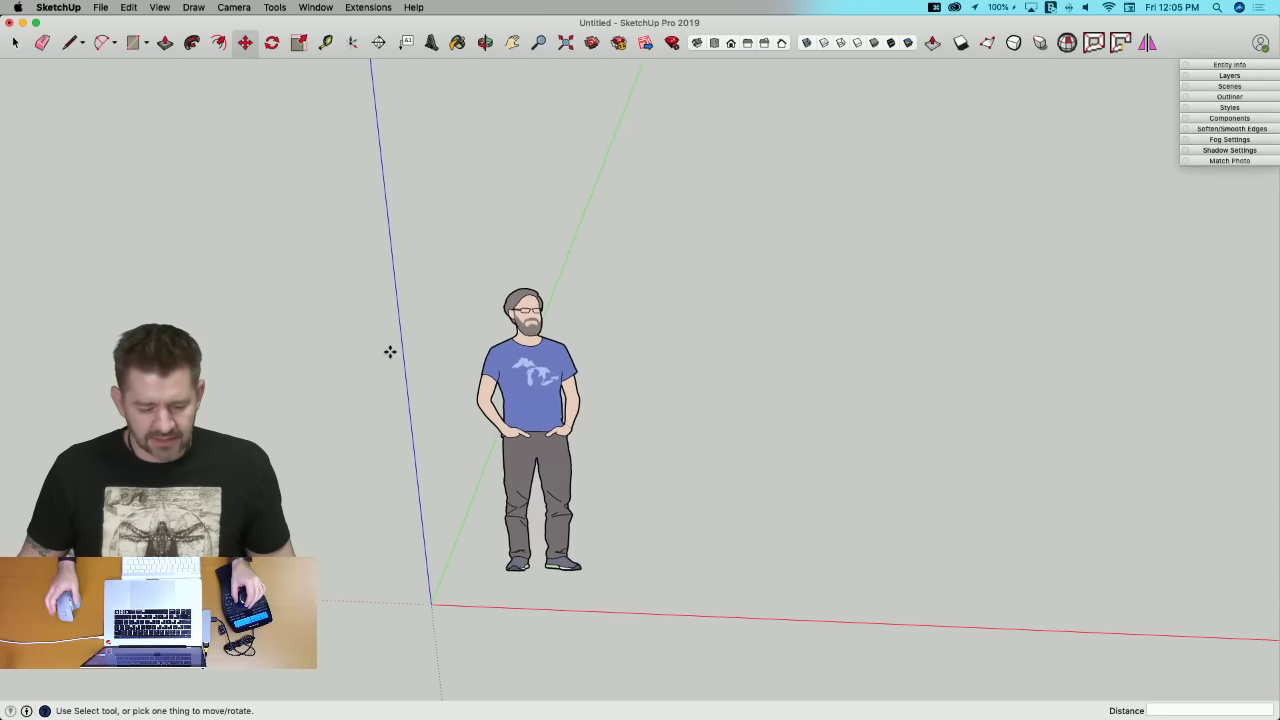
middle_click_drag(390, 352, 380, 343)
key("super+Tab")
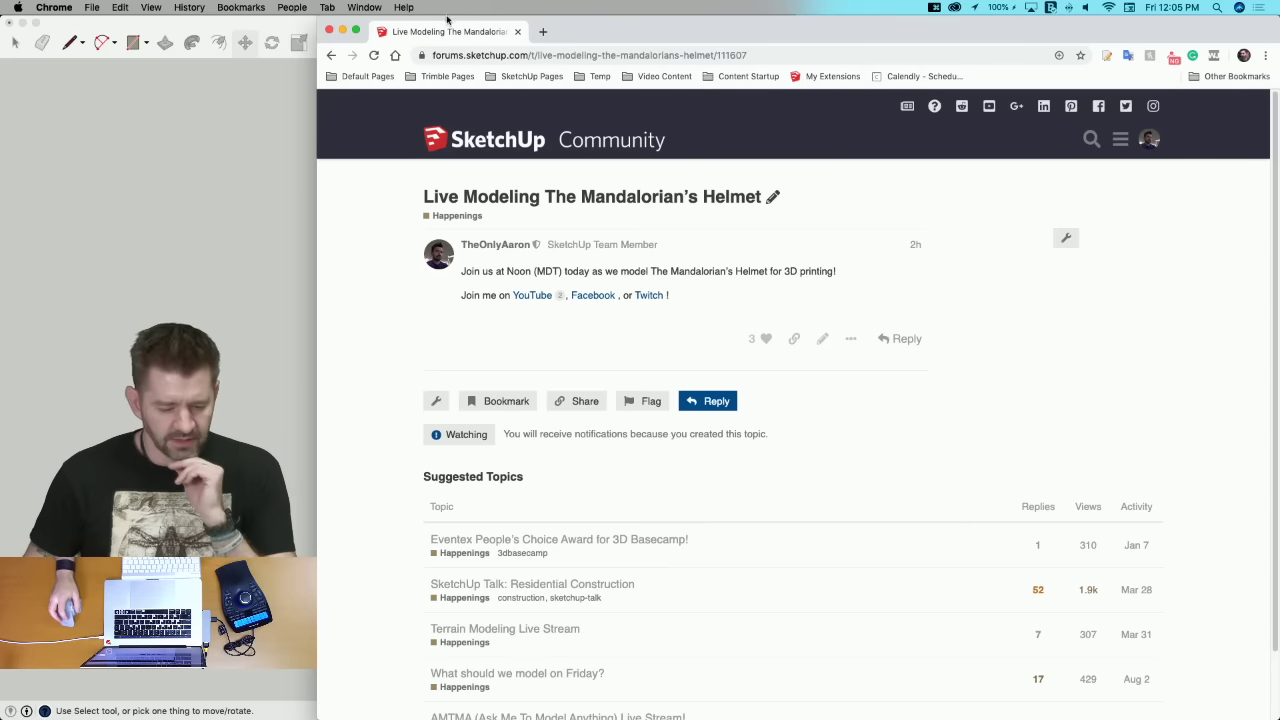
left_click(248, 130)
key("space")
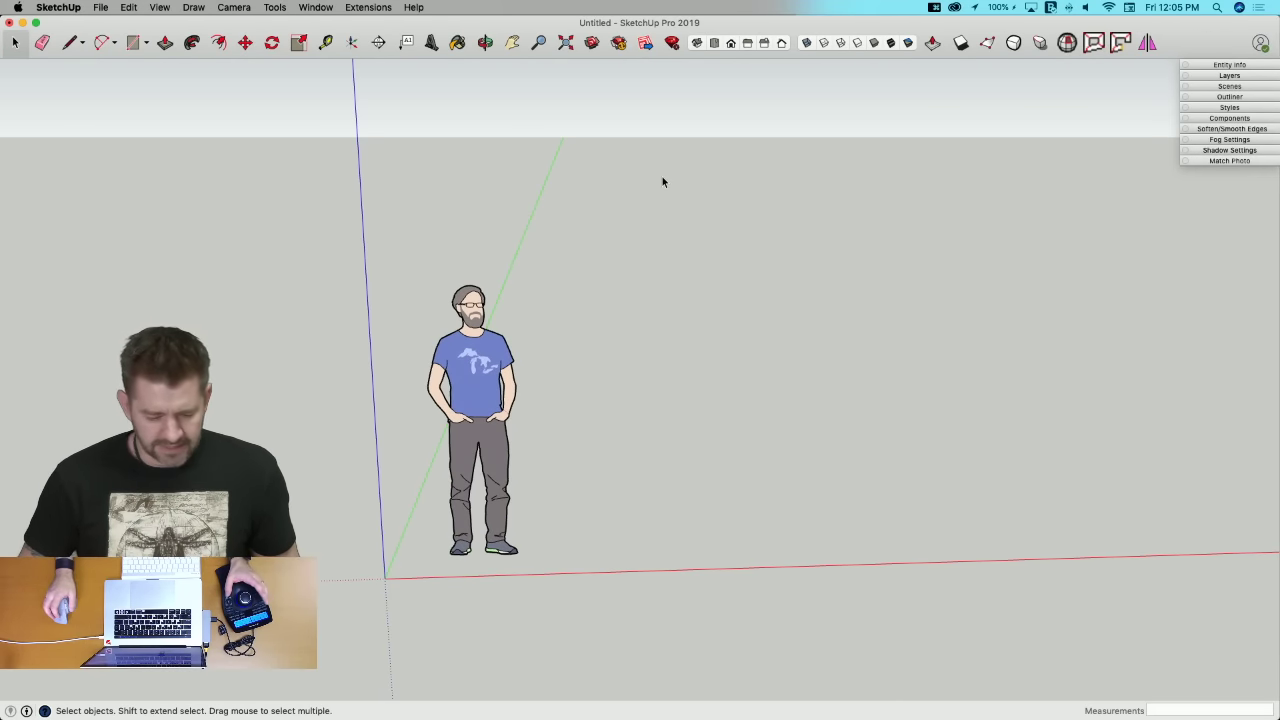
Step: Import Front.jpg from the Desktop as an image and drop it at the origin on the ground plane
left_click(100, 7)
left_click(145, 224)
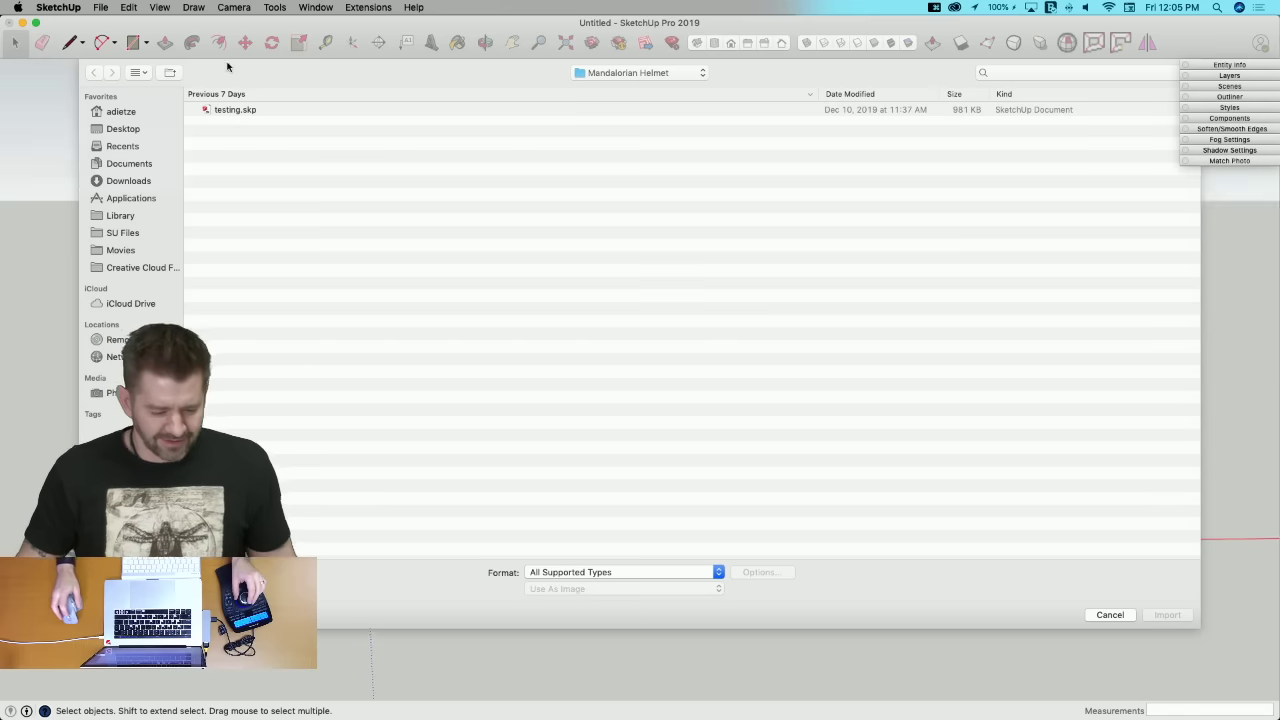
left_click(130, 129)
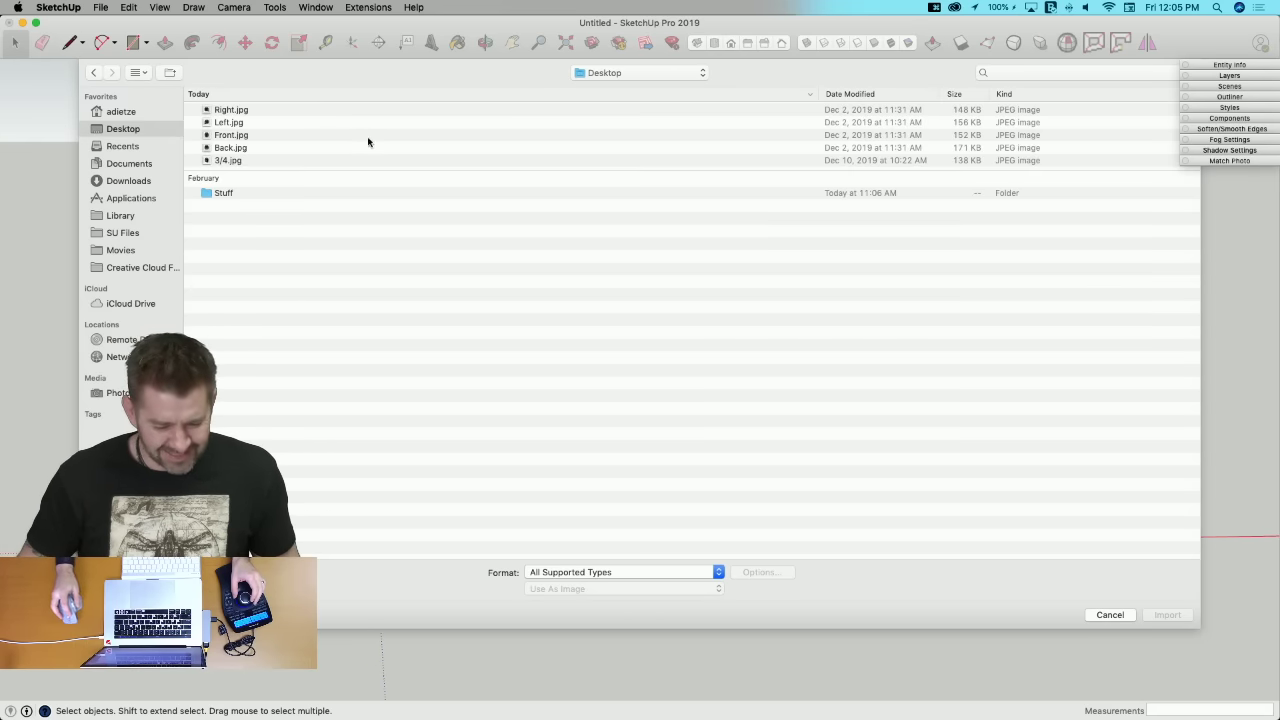
left_click(234, 161)
left_click(234, 148)
left_click(234, 135)
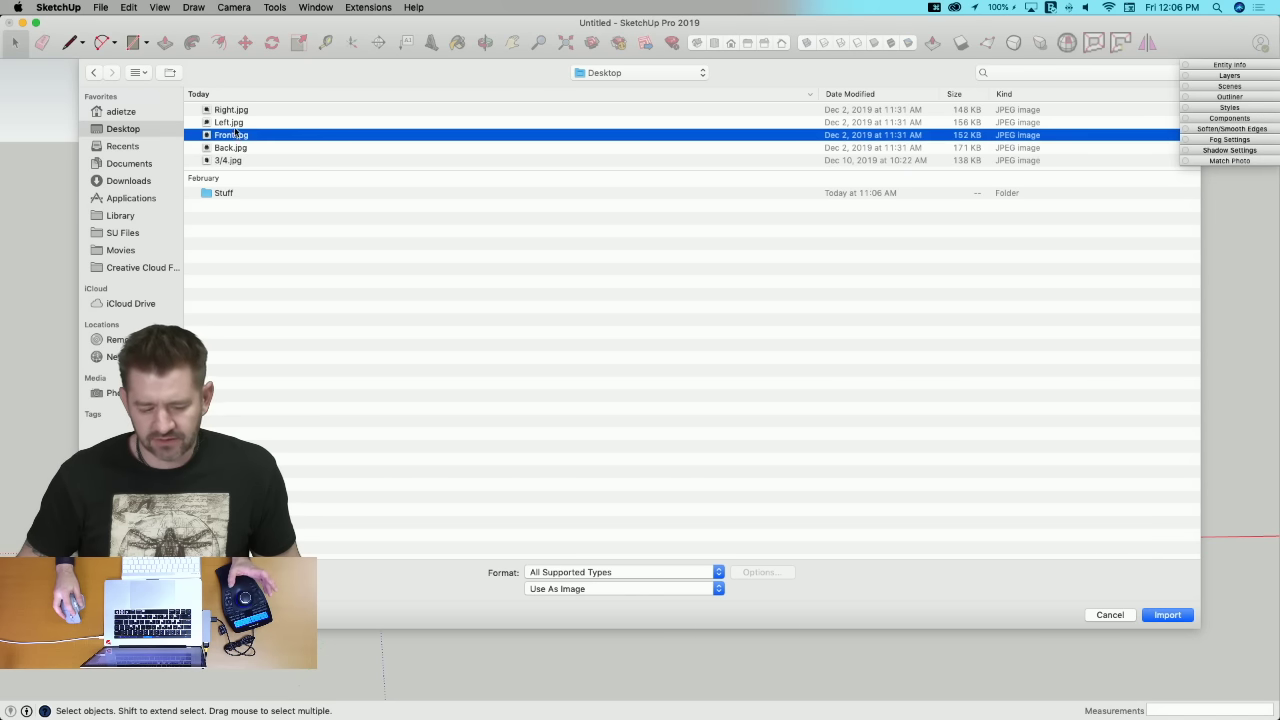
left_click(234, 122)
left_click(232, 110)
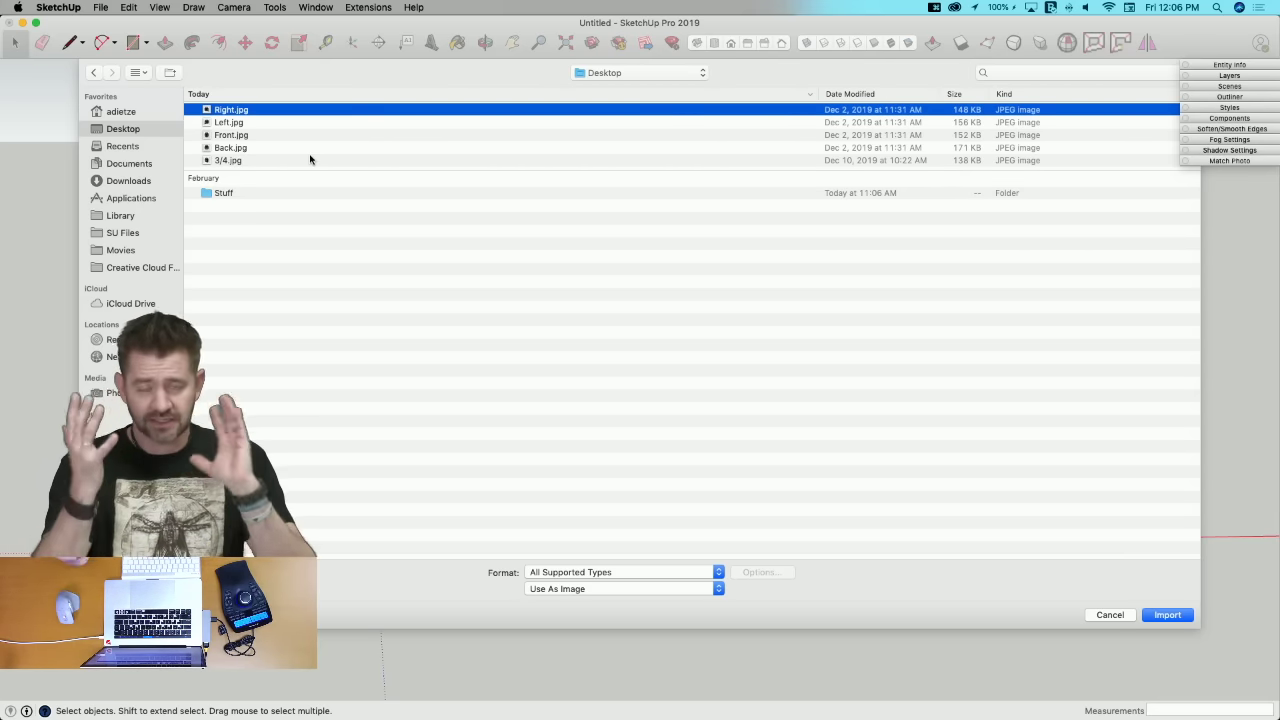
double_click(226, 135)
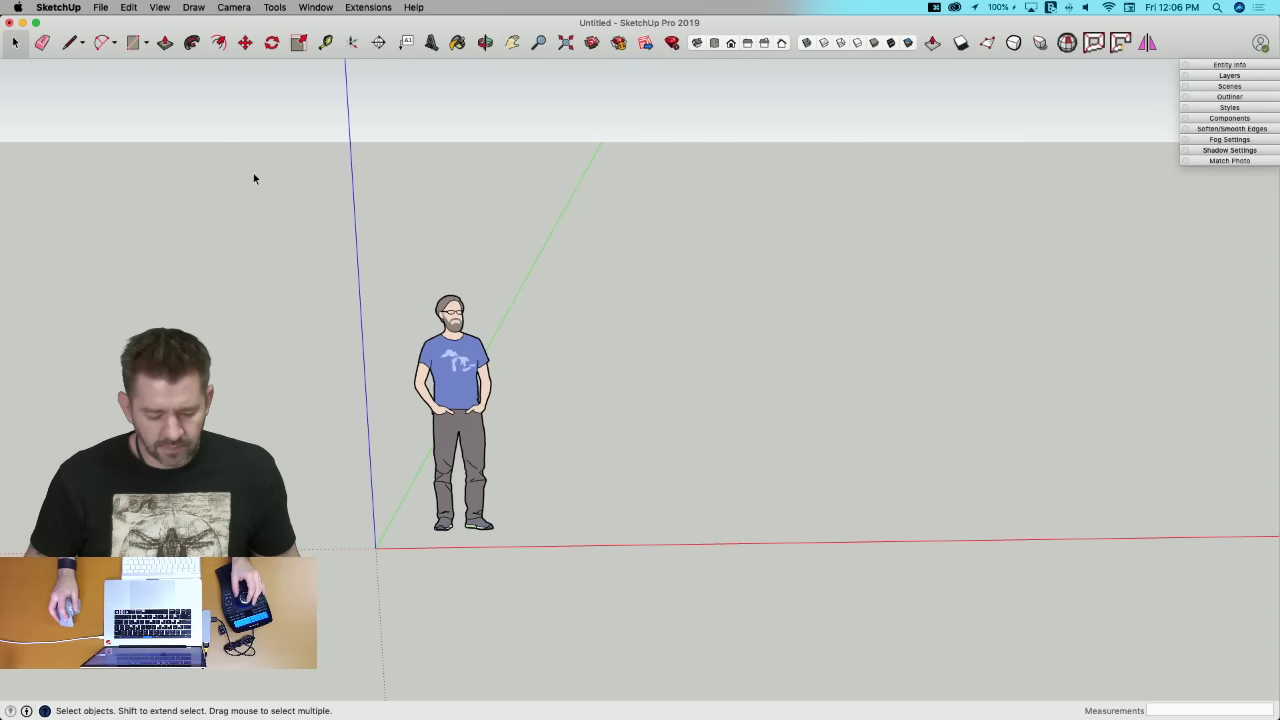
double_click(379, 549)
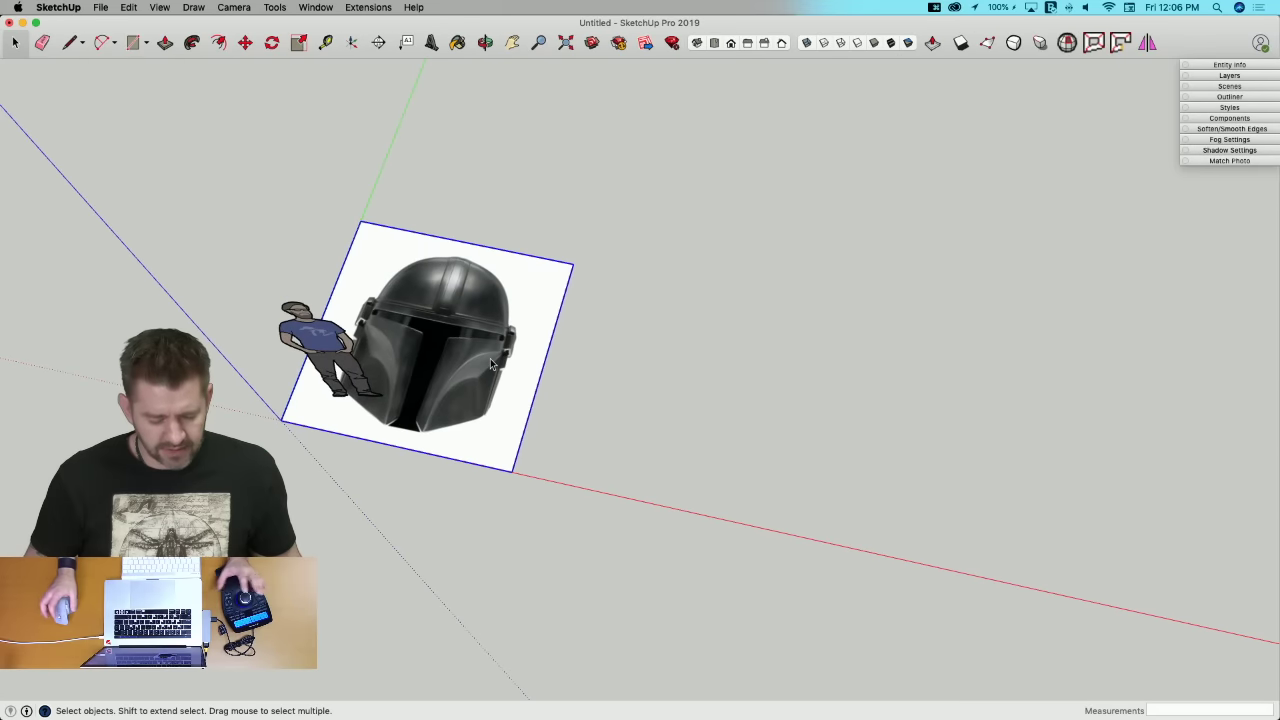
Step: Import Right.jpg from the Desktop as an image and drop it on the red axis beside the front helmet image
left_click(101, 7)
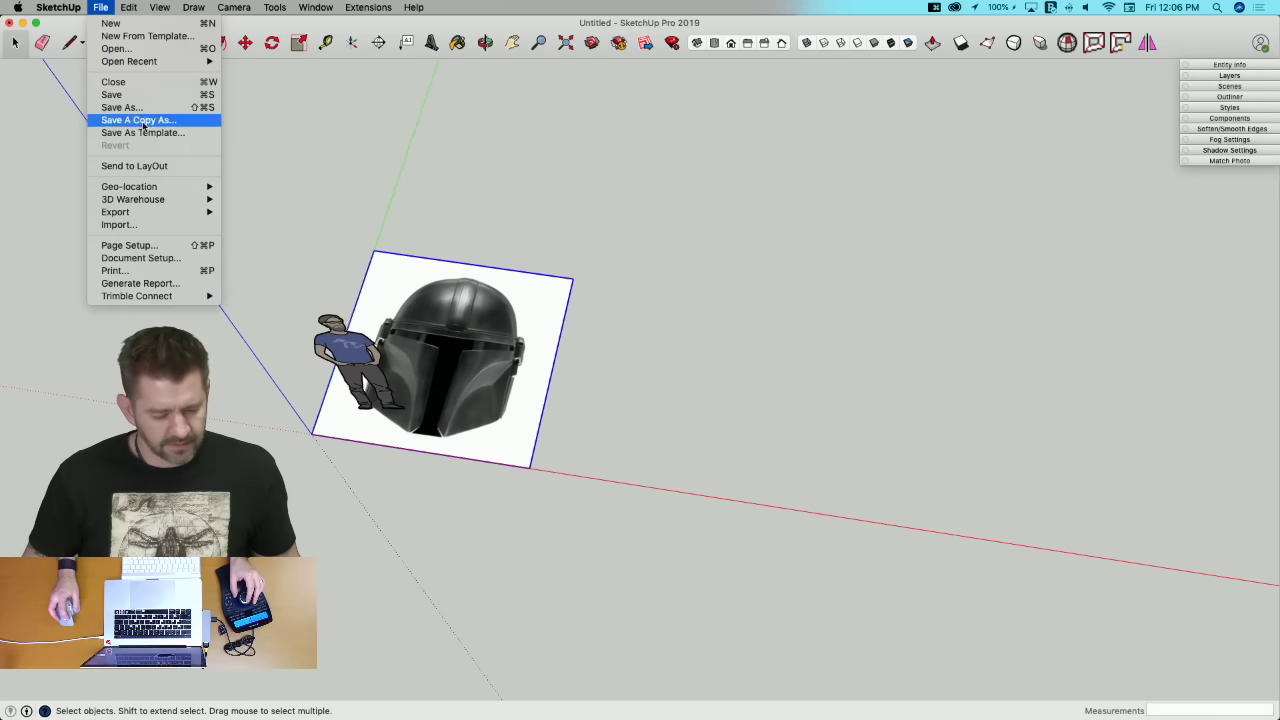
left_click(119, 224)
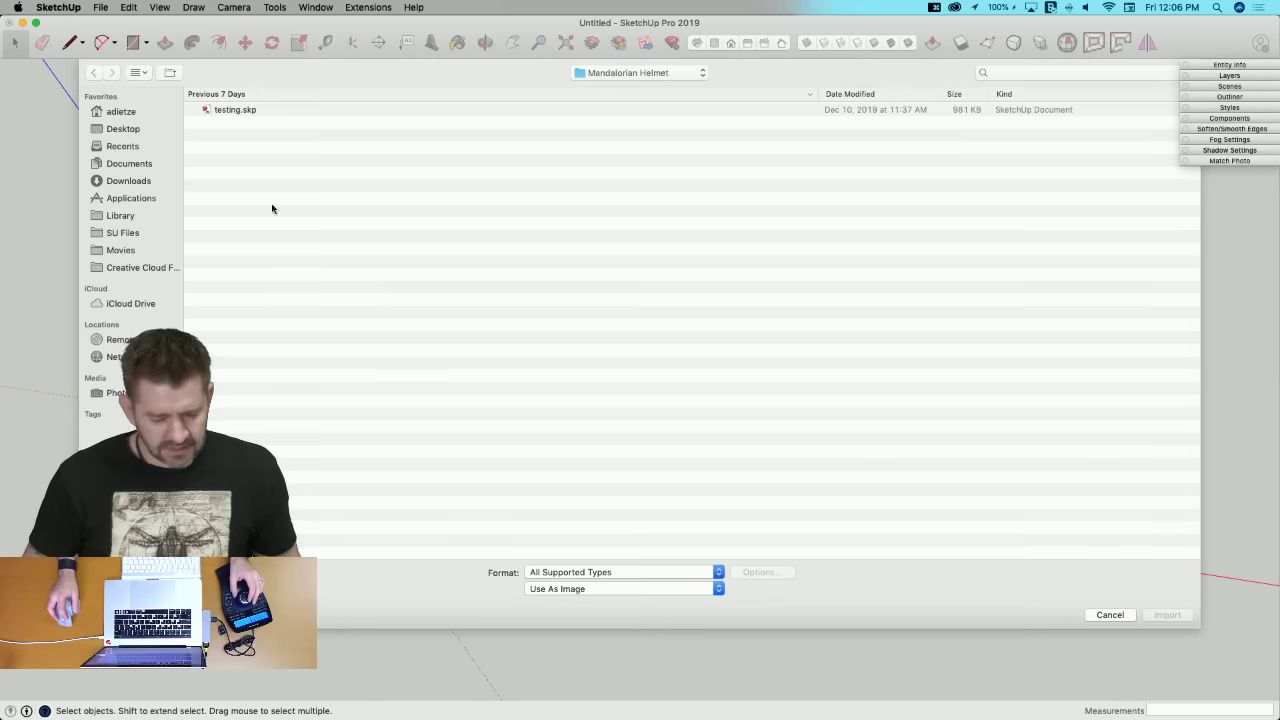
left_click(116, 129)
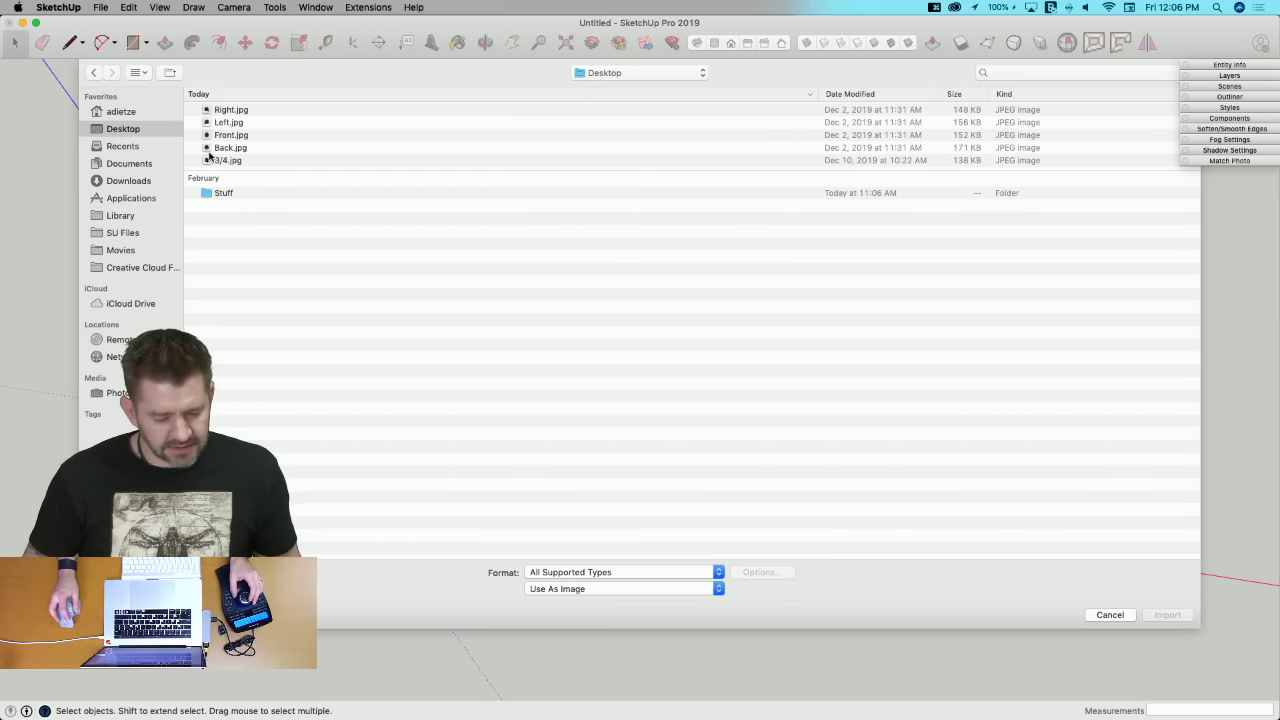
double_click(222, 110)
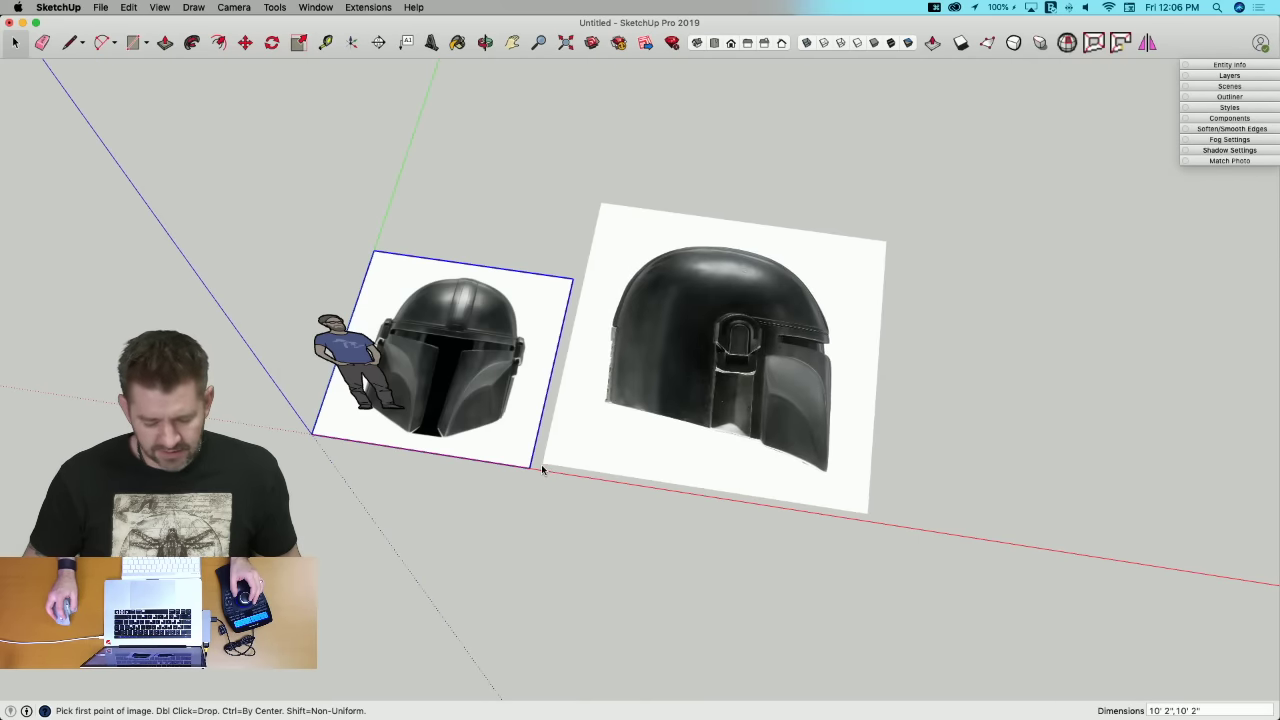
double_click(542, 470)
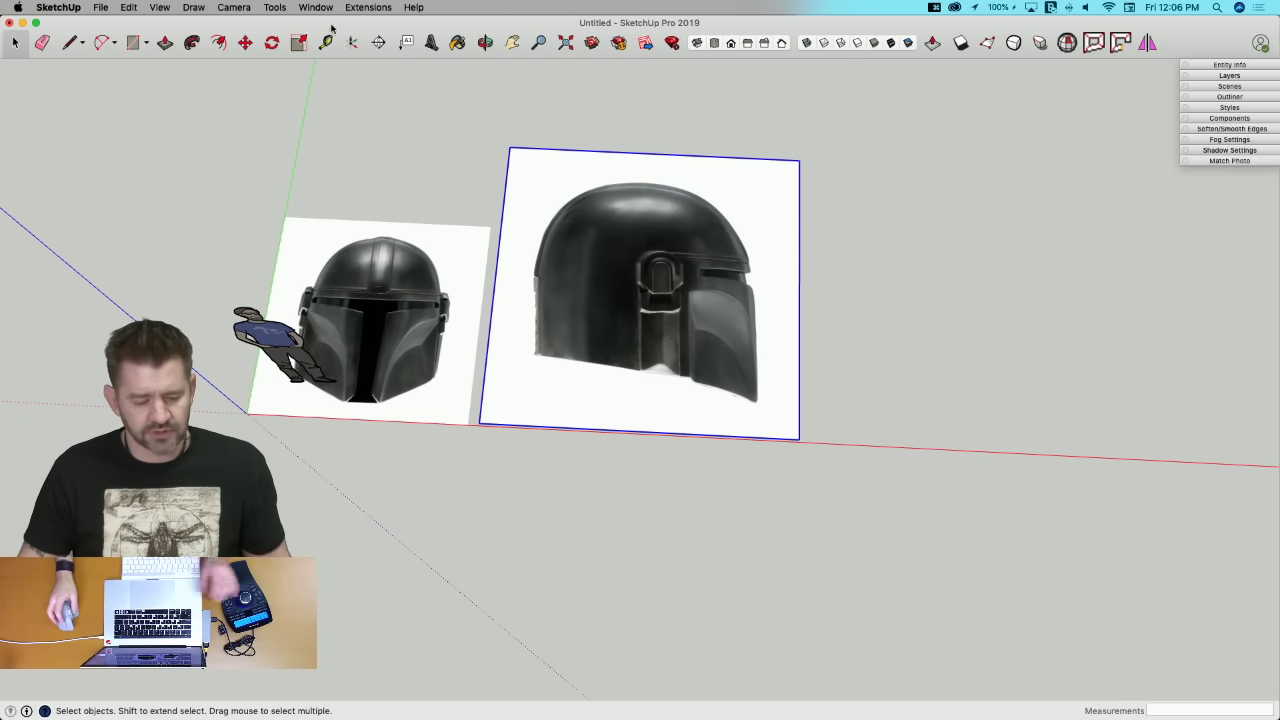
Step: Import Back.jpg from the Desktop as an image and drop it on the red axis beside the side-view helmet image
left_click(100, 7)
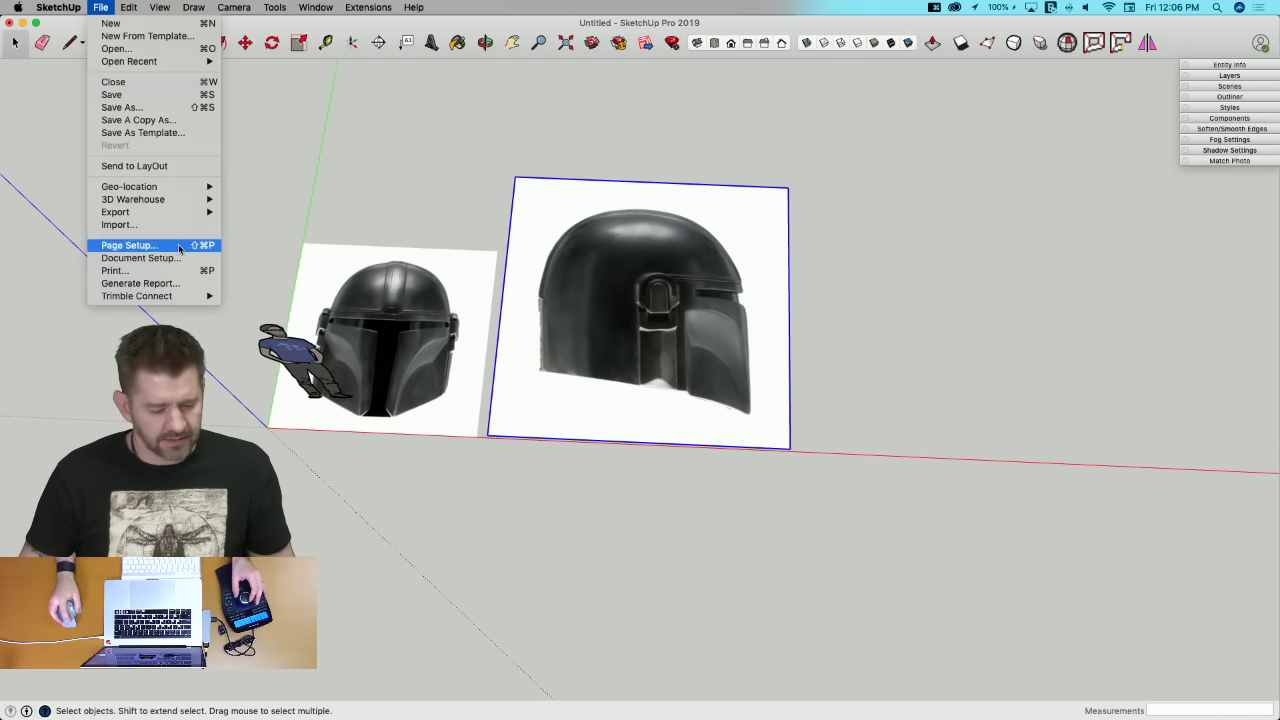
left_click(125, 224)
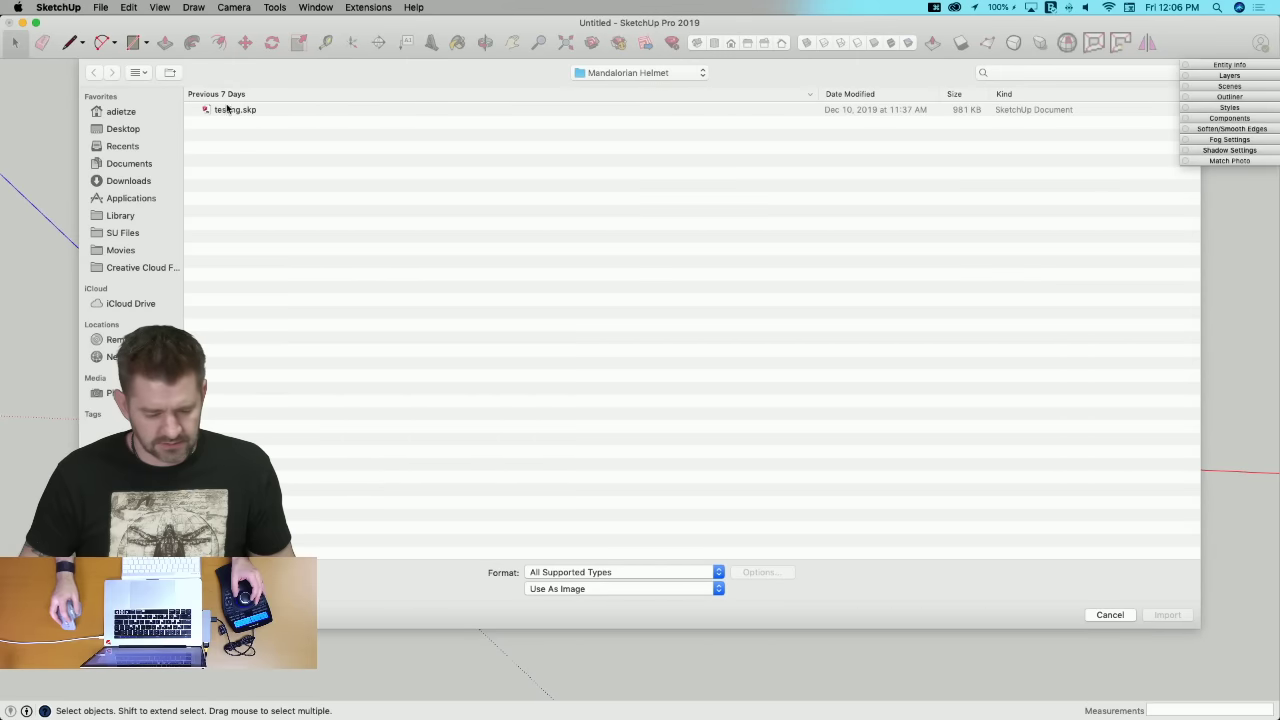
left_click(135, 129)
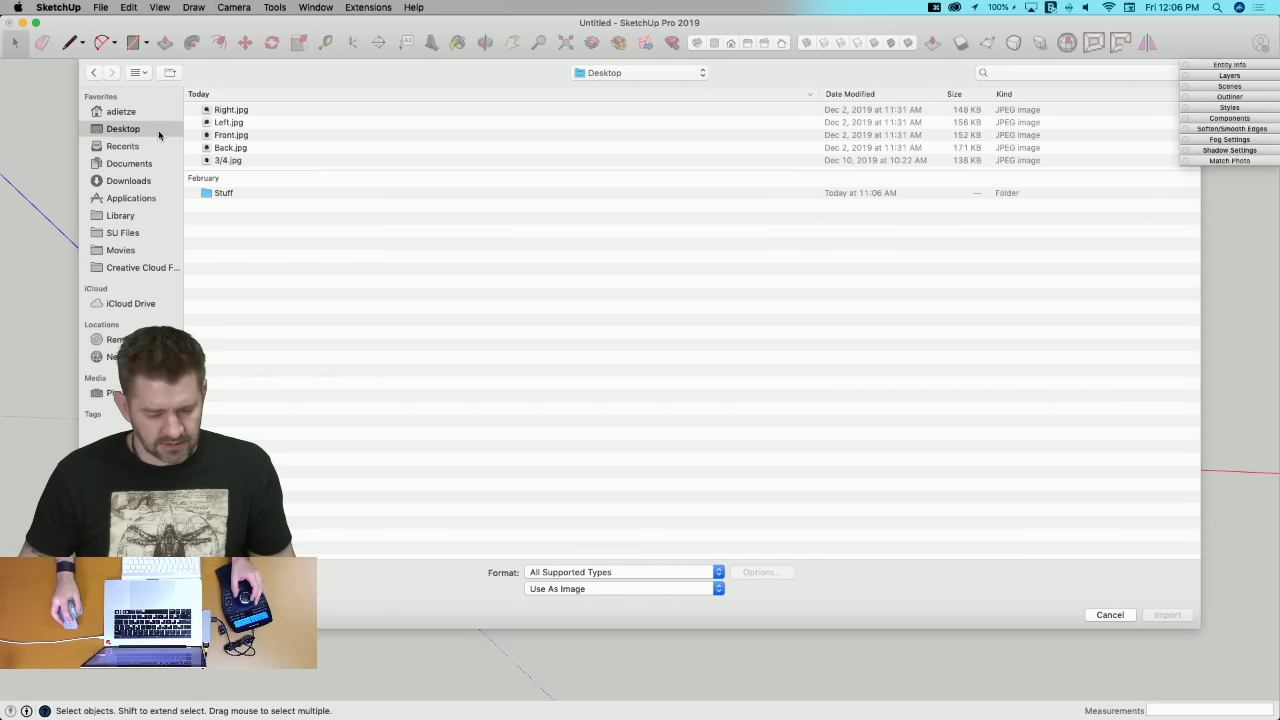
double_click(230, 148)
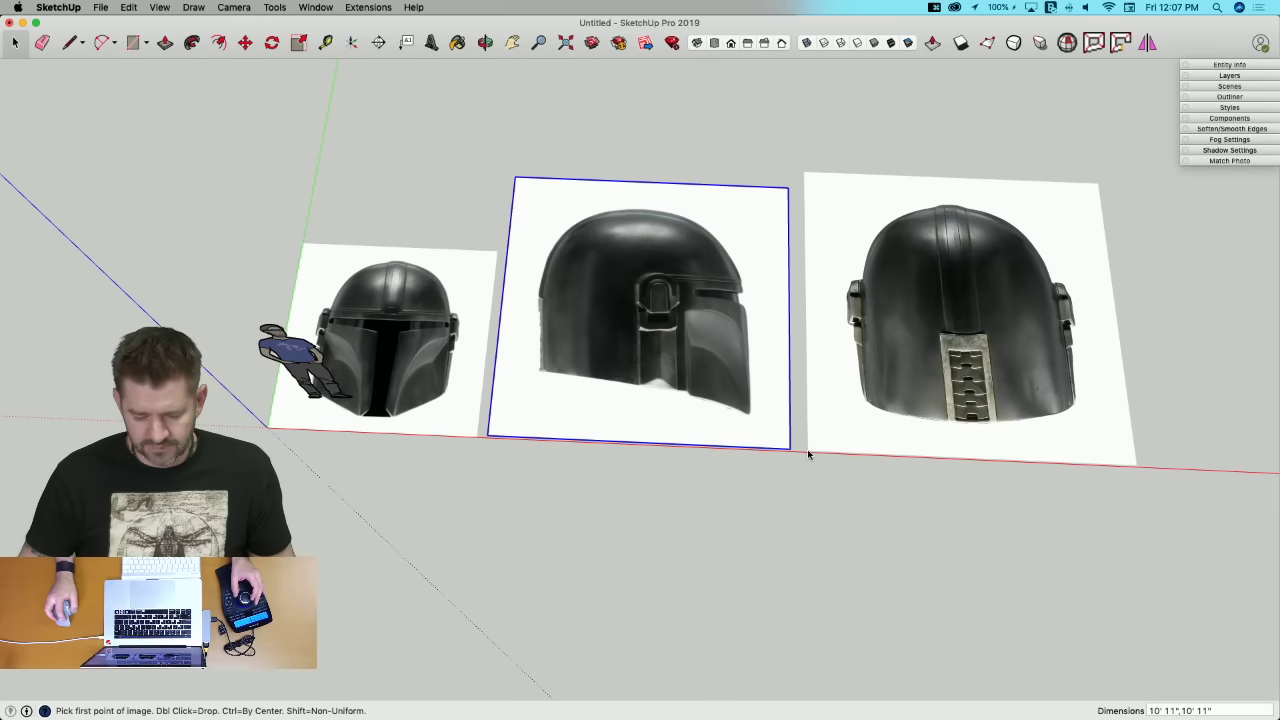
double_click(807, 449)
Step: Scale the front helmet image up uniformly by about 1.44 to match the side-view image
scroll(750, 342, "up", 5)
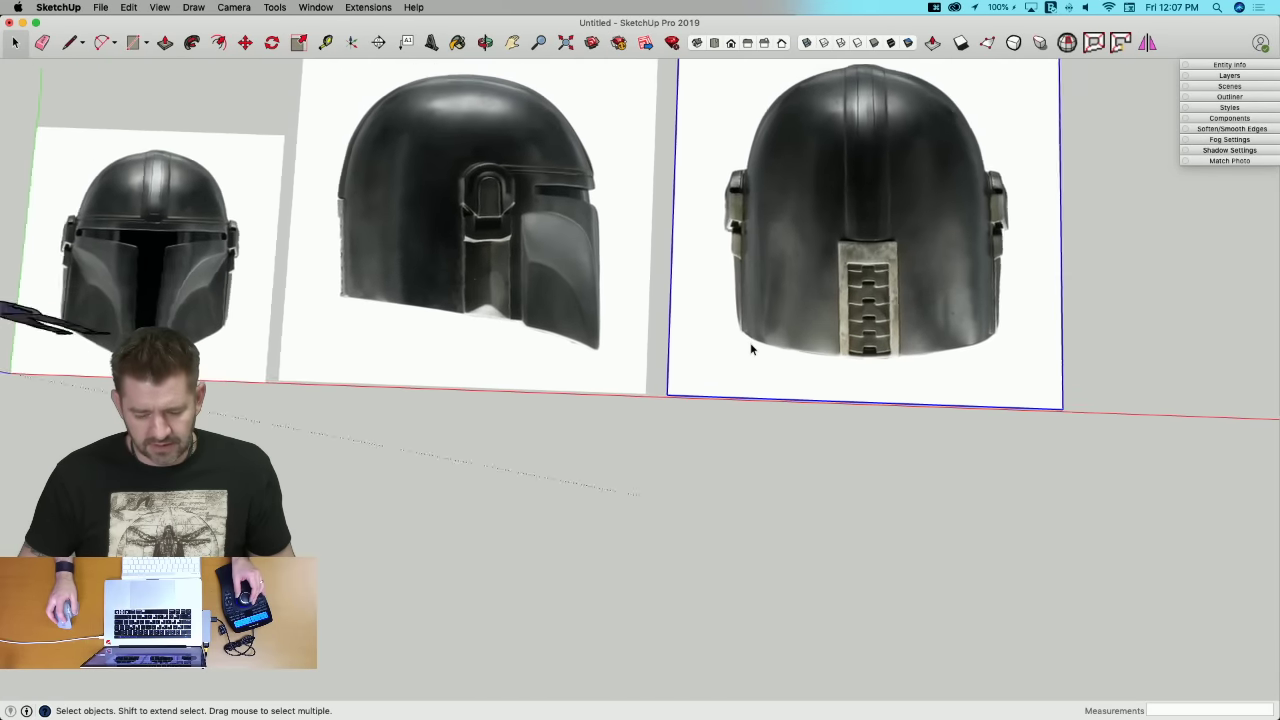
scroll(745, 340, "up", 3)
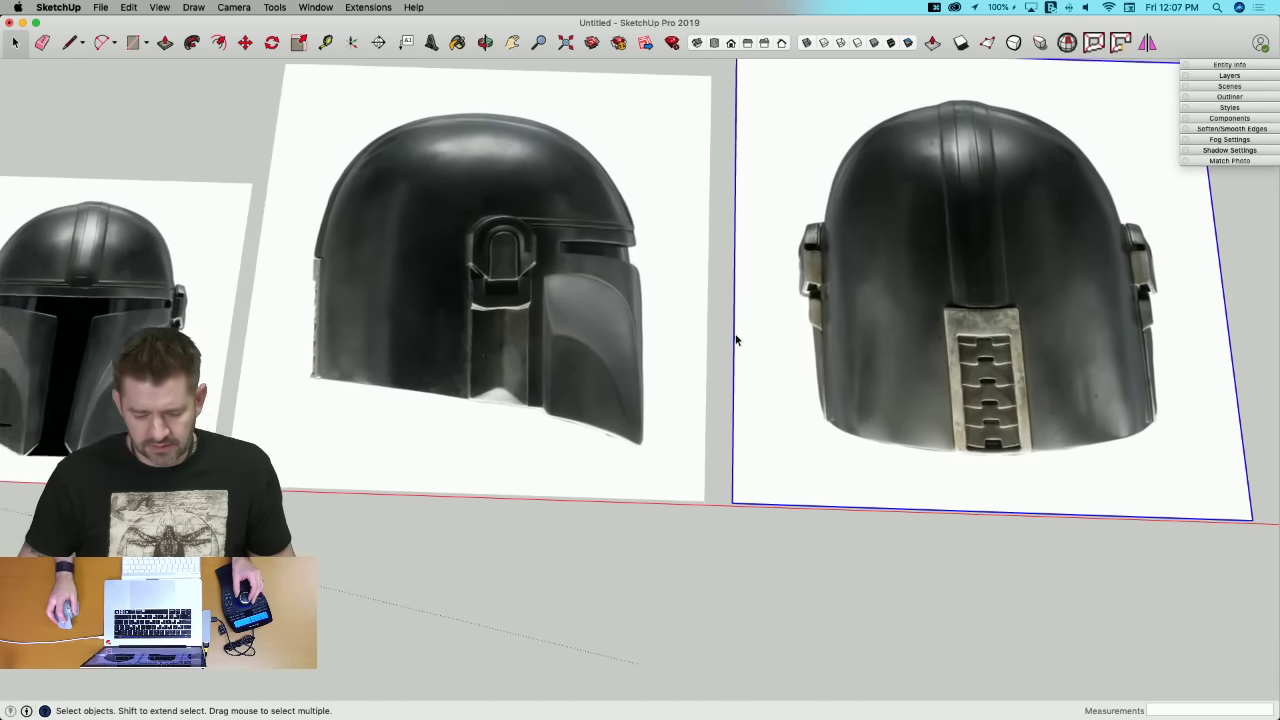
left_click(440, 359)
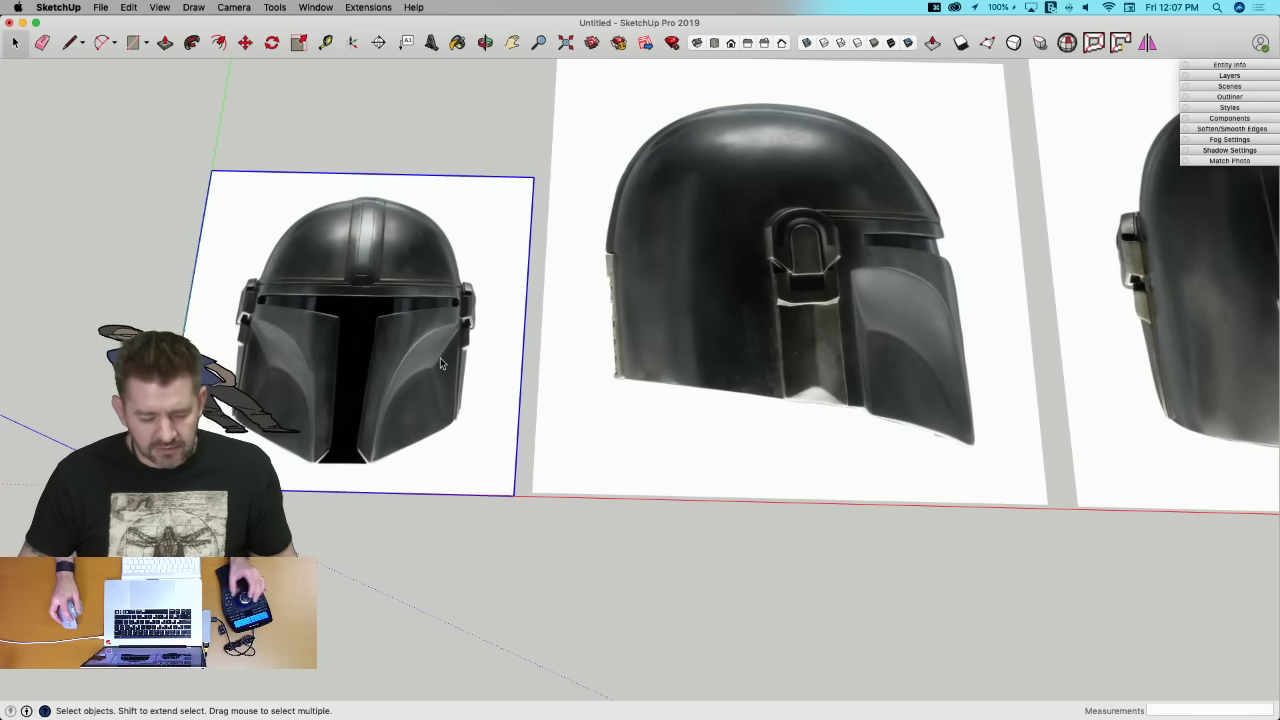
key("s")
left_click_drag(207, 176, 185, 212)
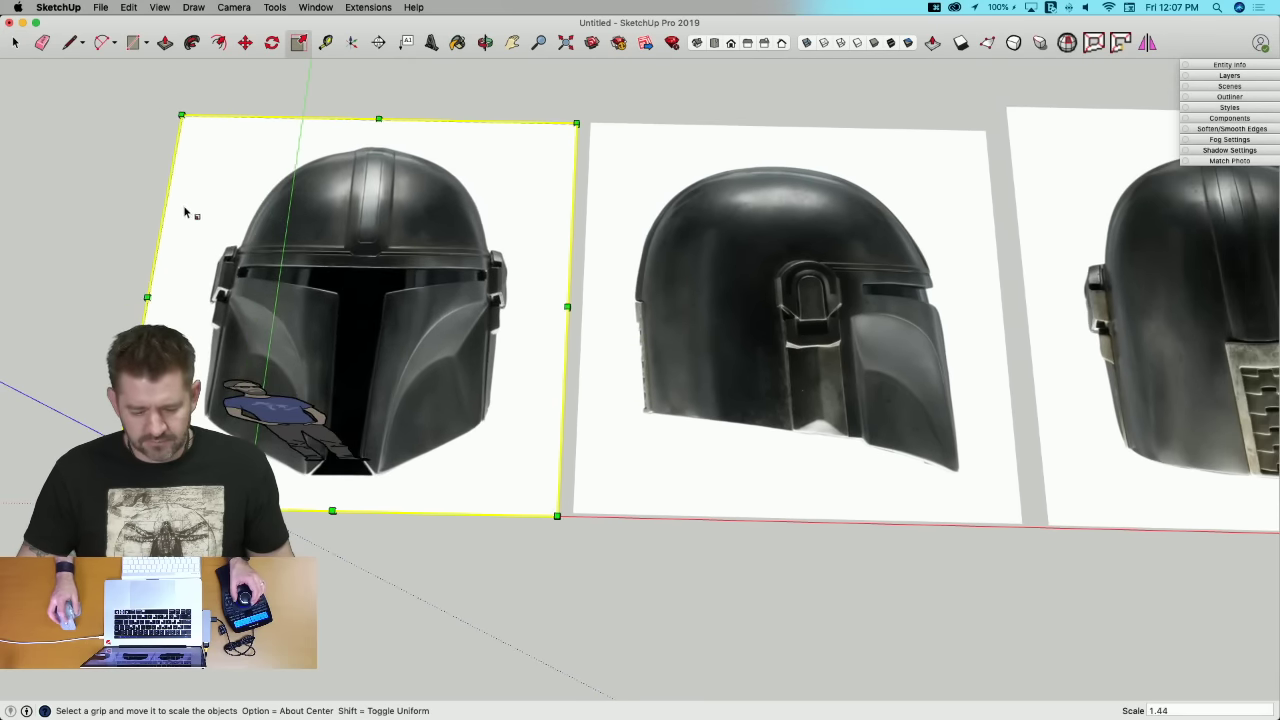
Step: Scale the back helmet image down uniformly by about 0.89 to match the other two images
left_click(888, 176)
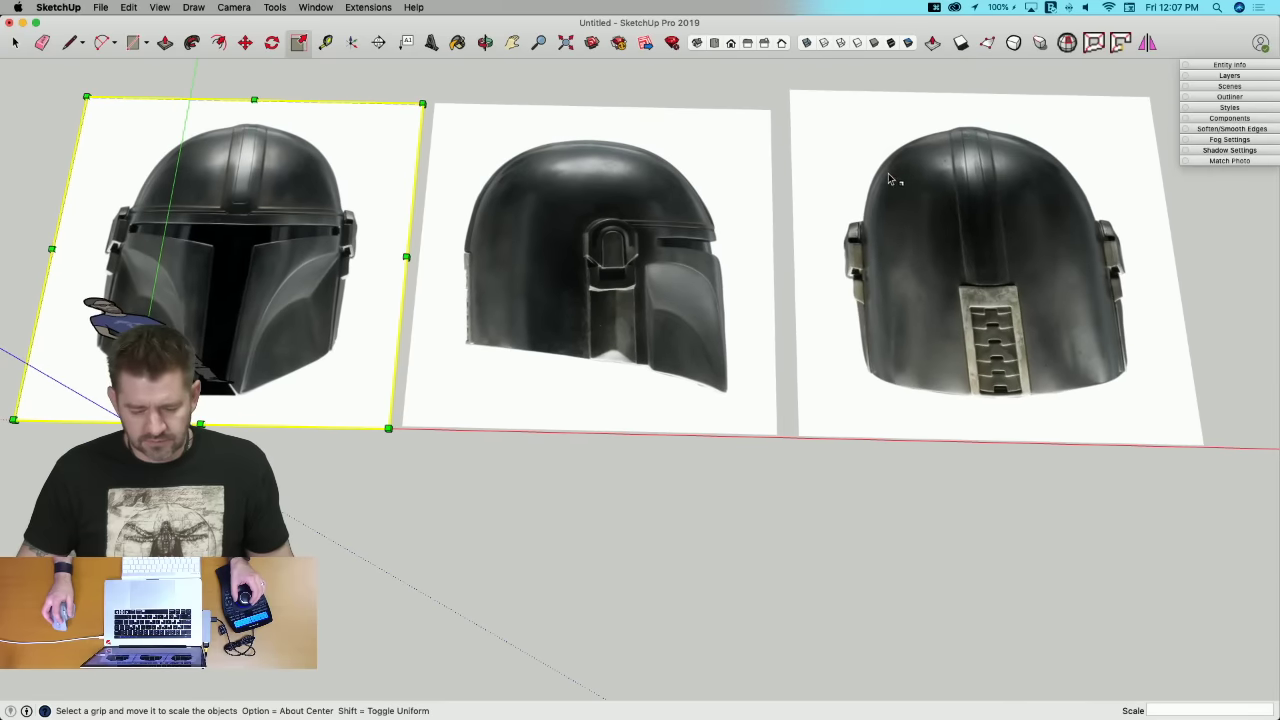
key("space")
left_click(816, 127)
key("s")
left_click_drag(790, 91, 830, 124)
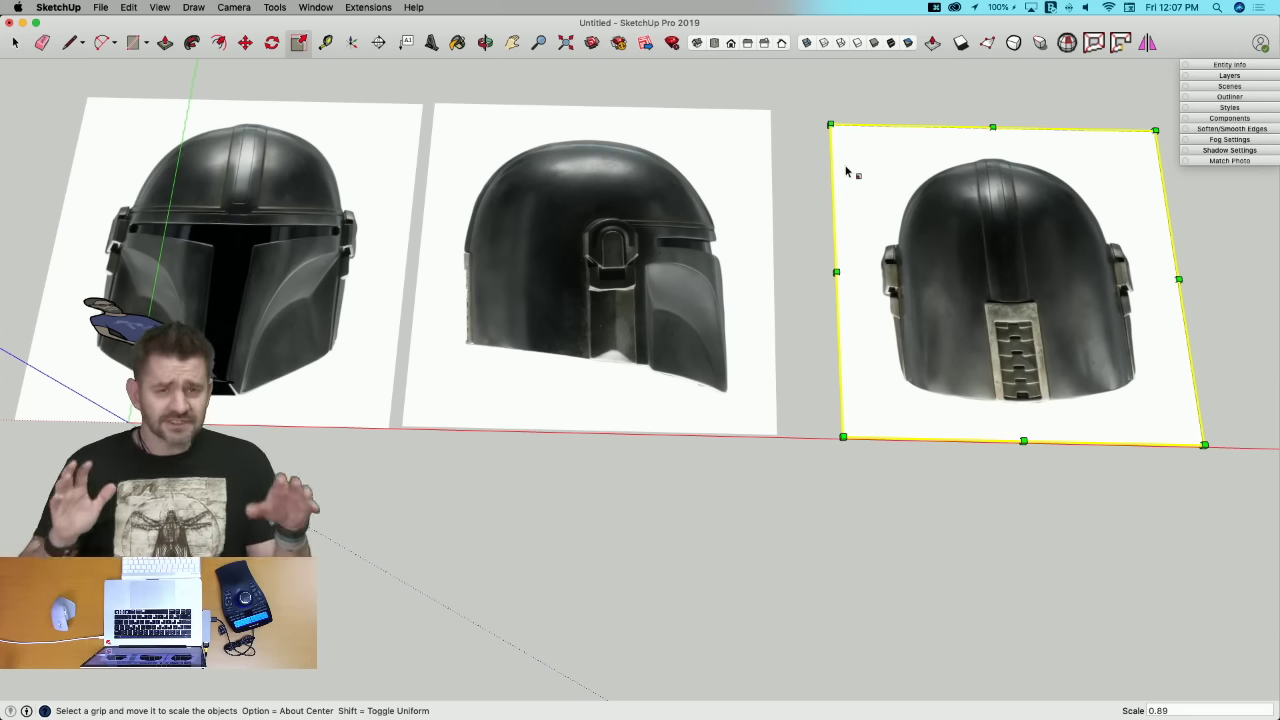
Step: Move all three helmet images together about 10' along the red axis, away from the scale figure
middle_click_drag(845, 172, 770, 172)
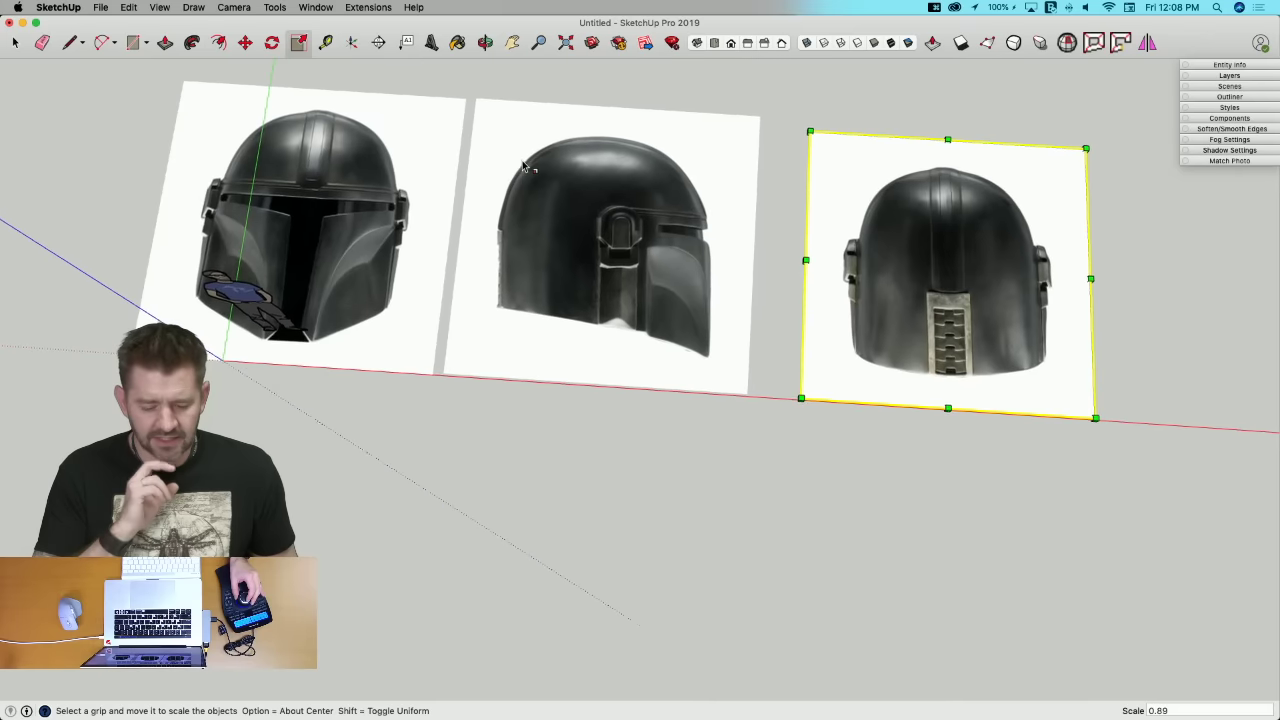
middle_click_drag(522, 166, 522, 166)
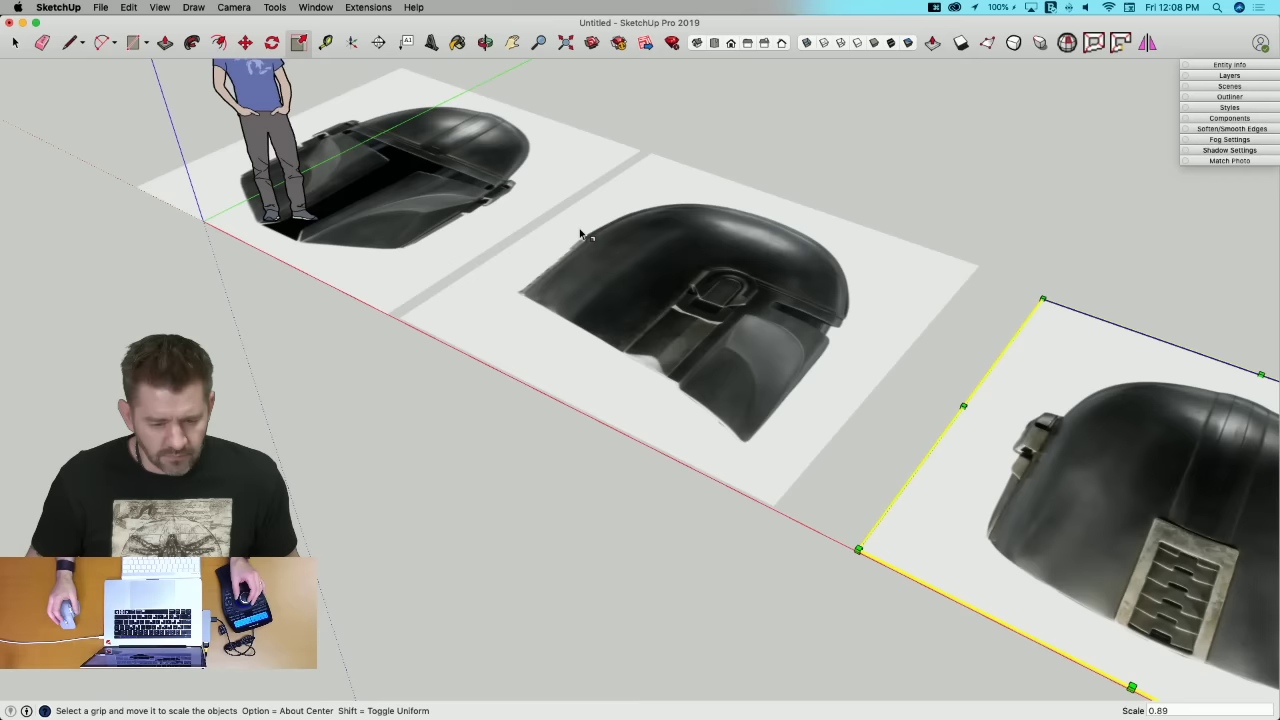
middle_click_drag(580, 234, 924, 129)
key("space")
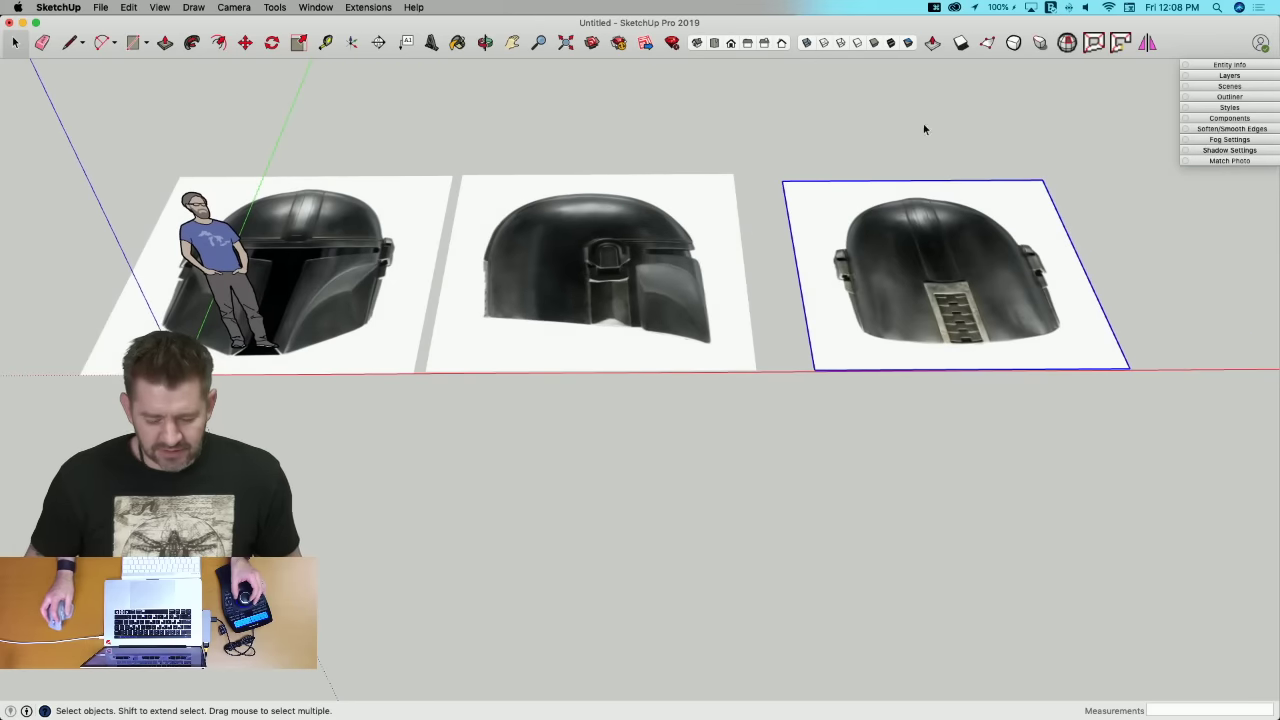
left_click_drag(316, 282, 318, 283)
key("m")
left_click(378, 276)
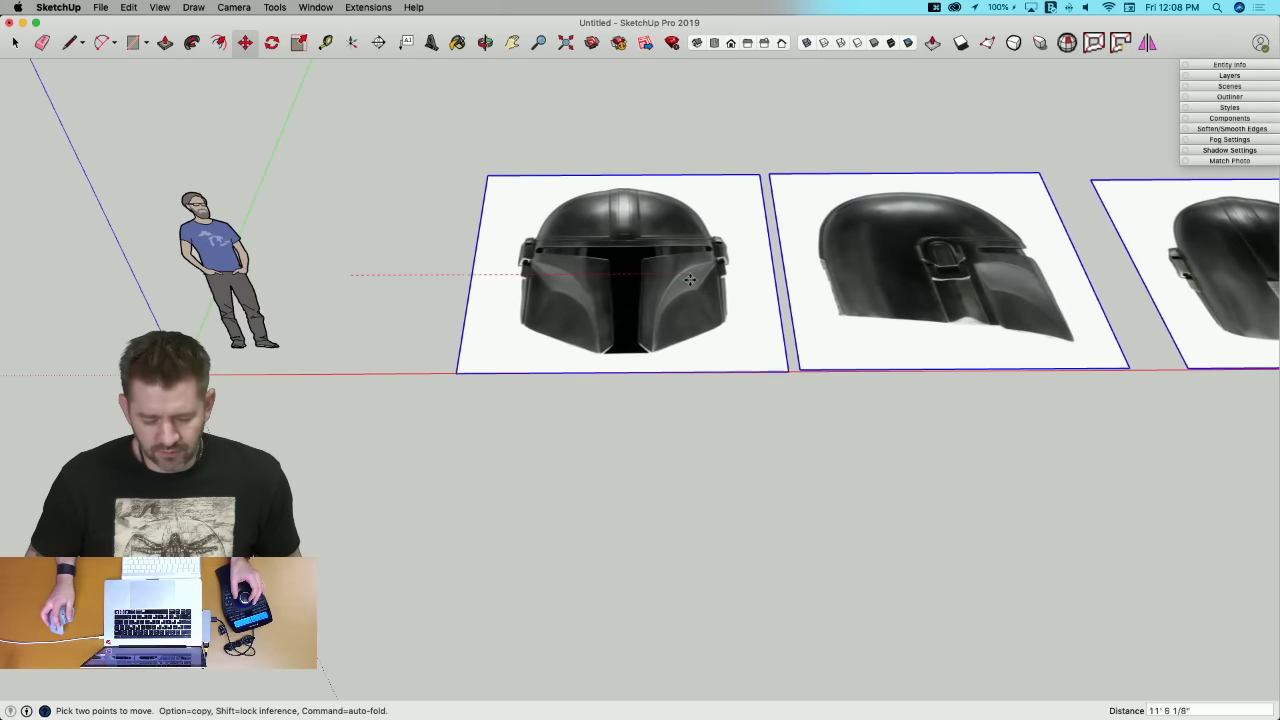
middle_click_drag(676, 310, 732, 449)
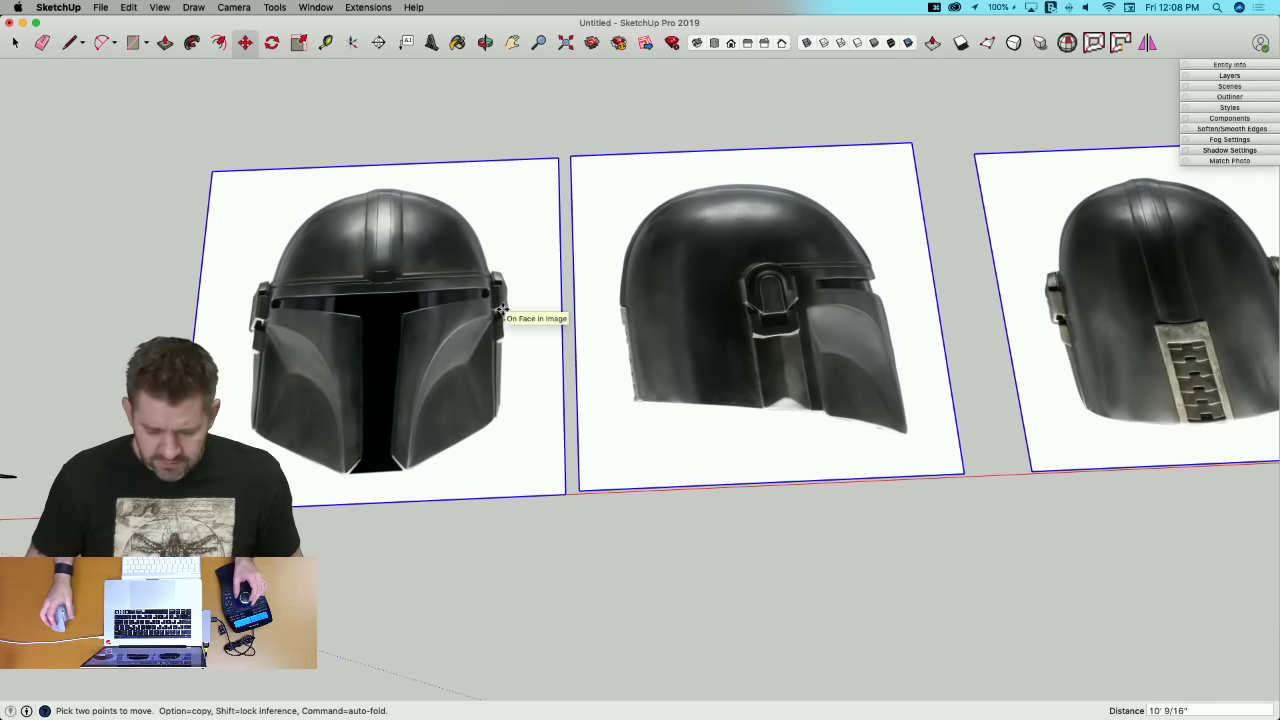
Step: Try to combine the three helmet reference images into a group
key("space")
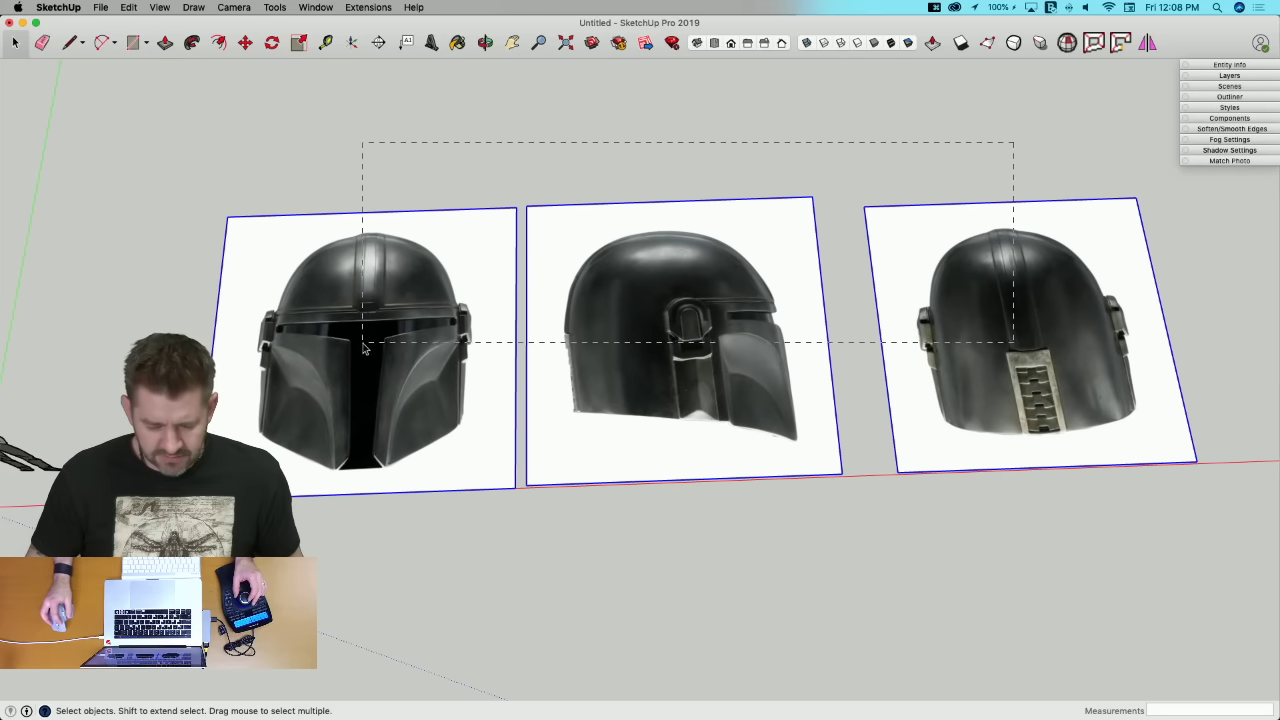
right_click(434, 344)
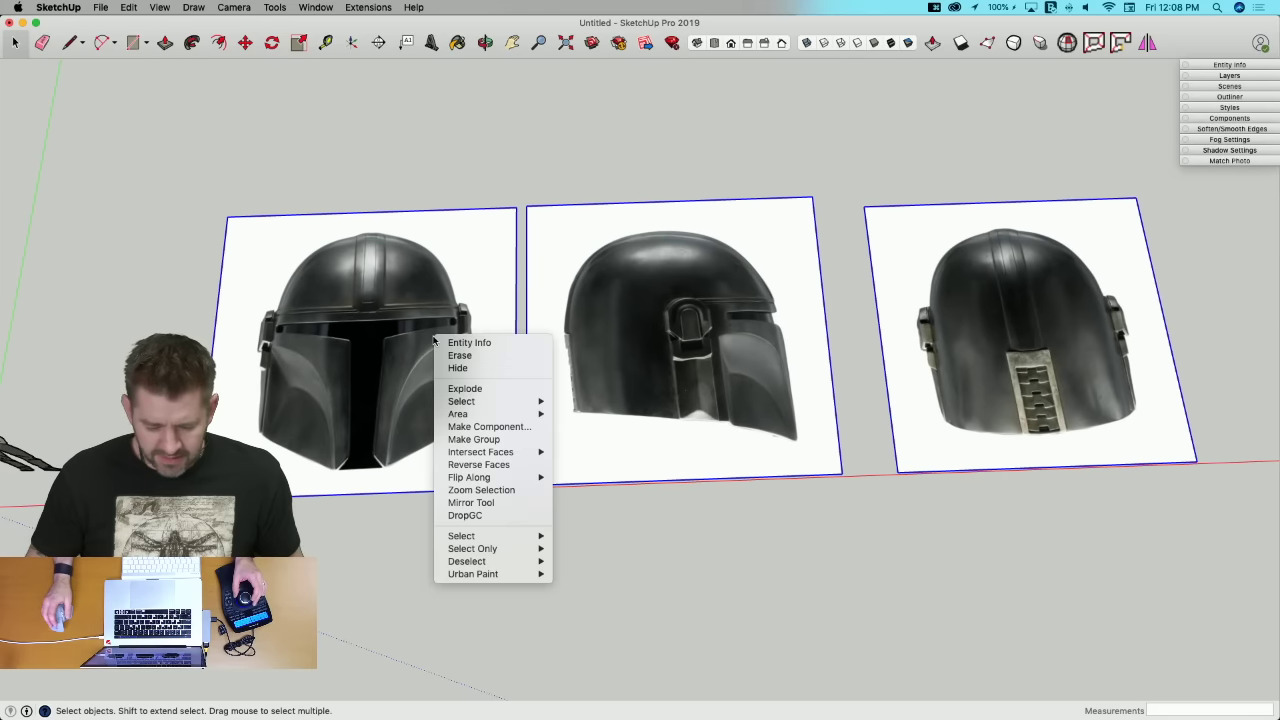
left_click(485, 440)
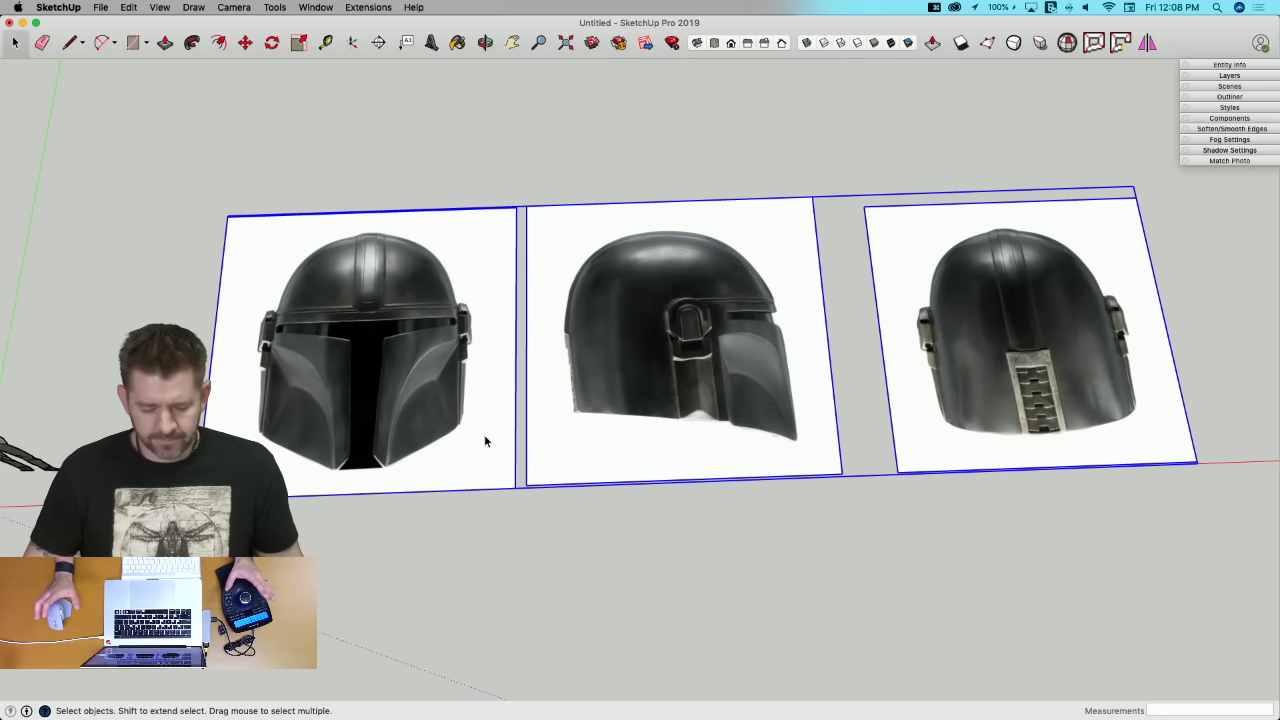
key("super+z")
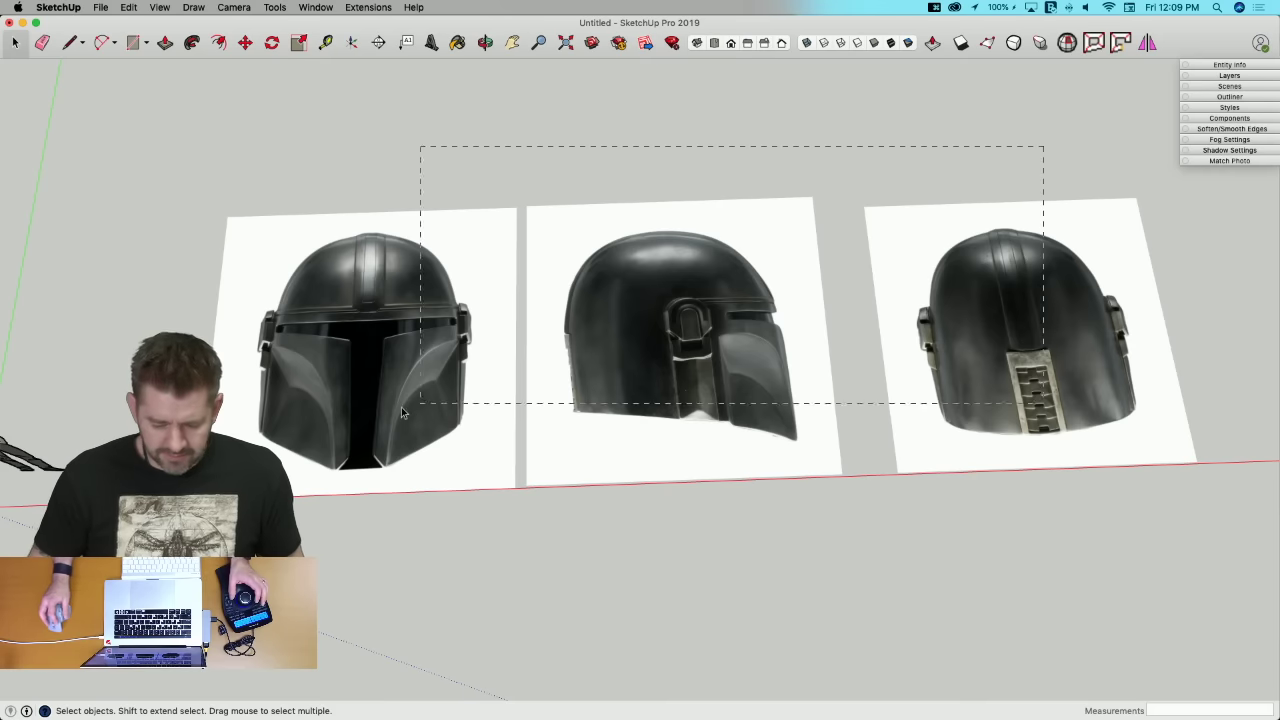
Step: Turn the three selected helmet images into a component named "Helmet Reference"
right_click(405, 383)
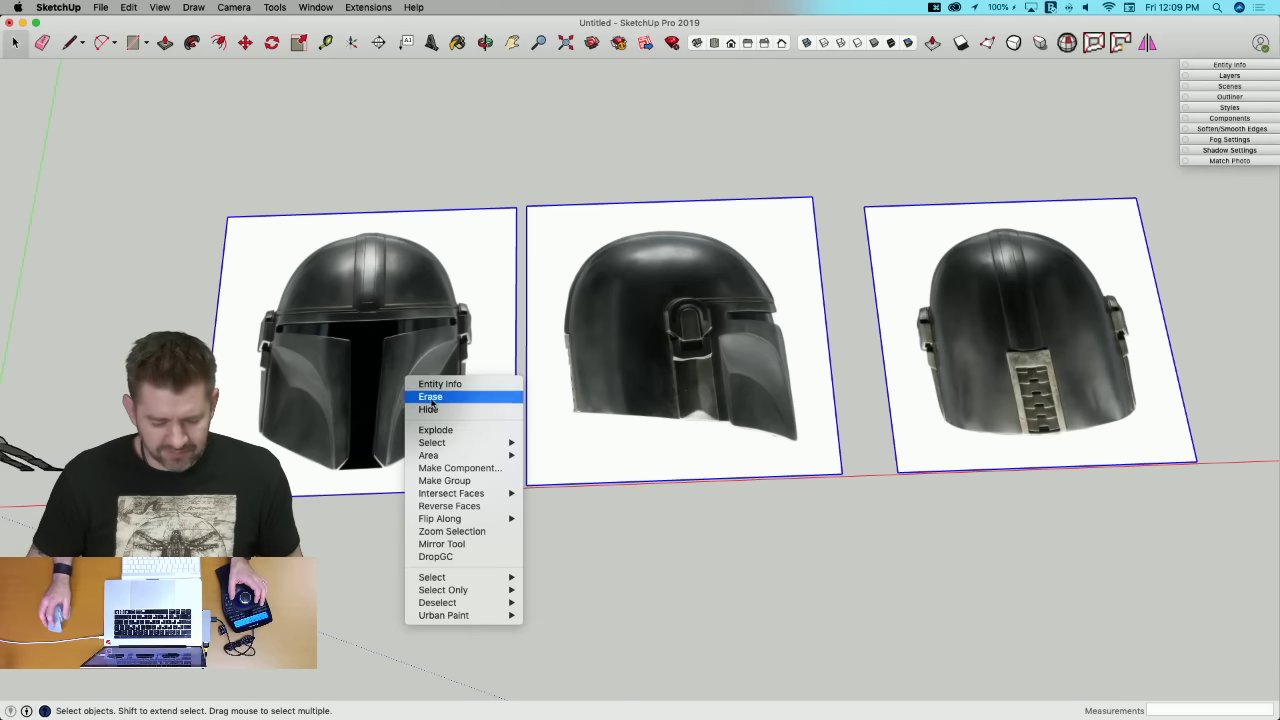
left_click(450, 470)
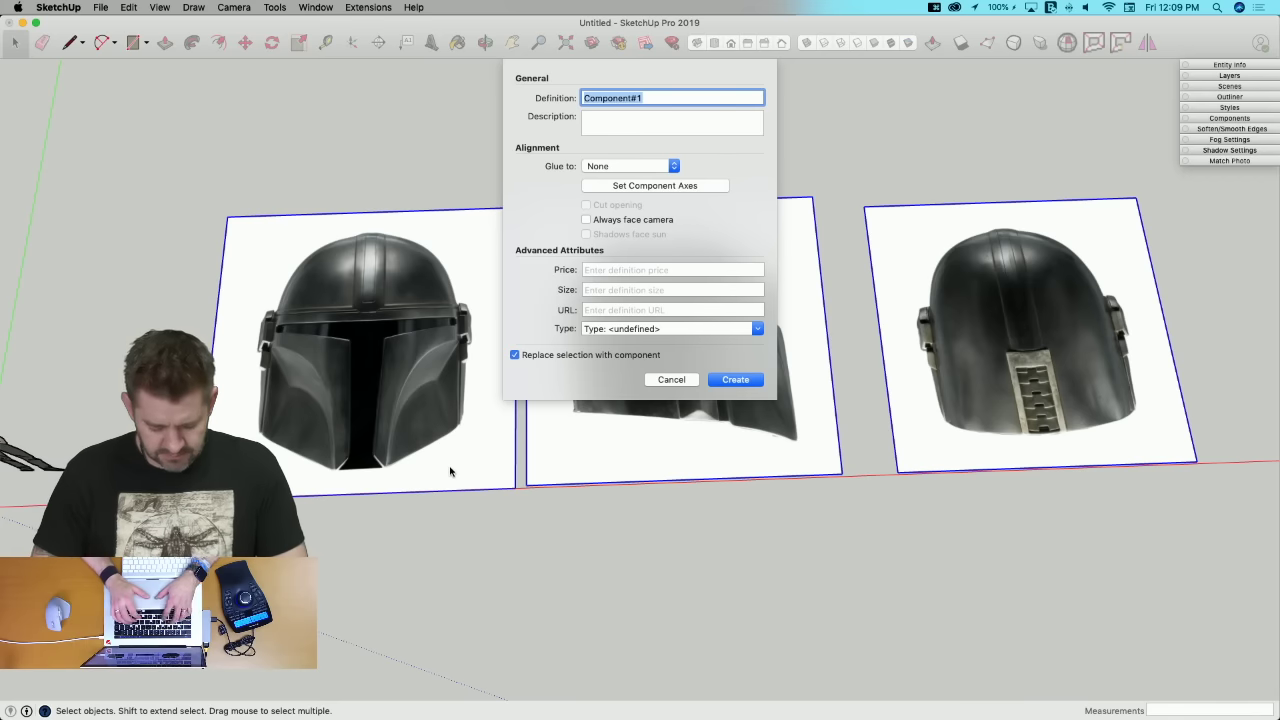
type("Helmet Ref")
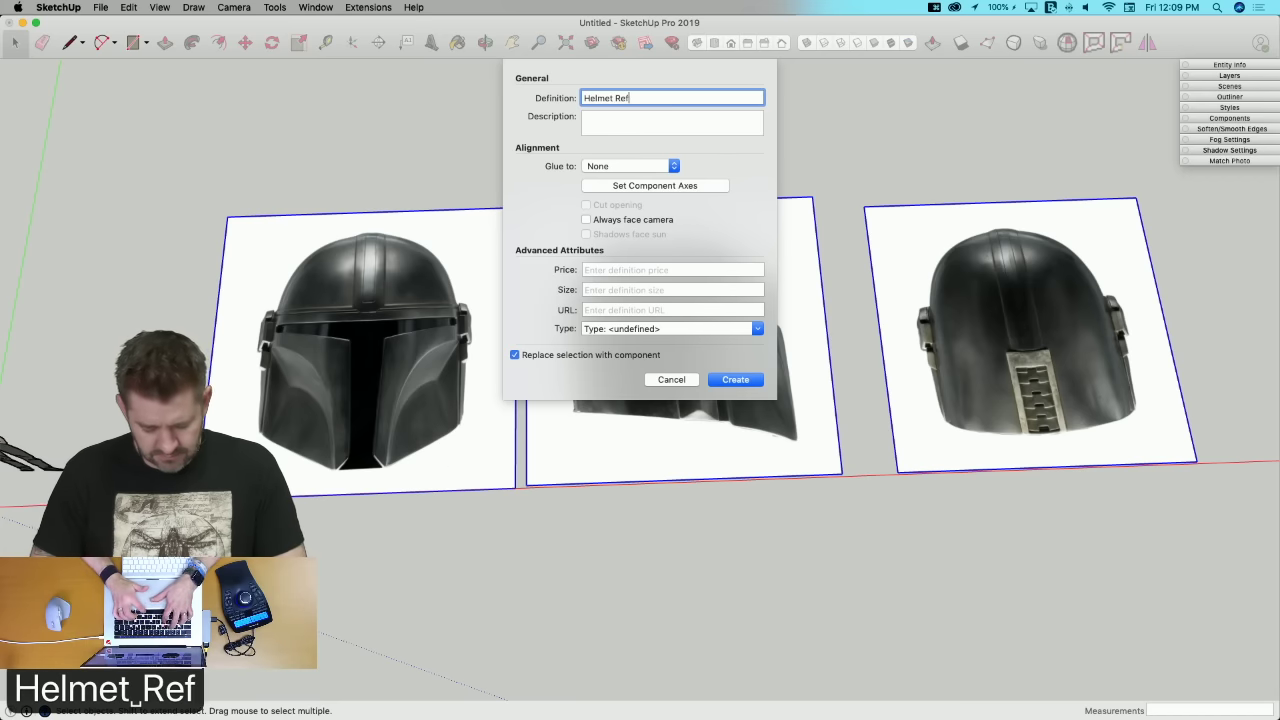
type("erence")
key("Return")
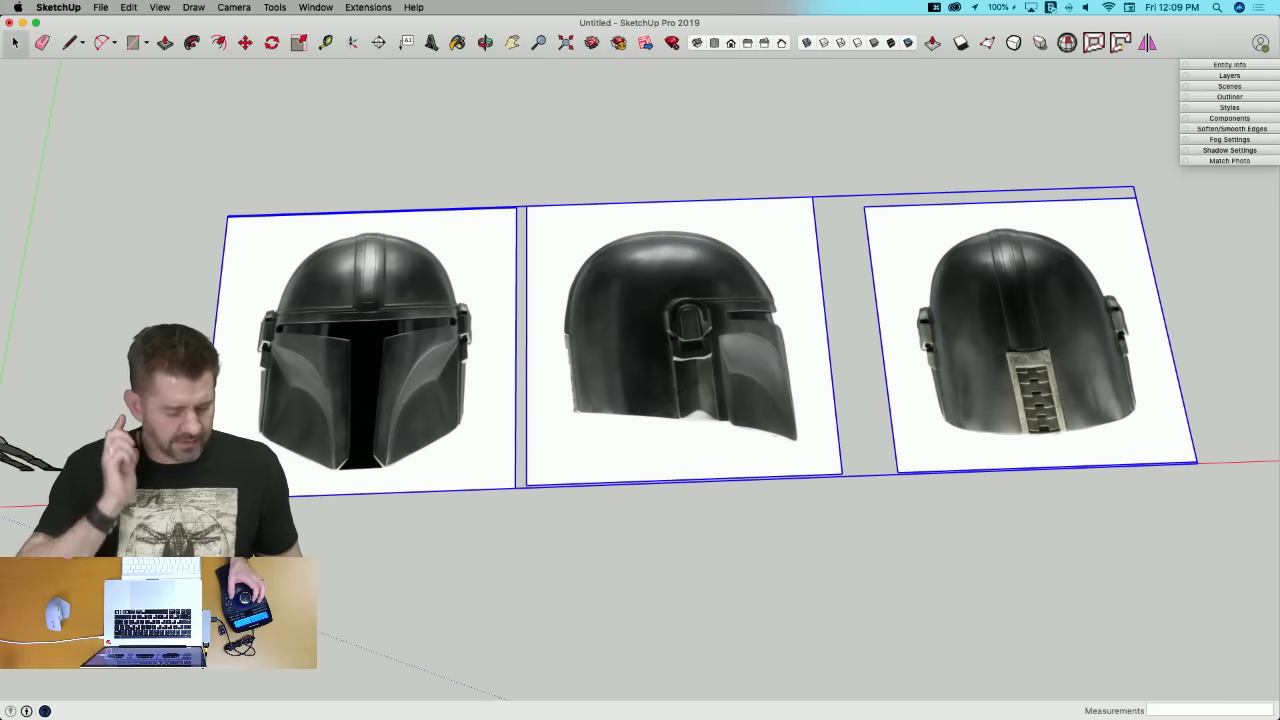
Step: Open the component for editing and draw a line about 6' 2 3/4" long across the front helmet's brow, from edge to edge
double_click(360, 380)
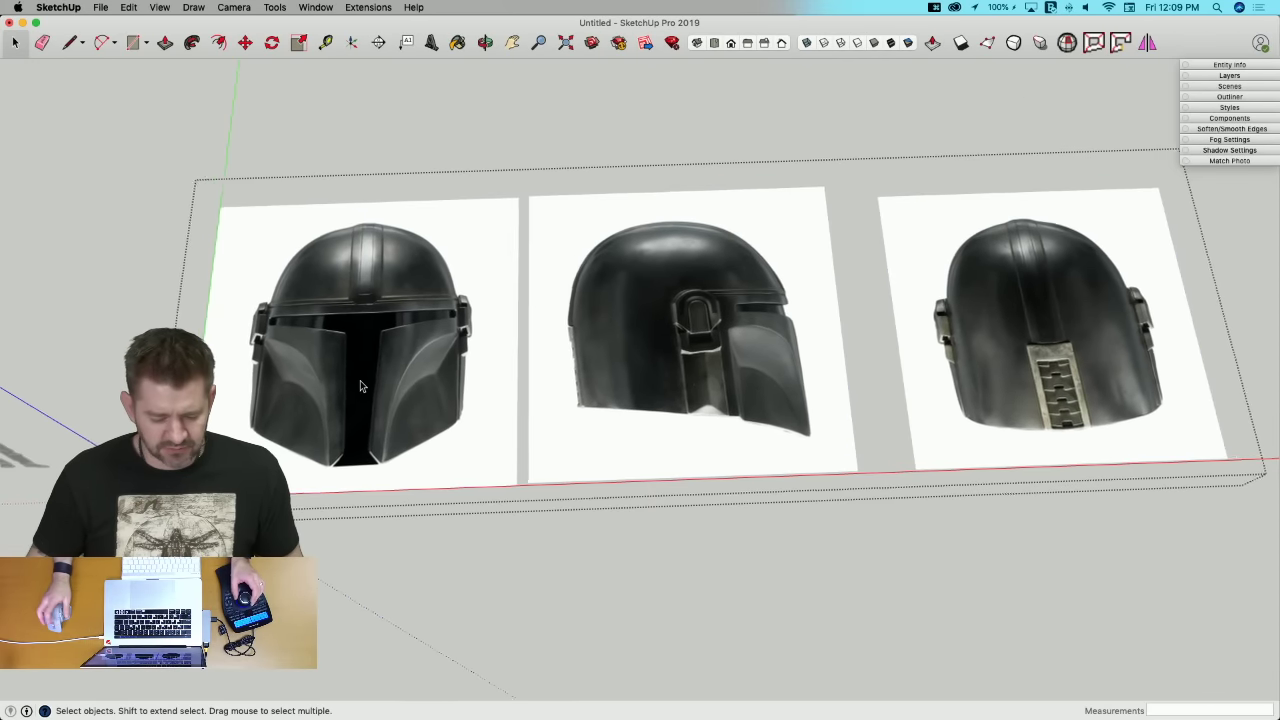
scroll(340, 384, "up", 3)
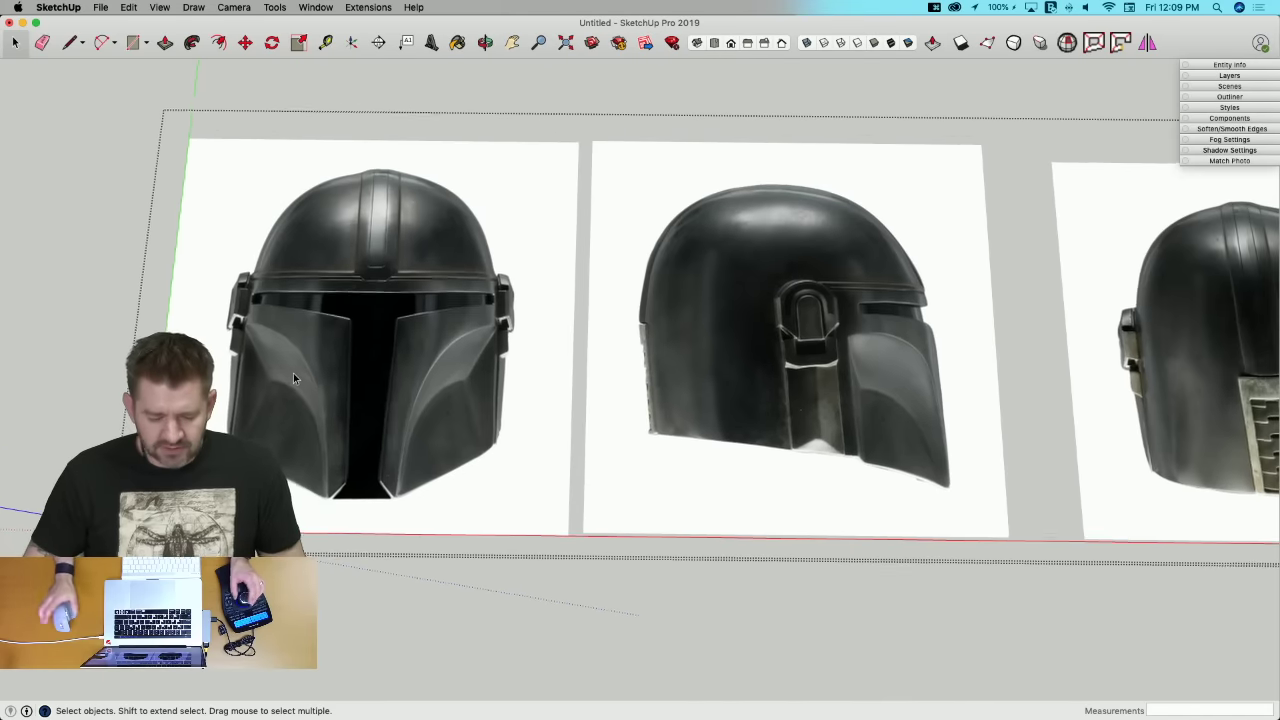
scroll(470, 360, "up", 5)
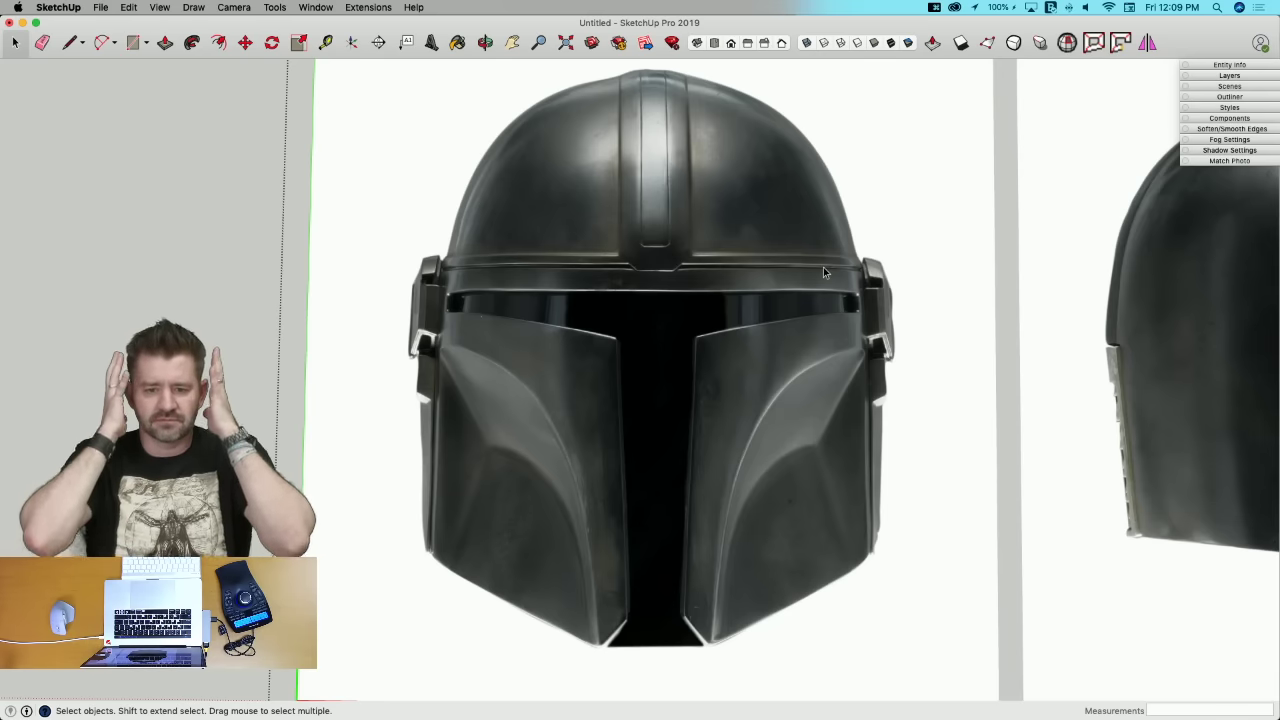
key("super+1")
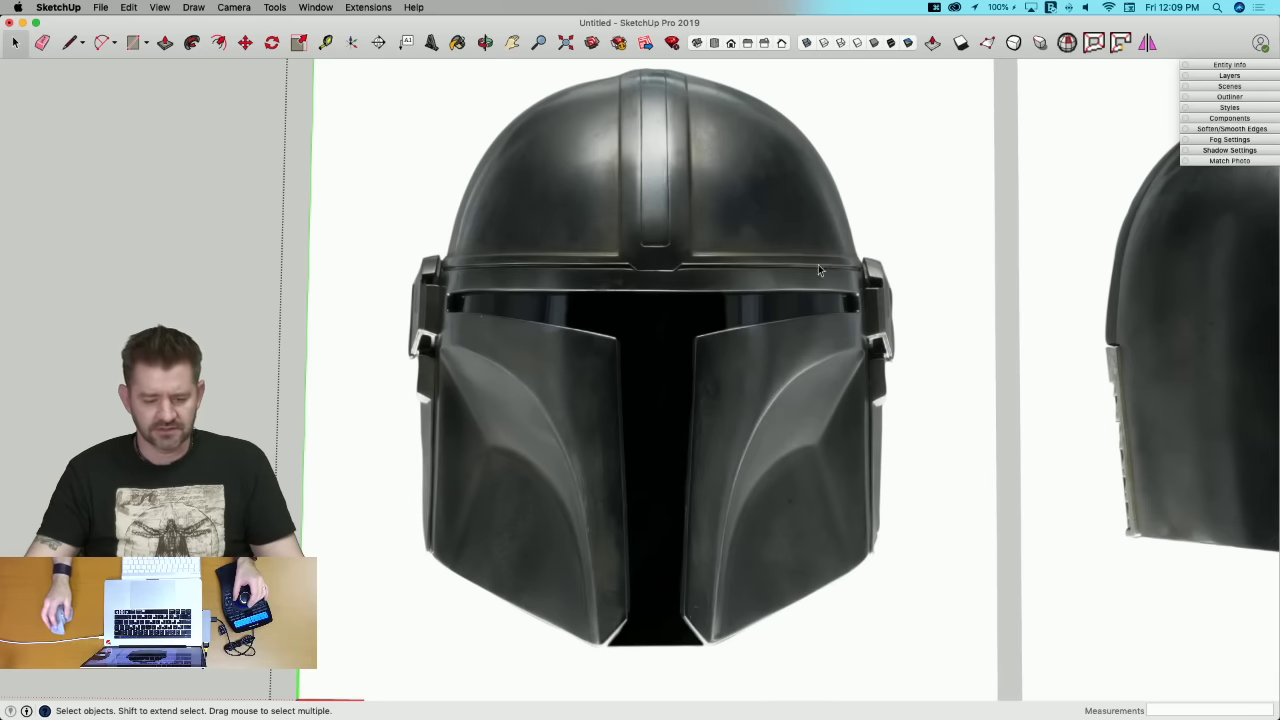
key("l")
scroll(445, 255, "up", 10)
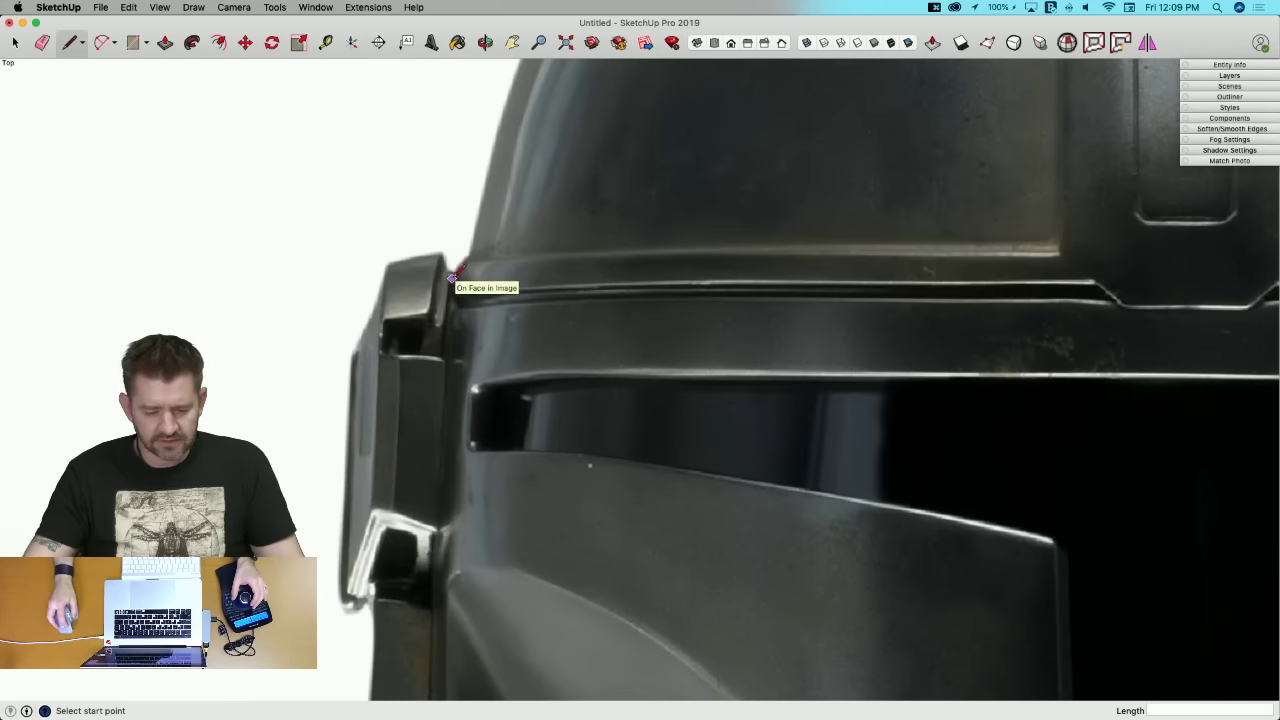
left_click(452, 276)
scroll(600, 250, "down", 8)
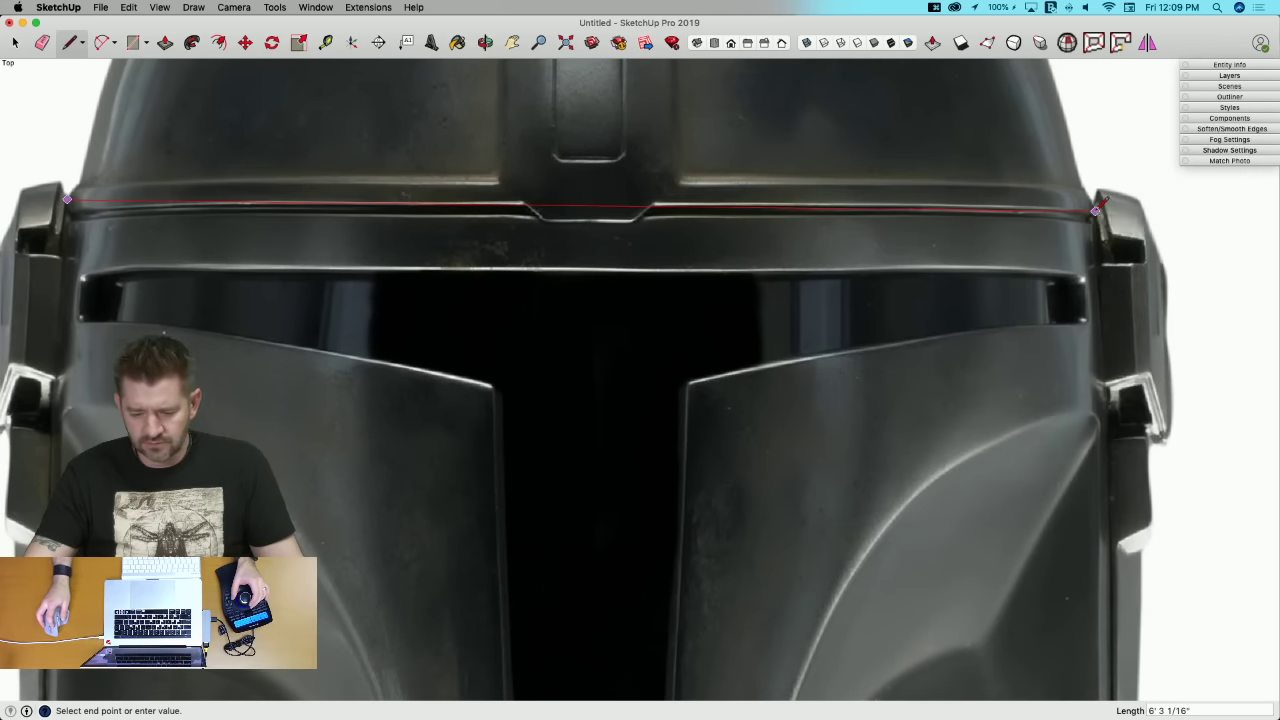
scroll(1093, 209, "up", 4)
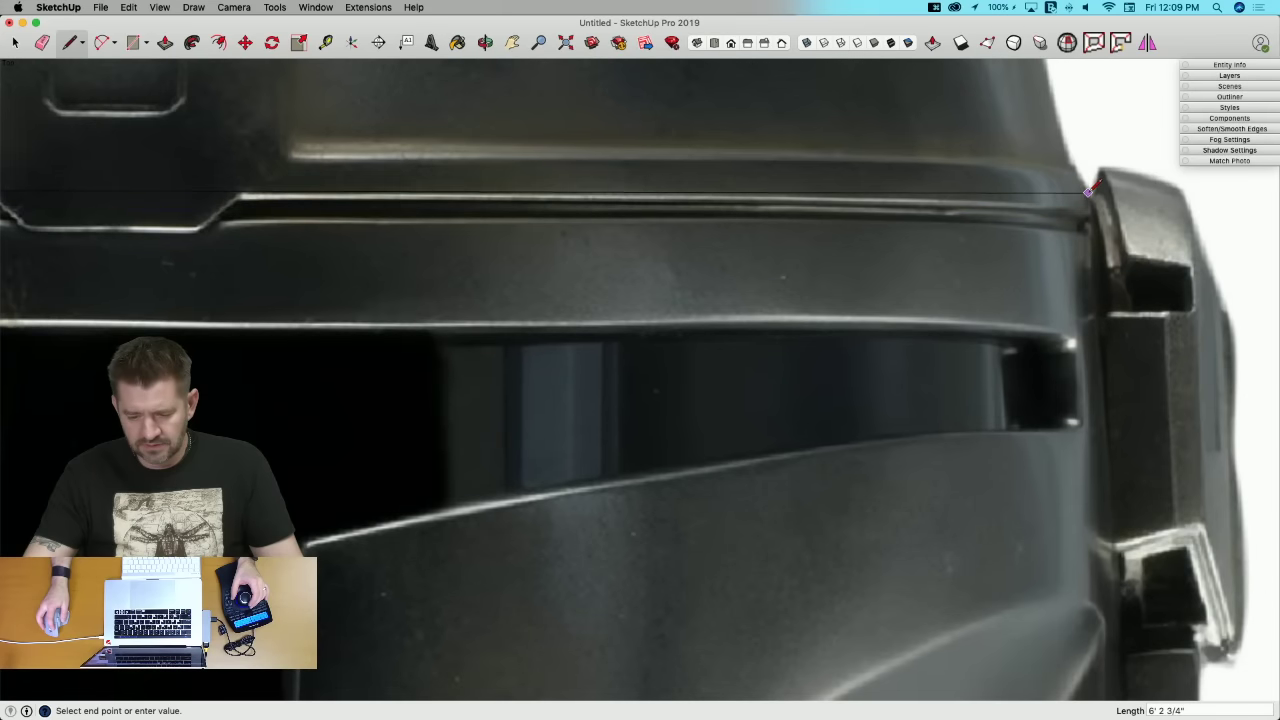
left_click(1088, 191)
key("space")
scroll(1110, 240, "down", 10)
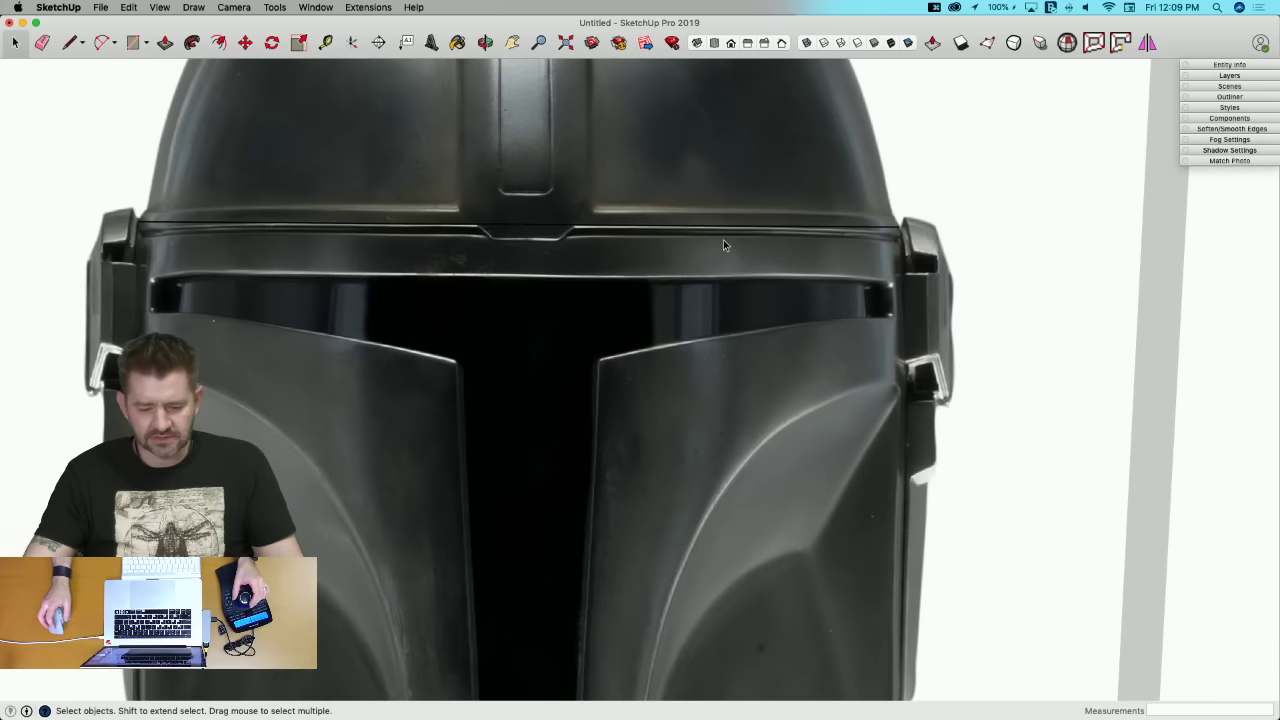
Step: Measure the brow line end to end with Tape Measure and resize the whole component so that this distance becomes 8"
scroll(723, 239, "down", 6)
middle_click_drag(683, 260, 428, 301)
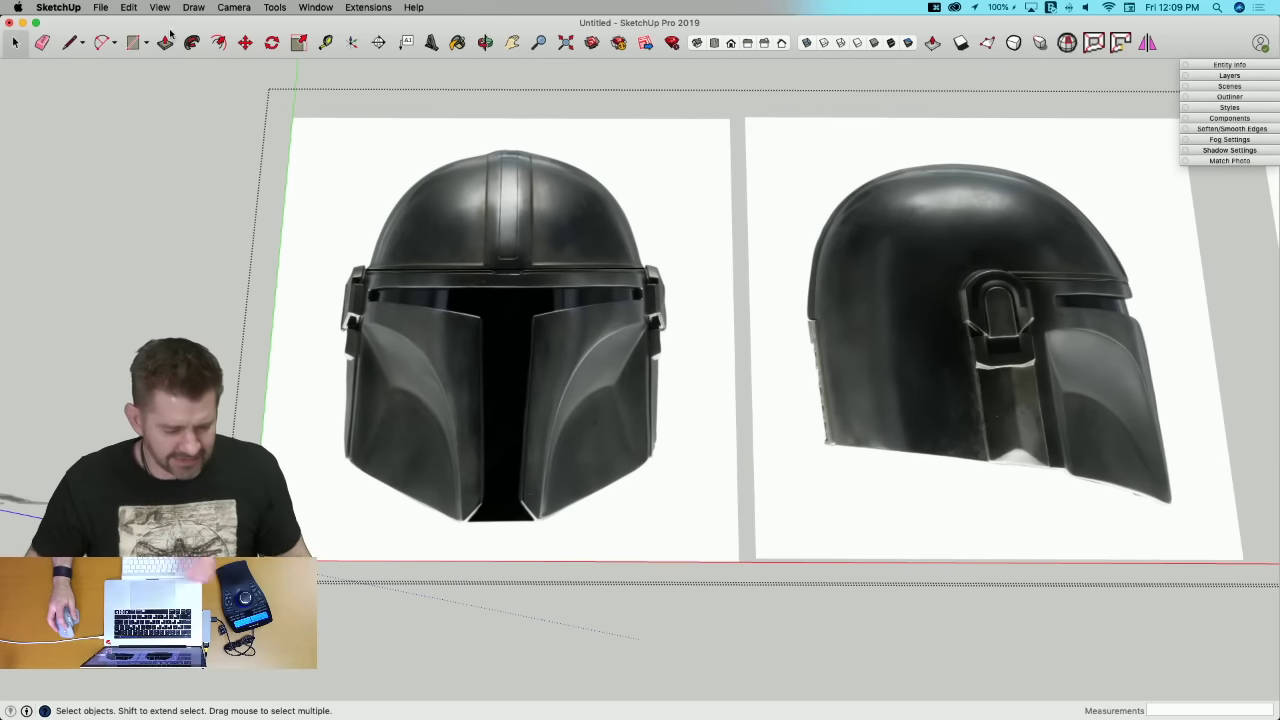
left_click(326, 43)
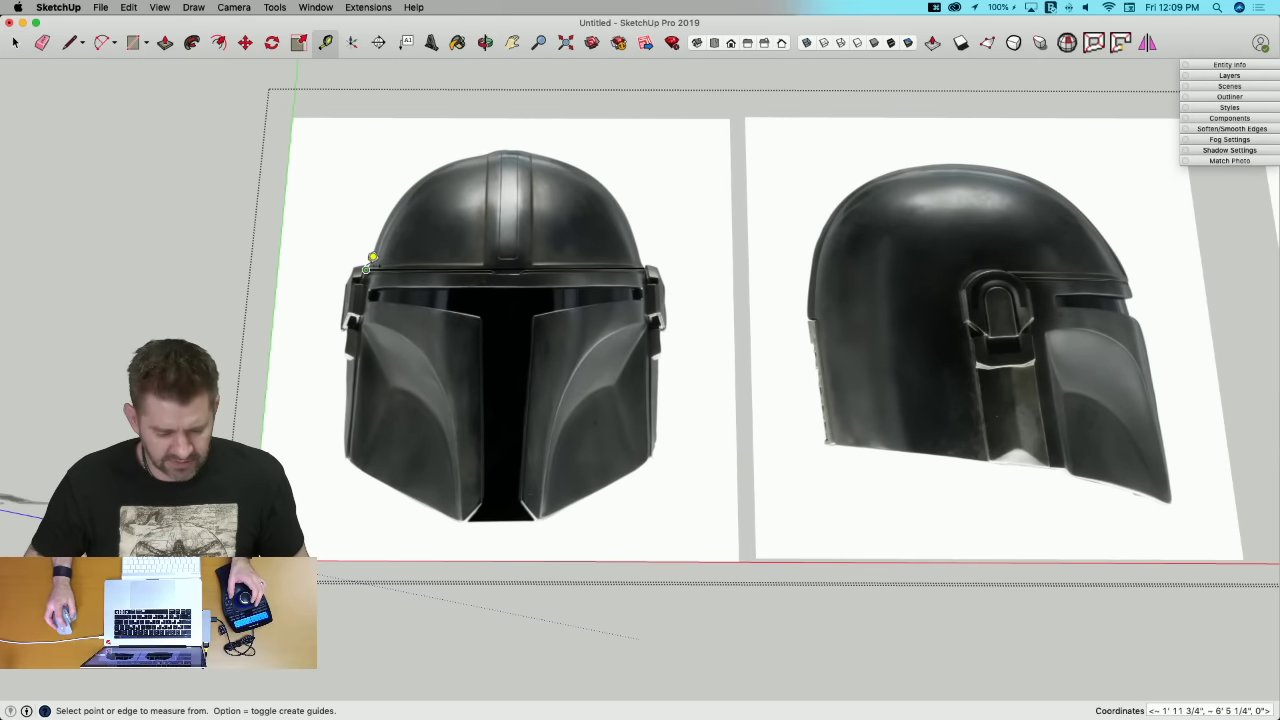
left_click(367, 269)
left_click(652, 260)
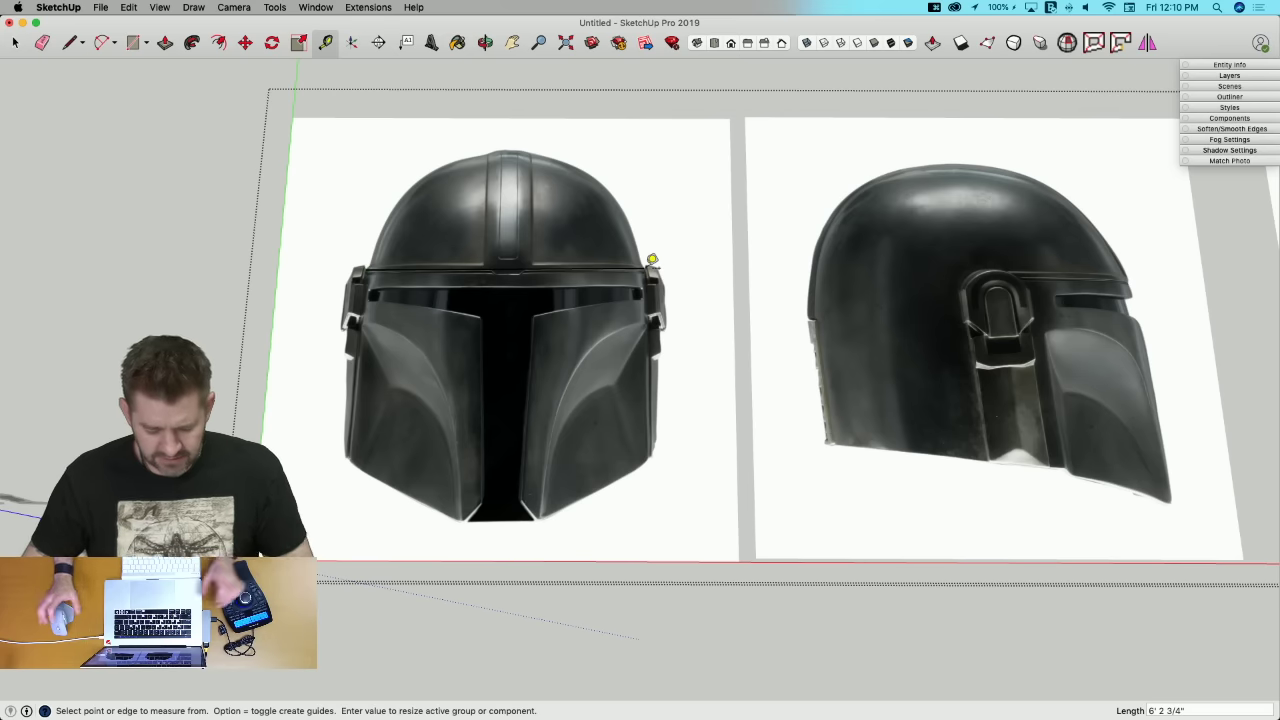
type("8\"")
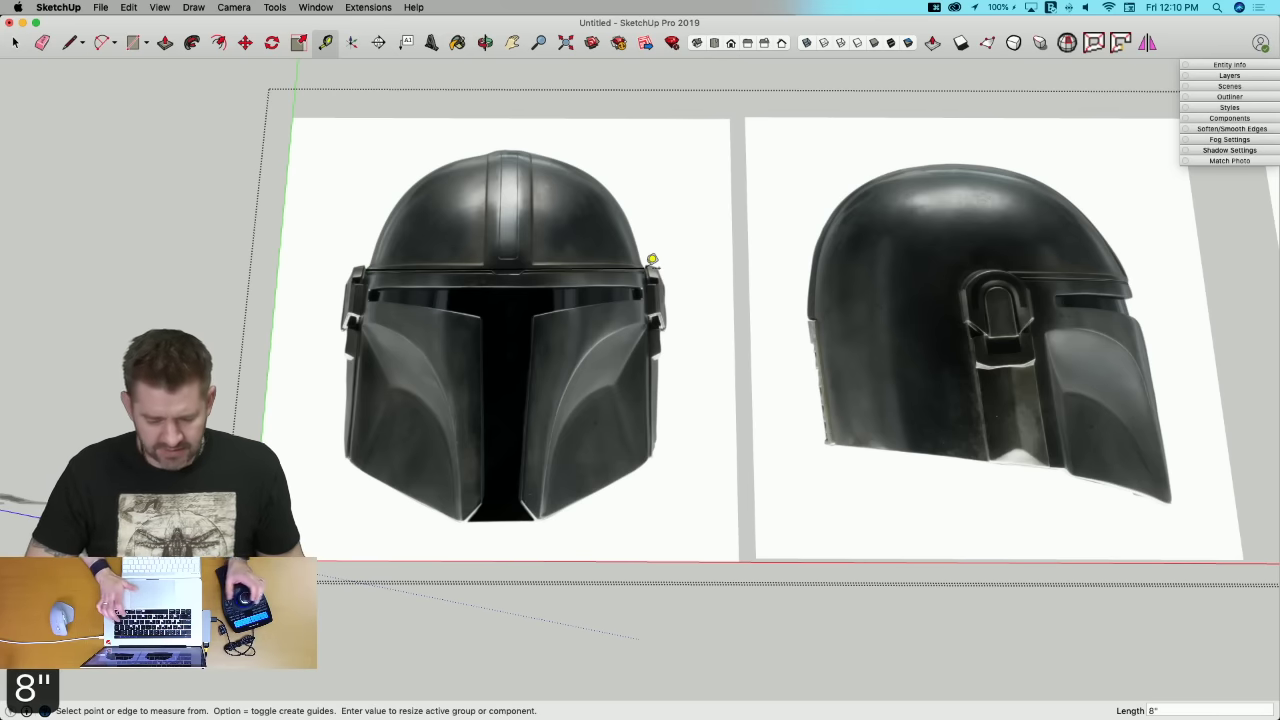
key("Return")
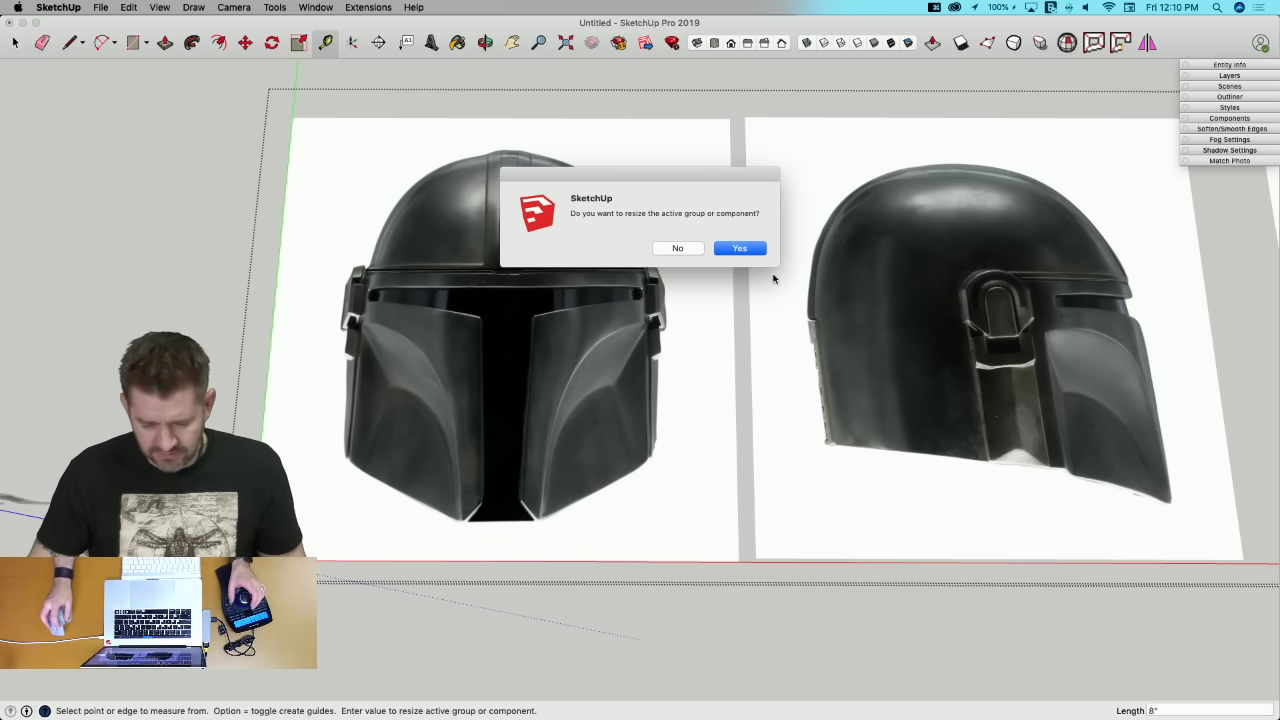
left_click(740, 248)
Step: Check the brow line's tilt against a horizontal 8" line run along the red axis from its left end
scroll(463, 427, "up", 5)
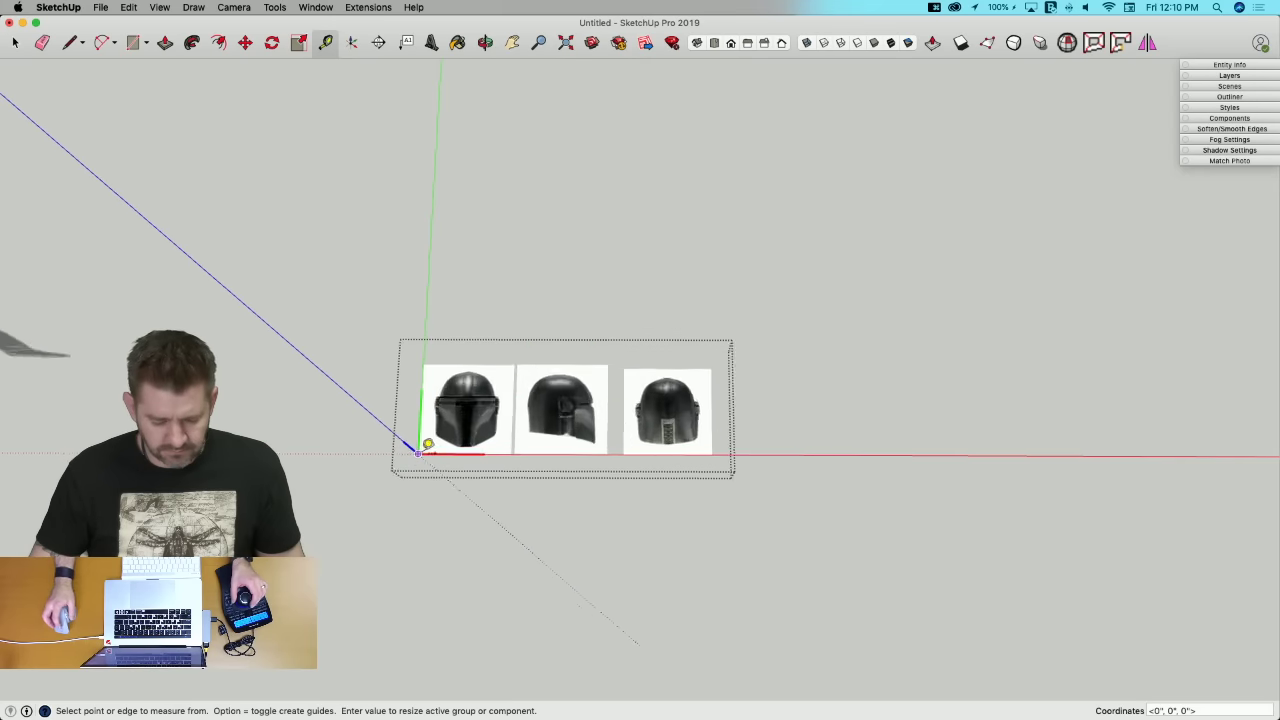
scroll(463, 427, "up", 4)
scroll(647, 251, "up", 5)
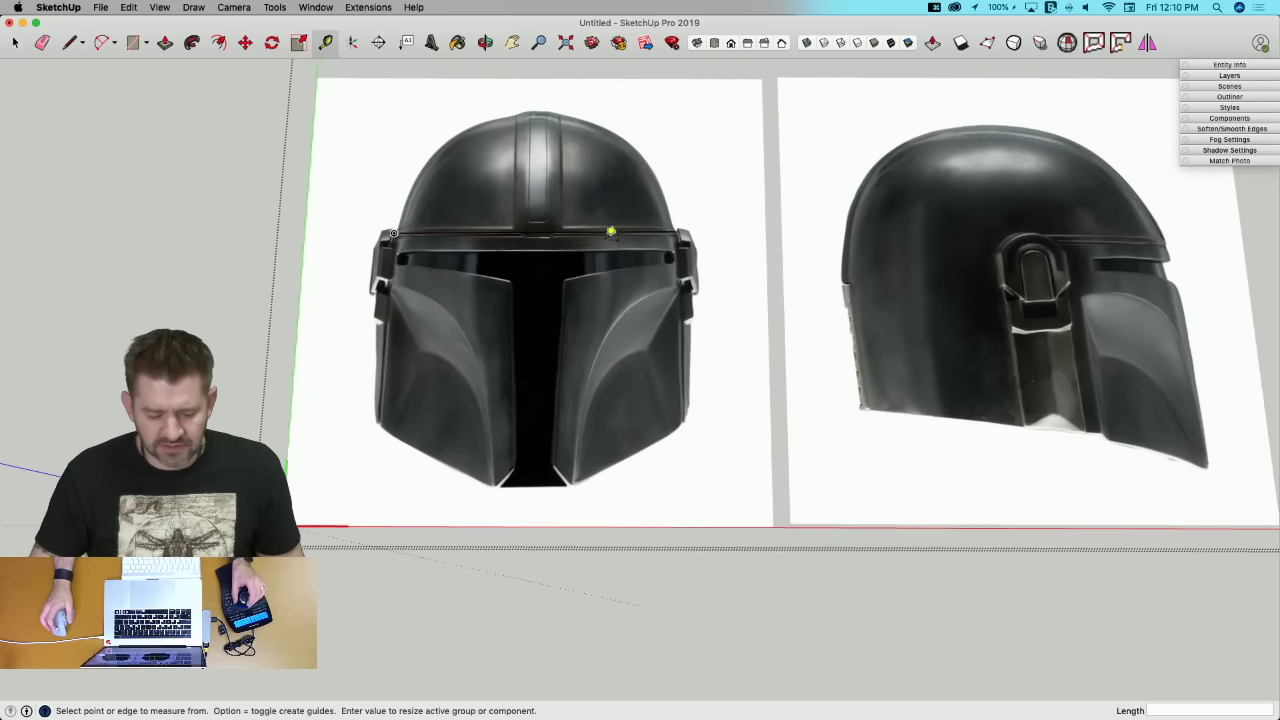
scroll(322, 249, "up", 3)
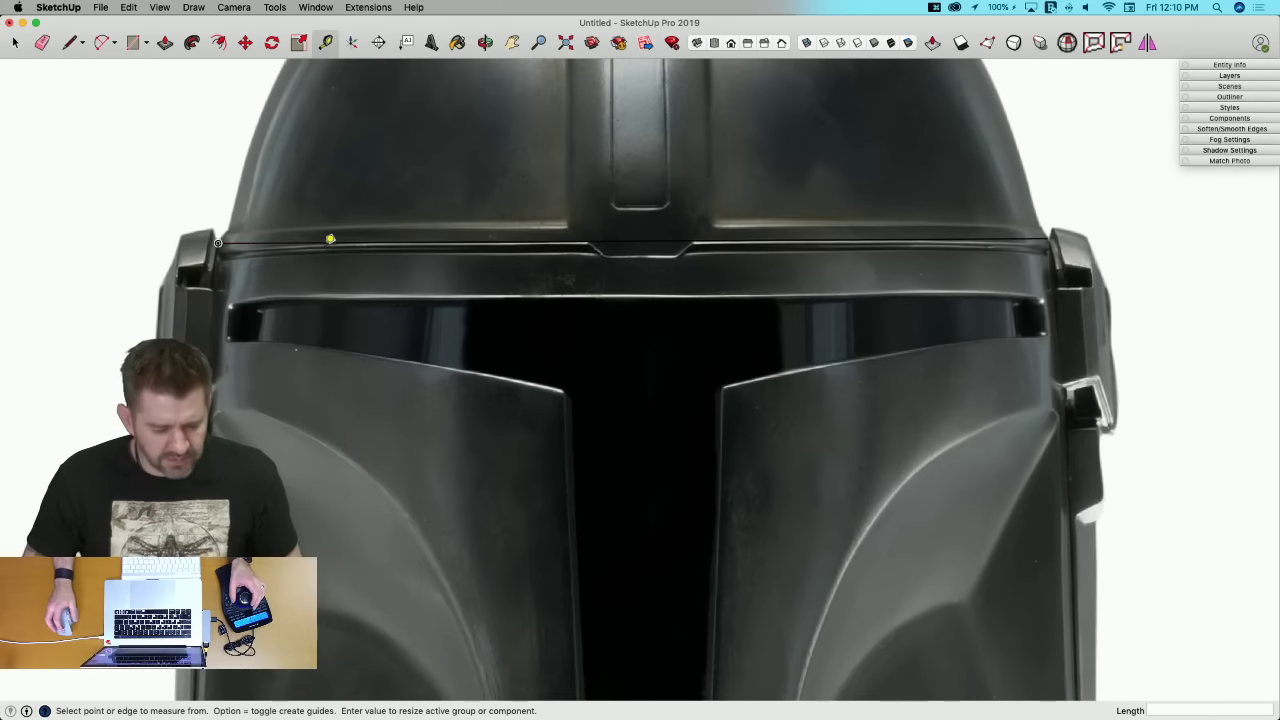
key("space")
left_click(326, 242)
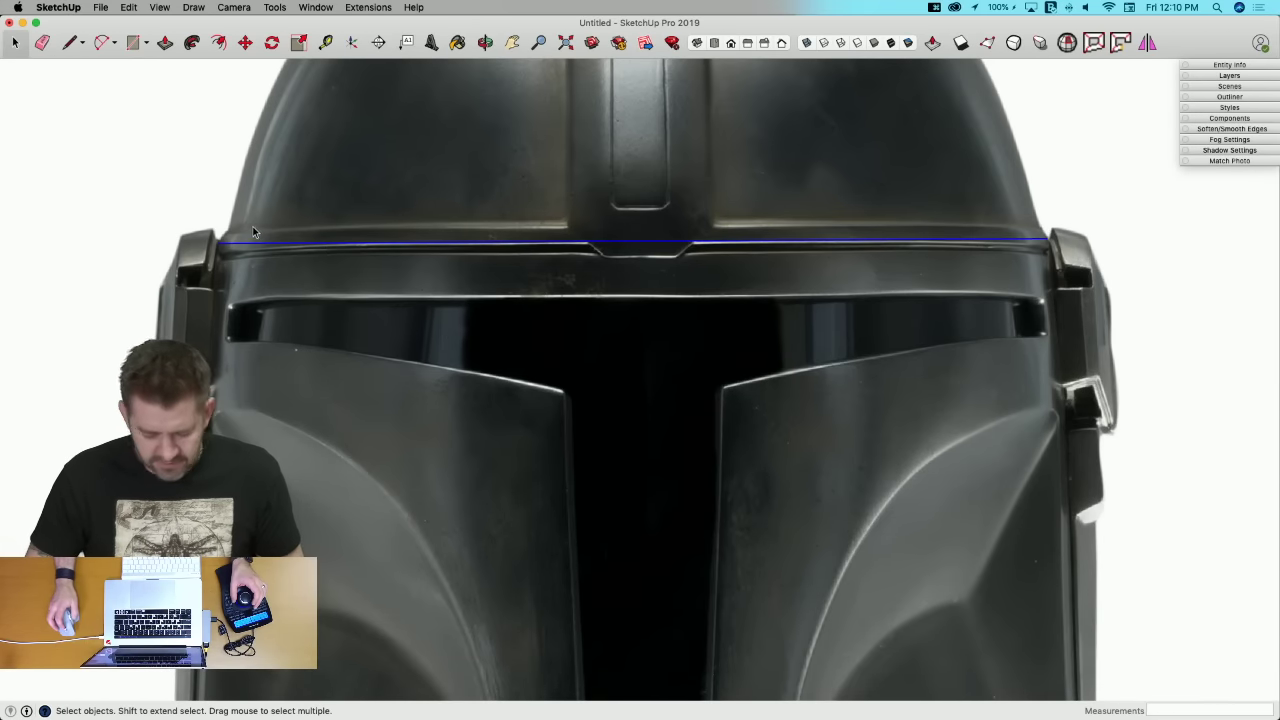
key("l")
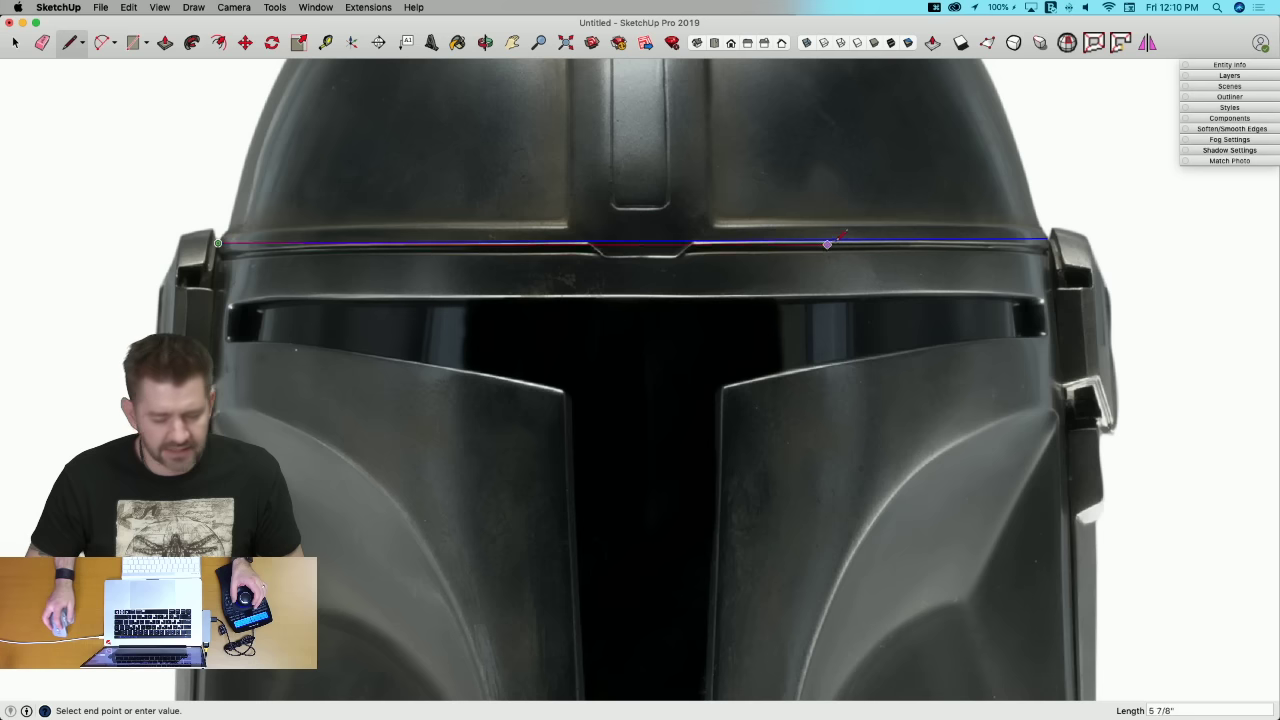
scroll(1062, 243, "up", 4)
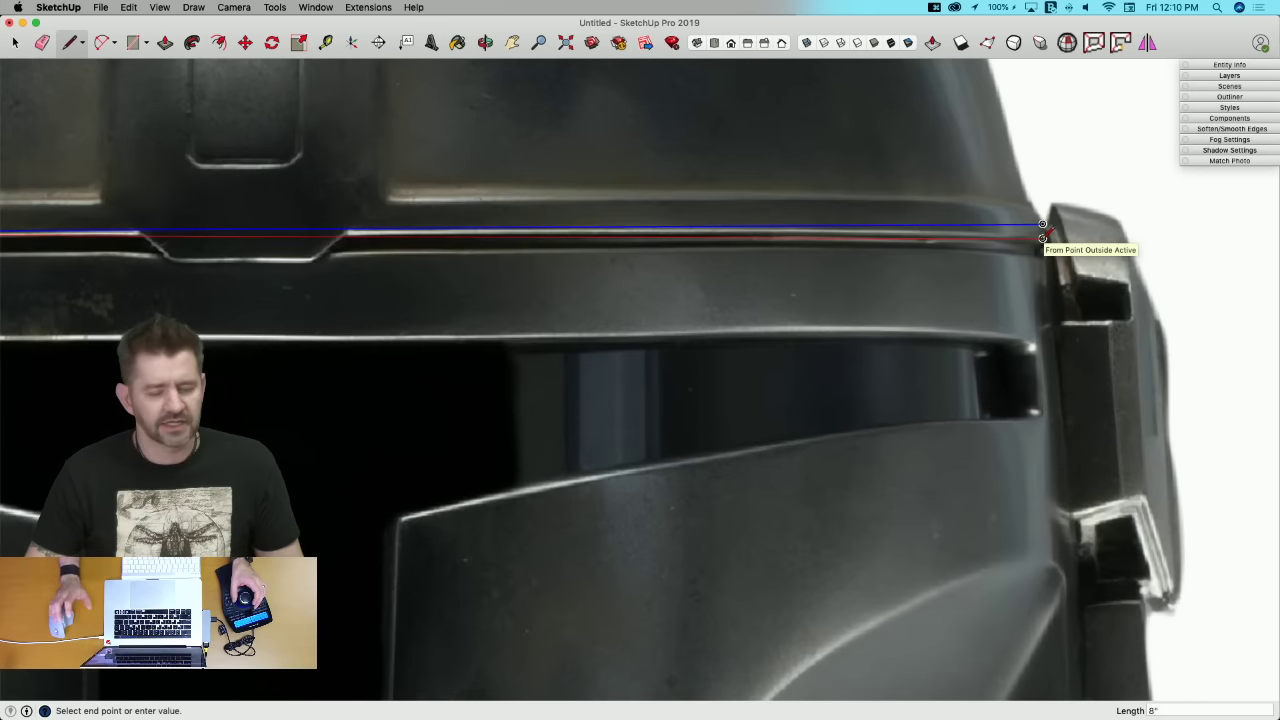
left_click(1042, 237)
key("space")
Step: Rotate the front helmet image and its brow line together by about 0.4° around the line's left end, levelling it to the red axis
scroll(1030, 237, "down", 6)
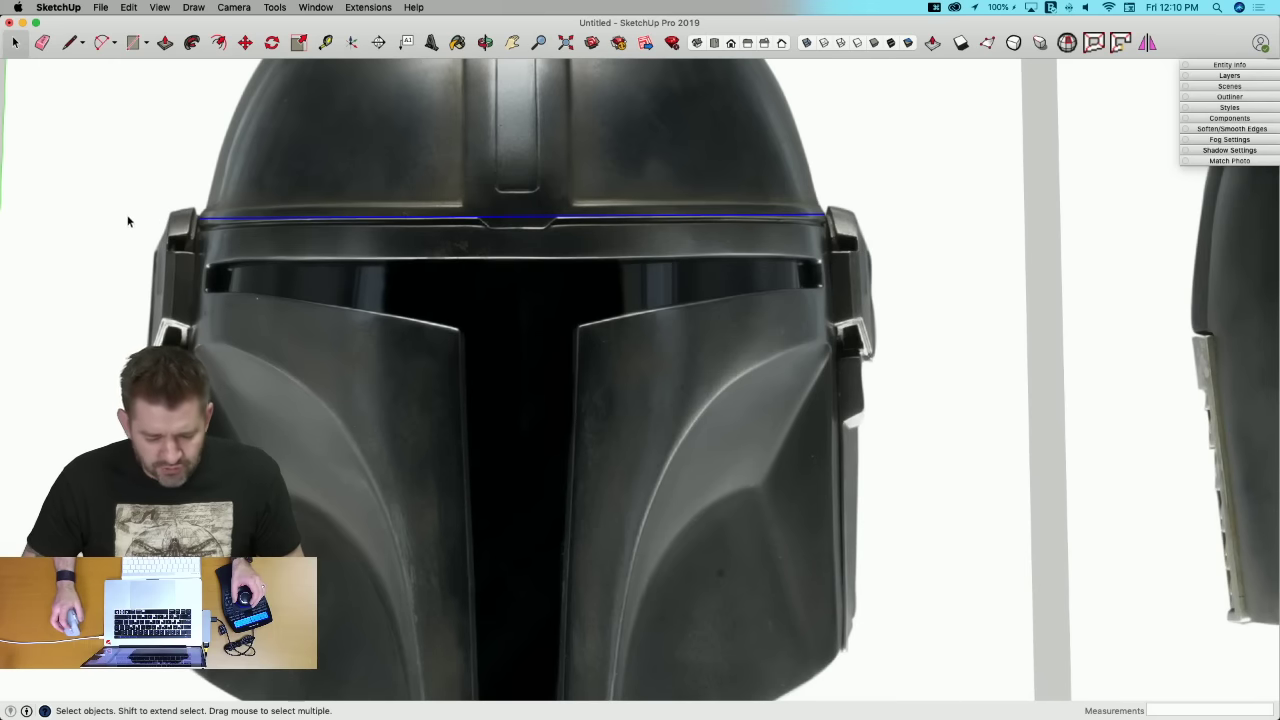
scroll(714, 236, "down", 3)
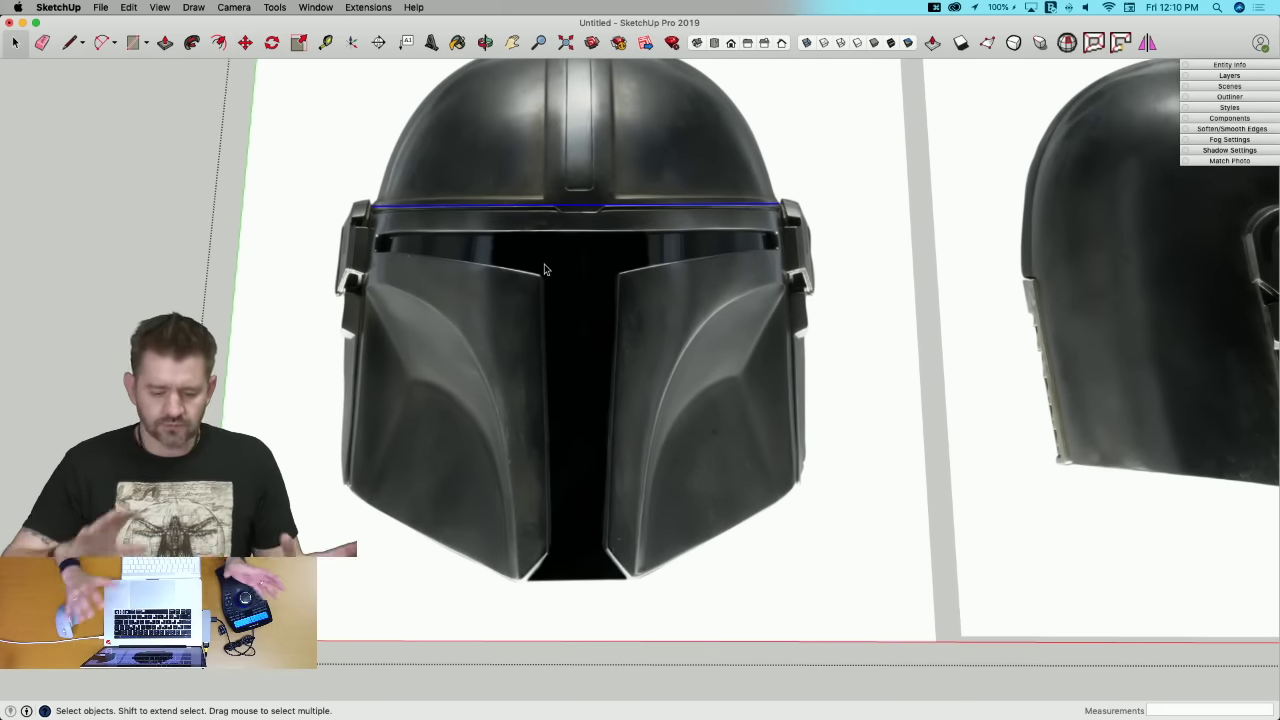
left_click(628, 205)
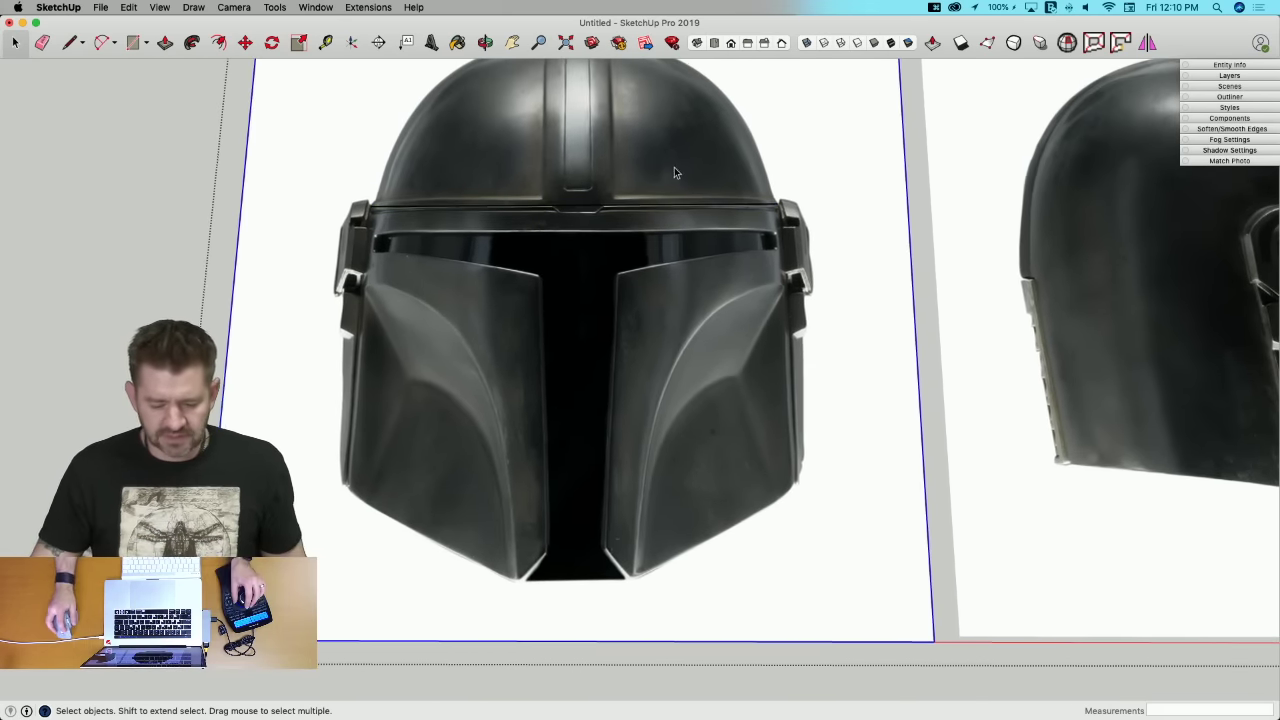
scroll(676, 169, "down", 1)
left_click_drag(737, 181, 597, 313)
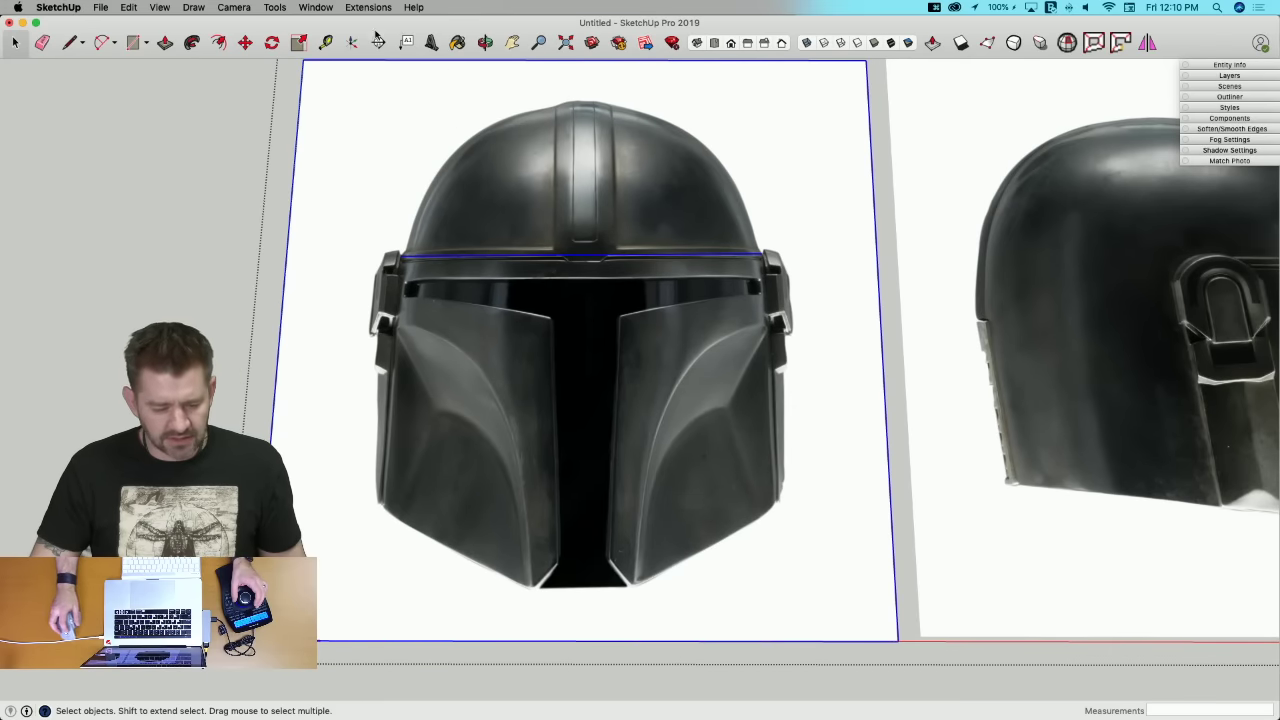
key("q")
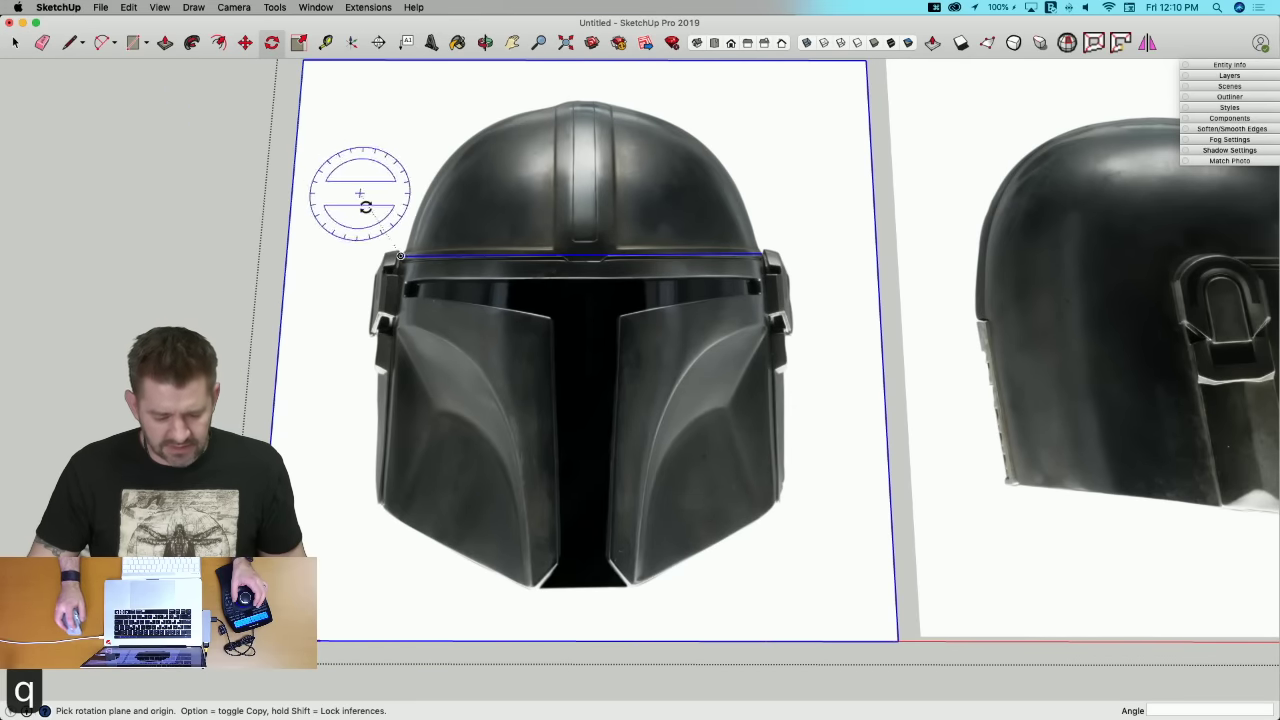
left_click(403, 254)
scroll(775, 257, "up", 5)
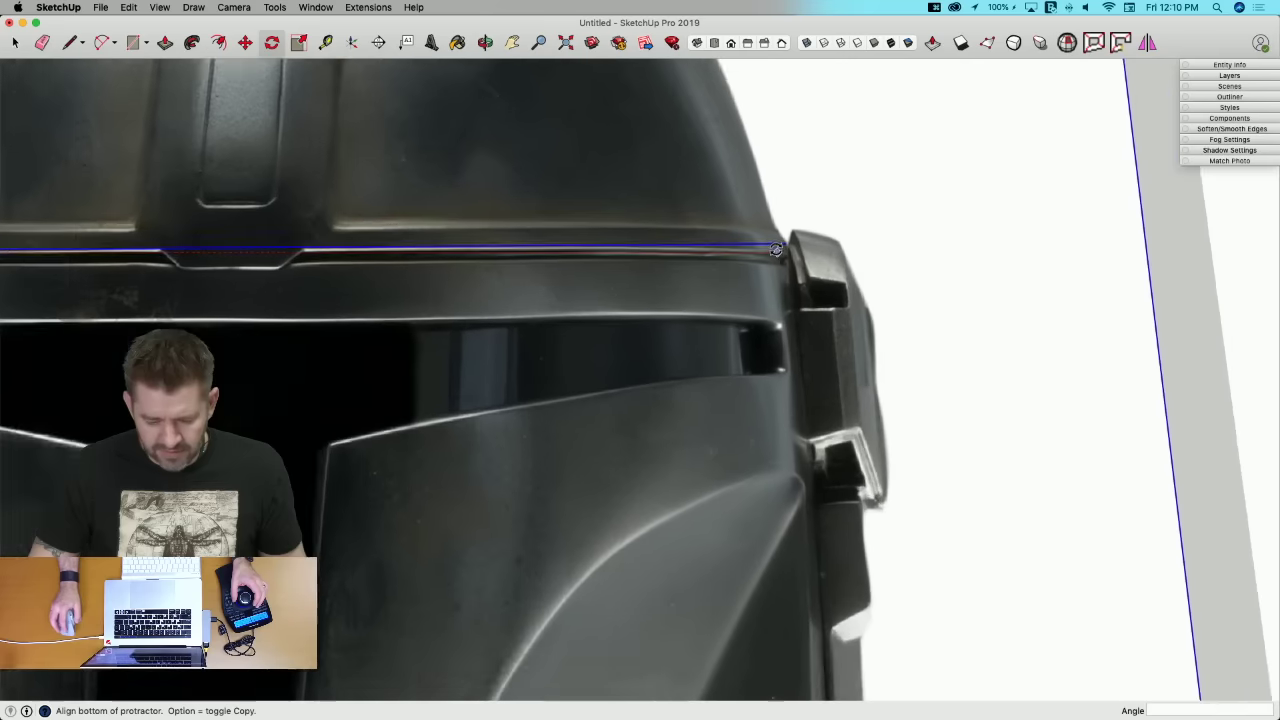
left_click(785, 243)
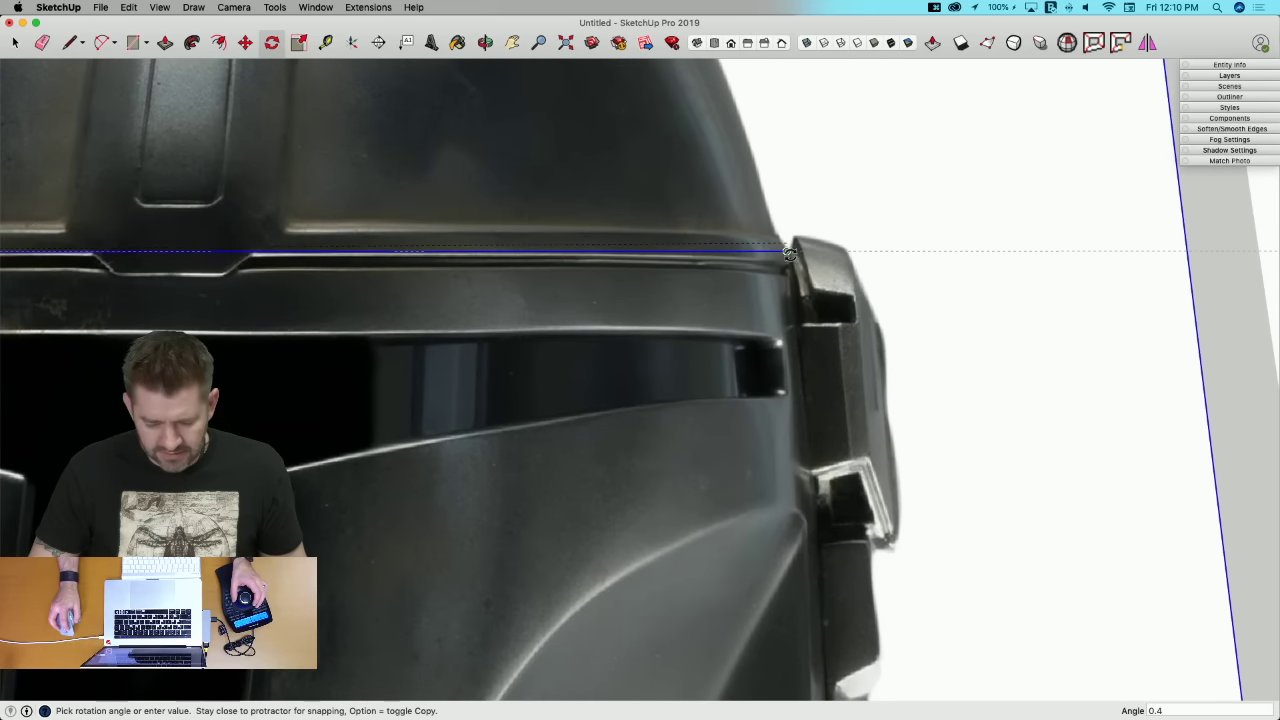
left_click(786, 250)
scroll(880, 197, "down", 6)
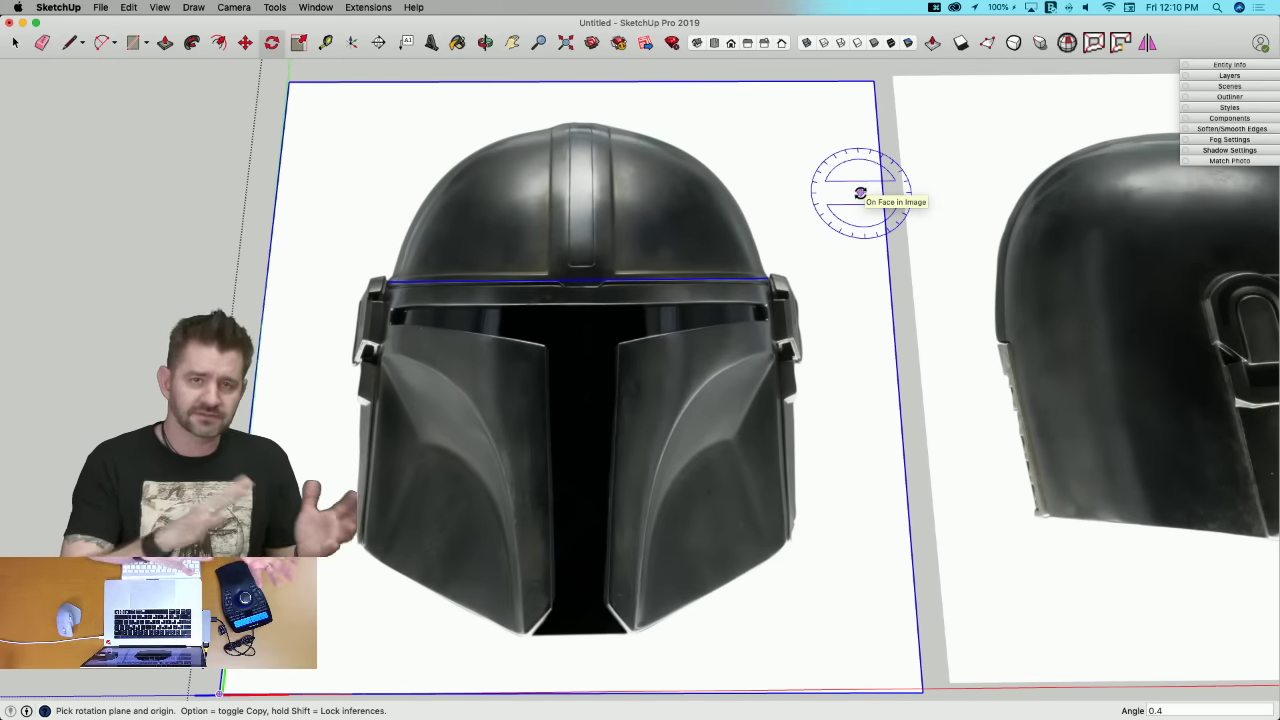
scroll(860, 193, "down", 3)
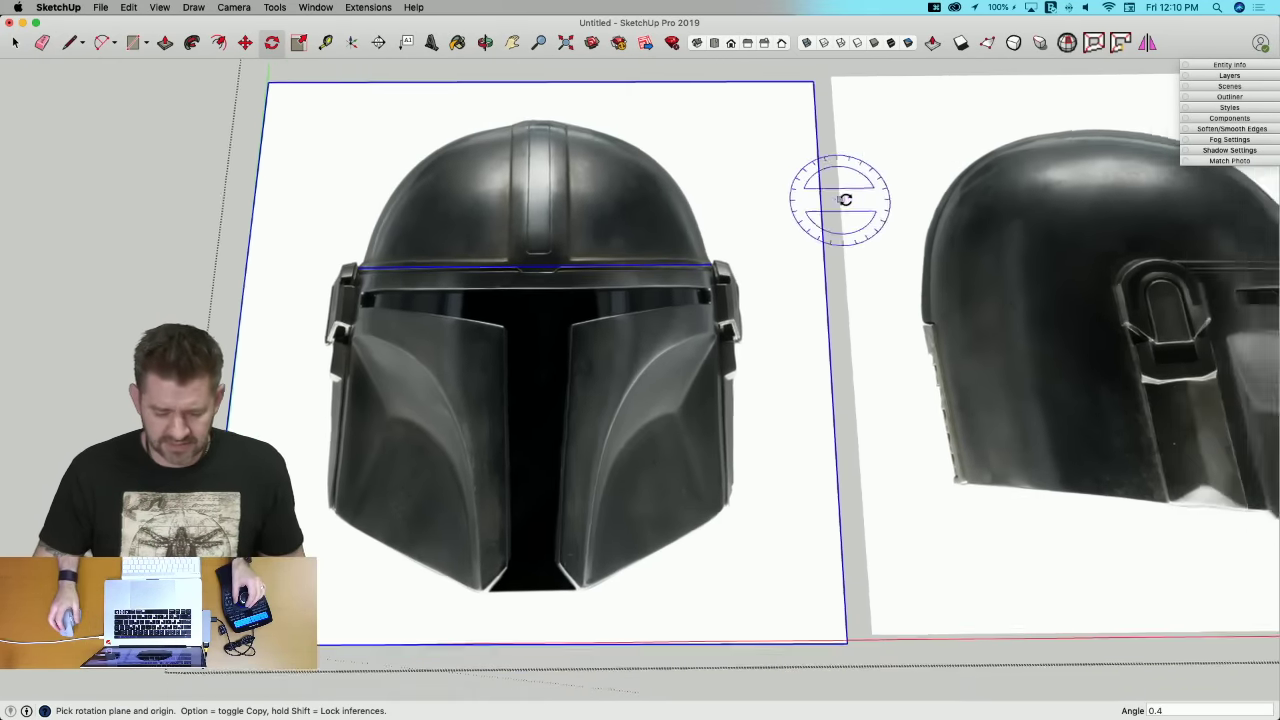
key("space")
Step: Group the front helmet image together with its brow line
scroll(827, 207, "down", 3)
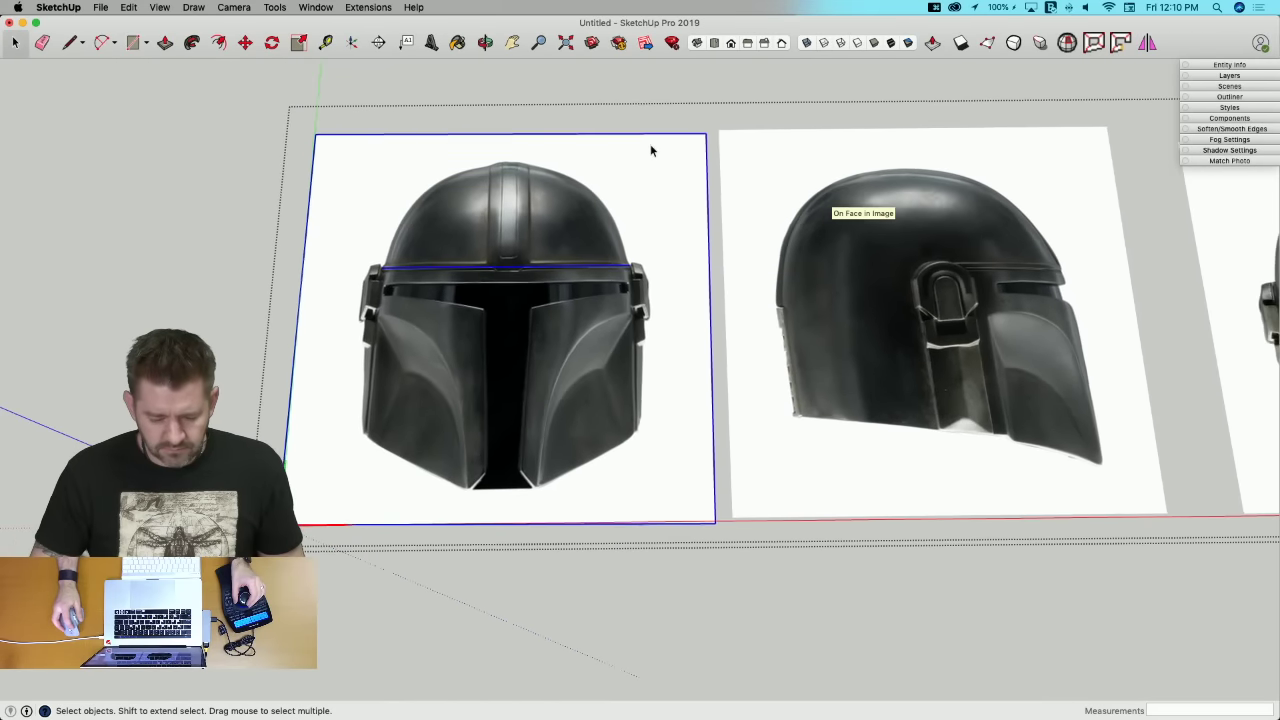
left_click(639, 134)
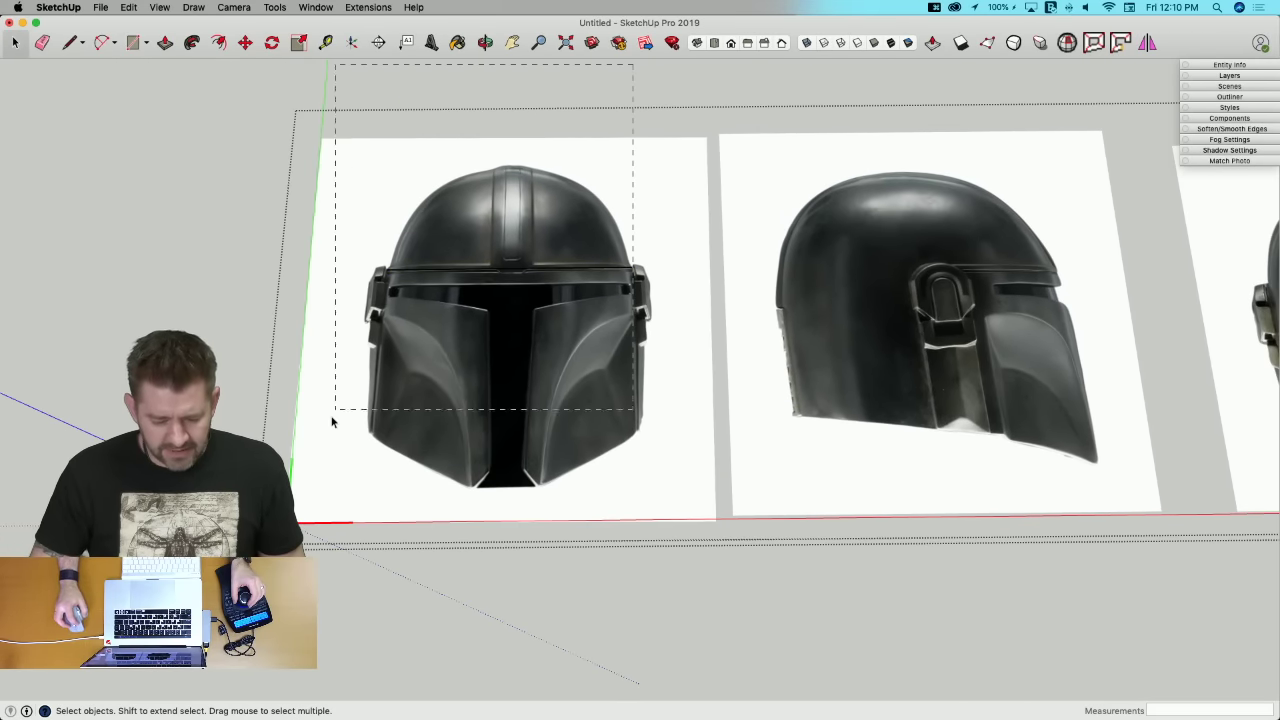
left_click_drag(632, 64, 333, 420)
right_click(530, 241)
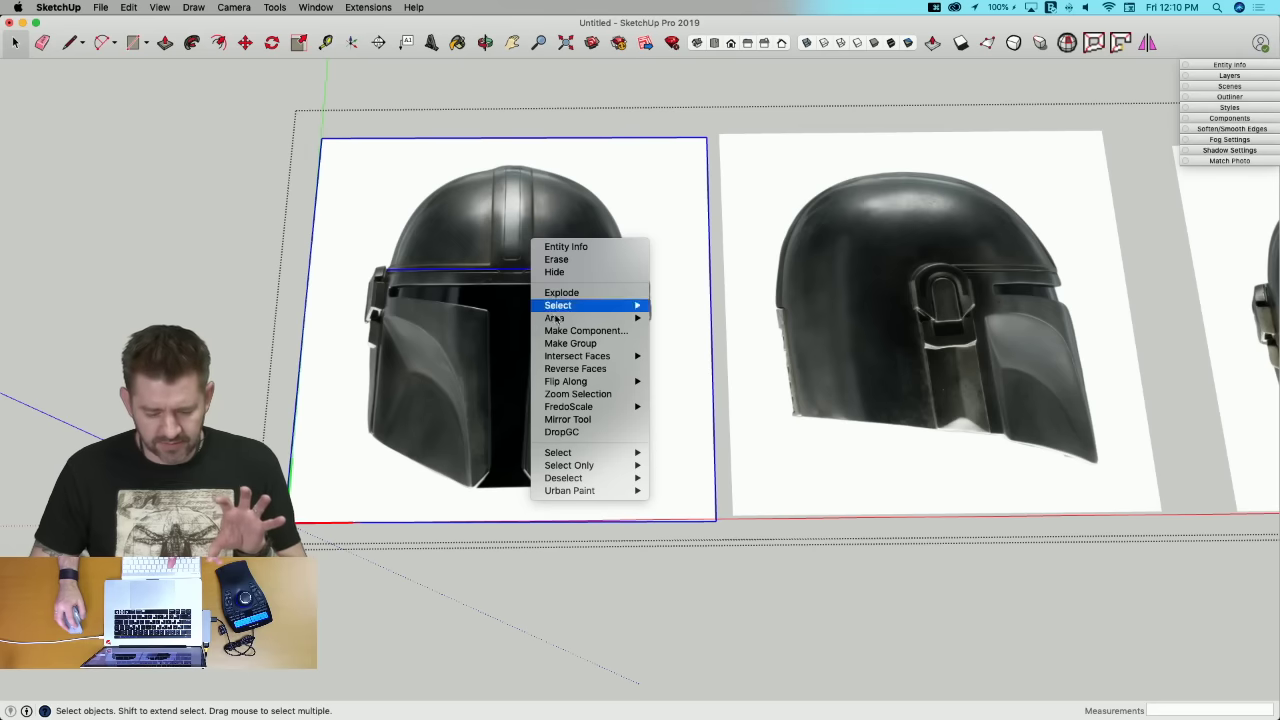
left_click(574, 350)
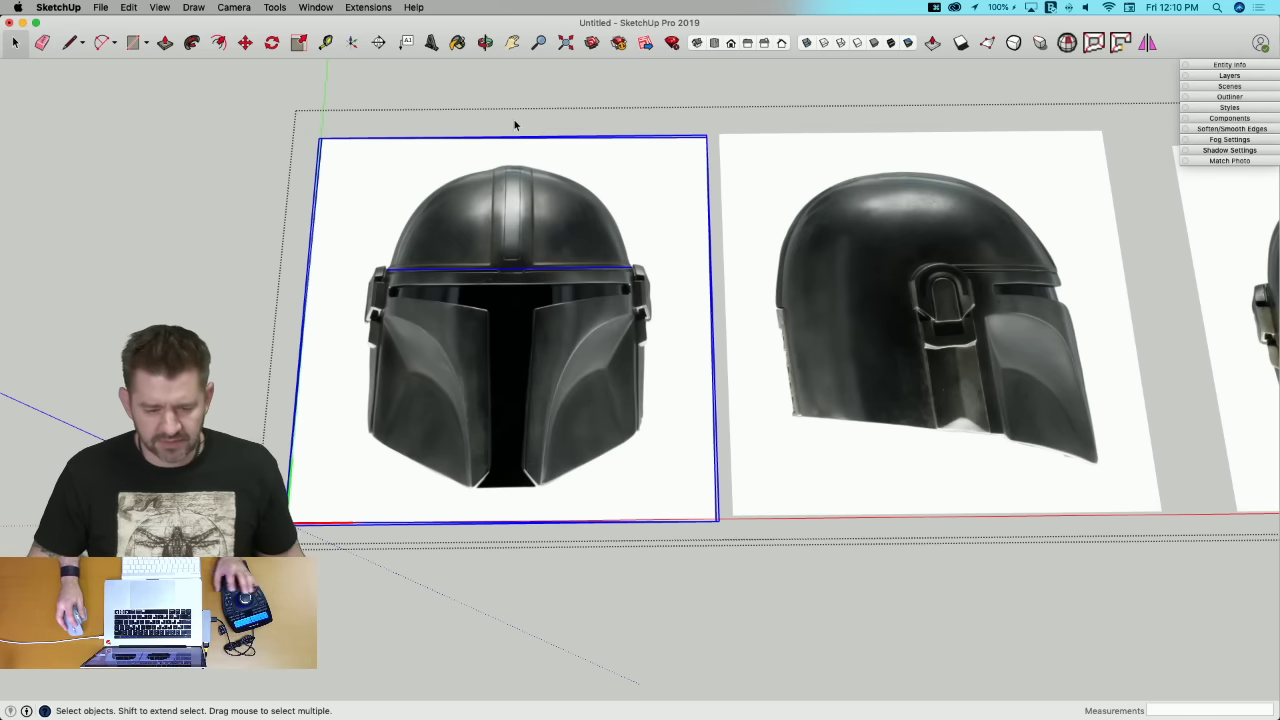
Step: Move the side helmet image about 1' 7 3/16" along the red axis so it overlaps the front helmet image
left_click(749, 235)
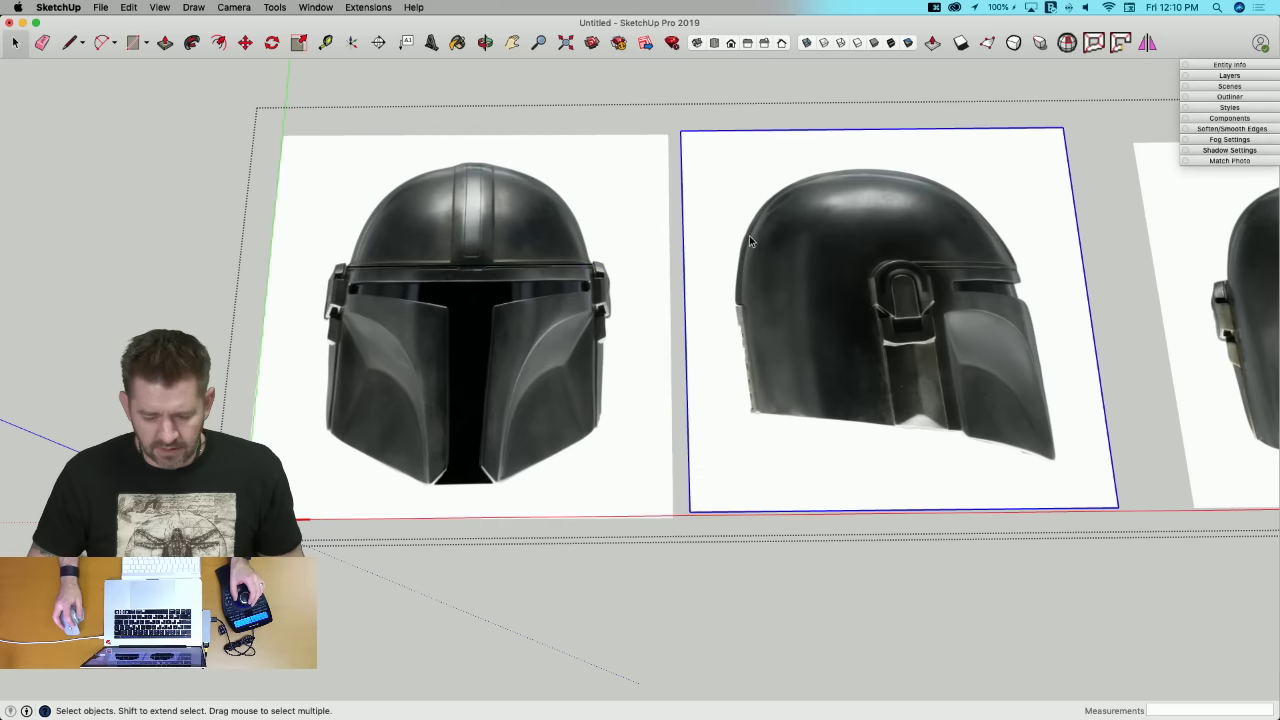
scroll(813, 303, "up", 6)
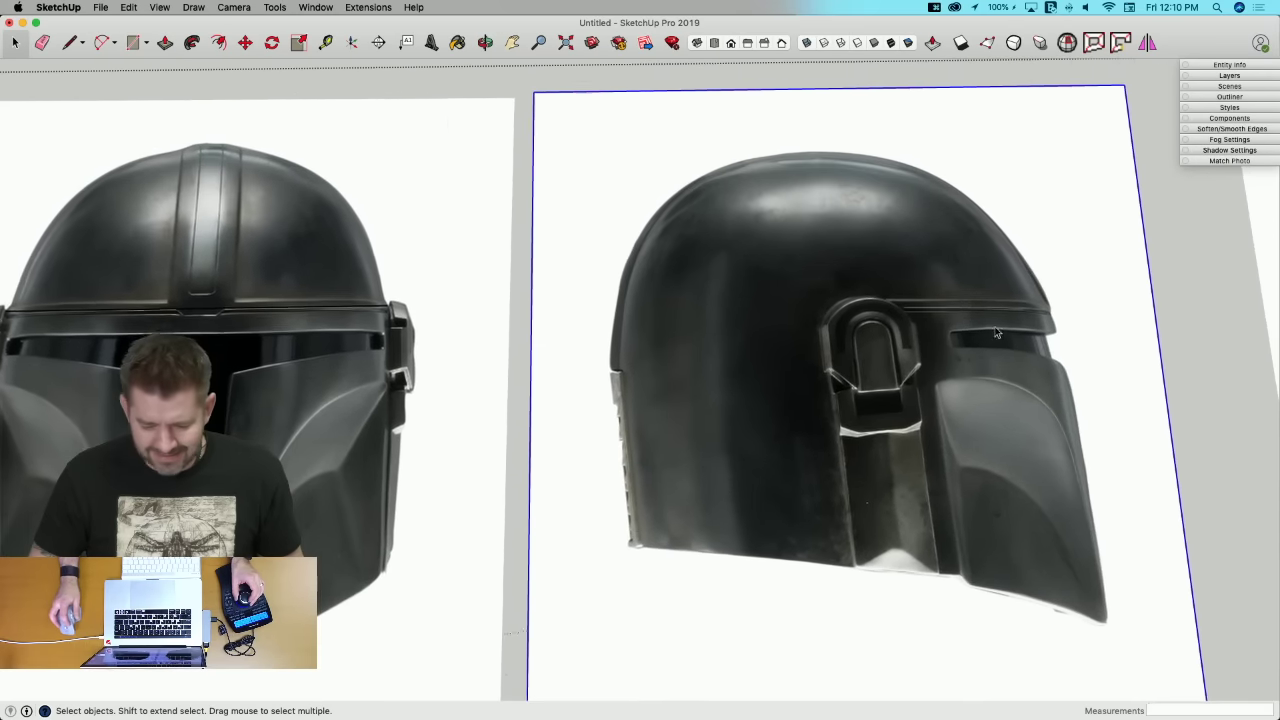
key("m")
scroll(968, 335, "down", 3)
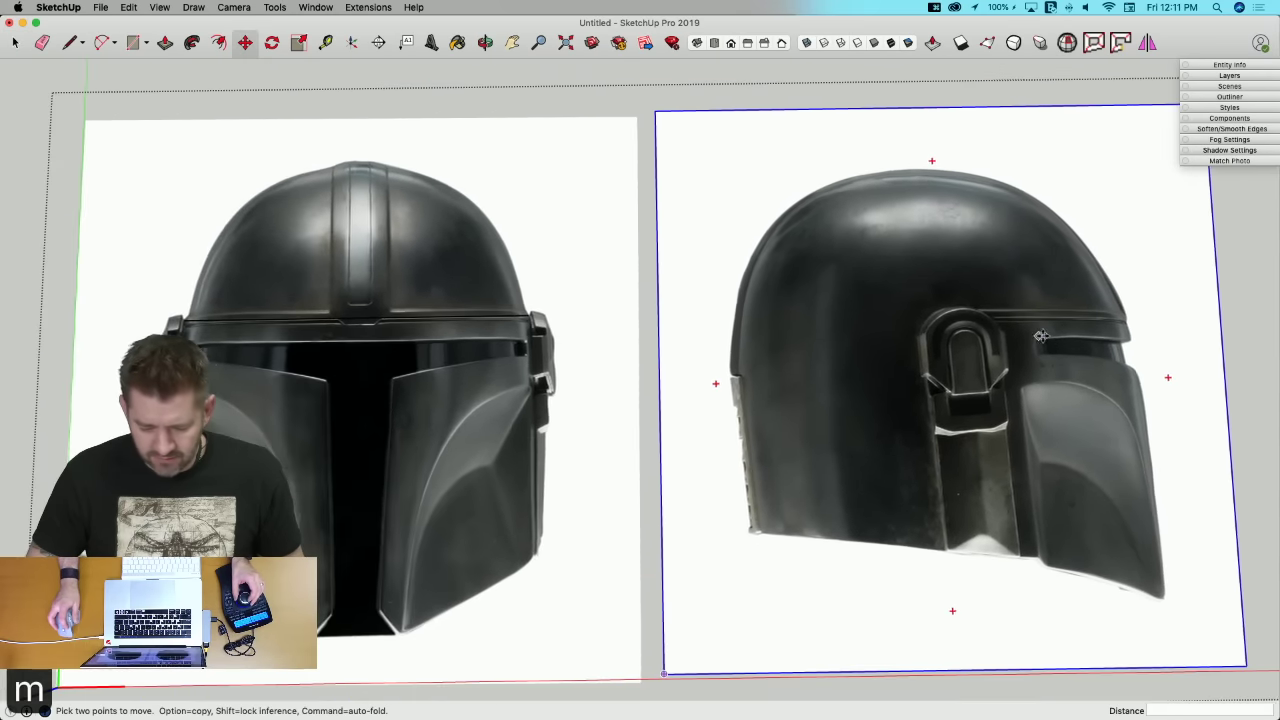
left_click(1043, 335)
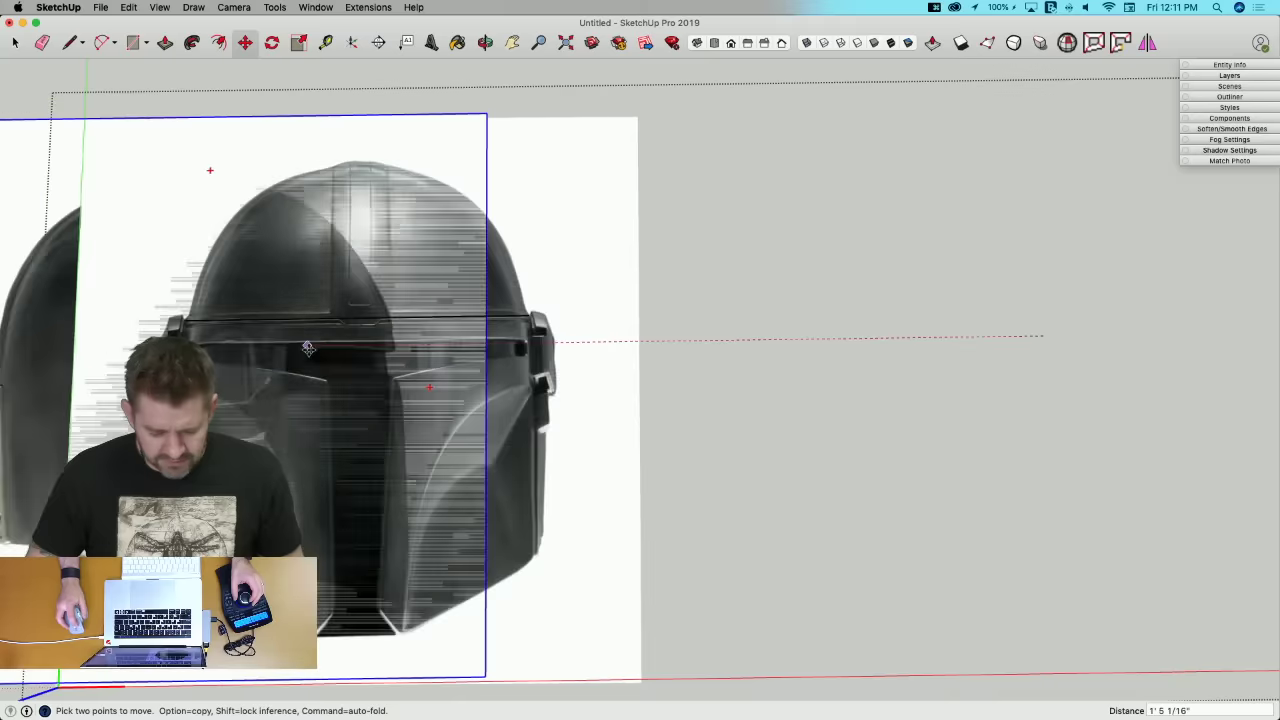
left_click(217, 373)
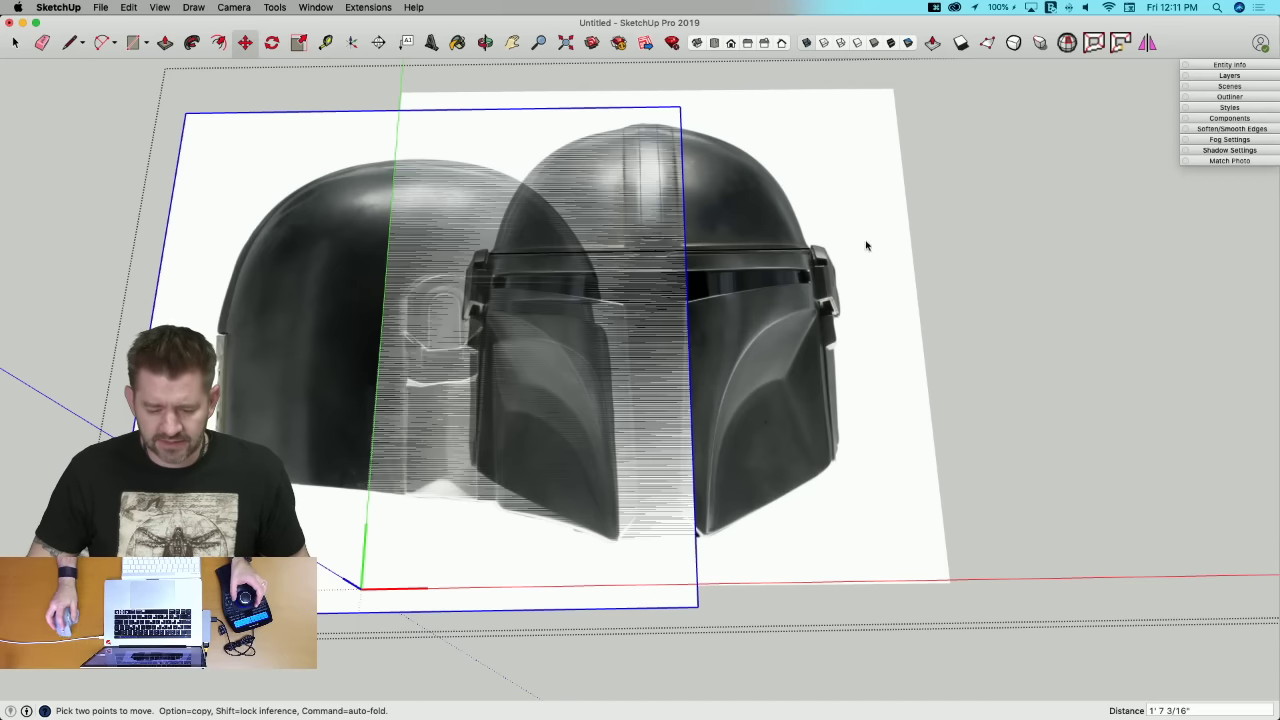
Step: Display the model in X-ray and nudge the side image about 1/16" so its chin tip meets the front helmet's lower edge
left_click(807, 46)
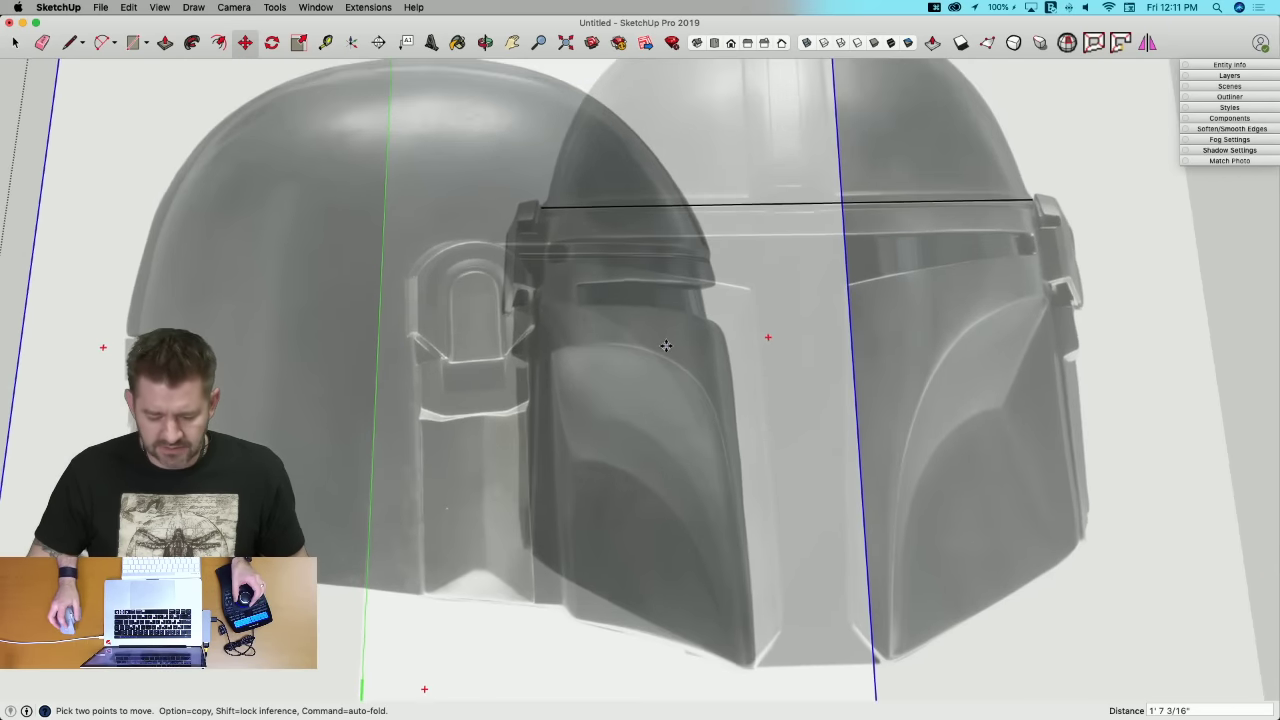
scroll(666, 345, "down", 5)
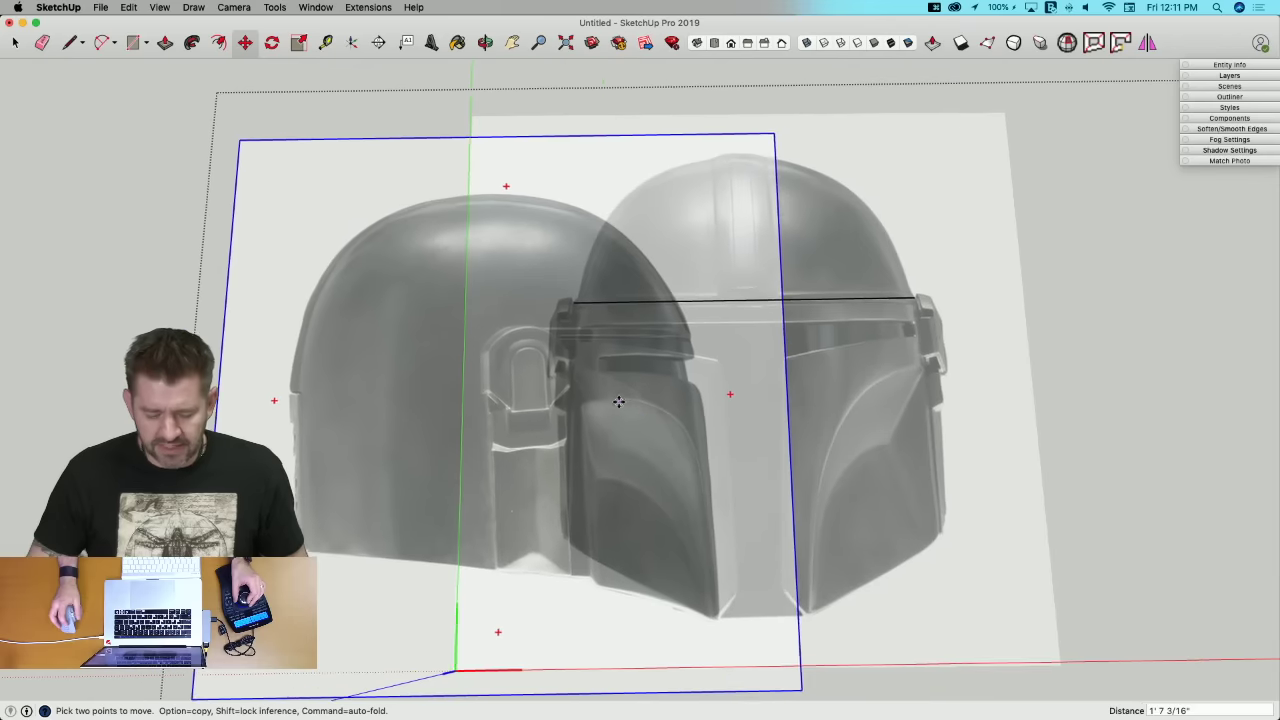
scroll(619, 401, "down", 1)
scroll(702, 338, "down", 1)
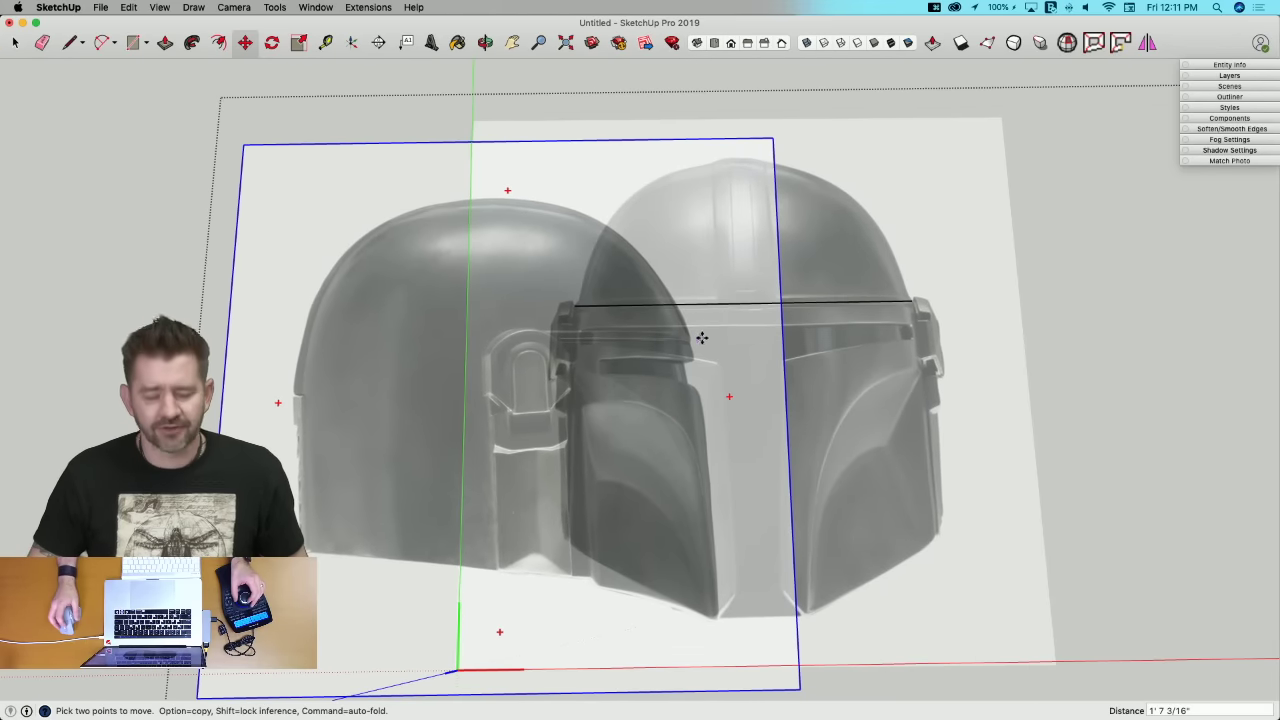
scroll(726, 367, "up", 3)
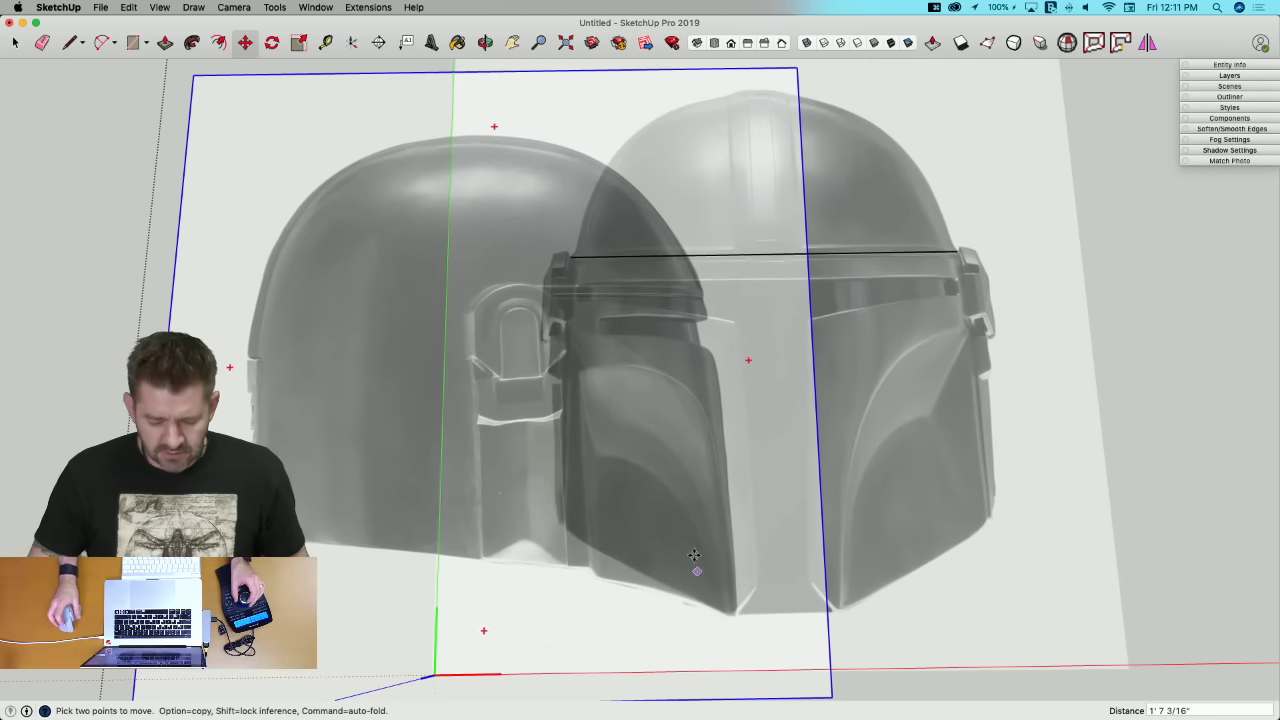
key("space")
scroll(391, 424, "up", 10)
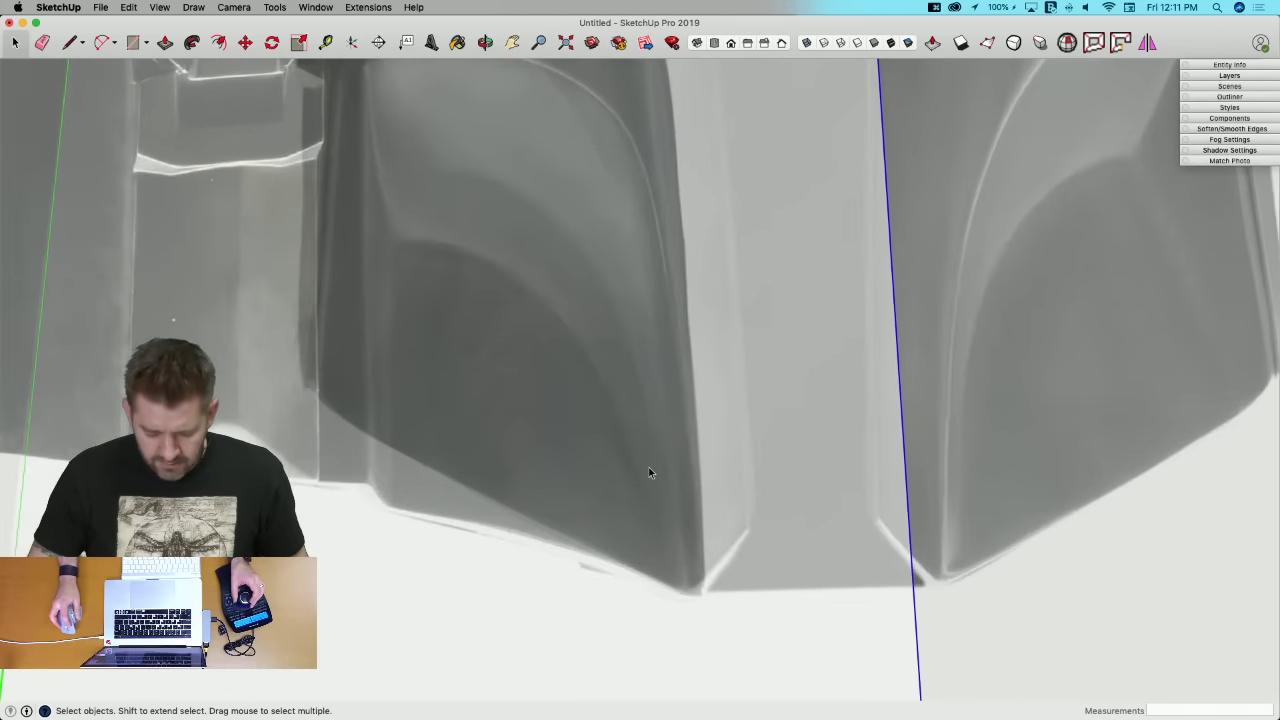
scroll(665, 500, "down", 5)
key("m")
left_click(671, 460)
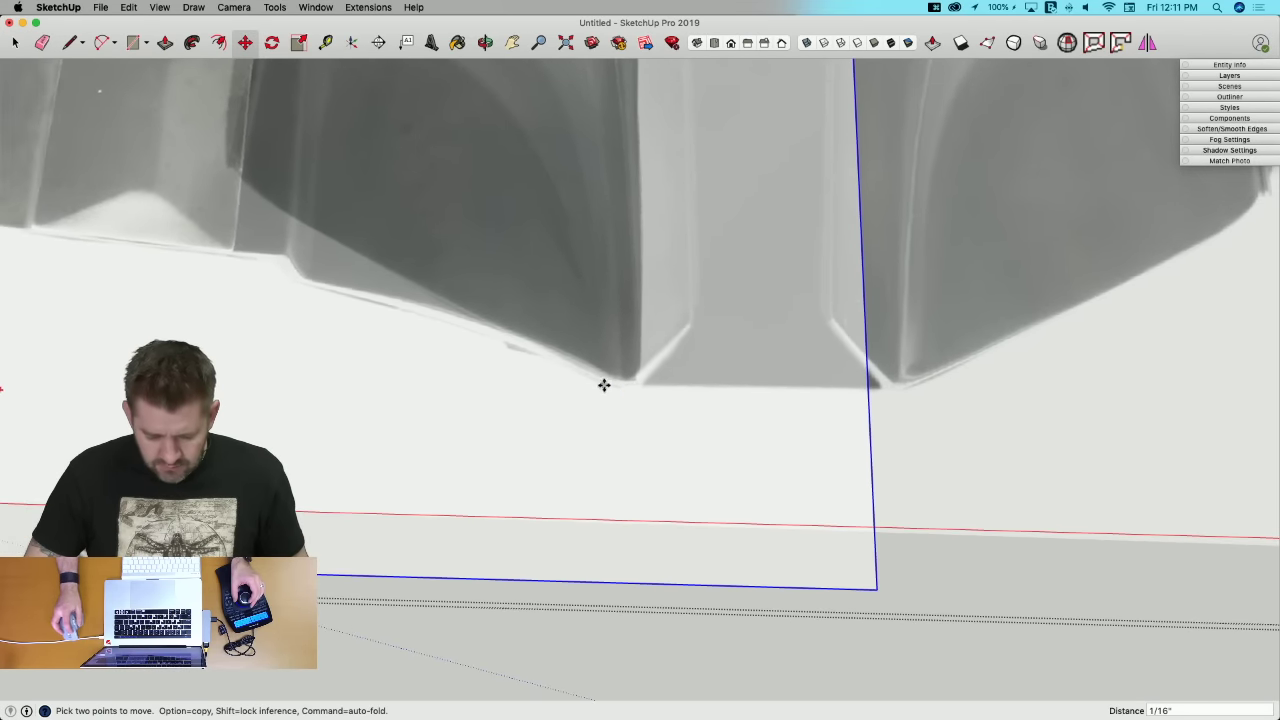
Step: Draw a horizontal reference line from the highest point of the side helmet's crown toward the back of the helmet
scroll(636, 392, "down", 5)
scroll(689, 511, "up", 2)
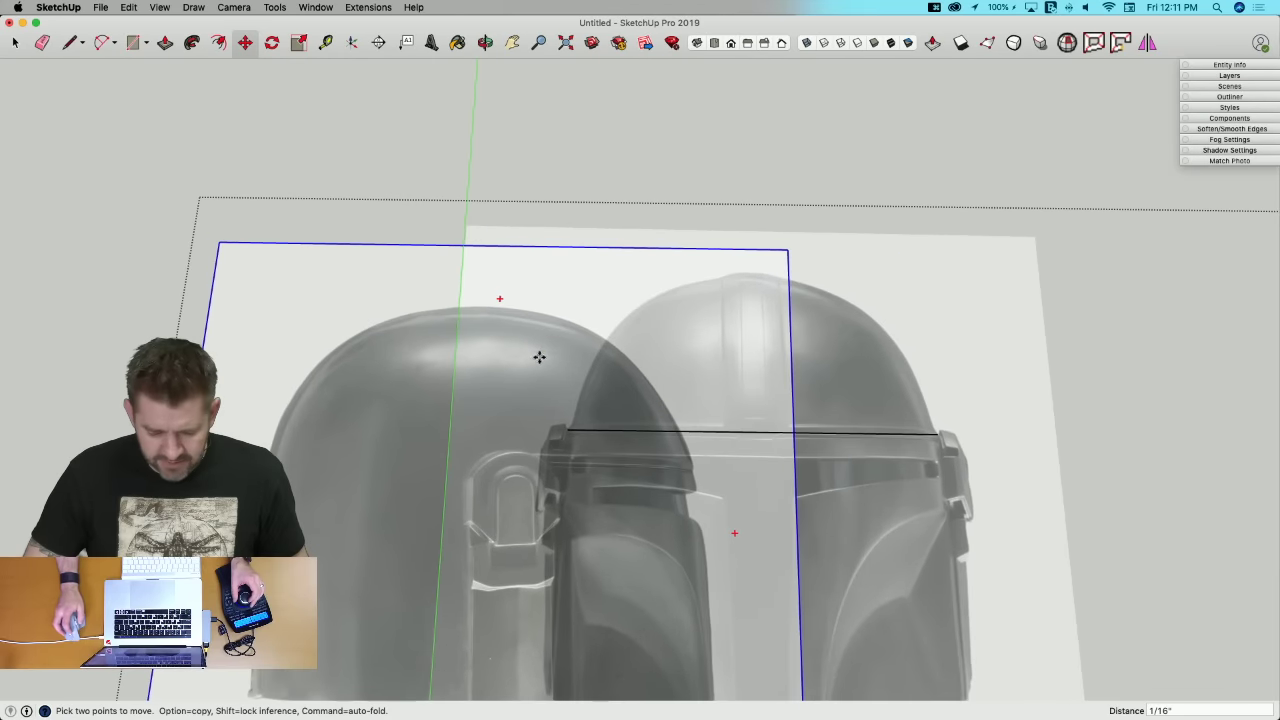
key("l")
scroll(521, 325, "up", 2)
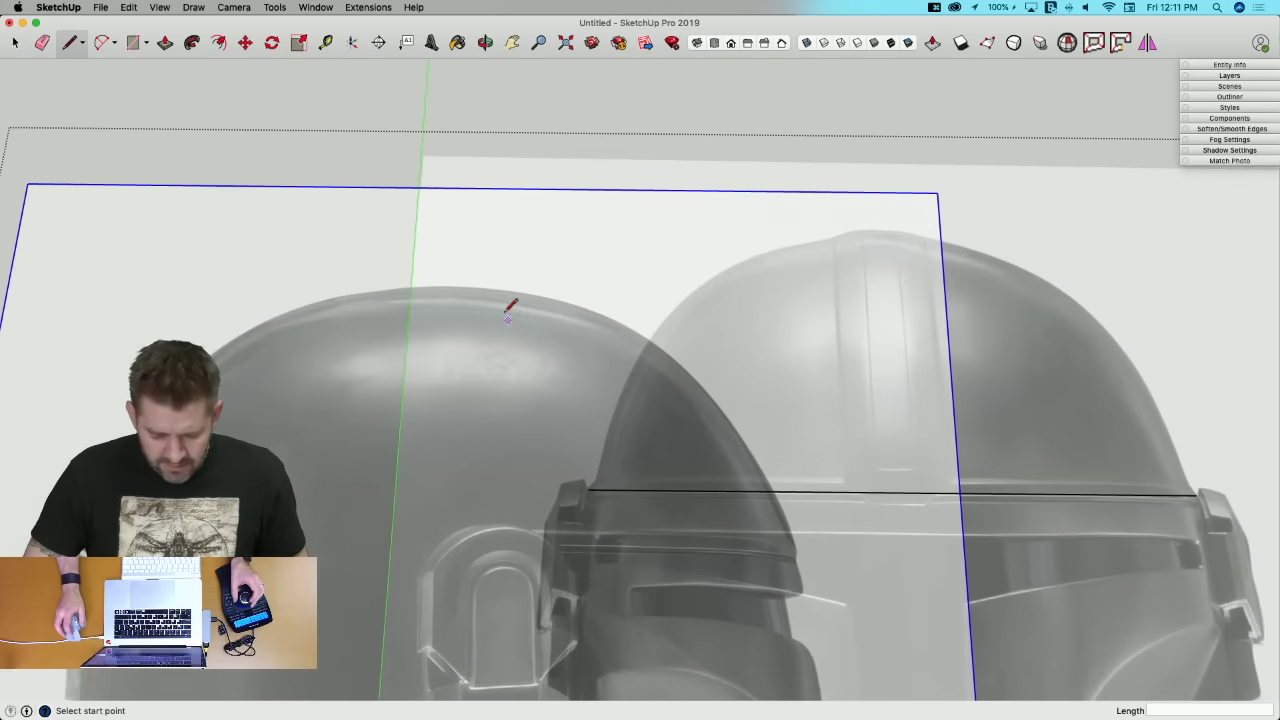
left_click(453, 286)
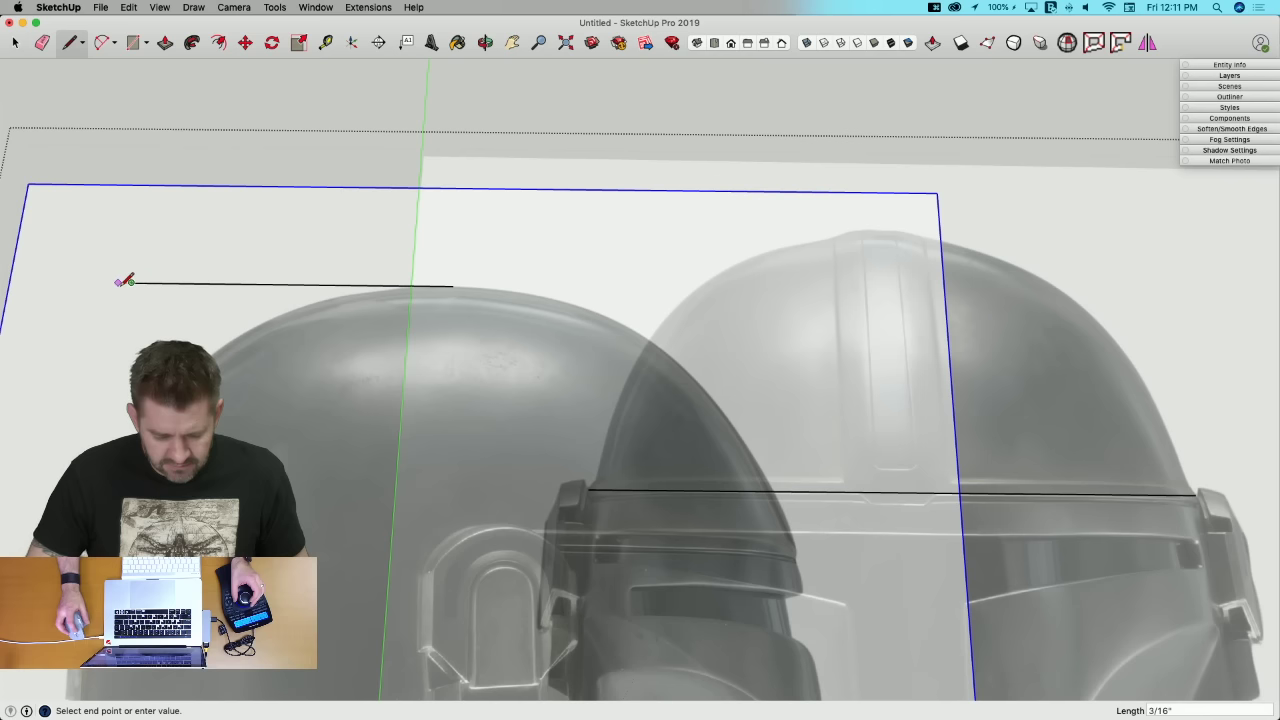
key("space")
Step: Draw a horizontal line along the red axis from the top of the front helmet's crown, away from the side helmet
key("l")
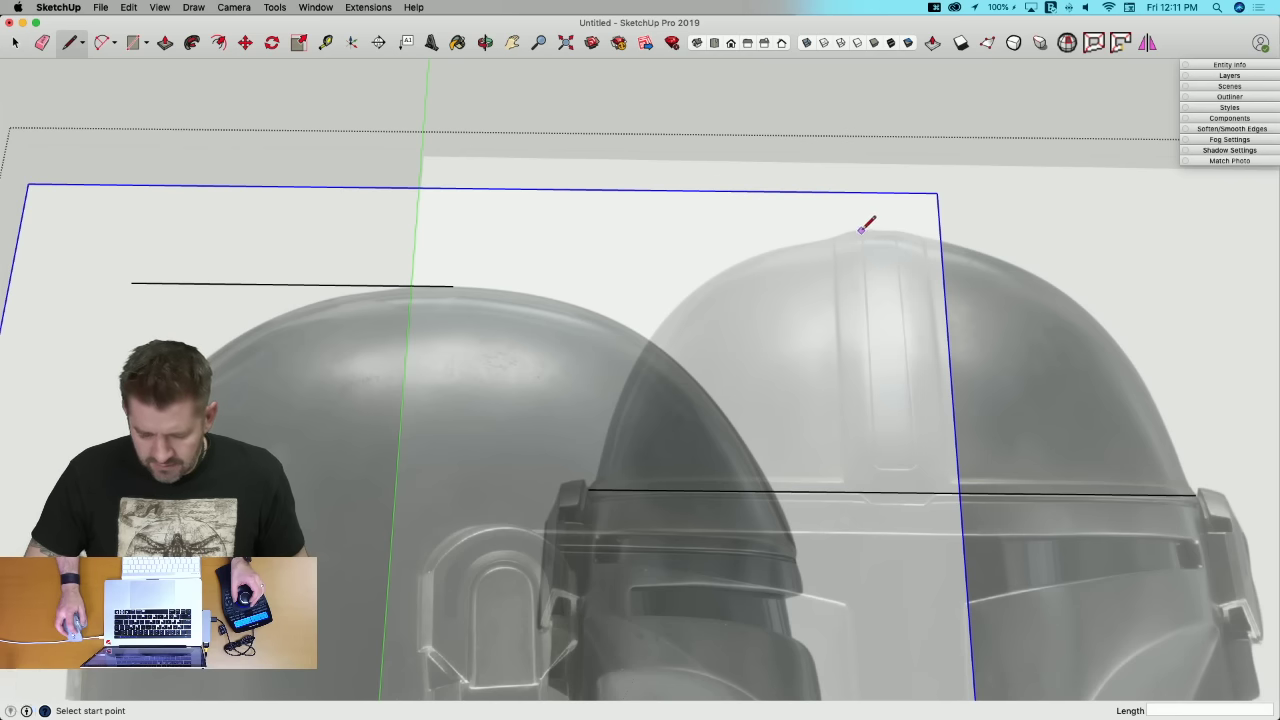
left_click(861, 230)
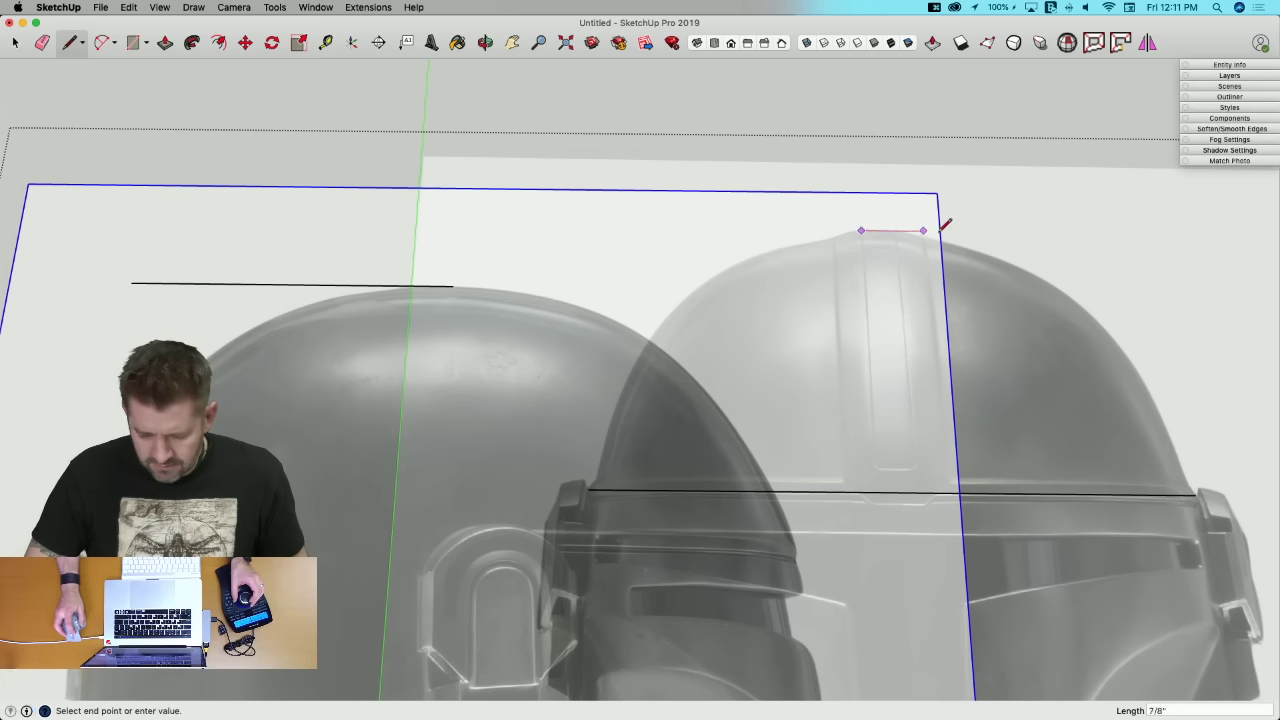
left_click(1140, 232)
key("space")
Step: Group the side helmet image with its crown line and scale the group uniformly by about 1.10 from its chin-side lower corner
scroll(1106, 310, "down", 5)
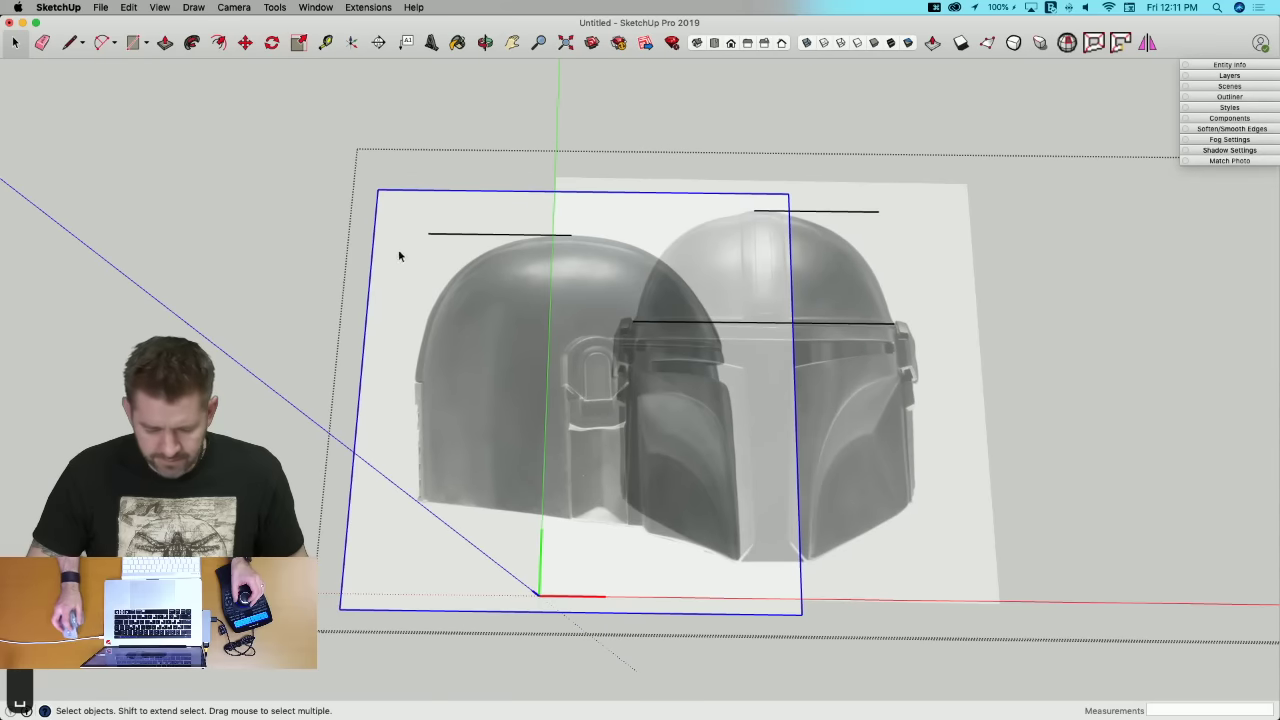
left_click(430, 238)
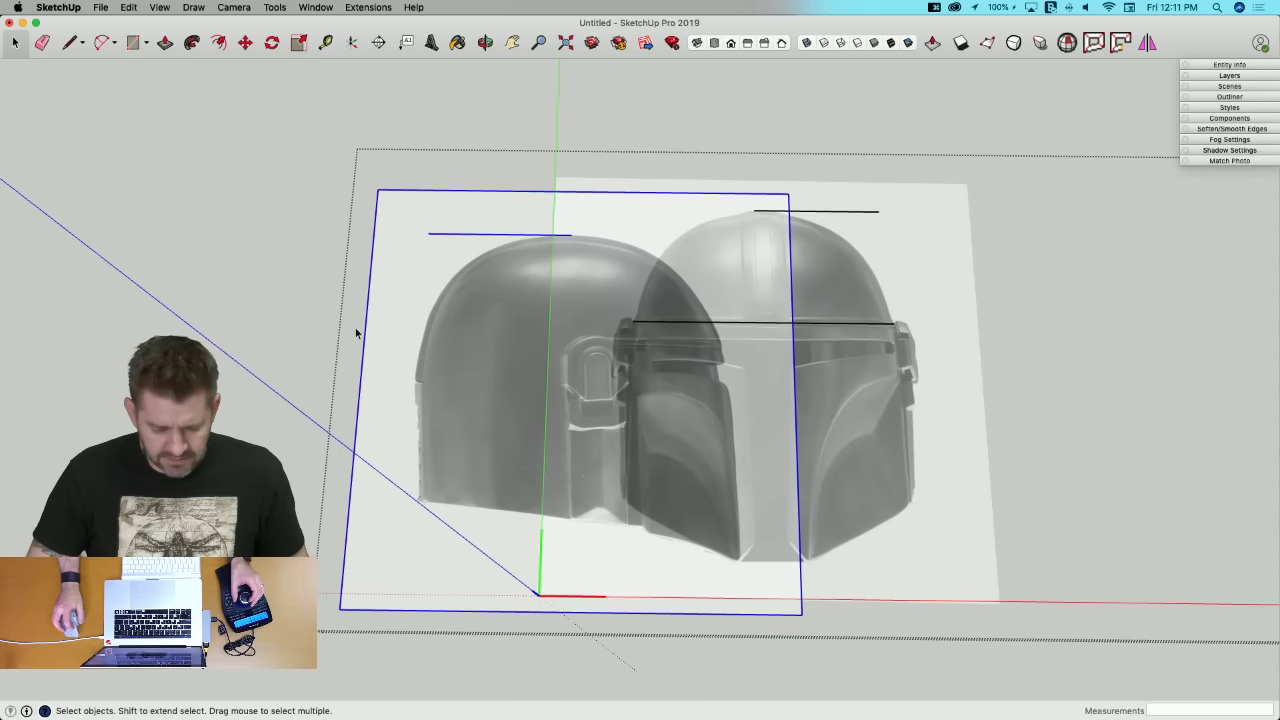
right_click(449, 305)
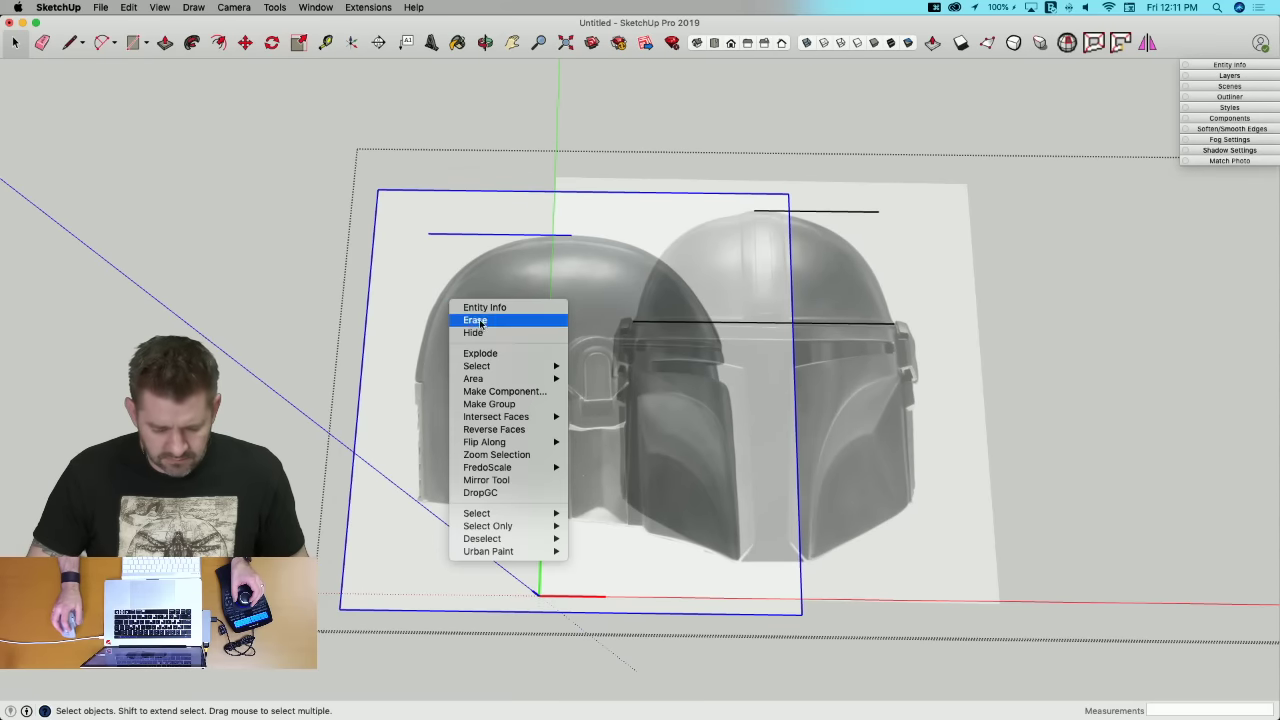
left_click(524, 405)
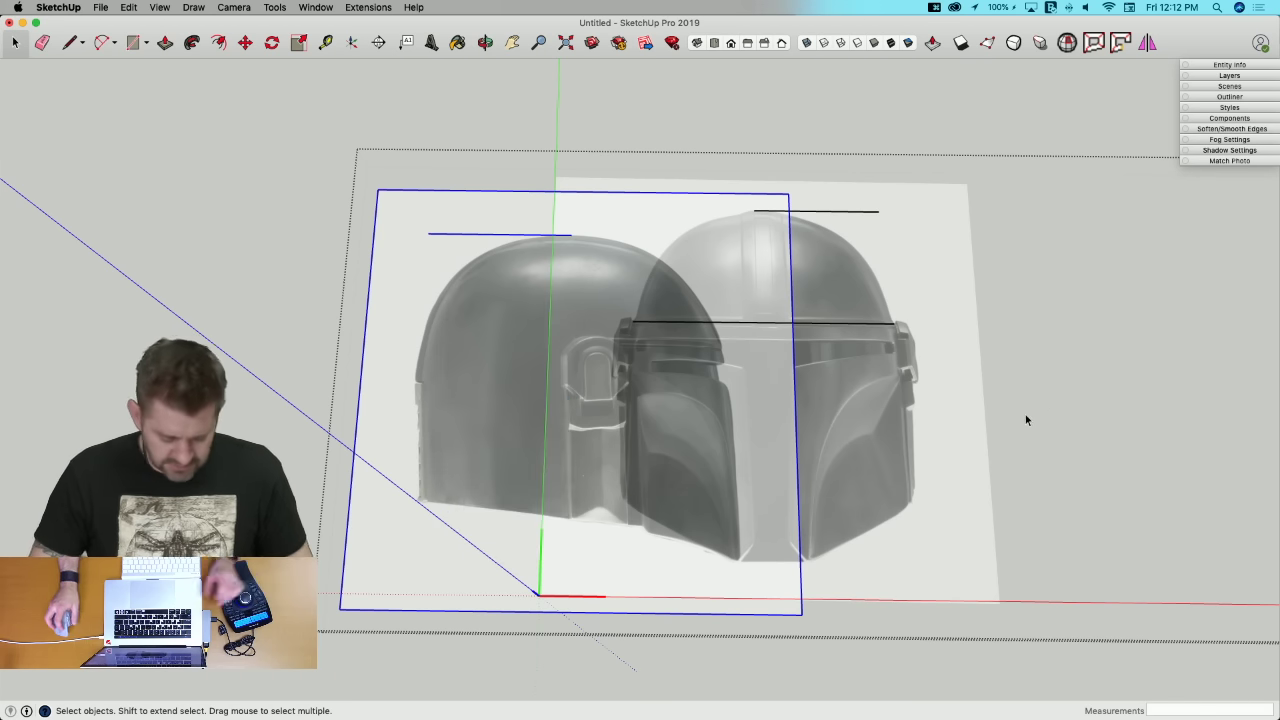
key("s")
left_click_drag(377, 190, 332, 166)
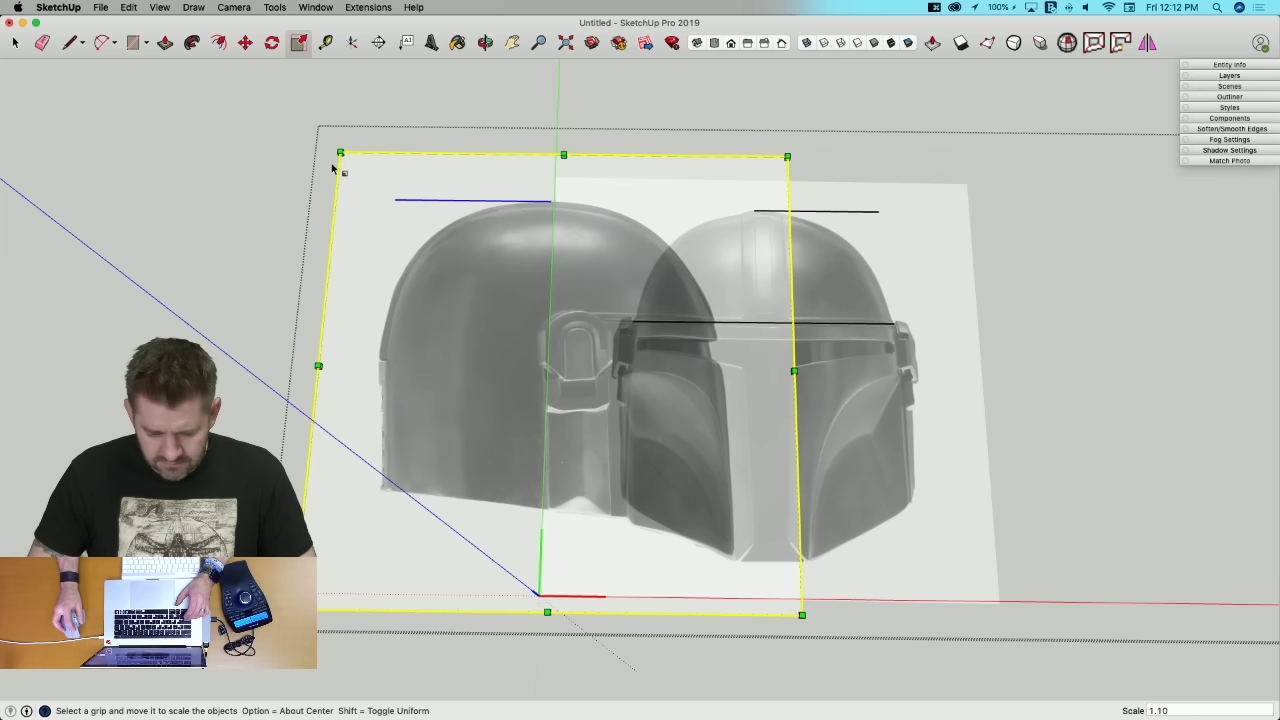
Step: Extend the front crown line along the red axis across the side helmet and scale the side group by about 0.98 to match it
key("l")
left_click(754, 210)
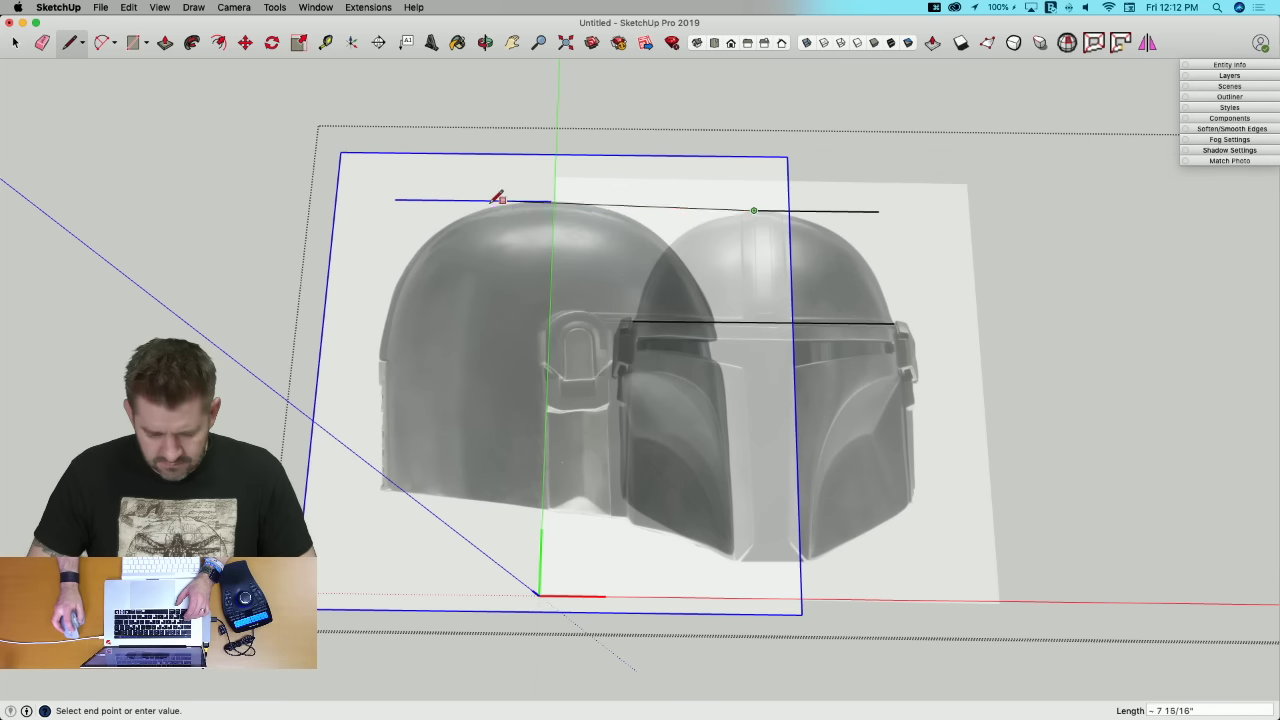
left_click(222, 200)
key("space")
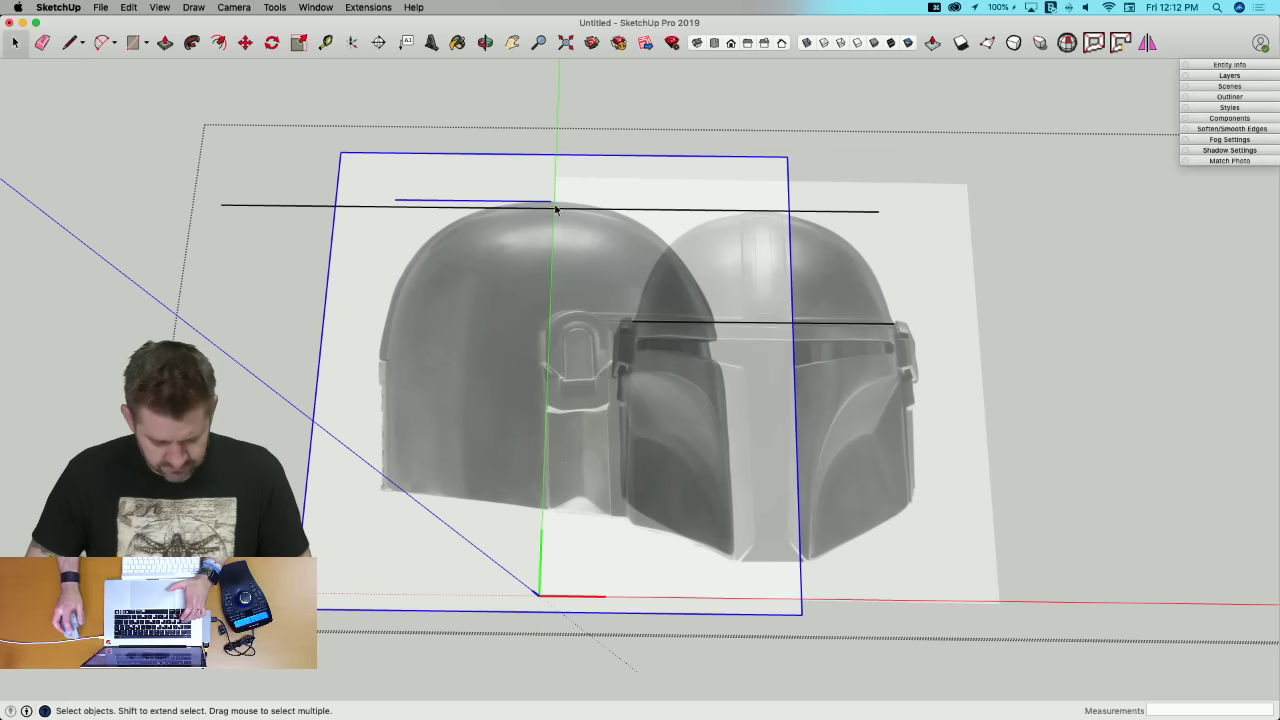
key("s")
left_click_drag(340, 152, 348, 160)
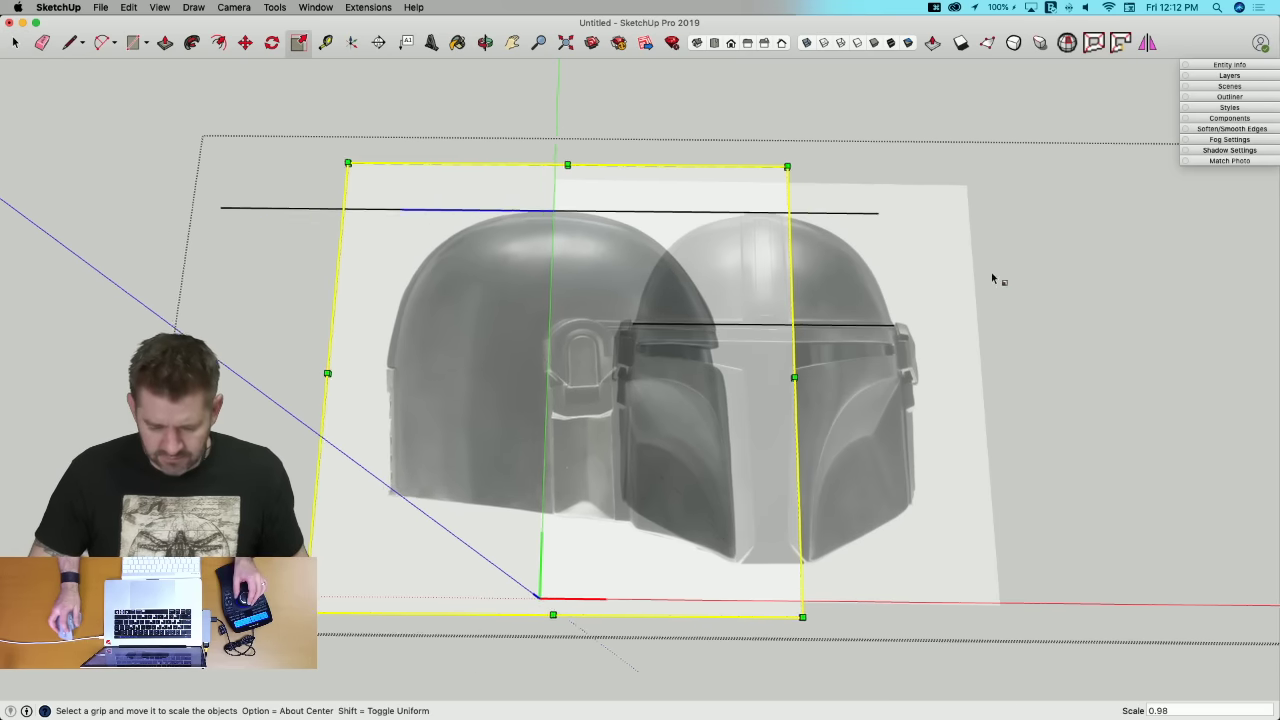
Step: Erase the crown reference lines above both helmets, keeping the front helmet's brow line
scroll(993, 285, "up", 4)
key("e")
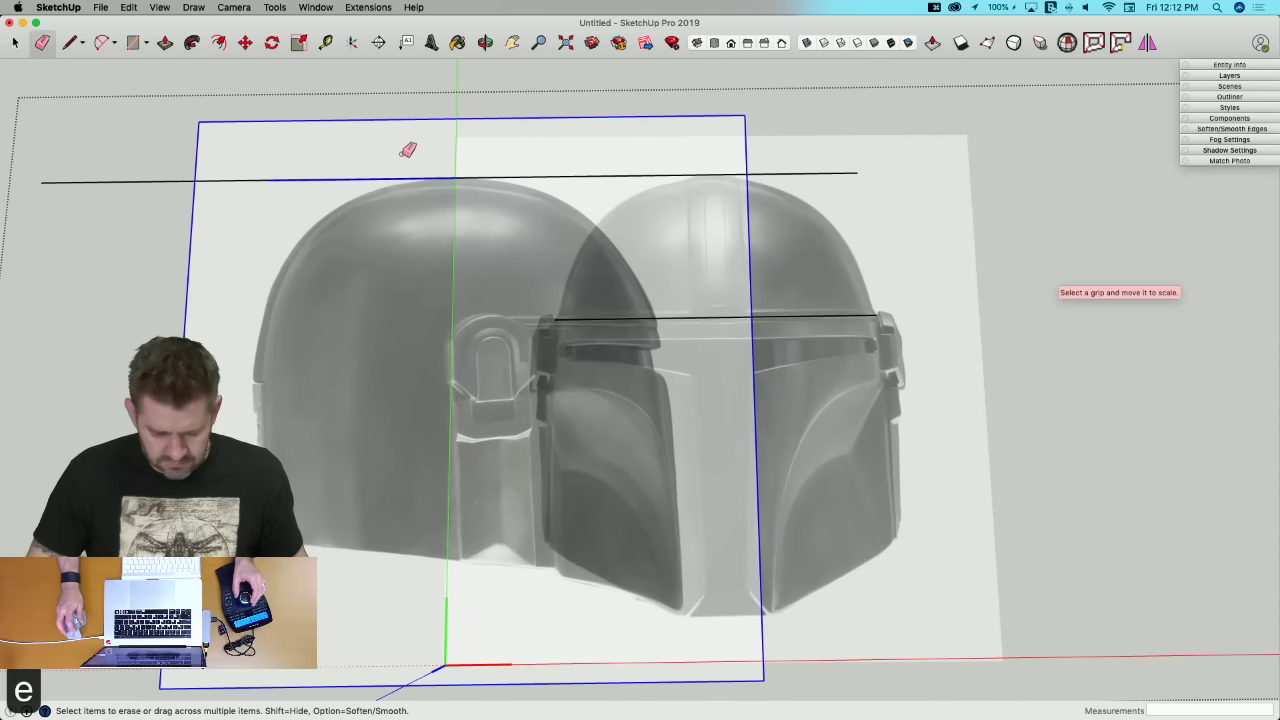
key("space")
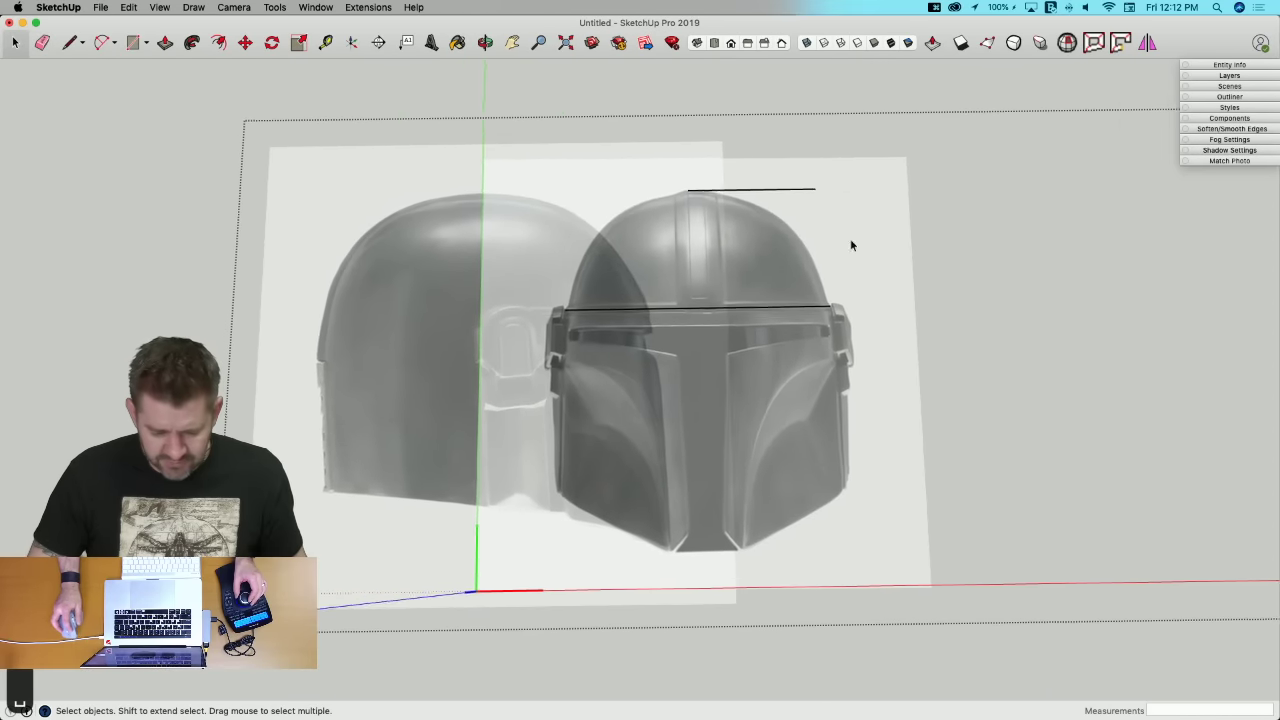
left_click(796, 191)
key("e")
left_click(786, 192)
left_click(788, 192)
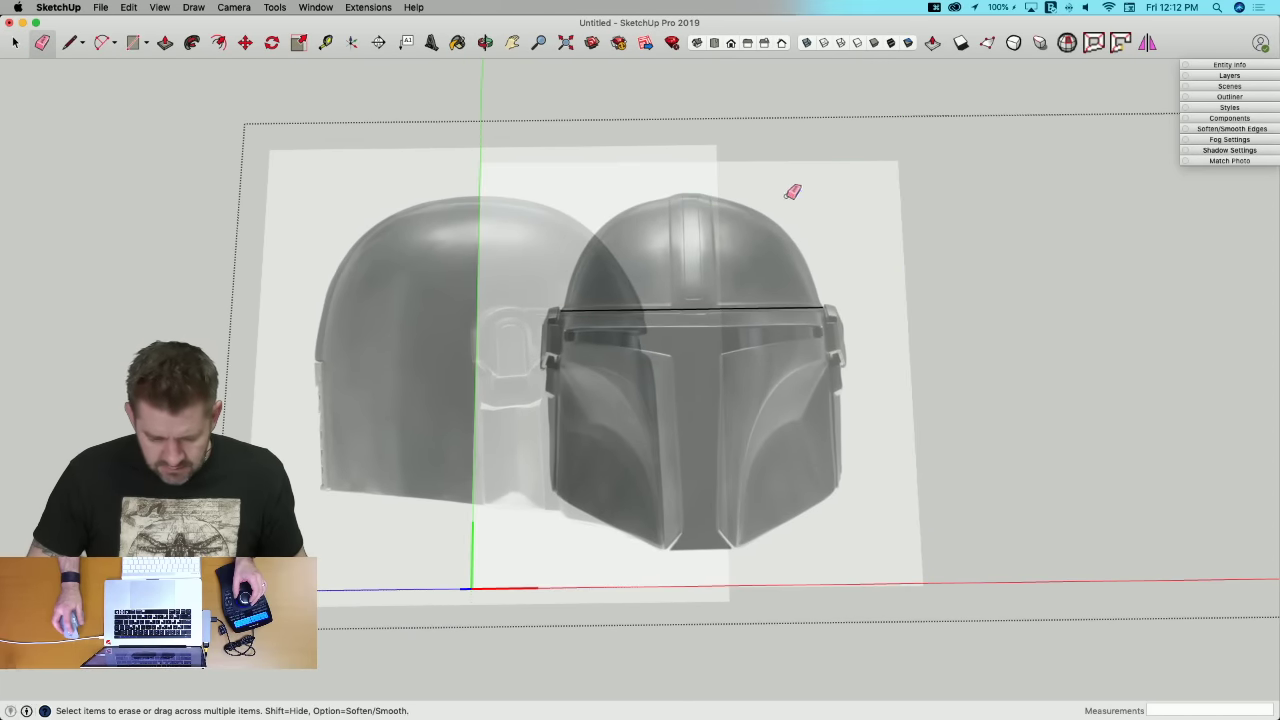
key("space")
Step: Draw a long line along the red axis from the side helmet's crown past the front helmet to compare their heights
key("l")
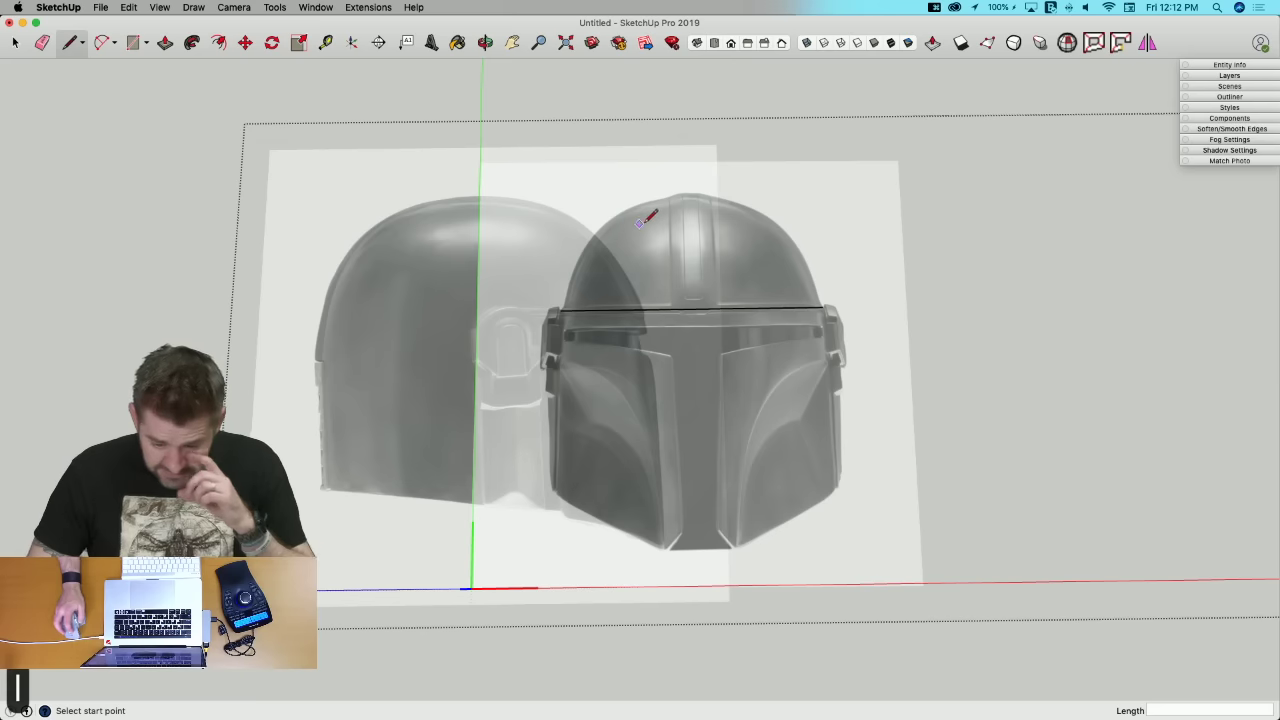
left_click(475, 196)
left_click(1181, 190)
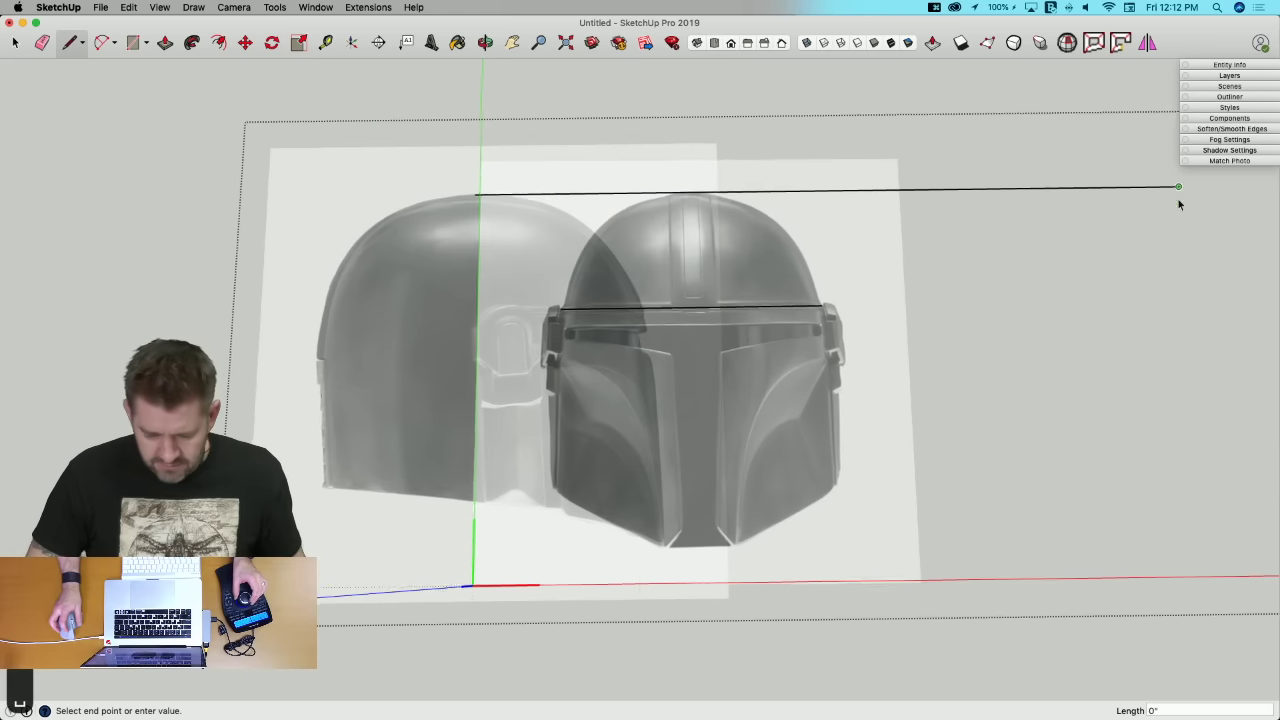
key("space")
Step: Draw a reference line along the red axis from the front helmet's chin to beyond the front image's outer edge
left_click(528, 393)
key("l")
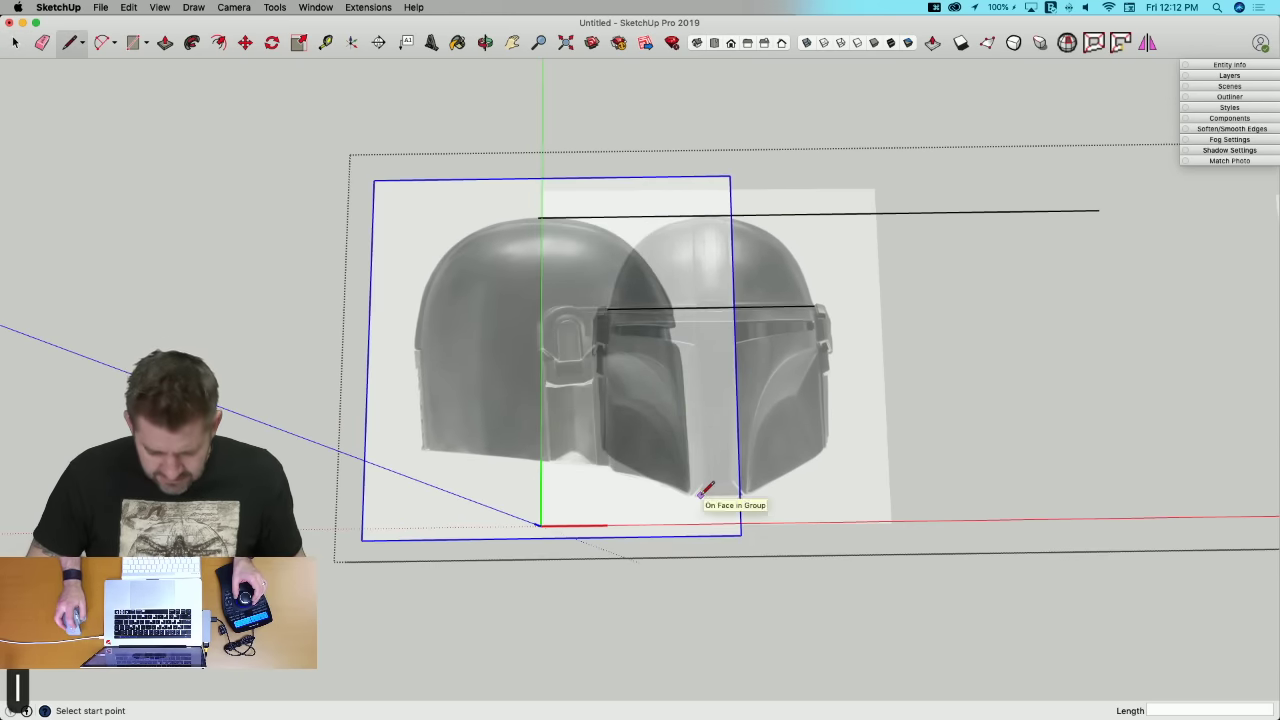
scroll(694, 499, "up", 6)
left_click(684, 491)
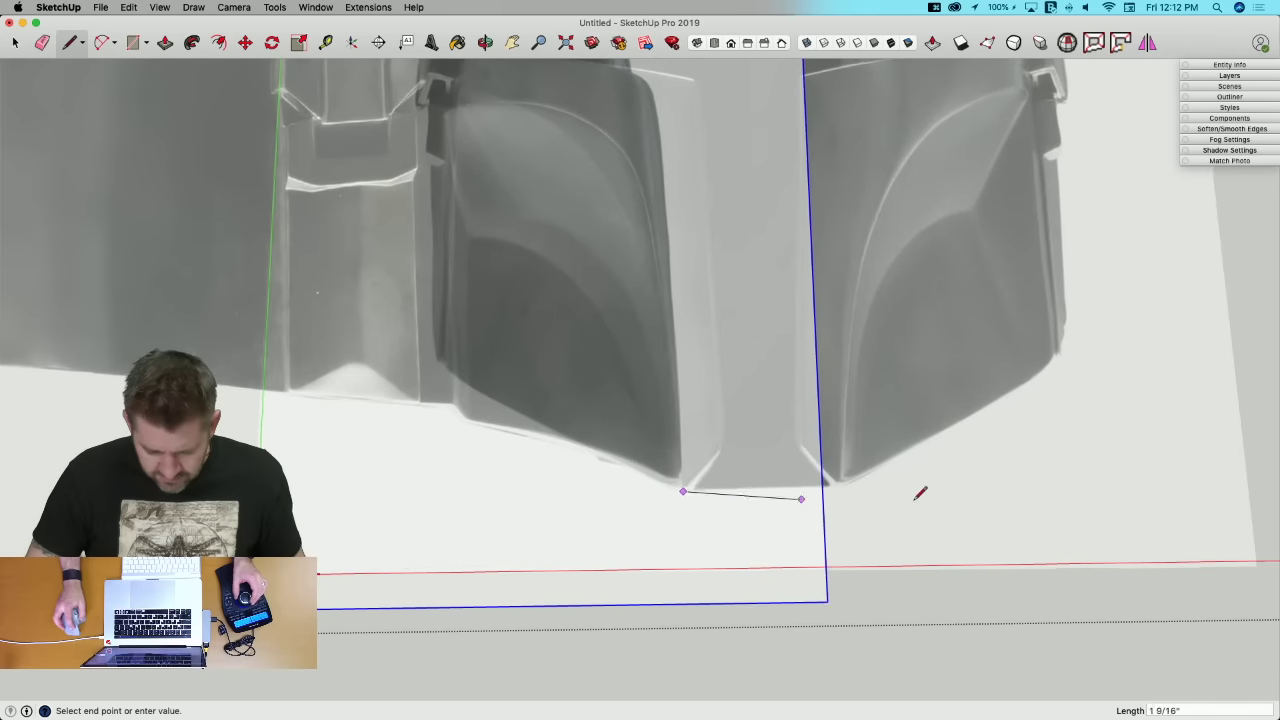
scroll(920, 491, "down", 6)
left_click(1064, 371)
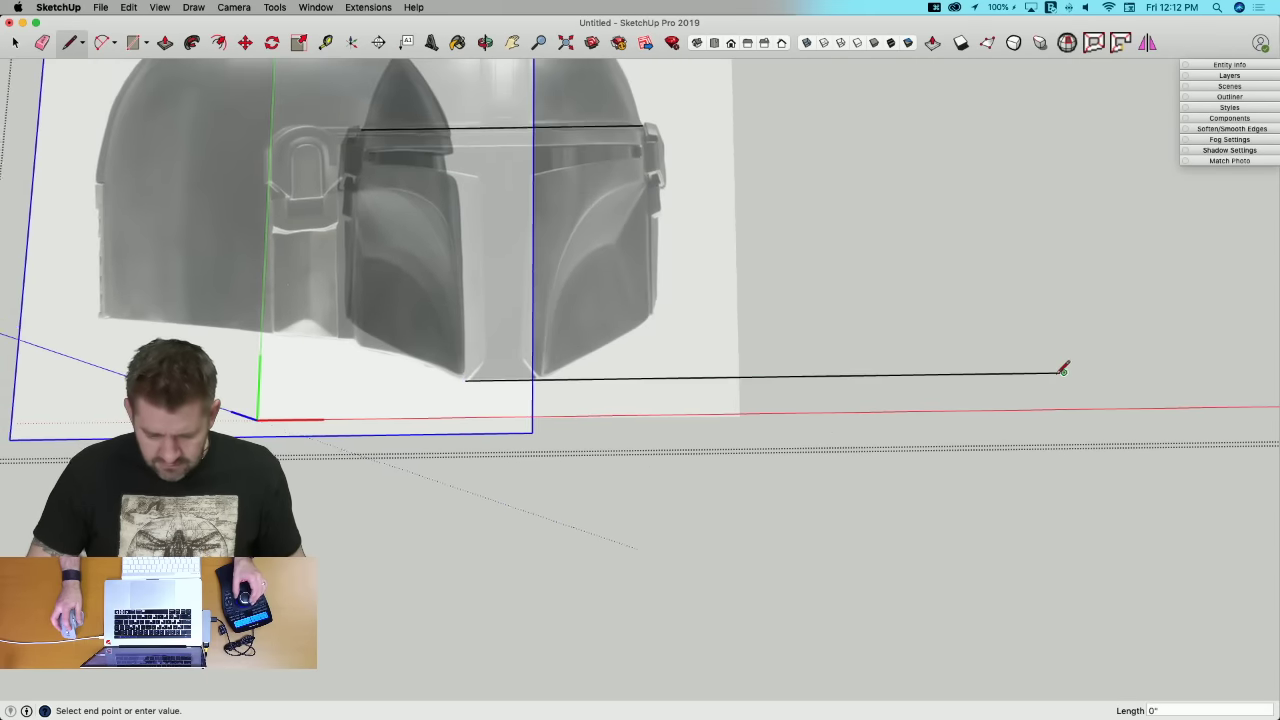
key("Escape")
Step: Measure the vertical distance between the outer ends of the crown and chin lines
scroll(1010, 378, "down", 3)
left_click(905, 169)
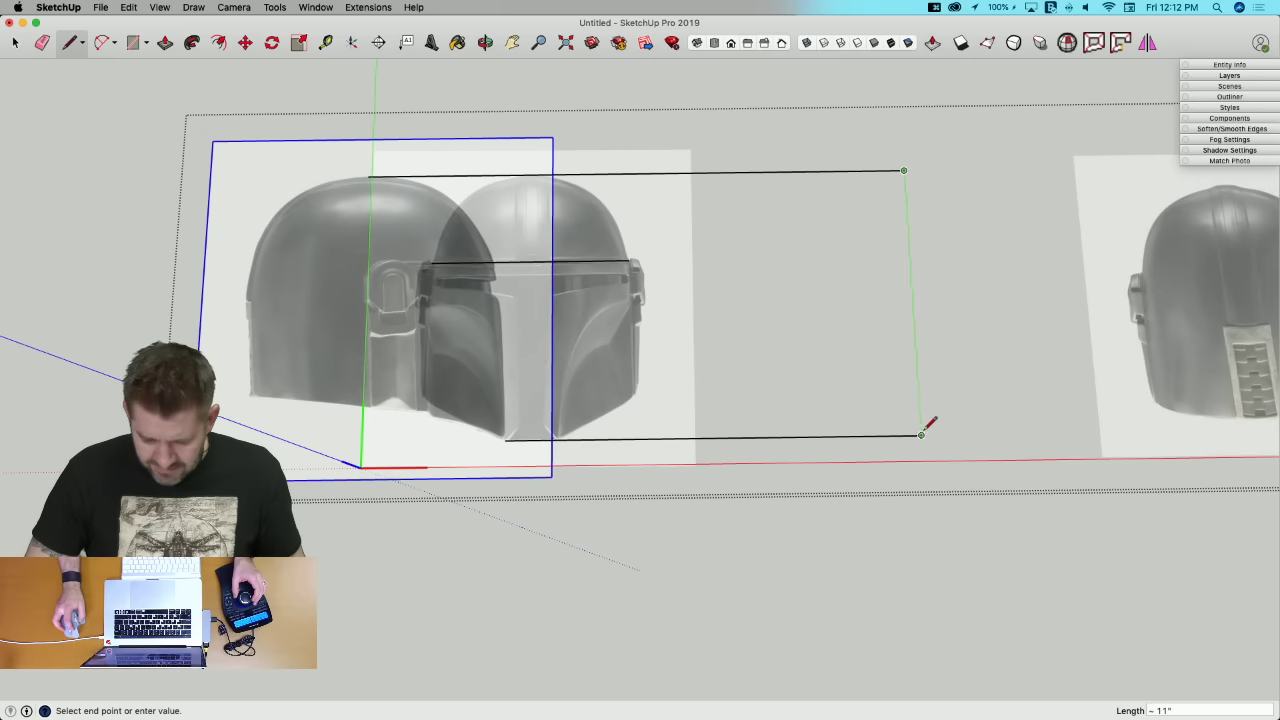
key("space")
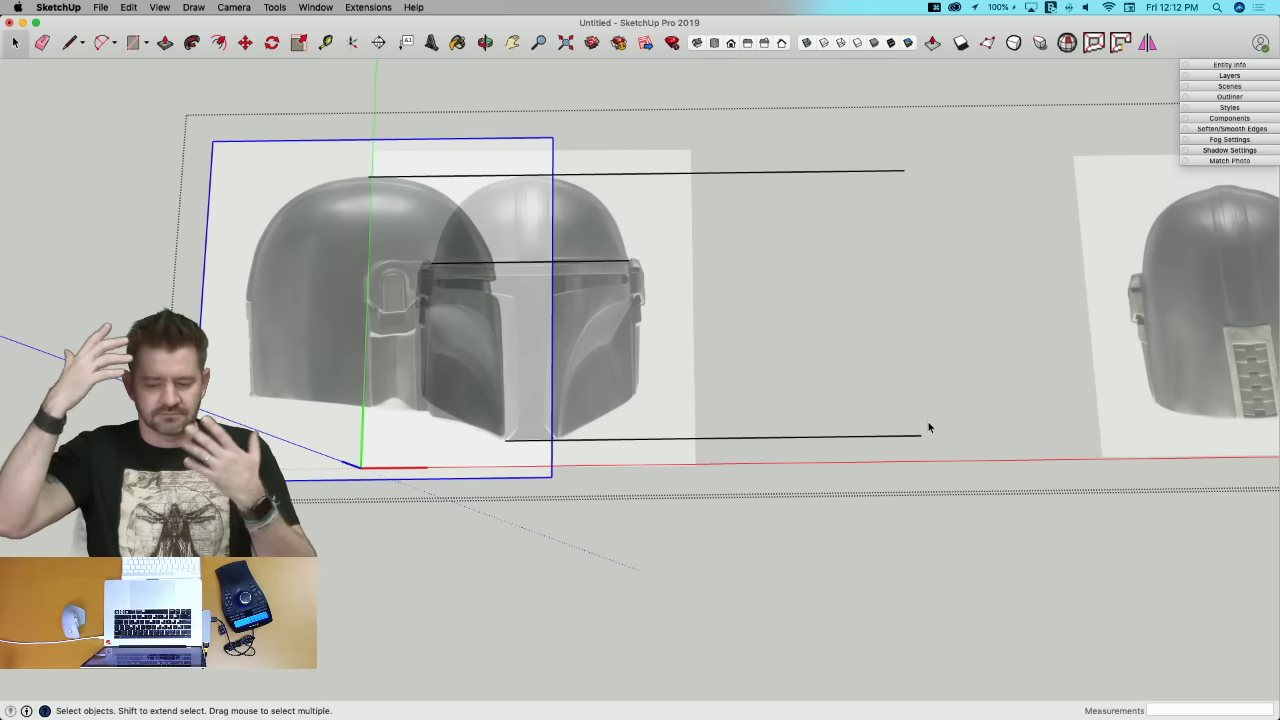
Step: Move the side helmet image 1' 6 1/2" along the red axis into the gap between the front and back helmets
key("m")
left_click(280, 300)
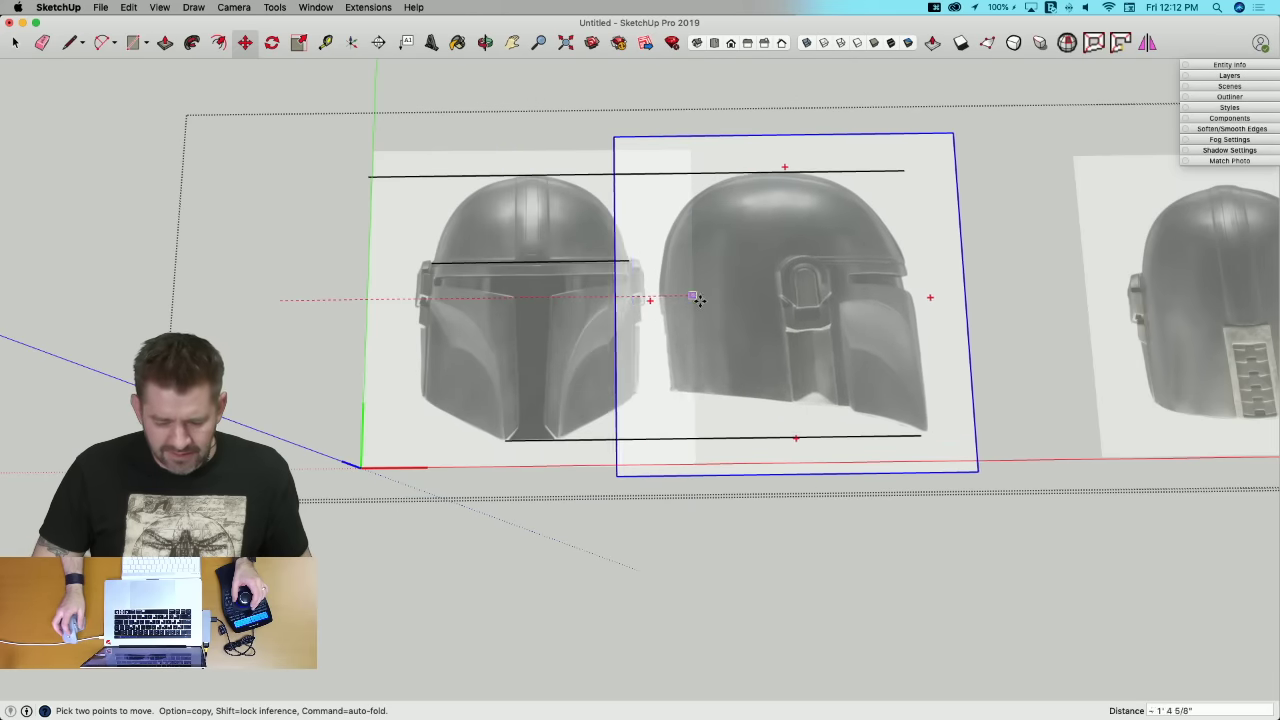
left_click(740, 303)
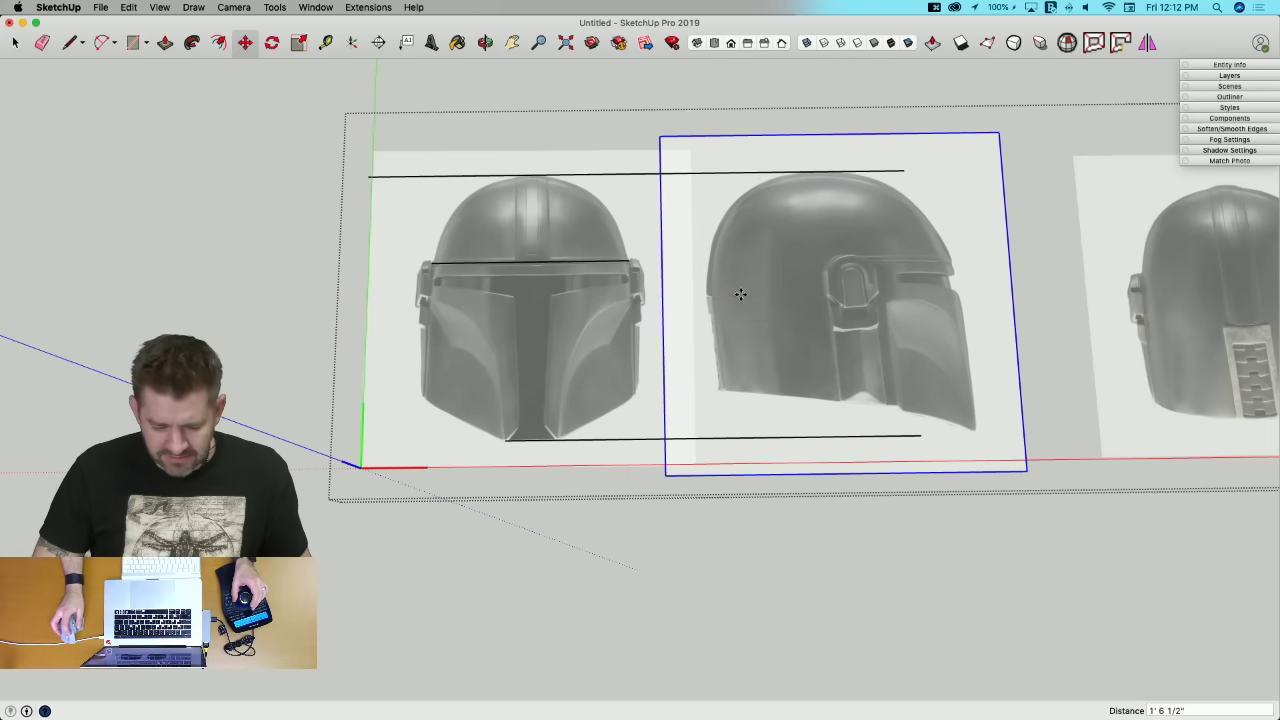
Step: Extend the chin line to about 3' 9 1/4" and the crown line to about 3' 7 15/16" along the red axis, spanning all three helmets
key("l")
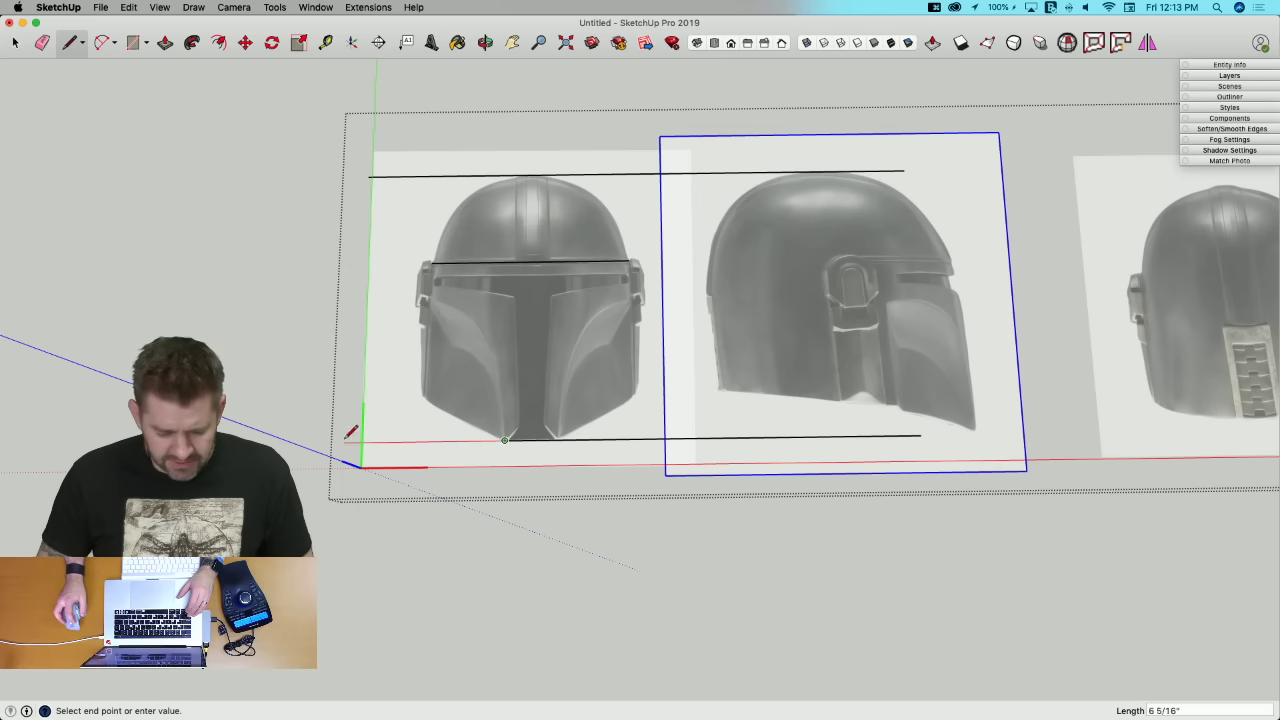
scroll(914, 406, "down", 3)
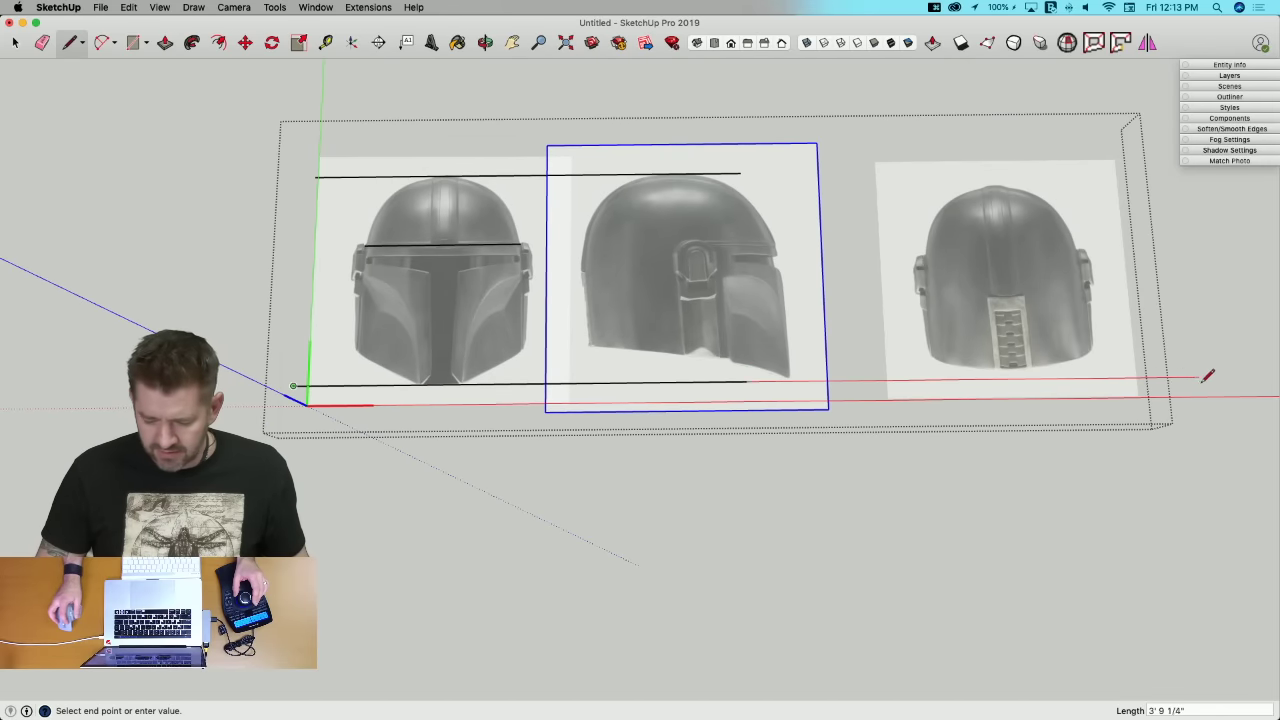
left_click(1207, 377)
key("Escape")
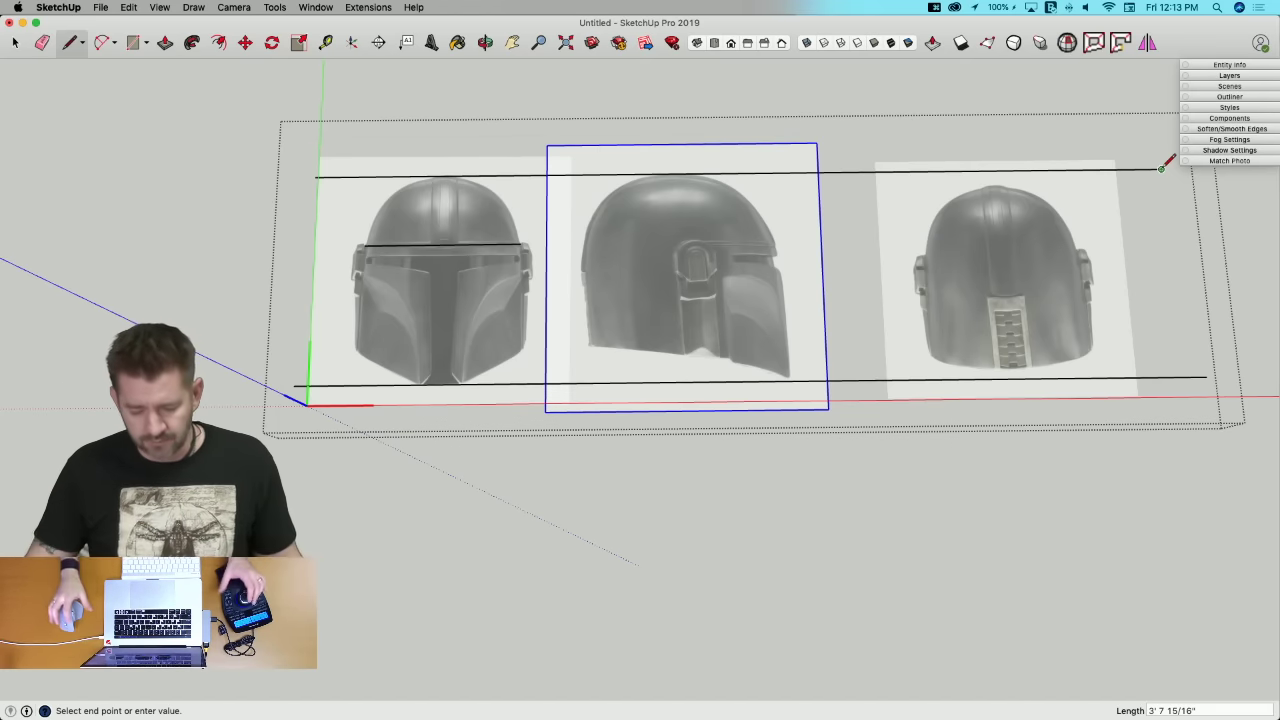
left_click(1161, 169)
key("space")
Step: Move the side helmet image down 1/8" so its chin tip meets the chin reference line
scroll(934, 270, "up", 5)
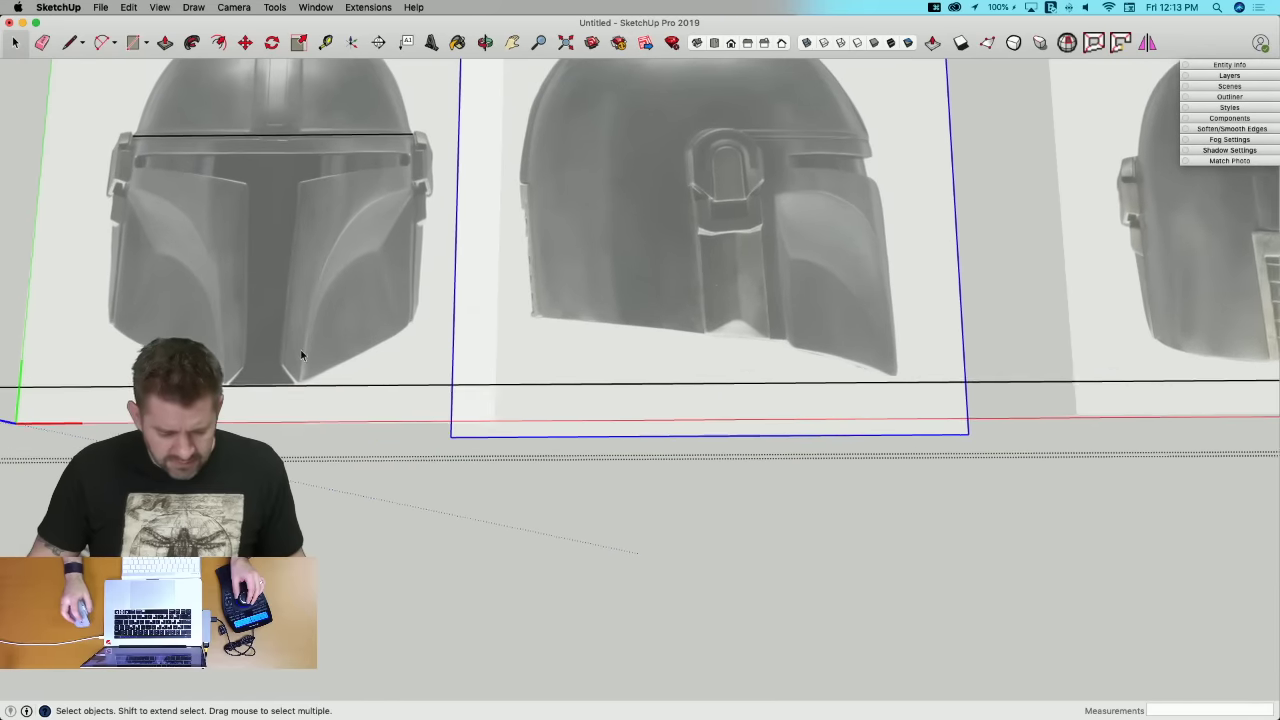
scroll(822, 391, "up", 3)
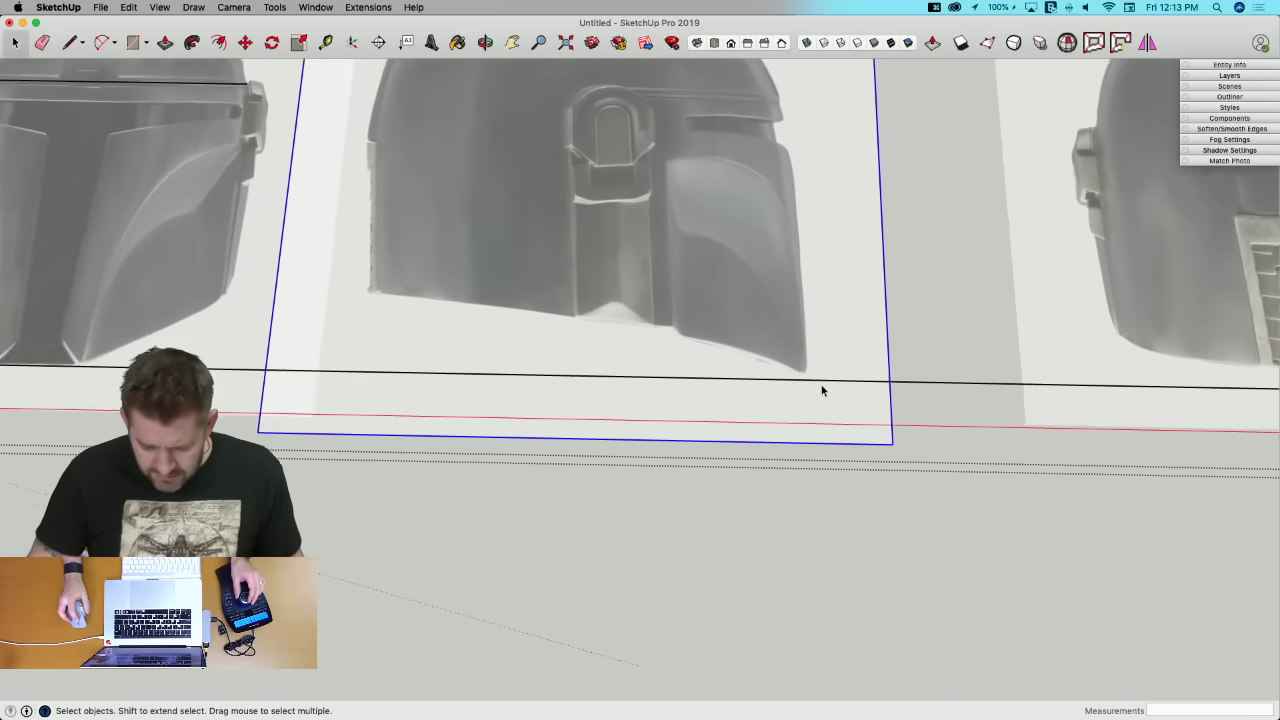
scroll(822, 391, "up", 3)
scroll(876, 378, "up", 3)
key("m")
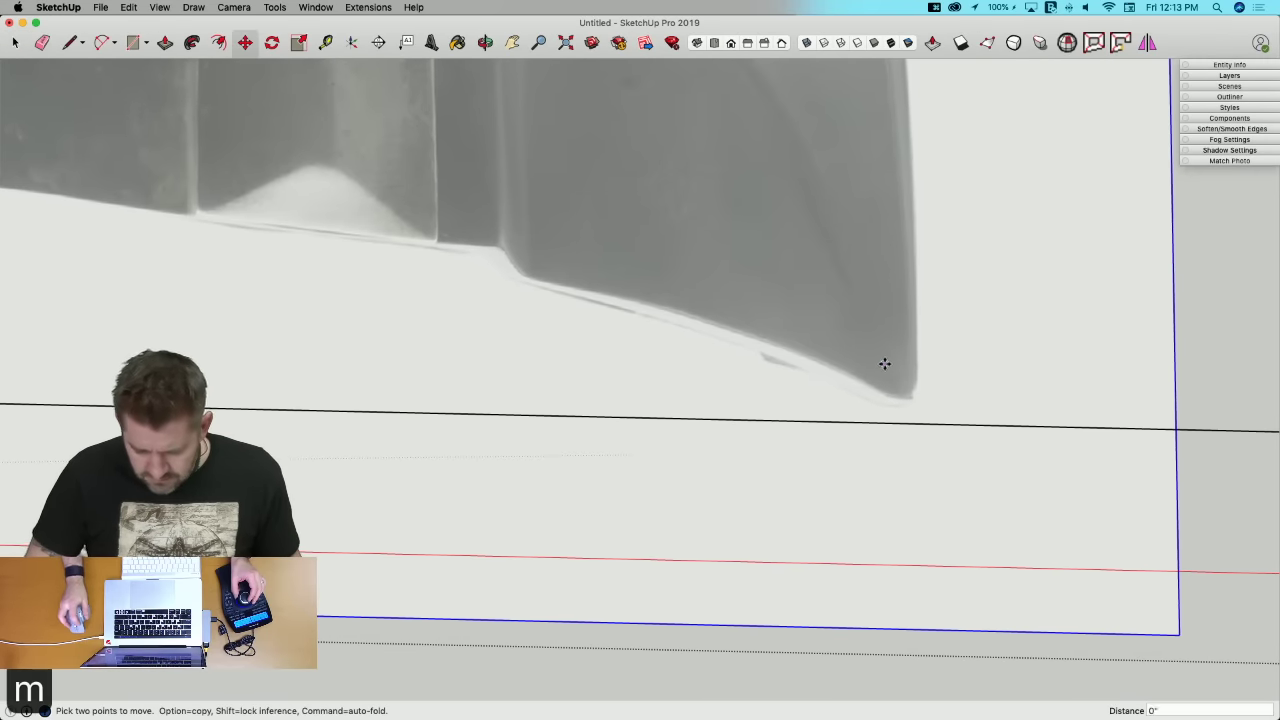
scroll(884, 380, "down", 5)
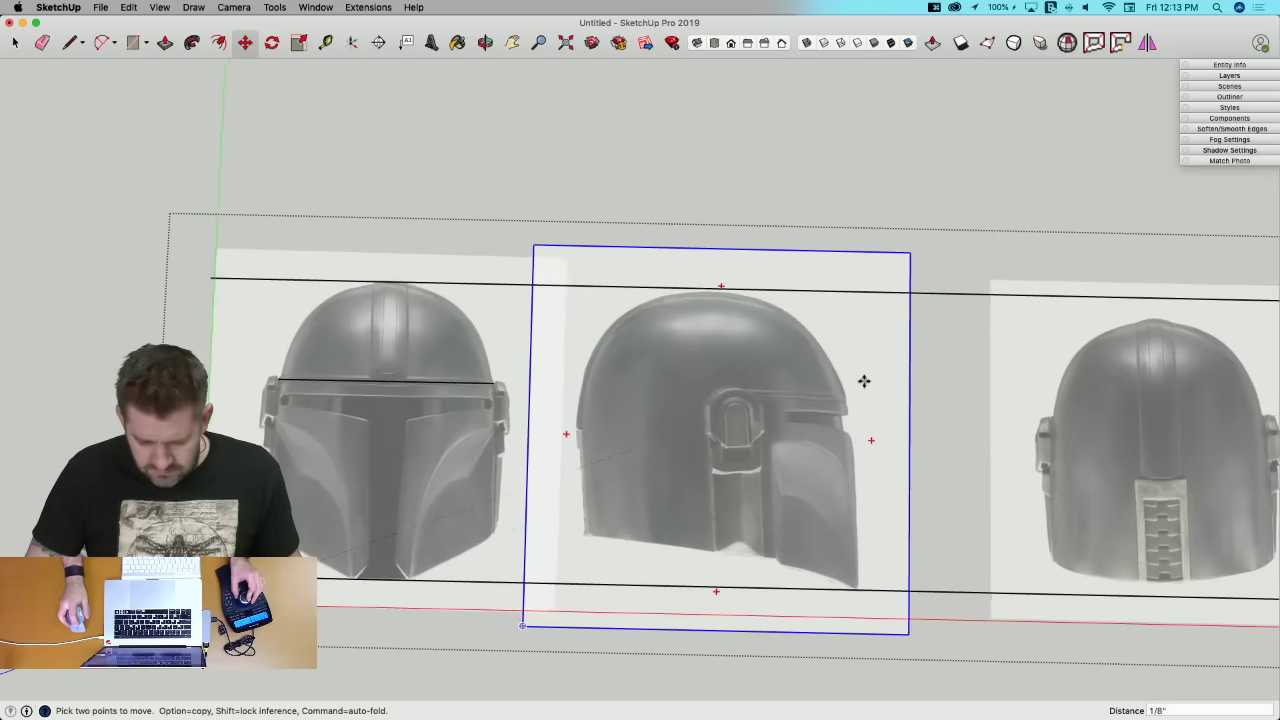
Step: Draw a red-axis line from the side helmet's rear lower corner across the back helmet, and raise the back image 1 3/16" to meet it
key("space")
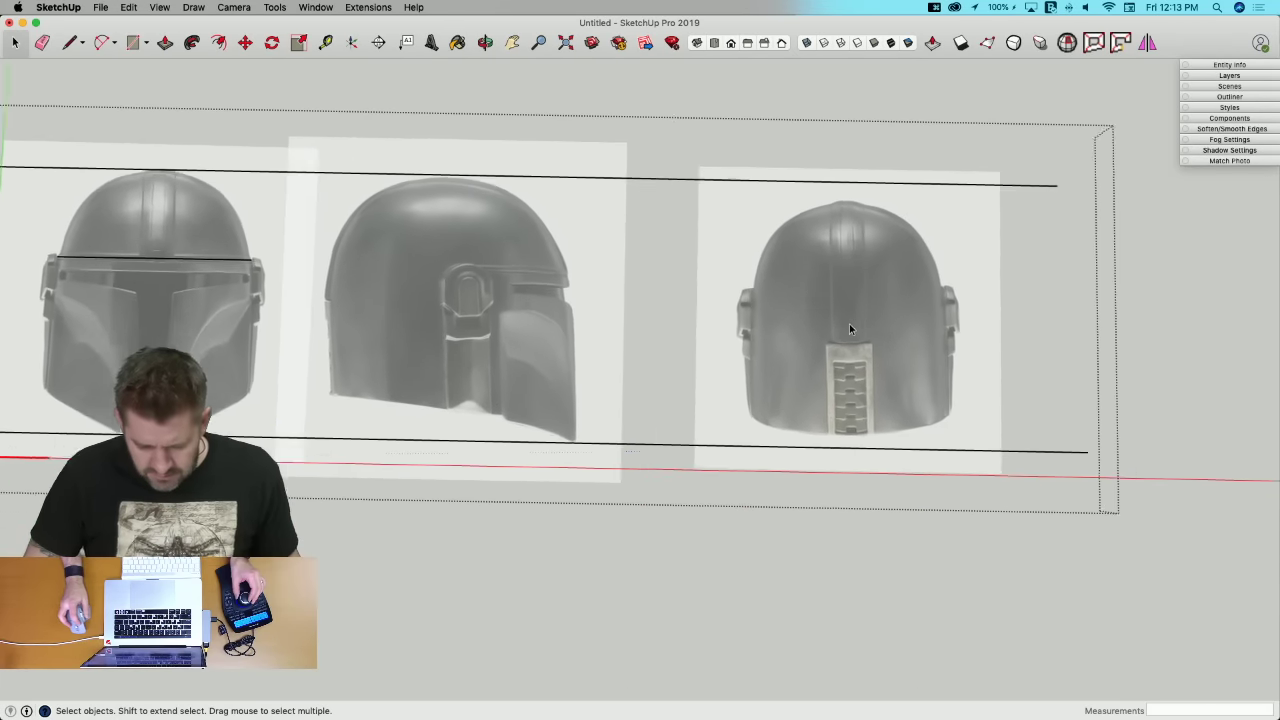
left_click(845, 325)
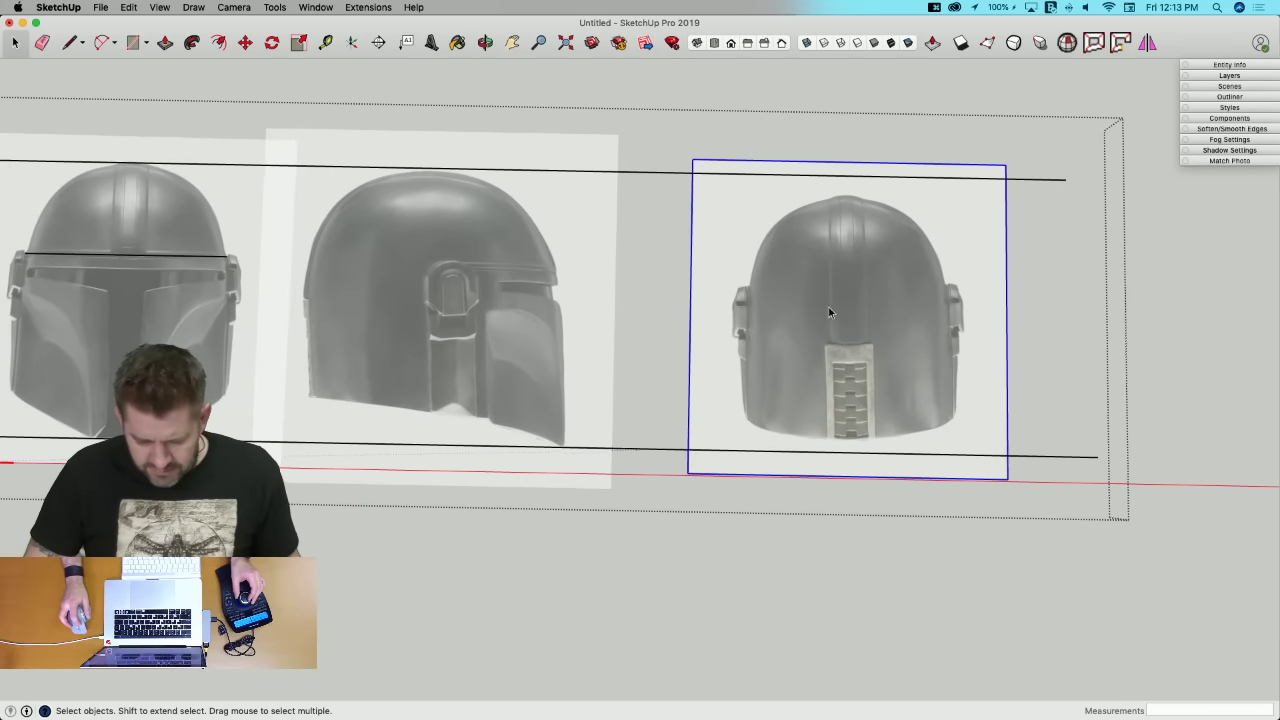
key("l")
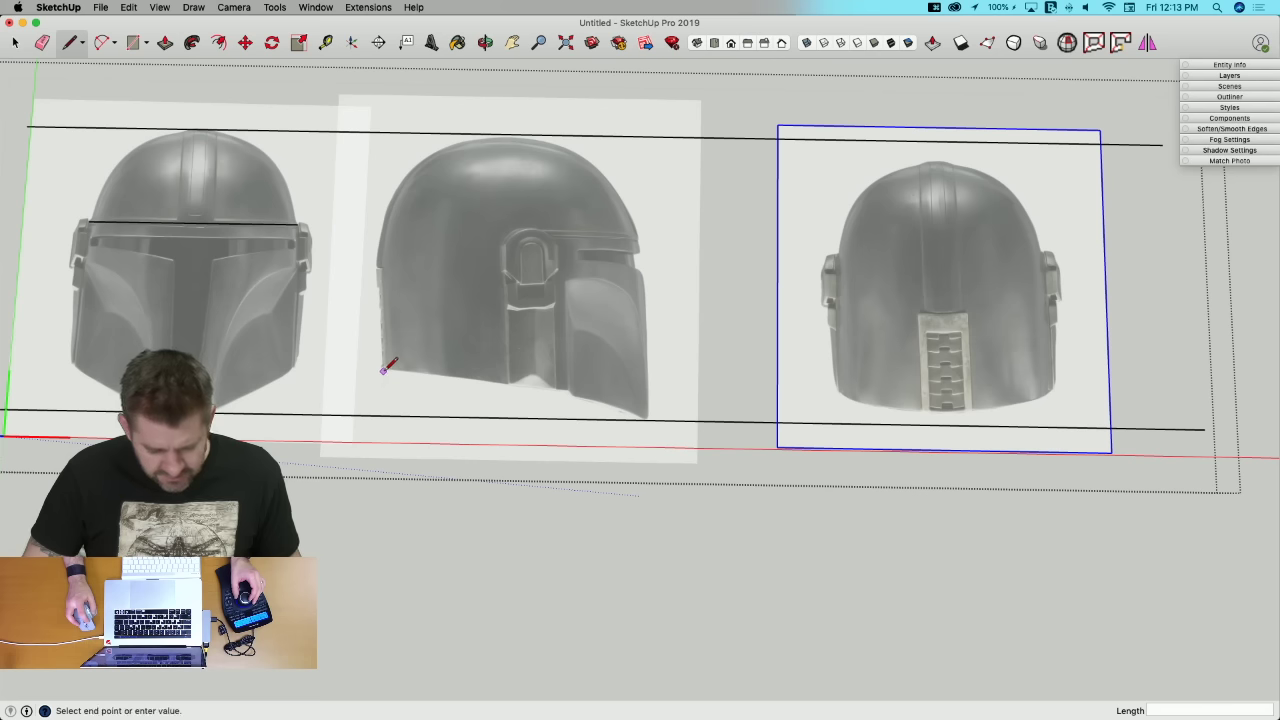
left_click(1138, 383)
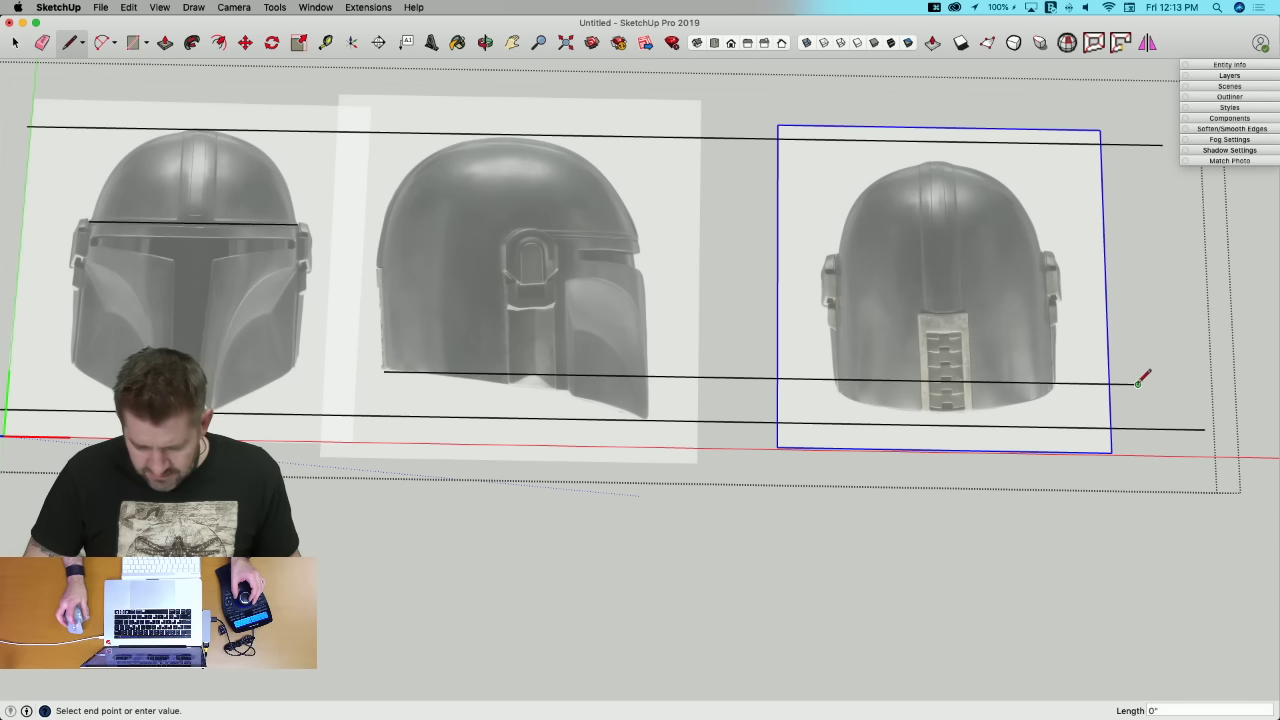
key("space")
key("m")
left_click(995, 410)
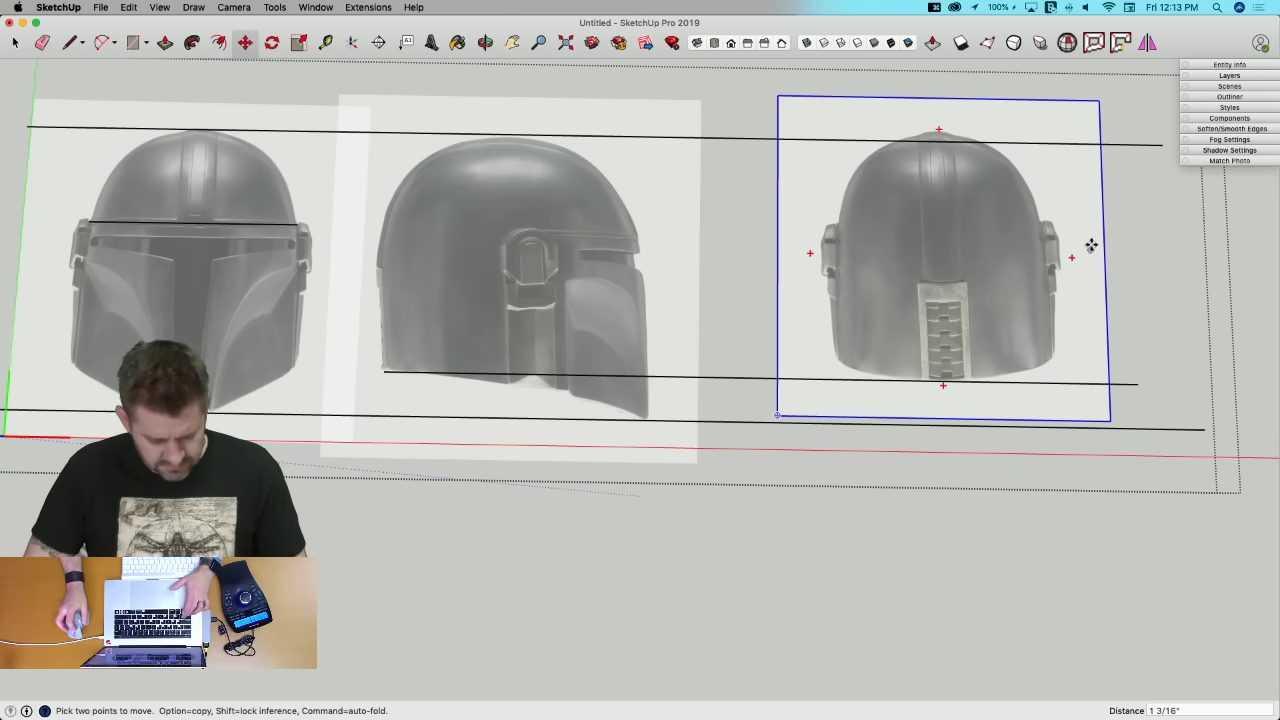
Step: Scale the back helmet image uniformly by .96 from its lower corner nearest the side helmet, fitting it between the reference lines
key("s")
left_click(1100, 100)
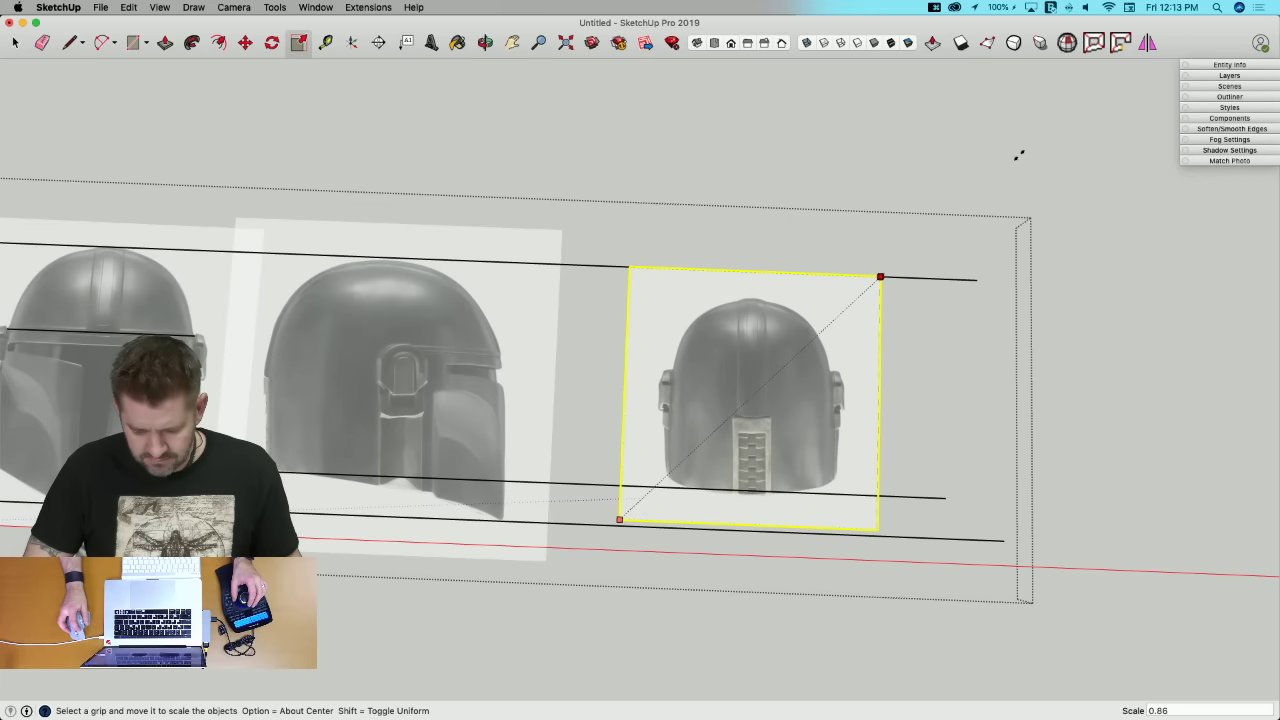
left_click(1019, 155)
type(".9")
key("Return")
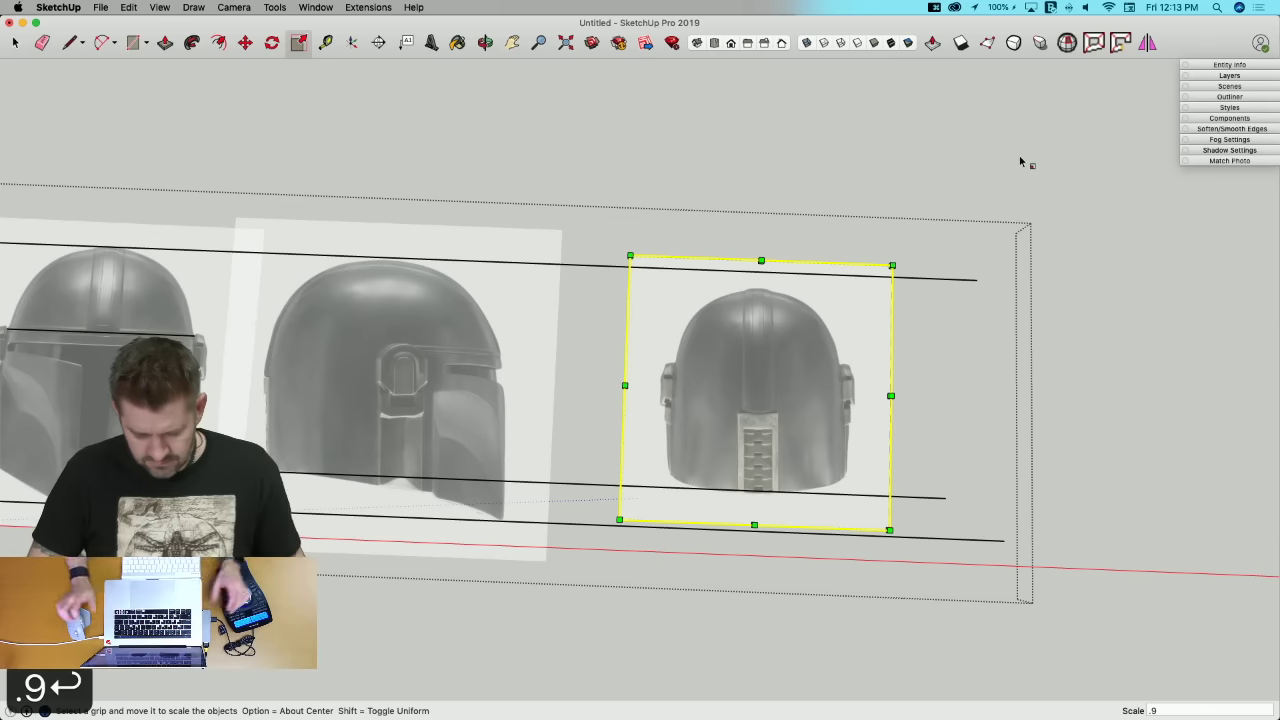
type(".98")
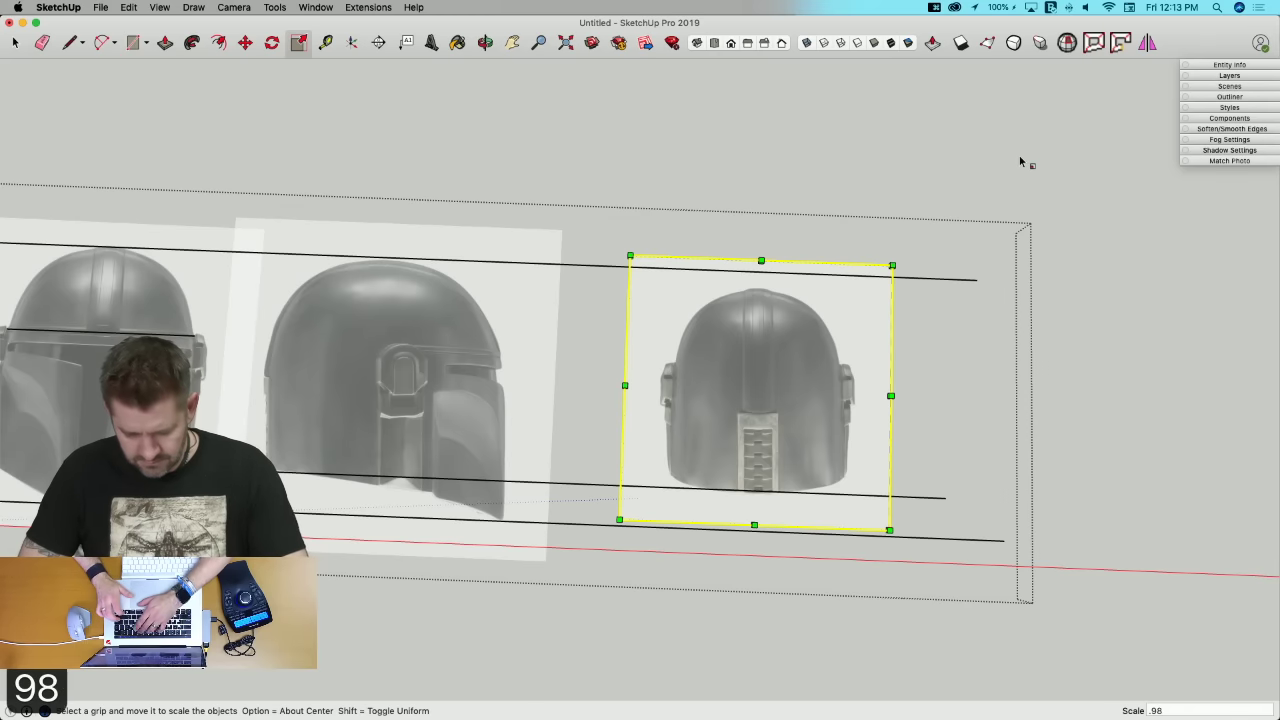
key("Return")
type(".97")
key("Return")
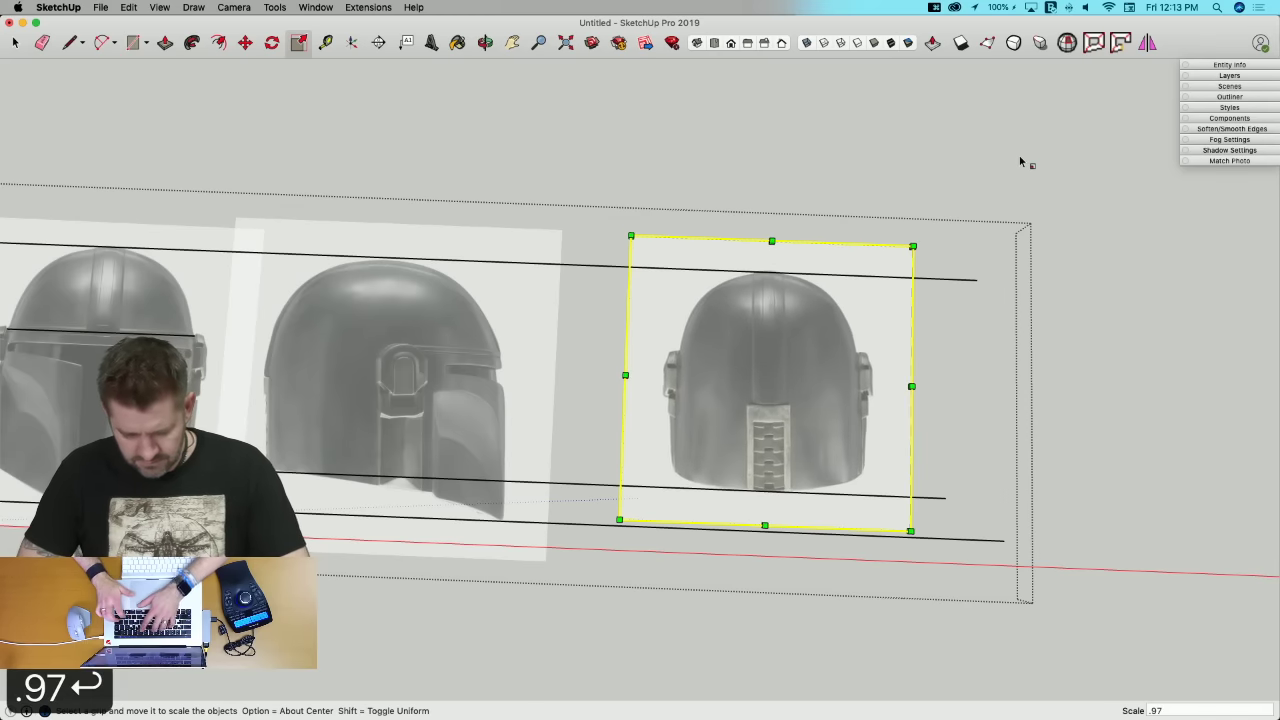
type(".96")
key("Return")
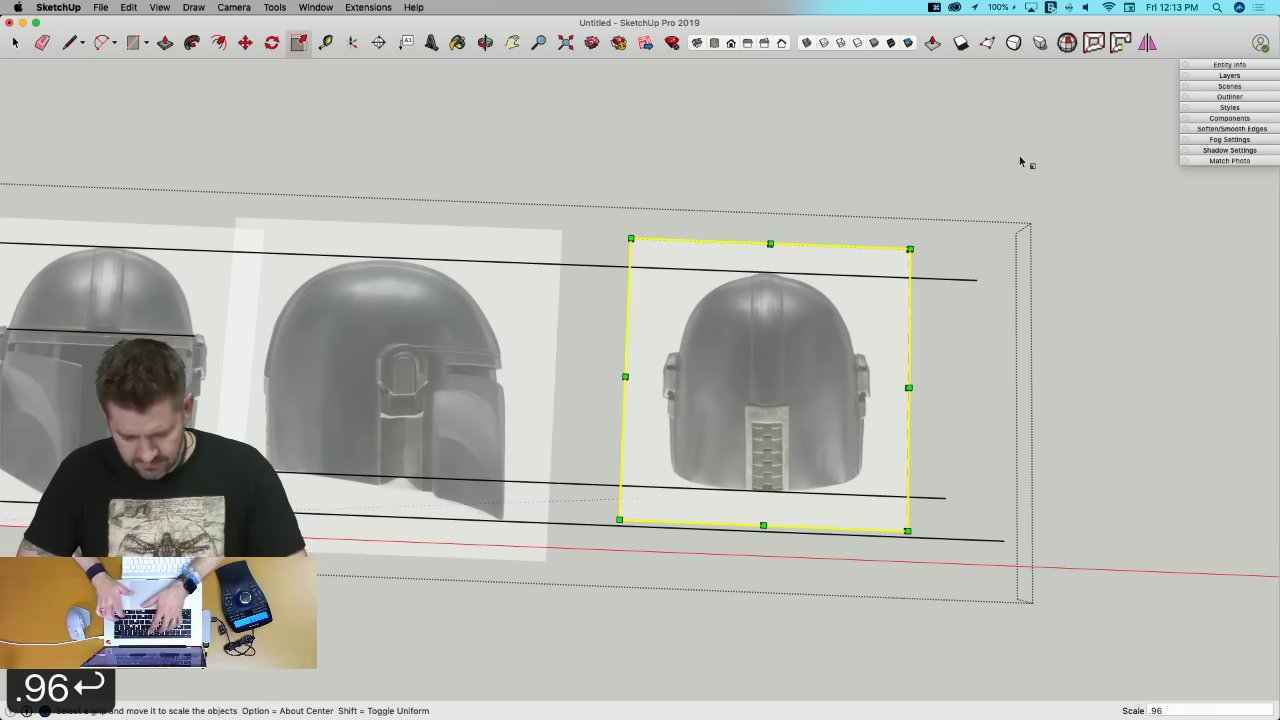
key("space")
left_click(1056, 452)
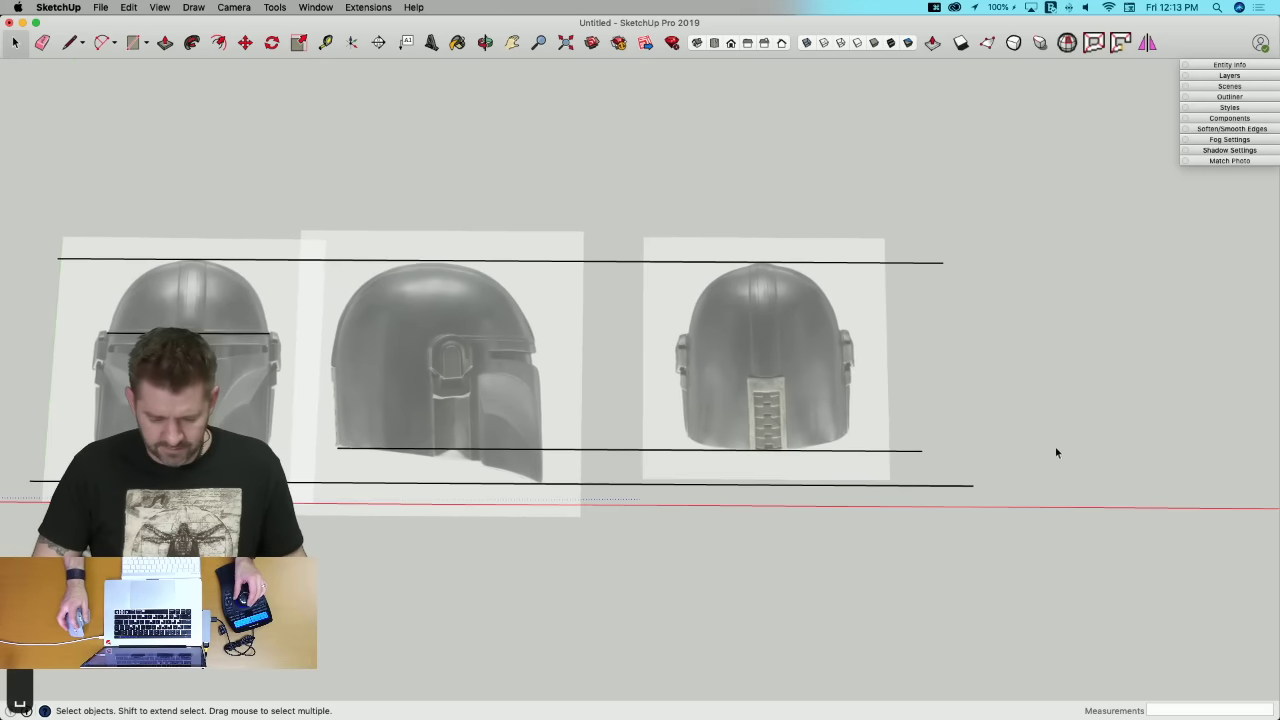
scroll(880, 370, "up", 2)
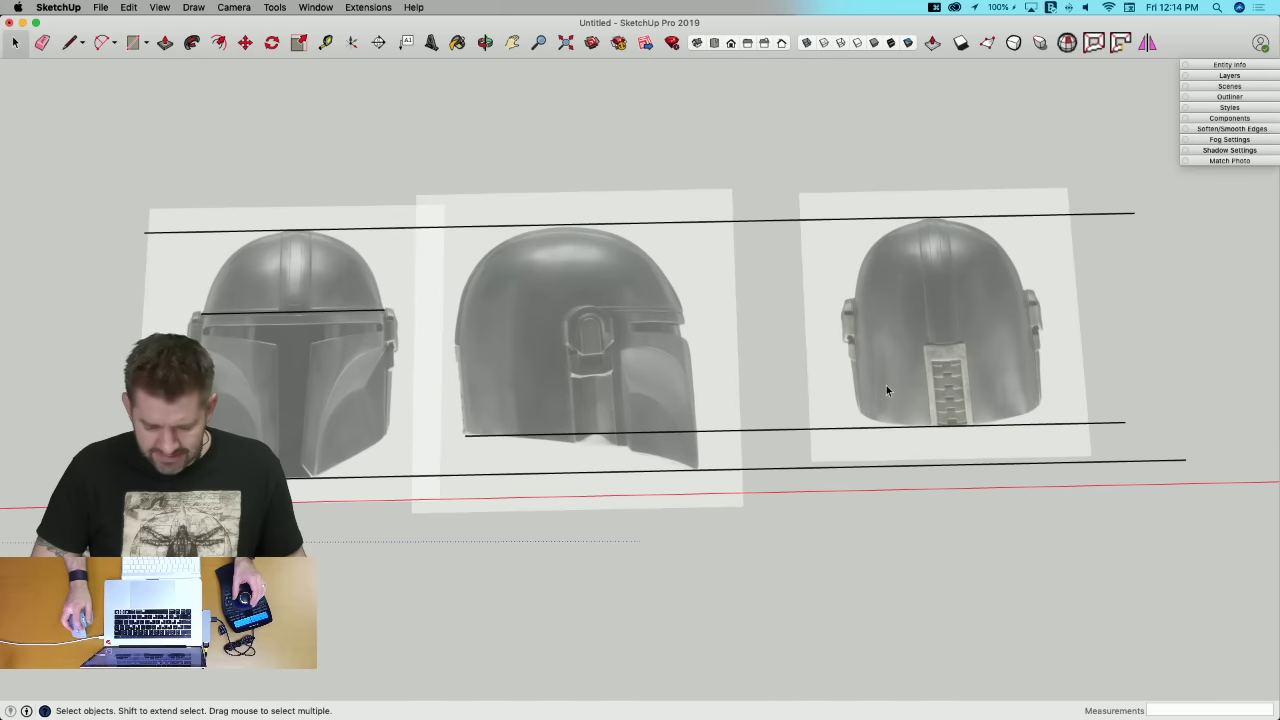
key("super+a")
key("m")
key("space")
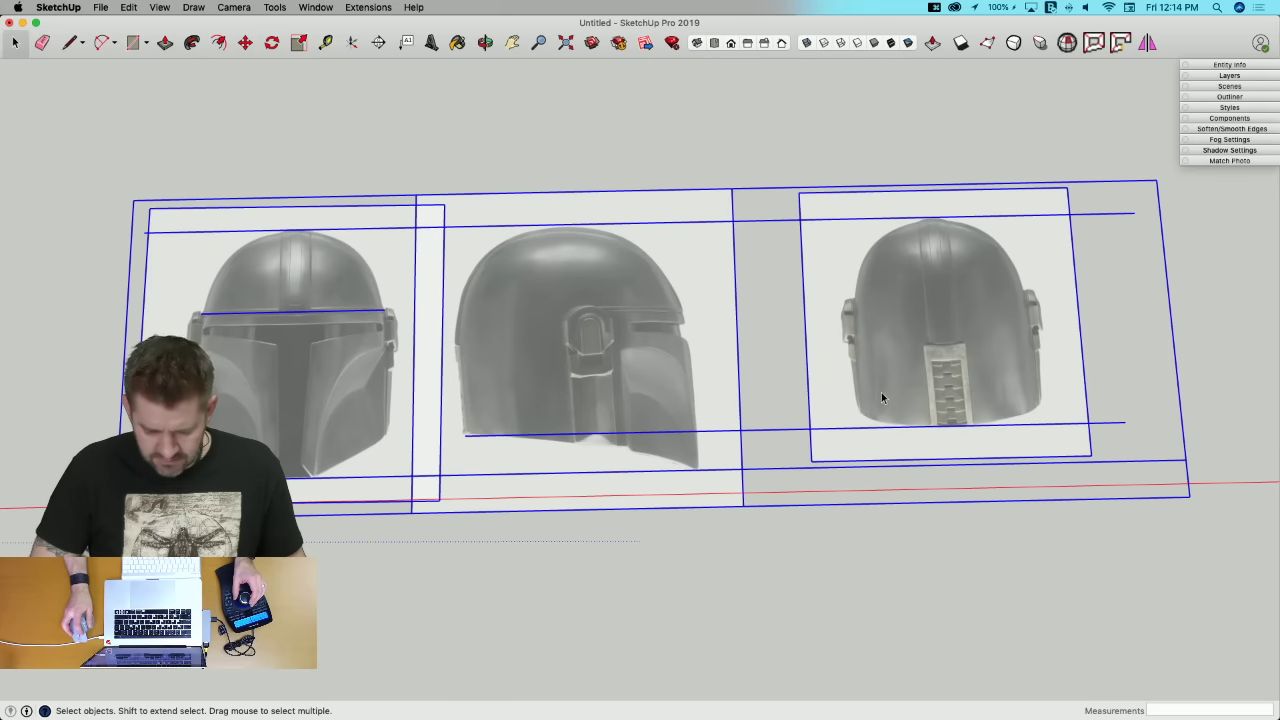
Step: Move the back helmet image 4 3/8" along the red axis toward the side helmet
left_click(881, 398)
key("m")
left_click(880, 400)
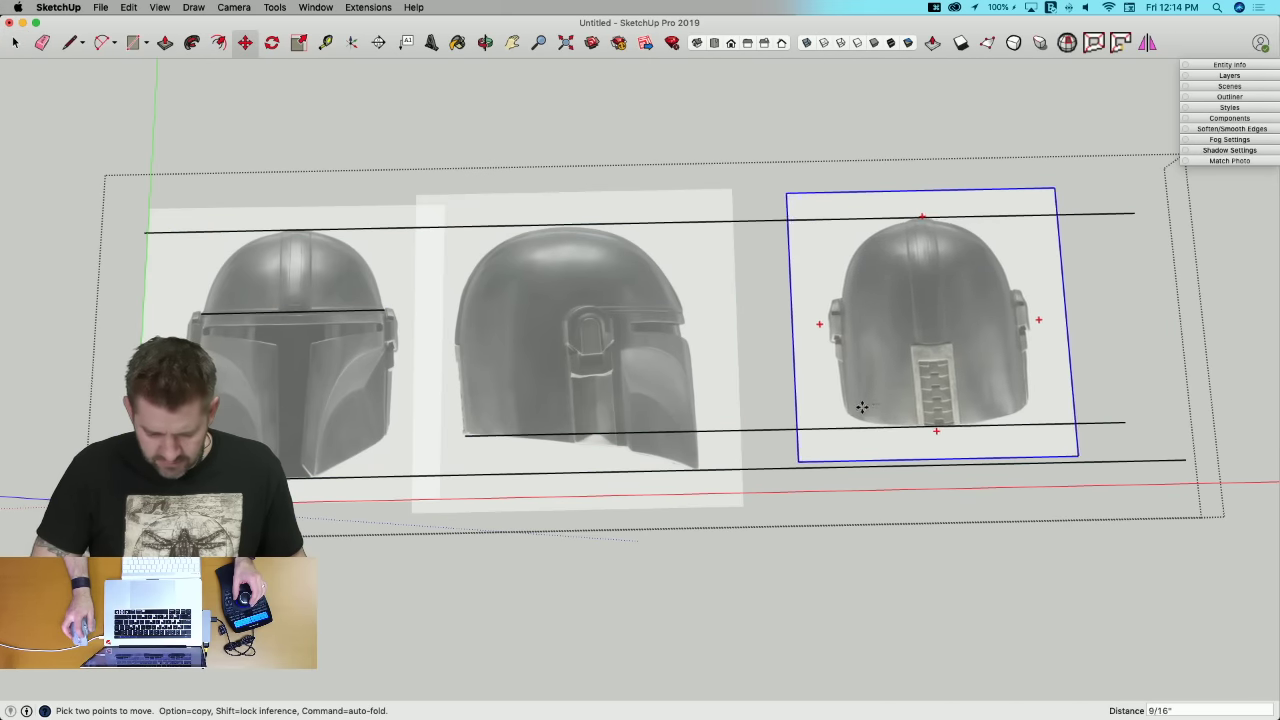
left_click(778, 398)
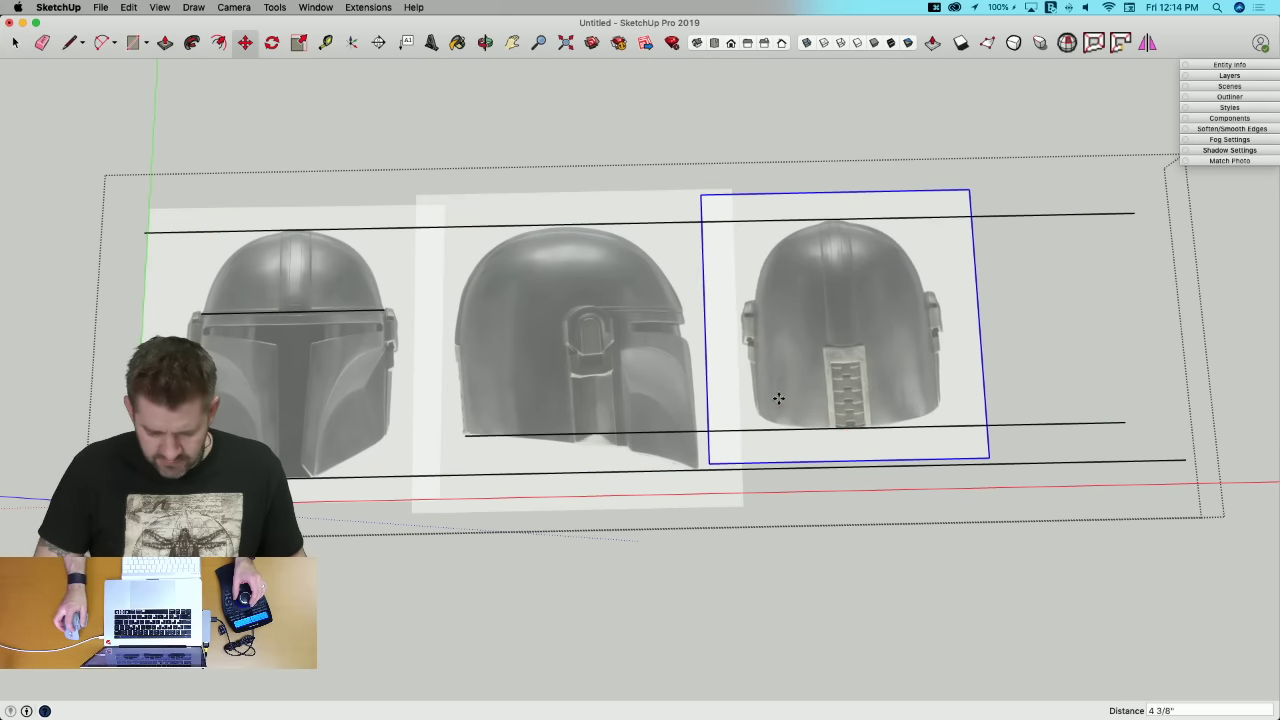
key("space")
scroll(737, 443, "up", 5)
left_click(668, 614)
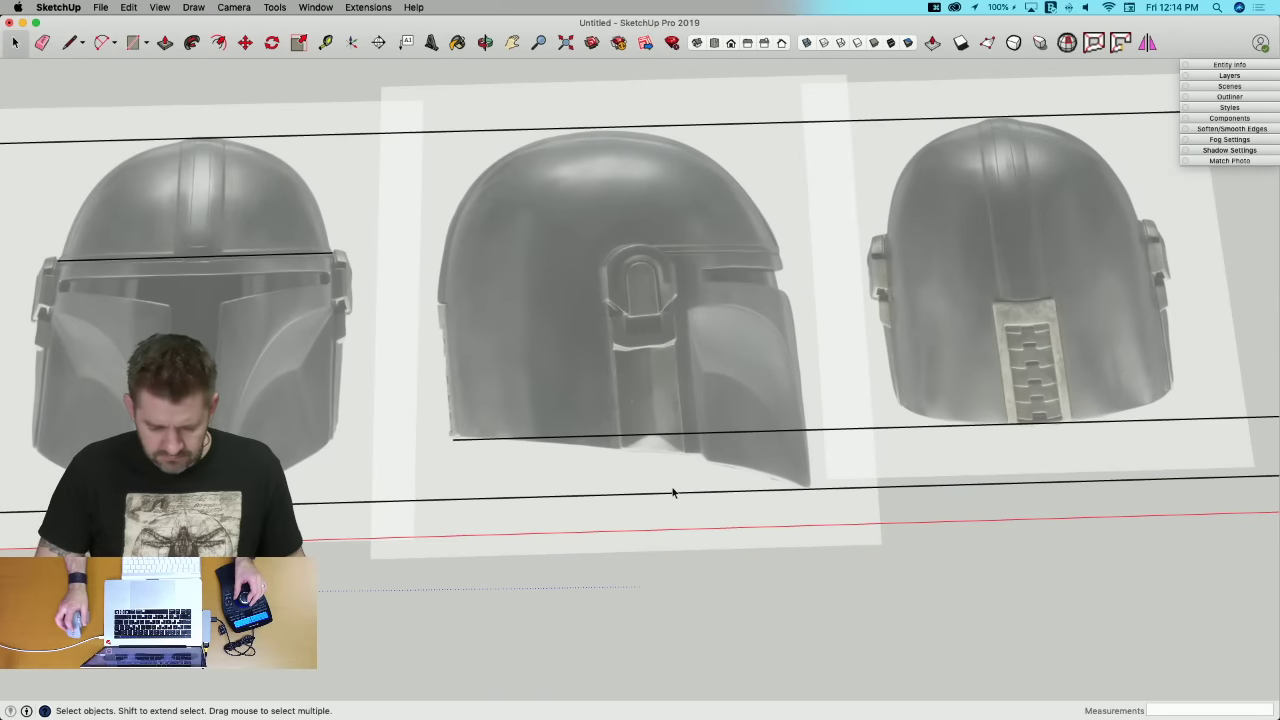
Step: Draw a line about 1' 6" long from the middle of the front helmet's brow line along the red axis across the side helmet
key("l")
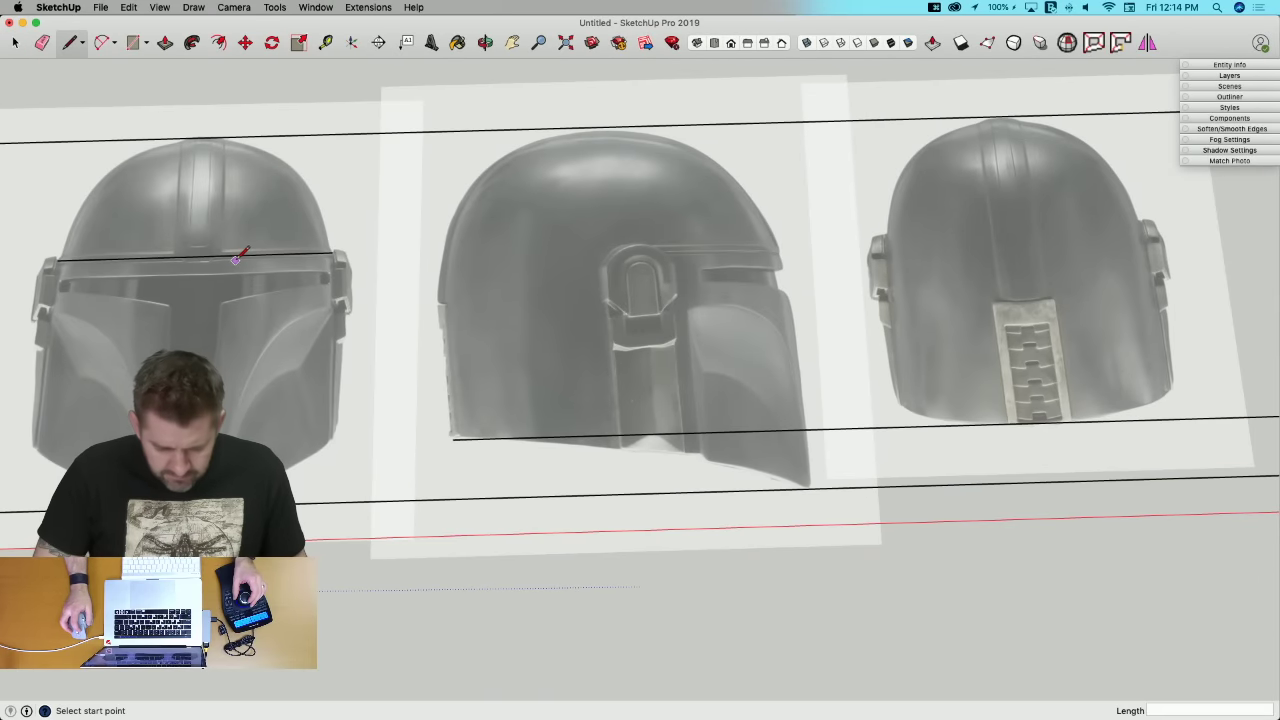
left_click(195, 255)
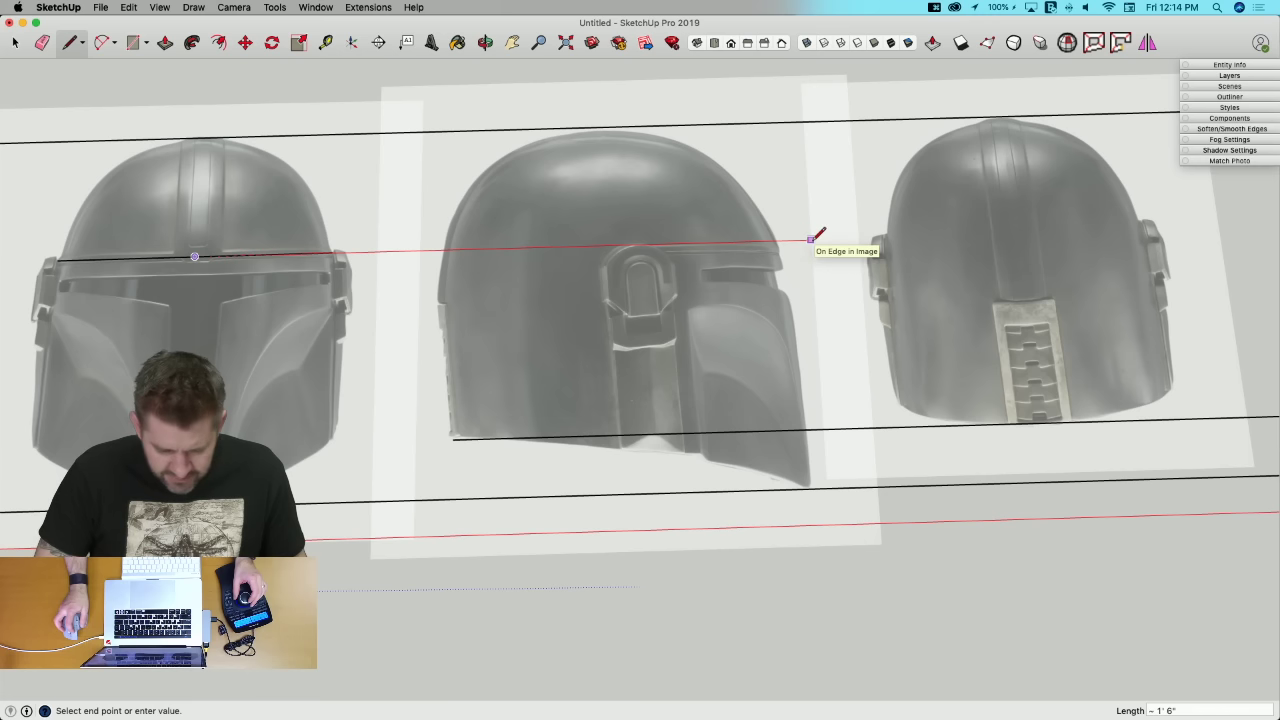
left_click(811, 239)
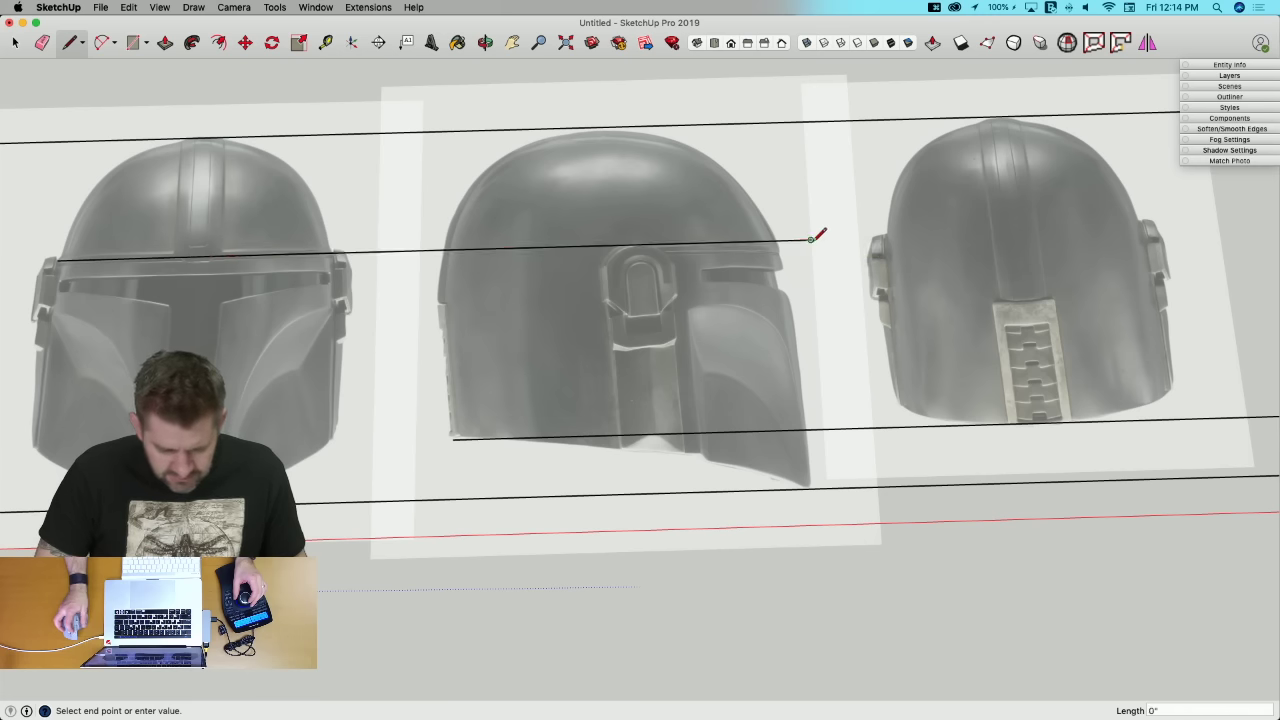
key("space")
Step: Scale the side helmet image uniformly by 1.01 from its lower corner nearest the back helmet
left_click(587, 243)
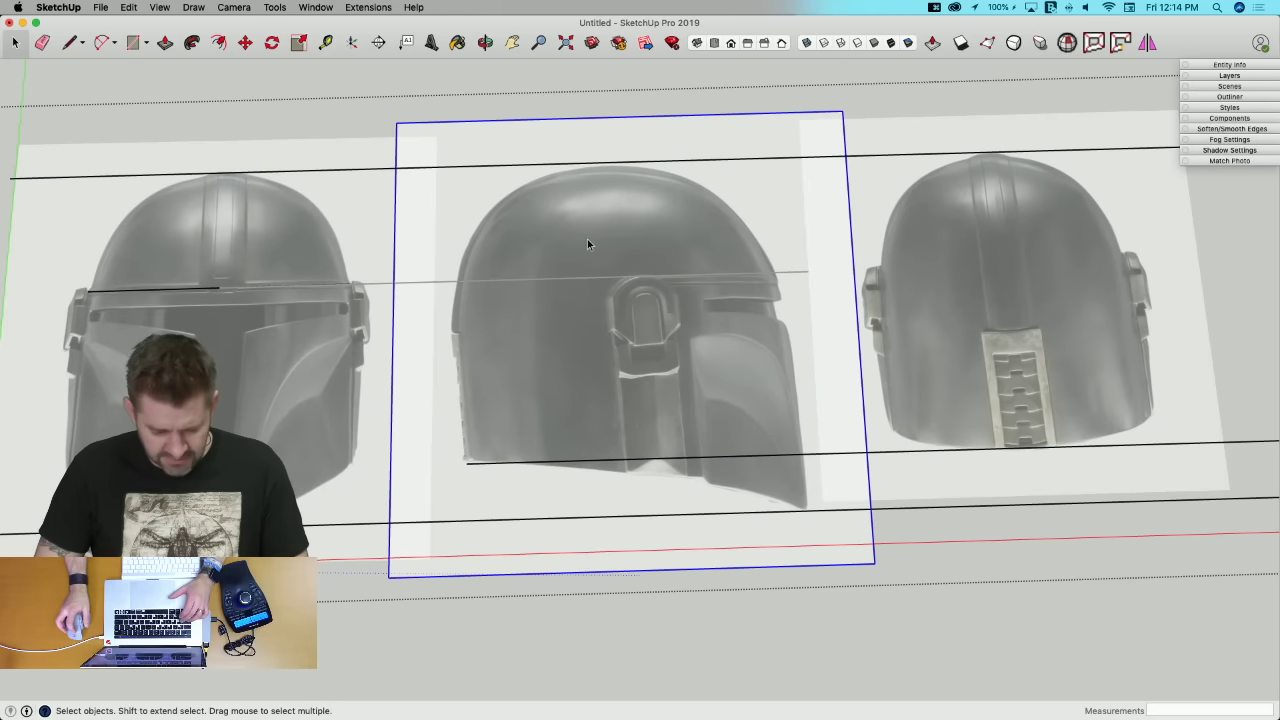
key("s")
left_click_drag(395, 125, 390, 120)
type("1.01")
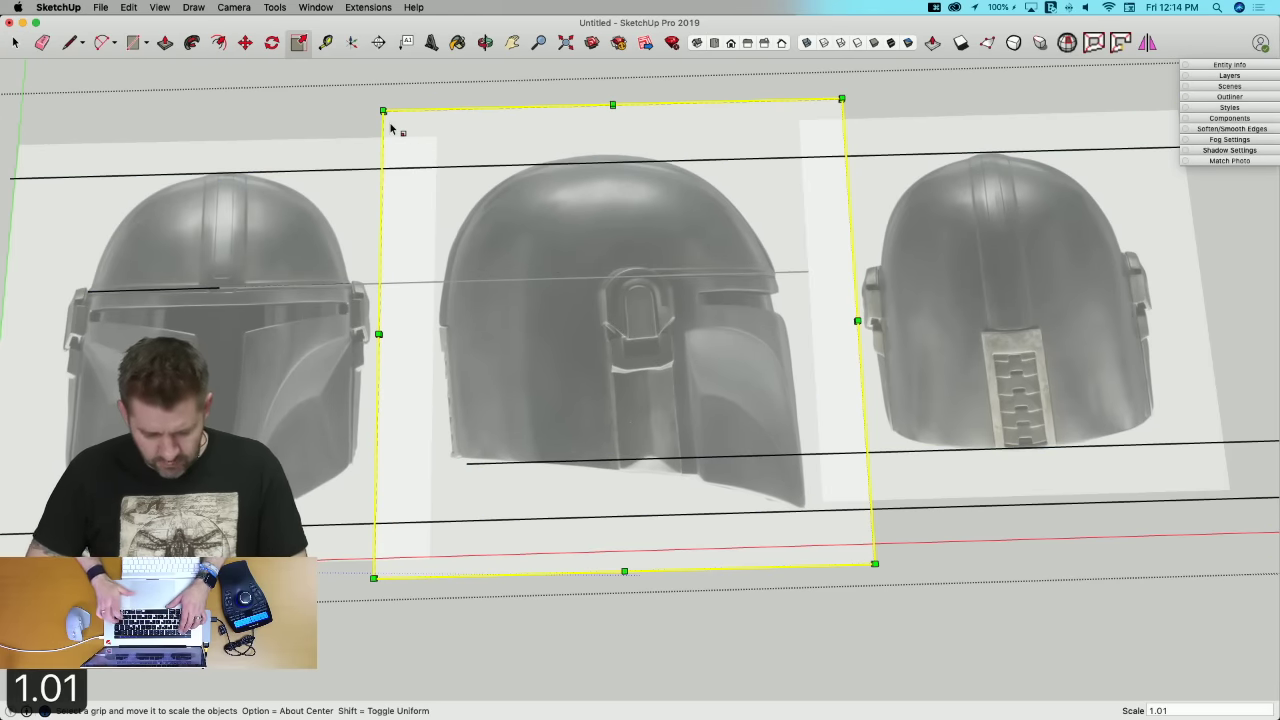
key("Return")
key("space")
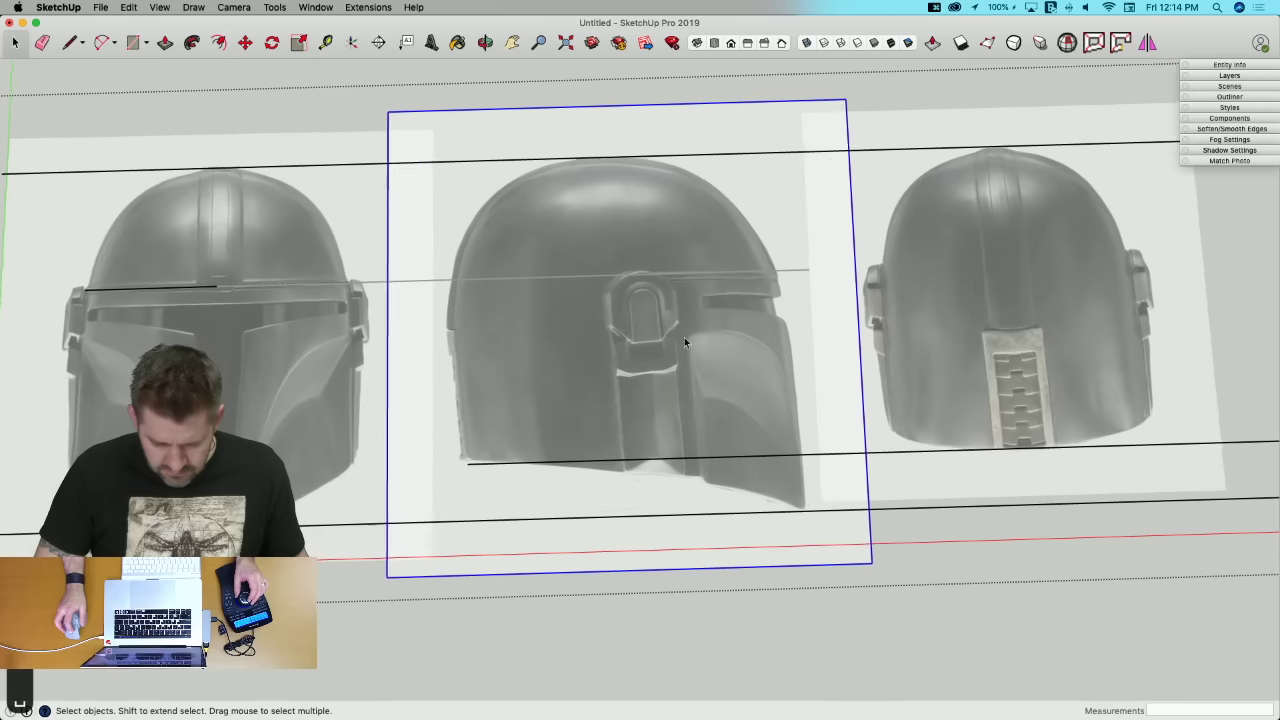
Step: Replace the long brow line running over the side helmet with one spanning only the front helmet's width
left_click(1025, 555)
key("space")
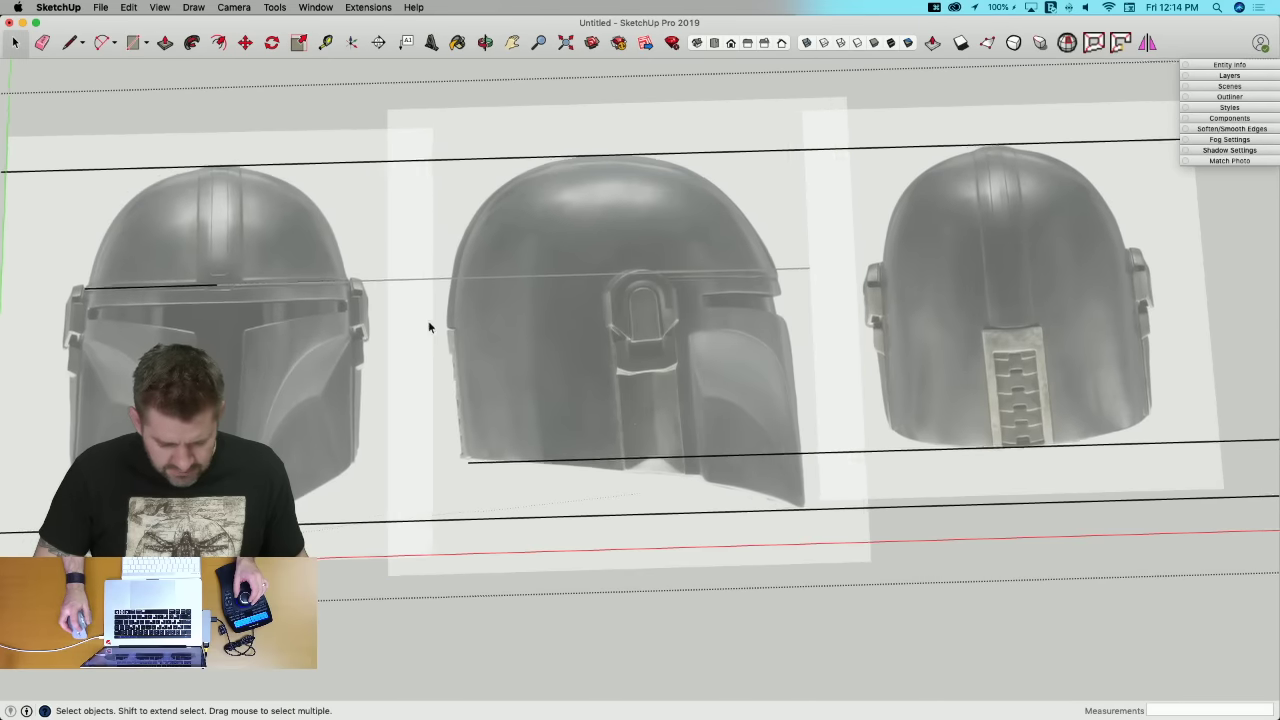
left_click(449, 582)
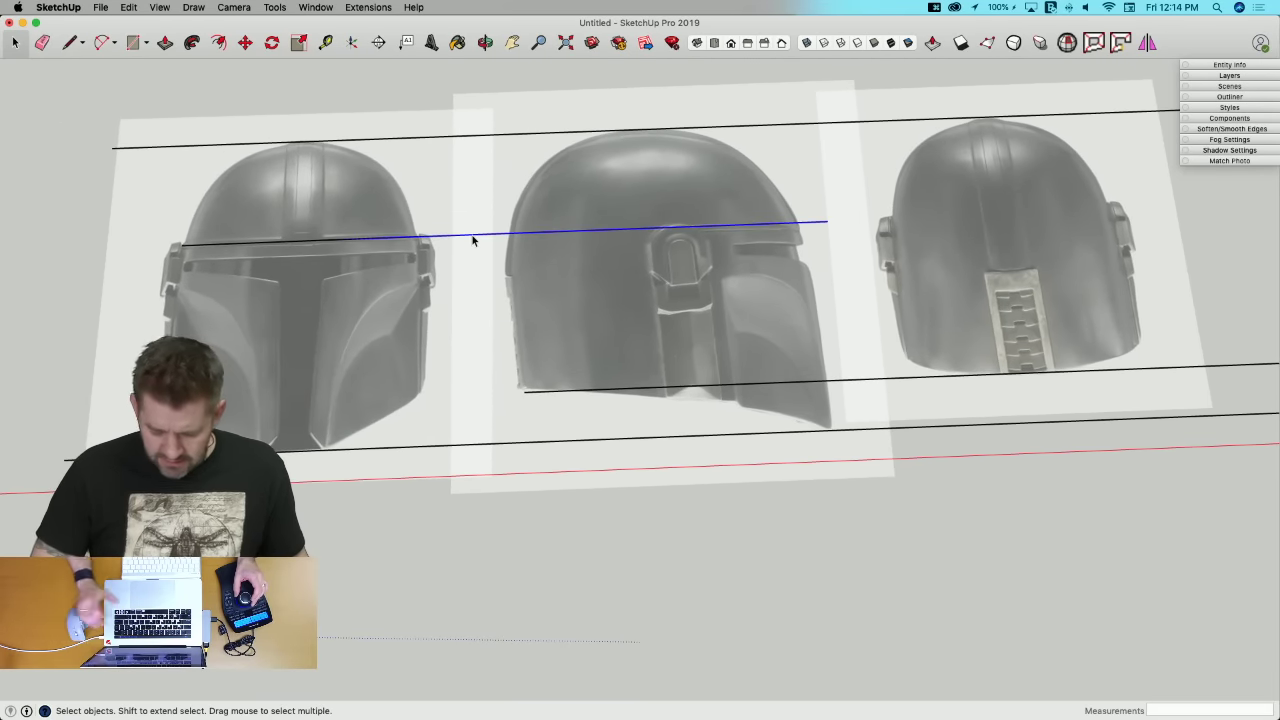
key("BackSpace")
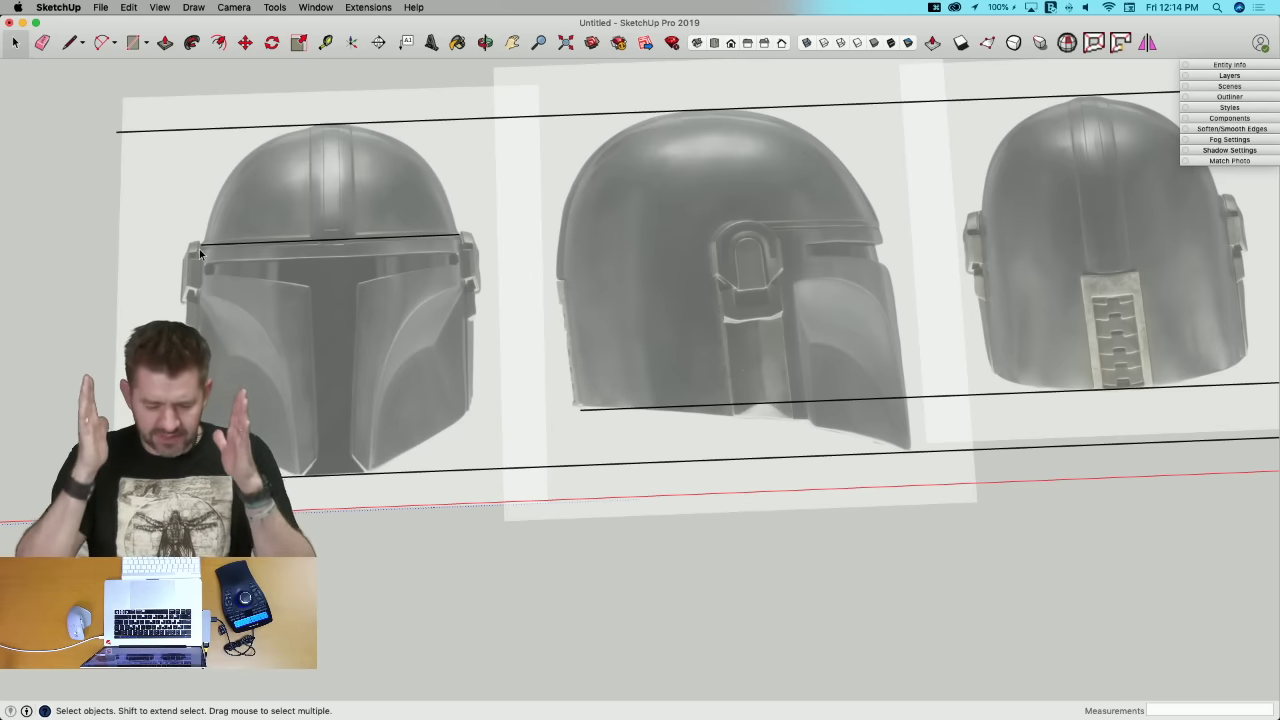
Step: Measure the helmet's height between the crown and chin lines with a trial line beside the back helmet
scroll(428, 122, "down", 3)
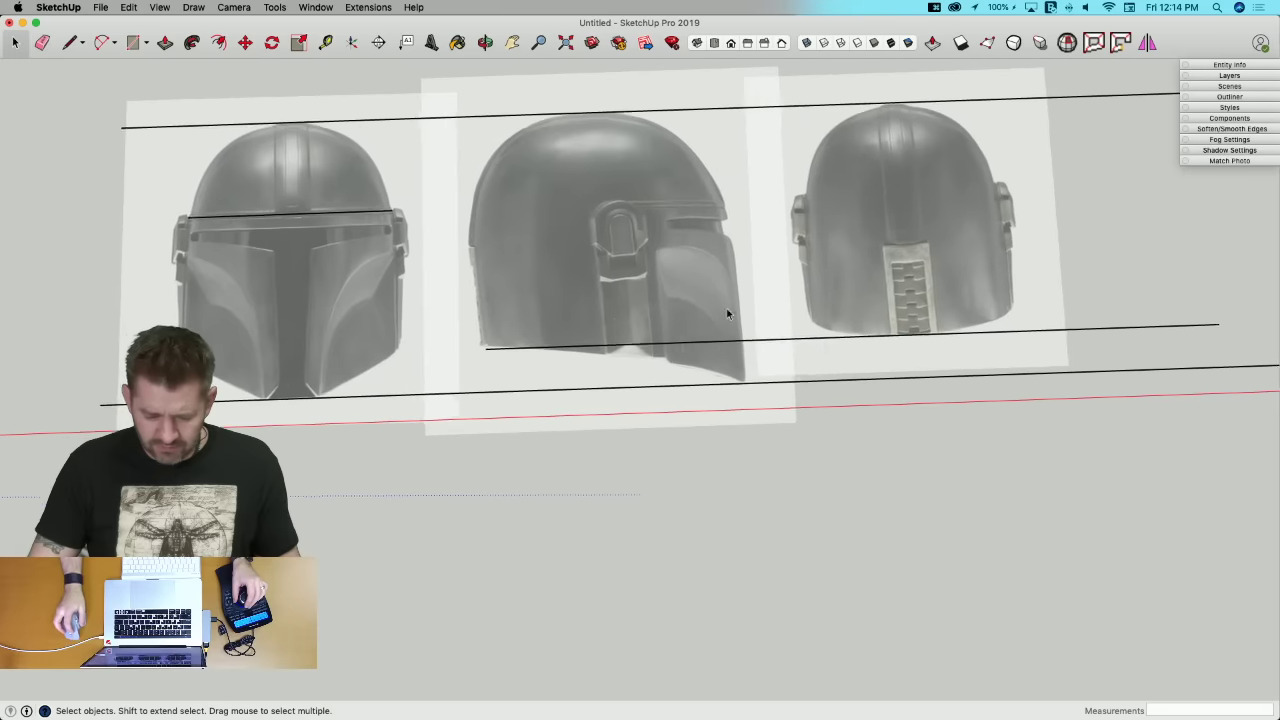
key("l")
left_click(1071, 123)
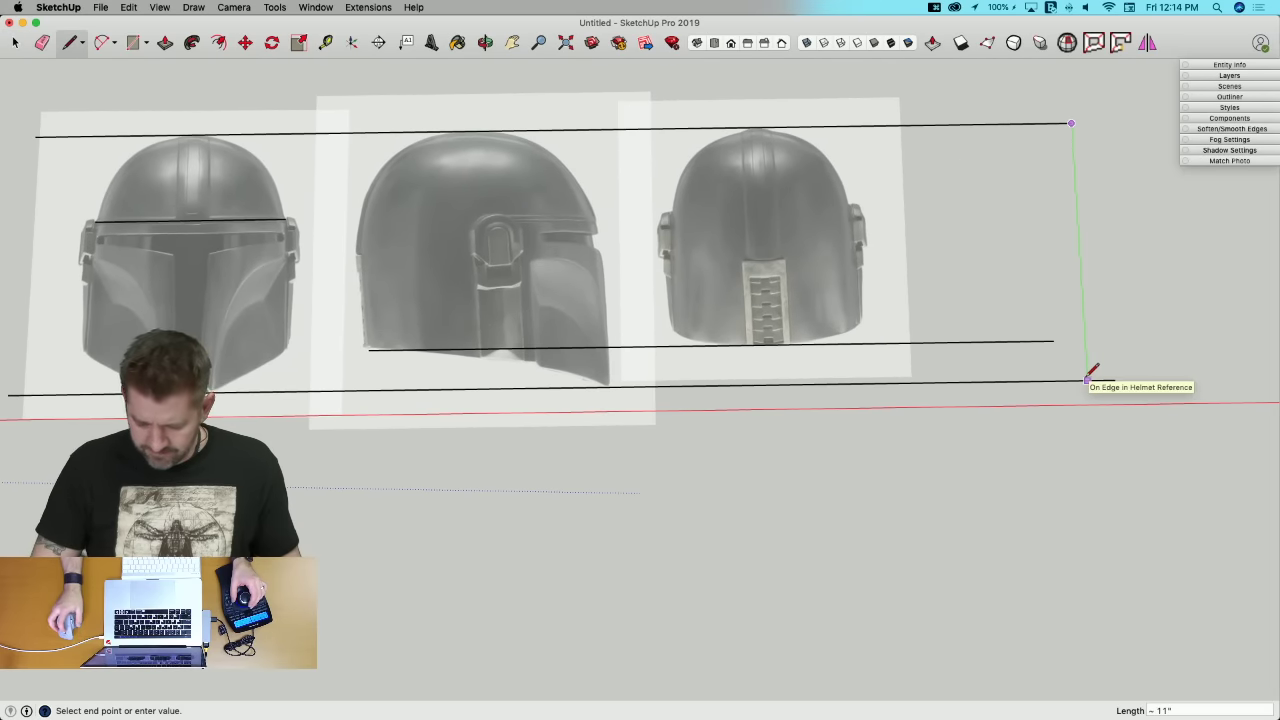
key("space")
scroll(454, 412, "up", 8)
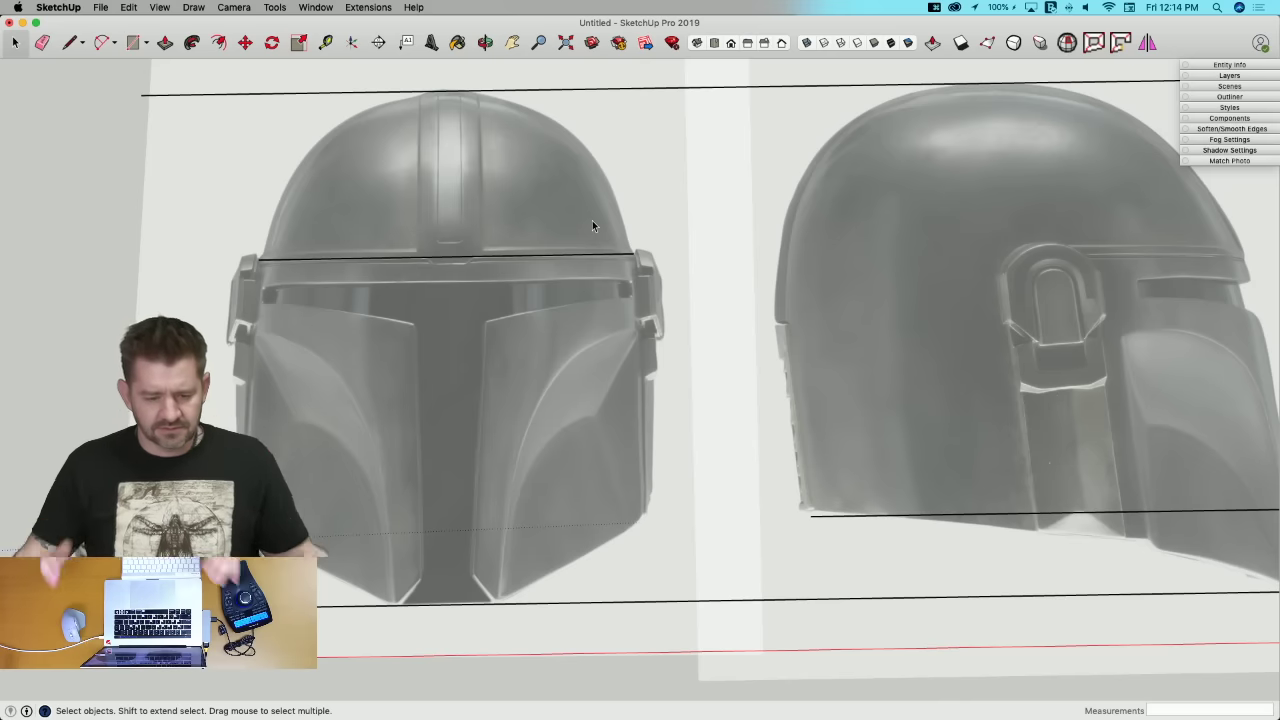
Step: Open the helmet reference group for editing
scroll(656, 258, "down", 3)
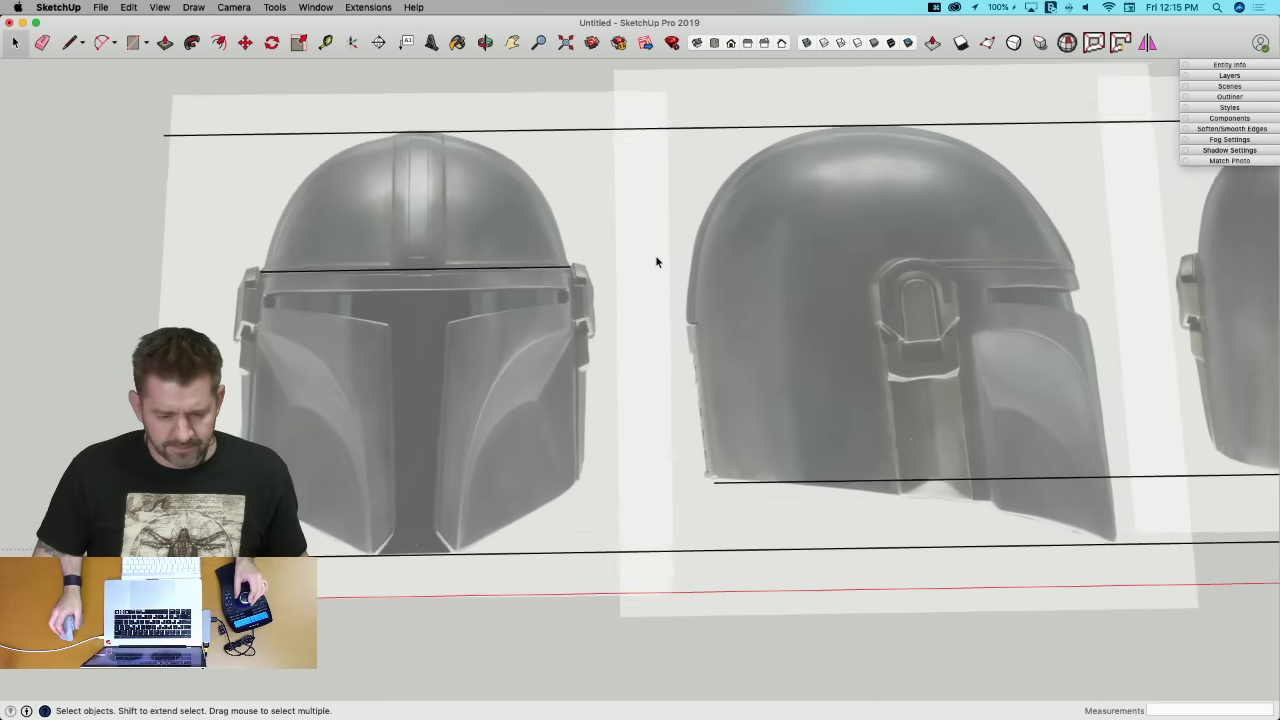
scroll(657, 261, "down", 2)
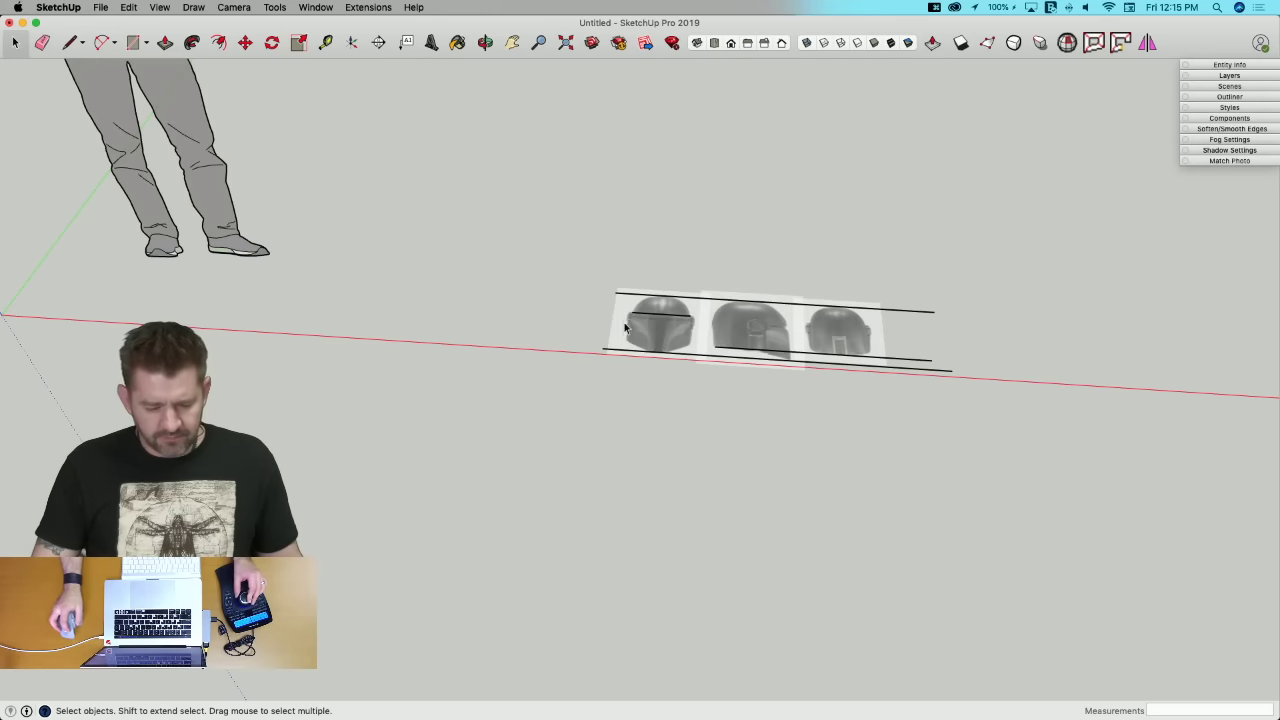
left_click(634, 330)
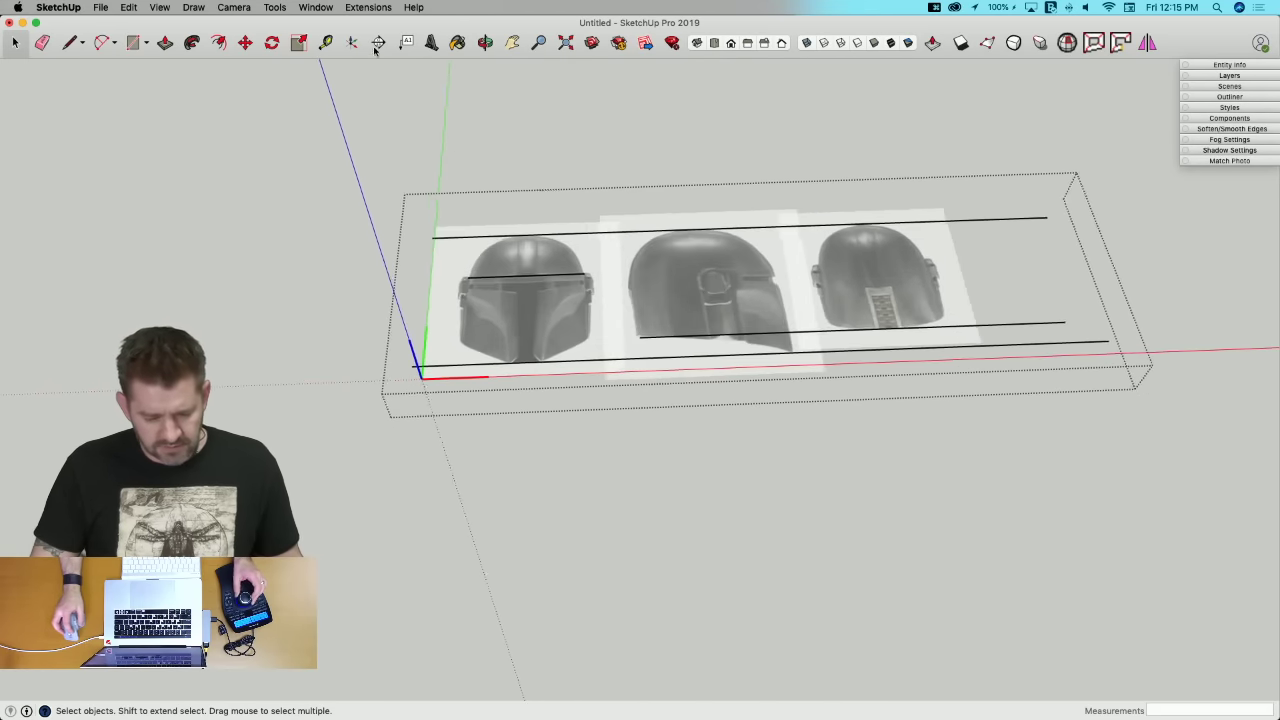
Step: Try to resize the reference group with Tape Measure by setting the front helmet's brow line to 9", and undo it
left_click(326, 43)
left_click(440, 268)
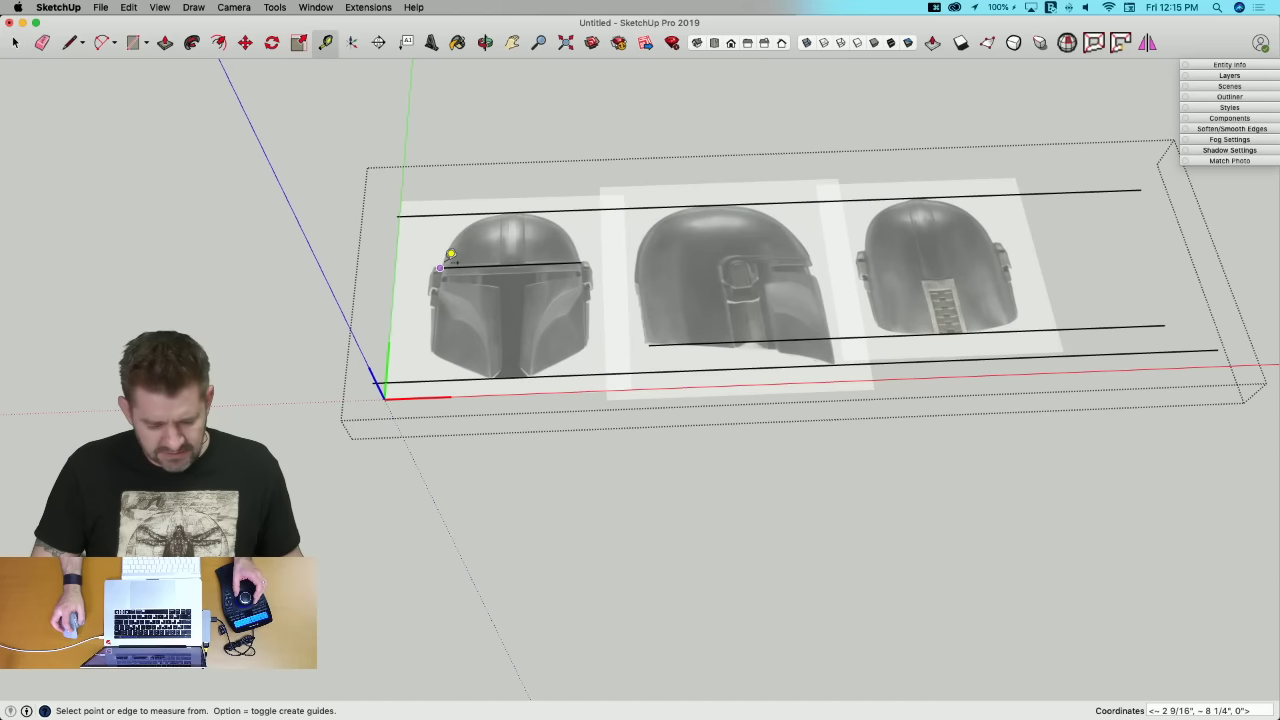
left_click(590, 258)
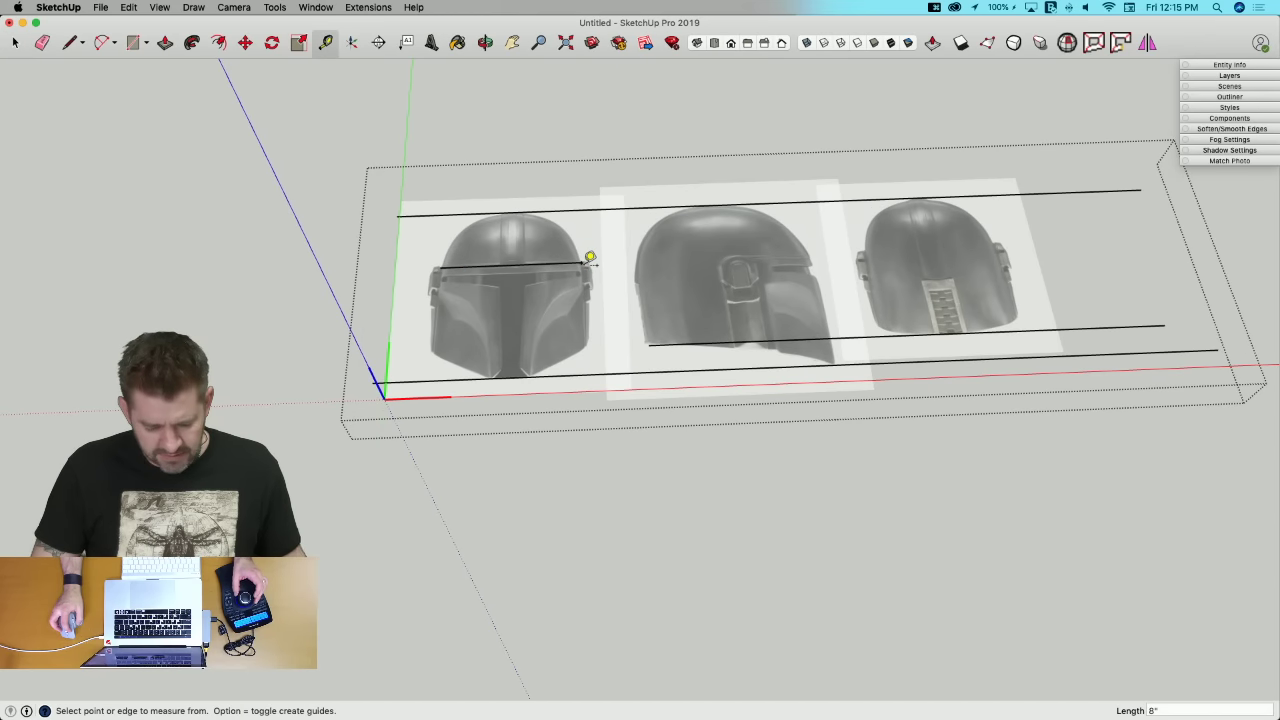
type("9\"")
key("Return")
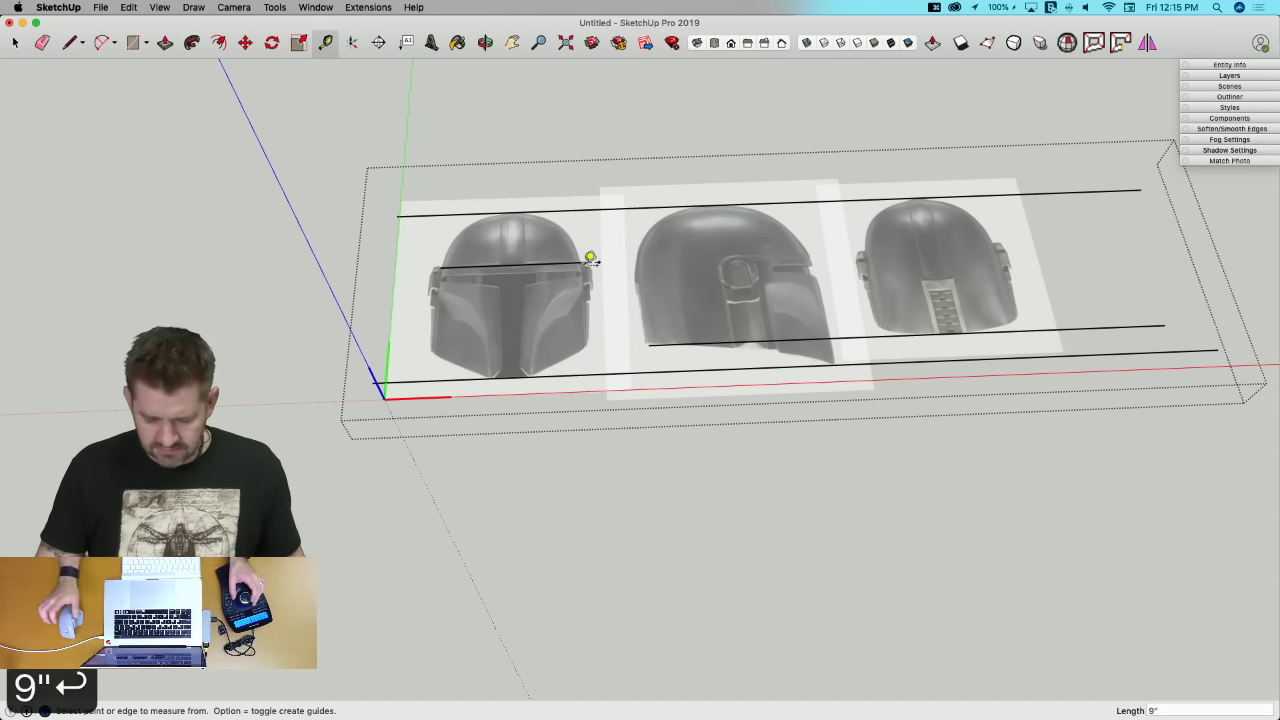
scroll(600, 245, "up", 4)
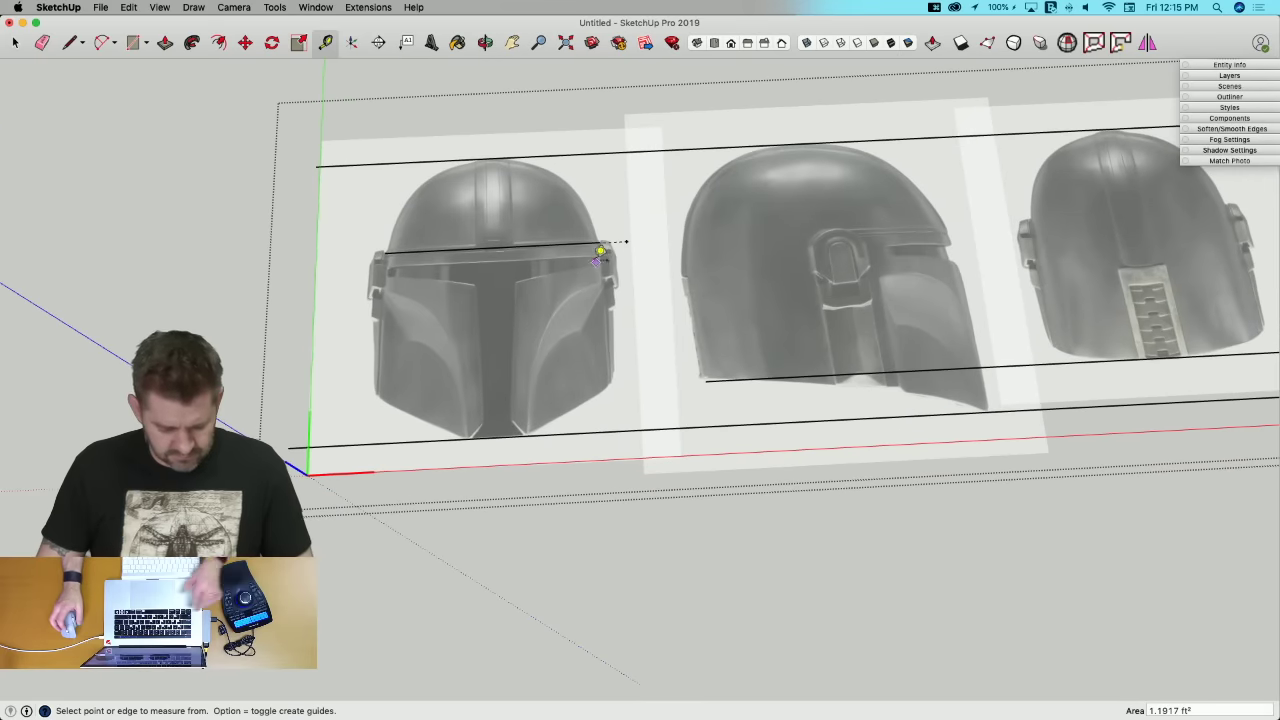
key("super+z")
Step: Try the 9" resize again, measuring the brow line from the end nearest the side helmet, and undo it
left_click(598, 242)
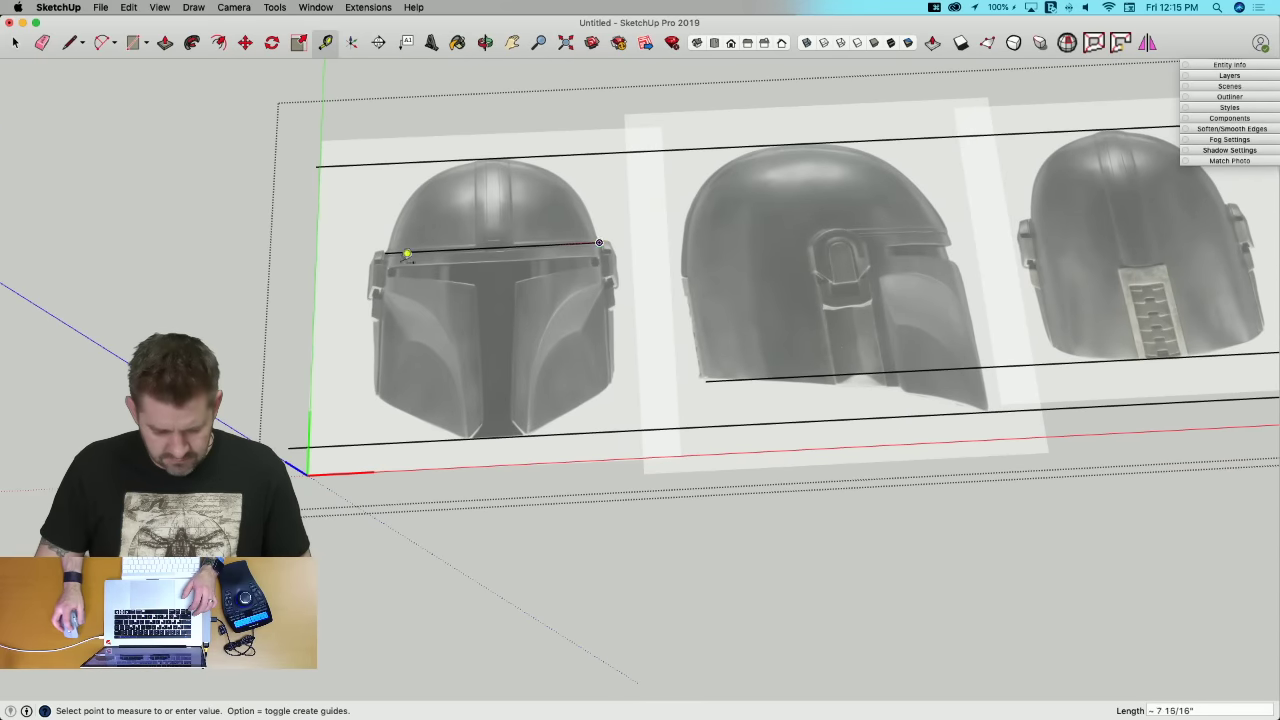
left_click(389, 242)
type("9")
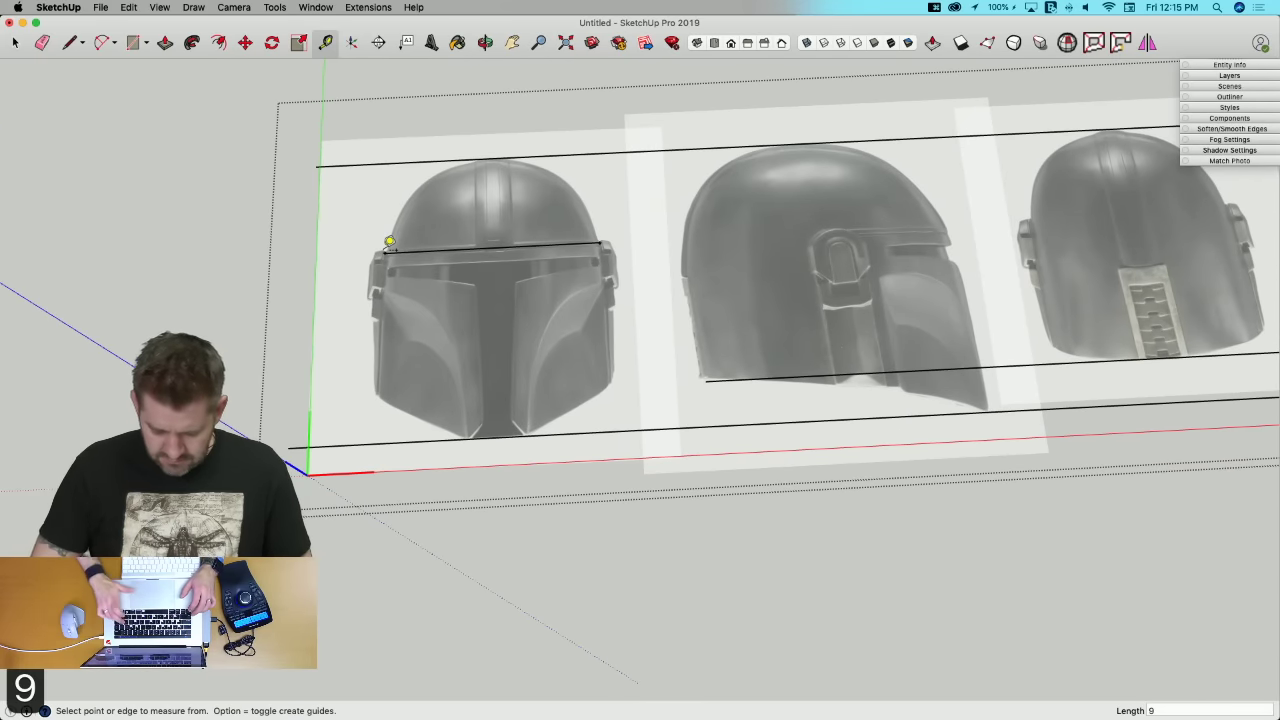
type("\"")
key("Return")
key("super+z")
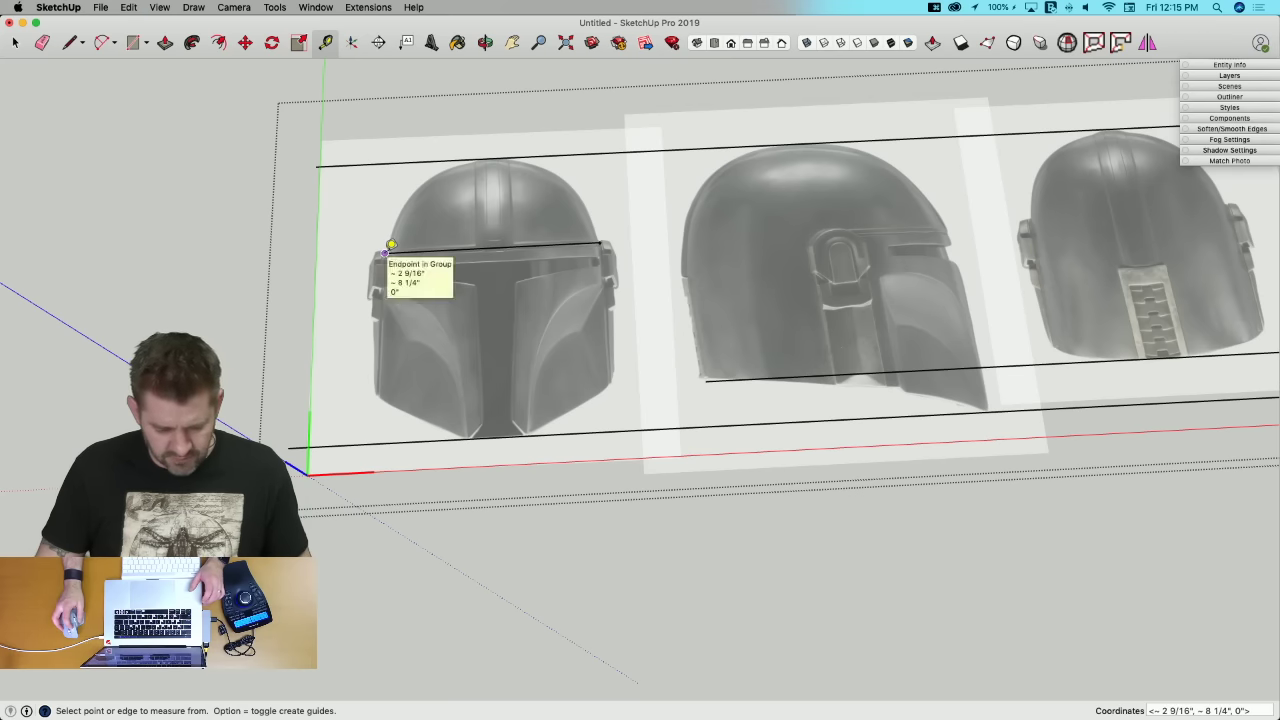
Step: Resize the whole helmet reference group by measuring the front brow line from endpoint to endpoint and setting it to 9"
left_click(385, 253)
left_click(601, 244)
type("9\"")
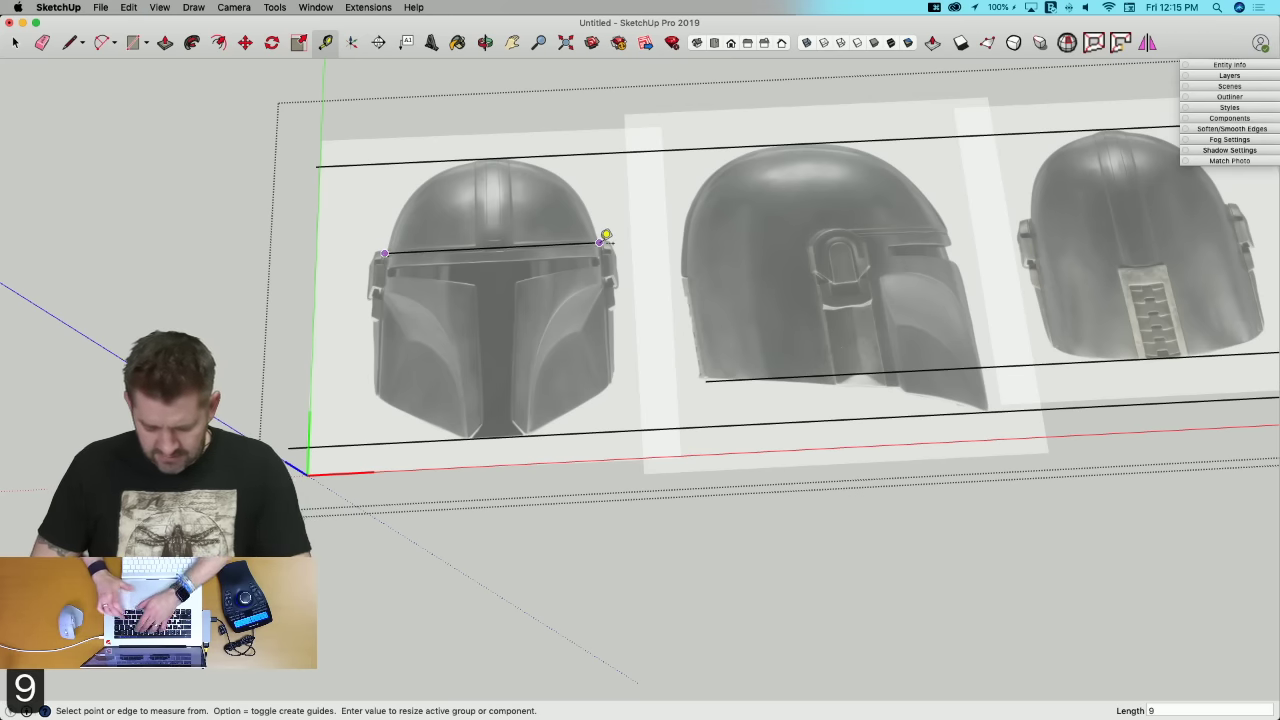
key("Return")
left_click(742, 248)
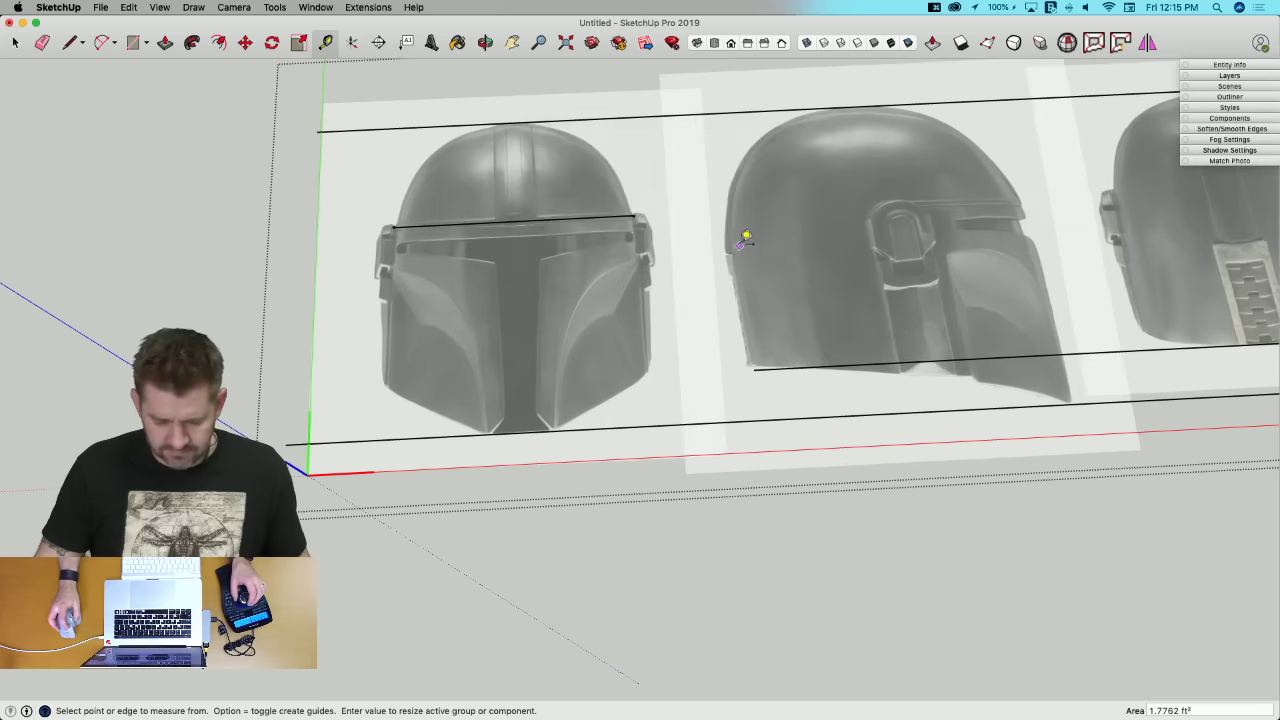
Step: Check the resized helmet's height with a trial line down from the crown line beside the back helmet
key("l")
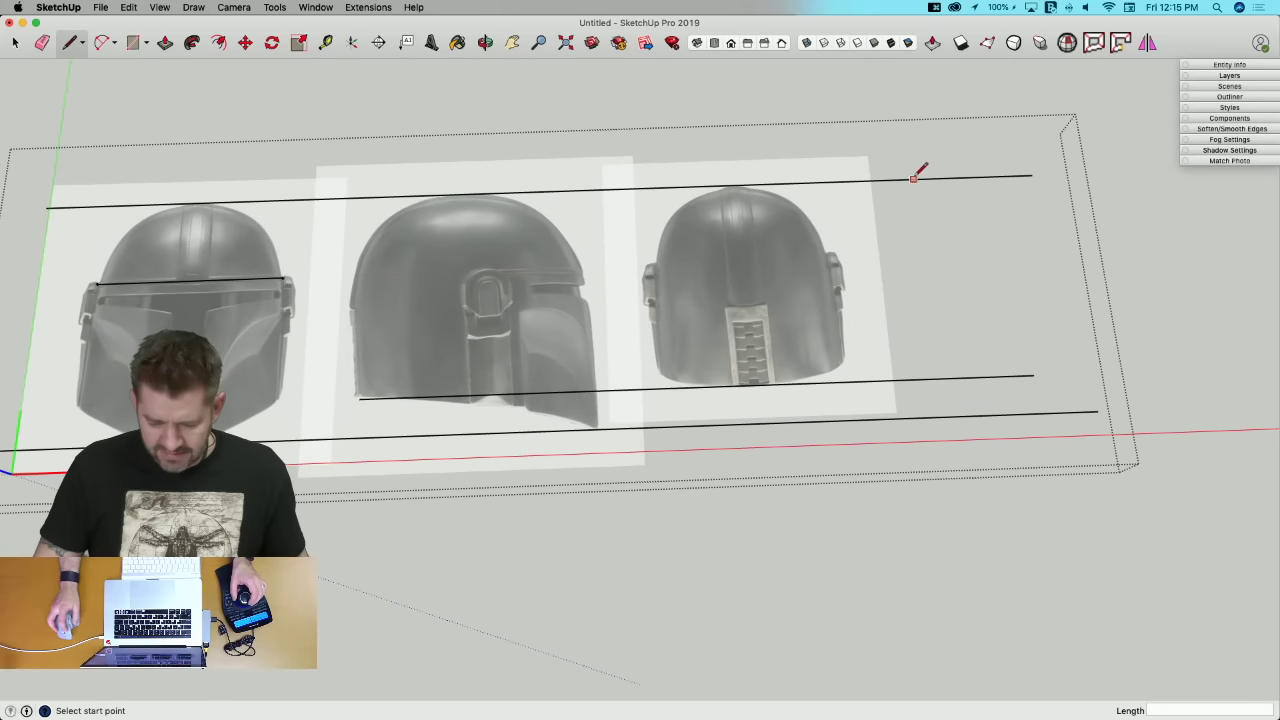
left_click(913, 179)
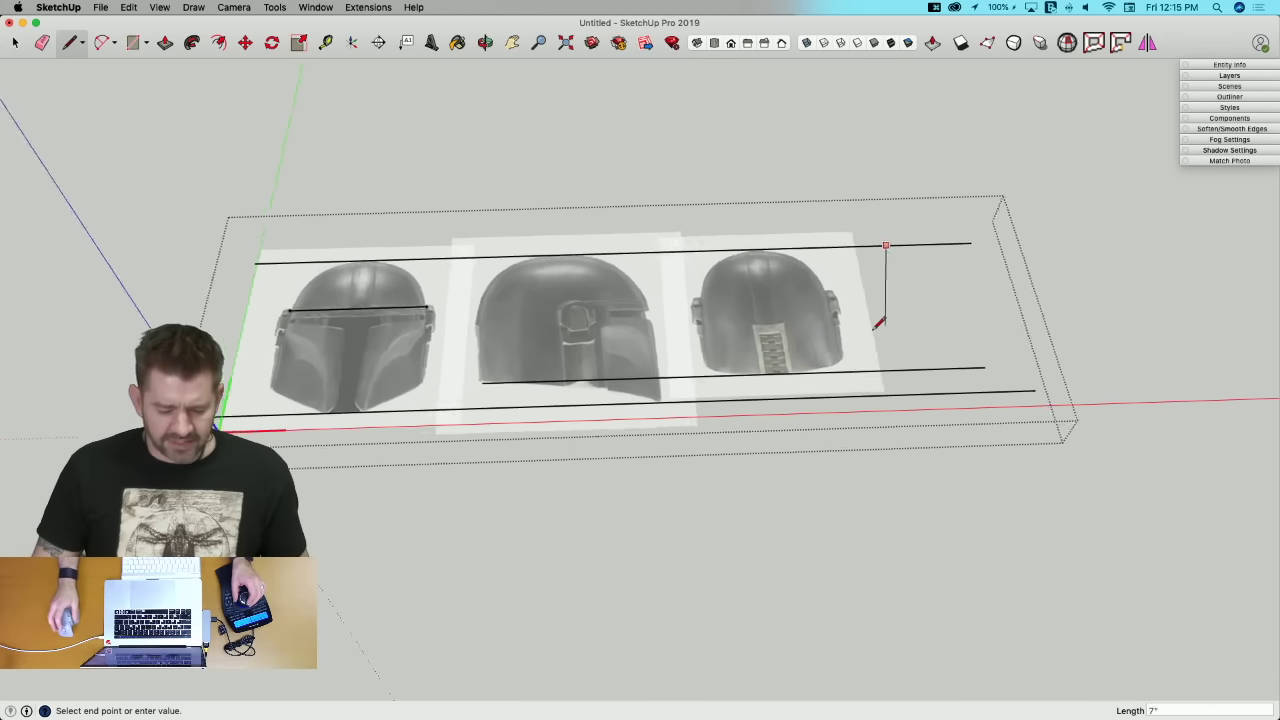
key("space")
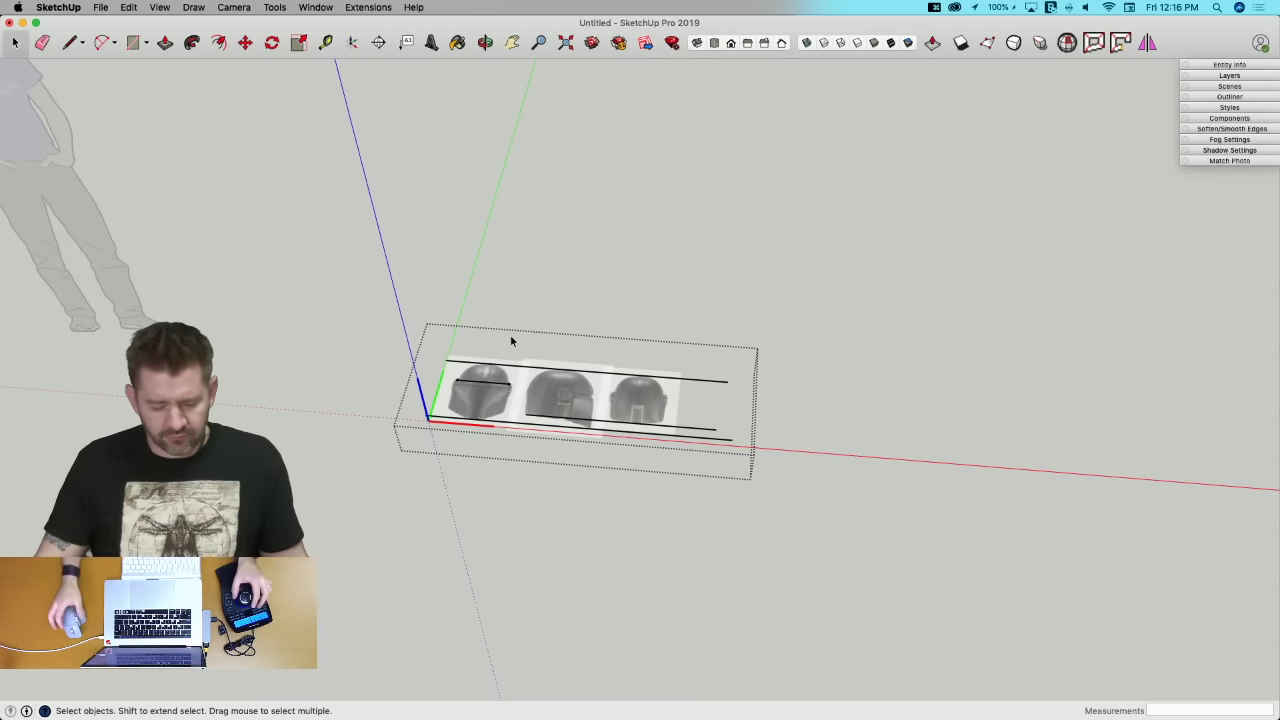
Step: Close the helmet reference group after checking its size against the standing figure
scroll(510, 337, "up", 8)
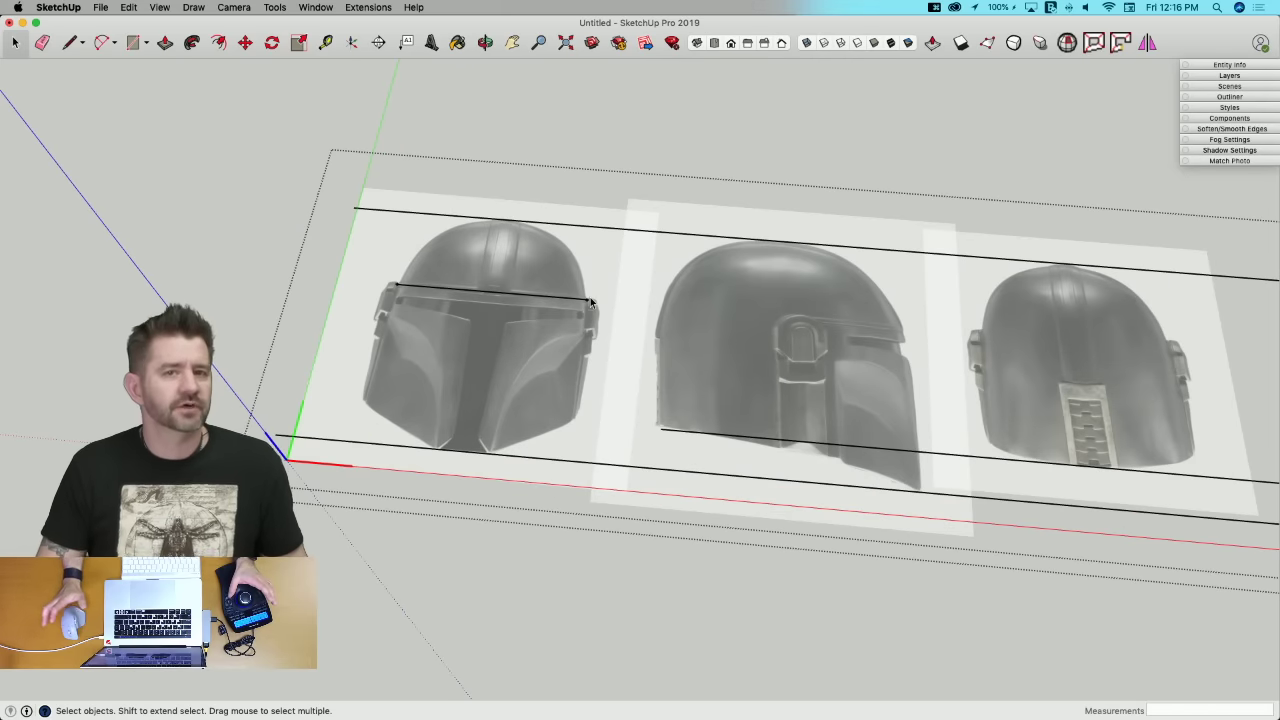
scroll(591, 303, "down", 10)
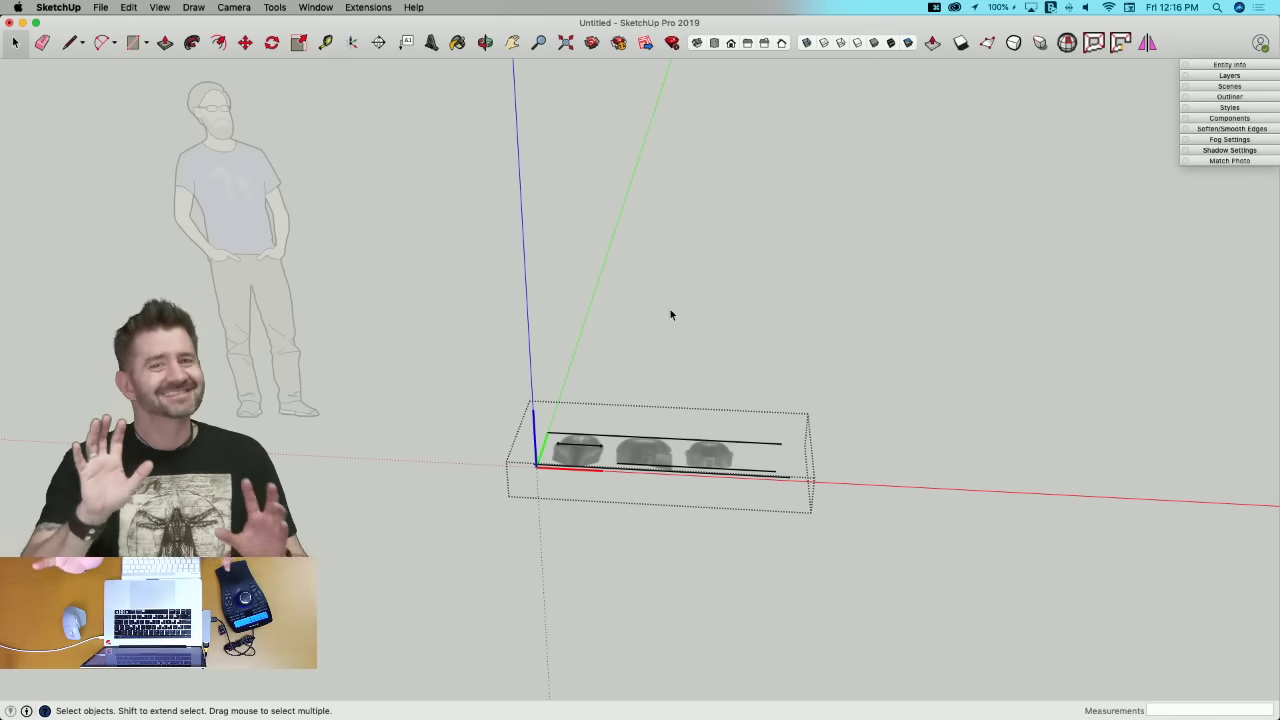
mouse_move(626, 222)
middle_mouse_down()
mouse_move(563, 457)
mouse_move(657, 403)
middle_mouse_up()
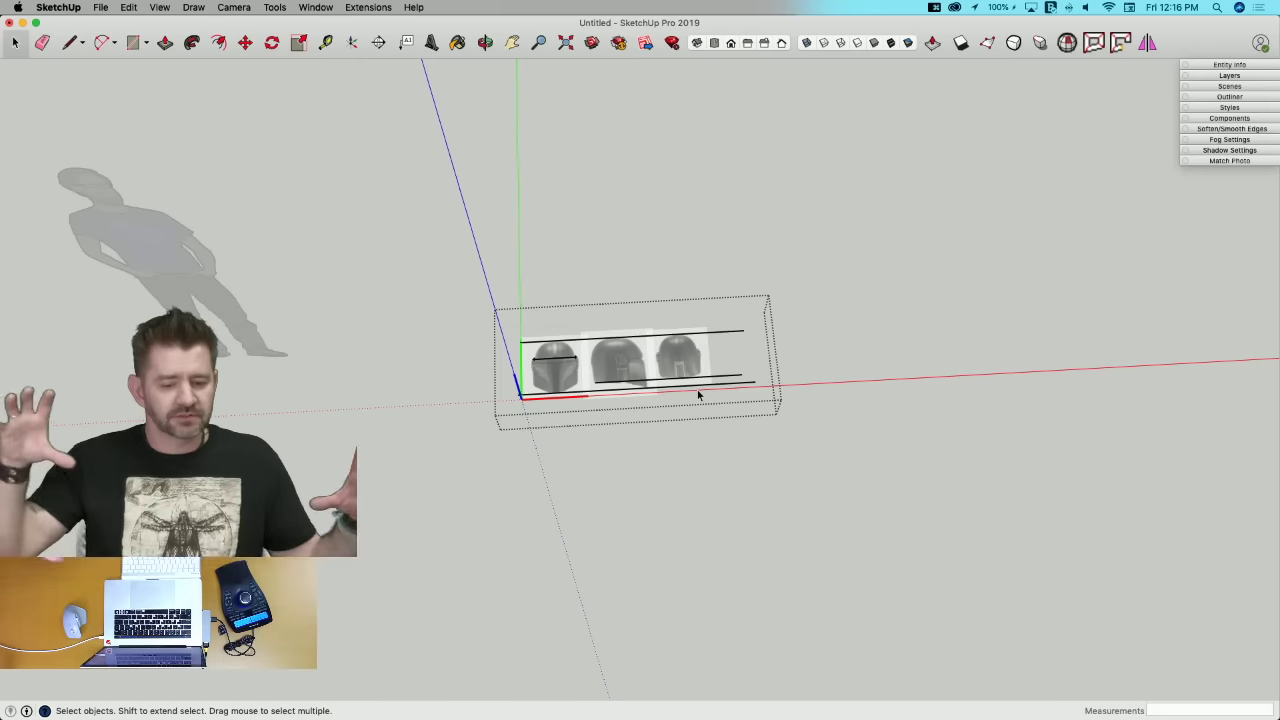
scroll(653, 416, "up", 5)
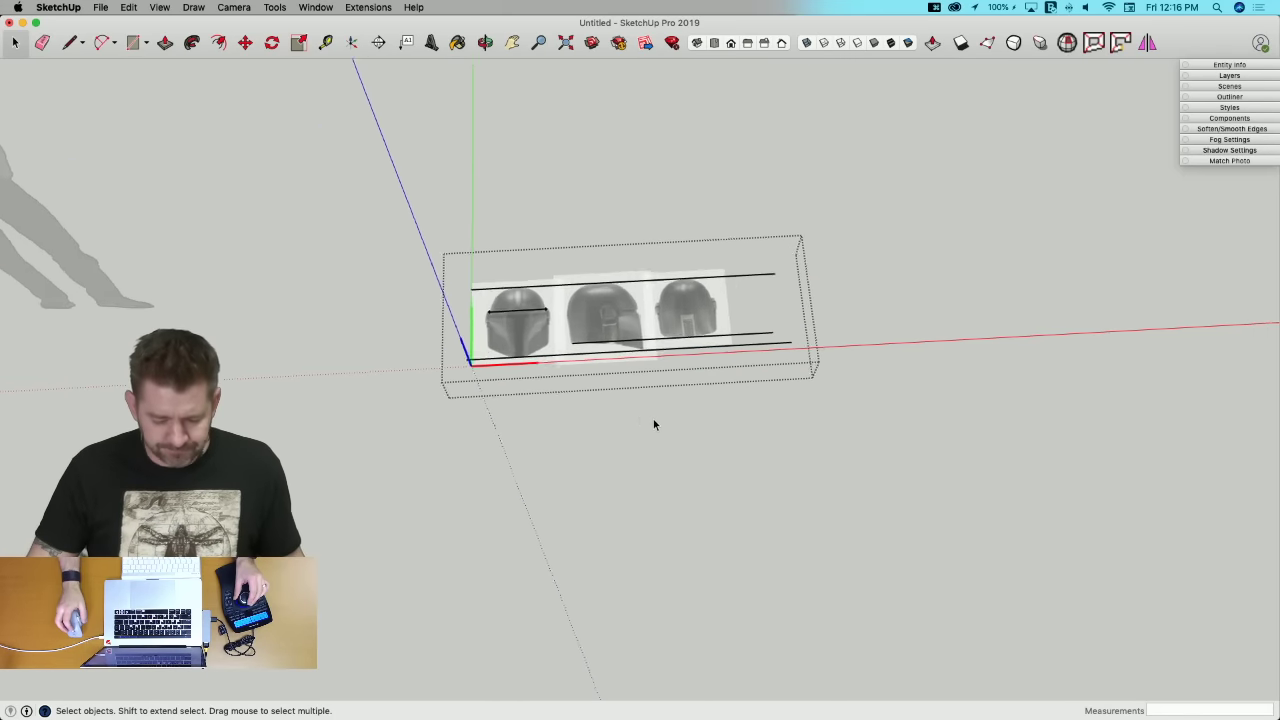
left_click(649, 414)
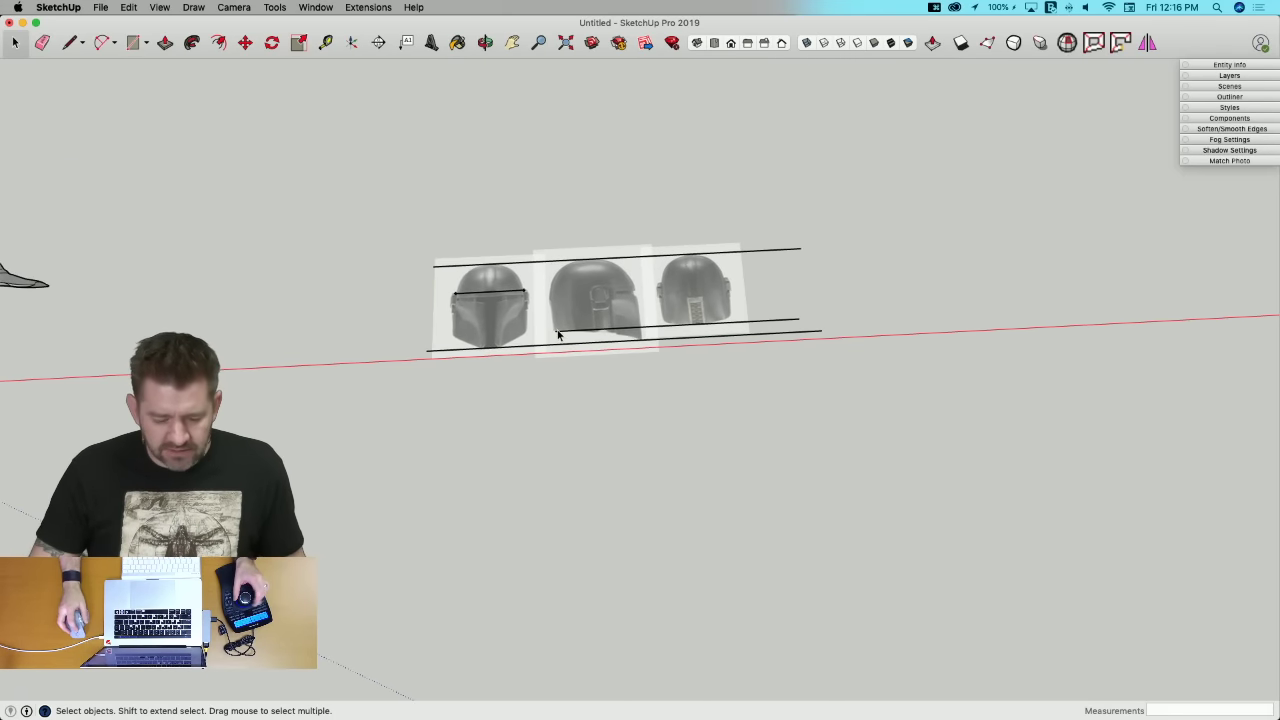
scroll(554, 337, "down", 3)
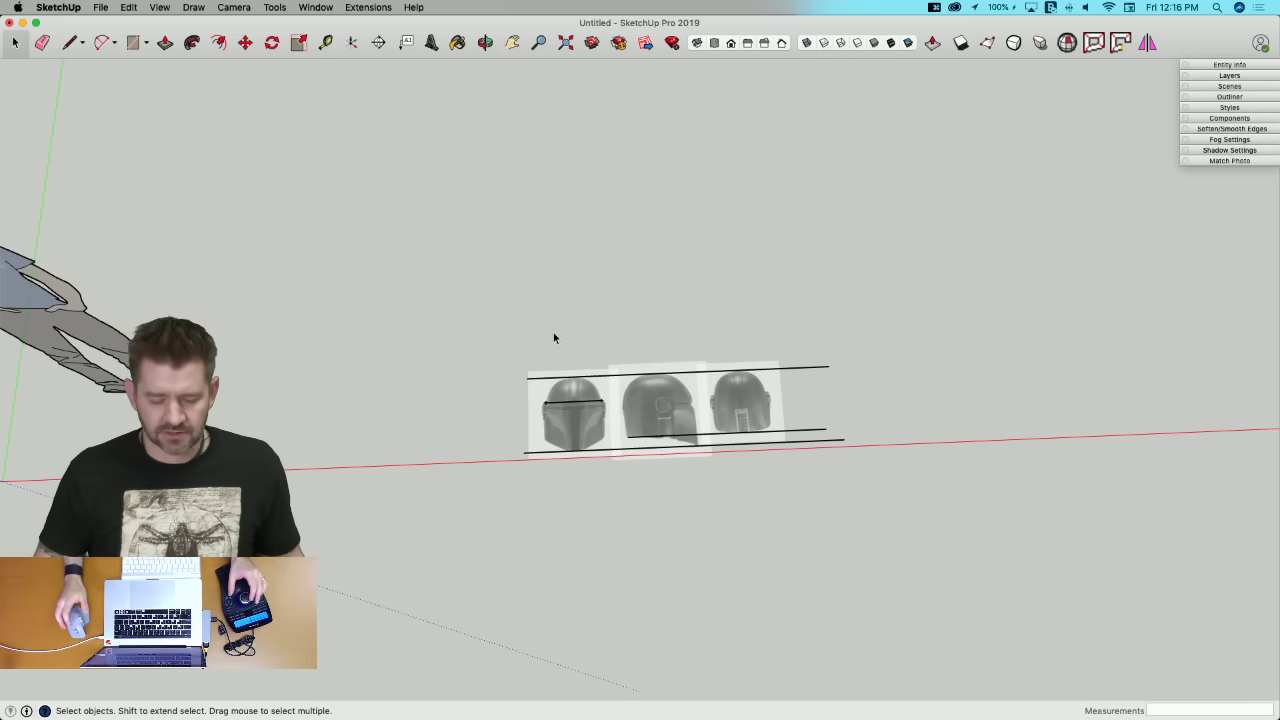
scroll(522, 316, "up", 2)
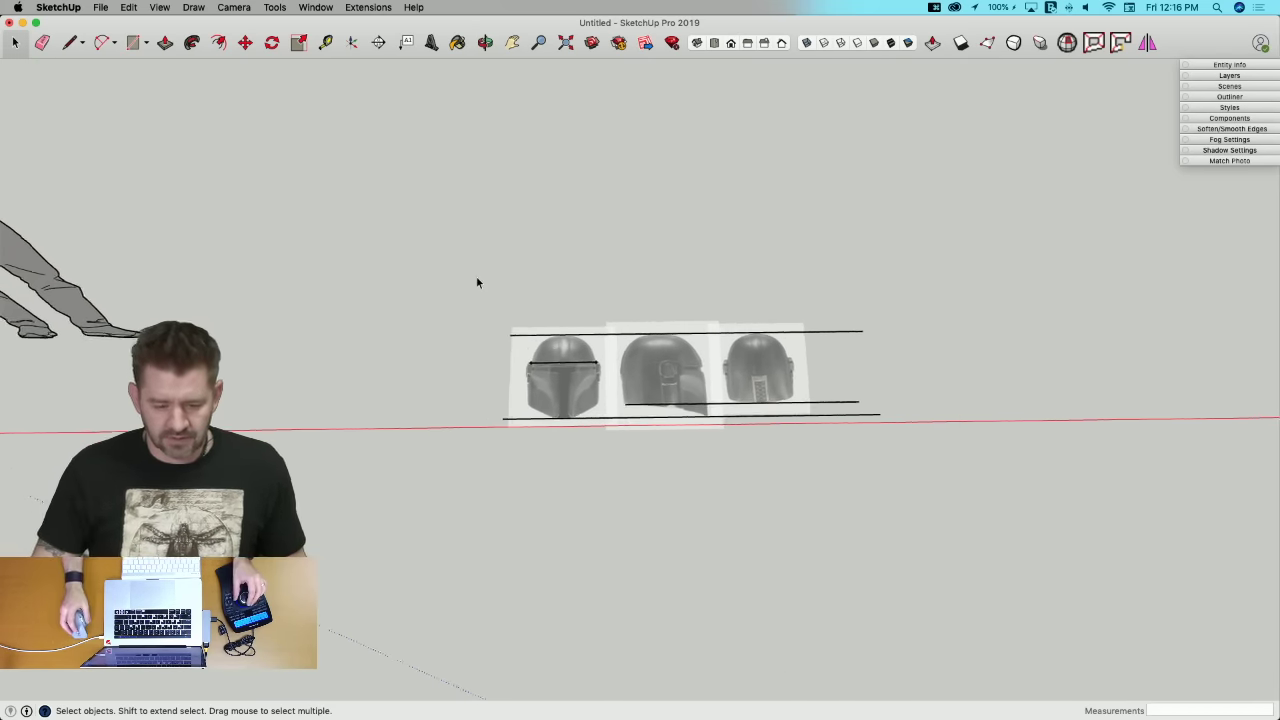
scroll(558, 339, "up", 3)
scroll(574, 302, "up", 1)
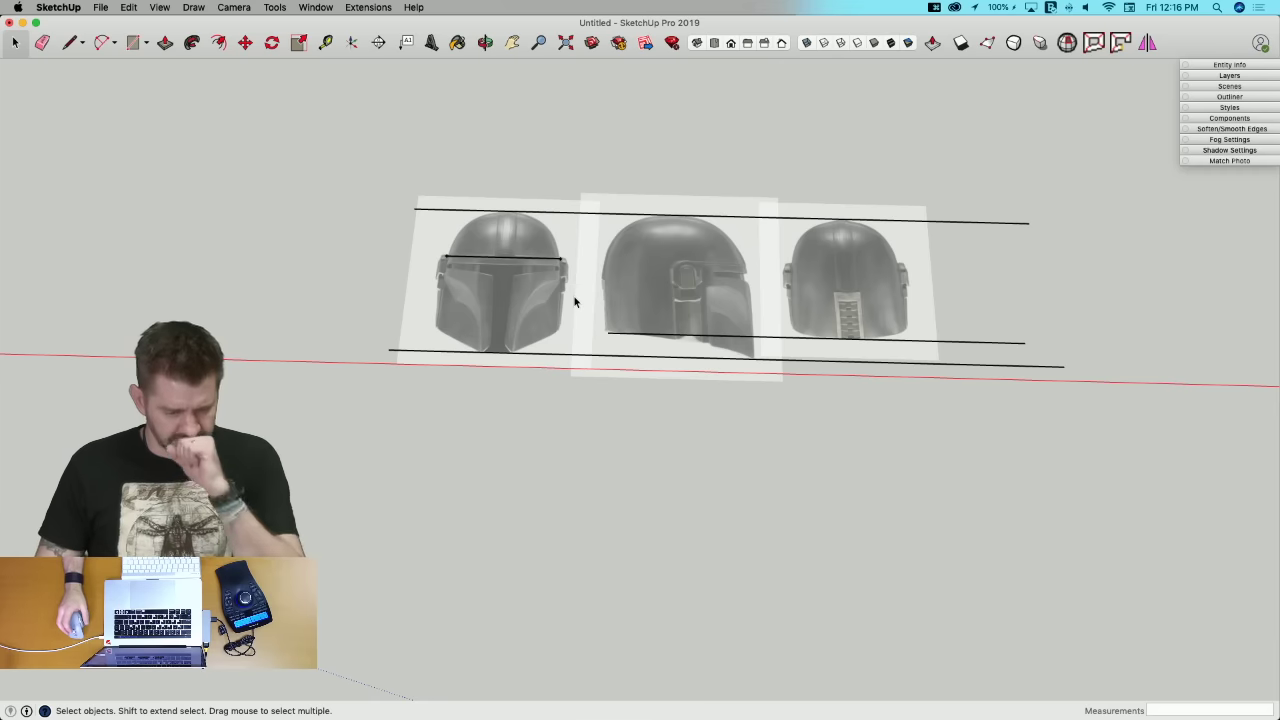
scroll(580, 182, "up", 3)
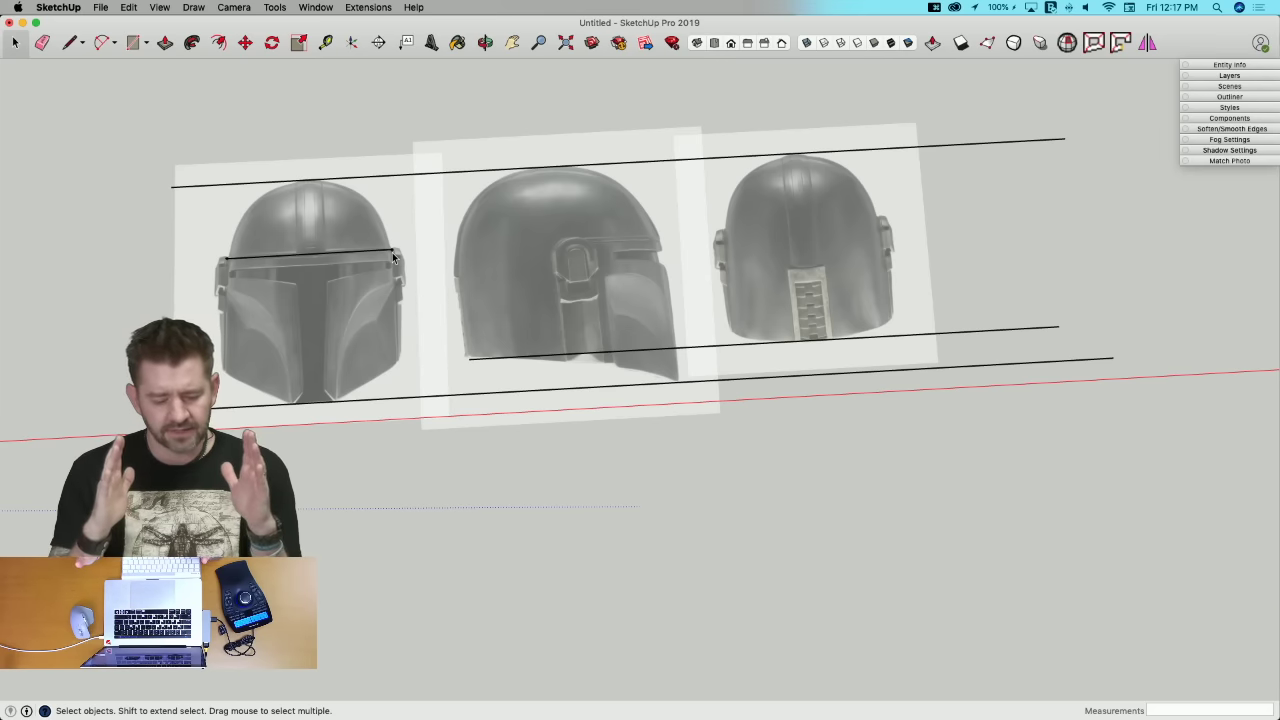
Step: Copy the helmet reference group along the green axis, placing the duplicate behind the original
scroll(392, 252, "down", 10)
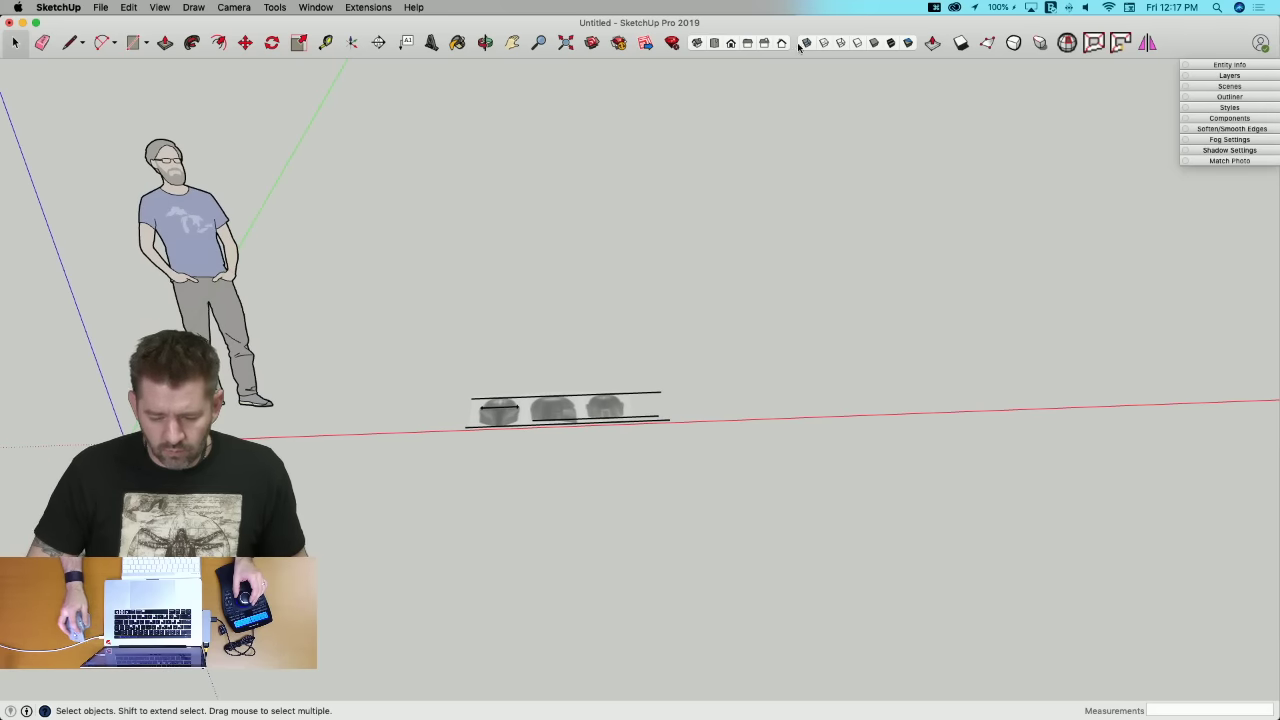
left_click(537, 450)
left_click(562, 411)
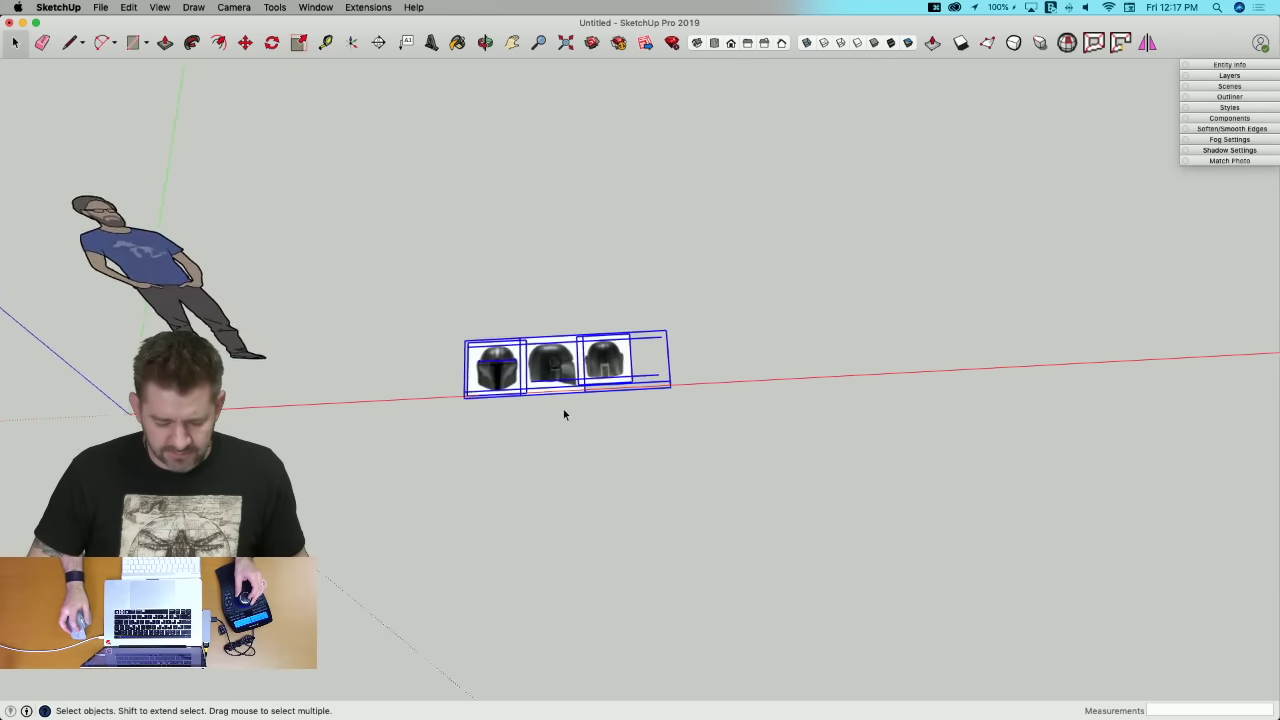
key("m")
left_click(506, 426)
key("alt")
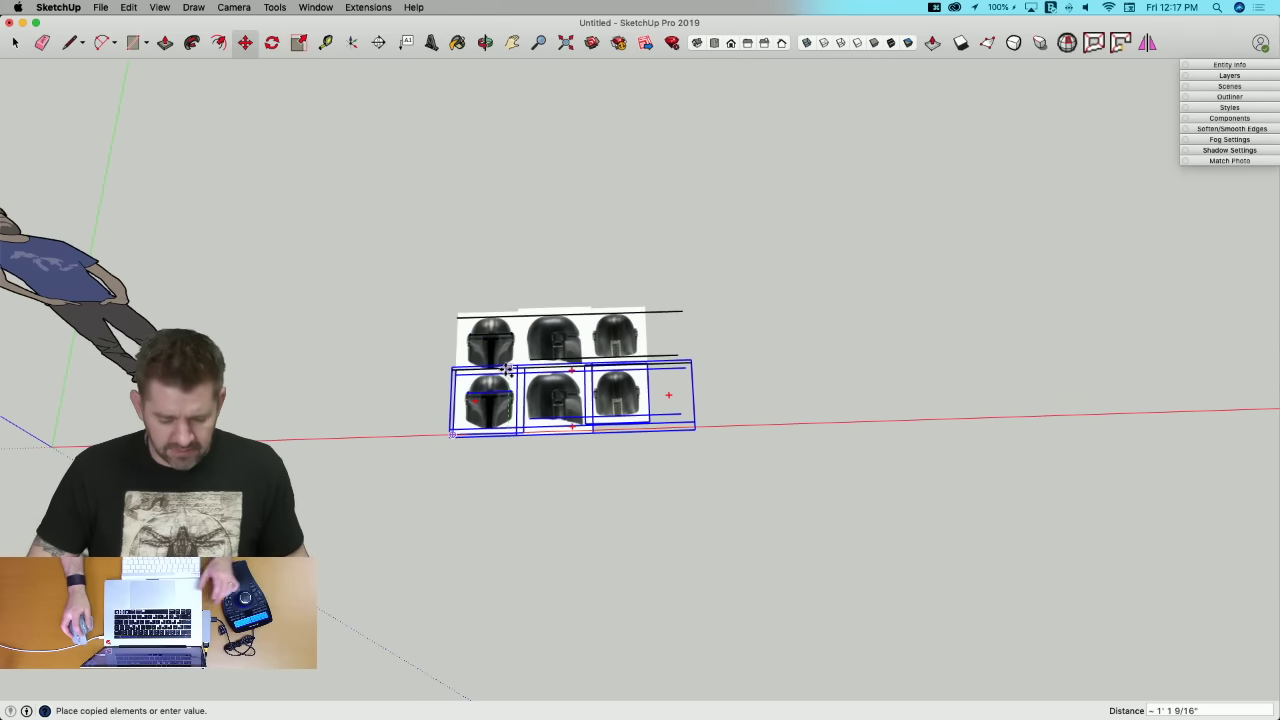
left_click(509, 308)
key("space")
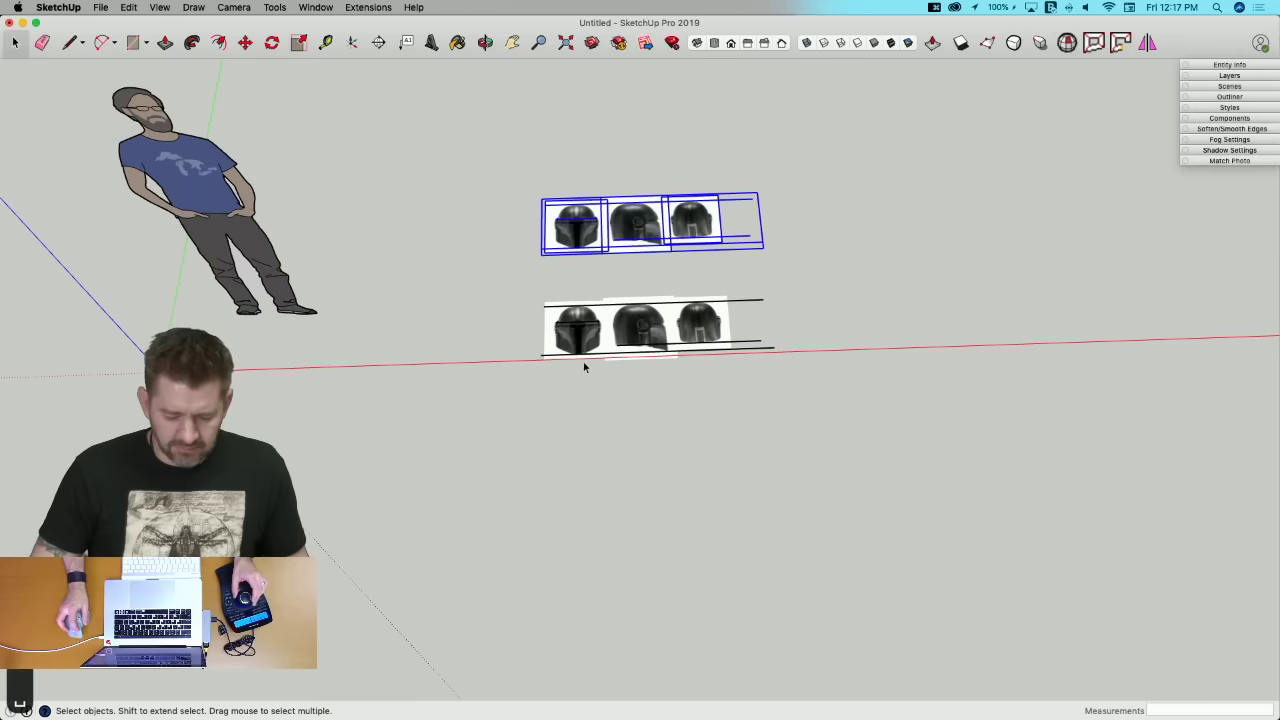
Step: Move the original helmet reference group about 11' 4" so it lies beside the origin, near the standing figure
left_click(580, 332)
key("m")
left_click(838, 417)
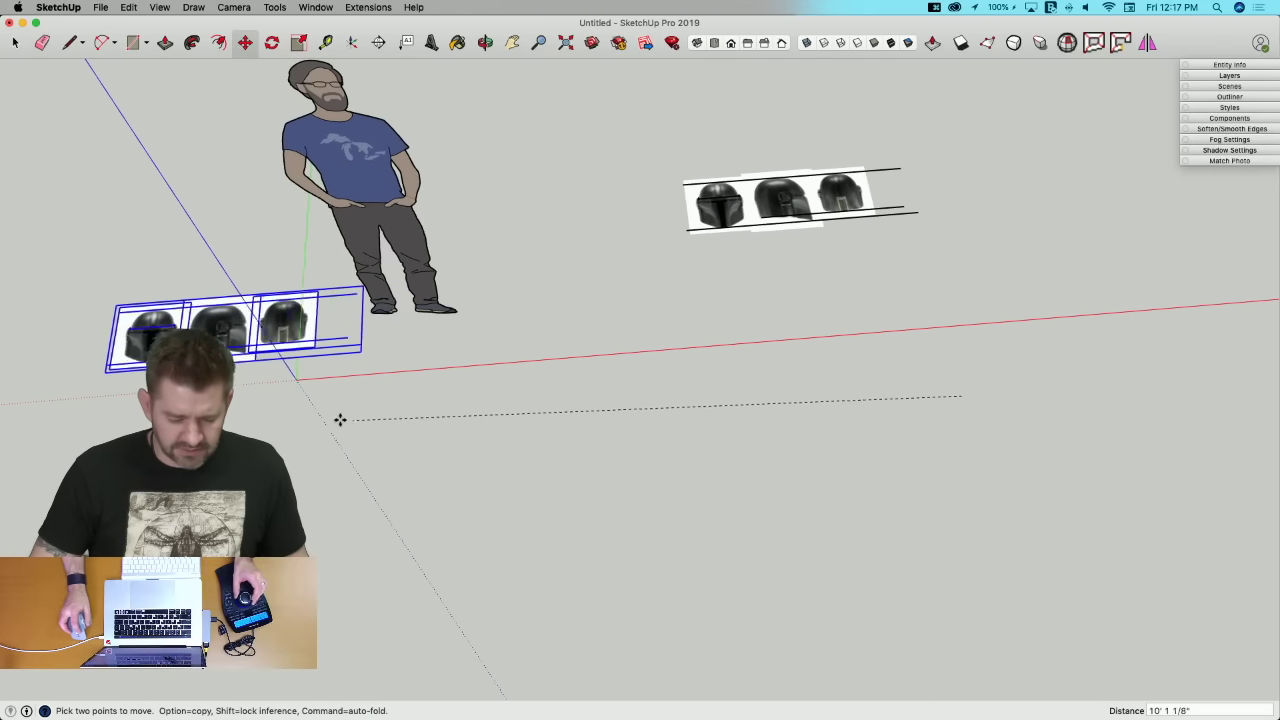
left_click(277, 443)
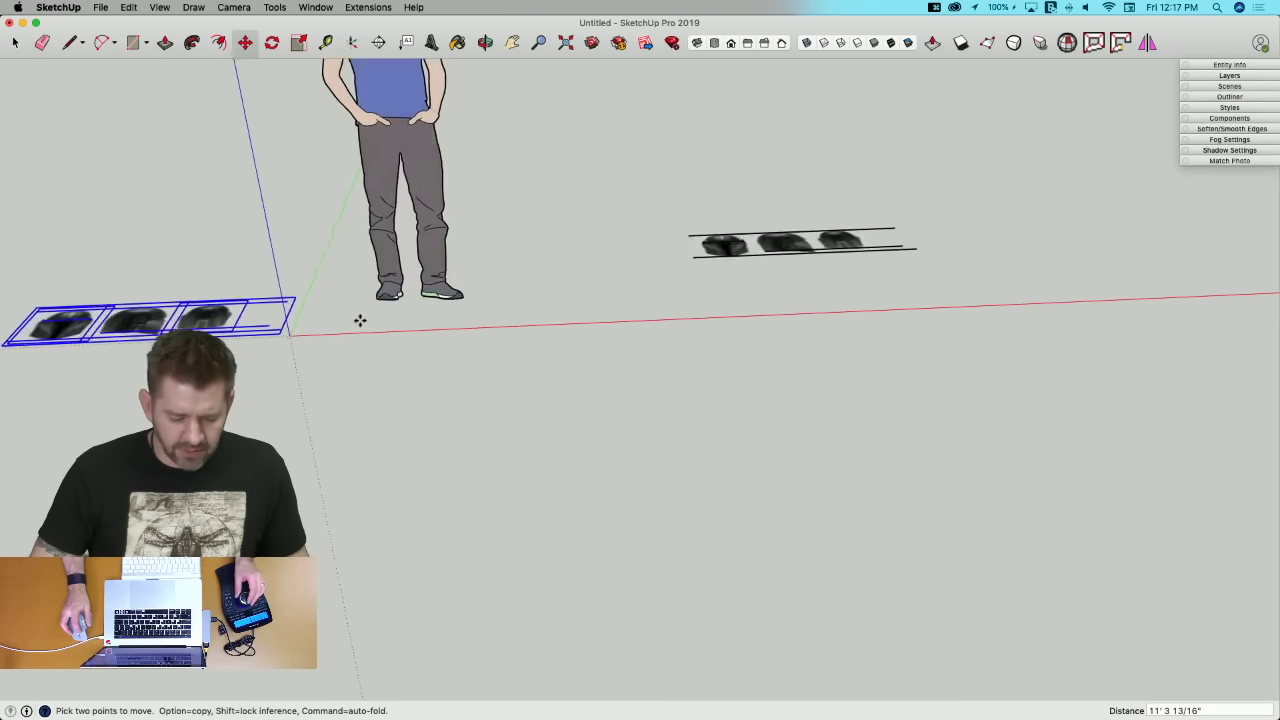
Step: Explode the standing figure component and regroup all of its geometry as a plain group
key("space")
right_click(541, 242)
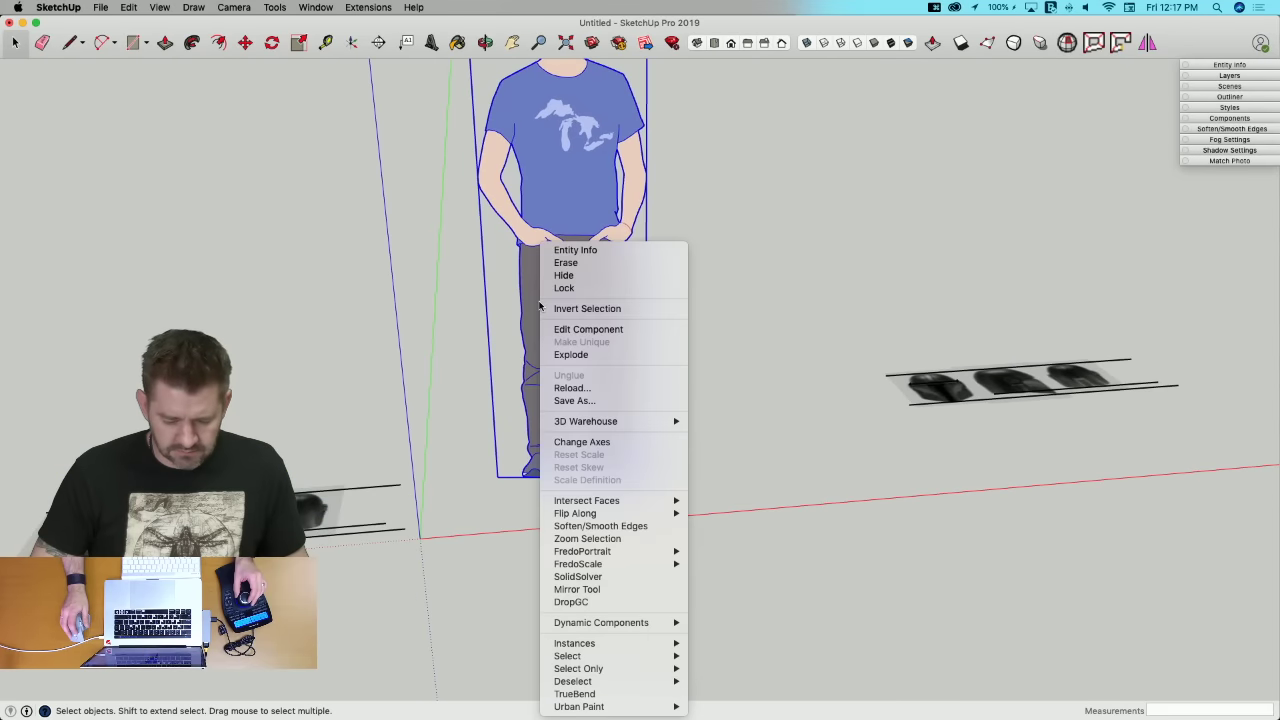
left_click(570, 355)
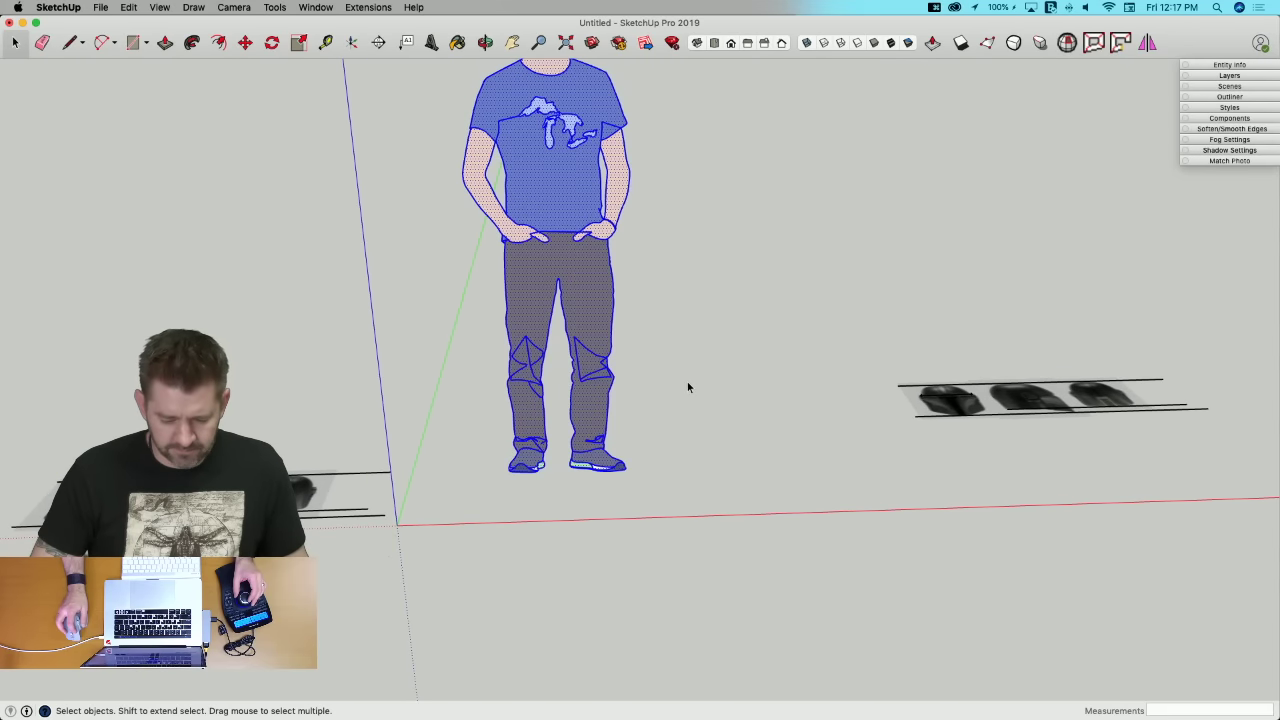
left_click(687, 381)
left_click(560, 267)
triple_click(560, 267)
right_click(559, 265)
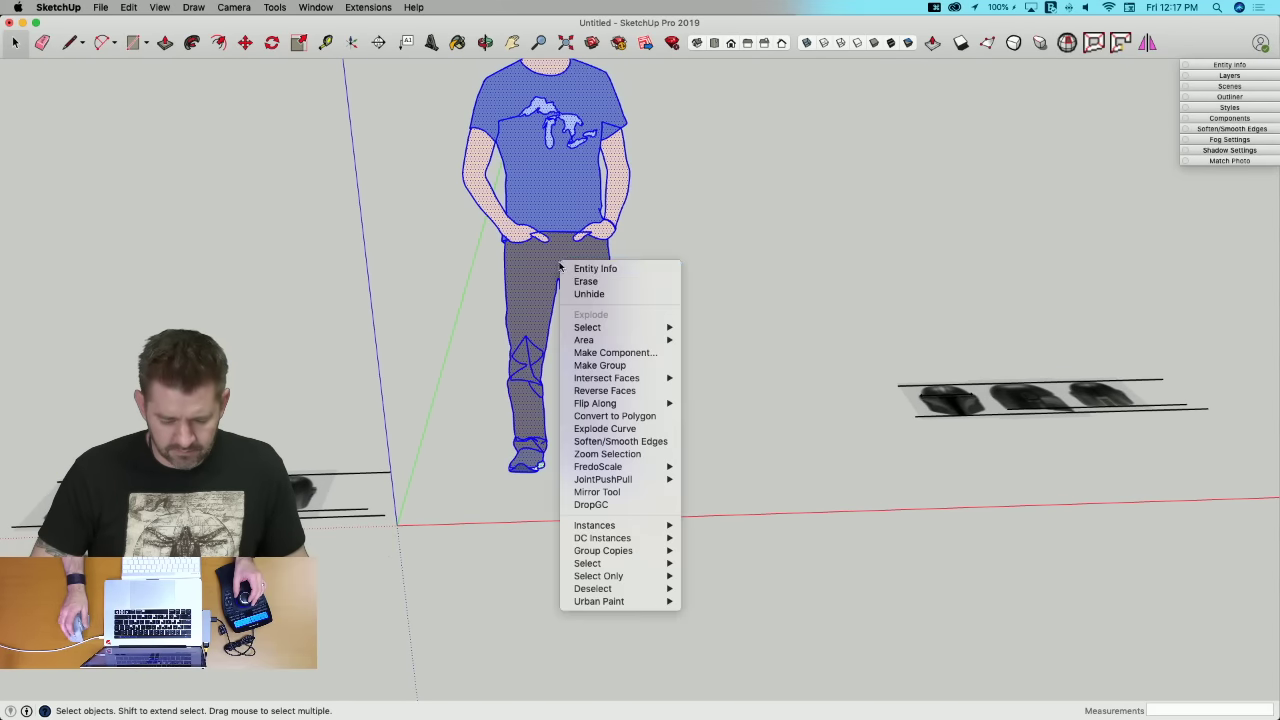
left_click(602, 367)
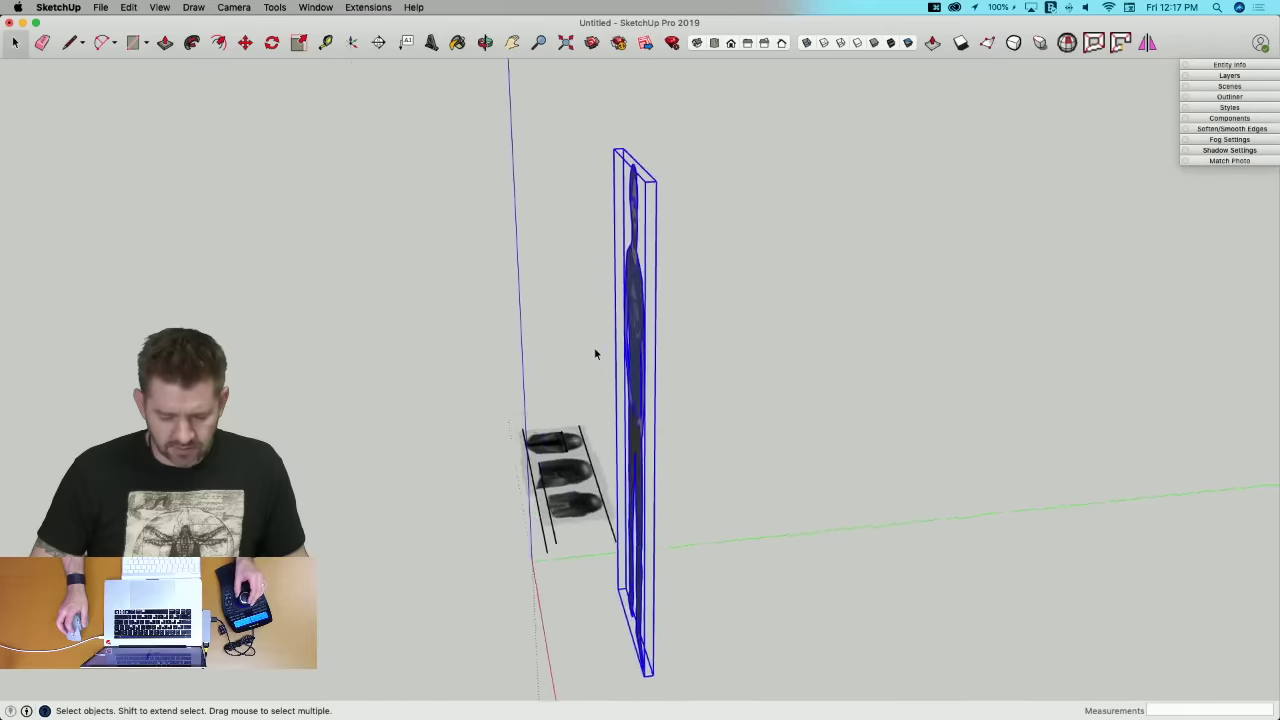
Step: Rotate the figure group about a point on its shoe so its base runs parallel to the red axis
key("q")
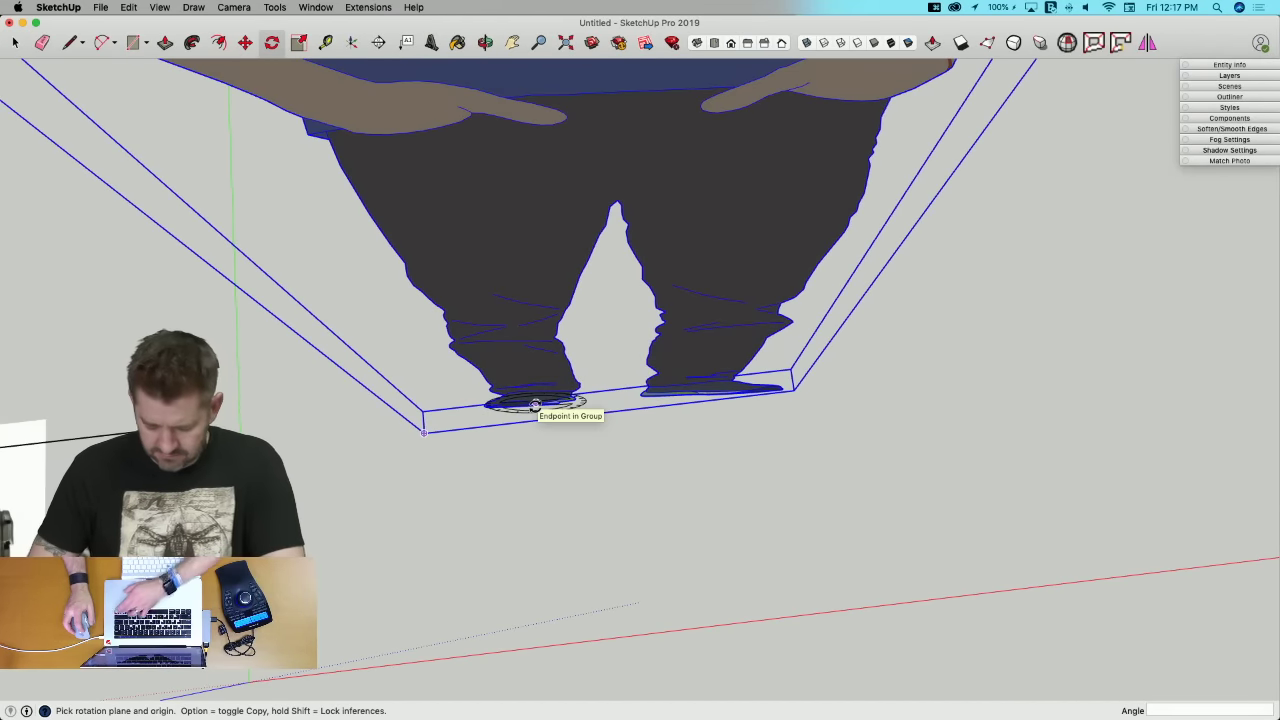
left_click(536, 403)
left_click(694, 388)
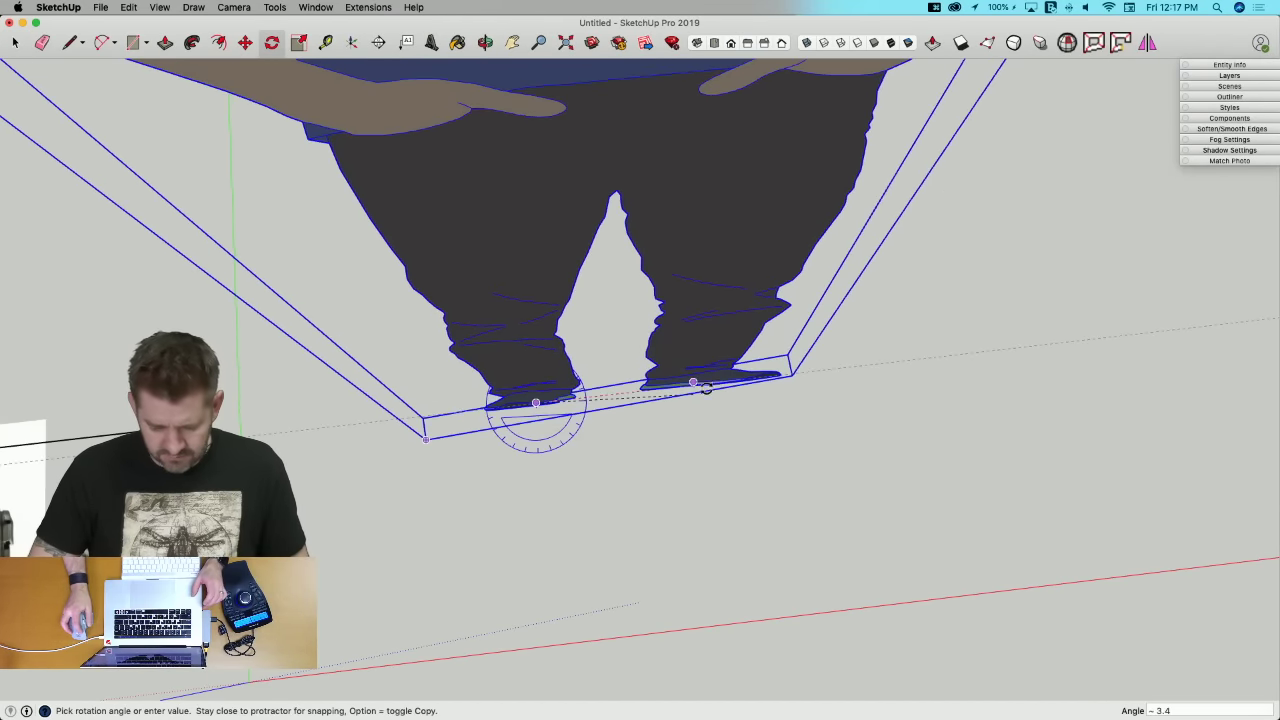
left_click(712, 386)
key("space")
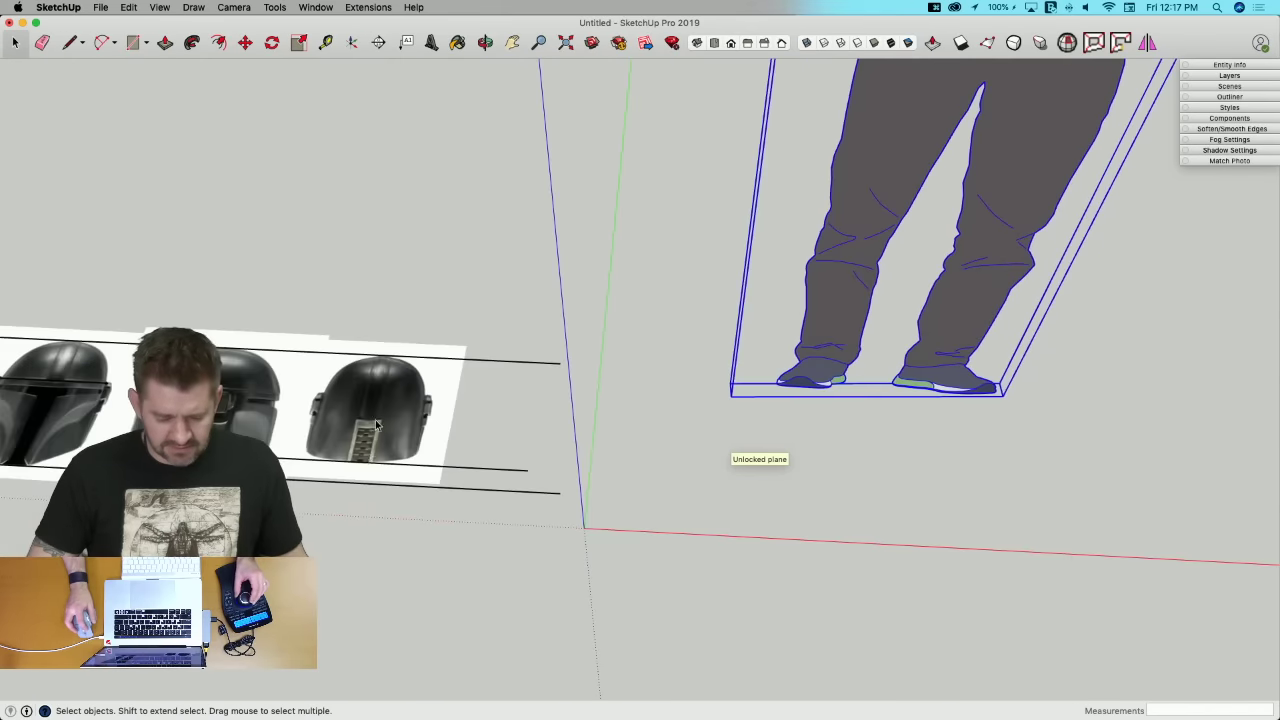
Step: Rotate the helmet reference group beside the origin about the red axis so it stands upright
left_click(400, 448)
middle_click_drag(428, 519, 494, 483)
key("m")
key("q")
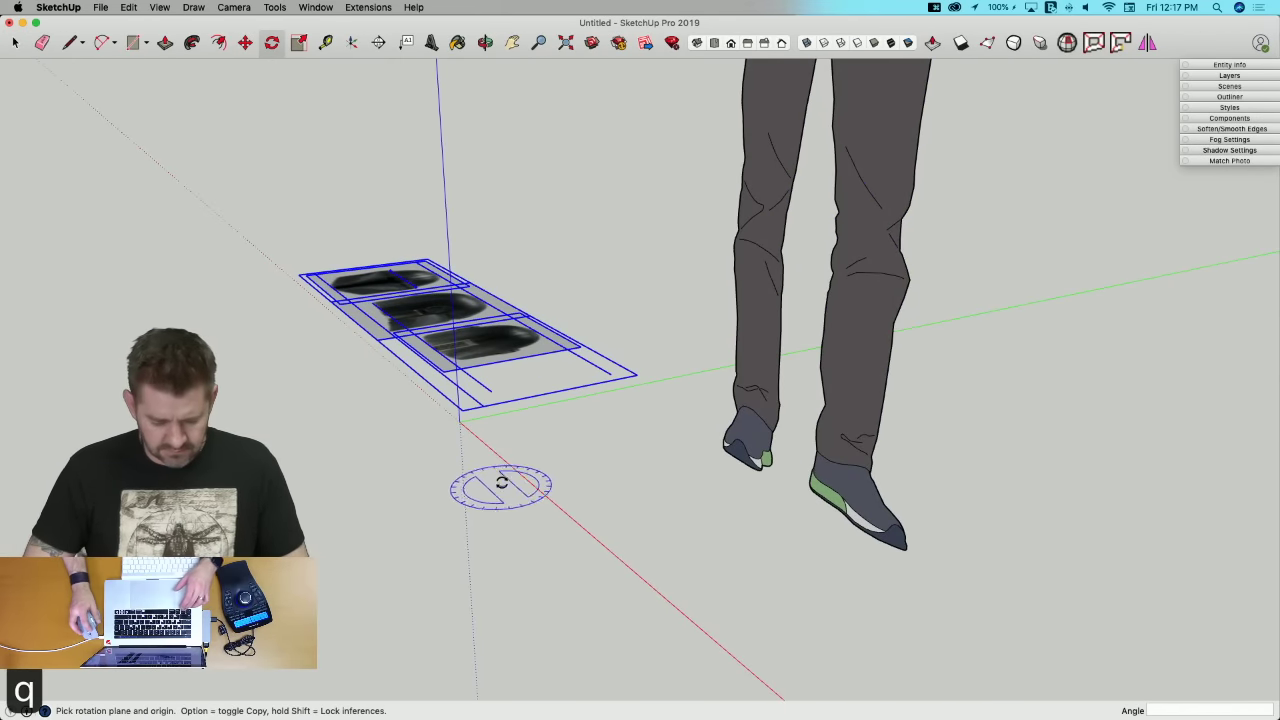
left_click_drag(494, 452, 496, 452)
key("Escape")
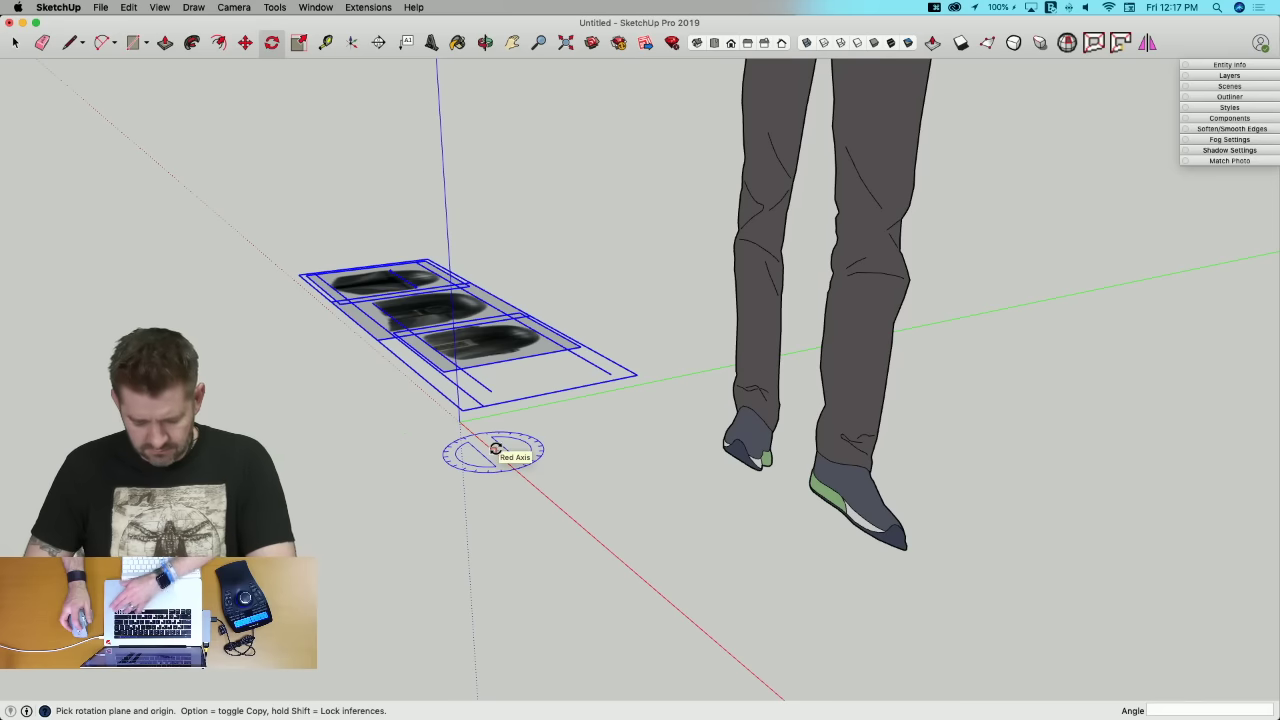
left_click(495, 452)
left_click(486, 451)
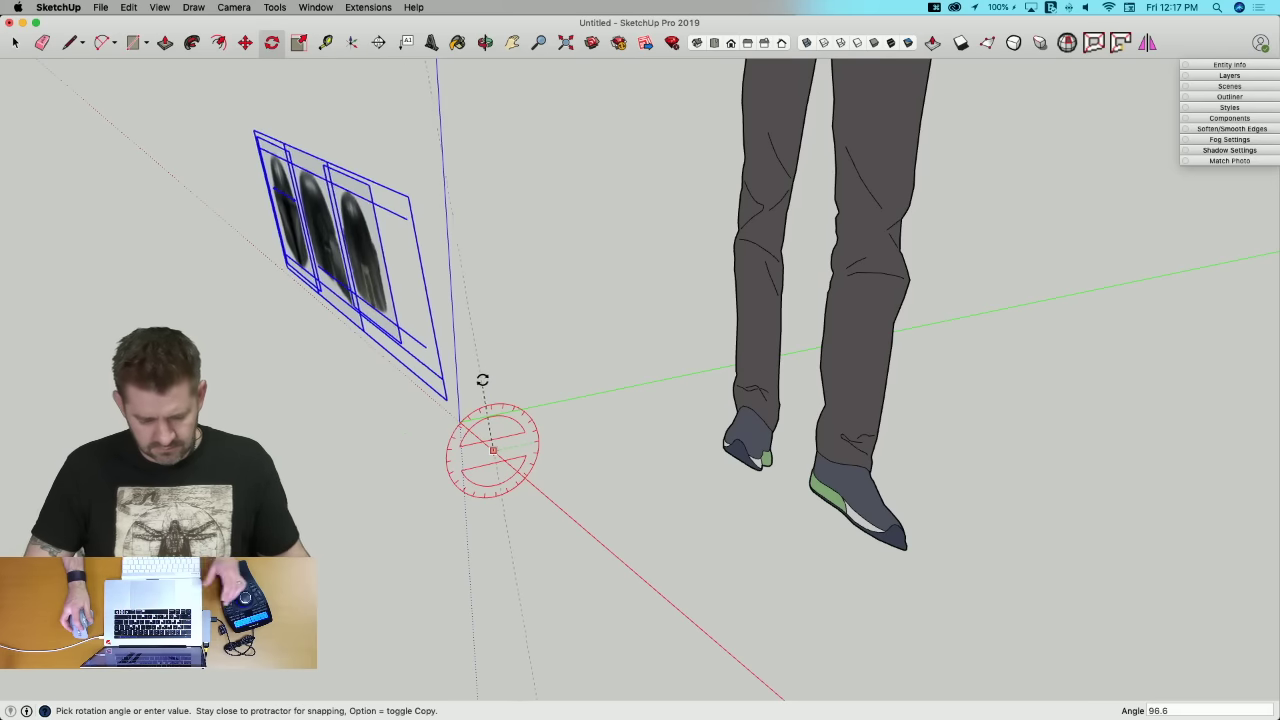
left_click(486, 380)
Step: Move the upright helmet references about 7' 10" so the front view covers the figure's head
key("m")
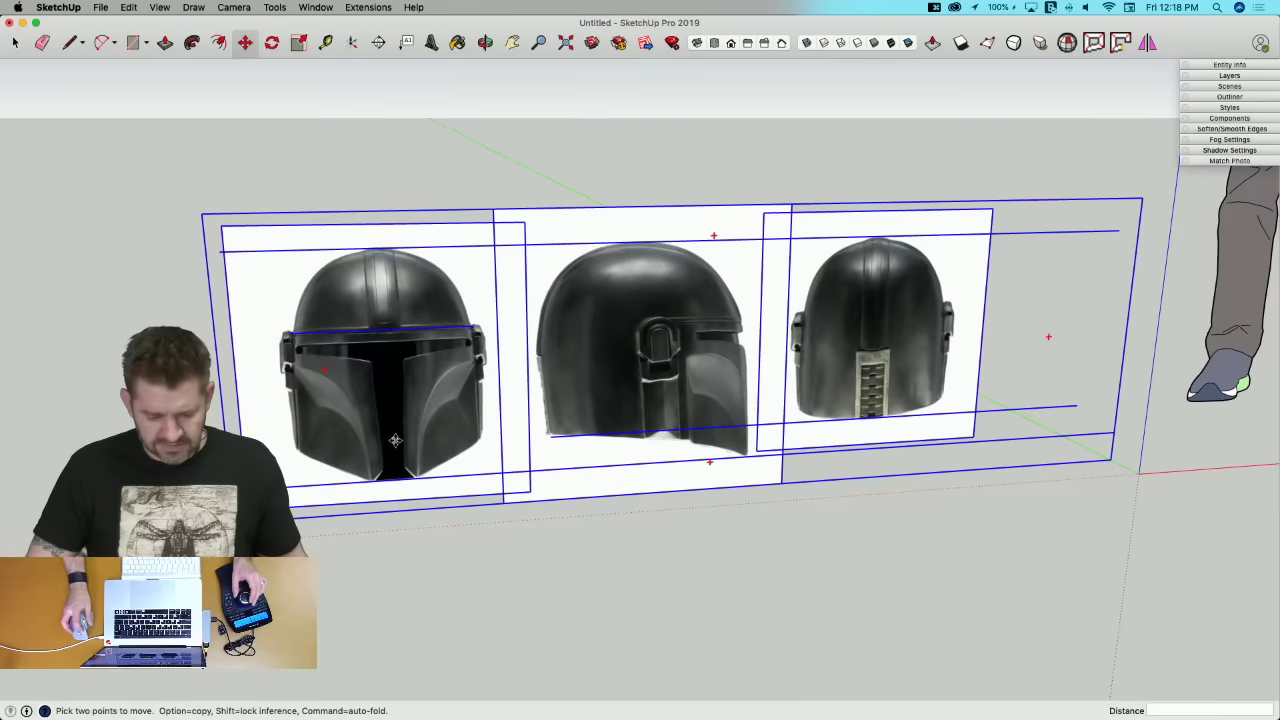
scroll(538, 432, "down", 3)
scroll(690, 320, "up", 4)
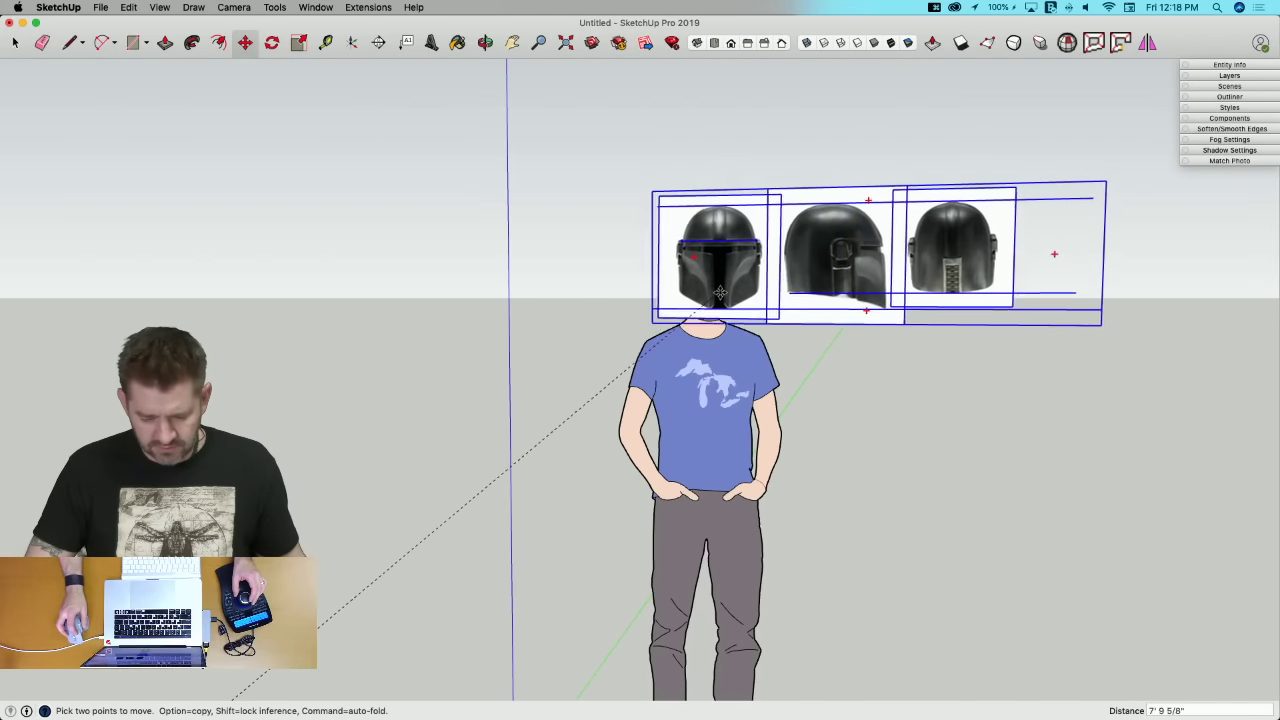
left_click(708, 310)
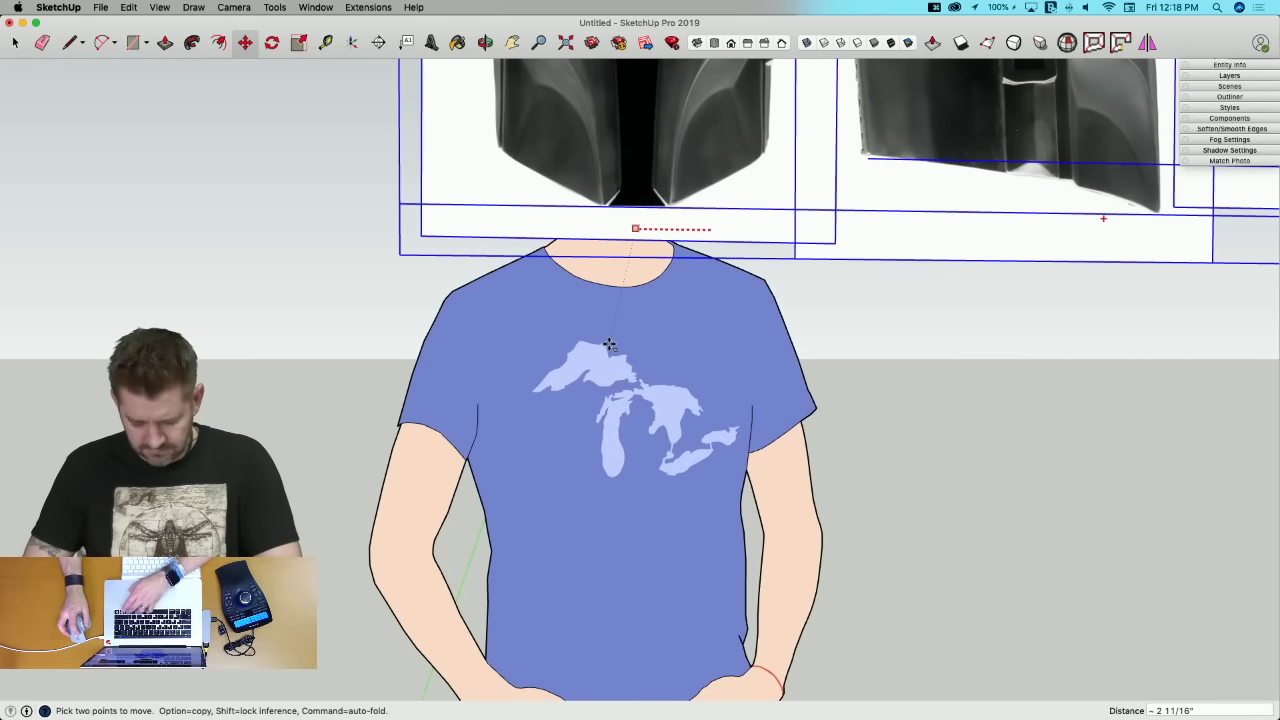
Step: Shift the helmet references along the green axis until they stand just behind the figure's head for a size comparison
key("Left")
left_click(592, 345)
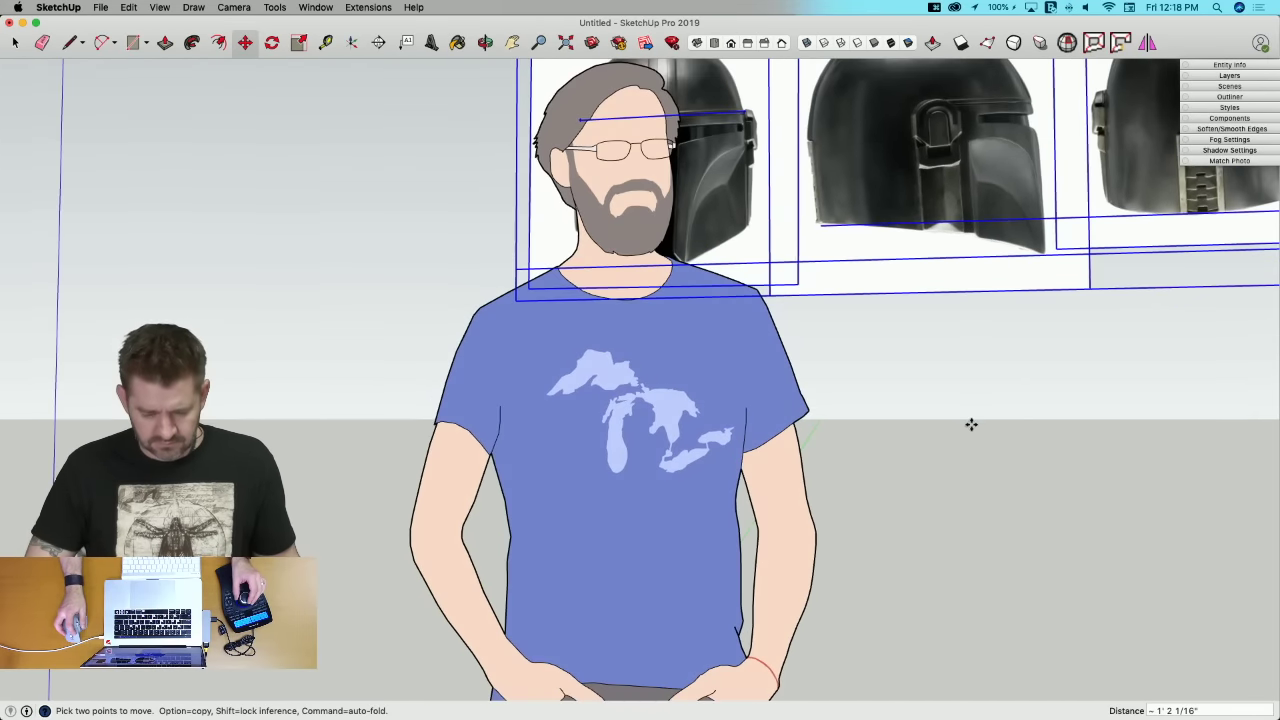
left_click(969, 425)
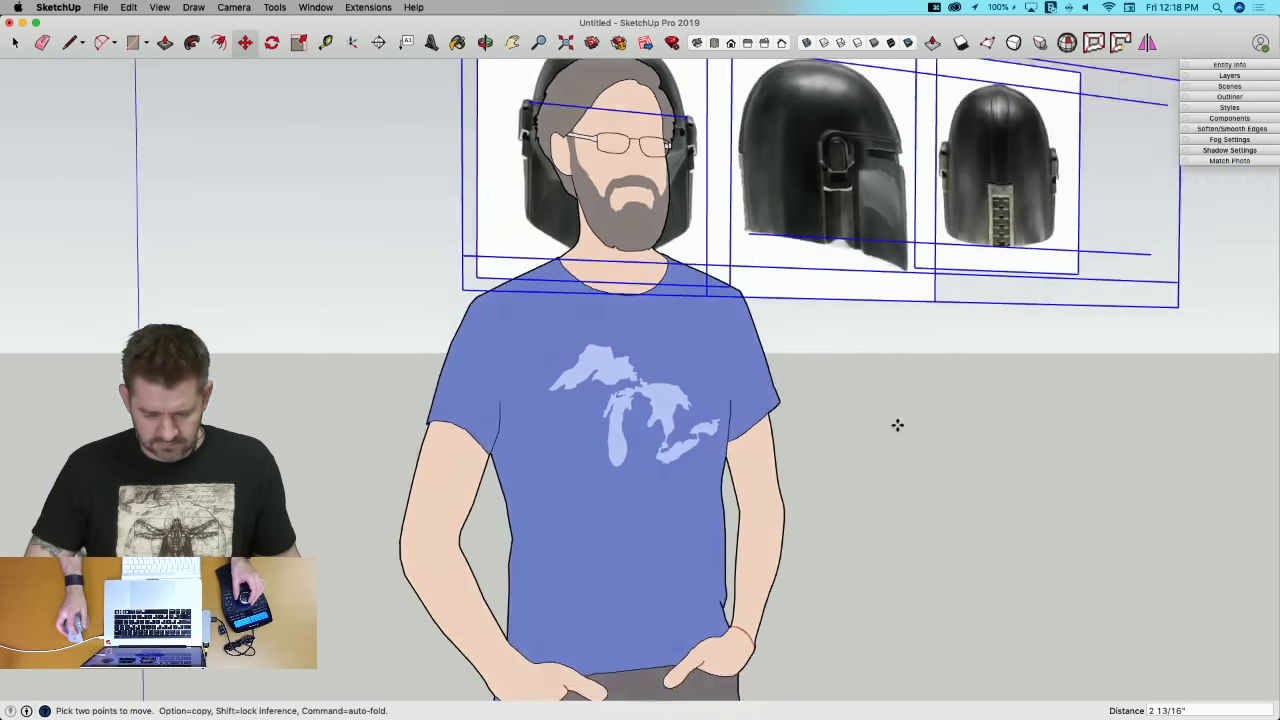
middle_click_drag(897, 426, 529, 438)
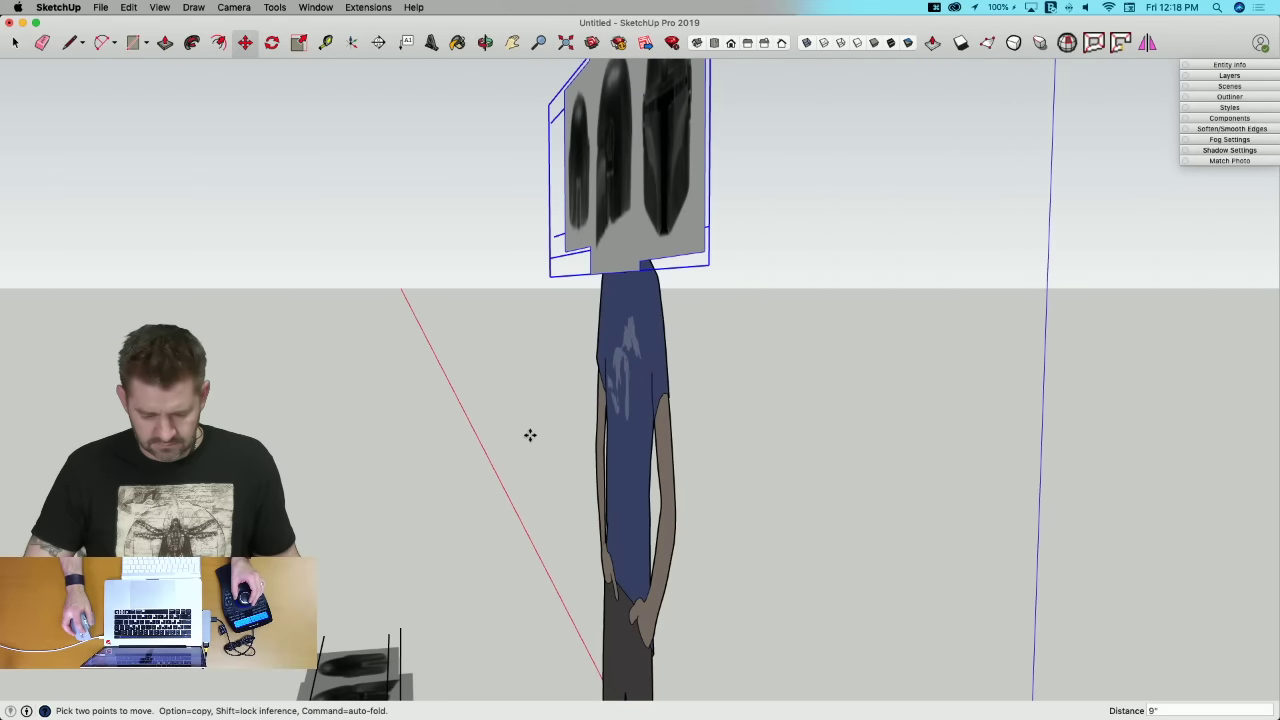
key("Right")
key("Left")
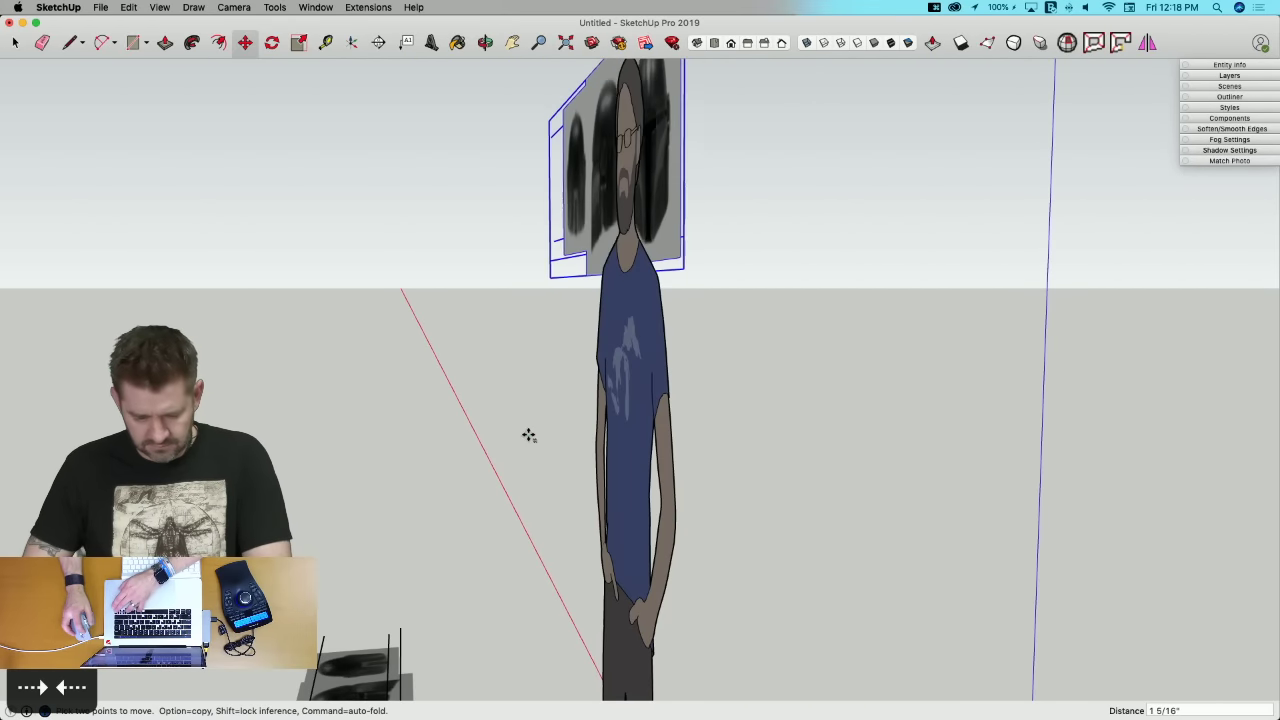
left_click(525, 435)
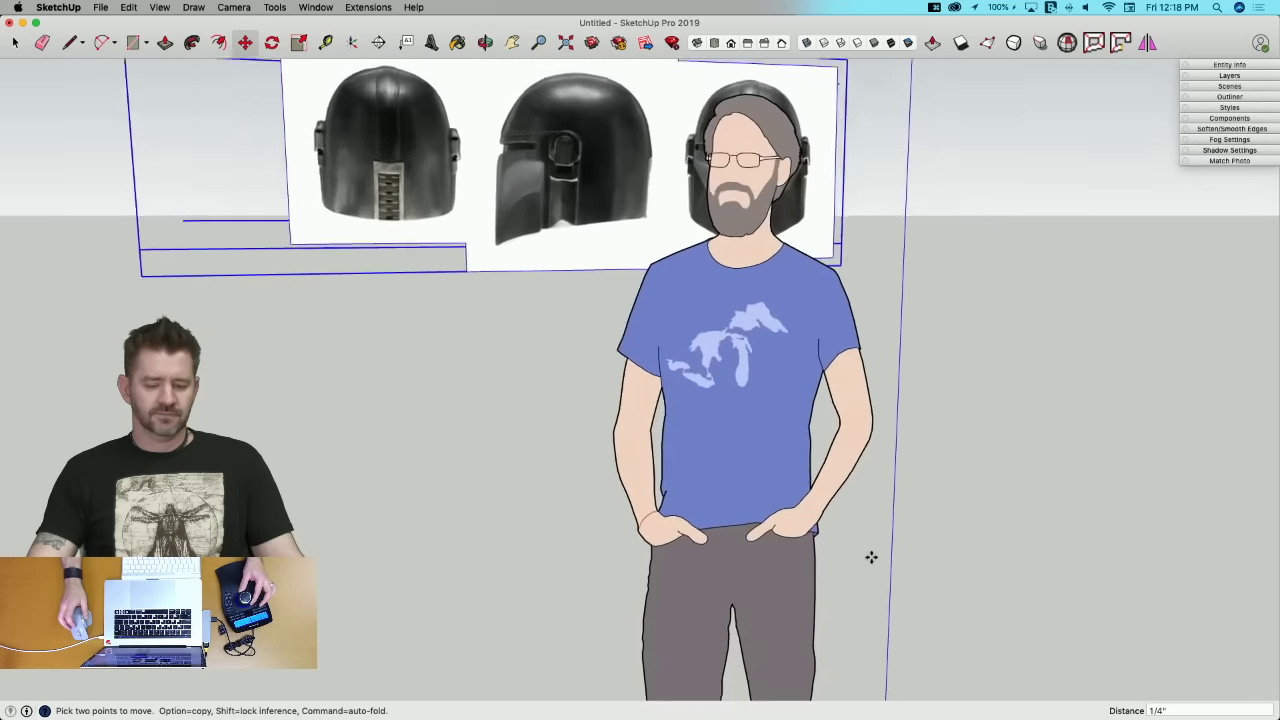
Step: Undo the helmet group's moves and upright rotation, back to lying flat beside the origin
scroll(869, 555, "up", 2)
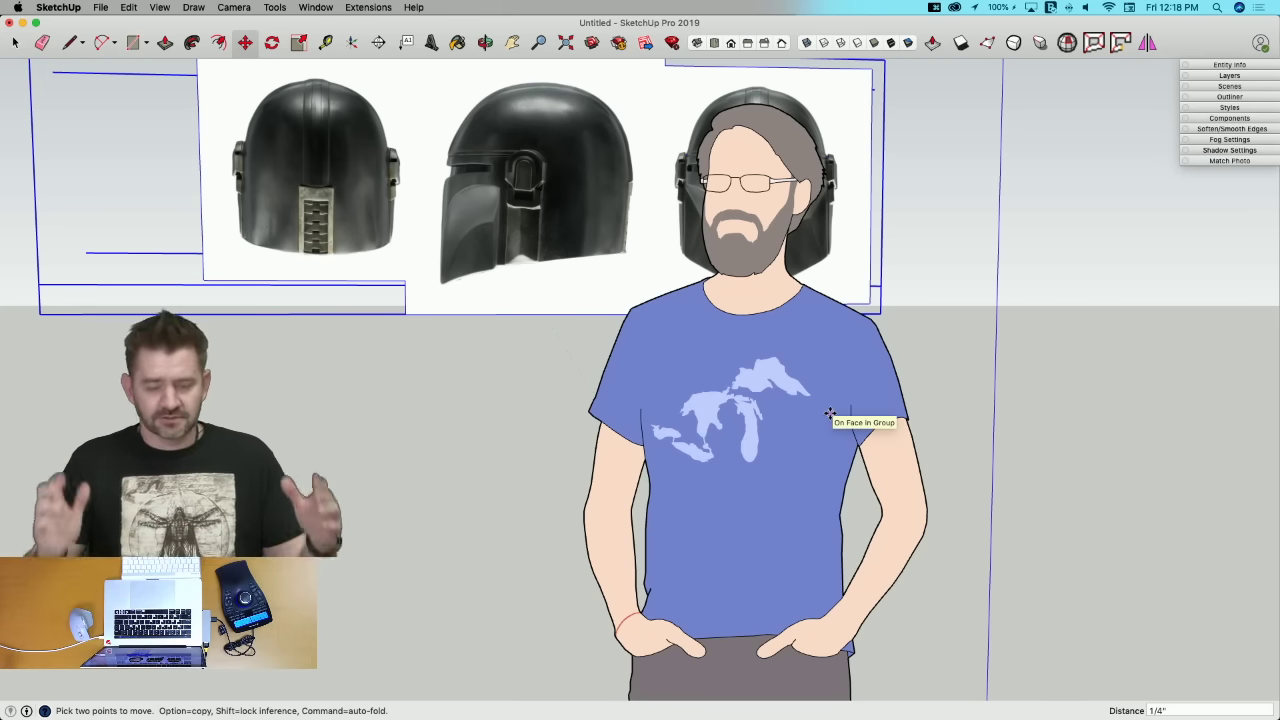
middle_click_drag(816, 387, 690, 444)
key("super+z")
key("super+z")
key("super+z")
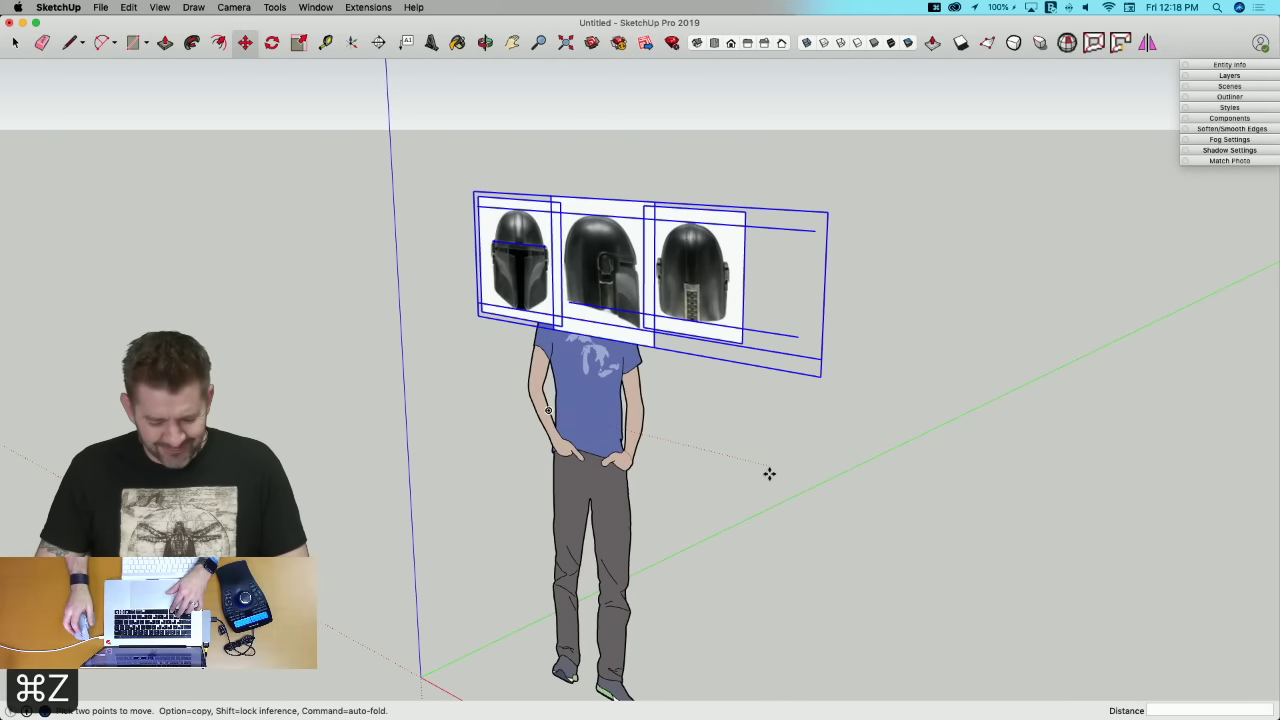
key("super+z")
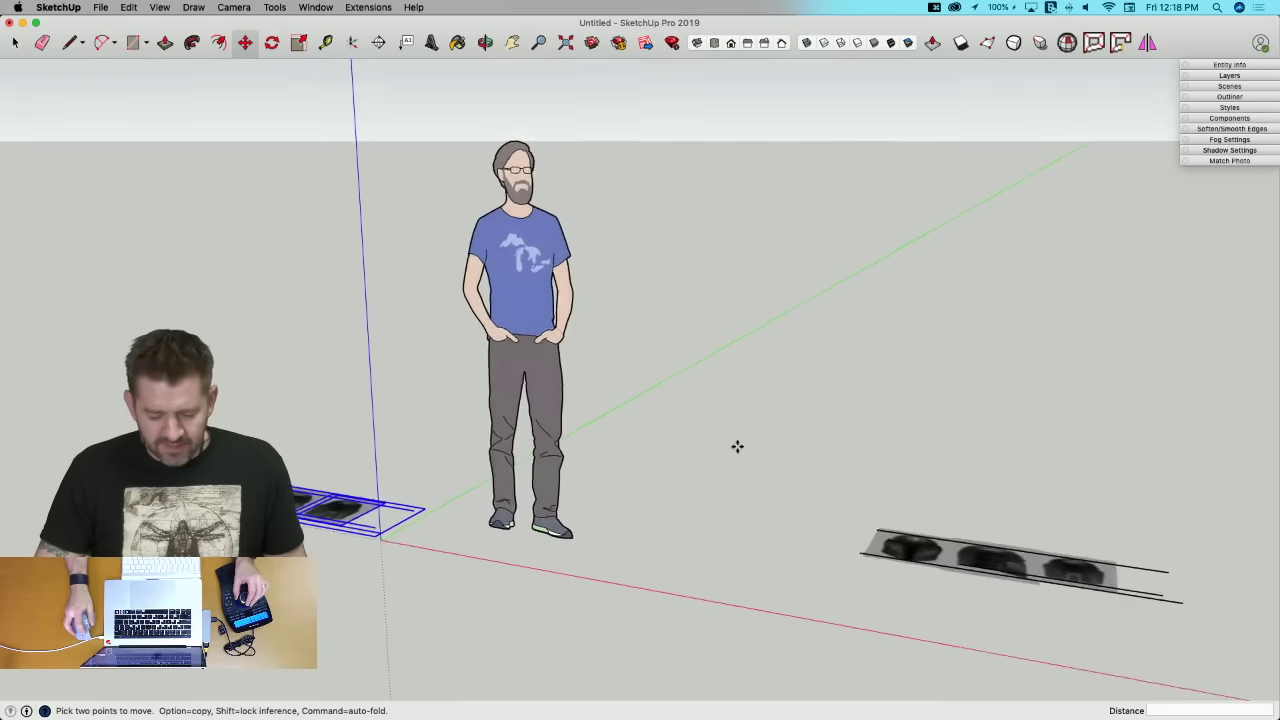
Step: Scale the other helmet reference copy uniformly by a factor of 100 from its far corner
key("space")
left_click(820, 485)
key("s")
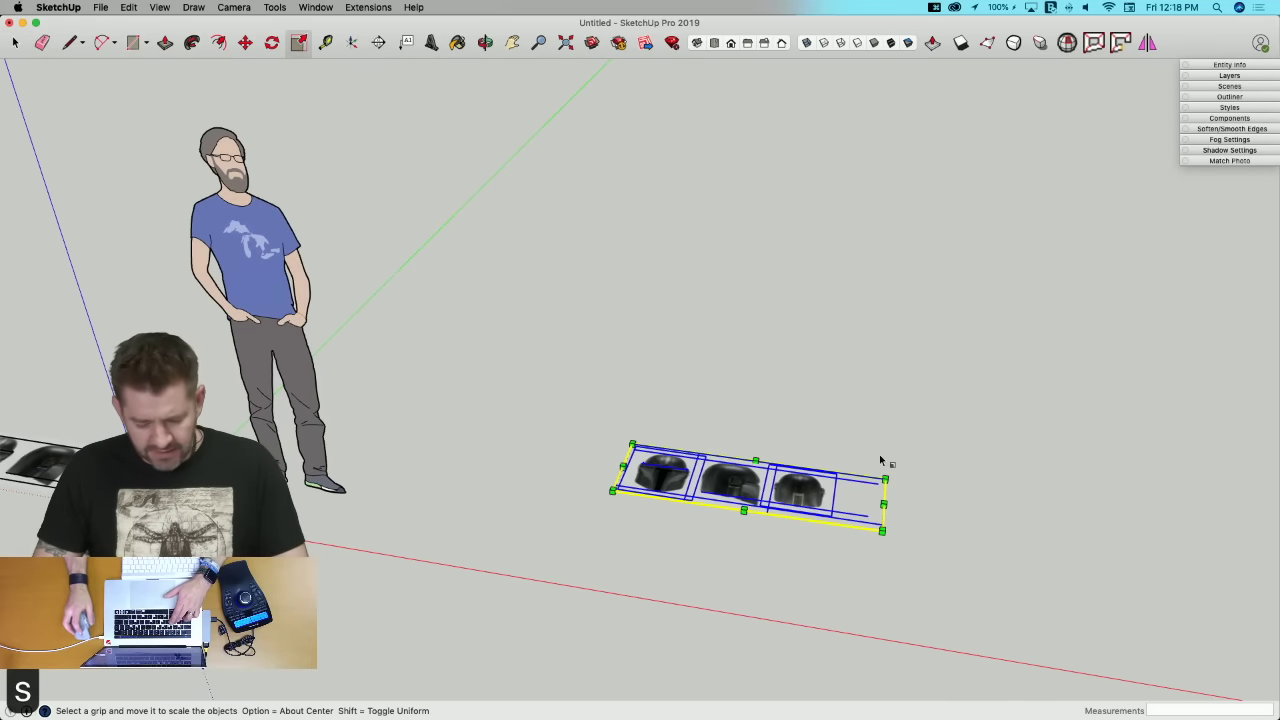
left_click(885, 480)
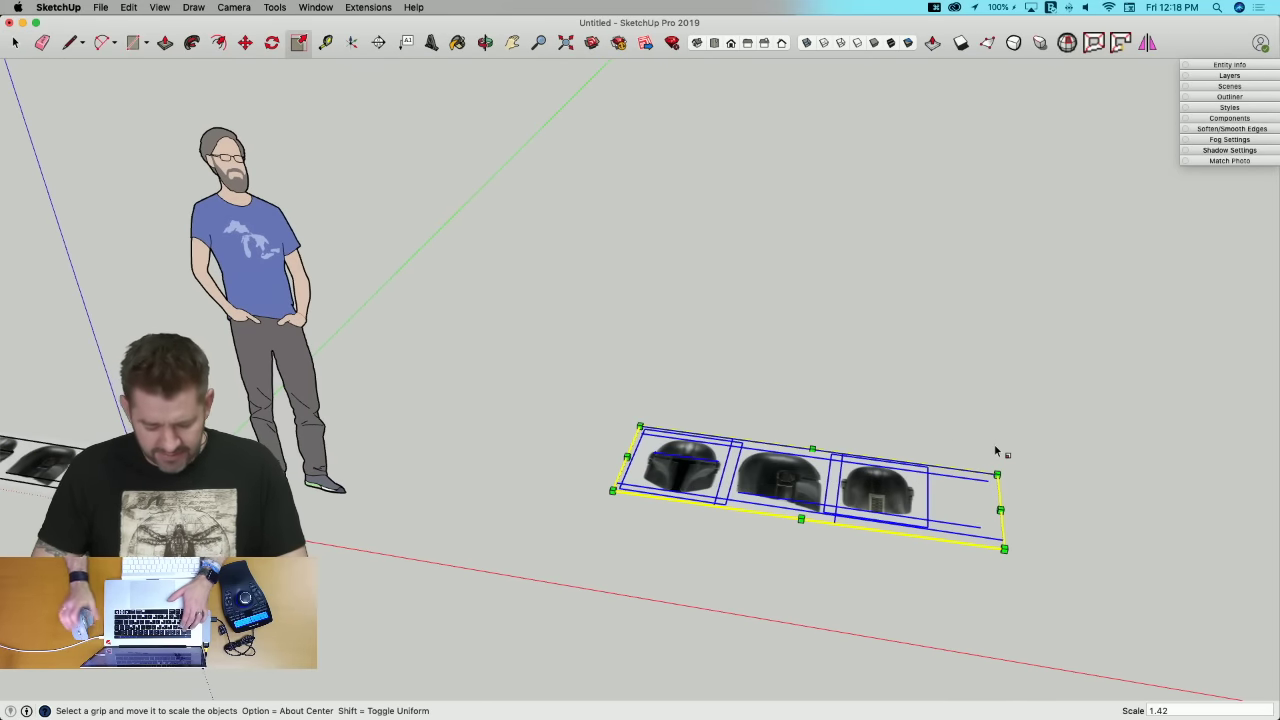
type("100")
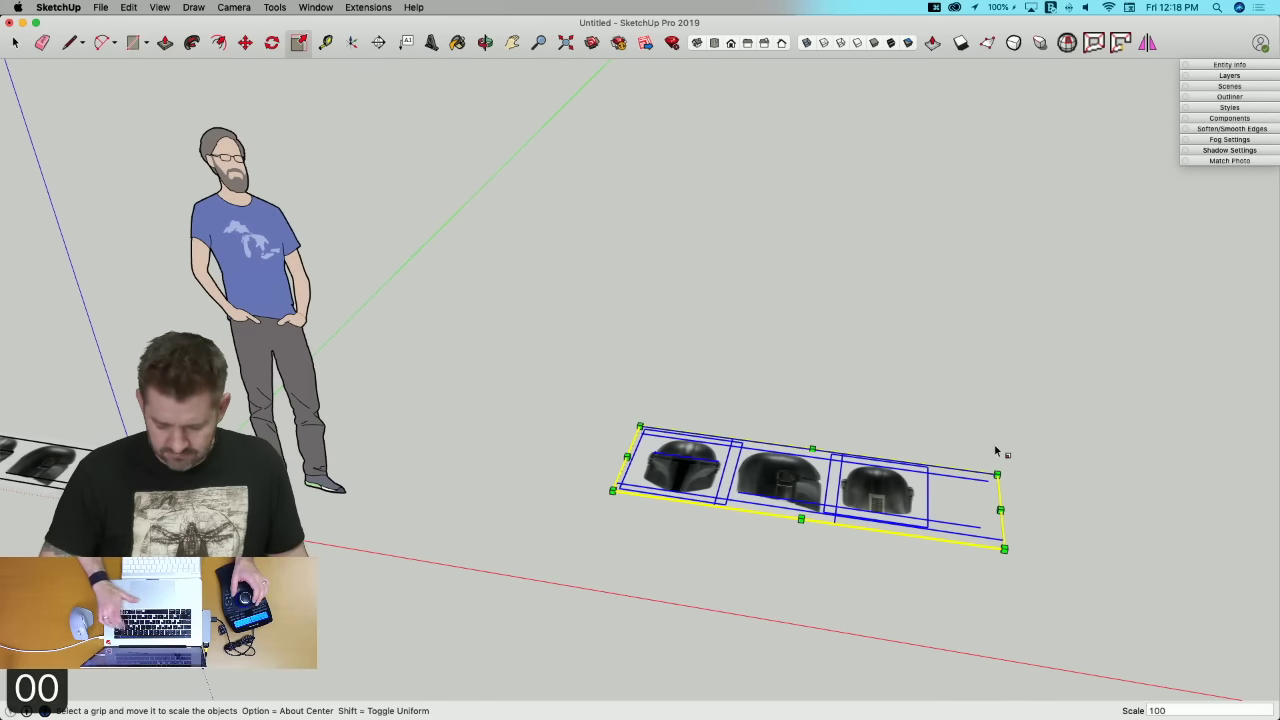
key("Return")
Step: Examine the enlarged helmet references next to the standing figure to compare their sizes
scroll(994, 444, "down", 5)
scroll(994, 444, "up", 8)
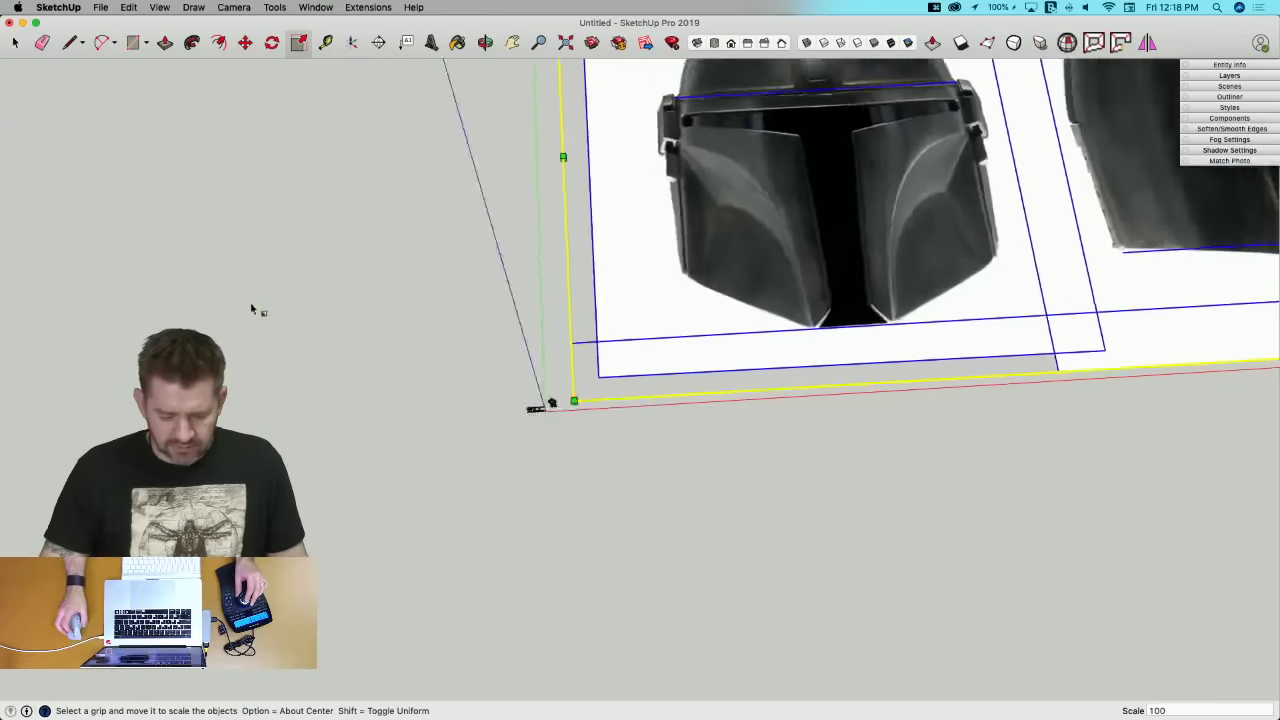
scroll(683, 200, "up", 8)
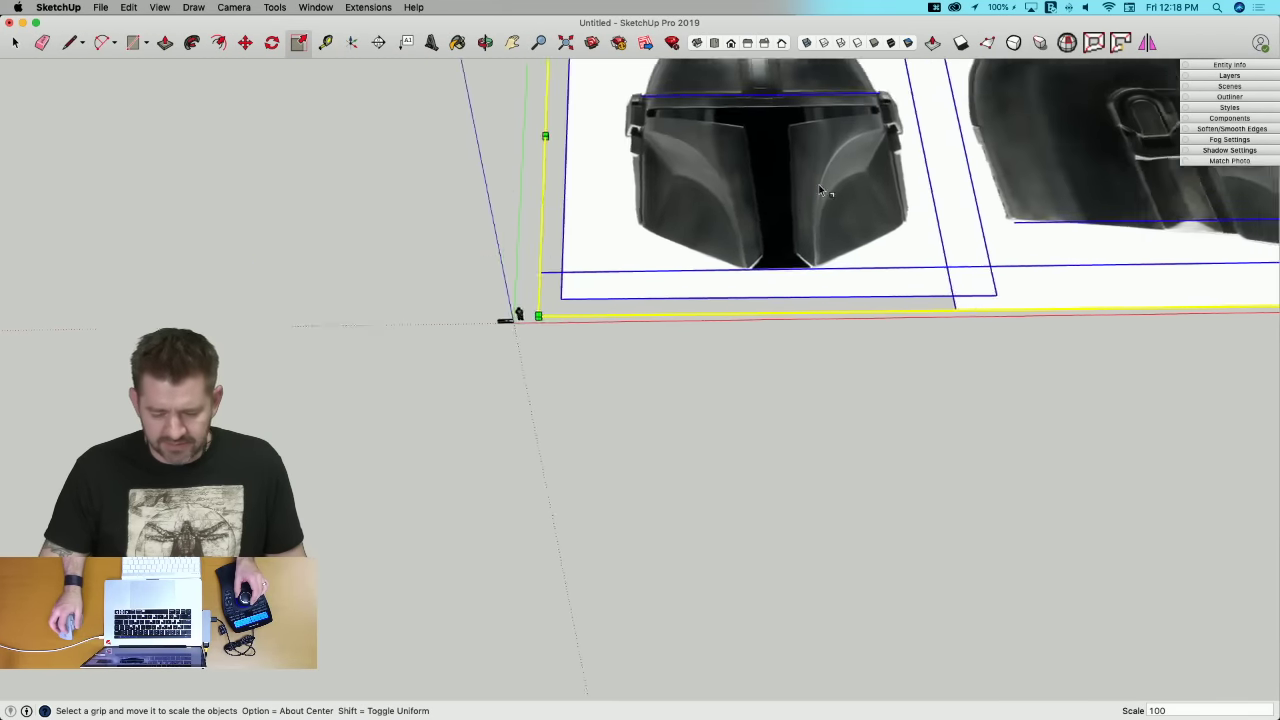
scroll(722, 290, "up", 8)
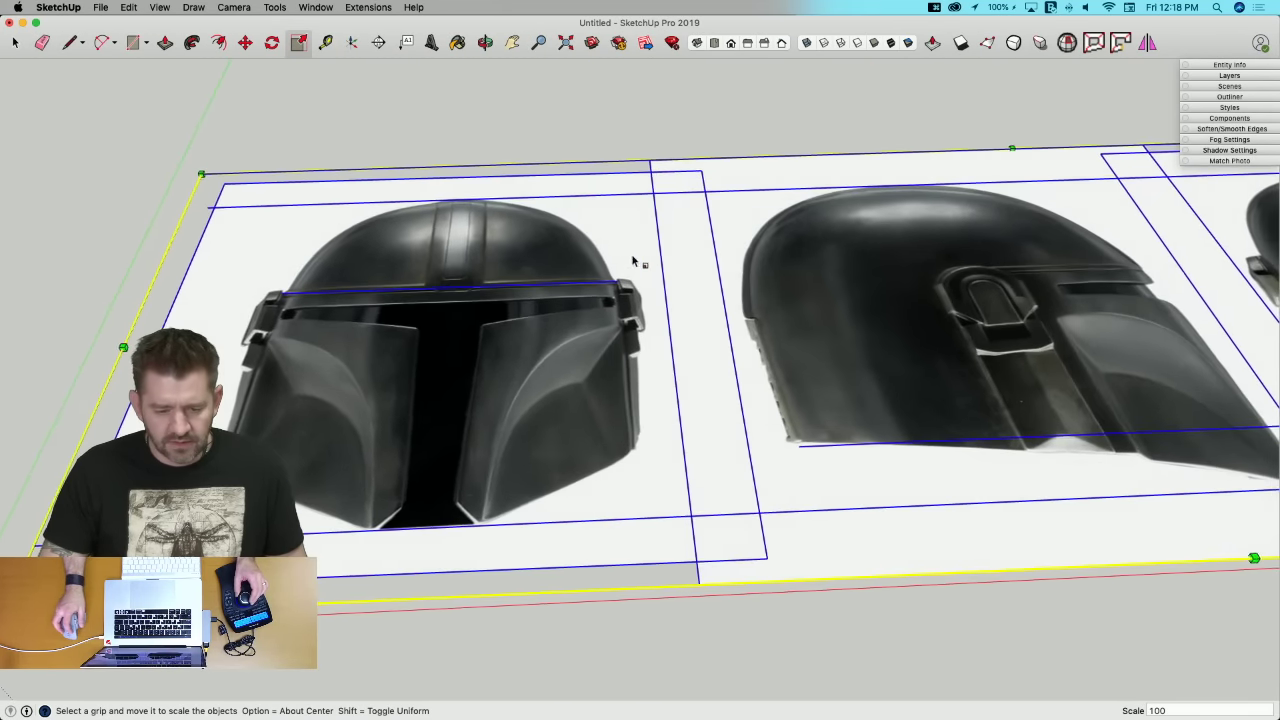
scroll(577, 266, "down", 5)
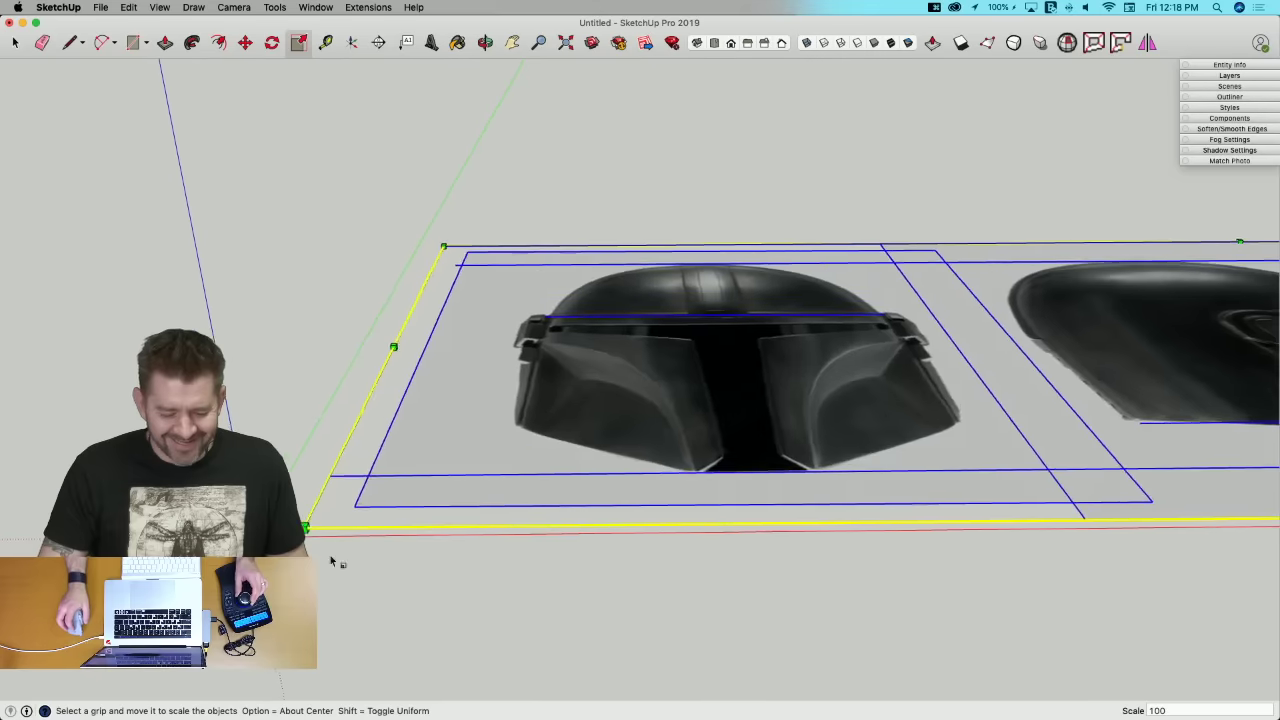
scroll(335, 550, "up", 8)
scroll(420, 476, "down", 10)
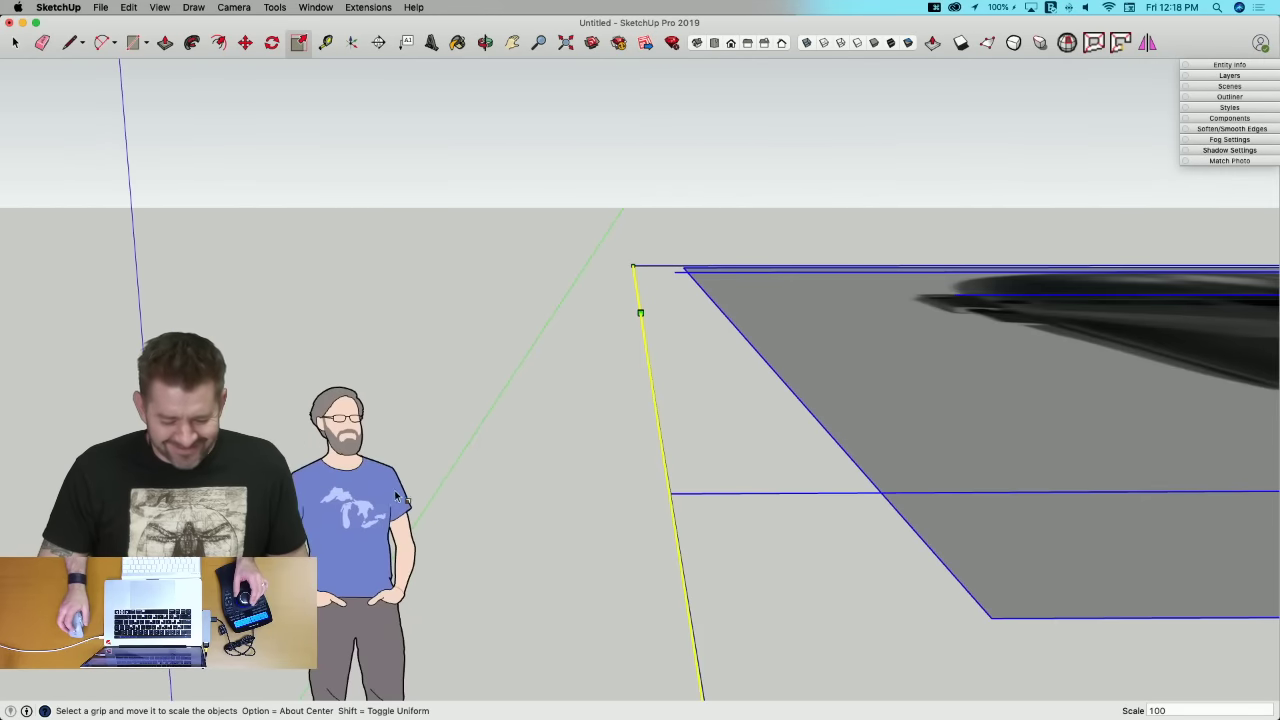
Step: Deselect the enlarged helmet references and view them from straight above
scroll(545, 401, "down", 6)
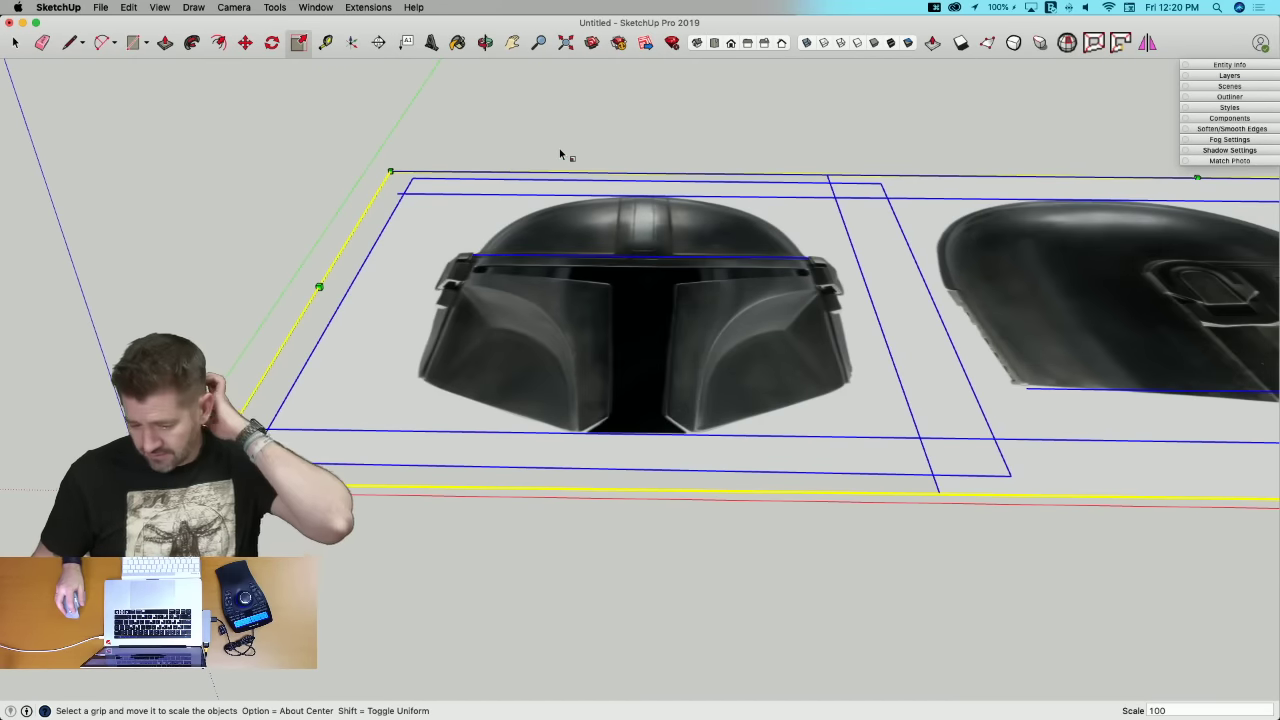
key("space")
left_click(699, 216)
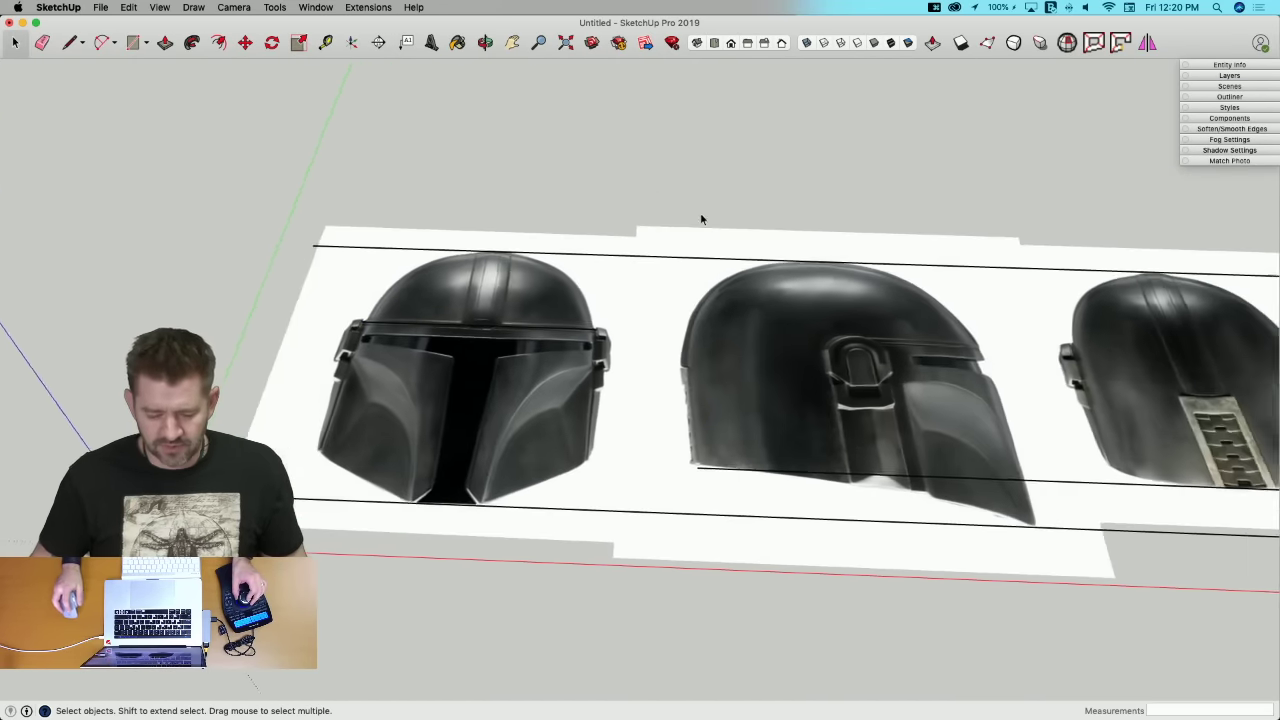
key("2")
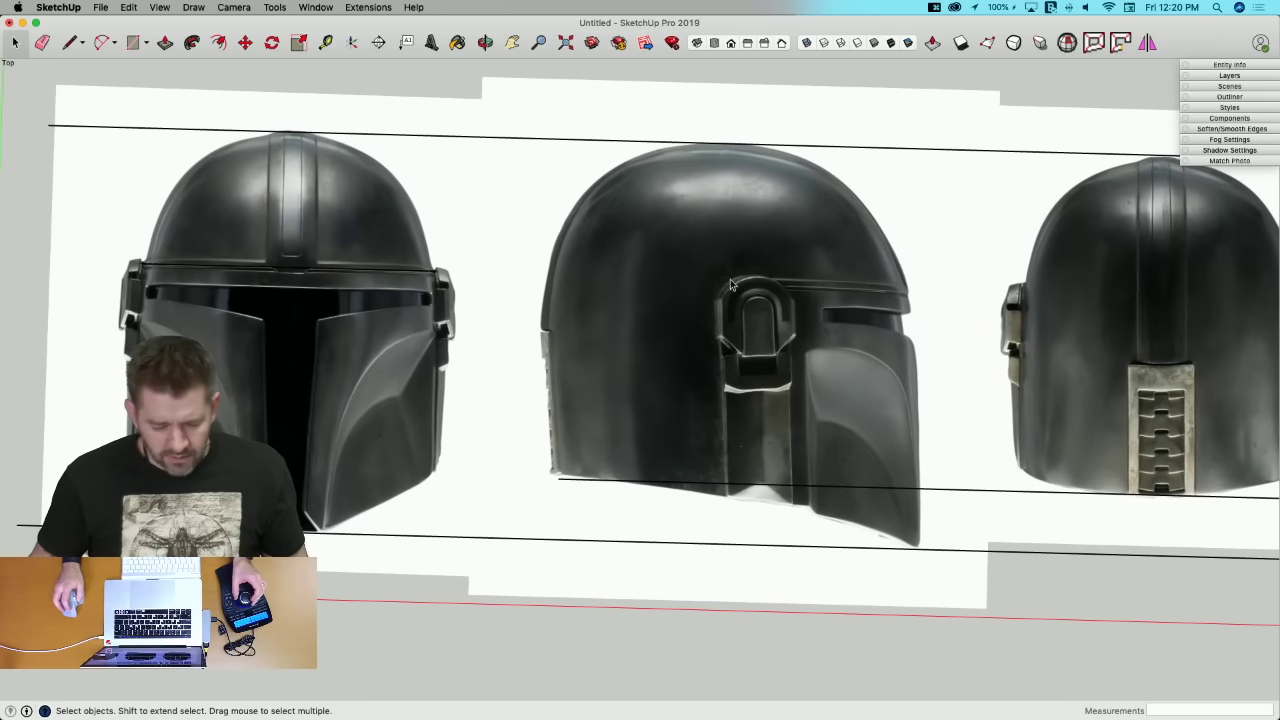
Step: Check the brow line's alignment across the side and front helmet views with temporary lines along the red axis
key("l")
scroll(821, 301, "up", 3)
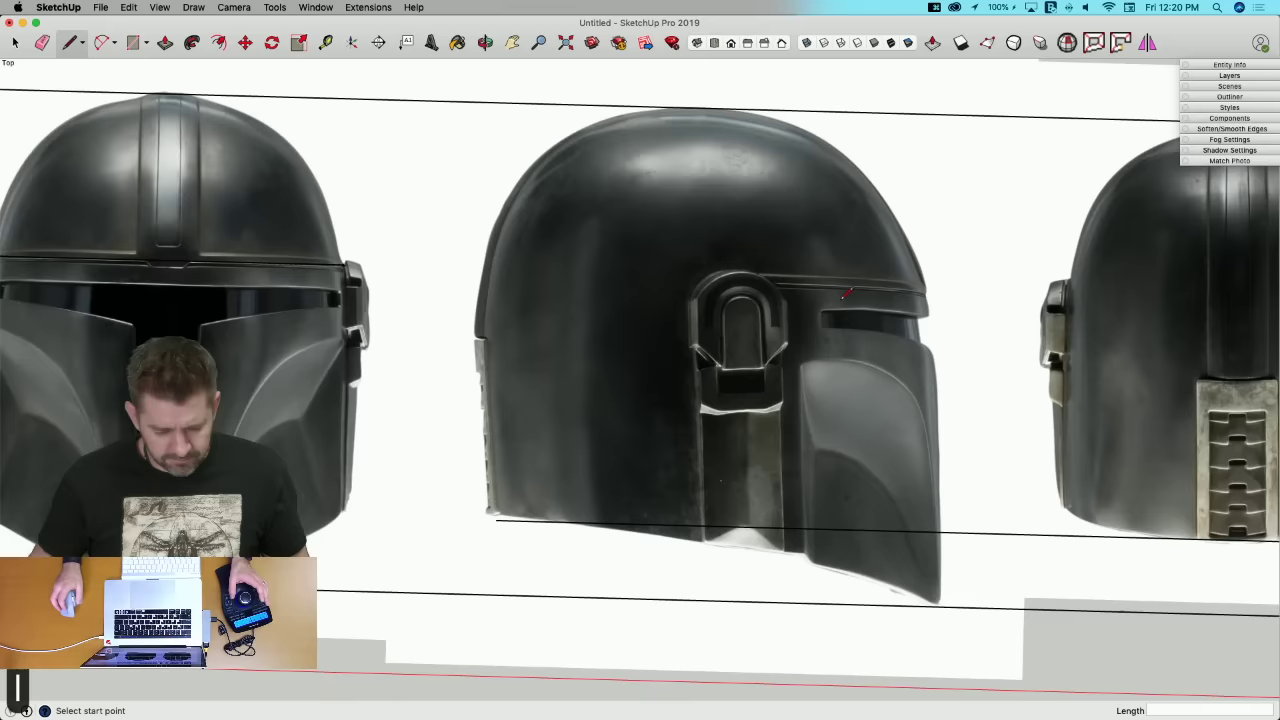
scroll(842, 299, "down", 3)
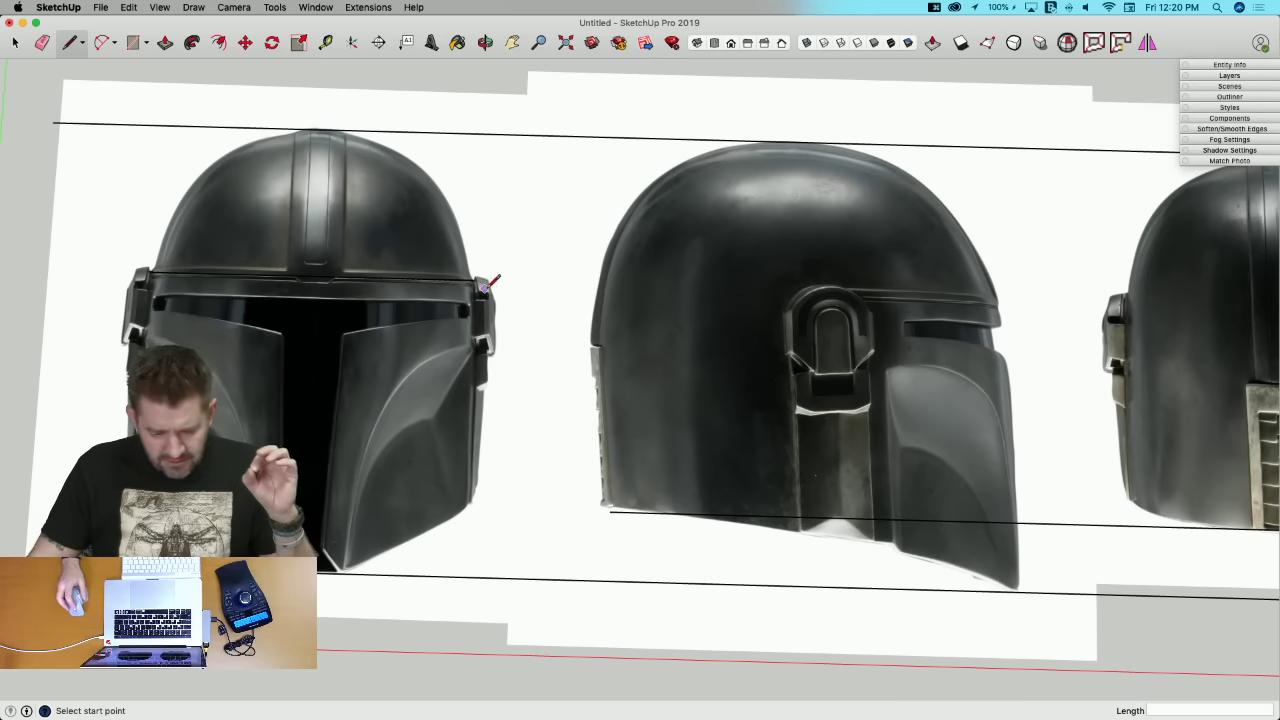
scroll(872, 300, "up", 3)
scroll(872, 300, "up", 2)
scroll(846, 283, "down", 3)
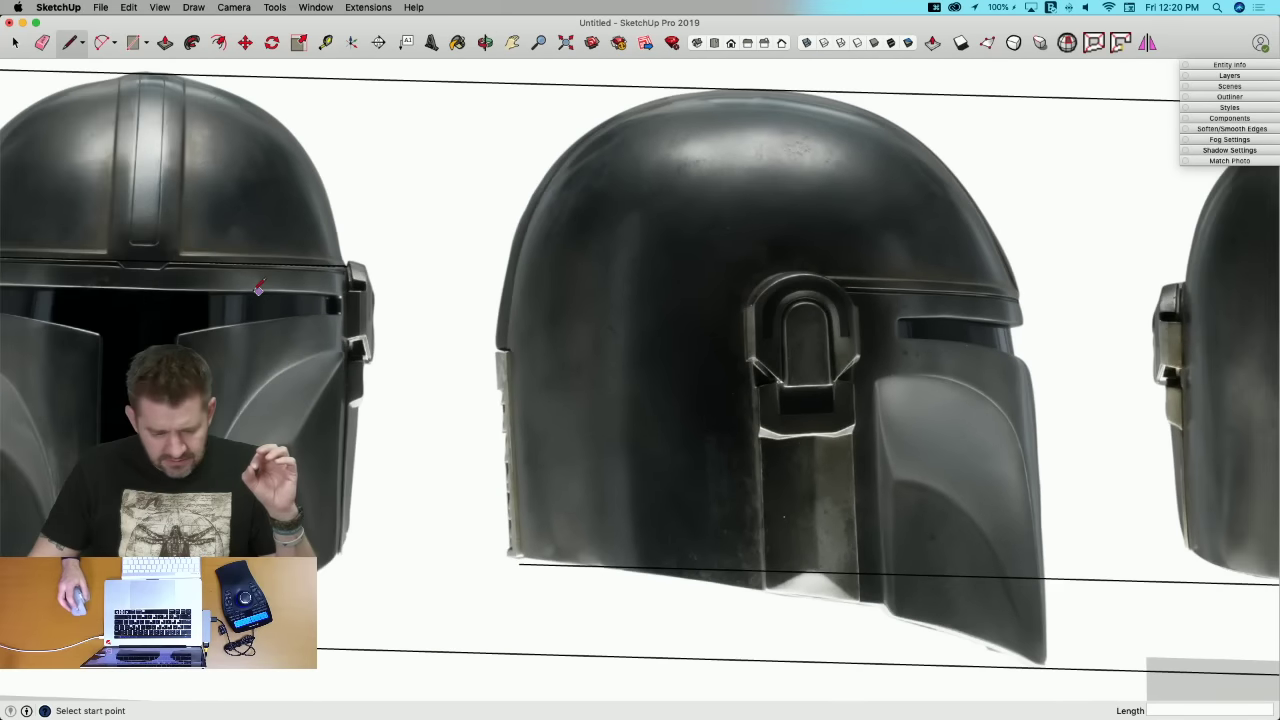
left_click(1020, 297)
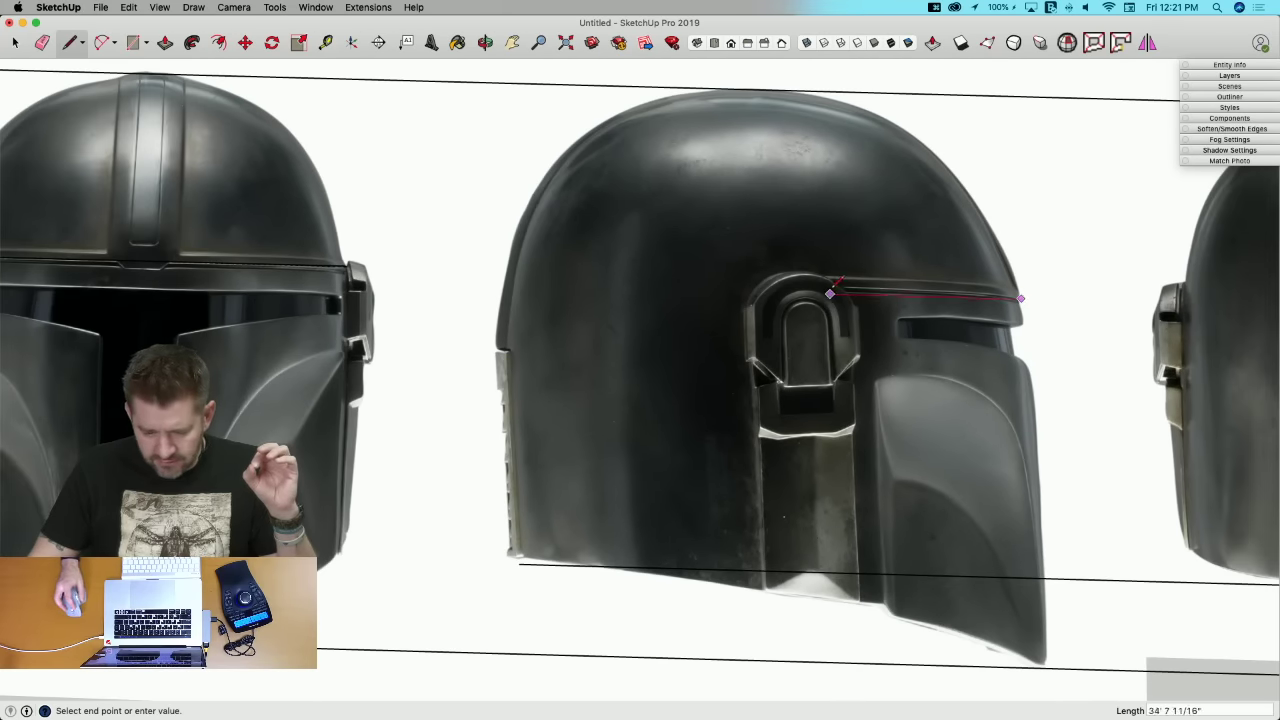
scroll(825, 295, "down", 2)
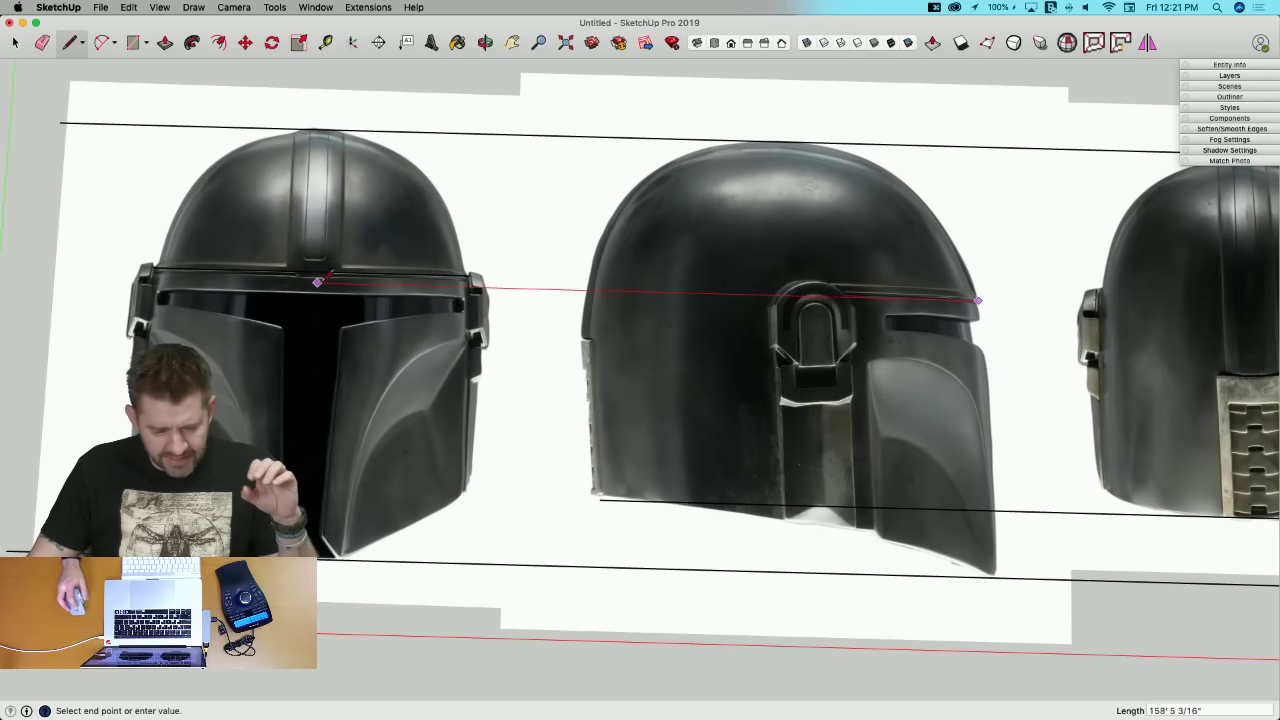
key("Escape")
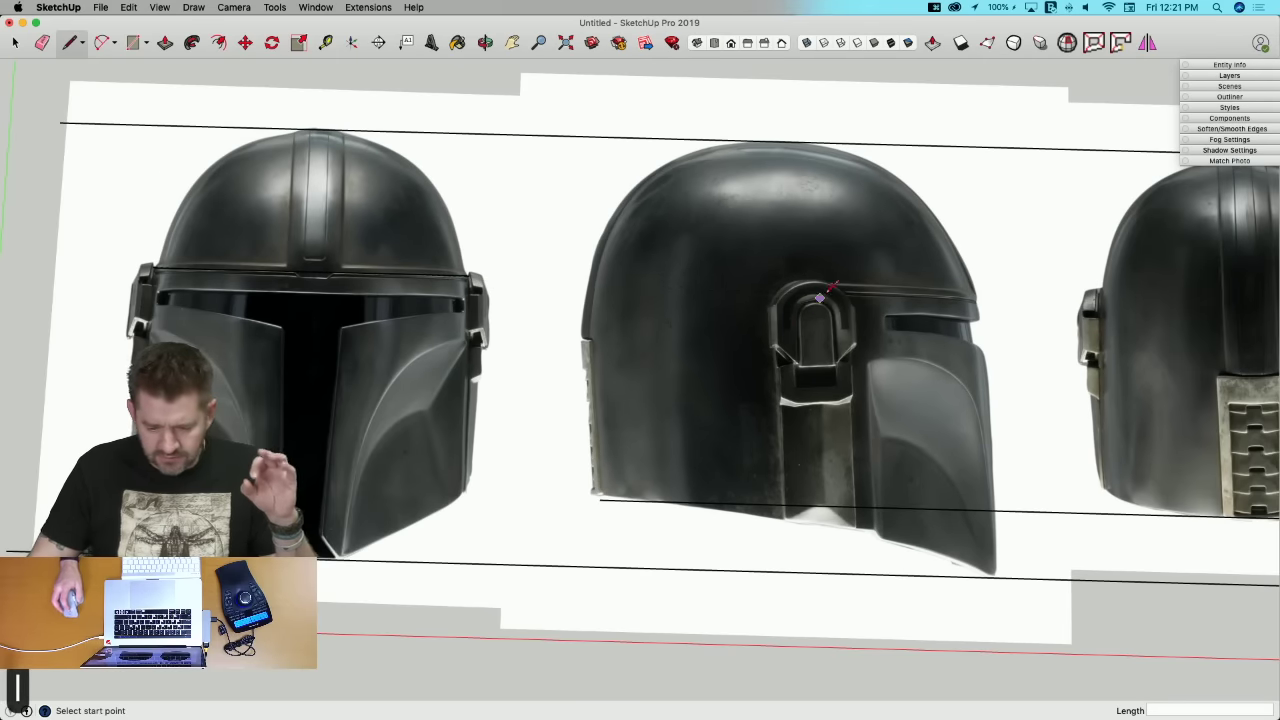
scroll(805, 287, "up", 3)
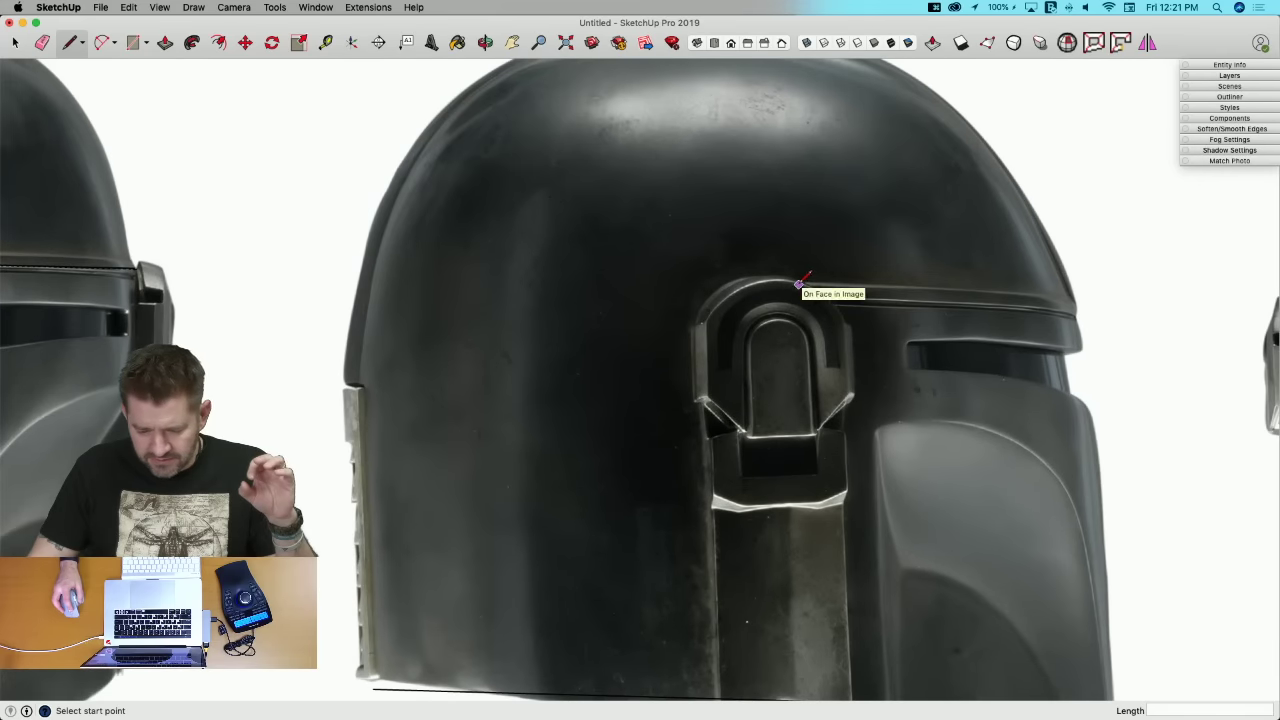
left_click(805, 285)
scroll(1060, 310, "up", 2)
scroll(1057, 309, "up", 2)
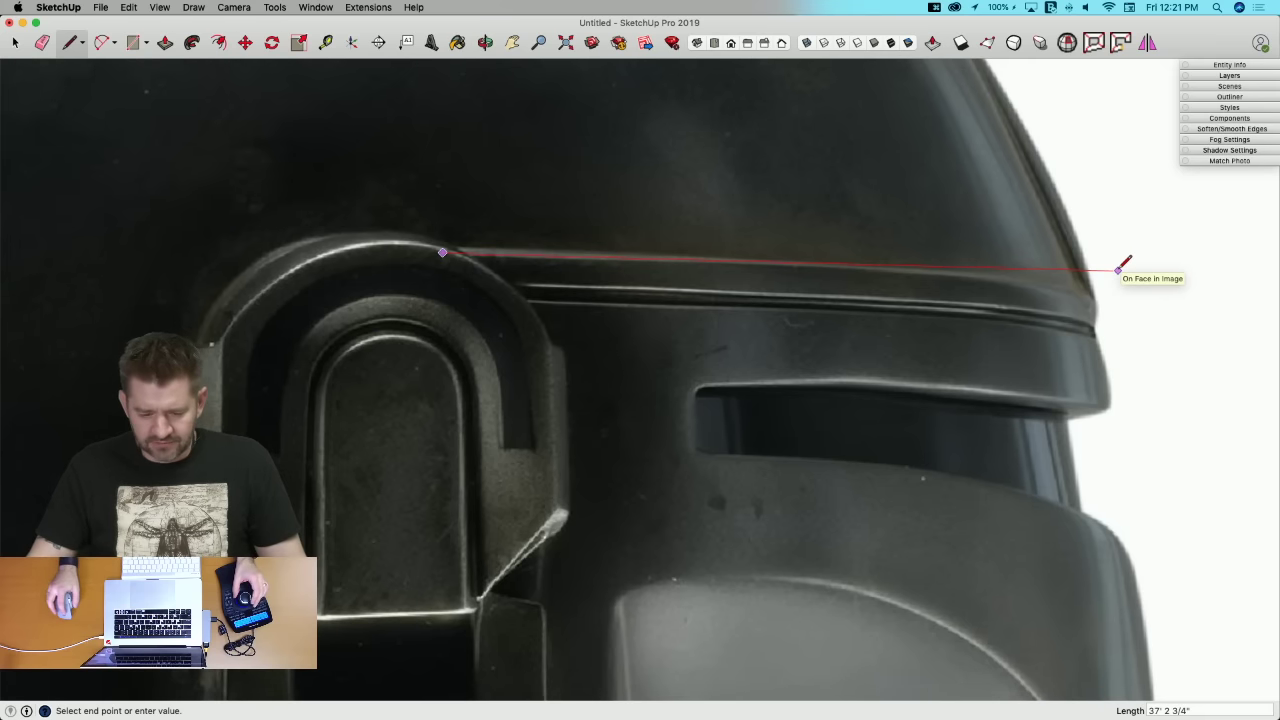
scroll(1124, 262, "down", 6)
key("space")
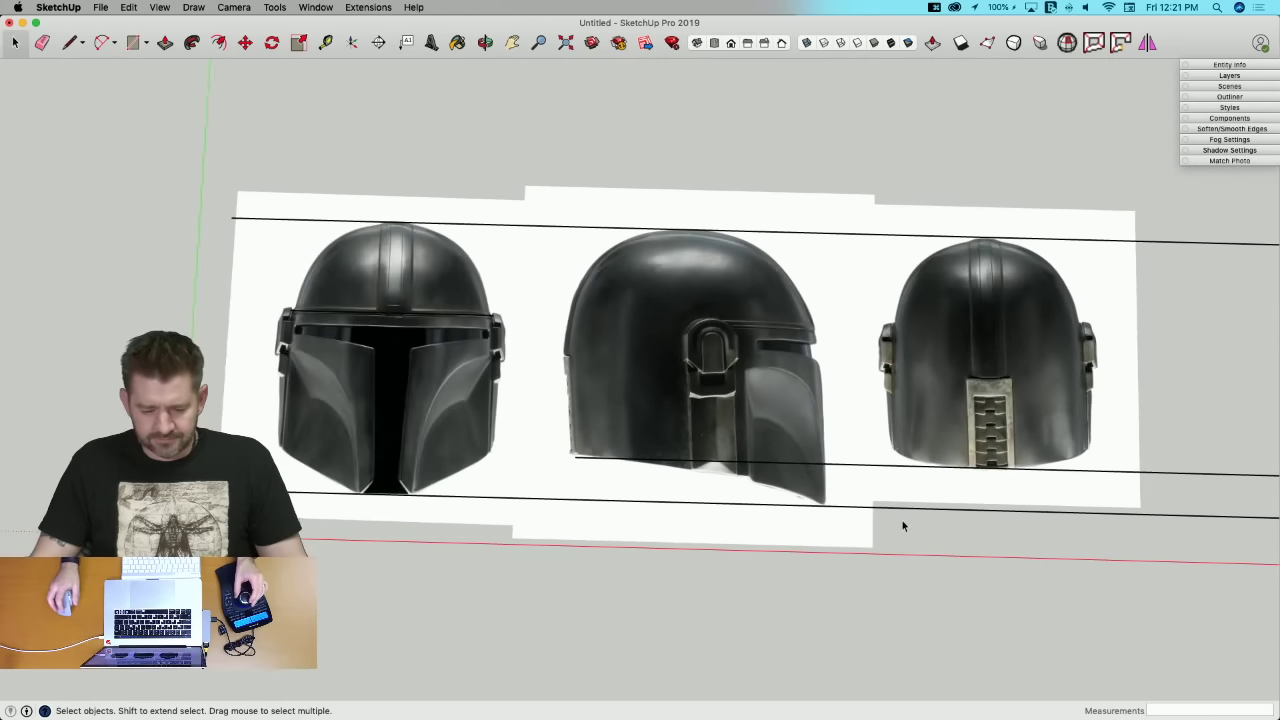
Step: Examine the front, side and back views of the enlarged helmet references from above
scroll(788, 418, "up", 6)
key("super+a")
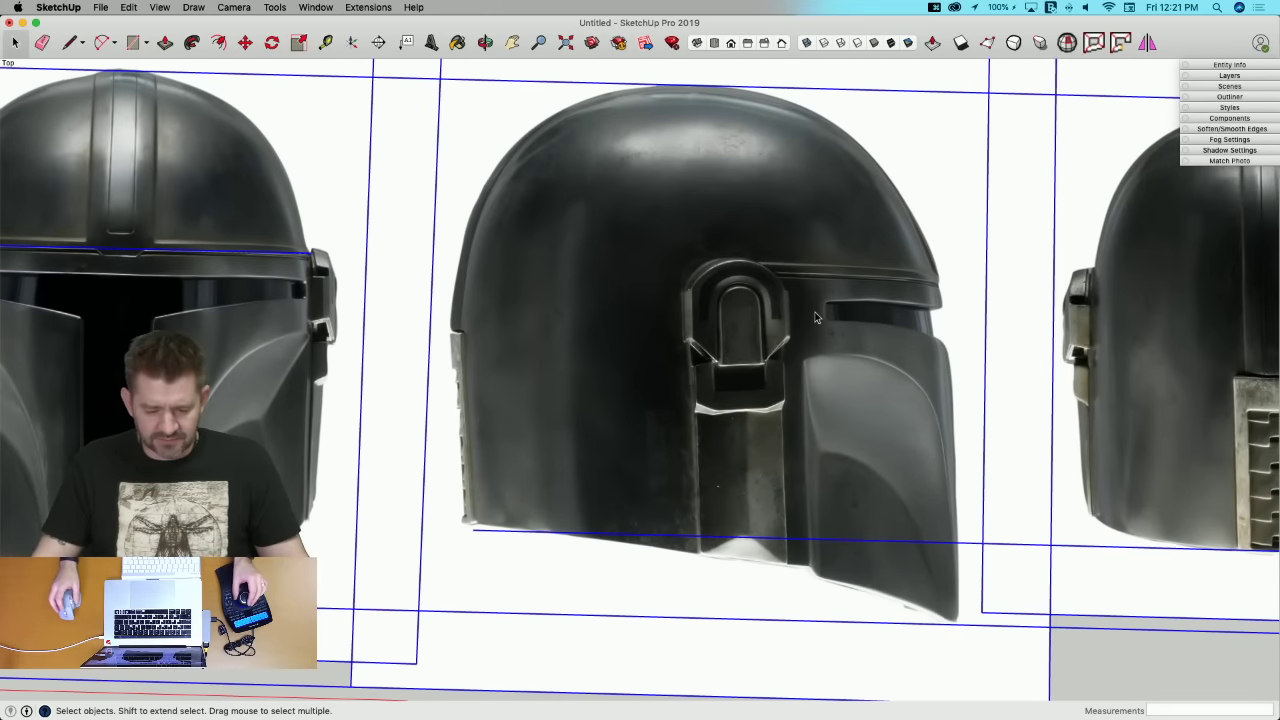
scroll(827, 315, "down", 5)
scroll(934, 551, "up", 6)
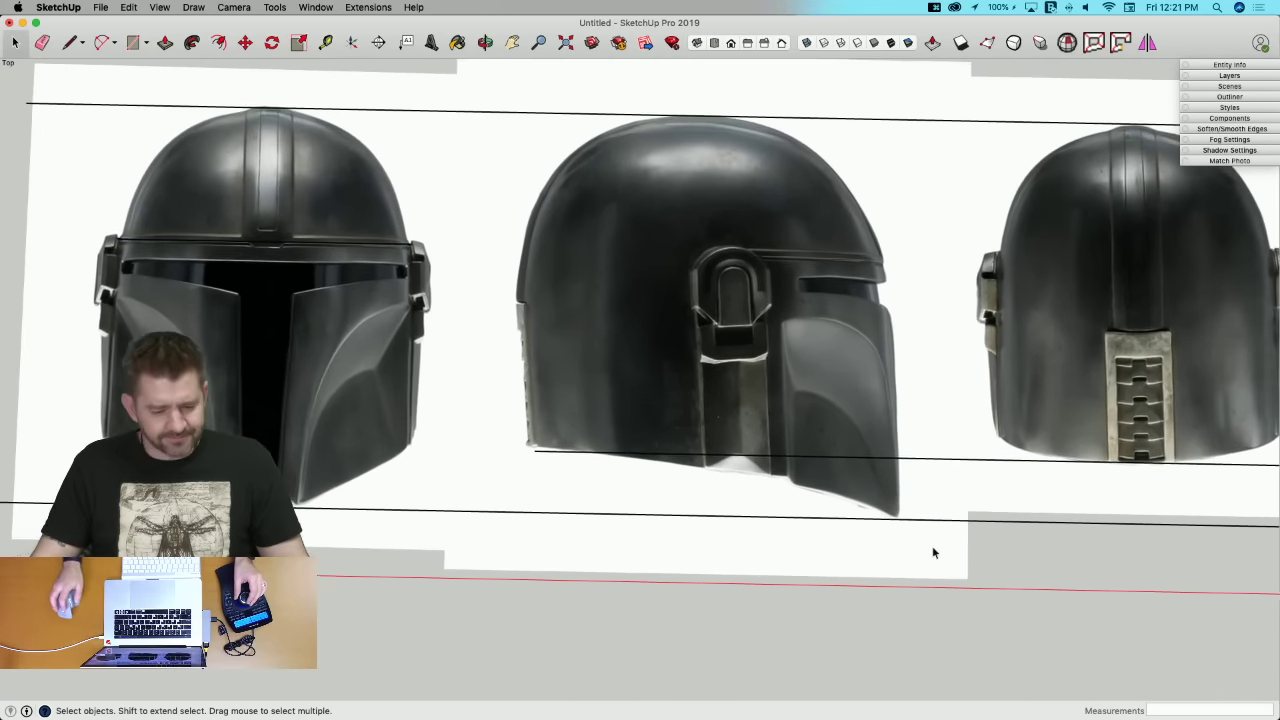
key("l")
scroll(900, 262, "up", 4)
scroll(898, 265, "down", 4)
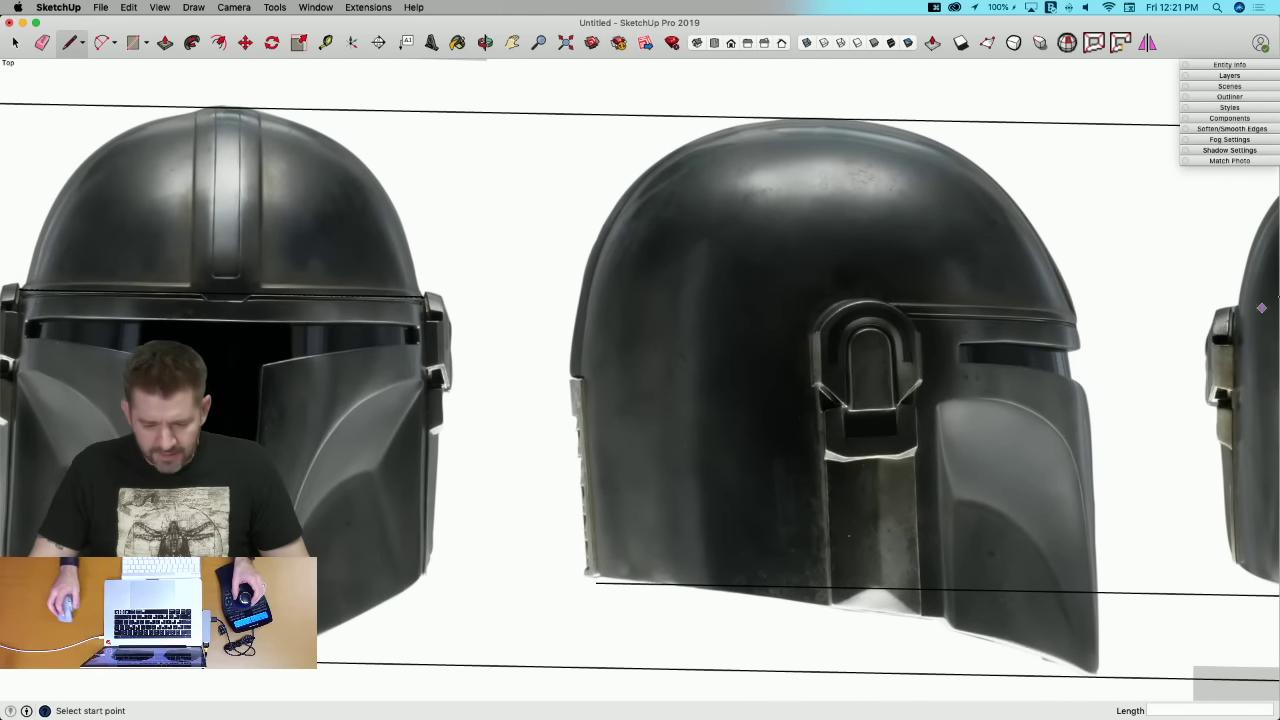
scroll(1080, 316, "up", 3)
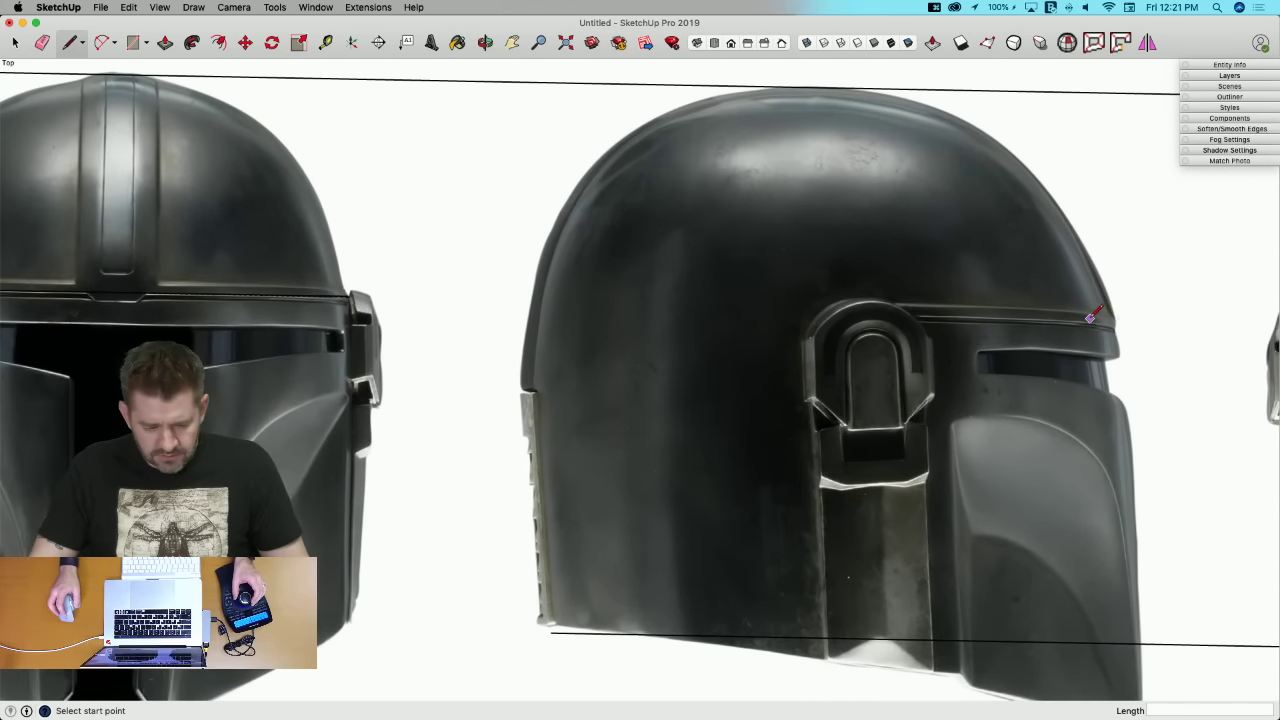
scroll(1095, 310, "down", 5)
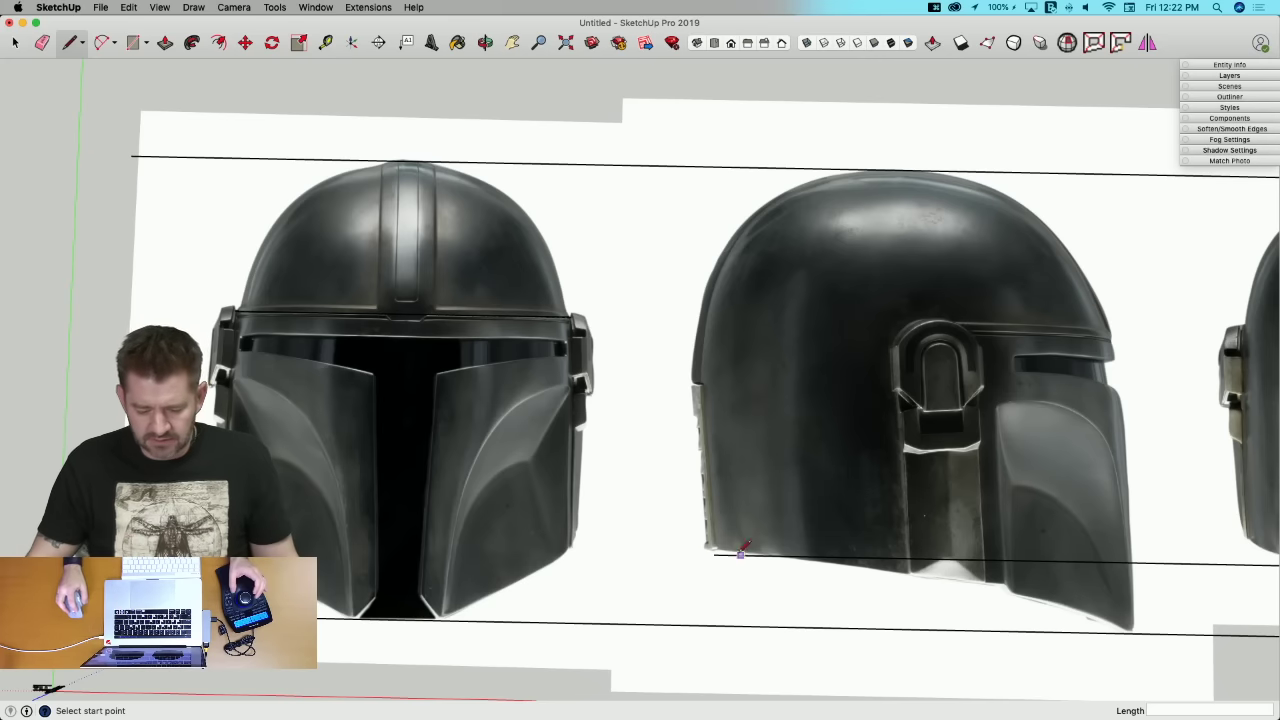
scroll(714, 553, "down", 3)
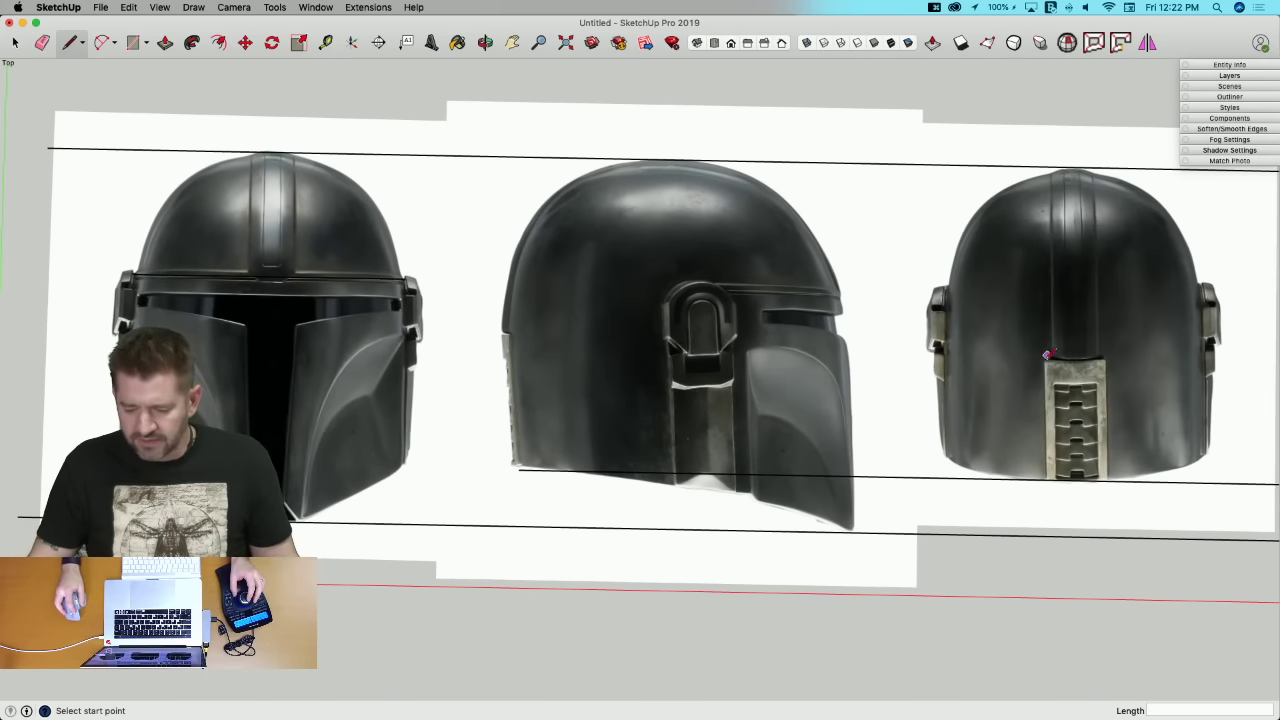
middle_click_drag(1064, 488, 1086, 526, "shift")
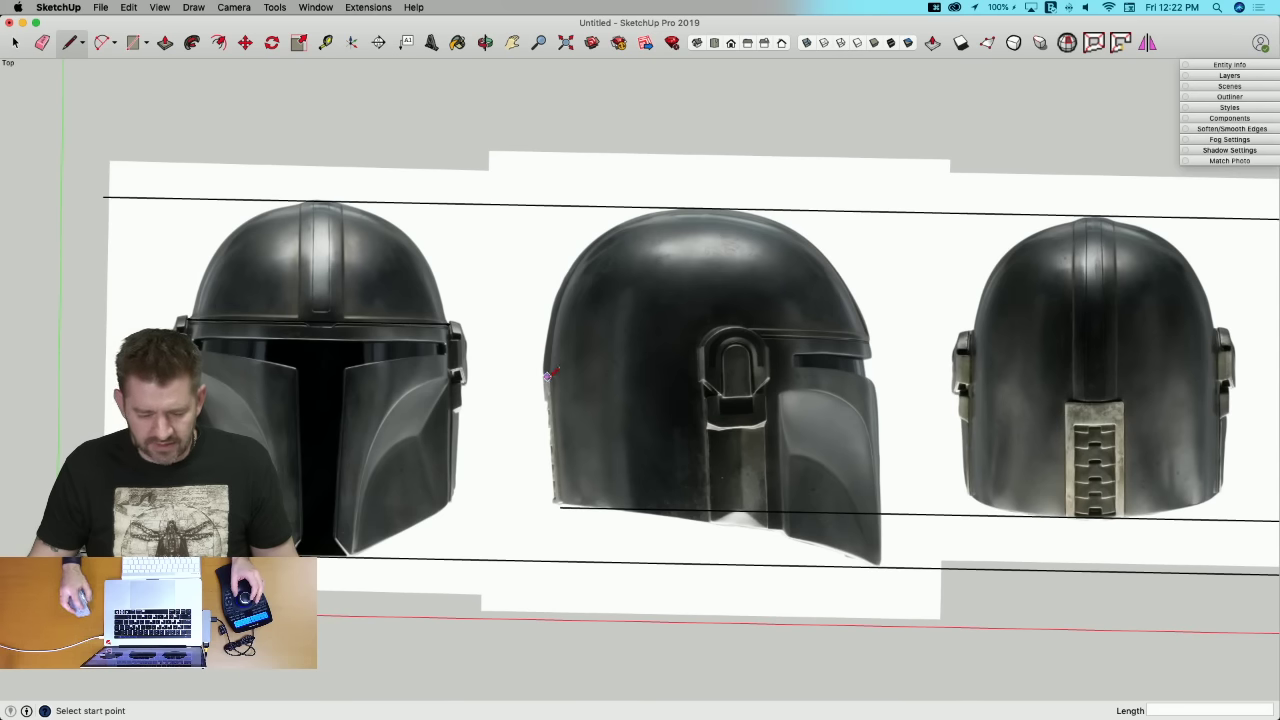
scroll(551, 381, "up", 1)
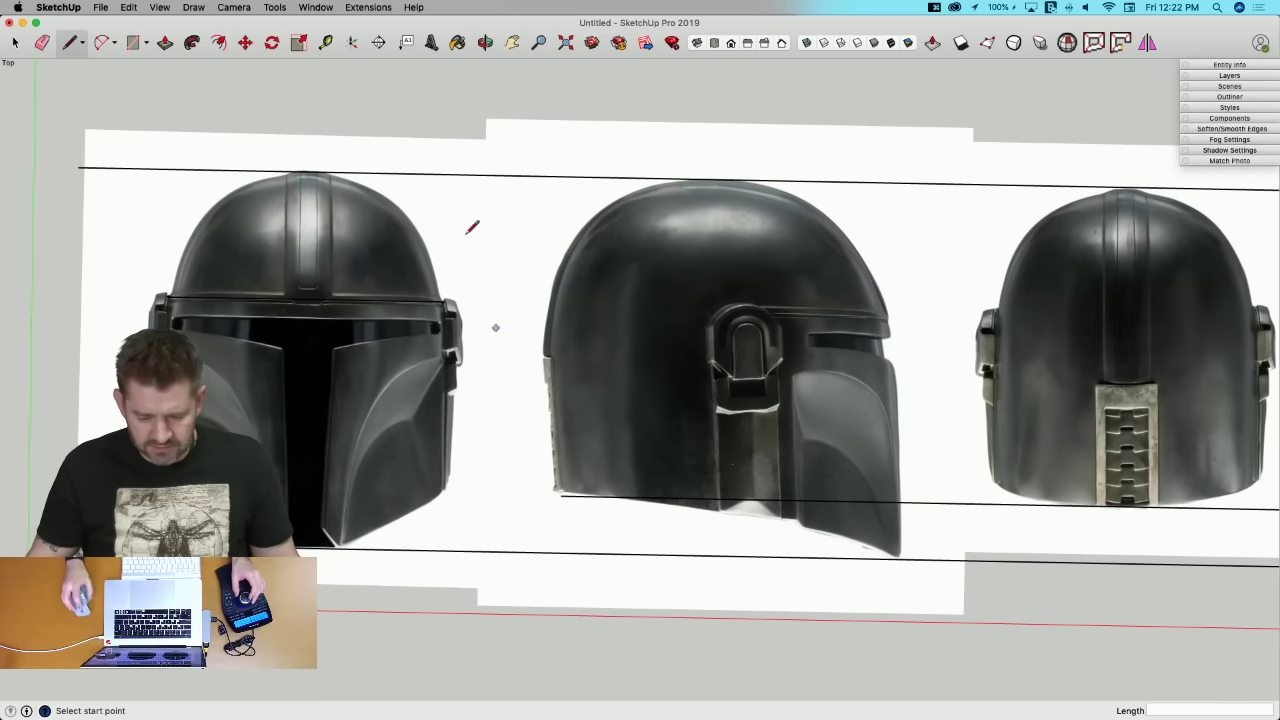
scroll(909, 432, "up", 2)
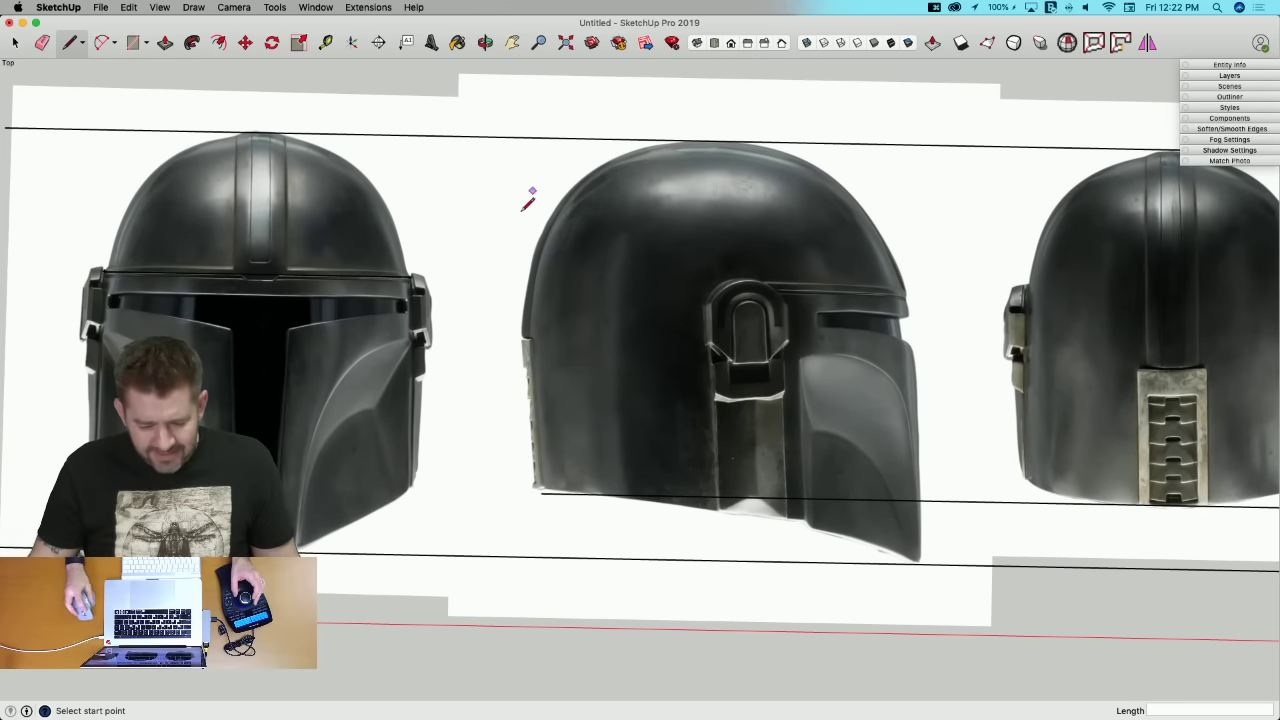
scroll(628, 482, "down", 1)
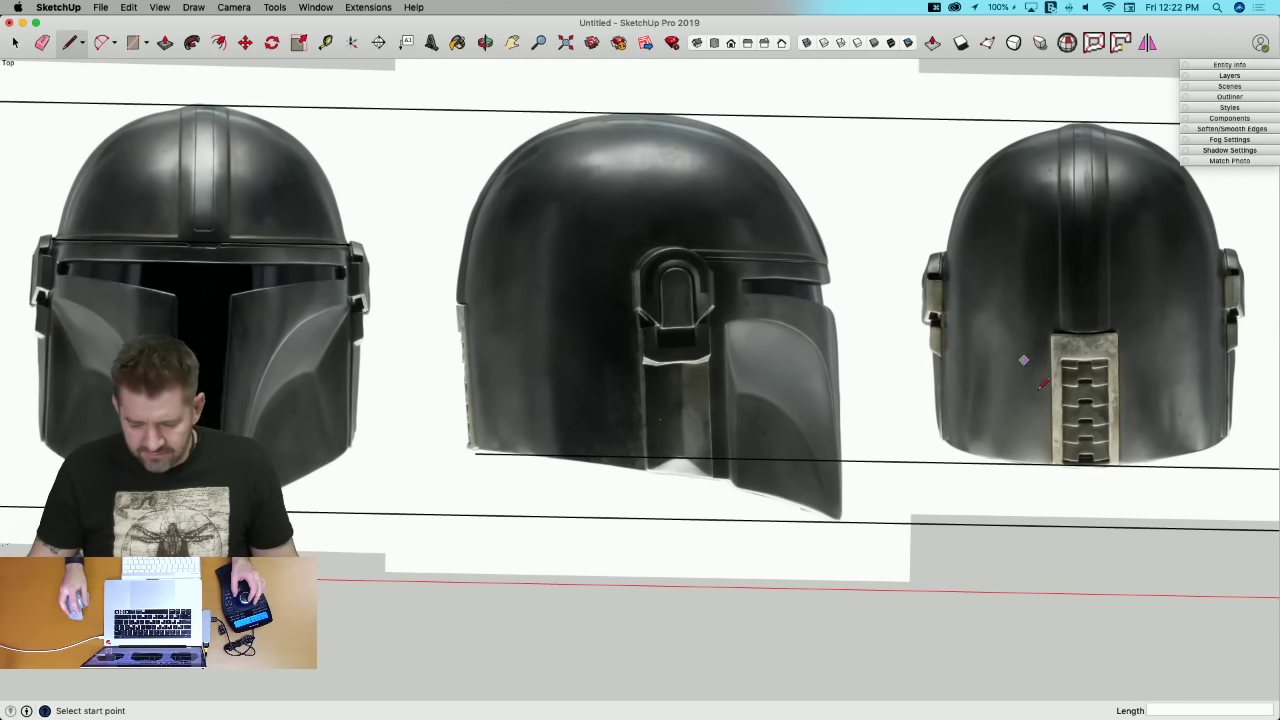
Step: Open the real-size helmet reference group near the origin for editing
scroll(631, 291, "up", 1)
scroll(783, 383, "right", 1)
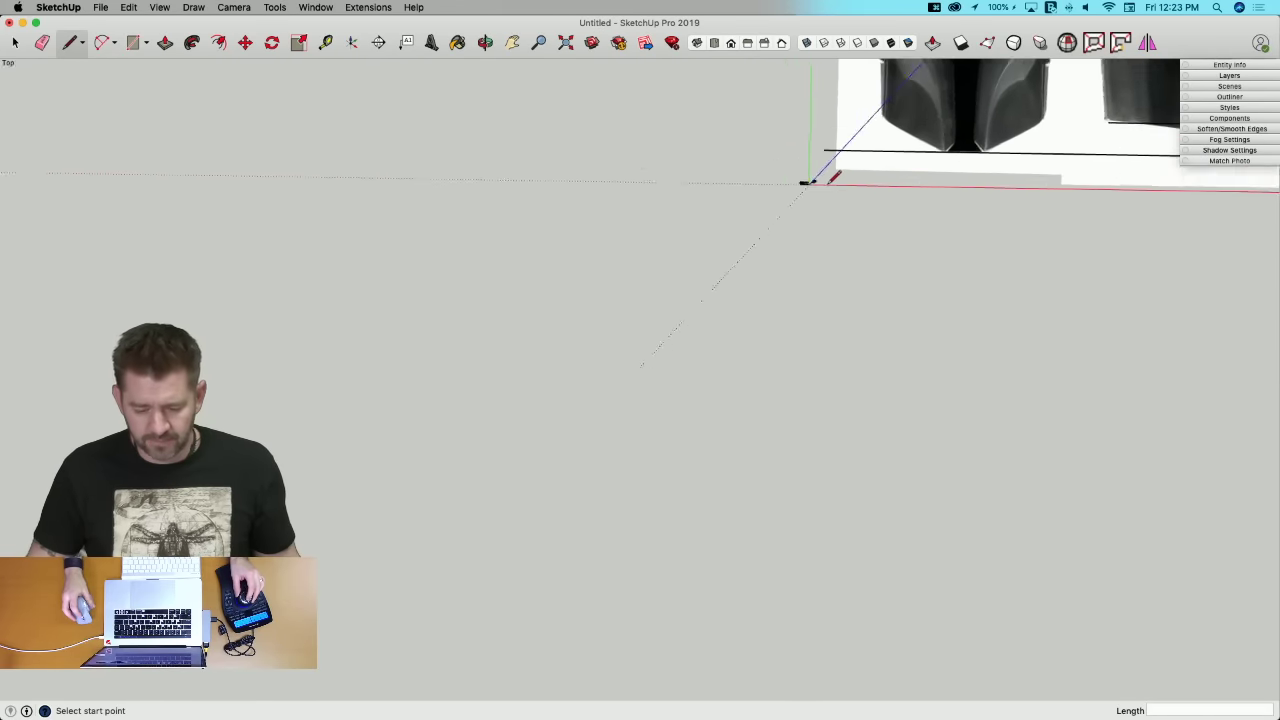
key("space")
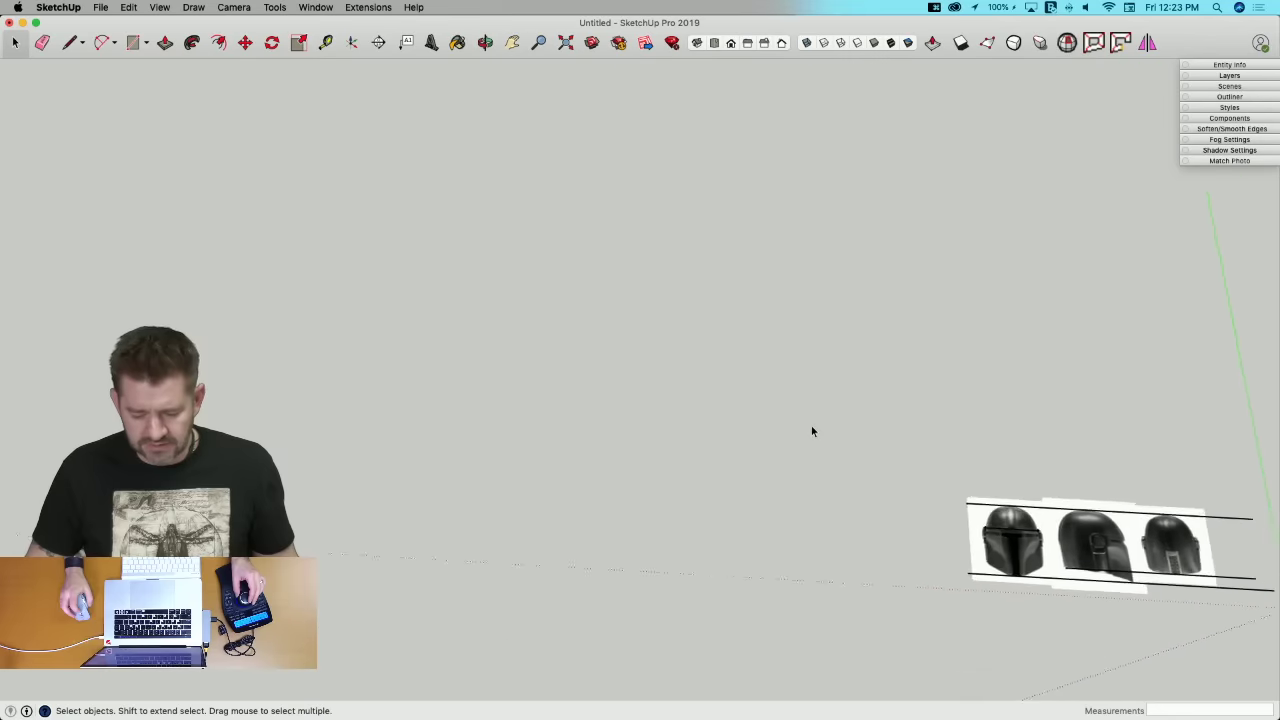
double_click(799, 192)
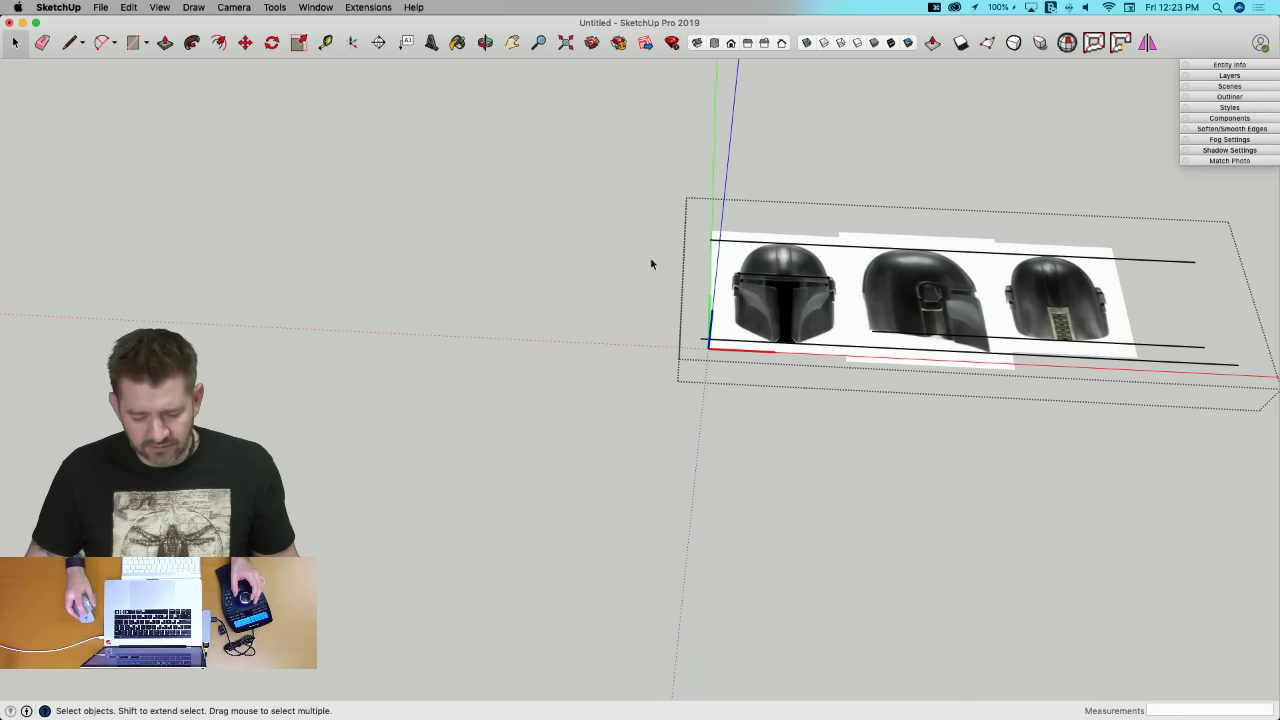
key("l")
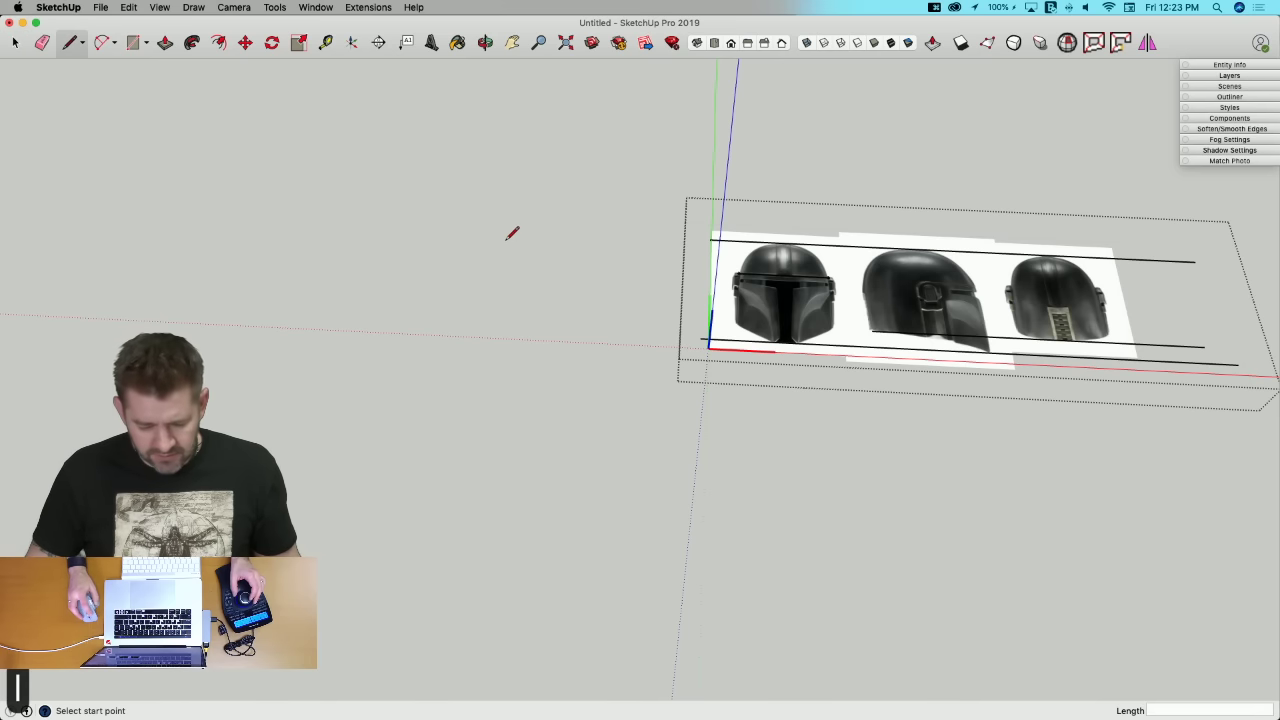
left_click(506, 241)
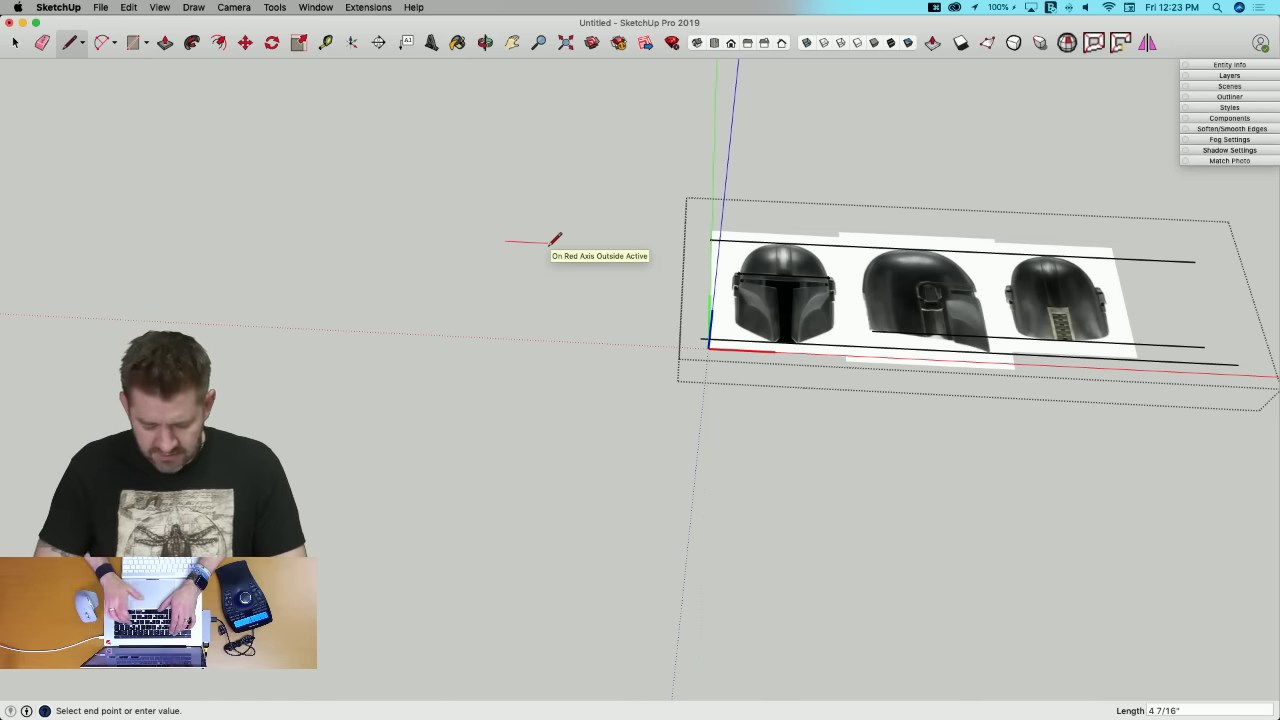
type("280mm")
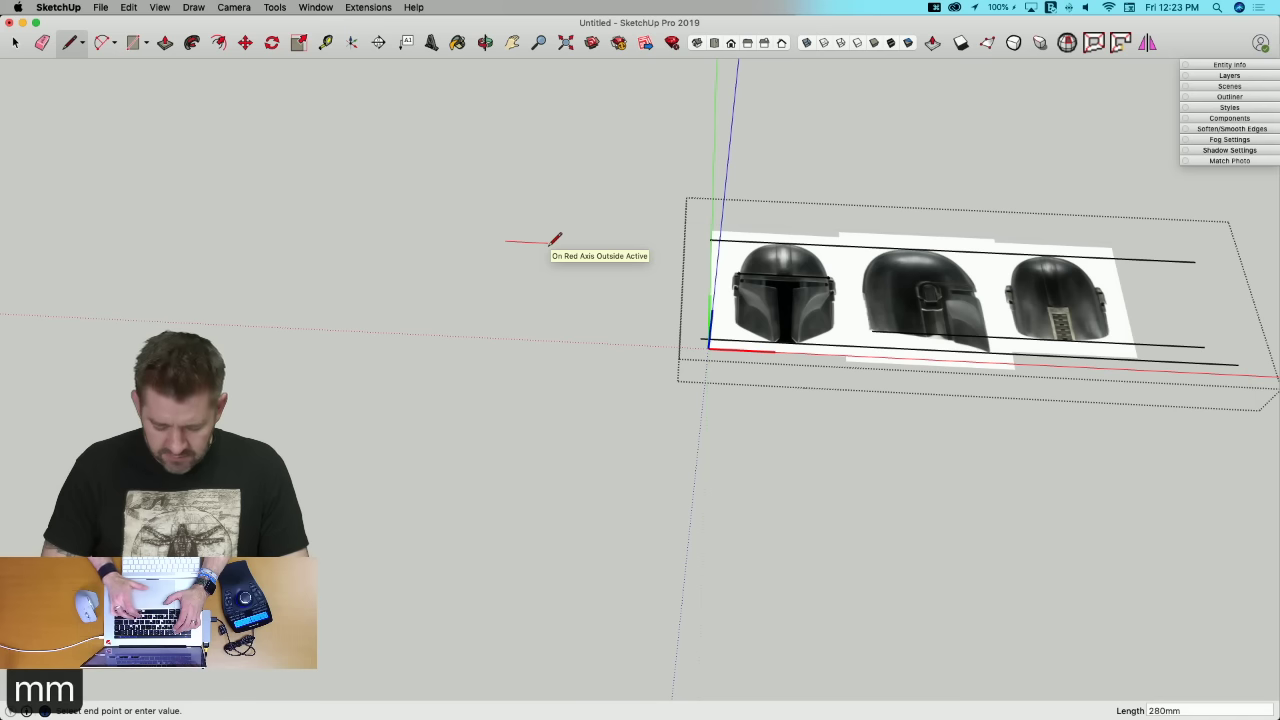
type(",280mm")
key("Return")
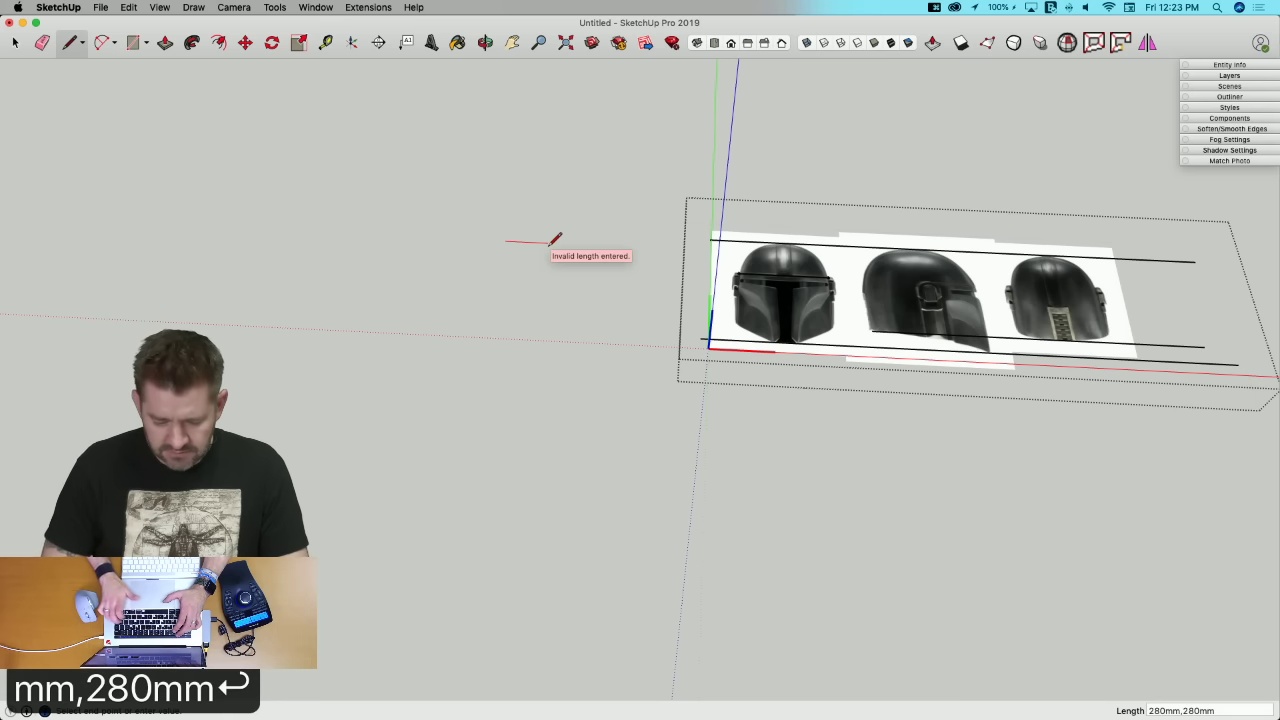
Step: Draw a 280 mm by 280 mm rectangle on the ground beside the real-size front helmet view
key("r")
left_click(517, 237)
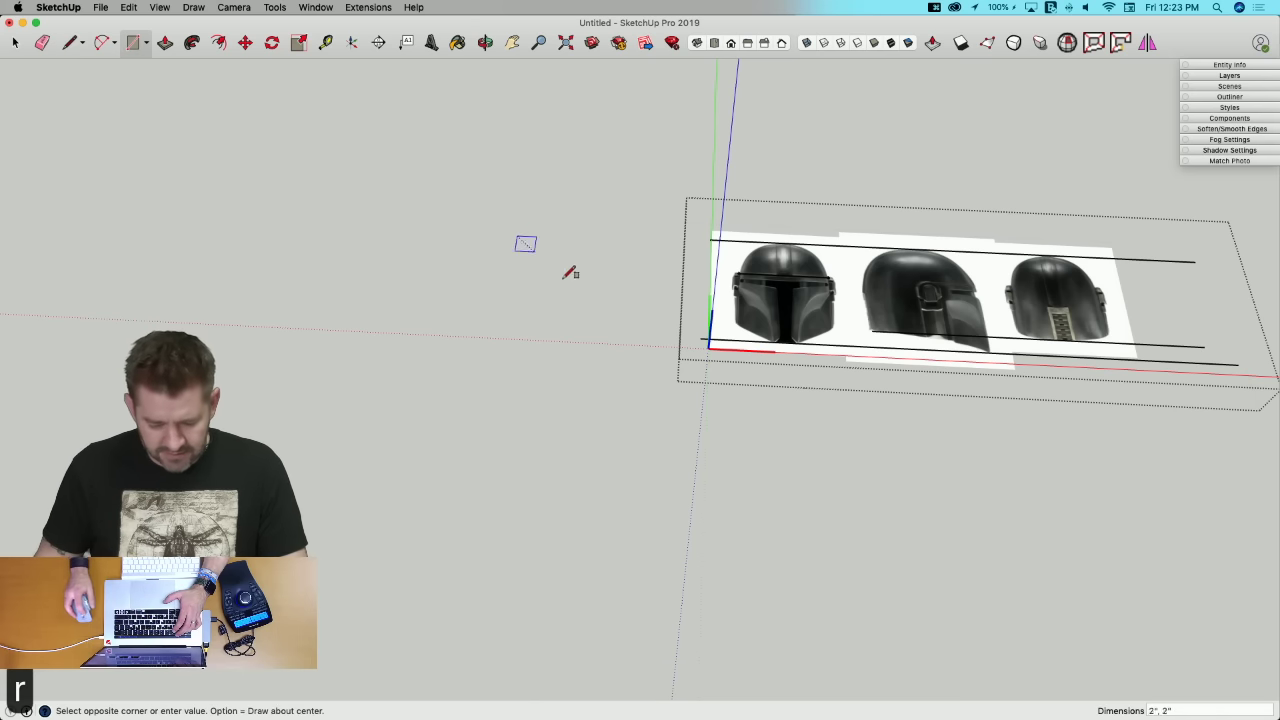
type("280")
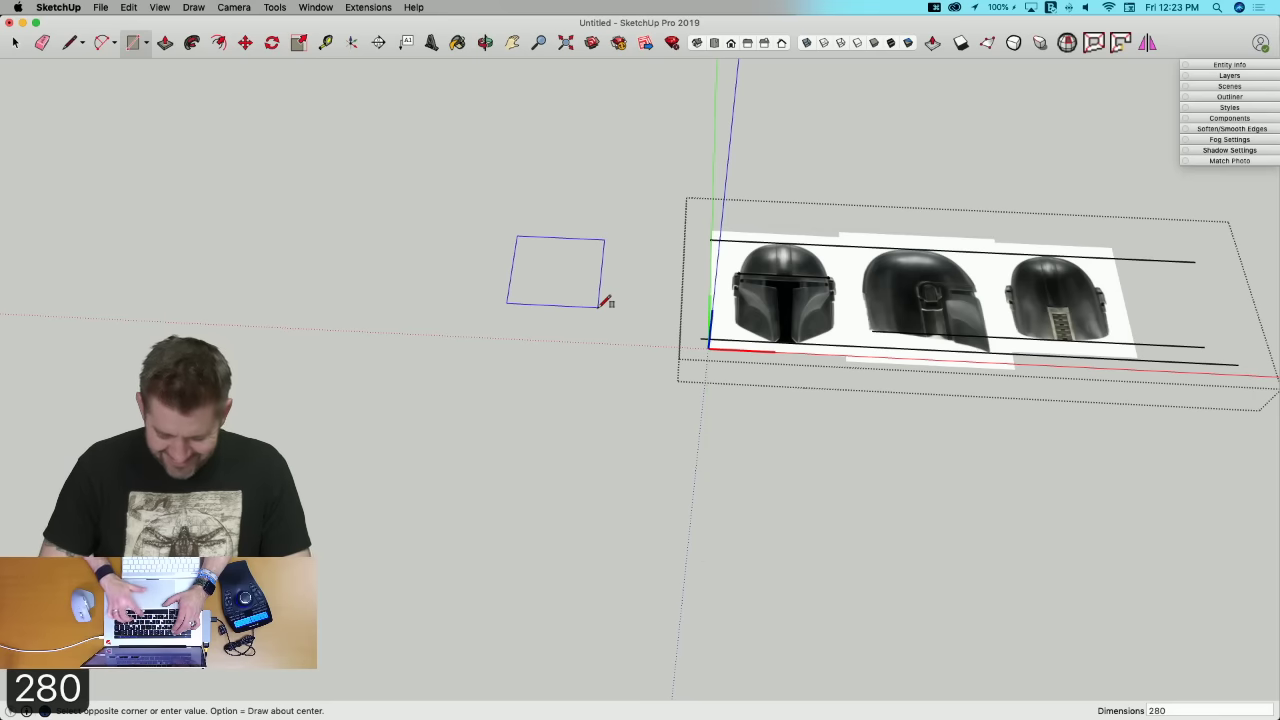
type("mm,280mm")
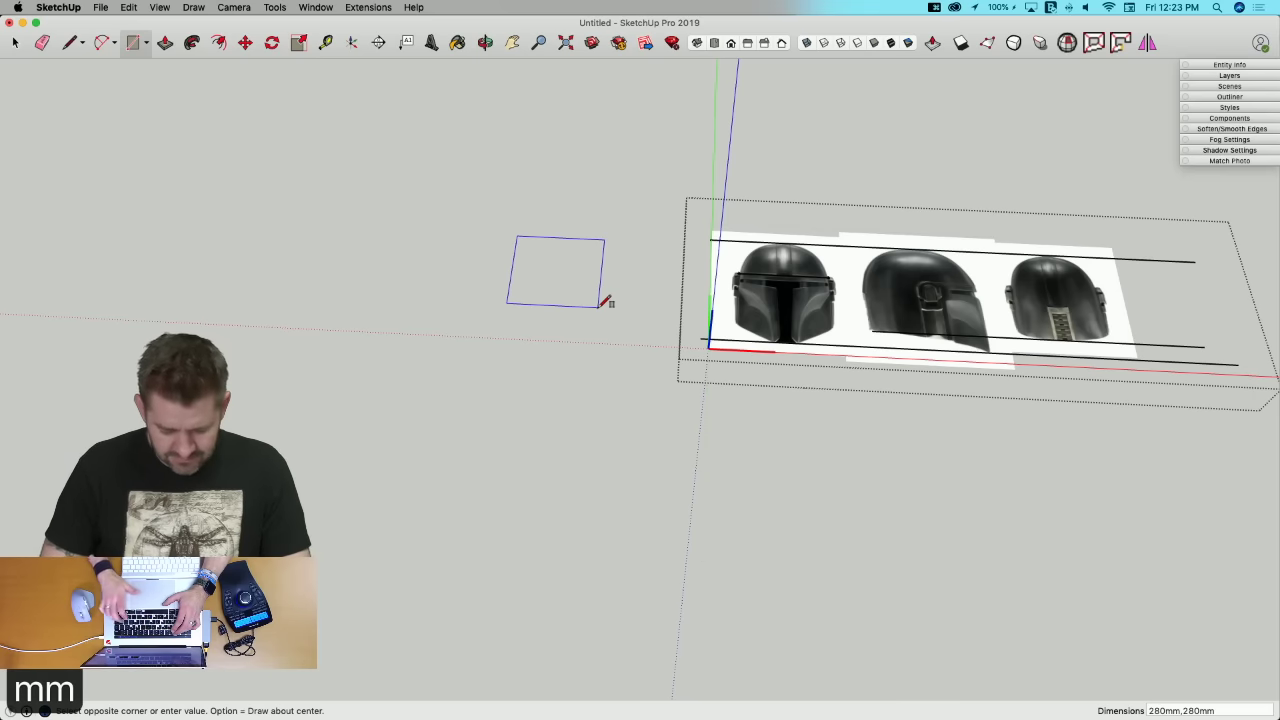
key("Return")
Step: Push/Pull the square beside the real-size helmet views up 250 mm into a box
key("p")
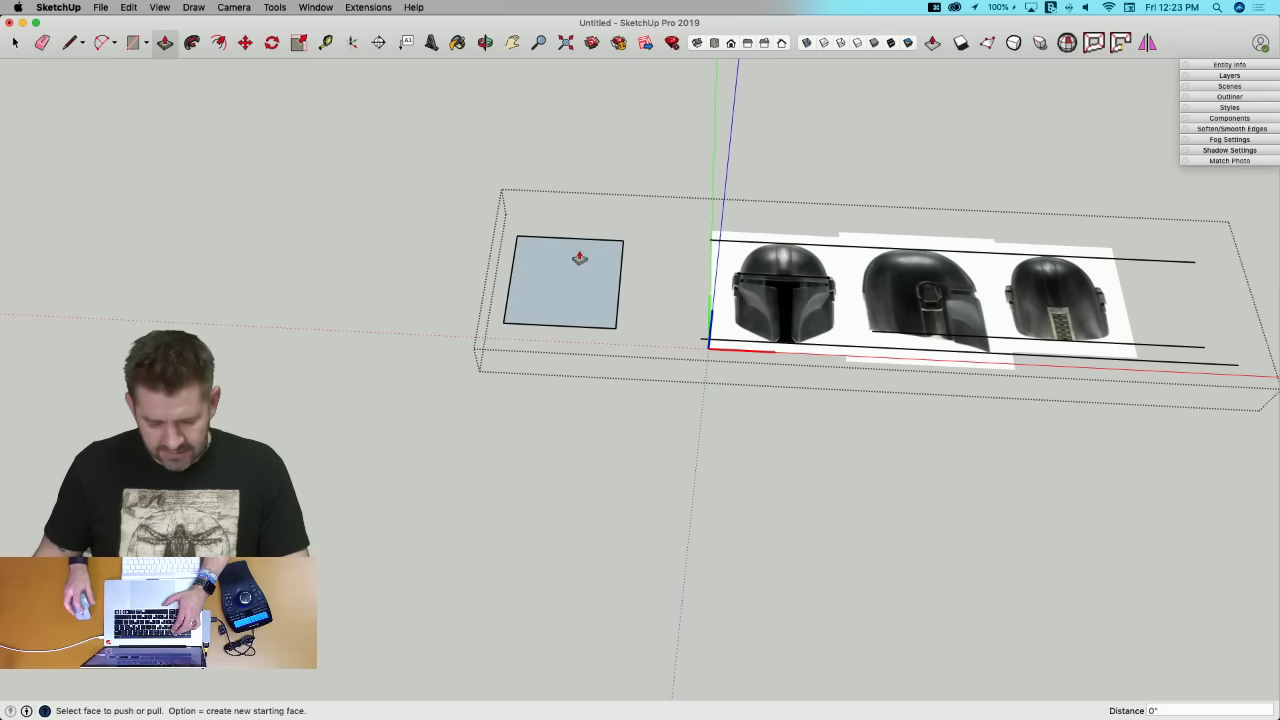
left_click(569, 266)
left_click(567, 265)
type("2")
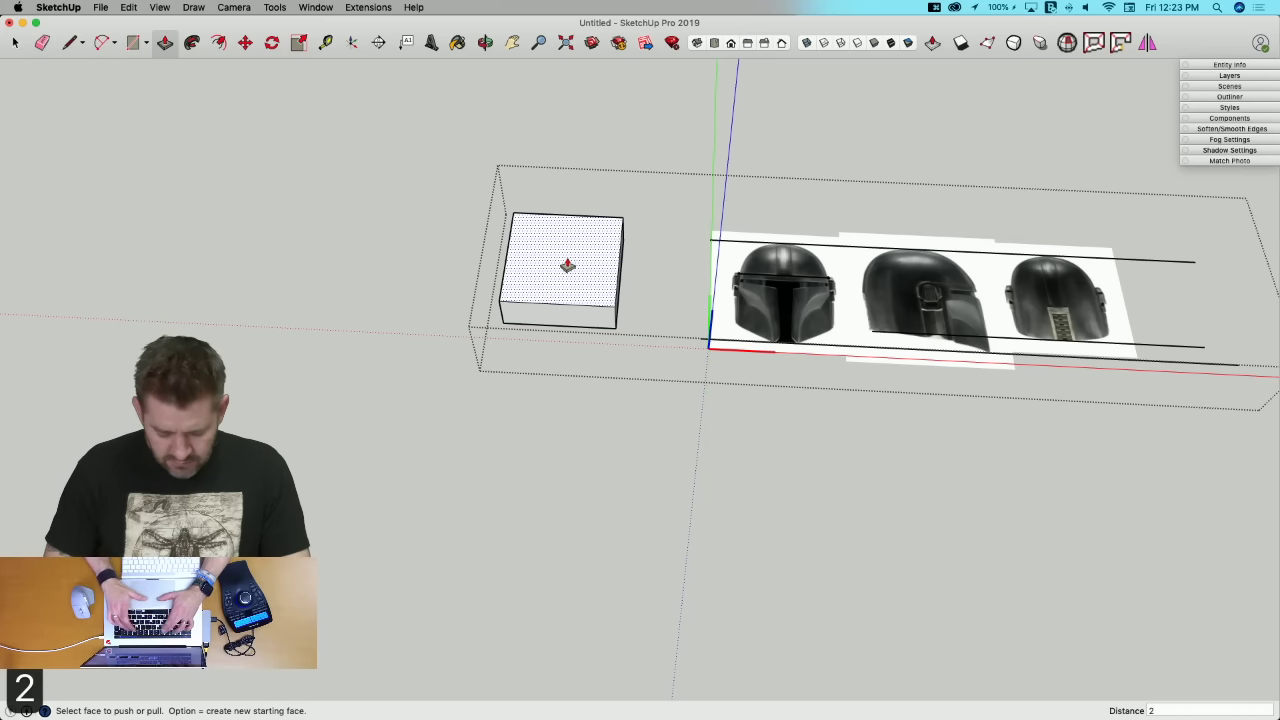
type("50")
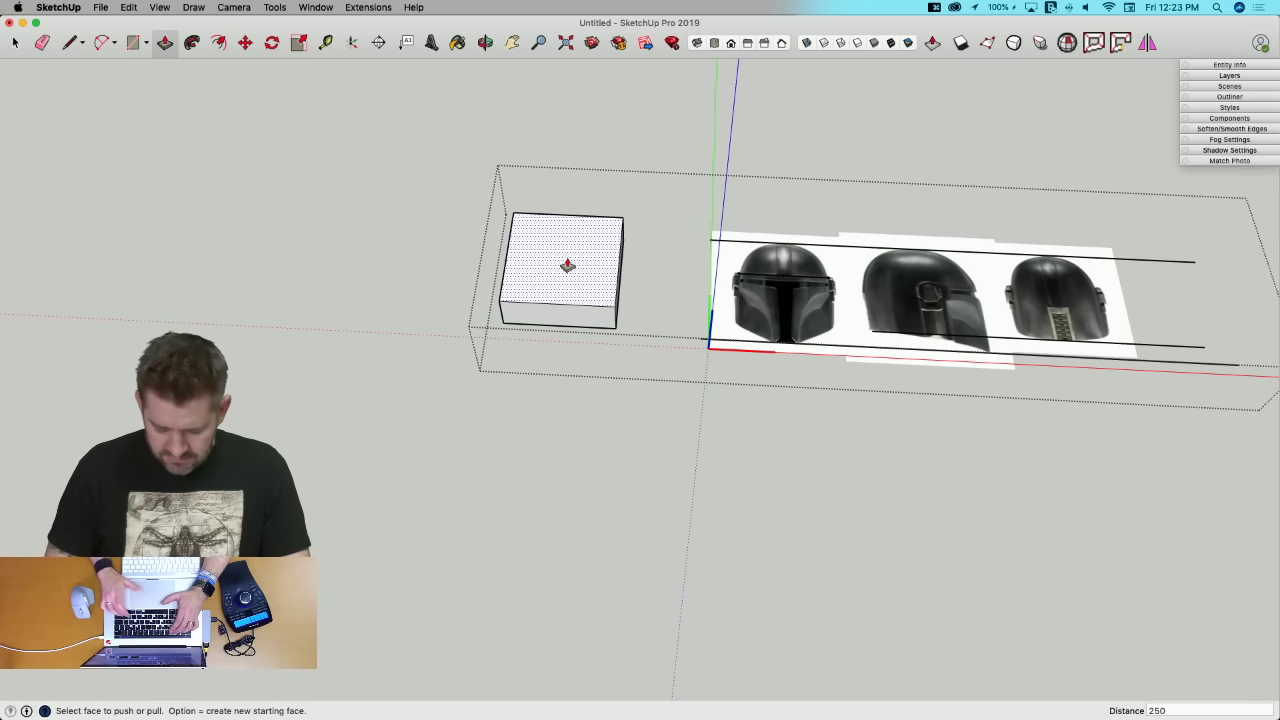
type("mm")
key("Return")
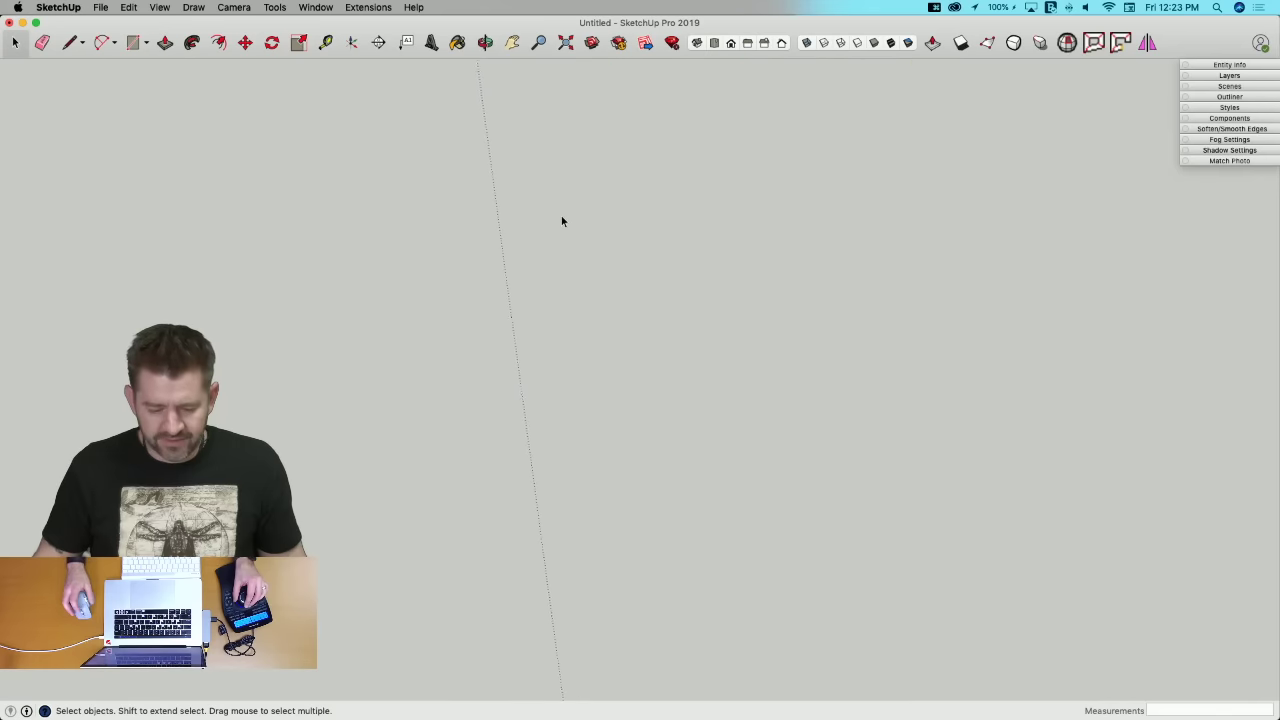
Step: Select the whole box and paint it with the light grey in-model colour at 19% opacity
scroll(562, 220, "down", 10)
scroll(498, 369, "up", 10)
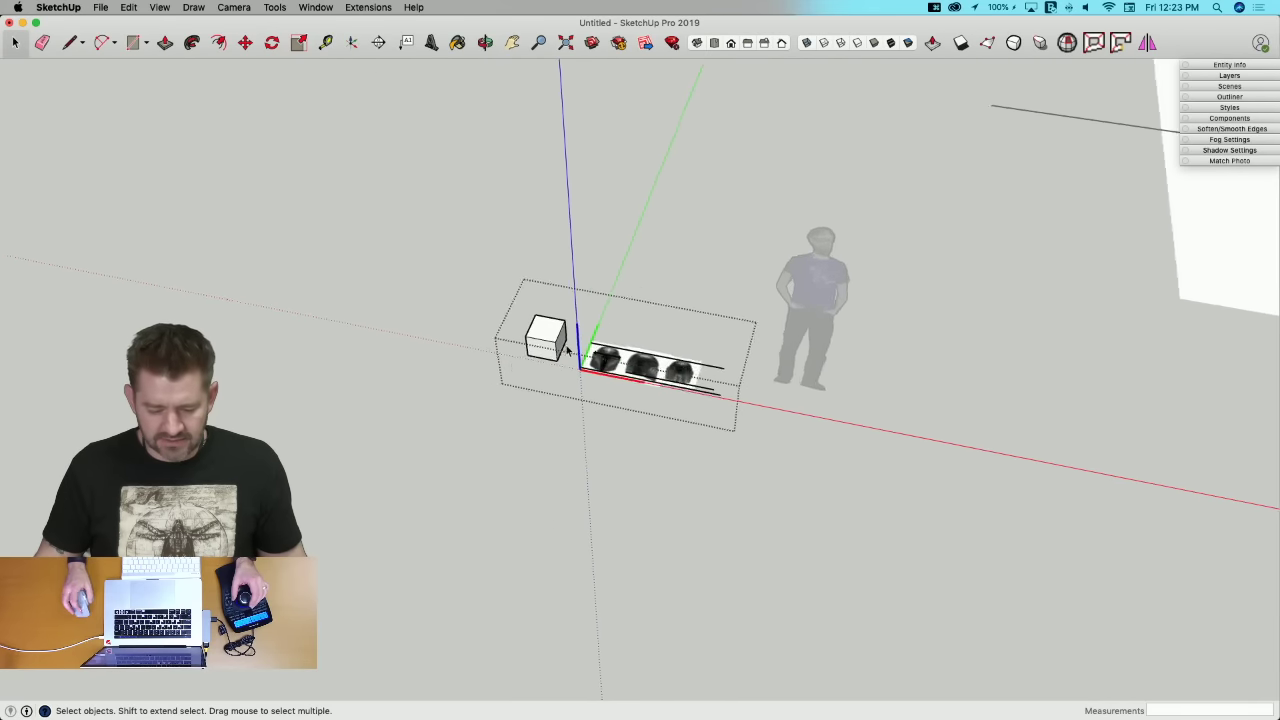
middle_click_drag(560, 352, 551, 283)
scroll(574, 386, "up", 1)
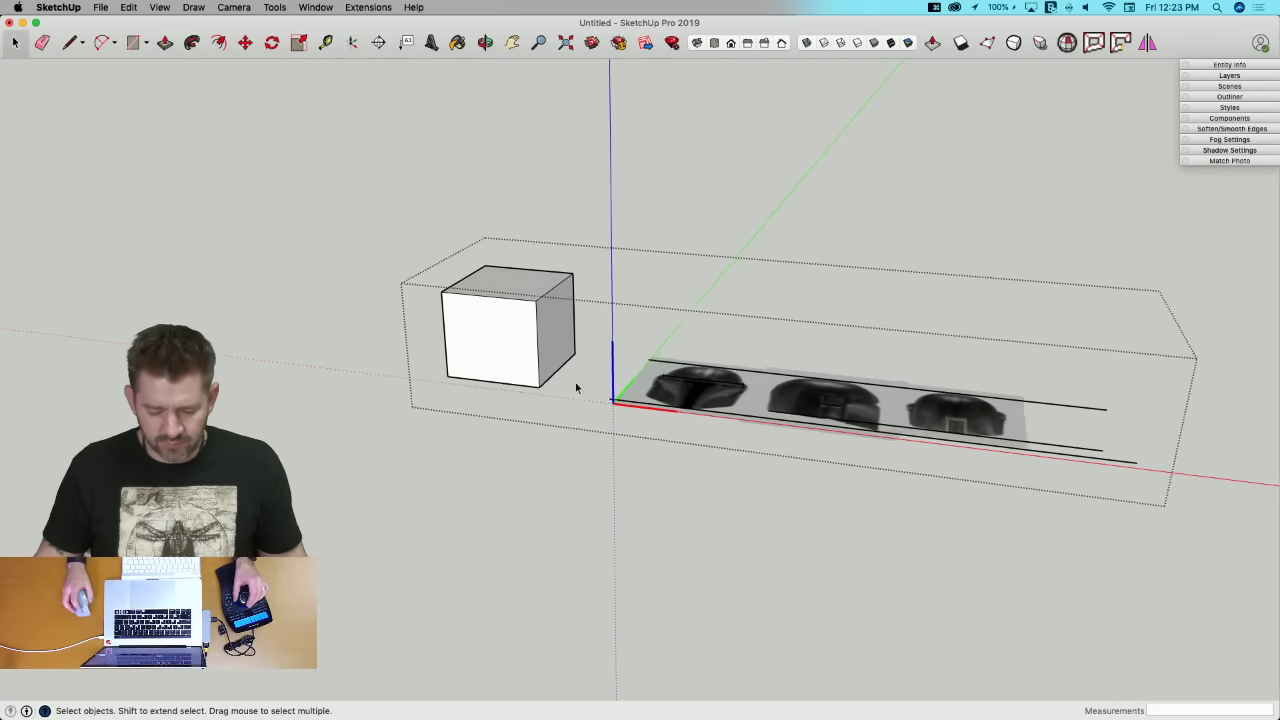
scroll(457, 260, "up", 4)
left_click_drag(386, 223, 634, 480)
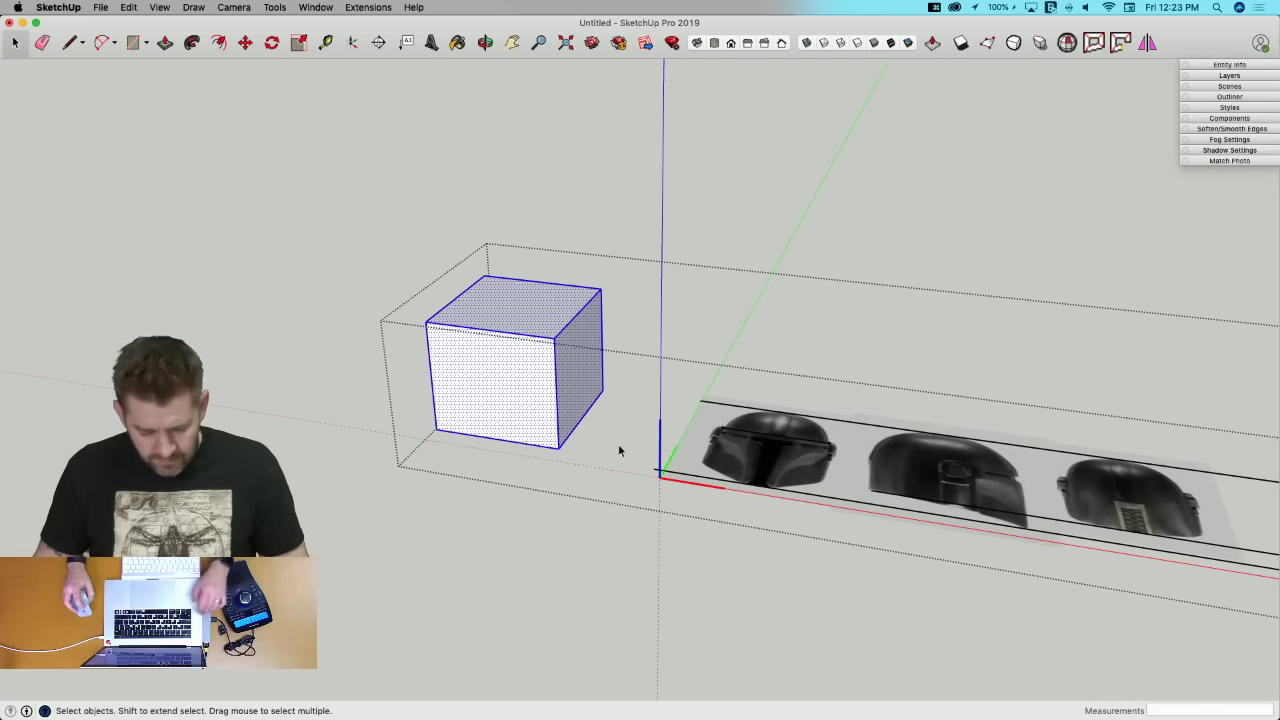
left_click(645, 270)
left_click_drag(651, 249, 435, 346)
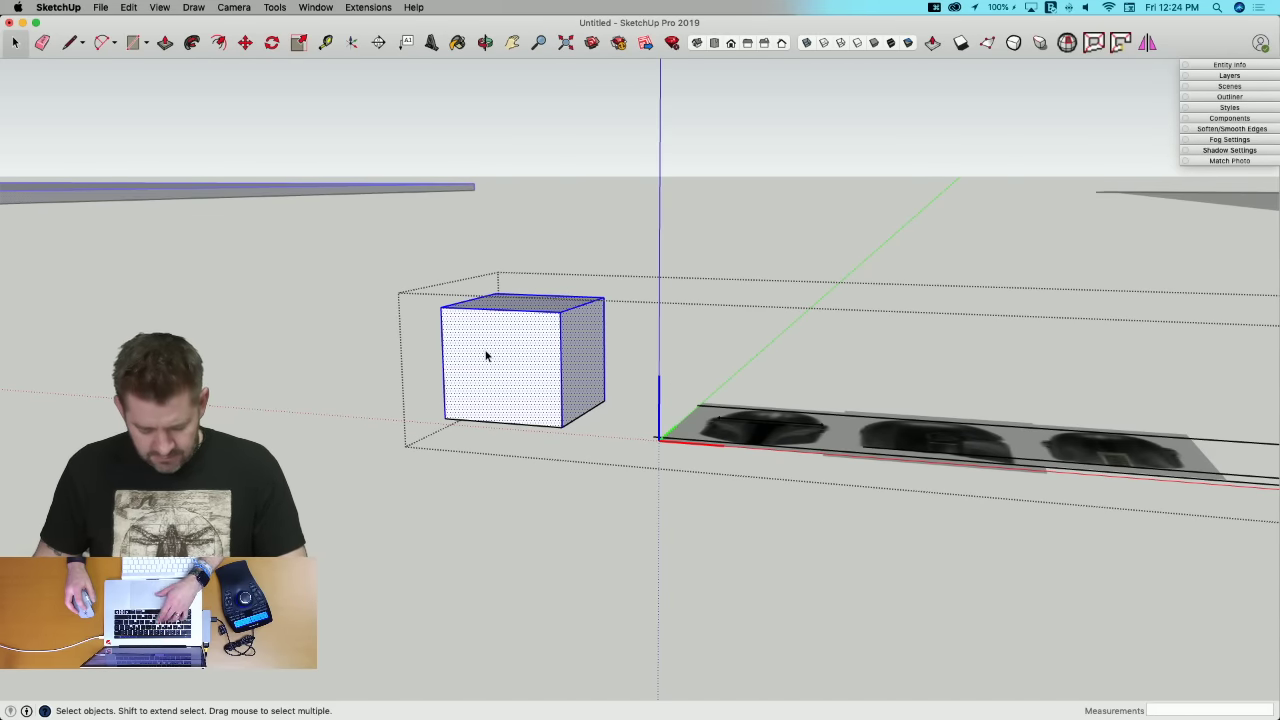
key("b")
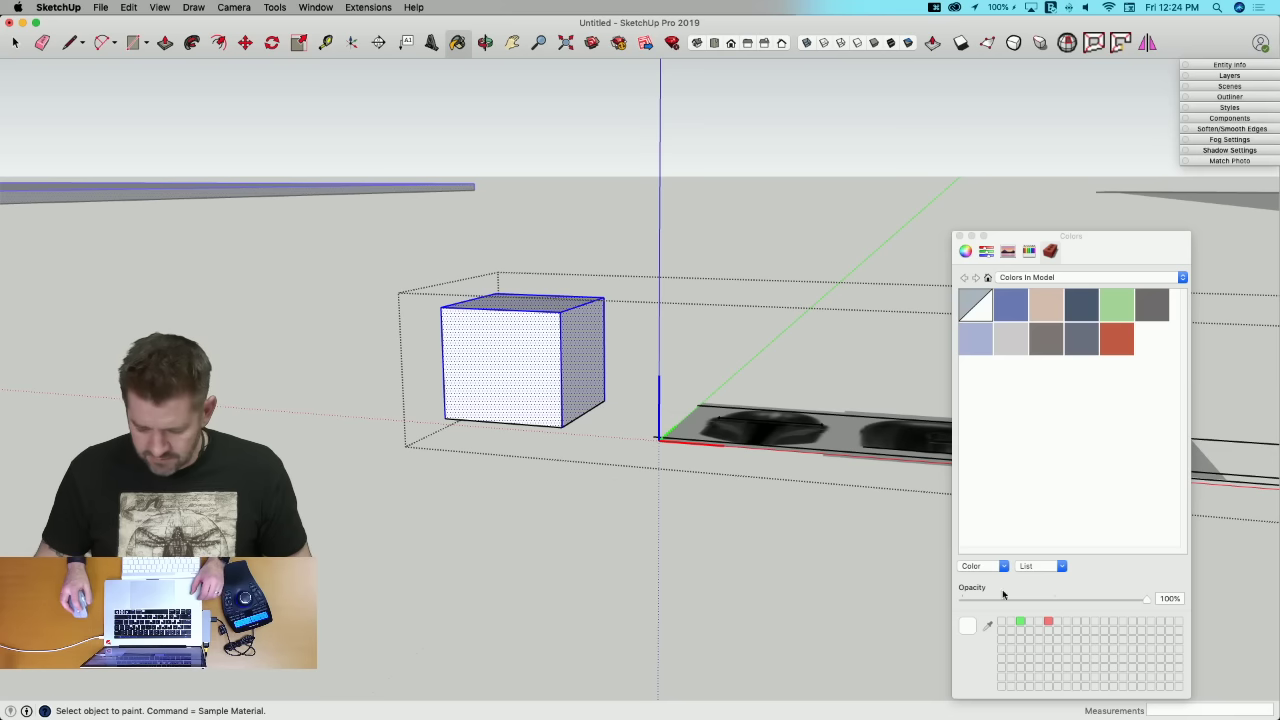
left_click(1012, 348)
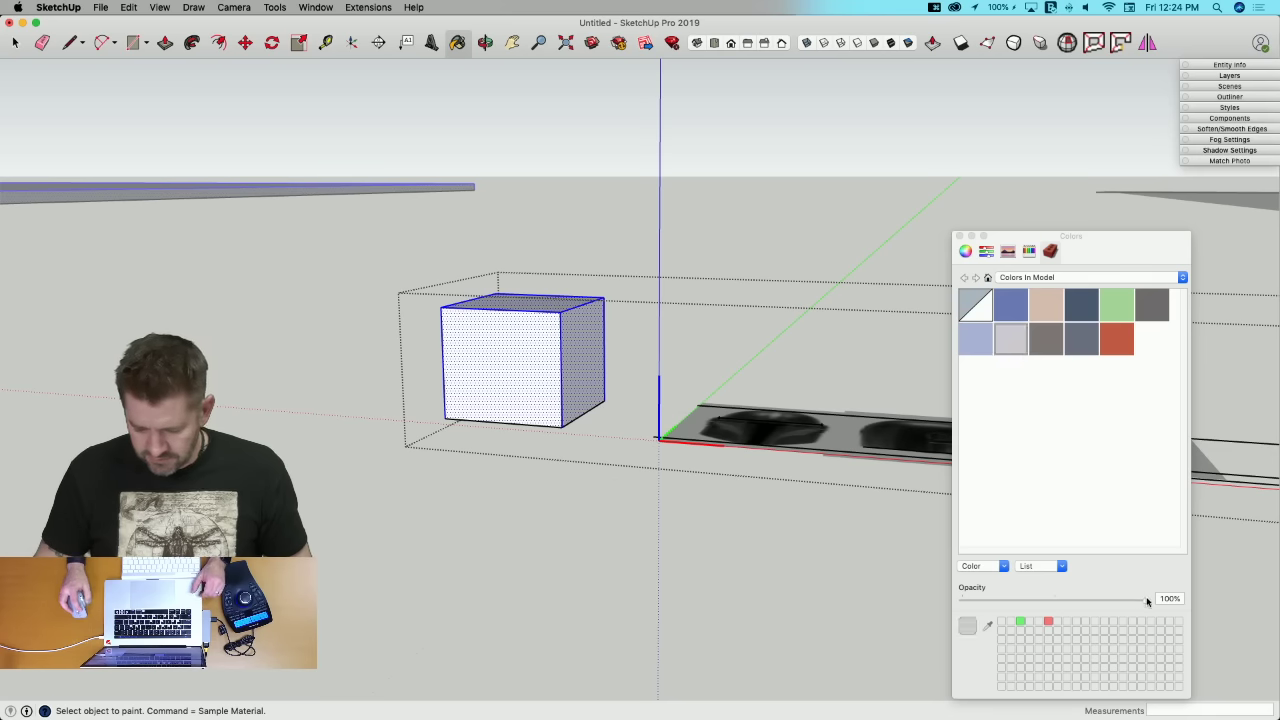
left_click_drag(1148, 601, 997, 602)
left_click(503, 353)
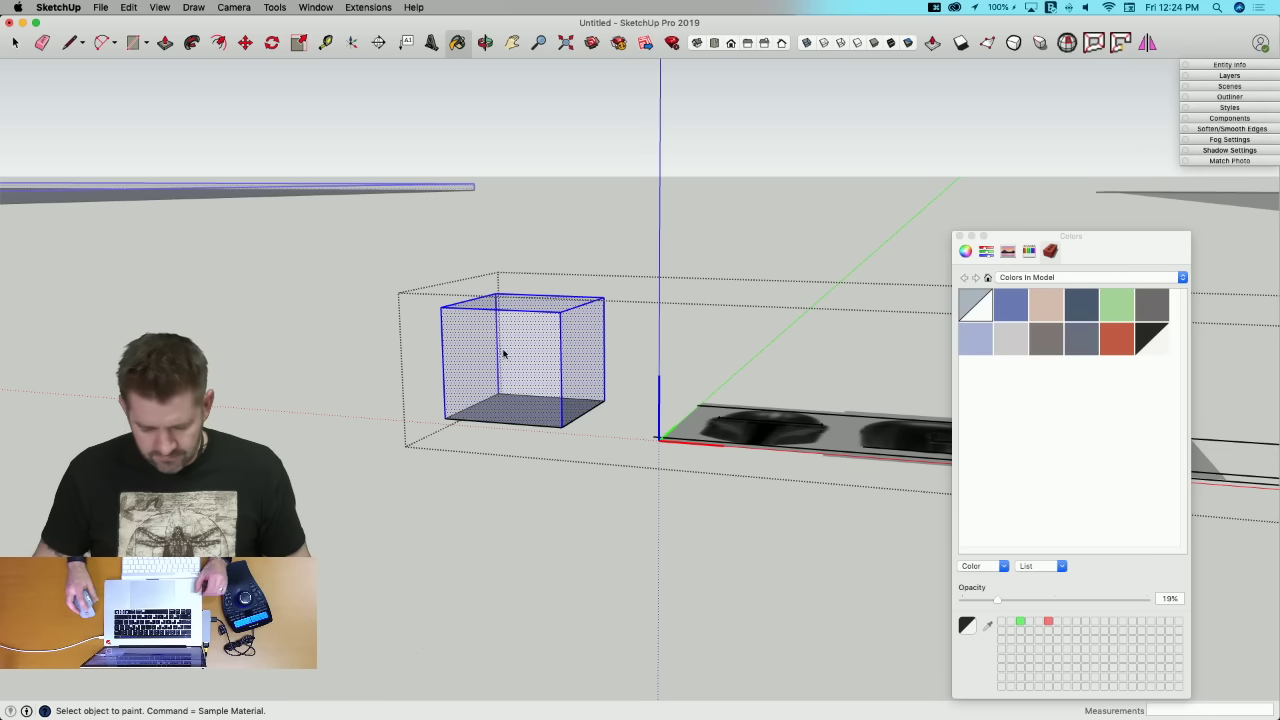
key("space")
Step: Leave the real-size reference component and compare it with the enlarged one by selecting each in turn
left_click(311, 389)
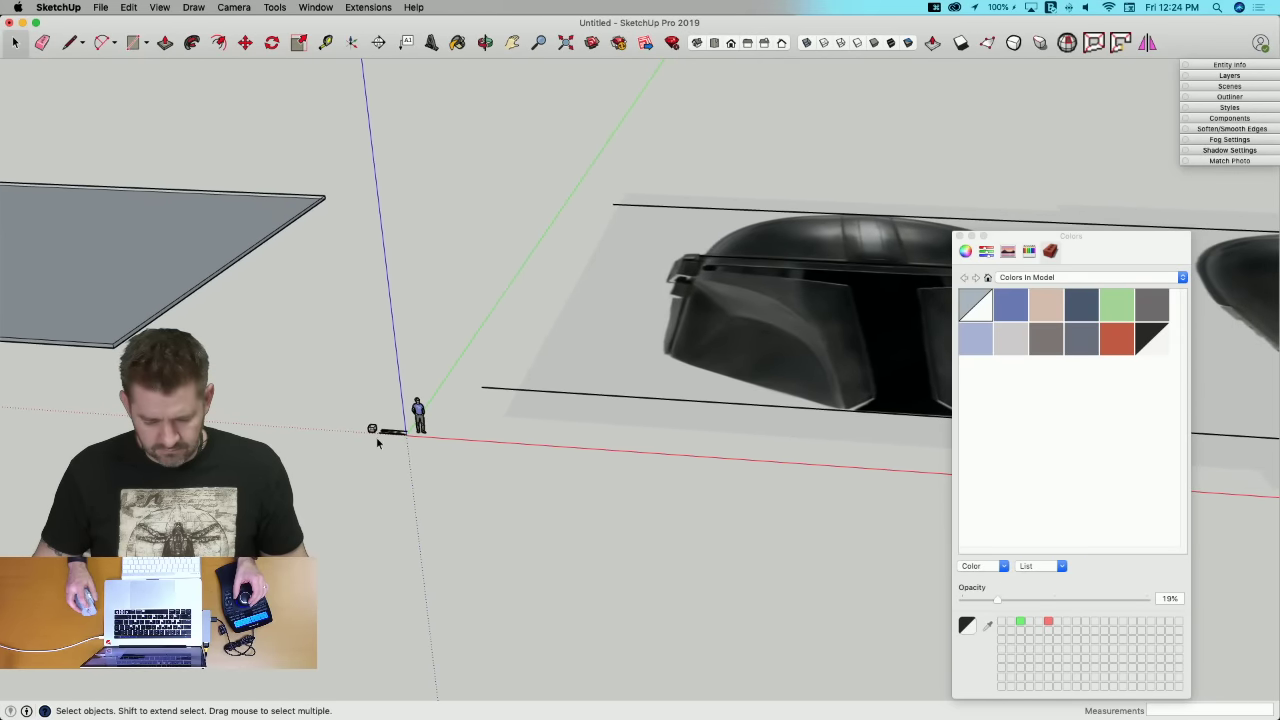
left_click(382, 430)
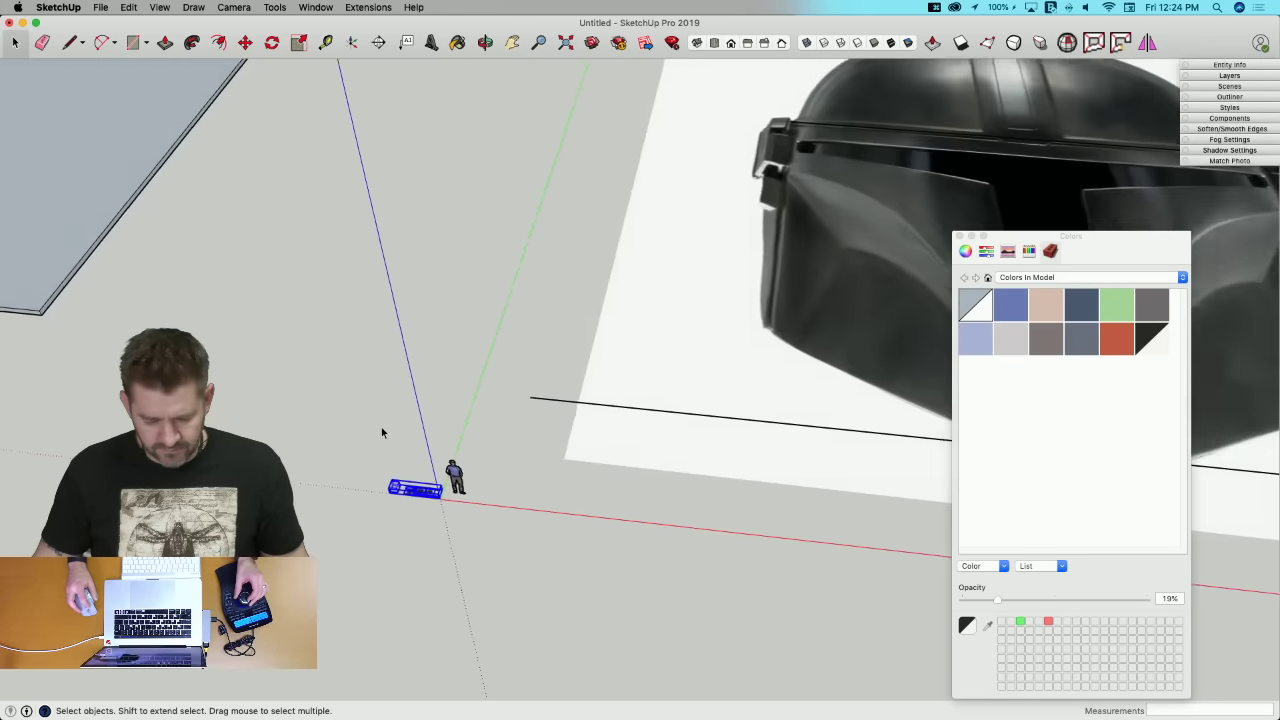
left_click(643, 428)
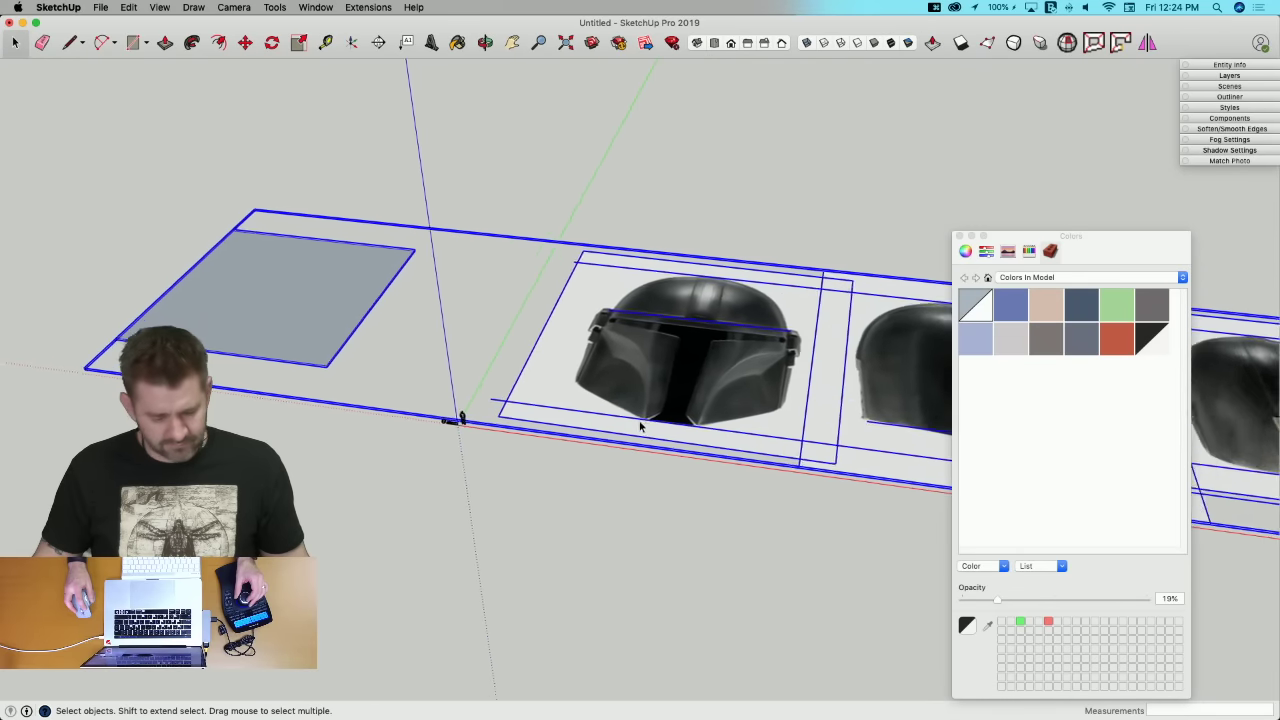
scroll(427, 461, "up", 6)
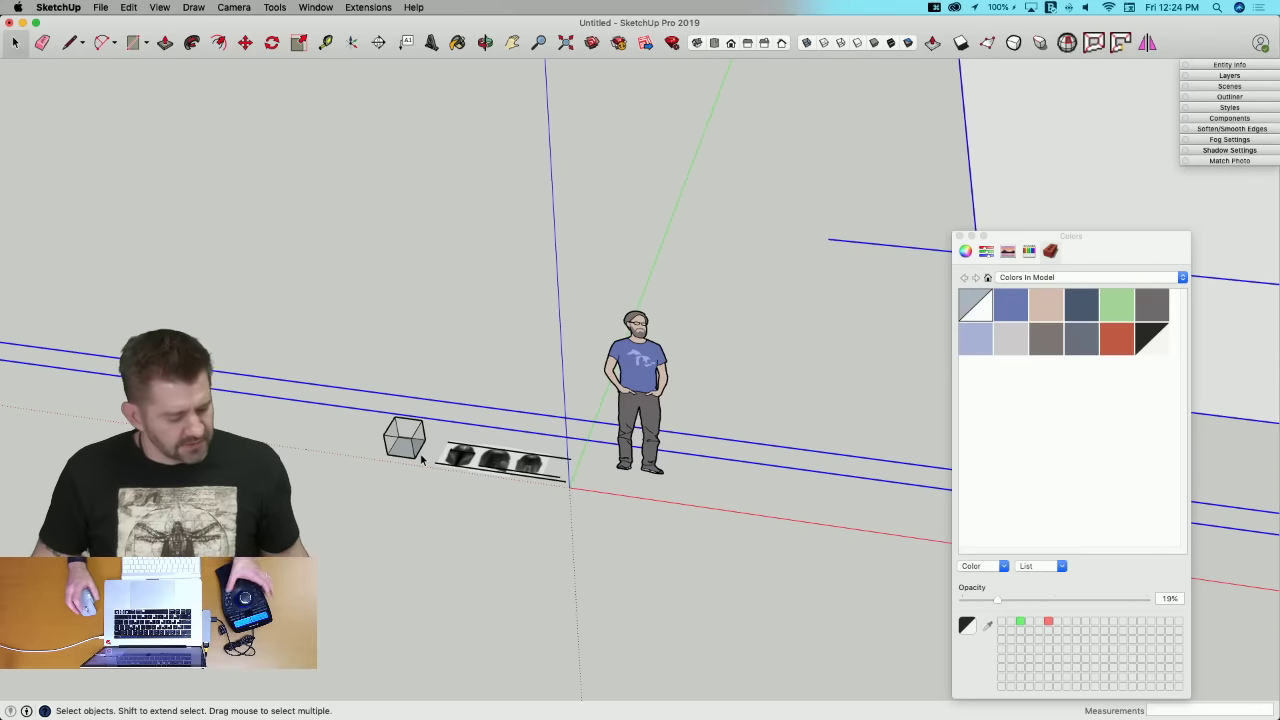
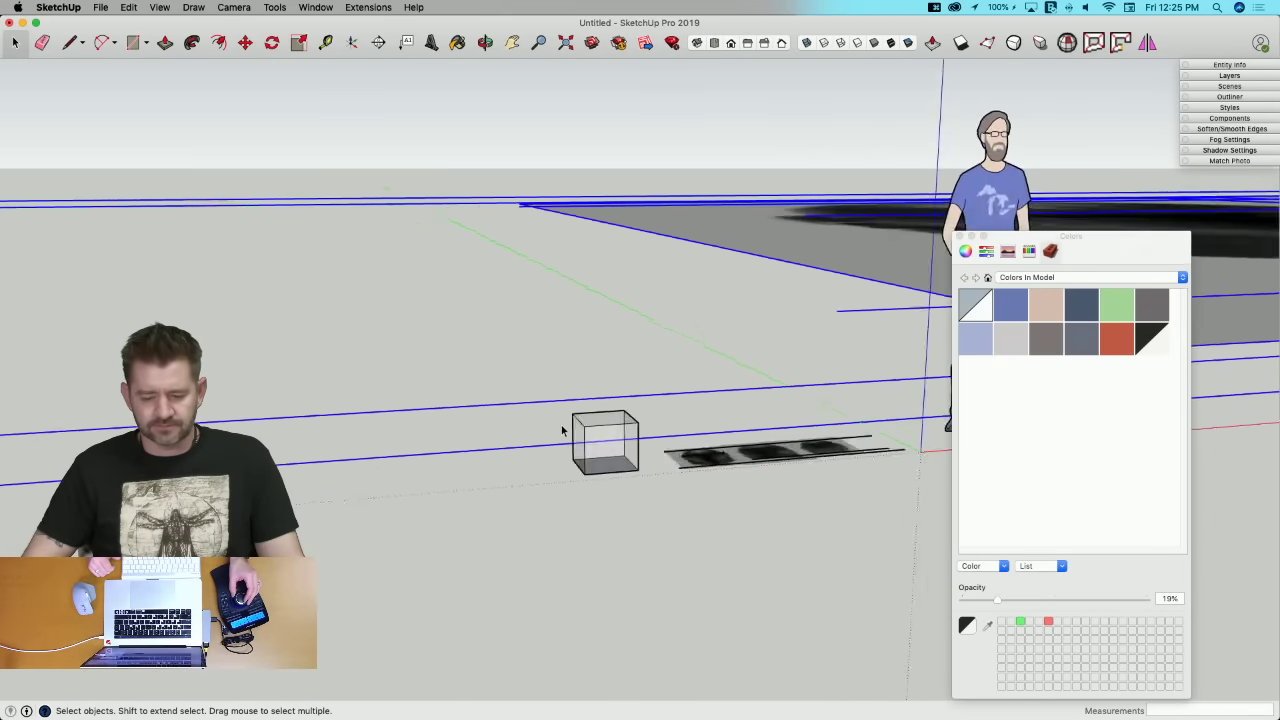
left_click(538, 545)
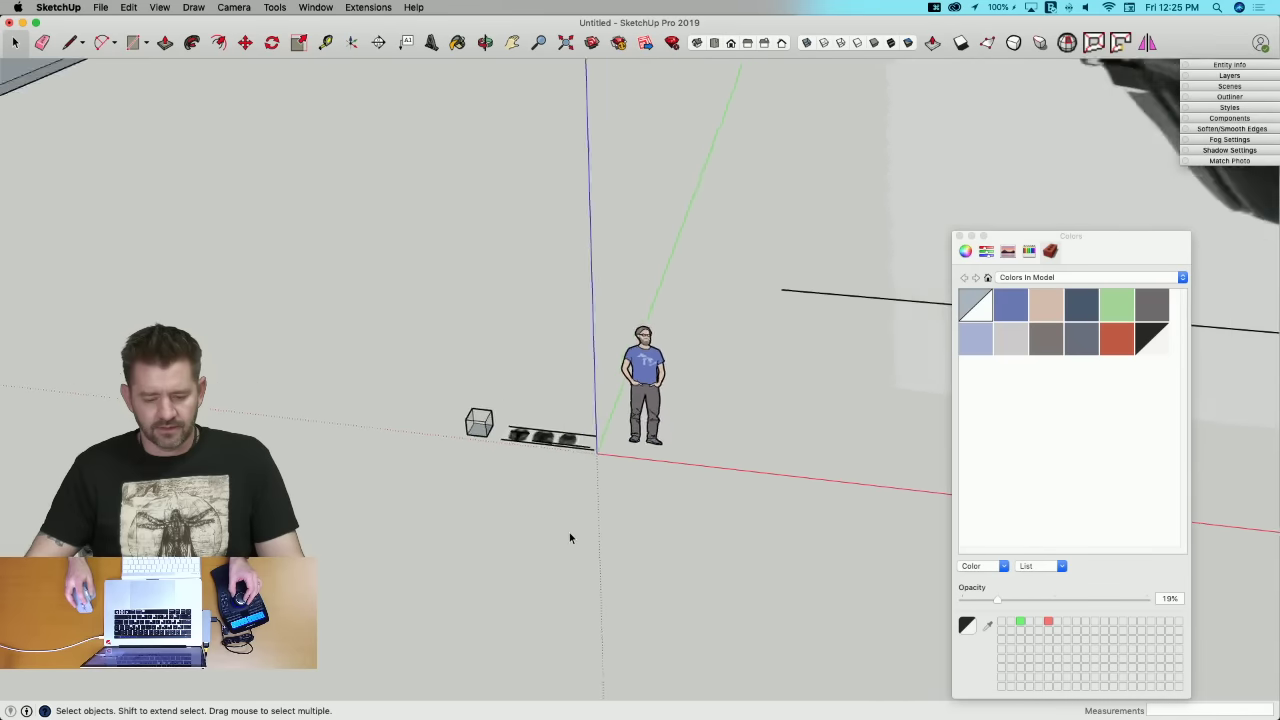
Step: Show Entity Info for the enlarged and real-size helmet references, and open the real-size one for editing
left_click(860, 355)
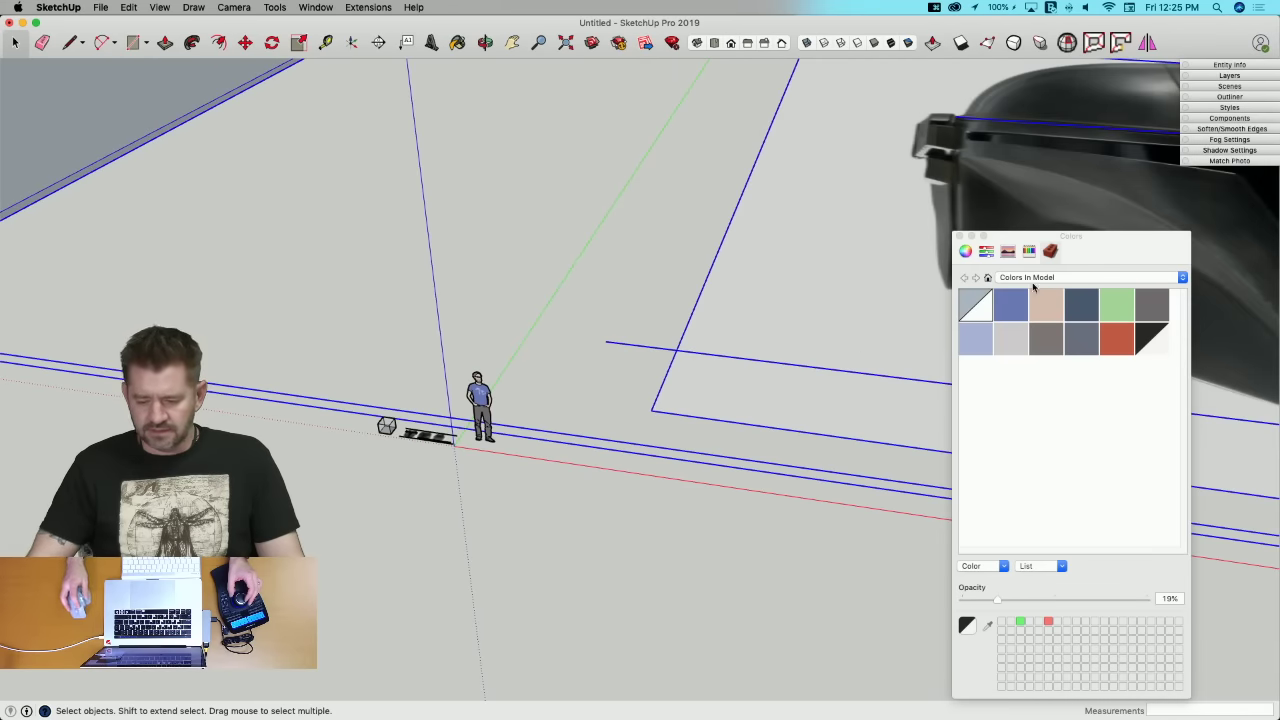
left_click(960, 237)
left_click(1228, 65)
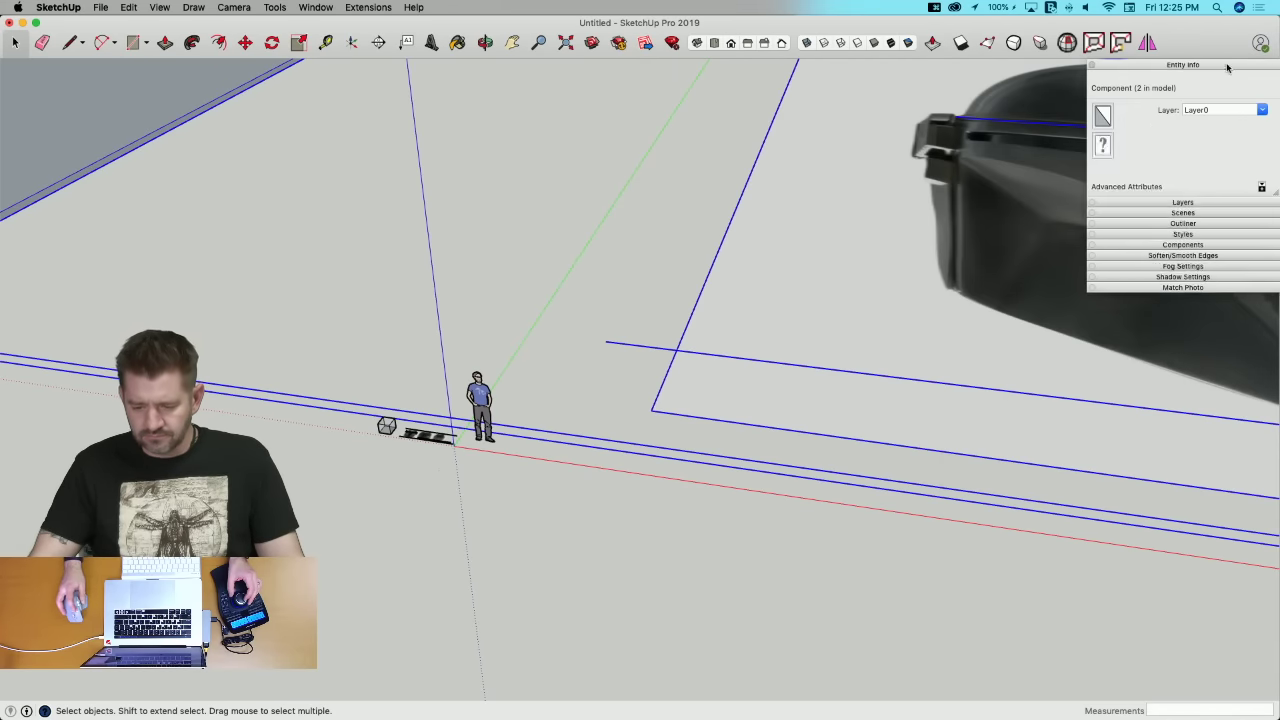
left_click_drag(1211, 65, 1191, 63)
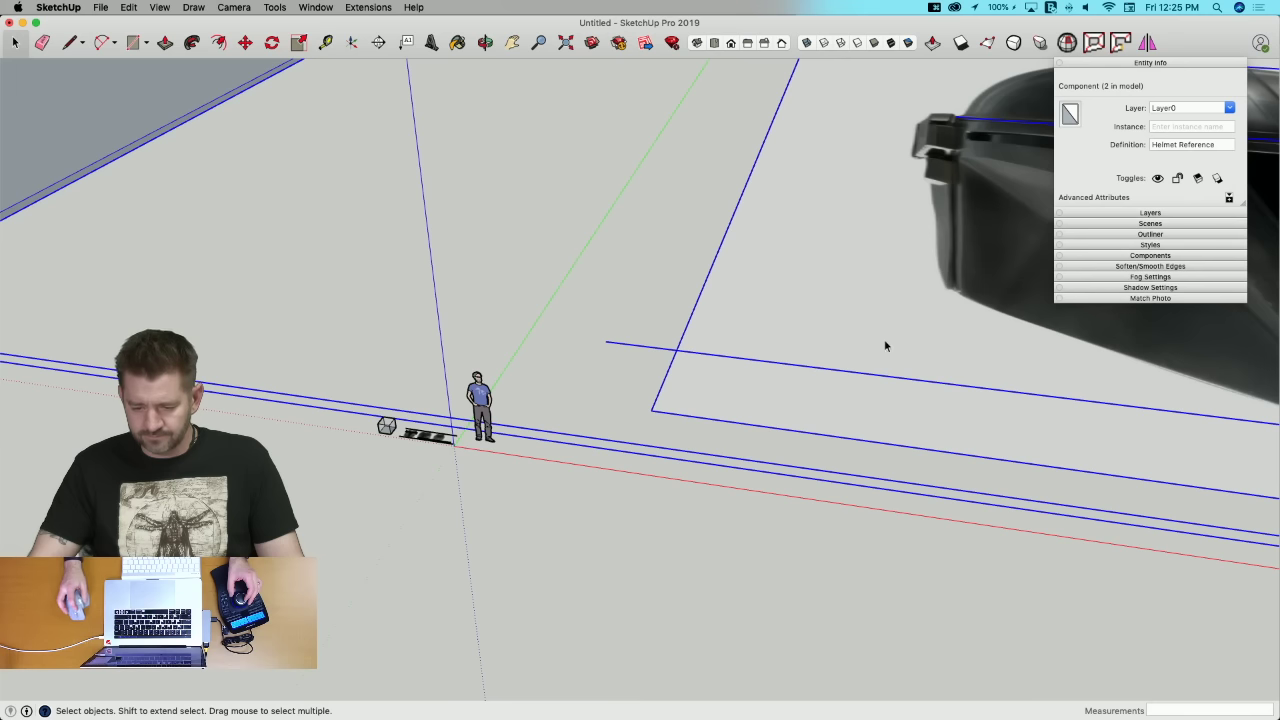
left_click(483, 467)
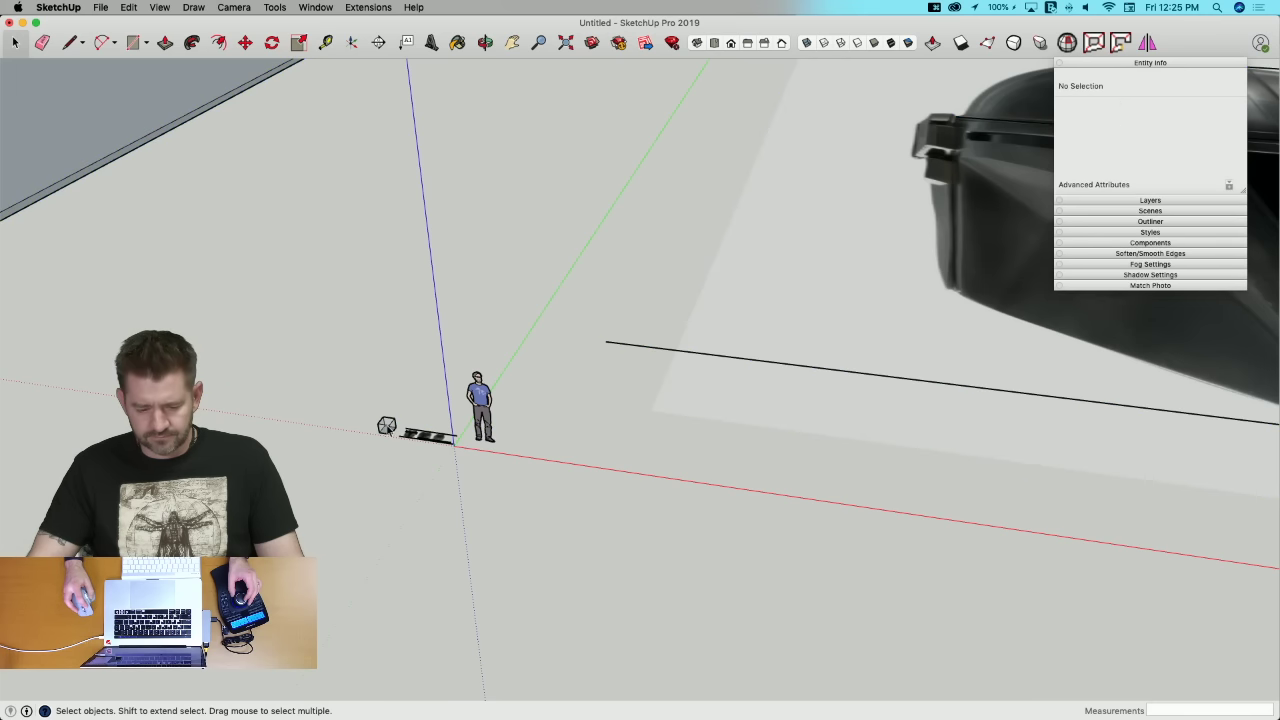
left_click(383, 428)
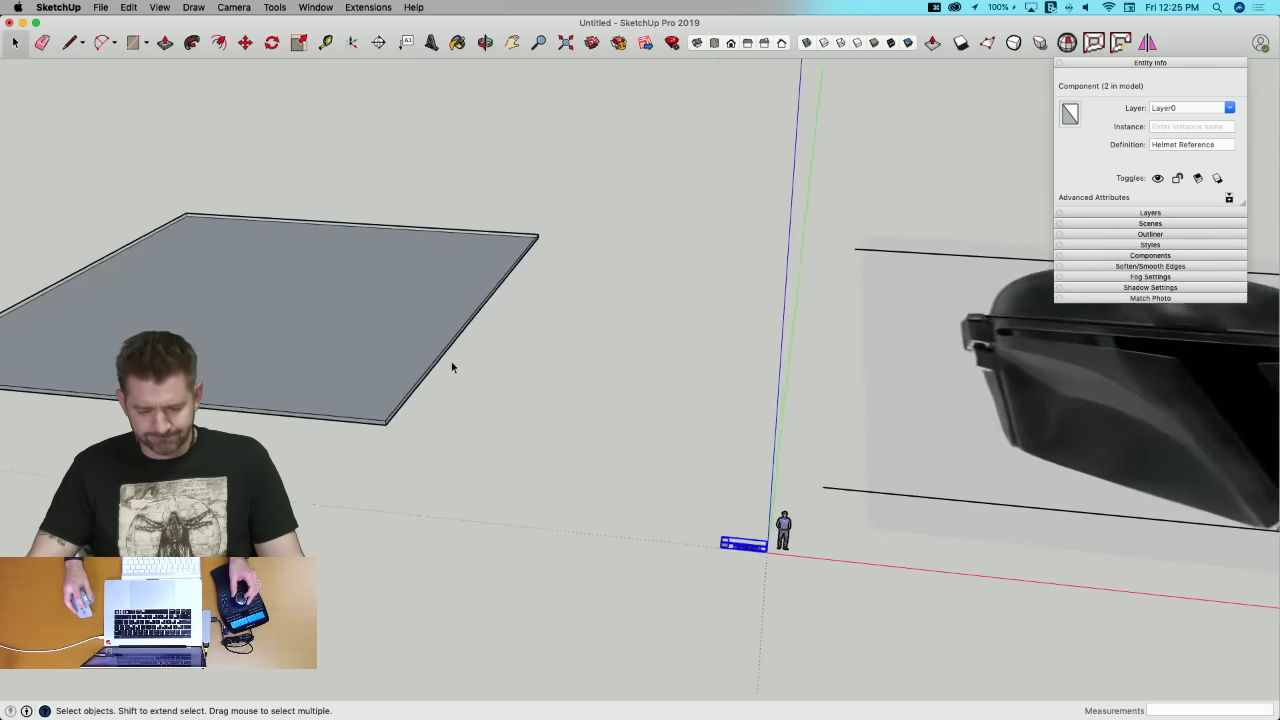
scroll(393, 355, "down", 2)
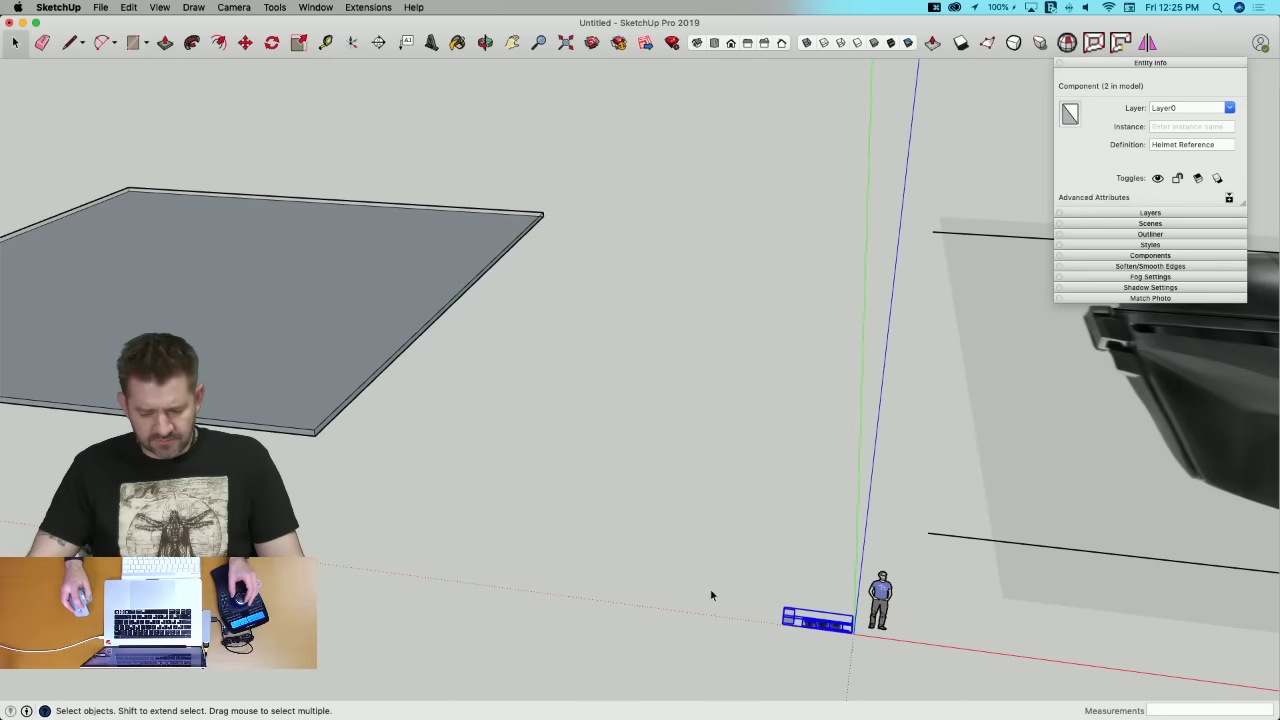
double_click(790, 625)
key("p")
left_click_drag(793, 620, 800, 467)
key("Escape")
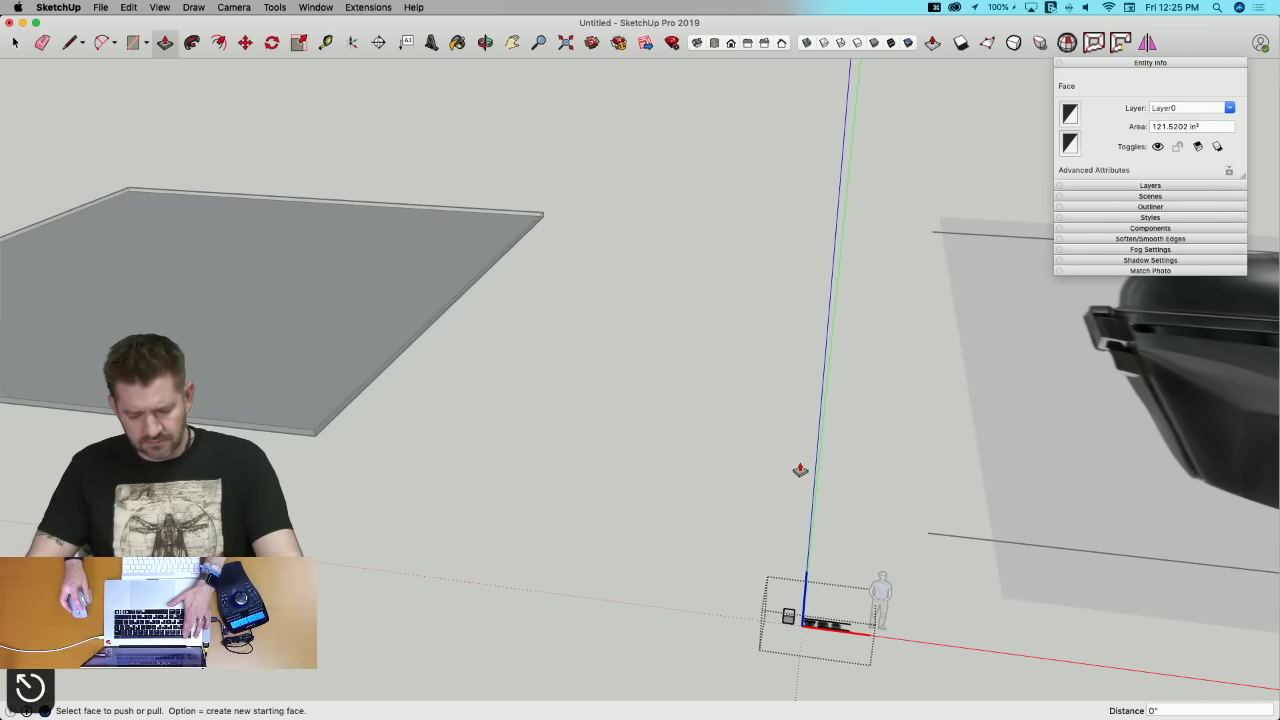
Step: Draw a line about 3 1/8" along the red axis from the box's lower front corner, ending in an upright line about 9 13/16" high
scroll(769, 615, "up", 5)
scroll(769, 604, "up", 4)
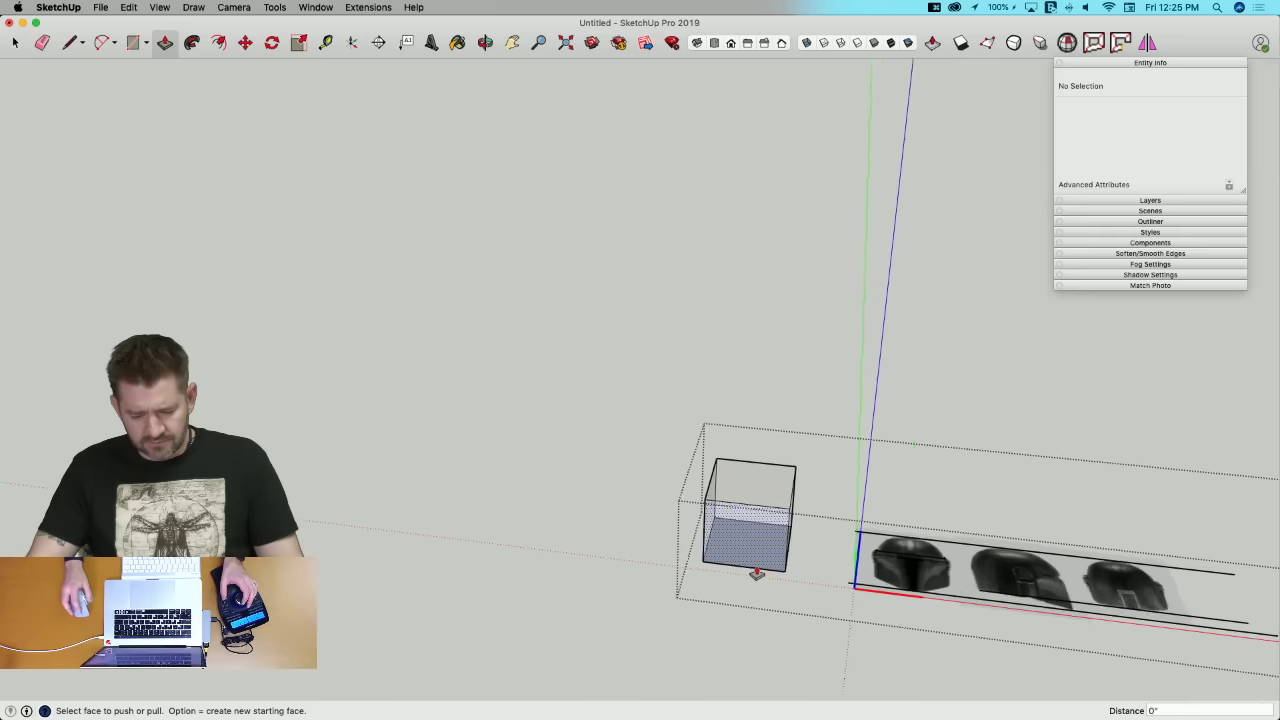
mouse_move(757, 529)
middle_mouse_down()
mouse_move(829, 560)
mouse_move(789, 537)
middle_mouse_up()
key("l")
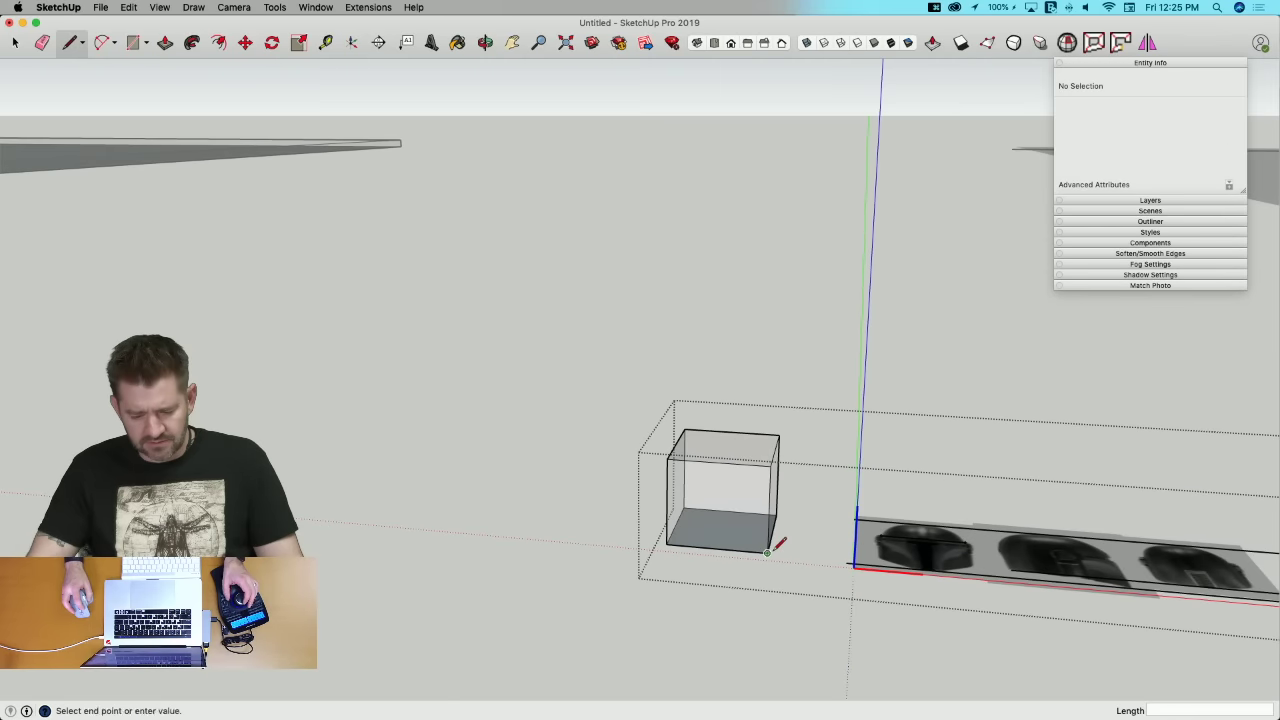
left_click(796, 555)
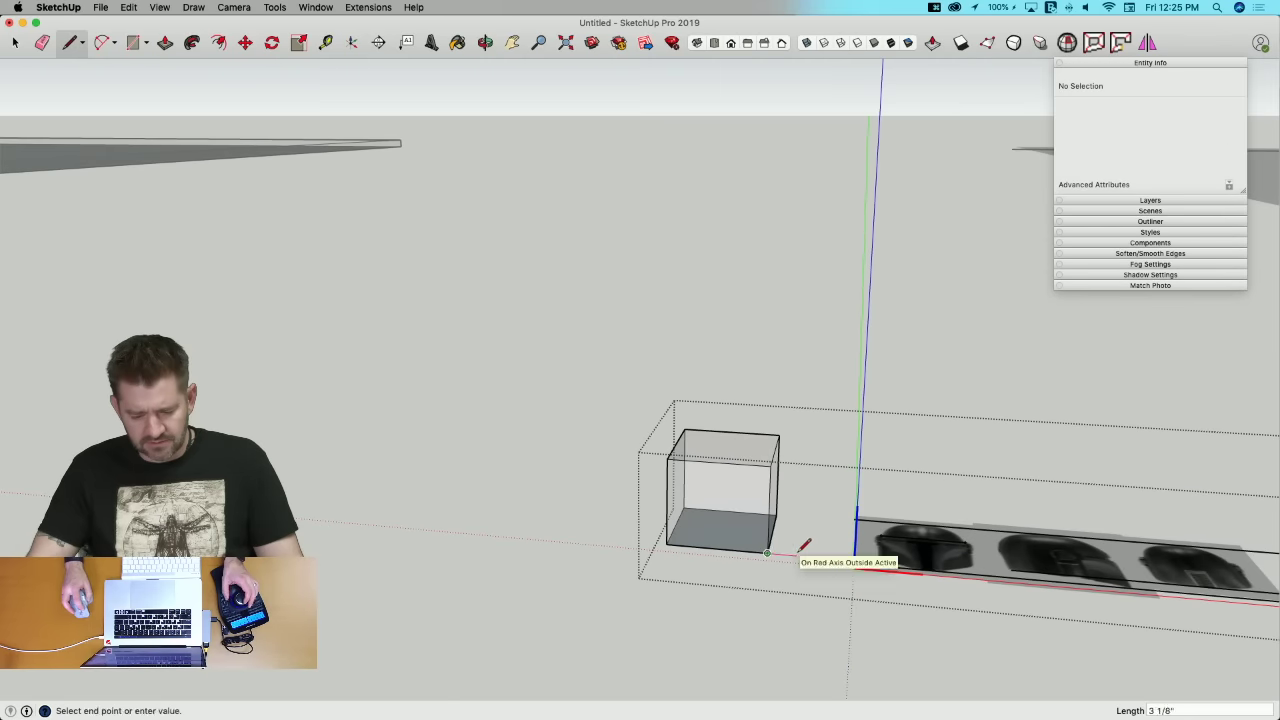
left_click(771, 464)
key("space")
scroll(740, 478, "down", 6)
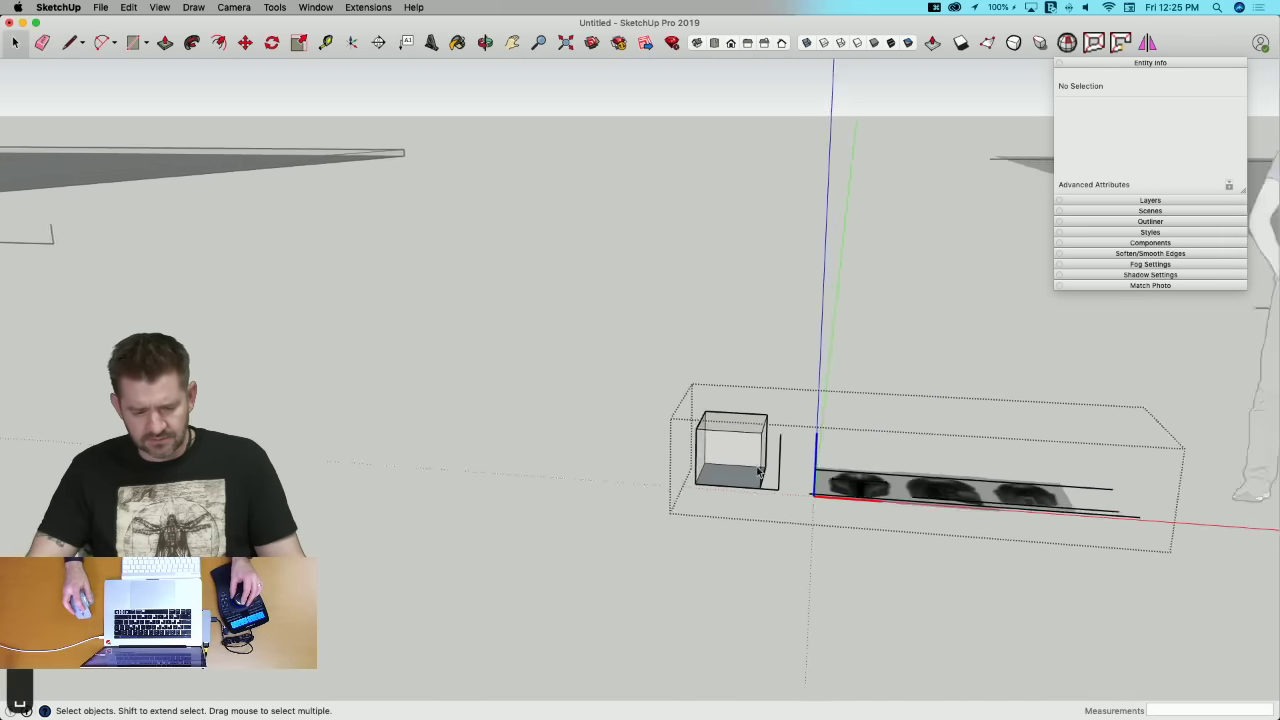
Step: Check the upright line's length beside the real-size box using the Line tool, and leave the component
scroll(737, 476, "up", 5)
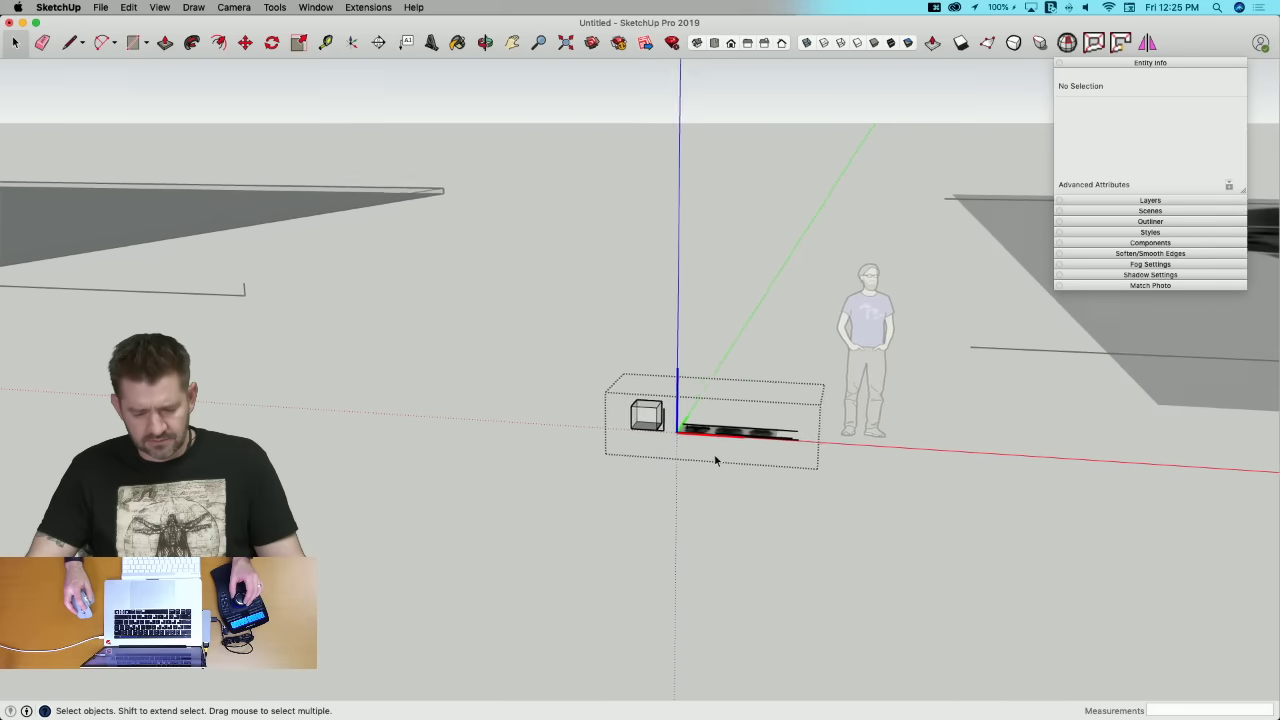
key("l")
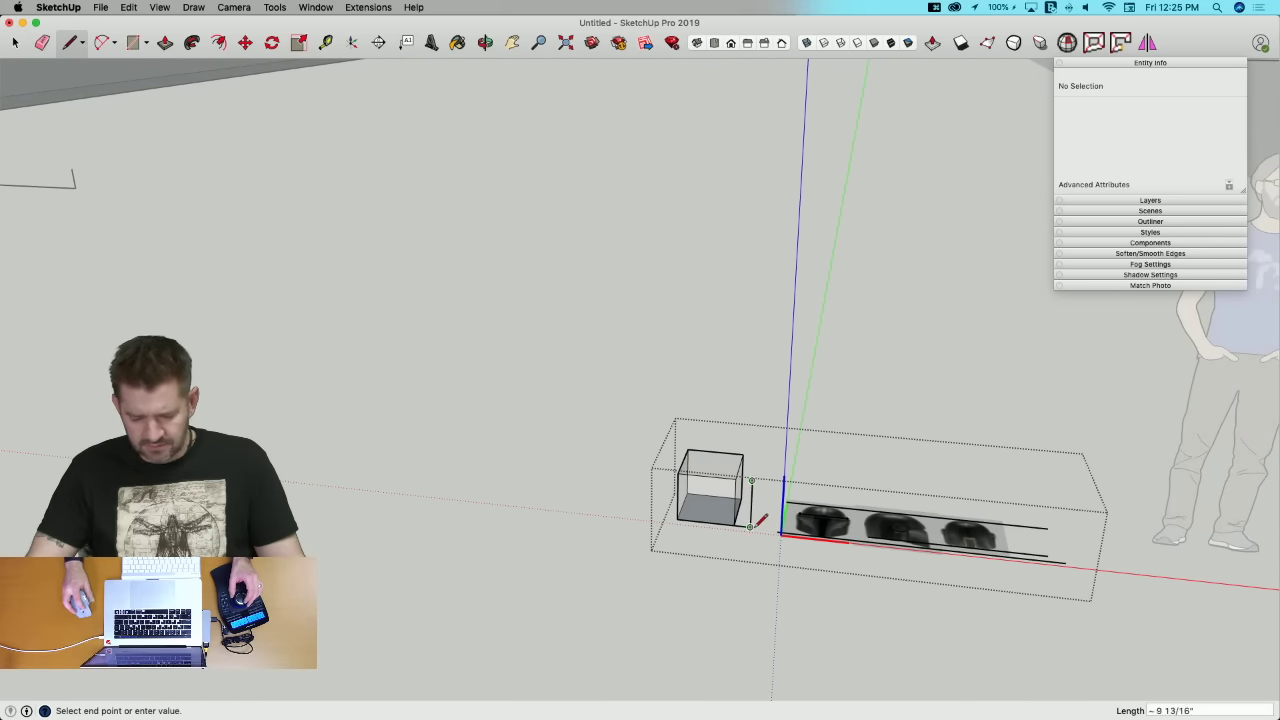
left_click(751, 527)
key("space")
left_click(707, 557)
Step: Open the enlarged helmet reference and check the front view's width across the brow line using the Line tool
scroll(922, 398, "up", 10)
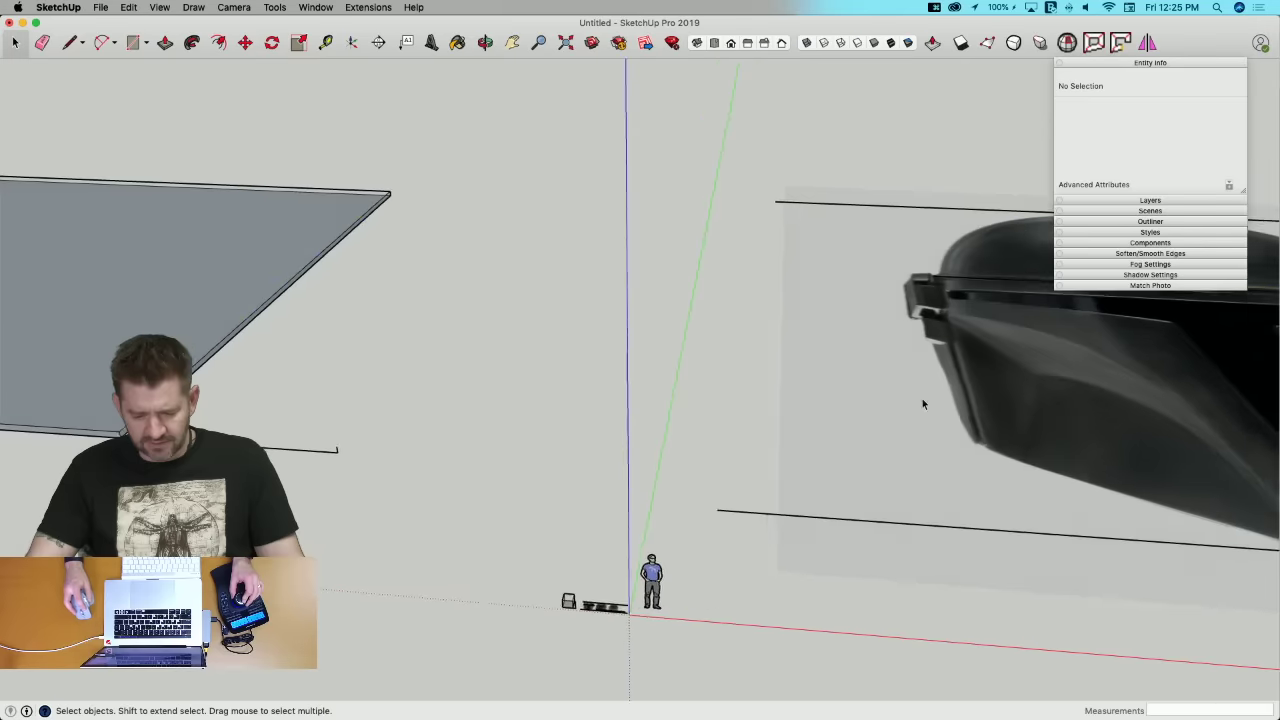
left_click(928, 401)
scroll(928, 401, "up", 5)
double_click(926, 402)
key("l")
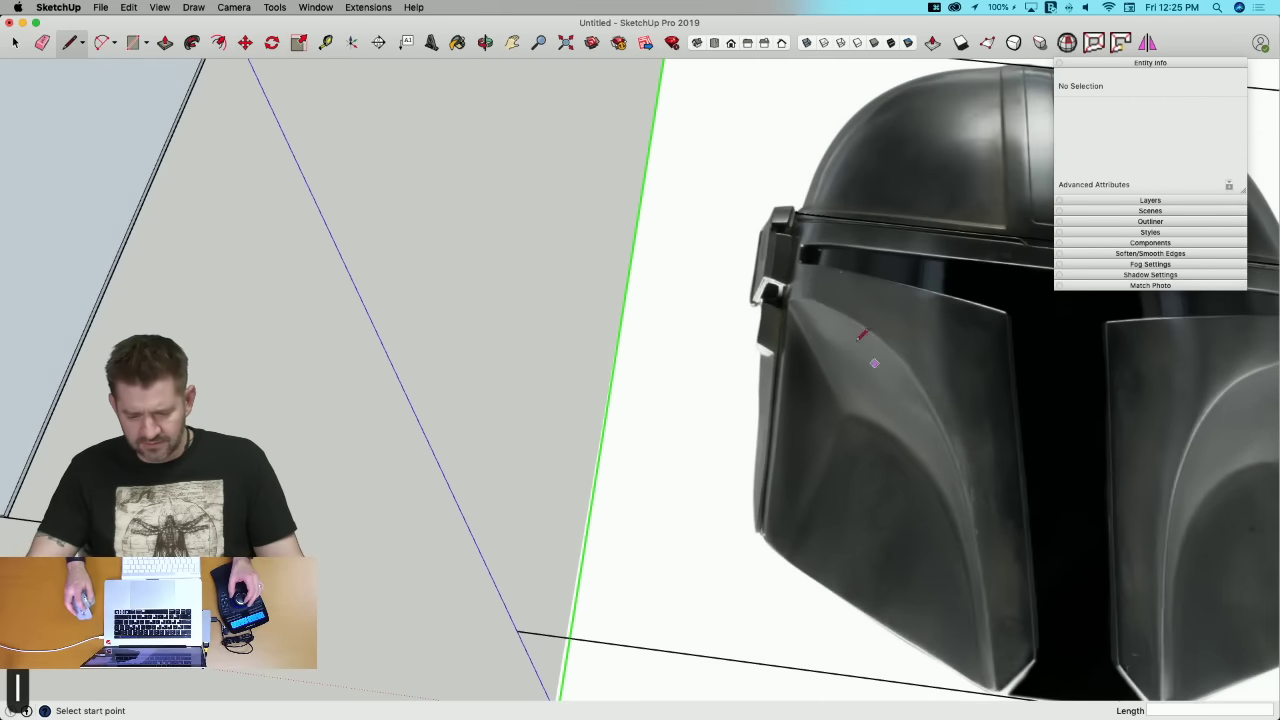
left_click(797, 213)
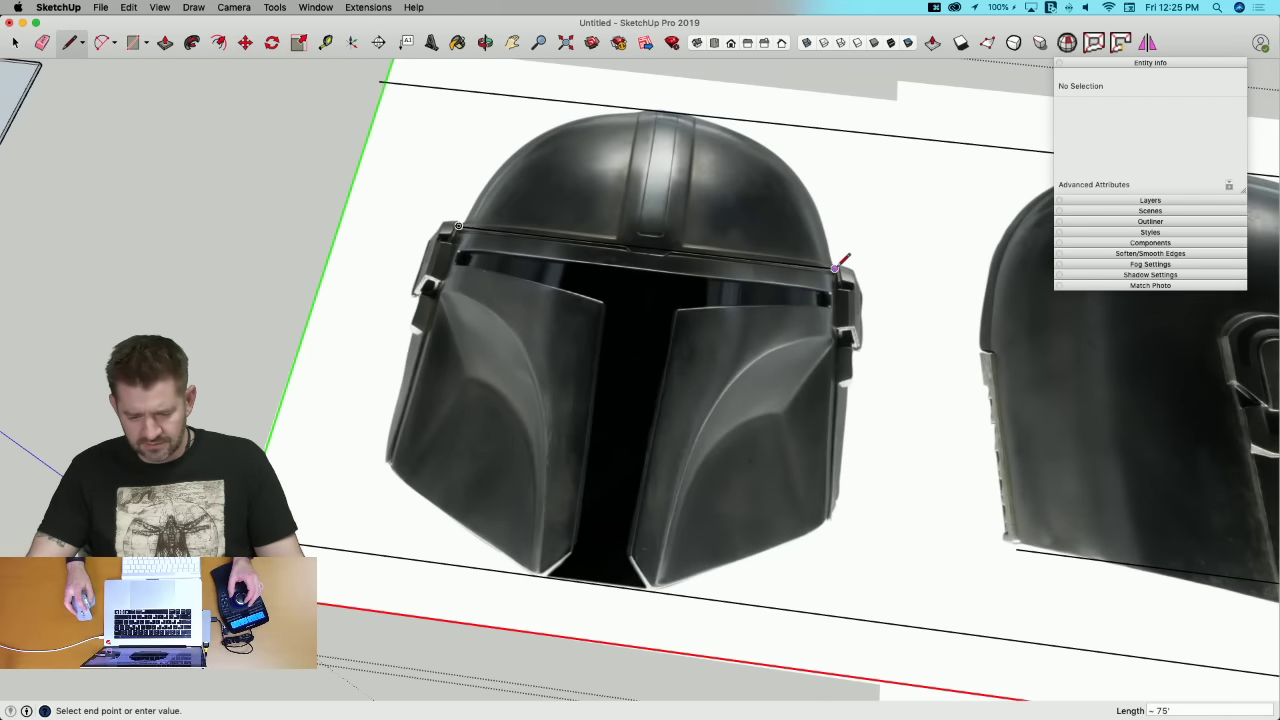
left_click(835, 268)
key("Escape")
Step: Check the length of the upright line beside the enlarged box using the Line tool
scroll(749, 289, "down", 10)
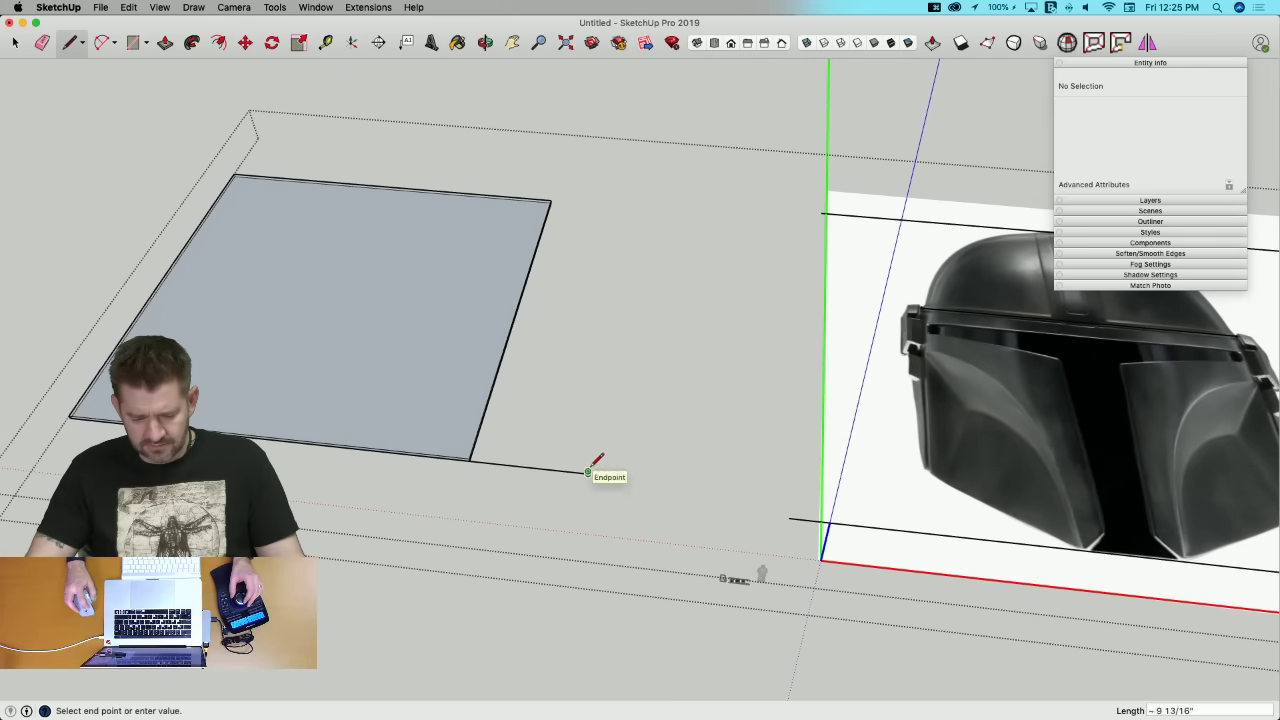
key("space")
key("l")
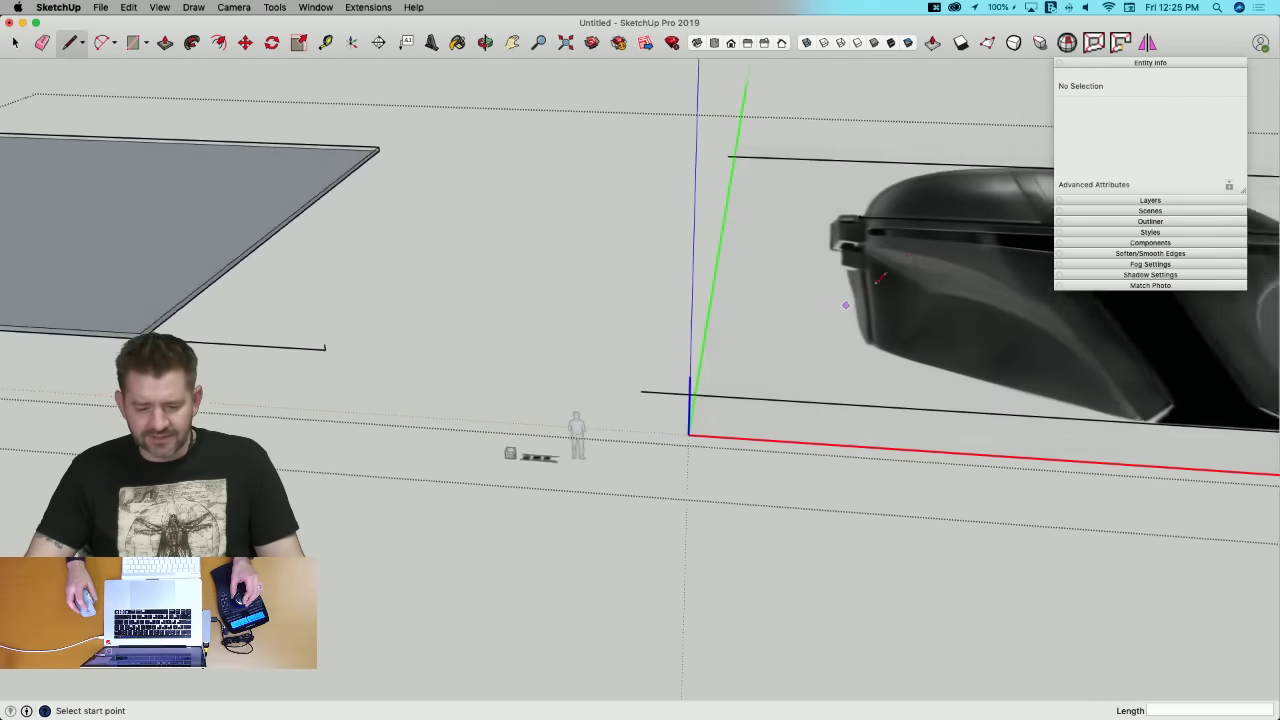
Step: Leave the enlarged helmet reference component and delete that 100x copy from the model
key("space")
middle_click_drag(872, 290, 870, 295)
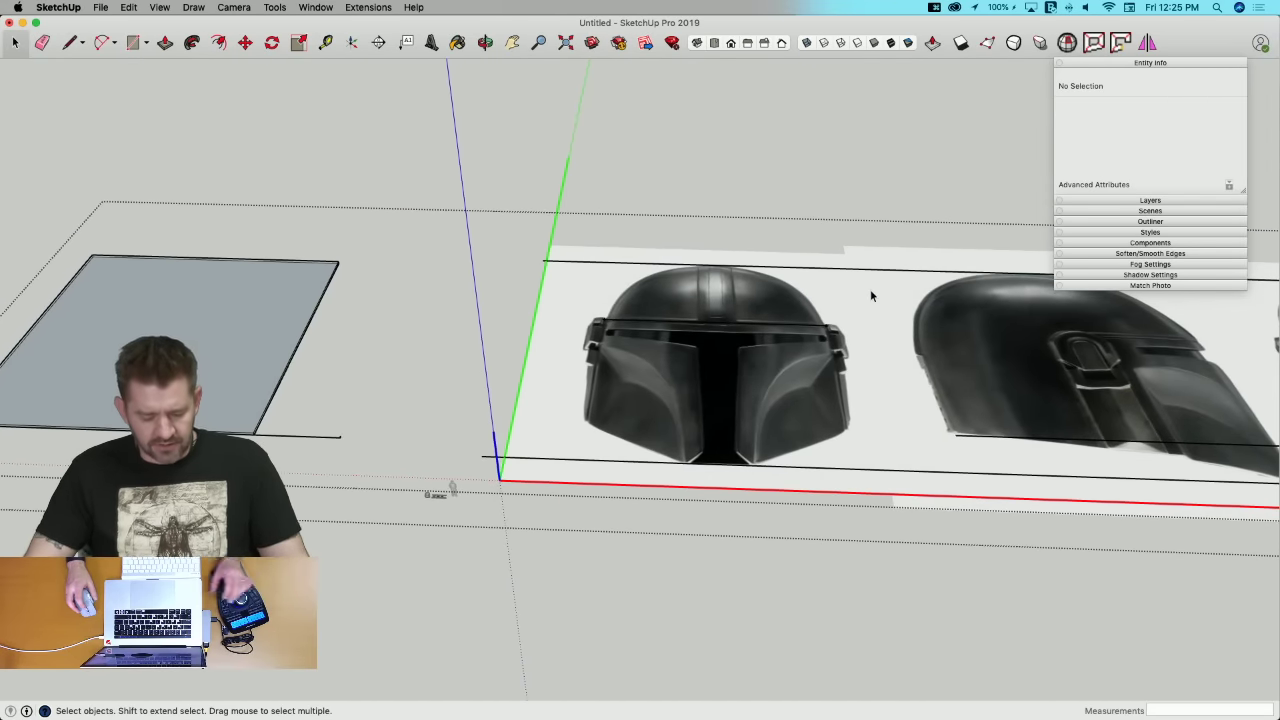
left_click(730, 159)
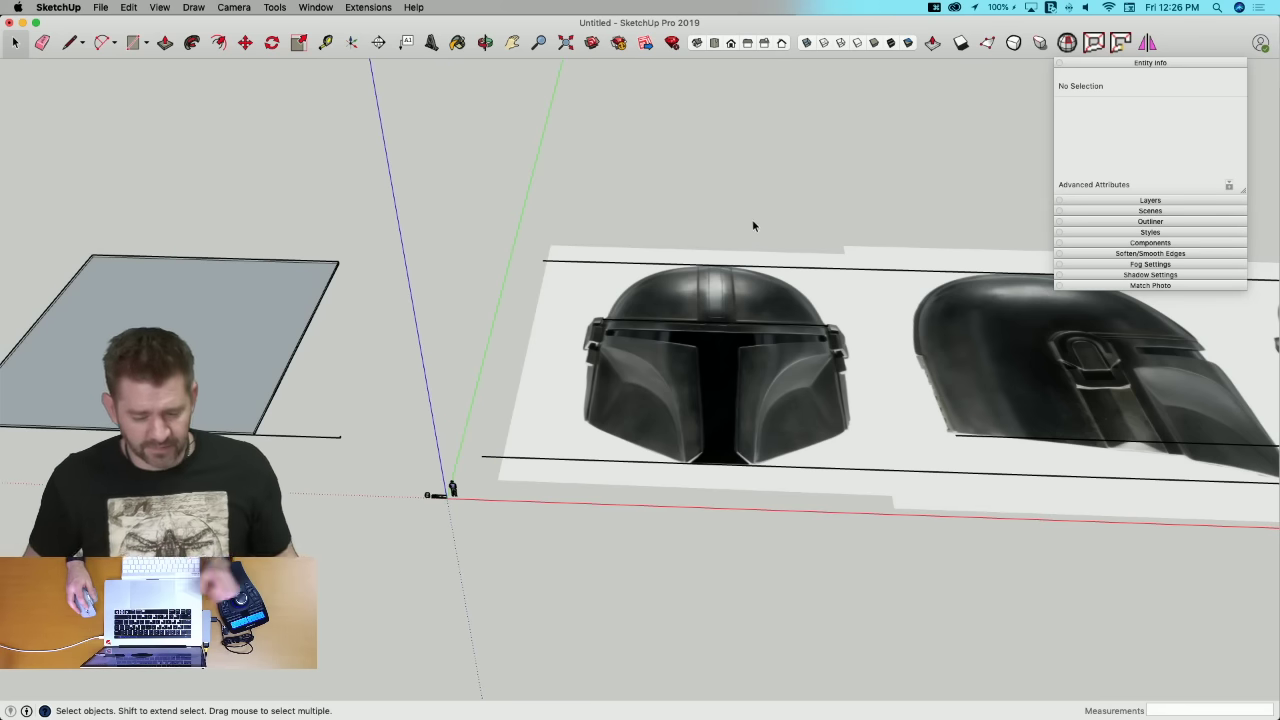
key("e")
scroll(729, 229, "down", 5)
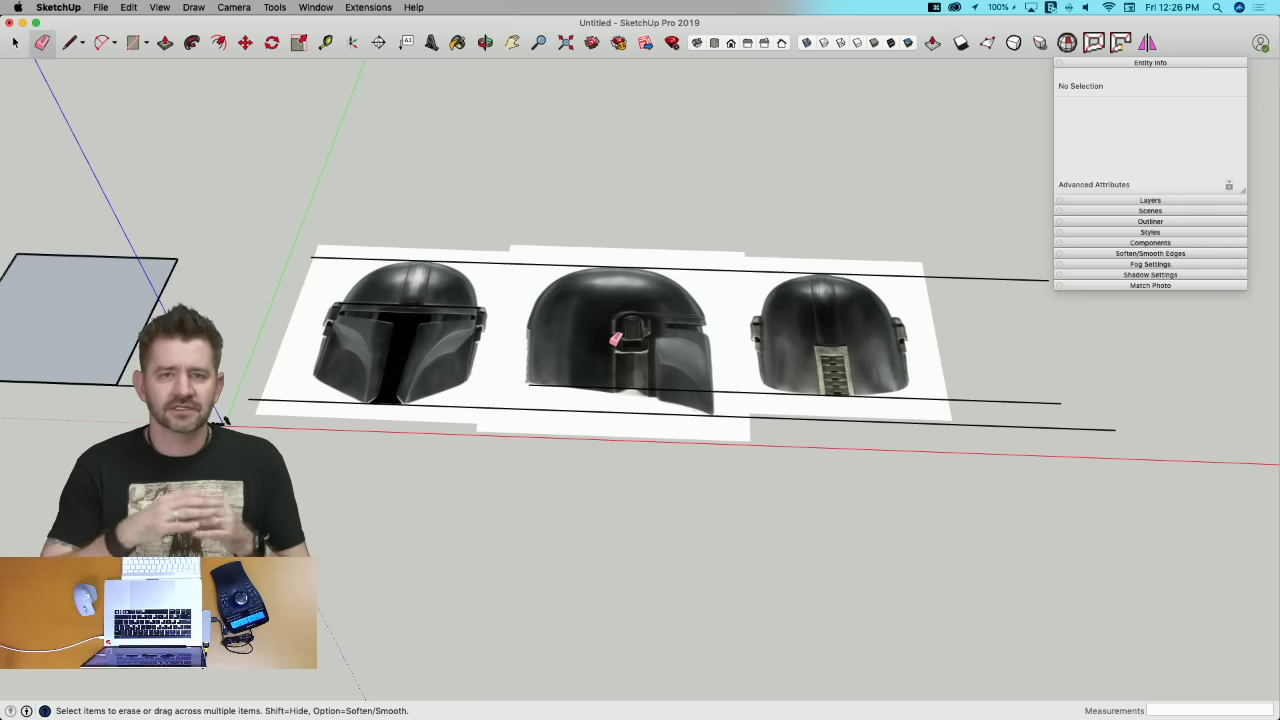
middle_click_drag(615, 339, 532, 238)
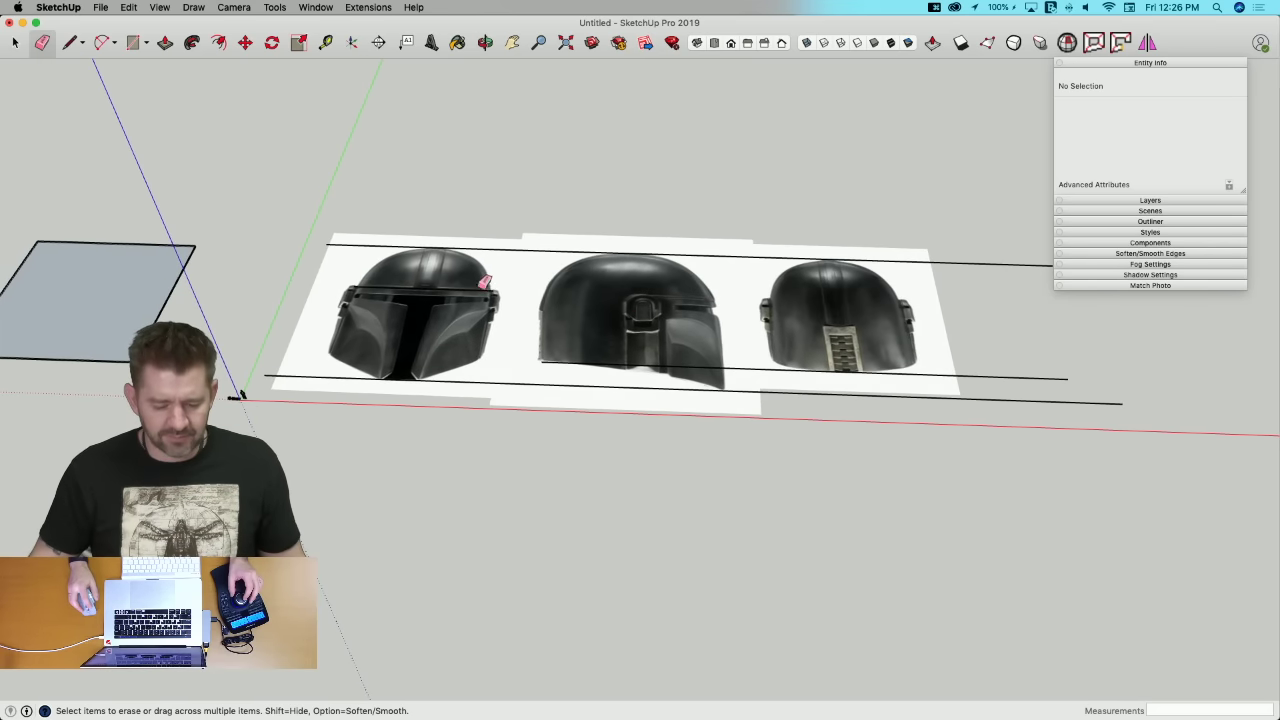
key("space")
left_click(460, 329)
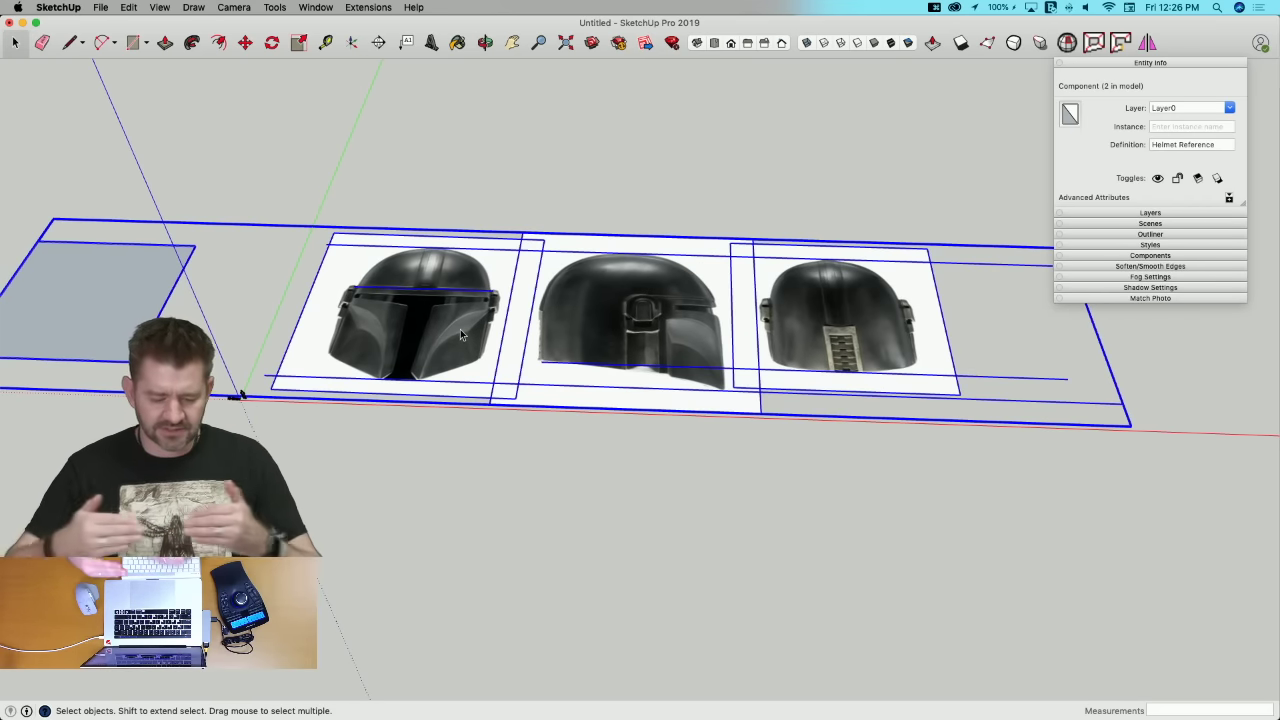
scroll(359, 311, "up", 5)
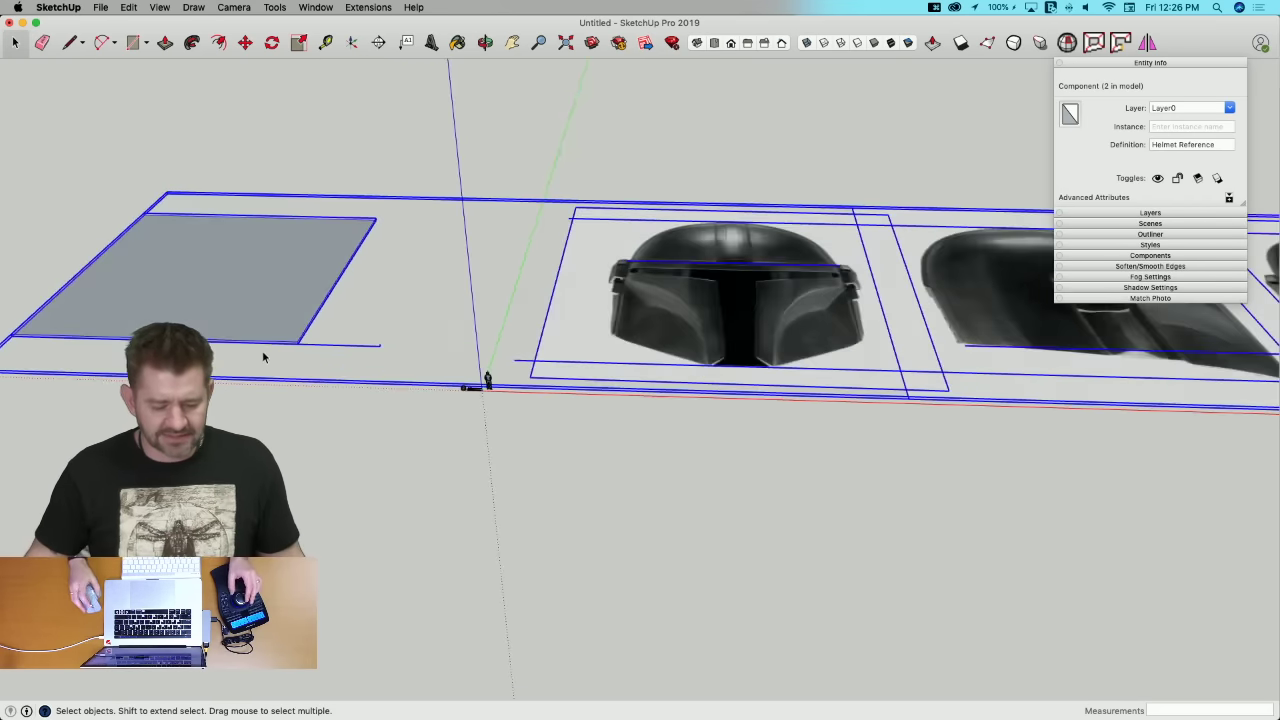
scroll(300, 346, "up", 5)
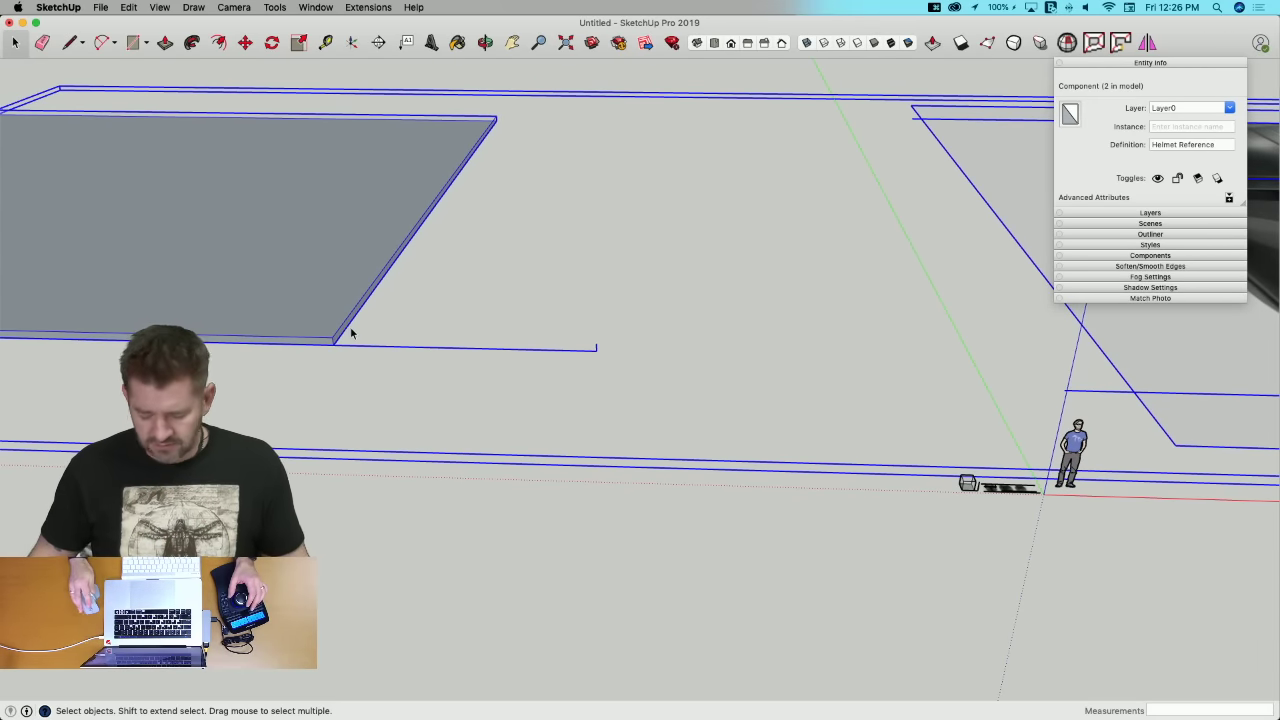
key("Delete")
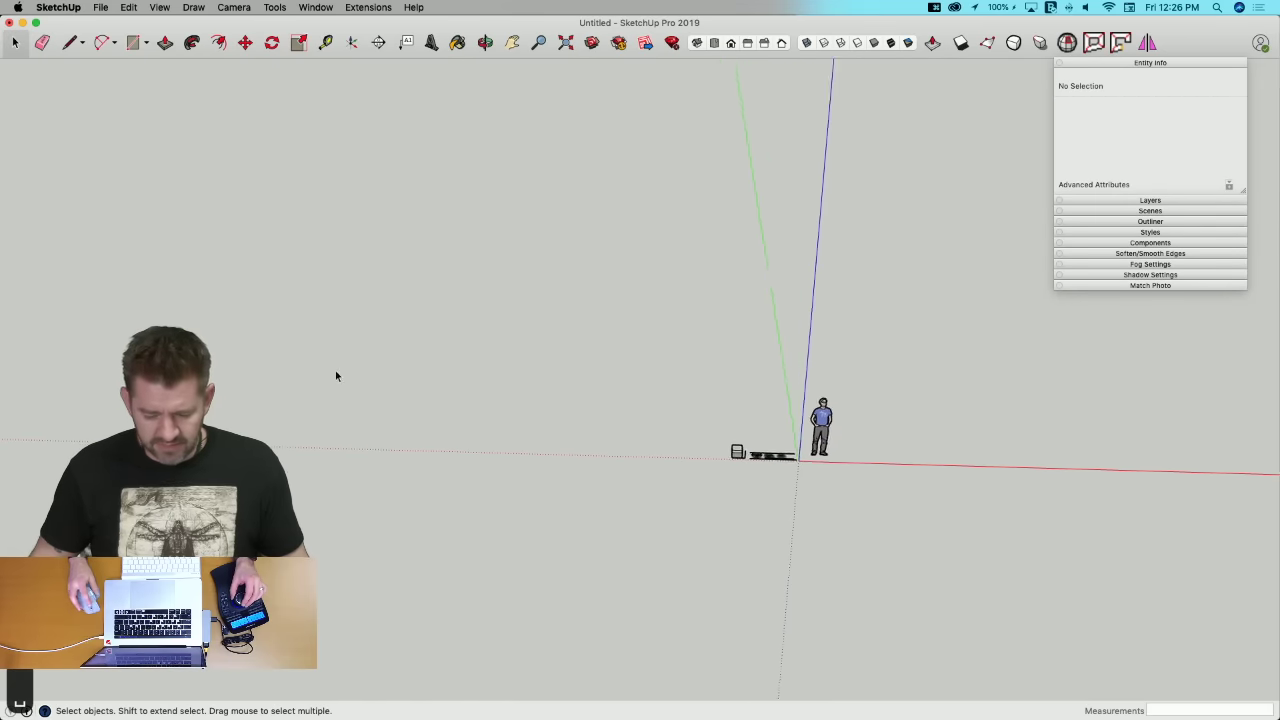
Step: Open the real-size helmet reference, erase the base line and upright line beside the box, and leave the component
scroll(763, 487, "up", 5)
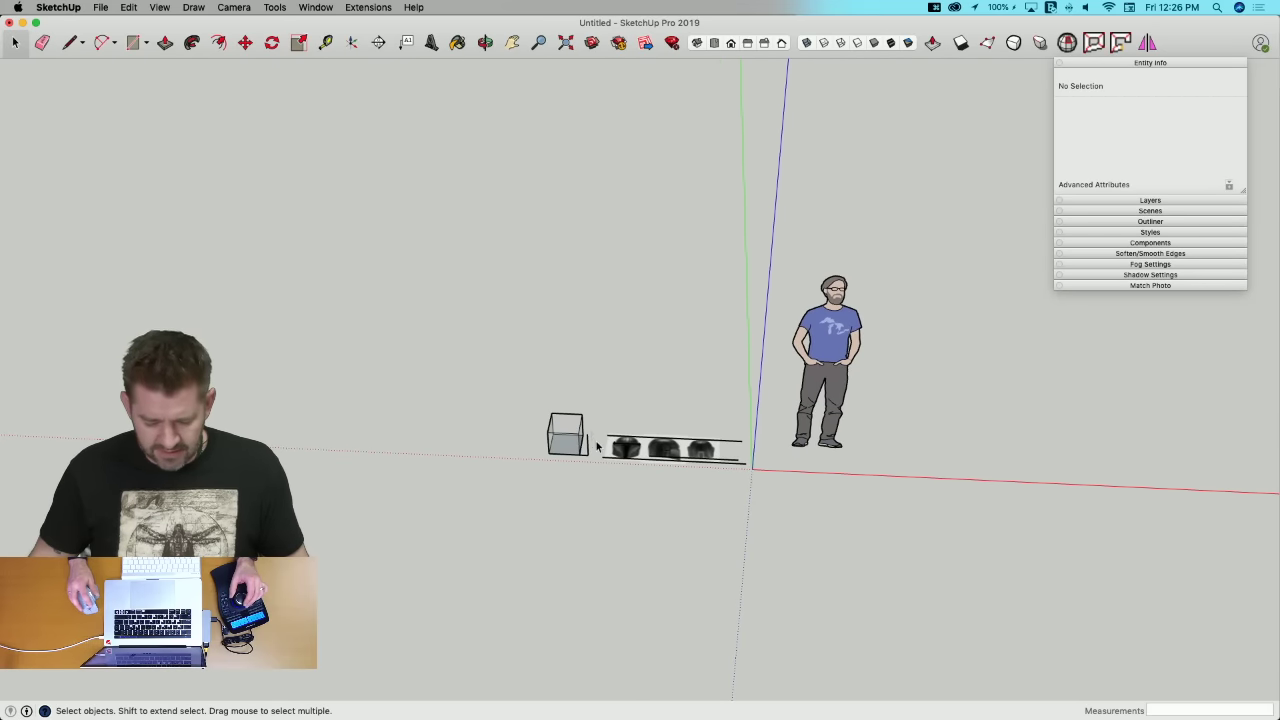
left_click(590, 457)
key("e")
key("space")
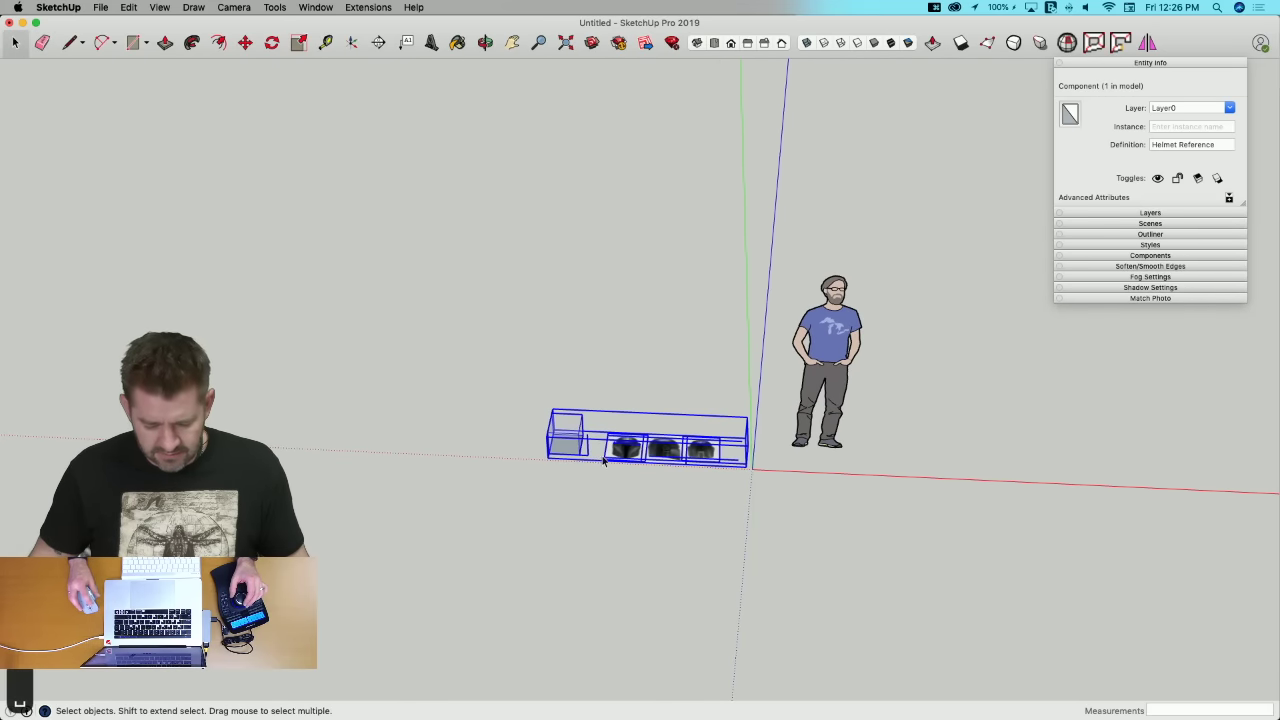
double_click(598, 449)
key("e")
key("space")
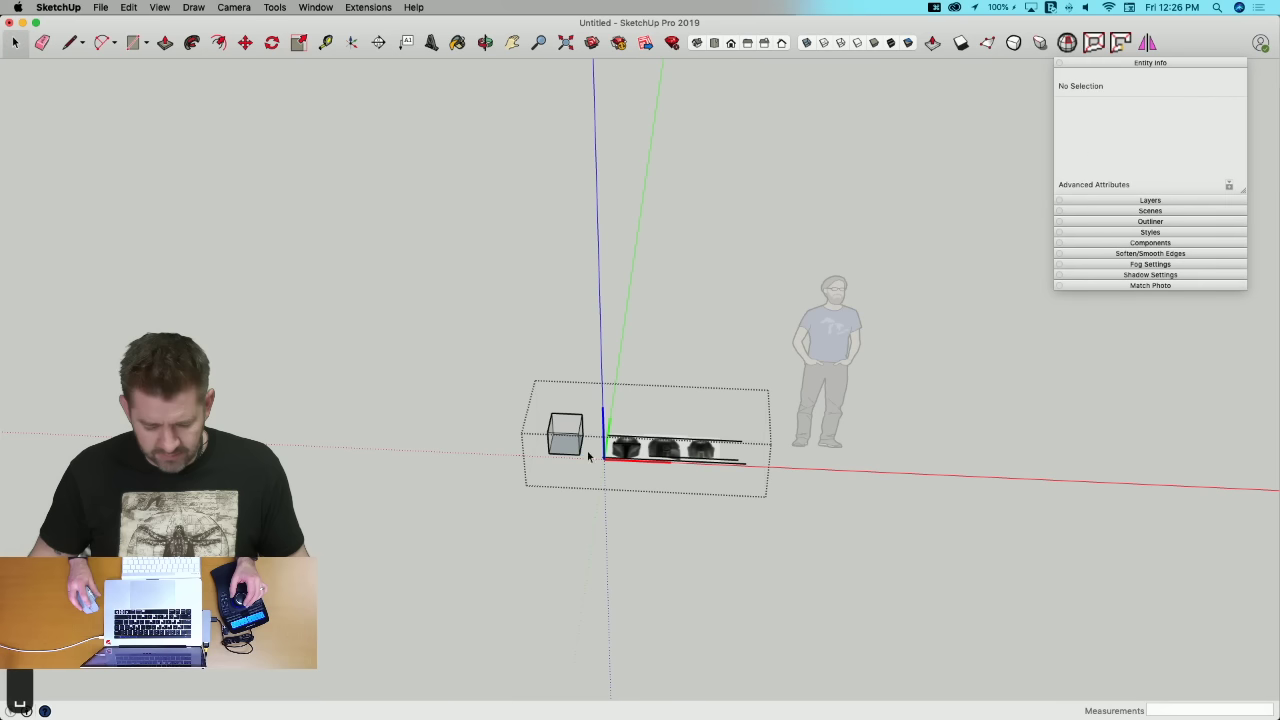
left_click(504, 452)
Step: Copy the real-size helmet reference about 10' 11 1/4" away, to the far side of the scale figure
left_click(583, 447)
key("m")
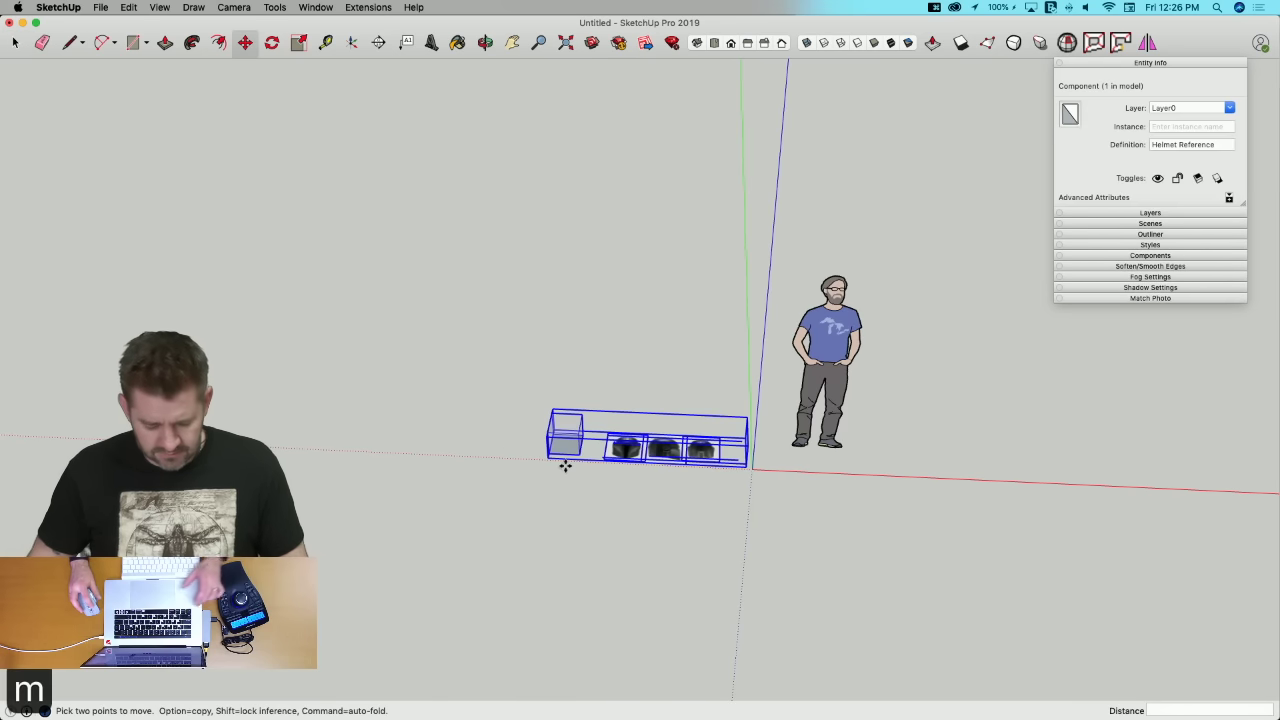
left_click(560, 463)
key("alt")
left_click(909, 415)
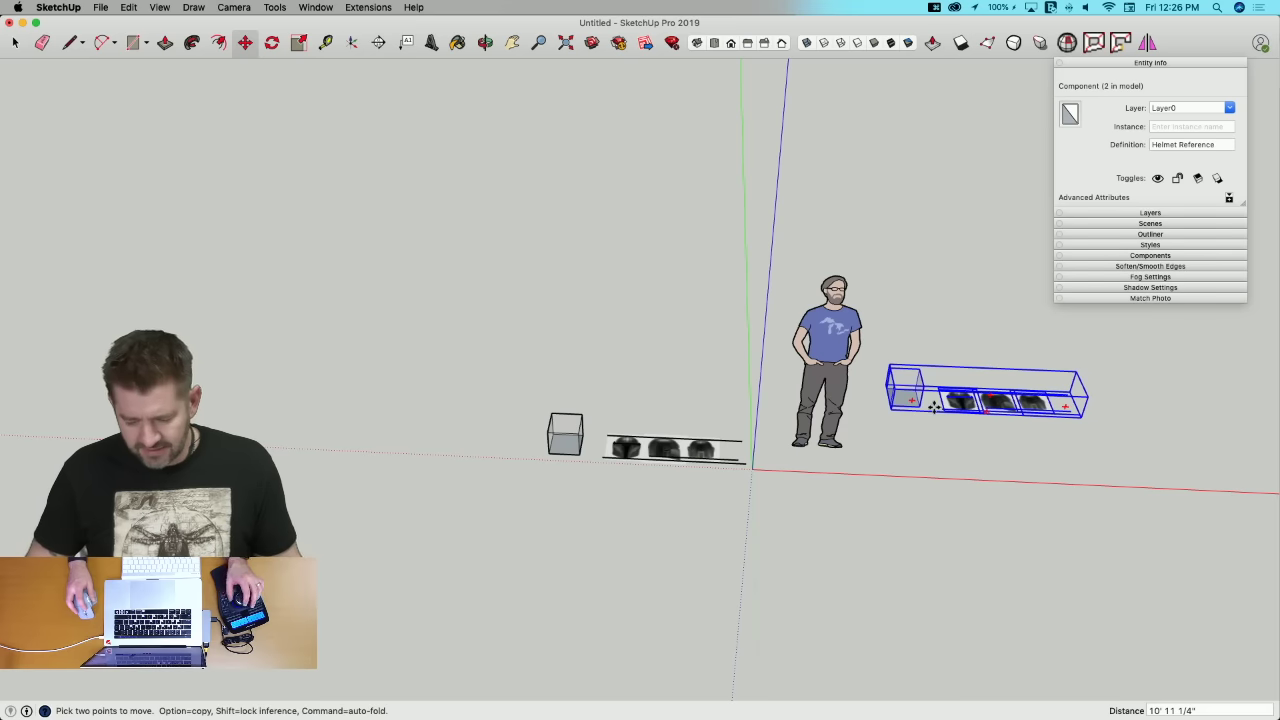
Step: Scale the copied helmet reference uniformly from a corner by a factor of 100
key("s")
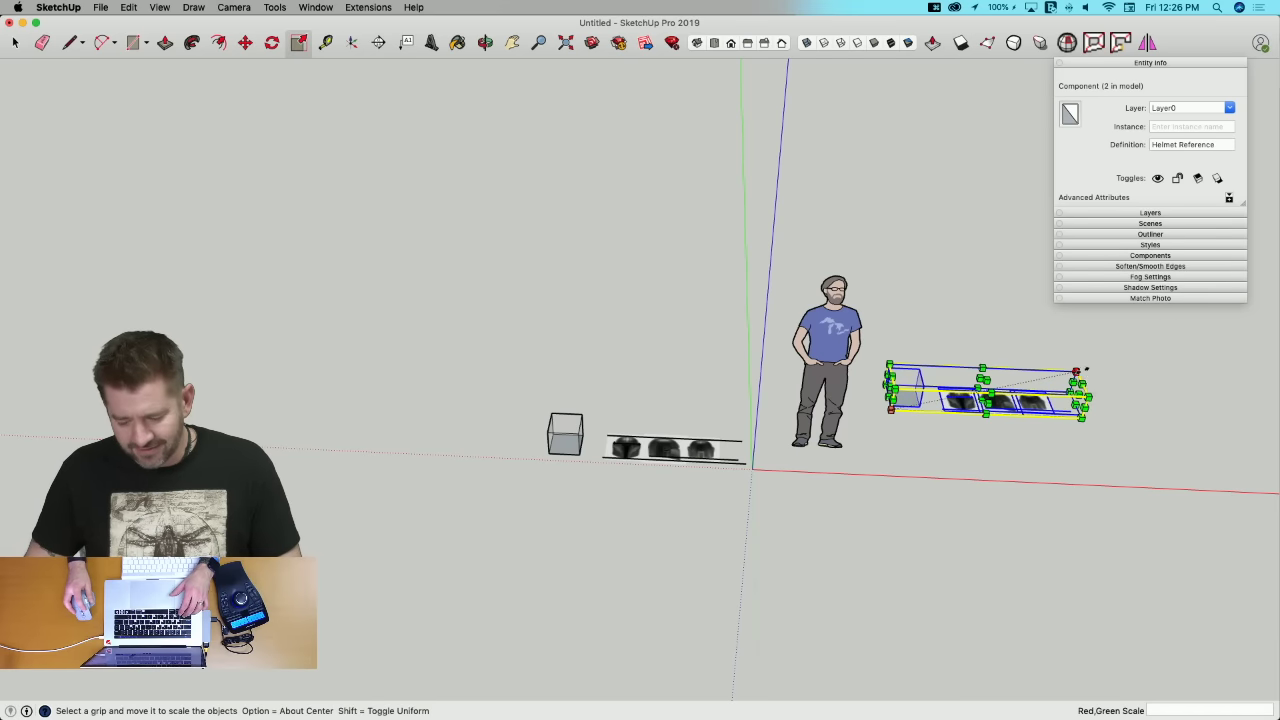
left_click(1077, 371)
left_click(1114, 361)
type("100")
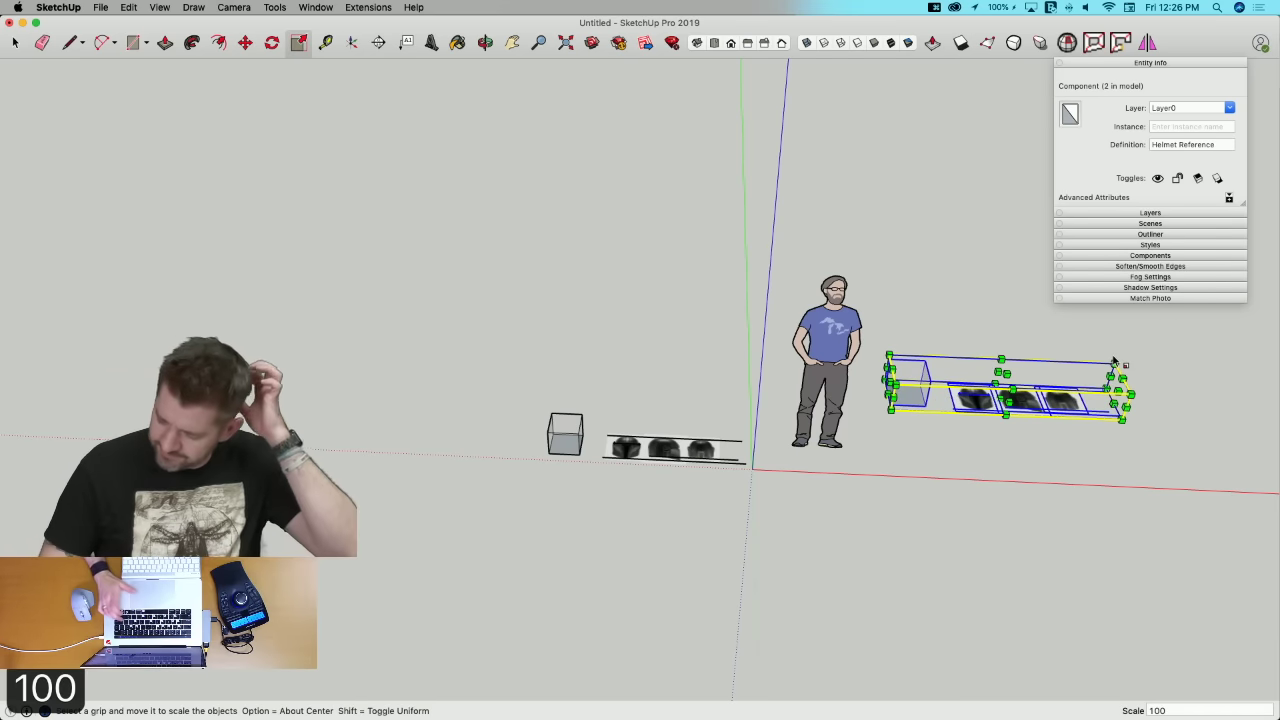
key("Return")
key("space")
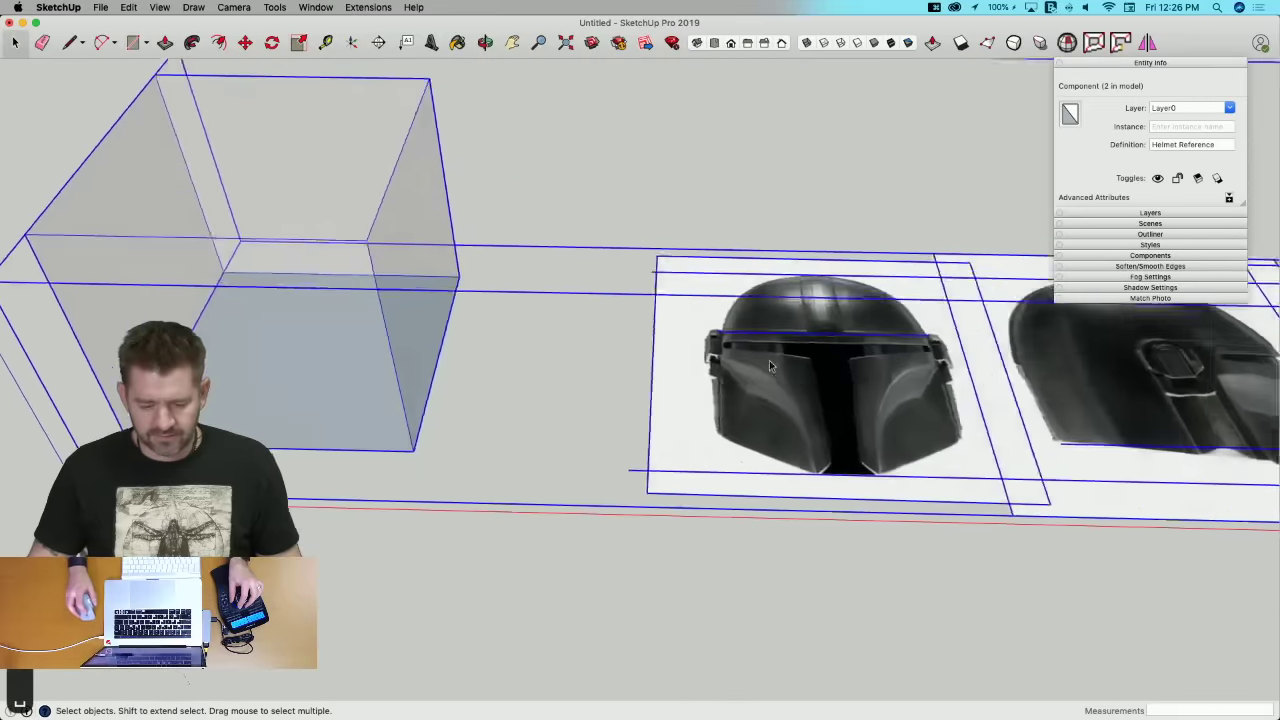
Step: Open the enlarged helmet reference and look over its helmet views and the translucent box
left_click(564, 241)
double_click(604, 349)
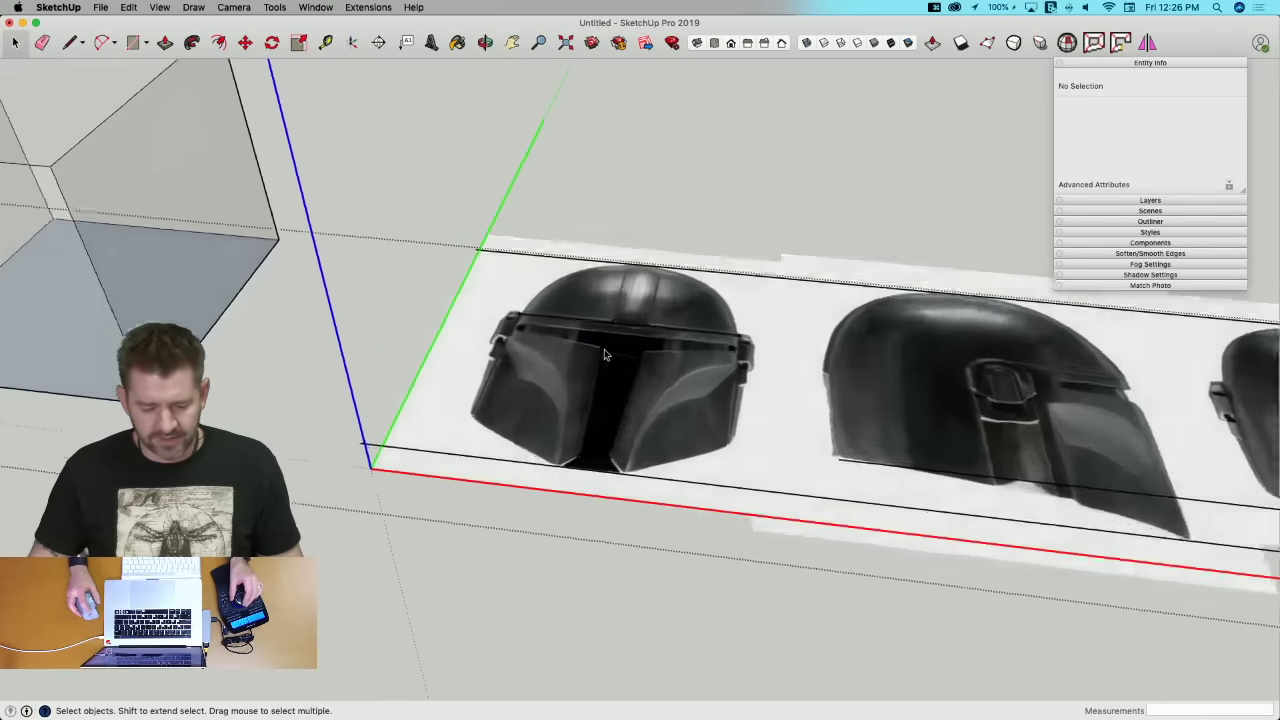
scroll(604, 349, "up", 10)
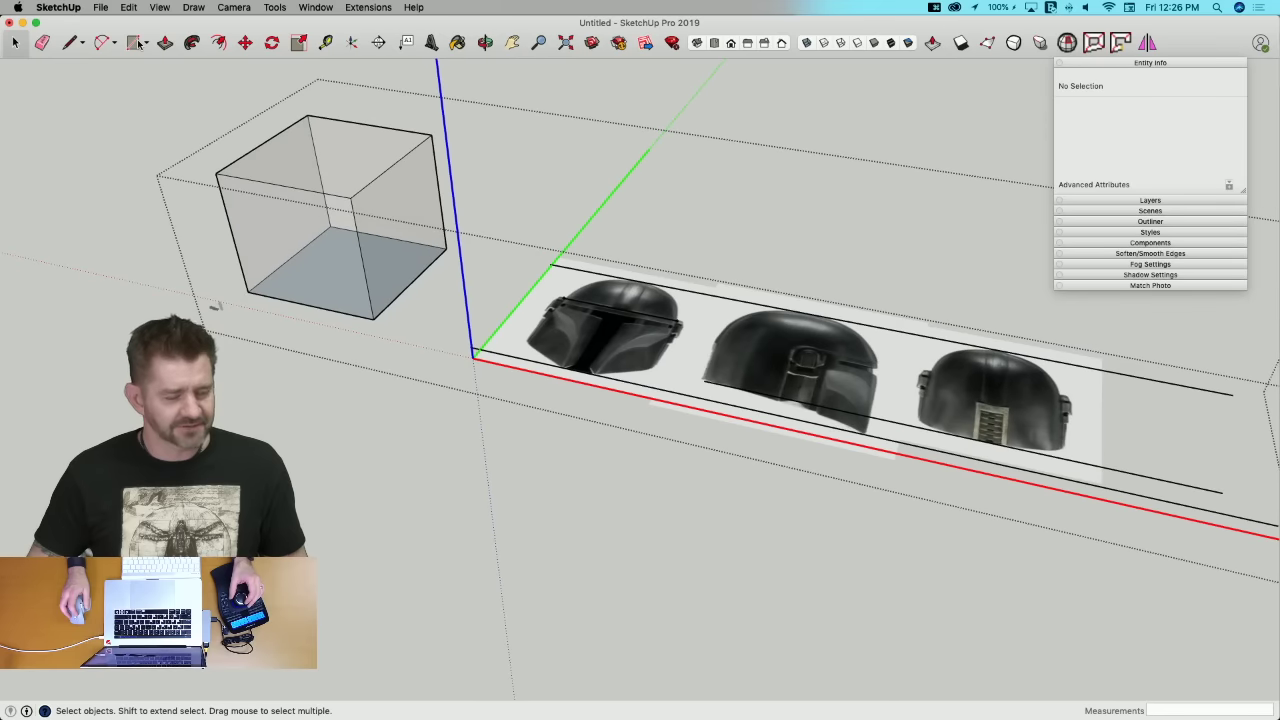
Step: Save the model to the Desktop as "Mando Helmet.skp"
left_click(106, 11)
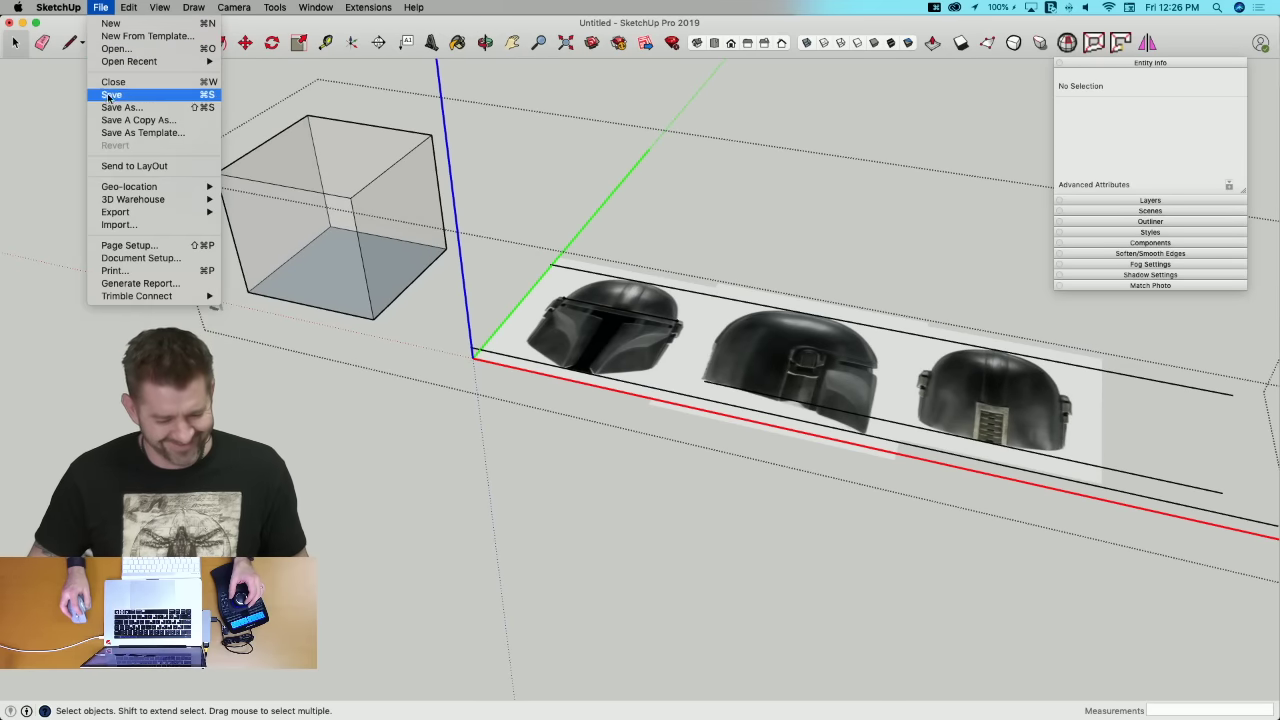
left_click(180, 127)
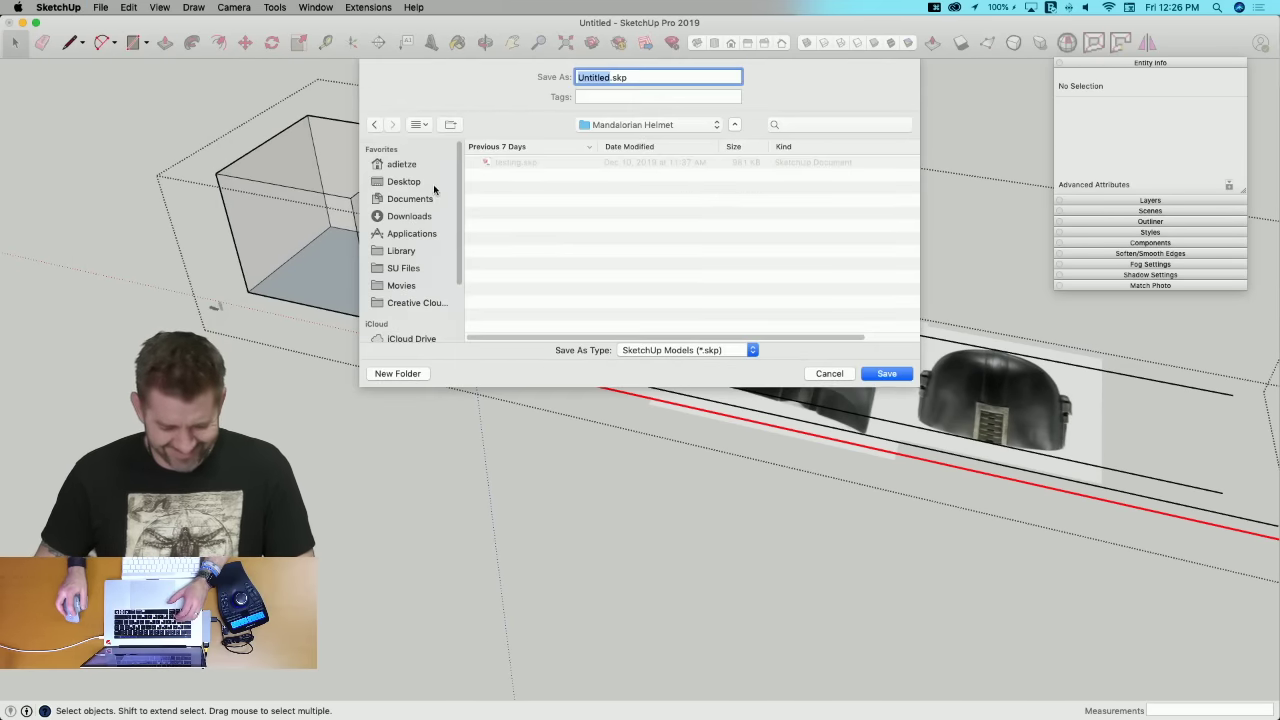
left_click(404, 181)
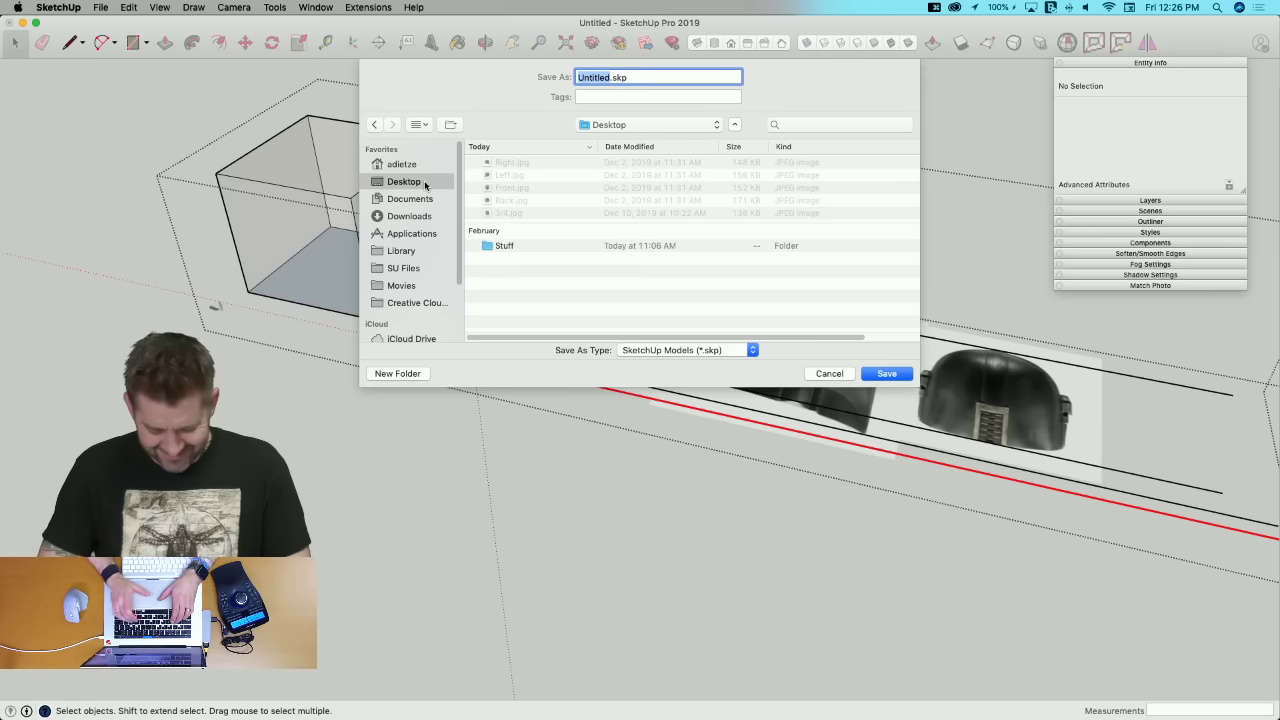
type("Mando ")
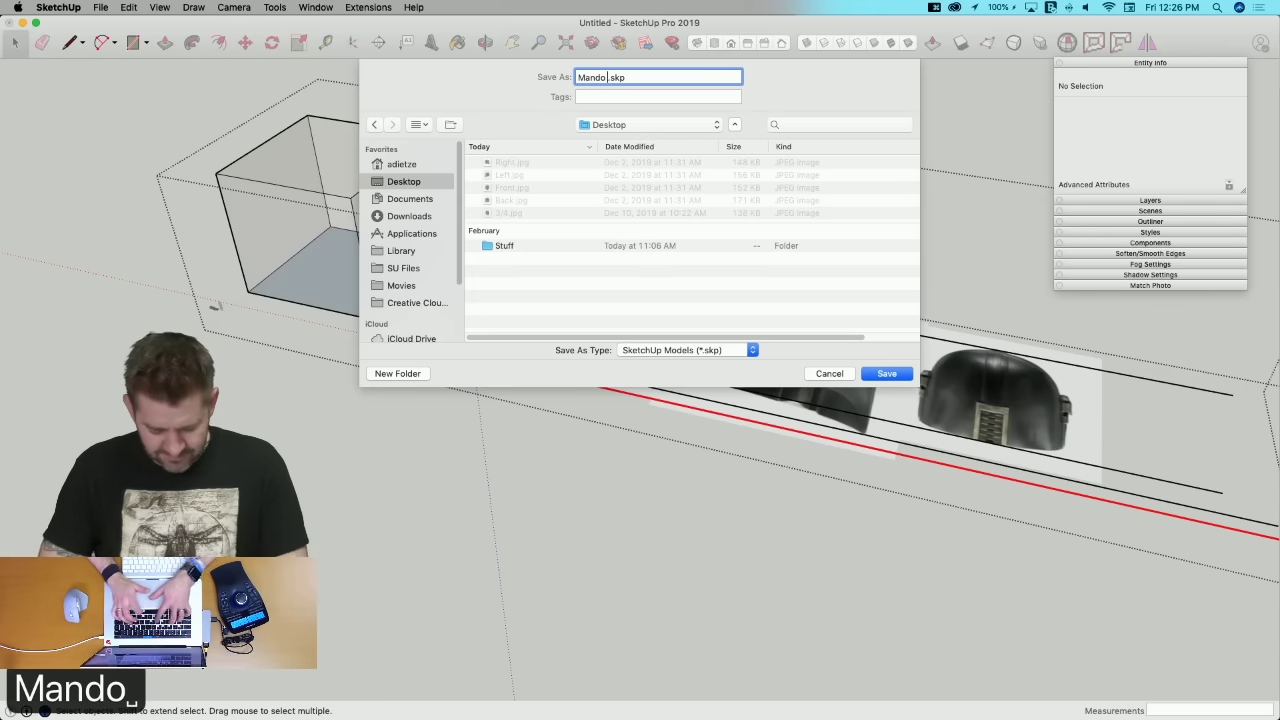
type("Helmet")
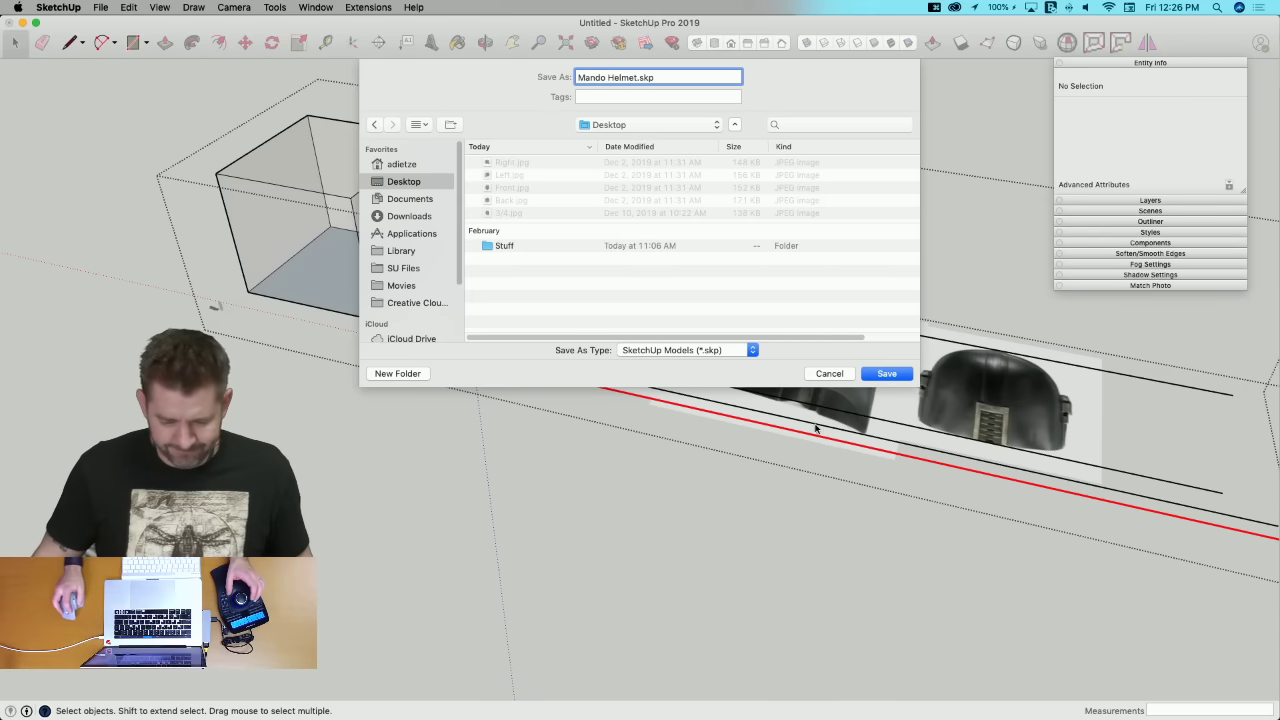
left_click(888, 374)
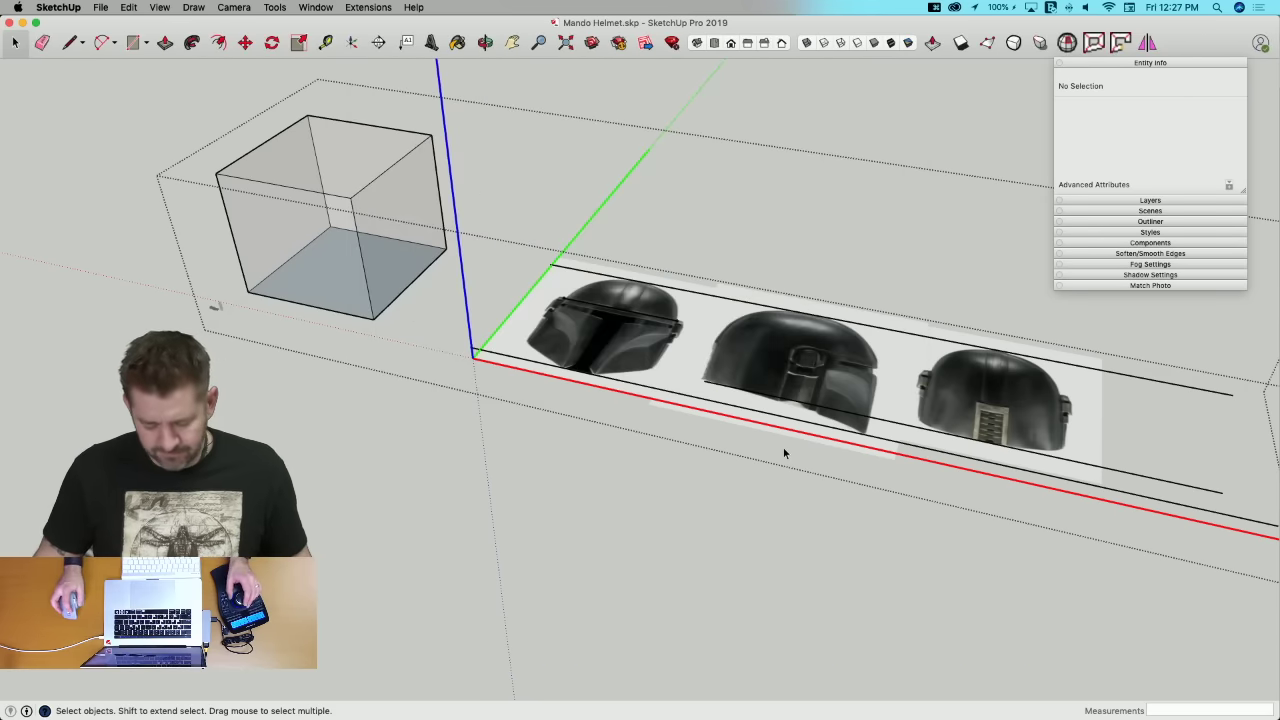
Step: Collapse the entity information and draw a straight line across the helmet's side view, from the front of the brow to the back edge
left_click(1157, 69)
scroll(563, 209, "up", 5)
key("l")
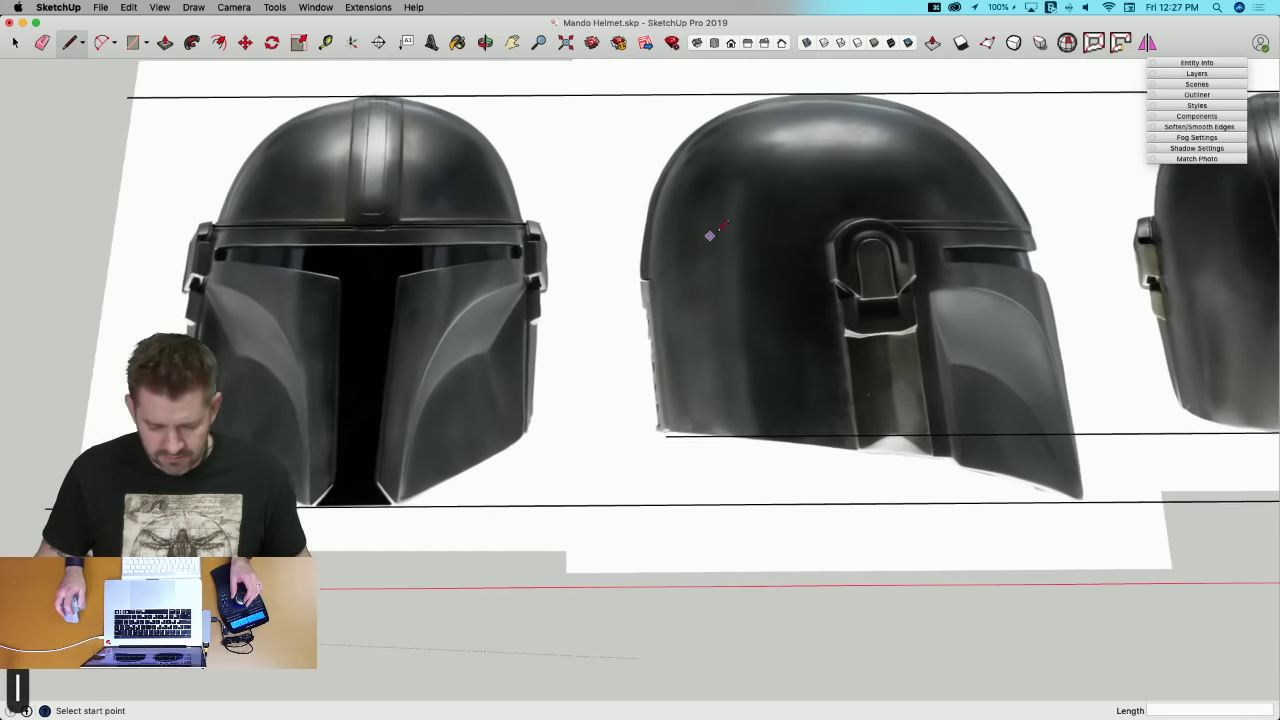
scroll(850, 234, "up", 3)
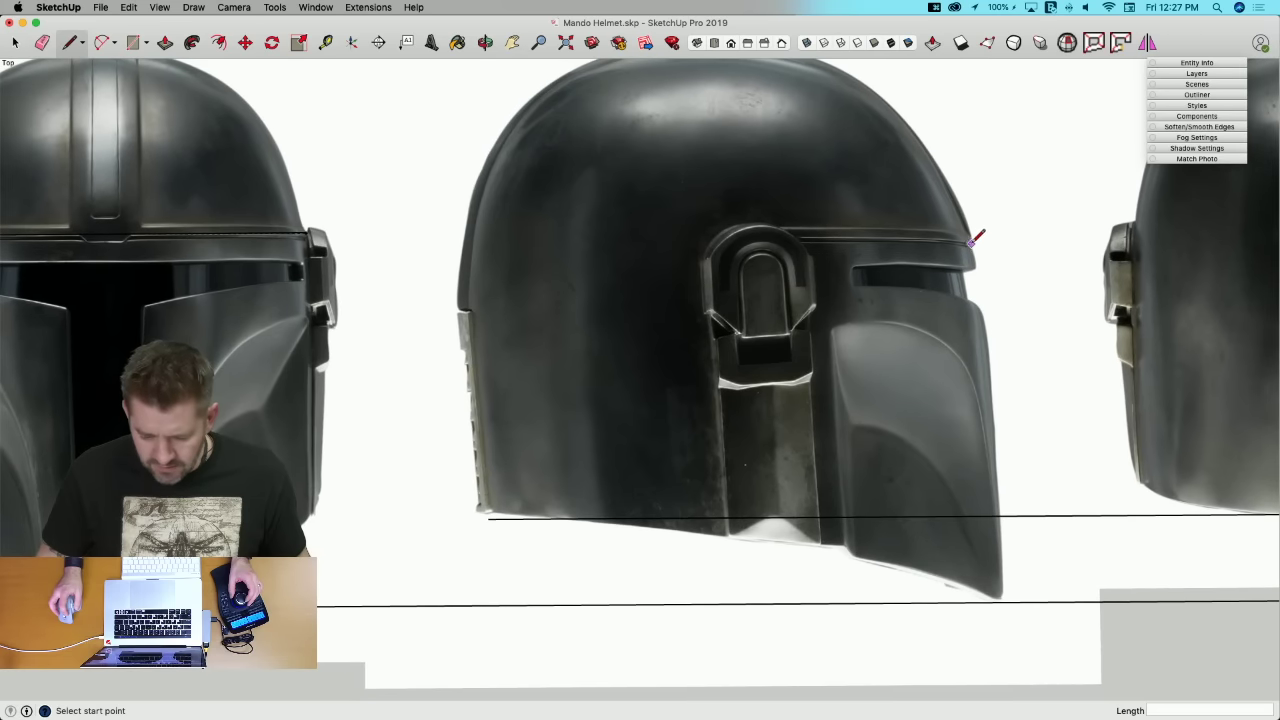
left_click(975, 238)
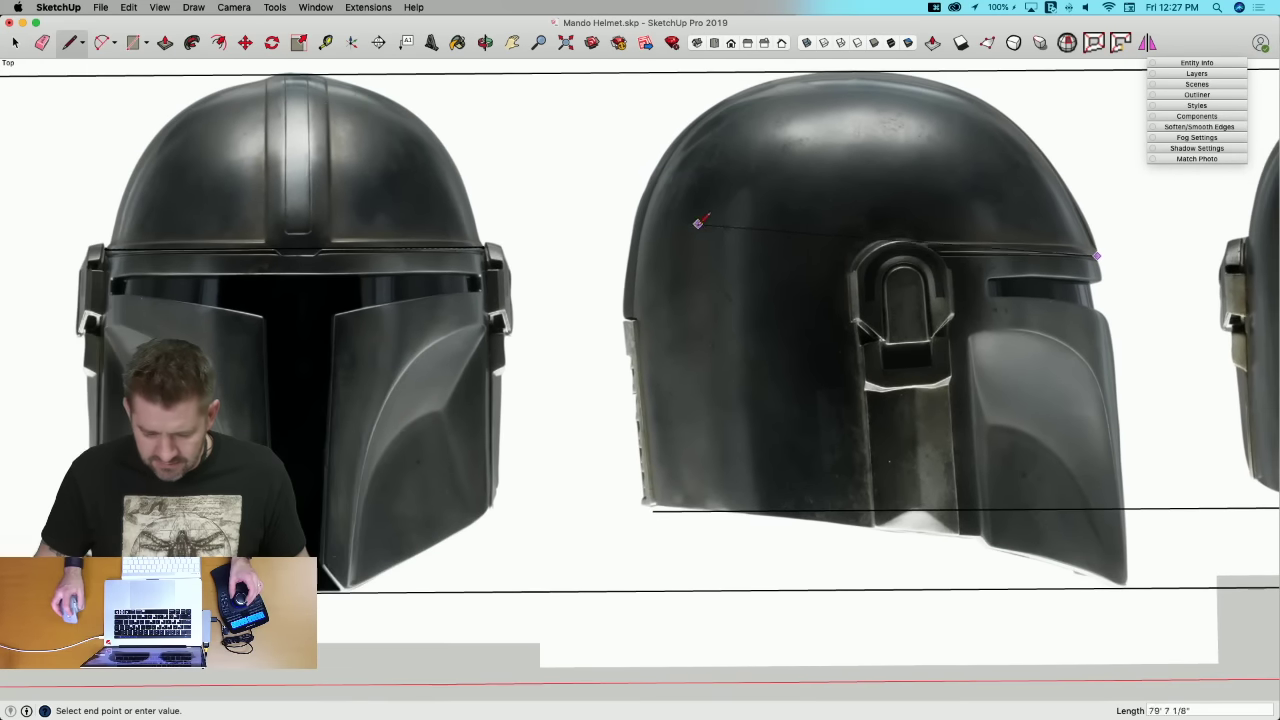
left_click(637, 258)
key("space")
scroll(700, 275, "down", 1)
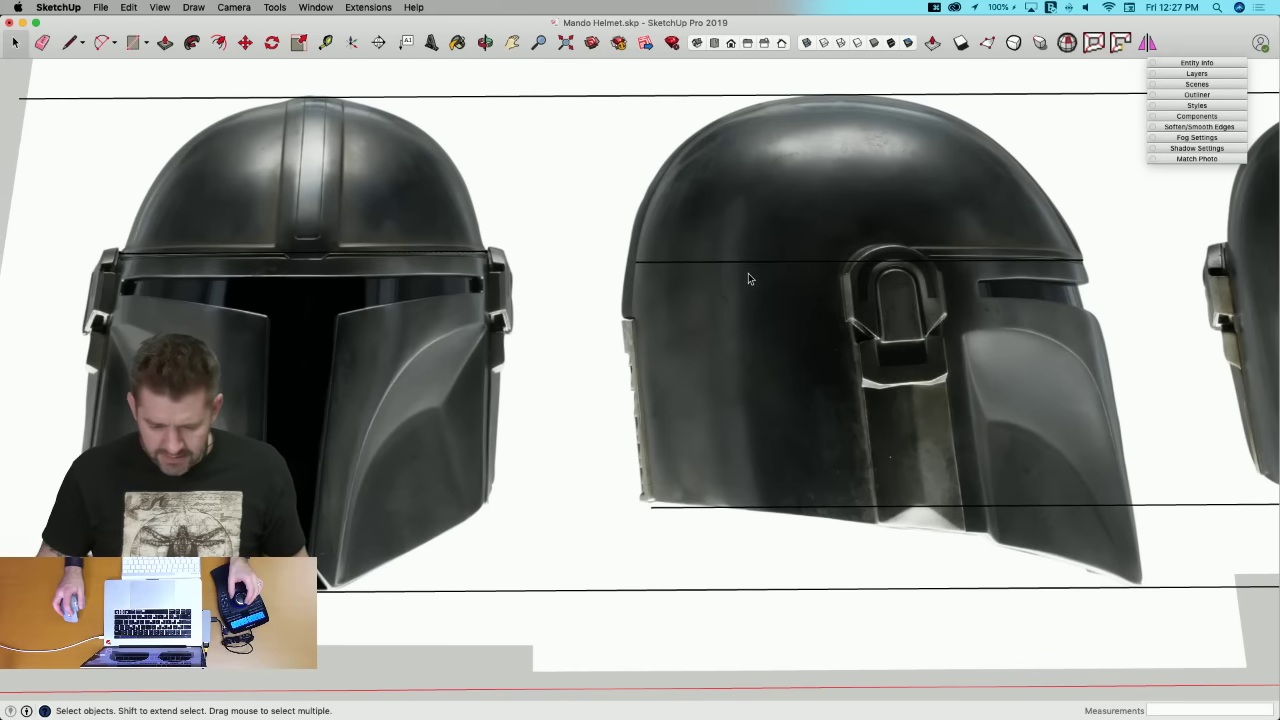
Step: Copy the side view's brow line about 107' 5 7/16" along the green axis, into the empty space beyond the reference images
left_click(746, 264)
left_click(746, 262)
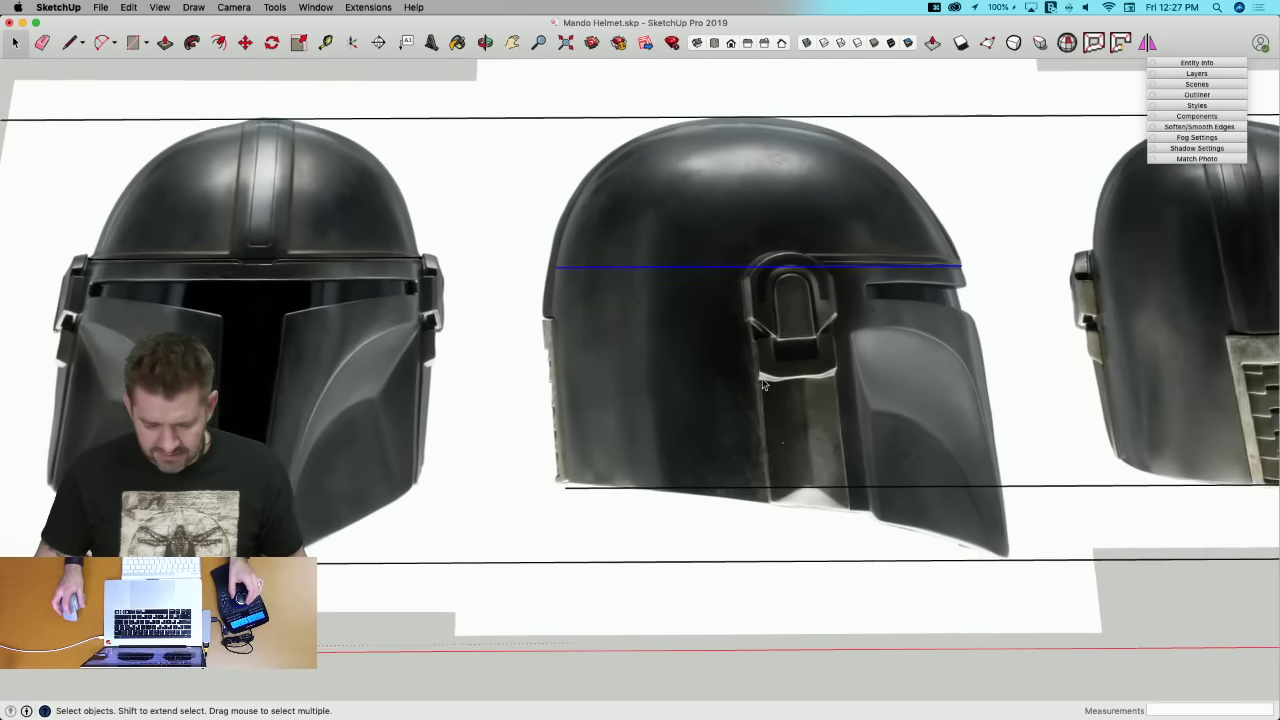
scroll(763, 385, "down", 2)
key("m")
key("alt")
left_click(760, 372)
scroll(776, 233, "down", 1)
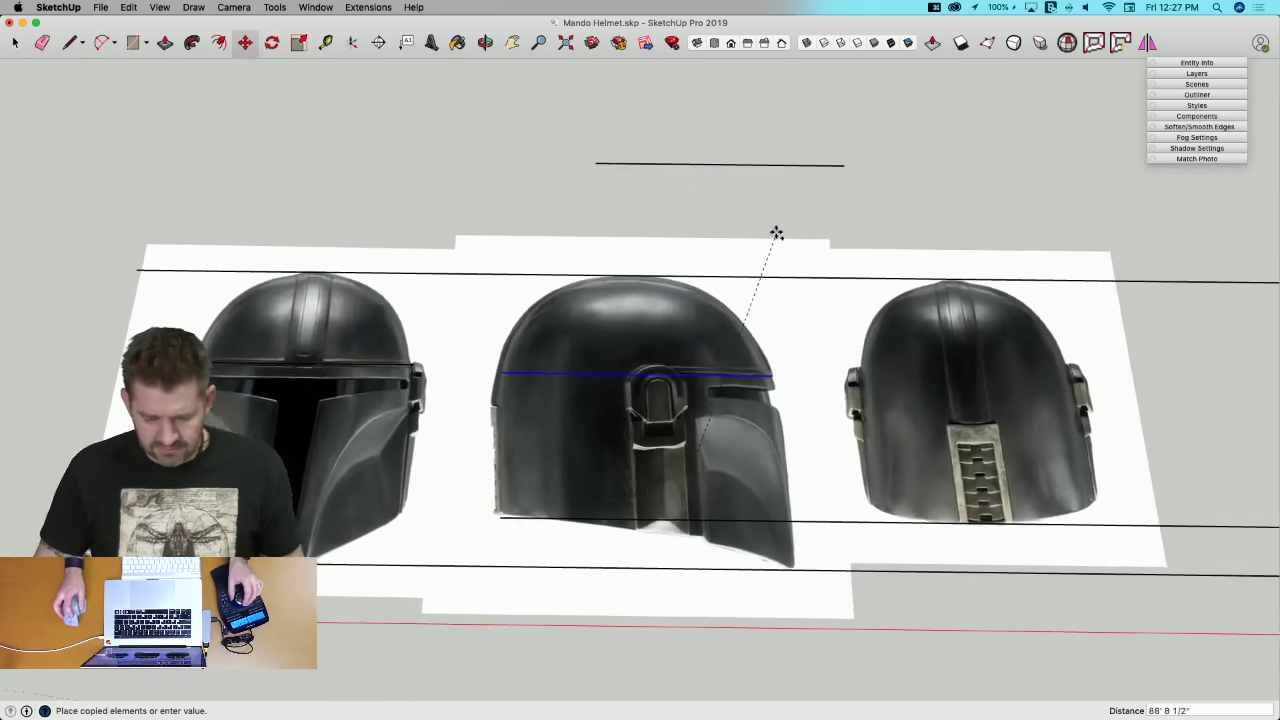
scroll(745, 260, "down", 1)
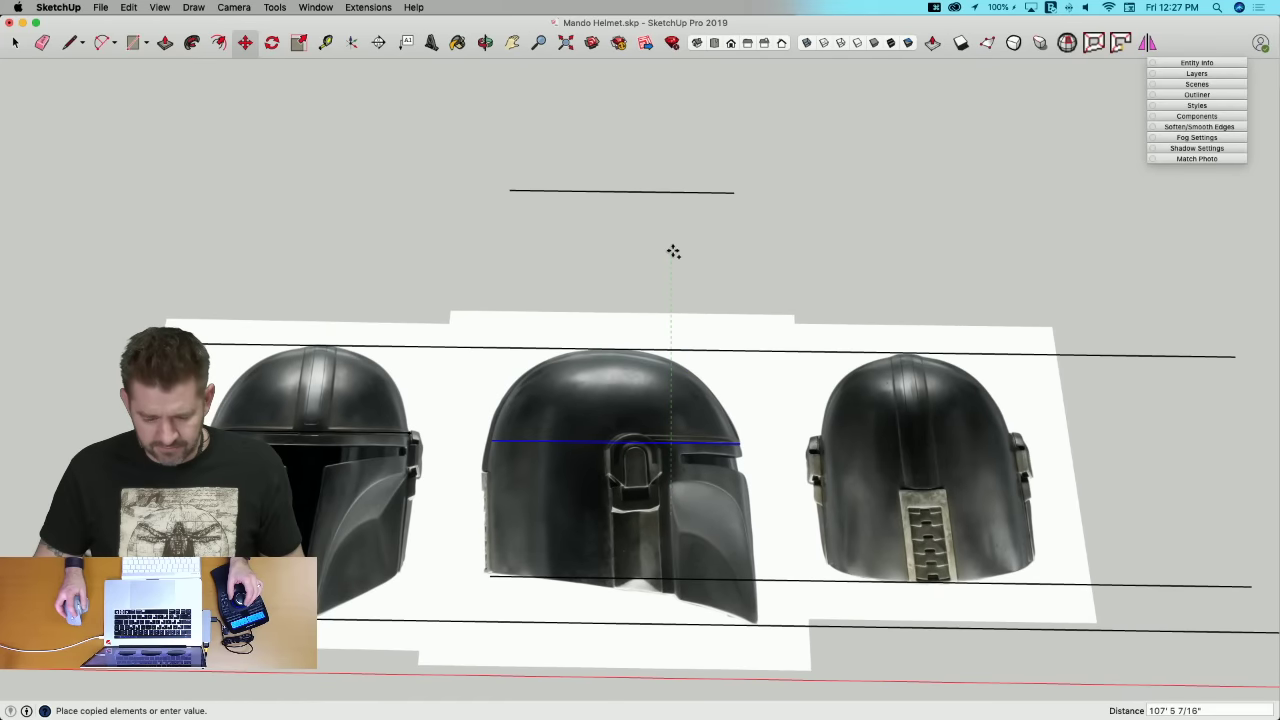
left_click(676, 253)
scroll(690, 338, "up", 2)
scroll(665, 330, "down", 1)
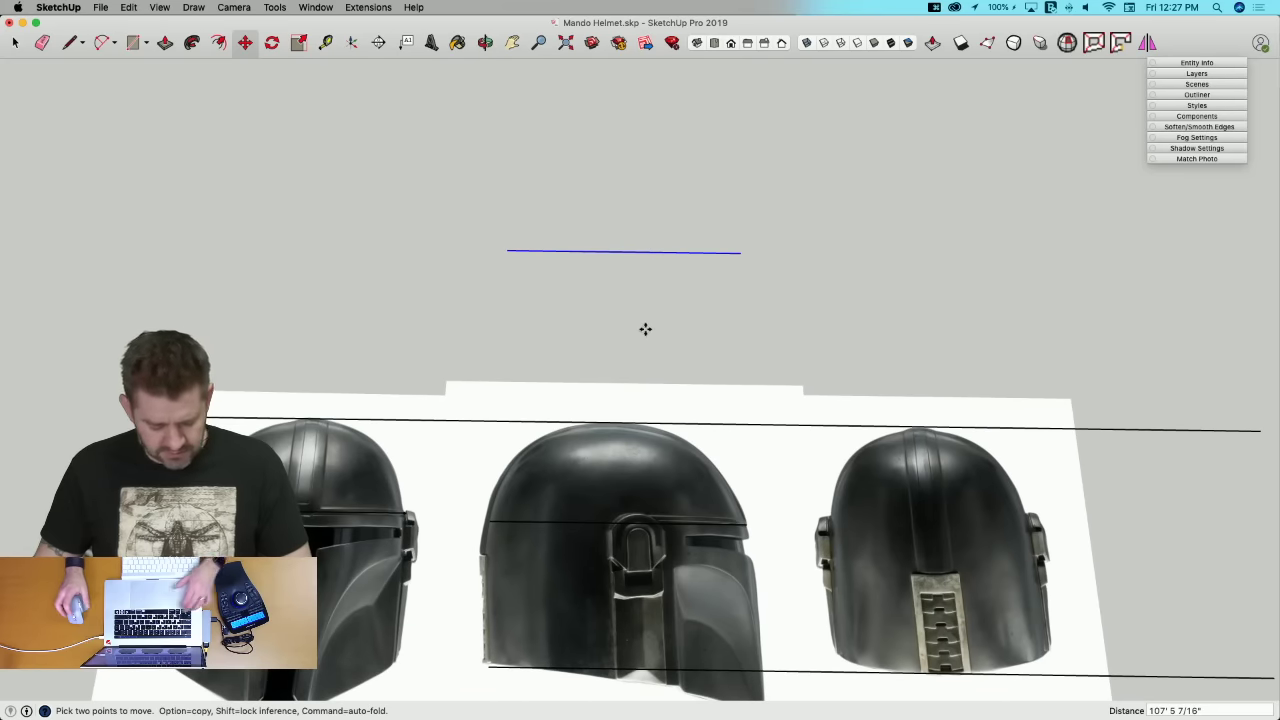
Step: Draw a 96-sided circle with a radius of about 45' 9 3/16", centred on the copied line's midpoint and reaching its endpoint
key("c")
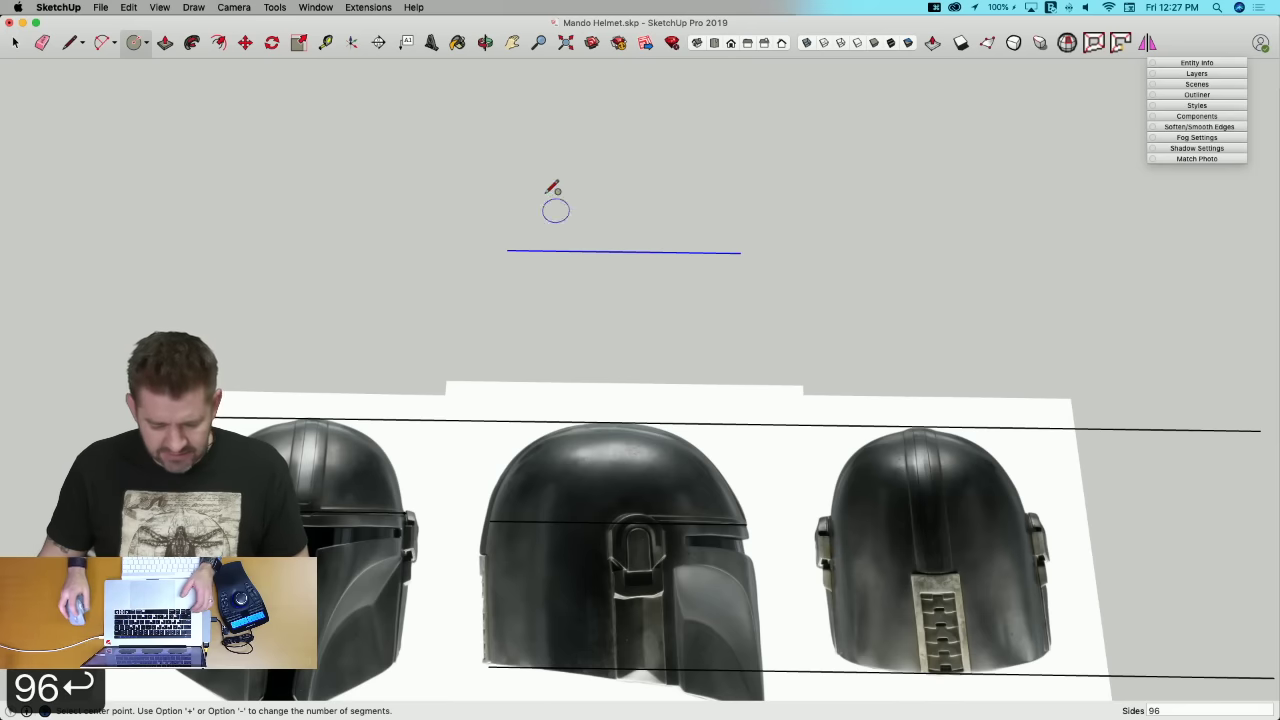
left_click(624, 251)
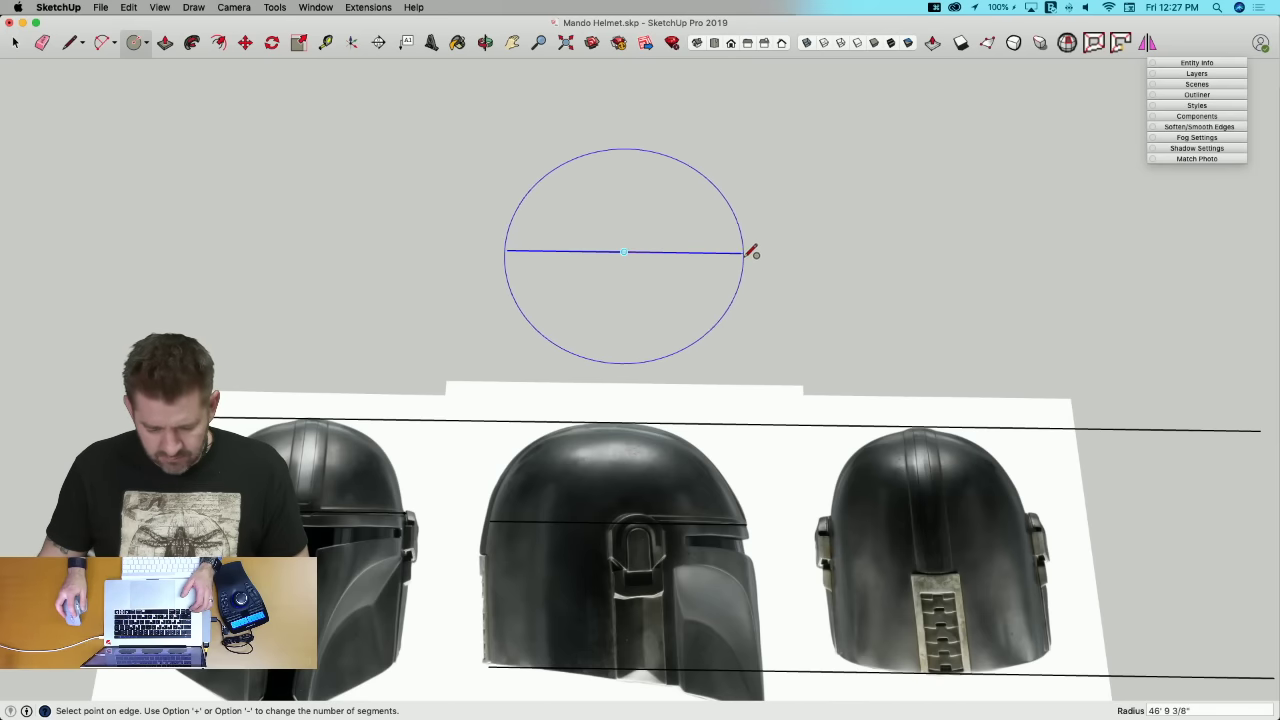
left_click(741, 252)
middle_click_drag(624, 252, 637, 319)
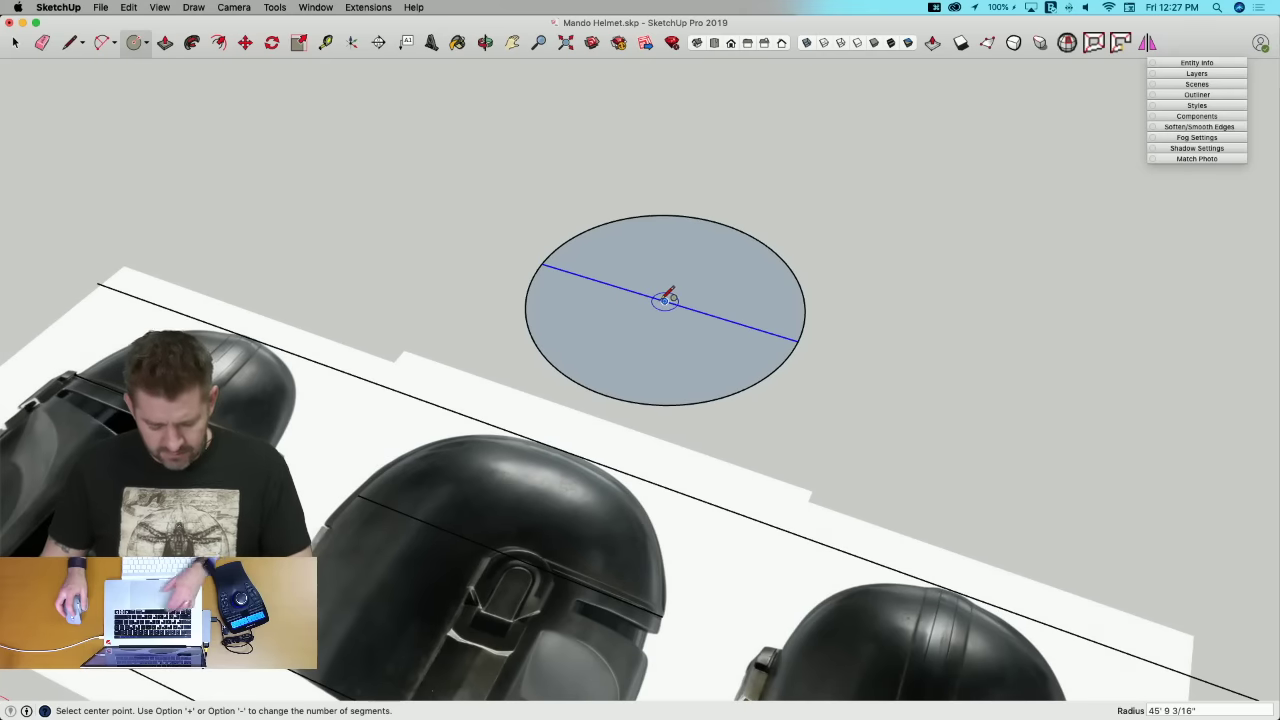
Step: Draw an upright circle of 45' 9 3/16" radius about the flat circle's centre and erase its lower half
key("c")
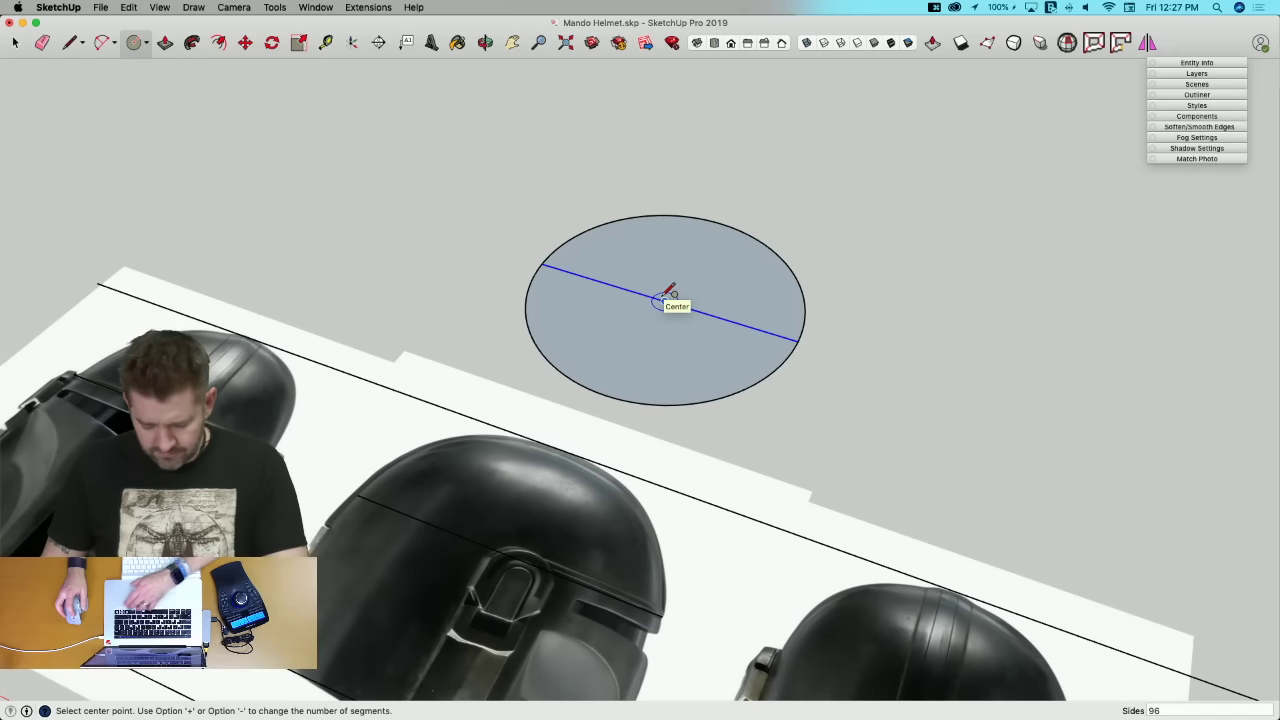
left_click(665, 300)
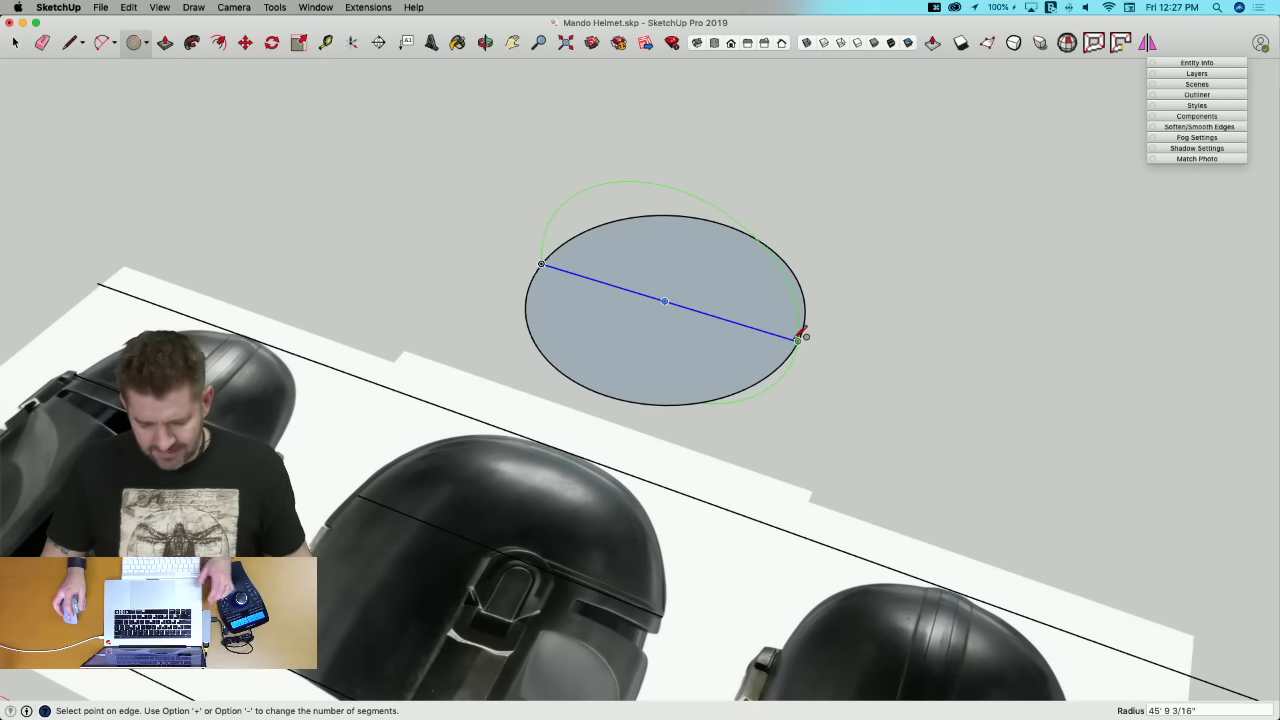
left_click(800, 336)
key("e")
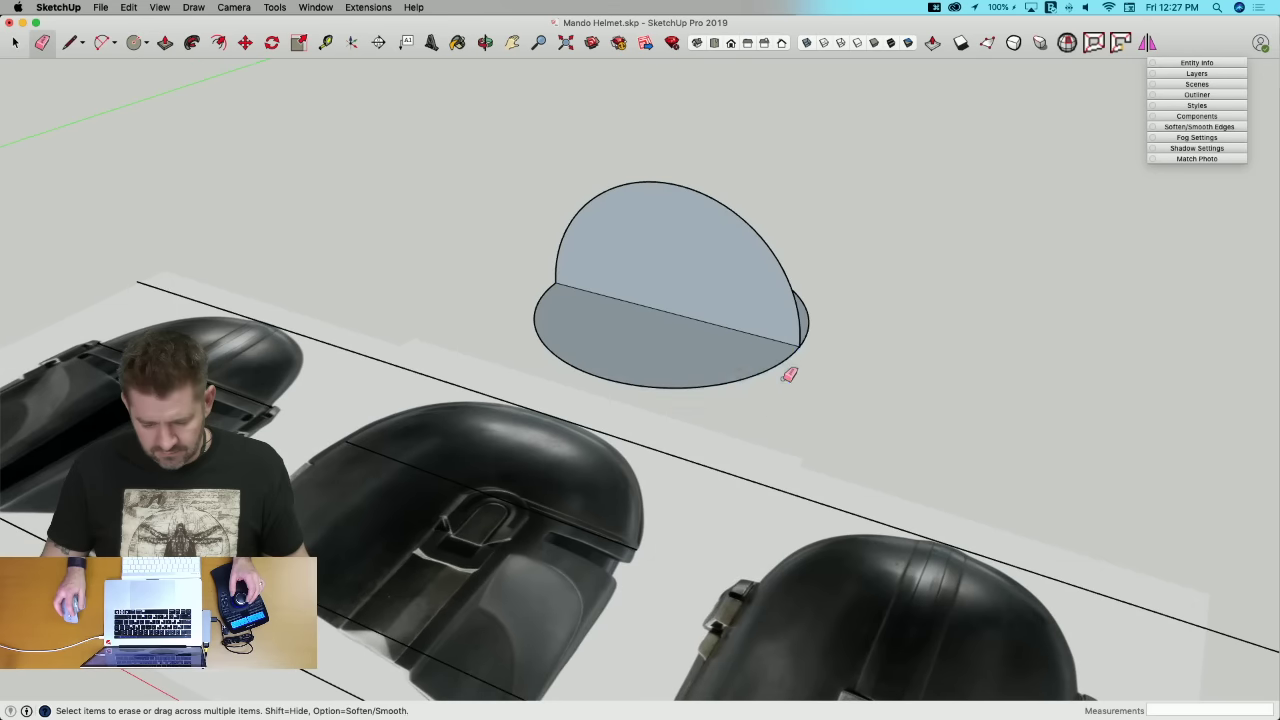
Step: Sweep the upright half circle around the flat circle's edge with Follow Me to form a dome
key("space")
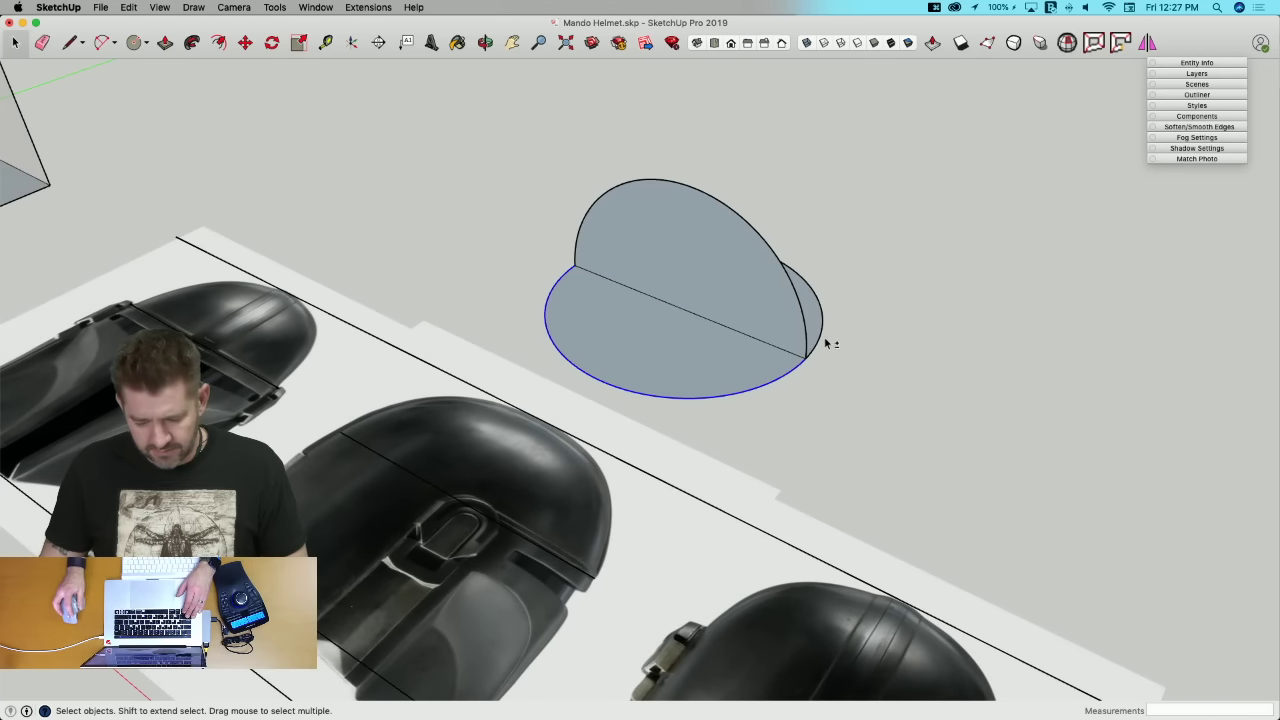
left_click(191, 41)
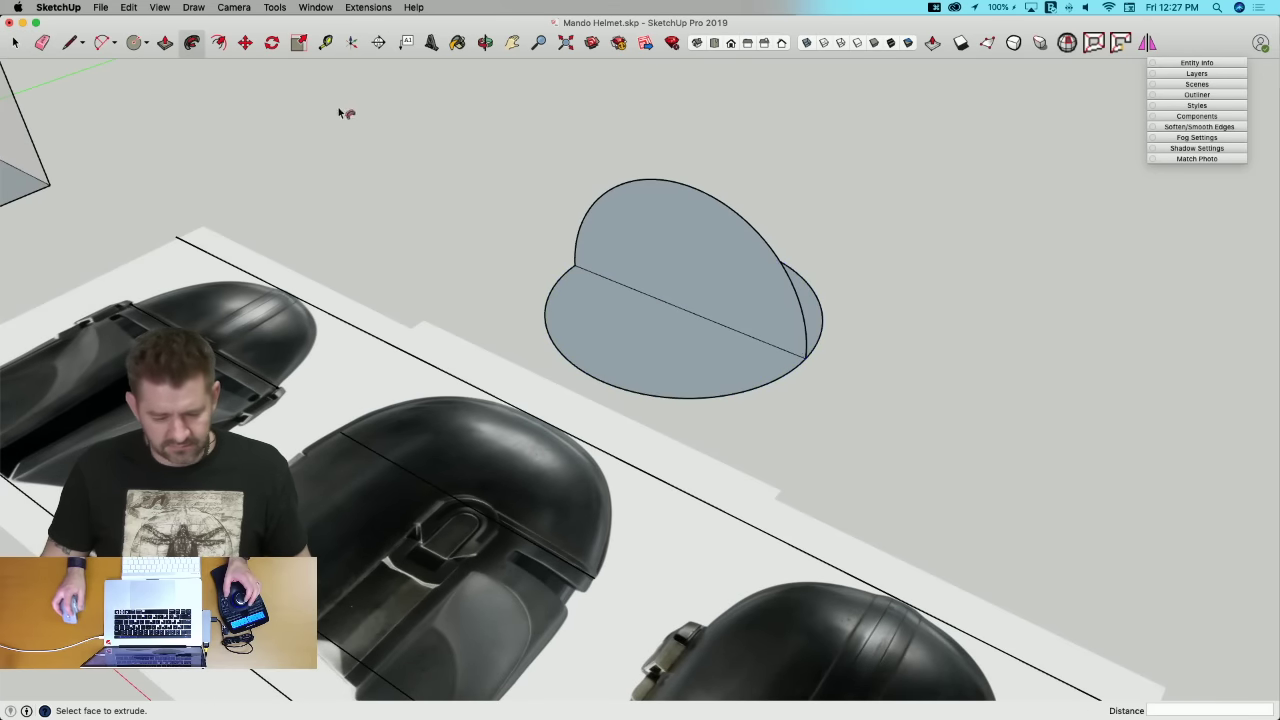
left_click(712, 303)
key("space")
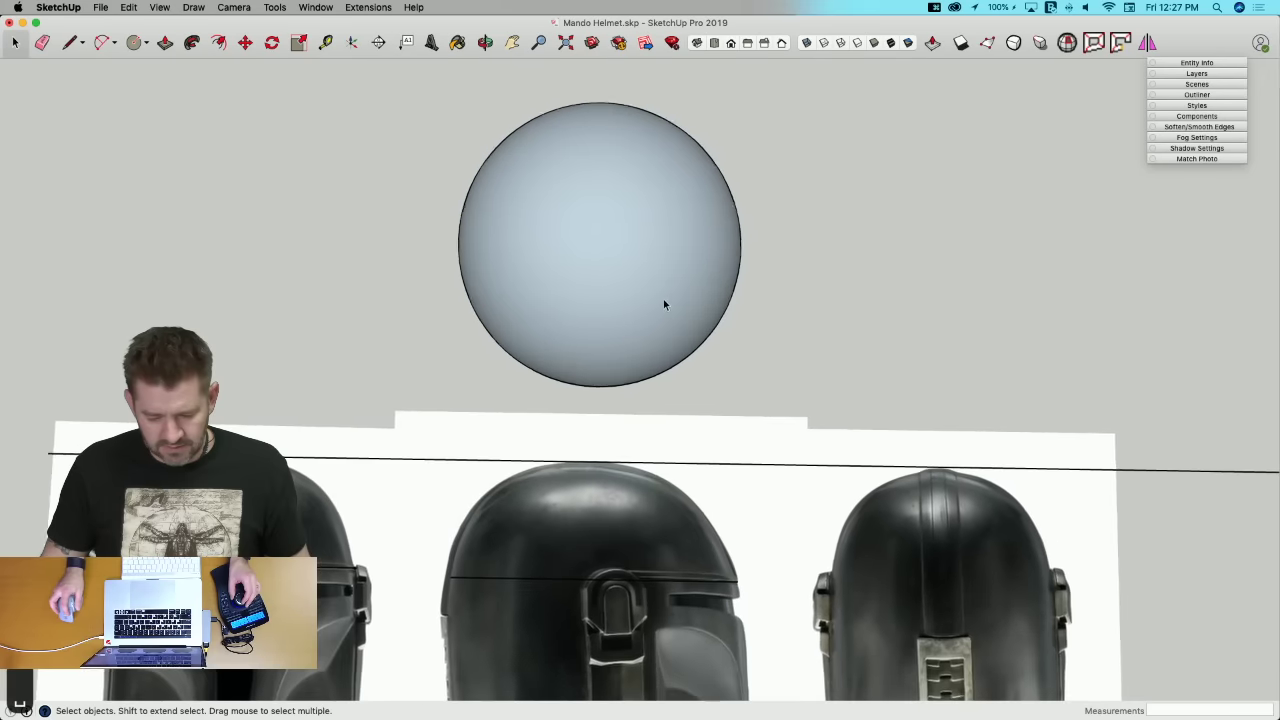
Step: Select the complete dome geometry and make it a group
left_click(663, 302)
right_click(670, 298)
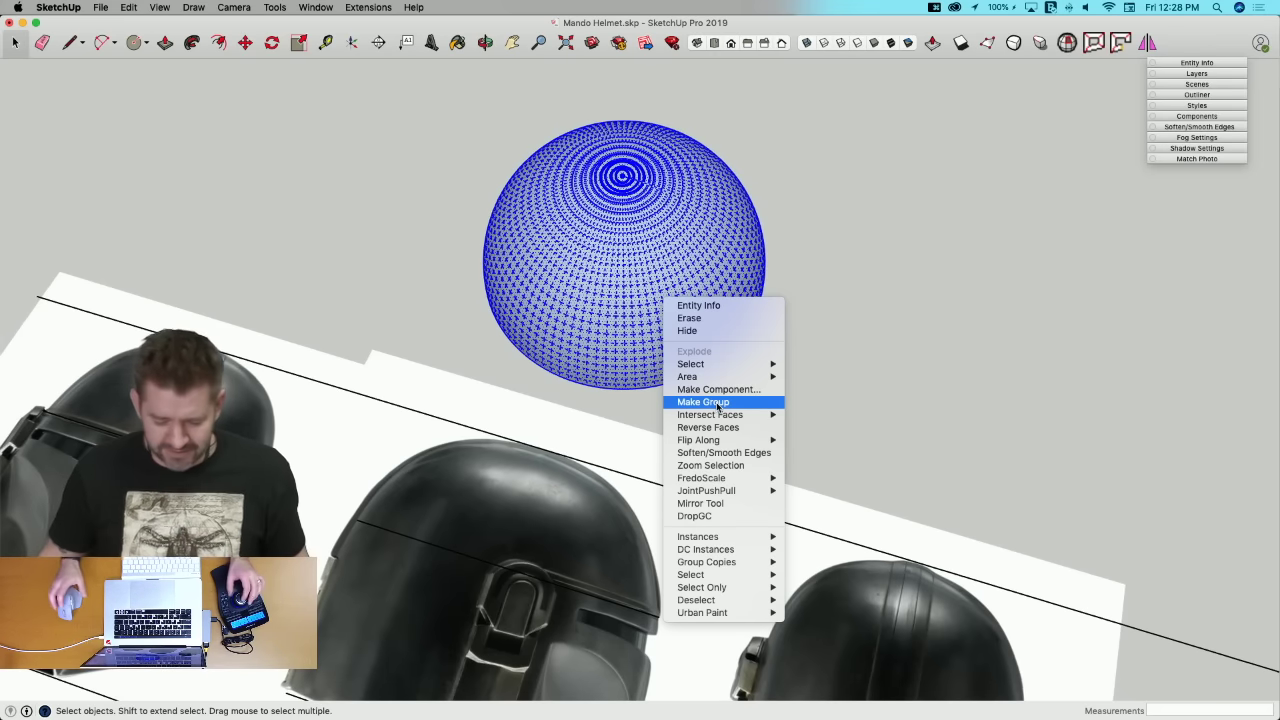
left_click(711, 402)
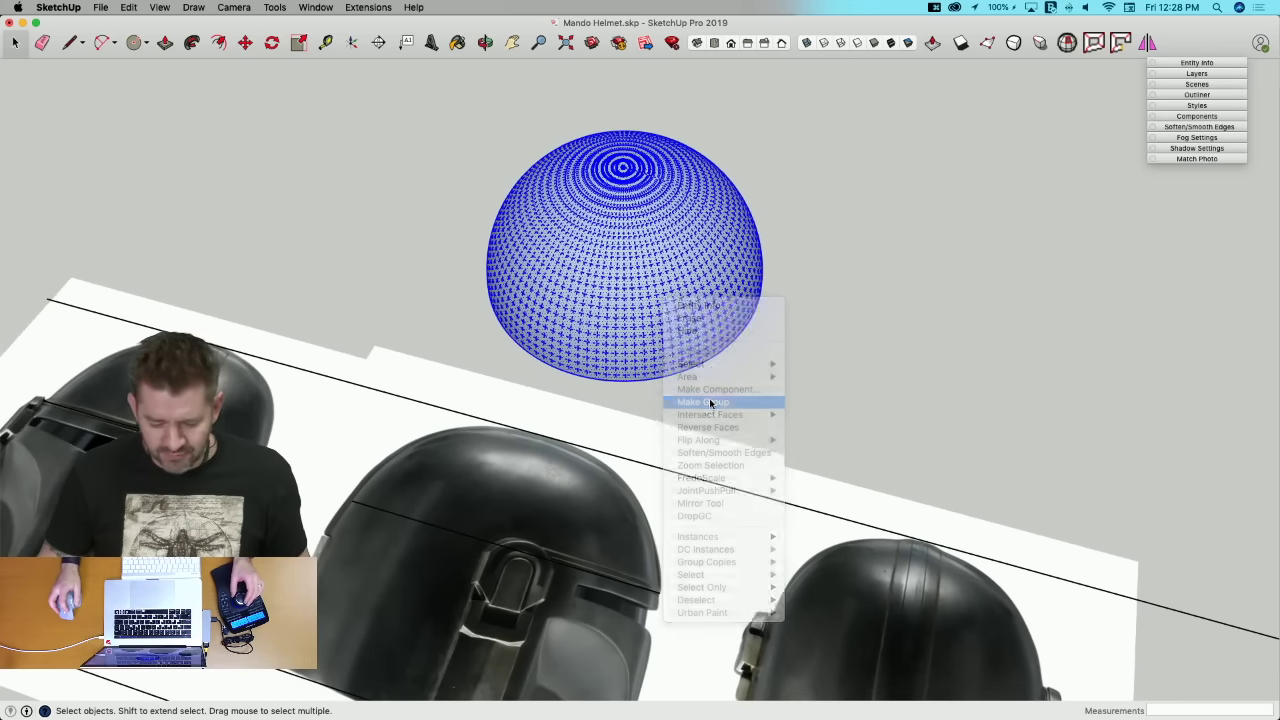
Step: Move the dome about 107' 6 1/8" to the side view's brow line and rotate it 90° about its base edge, with the crown facing the helmet's top
key("m")
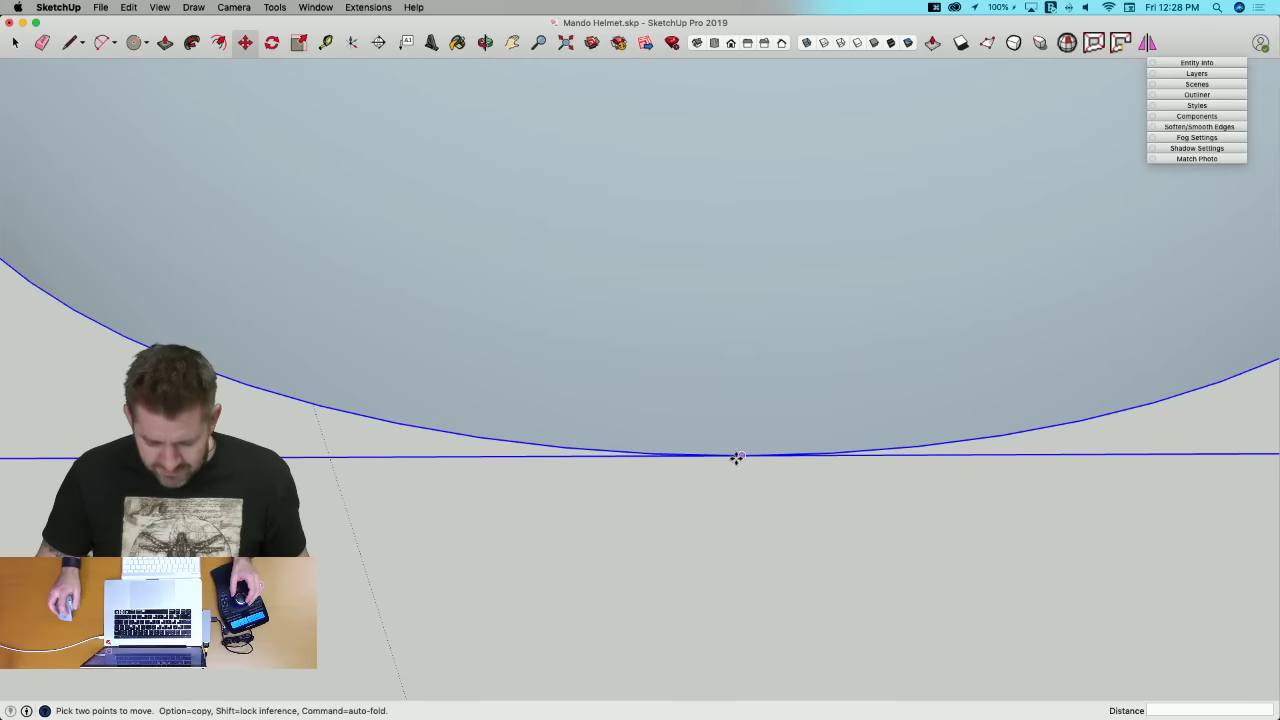
left_click(741, 457)
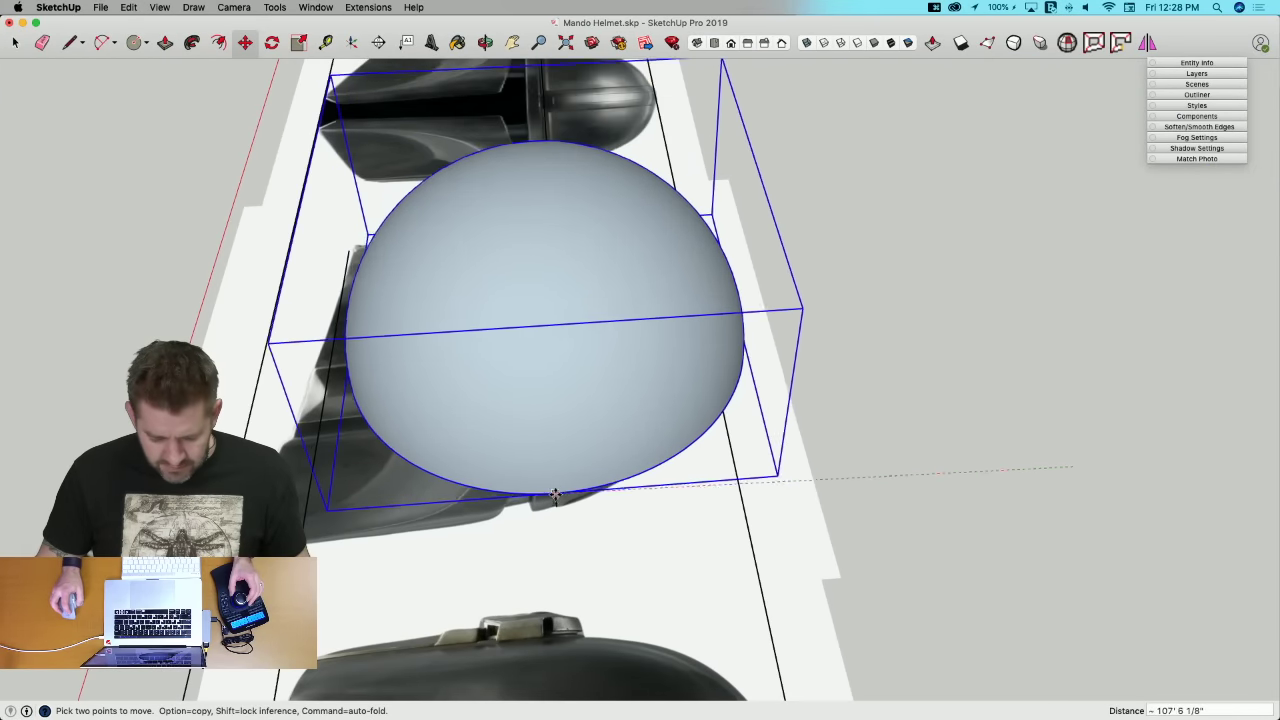
key("q")
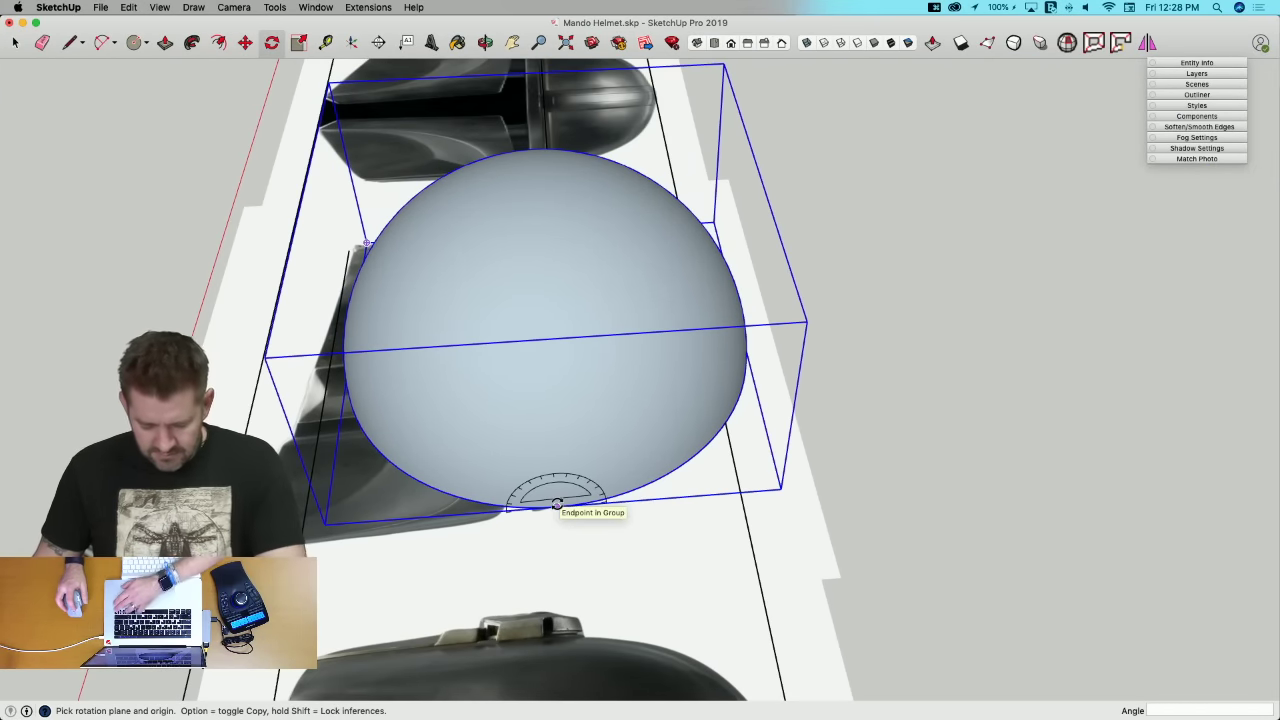
left_click(557, 503)
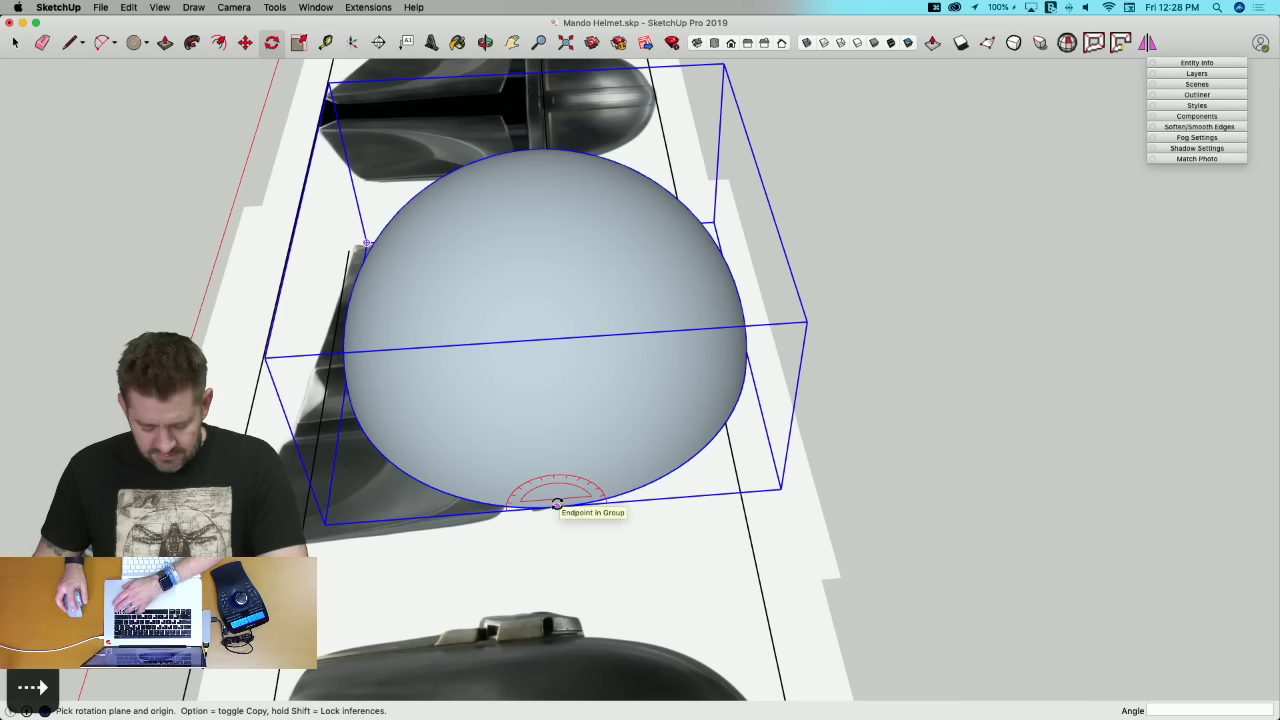
left_click(321, 523)
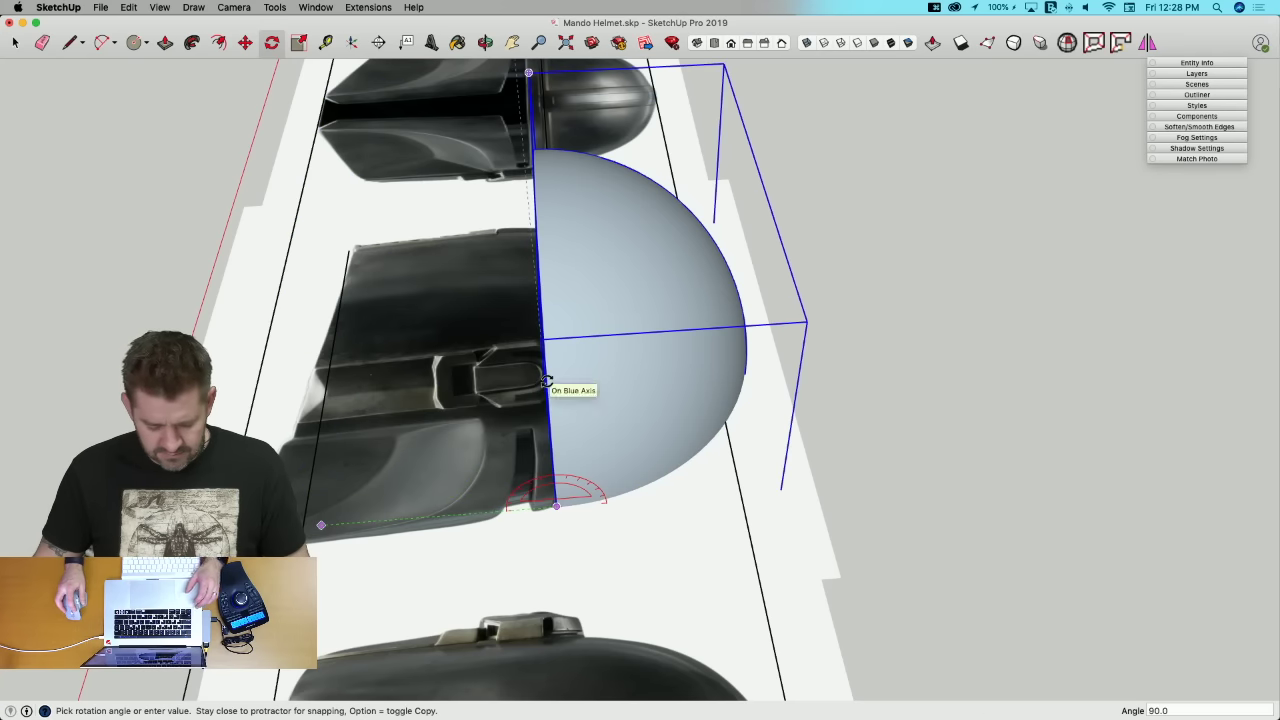
left_click(546, 381)
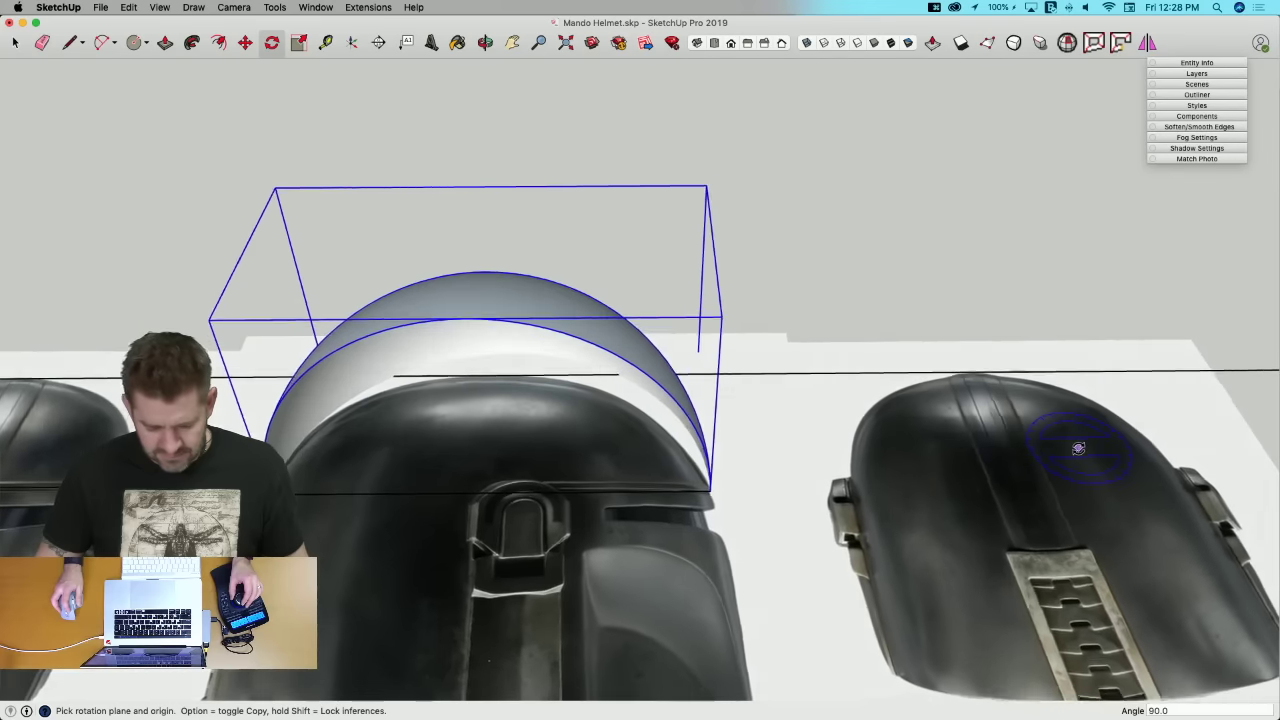
Step: Using X-ray display, scale the dome to about 0.78 along the blue axis and 0.98 uniformly to fit the side view, then turn X-ray off
middle_click_drag(1078, 449, 913, 395)
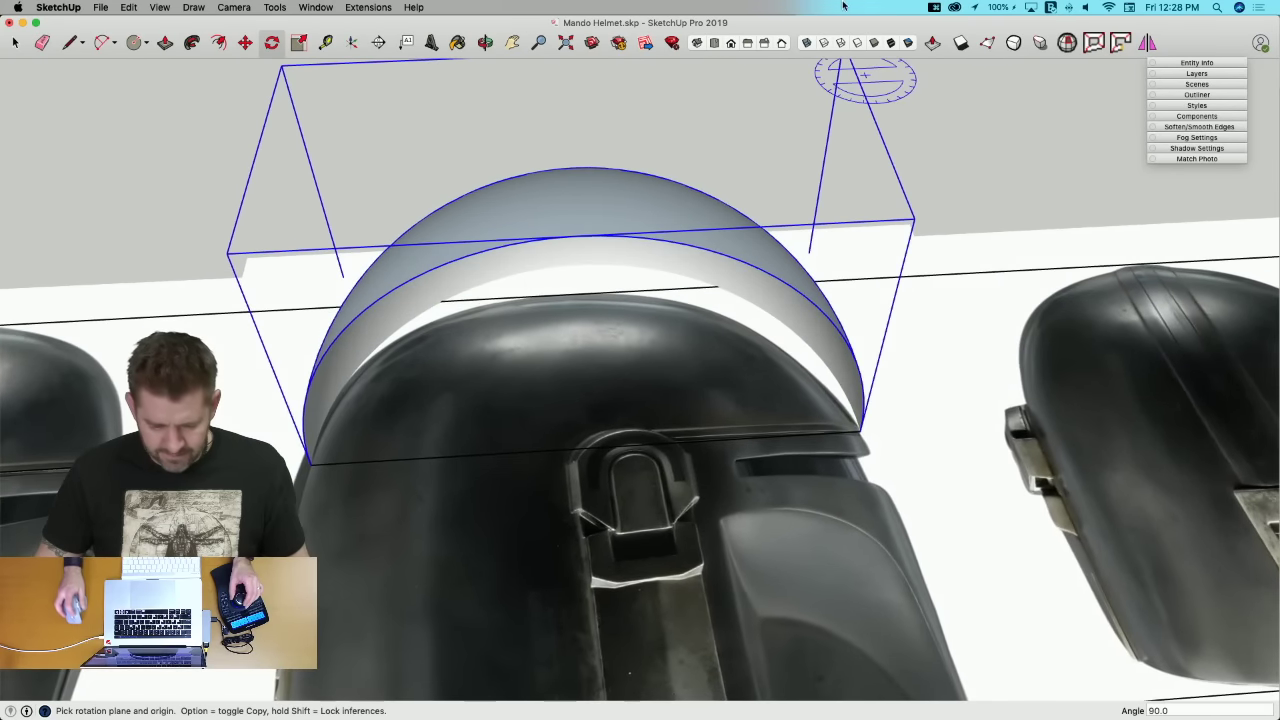
middle_click_drag(833, 183, 752, 147)
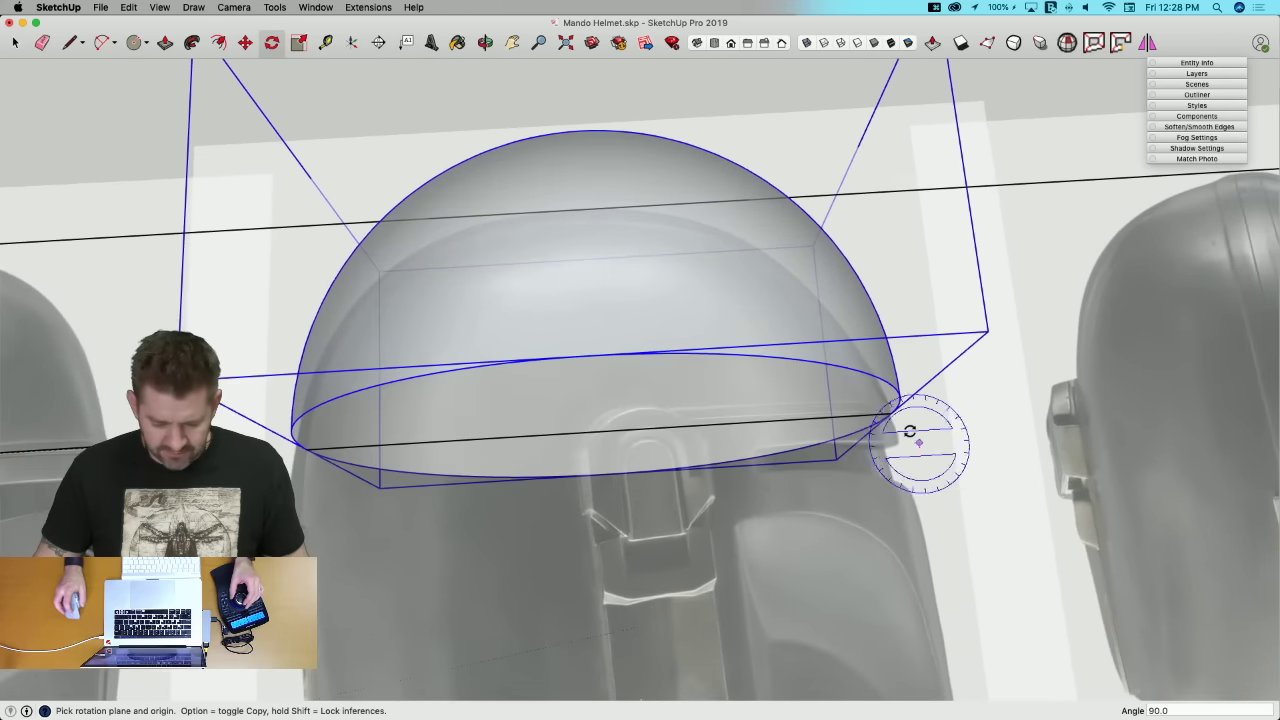
middle_click_drag(910, 432, 520, 226)
key("space")
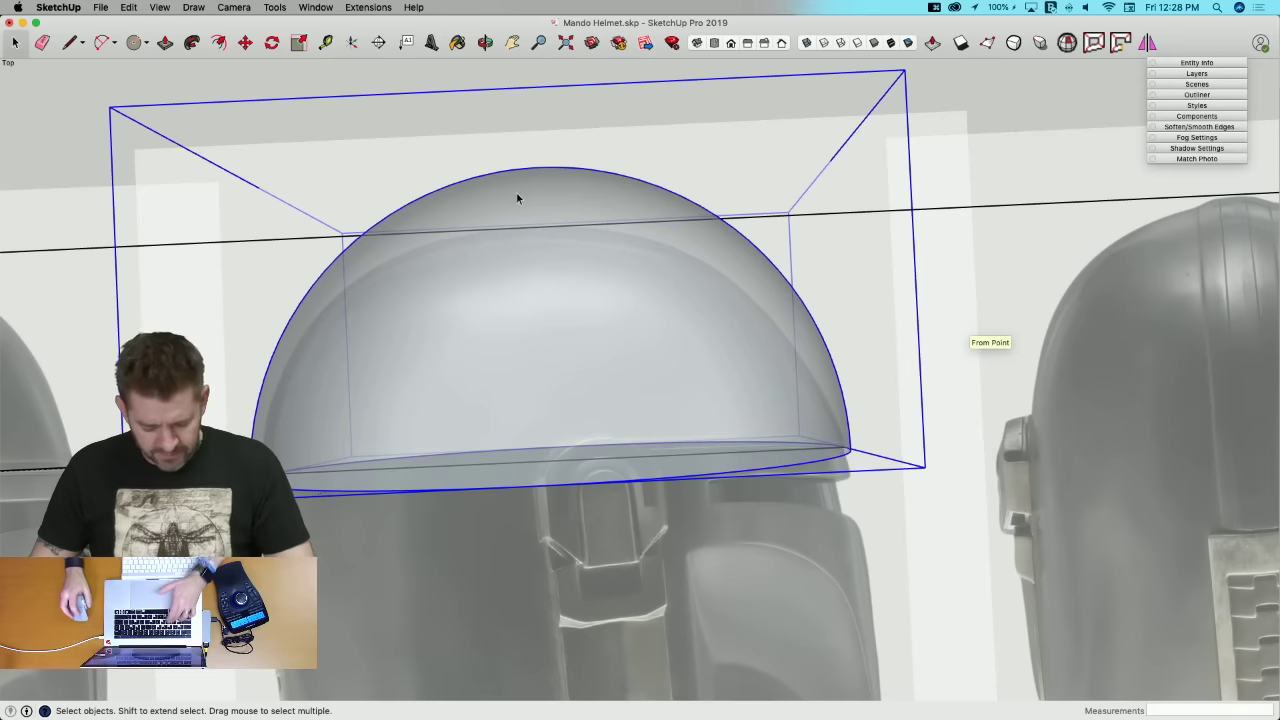
key("s")
left_click_drag(543, 170, 541, 236)
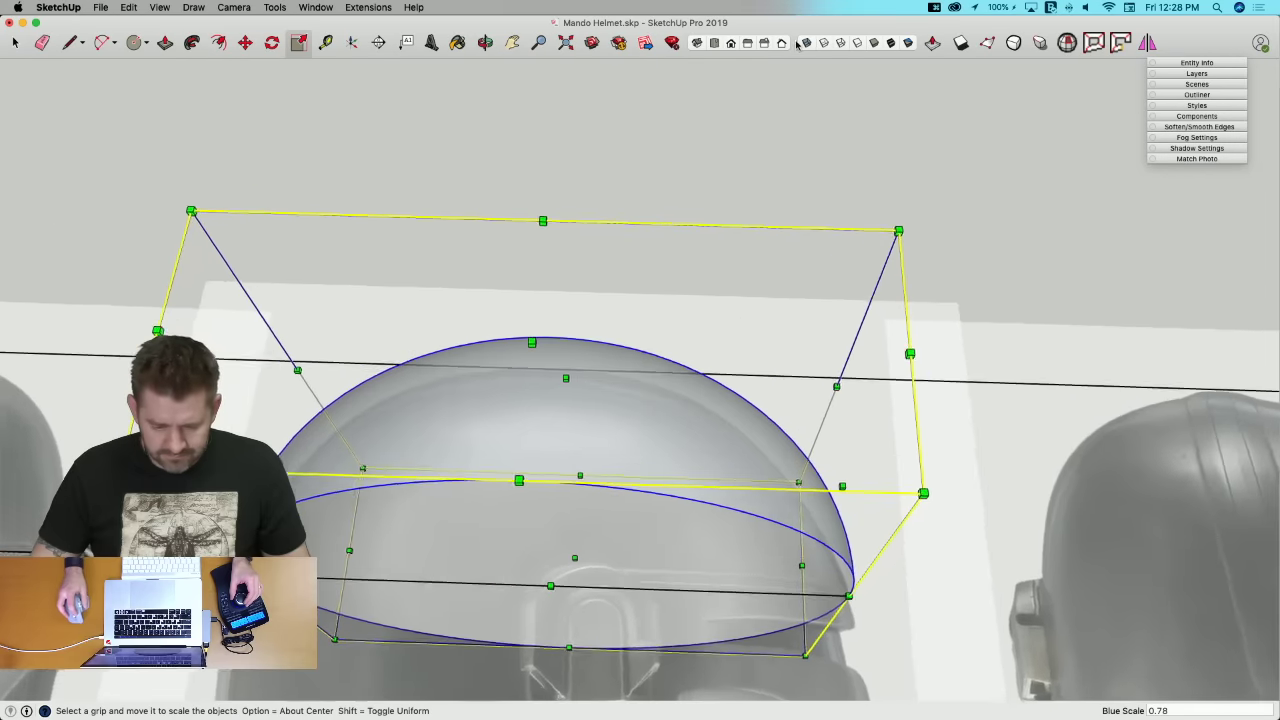
left_click(805, 43)
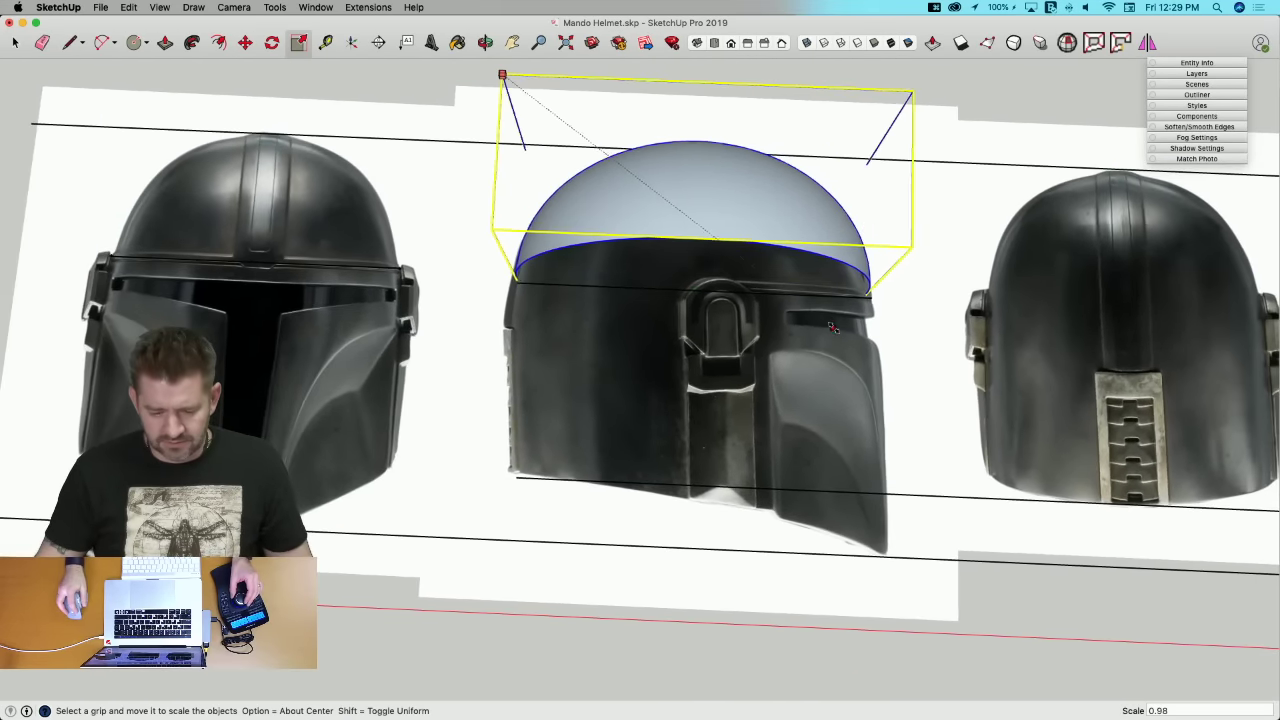
key("space")
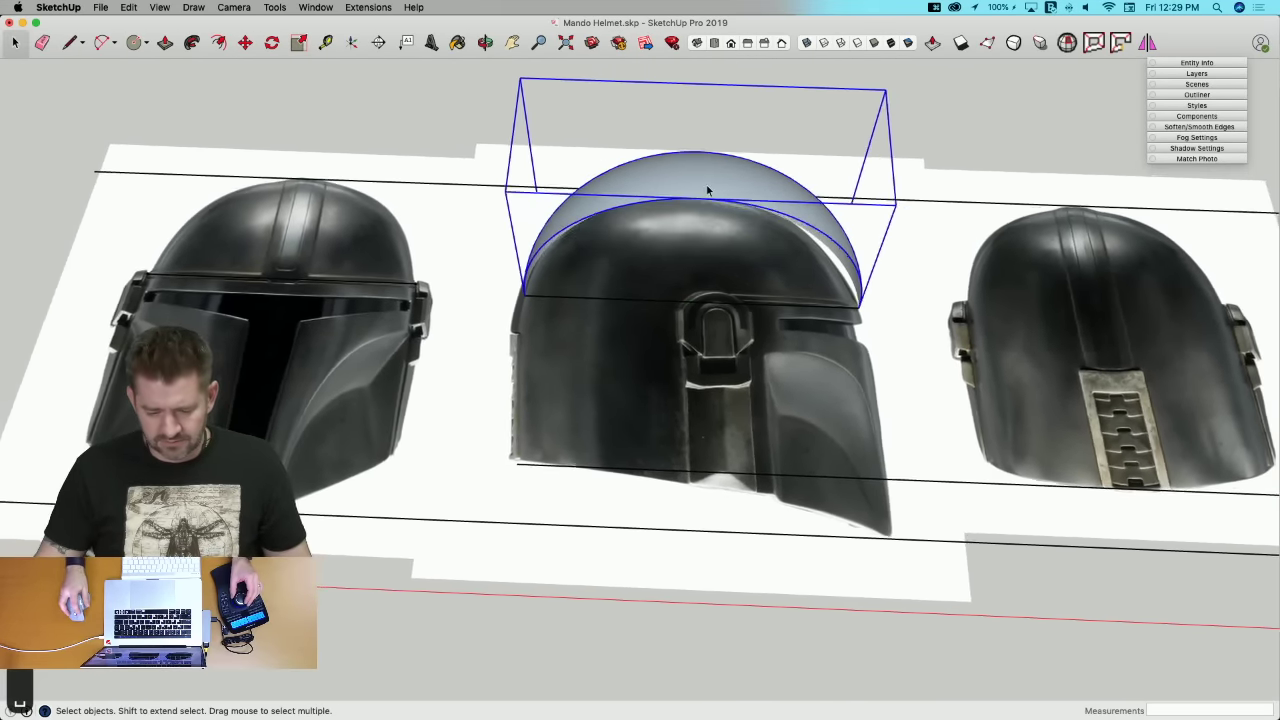
Step: Rotate the dome 90° about the side view's brow-line midpoint and move it about 113' 10 15/16" onto the front view's brow centre
key("q")
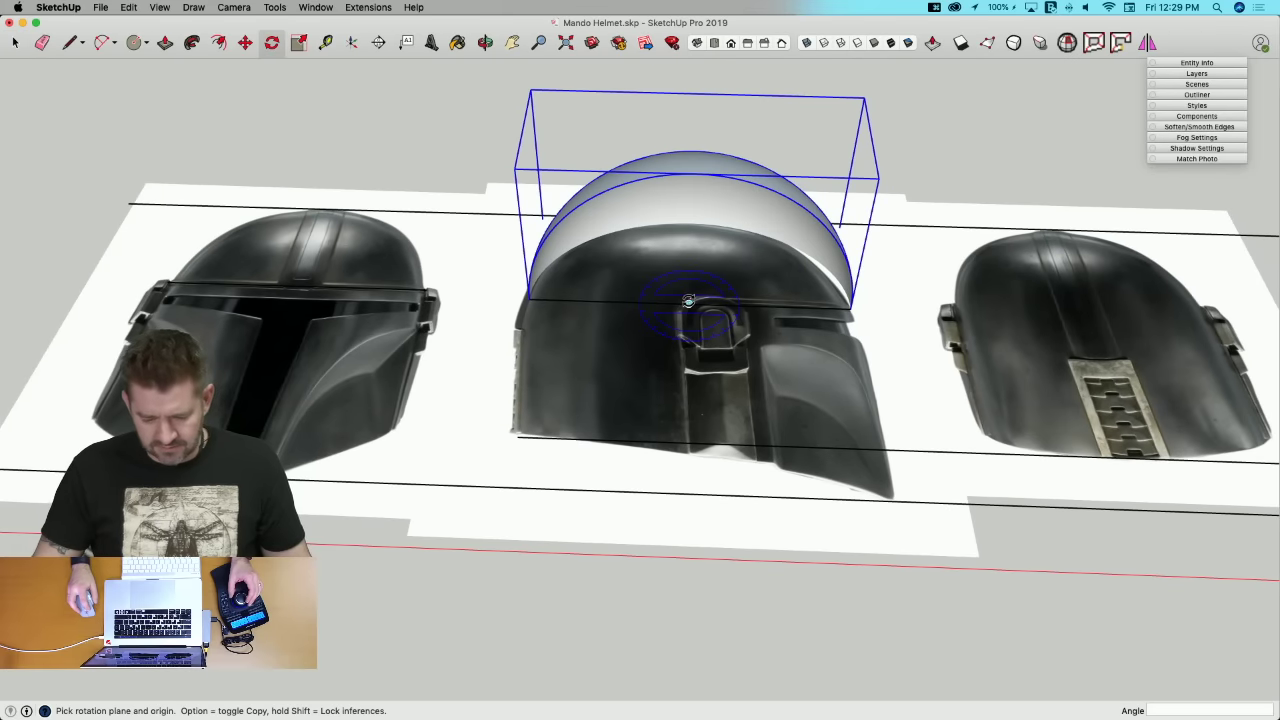
key("Left")
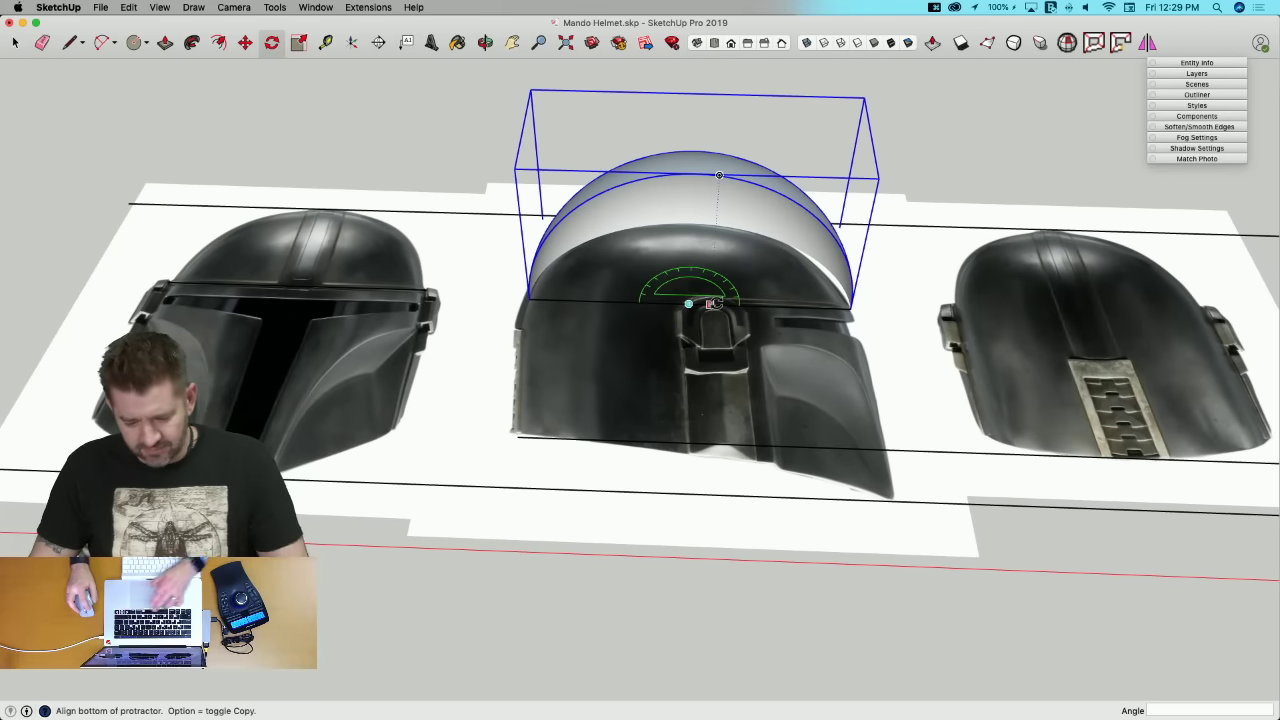
left_click(689, 300)
left_click(719, 175)
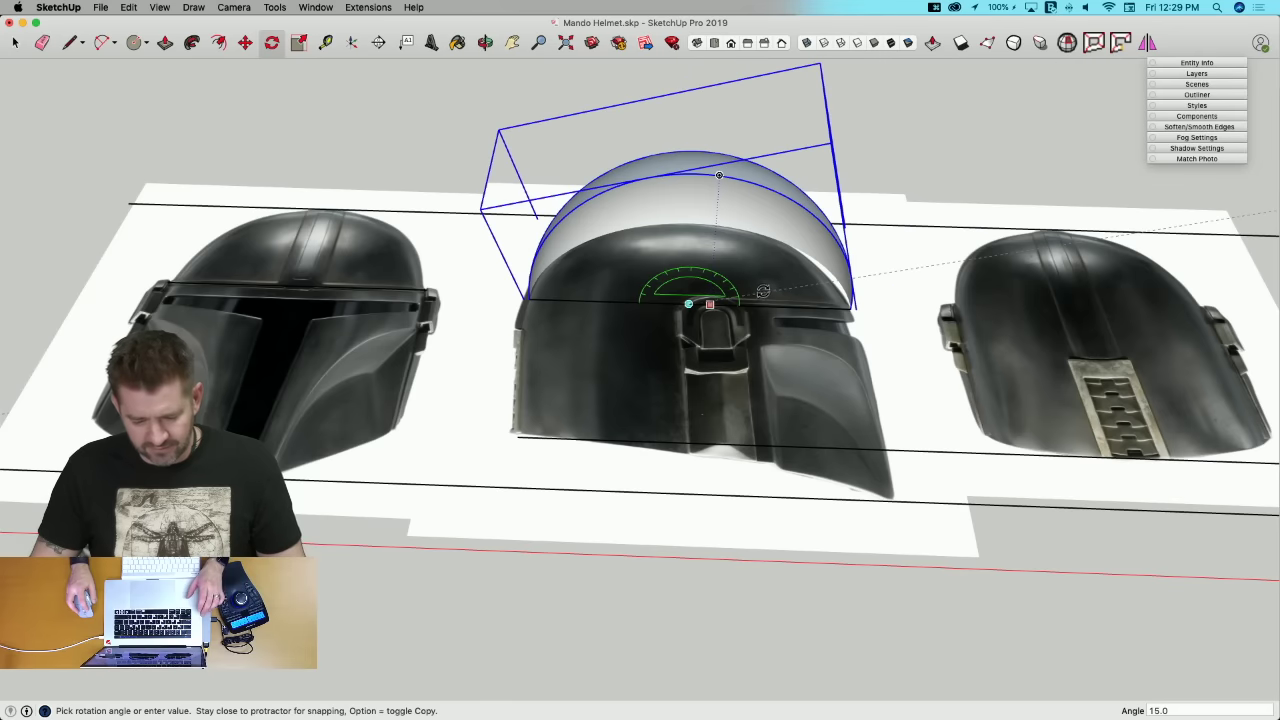
left_click(686, 257)
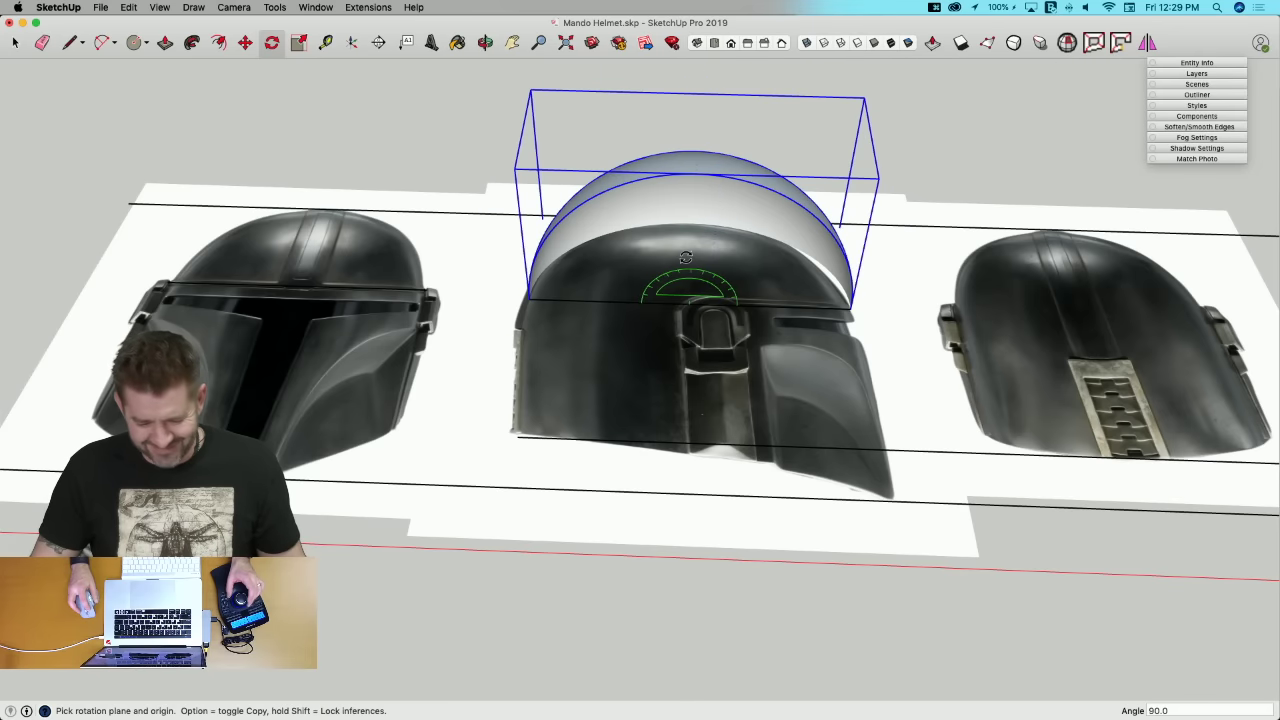
key("m")
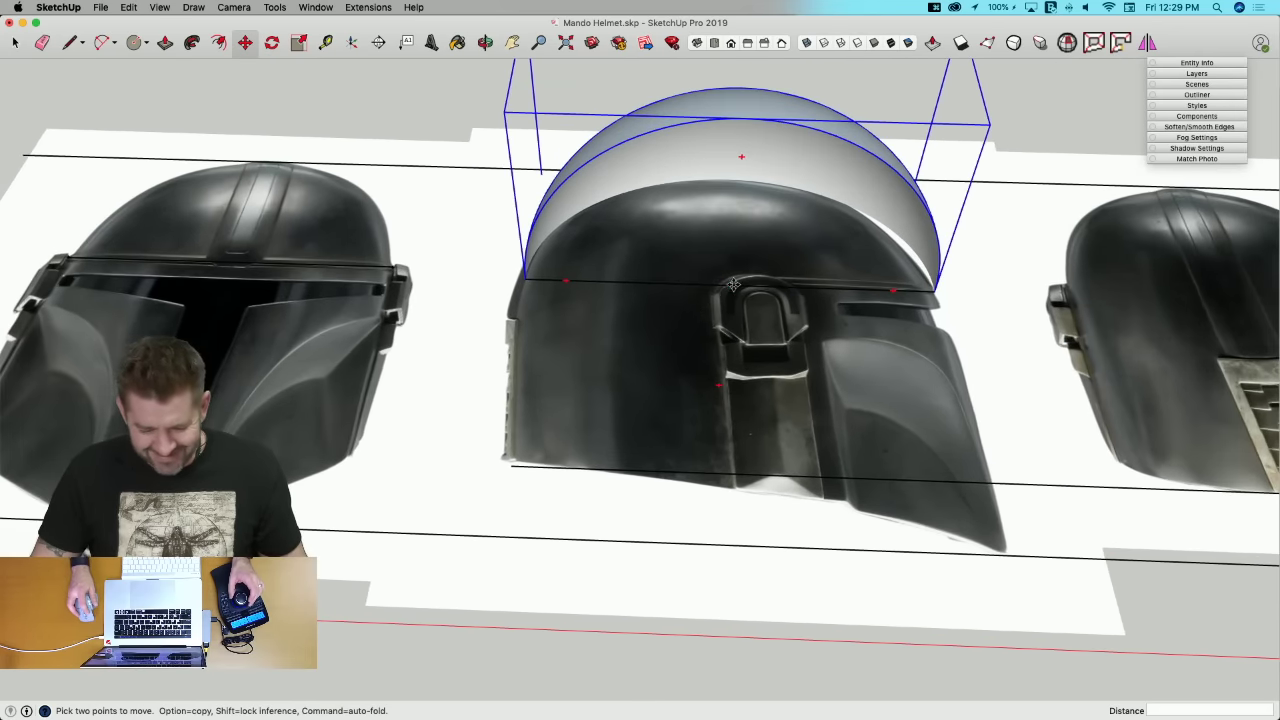
left_click(734, 285)
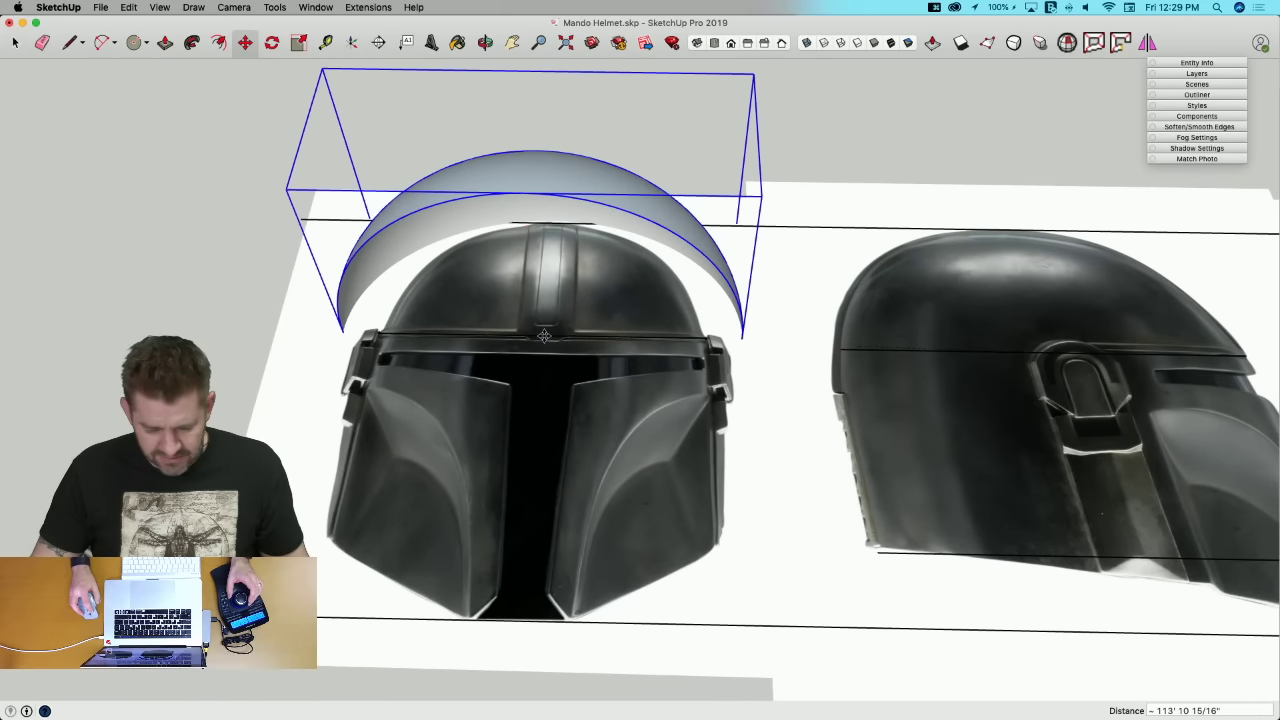
Step: From the top view, scale the dome to about 0.81 along the green axis about its centre to match the front view's width
key("F3")
key("s")
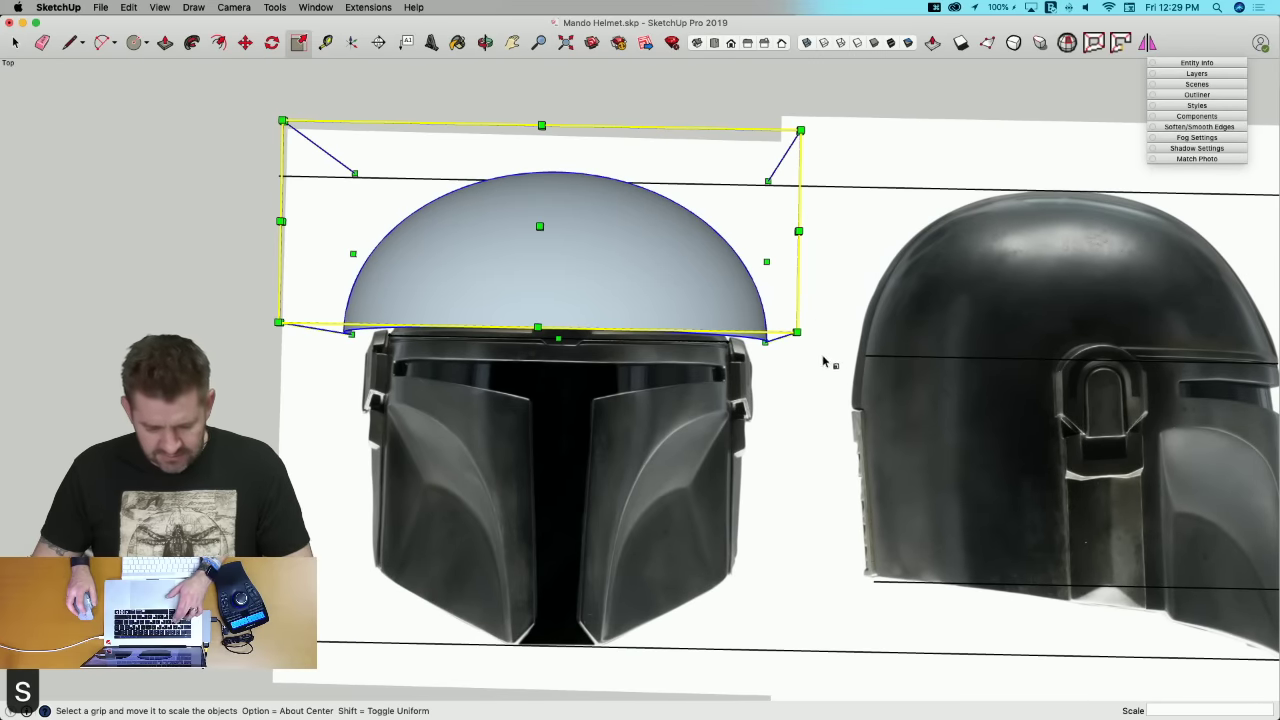
key("alt")
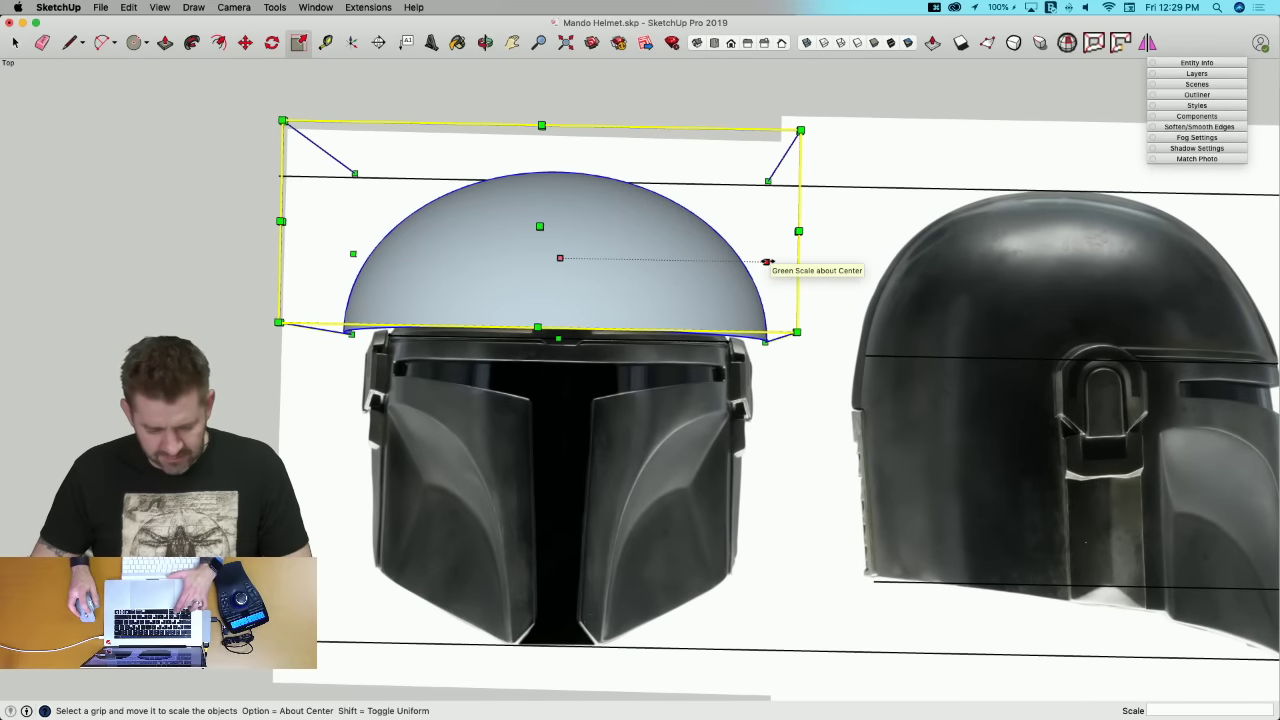
left_click_drag(767, 261, 726, 262)
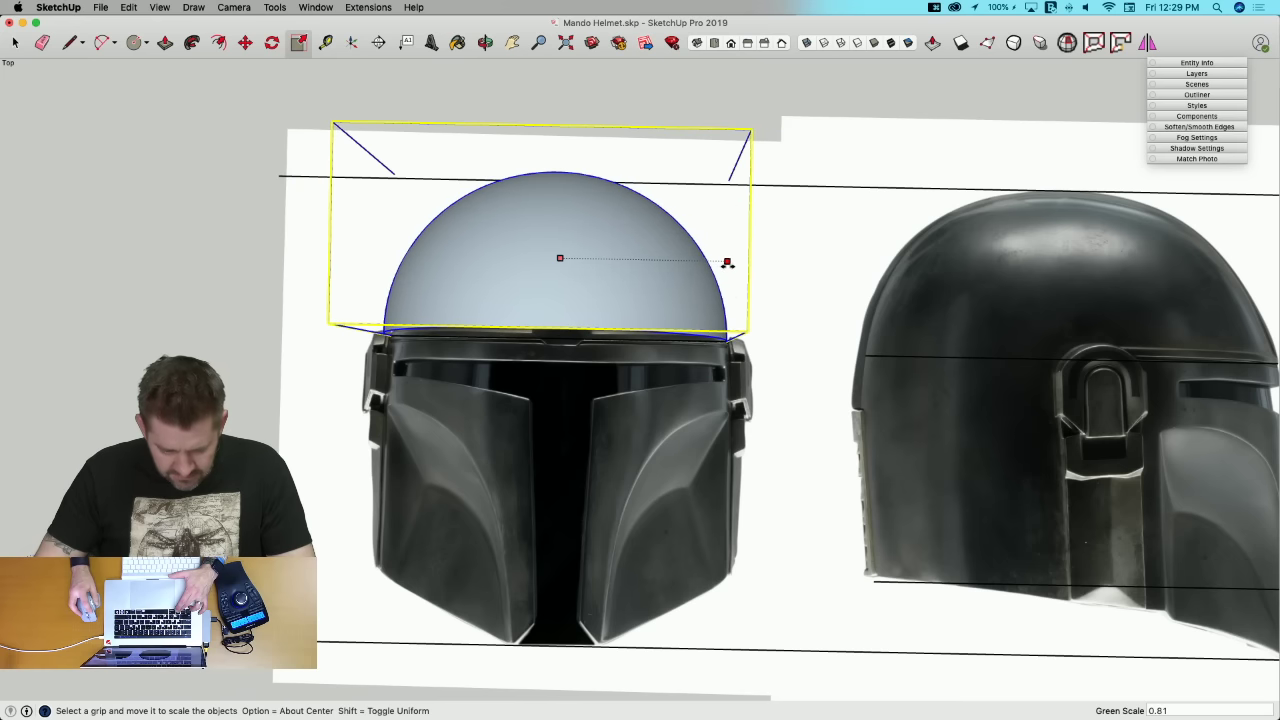
key("space")
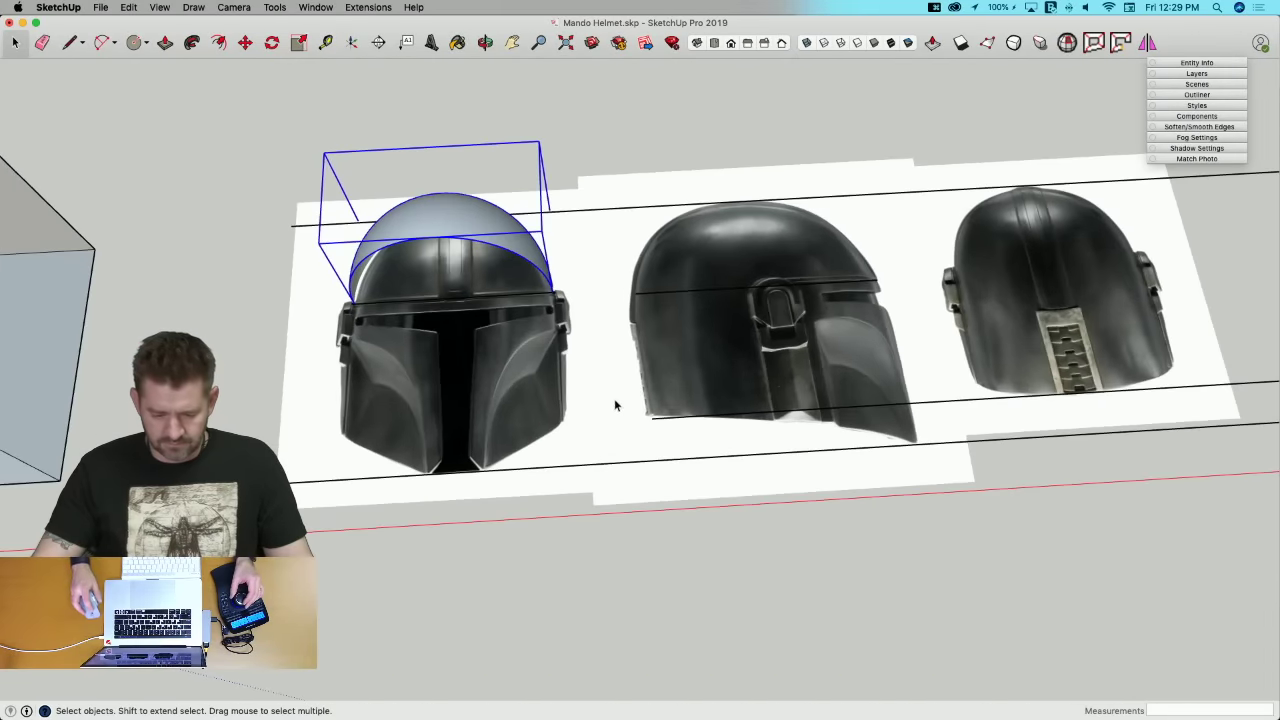
Step: Copy the dome about 113' 10 15/16" from the front view's brow centre to the side view's brow-line midpoint
key("m")
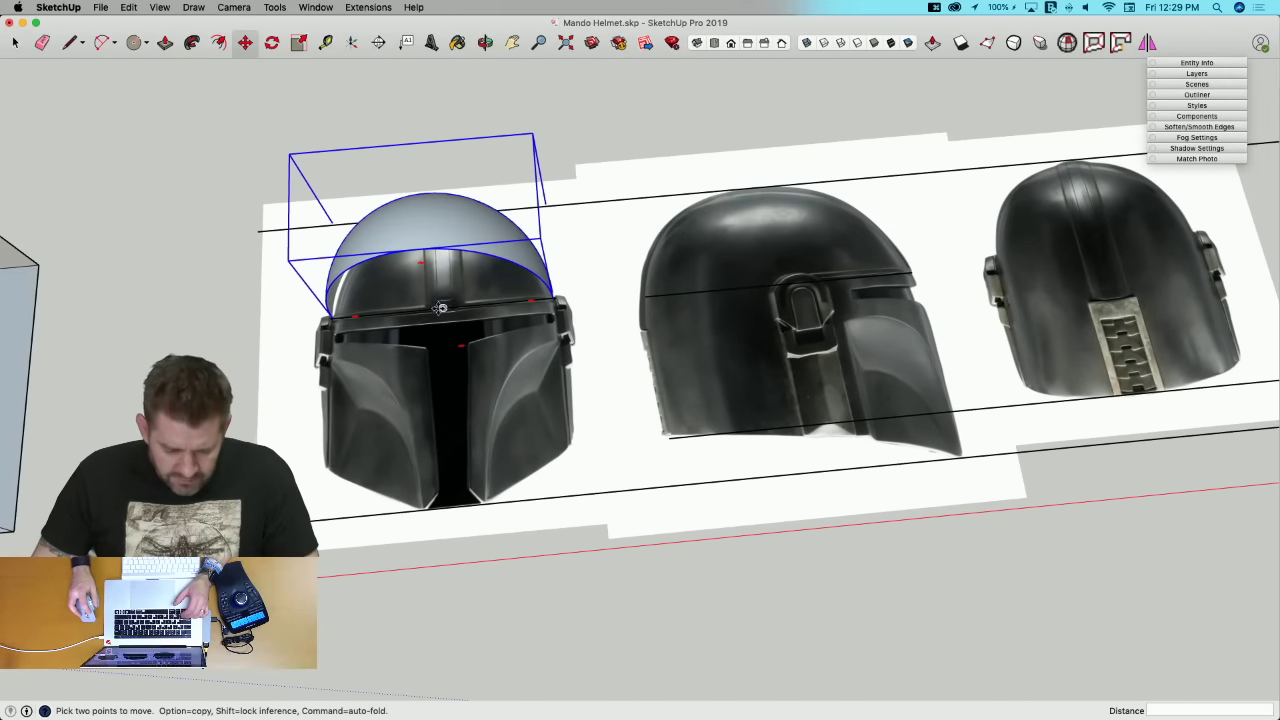
left_click(448, 307)
key("alt")
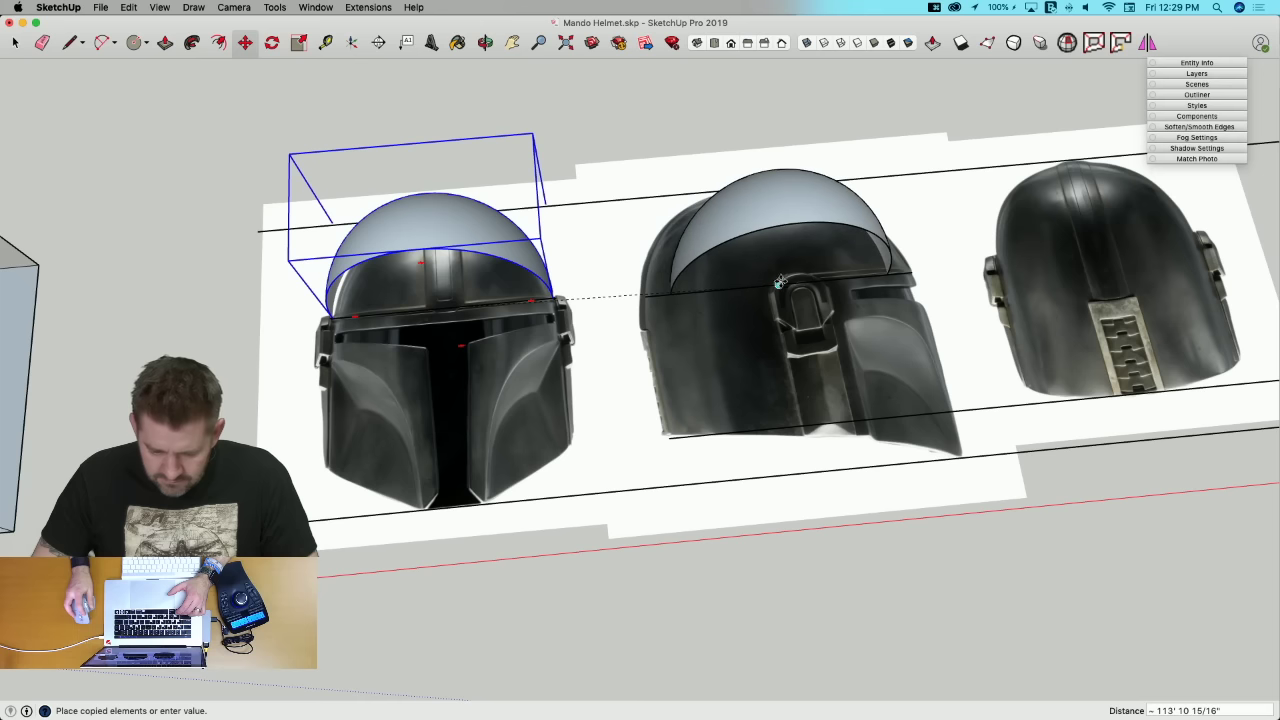
left_click(780, 285)
Step: Rotate the copied dome 90° about the side view's brow-line midpoint so that its length follows the brow line
key("q")
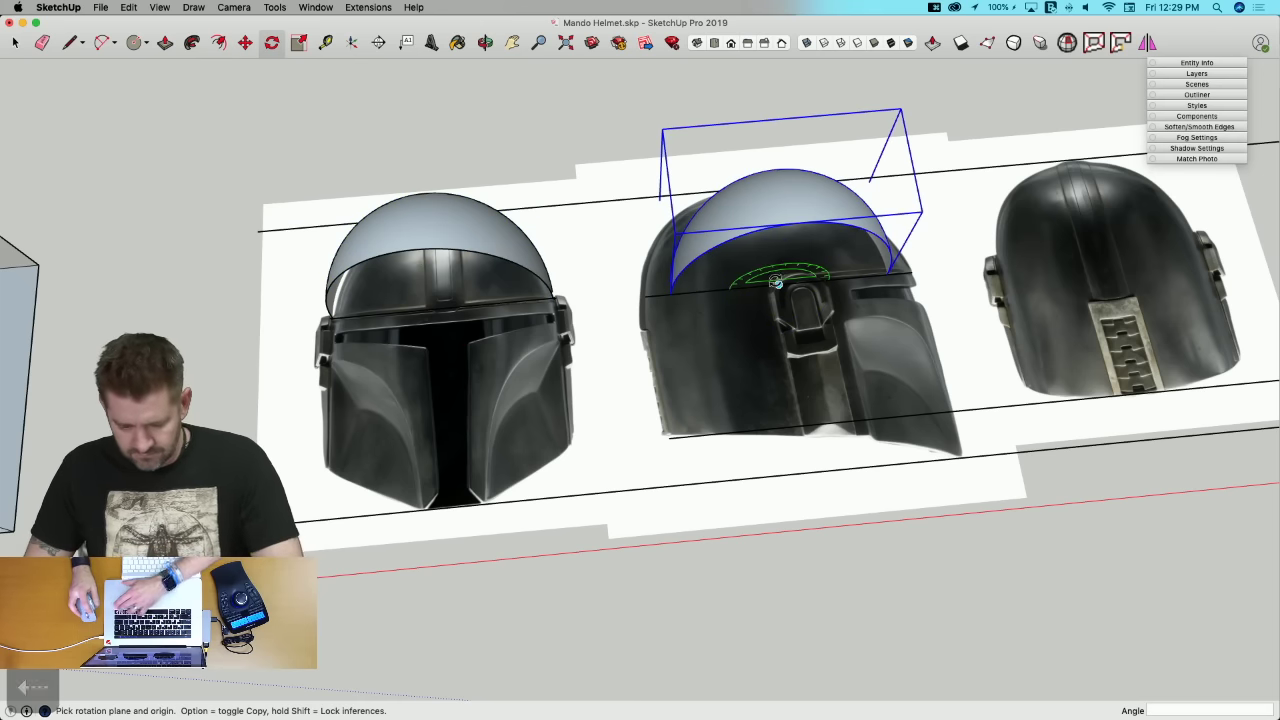
left_click(778, 285)
left_click(700, 290)
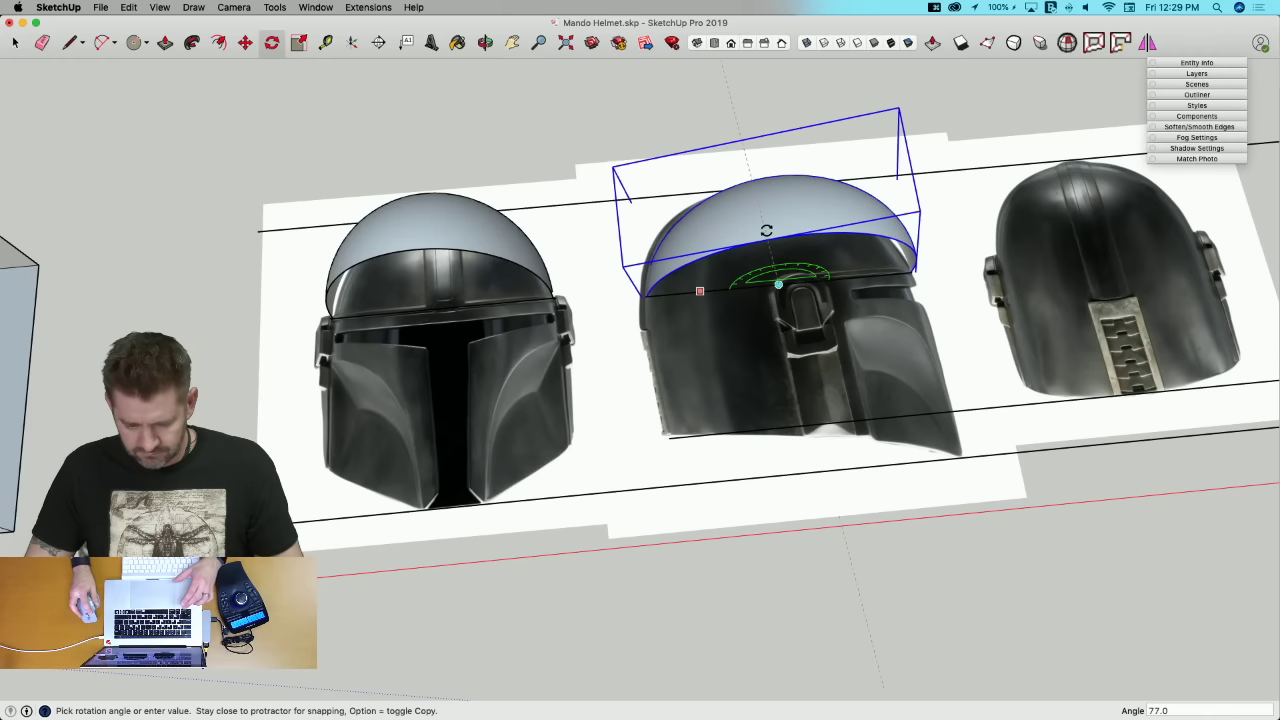
left_click(798, 224)
key("space")
scroll(950, 354, "up", 5)
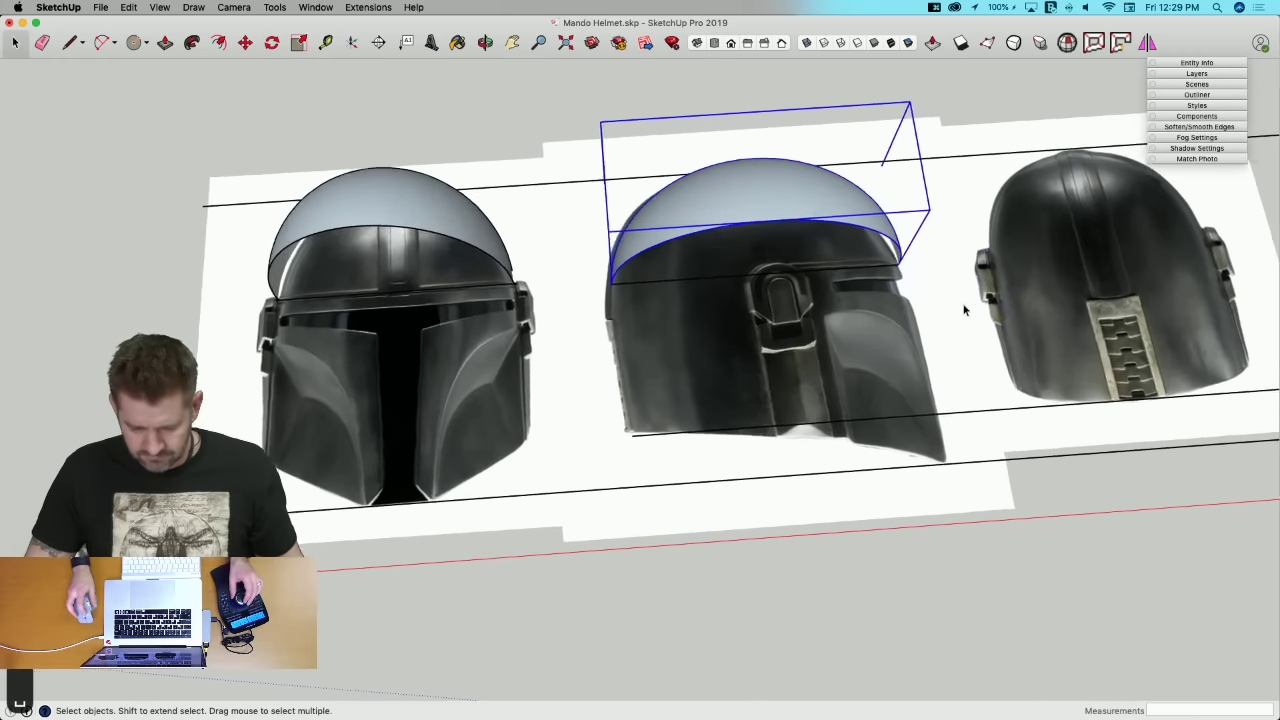
Step: Scale the copied dome to 0.99 along the red axis to fit the side view's dome length
scroll(951, 356, "up", 3)
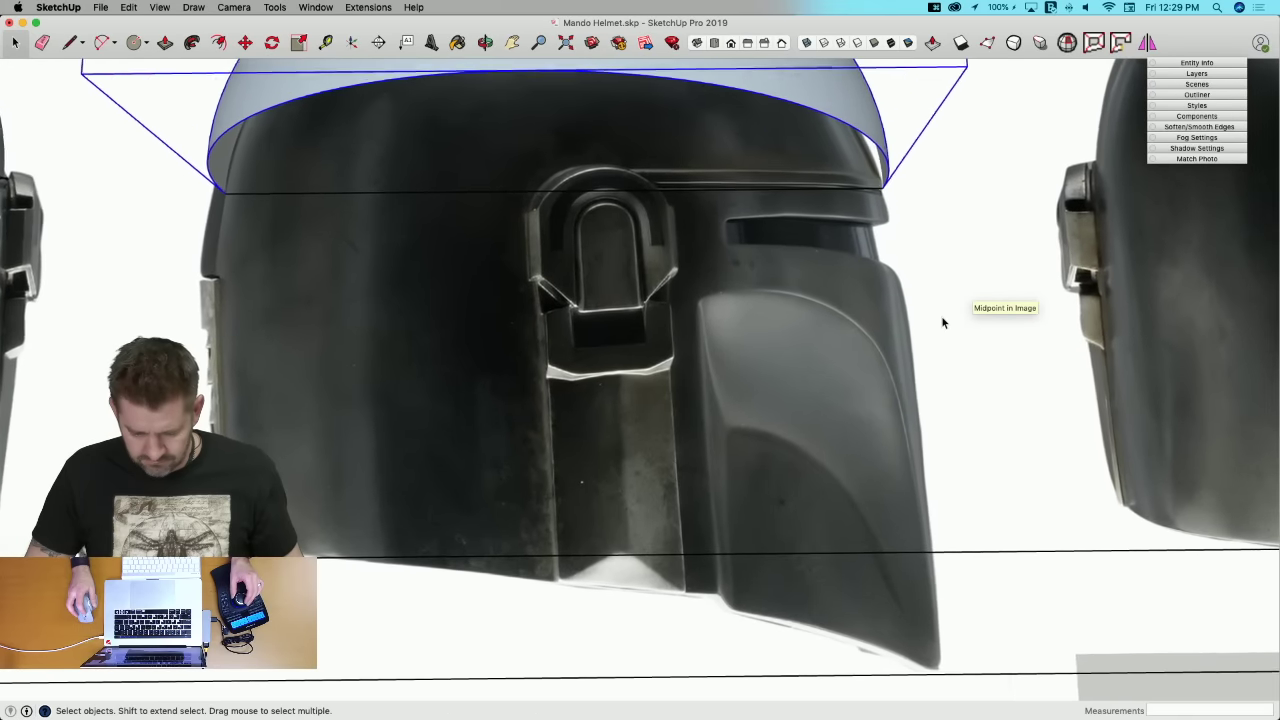
key("s")
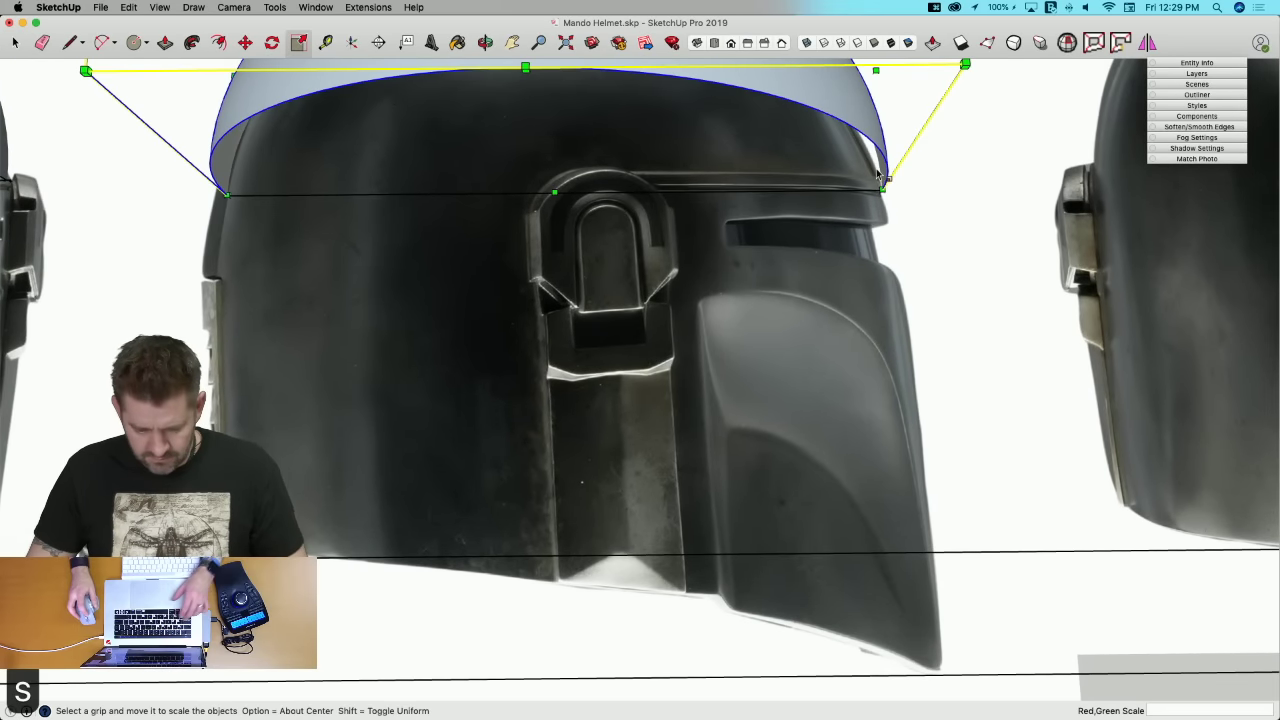
scroll(828, 160, "down", 4)
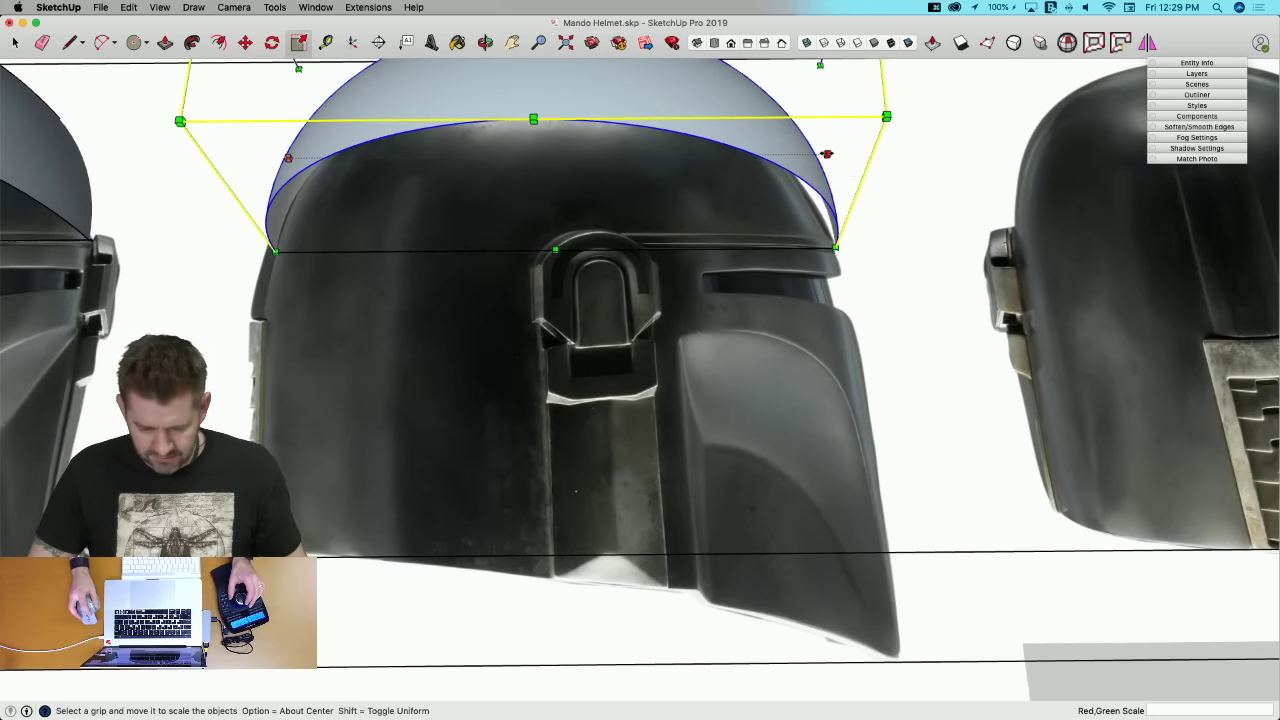
left_click_drag(826, 154, 820, 154)
scroll(929, 266, "down", 8)
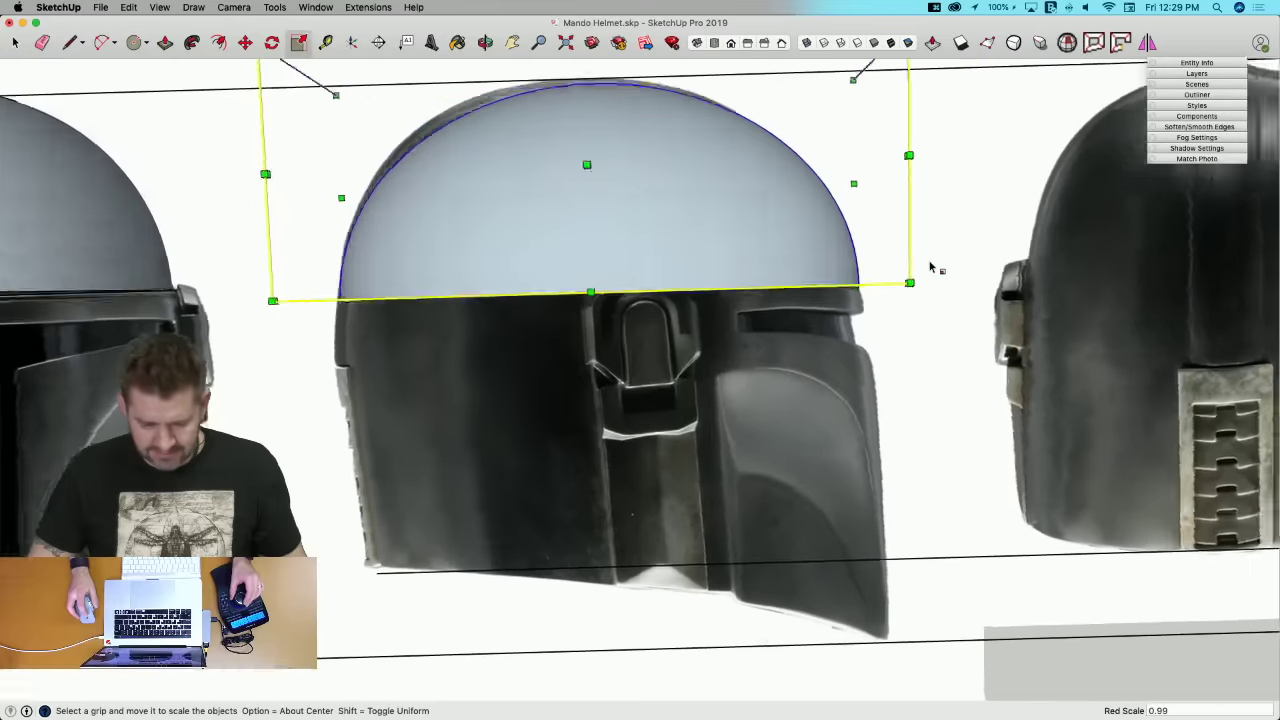
scroll(929, 266, "up", 2)
scroll(932, 266, "down", 3)
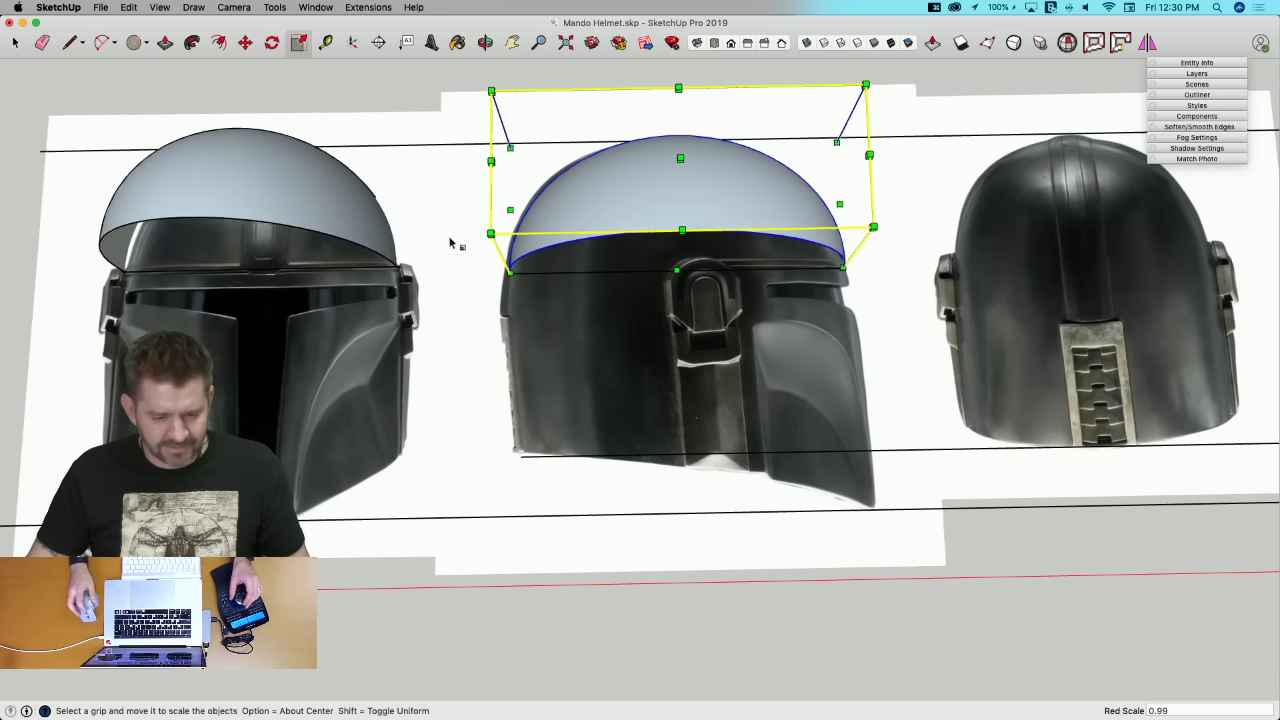
mouse_move(449, 240)
middle_mouse_down()
mouse_move(454, 217)
mouse_move(491, 249)
mouse_move(474, 256)
mouse_move(480, 300)
middle_mouse_up()
Step: Erase both dome groups from the front and side reference views
key("e")
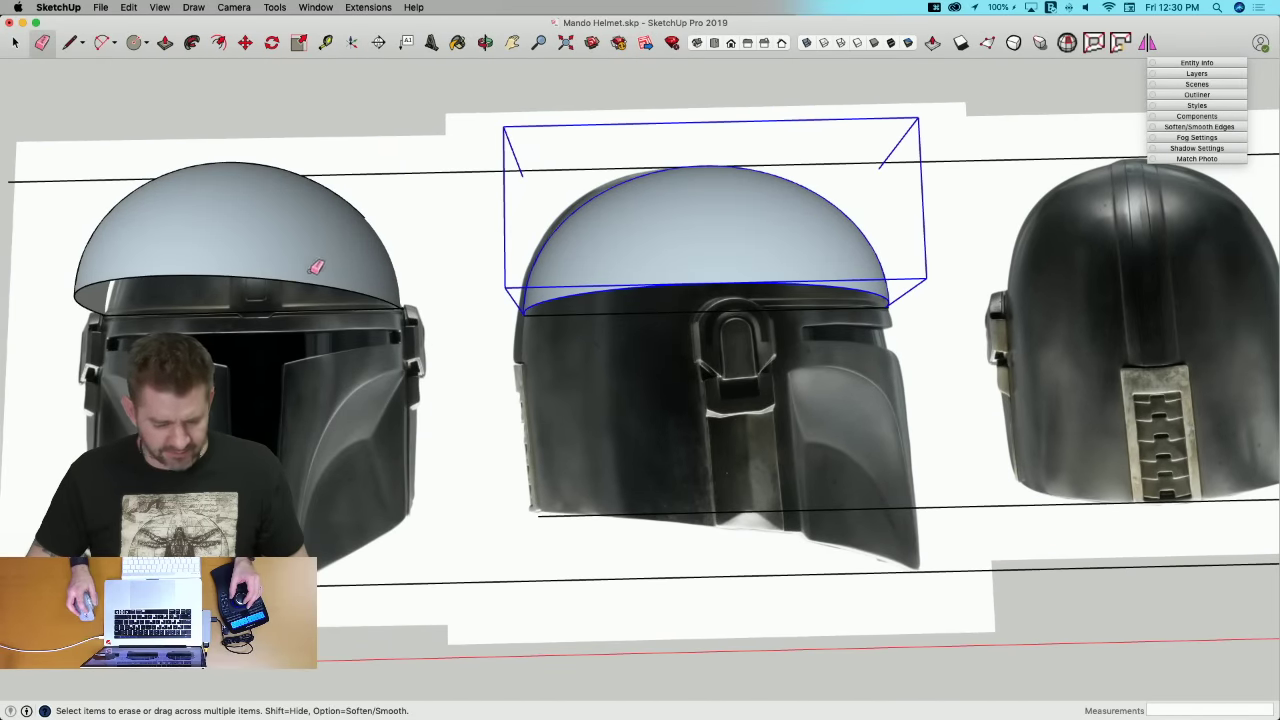
left_click(289, 276)
left_click(665, 276)
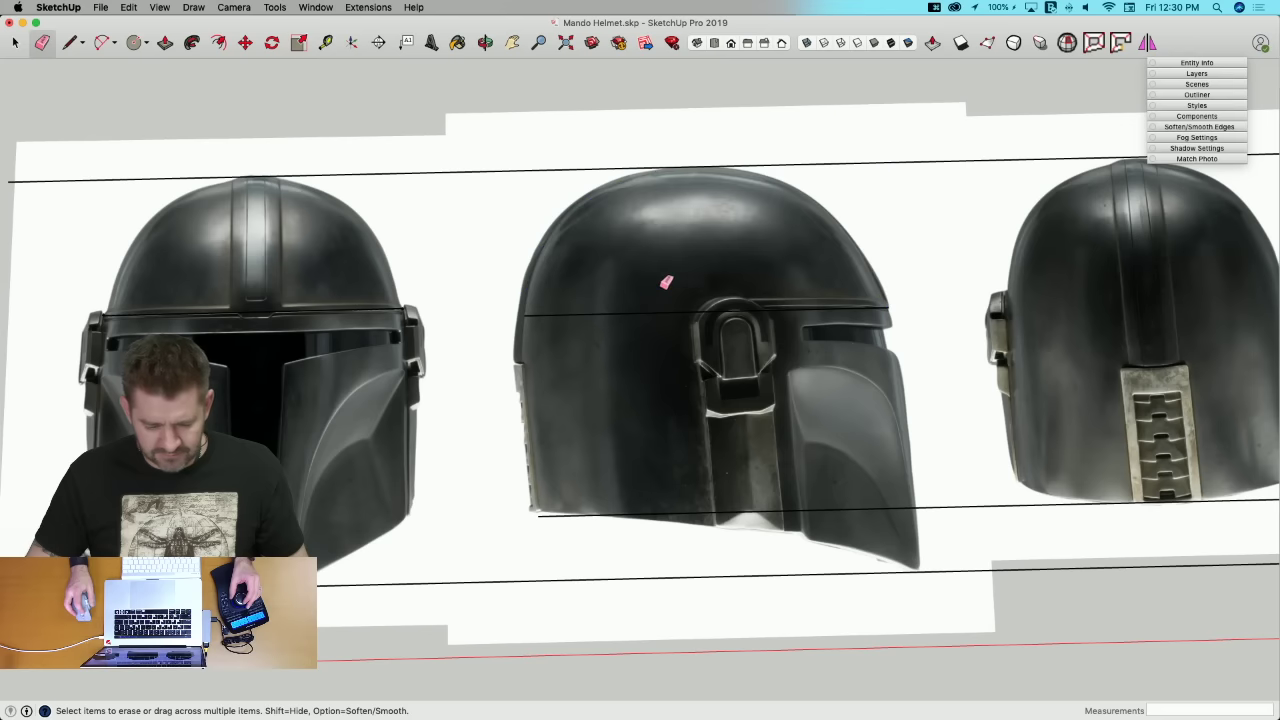
Step: Draw a degree-3 Bezier curve along the side view's dome outline from the brow line's front end to near the crown
scroll(638, 257, "up", 2)
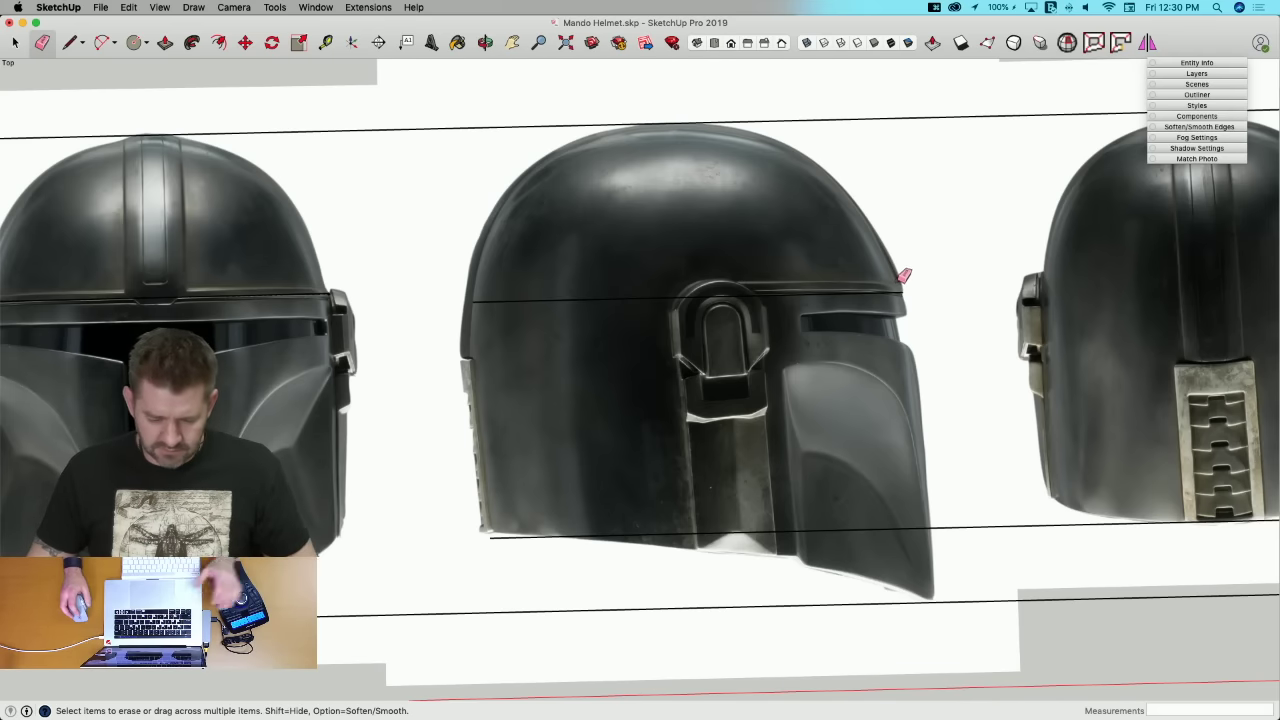
left_click(190, 8)
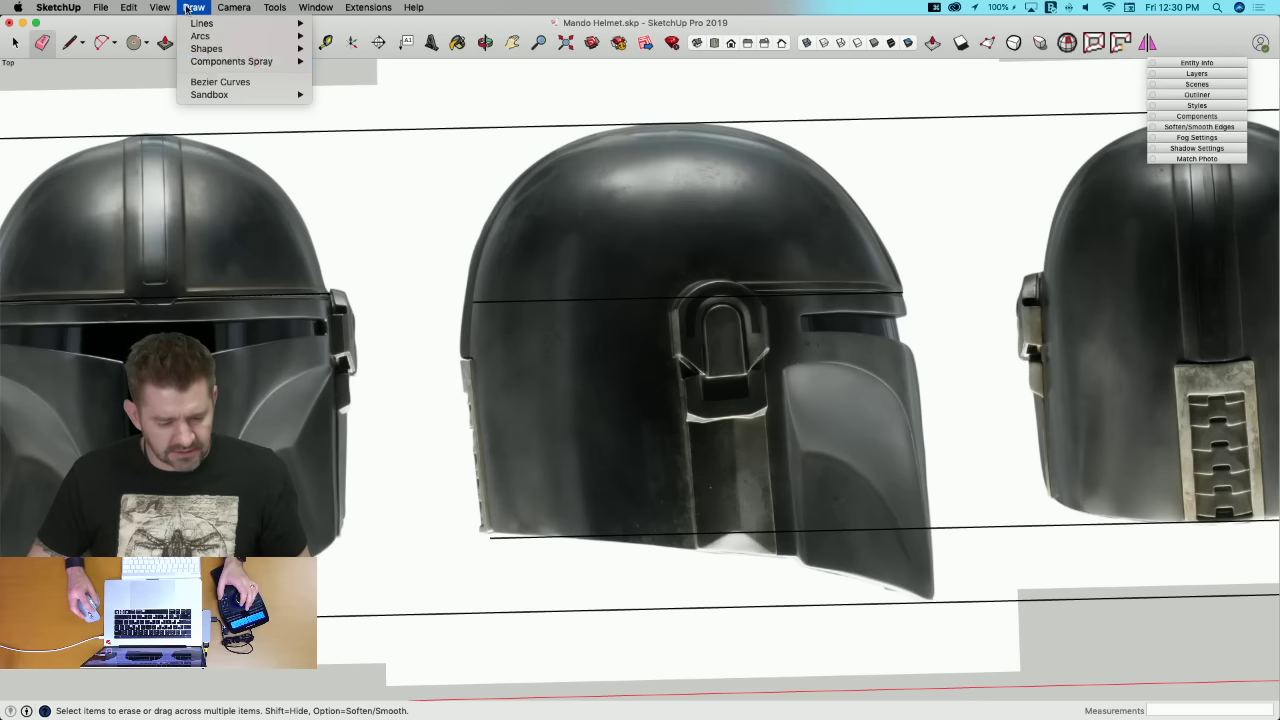
left_click(210, 82)
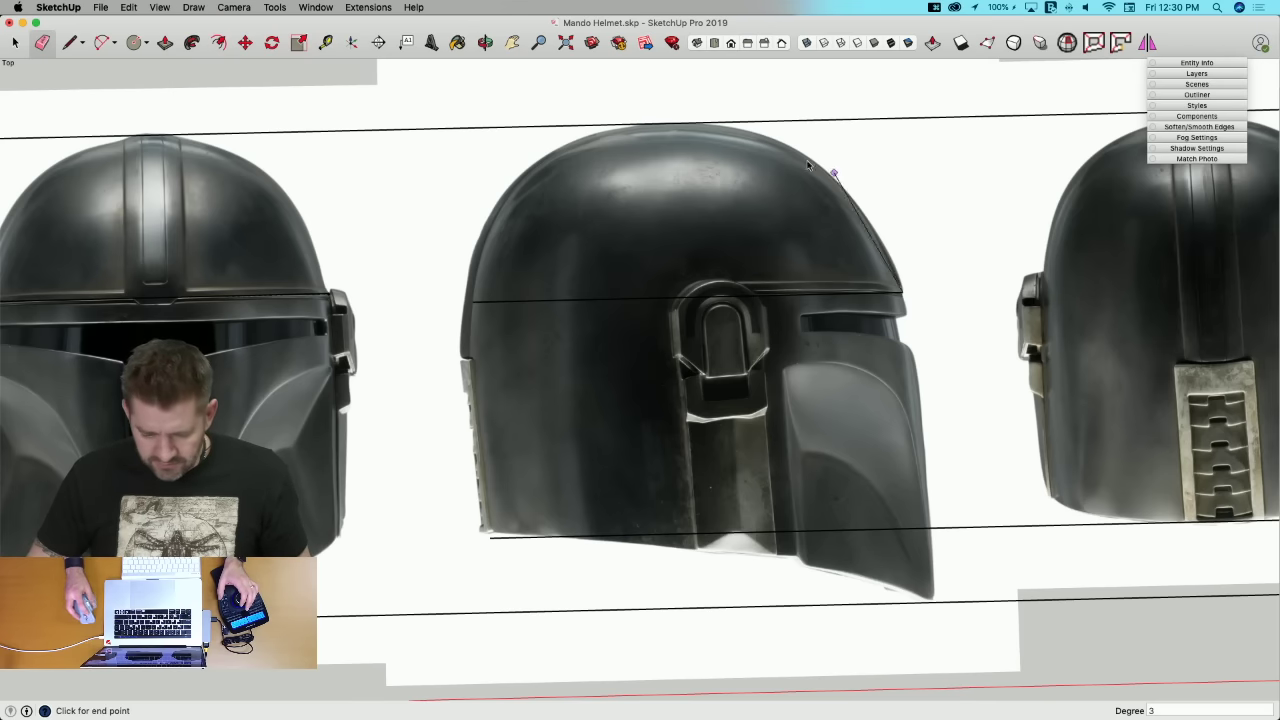
left_click(741, 138)
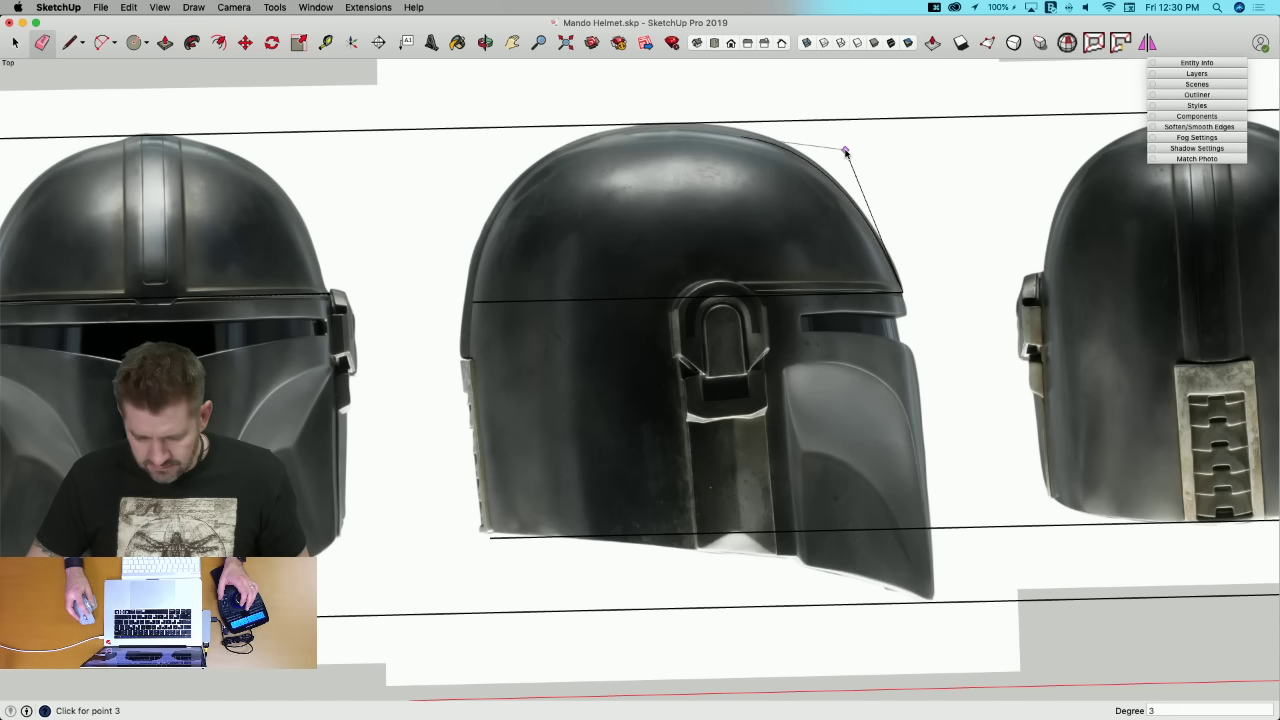
left_click(845, 151)
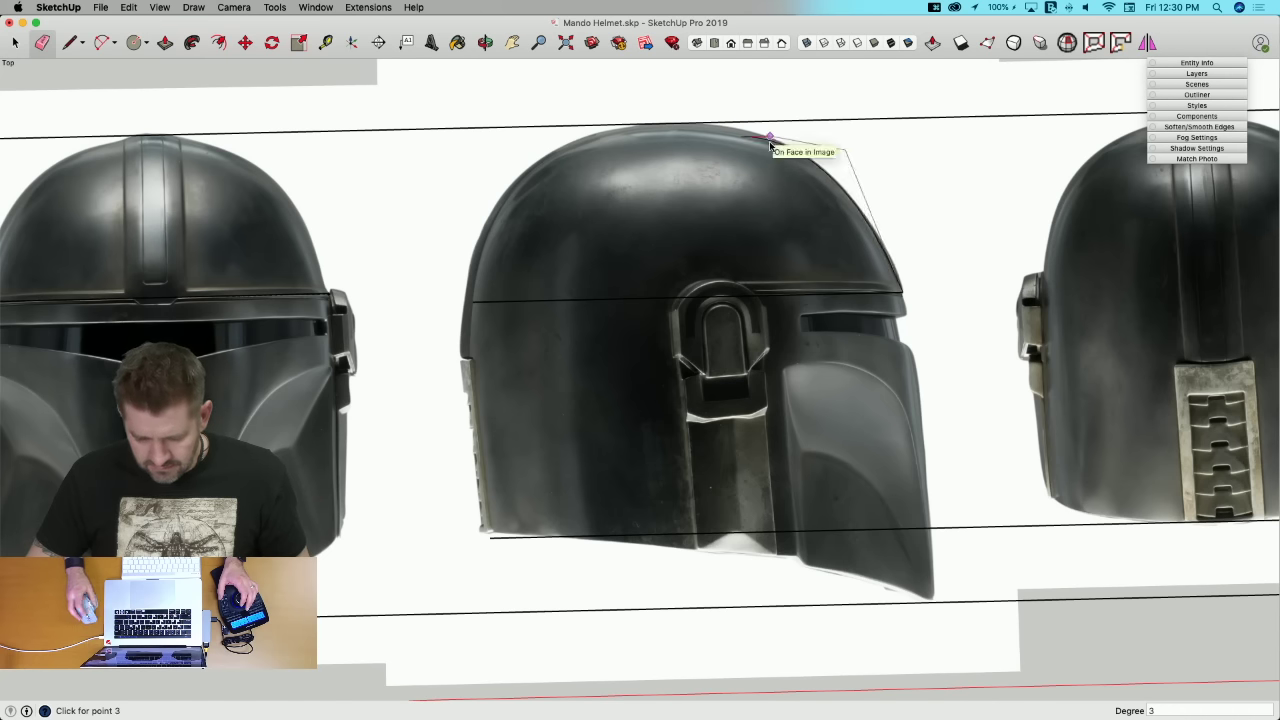
scroll(772, 143, "up", 4)
left_click(767, 142)
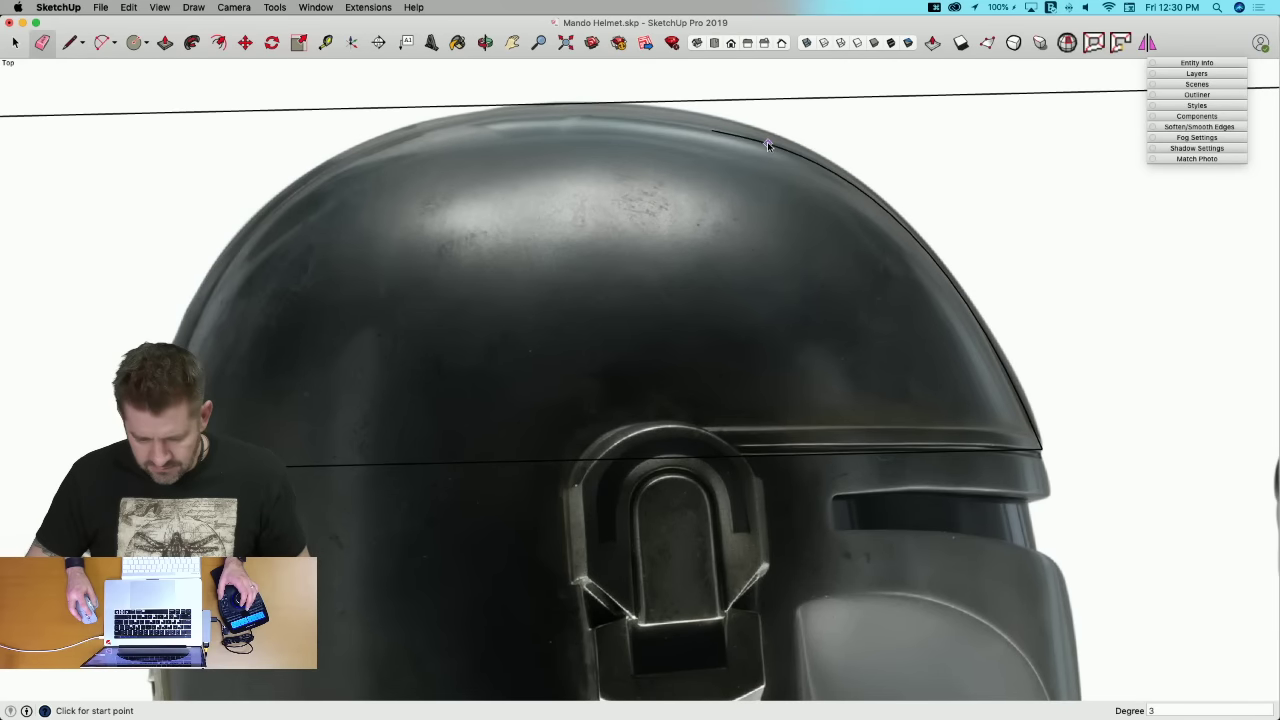
Step: Draw a second degree-3 Bezier curve from the first curve's upper end over the crown to the brow line's rear end, closing the profile
left_click(711, 130)
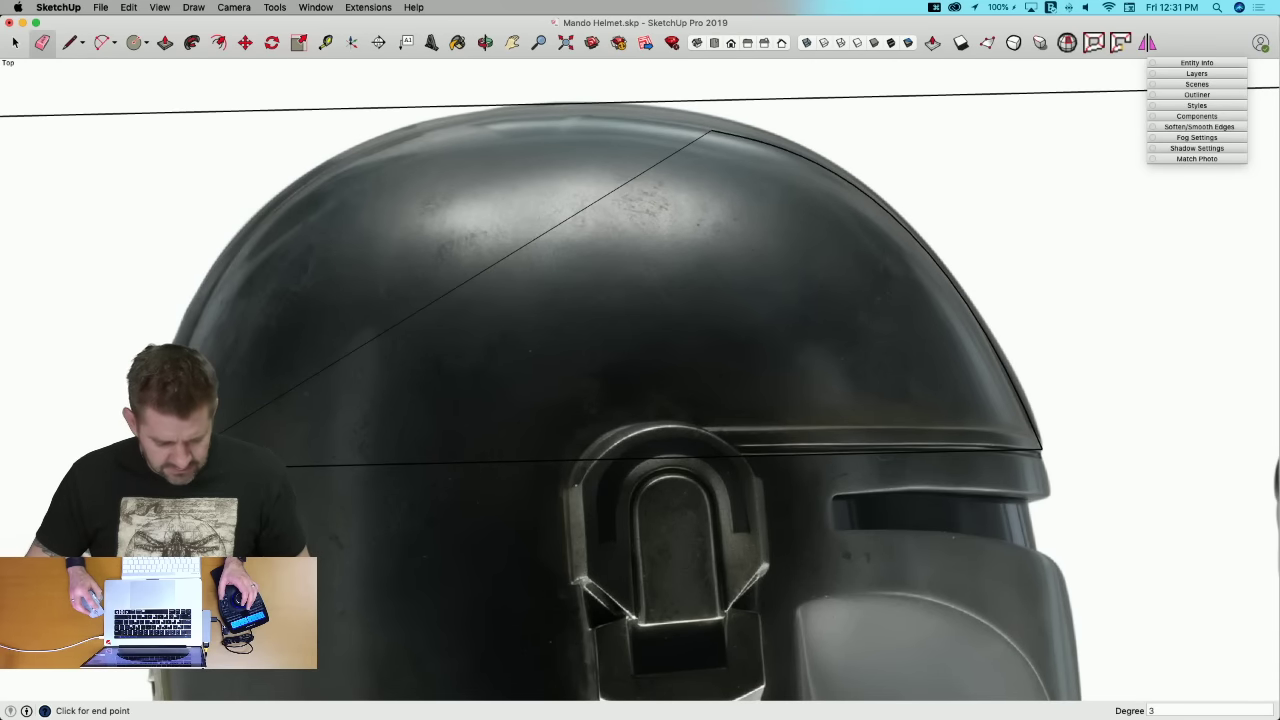
left_click(164, 470)
scroll(519, 268, "down", 2)
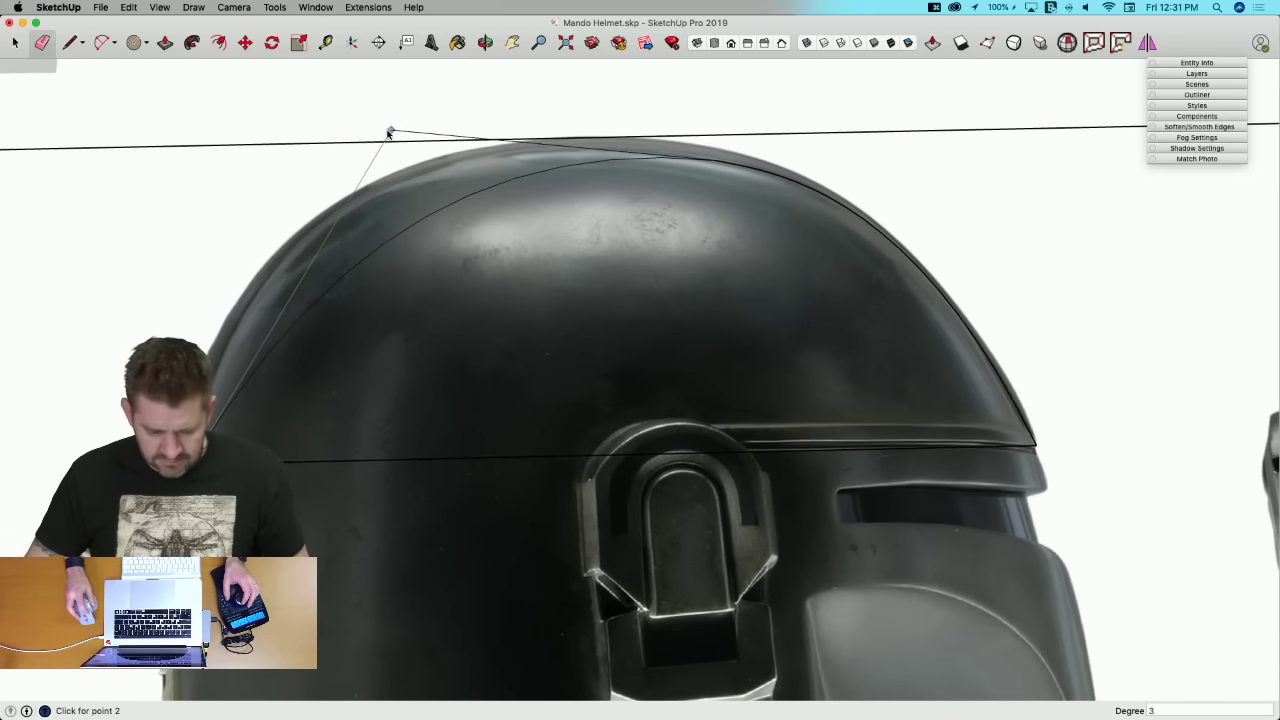
scroll(300, 83, "up", 1)
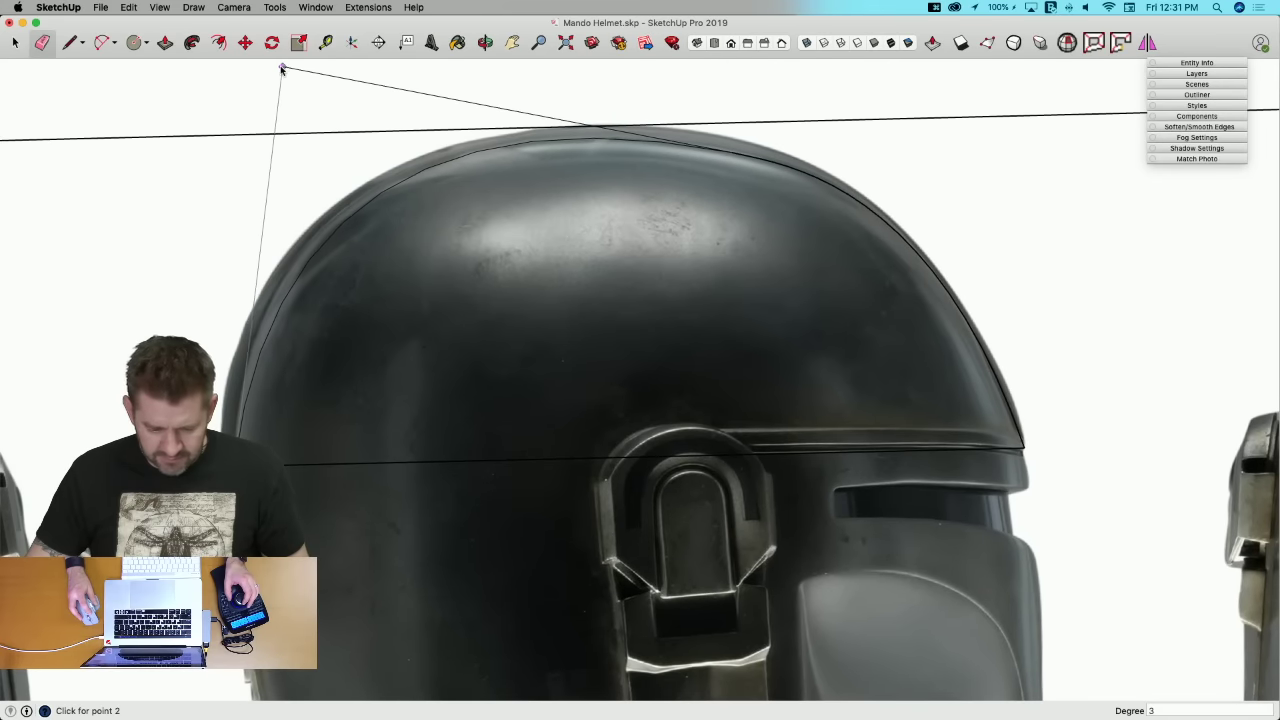
left_click(284, 70)
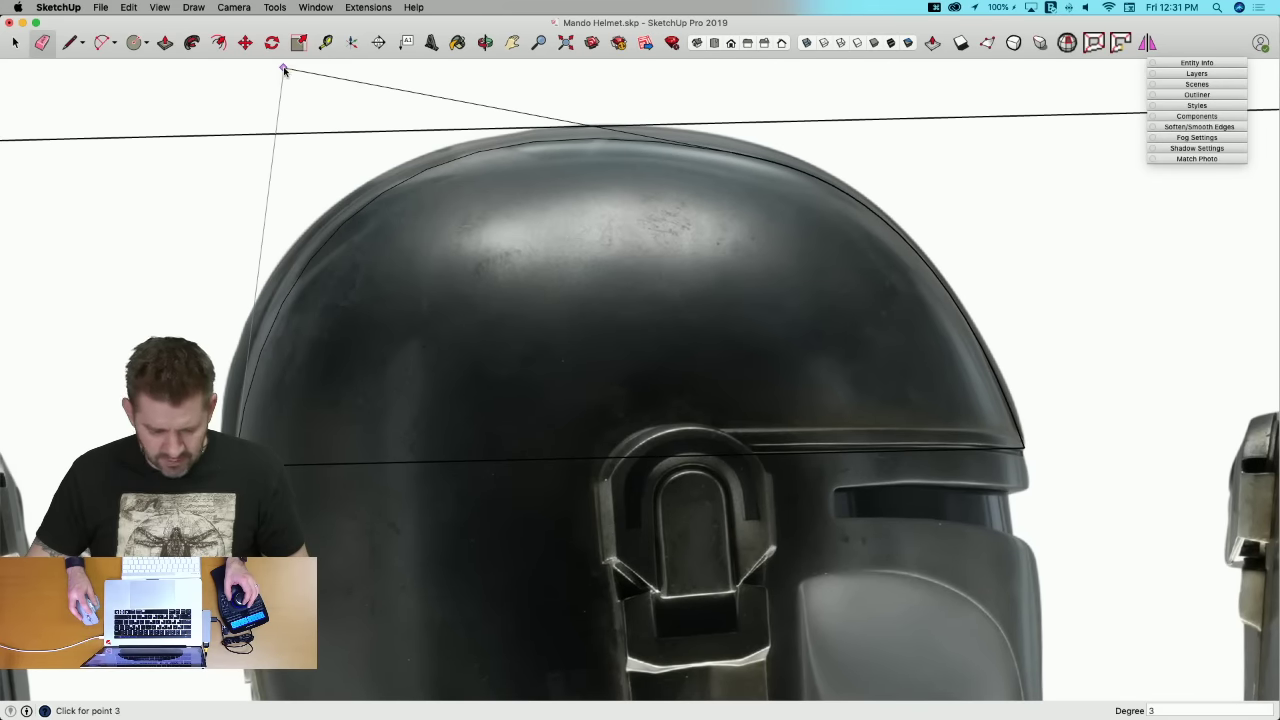
left_click(225, 373)
key("space")
key("super+2")
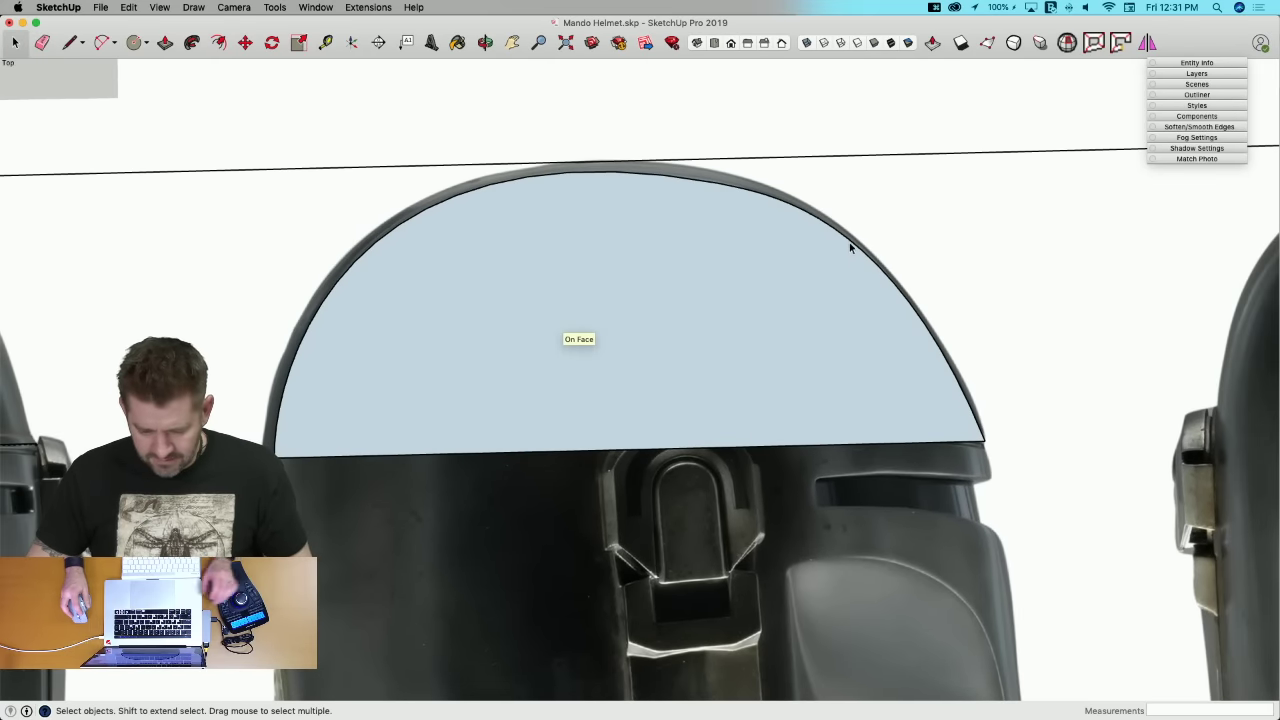
Step: Check the entity info of the front and rear dome curves, and erase both curves
left_click(693, 182, "shift")
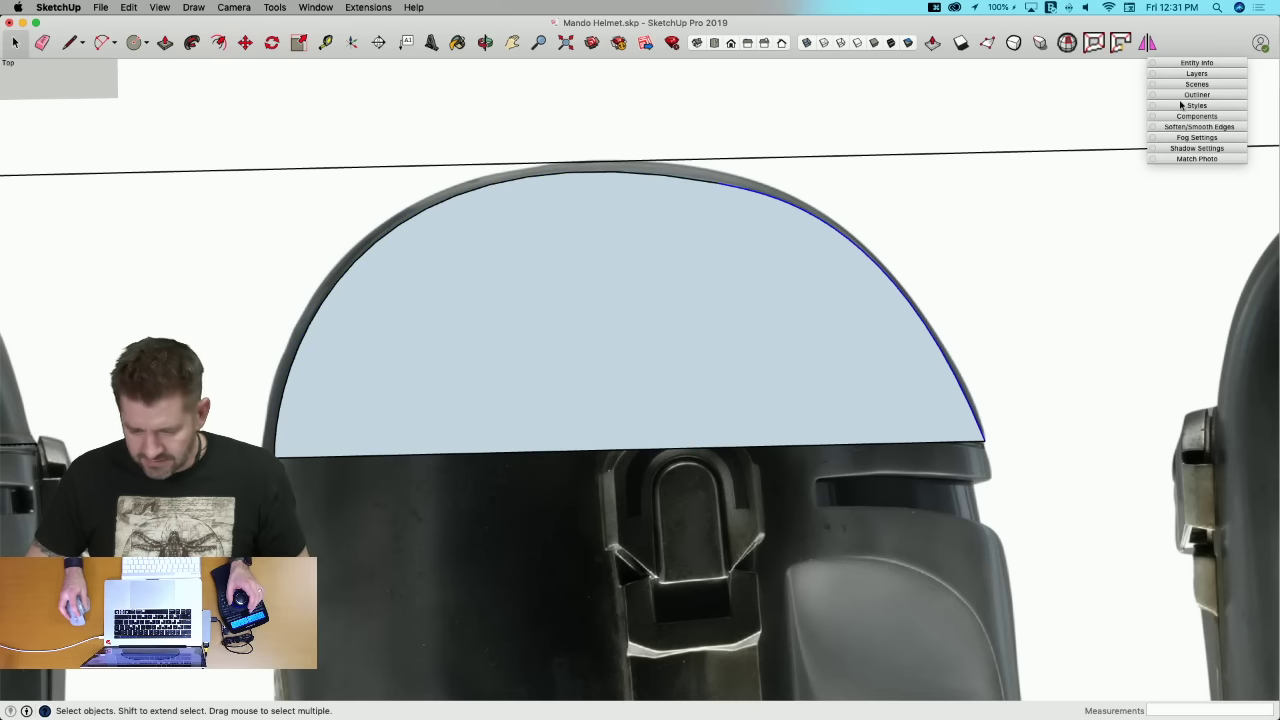
left_click(1216, 62)
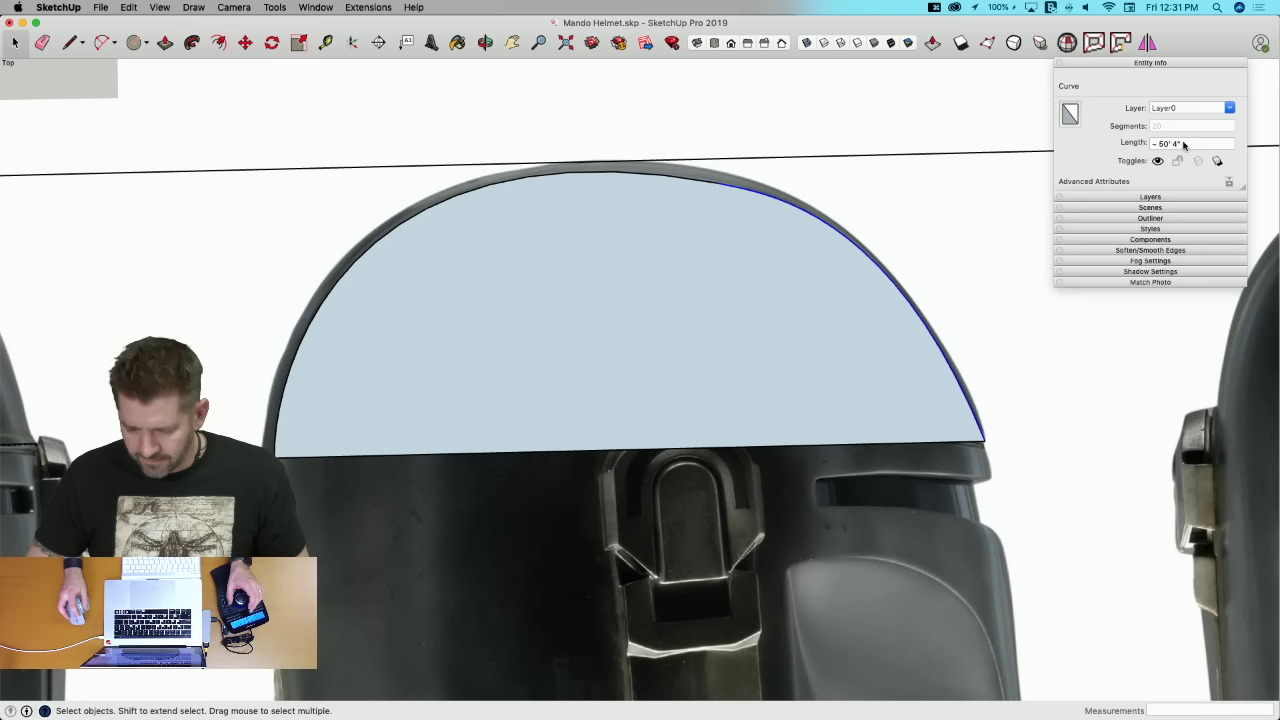
left_click(663, 178)
left_click(663, 177)
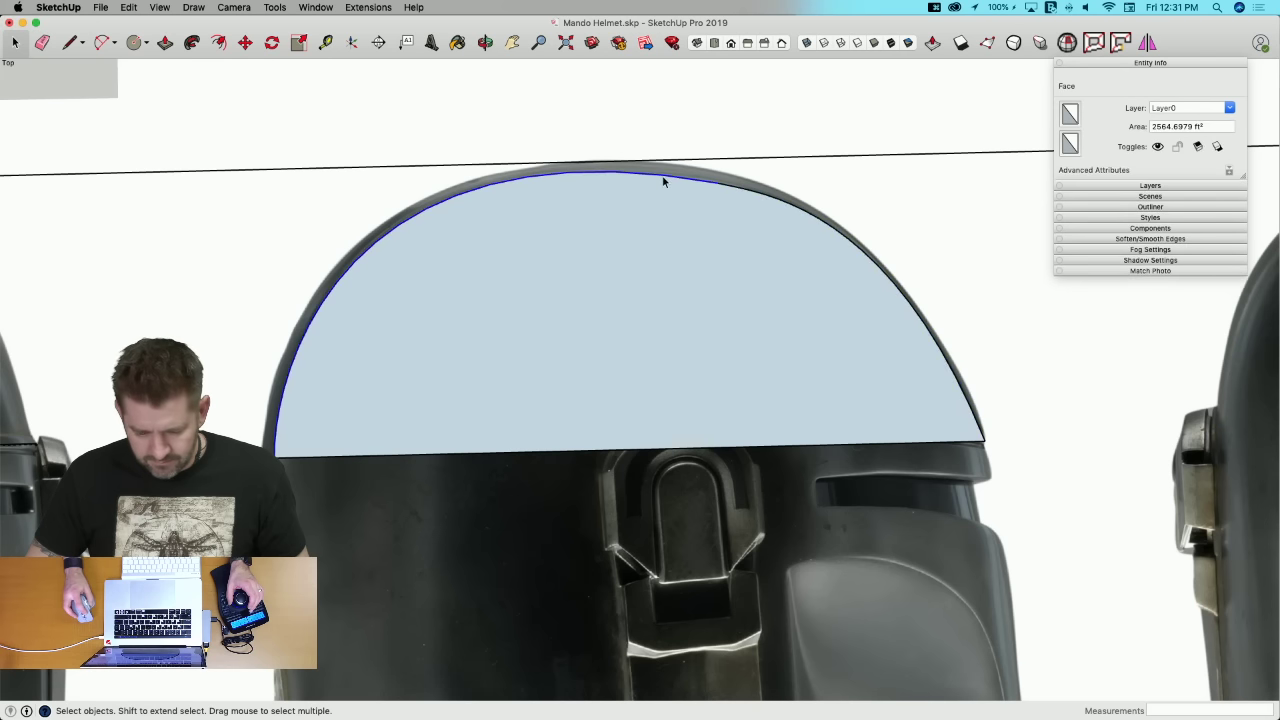
key("e")
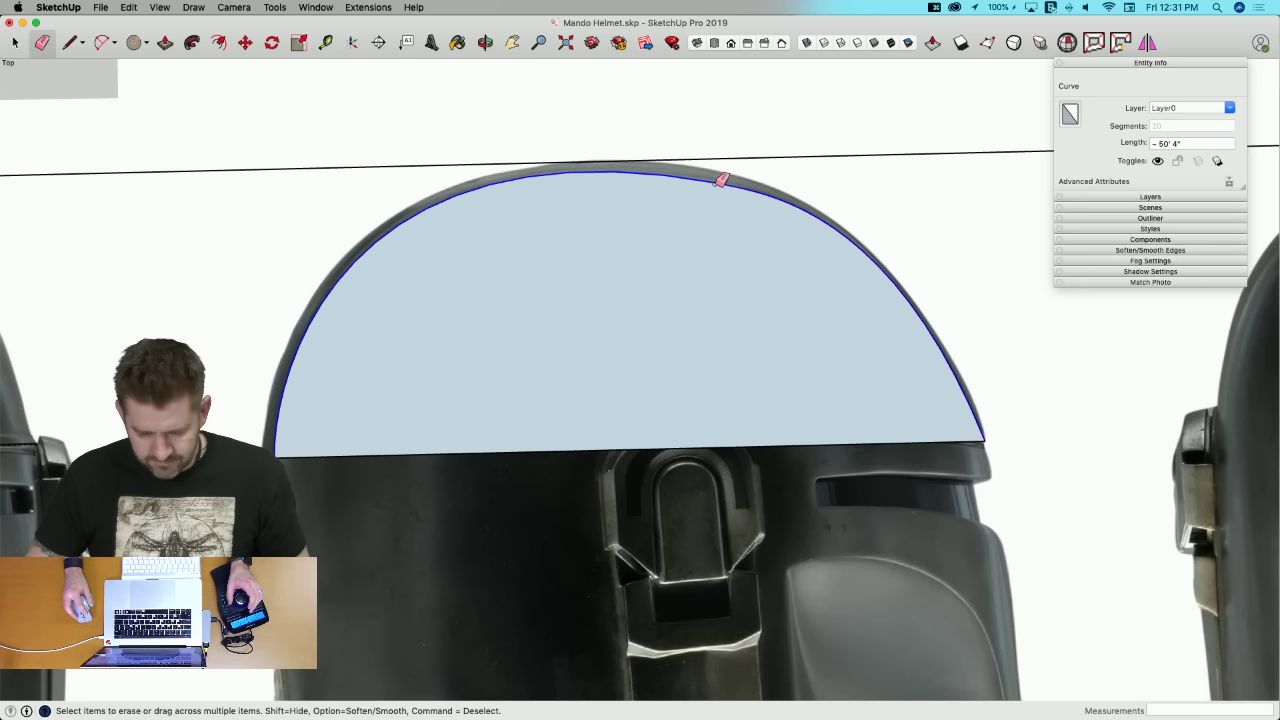
left_click(720, 178)
Step: Draw a degree-1 Bezier curve from the brow line's front end to the crown of the side view's dome
left_click(190, 8)
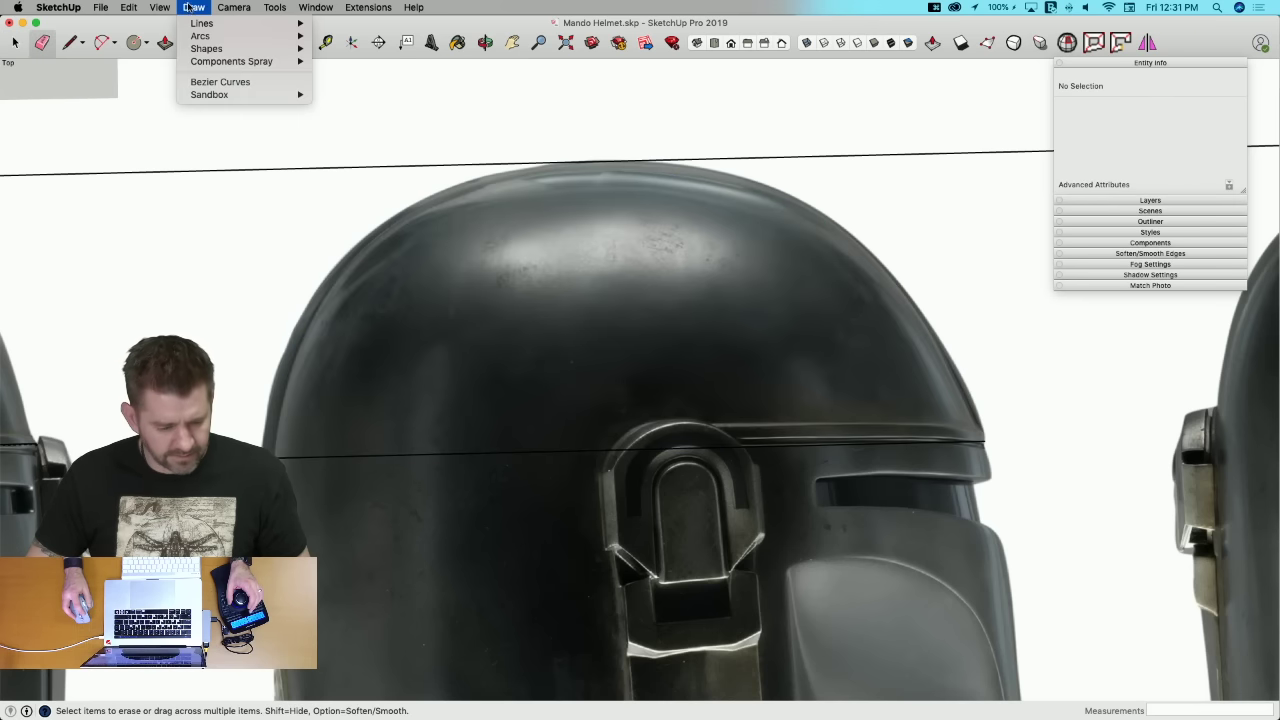
left_click(197, 83)
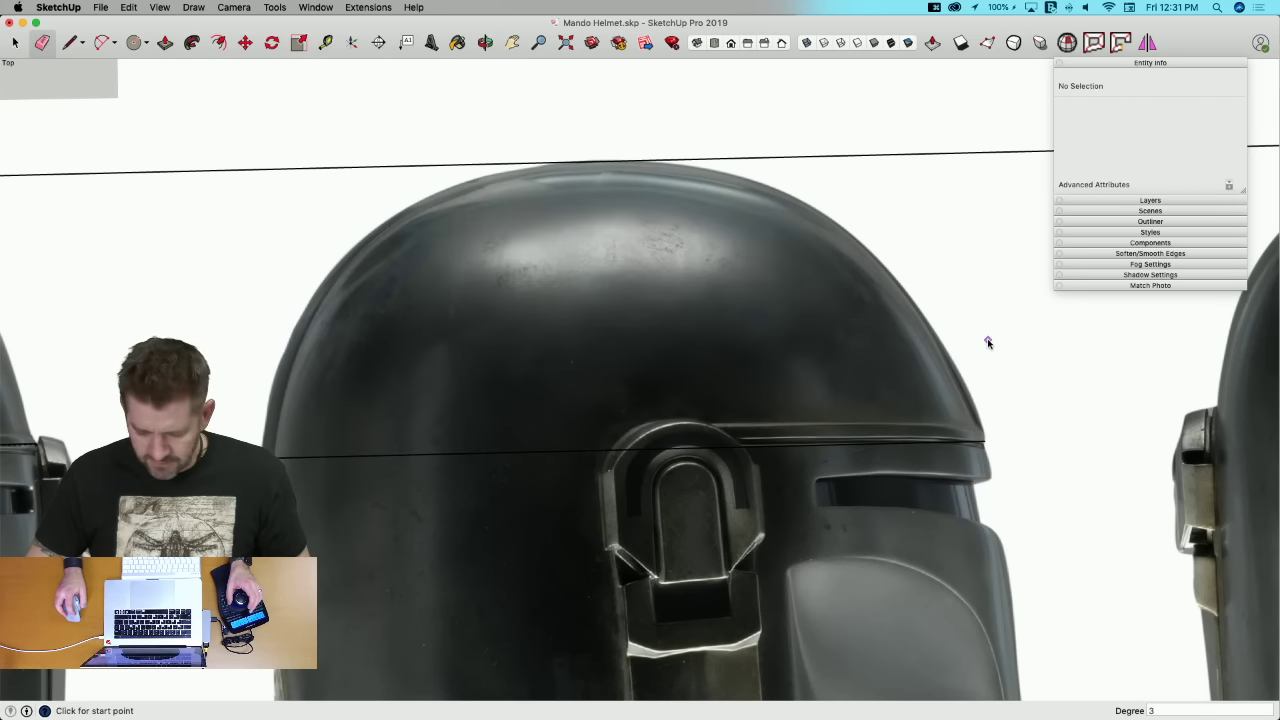
type("1")
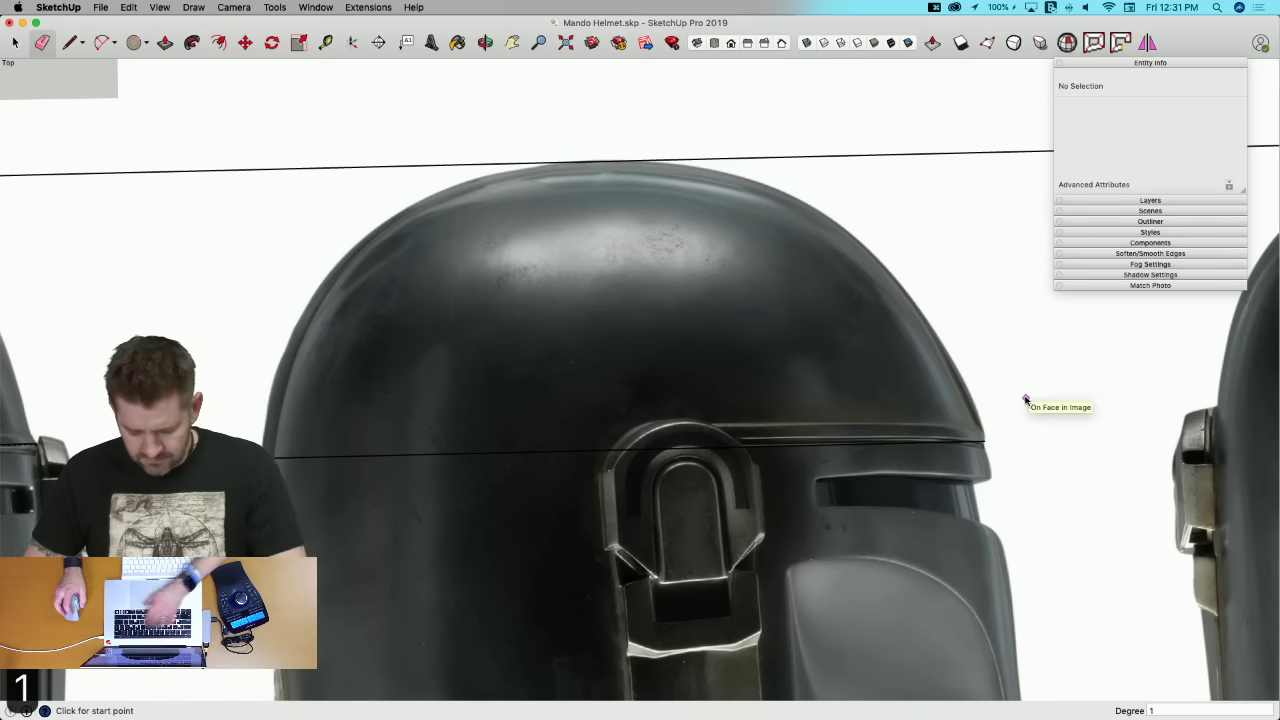
key("Return")
left_click(985, 440)
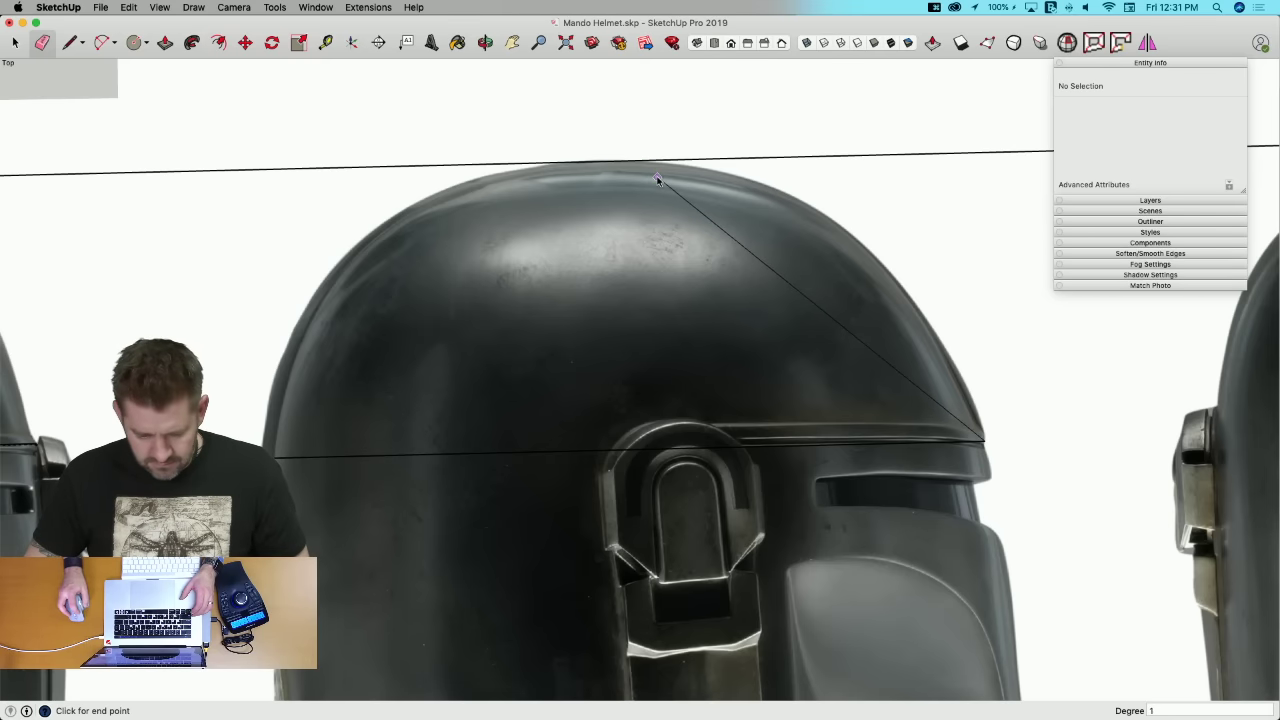
left_click(631, 174)
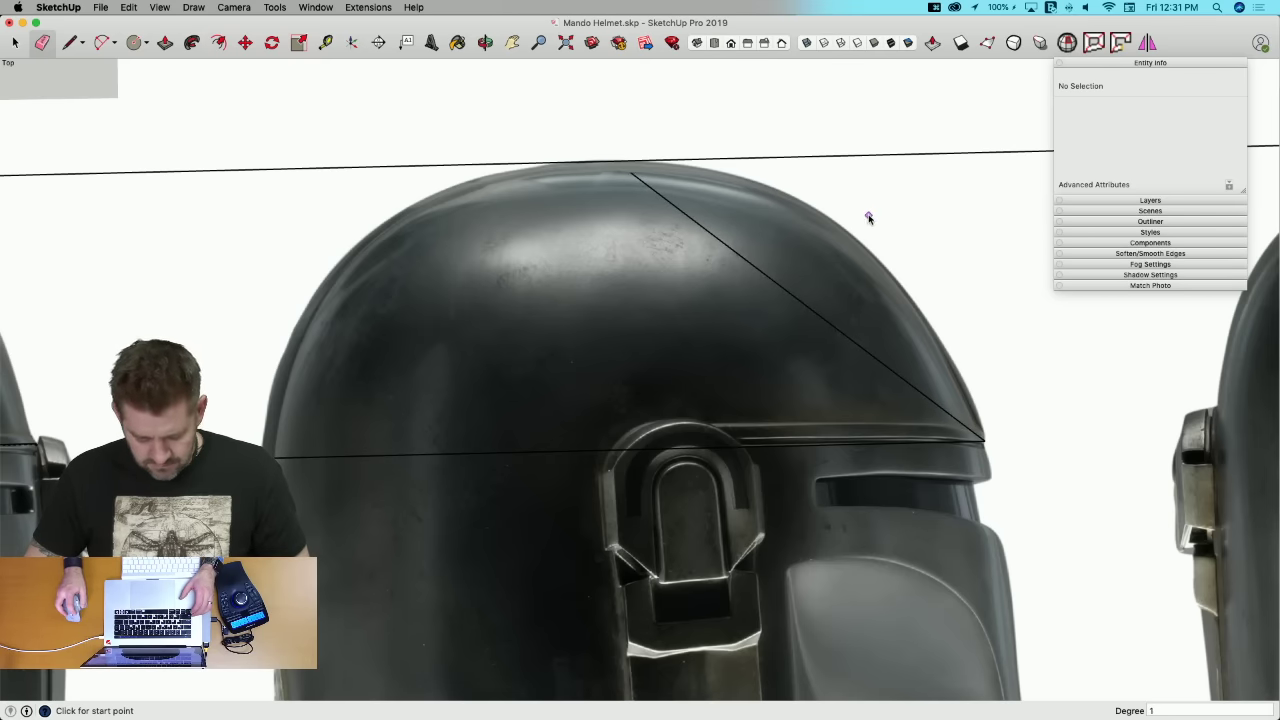
Step: Undo the last action and try the Bezier curve to the crown again with its degree set to 1
key("super+z")
left_click(160, 7)
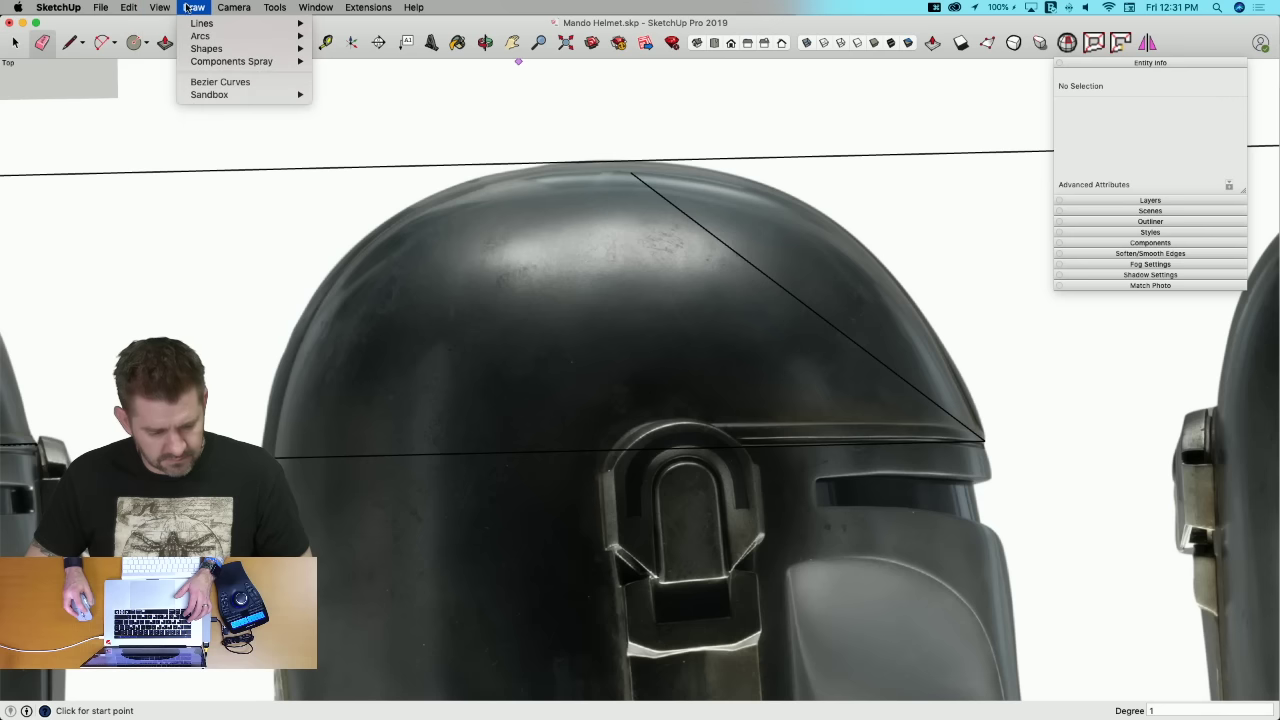
left_click(210, 82)
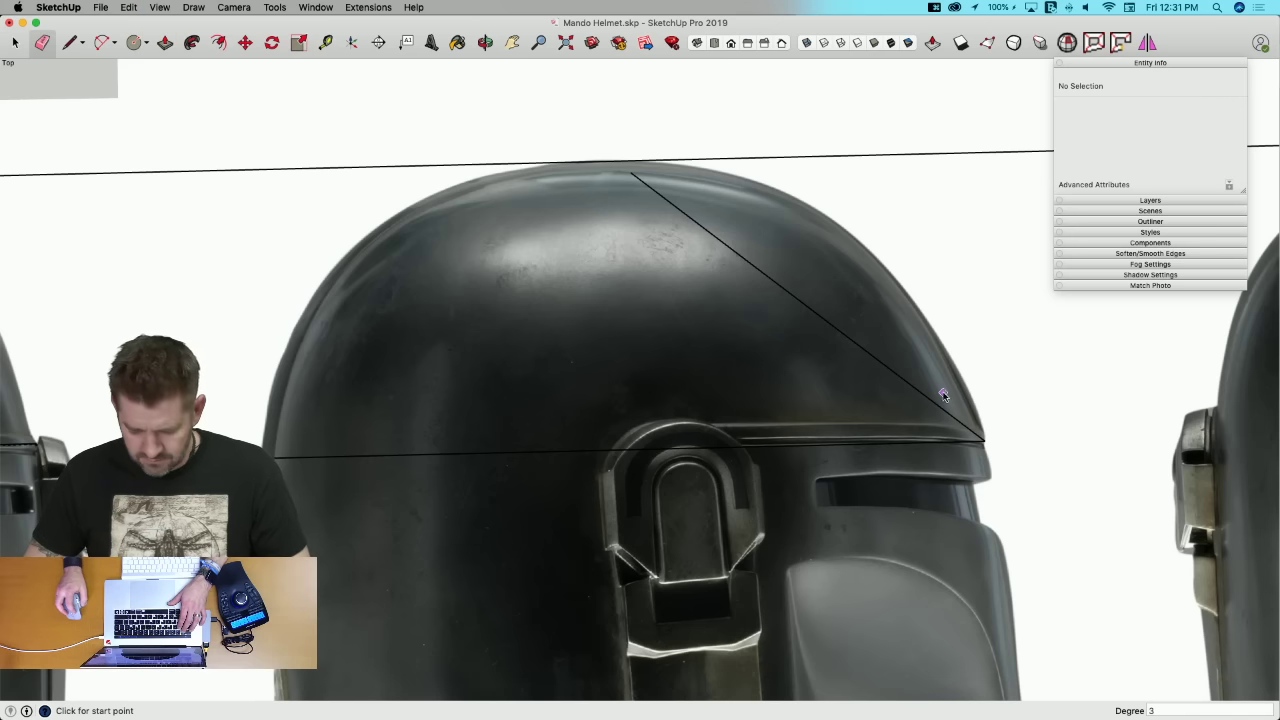
key("1")
key("Return")
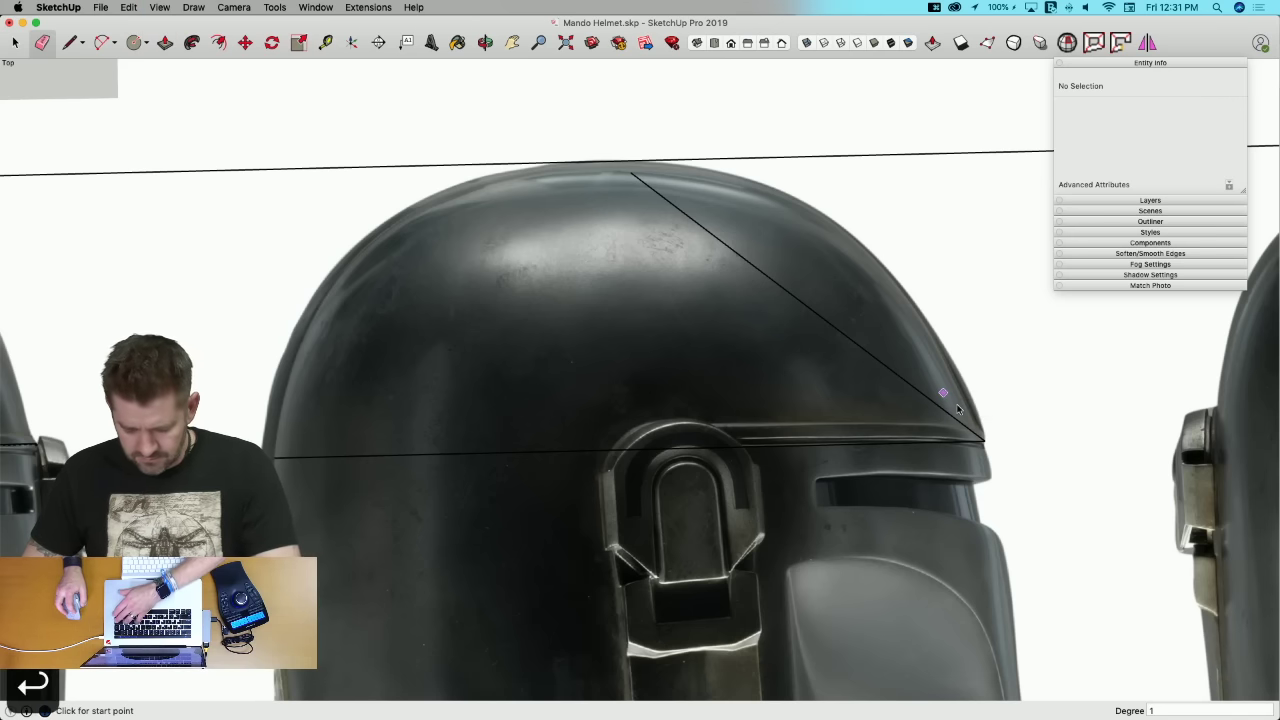
left_click(631, 174)
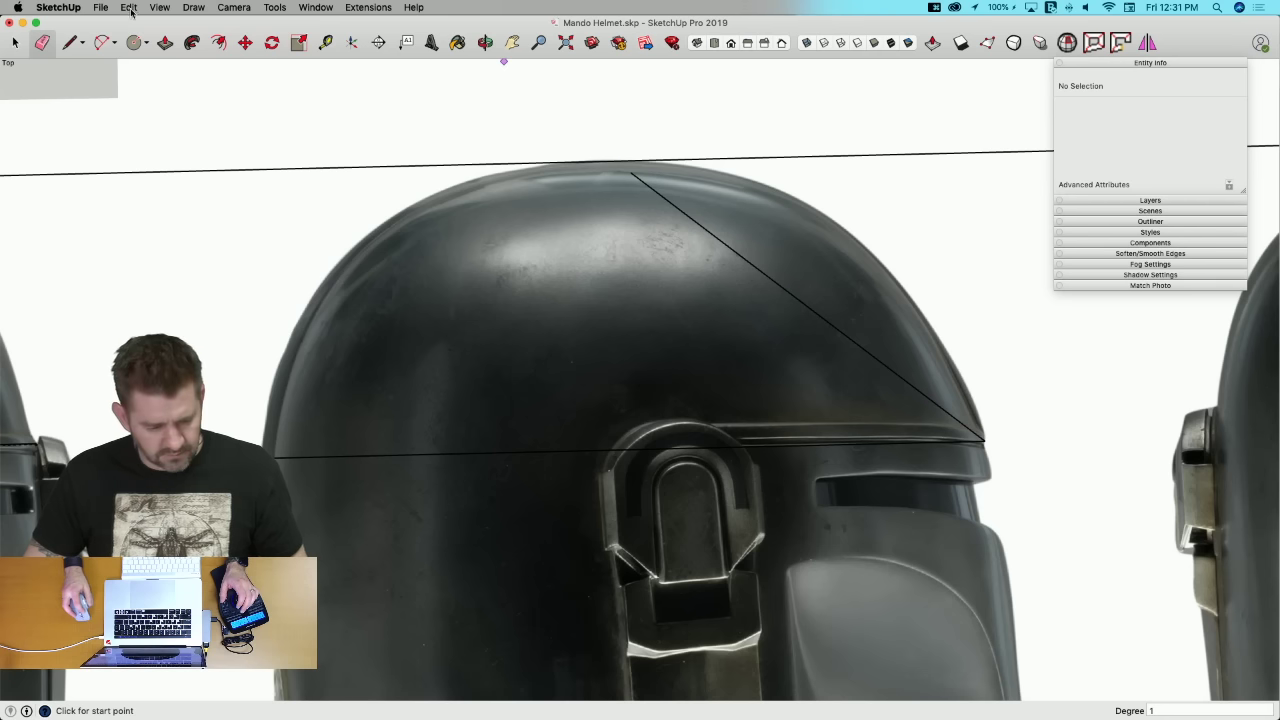
Step: Draw a degree-3 Bezier curve from the brow line's front end to the crown, with its crown handle aligned to the red axis
left_click(191, 8)
left_click(210, 82)
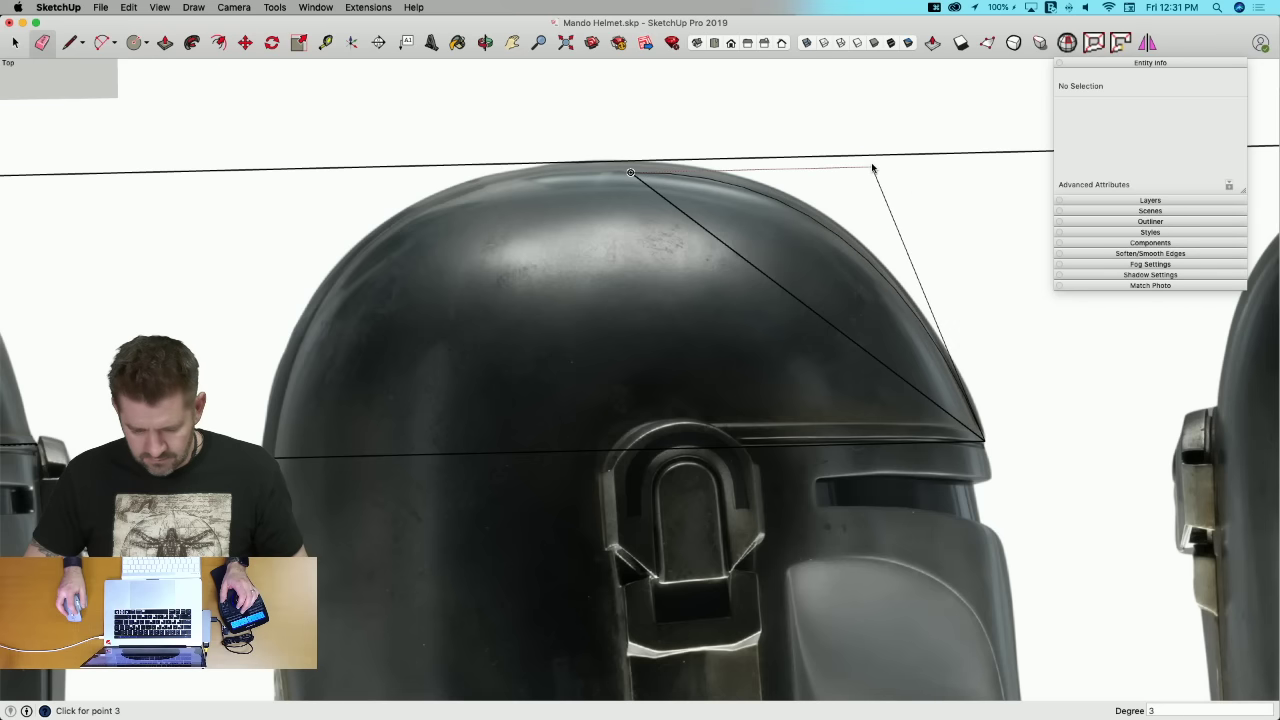
scroll(710, 181, "up", 4)
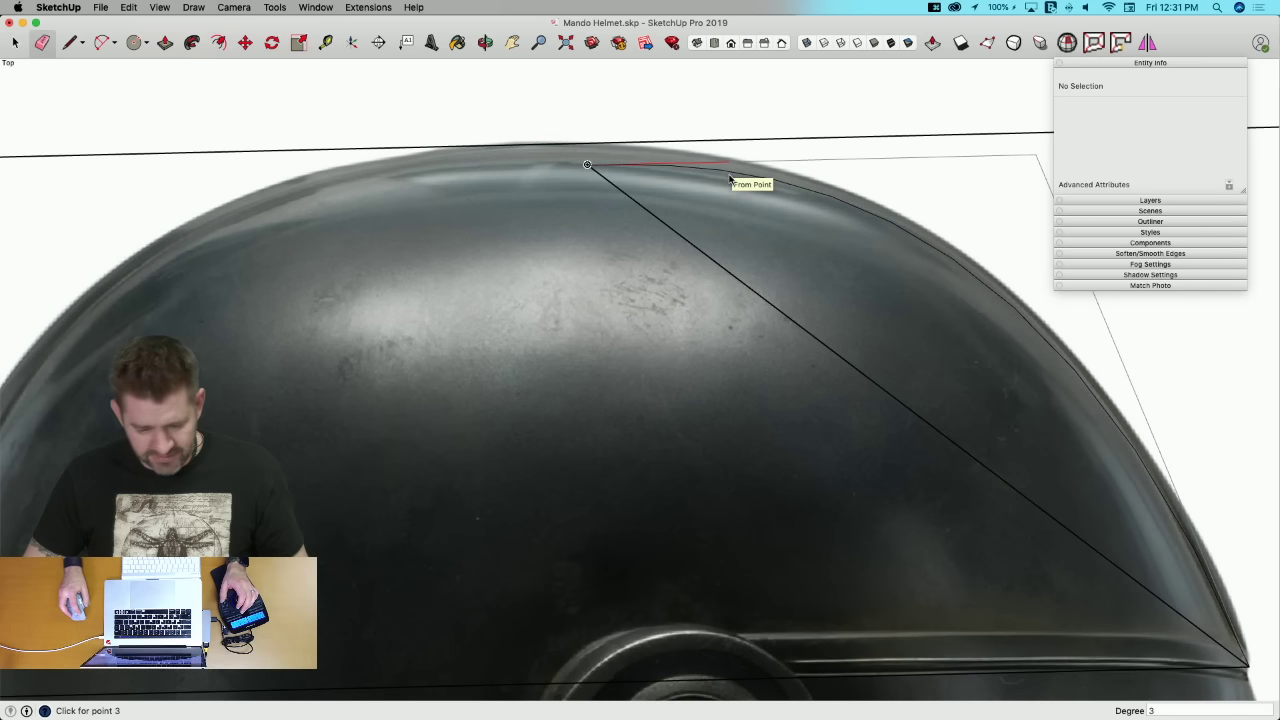
left_click(730, 180)
Step: Draw a degree-3 Bezier curve from the crown to the brow line's rear end, with its crown handle aligned to the red axis
left_click(587, 165)
scroll(443, 386, "down", 3)
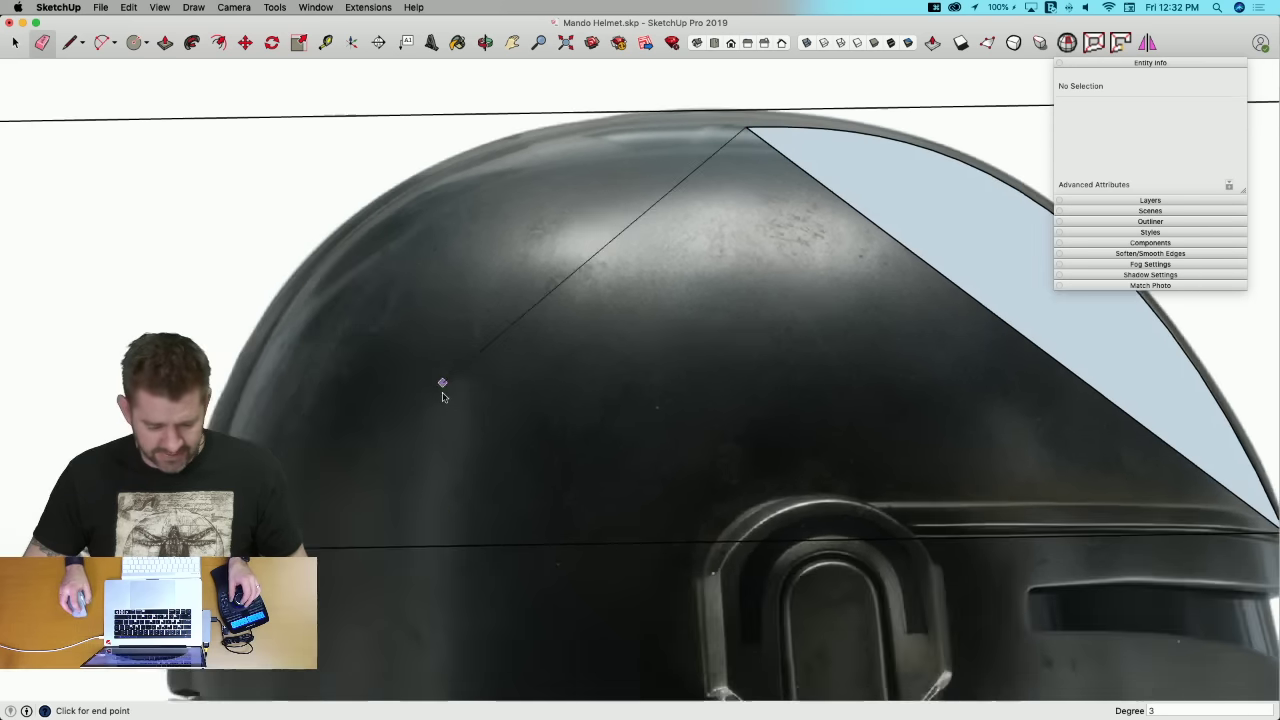
left_click(255, 491)
scroll(436, 163, "down", 1)
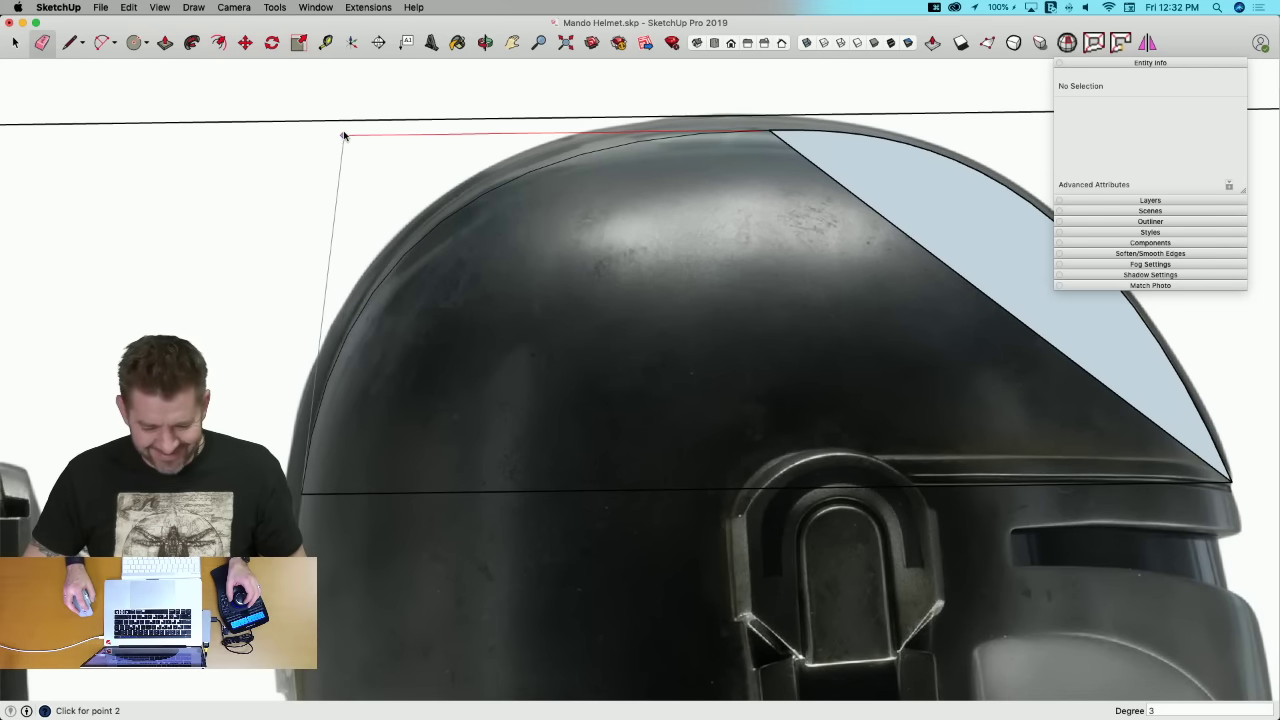
left_click(340, 134)
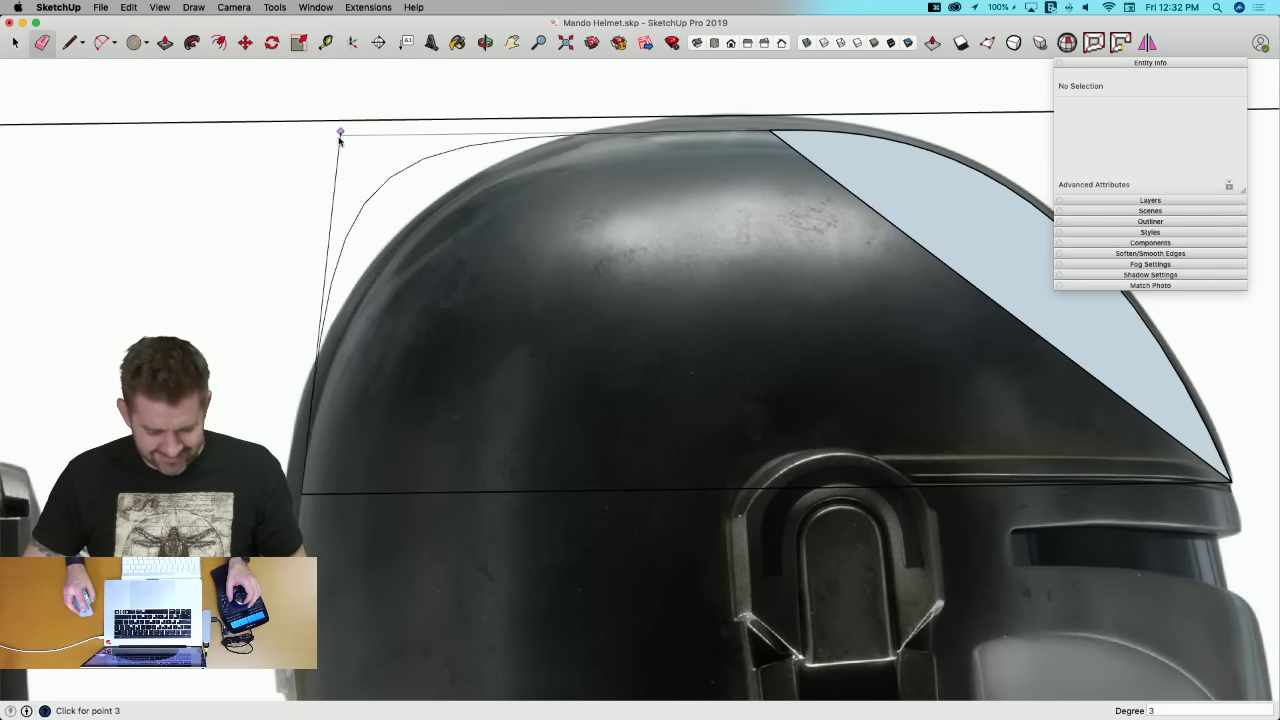
left_click(308, 403)
scroll(486, 271, "down", 4)
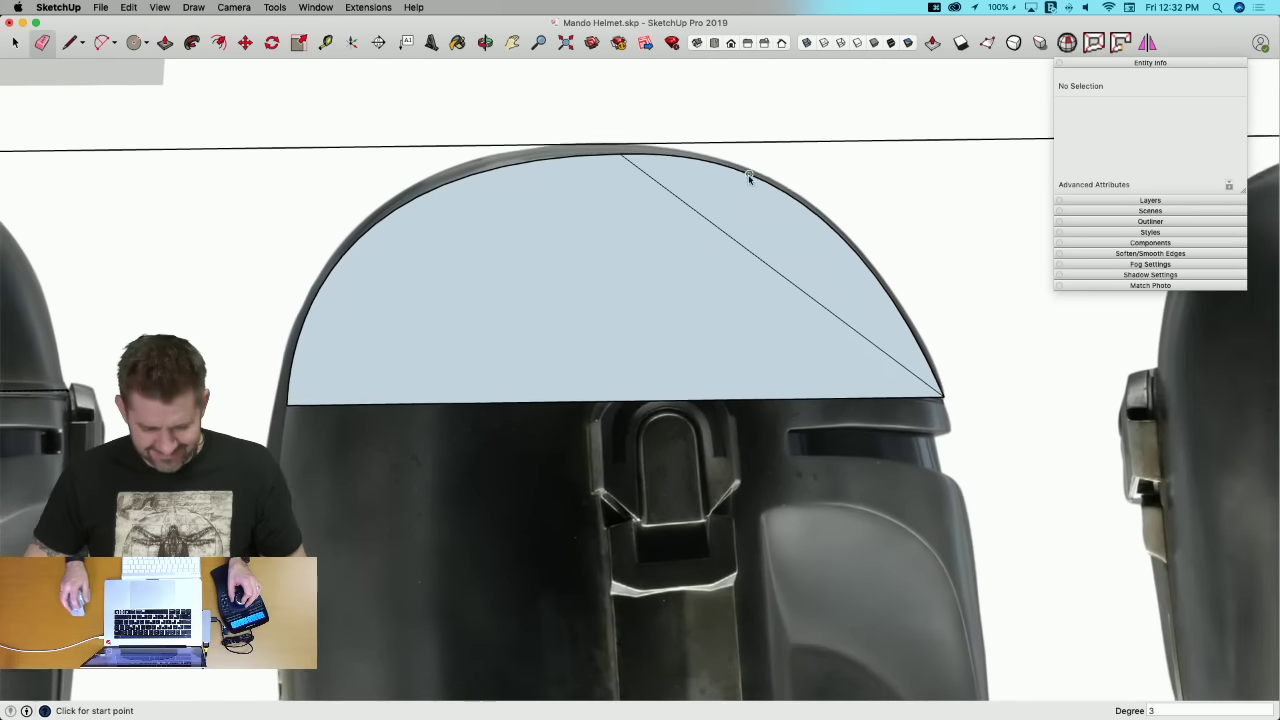
Step: Erase the diagonal line that divides the side view's dome face
key("e")
left_click(696, 219)
scroll(780, 185, "down", 4)
key("space")
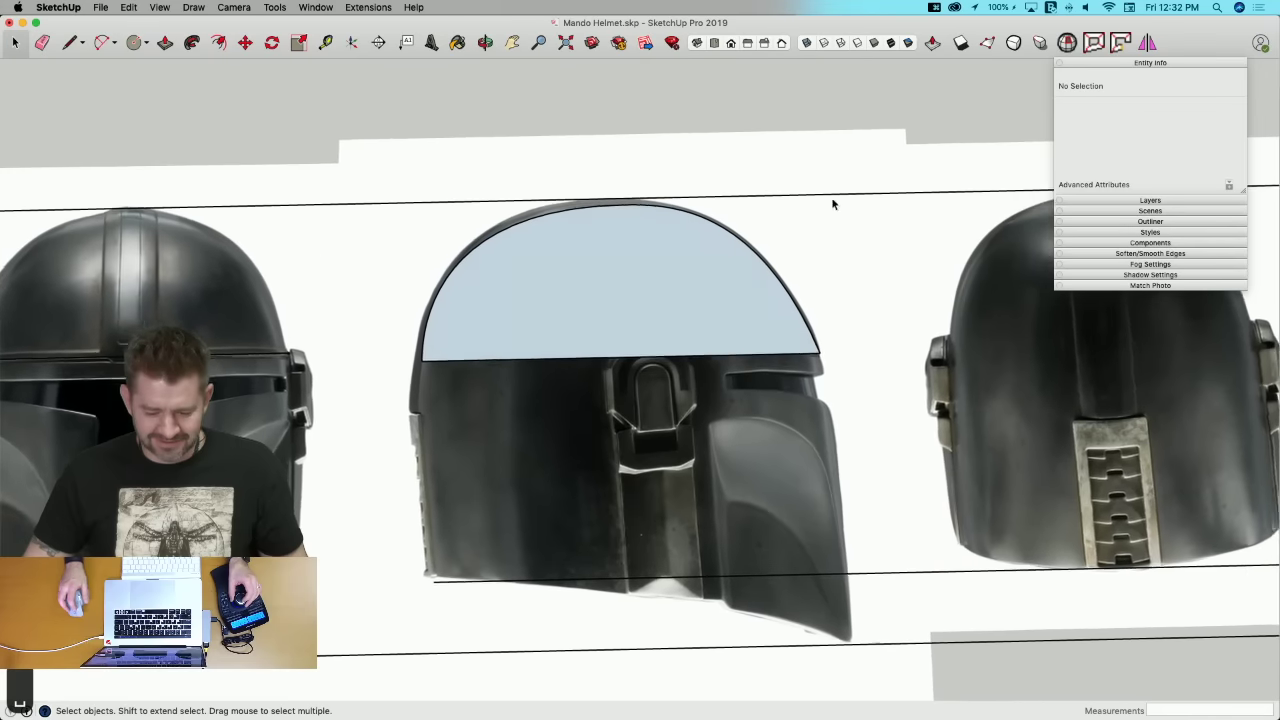
Step: Draw a centre line about 34' 10" long on the front view, from the brow line up to the top reference line
scroll(880, 207, "up", 6)
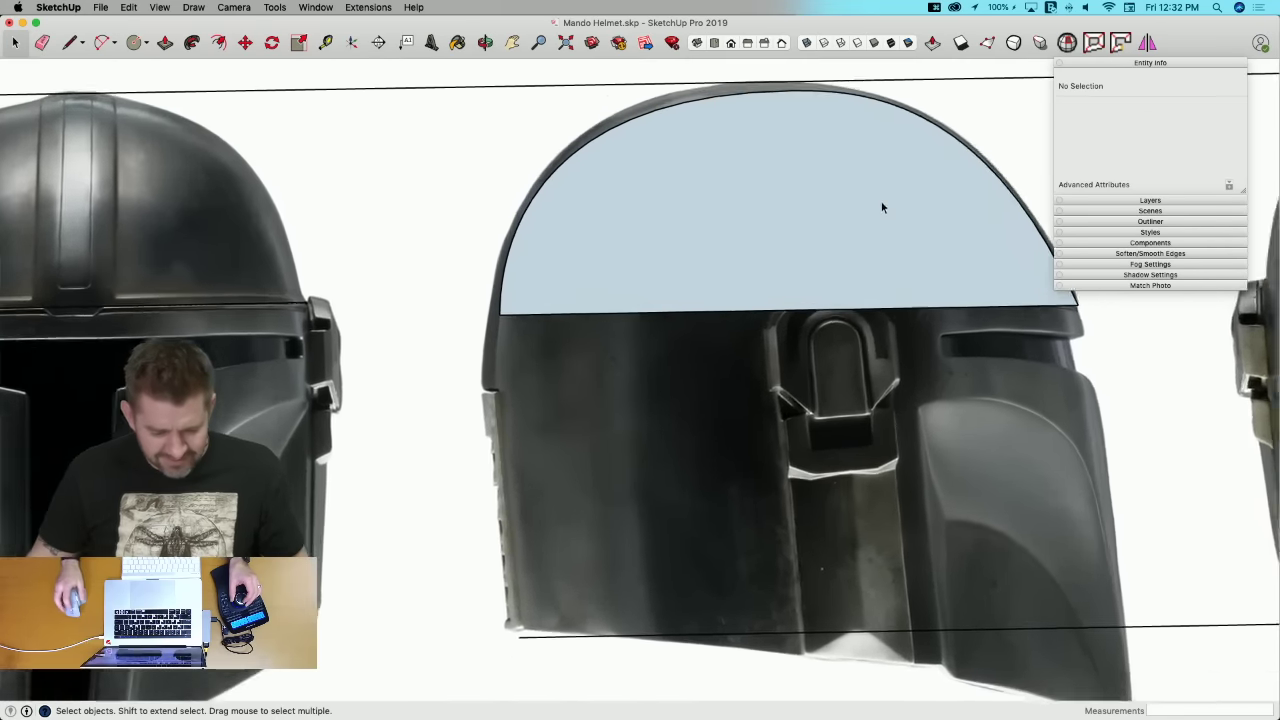
scroll(512, 300, "down", 5)
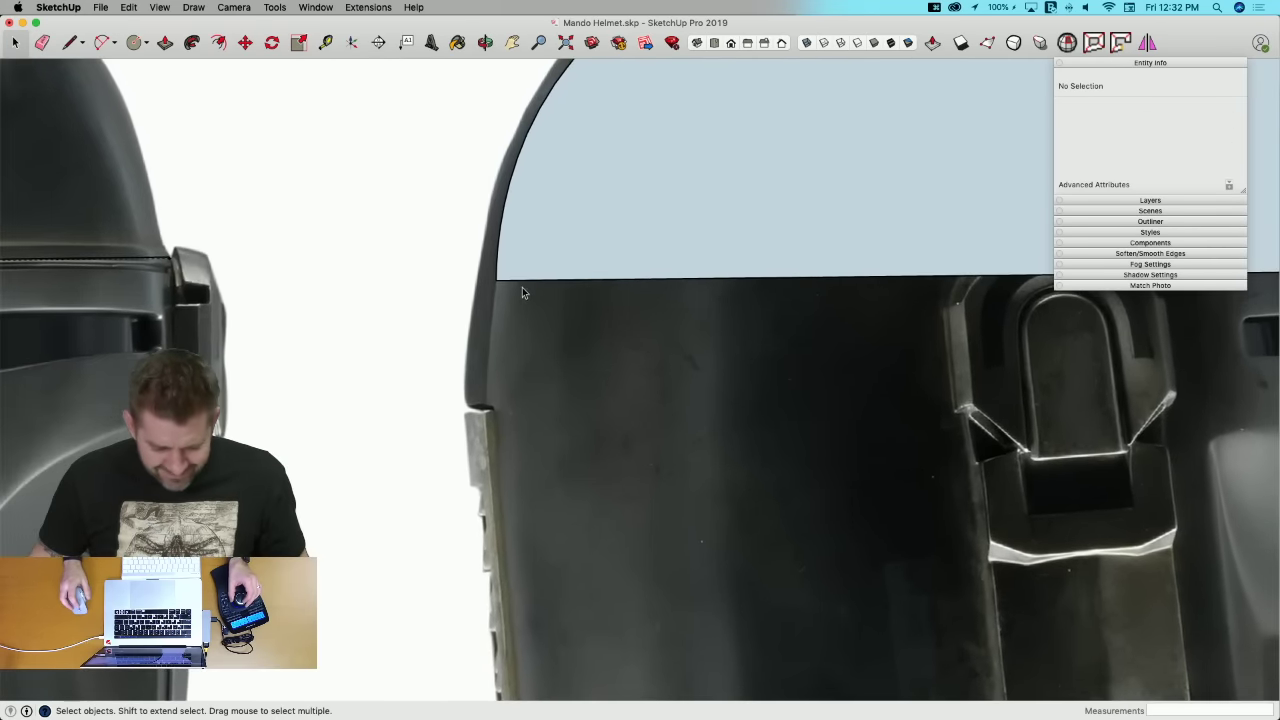
scroll(512, 280, "down", 1)
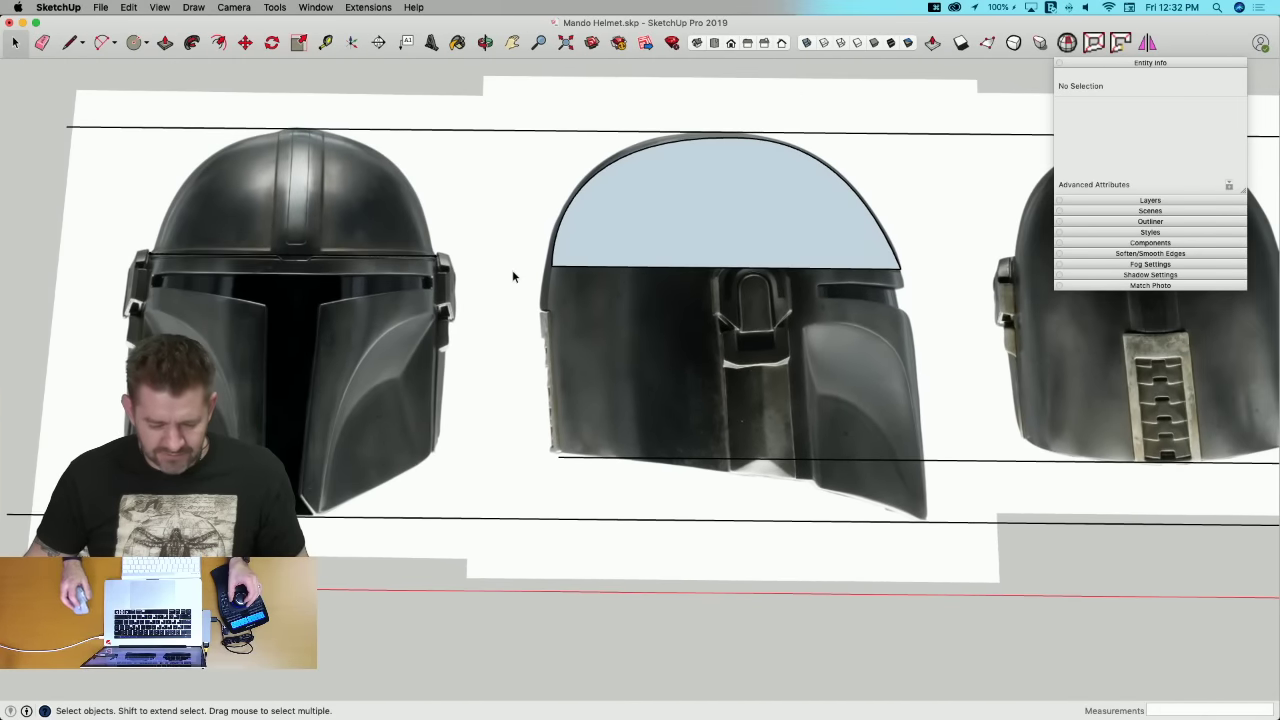
scroll(420, 210, "up", 3)
key("l")
scroll(360, 230, "up", 3)
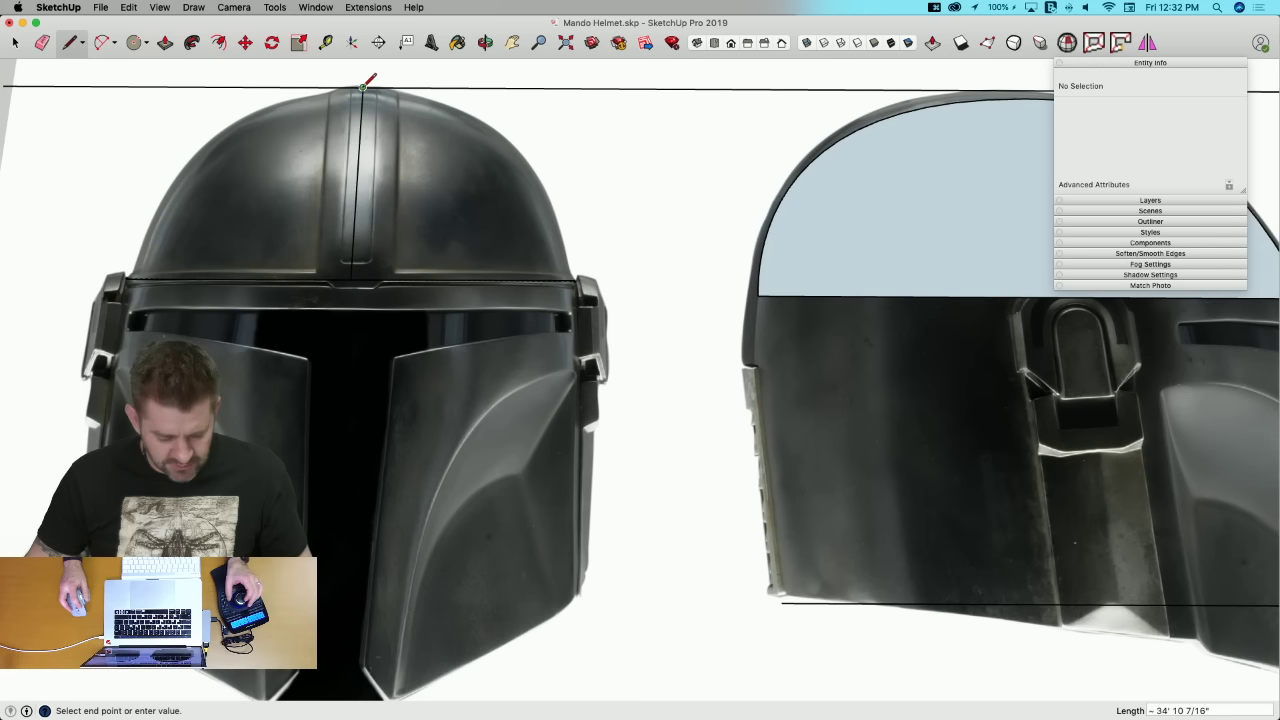
left_click(190, 8)
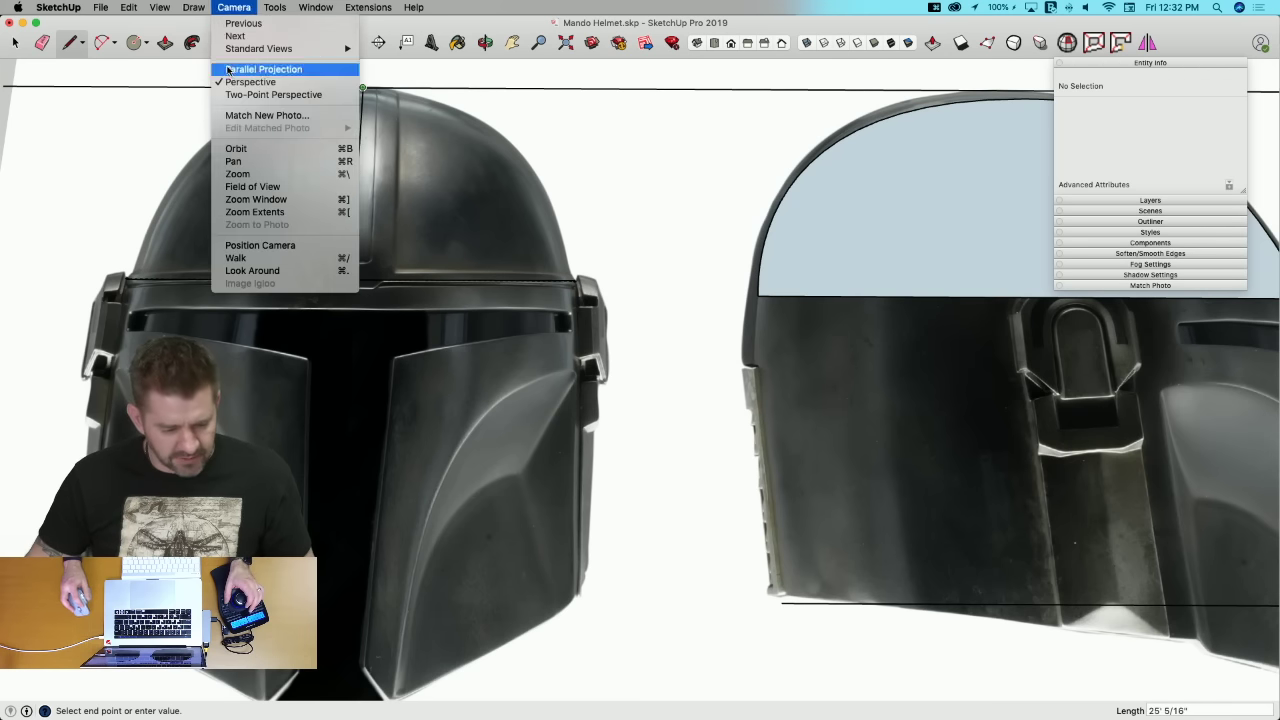
left_click(220, 82)
scroll(372, 170, "up", 3)
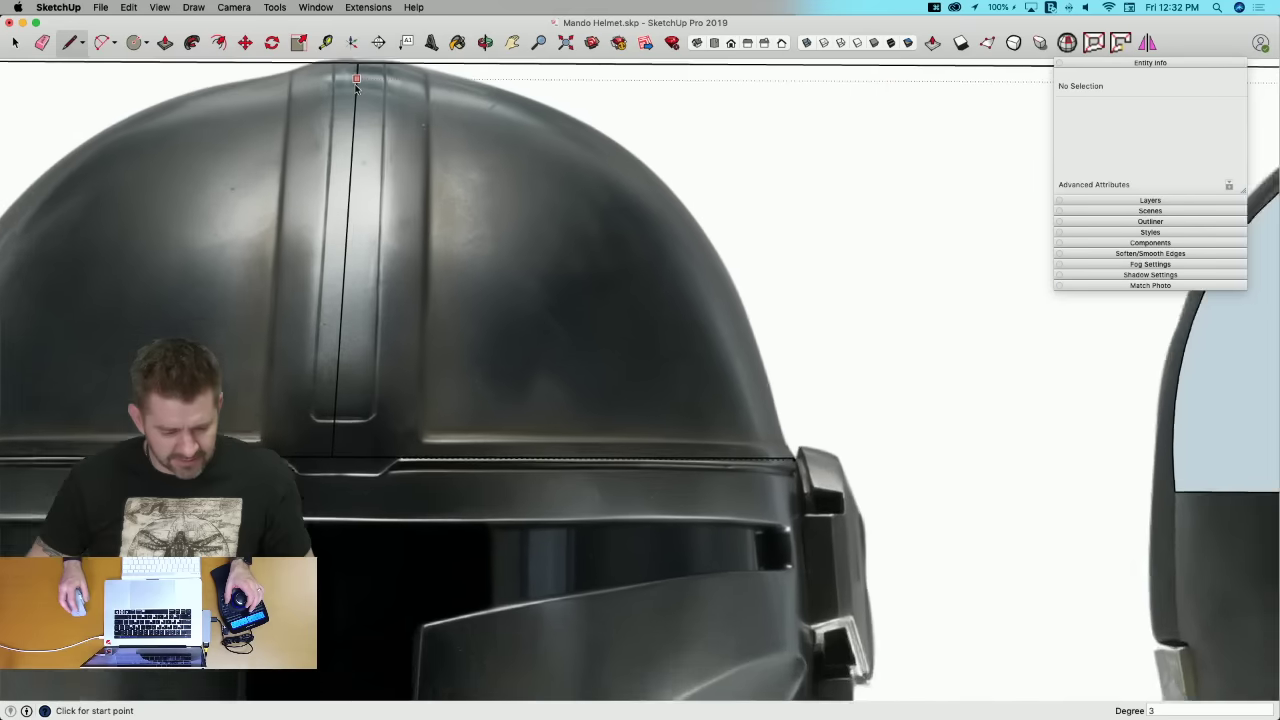
scroll(372, 170, "up", 1)
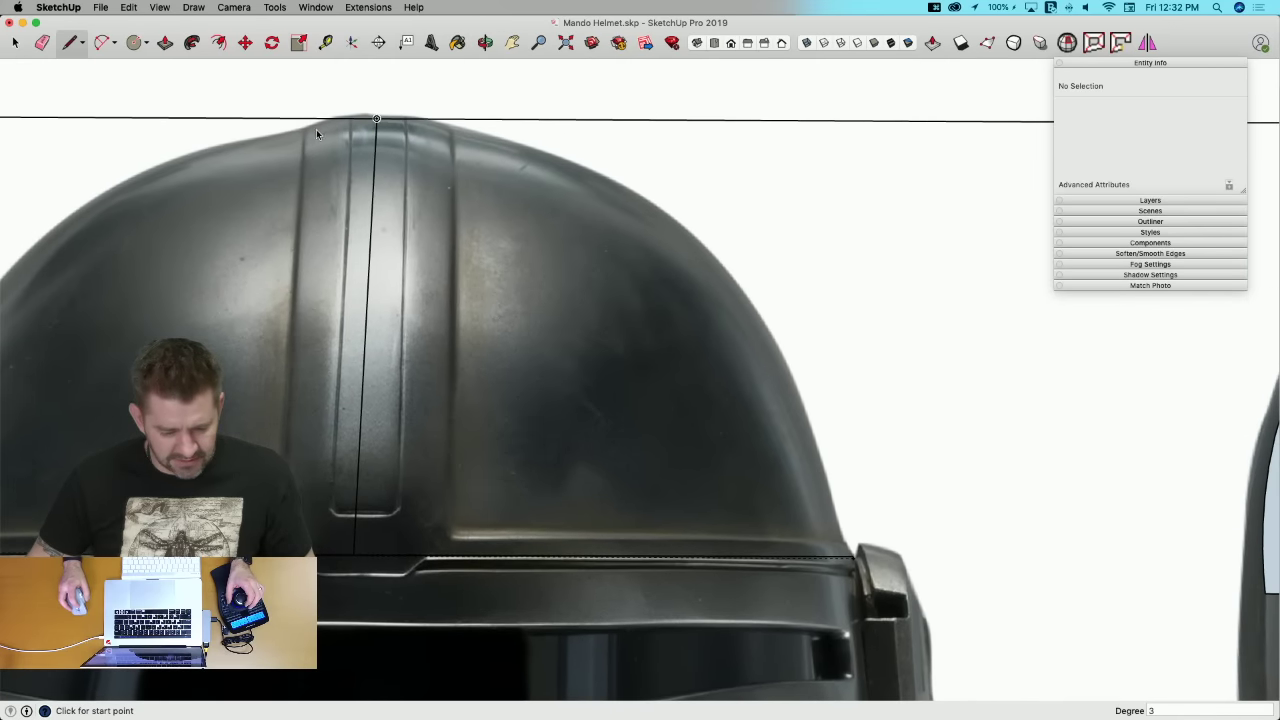
scroll(376, 128, "up", 2)
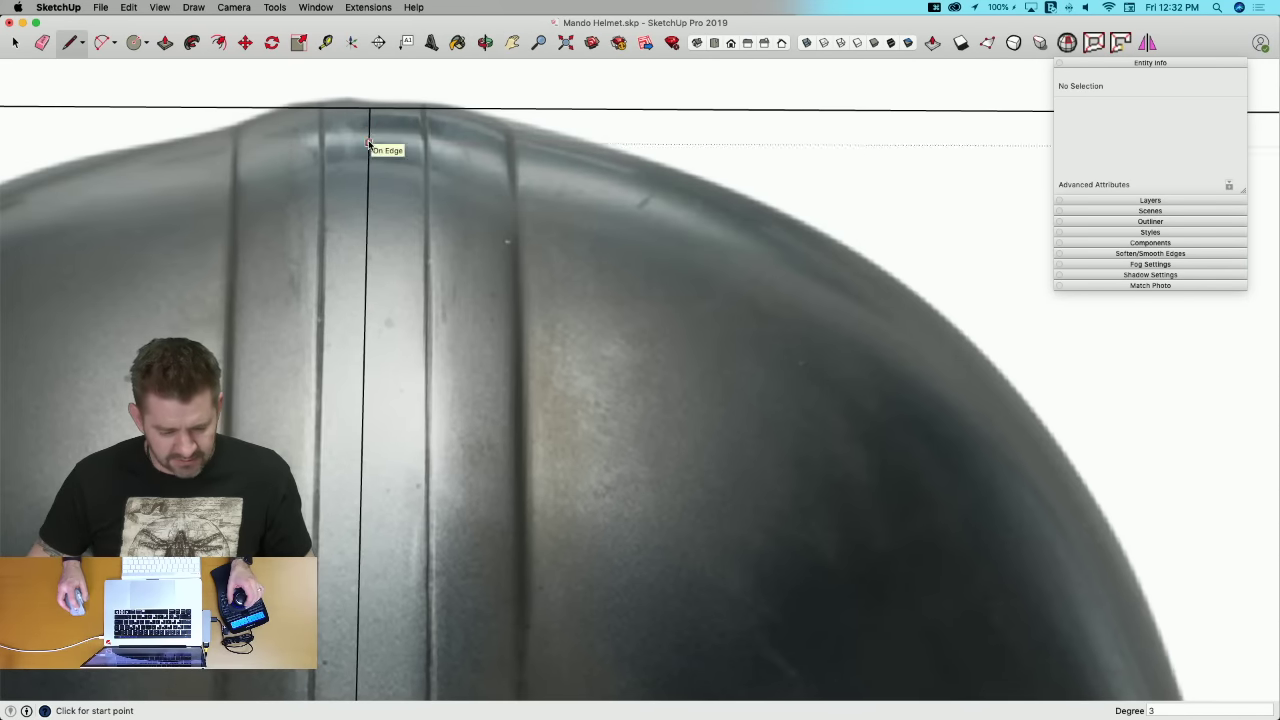
left_click(368, 132)
scroll(360, 135, "down", 5)
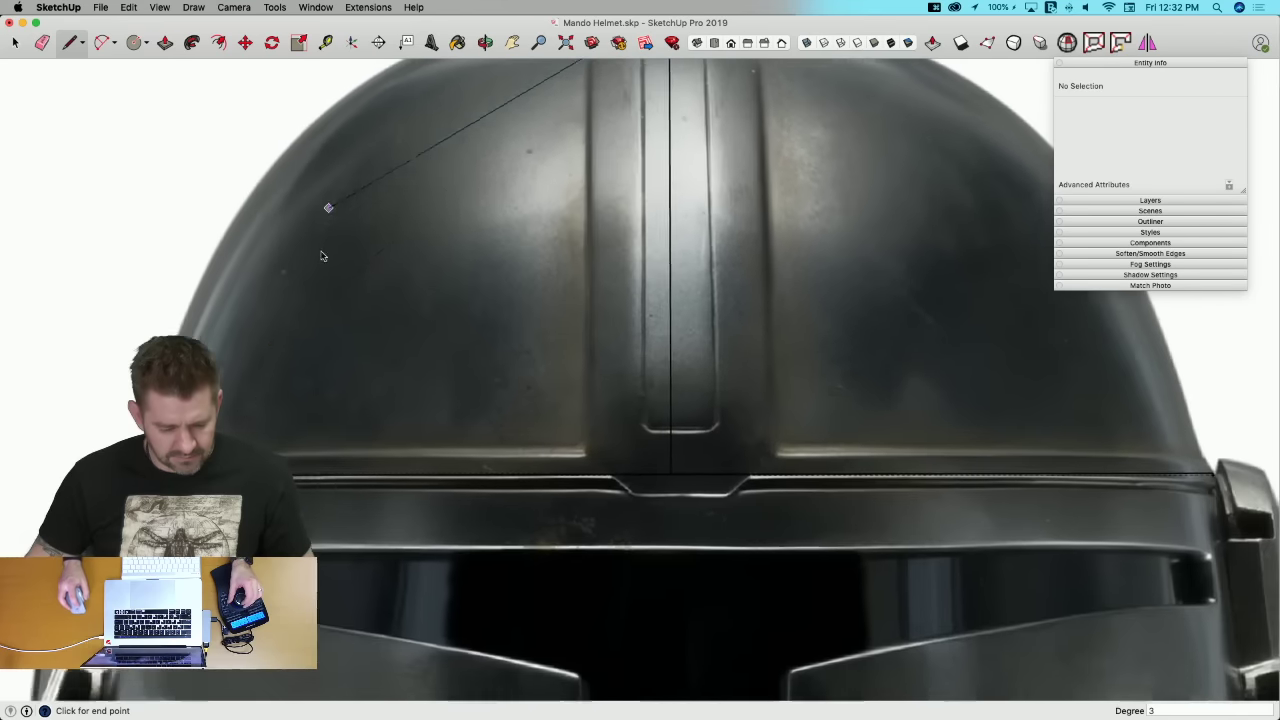
key("l")
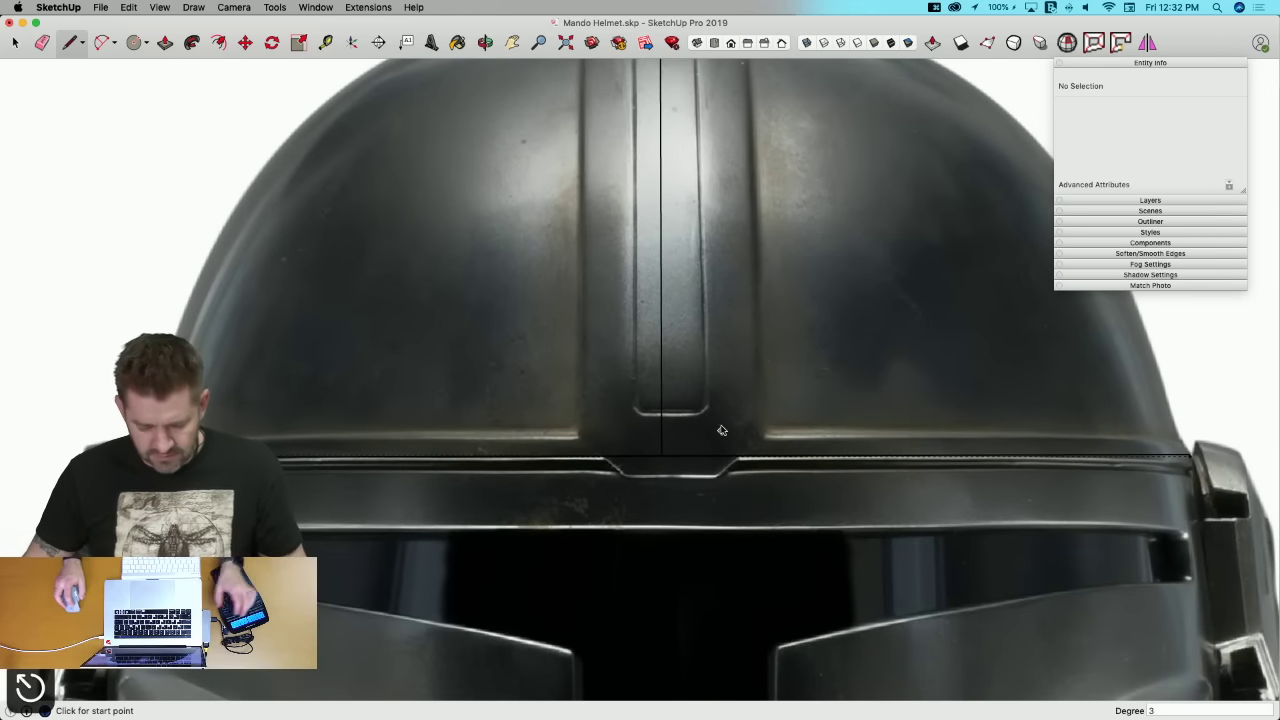
left_click(654, 451)
scroll(743, 366, "down", 4)
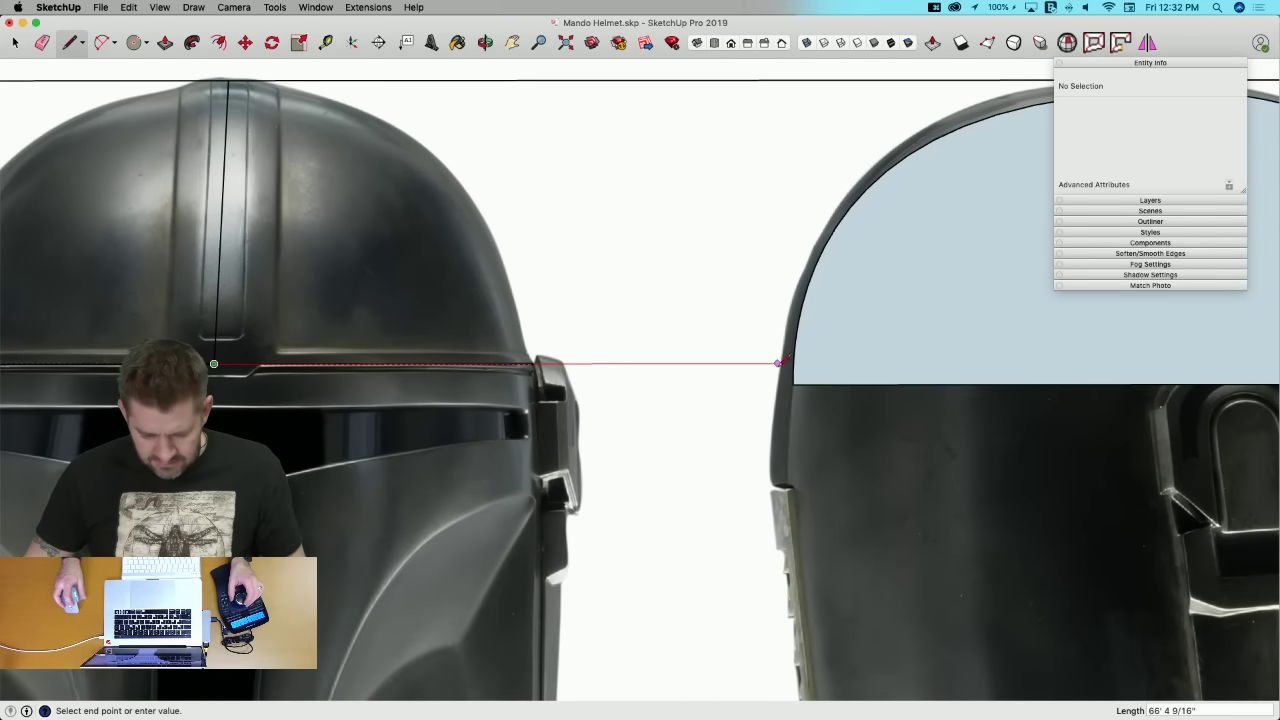
key("space")
Step: Draw a line from just below the top of the front view's centre line to the outer end of the brow line
key("l")
scroll(312, 131, "up", 8)
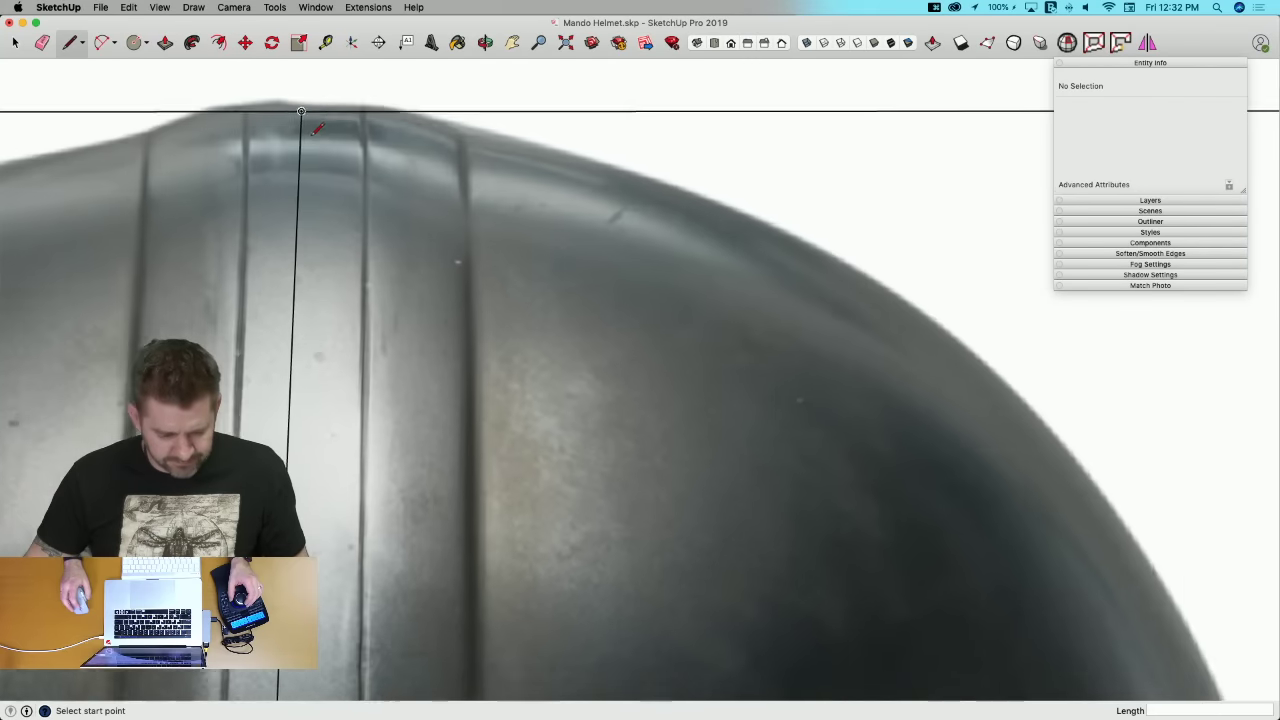
scroll(306, 128, "up", 2)
left_click(302, 127)
scroll(400, 300, "down", 6)
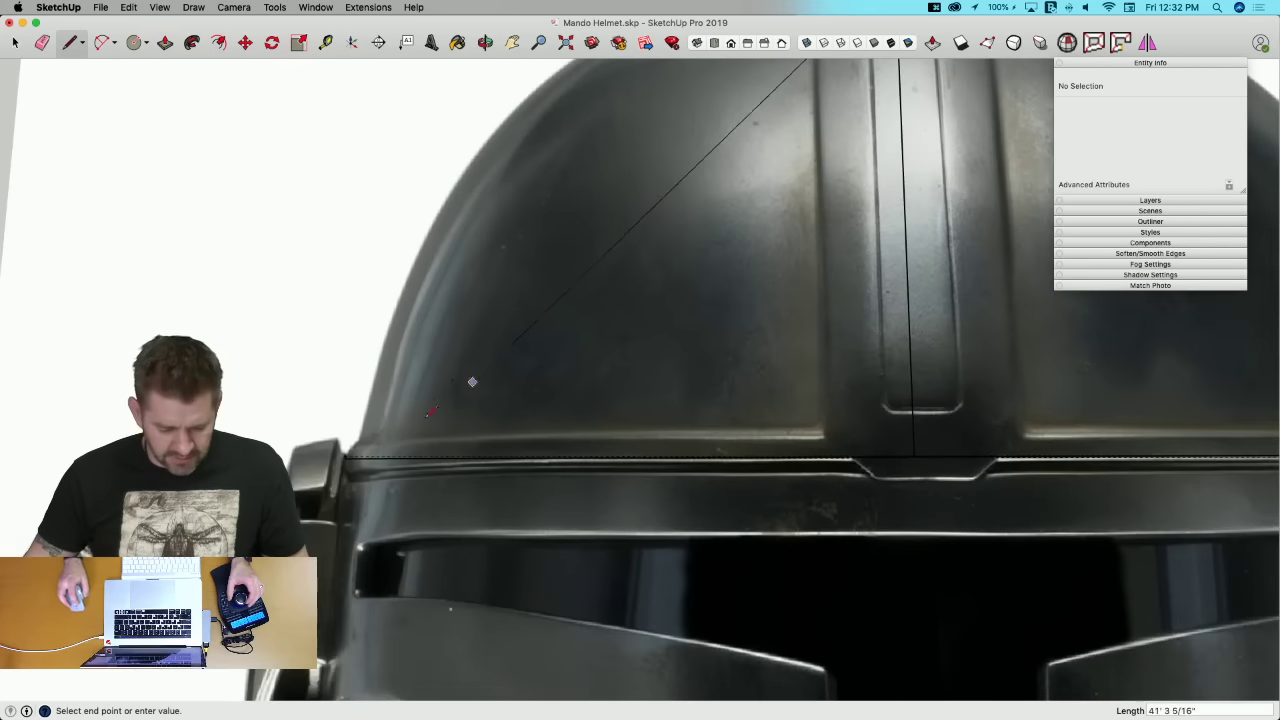
Step: Draw a diagonal from the front helmet's crown to the brow line's left end and trace the dome's left outline with a degree-3 Bezier curve
left_click(365, 457)
scroll(365, 457, "down", 5)
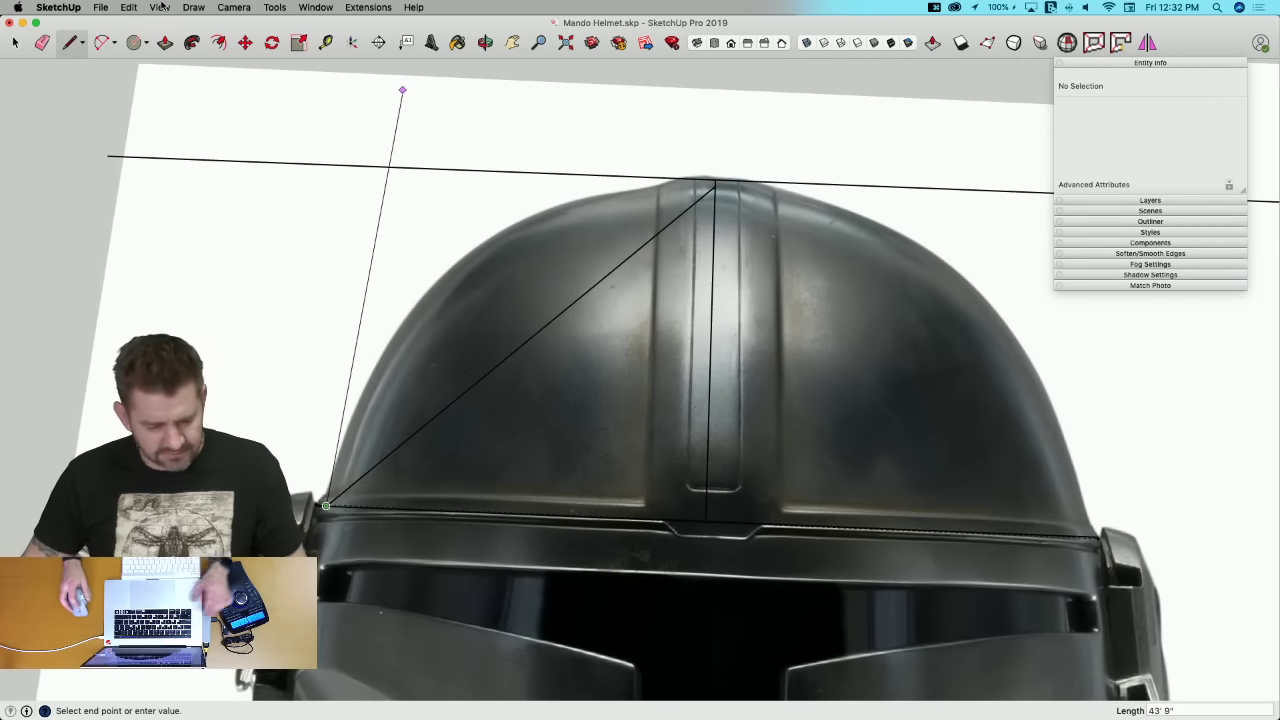
left_click(168, 9)
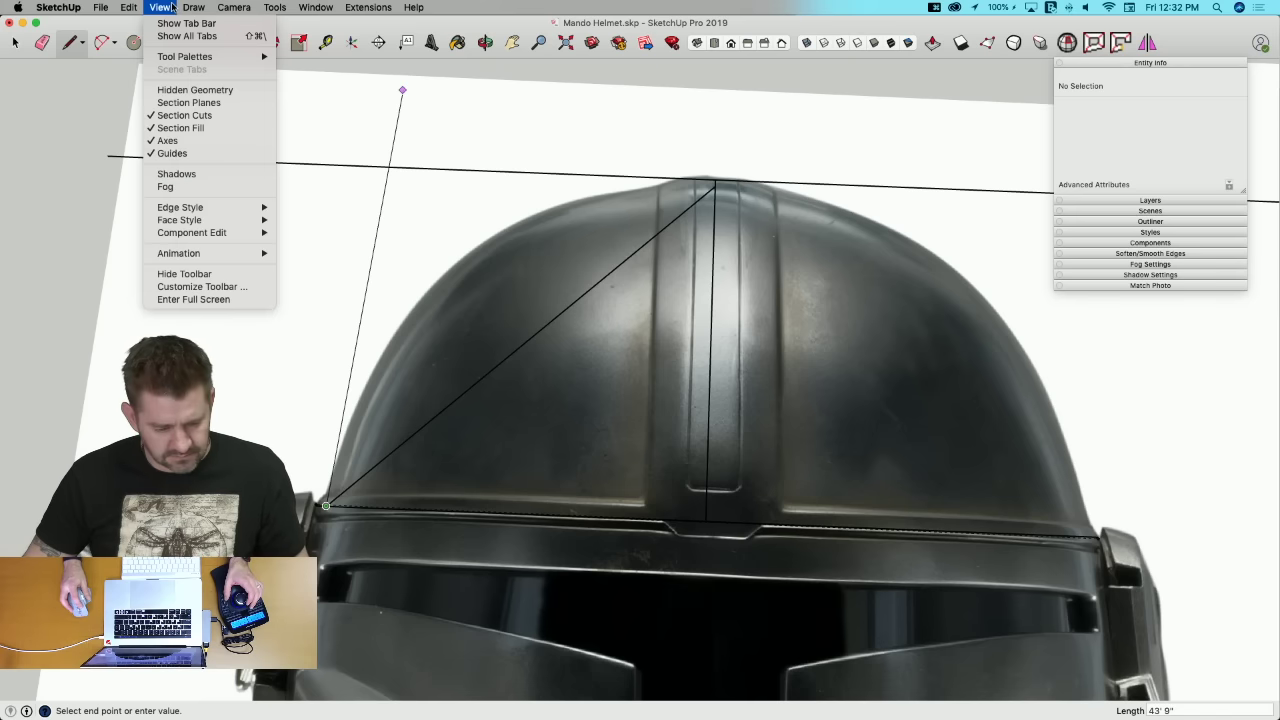
mouse_move(194, 8)
left_click(205, 82)
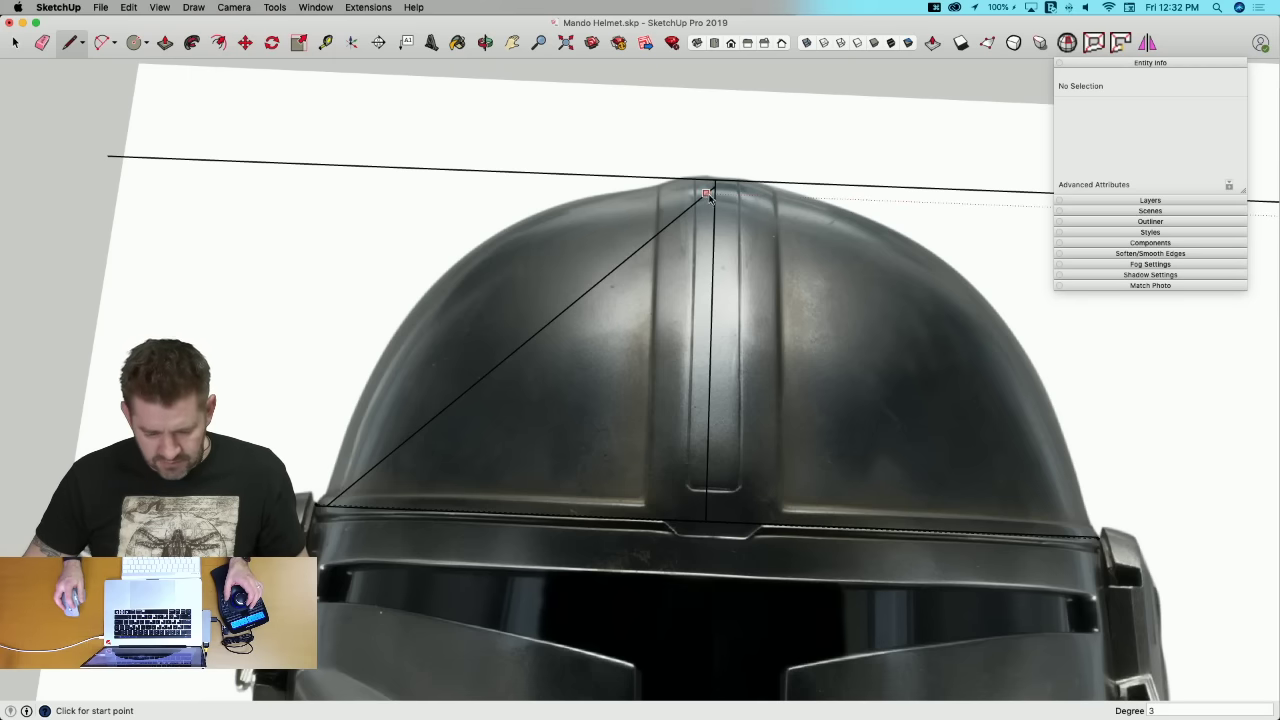
left_click(713, 187)
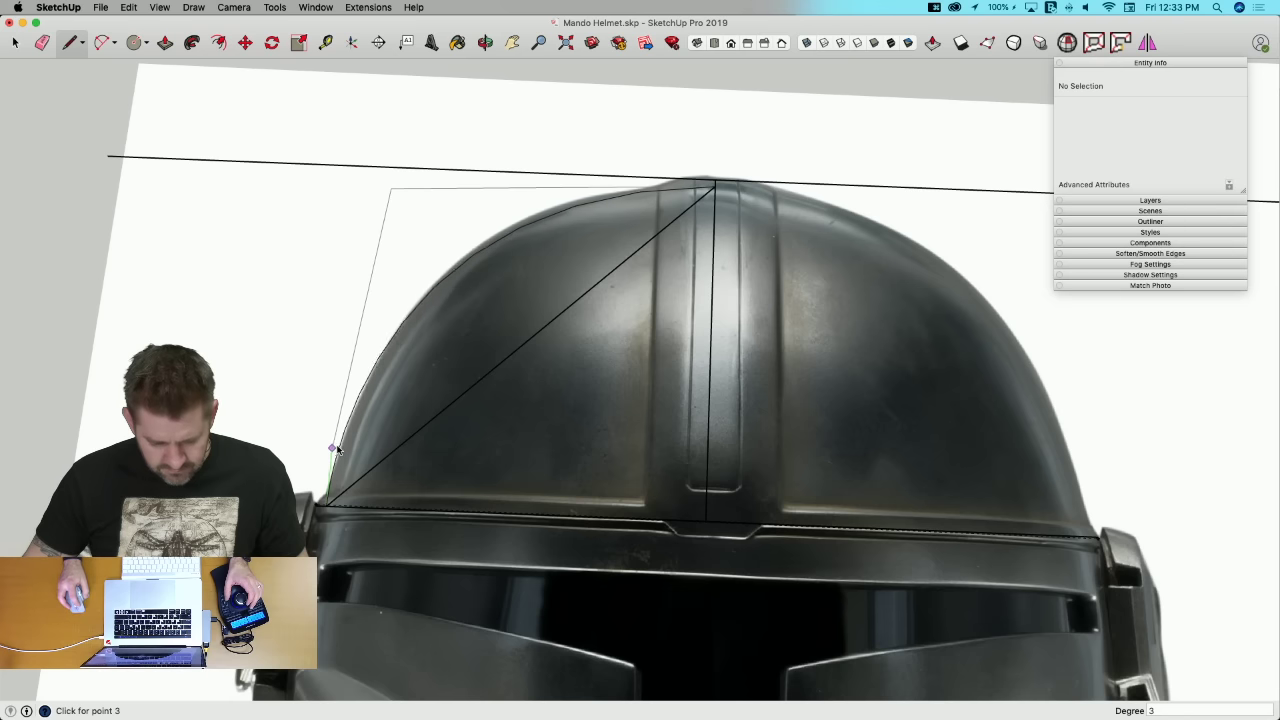
left_click(338, 450)
key("space")
scroll(349, 360, "down", 5)
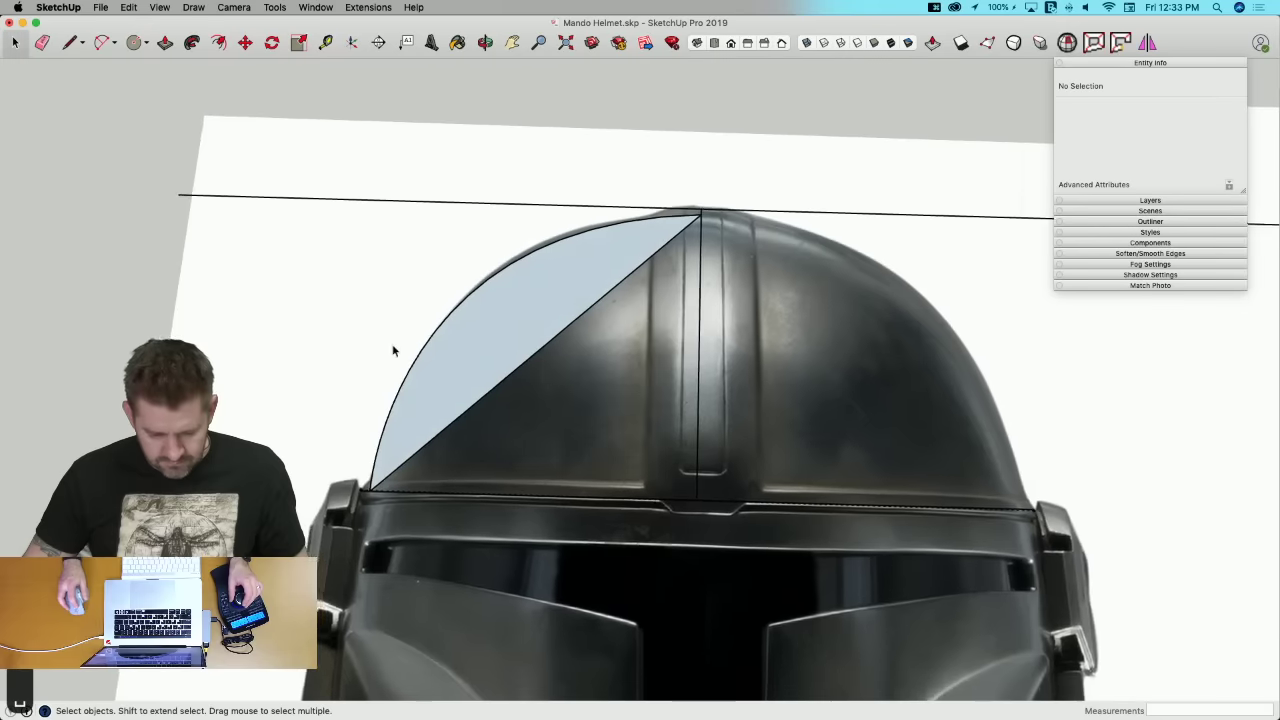
Step: Erase the diagonal line between the front helmet's crown and the brow line's left end
scroll(465, 272, "down", 2)
key("l")
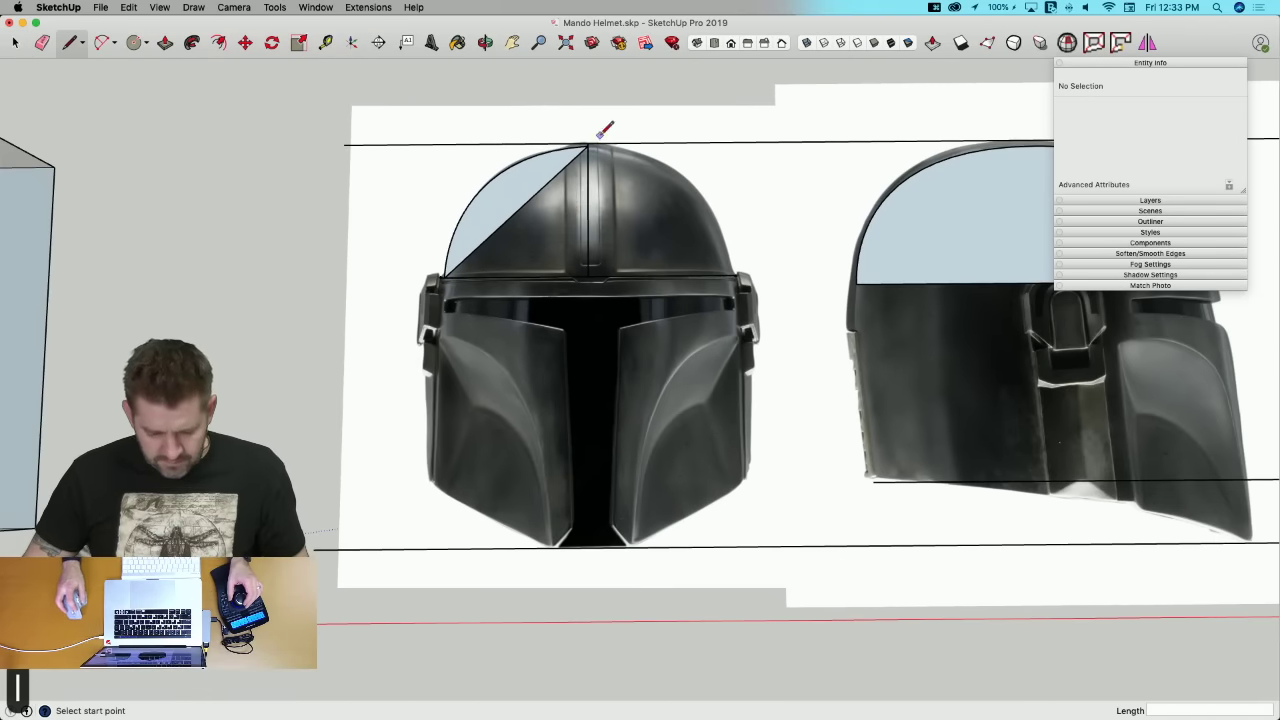
key("e")
left_click(557, 175)
Step: Close the front quarter-dome profile with a line about 36' 6" long from its left corner to the base of the centre line
key("l")
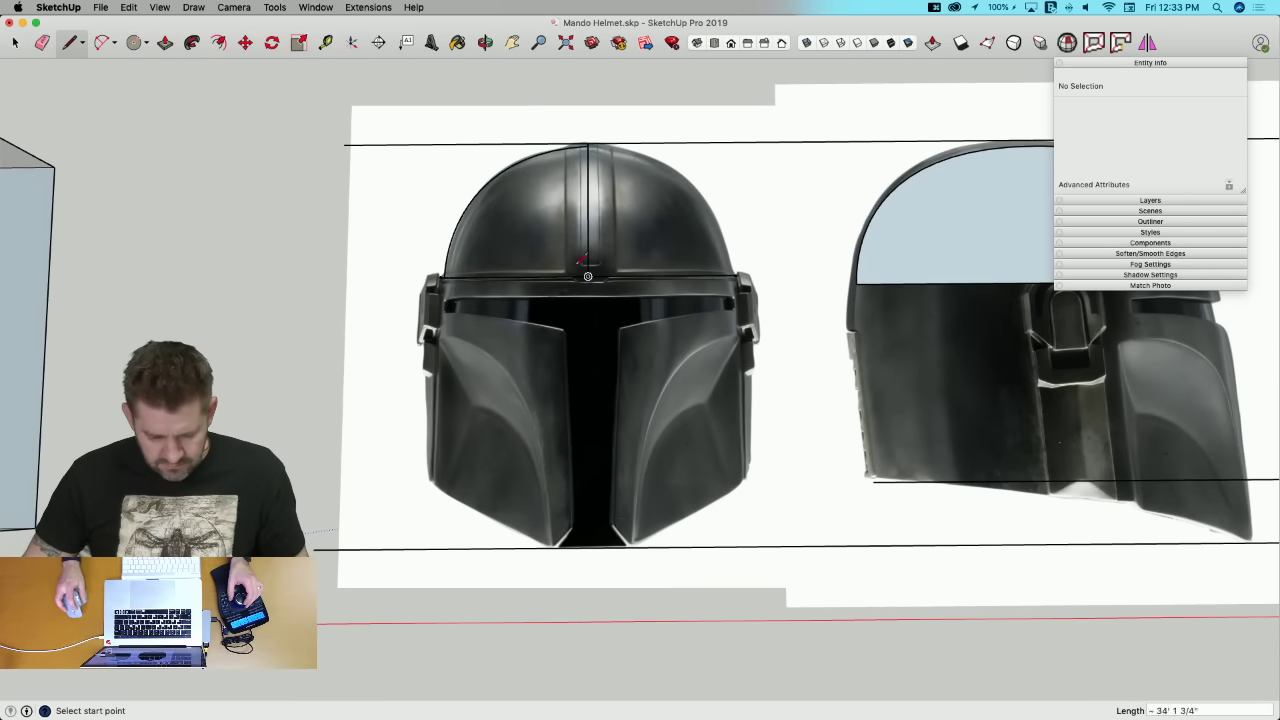
scroll(581, 262, "up", 10)
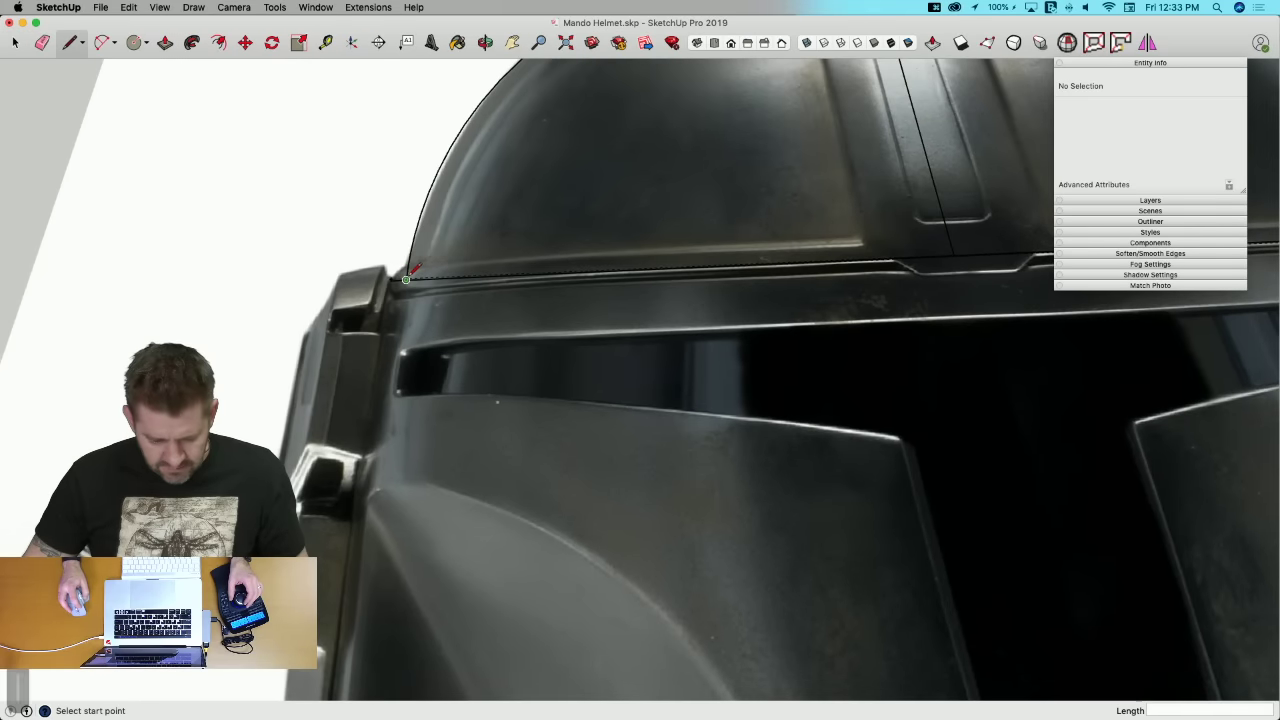
left_click(406, 279)
middle_click_drag(406, 279, 817, 296)
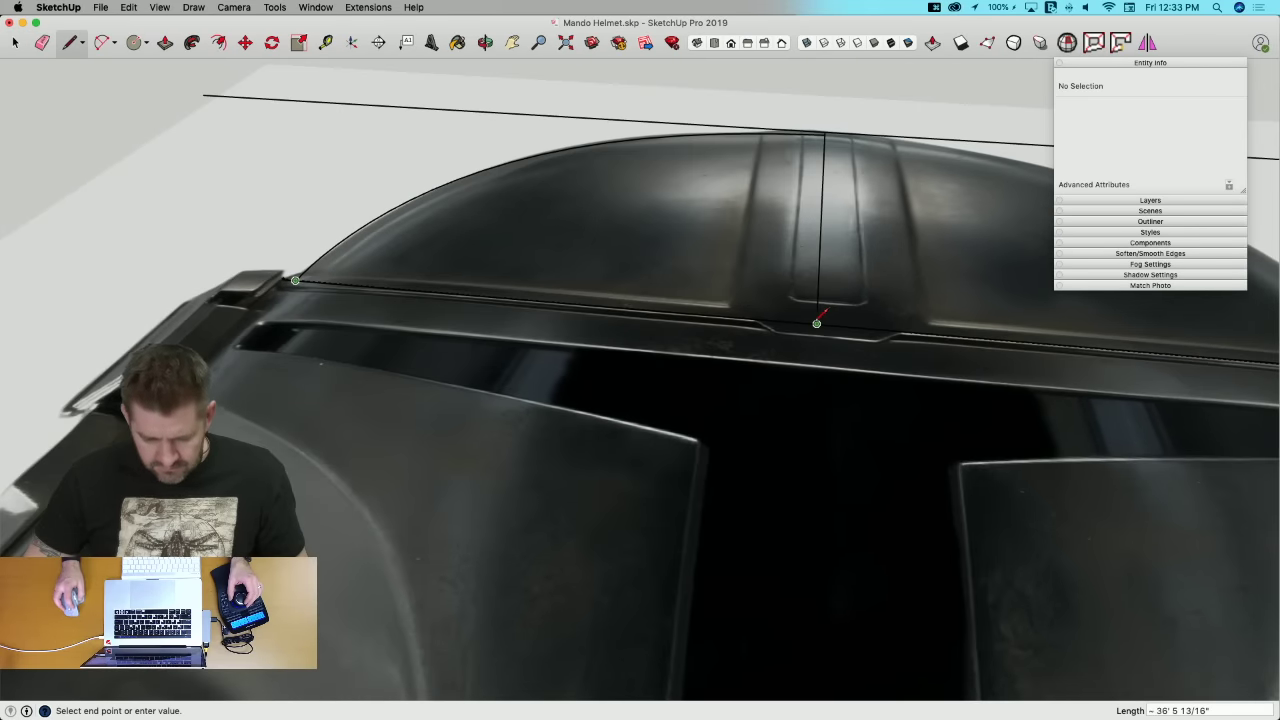
left_click(817, 323)
scroll(810, 300, "down", 12)
key("space")
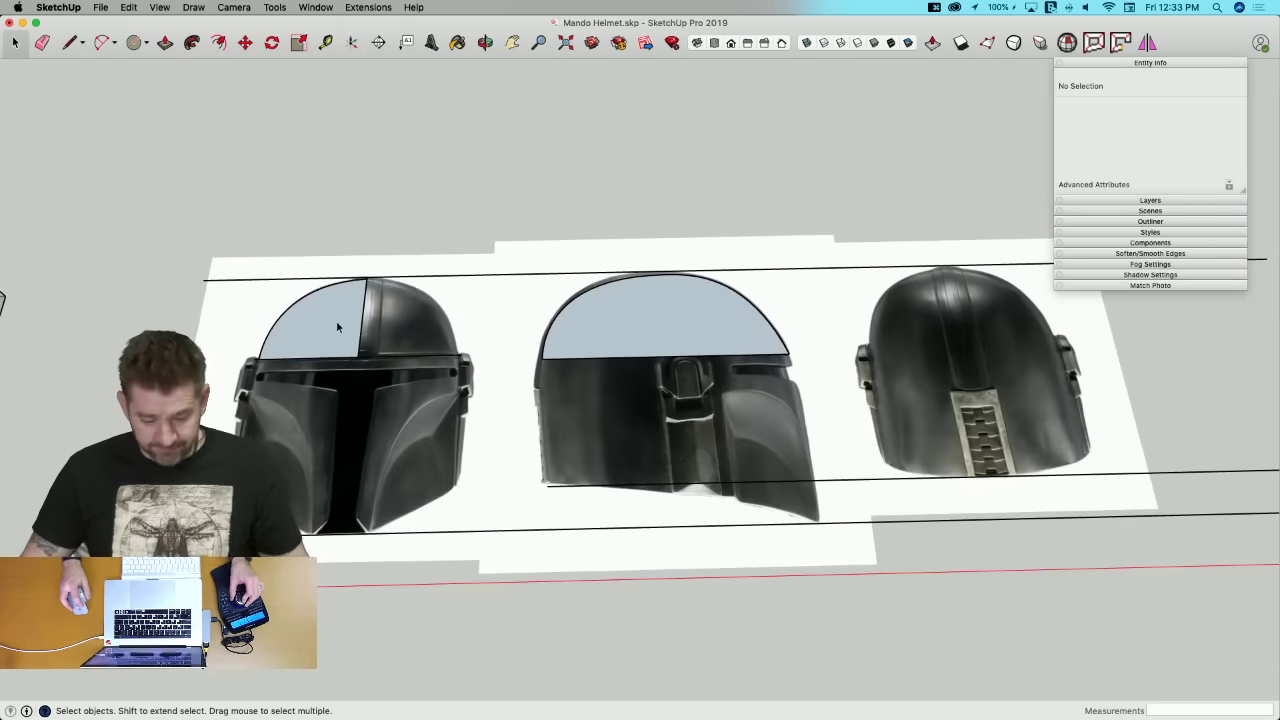
Step: Copy the front quarter-dome and side half-dome faces together to the empty area above the reference images
left_click(336, 320)
left_click(628, 328, "shift")
key("m")
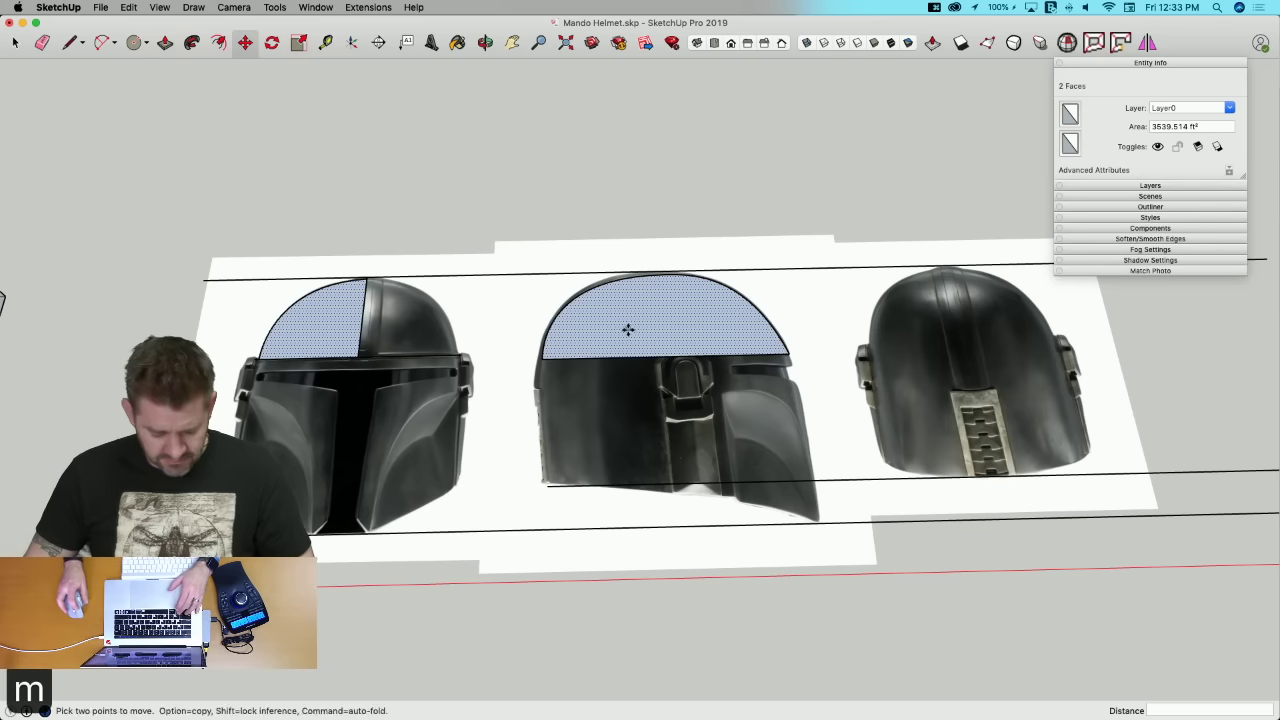
key("alt")
left_click(628, 329)
left_click(646, 132)
key("space")
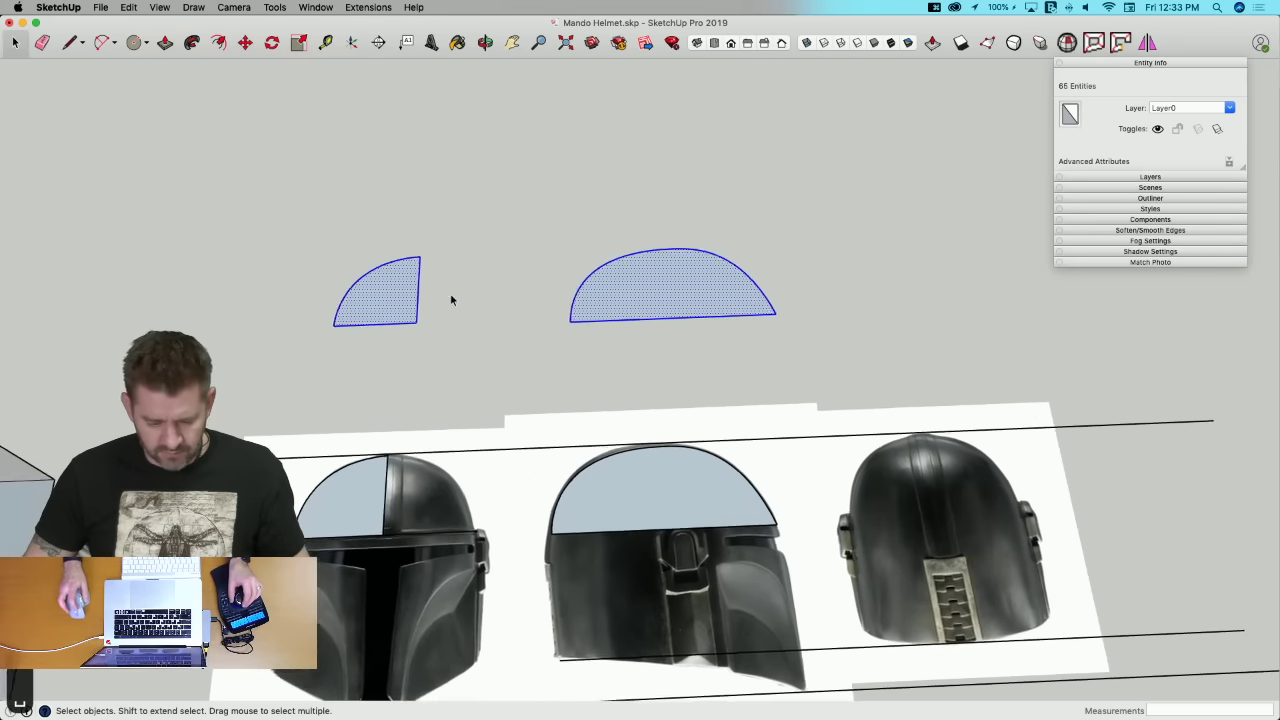
Step: Rotate the copied quarter-dome face about its straight centre edge so that it stands upright
scroll(450, 300, "up", 5)
left_click(380, 315)
key("q")
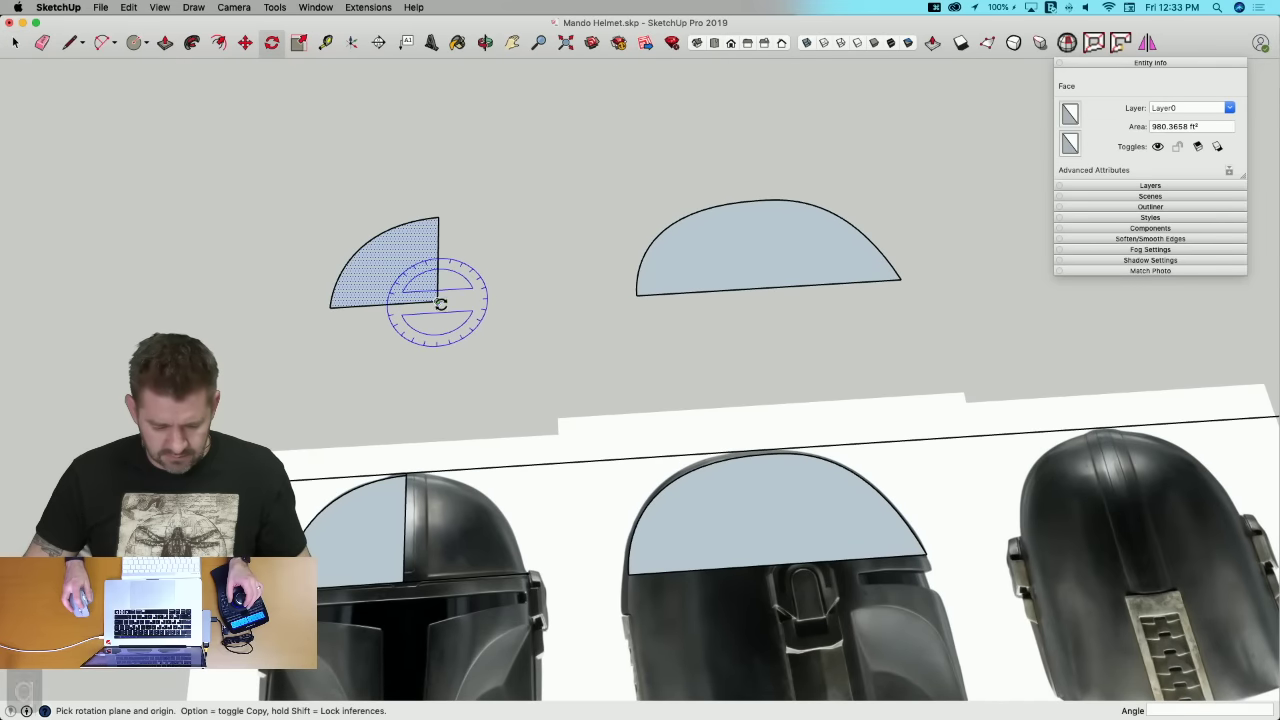
left_click(437, 302)
left_click(401, 302)
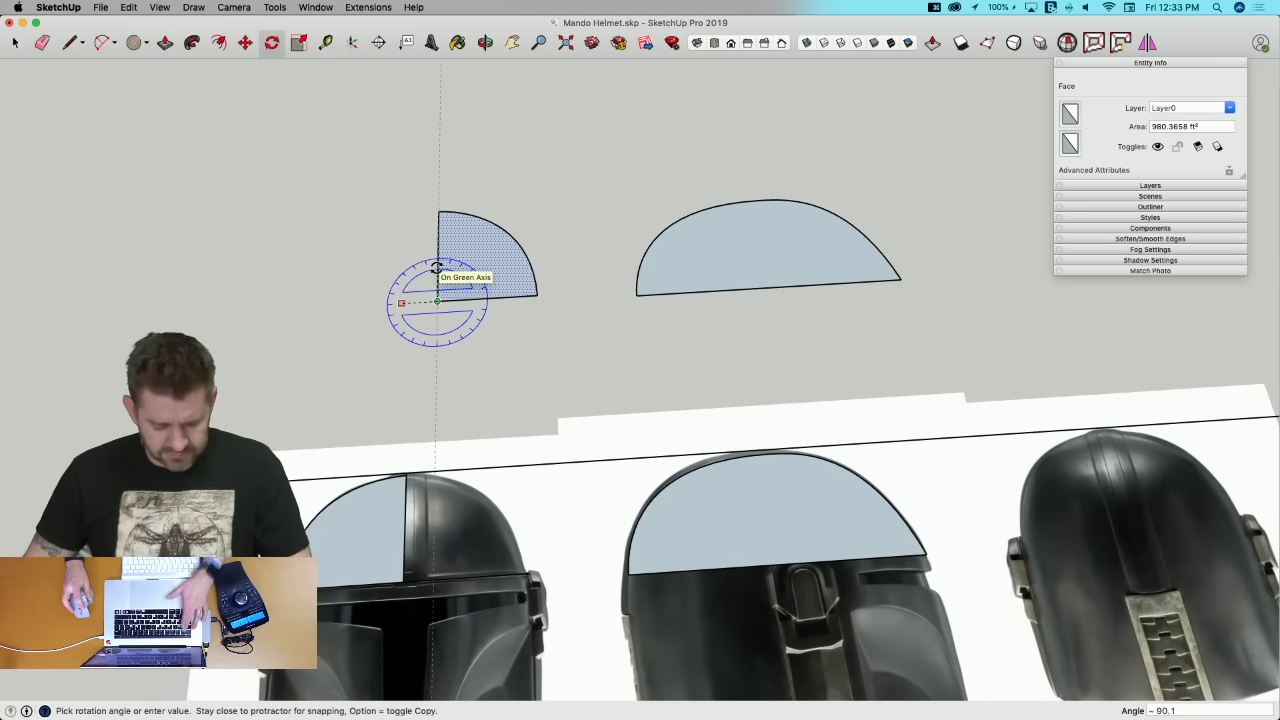
key("Escape")
key("Escape")
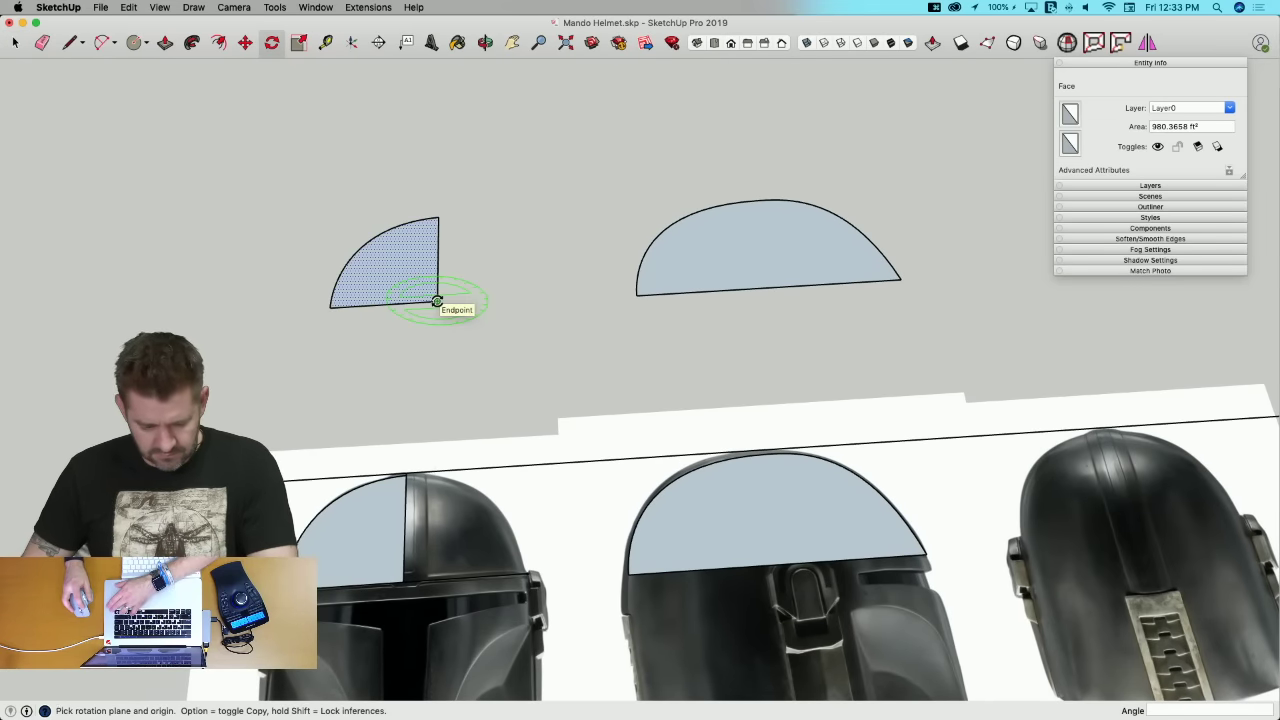
left_click(406, 302)
Step: Move the upright quarter-dome face by its base corner onto the straight base edge of the copied half-dome face
scroll(440, 300, "up", 1)
key("m")
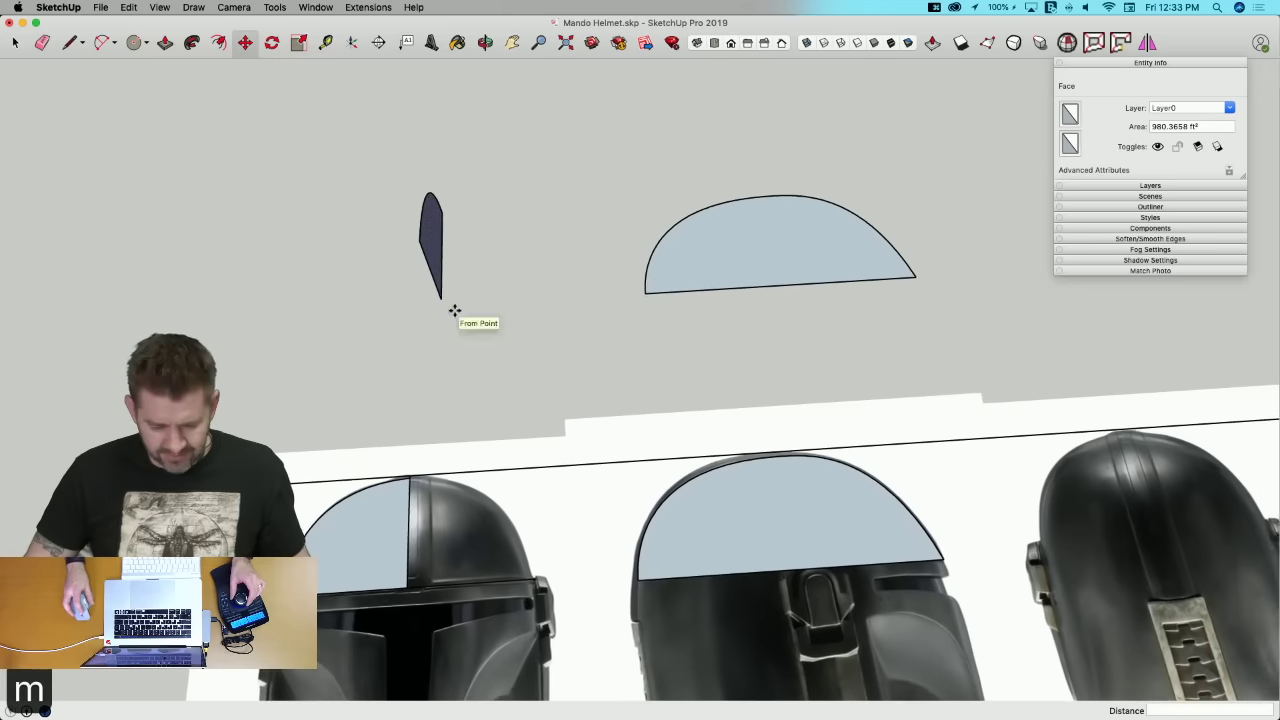
left_click(438, 298)
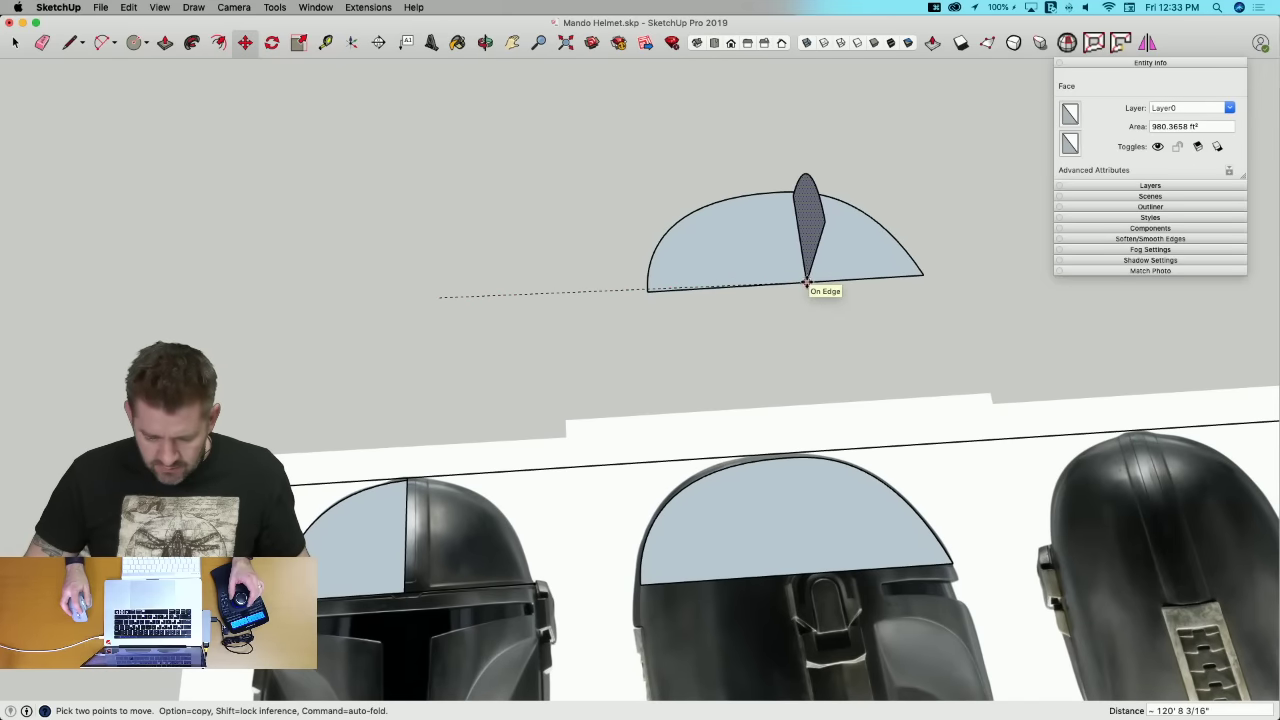
left_click(806, 282)
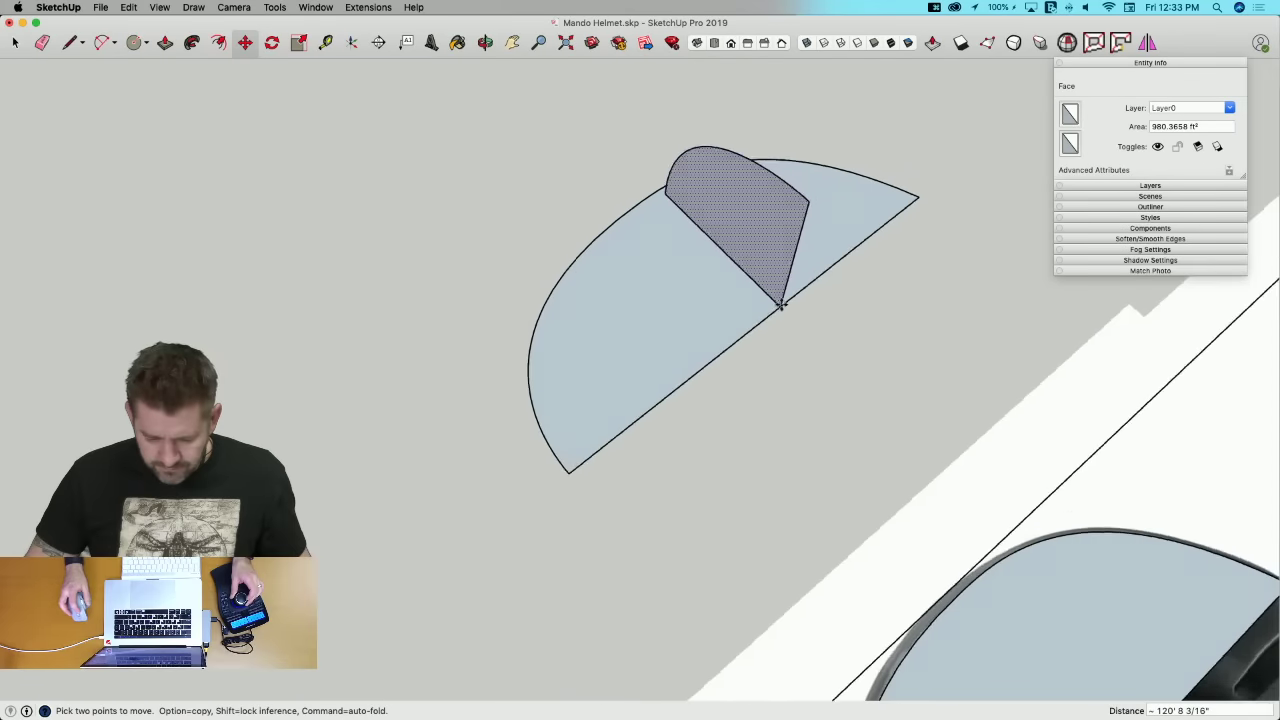
key("l")
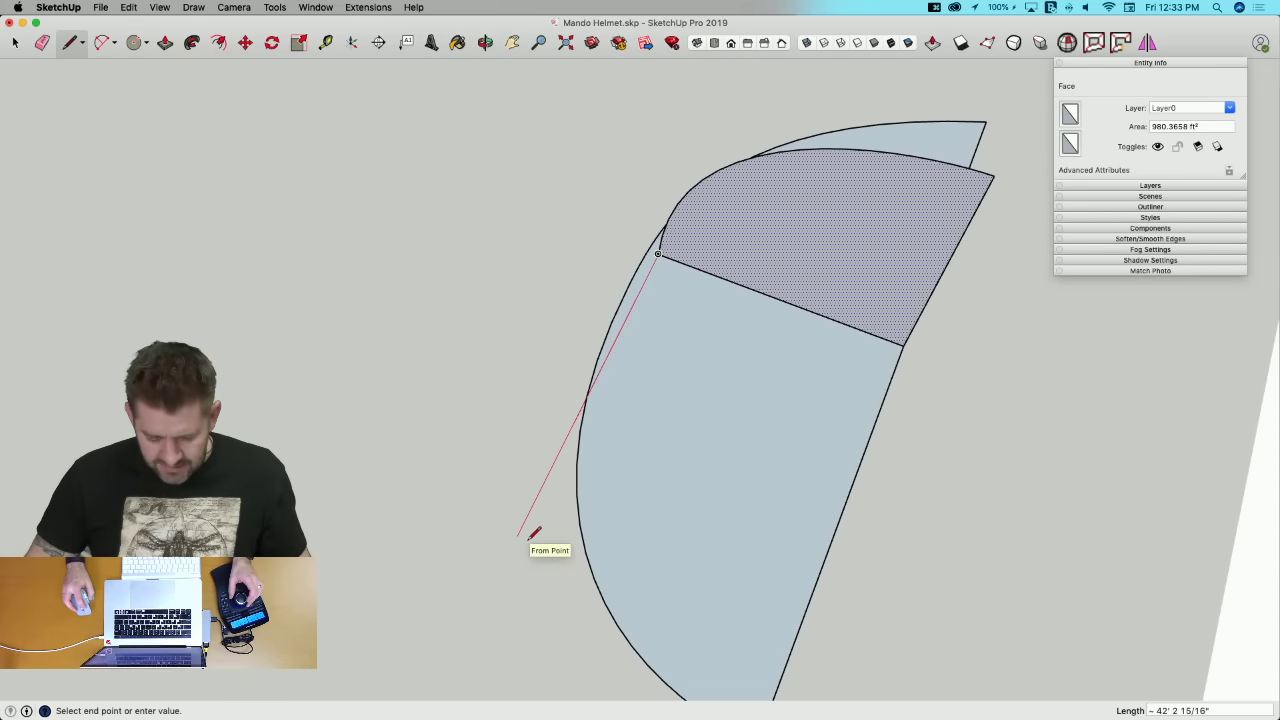
key("space")
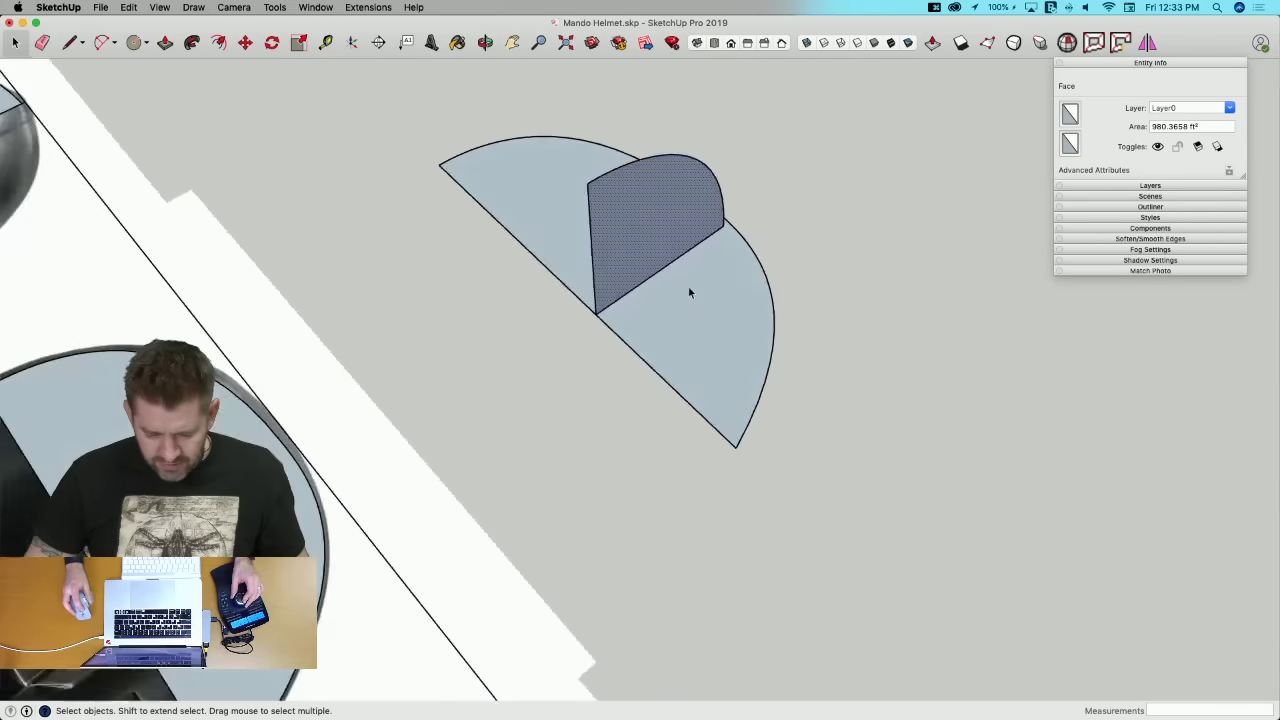
key("l")
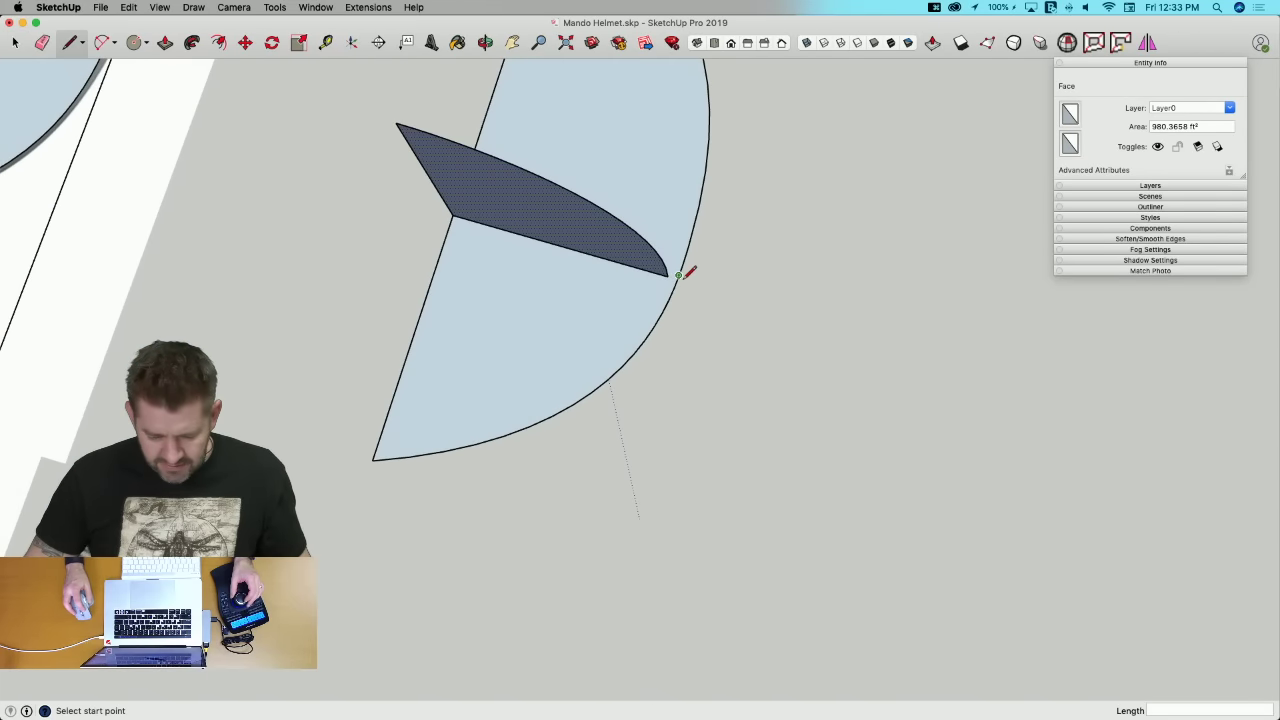
key("space")
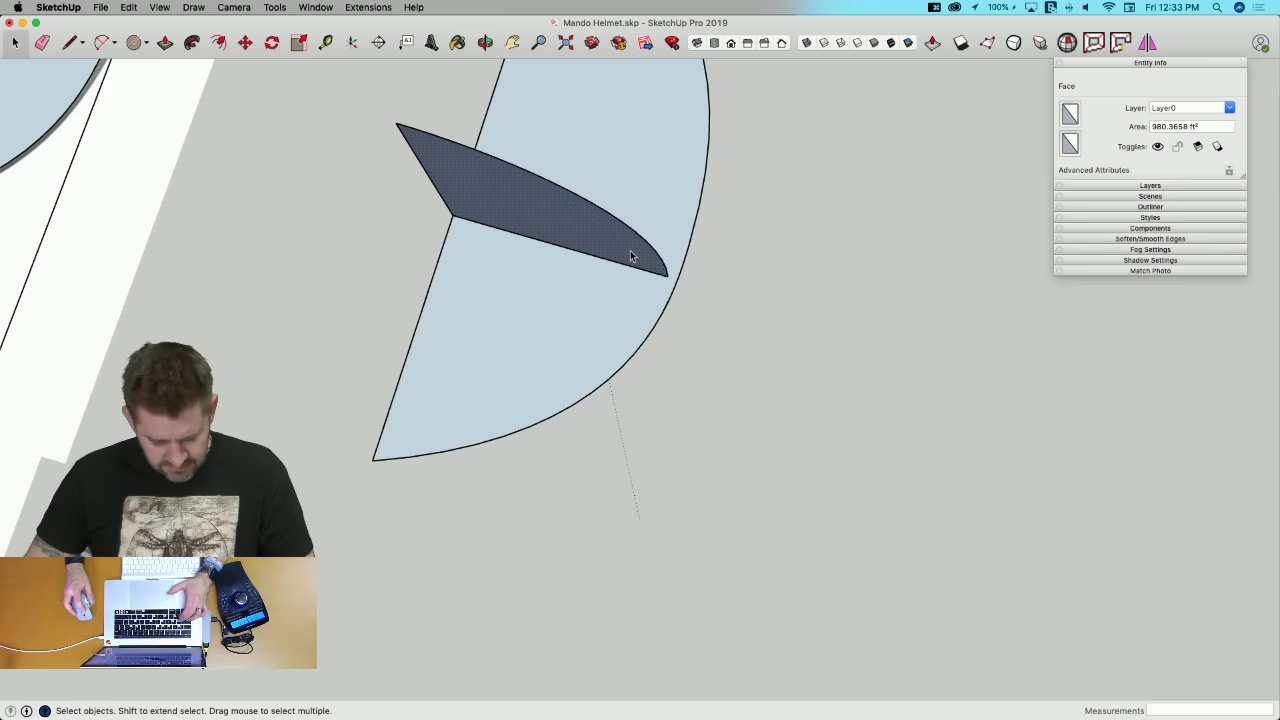
Step: Scale the upright quarter-dome face outward until its crown corner nearly reaches the half-dome's curved outline
key("s")
left_click_drag(671, 244, 680, 292)
scroll(680, 292, "up", 5)
key("space")
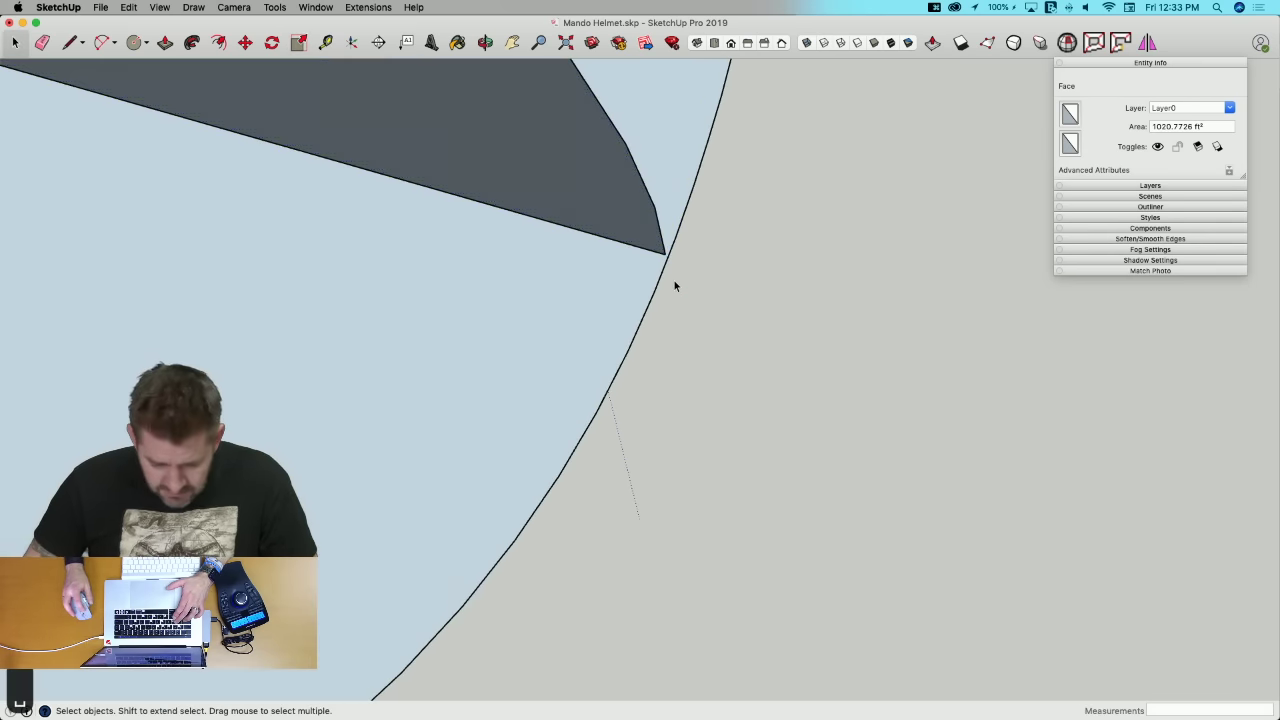
Step: Draw a short line about 1 5/16" long from the upright face's crown corner to the half-dome's curved outline
left_click(674, 281)
scroll(665, 250, "up", 3)
left_click(657, 210)
left_click(653, 239)
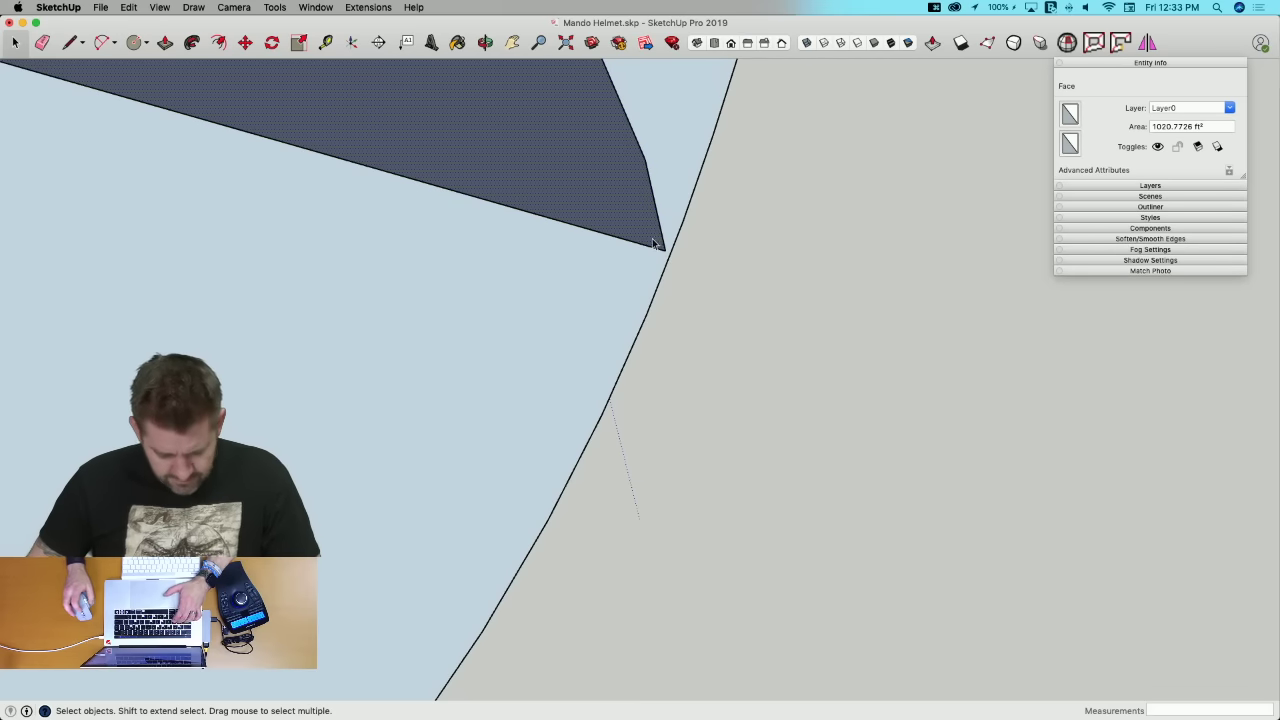
key("s")
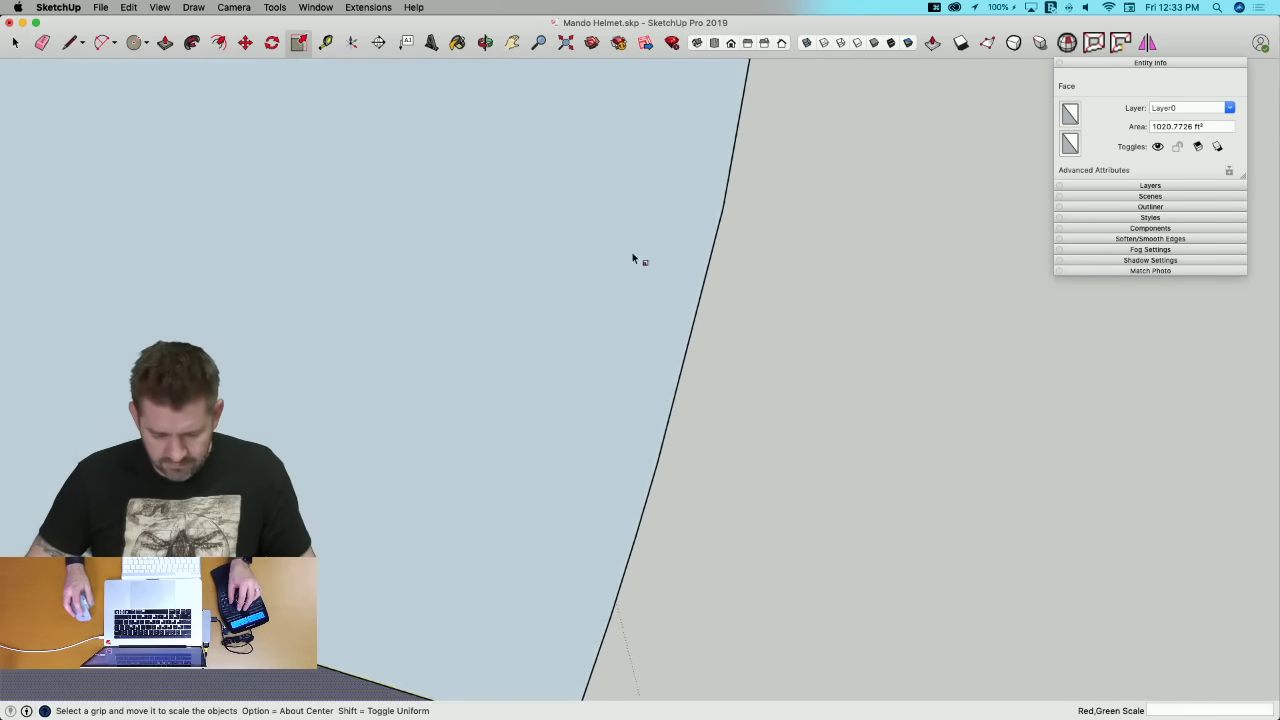
scroll(610, 260, "down", 3)
scroll(634, 543, "up", 8)
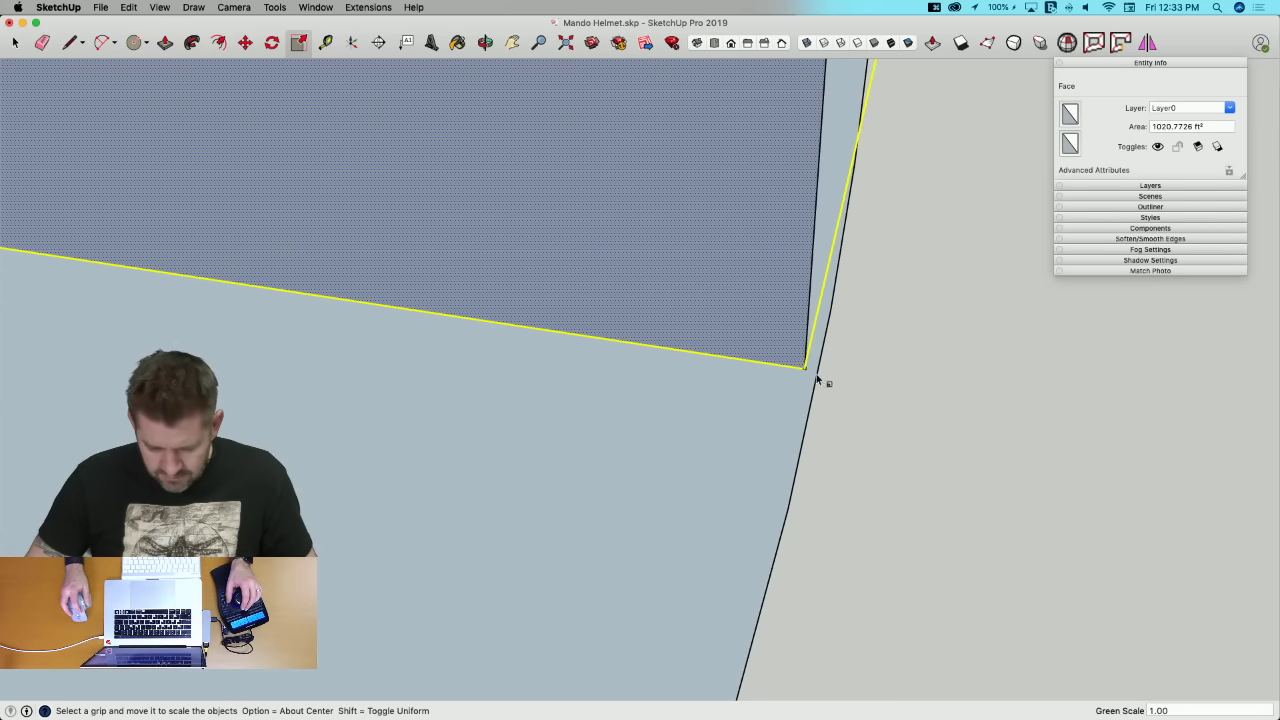
key("l")
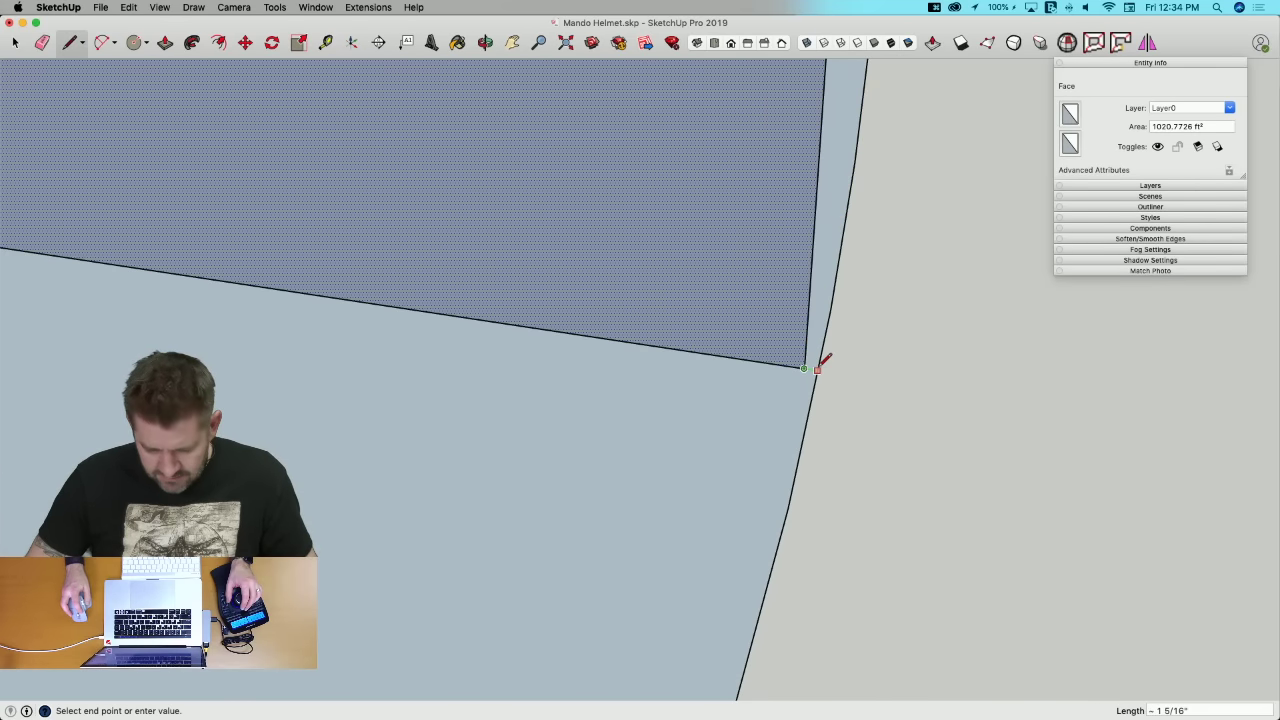
left_click(817, 369)
key("space")
Step: Scale the upright quarter-dome face outward to the end of the short line so its corner meets the half-dome outline
key("s")
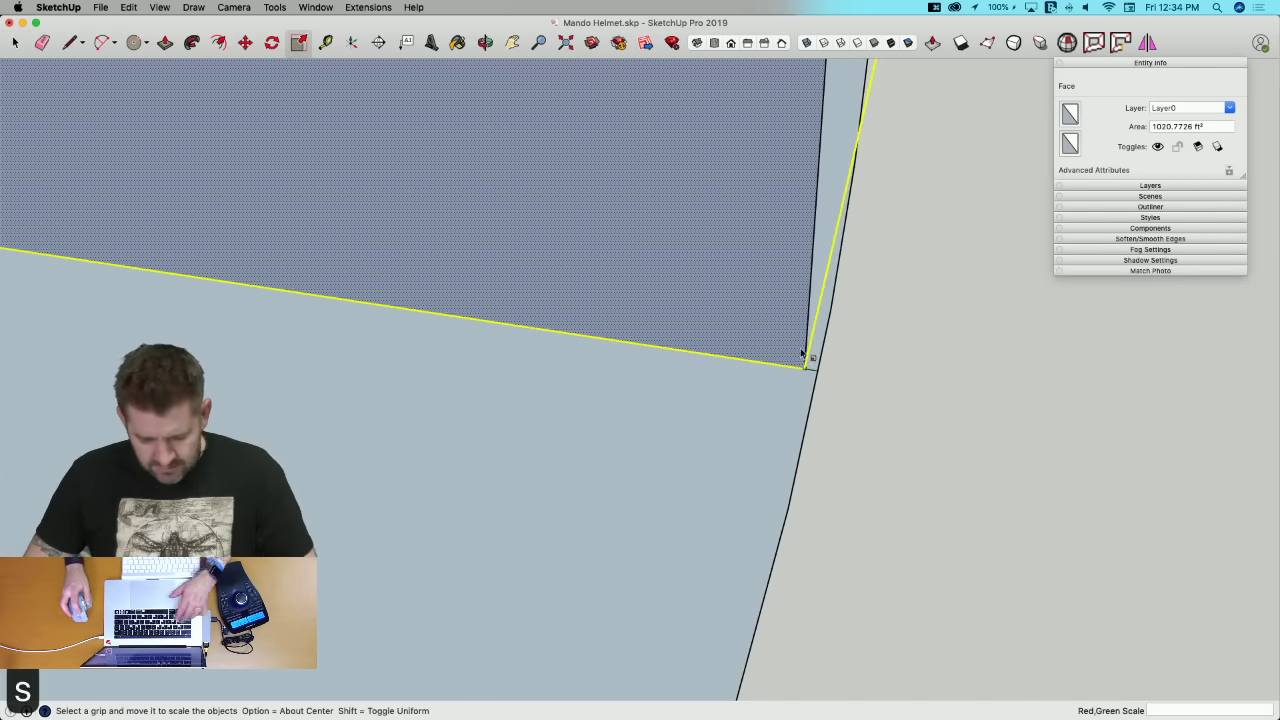
scroll(830, 315, "down", 5)
left_click(673, 157)
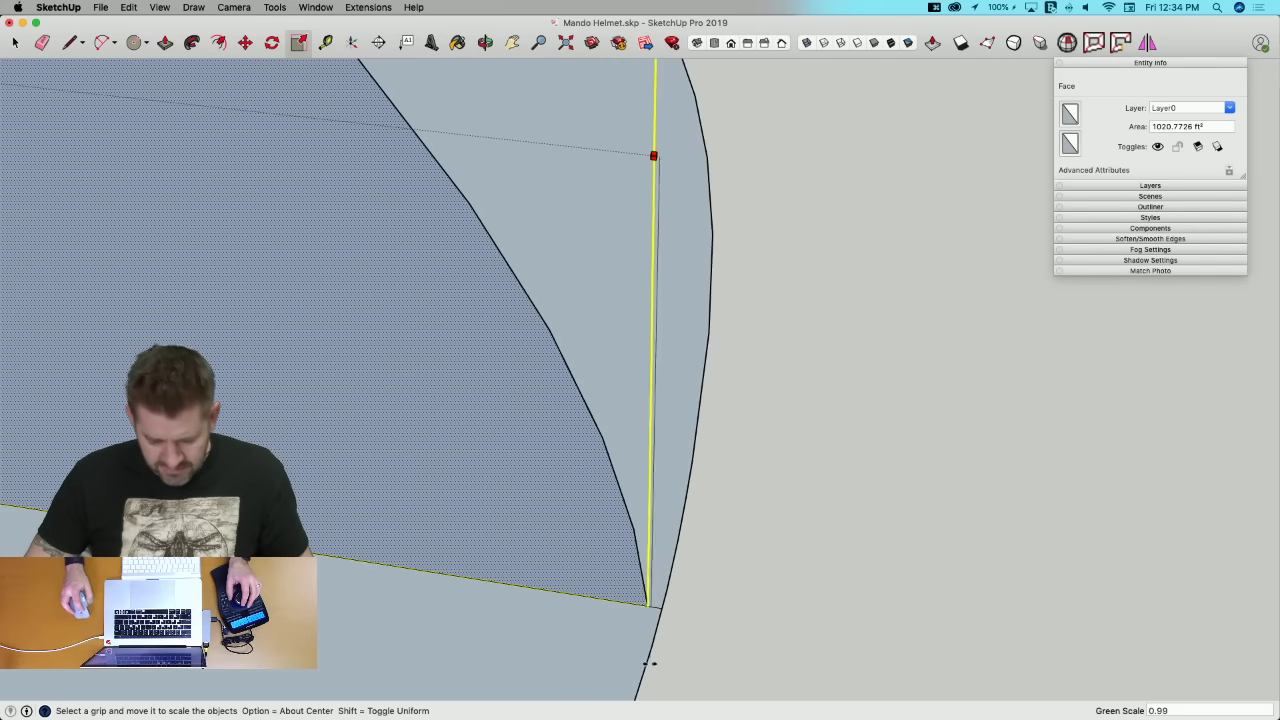
left_click(663, 608)
scroll(764, 600, "down", 1)
key("space")
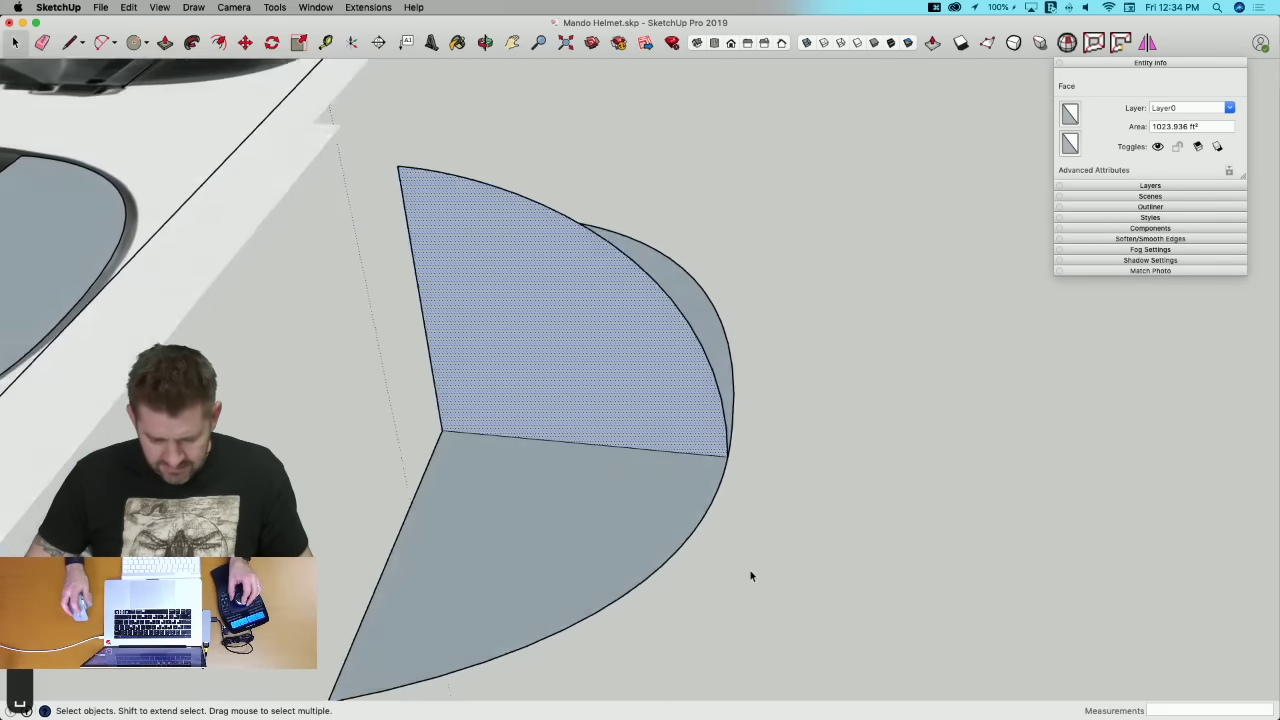
key("e")
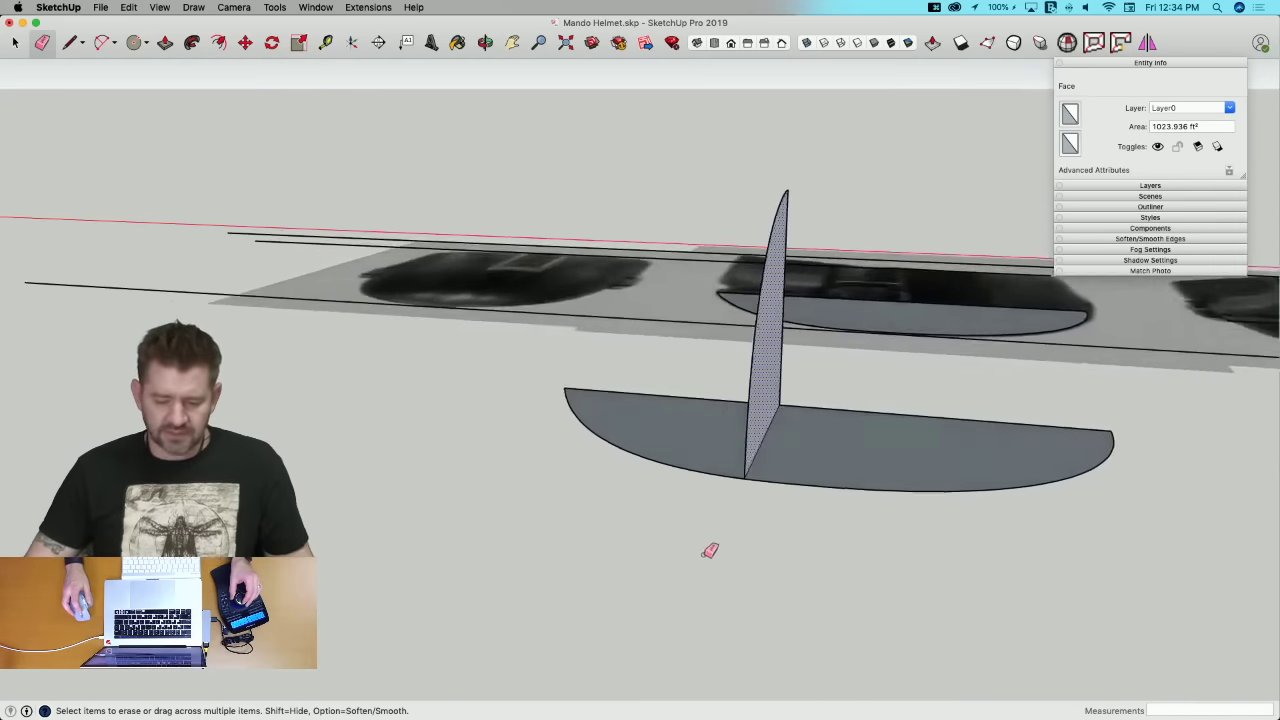
key("l")
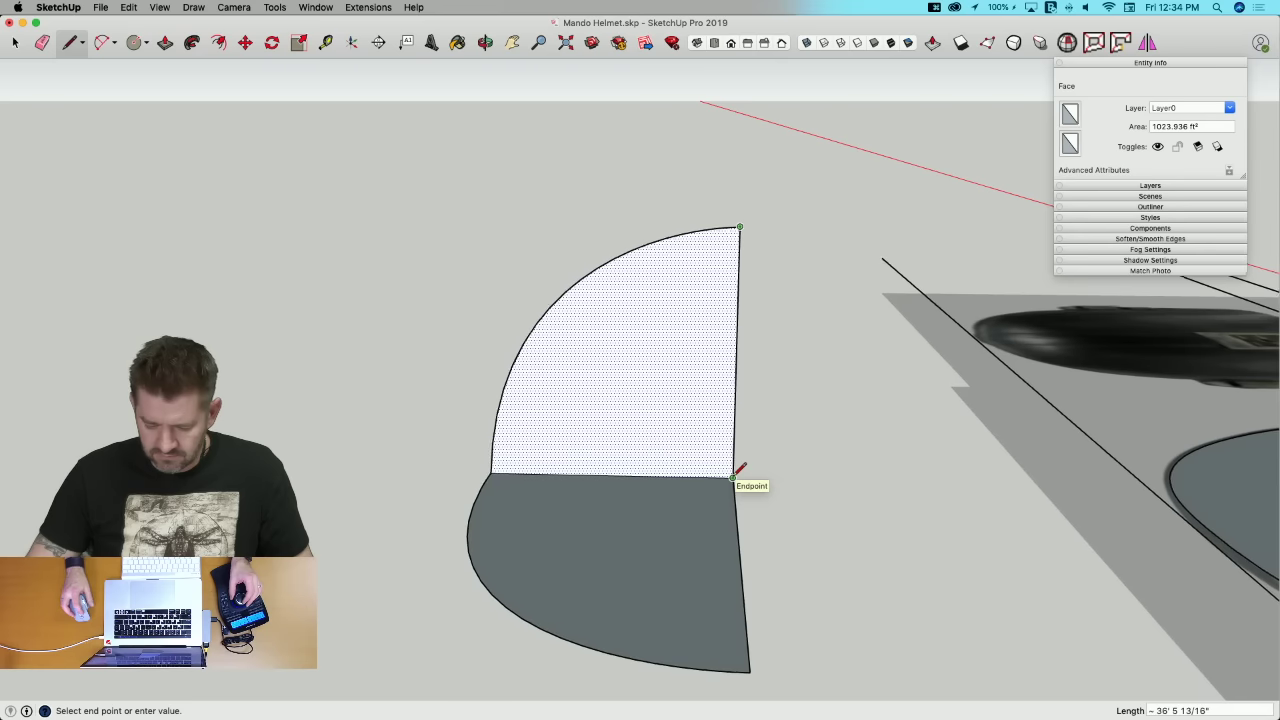
key("space")
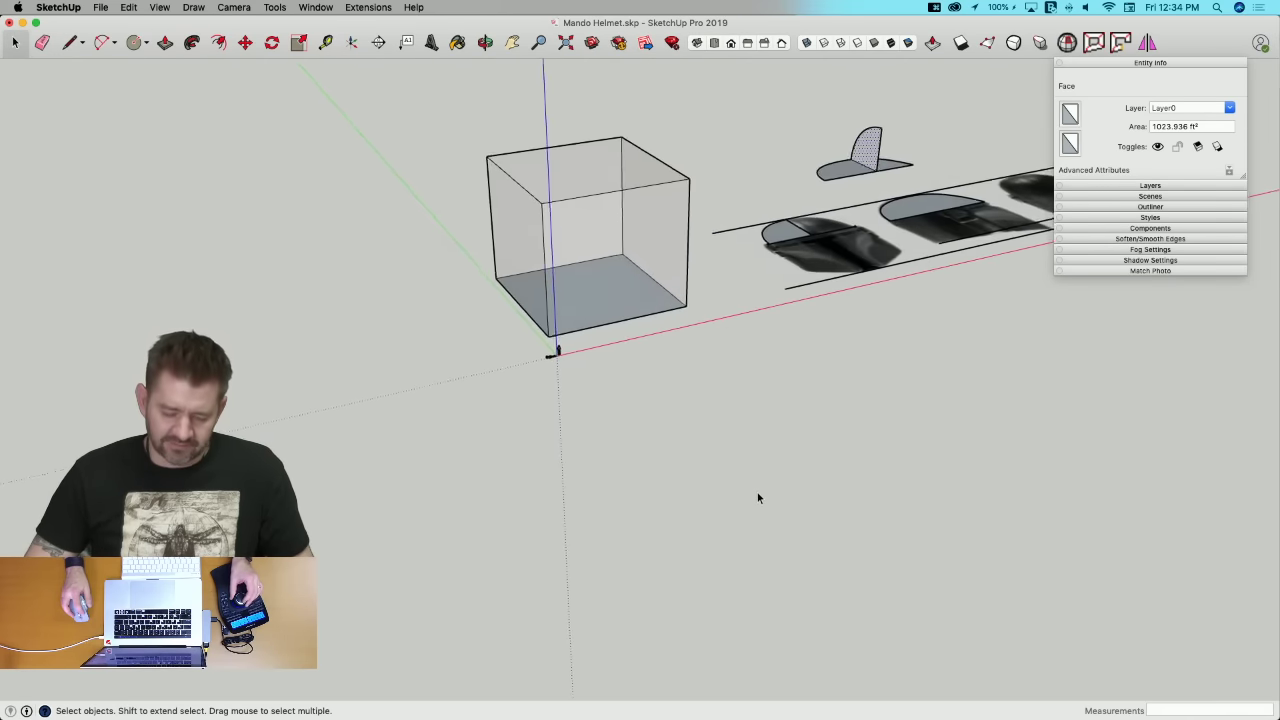
left_click(757, 493)
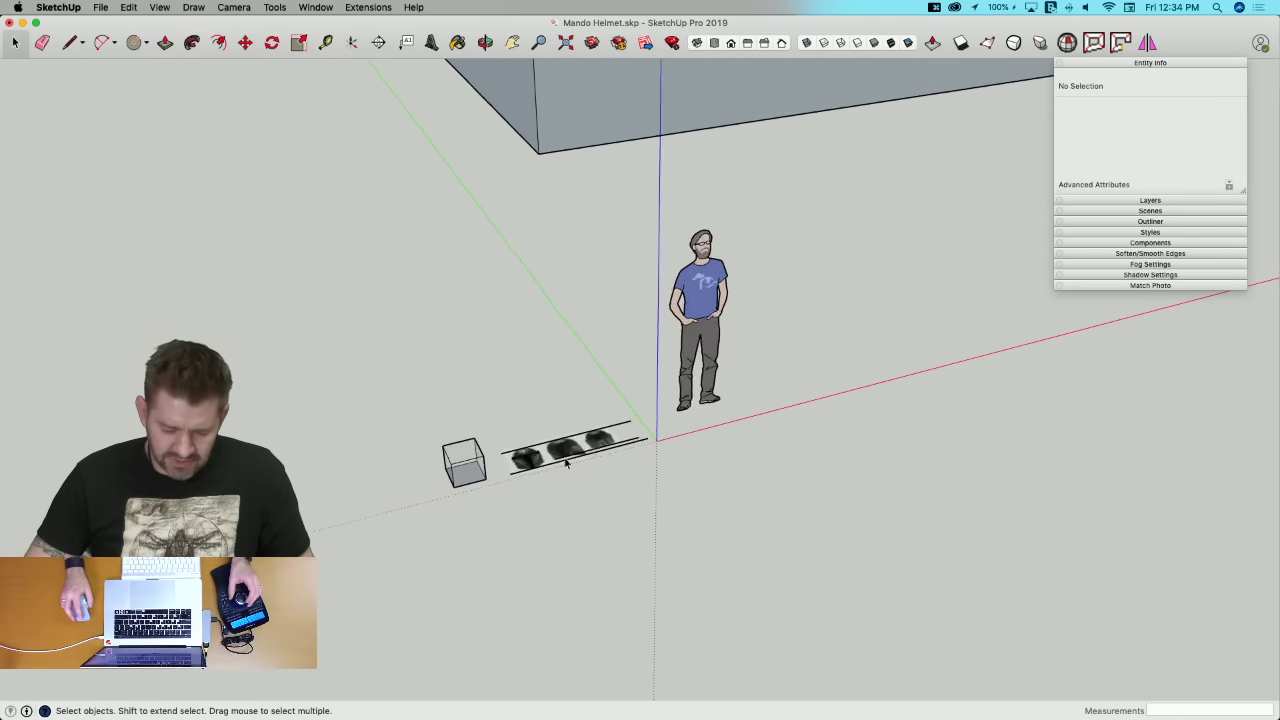
left_click(543, 460)
left_click(560, 442)
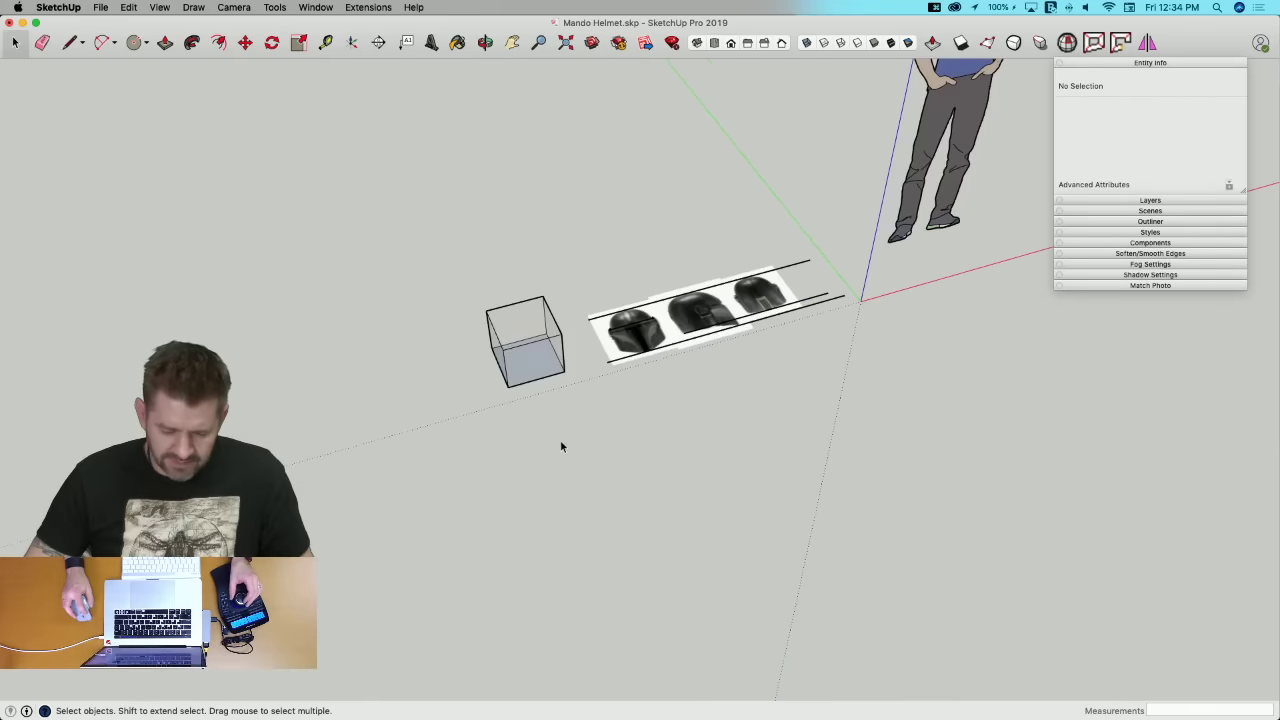
Step: Cut all the traced and assembled dome profiles and paste them in place inside the Helmet Reference component
left_click(621, 343)
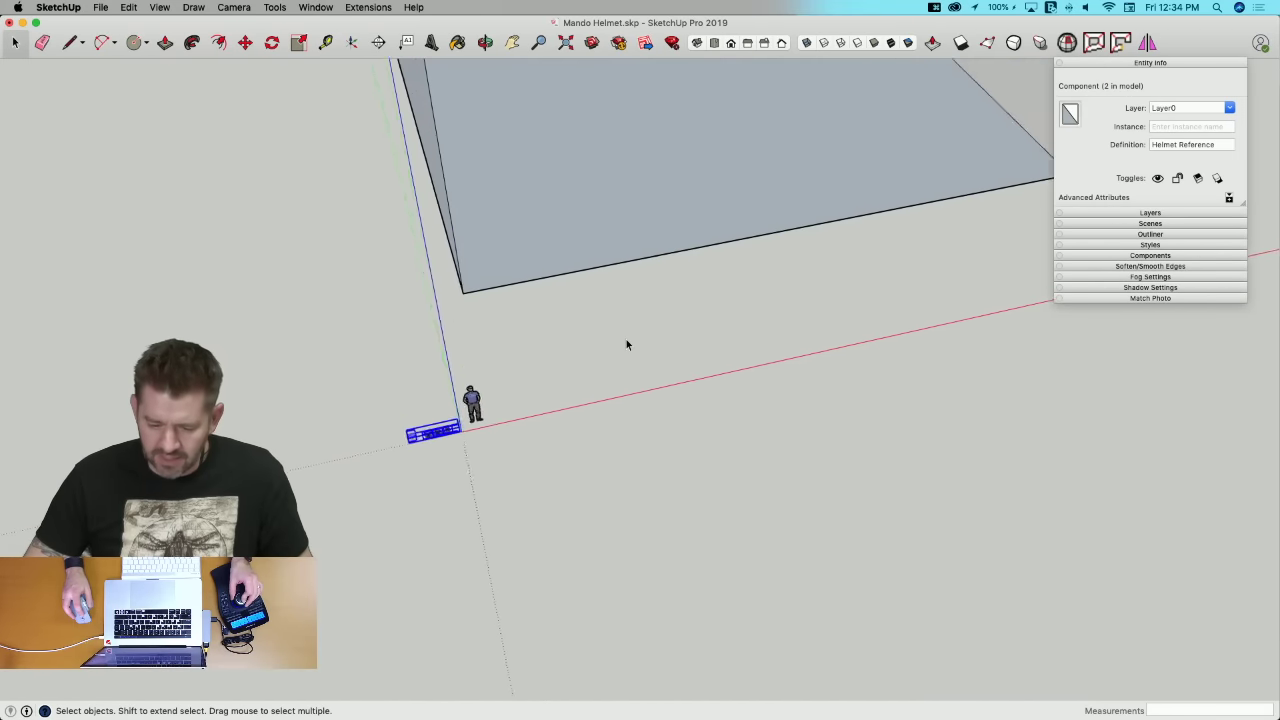
left_click(722, 333)
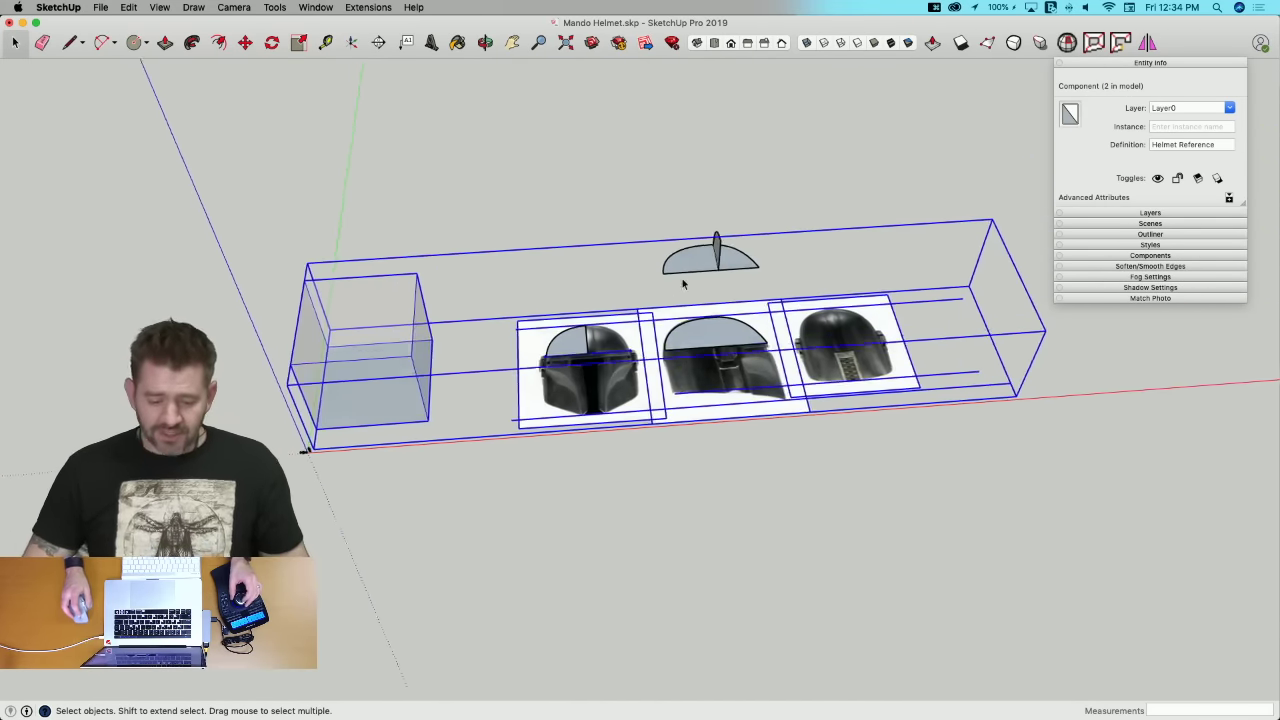
left_click_drag(468, 157, 1017, 499)
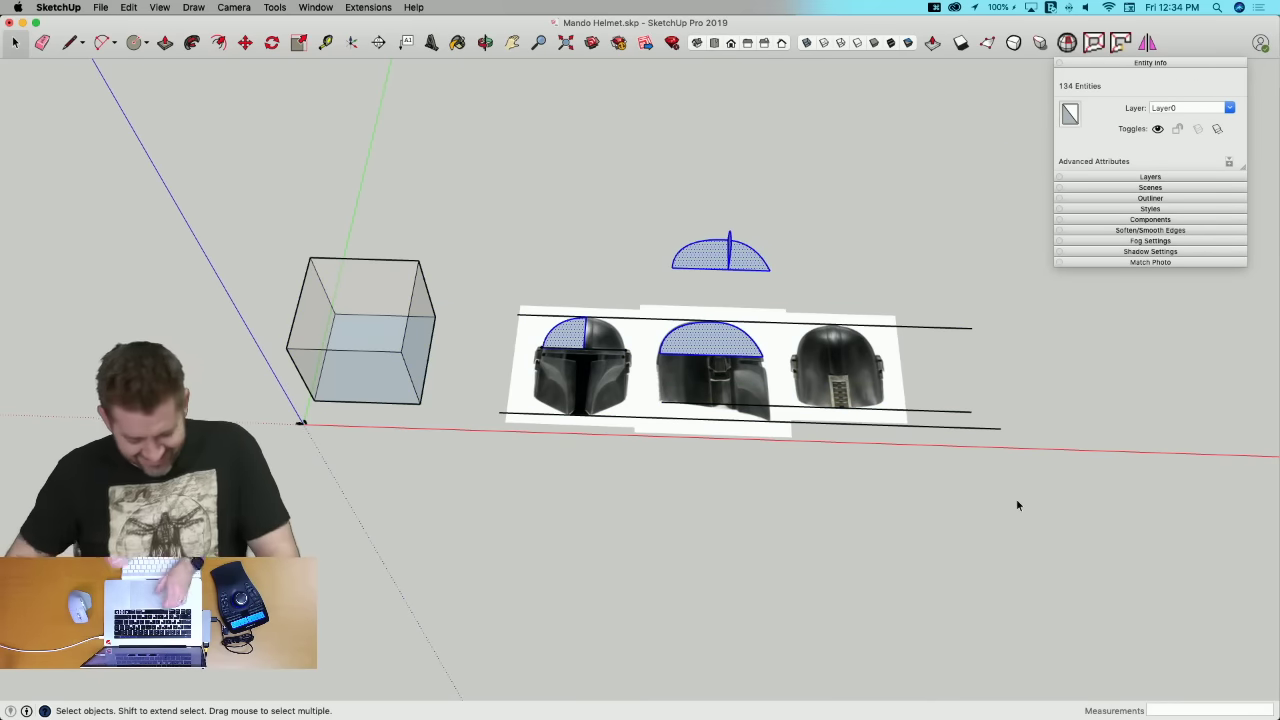
key("super+x")
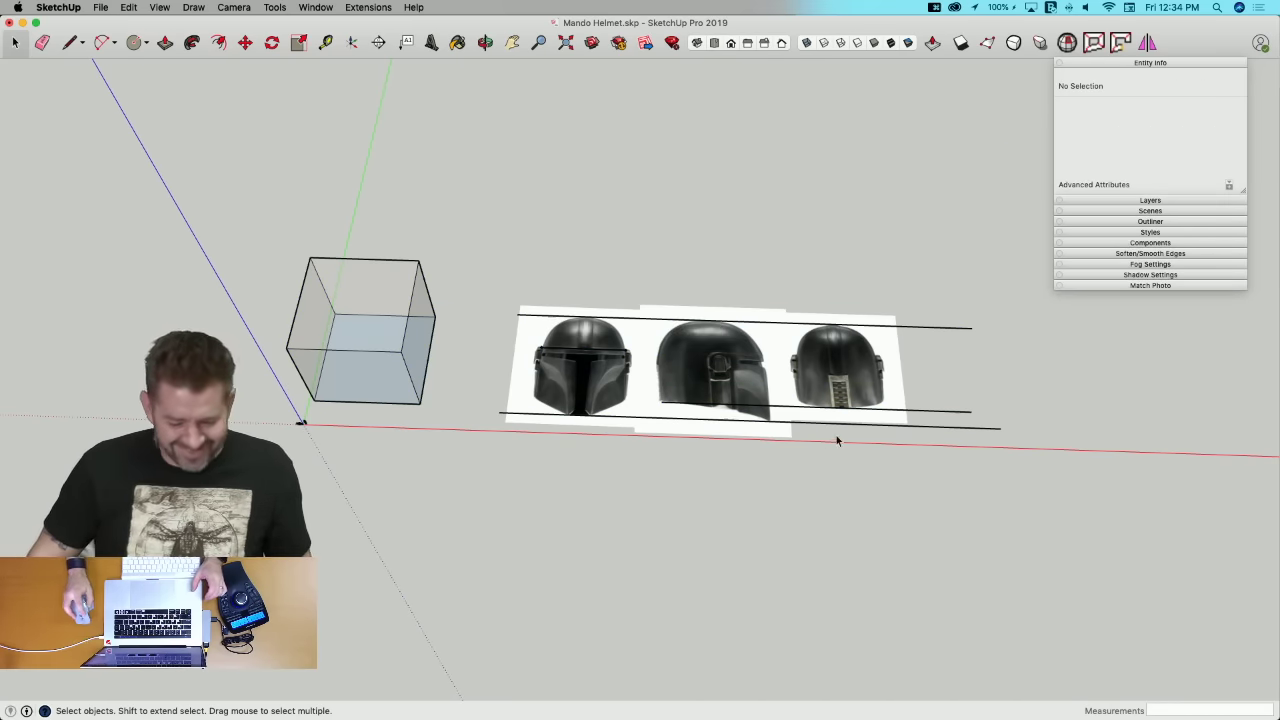
left_click(777, 389)
double_click(687, 345)
left_click(127, 7)
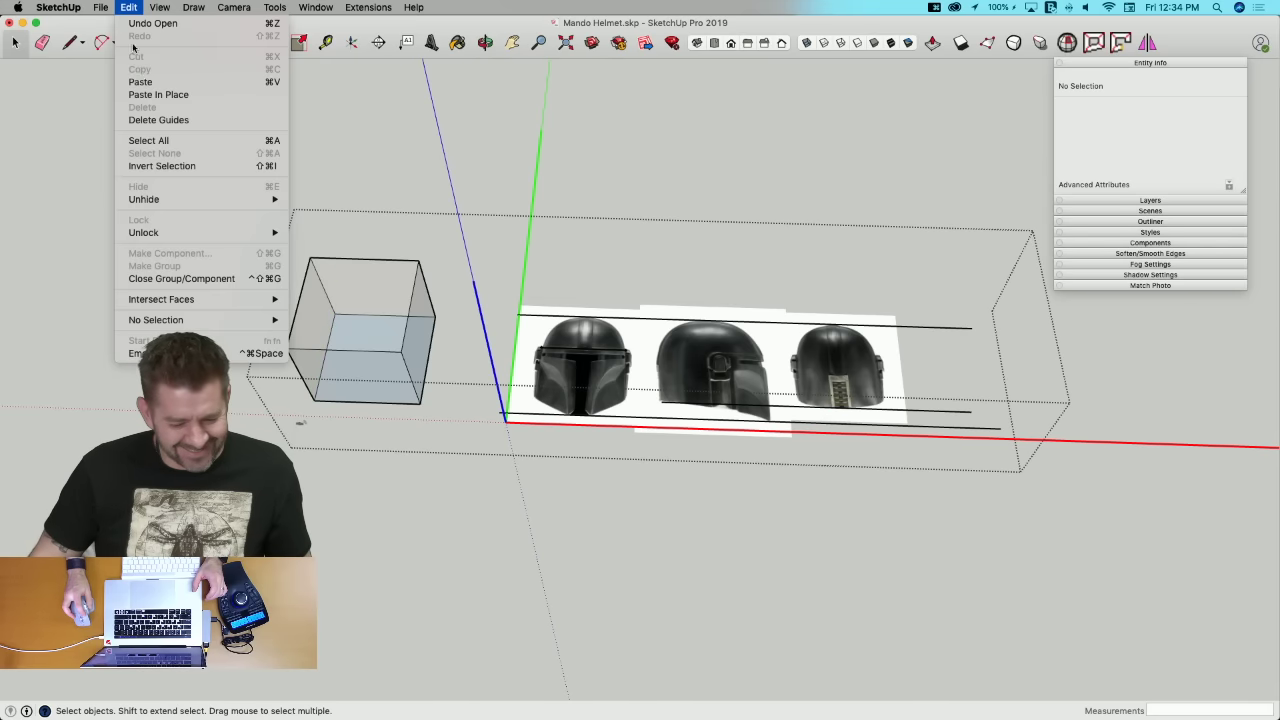
left_click(145, 95)
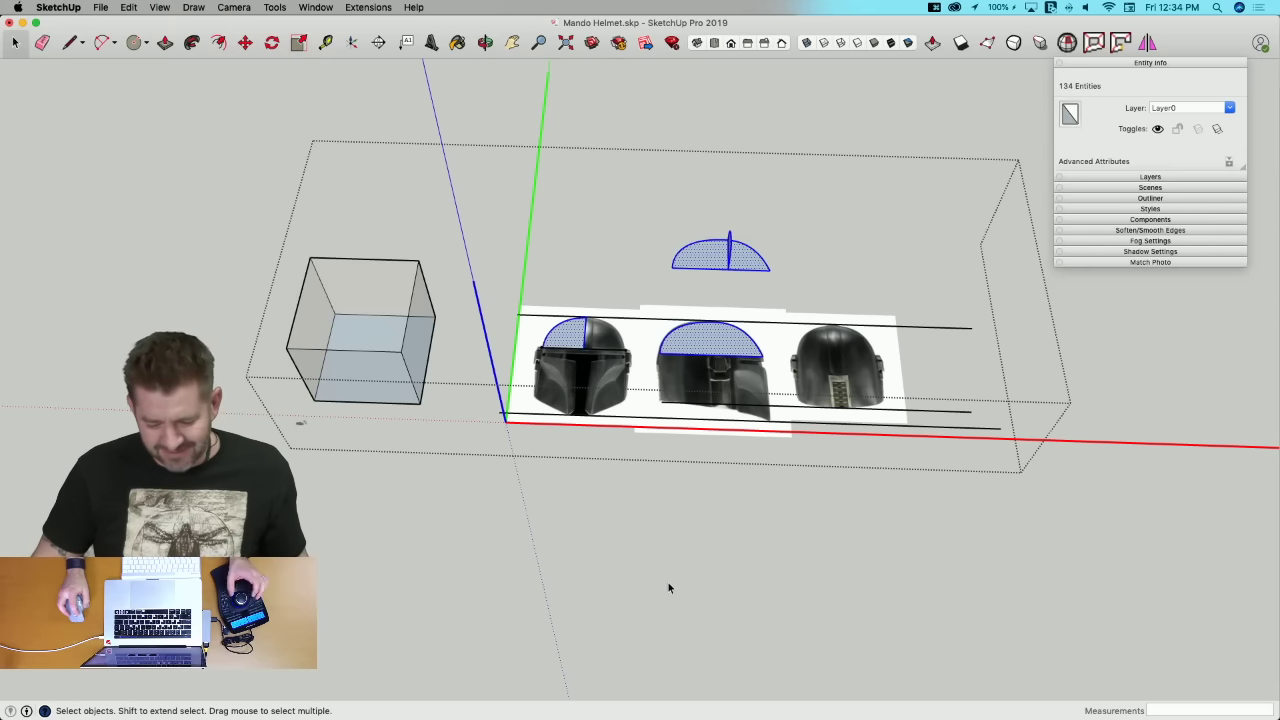
left_click(290, 427)
scroll(292, 427, "up", 12)
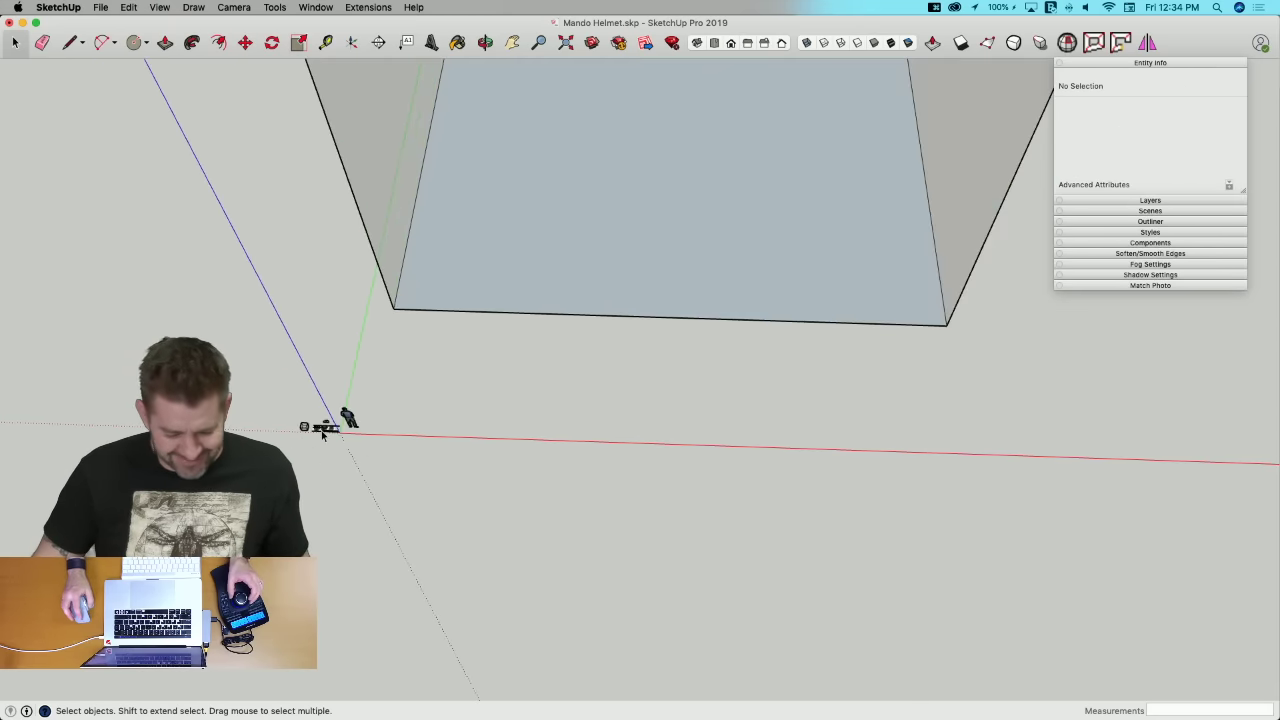
scroll(326, 432, "up", 2)
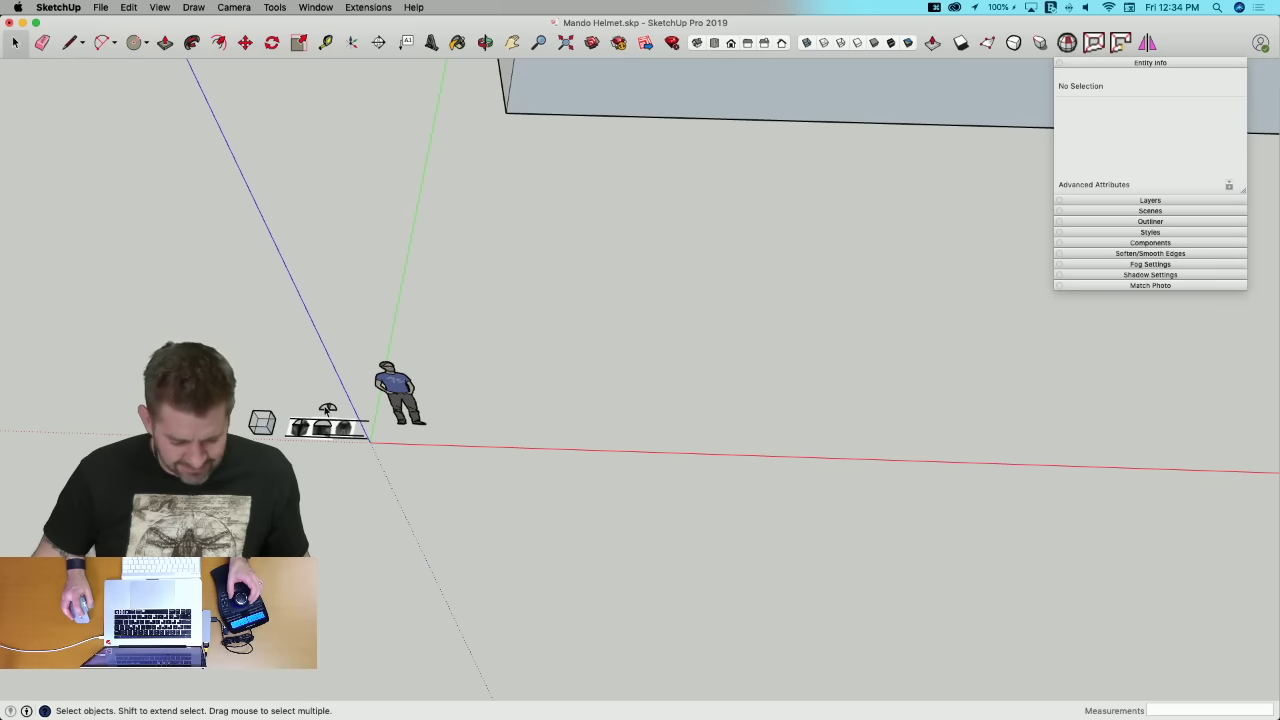
scroll(327, 412, "up", 5)
key("l")
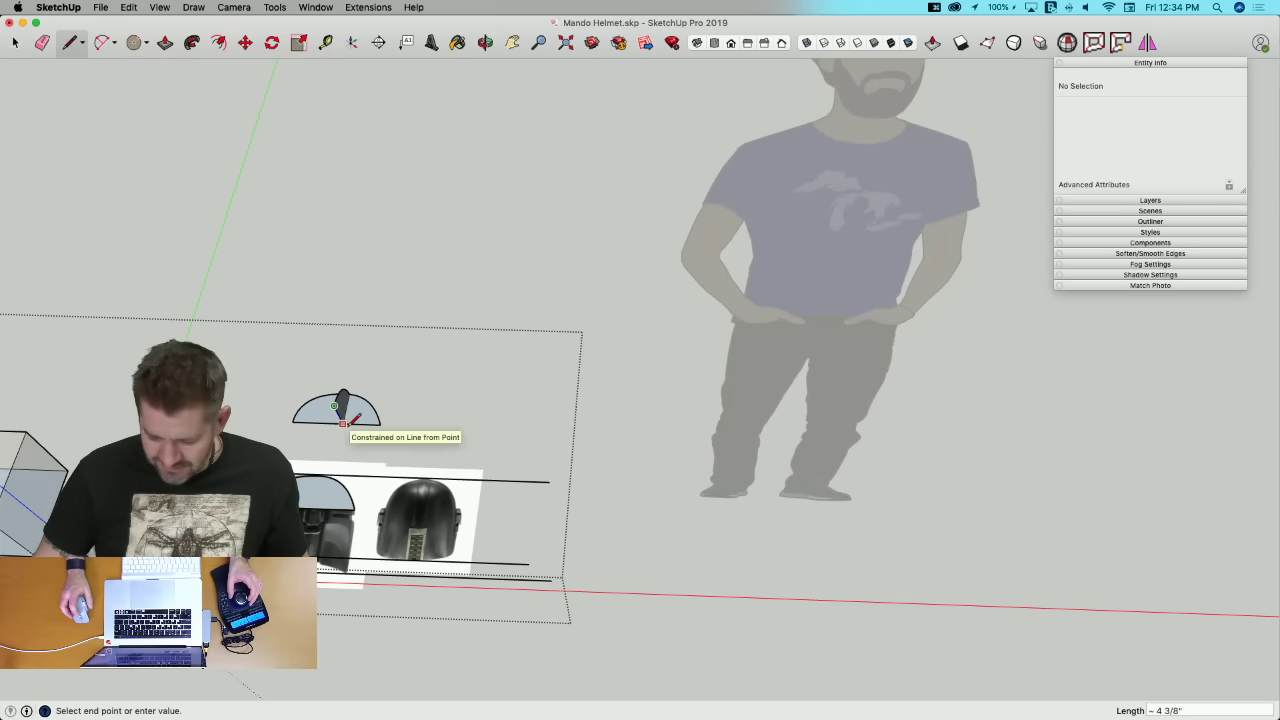
scroll(343, 422, "up", 5)
scroll(420, 400, "down", 5)
scroll(820, 540, "up", 5)
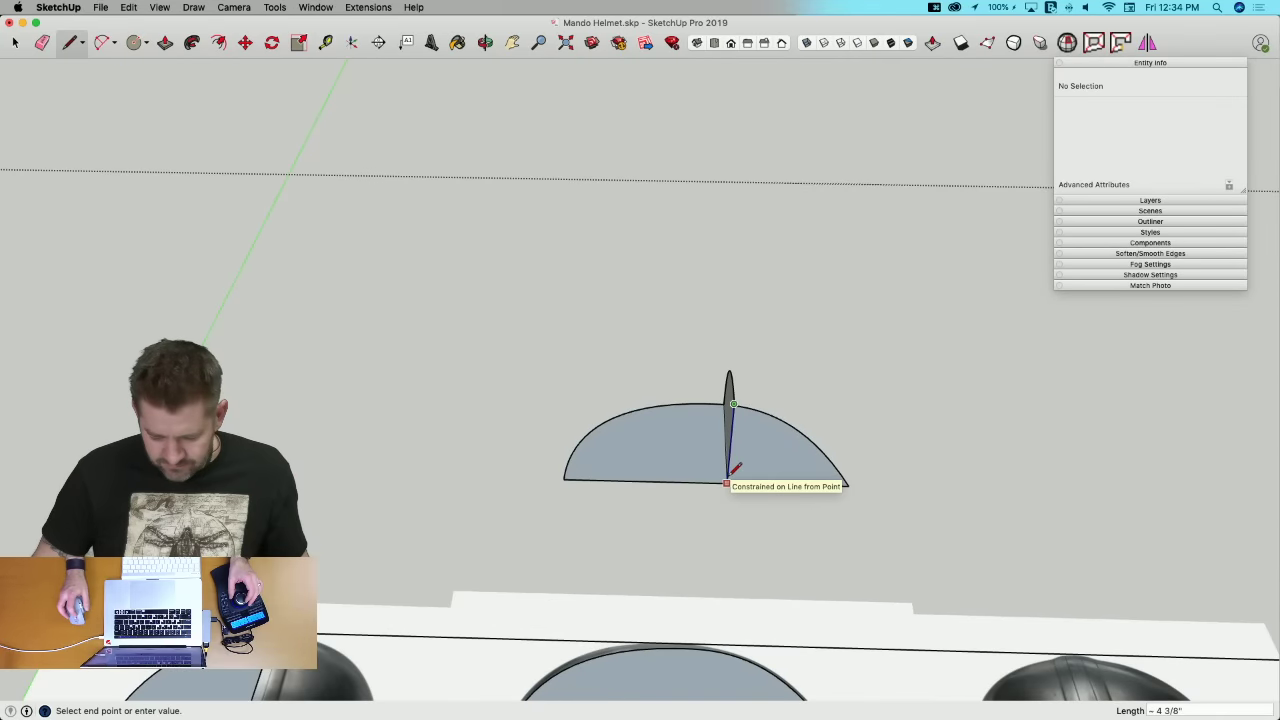
key("space")
Step: Draw a Bezier curve from the upright face's crown corner to the half-dome's base corner on the shorter side
scroll(704, 473, "down", 5)
scroll(699, 475, "up", 5)
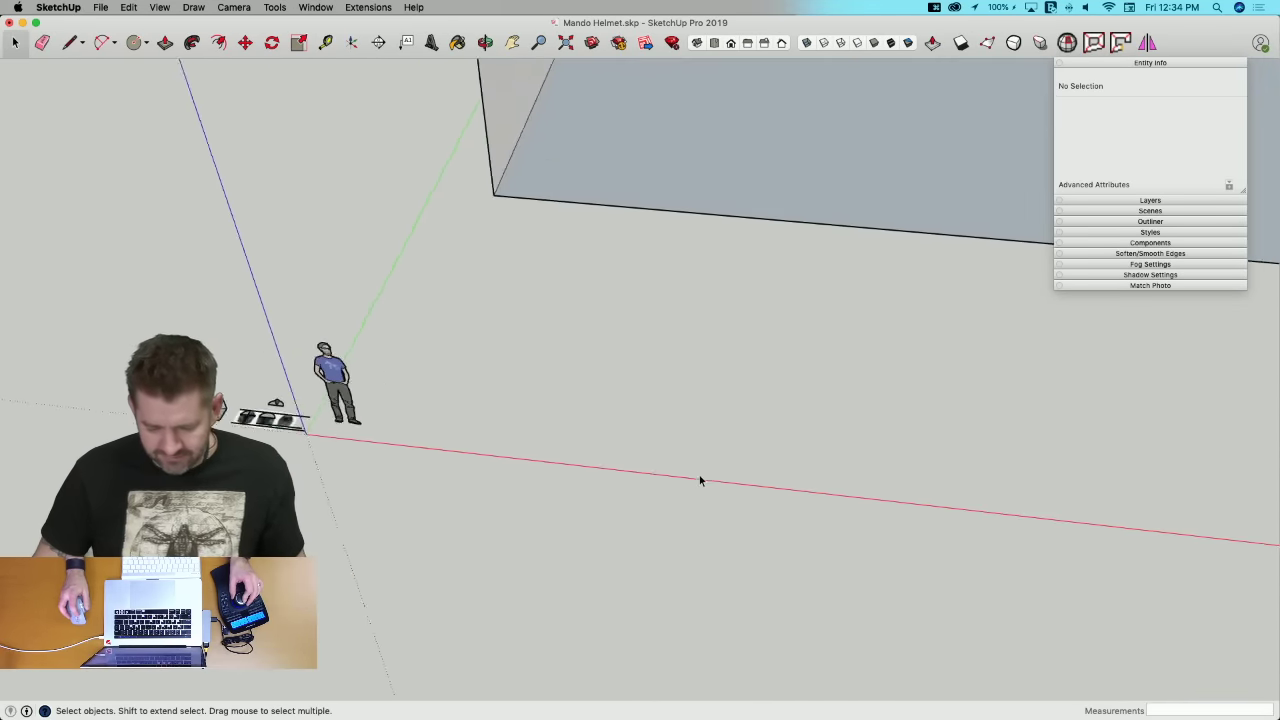
scroll(679, 463, "down", 5)
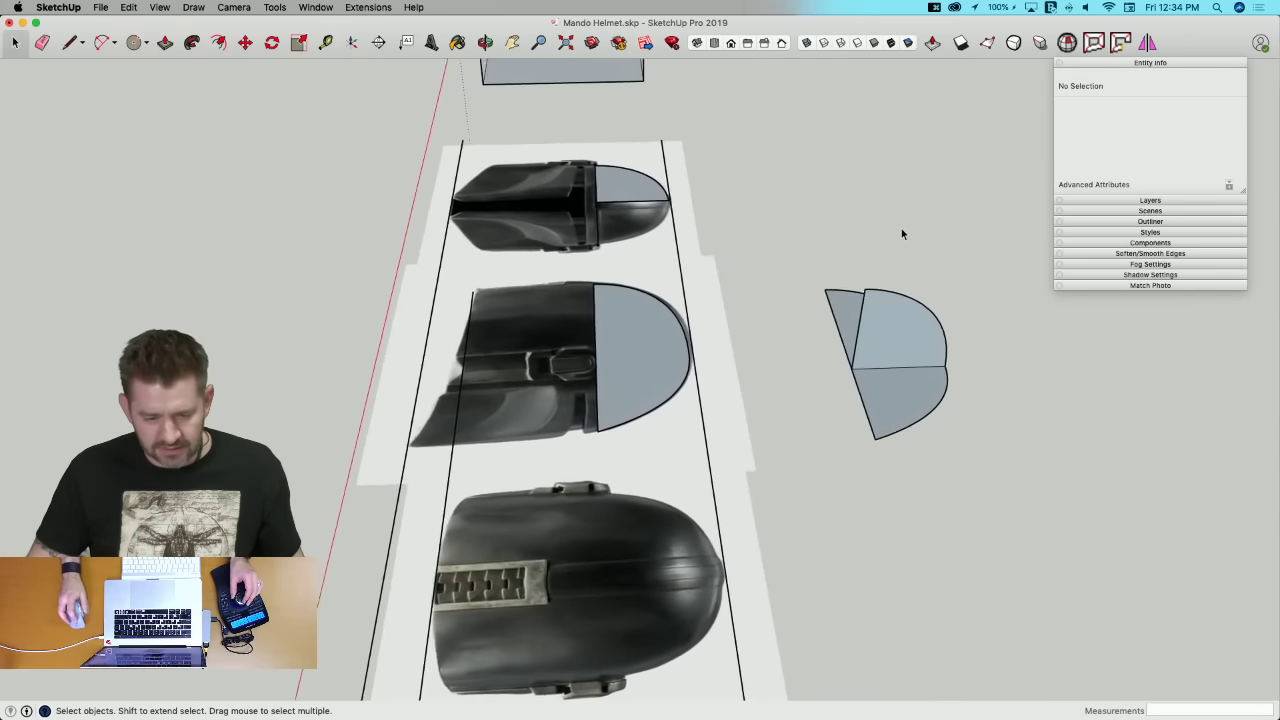
middle_click_drag(916, 251, 626, 346)
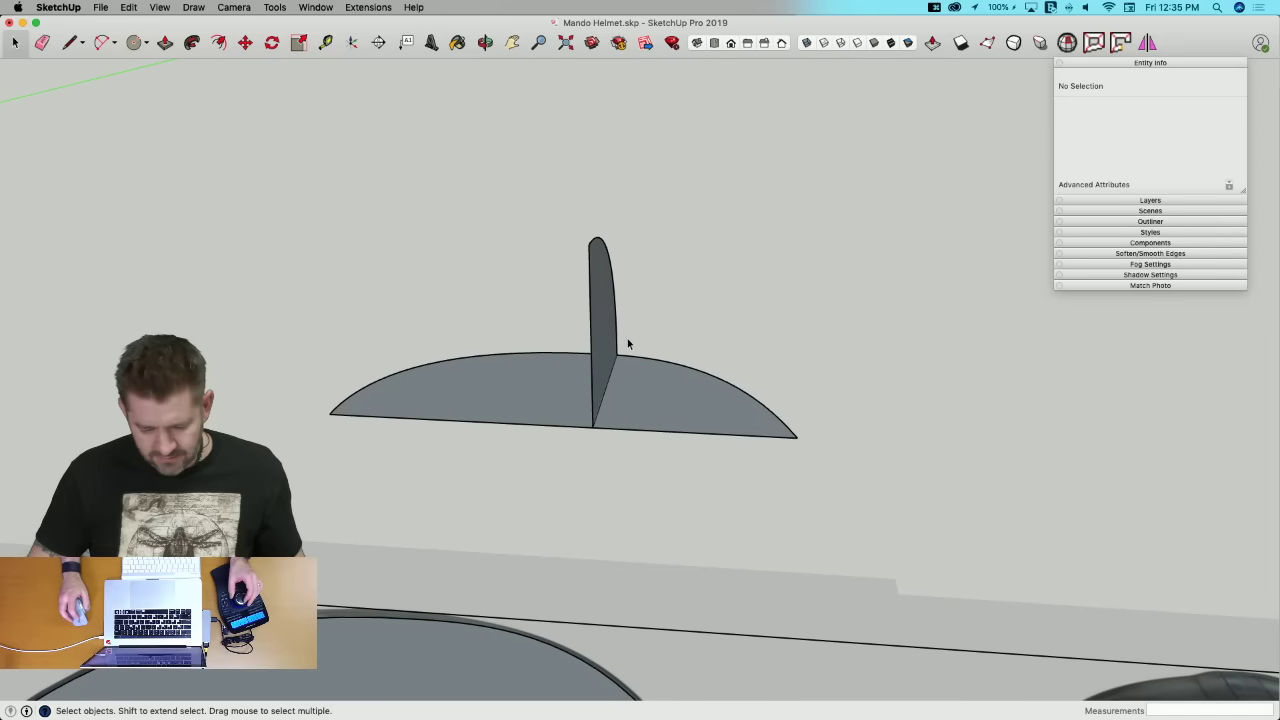
key("l")
key("a")
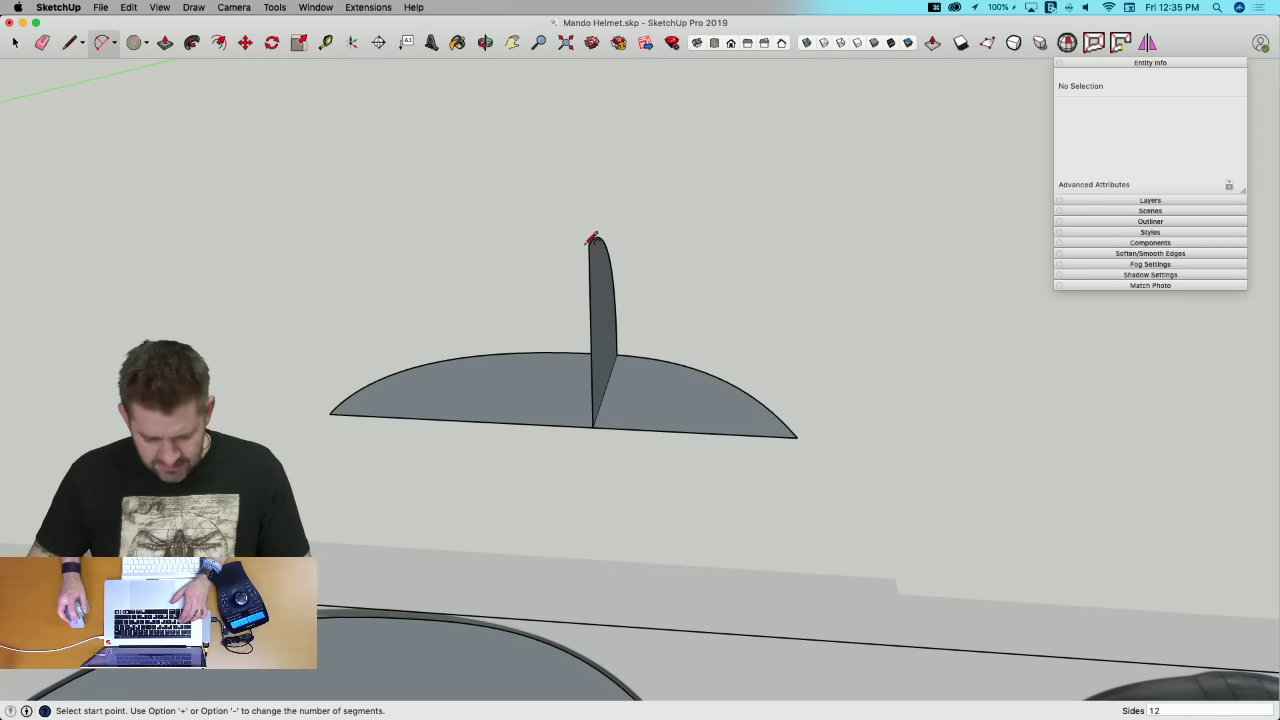
left_click(196, 12)
mouse_move(160, 10)
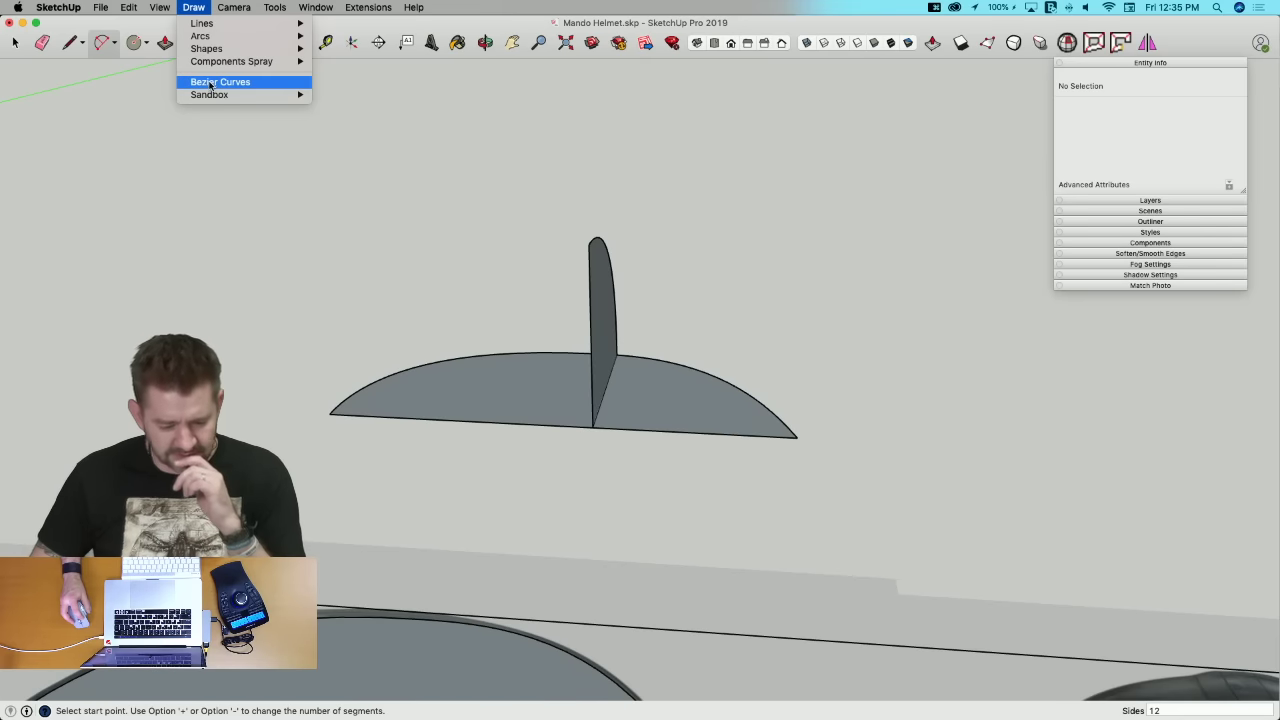
left_click(220, 81)
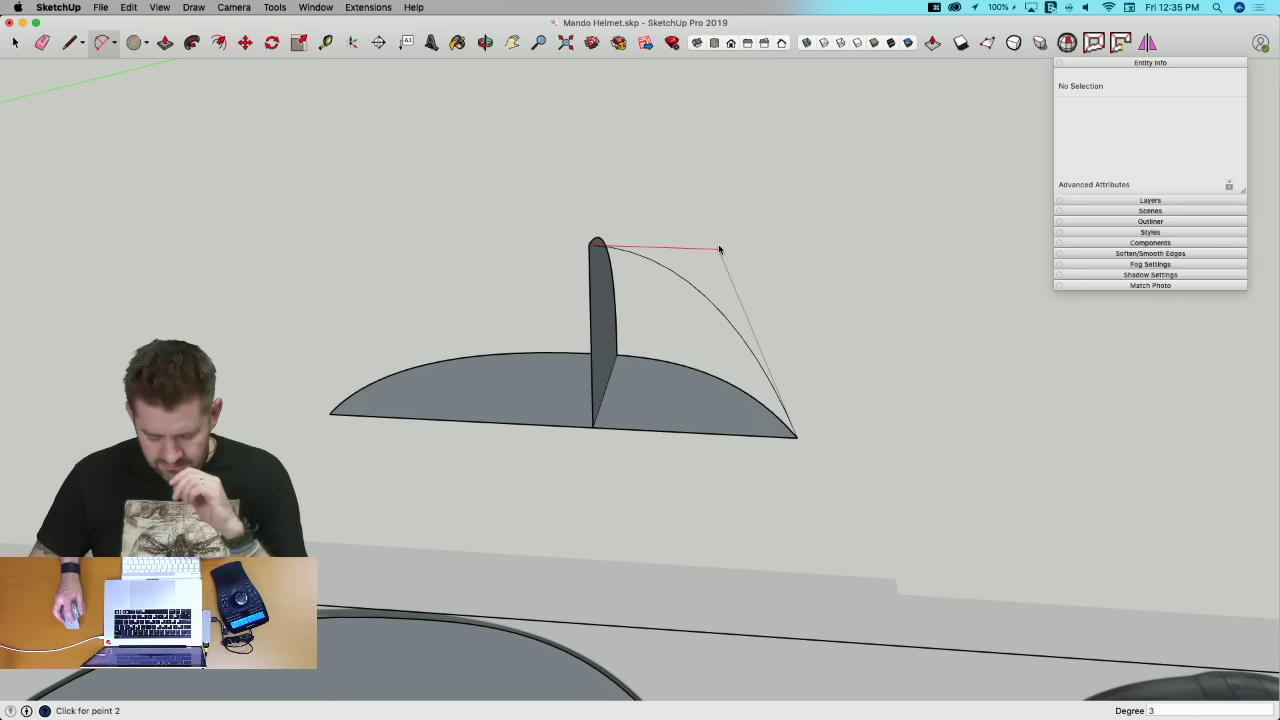
left_click(796, 328)
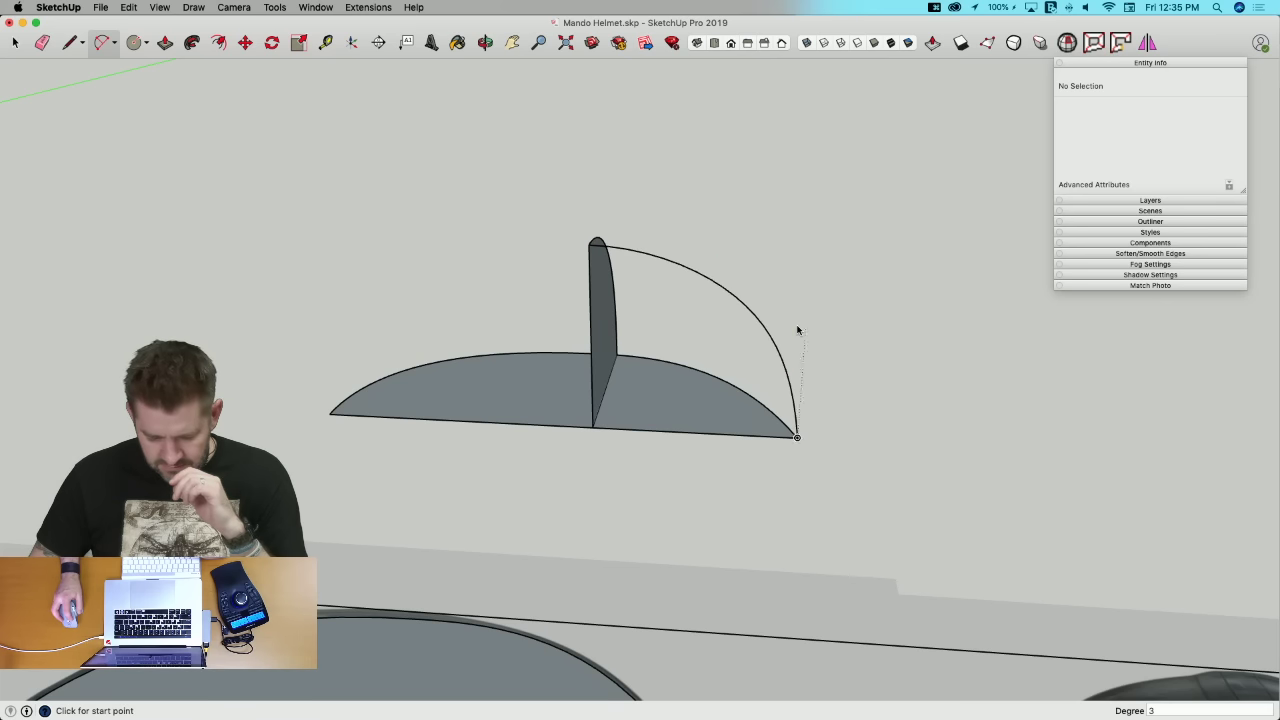
Step: Draw a Bezier curve from the upright face's crown corner to the half-dome's base corner on the longer side
left_click(331, 414)
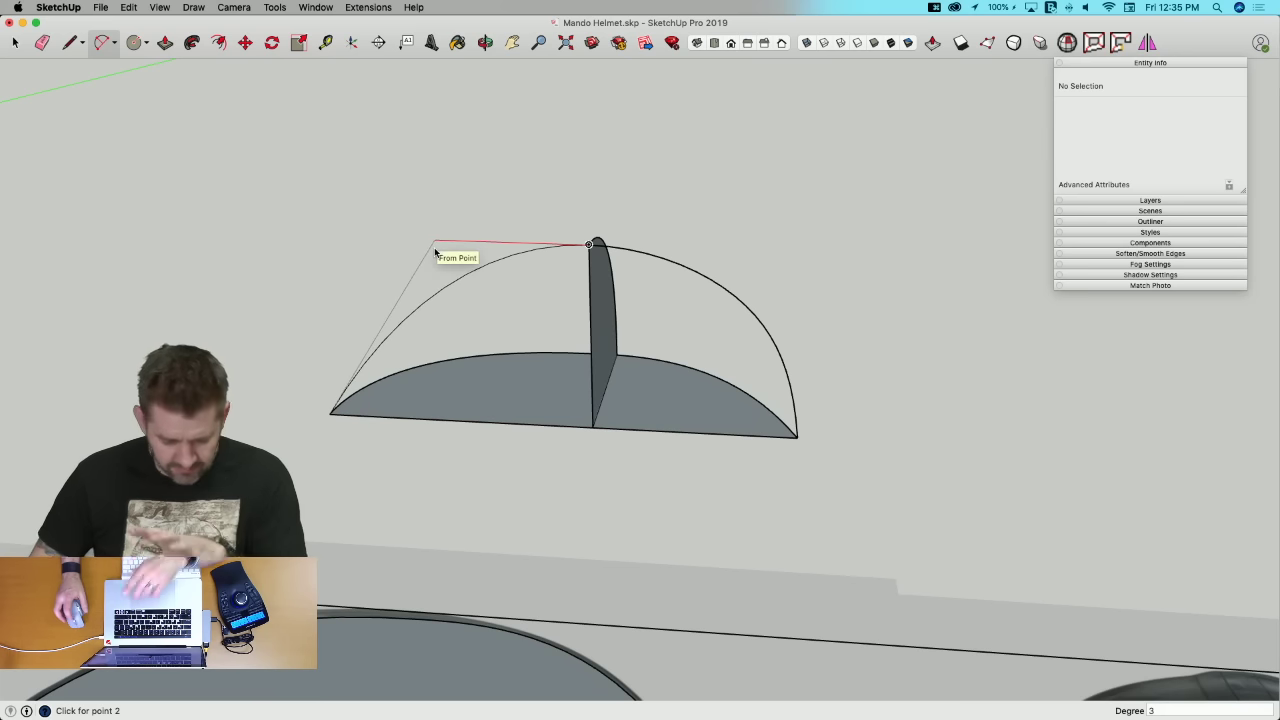
left_click(420, 245)
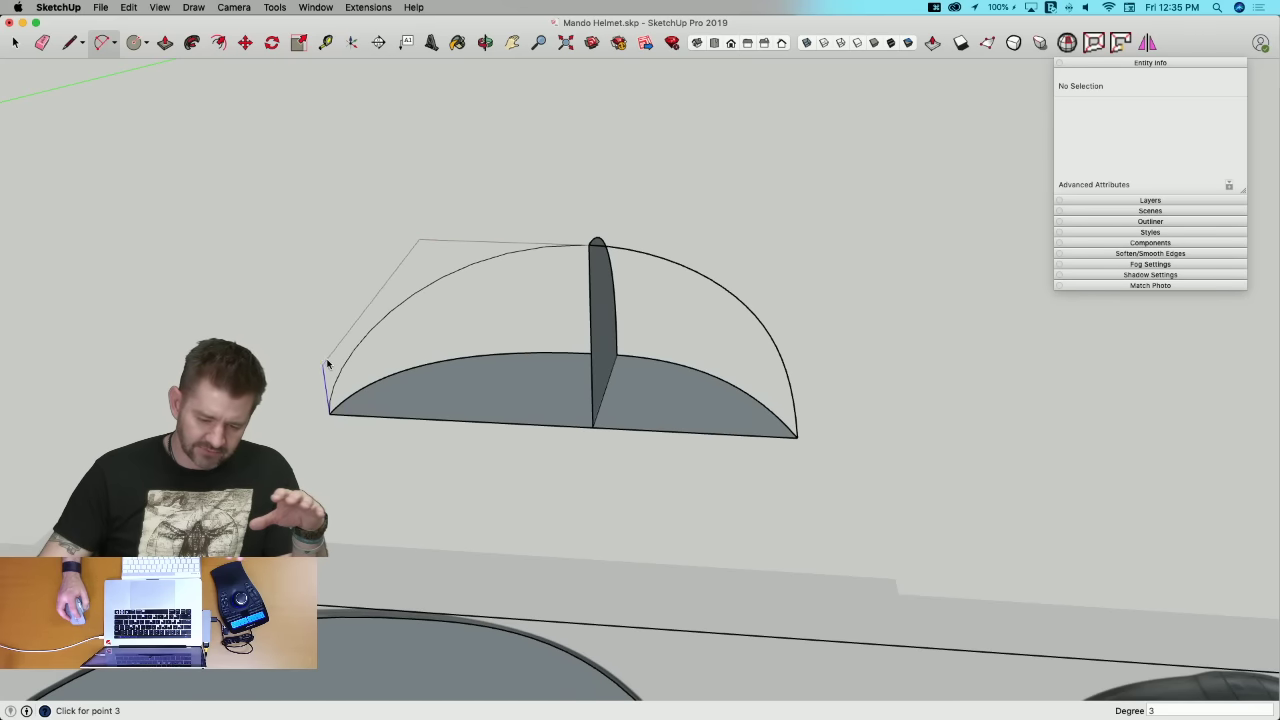
left_click(331, 308)
key("space")
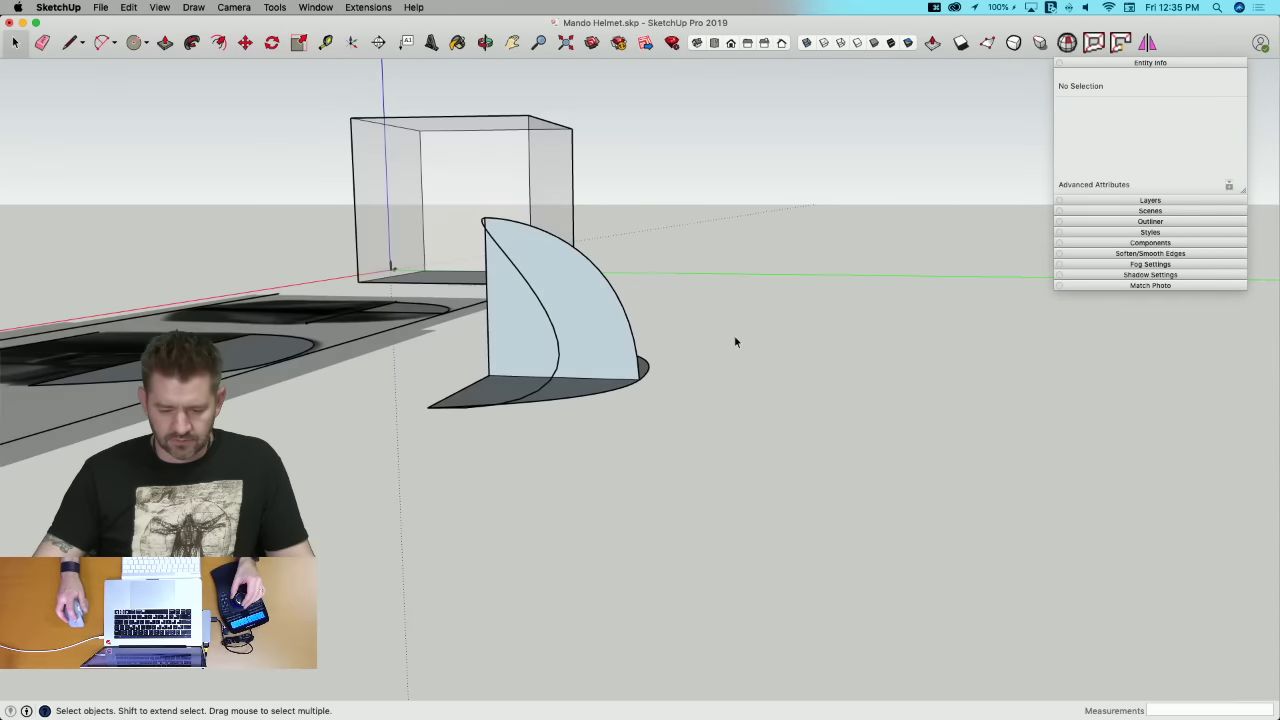
Step: Erase the shorter side's curve and redraw it as a Bezier curve with its first handle along the red axis
key("e")
left_click_drag(568, 352, 550, 285)
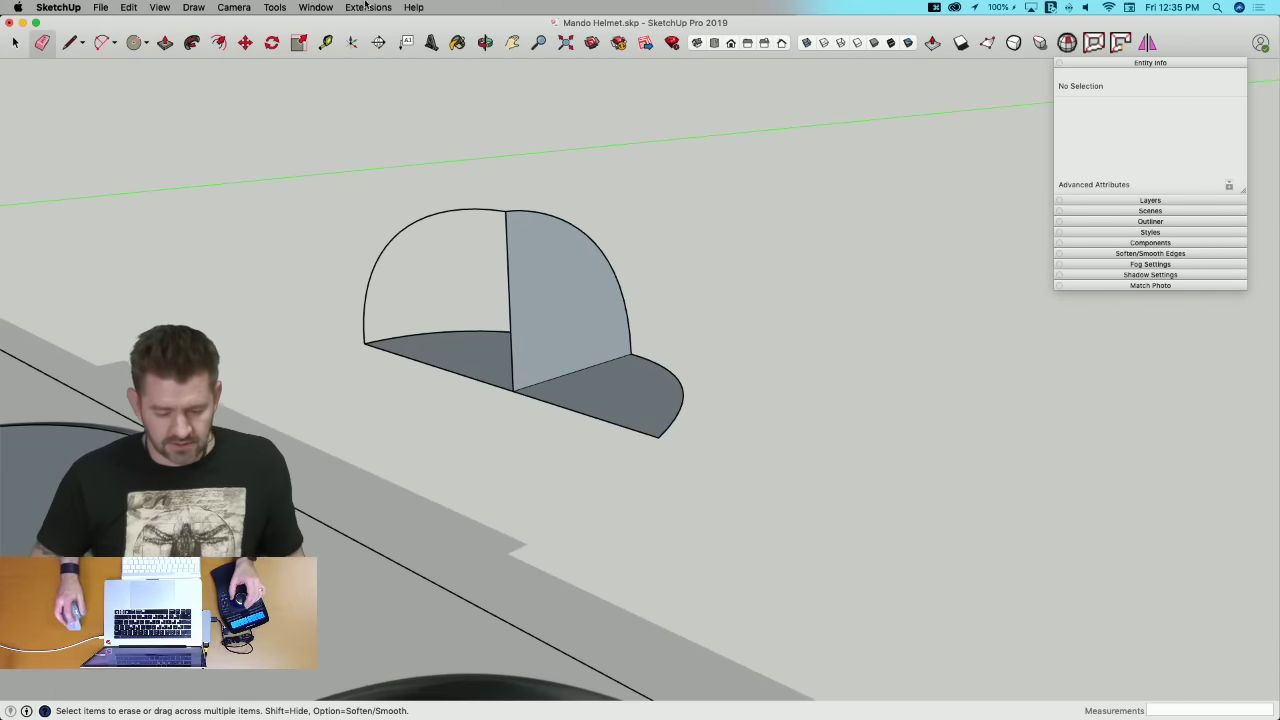
left_click(194, 7)
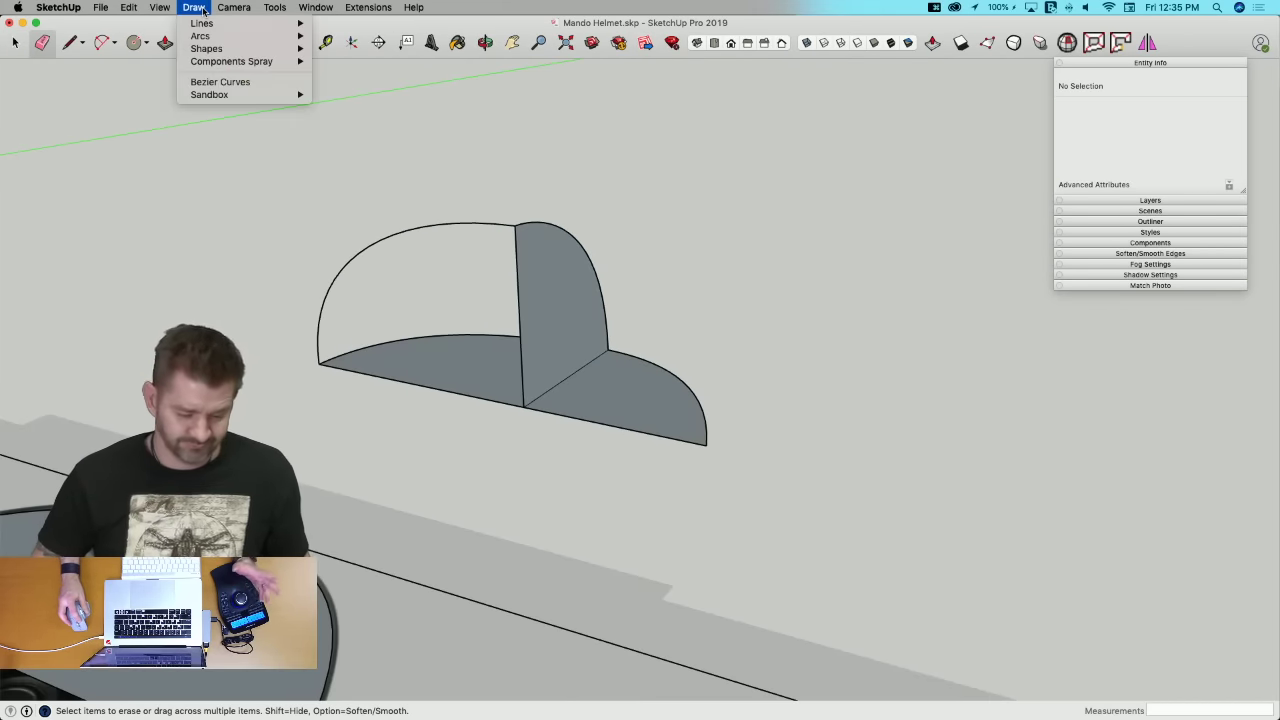
left_click(200, 83)
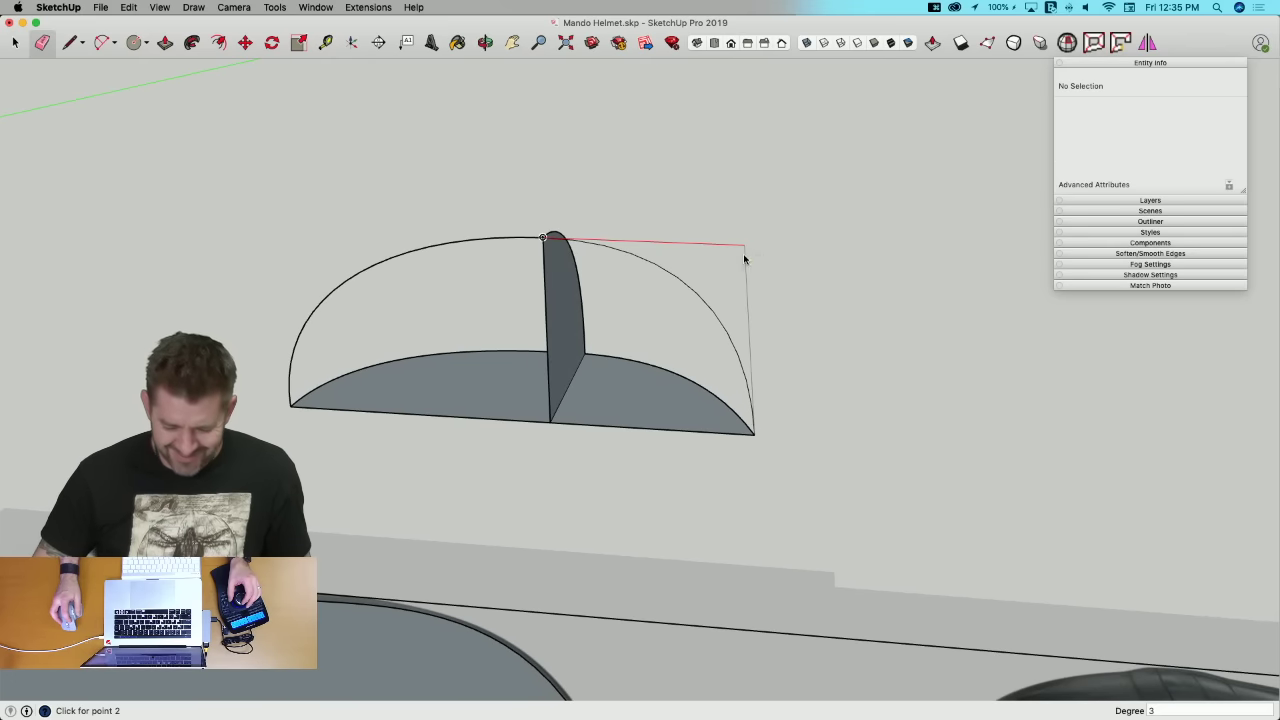
left_click(743, 252)
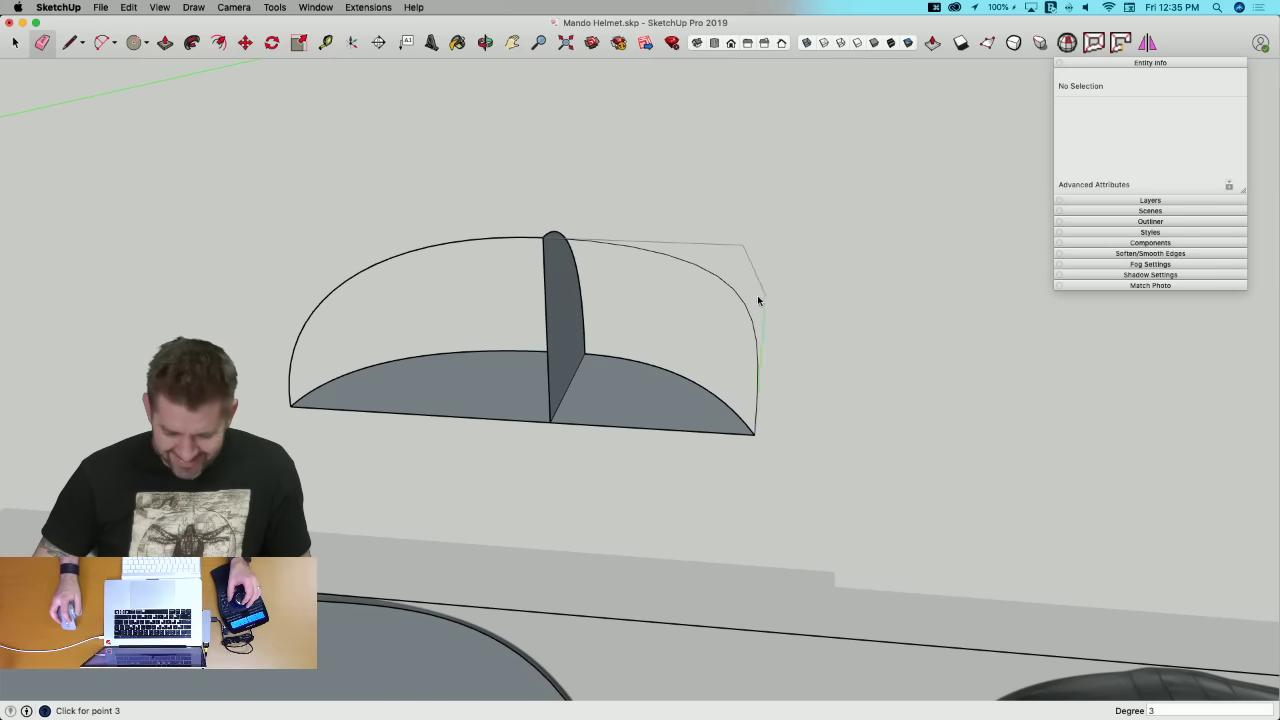
left_click(755, 374)
key("space")
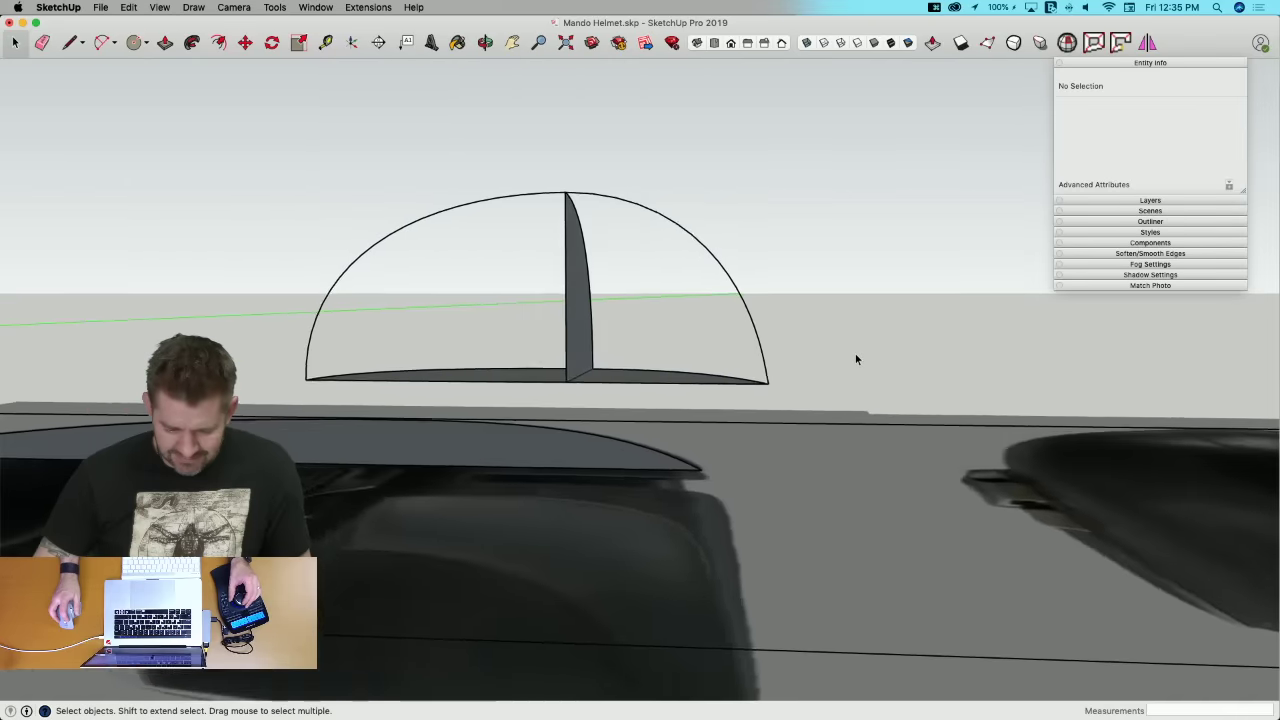
Step: Erase the shorter side's curve again and draw another Bezier curve between the crown corner and that side's base corner
key("e")
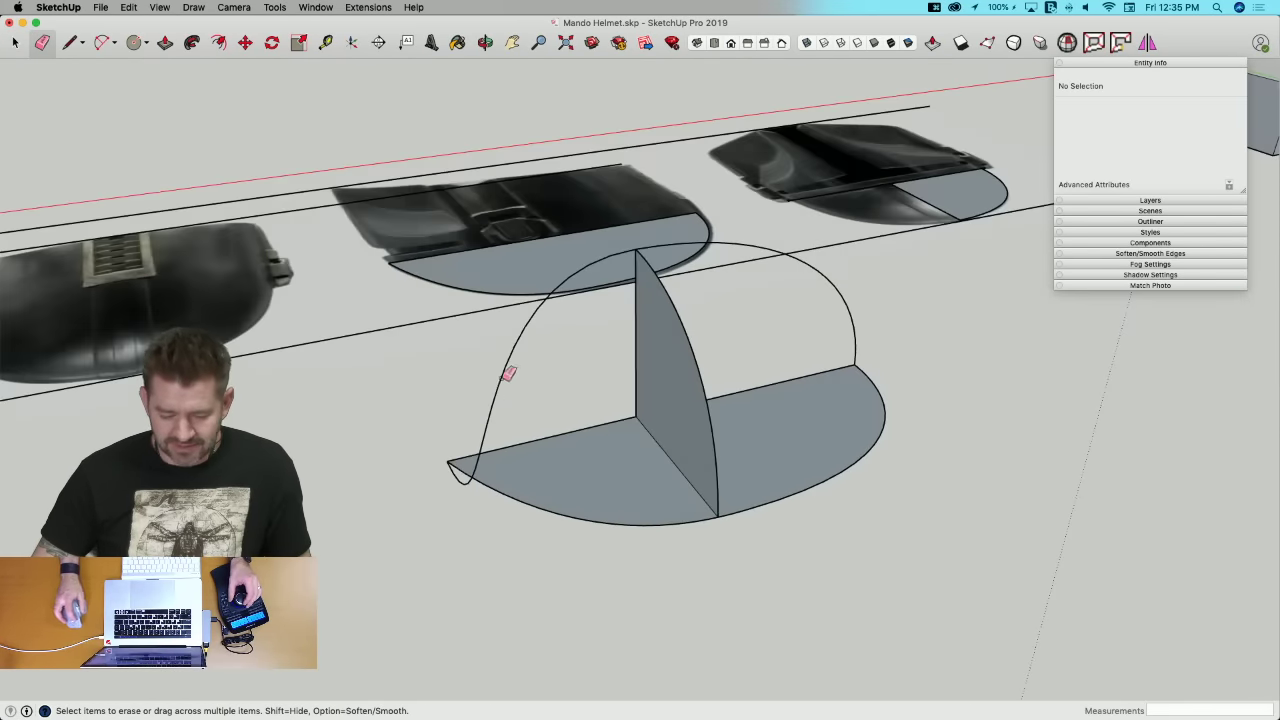
left_click(490, 381)
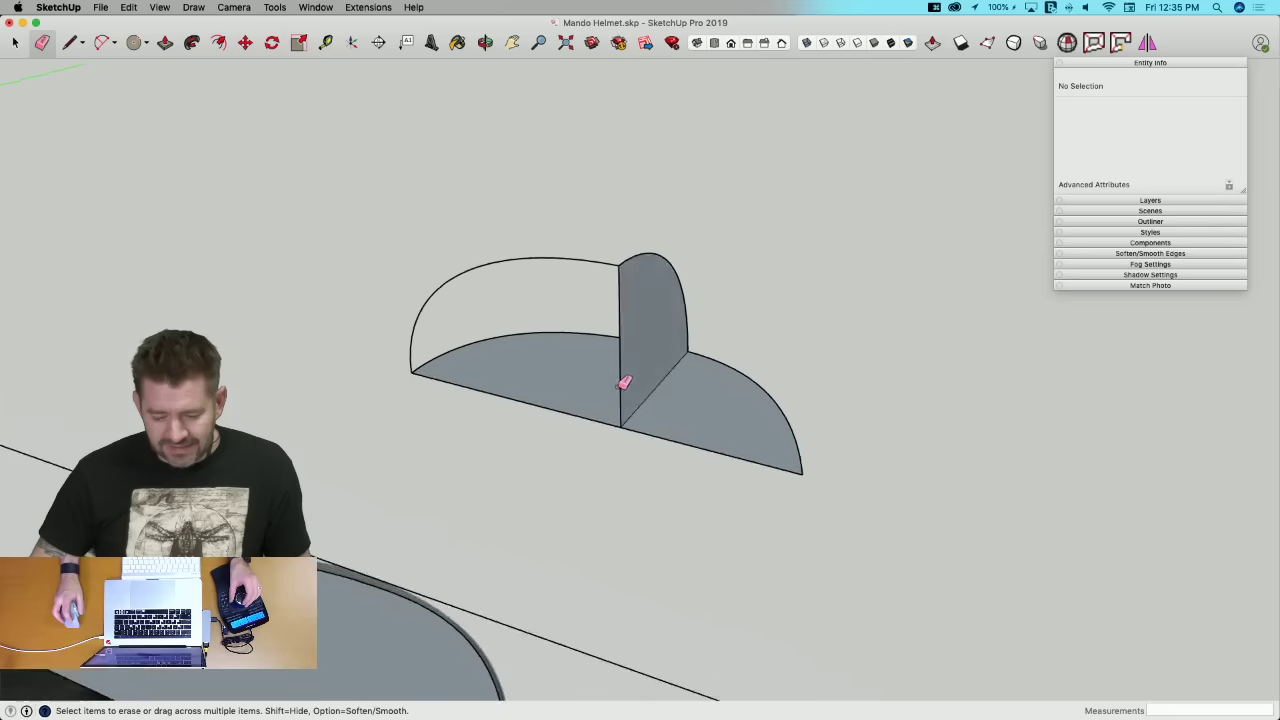
left_click(193, 8)
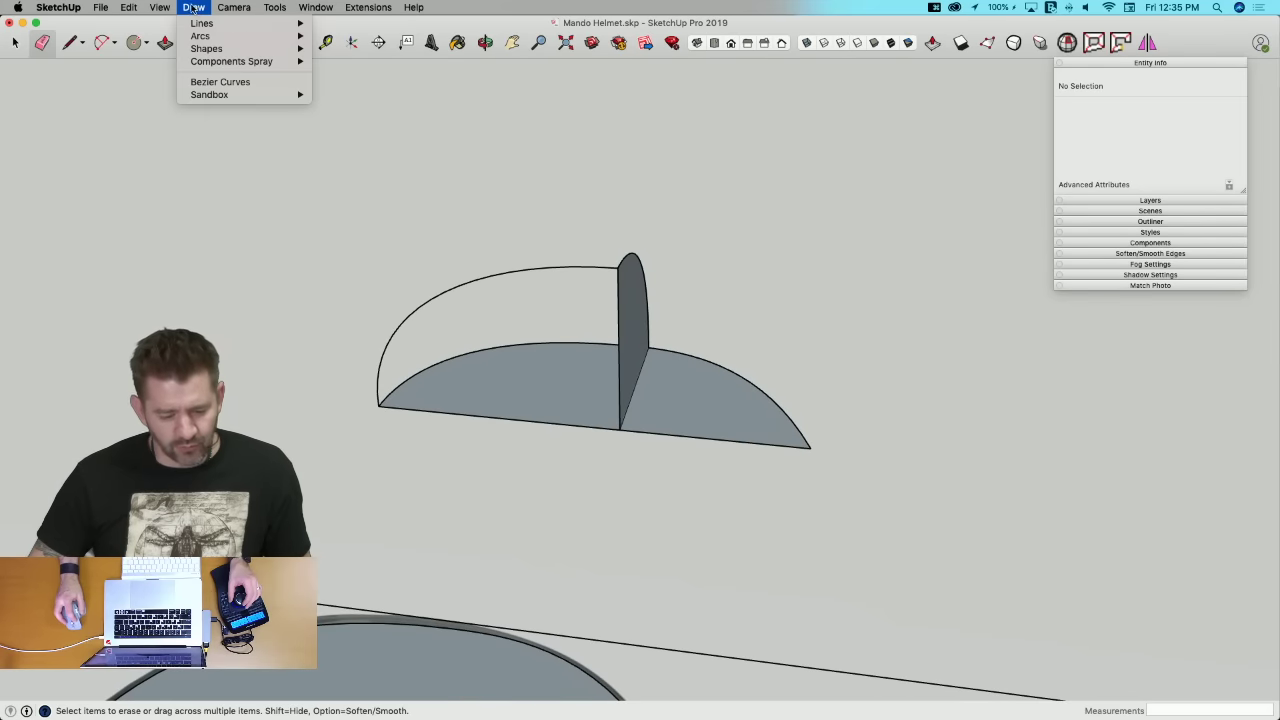
left_click(205, 85)
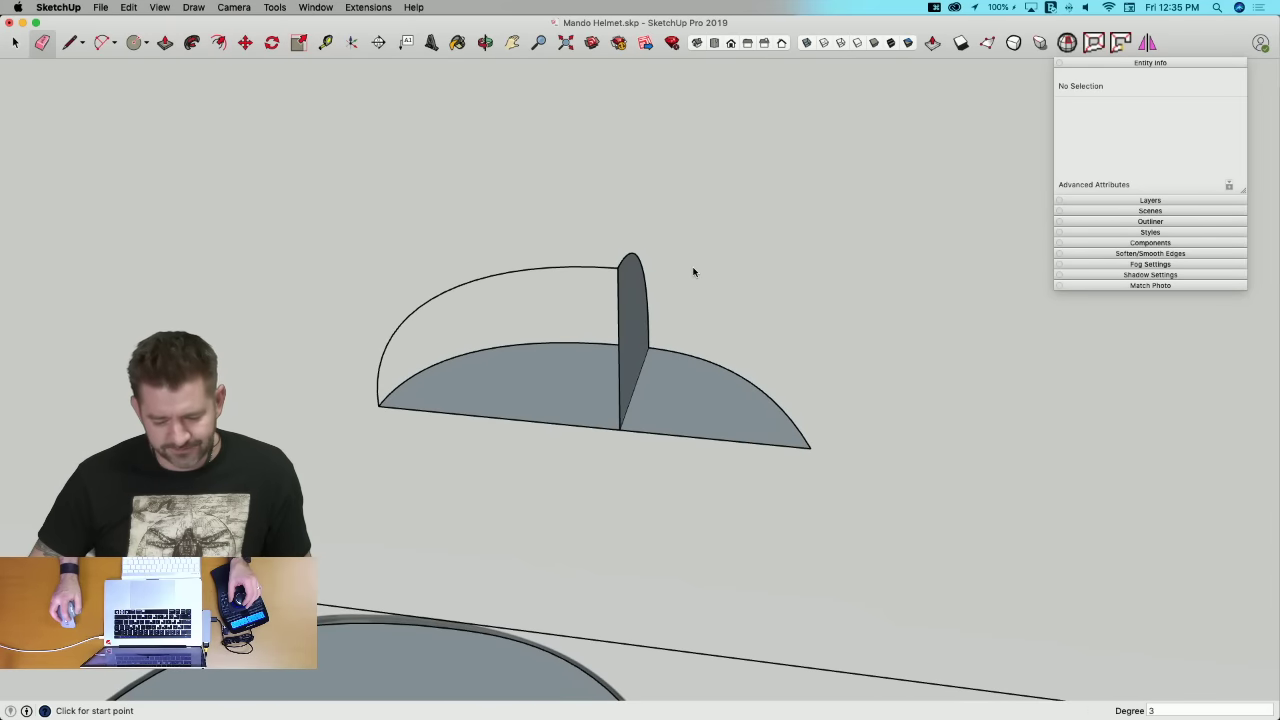
left_click(810, 450)
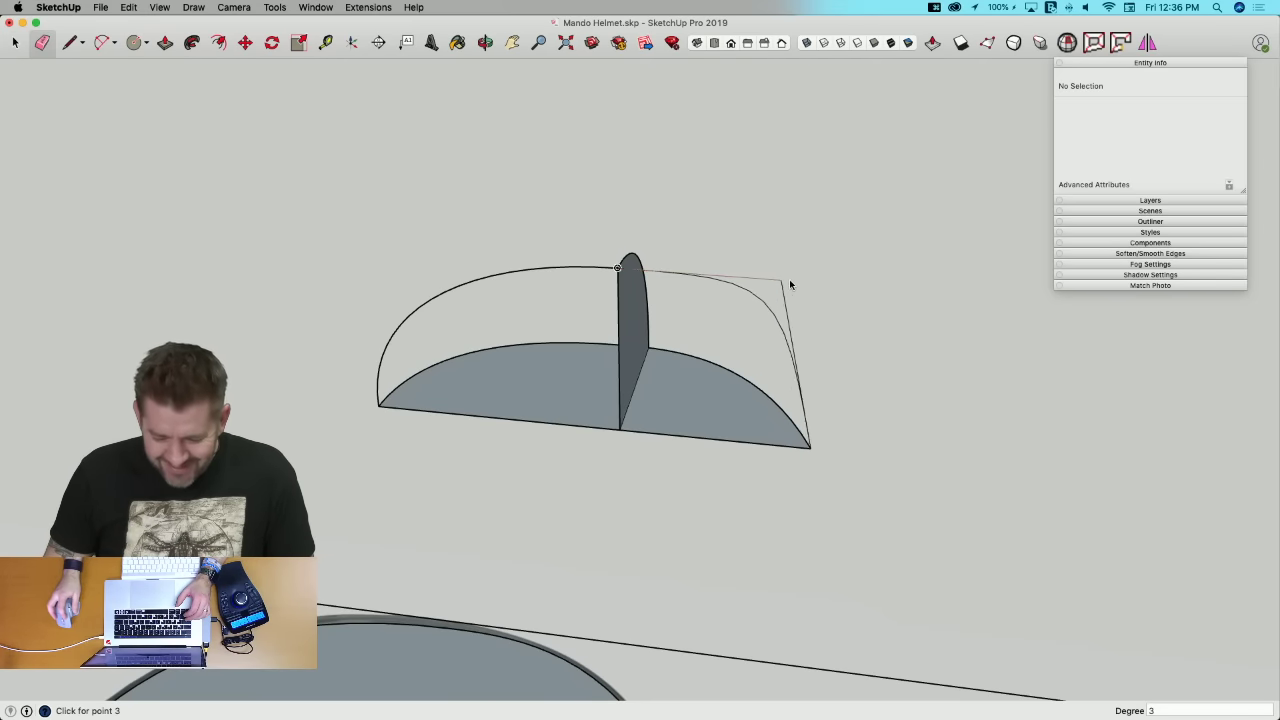
middle_click_drag(821, 344, 801, 275)
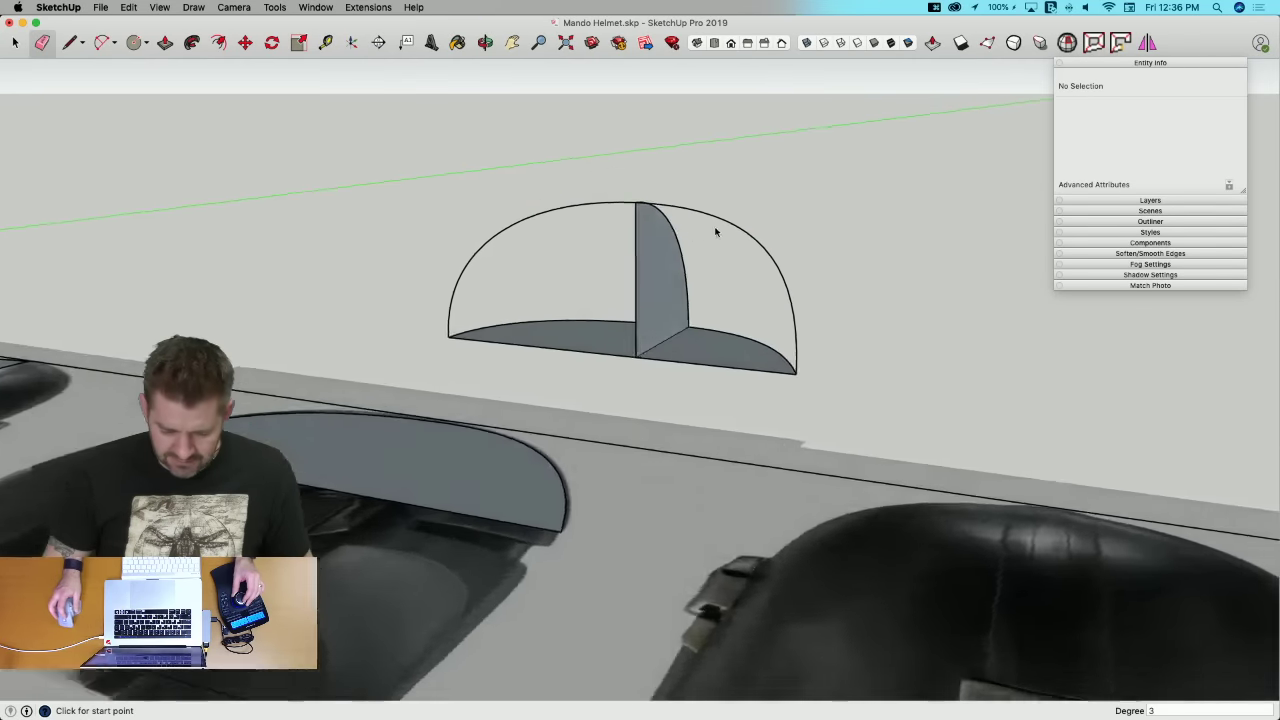
Step: Erase the shorter side's curve once more and redraw it as a Bezier curve whose base handle follows the blue axis
key("e")
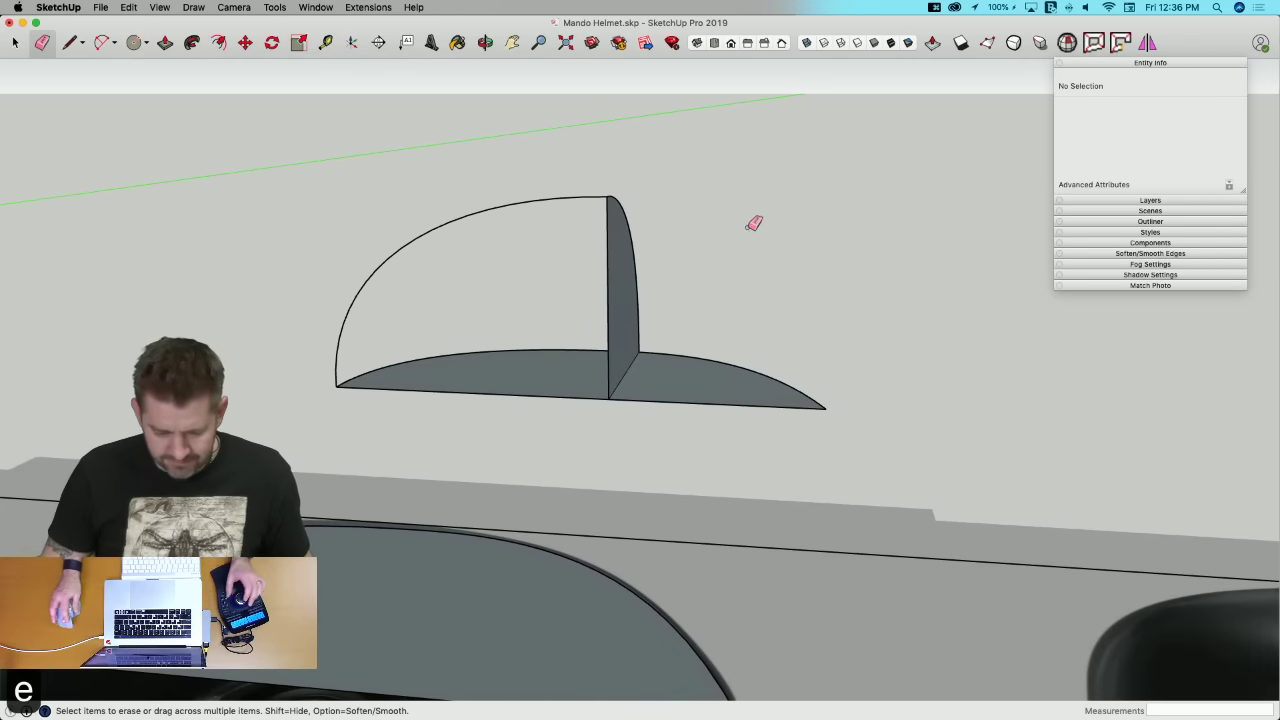
left_click(192, 8)
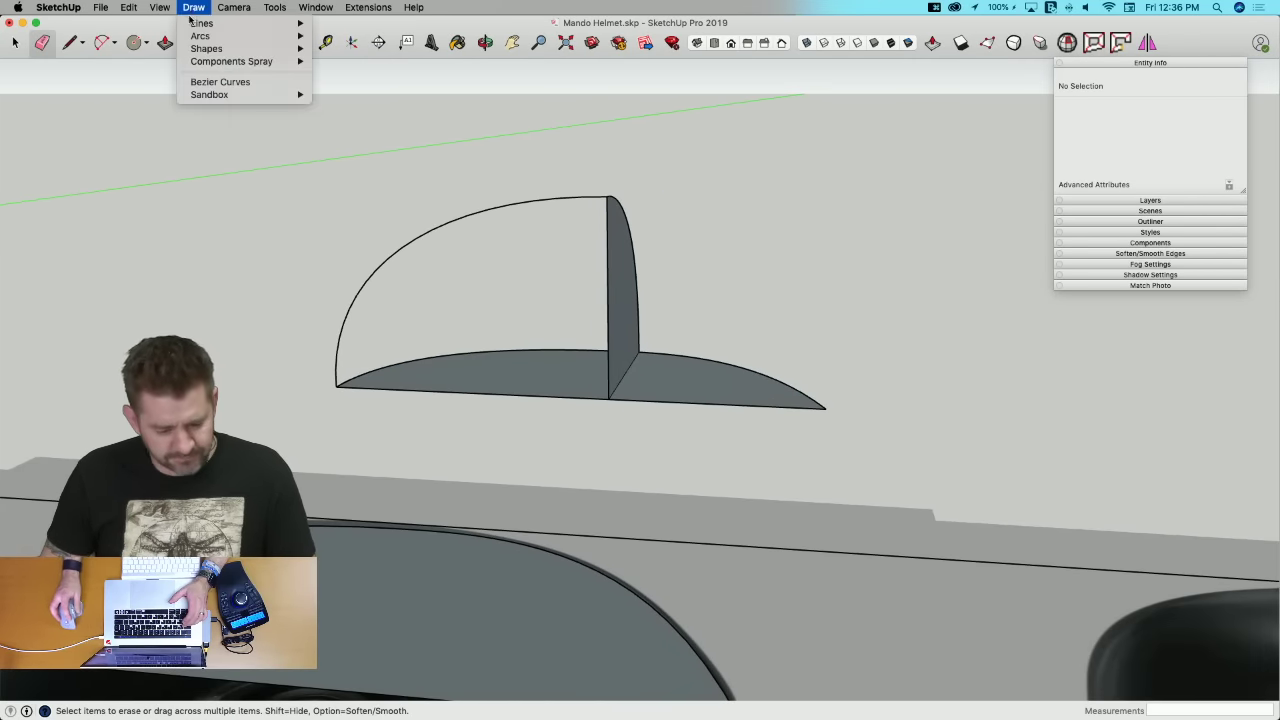
left_click(220, 82)
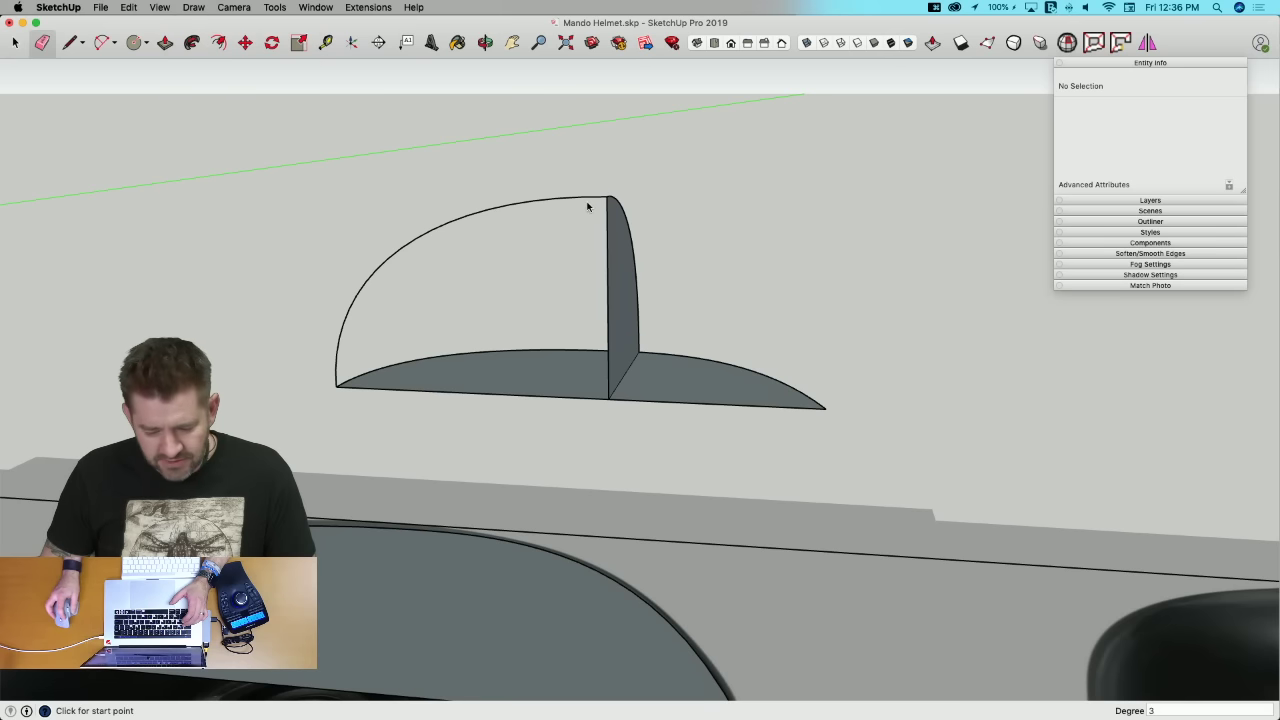
left_click(826, 408)
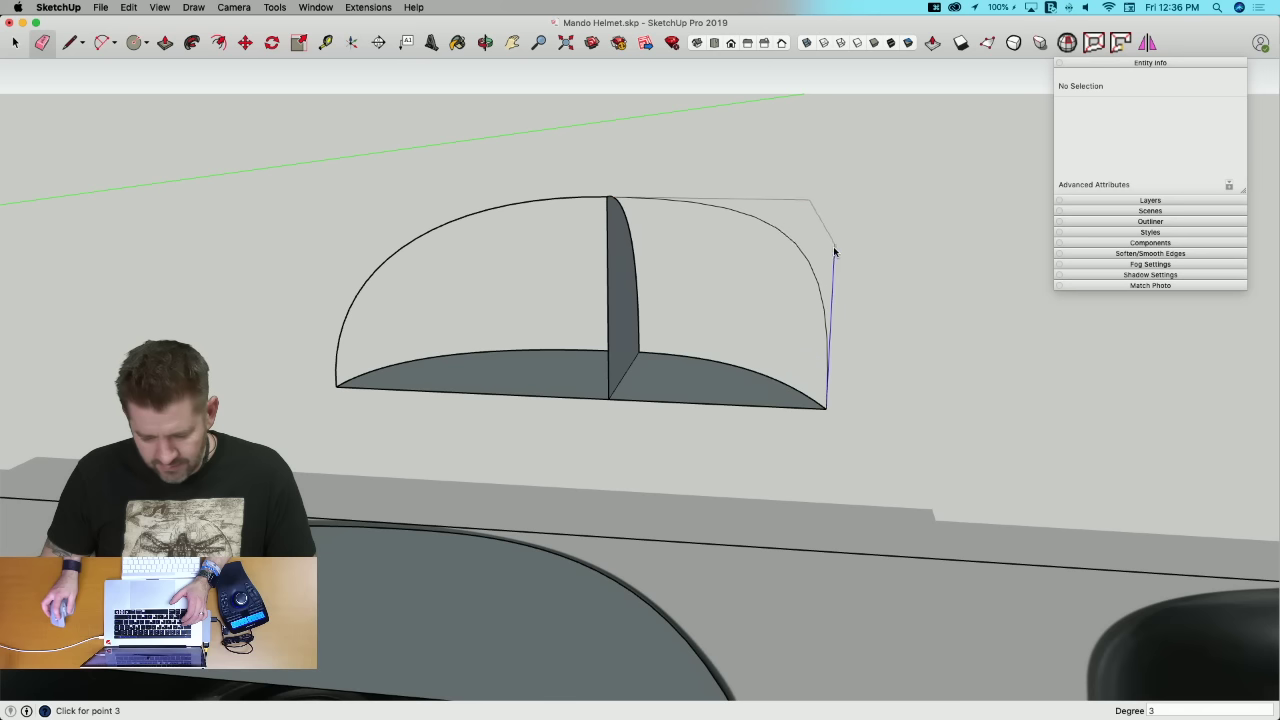
left_click(838, 371)
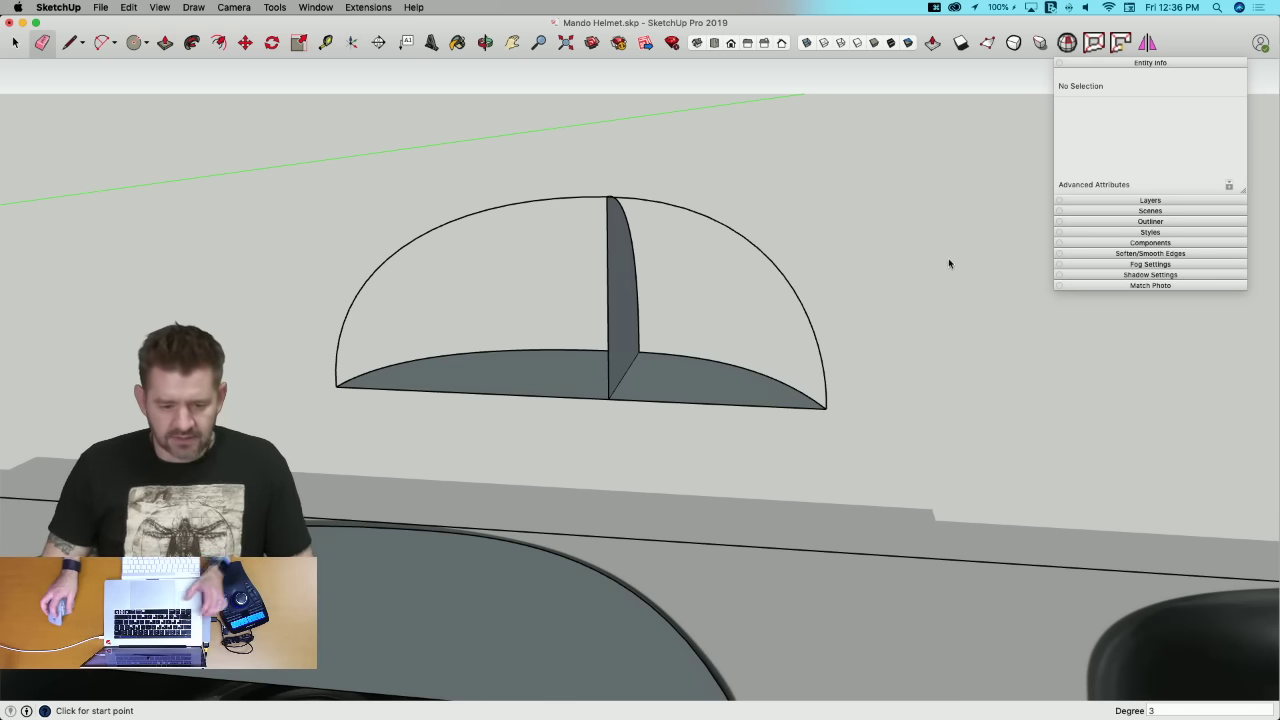
Step: Cut both Bezier curves and paste them in place inside the group that holds the dome's profile faces
key("space")
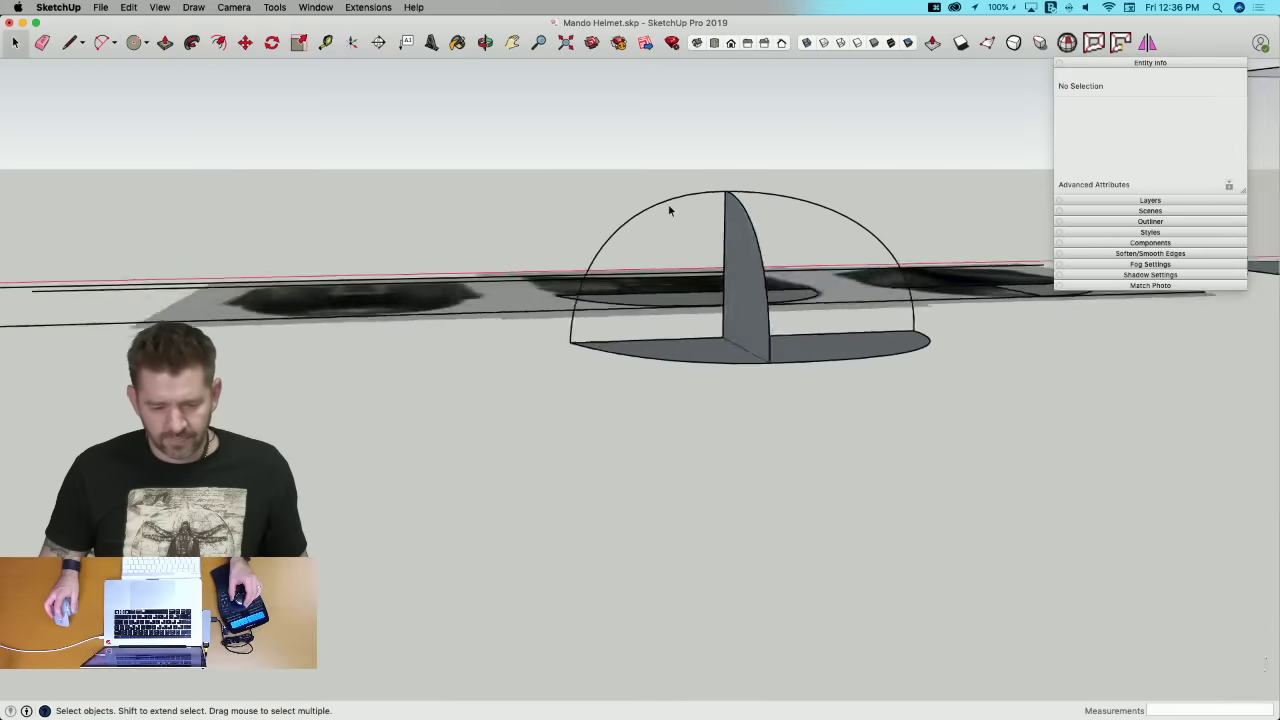
mouse_move(670, 210)
middle_mouse_down()
mouse_move(703, 217)
mouse_move(800, 291)
mouse_move(780, 286)
mouse_move(760, 317)
mouse_move(731, 412)
mouse_move(669, 386)
mouse_move(672, 320)
middle_mouse_up()
key("e")
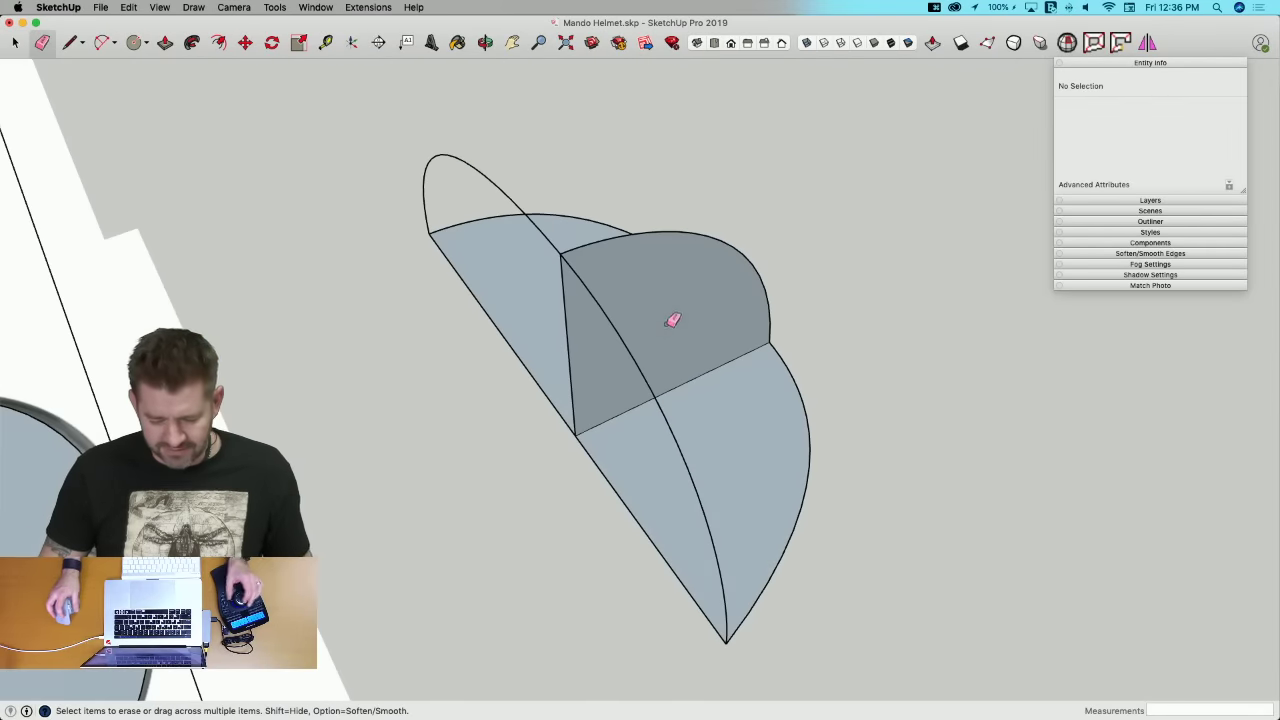
key("space")
left_click(637, 345)
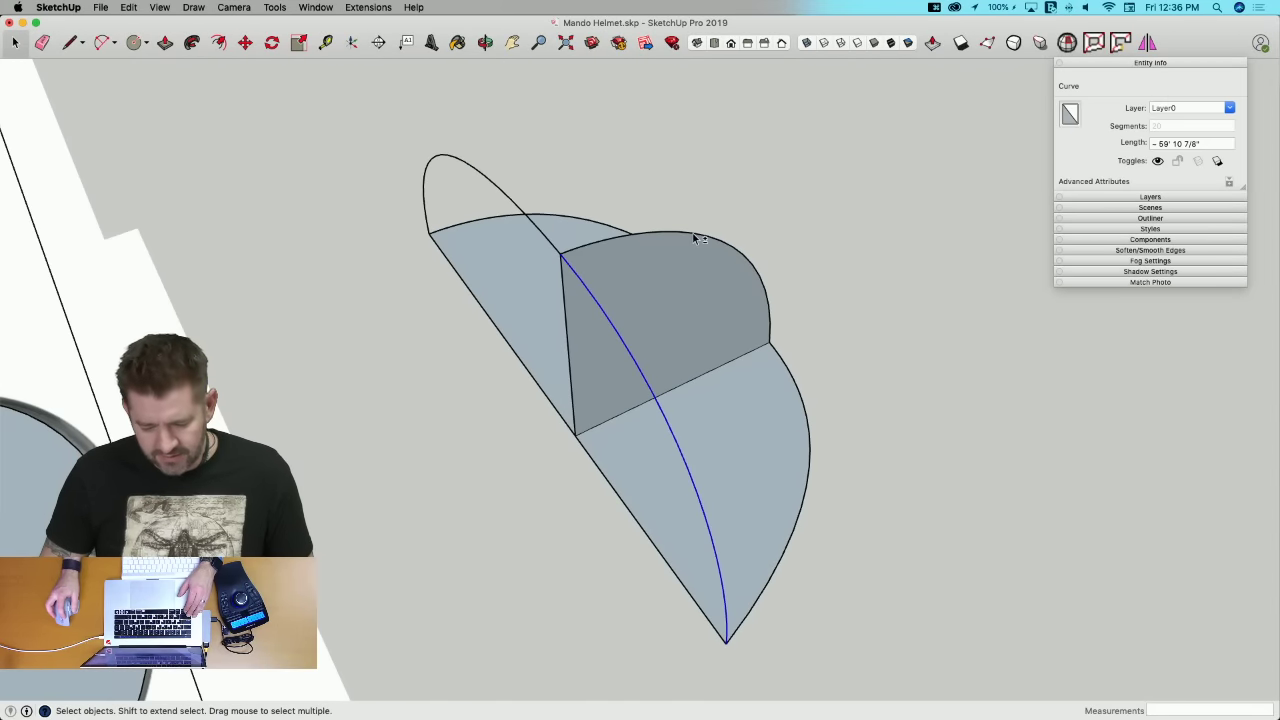
triple_click(790, 366)
key("Delete")
left_click(567, 269)
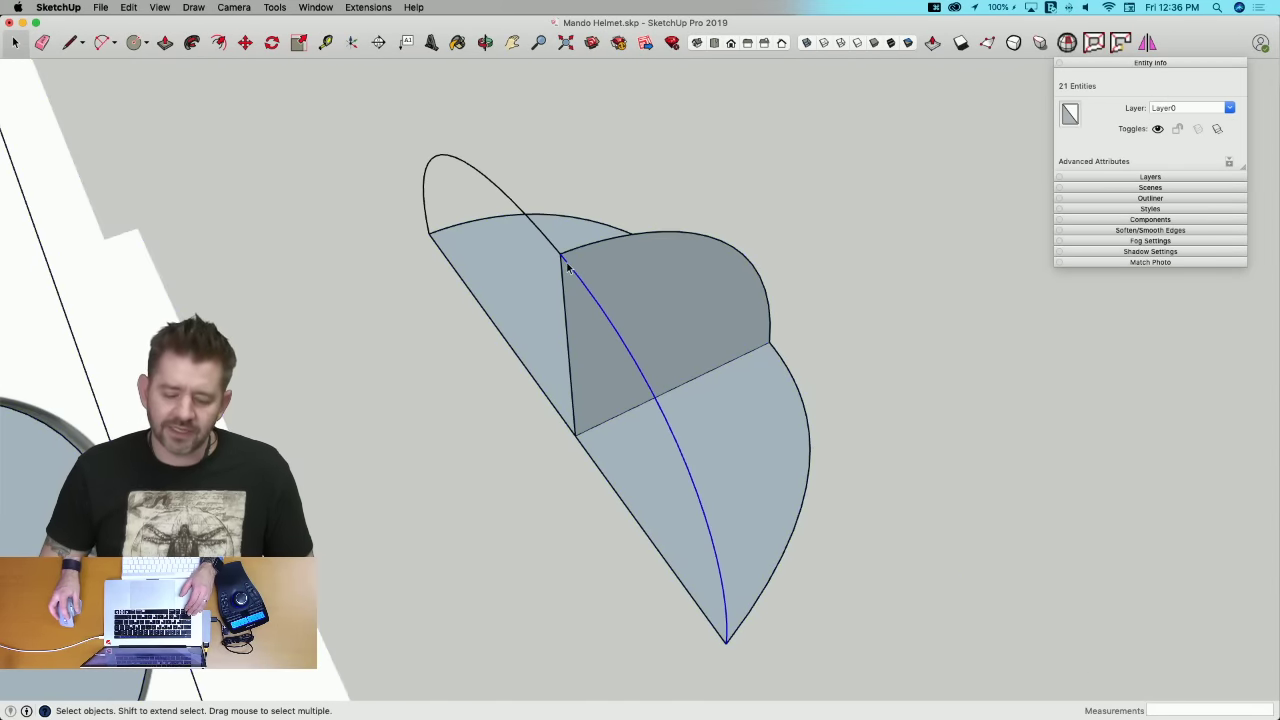
left_click(566, 268, "shift")
key("super+x")
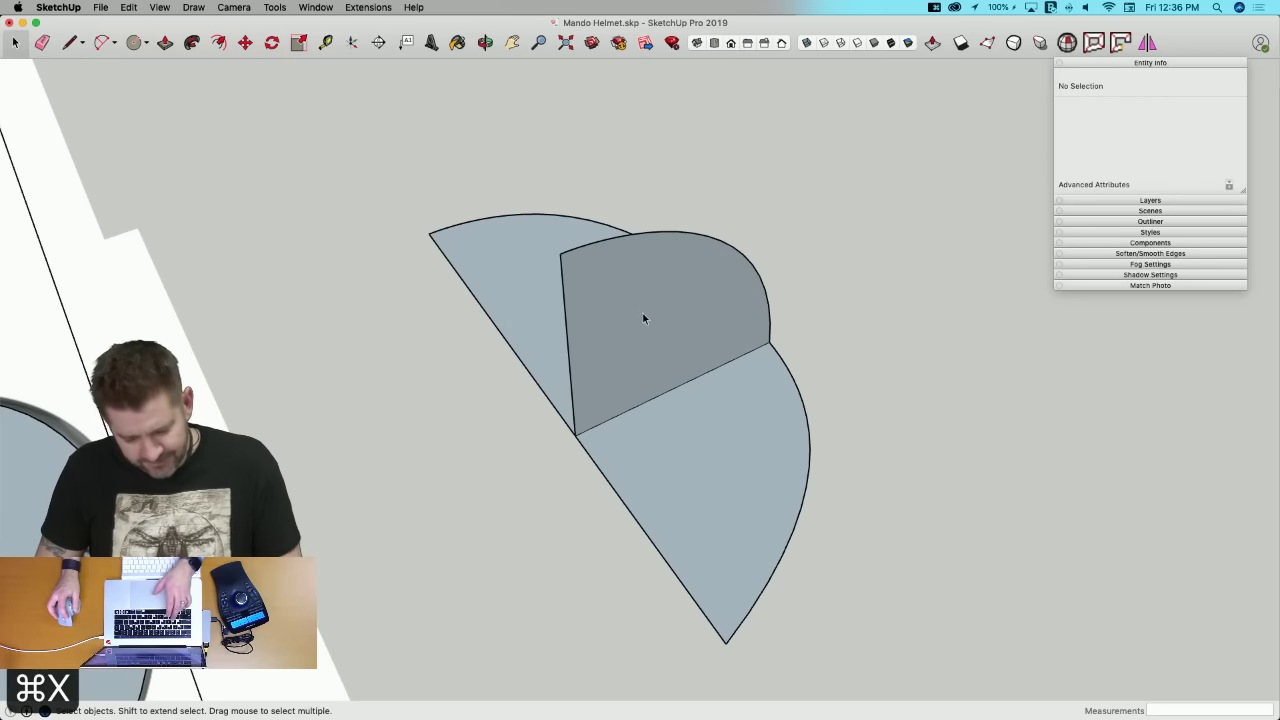
left_click(158, 8)
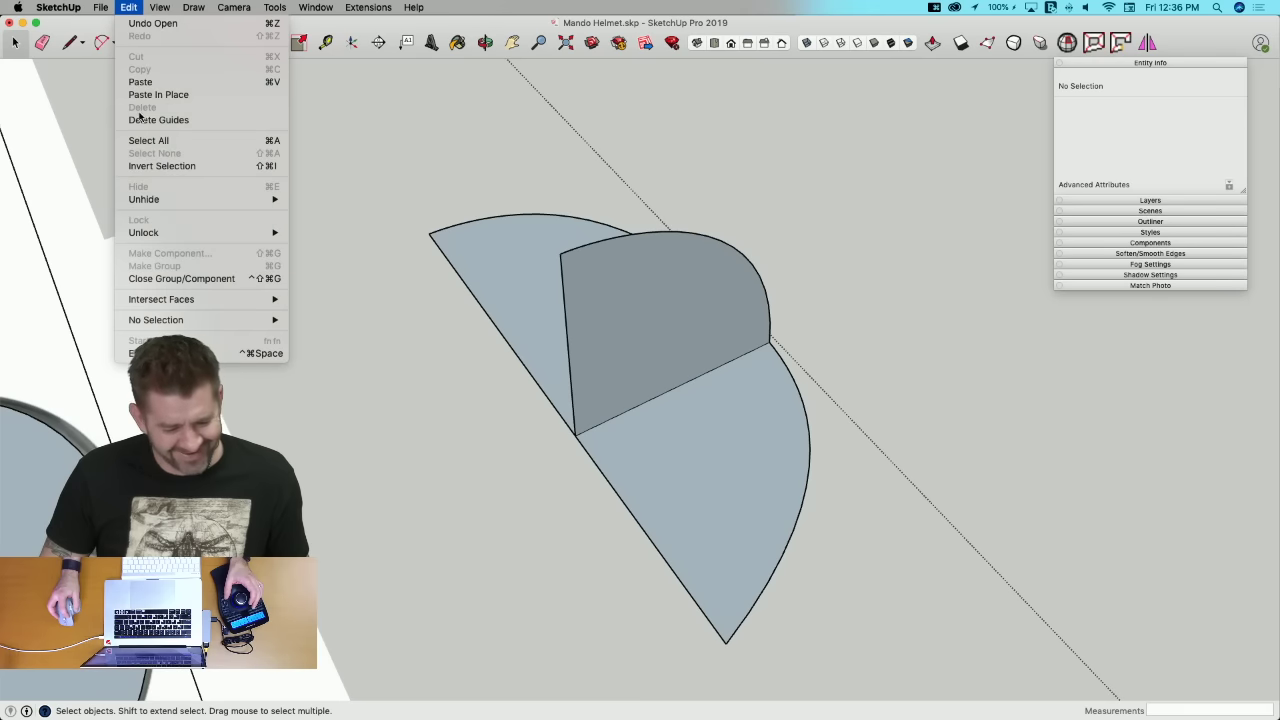
left_click(150, 94)
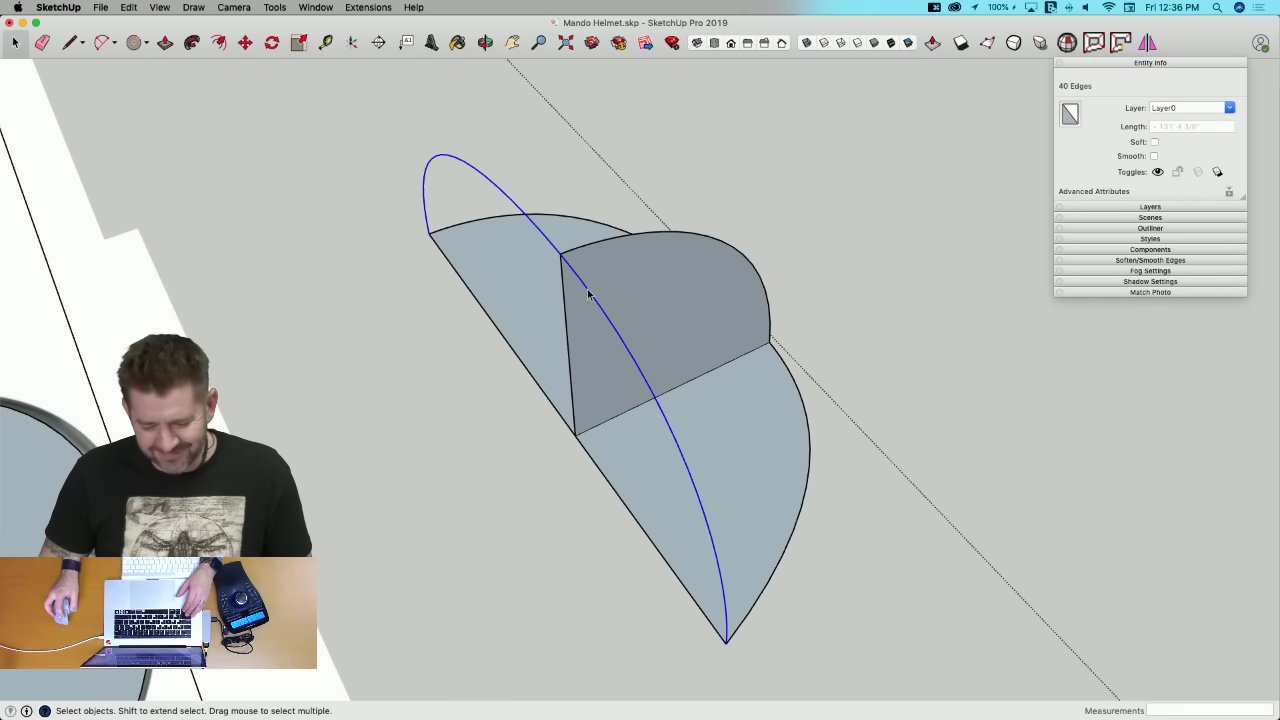
Step: After displaying the Curviloft tools and saving the model, skin a surface between the shorter side's three boundary curves
left_click(588, 293)
left_click(636, 238, "shift")
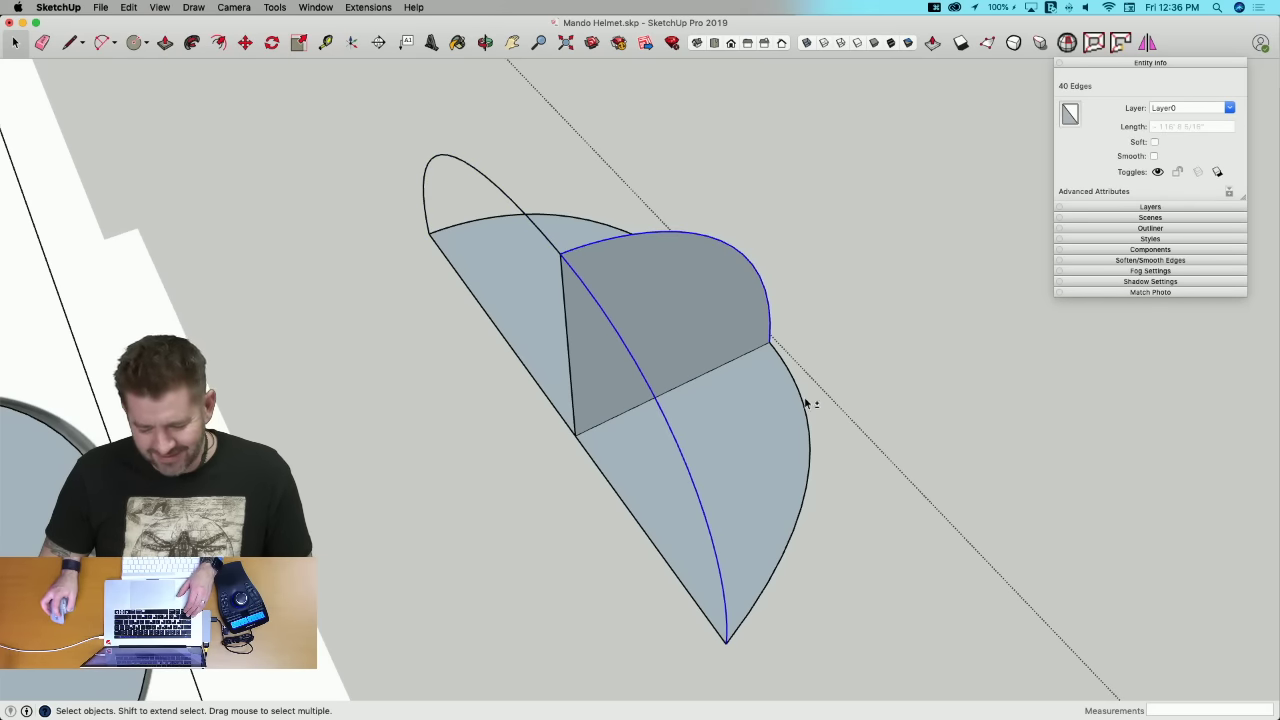
left_click(276, 7)
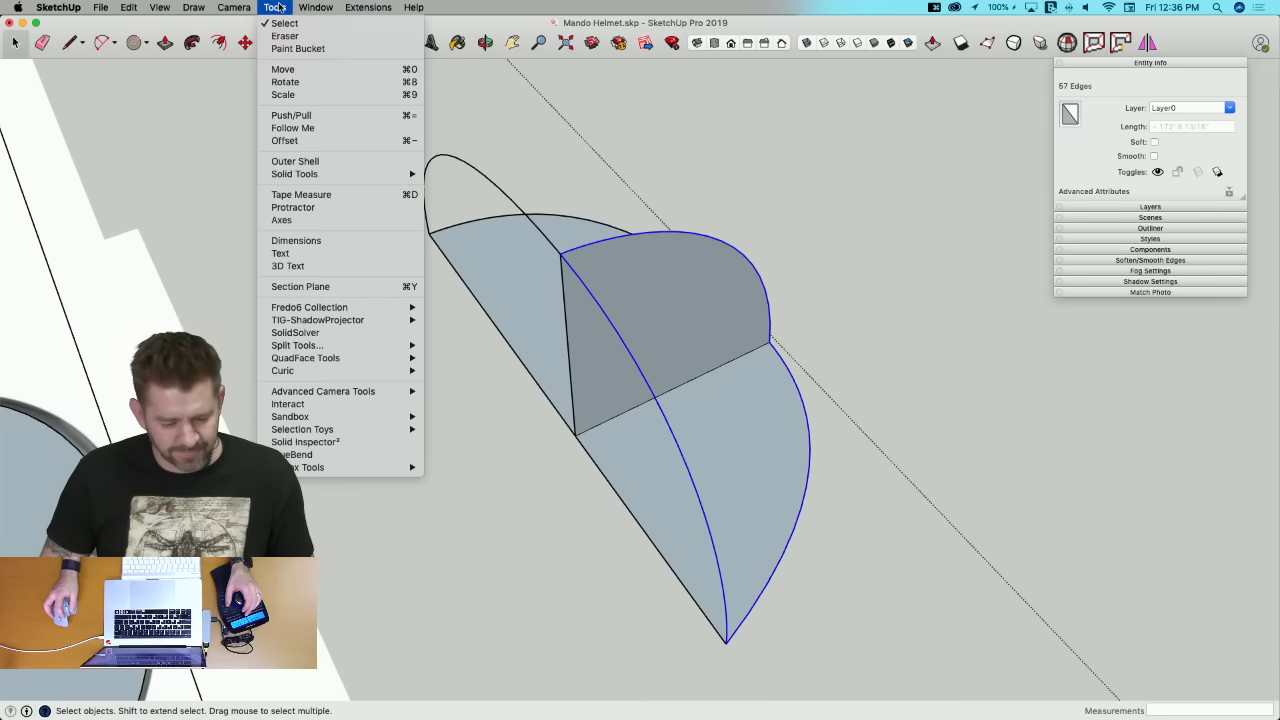
mouse_move(162, 6)
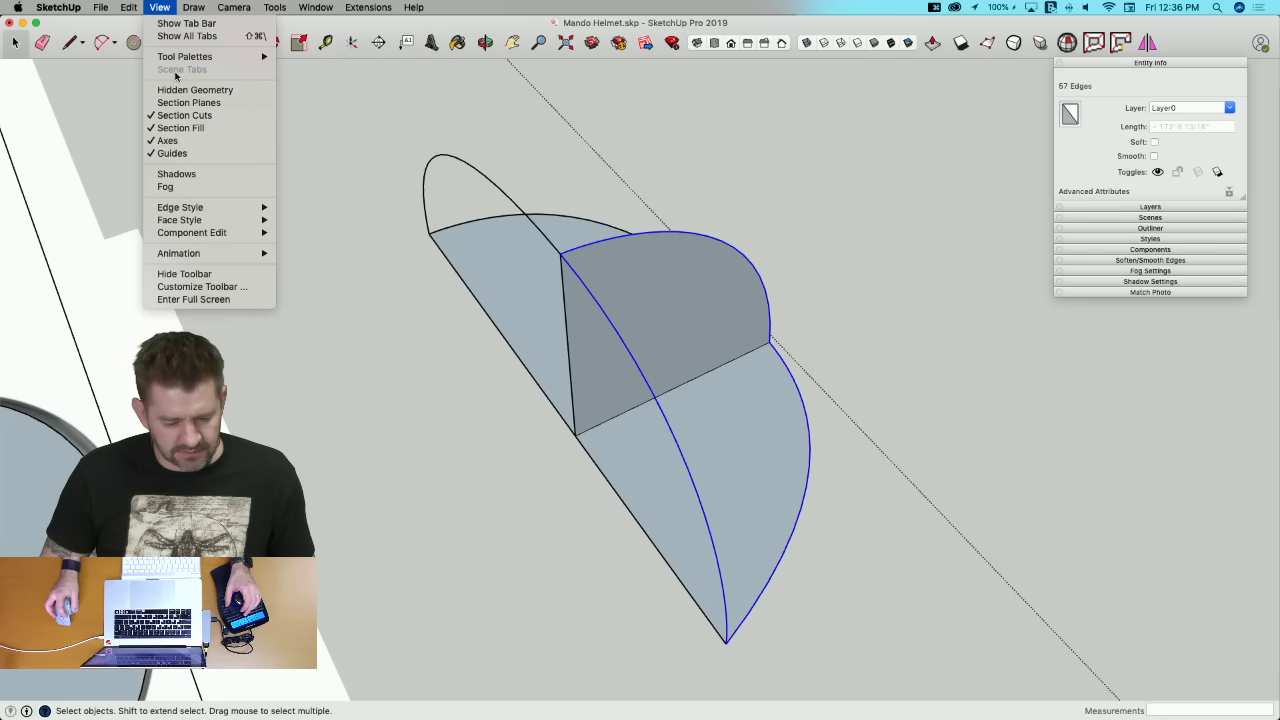
mouse_move(173, 57)
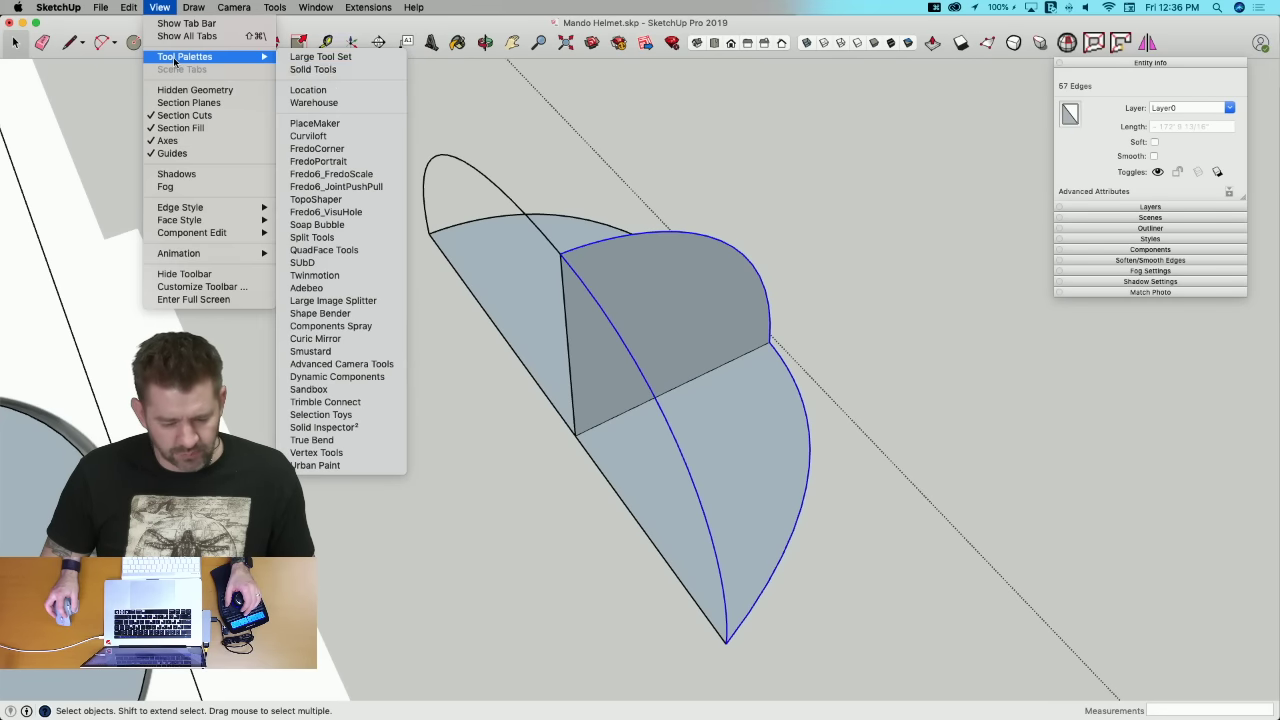
left_click(361, 137)
key("super+s")
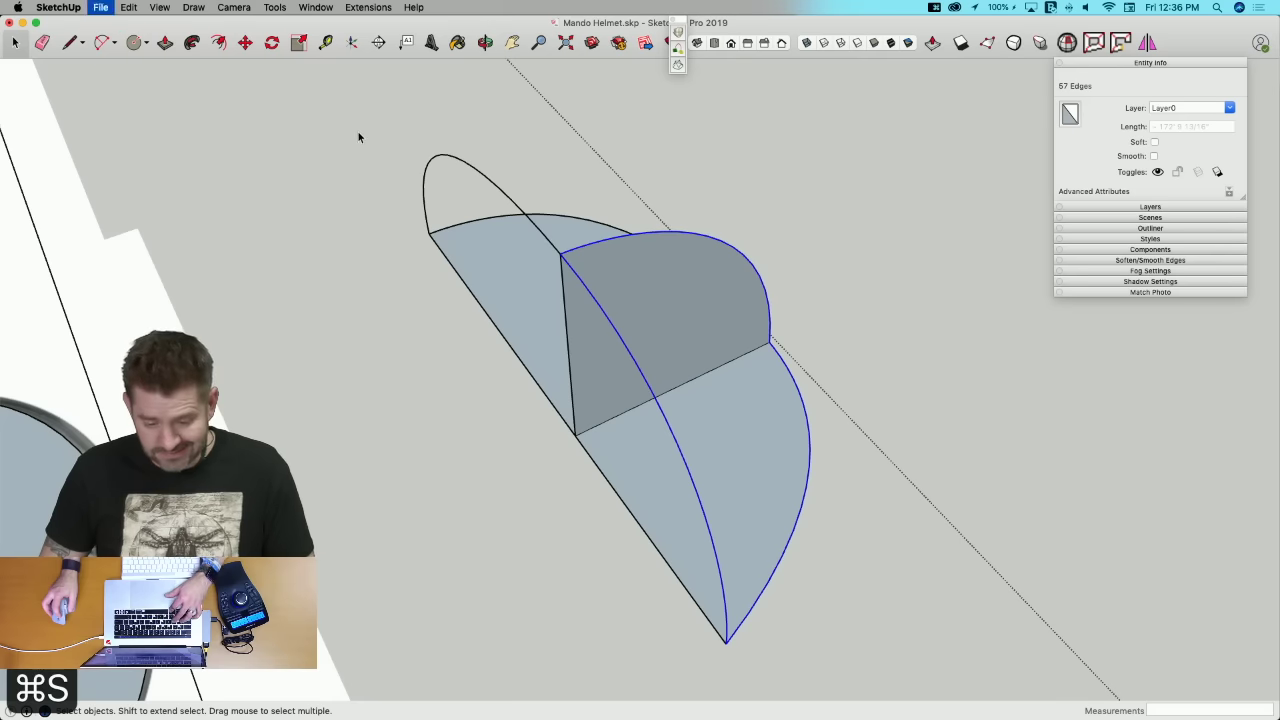
left_click(679, 66)
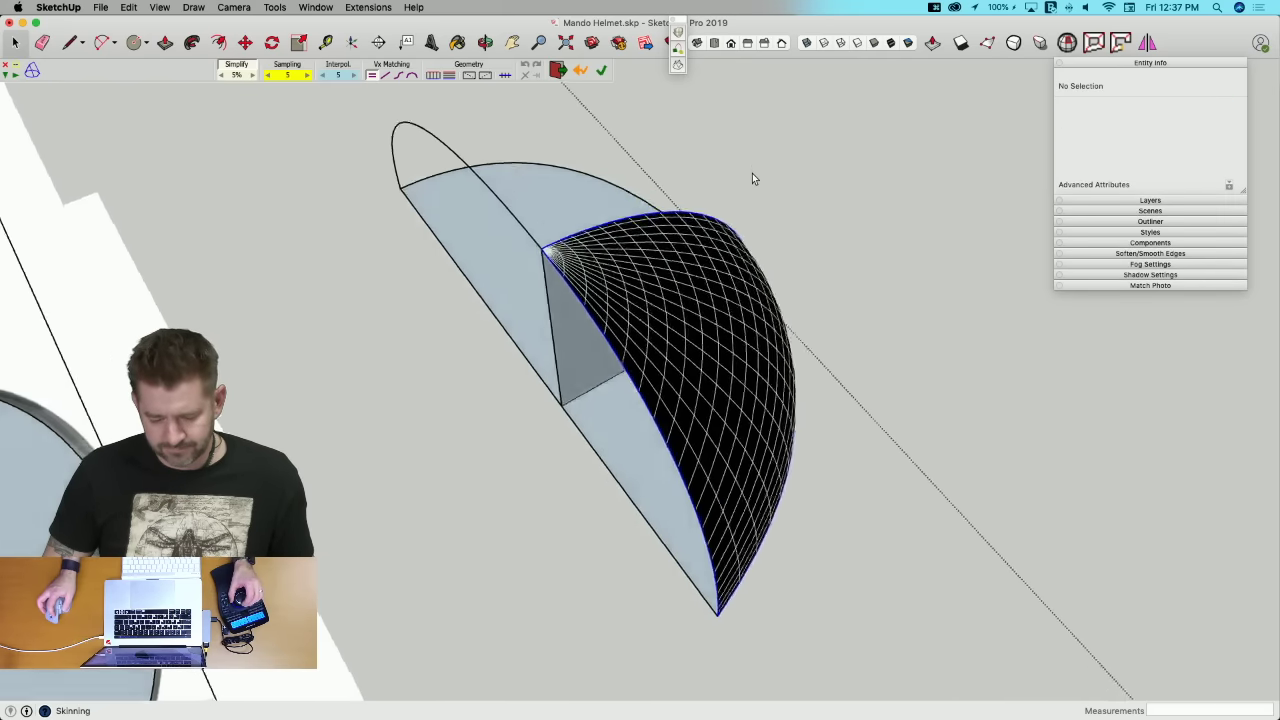
left_click(709, 190)
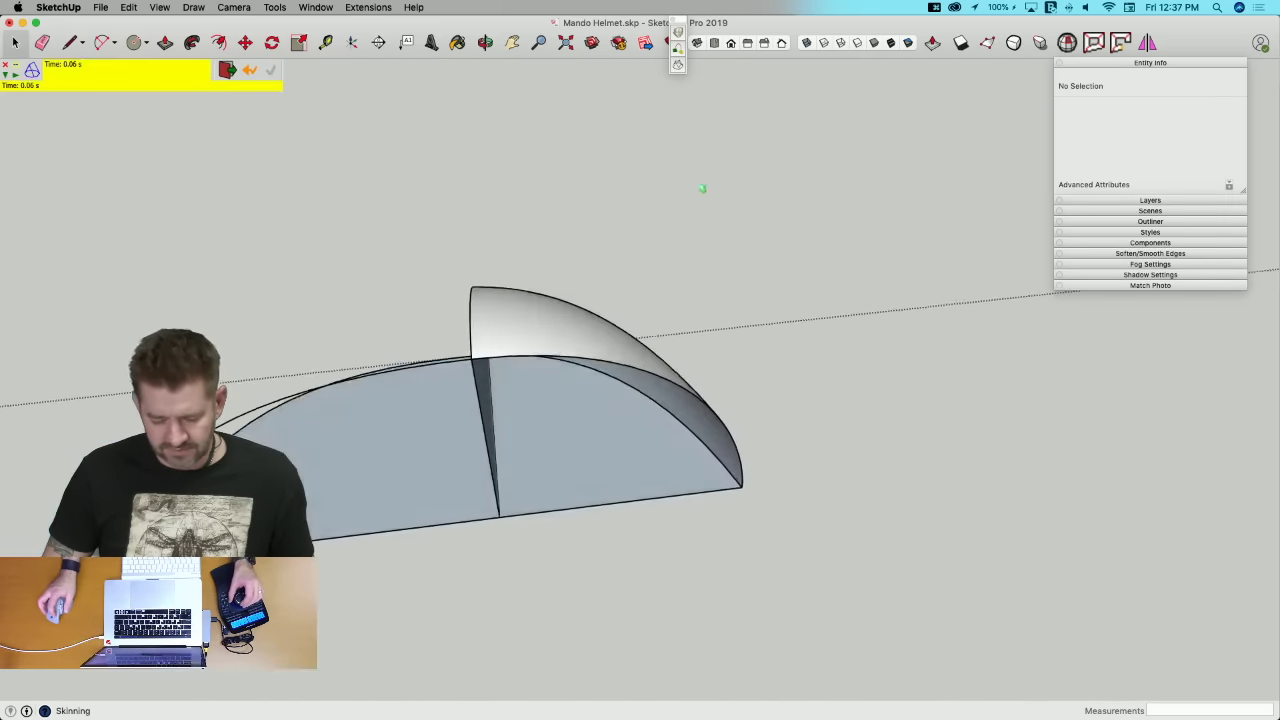
Step: Skin the longer side of the dome between the upright profile curve, the base curve and the Bezier curve
key("space")
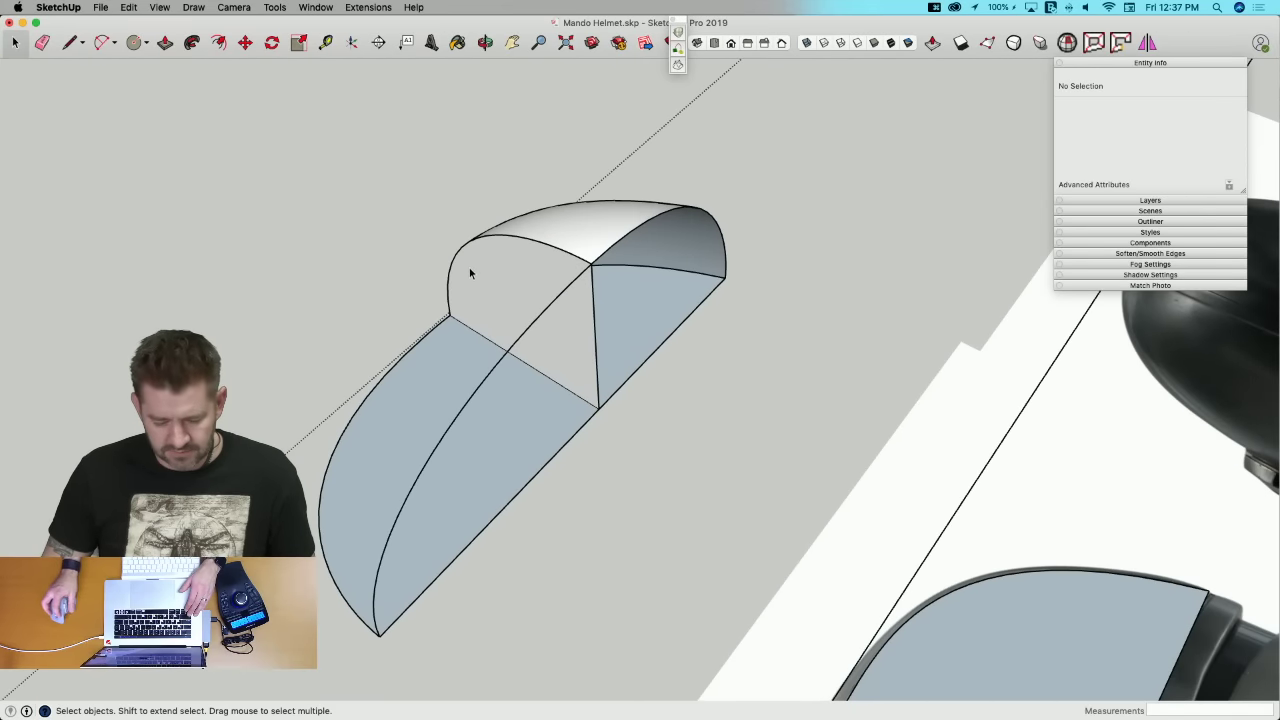
left_click(458, 255)
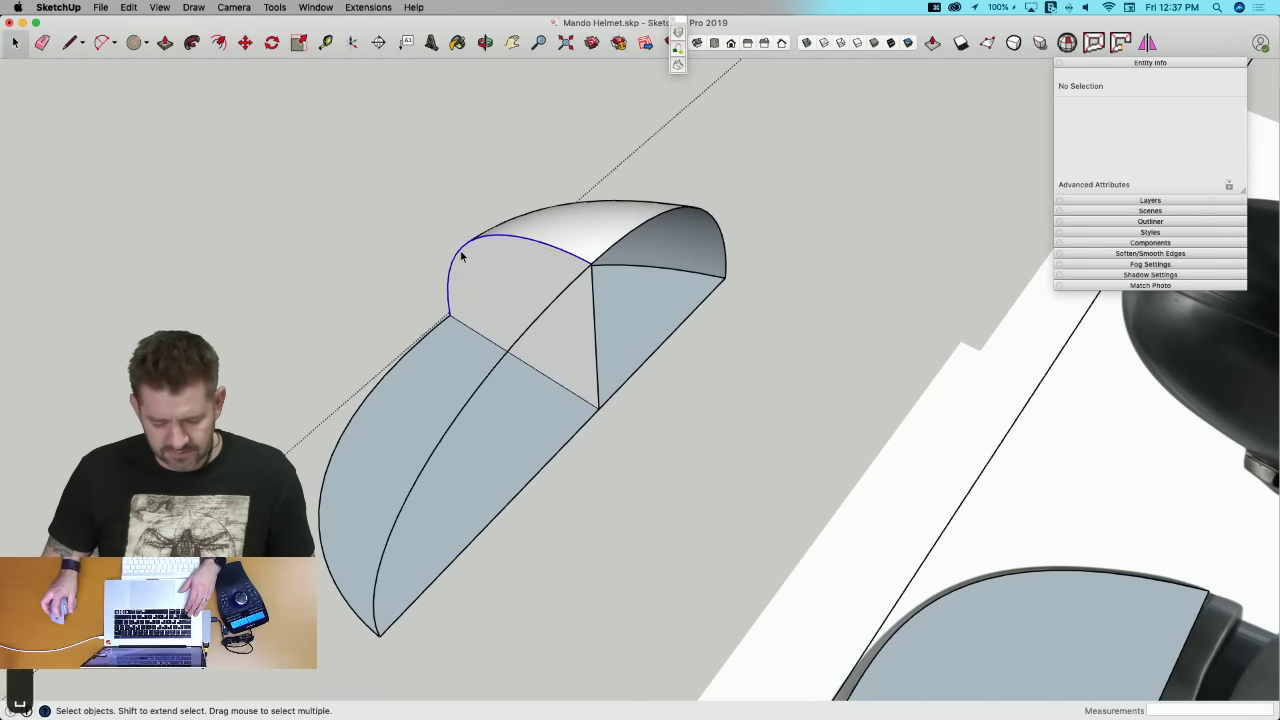
left_click(419, 344, "shift")
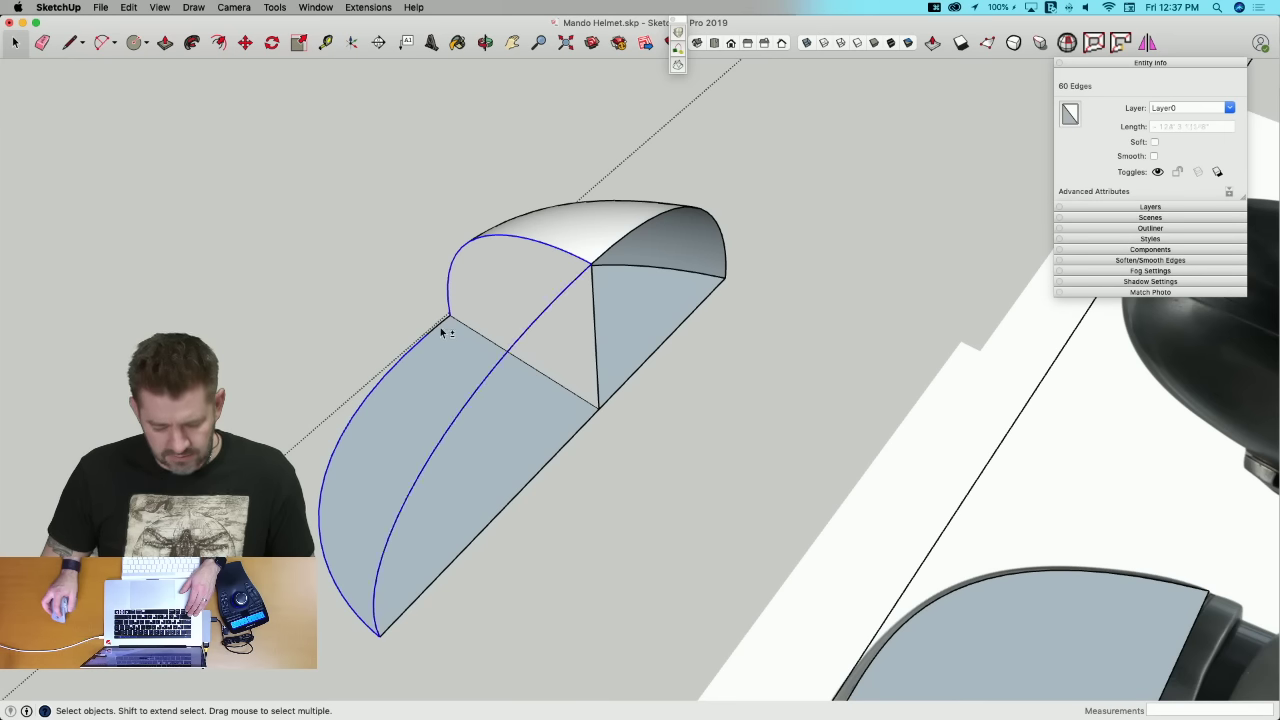
left_click(679, 67)
middle_click_drag(589, 206, 671, 214)
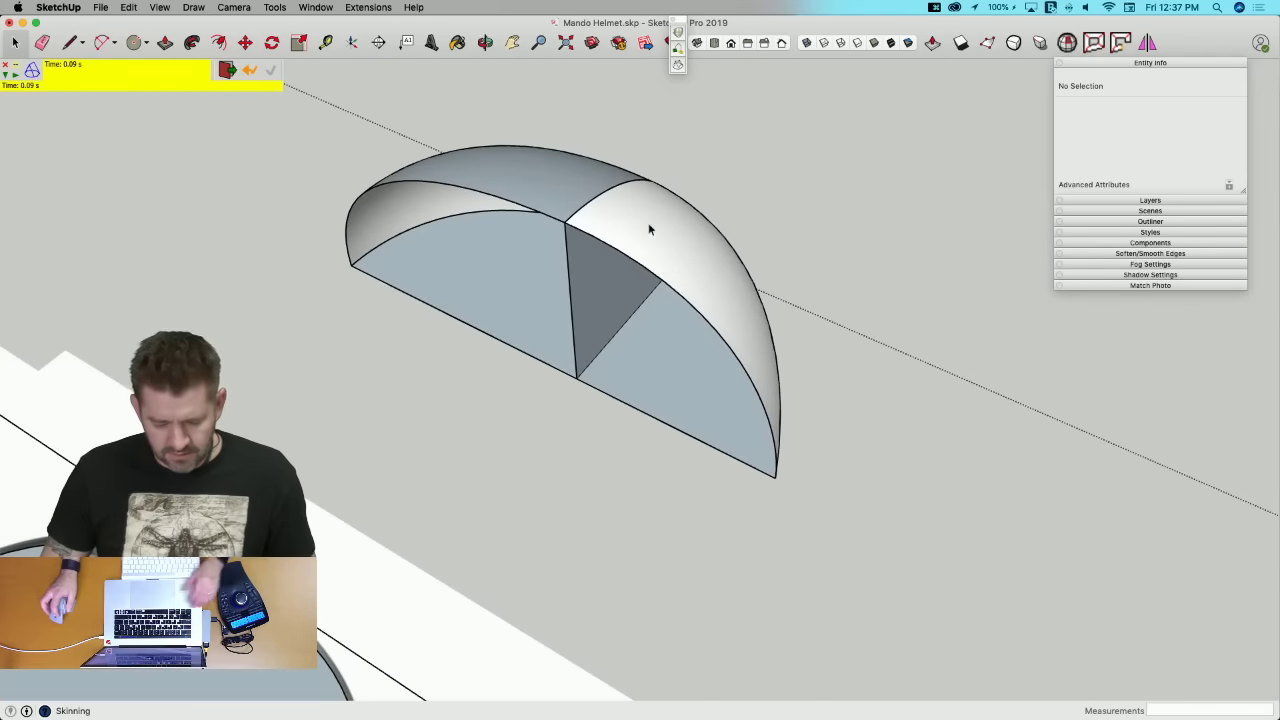
Step: Mirror a copy of both skinned surfaces across the vertical plane through the base's straight edge
key("space")
left_click(546, 191)
left_click(652, 243, "shift")
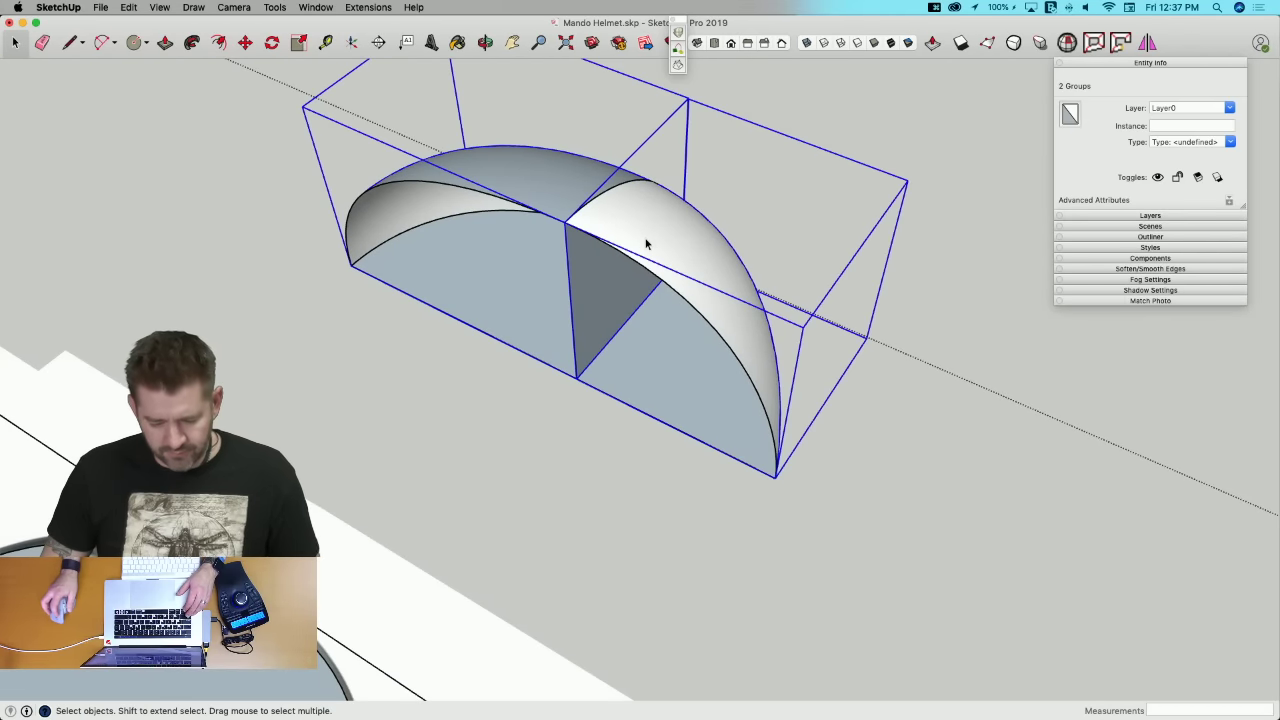
left_click(1147, 43)
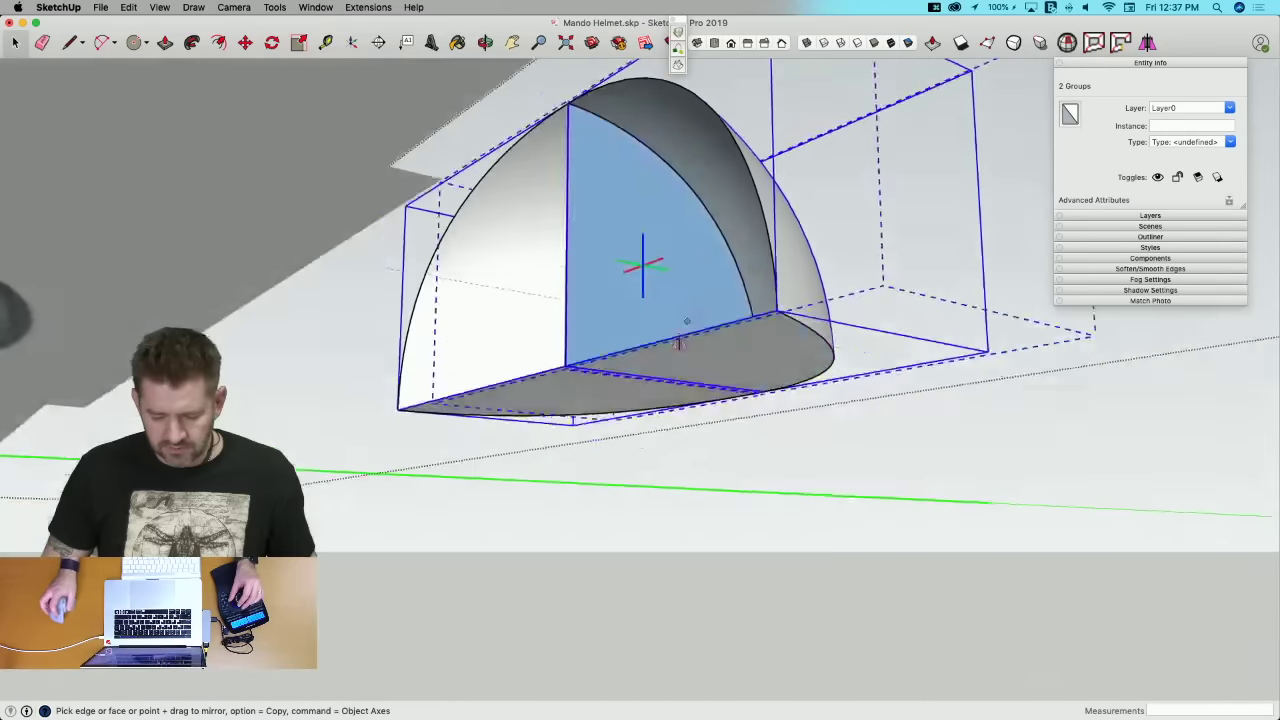
middle_click_drag(678, 343, 661, 374)
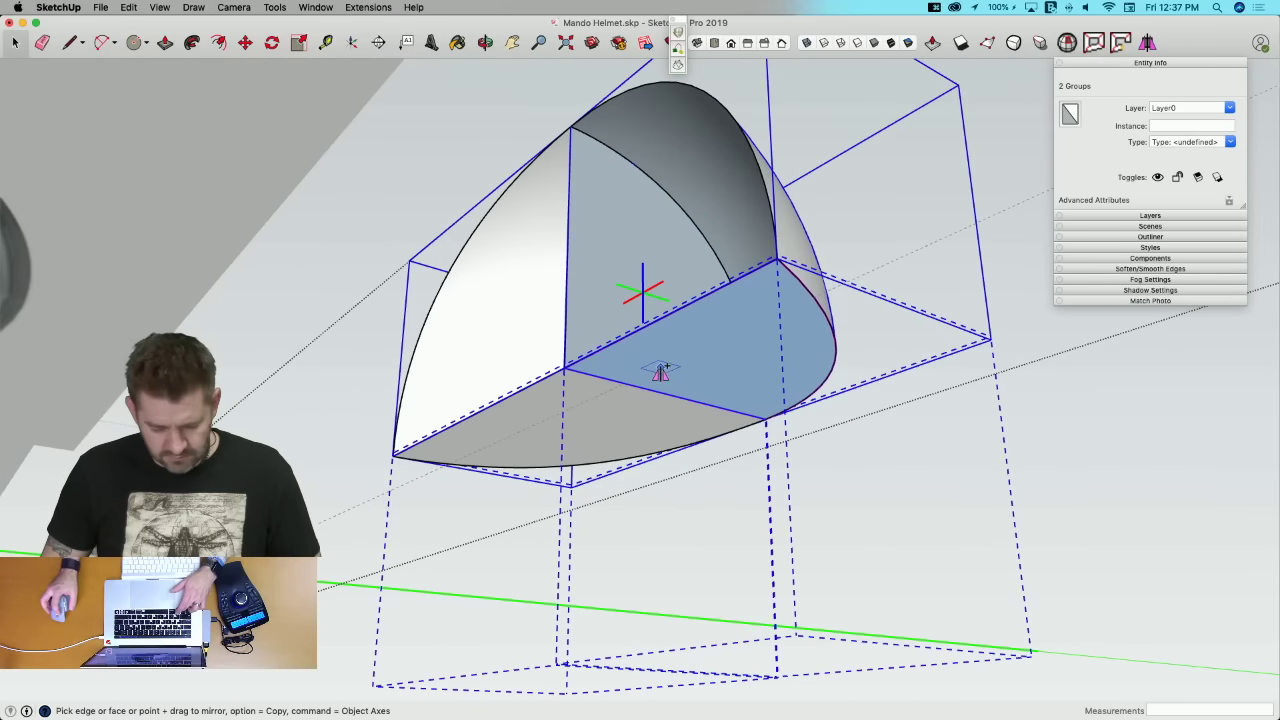
left_click(660, 372)
key("space")
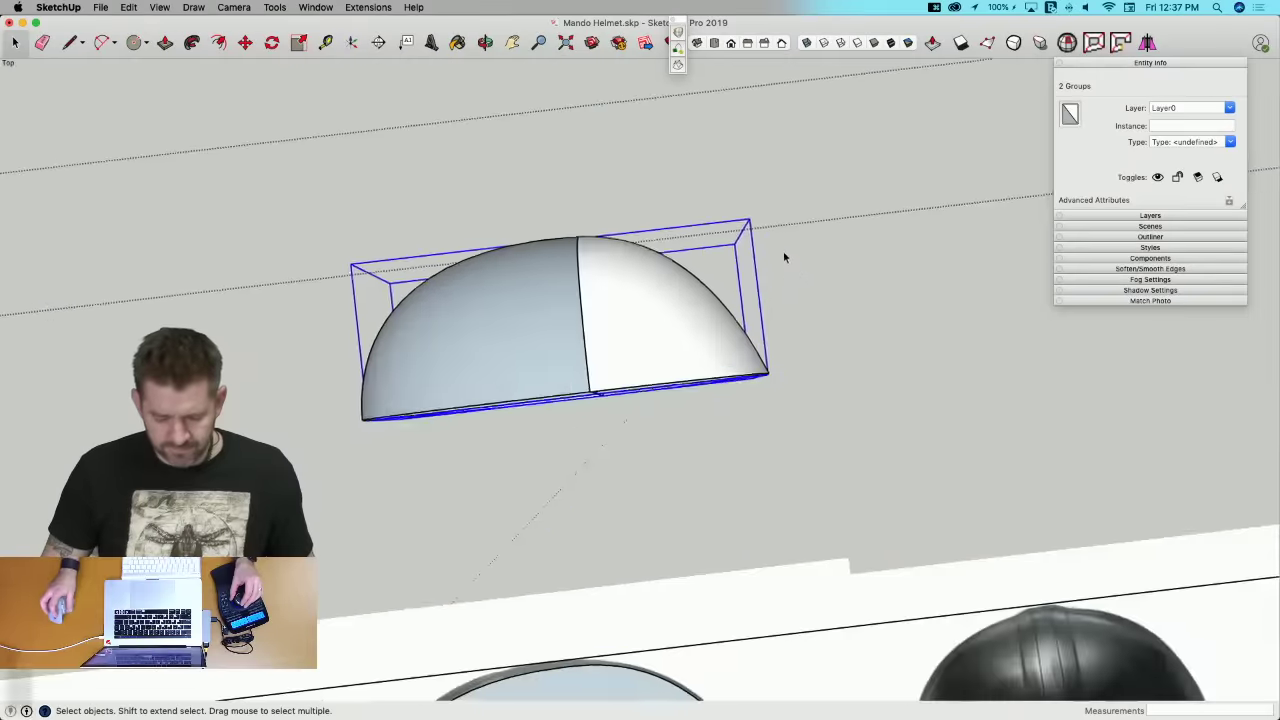
Step: Group all of the dome's skinned surfaces, profile faces and curves together
left_click_drag(243, 186, 936, 511)
right_click(600, 346)
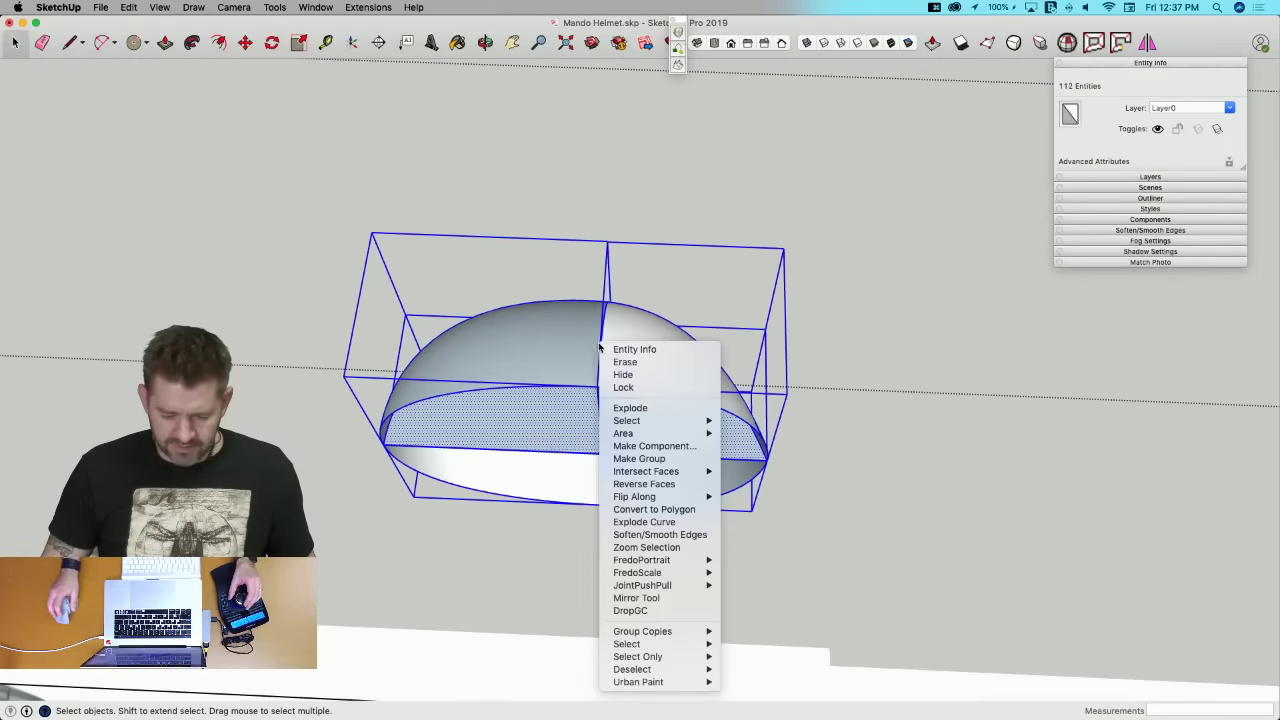
left_click(666, 458)
Step: Erase the upright profile face inside the dome group and leave the group
scroll(664, 397, "down", 3)
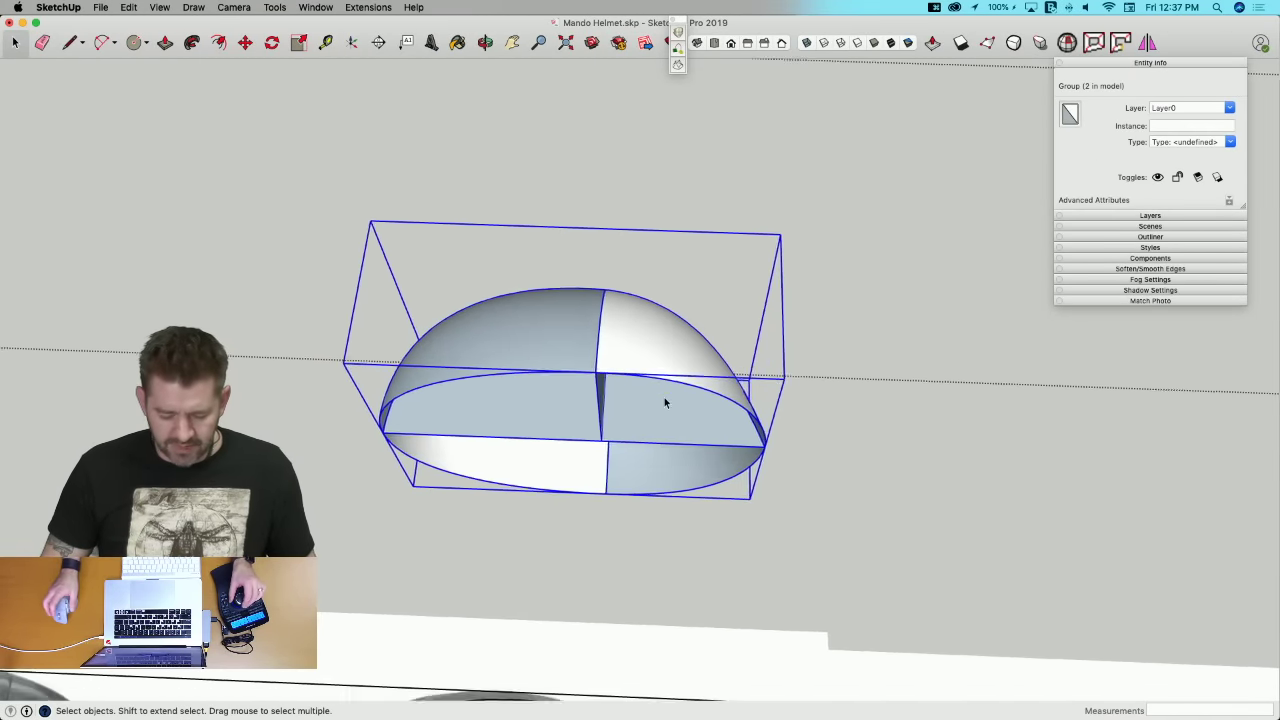
scroll(640, 450, "up", 3)
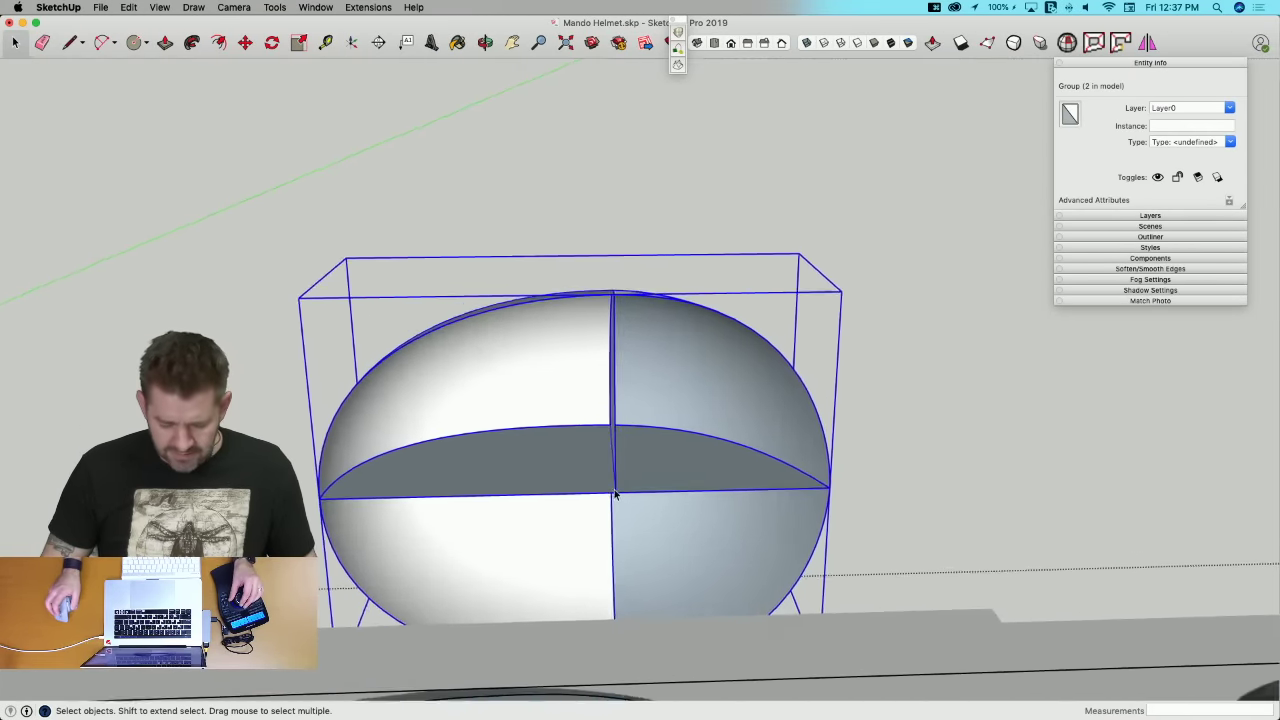
middle_click_drag(614, 494, 536, 457)
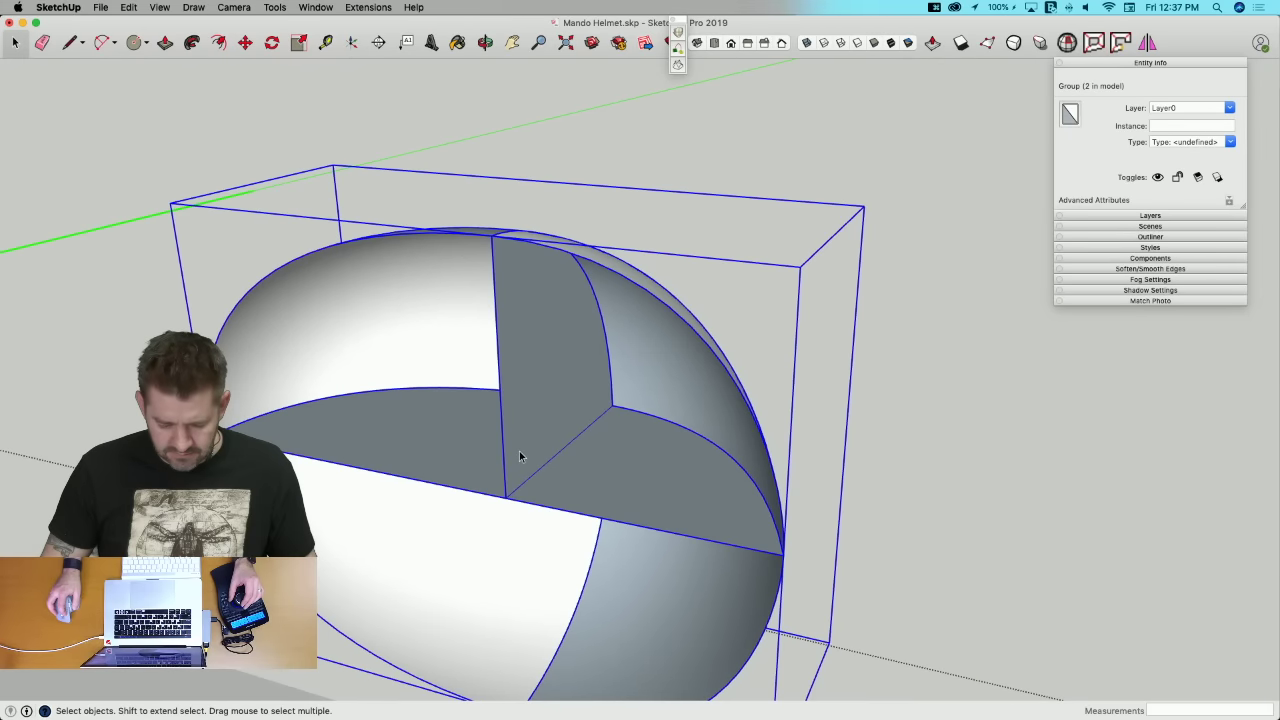
double_click(519, 451)
scroll(496, 459, "up", 3)
key("e")
left_click_drag(459, 455, 487, 462)
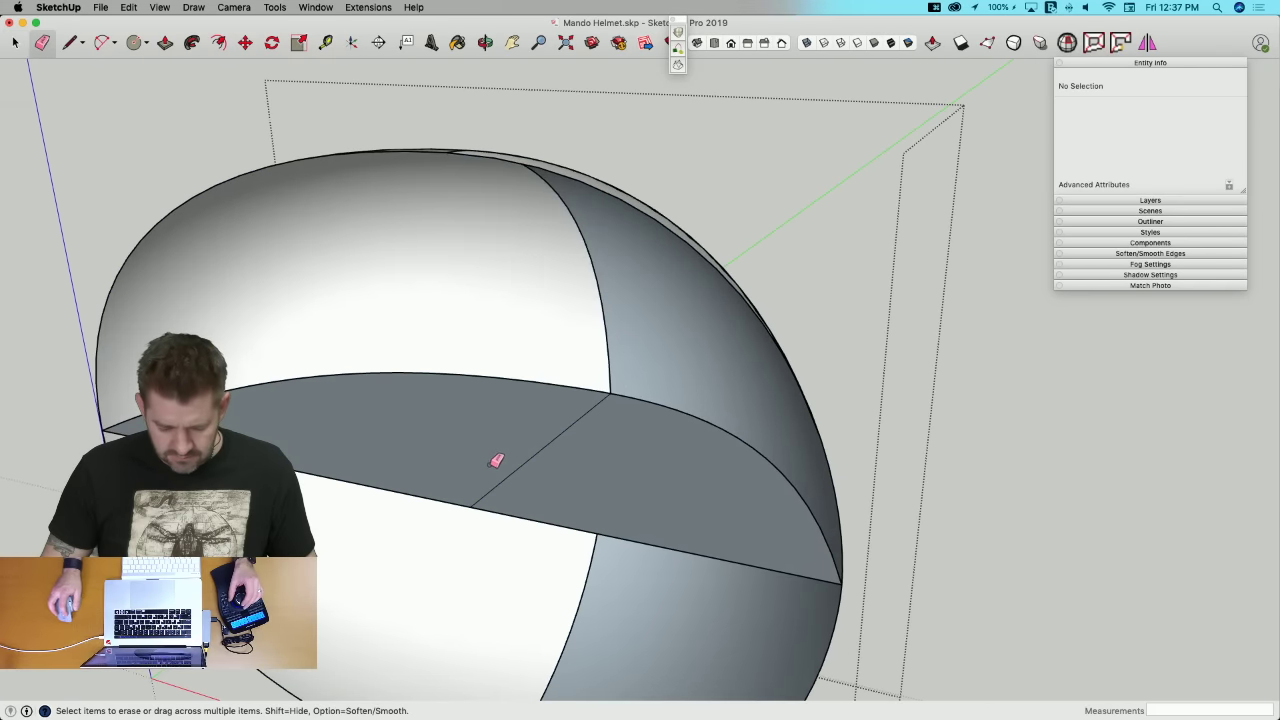
key("space")
middle_click_drag(502, 461, 966, 149)
key("Escape")
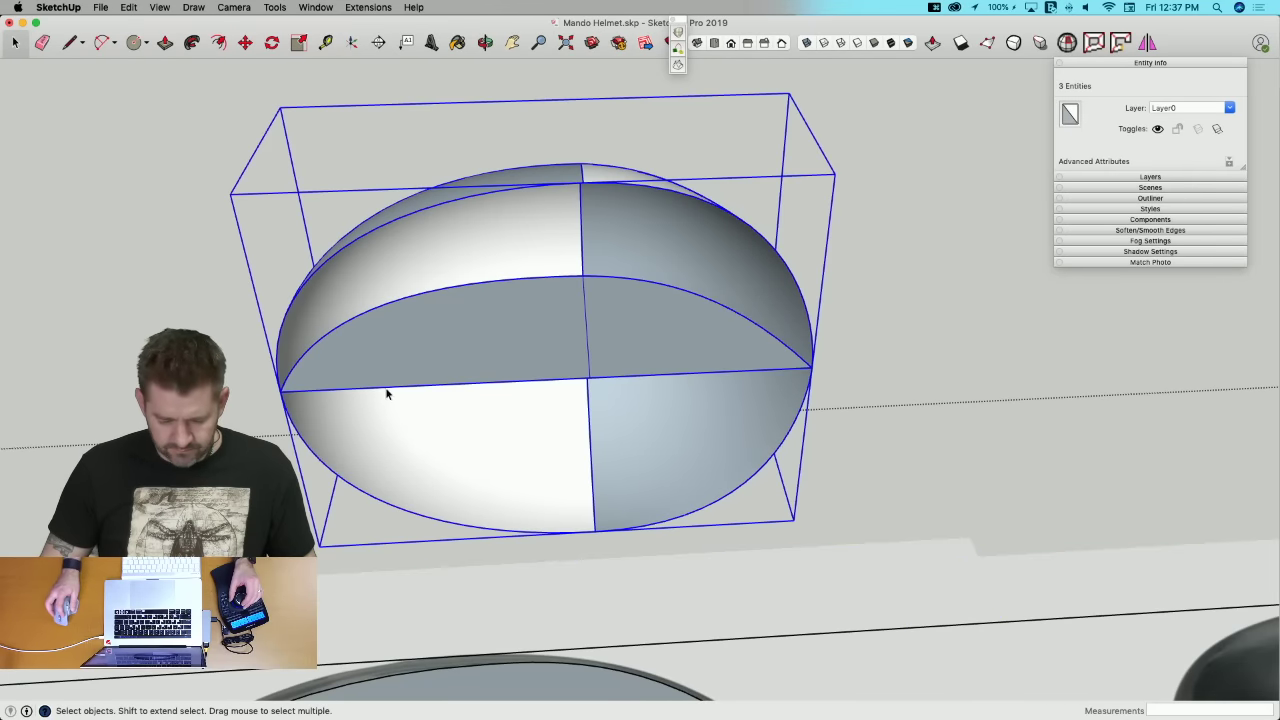
scroll(720, 330, "down", 5)
key("q")
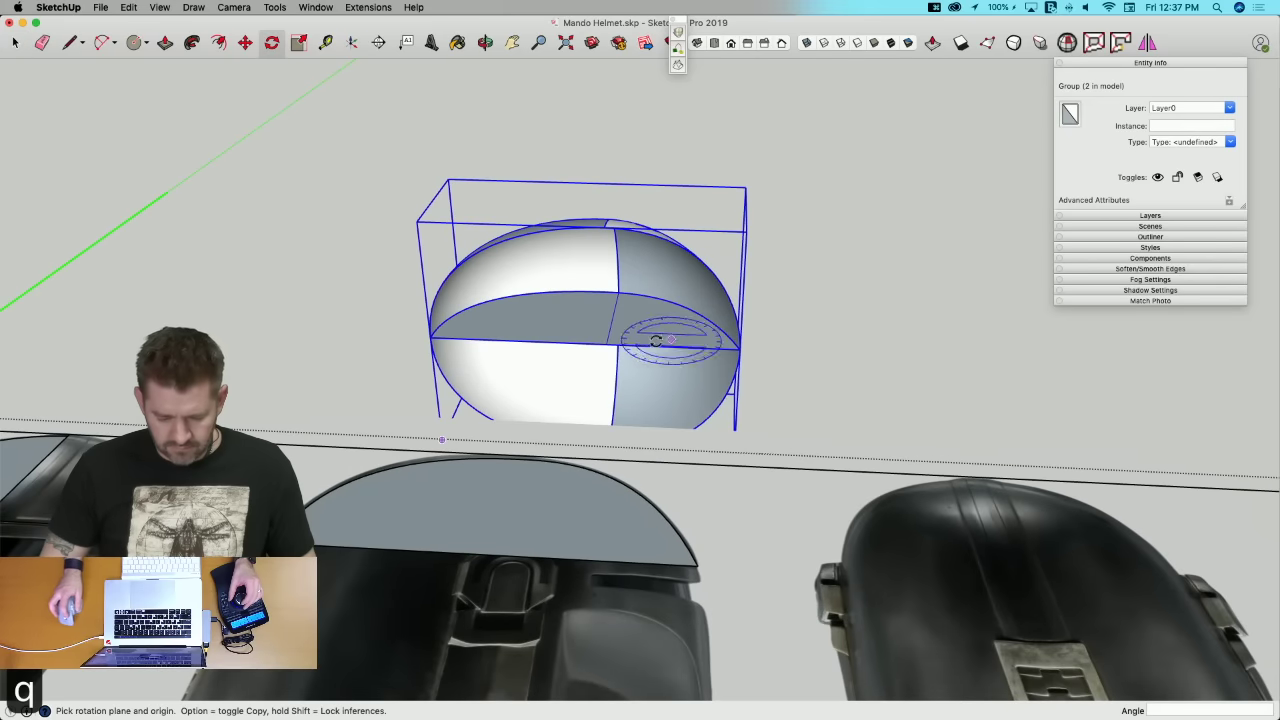
left_click(673, 346)
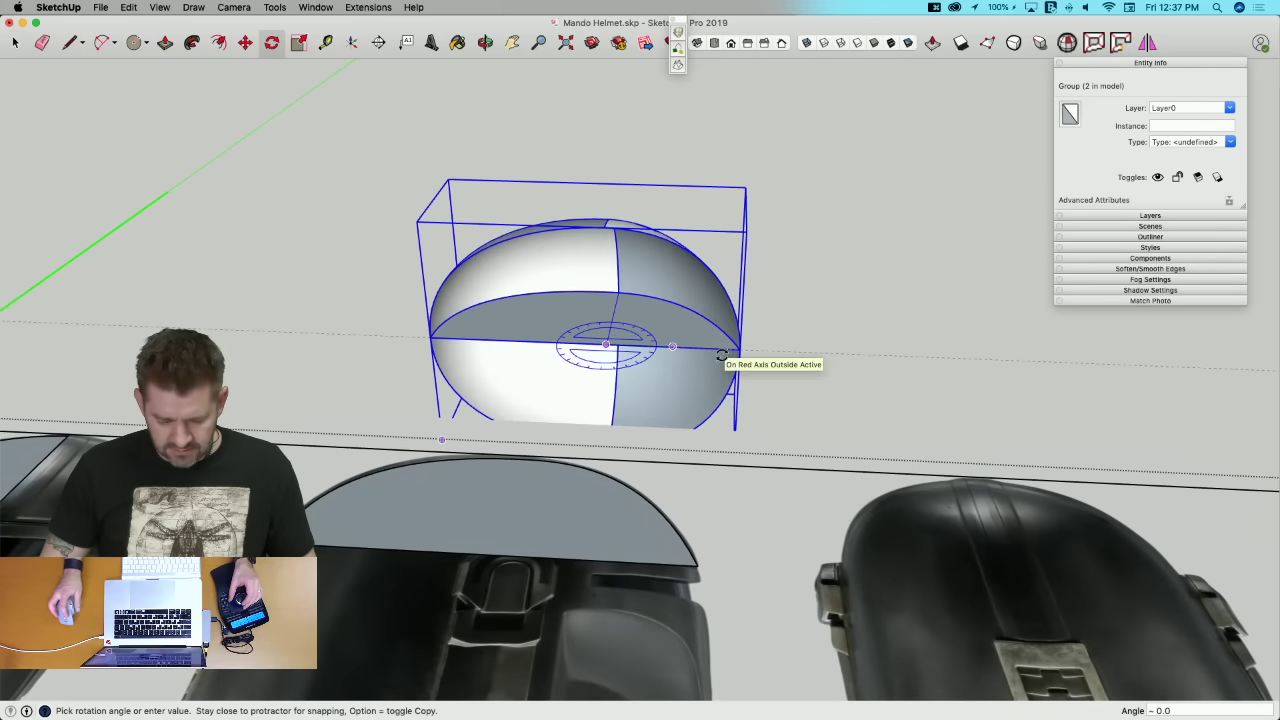
key("space")
Step: Move the dome group by its base point down onto the base line of the side-view helmet drawing
scroll(700, 360, "up", 3)
key("m")
left_click(610, 379)
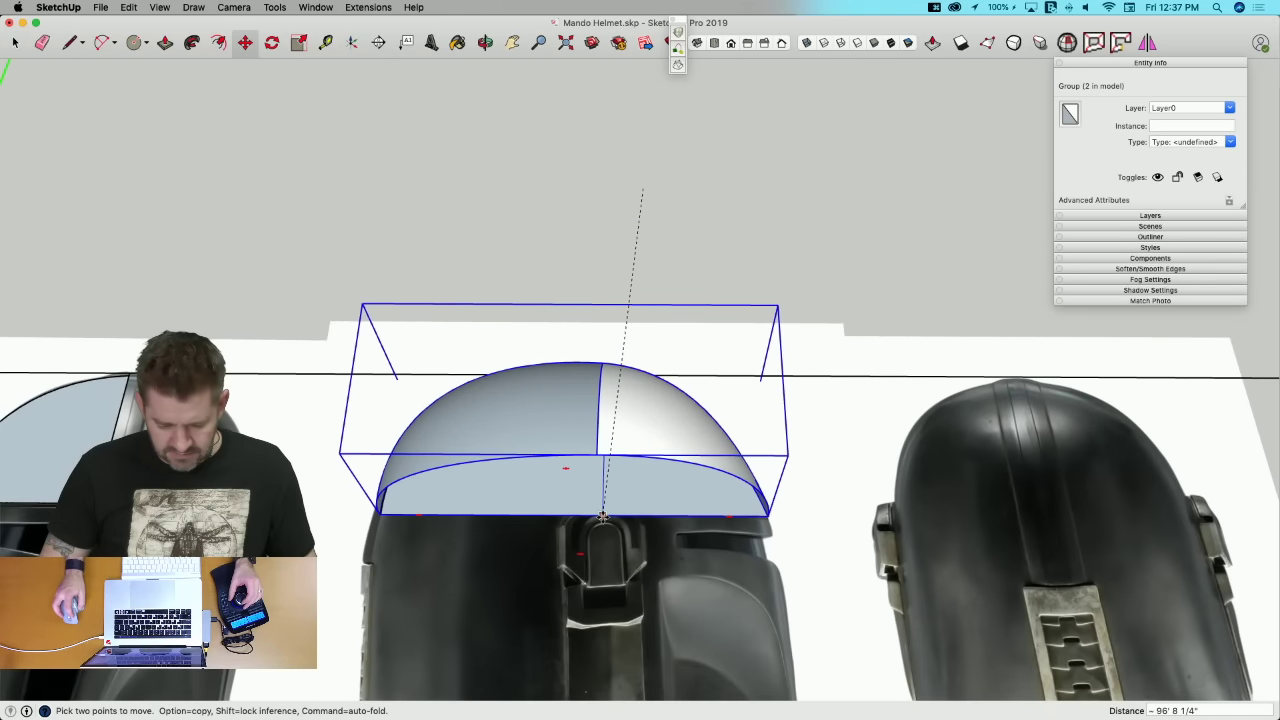
middle_click_drag(603, 514, 571, 414)
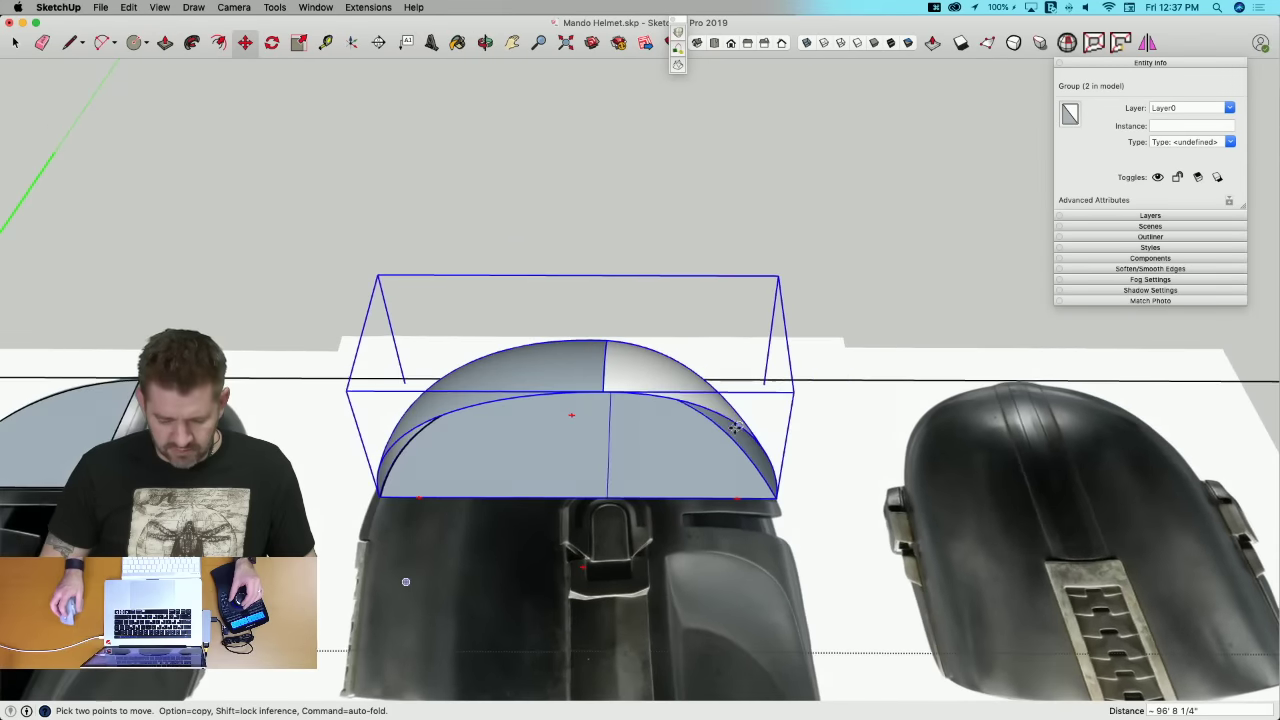
Step: Rotate the dome group a quarter turn about the midpoint of its base edge
key("q")
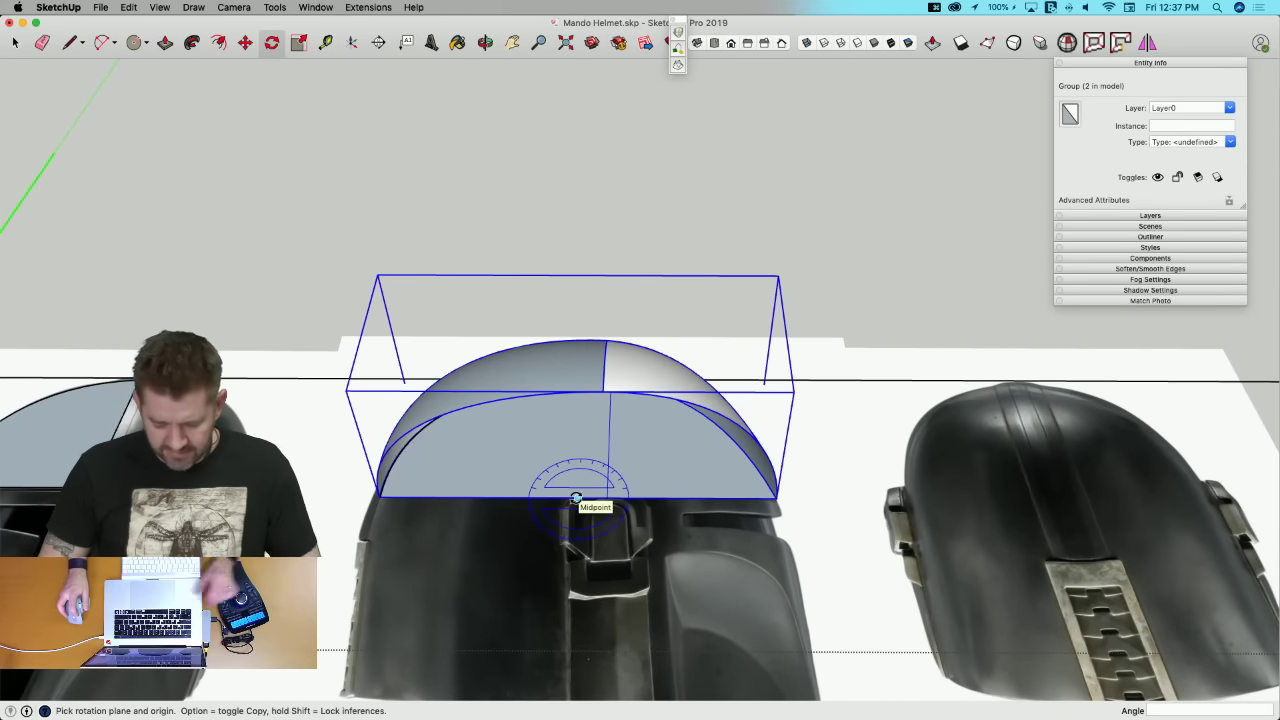
left_click(579, 497)
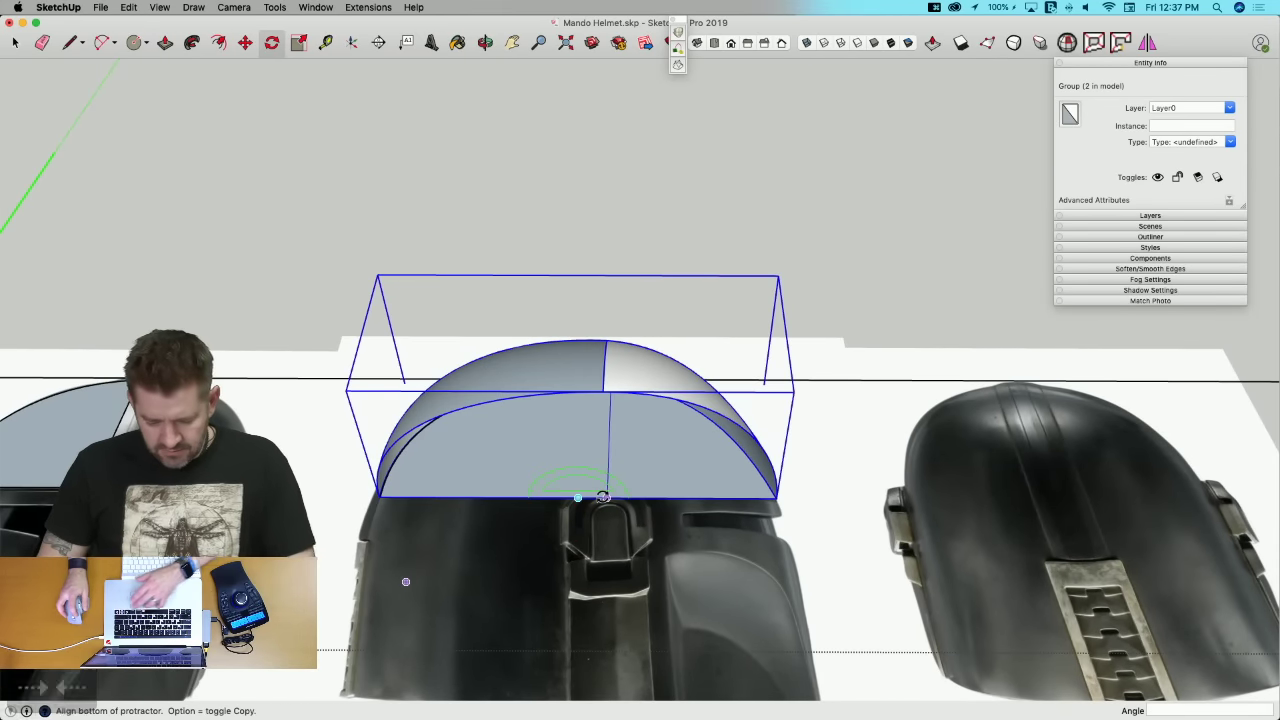
left_click(603, 497)
left_click(577, 467)
Step: Move the rotated dome onto the front-view helmet drawing, matching the traced half profile with the help of X-ray display
middle_click_drag(577, 467, 441, 579)
key("m")
left_click(516, 444)
scroll(441, 579, "up", 10)
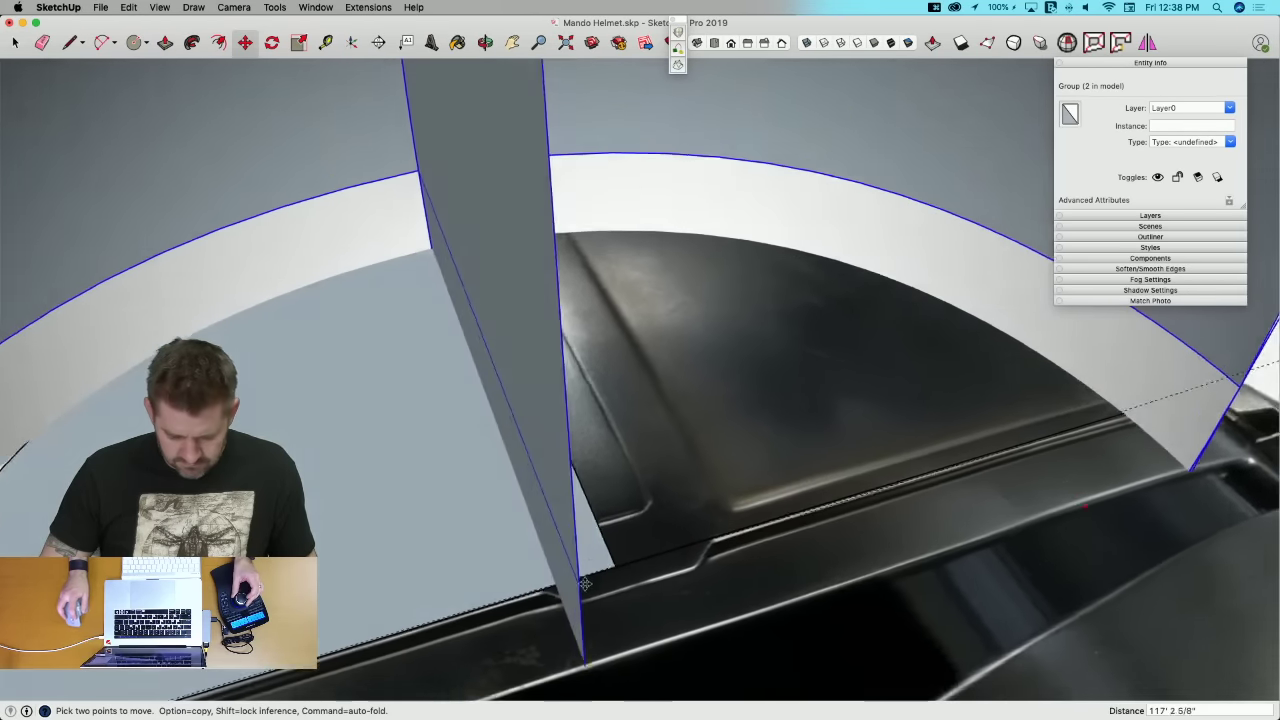
middle_click_drag(585, 583, 620, 511)
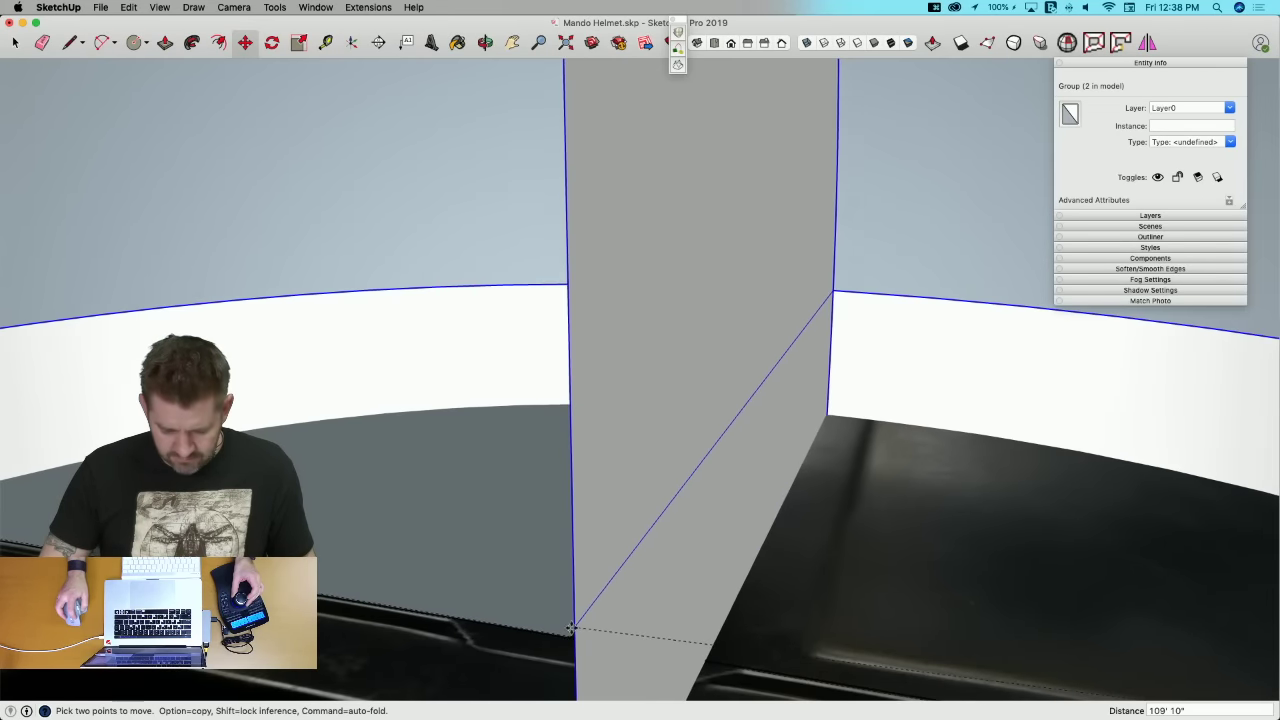
key("x")
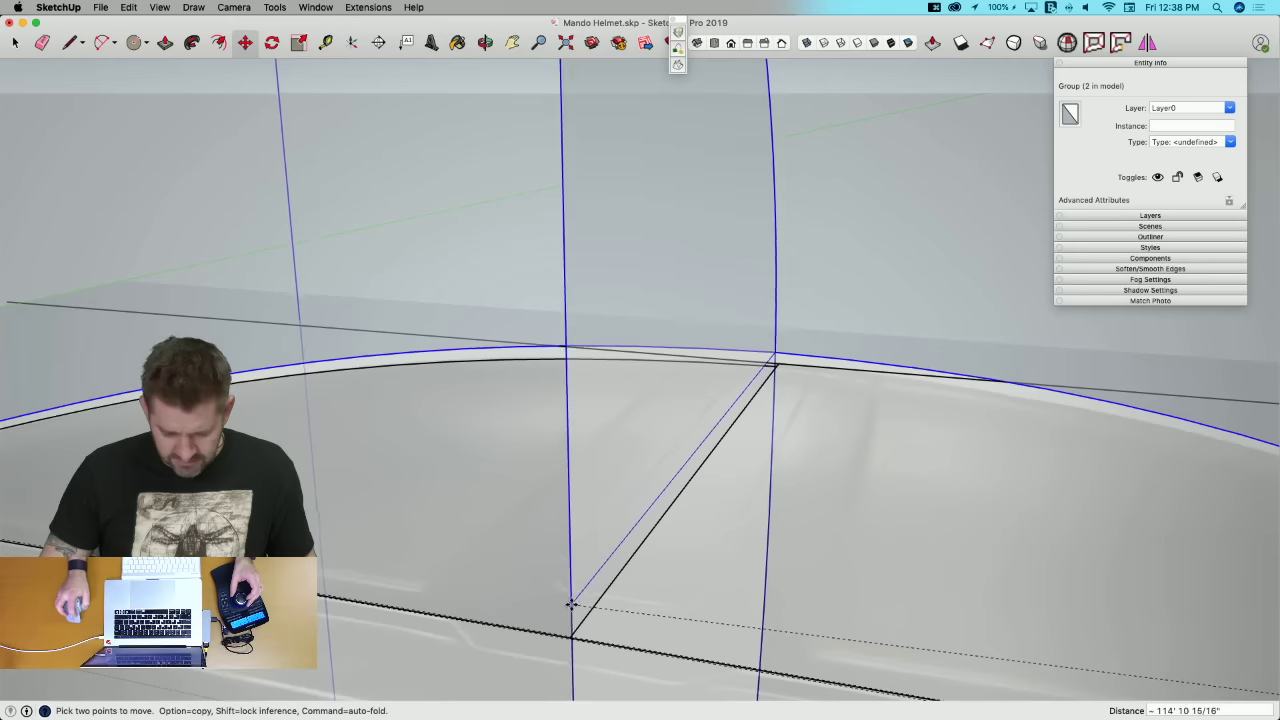
left_click(804, 45)
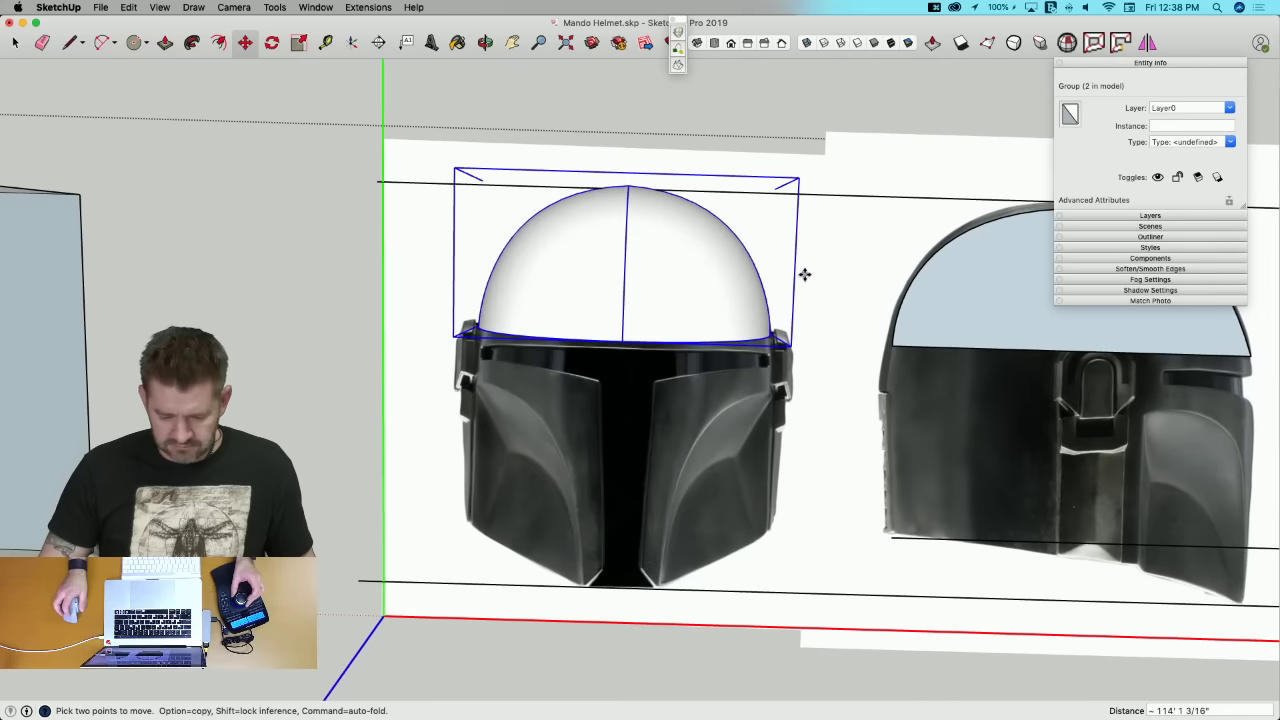
key("space")
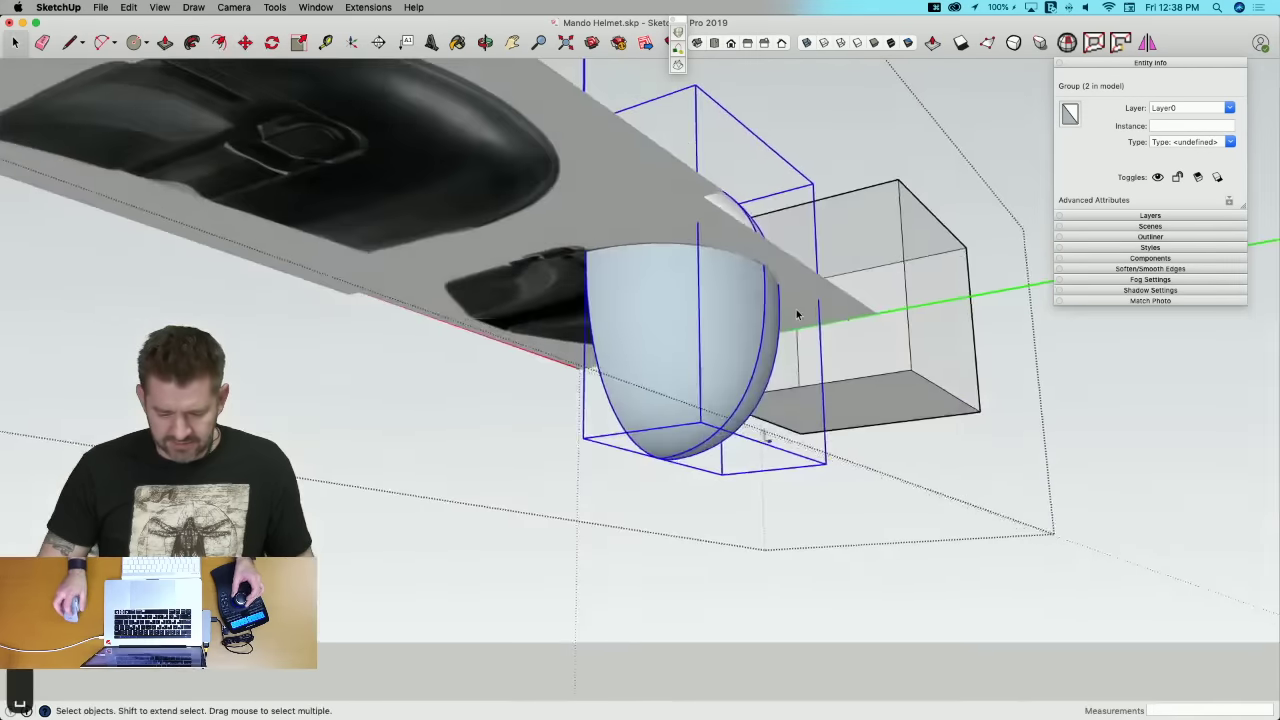
Step: Scale the dome group along the green axis to 0.96 to fit the front-view drawing
middle_click_drag(759, 217, 555, 224)
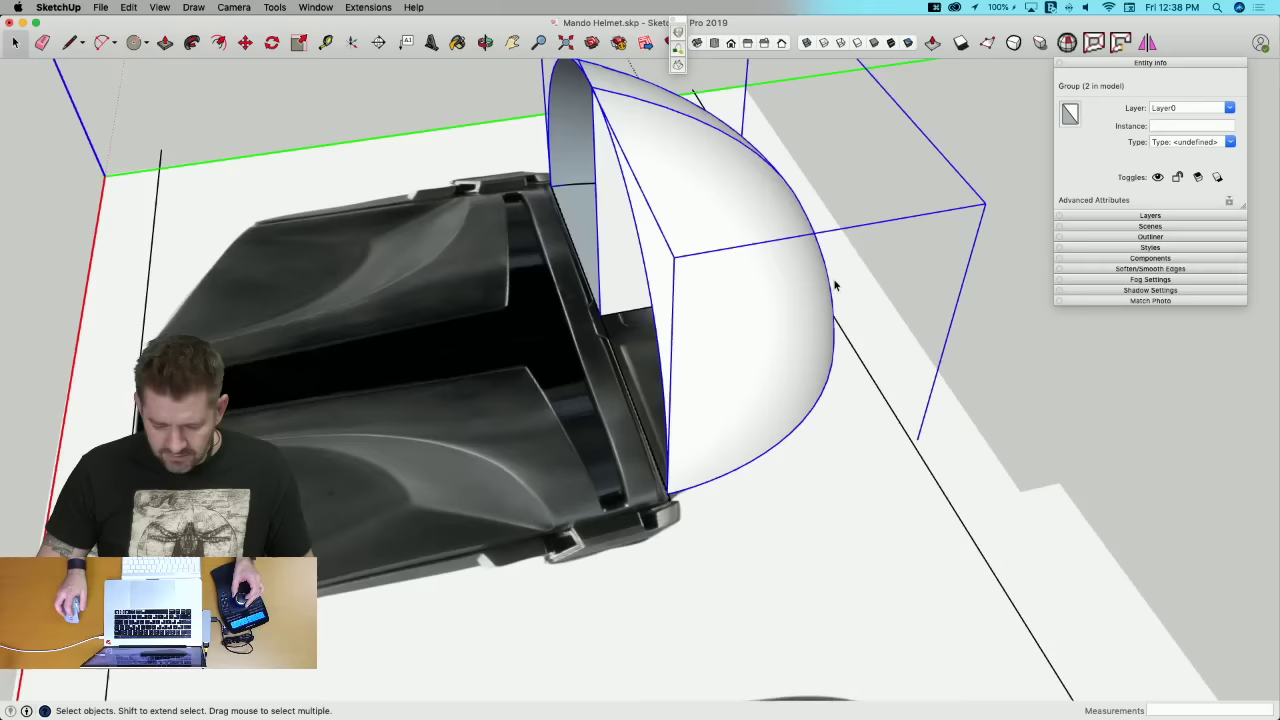
middle_click_drag(836, 287, 565, 405)
key("s")
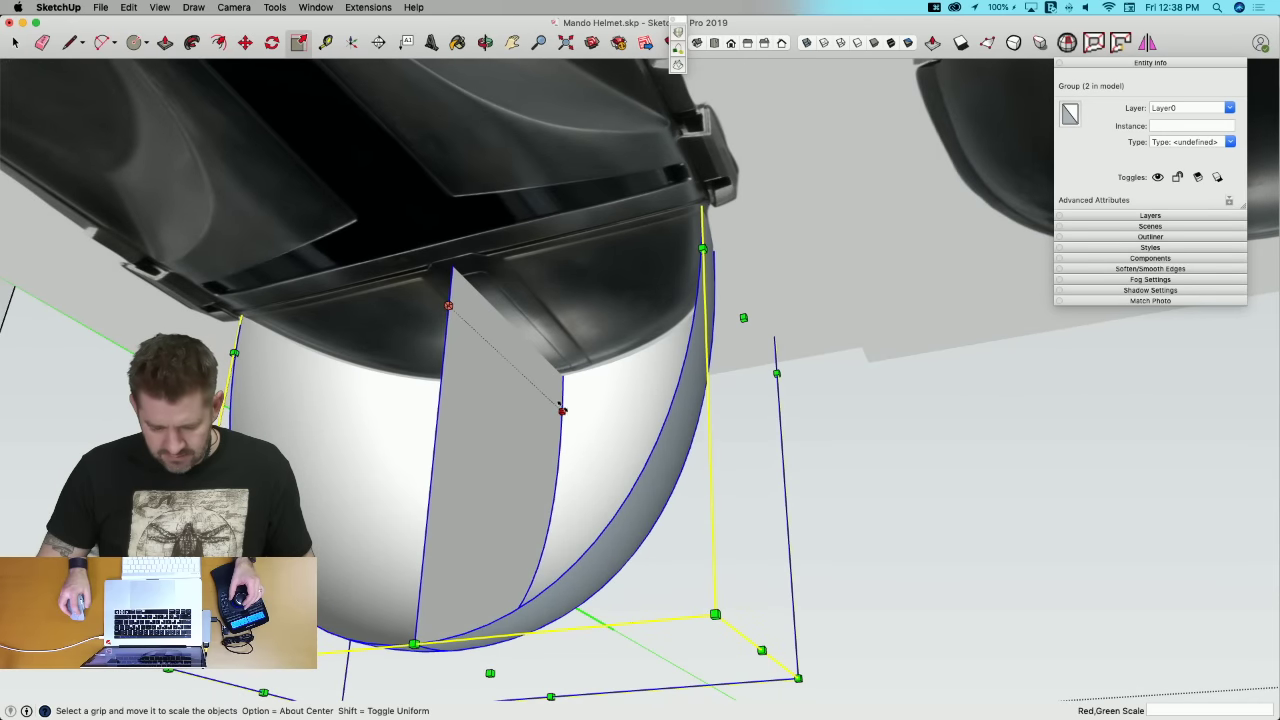
left_click_drag(562, 410, 557, 406)
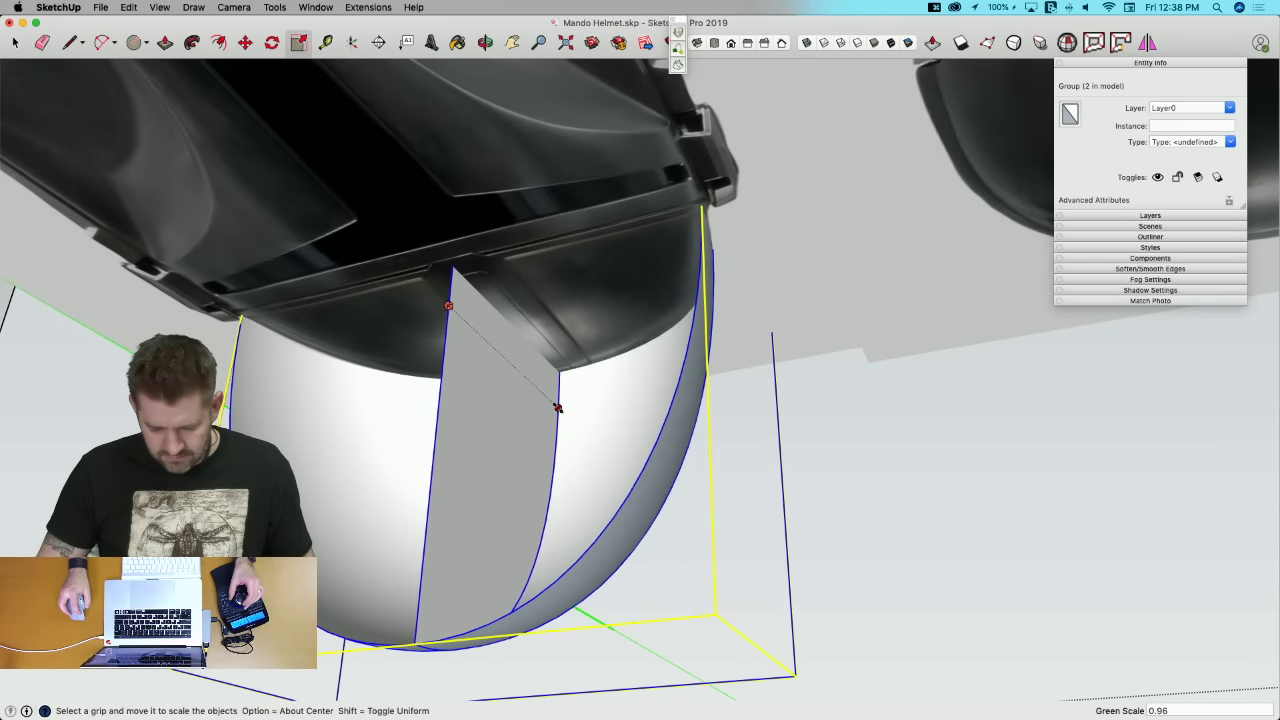
left_click(558, 408)
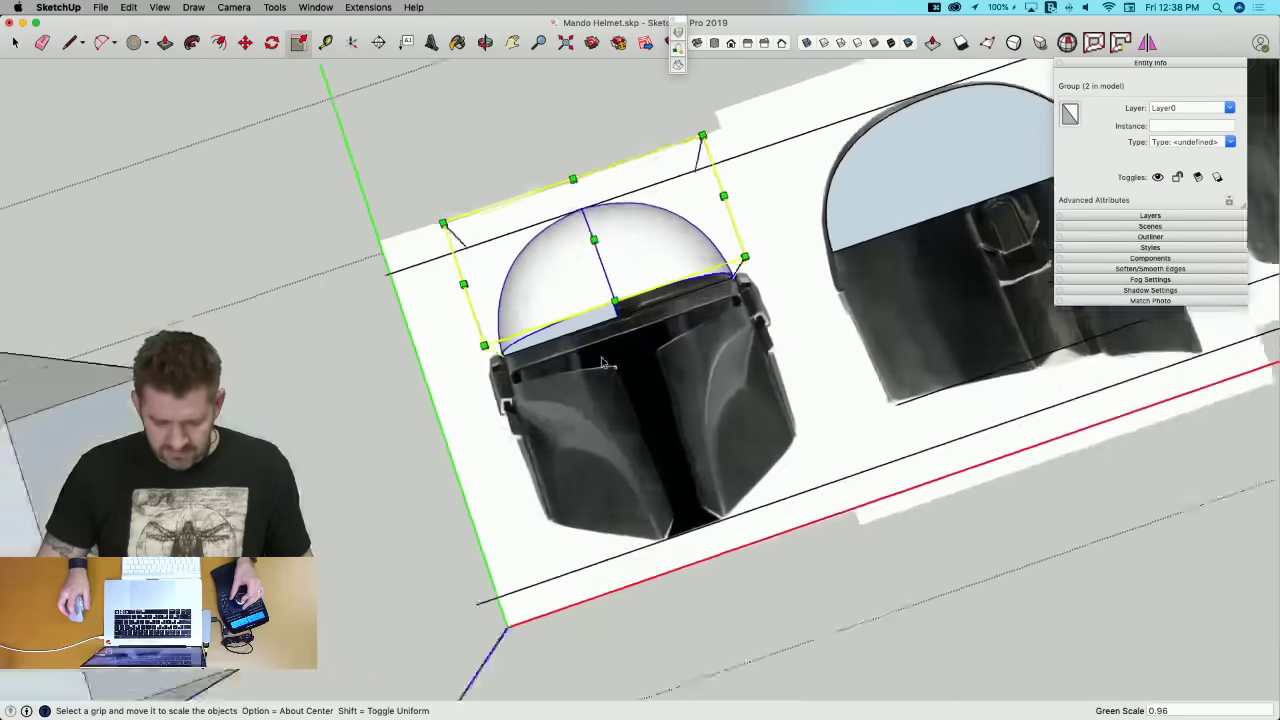
scroll(602, 362, "down", 3)
middle_click_drag(602, 362, 628, 342)
key("space")
Step: Move the dome group about 220' 7" away, clear of the helmet reference drawings
left_click(486, 460)
middle_click_drag(486, 460, 610, 385)
left_click(640, 285)
middle_click_drag(640, 290, 657, 367)
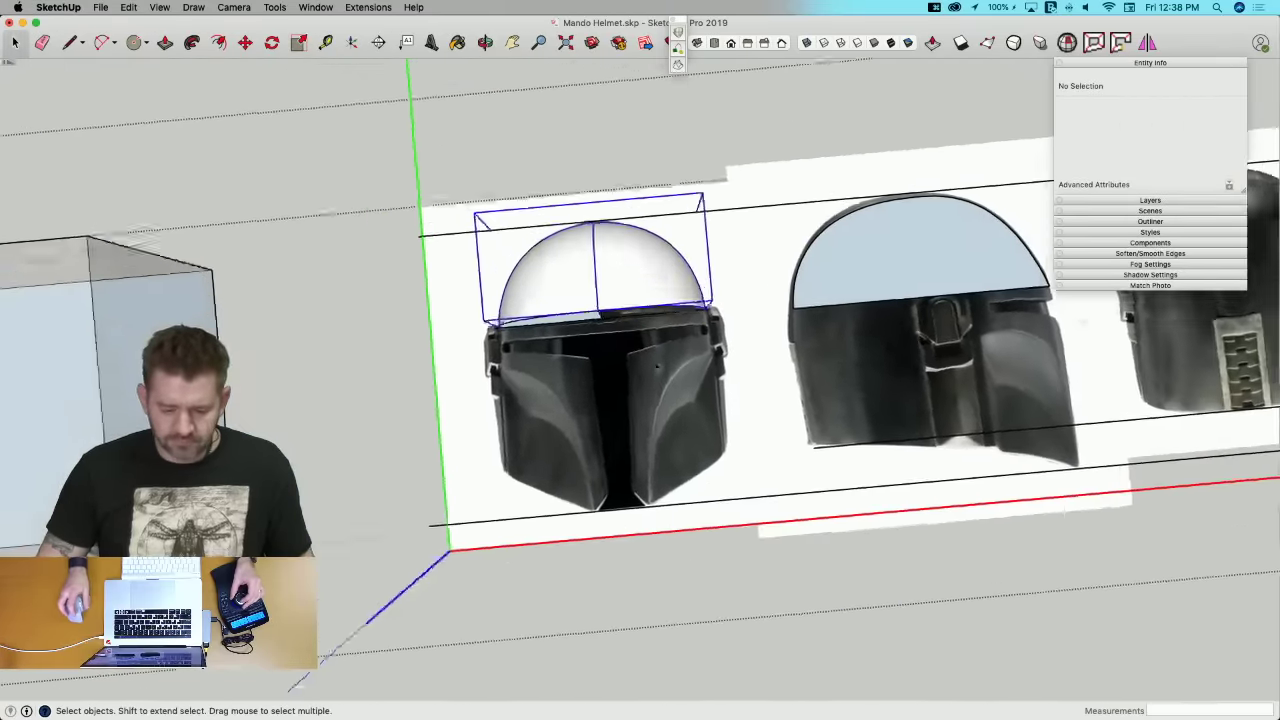
key("m")
left_click(658, 367)
left_click(733, 215)
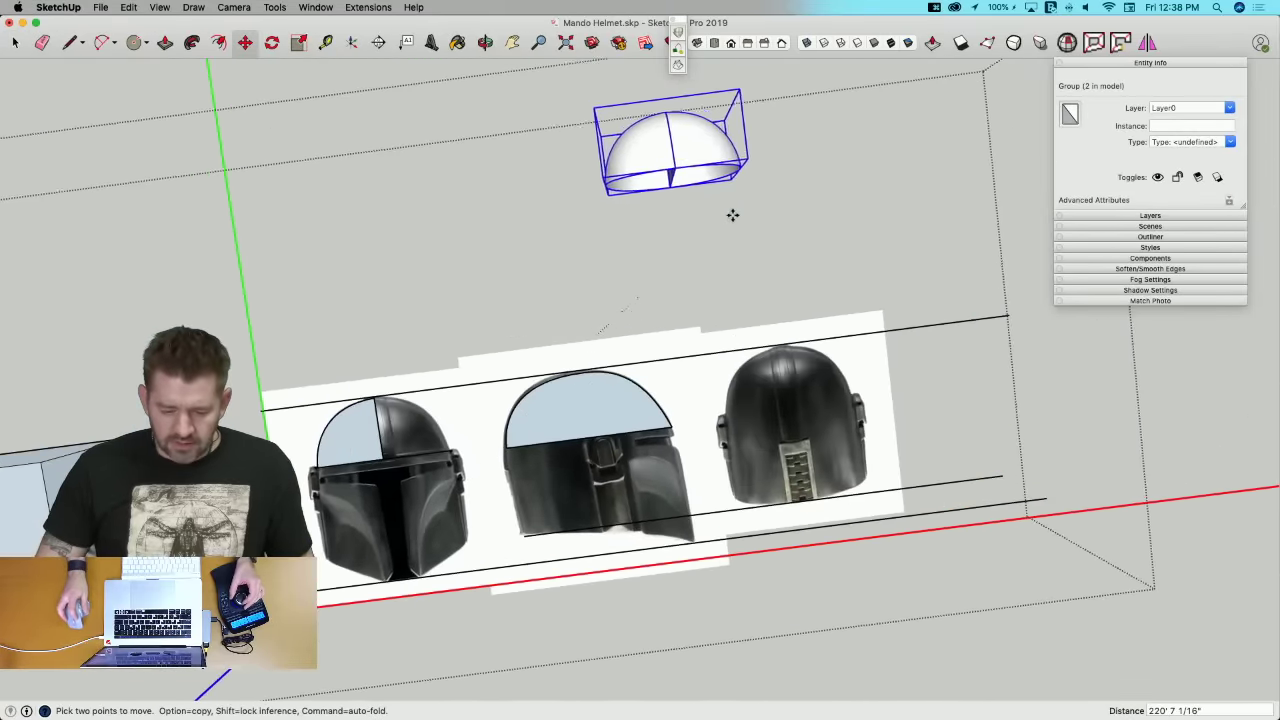
key("space")
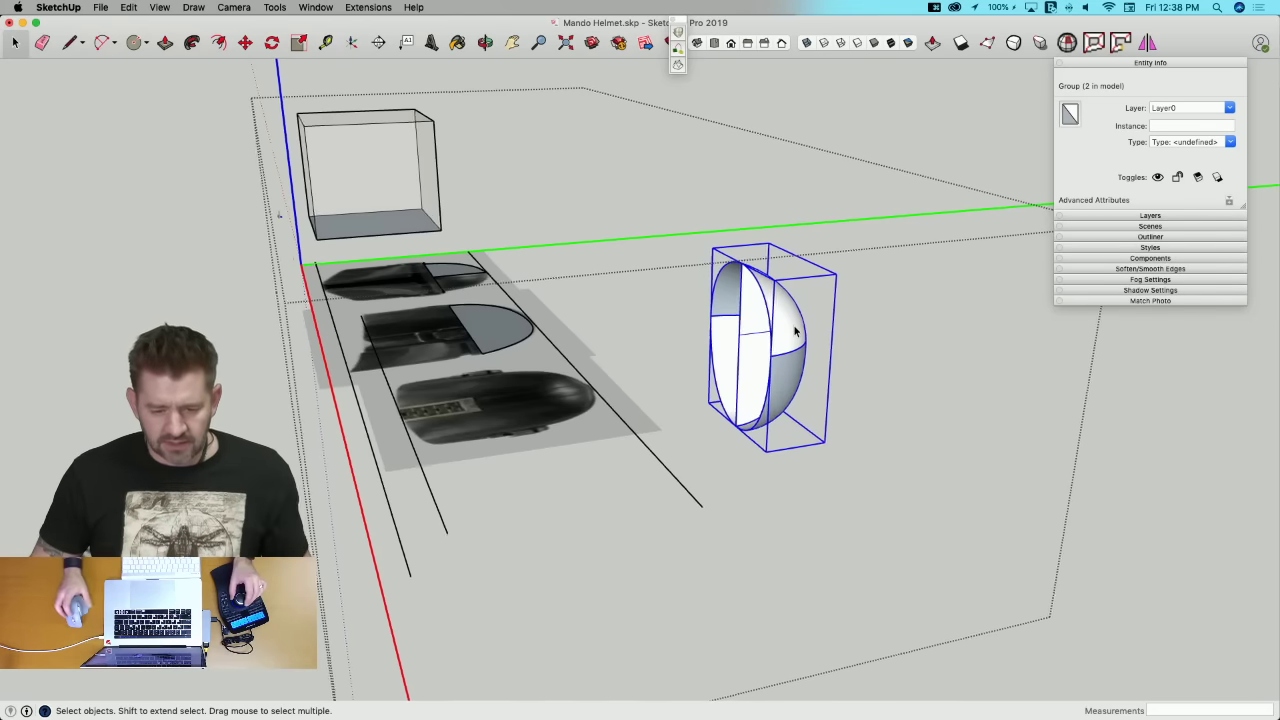
Step: Open the dome group, explode all of its nested surface groups and curves, and leave the group
middle_click_drag(695, 305, 563, 330)
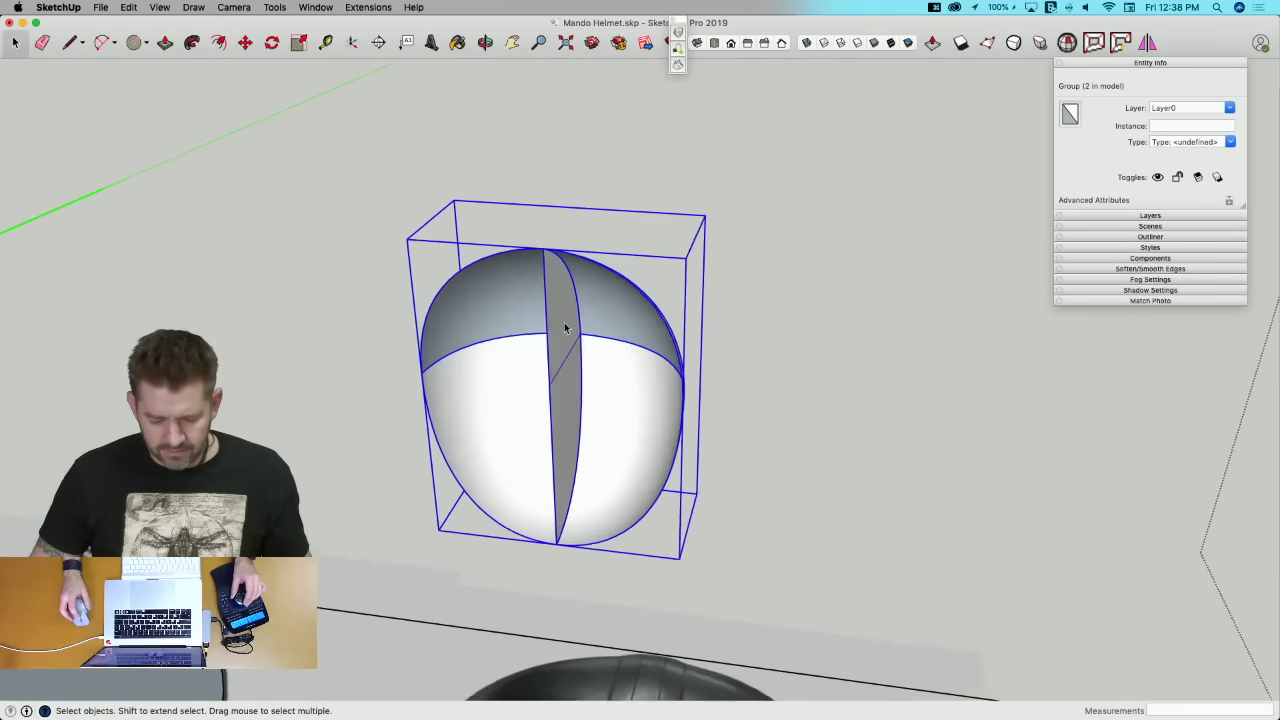
scroll(562, 355, "up", 4)
double_click(544, 348)
left_click(540, 356)
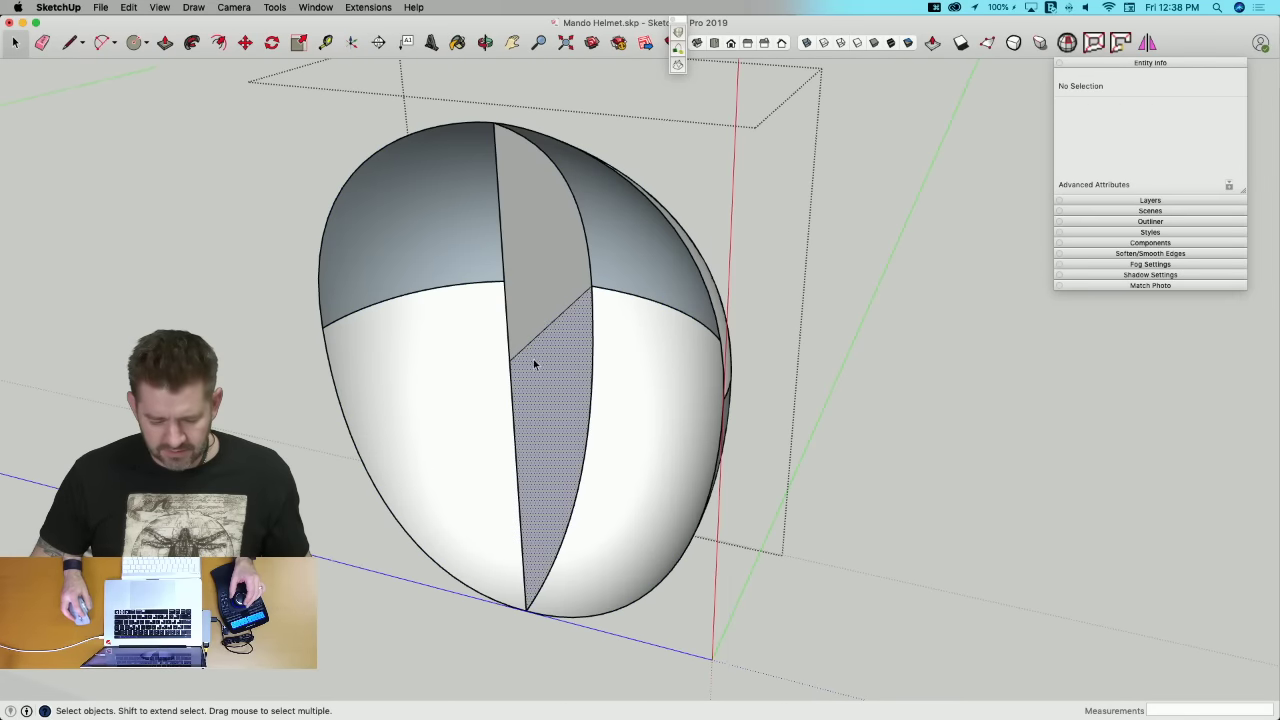
middle_click_drag(720, 151, 503, 374)
triple_click(453, 437)
right_click(491, 393)
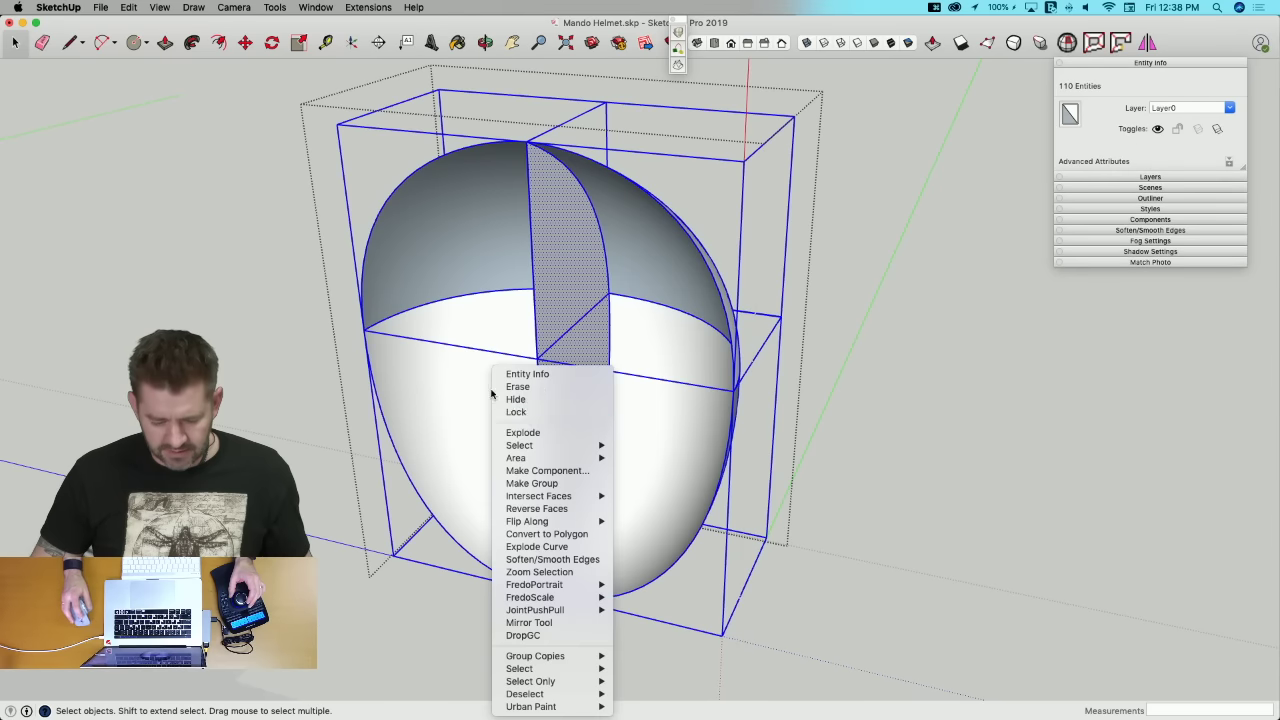
left_click(538, 431)
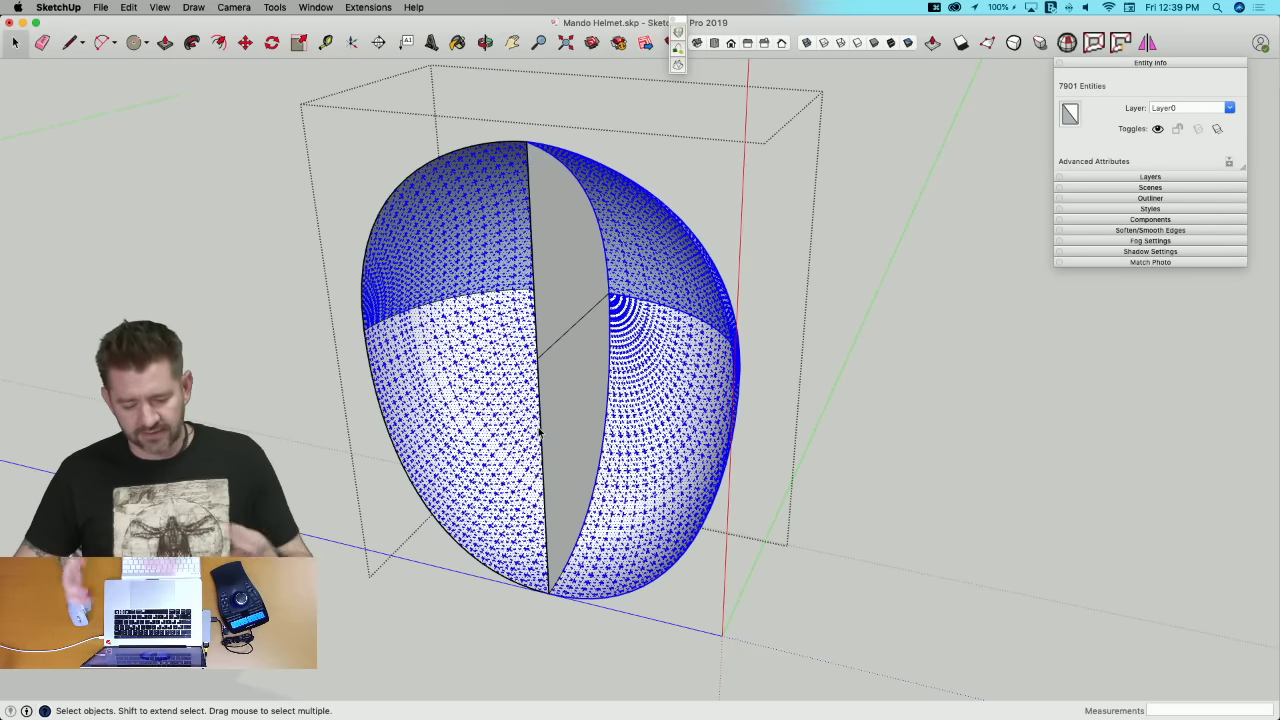
left_click(900, 442)
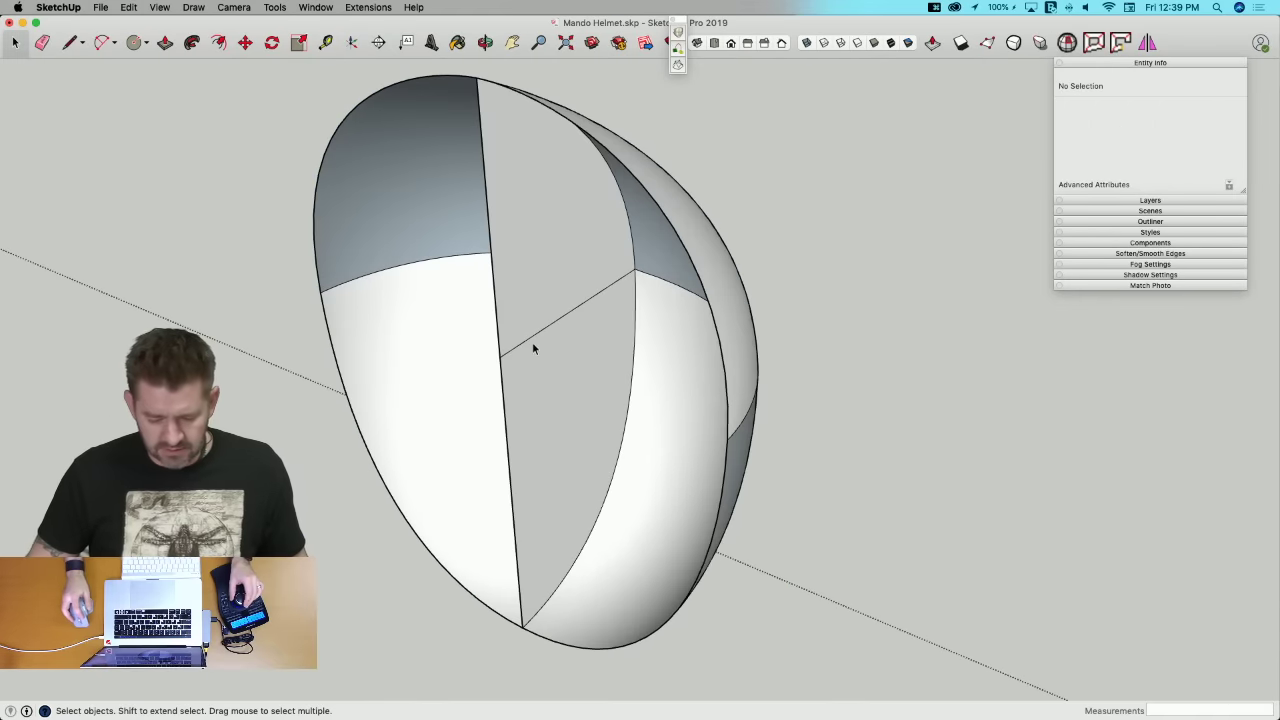
Step: Erase the straight edges of the inner divider inside the dome group to remove its faces
key("super+a")
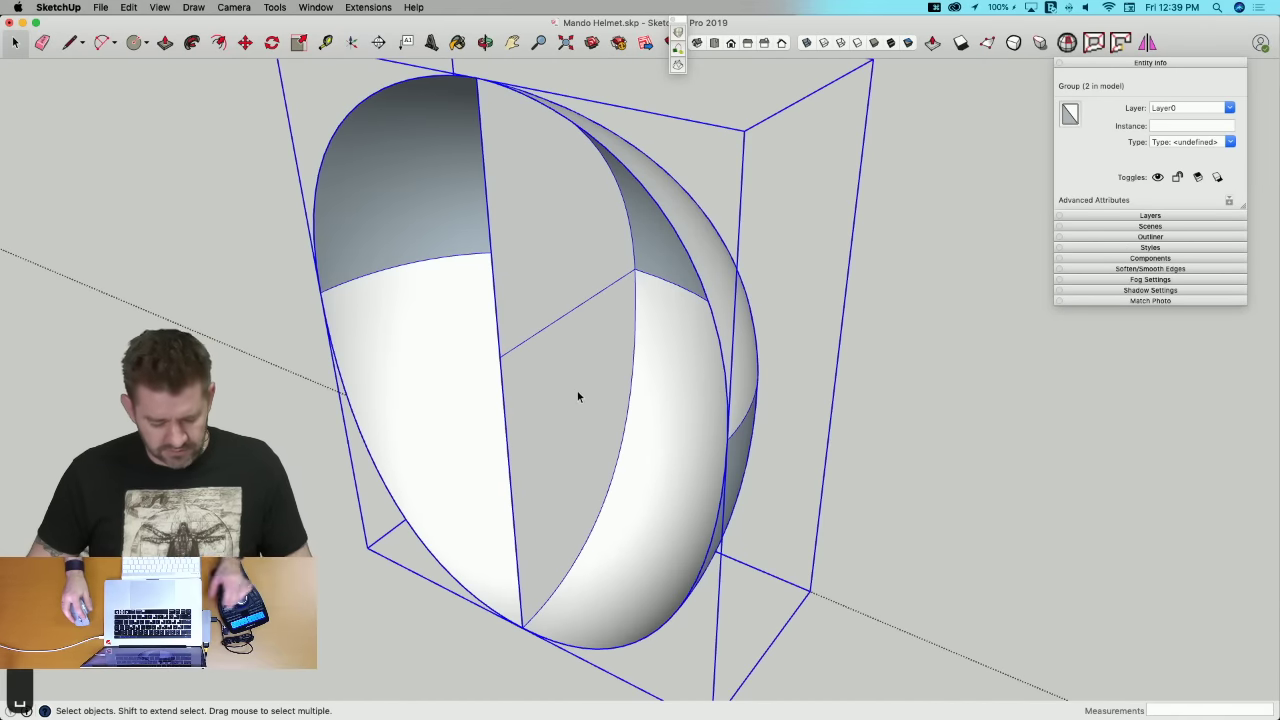
double_click(545, 382)
key("e")
left_click_drag(503, 346, 519, 365)
key("space")
Step: Orient all of the dome's outer faces to match the upper quarter surface
mouse_move(524, 362)
middle_mouse_down()
mouse_move(640, 397)
mouse_move(680, 383)
mouse_move(651, 503)
mouse_move(640, 429)
mouse_move(603, 374)
mouse_move(631, 369)
mouse_move(618, 378)
mouse_move(543, 206)
middle_mouse_up()
key("e")
right_click(538, 210)
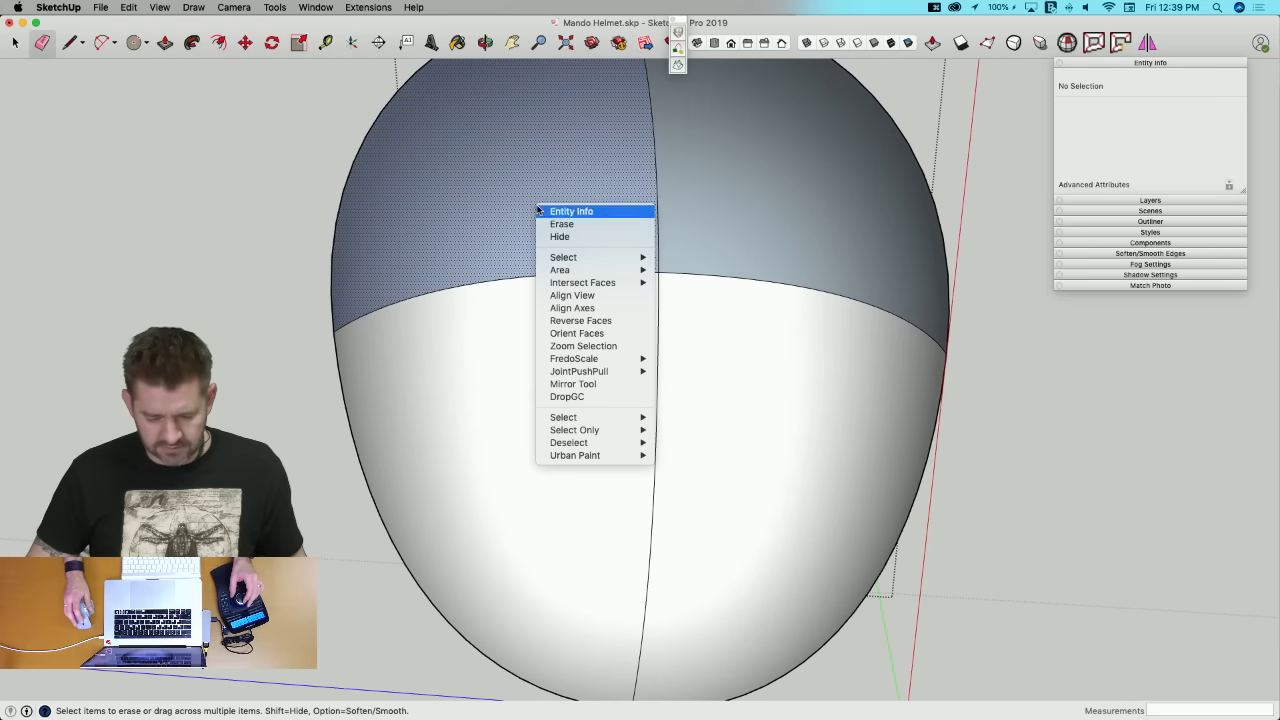
left_click(588, 333)
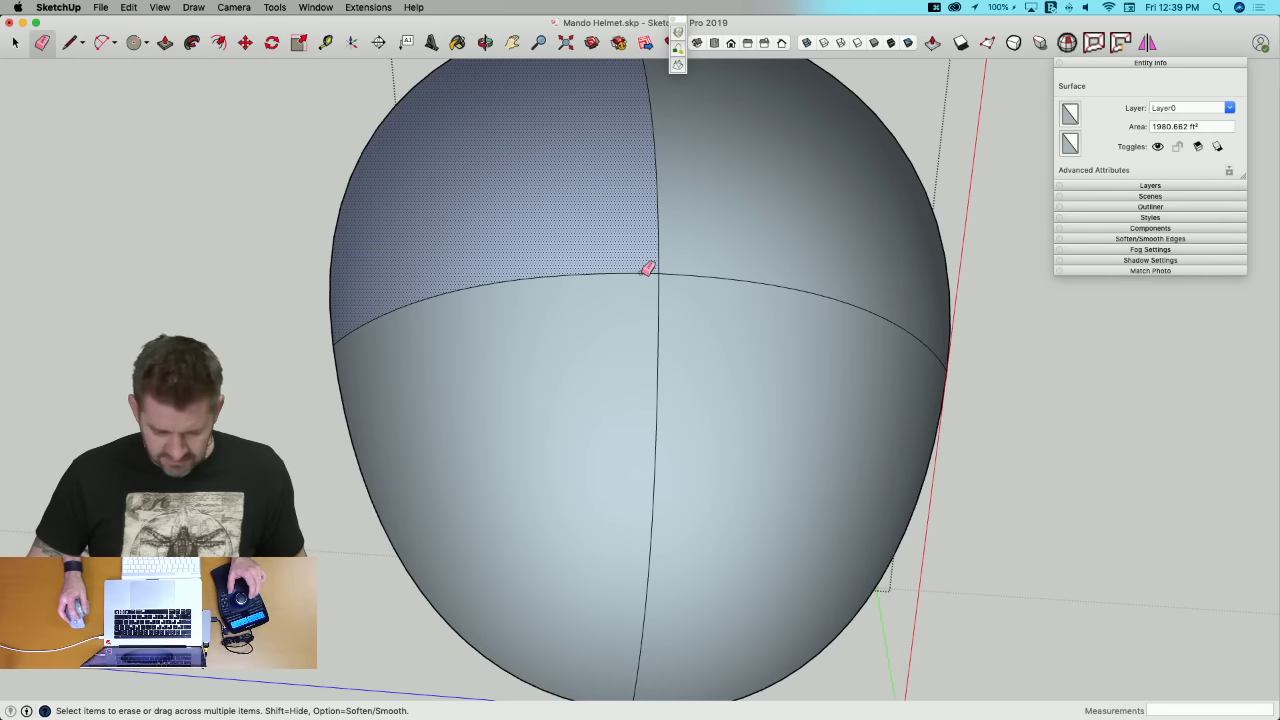
Step: Soften the cross seam on one half of the dome, from the central seam out to the rim
left_click_drag(643, 277, 654, 276)
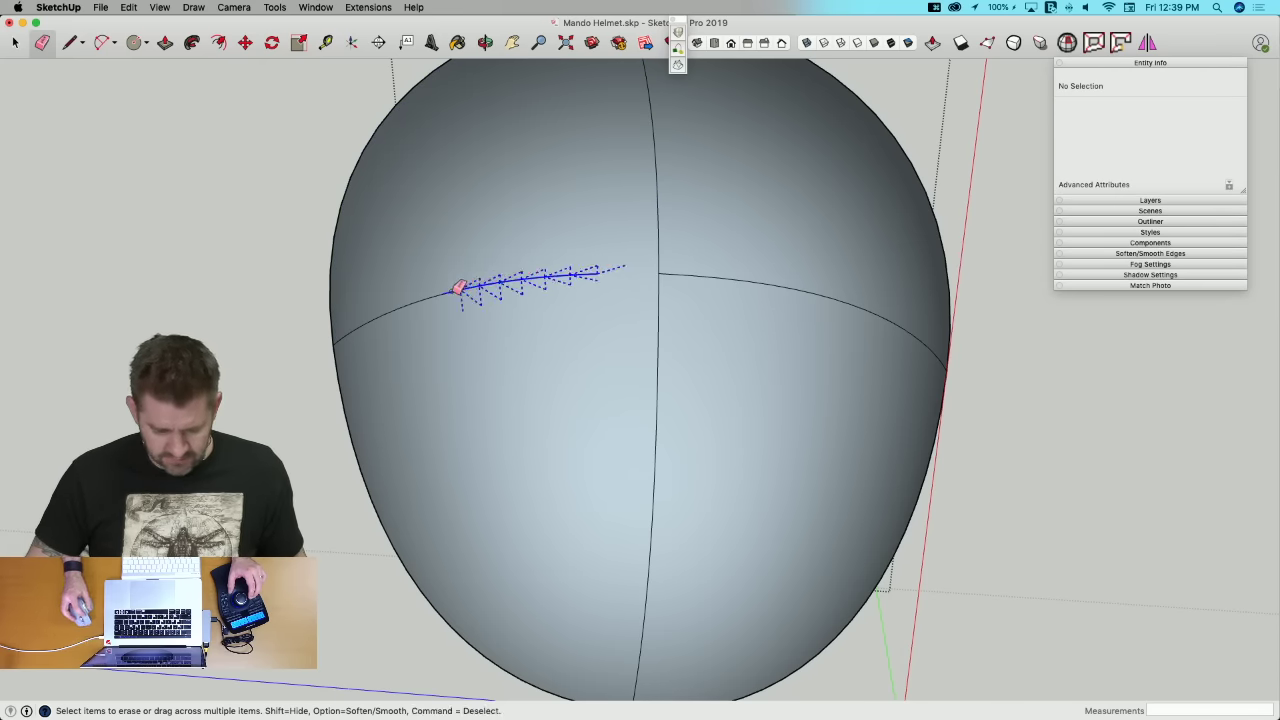
left_click_drag(343, 339, 464, 292)
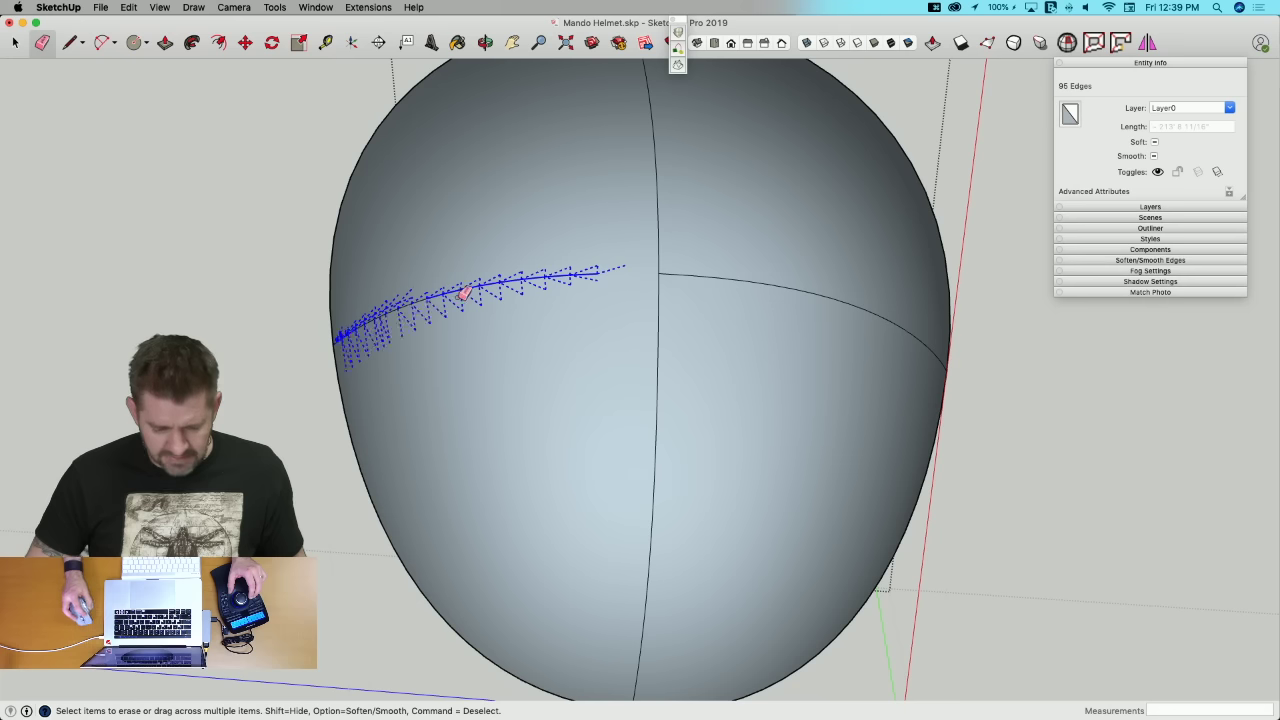
left_click_drag(373, 321, 563, 305)
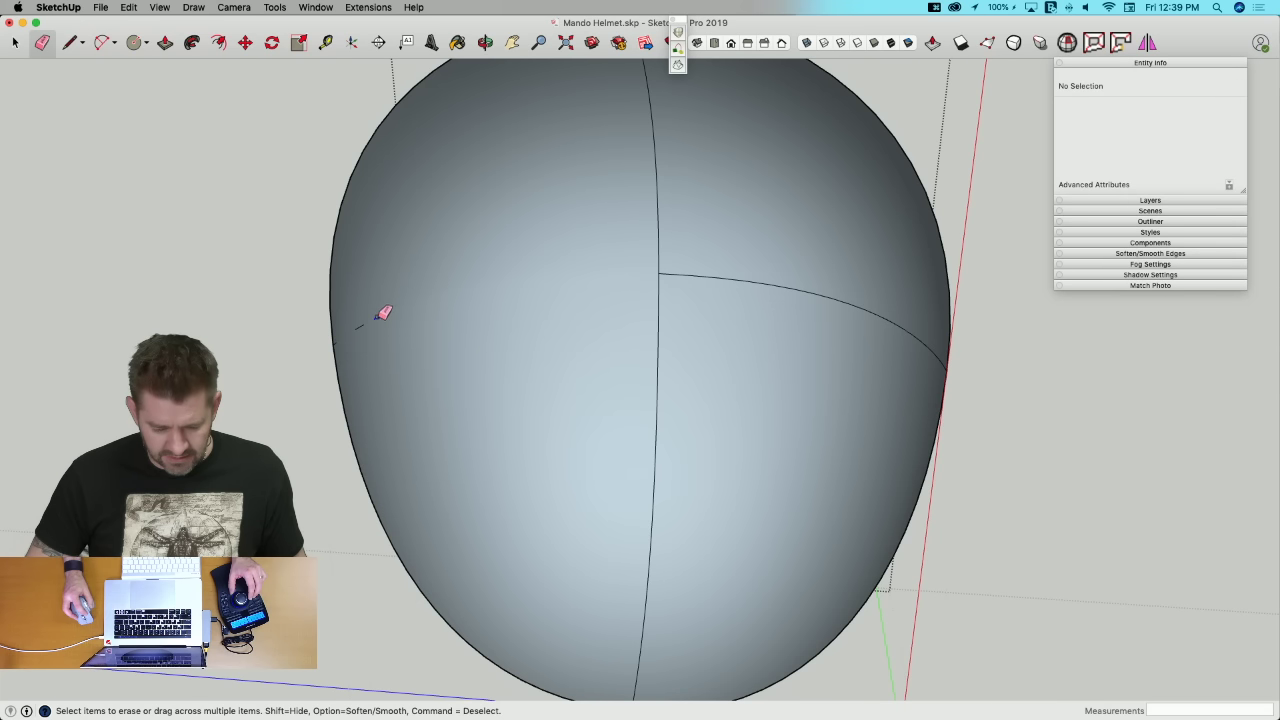
mouse_move(383, 313)
left_mouse_down()
mouse_move(363, 323)
mouse_move(390, 312)
left_mouse_up()
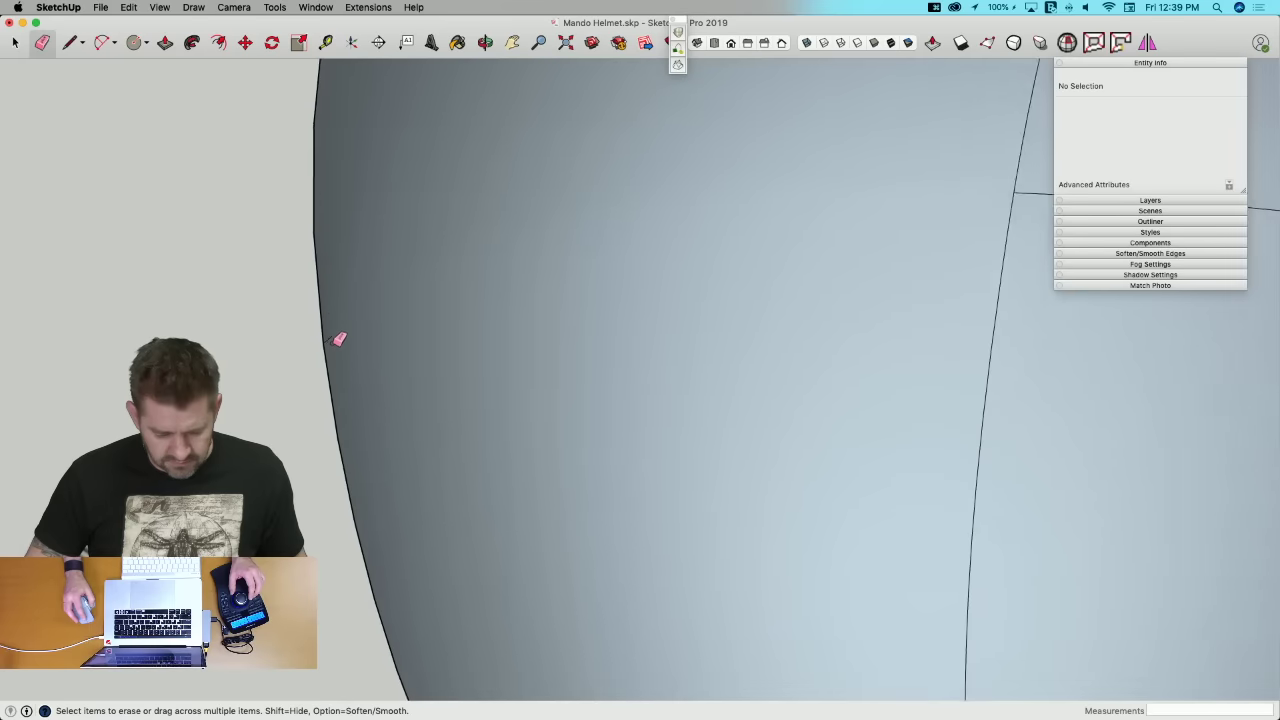
left_click(328, 341)
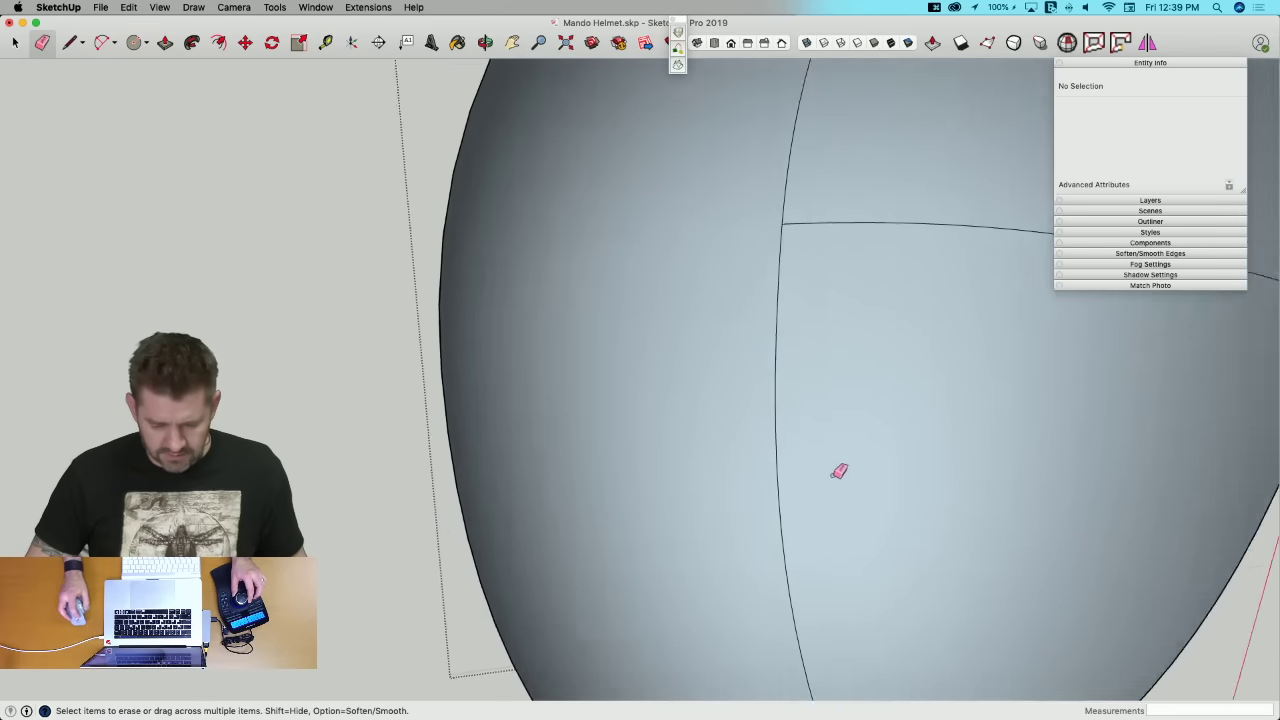
Step: Soften the cross seam on the dome's other half, including the short remnant at the rim
scroll(839, 471, "down", 5)
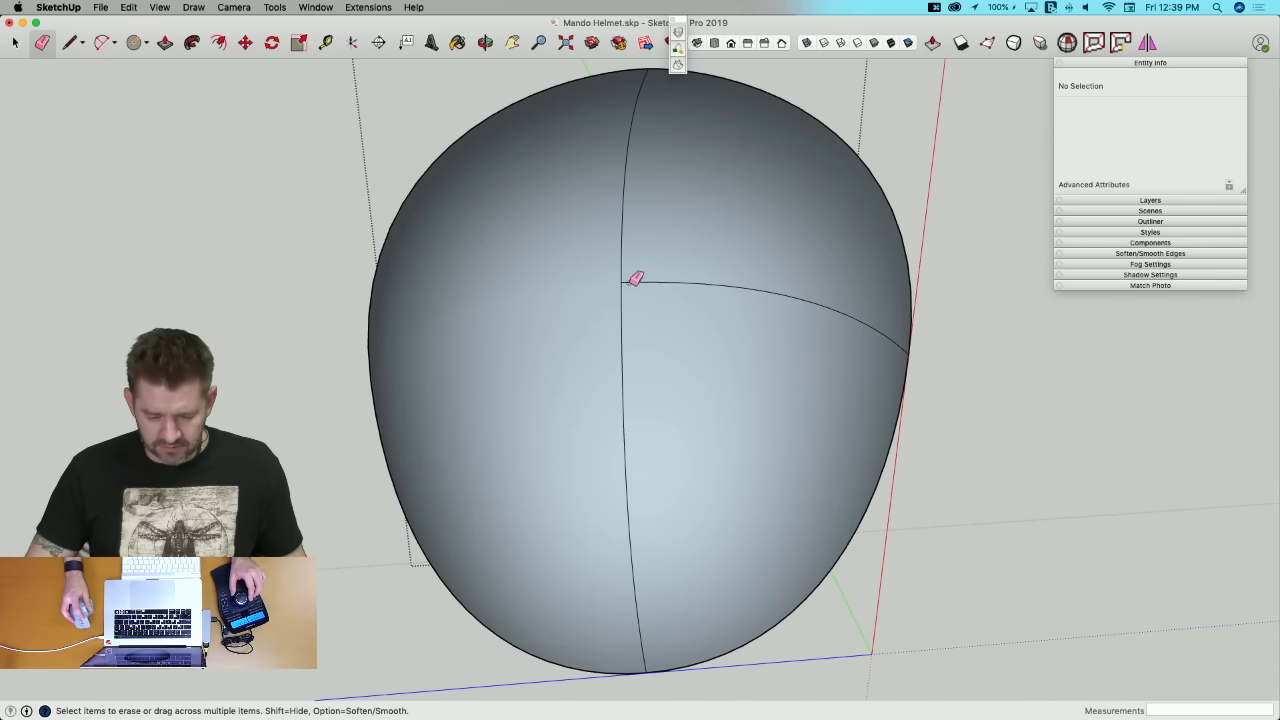
left_click_drag(633, 281, 629, 280)
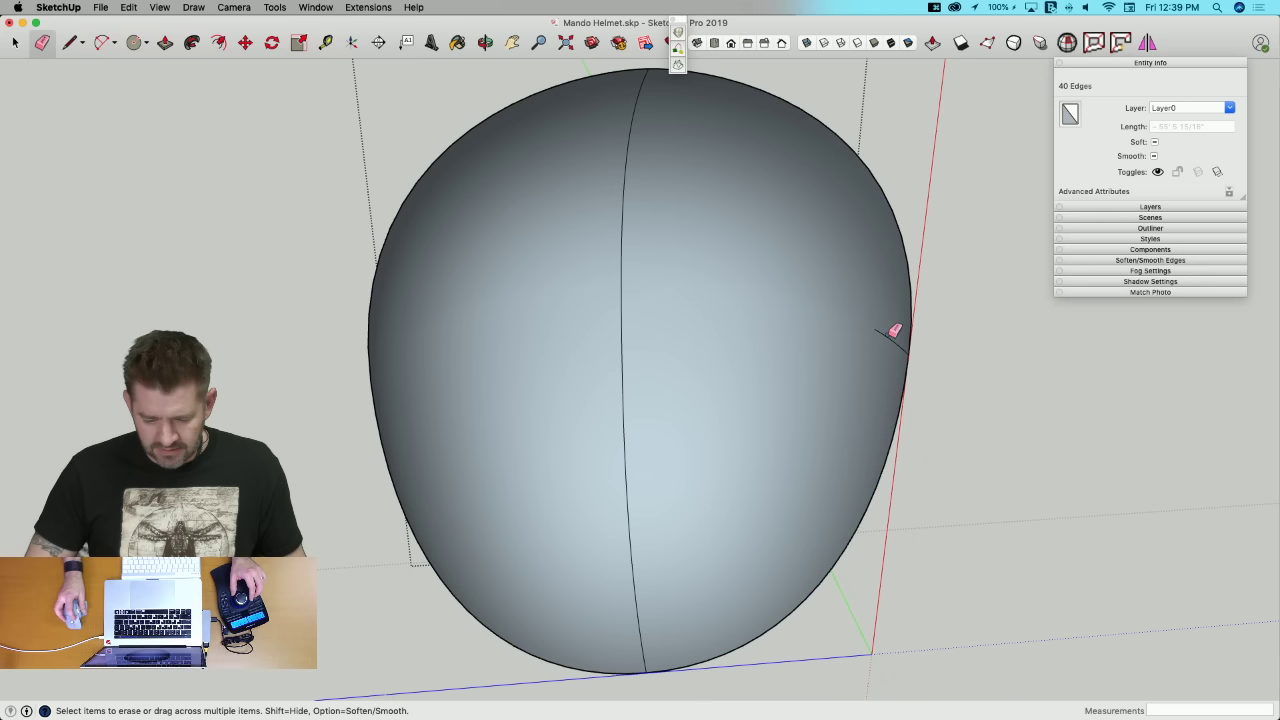
left_click_drag(890, 336, 877, 330)
scroll(903, 340, "up", 5)
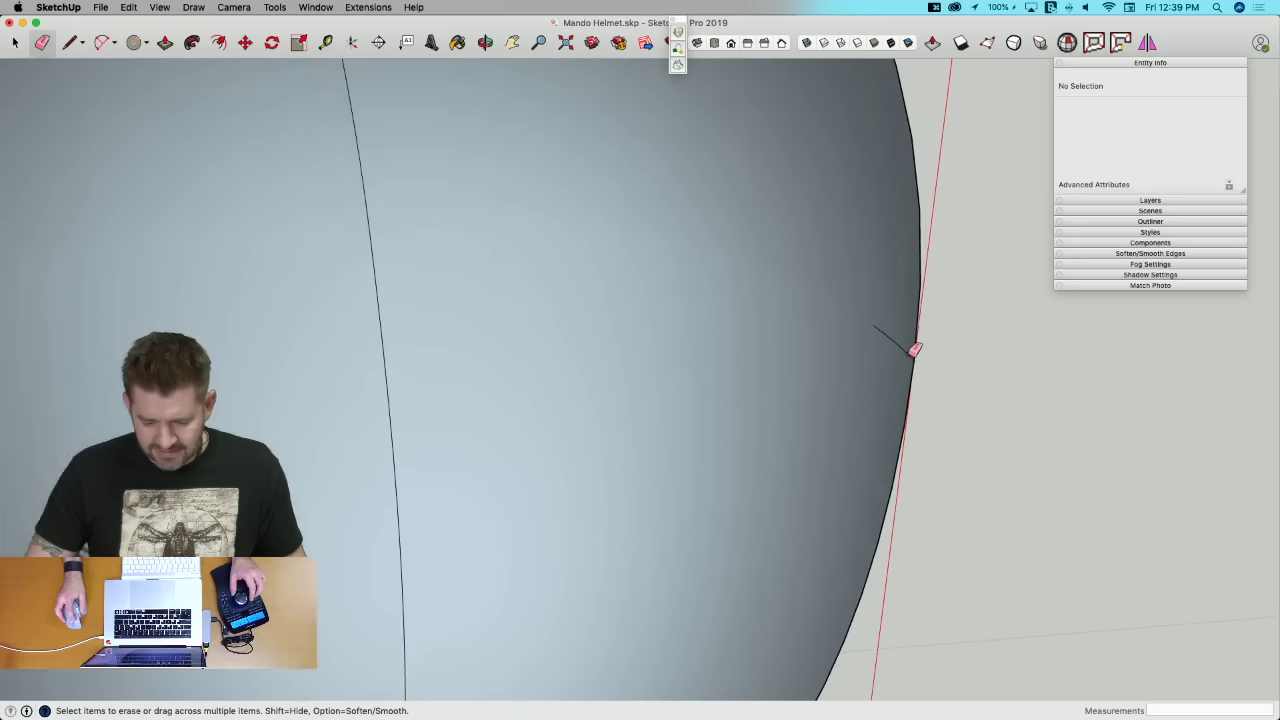
scroll(863, 380, "down", 10)
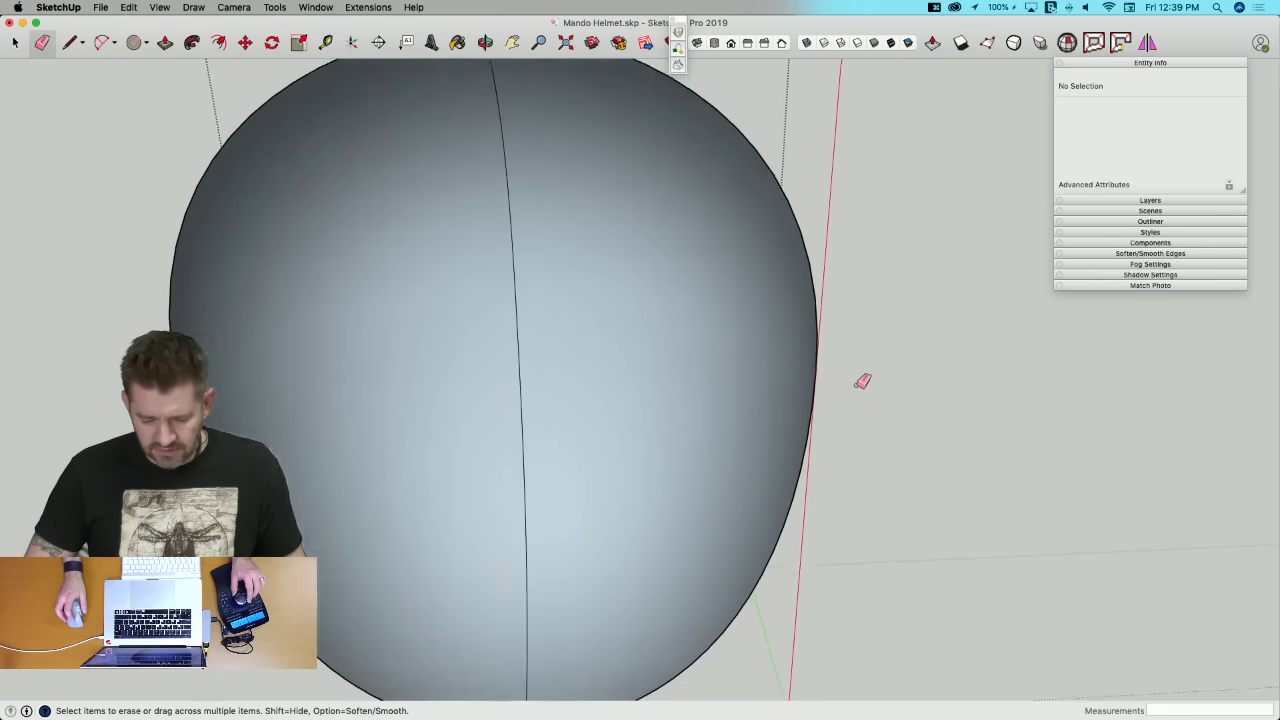
Step: Draw an edge about 91' 6" long across the dome's open rim between the central seam's ends, and another from its midpoint to the rim
key("space")
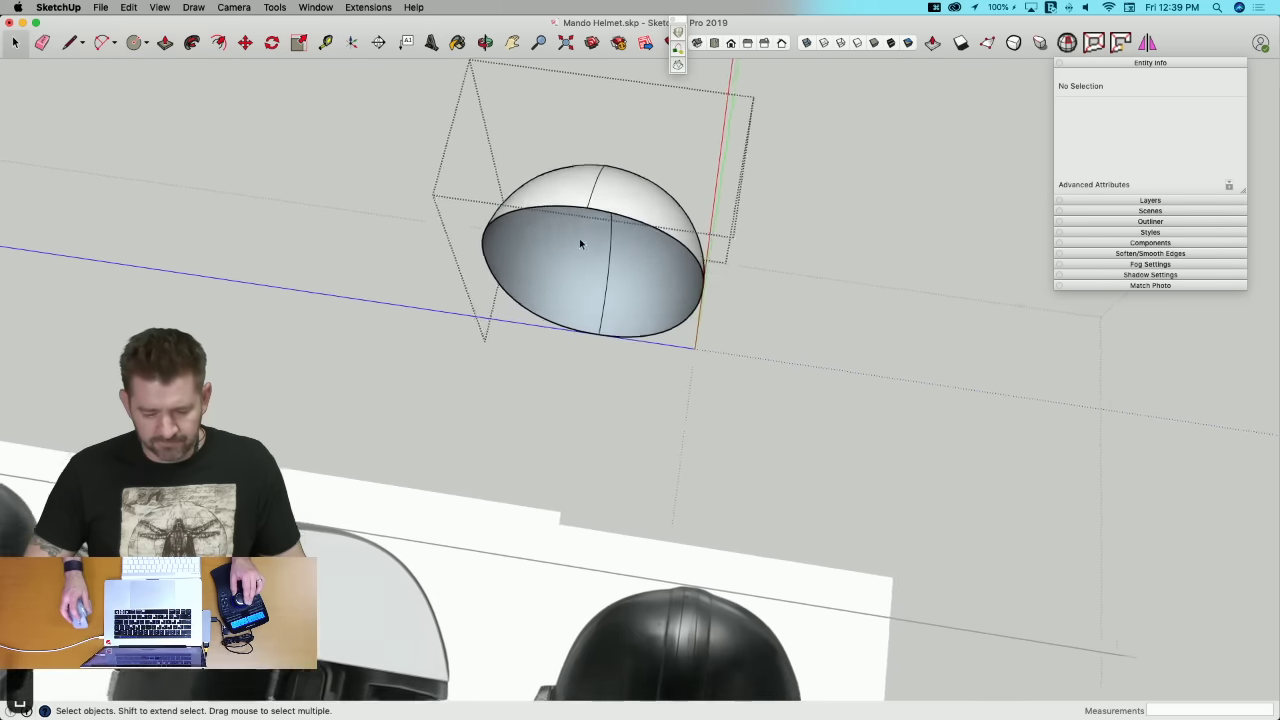
middle_click_drag(579, 238, 592, 260)
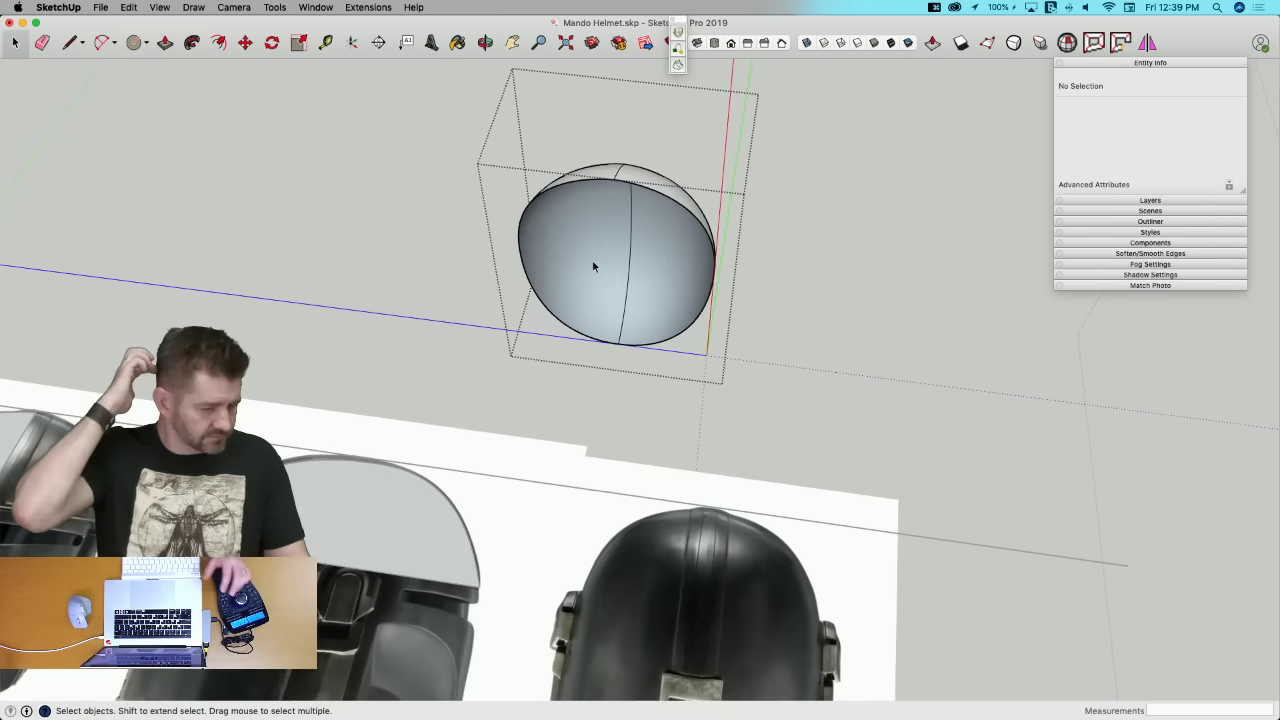
mouse_move(593, 263)
middle_mouse_down()
mouse_move(652, 298)
mouse_move(640, 292)
mouse_move(763, 271)
middle_mouse_up()
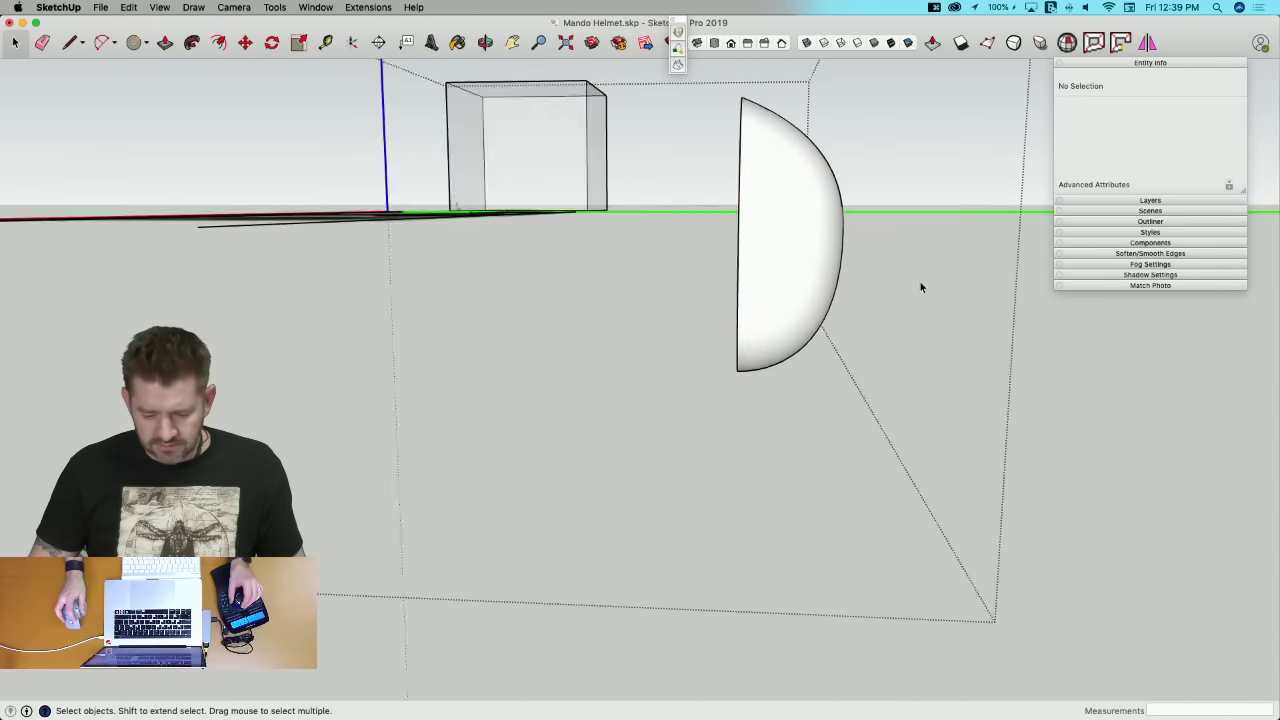
key("l")
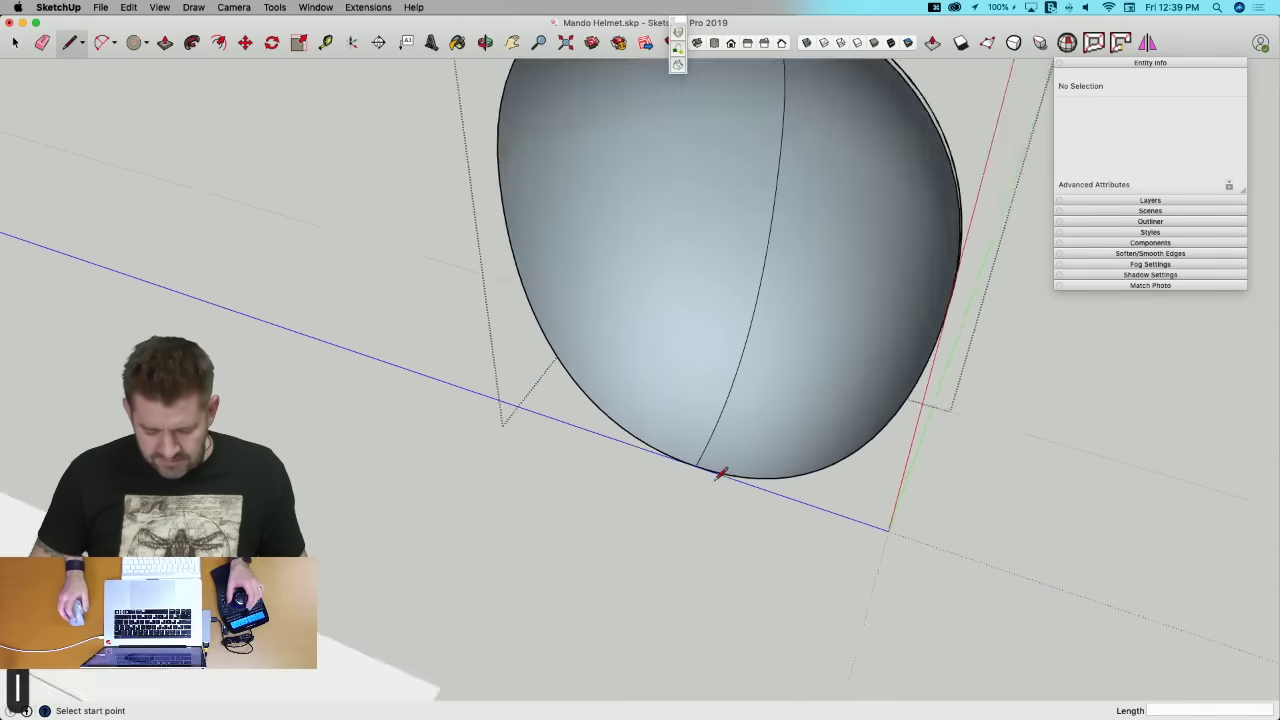
scroll(720, 474, "up", 2)
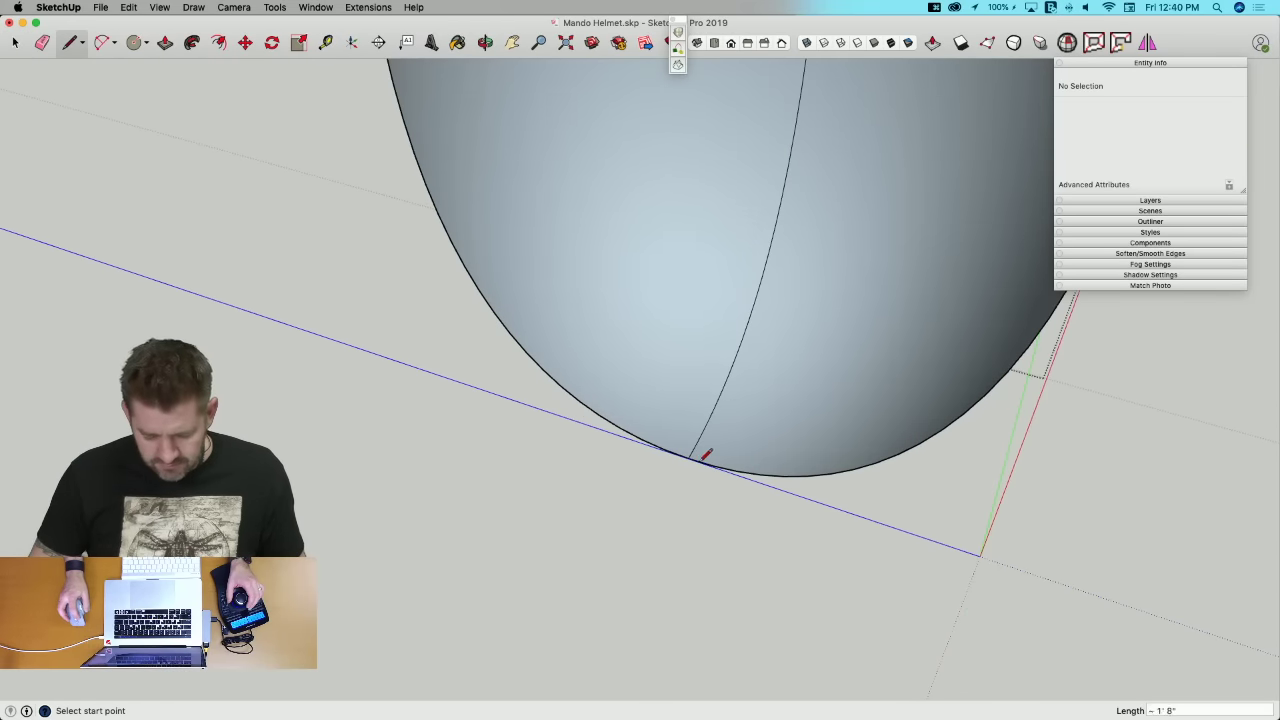
scroll(700, 443, "up", 5)
scroll(700, 445, "down", 3)
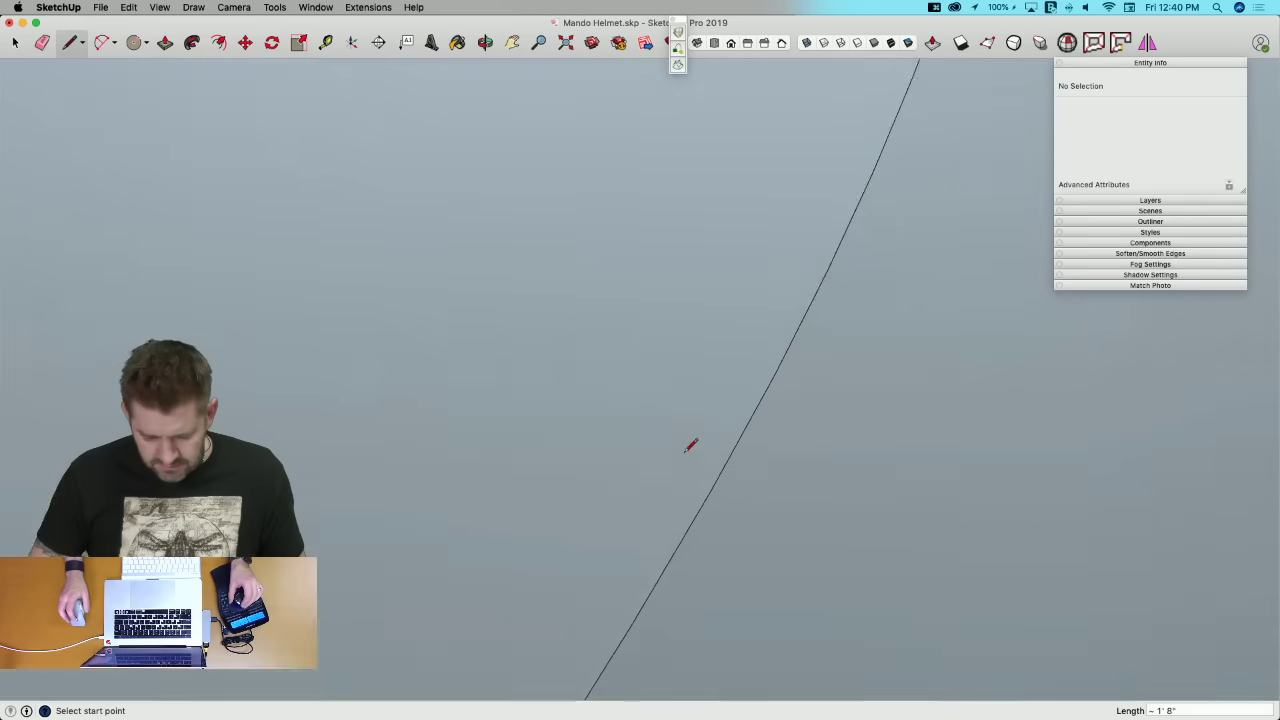
key("l")
left_click(571, 585)
scroll(574, 580, "down", 8)
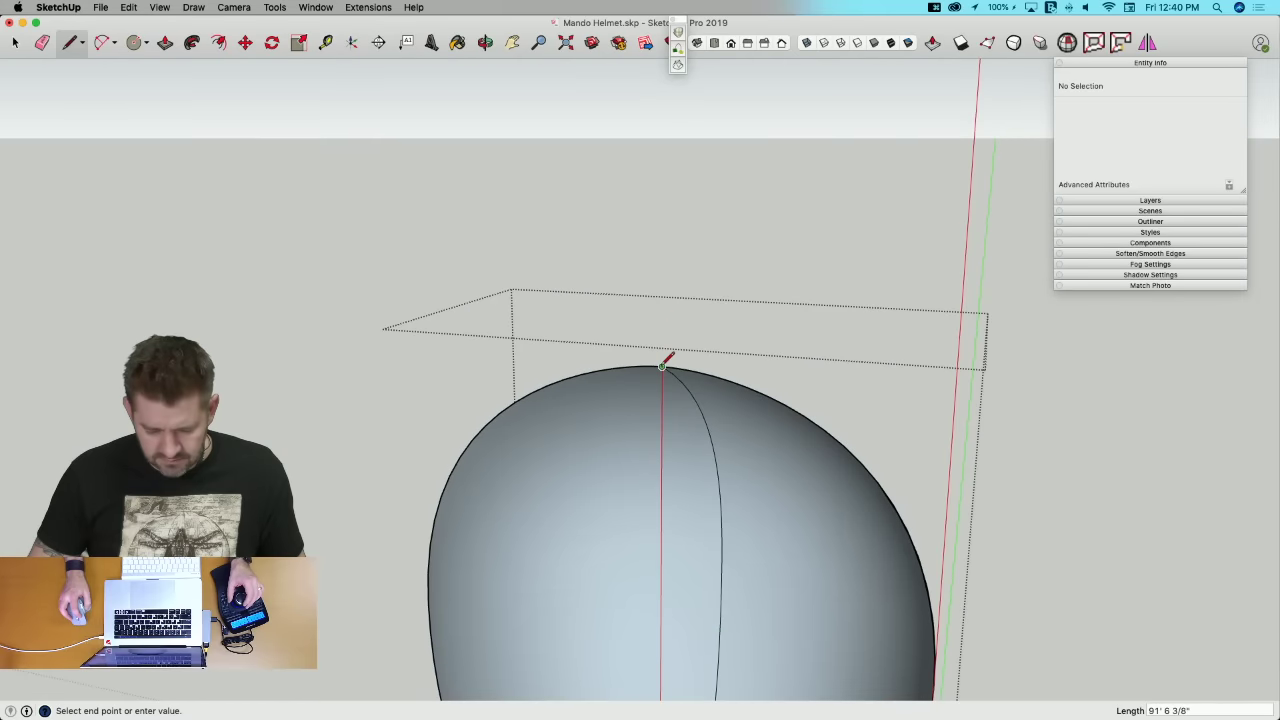
left_click(665, 363)
mouse_move(666, 362)
middle_mouse_down()
mouse_move(686, 323)
mouse_move(694, 423)
mouse_move(654, 297)
mouse_move(641, 185)
middle_mouse_up()
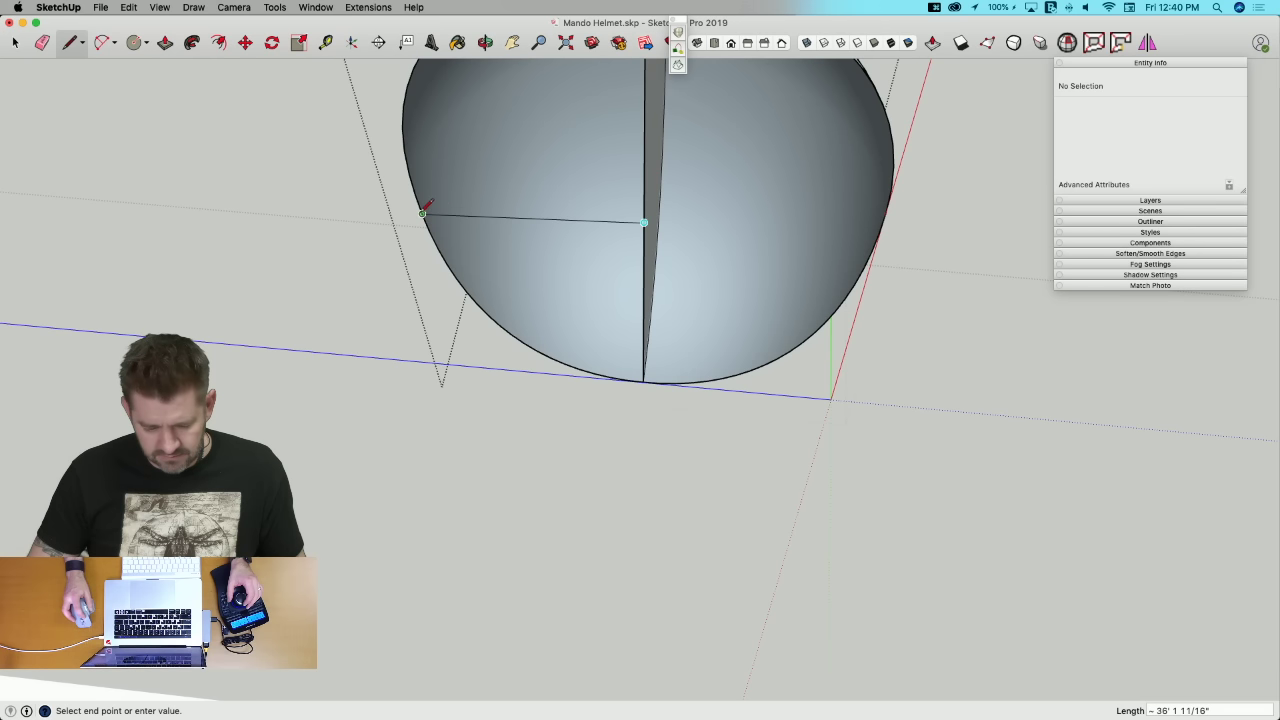
middle_click_drag(547, 308, 537, 289)
Step: Erase the edges drawn across the dome's opening together with the flat faces they bound
key("space")
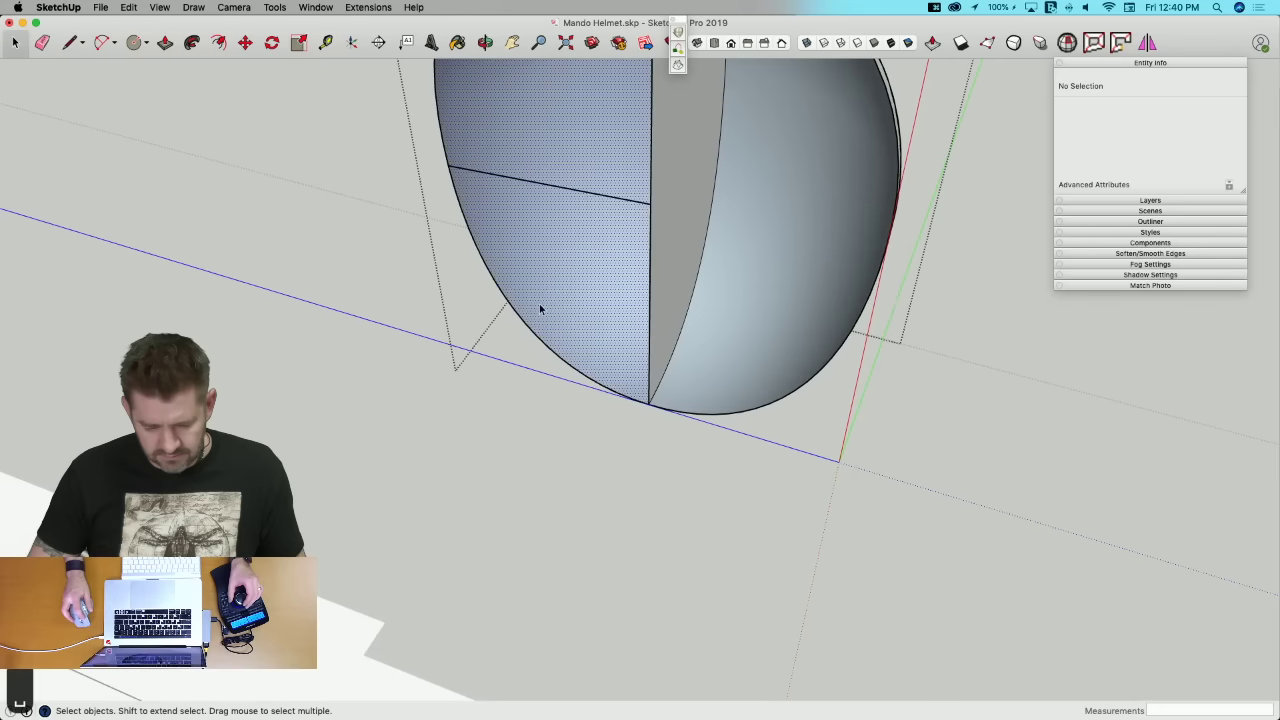
left_click(539, 303)
mouse_move(577, 360)
middle_mouse_down()
mouse_move(579, 314)
mouse_move(626, 287)
mouse_move(620, 297)
mouse_move(608, 251)
mouse_move(634, 270)
middle_mouse_up()
key("e")
left_click(611, 279)
key("space")
key("e")
left_click(619, 299)
Step: Rotate all of the dome's geometry 90 degrees so its opening faces down, and leave the group
key("space")
triple_click(634, 270)
key("q")
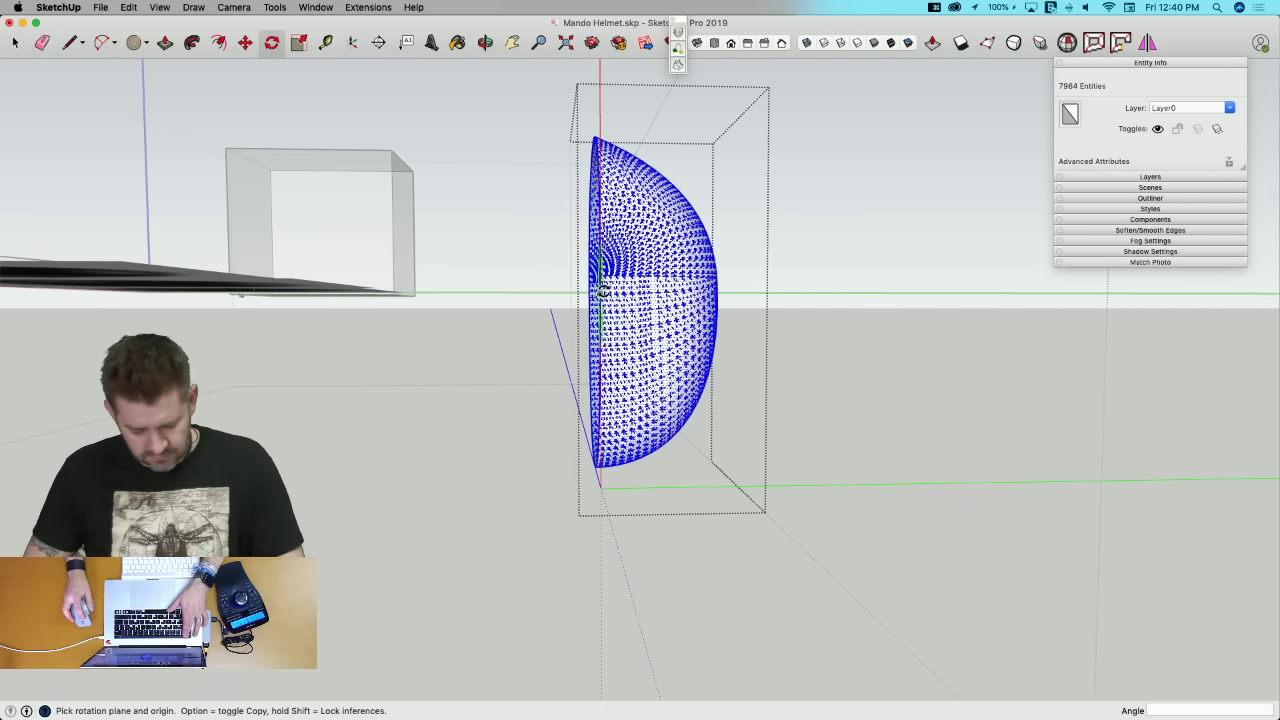
left_click(600, 293)
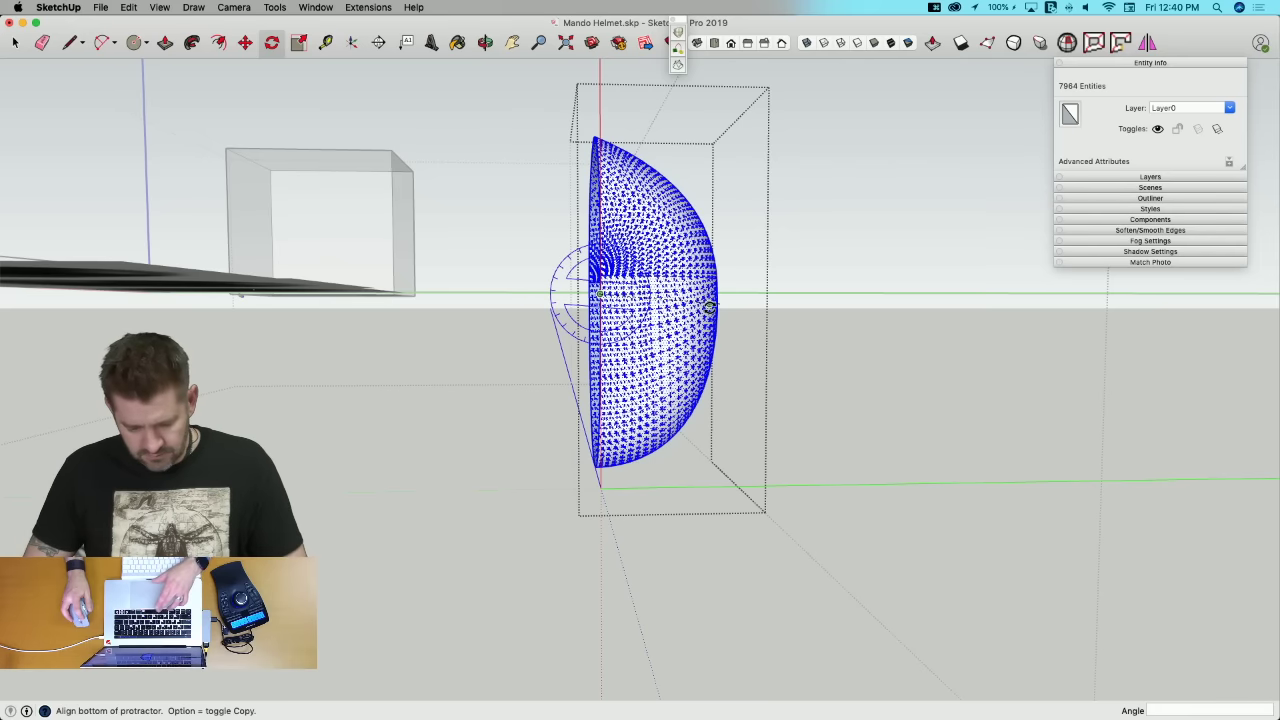
left_click(710, 272)
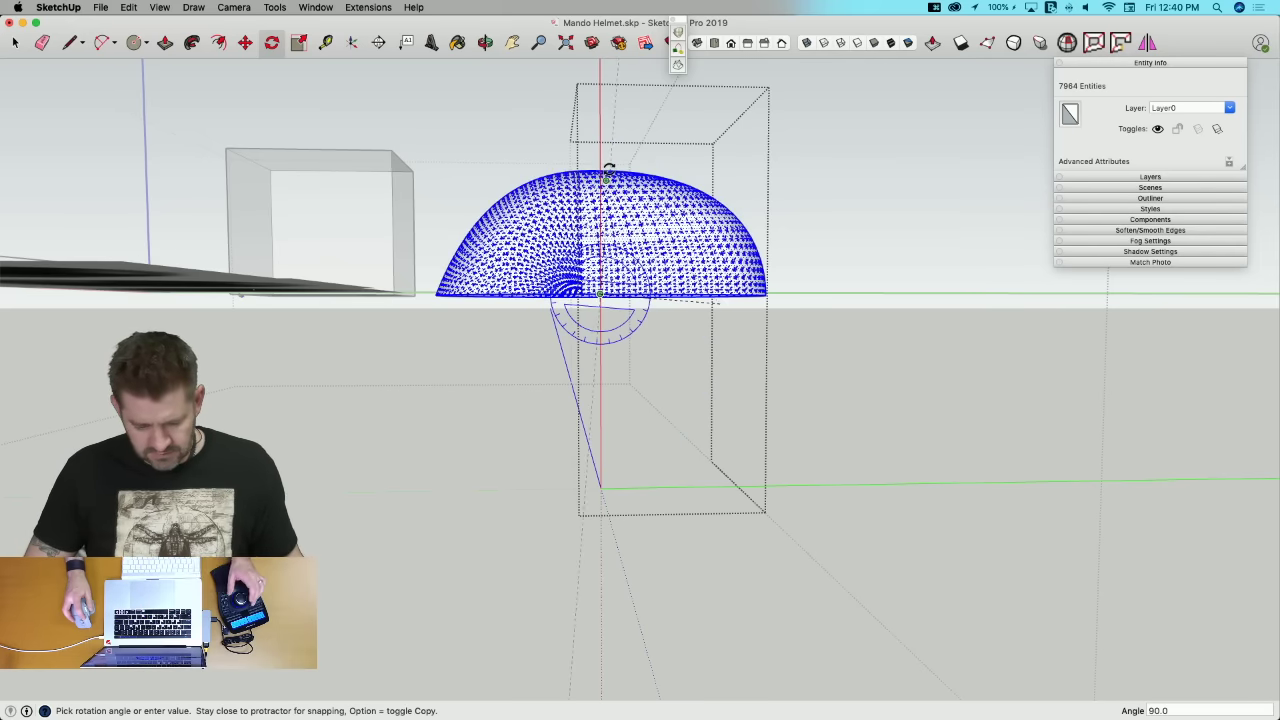
left_click(726, 429)
key("space")
scroll(712, 413, "up", 3)
left_click(705, 415)
scroll(513, 428, "up", 5)
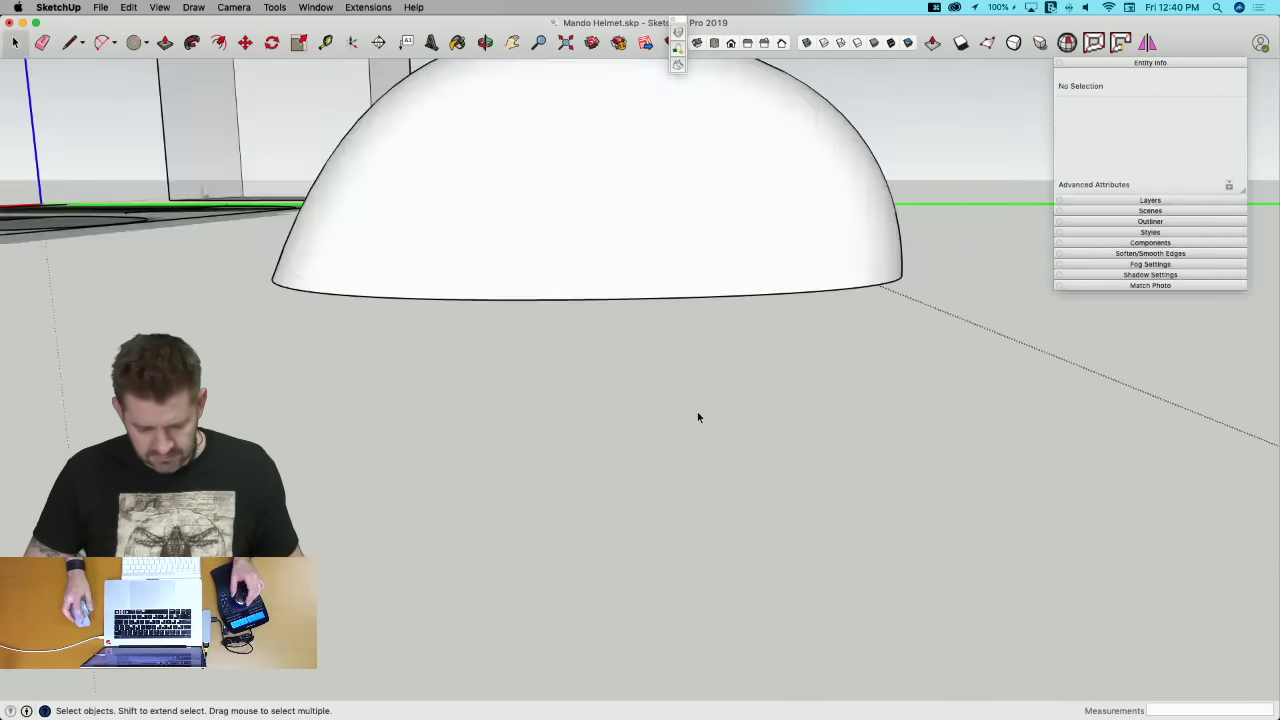
Step: Draw a horizontal rectangle on the ground plane extending beyond the dome on all sides
key("r")
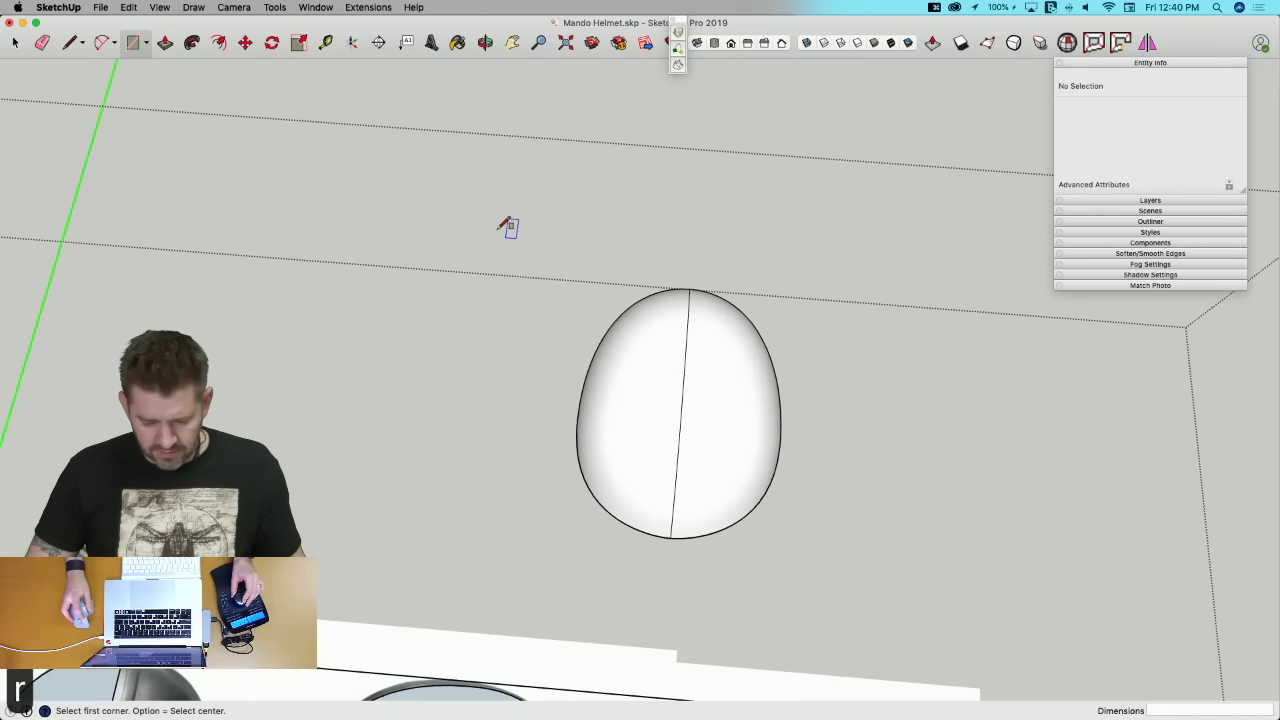
left_click(497, 230)
left_click(877, 591)
middle_click_drag(877, 591, 749, 541)
Step: Move the dome group up about 4' 6" along the blue axis so its rim rests on the rectangle, and check the fit from the side
key("space")
scroll(749, 541, "up", 5)
key("m")
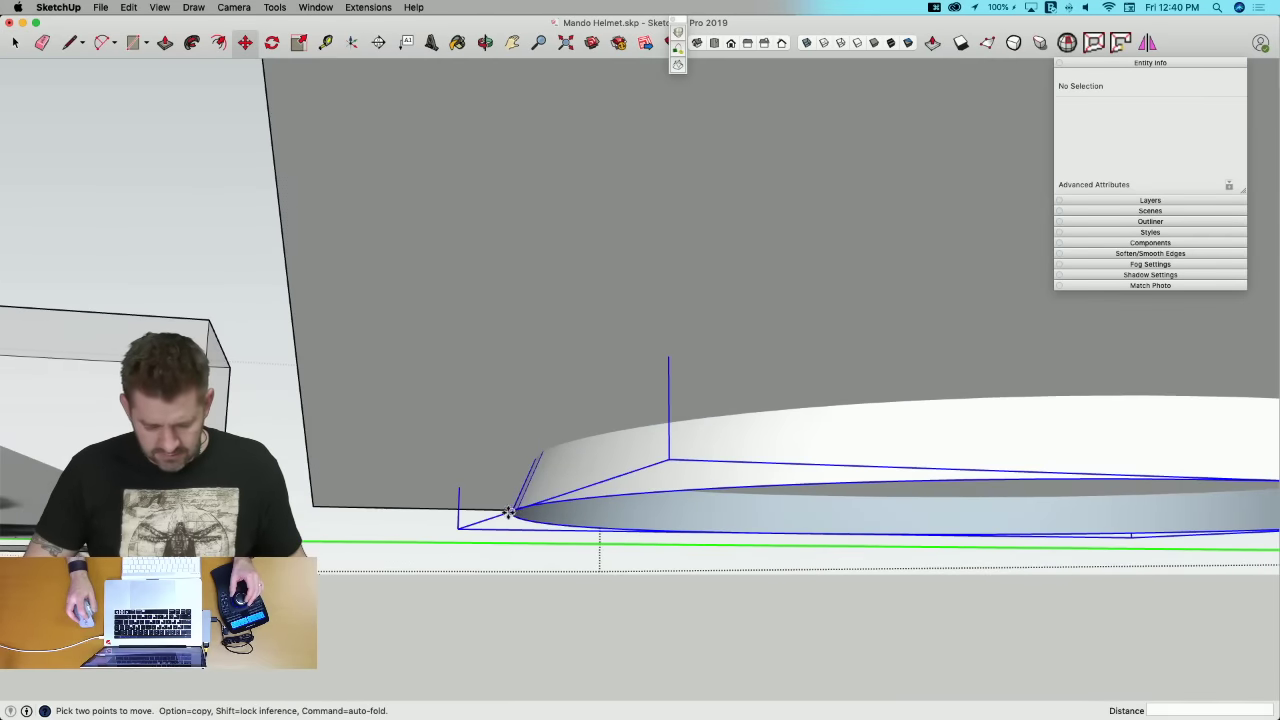
left_click(514, 510)
key("Up")
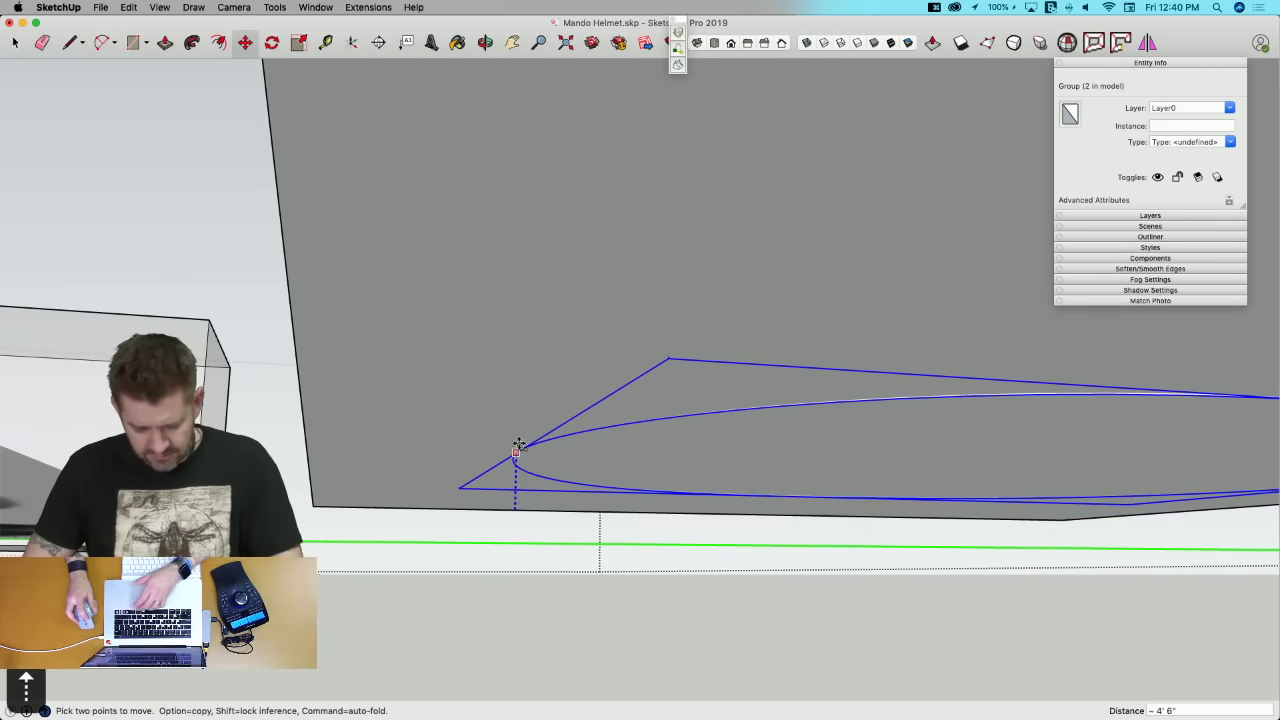
left_click(515, 439)
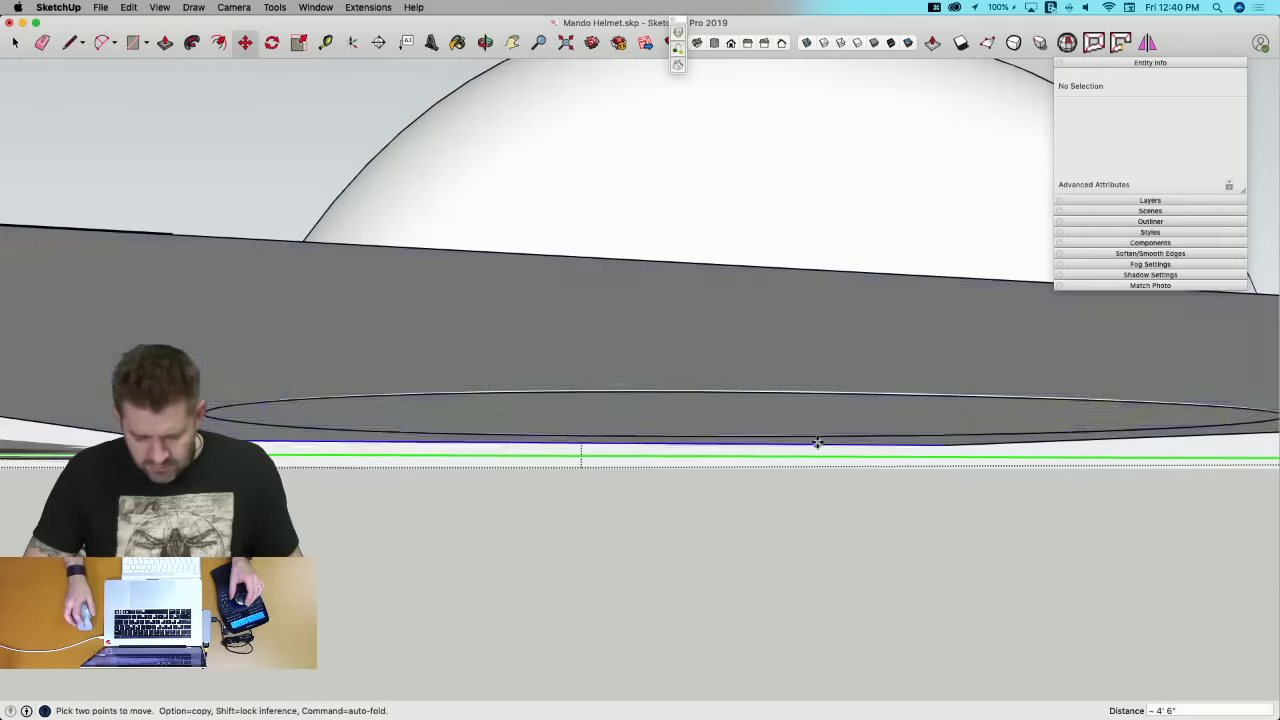
mouse_move(817, 442)
middle_mouse_down()
mouse_move(803, 431)
mouse_move(797, 441)
middle_mouse_up()
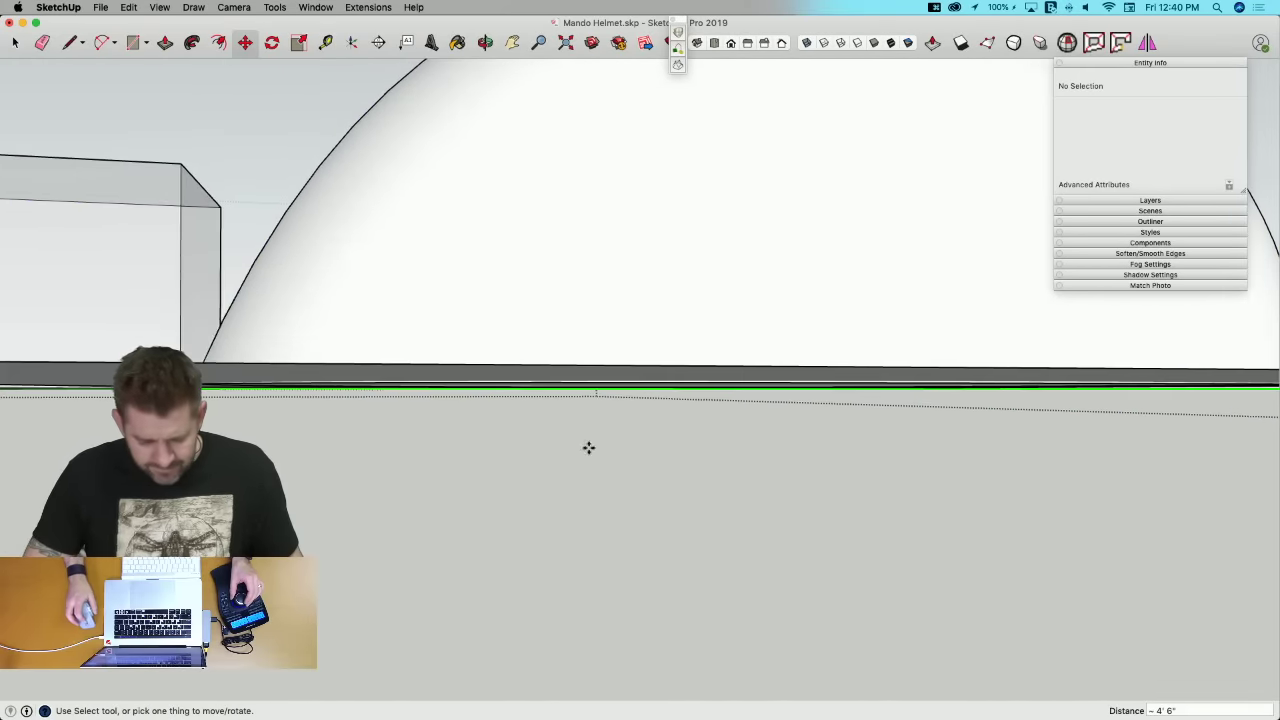
key("space")
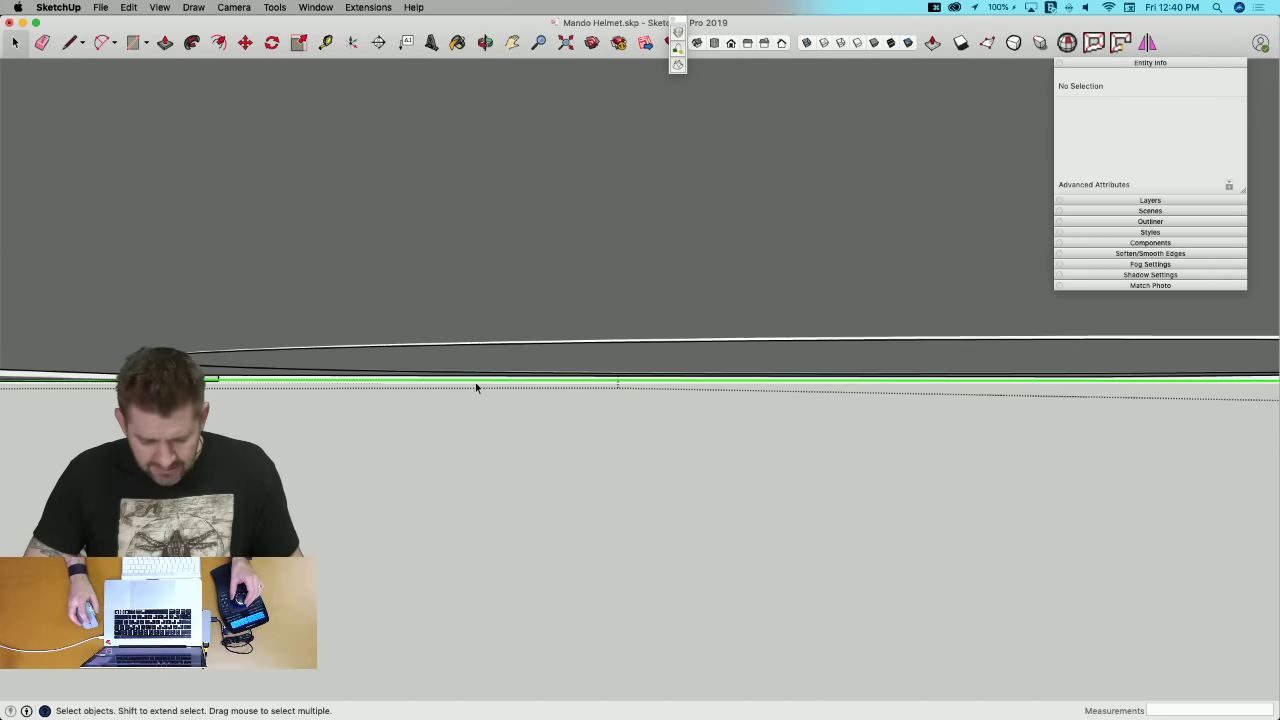
middle_click_drag(475, 386, 966, 353)
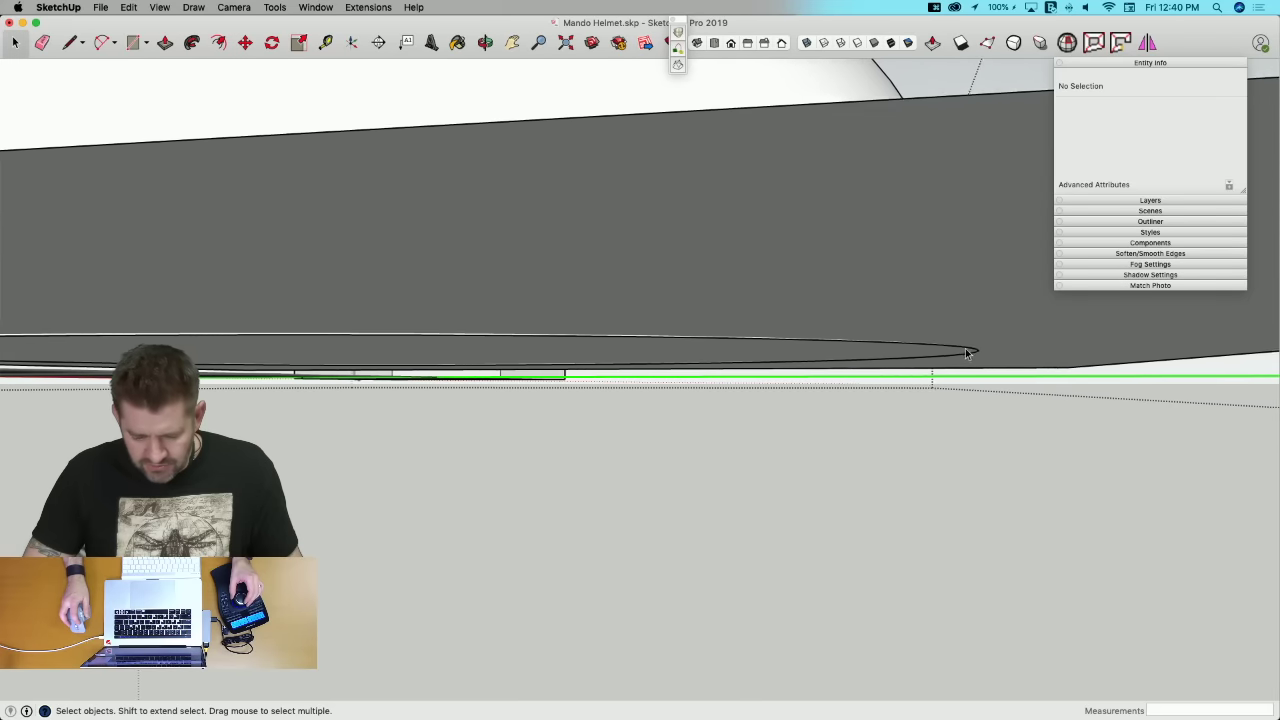
scroll(966, 353, "down", 5)
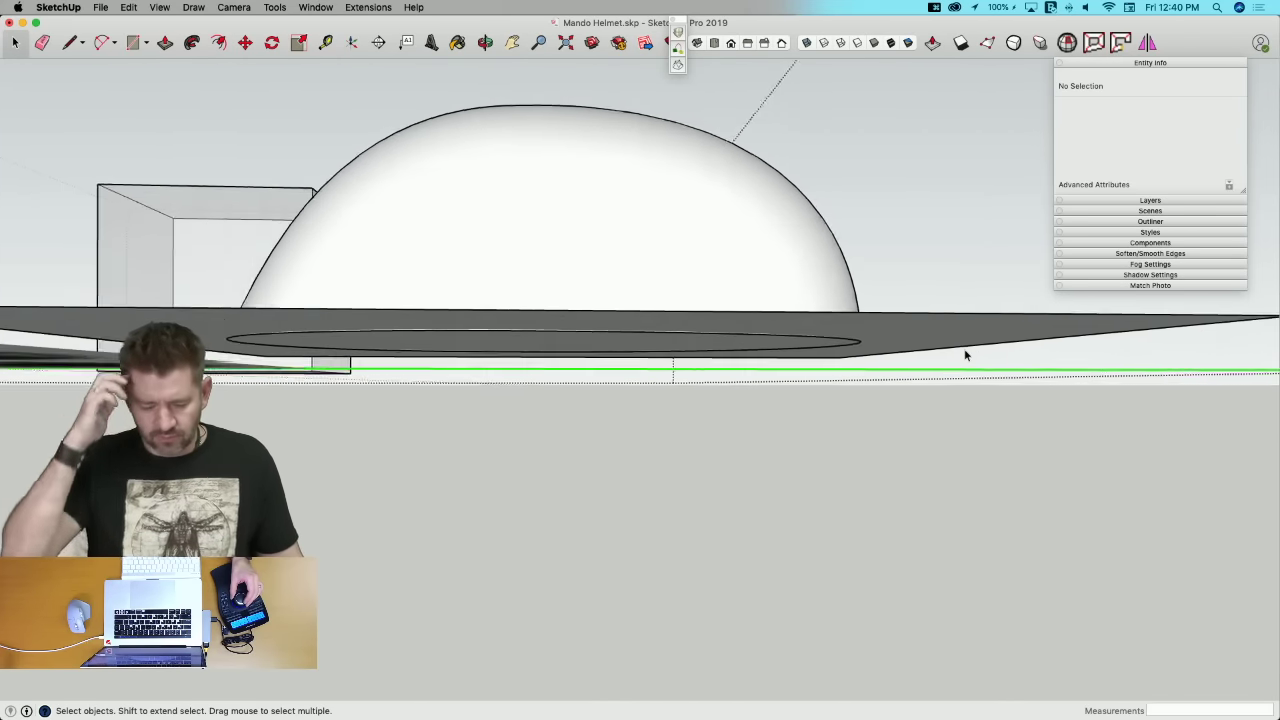
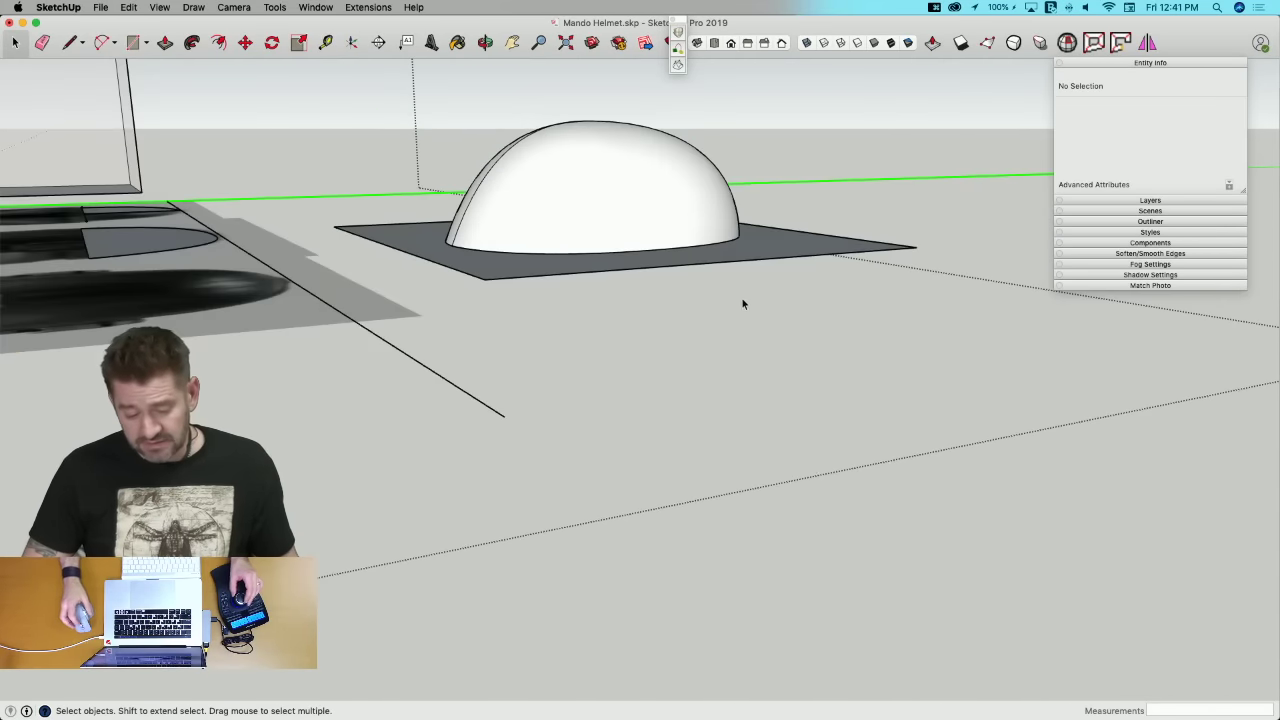
Step: Inside the dome group, select the rim's edges and extrude them straight down into a skirt band
left_click(547, 330)
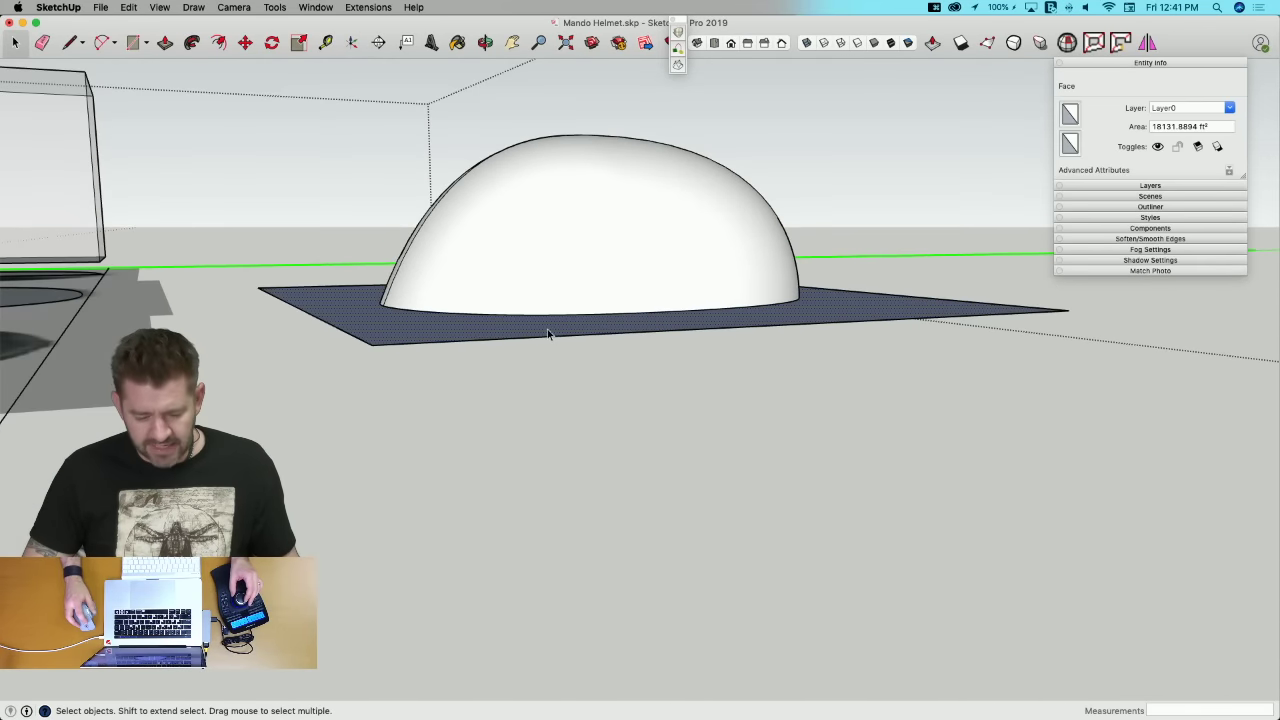
double_click(524, 262)
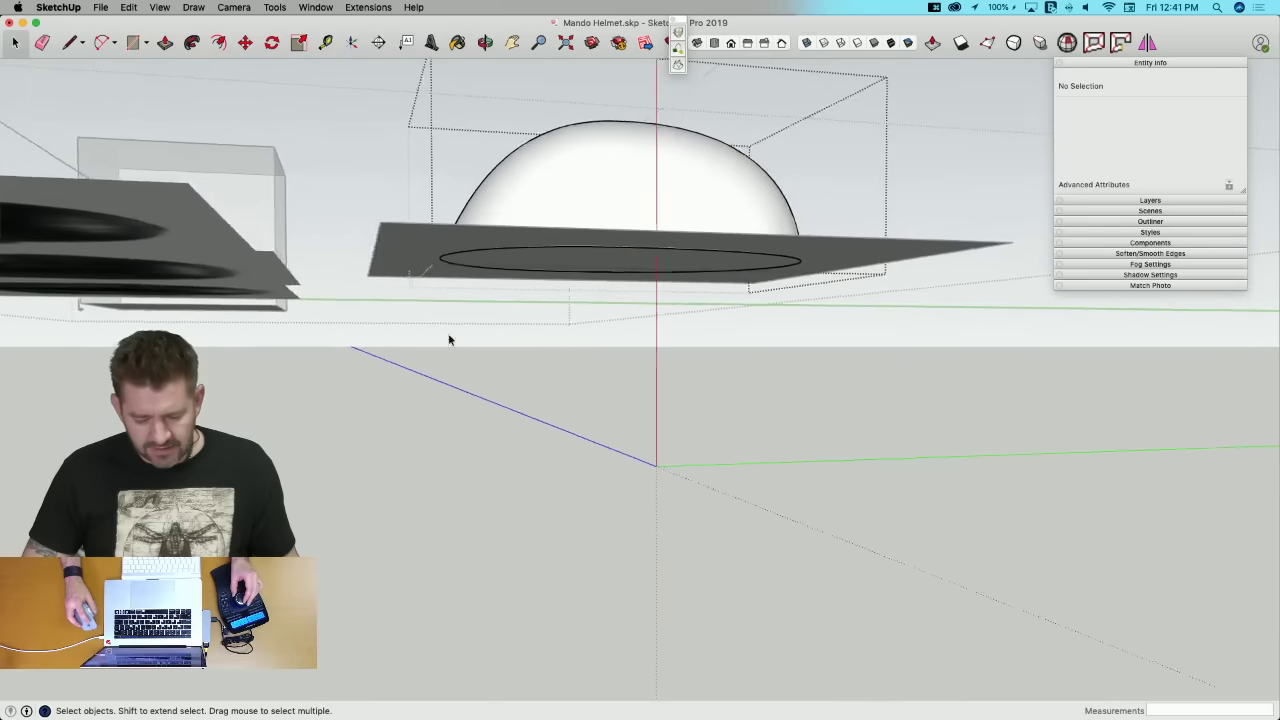
left_click_drag(421, 193, 607, 292)
left_click_drag(833, 331, 824, 332)
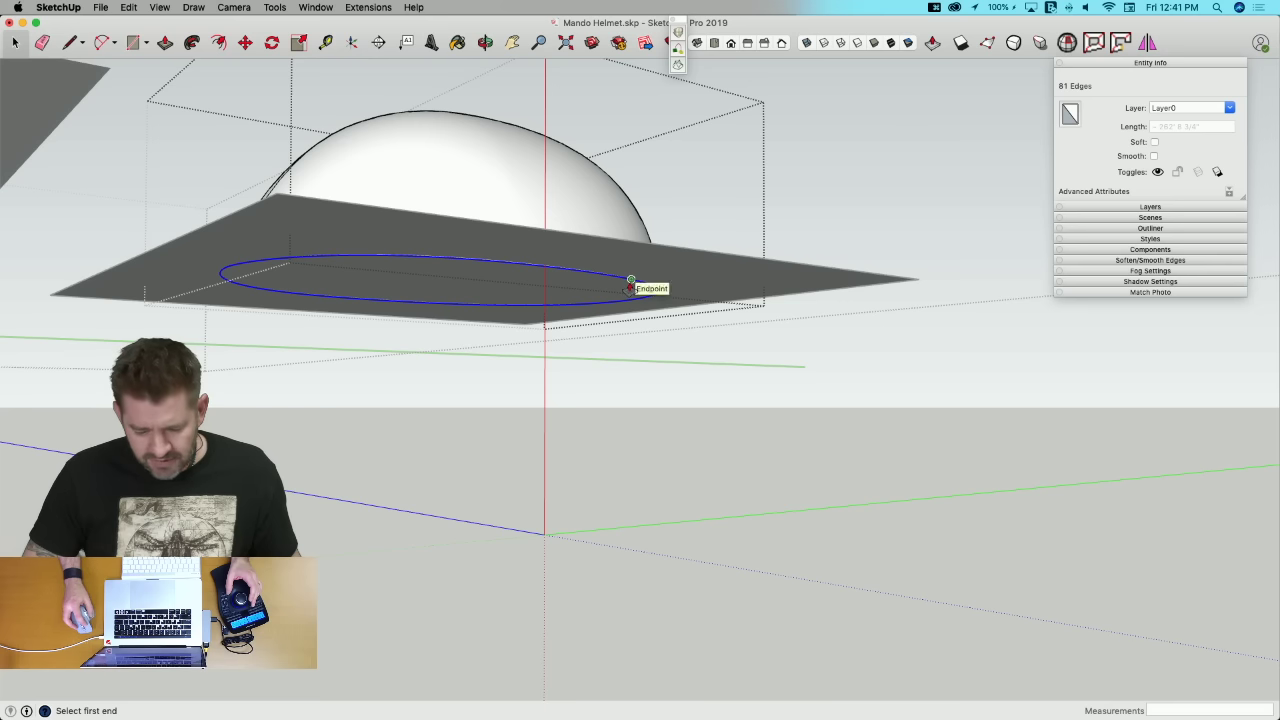
left_click(615, 373)
key("space")
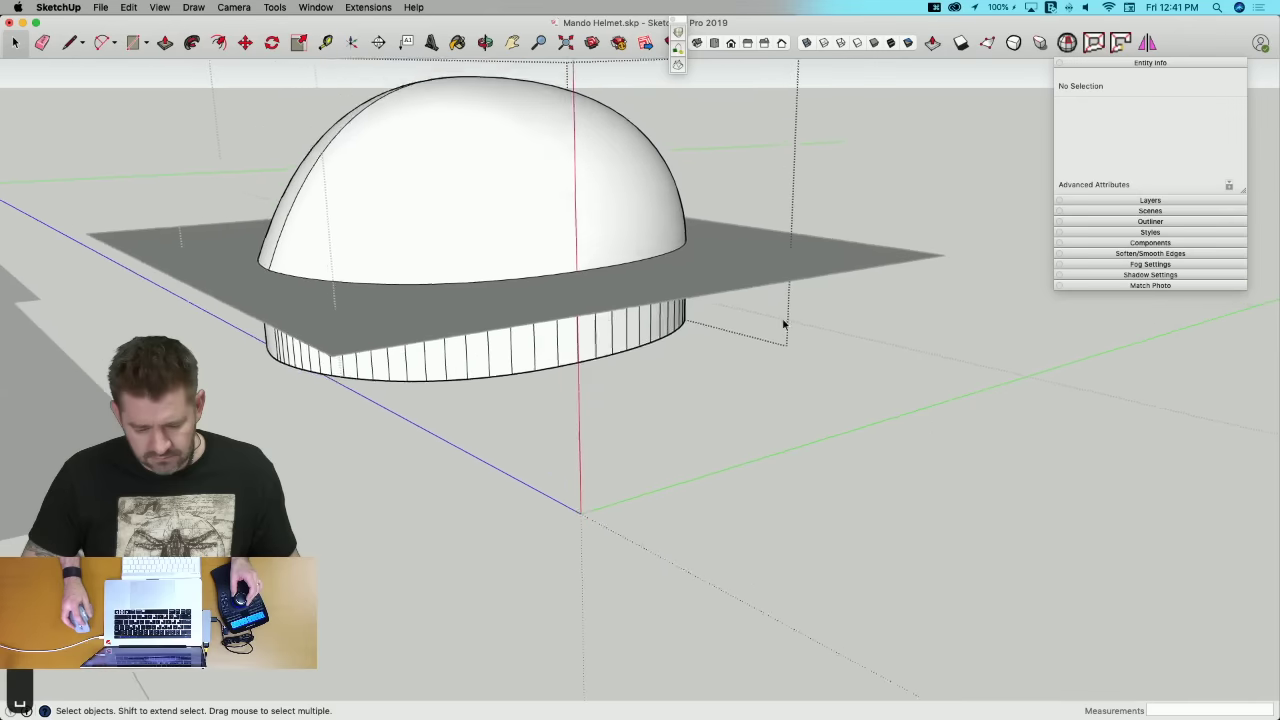
Step: Hide the rest of the model and soften the vertical edges on the first part of the skirt band
key("q")
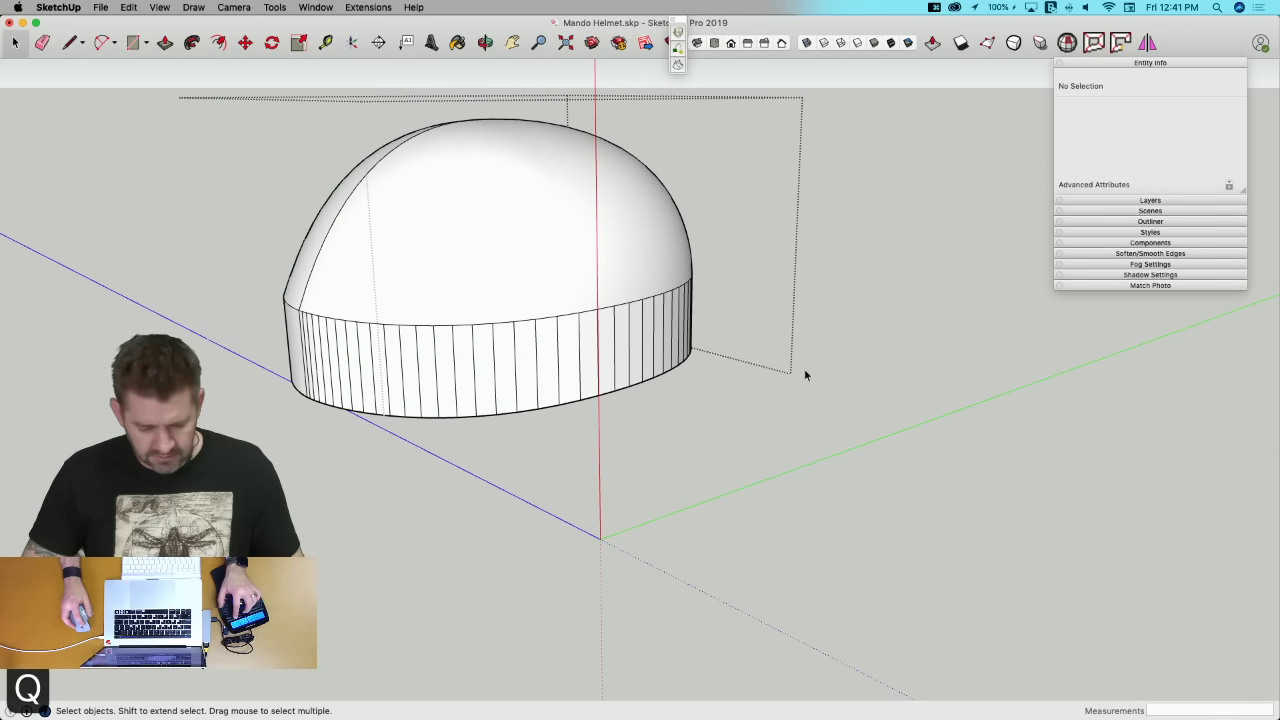
scroll(718, 322, "up", 10)
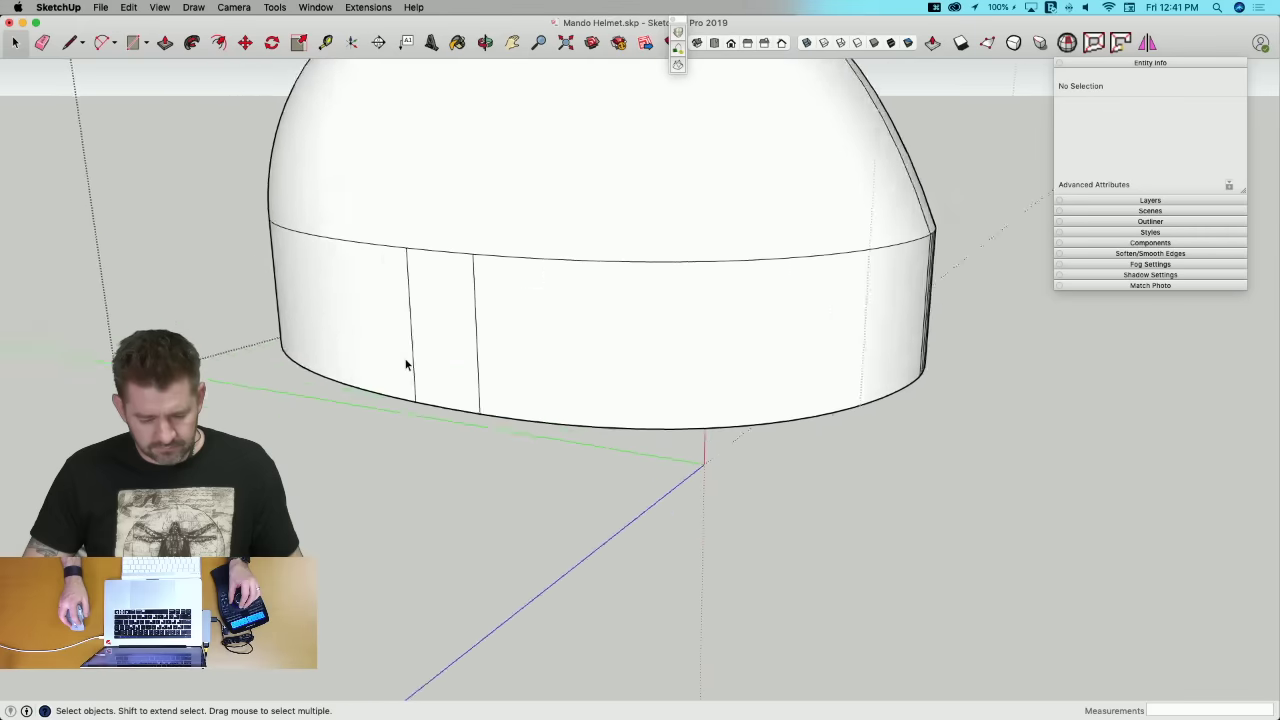
key("e")
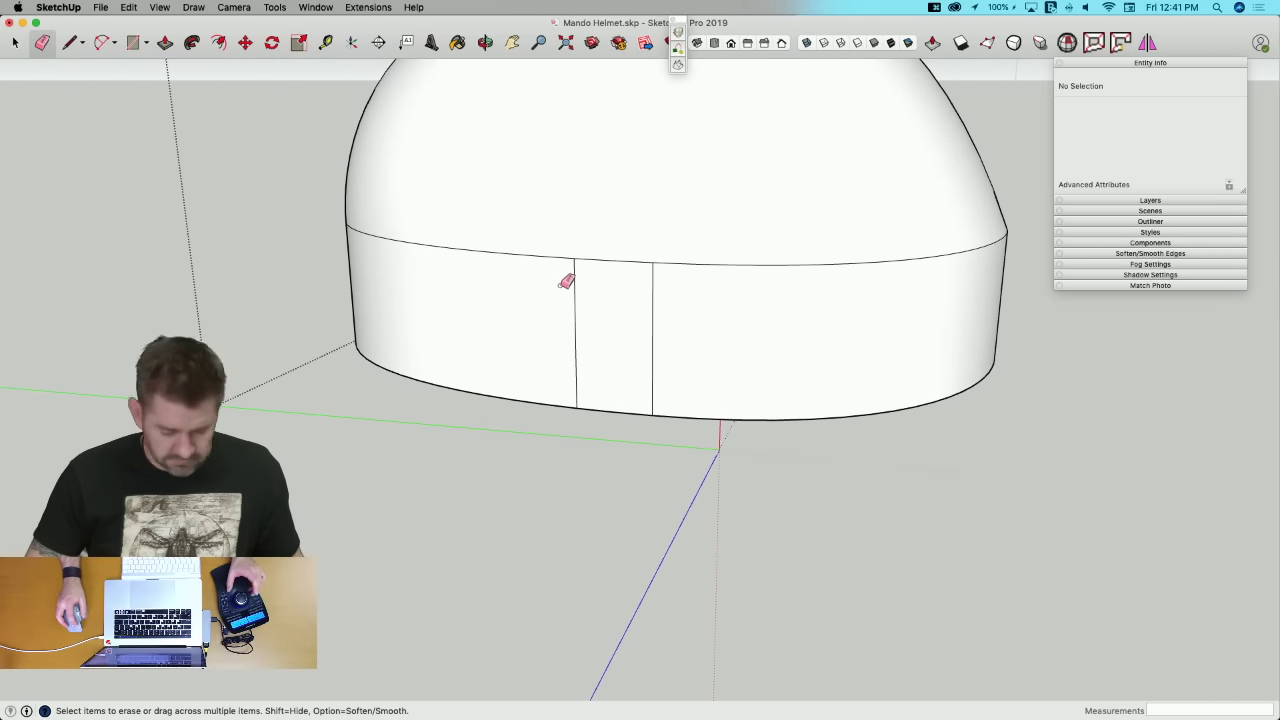
left_click(577, 289)
left_click(654, 298)
middle_click_drag(654, 298, 730, 354)
mouse_move(745, 335)
left_mouse_down()
mouse_move(771, 333)
mouse_move(666, 326)
left_mouse_up()
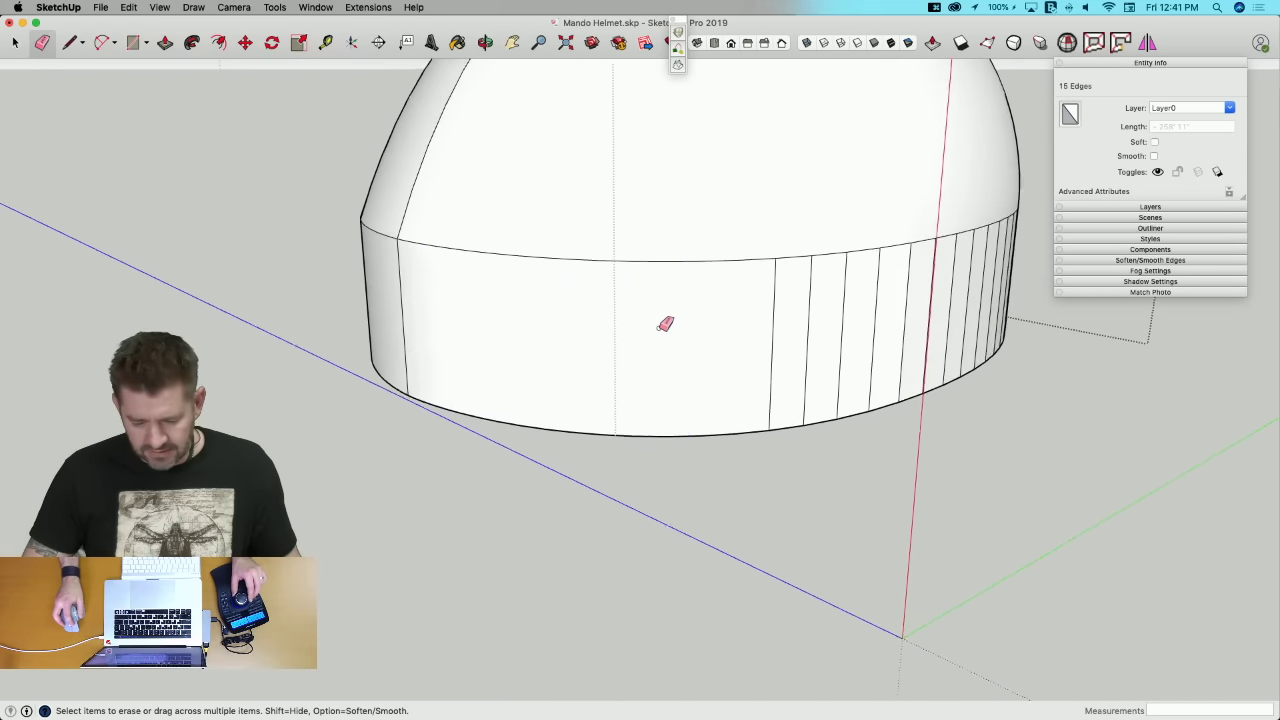
Step: Soften the remaining vertical edges along the opposite side of the skirt band
mouse_move(666, 326)
middle_mouse_down()
mouse_move(680, 309)
mouse_move(841, 254)
mouse_move(896, 254)
middle_mouse_up()
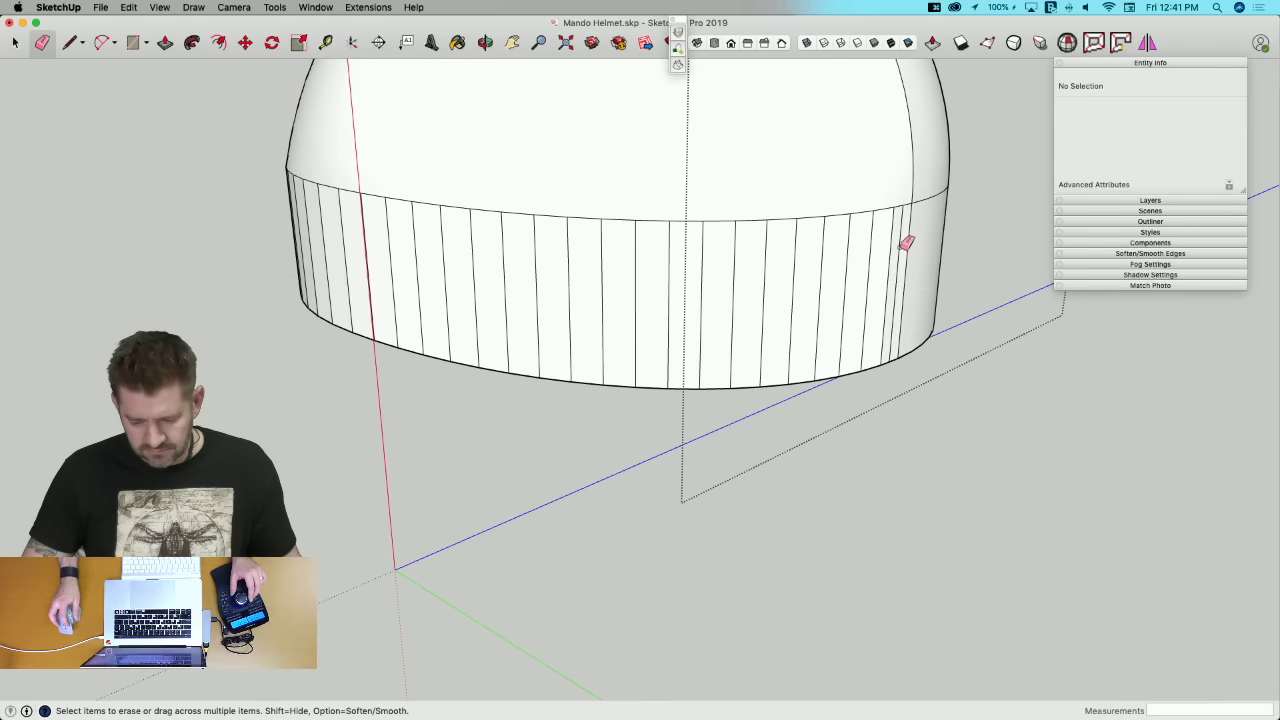
left_click_drag(837, 259, 773, 257)
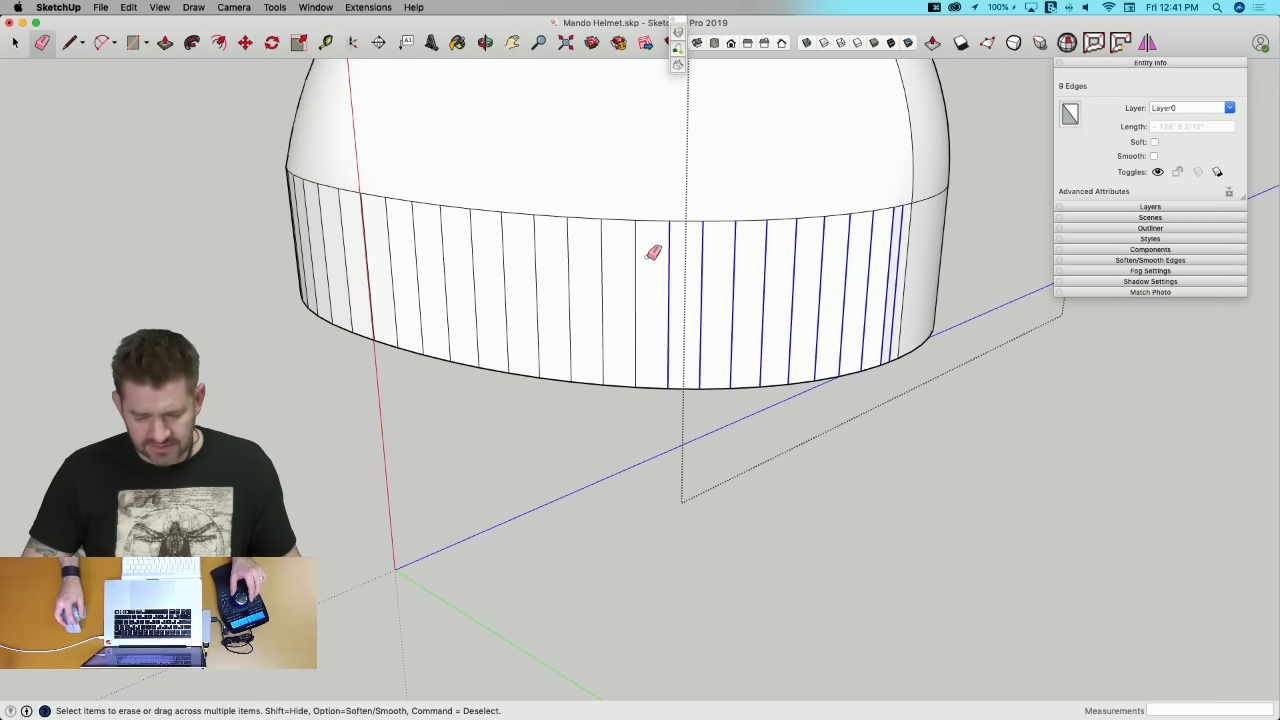
mouse_move(650, 254)
left_mouse_down()
mouse_move(560, 250)
mouse_move(646, 259)
left_mouse_up()
mouse_move(599, 255)
left_mouse_down()
mouse_move(282, 232)
mouse_move(400, 249)
left_mouse_up()
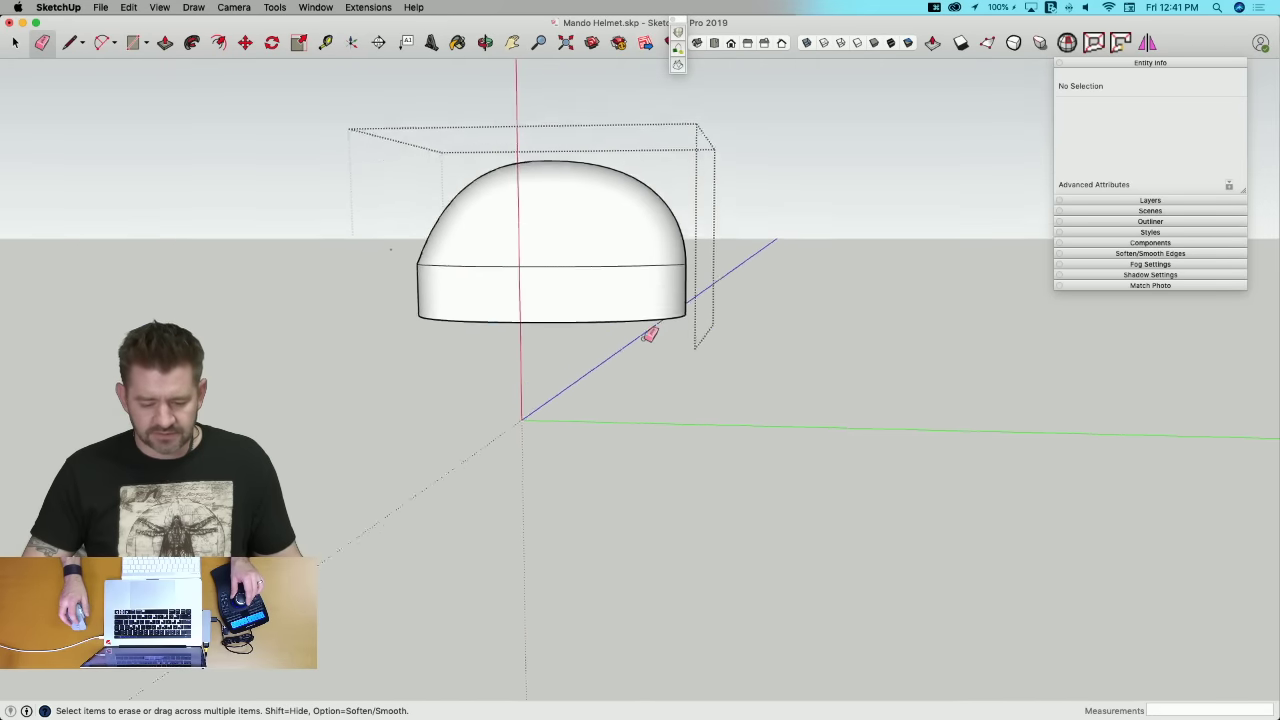
Step: Leave the dome group and move the horizontal rectangle straight down about 9' 11 5/8" so it cuts through the skirt band
key("space")
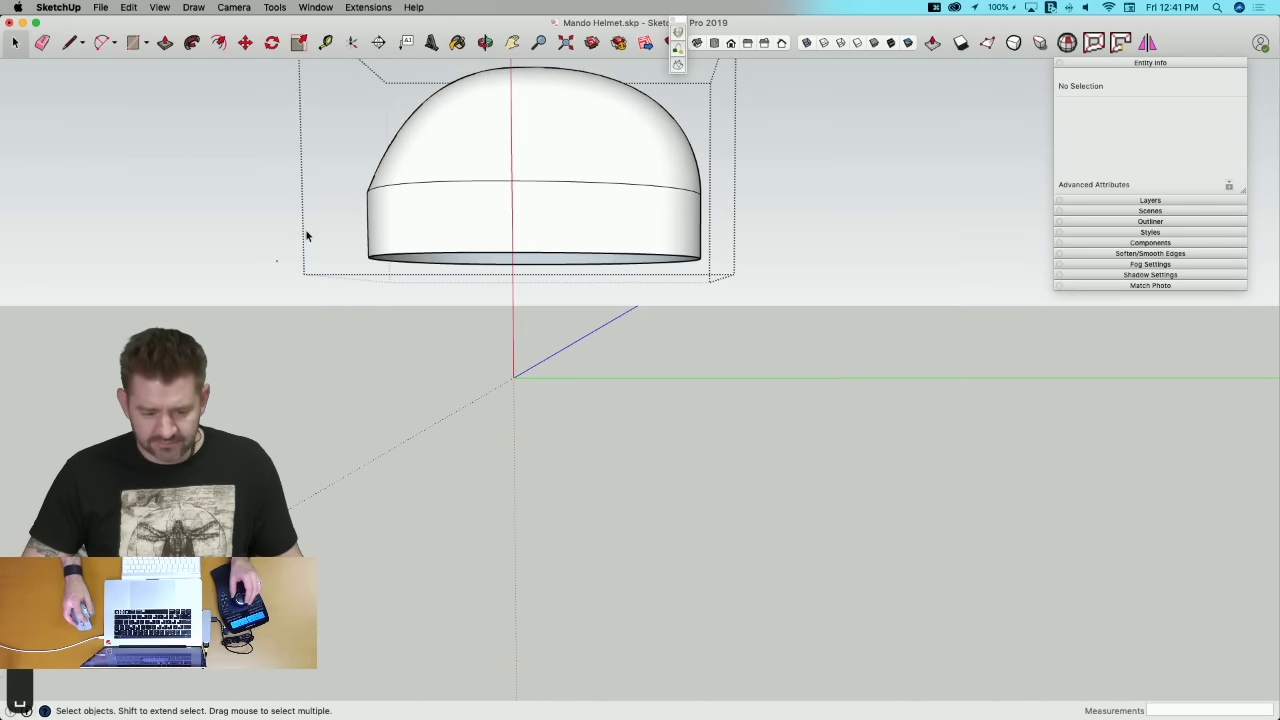
key("l")
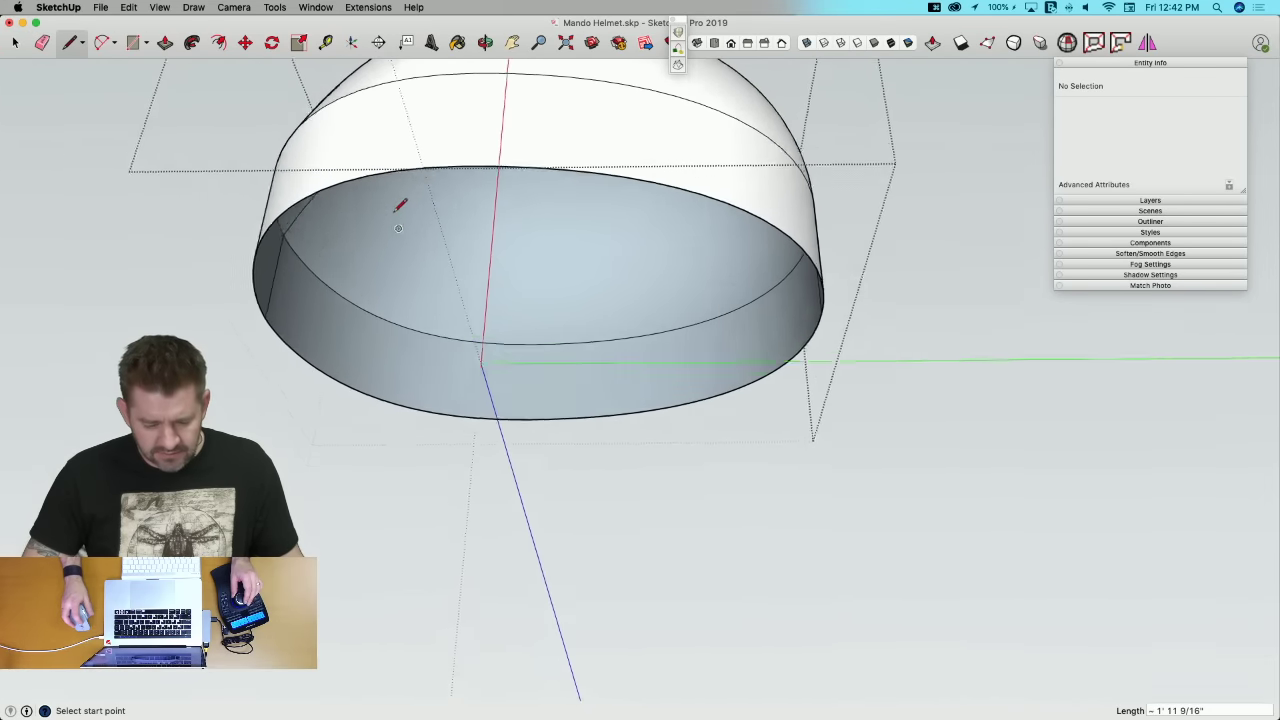
key("space")
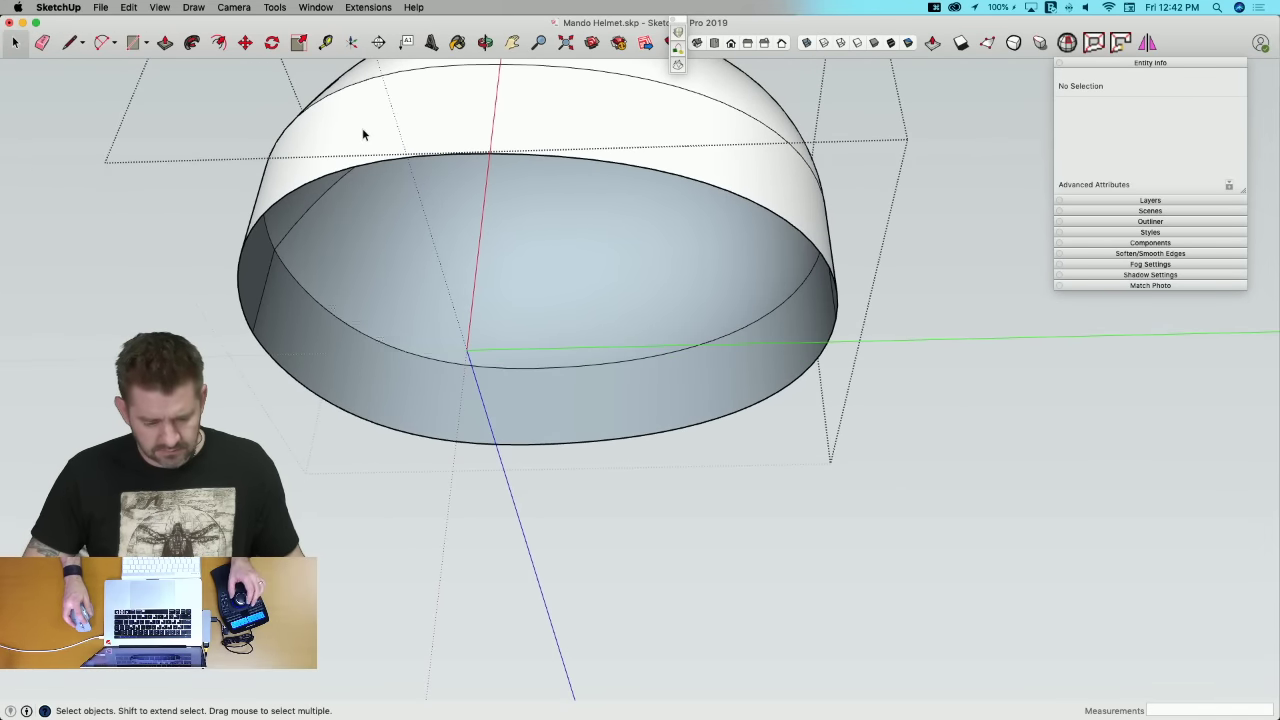
left_click(363, 135)
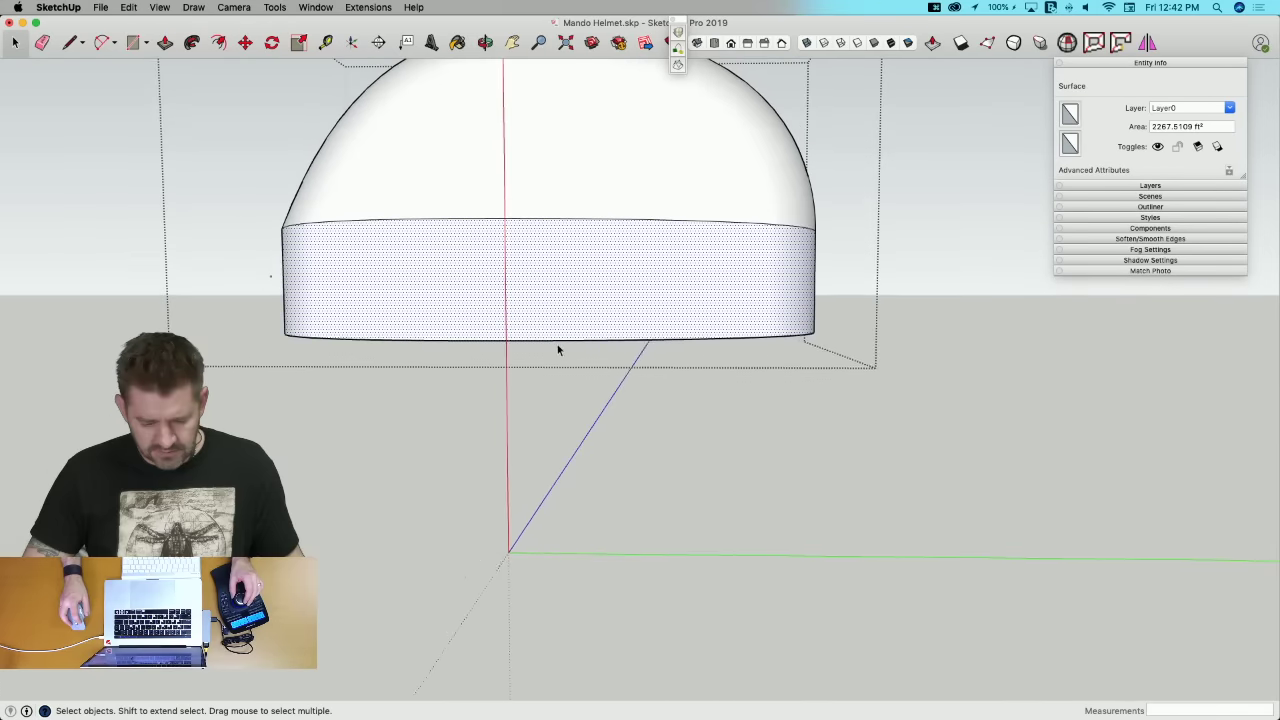
left_click(615, 349)
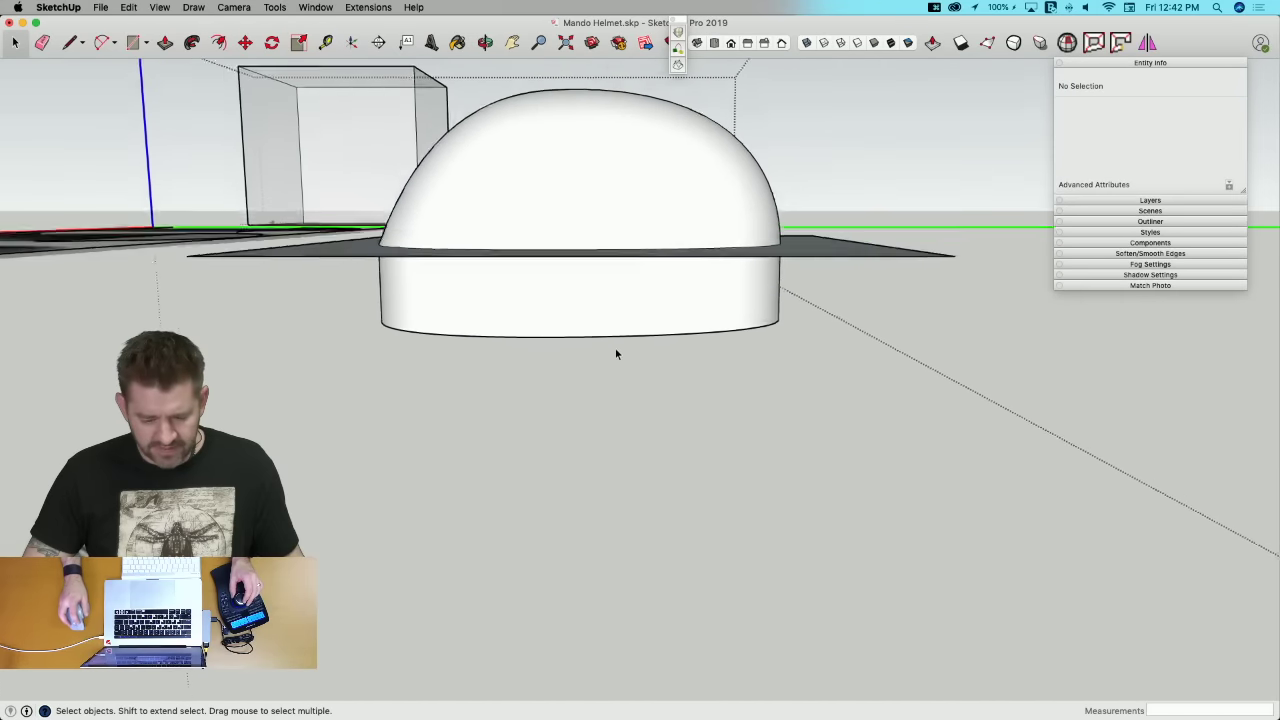
left_click(872, 262)
double_click(856, 261)
key("m")
left_click(856, 261)
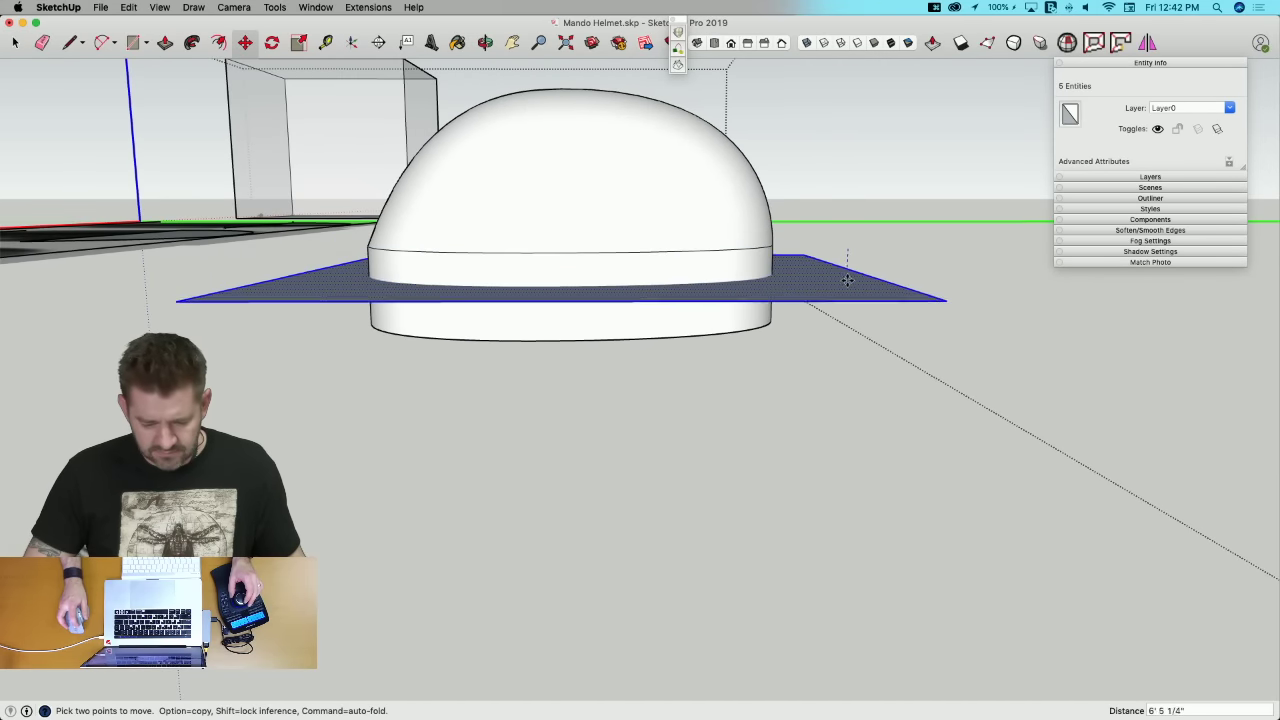
left_click(846, 296)
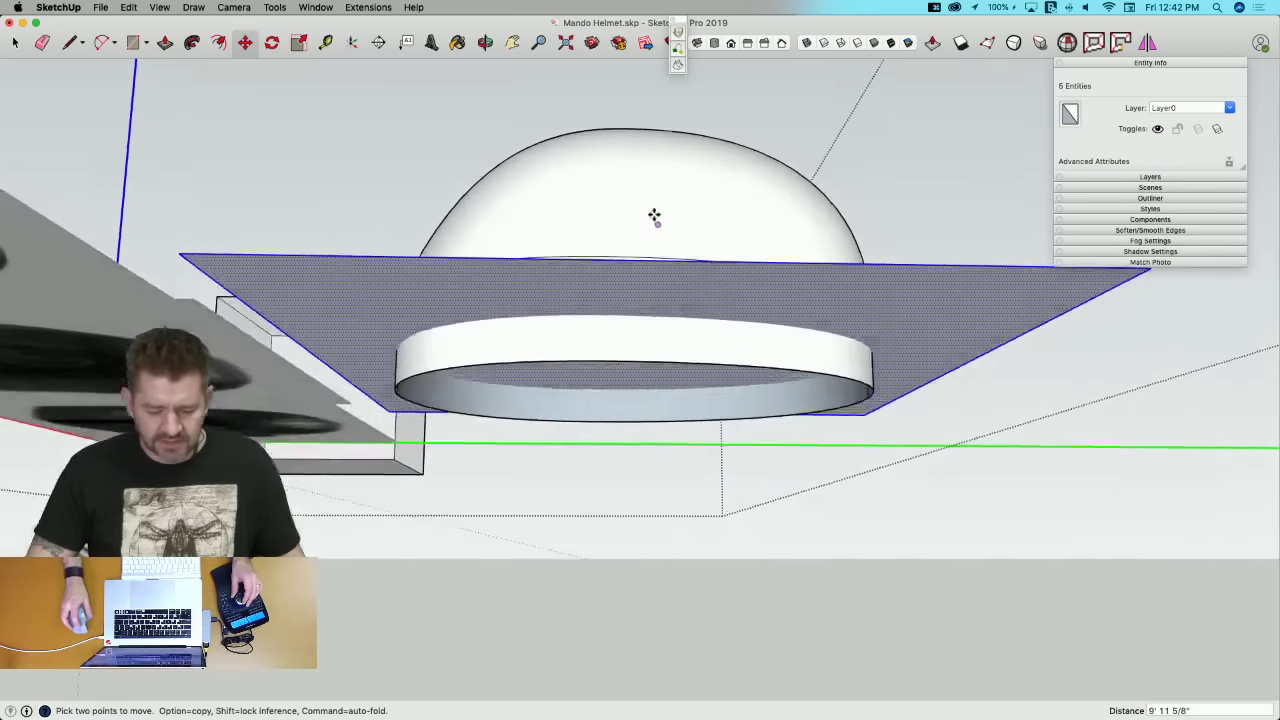
Step: Inside the dome group, intersect both halves of the skirt band with the model and delete the strip below the cut line
key("space")
double_click(581, 379)
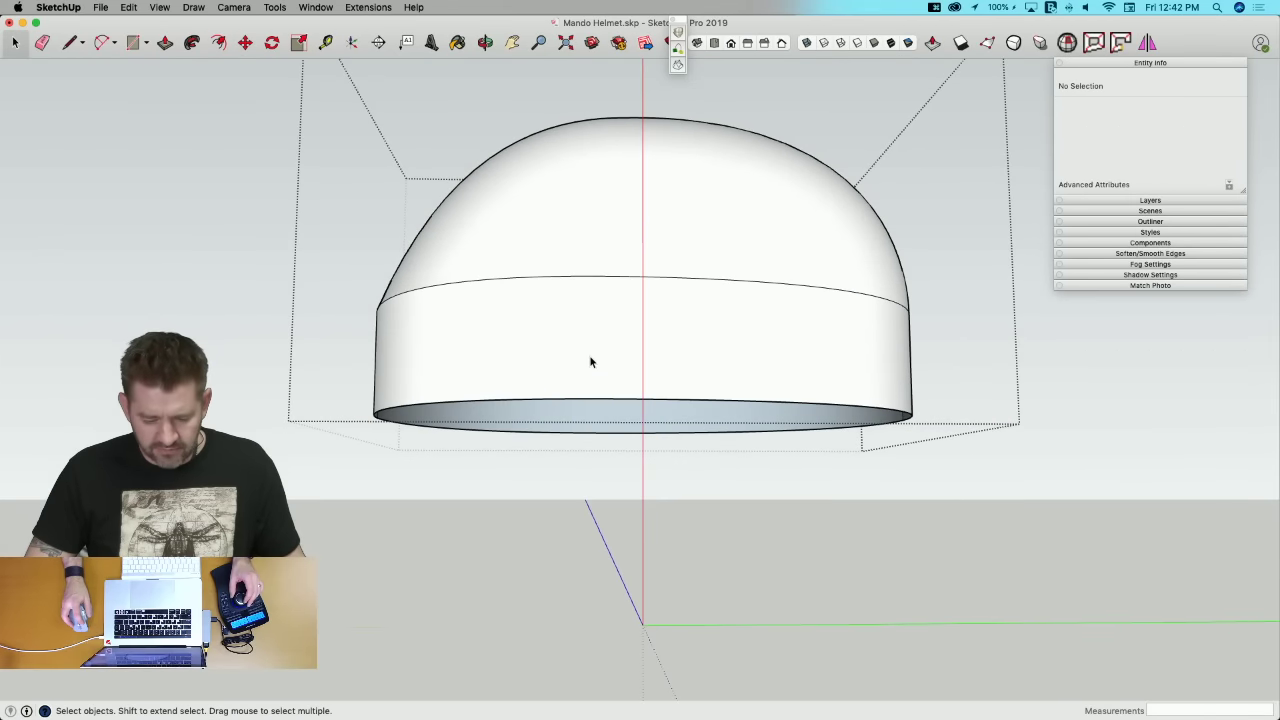
left_click(591, 358)
left_click(371, 329, "shift")
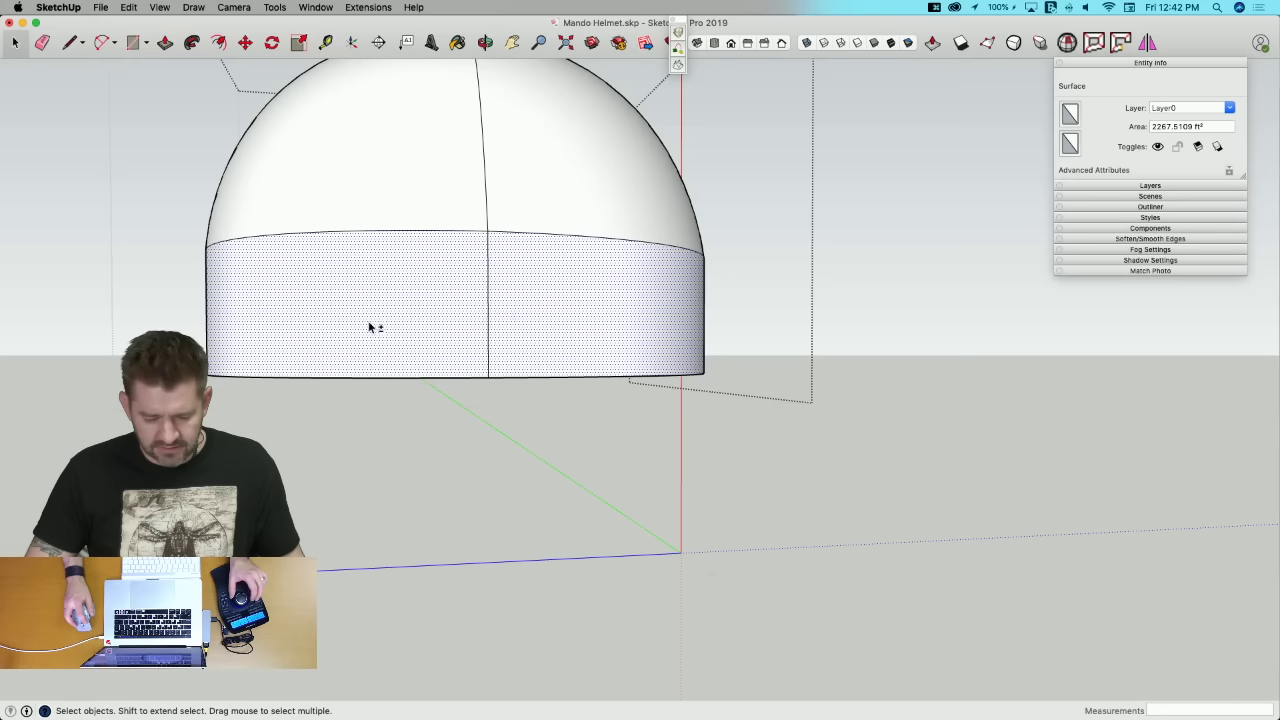
right_click(391, 310)
mouse_move(472, 398)
mouse_move(476, 430)
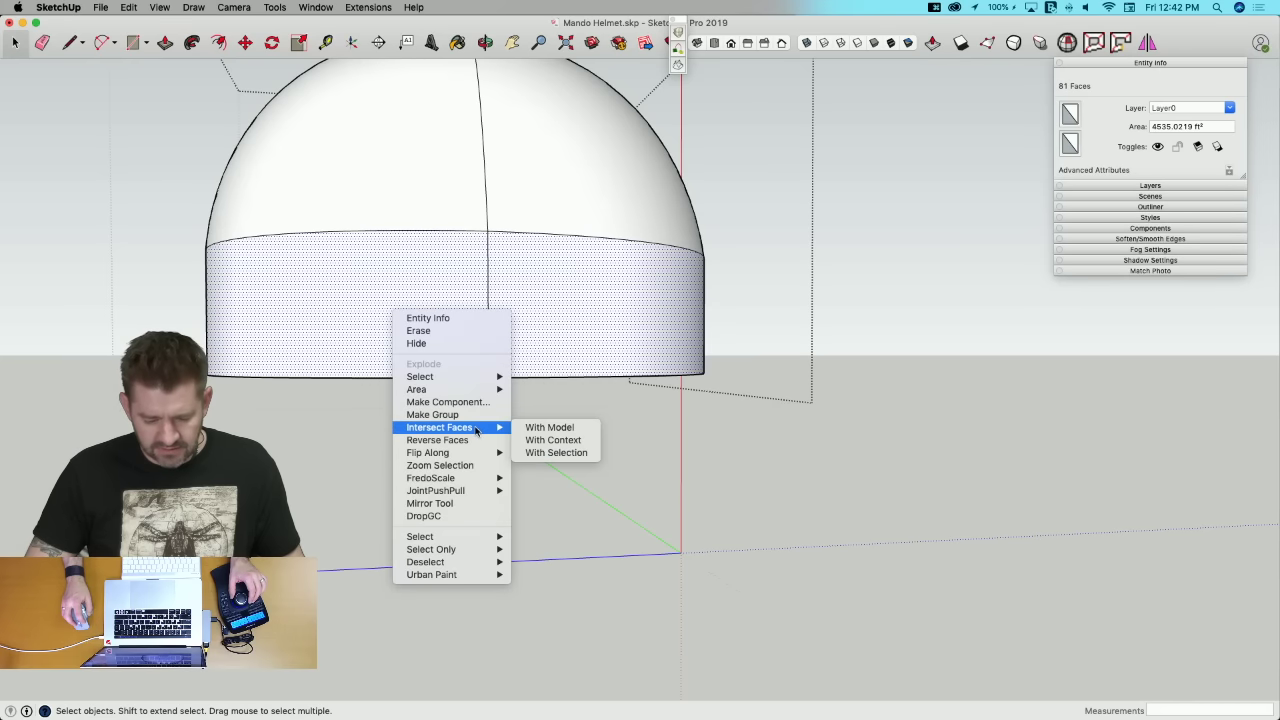
left_click(565, 432)
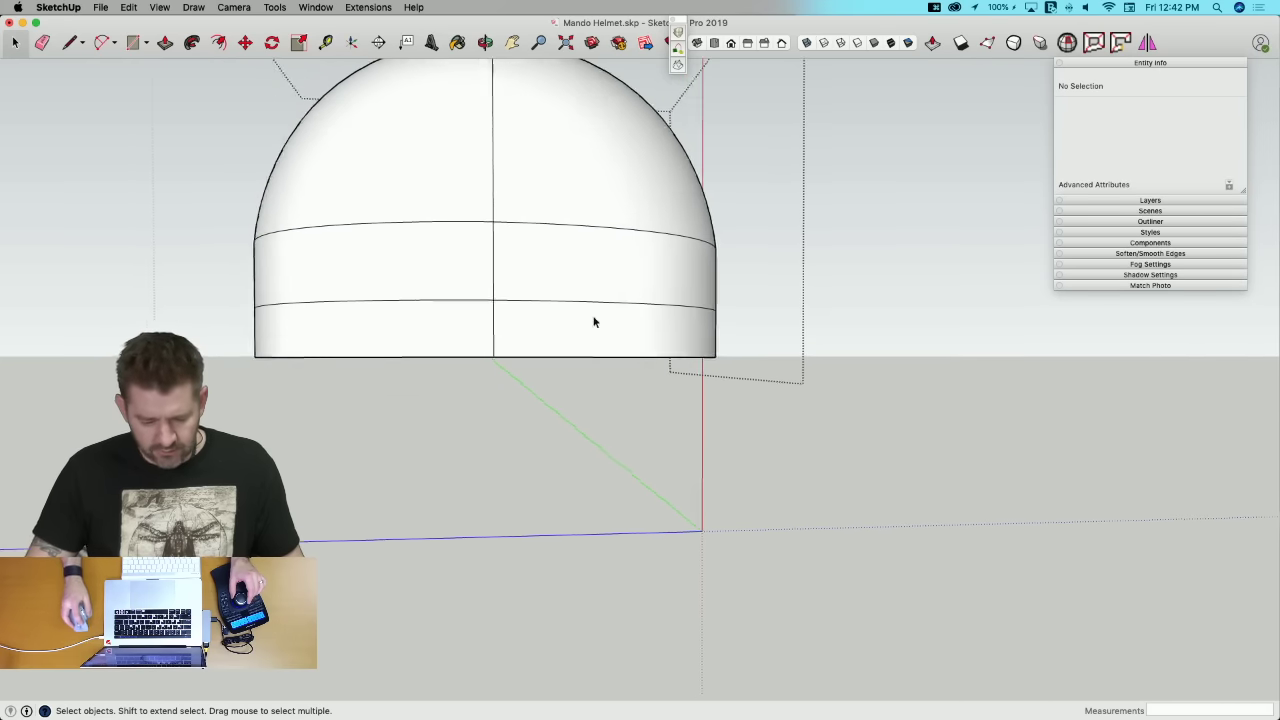
left_click_drag(272, 418, 272, 418)
key("Delete")
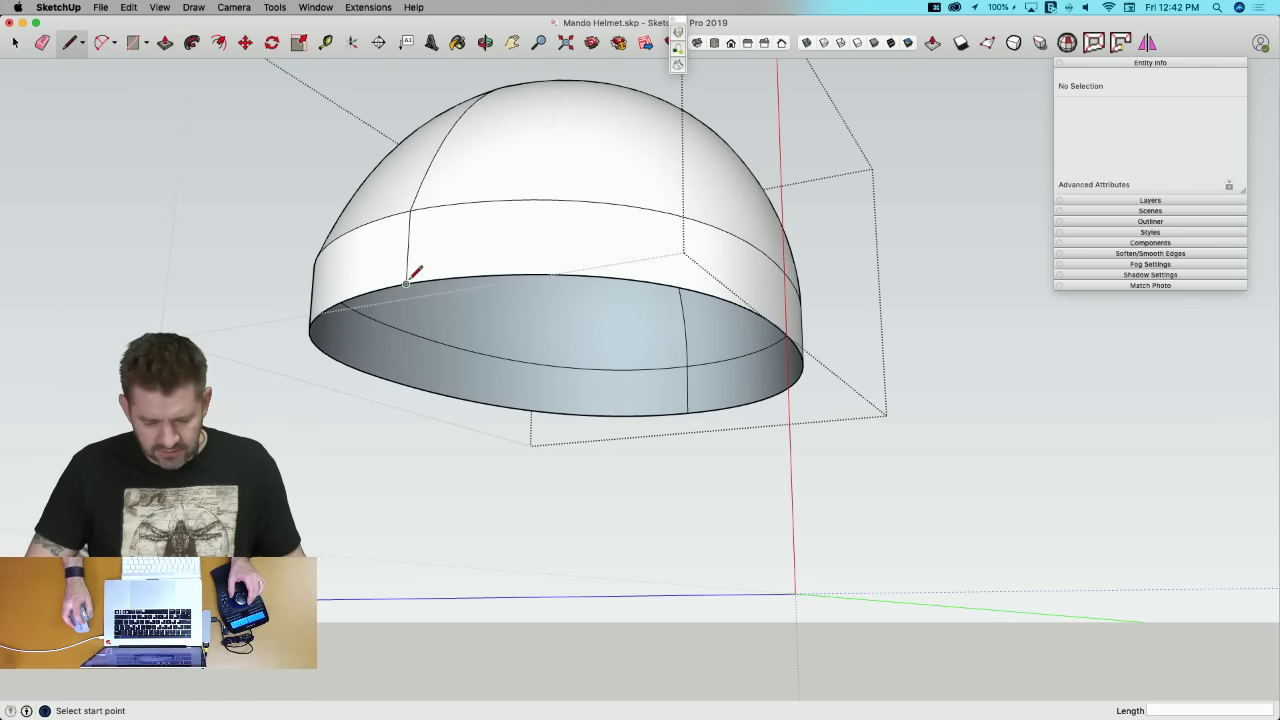
Step: Cap the skirt's open underside by drawing a line between its opposite seam ends, erase that line and leave the group
left_click(688, 409)
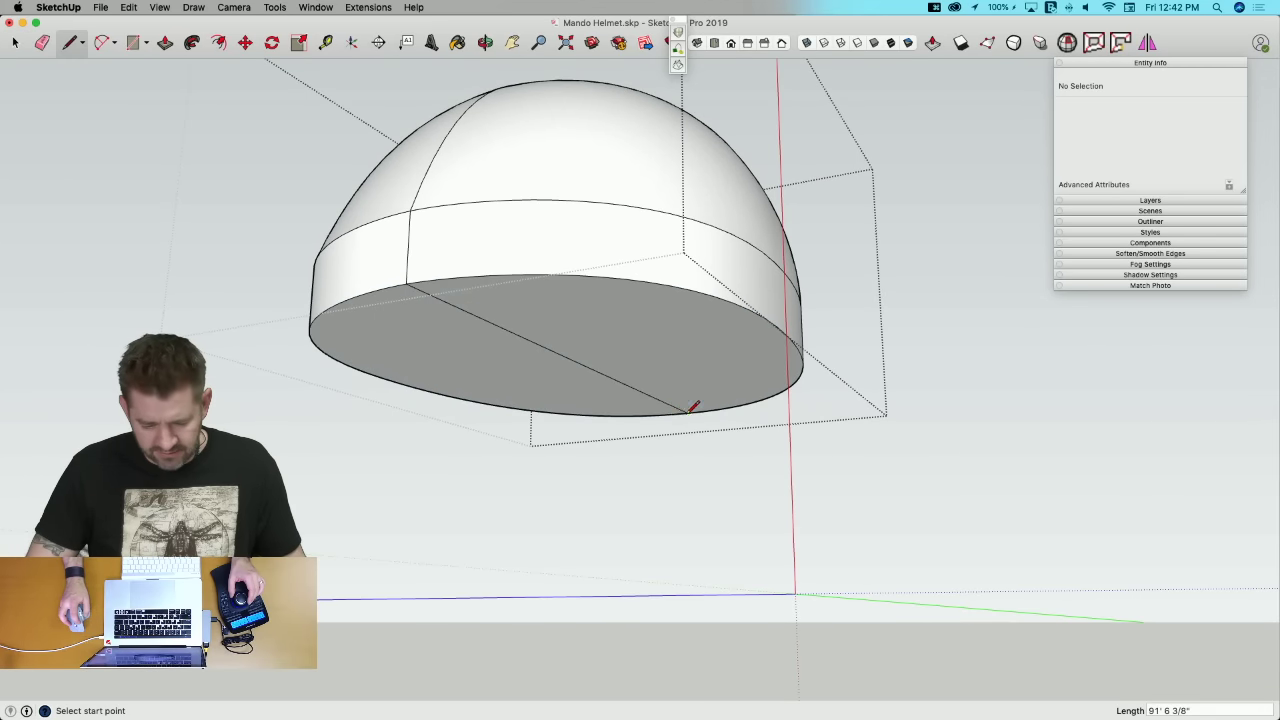
key("e")
left_click(530, 339)
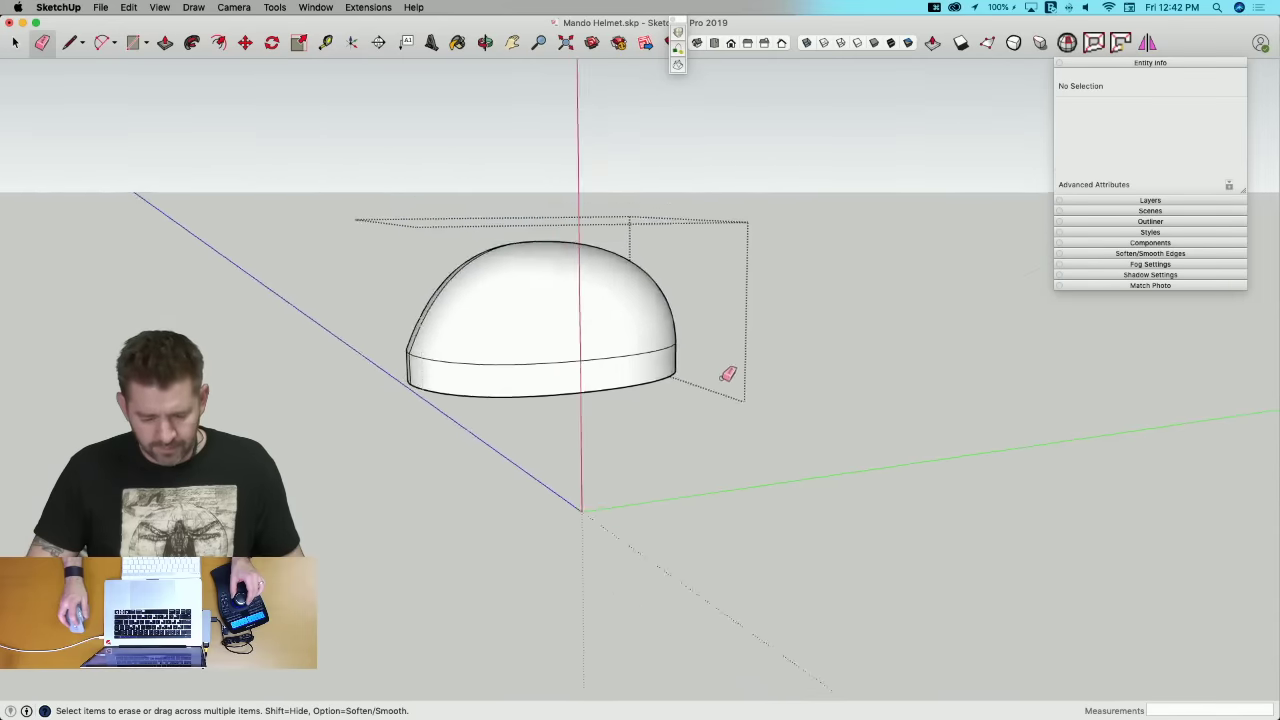
key("space")
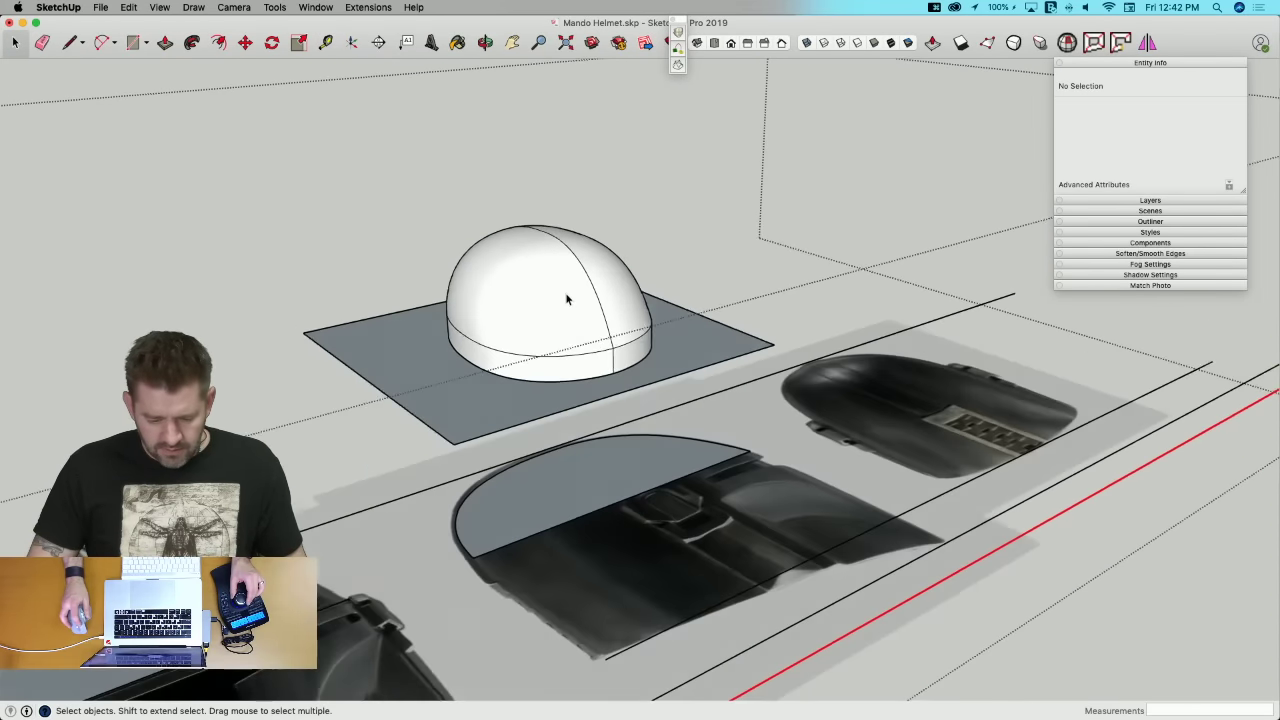
Step: Delete the cutting rectangle surrounding the dome
key("e")
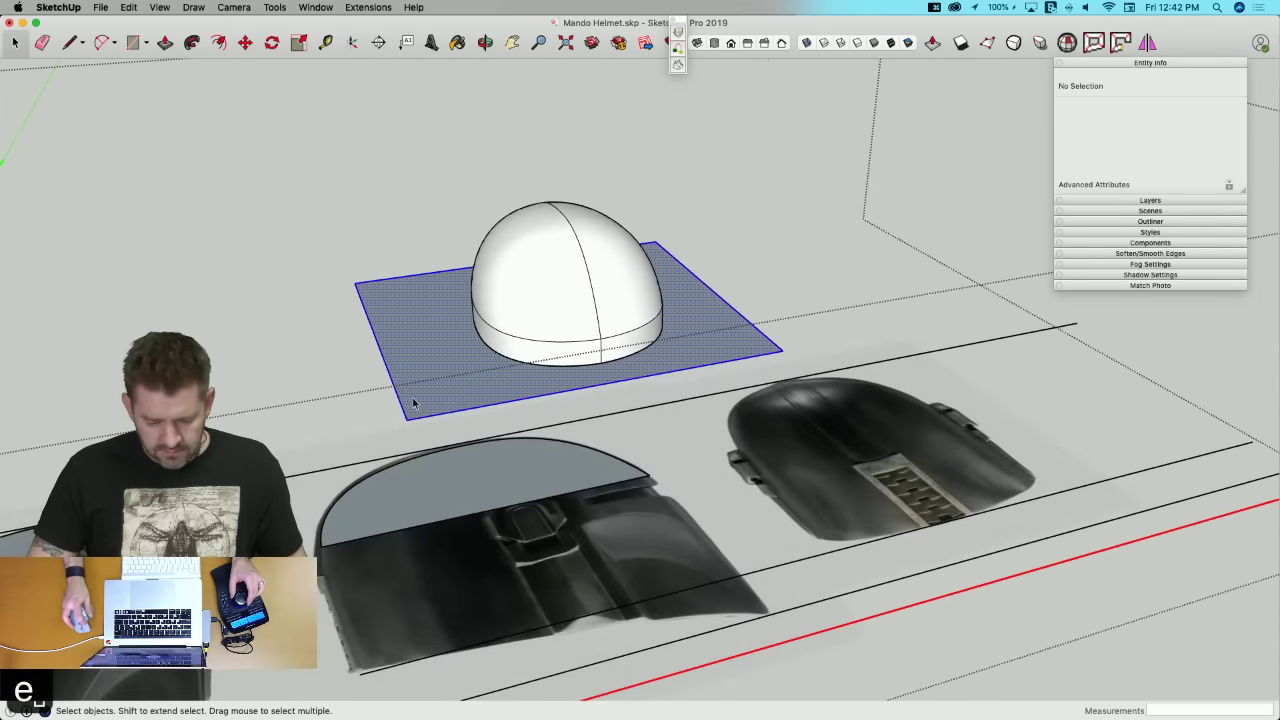
left_click(414, 402)
key("BackSpace")
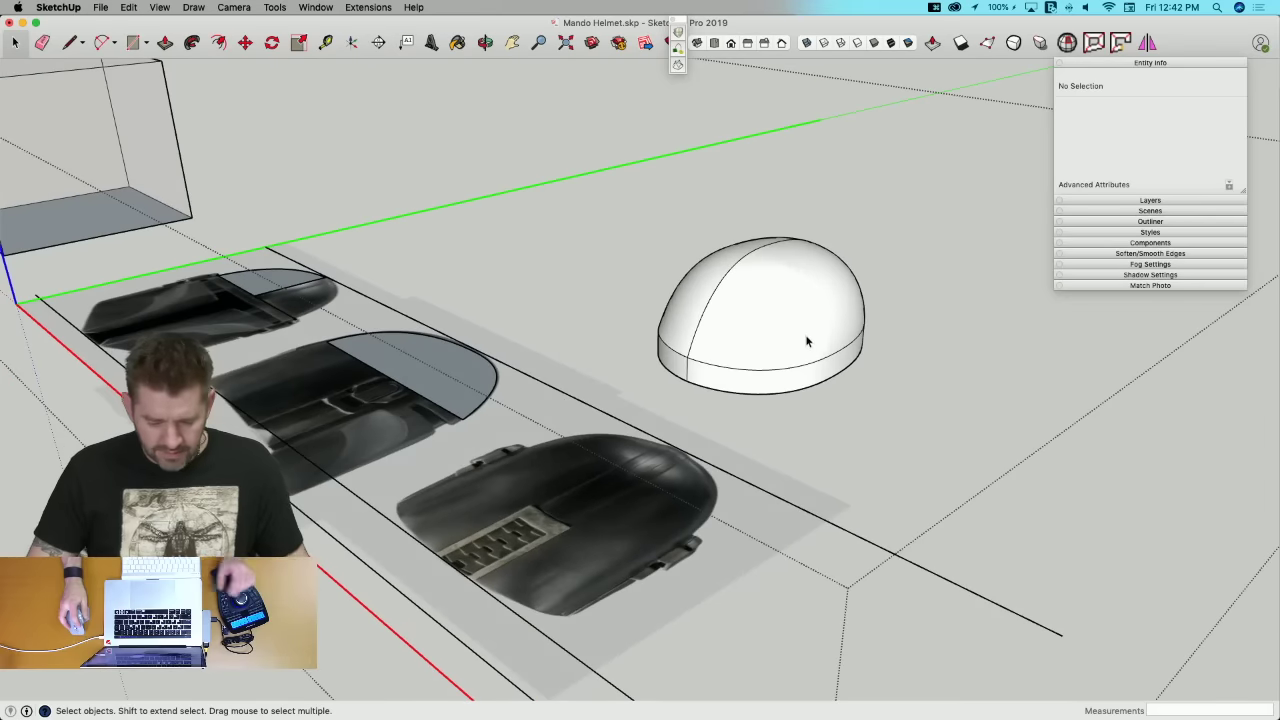
Step: Convert the dome group into a component named Dome
left_click(805, 334)
right_click(779, 313)
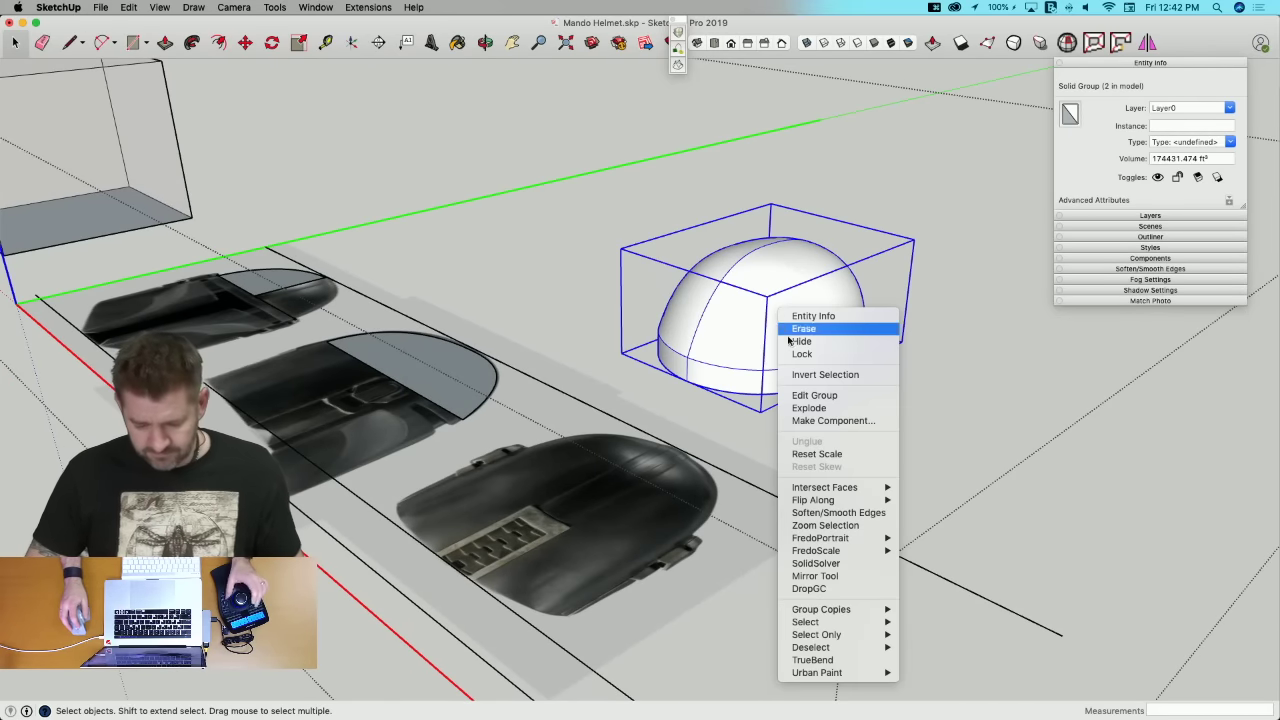
left_click(828, 421)
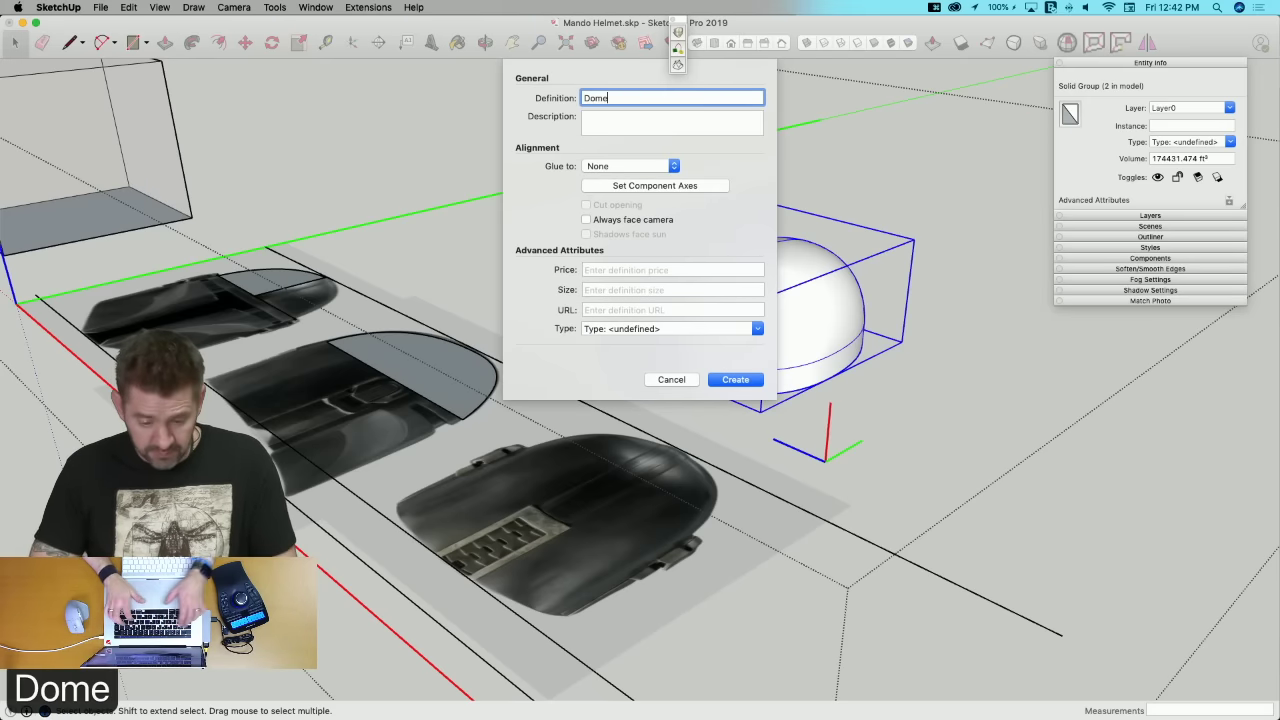
key("Return")
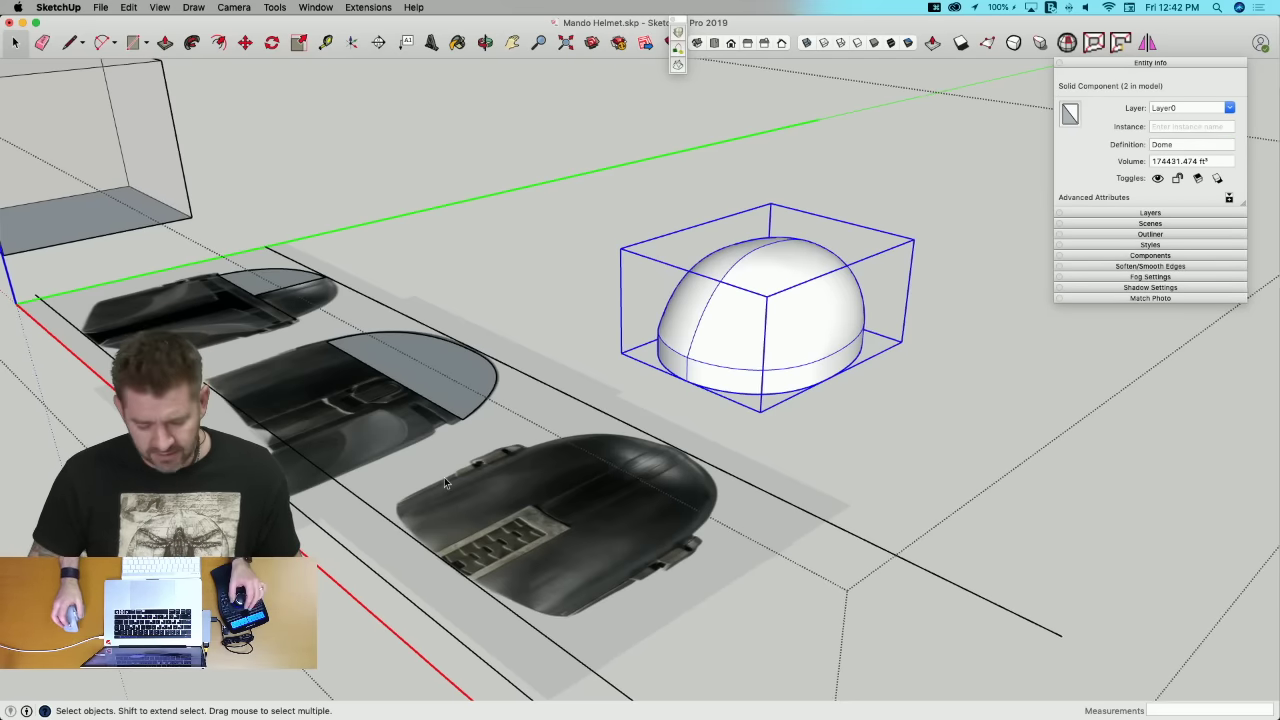
Step: Move the Dome component up about 53' 5 1/8" along the blue axis, above the reference images
middle_click_drag(778, 240, 783, 237)
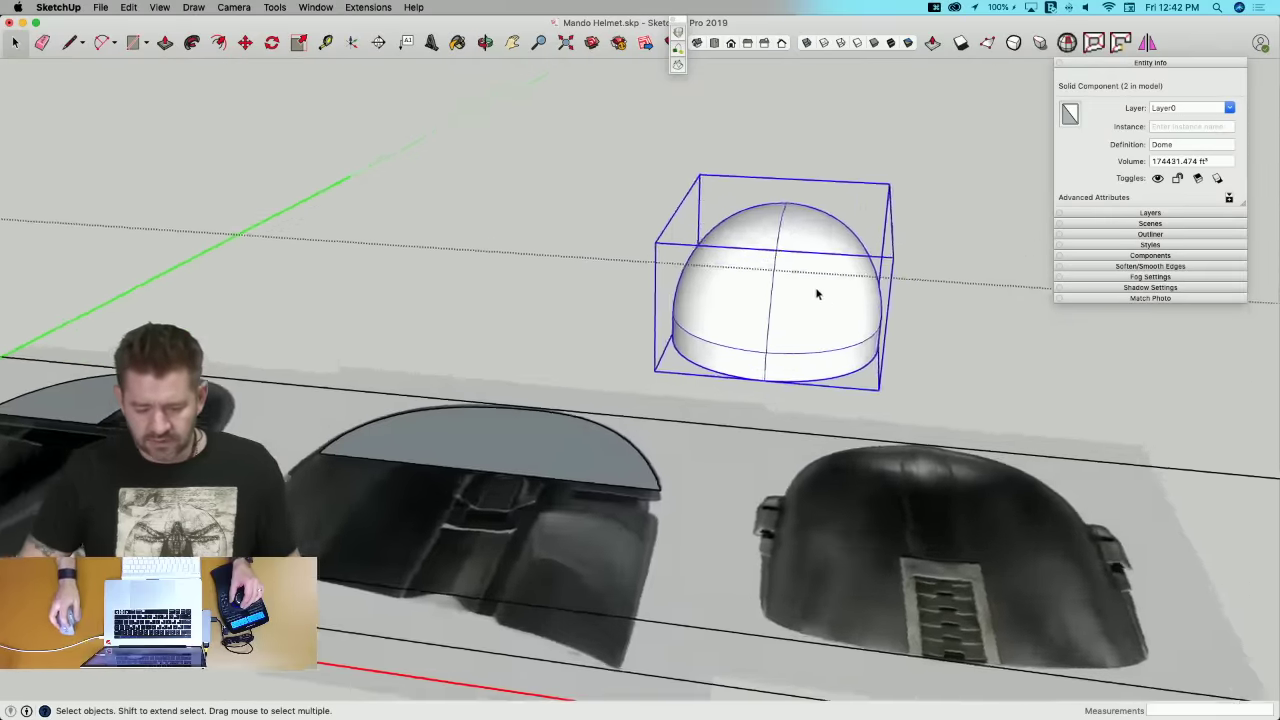
key("m")
left_click(900, 411)
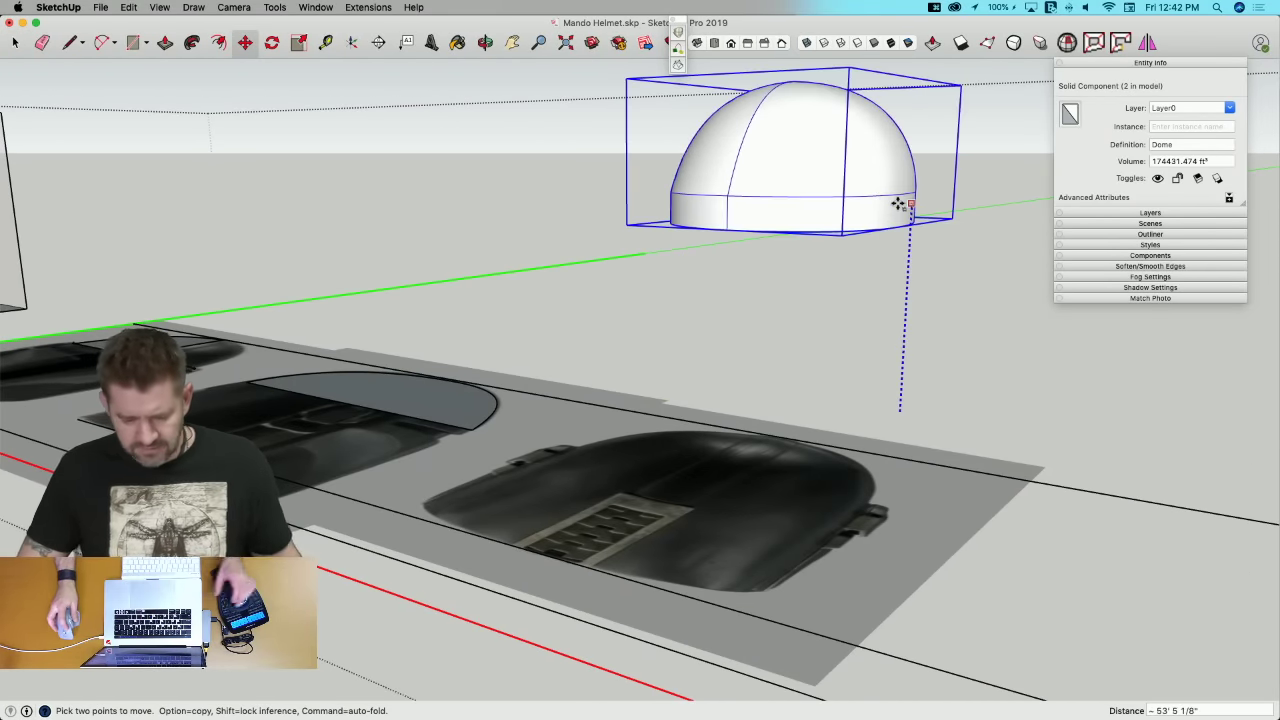
left_click(898, 204)
key("space")
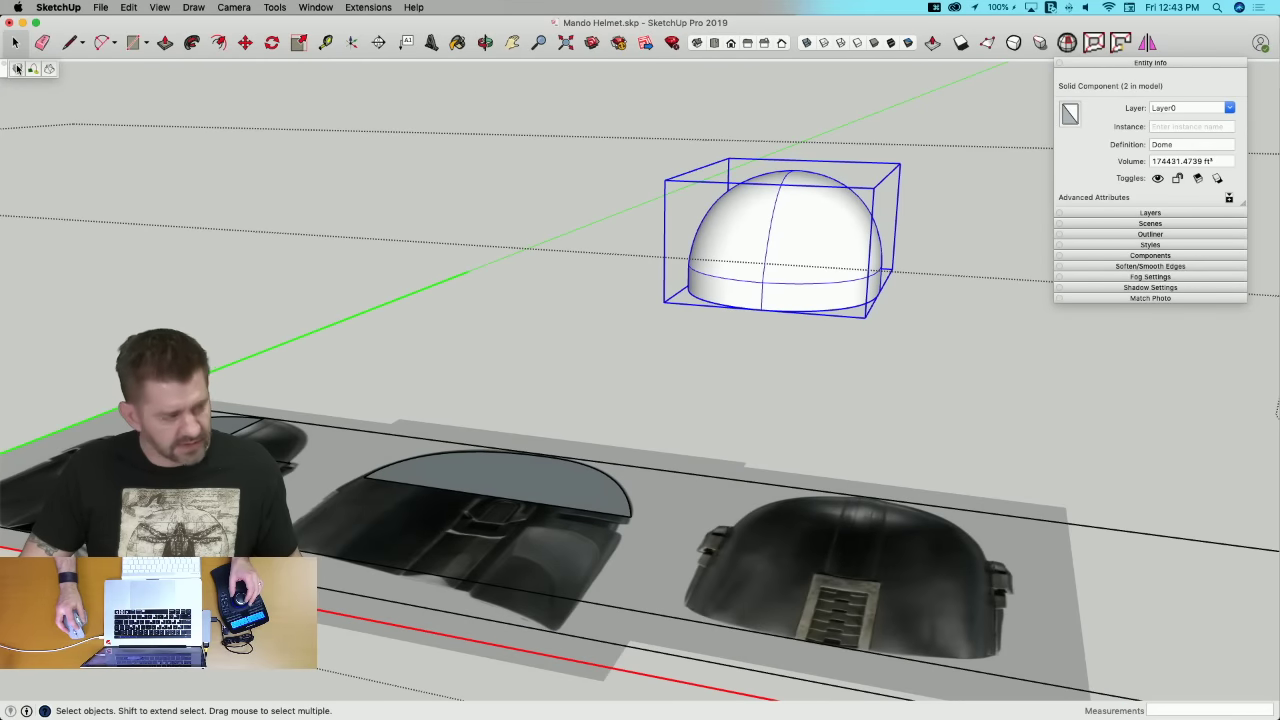
Step: Place a copy of the Dome component with its seam's lower end on the corner of the side-view helmet profile
middle_click_drag(853, 322, 404, 493)
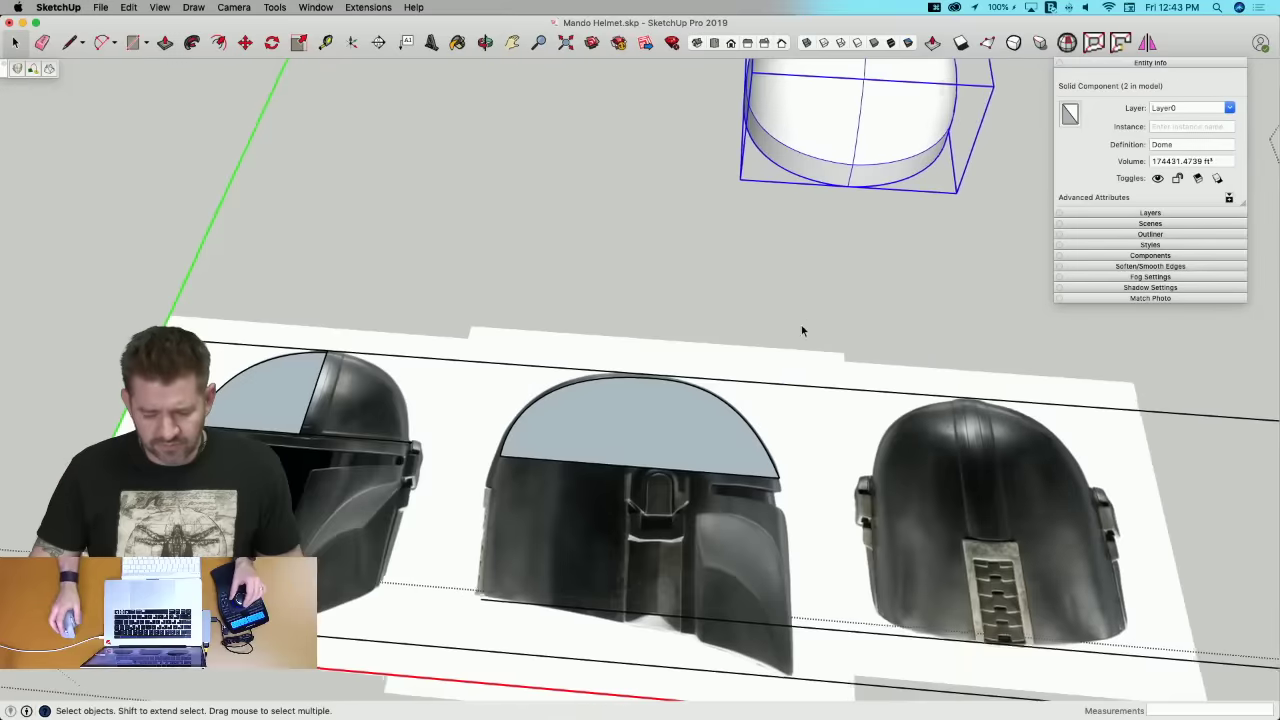
middle_click_drag(802, 330, 565, 350)
key("m")
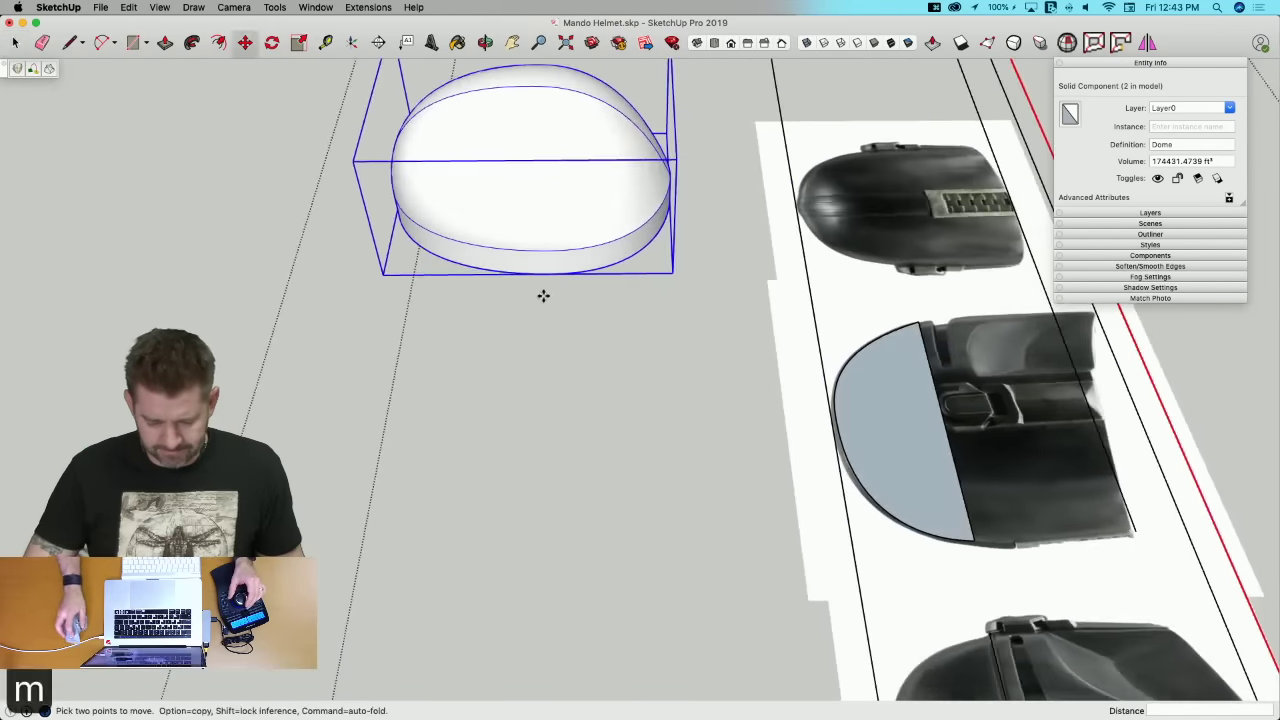
middle_click_drag(542, 283, 674, 412)
left_click(628, 380)
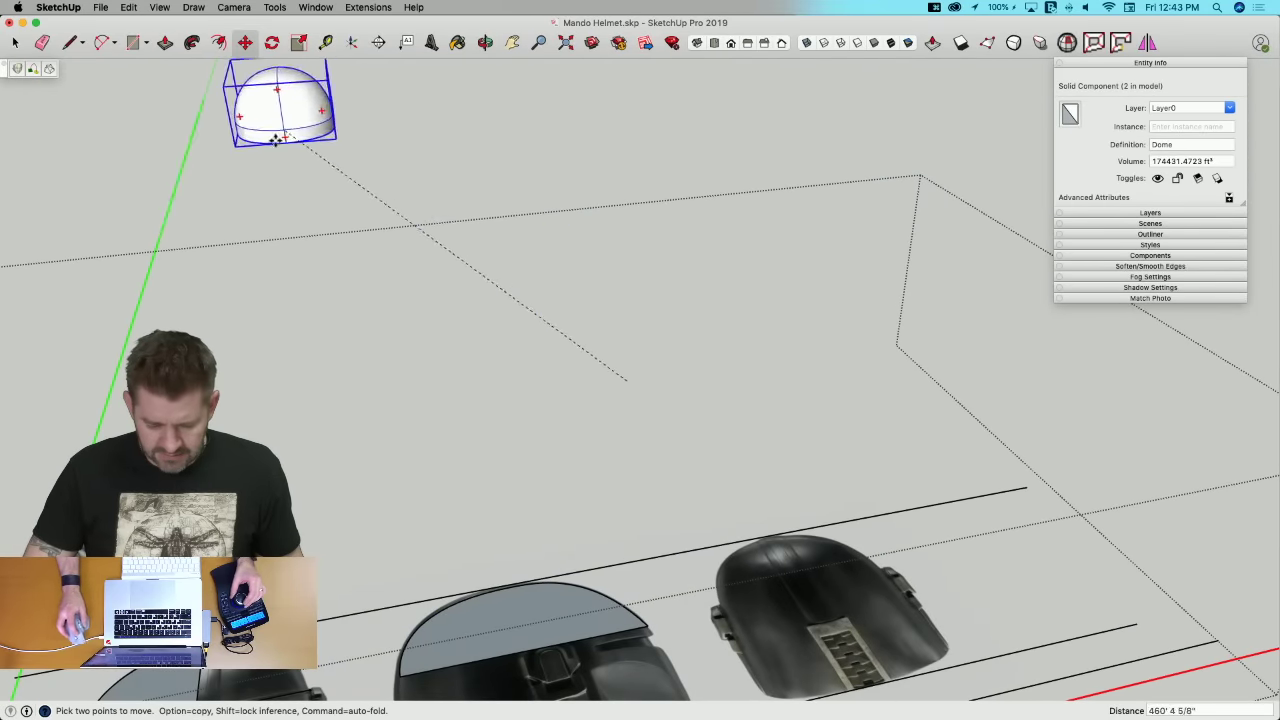
key("alt")
scroll(455, 308, "up", 10)
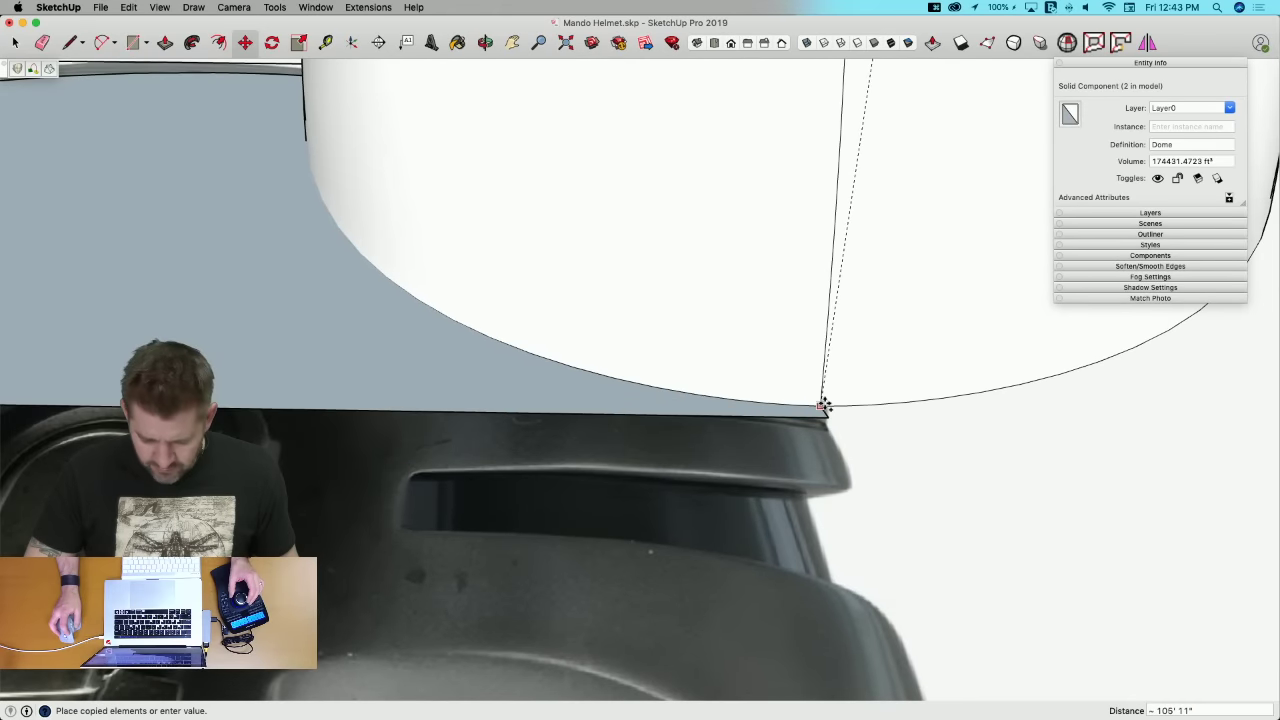
left_click(828, 412)
scroll(828, 412, "down", 2)
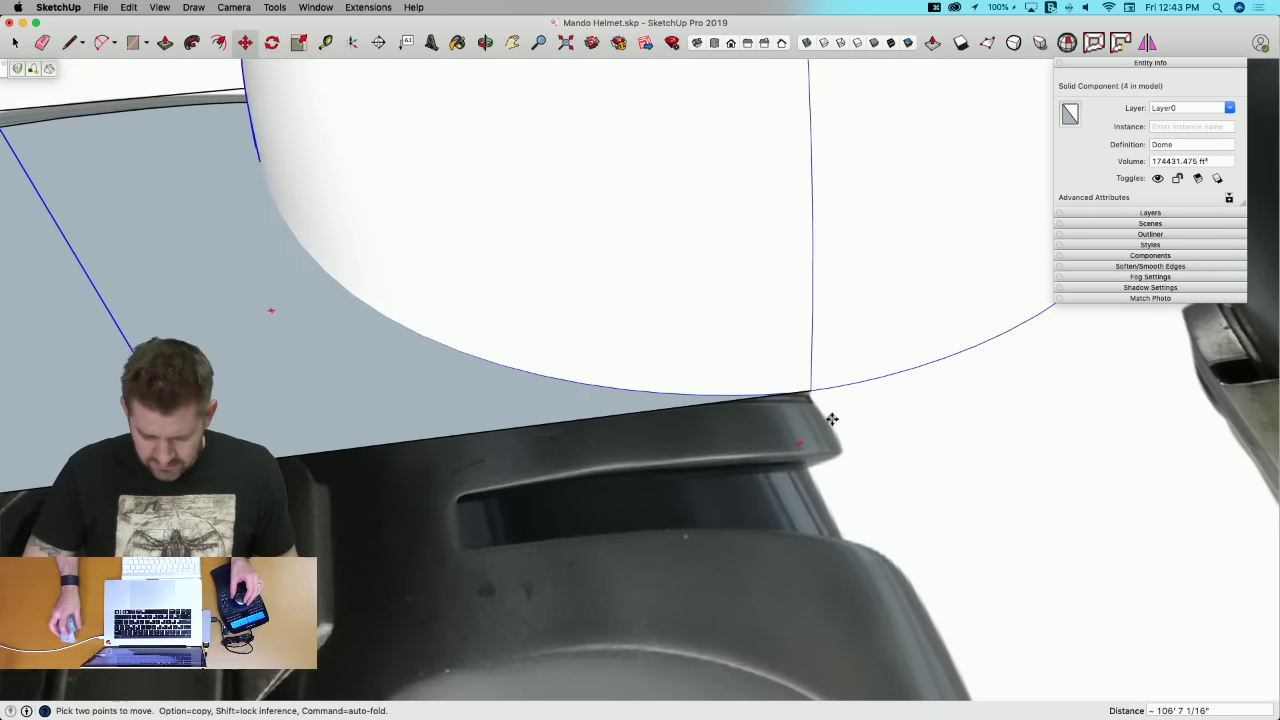
Step: Rotate the Dome copy 90 degrees about the blue axis and 90 degrees about the red axis to line up with the side-view image
key("q")
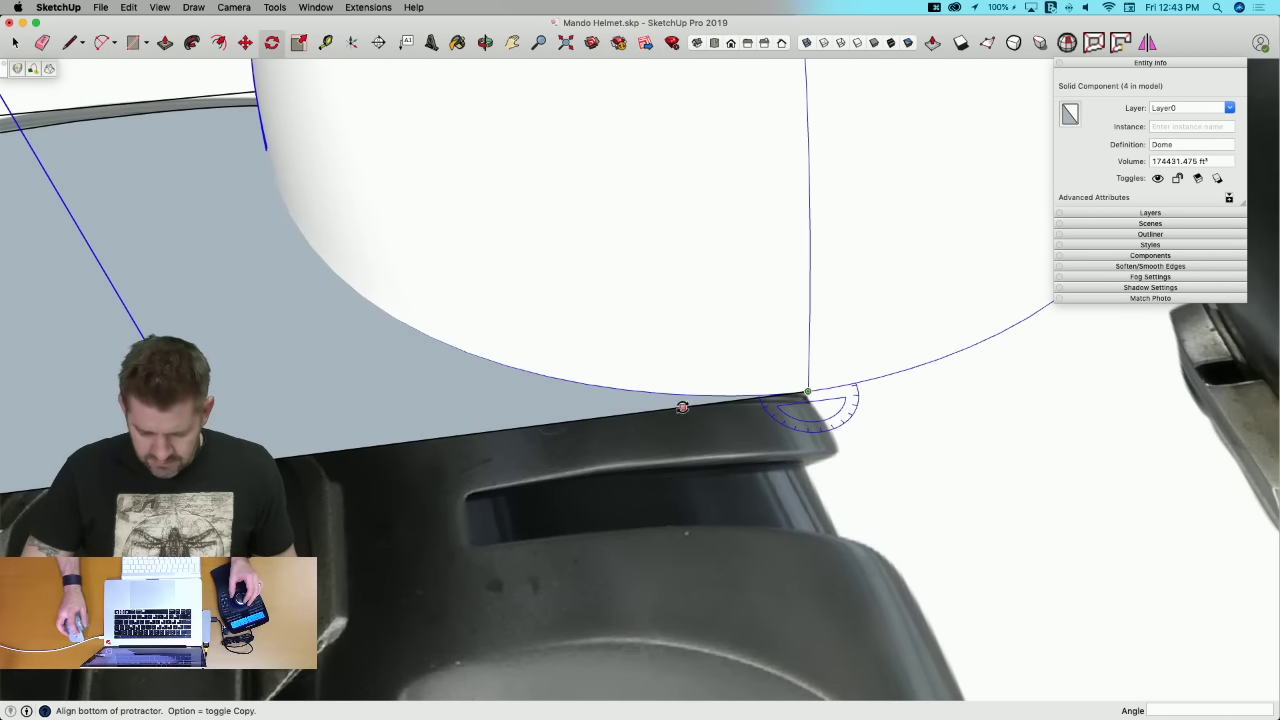
left_click(683, 407)
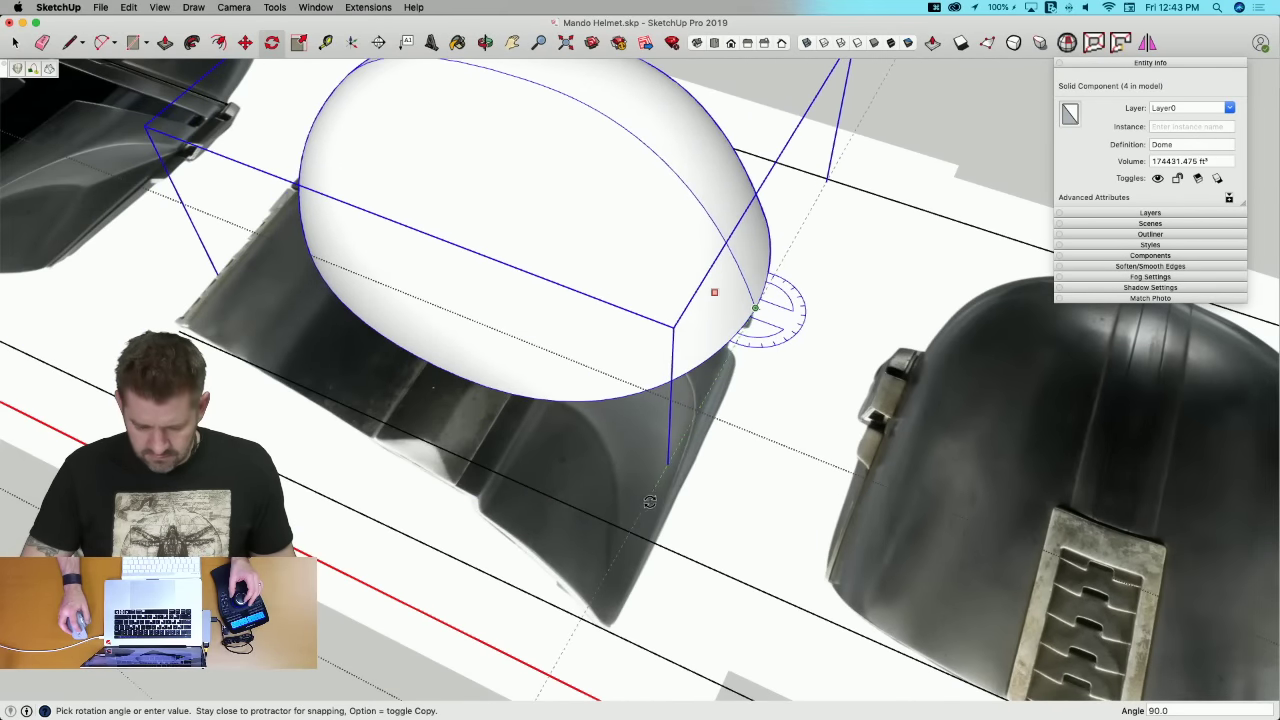
left_click(645, 500)
middle_click_drag(645, 500, 776, 400)
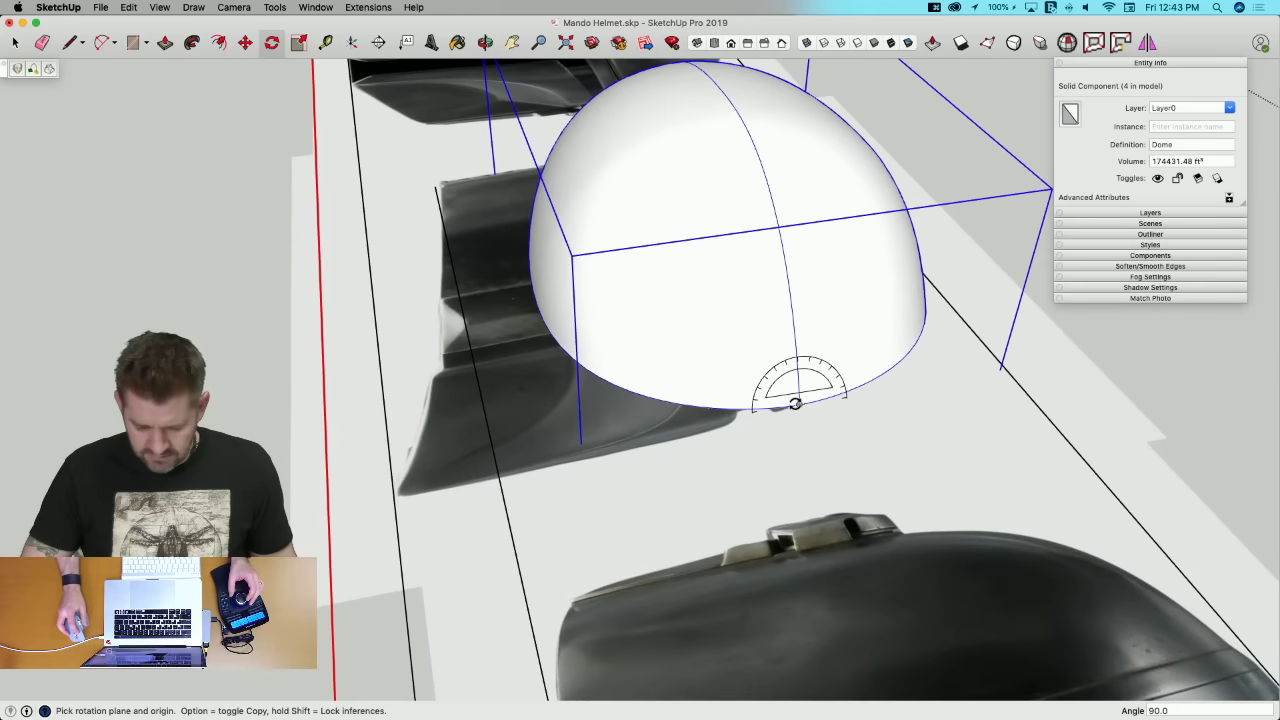
left_click(791, 318)
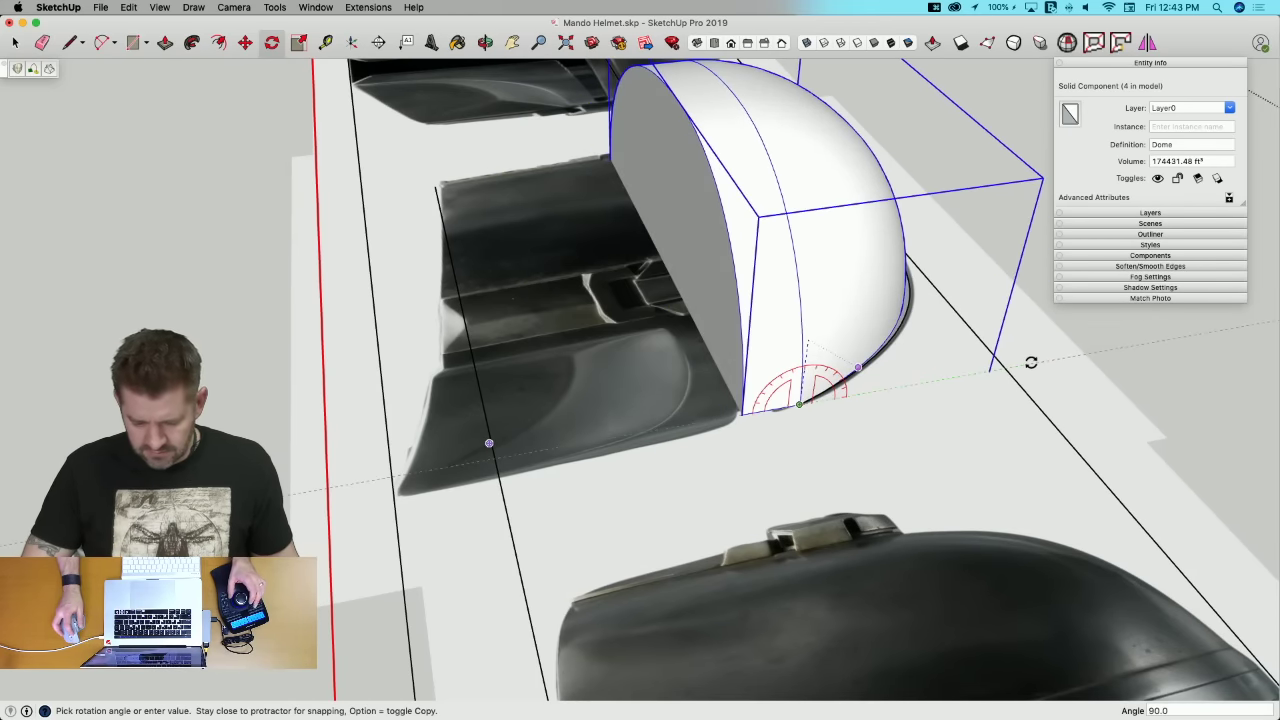
left_click(1031, 362)
key("space")
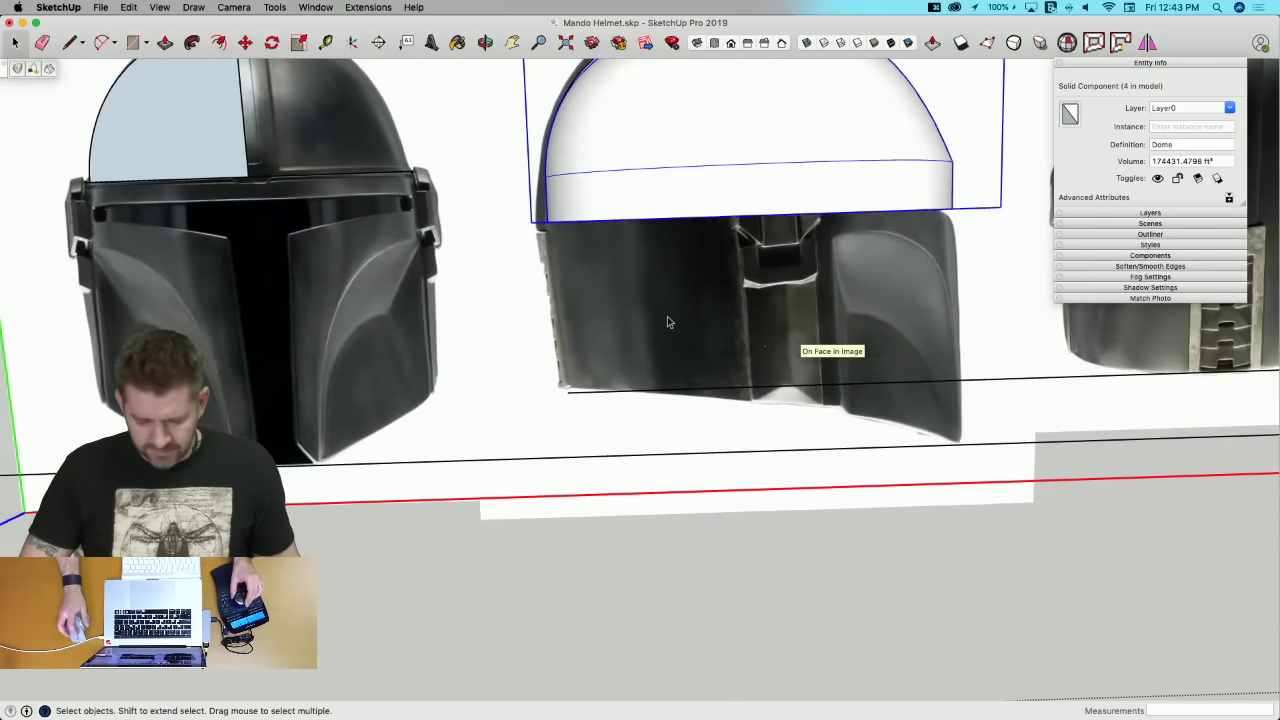
Step: Open the side-view Dome component for editing and push/pull its bottom face down past the helmet image's lower edge
middle_click_drag(667, 316, 621, 259)
key("p")
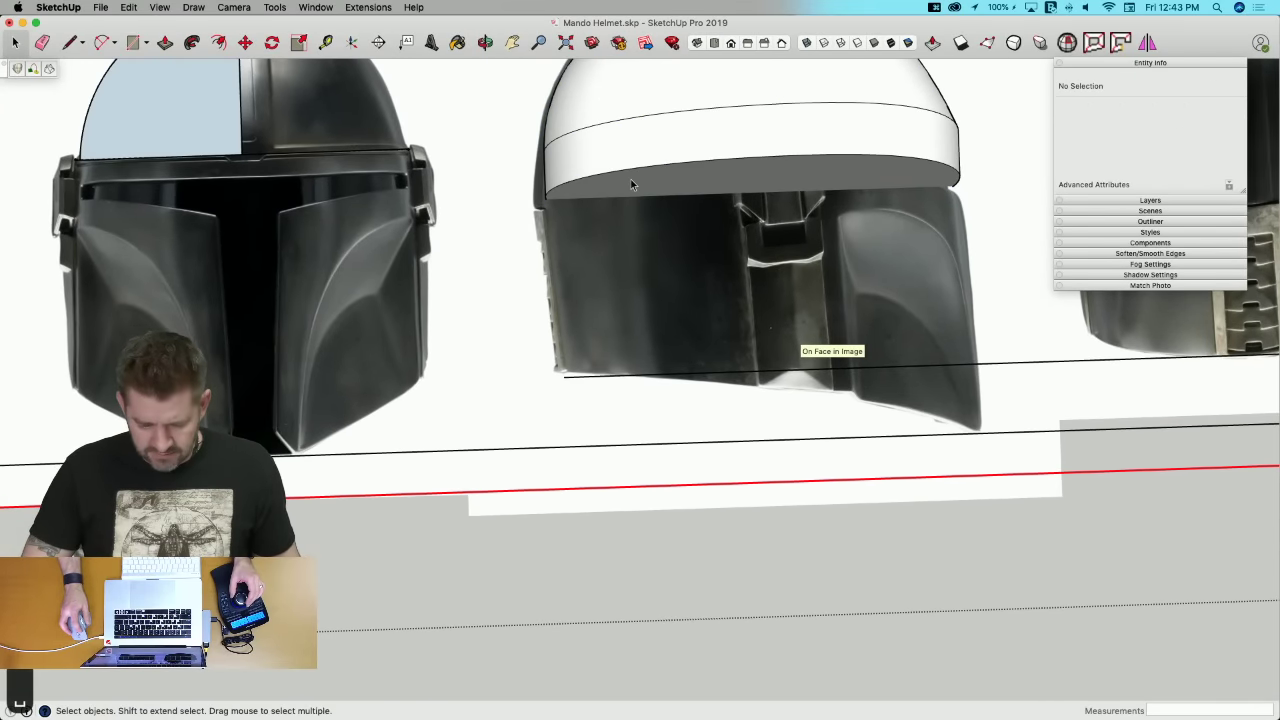
double_click(631, 184)
key("q")
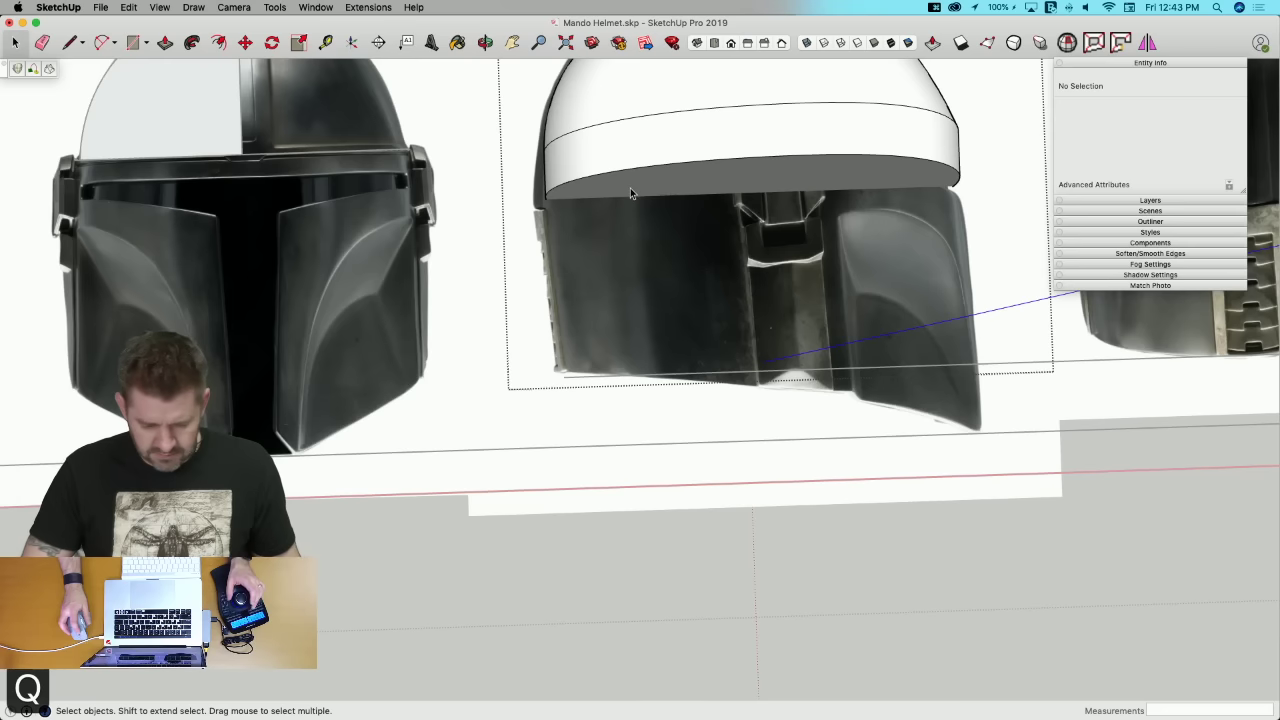
key("p")
left_click_drag(622, 255, 640, 463)
key("space")
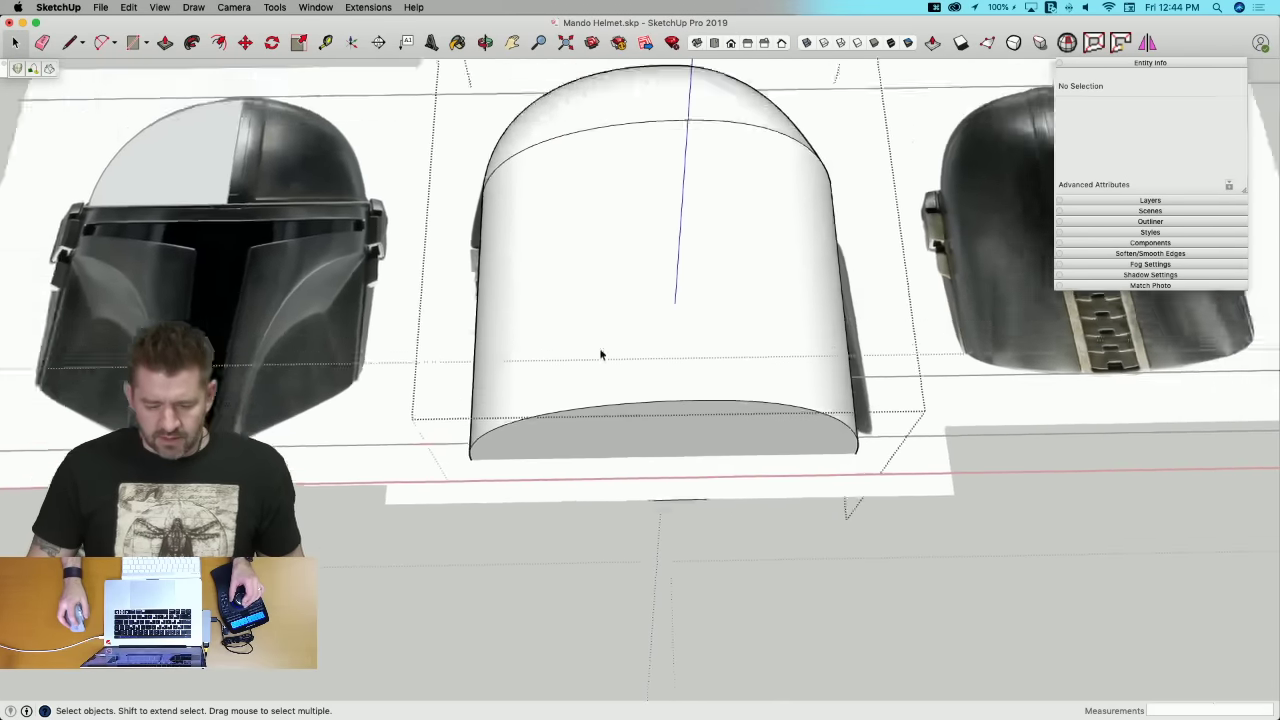
Step: With X-ray display on, scale the side-view dome's bottom face to 0.97 along the green axis and close the component
middle_click_drag(601, 354, 486, 411)
left_click(808, 42)
scroll(567, 398, "up", 5)
left_click(484, 410)
key("s")
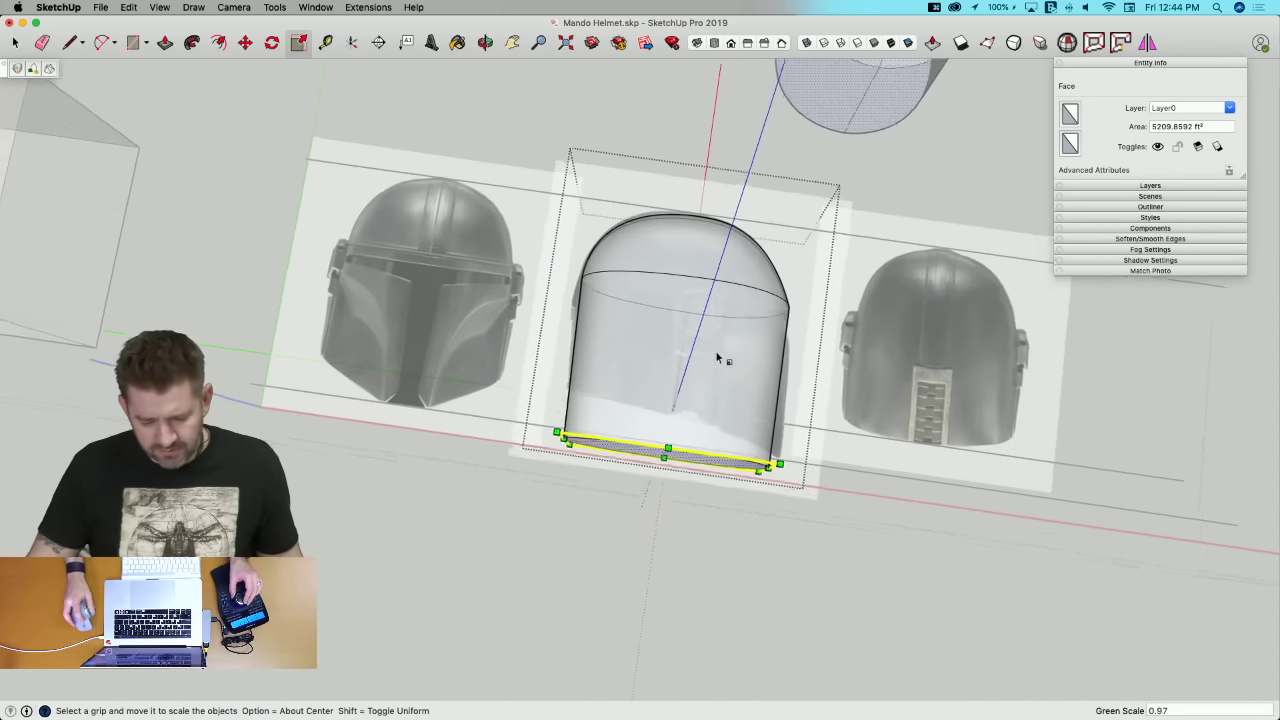
key("space")
left_click(758, 565)
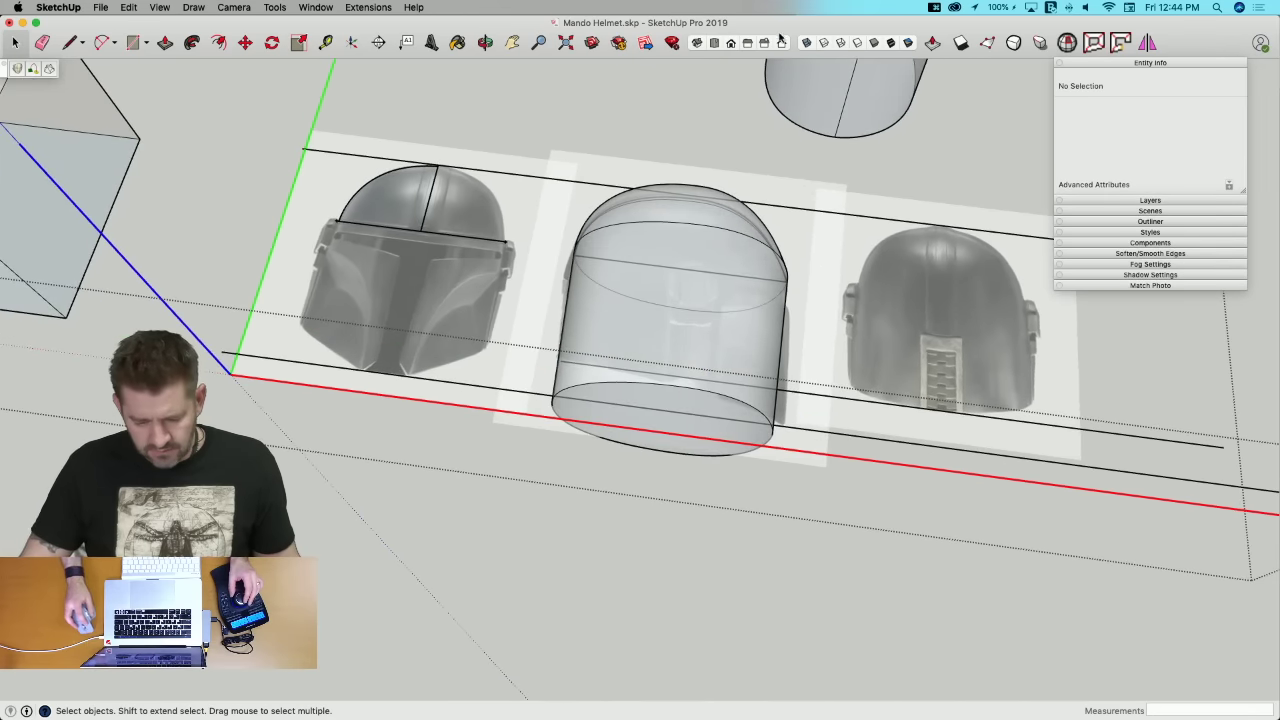
Step: Copy the side-view Dome by its seam's lower end to the inner bottom corner of the front-view image's quarter dome profile
left_click(658, 382)
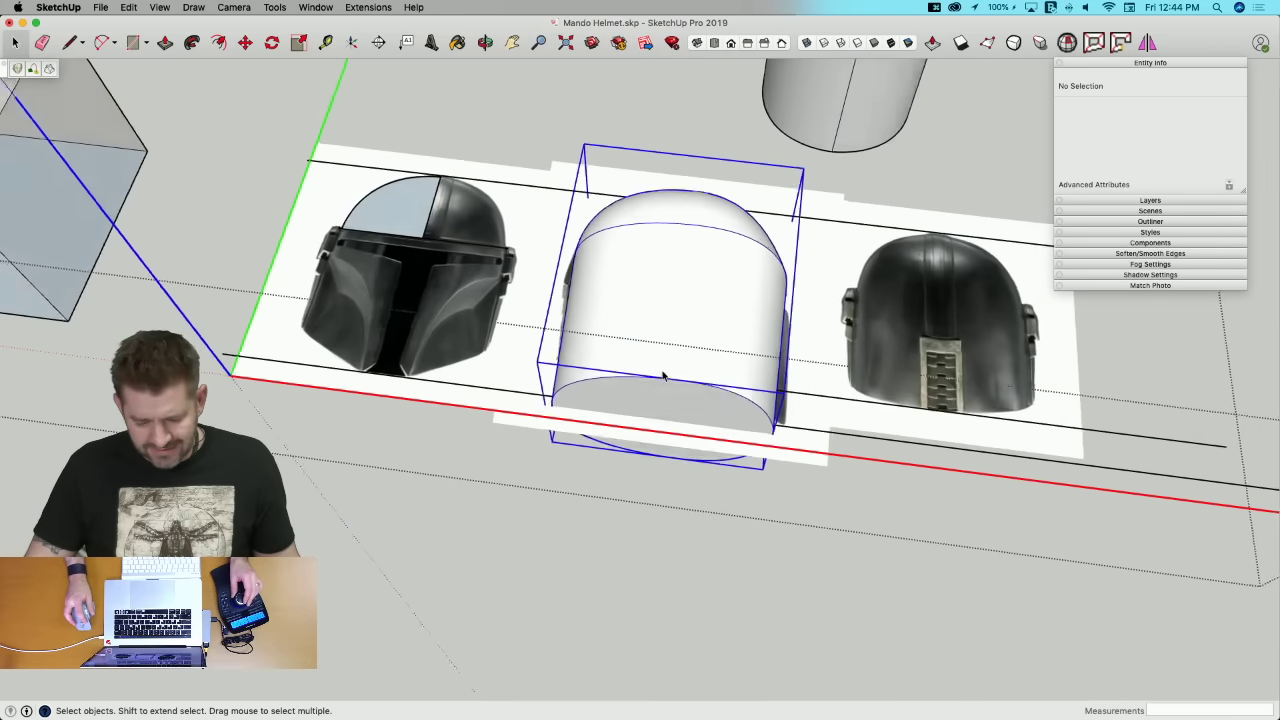
key("m")
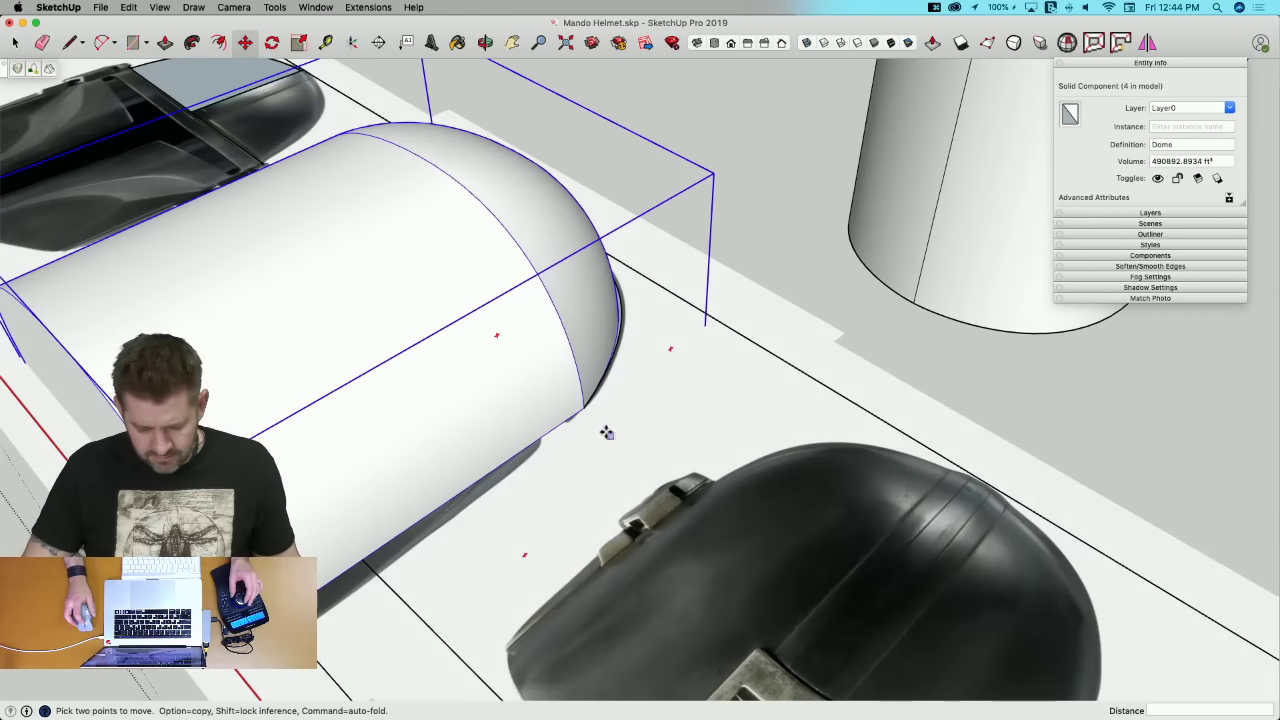
scroll(582, 420, "up", 3)
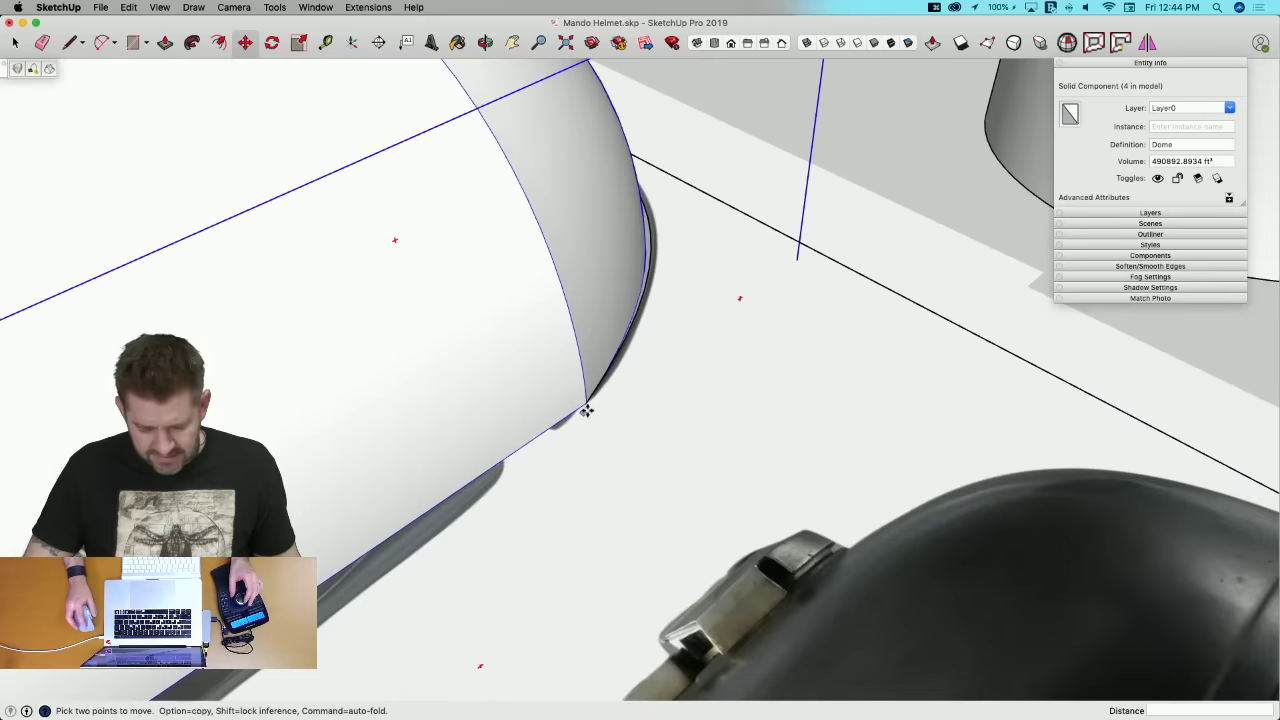
left_click(587, 404)
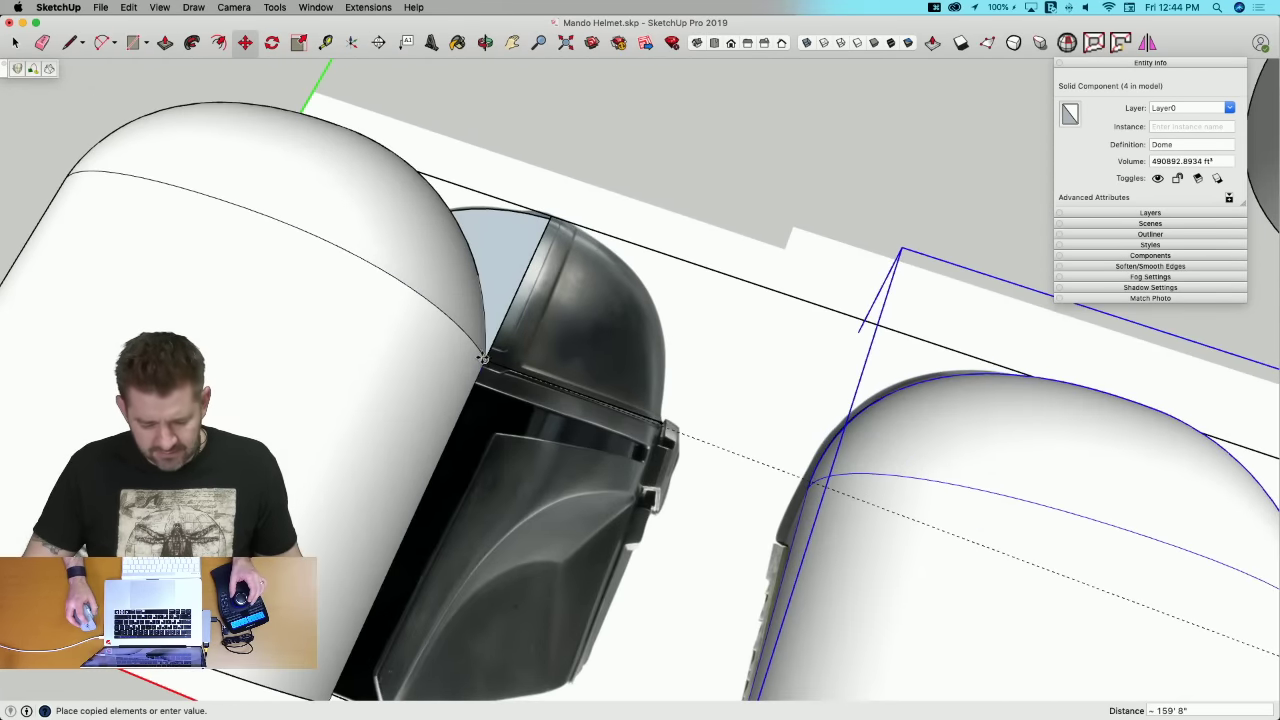
left_click(484, 360)
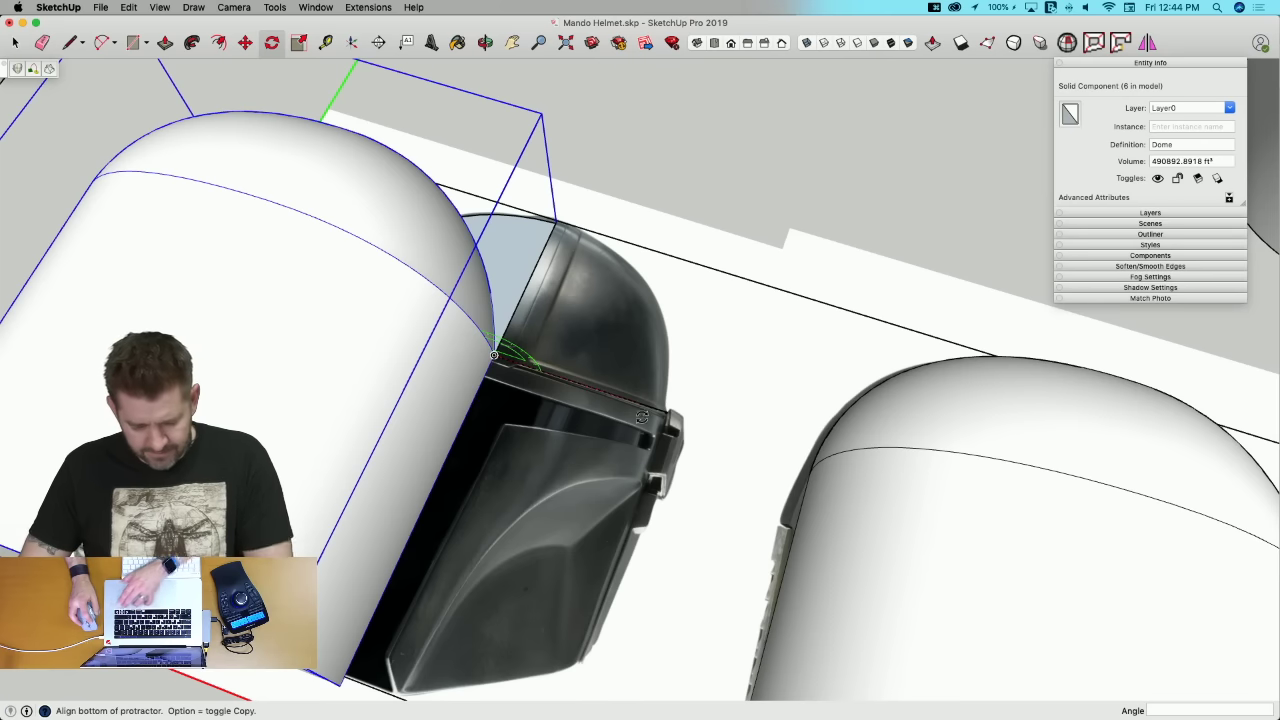
Step: Rotate the front-view Dome copy 90 degrees about the green axis and move it vertically to centre it on the image plane
left_click(494, 355)
left_click(536, 254)
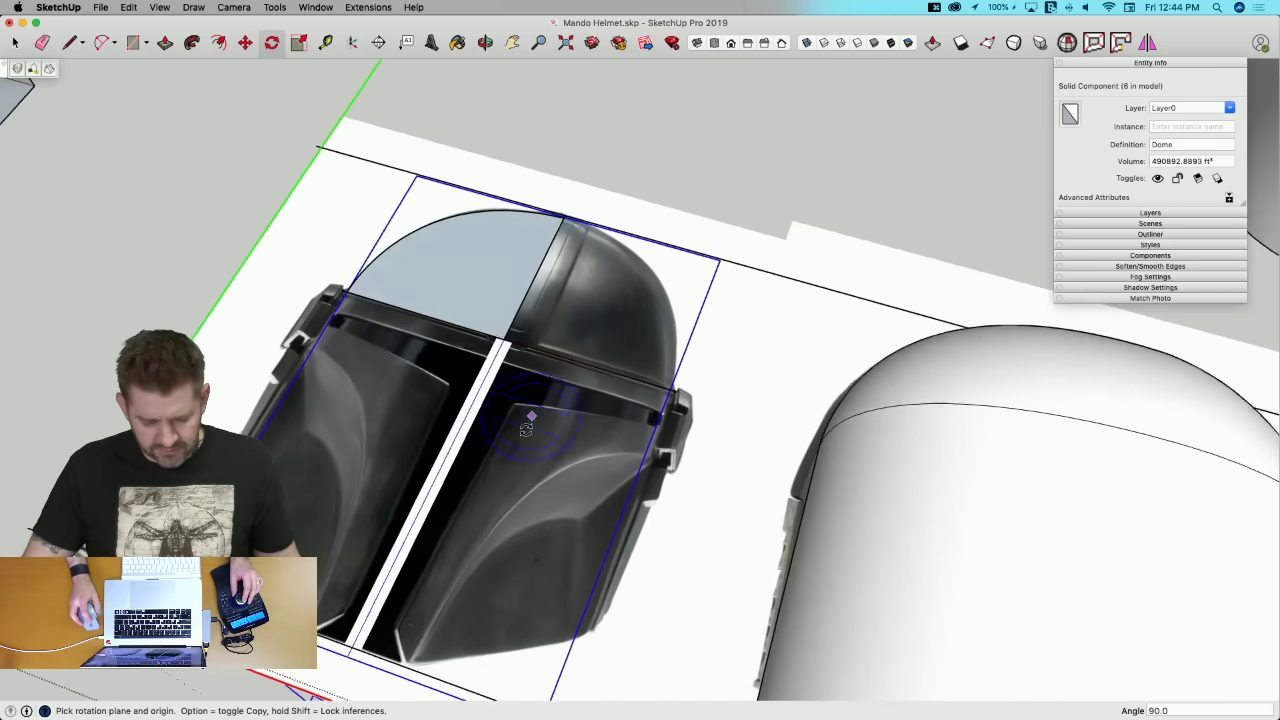
key("m")
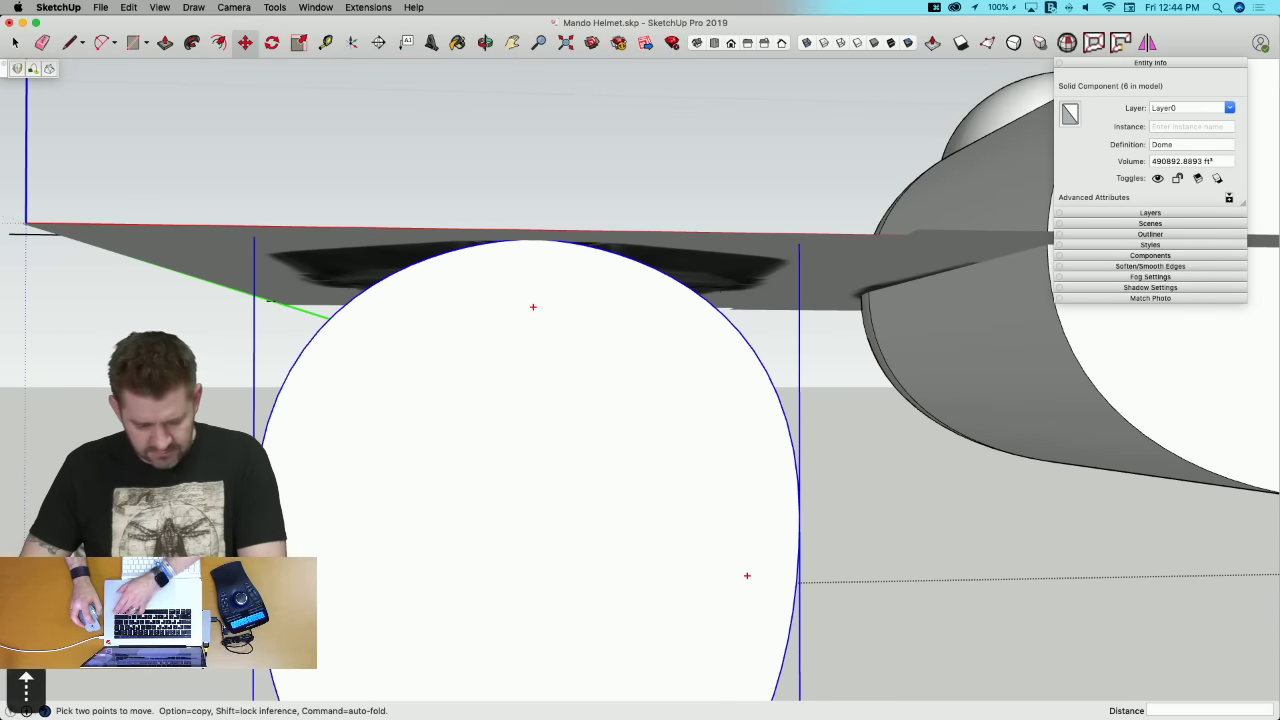
left_click(253, 235)
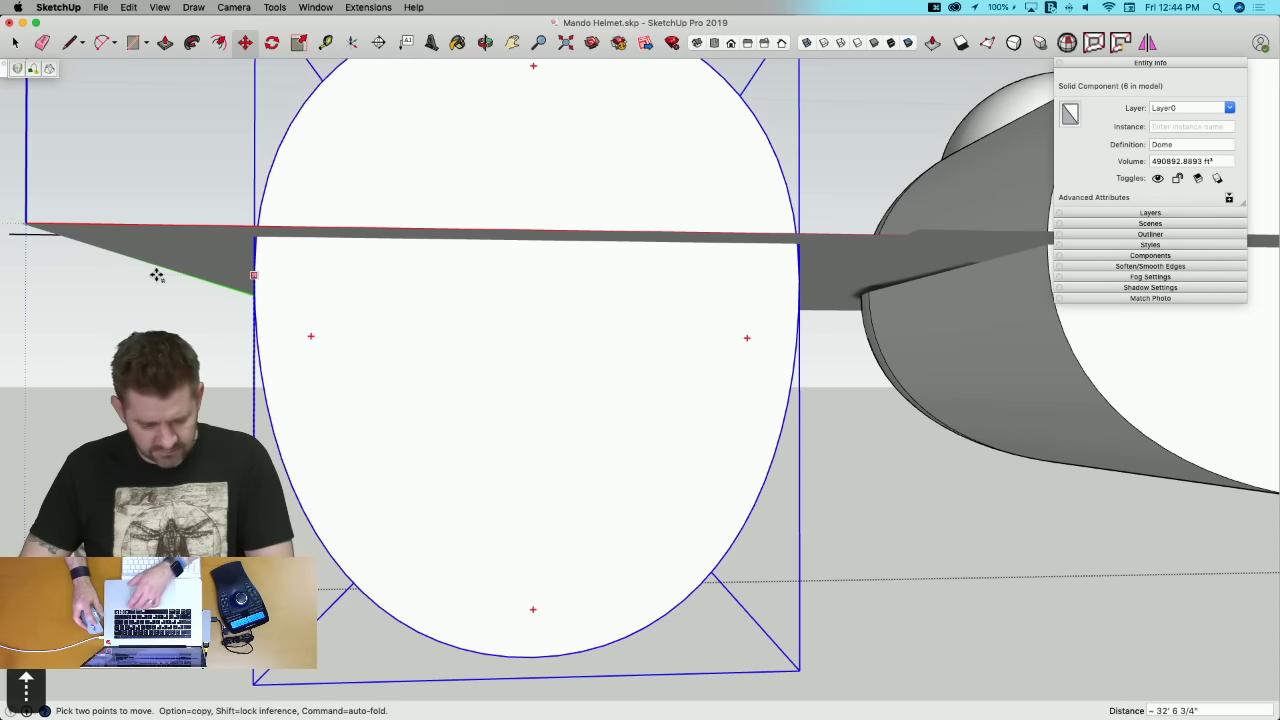
left_click(22, 222)
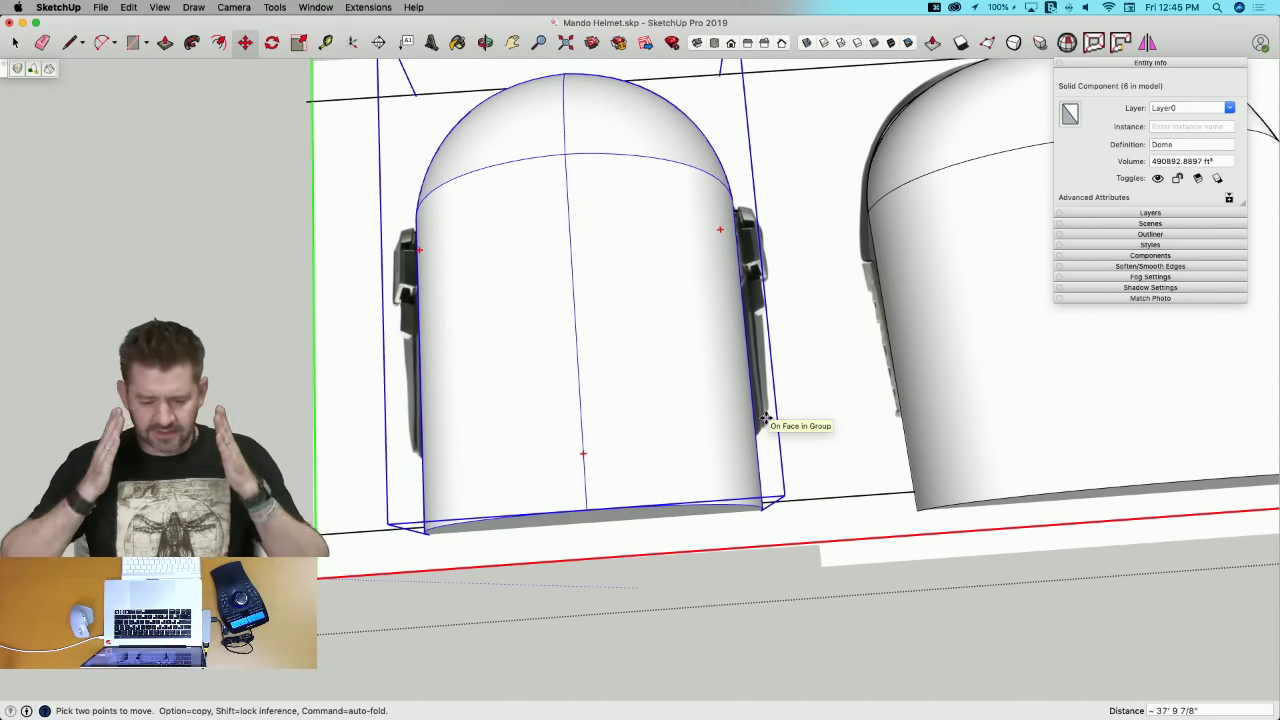
Step: Open the front-view Dome for editing and scale its bottom face to 1.08 along the red axis to widen the skirt
key("space")
middle_click_drag(687, 462, 640, 462)
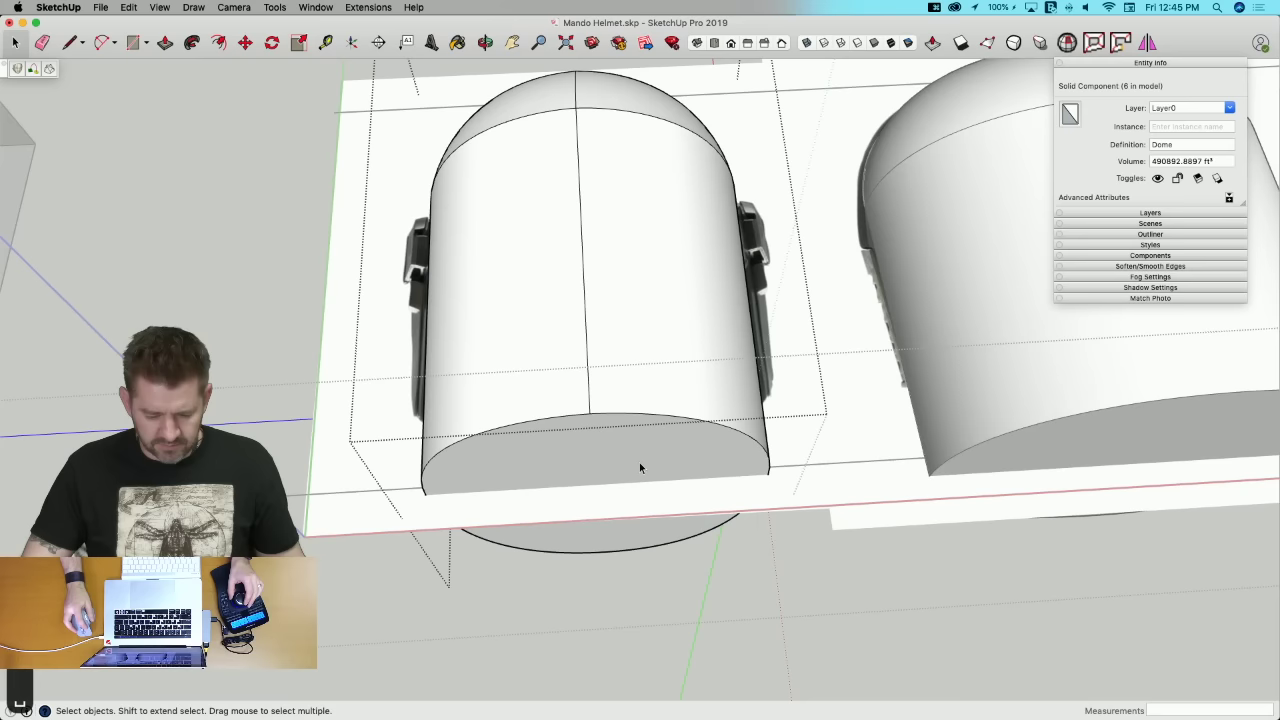
double_click(580, 451)
left_click(580, 452)
key("s")
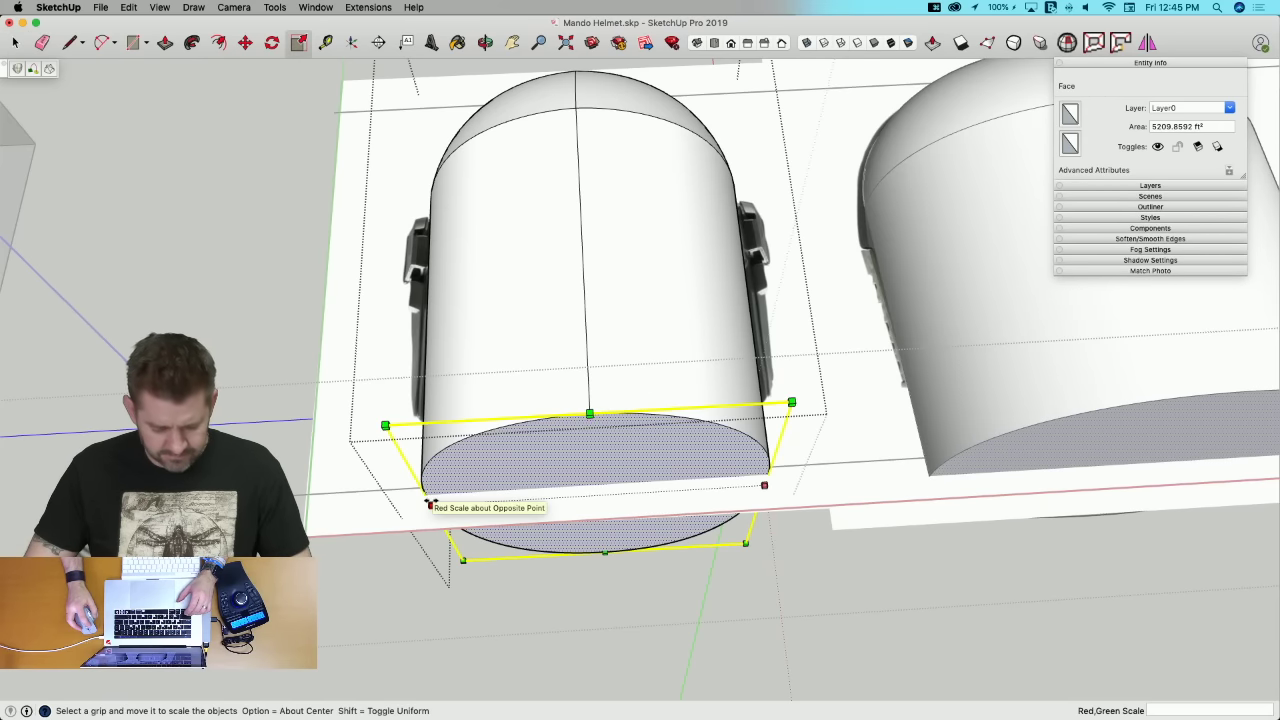
left_click_drag(427, 499, 397, 480)
middle_click_drag(394, 479, 603, 334)
scroll(471, 562, "up", 4)
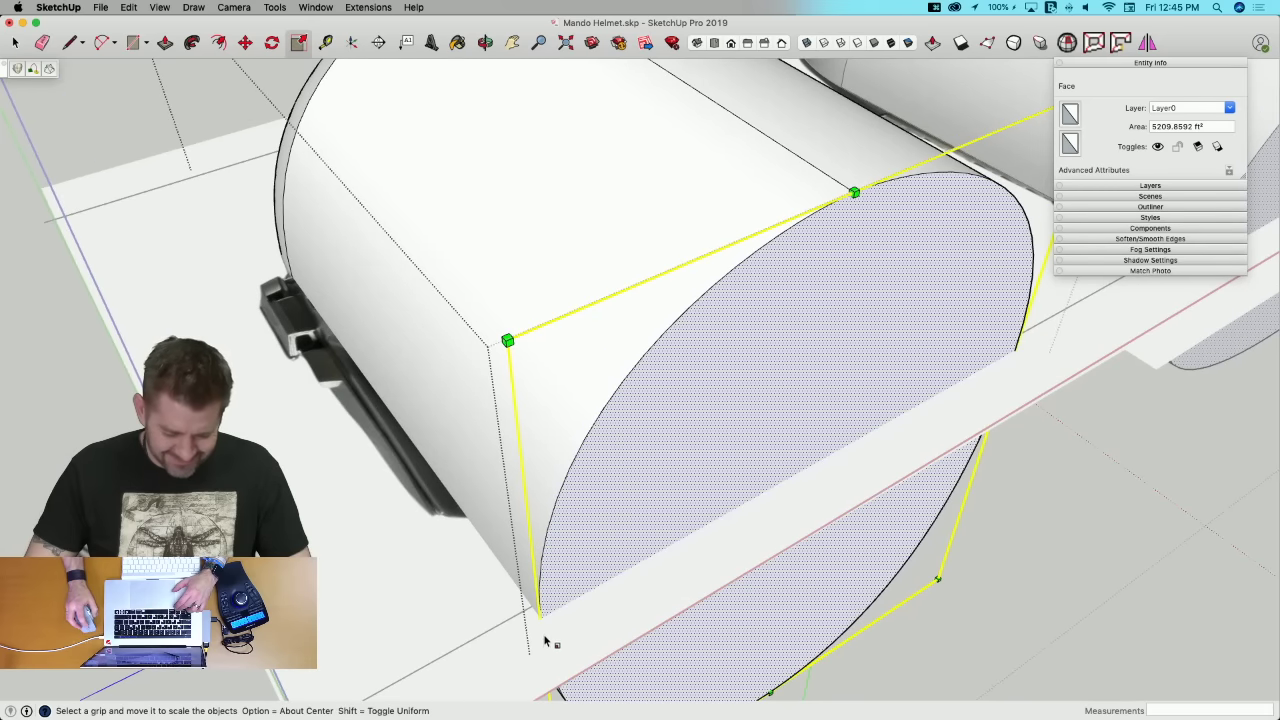
left_click_drag(540, 647, 517, 652)
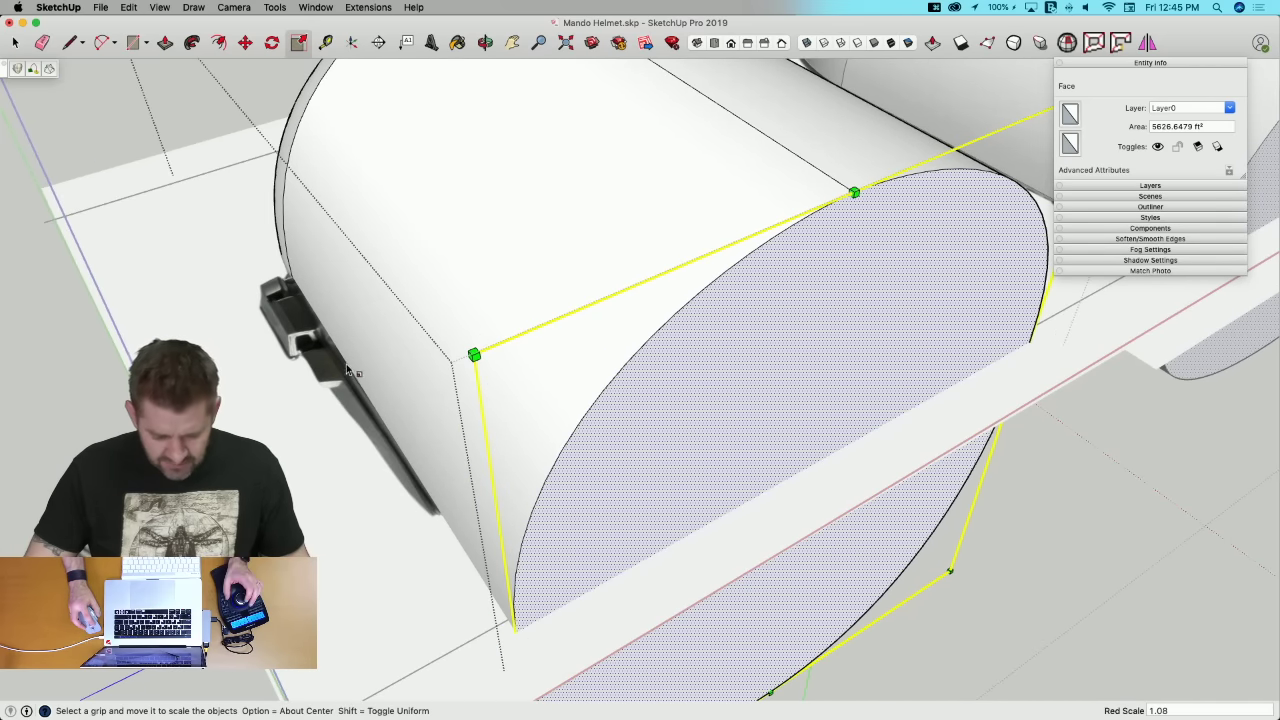
Step: Check the flared domes against the three reference images from several angles and close the component
middle_click_drag(443, 513, 840, 476)
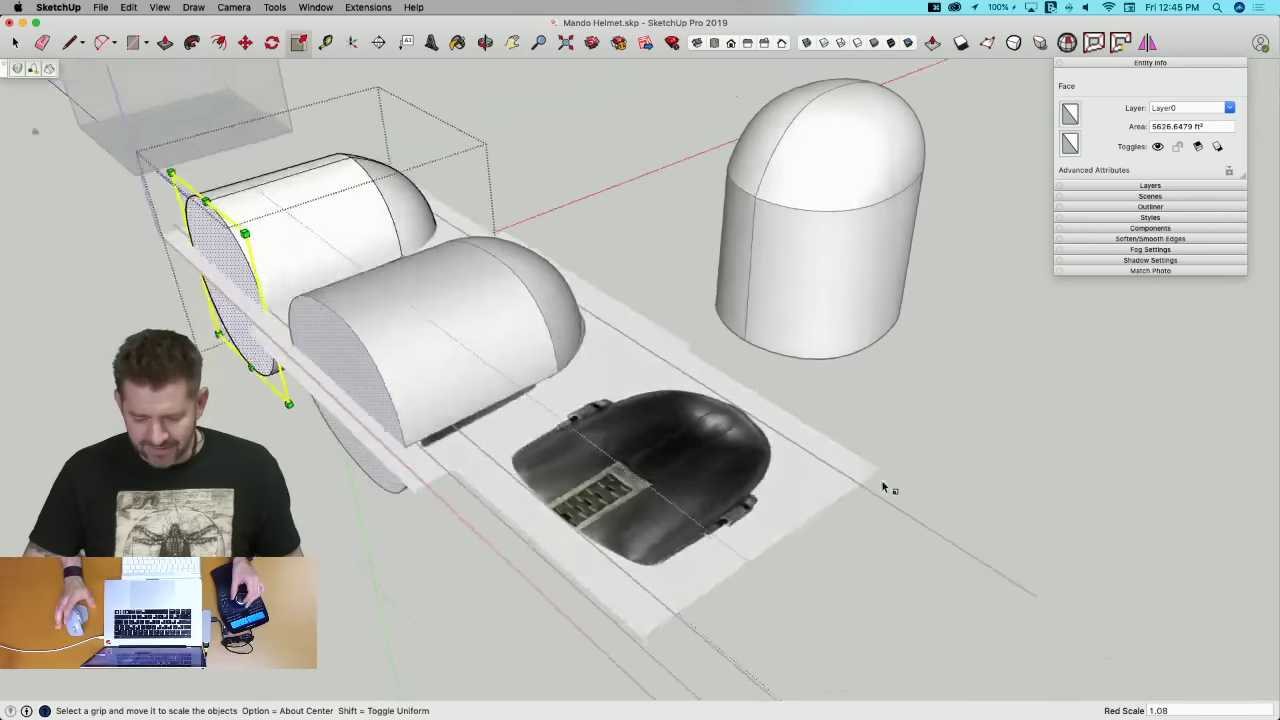
middle_click_drag(501, 334, 773, 408)
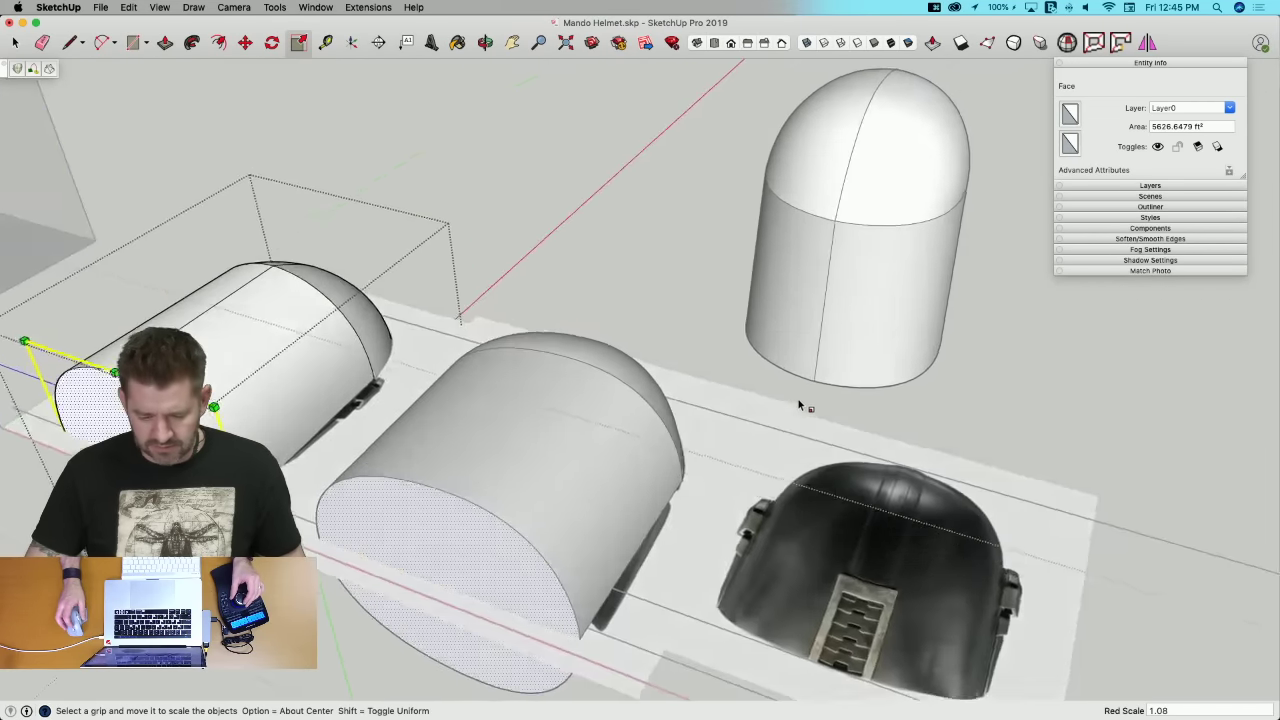
key("super+2")
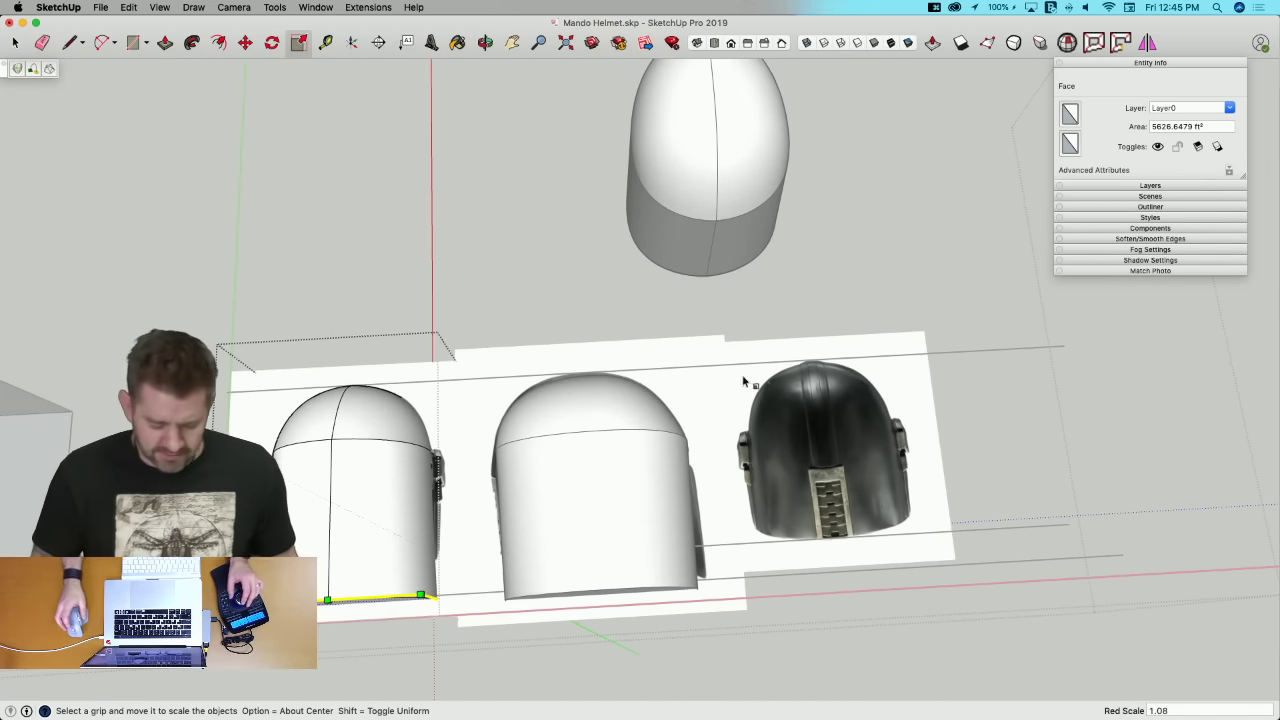
middle_click_drag(748, 380, 546, 334)
key("e")
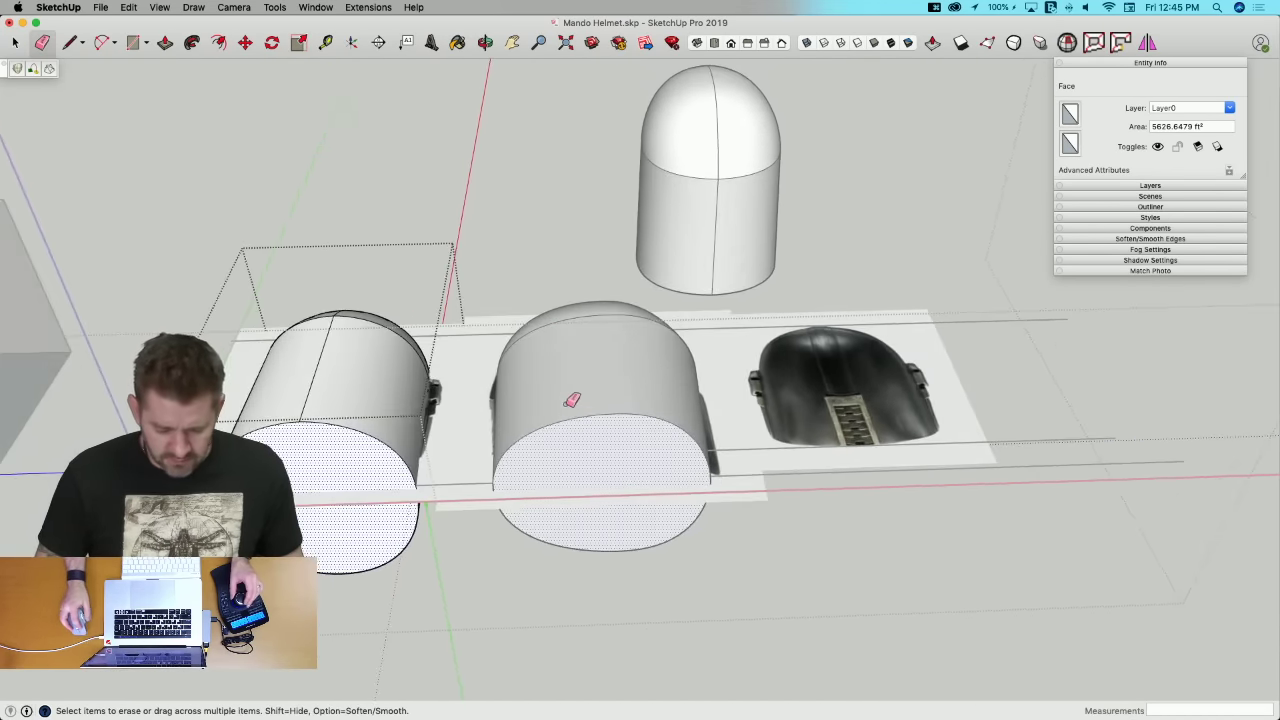
key("space")
middle_click_drag(418, 288, 471, 289)
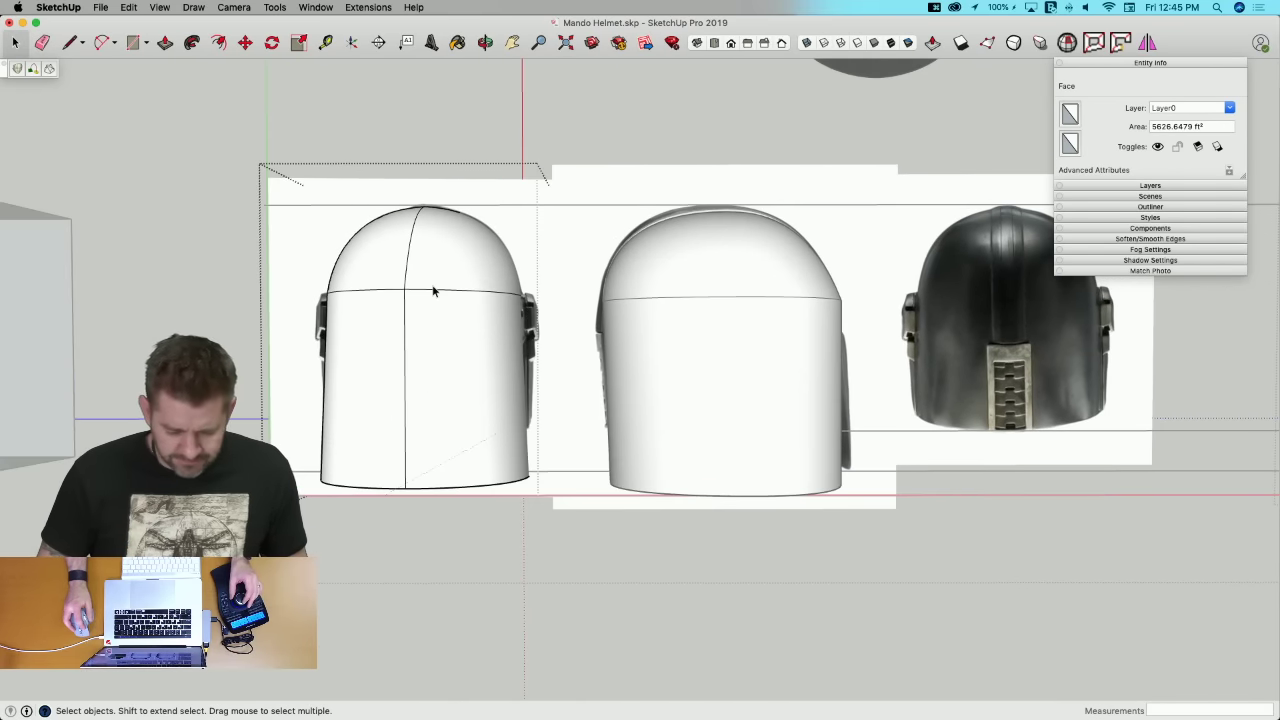
left_click(434, 288)
left_click_drag(557, 171, 494, 228)
left_click(526, 85)
middle_click_drag(471, 343, 563, 297)
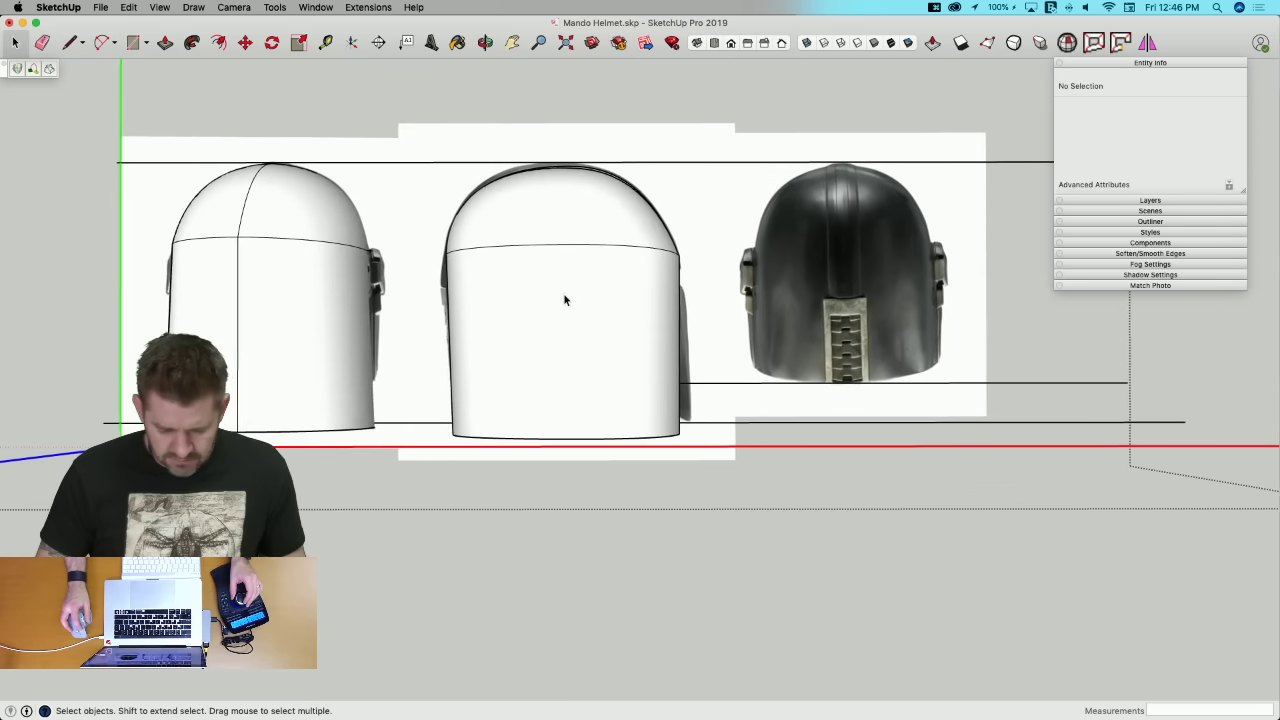
Step: Select the side-view Dome and turn on X-ray display to reveal the reference image behind it
left_click(563, 297)
scroll(600, 310, "up", 2)
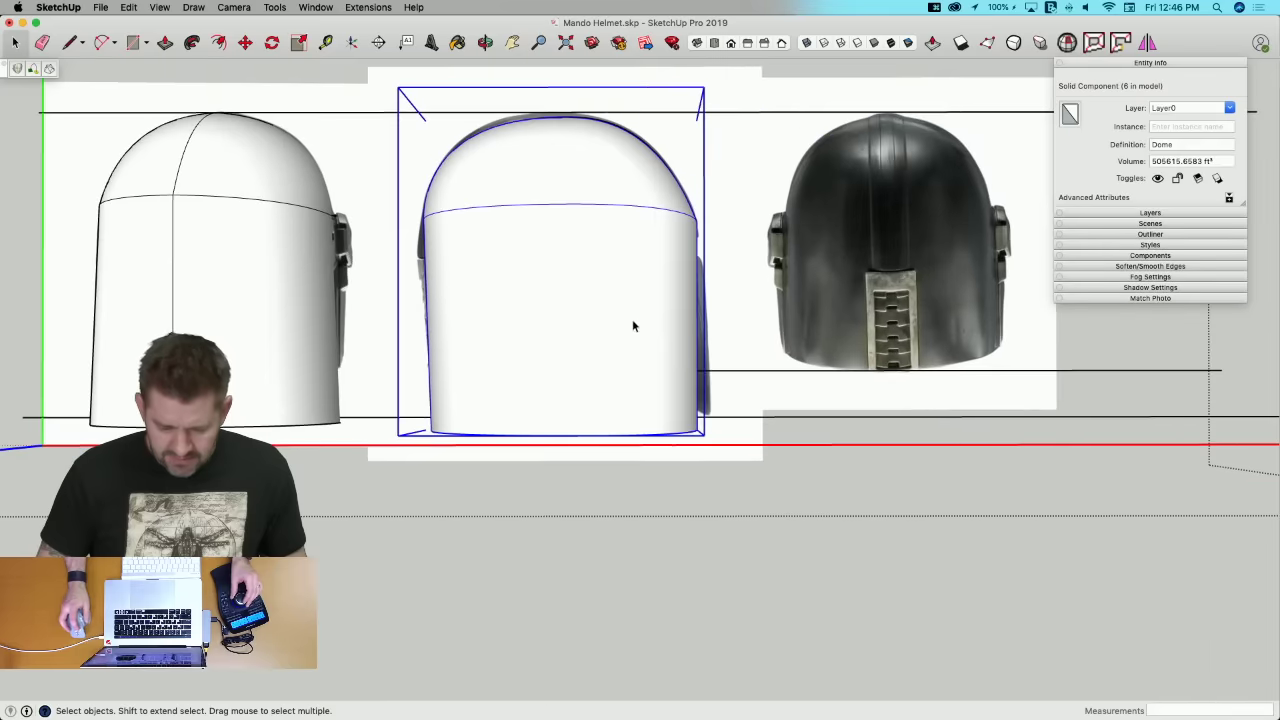
left_click(808, 44)
Step: Examine how the side-view dome's outline and skirt line up with the helmet image's profile and the horizontal reference lines
scroll(809, 423, "up", 4)
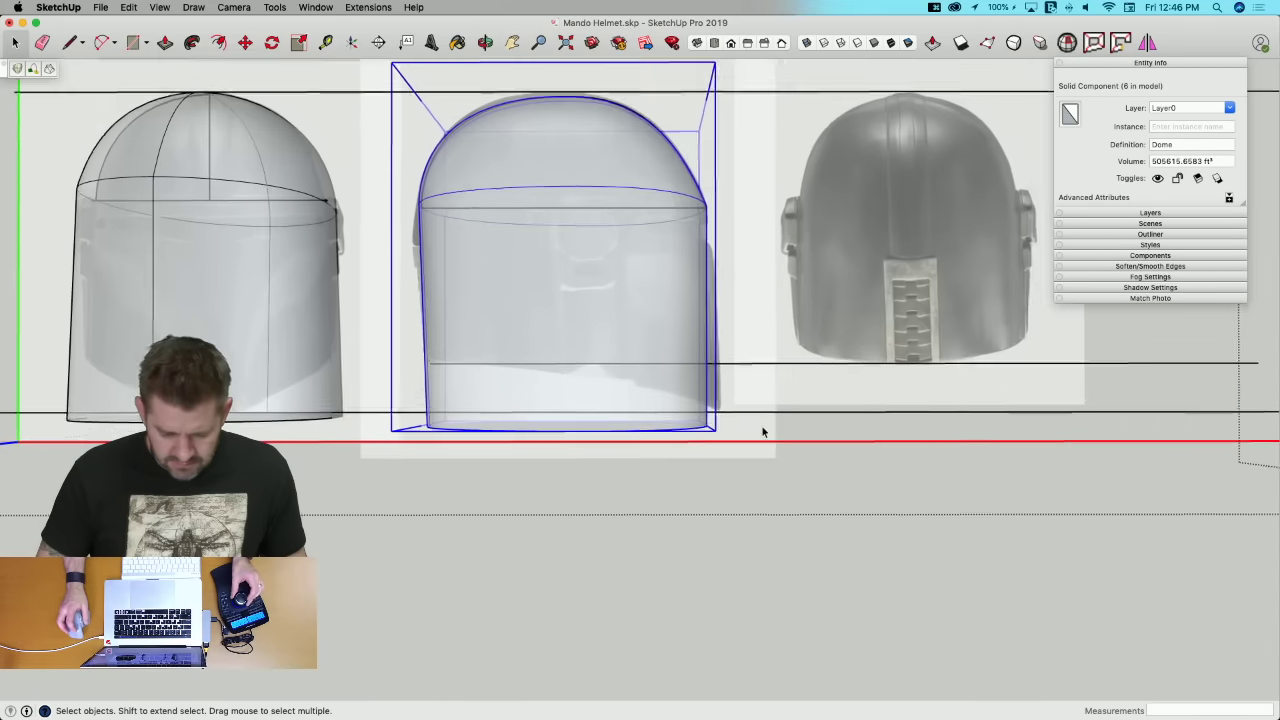
scroll(376, 361, "up", 3)
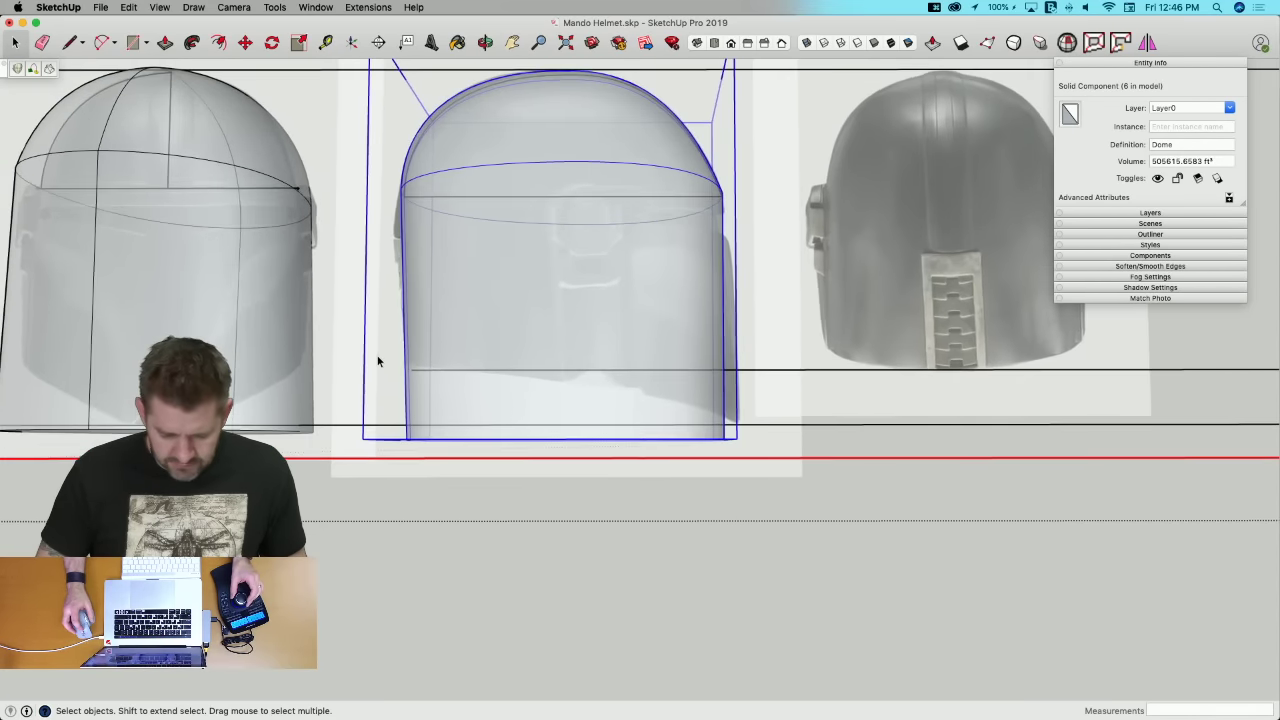
scroll(690, 192, "up", 2)
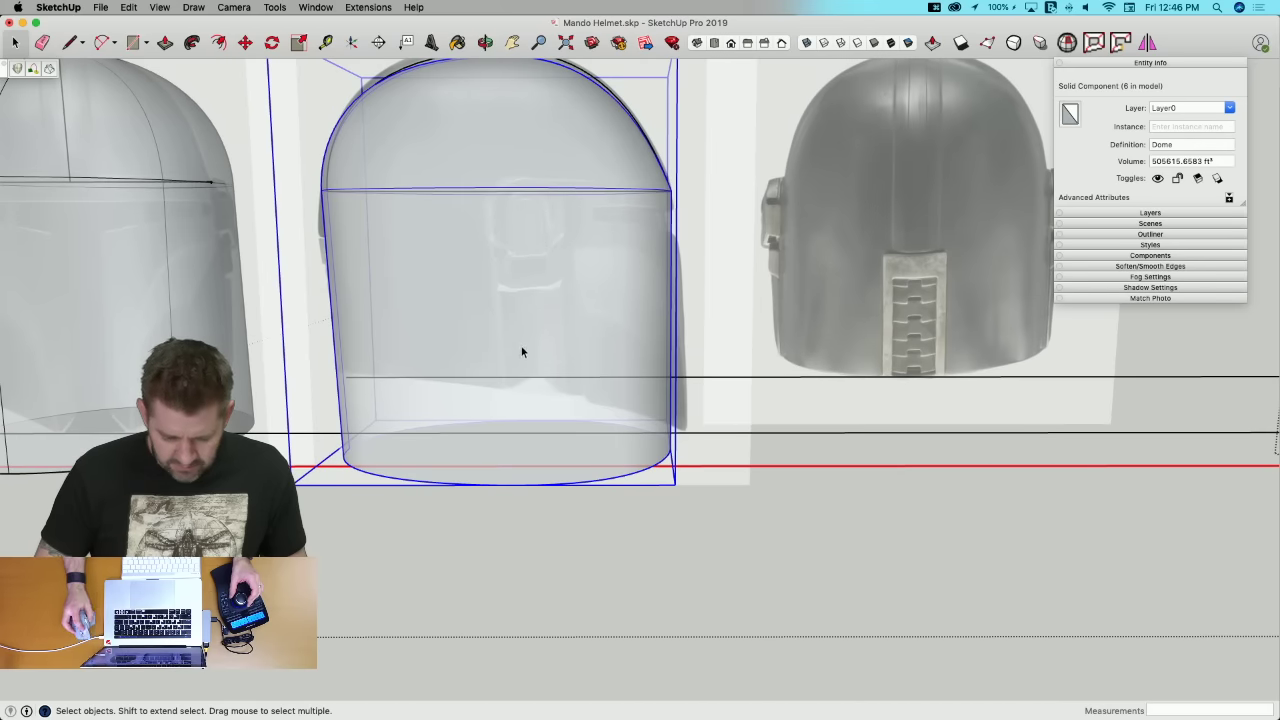
scroll(523, 405, "down", 2)
scroll(565, 510, "down", 1)
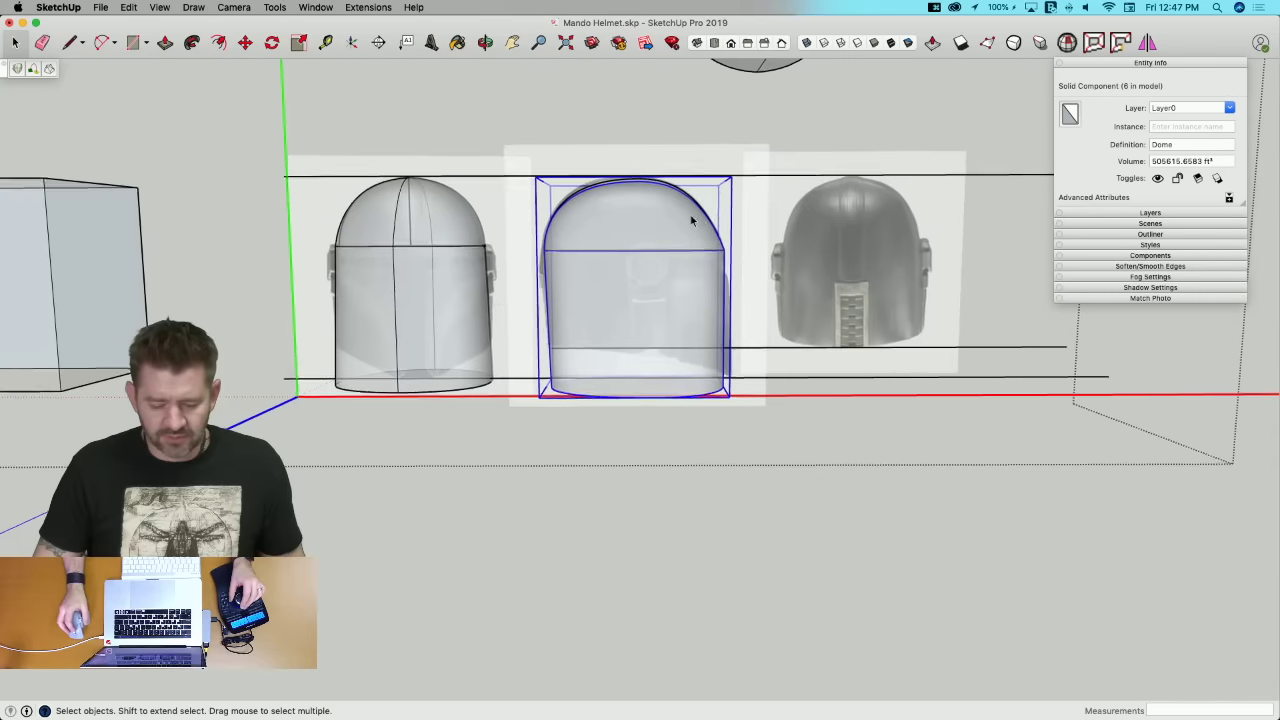
scroll(805, 258, "up", 5)
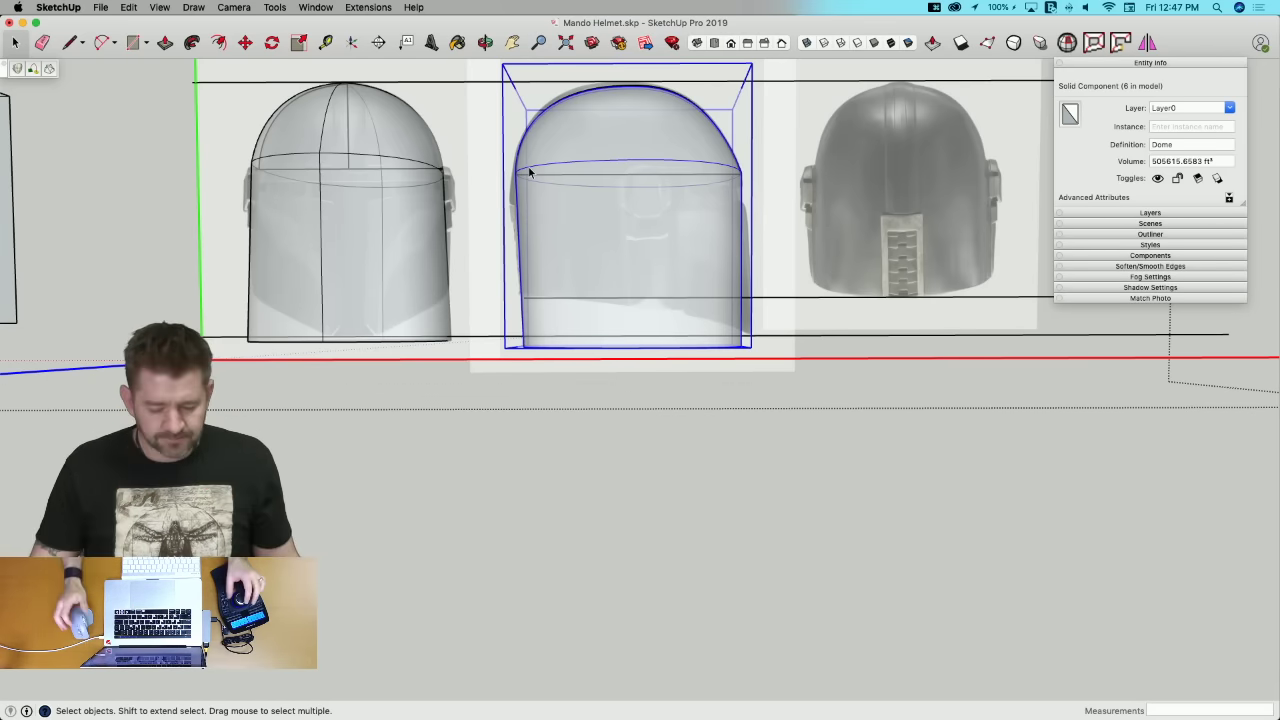
scroll(530, 172, "up", 5)
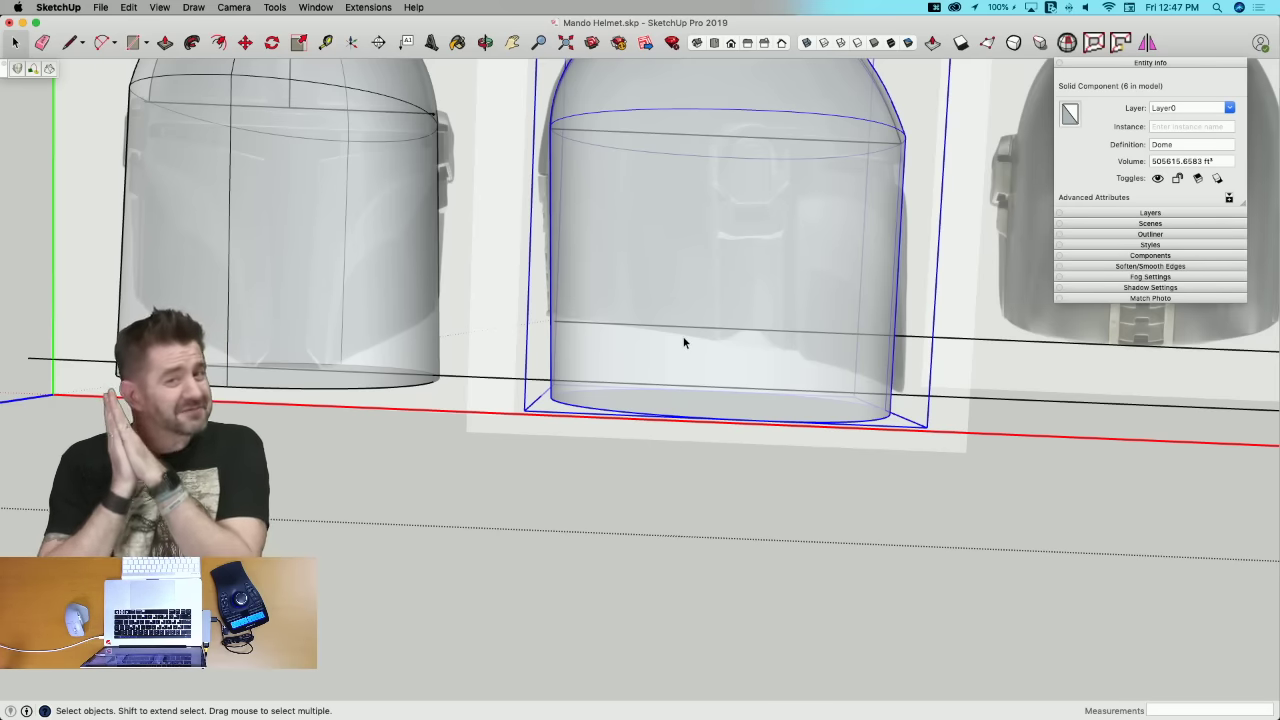
middle_click_drag(684, 342, 861, 229)
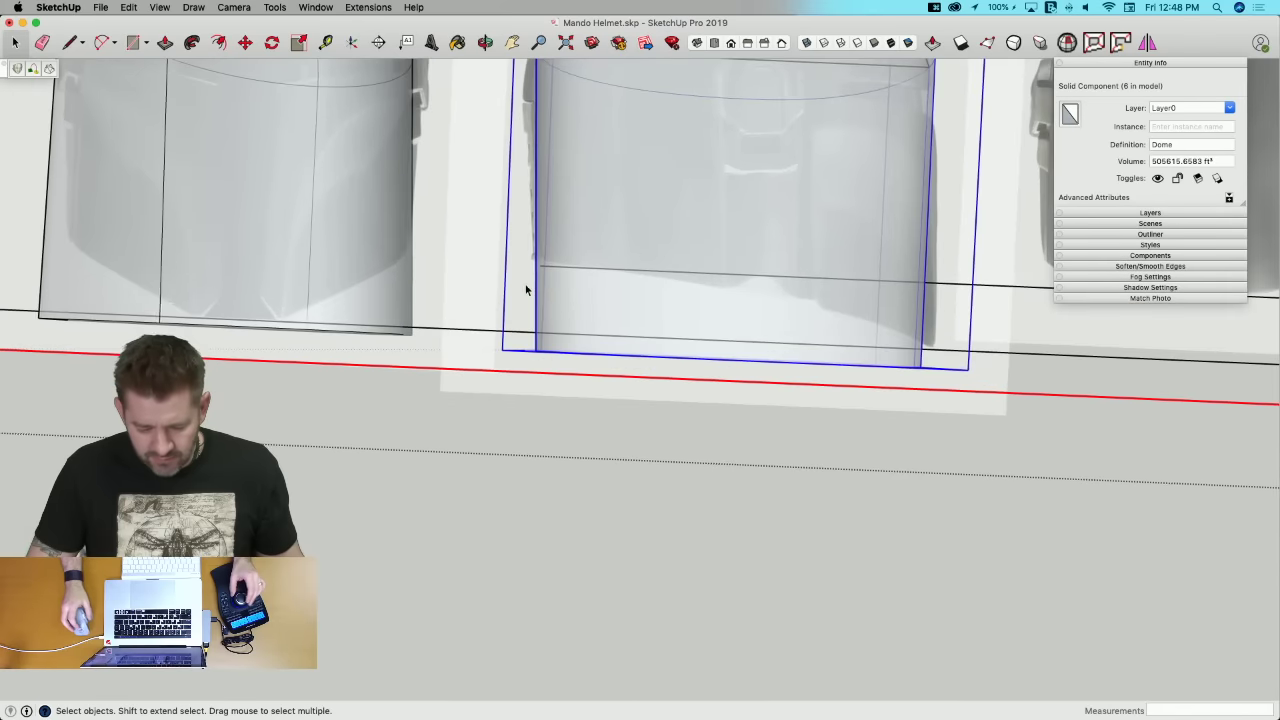
scroll(512, 283, "up", 4)
scroll(537, 274, "up", 2)
scroll(537, 274, "down", 6)
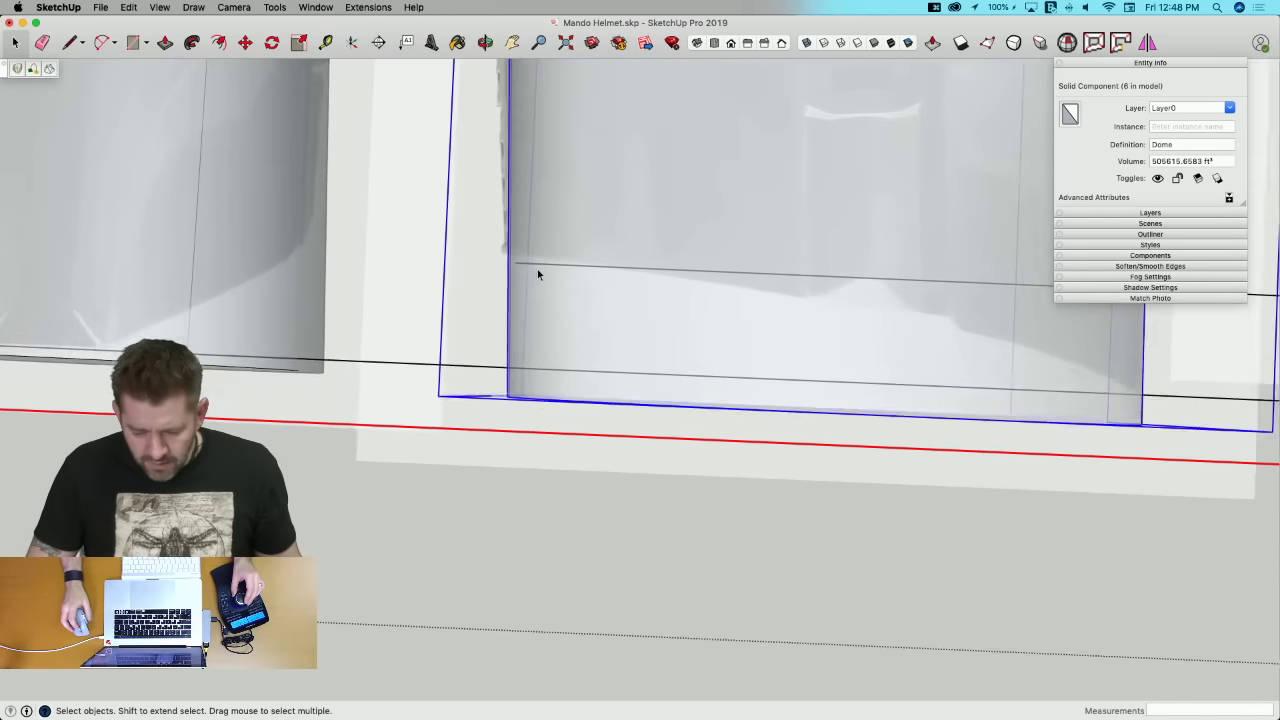
scroll(538, 274, "down", 4)
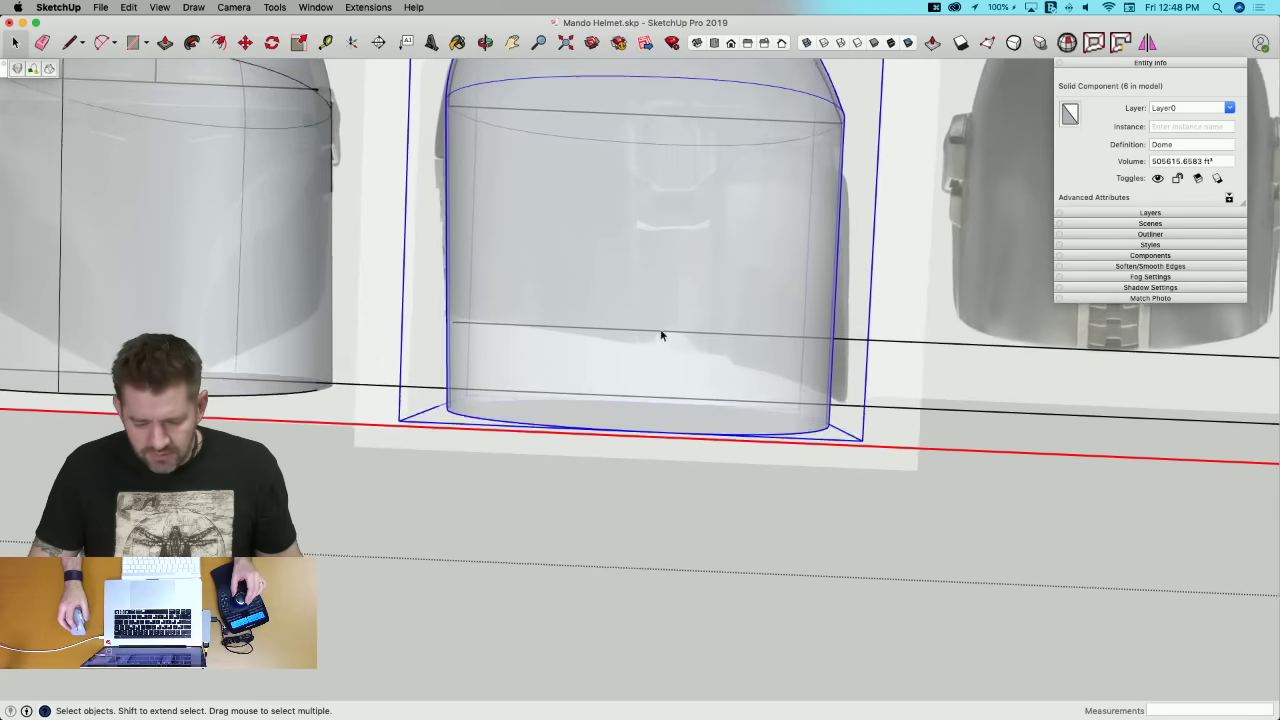
scroll(762, 366, "down", 5)
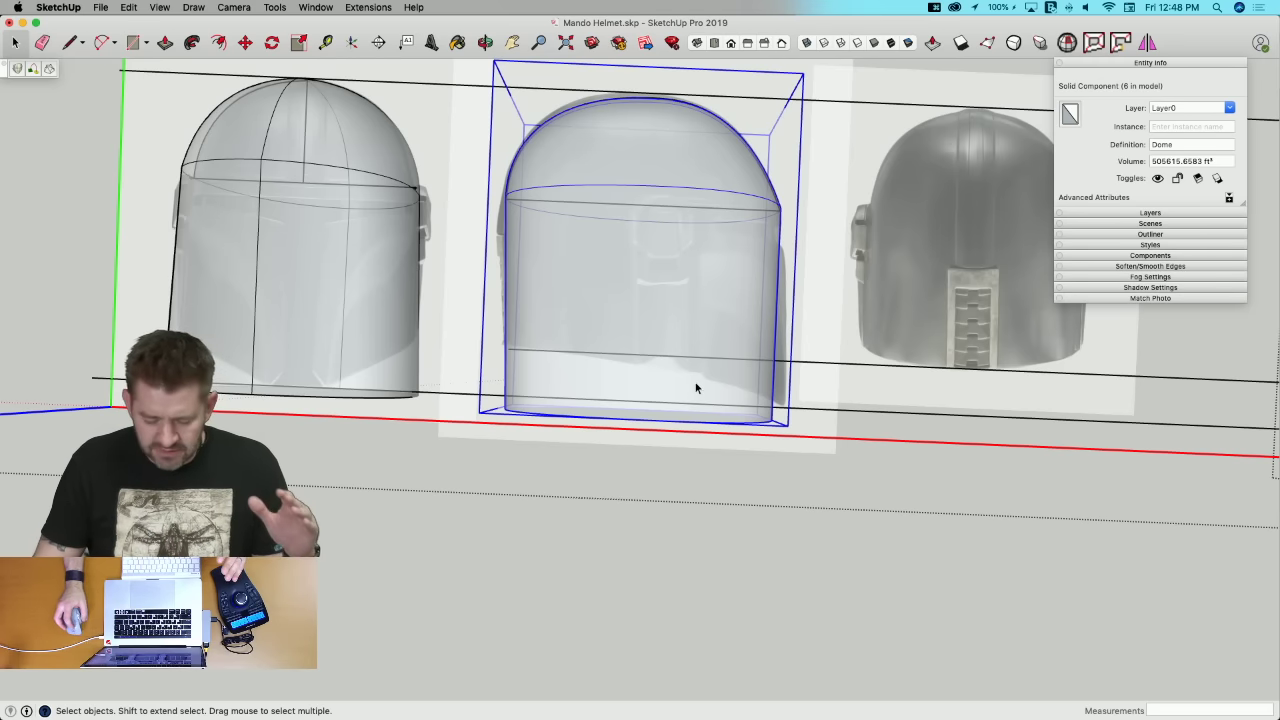
Step: Clear the selection and compare both X-rayed domes' outlines and skirts with the front, side and back reference images
scroll(674, 226, "up", 5)
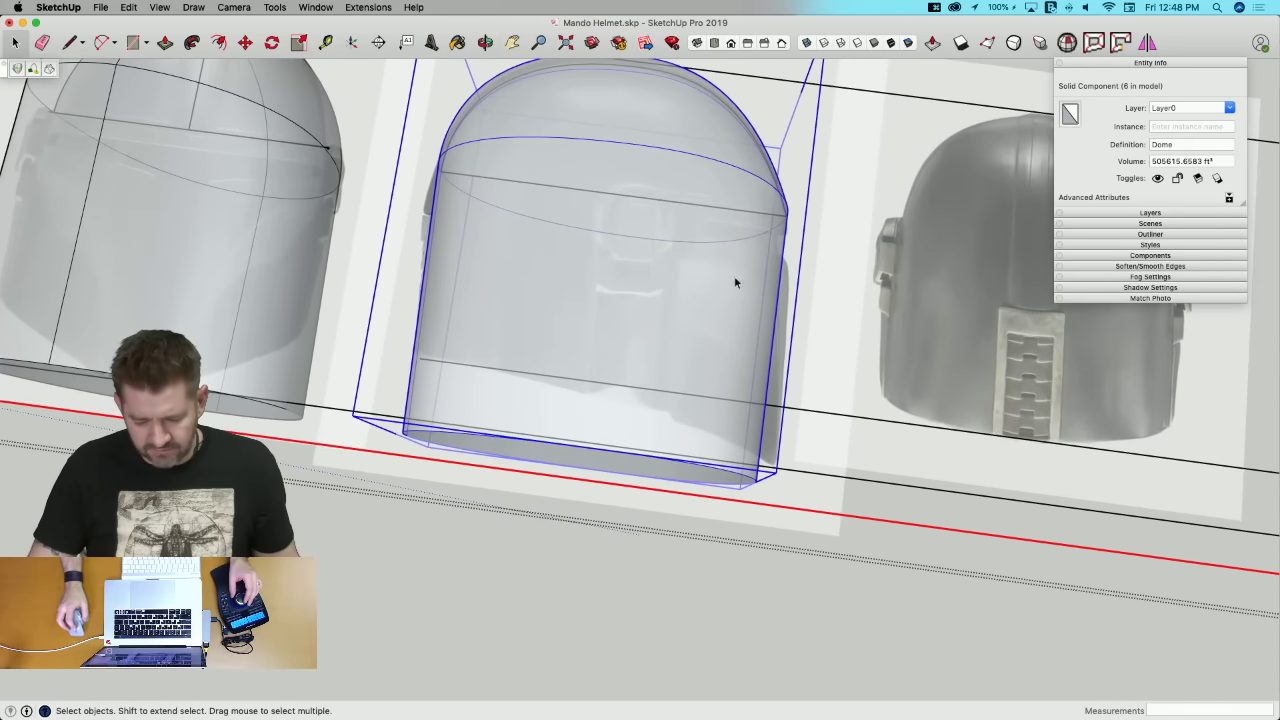
mouse_move(734, 283)
middle_mouse_down()
mouse_move(731, 309)
mouse_move(657, 229)
mouse_move(663, 314)
mouse_move(731, 429)
mouse_move(798, 660)
middle_mouse_up()
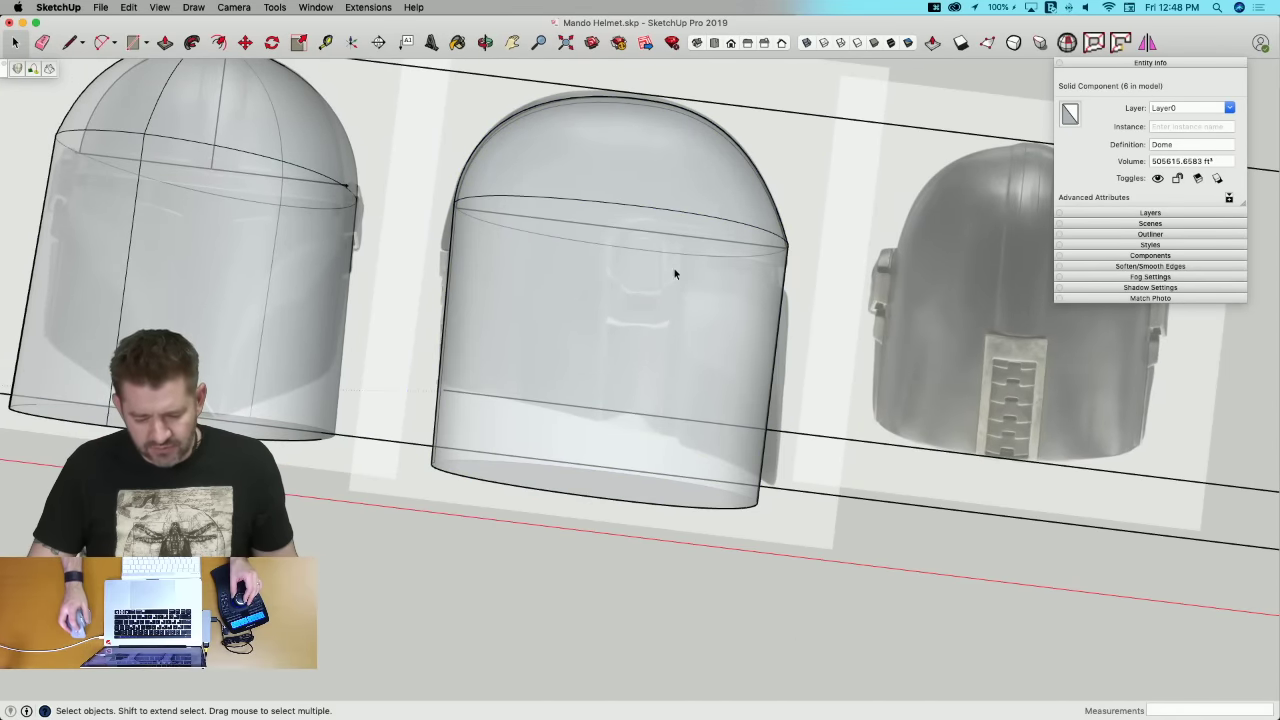
key("Escape")
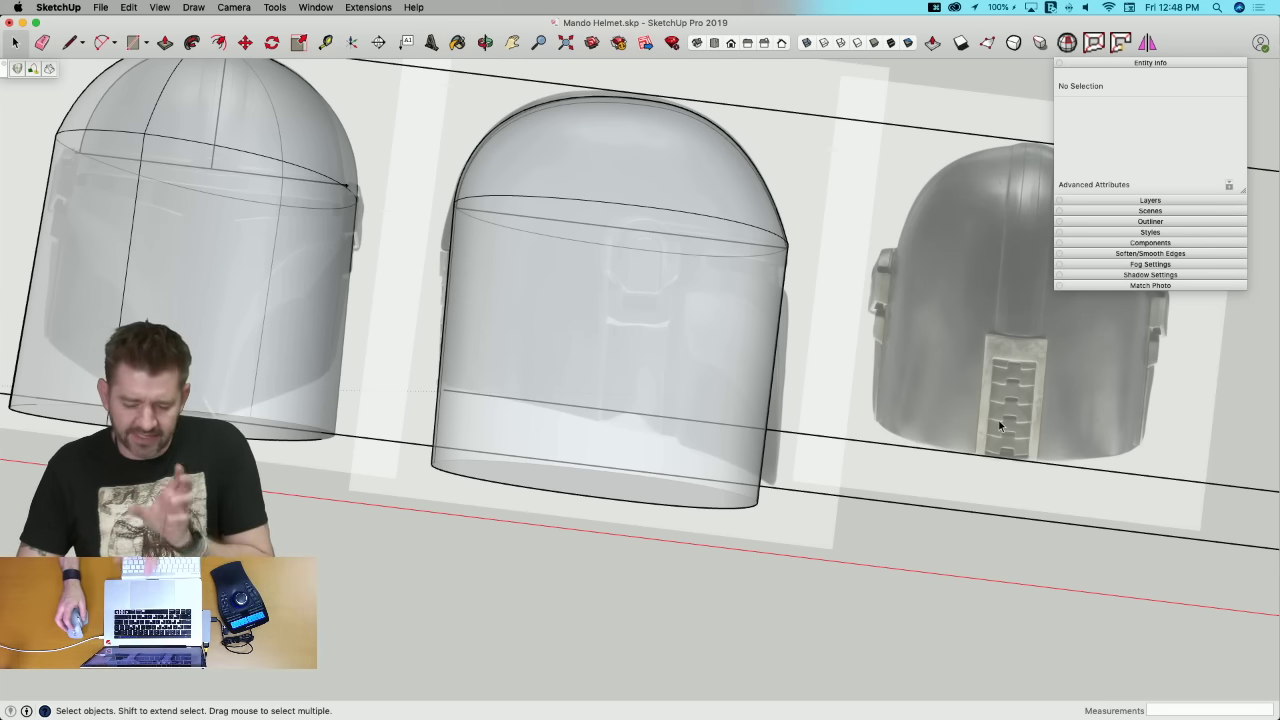
middle_click_drag(1013, 350, 864, 348)
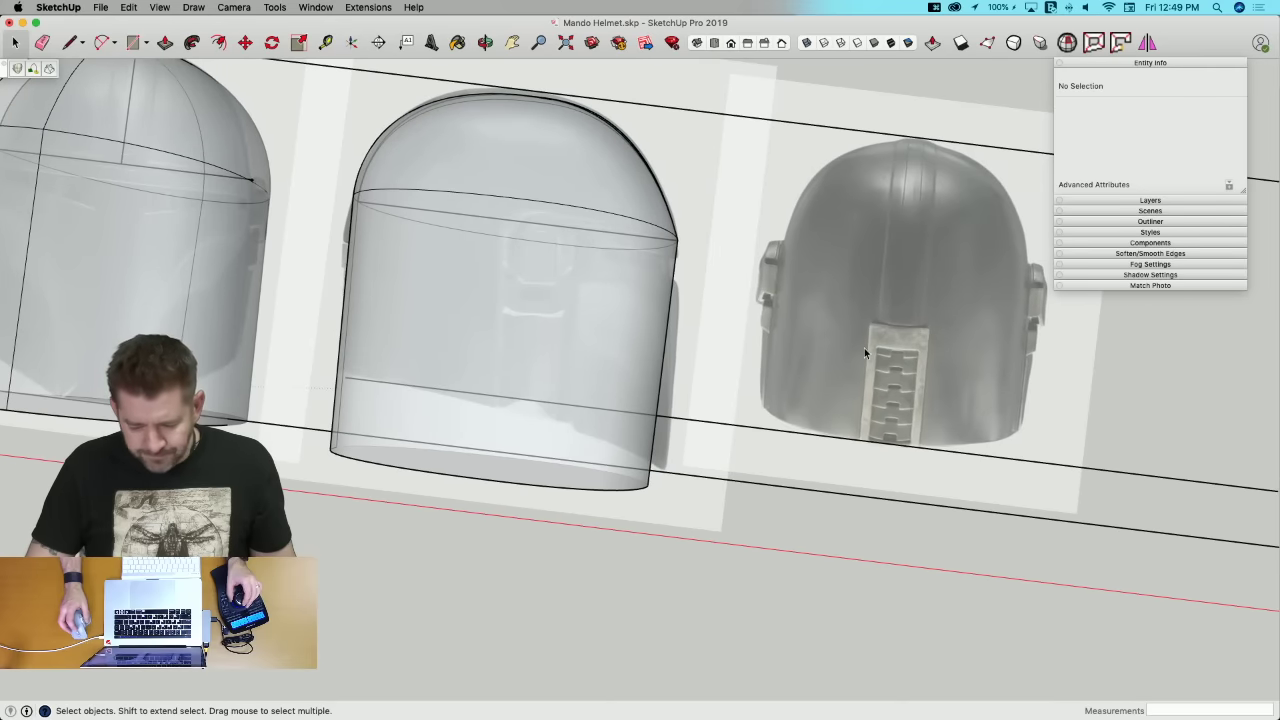
mouse_move(536, 234)
middle_mouse_down()
mouse_move(551, 246)
mouse_move(522, 216)
middle_mouse_up()
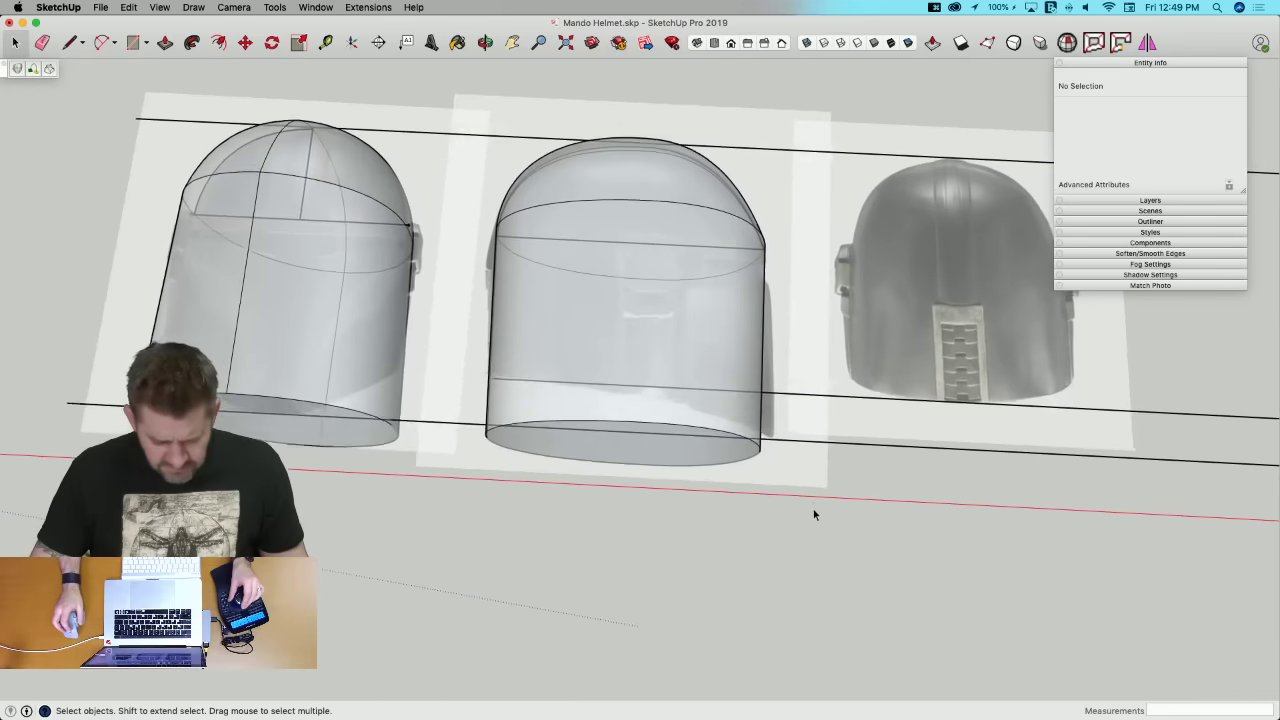
middle_click_drag(813, 514, 842, 341)
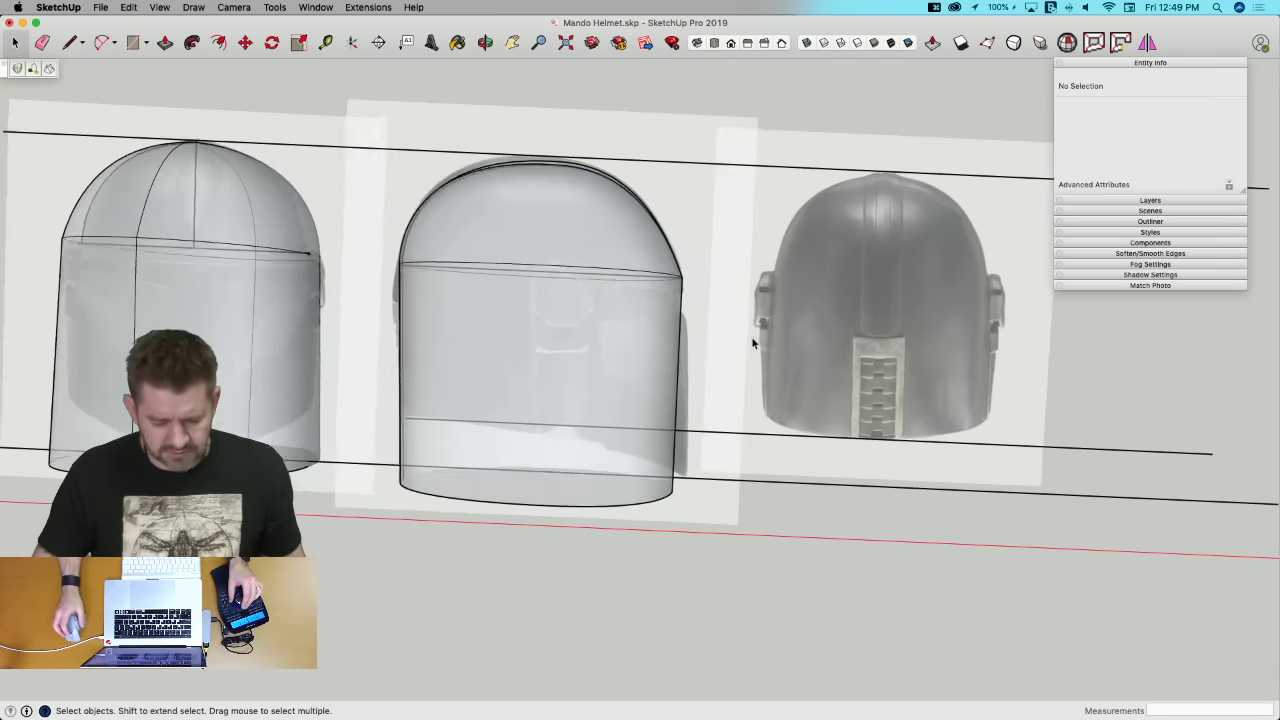
scroll(751, 336, "up", 10)
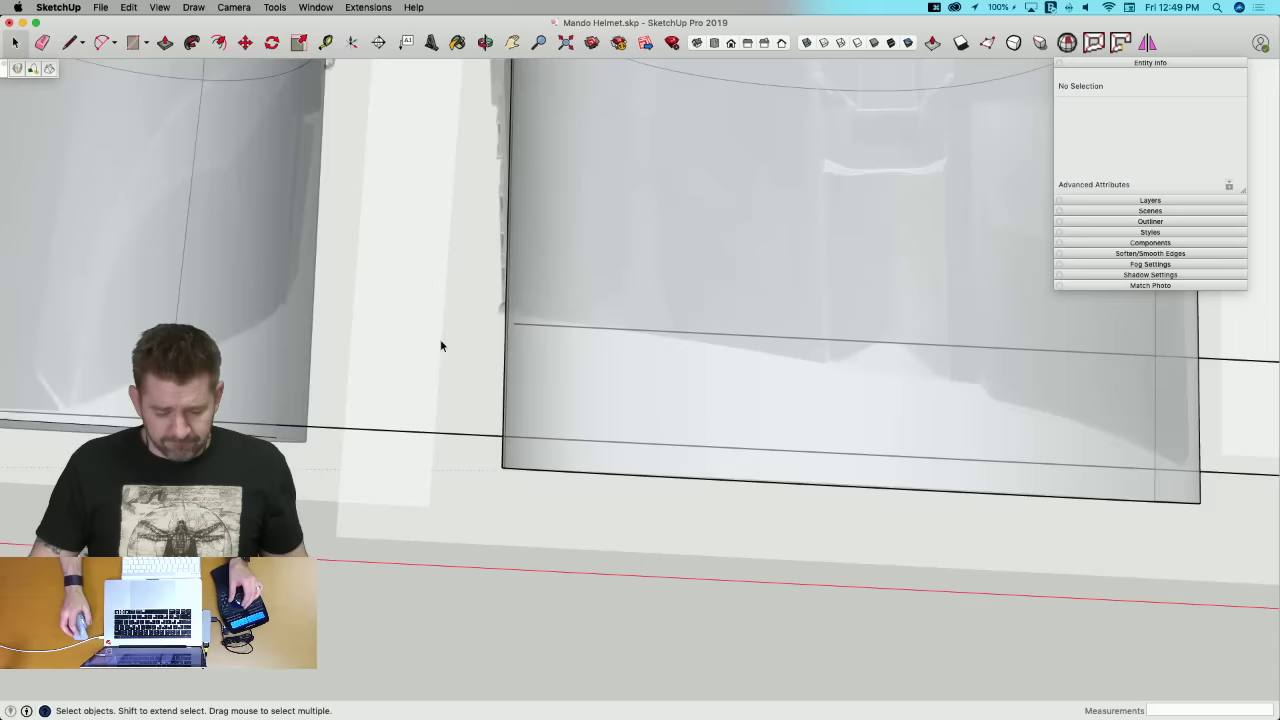
scroll(440, 345, "down", 10)
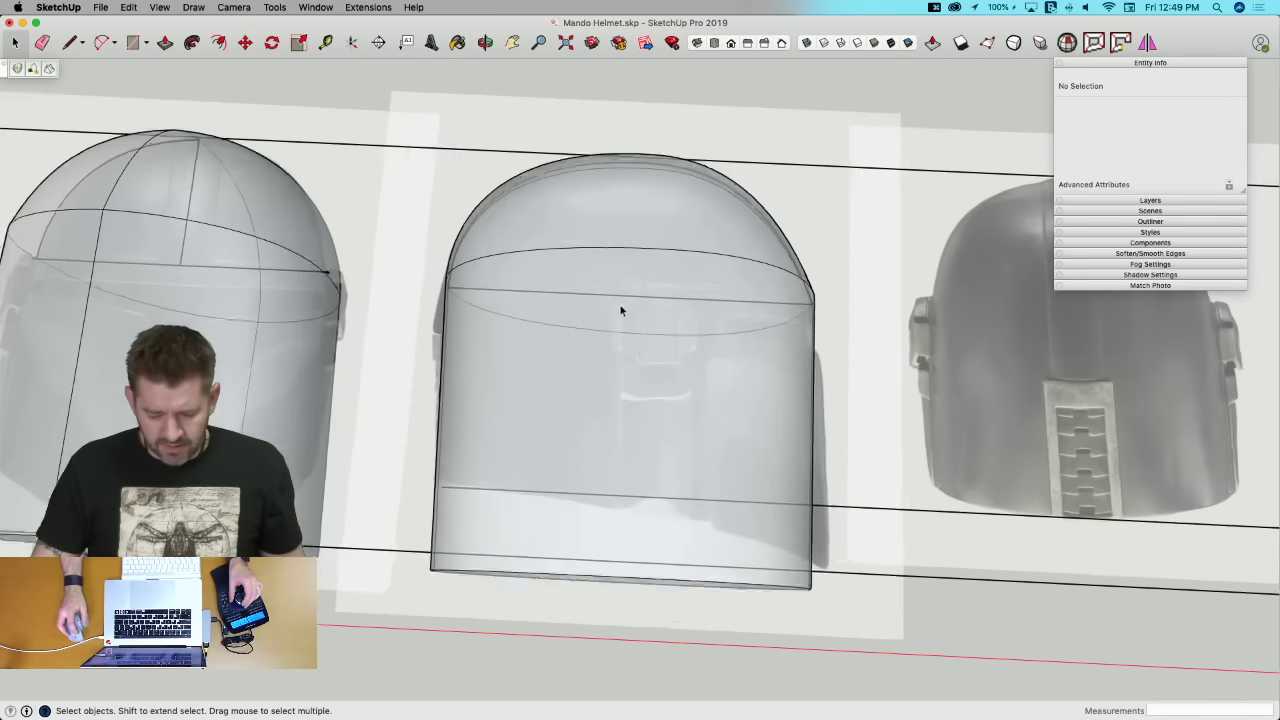
Step: Turn off the X-ray display and open the Helmet Reference component for editing
left_click(633, 320)
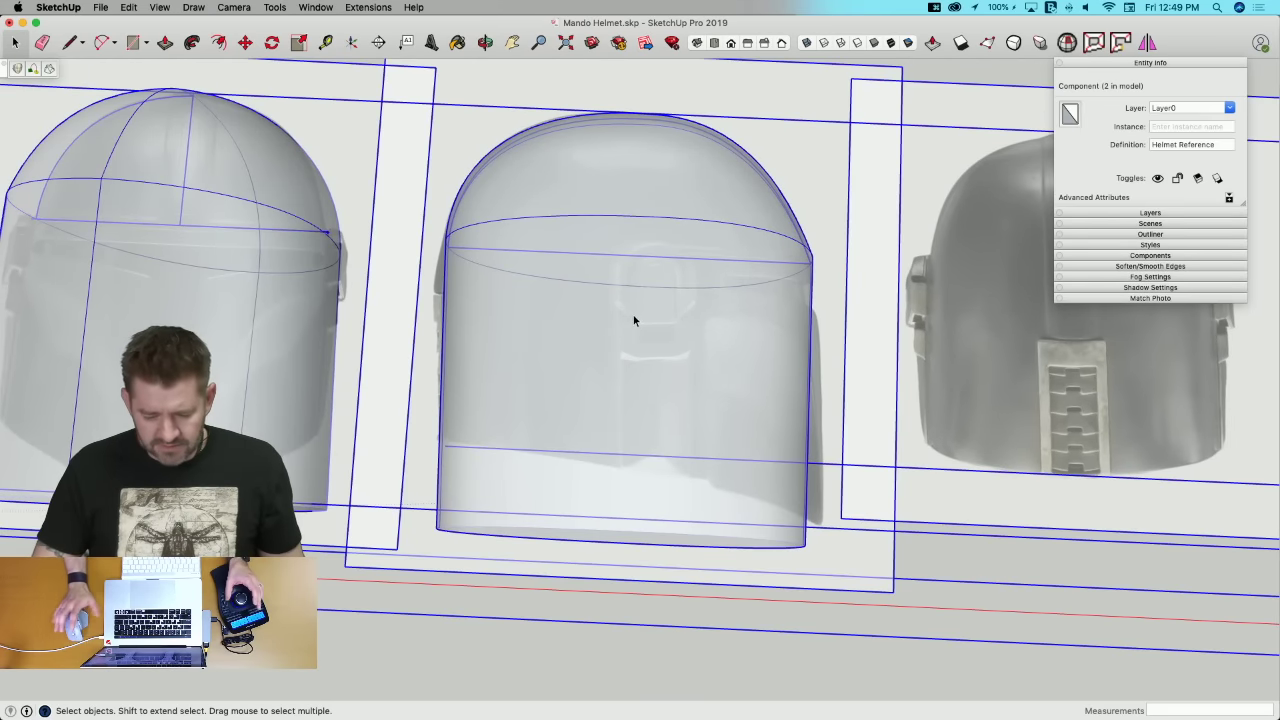
scroll(617, 307, "down", 5)
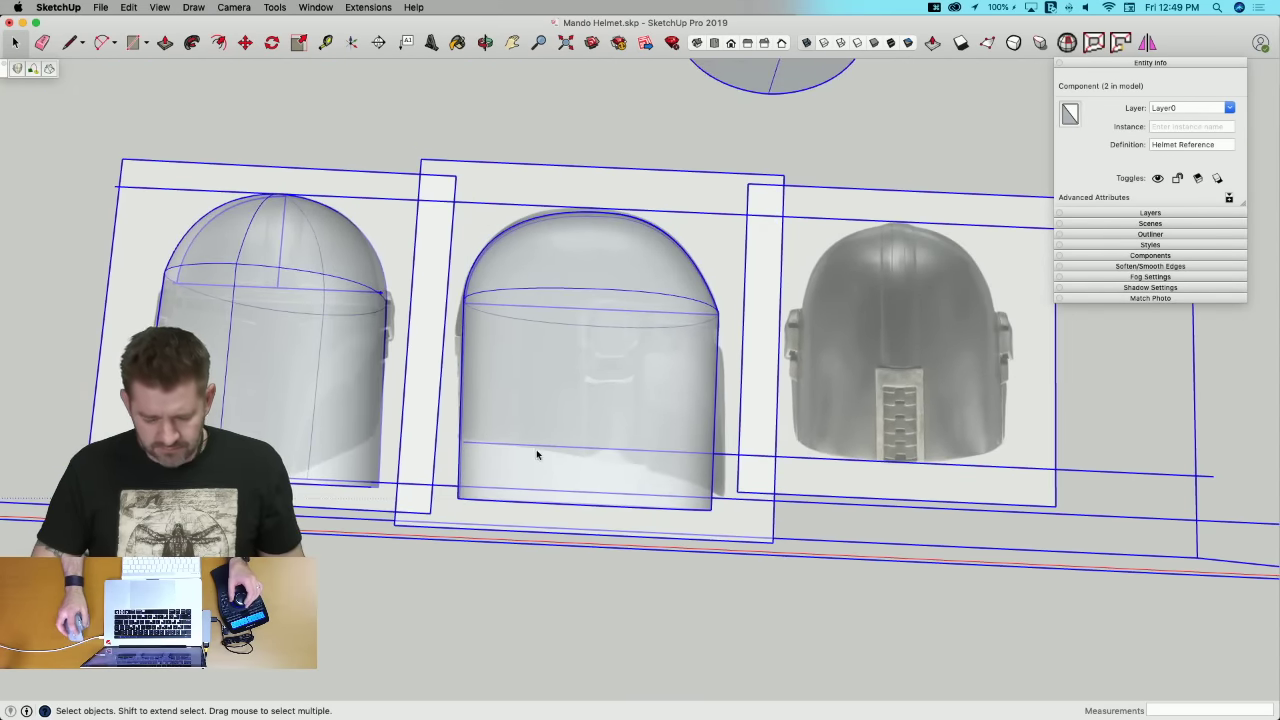
key("x")
left_click(558, 142)
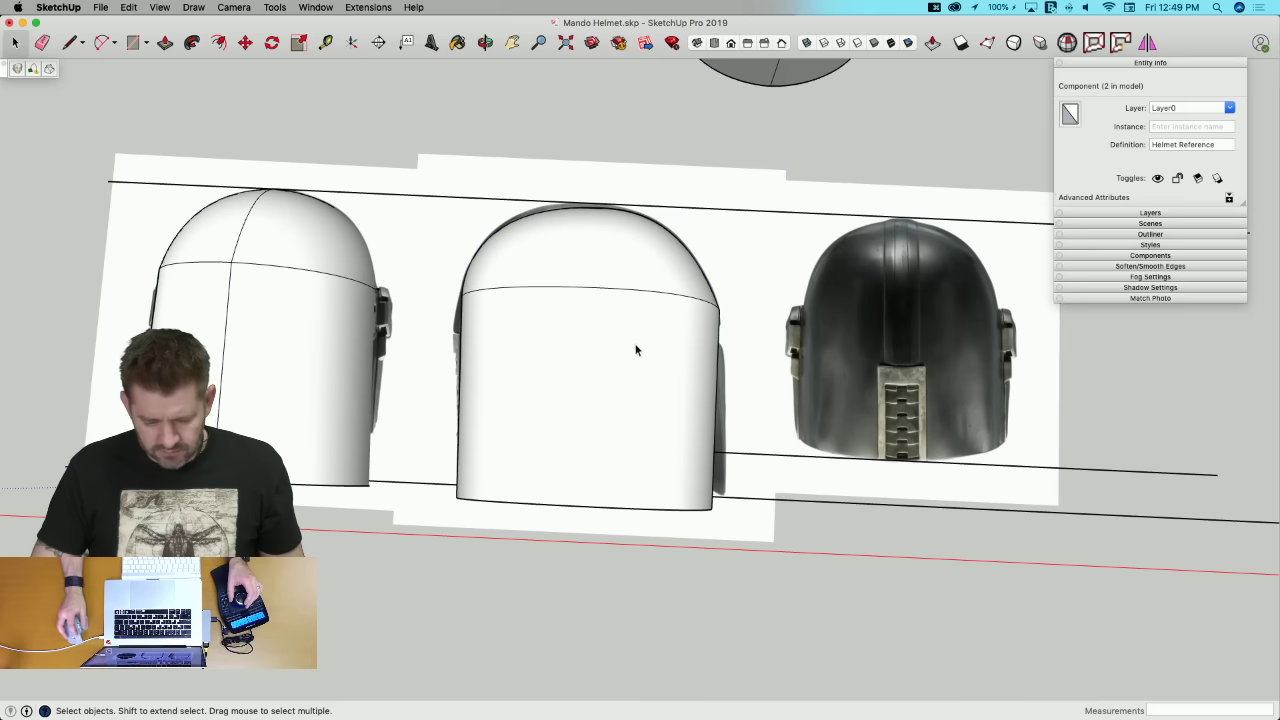
double_click(625, 360)
Step: Hide the side-view Dome to uncover the helmet's side reference image
scroll(603, 386, "down", 5)
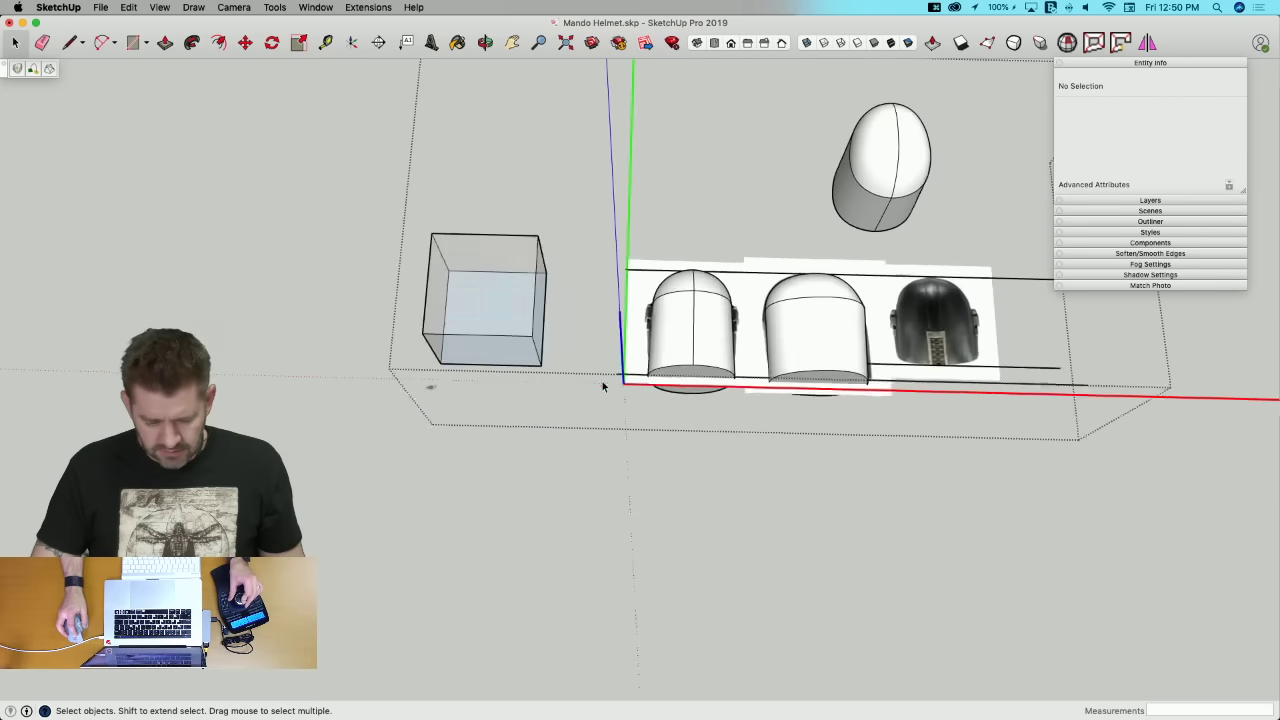
scroll(536, 383, "up", 8)
scroll(536, 383, "down", 2)
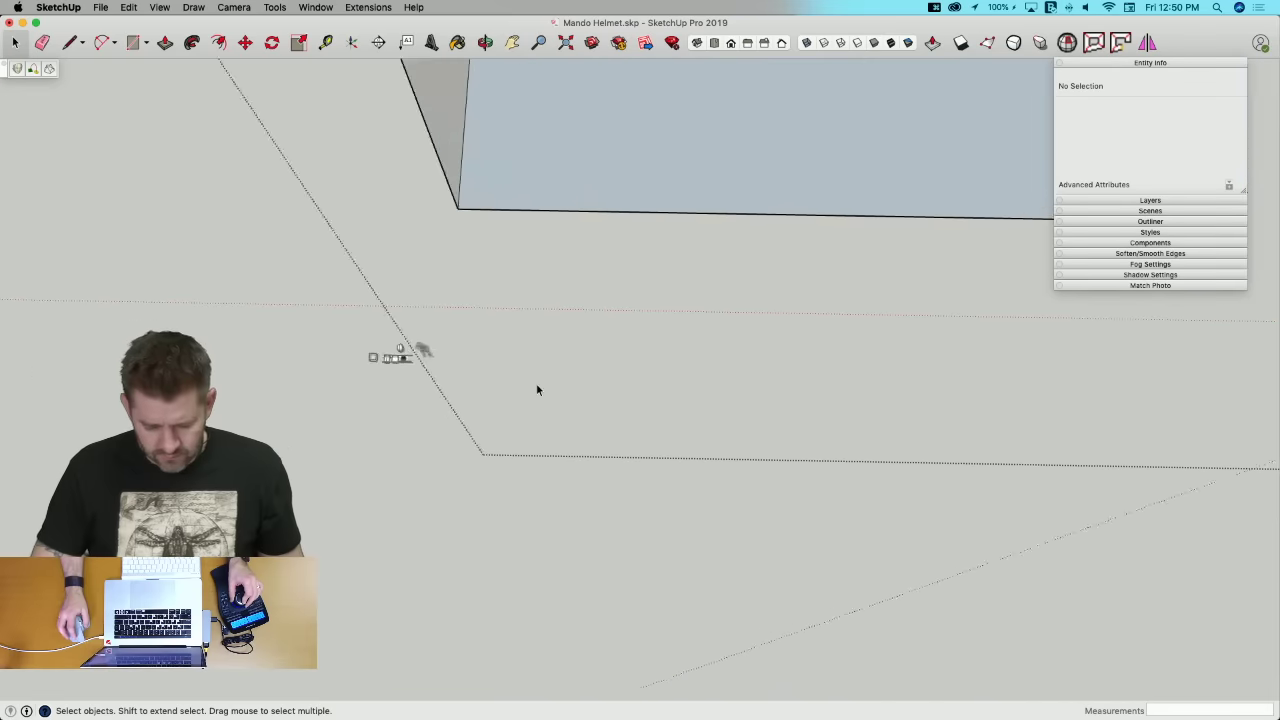
scroll(662, 276, "down", 8)
scroll(644, 296, "up", 2)
left_click(644, 296)
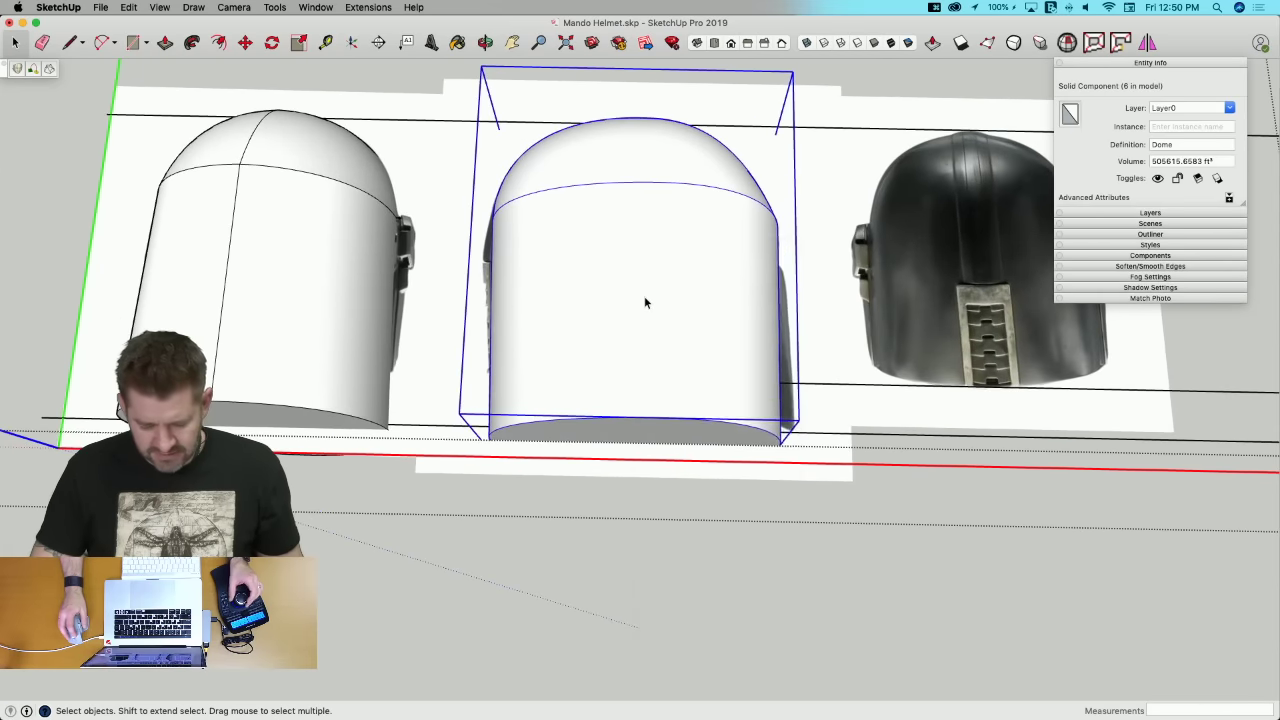
right_click(644, 296)
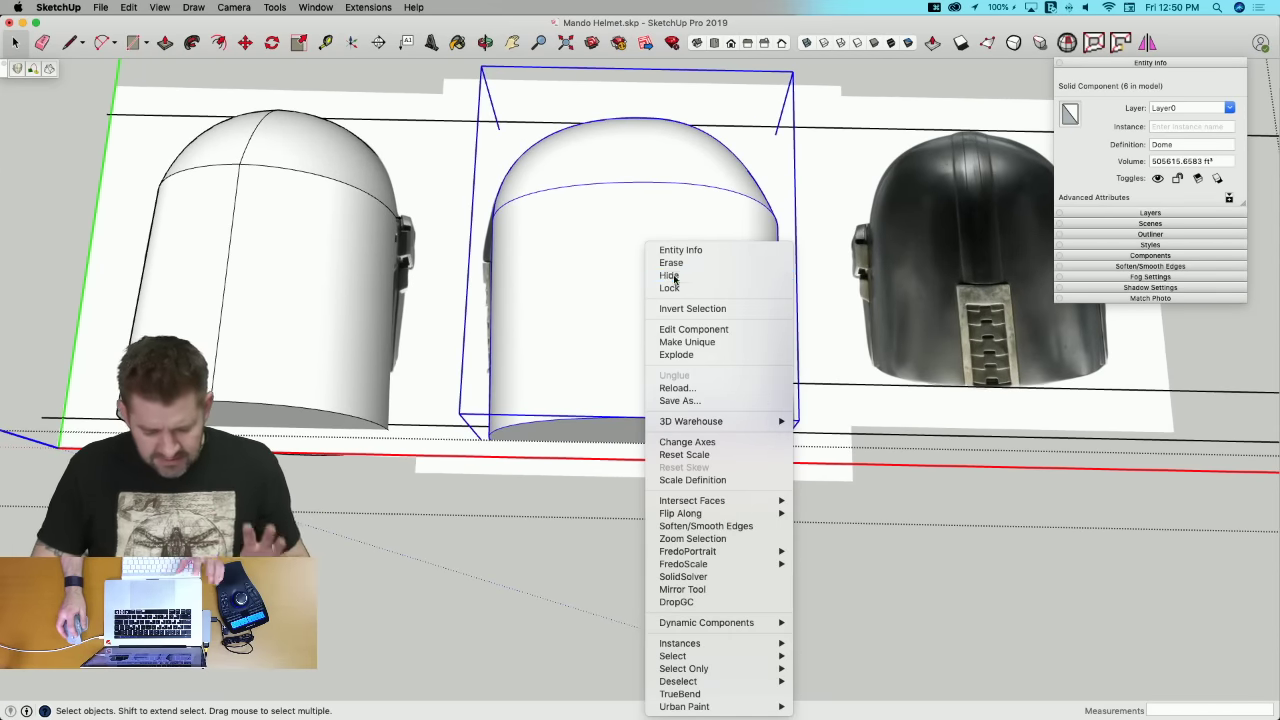
left_click(669, 275)
Step: Draw a short horizontal line outward from the bottom rear corner of the helmet in the side-view image
scroll(500, 384, "up", 4)
scroll(500, 384, "up", 2)
key("l")
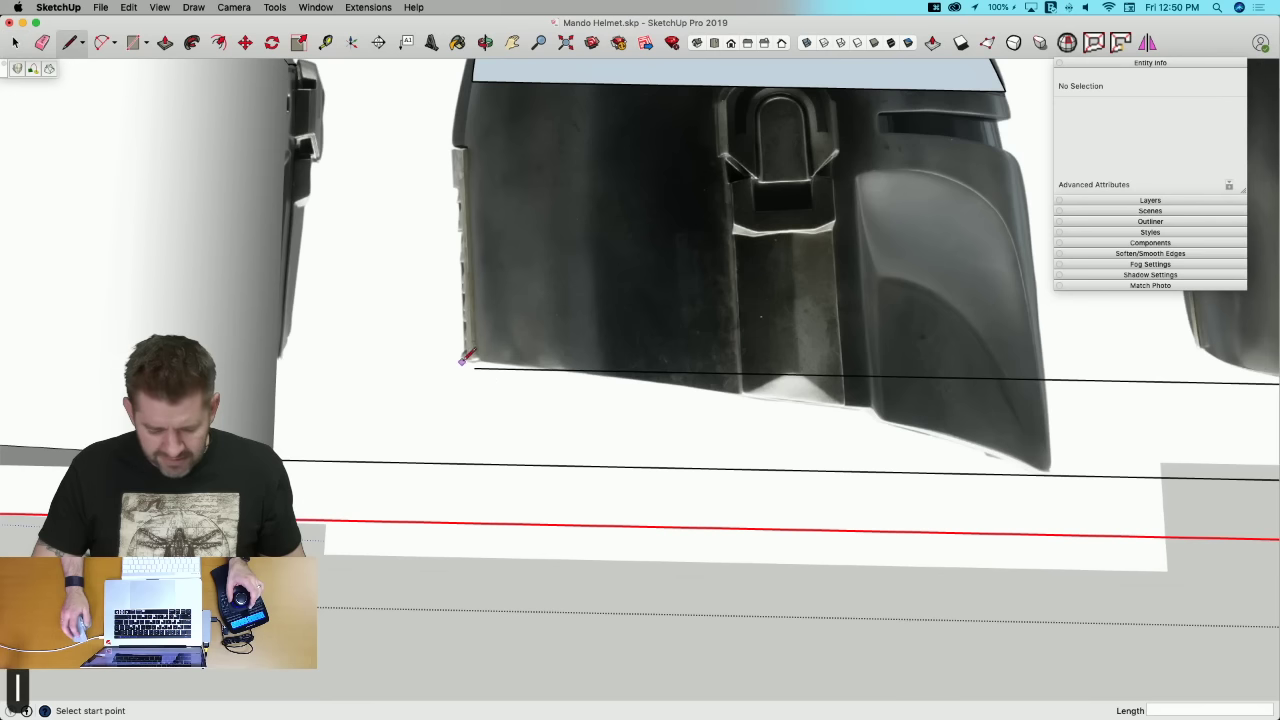
left_click_drag(476, 360, 430, 359)
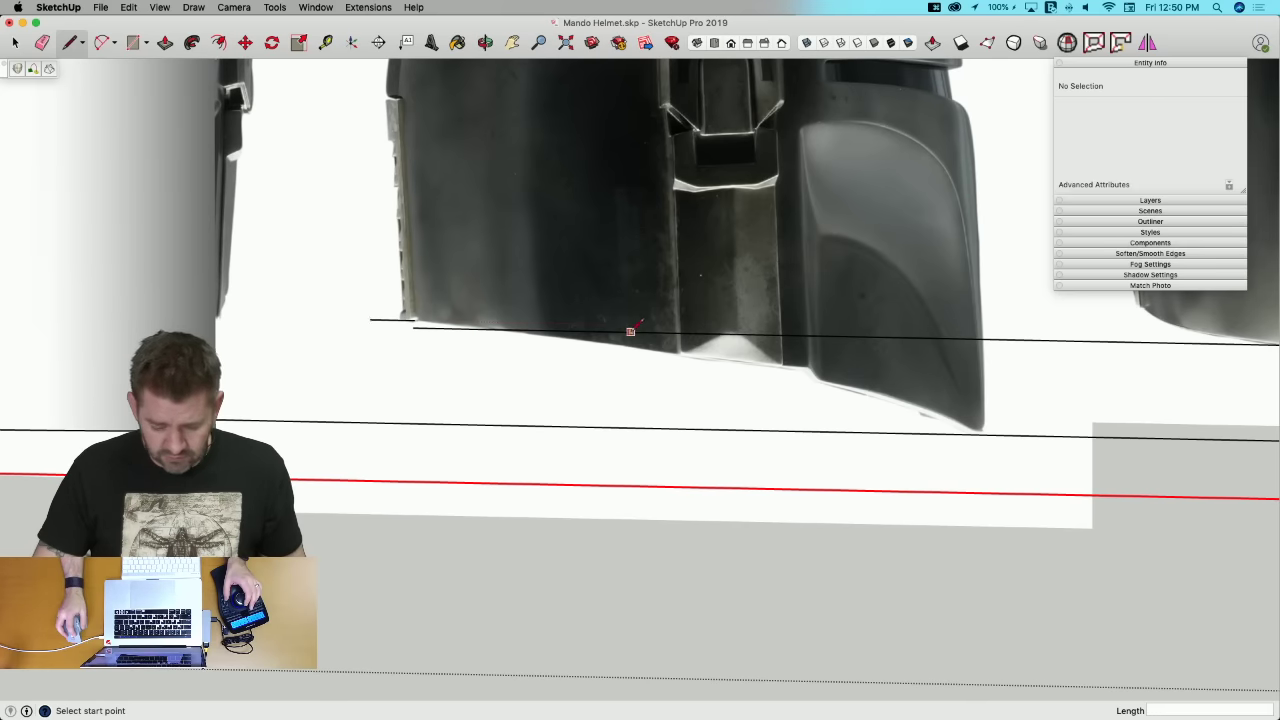
Step: Split the upper horizontal reference line beneath the side-view helmet with a short vertical line and erase its rear portion
left_click(630, 332)
left_click(631, 315)
key("e")
left_click(616, 333)
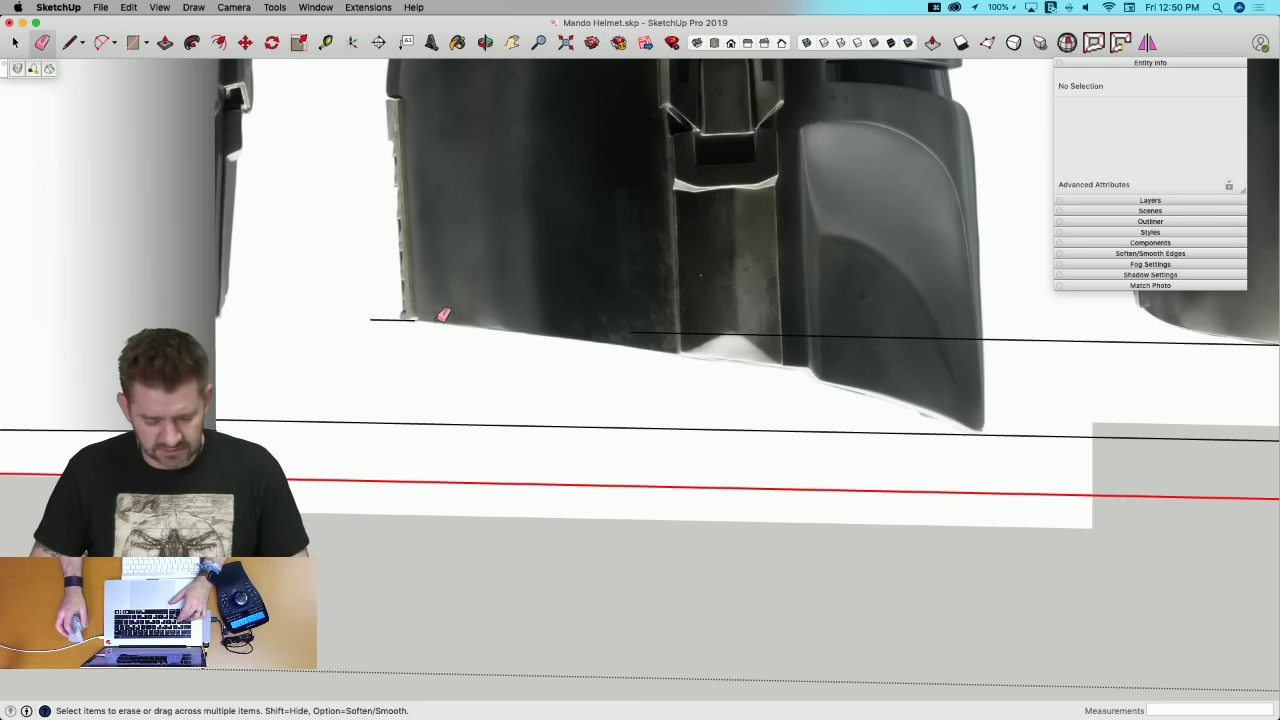
Step: Draw a degree-3 Bezier curve along the side-view helmet's lower edge, from the short rear line to just past the front tip
key("a")
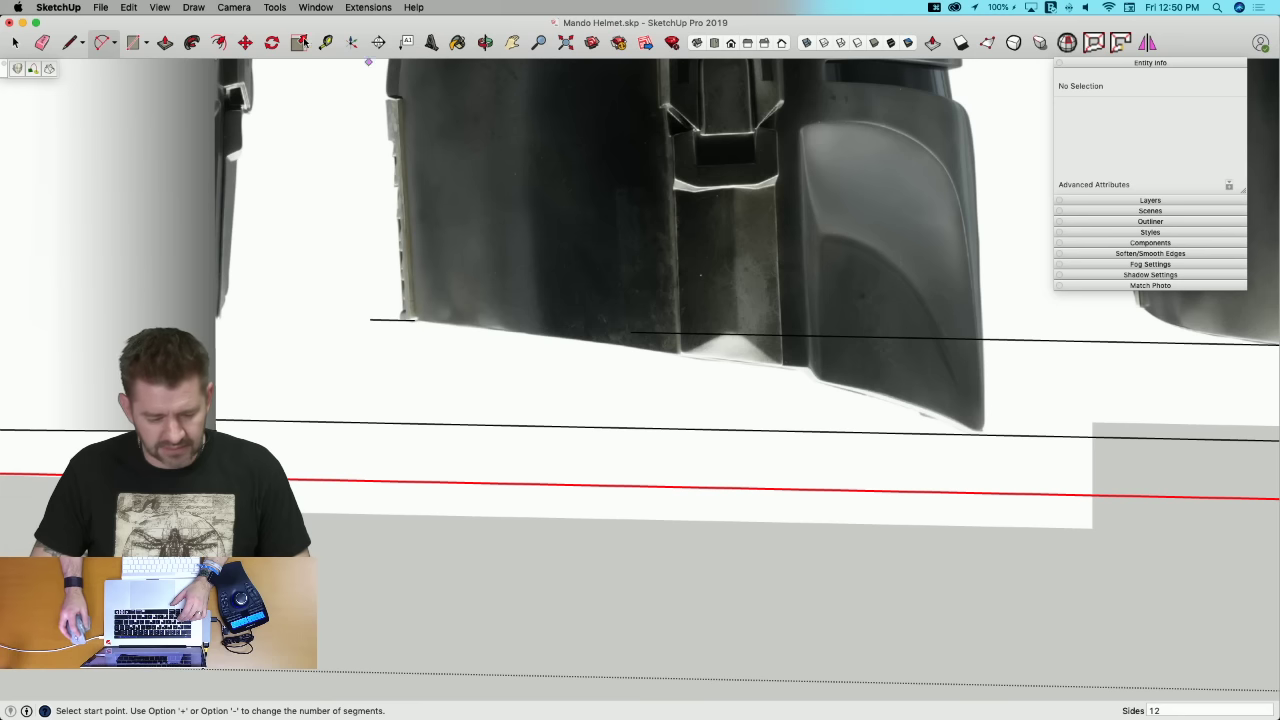
left_click(162, 7)
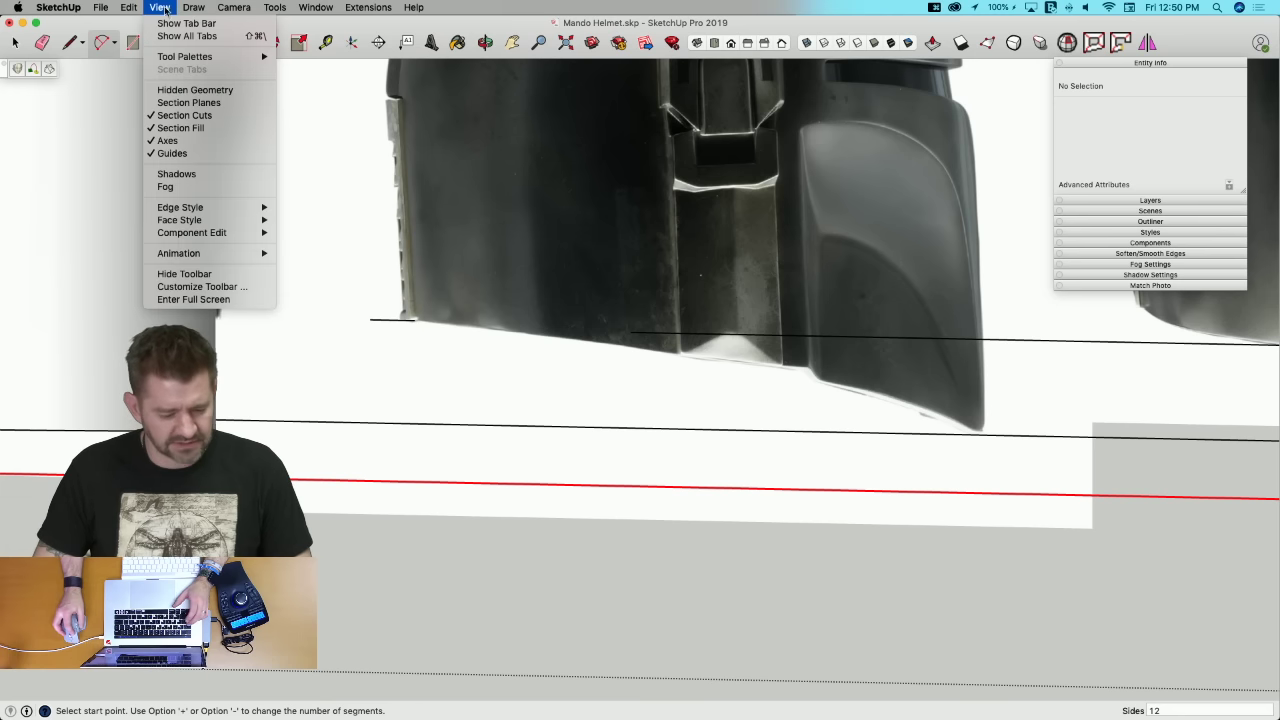
mouse_move(190, 7)
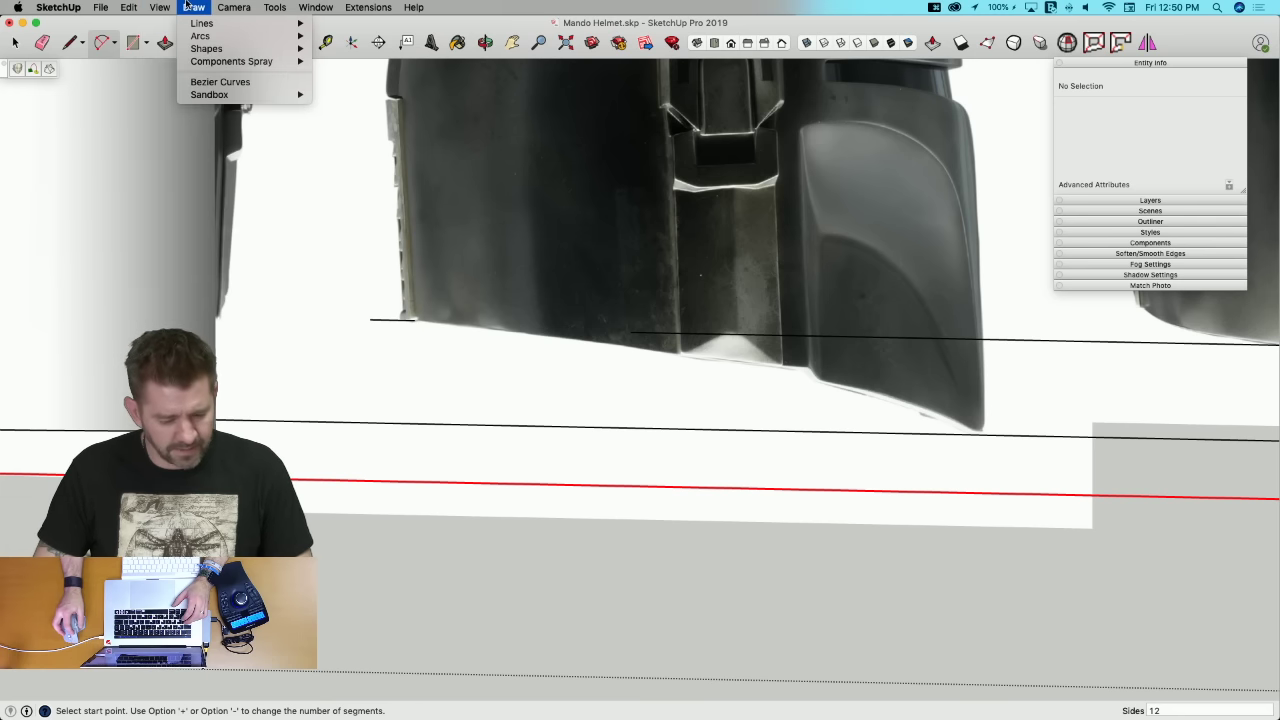
left_click(220, 81)
left_click(417, 320)
scroll(1014, 486, "up", 5)
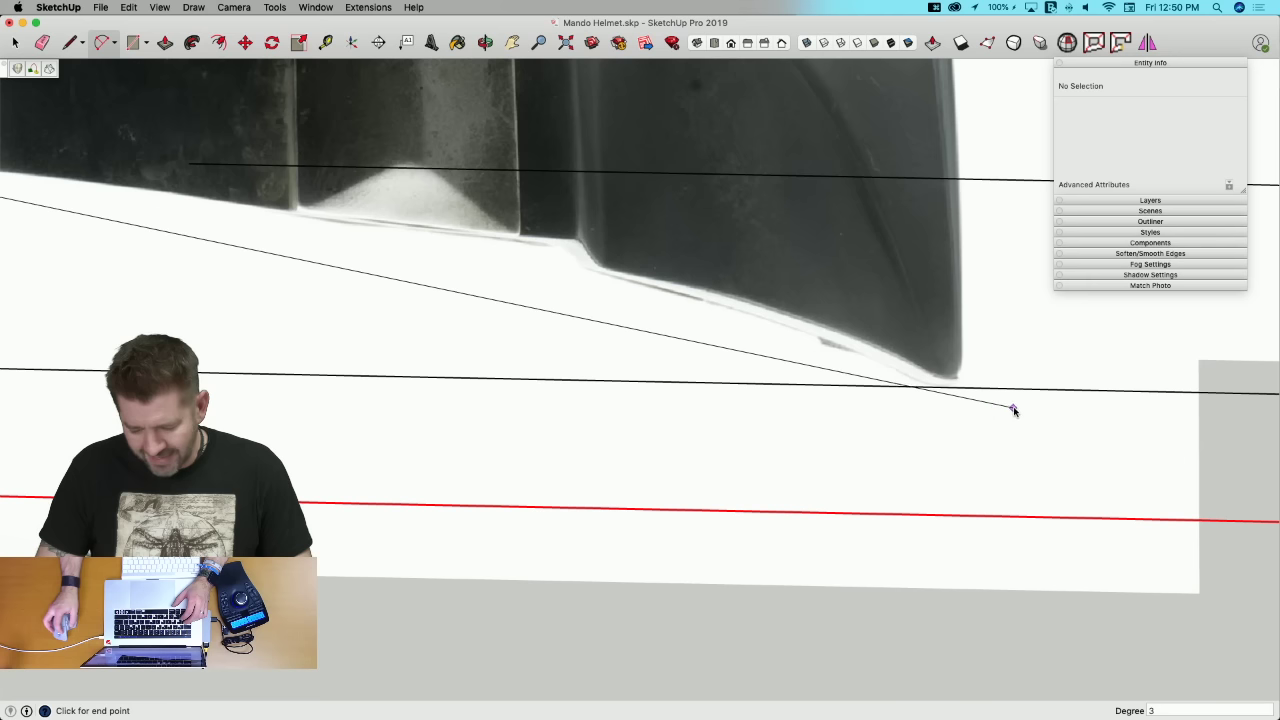
left_click(1028, 408)
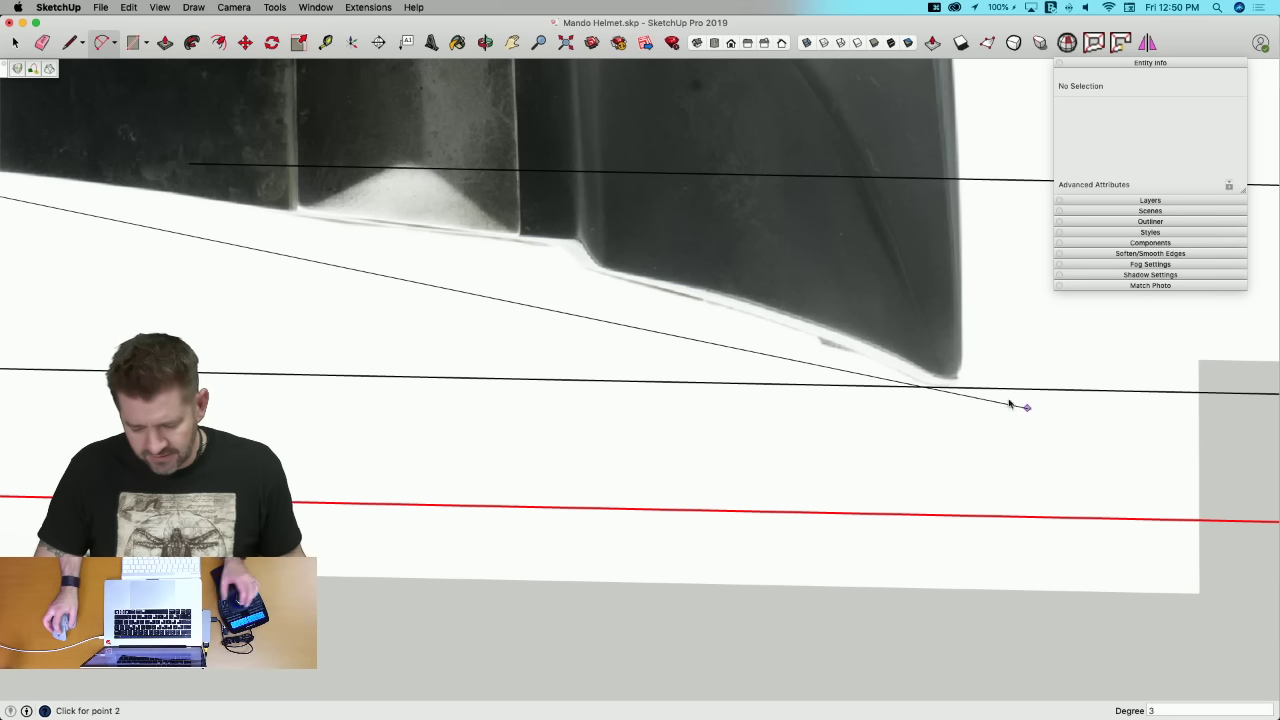
scroll(631, 265, "down", 3)
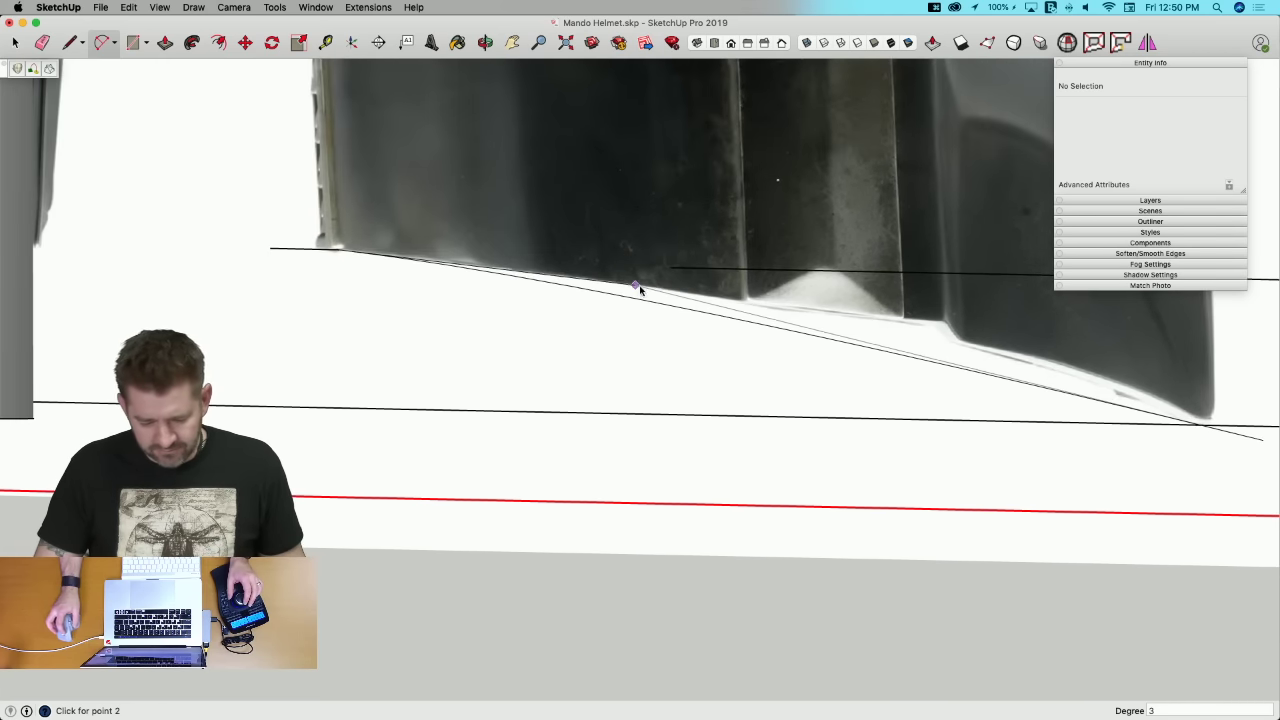
left_click(873, 300)
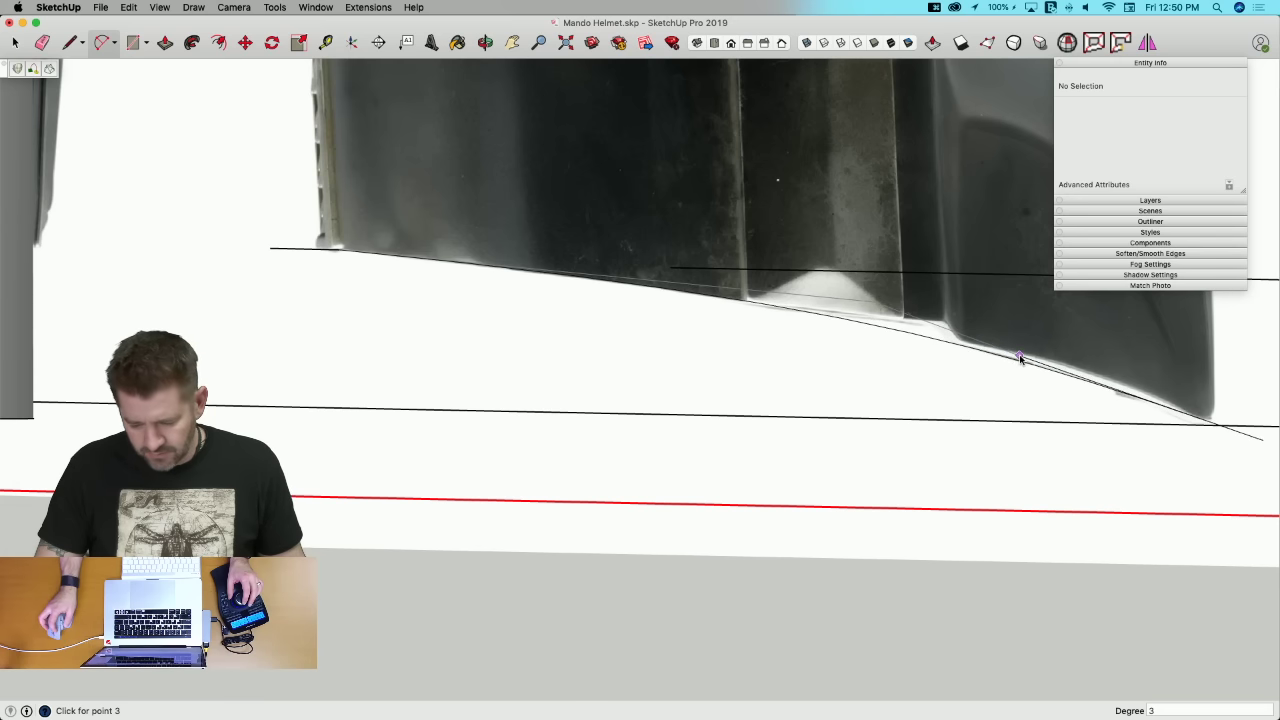
left_click(1019, 357)
Step: Enclose the area below the curve with straight lines, dropping vertically from both ends to a base about 105' 6 3/4" long
scroll(535, 374, "down", 4)
key("l")
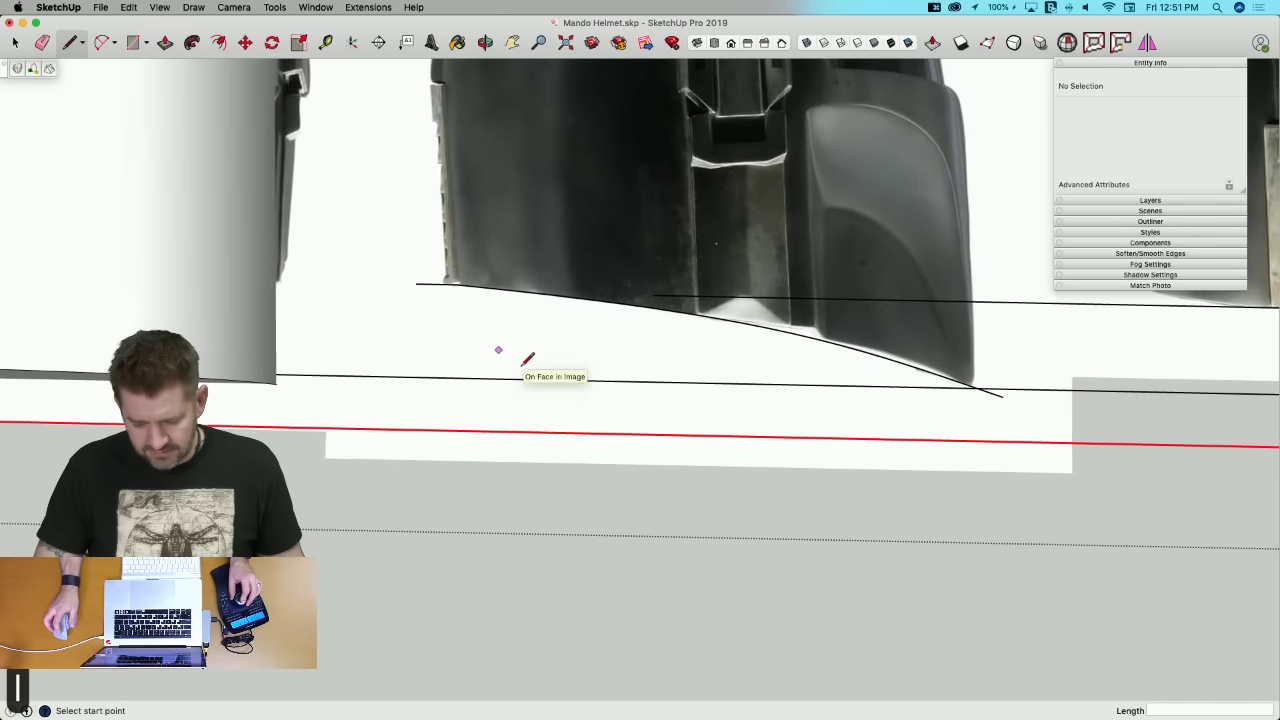
left_click(416, 284)
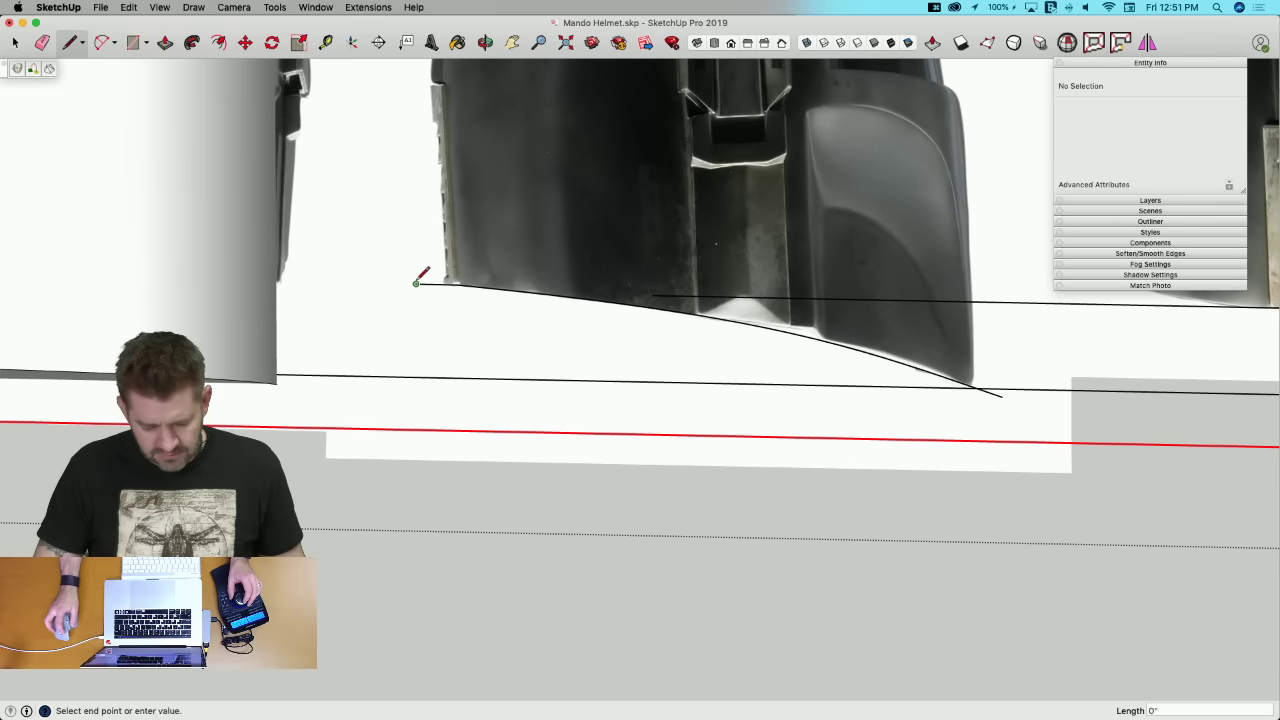
left_click(411, 464)
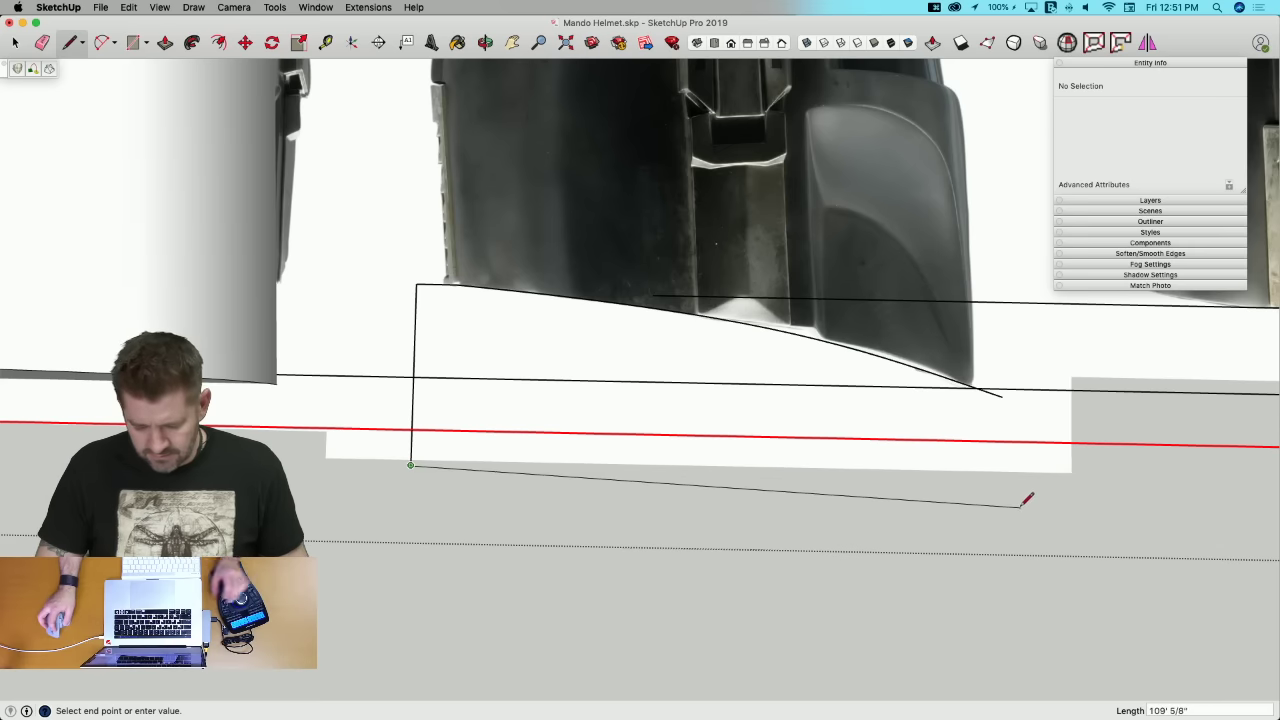
left_click(1001, 477)
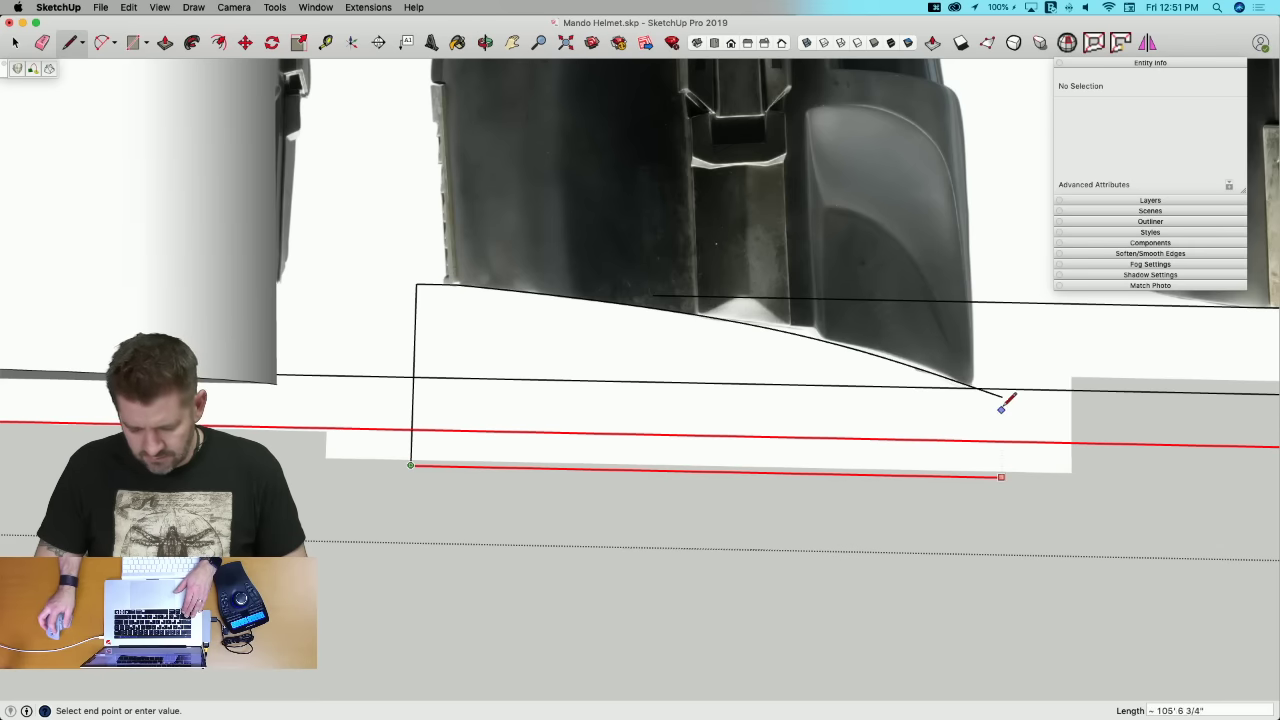
left_click(1002, 395)
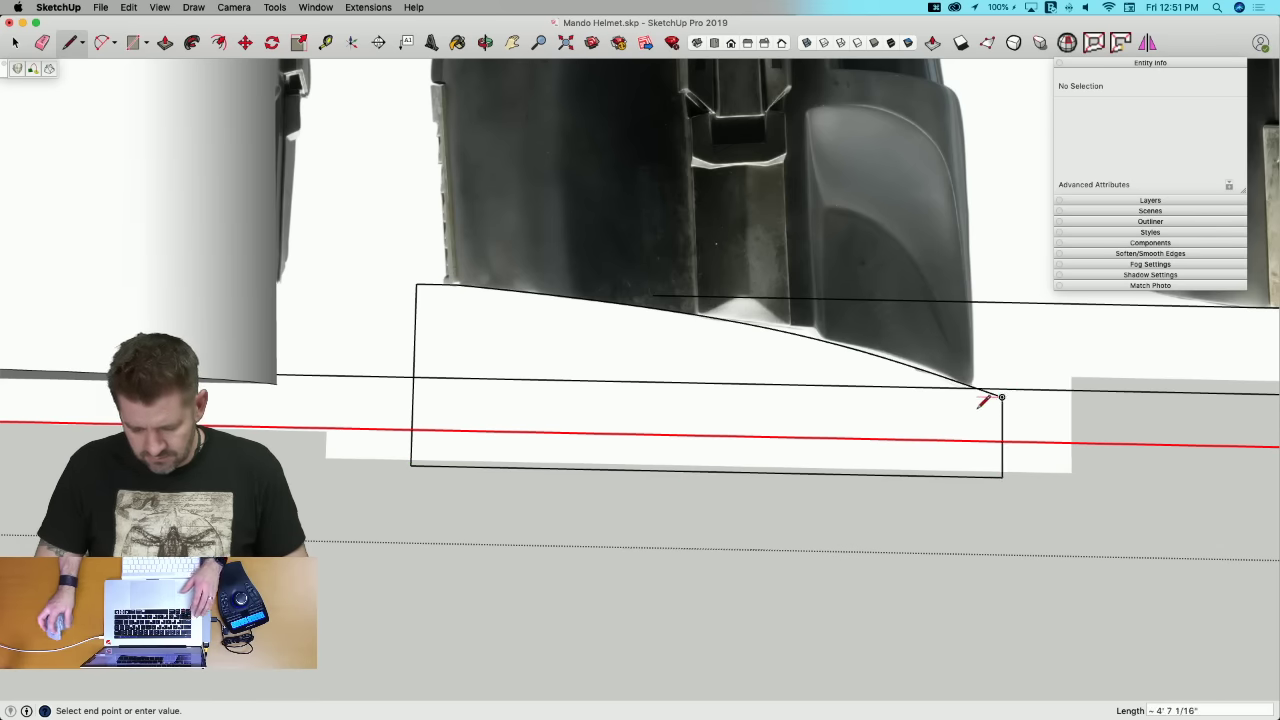
key("space")
Step: Erase the segment of the lower horizontal reference line that crosses the rear part of the enclosed profile
left_click(1001, 423)
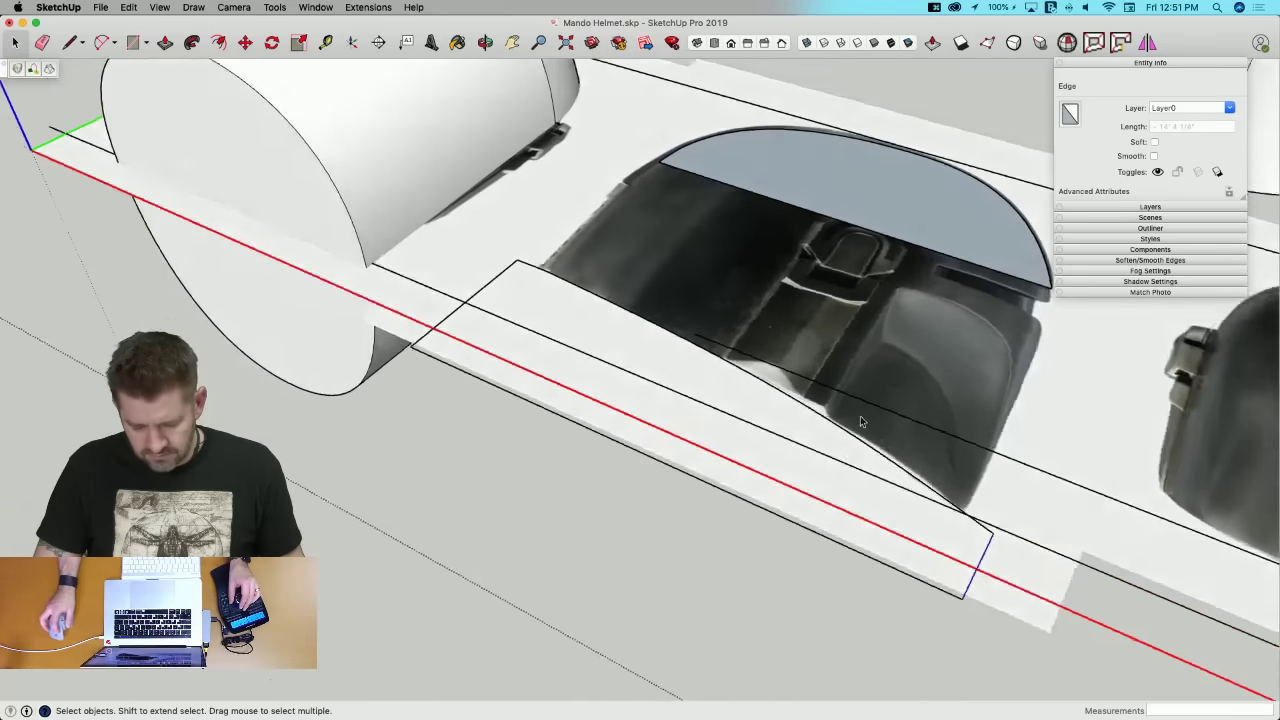
left_click(767, 455)
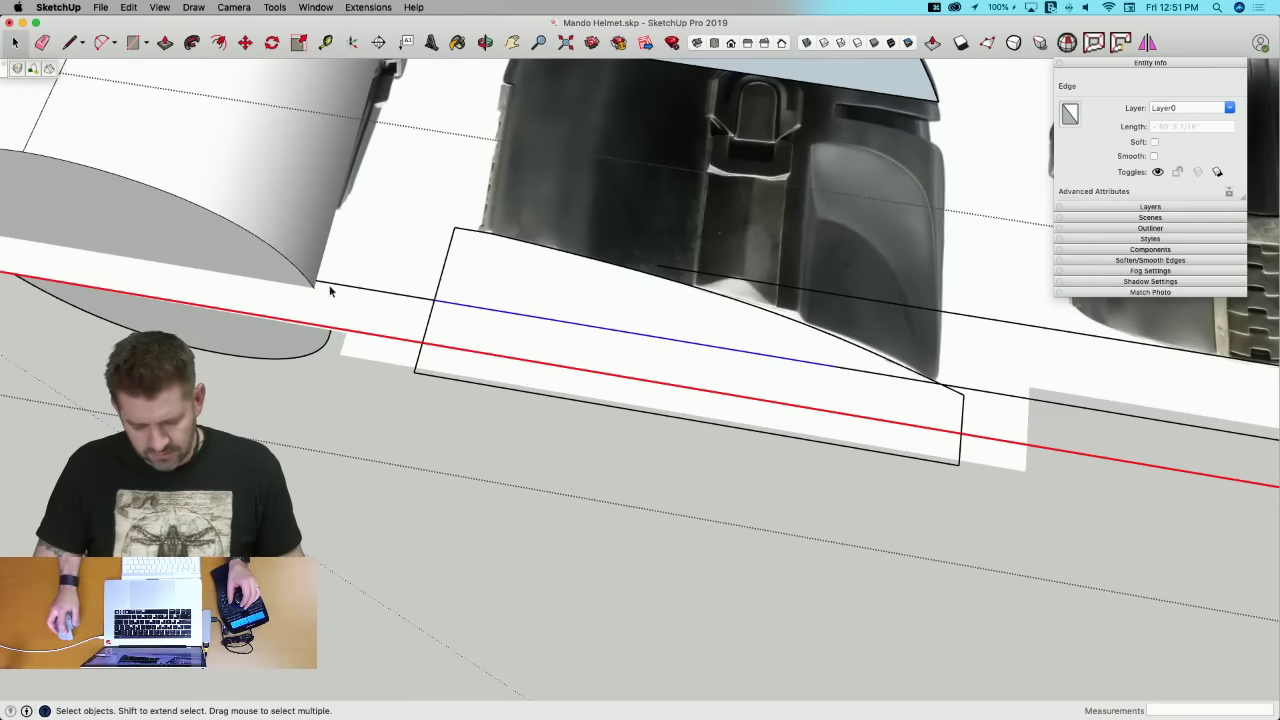
key("e")
left_click(456, 303)
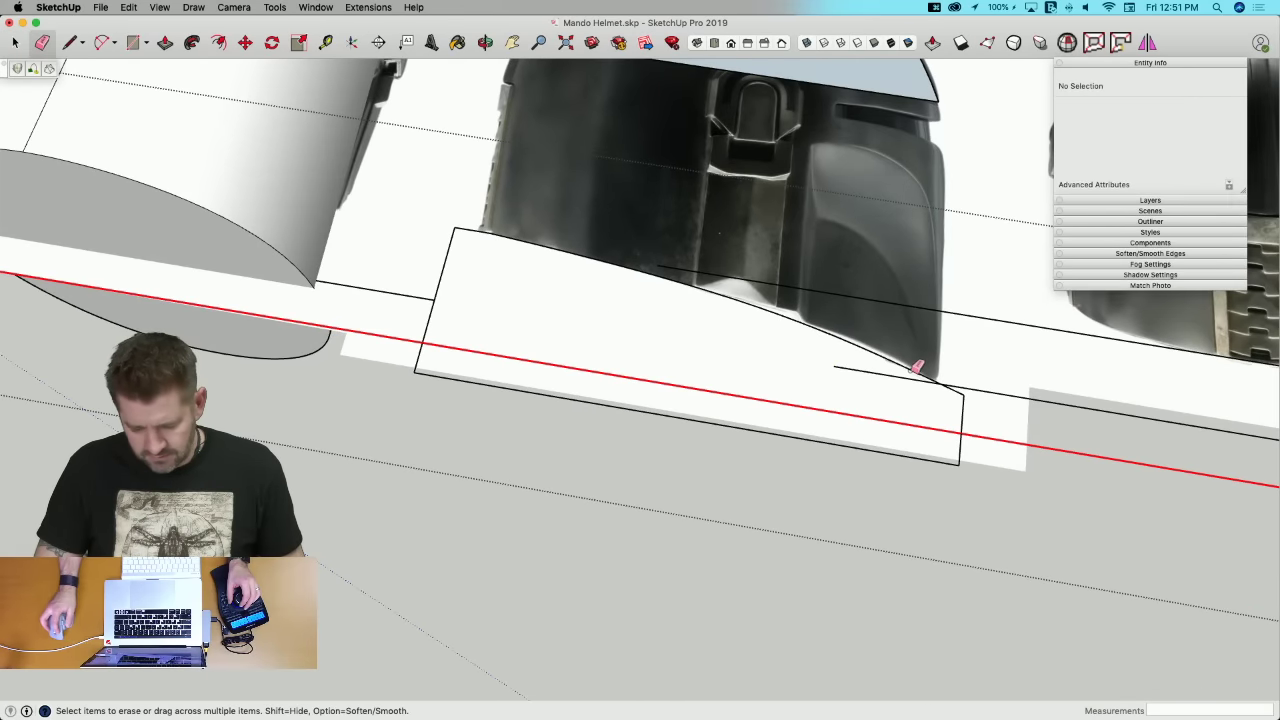
Step: Split the lower reference line just beyond the profile's front corner with a short vertical line and erase the piece crossing the profile
left_click(897, 372)
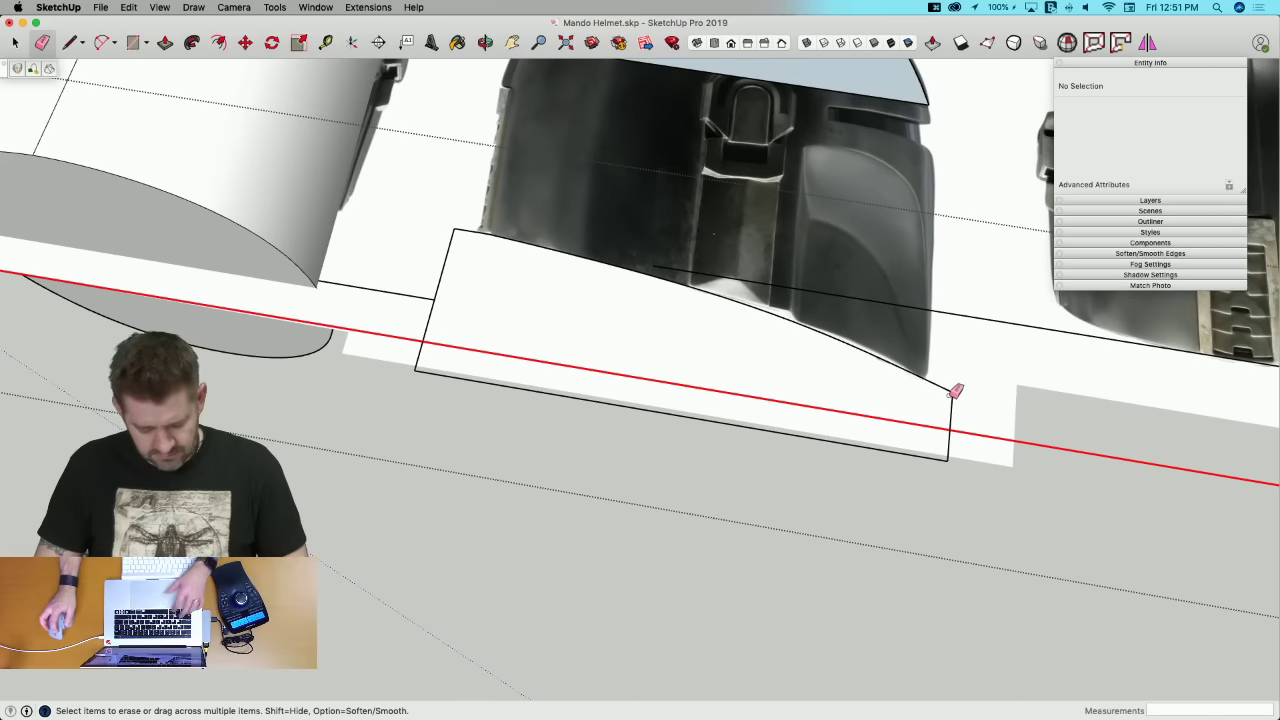
key("super+z")
key("l")
left_click(985, 391)
left_click(985, 410)
key("e")
left_click(969, 389)
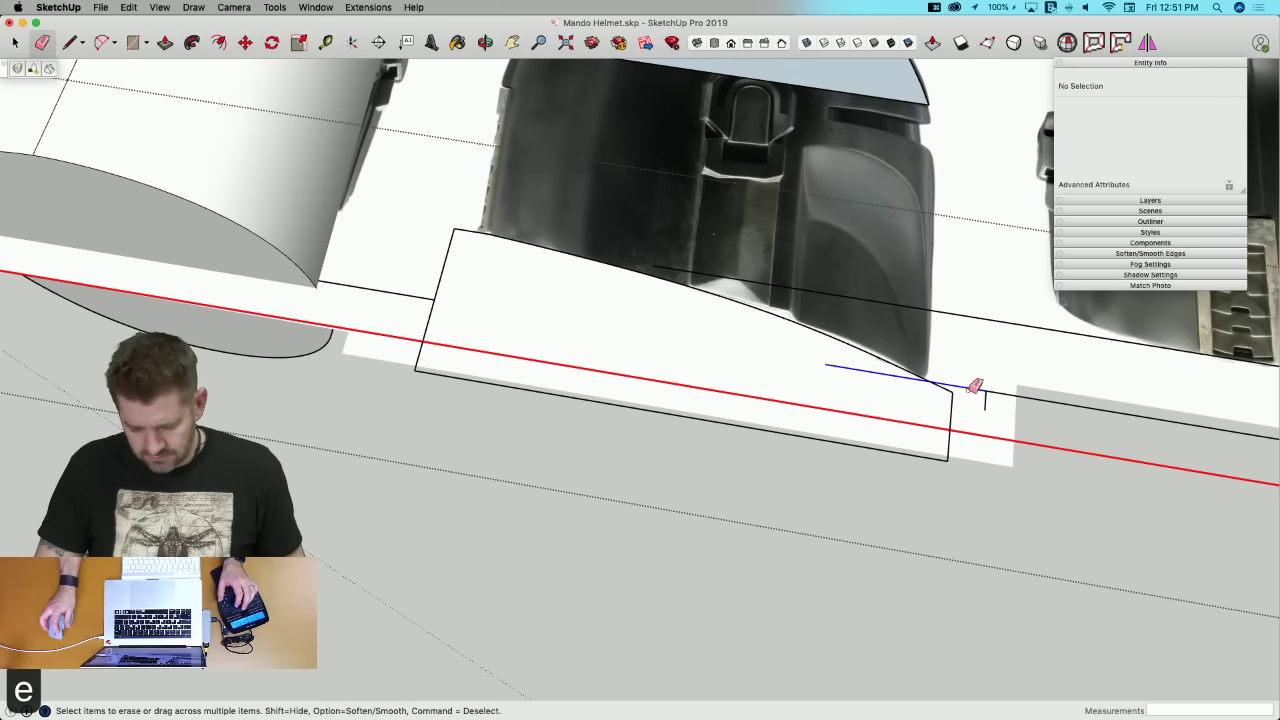
Step: Split the lower reference line just behind the profile's rear edge with a short line, erasing the crossing piece and the helper line
key("l")
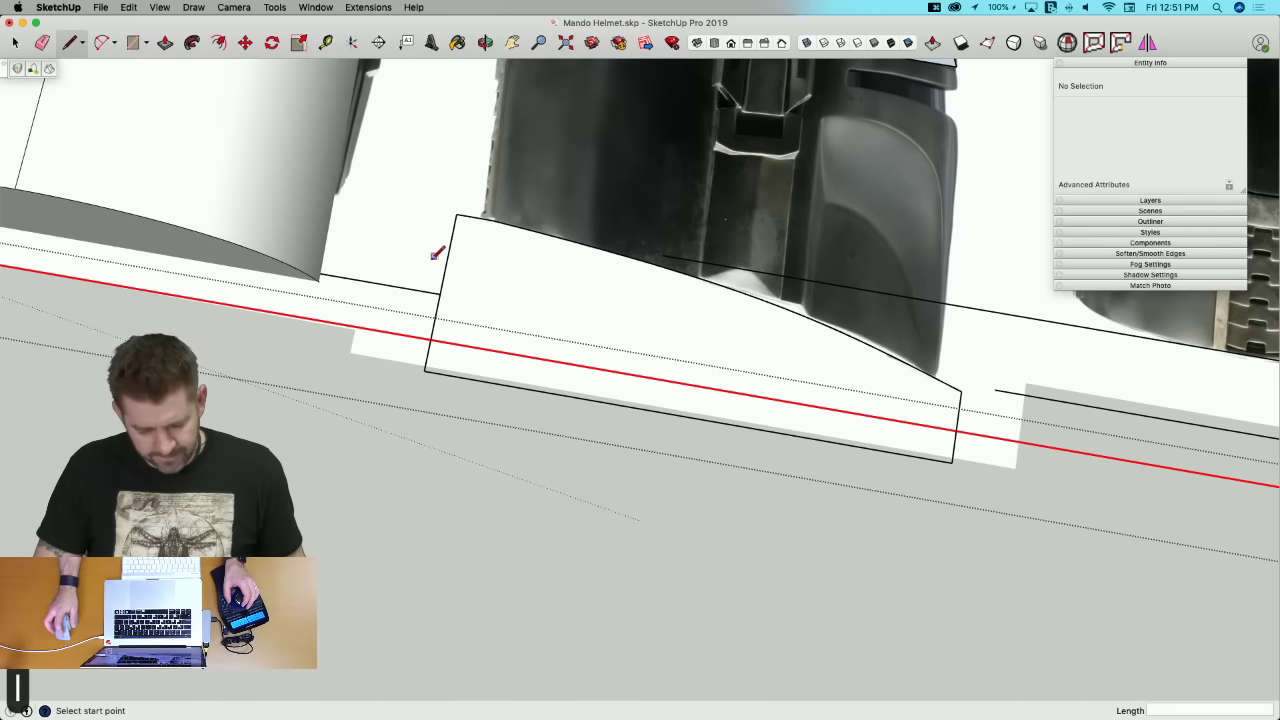
left_click(411, 289)
left_click(437, 247)
key("e")
mouse_move(431, 251)
left_mouse_down()
mouse_move(428, 302)
mouse_move(428, 286)
left_mouse_up()
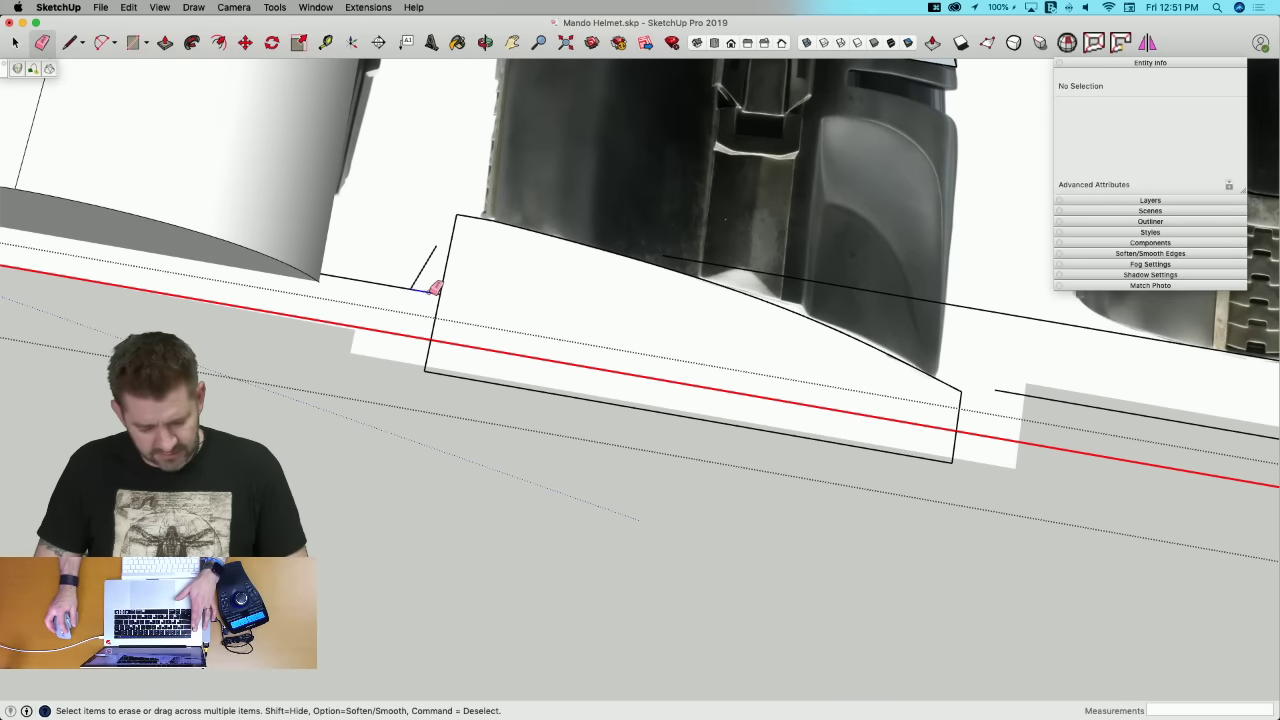
left_click(436, 267)
Step: Retrace the profile's rear vertical edge, 32' 8" long, to fill the closed outline with a face
key("l")
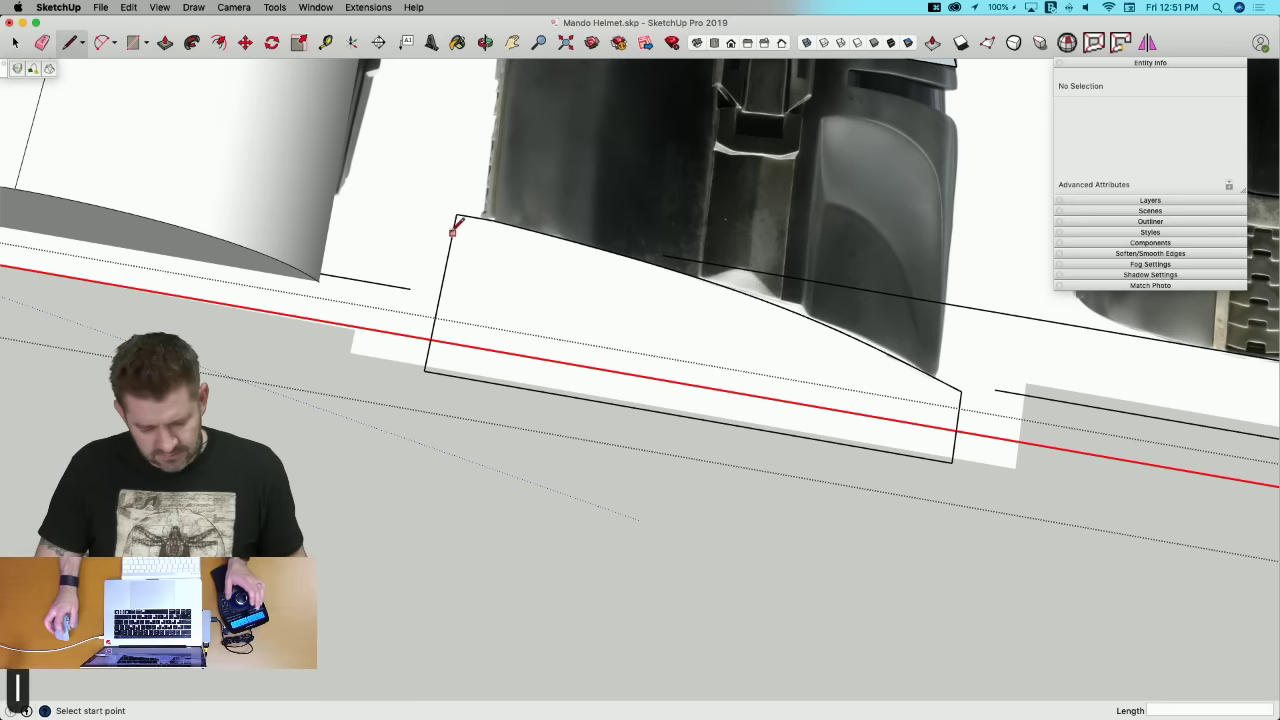
left_click(457, 213)
left_click(427, 369)
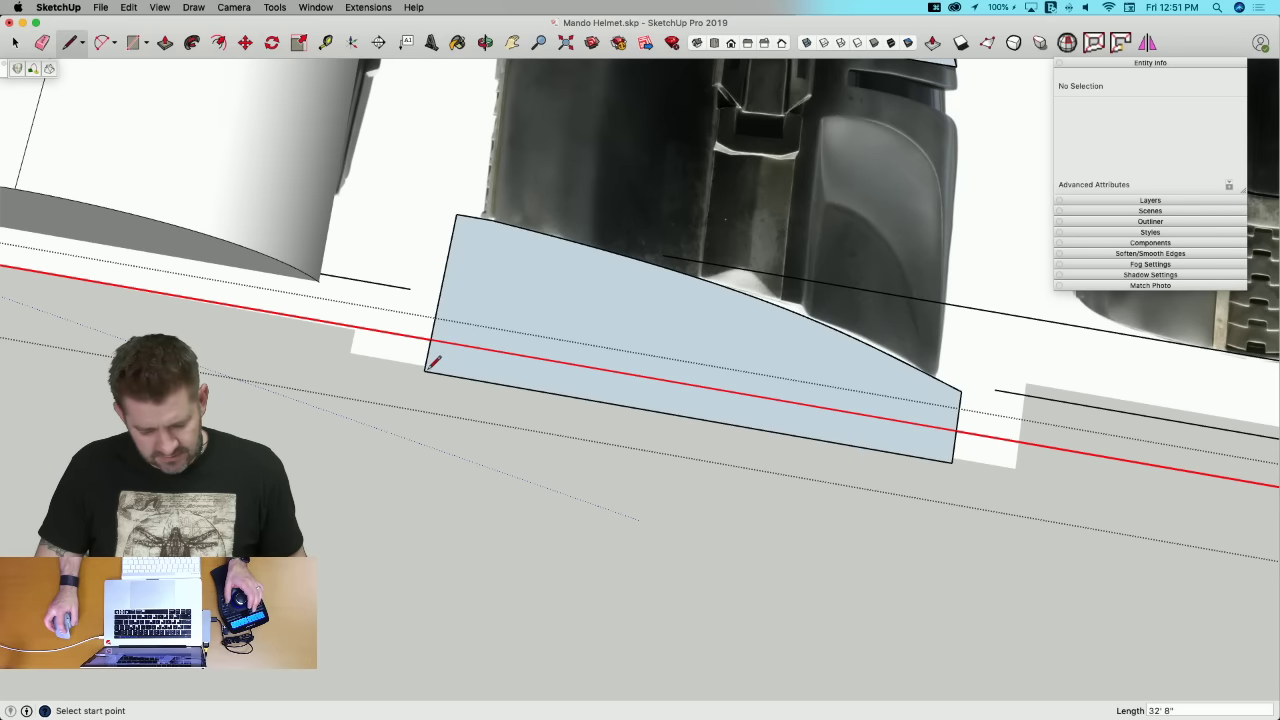
Step: Extrude the profile face into a cutting block, 115' 1 1/2" to one side and 176' 5 3/16" to the opposite side
key("p")
scroll(472, 333, "down", 5)
left_click(520, 286)
scroll(520, 286, "down", 5)
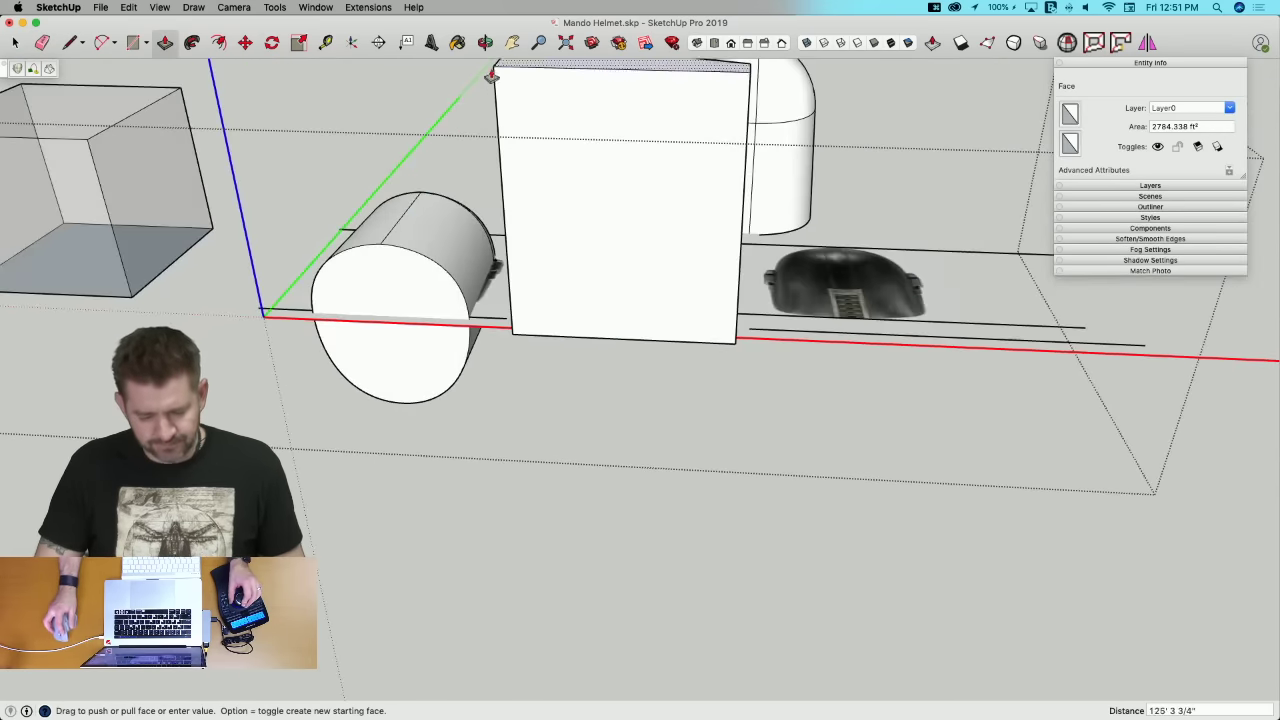
middle_click_drag(490, 107, 560, 294)
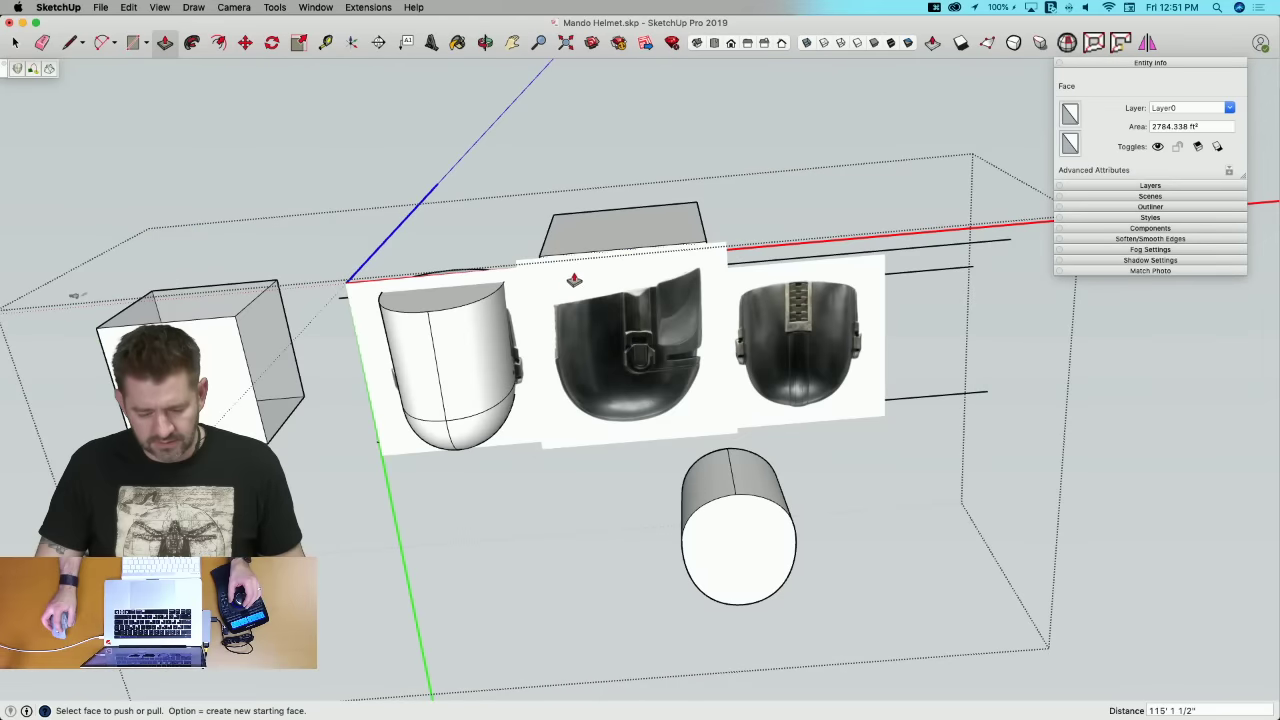
left_click(574, 386)
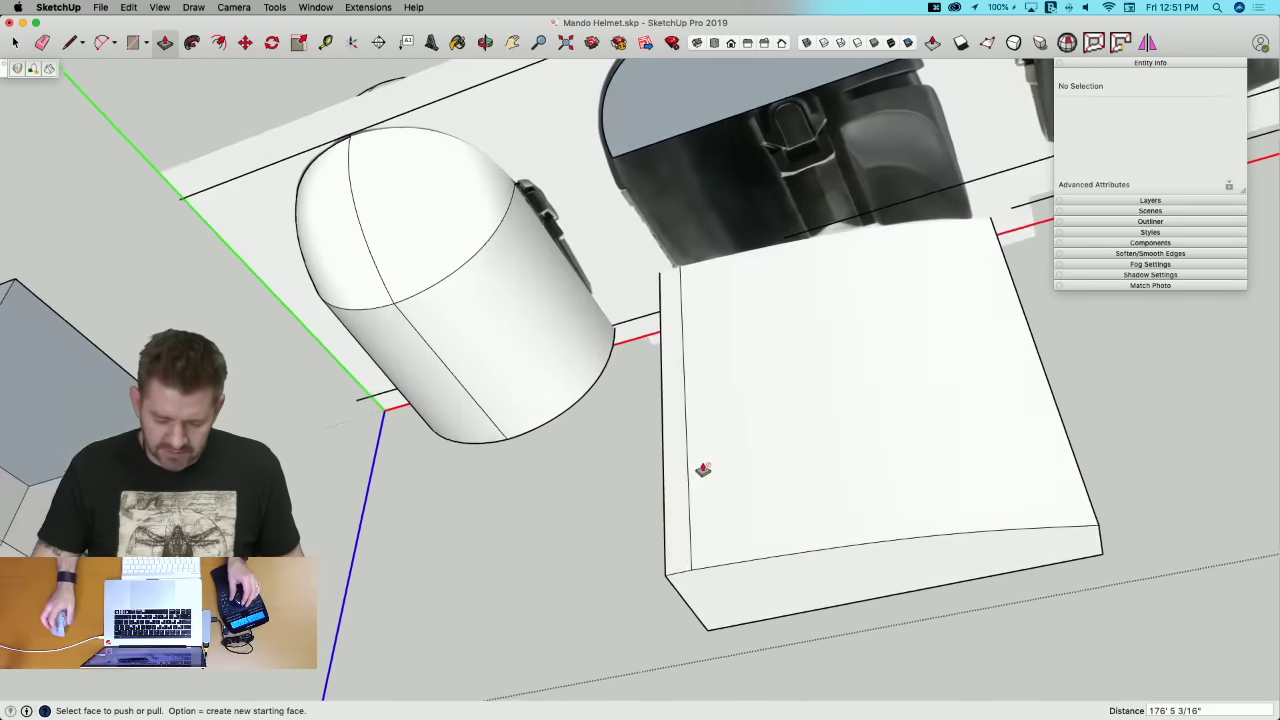
key("e")
mouse_move(710, 445)
middle_mouse_down()
mouse_move(706, 291)
mouse_move(690, 291)
middle_mouse_up()
key("space")
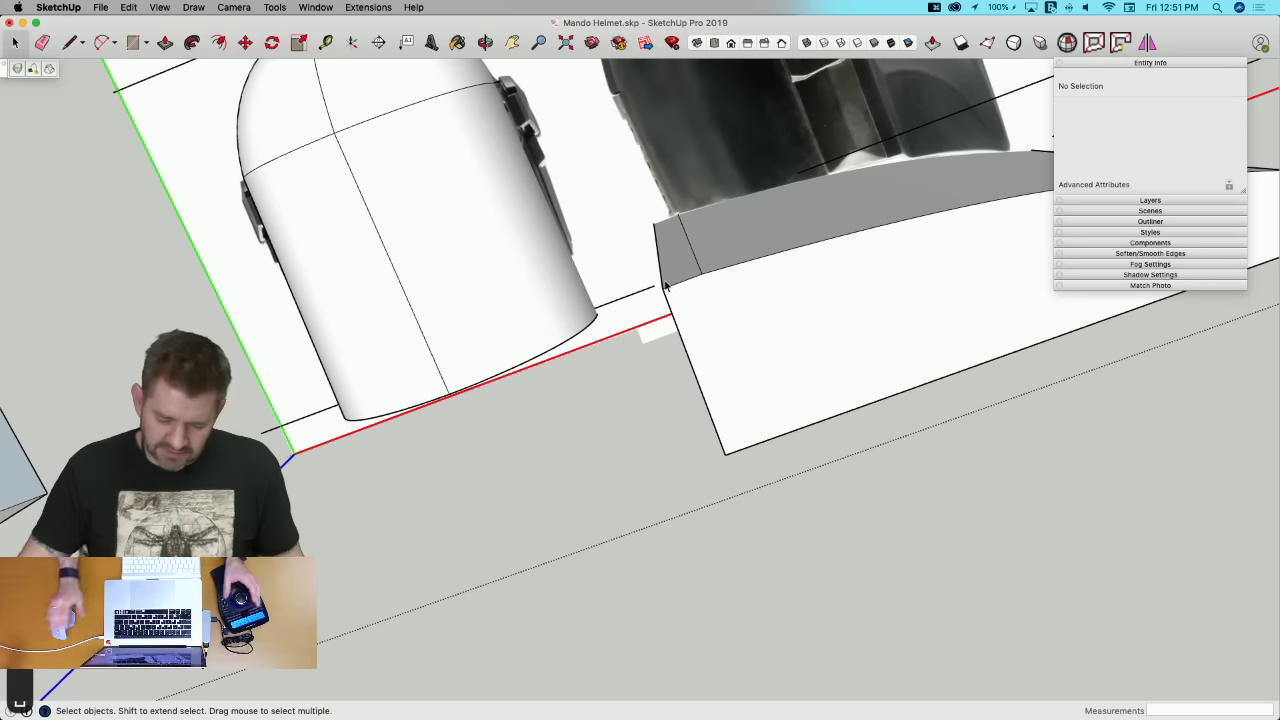
scroll(671, 283, "up", 5)
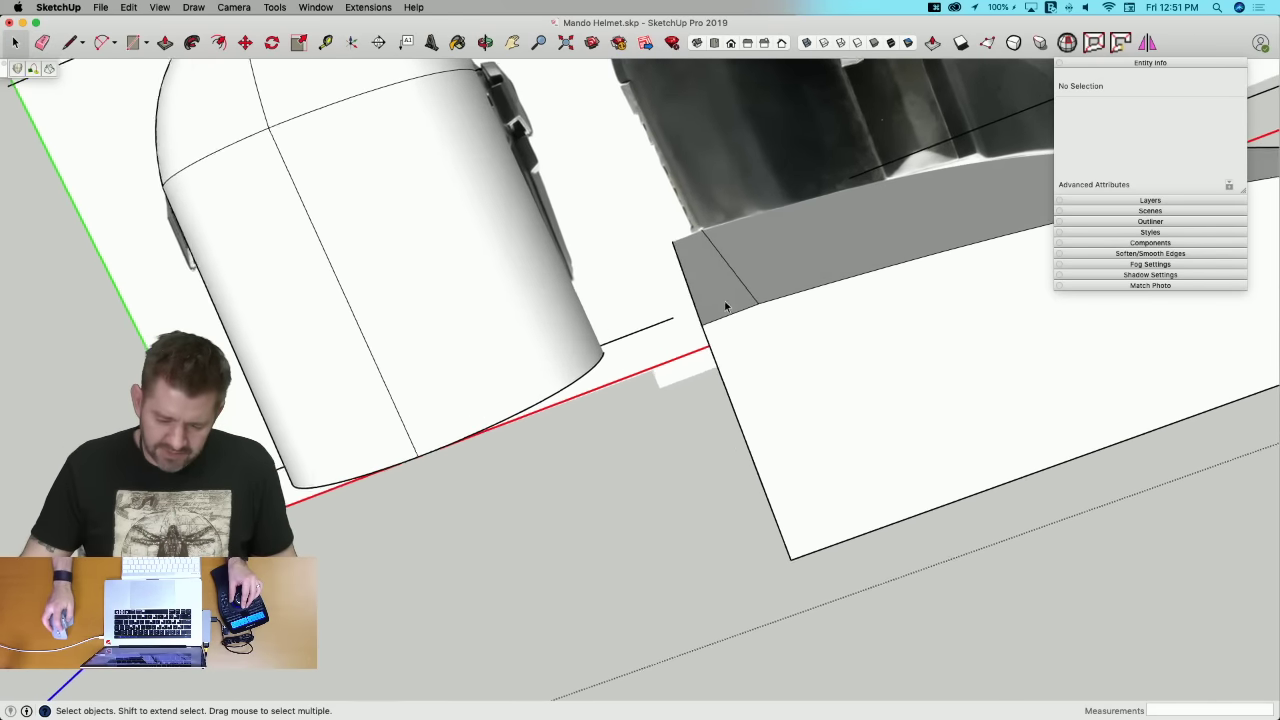
middle_click_drag(713, 283, 705, 247)
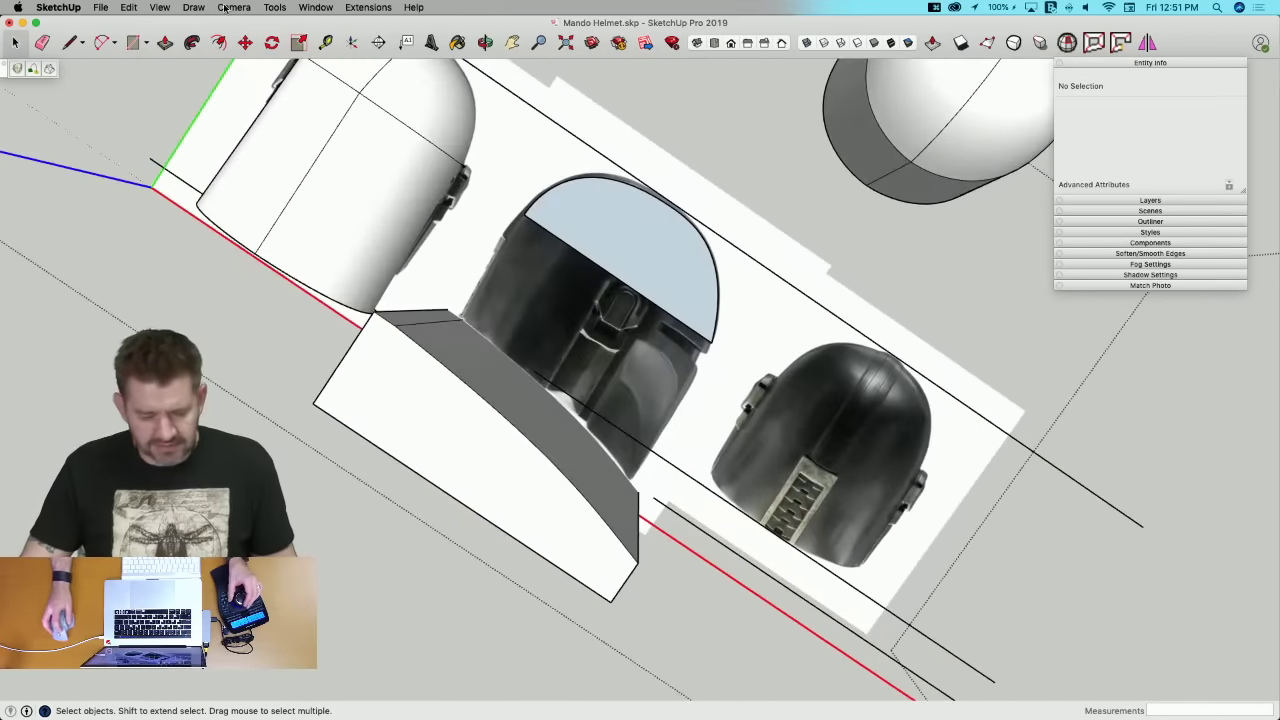
Step: Unhide the Dome component over the side-view image and select it
left_click(129, 7)
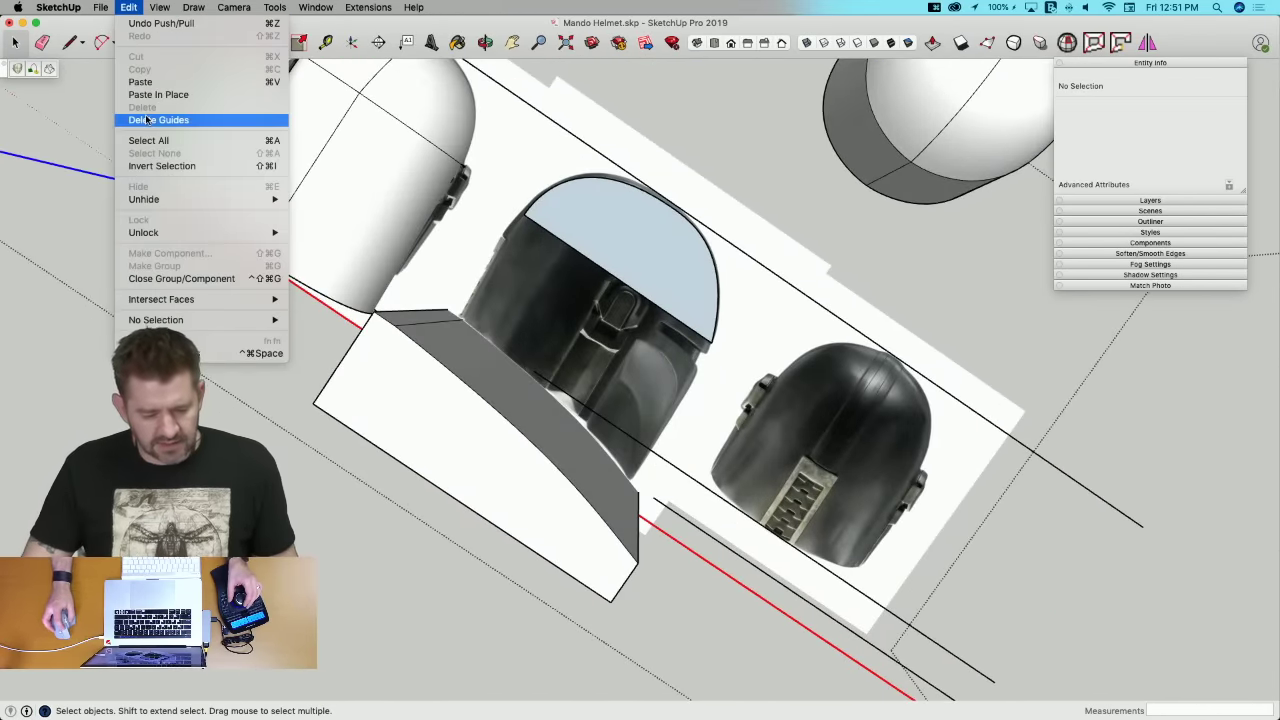
mouse_move(166, 201)
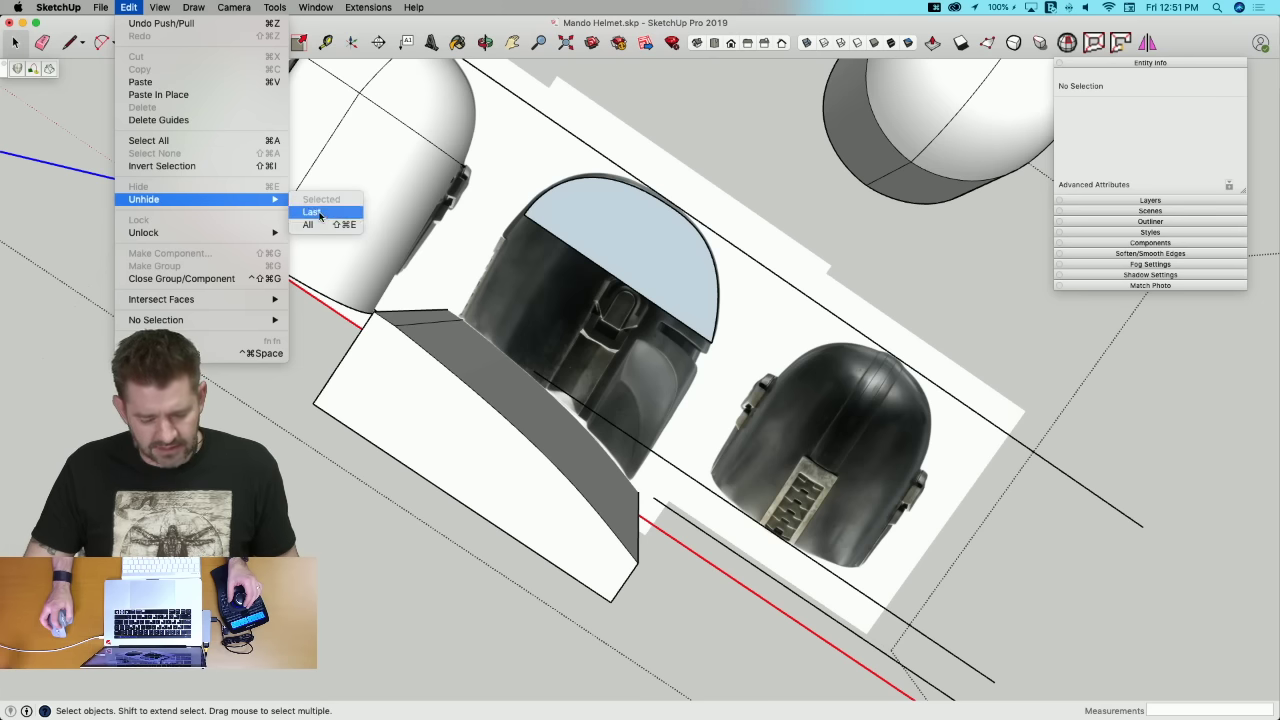
left_click(342, 221)
left_click(578, 354)
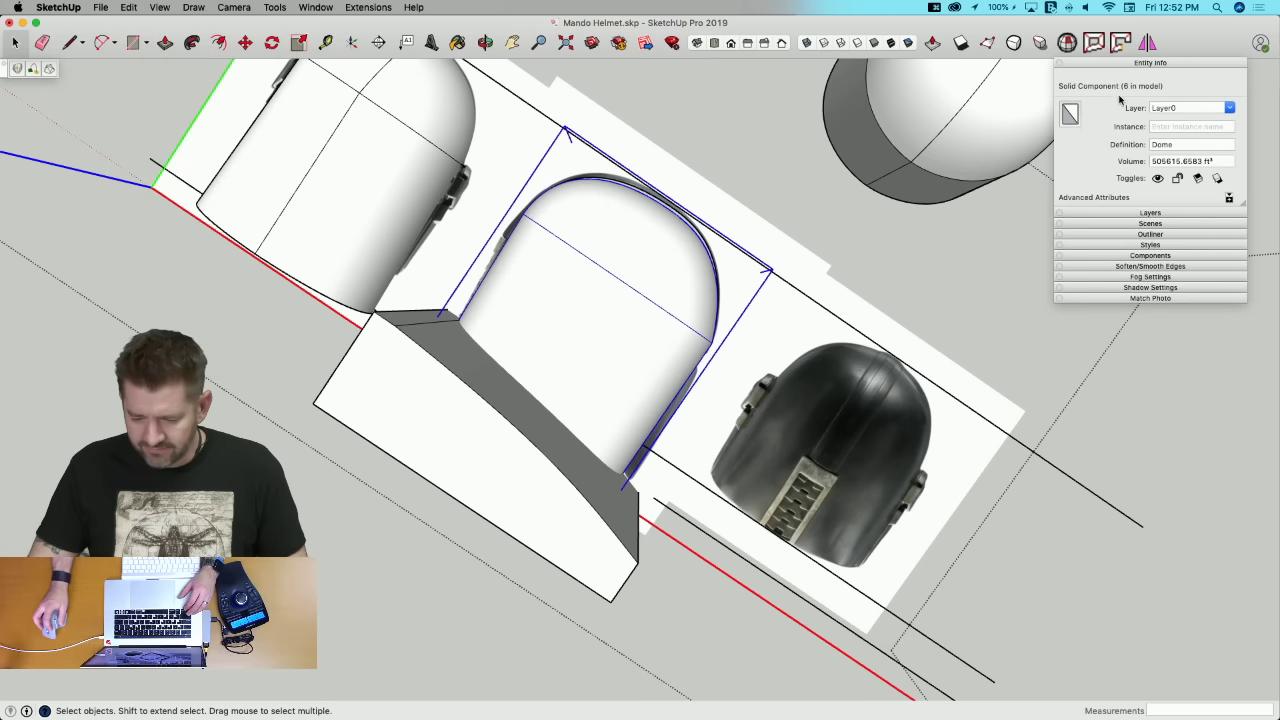
Step: Select all connected geometry of the extruded cutting block and make it a group
left_click(443, 433)
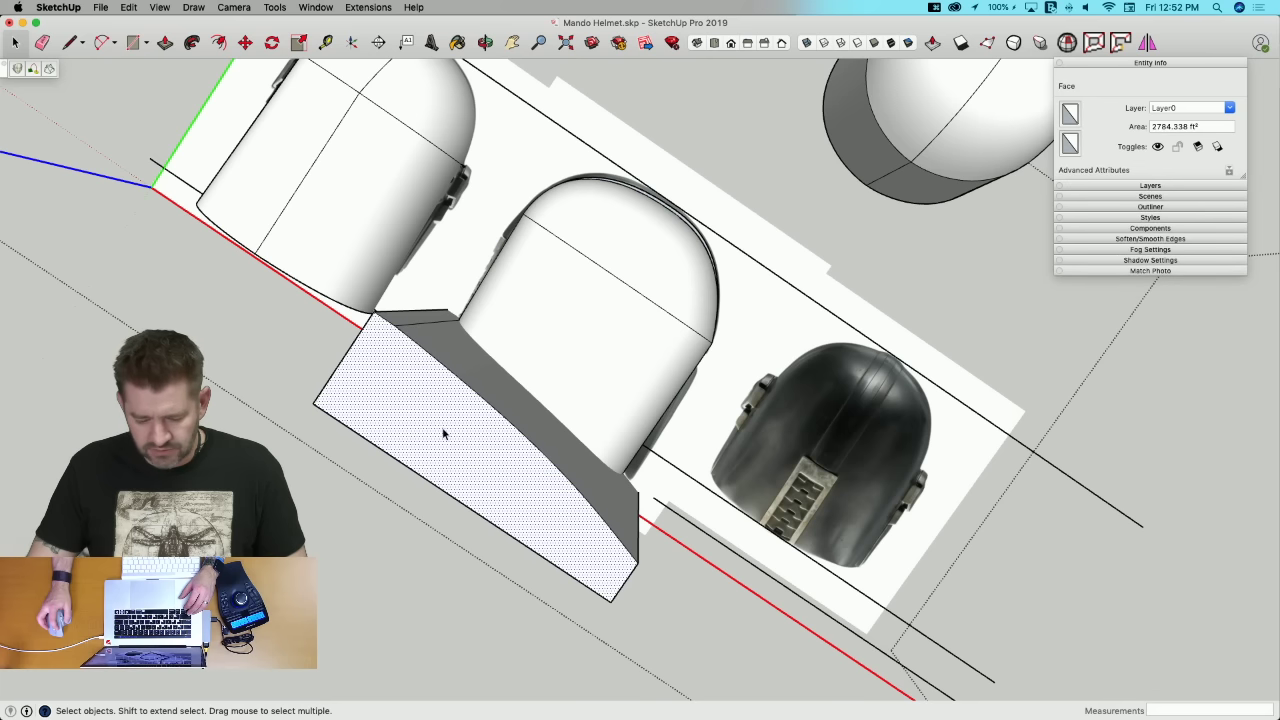
triple_click(443, 433)
right_click(445, 434)
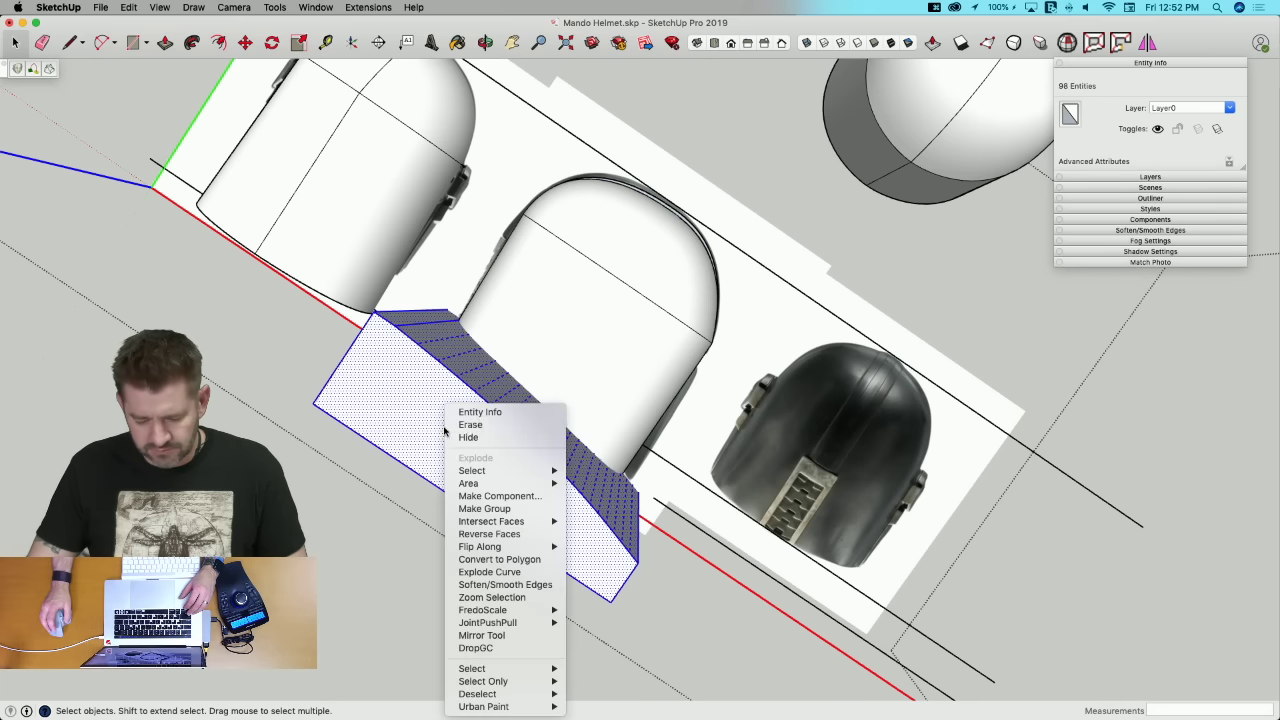
left_click(486, 508)
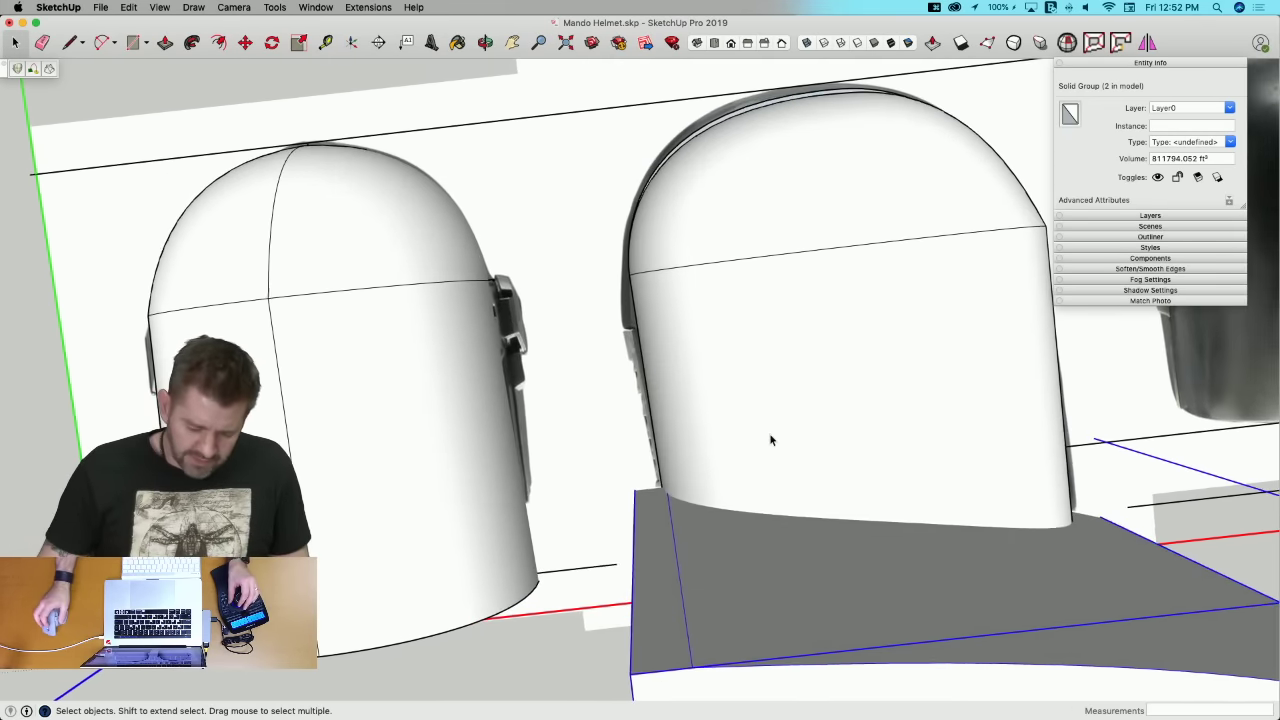
middle_click_drag(770, 440, 706, 309)
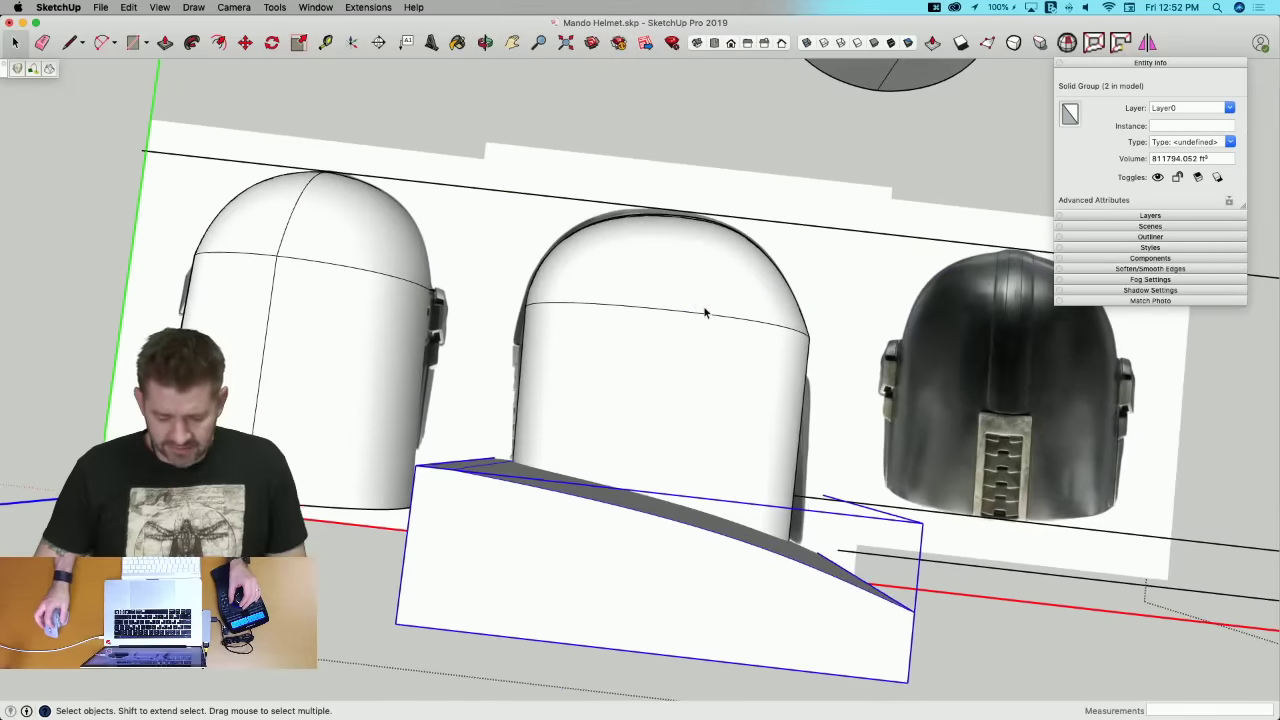
left_click(674, 302)
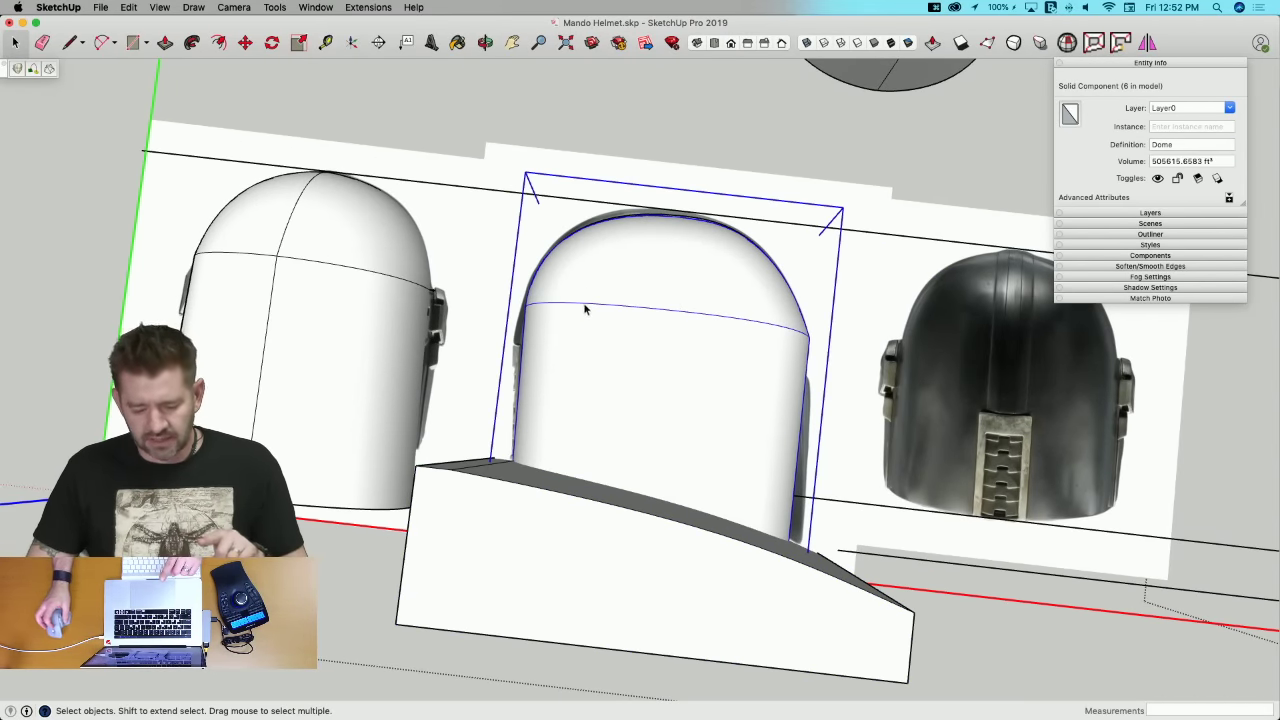
scroll(690, 275, "down", 5)
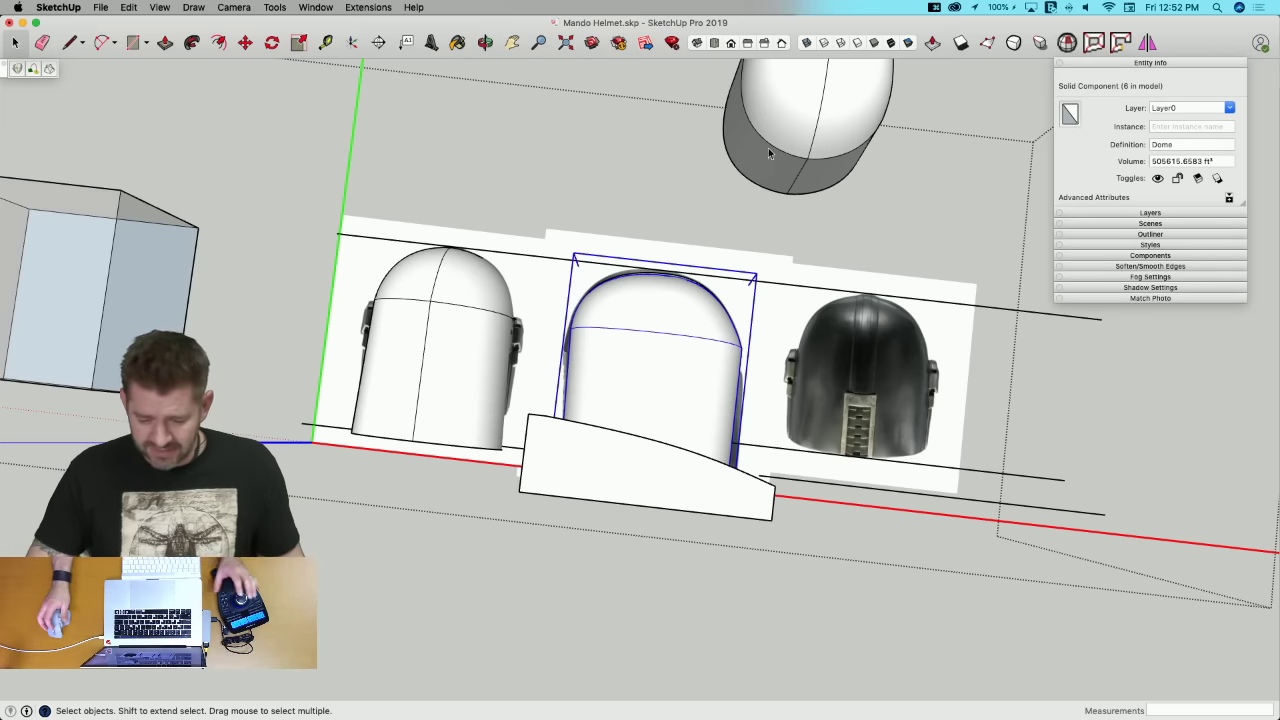
key("e")
left_click(800, 156)
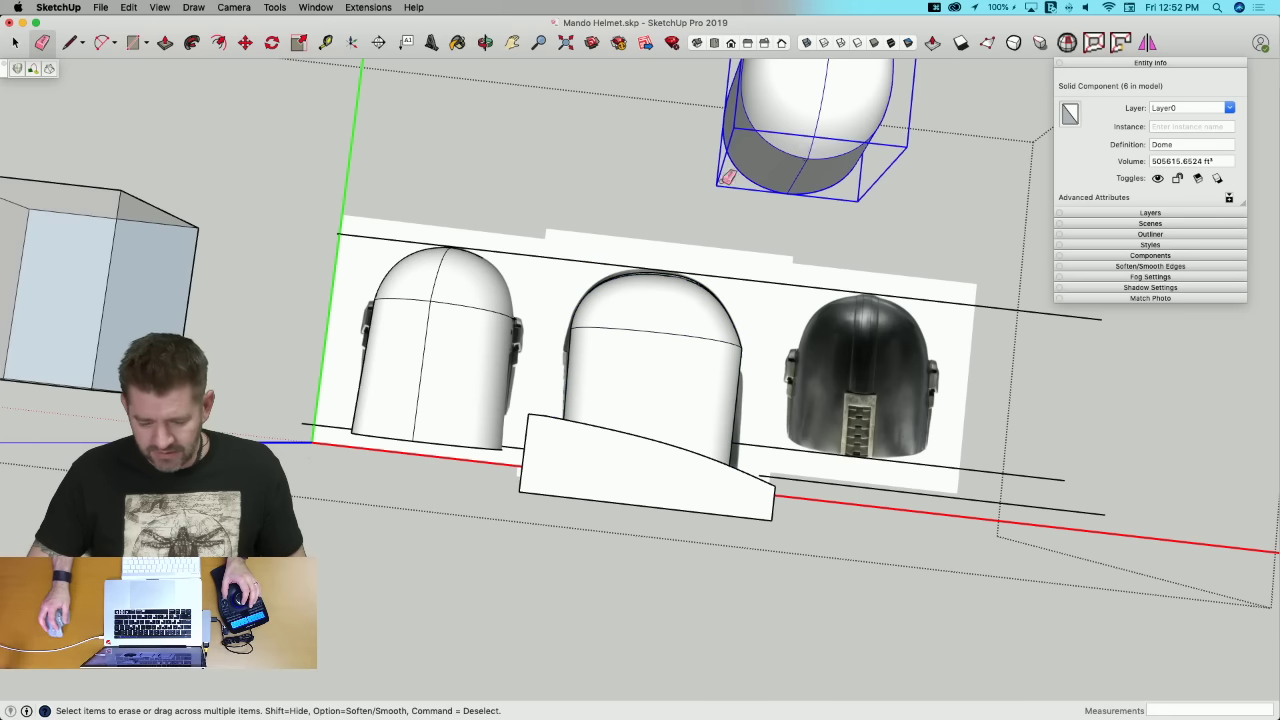
key("Escape")
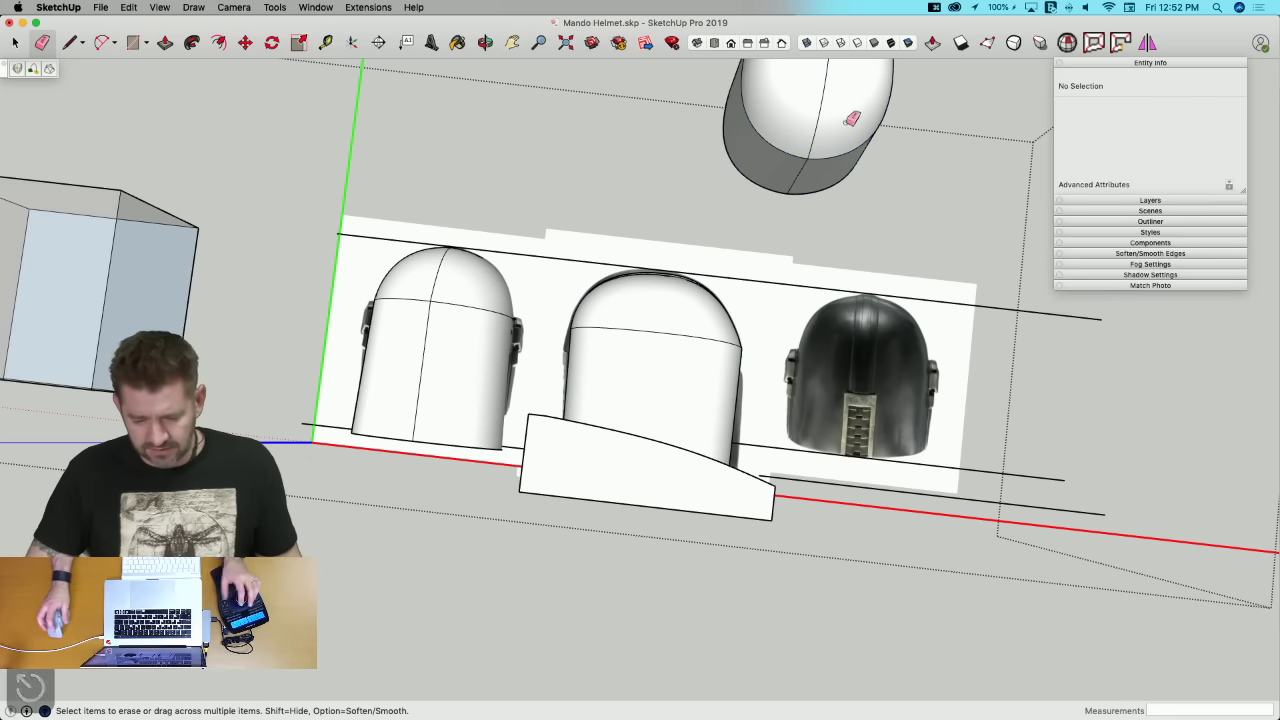
key("space")
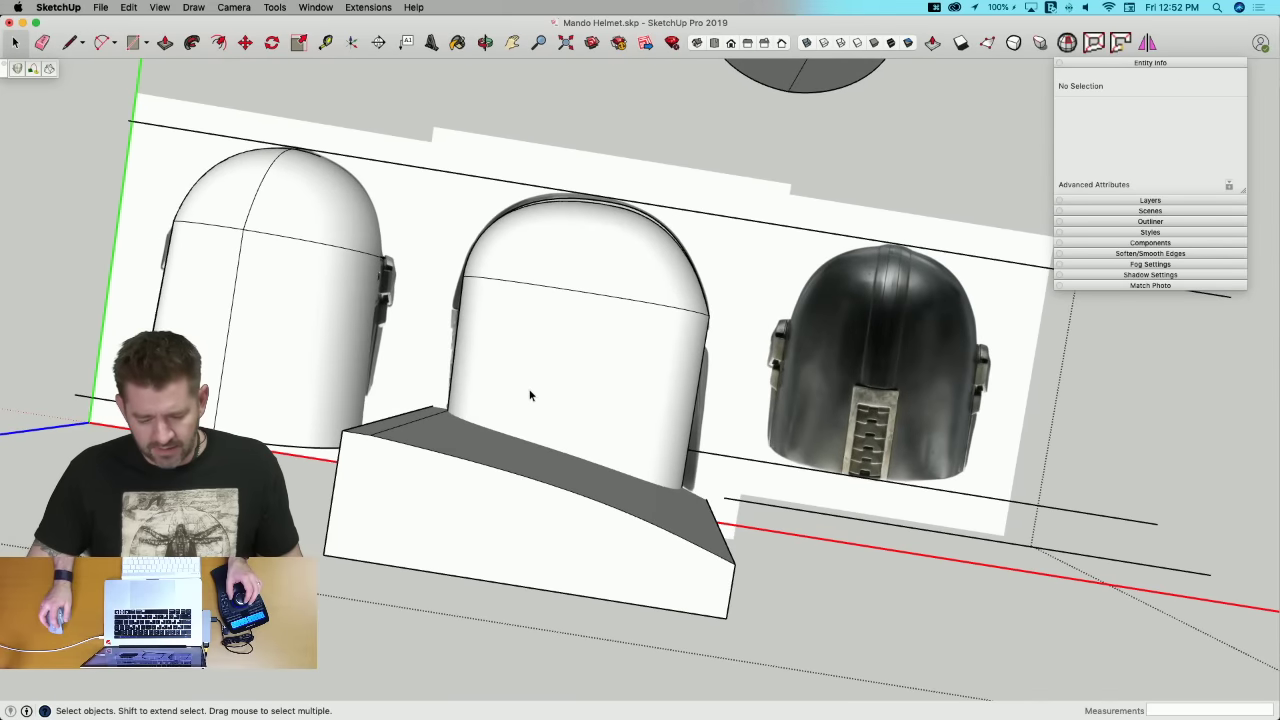
Step: Select the side-view Dome, display the Solid Tools palette and place it beneath the Curviloft palette
left_click(529, 394)
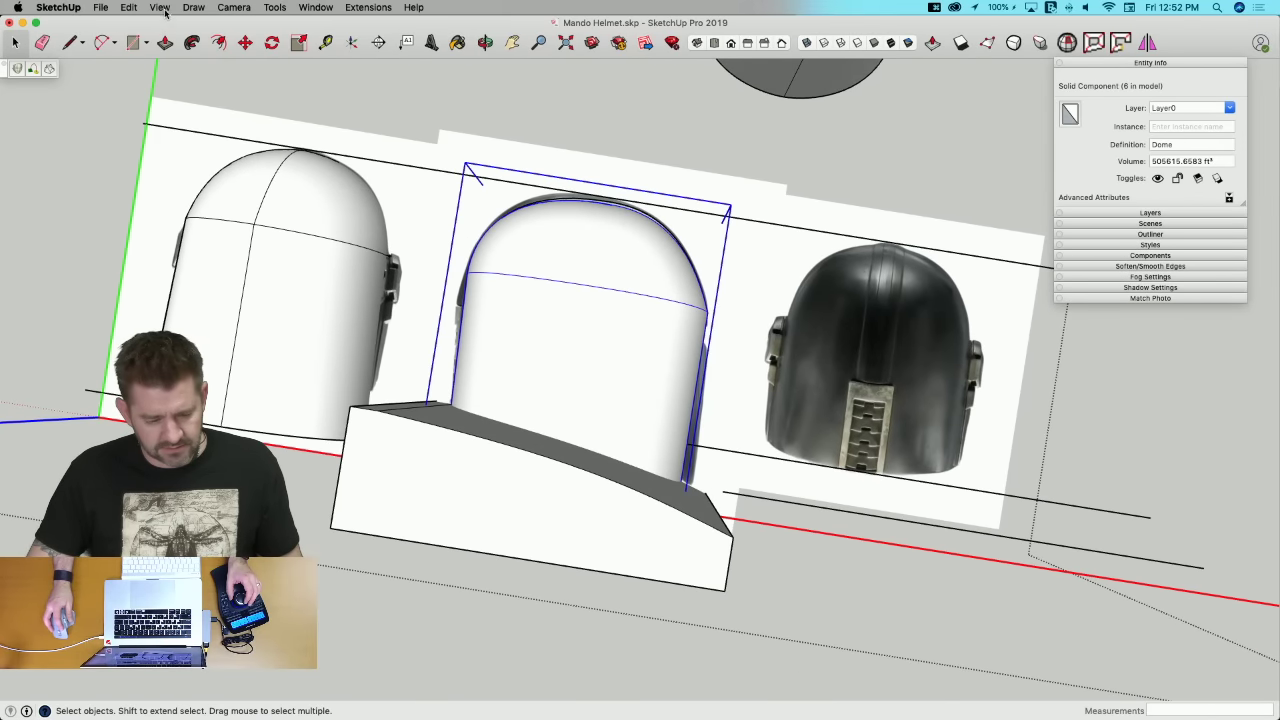
left_click(166, 10)
mouse_move(190, 56)
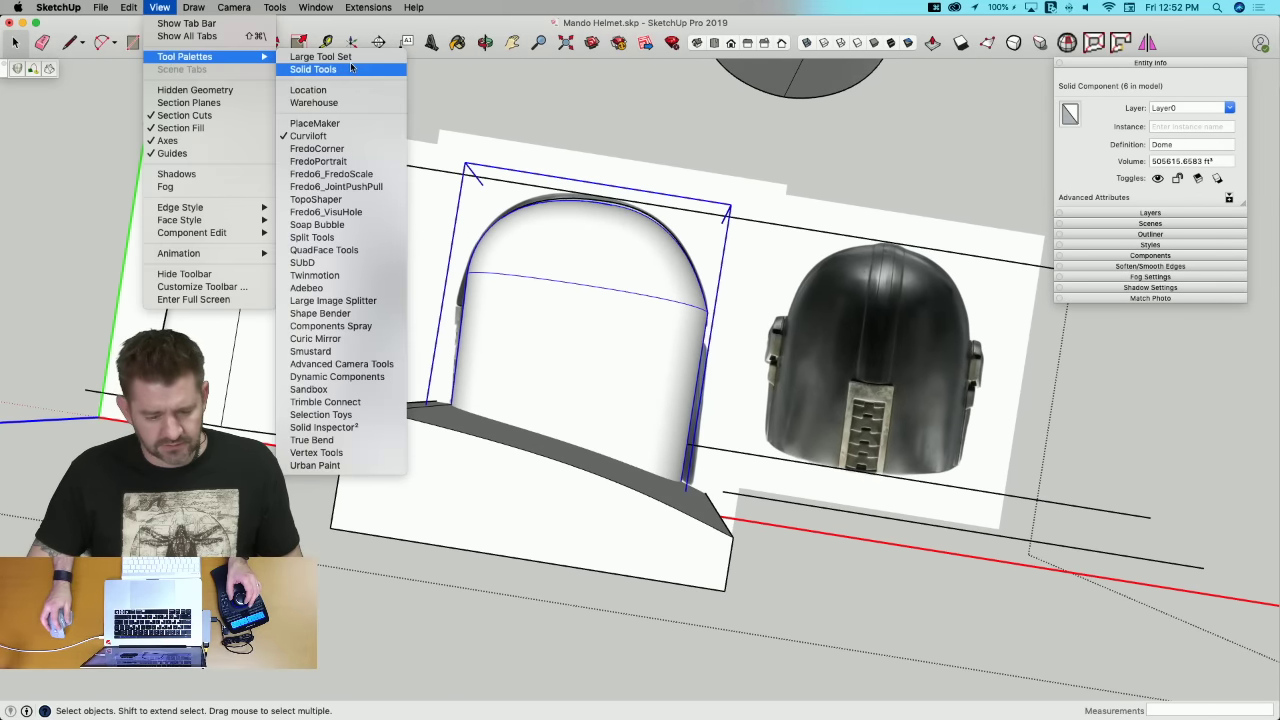
left_click(351, 67)
scroll(500, 289, "up", 3)
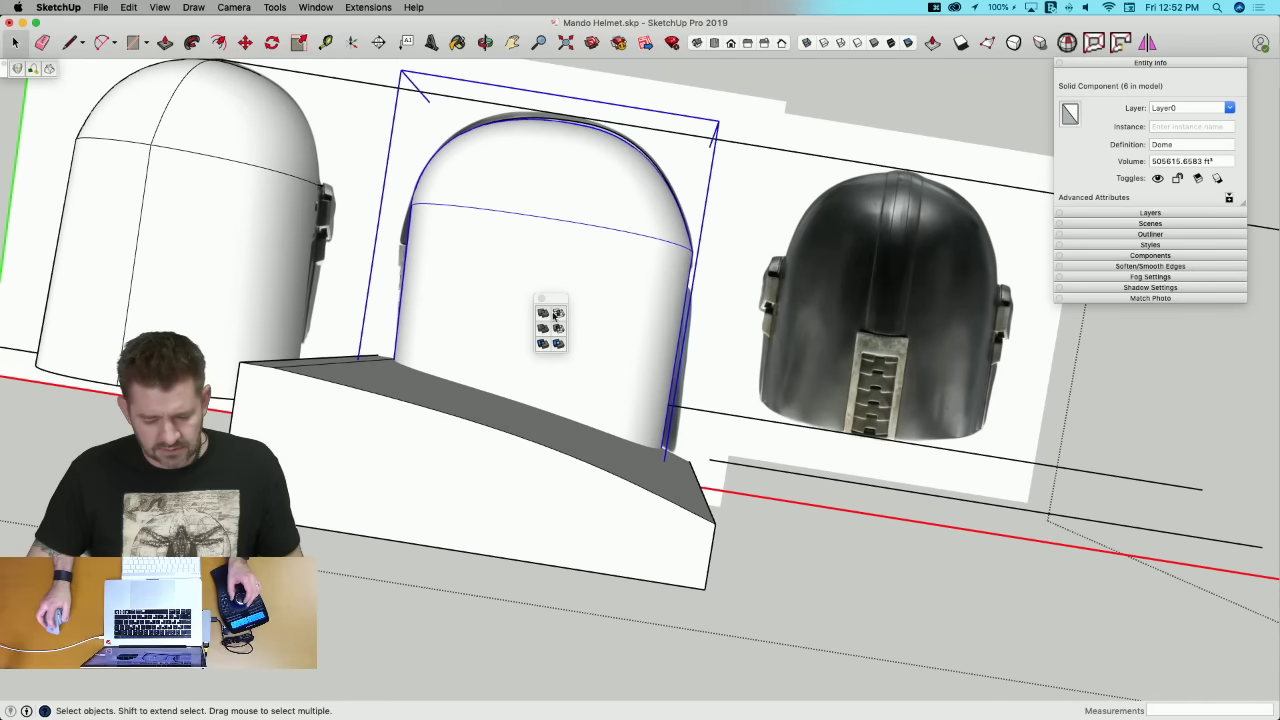
left_click_drag(555, 301, 22, 86)
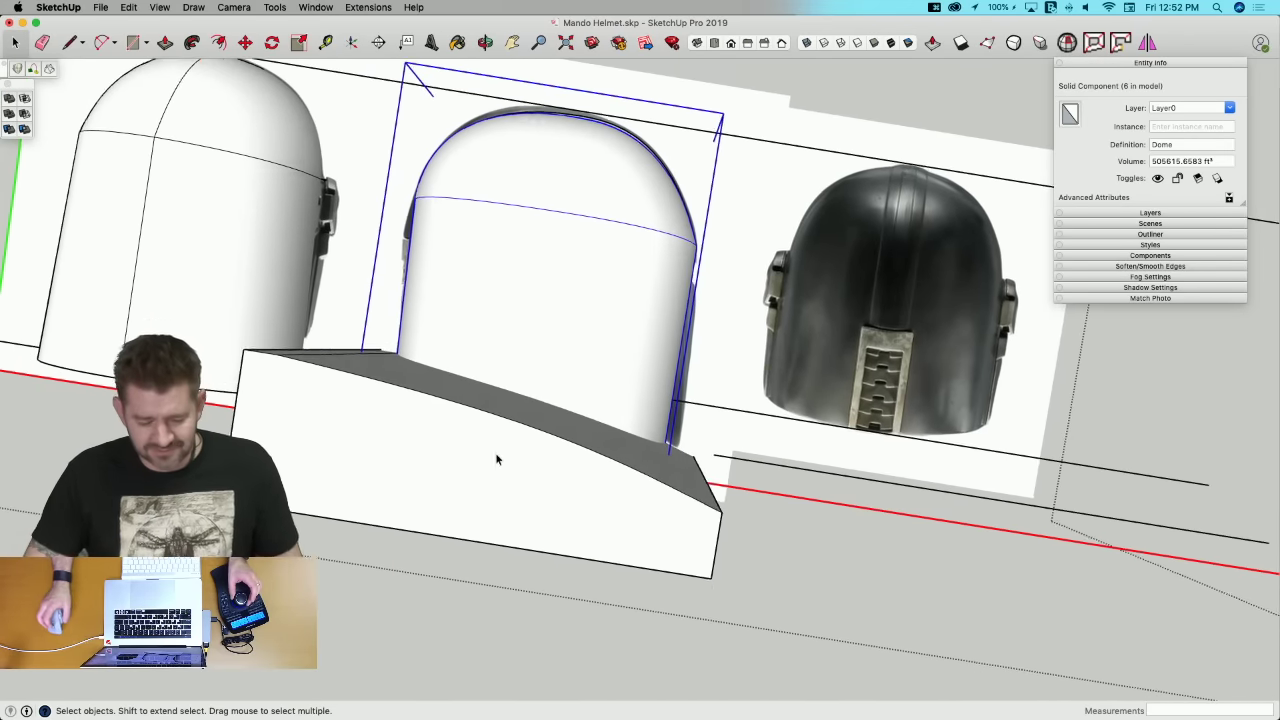
Step: Subtract the grouped cutting block from the side-view Dome to give the shell its curved lower edge
key("space")
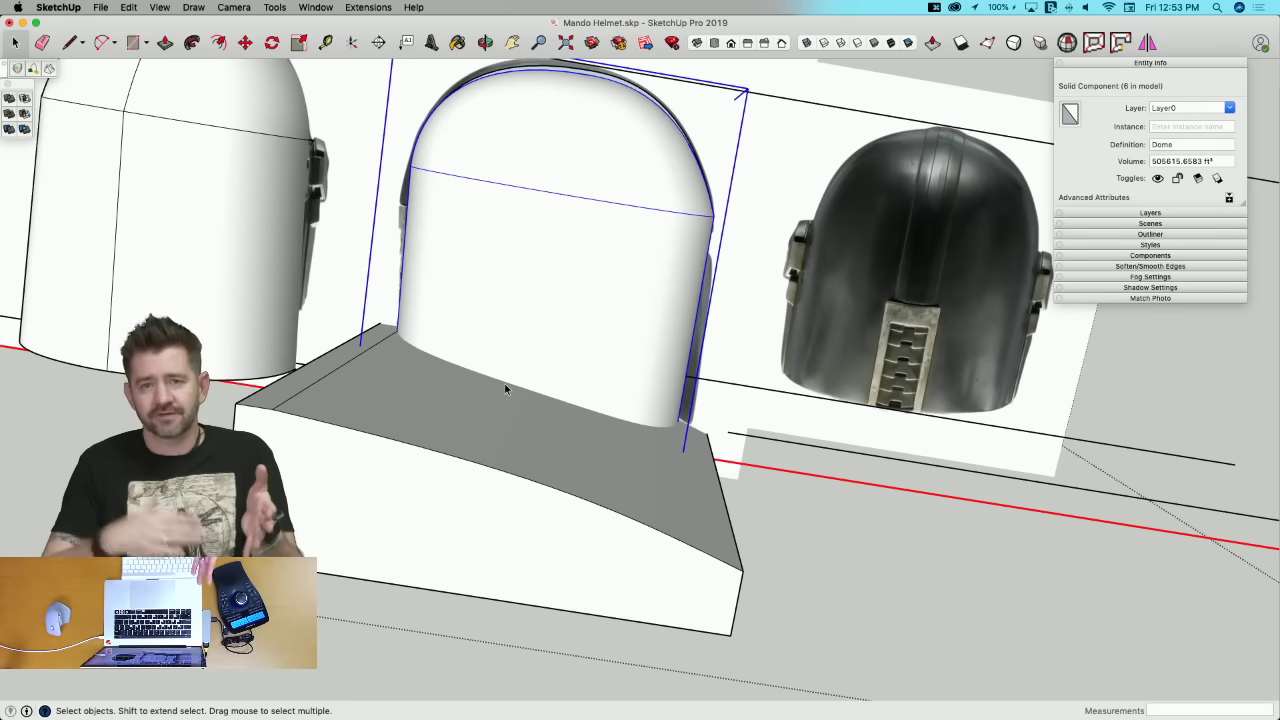
left_click(326, 387)
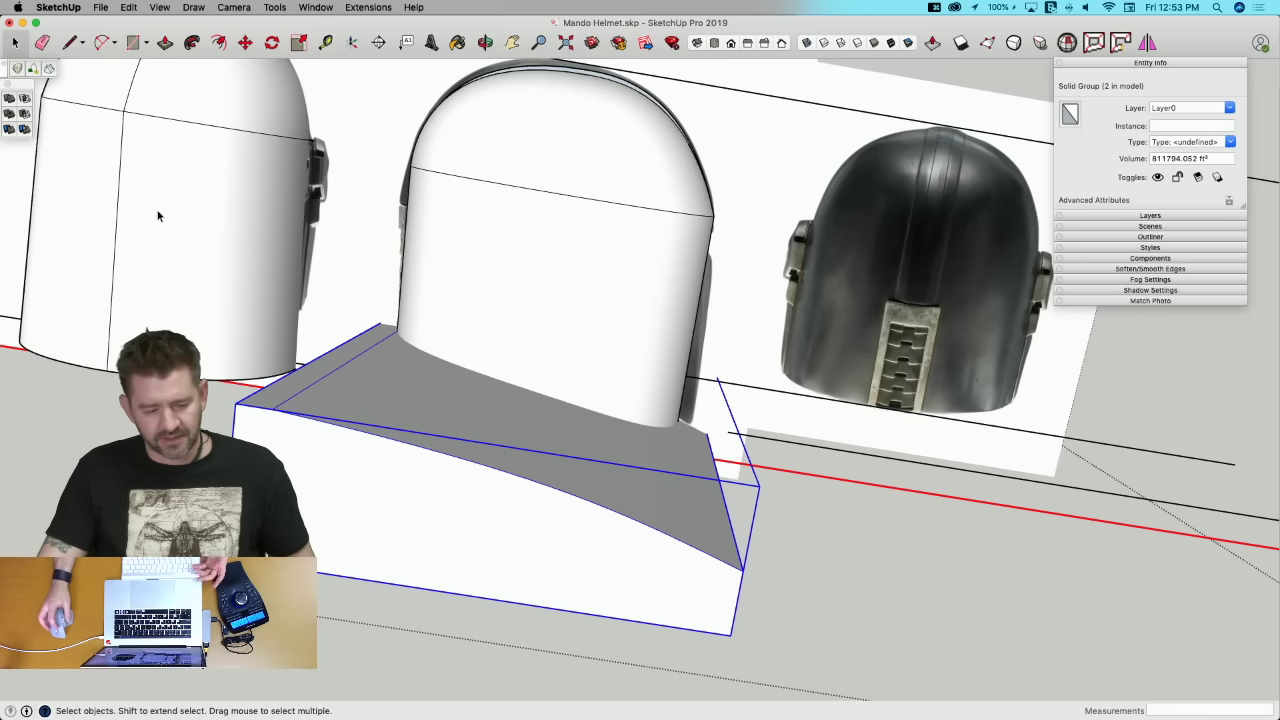
left_click(26, 114)
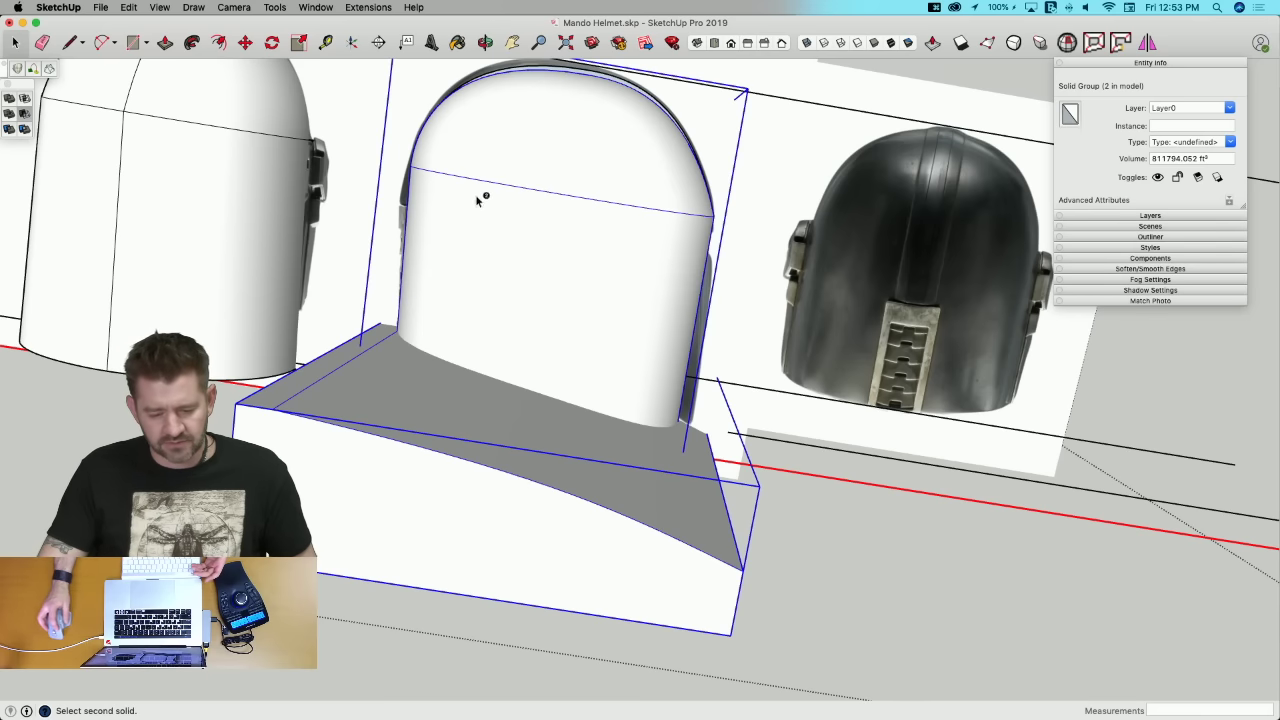
left_click(755, 492)
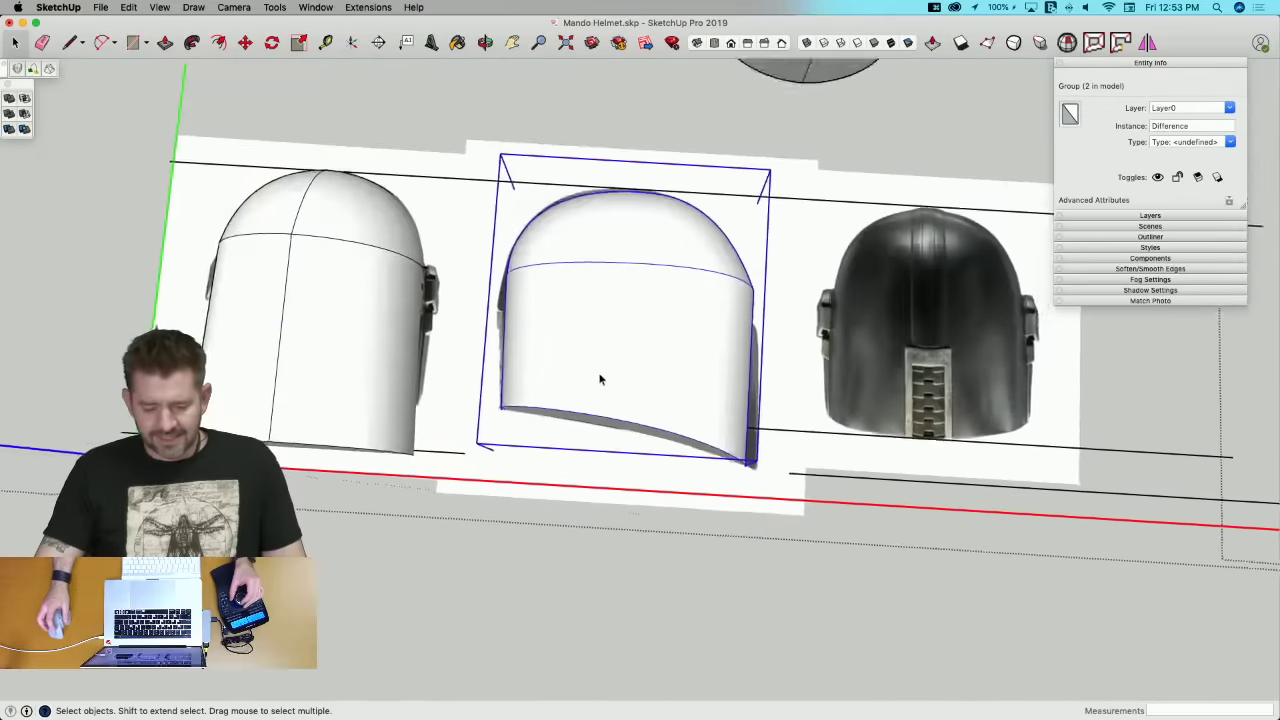
Step: Turn on X-Ray display so the side-view reference image shows through the trimmed shell
left_click(330, 253)
left_click(518, 201)
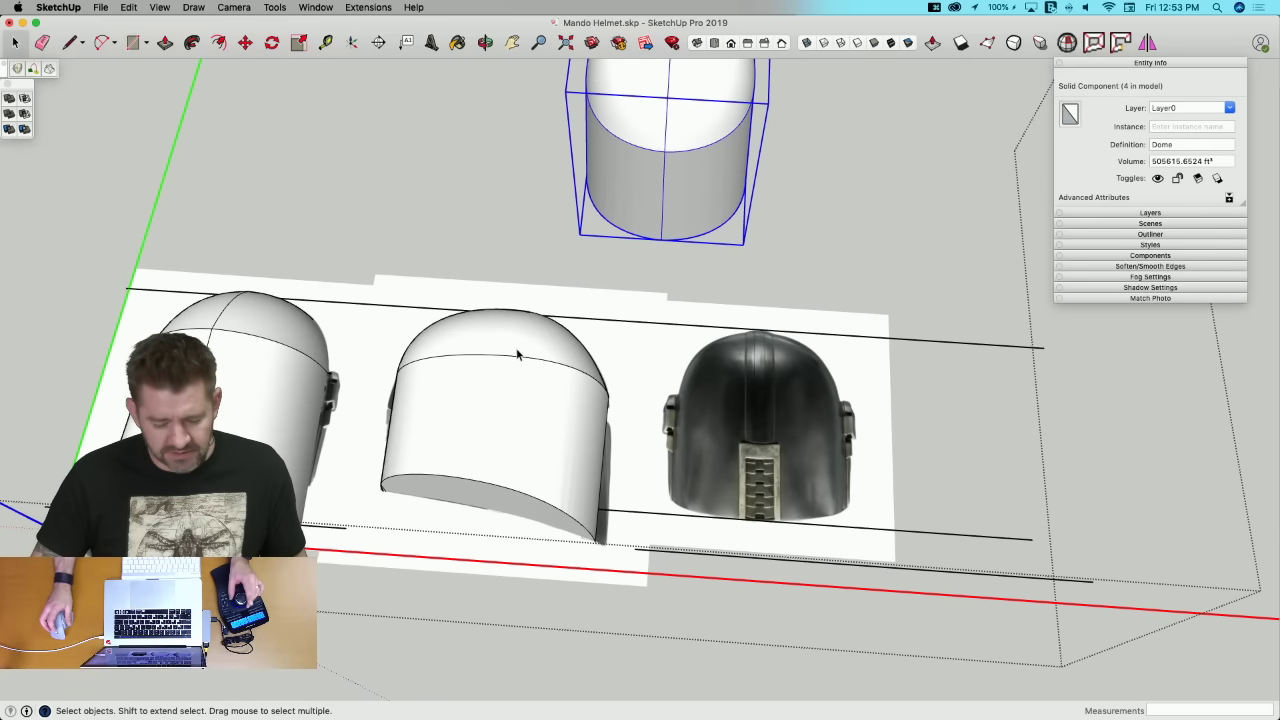
scroll(517, 354, "up", 5)
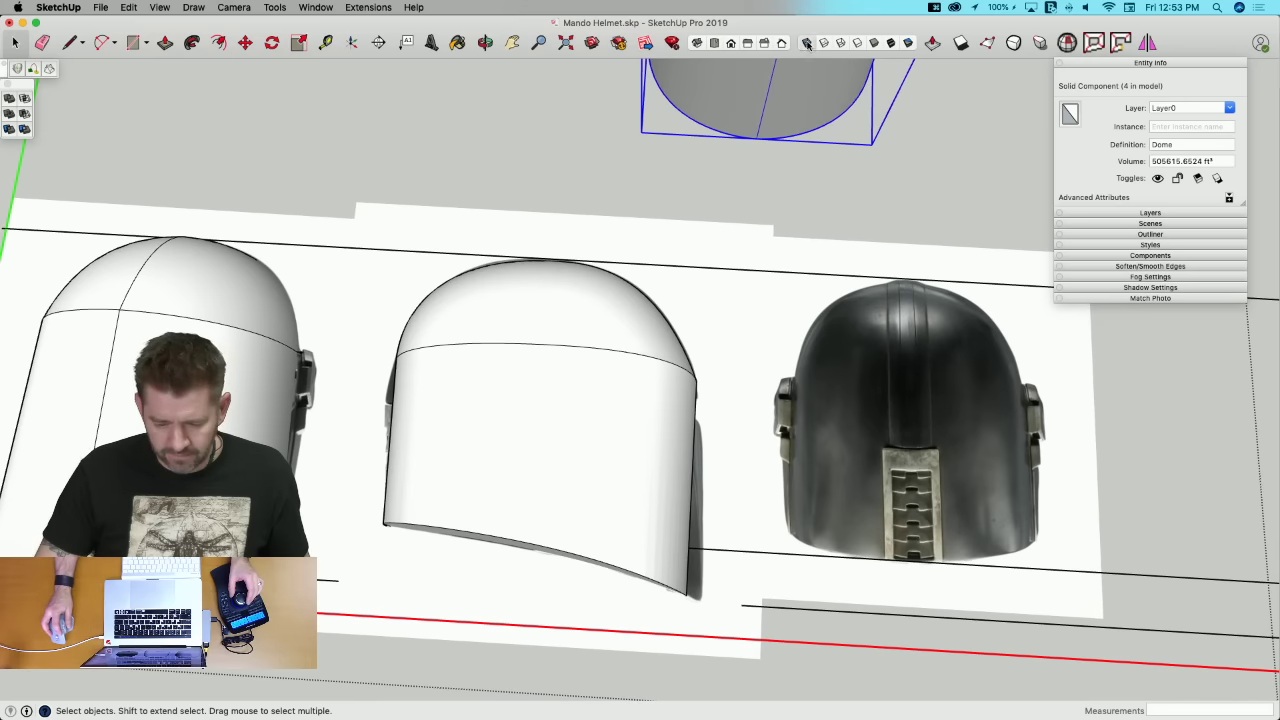
key("x")
Step: Try drawing a line from the dome seam to the shell's lower edge and a vertical line down from there
key("l")
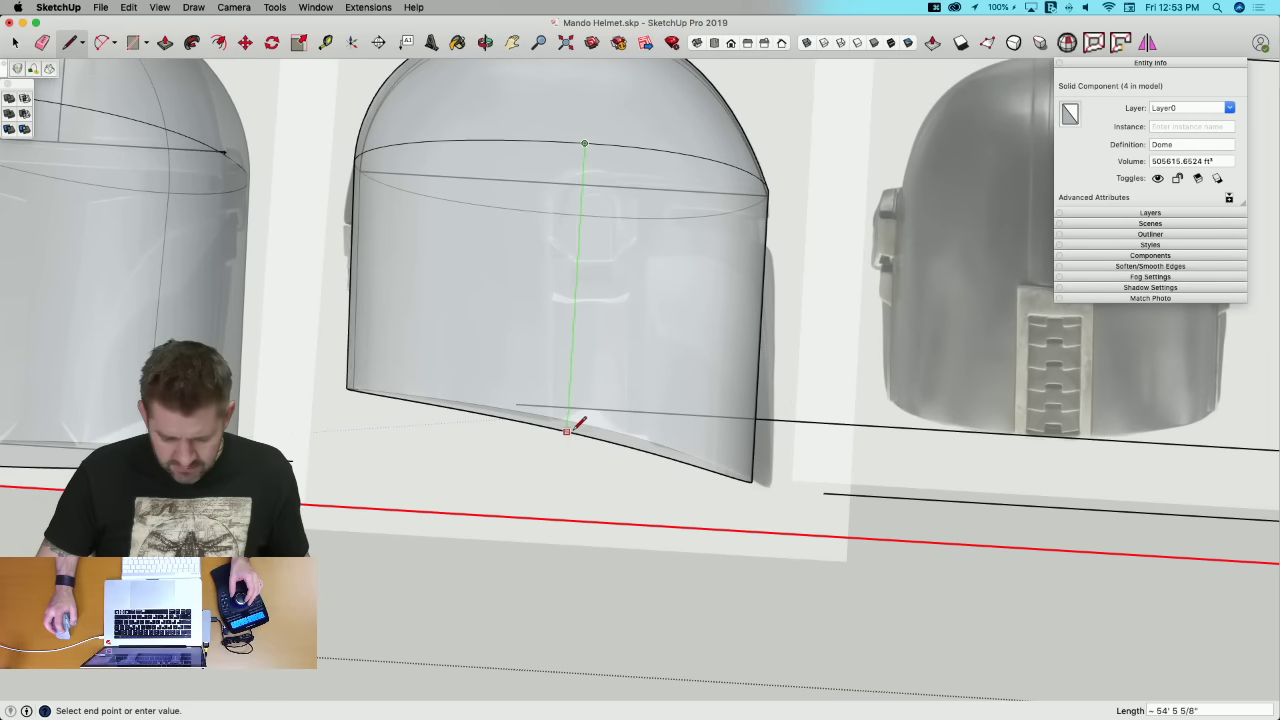
left_click(572, 431)
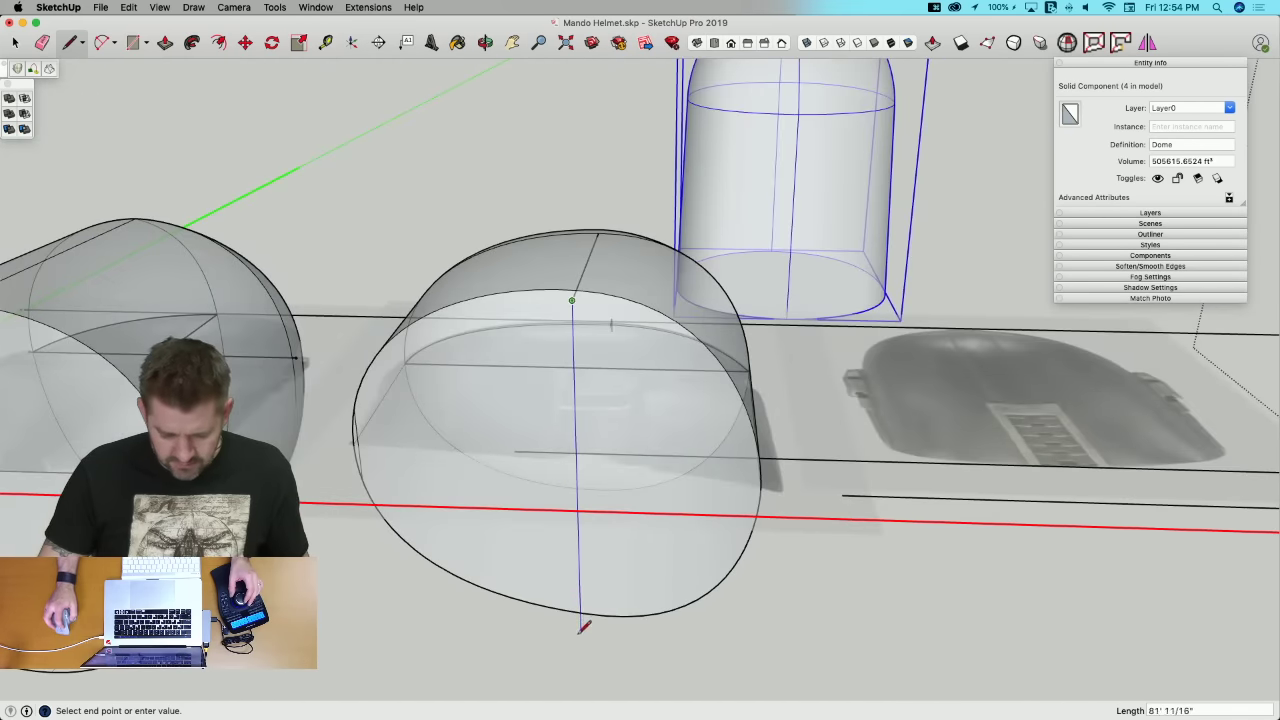
left_click(581, 632)
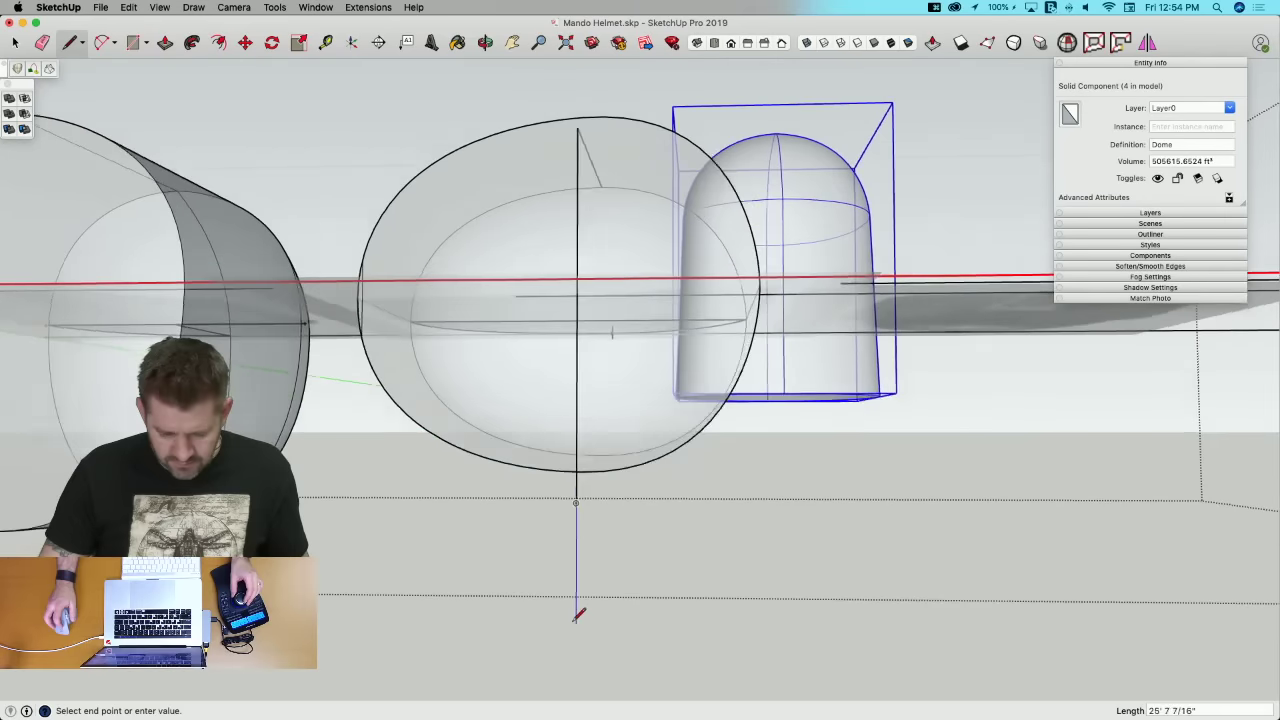
key("e")
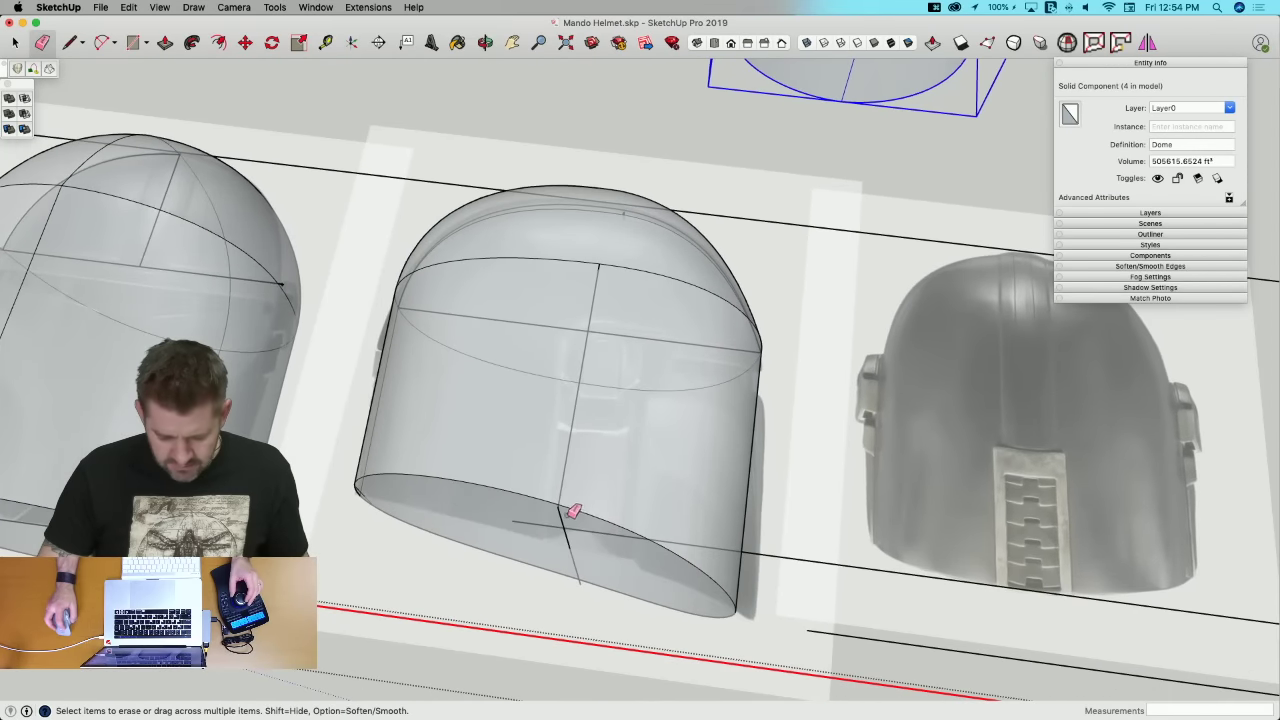
left_click(566, 515)
Step: Draw a line along the shell's side from the midpoint of the dome seam to the endpoint on the curved lower edge
middle_click_drag(567, 490, 517, 366)
key("l")
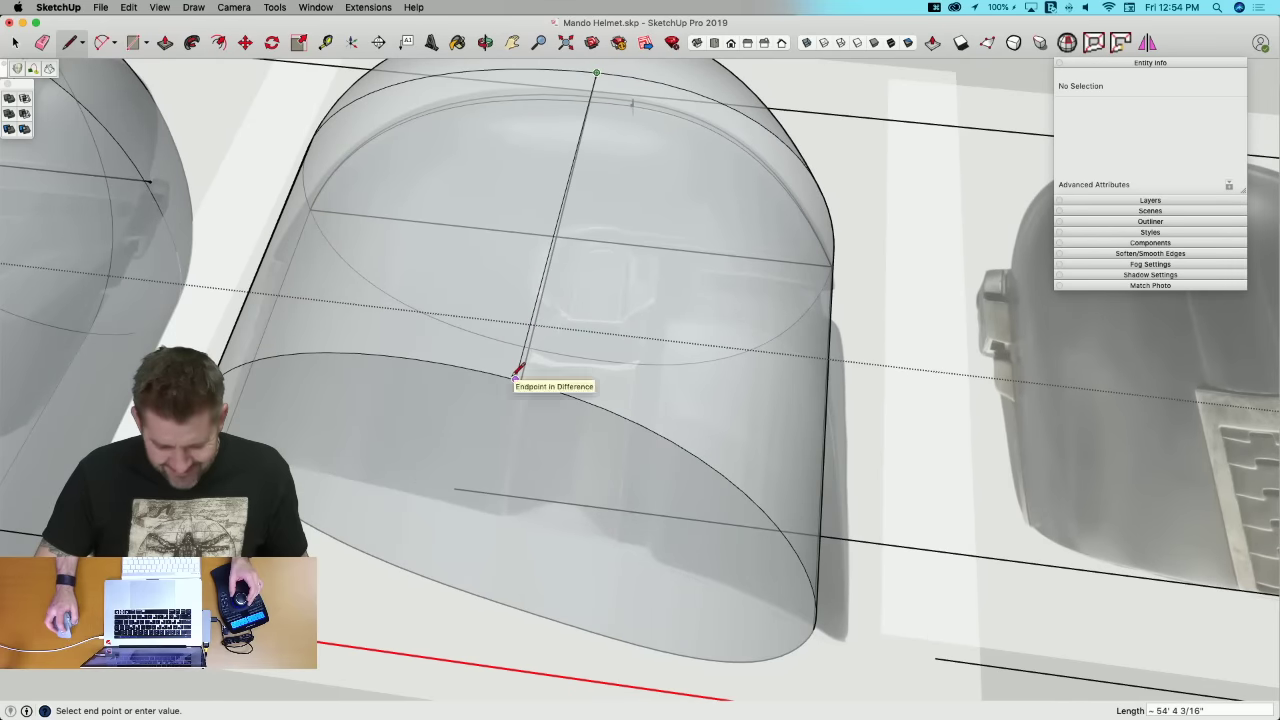
left_click(516, 378)
key("e")
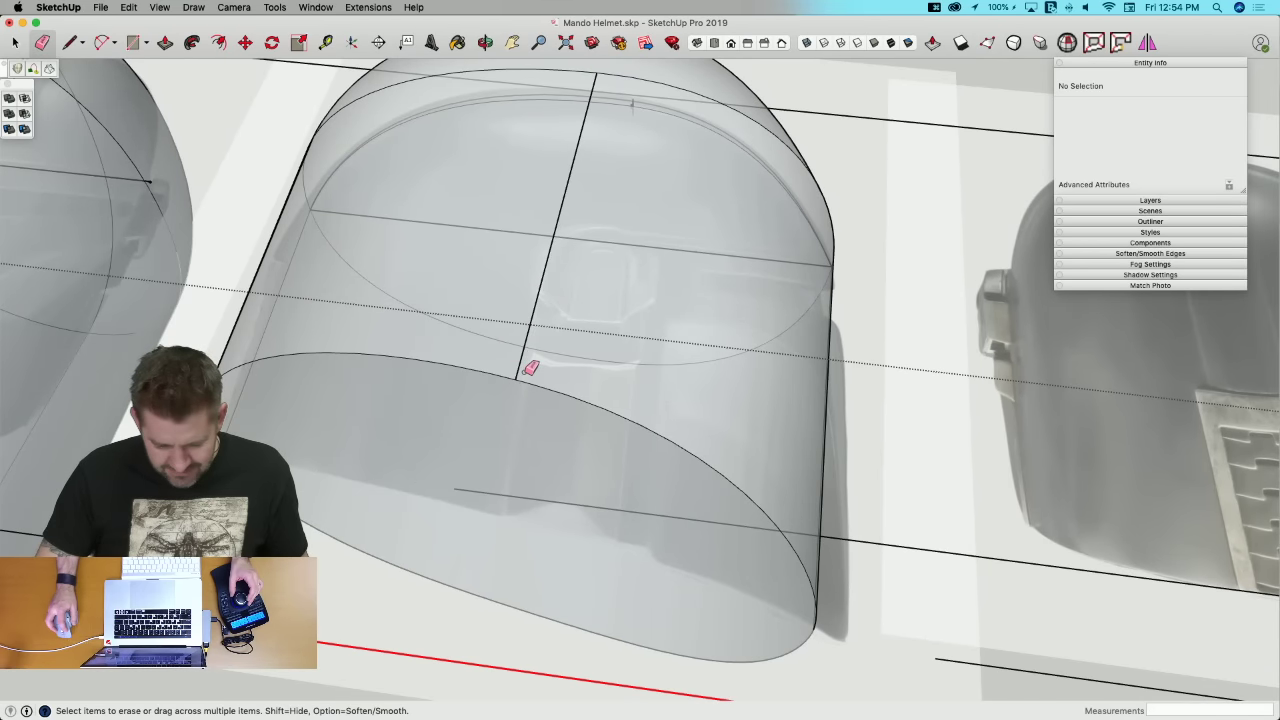
Step: Cut the new centre line, open the Difference group and paste the line in place inside it
key("space")
left_click(518, 381)
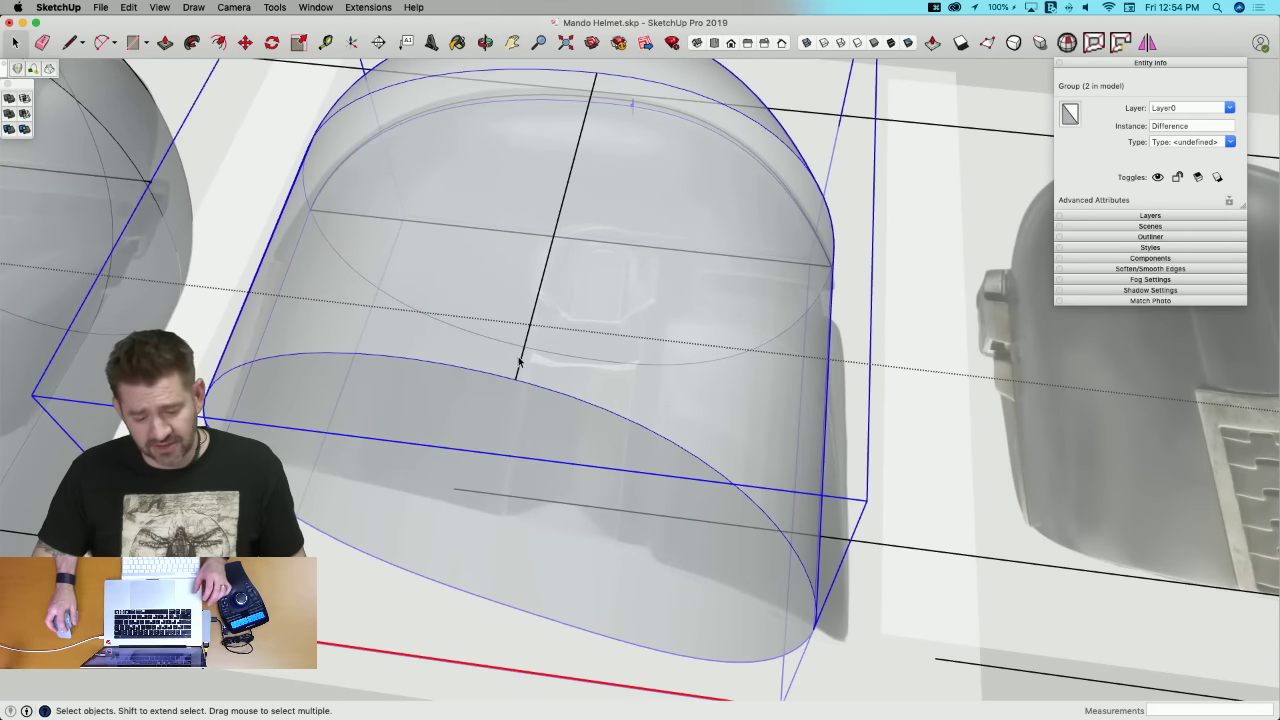
left_click(519, 364)
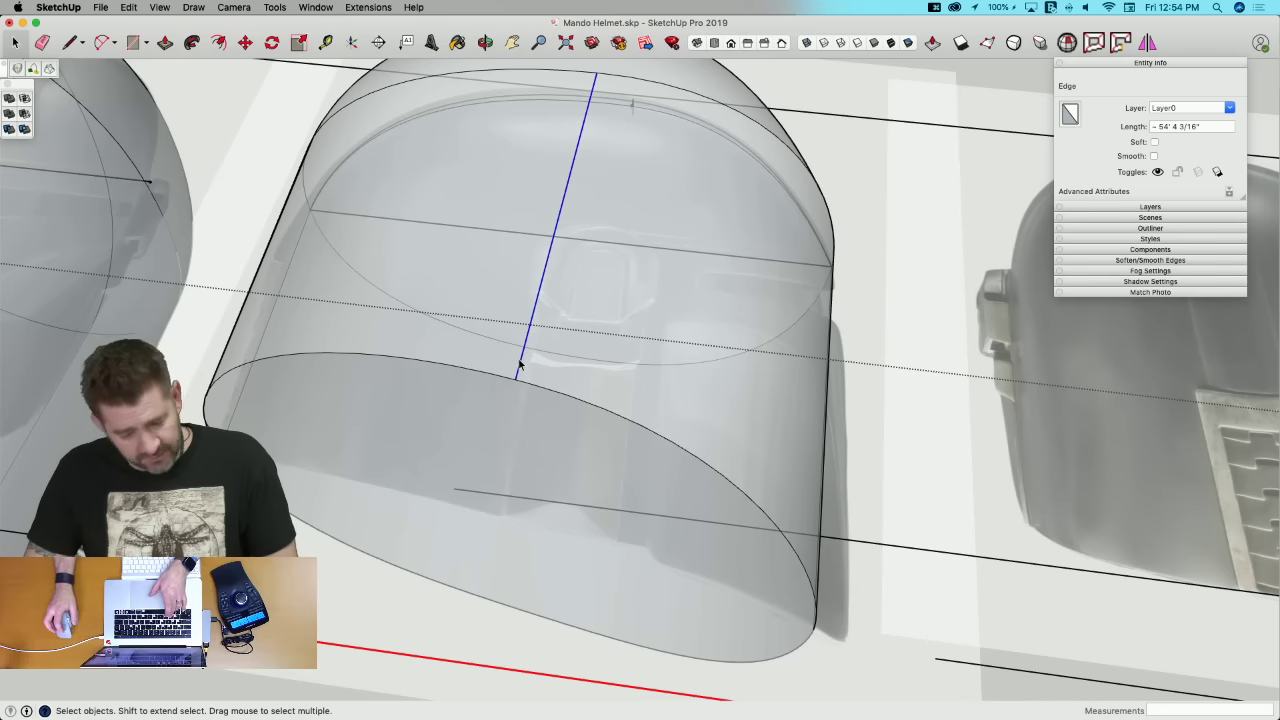
key("super+x")
double_click(594, 286)
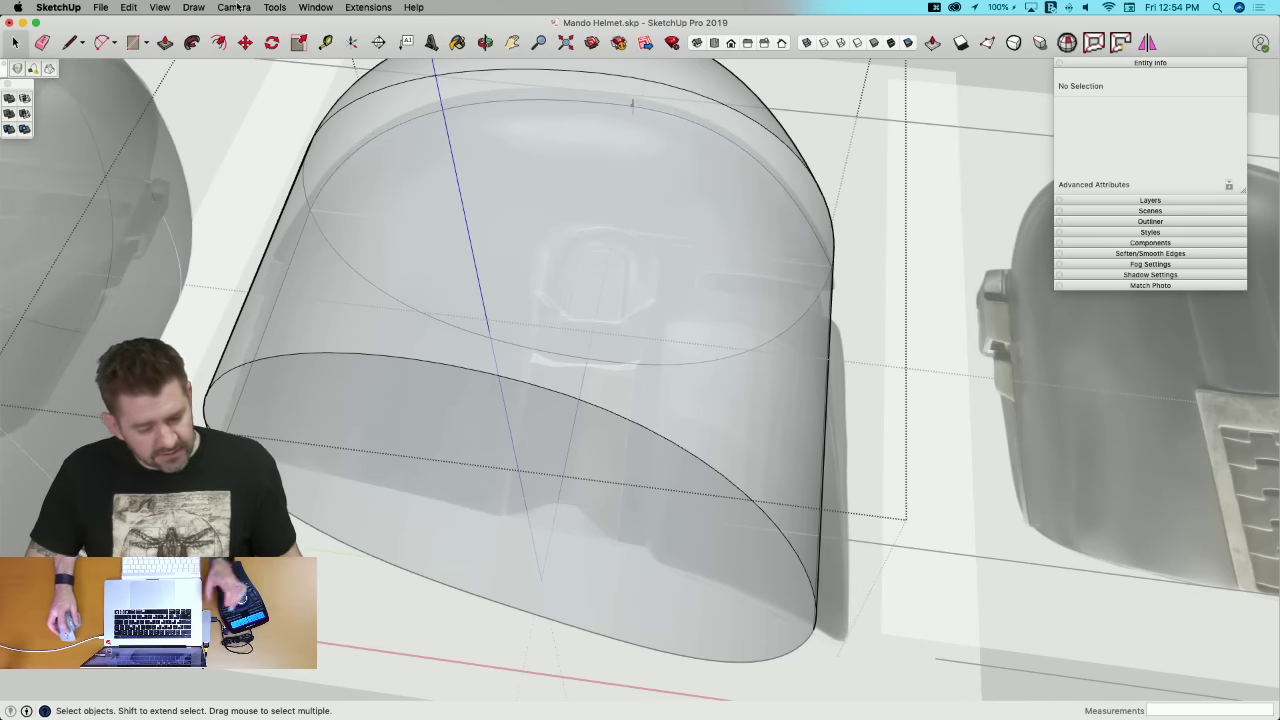
left_click(131, 8)
left_click(150, 95)
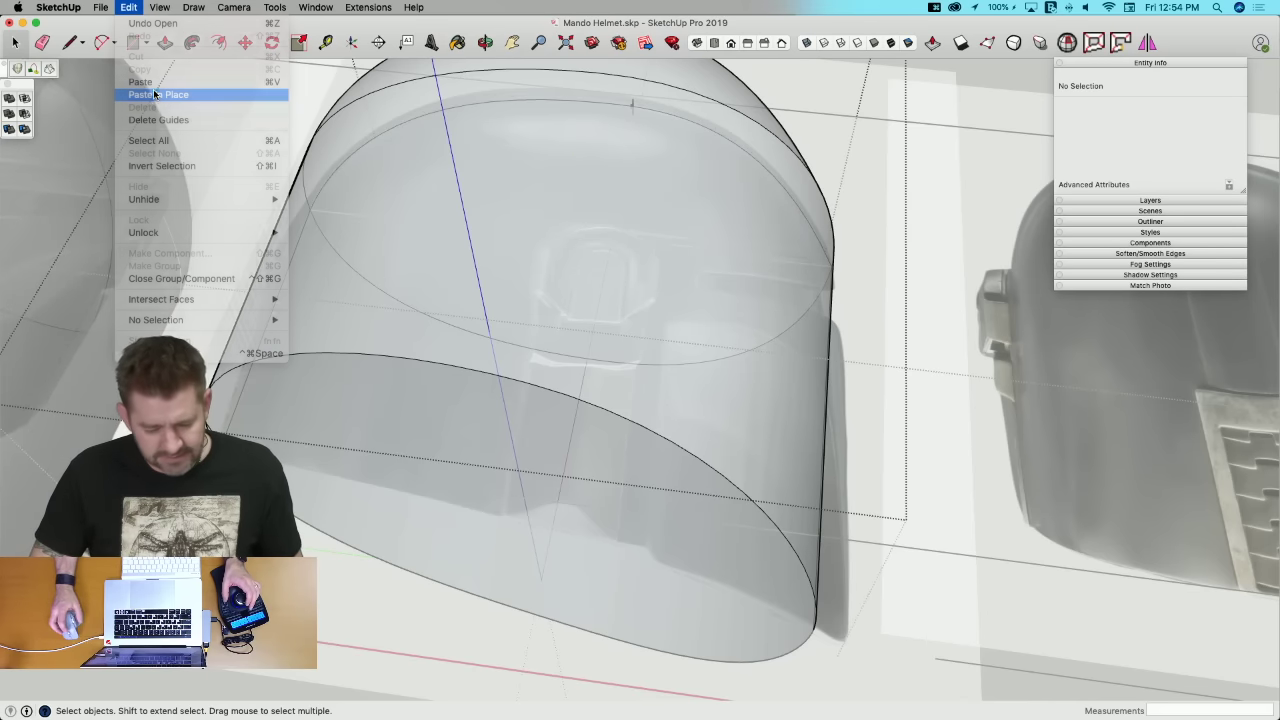
Step: Draw a line across the shell's bottom face from the centre line's lower end to the opposite edge
key("l")
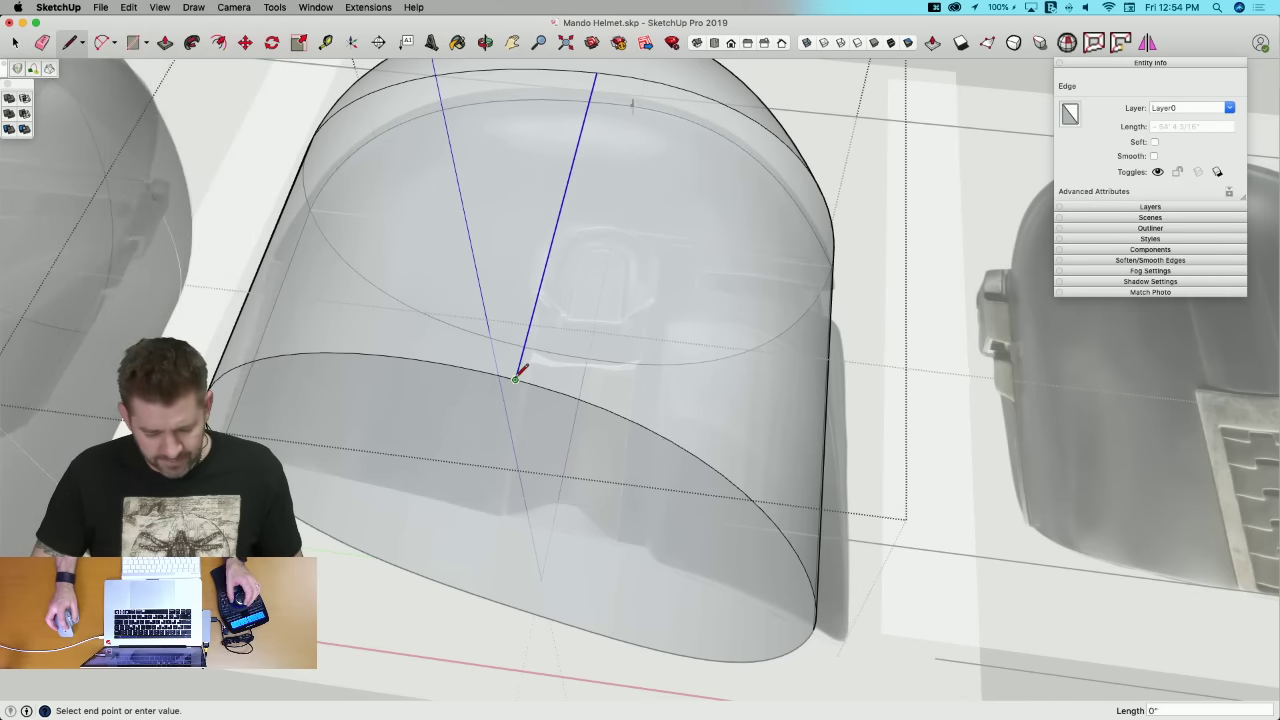
middle_click_drag(515, 379, 515, 219)
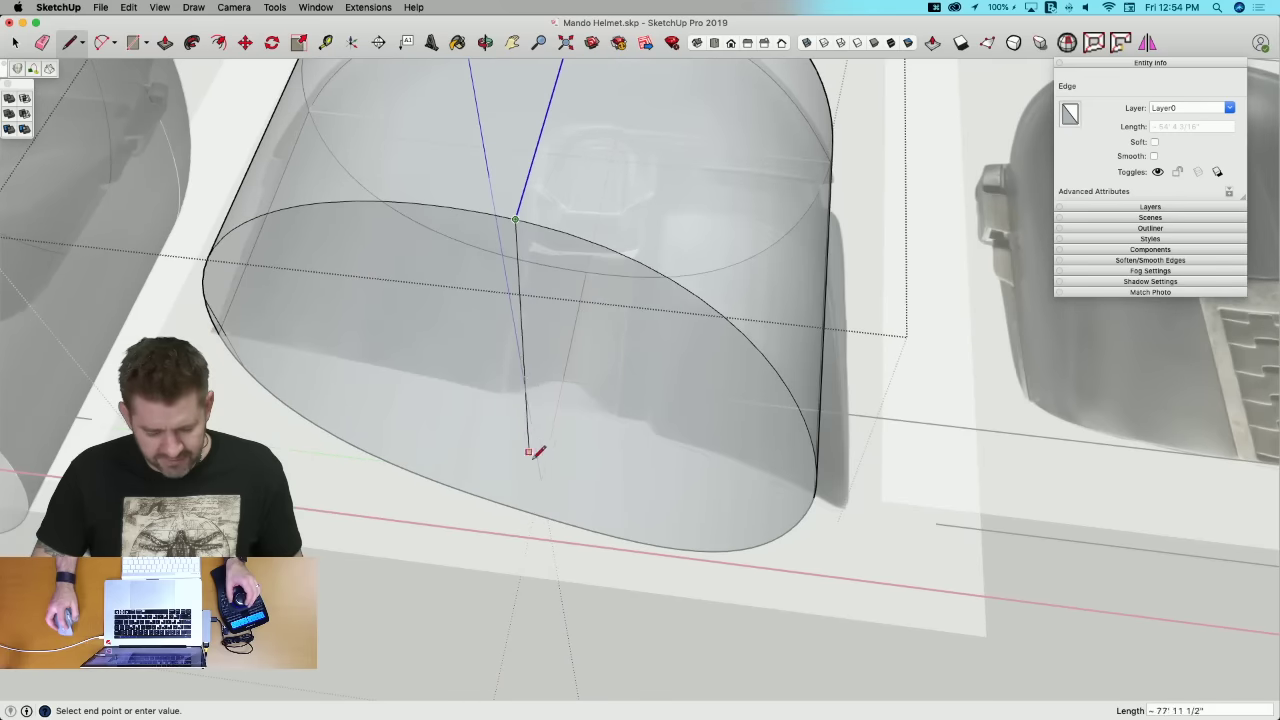
left_click(560, 521)
middle_click_drag(562, 519, 566, 198)
key("Escape")
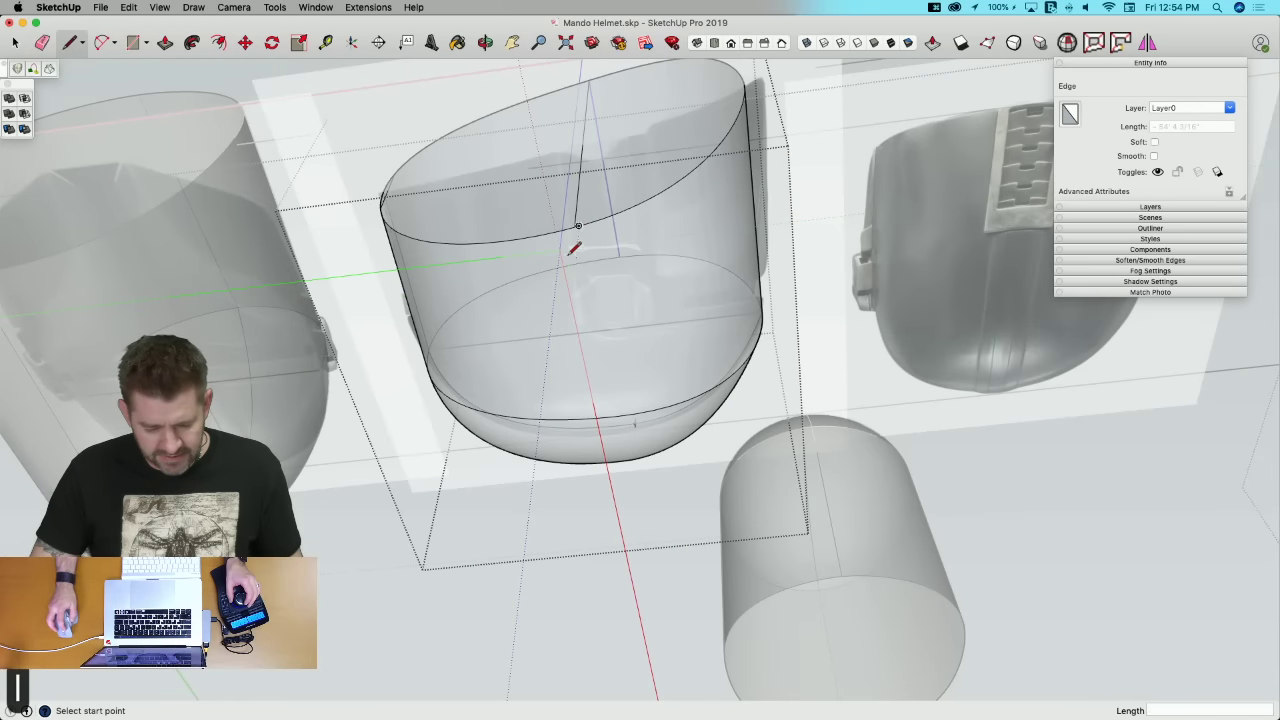
Step: Draw a line along the shell's opposite side to the dome seam and join the two seam points with a vertical line
left_click(575, 226)
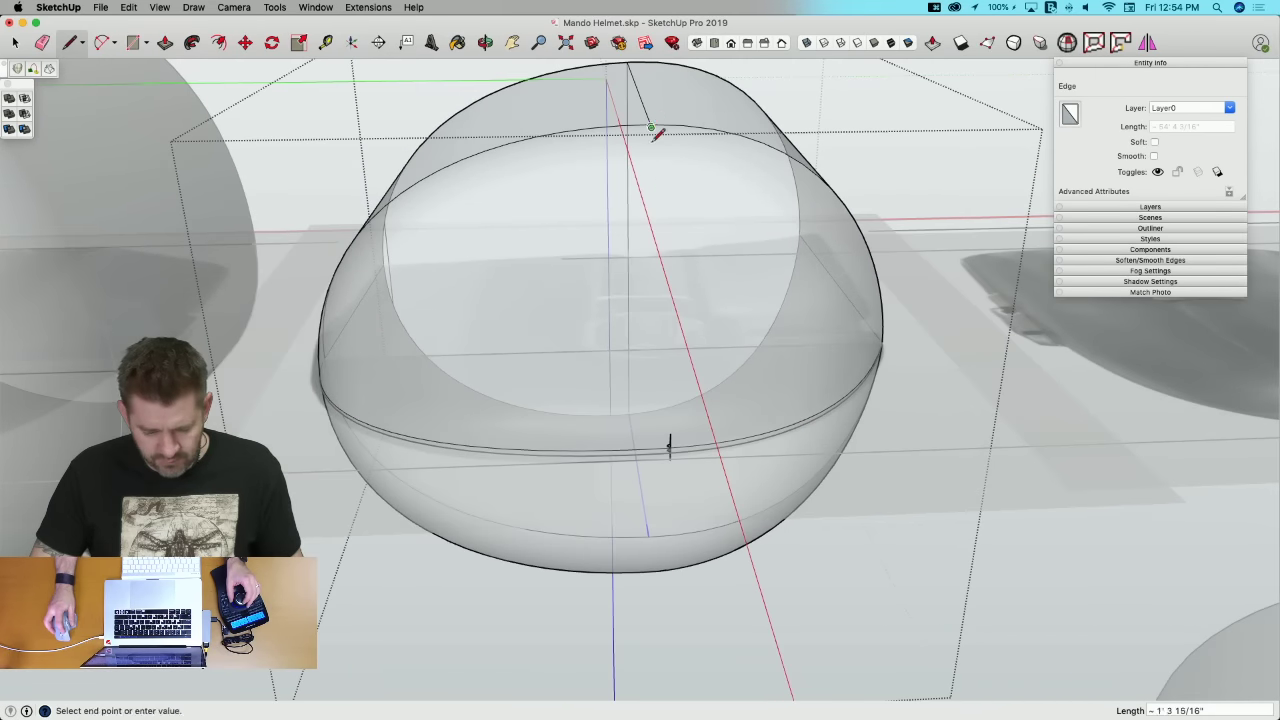
left_click(651, 128)
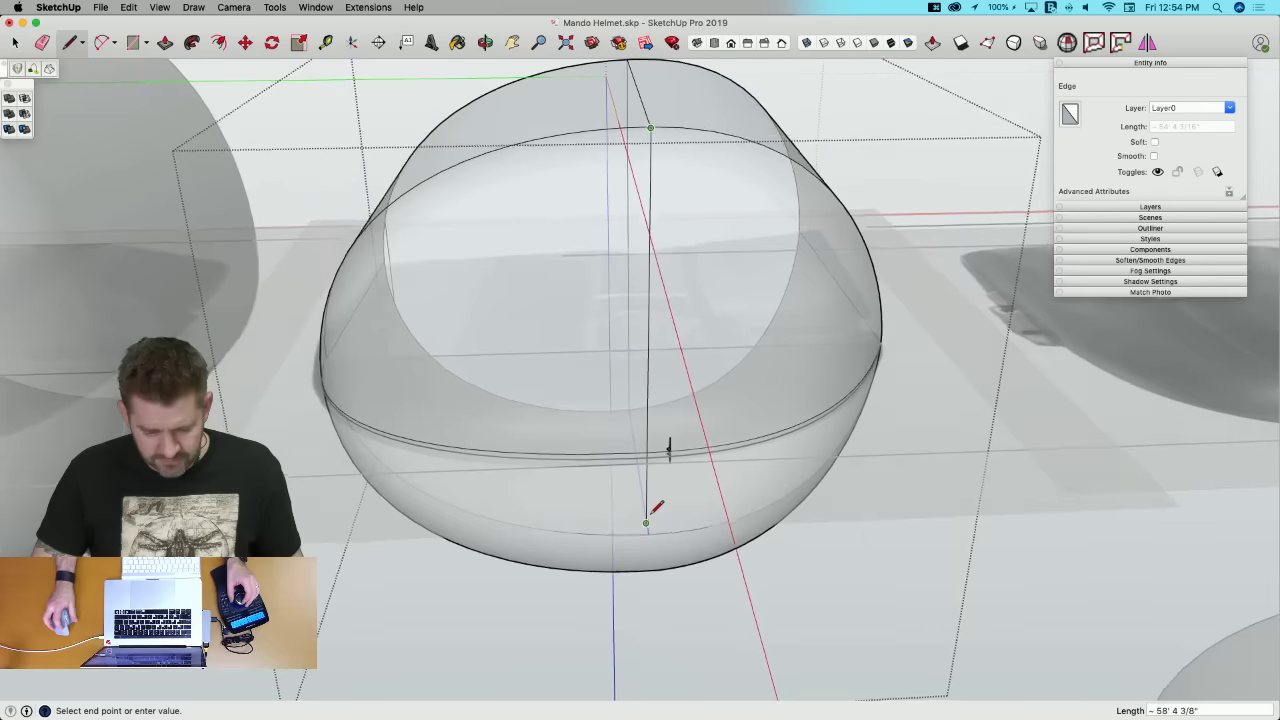
key("space")
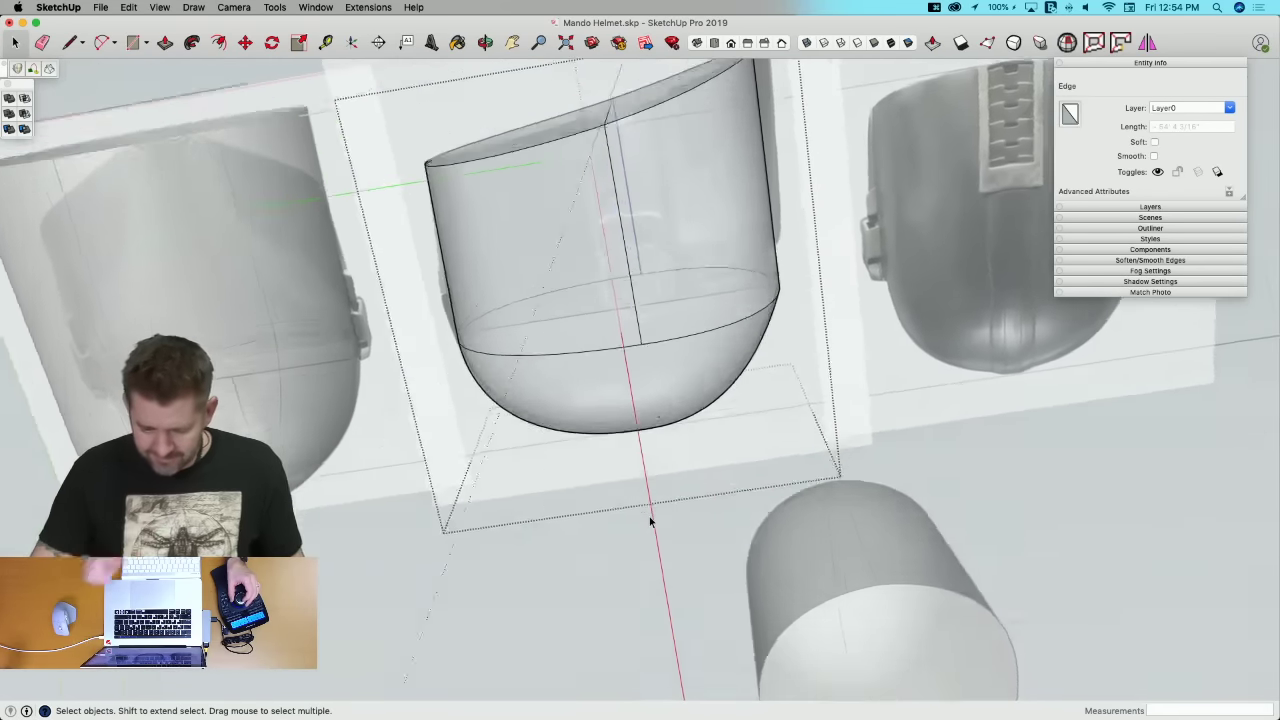
middle_click_drag(649, 516, 622, 284)
key("l")
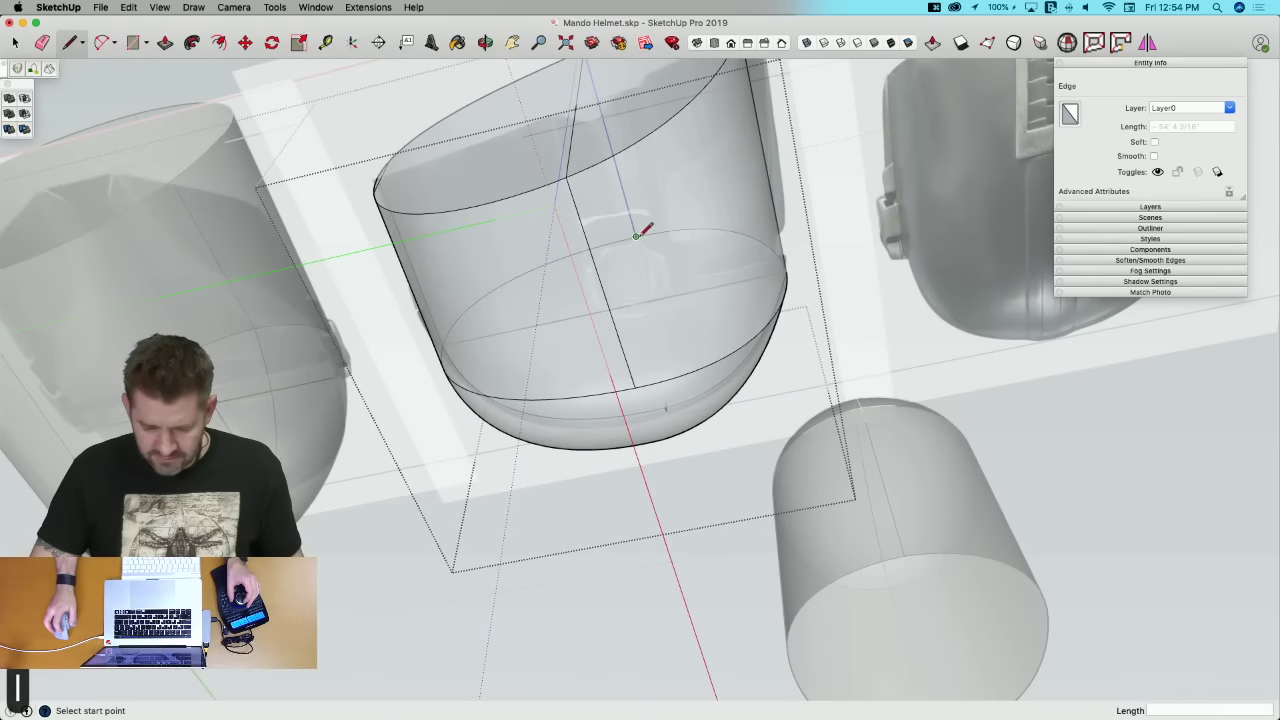
left_click(636, 236)
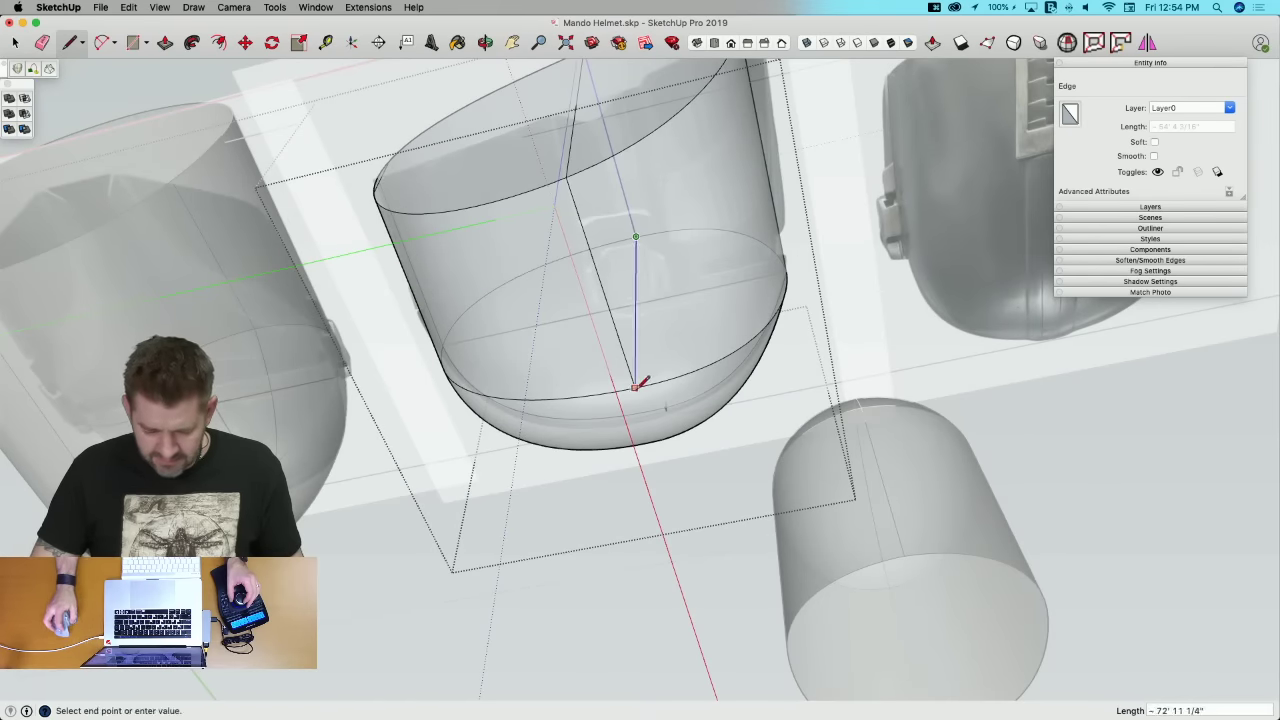
left_click(636, 387)
key("space")
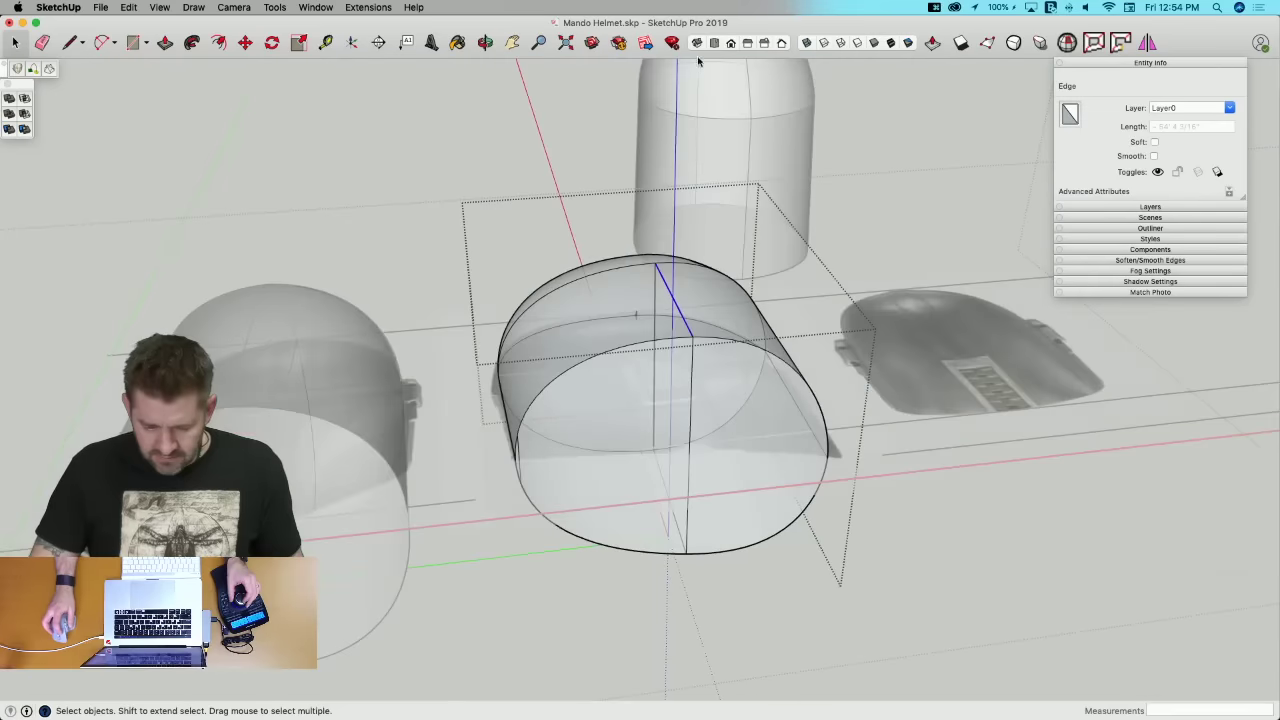
Step: Hide the rest of the model around the open group and turn off X-Ray display
key("q")
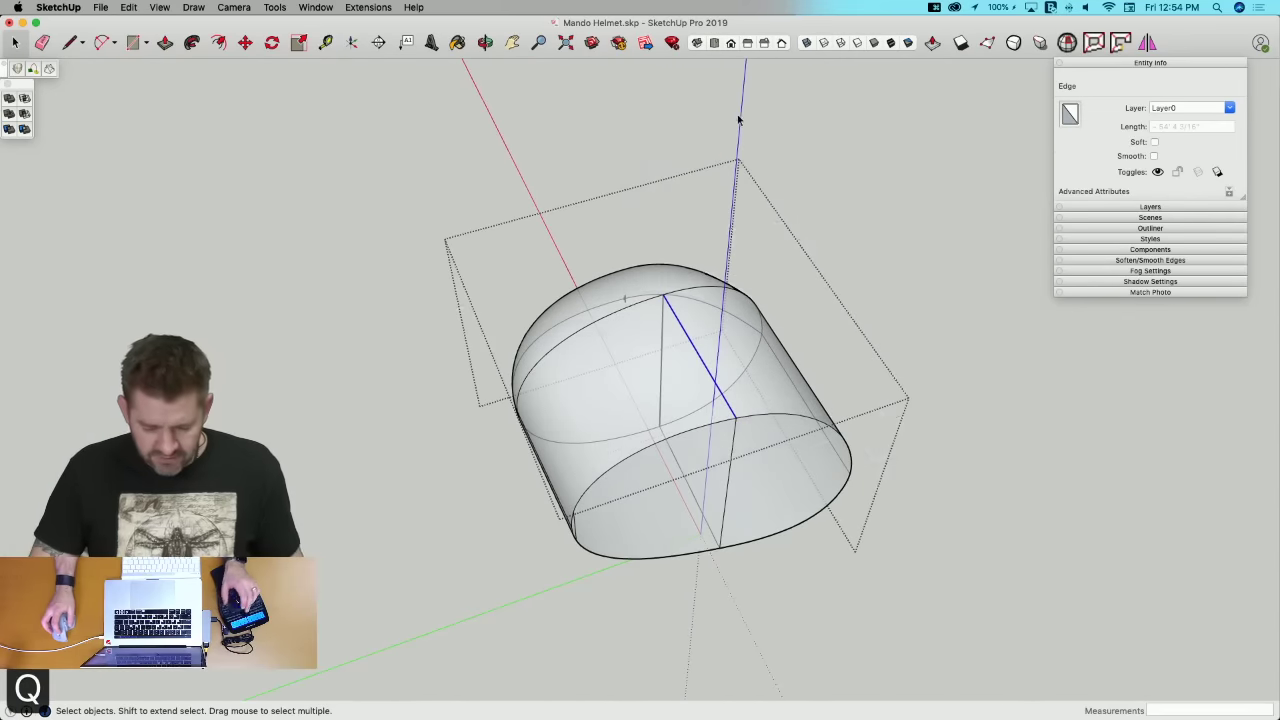
mouse_move(738, 120)
middle_mouse_down()
mouse_move(751, 80)
mouse_move(705, 46)
middle_mouse_up()
left_click(808, 47)
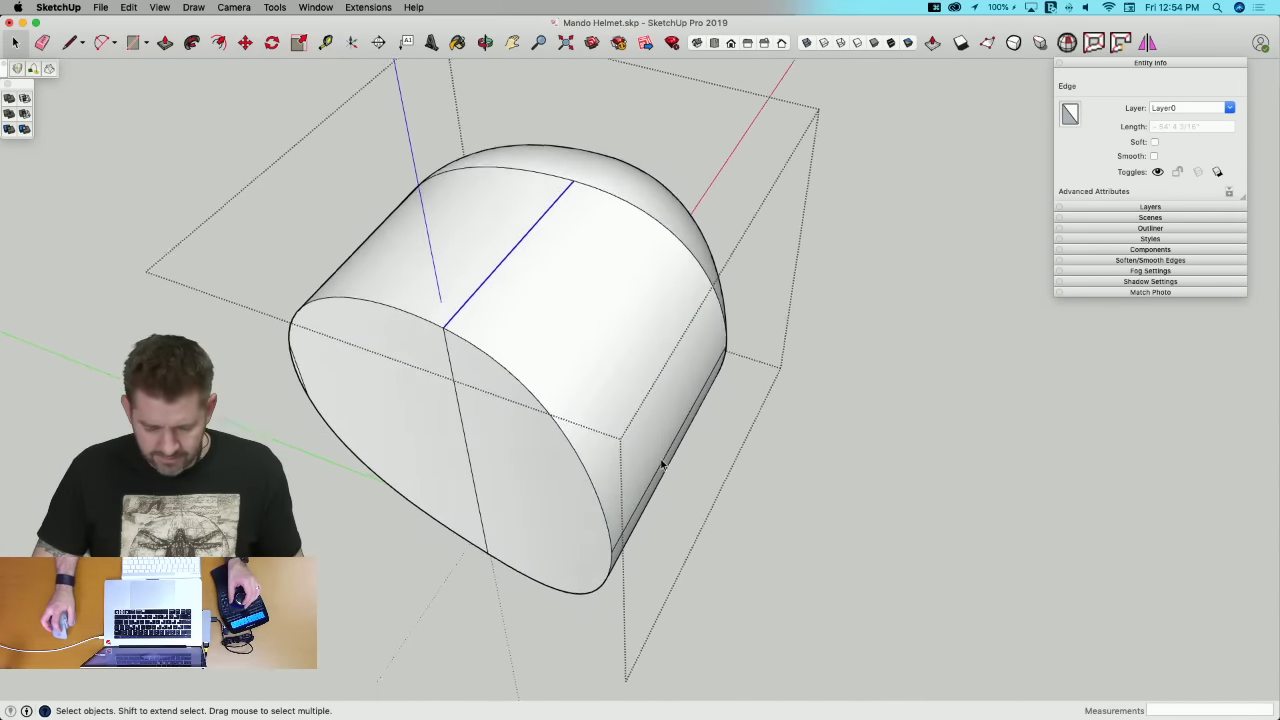
Step: Delete one half of the shell's bottom face and the side surfaces of that same half, leaving the dome
key("e")
key("space")
mouse_move(579, 437)
middle_mouse_down()
mouse_move(554, 446)
mouse_move(563, 431)
middle_mouse_up()
left_click(563, 431)
key("BackSpace")
left_click(616, 401)
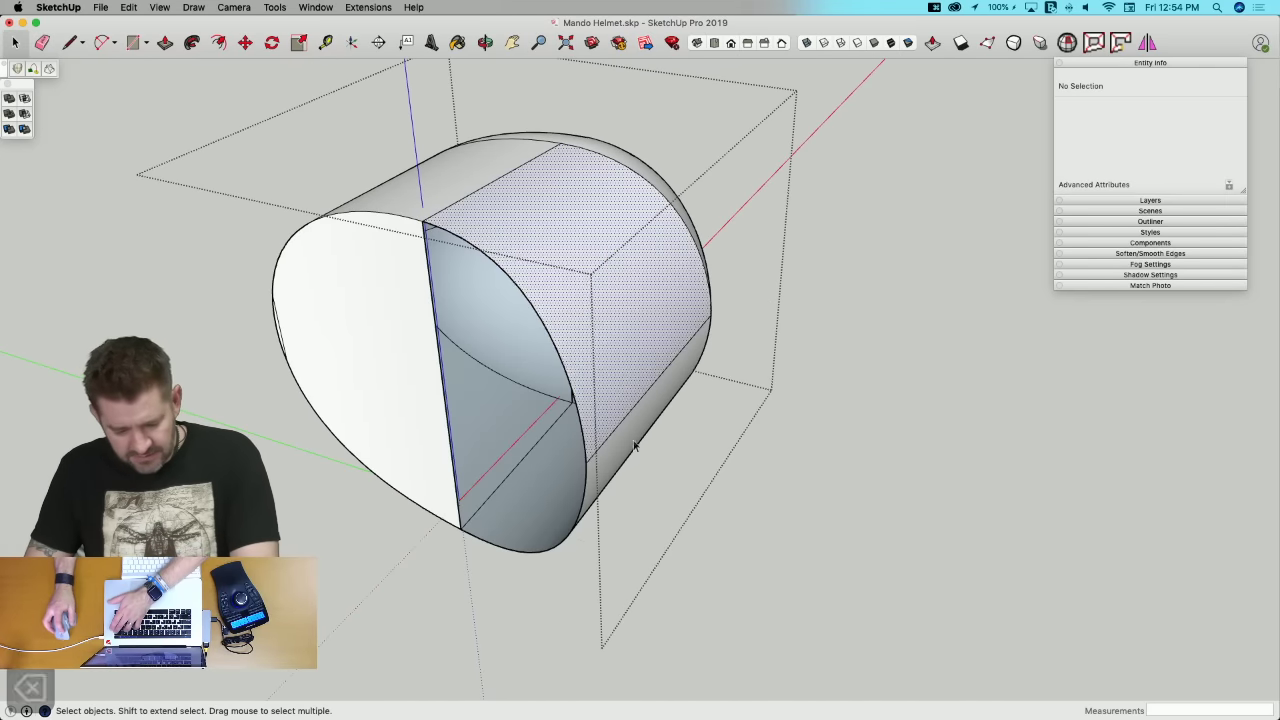
key("BackSpace")
left_click(614, 460)
key("BackSpace")
Step: Retrace the line joining the two seam points and draw a diagonal across the open centre plane to the upper seam point
key("l")
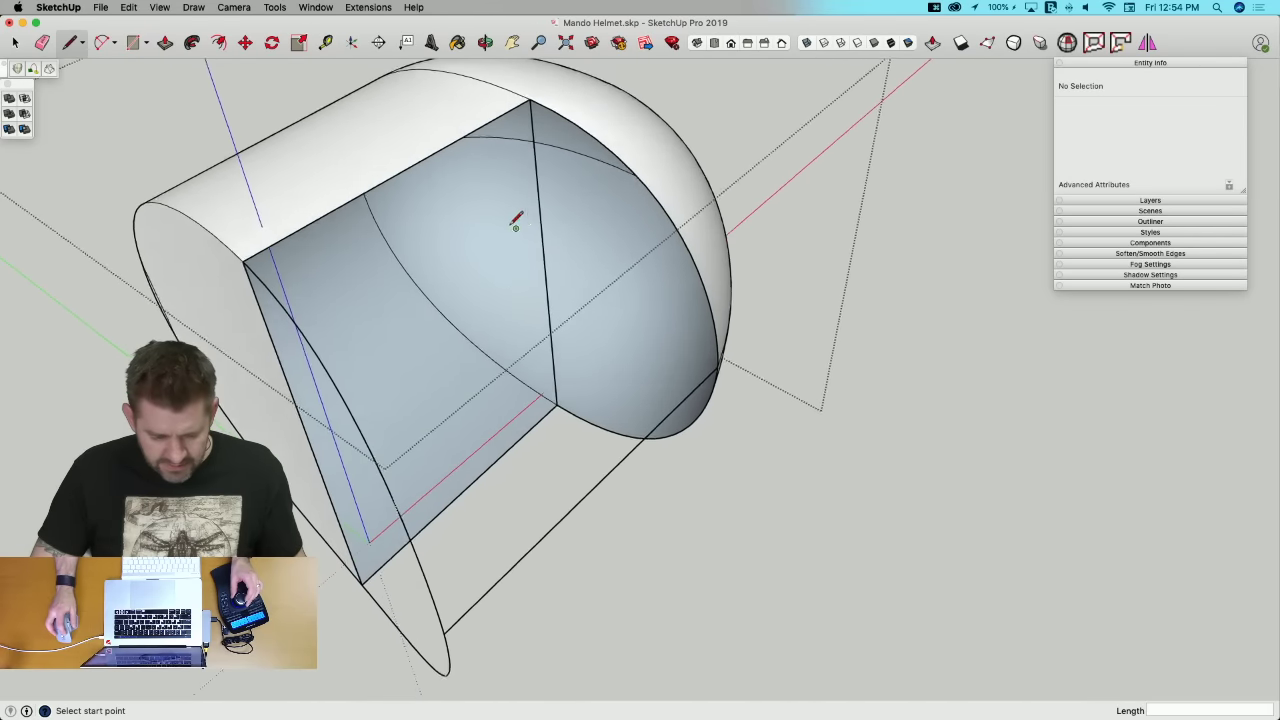
left_click(578, 403)
middle_click_drag(578, 403, 480, 394)
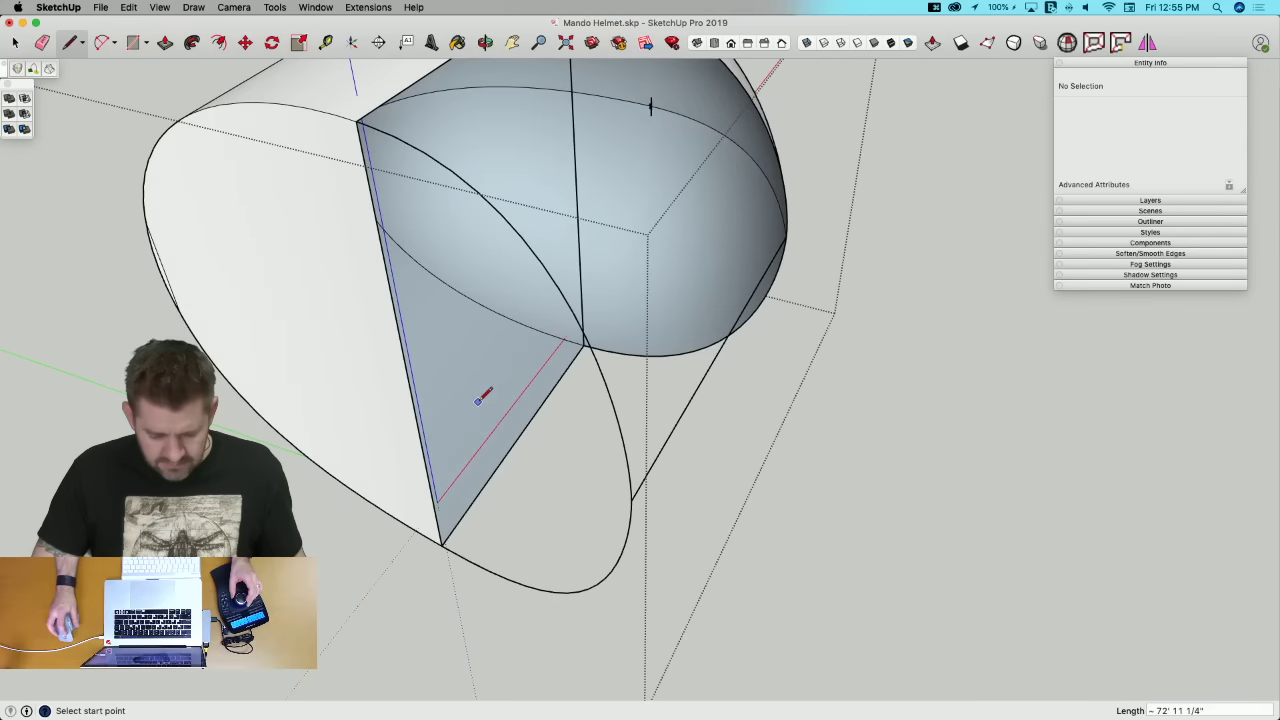
left_click(441, 543)
middle_click_drag(441, 543, 580, 120)
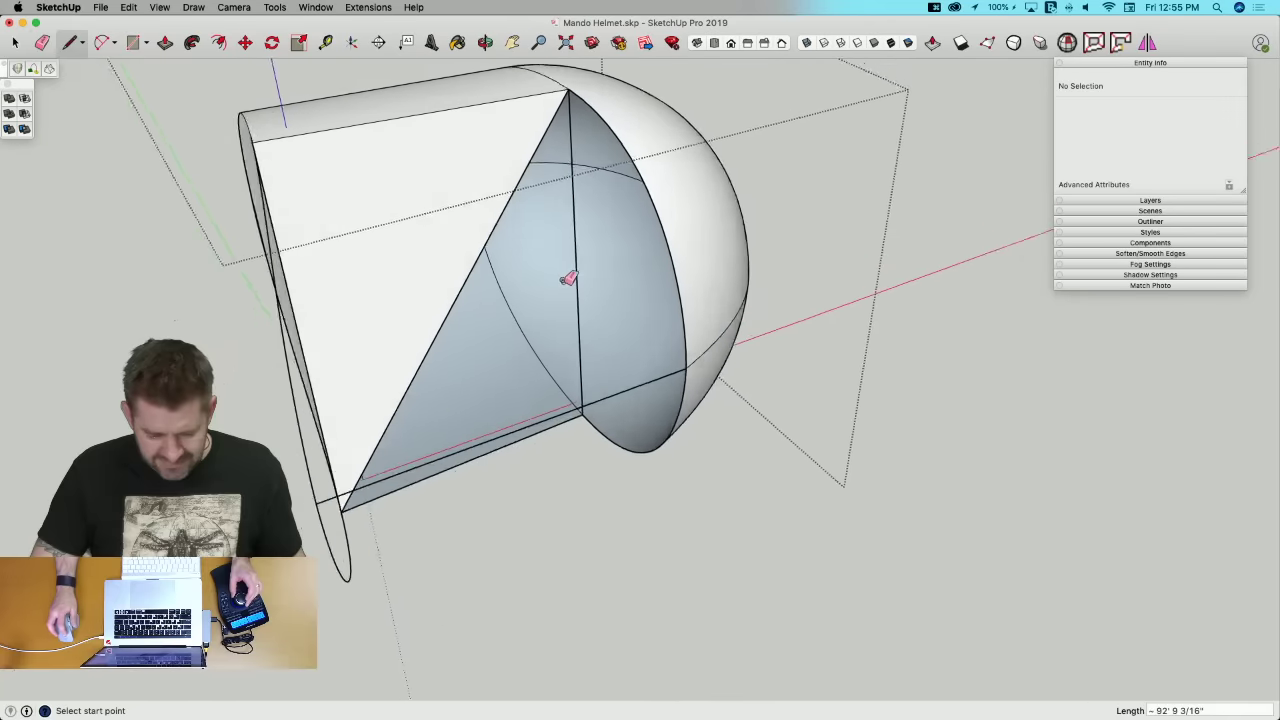
Step: Erase the vertical line joining the seam points and redraw it between the exact endpoints to close the centre plane
key("e")
scroll(610, 136, "up", 3)
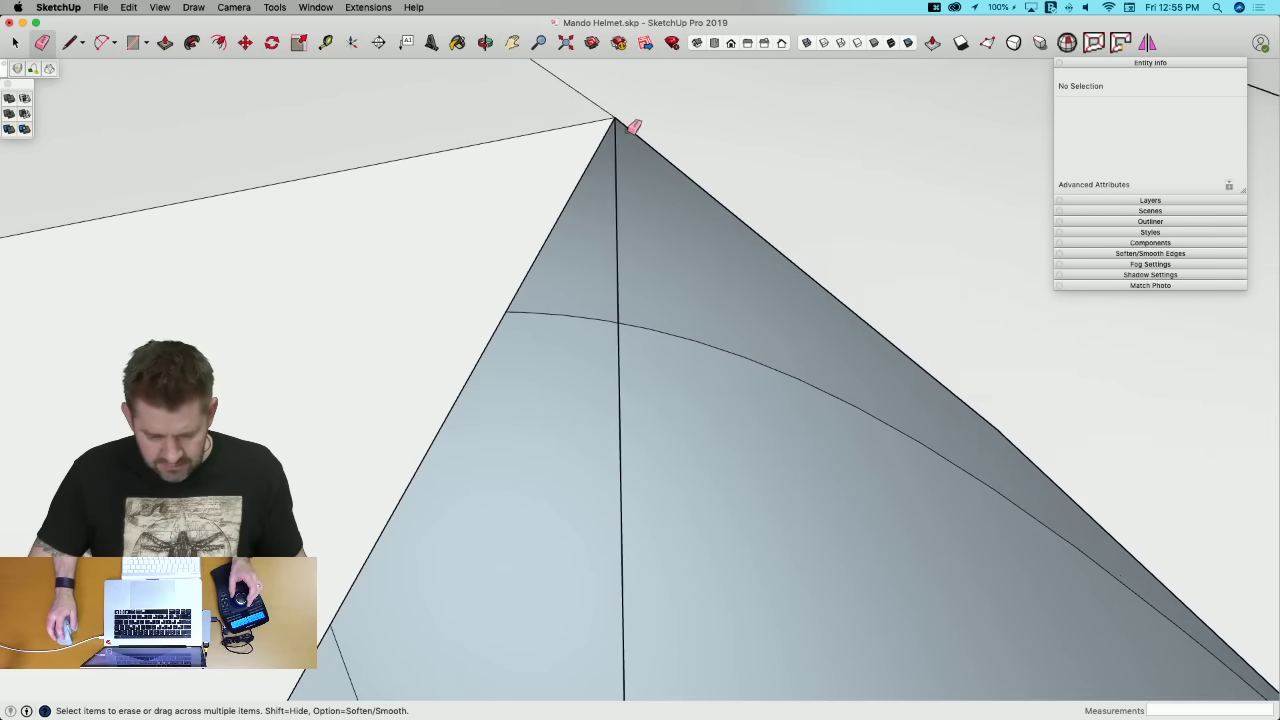
key("l")
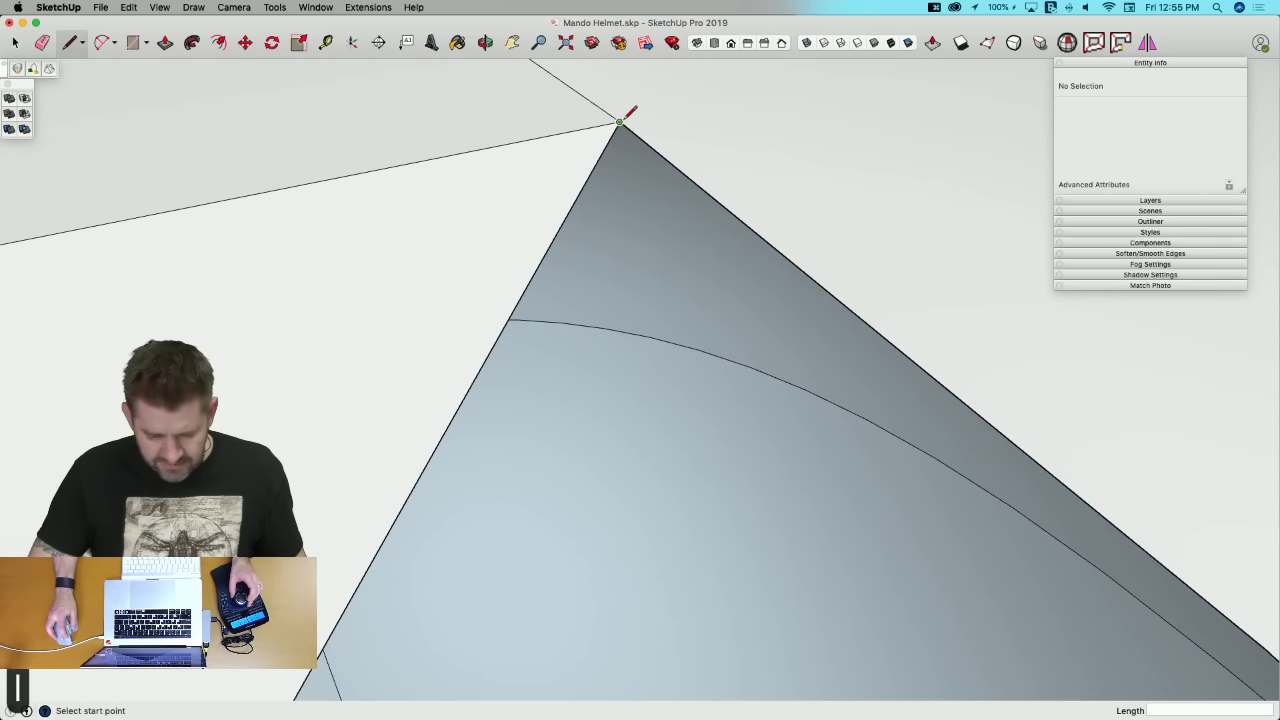
left_click(622, 126)
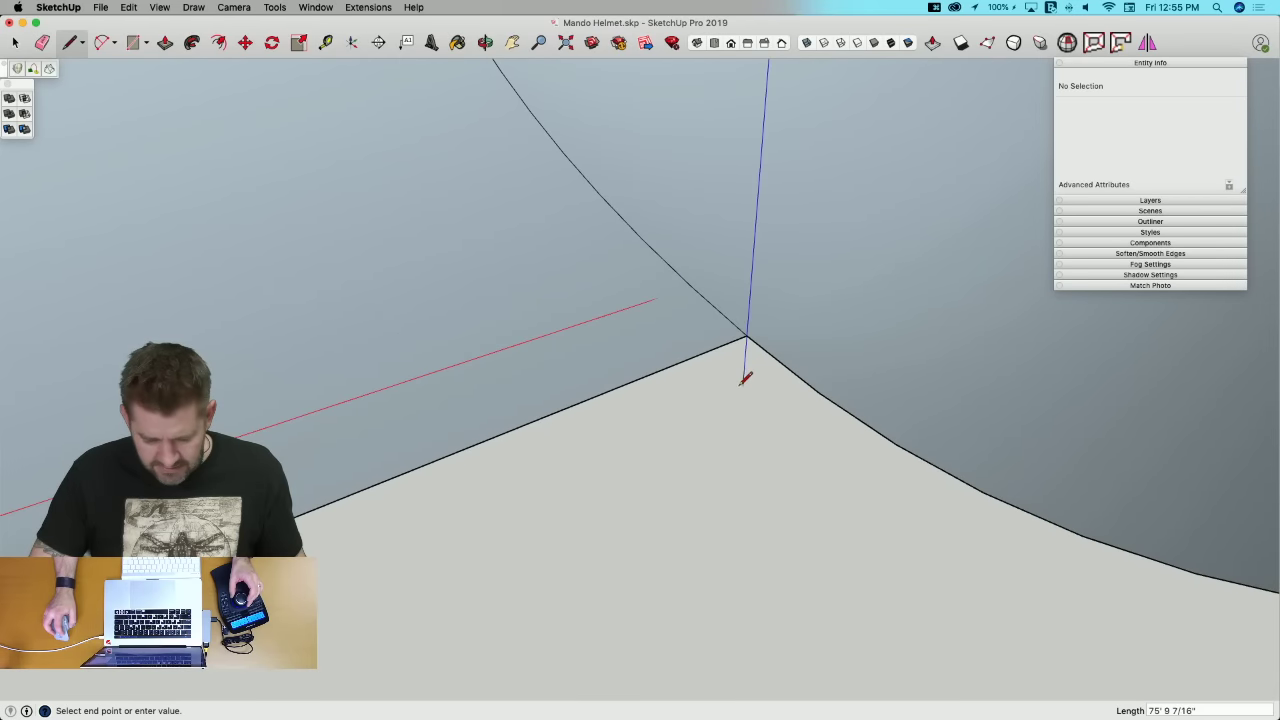
key("e")
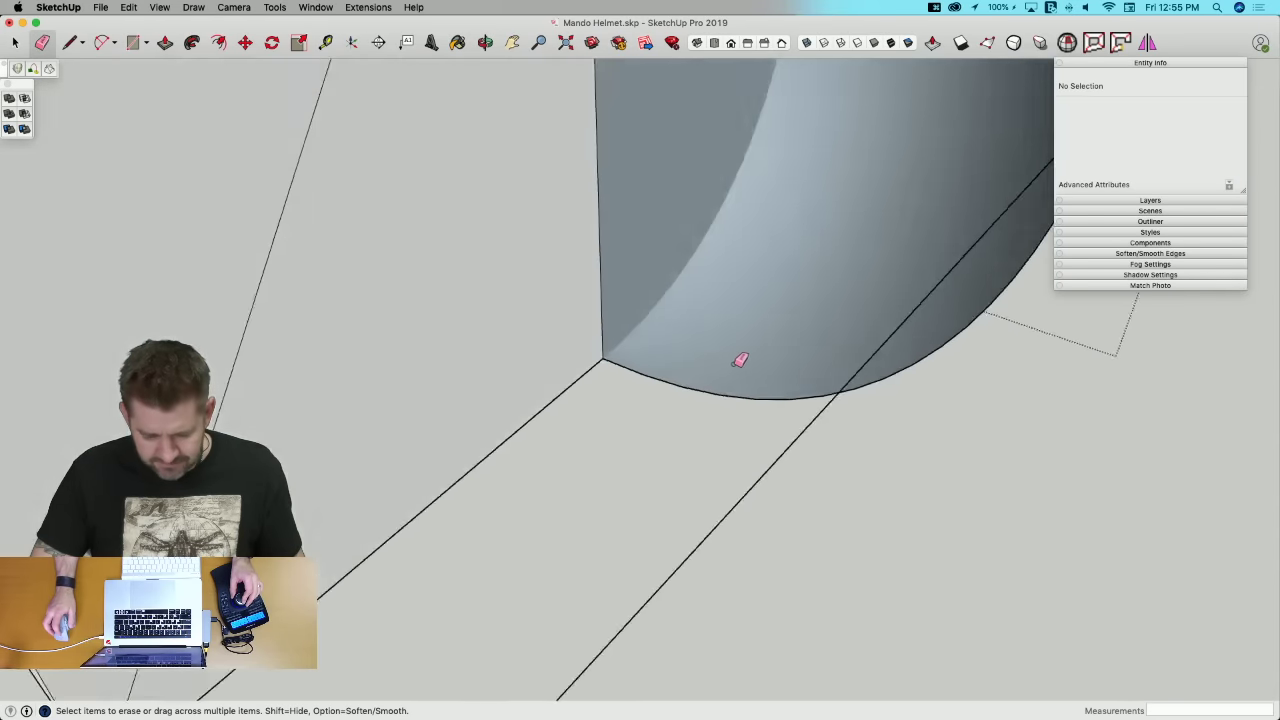
scroll(740, 360, "down", 5)
key("l")
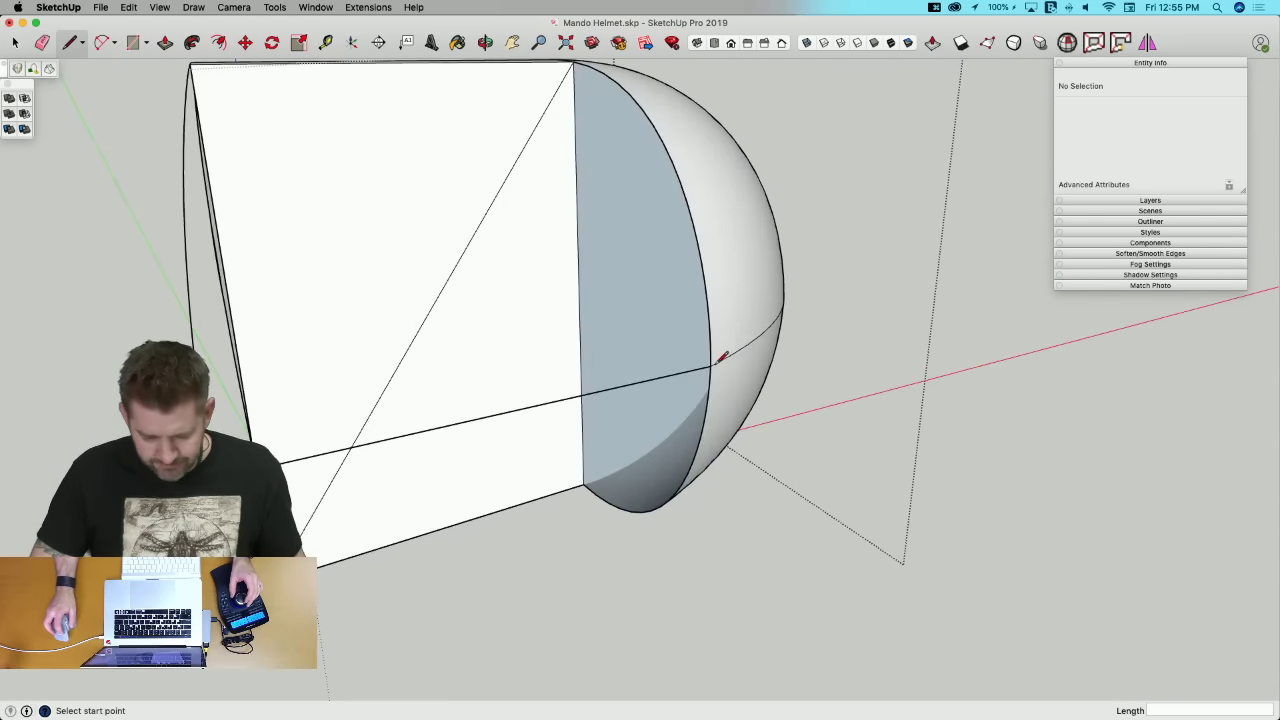
Step: Draw lines from the lower seam point to the side corner and on to the upper seam point, forming a triangular face
key("space")
left_click(642, 292)
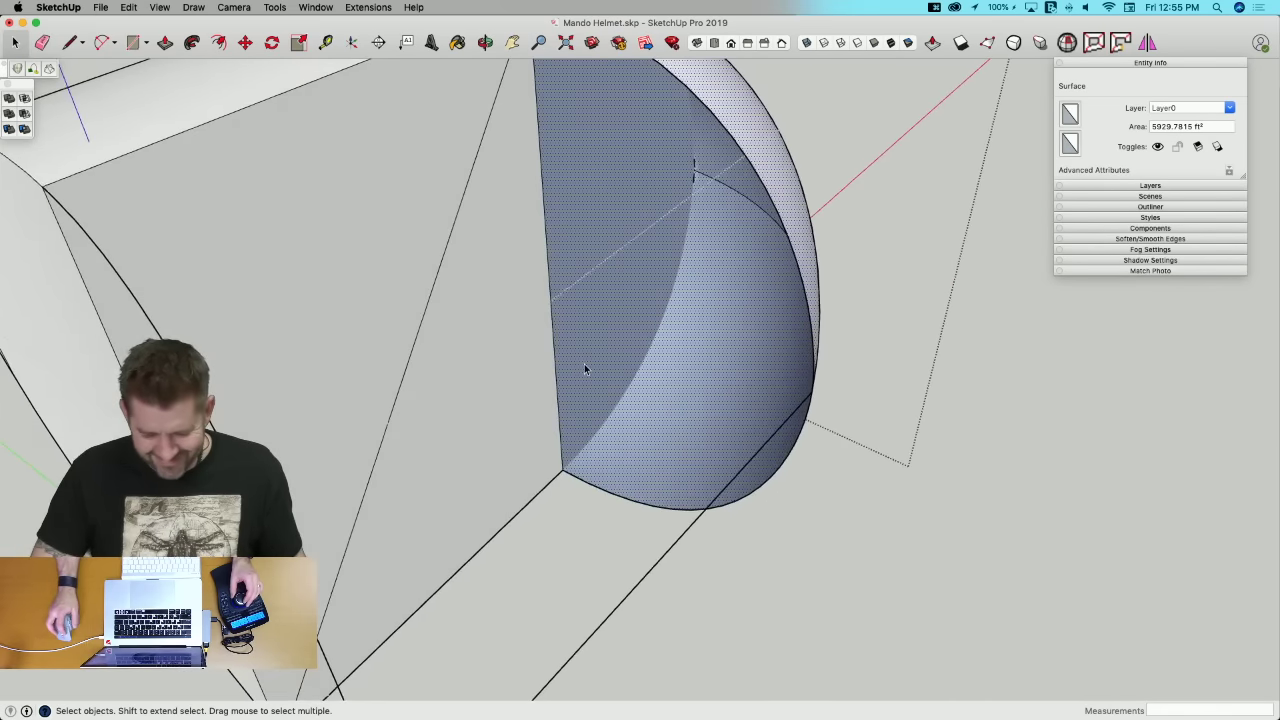
key("l")
left_click(571, 463)
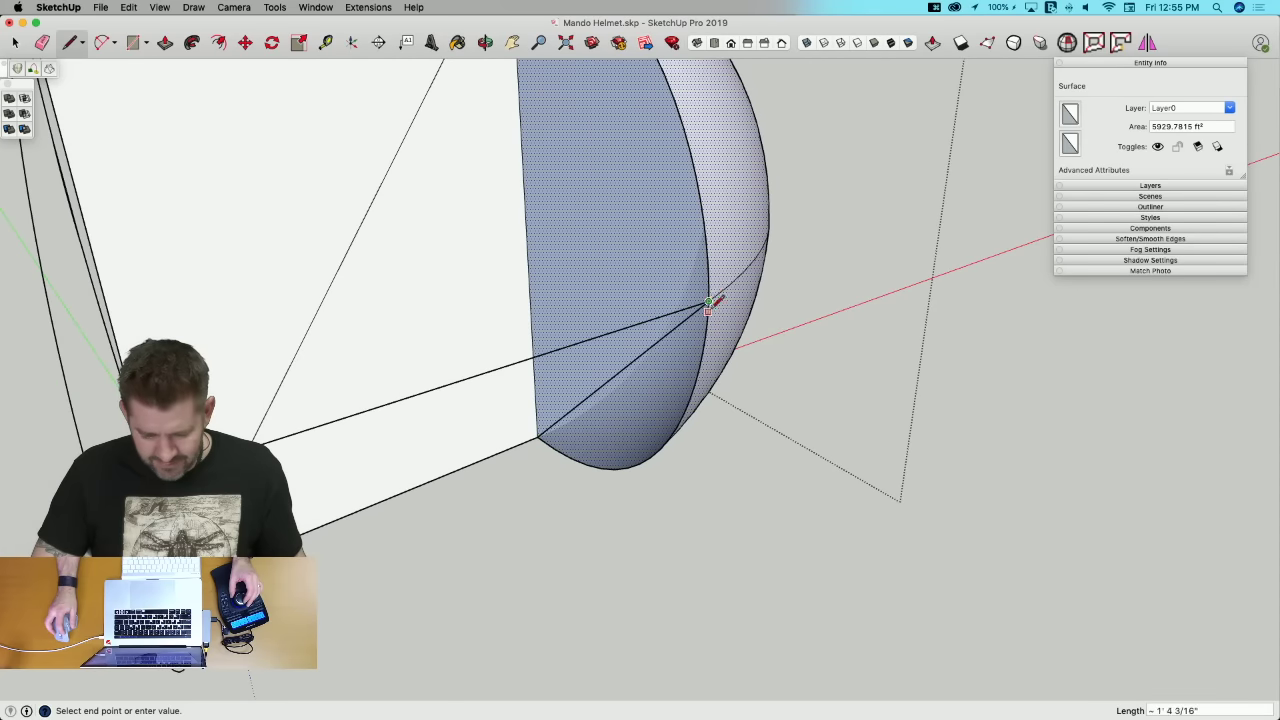
left_click(671, 169)
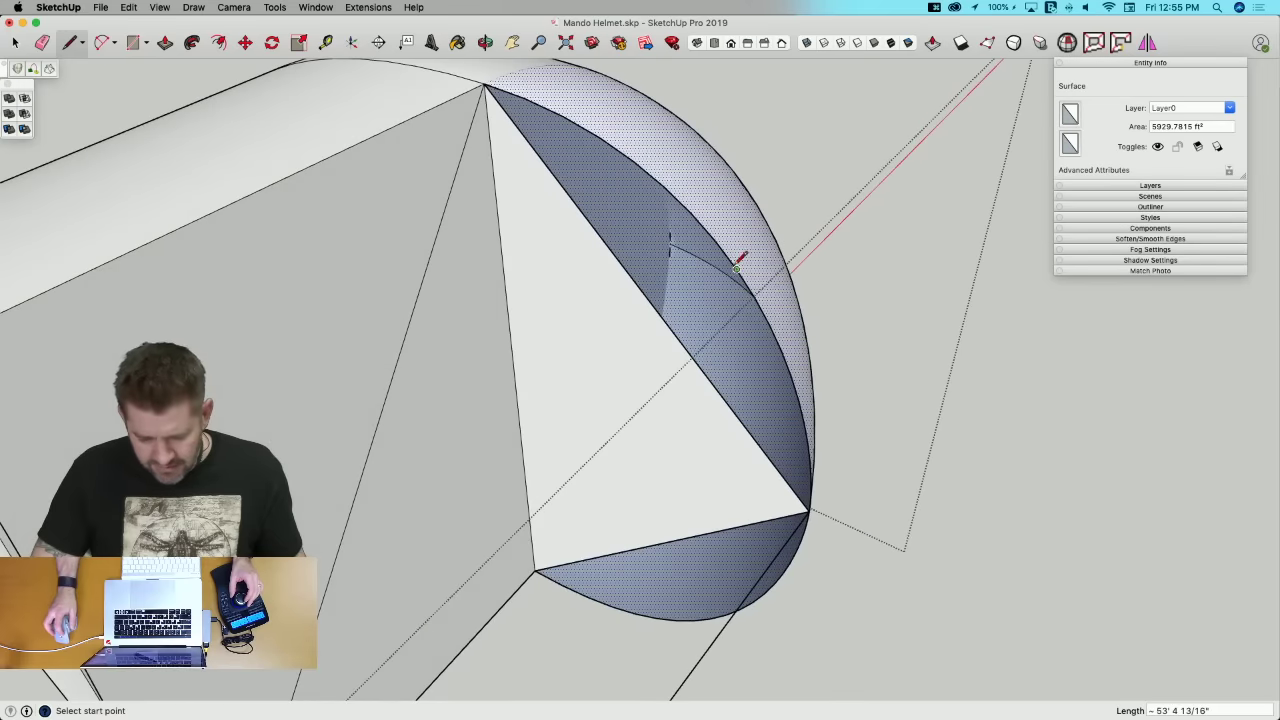
Step: Draw lines from the upper seam point to vertices along the dome's cut edge and on to the side corner, filling the gap with triangles
left_click(487, 82)
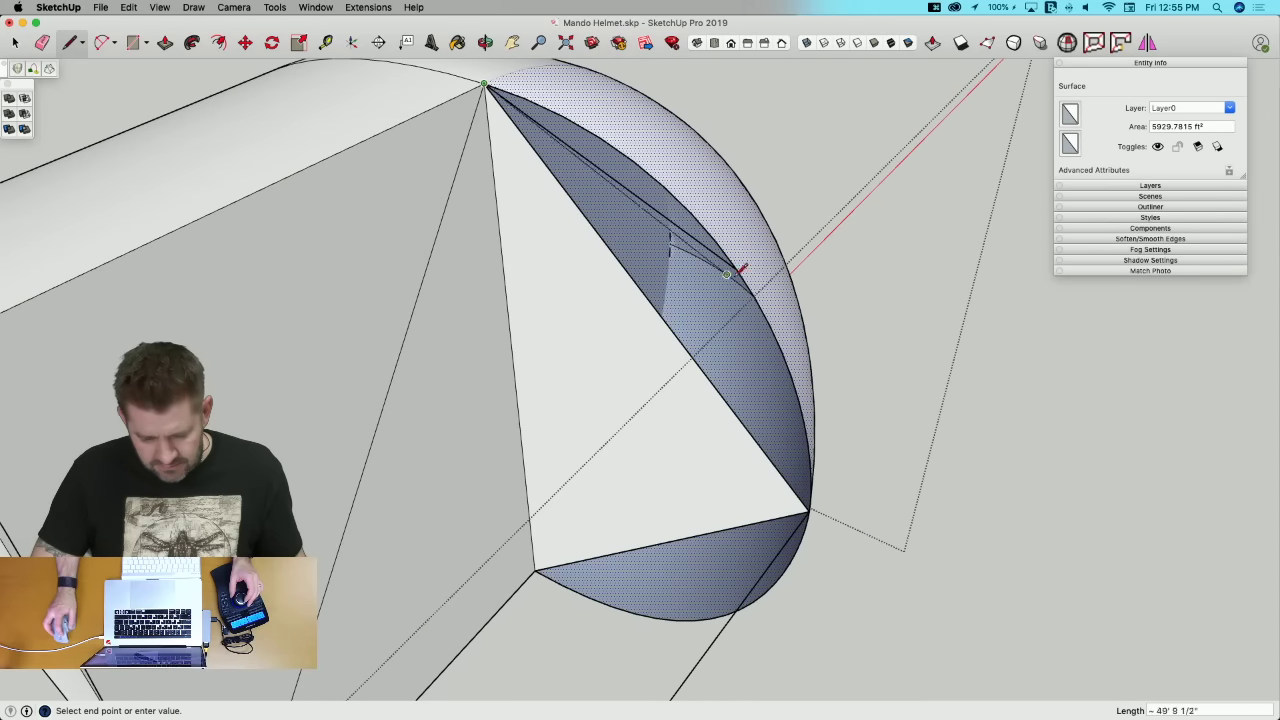
left_click(737, 268)
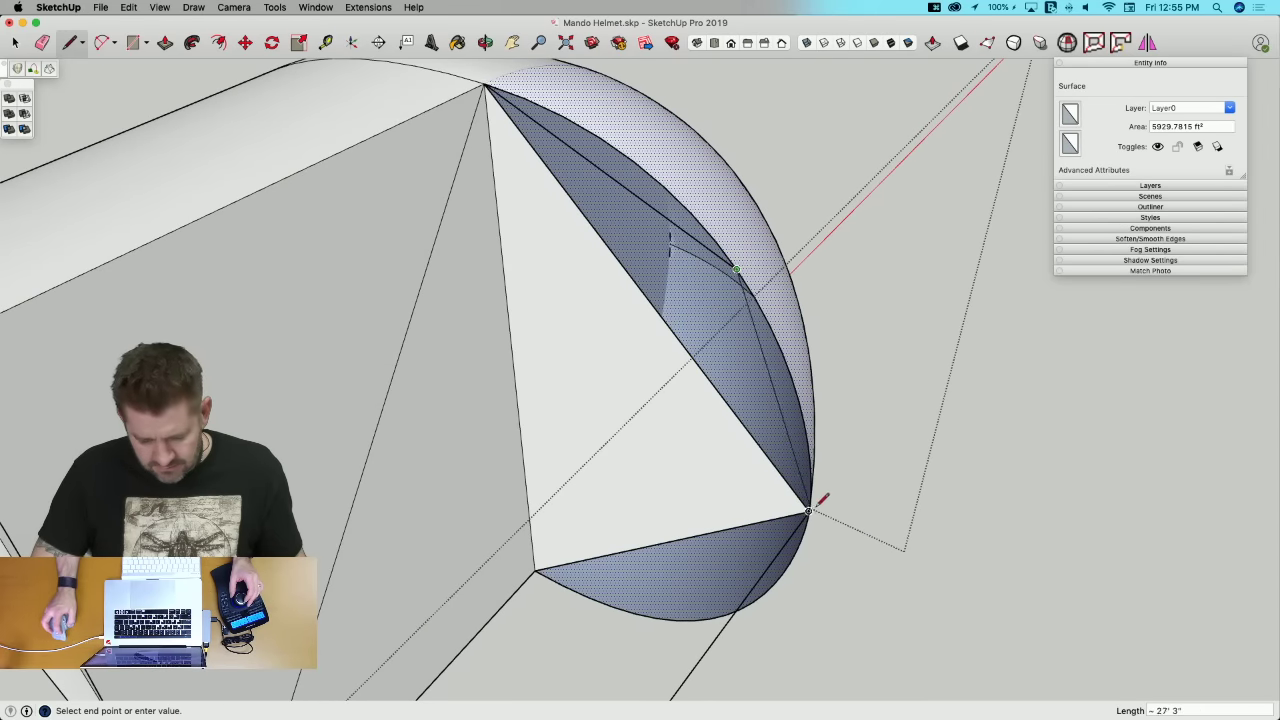
left_click(810, 509)
scroll(709, 257, "up", 5)
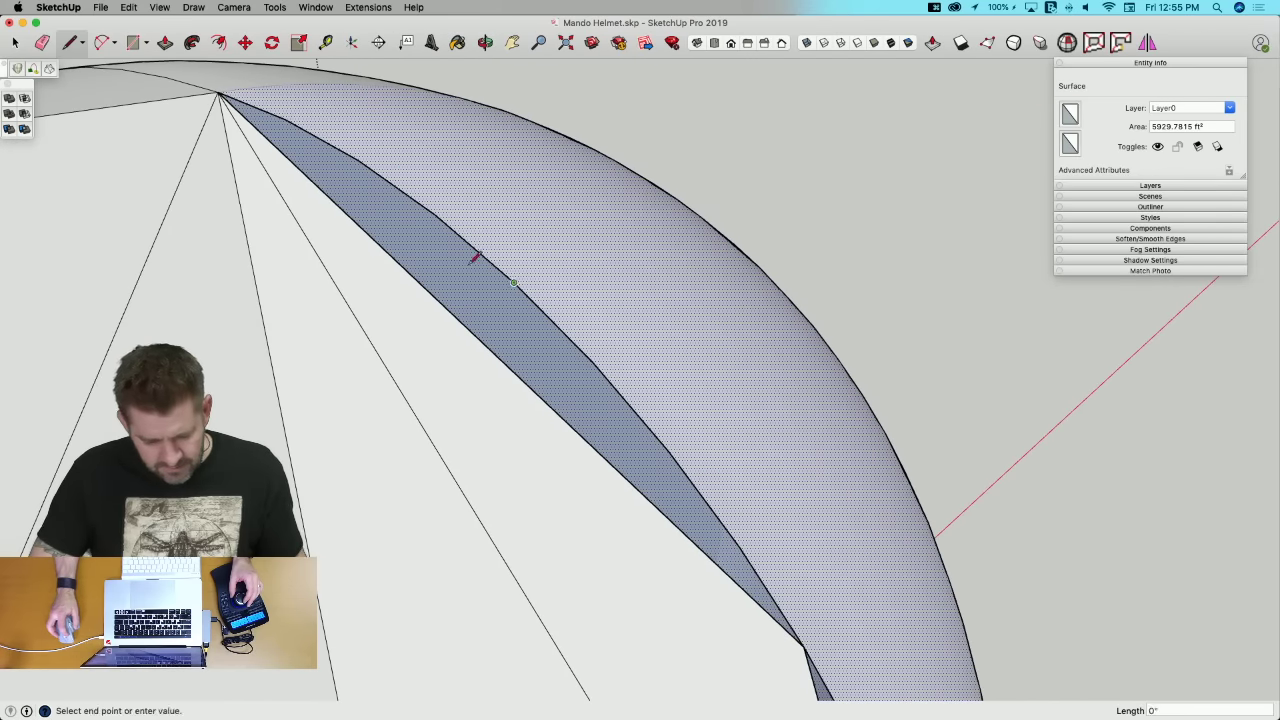
left_click(221, 94)
scroll(375, 214, "down", 2)
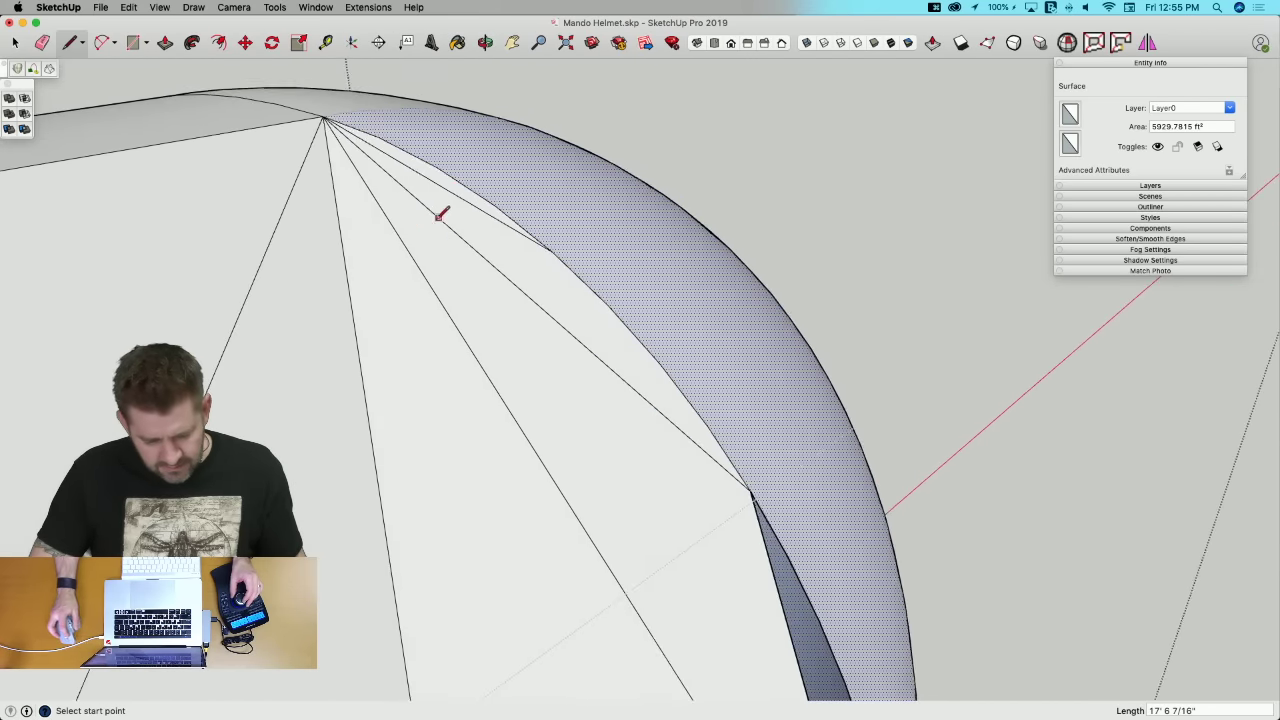
key("e")
left_click(438, 188)
left_click(438, 218)
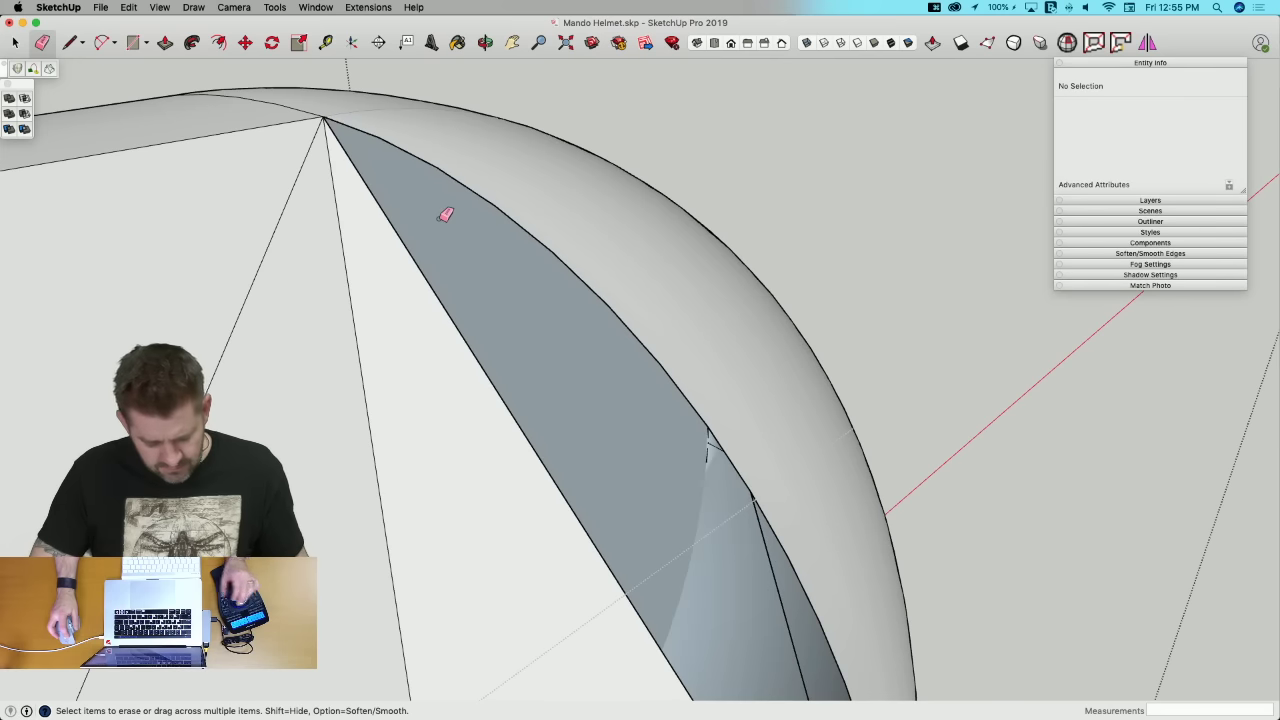
key("super+z")
Step: Draw lines between the side corner and successive vertices of the dome's cut edge, filling the remaining gap with narrow triangles
key("l")
scroll(795, 320, "up", 5)
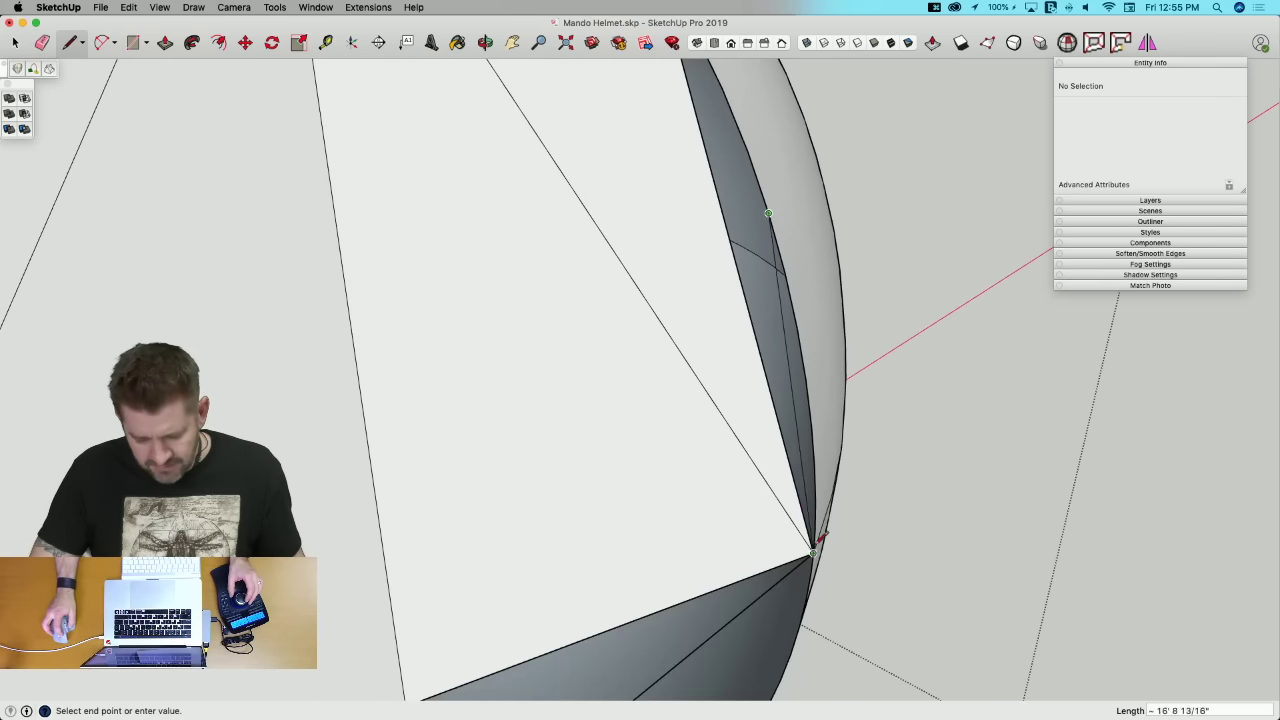
left_click(812, 553)
middle_click_drag(812, 553, 786, 487)
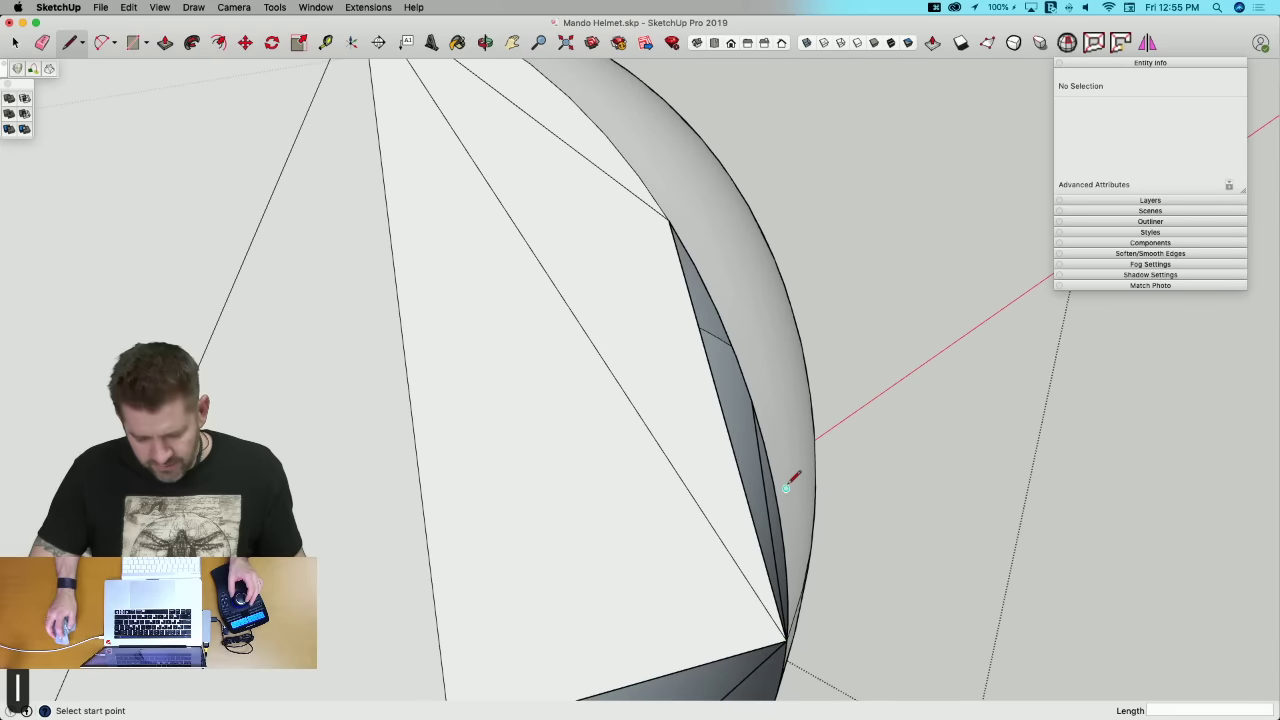
left_click(668, 221)
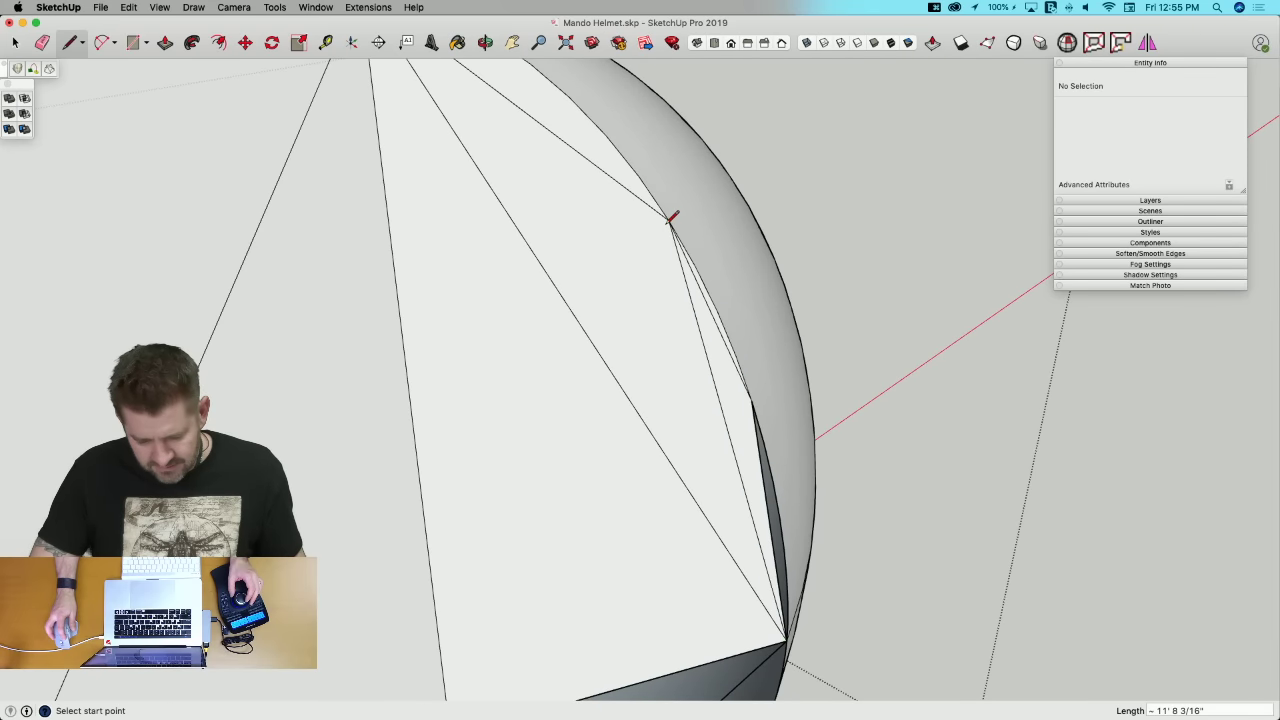
middle_click_drag(698, 320, 757, 434)
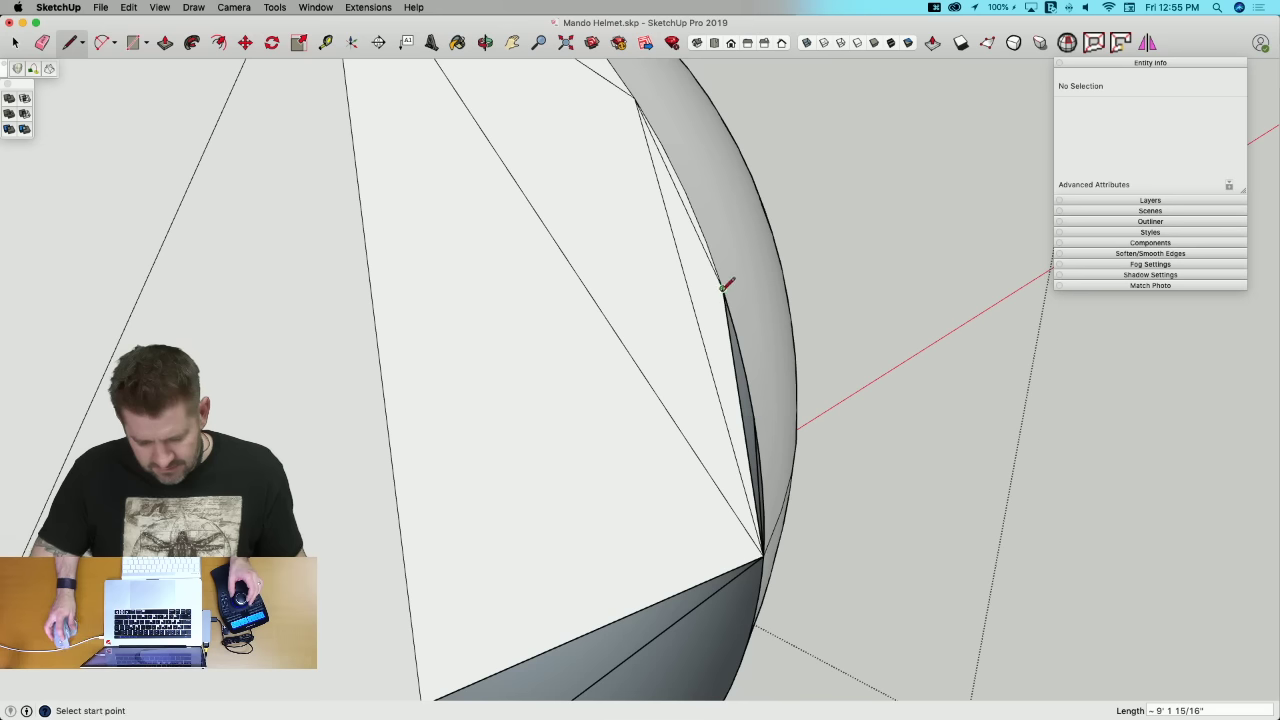
key("l")
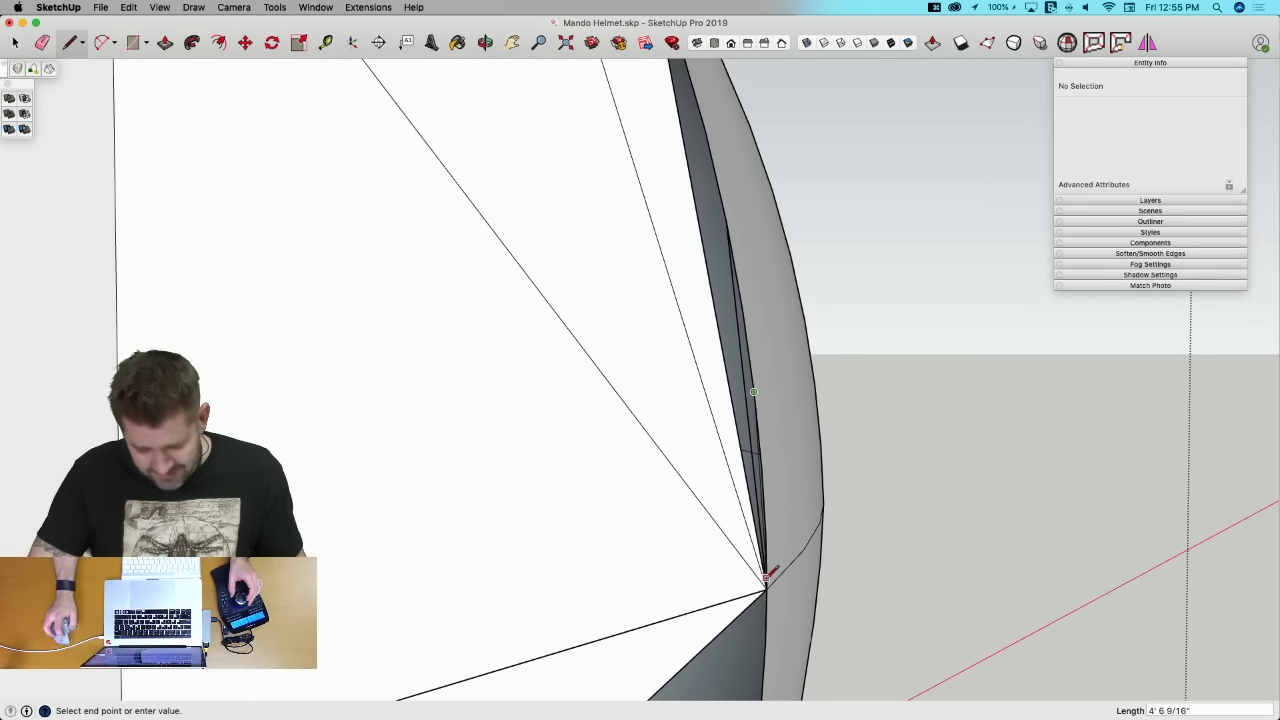
mouse_move(770, 540)
middle_mouse_down()
mouse_move(766, 394)
mouse_move(811, 409)
mouse_move(811, 394)
mouse_move(631, 369)
mouse_move(551, 454)
middle_mouse_up()
key("e")
left_click_drag(551, 454, 547, 464)
mouse_move(547, 464)
middle_mouse_down()
mouse_move(546, 448)
mouse_move(631, 457)
mouse_move(597, 407)
mouse_move(662, 397)
mouse_move(658, 461)
middle_mouse_up()
key("super+z")
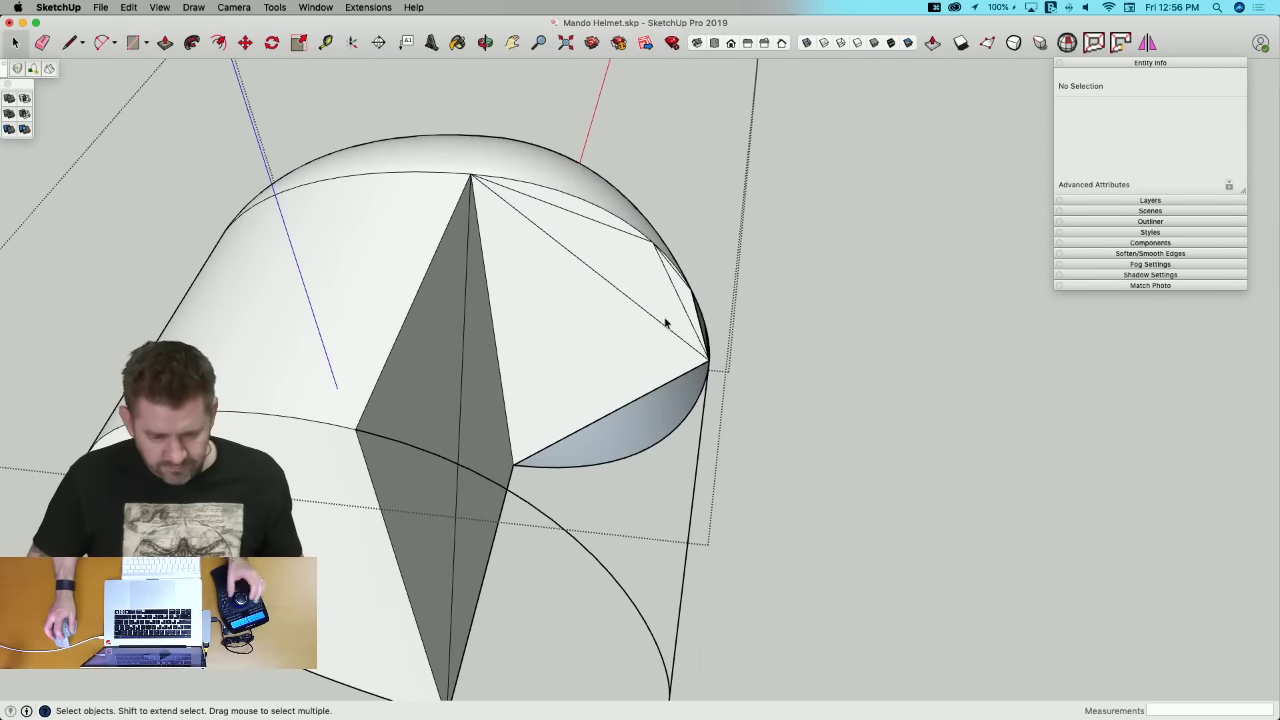
Step: Erase the shared edges of the large triangular faces covering the dome's opening, reopening the dome from below
key("e")
middle_click_drag(674, 331, 692, 372)
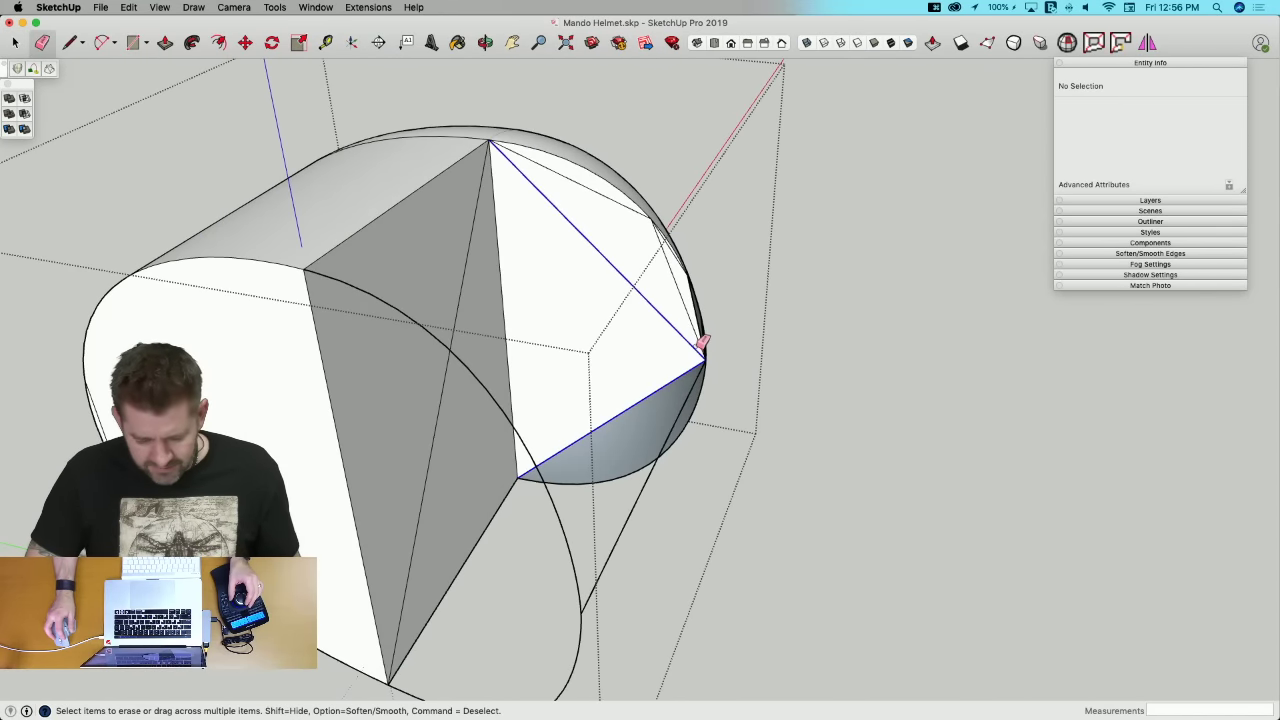
left_click_drag(702, 342, 686, 391, "alt")
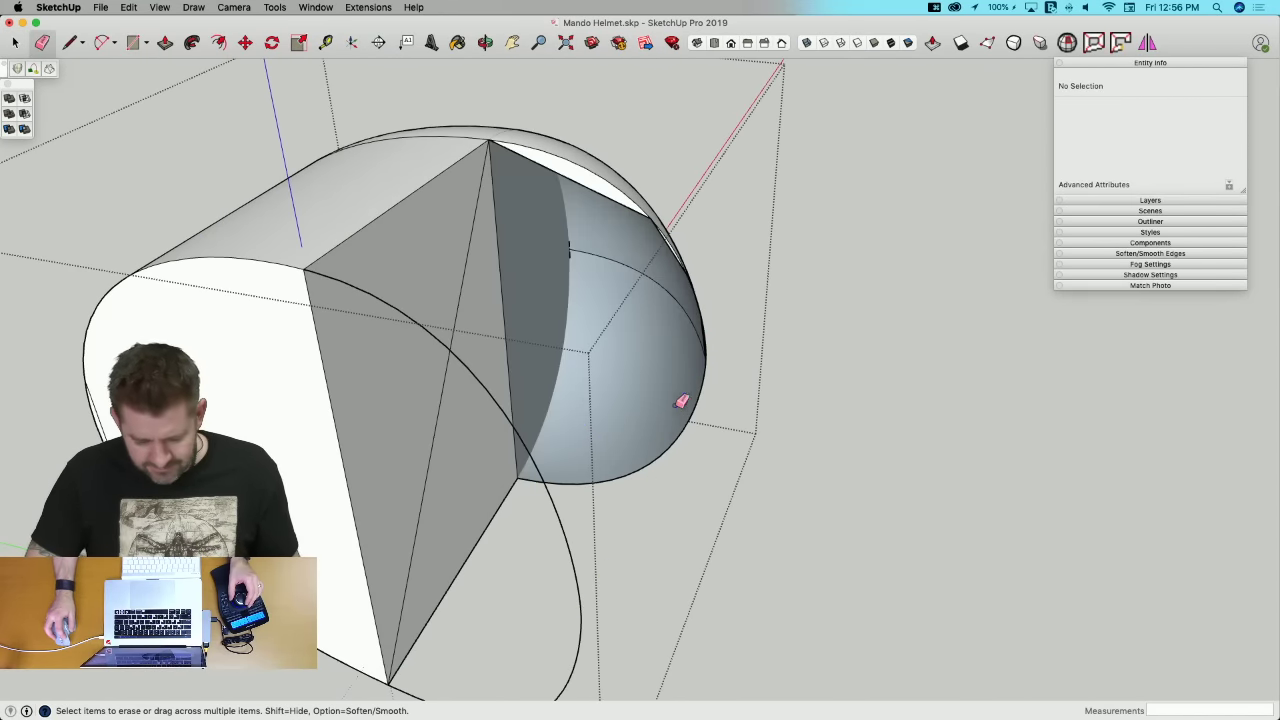
Step: Erase the diagonal on the centre plane and delete the leftover bottom outline curve of the removed half
left_click_drag(463, 327, 459, 321)
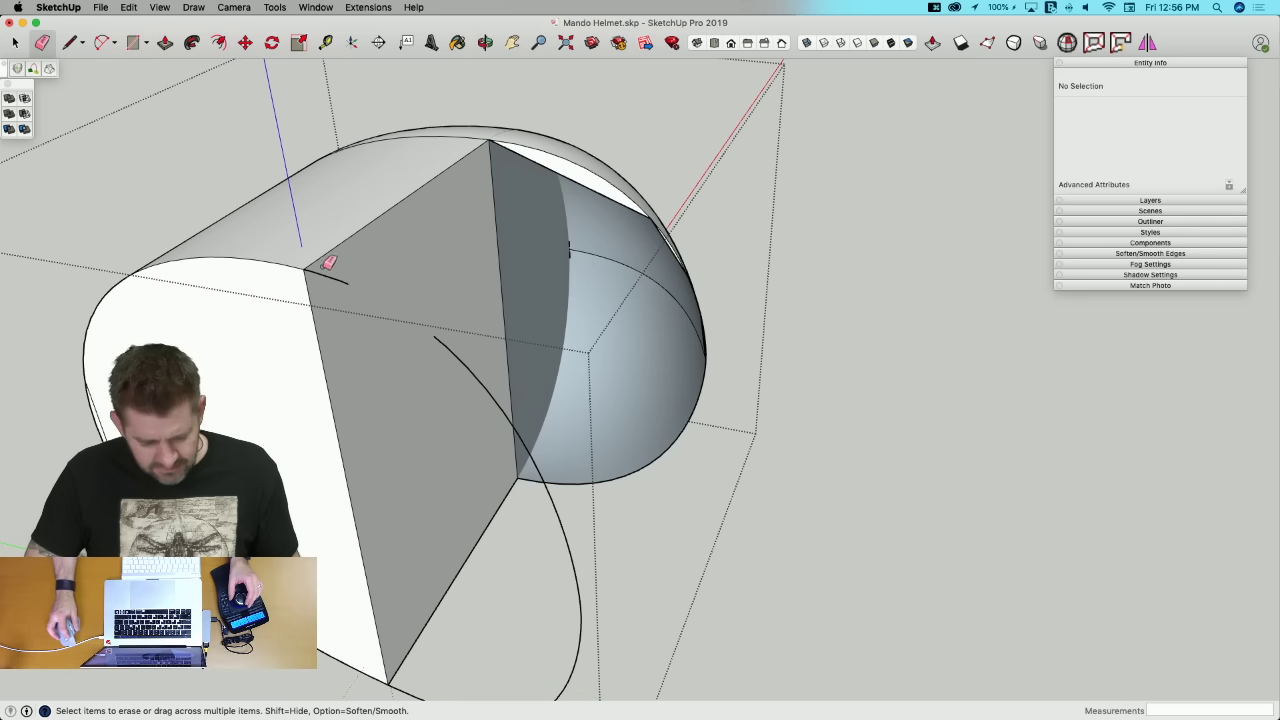
left_click_drag(326, 271, 309, 268)
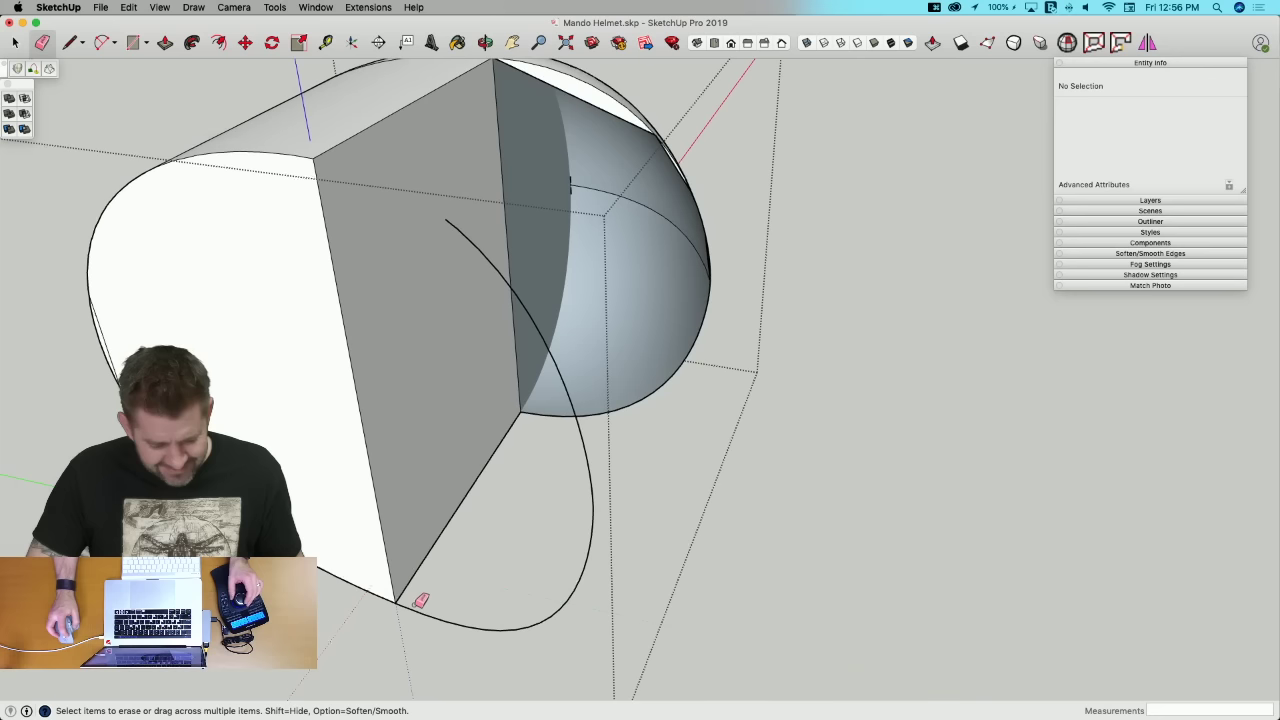
key("space")
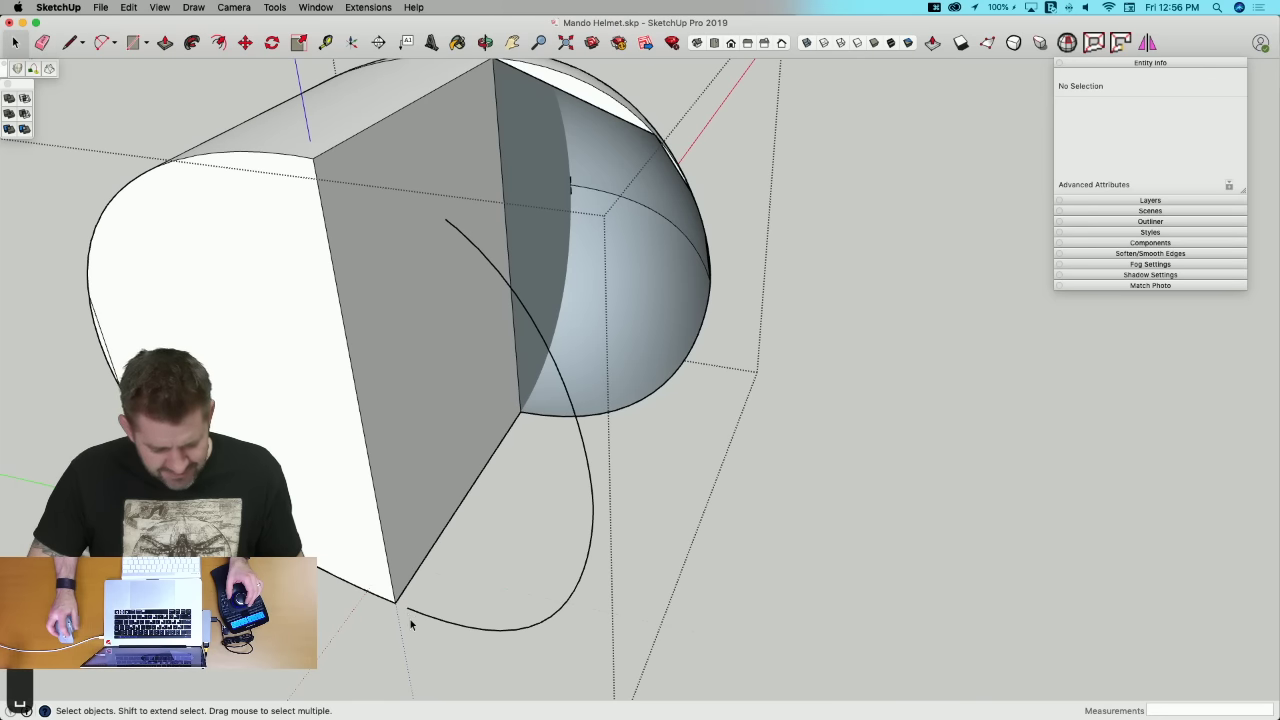
left_click(414, 614)
key("BackSpace")
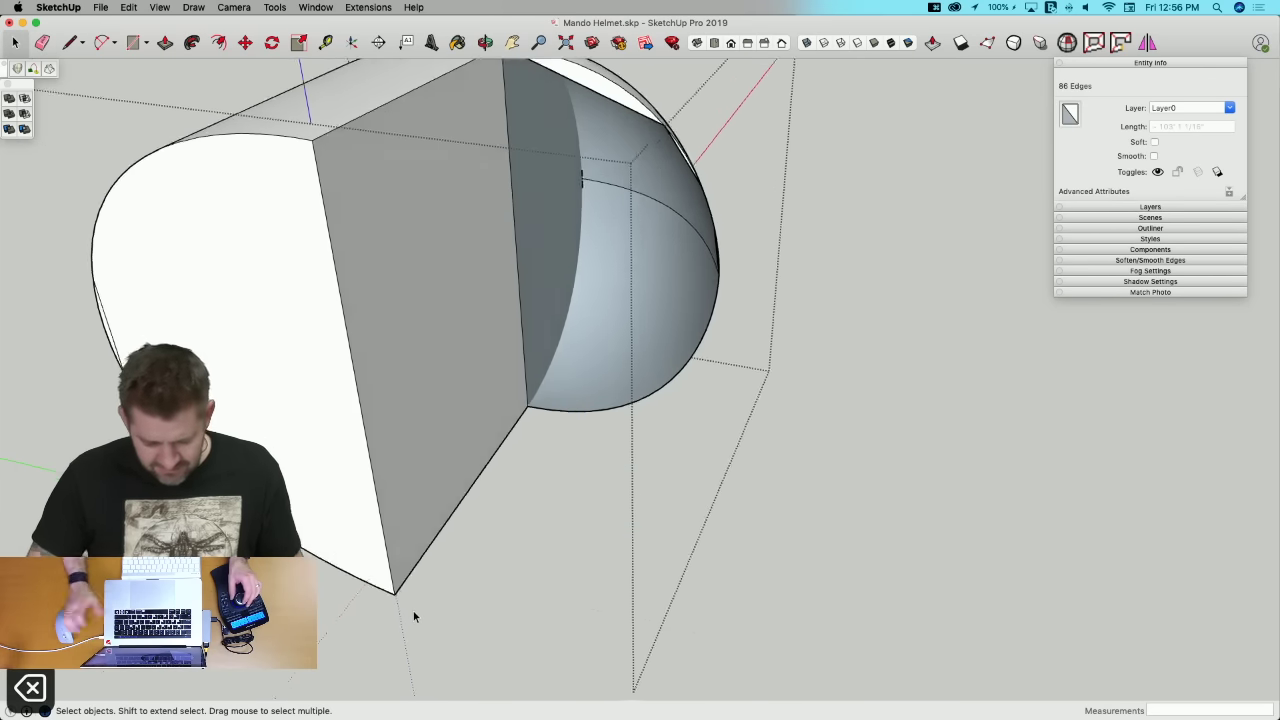
Step: Draw lines from the seam point to the upper and lower corners of the small dome hole, closing its long slivers
scroll(386, 471, "down", 10)
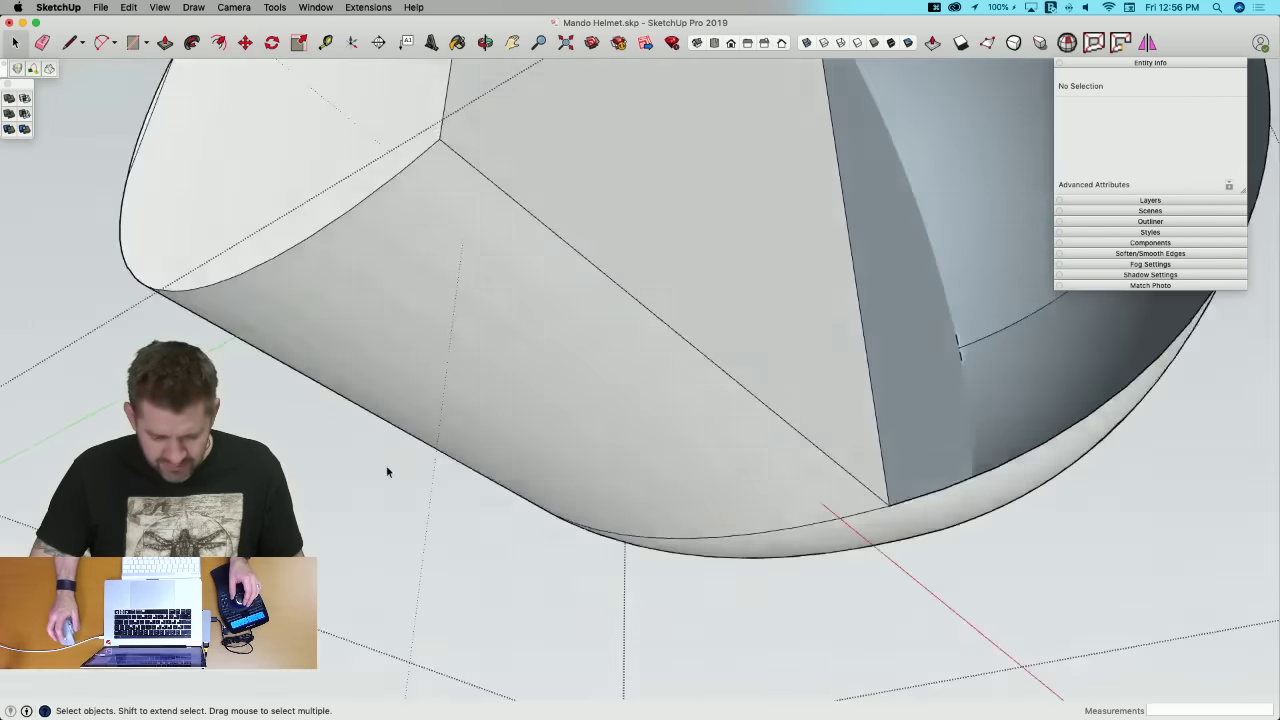
scroll(450, 470, "down", 5)
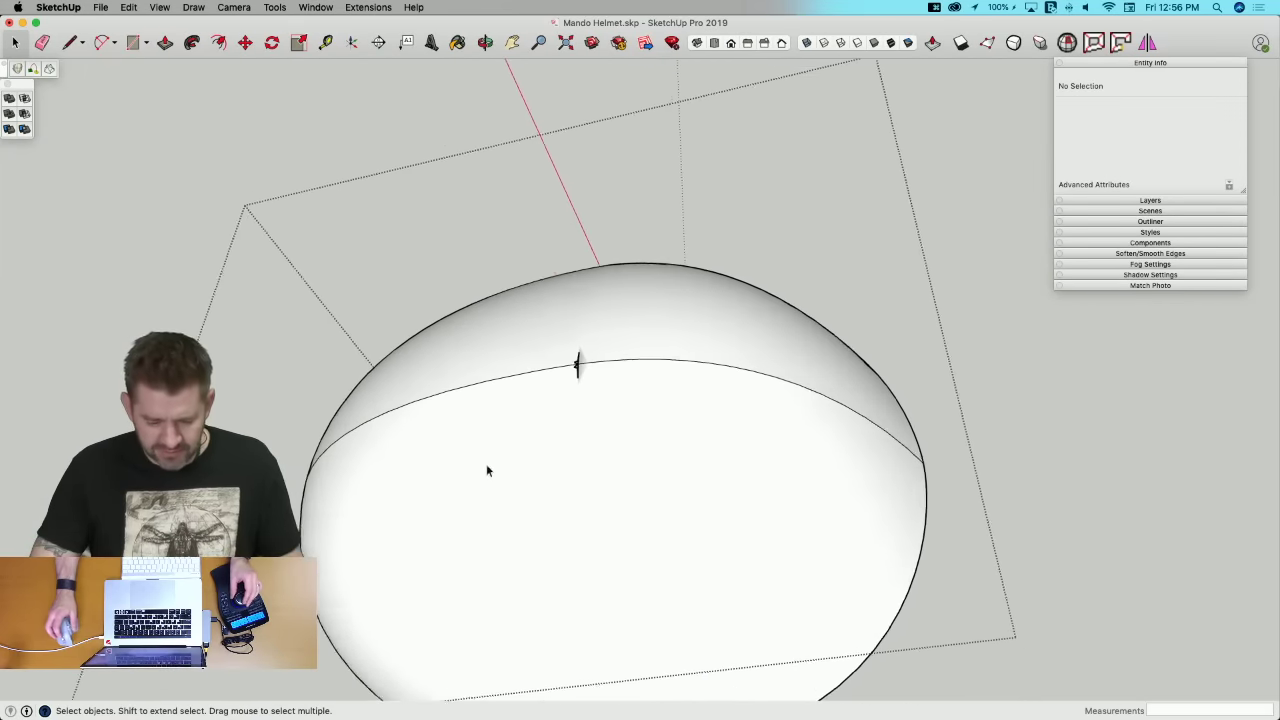
scroll(566, 391, "up", 10)
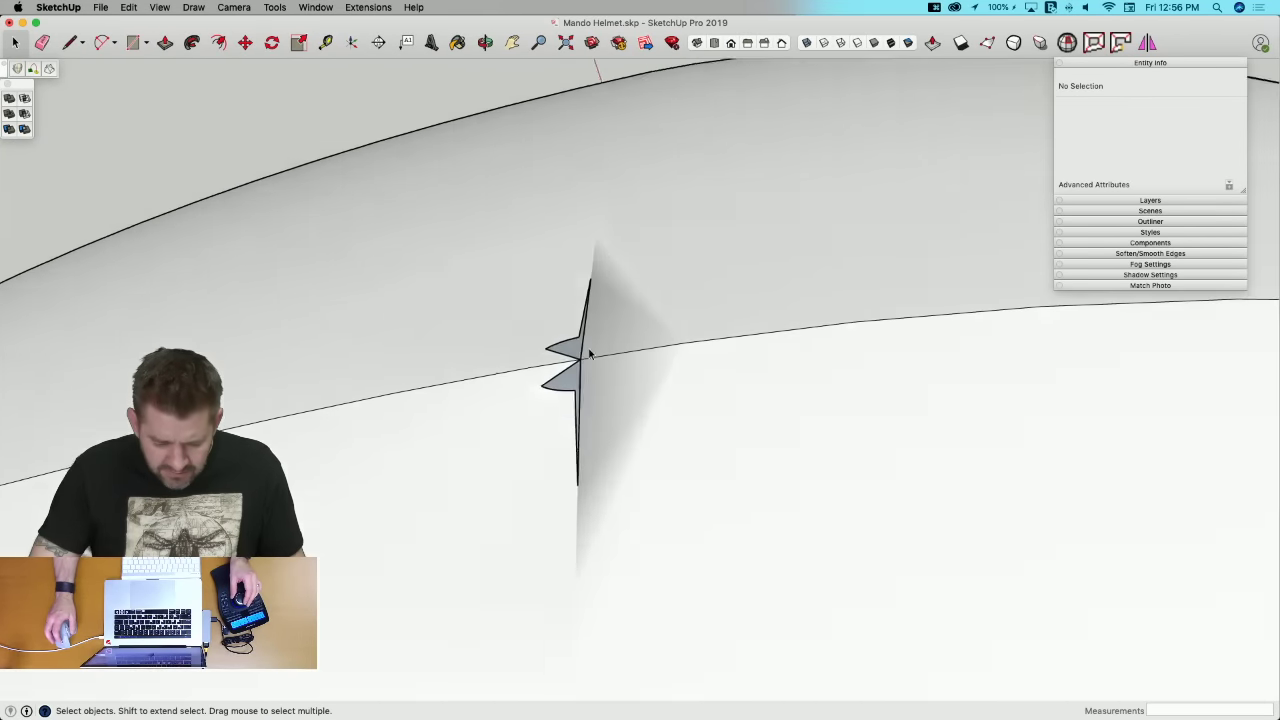
key("l")
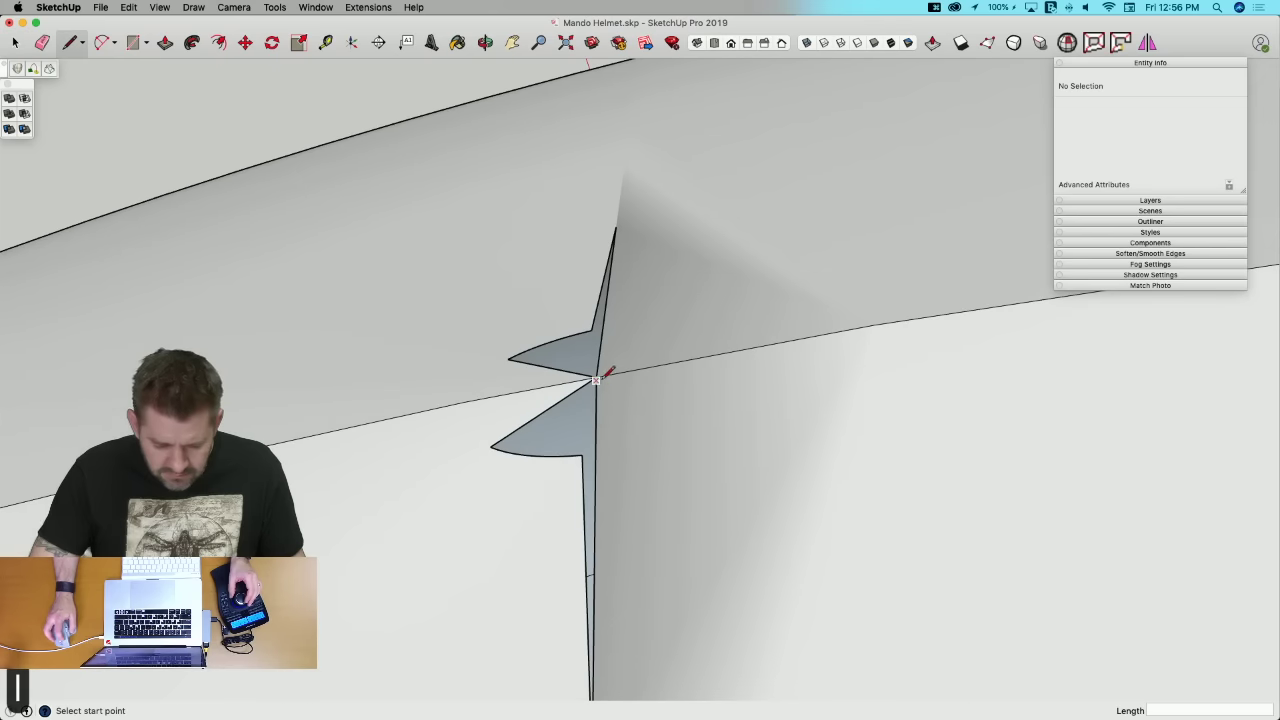
left_click(596, 377)
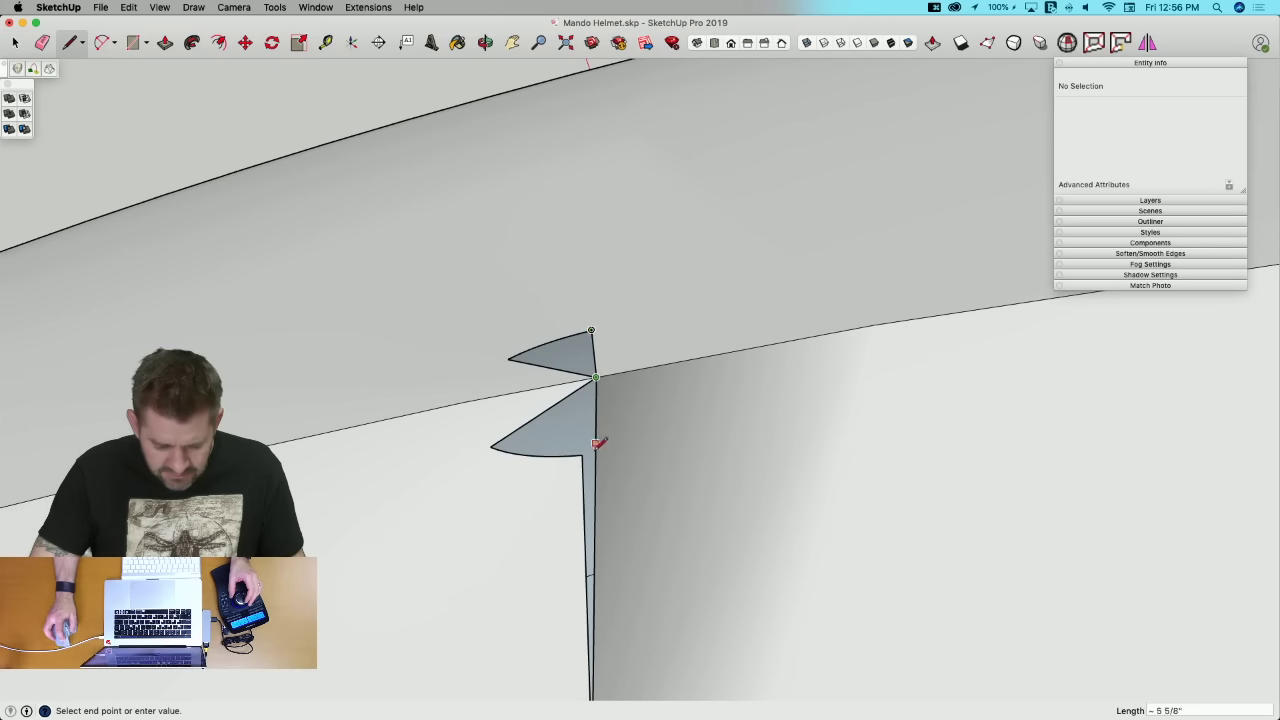
left_click(581, 454)
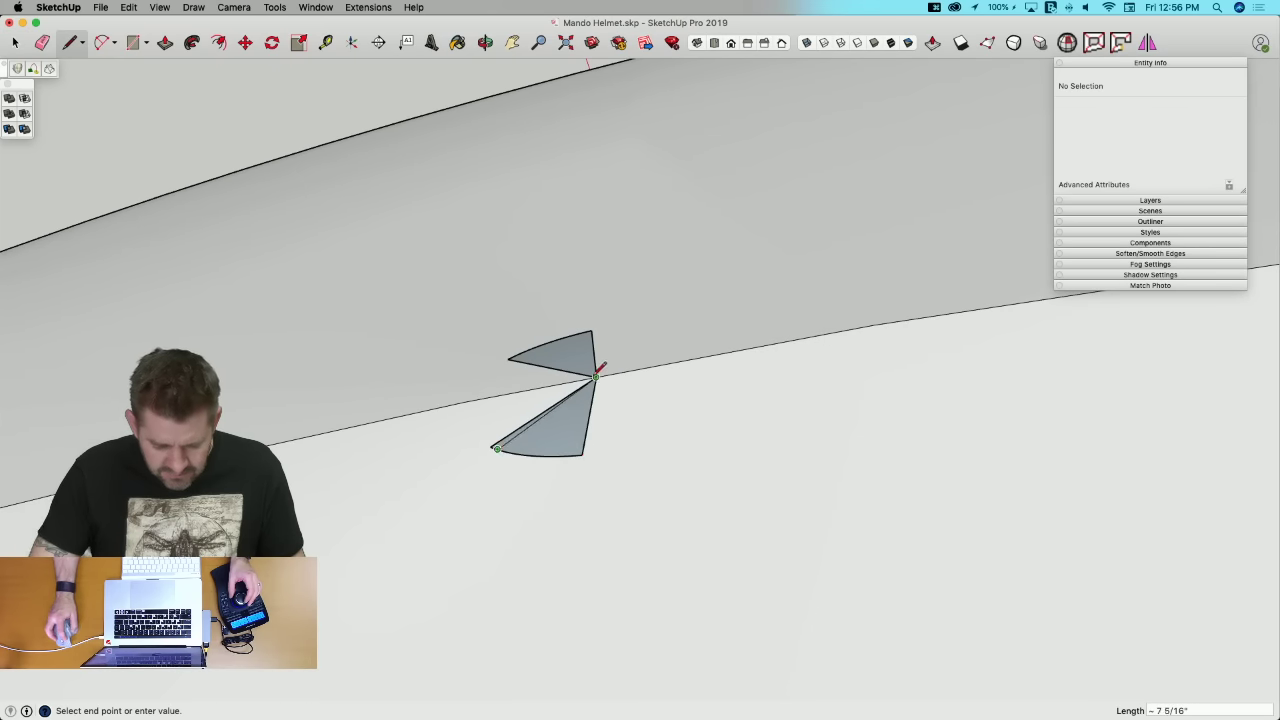
Step: Fan lines from the seam point to the remaining vertices of the small hole to close it, and soften the fan lines away
left_click(513, 452)
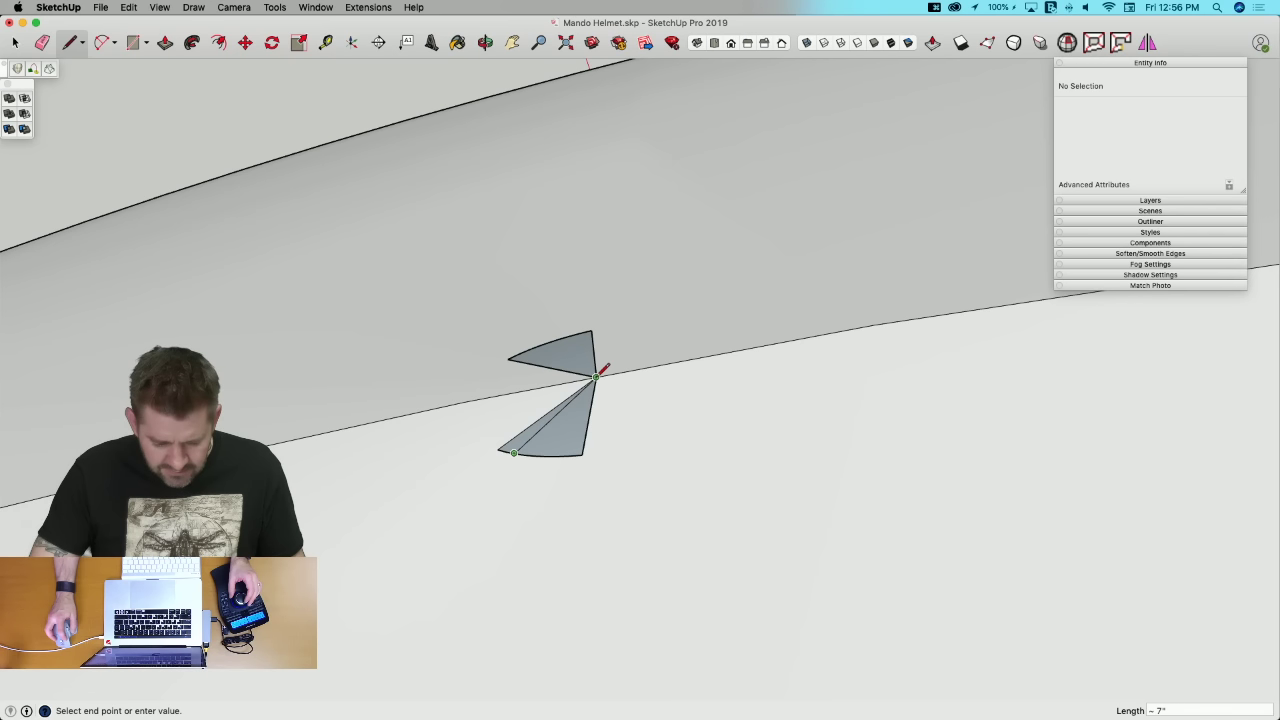
left_click(596, 377)
left_click(596, 377)
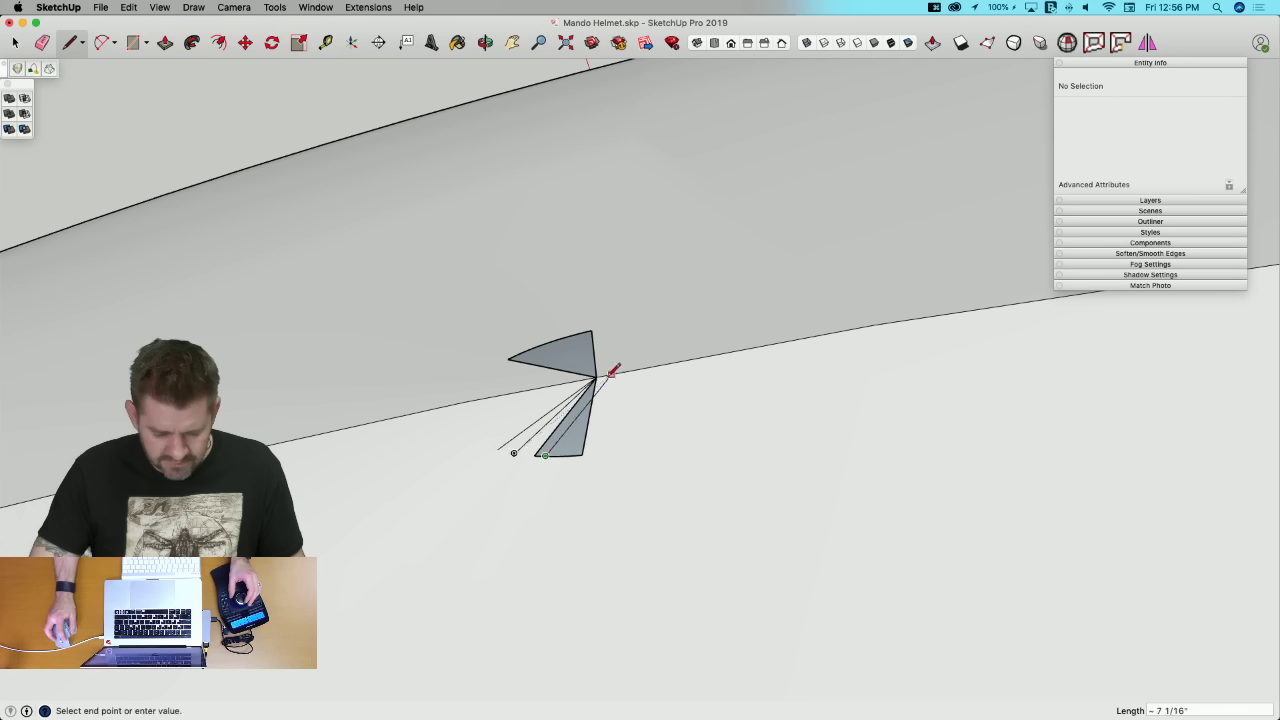
left_click(597, 376)
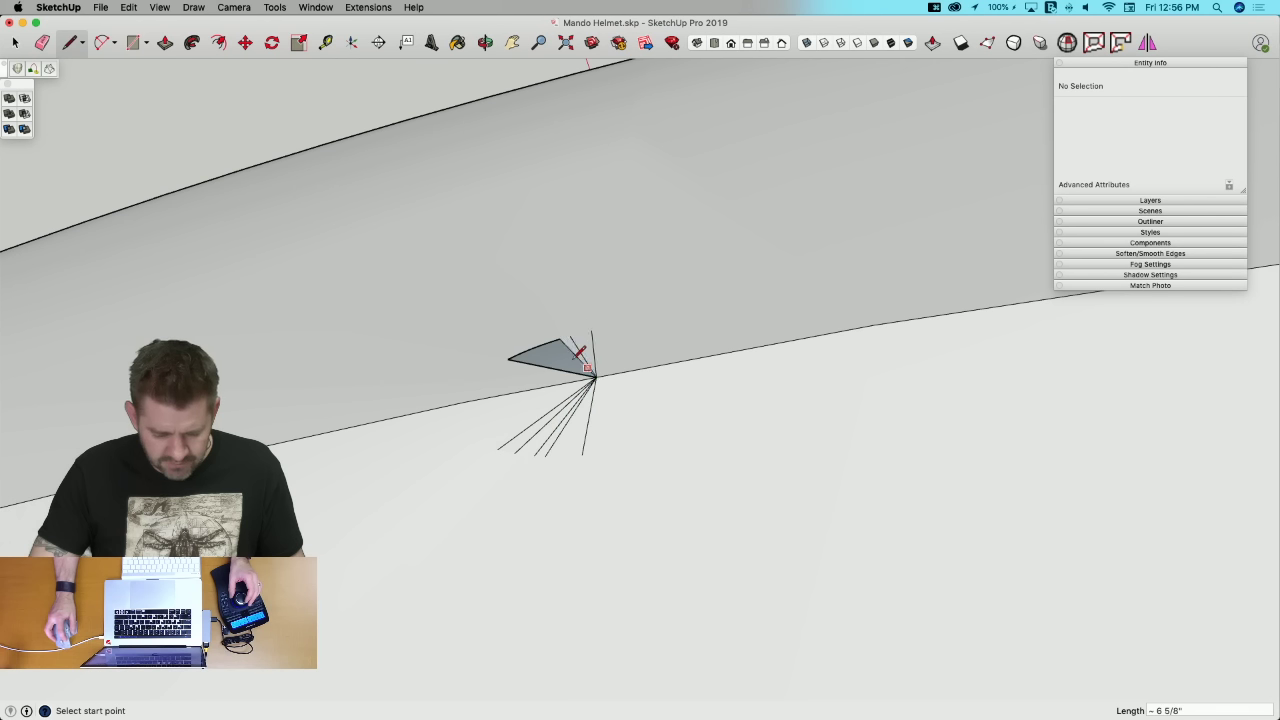
left_click(597, 376)
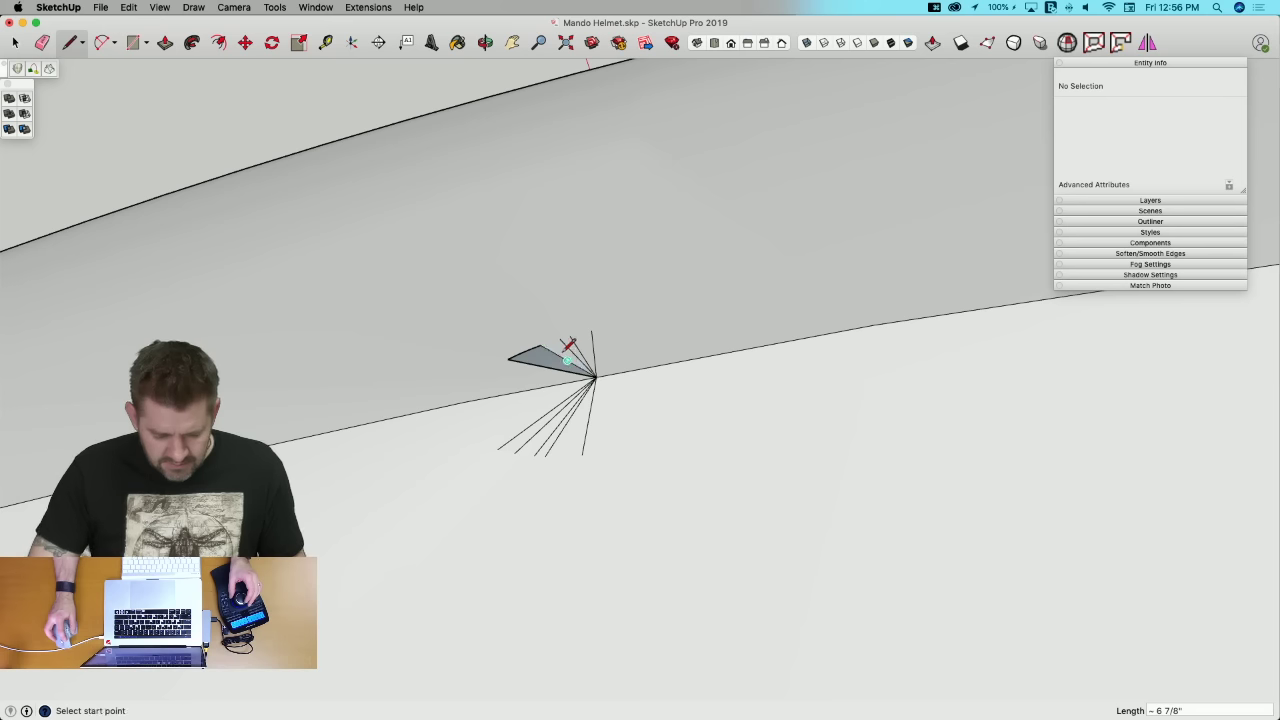
left_click(597, 376)
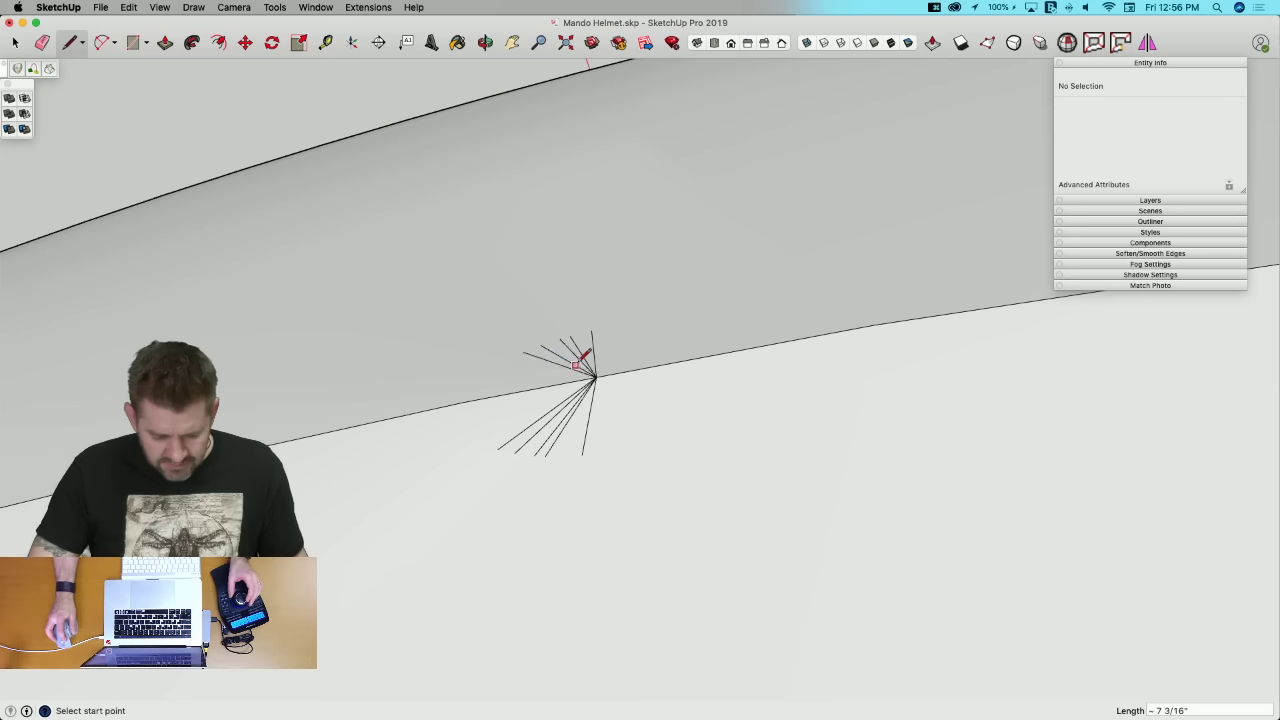
key("e")
mouse_move(569, 361)
left_mouse_down()
mouse_move(570, 401)
mouse_move(589, 409)
left_mouse_up()
Step: Erase the straight edges of the leftover sliver faces along the dome's cut edge, leaving only the dome's own rim
scroll(589, 409, "down", 10)
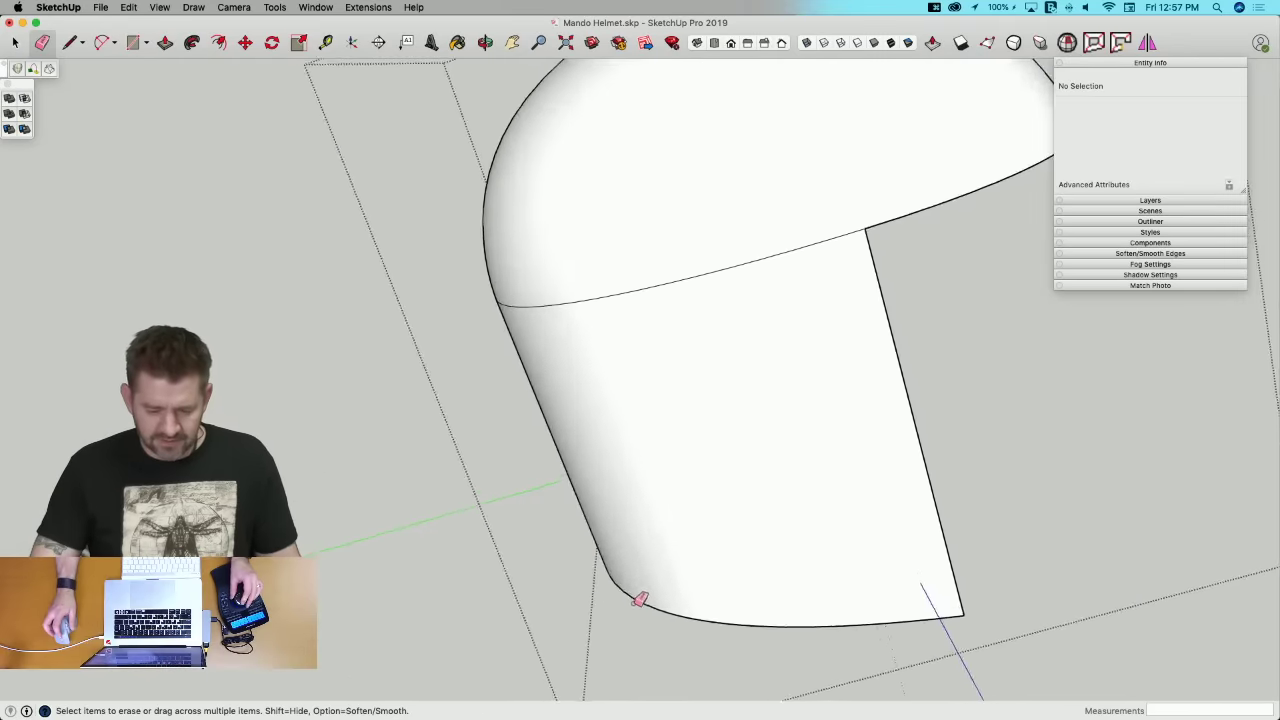
mouse_move(655, 613)
middle_mouse_down()
mouse_move(618, 582)
mouse_move(702, 258)
mouse_move(681, 262)
middle_mouse_up()
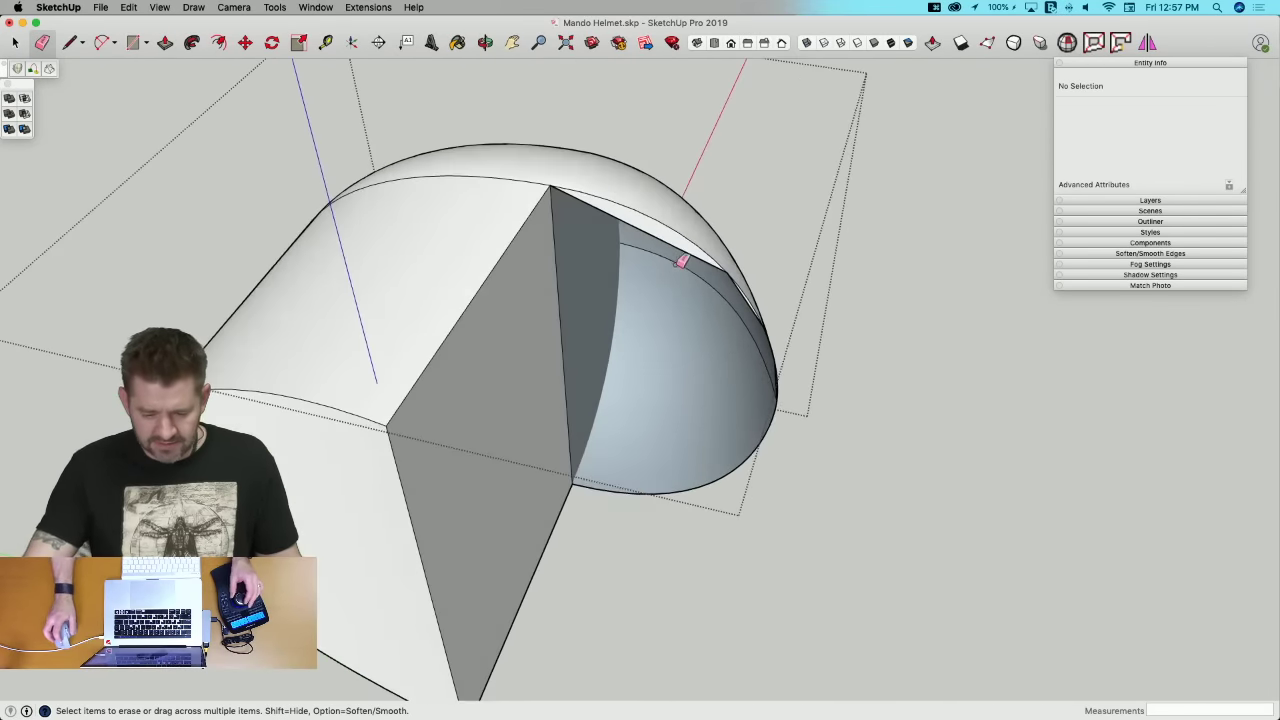
scroll(776, 292, "up", 5)
middle_click_drag(779, 290, 776, 281)
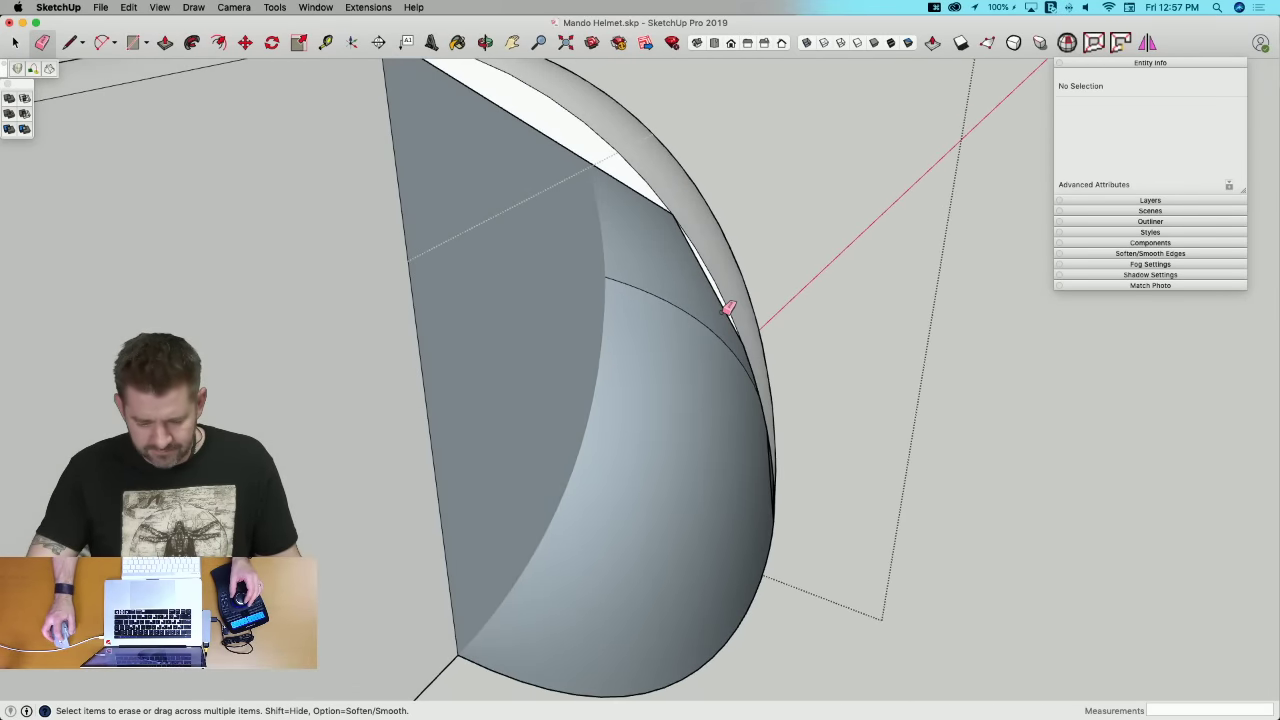
left_click_drag(727, 305, 665, 195)
Step: Draw a vertical line across the dome's open underside, joining a vertex on the upper rim to its matching lower rim vertex
middle_click_drag(653, 201, 737, 180)
key("l")
left_click(726, 183)
key("Escape")
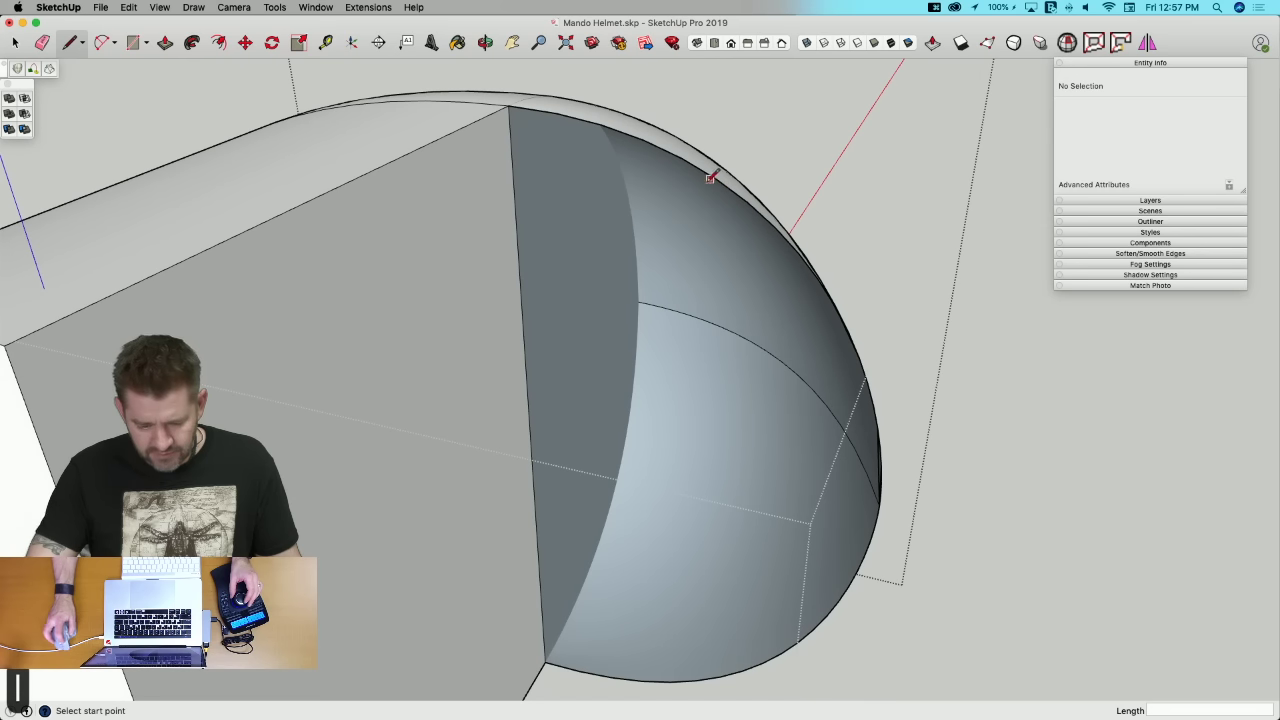
left_click(686, 678)
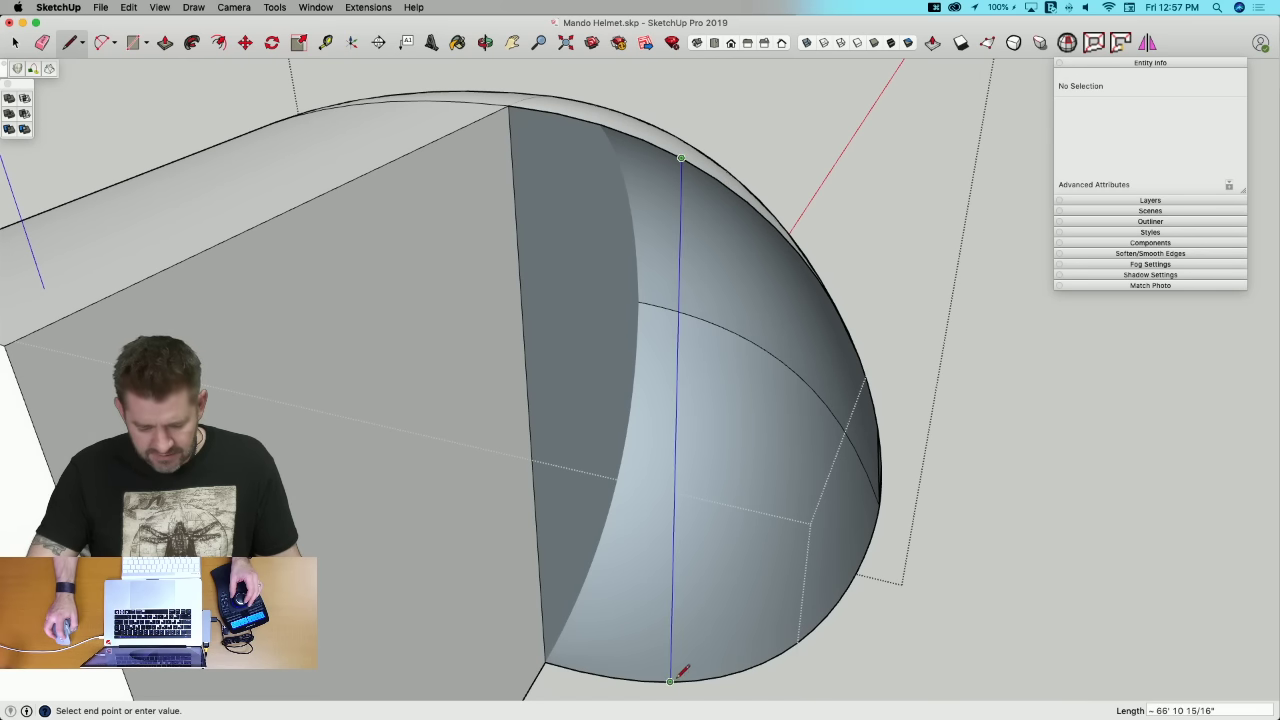
middle_click_drag(690, 688, 812, 150)
key("Escape")
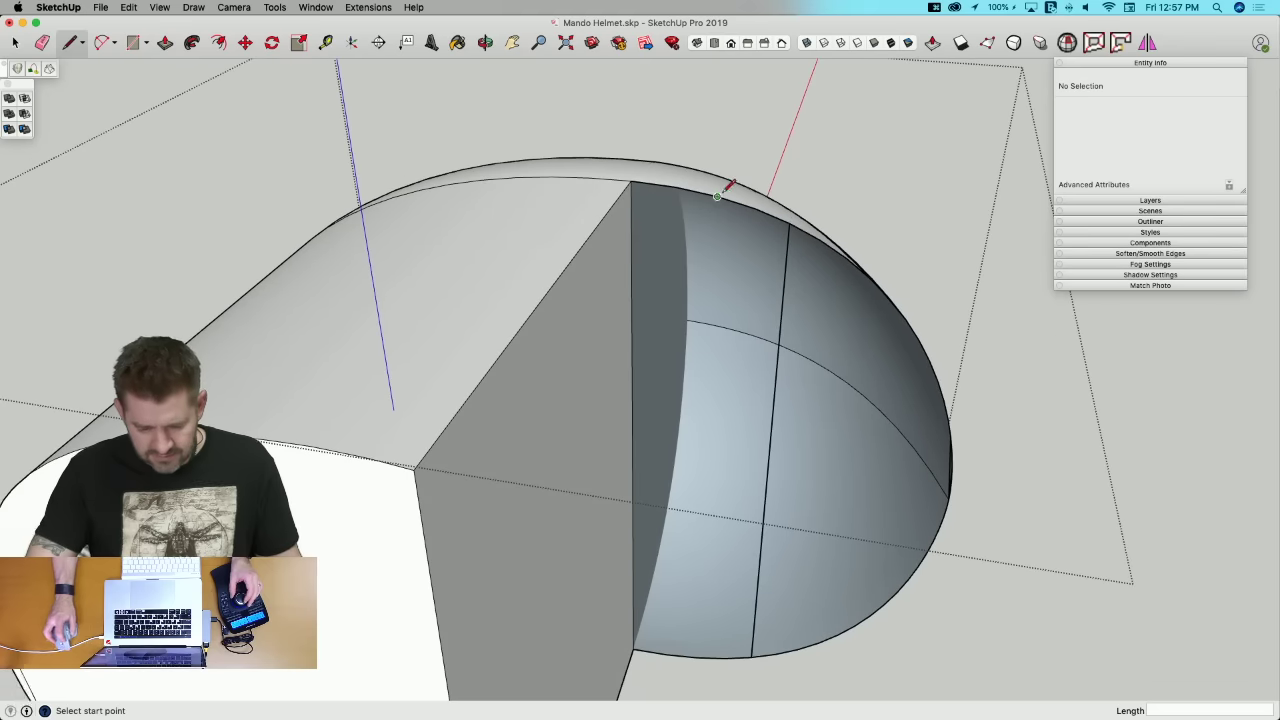
Step: Join three more pairs of upper and lower rim vertices with vertical lines, closing the opening between the flat wall and the first line
left_click(717, 196)
left_click(697, 656)
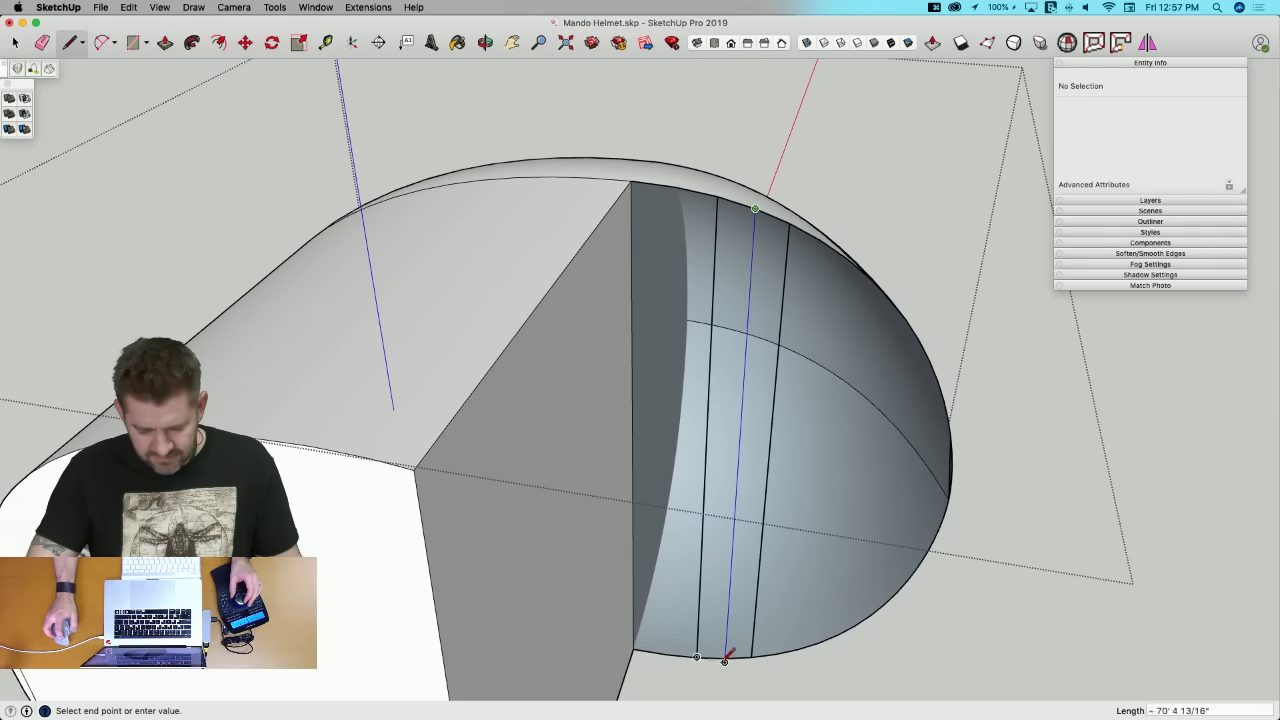
left_click(725, 656)
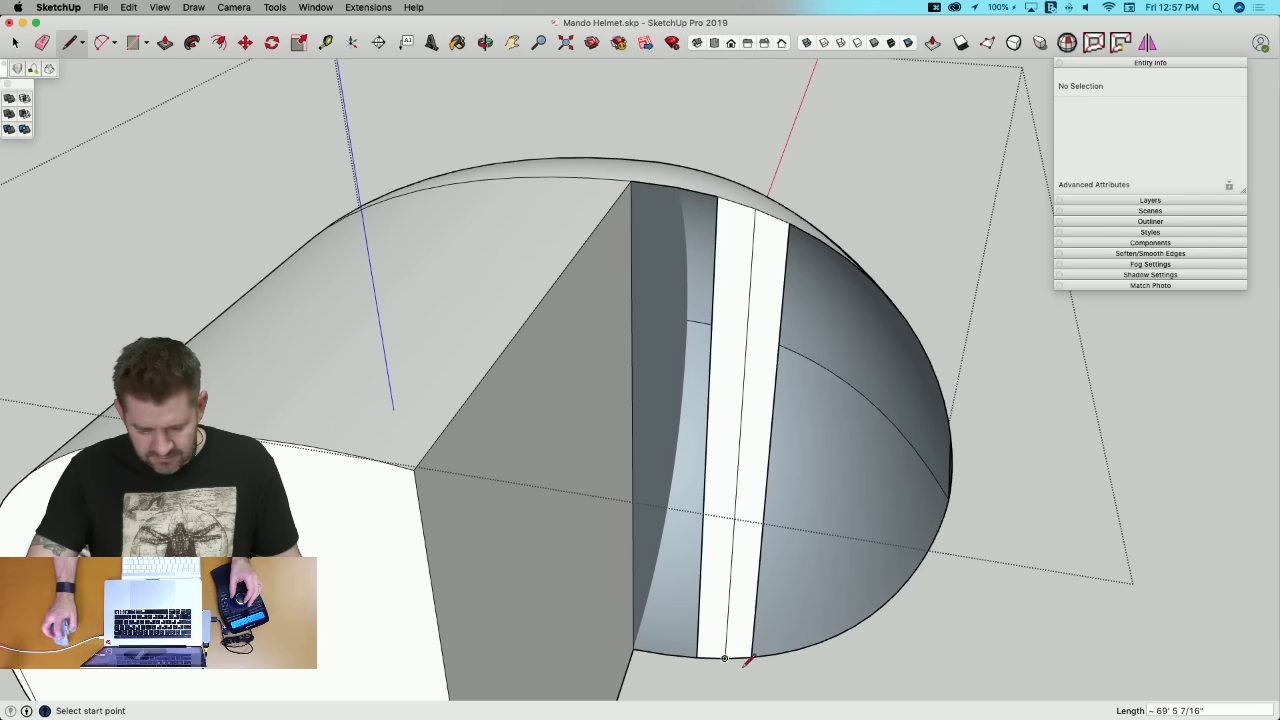
left_click(673, 185)
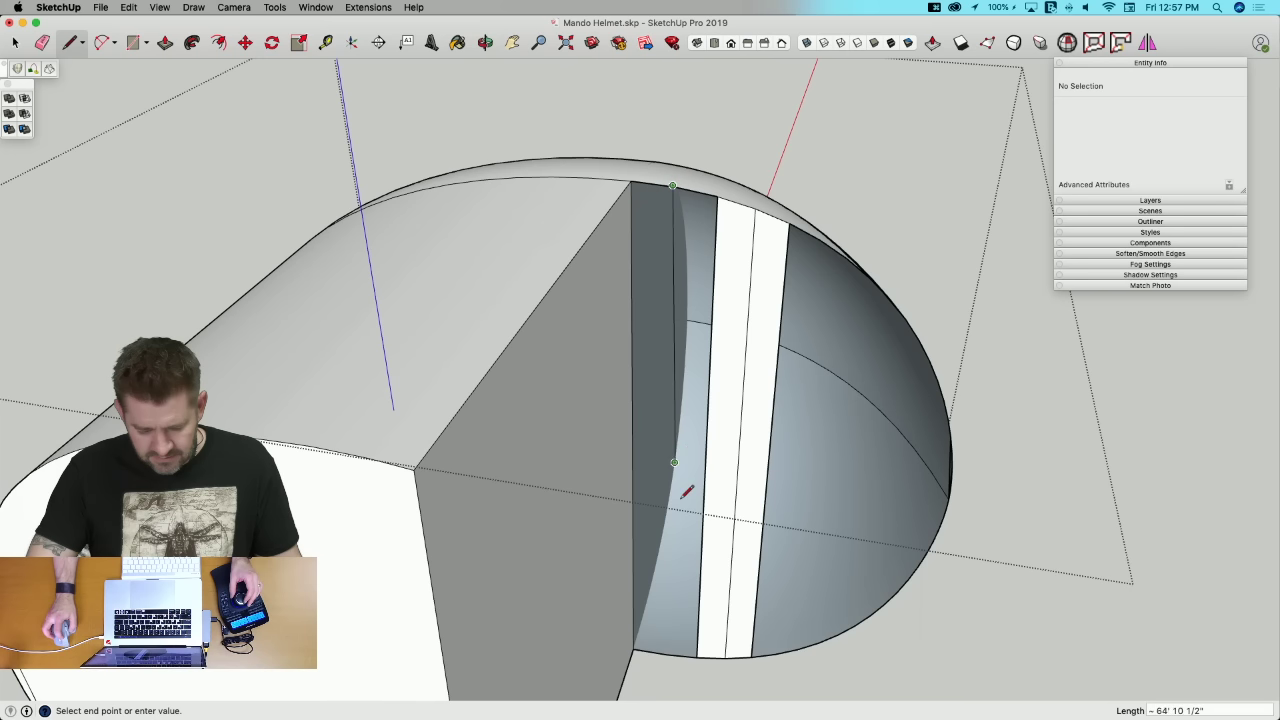
left_click(664, 651)
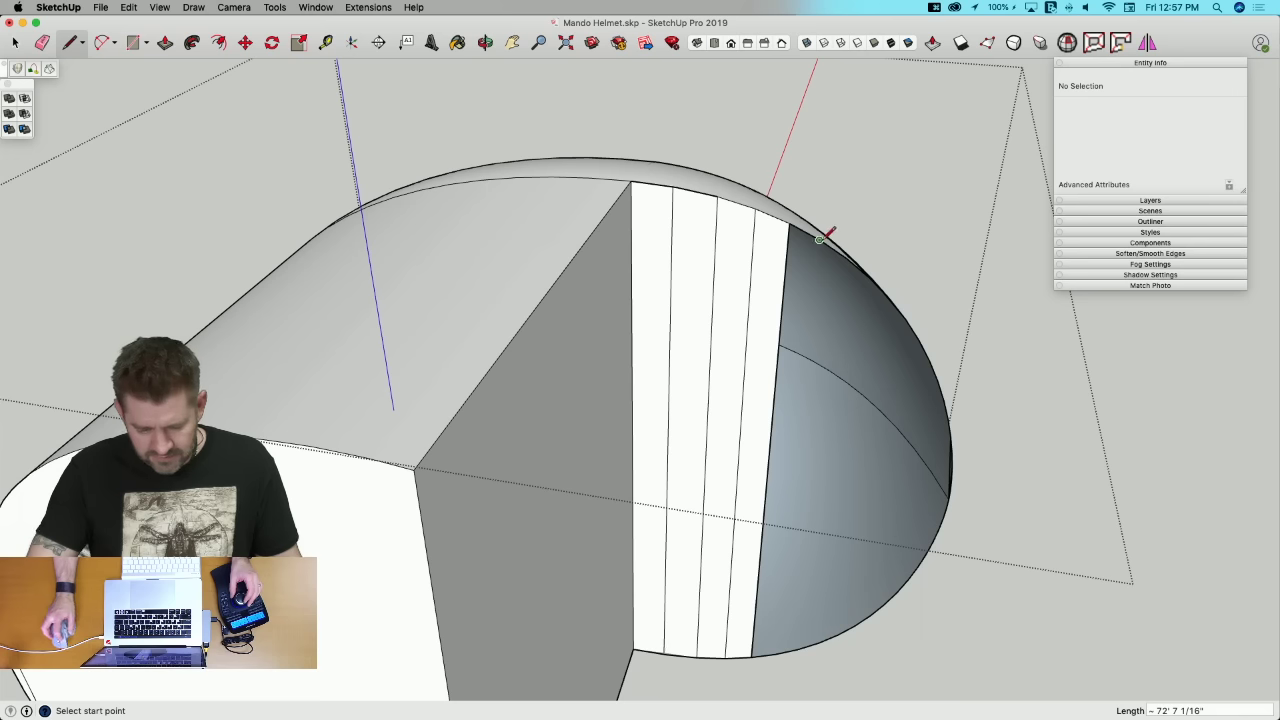
Step: Draw five more vertical lines between matching rim vertices, continuing the strip faces toward the dome's outer end
left_click(782, 651)
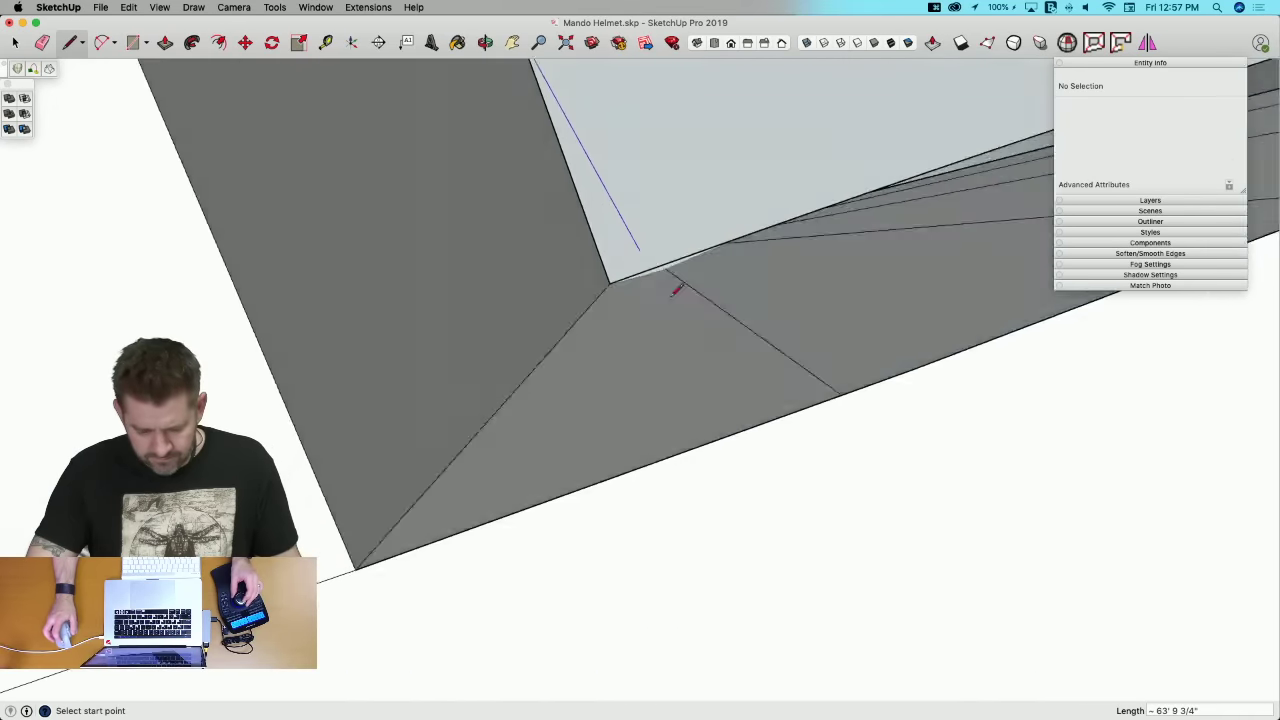
mouse_move(676, 290)
middle_mouse_down()
mouse_move(731, 291)
mouse_move(651, 260)
mouse_move(613, 205)
mouse_move(614, 366)
middle_mouse_up()
left_click(587, 197)
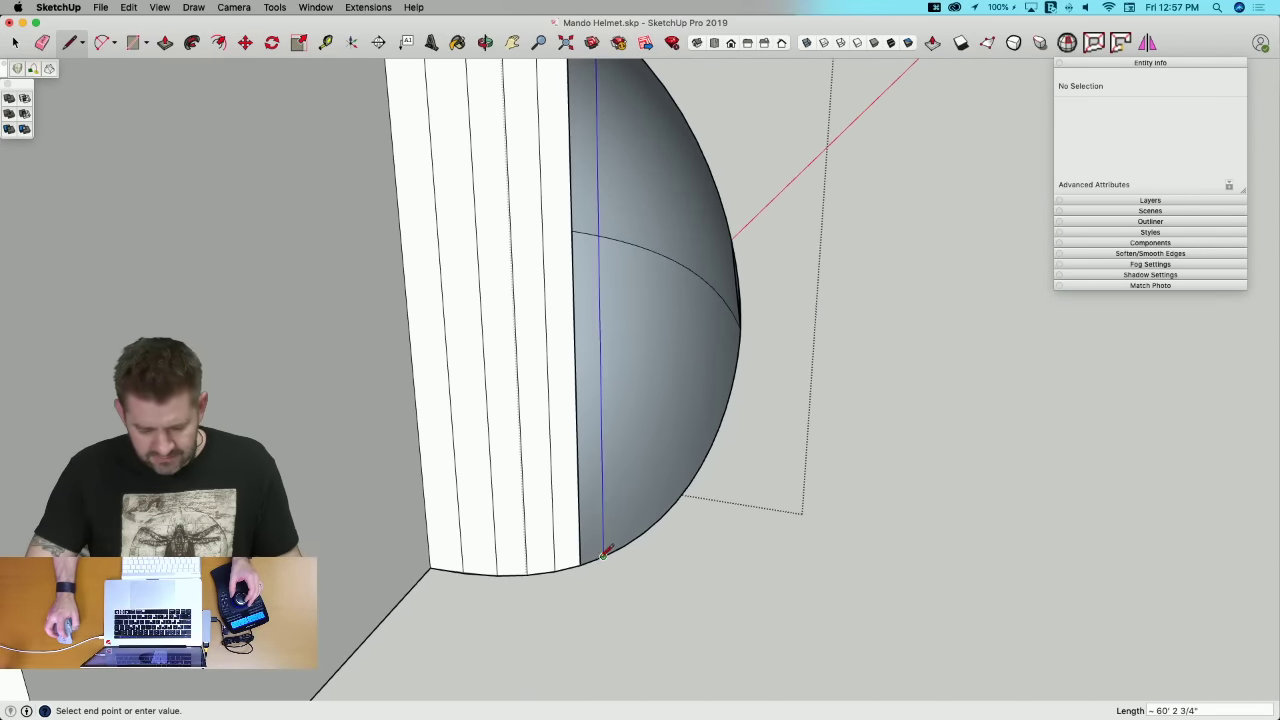
left_click(603, 554)
middle_click_drag(625, 541, 631, 200)
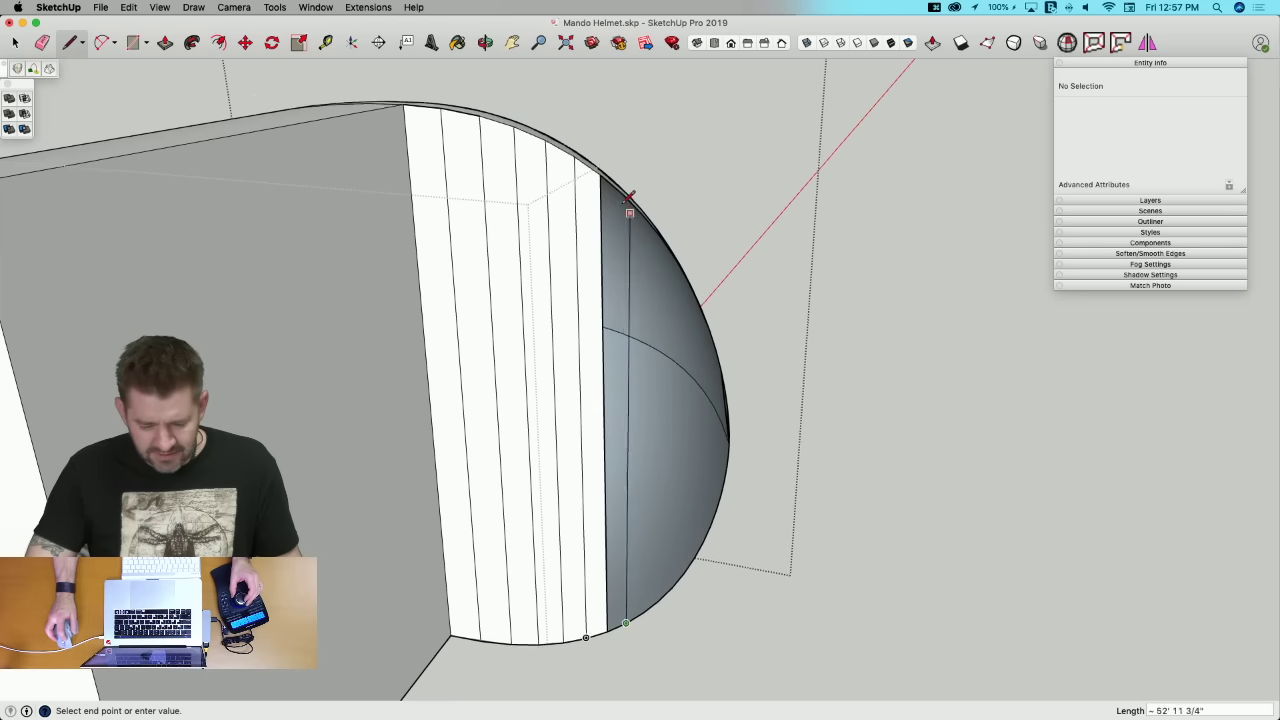
left_click(644, 214)
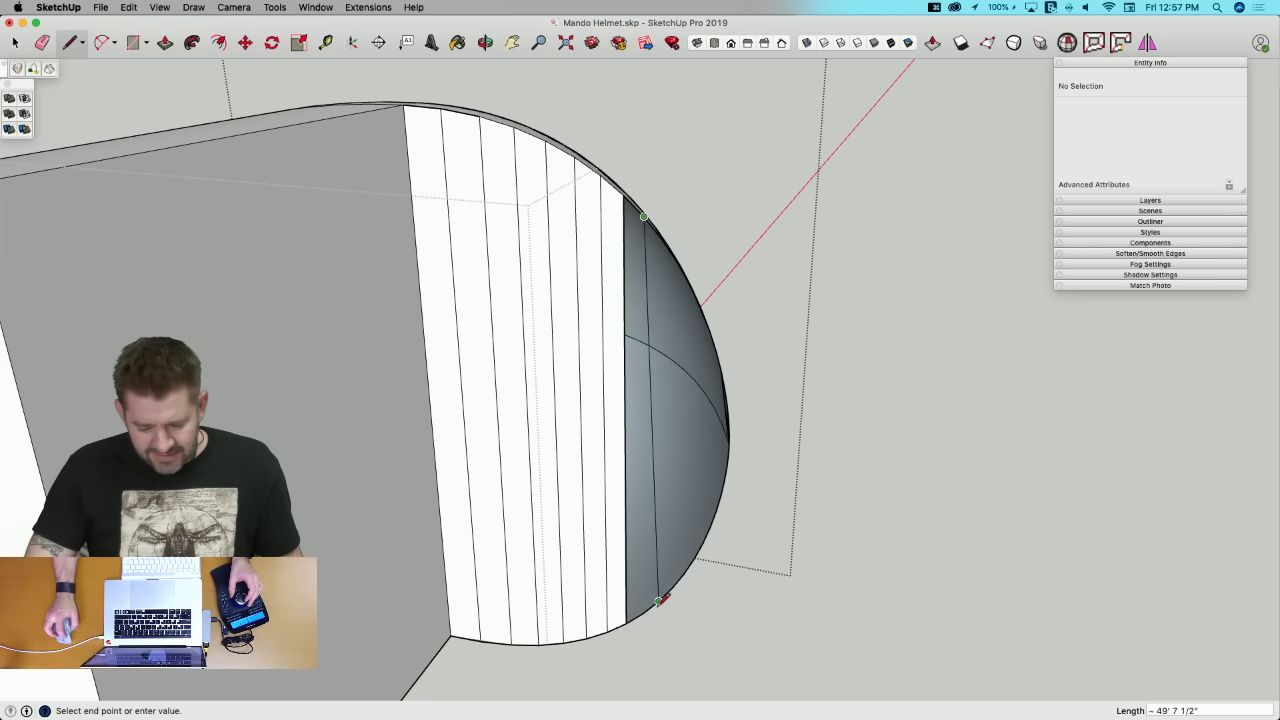
left_click(659, 600)
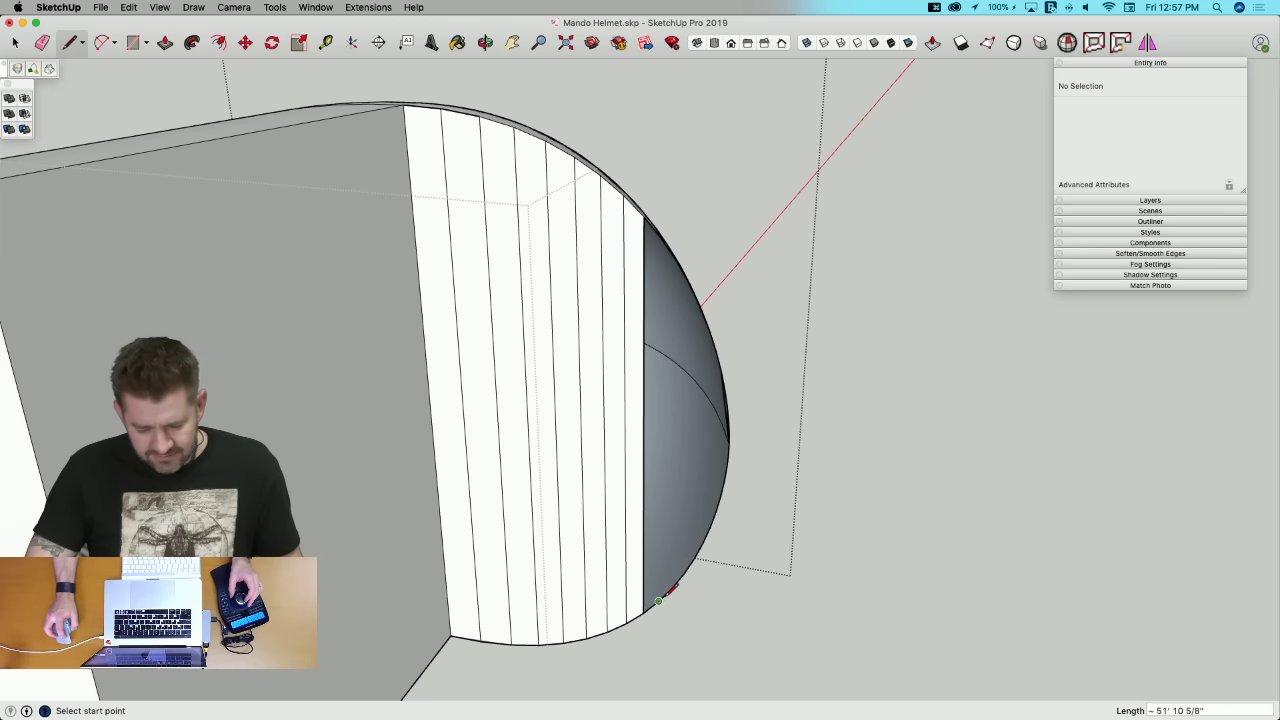
left_click(666, 243)
Step: Try to erase one of the divider lines between the new strip faces
key("e")
middle_click_drag(674, 266, 565, 238)
left_click(559, 242)
key("super+z")
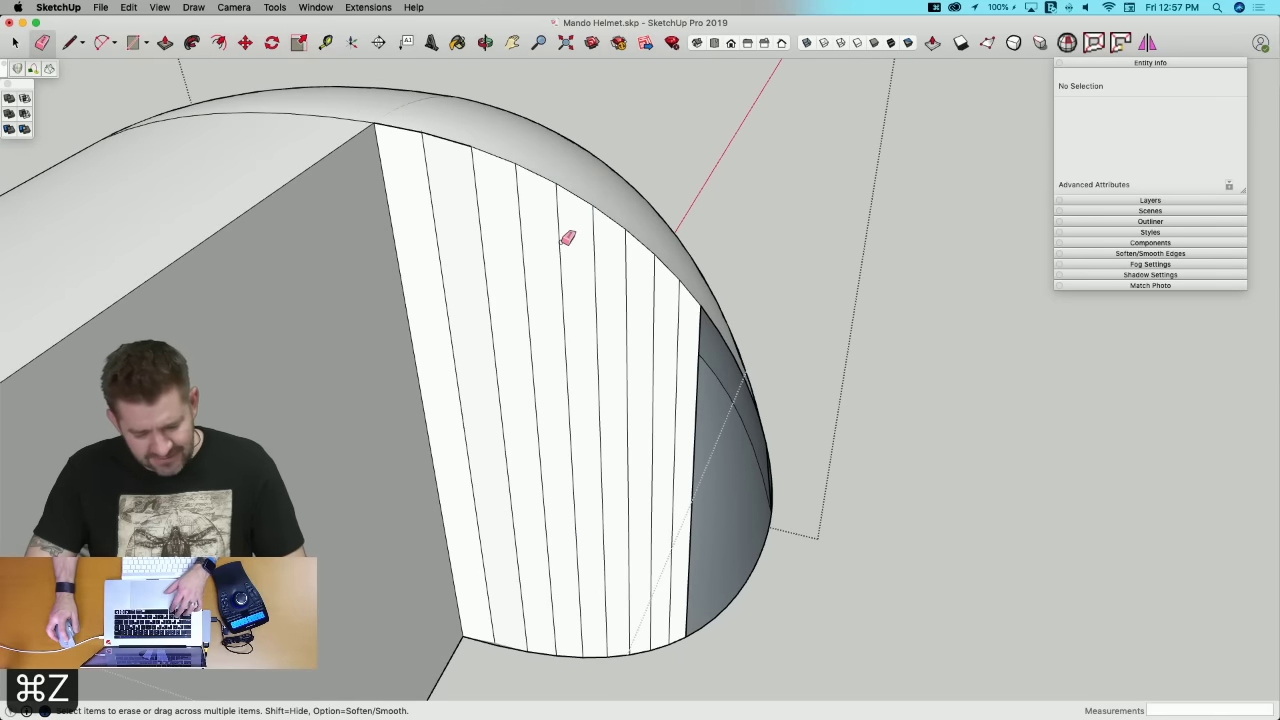
Step: Erase the divider line between the first two strips beside the flat wall
middle_click_drag(472, 207, 449, 197)
scroll(394, 191, "up", 6)
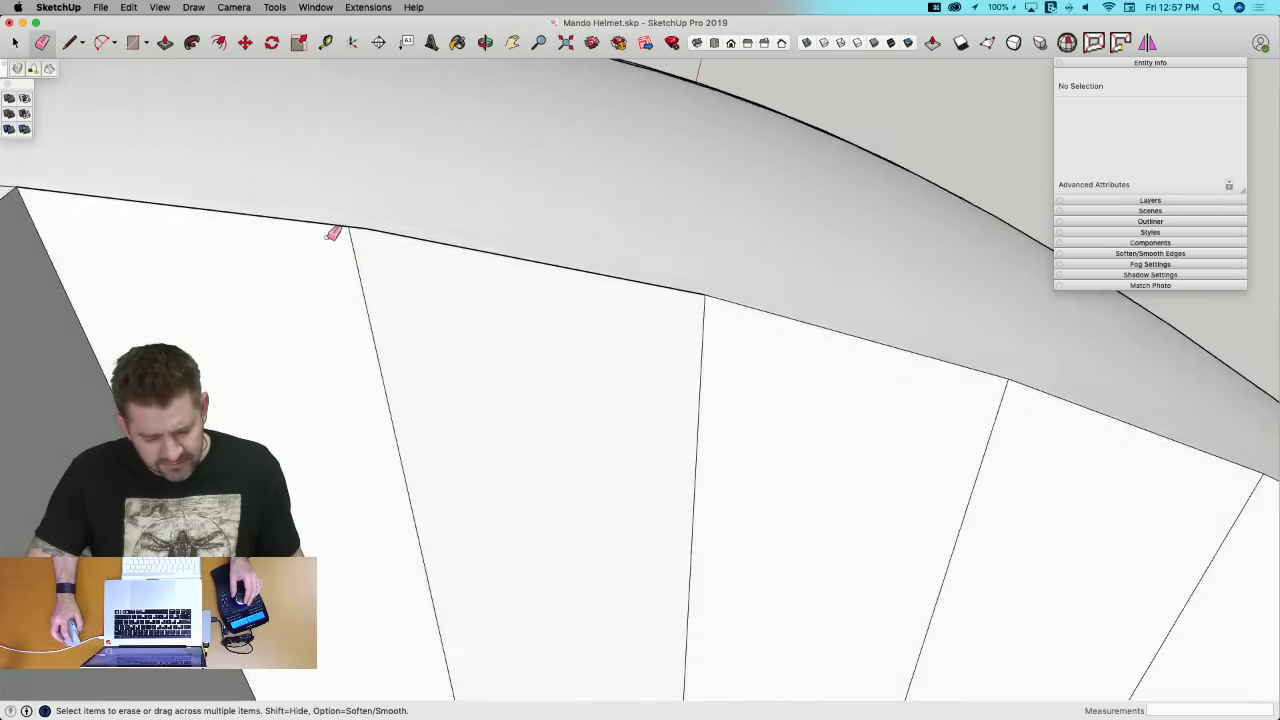
mouse_move(327, 238)
middle_mouse_down()
mouse_move(398, 214)
mouse_move(441, 228)
mouse_move(420, 266)
middle_mouse_up()
scroll(378, 211, "up", 3)
left_click(458, 286)
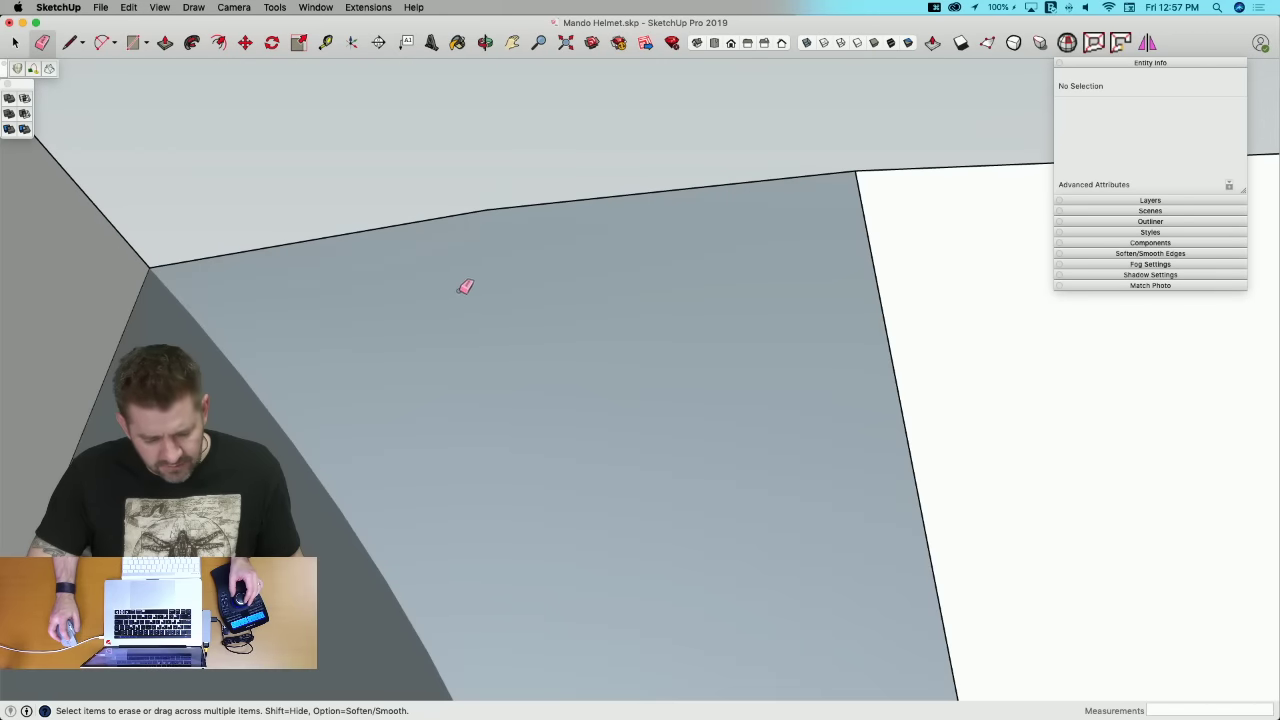
Step: Redraw the divider from the upper rim vertex down through the lower rim vertex, and erase the end overhanging the rim
key("l")
left_click(486, 210)
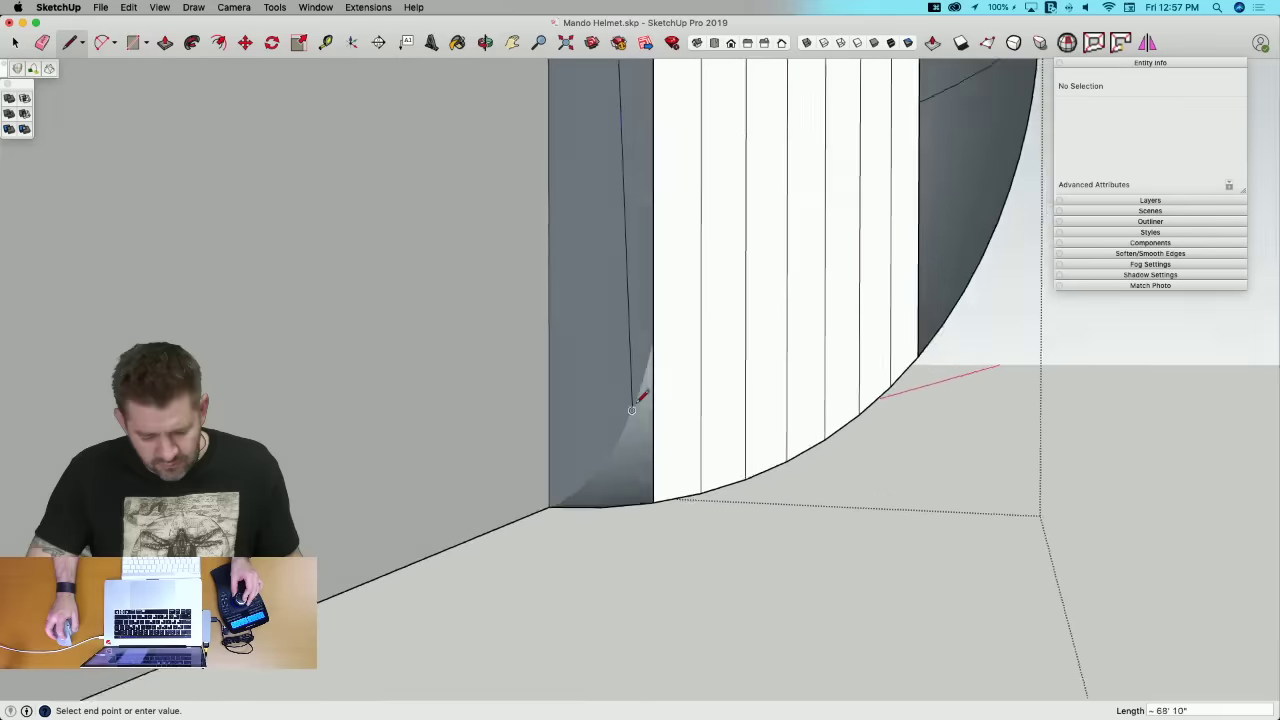
left_click(603, 307)
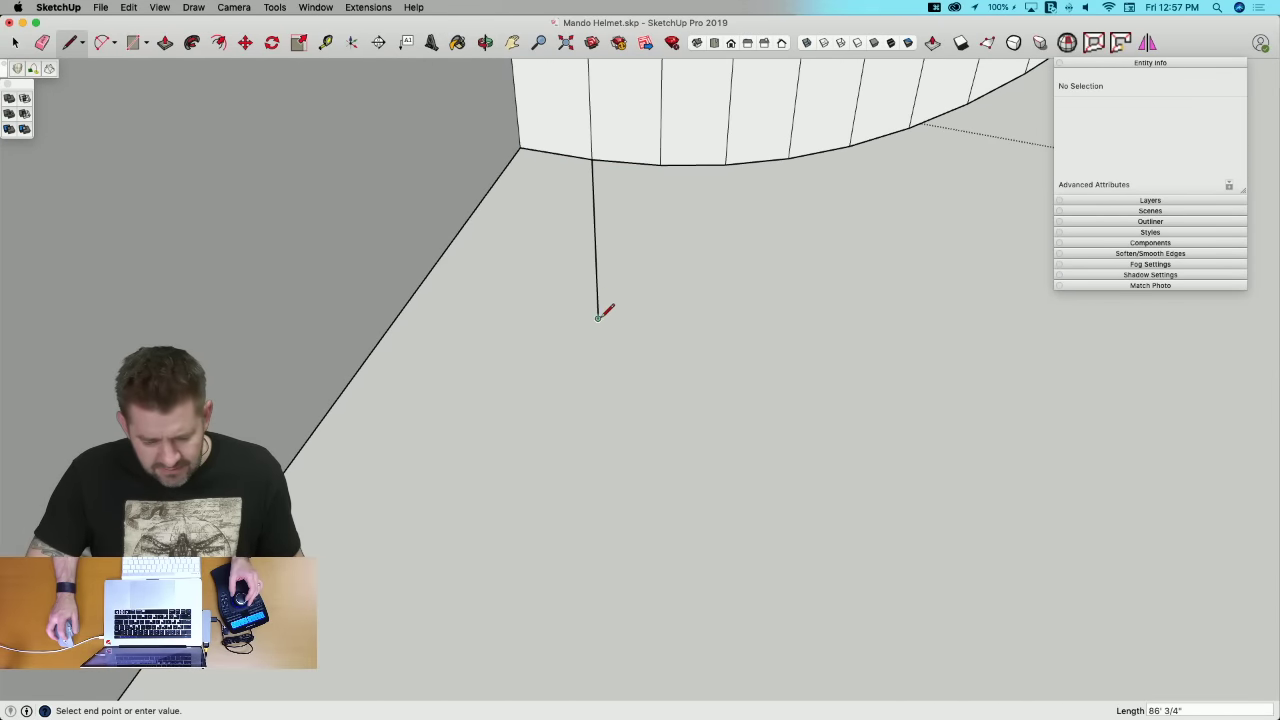
key("e")
left_click(594, 222)
middle_click_drag(594, 222, 632, 285)
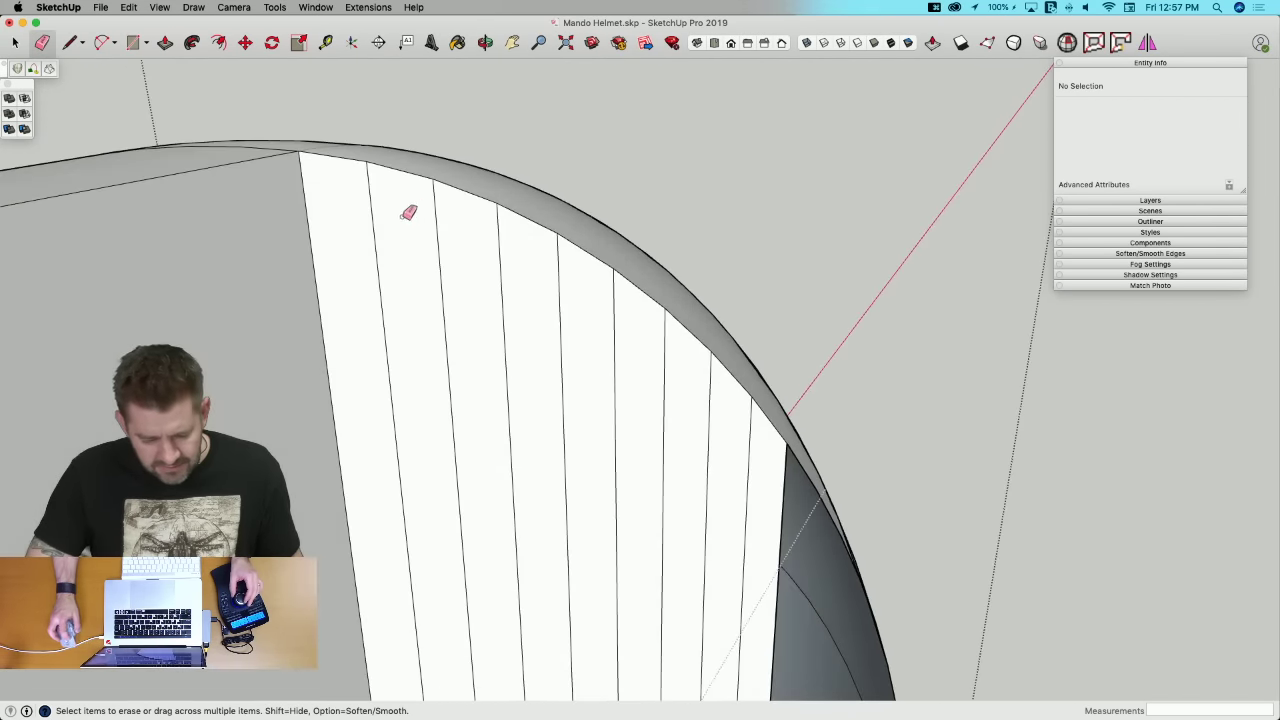
Step: Erase the redrawn divider between the two strips nearest the flat wall
left_click(377, 229)
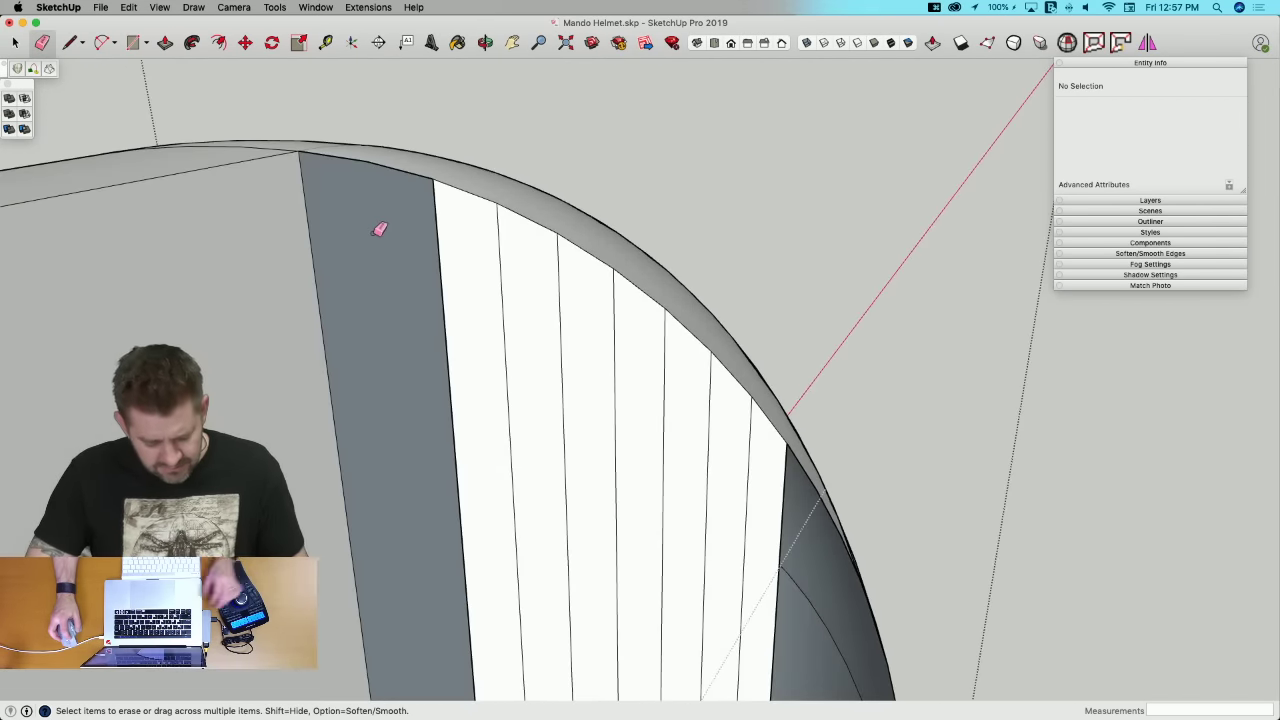
Step: Undo the last erase and remove the strip faces covering the opening at the side of the helmet dome
key("super+z")
key("l")
mouse_move(660, 306)
middle_mouse_down()
mouse_move(690, 240)
mouse_move(636, 110)
mouse_move(600, 177)
mouse_move(613, 458)
mouse_move(650, 460)
mouse_move(621, 440)
mouse_move(701, 462)
mouse_move(686, 500)
mouse_move(657, 423)
mouse_move(731, 383)
middle_mouse_up()
key("space")
key("e")
left_click_drag(731, 383, 434, 337)
Step: Try to skin the dome opening using its full boundary, including the straight vertical edge
key("space")
left_click_drag(428, 254, 842, 535)
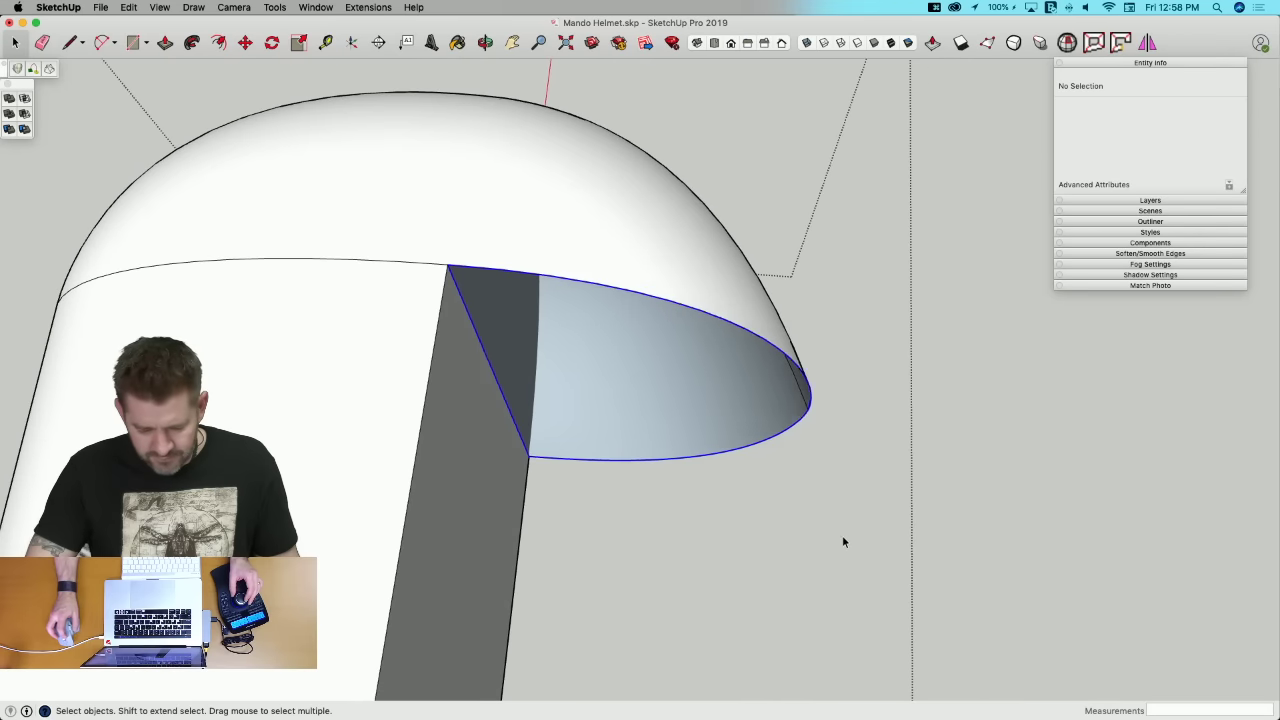
middle_click_drag(842, 535, 1042, 622)
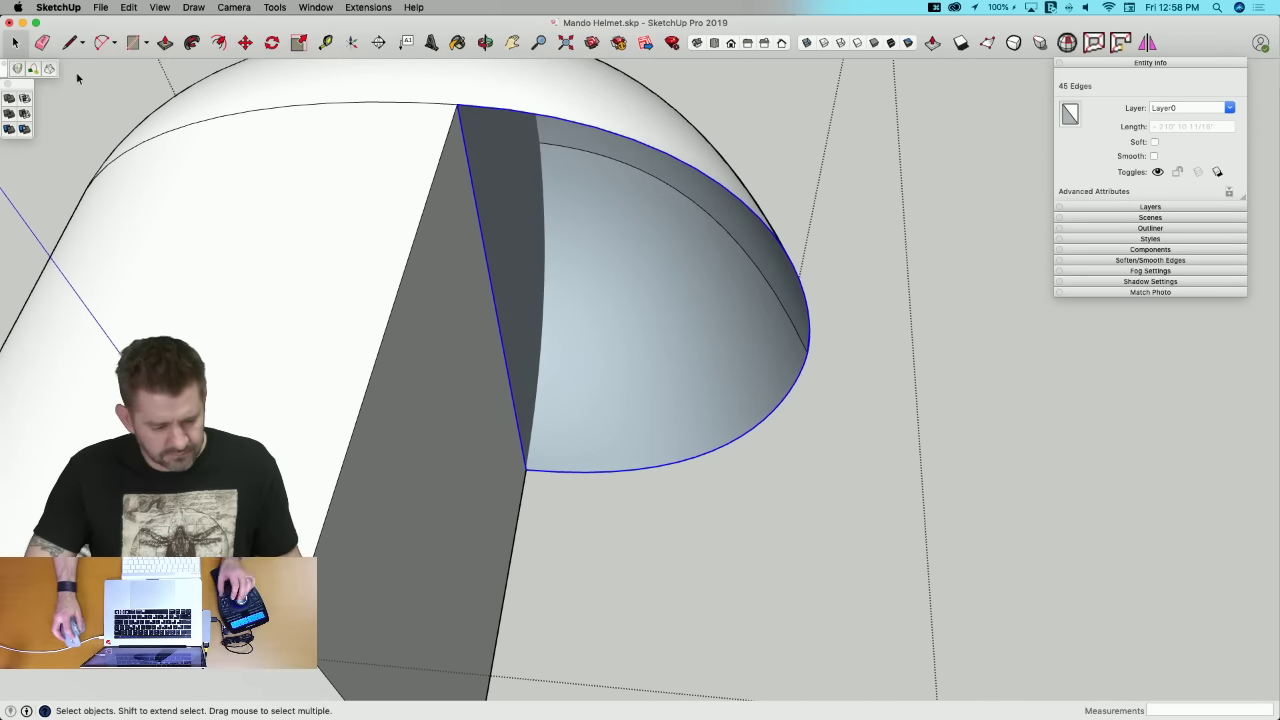
key("super+s")
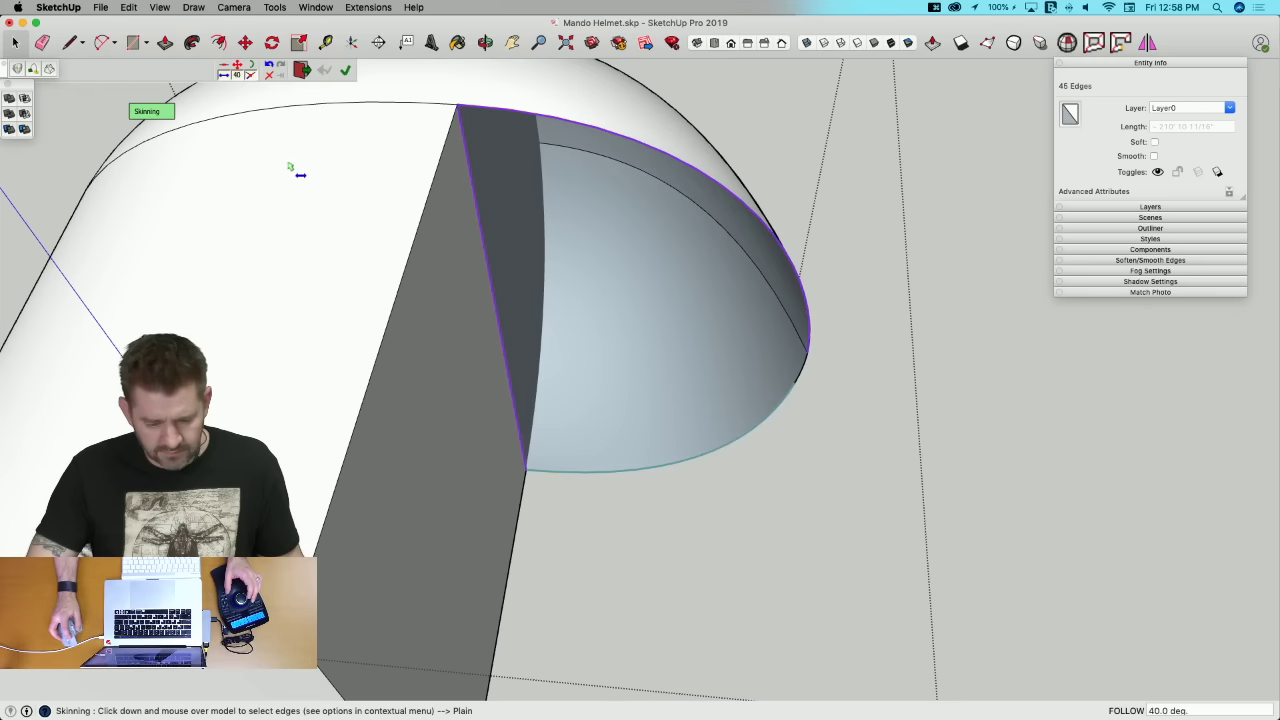
scroll(608, 149, "up", 3)
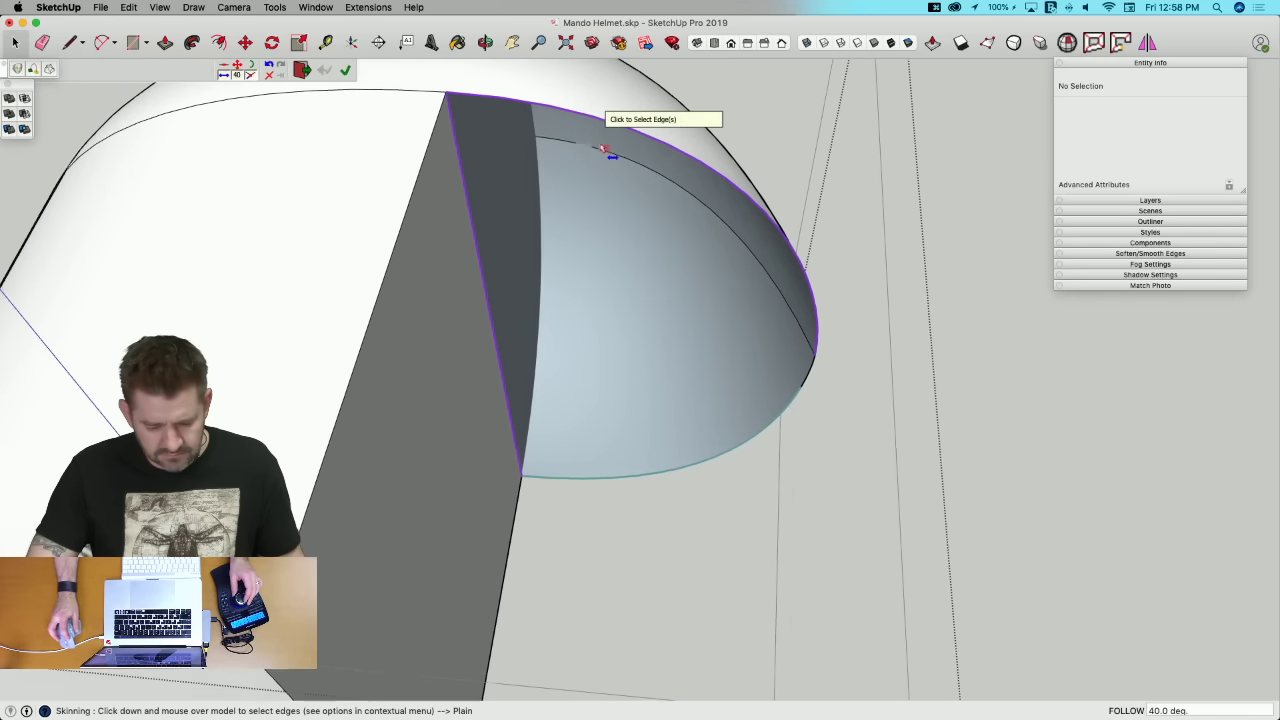
scroll(814, 491, "down", 3)
key("space")
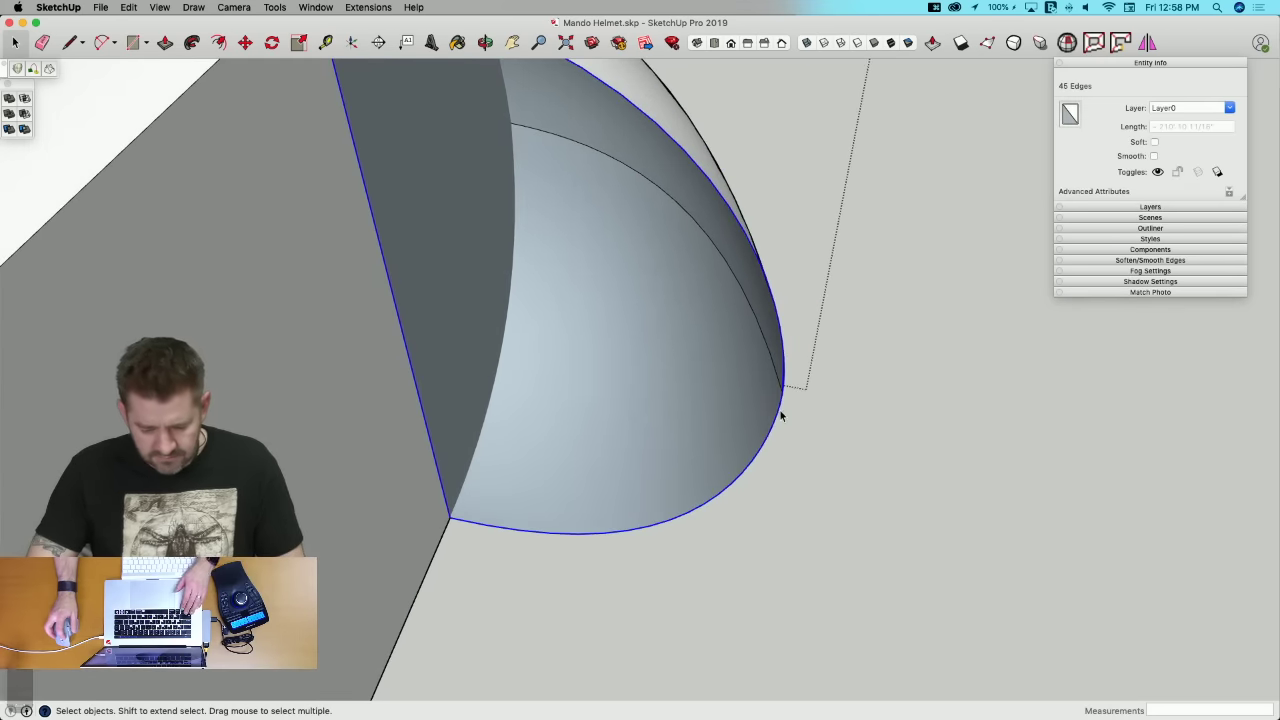
Step: Try to skin the dome opening from its curved rim edges only, and empty the contour selection
middle_click_drag(835, 472, 847, 421)
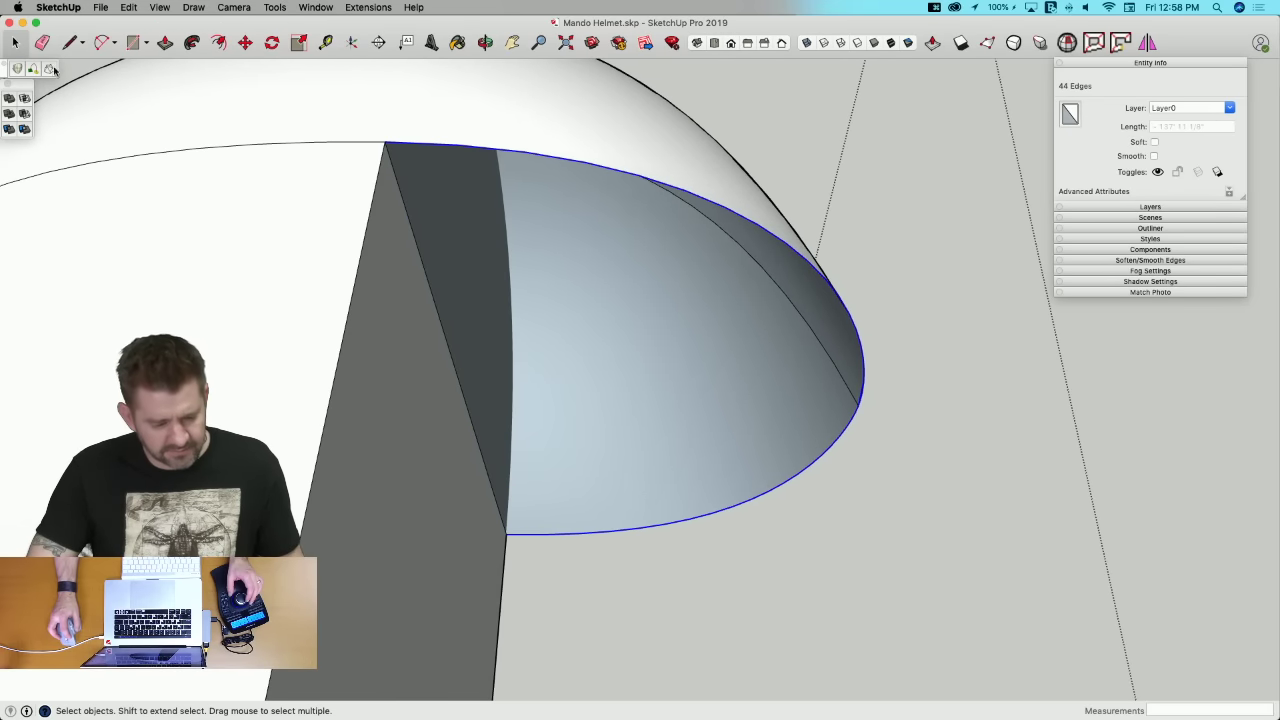
left_click(48, 69)
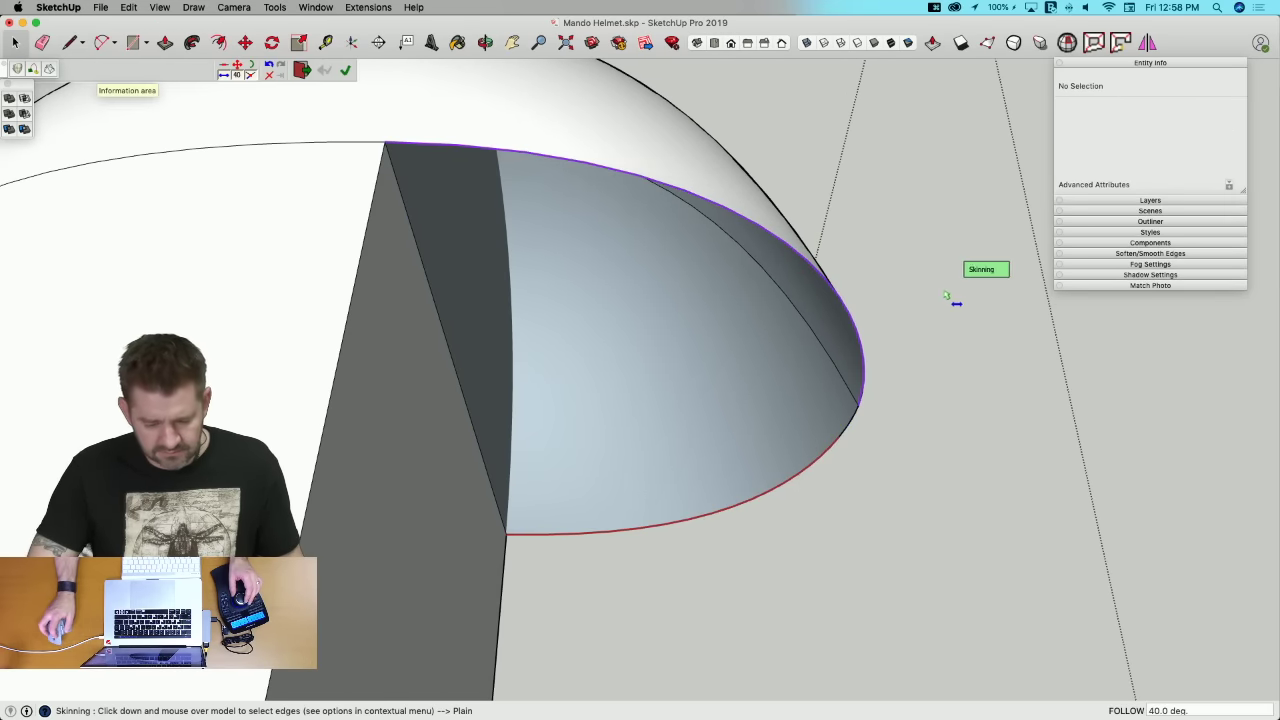
middle_click_drag(957, 300, 885, 435)
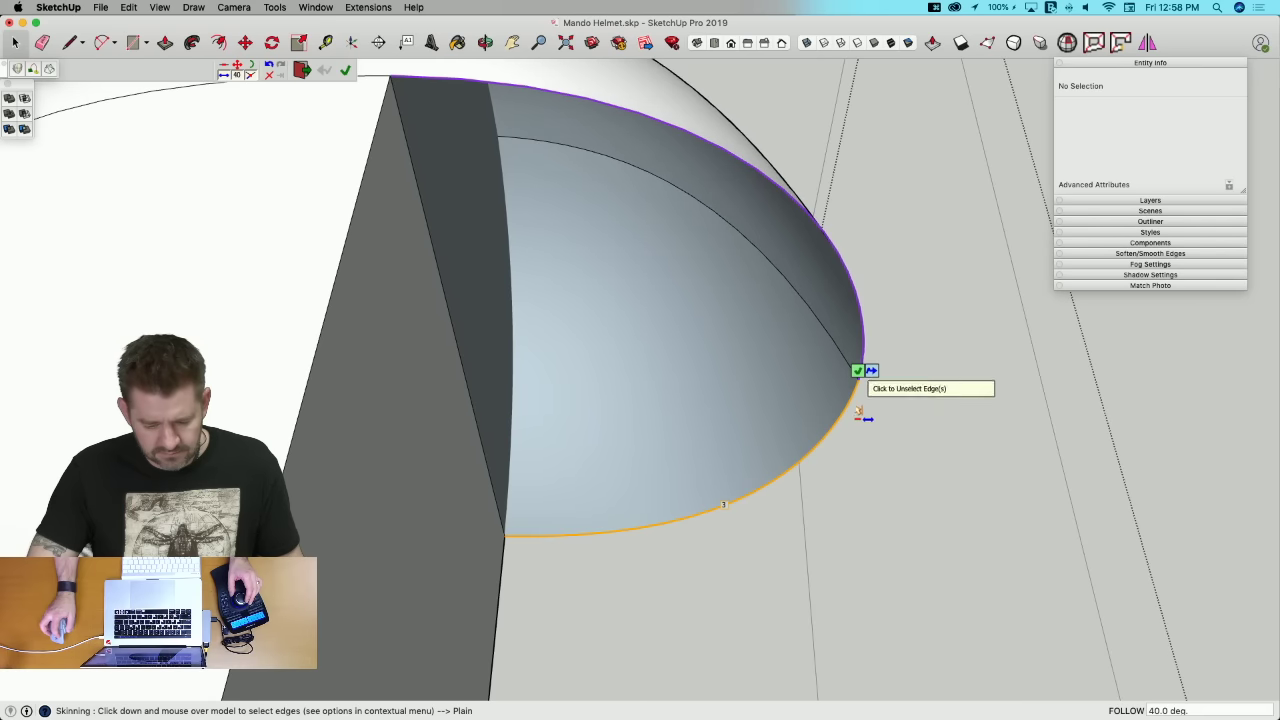
left_click(858, 372)
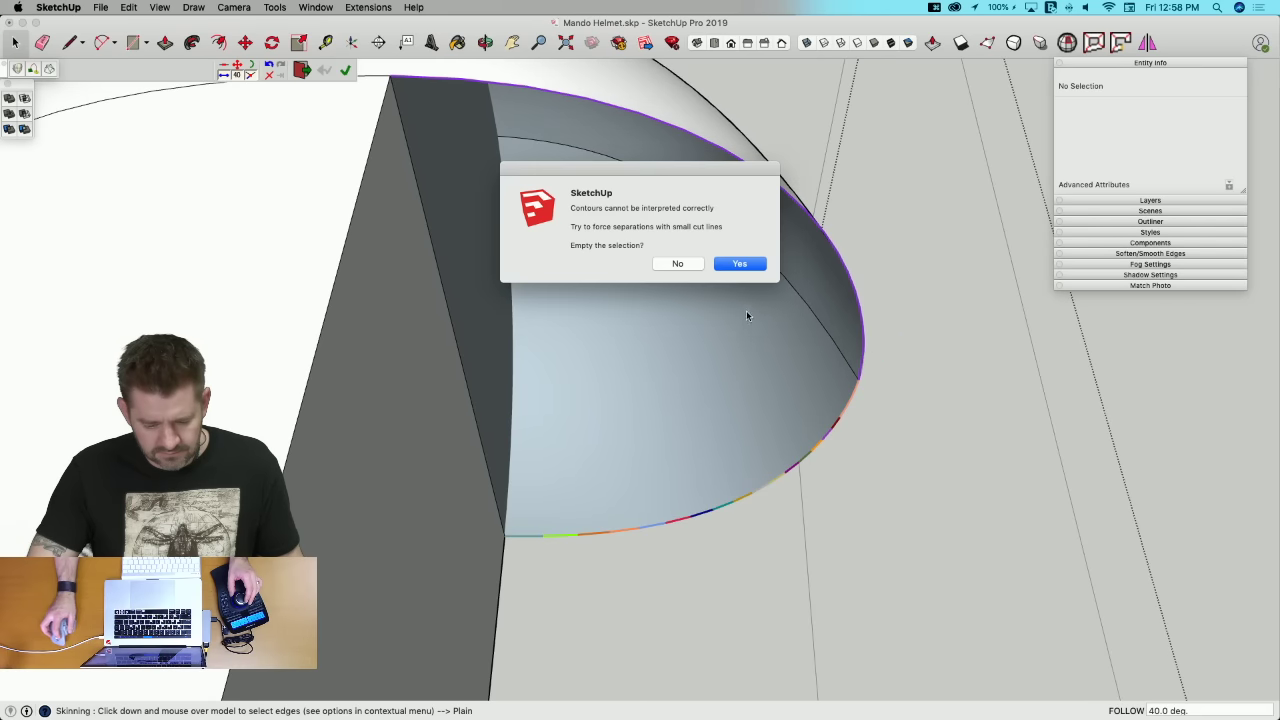
left_click(740, 265)
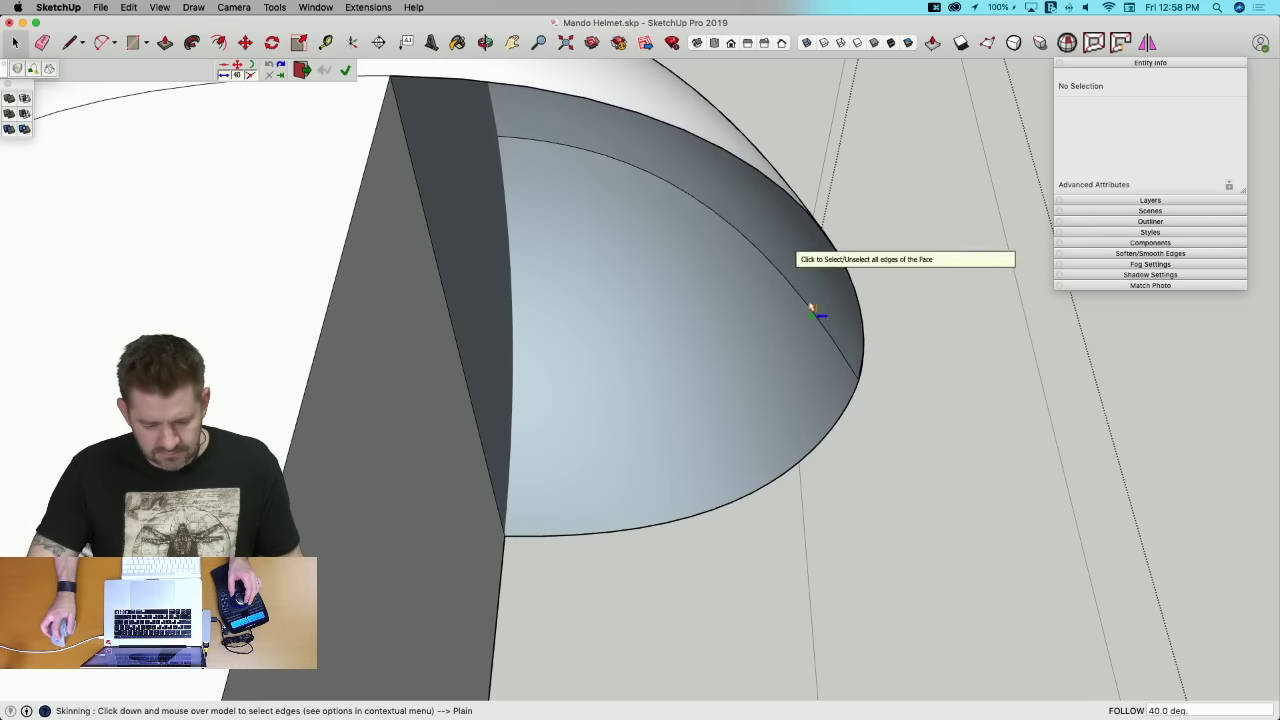
Step: Draw a dividing line across the dome opening from the curved rim to the straight vertical edge
key("l")
key("space")
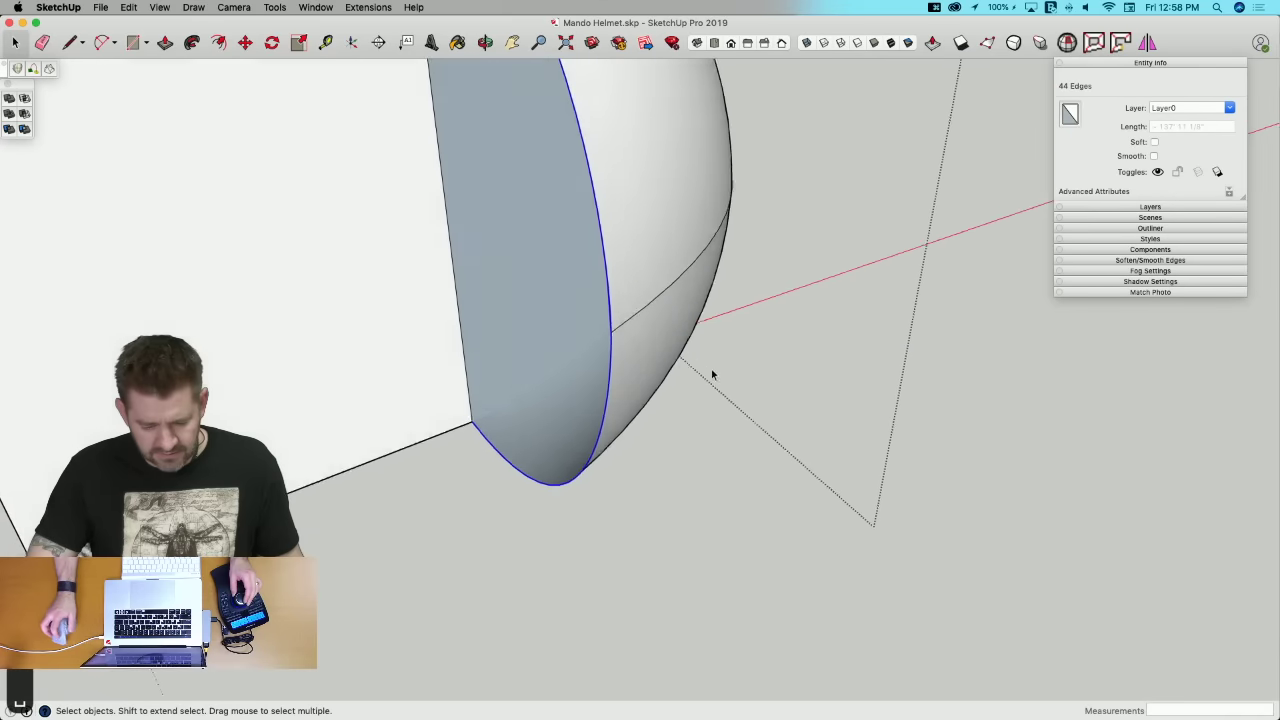
key("l")
left_click(595, 322)
middle_click_drag(597, 320, 700, 140)
left_click(705, 338)
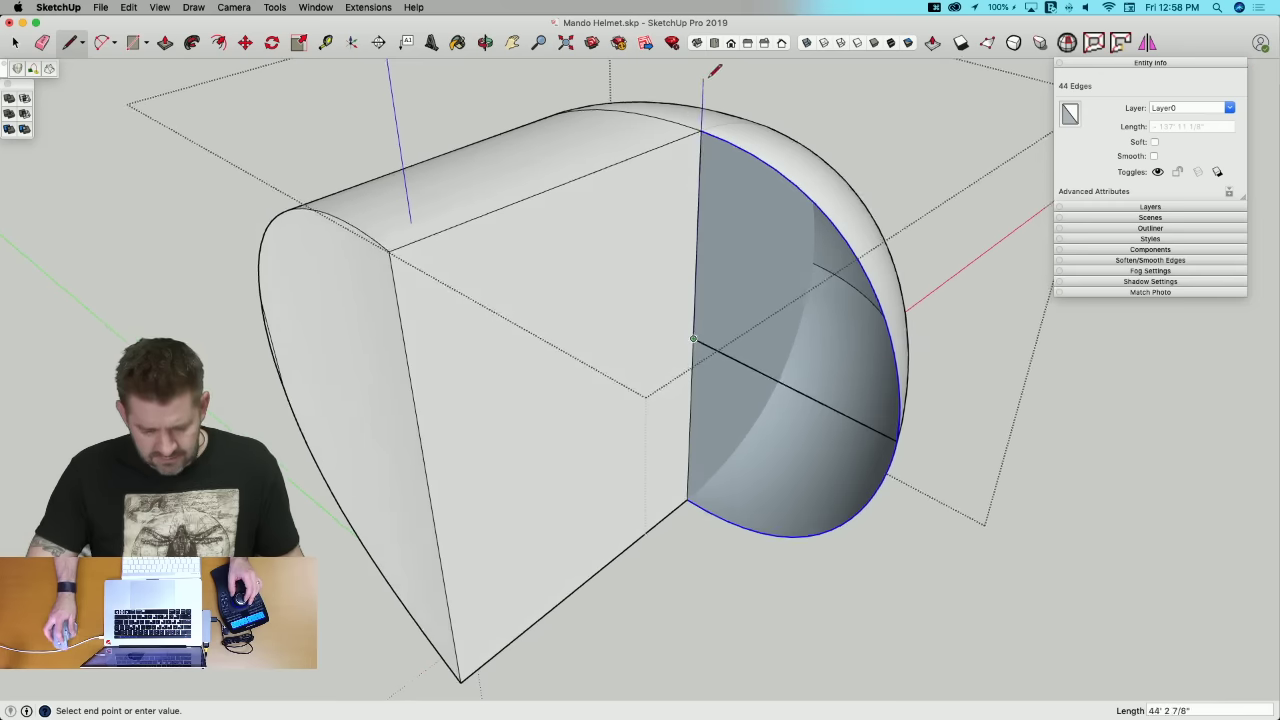
key("e")
left_click(703, 103)
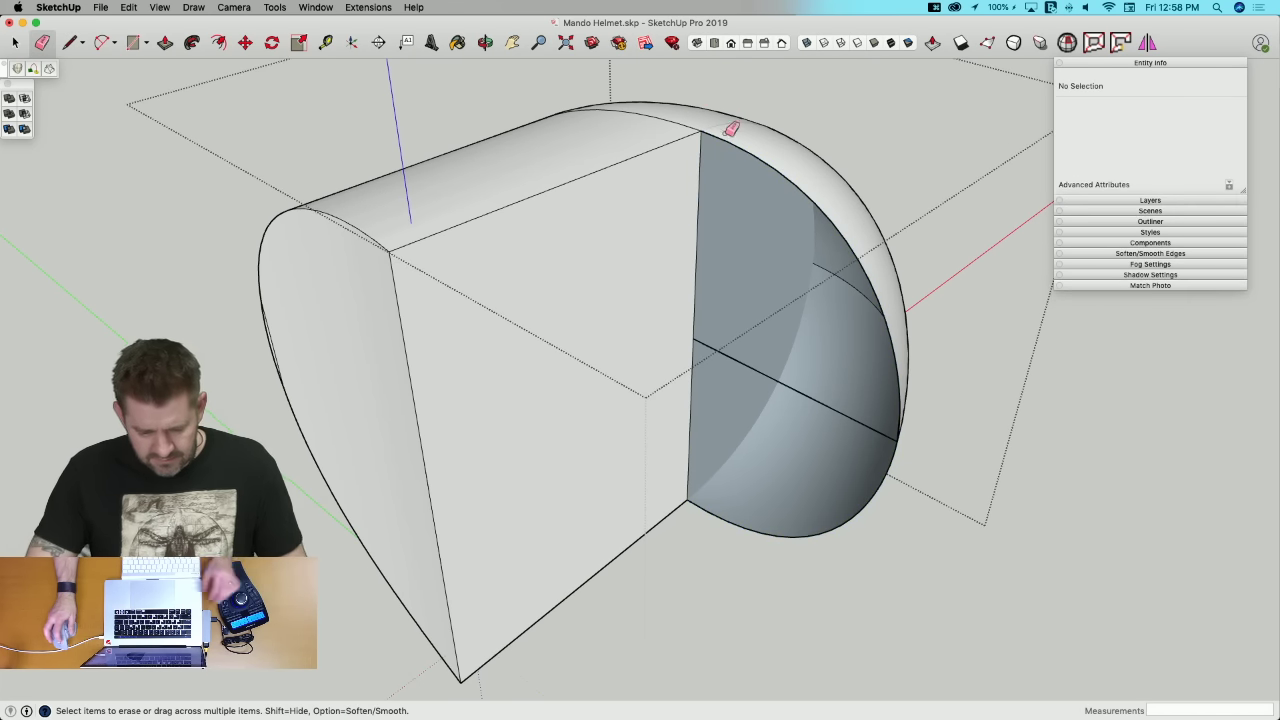
Step: Select the dividing line and the lower rim edges of the dome opening, leaving out the upper rim
scroll(706, 198, "up", 4)
key("space")
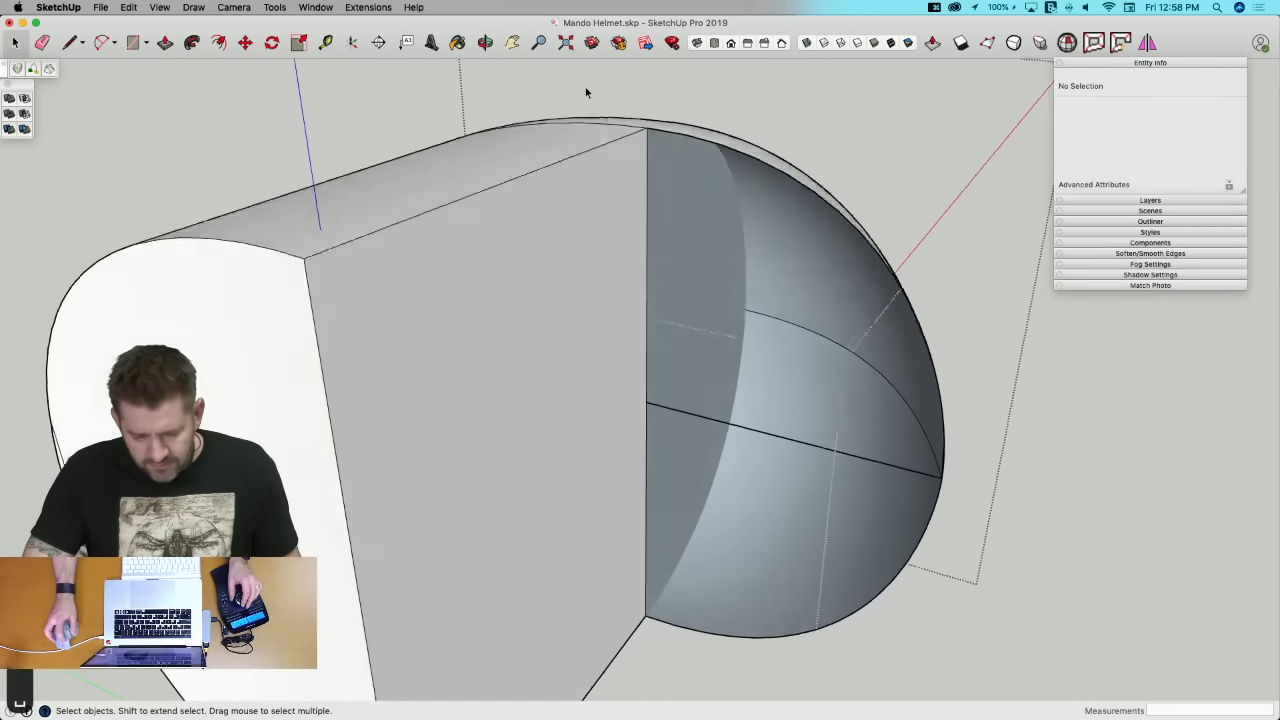
left_click_drag(591, 102, 782, 388)
left_click_drag(965, 488, 961, 485)
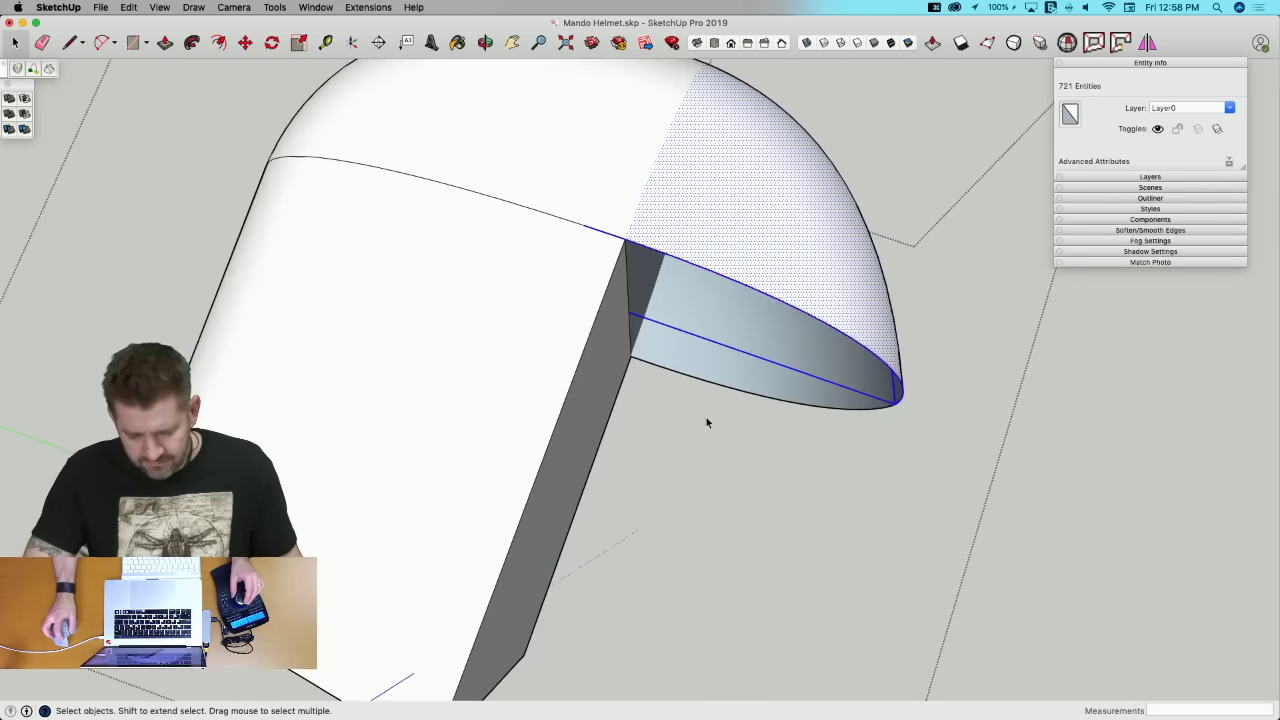
left_click(706, 418)
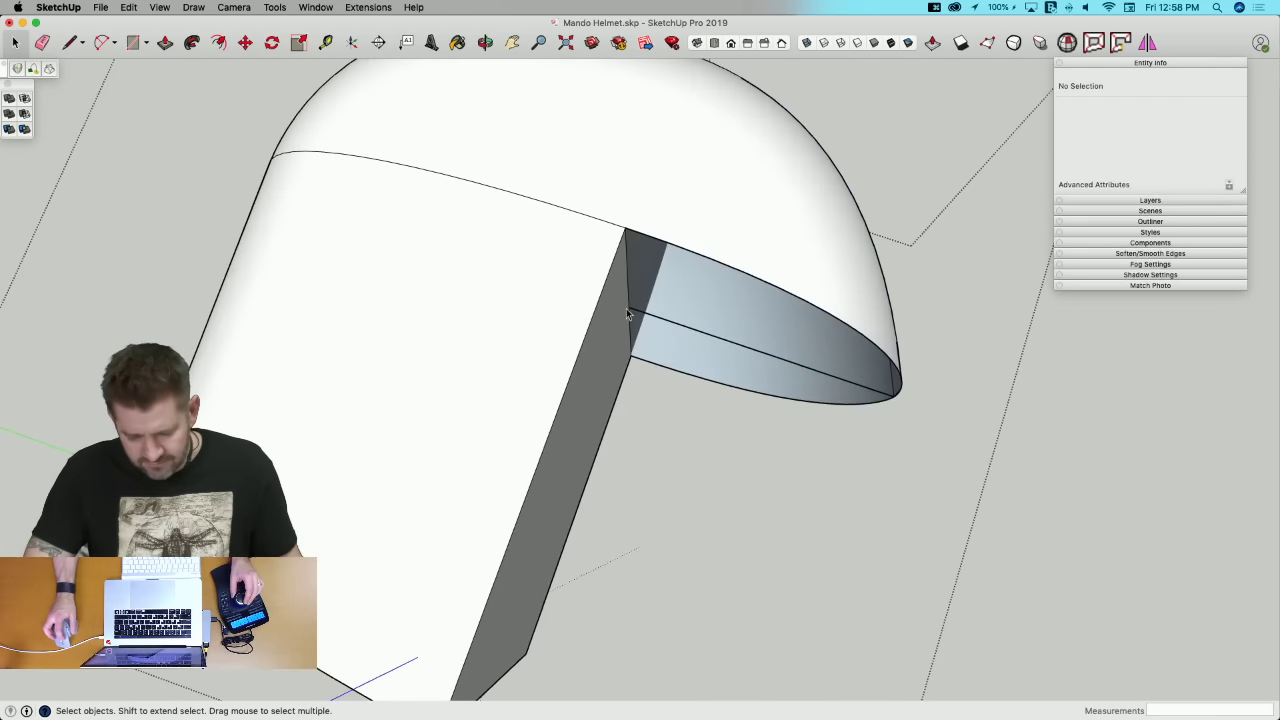
left_click_drag(617, 292, 806, 457)
left_click_drag(917, 475, 922, 475)
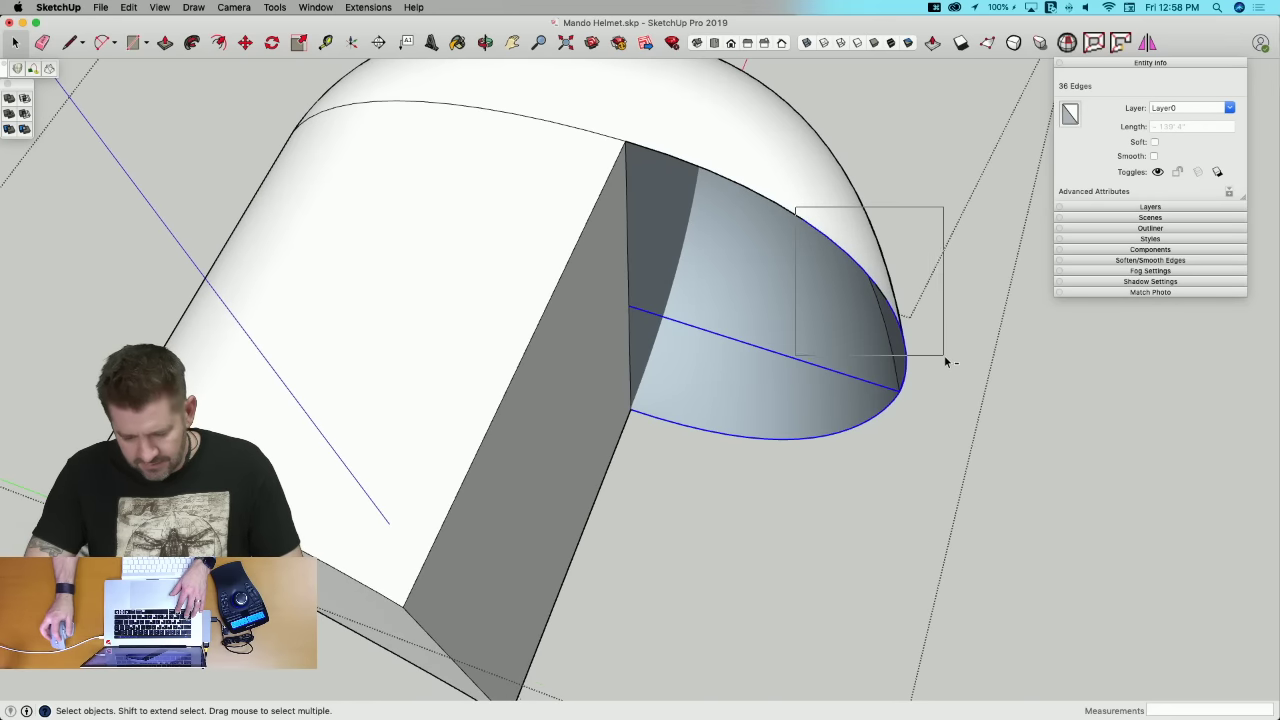
left_click_drag(944, 355, 944, 354, "alt+shift")
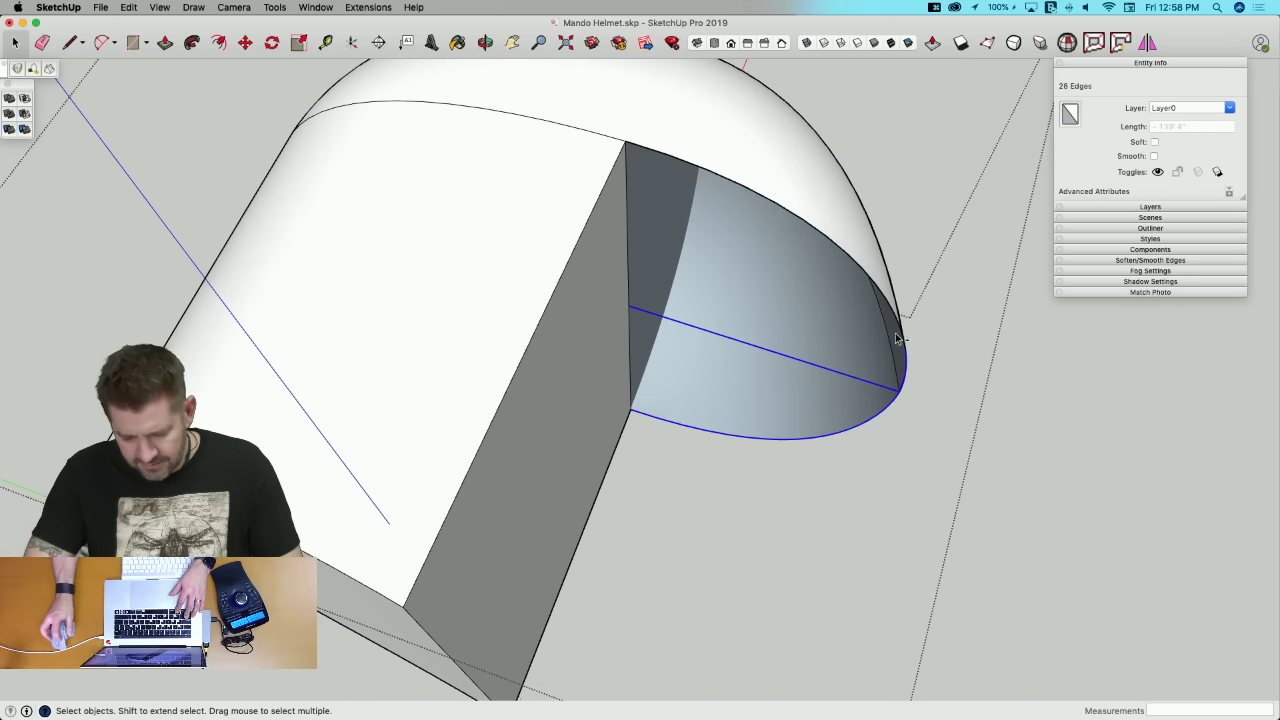
scroll(902, 391, "up", 4)
left_click(897, 385, "shift")
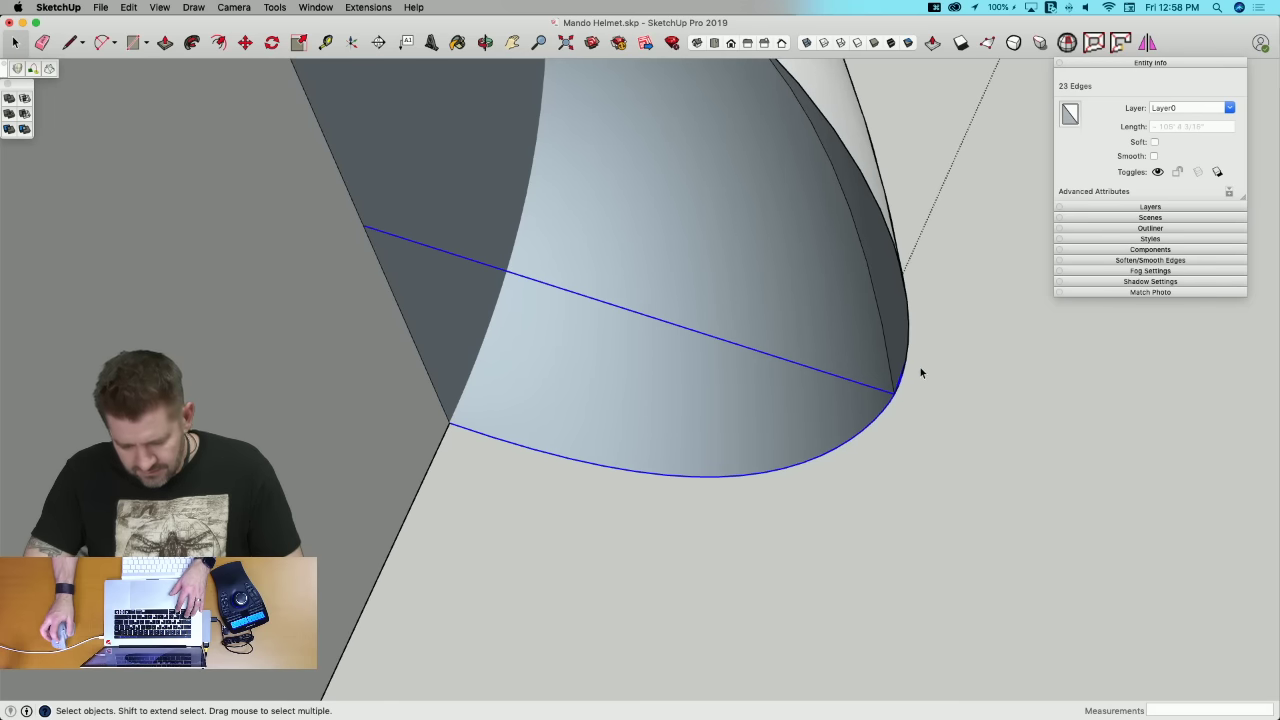
Step: Erase the stray edge beside the dome's rim and the dividing line across the opening
middle_click_drag(878, 402, 824, 274)
scroll(820, 300, "up", 5)
key("e")
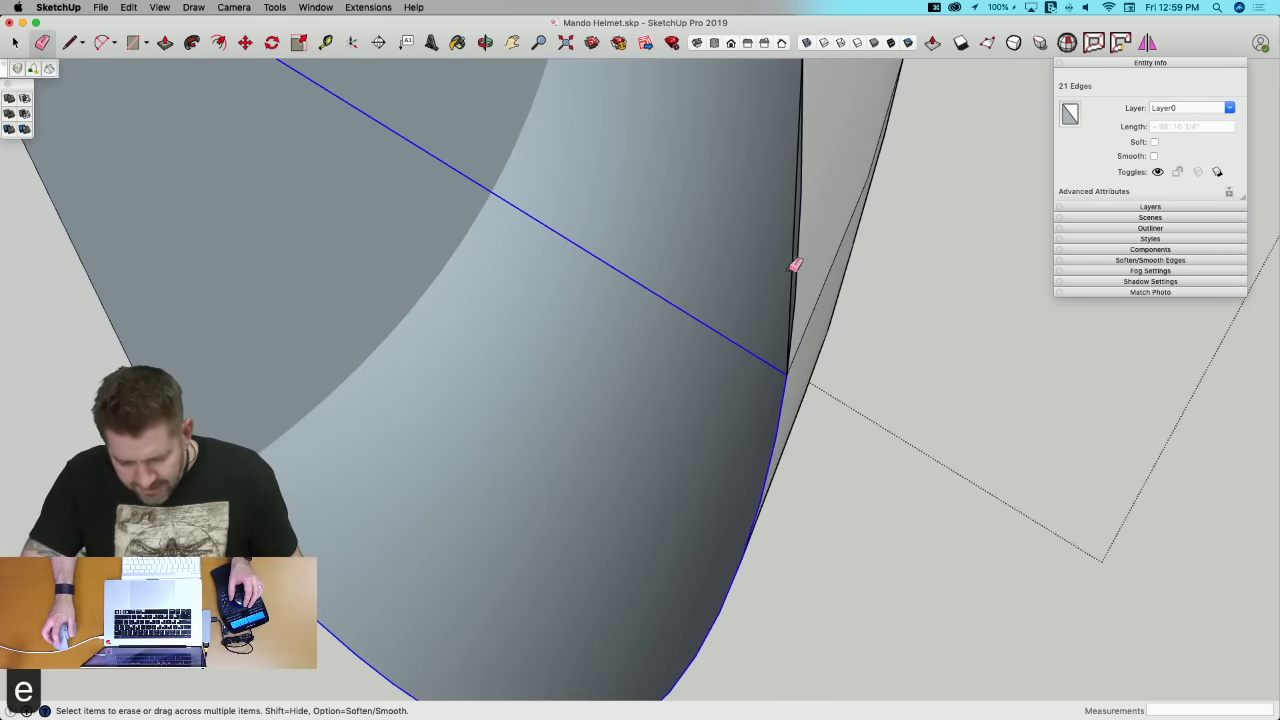
left_click(795, 240)
left_click(760, 360)
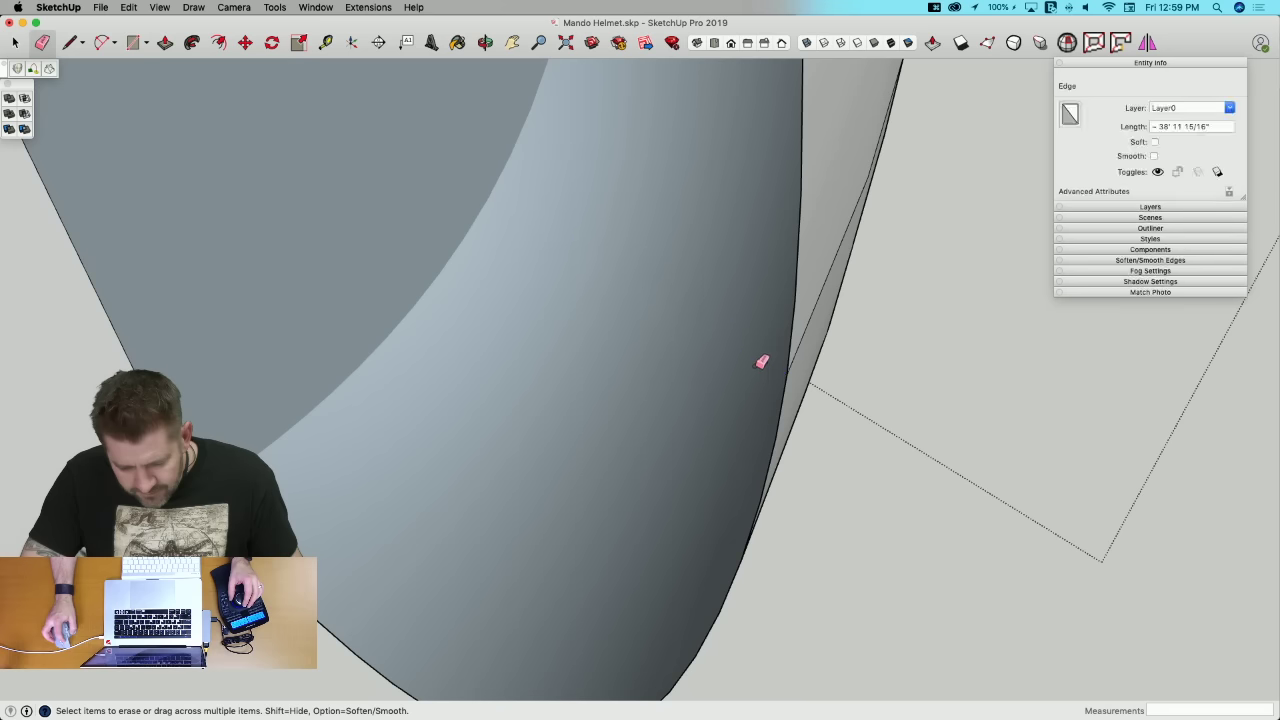
key("space")
scroll(723, 280, "down", 6)
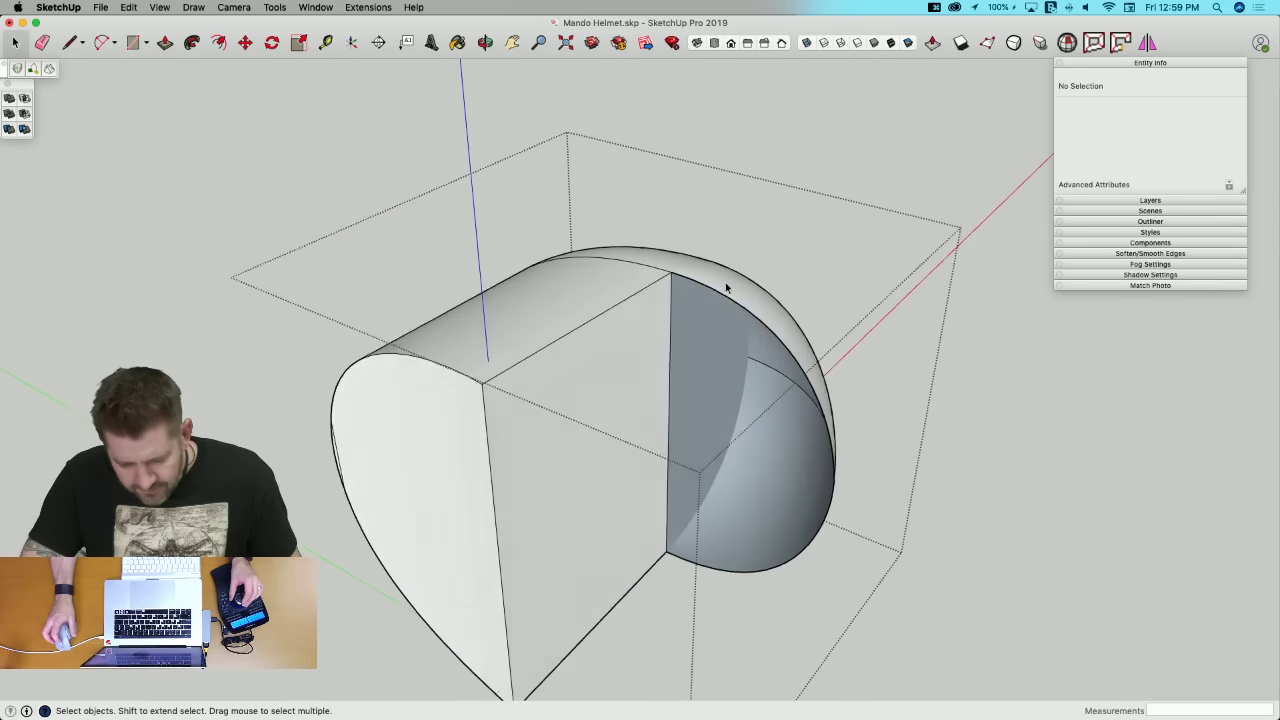
Step: Try to skin the dome opening from its reselected rim and vertical edge, and empty the contour selection
middle_click_drag(726, 286, 633, 379)
left_click_drag(793, 525, 859, 547)
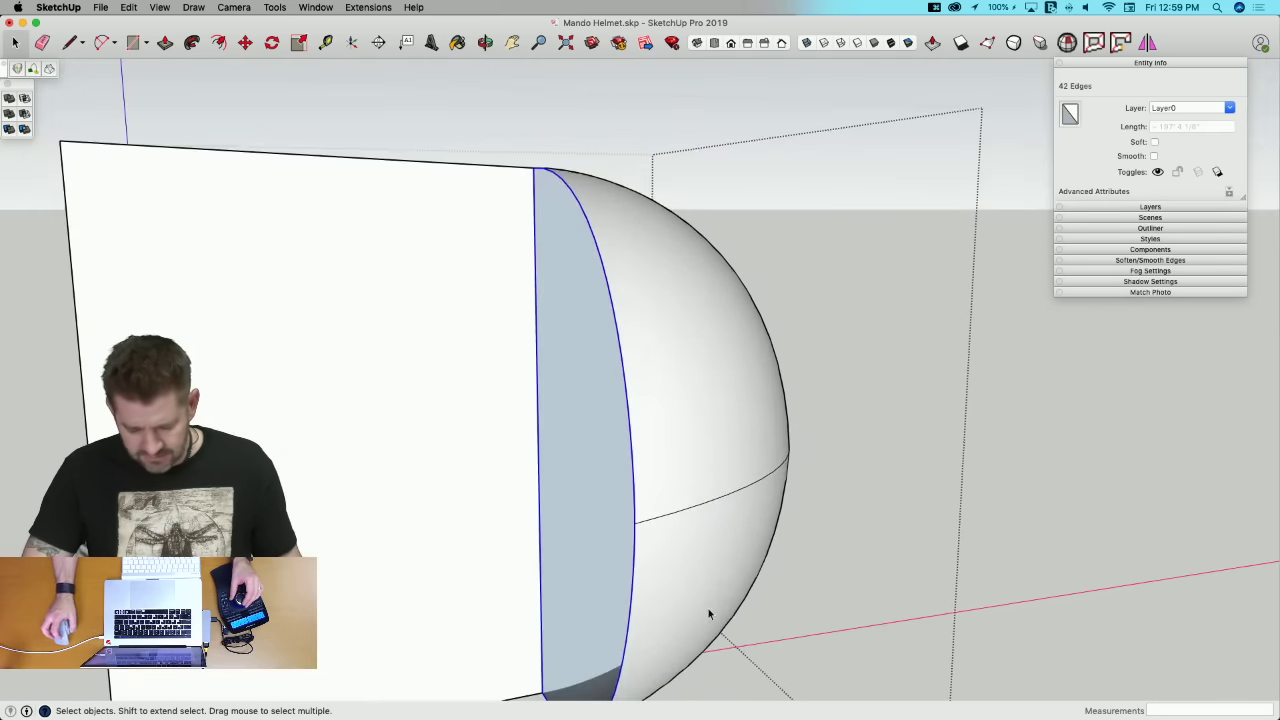
left_click(49, 69)
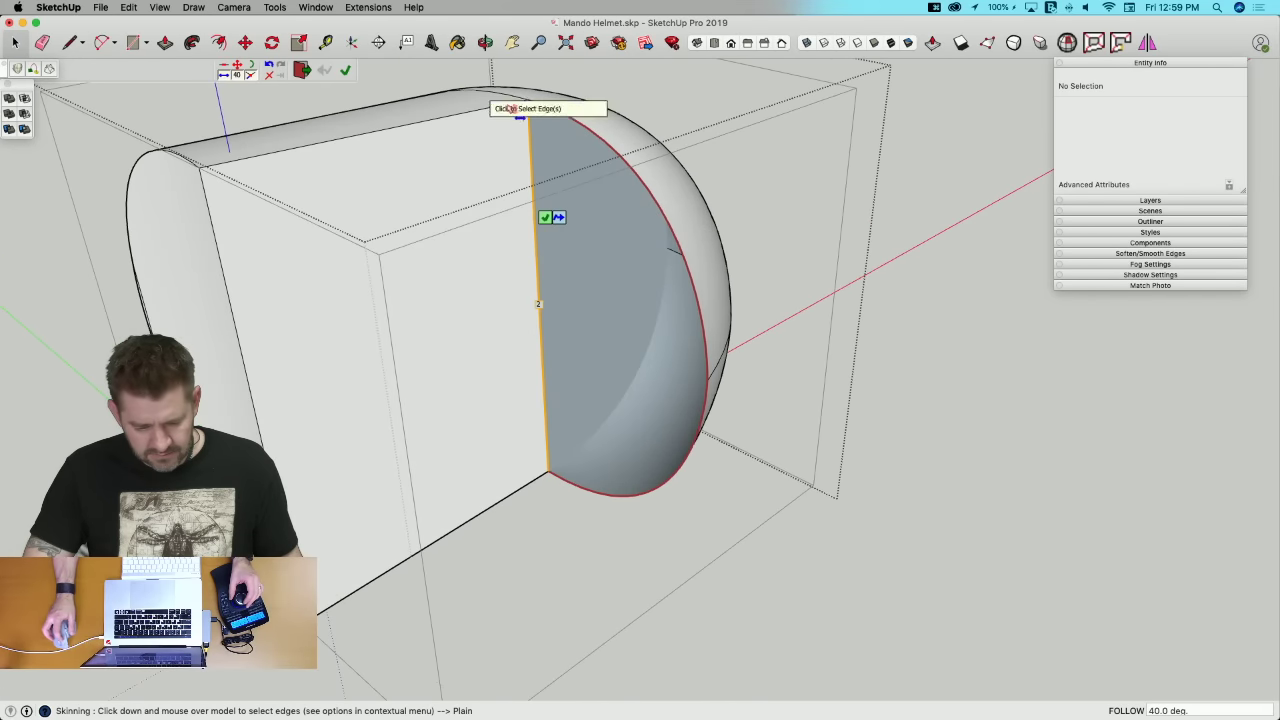
left_click(346, 69)
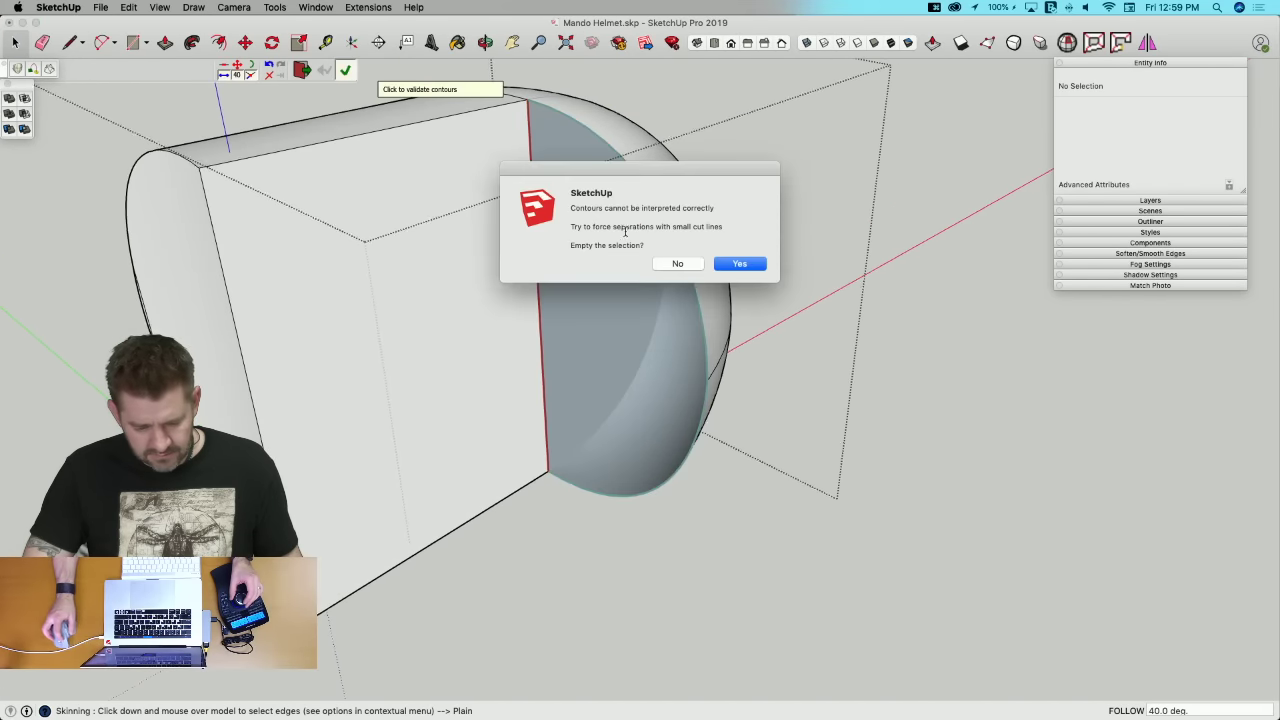
left_click(695, 265)
scroll(694, 272, "up", 5)
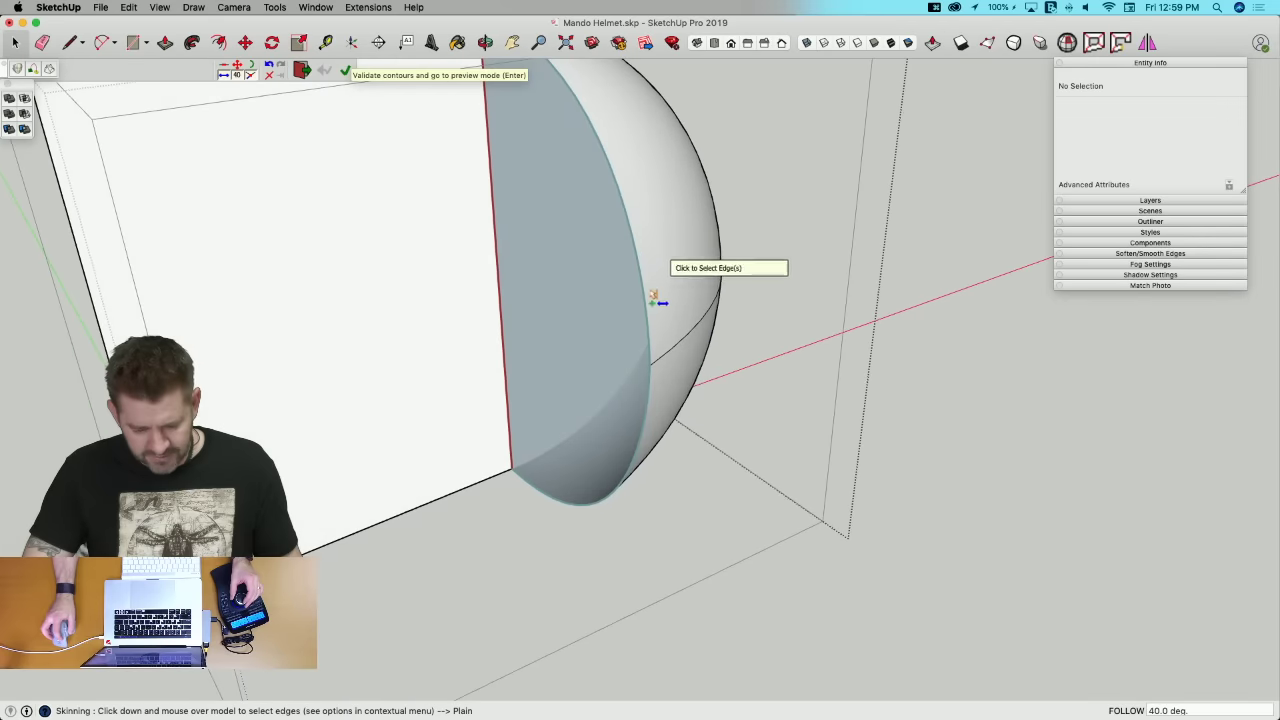
left_click(648, 304)
scroll(660, 295, "down", 1)
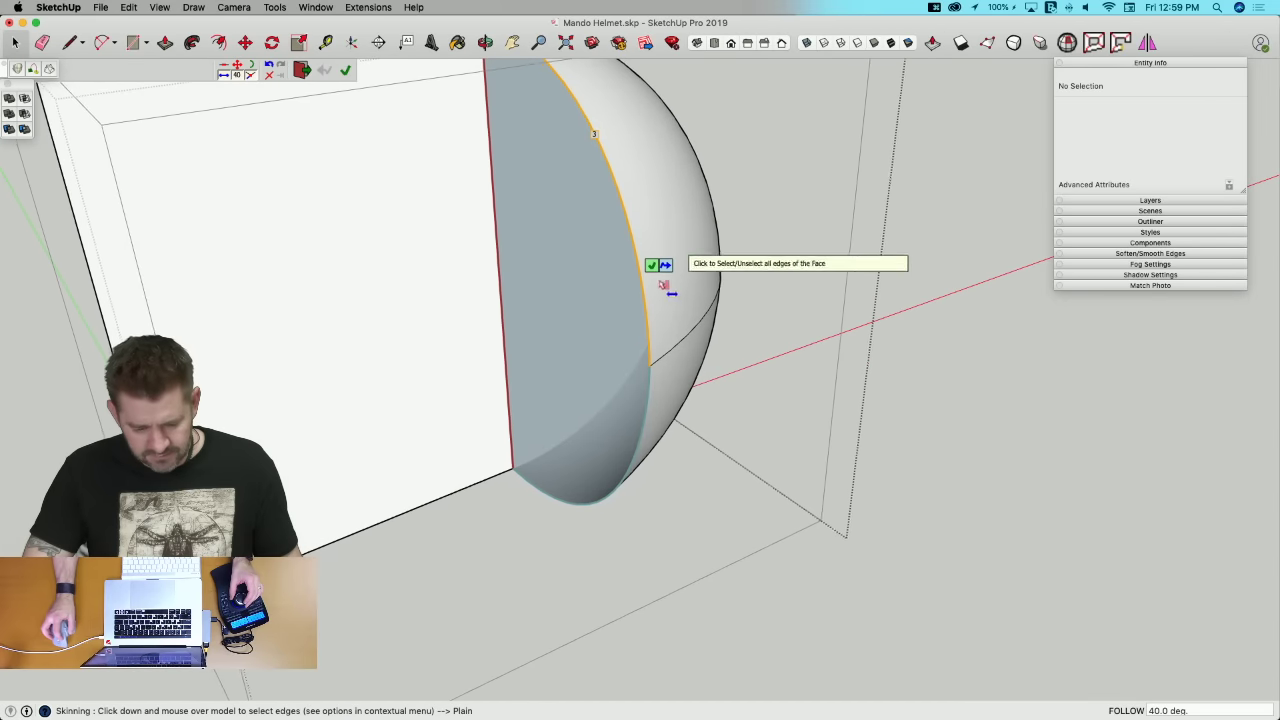
left_click(668, 300)
left_click(738, 264)
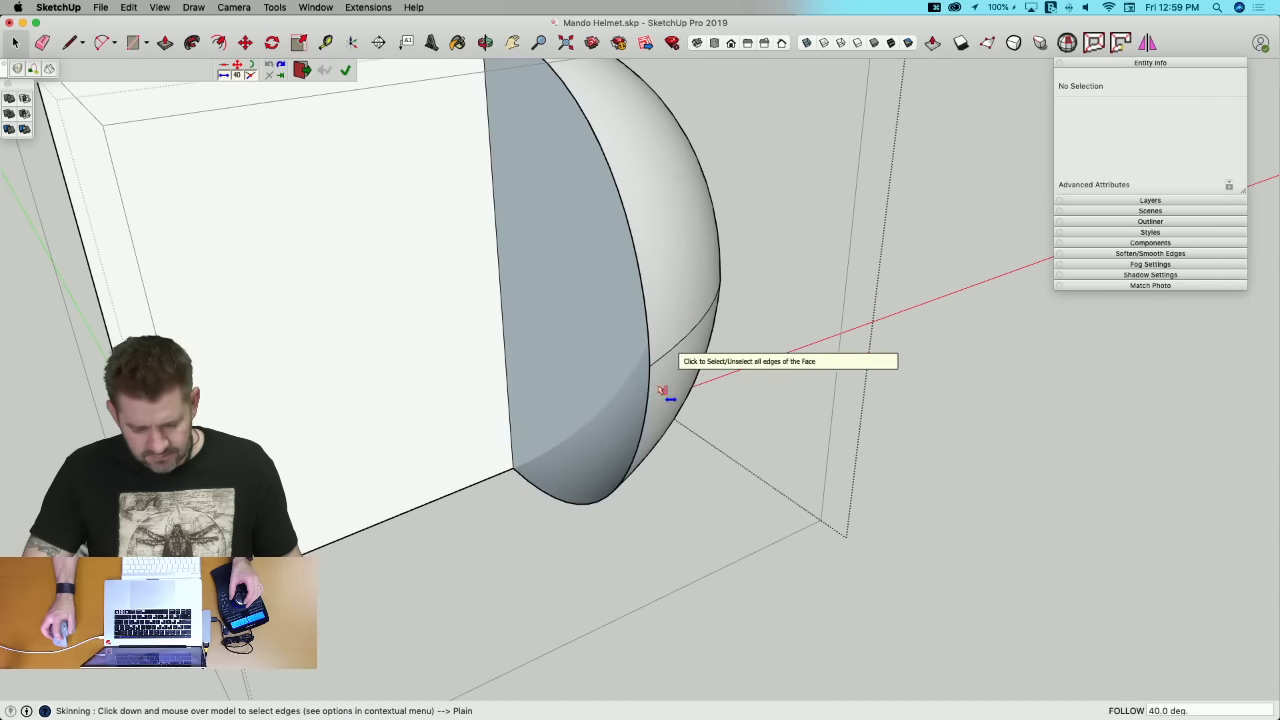
Step: Try to define skinning contours starting with the lower rim curve of the opening, and leave the tool
left_click(662, 354)
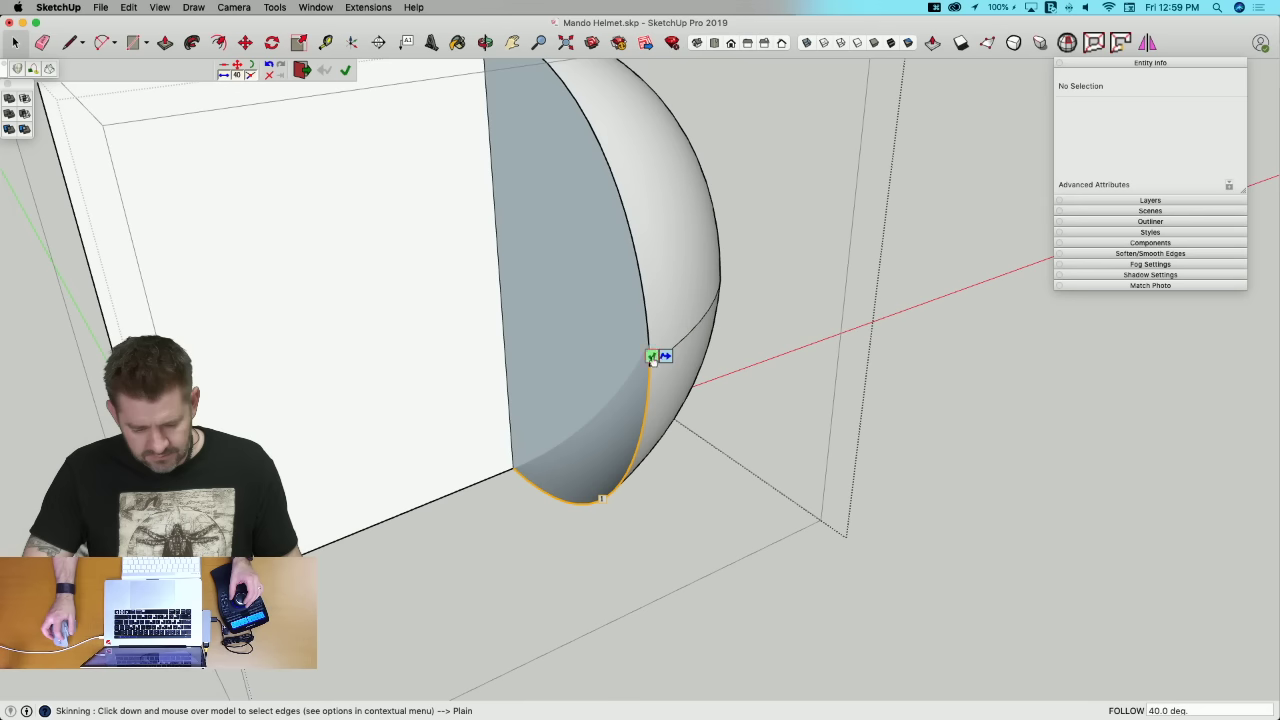
left_click(687, 266)
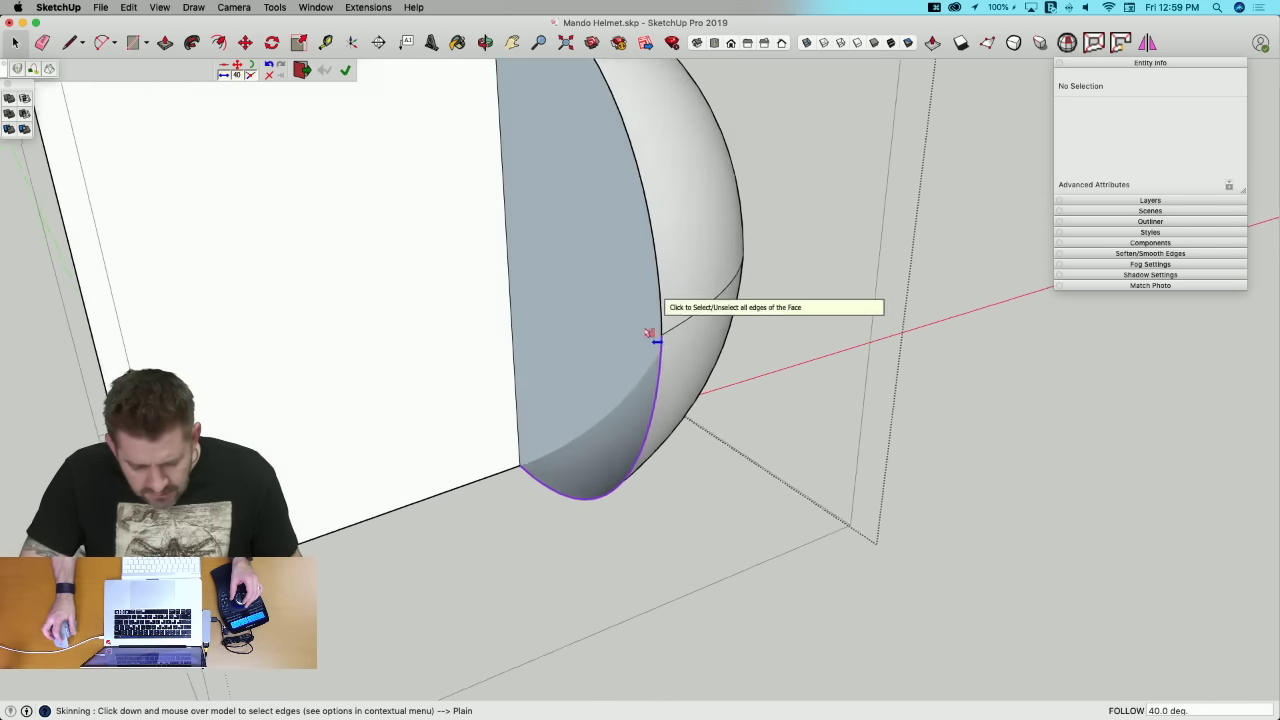
key("space")
left_click(781, 386)
Step: Draw a vertical rectangle about 82' 2" by 58' 3" from the opening's lower corner, covering the whole opening
middle_click_drag(810, 522, 613, 512)
key("r")
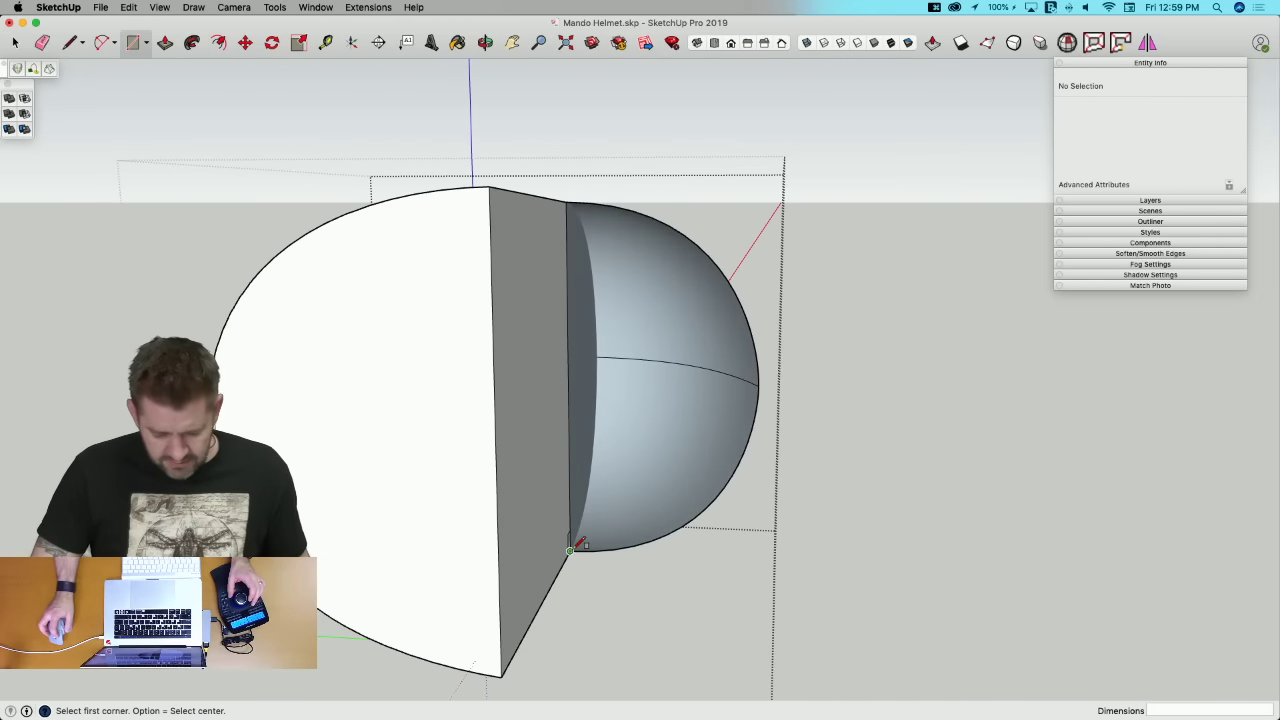
left_click(872, 148)
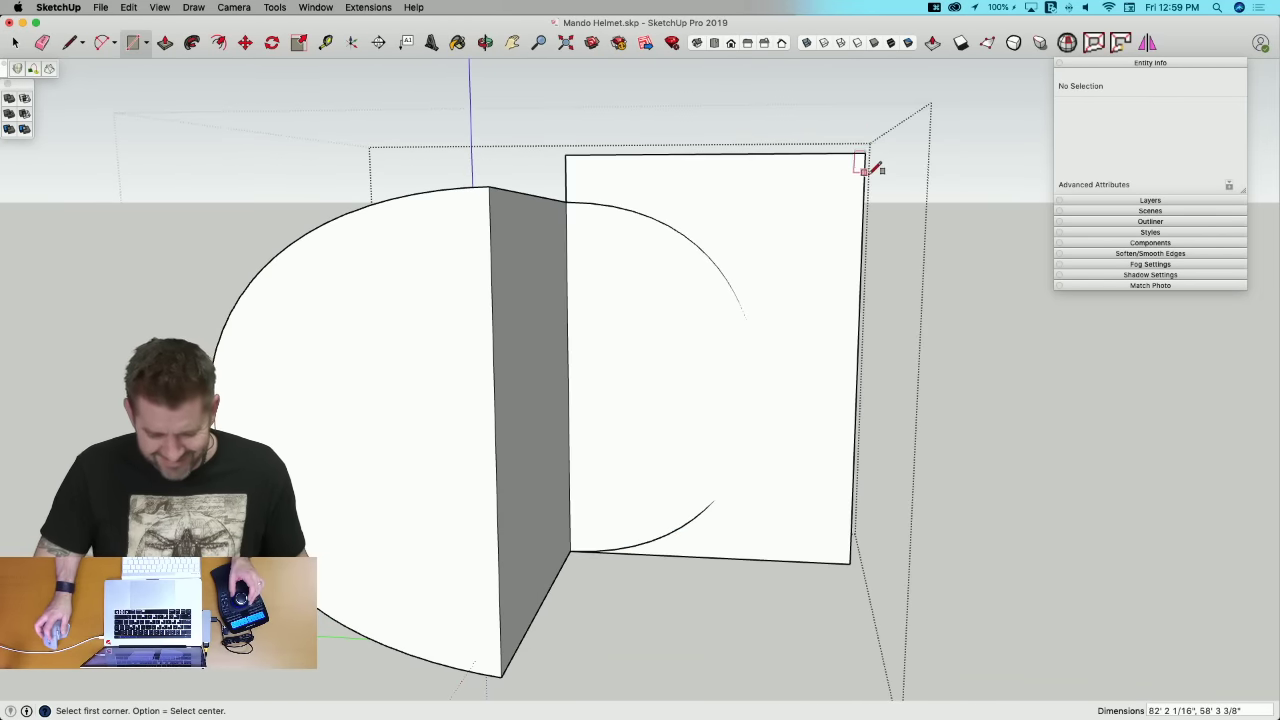
key("space")
Step: Try to extrude the edges around the dome's side opening into a narrow strip of faces through the rectangle
scroll(815, 350, "up", 6)
middle_click_drag(847, 435, 703, 427)
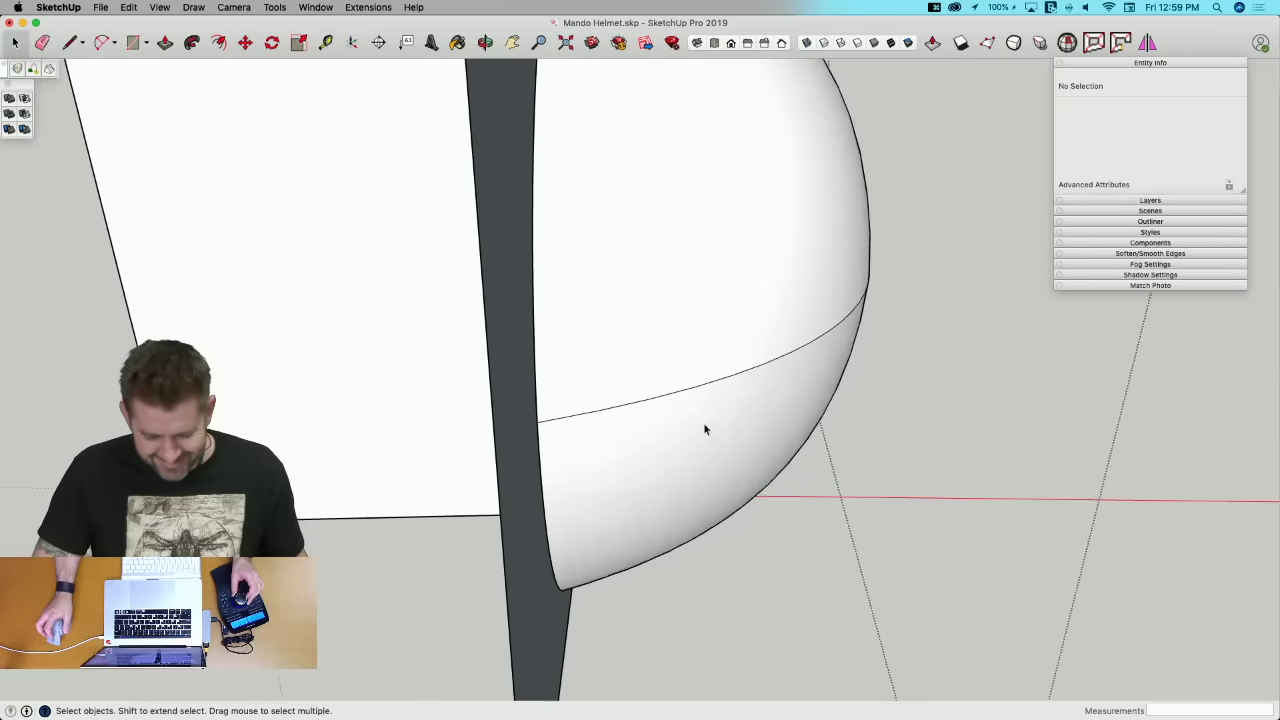
scroll(608, 427, "up", 3)
middle_click_drag(646, 262, 770, 344)
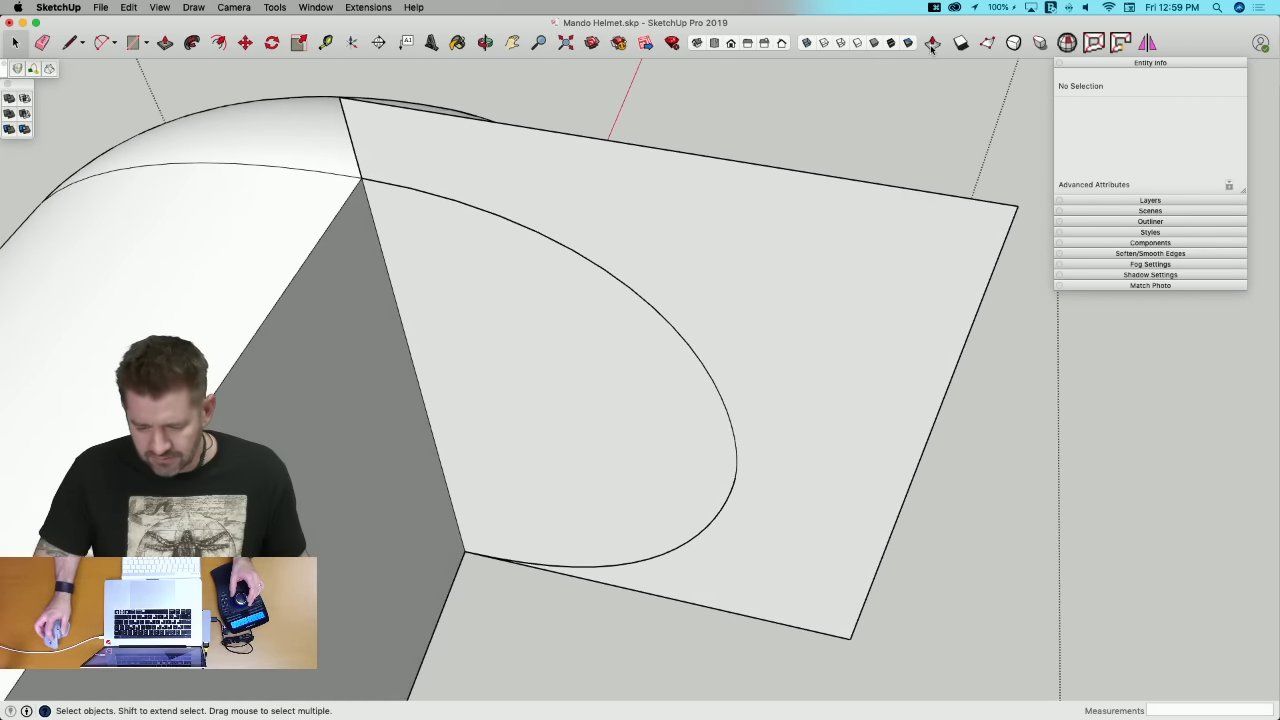
key("space")
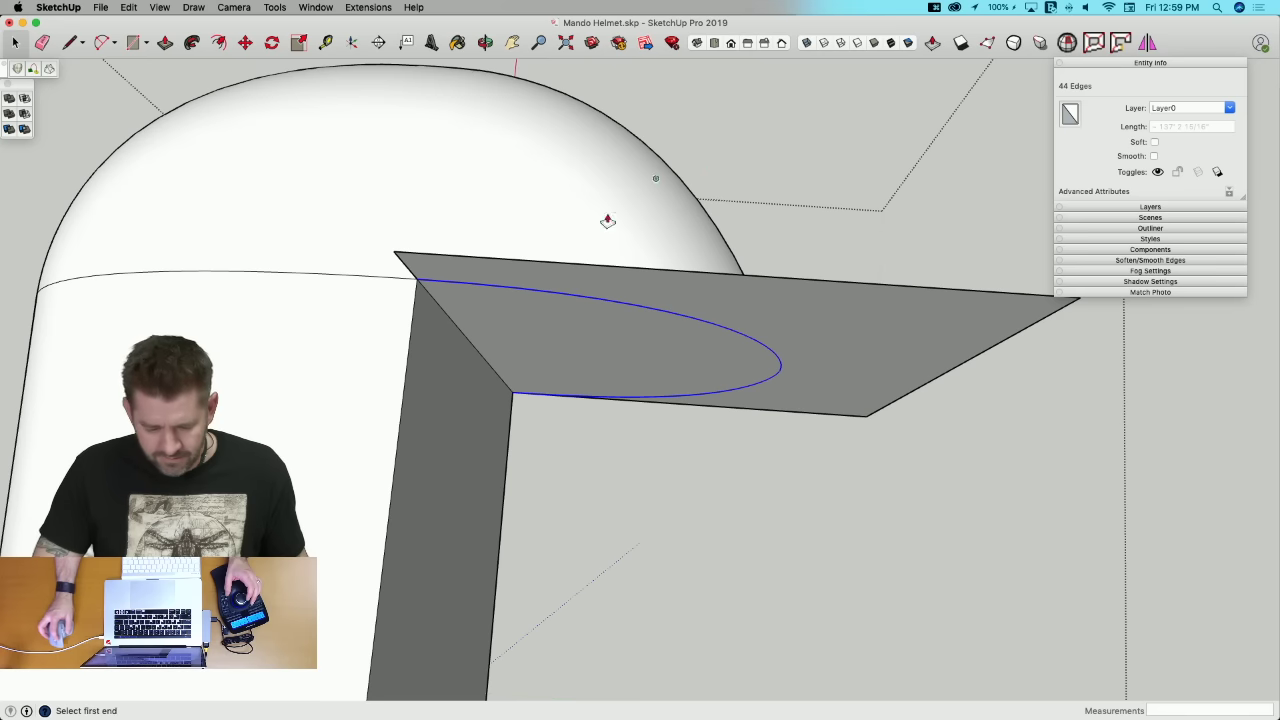
left_click(414, 309)
key("space")
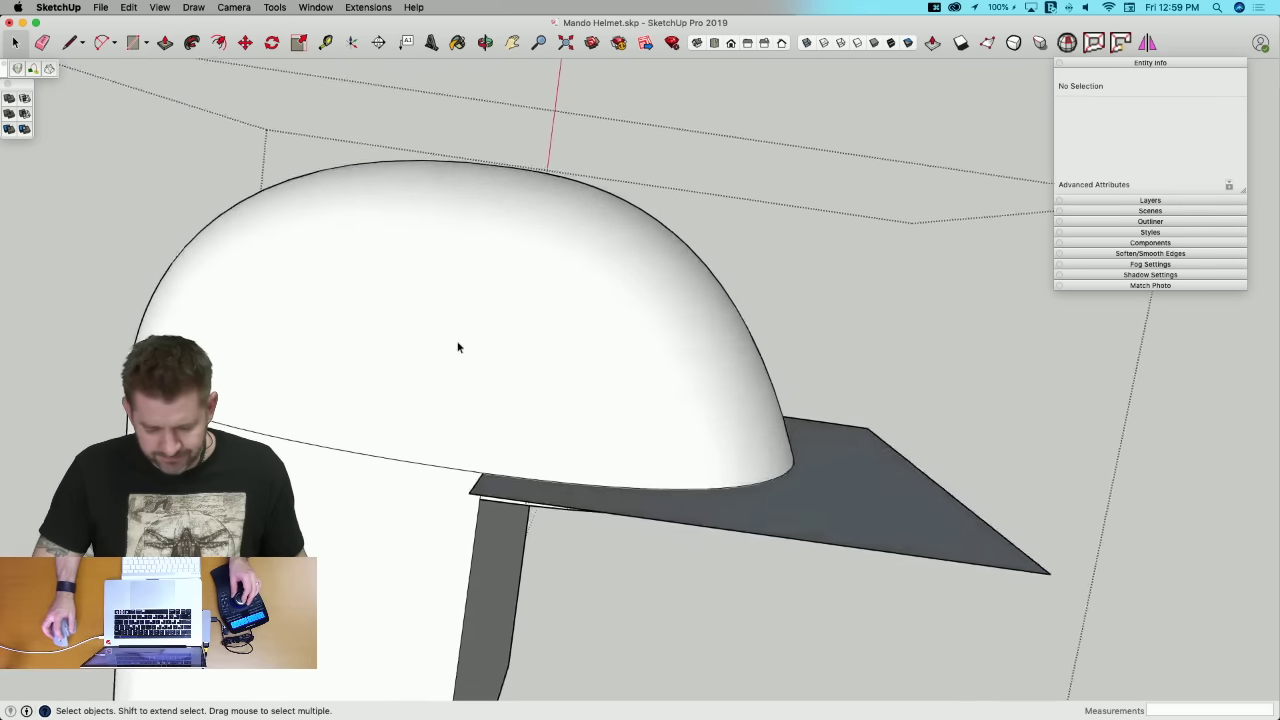
middle_click_drag(458, 347, 456, 292)
left_click_drag(897, 511, 898, 511)
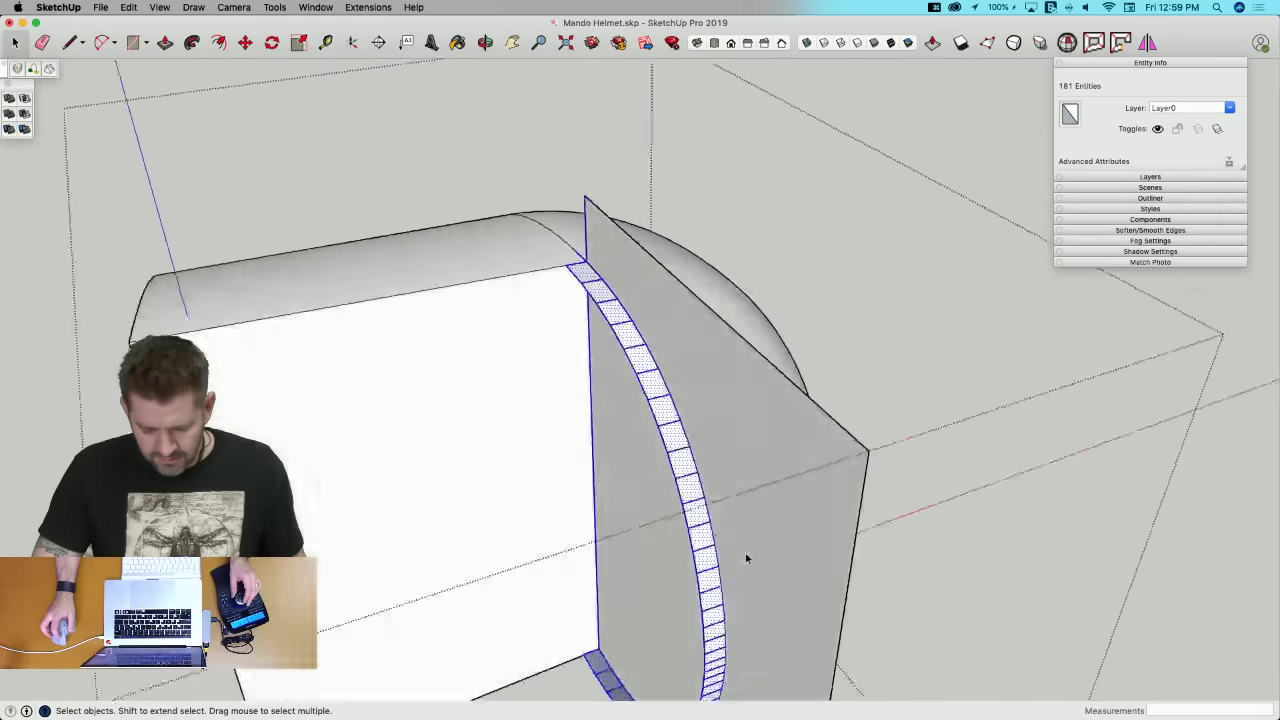
Step: Display hidden geometry to examine how the strip and rectangle meet the dome's rim, and undo the strip
left_click(1143, 231)
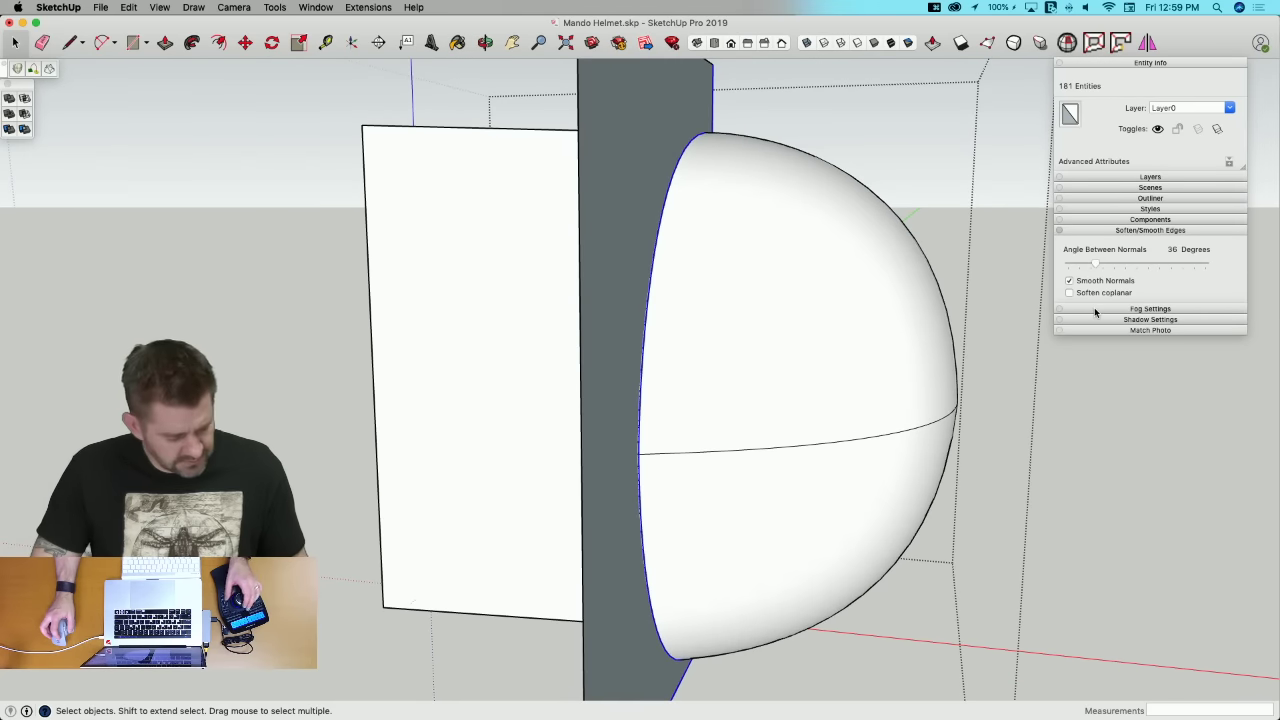
key("alt+h")
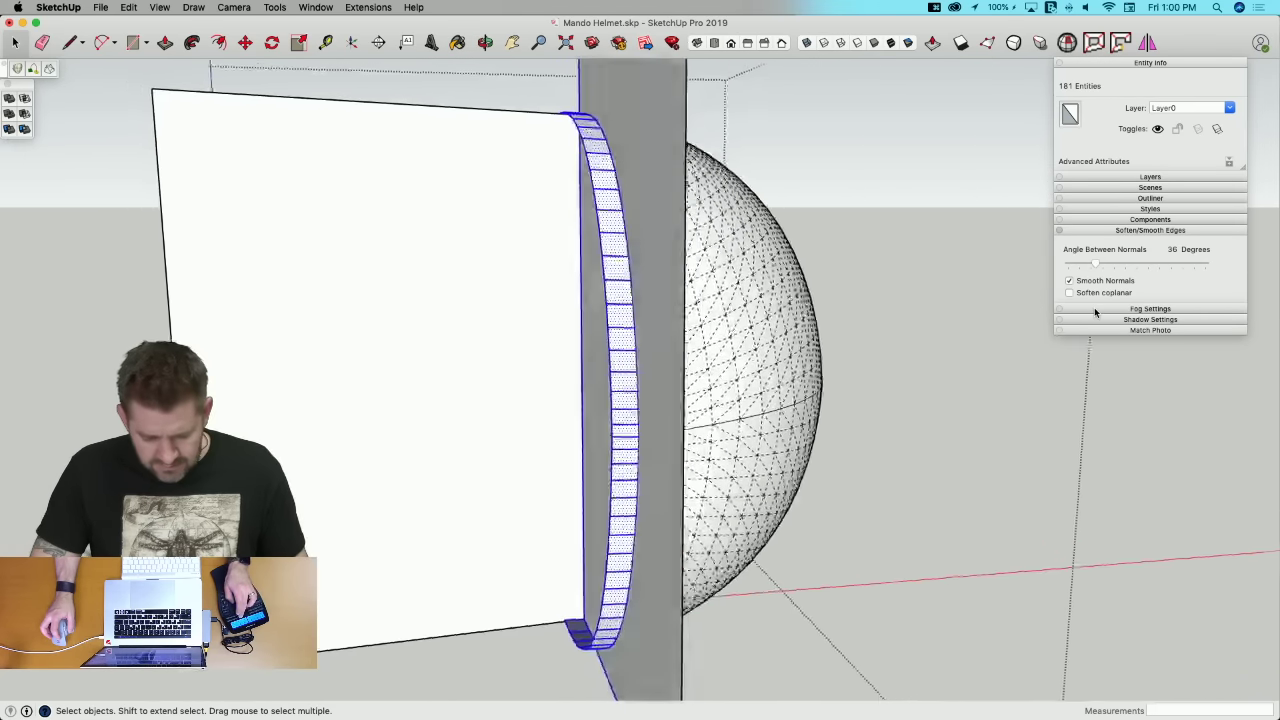
scroll(566, 391, "up", 6)
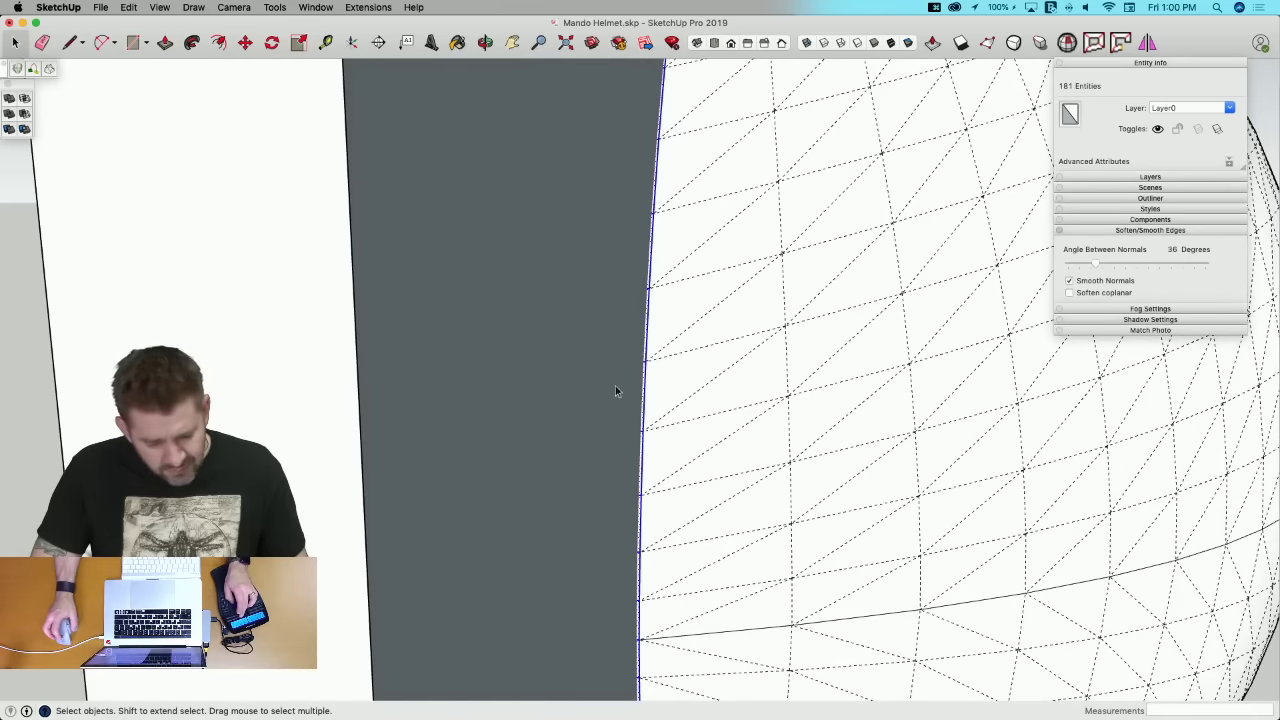
scroll(718, 331, "down", 3)
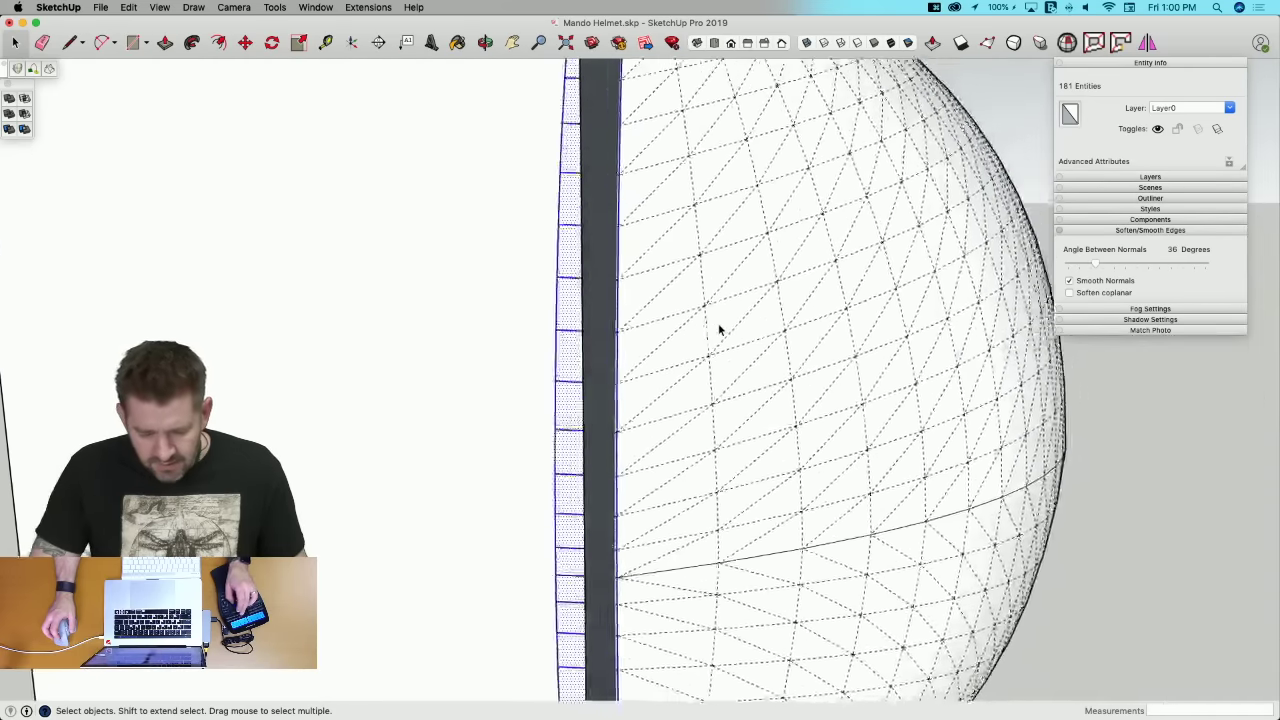
scroll(754, 258, "up", 3)
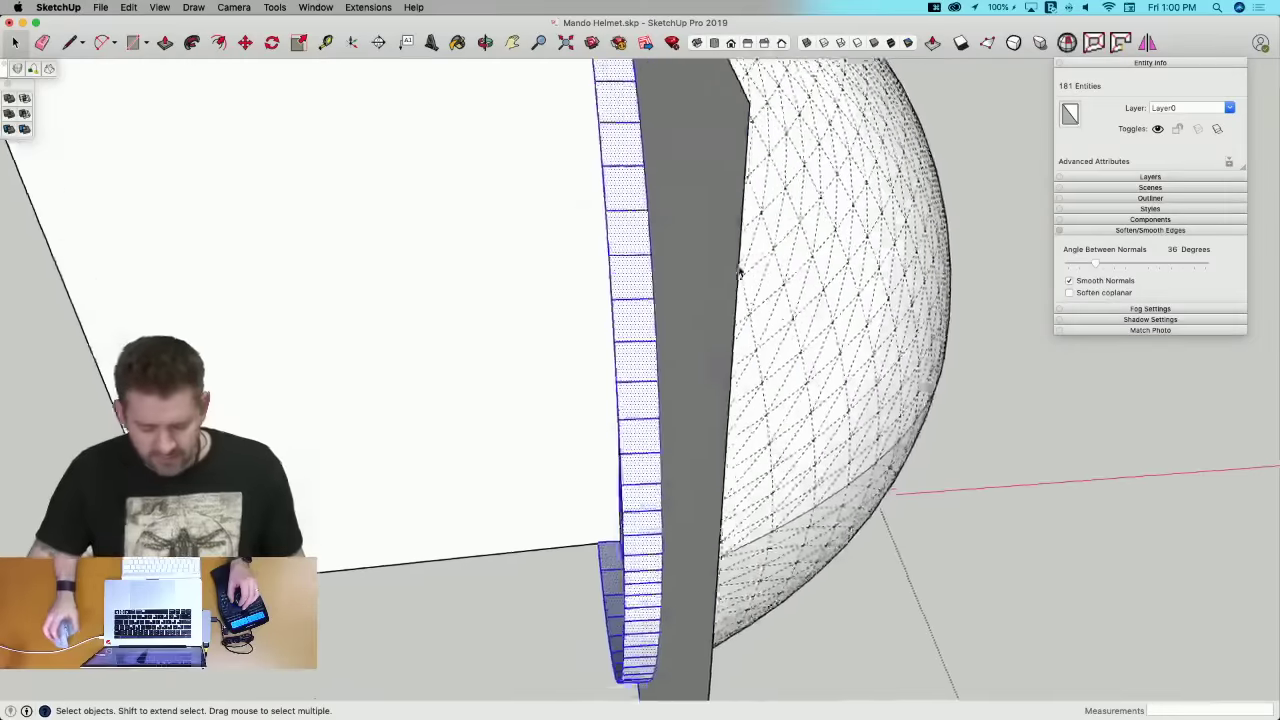
middle_click_drag(740, 272, 625, 305)
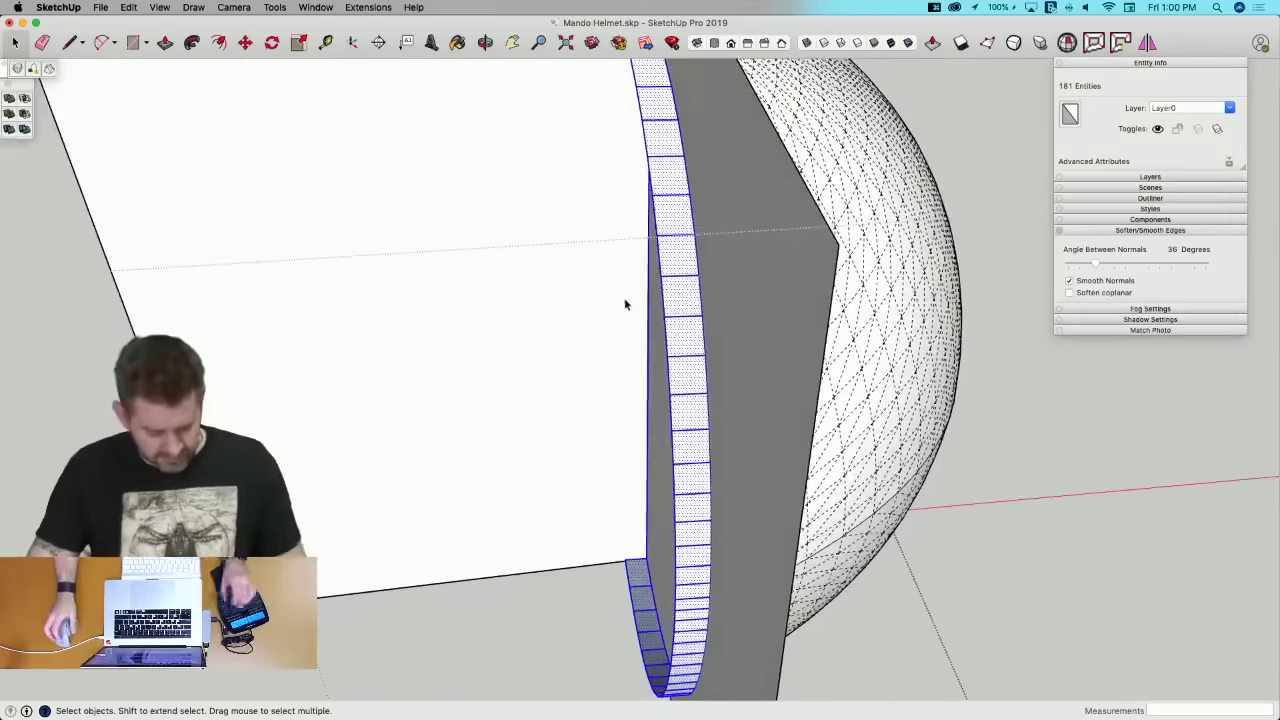
key("super+z")
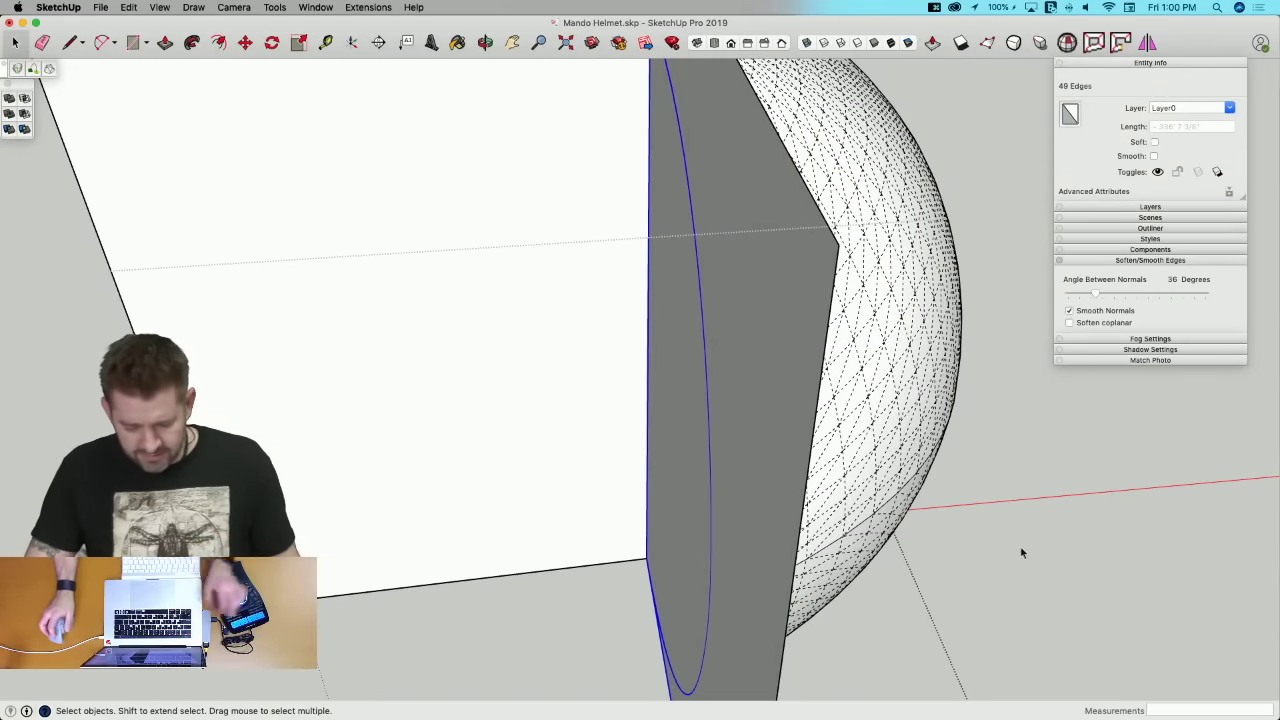
Step: Try to rotate the selected opening edges about the vertical edge's midpoint to align them with the dome's horizontal seam
key("q")
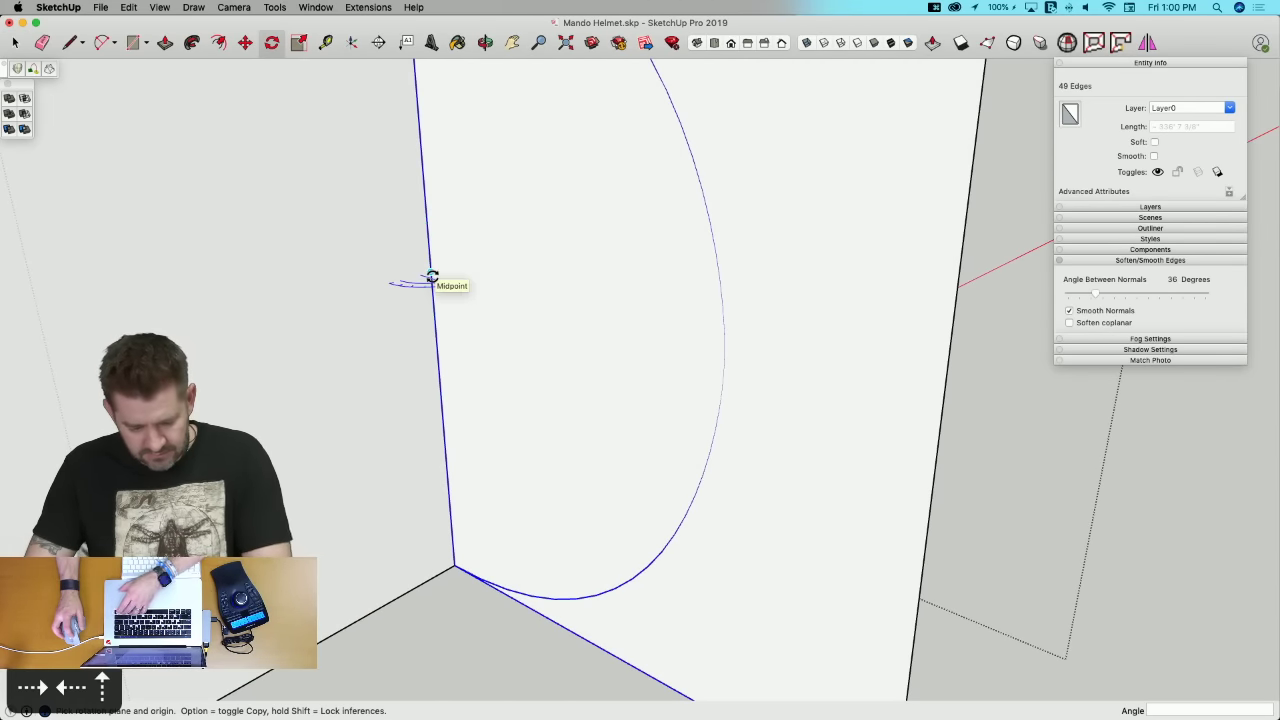
left_click(431, 277)
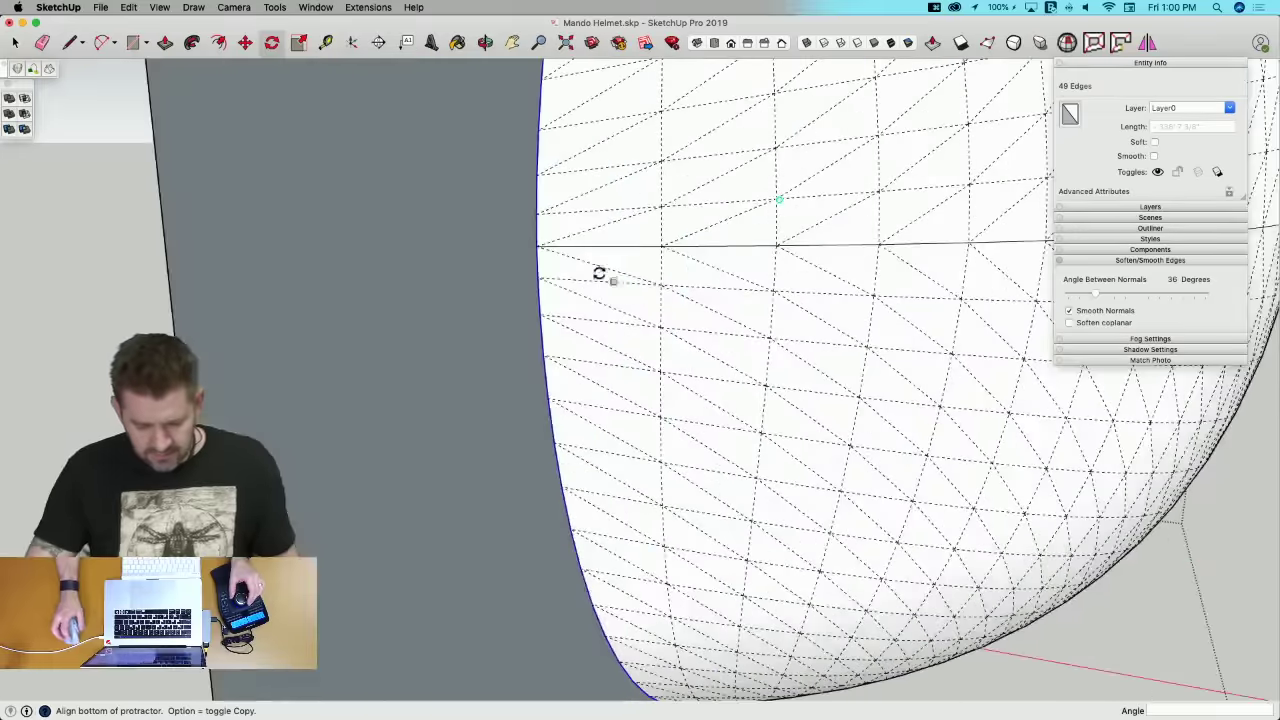
scroll(599, 273, "up", 3)
left_click(497, 280)
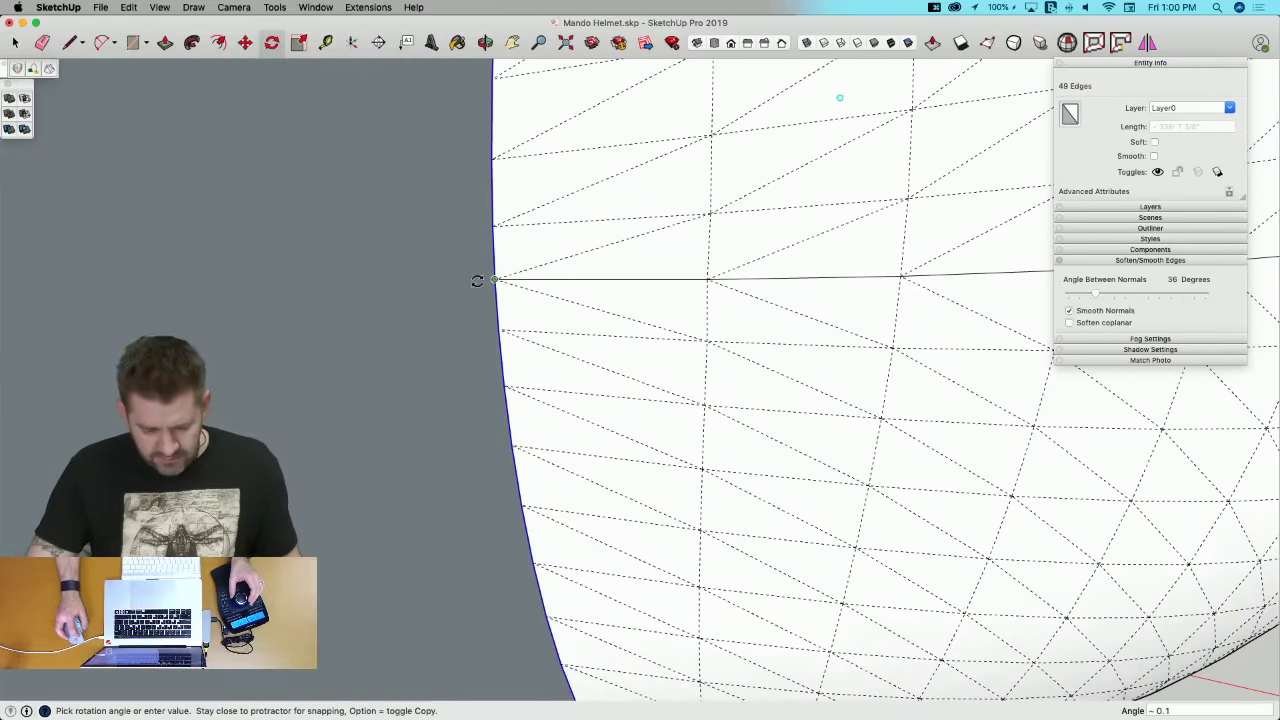
key("space")
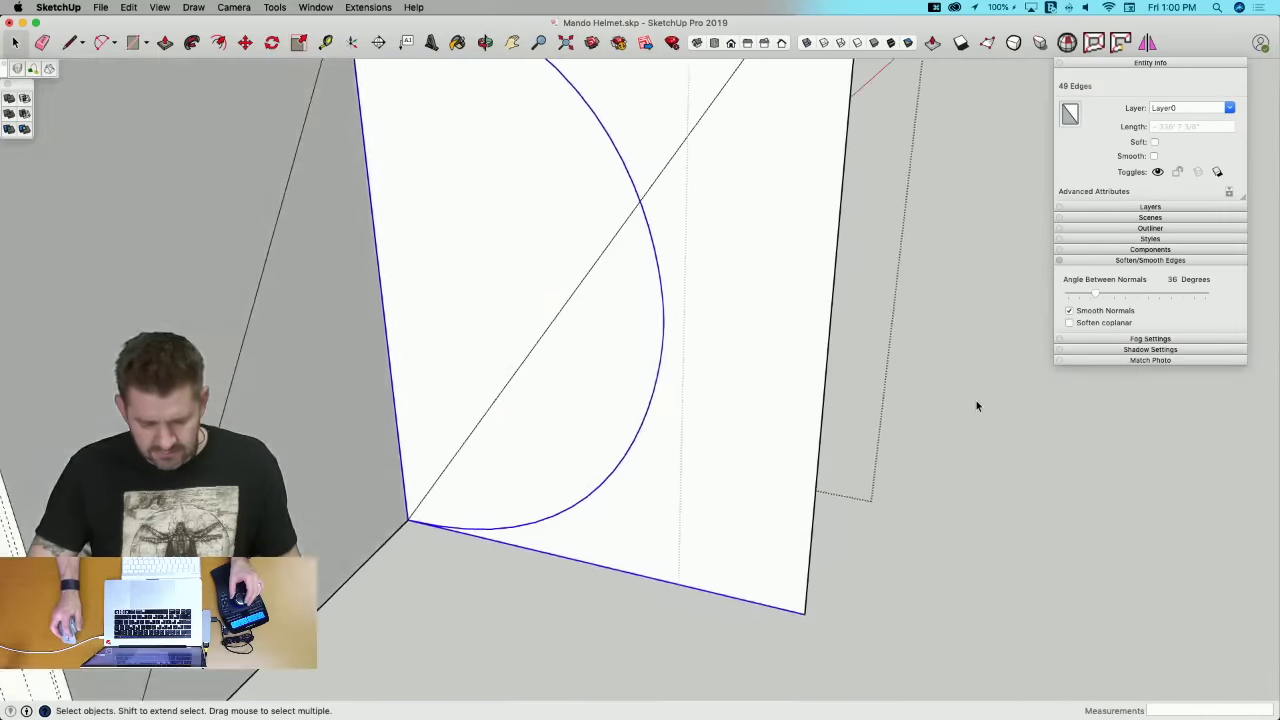
Step: Clear the selection and delete the diagonal fold line crossing the rectangle over the opening
left_click(976, 401)
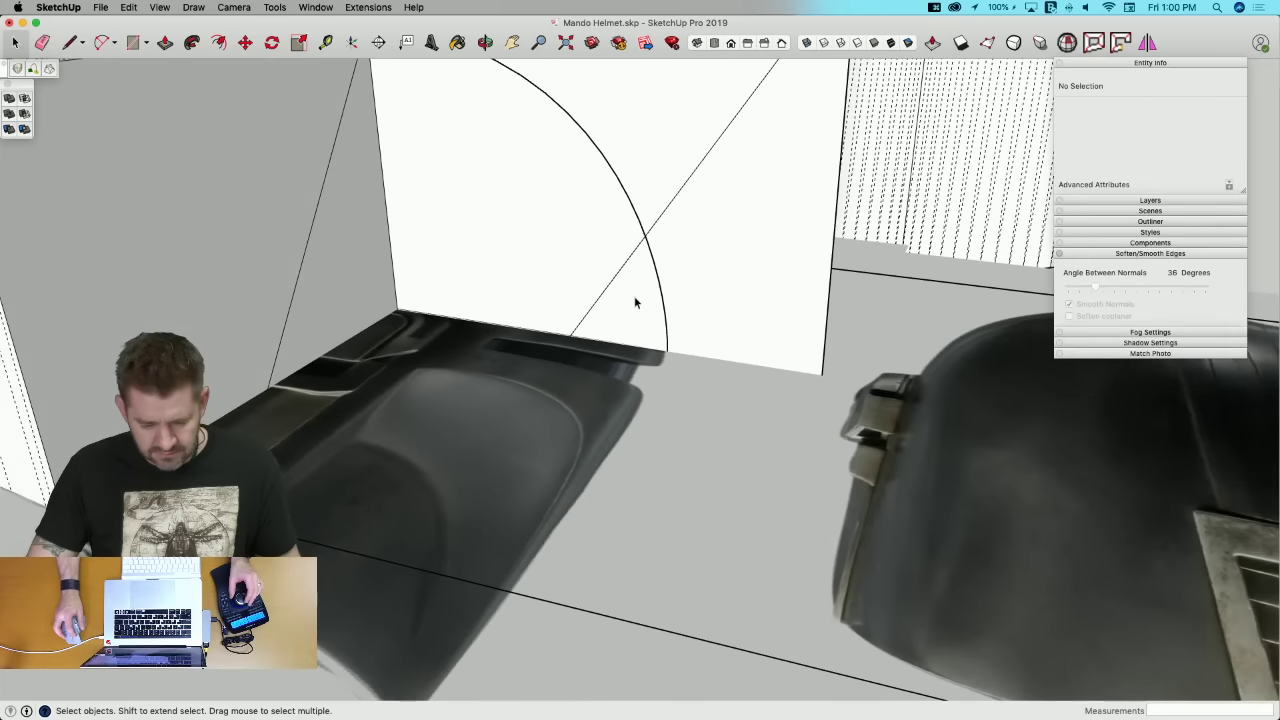
triple_click(634, 298)
left_click(669, 290)
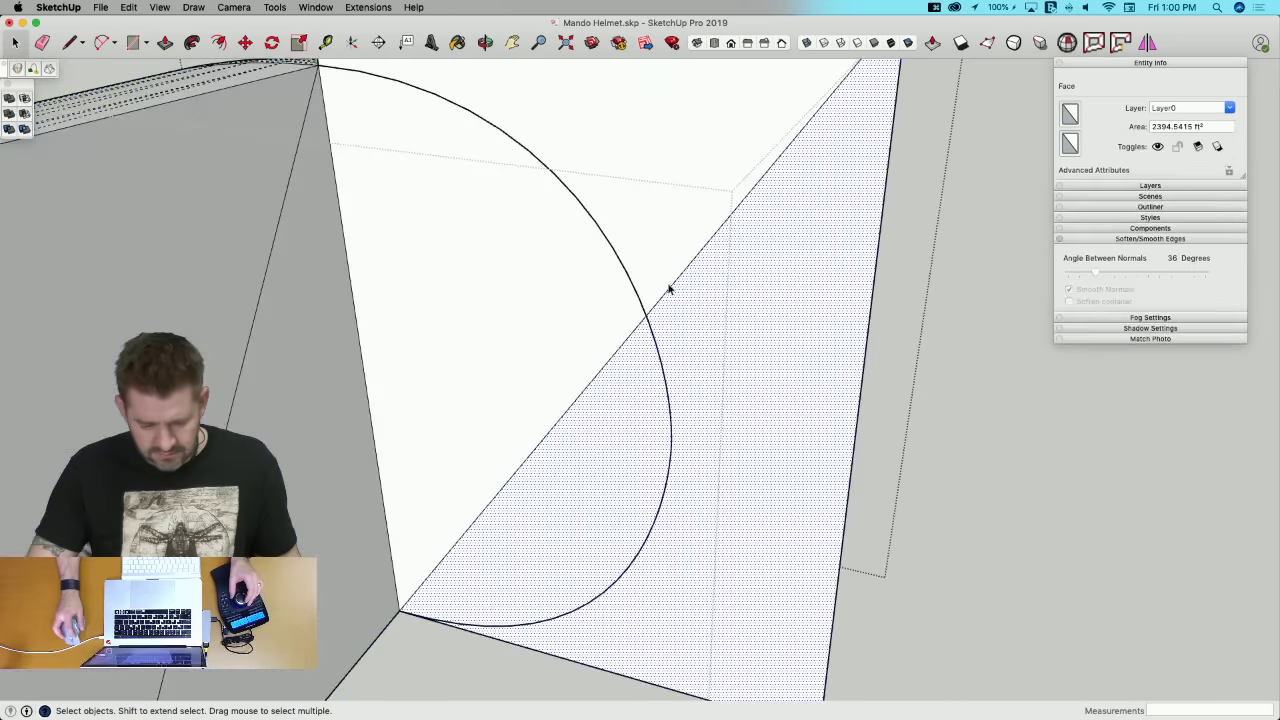
left_click(669, 290)
key("Delete")
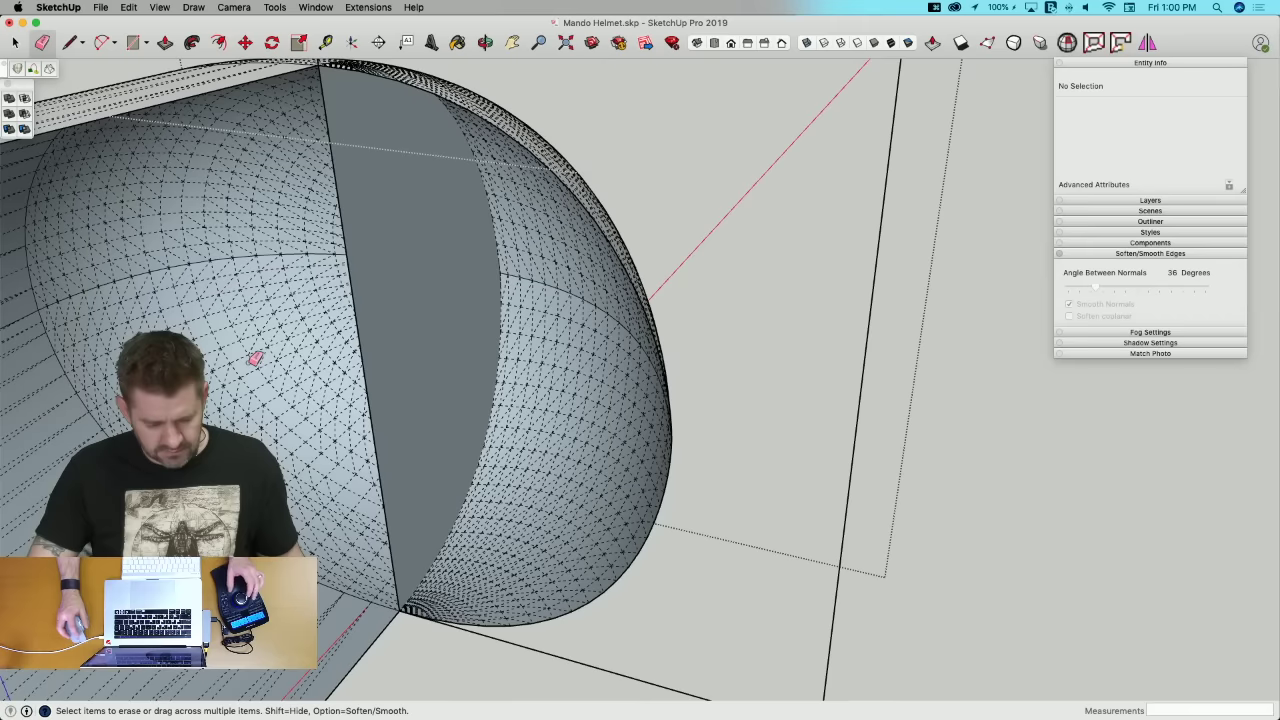
Step: Draw a line upward from the opening's lower corner along its vertical edge and erase the part above the dome
key("l")
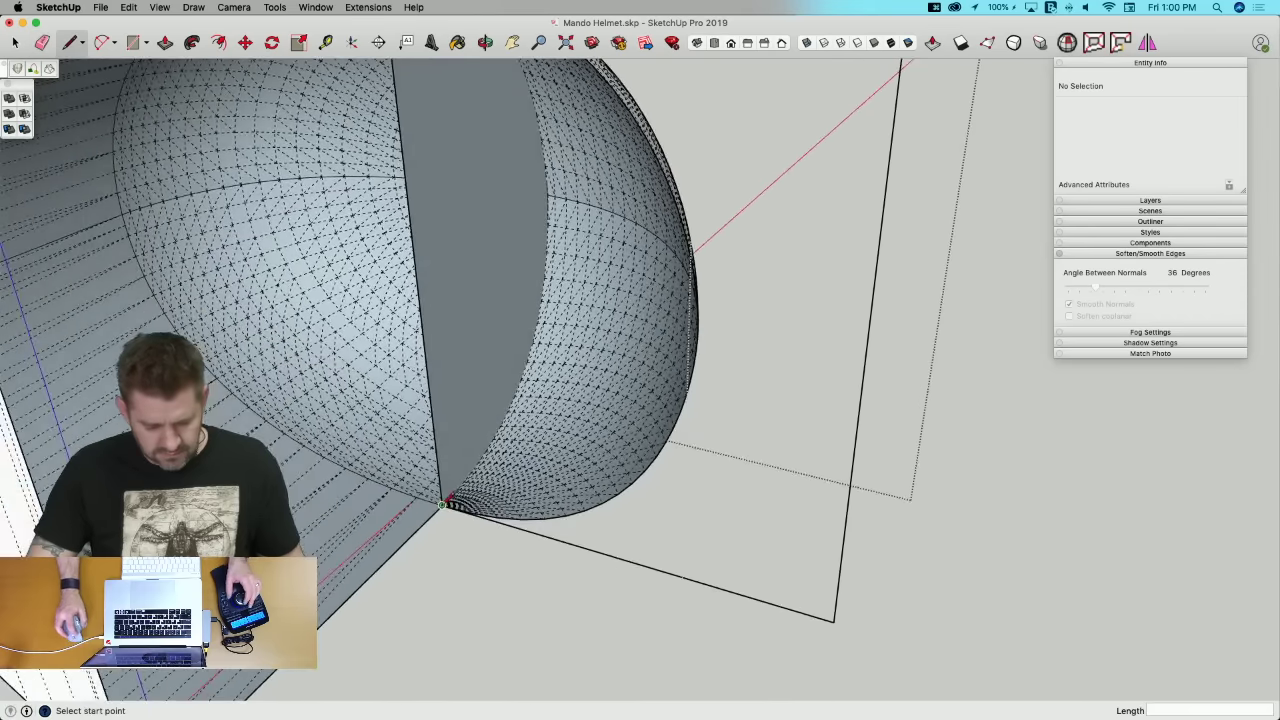
left_click(441, 505)
left_click(497, 140)
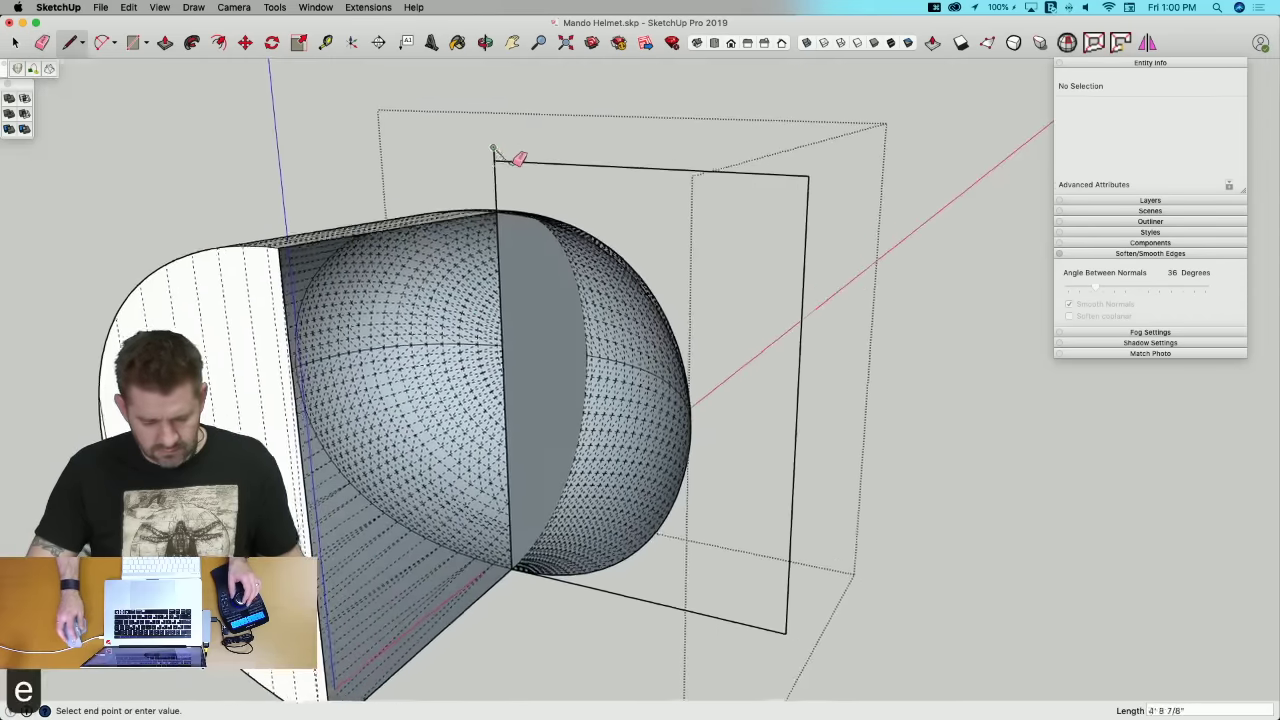
key("e")
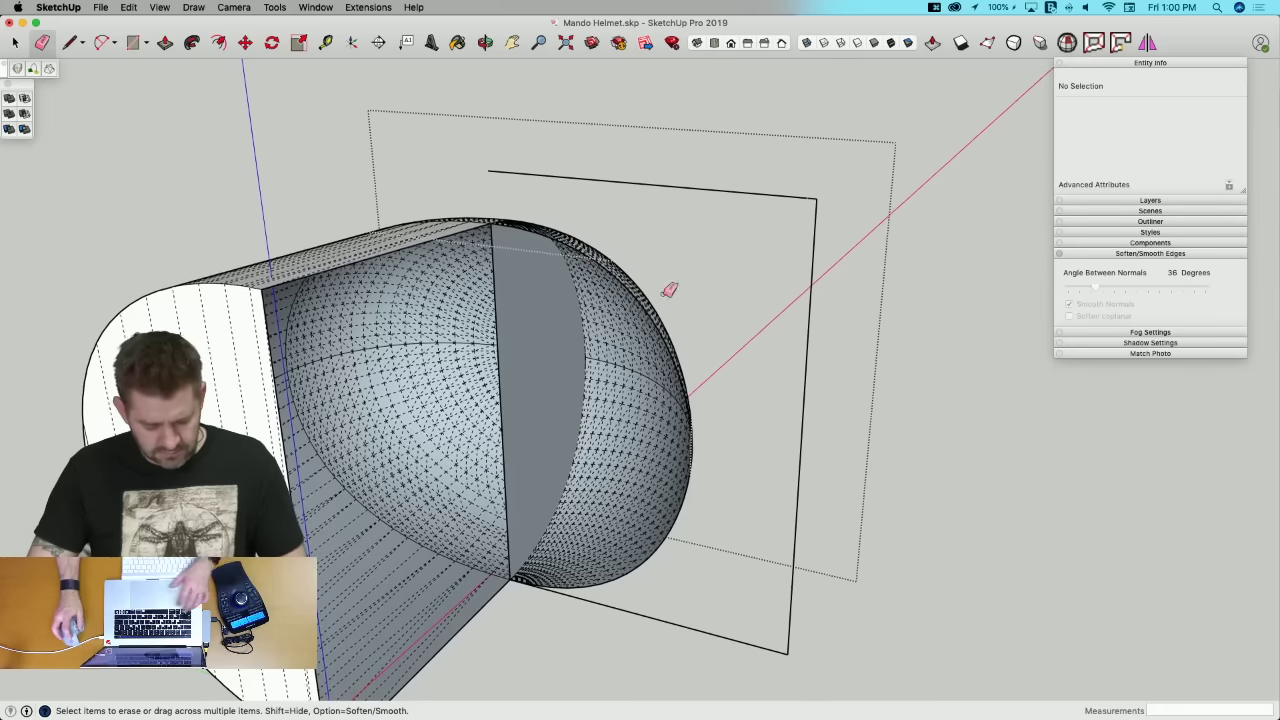
Step: Undo the new line, the edge deletions and the rotation of the opening's rim
key("super+z")
key("super+z")
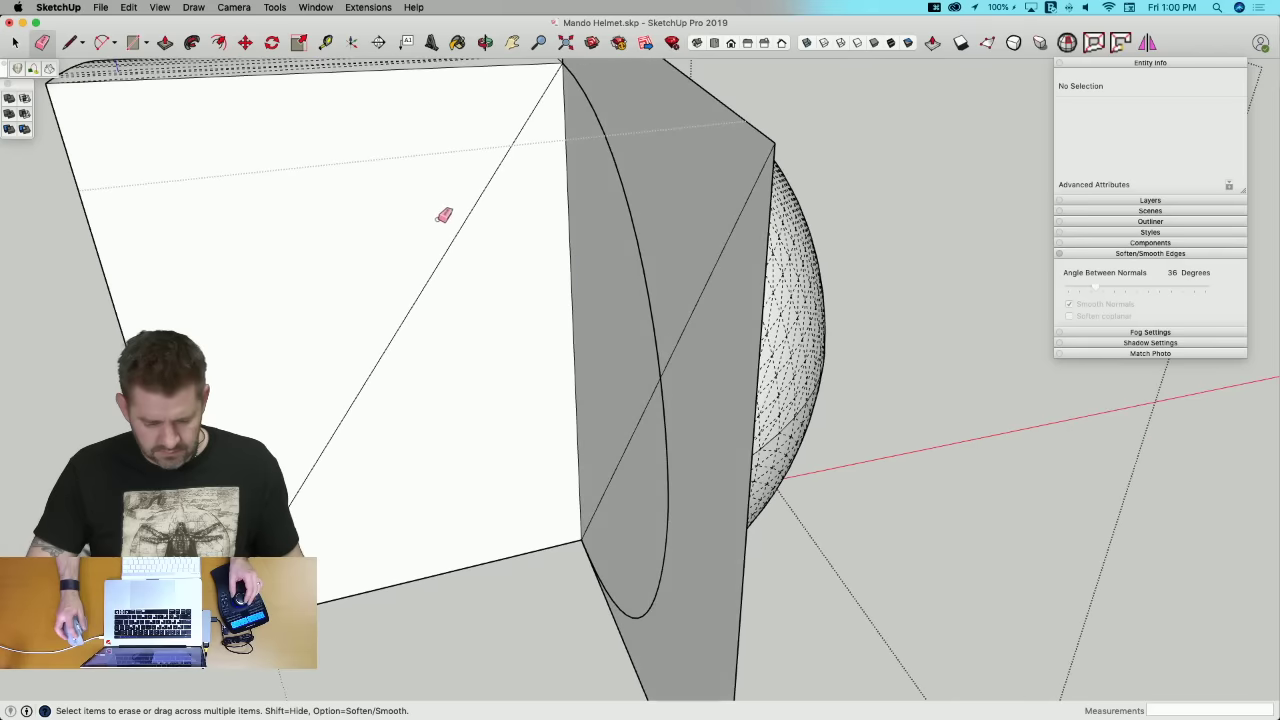
left_click(457, 245)
key("super+z")
key("super+z")
key("super+z")
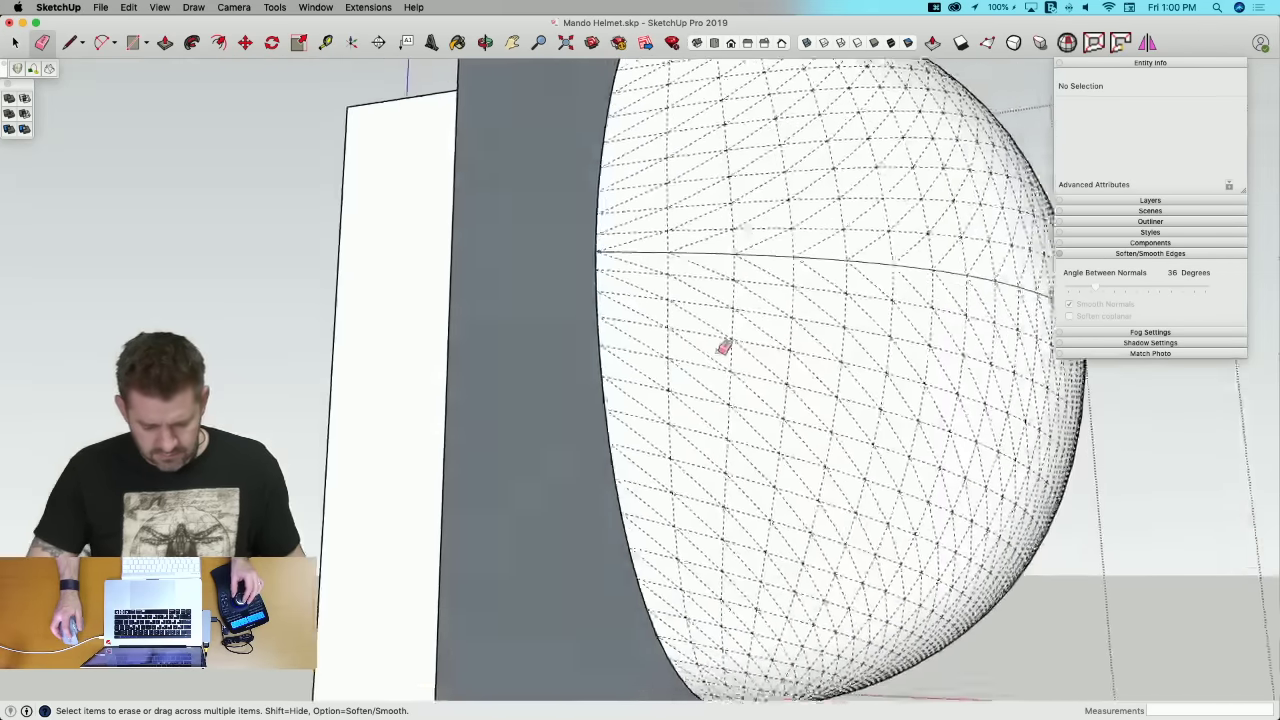
Step: Check the rim's alignment with a trial line from the dome's seam along the red axis, and turn off hidden geometry
key("space")
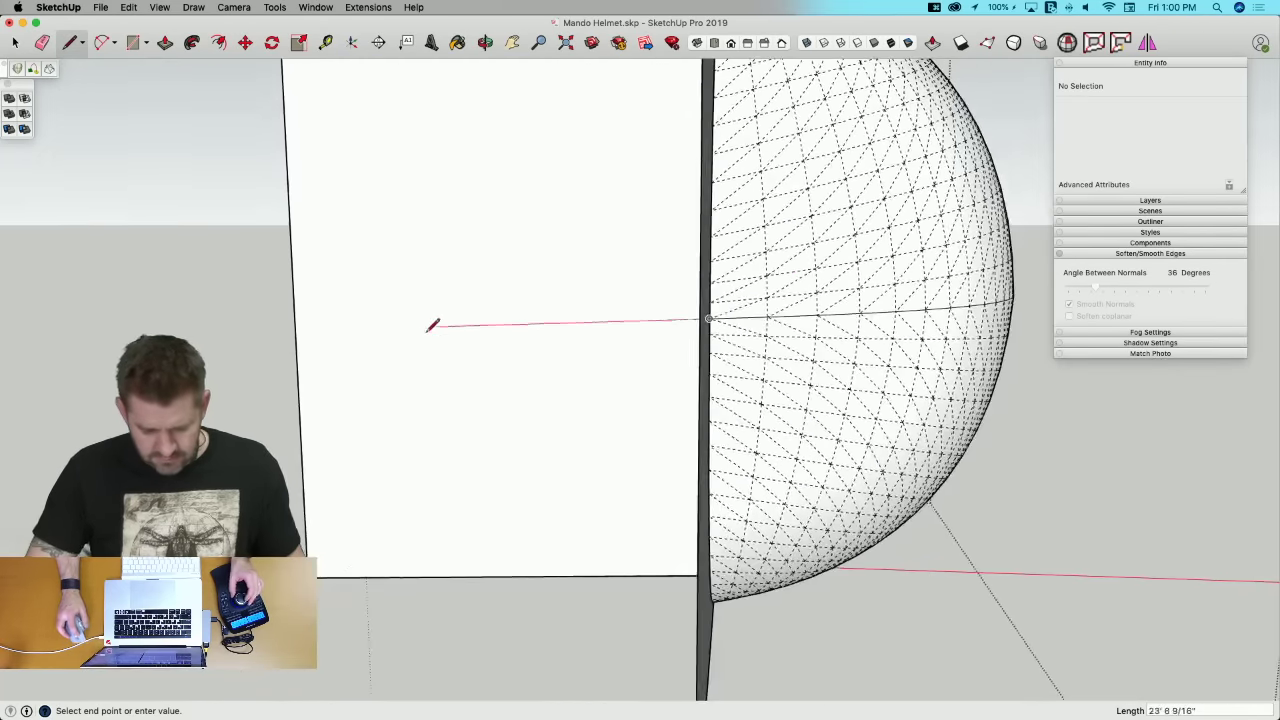
key("space")
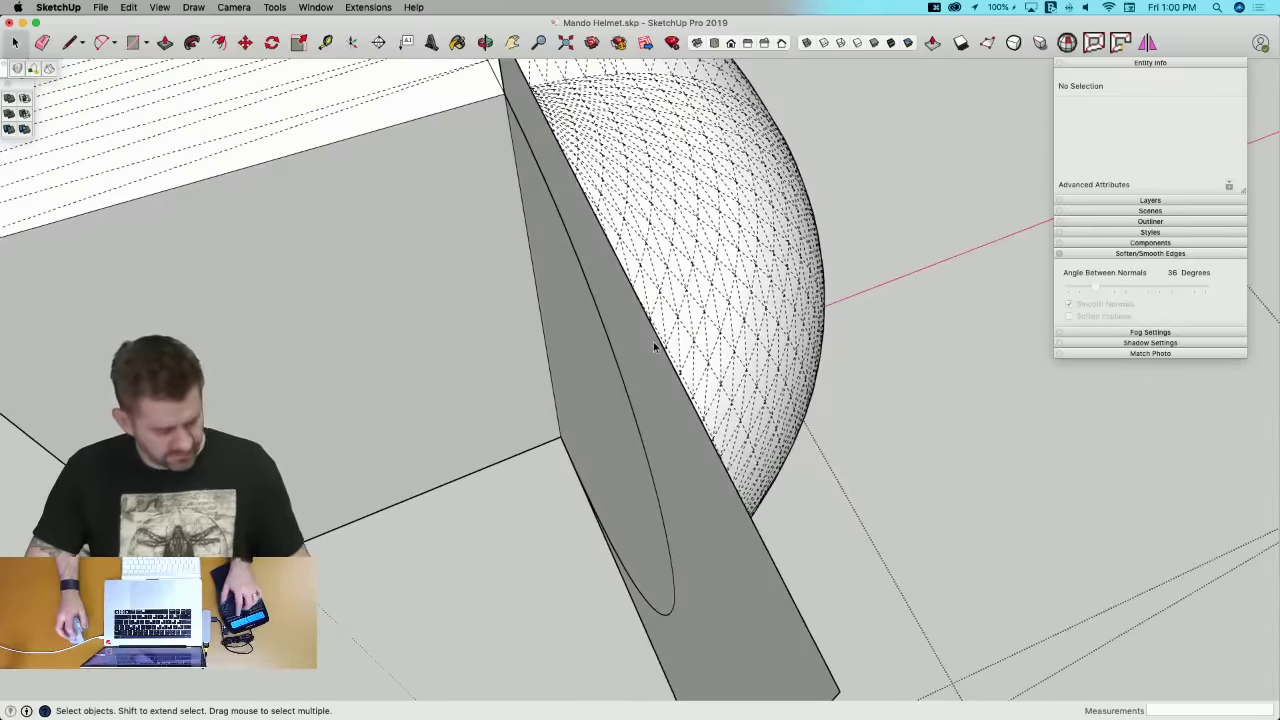
key("alt+h")
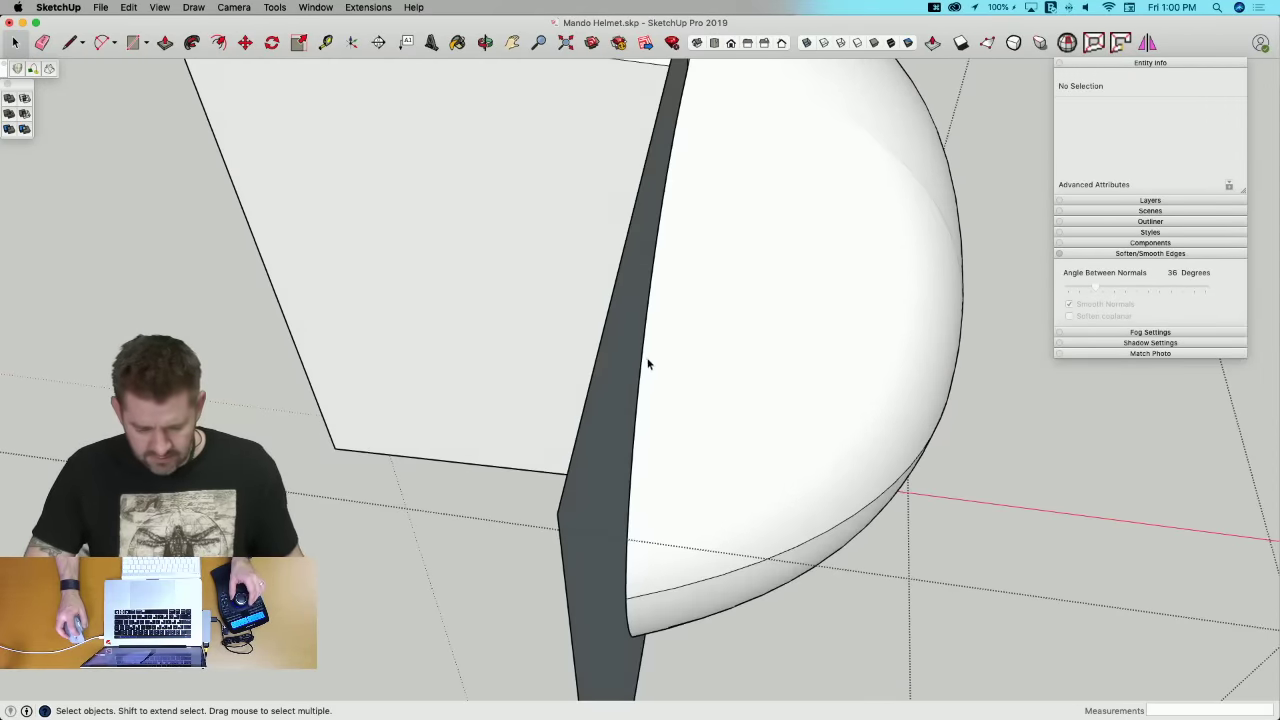
Step: Select the curved rim edges of the dome opening and weld them
left_click(641, 368)
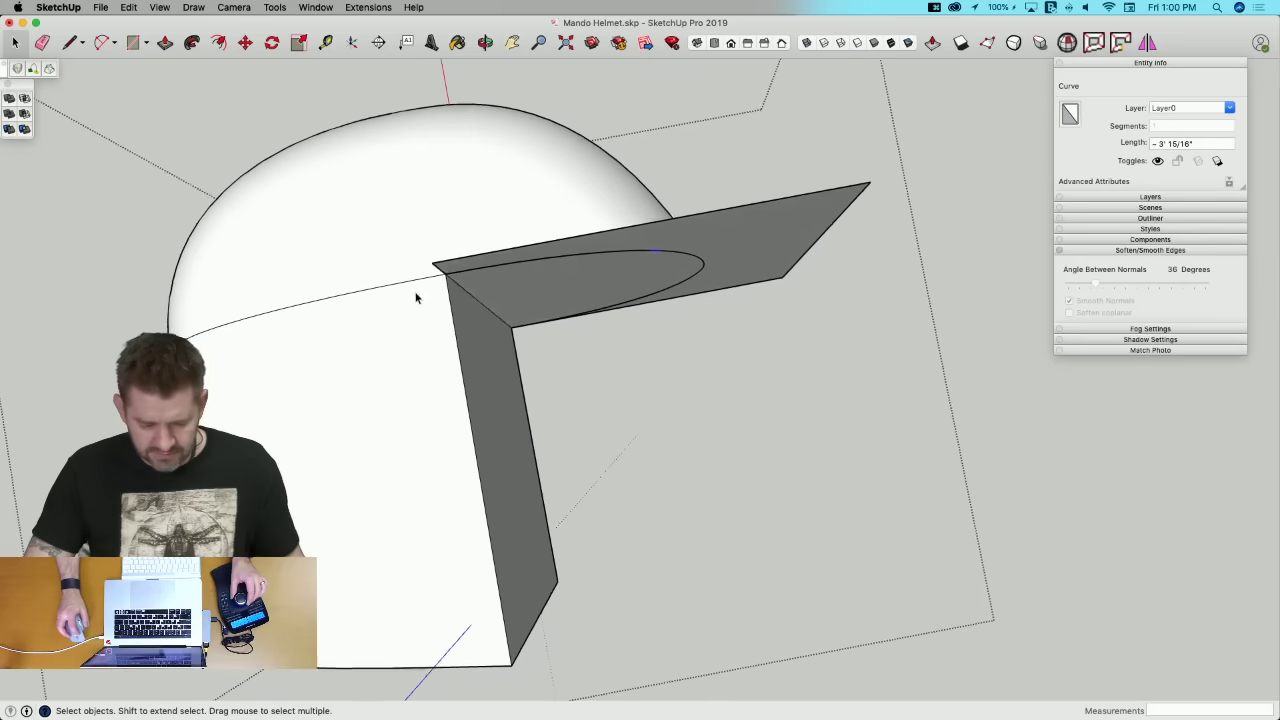
left_click_drag(396, 205, 759, 339)
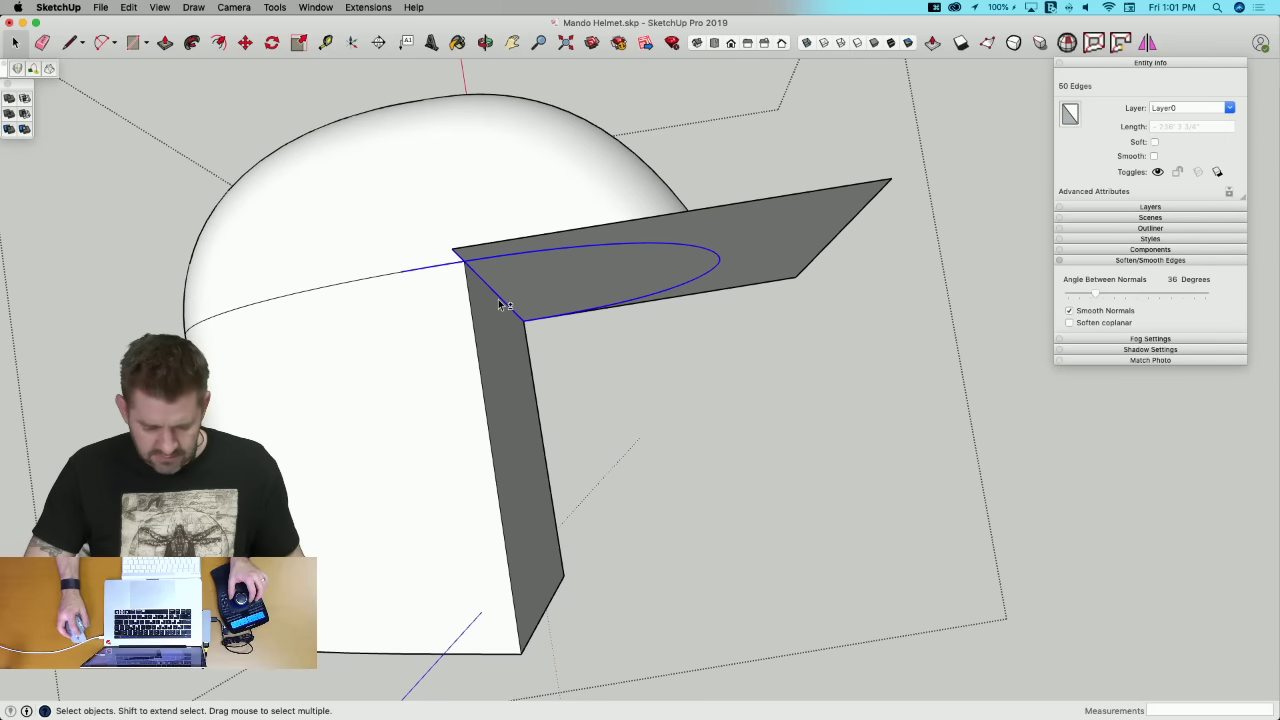
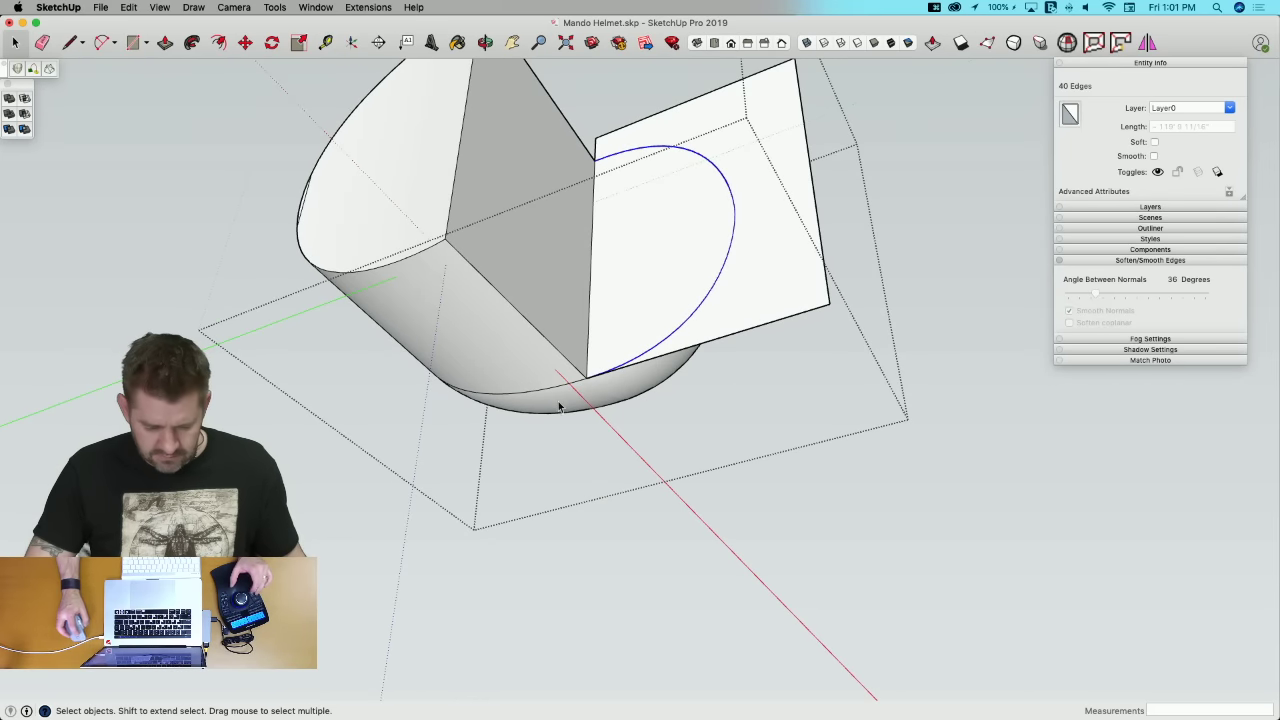
left_click(368, 7)
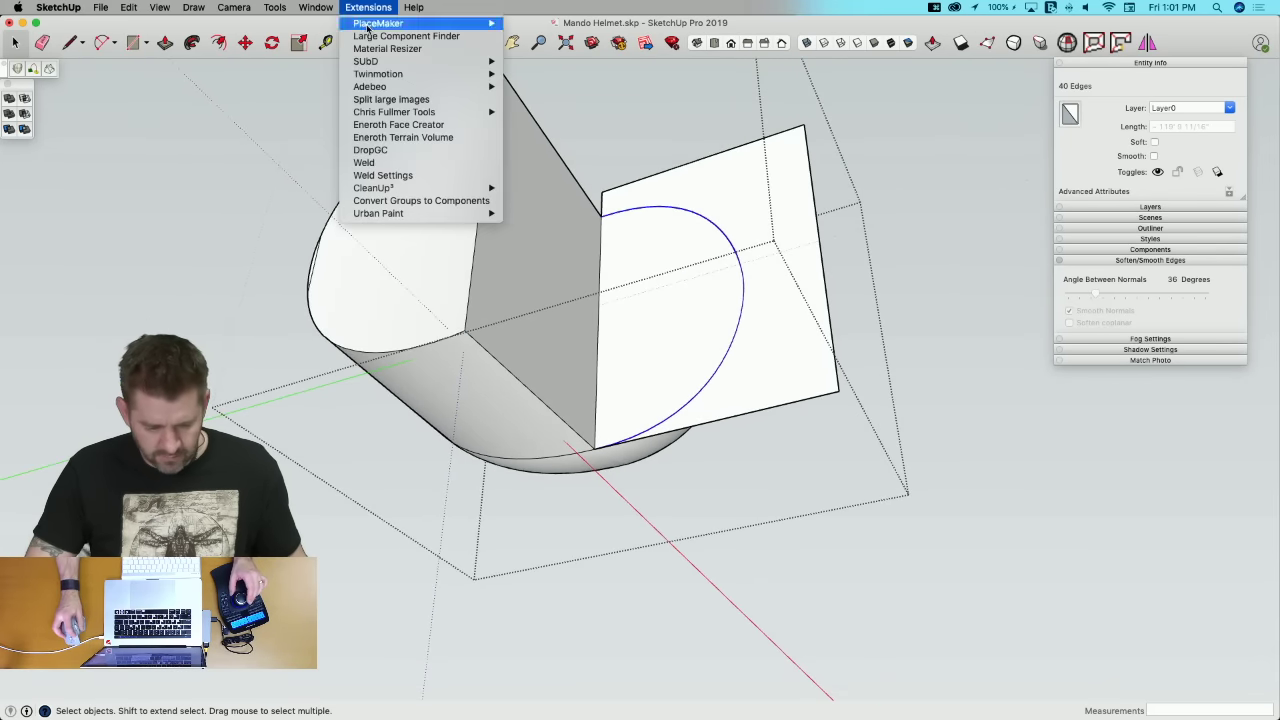
left_click(380, 162)
Step: Rotate the two welded rim curves of the dome opening by about 0.1° to align them with the flat face's plane
left_click(718, 232)
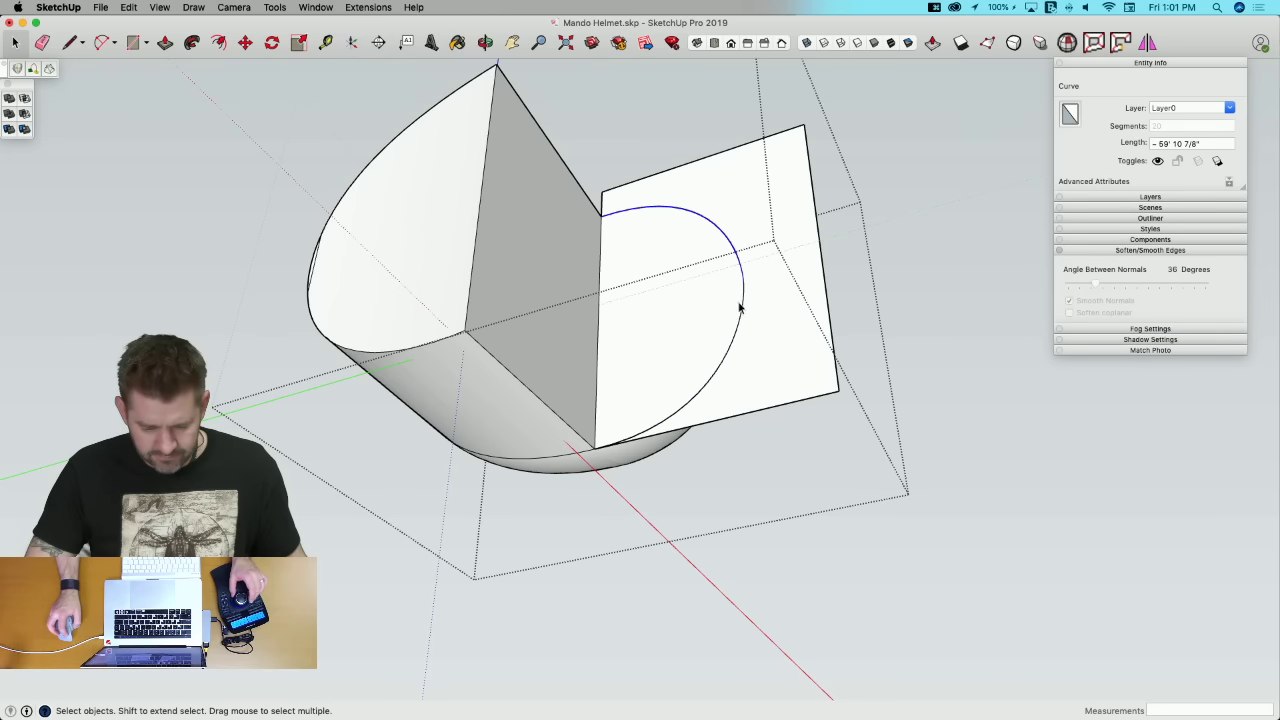
left_click(743, 308, "shift")
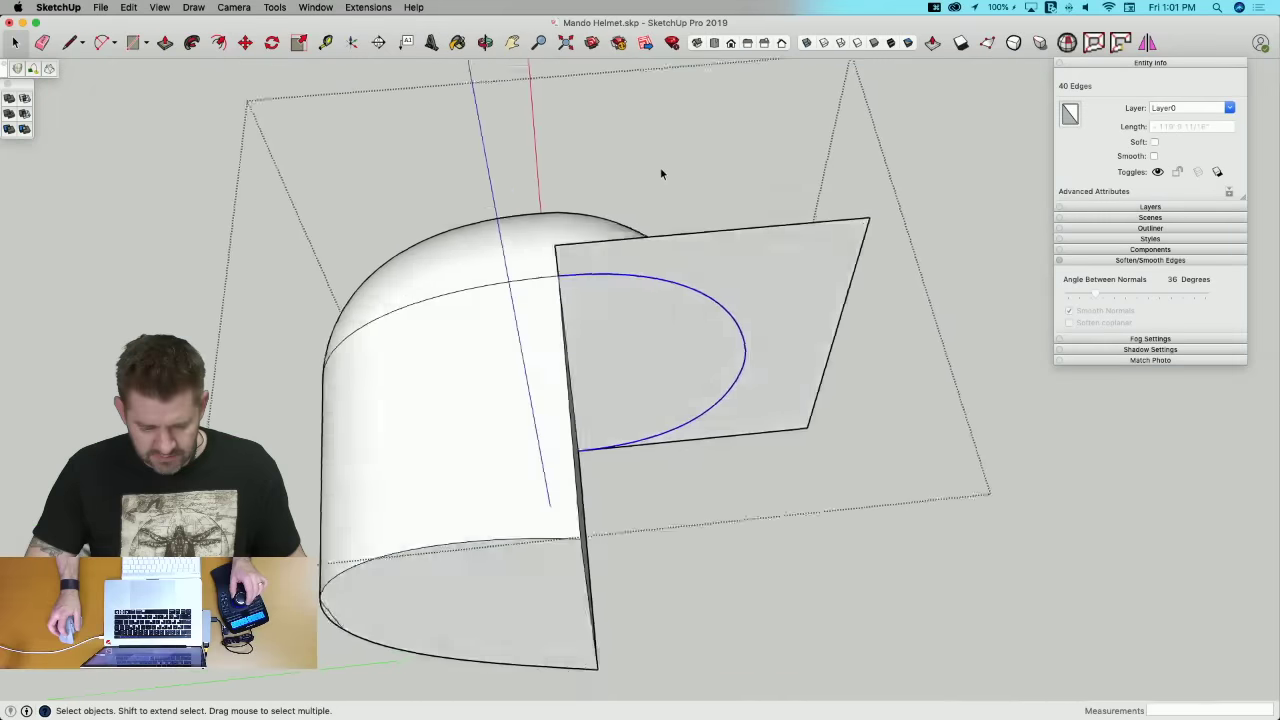
key("q")
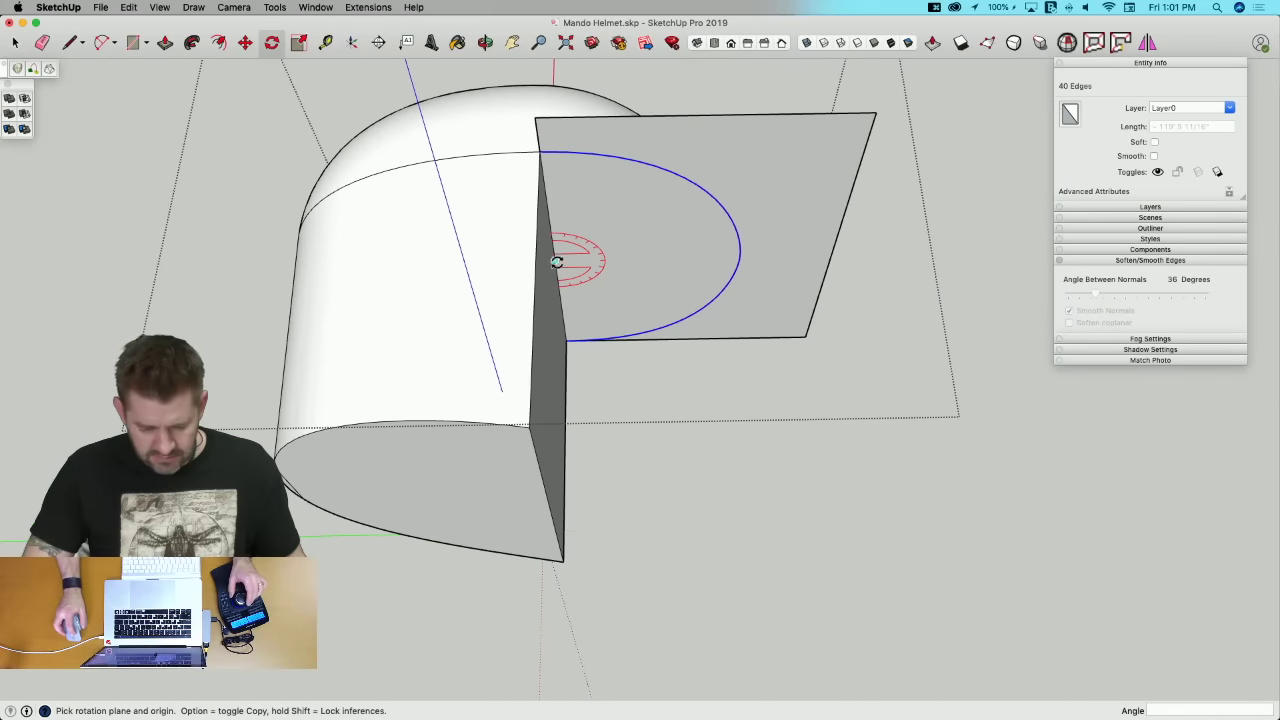
left_click(555, 257)
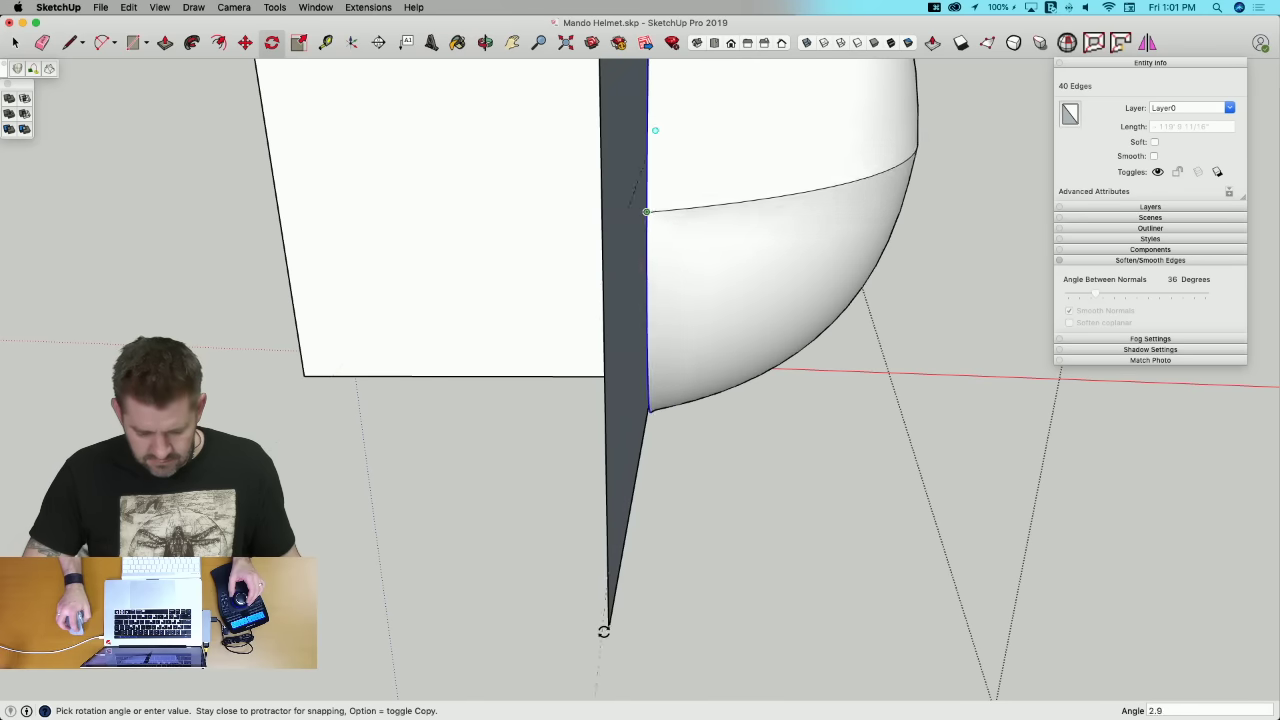
left_click(610, 629)
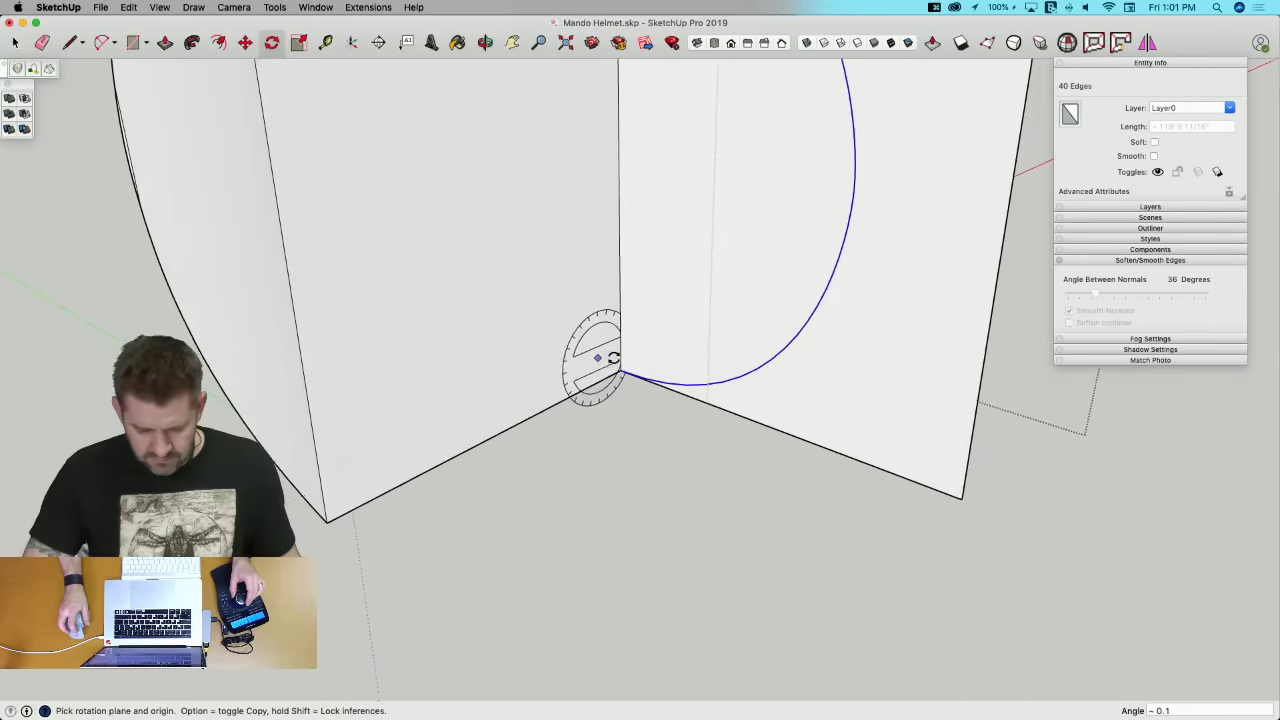
key("space")
Step: Select all the geometry joined to the large flat face and intersect its faces with the dome
left_click(760, 343)
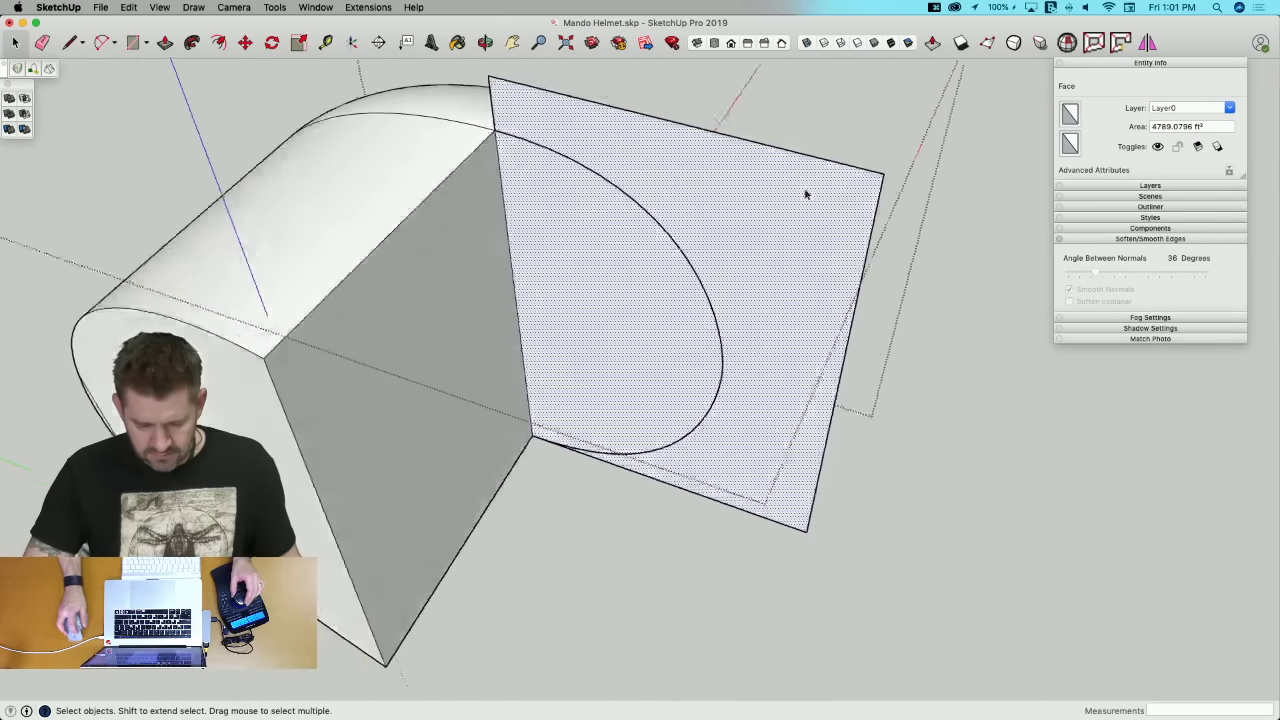
left_click_drag(821, 154, 481, 627)
key("super+a")
right_click(614, 342)
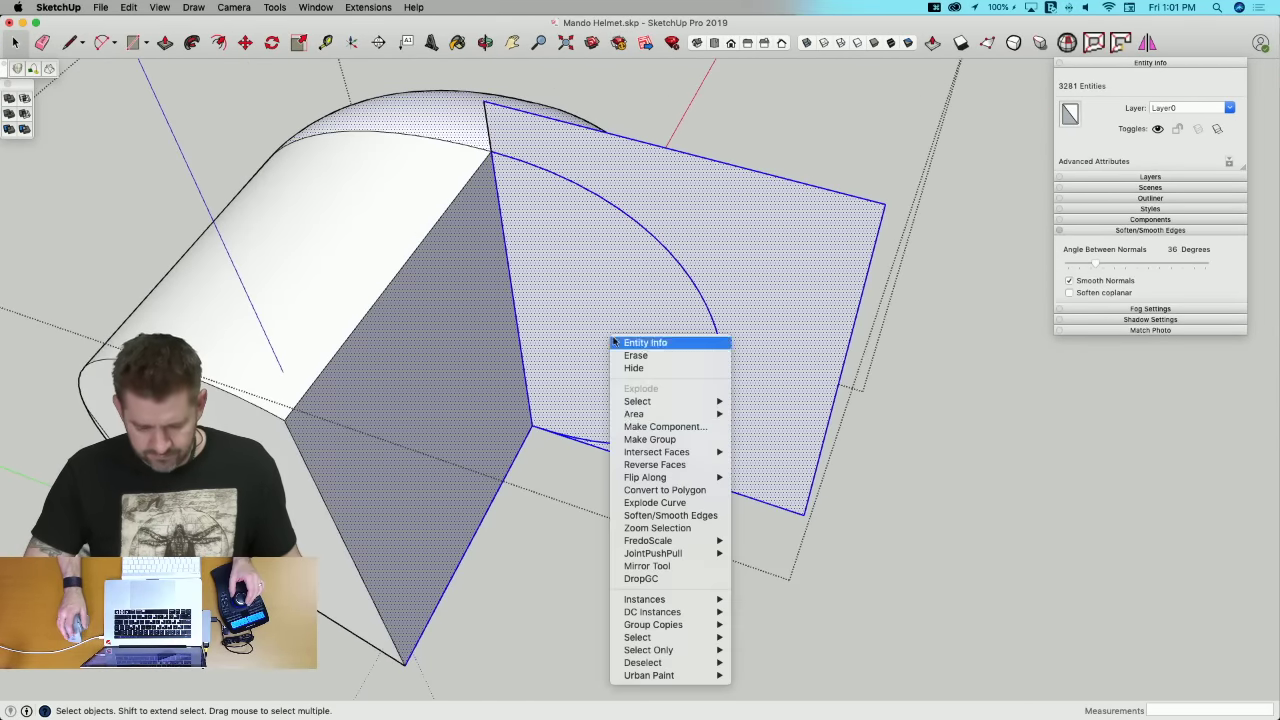
mouse_move(708, 454)
left_click(812, 476)
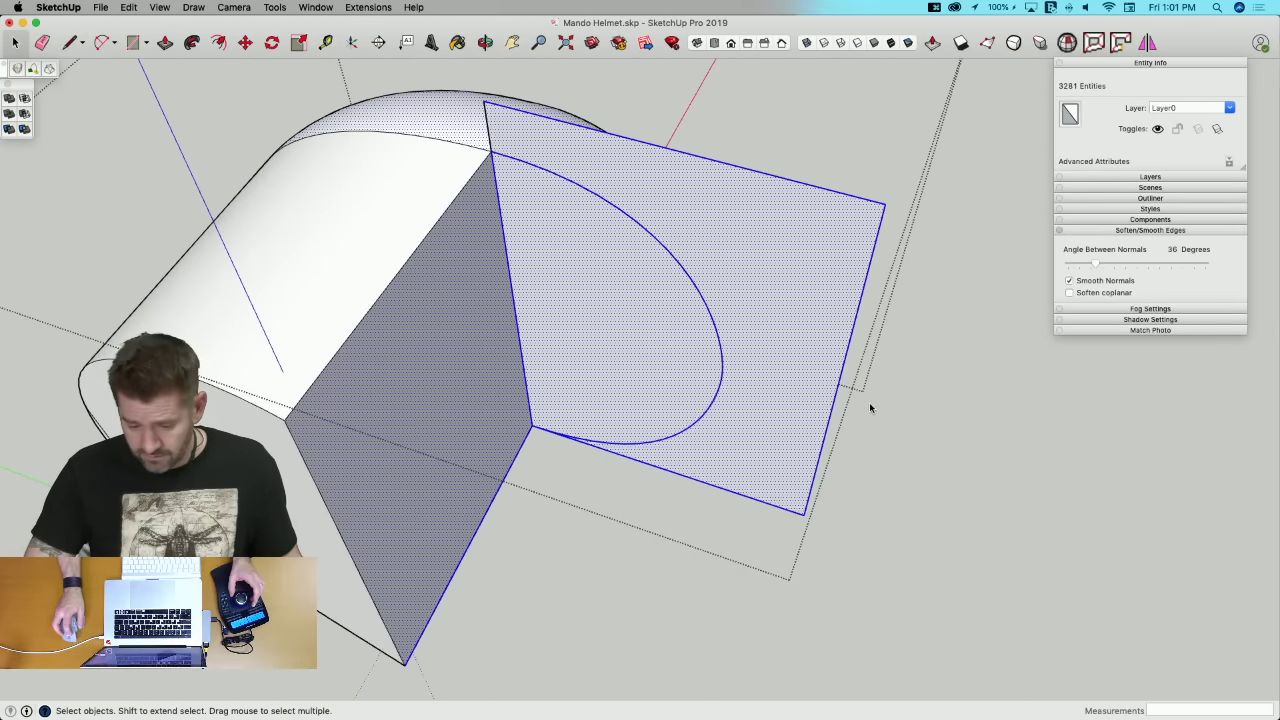
Step: Erase the flat face's outer edges beyond the dome rim and the leftover line stub above the dome seam
key("e")
left_click_drag(889, 217, 873, 202)
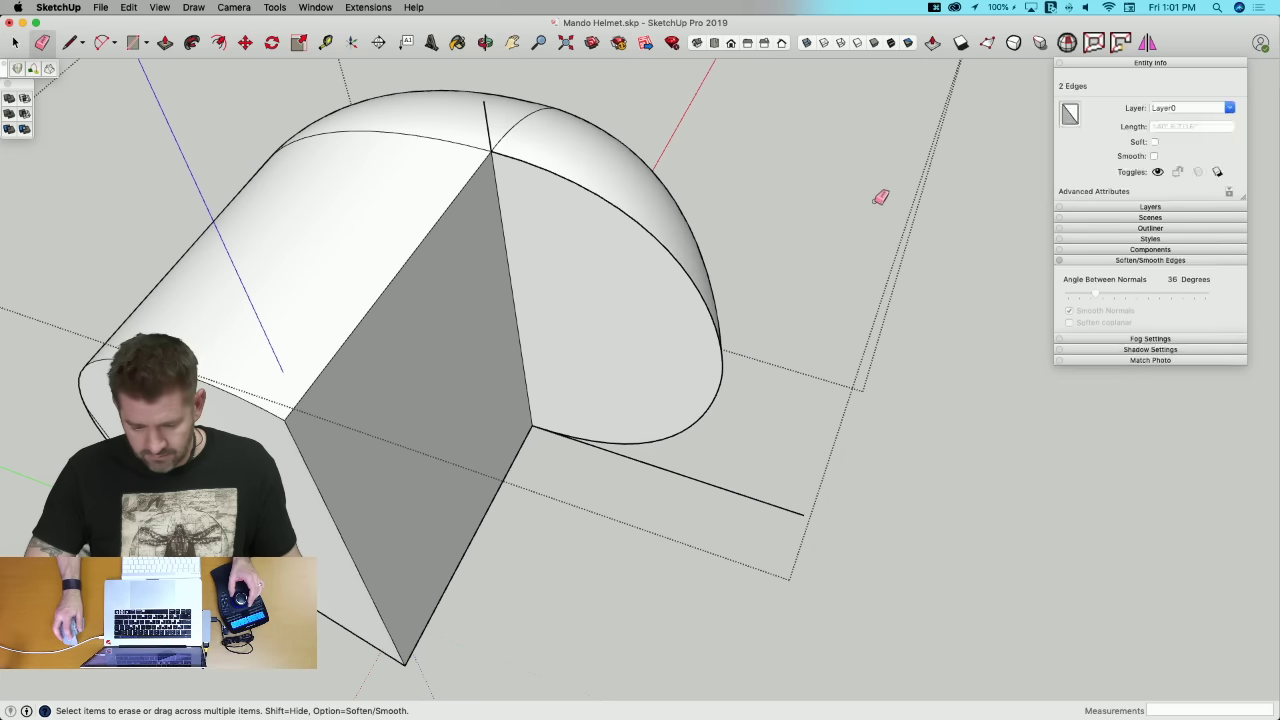
left_click(719, 499)
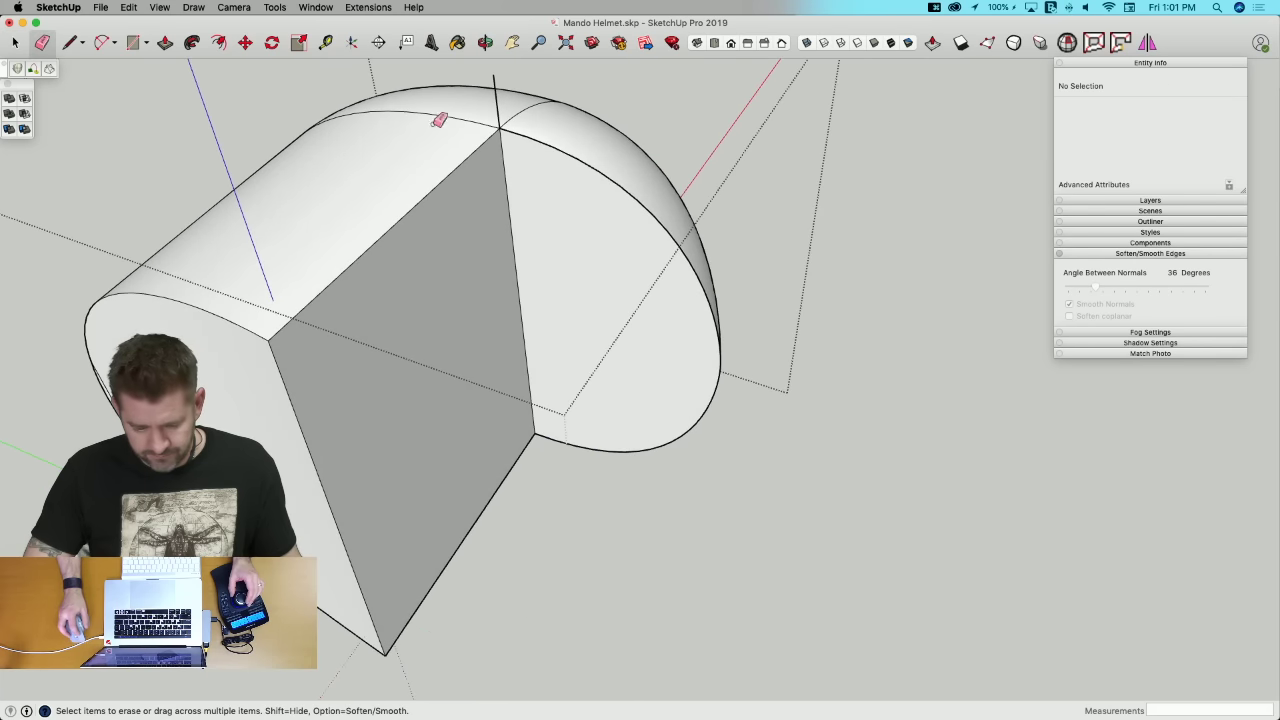
left_click(497, 101)
key("space")
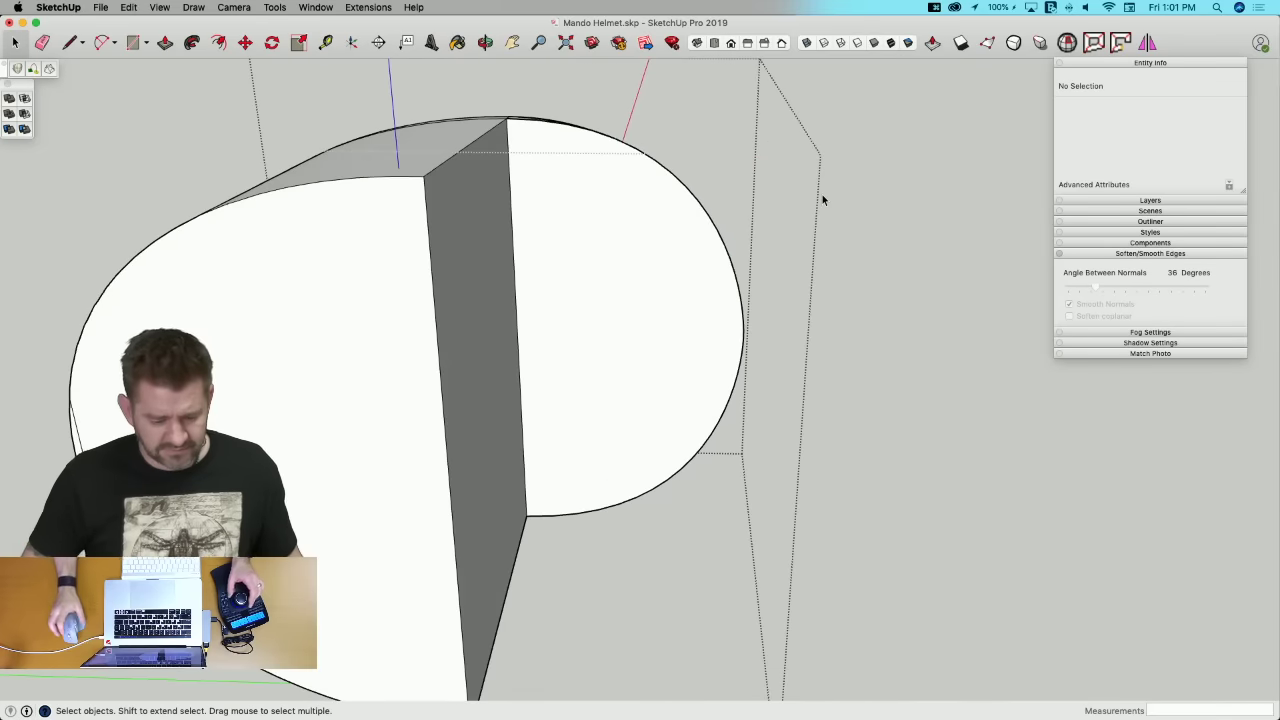
Step: Try erasing the short straight edge beside the curved rim of the helmet's base, and undo the erasure
middle_click_drag(686, 110, 437, 428)
key("e")
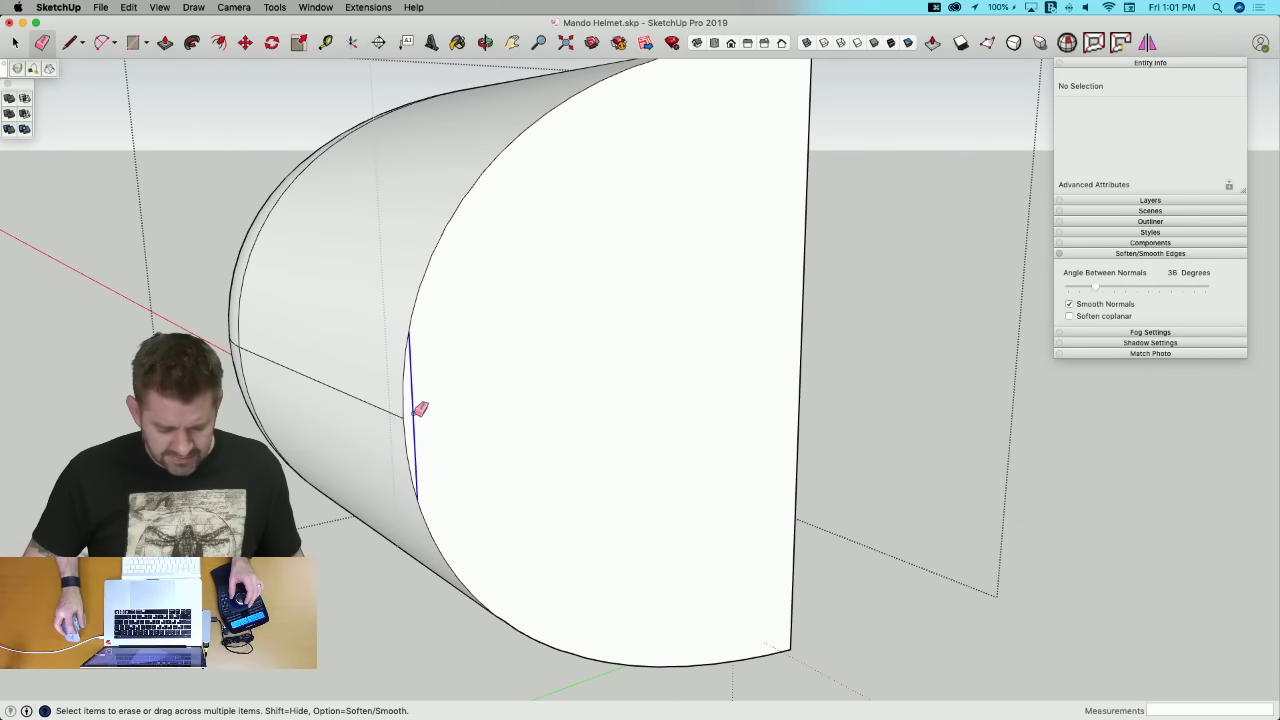
left_click(416, 411)
key("ctrl+z")
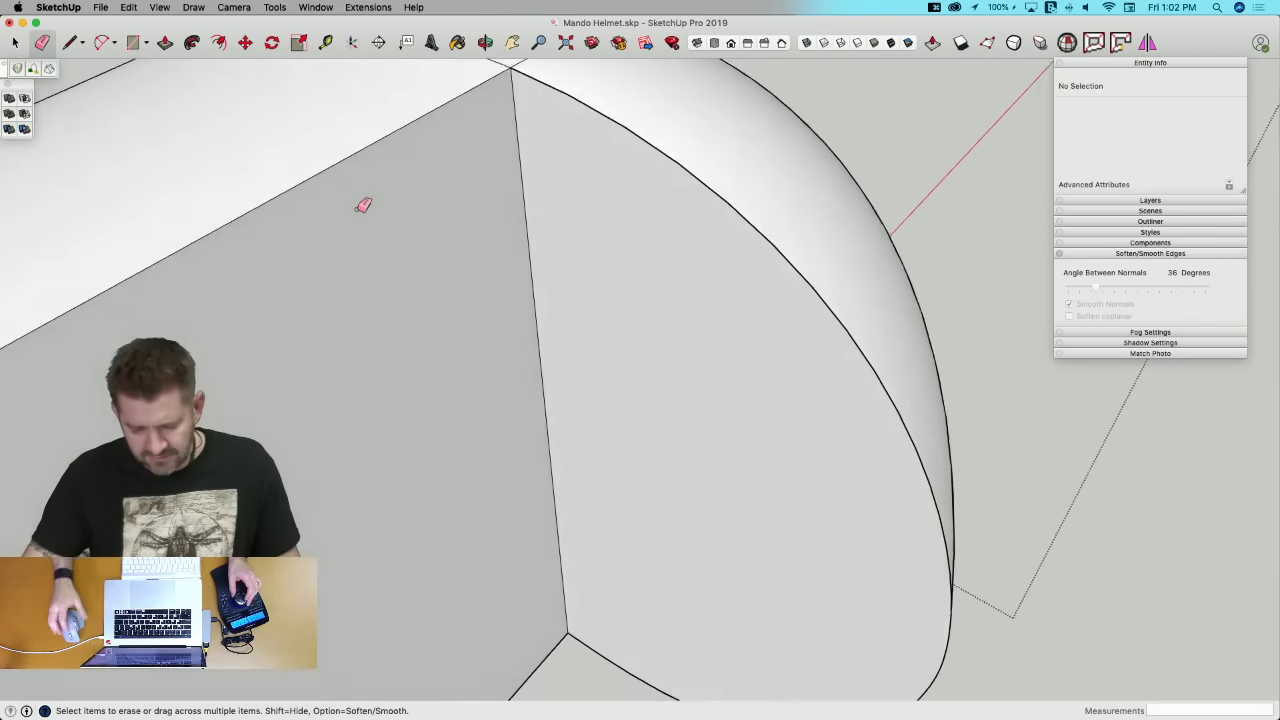
Step: Select all the connected helmet geometry, clear the selection and close the helmet group
key("space")
left_click(715, 283)
triple_click(715, 283)
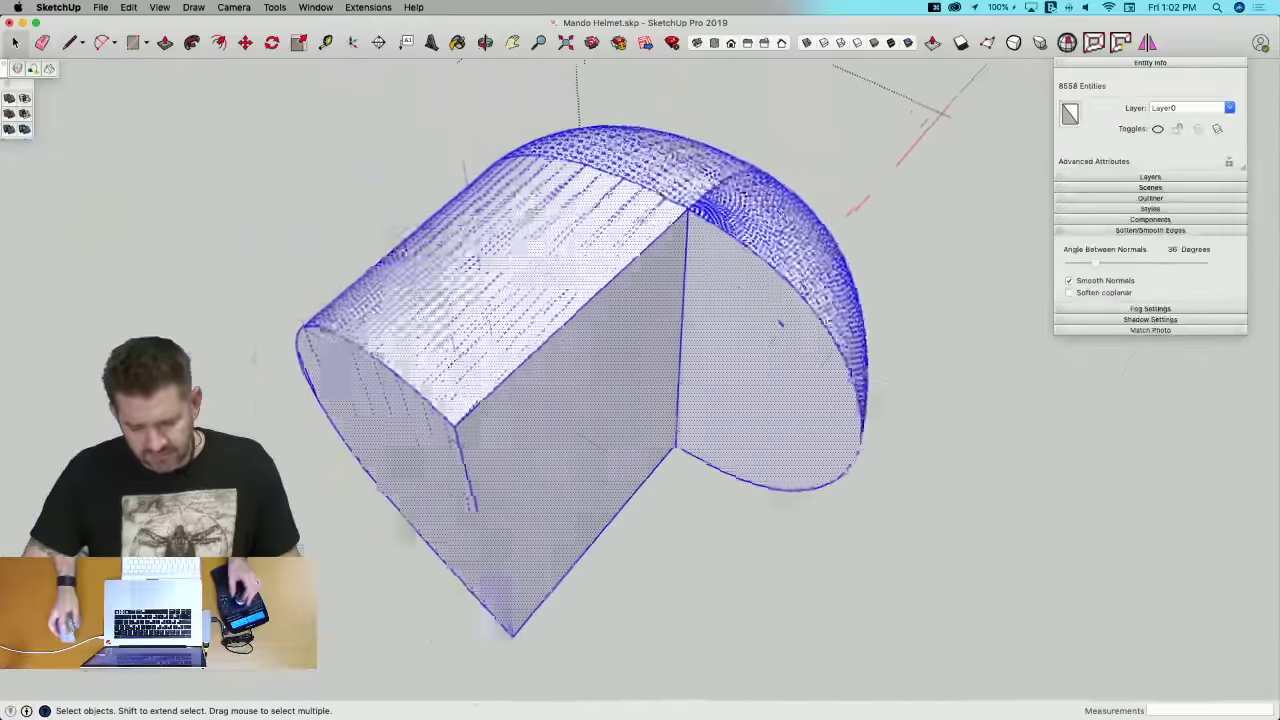
left_click(938, 374)
left_click(938, 374)
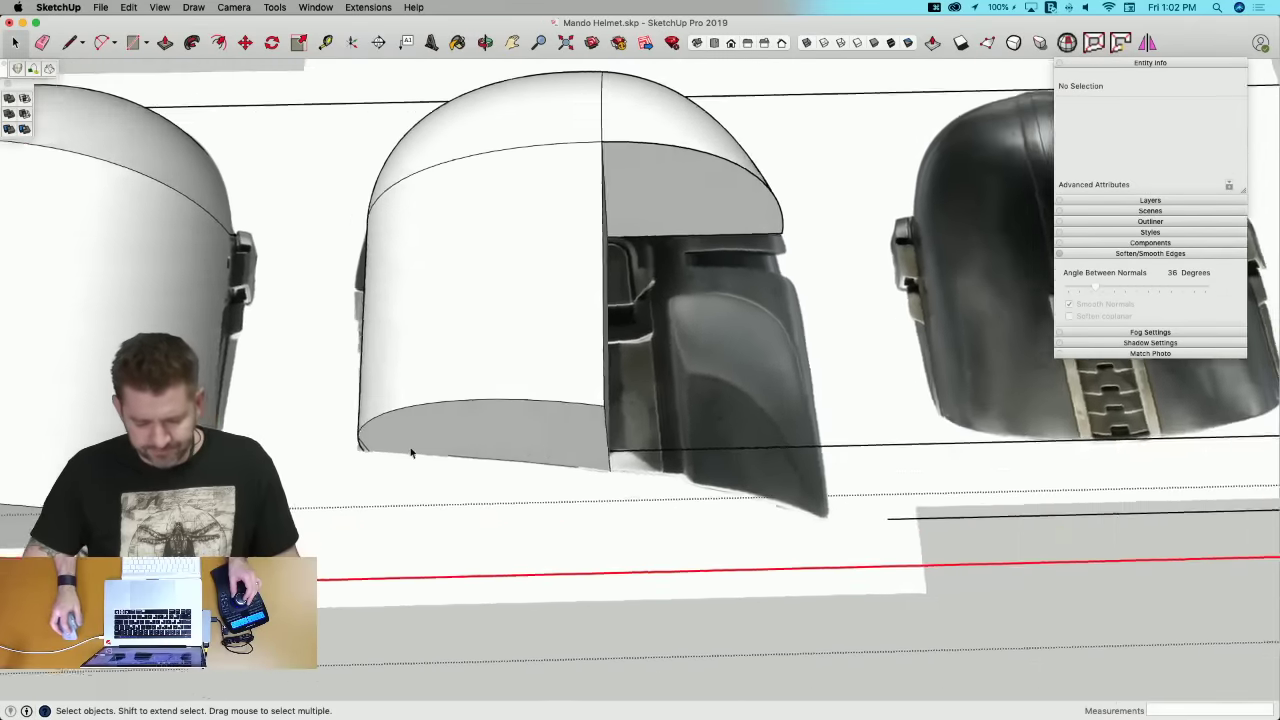
Step: Reopen the helmet group with the reference images shown, and try to push the narrow sliver face at the base's rim
key("p")
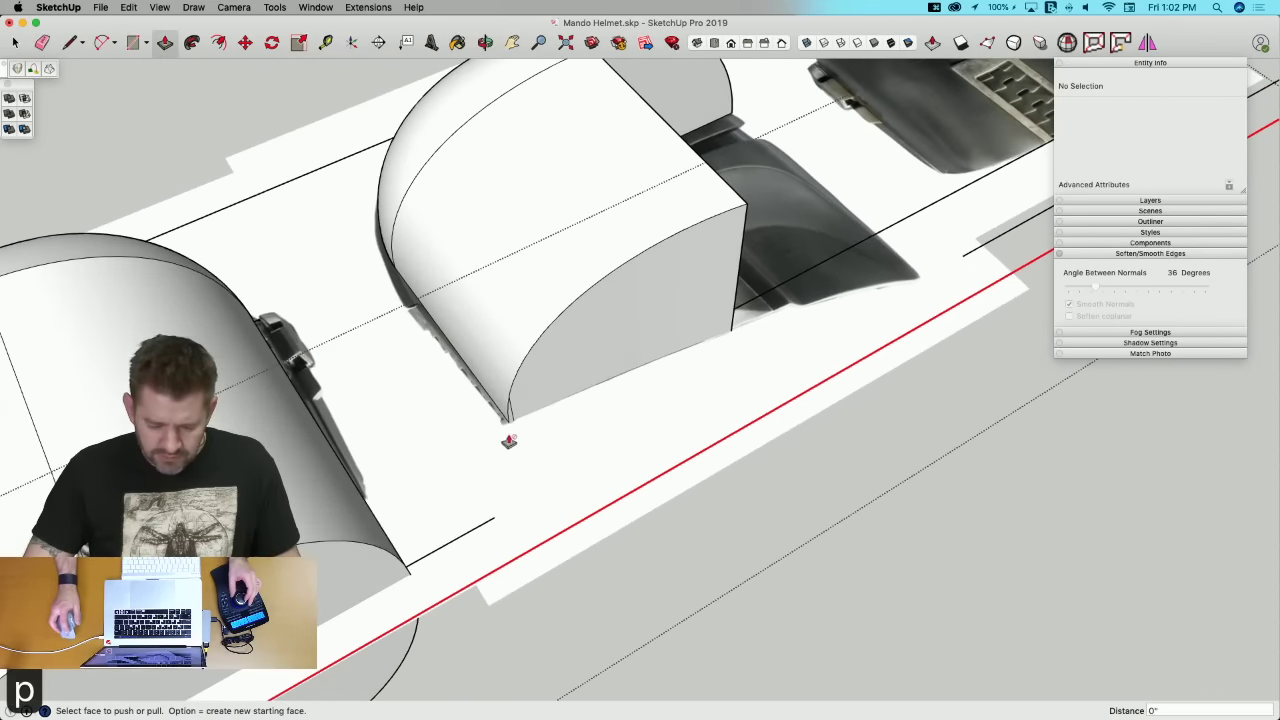
double_click(518, 410)
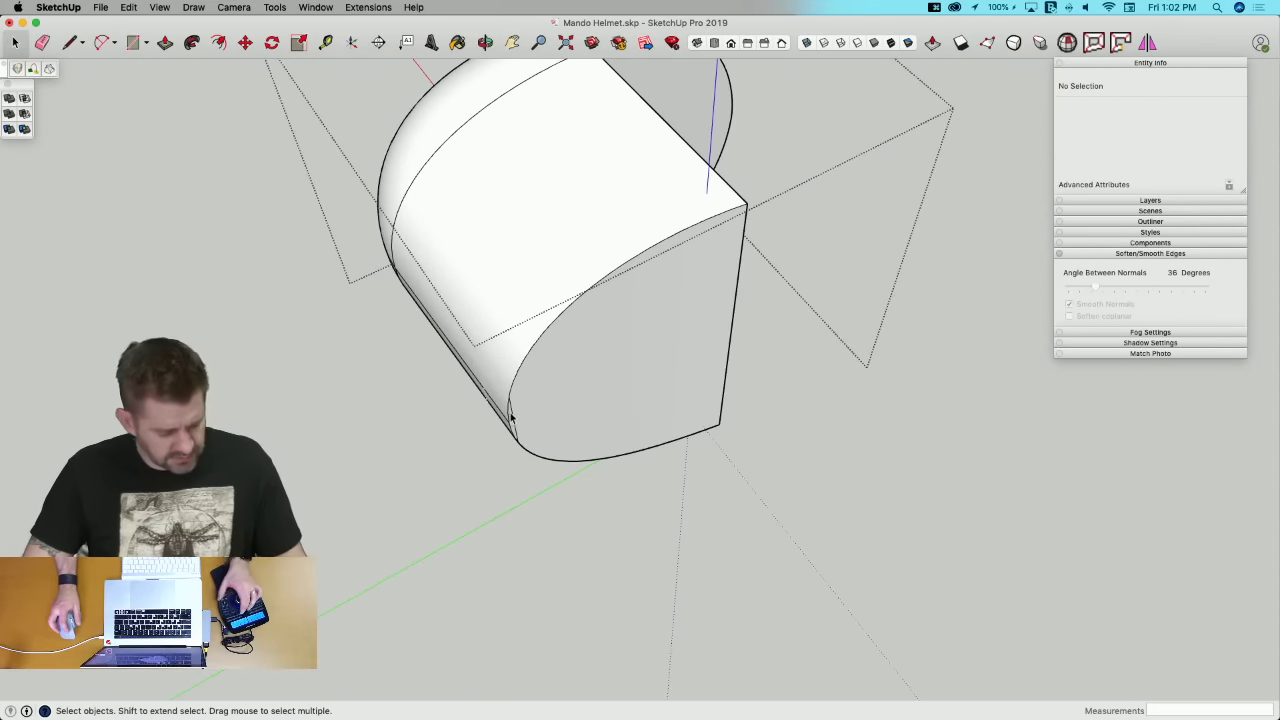
key("q")
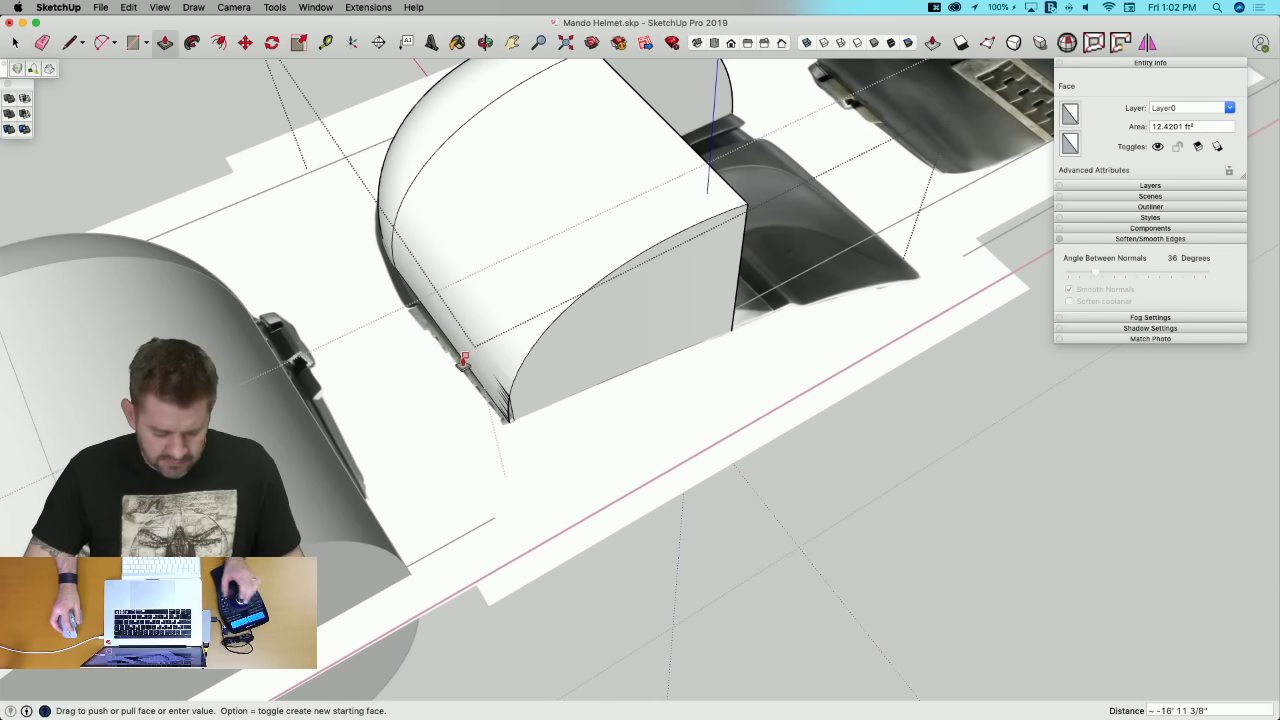
Step: Draw a line along the side wall from the upper corner of the base's sliver face to the dome seam, following the hidden facet edges
key("l")
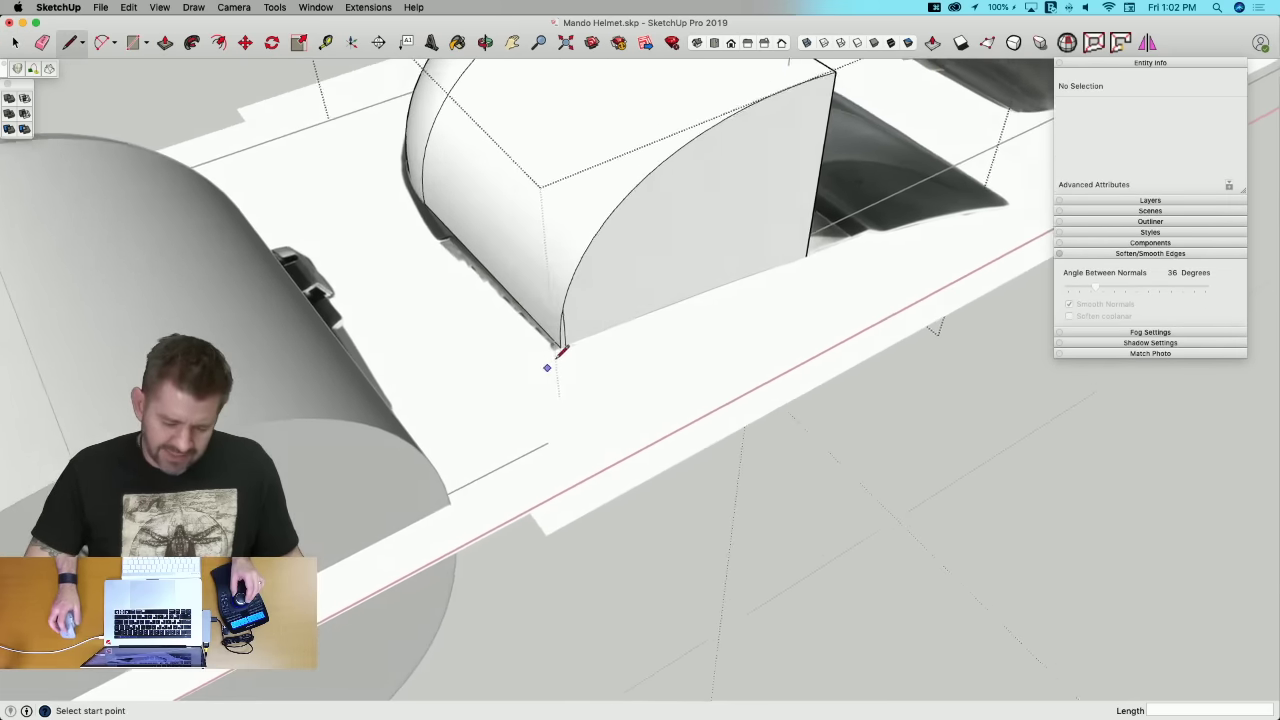
scroll(615, 320, "up", 5)
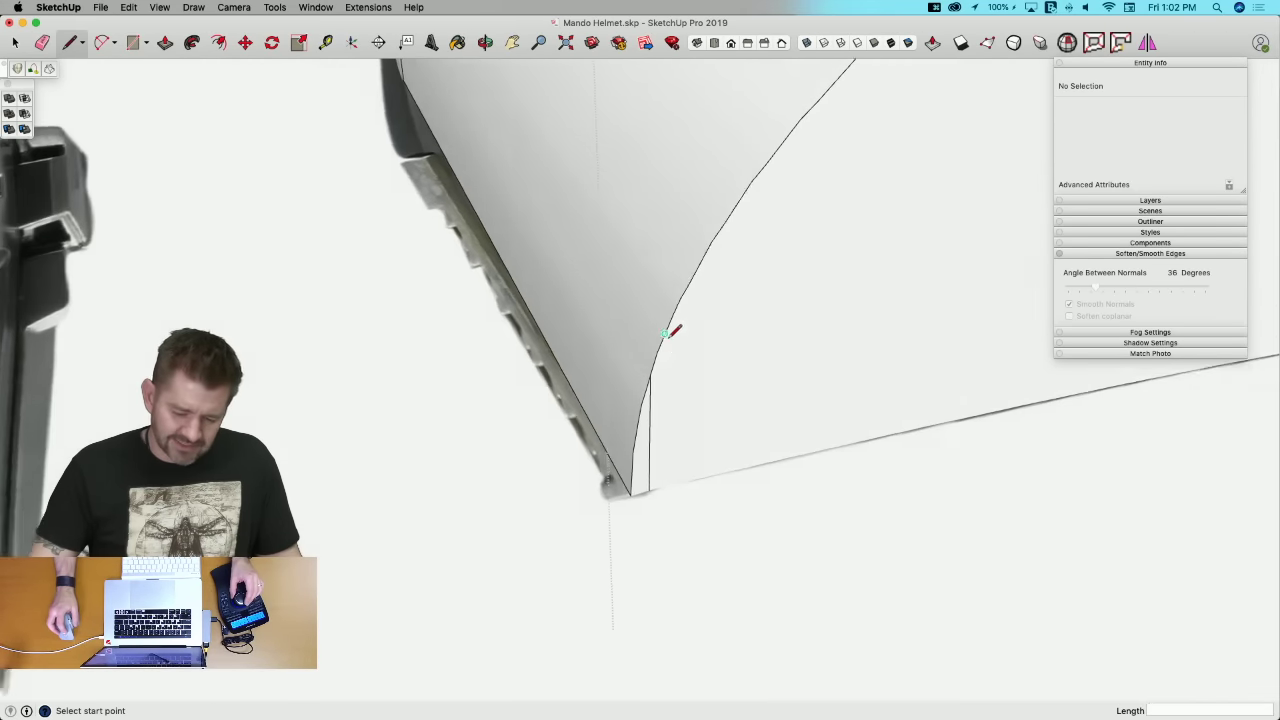
left_click(656, 382)
middle_click_drag(656, 382, 522, 299)
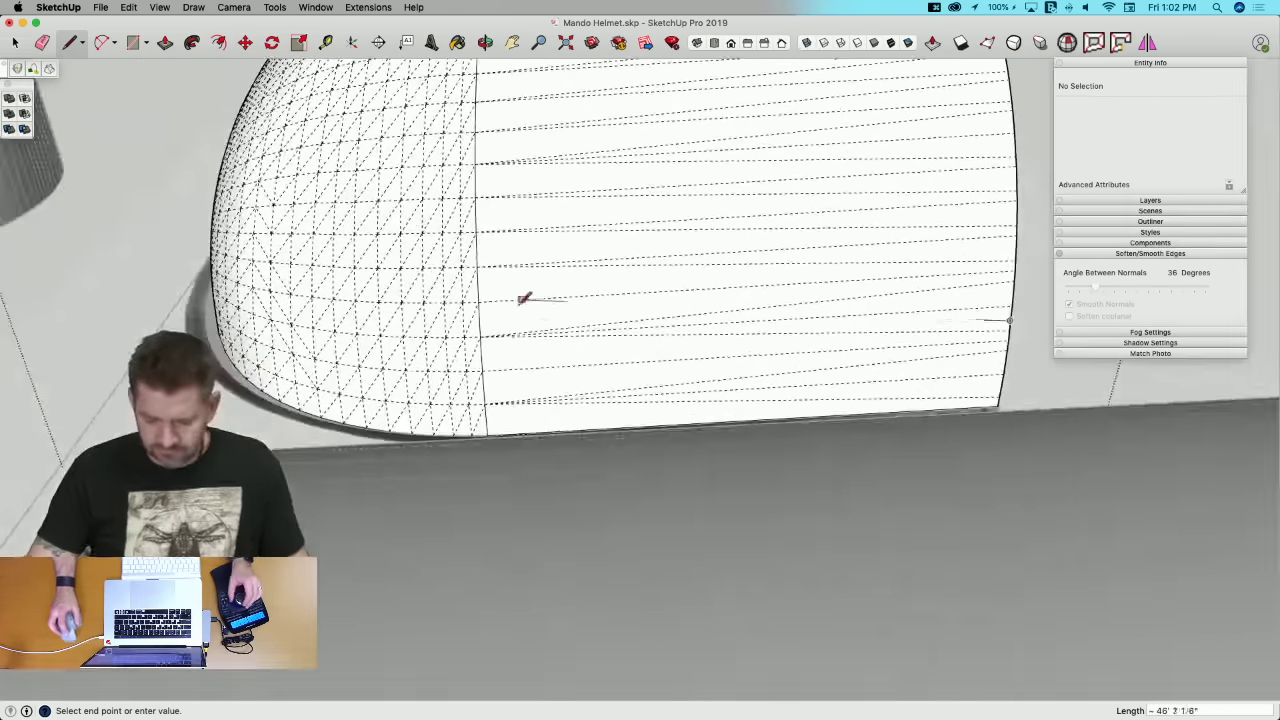
left_click(480, 337)
Step: Draw a triangular face projecting outward from the side wall, between the new line and the notch in the reference image
middle_click_drag(480, 337, 630, 395)
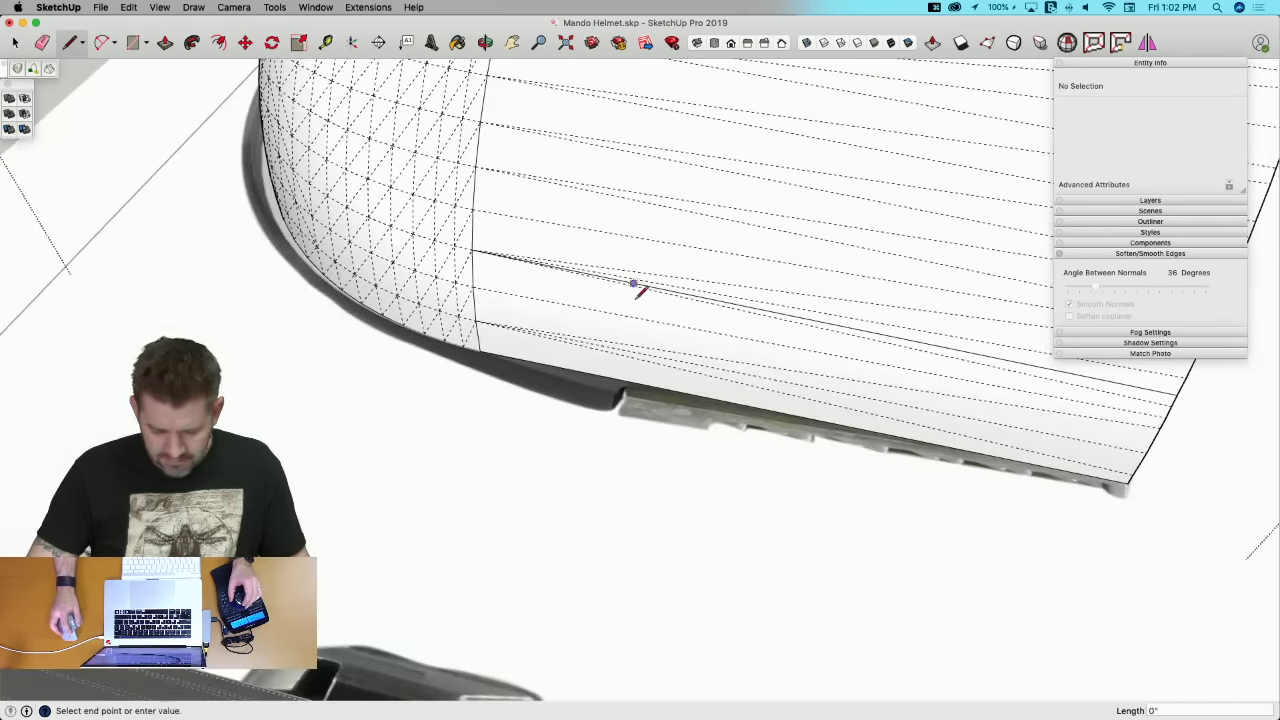
mouse_move(635, 296)
middle_mouse_down()
mouse_move(635, 337)
mouse_move(633, 318)
middle_mouse_up()
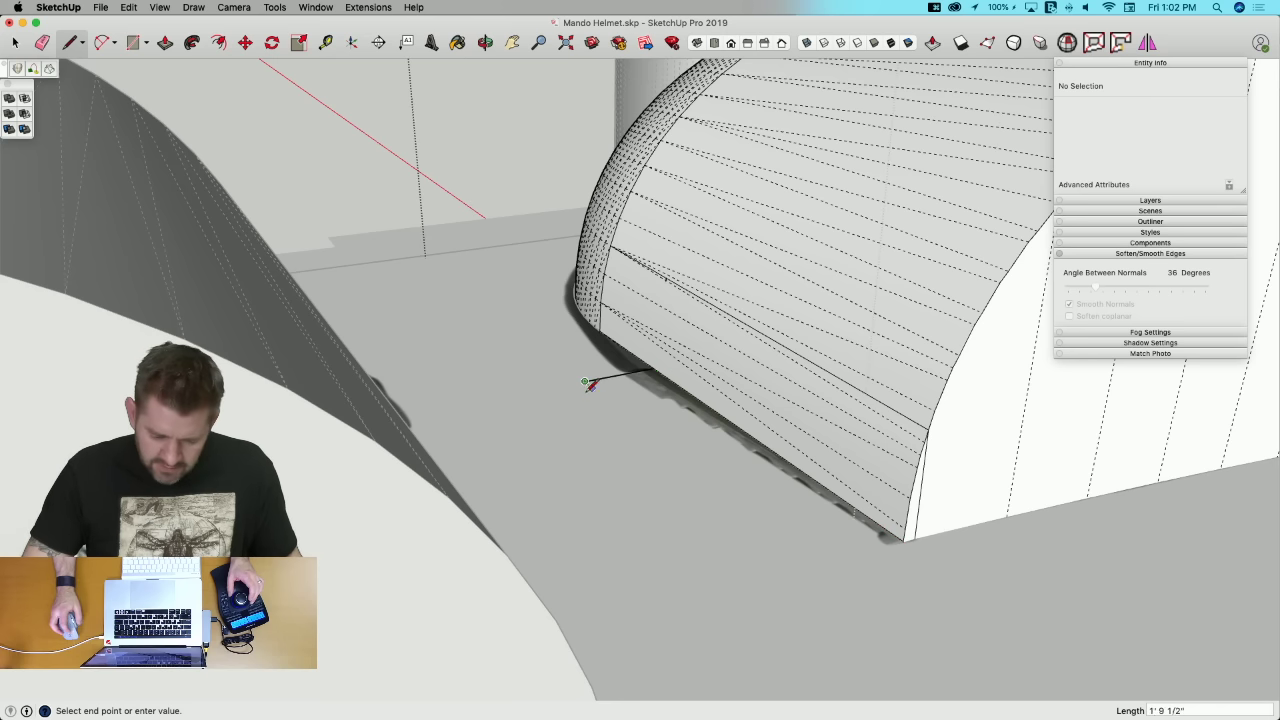
key("space")
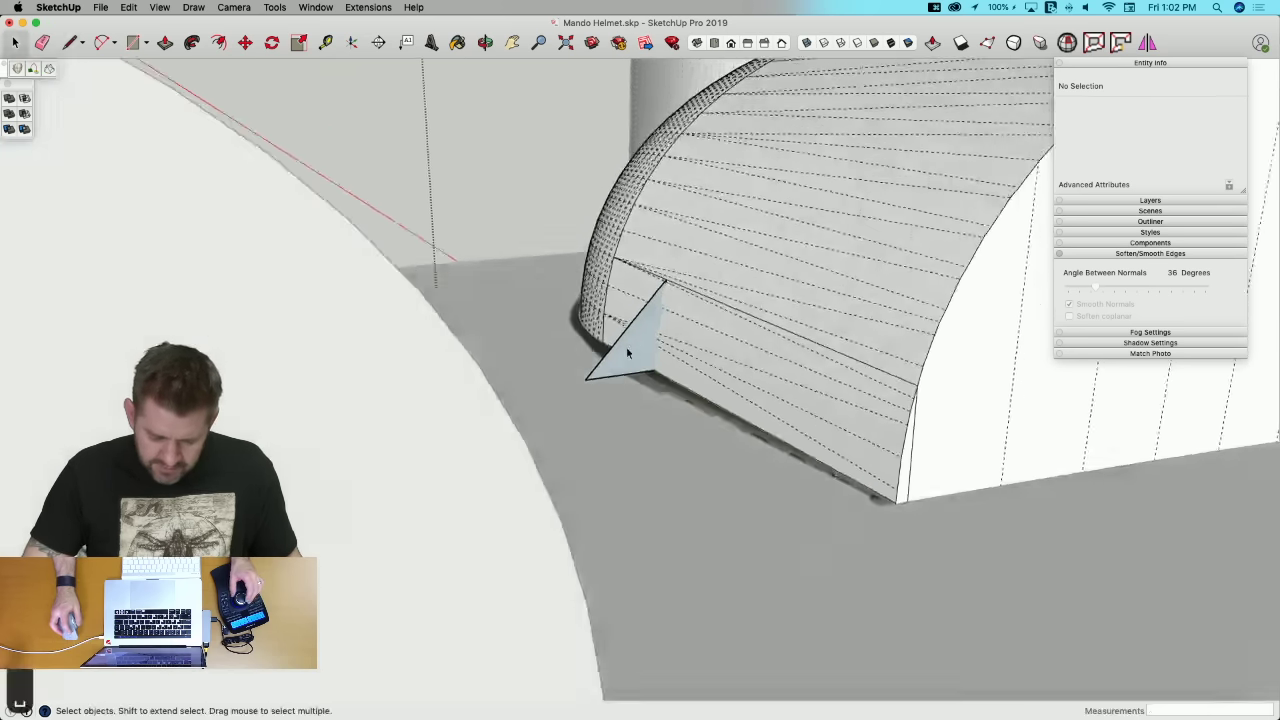
key("l")
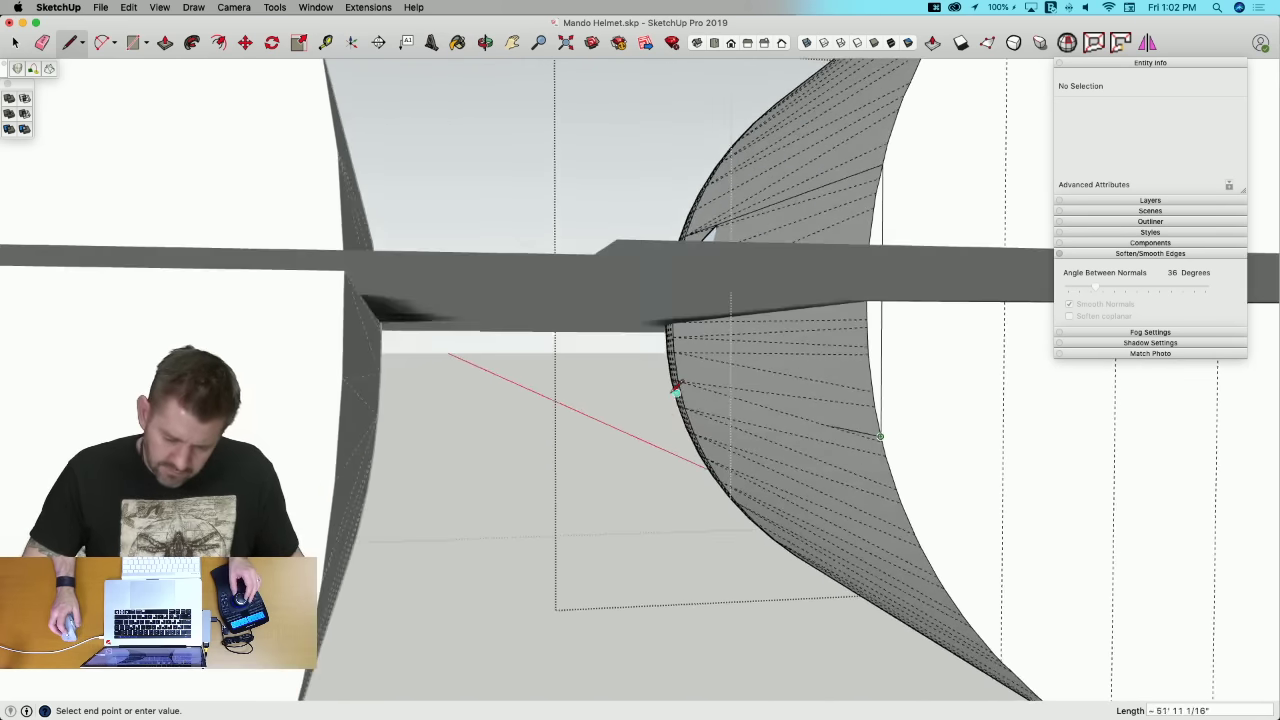
mouse_move(676, 390)
middle_mouse_down()
mouse_move(641, 375)
mouse_move(664, 390)
mouse_move(662, 409)
middle_mouse_up()
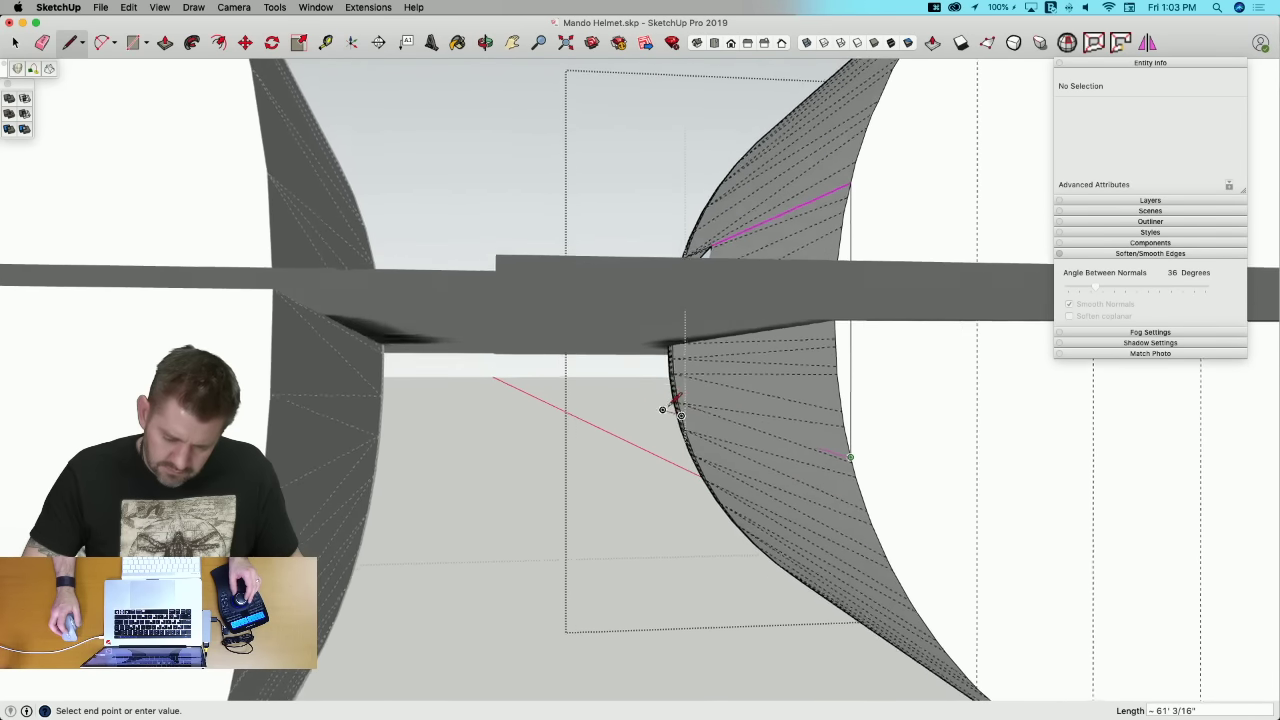
key("space")
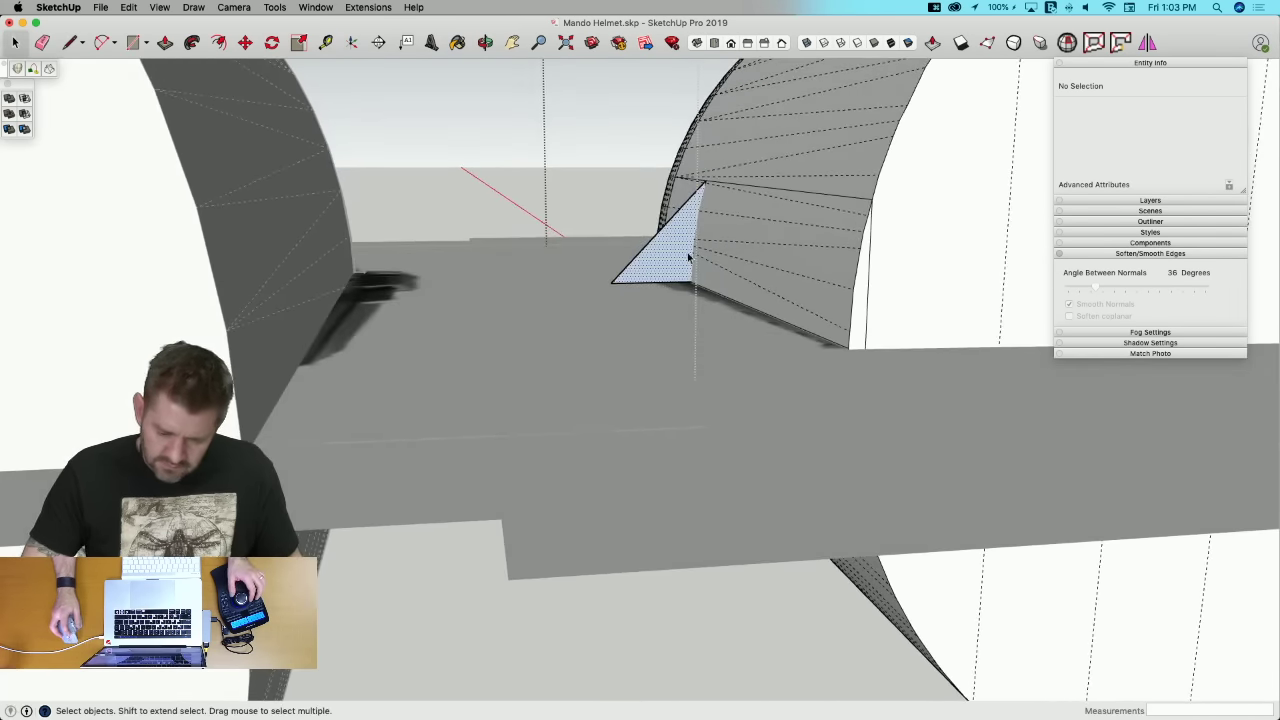
Step: Mirror a copy of the triangular face and the side wall line to the other half of the helmet across its centre plane
left_click(688, 258)
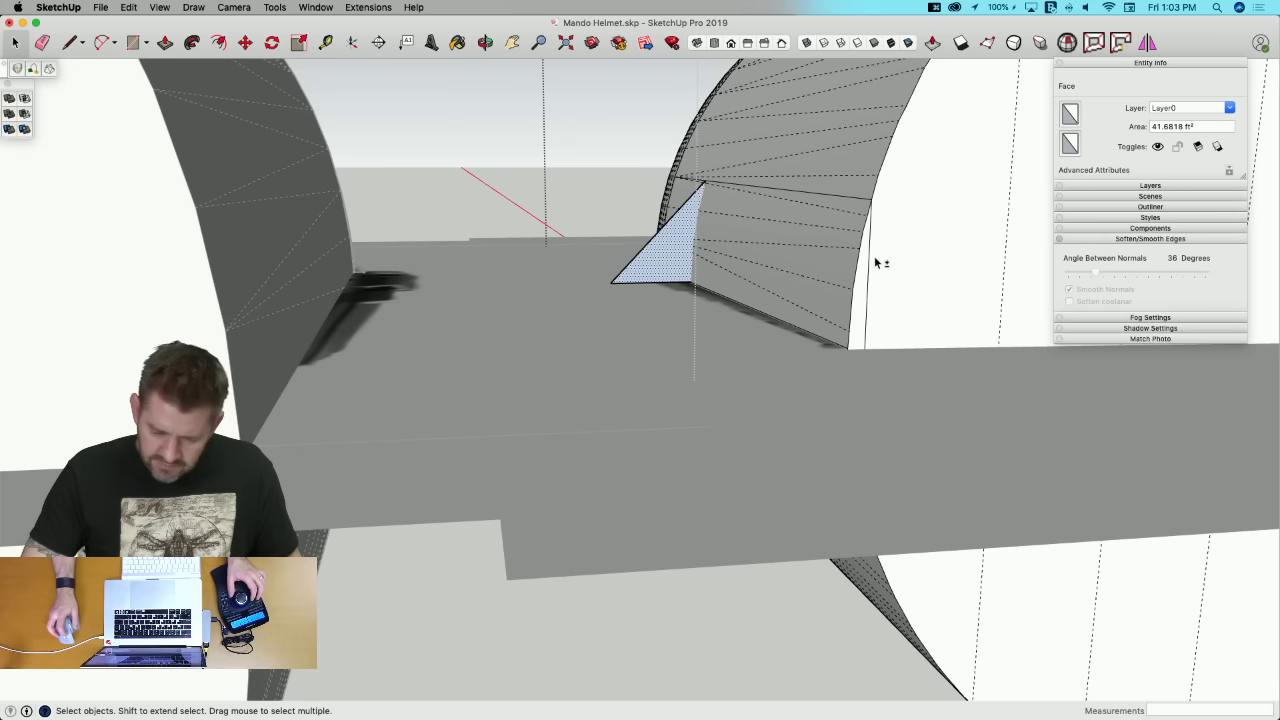
left_click(866, 203, "shift")
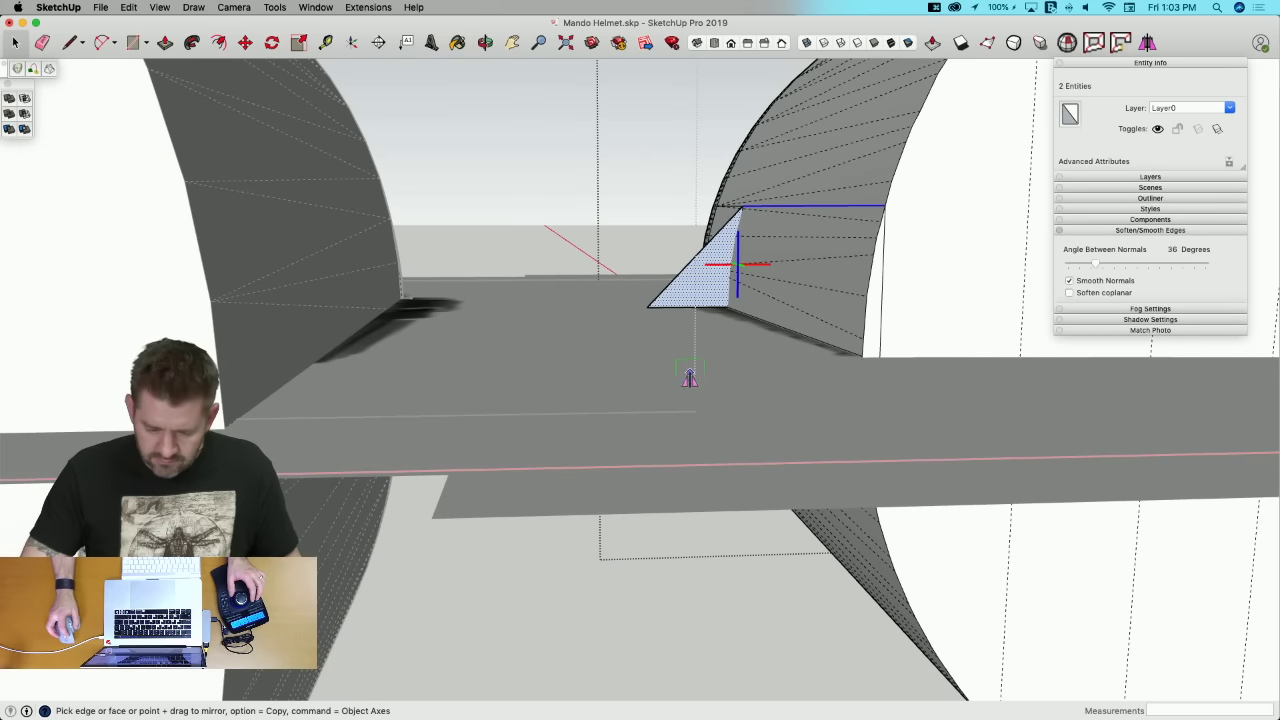
left_click(716, 345)
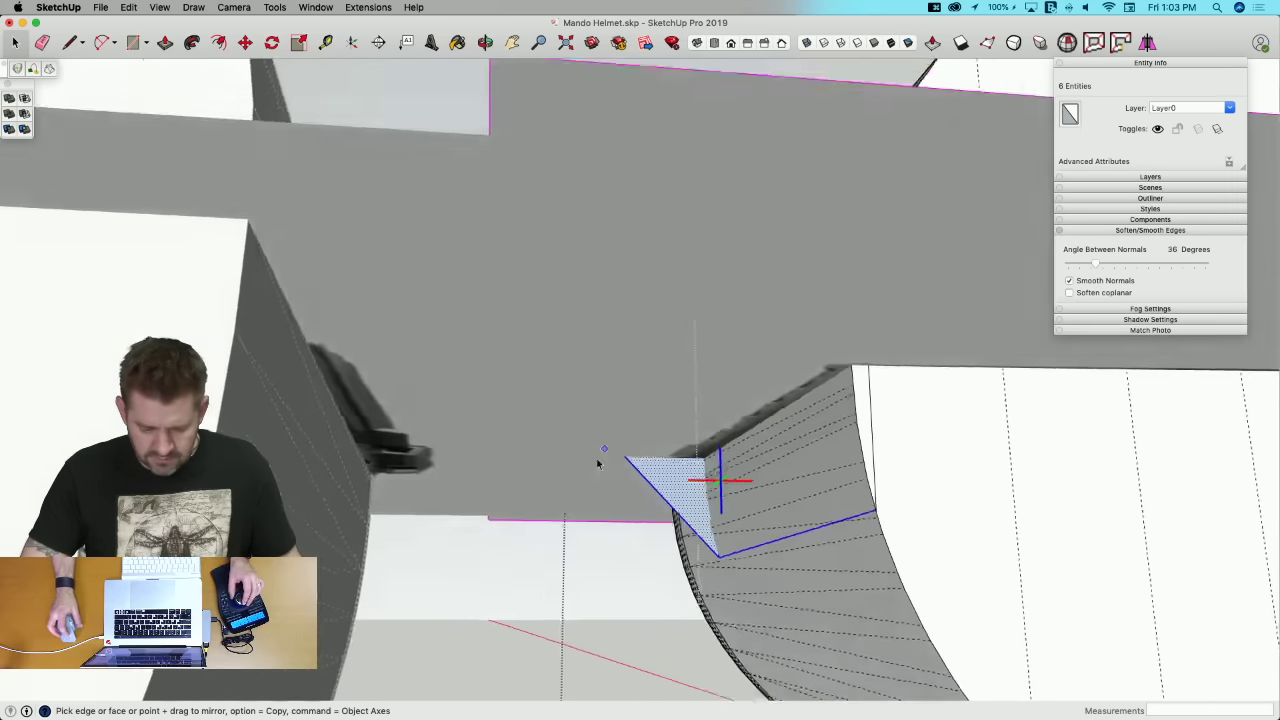
key("space")
middle_click_drag(593, 484, 833, 450)
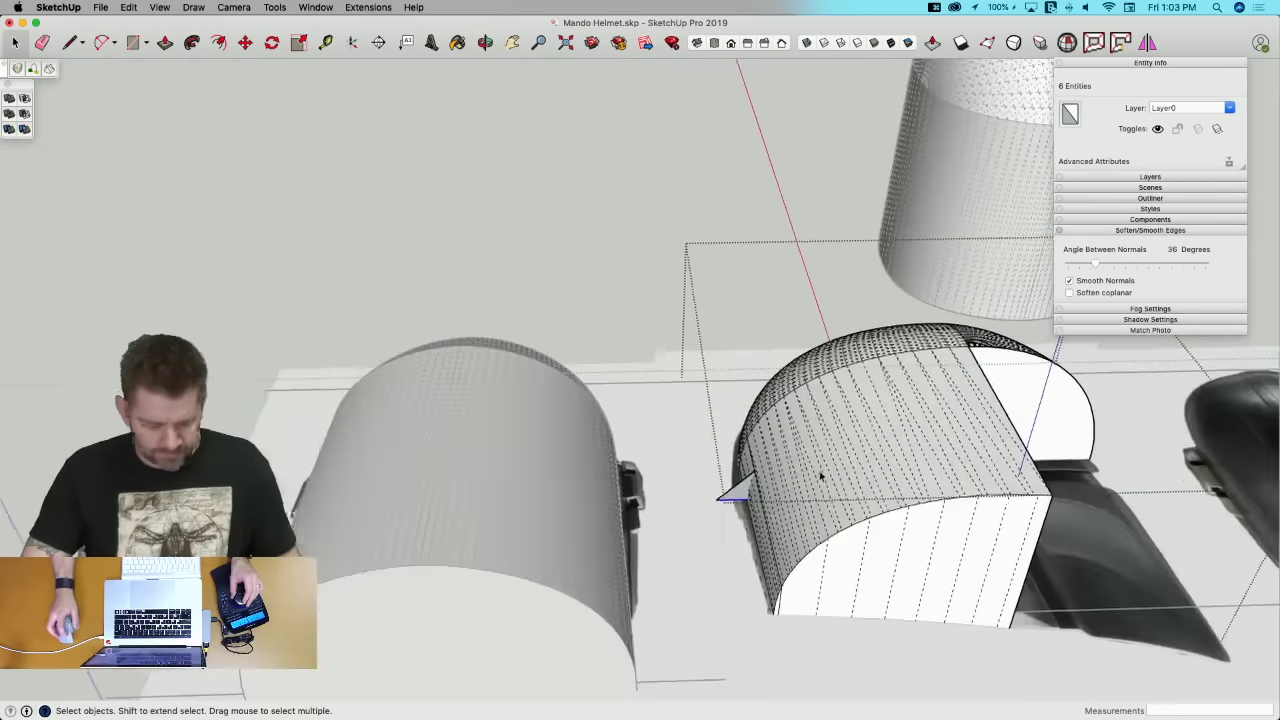
Step: Hide the reference images and hidden edges, and check the side wall surface beside the projecting triangular faces
key("q")
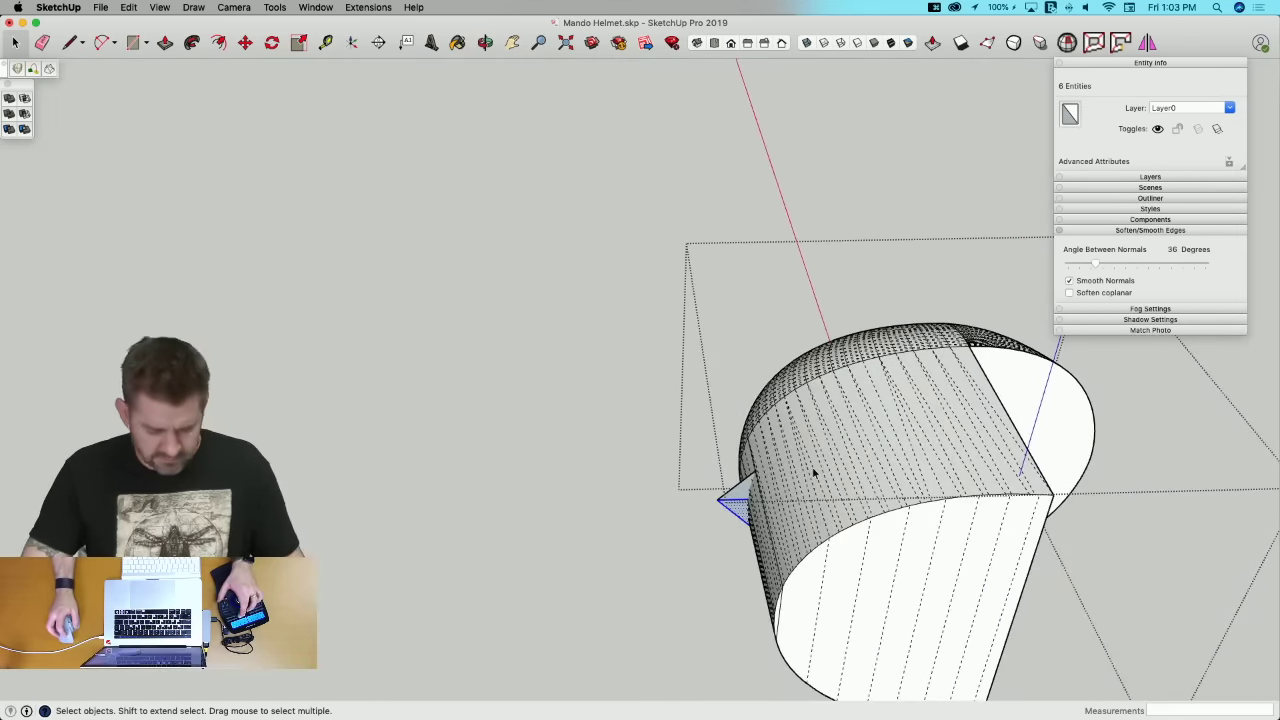
middle_click_drag(813, 472, 834, 323)
left_click(837, 367)
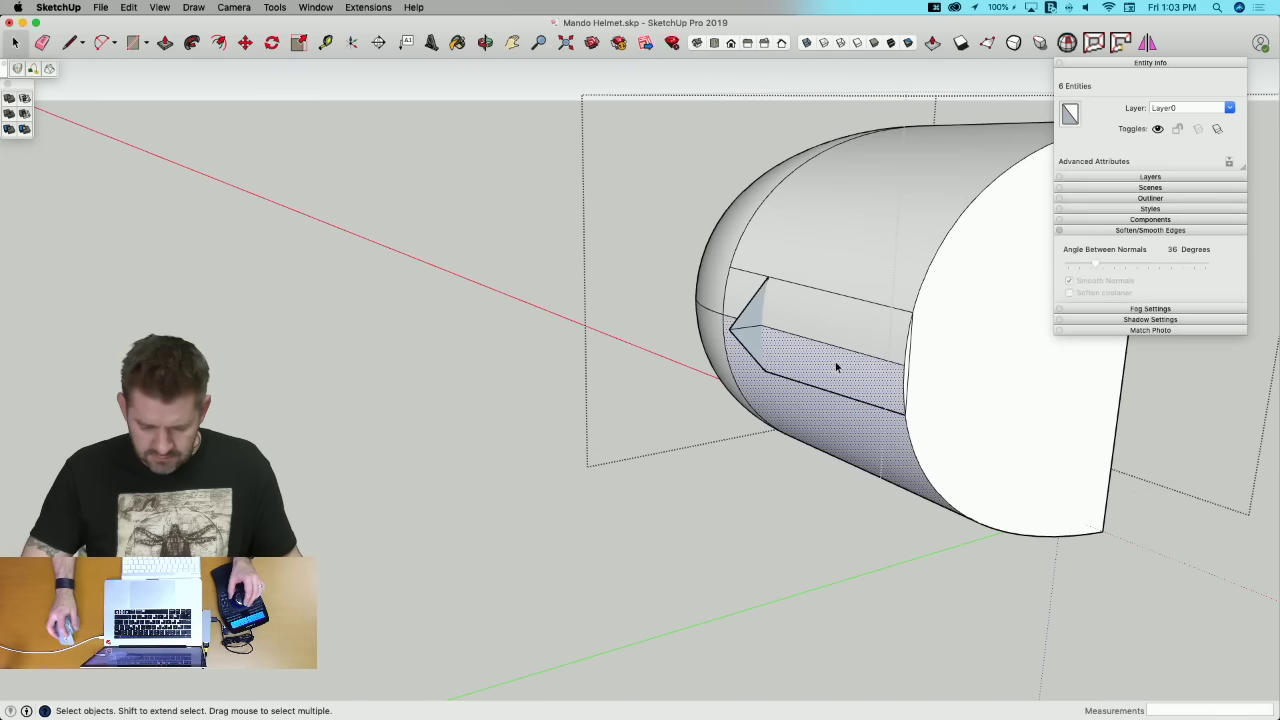
scroll(830, 330, "up", 5)
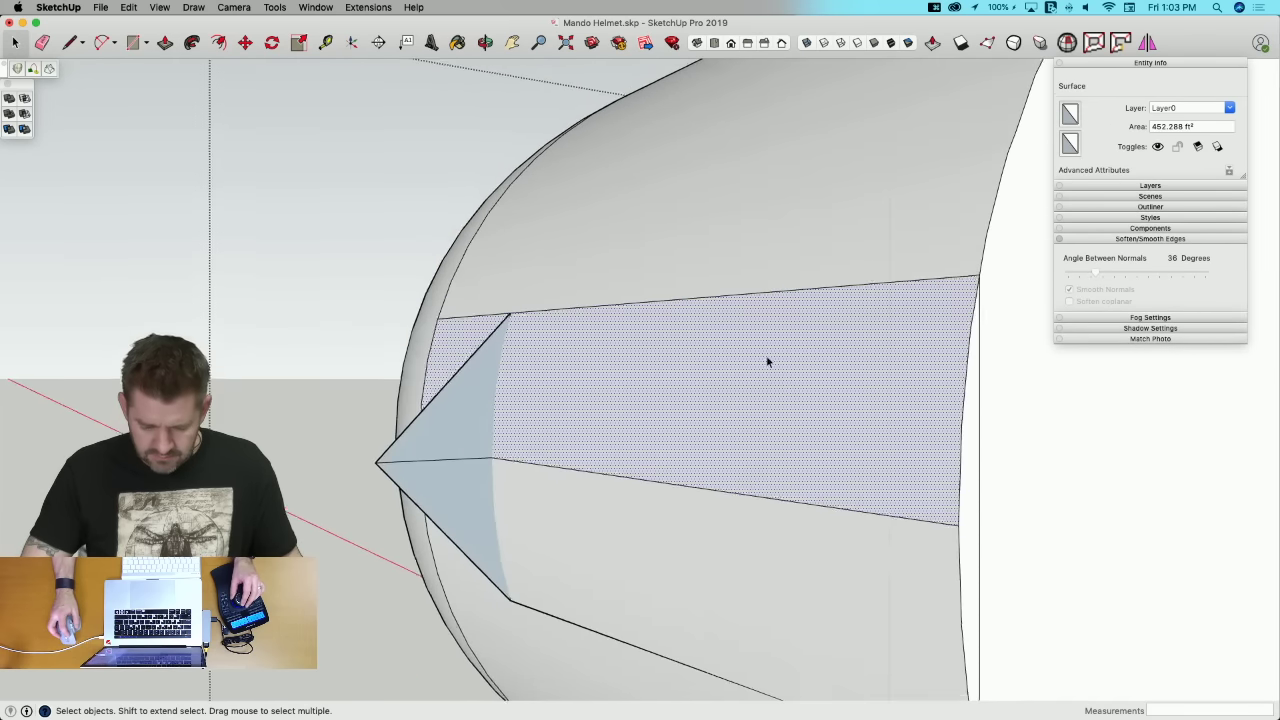
middle_click_drag(768, 362, 491, 569)
scroll(491, 569, "up", 3)
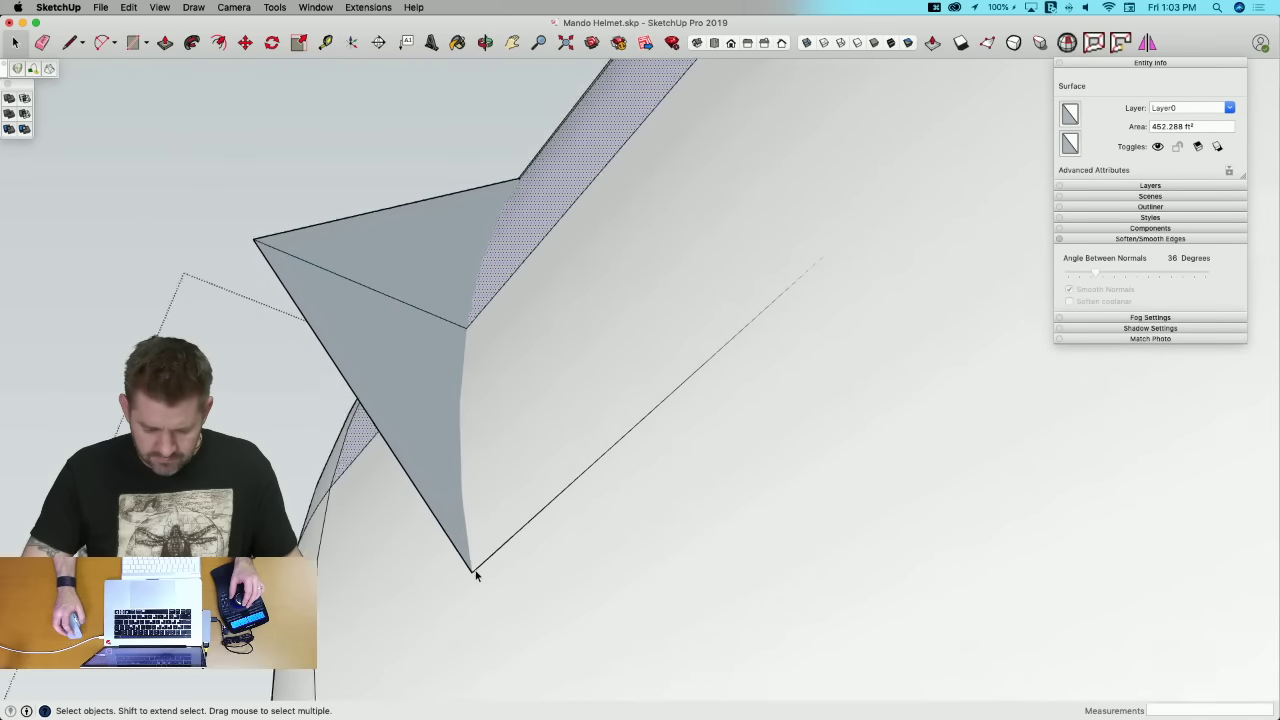
Step: Redraw the mirrored side wall line from the lower triangular face's corner to the base edge, and check whether it divides the surface
scroll(476, 574, "up", 2)
key("l")
left_click(468, 566)
scroll(471, 571, "down", 2)
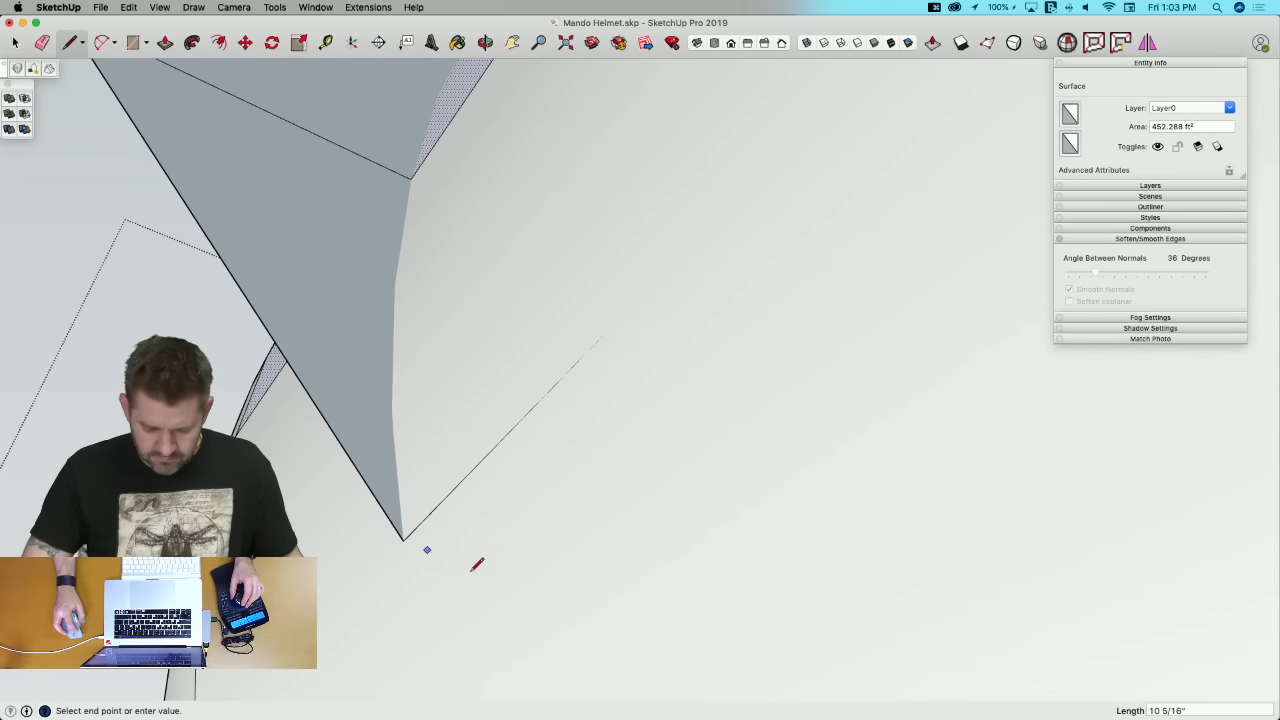
left_click(405, 535)
middle_click_drag(405, 535, 660, 458)
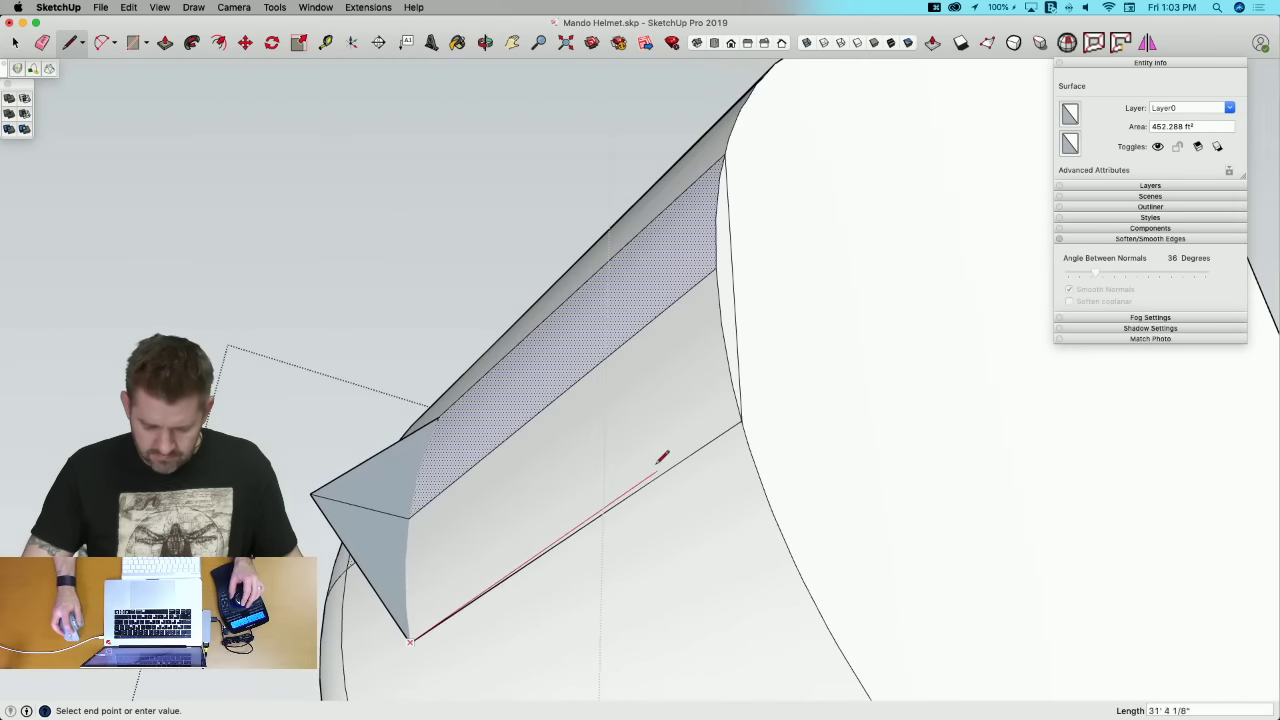
scroll(748, 430, "up", 2)
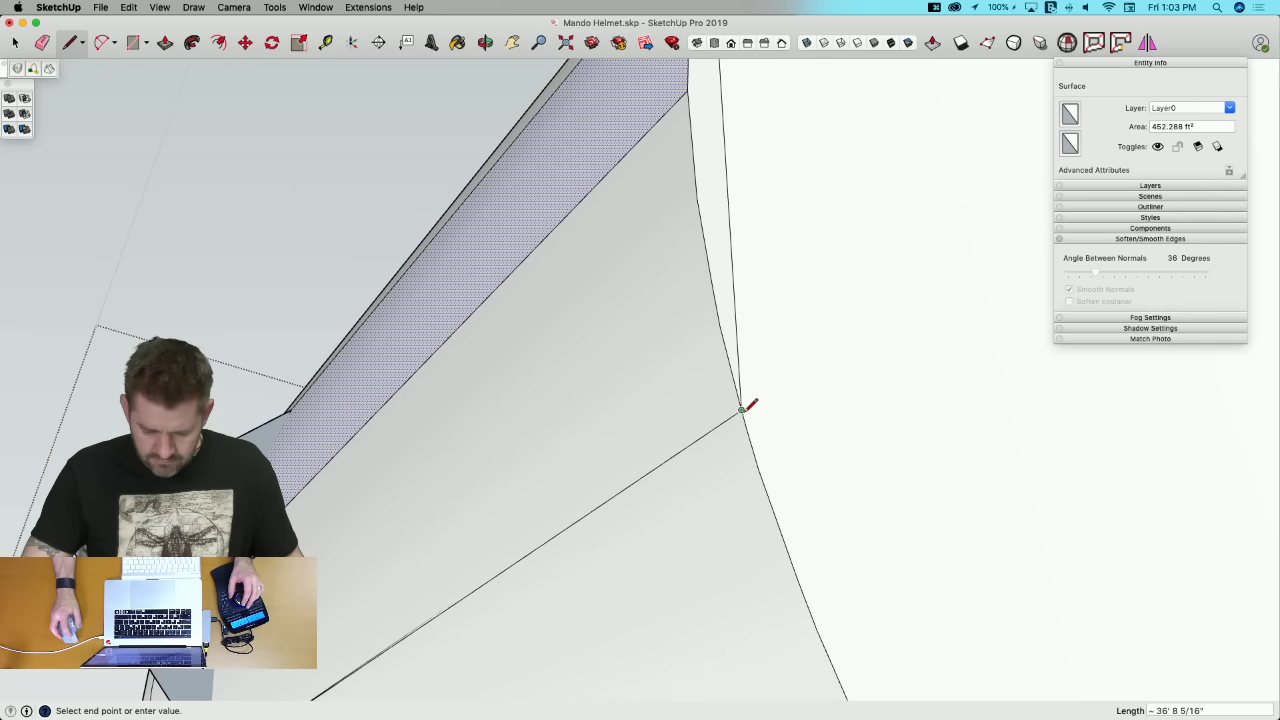
key("space")
left_click(646, 409)
scroll(646, 414, "down", 3)
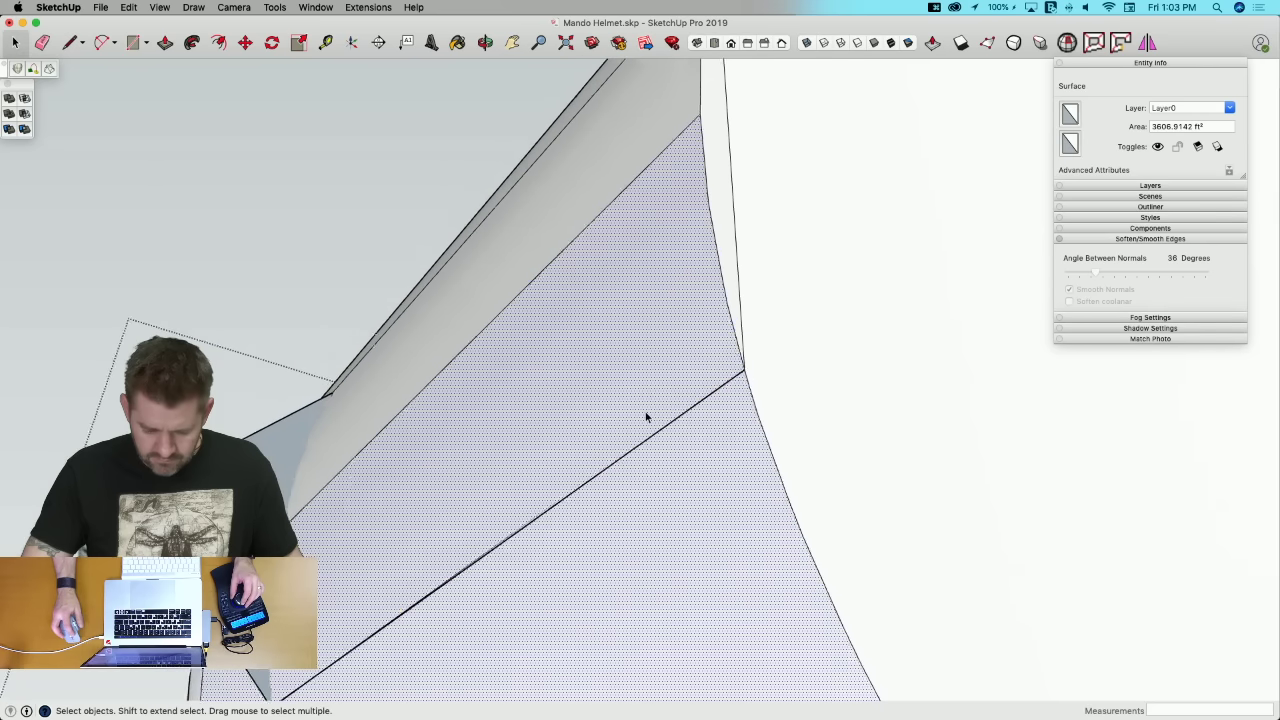
middle_click_drag(634, 418, 706, 336)
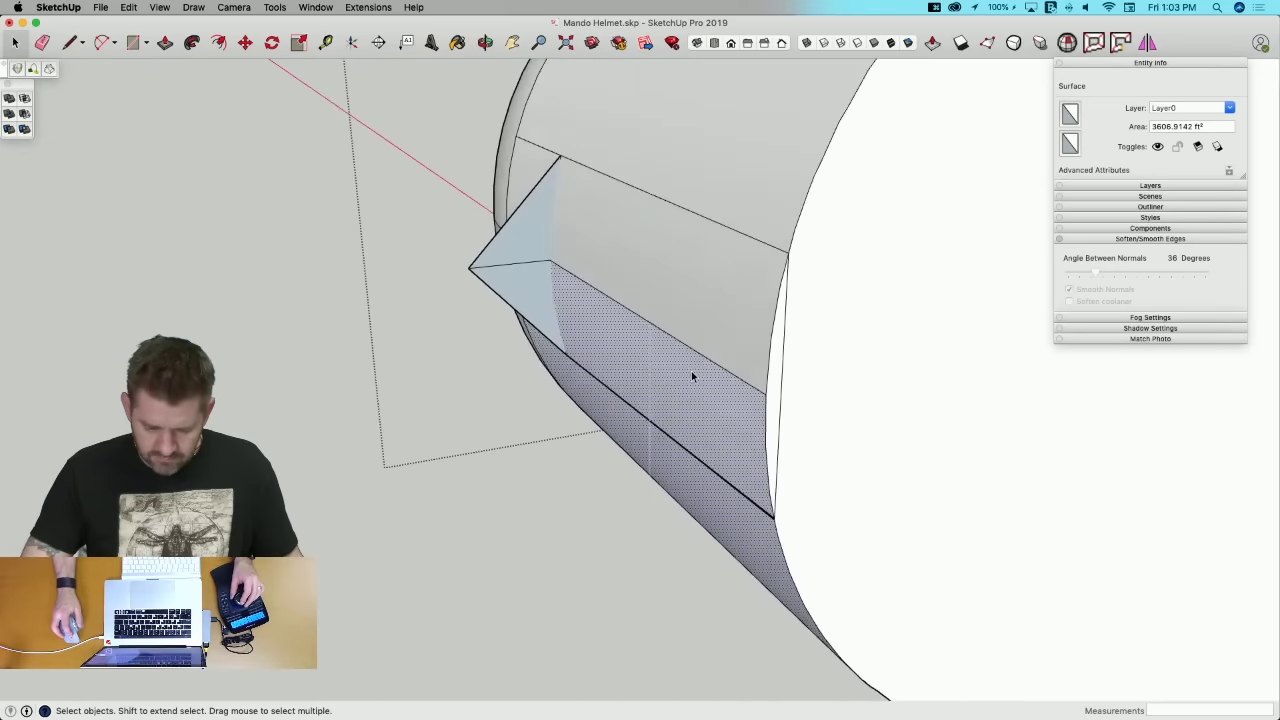
Step: Draw lines around the outer sides of both triangular faces to complete a rectangular face projecting from the side wall
key("l")
scroll(550, 150, "up", 3)
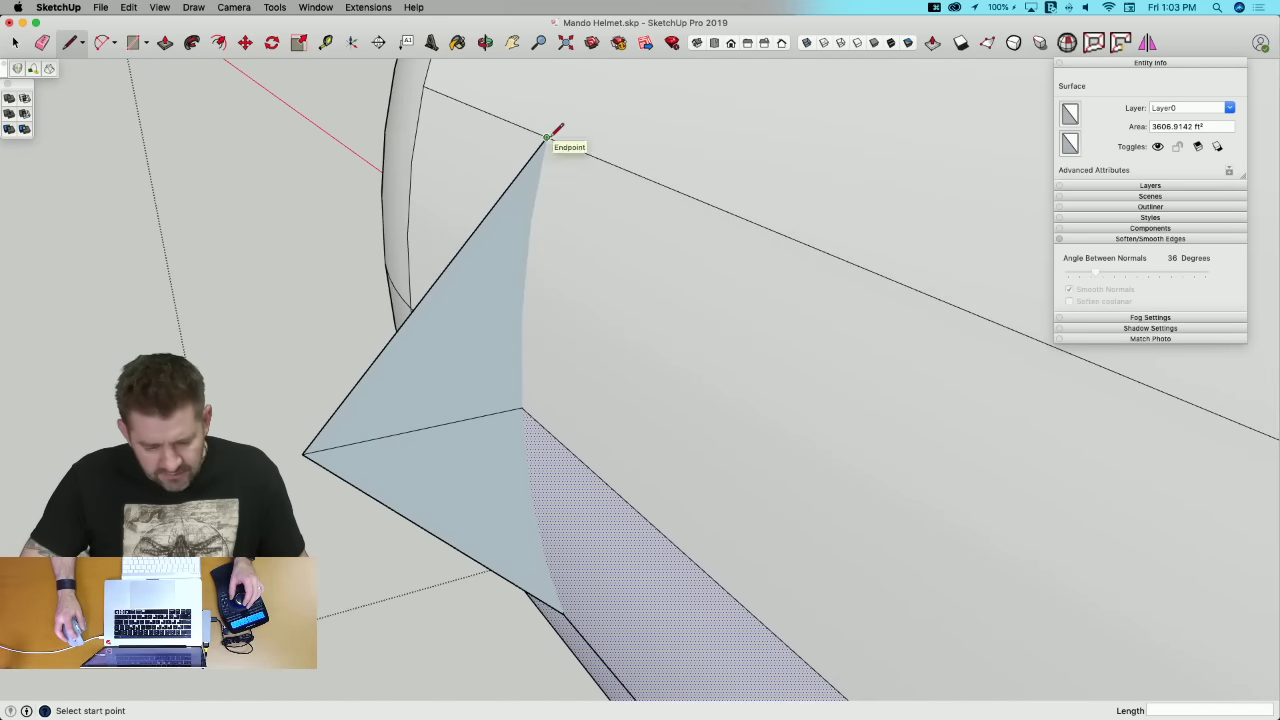
left_click(547, 136)
scroll(500, 190, "down", 5)
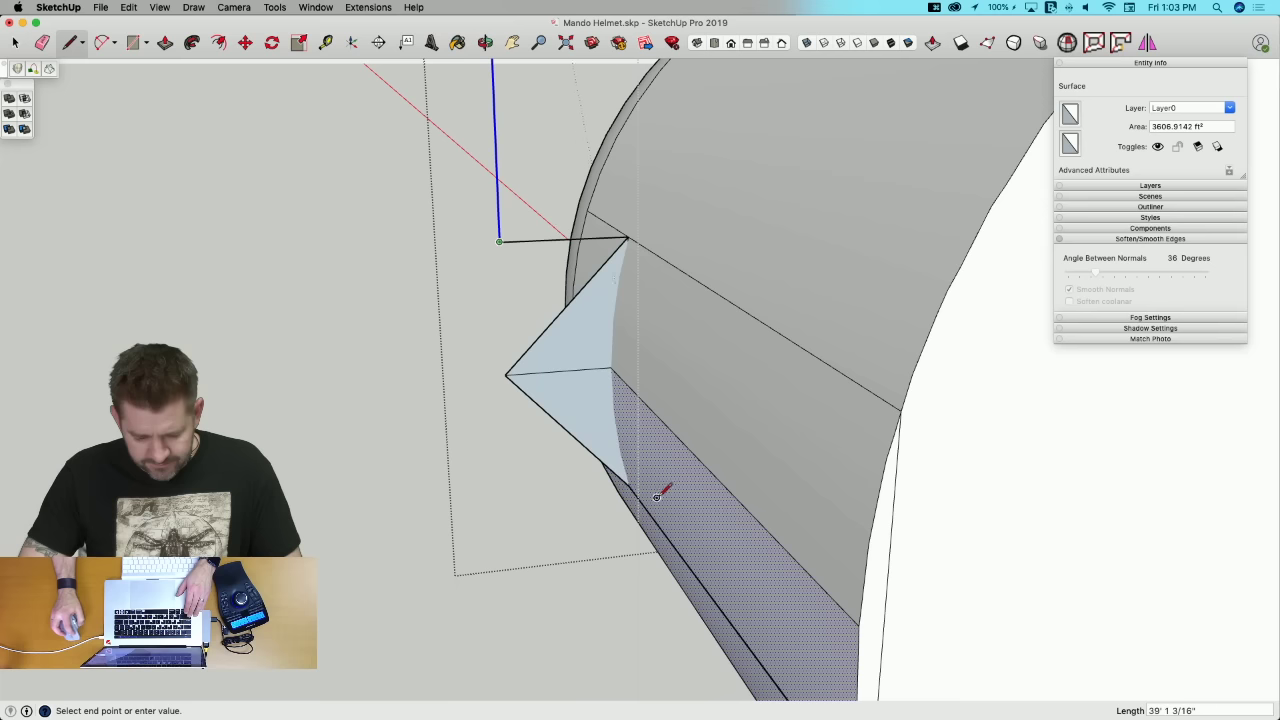
scroll(474, 138, "down", 3)
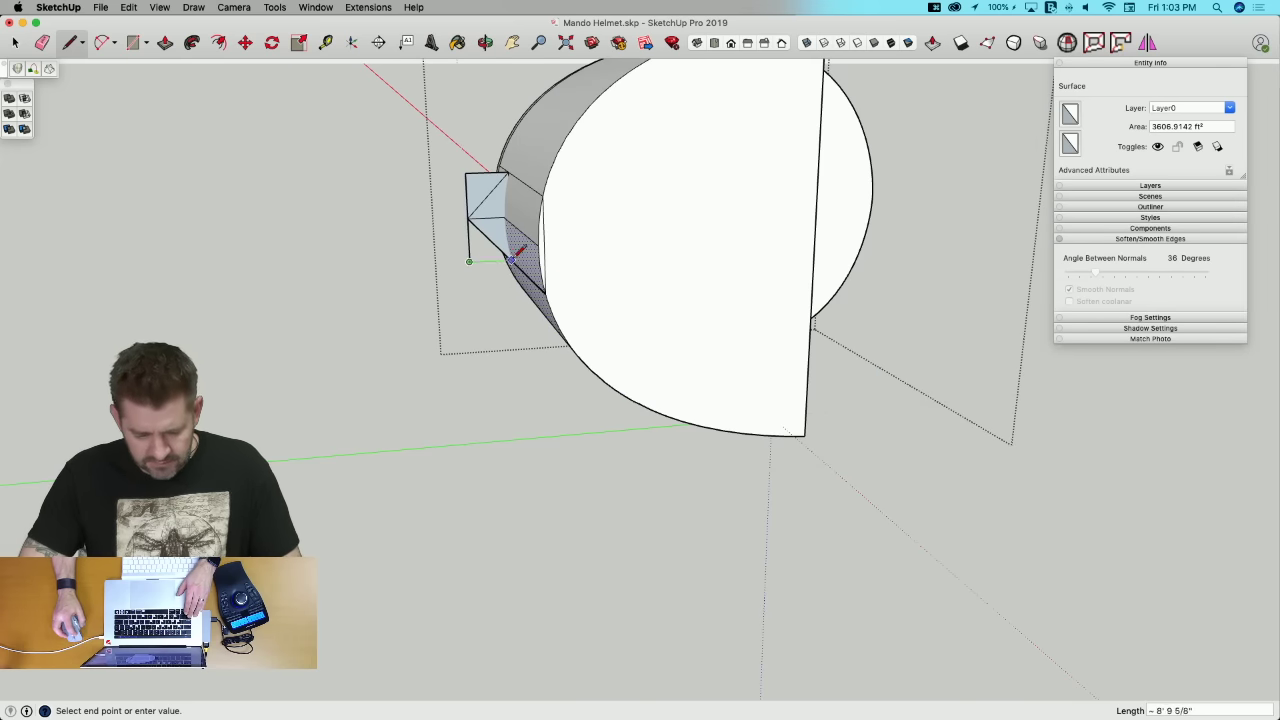
key("space")
Step: Erase the inner edges of the projecting rectangular face and extrude it along the side wall to the helmet's base
key("e")
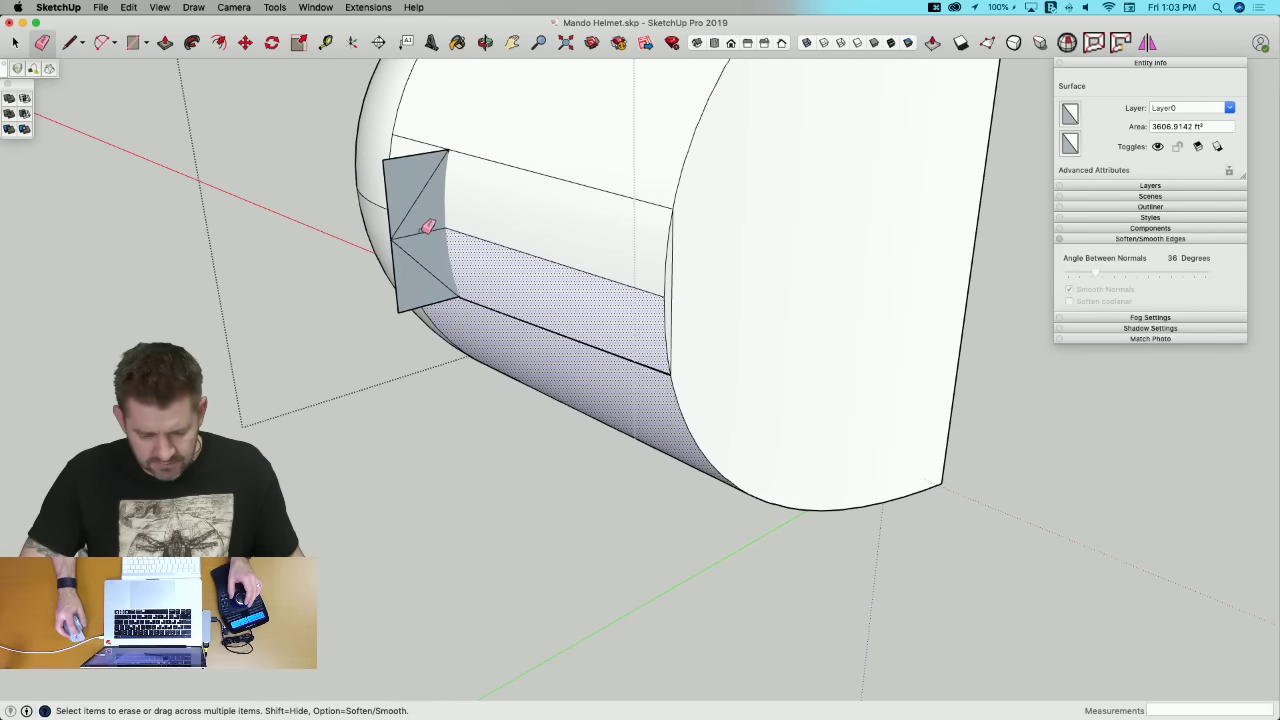
left_click(424, 231)
left_click(414, 243)
key("p")
mouse_move(414, 243)
left_mouse_down()
mouse_move(589, 300)
mouse_move(763, 333)
mouse_move(737, 400)
mouse_move(720, 404)
left_mouse_up()
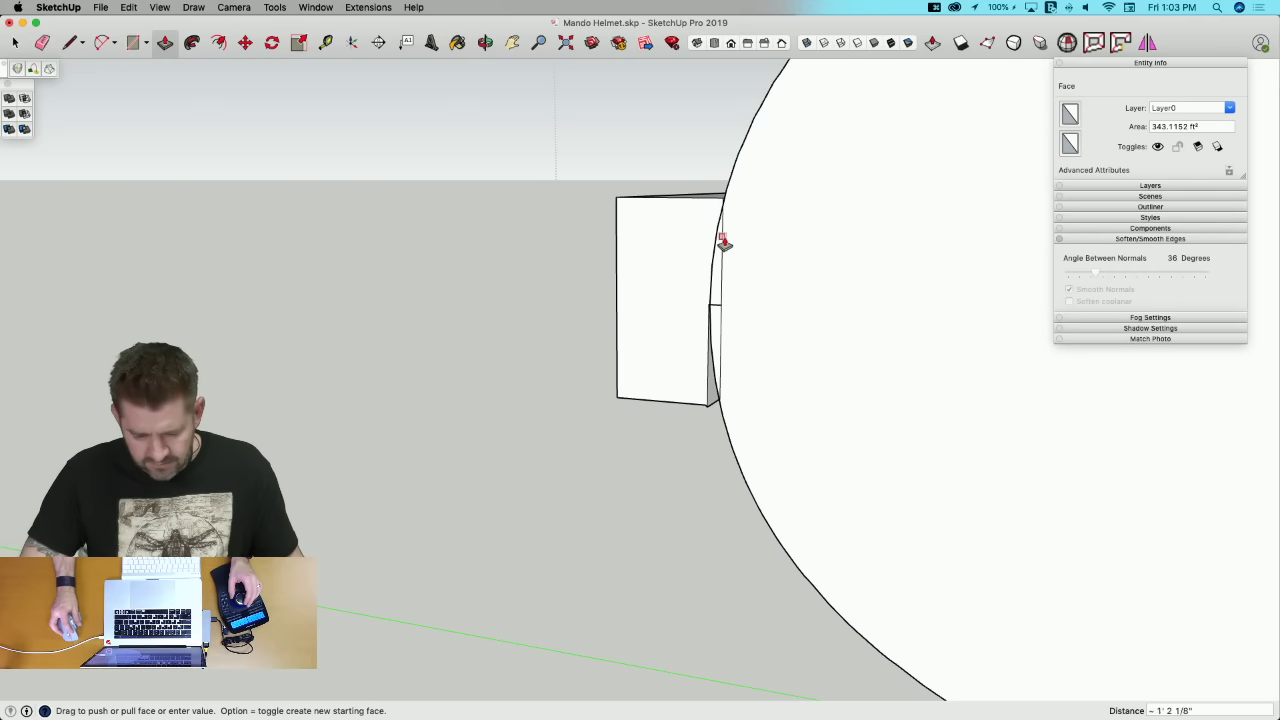
Step: Extend the block's underside to the lower corner with Push/Pull and erase the extra edge of the leftover strip
left_click(720, 374)
left_click(721, 369)
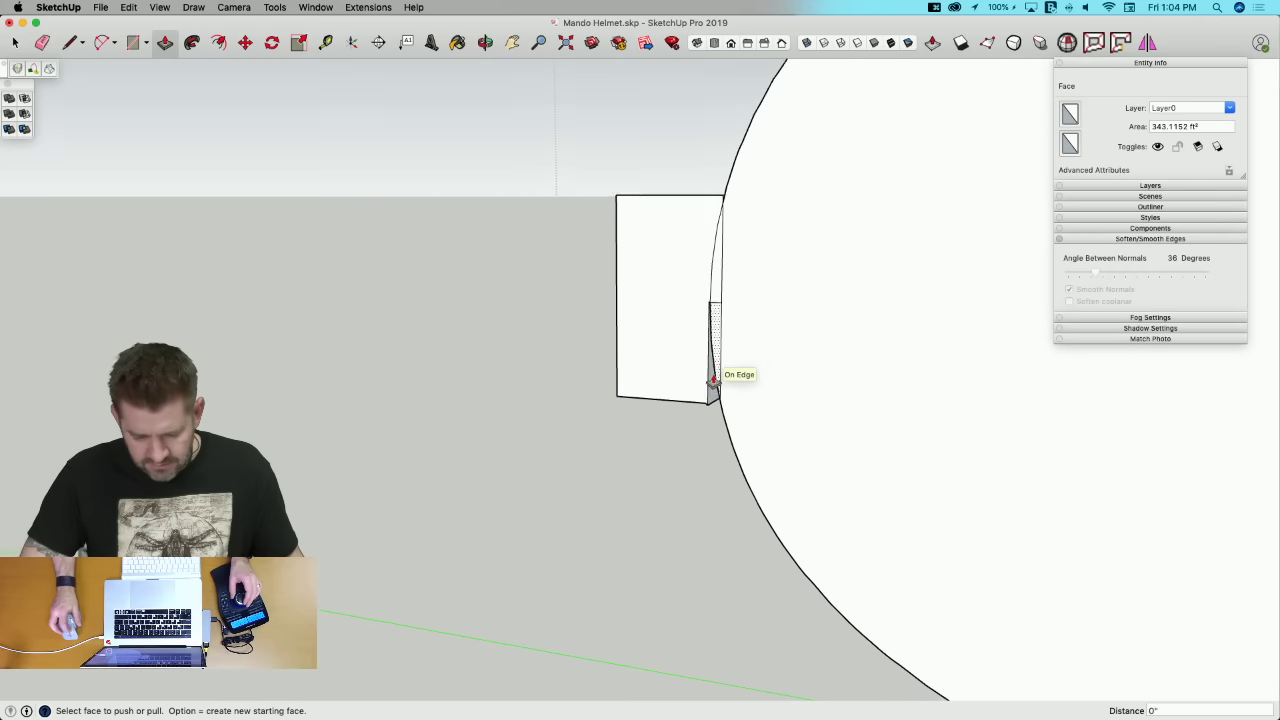
key("l")
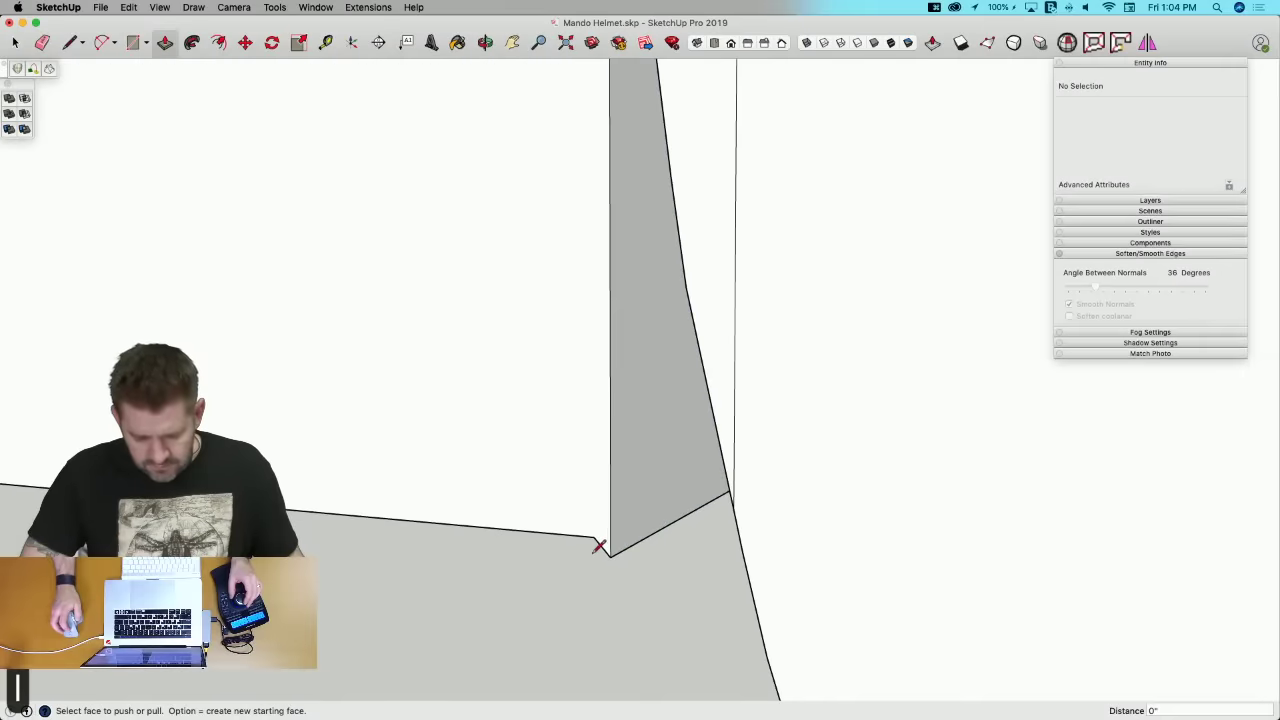
middle_click_drag(610, 537, 674, 329)
key("p")
left_click_drag(648, 400, 497, 408)
left_click(429, 437)
key("e")
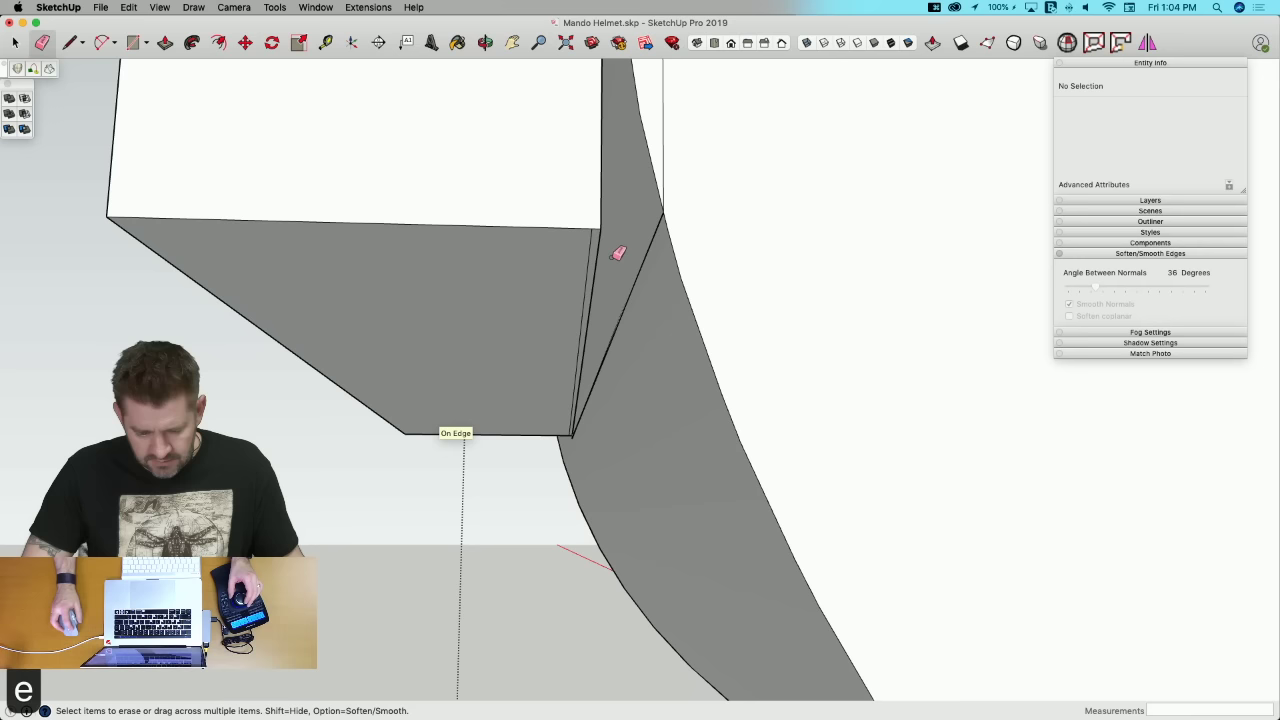
left_click_drag(589, 245, 603, 241)
Step: Push the remaining faces between the block and the helmet's base until they are flush with the base
key("p")
left_click(523, 243)
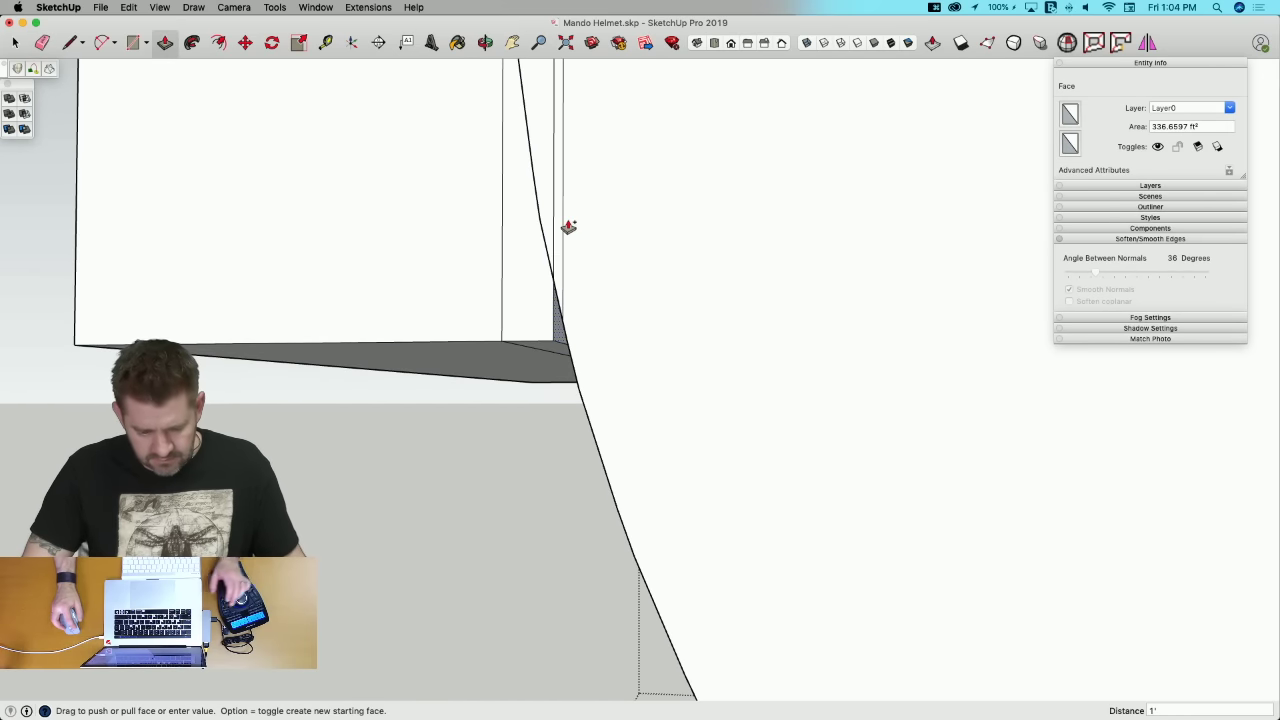
left_click(648, 202)
key("space")
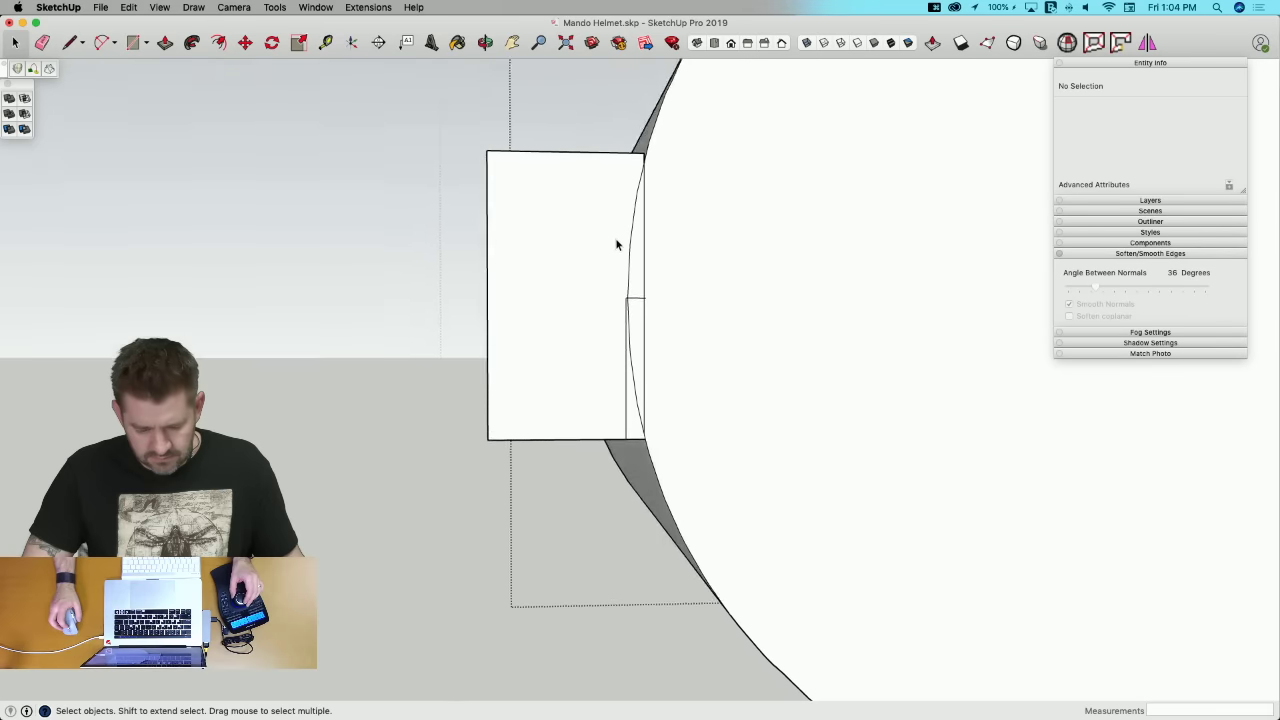
middle_click_drag(622, 308, 632, 396)
key("p")
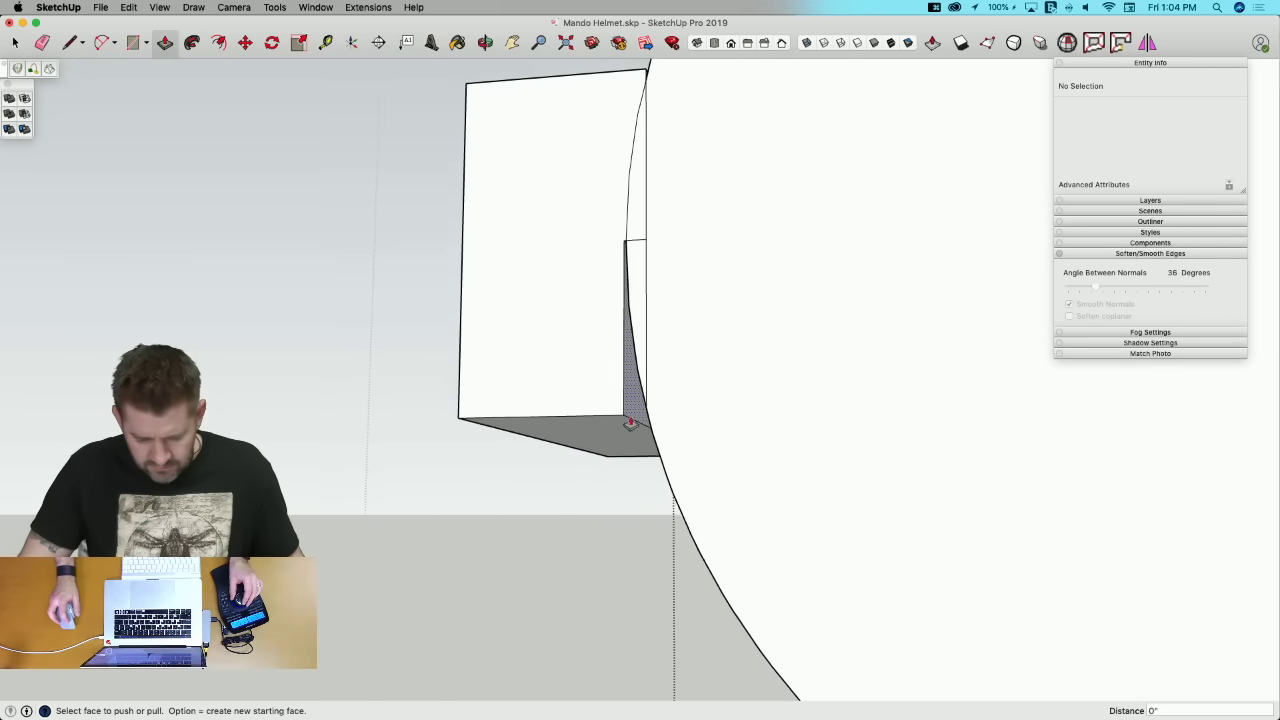
left_click(635, 400)
left_click(645, 239)
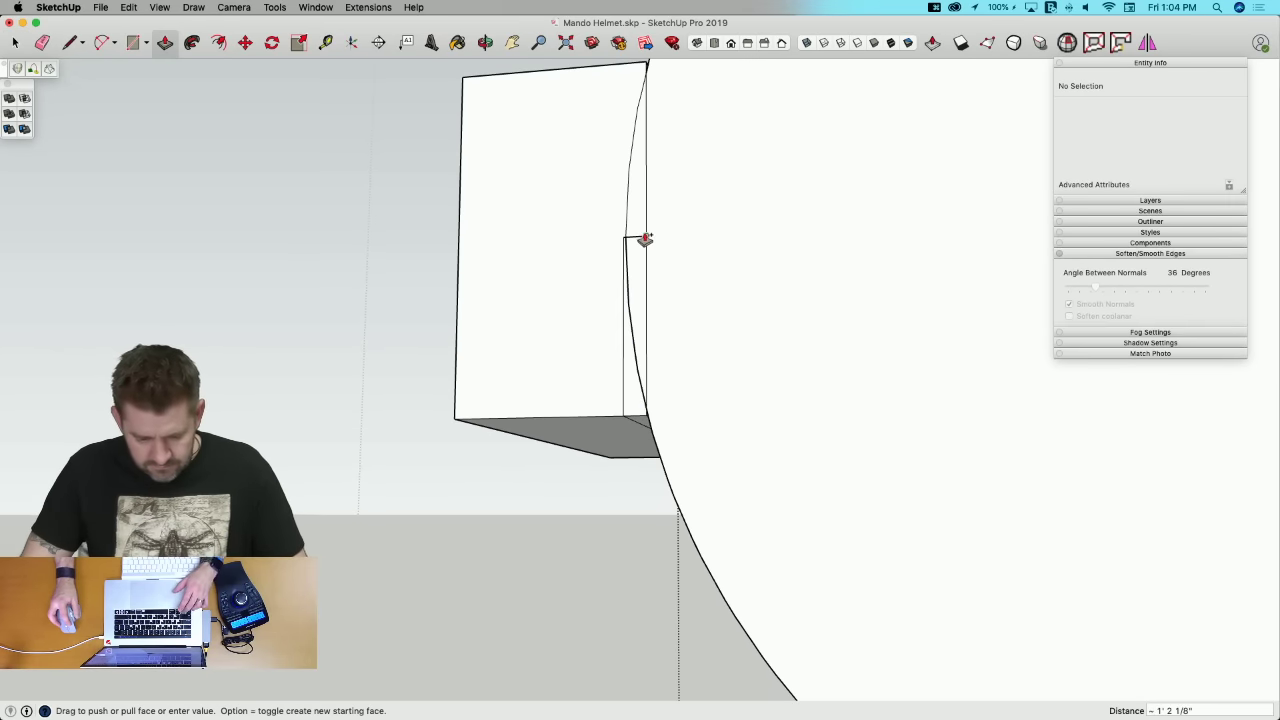
key("space")
Step: Examine the seams between the block and the curved side wall for stray or missing edges
middle_click_drag(645, 239, 595, 343)
scroll(595, 347, "up", 6)
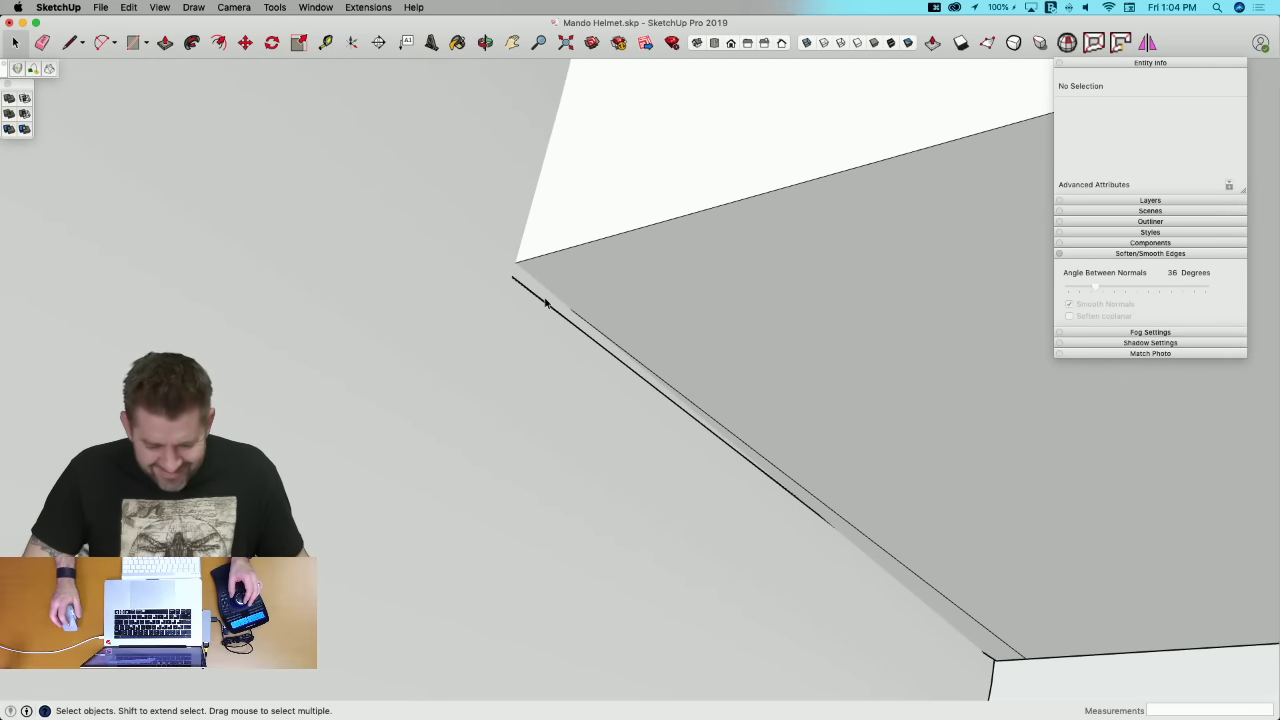
left_click(539, 296)
middle_click_drag(567, 312, 577, 315)
scroll(583, 310, "down", 2)
key("super+4")
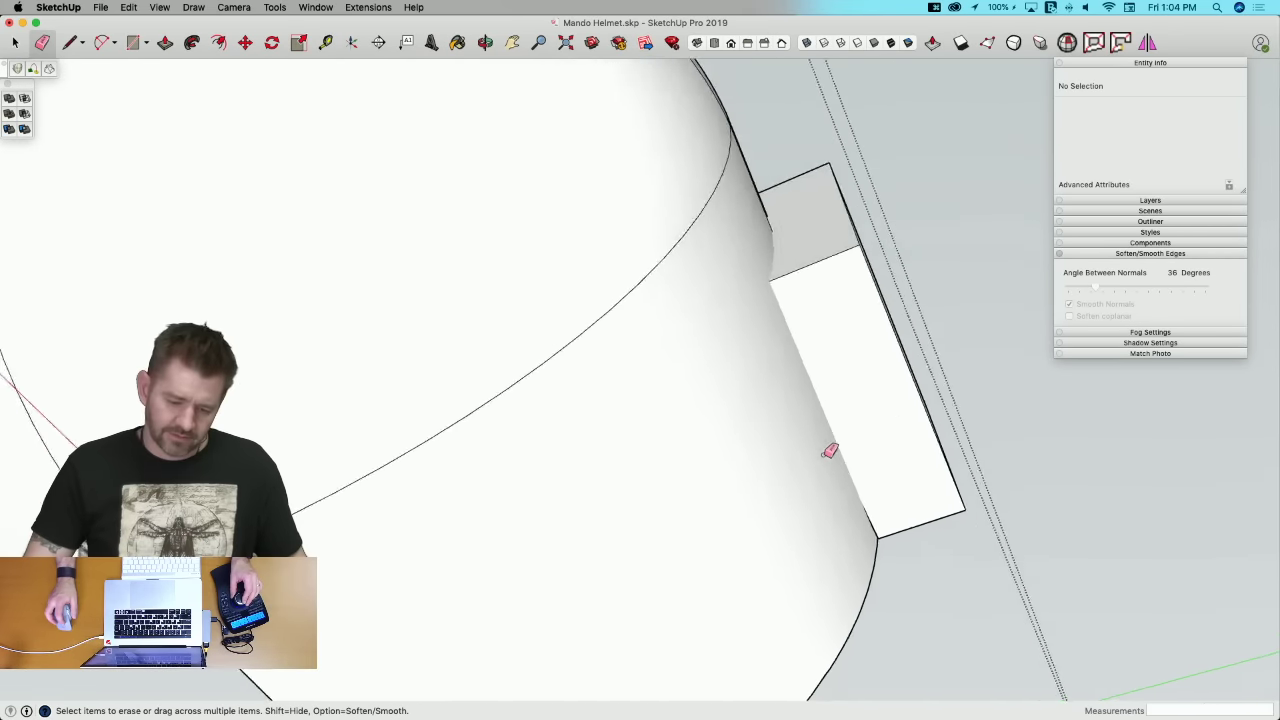
scroll(400, 320, "up", 10)
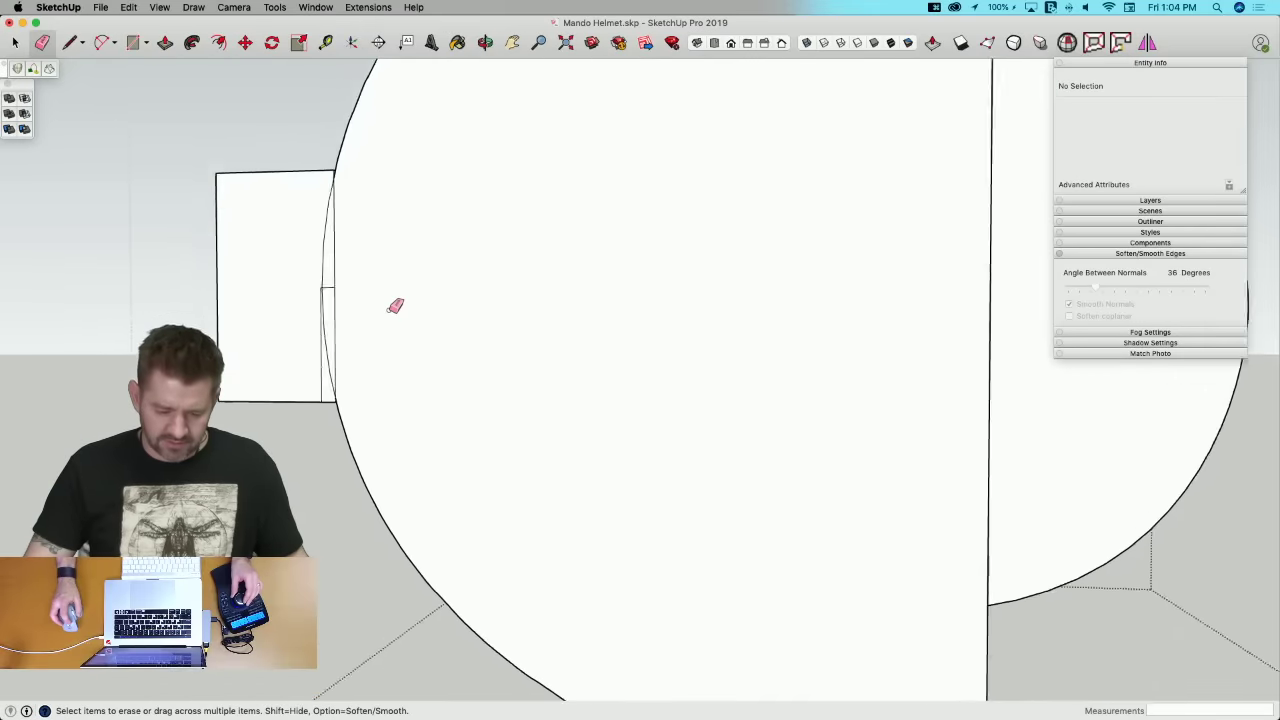
scroll(450, 325, "down", 5)
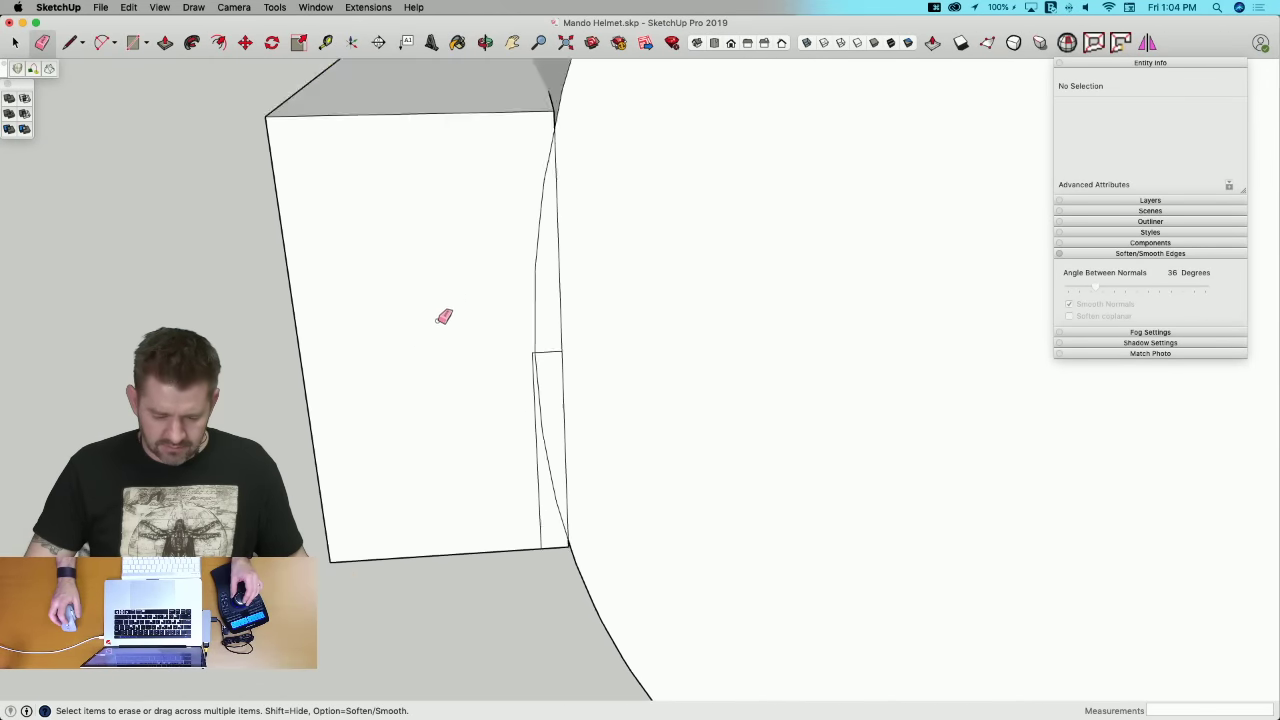
scroll(716, 289, "up", 5)
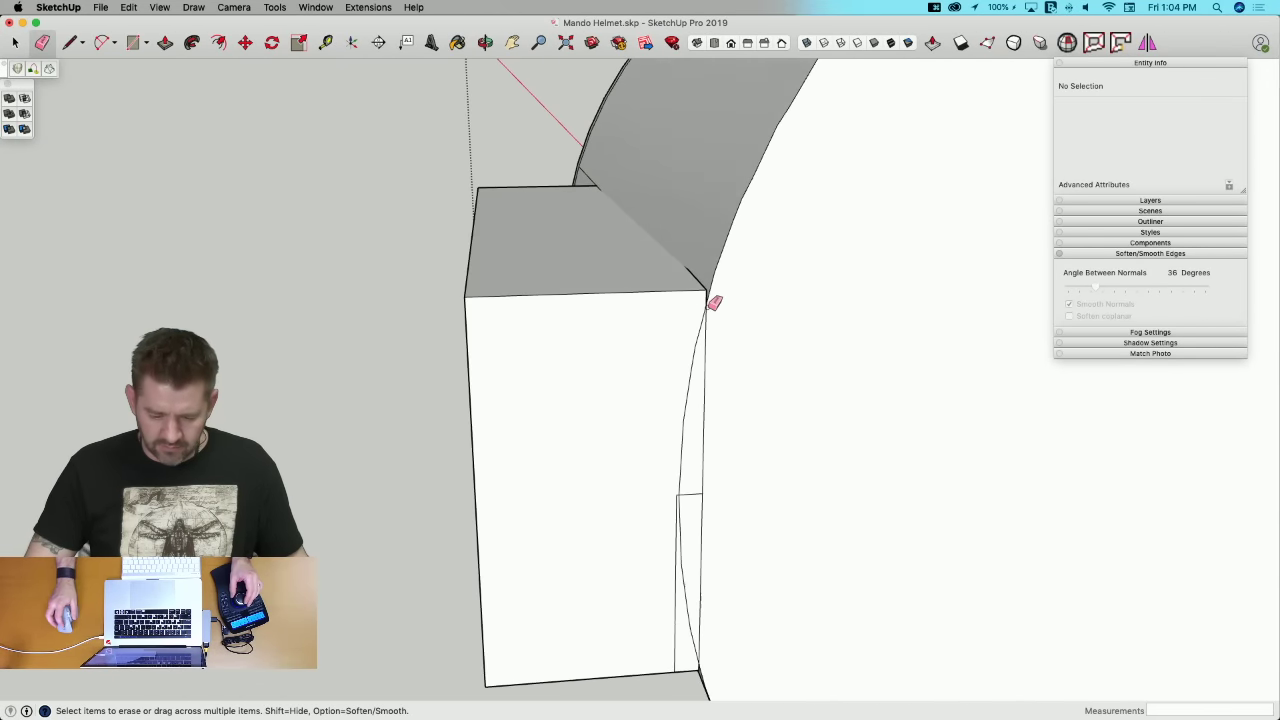
mouse_move(716, 297)
middle_mouse_down("shift")
mouse_move(706, 433)
mouse_move(690, 427)
mouse_move(682, 334)
mouse_move(674, 366)
middle_mouse_up("shift")
Step: Adjust the block's underside face with Push/Pull at the corner where it meets the helmet's base
key("p")
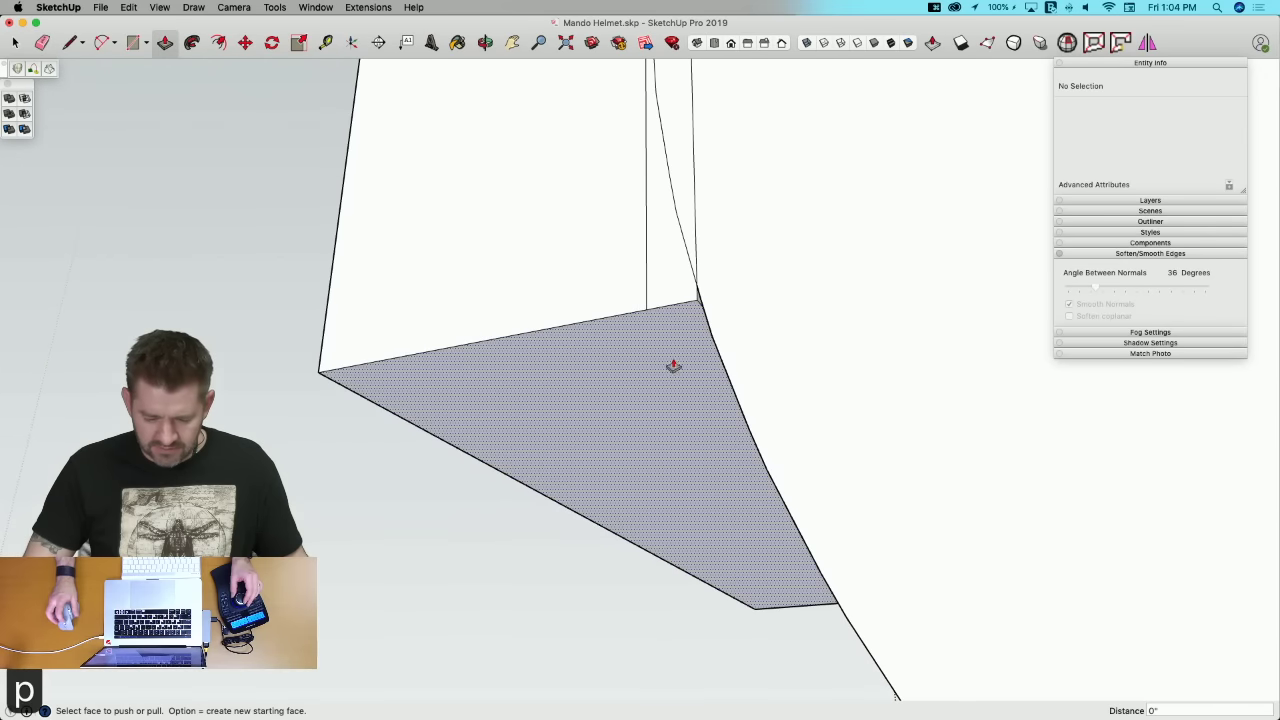
left_click(674, 366)
mouse_move(697, 290)
middle_mouse_down()
mouse_move(686, 323)
mouse_move(688, 286)
mouse_move(716, 268)
mouse_move(814, 291)
mouse_move(760, 294)
mouse_move(833, 295)
mouse_move(777, 320)
mouse_move(584, 283)
mouse_move(557, 229)
mouse_move(597, 217)
middle_mouse_up()
left_click(748, 305)
key("space")
key("e")
scroll(646, 264, "up", 2)
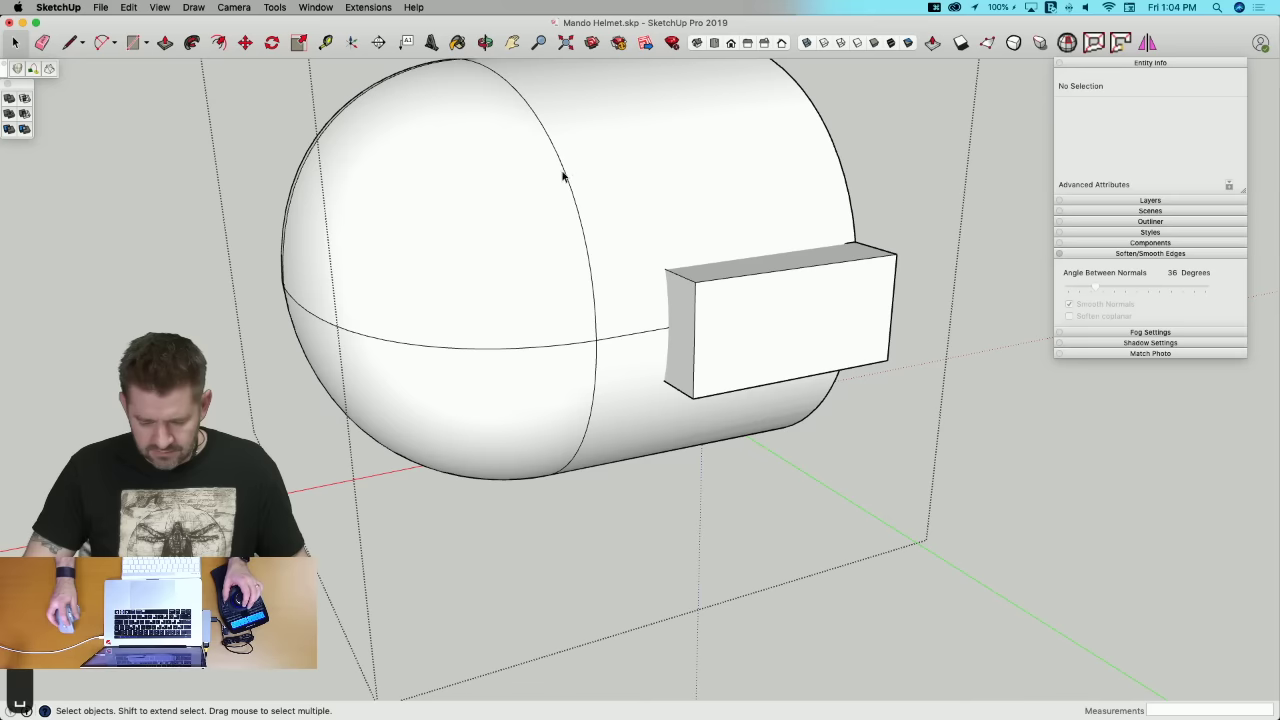
Step: Try to intersect the block's faces with the whole window-selected geometry around it
left_click_drag(563, 176, 1012, 521)
right_click(734, 343)
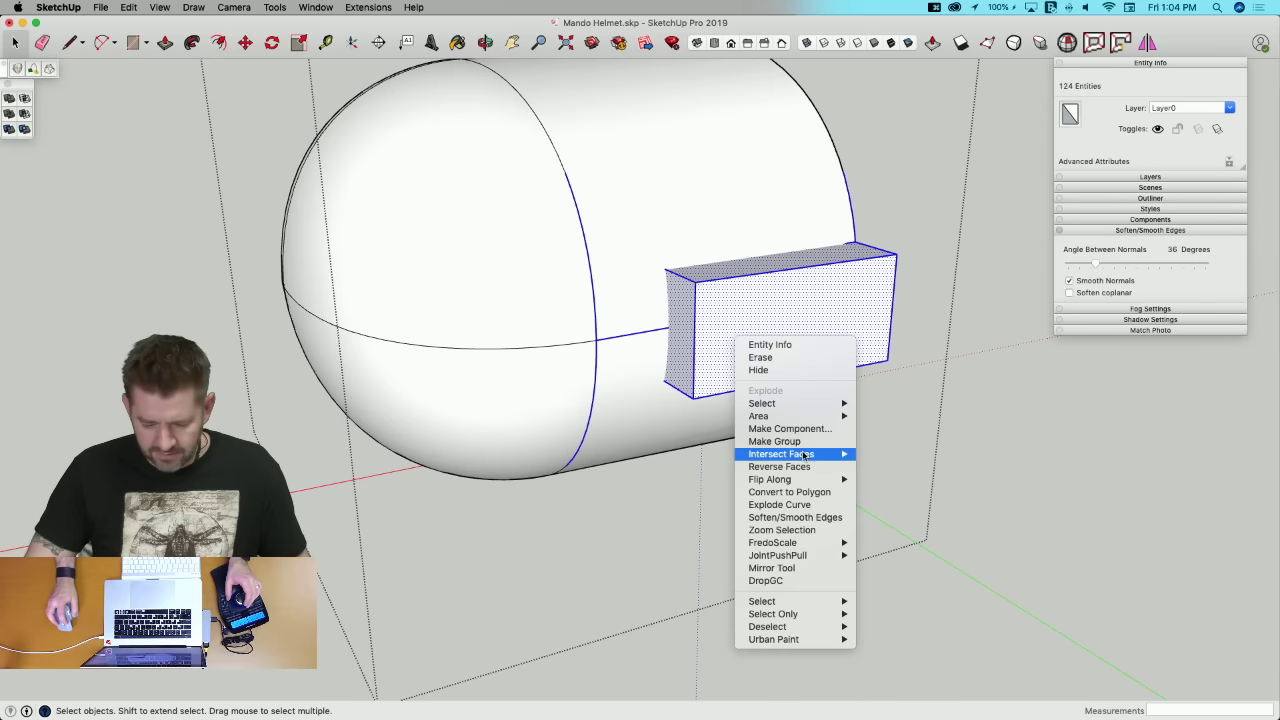
left_click(909, 484)
Step: Intersect the upper side wall surface with the block's adjoining long face, limited to the selection
scroll(770, 310, "up", 5)
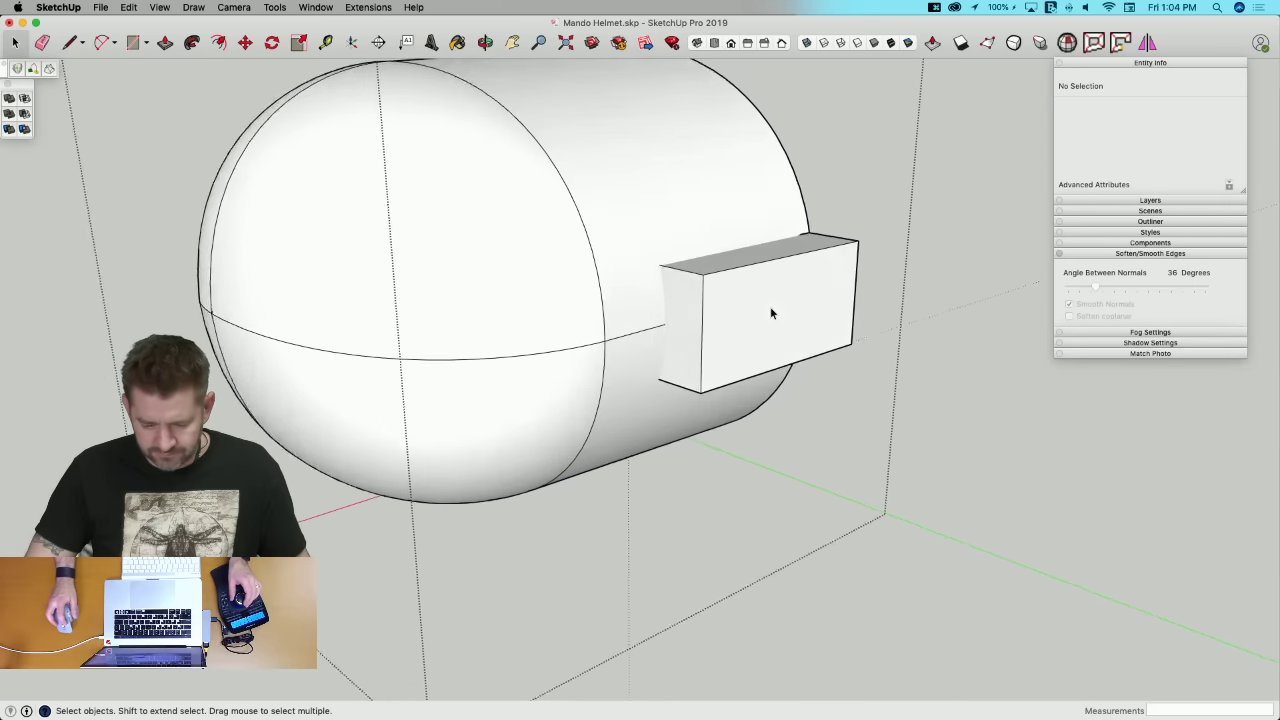
left_click(657, 343)
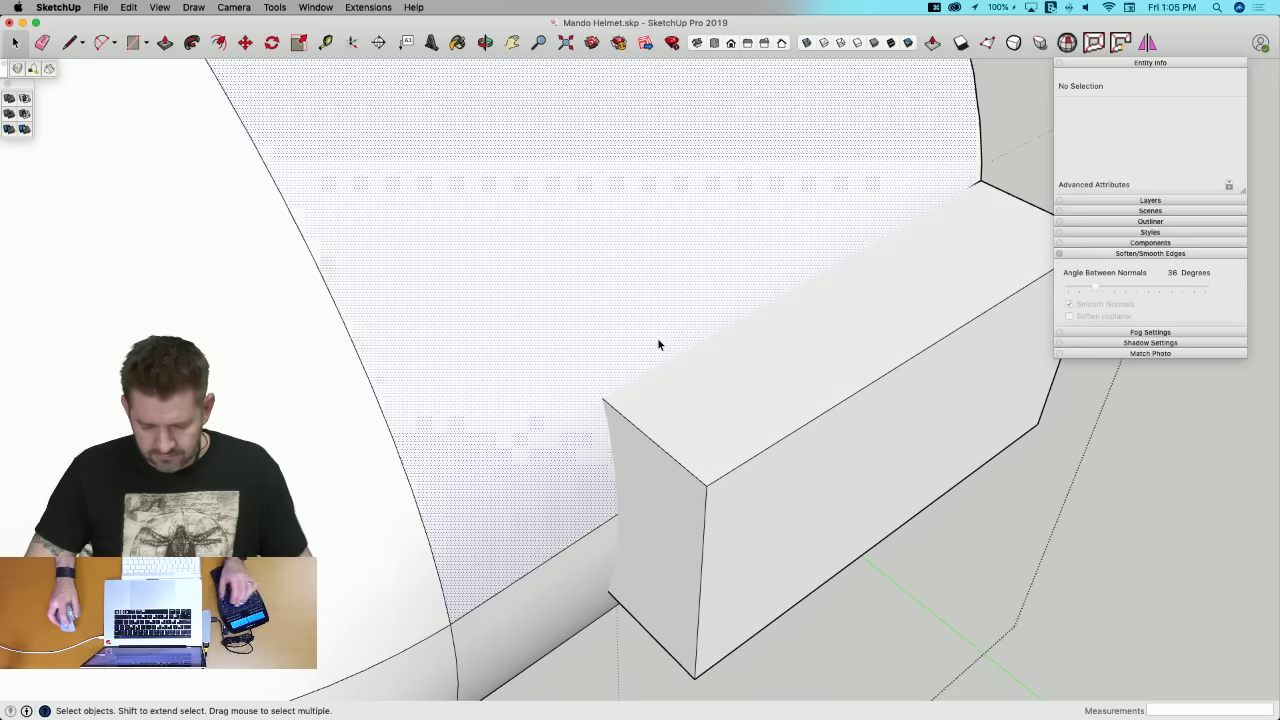
right_click(686, 392)
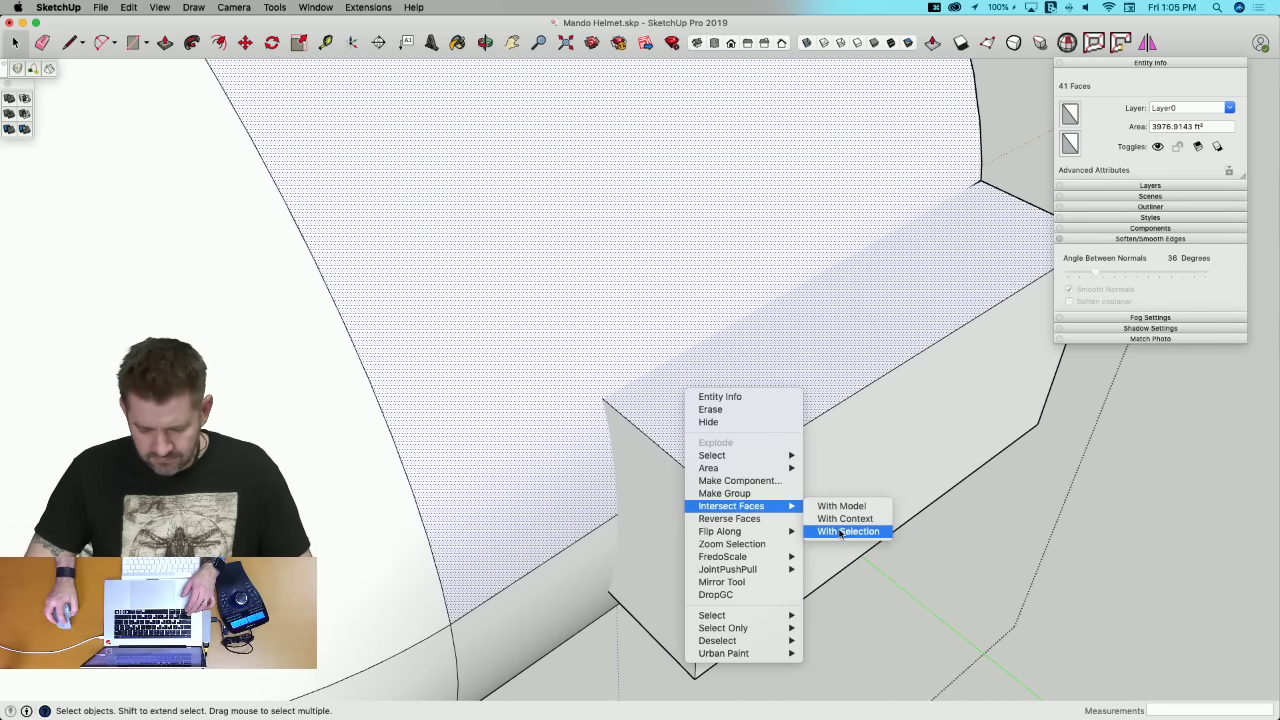
left_click(842, 532)
Step: Intersect the block's end face with the two adjoining side wall surfaces, limited to the selection
left_click(643, 513)
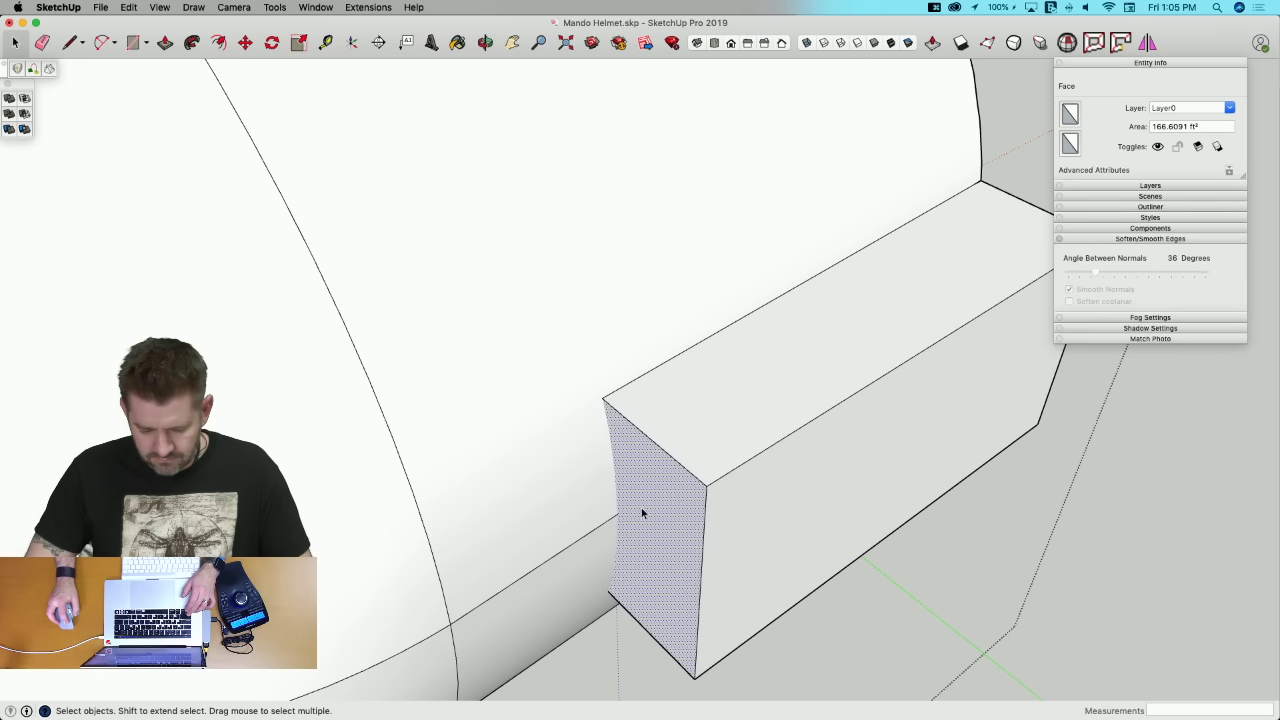
left_click(592, 569, "shift")
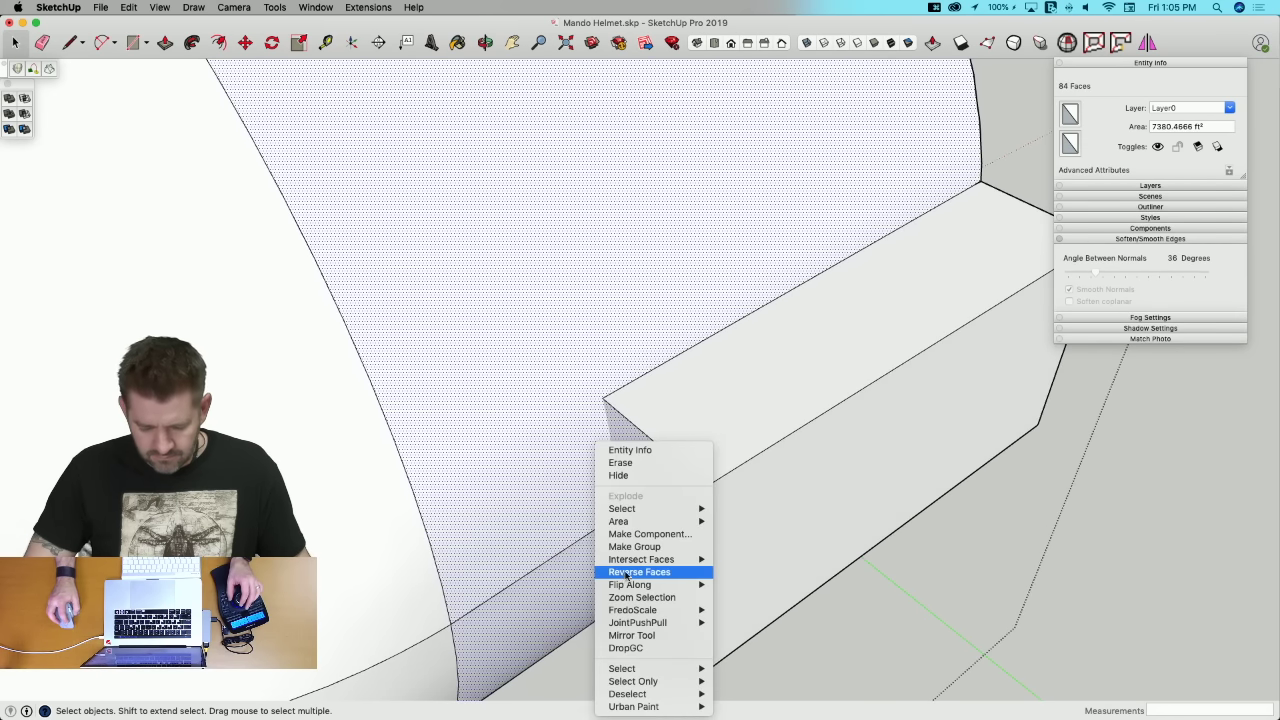
mouse_move(663, 563)
left_click(735, 585)
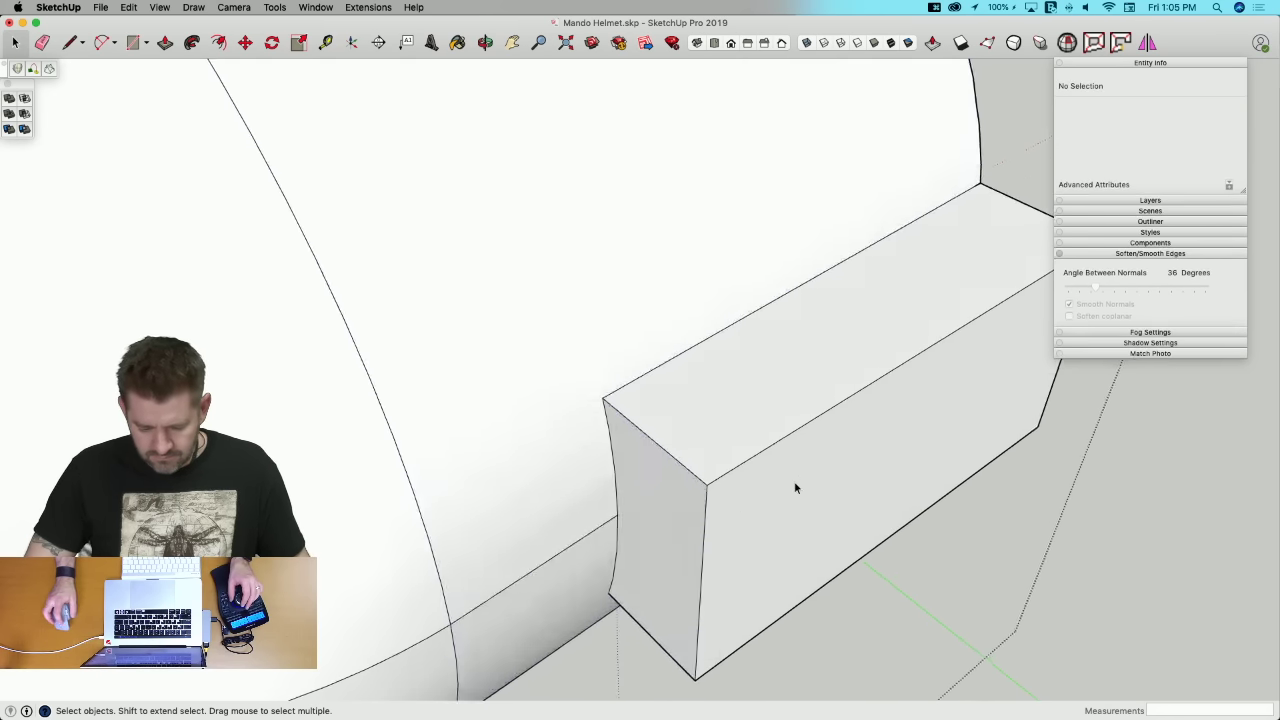
Step: Intersect the block's underside face with the adjoining lower side wall surface, limited to the selection
middle_click_drag(794, 483, 752, 491)
triple_click(717, 426)
left_click(623, 500, "shift")
right_click(623, 500)
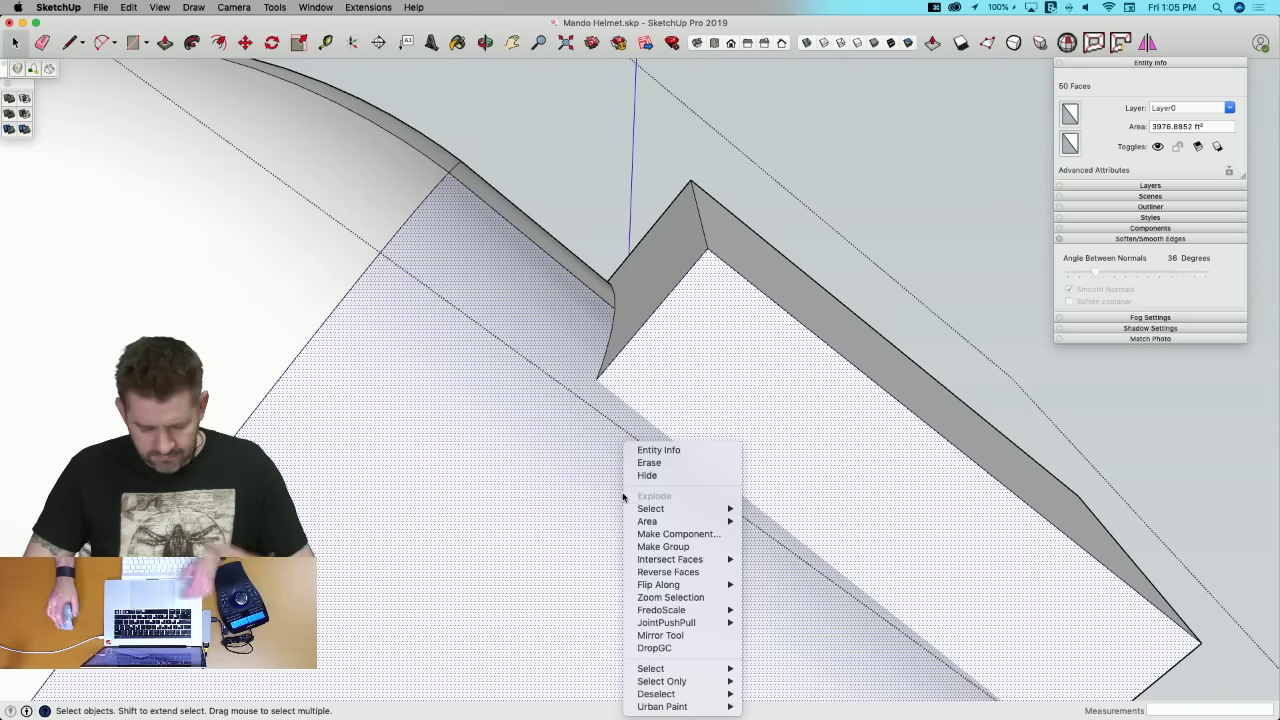
mouse_move(690, 559)
left_click(787, 585)
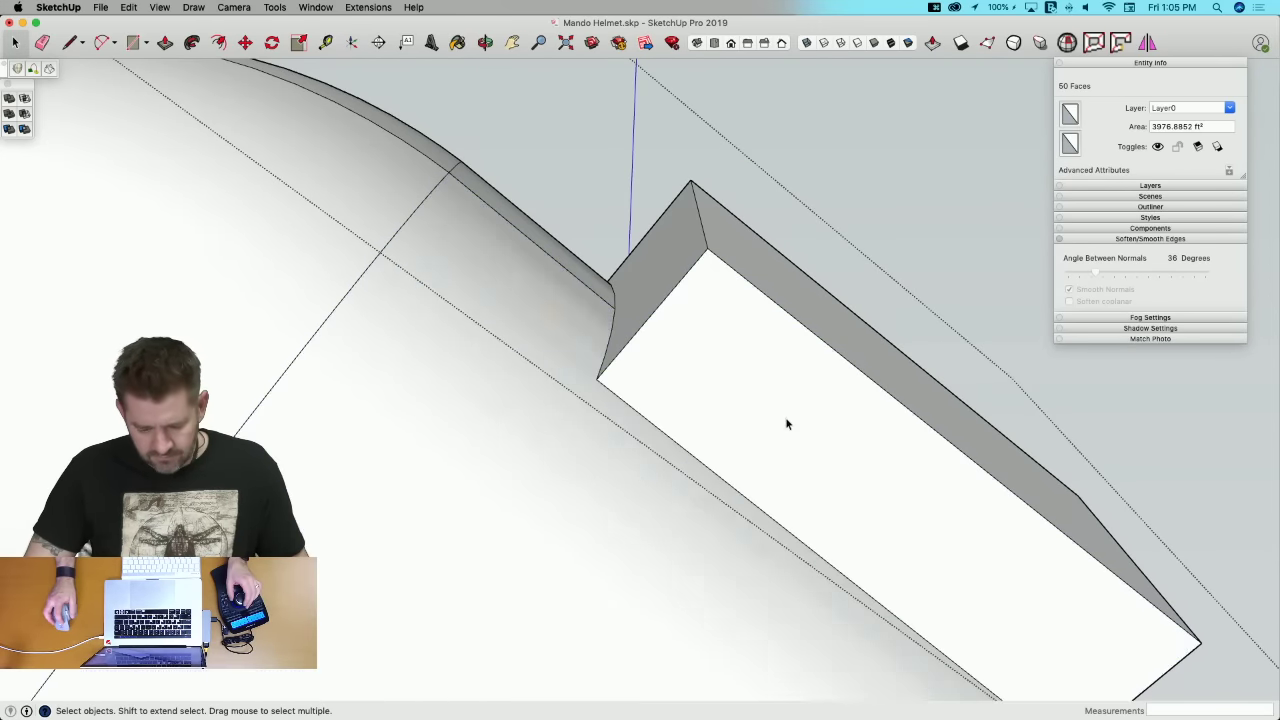
Step: Erase the block's protruding outer edges, leaving only its rectangular outline on the curved side wall
middle_click_drag(786, 423, 722, 296)
key("e")
left_click_drag(720, 166, 722, 170)
left_click_drag(732, 332, 746, 324)
middle_click_drag(746, 324, 855, 514)
left_click_drag(828, 568, 829, 566)
left_click(822, 427)
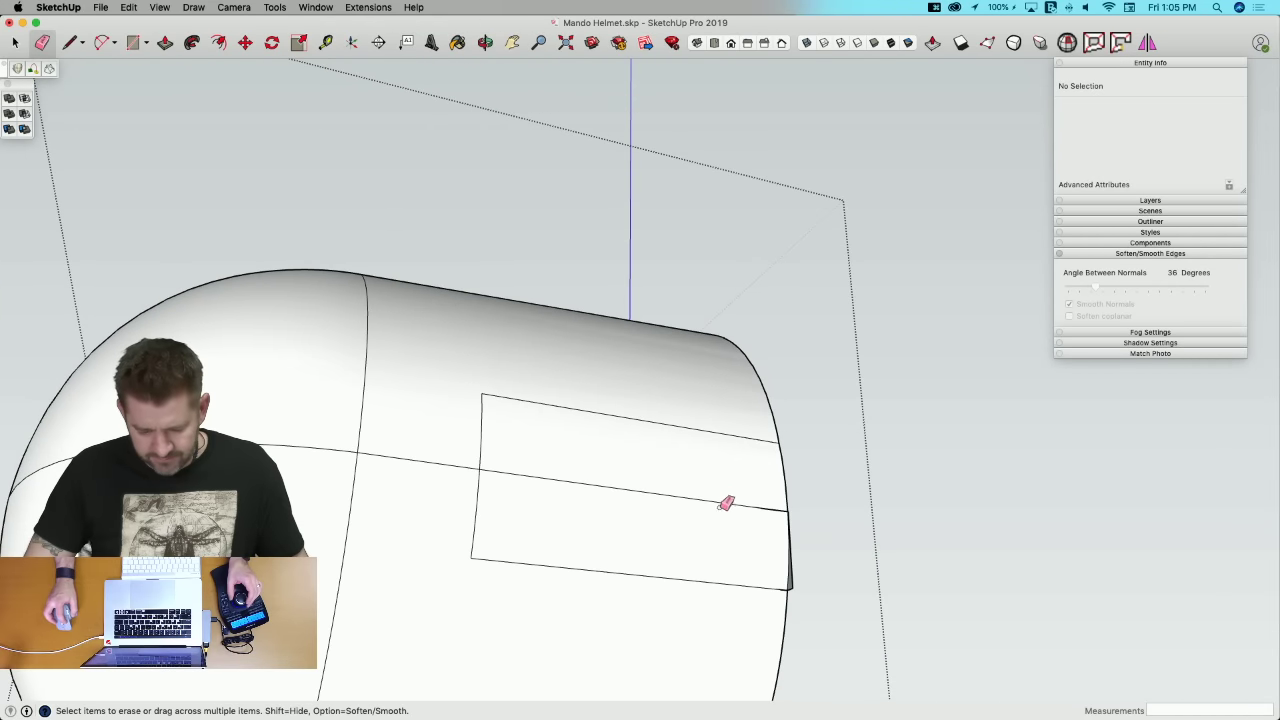
Step: Erase the seam and the strip of side wall within the upper half of the outline to open the recess
left_click(756, 508)
mouse_move(681, 478)
middle_mouse_down()
mouse_move(679, 452)
mouse_move(751, 412)
mouse_move(726, 390)
middle_mouse_up()
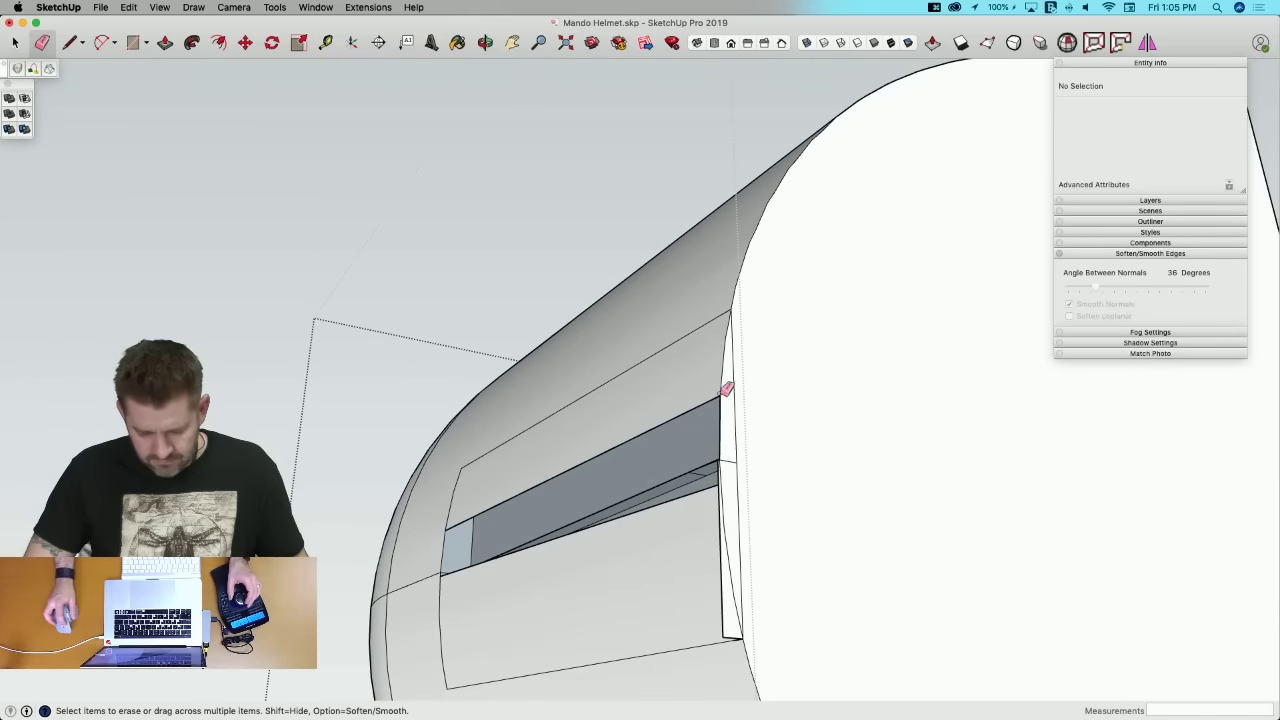
left_click(722, 397)
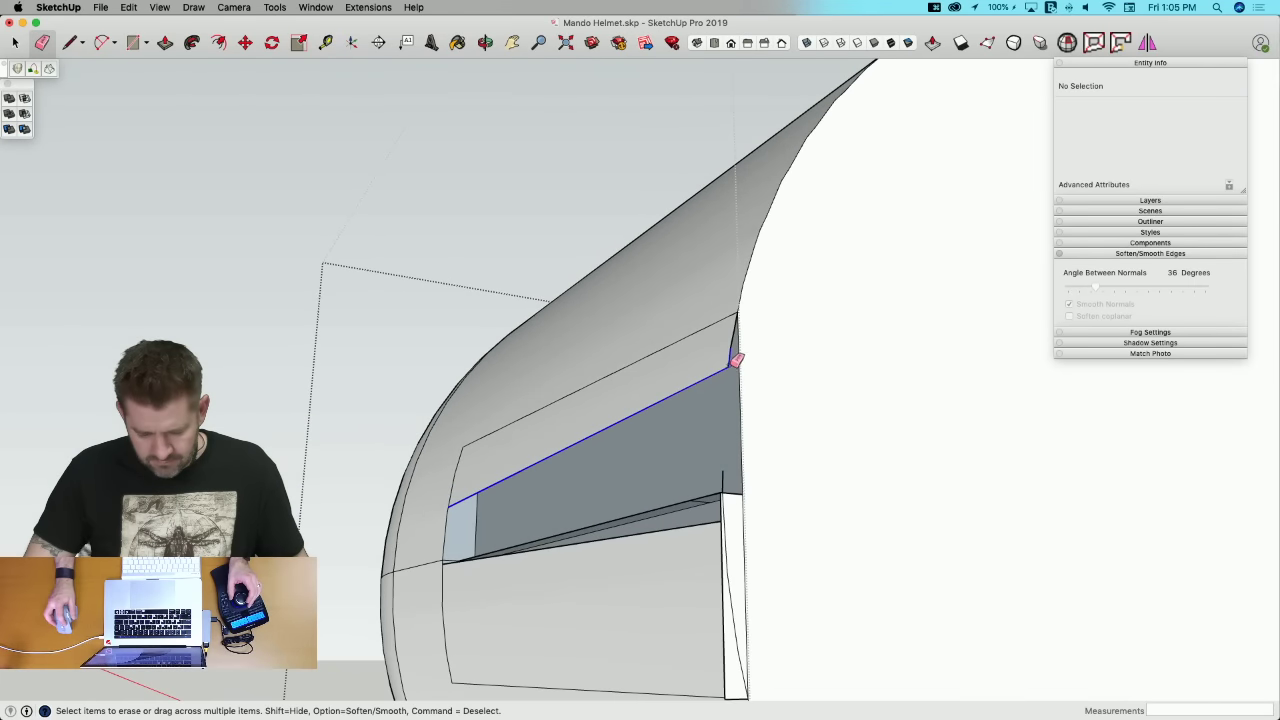
left_click(736, 360)
left_click(736, 336)
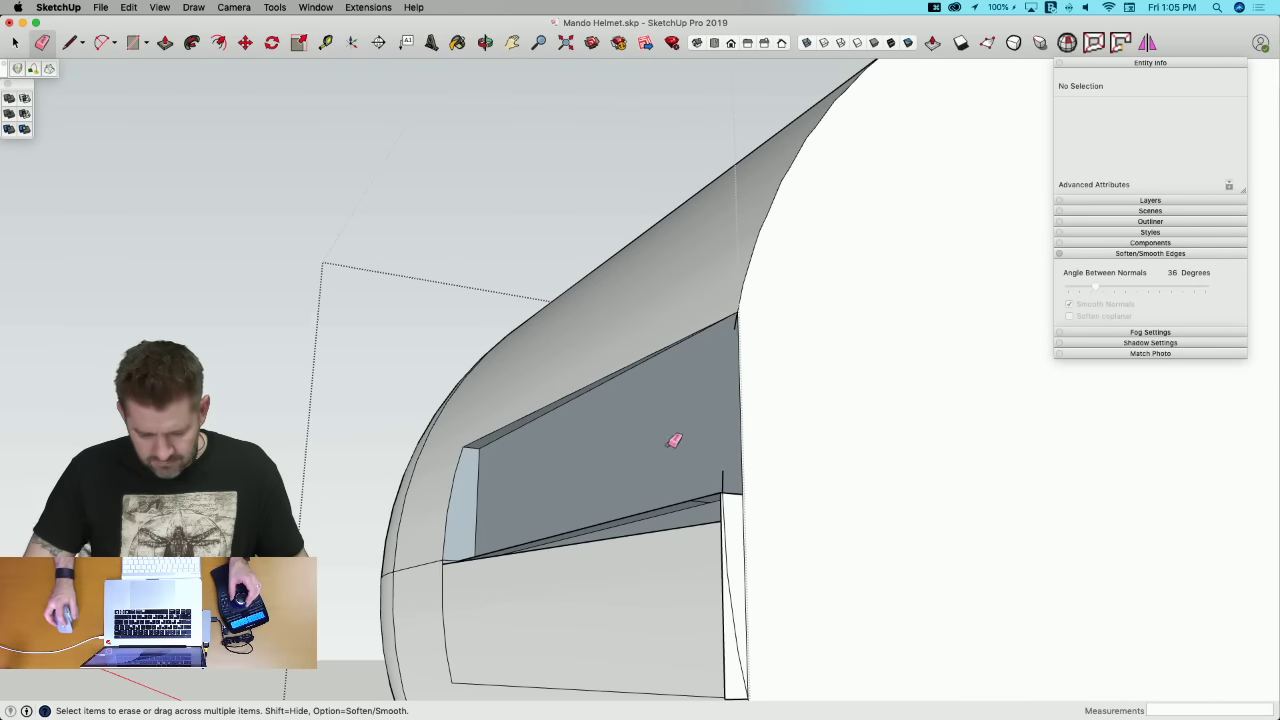
Step: Erase the remaining wall strips and leftover edges covering the lower half of the recess
middle_click_drag(675, 441, 734, 409)
left_click_drag(734, 409, 740, 420)
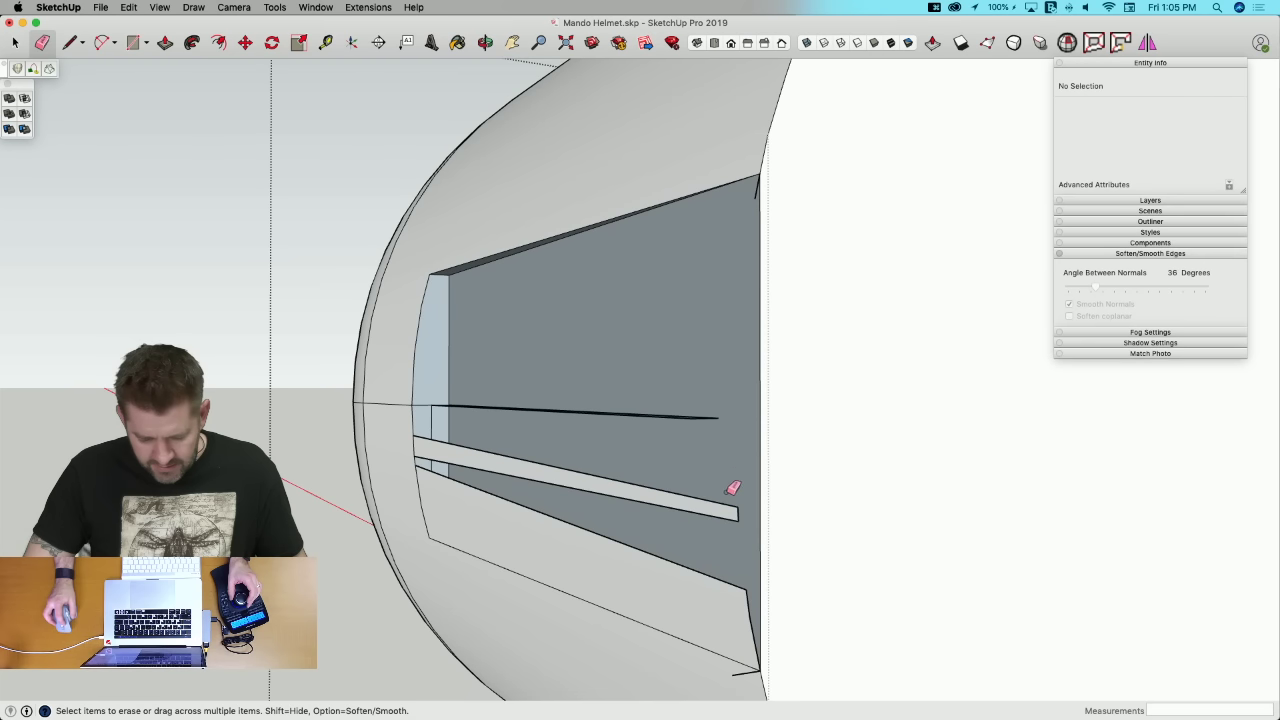
left_click_drag(736, 518, 734, 518)
left_click_drag(628, 406, 620, 423)
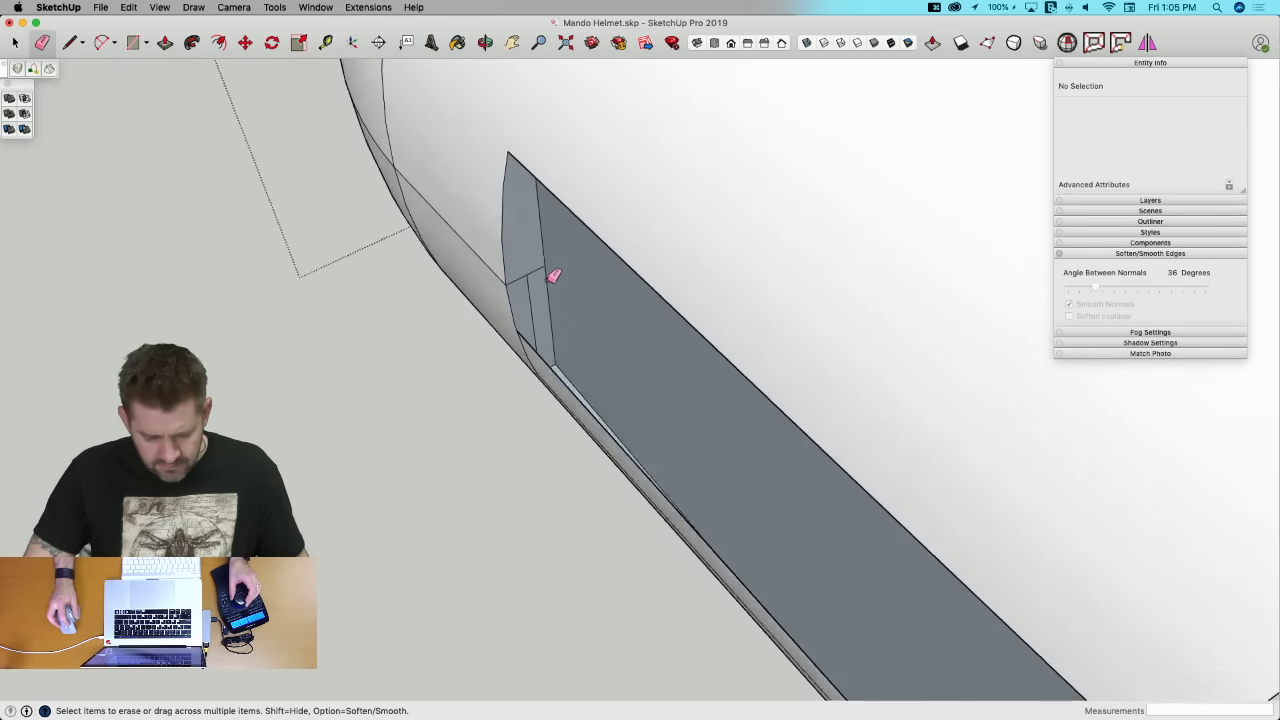
left_click(544, 318)
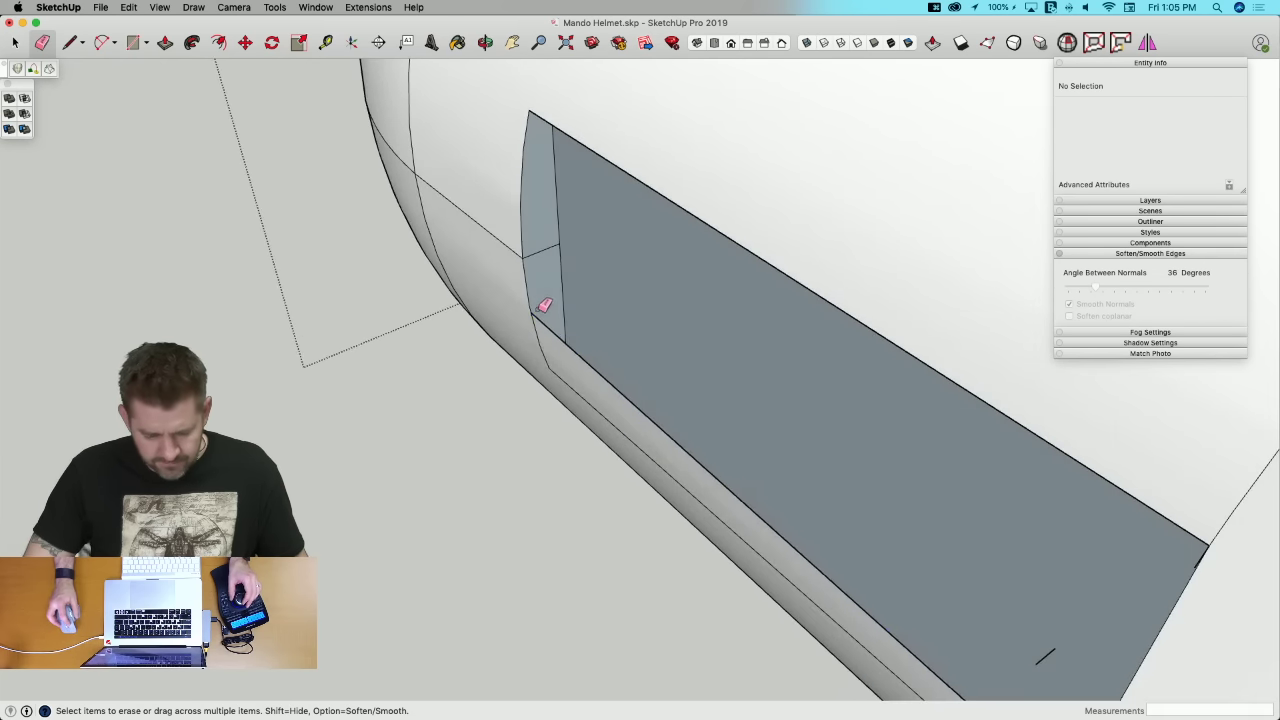
left_click(543, 325)
left_click(550, 355)
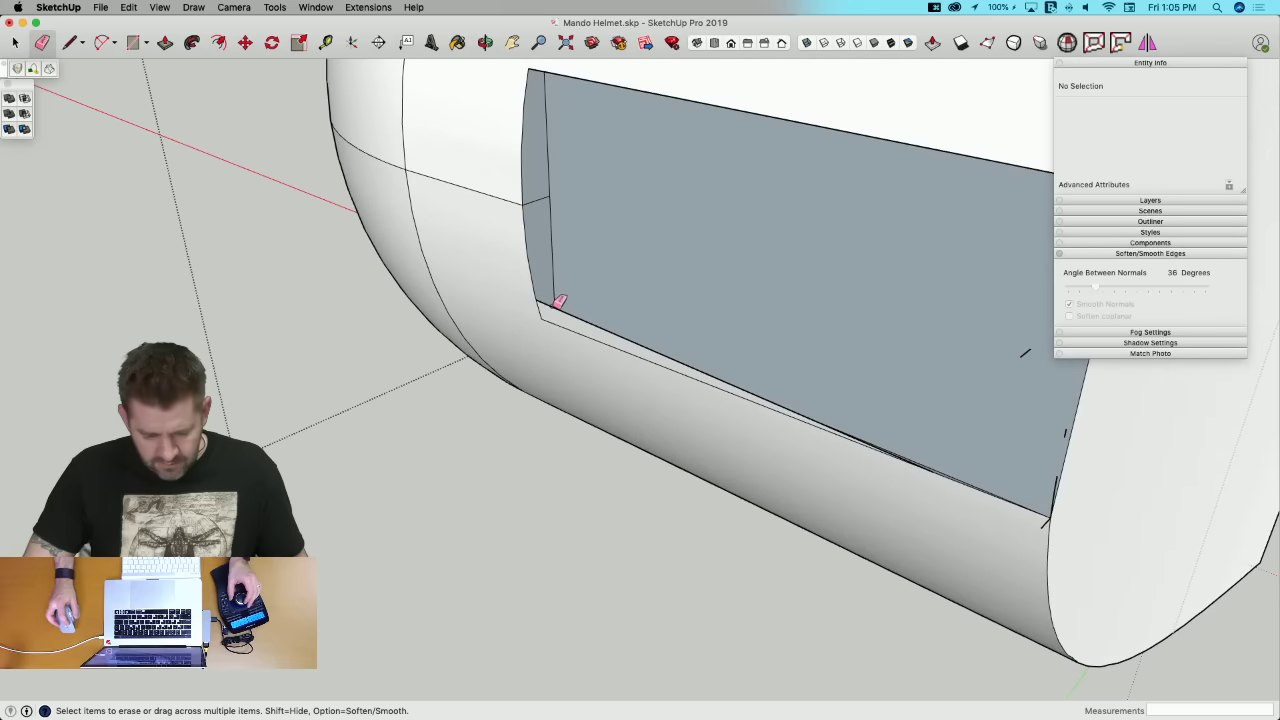
left_click(547, 303)
Step: Clean up the stray edges at the recess's base end, undoing the unwanted erasure there
middle_click_drag(1001, 401, 872, 490)
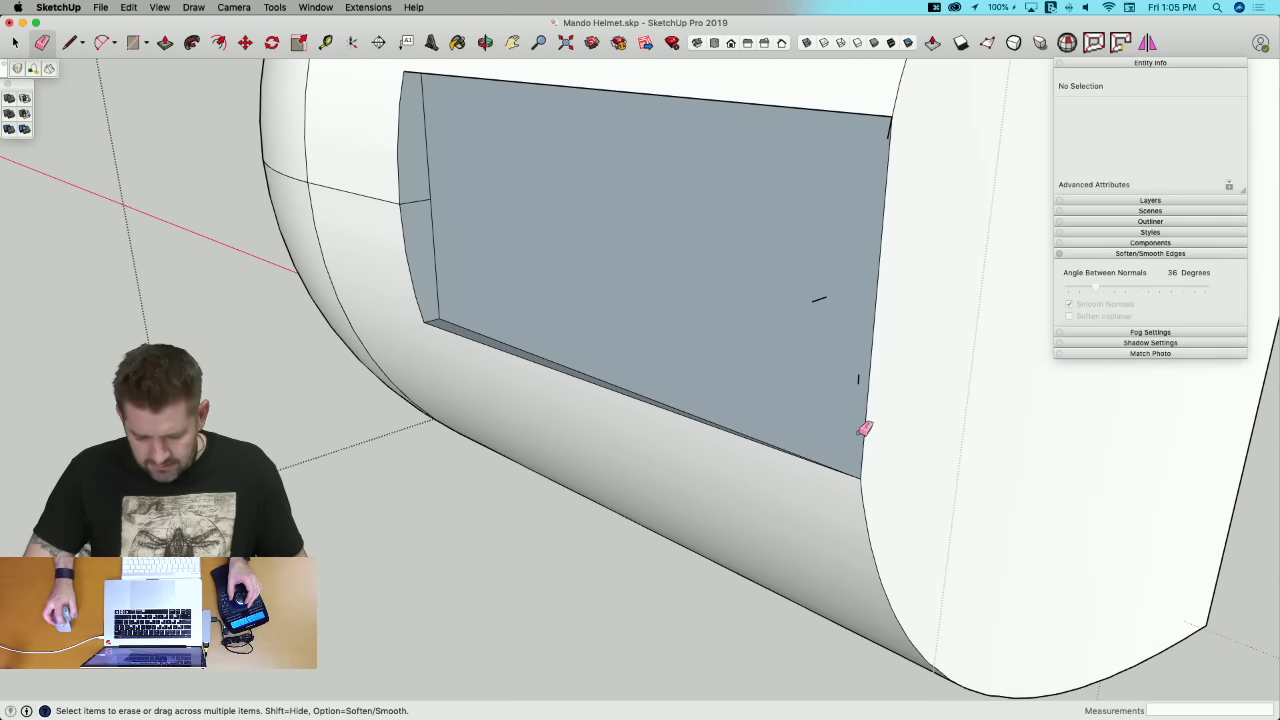
middle_click_drag(835, 280, 609, 294)
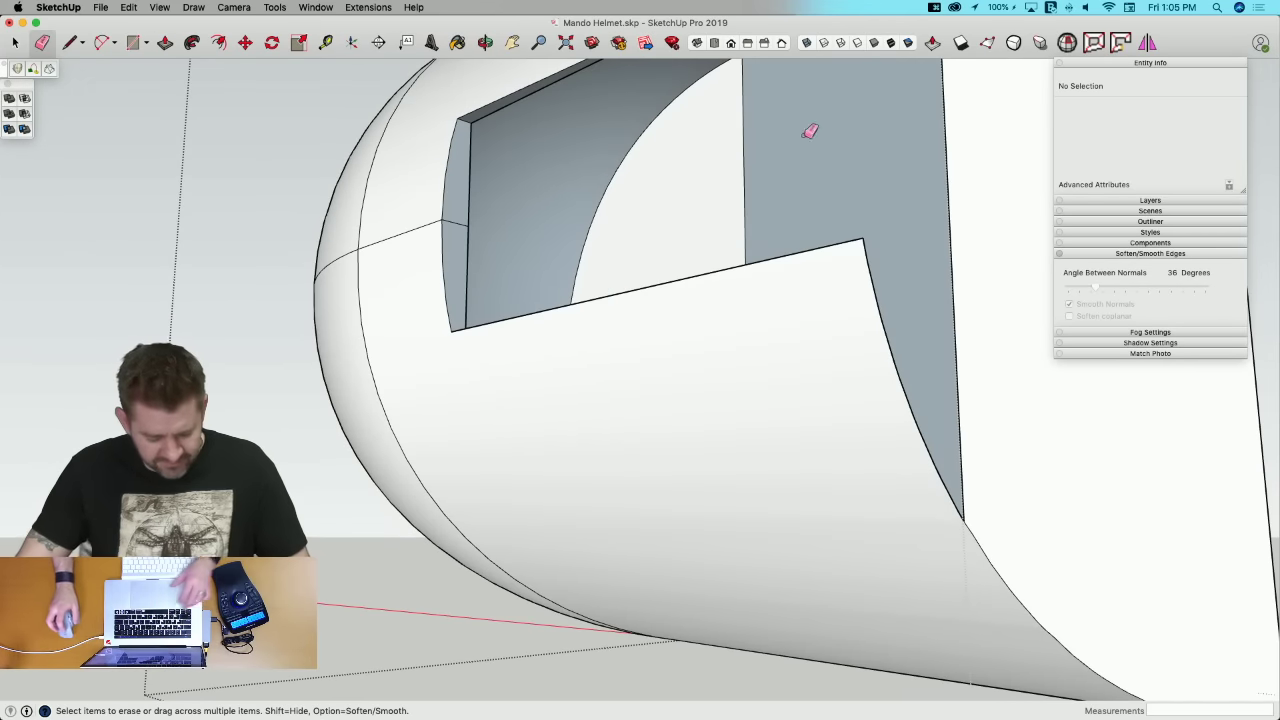
key("super+z")
middle_click_drag(807, 125, 863, 226)
scroll(766, 256, "up", 6)
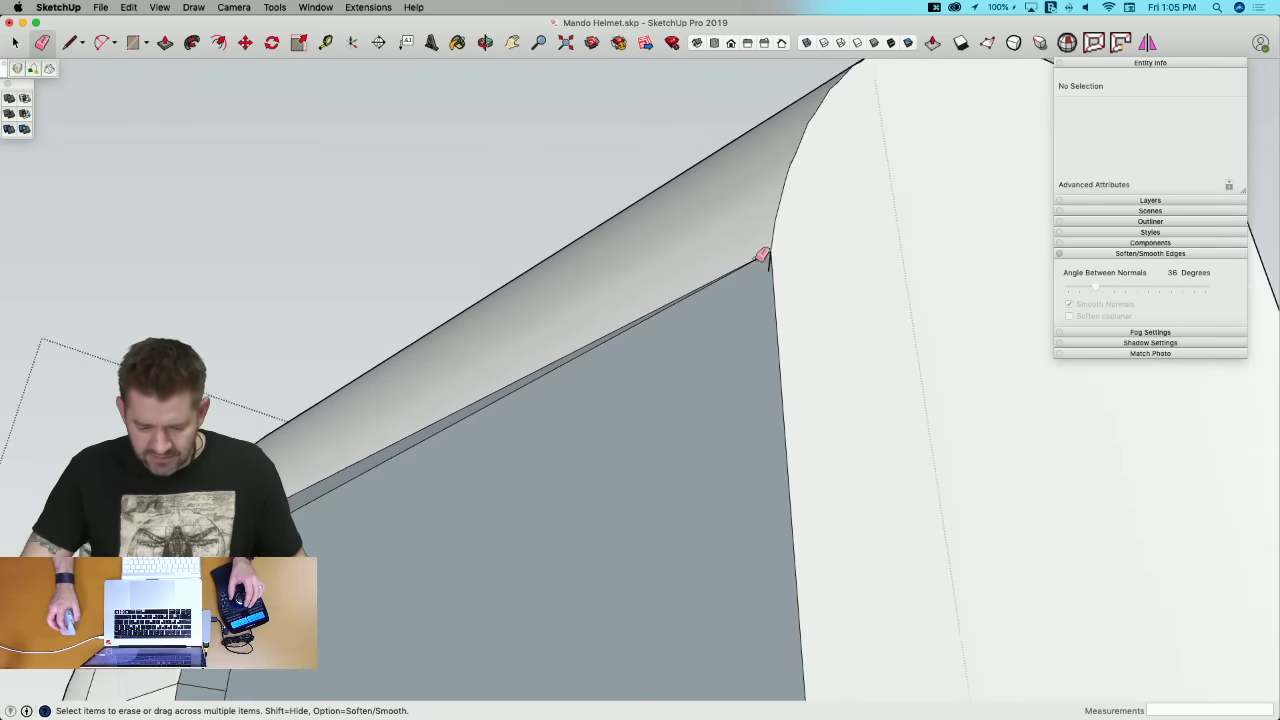
scroll(773, 258, "down", 6)
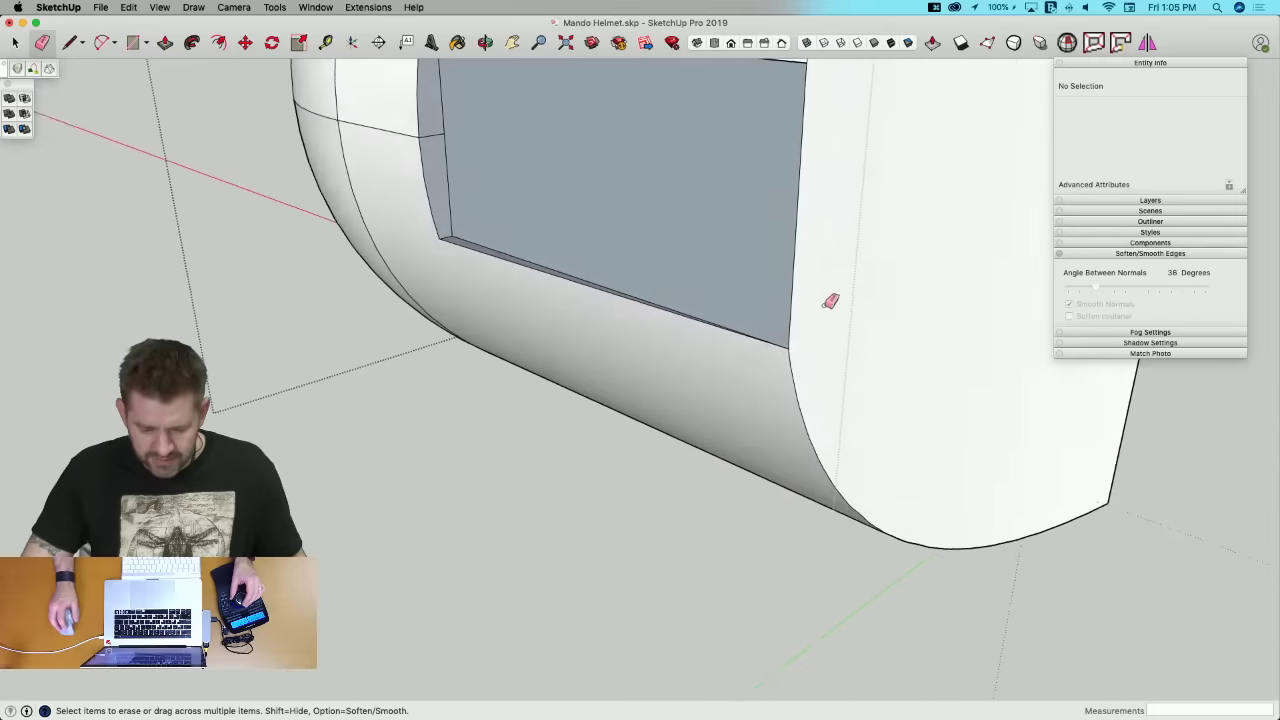
right_click(841, 281)
left_click(894, 407)
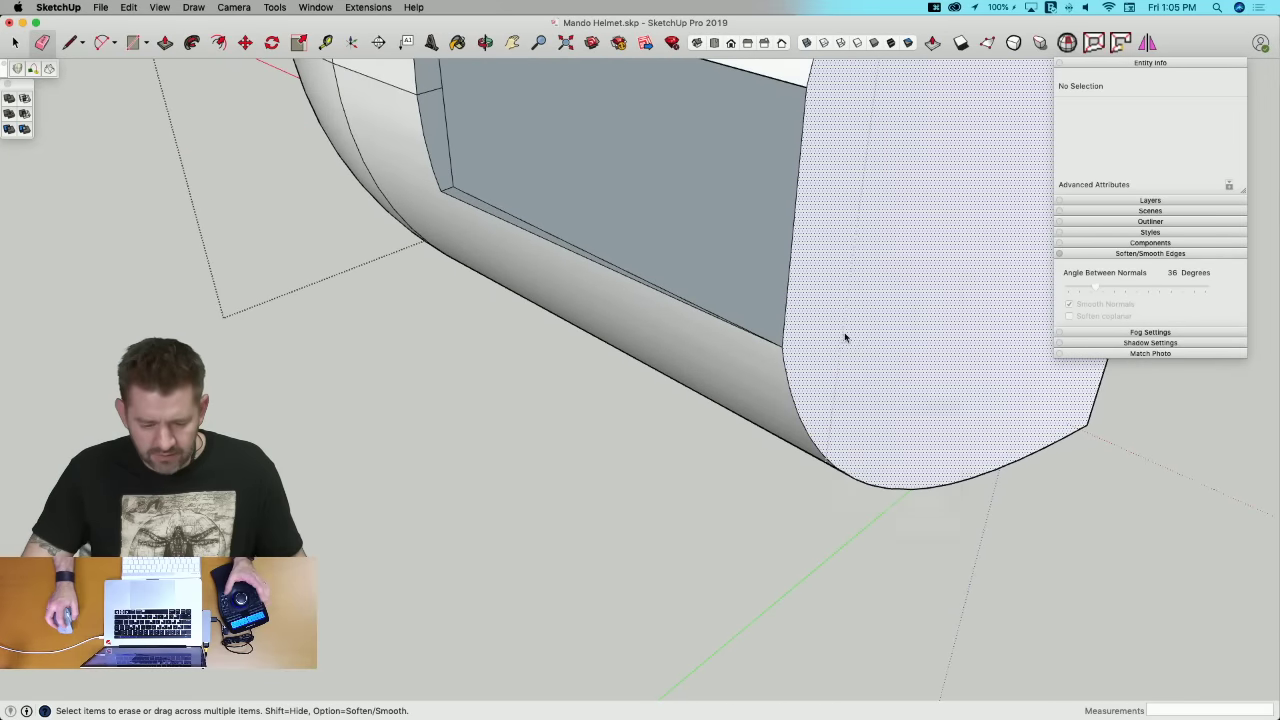
Step: Leave the helmet group and check the recessed shell against the side-view reference image
scroll(800, 274, "down", 6)
middle_click_drag(749, 482, 896, 388)
key("space")
left_click(867, 435)
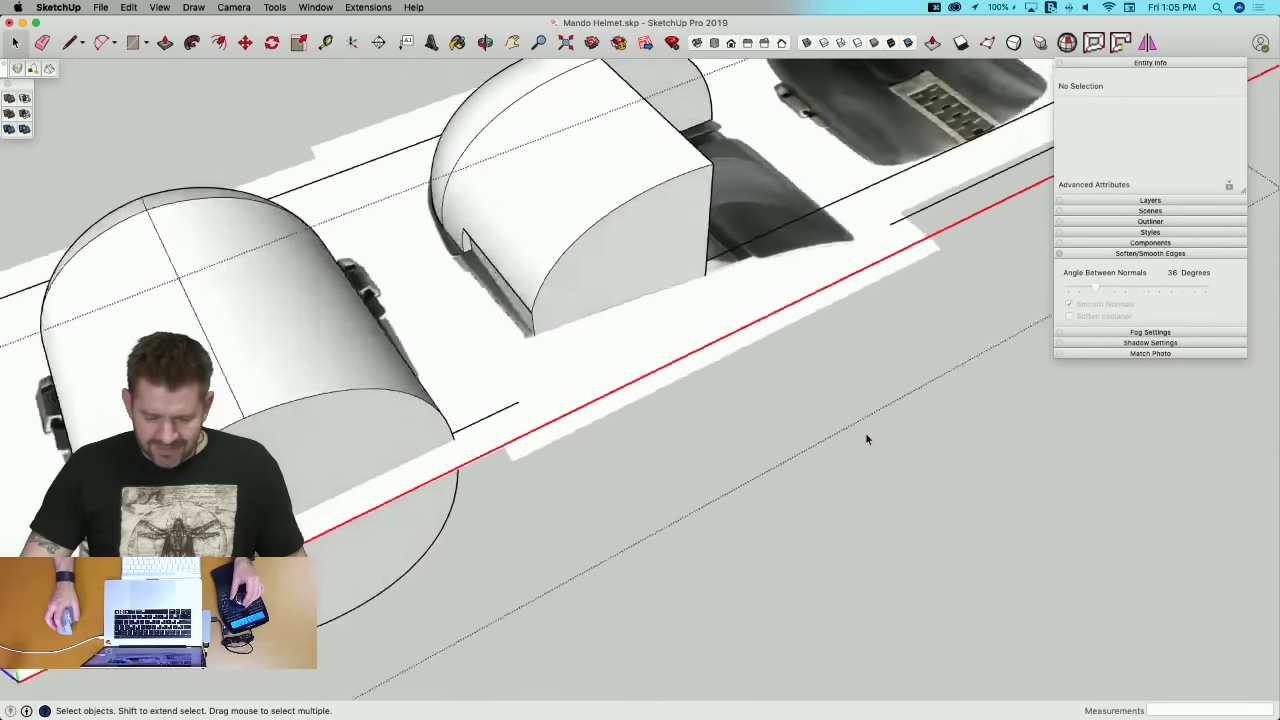
double_click(477, 316)
middle_click_drag(476, 316, 496, 339)
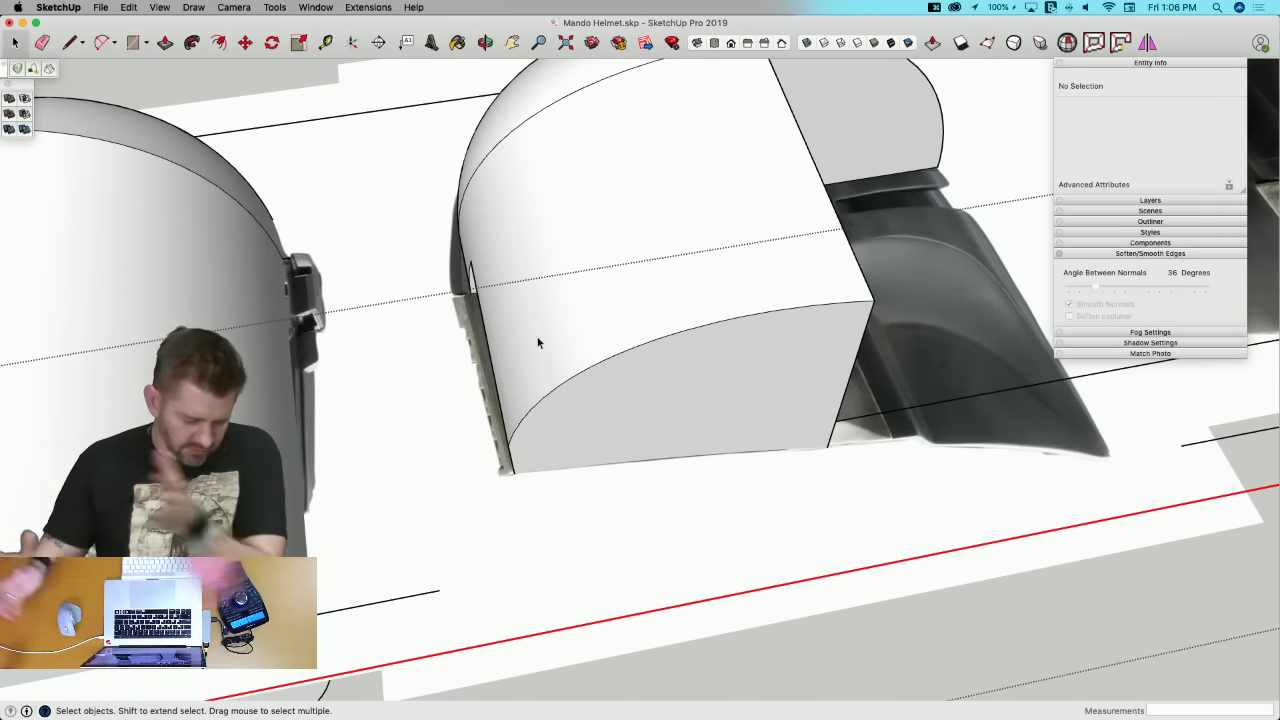
middle_click_drag(540, 338, 485, 292)
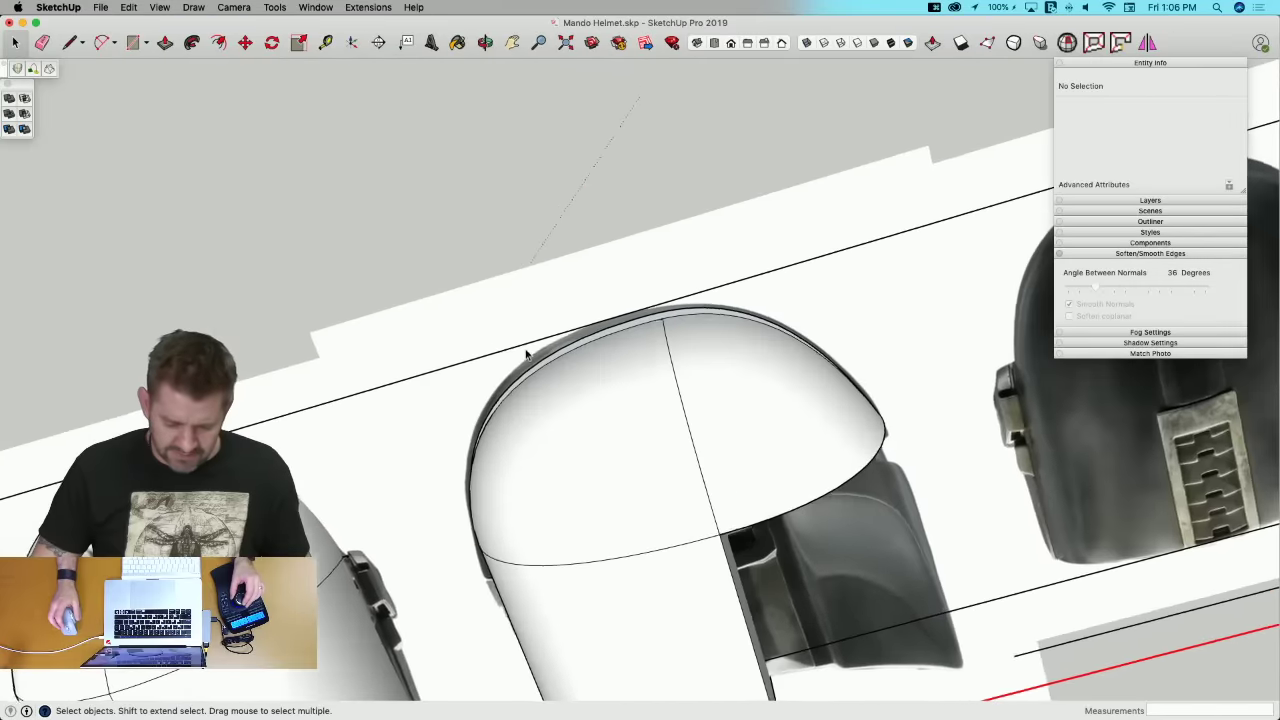
middle_click_drag(526, 352, 534, 441)
Step: Convert the side-view helmet group into a component named Dome 2.0 and save the model
left_click(534, 441)
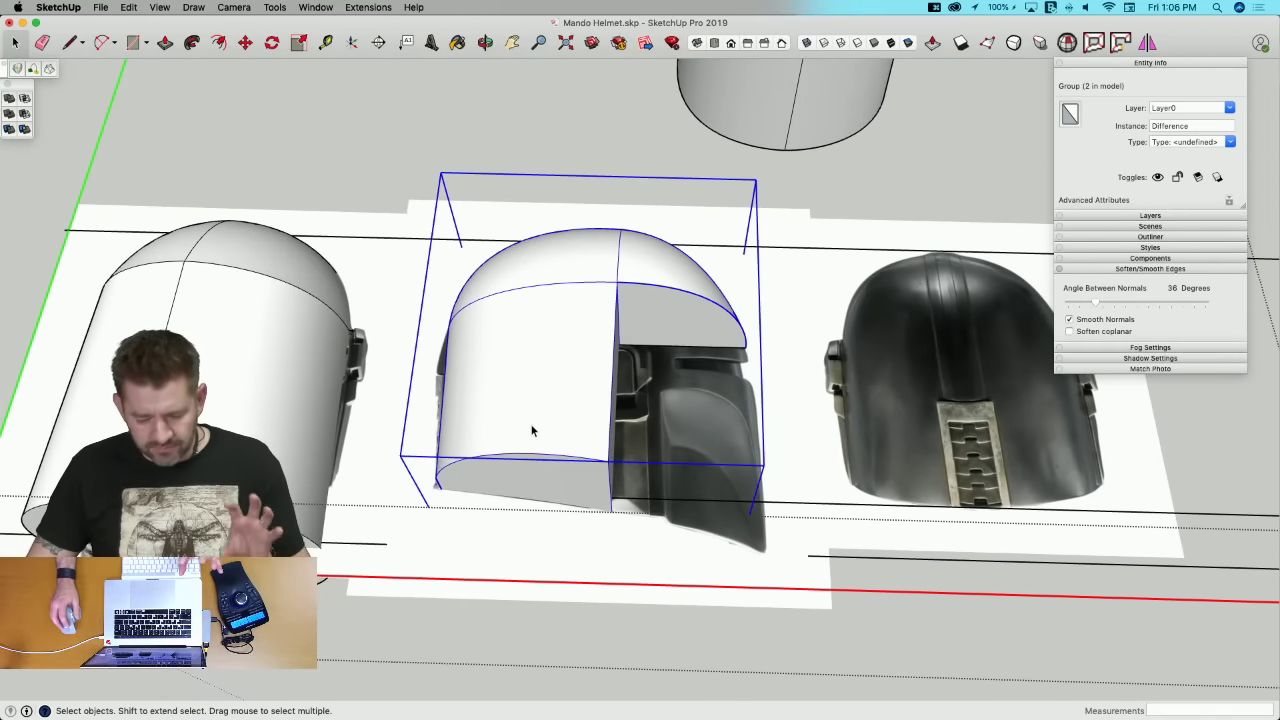
right_click(532, 430)
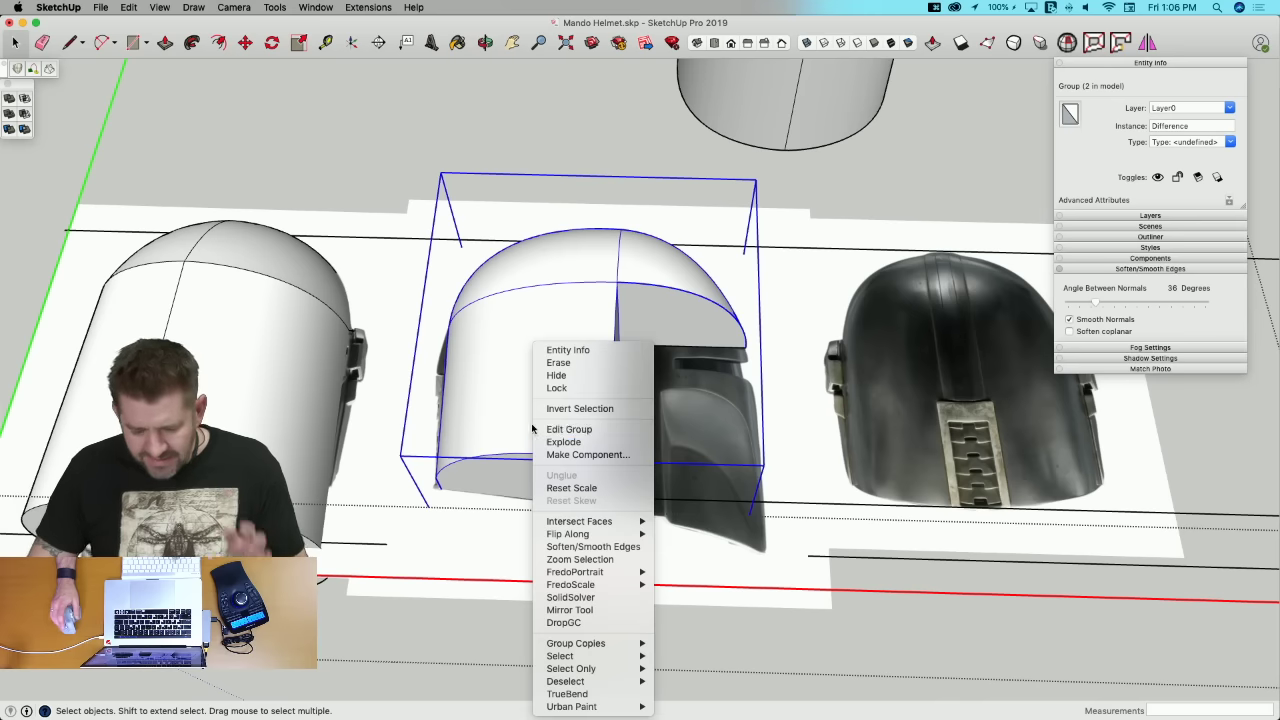
left_click(575, 455)
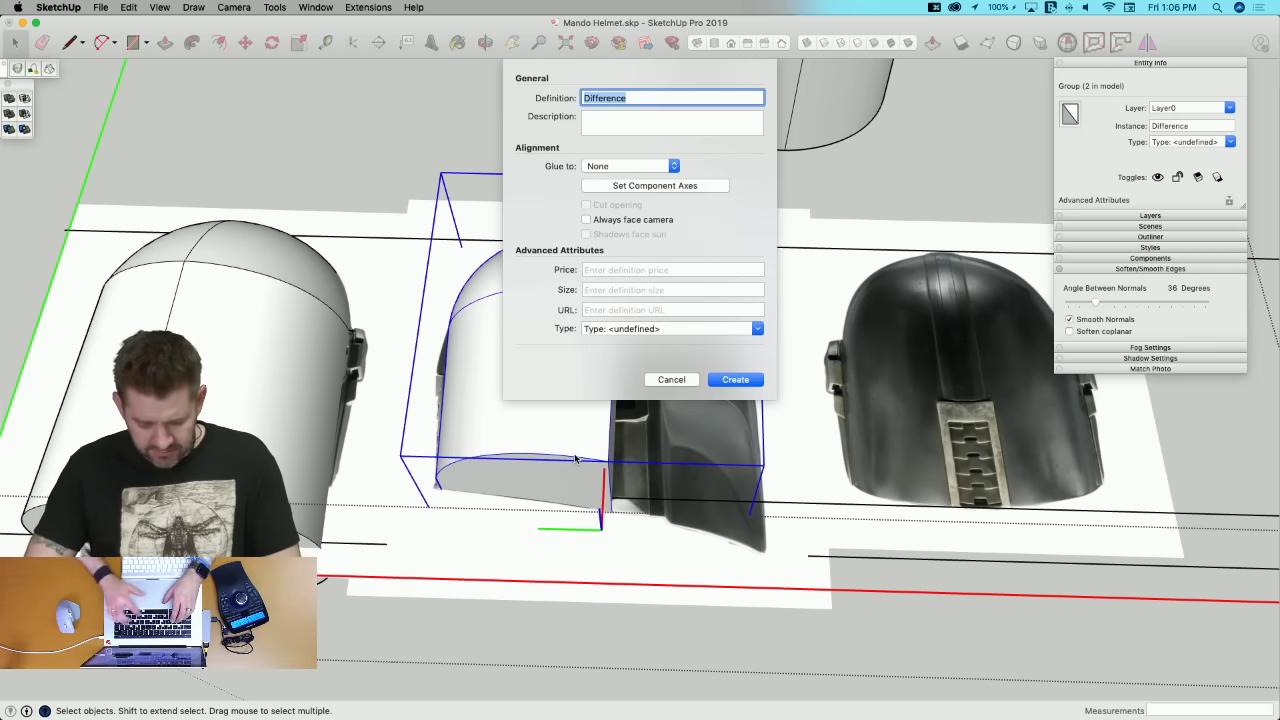
type("New")
key("BackSpace")
key("BackSpace")
key("BackSpace")
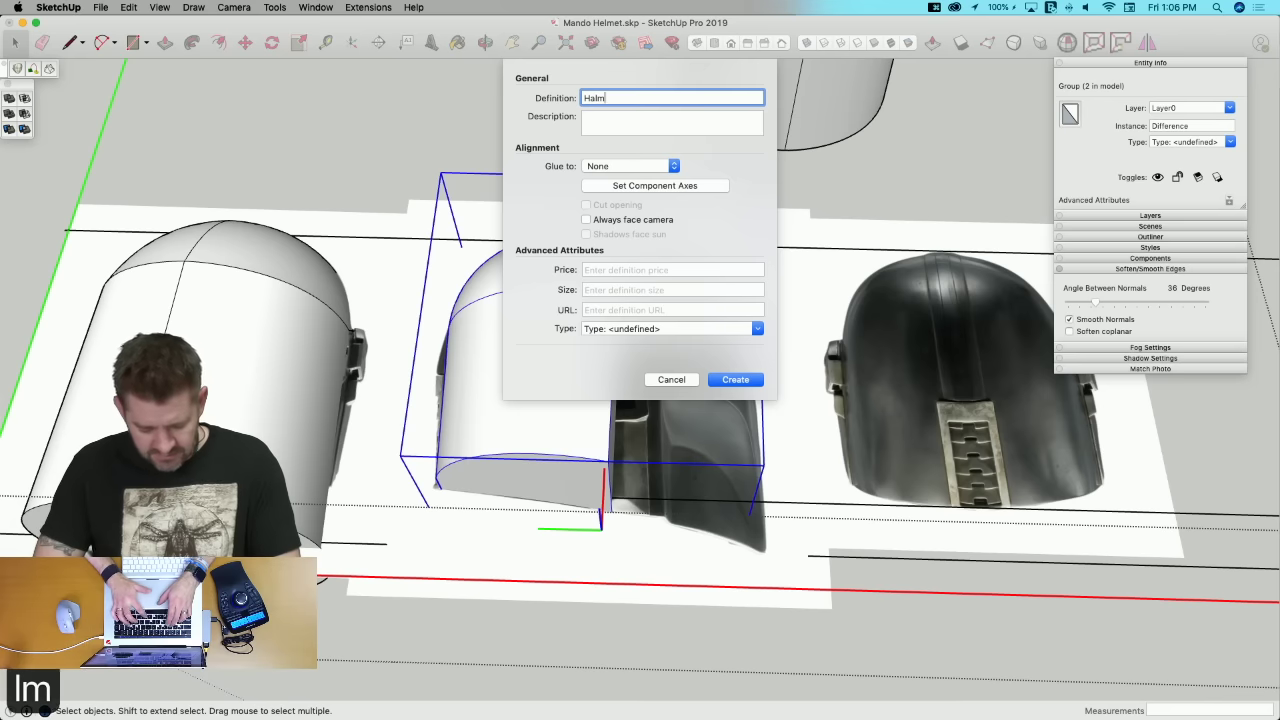
key("BackSpace")
key("BackSpace")
key("BackSpace")
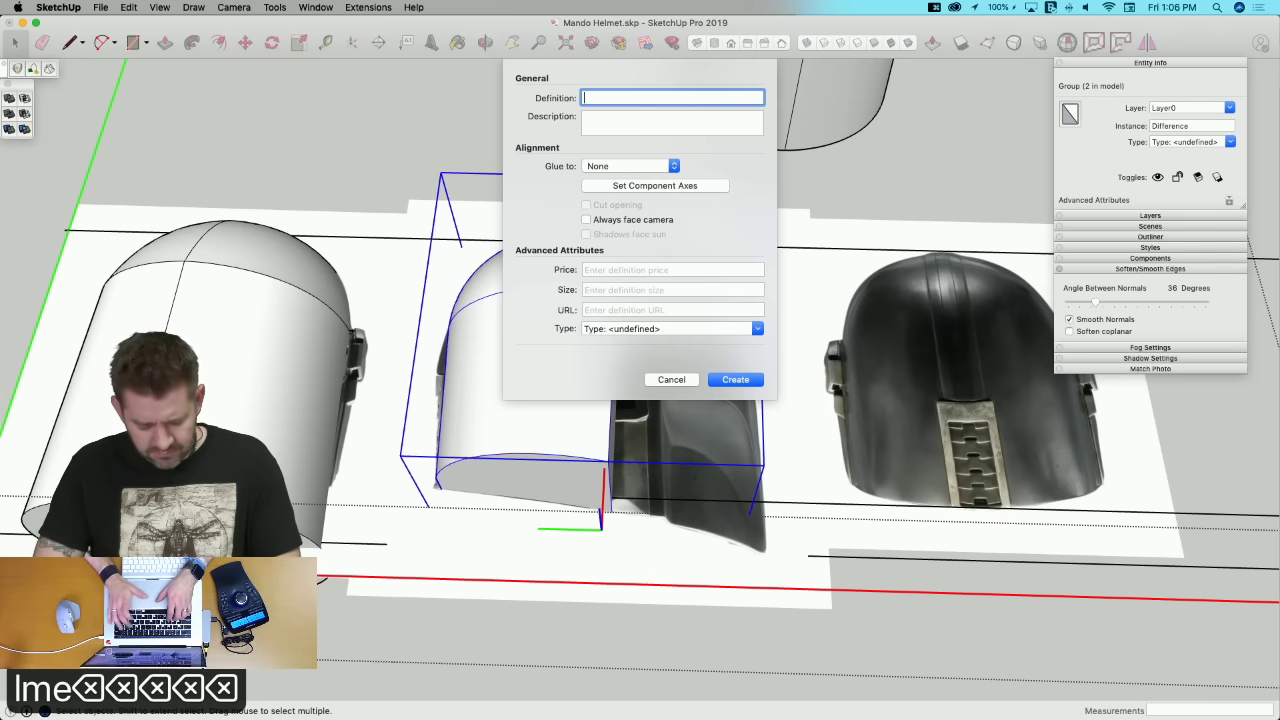
type("Dome 2.0")
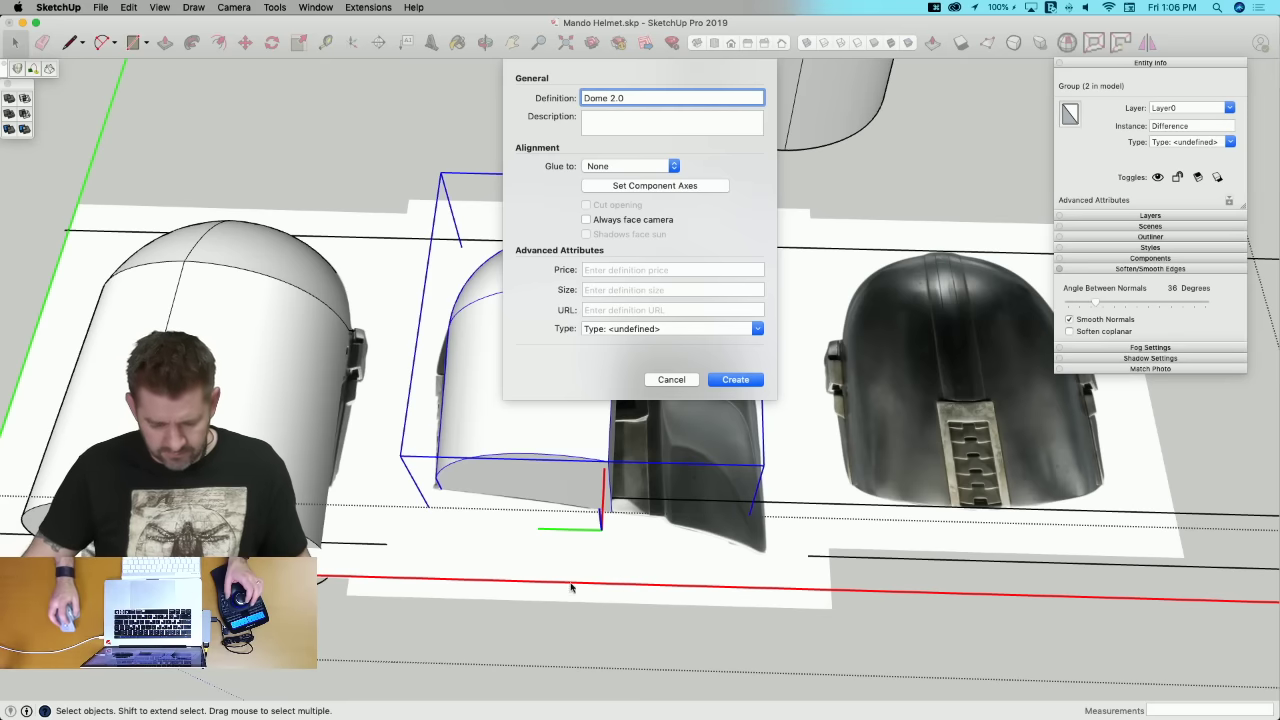
left_click(760, 382)
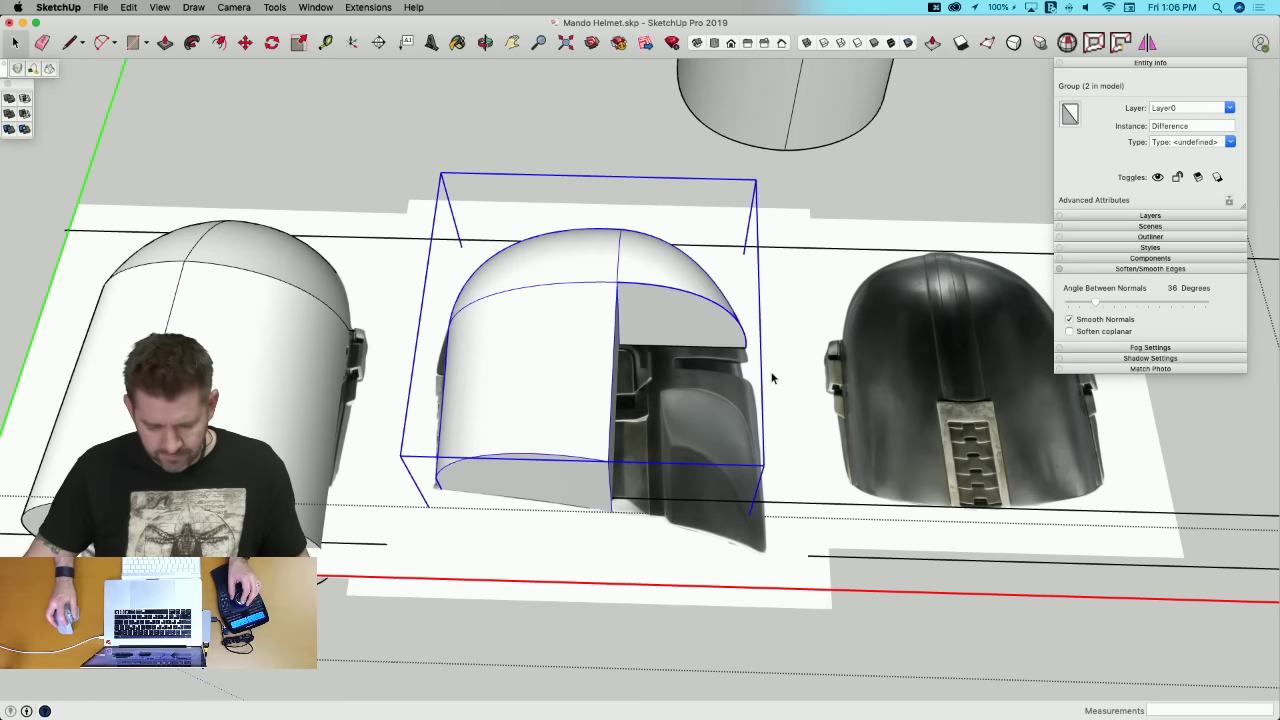
scroll(838, 280, "down", 2)
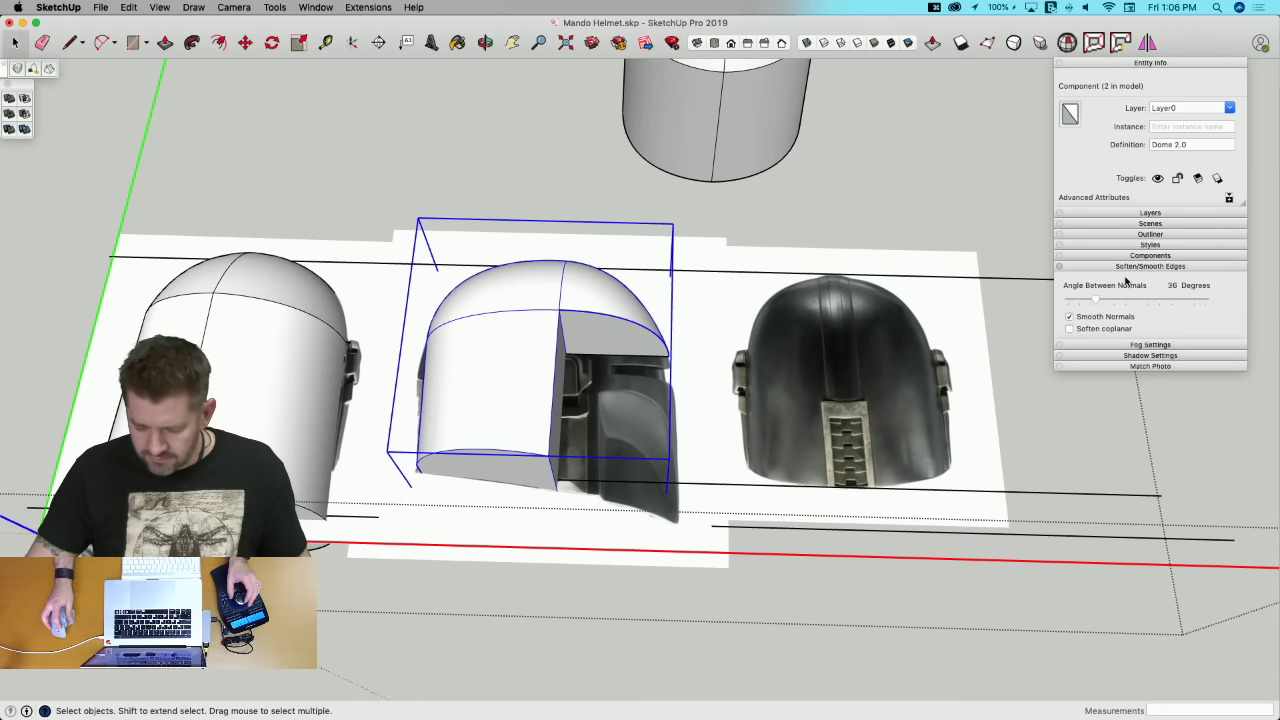
key("super+s")
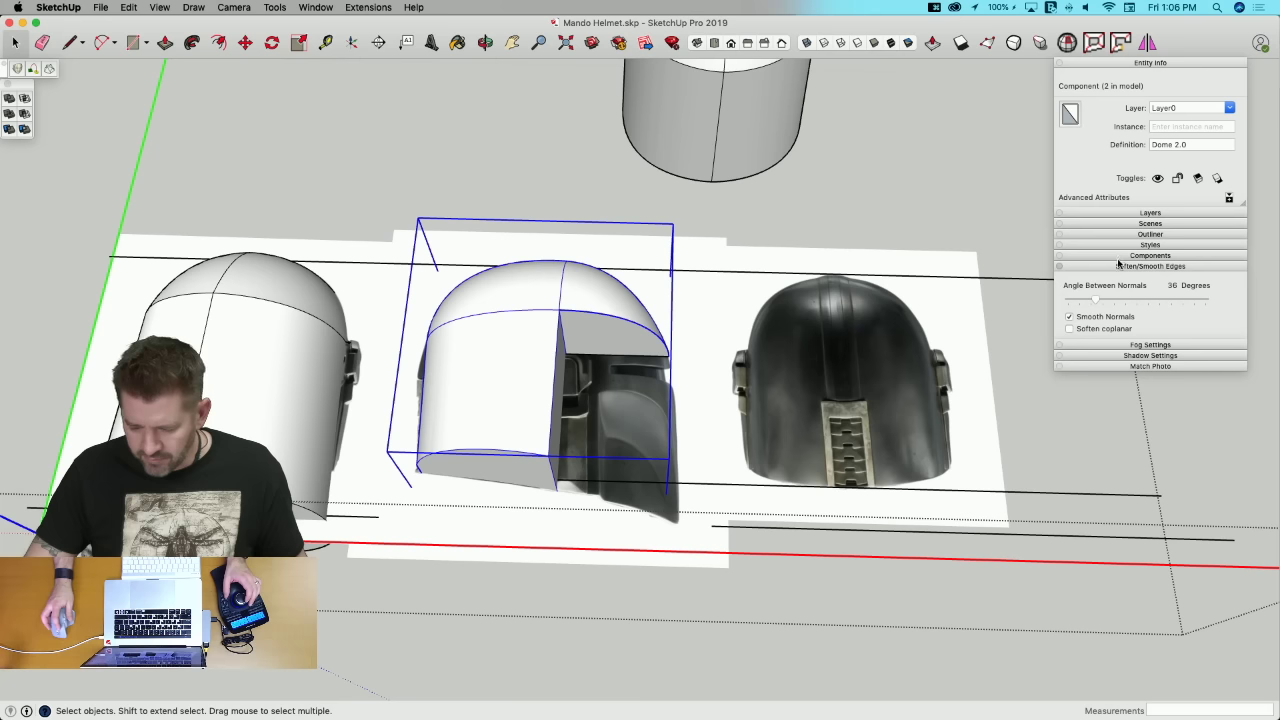
Step: Replace the front-view dome and the separate upright dome with the in-model component Dome 2.0
left_click(1146, 256)
left_click(1091, 348)
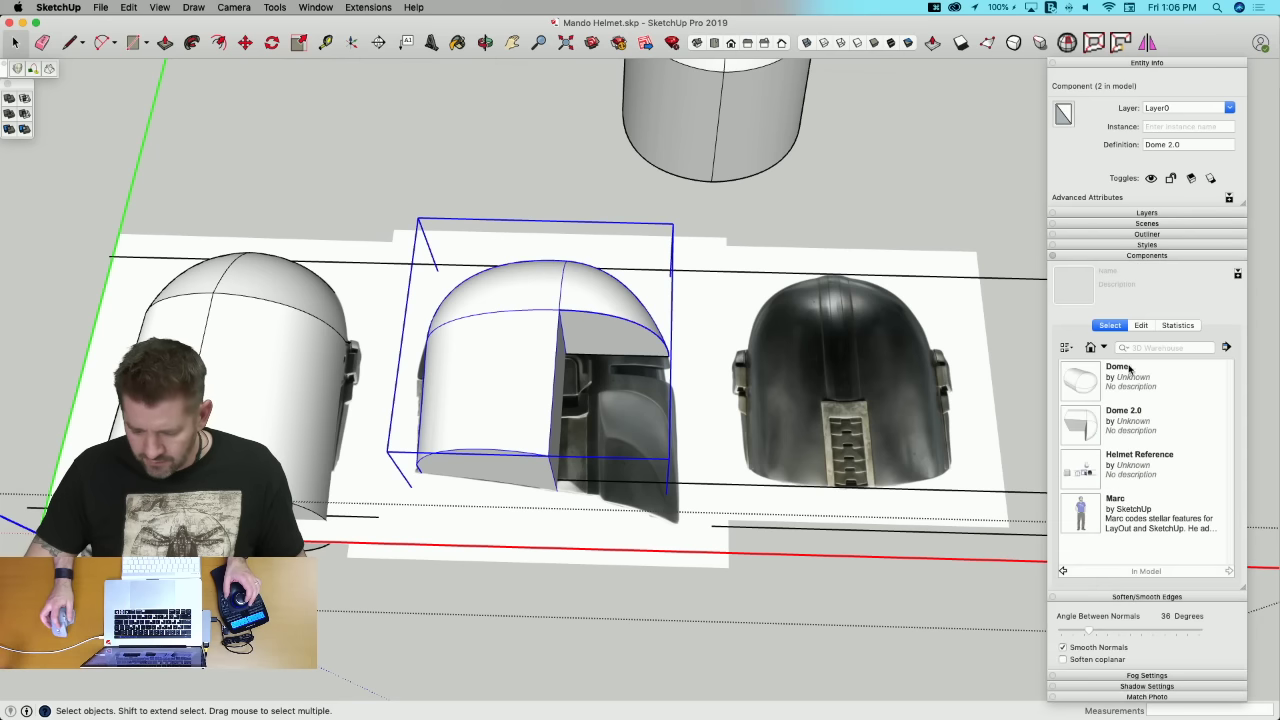
left_click(1084, 380)
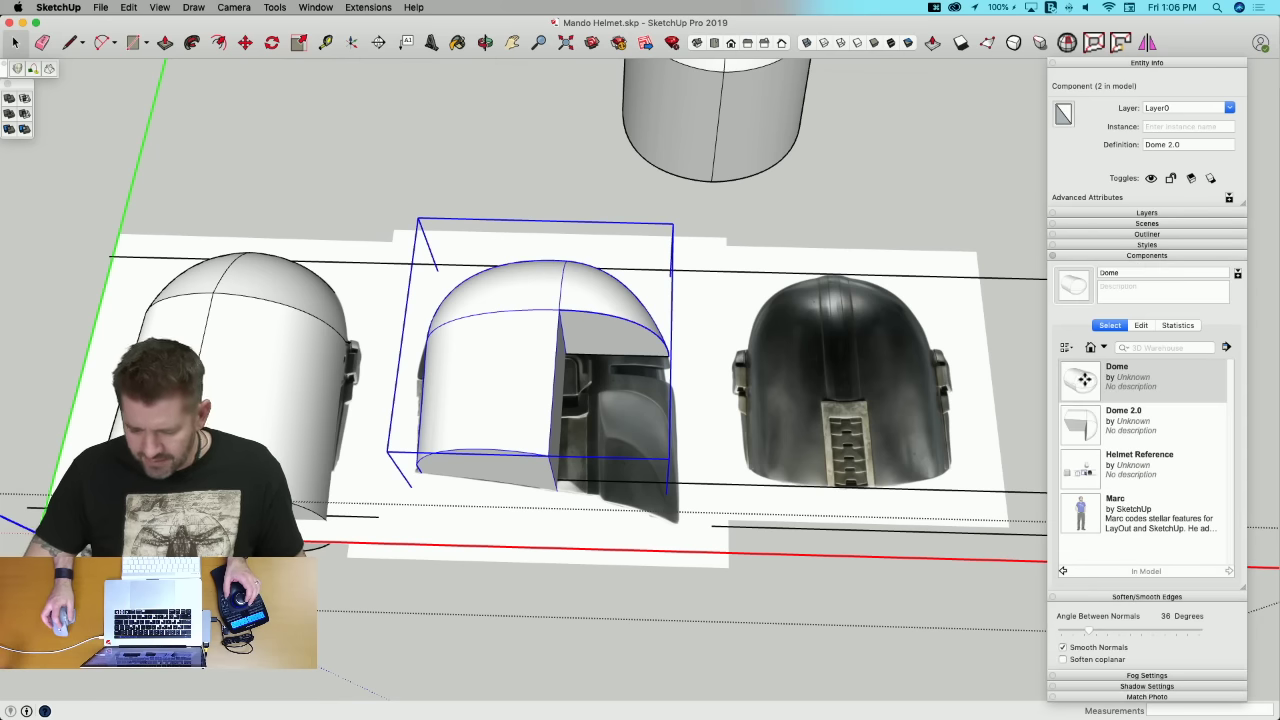
left_click(1090, 422)
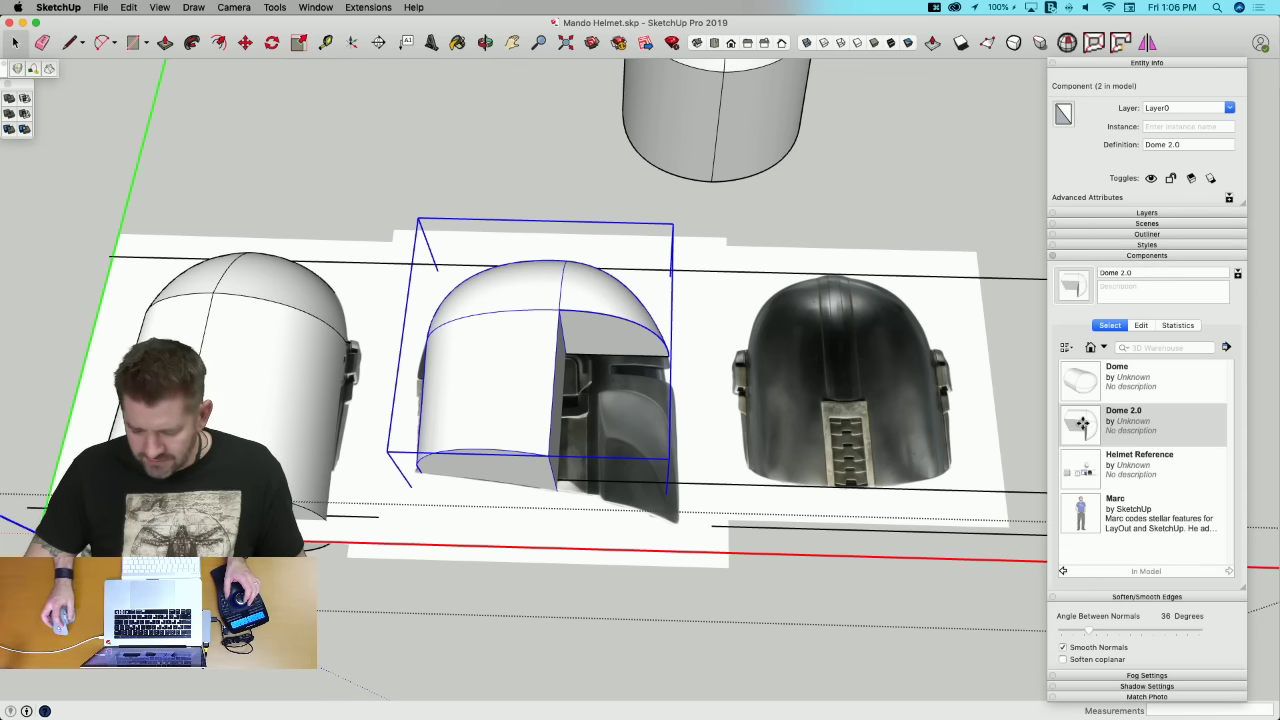
key("space")
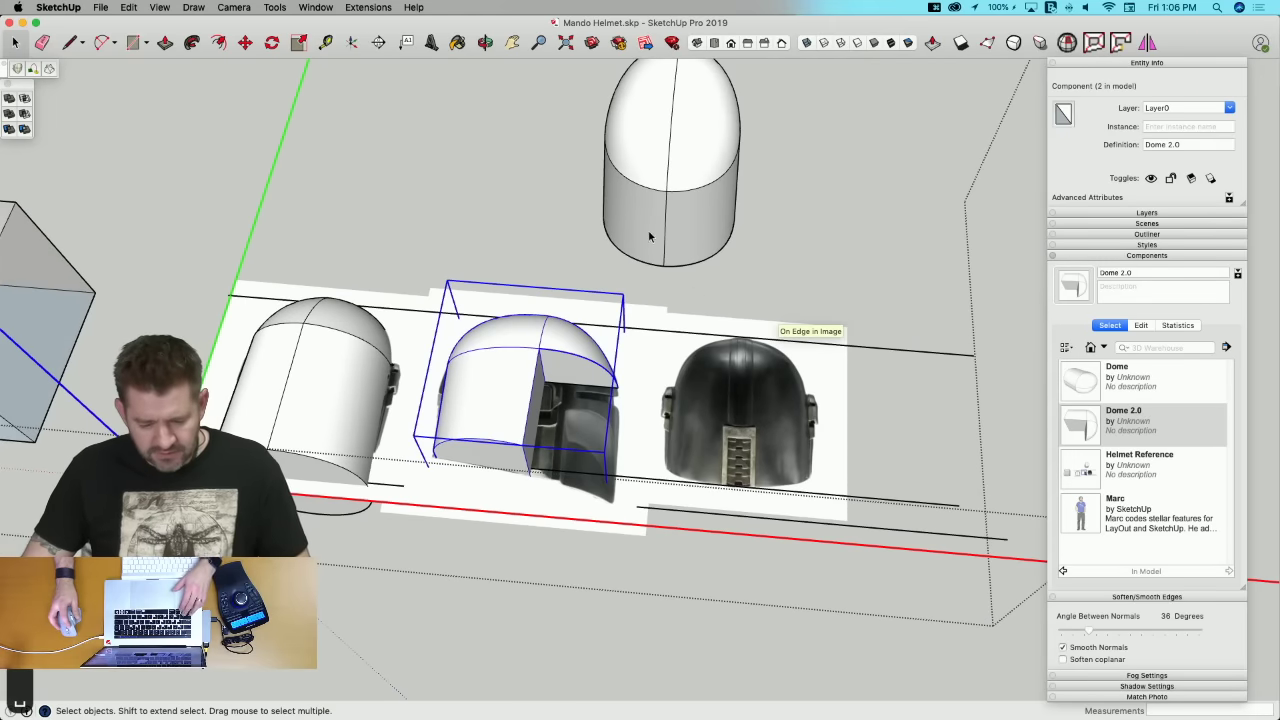
left_click(649, 236)
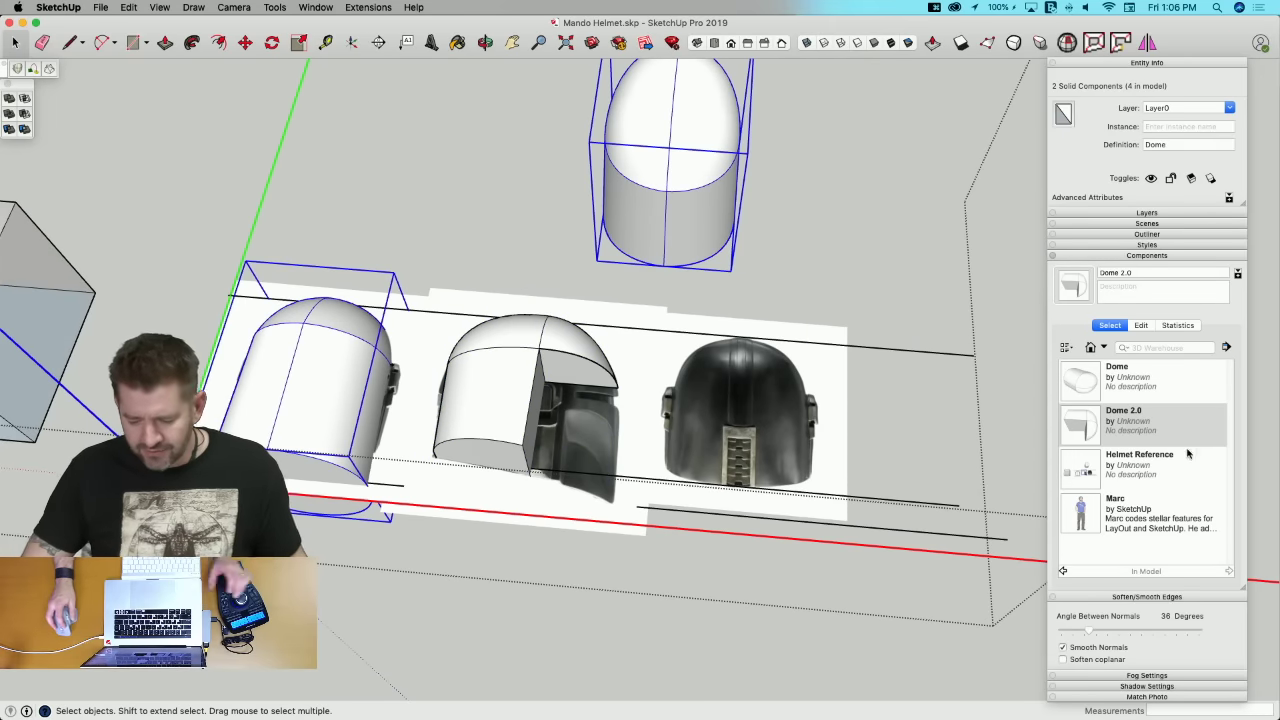
right_click(1133, 427)
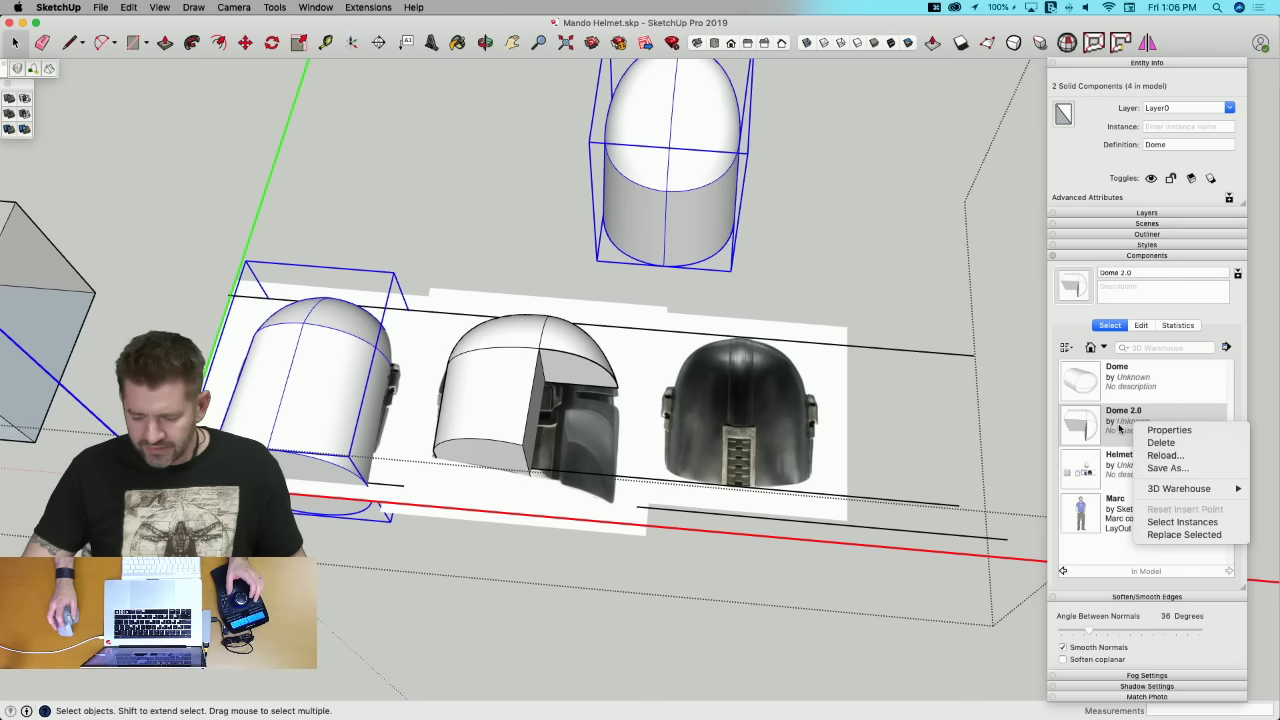
left_click(1184, 535)
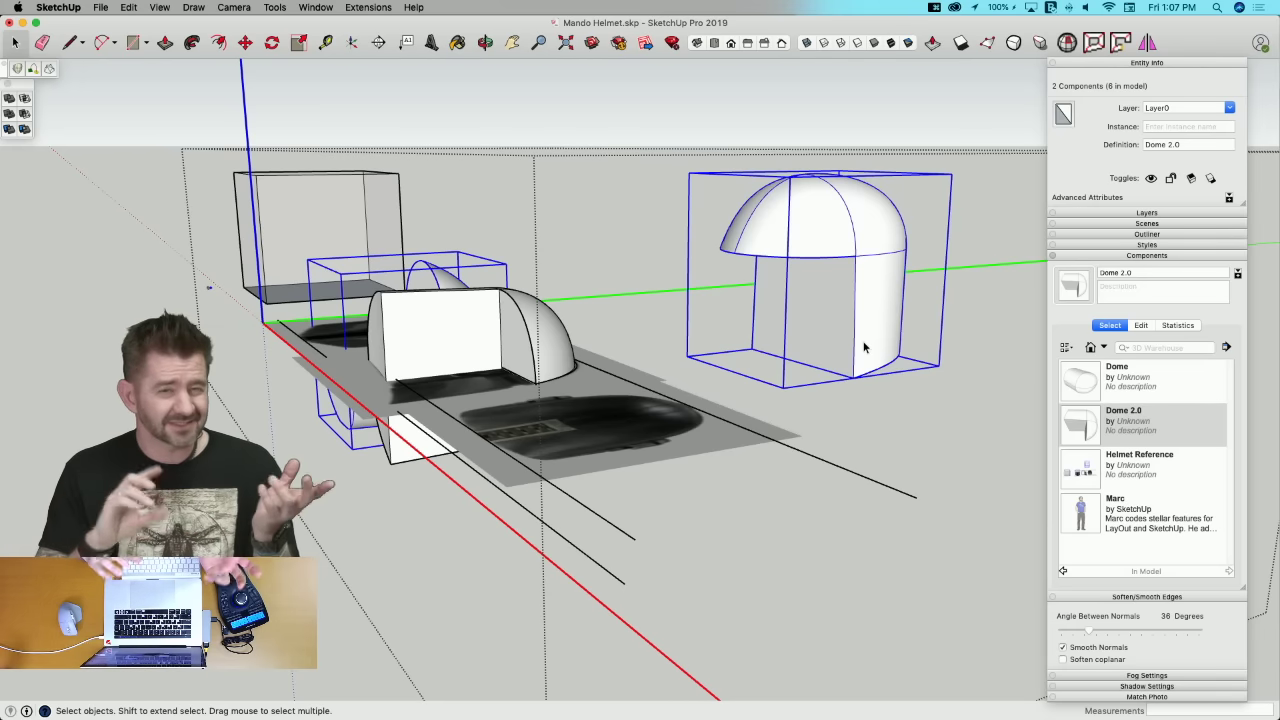
middle_click_drag(860, 338, 634, 394)
scroll(639, 400, "up", 3)
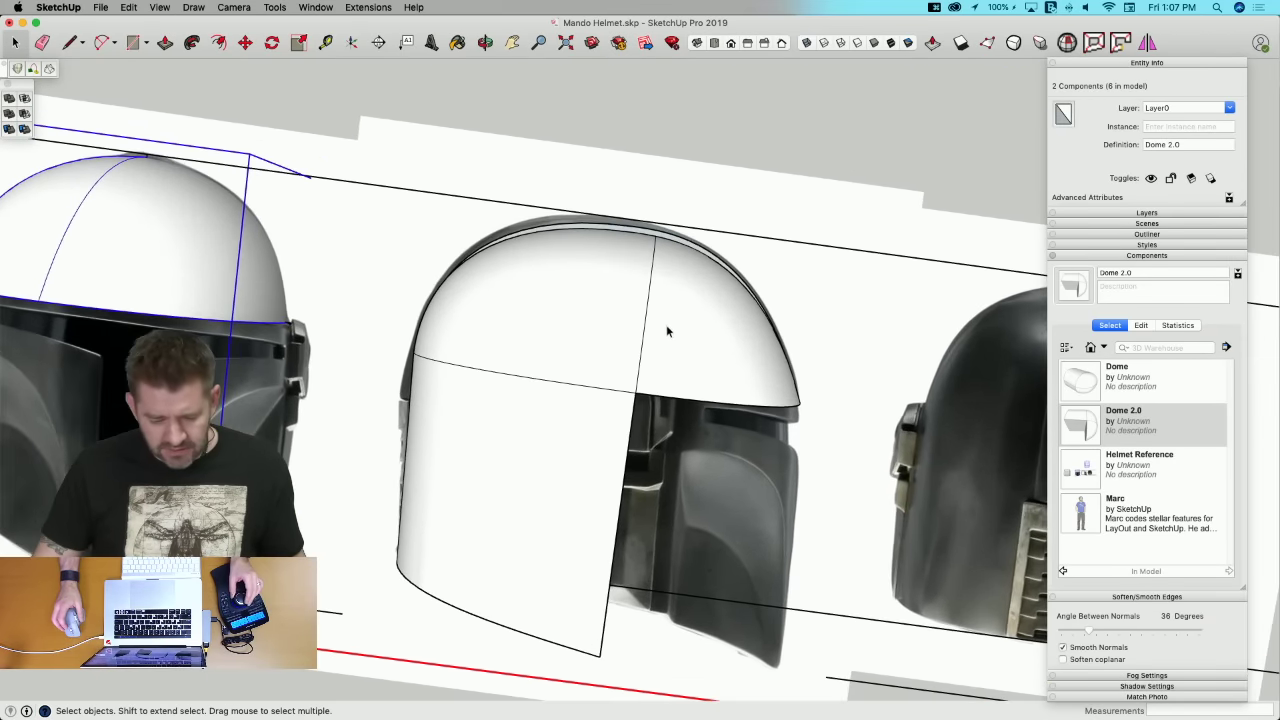
Step: Erase the leftover profile arc and its face along the outer edge of the side-view dome
middle_click_drag(668, 331, 505, 118)
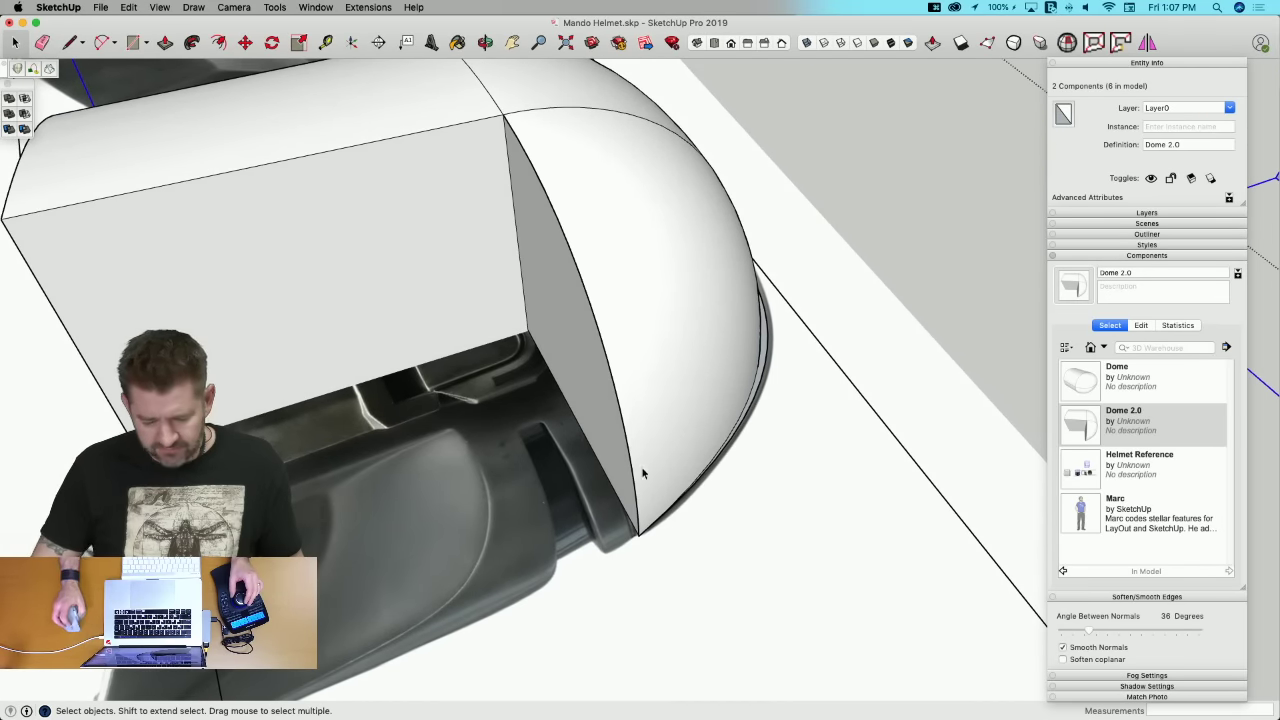
middle_click_drag(646, 537, 825, 521)
left_click(834, 507)
key("e")
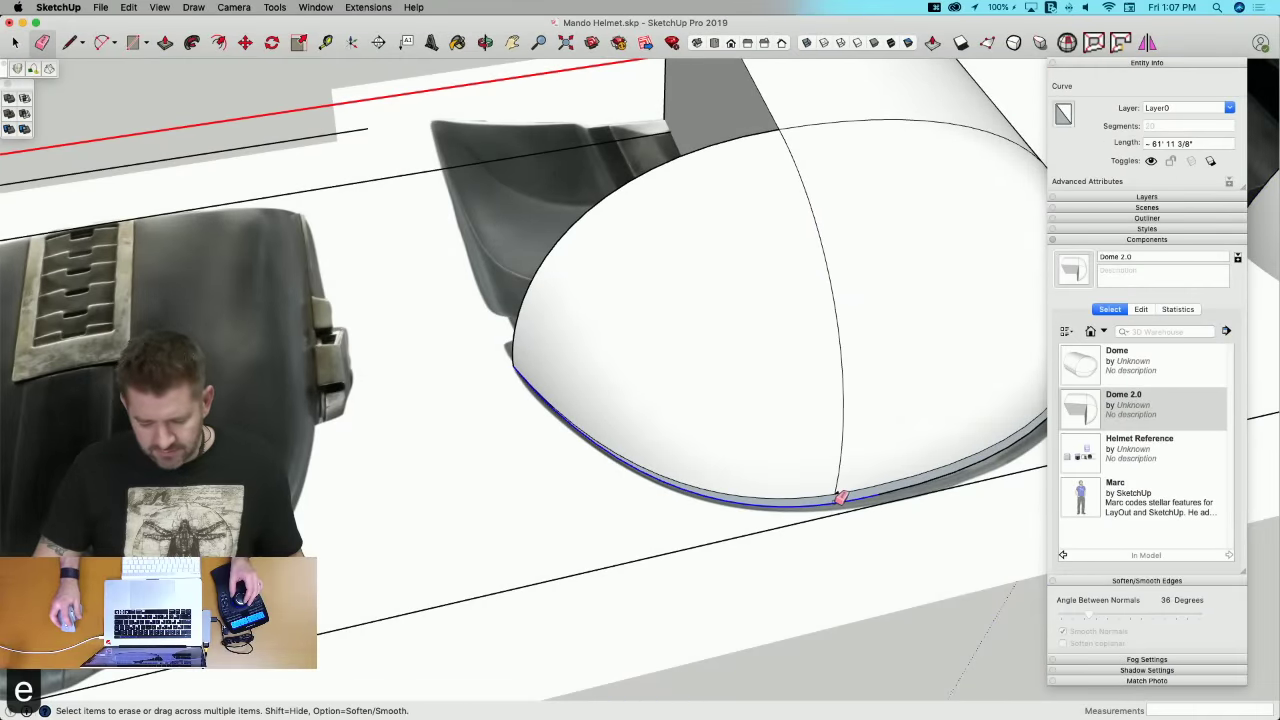
key("space")
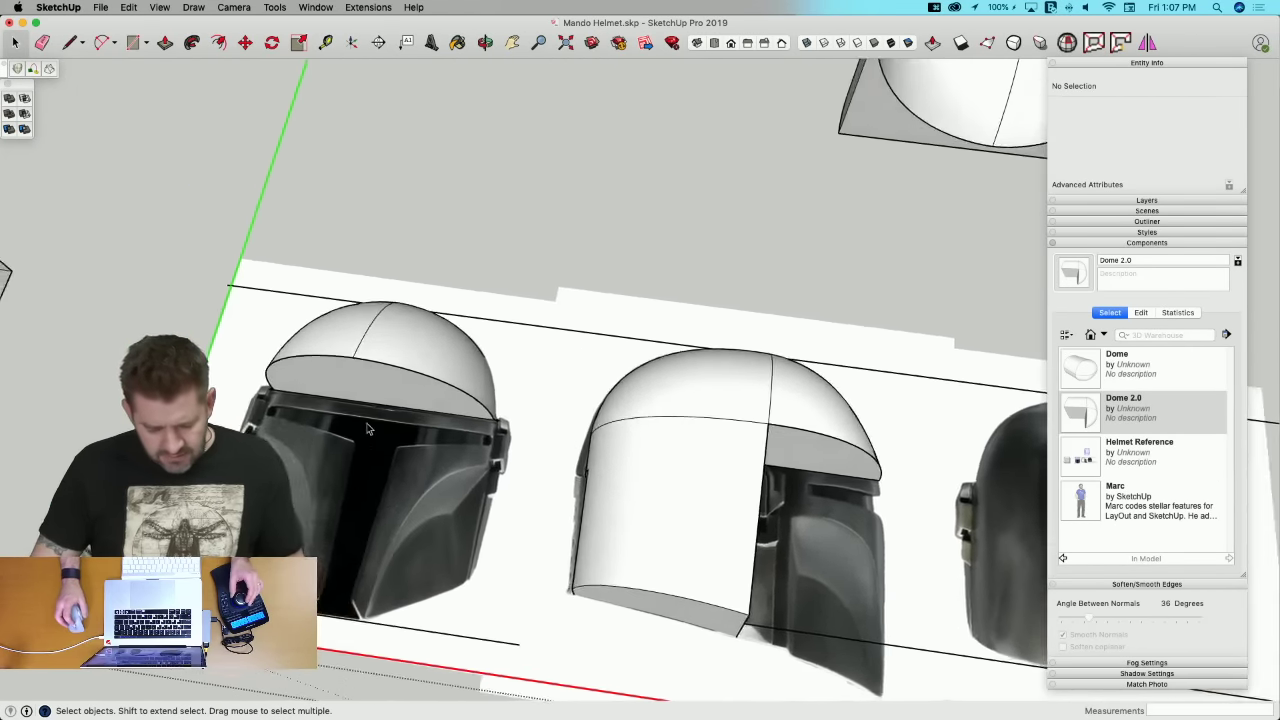
Step: Hide the front-view Dome 2.0 component and erase the leftover half-dome profile face over the front reference image
scroll(367, 419, "up", 5)
left_click(543, 319)
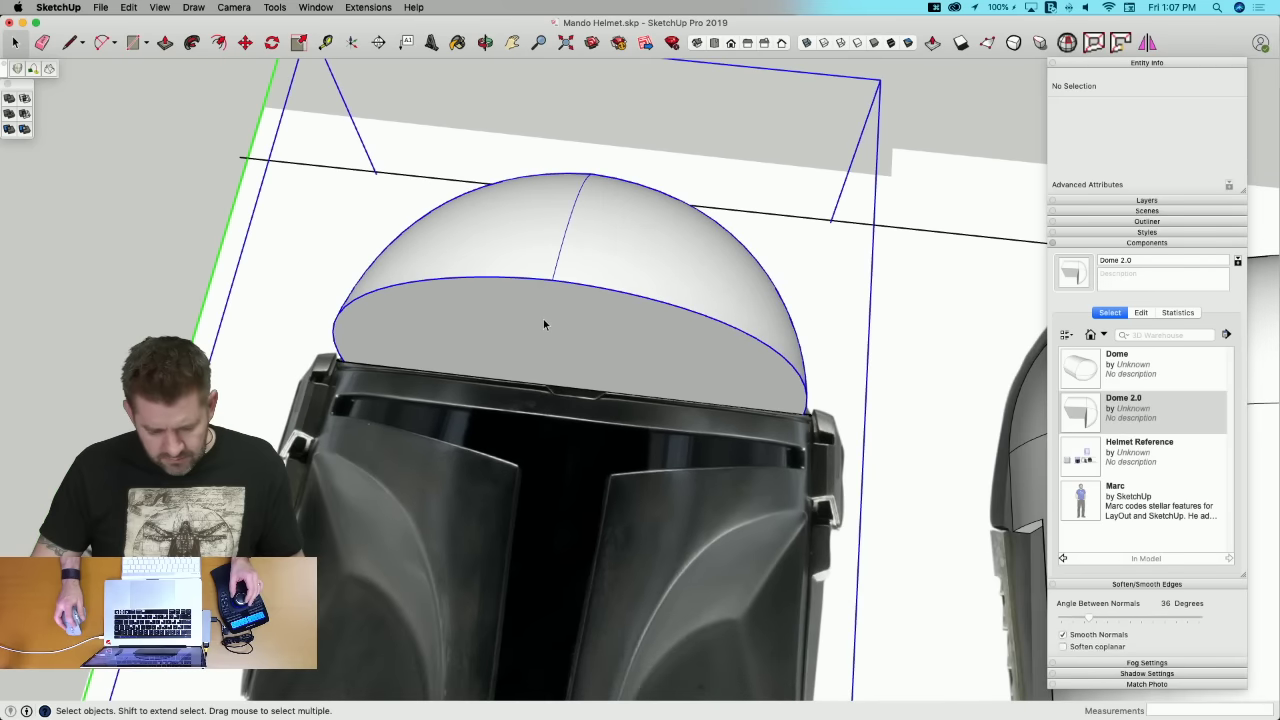
right_click(543, 319)
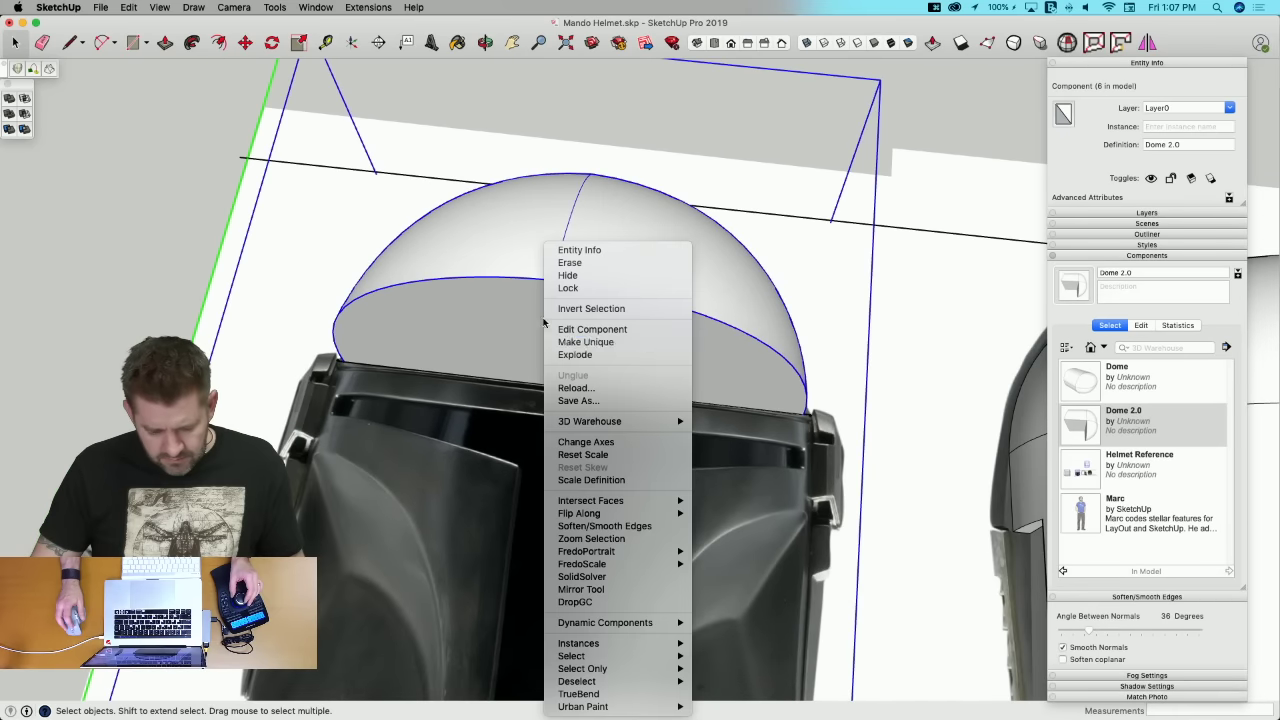
left_click(568, 275)
key("e")
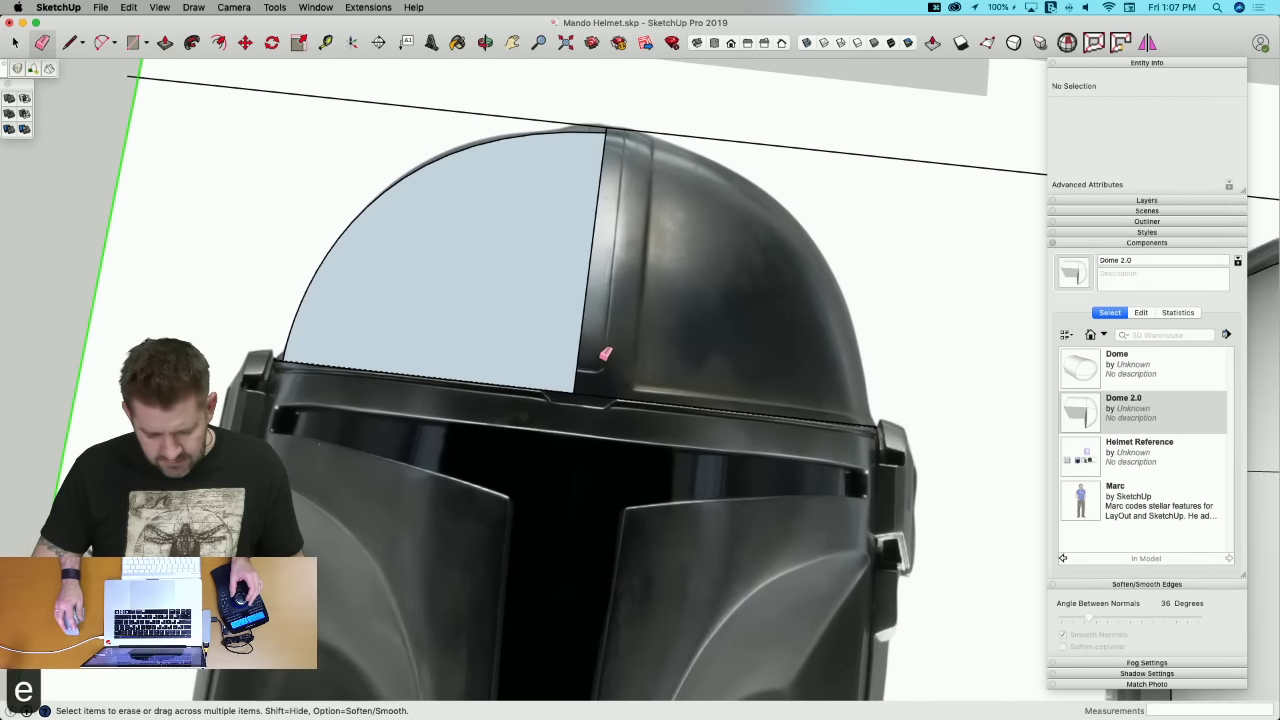
left_click(566, 372)
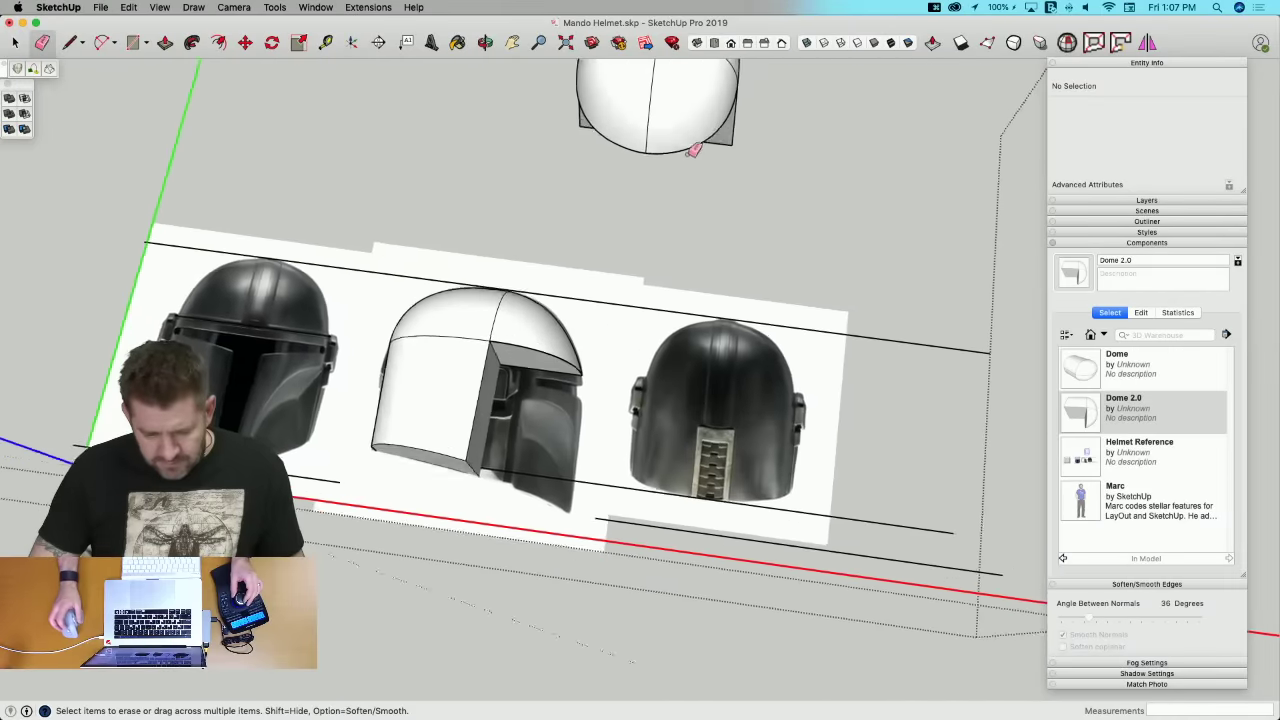
Step: Draw an upright rectangular profile about 1' 3 9/16" wide and 1' 7/16" tall at the upright dome's lower rim corner
key("l")
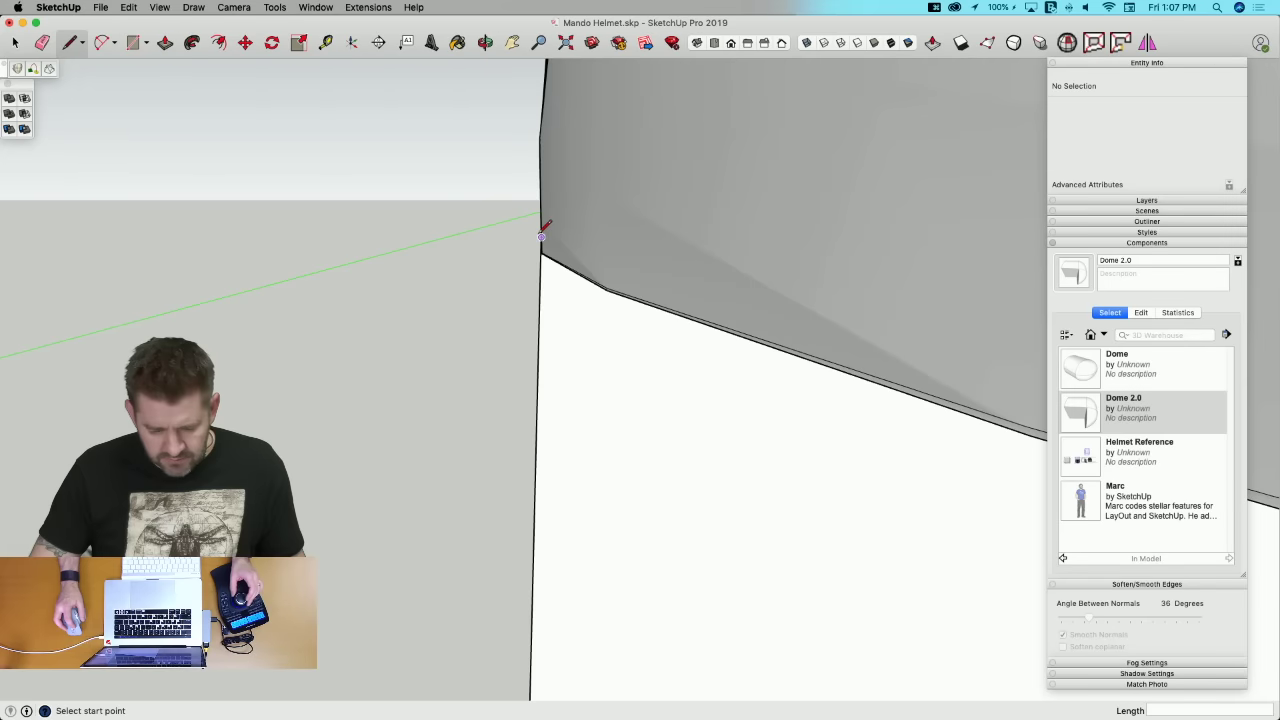
left_click(551, 239)
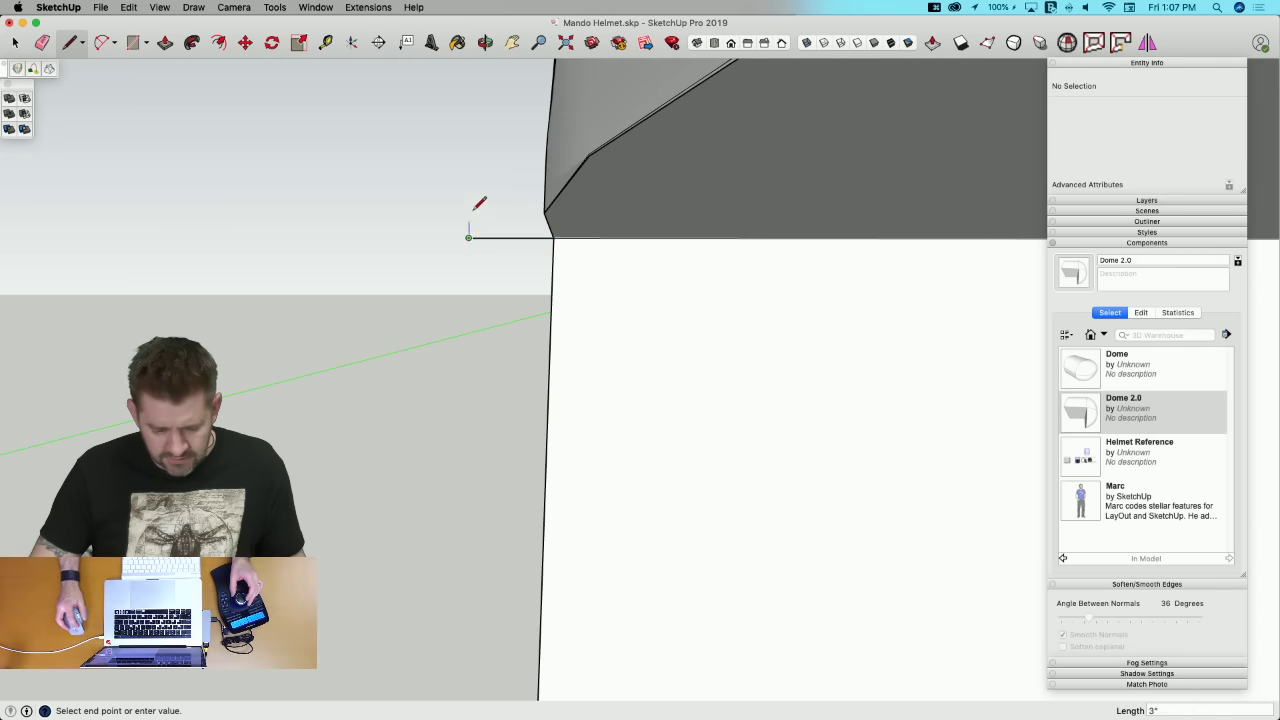
left_click(468, 168)
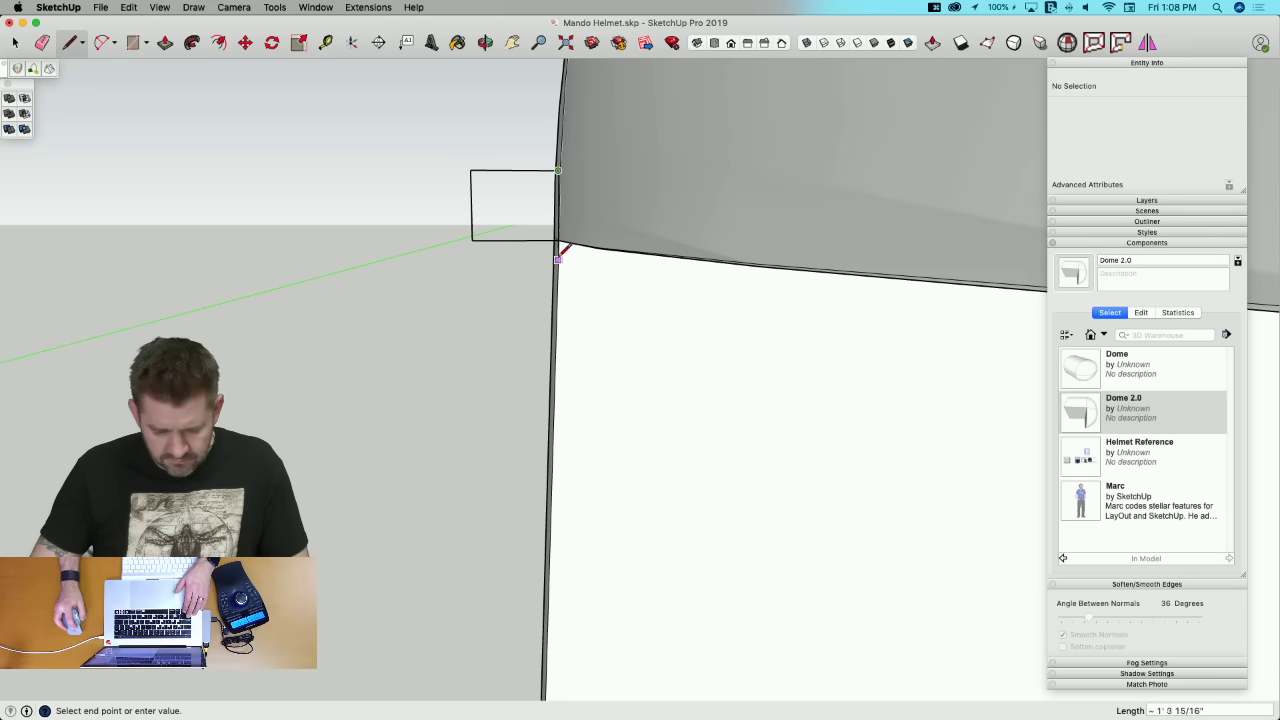
key("Up")
key("Up")
key("Up")
key("Up")
key("Up")
key("Up")
key("Up")
key("Up")
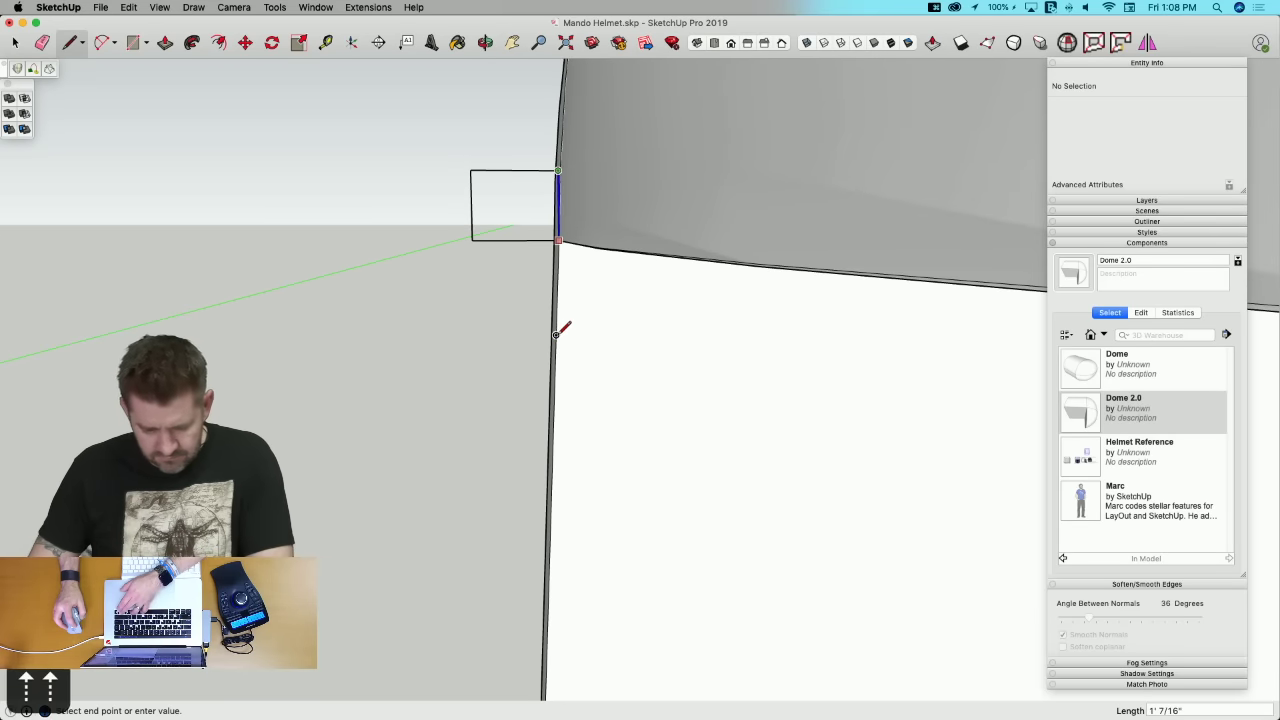
left_click(557, 332)
key("m")
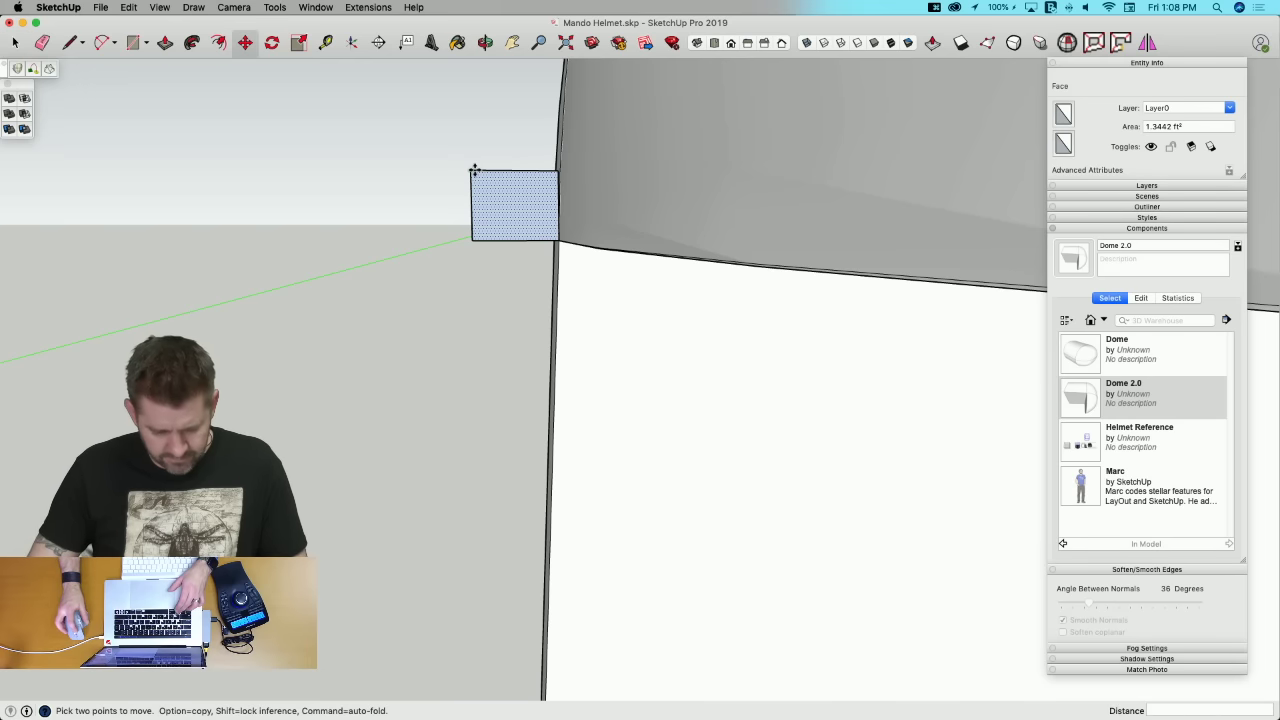
key("space")
left_click(498, 176)
key("m")
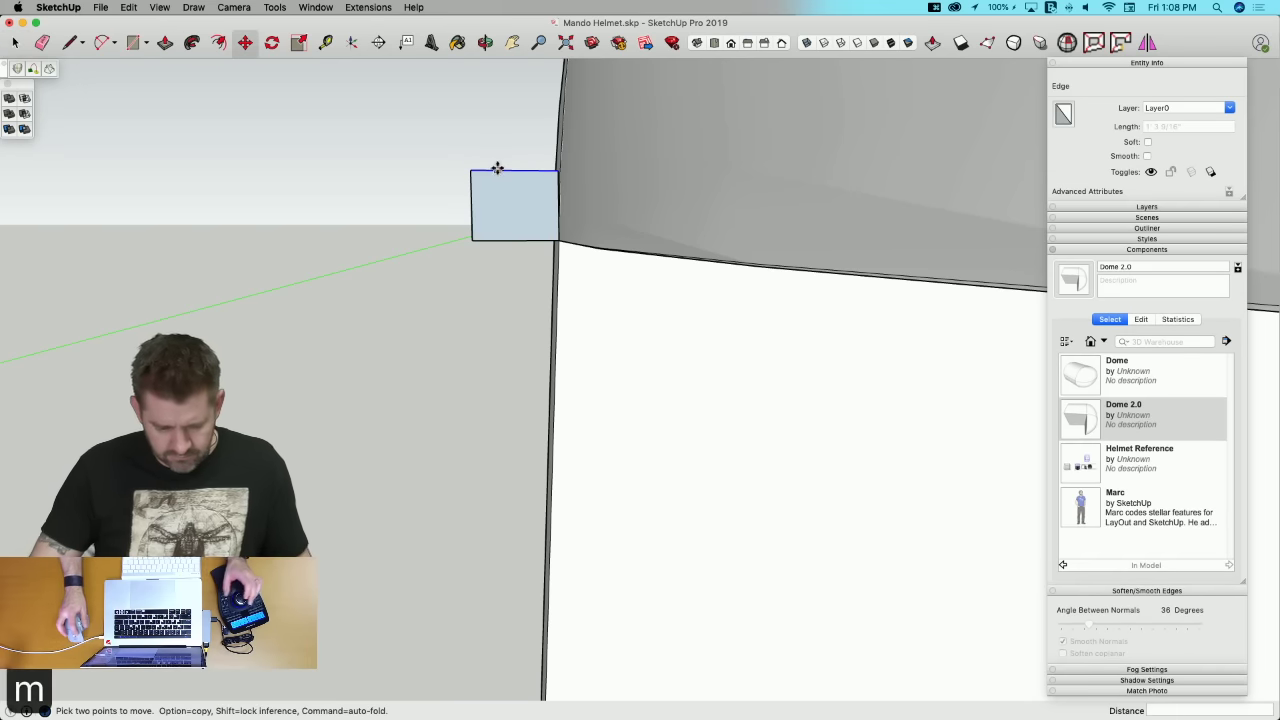
key("space")
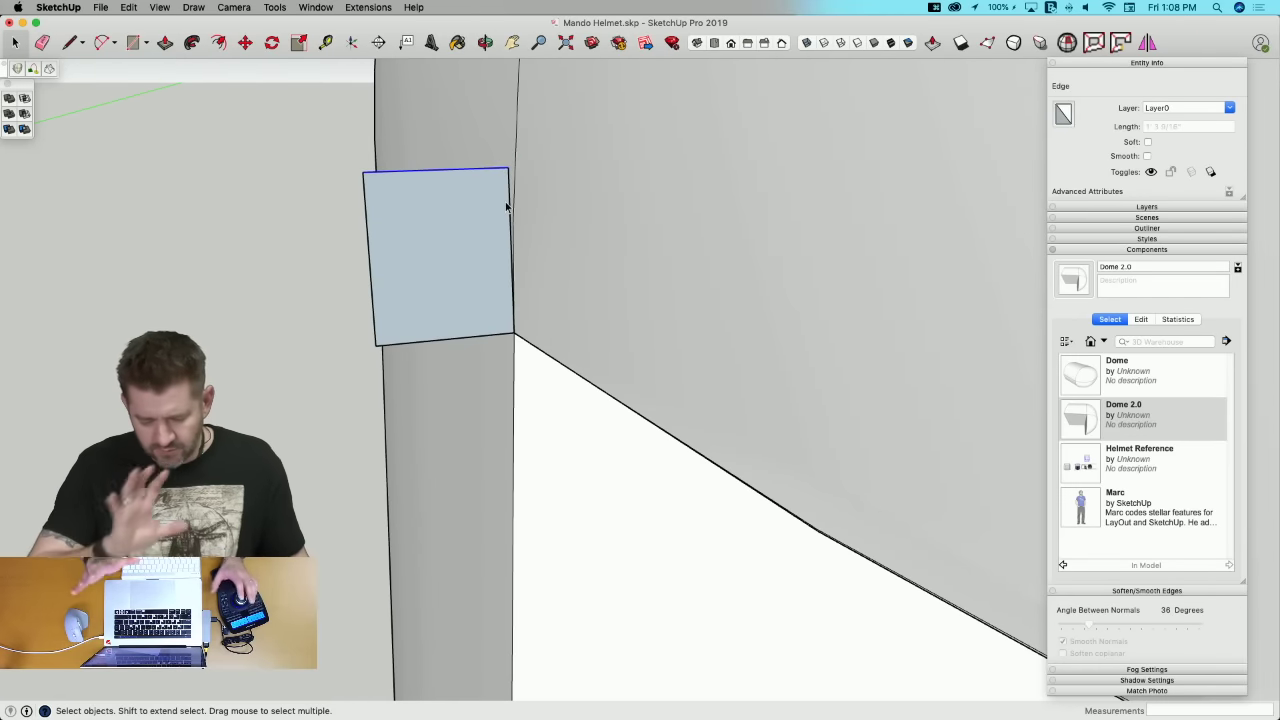
Step: Draw a rectangle about 9" wide and 1' 11 5/8" tall over the end of the front reference image's brow band
scroll(505, 201, "down", 10)
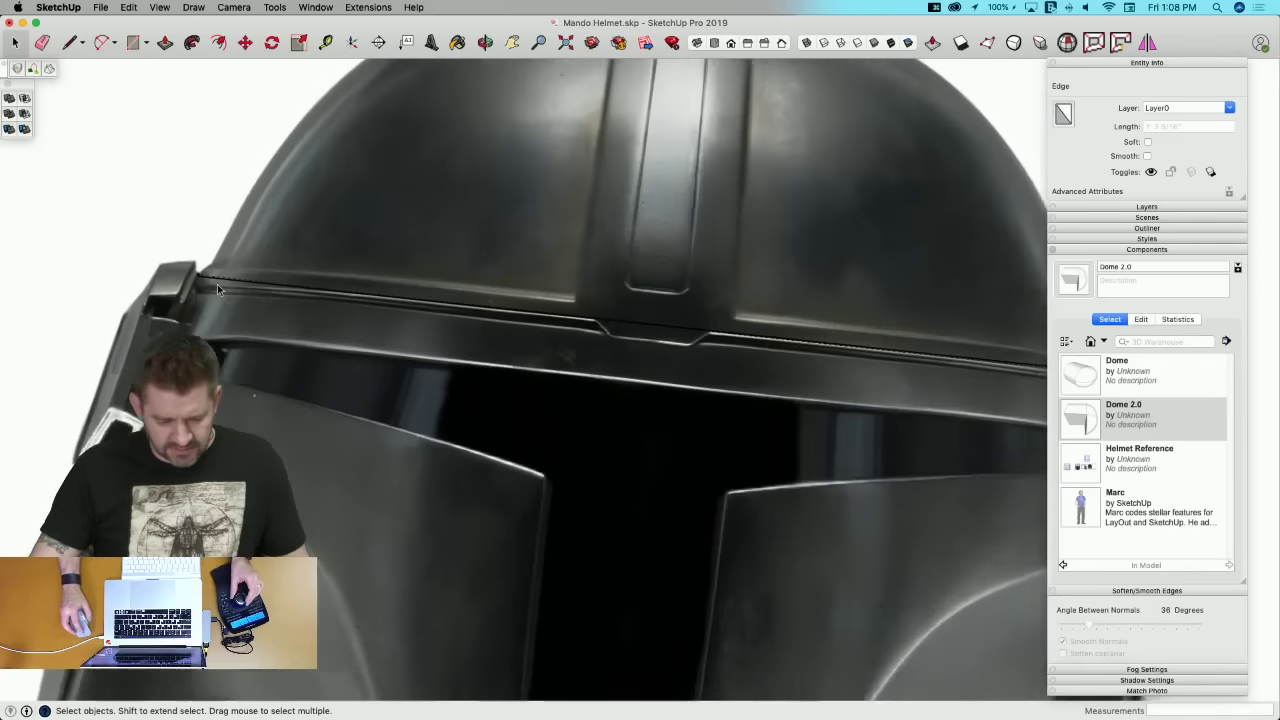
scroll(218, 289, "up", 5)
key("l")
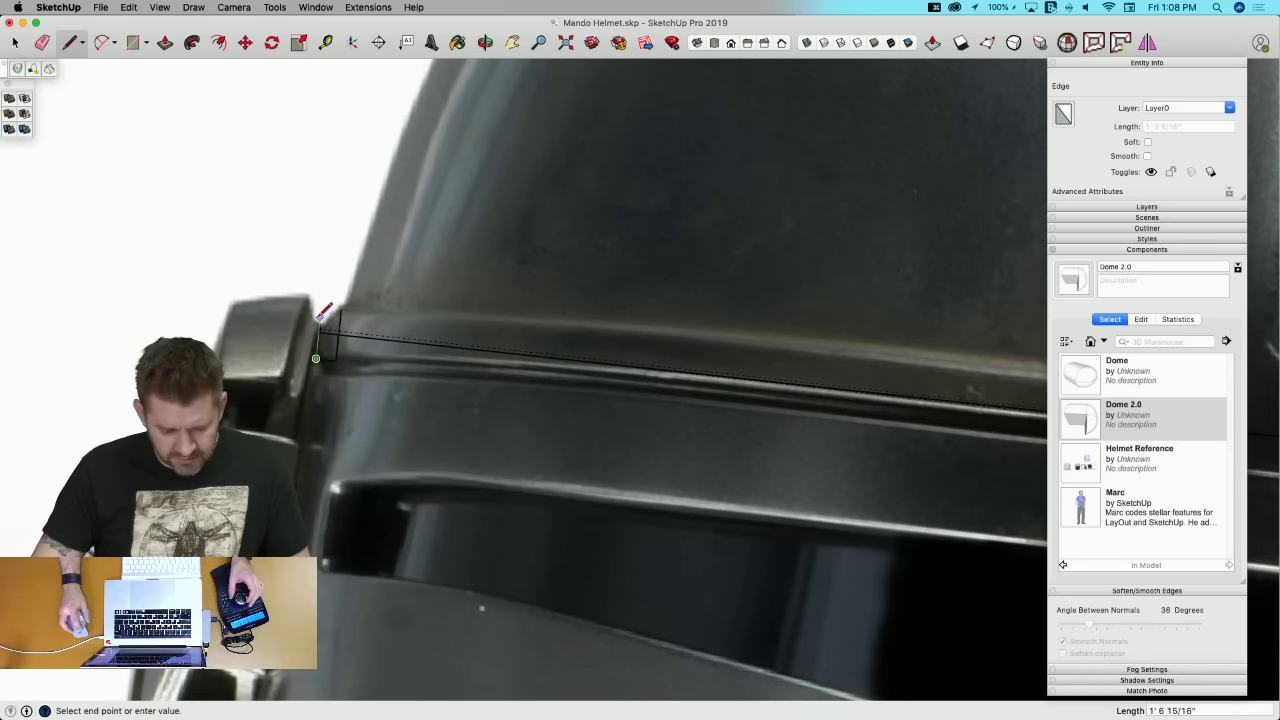
key("space")
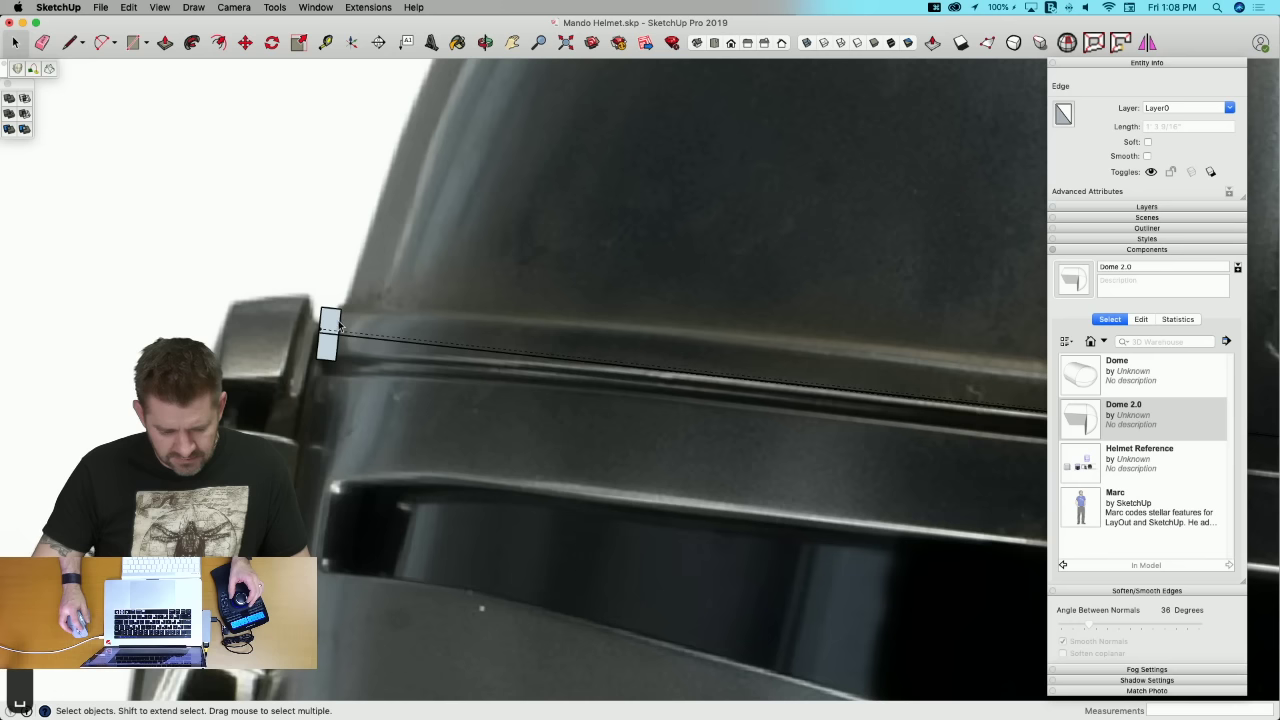
Step: Copy the brow-band rectangle to the upright dome's lower rim and rotate the copy 90 degrees to stand upright
left_click(335, 340)
key("m")
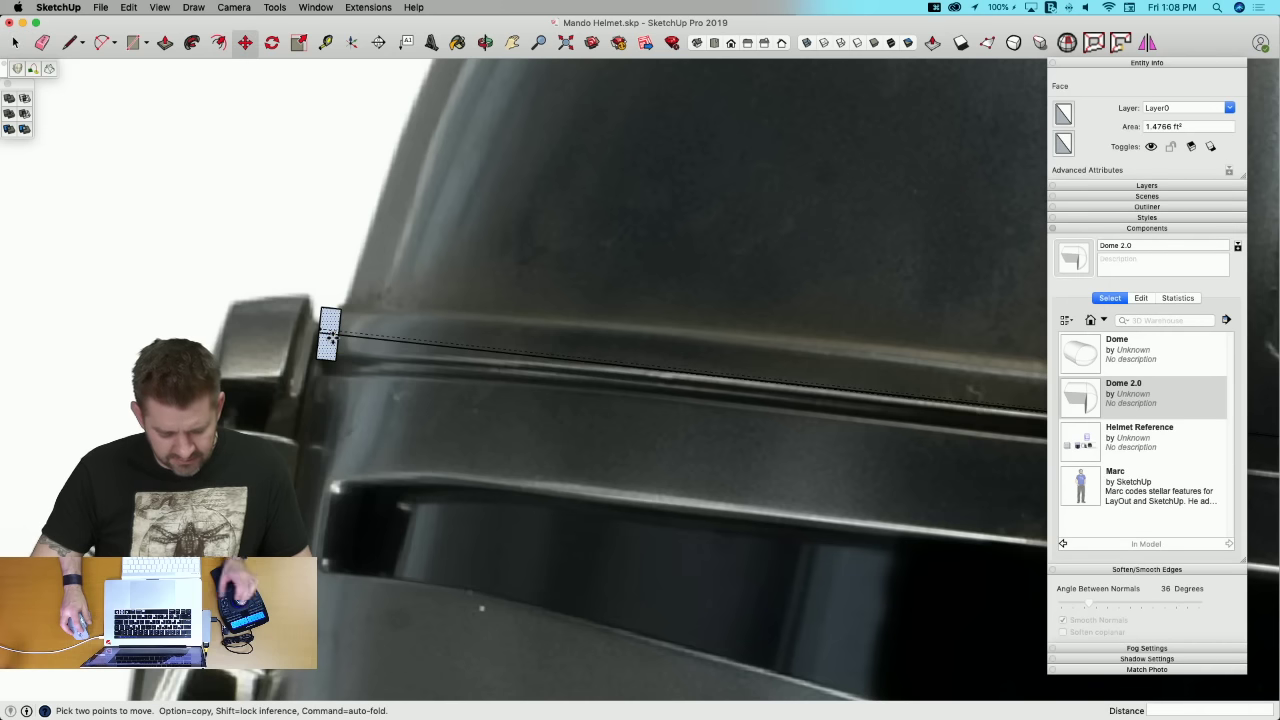
scroll(251, 391, "down", 15)
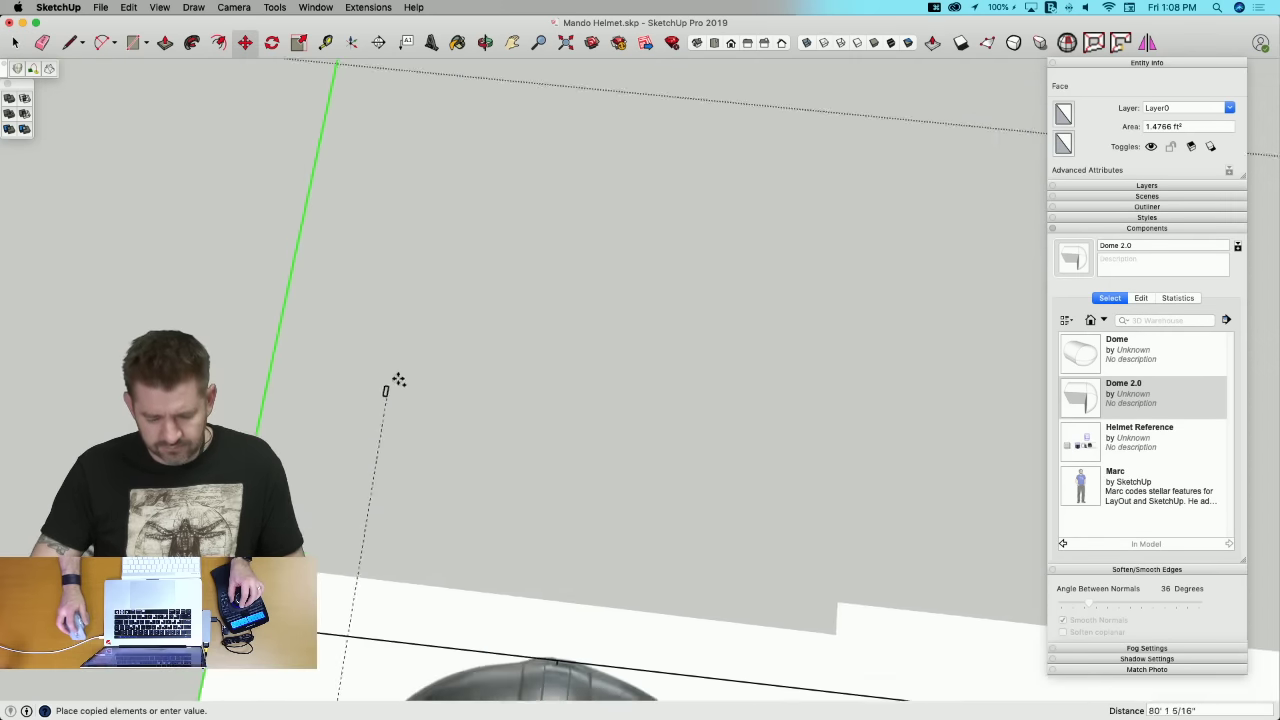
scroll(809, 477, "up", 10)
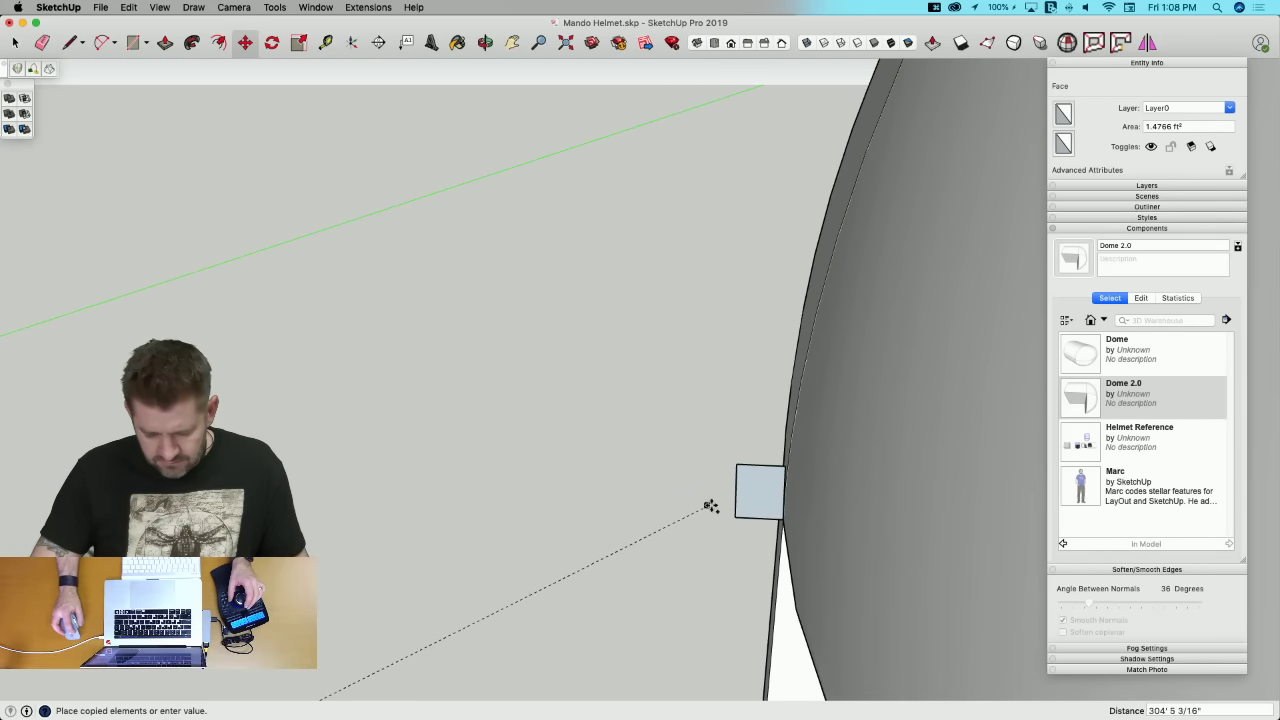
key("q")
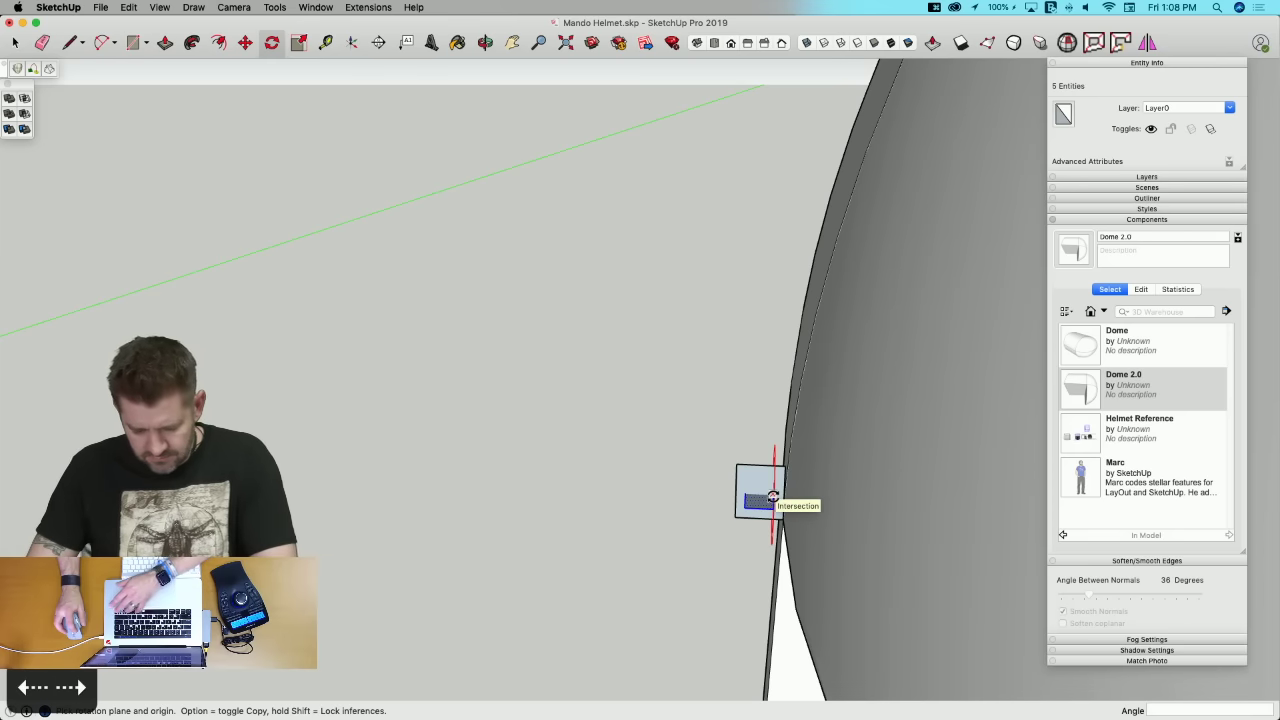
left_click(772, 497)
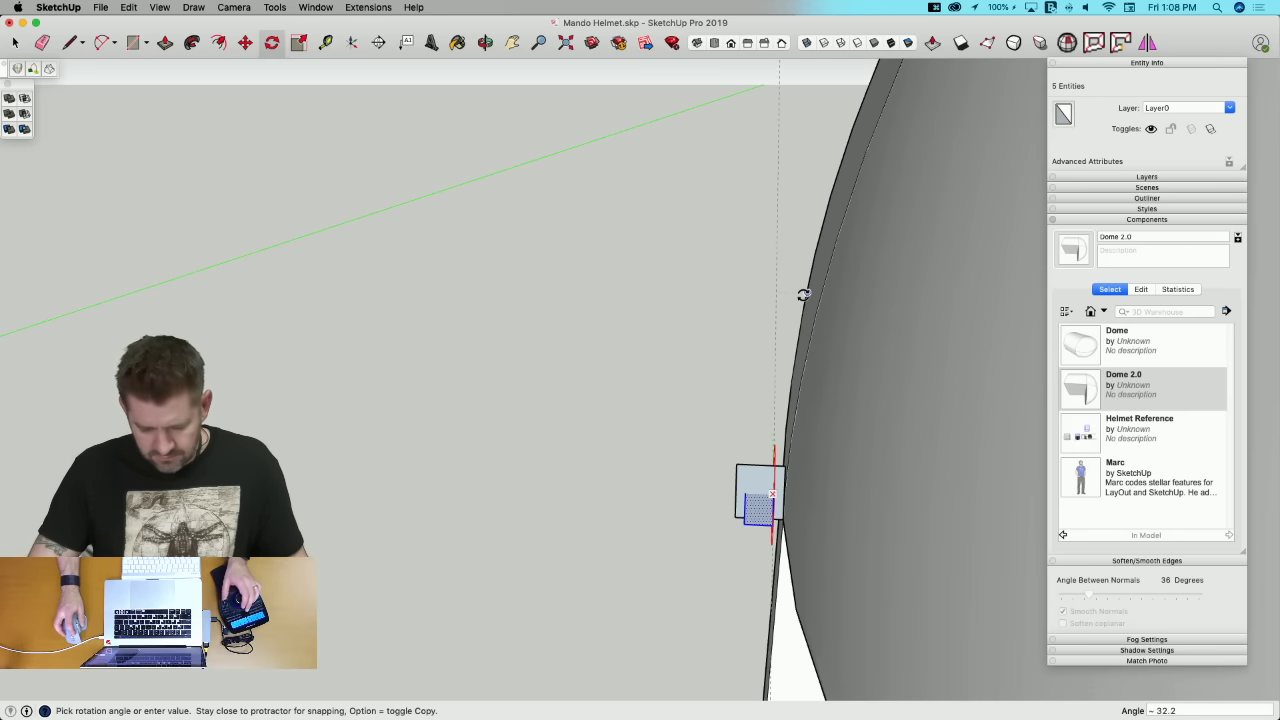
left_click(779, 339)
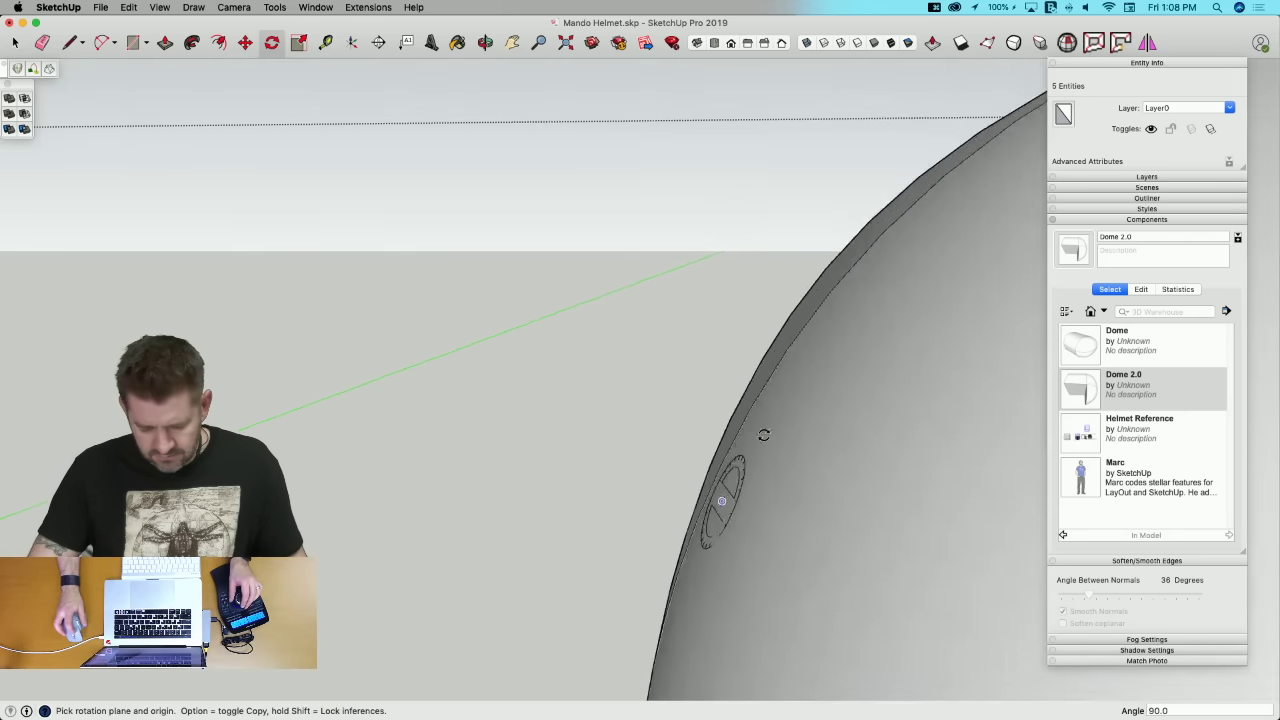
key("space")
Step: Erase the exposed horizontal edges of the first rectangle at the dome's rim, keeping the taller copied rectangle
scroll(706, 254, "up", 3)
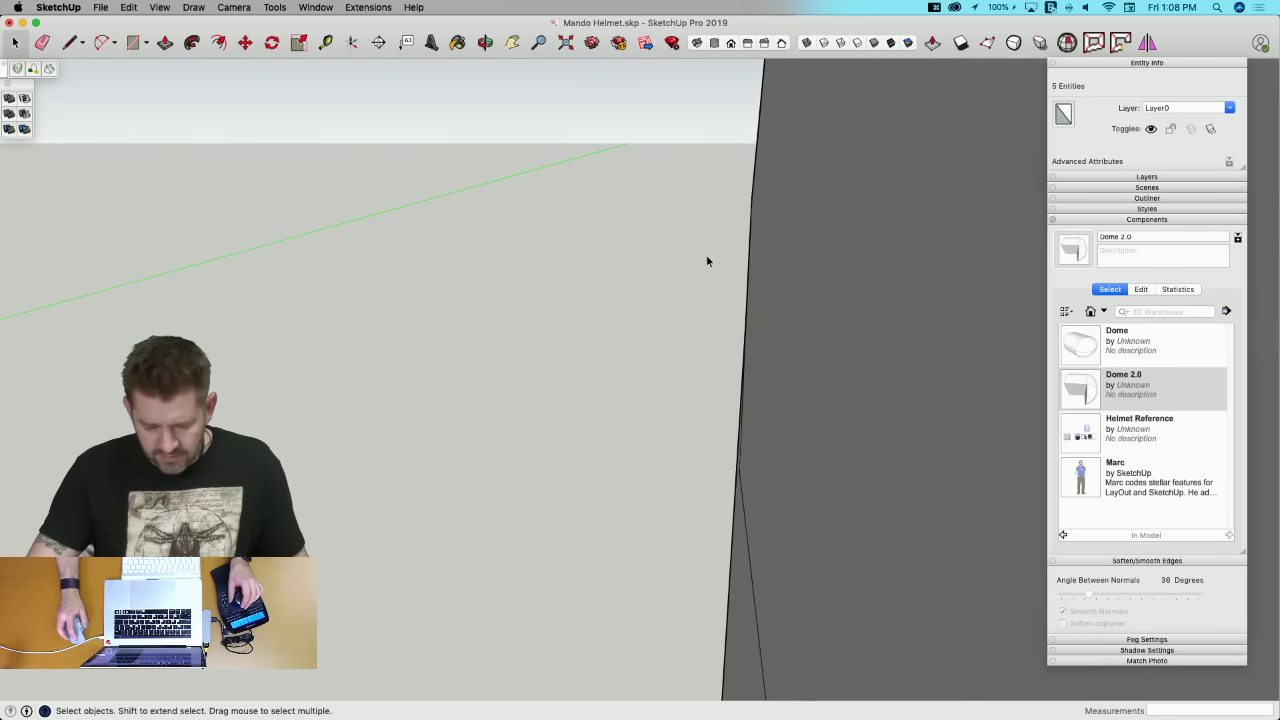
scroll(706, 254, "down", 5)
scroll(692, 358, "up", 1)
left_click(697, 355)
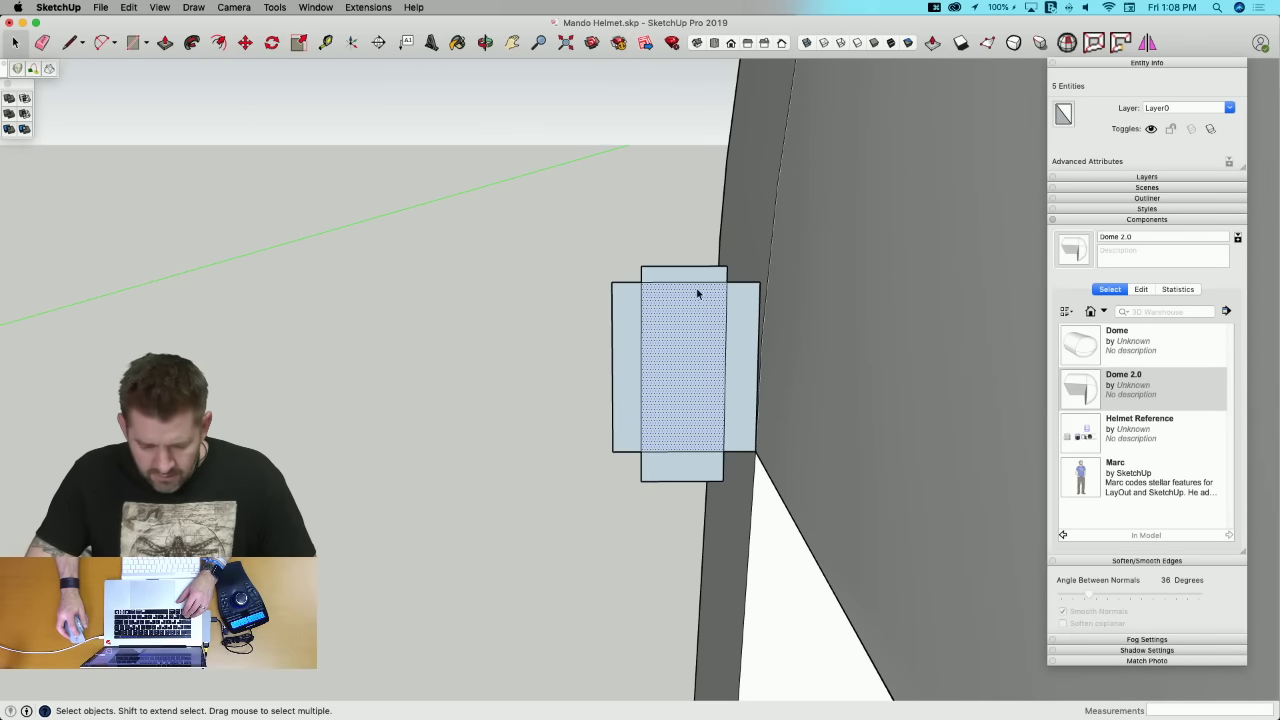
left_click(716, 460, "shift")
key("m")
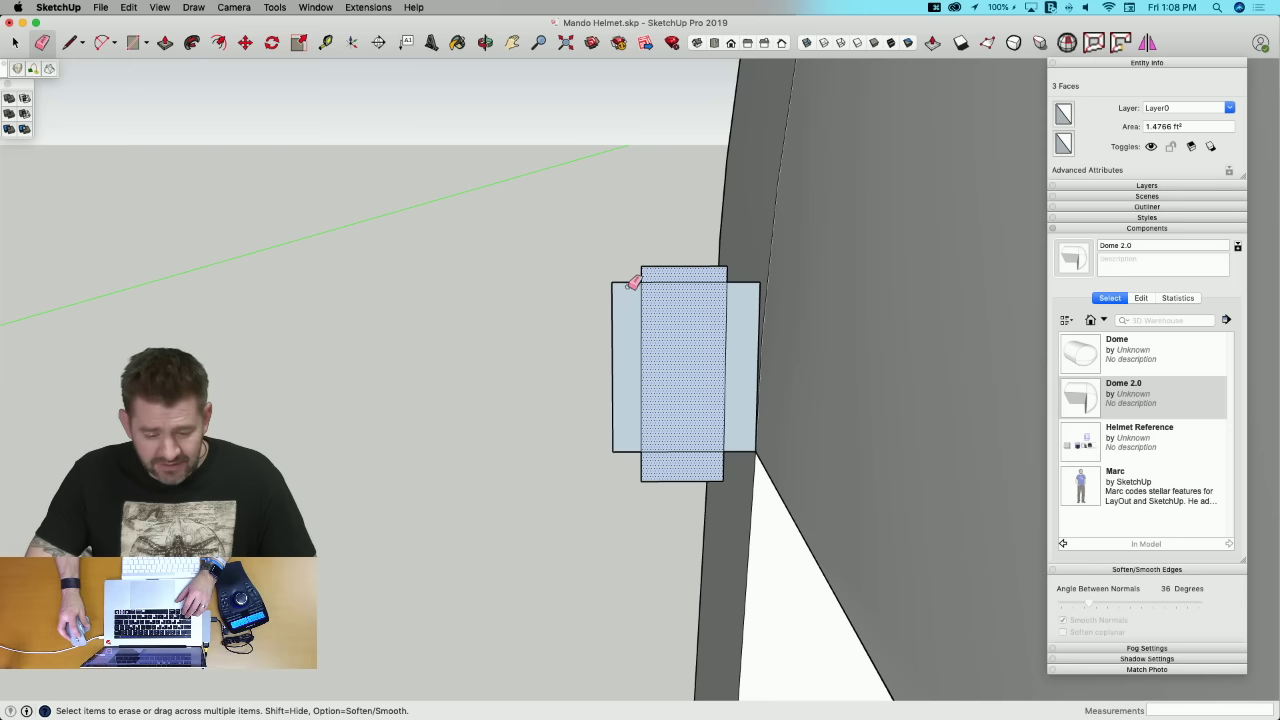
left_click_drag(633, 283, 677, 288)
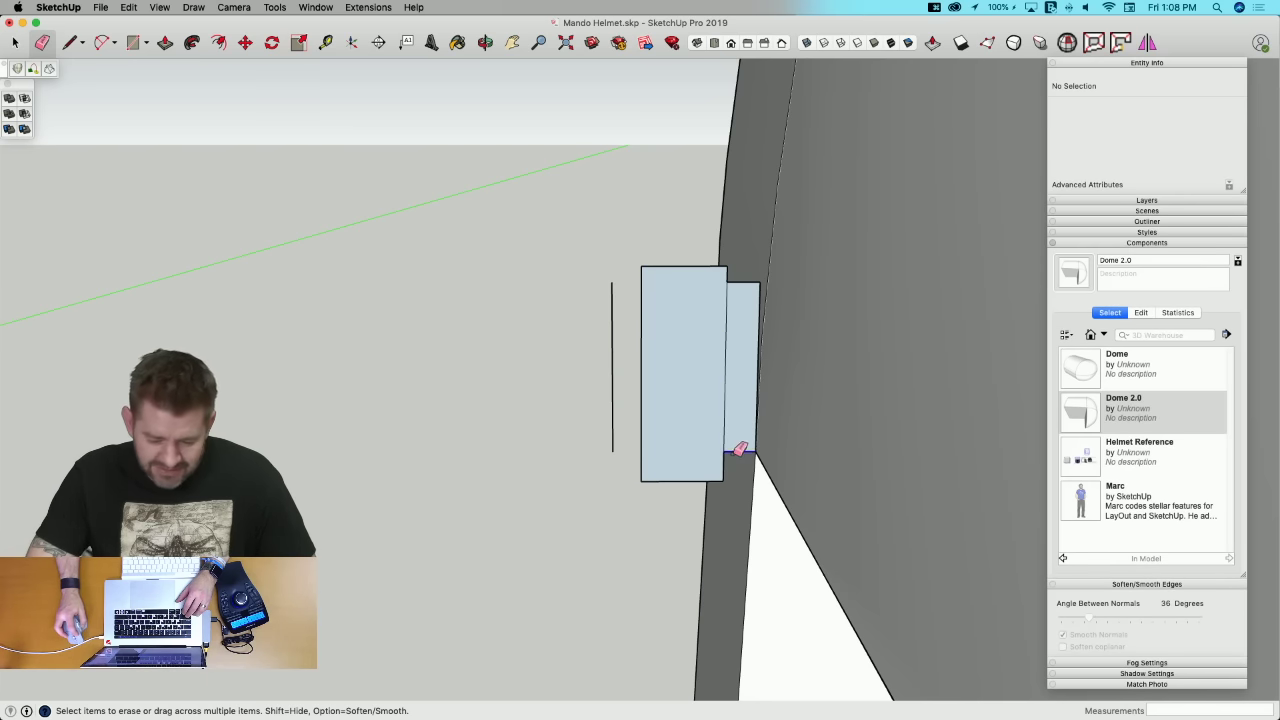
left_click_drag(738, 450, 760, 261)
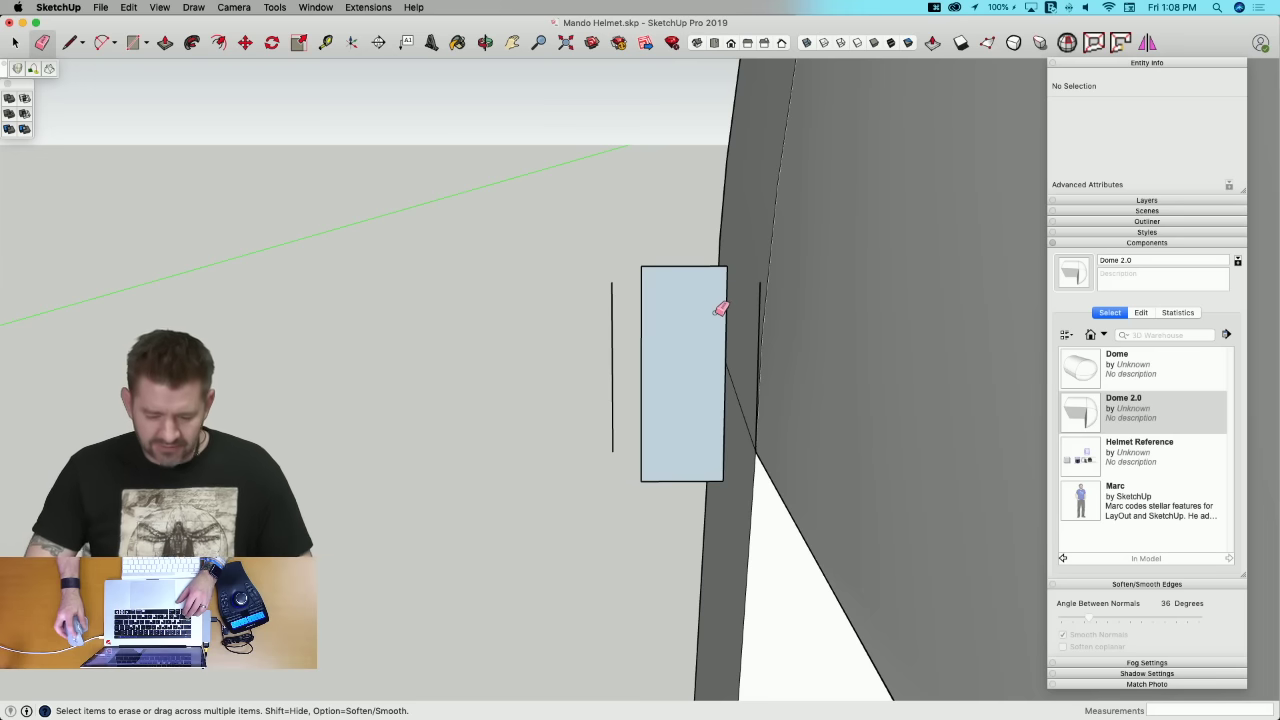
Step: Move the copied rectangle by its lower inner corner onto the dome's lower rim corner
key("space")
left_click(689, 391)
key("m")
left_click(723, 480)
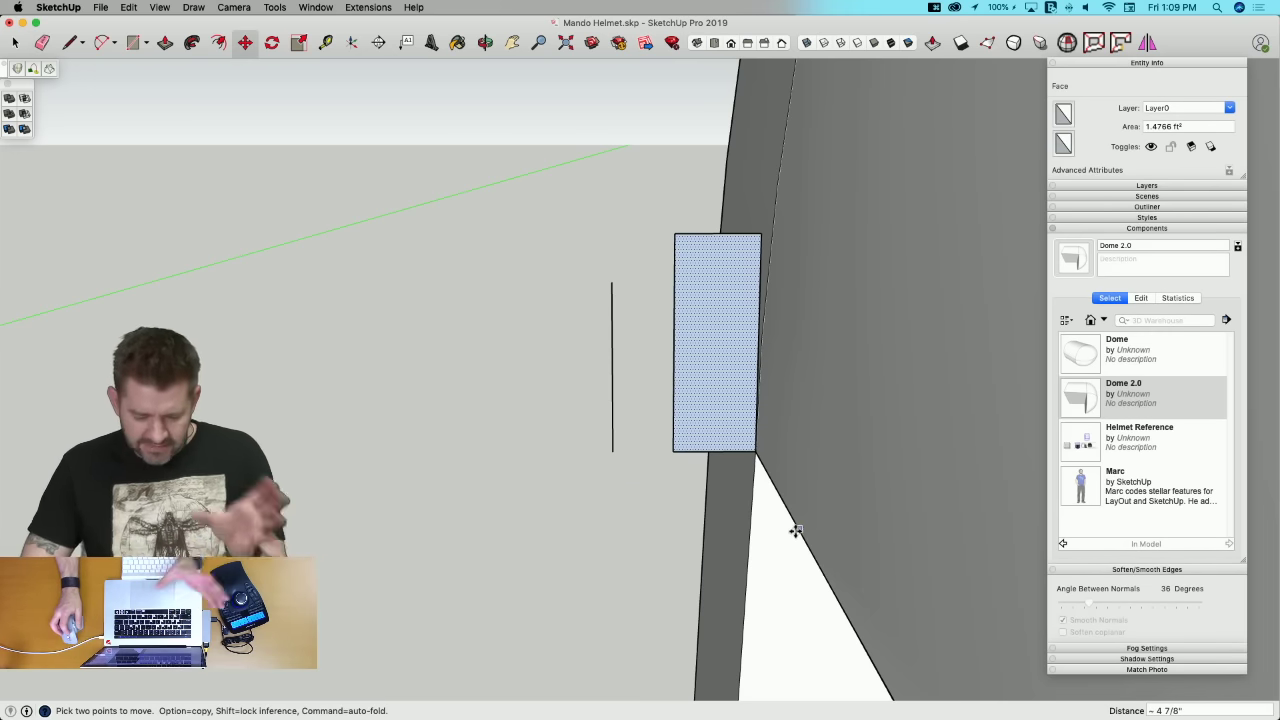
Step: Draw a 9" bulge arc across the rectangle's 1' 11 5/8" inner side and erase the outer edges to leave a half-round profile
key("a")
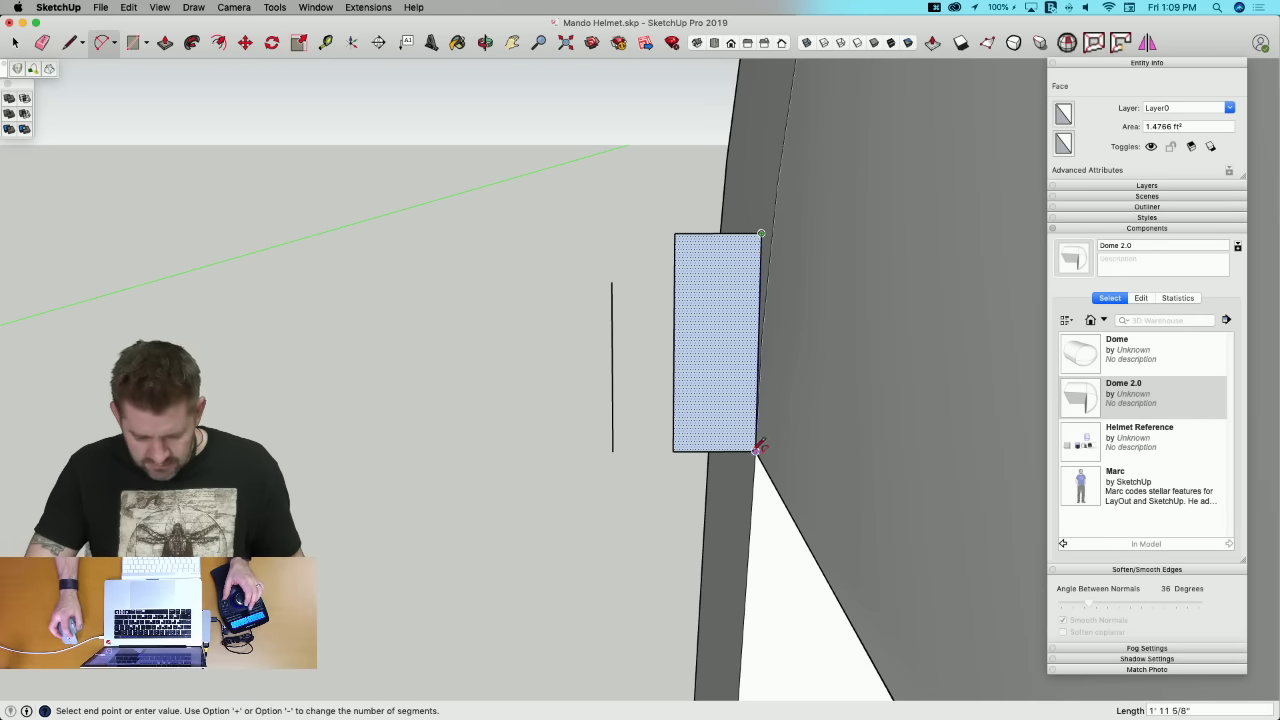
left_click(676, 354)
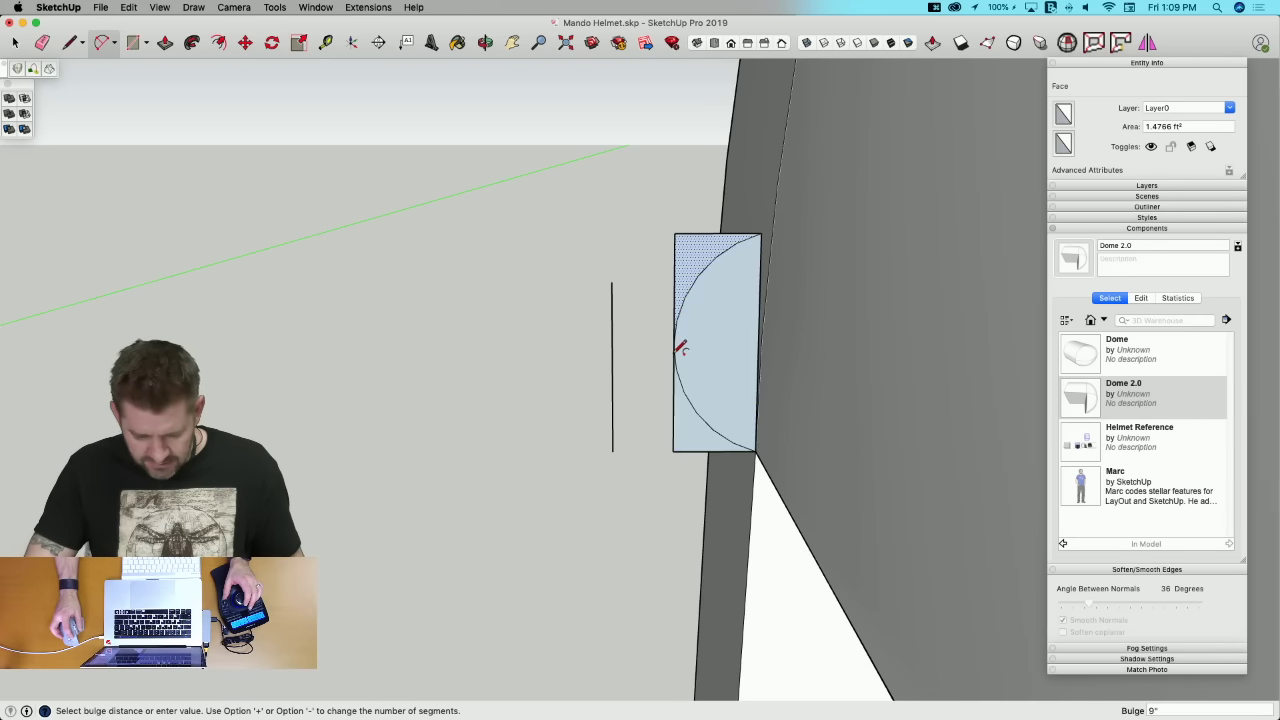
key("e")
left_click_drag(671, 246, 676, 248)
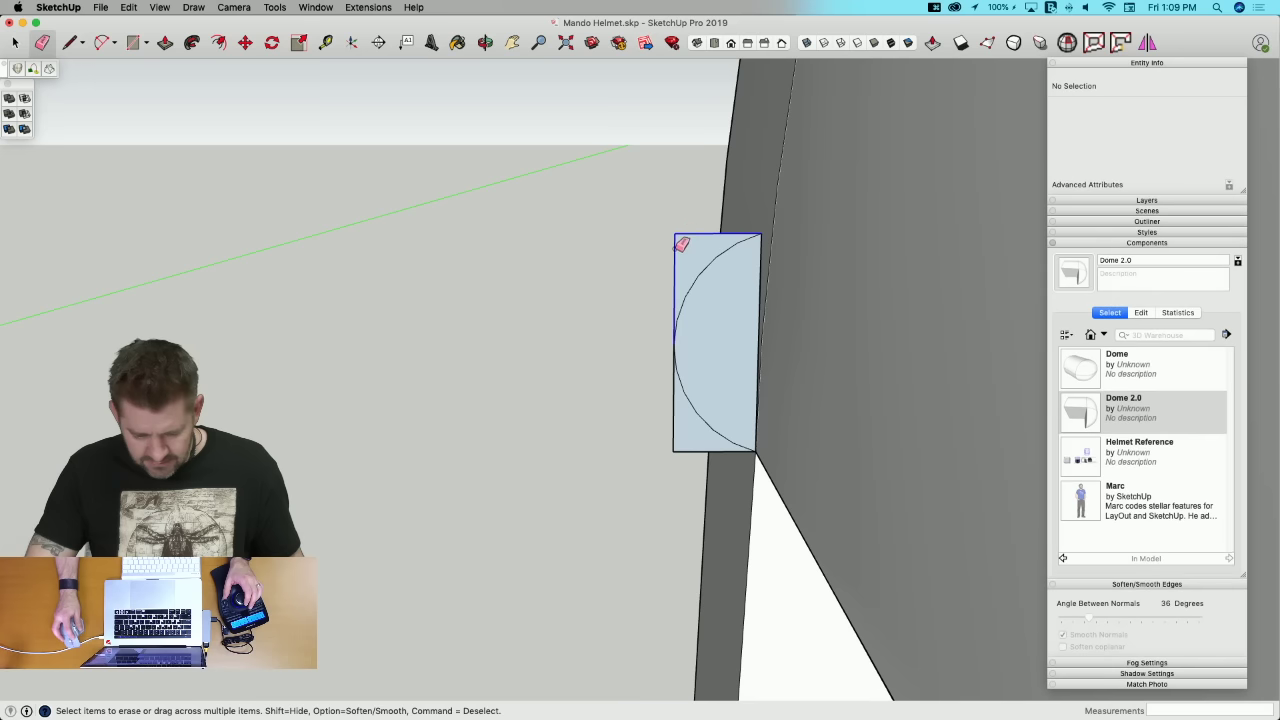
left_click_drag(680, 451, 678, 414)
key("space")
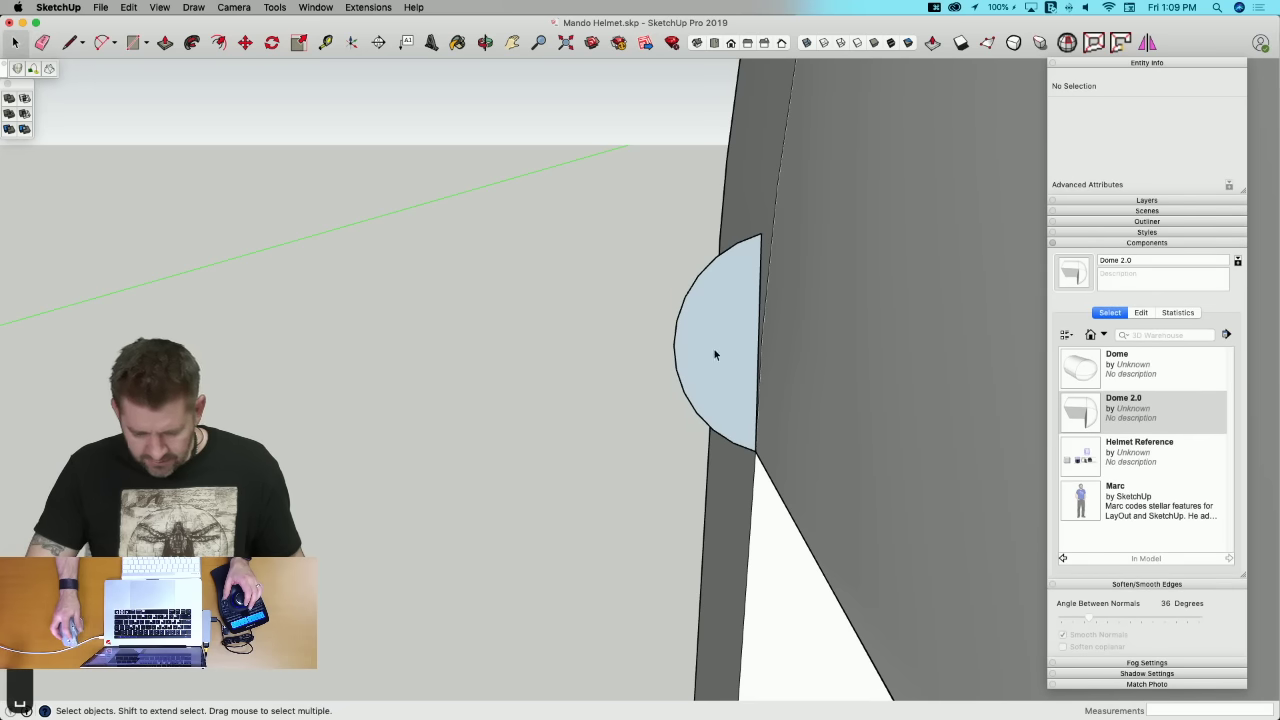
Step: Close the gap between the half-round profile and the dome's edge with lines, and erase the profile's old straight edge
key("l")
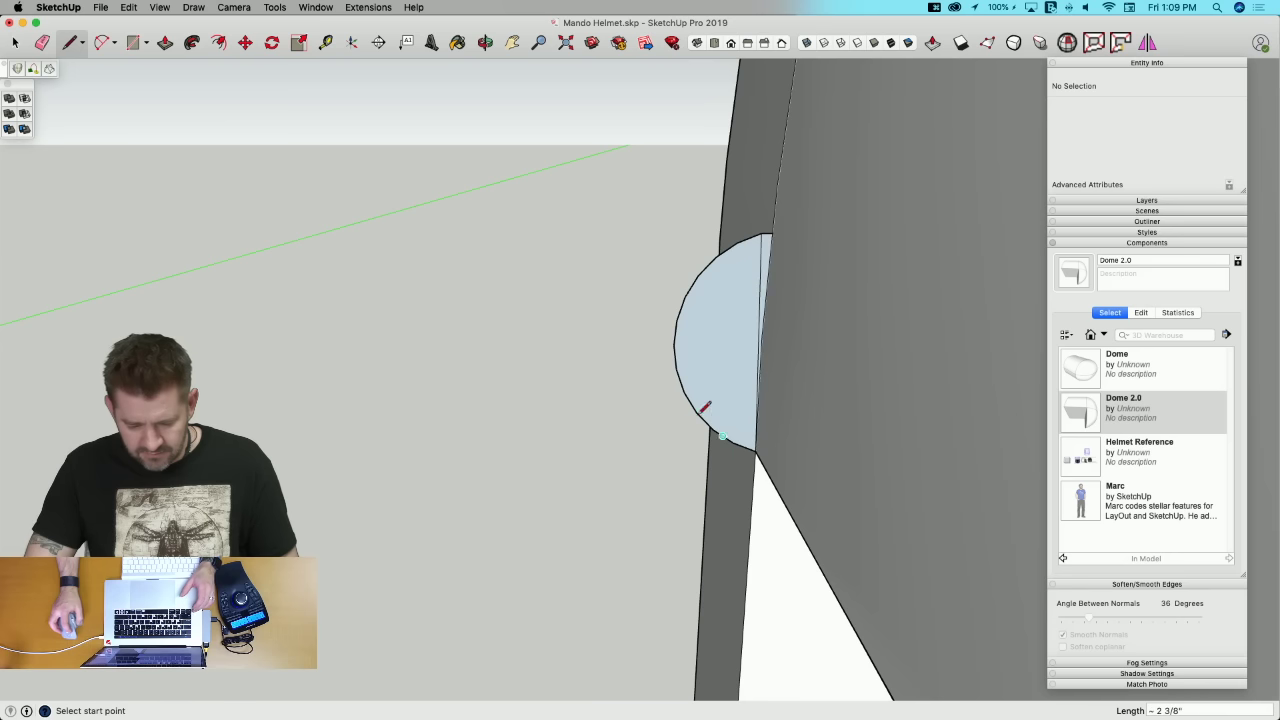
key("e")
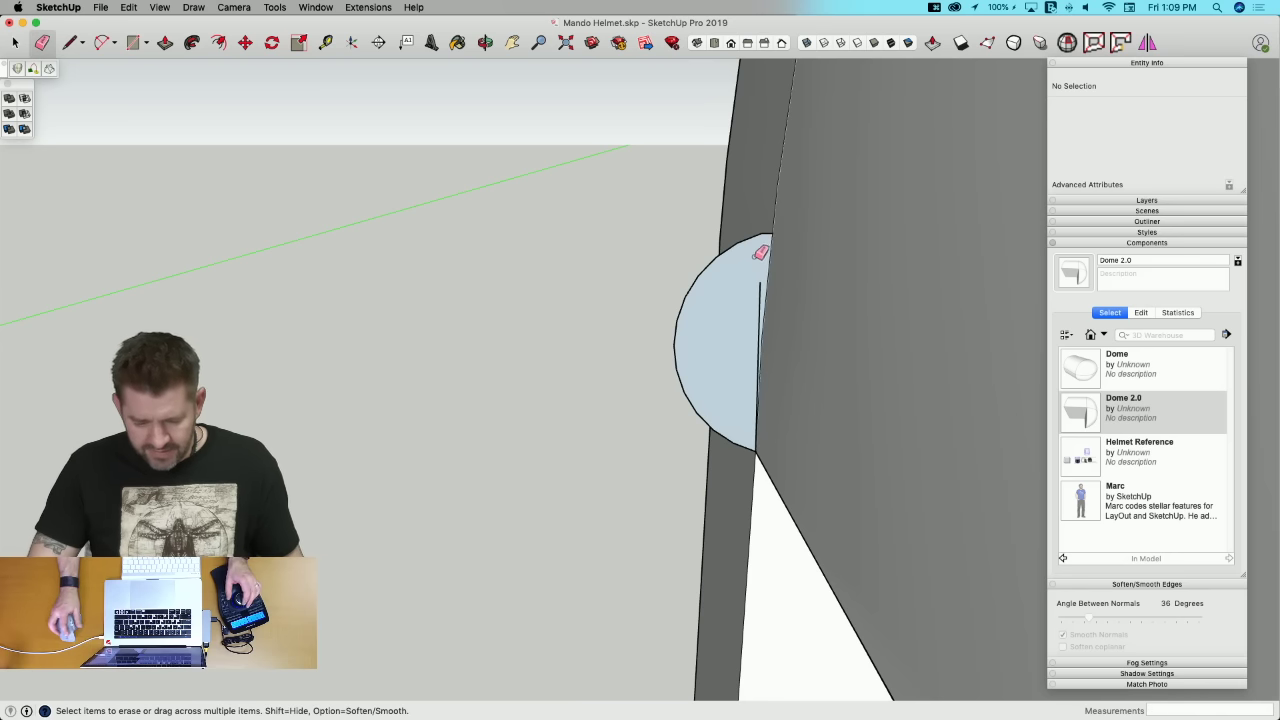
key("space")
scroll(691, 330, "up", 10)
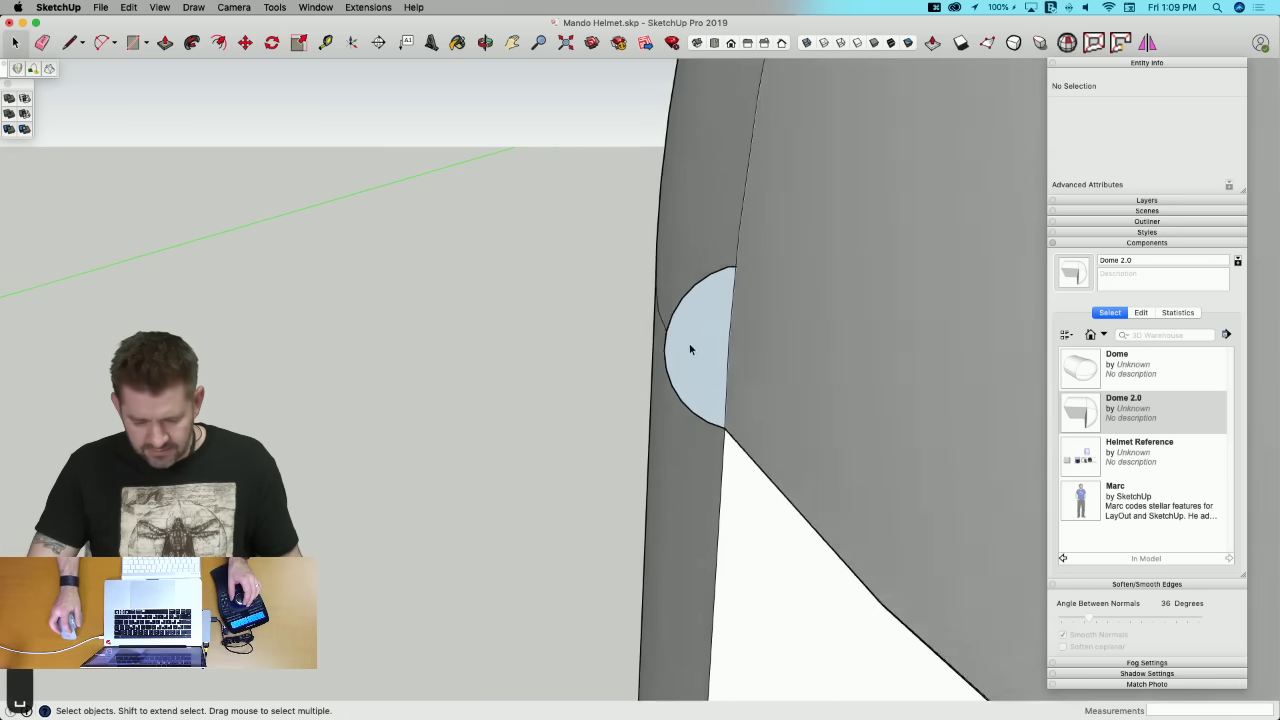
scroll(714, 332, "down", 10)
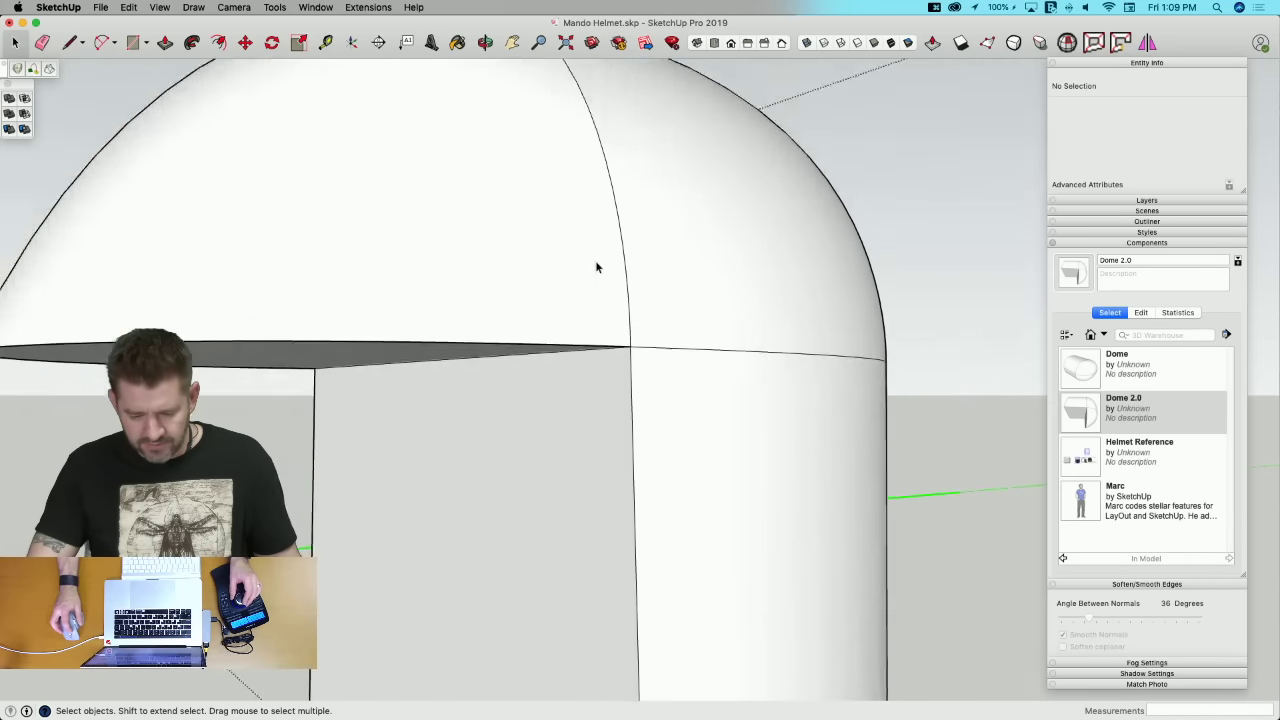
Step: Group the half-round profile face together with its bounding edges
middle_click_drag(596, 267, 313, 422)
left_click(645, 470)
double_click(285, 409)
left_click(286, 410)
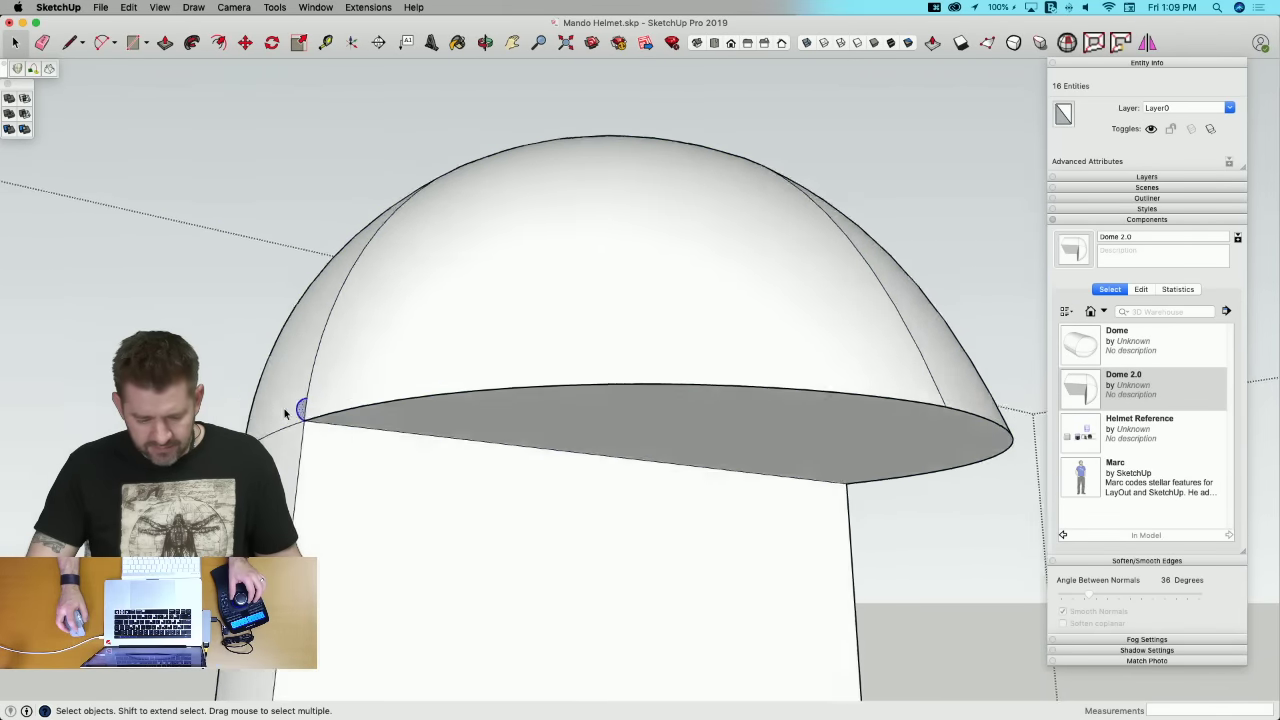
scroll(286, 410, "up", 6)
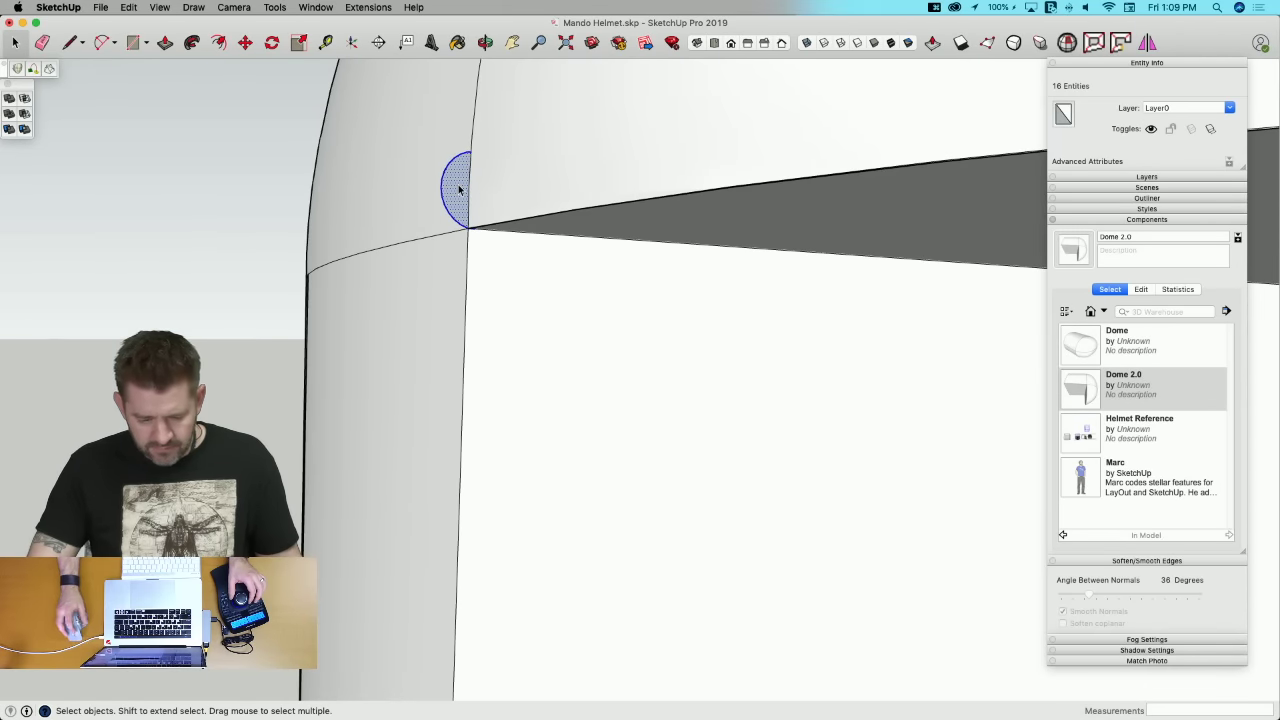
right_click(459, 189)
left_click(490, 287)
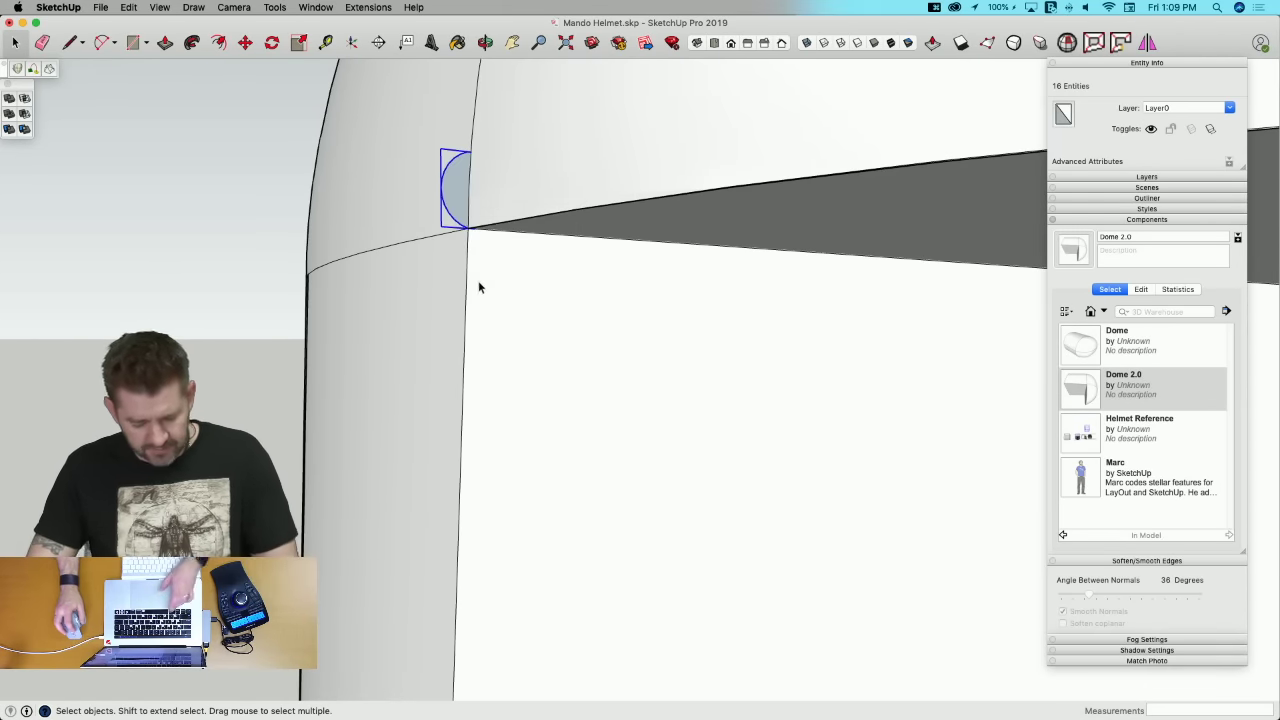
Step: Cut the profile group and paste it in place inside the dome's editing context
key("super+x")
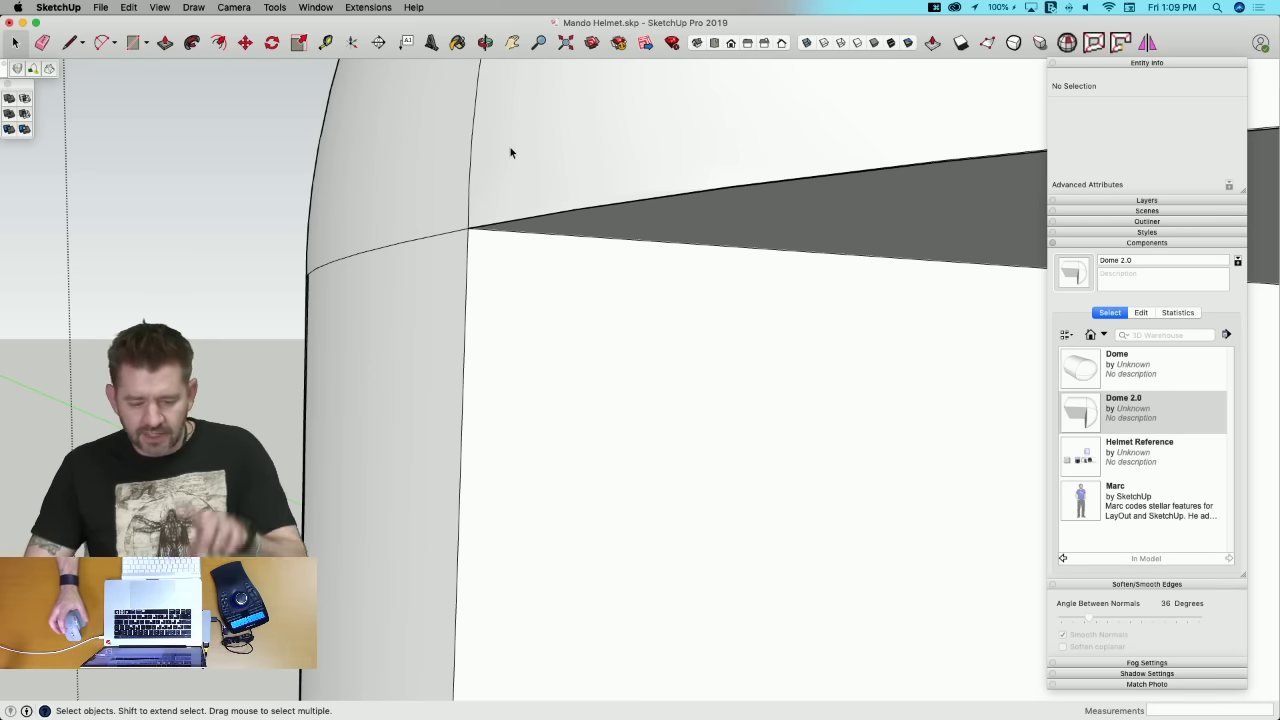
left_click(159, 7)
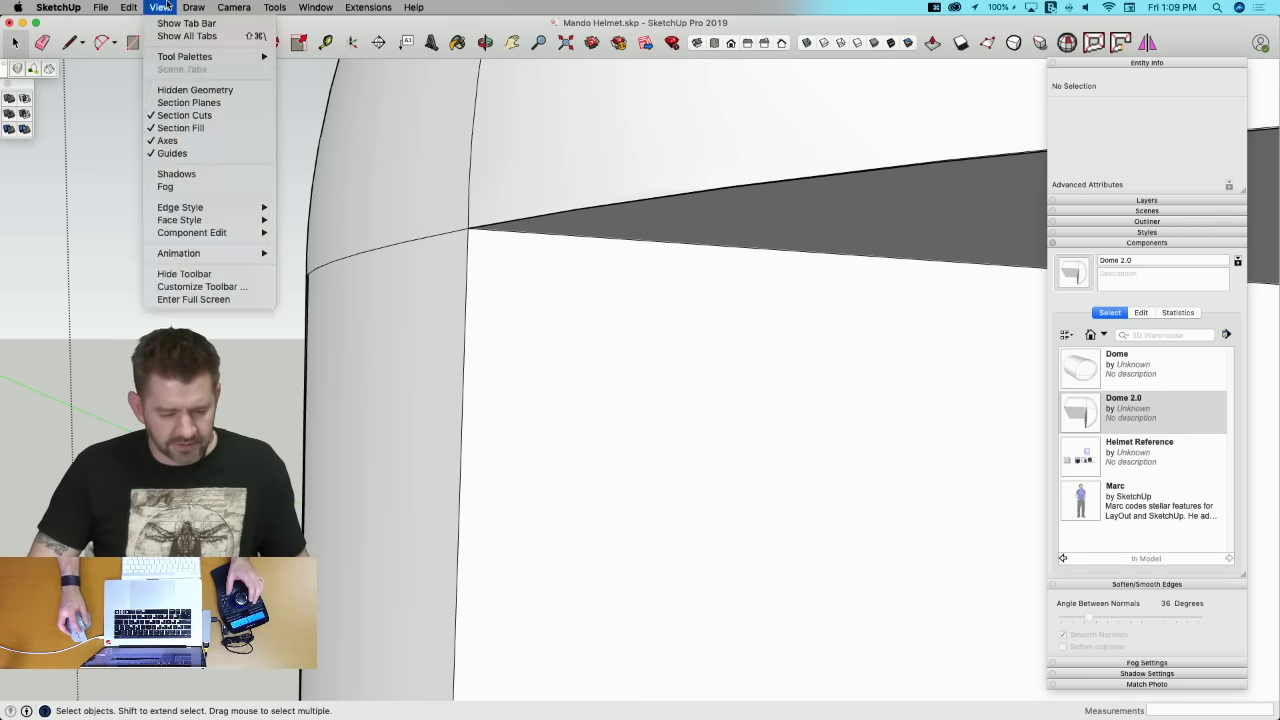
mouse_move(194, 7)
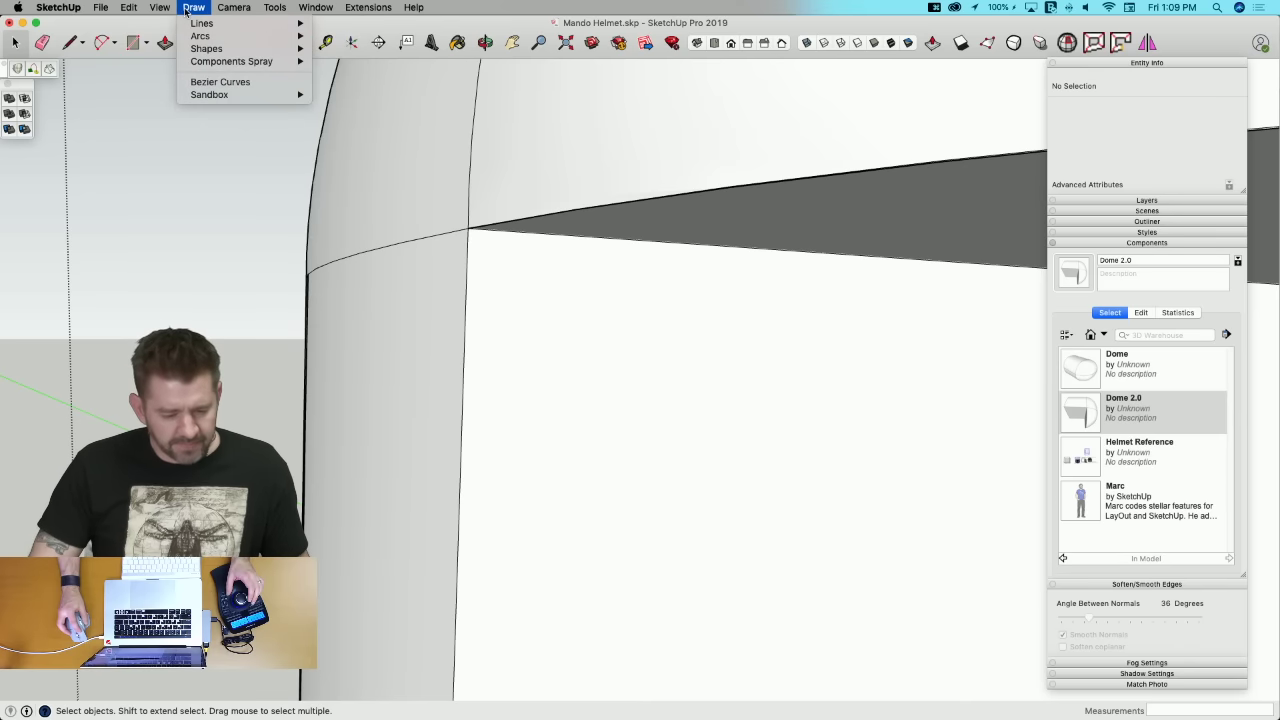
mouse_move(129, 7)
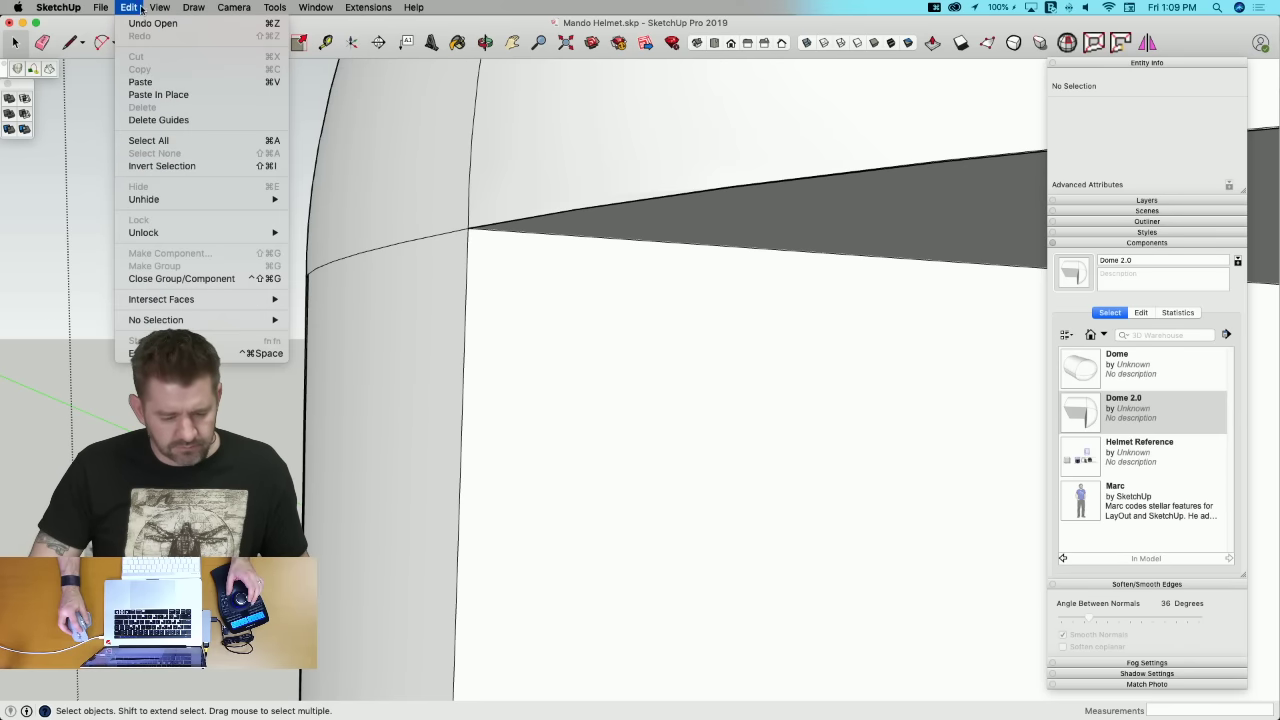
left_click(158, 95)
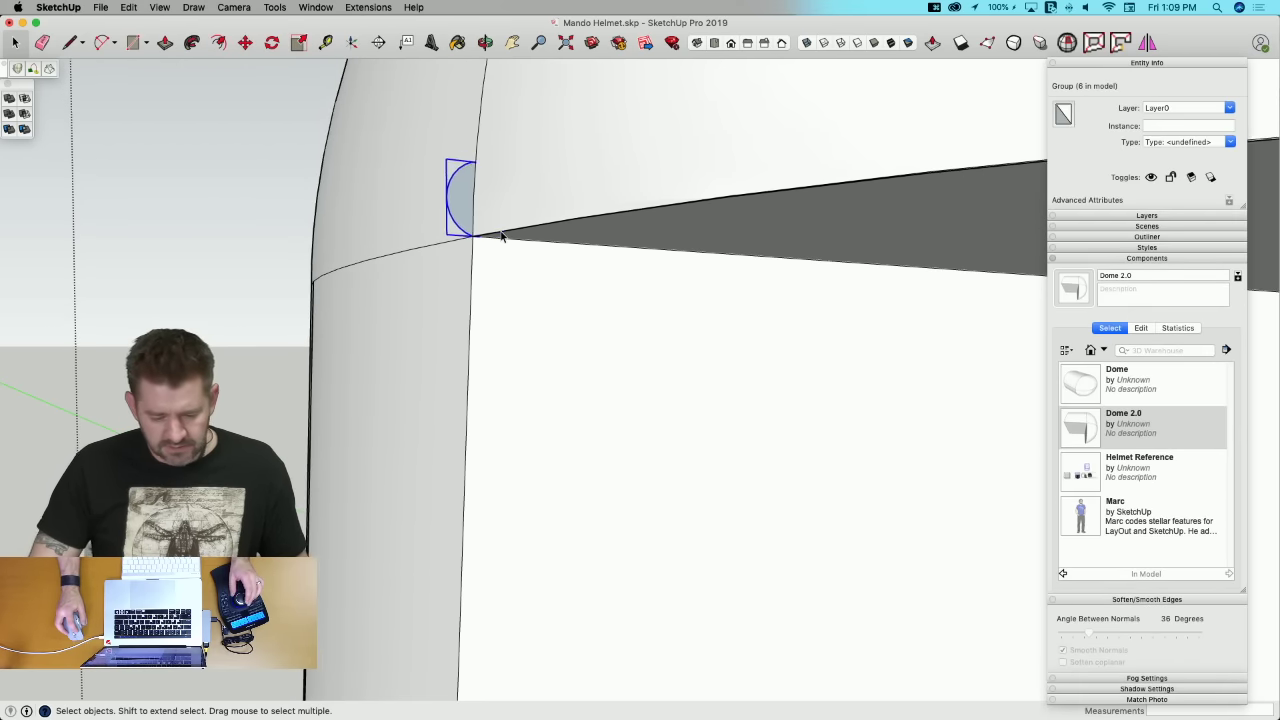
Step: Sweep the grouped half-round profile along both curves of the dome's lower rim with Follow Me
left_click(500, 234)
scroll(503, 237, "down", 2)
scroll(686, 280, "down", 5)
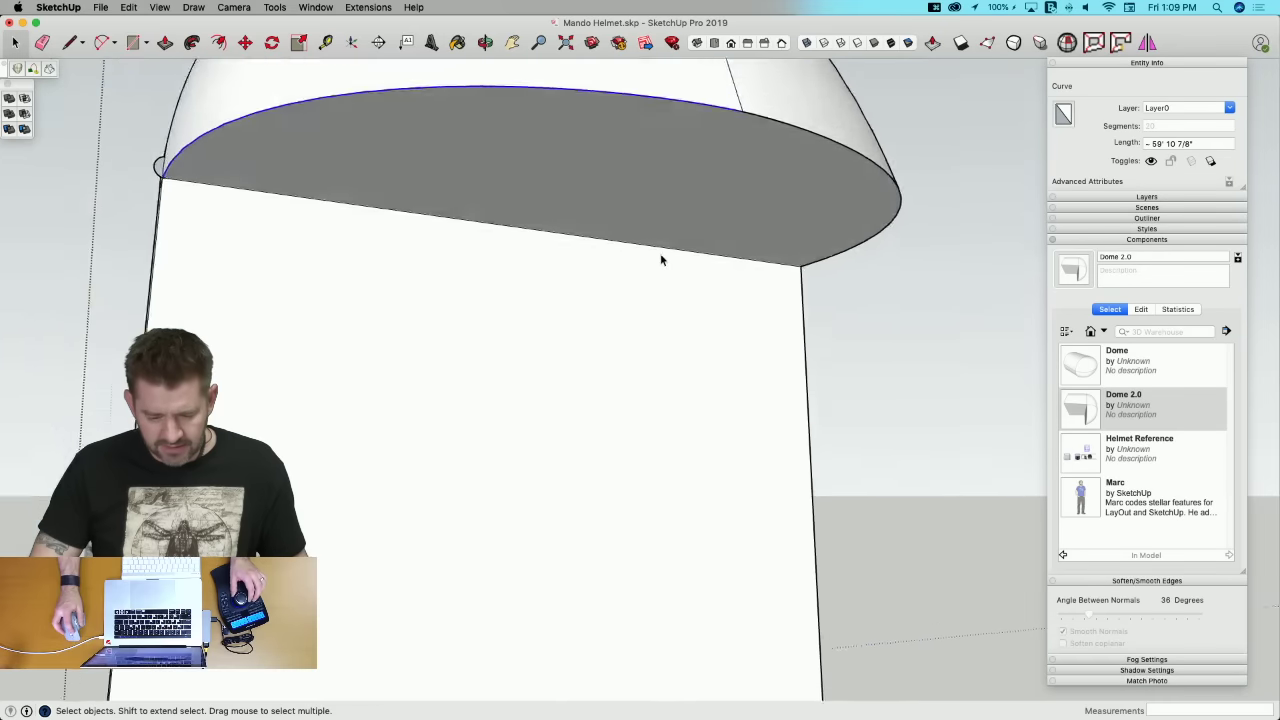
left_click(779, 155, "shift")
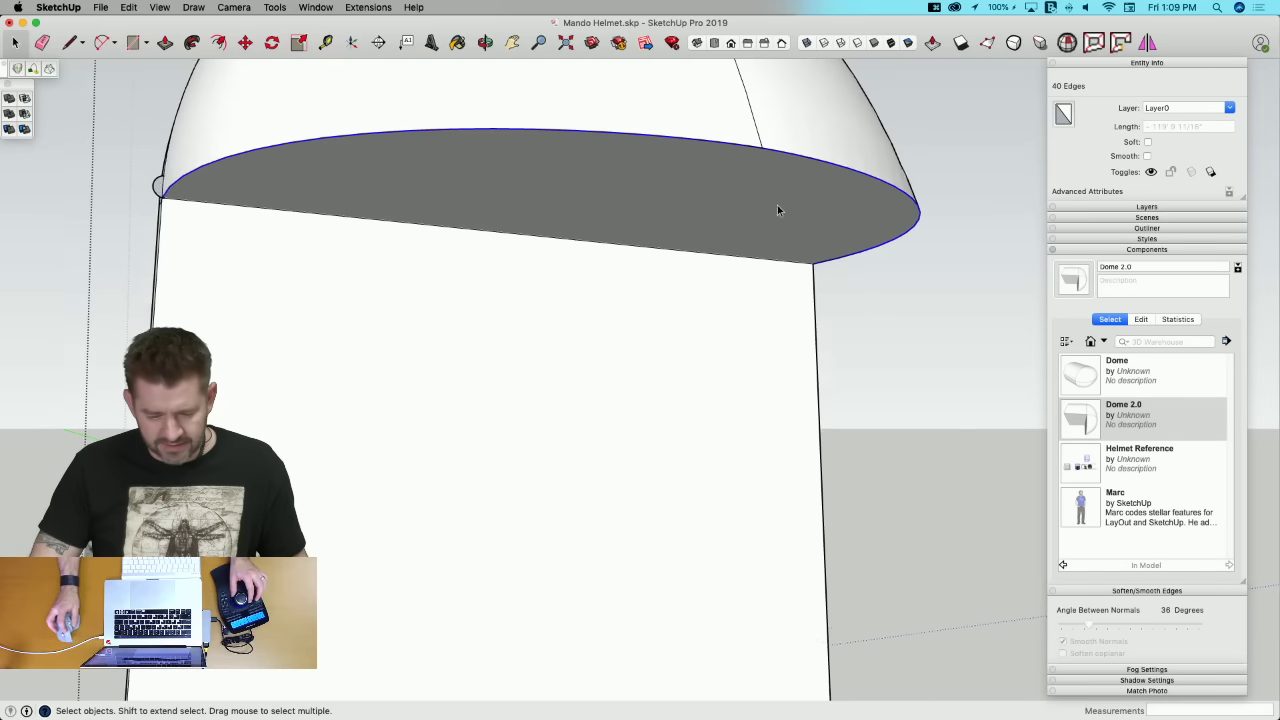
scroll(310, 178, "up", 5)
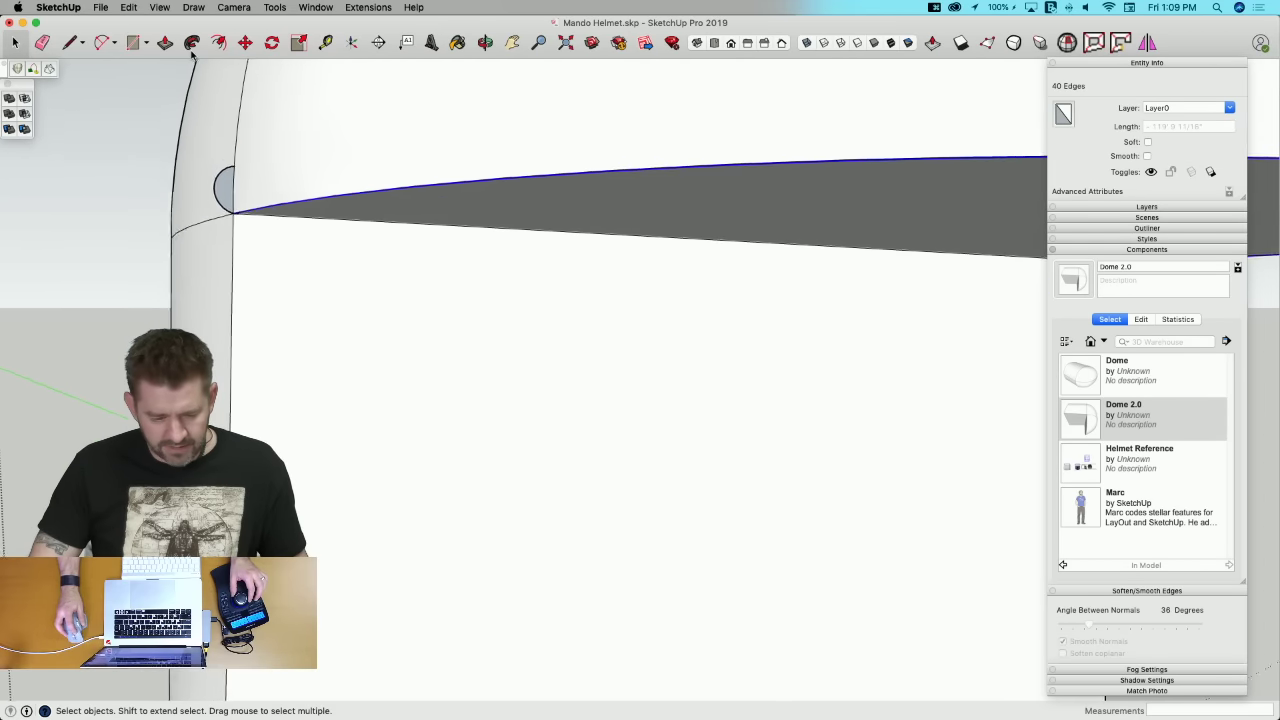
left_click(192, 42)
right_click(222, 196)
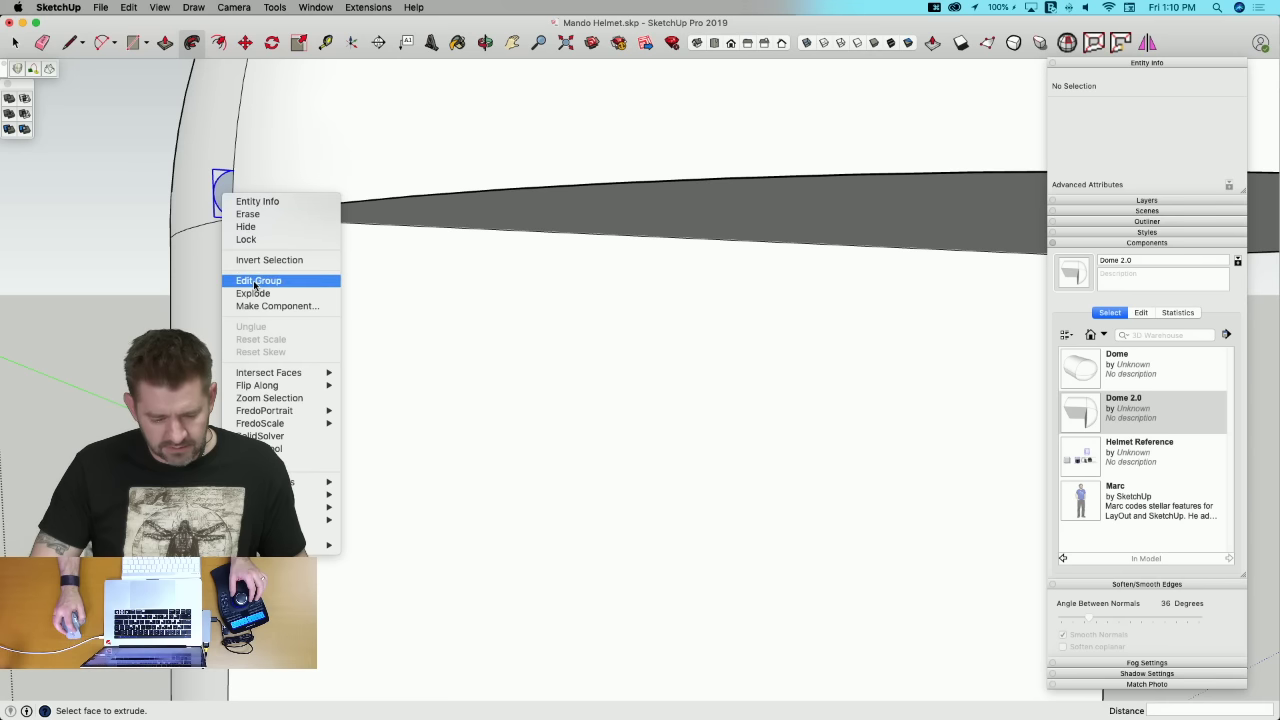
left_click(255, 281)
left_click(228, 203)
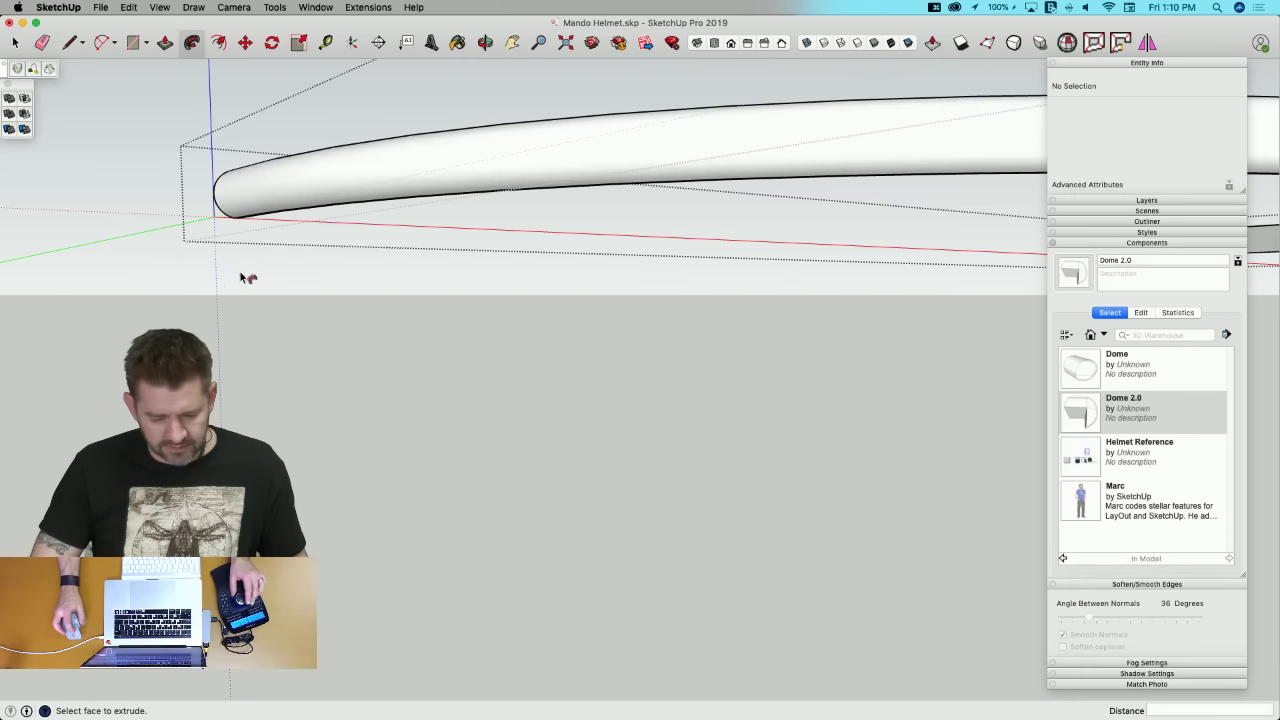
key("space")
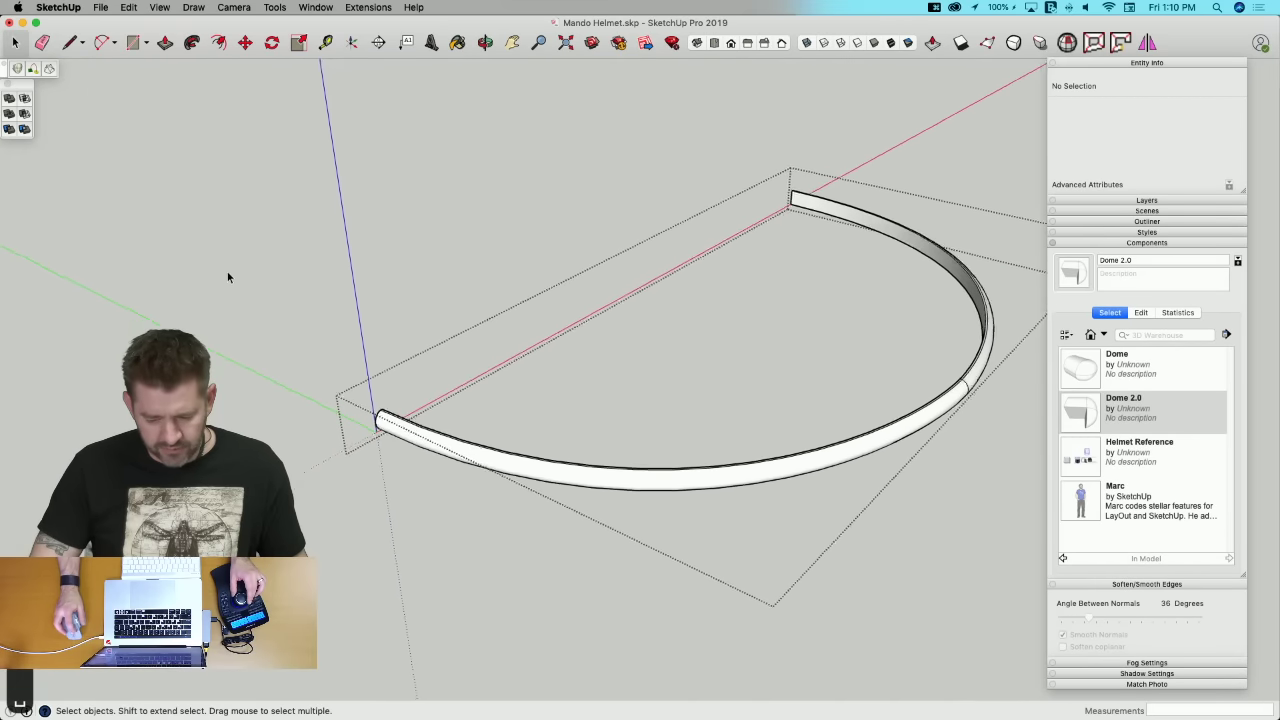
left_click(226, 279)
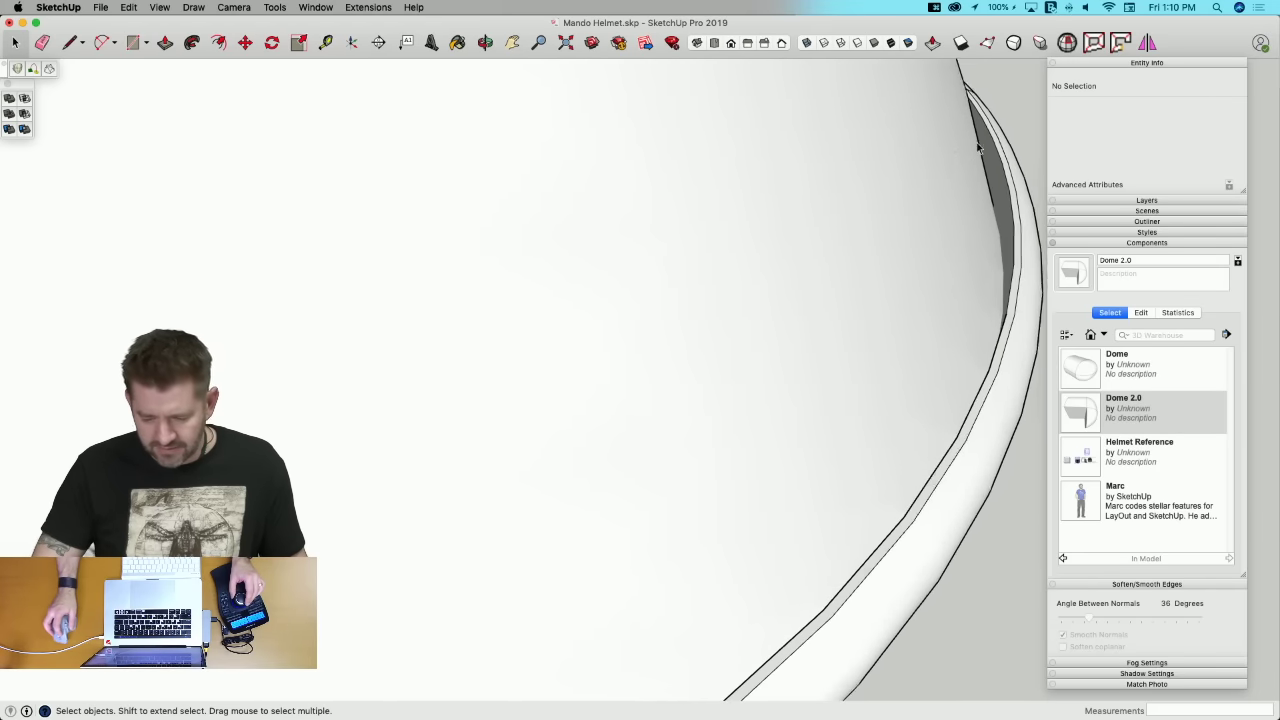
Step: Inspect the fit of the swept band against the dome and undo the Follow Me sweep
middle_click_drag(991, 204, 933, 333)
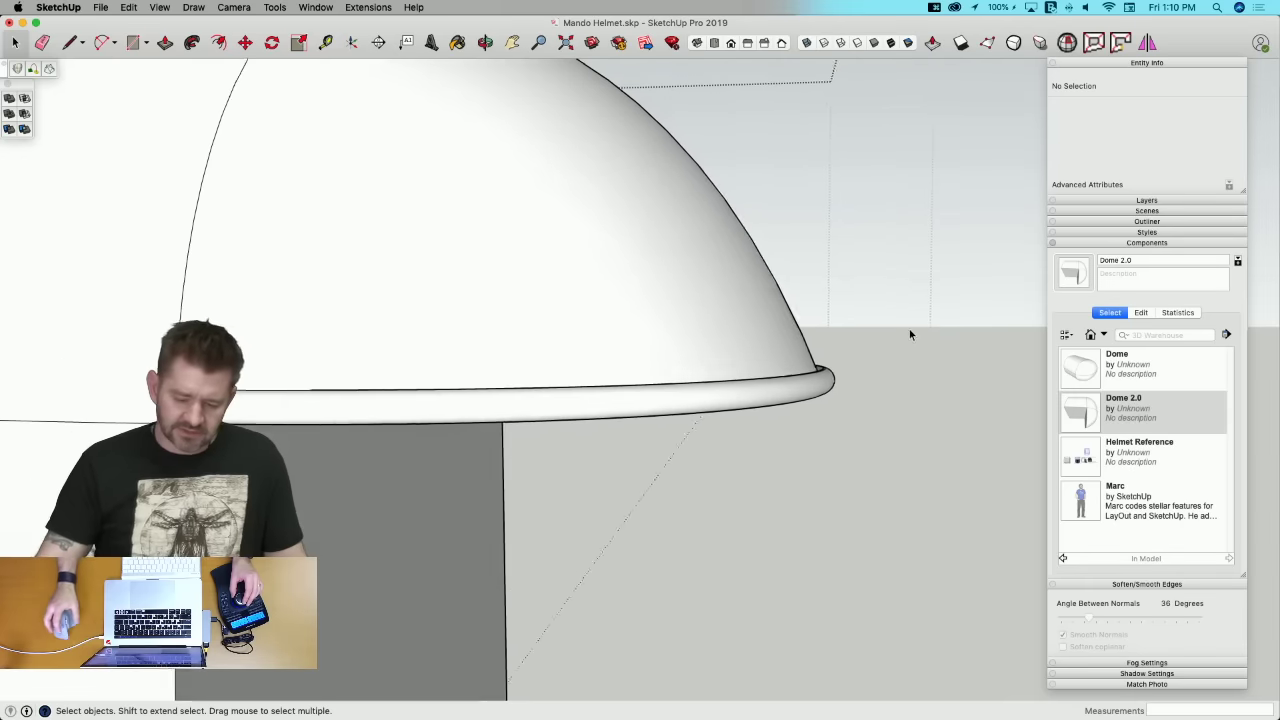
middle_click_drag(767, 396, 485, 512)
key("super+z")
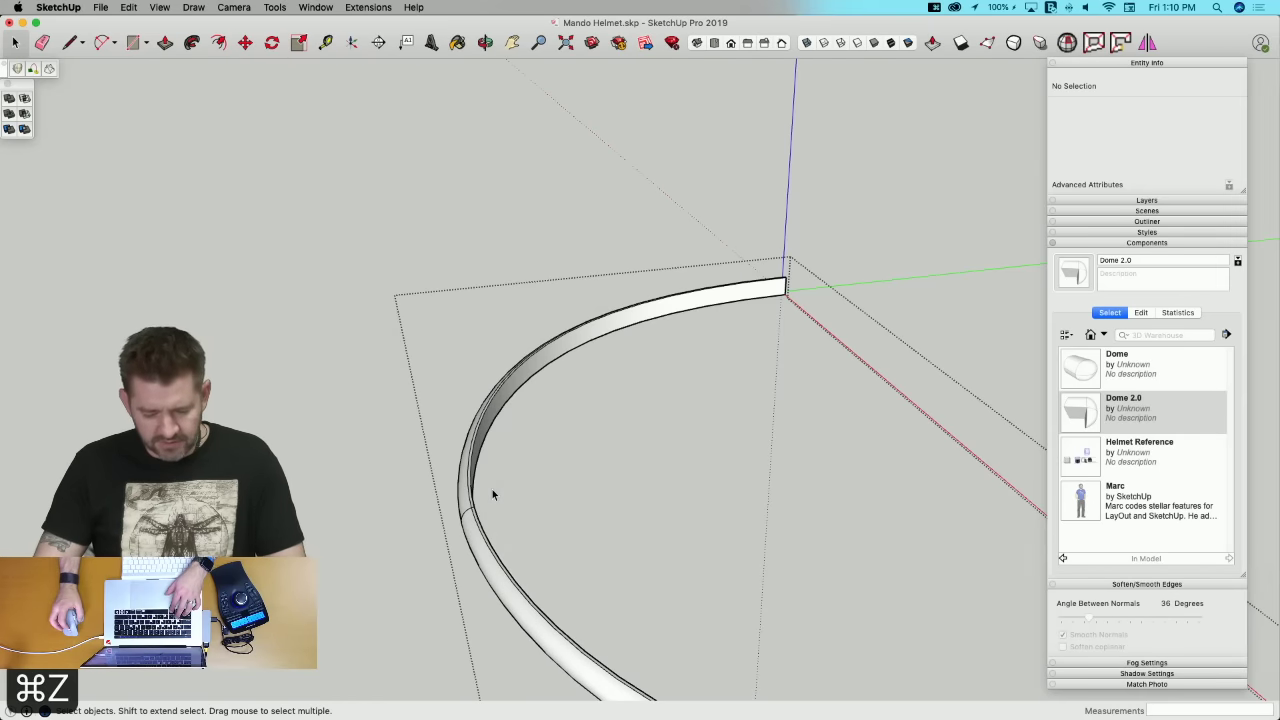
key("super+z")
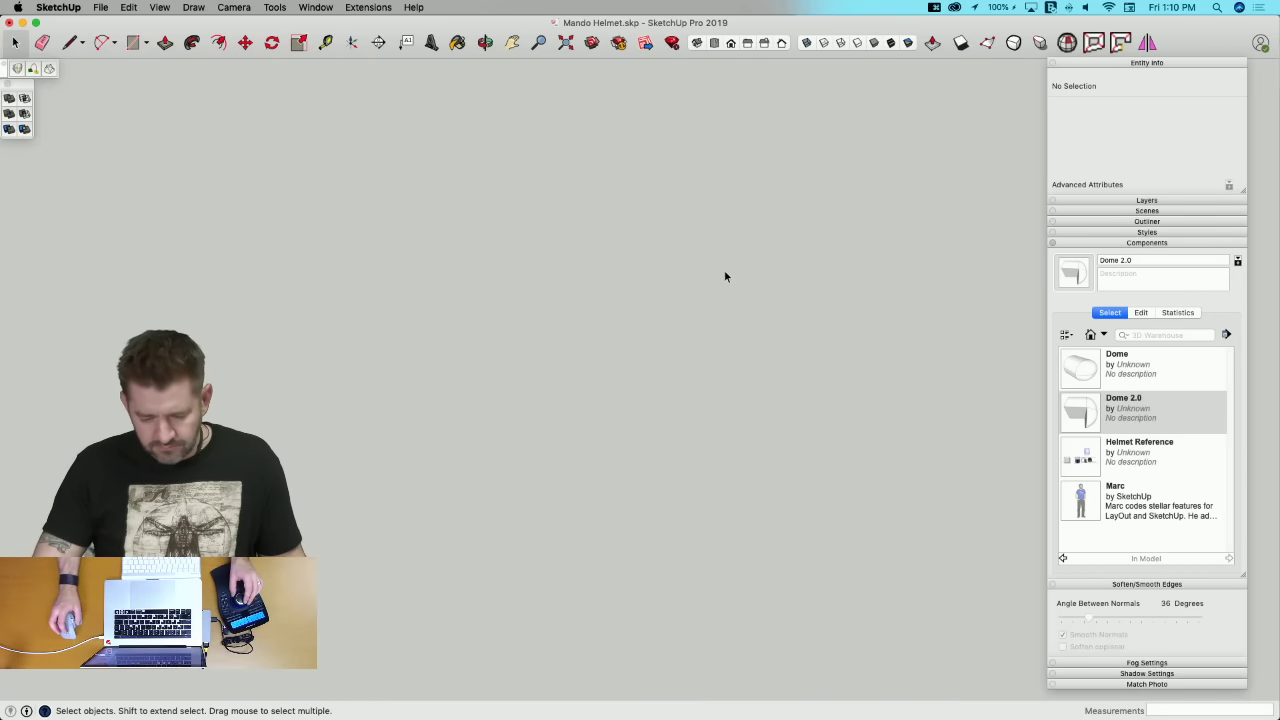
Step: Extend the half-round profile by moving its straight edge about 2' 7" inward into the dome, and close the group
middle_click_drag(721, 284, 713, 216)
left_click(712, 215)
key("m")
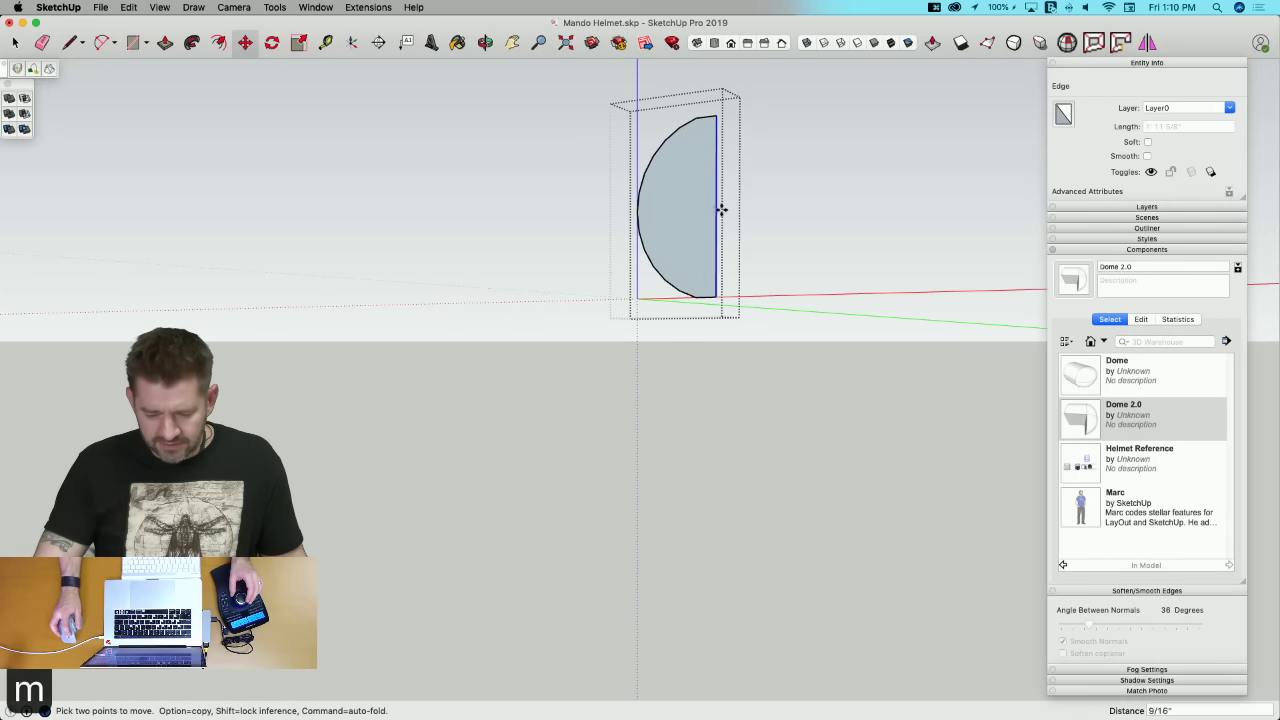
left_click_drag(721, 210, 956, 172)
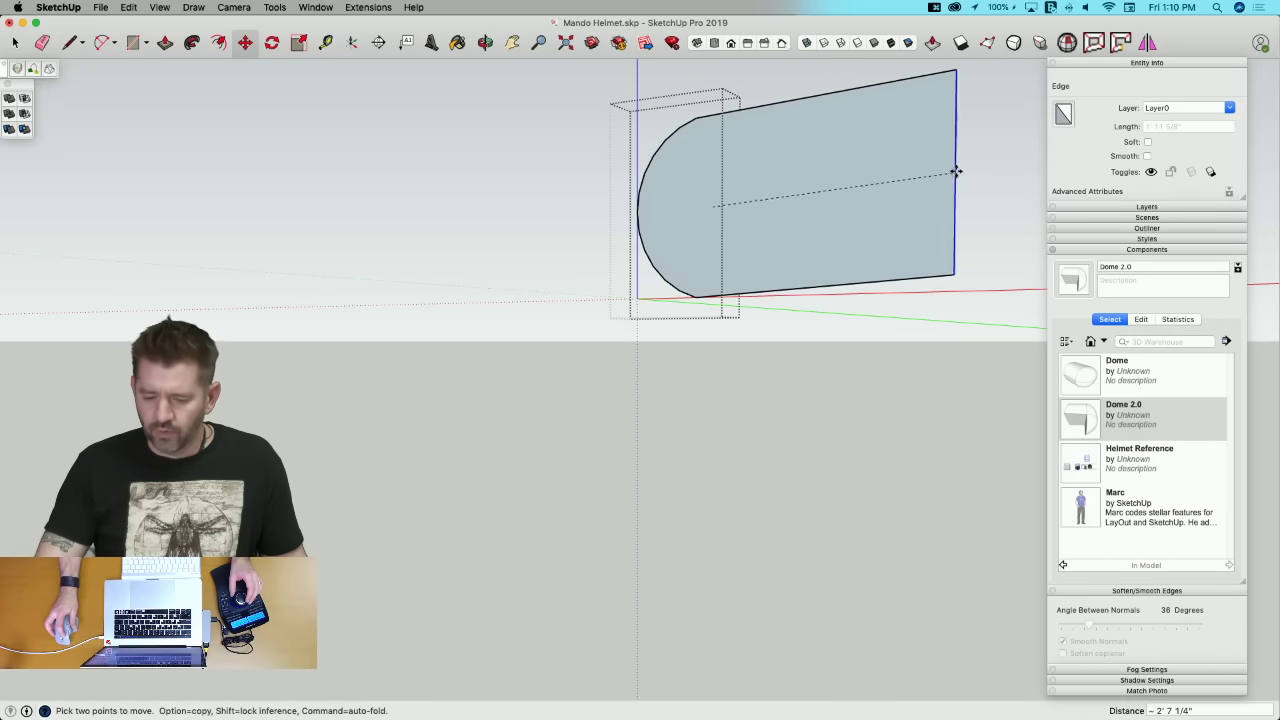
left_click(960, 185)
key("space")
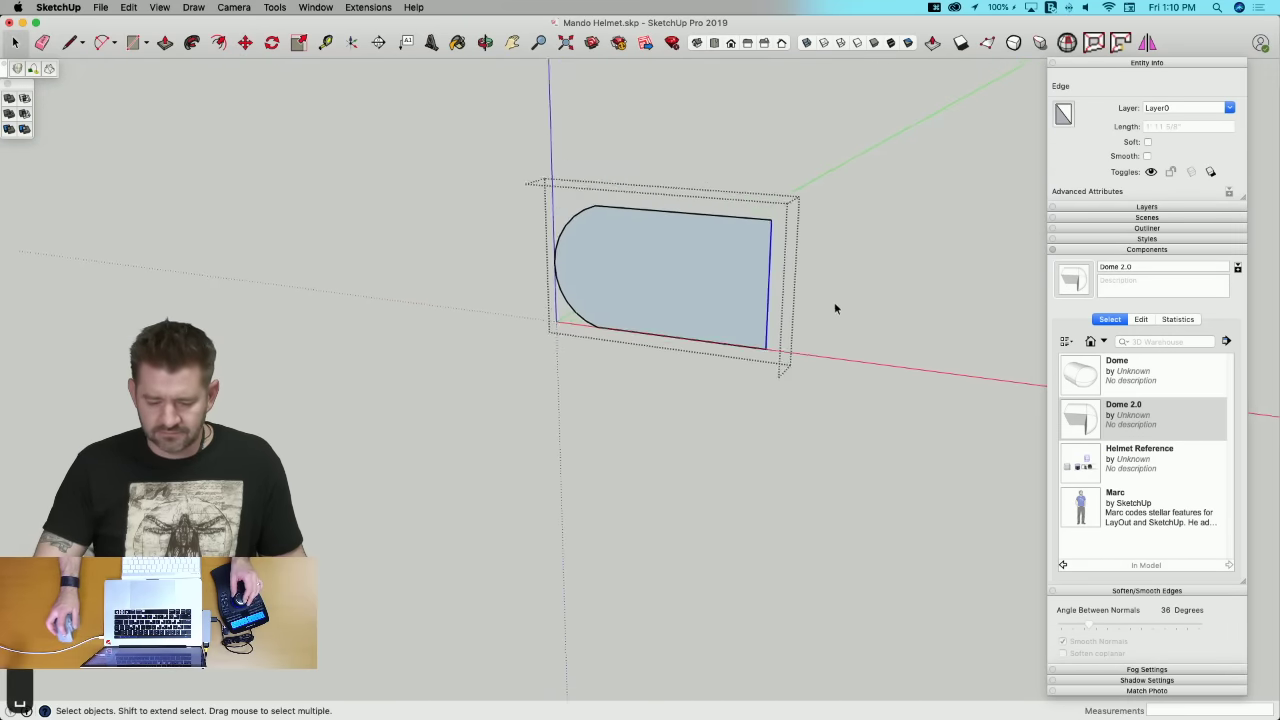
scroll(422, 285, "down", 2)
scroll(422, 285, "up", 5)
left_click(405, 289)
scroll(410, 300, "up", 3)
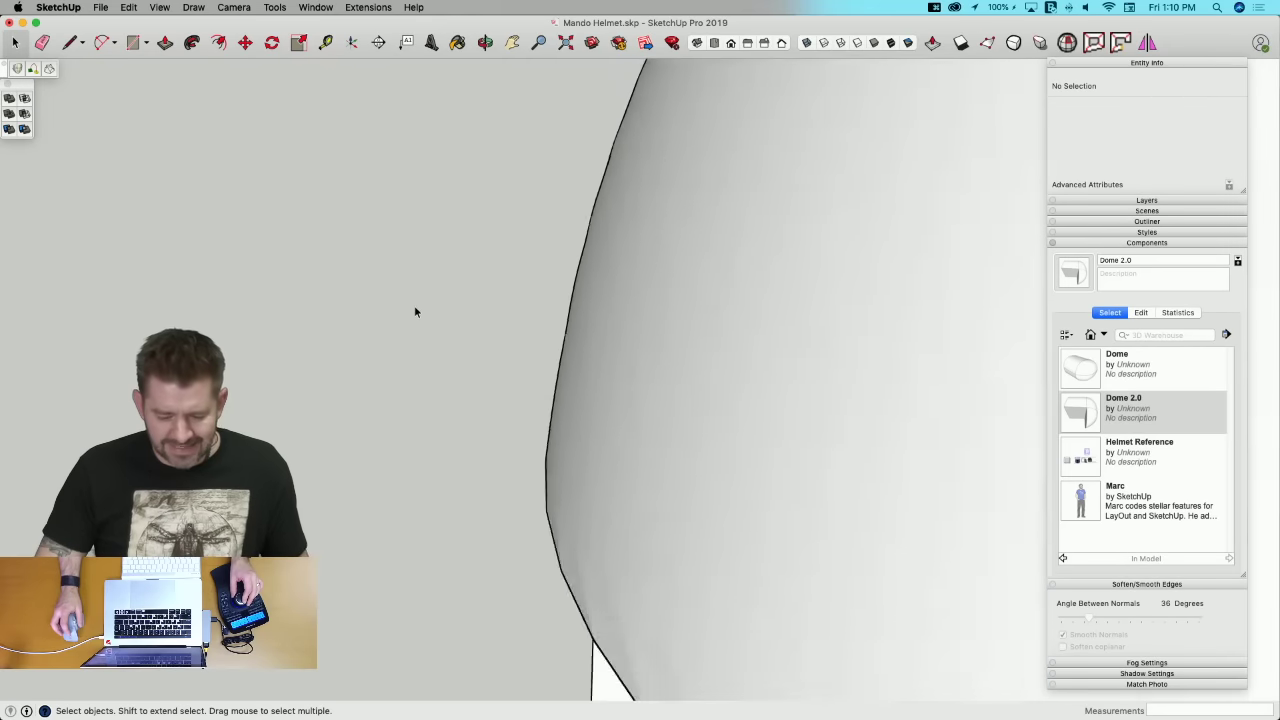
Step: Sweep the extended profile along both curves of the dome's lower rim with Follow Me, and close the group
scroll(415, 312, "down", 3)
scroll(505, 348, "up", 1)
left_click(565, 316)
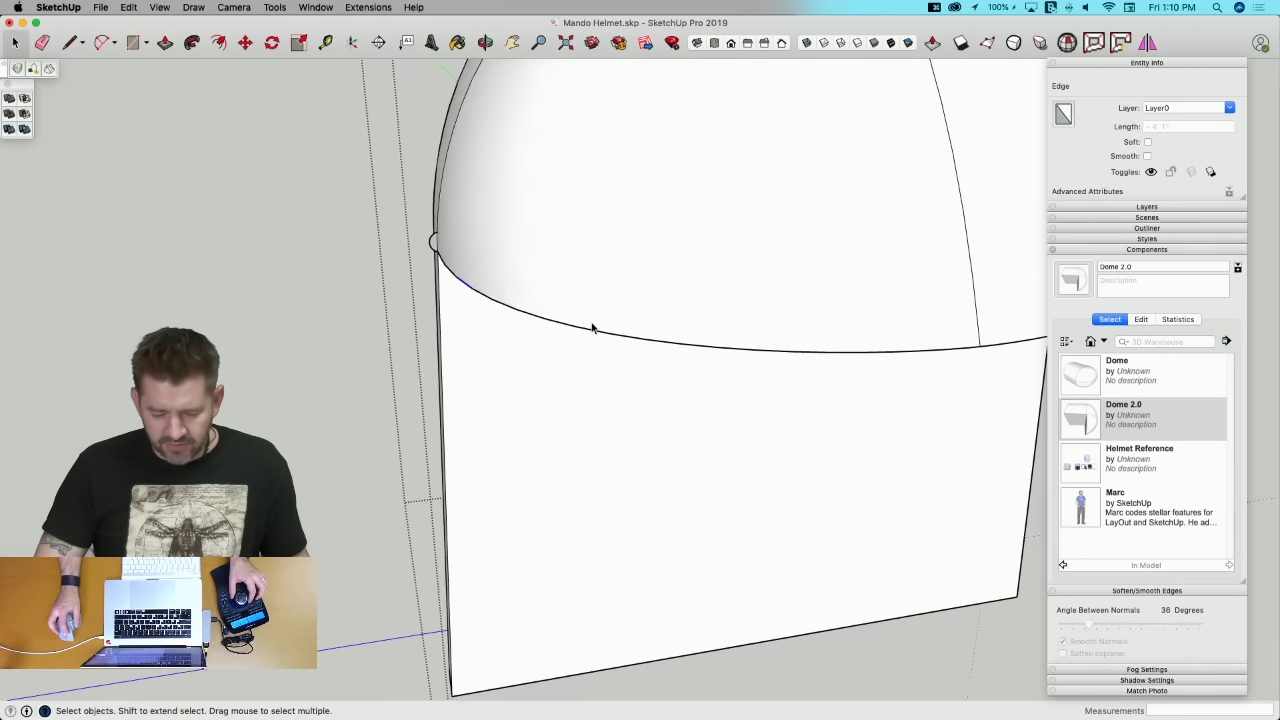
scroll(560, 205, "down", 2)
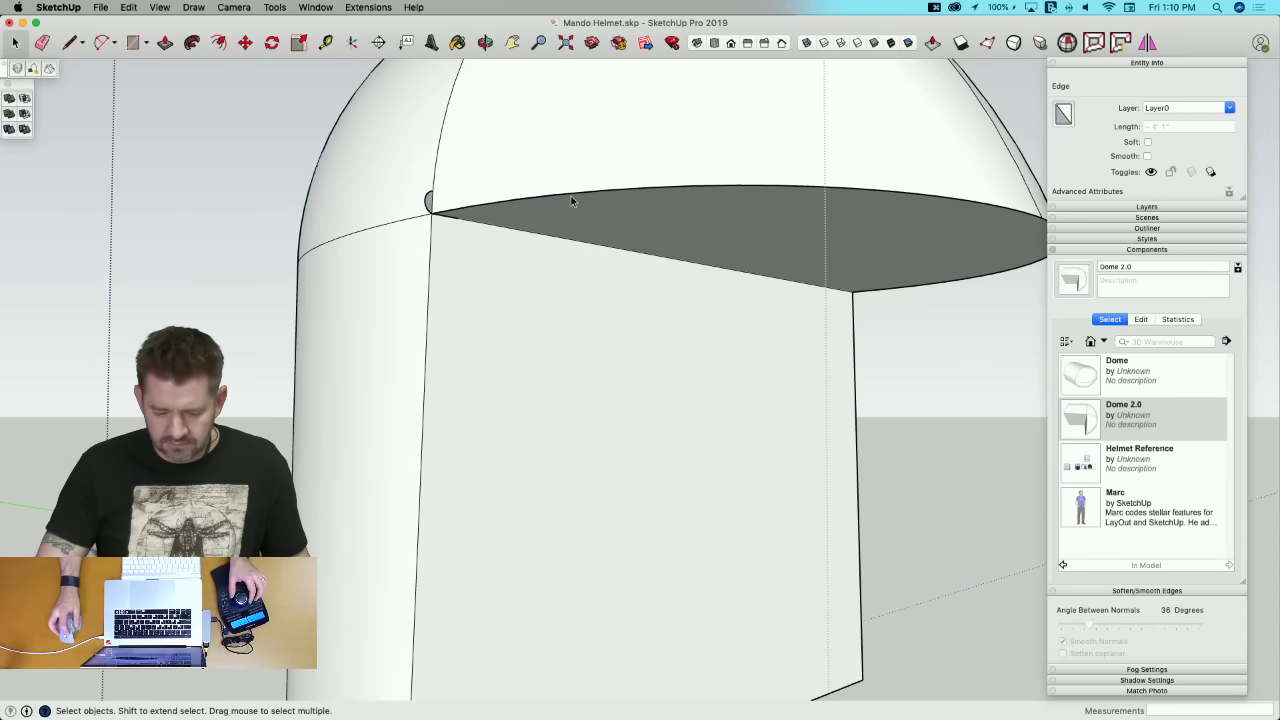
left_click(571, 198)
scroll(900, 206, "up", 2)
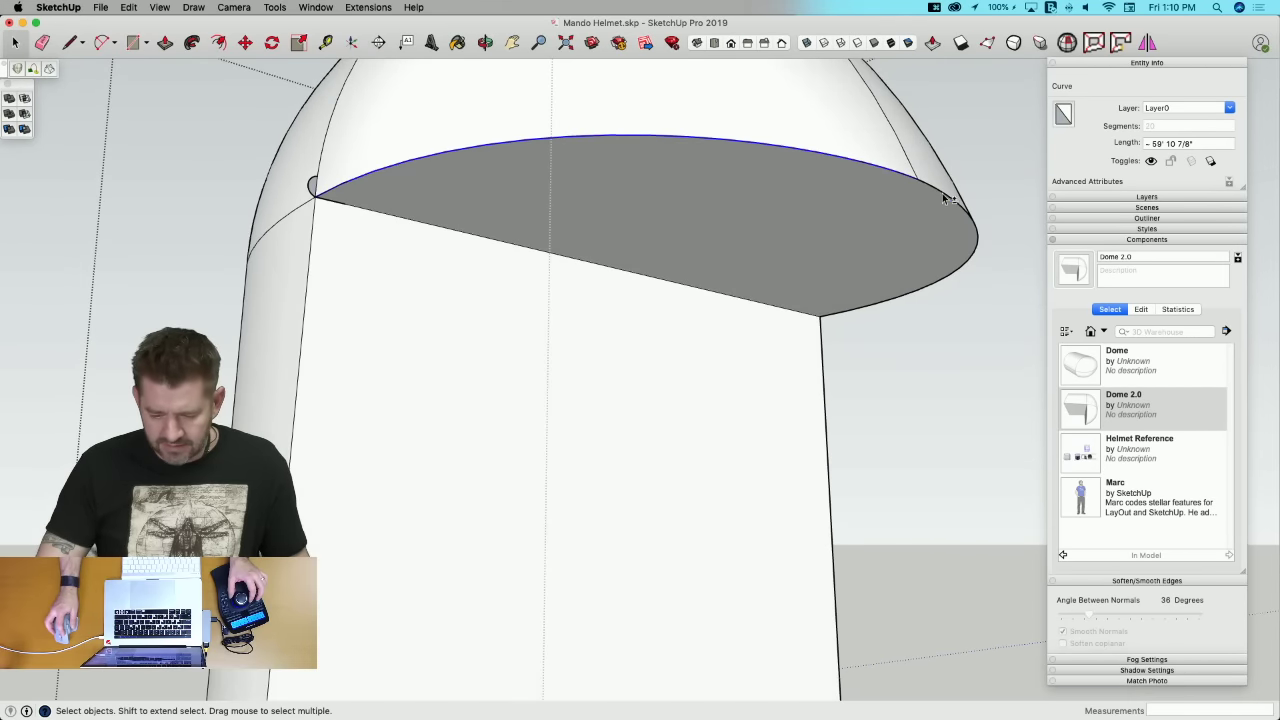
left_click(943, 193, "shift")
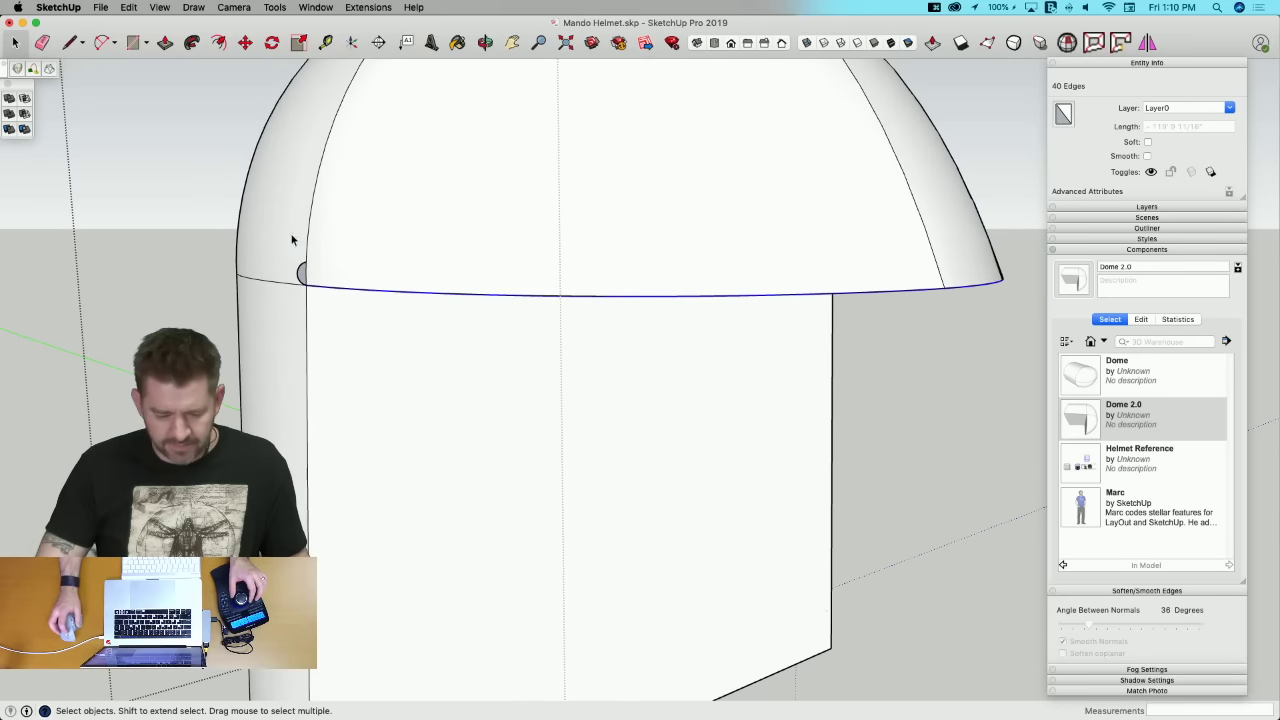
key("p")
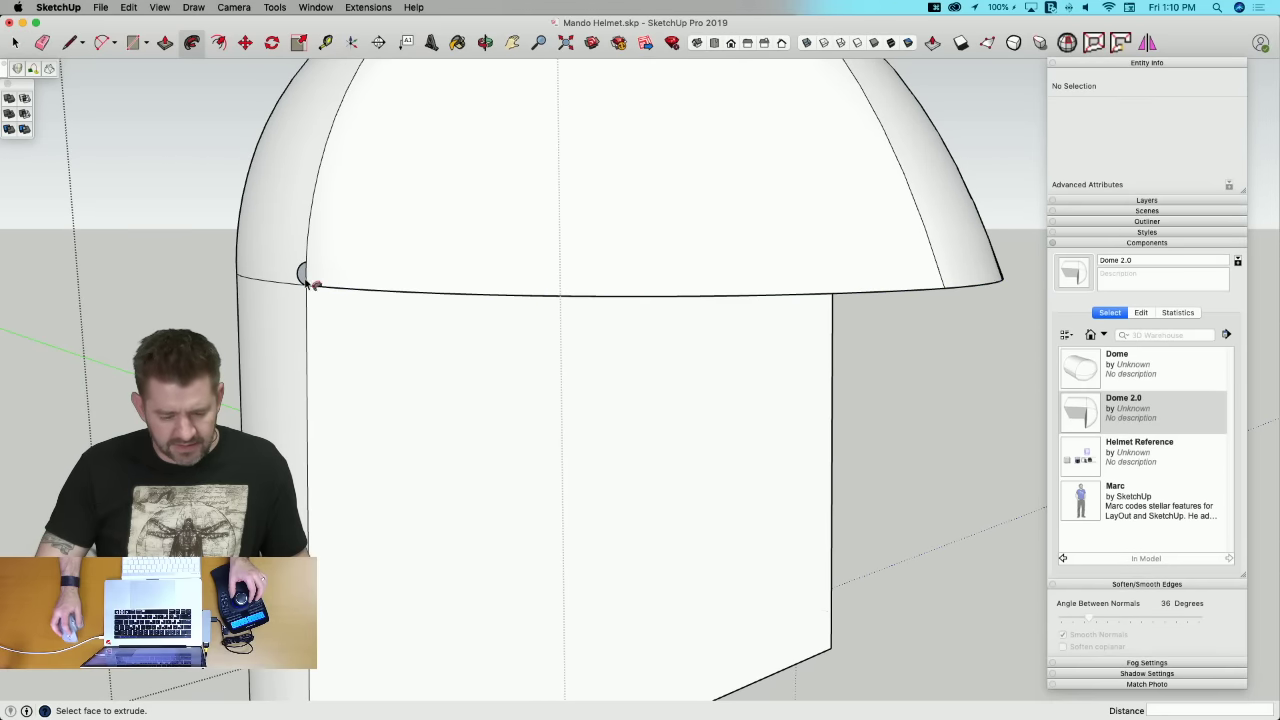
right_click(301, 275)
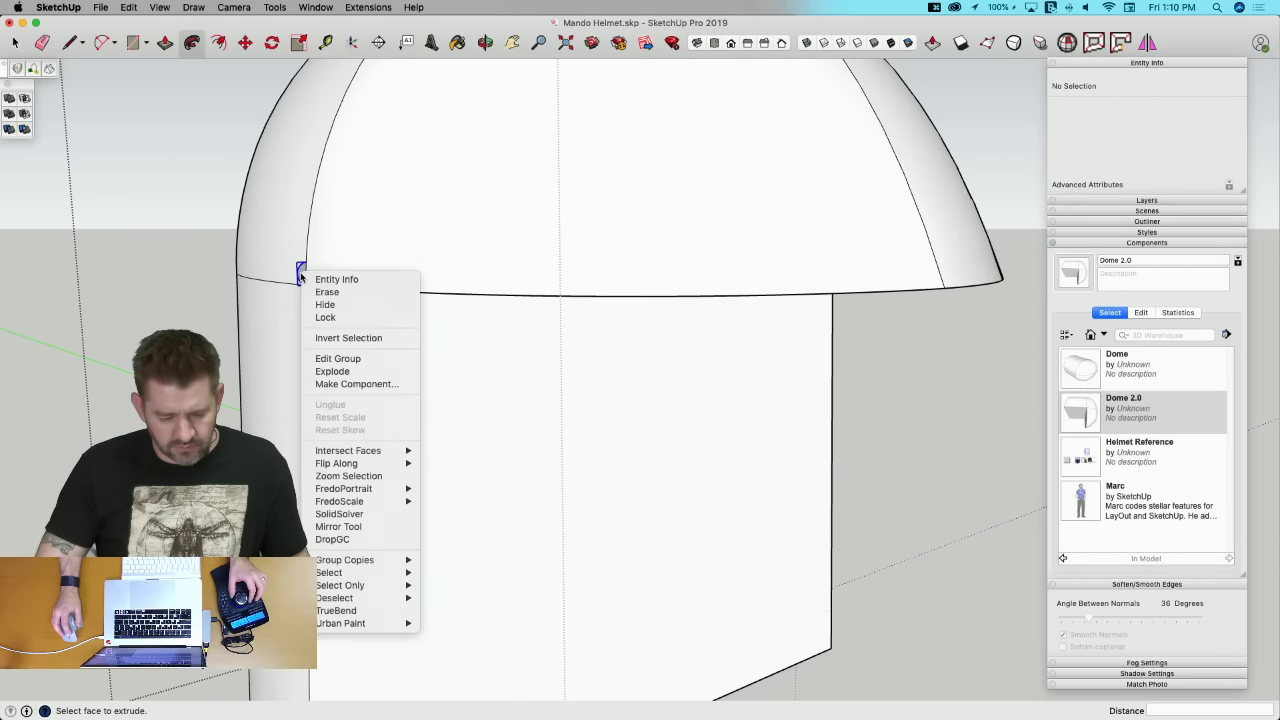
left_click(336, 358)
scroll(258, 290, "up", 6)
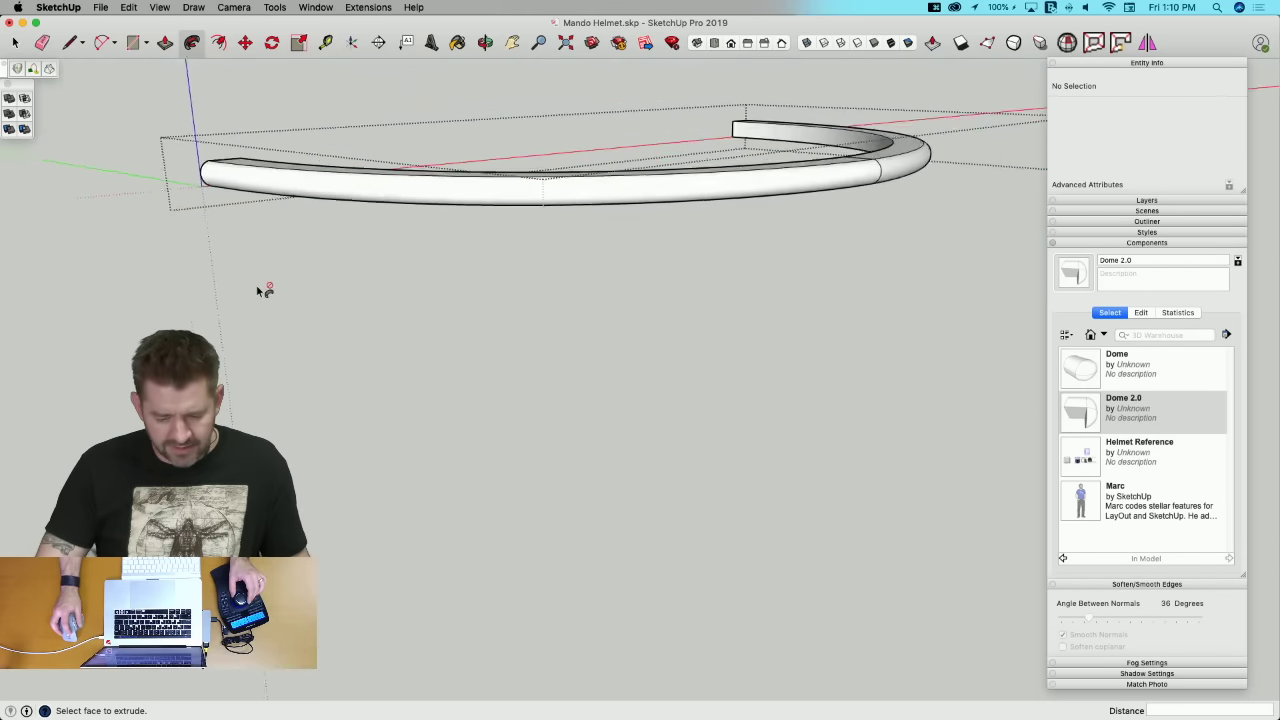
middle_click_drag(258, 290, 724, 338)
key("space")
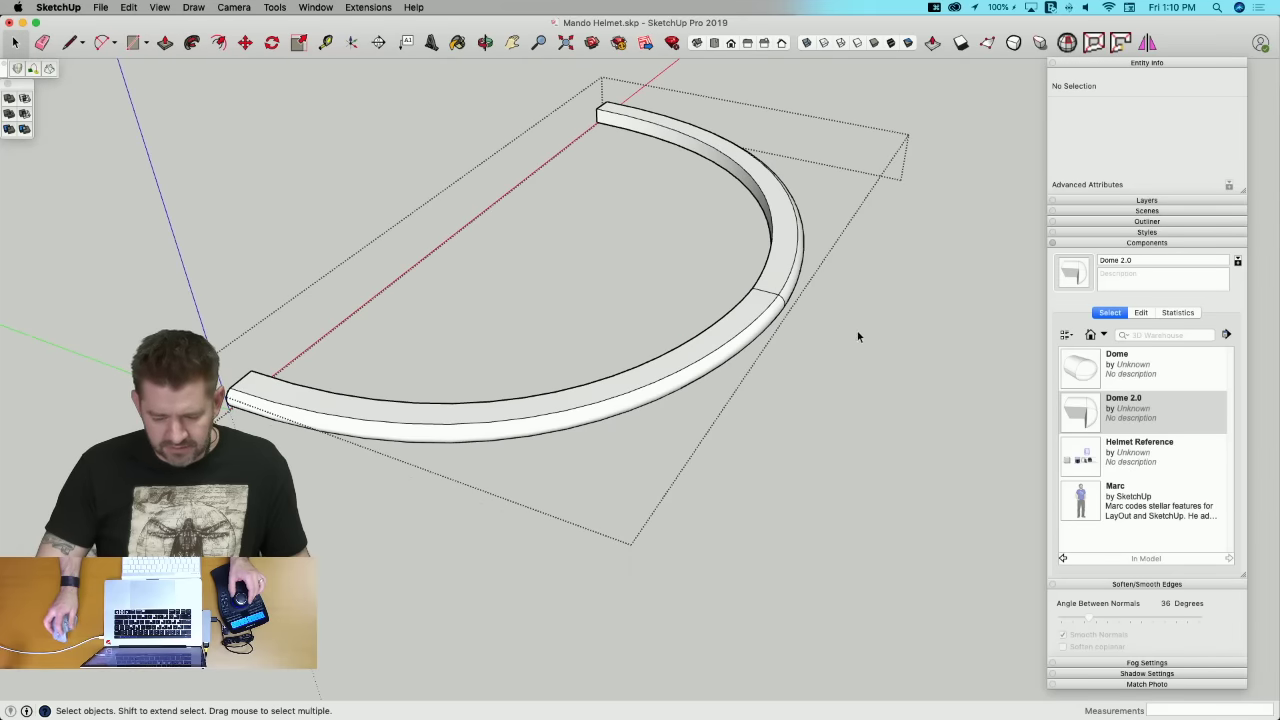
left_click(854, 330)
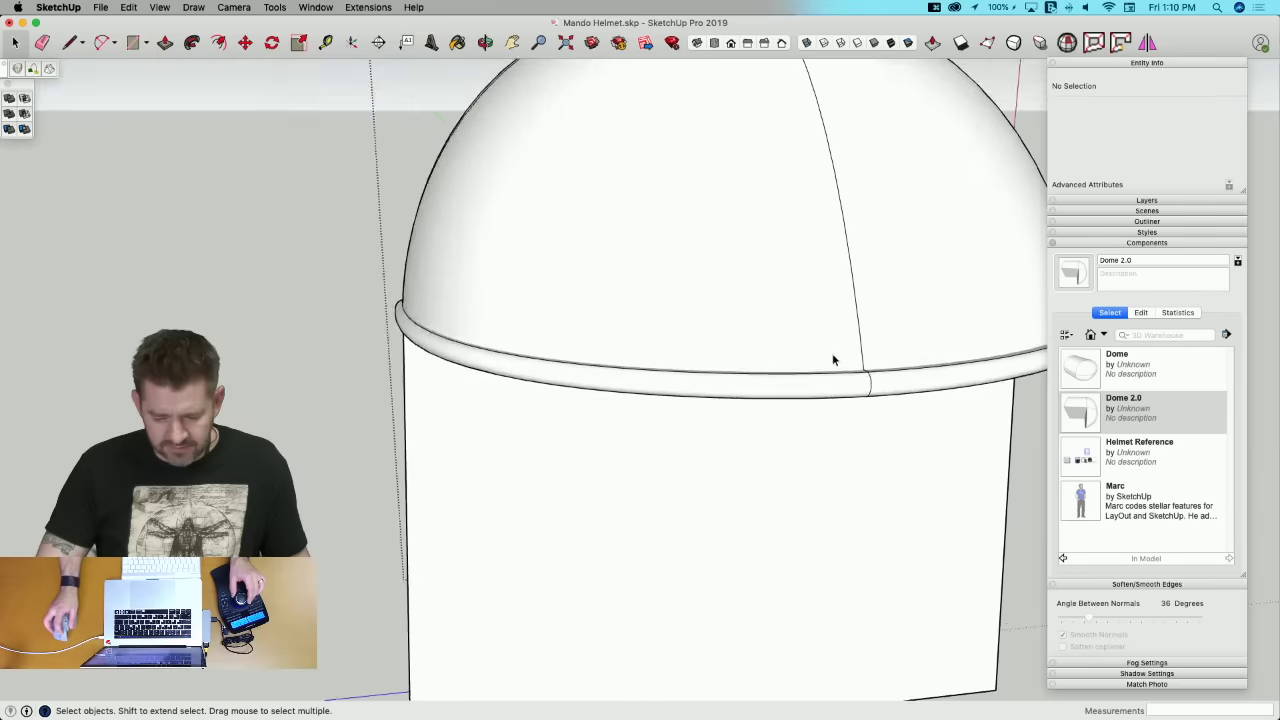
Step: Open the Dome 2.0 component for editing and explode the swept band group into the dome's geometry
middle_click_drag(832, 360, 536, 364)
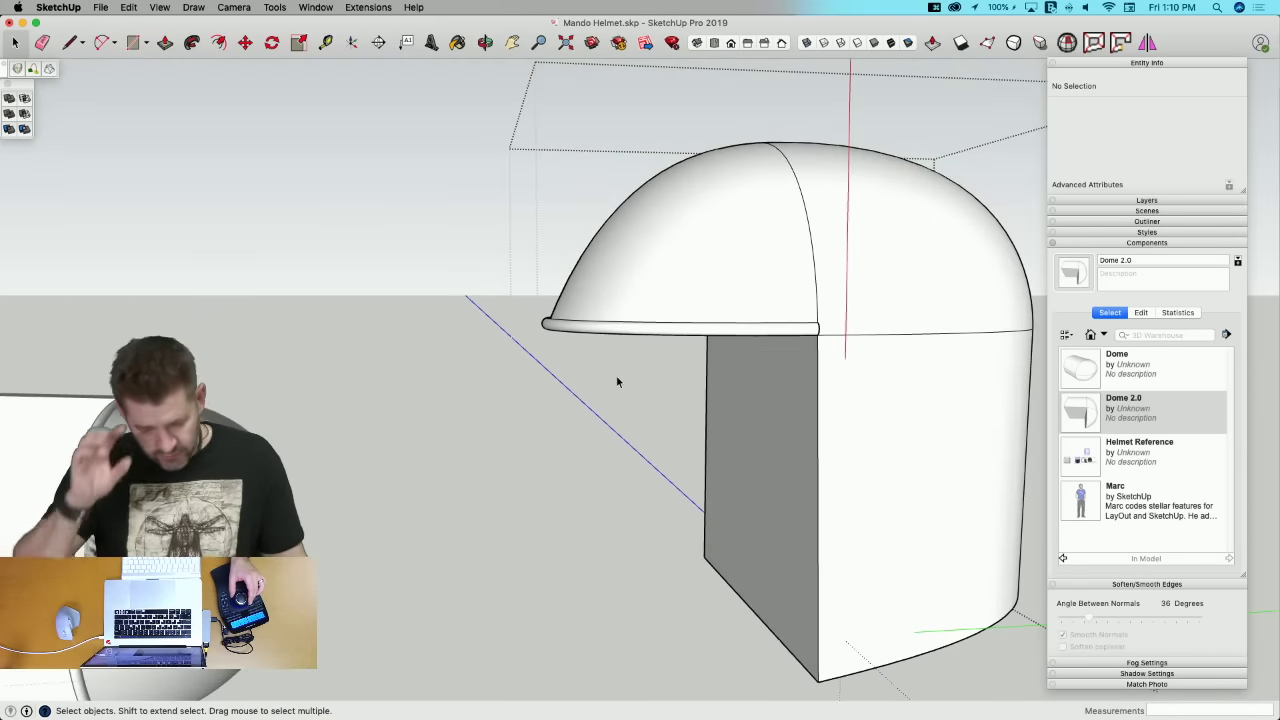
middle_click_drag(617, 381, 764, 330)
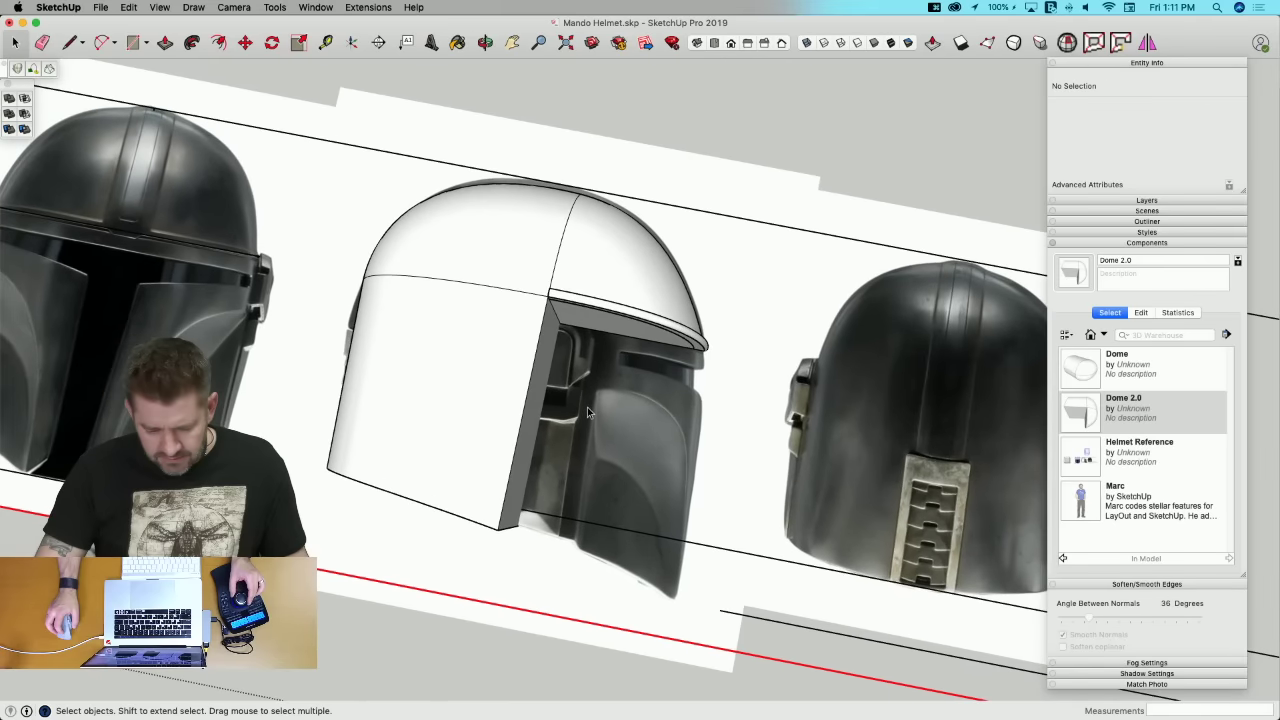
middle_click_drag(565, 298, 380, 285)
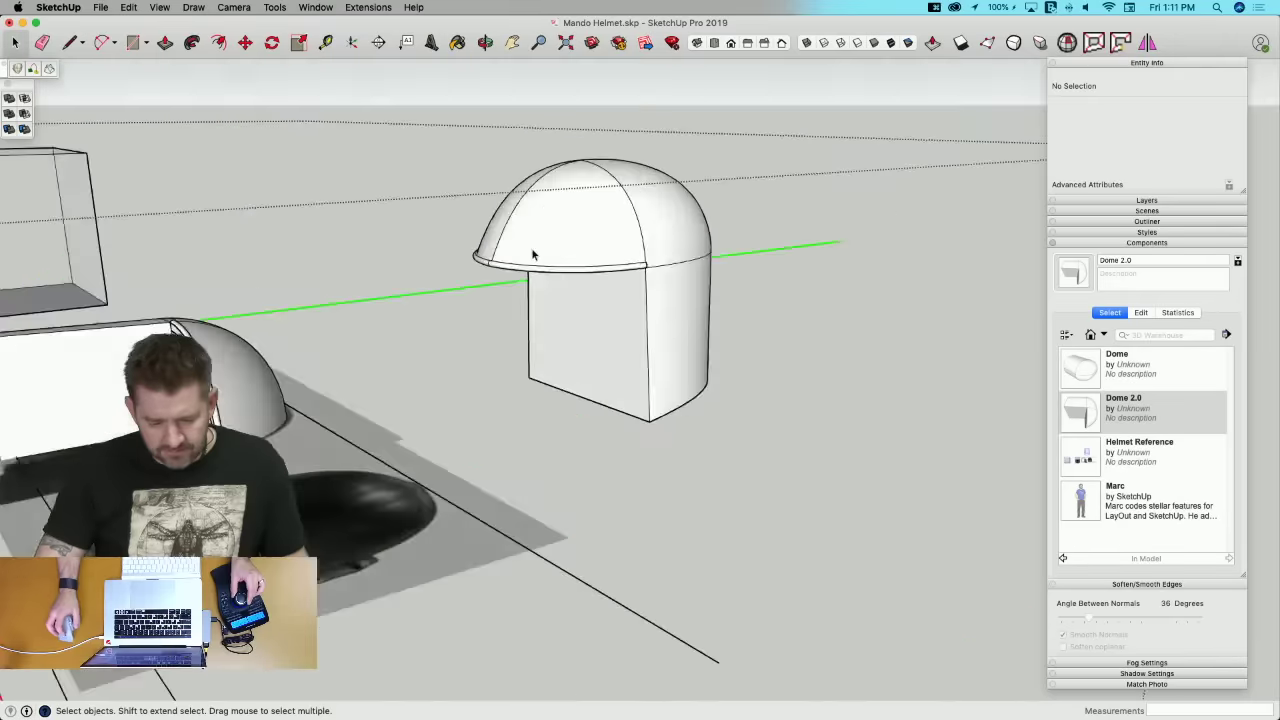
scroll(533, 255, "up", 10)
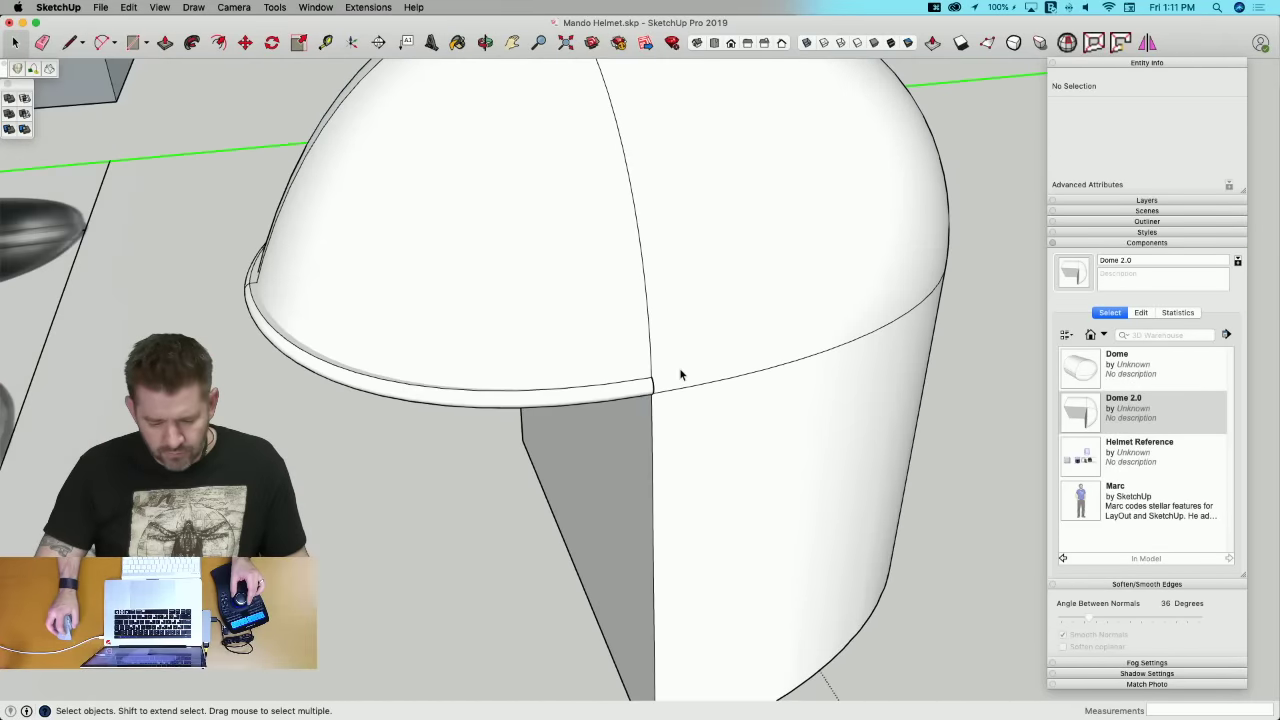
middle_click_drag(680, 375, 647, 358)
left_click(591, 313)
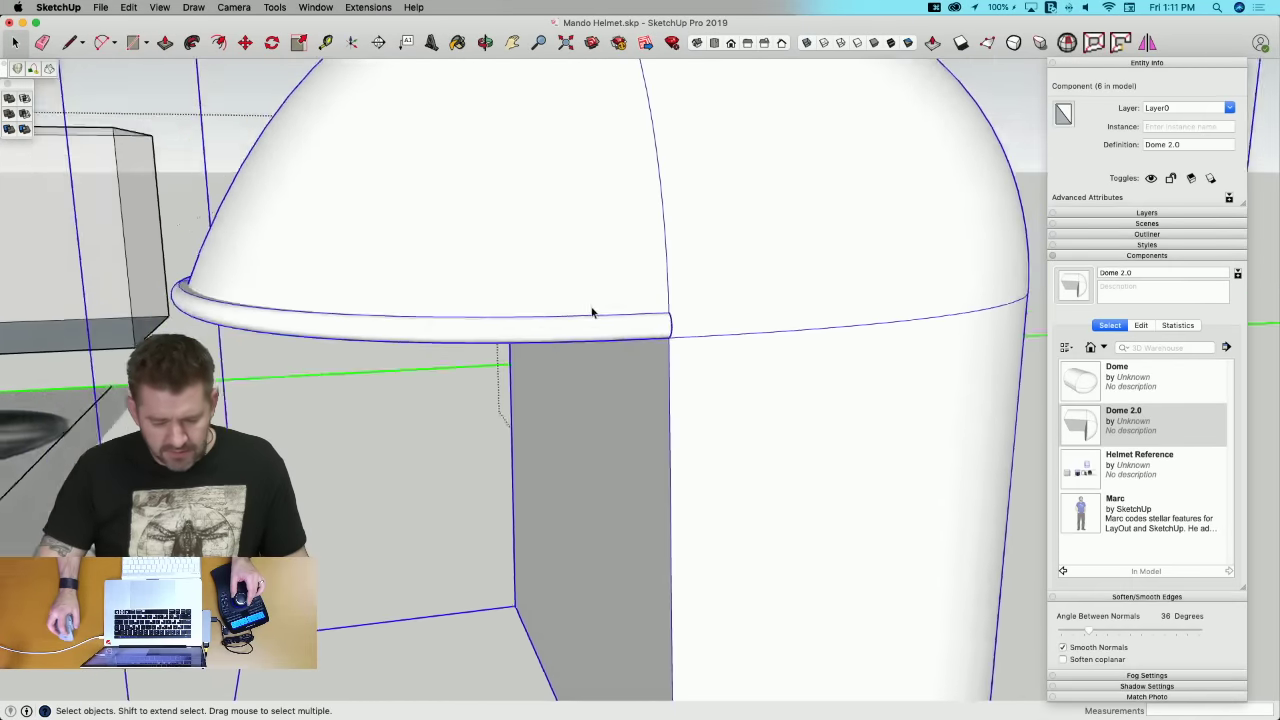
double_click(559, 249)
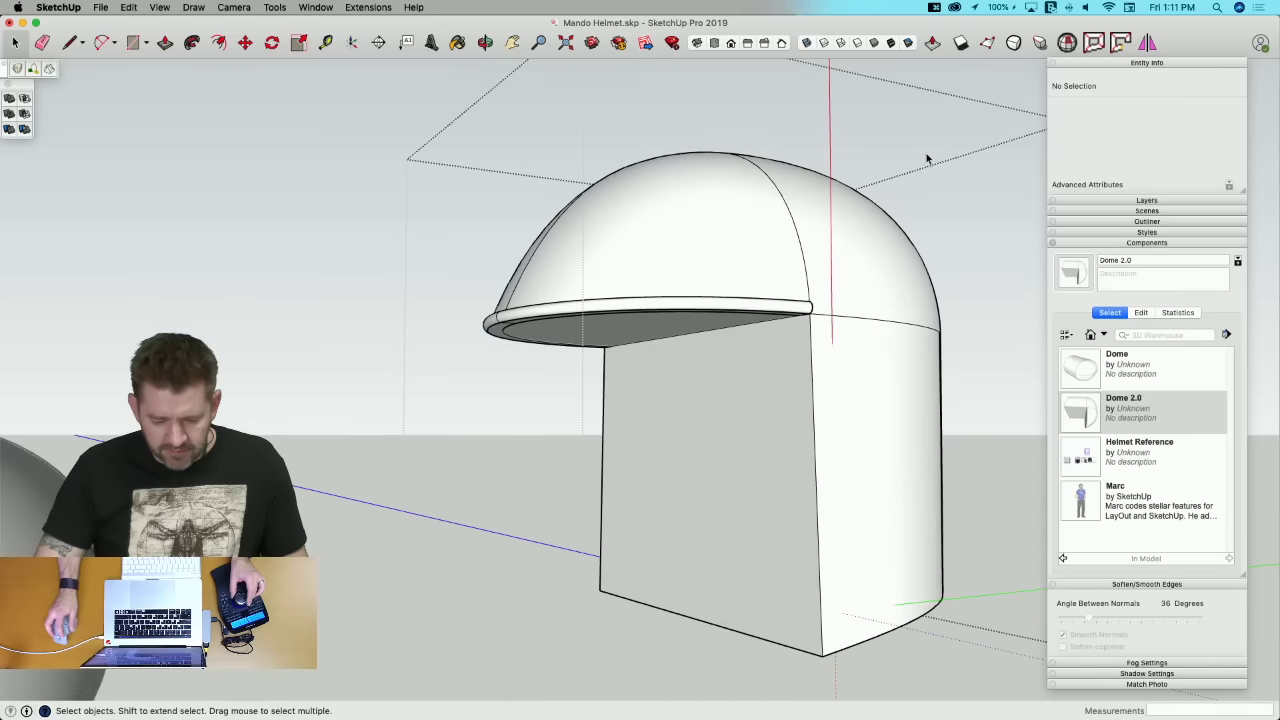
key("super+a")
right_click(642, 321)
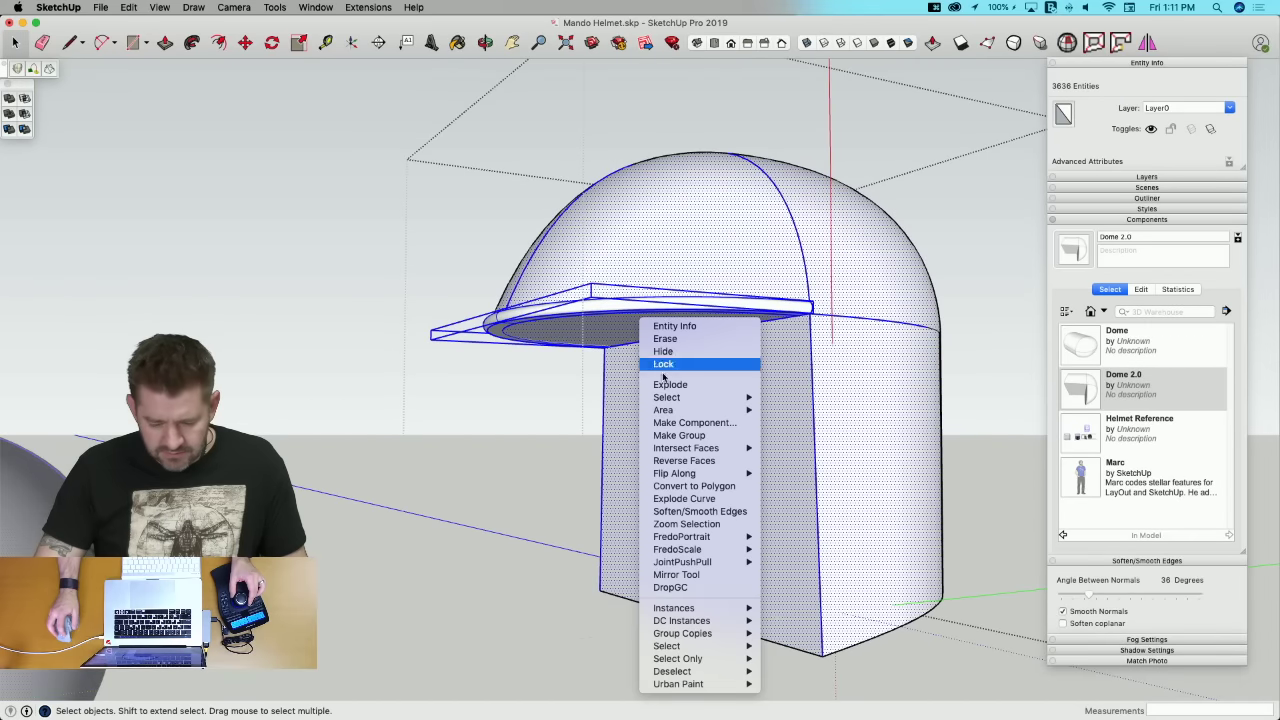
left_click(668, 386)
Step: Select all of the dome and band geometry, intersect its faces, and clear the selection
middle_click_drag(724, 381, 740, 170)
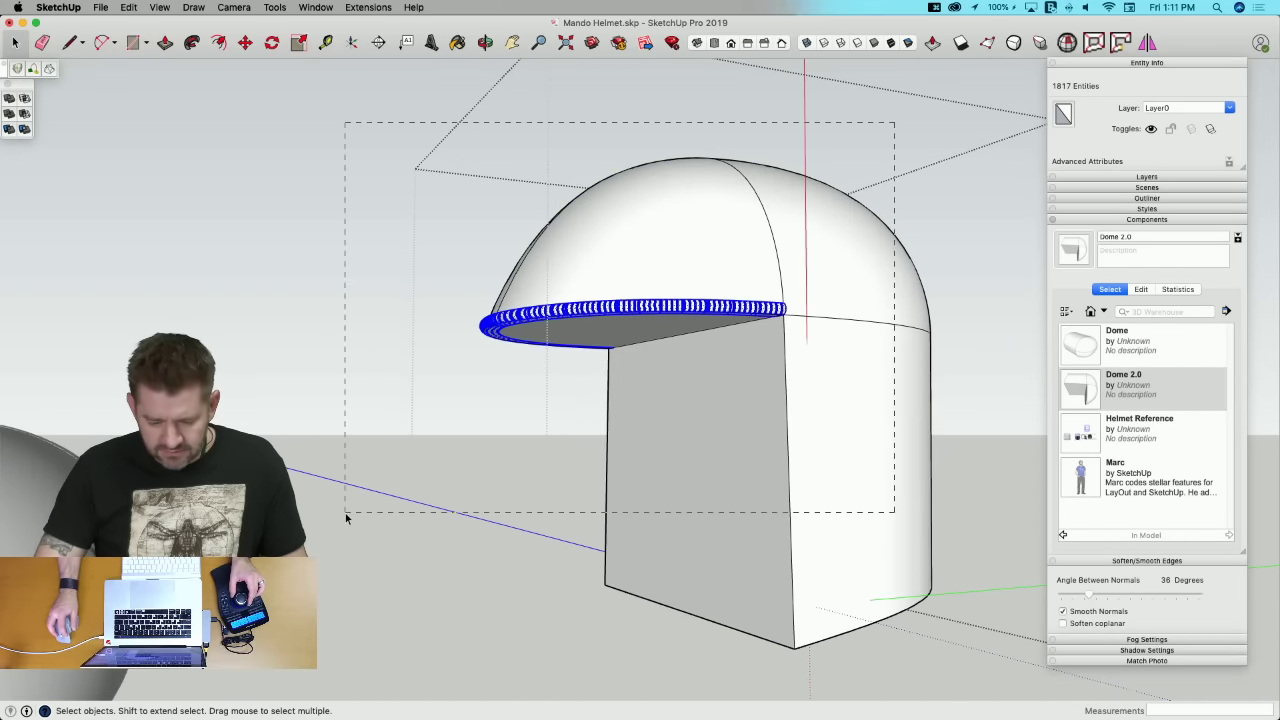
left_click_drag(345, 513, 345, 513)
right_click(585, 292)
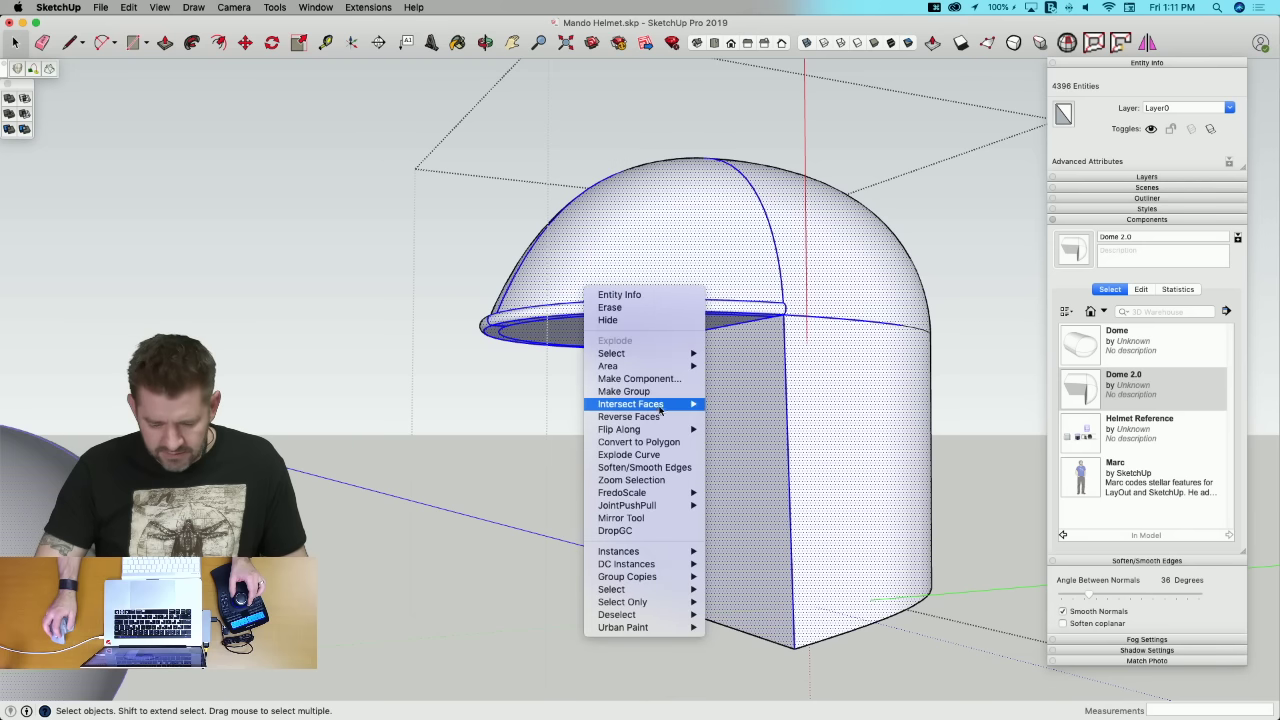
mouse_move(696, 402)
left_click(747, 429)
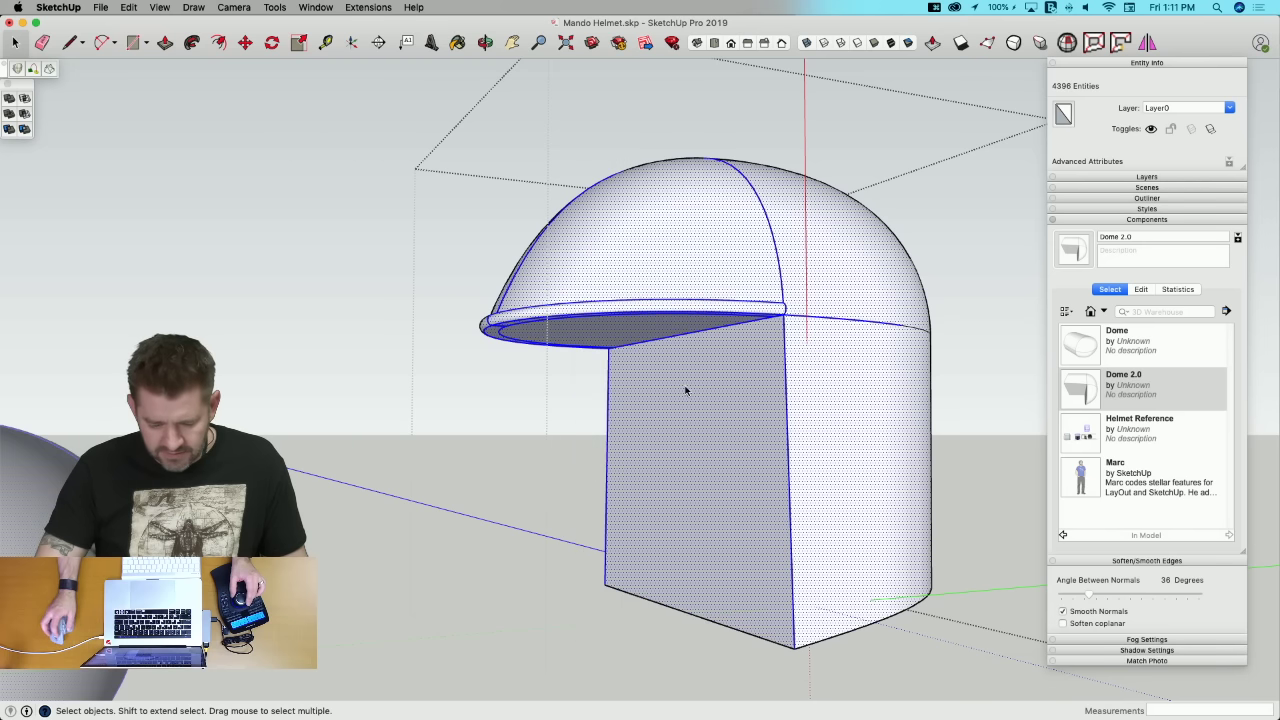
left_click(645, 354)
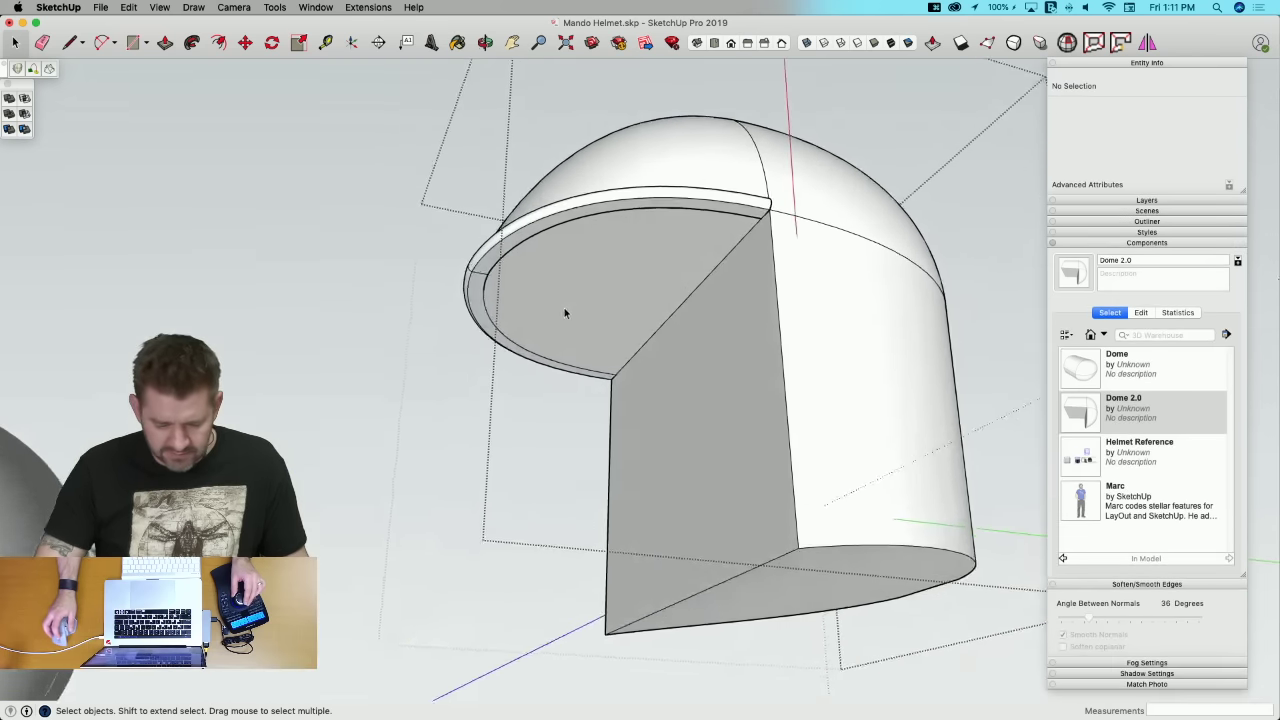
Step: Try to erase the inner curved edge on the underside of the rim, and undo the erasures
key("e")
scroll(540, 295, "up", 2)
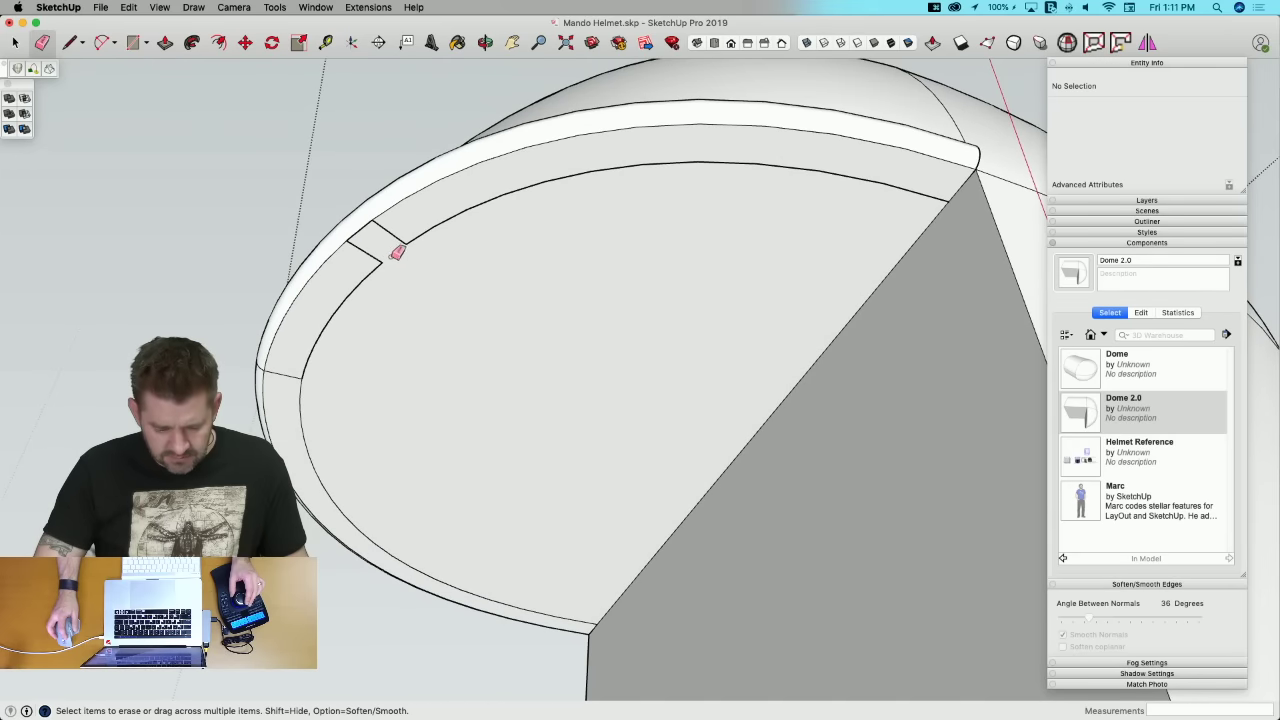
scroll(416, 238, "up", 6)
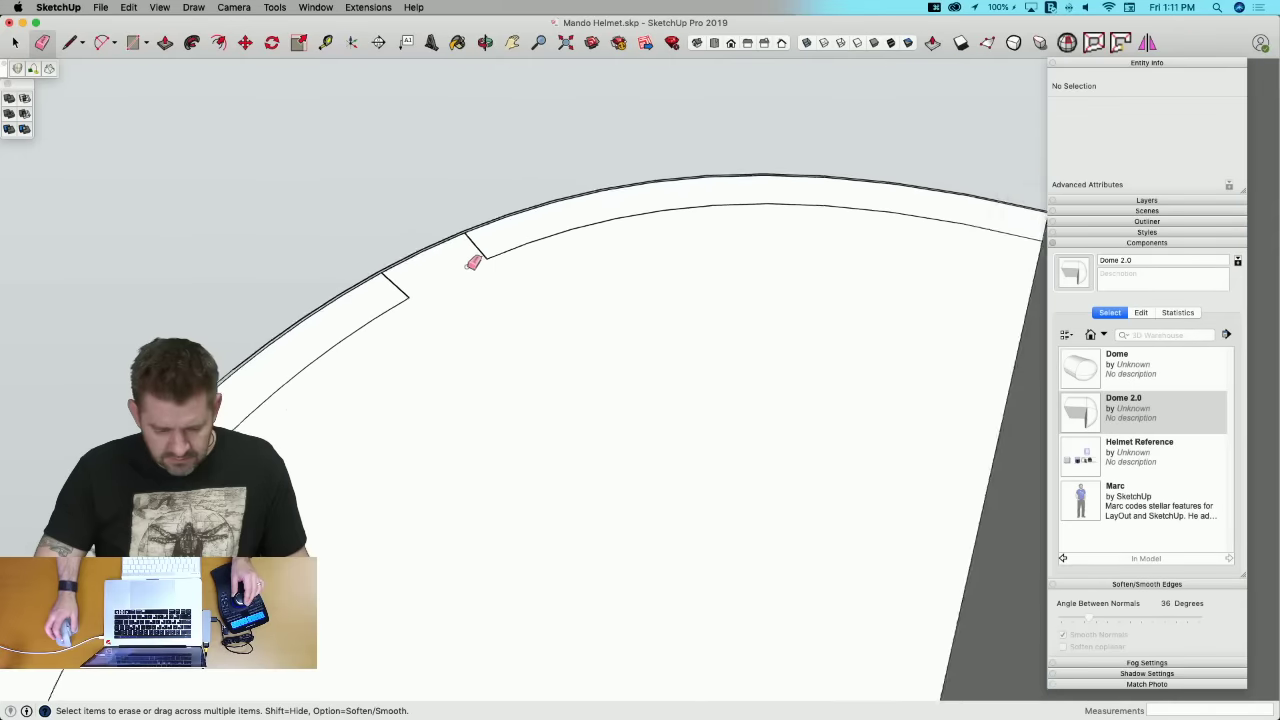
middle_click_drag(460, 277, 240, 247)
key("super+z")
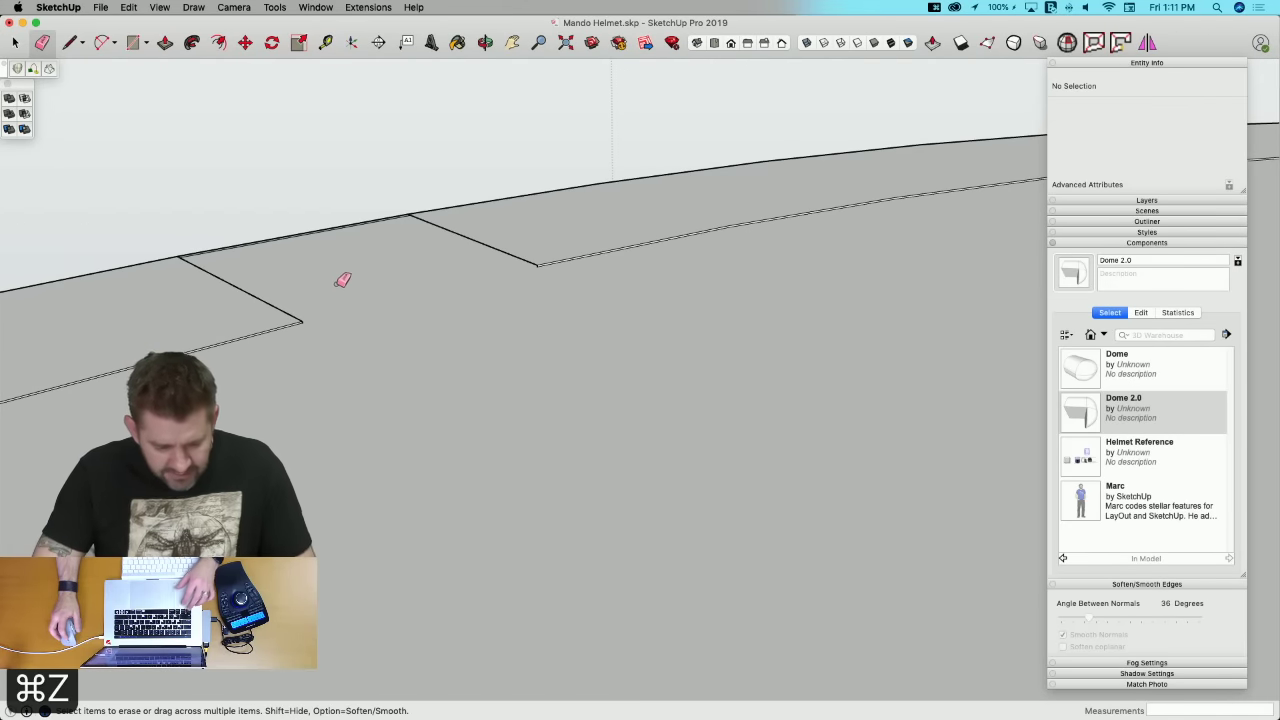
key("super+z")
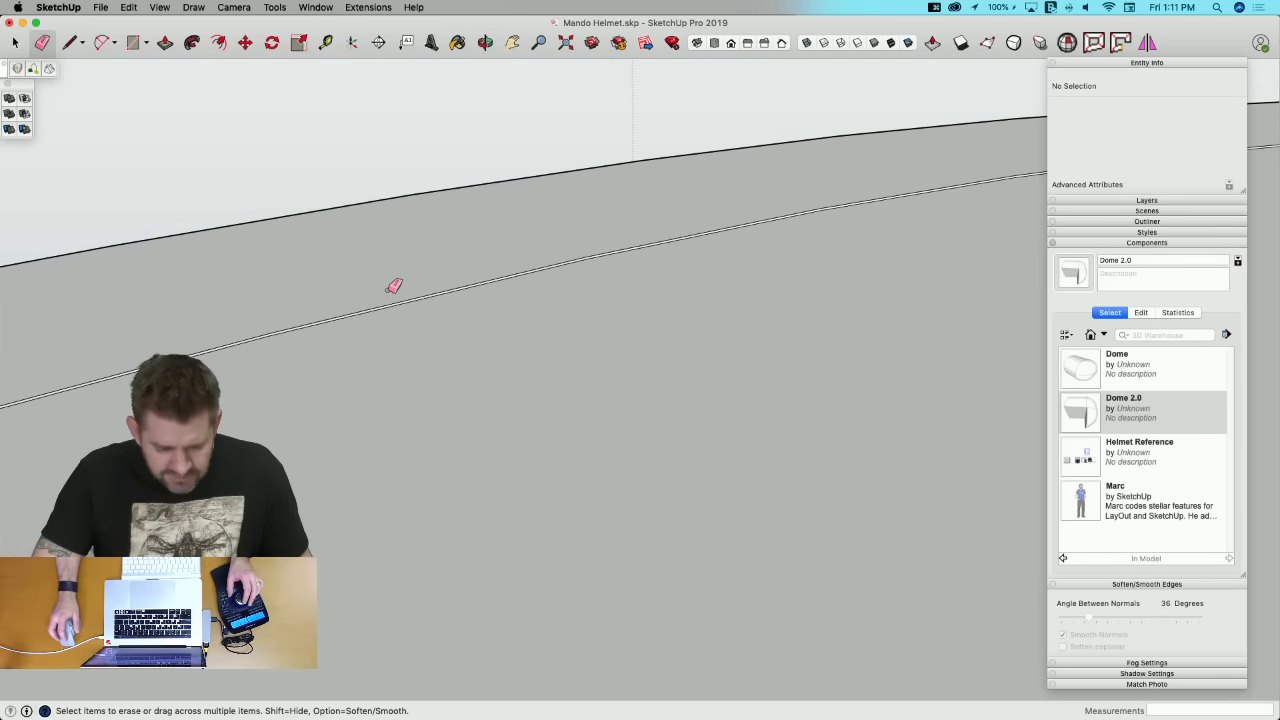
Step: Push/pull the dome's flat underside face about 3/16" to bring it flush with the band's underside
left_click(417, 297)
key("p")
left_click(380, 310)
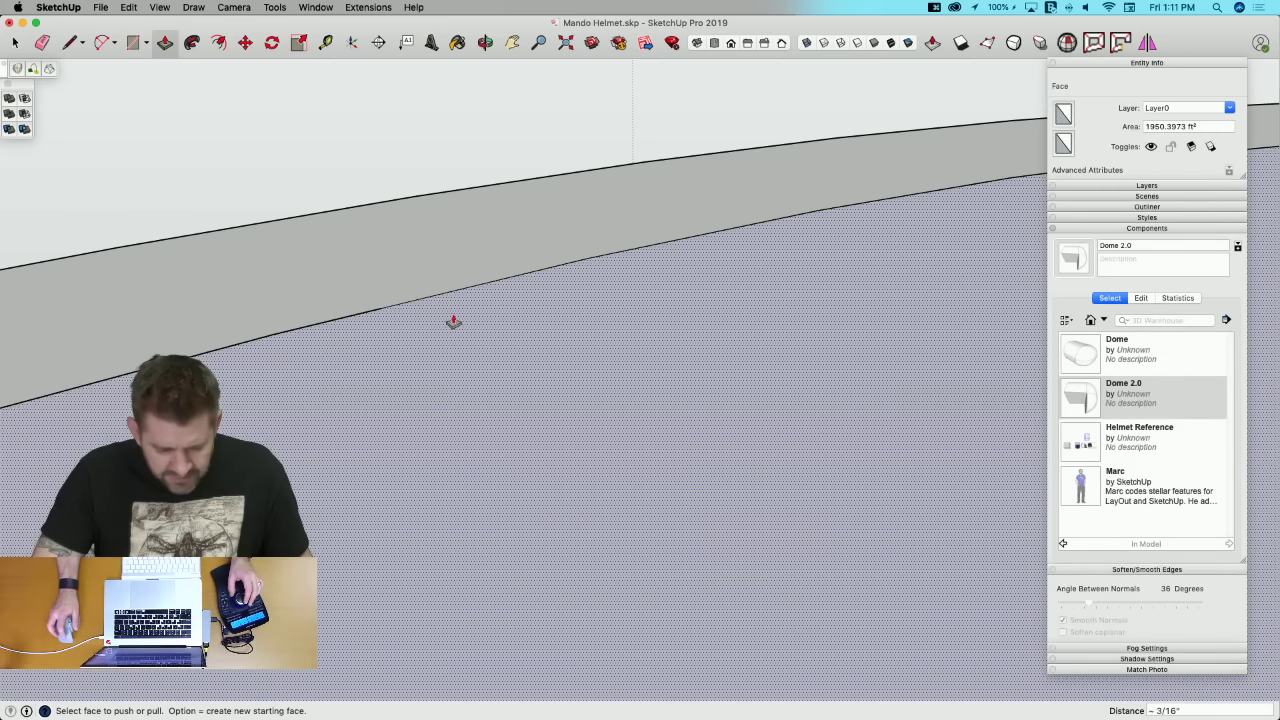
scroll(453, 321, "down", 10)
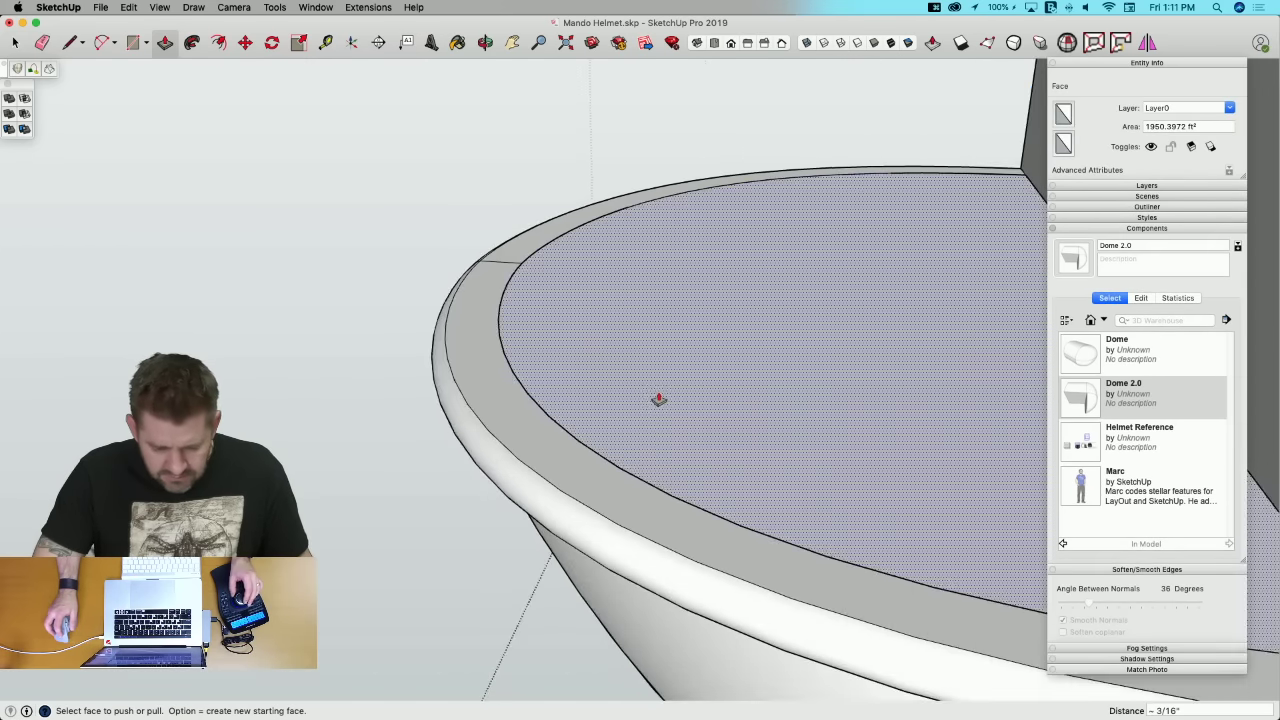
scroll(763, 289, "up", 5)
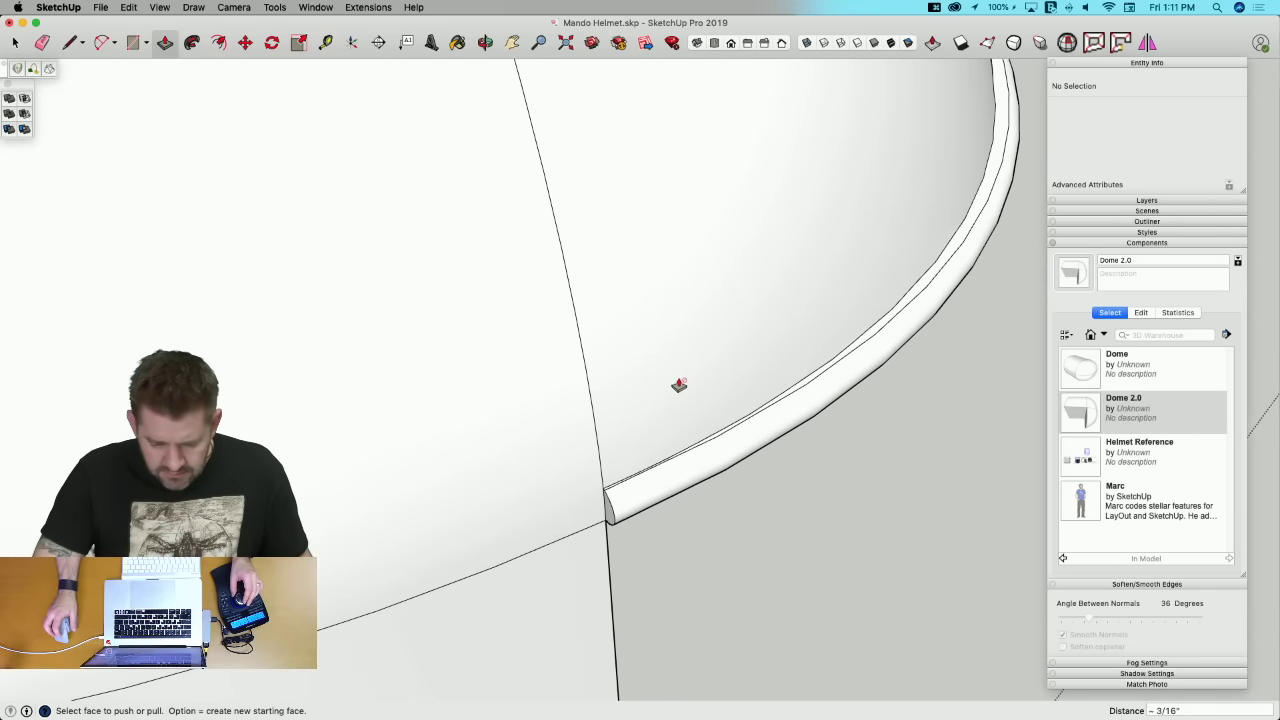
Step: Inside the dome, erase the leftover edge at the band's end and delete the surplus faces covering that stretch
key("space")
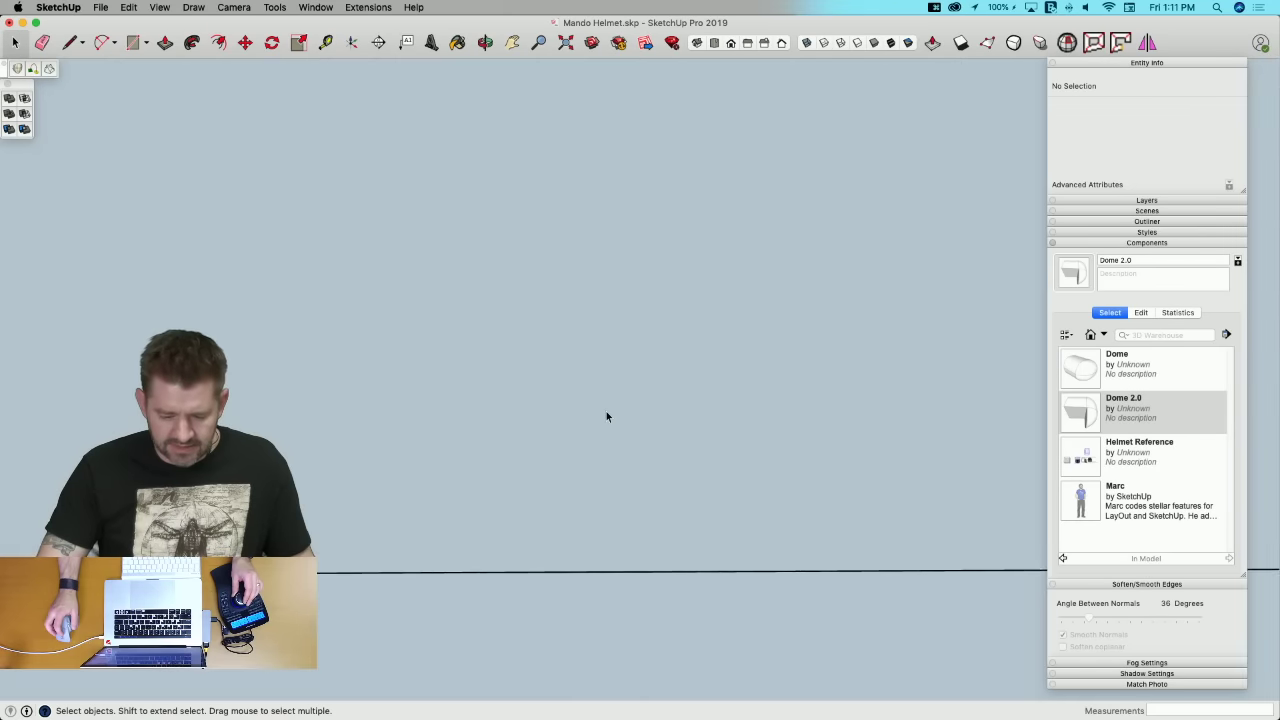
left_click(585, 369)
key("BackSpace")
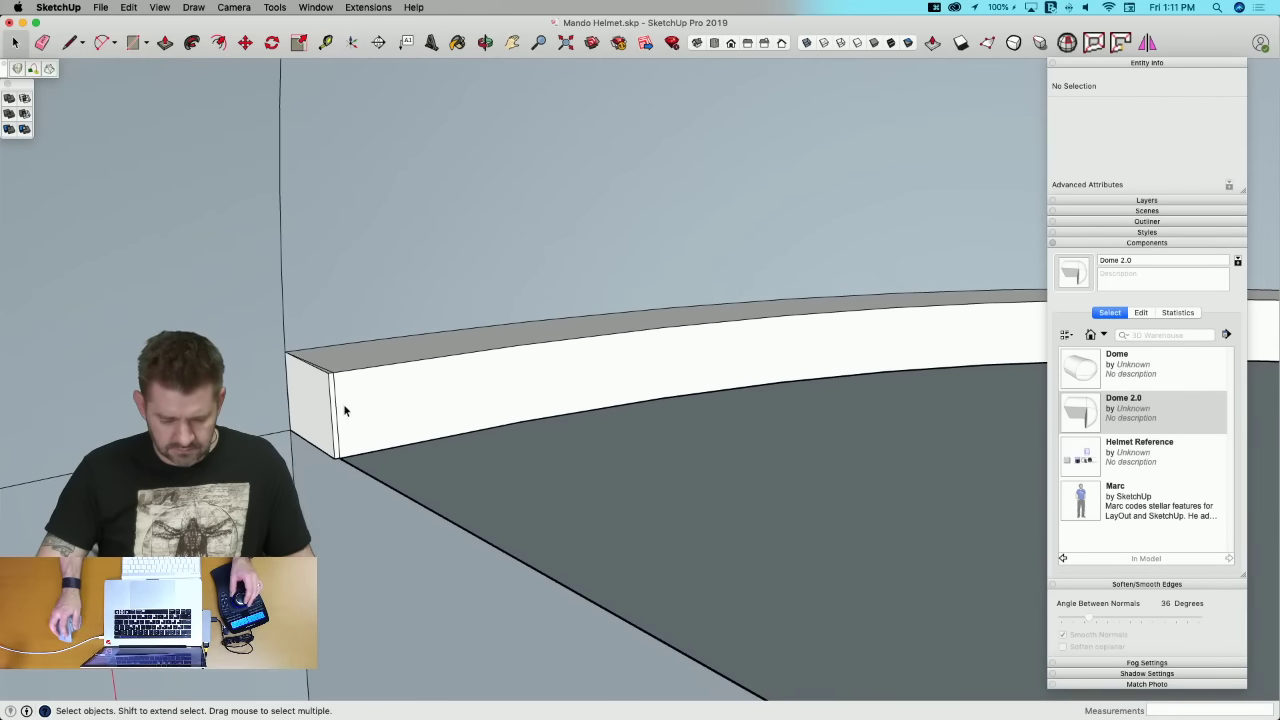
key("e")
left_click(343, 370)
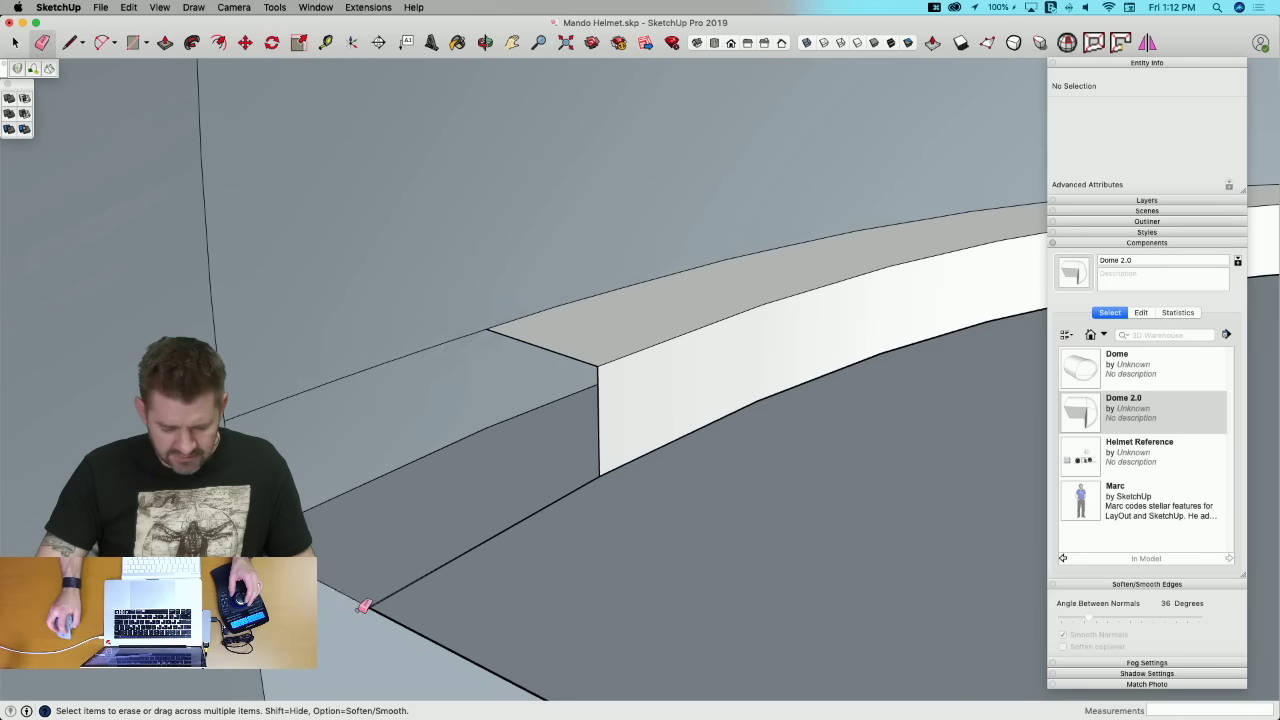
key("space")
left_click(378, 445)
key("BackSpace")
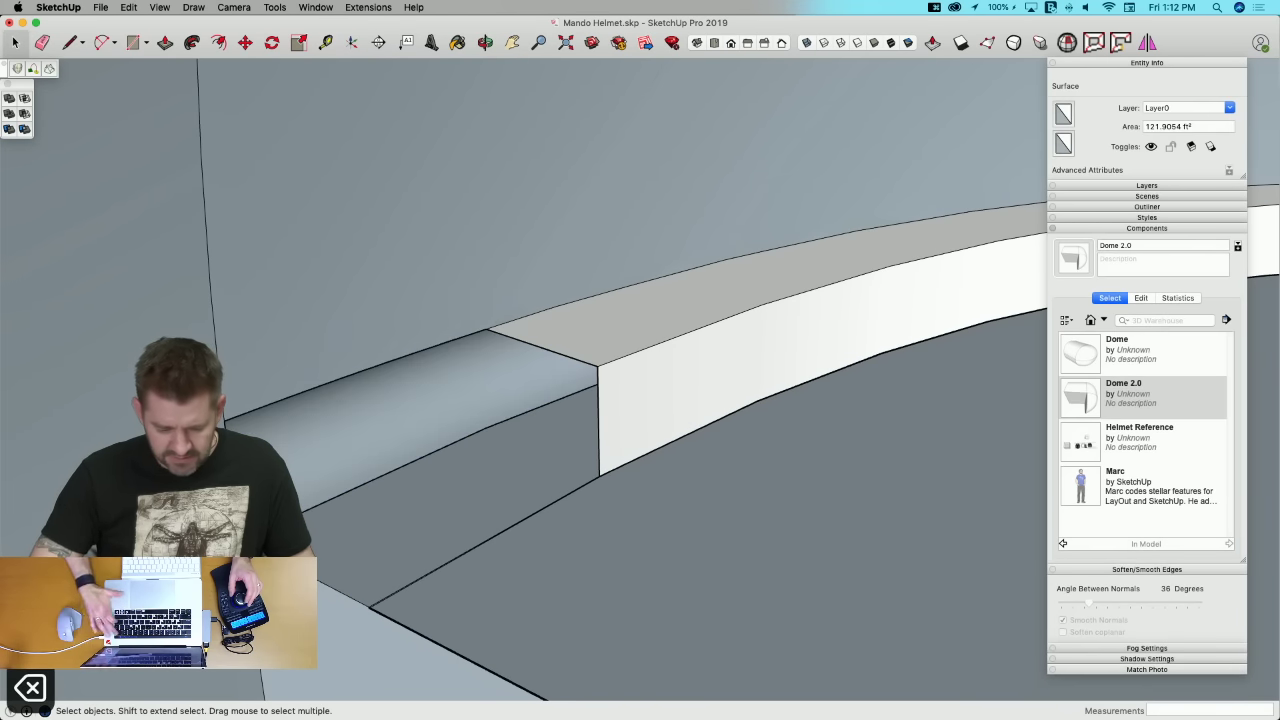
Step: Delete the leftover flat upper surface and vertical inner surface of the band's first half inside the dome
key("e")
key("space")
left_click(629, 318)
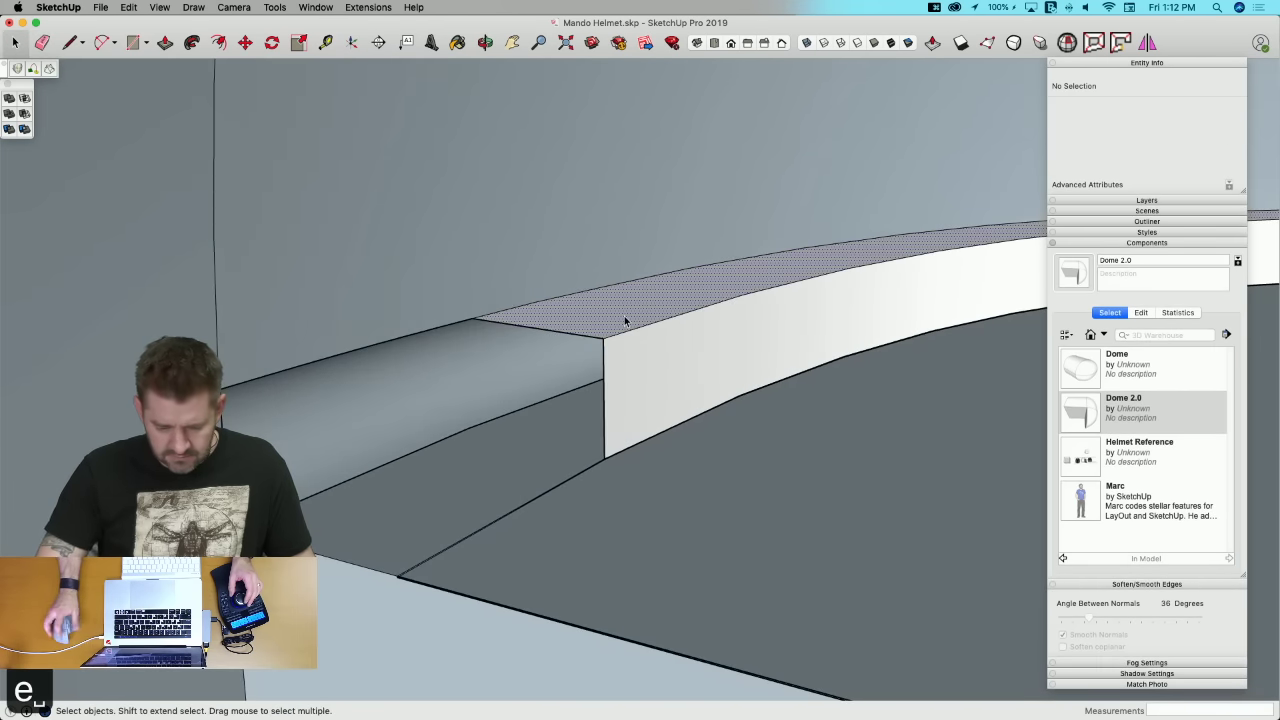
key("BackSpace")
left_click(643, 342)
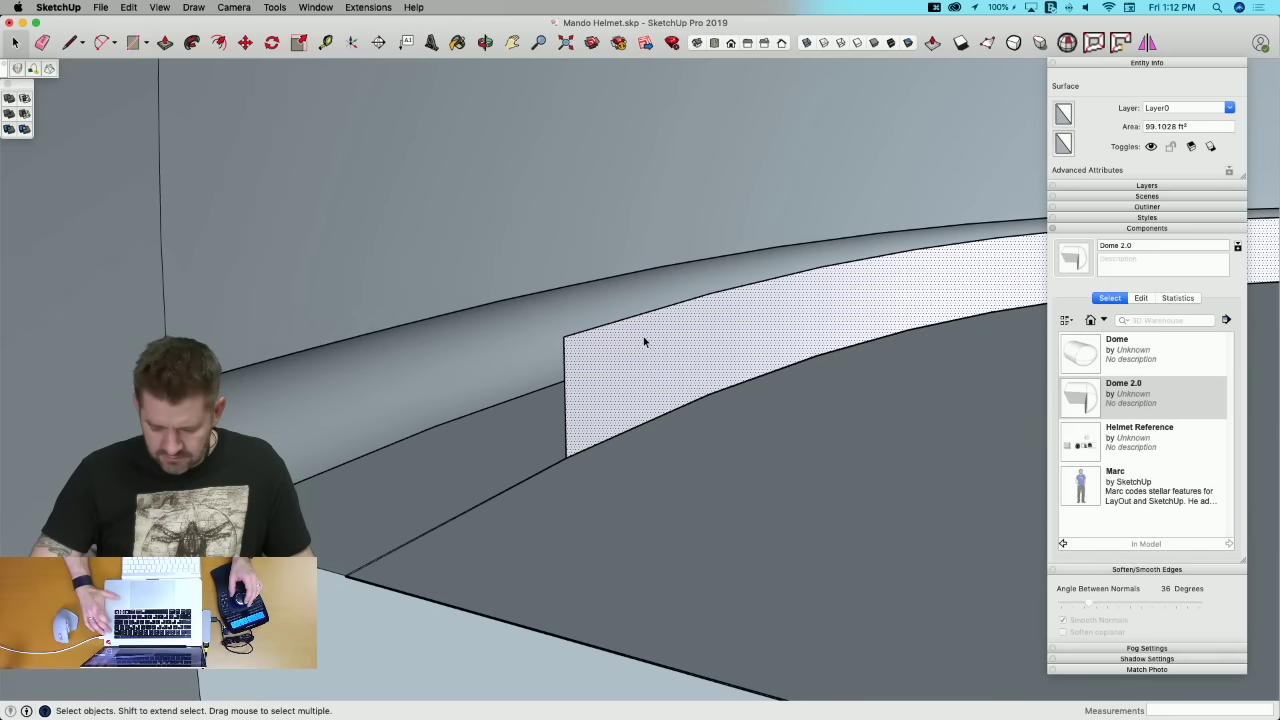
key("BackSpace")
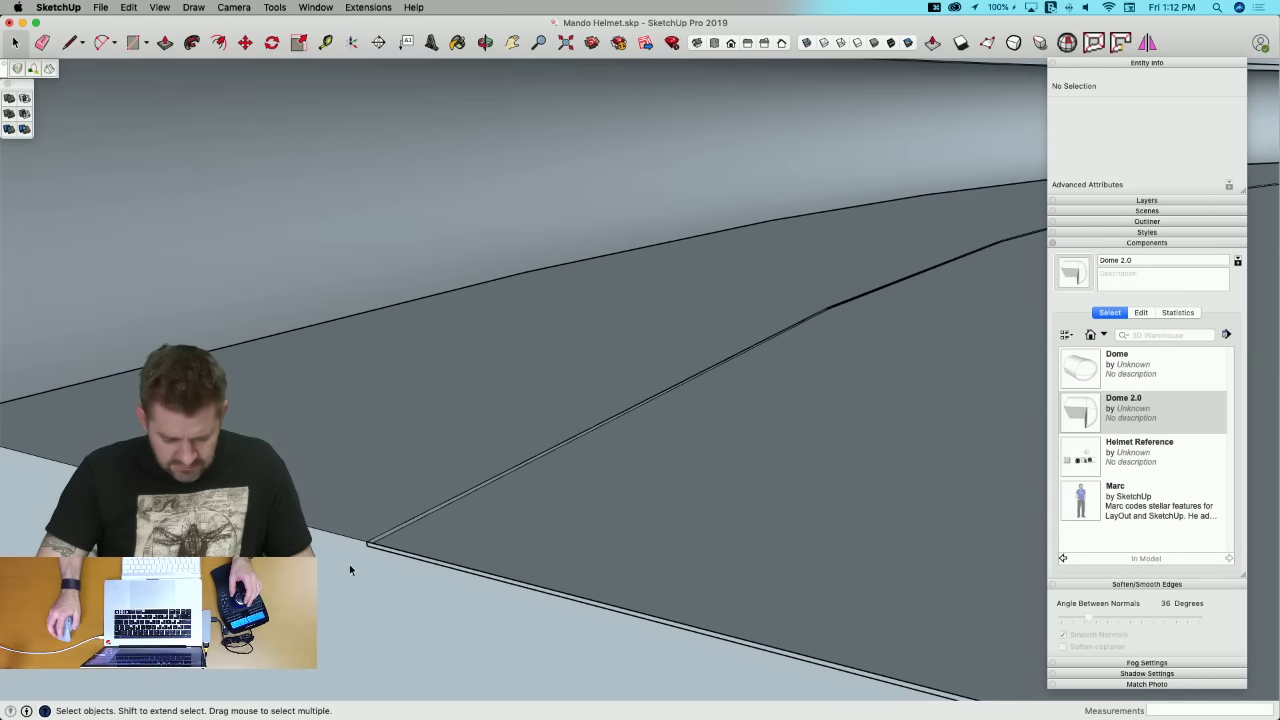
Step: Try to remove the thin sliver at the band's lower inner corner by erasing its edges and by push/pulling the adjacent face
key("e")
left_click_drag(384, 529, 425, 577)
key("super+z")
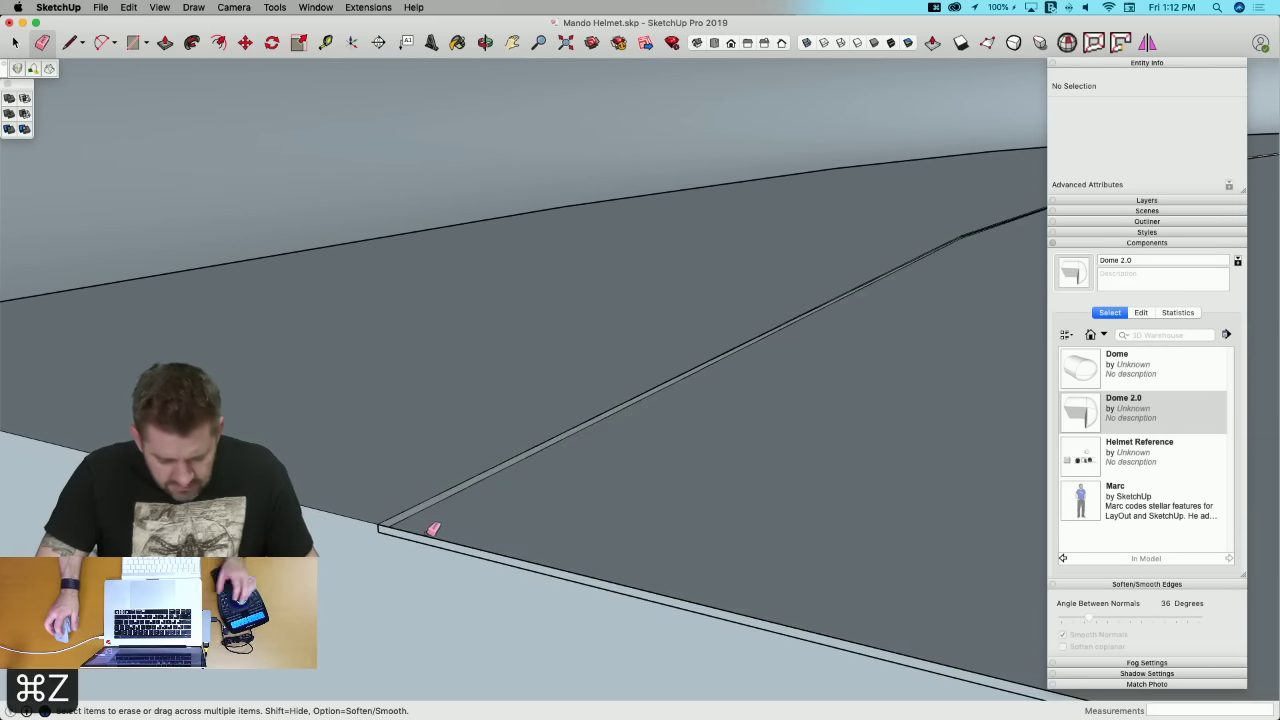
key("p")
left_click(417, 531)
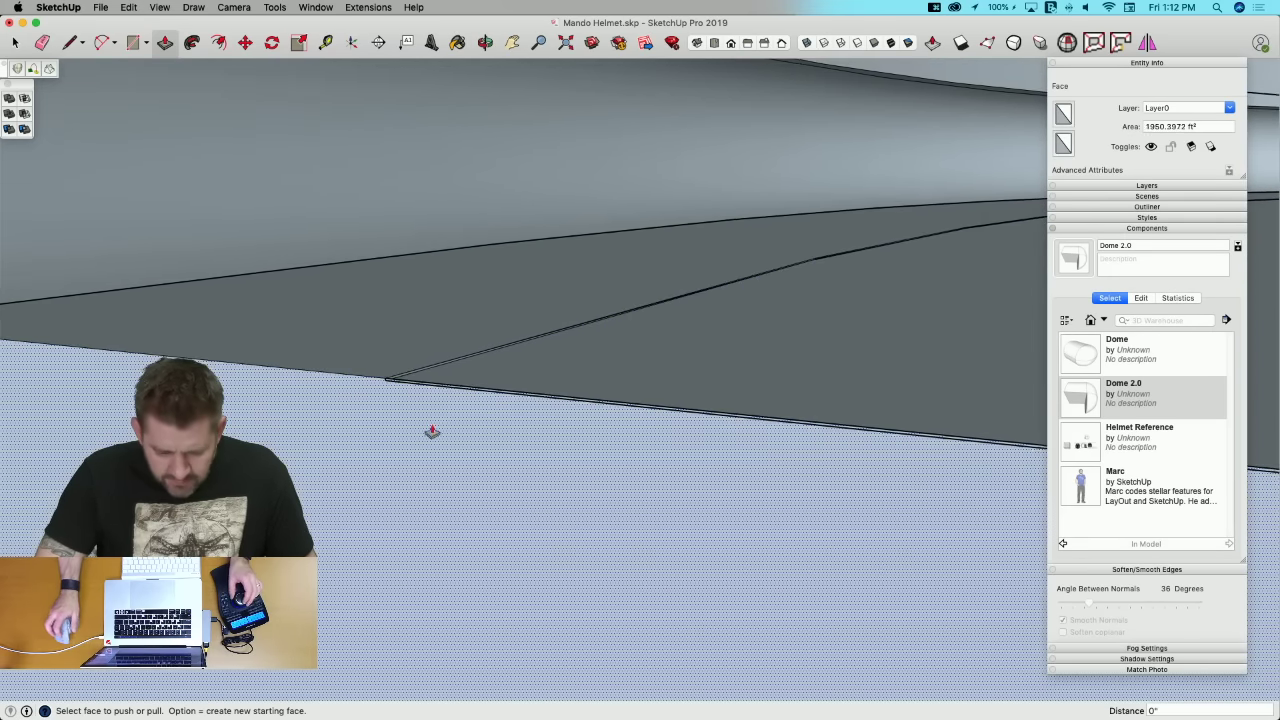
Step: Erase the edges of the thin sliver at the band's lower inner corner next to the vertical face
key("e")
scroll(406, 393, "up", 3)
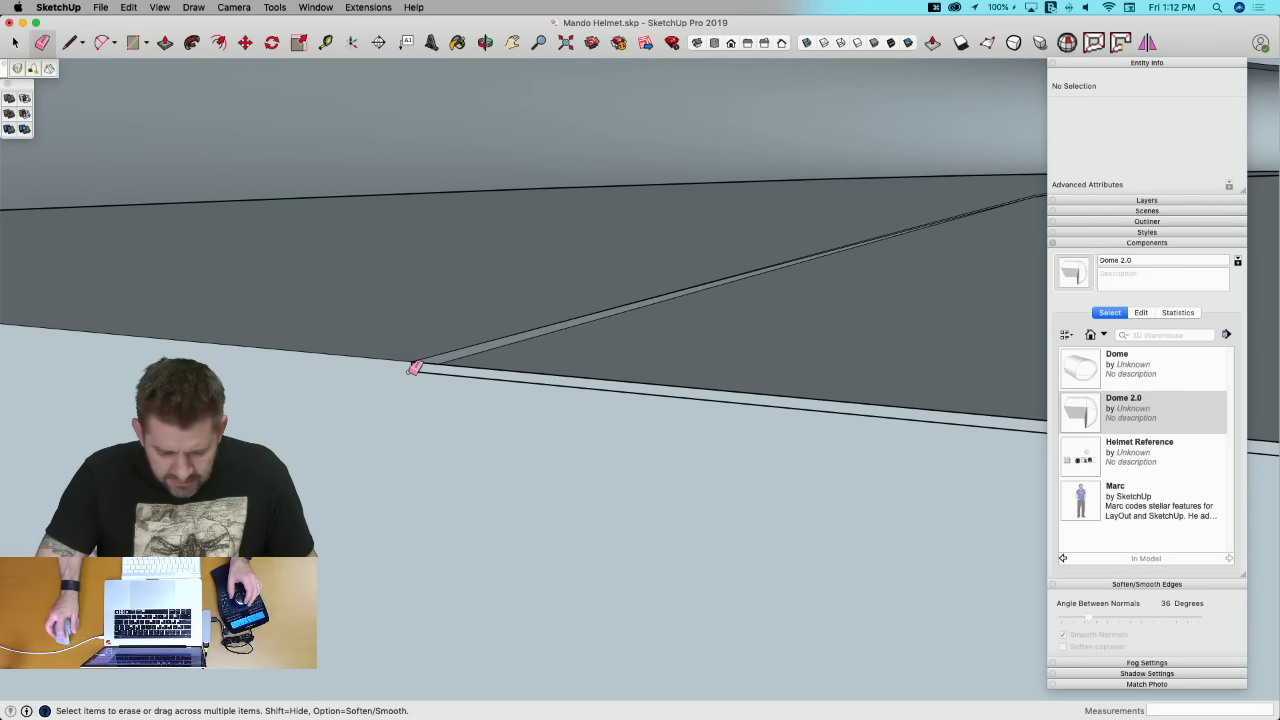
left_click_drag(409, 372, 440, 362)
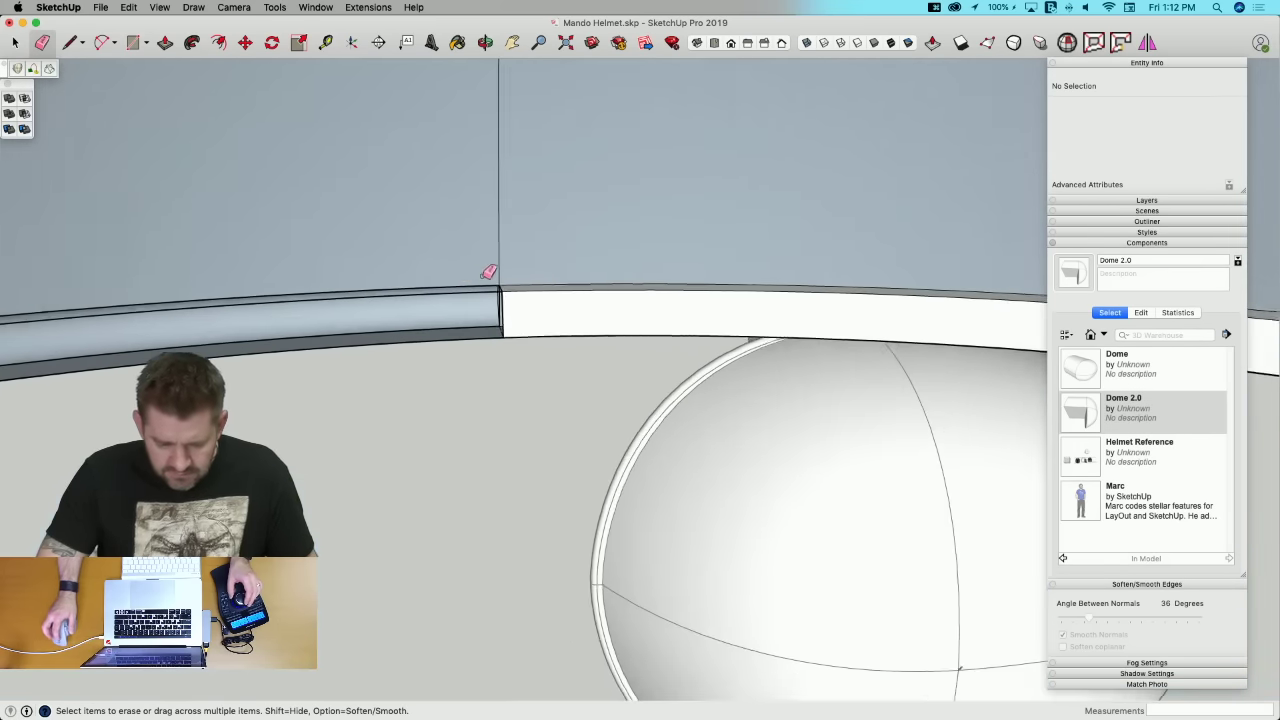
Step: Erase the stray edges where the band's two halves meet inside the dome, and delete the leftover surface there
scroll(836, 607, "up", 3)
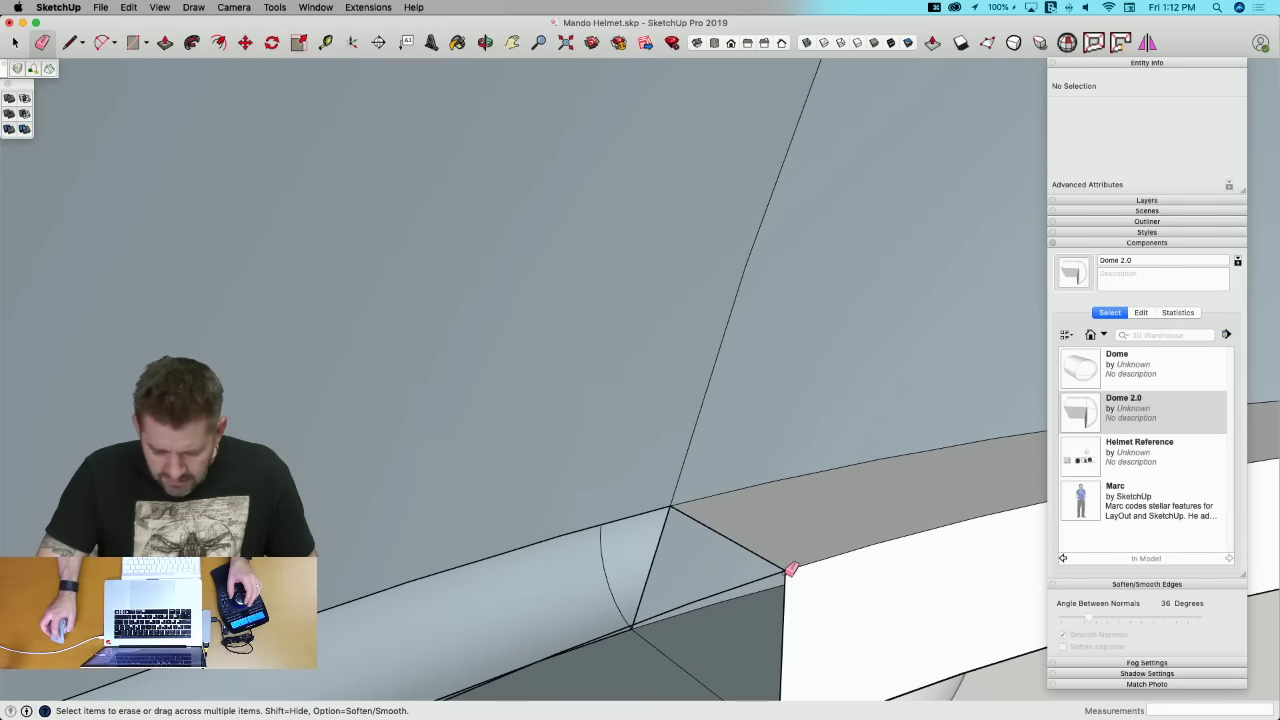
left_click_drag(788, 571, 784, 571)
left_click_drag(670, 553, 651, 548)
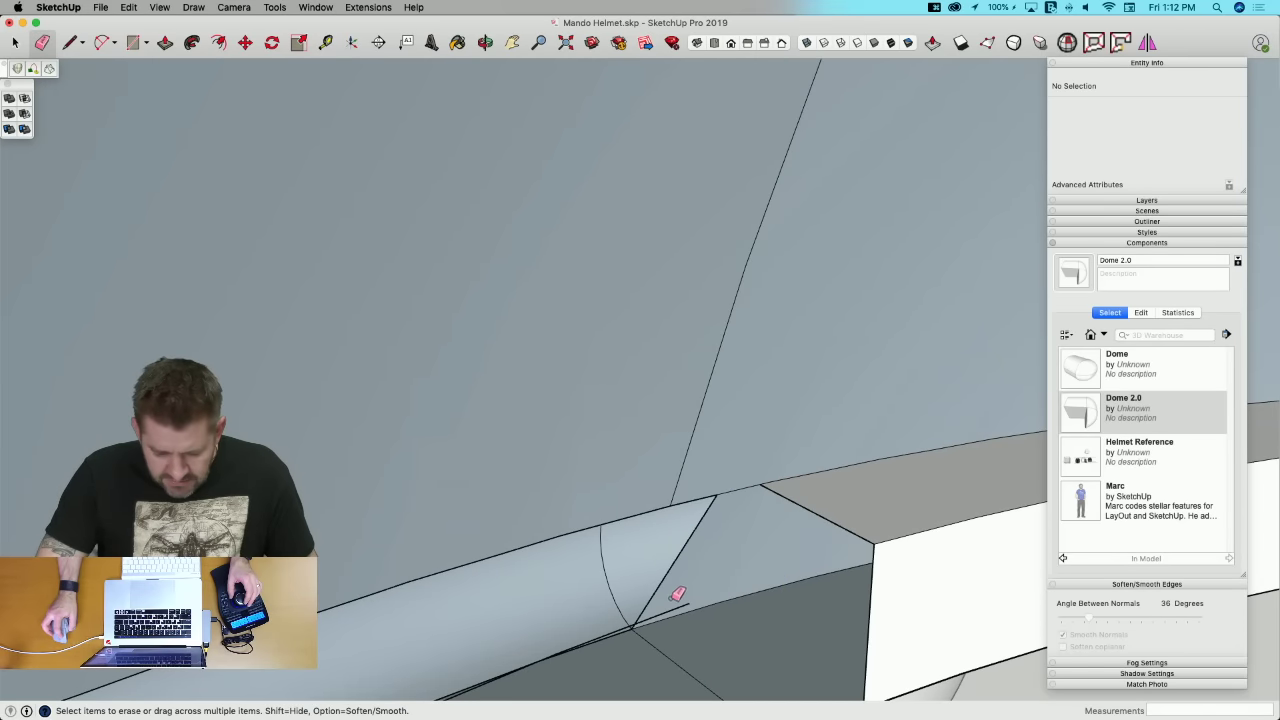
key("space")
left_click(698, 468)
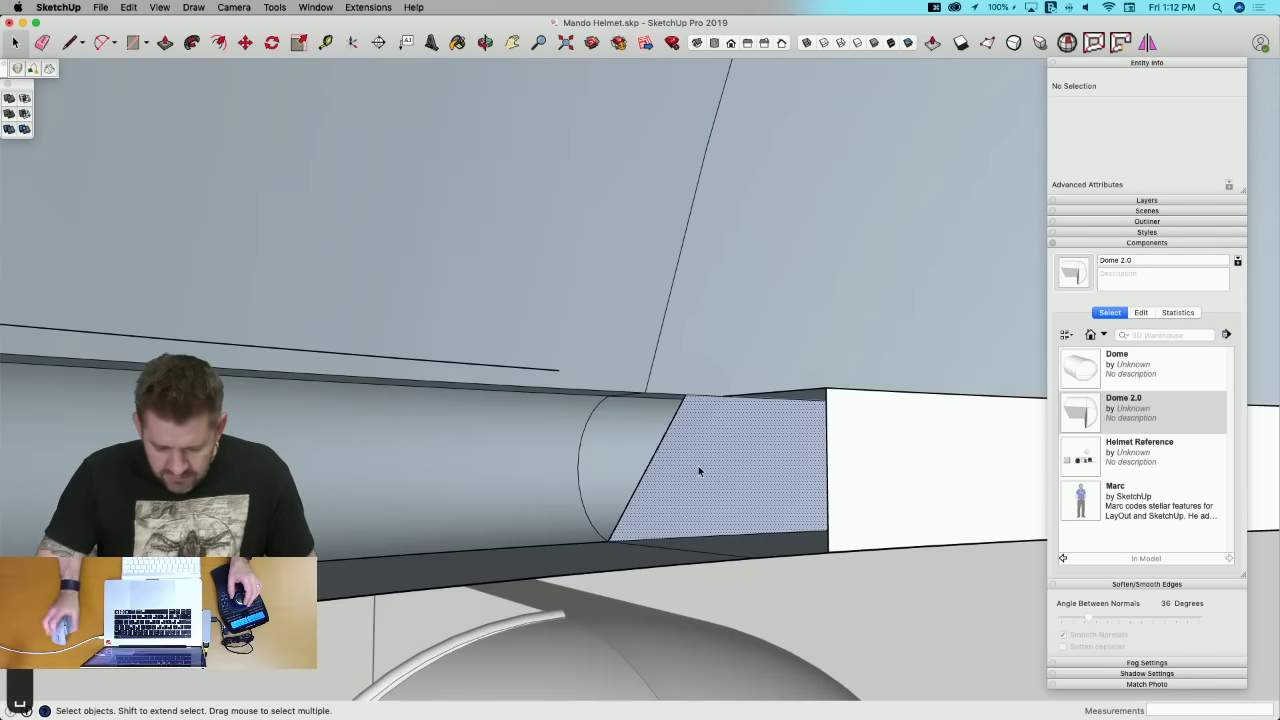
key("BackSpace")
Step: Delete the vertical inner surface and flat upper surface of the band's second half inside the dome
left_click(758, 479)
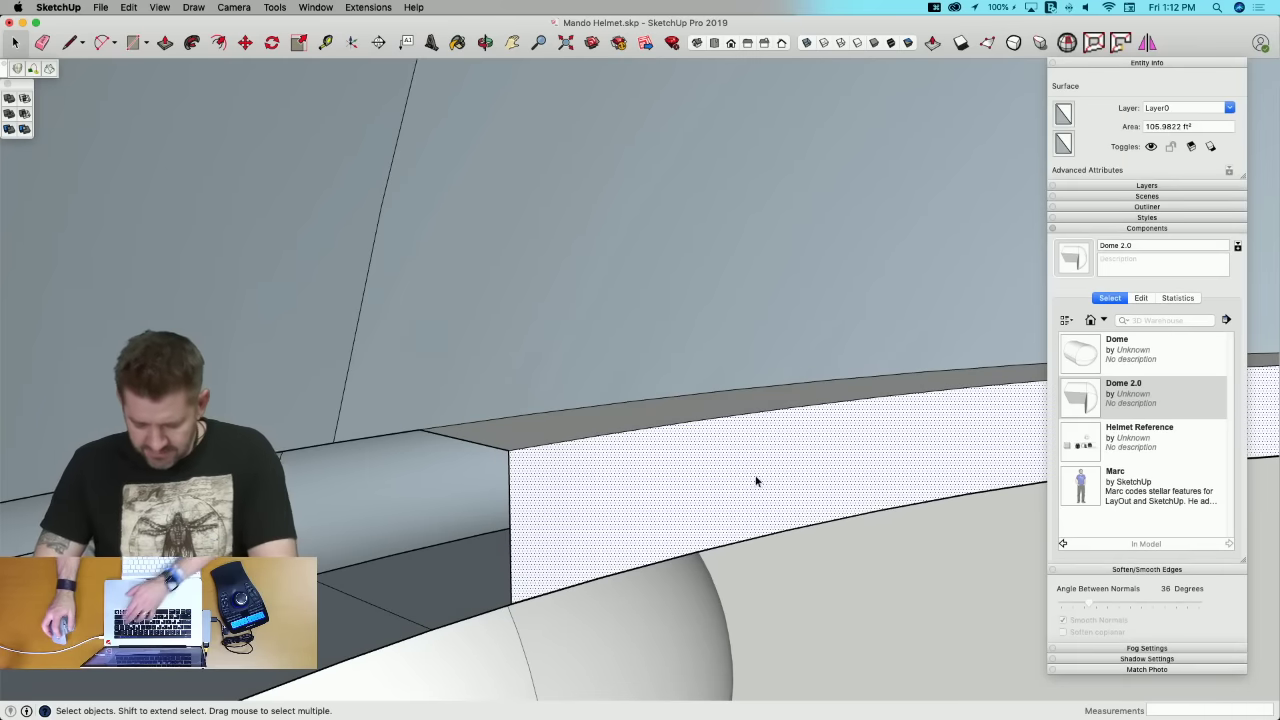
key("BackSpace")
left_click(669, 427)
key("Delete")
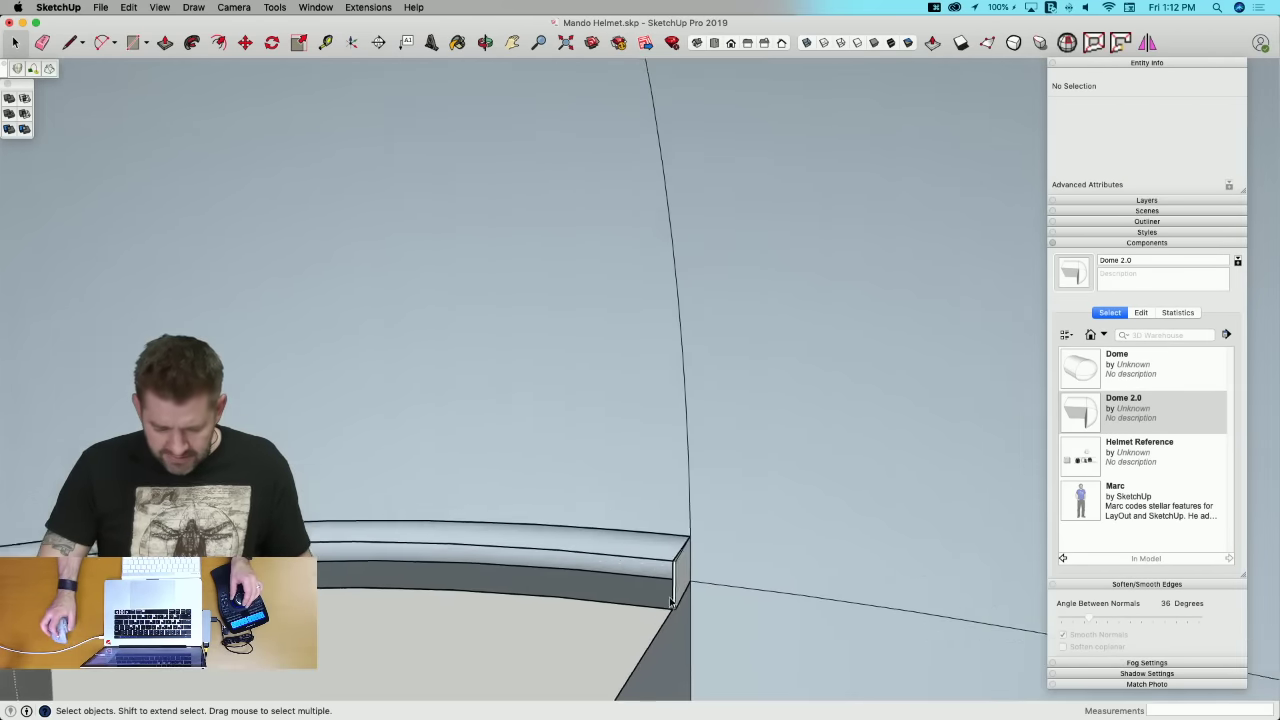
Step: Erase the edges of the leftover end cap and thin sliver at the band's inner corner inside the dome
key("e")
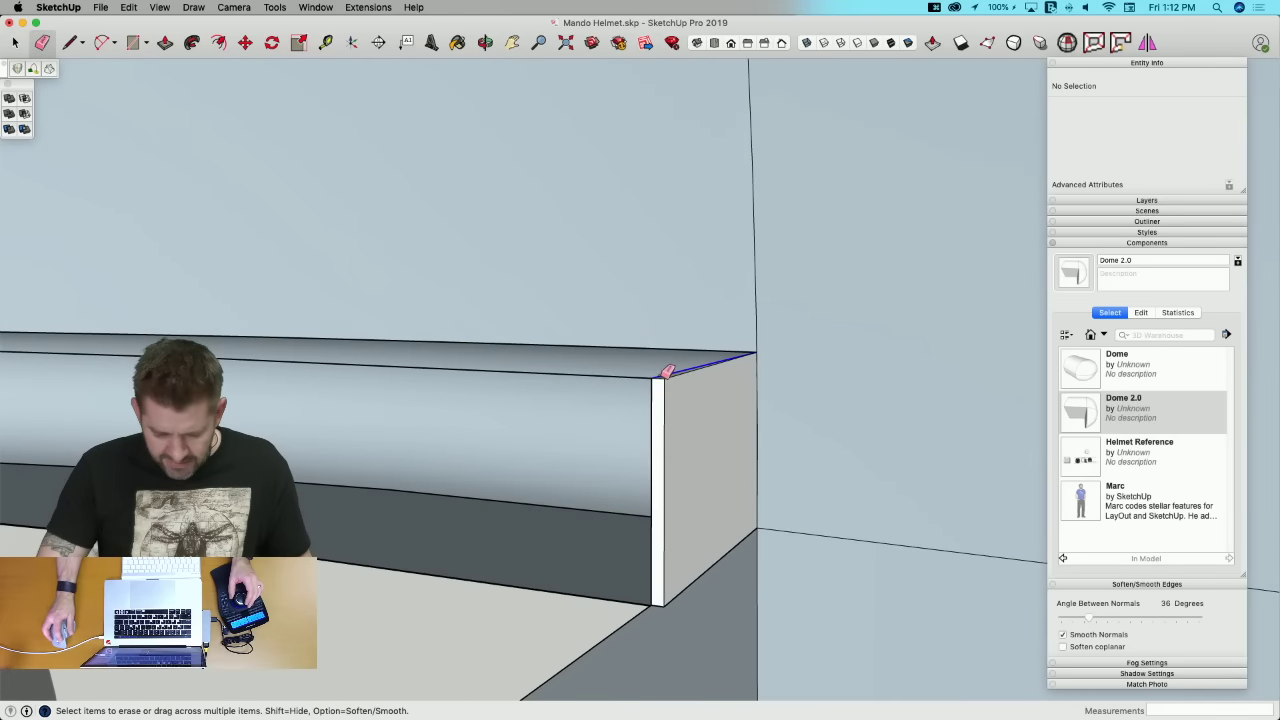
left_click(659, 379)
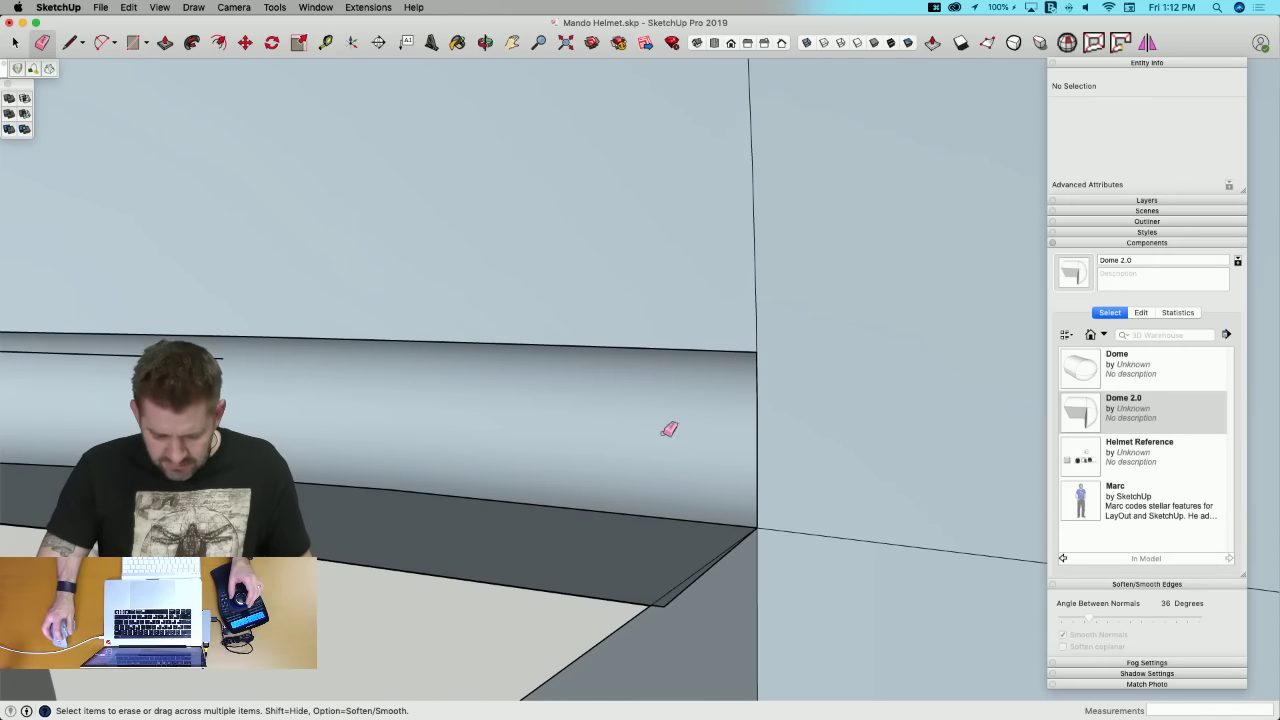
left_click(668, 607)
key("space")
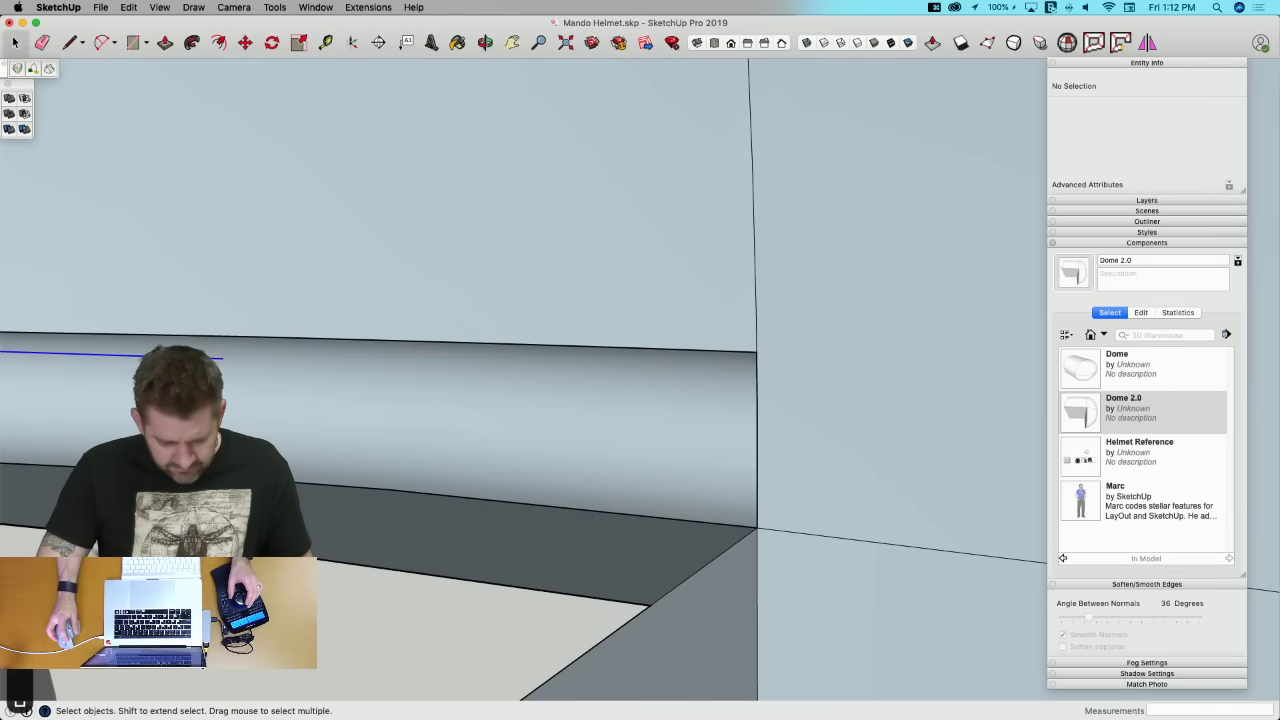
Step: Delete the remaining stray curved edge segments running along the band's inner surface
left_click(250, 353)
key("BackSpace")
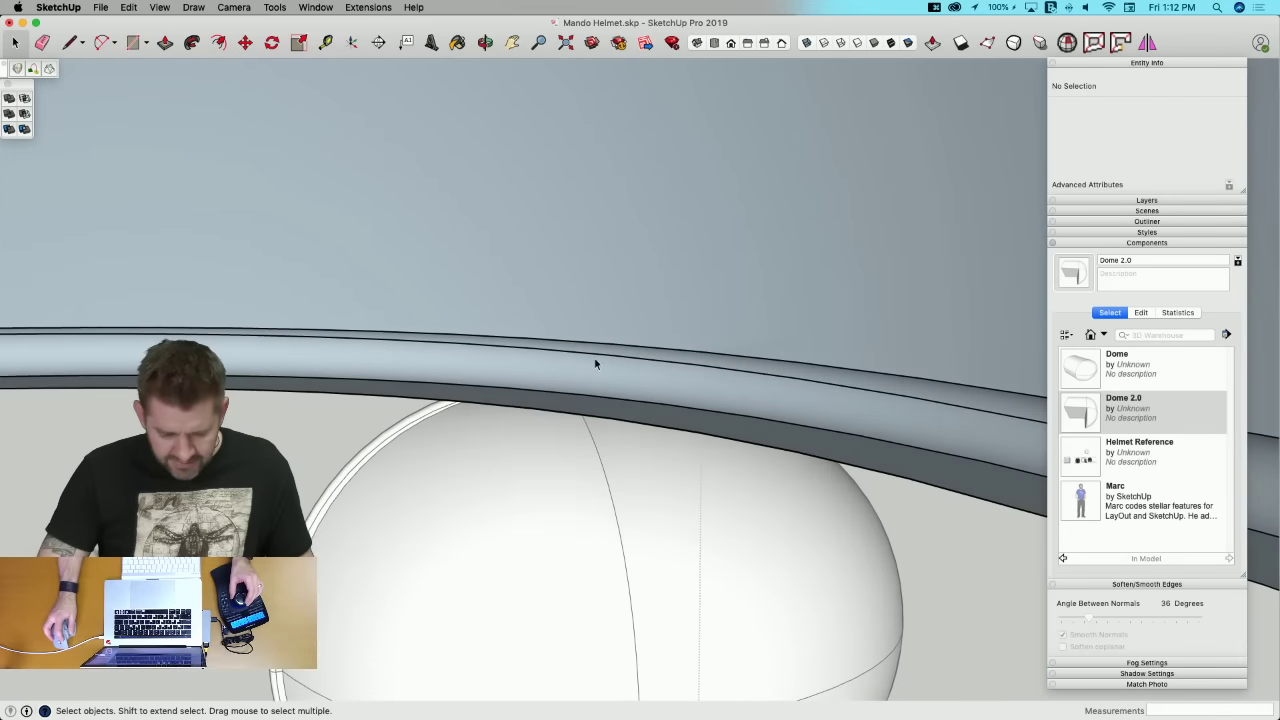
left_click(594, 355)
key("BackSpace")
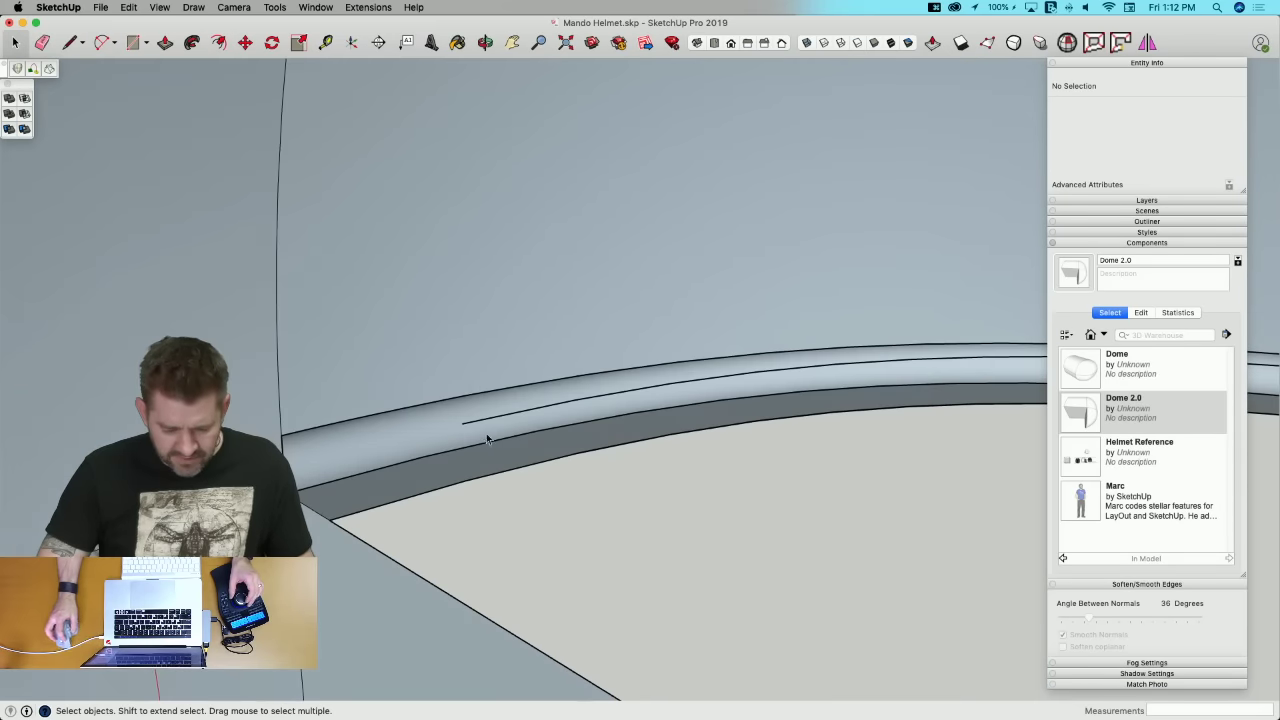
left_click(492, 421)
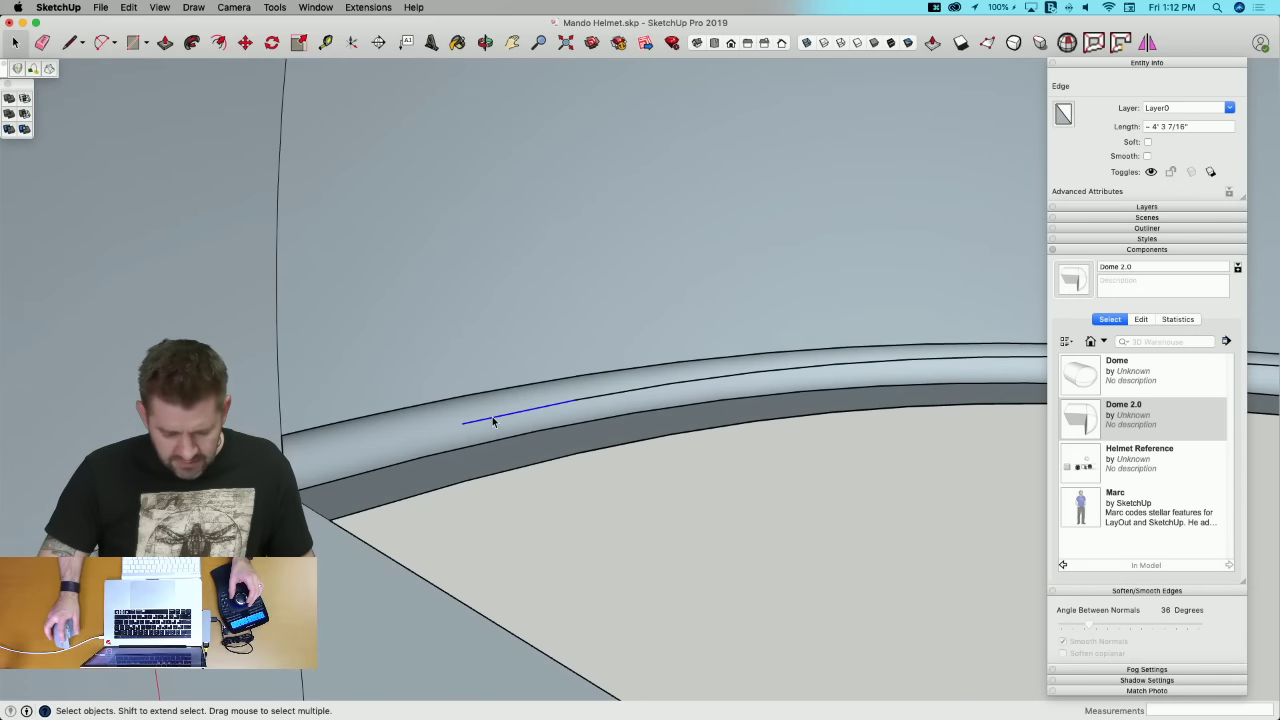
key("BackSpace")
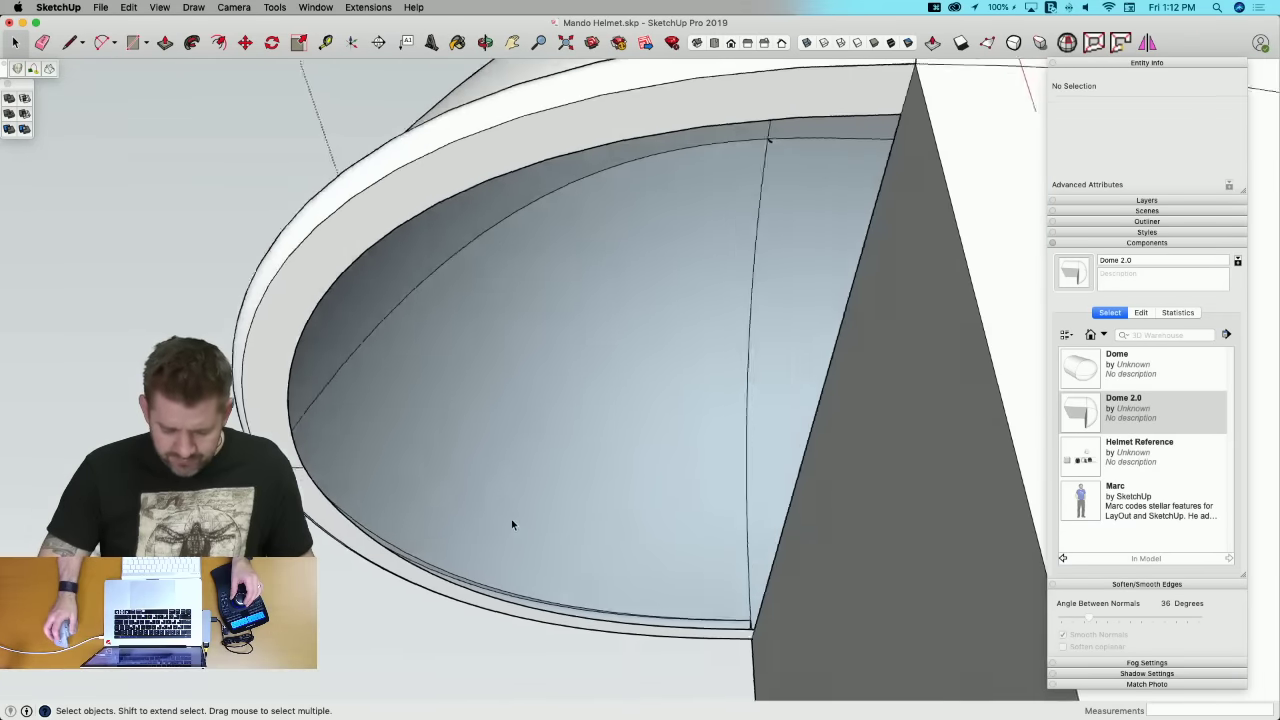
Step: Try to fill the dome's open underside with faces by drawing lines across it between opposite points of the inner rim
key("l")
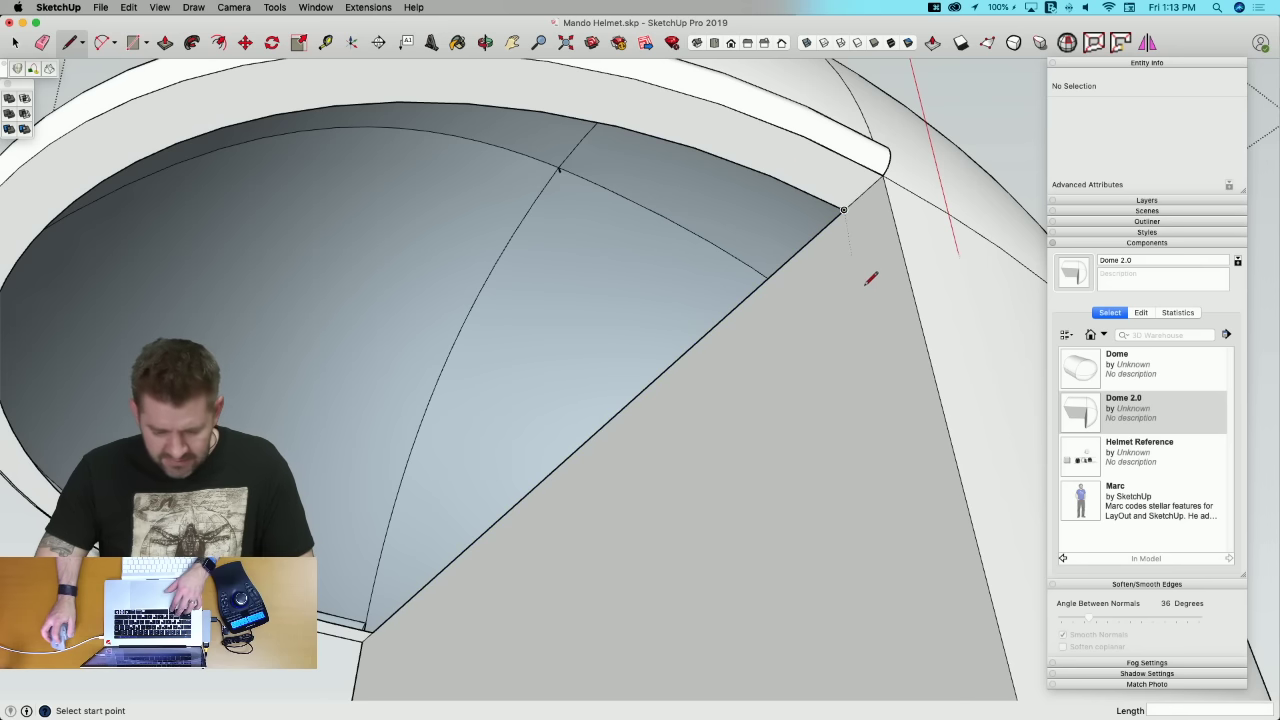
key("super+z")
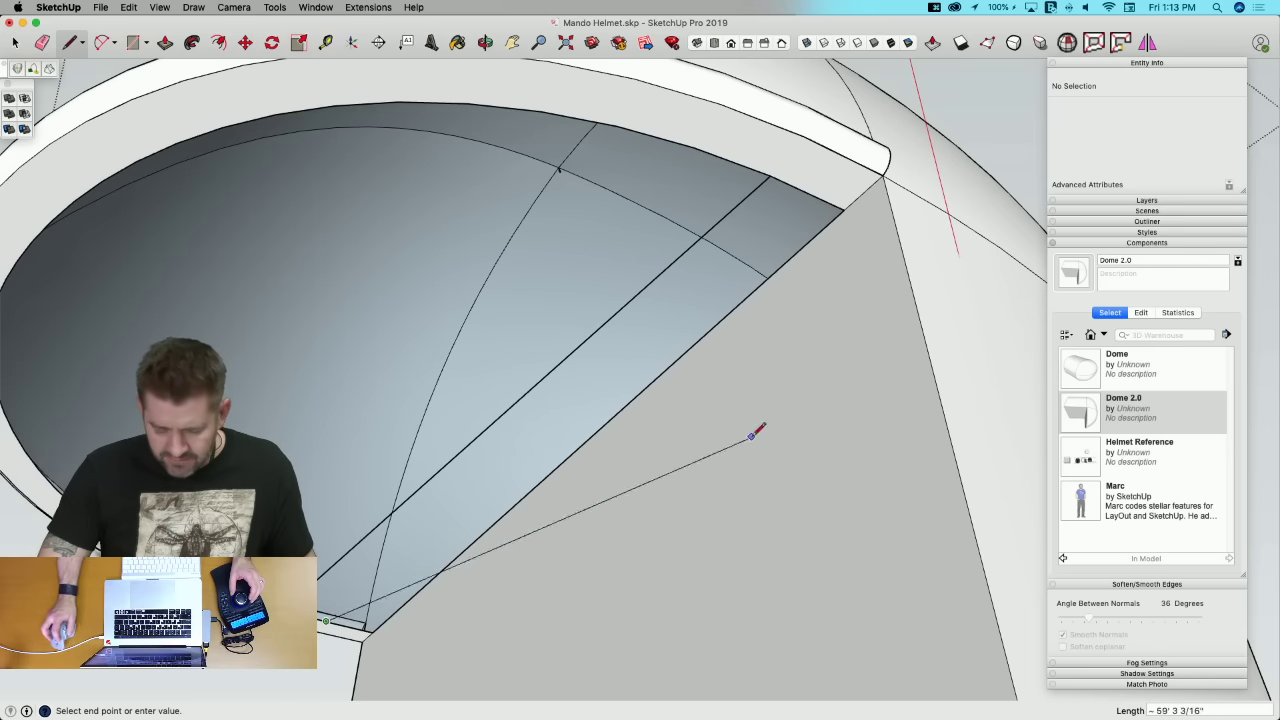
left_click(813, 193)
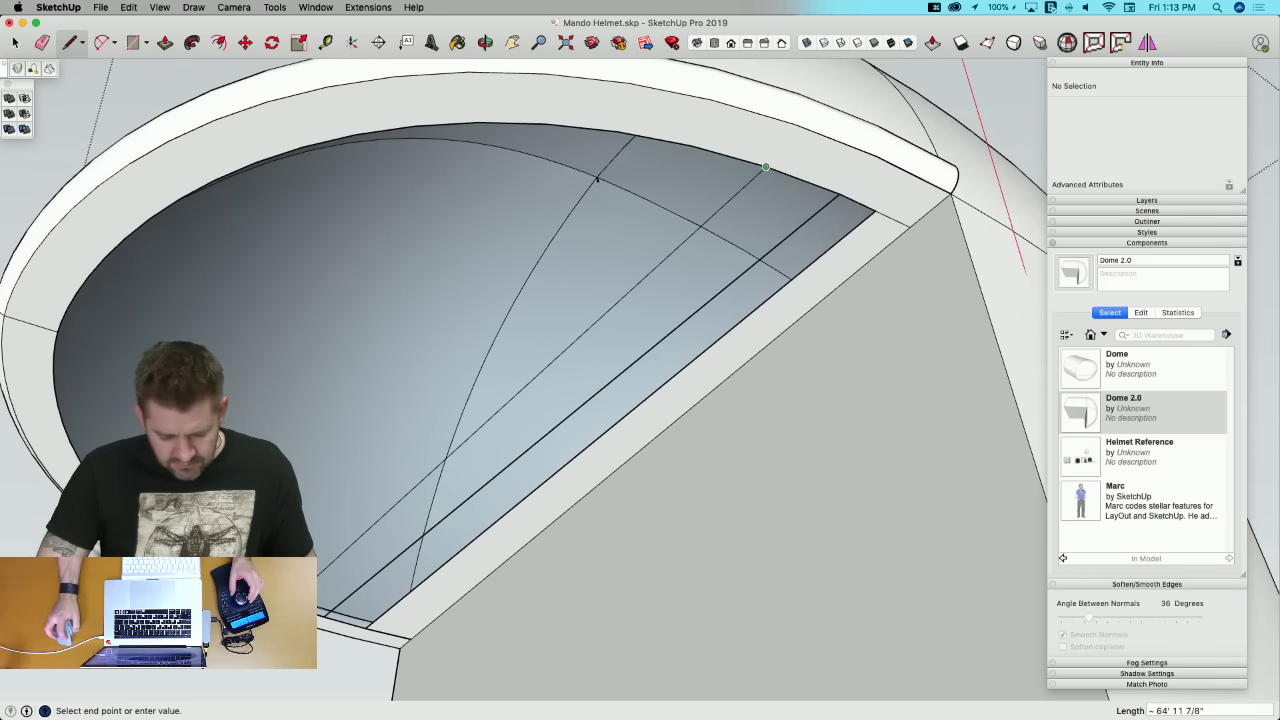
left_click(829, 203)
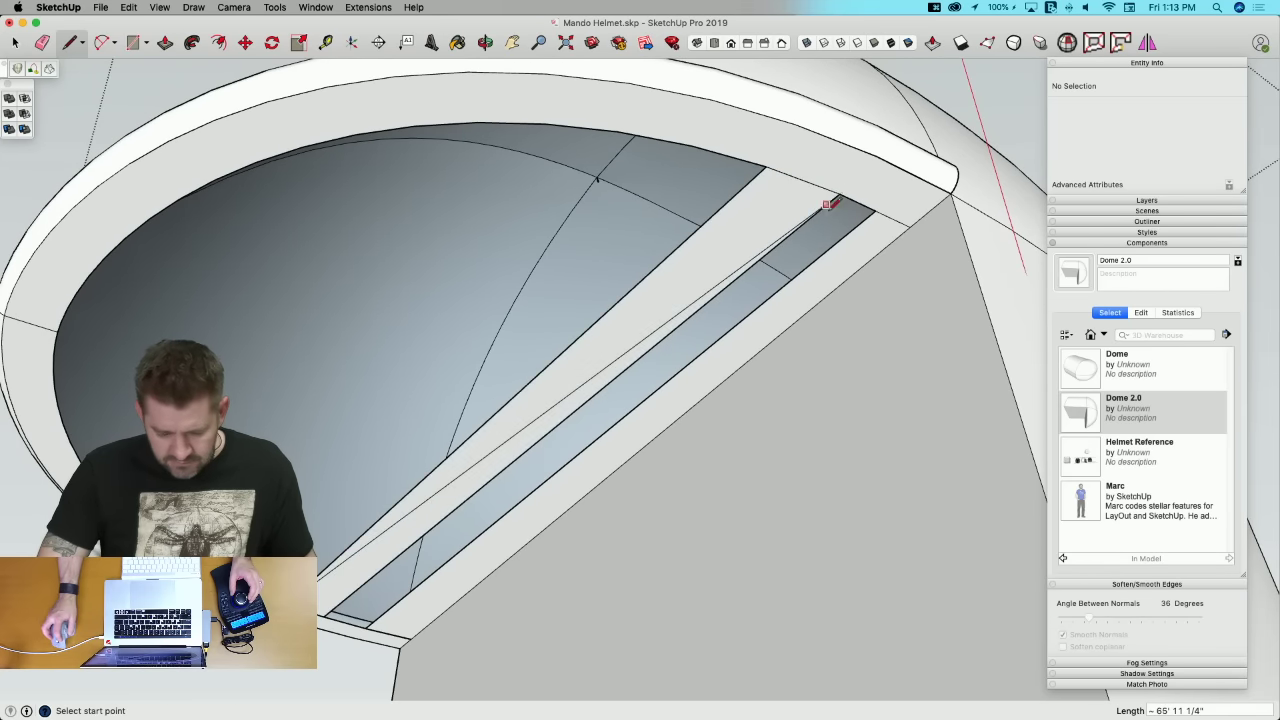
left_click(881, 222)
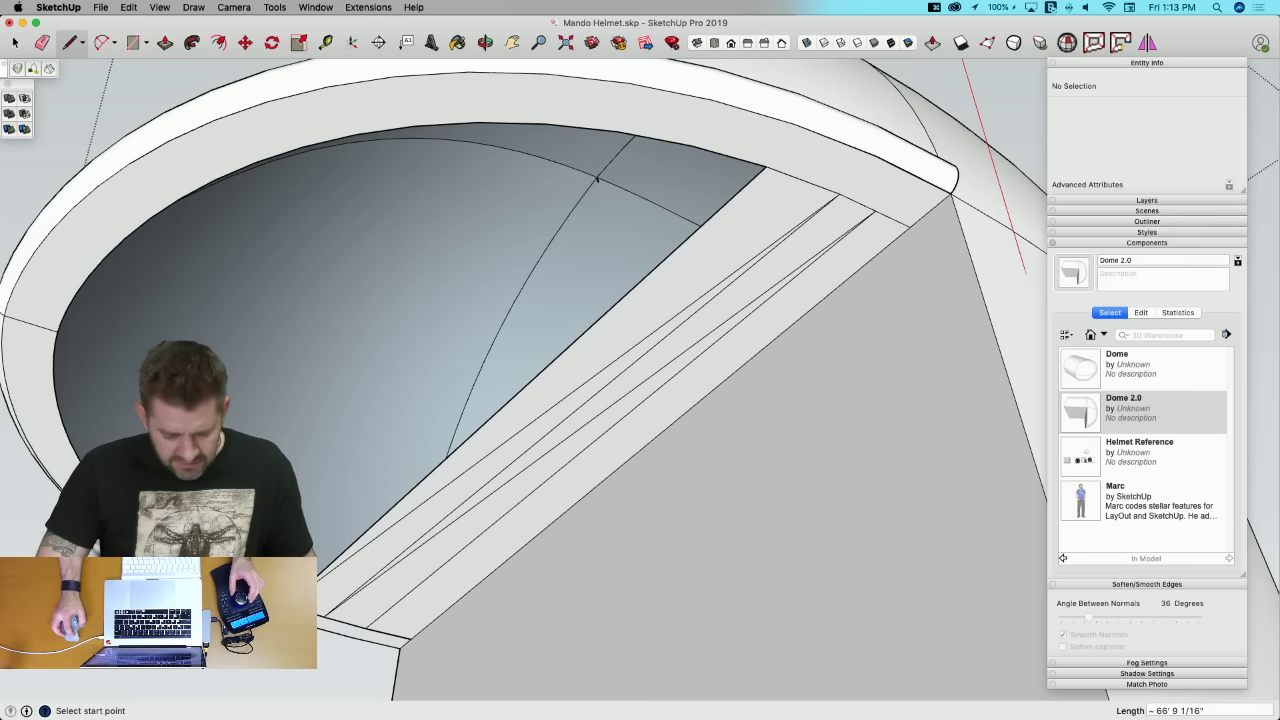
left_click(767, 166)
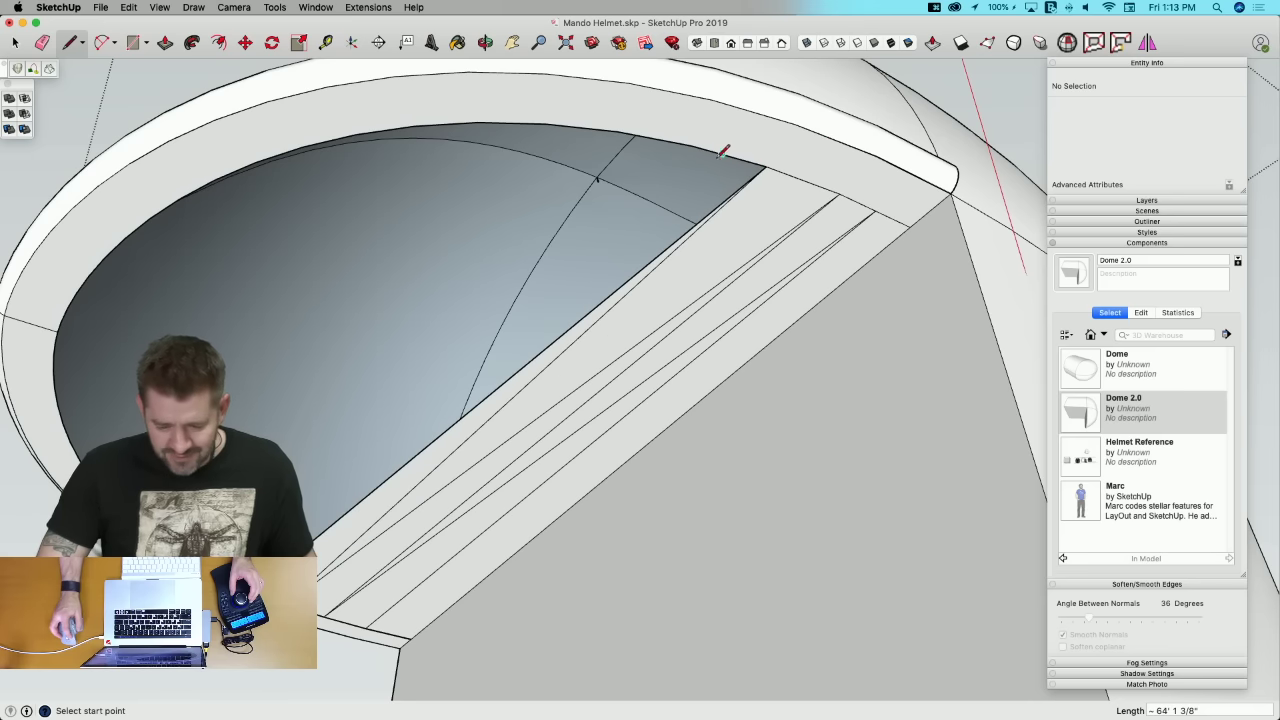
left_click(691, 146)
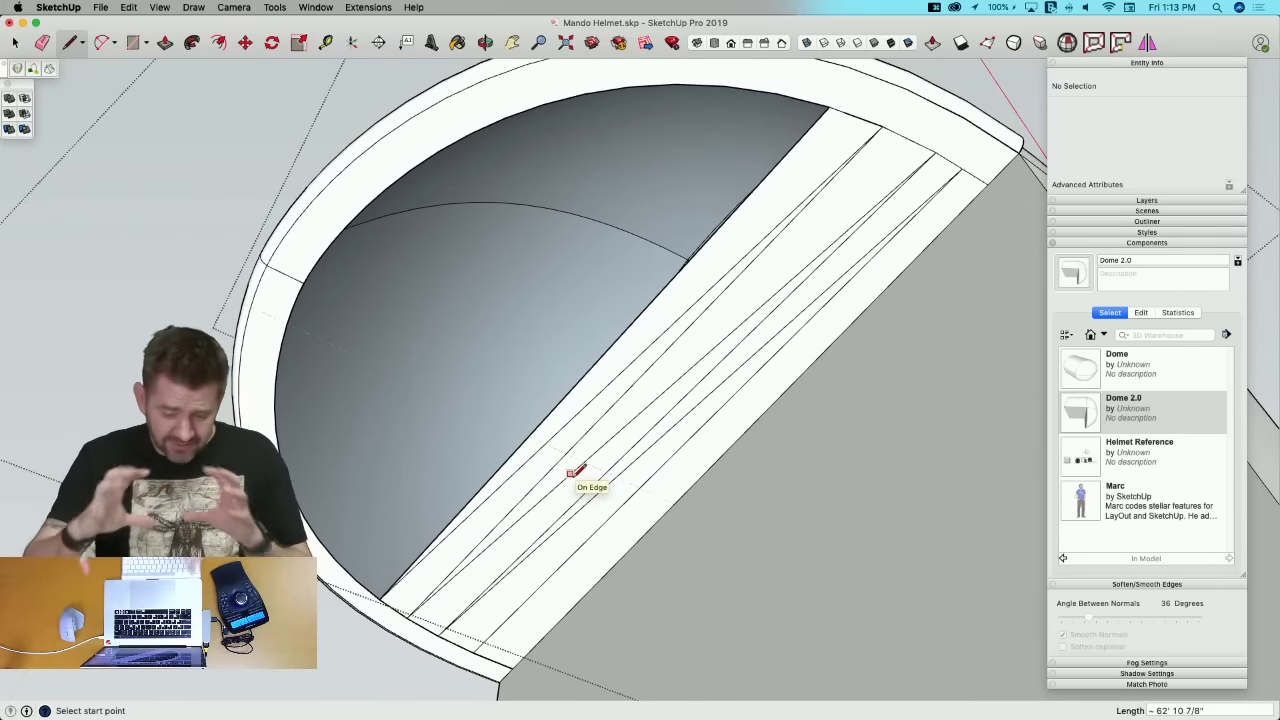
Step: Check the overlapping edges where the fill faces meet the rim, and erase the lines drawn across the dome's opening
scroll(885, 114, "up", 6)
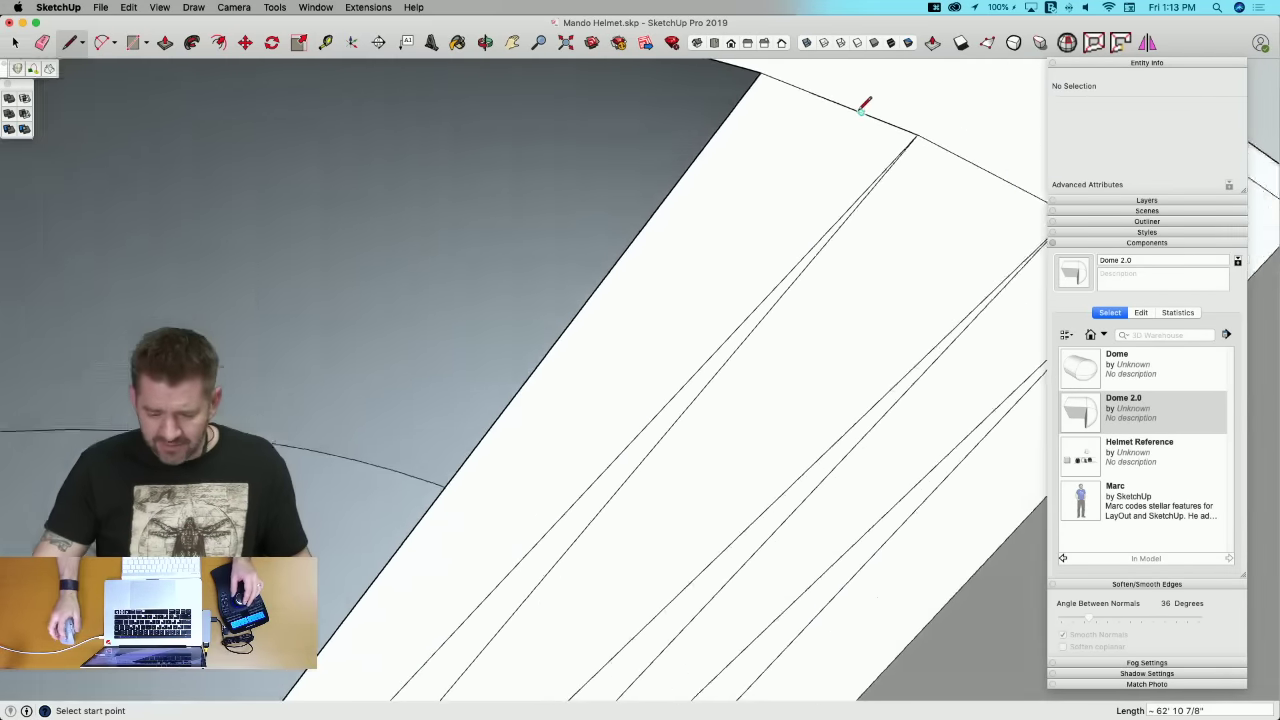
scroll(880, 170, "up", 3)
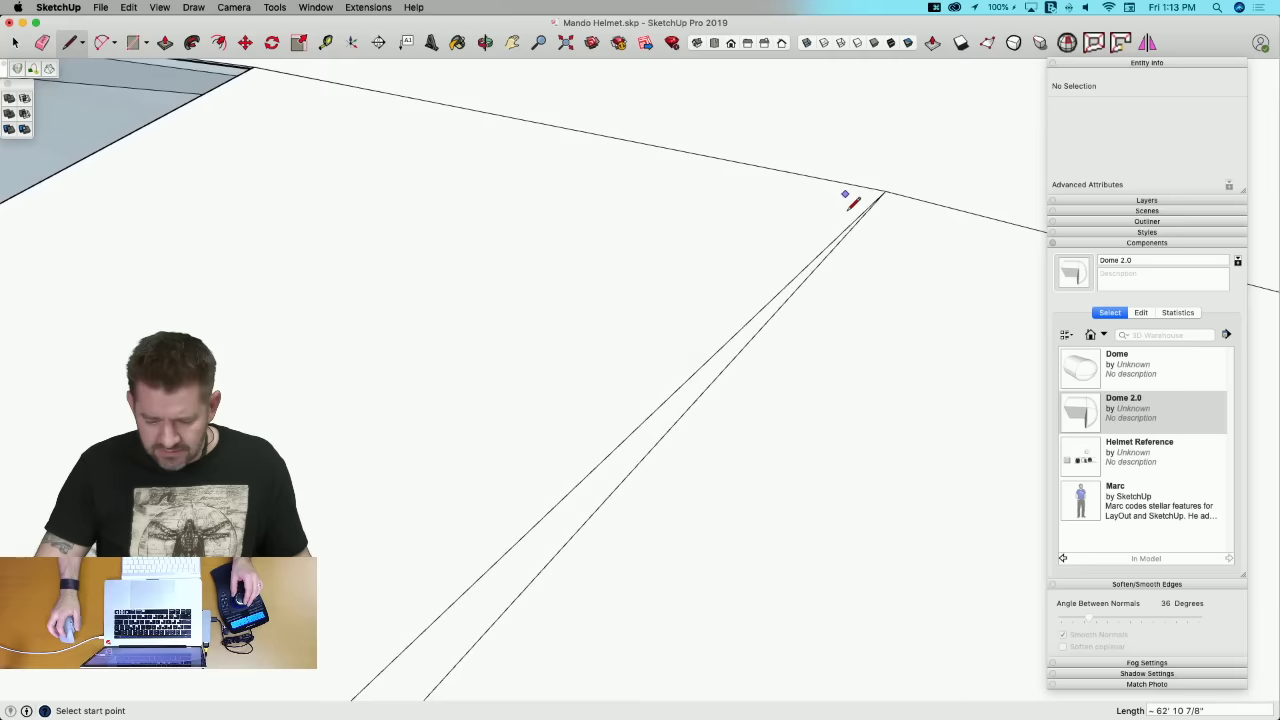
key("space")
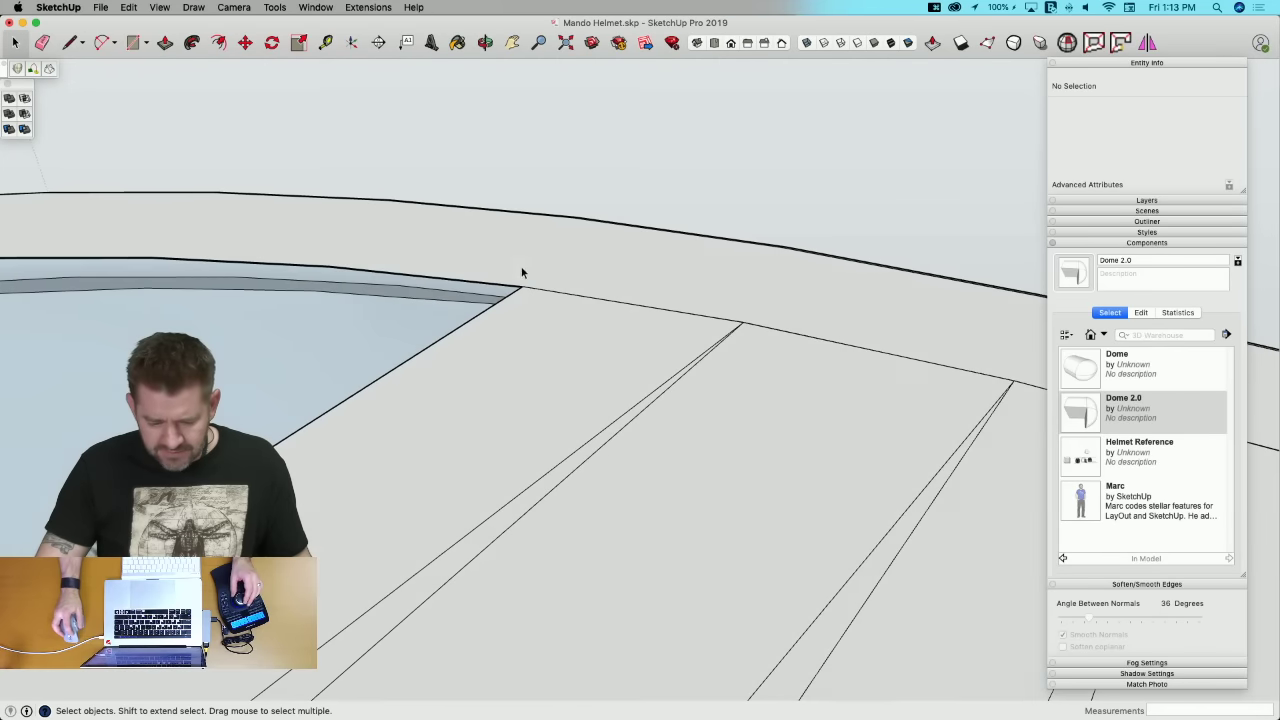
left_click_drag(764, 334, 764, 334)
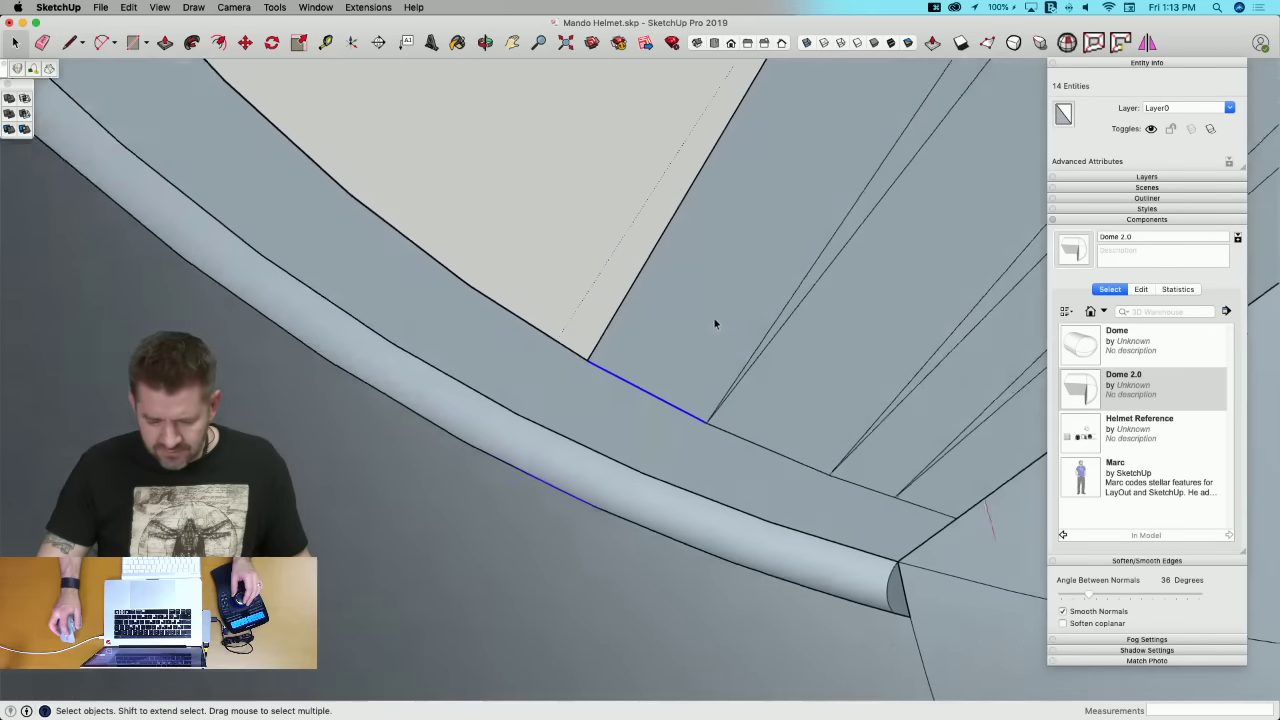
scroll(637, 420, "up", 3)
left_click_drag(495, 267, 781, 463)
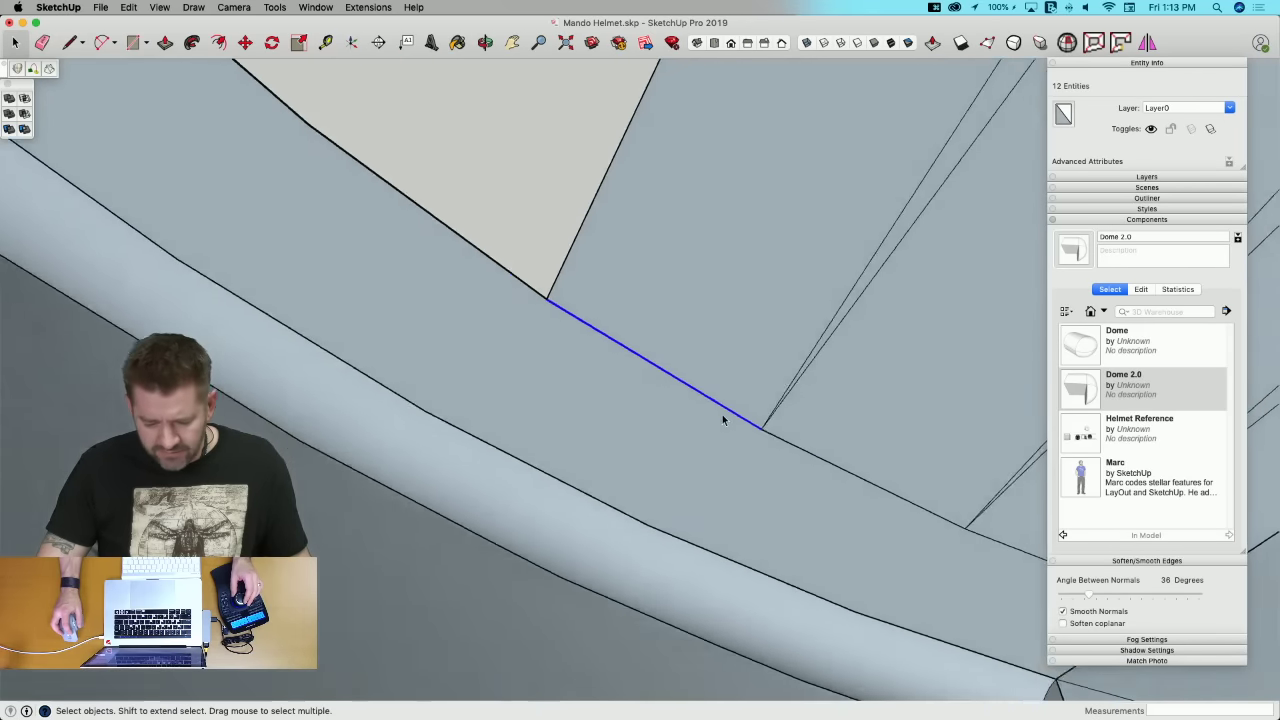
key("e")
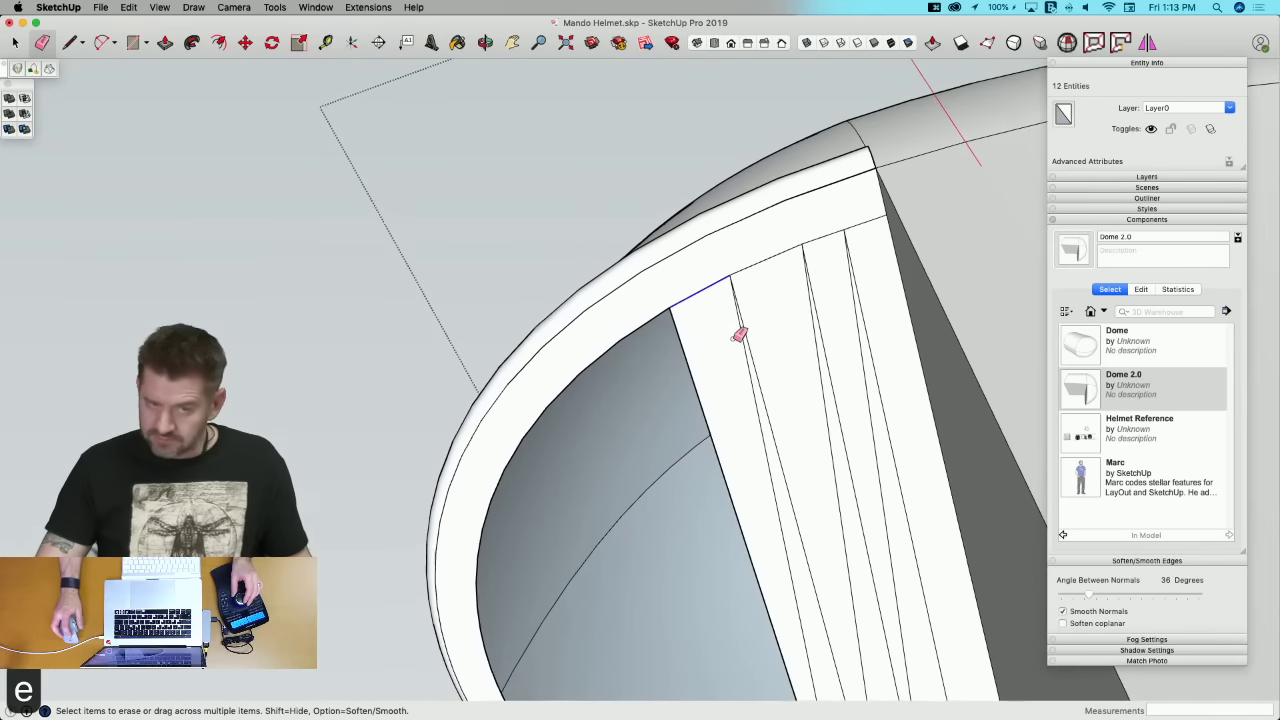
left_click_drag(758, 408, 715, 421)
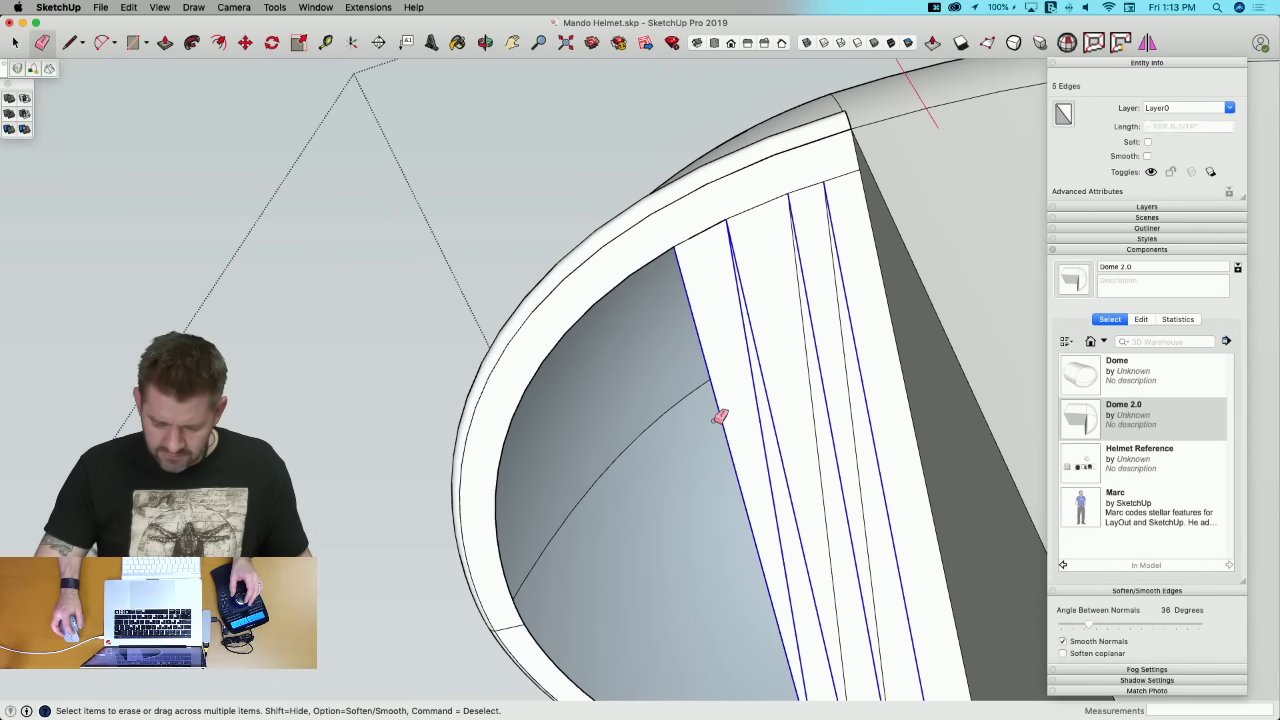
left_click_drag(797, 408, 854, 396)
key("space")
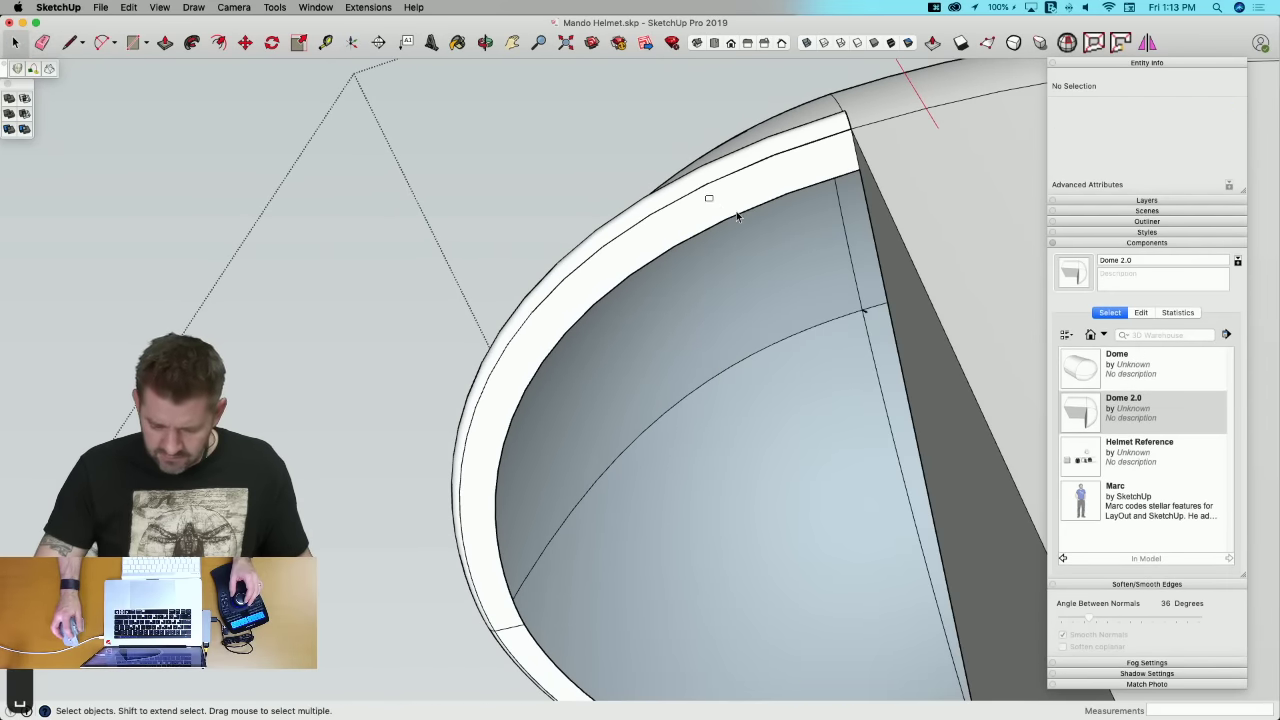
Step: Erase the first inner edges of the dome's flat bottom ring, starting at the end beside the vertical face
left_click_drag(798, 232, 796, 254)
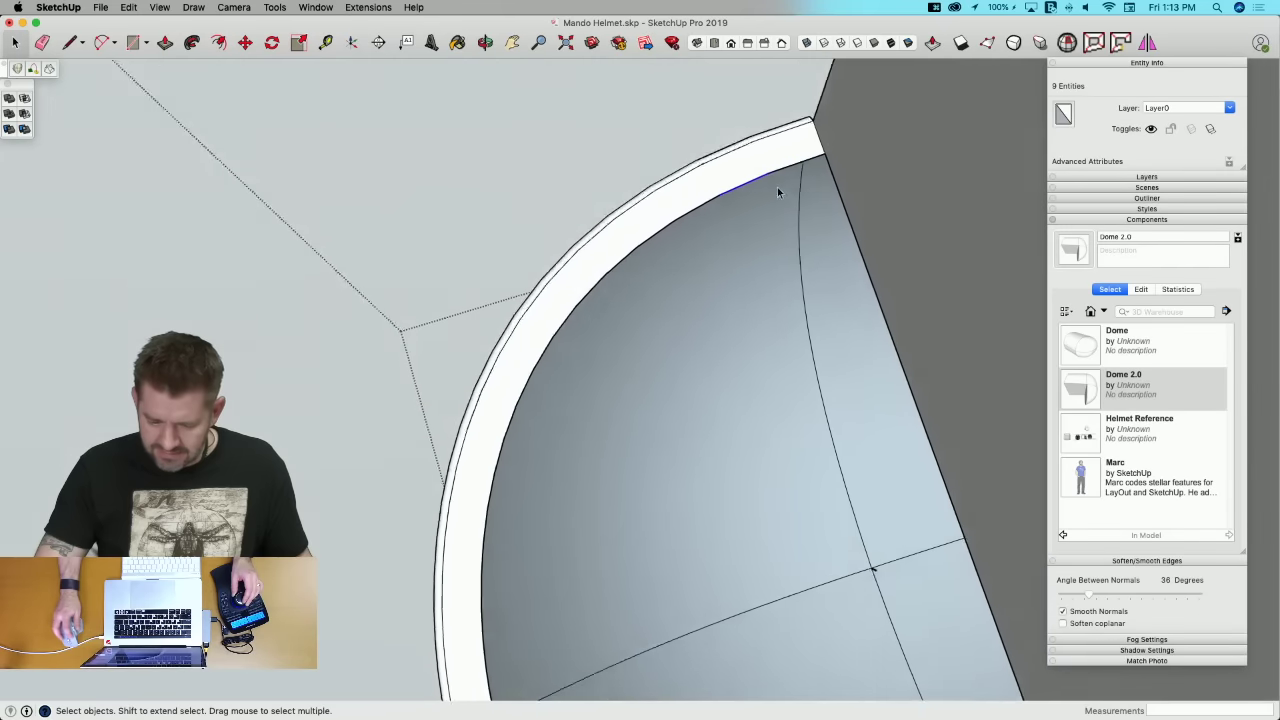
key("e")
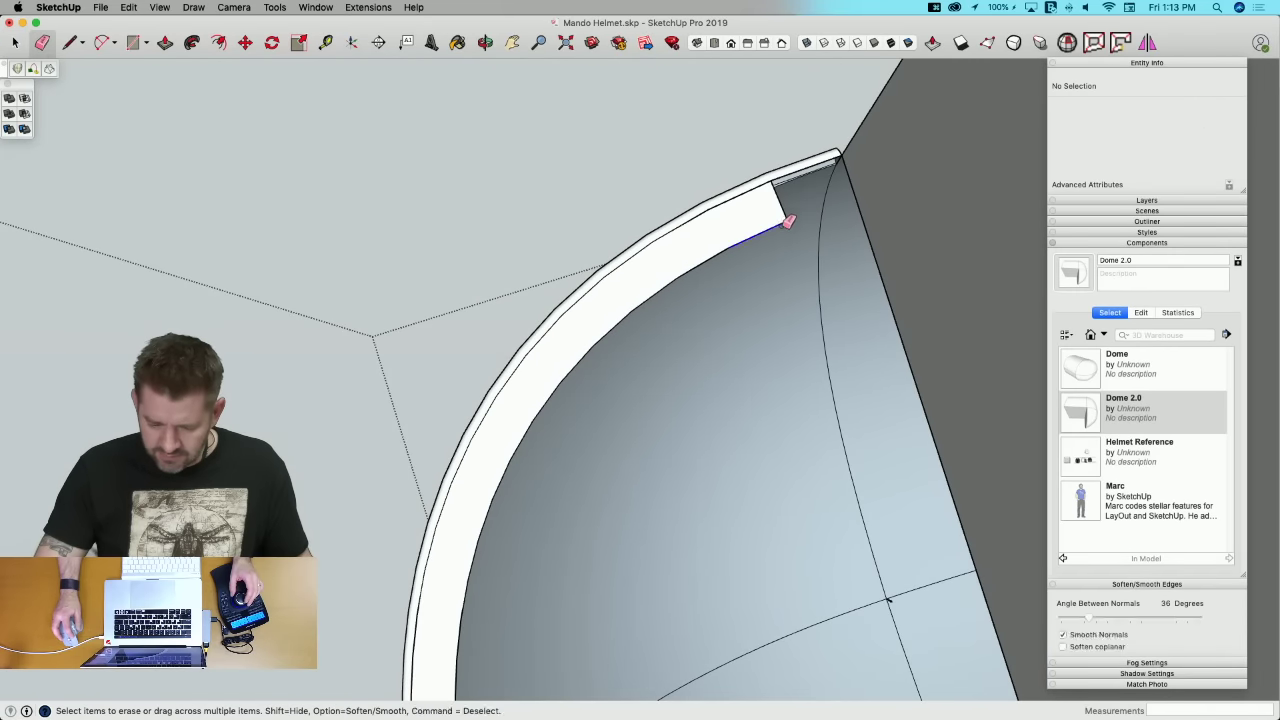
left_click(786, 219)
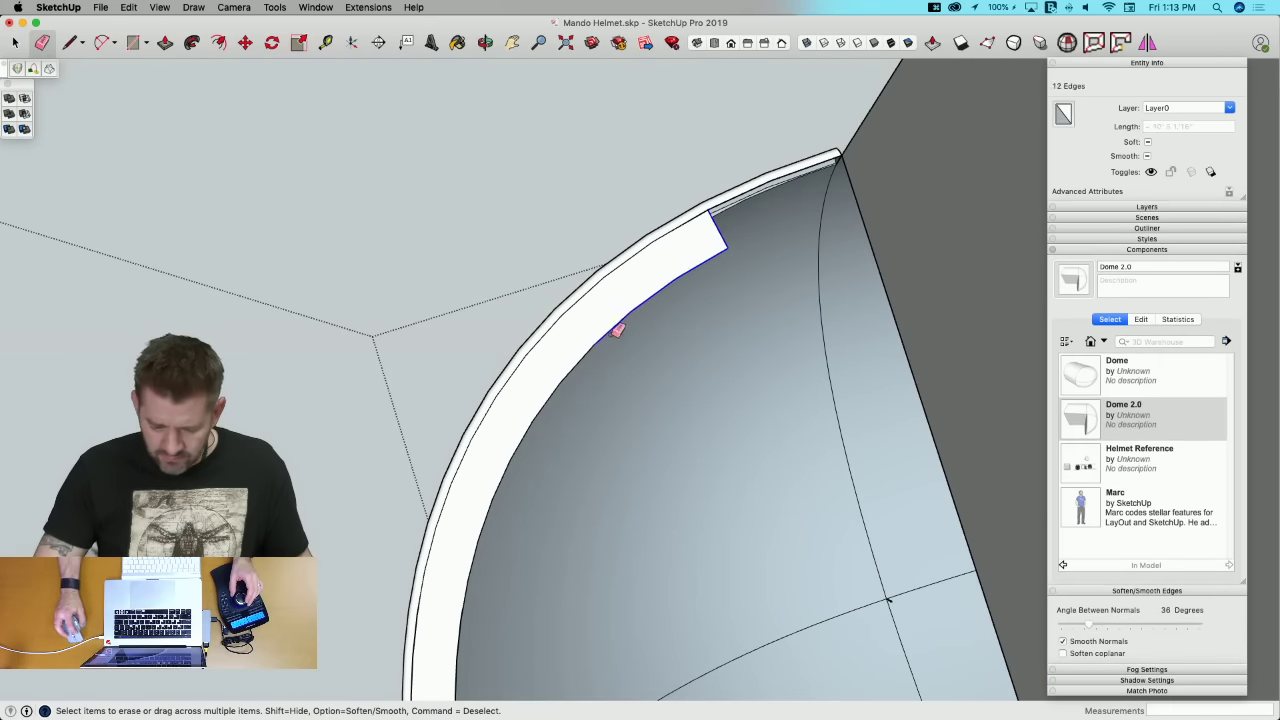
left_click_drag(608, 336, 601, 344)
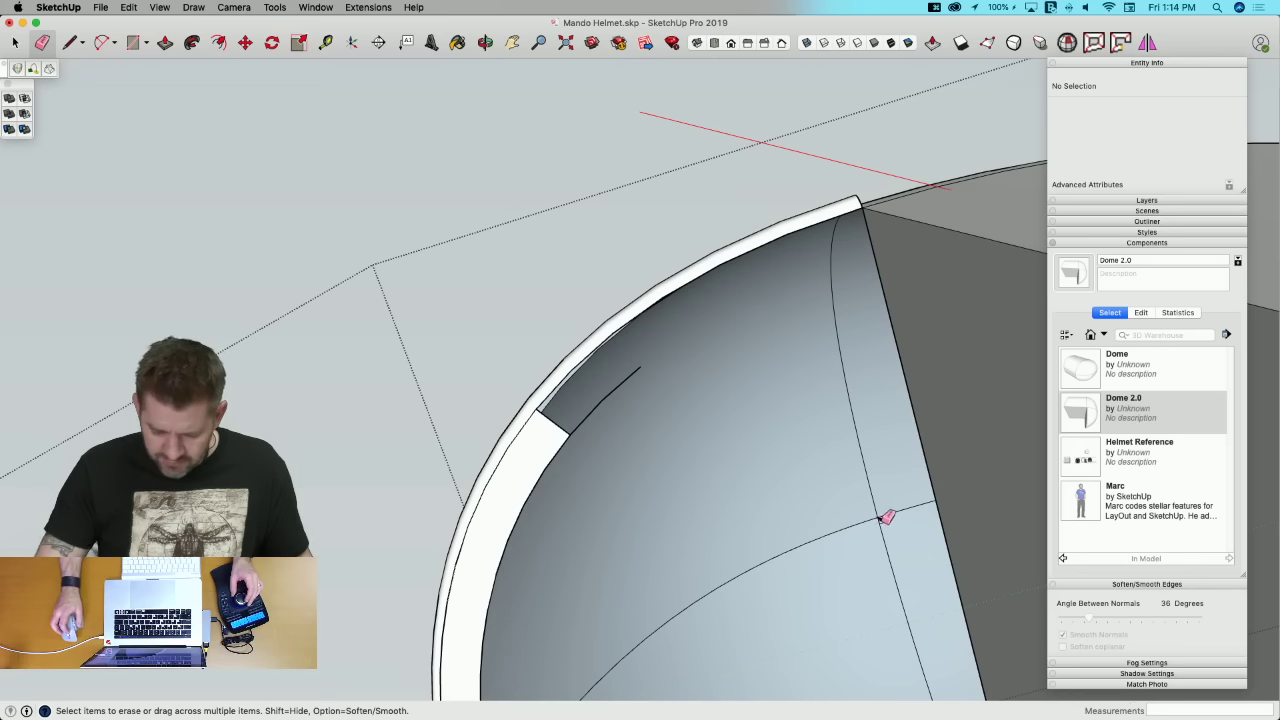
Step: Remove the tiny stray triangle of edges where the seam lines cross inside the dome
scroll(885, 517, "up", 5)
key("l")
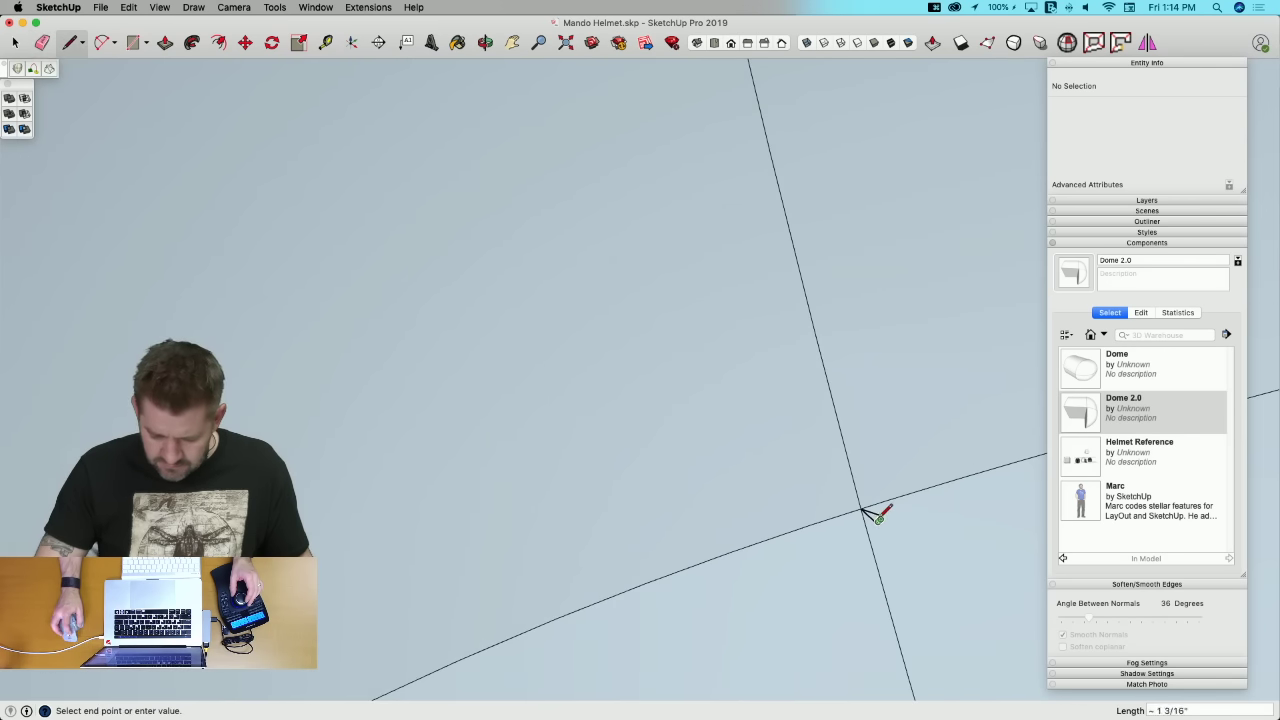
scroll(878, 517, "down", 5)
scroll(882, 512, "up", 5)
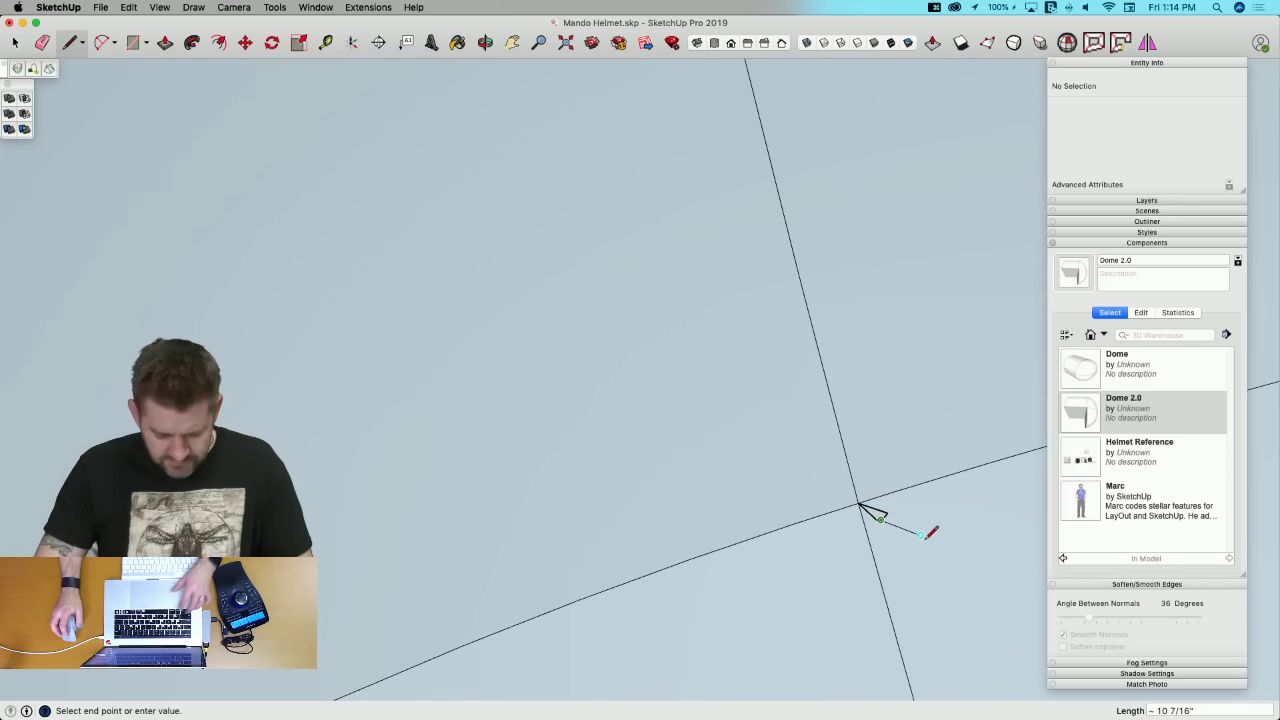
key("super+z")
scroll(893, 530, "up", 5)
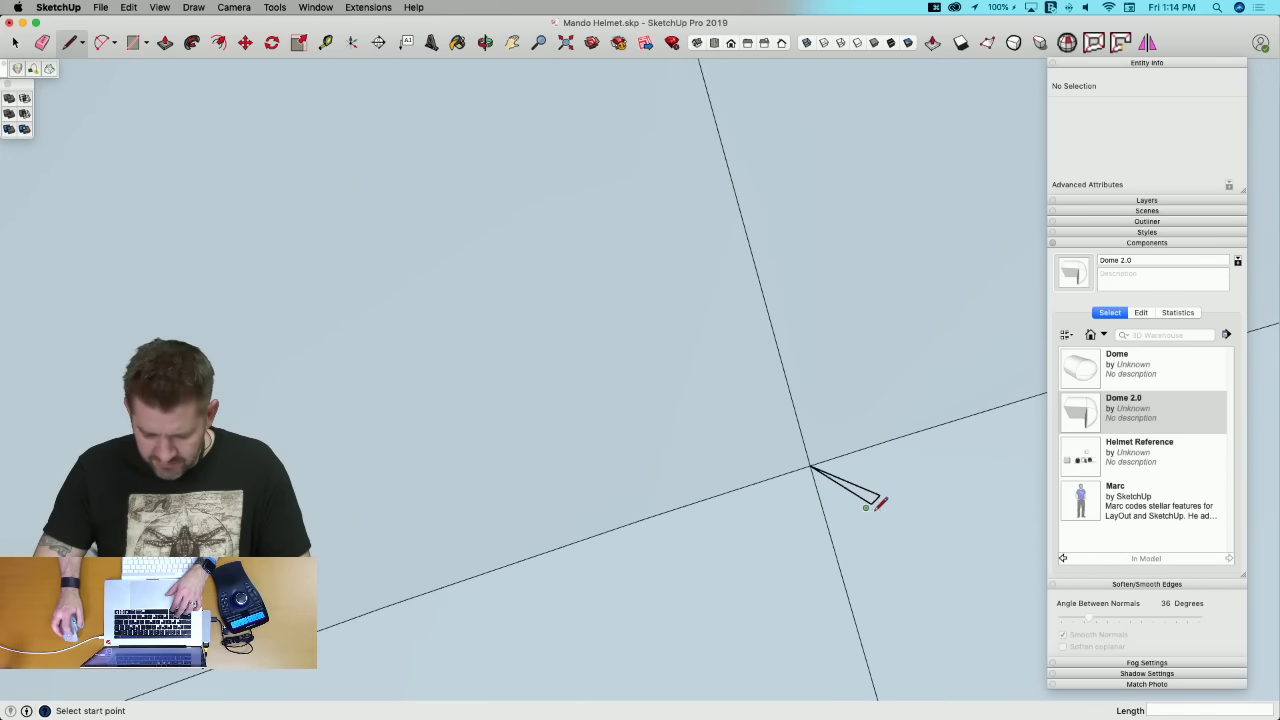
key("e")
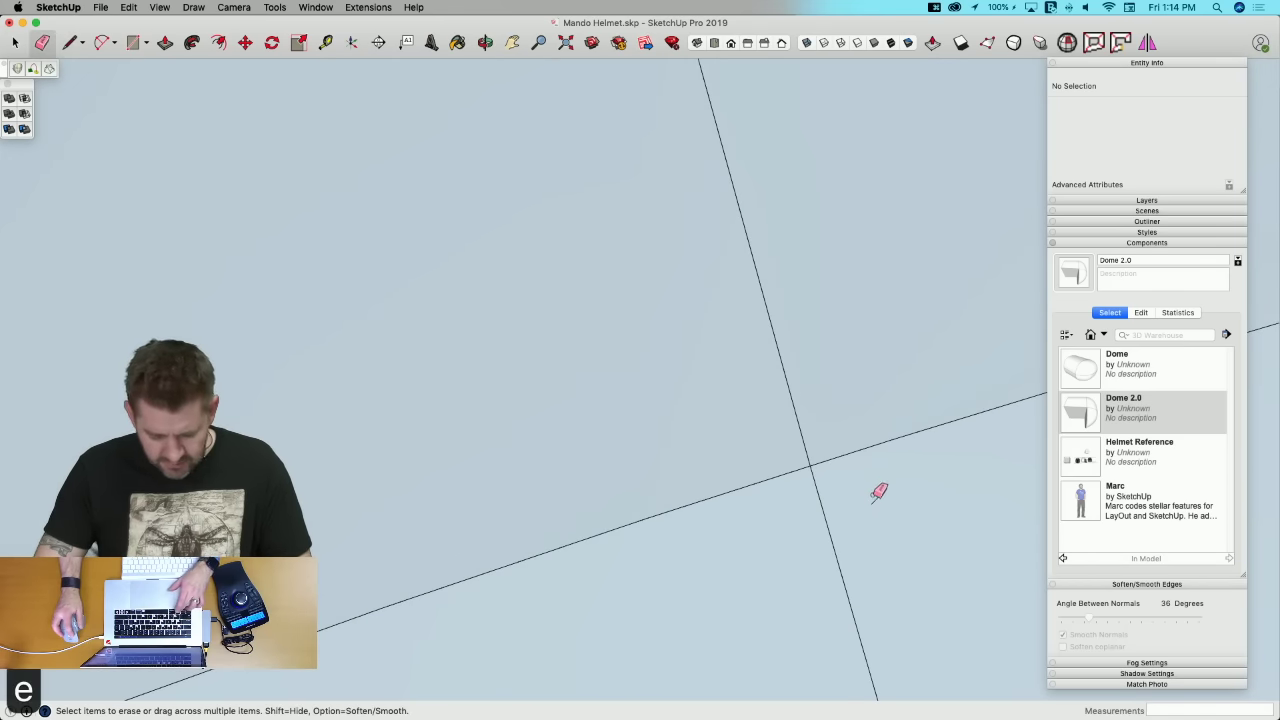
Step: Erase the remaining inner edges of the dome's flat bottom ring, working around the opening to the vertical face's corner
scroll(880, 512, "down", 10)
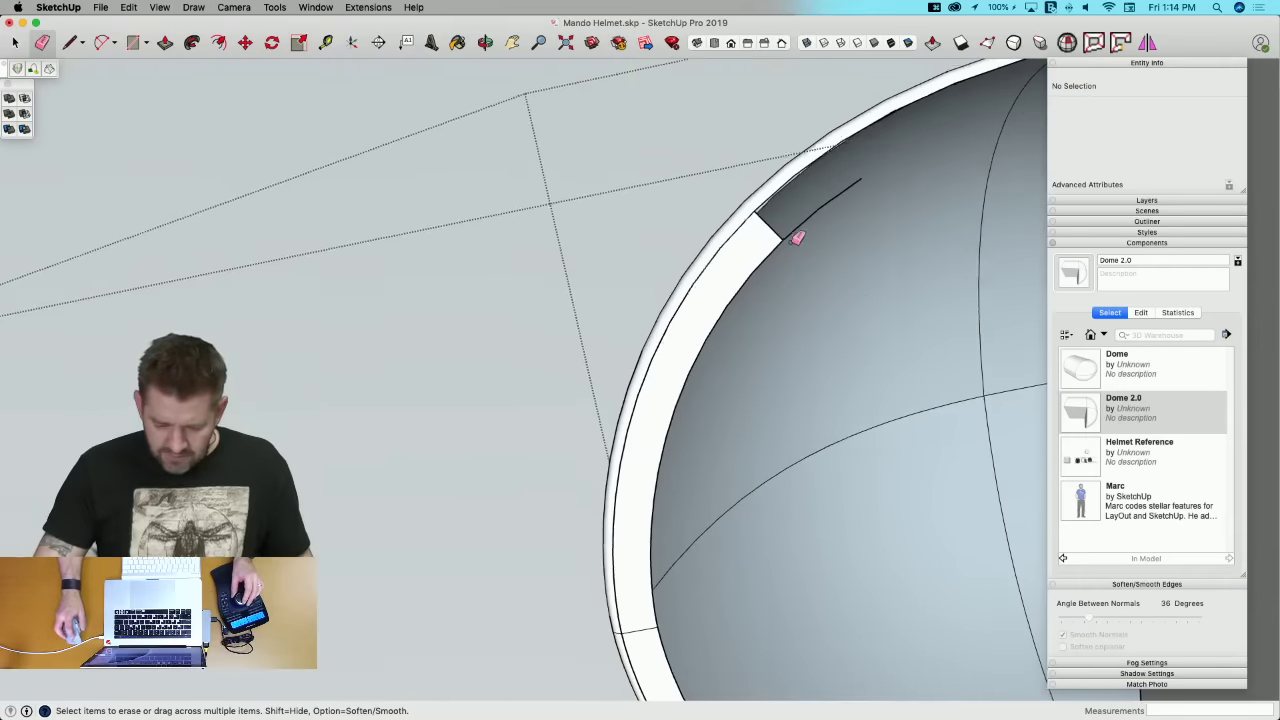
middle_click_drag(797, 237, 791, 213)
left_click_drag(791, 212, 764, 243)
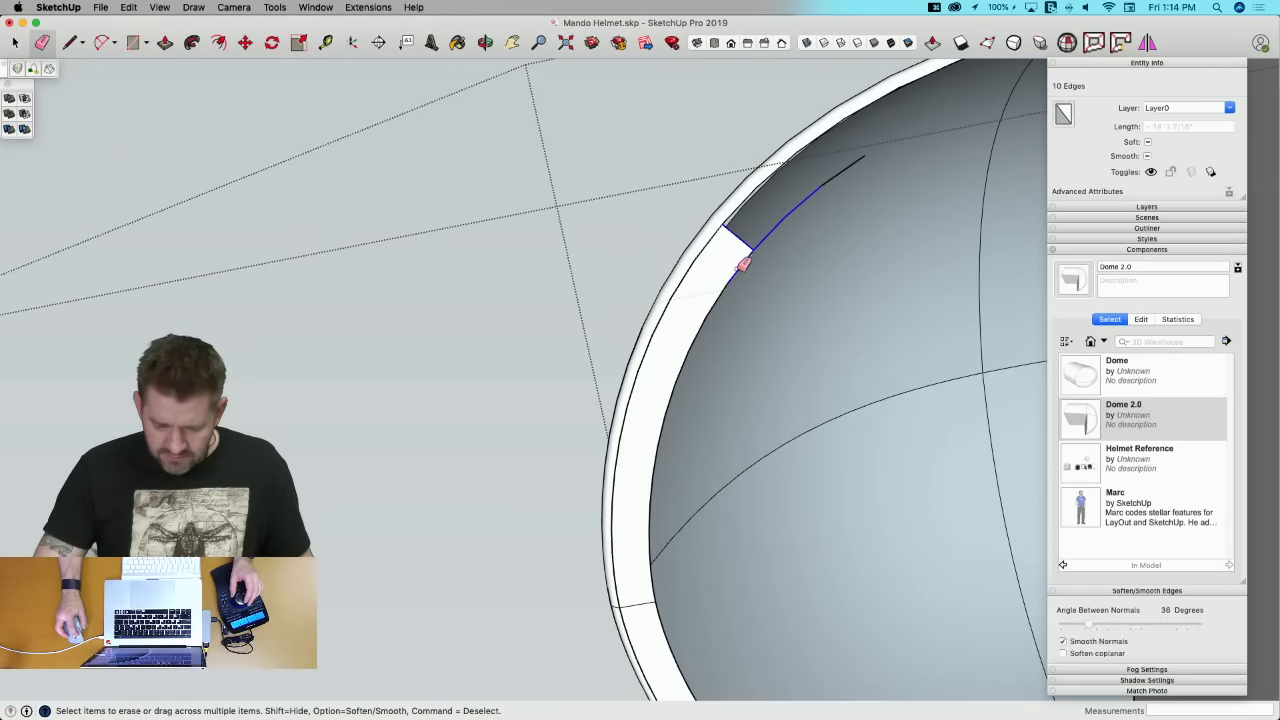
left_click_drag(843, 172, 791, 214)
left_click_drag(740, 266, 708, 320)
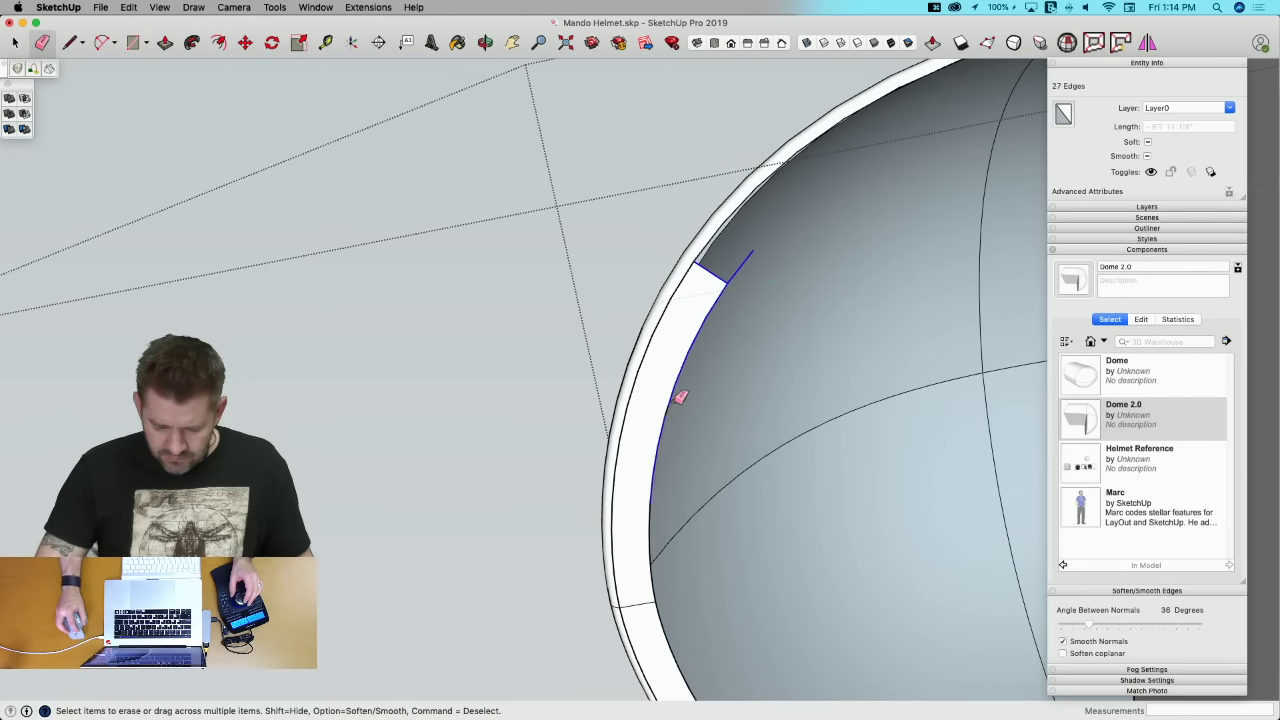
mouse_move(669, 427)
left_mouse_down()
mouse_move(654, 489)
mouse_move(672, 591)
mouse_move(656, 583)
left_mouse_up()
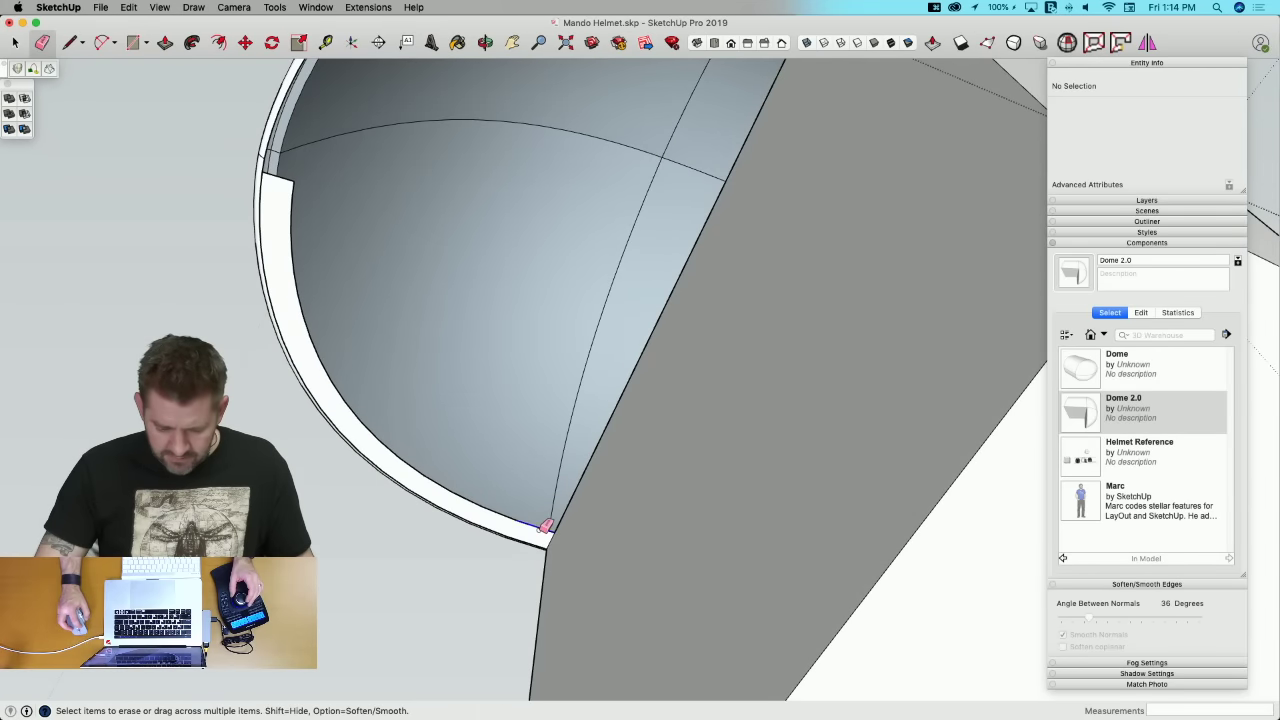
left_click_drag(545, 524, 492, 504)
left_click_drag(363, 414, 340, 388)
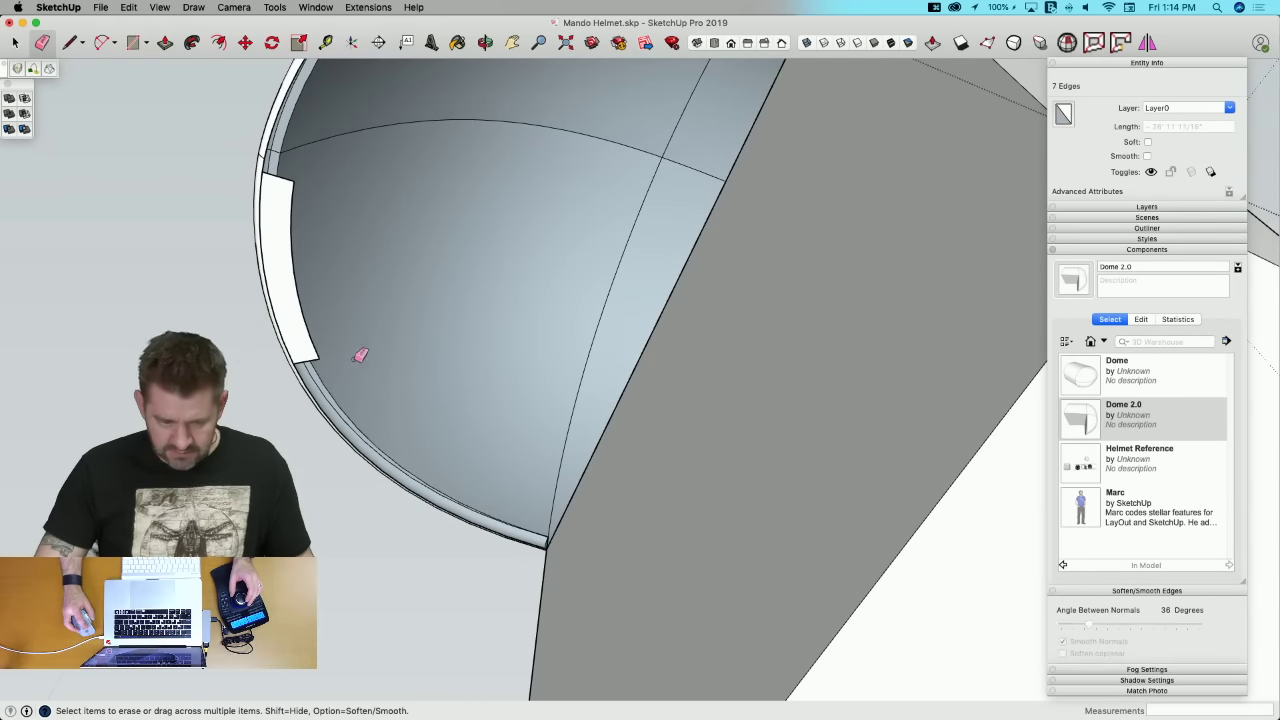
left_click_drag(300, 166, 296, 230)
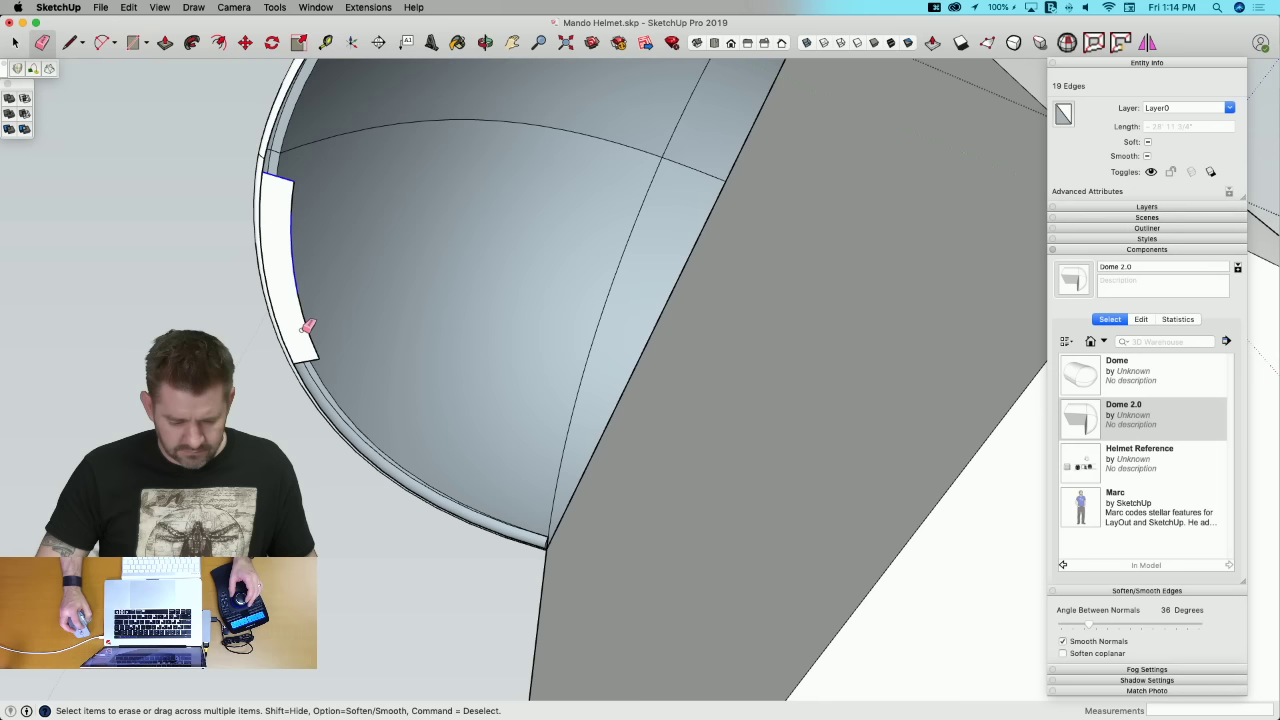
left_click_drag(308, 296, 330, 281)
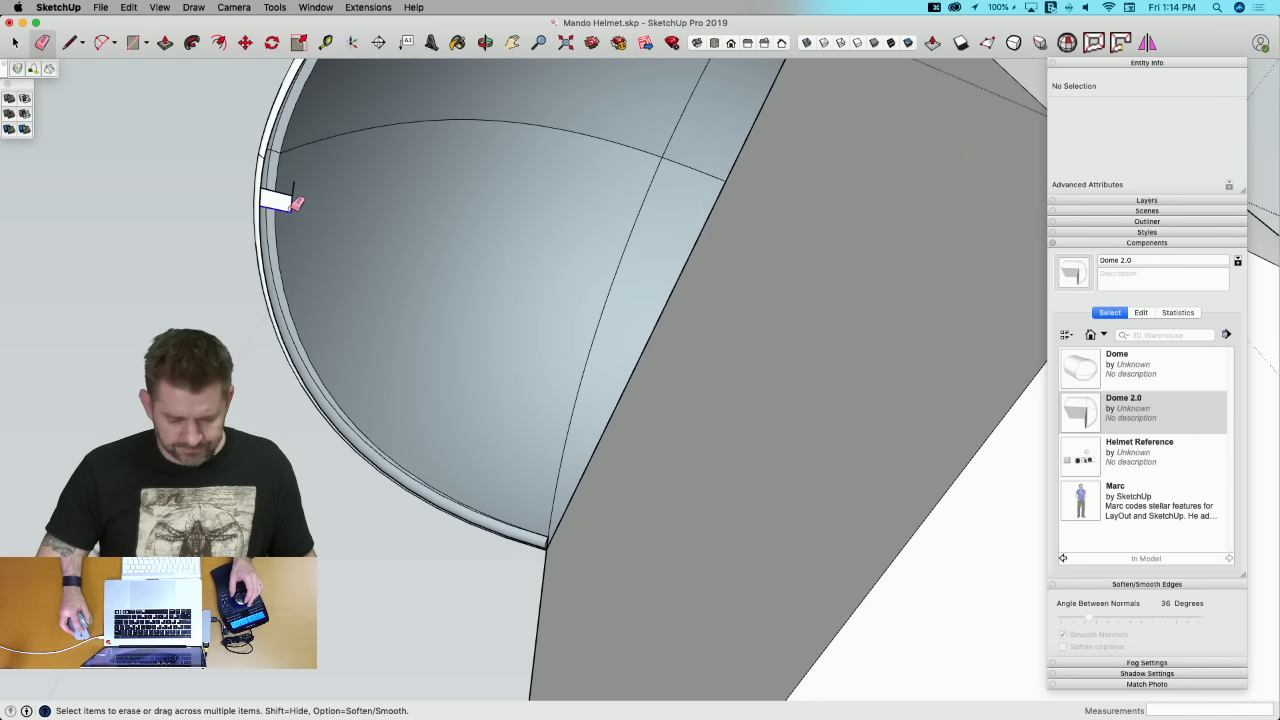
Step: Close the dome's open underside with one face by drawing a line across it from the rim, and erase that helper line
key("l")
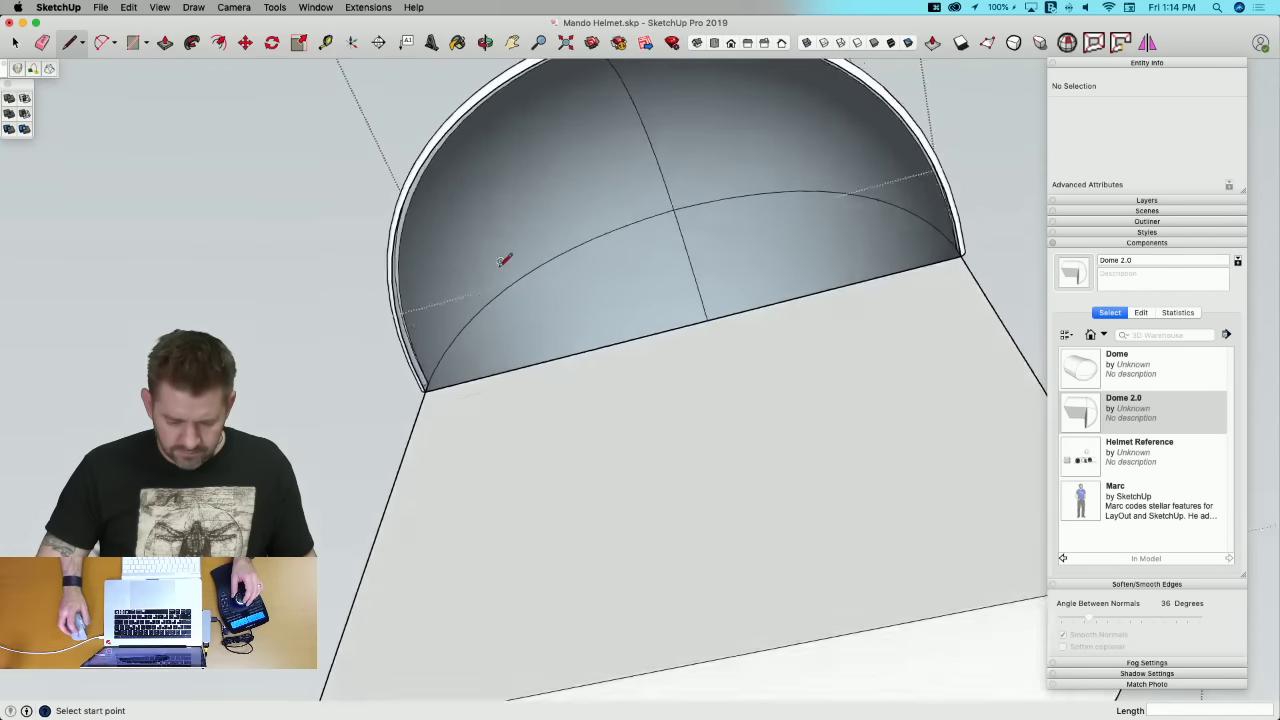
middle_click_drag(503, 260, 686, 129)
scroll(640, 103, "up", 6)
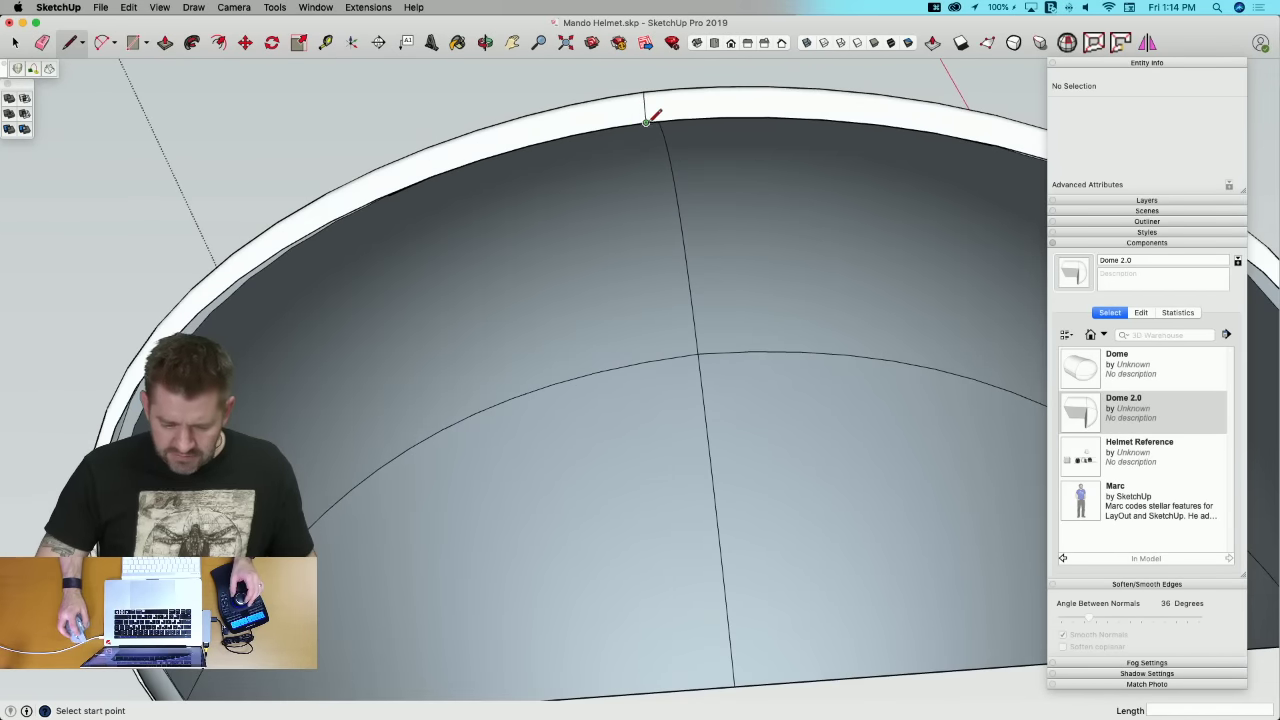
left_click(645, 120)
scroll(451, 371, "up", 3)
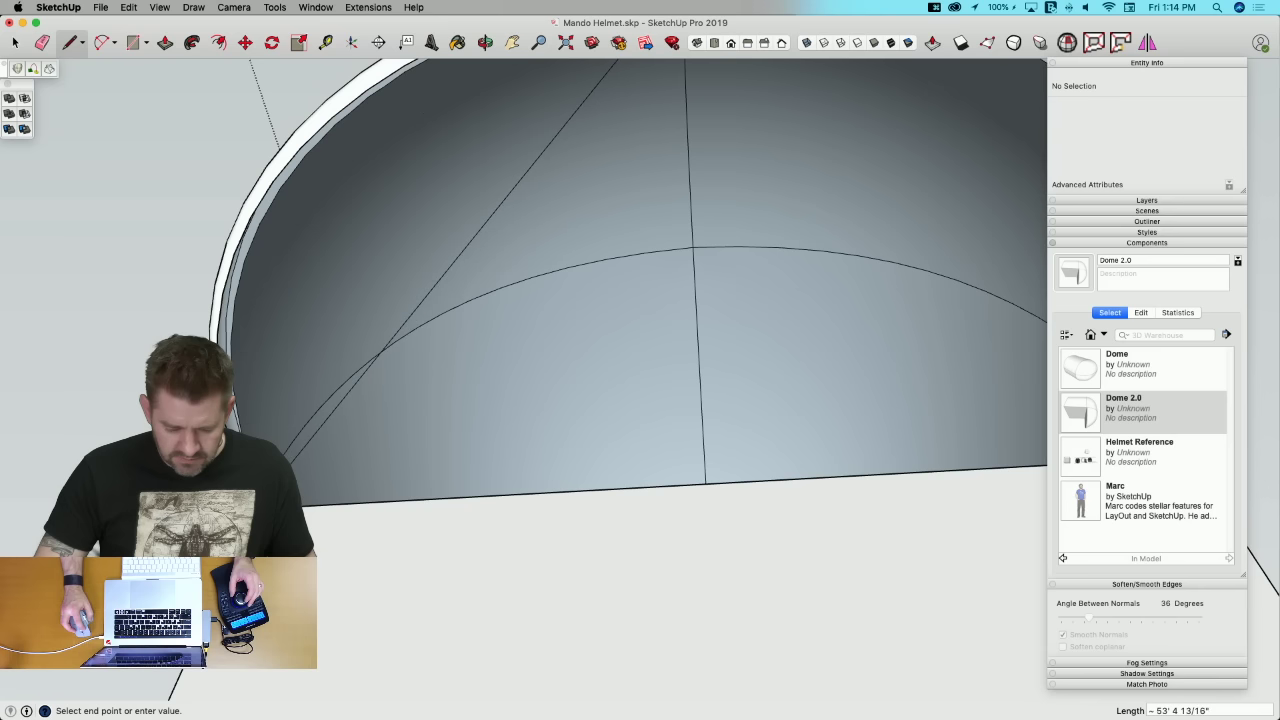
scroll(549, 449, "down", 5)
key("e")
left_click(563, 214)
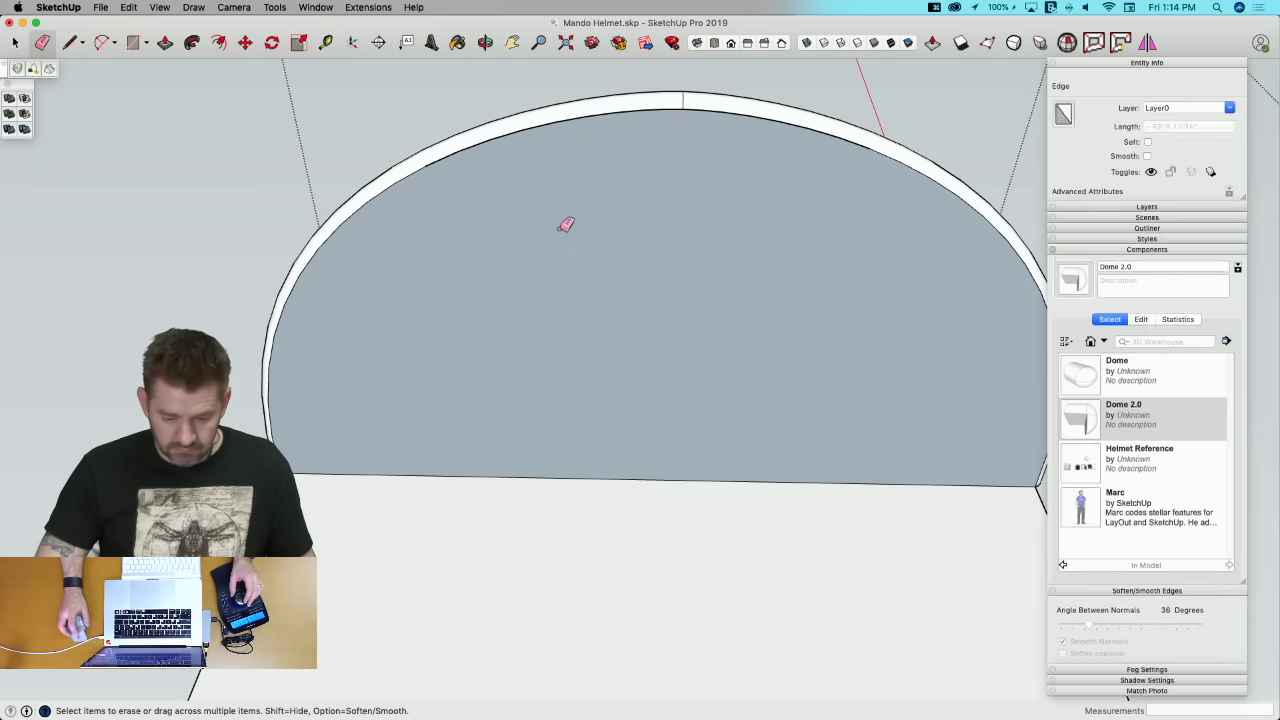
key("space")
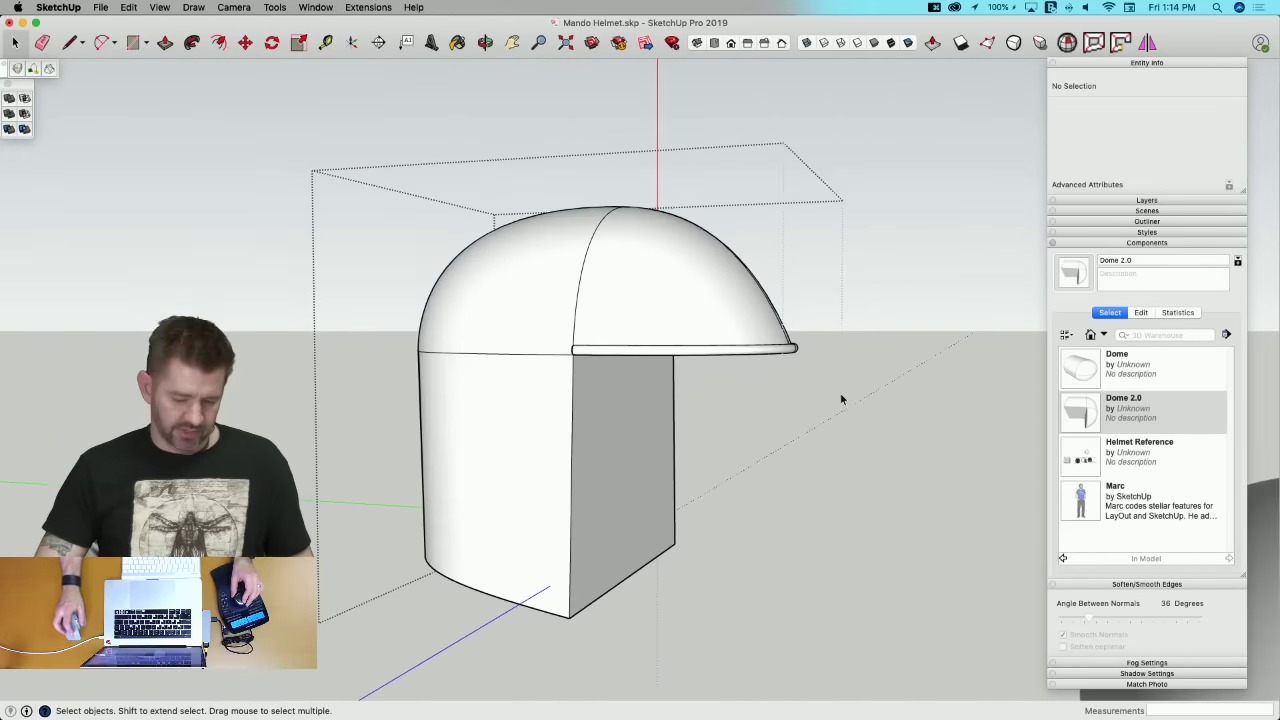
Step: Run Solid Inspector² on the dome and fix its stray edges, internal faces and reversed faces
left_click(1067, 44)
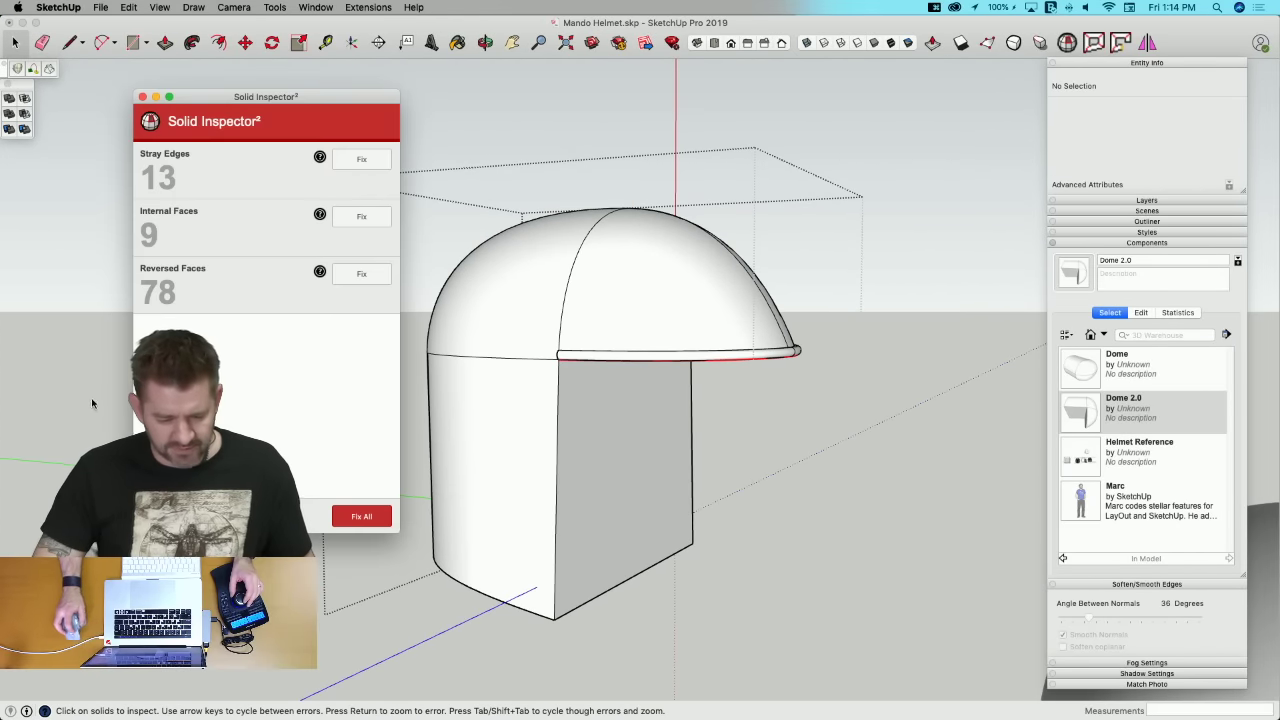
left_click(362, 160)
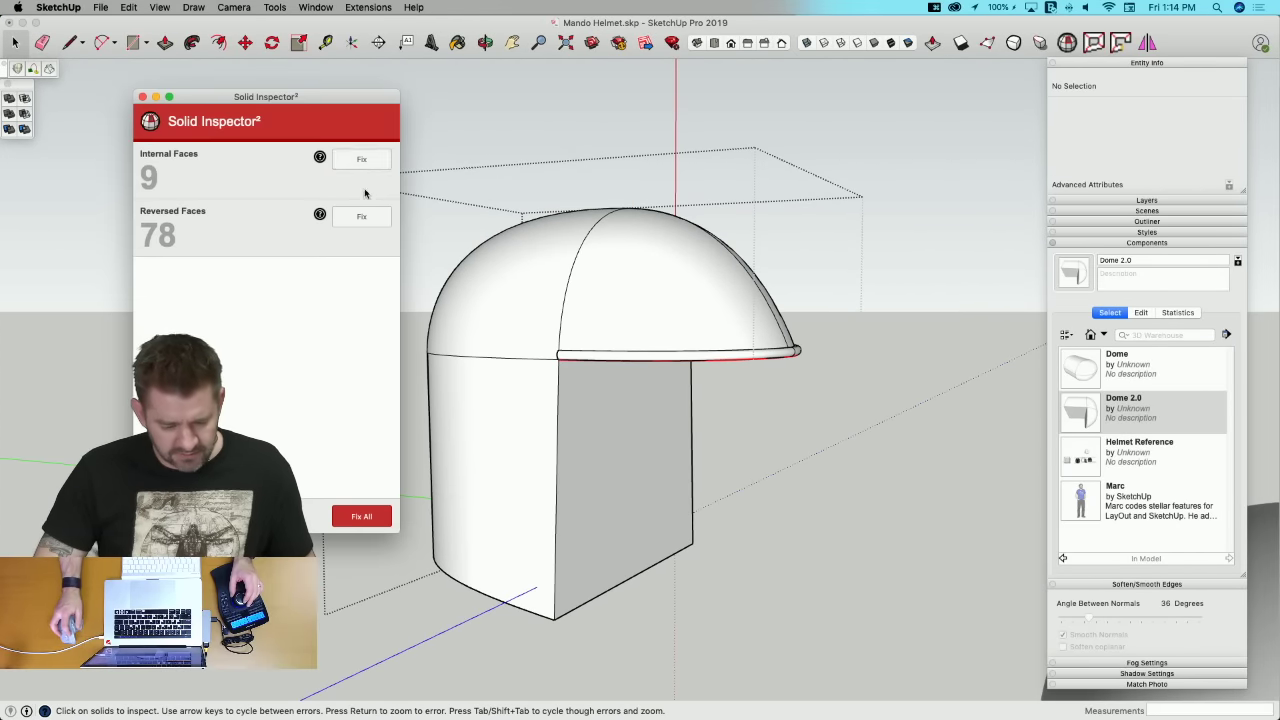
left_click(362, 162)
left_click(362, 160)
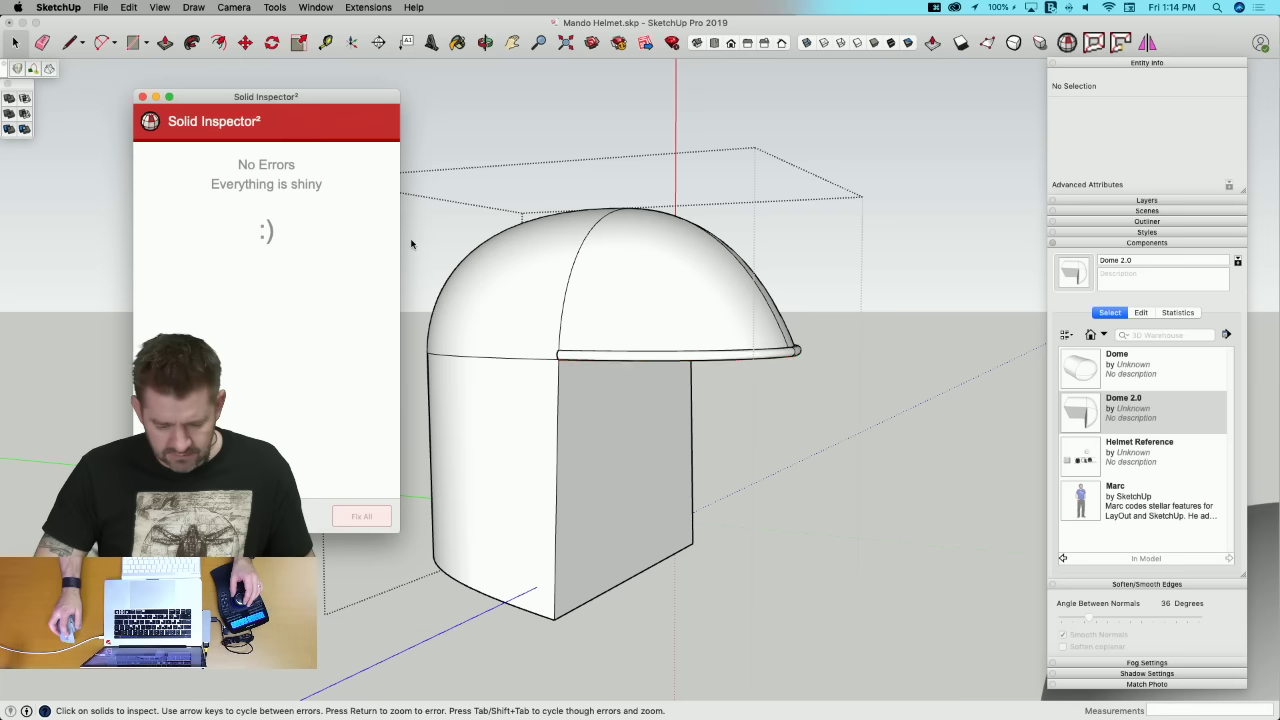
left_click(142, 97)
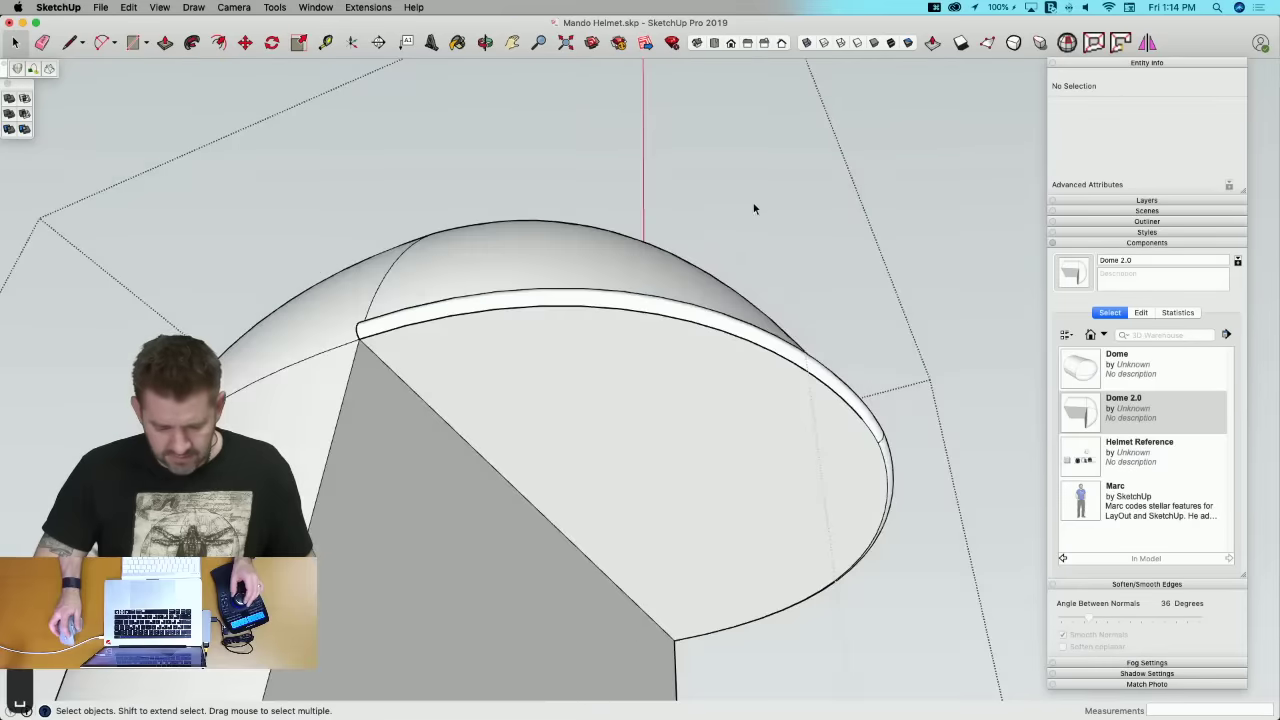
Step: Check the capped dome and compare the side-view copy with the helmet reference images
scroll(752, 200, "down", 10)
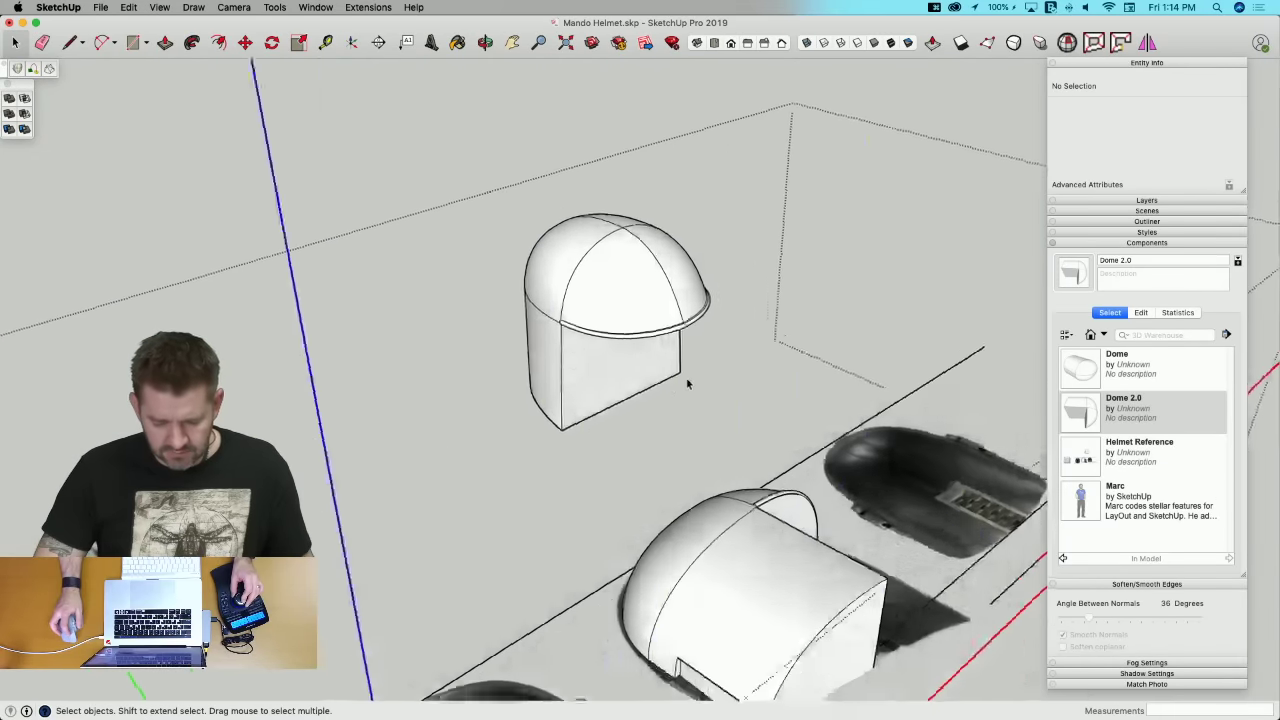
middle_click_drag(687, 384, 614, 494)
scroll(613, 489, "down", 3)
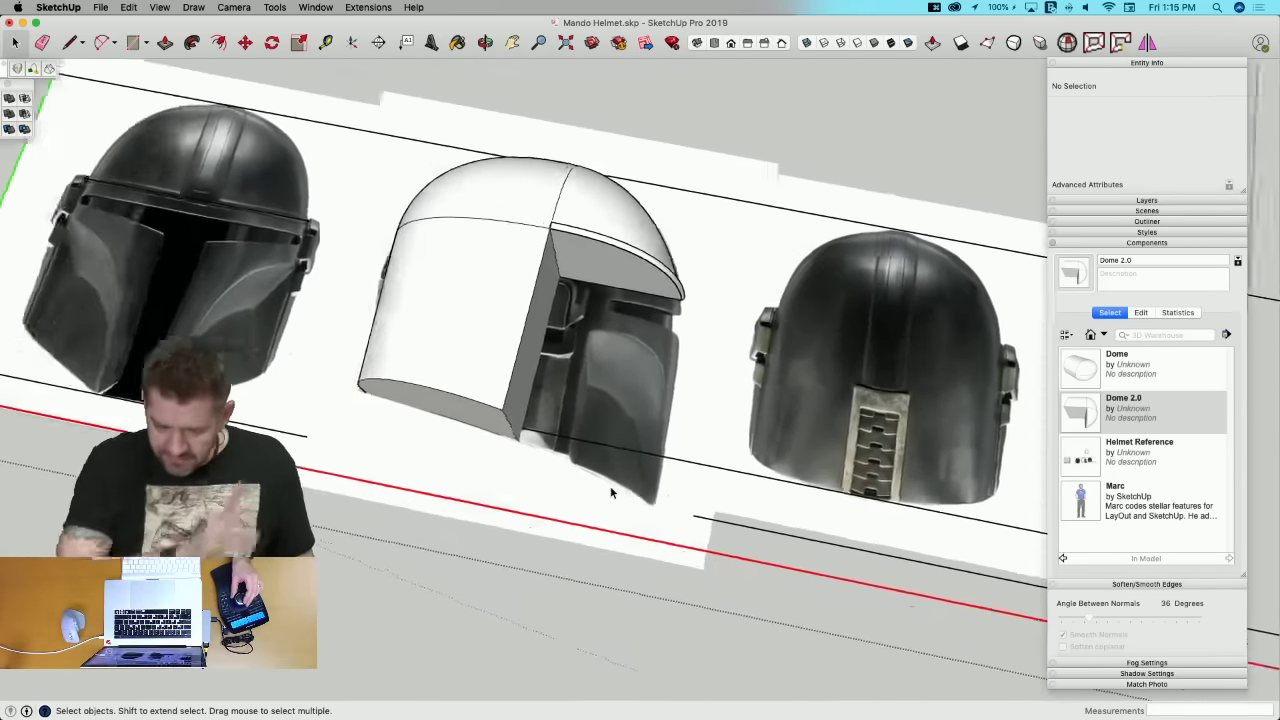
scroll(610, 486, "up", 2)
middle_click_drag(612, 492, 714, 286)
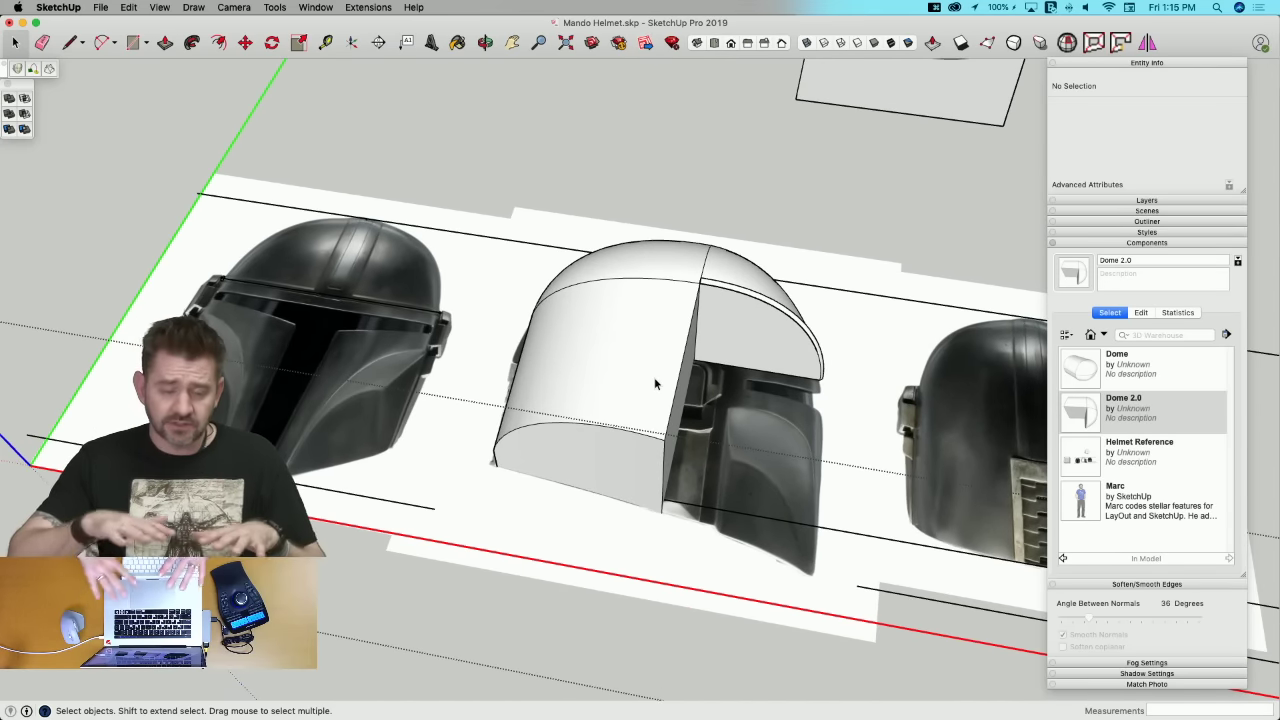
middle_click_drag(654, 384, 626, 386)
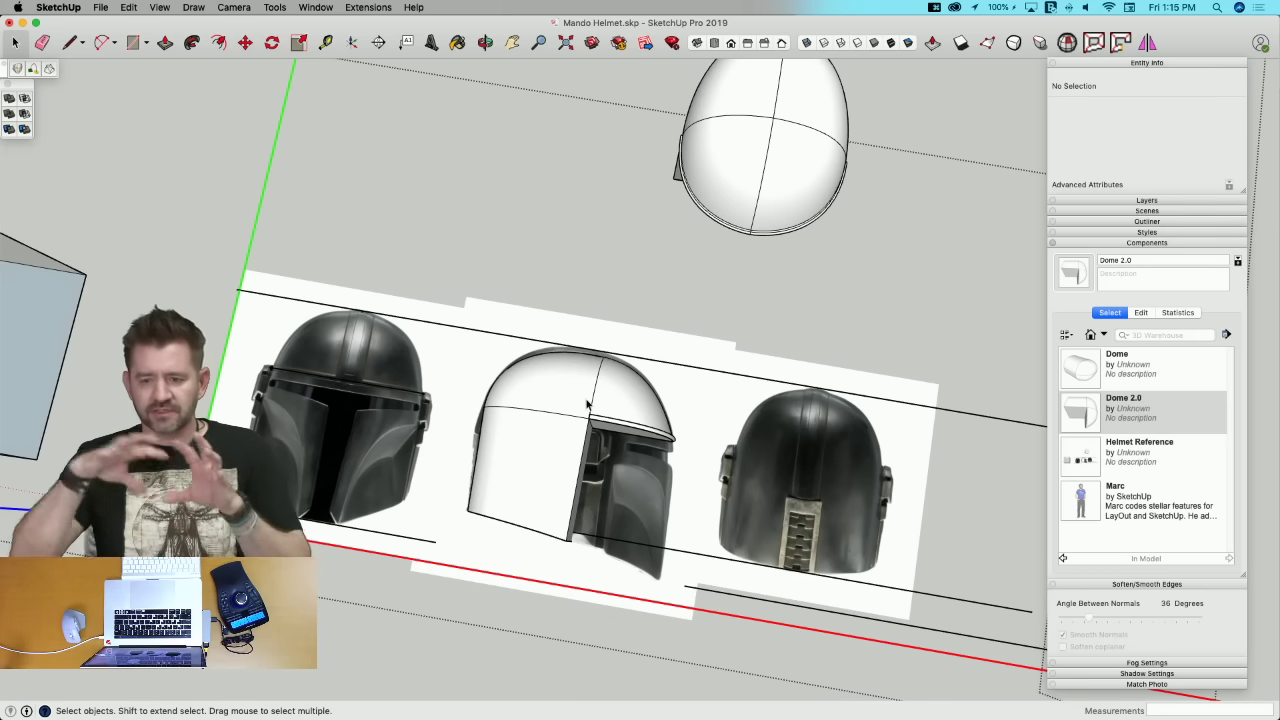
scroll(588, 403, "up", 5)
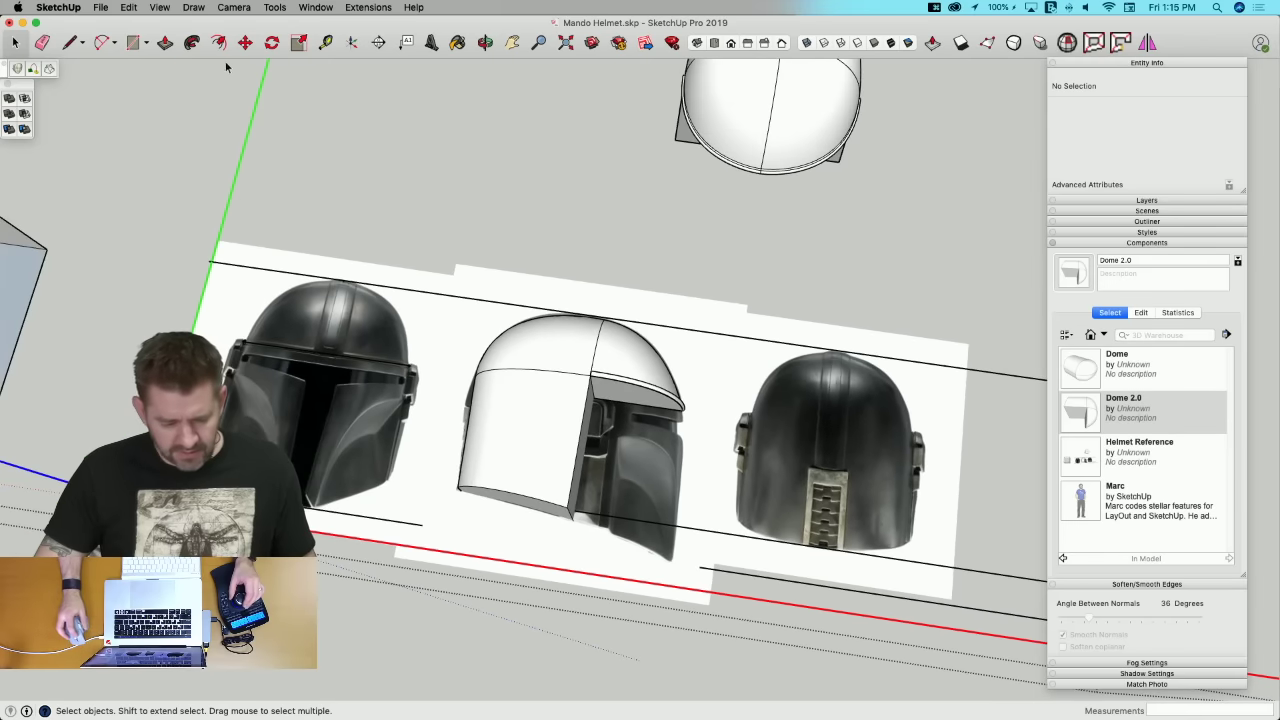
Step: Unhide all hidden objects, and hide the dome component covering the side-view reference image
left_click(129, 7)
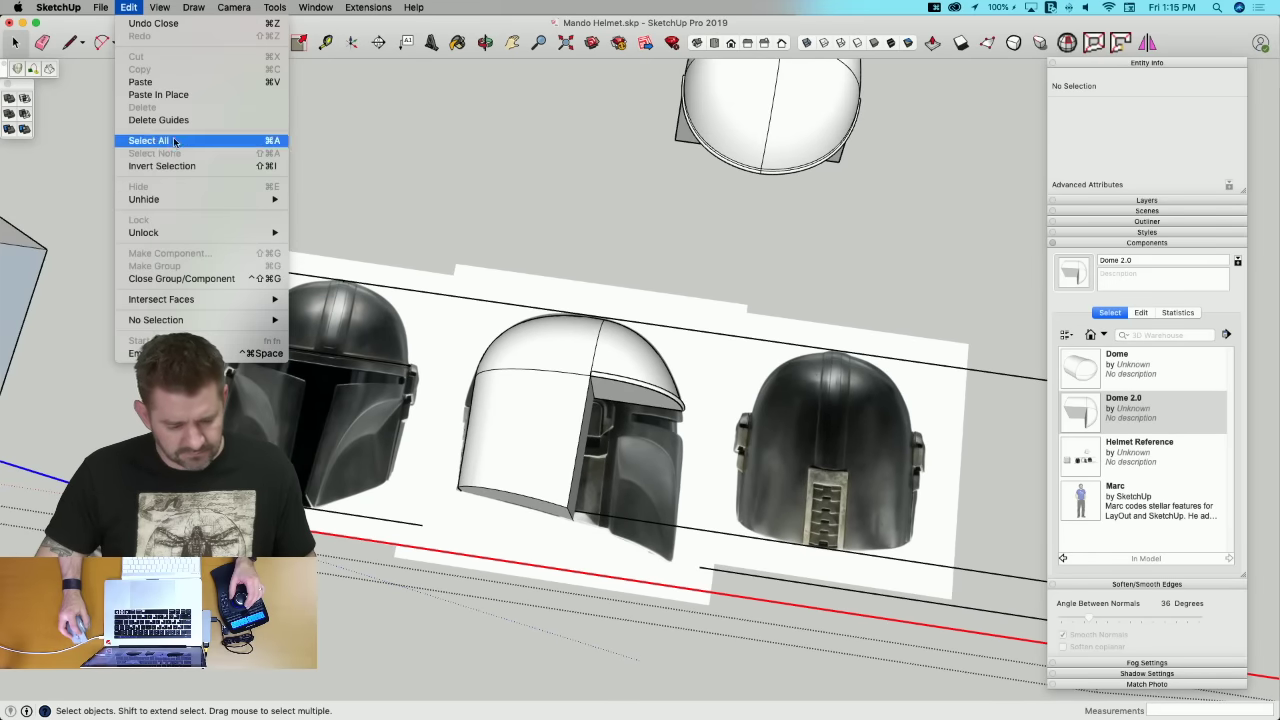
mouse_move(261, 204)
left_click(308, 224)
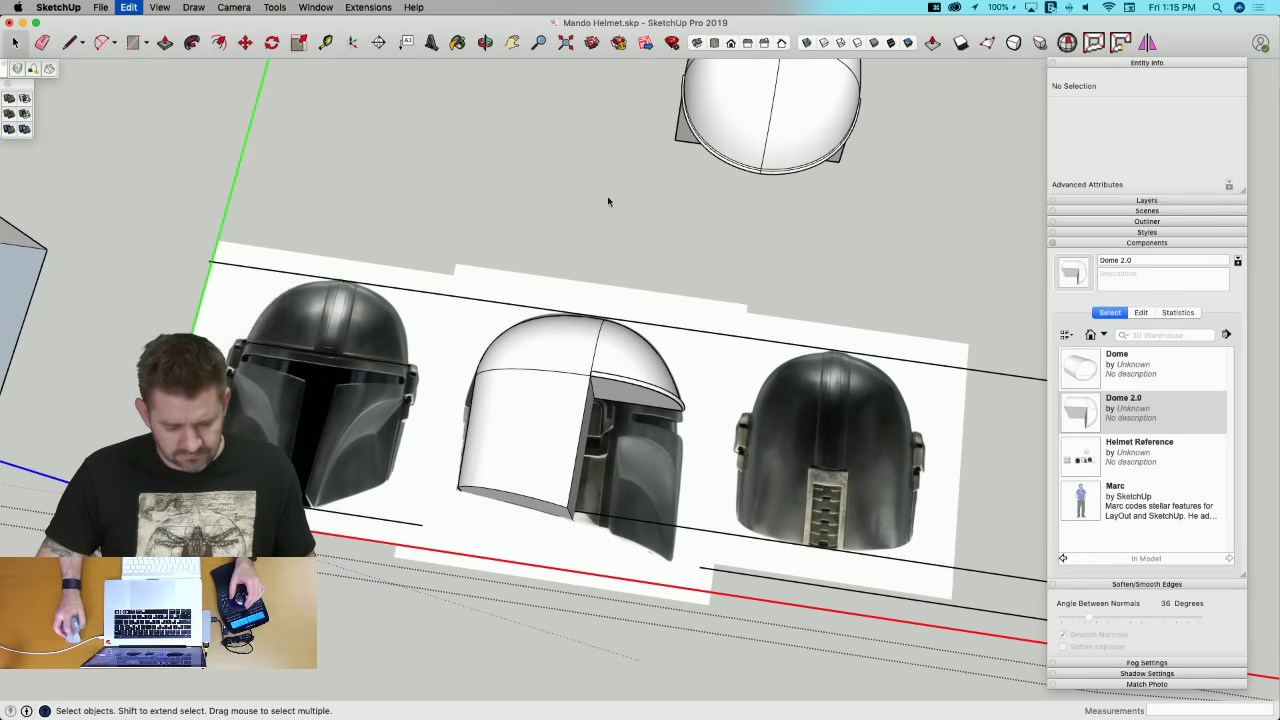
middle_click_drag(505, 200, 514, 206)
left_click(642, 407)
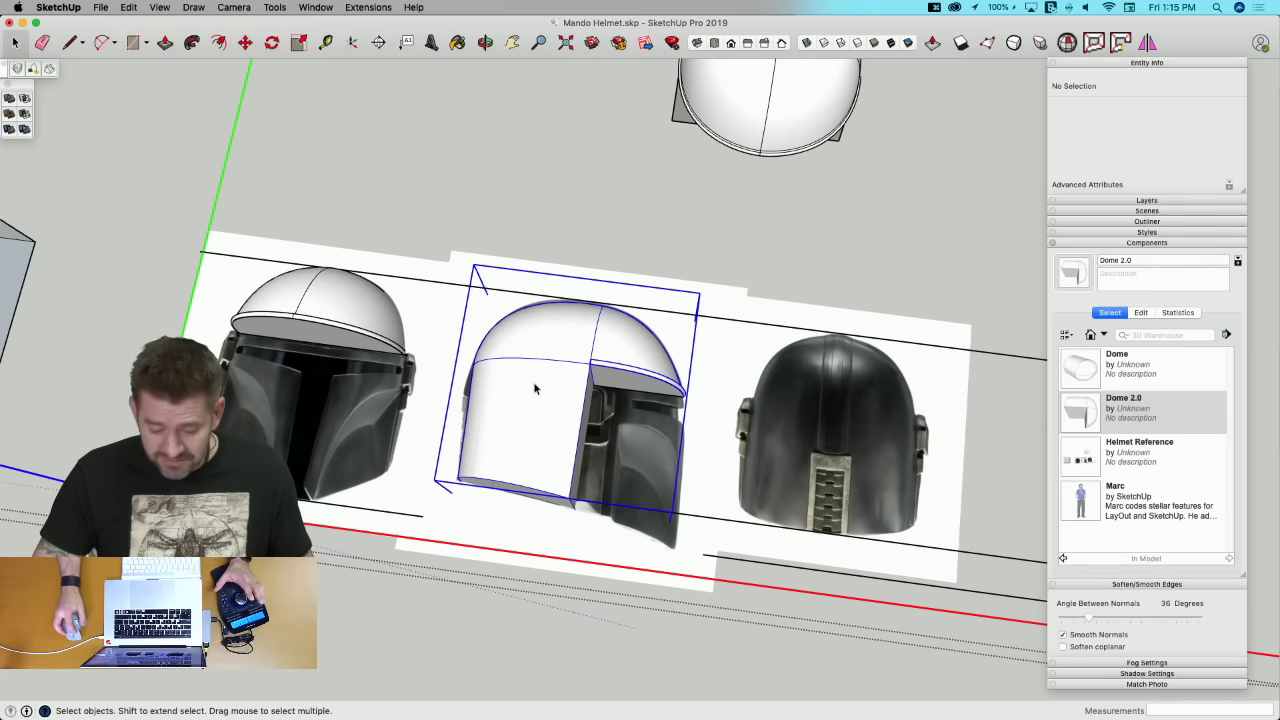
right_click(537, 395)
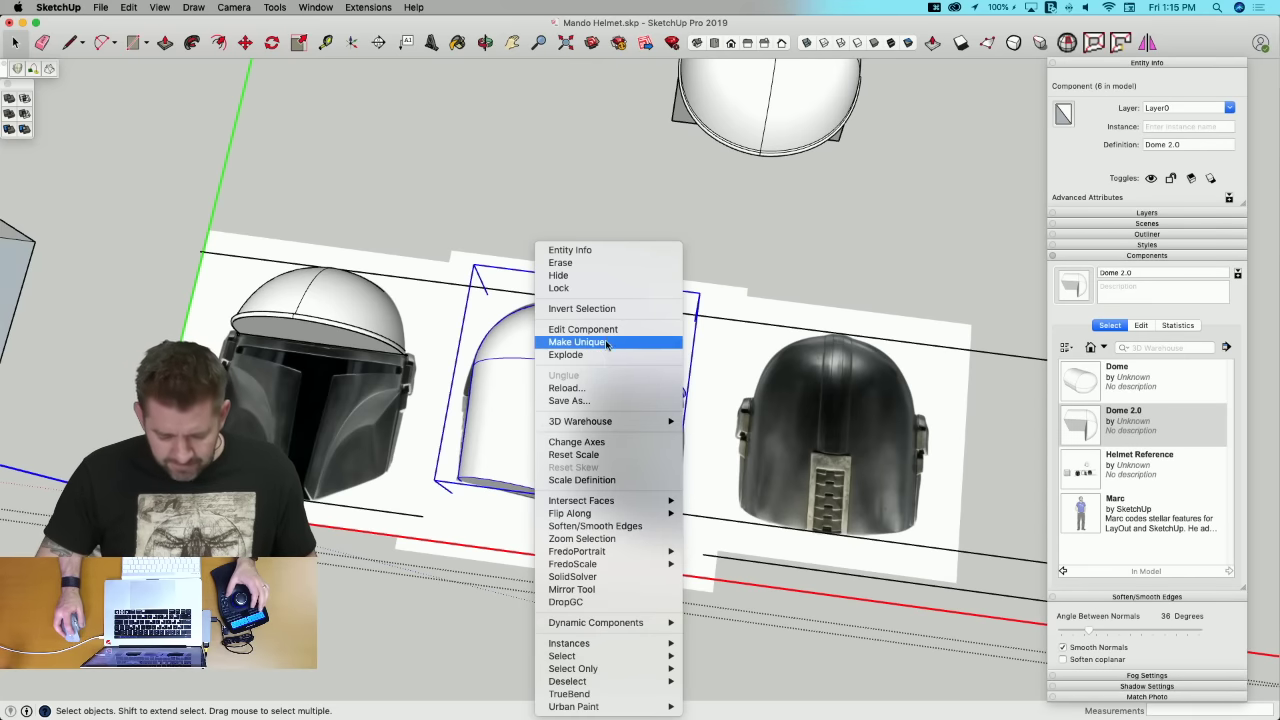
left_click(565, 275)
Step: Draw a raised rectangular step on the upper horizontal line above the side view's ear piece, and erase the segment beneath it
scroll(585, 400, "up", 5)
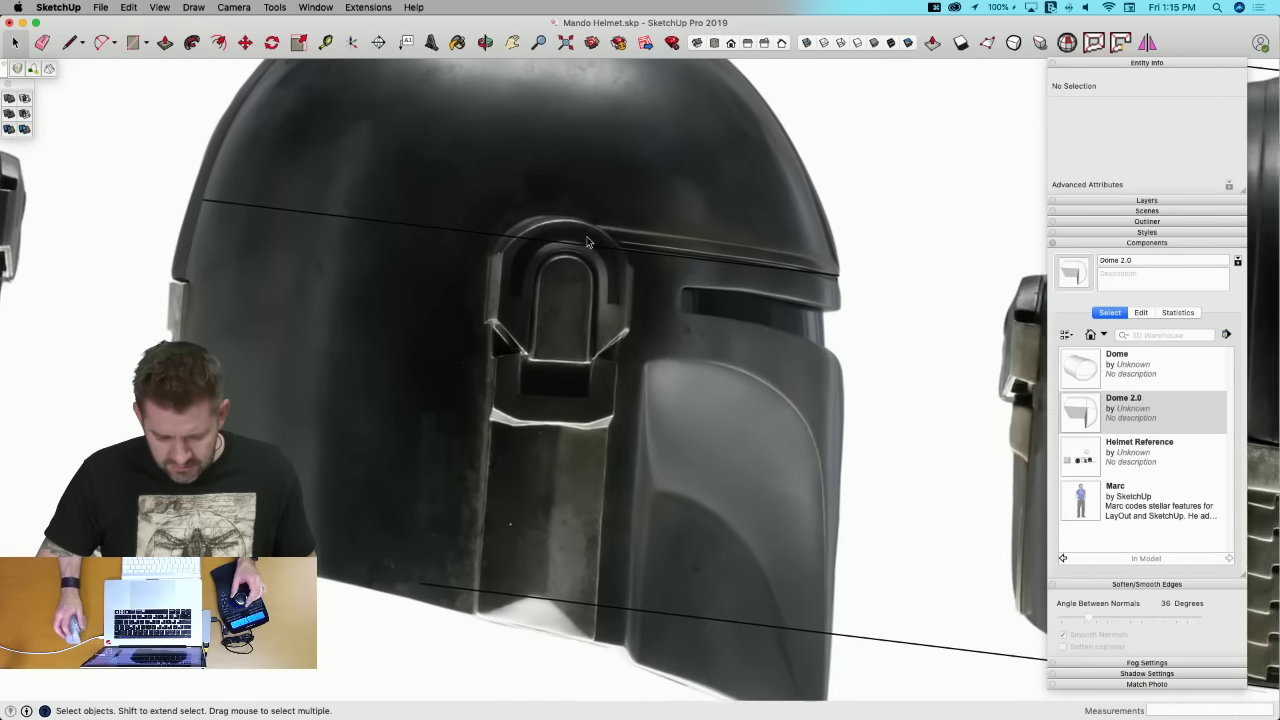
key("e")
key("l")
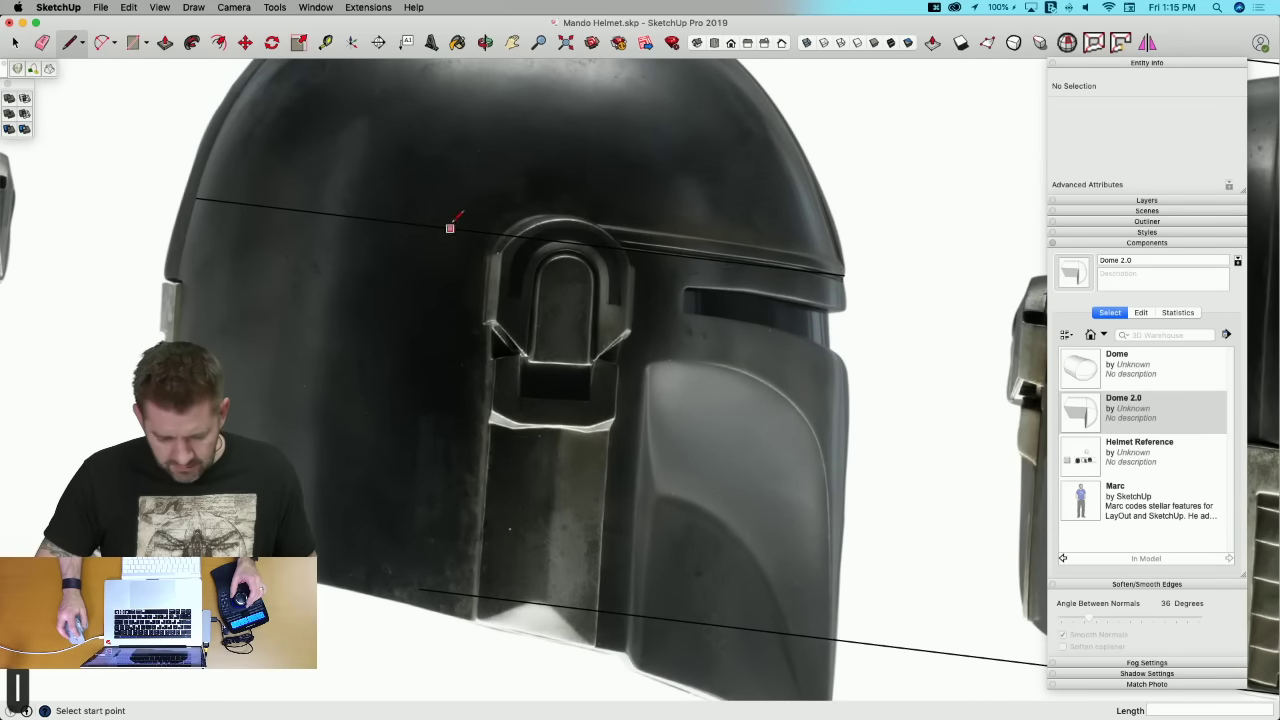
left_click(449, 228)
left_click(728, 172)
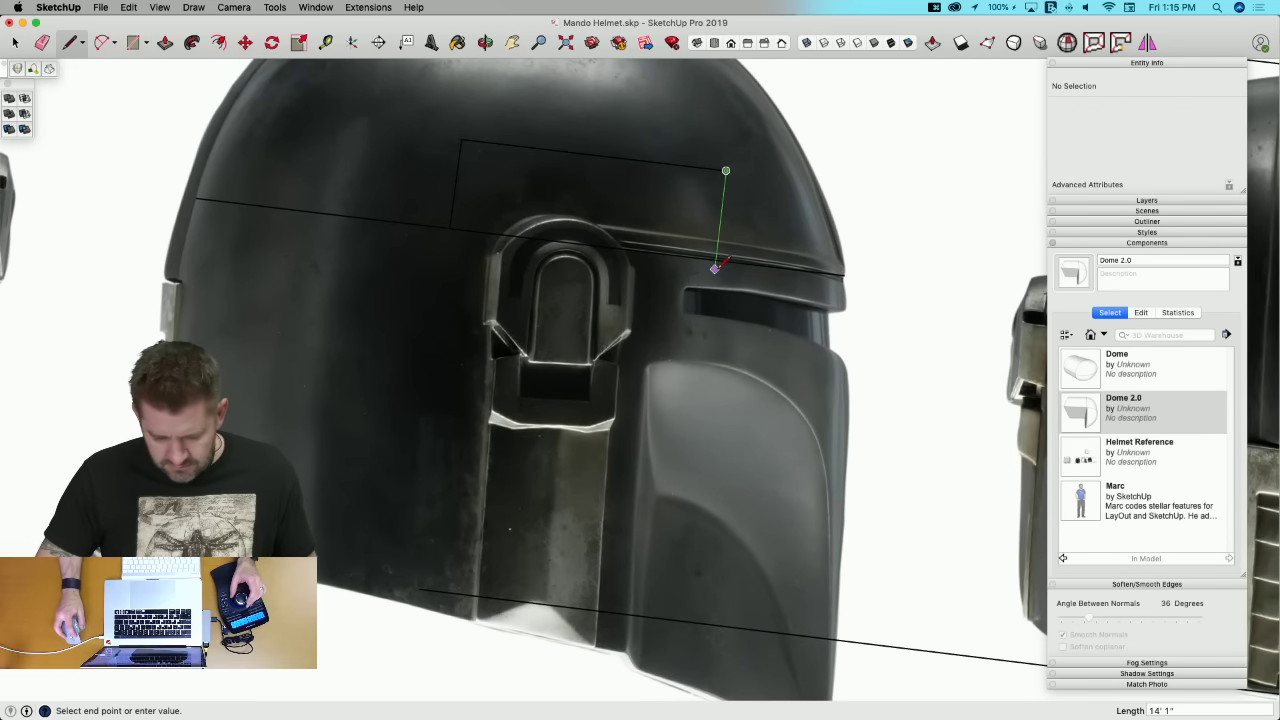
left_click(716, 261)
key("e")
left_click(645, 244)
Step: Split the side view's lower line at the cheek plate's rear edge and erase the part running under the ear panel
key("l")
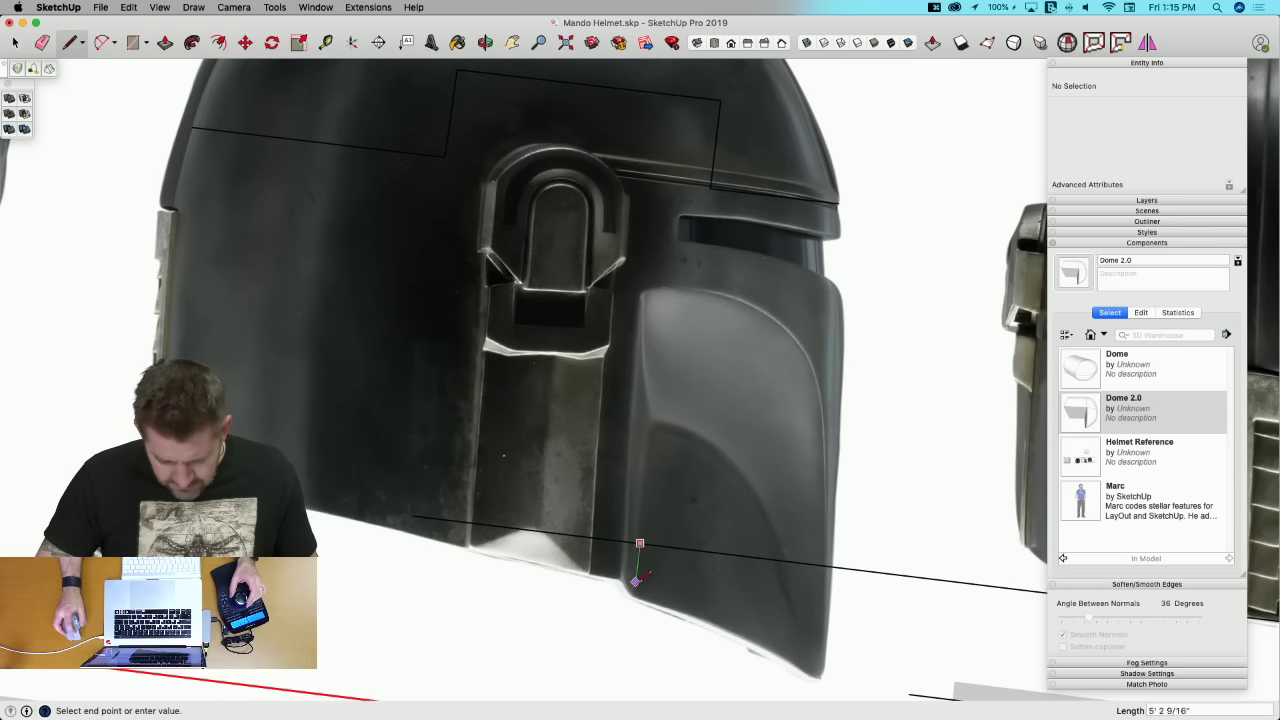
key("e")
mouse_move(614, 537)
left_mouse_down()
mouse_move(657, 583)
mouse_move(622, 550)
left_mouse_up()
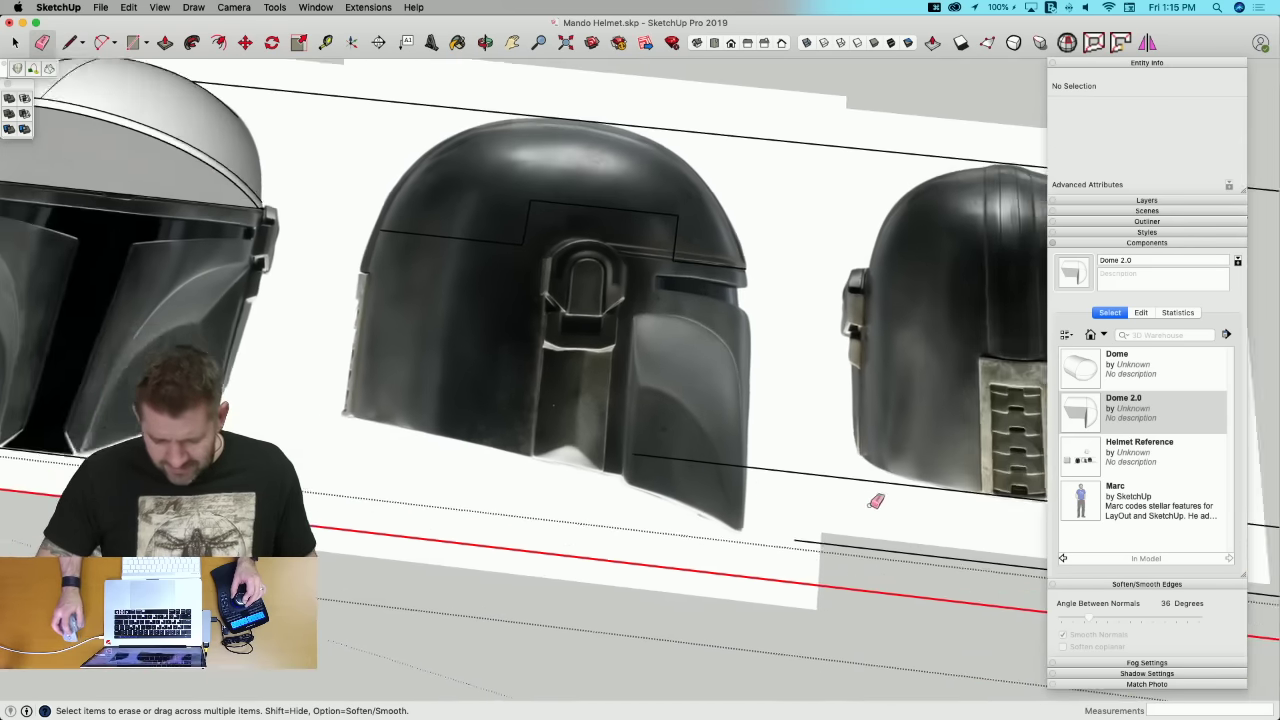
Step: Draw a line about 59' long up the ear panel's rear edge, from the helmet's lower edge to above the ear piece
key("l")
scroll(463, 523, "up", 4)
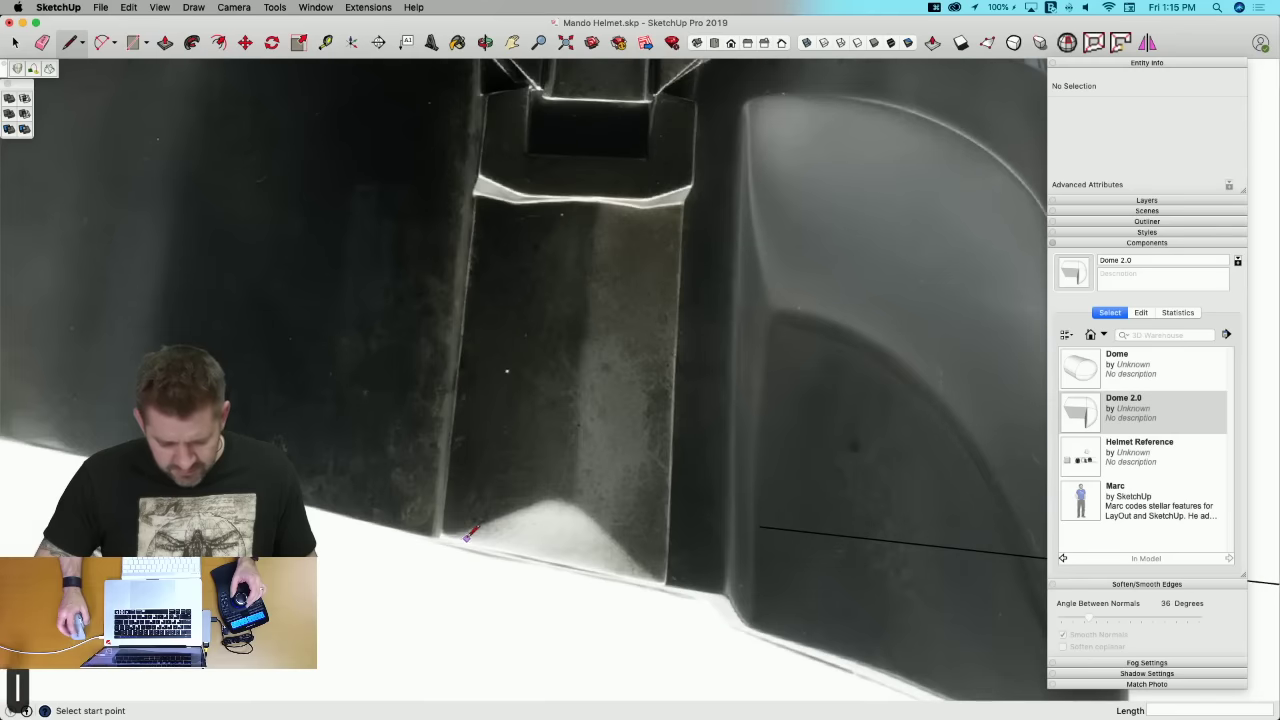
key("r")
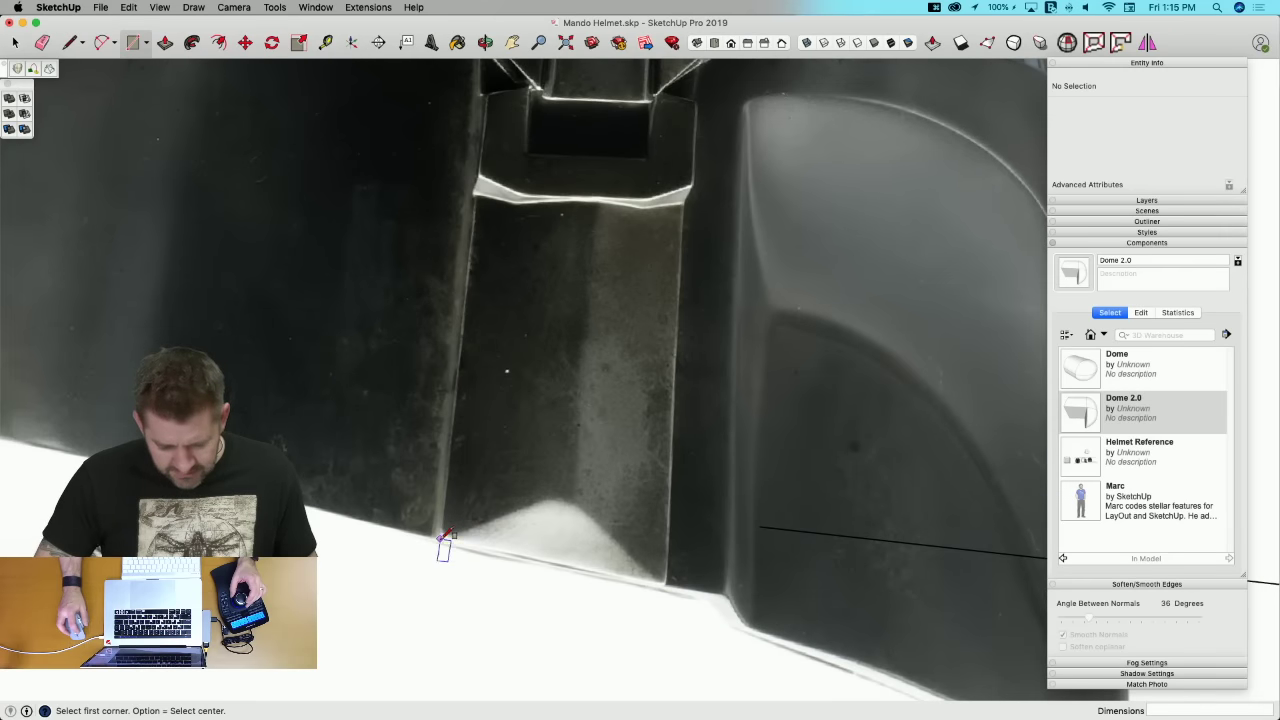
left_click(443, 538)
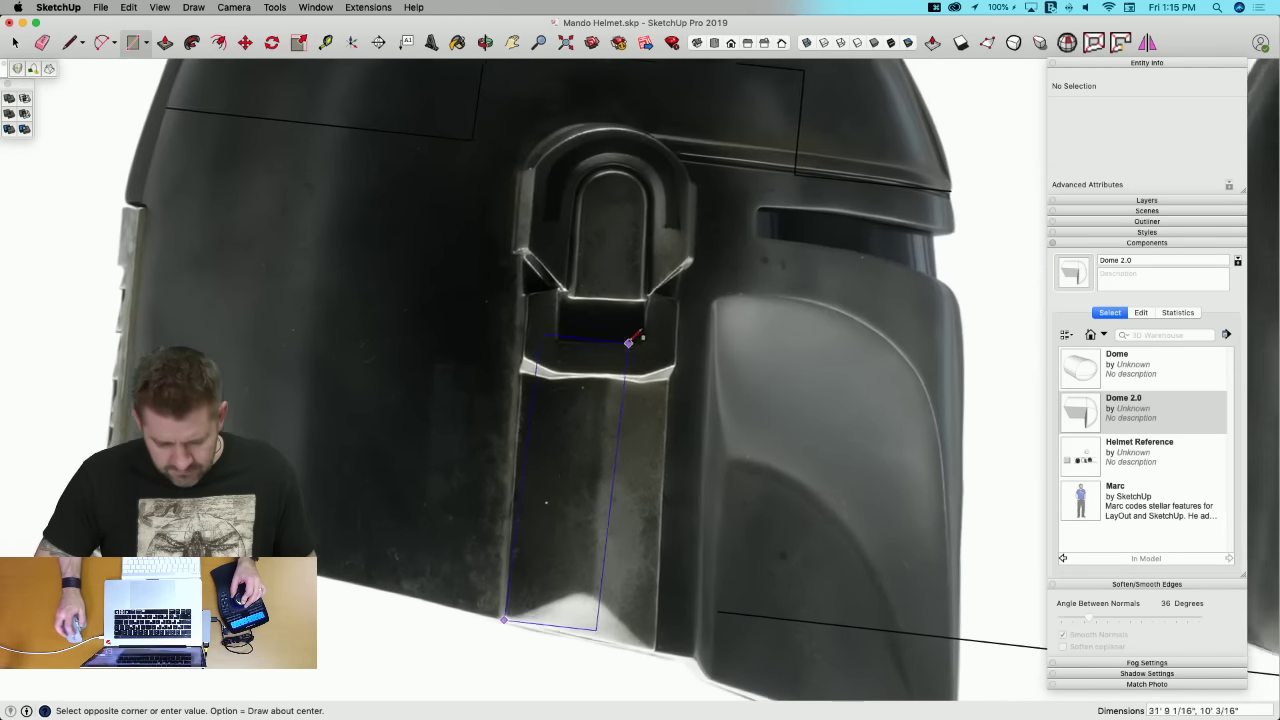
key("l")
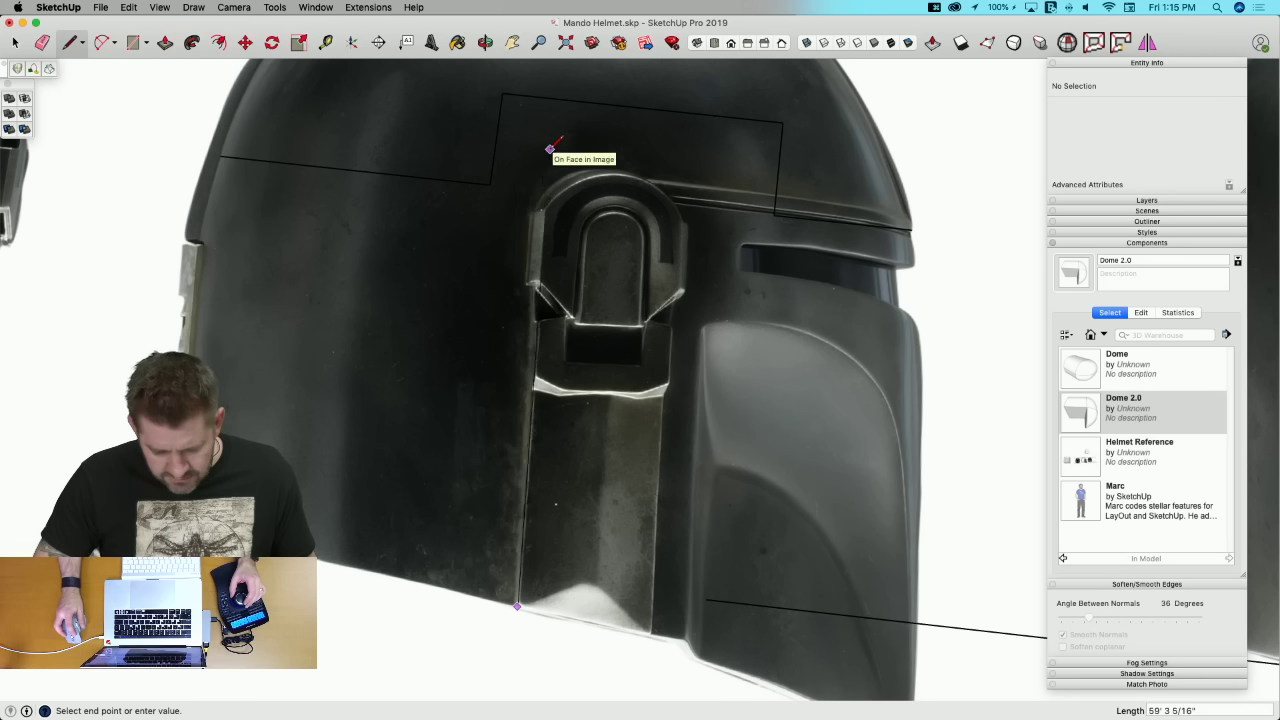
left_click(549, 149)
key("Escape")
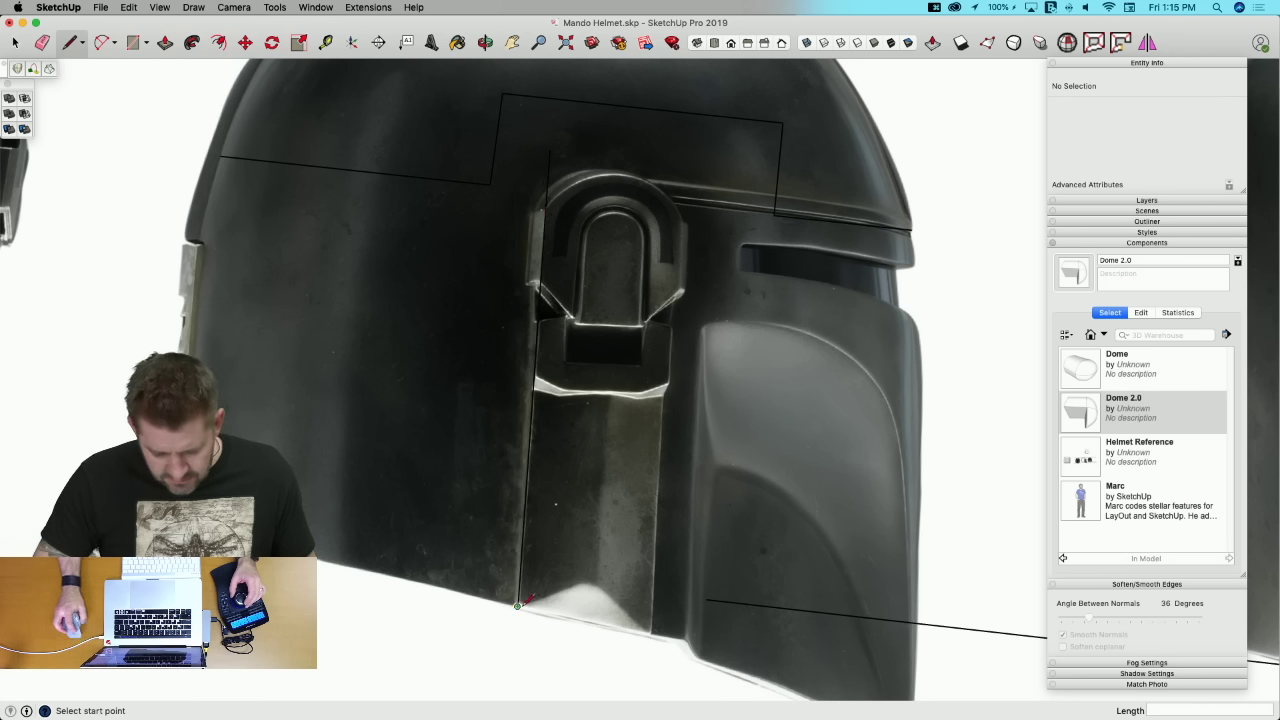
Step: Draw the ear panel's bottom edge along the helmet's lower edge, and its front edge up past the ear piece
left_click(651, 636)
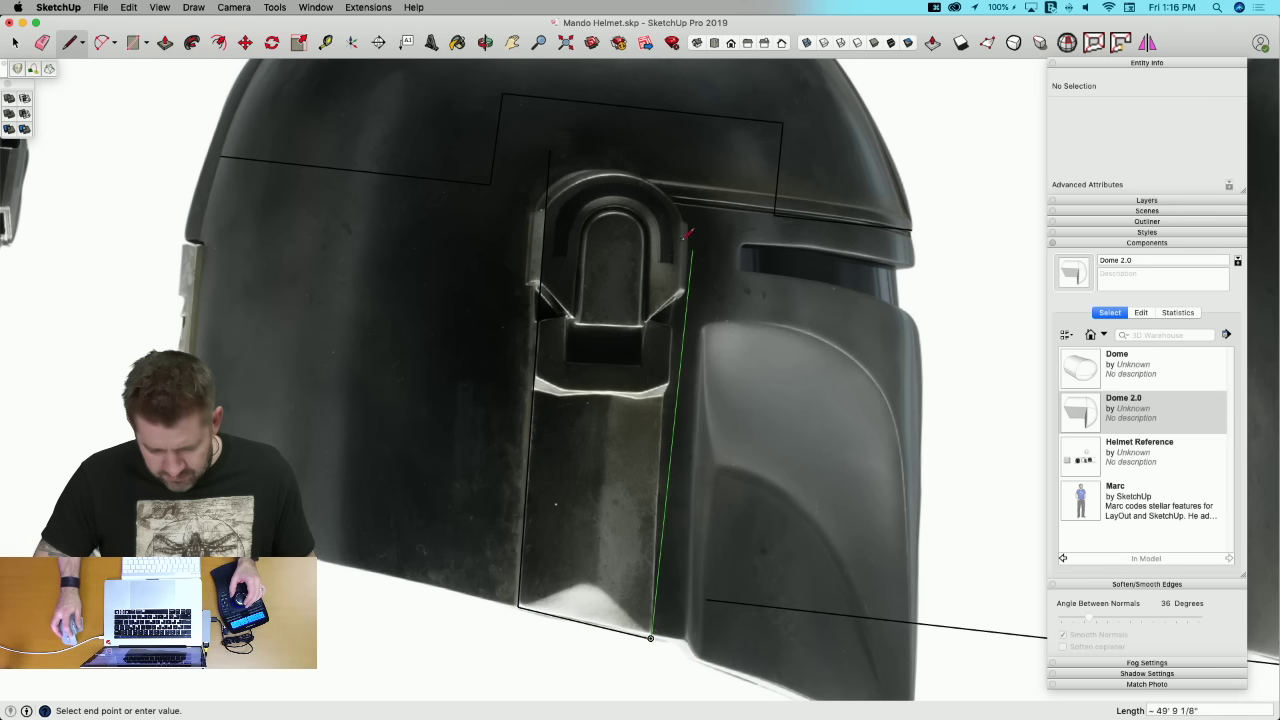
left_click(675, 162)
scroll(640, 480, "up", 5)
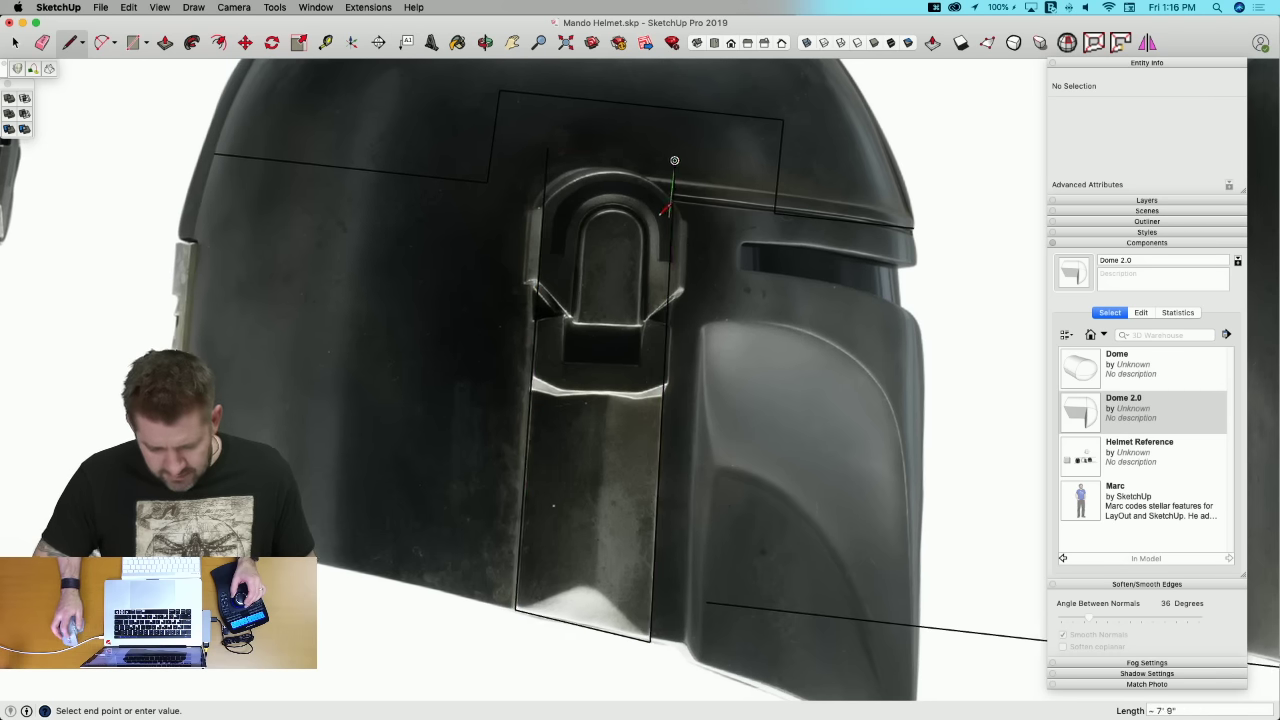
scroll(470, 409, "down", 10)
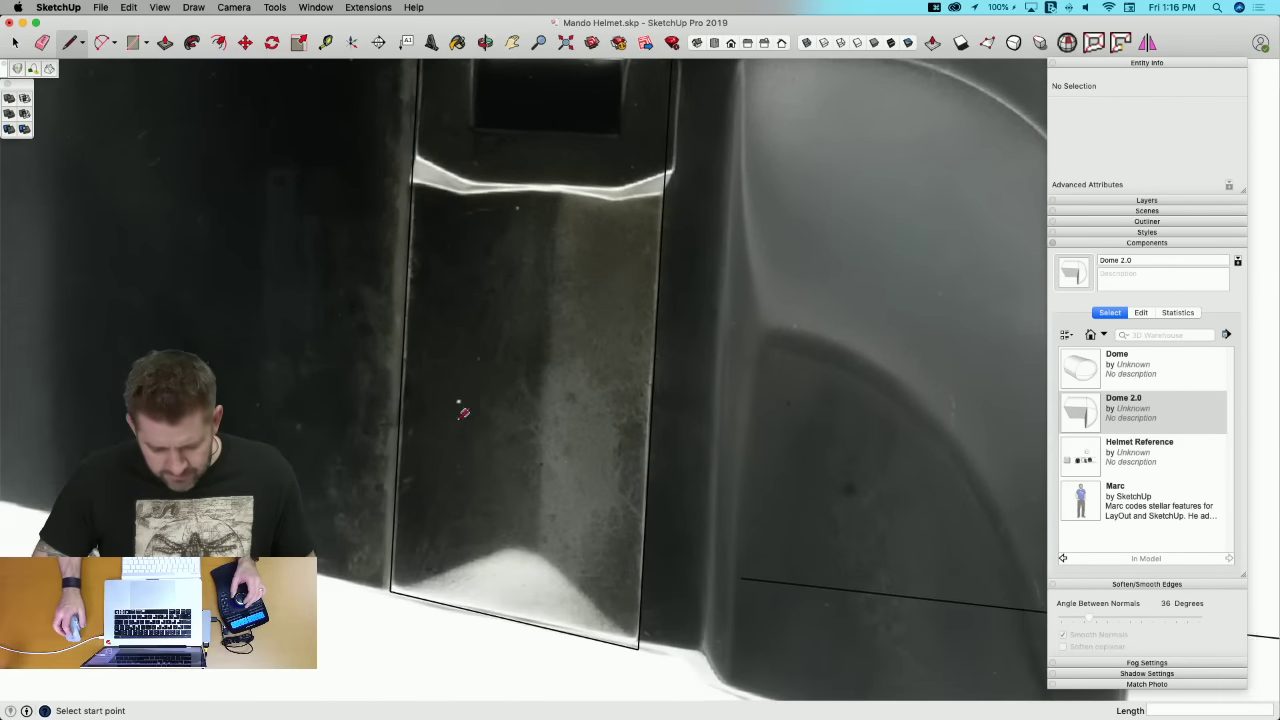
Step: Draw a line about 16' 9" long across the panel at the ear piece's base, plus a short edge from its rear end up to the flap
scroll(510, 422, "up", 6)
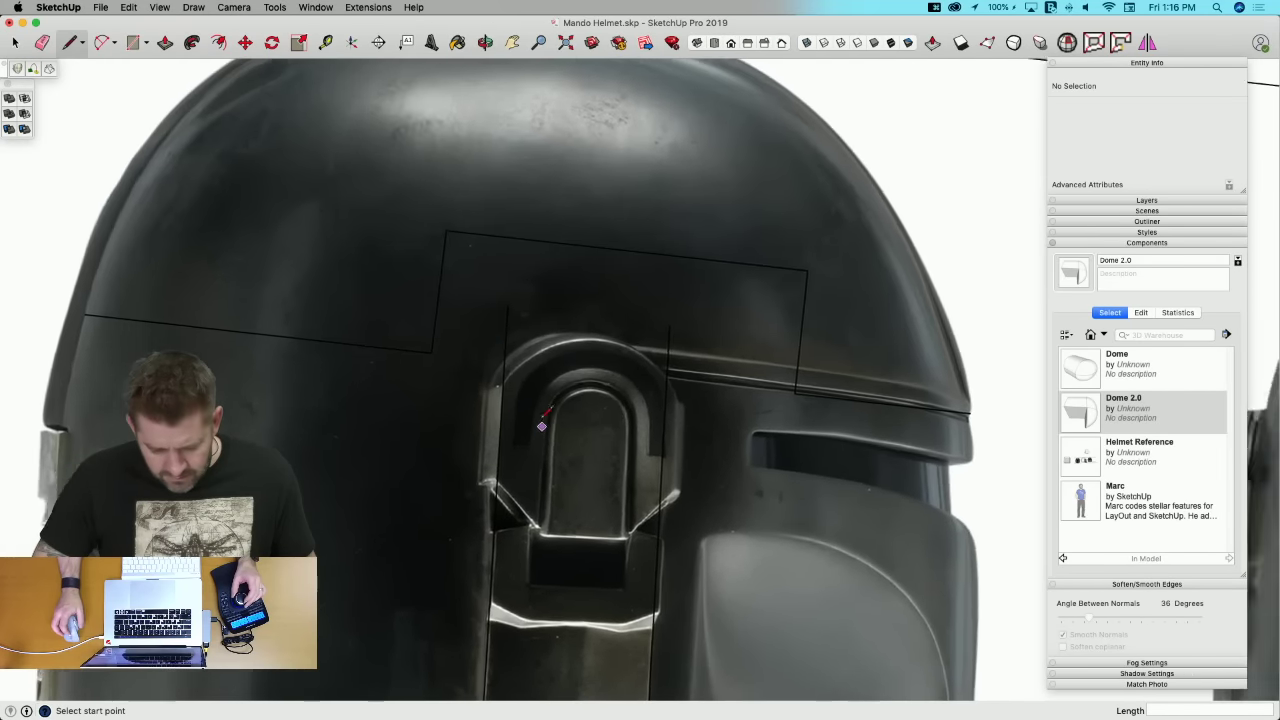
scroll(517, 395, "up", 1)
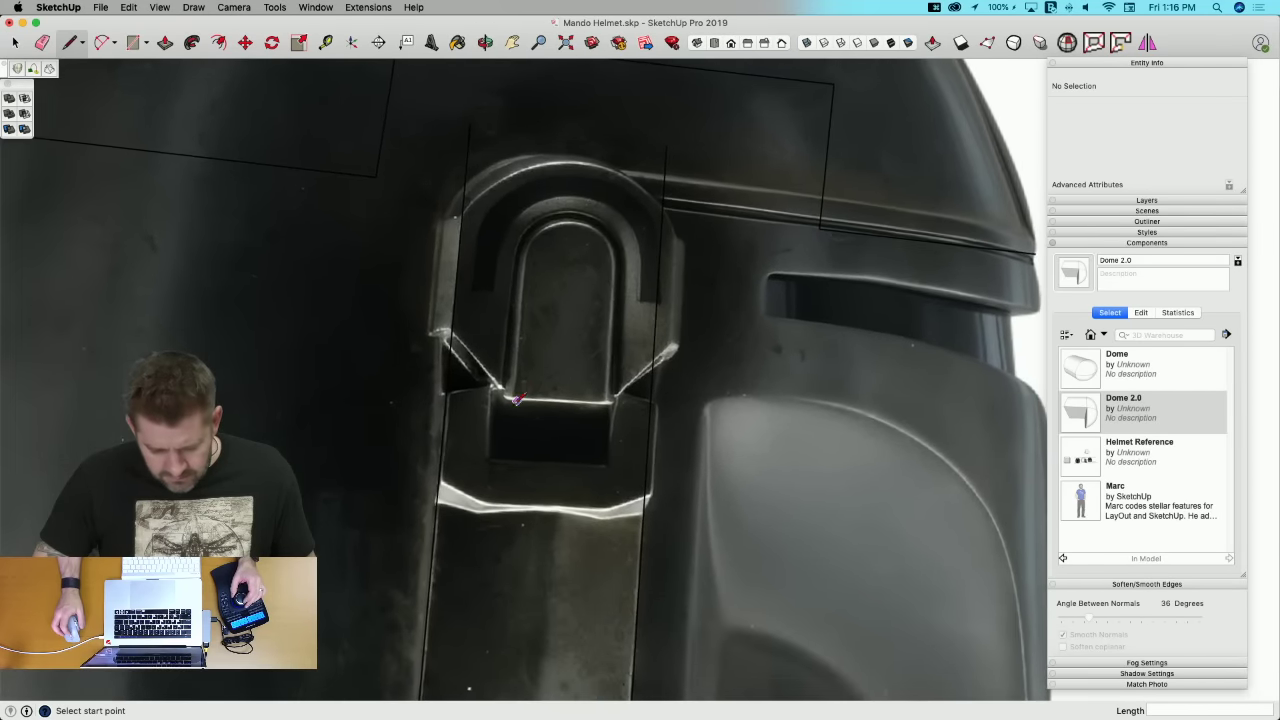
scroll(445, 380, "up", 3)
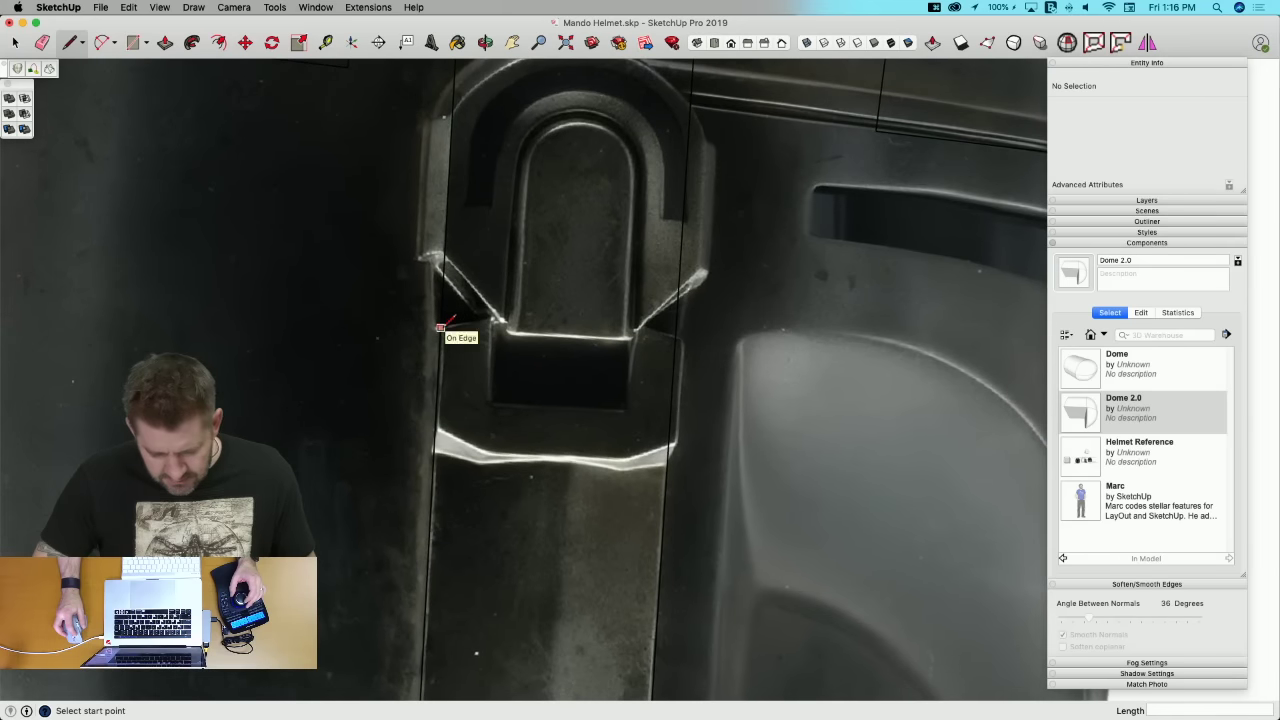
left_click(440, 327)
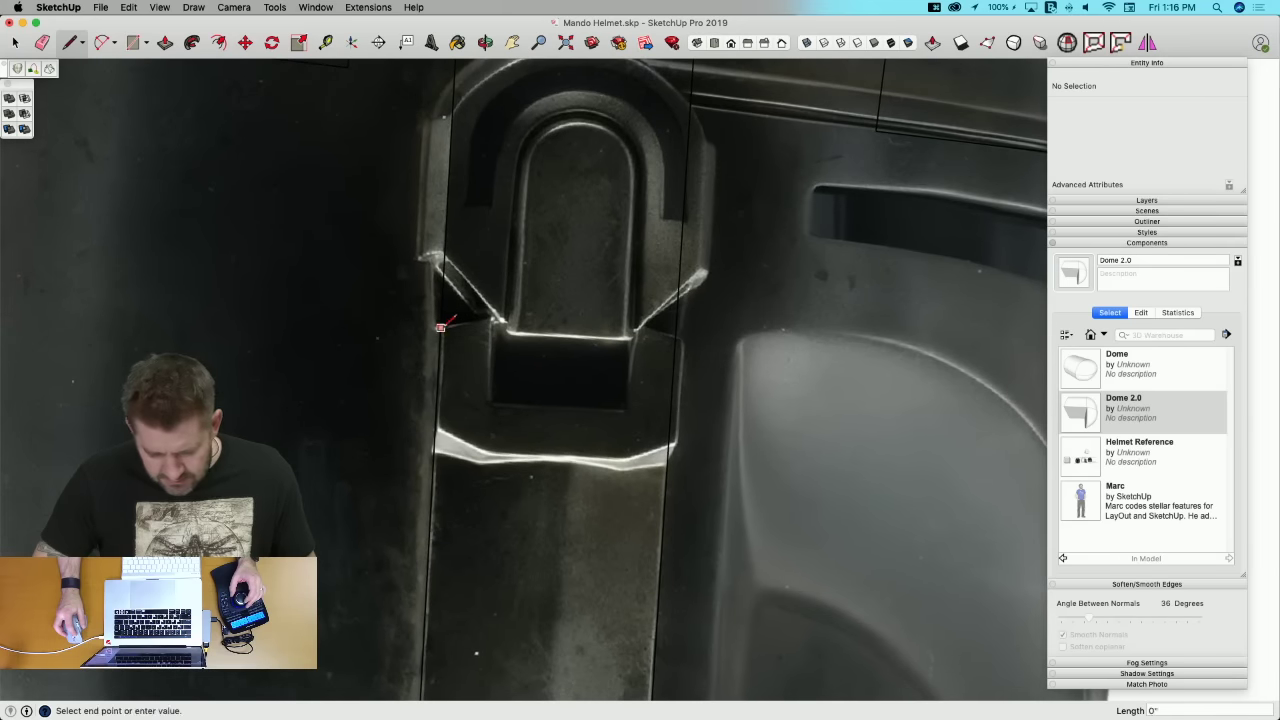
left_click(678, 336)
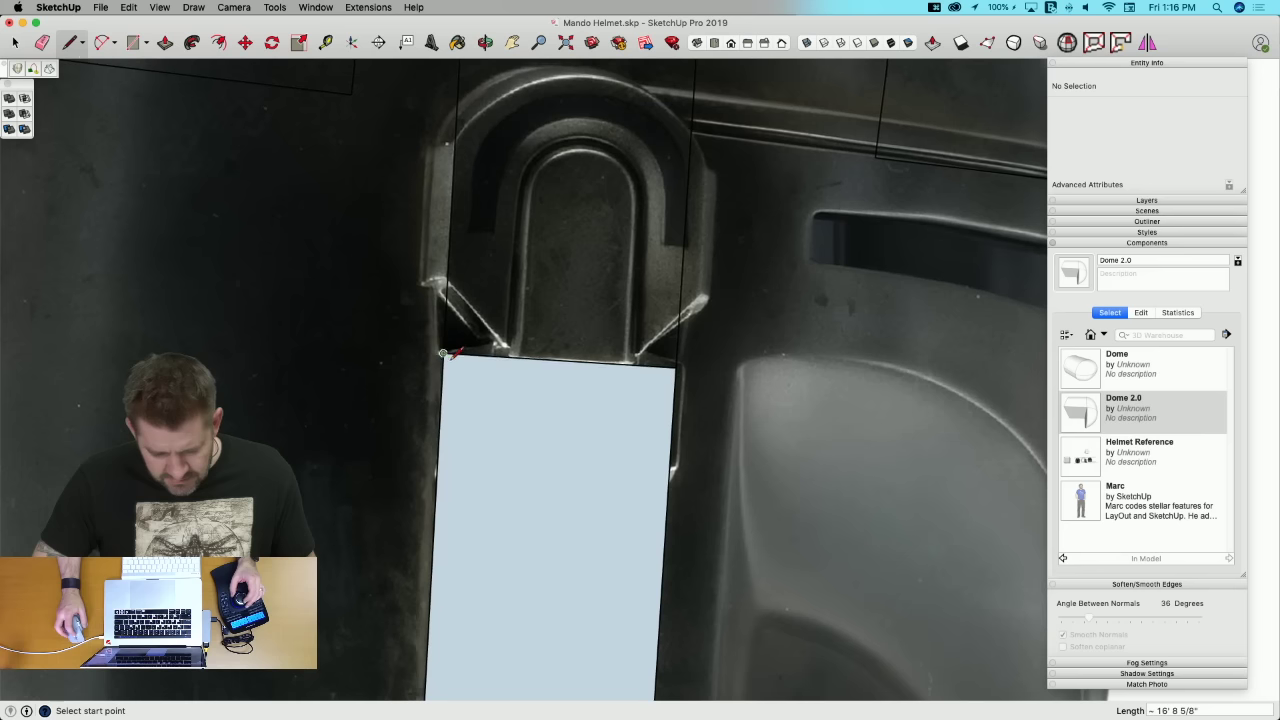
left_click(444, 352)
scroll(442, 284, "up", 2)
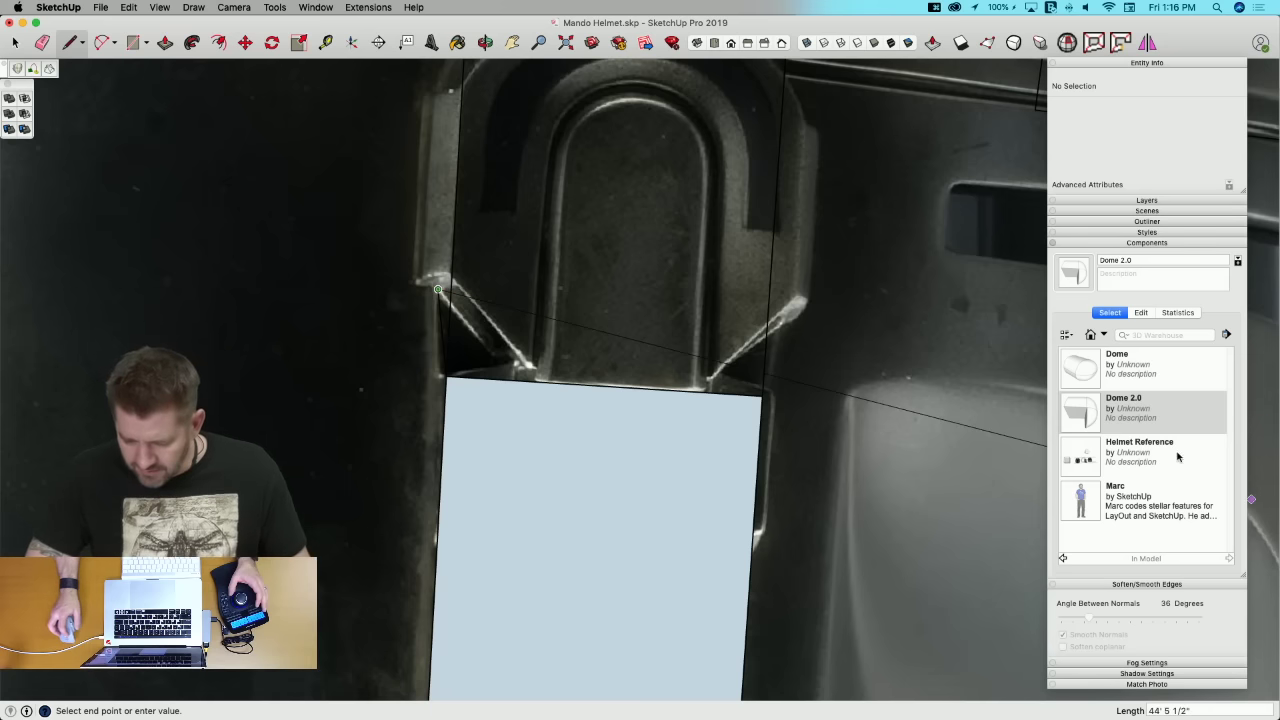
Step: Turn on the X-ray face style so the reference image shows through the new panel face
left_click(1127, 243)
left_click(1131, 233)
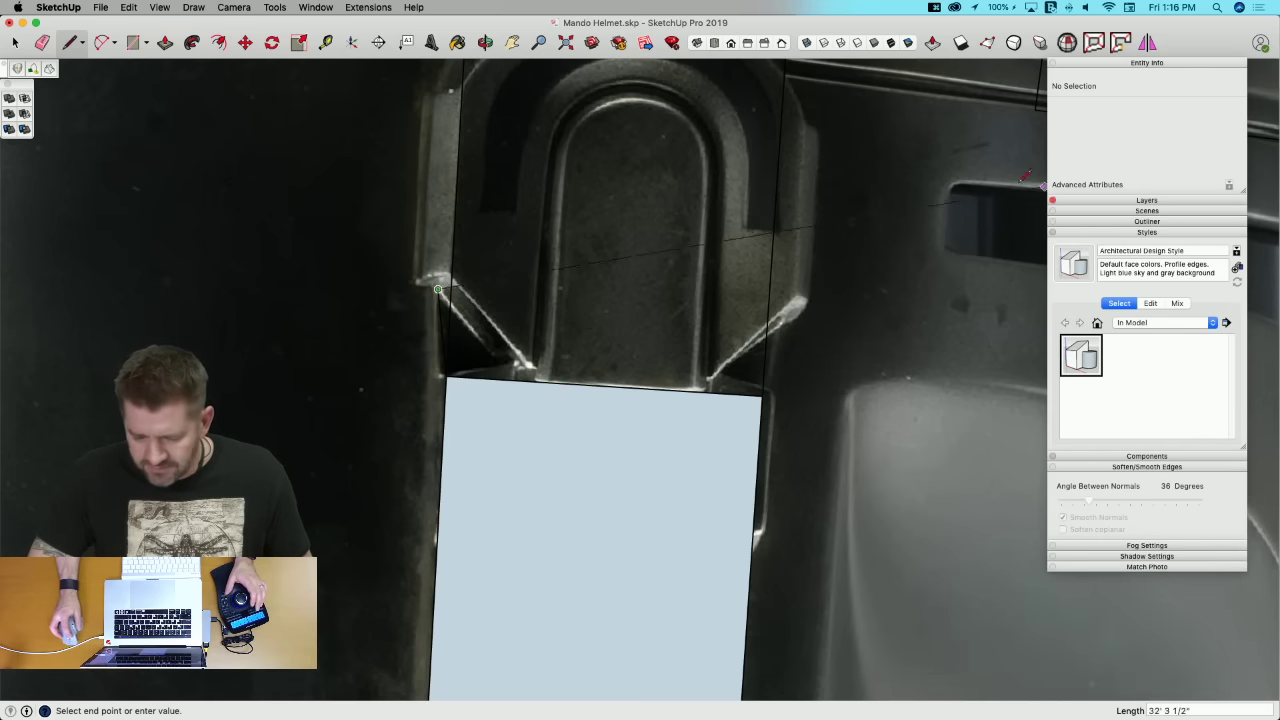
left_click(808, 42)
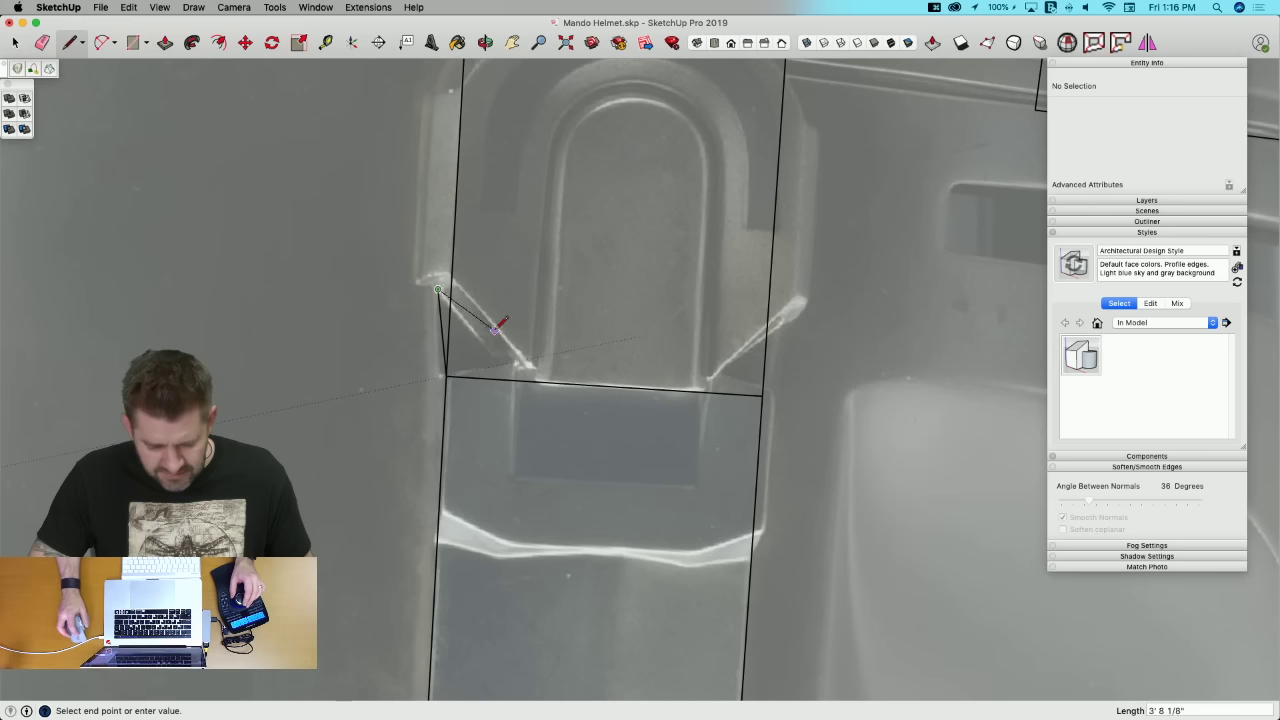
key("Escape")
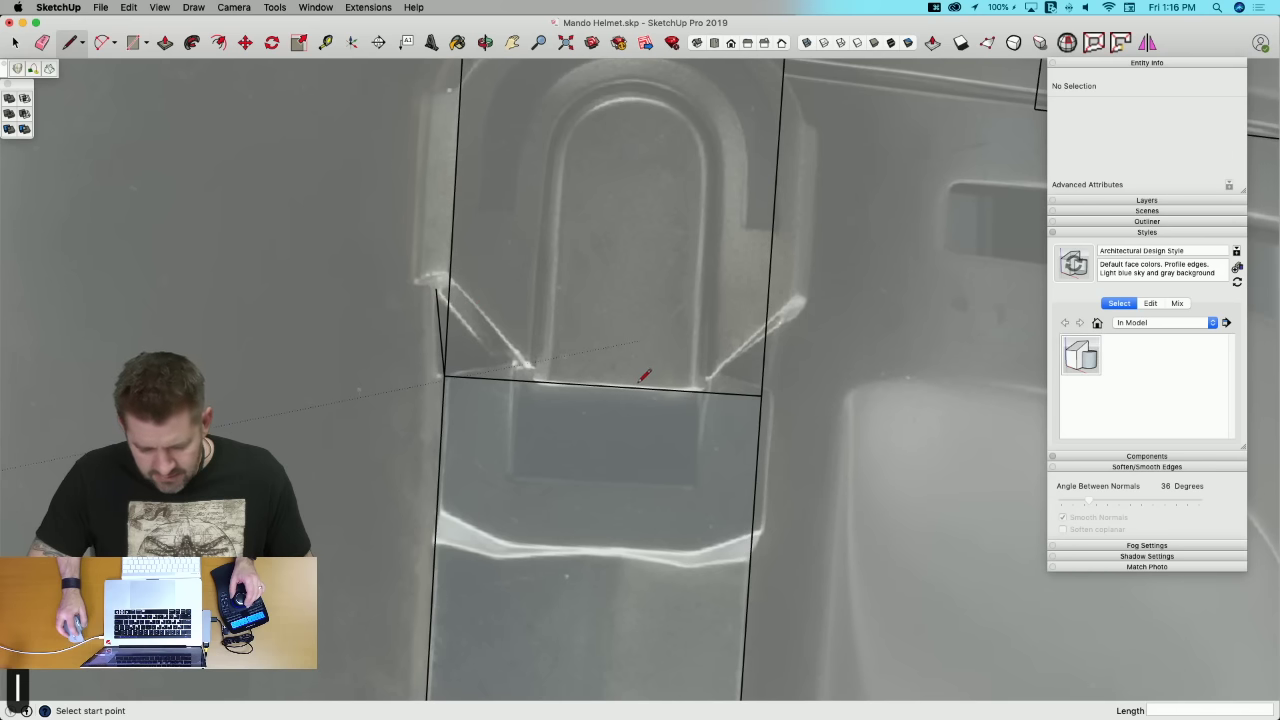
Step: Draw a centerline about 21' 7" long from the cross line's midpoint up to just above the ear piece
left_click(609, 386)
scroll(620, 297, "down", 3)
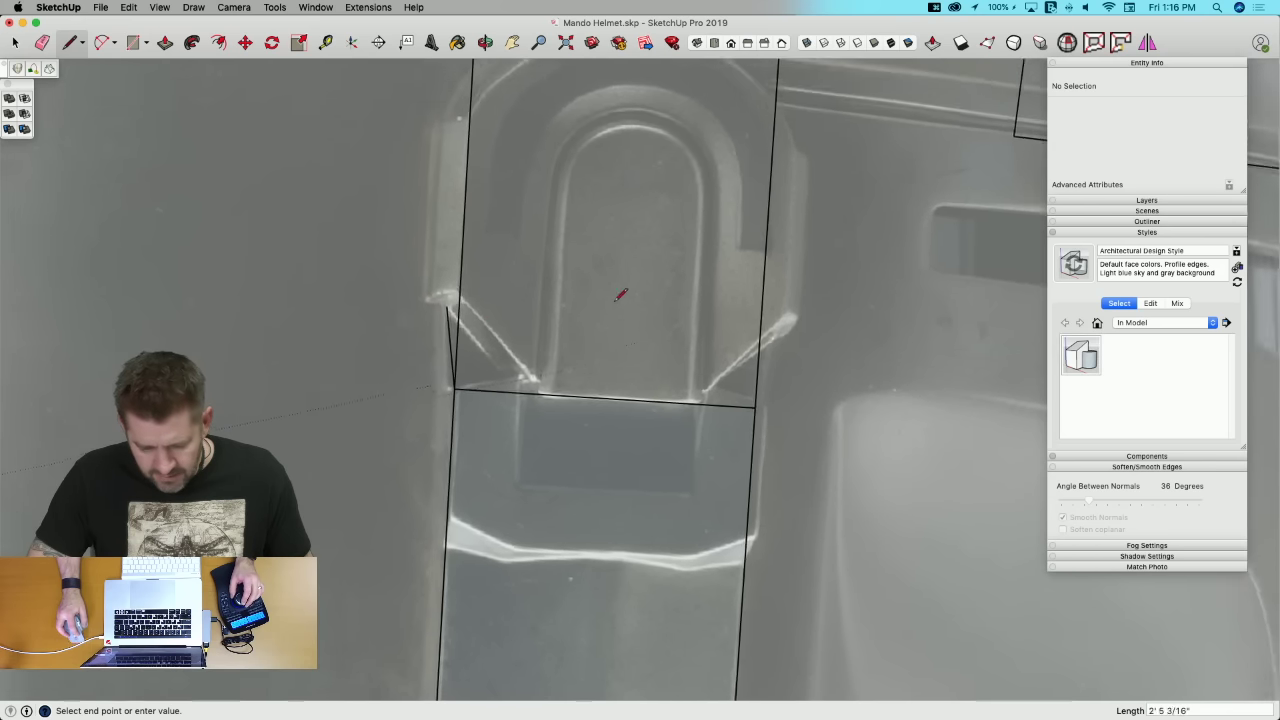
left_click(641, 127)
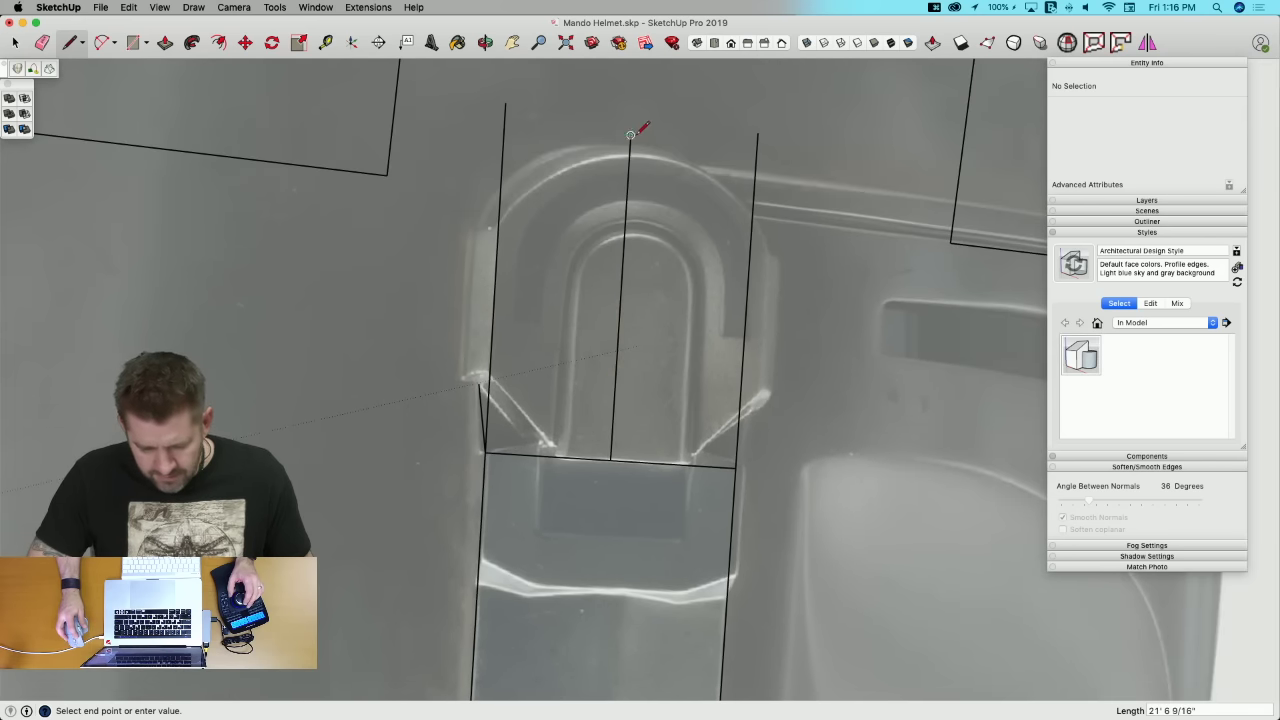
key("space")
scroll(632, 242, "down", 6)
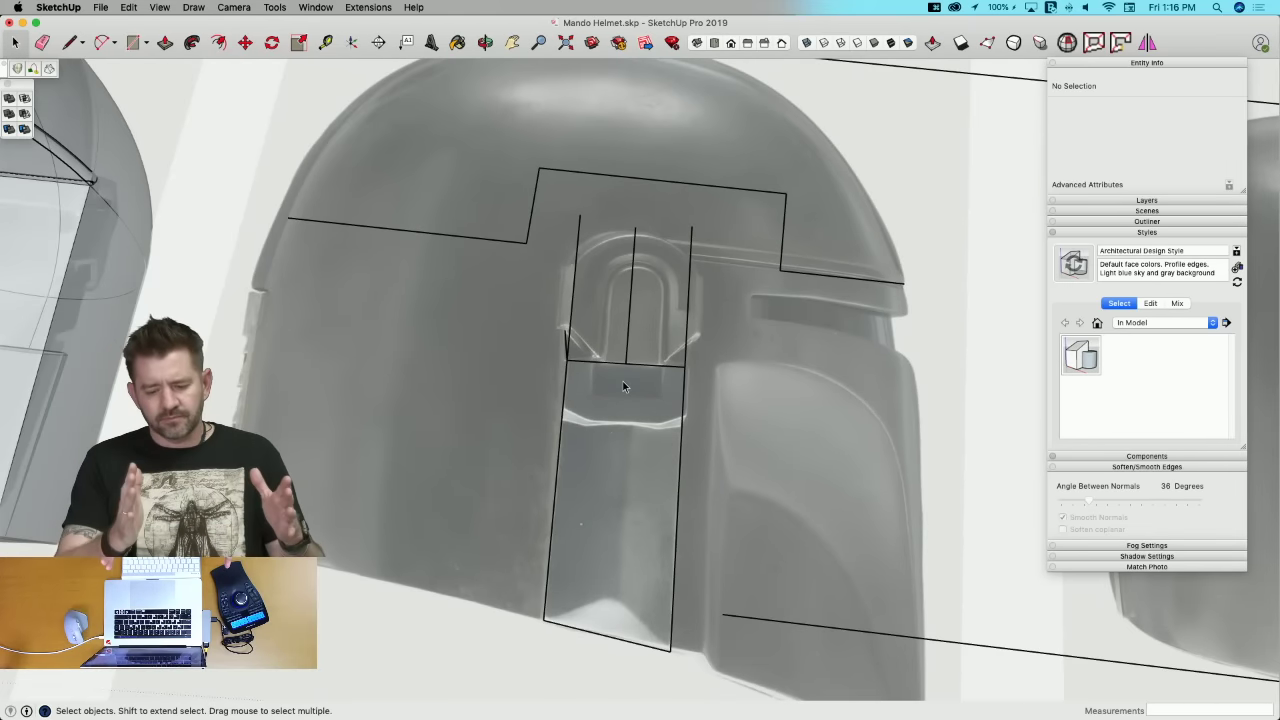
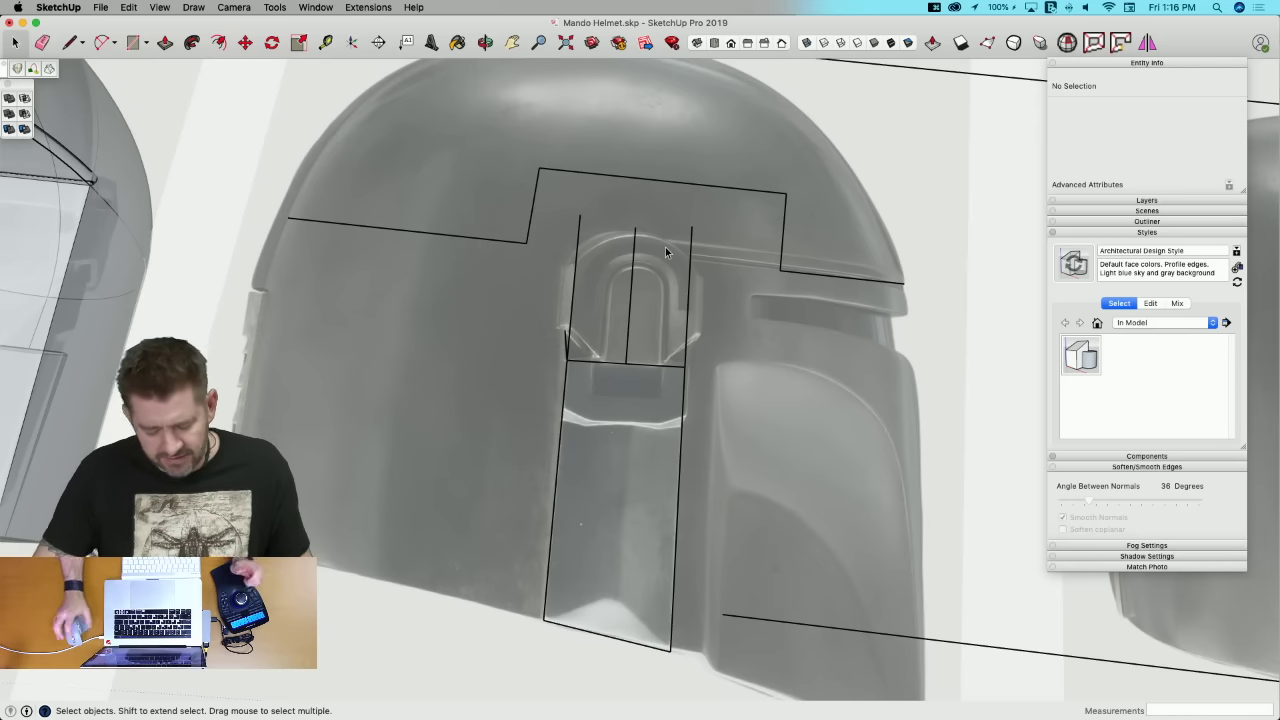
Step: Trace the ear piece's rear flap with a bottom edge about 1' 2" long, its outer edge, and a short top edge
scroll(665, 247, "up", 5)
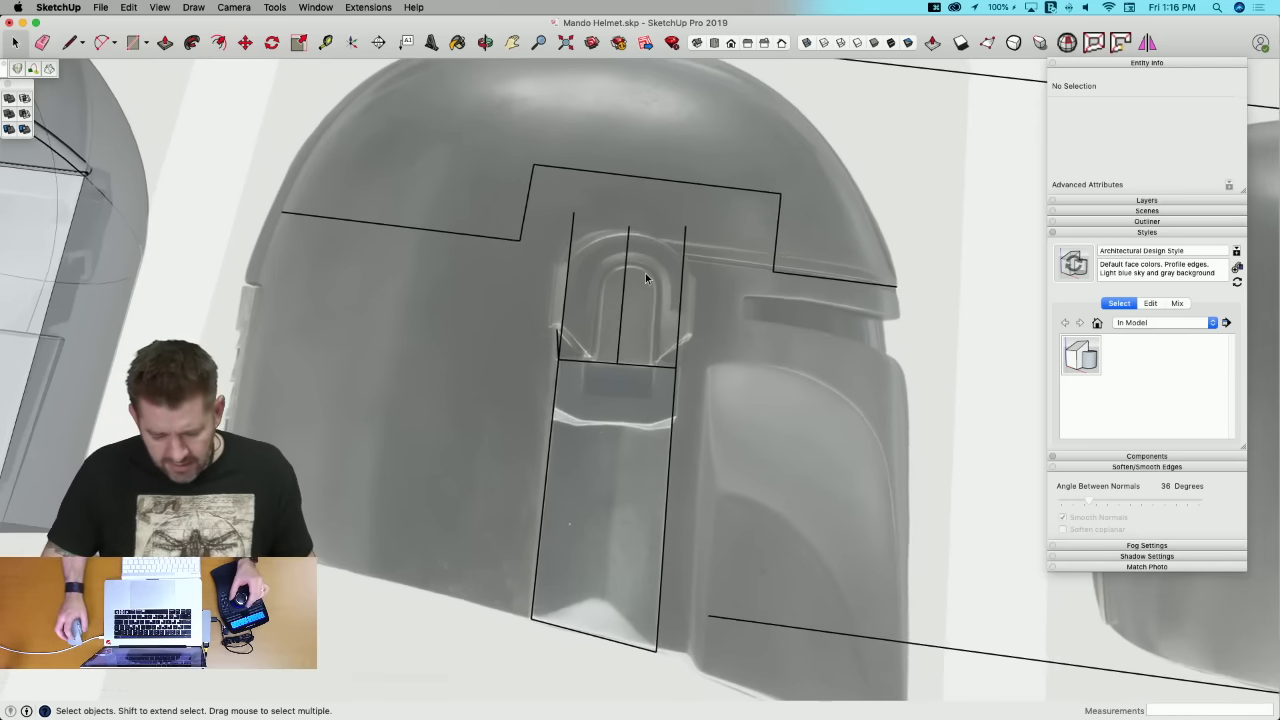
scroll(676, 210, "down", 1)
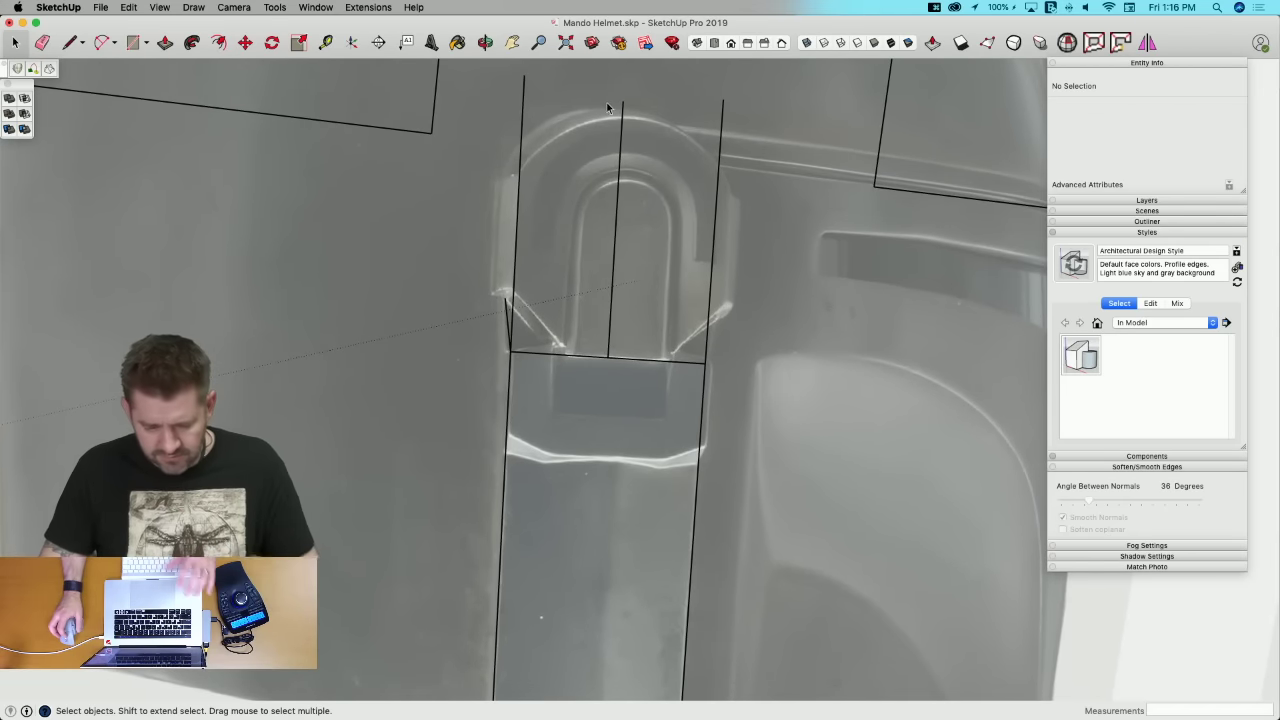
key("l")
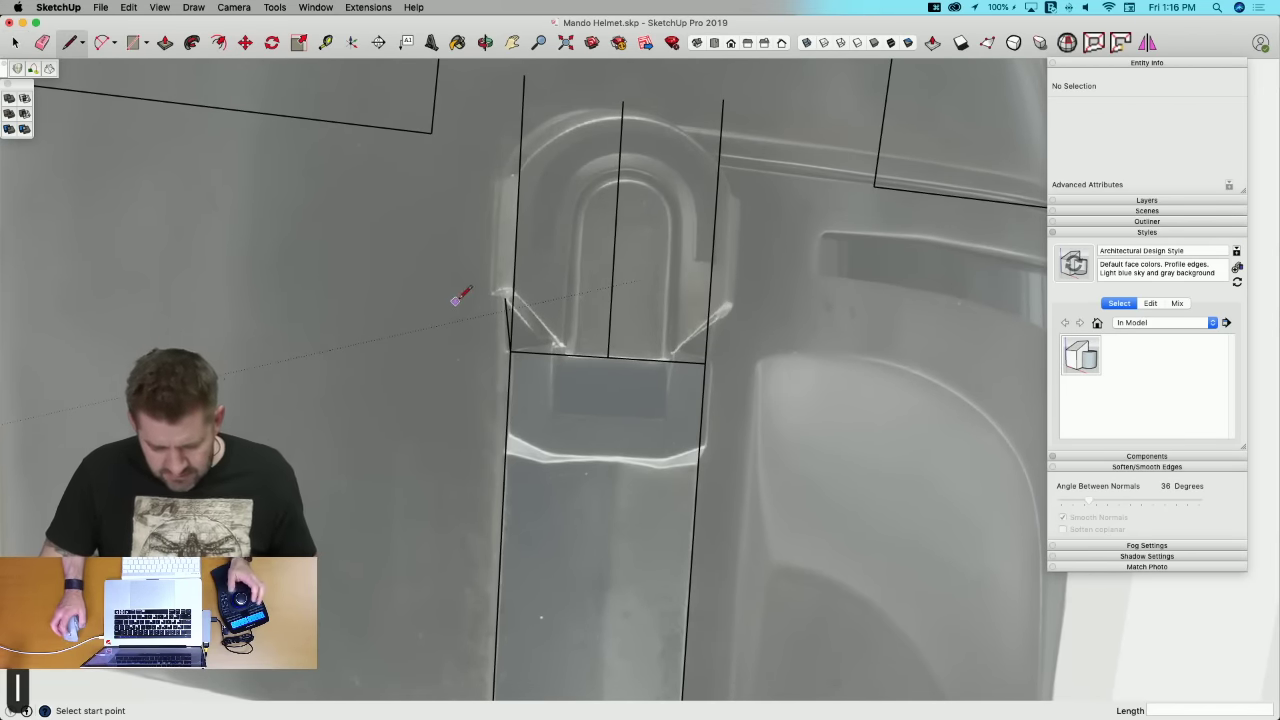
scroll(521, 302, "up", 2)
left_click(521, 297)
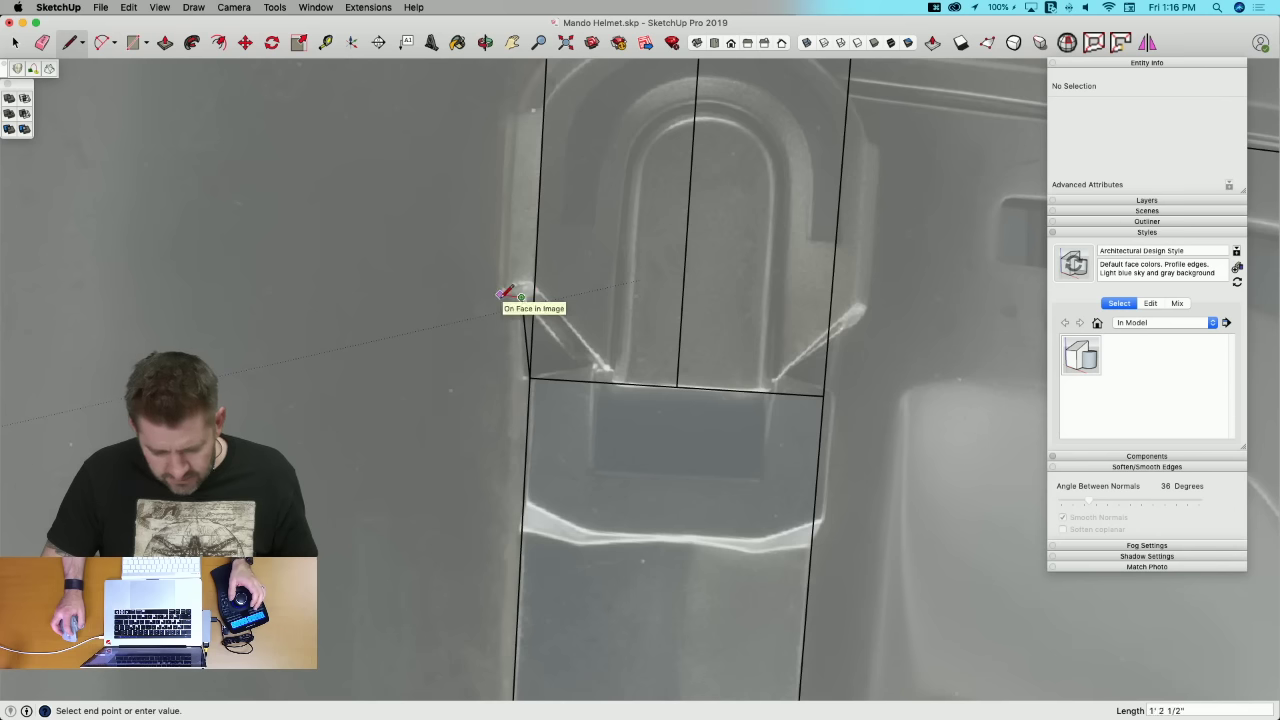
left_click(500, 294)
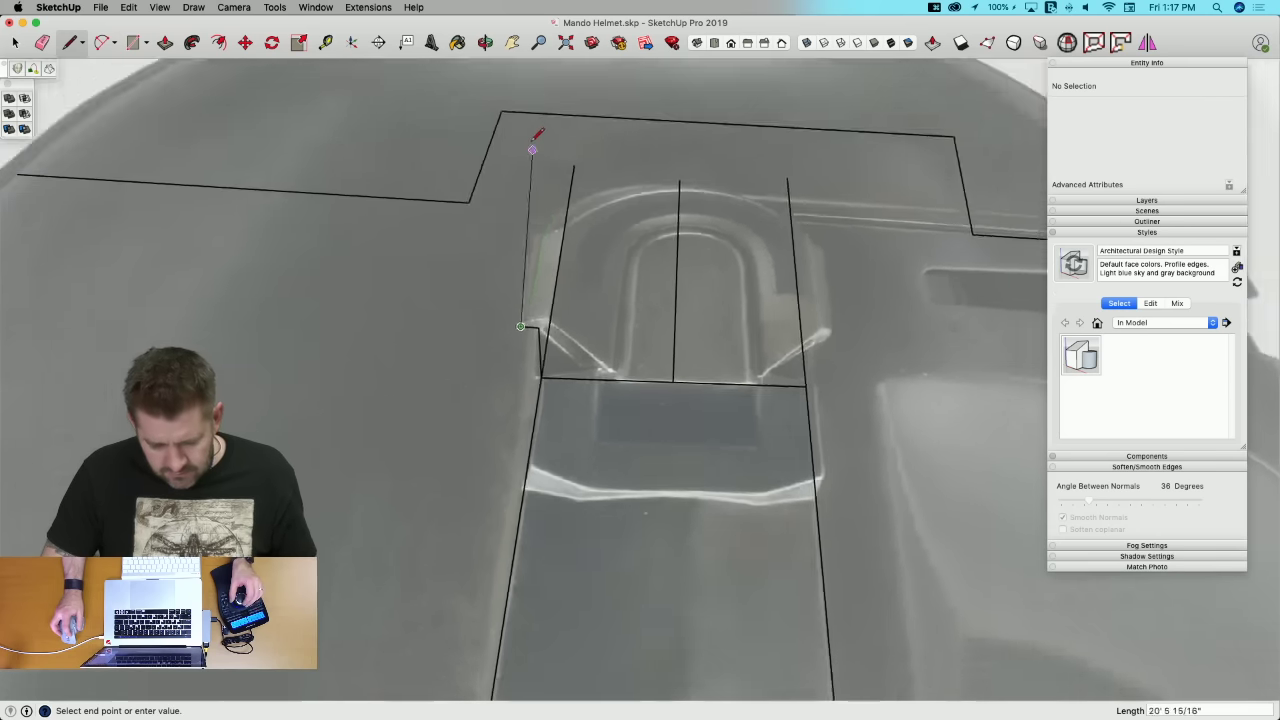
left_click(544, 251)
scroll(544, 251, "up", 3)
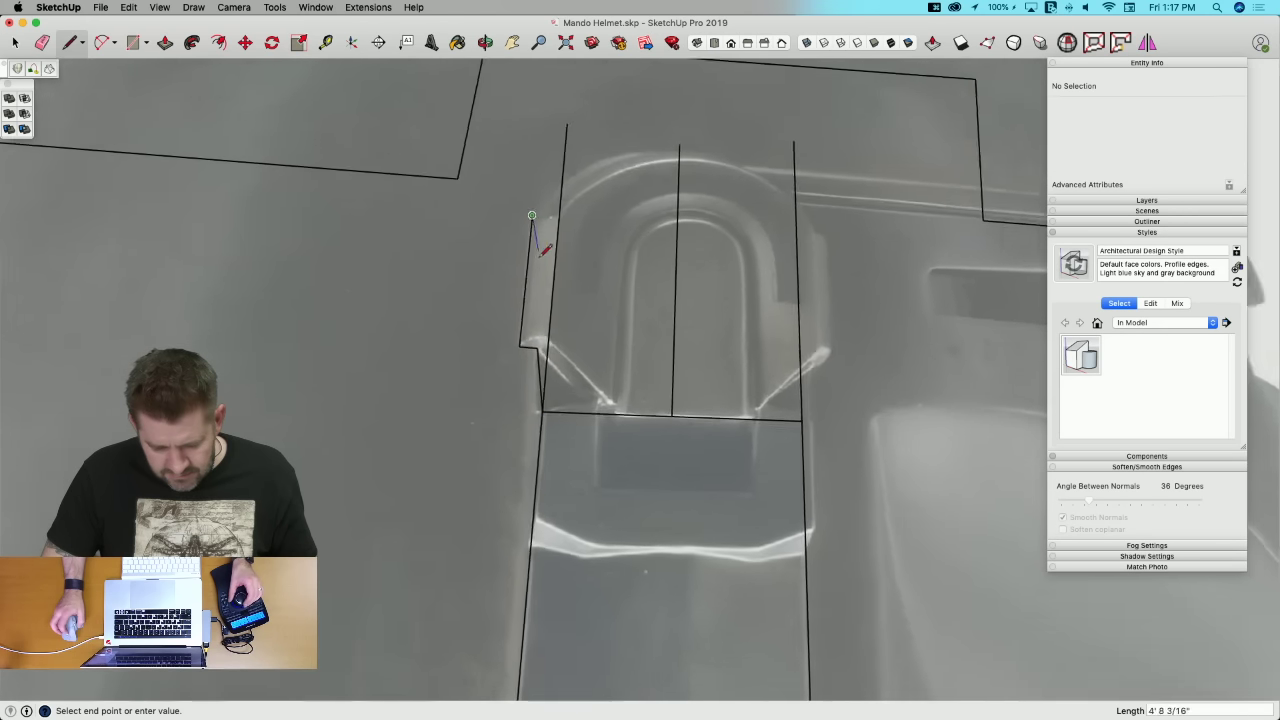
scroll(524, 194, "up", 3)
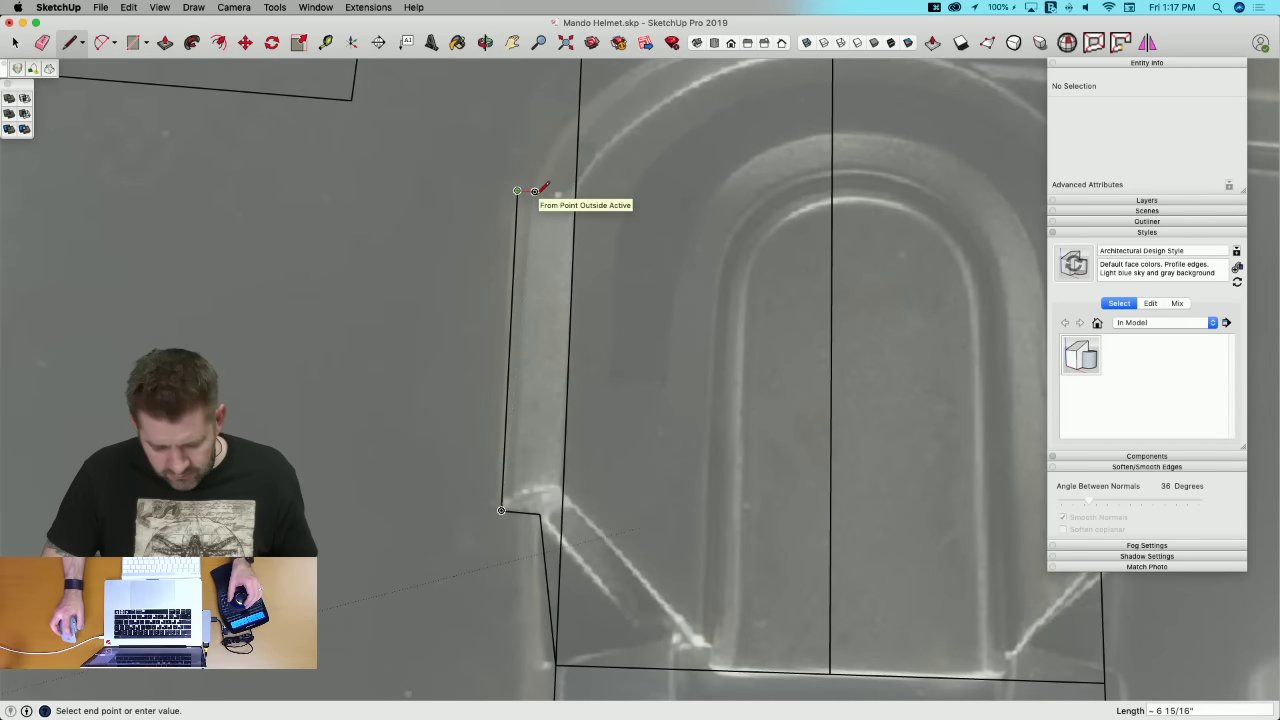
left_click(535, 190)
key("s")
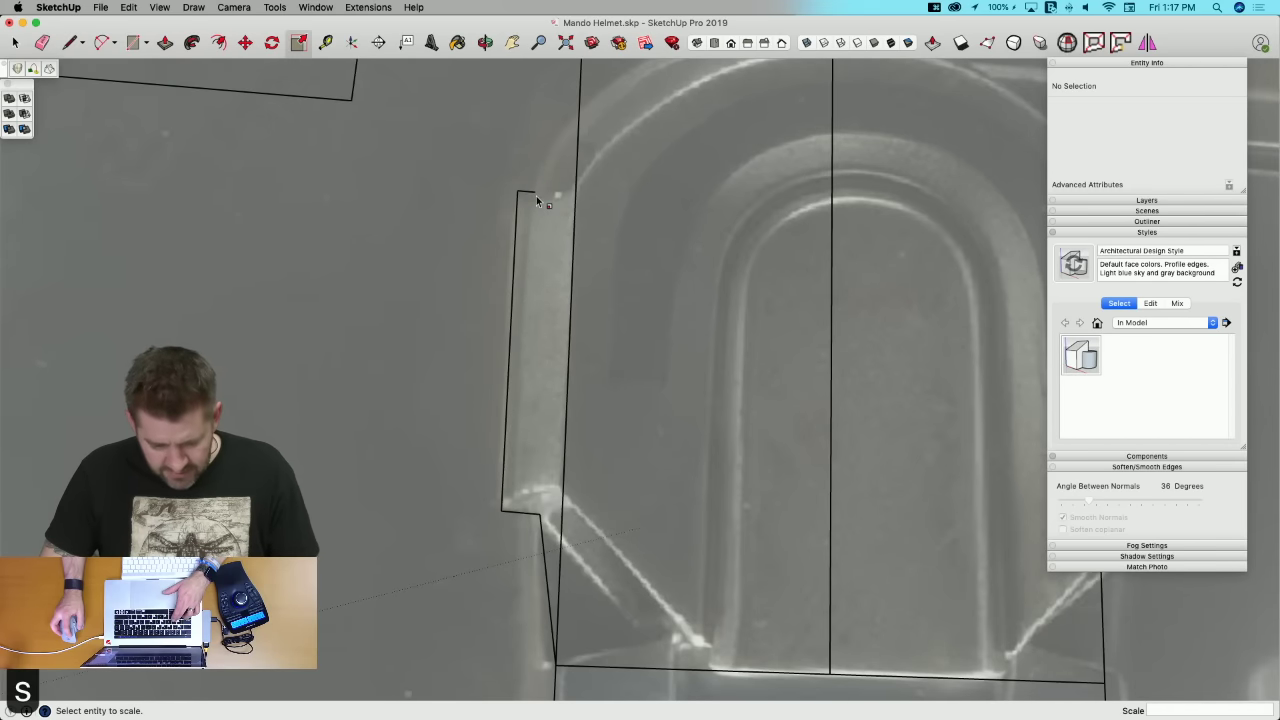
key("a")
left_click(535, 191)
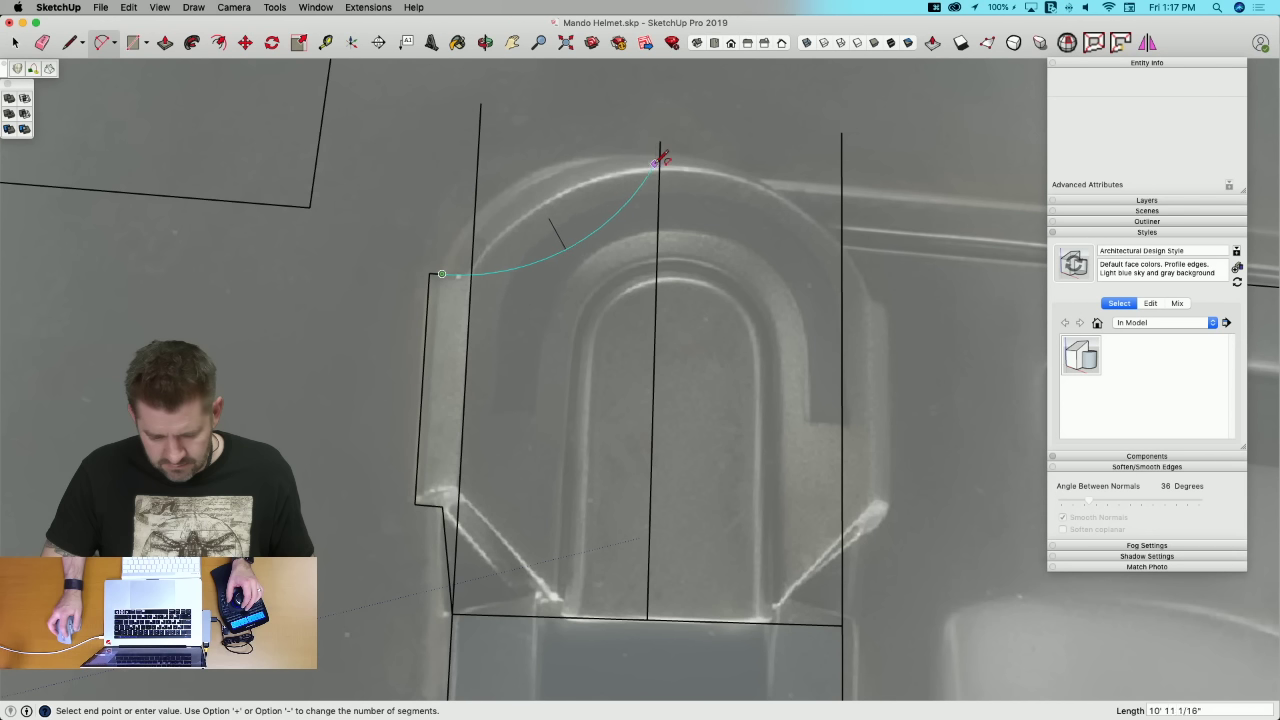
left_click(659, 158)
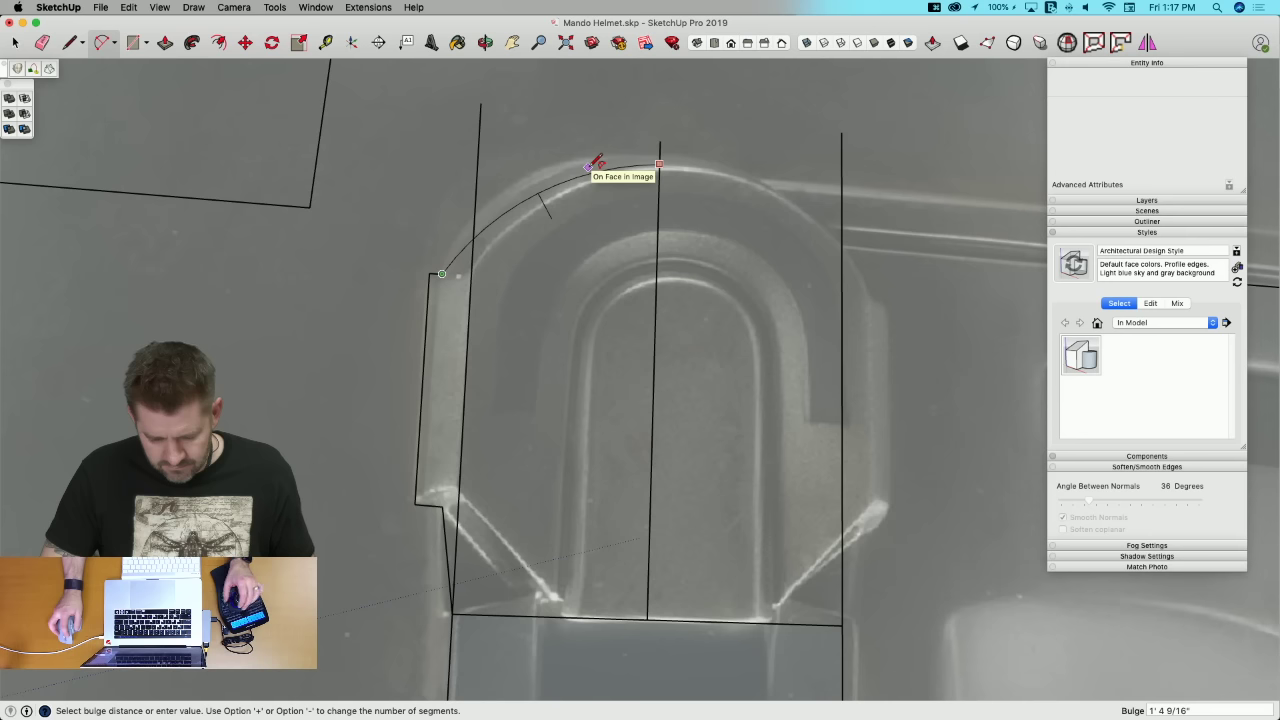
key("Escape")
Step: Replace the rear flap's short top edge with a single line about 1' 9" long reaching the panel's rear edge line
key("l")
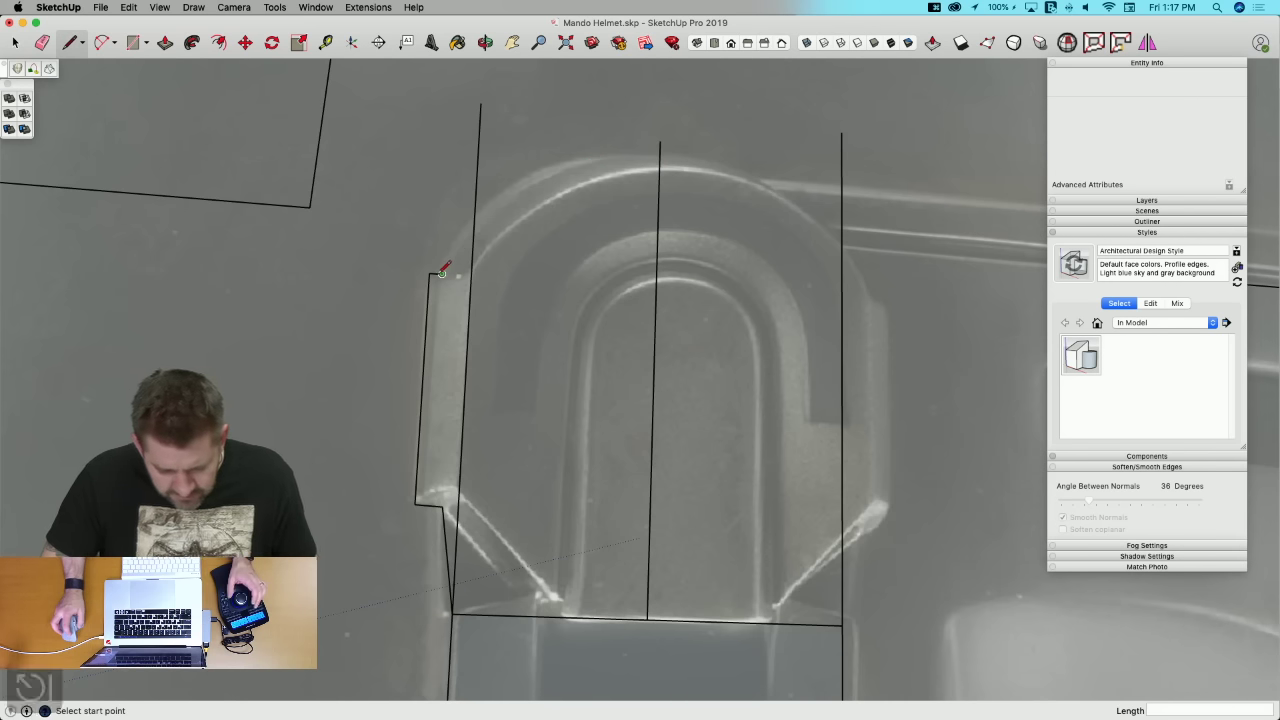
left_click(441, 273)
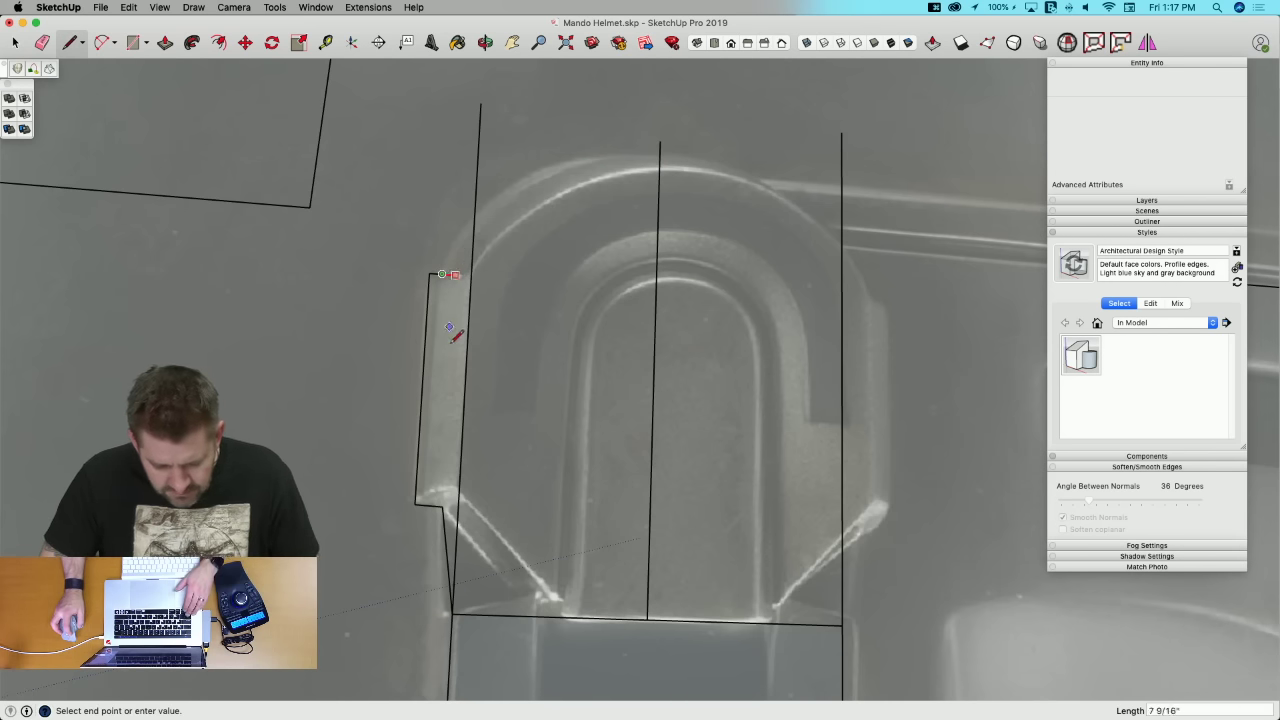
left_click(447, 500)
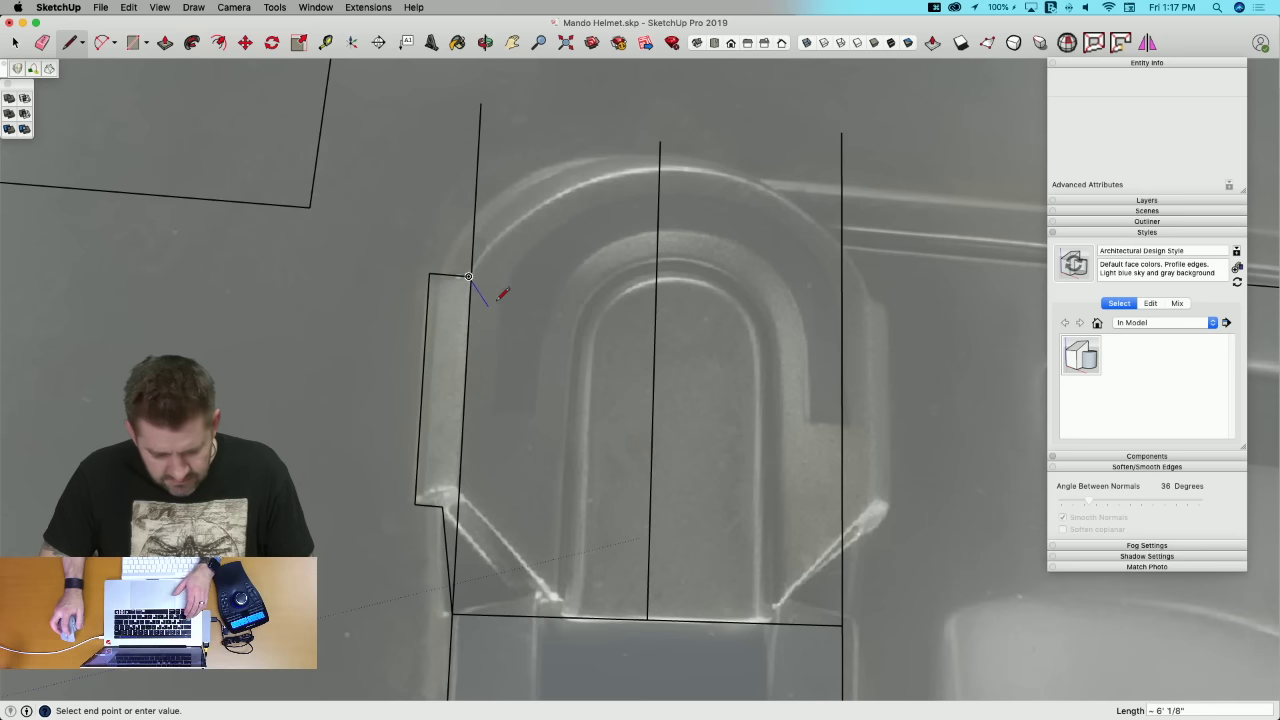
key("e")
left_click(460, 276)
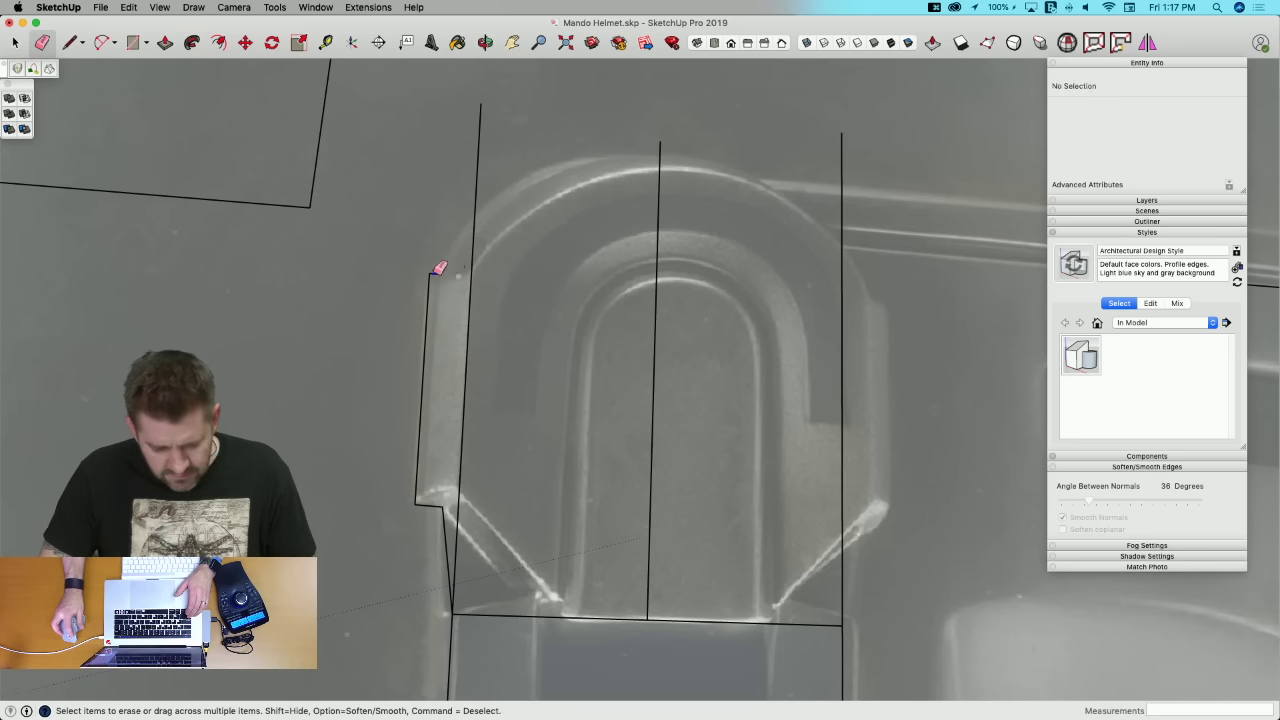
key("l")
left_click(429, 273)
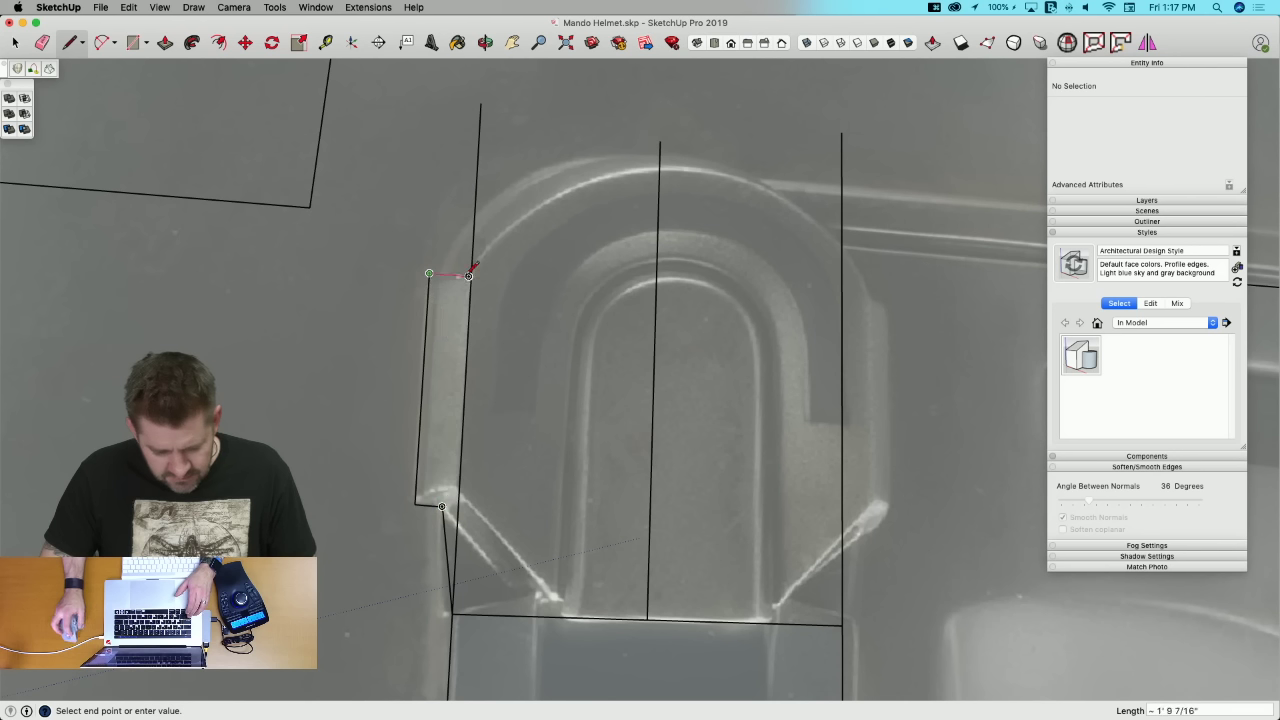
left_click(468, 275)
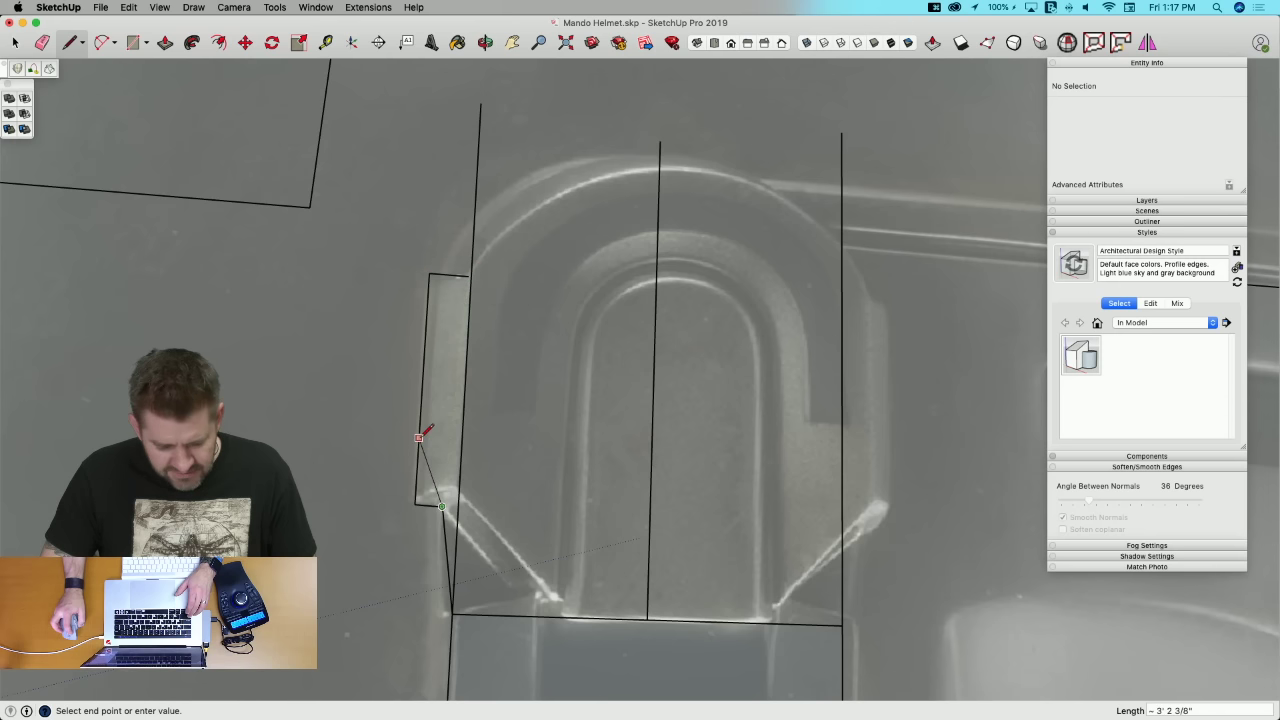
Step: Draw the rear flap's inner edge from its lower inner corner up past its top edge
key("Escape")
left_click(458, 220)
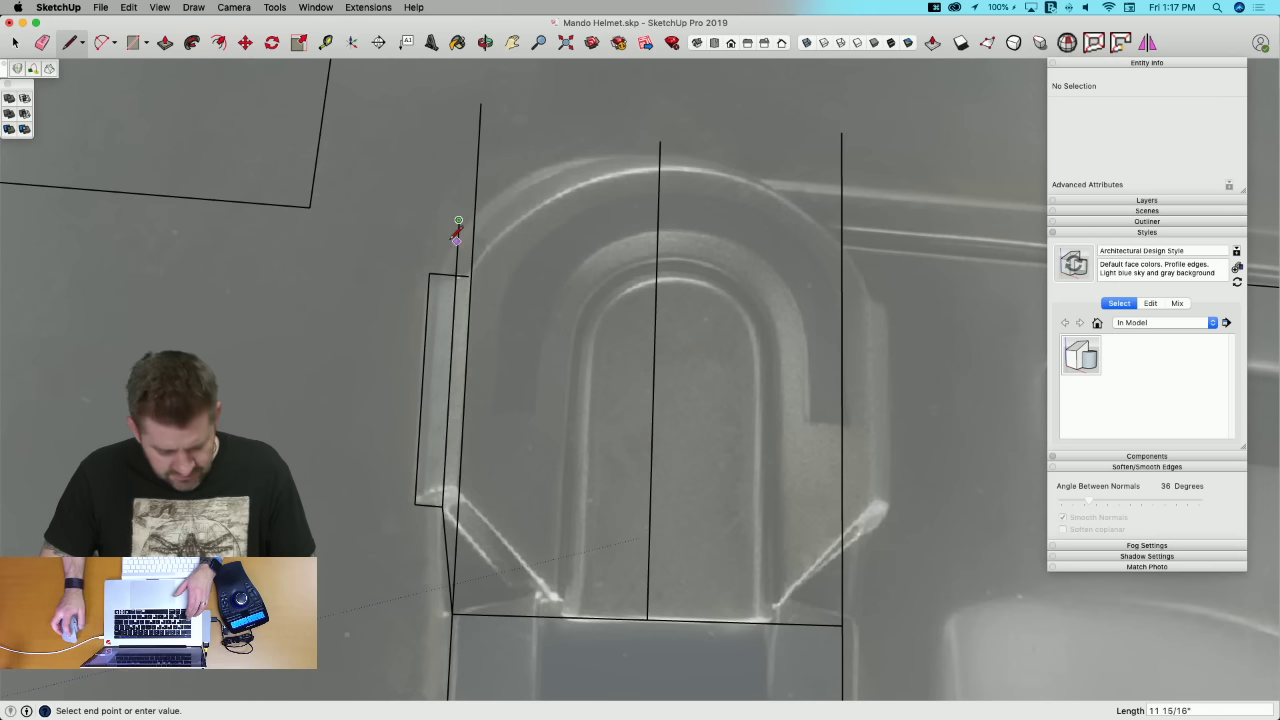
left_click(456, 275)
Step: Draw an arc with a bulge of about 1' 7" from the rear flap's top edge to the centerline, following the ear piece's upper rim
key("a")
left_click(456, 275)
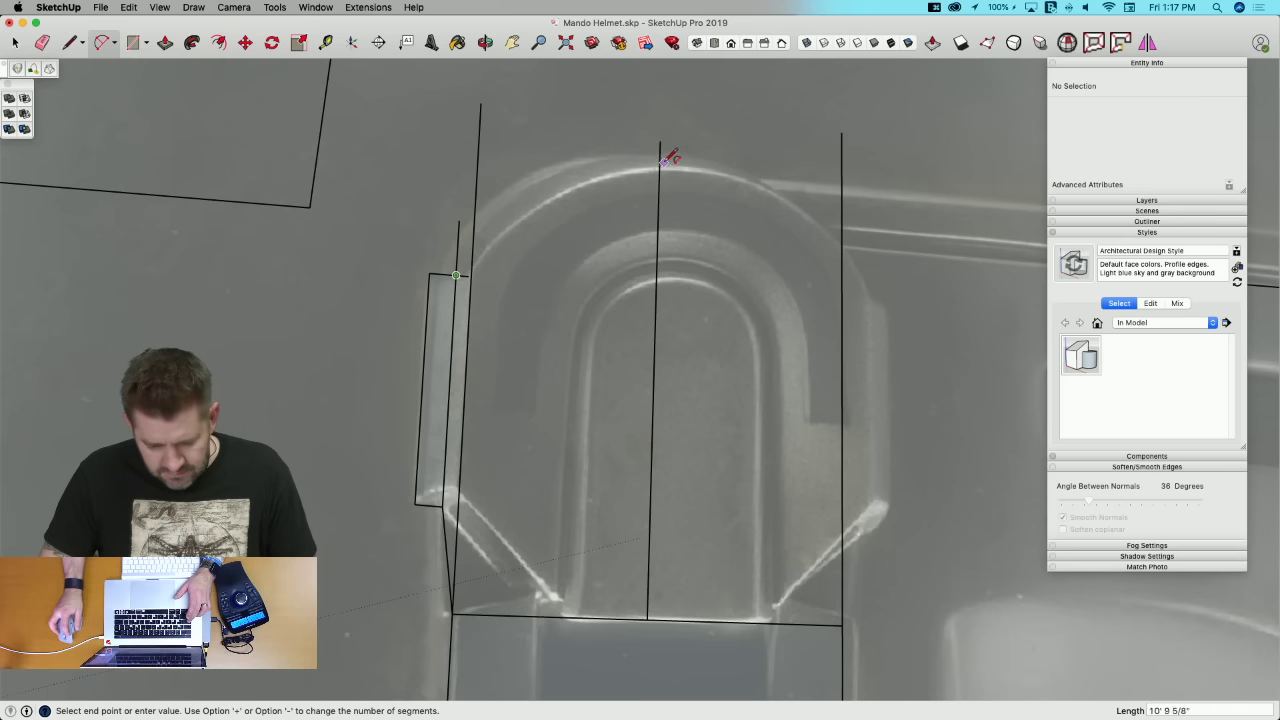
left_click(659, 165)
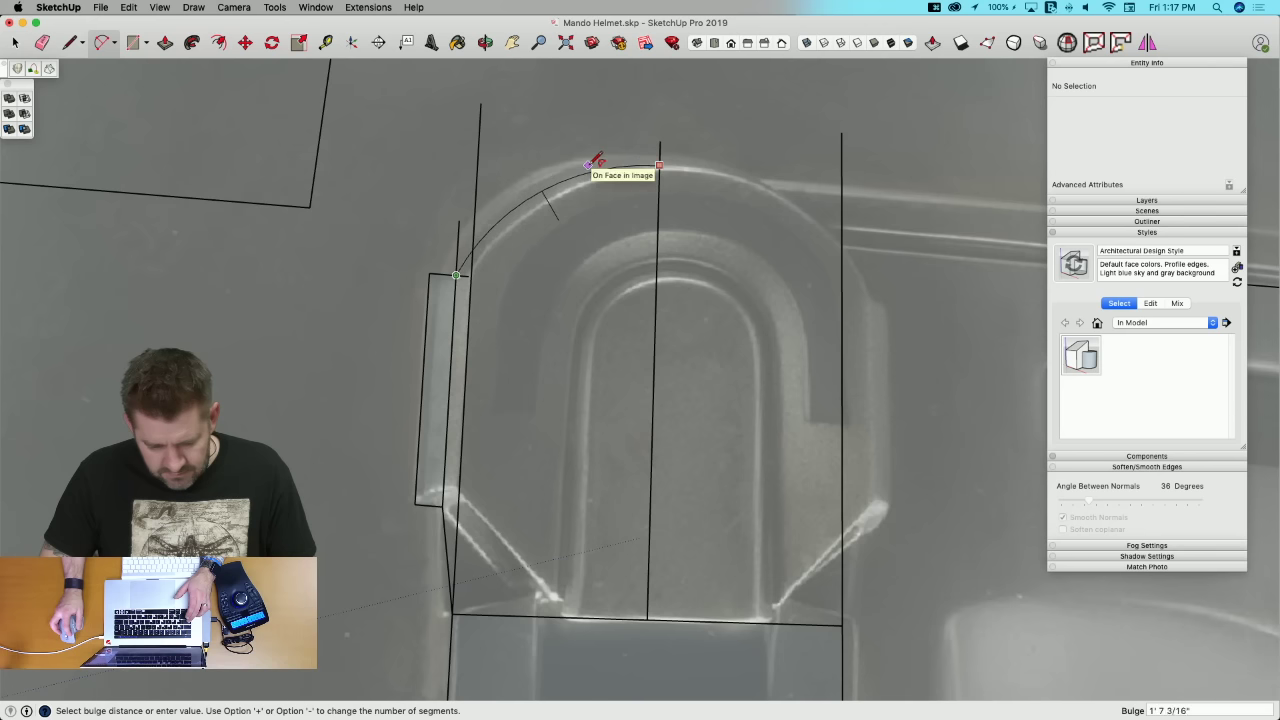
left_click(590, 167)
Step: Erase the flap's inner line and the leftover rear construction line around the ear piece's rear half
key("e")
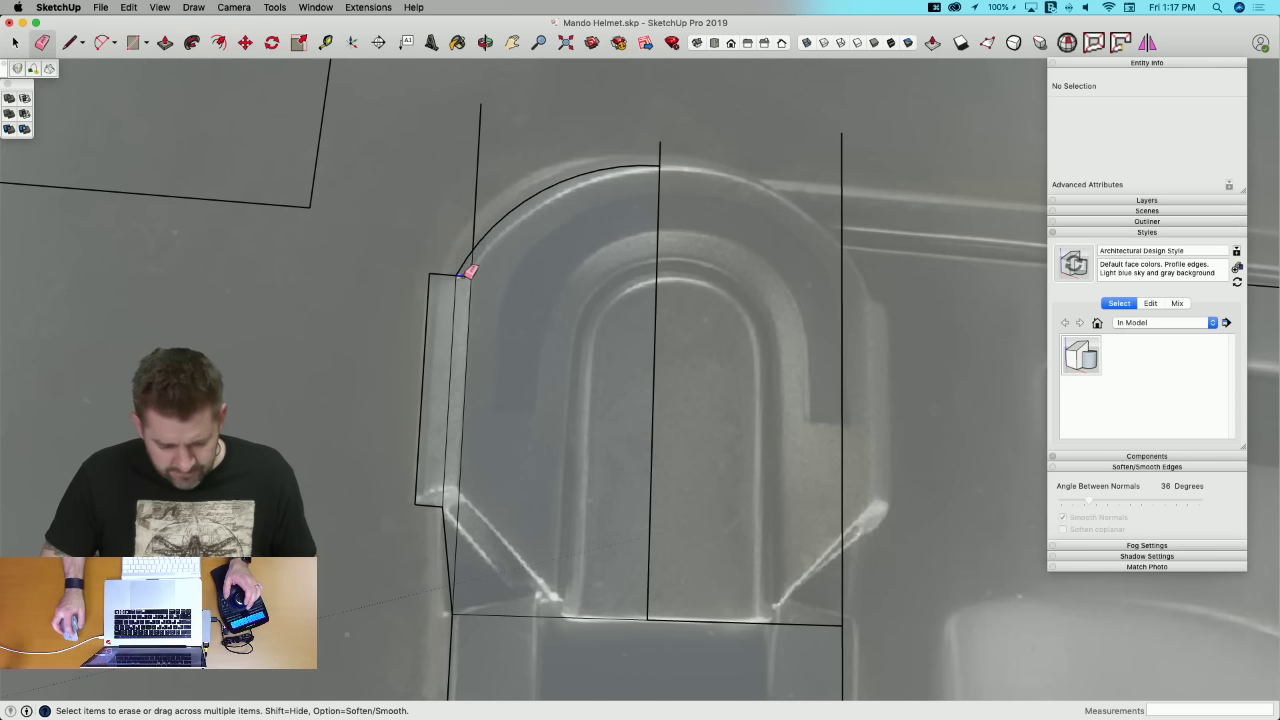
mouse_move(470, 272)
left_mouse_down()
mouse_move(452, 285)
mouse_move(482, 274)
left_mouse_up()
left_click(475, 204)
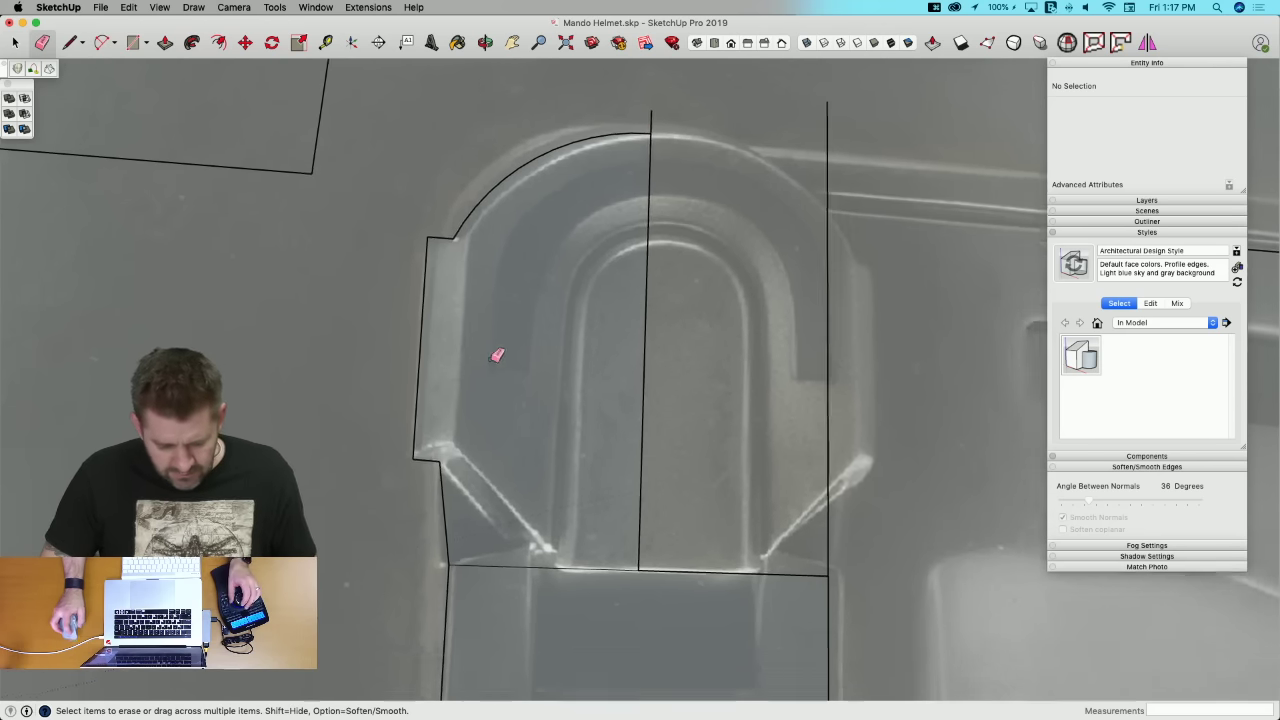
left_click_drag(515, 388, 517, 317)
scroll(521, 298, "down", 3)
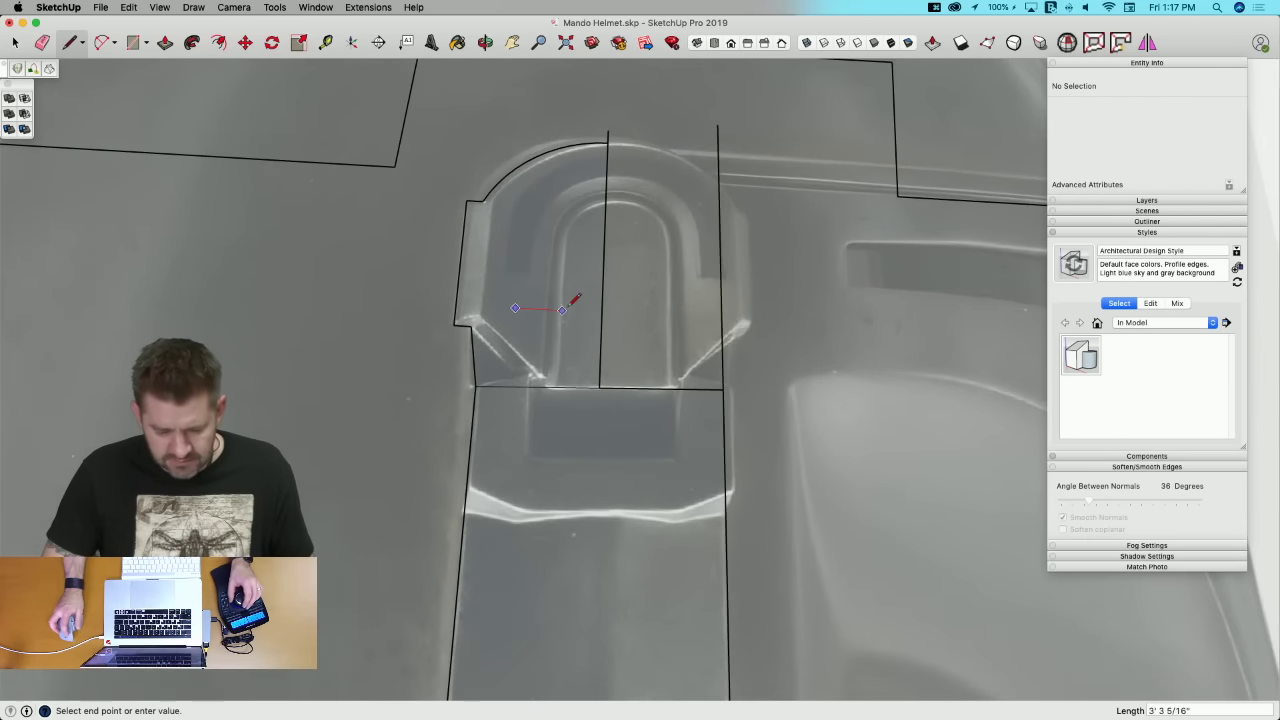
key("space")
left_click(596, 372)
key("q")
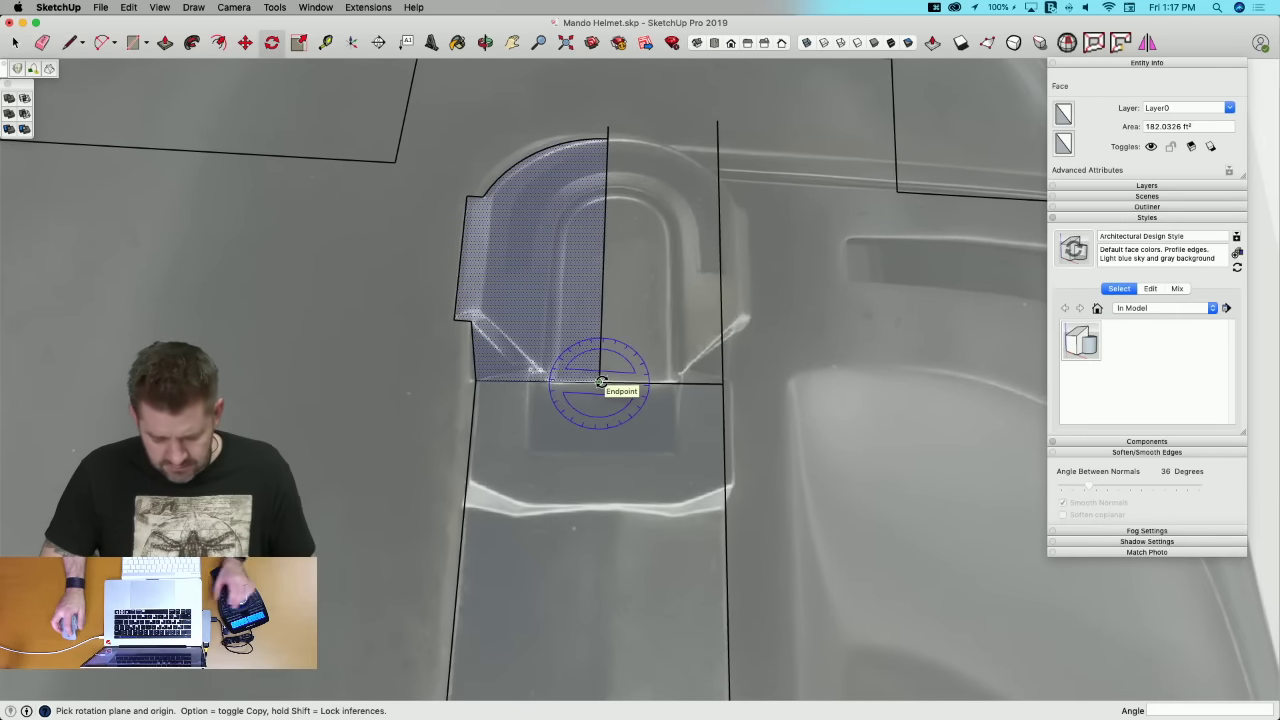
key("Right")
key("Left")
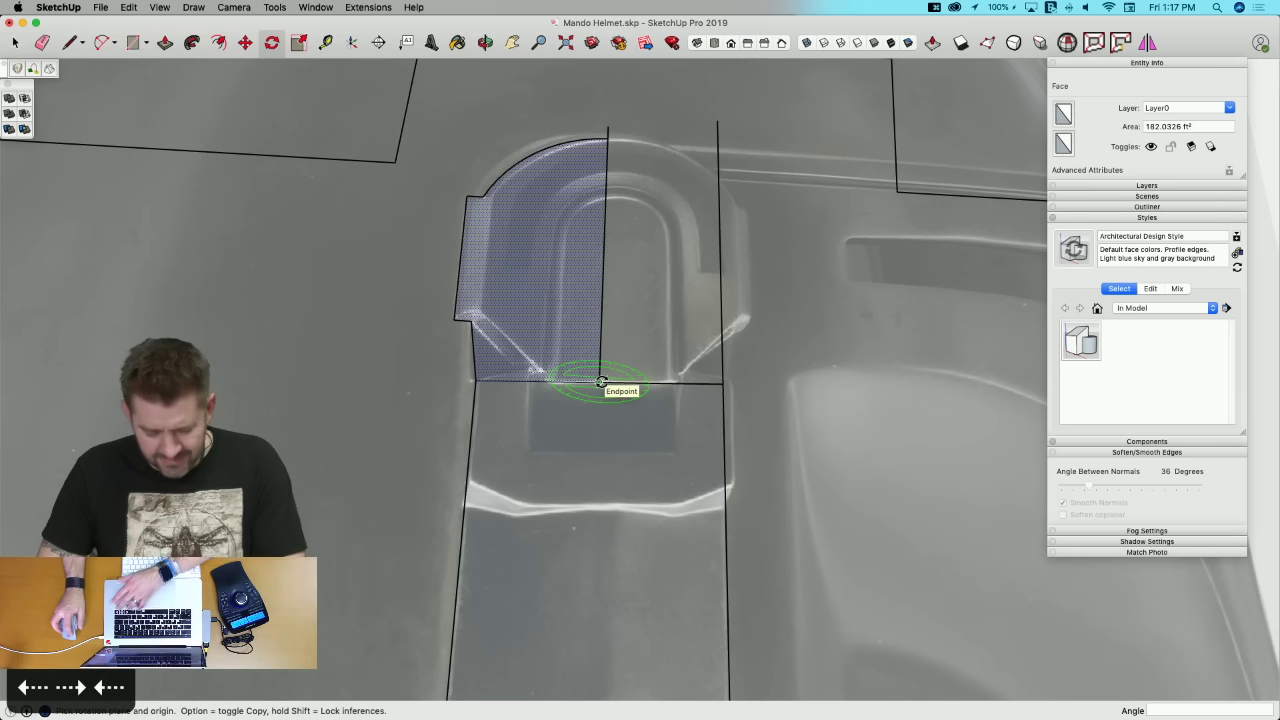
key("space")
Step: Extend the centerline from the cross line's midpoint down to the panel's bottom edge
scroll(616, 358, "down", 4)
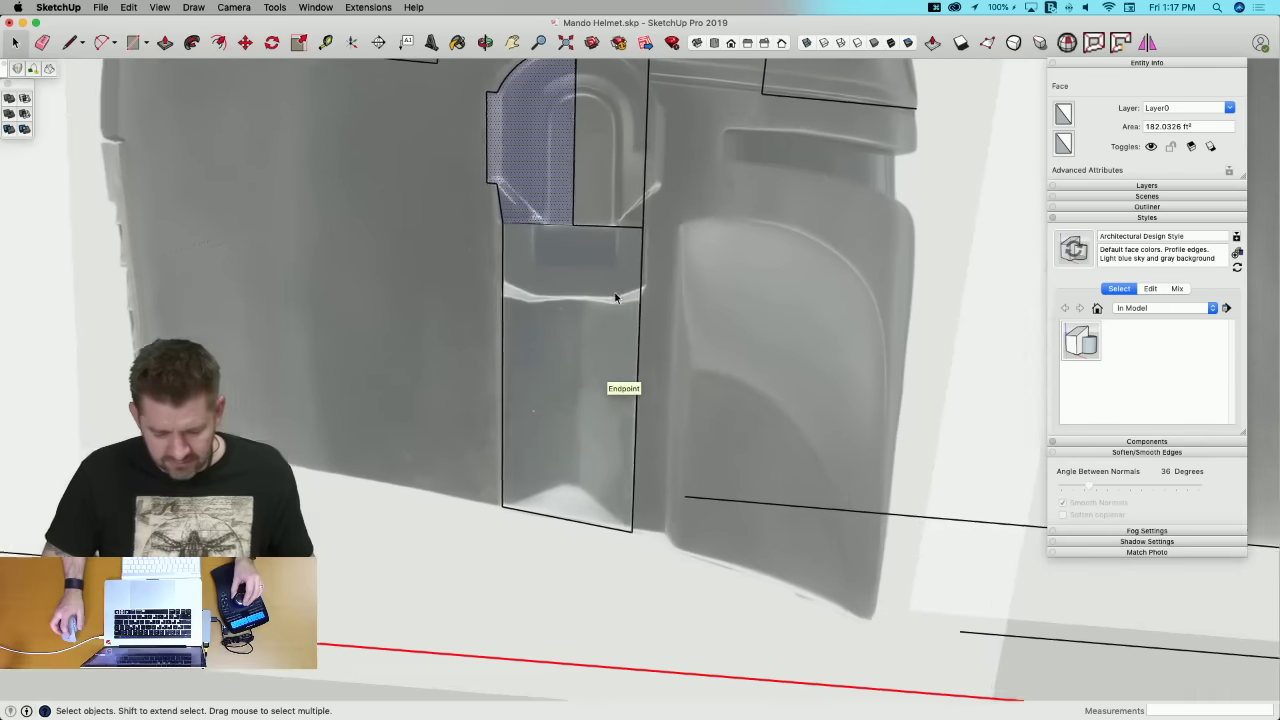
key("l")
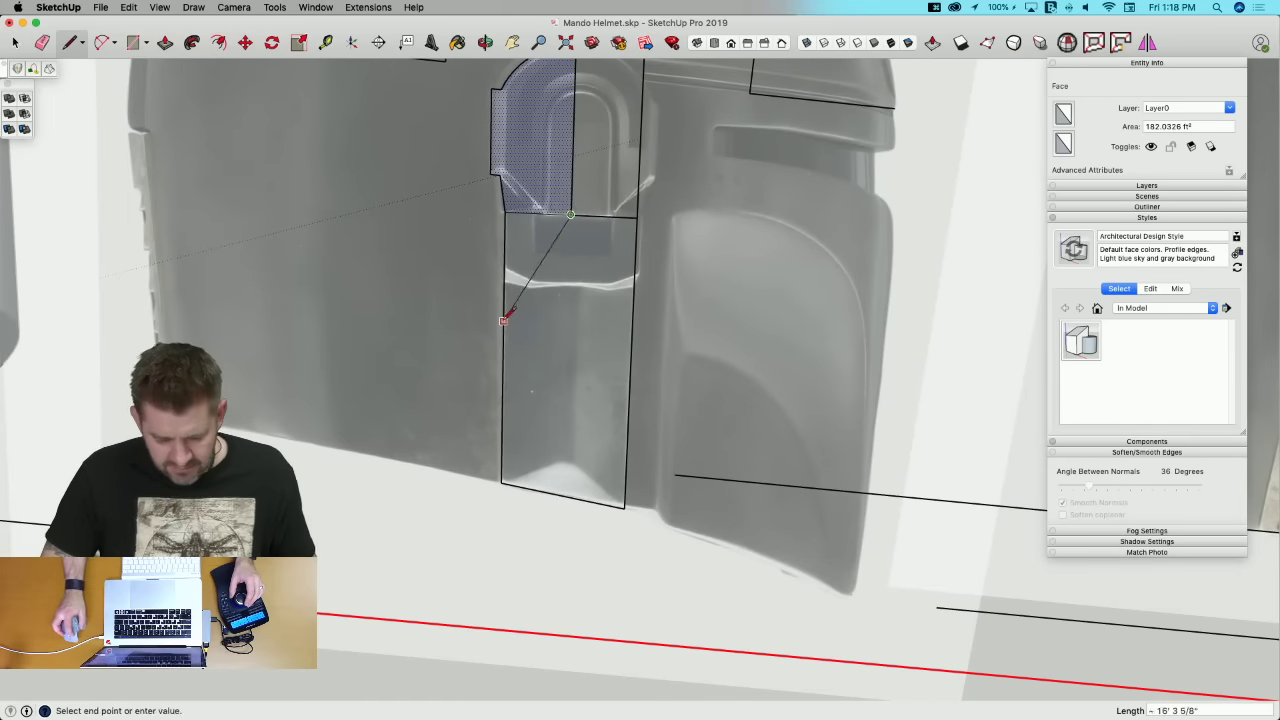
left_click(565, 492)
key("space")
middle_click_drag(591, 363, 597, 248)
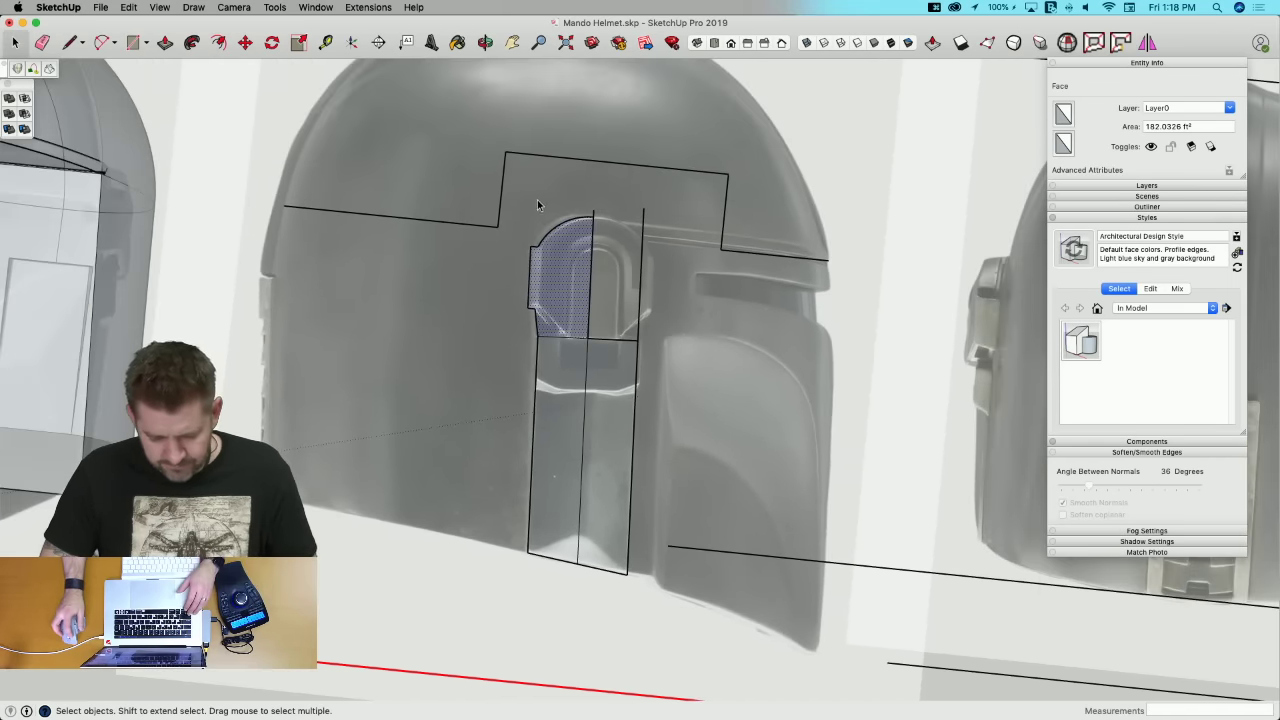
Step: Move the whole ear piece and panel outline off the side-view reference to the open area in front of it
left_click_drag(518, 193, 697, 630)
key("m")
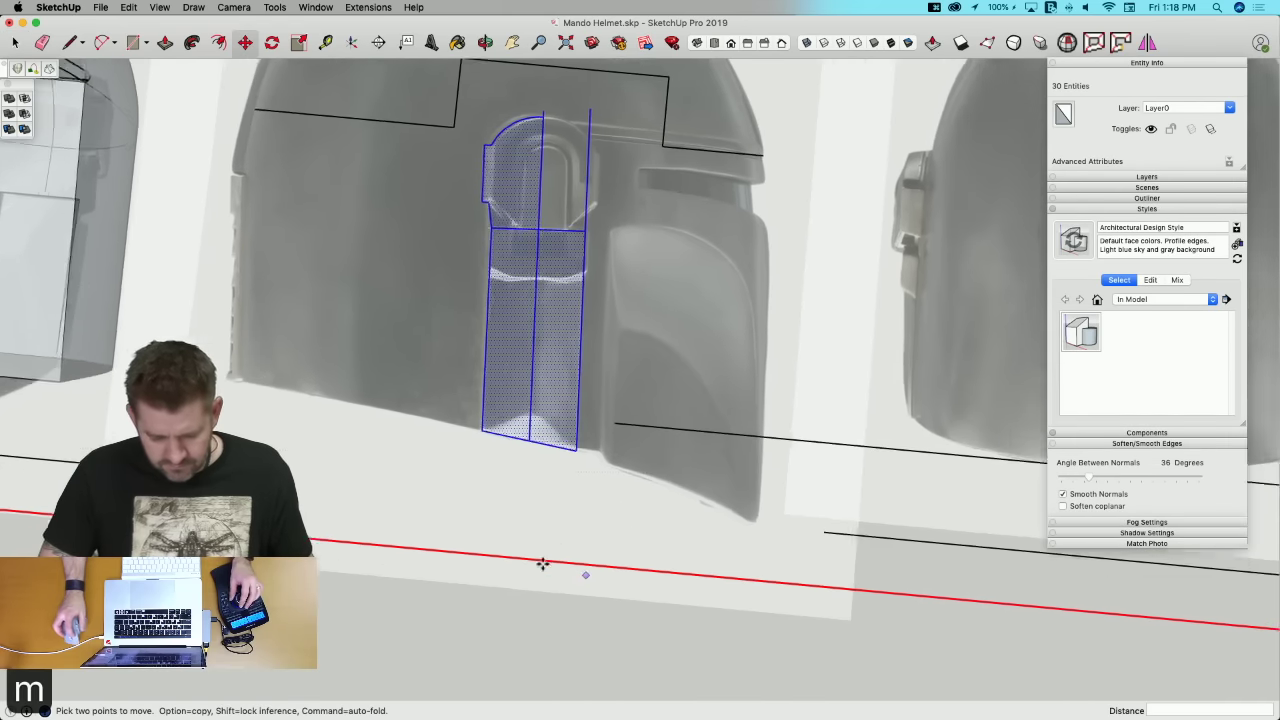
middle_click_drag(542, 563, 614, 631)
Step: Rotate the outline by about 3.2 degrees around the panel's lower rear corner to straighten the ear piece
key("q")
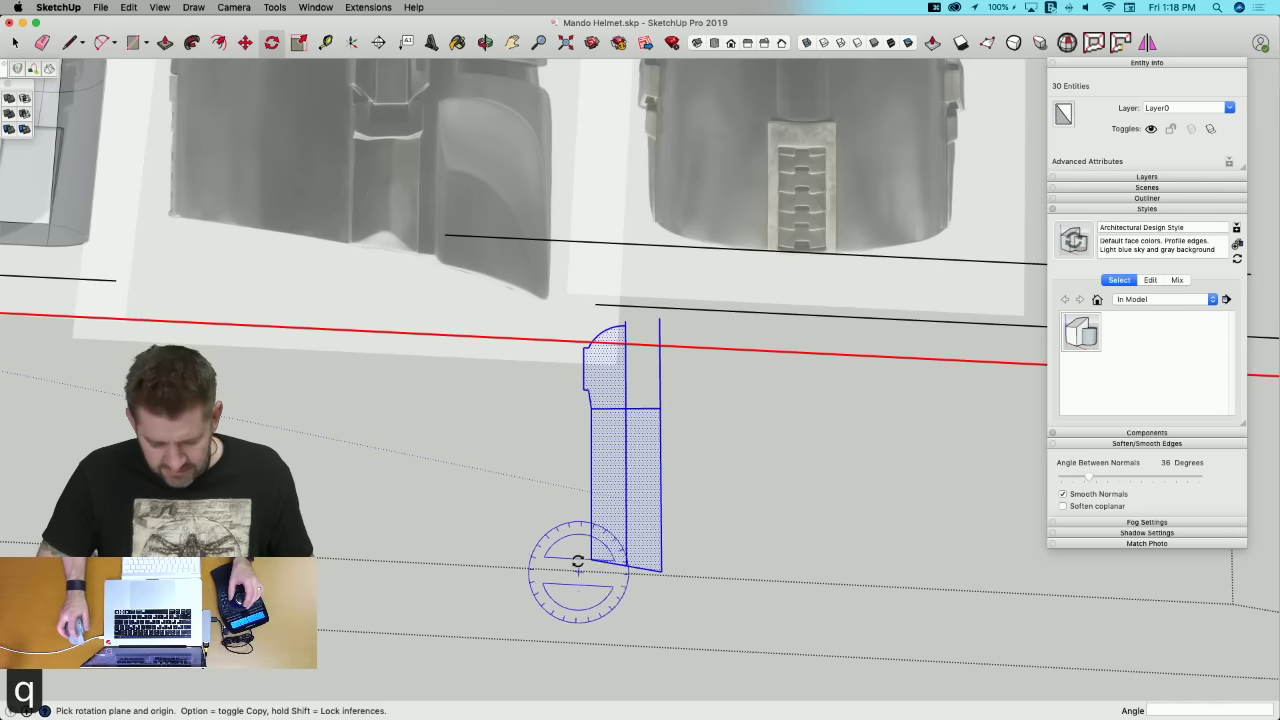
left_click_drag(591, 559, 590, 483)
left_click(590, 466)
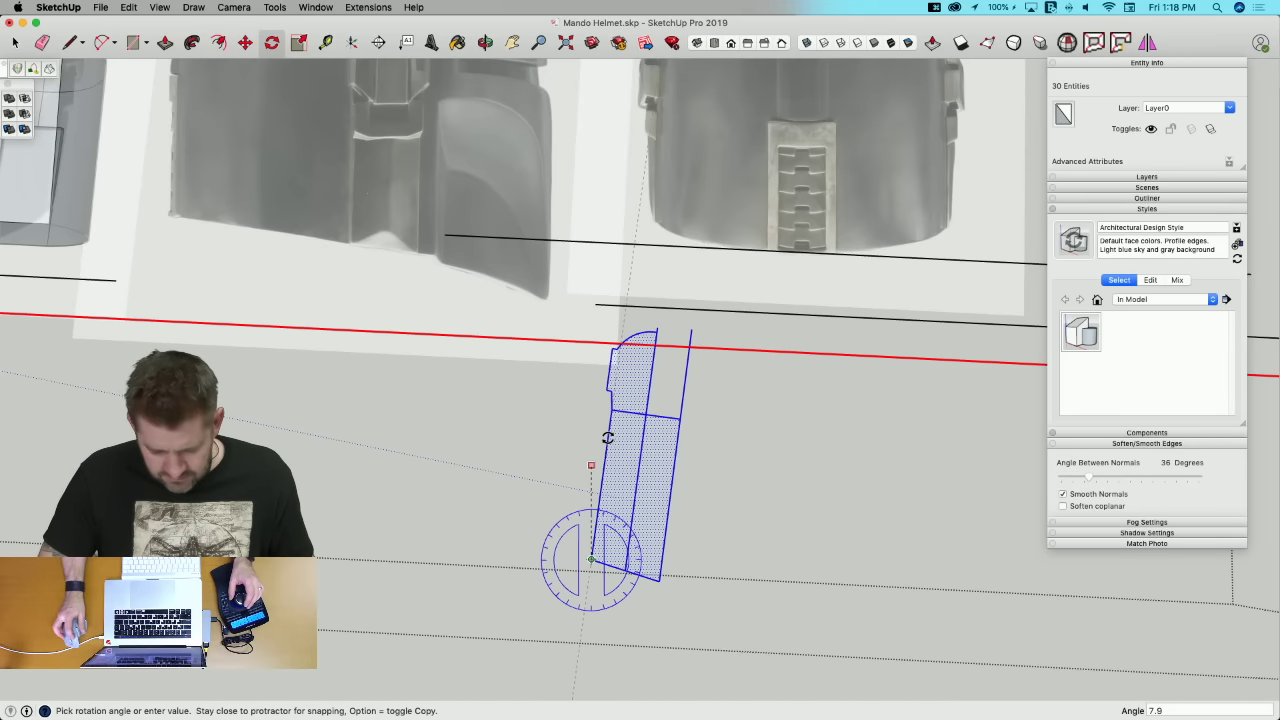
Step: Redraw the rear flap's bottom, top and outer edges with axis-aligned lines that run past its outer corners
scroll(594, 430, "up", 10)
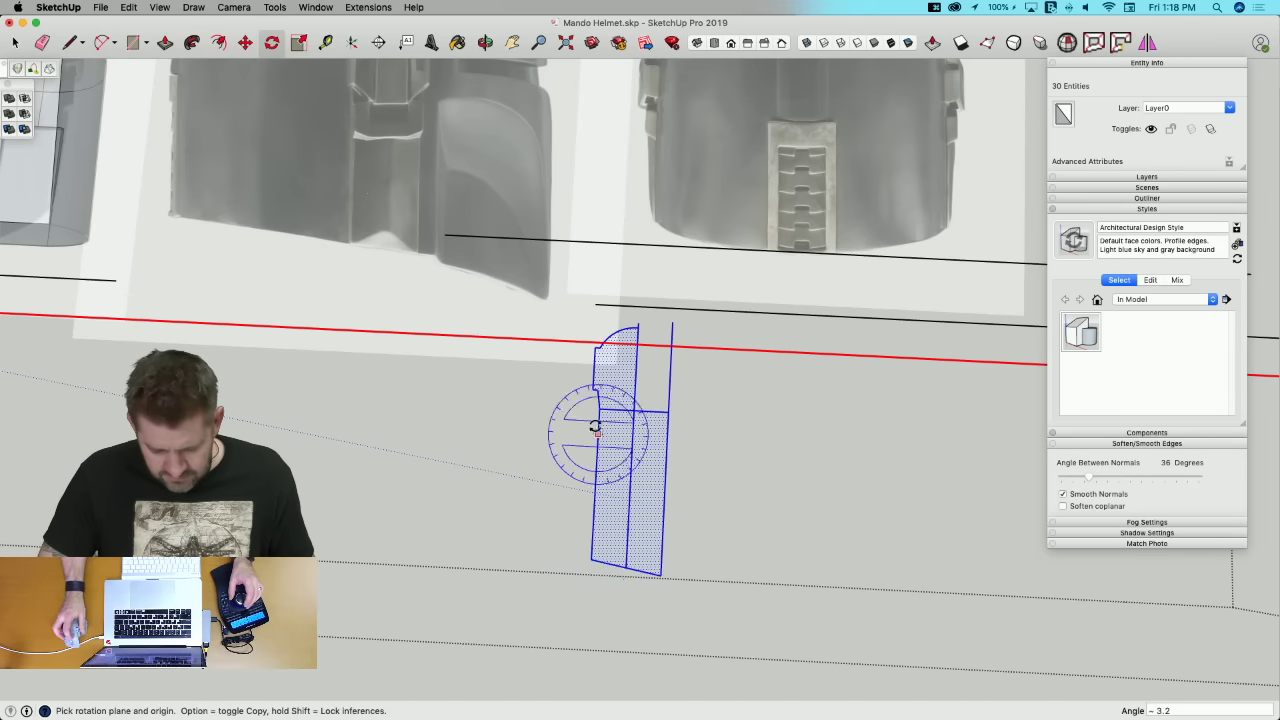
key("l")
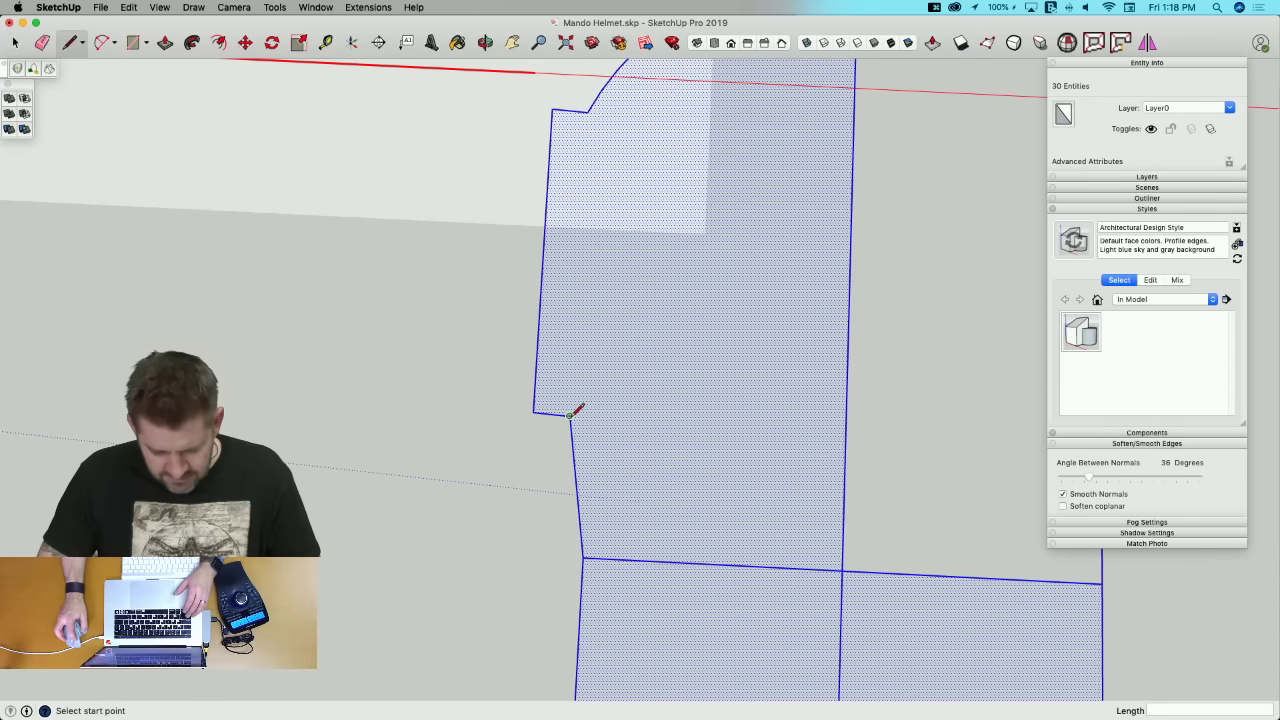
left_click(569, 416)
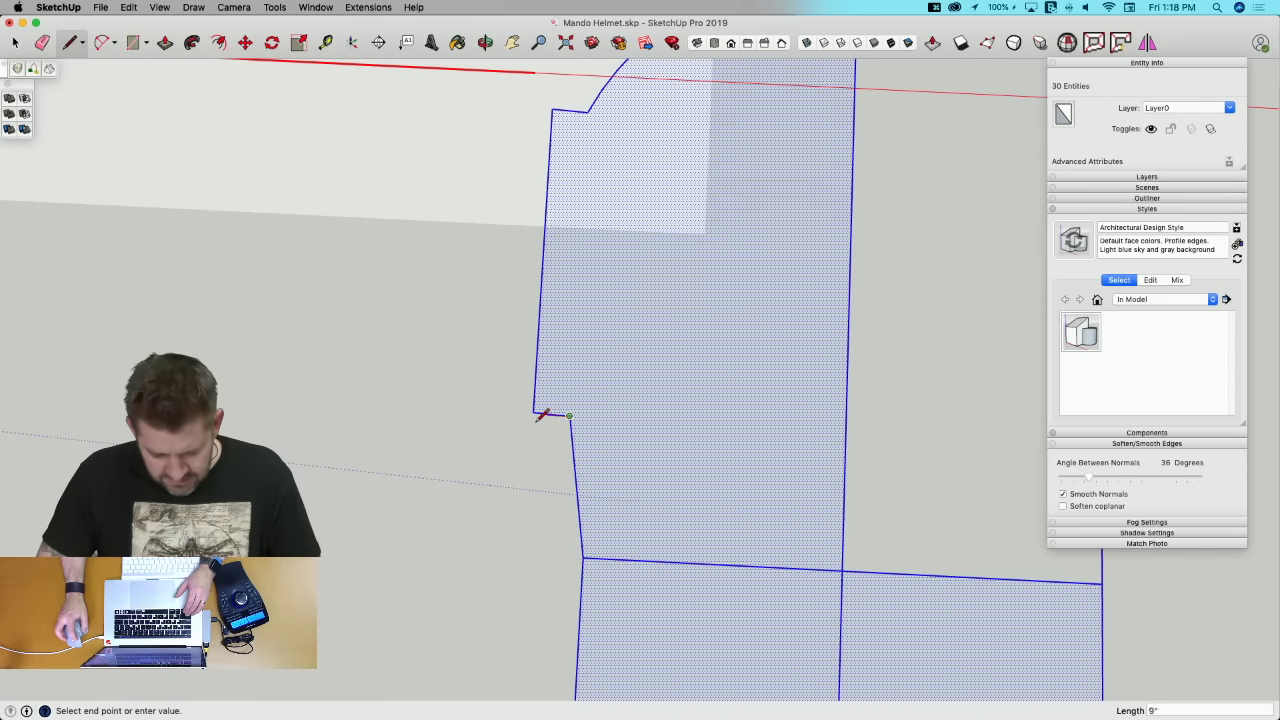
left_click(466, 411)
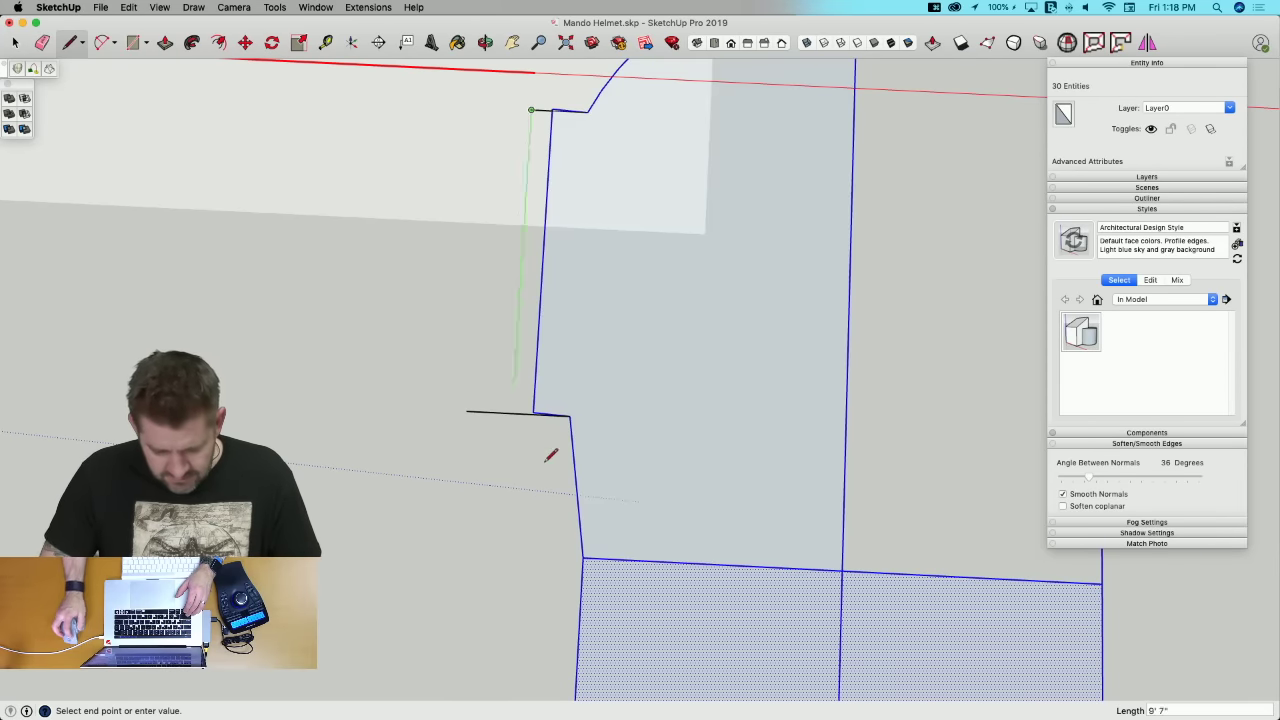
key("l")
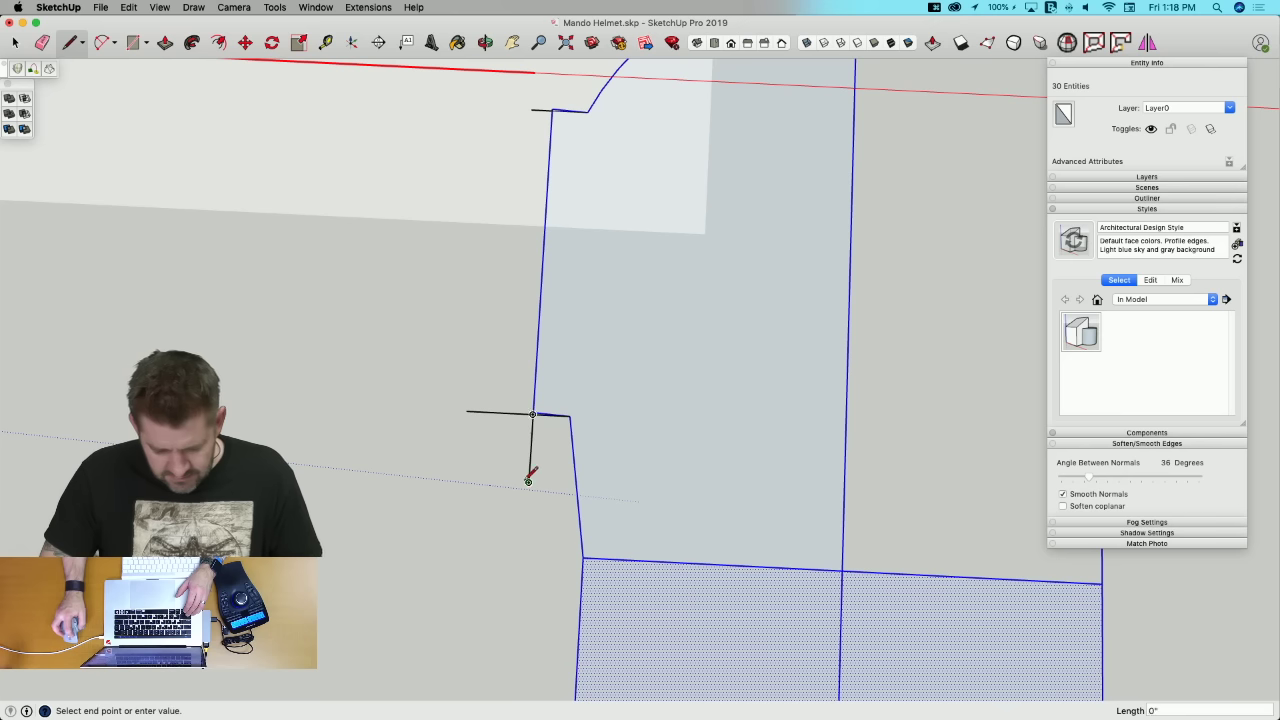
Step: Erase the flap's original slanted edges and the overhanging line ends at its lower and upper outer corners
key("e")
left_click(530, 412)
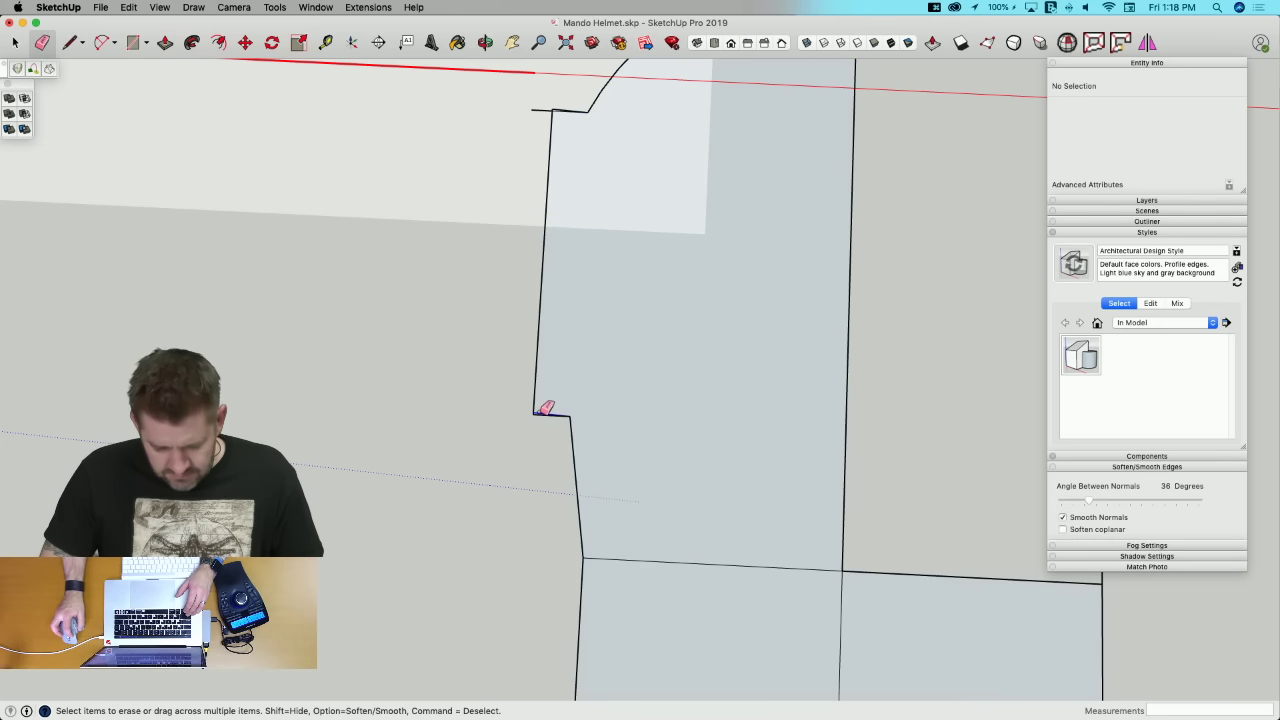
left_click(554, 108)
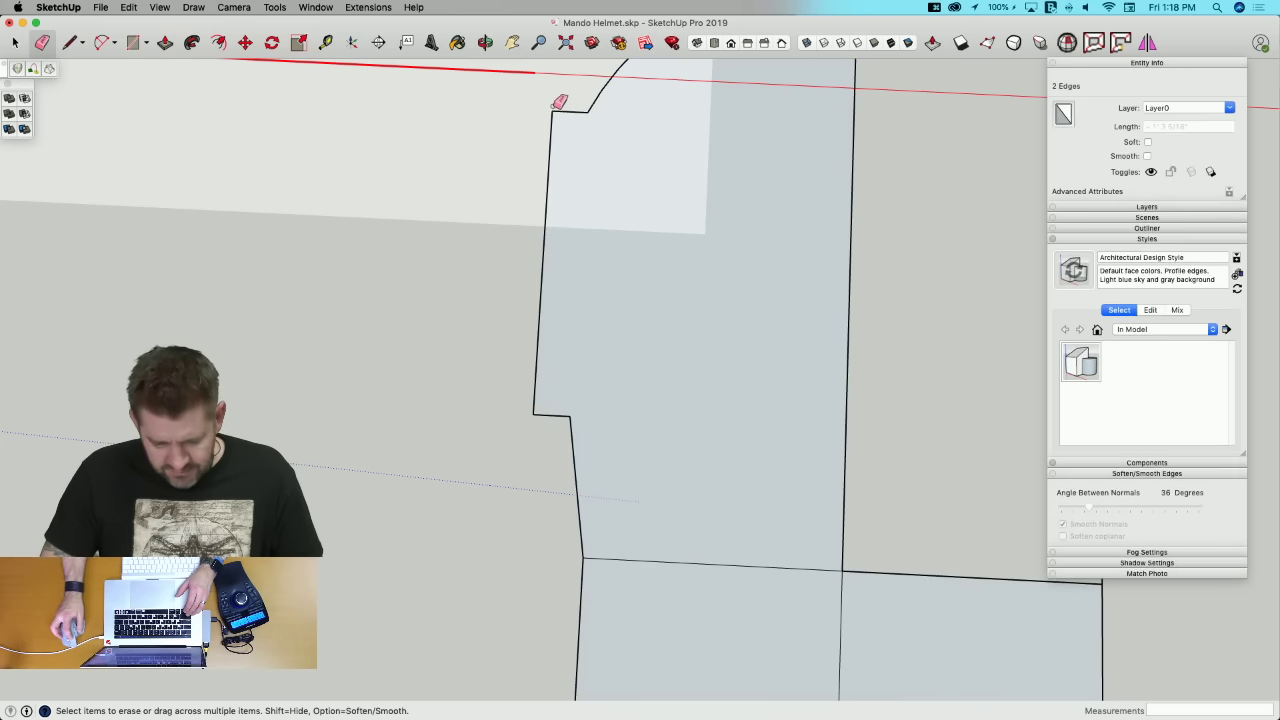
Step: Select the ear piece's rear half face and erase the panel's front edge line above the cross line
scroll(630, 420, "down", 5)
key("space")
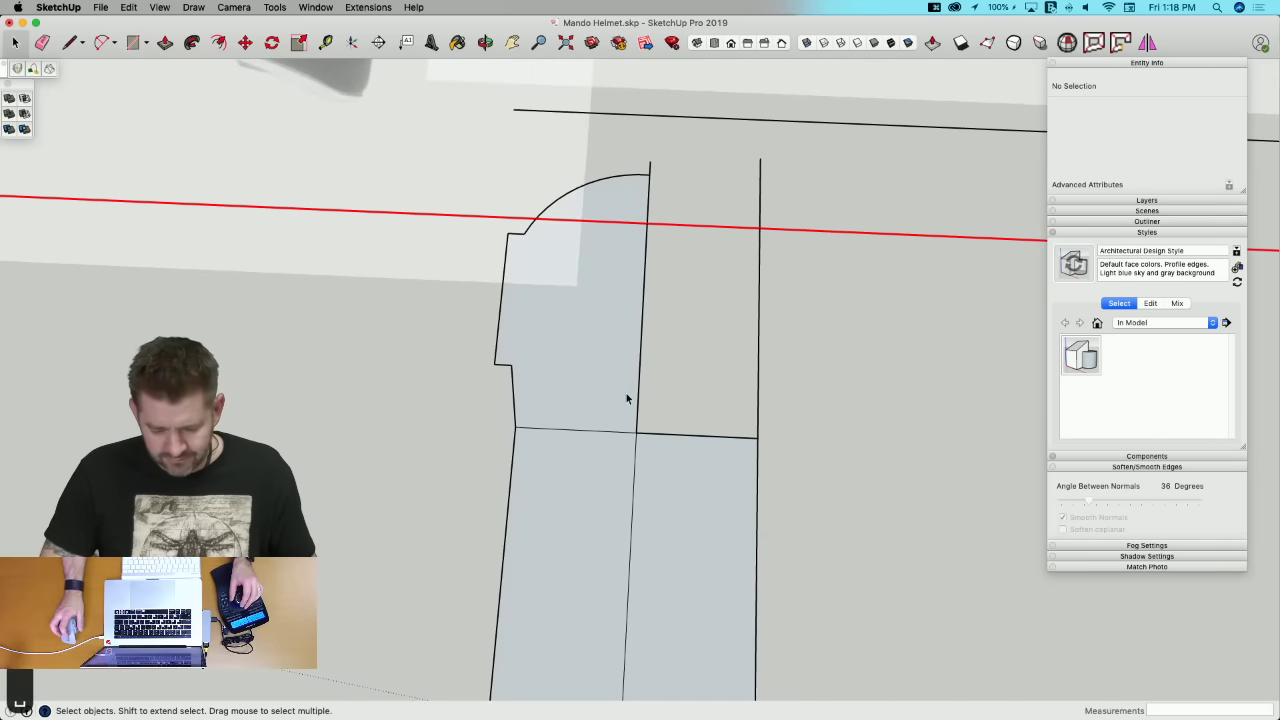
left_click(626, 393)
key("e")
left_click(760, 382)
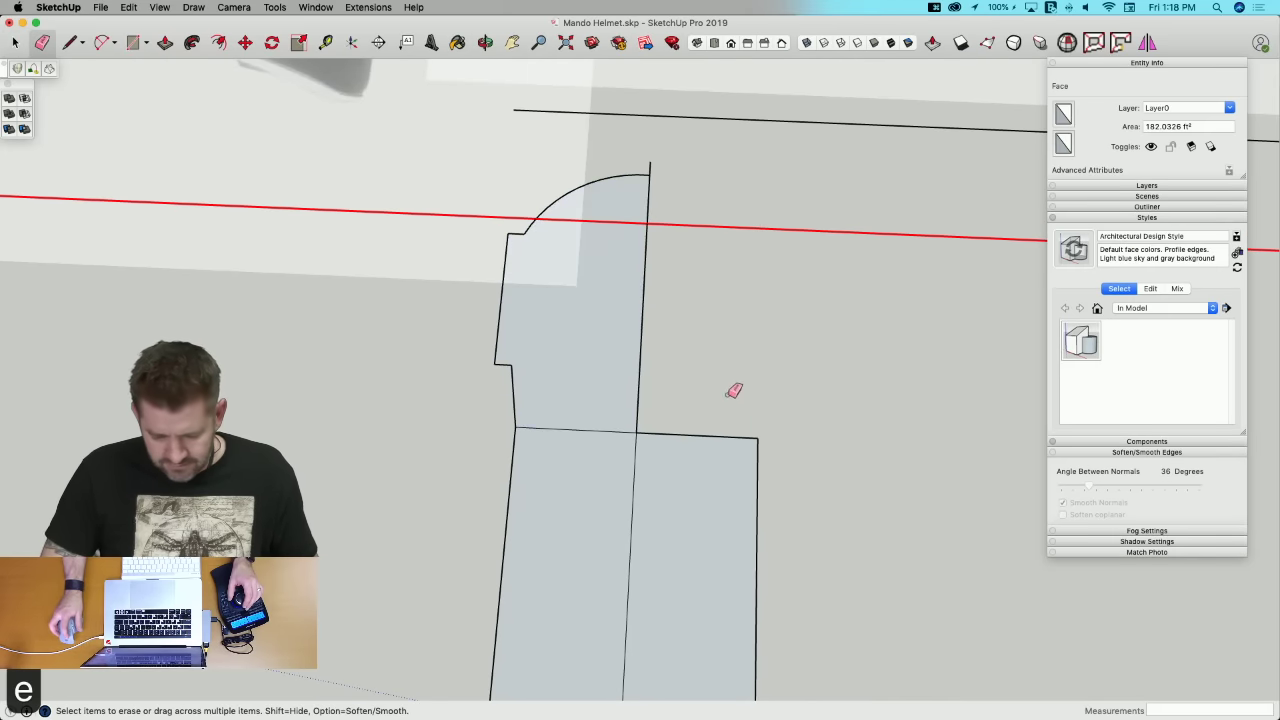
Step: Rotate a copy of the half-profile face 180 degrees about its vertical centreline to complete the symmetrical outline
key("space")
left_click(596, 360)
key("q")
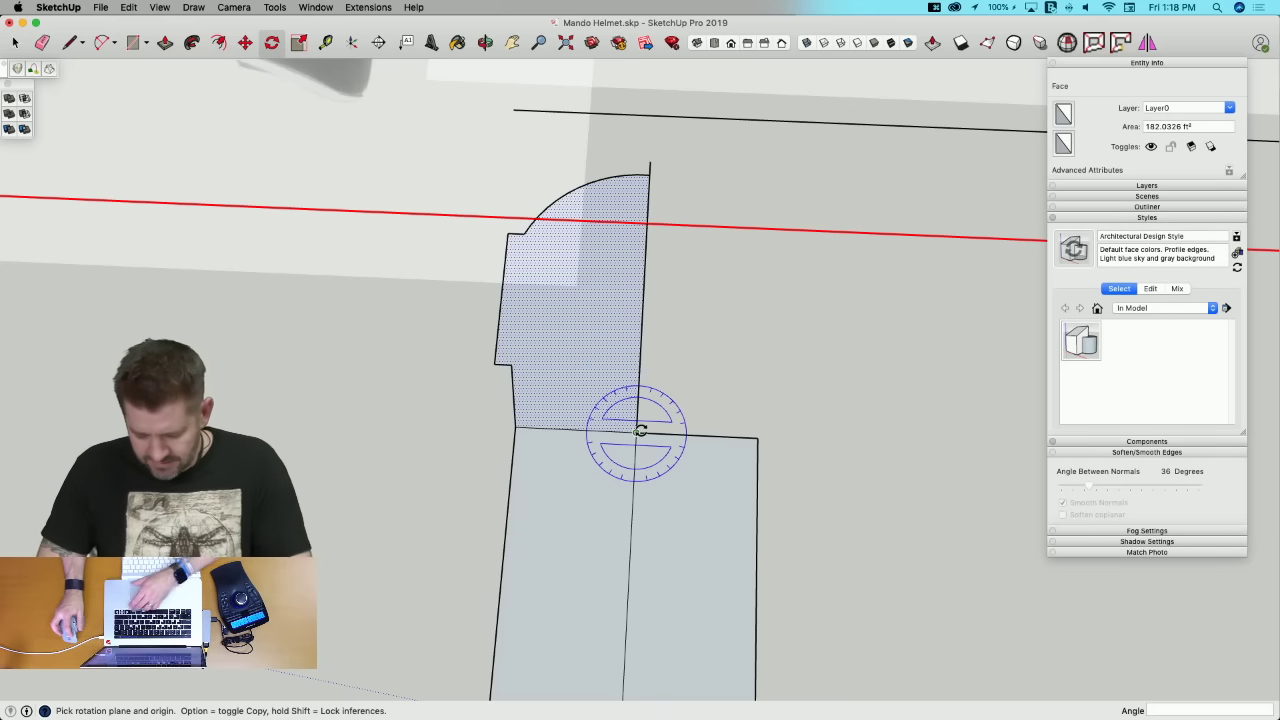
left_click(640, 430)
left_click(594, 430)
key("alt")
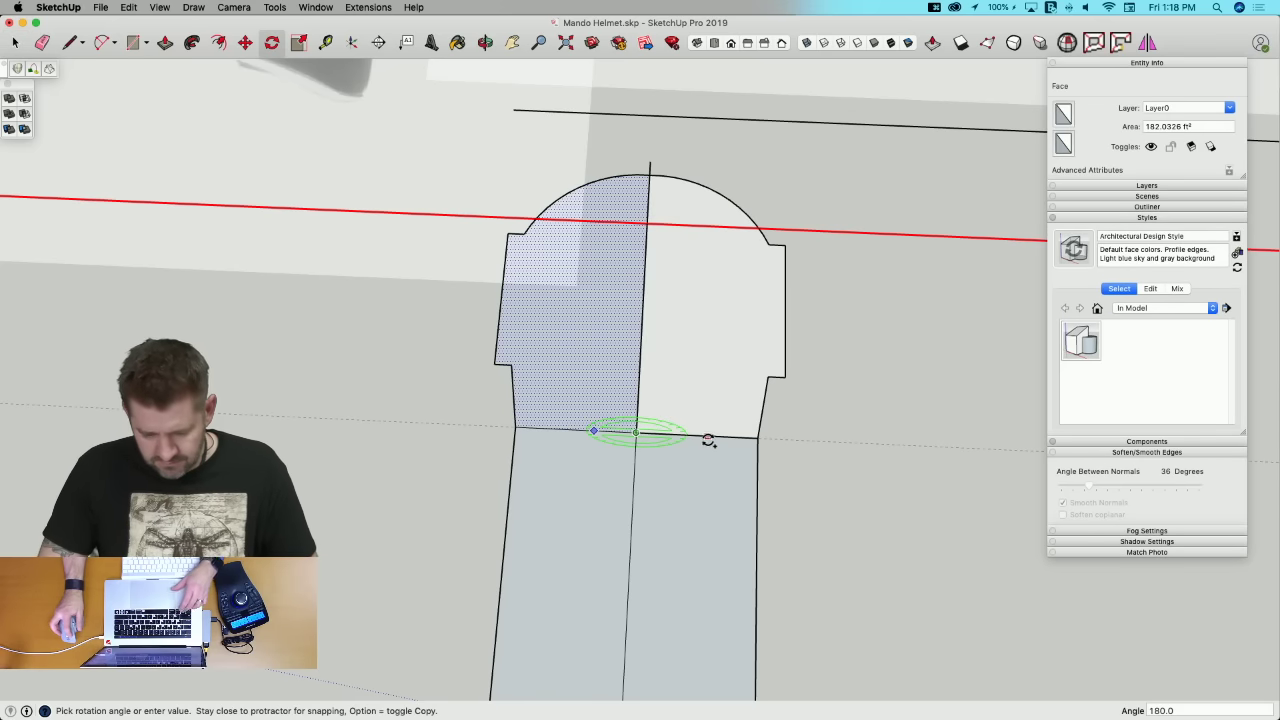
left_click(719, 439)
Step: Erase the stray stub of the centreline that sticks out above the dome
key("e")
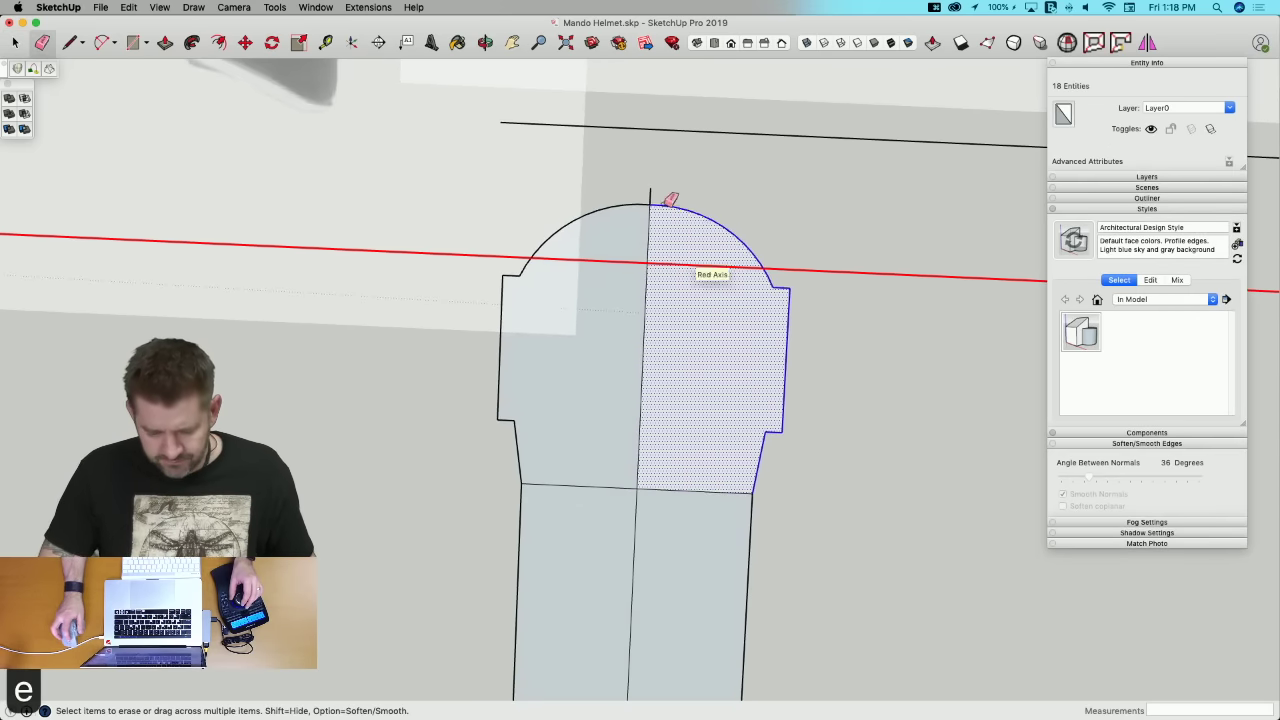
left_click(648, 197)
scroll(660, 213, "up", 3)
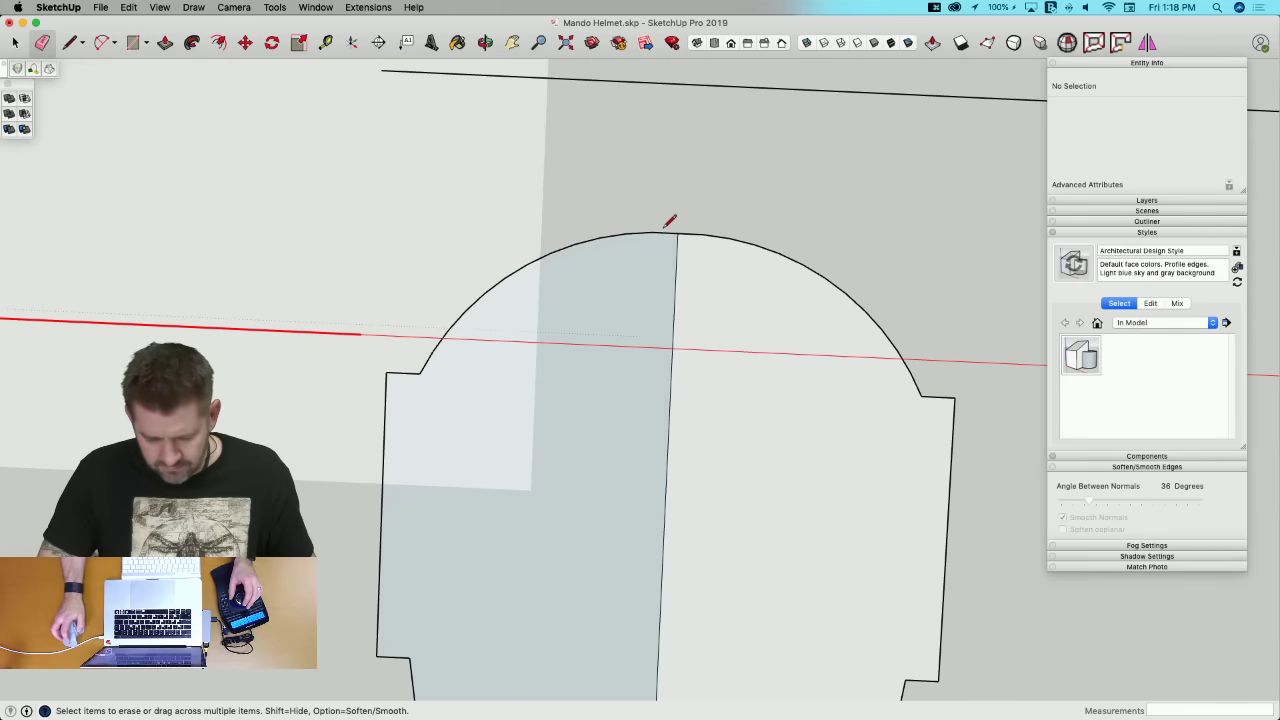
Step: Replace the two edges at the dome's apex with a single straight edge joining the neighbouring arc segments
key("l")
left_click(655, 232)
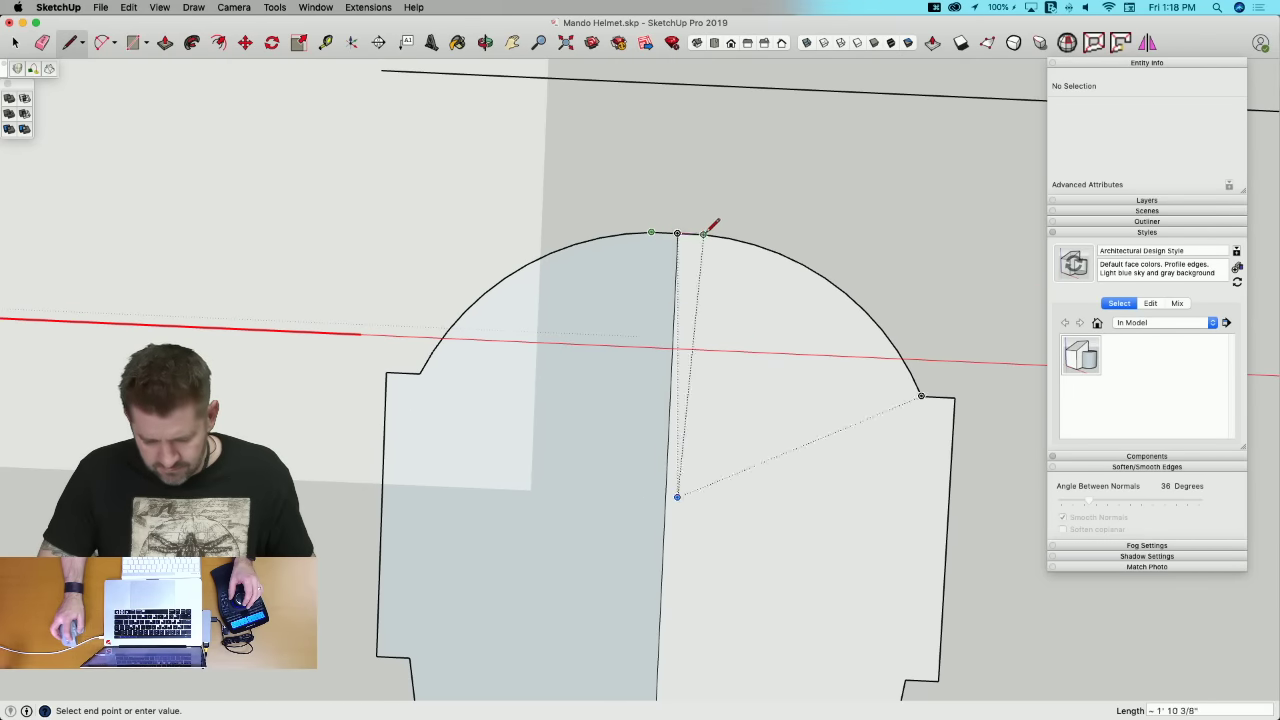
left_click(705, 234)
scroll(680, 233, "up", 5)
scroll(688, 225, "down", 2)
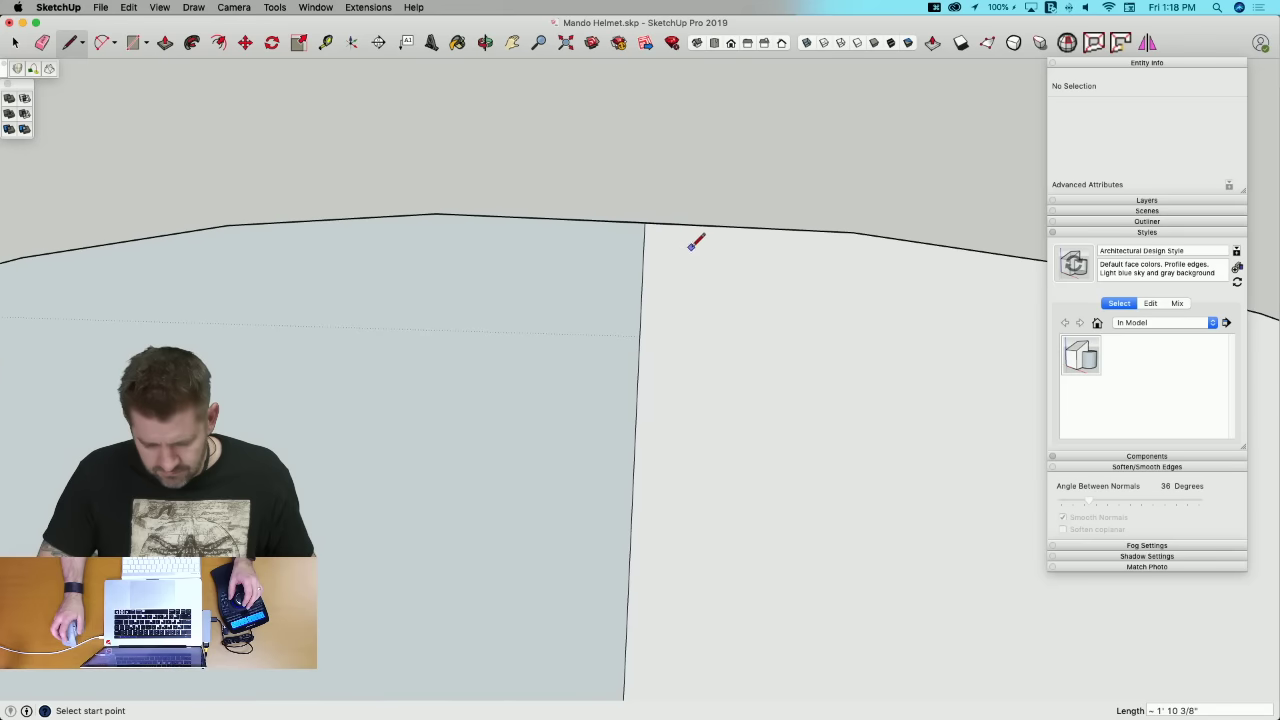
key("e")
left_click(652, 222)
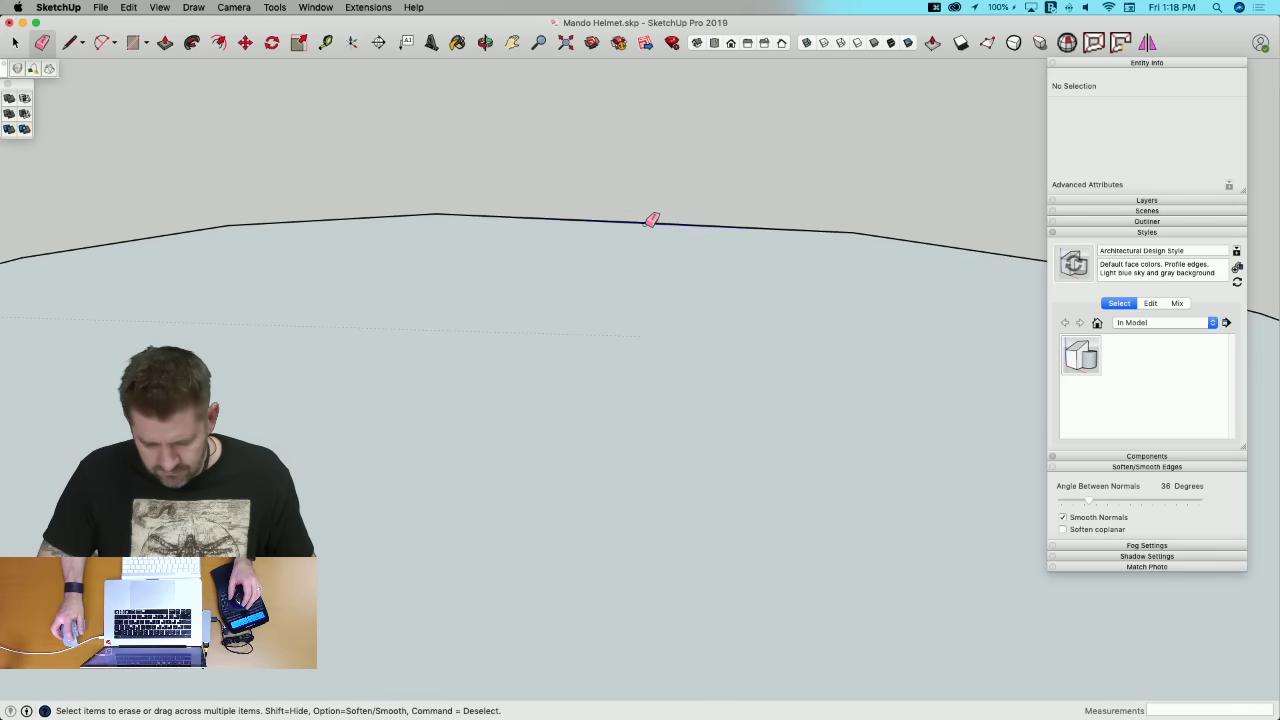
left_click(652, 220)
key("l")
left_click(436, 213)
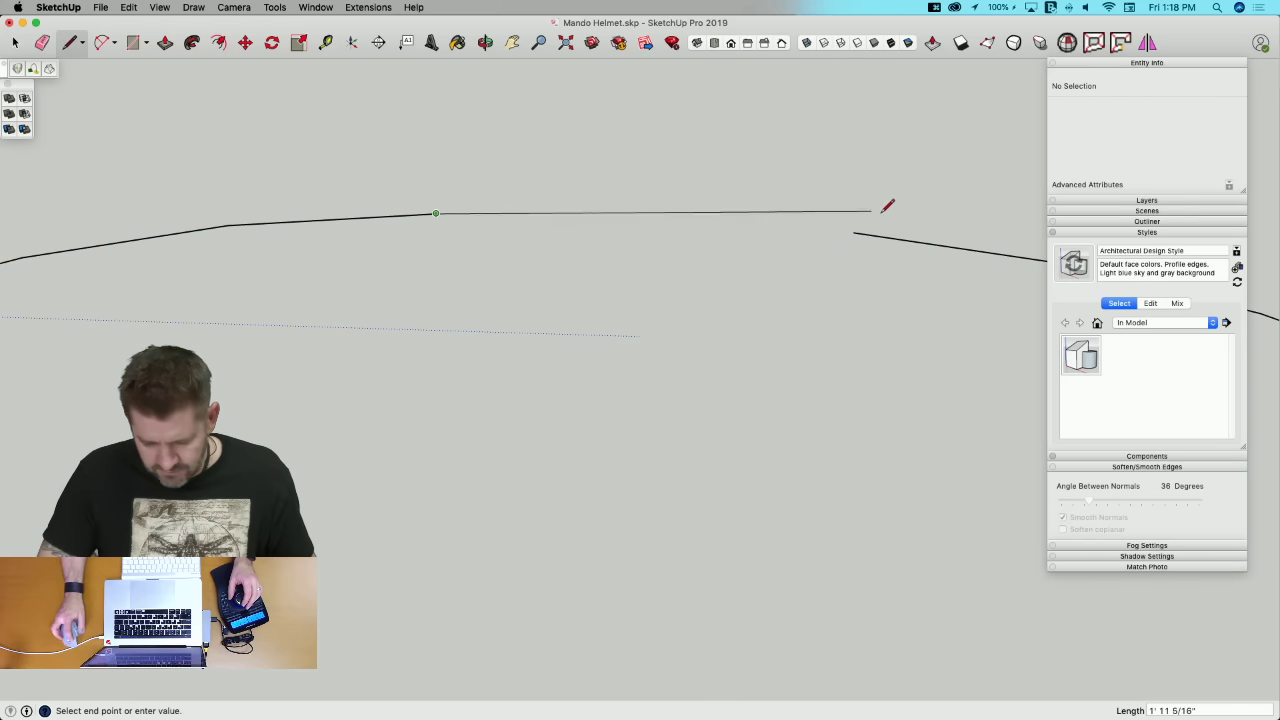
left_click(855, 228)
Step: Erase the remaining centreline and the cross edge inside the outline so the whole profile is one face
scroll(809, 217, "down", 5)
scroll(670, 300, "down", 4)
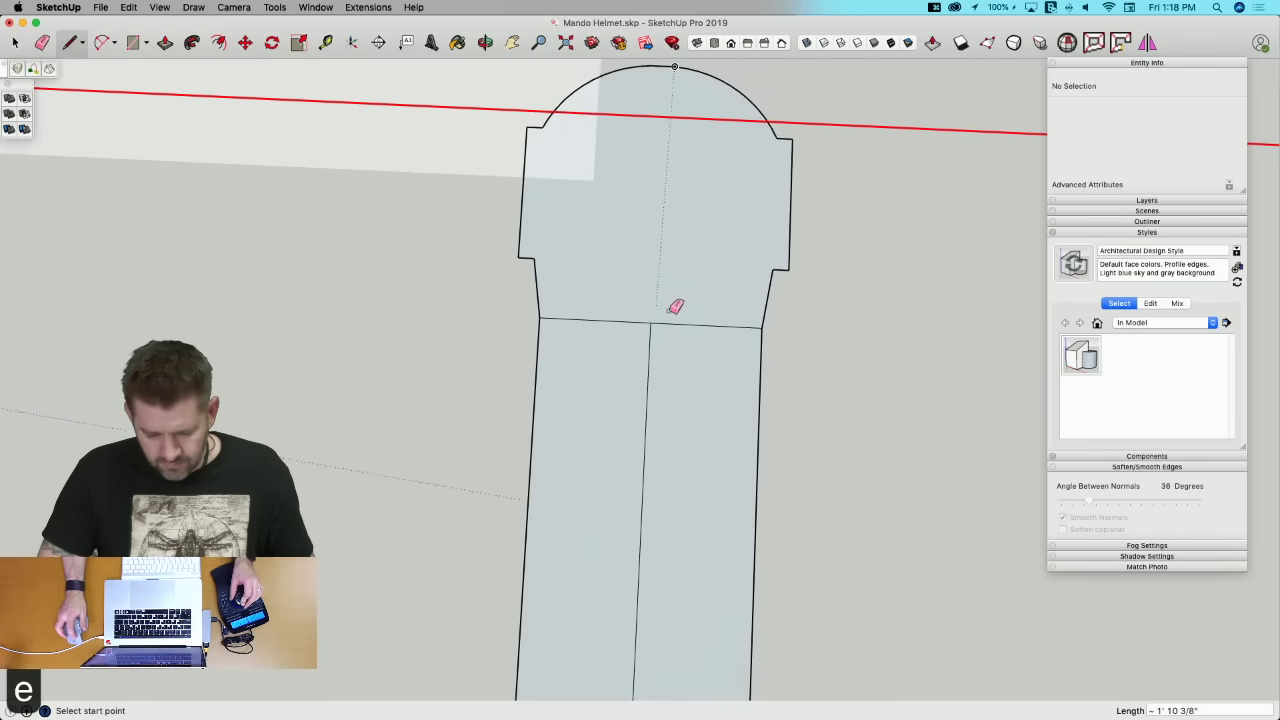
key("e")
left_click_drag(640, 300, 664, 305)
scroll(704, 344, "down", 3)
scroll(690, 380, "down", 3)
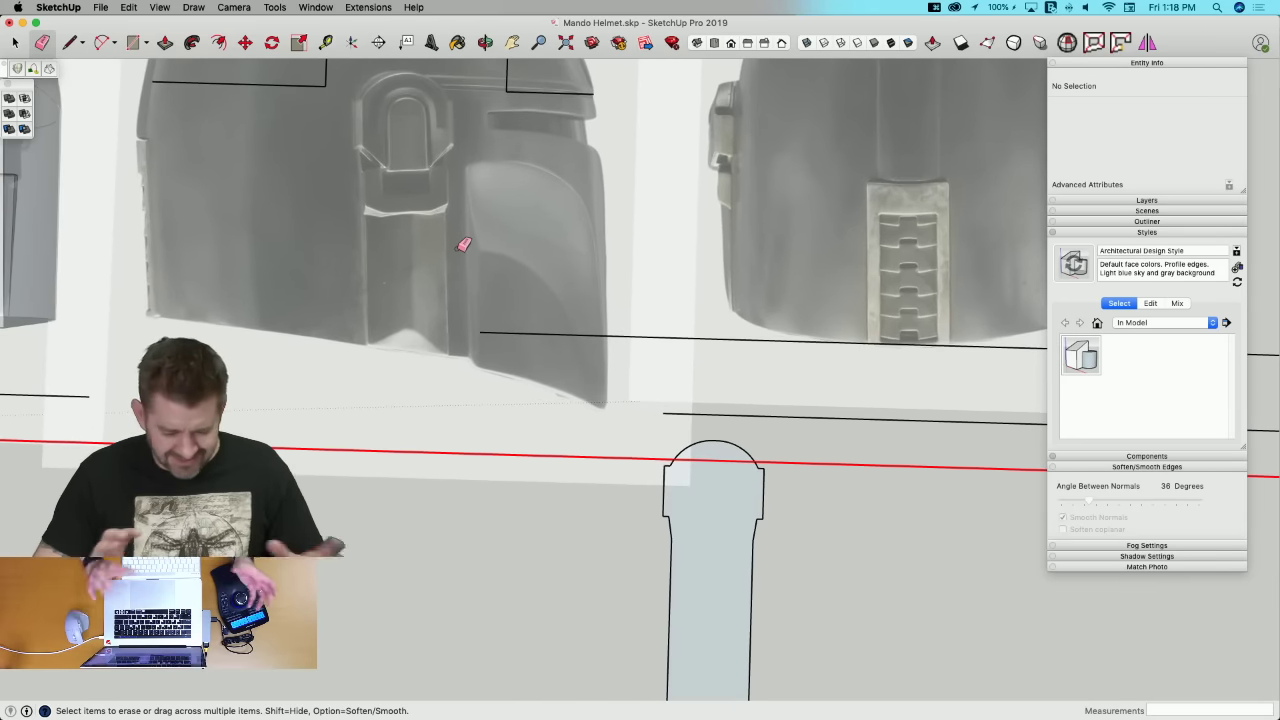
Step: Extrude the completed profile face about 1' 1/4" and save the model
middle_click_drag(463, 243, 777, 429)
key("p")
left_click(797, 418)
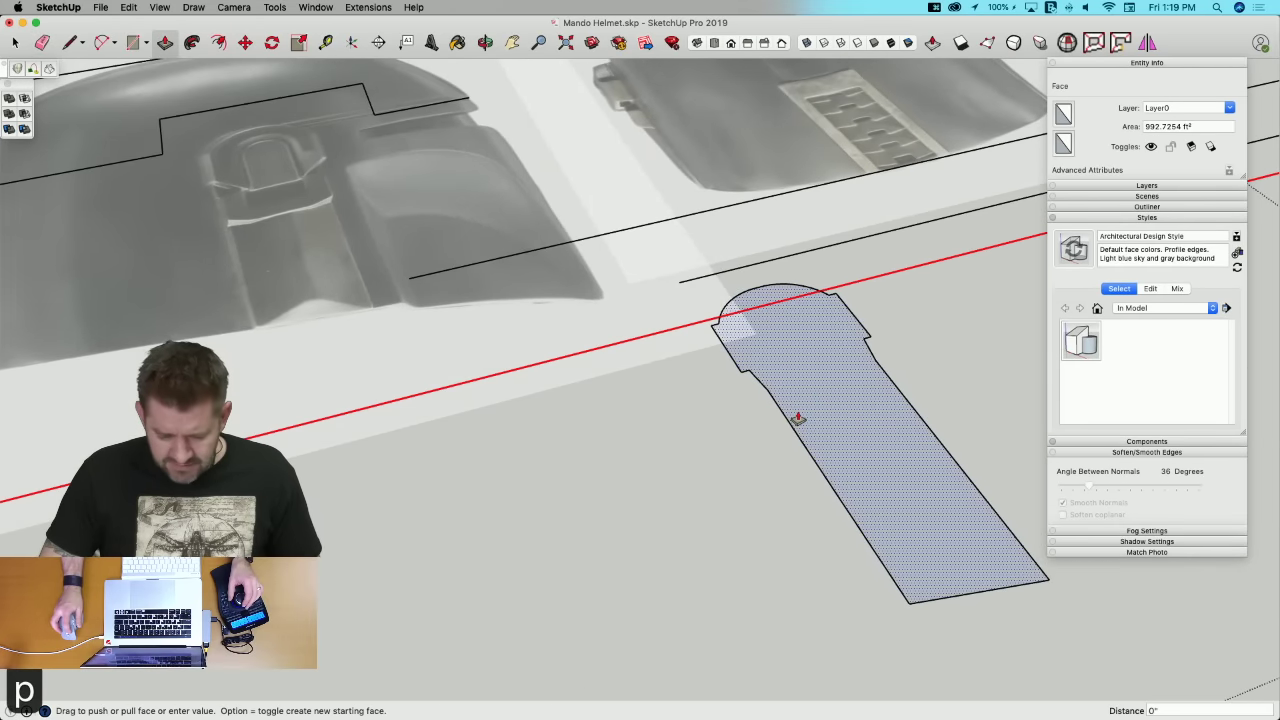
left_click(799, 413)
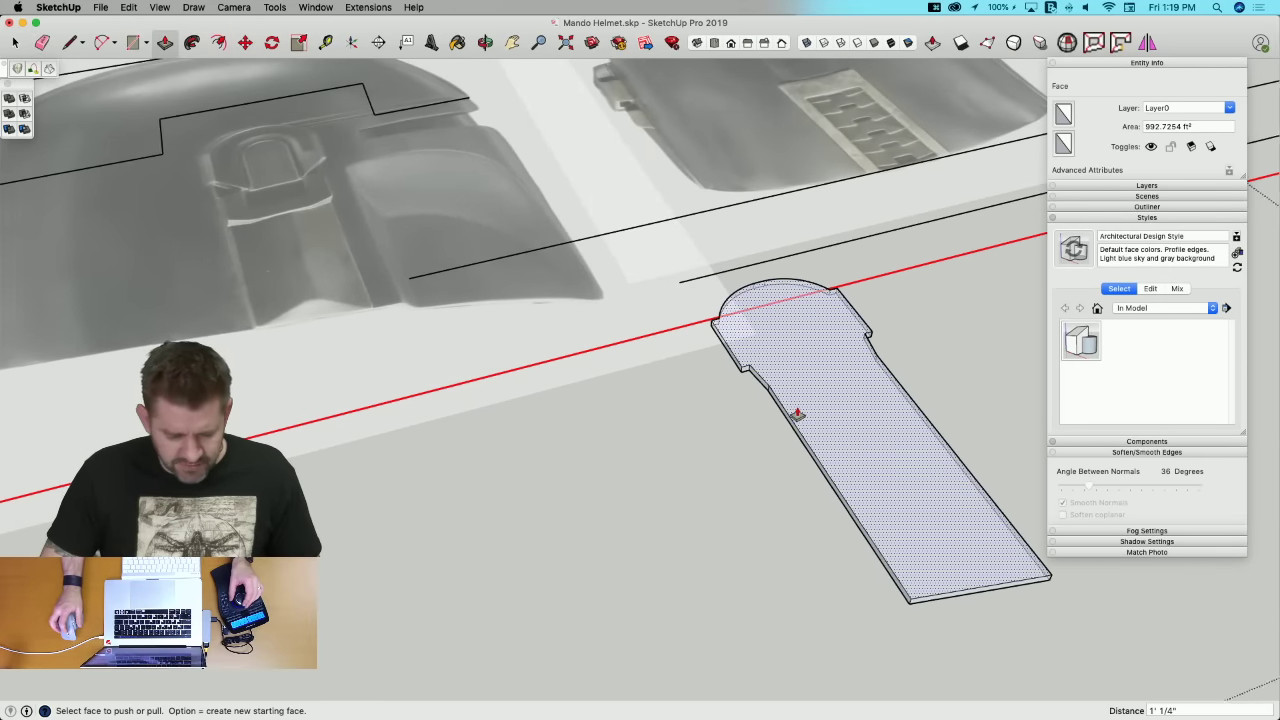
key("l")
middle_click_drag(712, 498, 676, 461)
key("super+s")
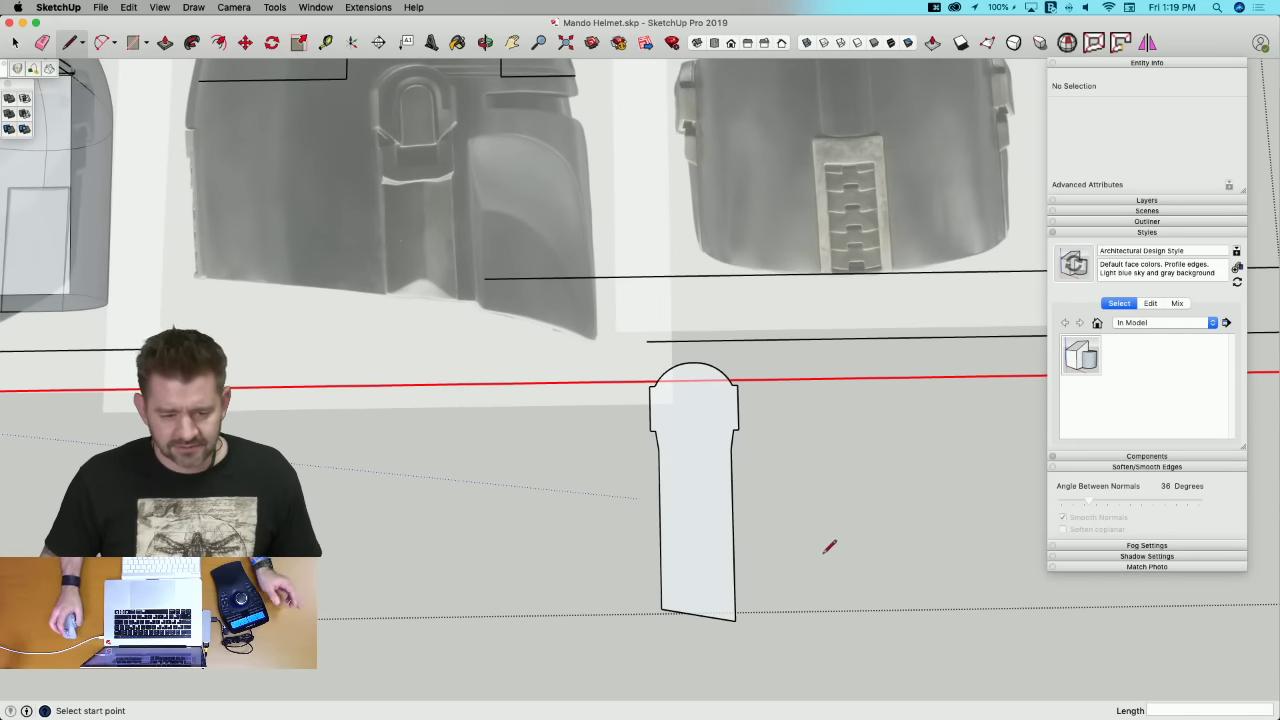
Step: Make the extruded ear-piece profile into a group
scroll(689, 451, "up", 5)
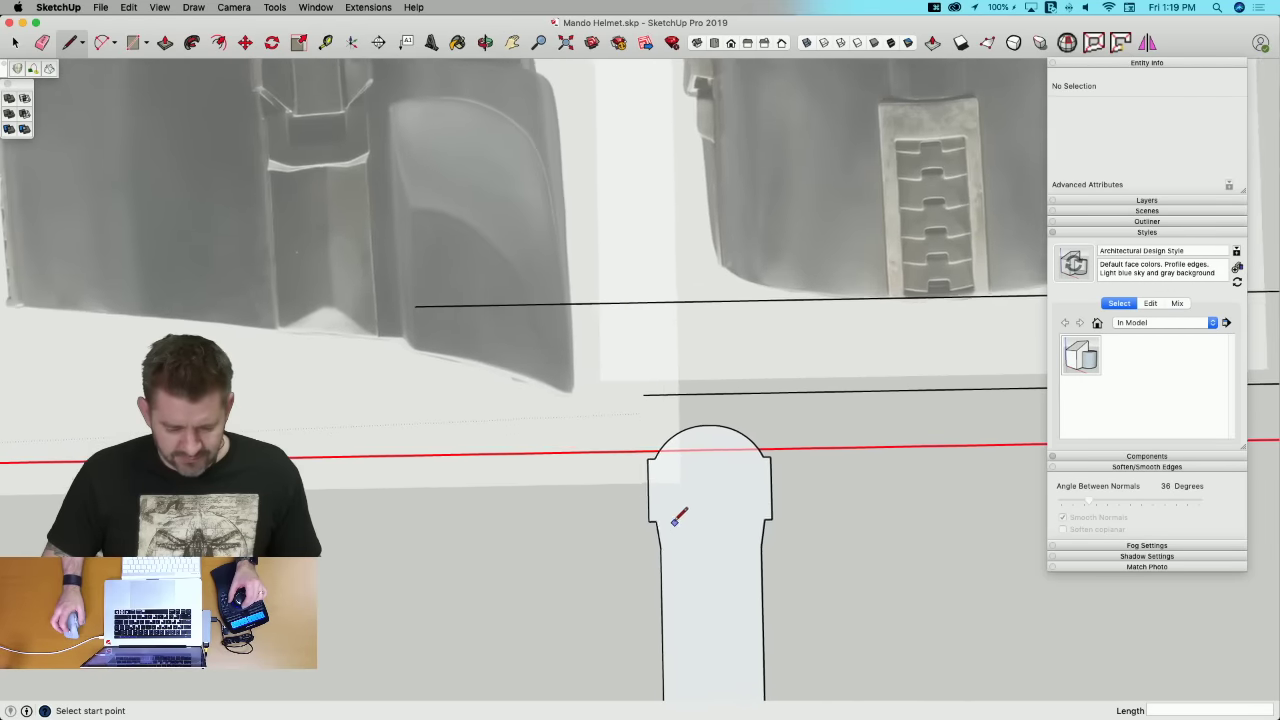
scroll(677, 519, "down", 2)
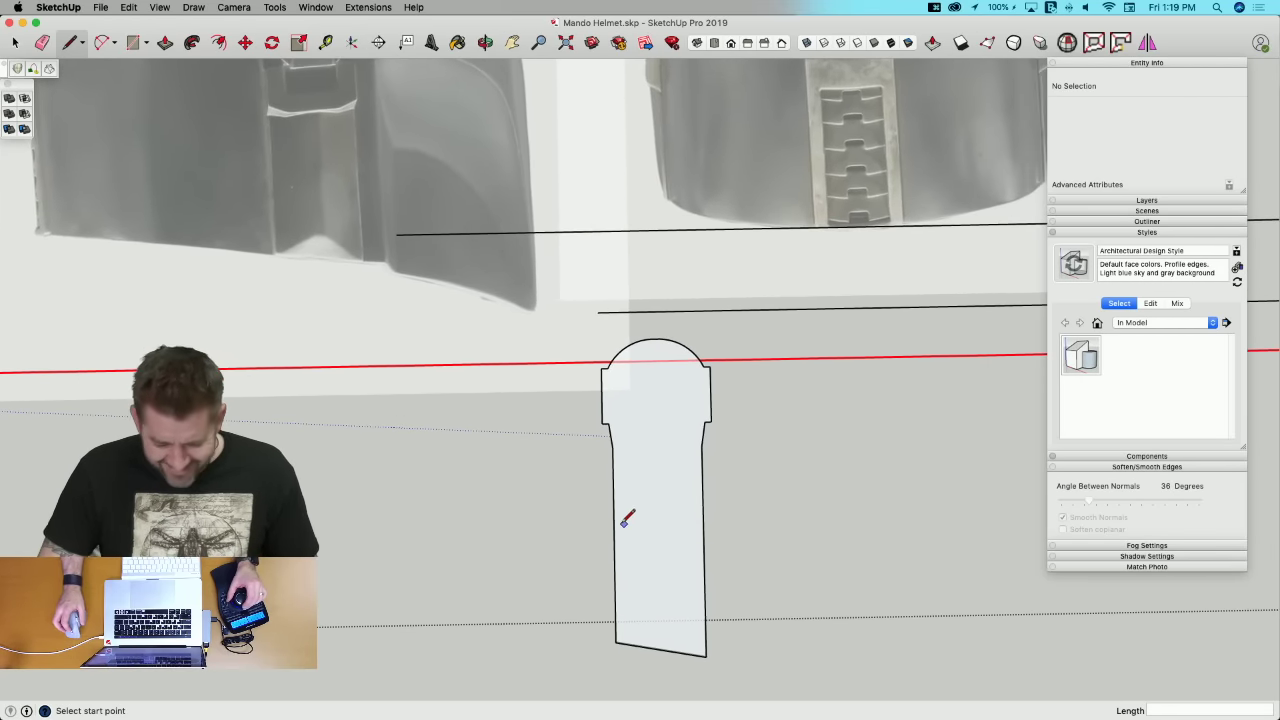
key("space")
double_click(662, 566)
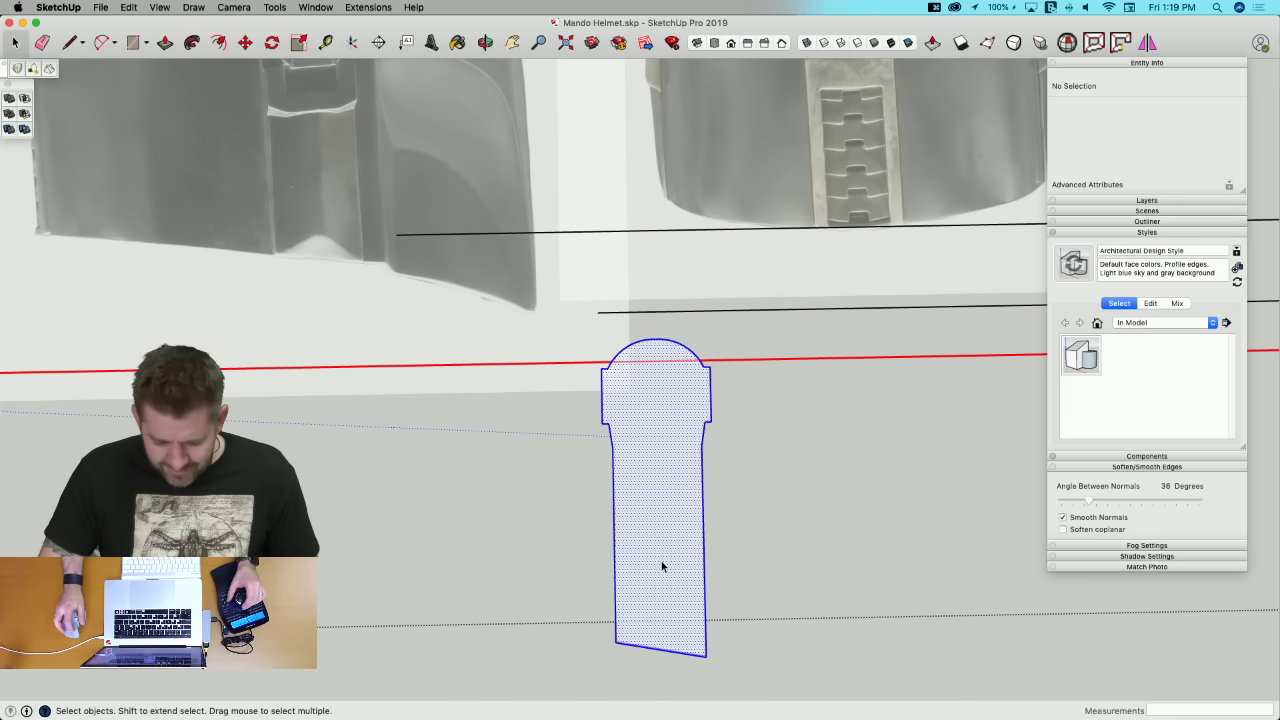
right_click(662, 566)
left_click(722, 496)
Step: Move the ear-piece group onto the helmet's side-view reference image, just beside the pictured ear piece
key("m")
left_click(671, 555)
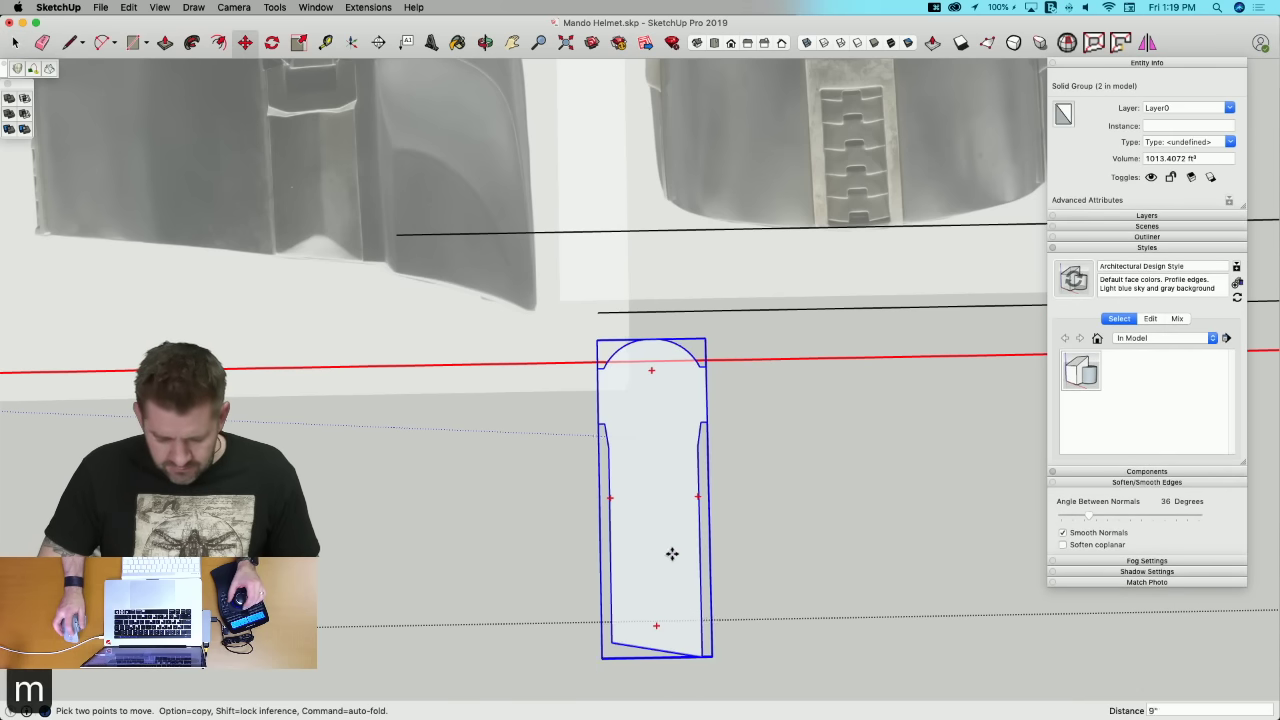
scroll(668, 552, "down", 3)
scroll(400, 370, "up", 3)
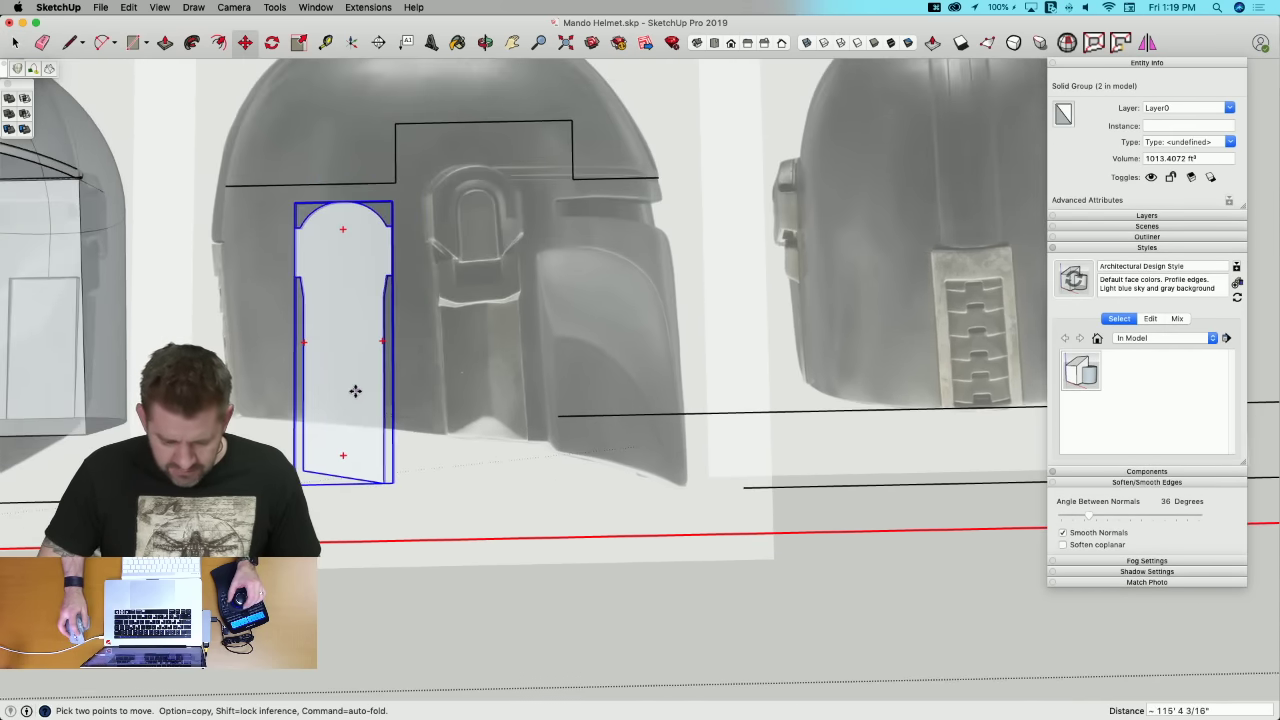
scroll(352, 395, "up", 3)
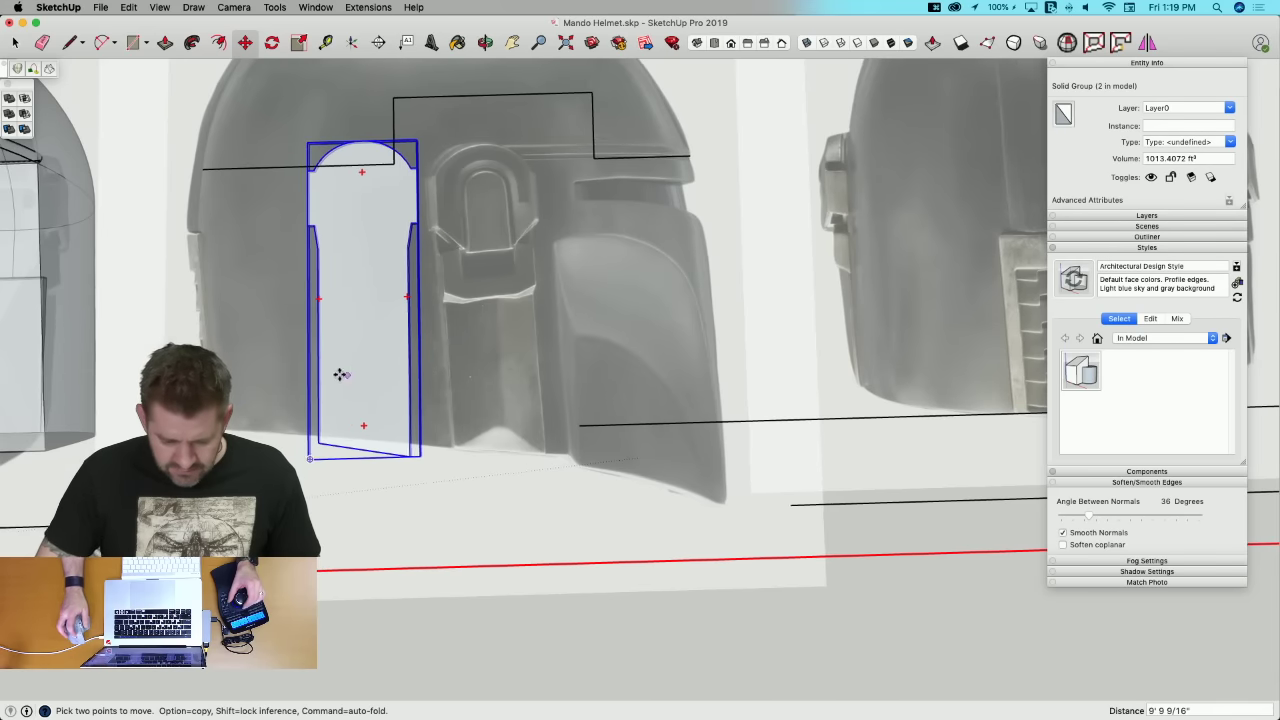
left_click(340, 371)
Step: Open the ear-piece group for editing and draw a line about 16' 8 5/8" long across its shaft, level with the pictured ridge
key("l")
scroll(326, 343, "up", 4)
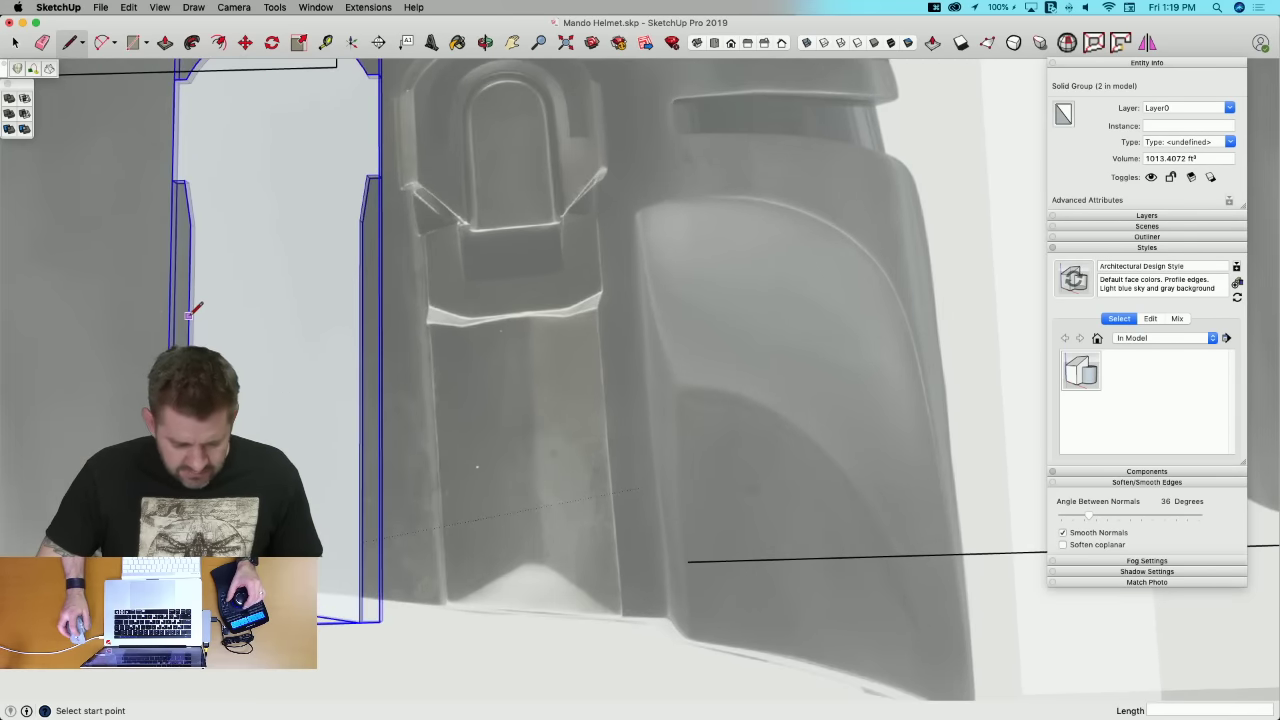
key("space")
double_click(200, 327)
key("l")
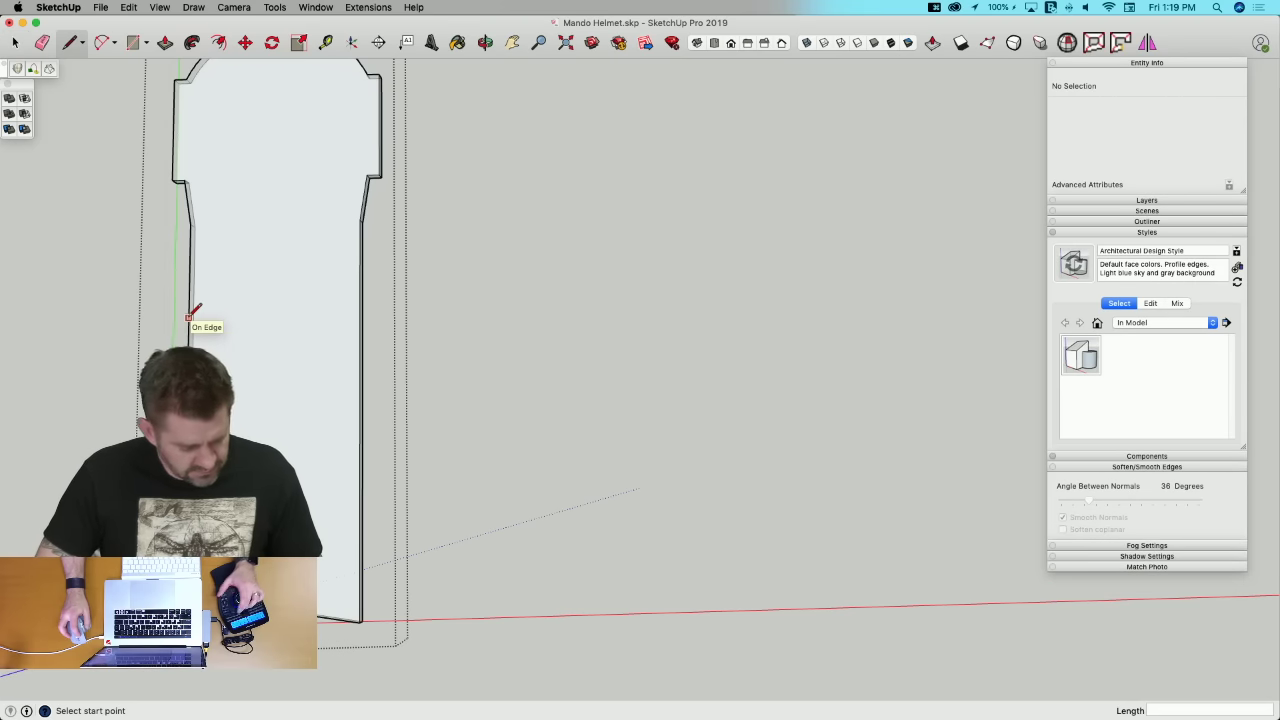
key("q")
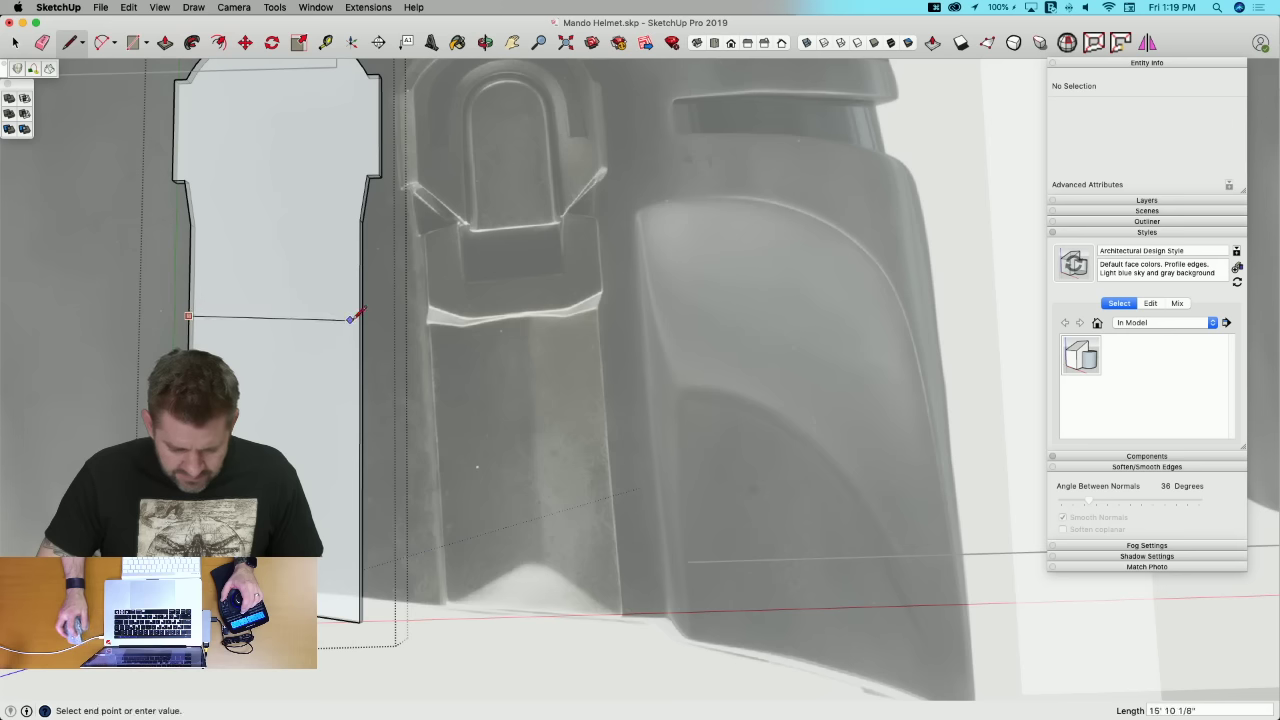
scroll(367, 310, "up", 3)
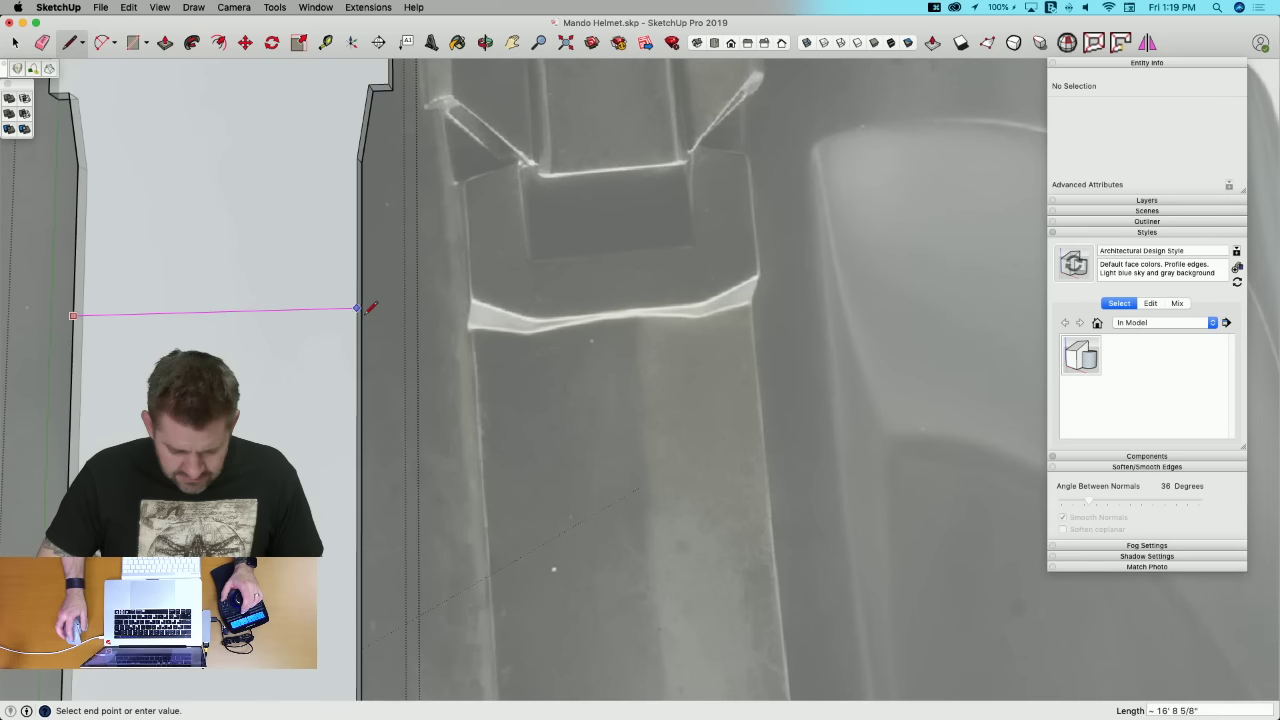
key("Escape")
left_click(73, 313)
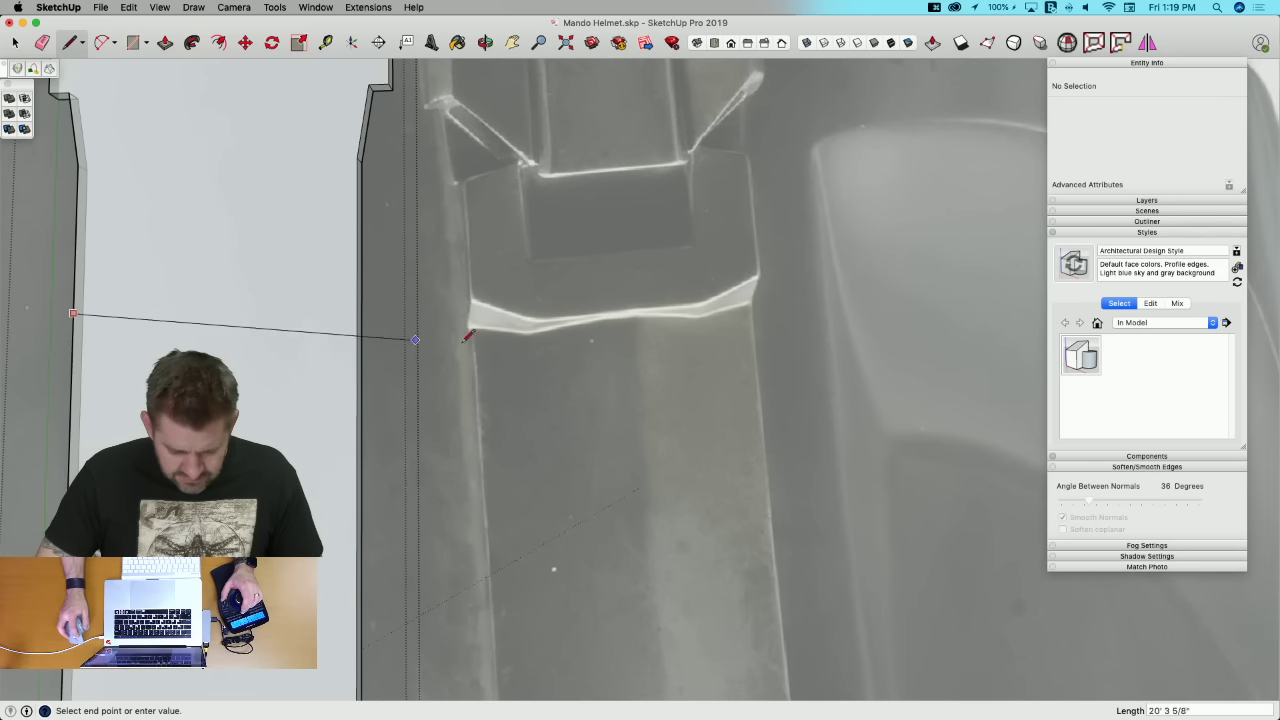
left_click(366, 304)
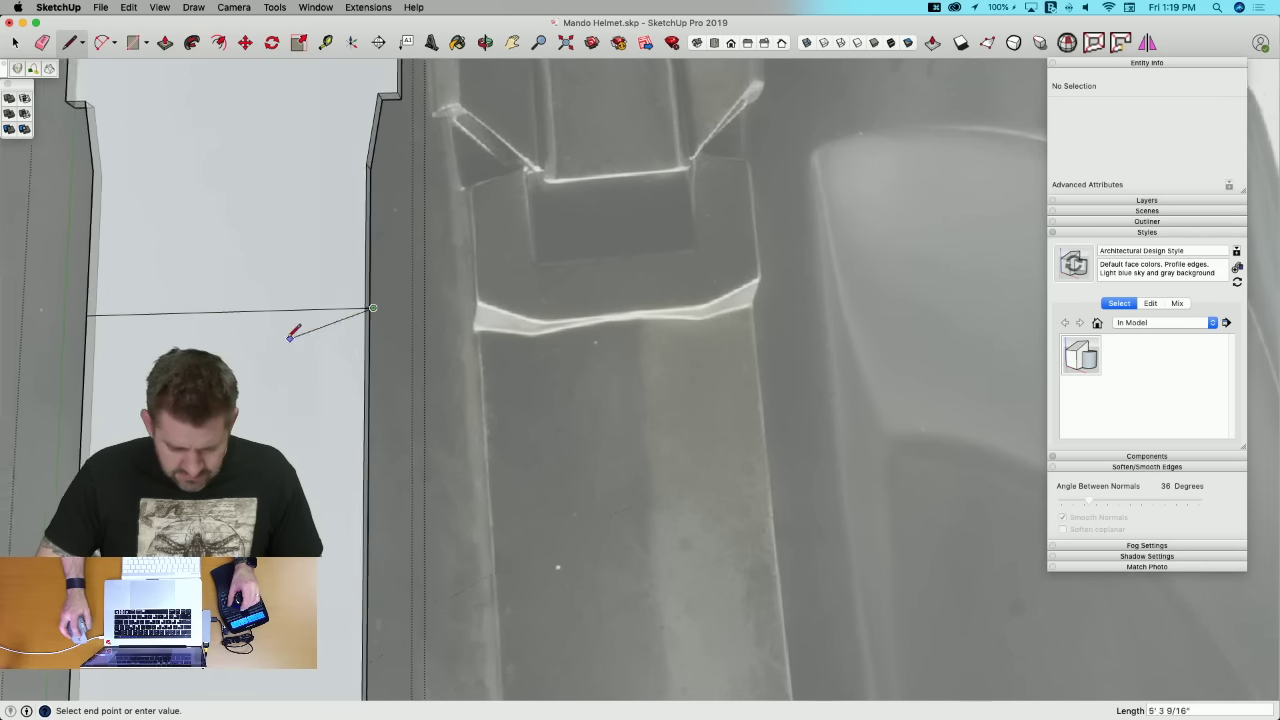
key("space")
Step: Copy the cross line 1' 6" down the shaft to form a narrow band
scroll(288, 332, "down", 3)
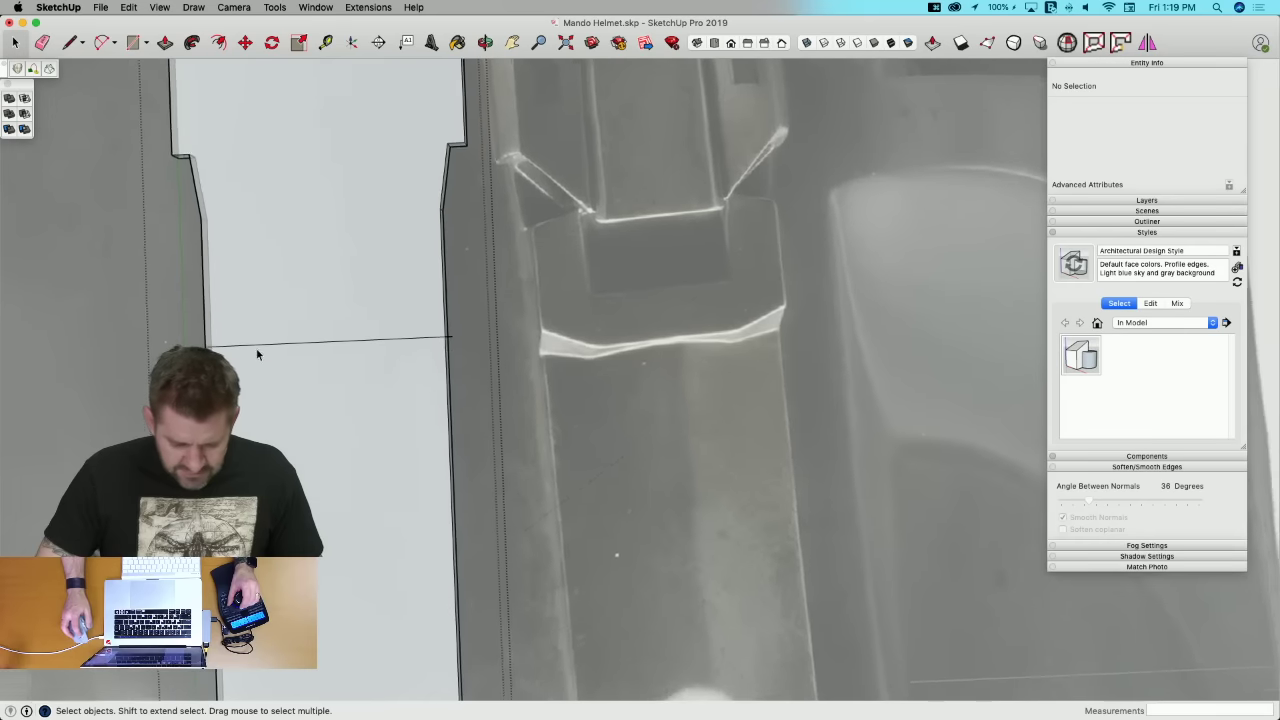
scroll(256, 353, "up", 2)
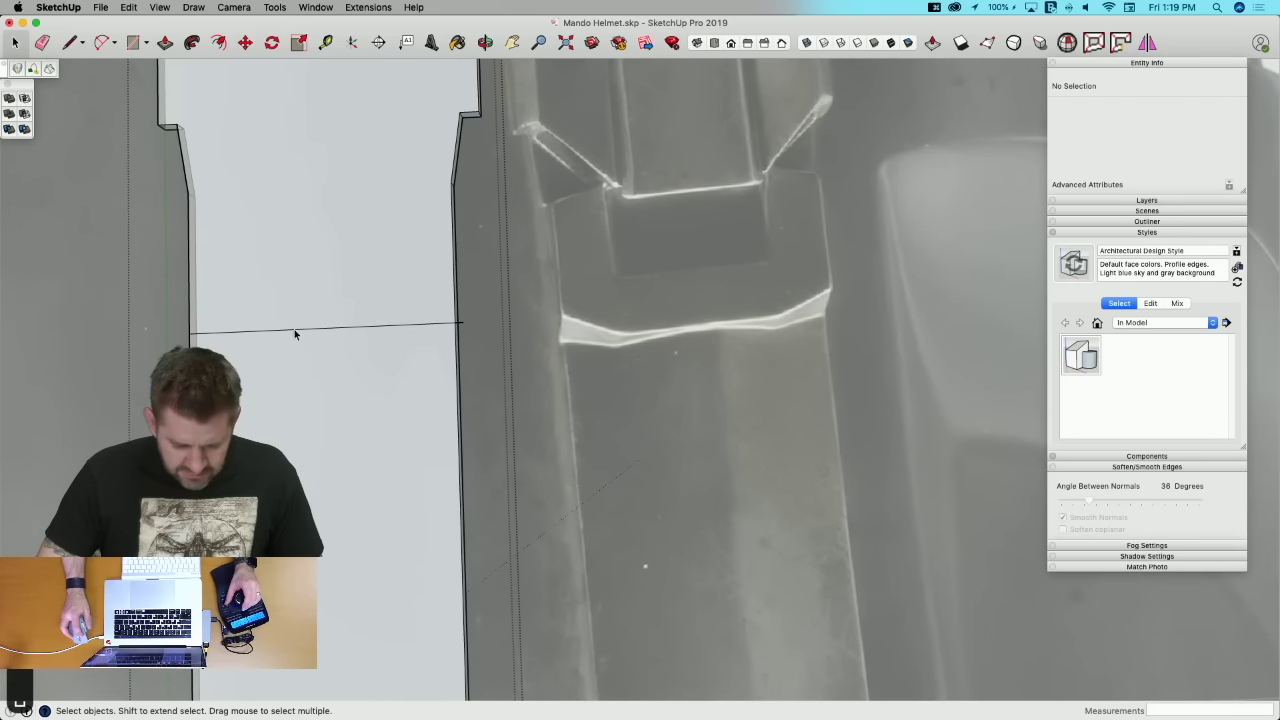
left_click(294, 331)
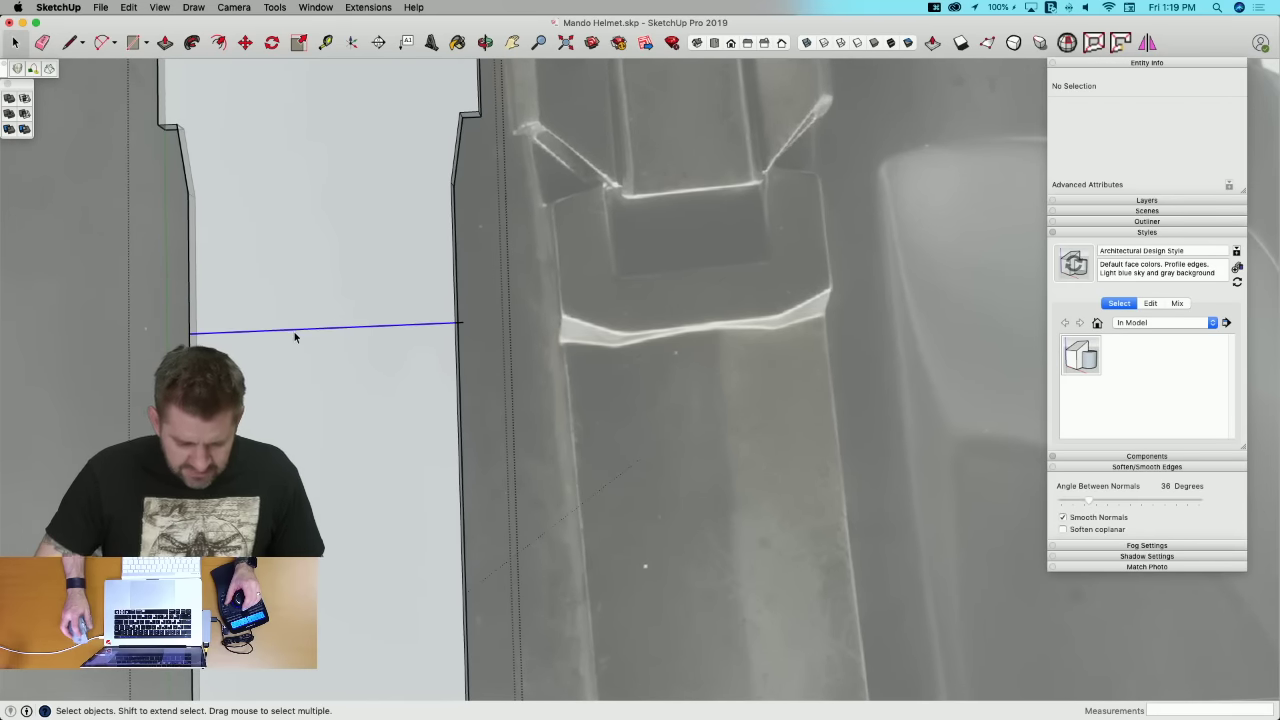
key("m")
left_click(294, 332)
key("alt")
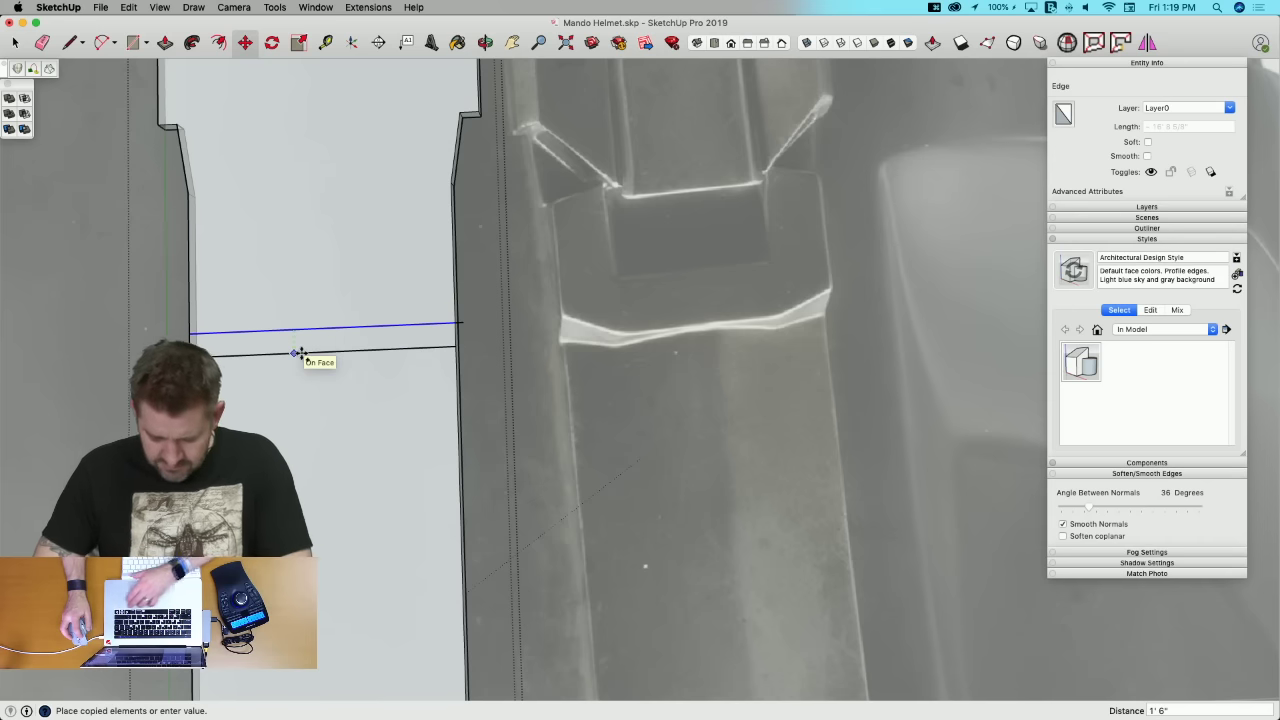
left_click(301, 353)
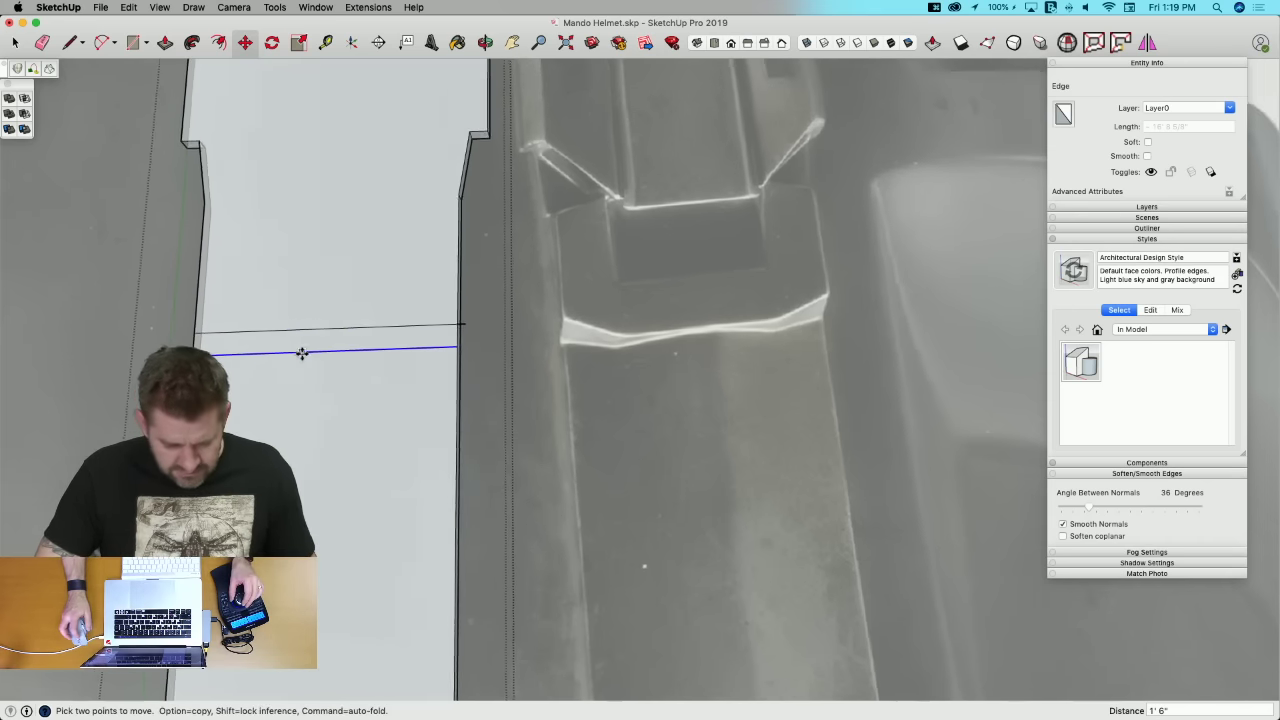
Step: Erase the upper cross line's overhanging end and draw a short divider and a diagonal at the band's left end
key("l")
key("e")
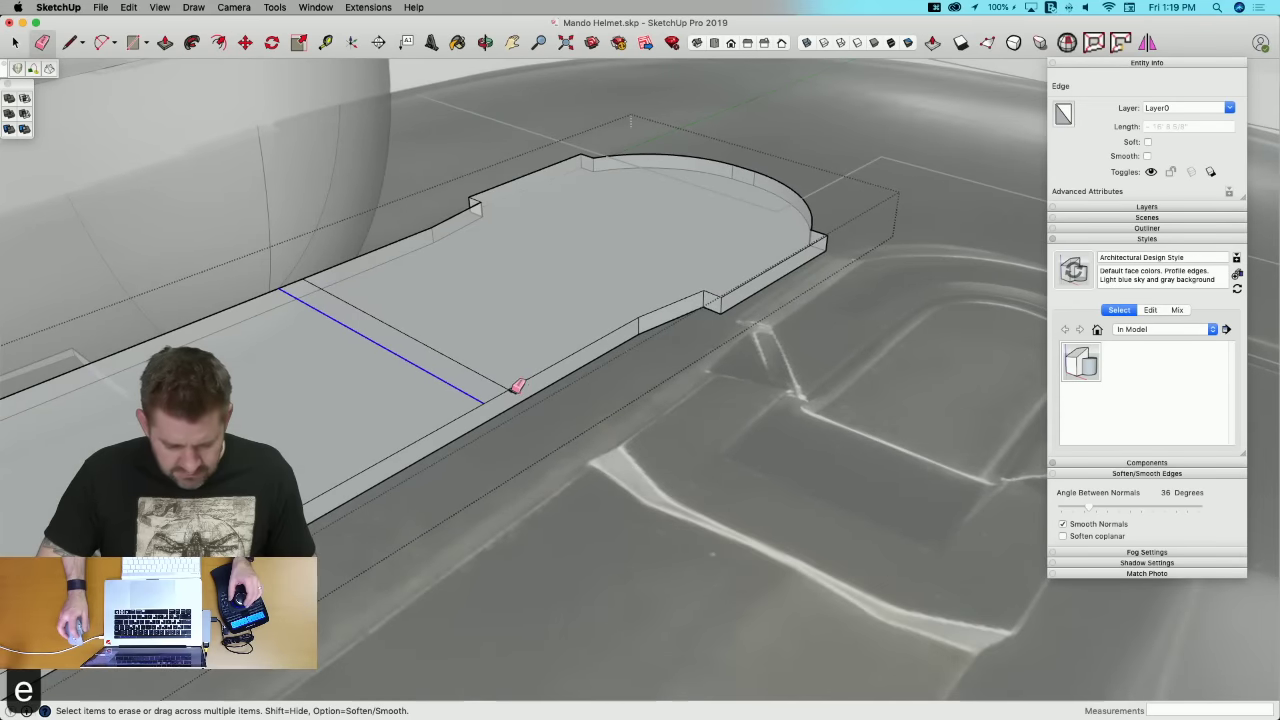
left_click(513, 391)
key("l")
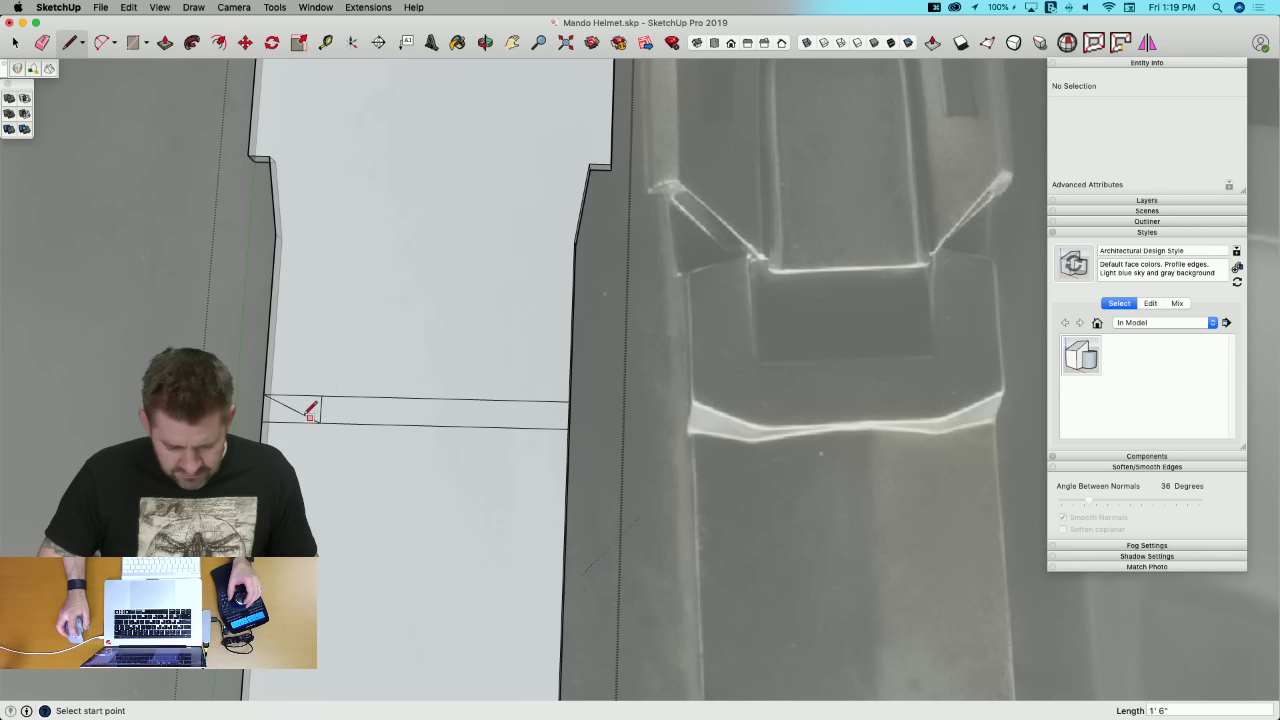
Step: Copy the divider and diagonal about 13' 6 7/16" along the band to its opposite end
key("space")
double_click(300, 415)
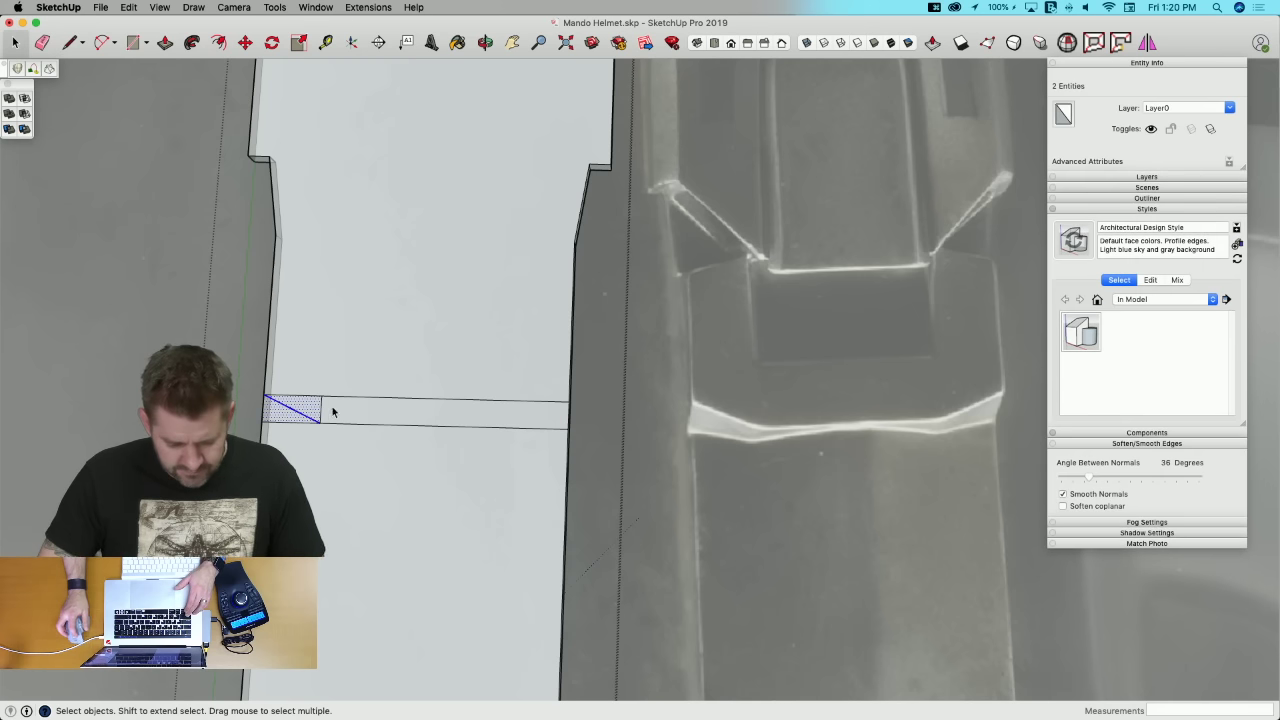
key("m")
left_click(321, 400)
key("alt")
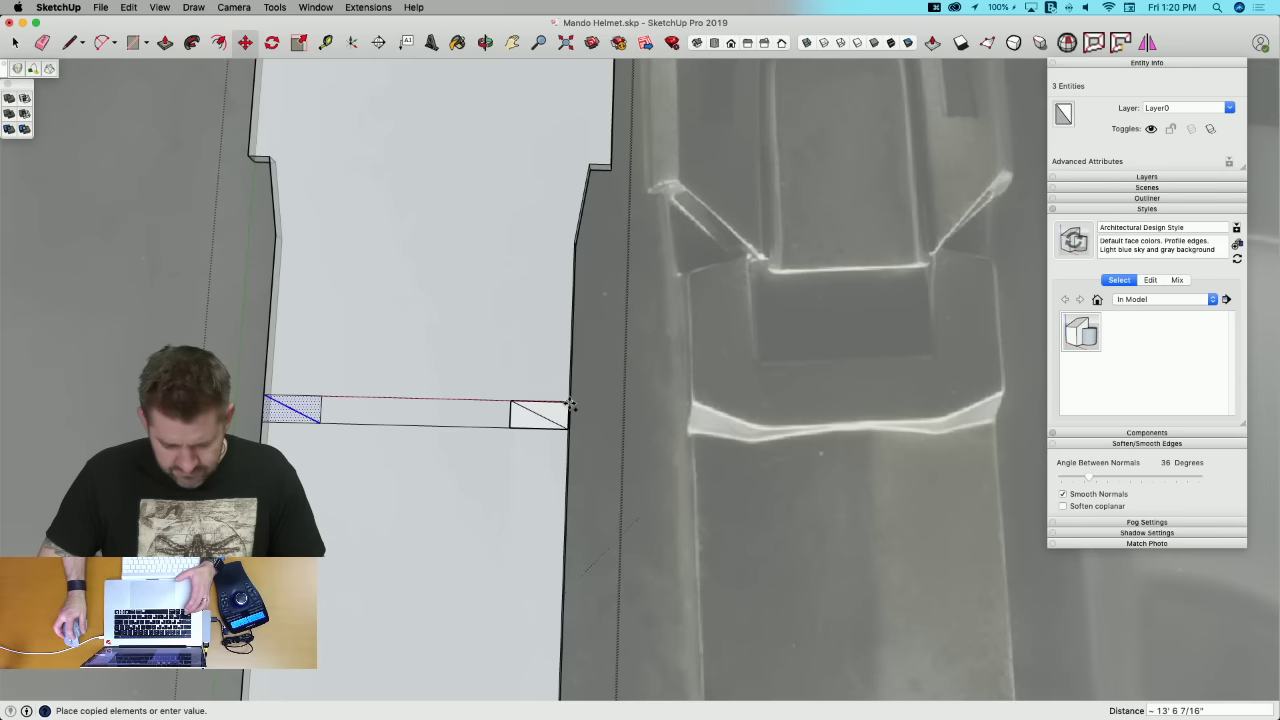
left_click(569, 404)
Step: Replace the copied diagonal at the band's right end with one running from the divider's lower end up to the shaft's edge
key("e")
key("l")
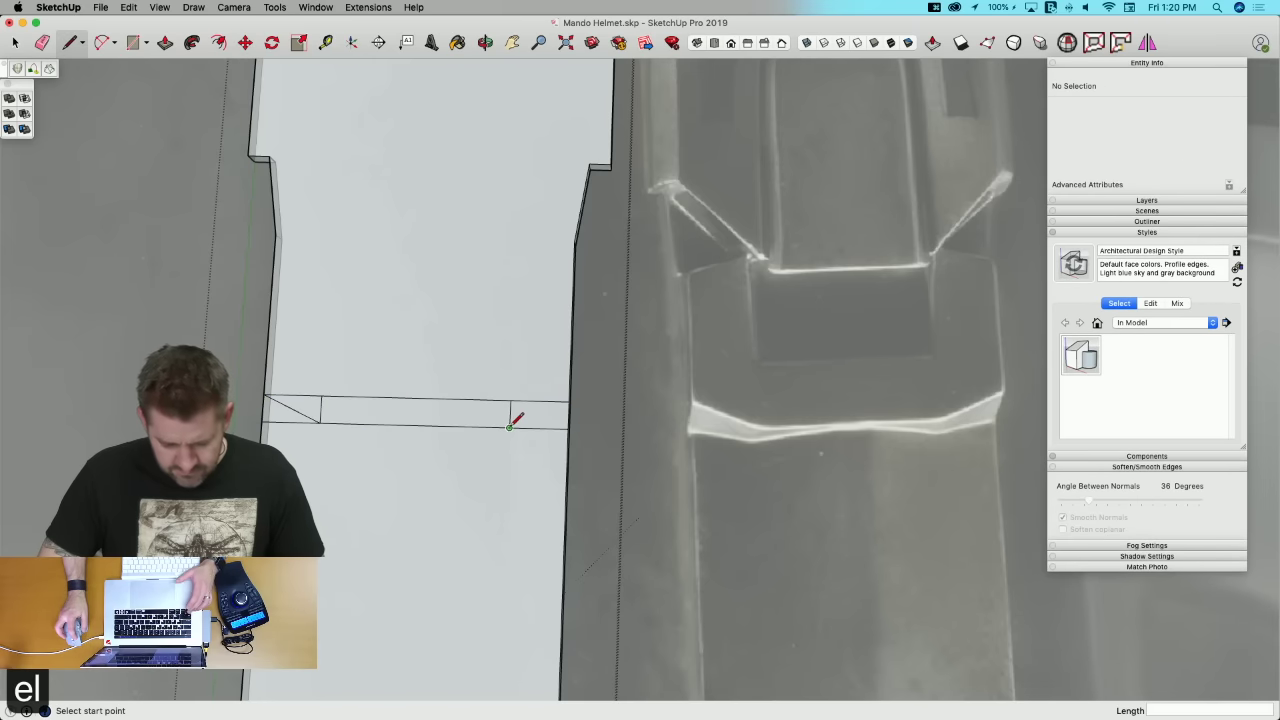
left_click(510, 427)
left_click(569, 402)
Step: Erase the band's dividers, upper line and outer lower-line ends, leaving a single ridge outline with angled ends
key("e")
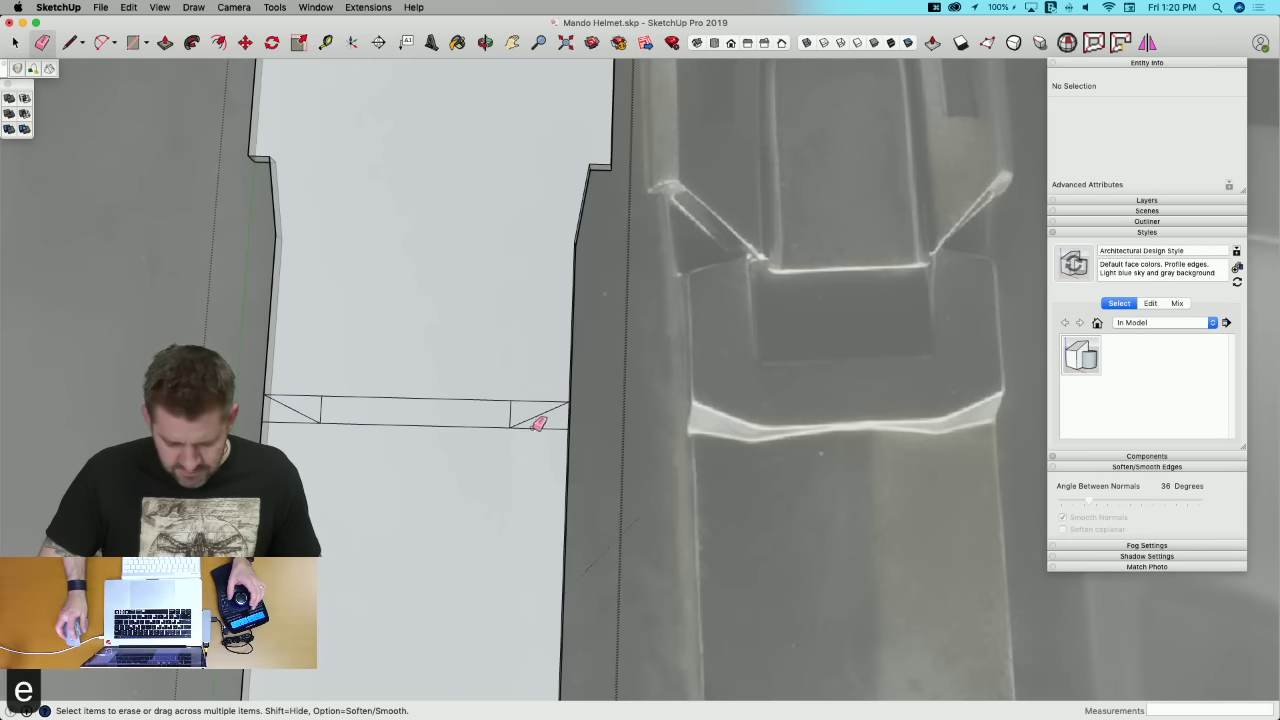
left_click_drag(513, 412, 545, 402)
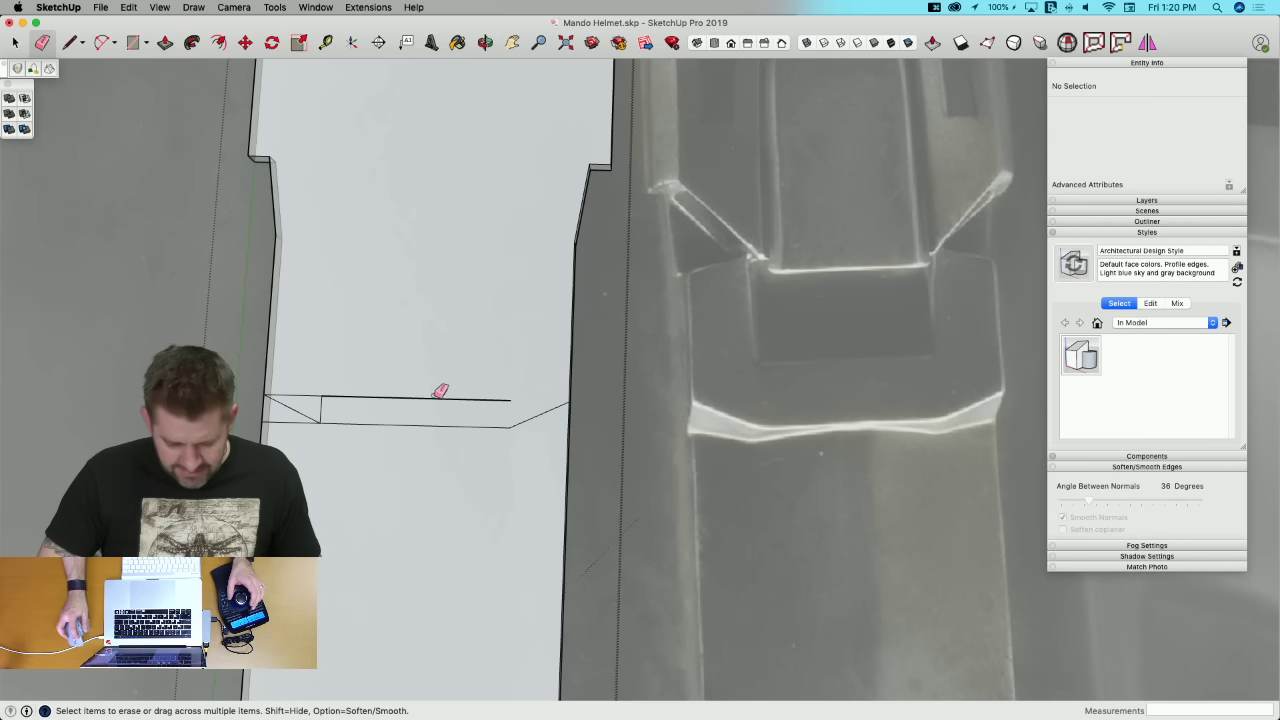
left_click_drag(344, 370, 289, 409)
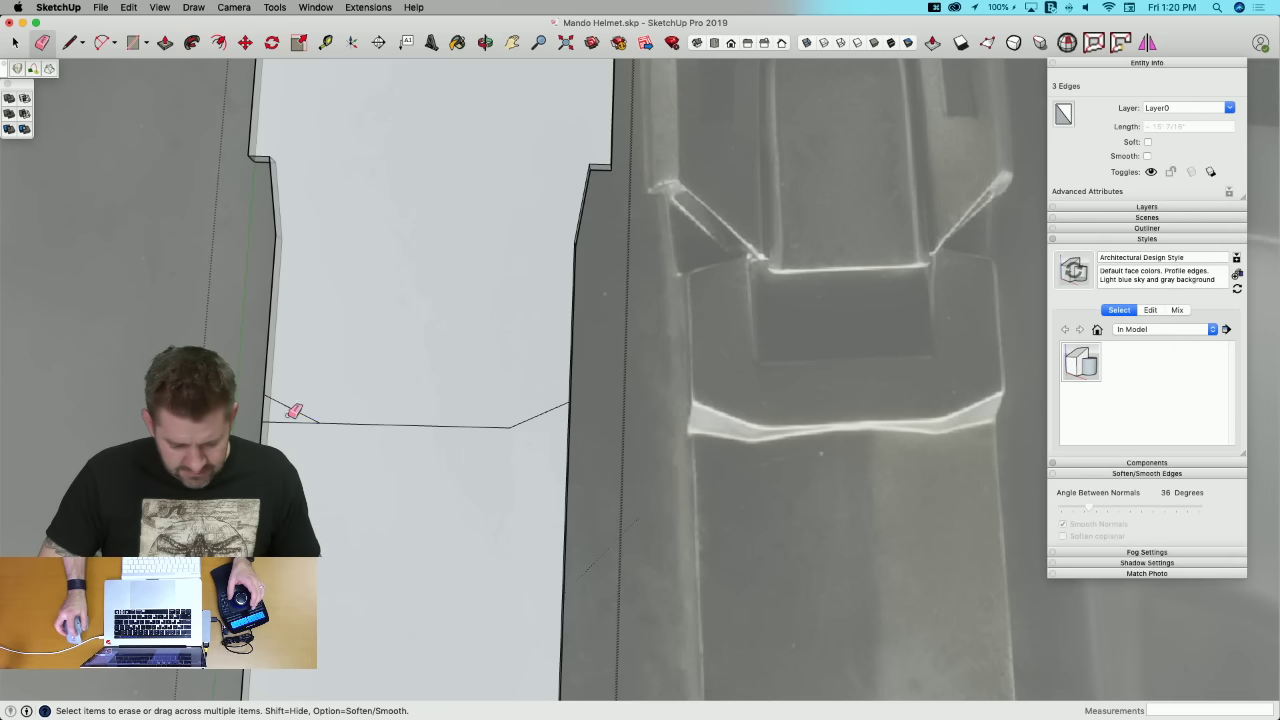
Step: Draw a stepped outline across the shaft above the ridge line, forming a rectangular notch between shoulders about 3' 2 3/16" wide
key("p")
mouse_move(294, 420)
middle_mouse_down()
mouse_move(386, 380)
mouse_move(386, 411)
mouse_move(401, 329)
middle_mouse_up()
key("l")
scroll(393, 390, "down", 4)
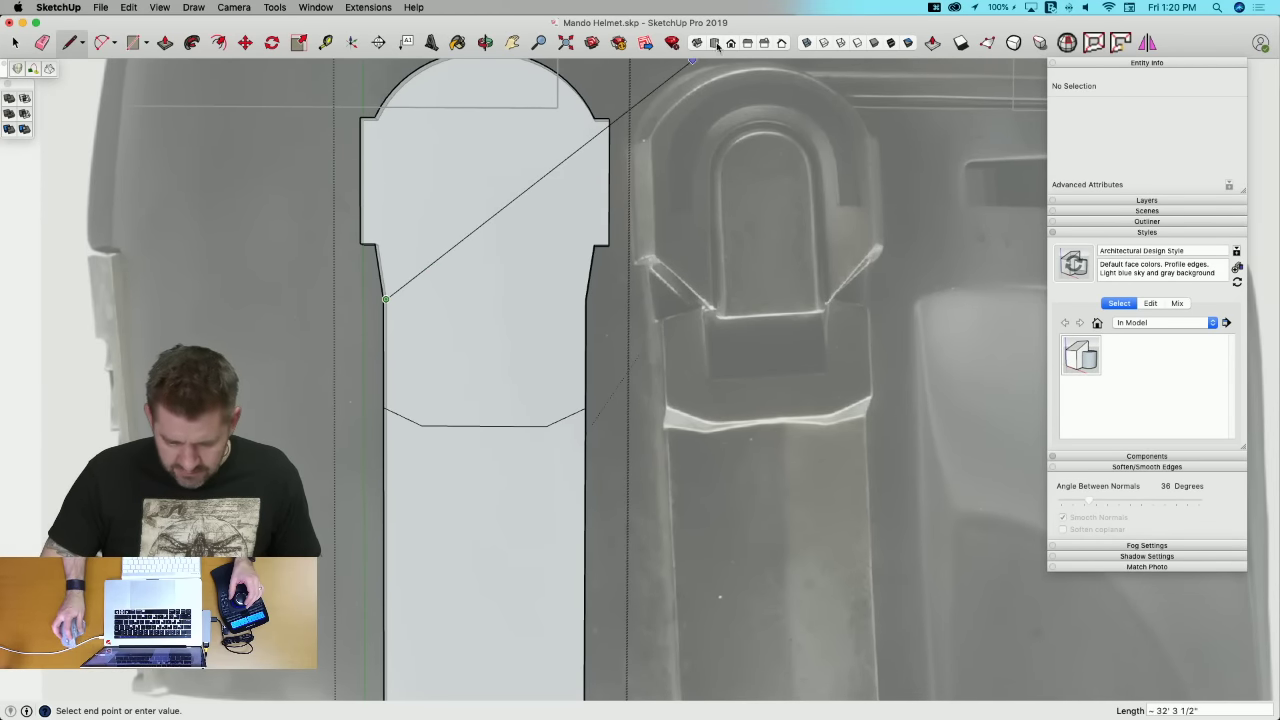
key("l")
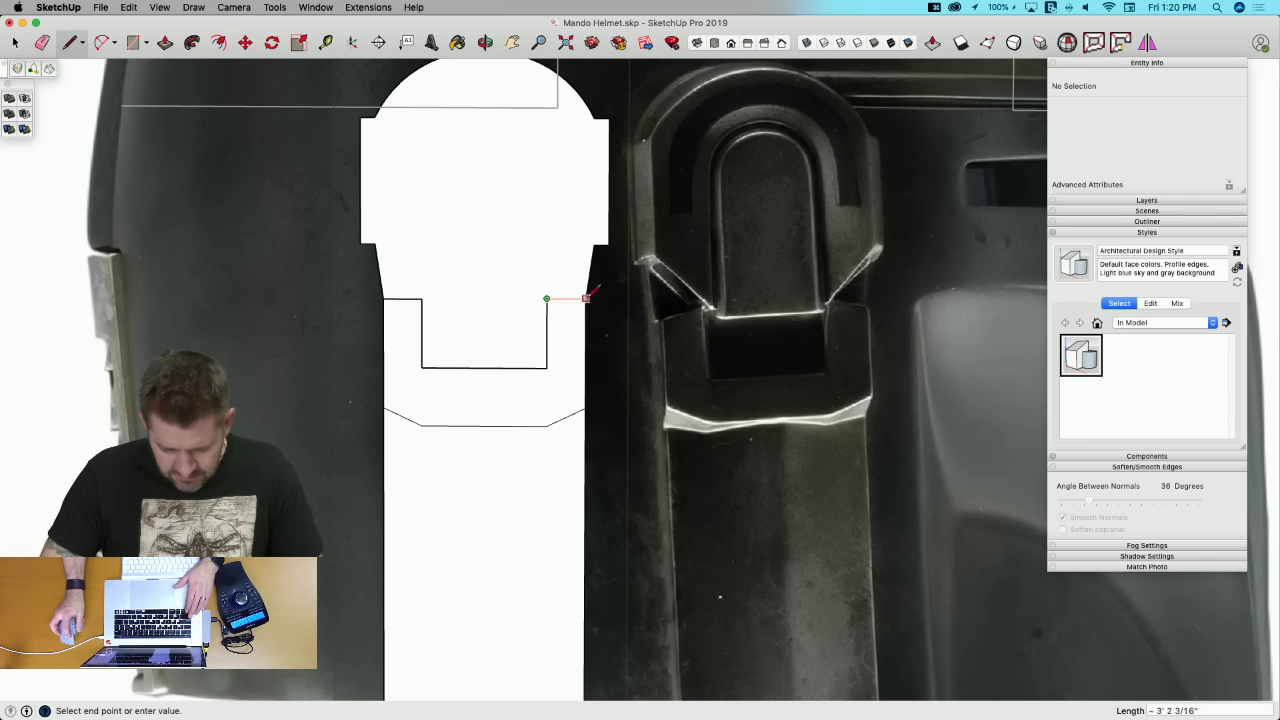
key("space")
Step: Draw a straight line about 16' 8 5/8" long across the shaft at the notch's open end and erase the misaligned shoulder edge
middle_click_drag(567, 331, 670, 417)
scroll(700, 400, "up", 3)
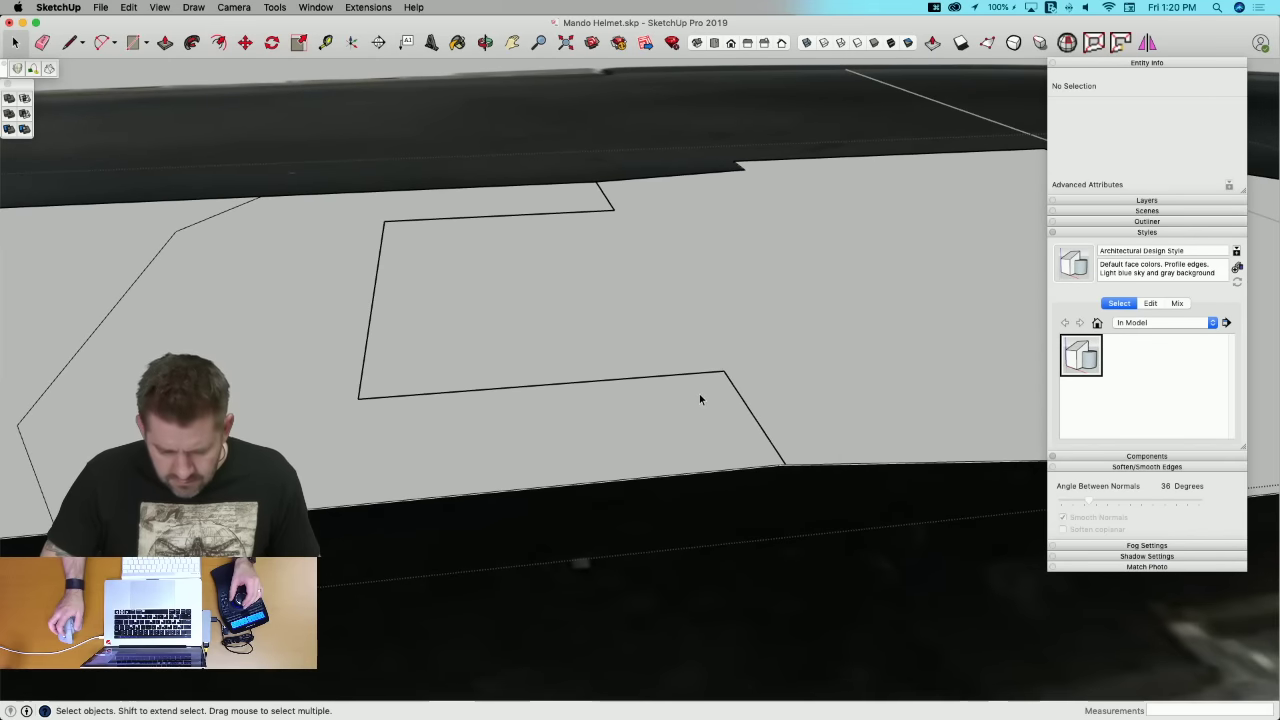
key("l")
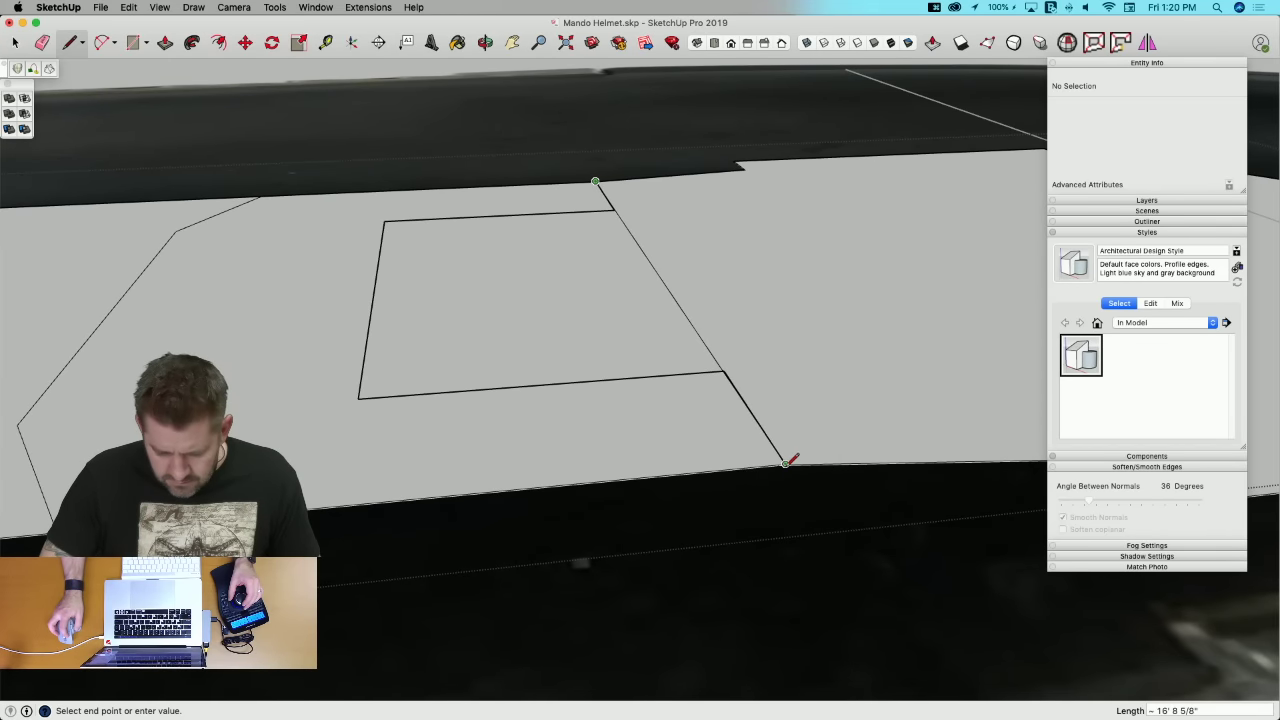
left_click(780, 464)
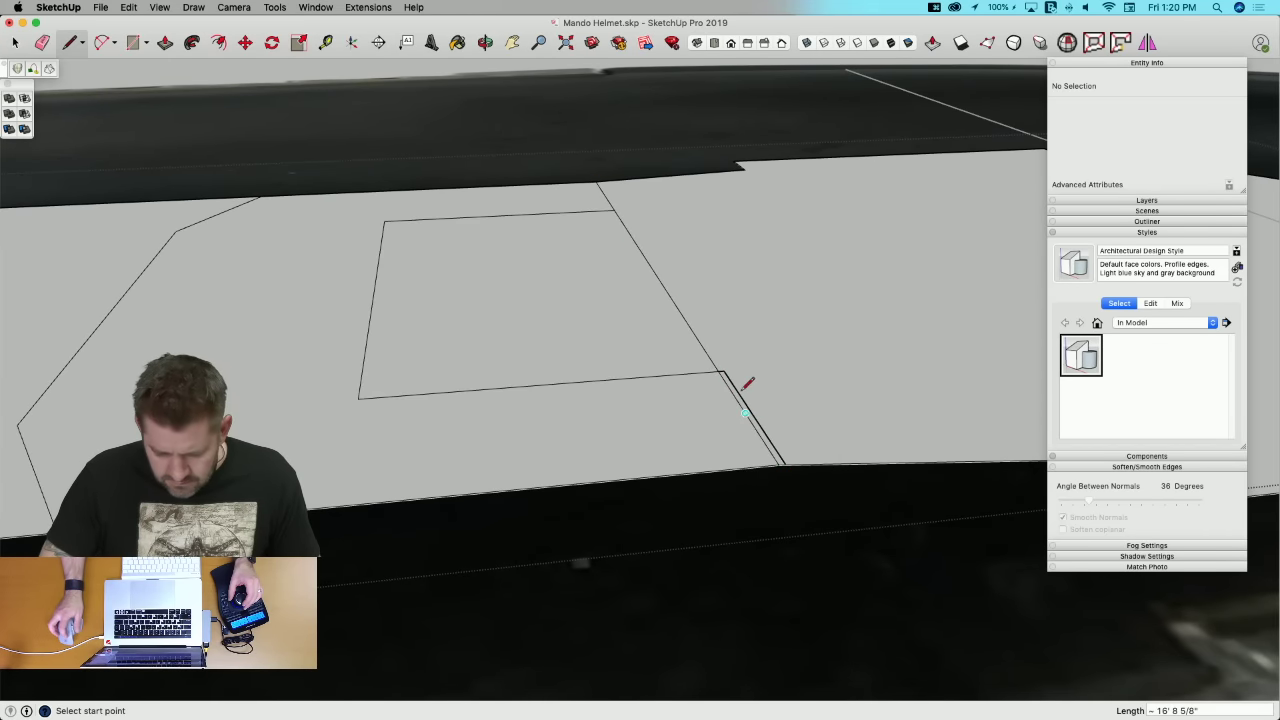
key("e")
left_click(728, 371)
middle_click_drag(729, 370, 725, 380)
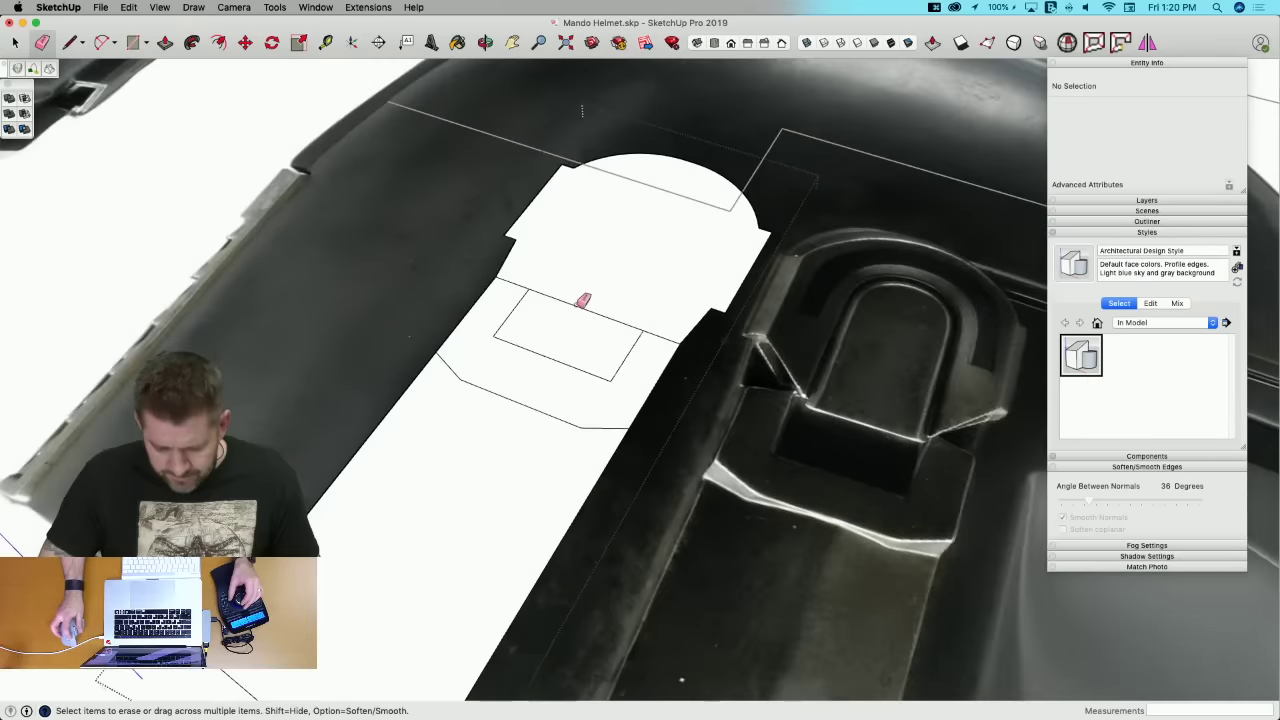
Step: Erase the line across the notch opening and extrude the U-shaped face about 3' 4 1/2" into a raised collar
left_click(583, 300)
key("p")
left_click_drag(505, 390, 491, 371)
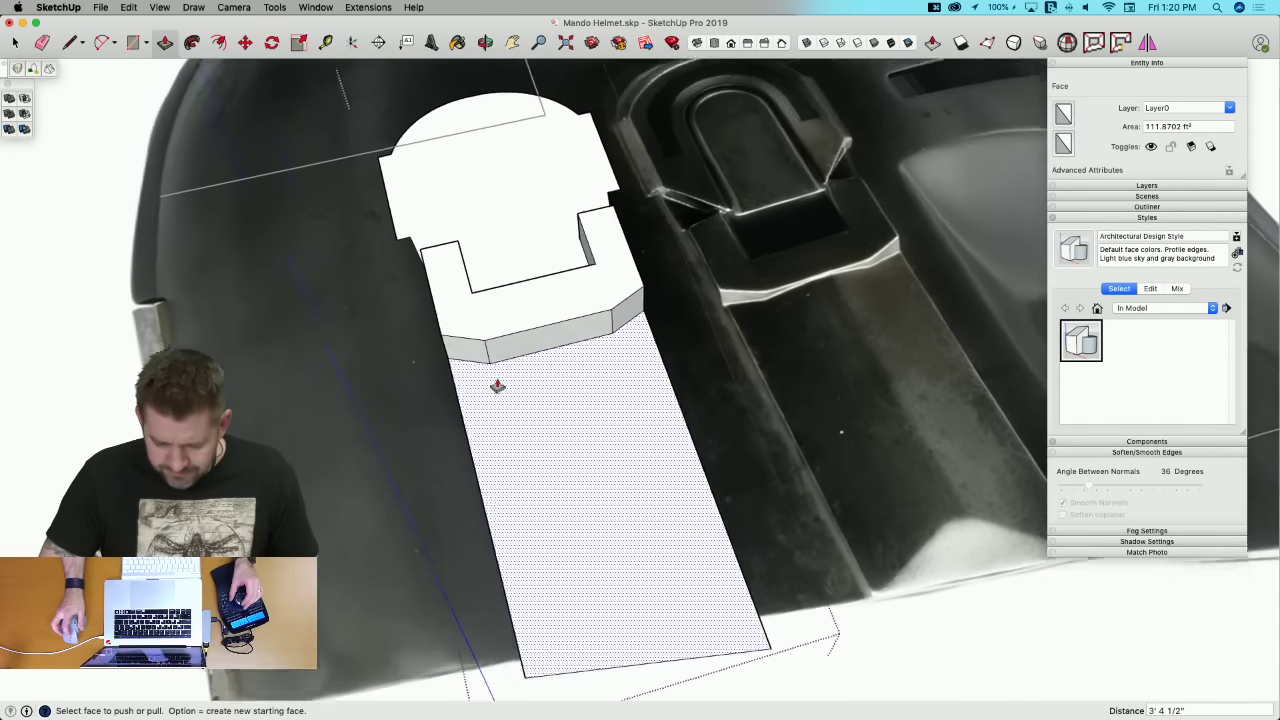
Step: Draw a centre line about 27' 1 3/16" long from the collar's lower edge midpoint down to the shaft's end
key("l")
middle_click_drag(506, 378, 556, 283)
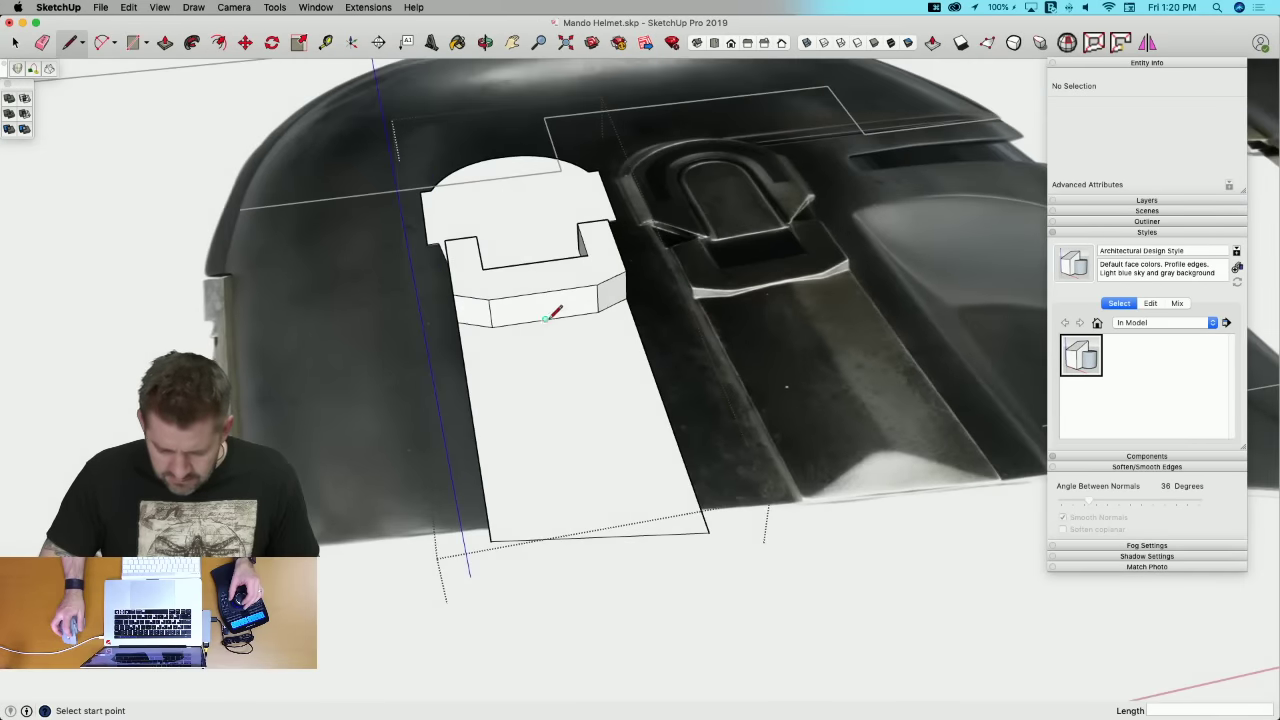
middle_click_drag(547, 318, 571, 400)
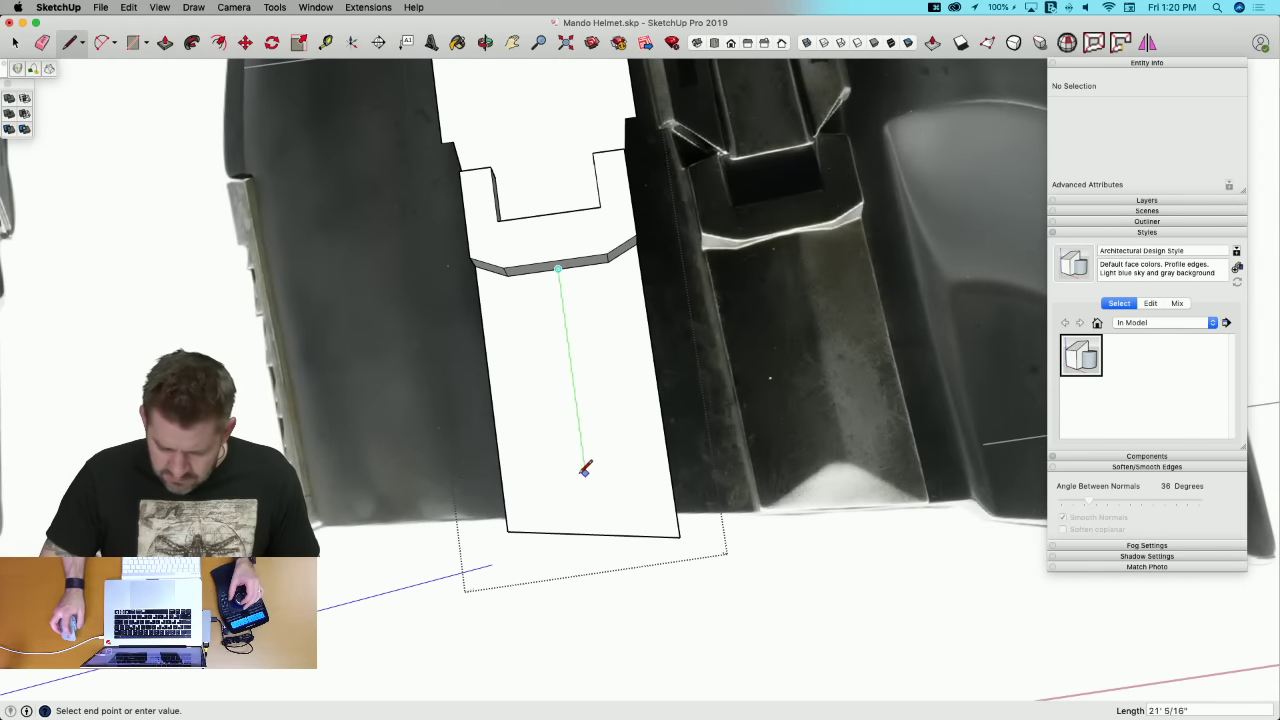
left_click(595, 533)
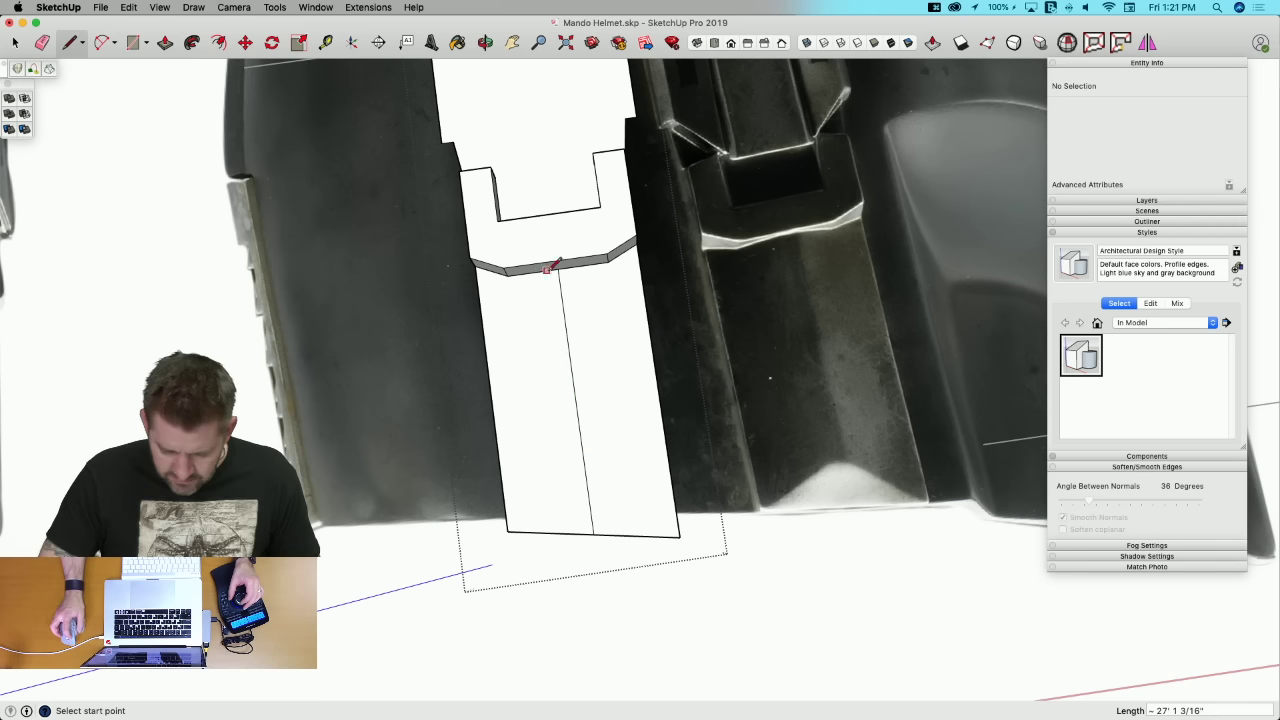
Step: Draw a shorter parallel line beside the centre line and close it with a cross line about 9 1/8" long to form a narrow strip
scroll(549, 268, "up", 3)
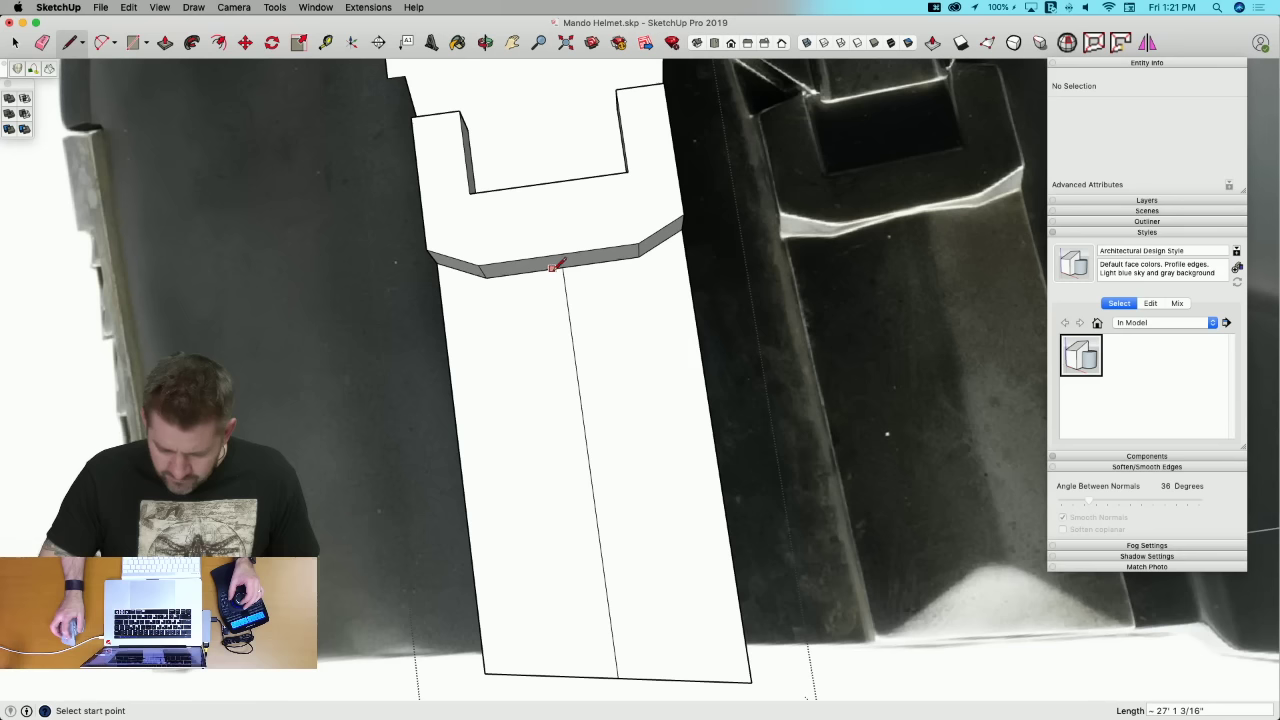
left_click(552, 268)
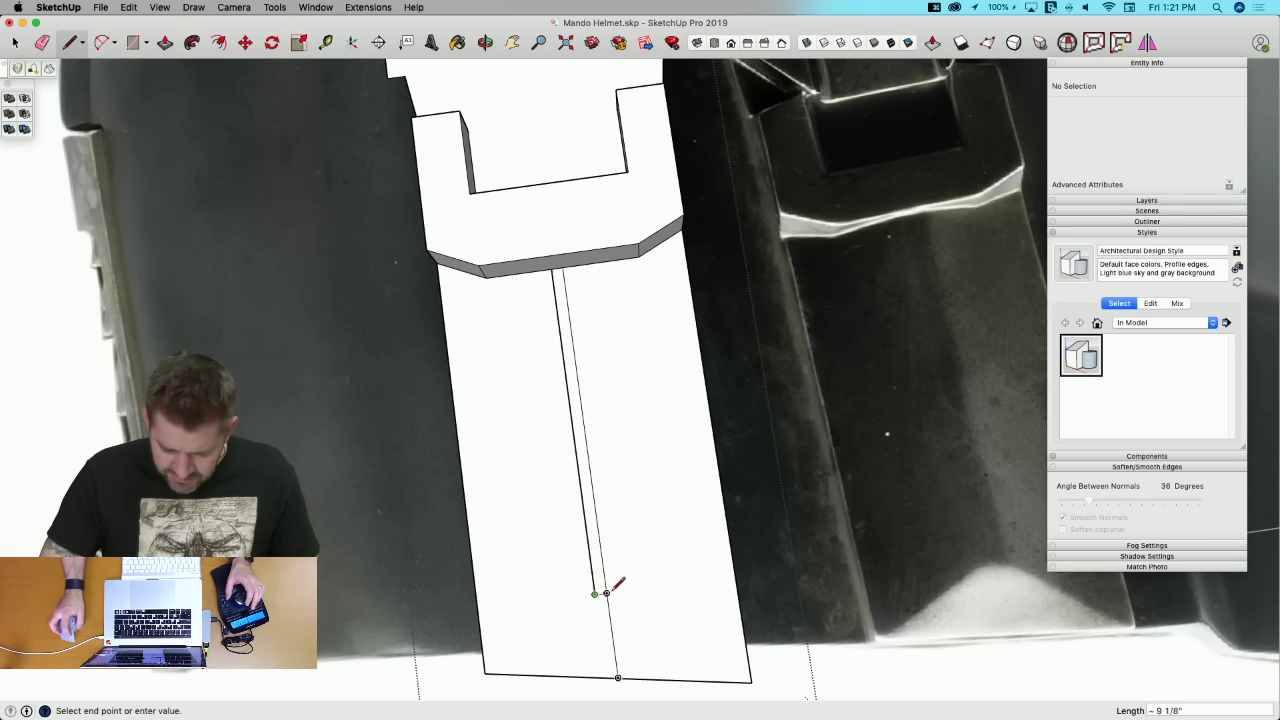
left_click(599, 589)
Step: Copy the narrow strip to the opposite side of the centre line
key("space")
left_click(597, 585)
key("m")
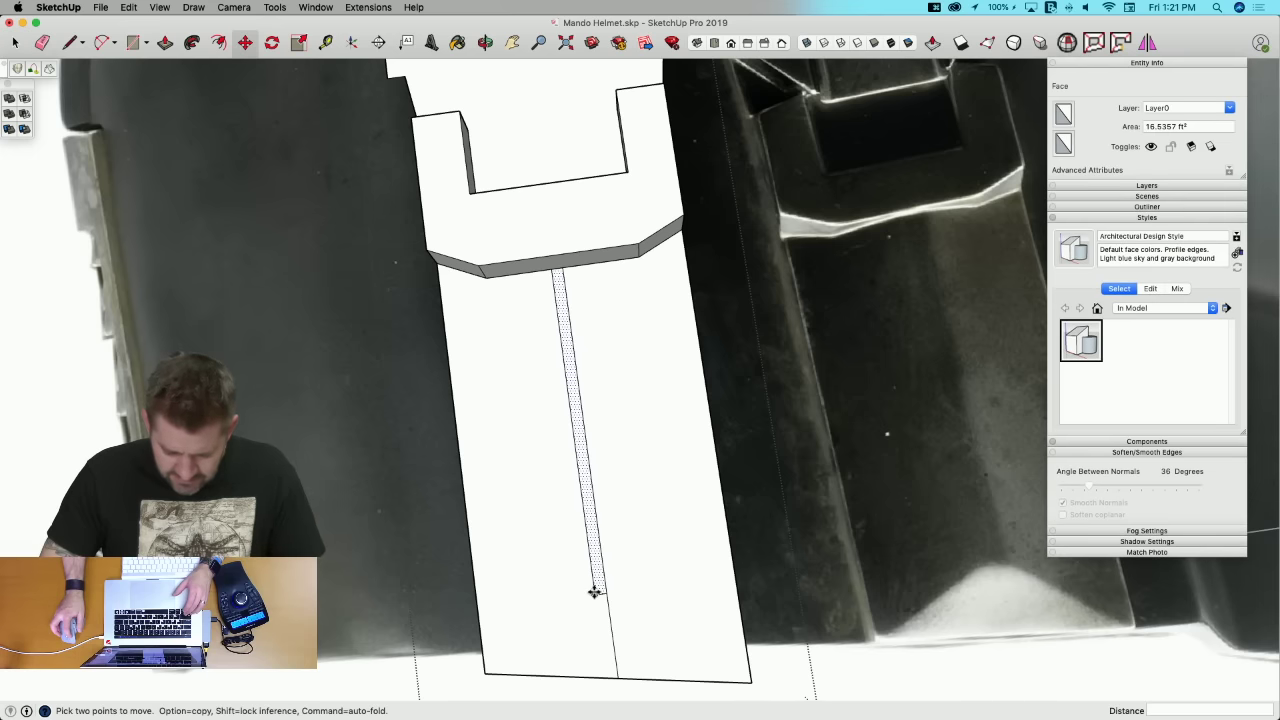
left_click(594, 594)
left_click(607, 587)
Step: Draw diagonals from the strip's end to both bottom corners of the shaft and erase the centre line between them
key("l")
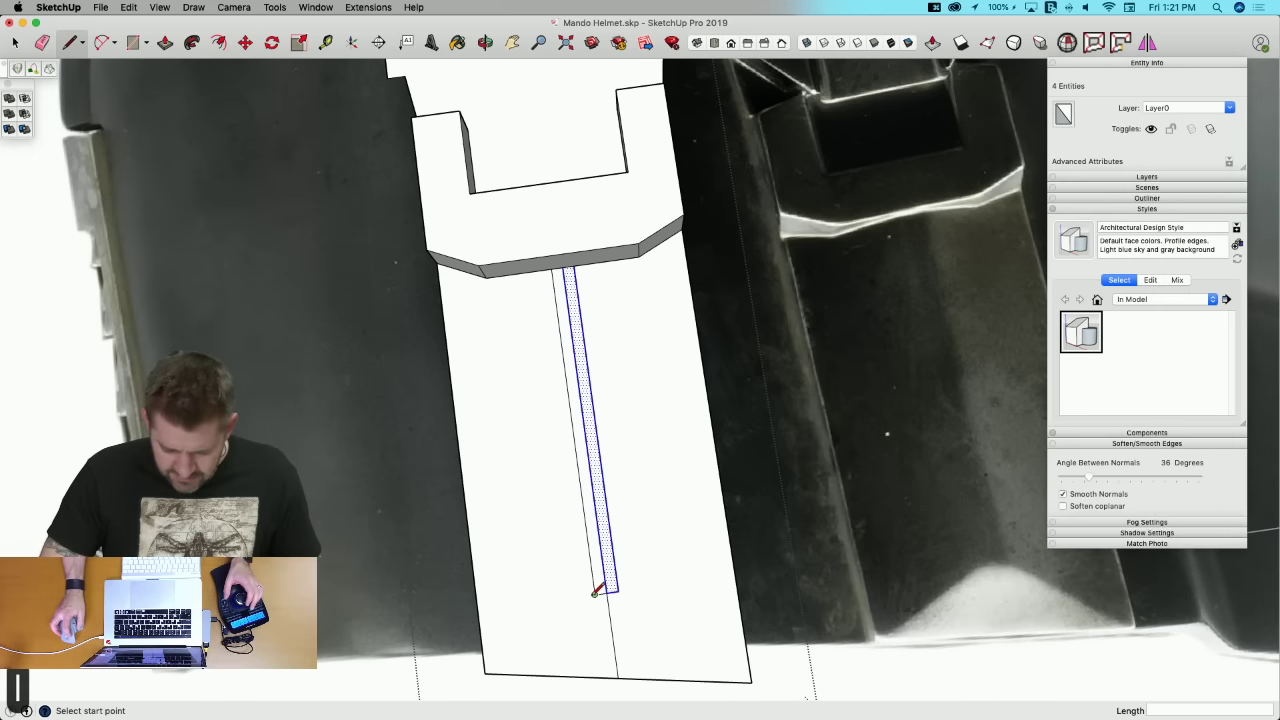
left_click(594, 594)
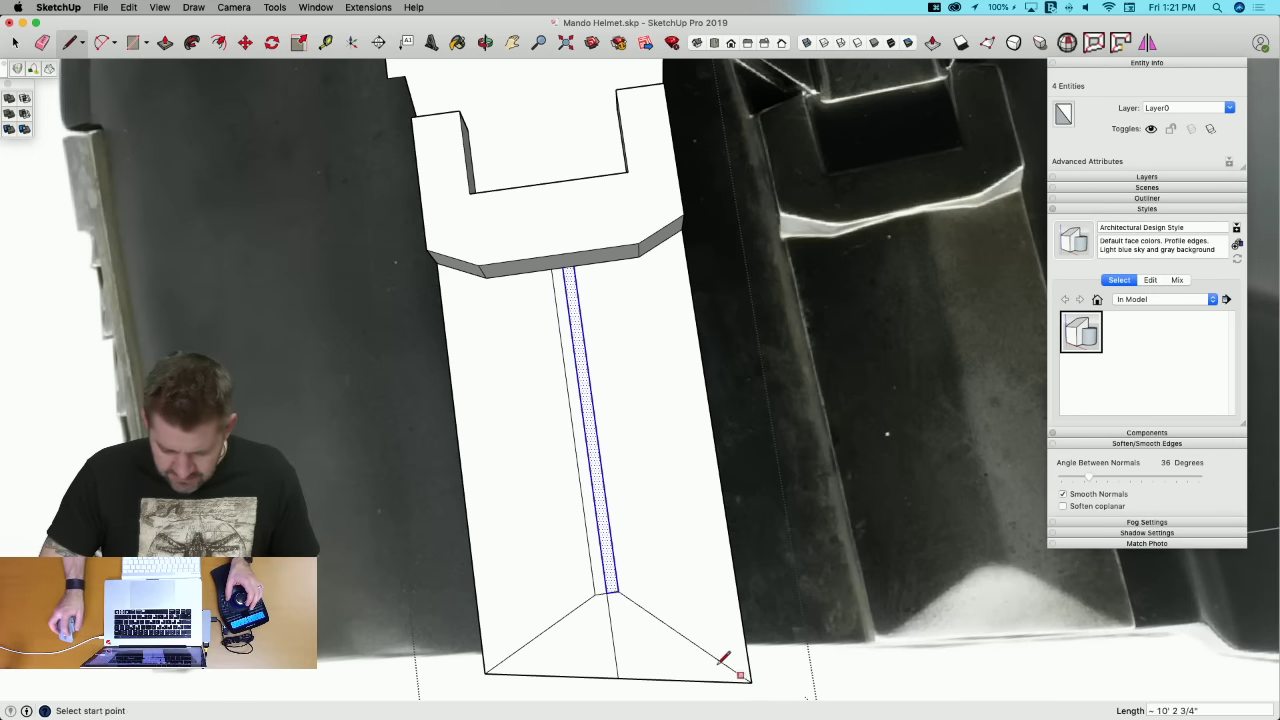
key("e")
left_click(610, 619)
left_click(606, 582)
Step: Draw lines extending the collar's straight front base edge outward to both side edges of the shaft
key("space")
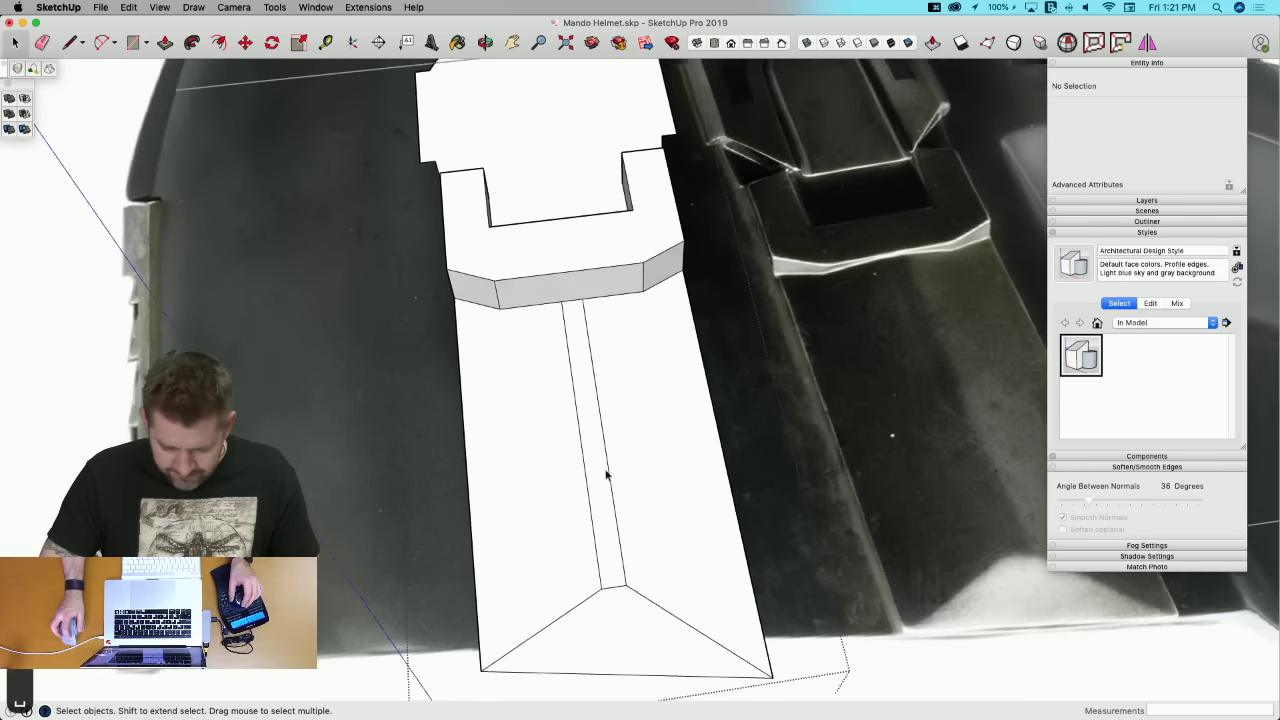
middle_click_drag(606, 476, 585, 385)
left_click(608, 530)
middle_click_drag(645, 530, 623, 471)
key("m")
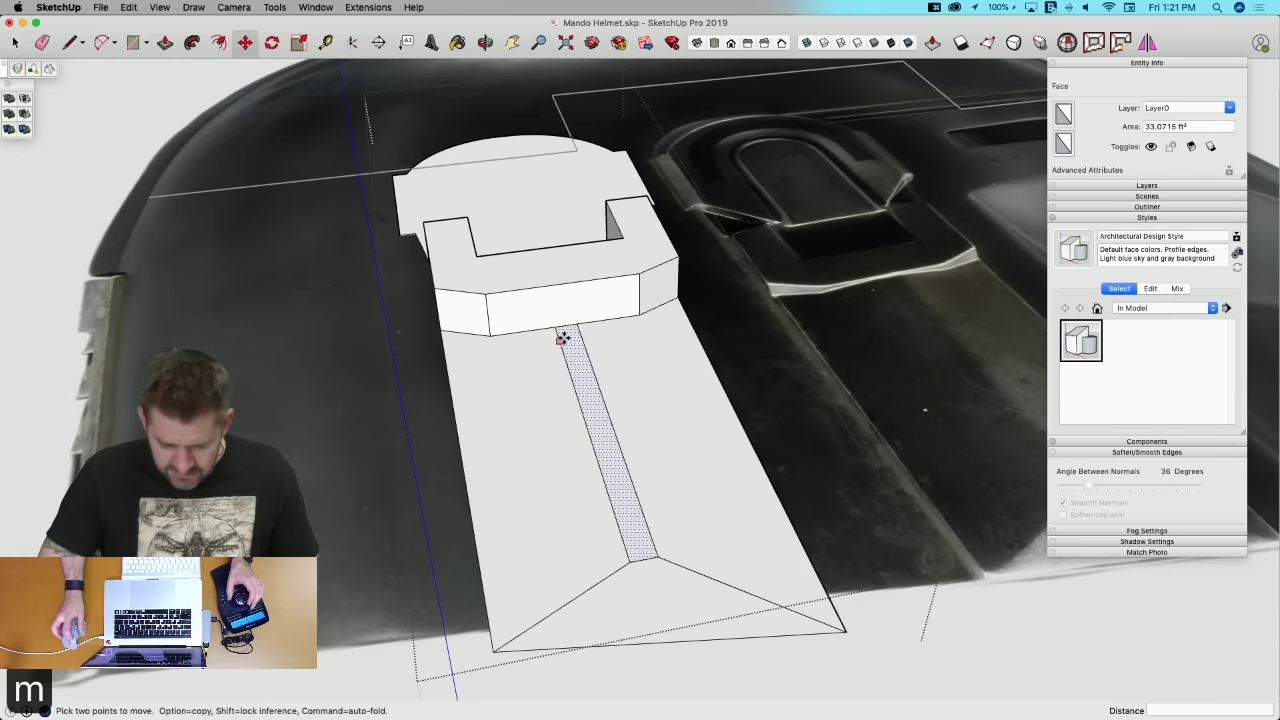
mouse_move(549, 368)
middle_mouse_down()
mouse_move(531, 430)
mouse_move(517, 412)
mouse_move(529, 364)
mouse_move(514, 361)
mouse_move(505, 407)
middle_mouse_up()
key("l")
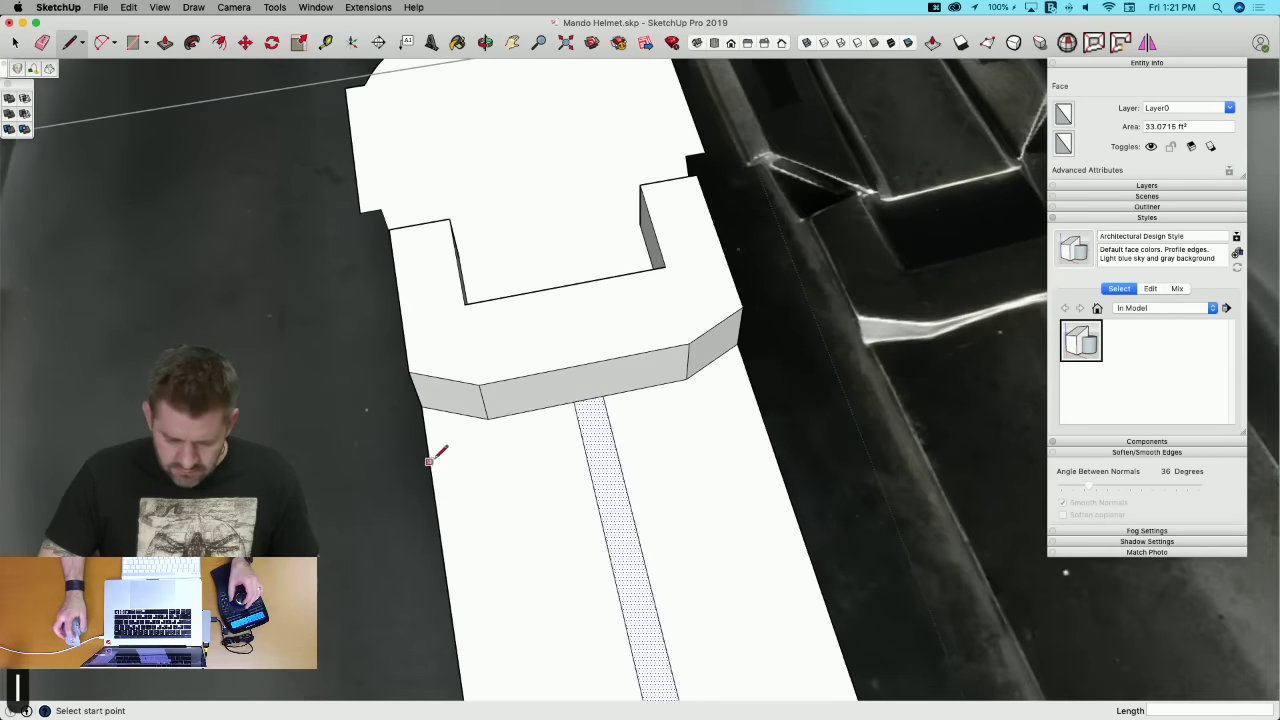
middle_click_drag(428, 454, 429, 463)
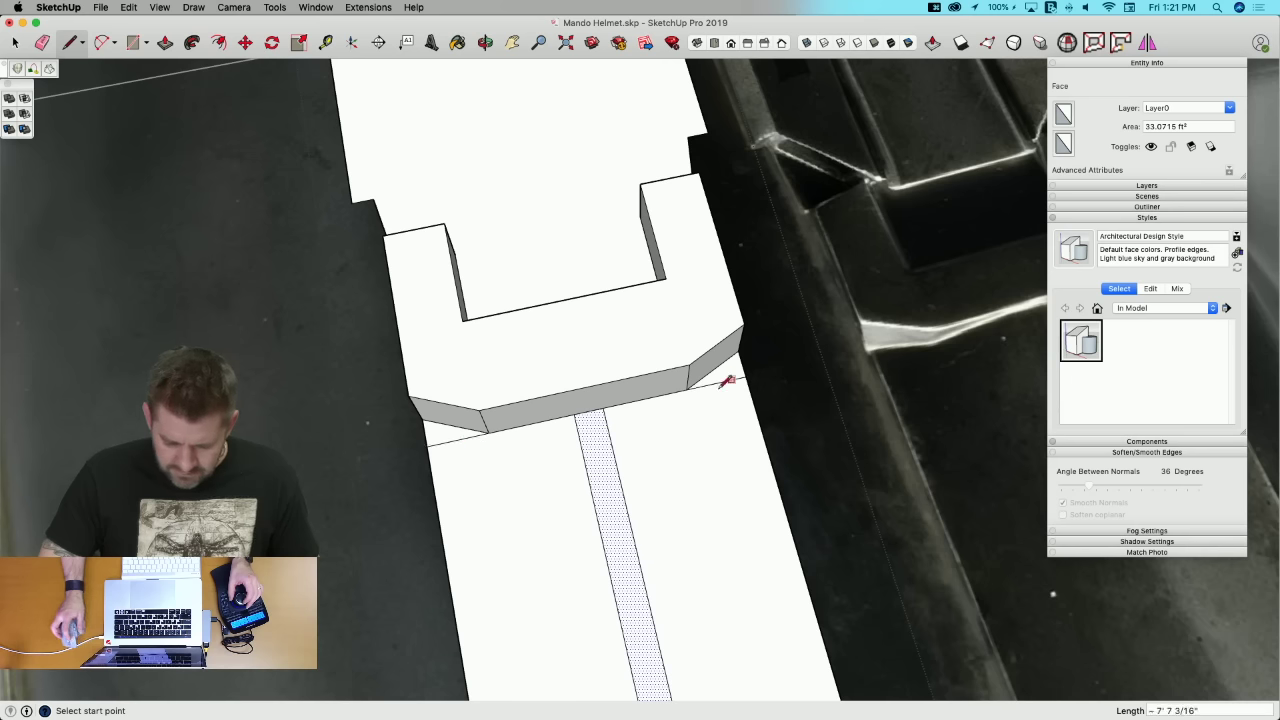
Step: Try to raise the whole centre strip vertically by about 1' 9 3/16"
key("super+1")
key("space")
key("m")
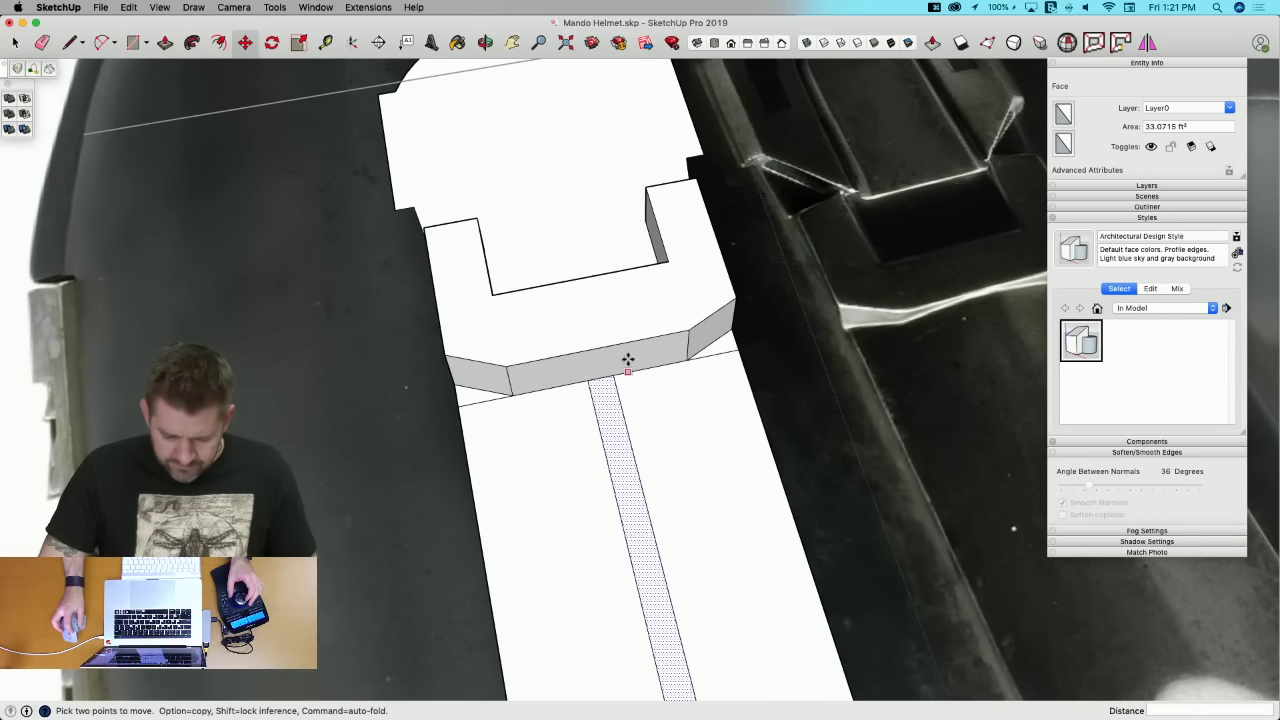
left_click(614, 374)
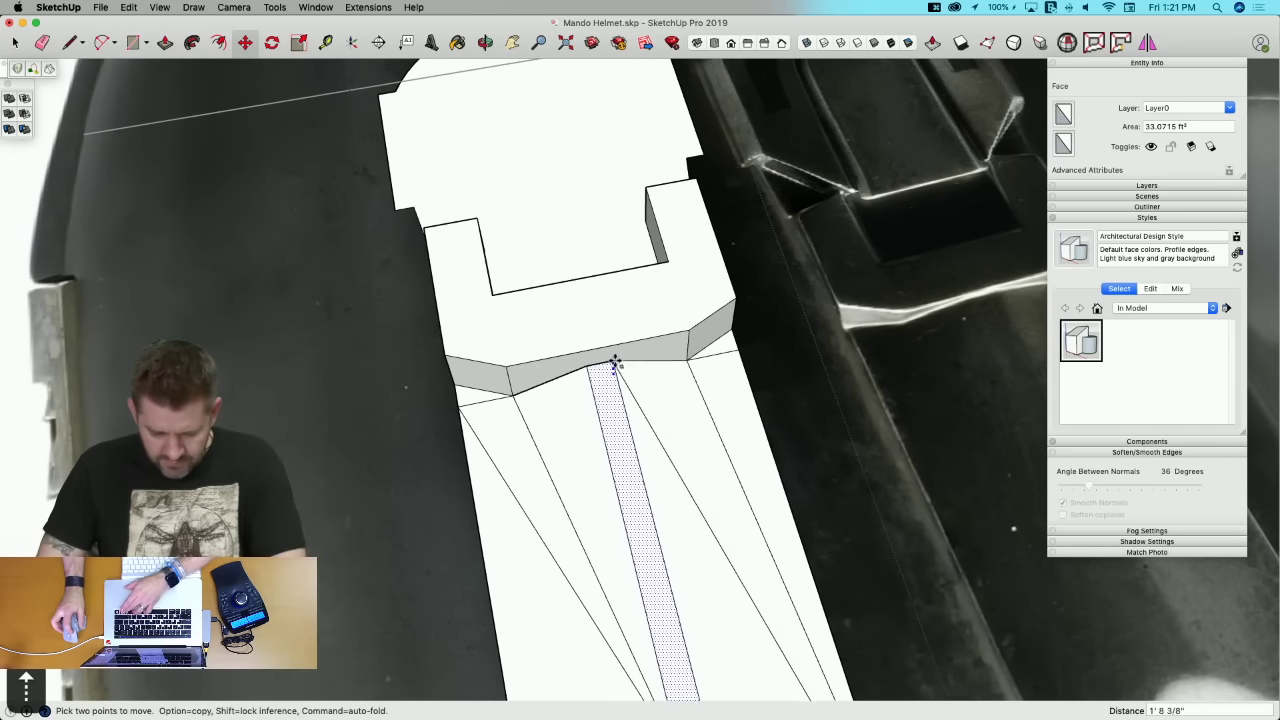
scroll(614, 357, "down", 4)
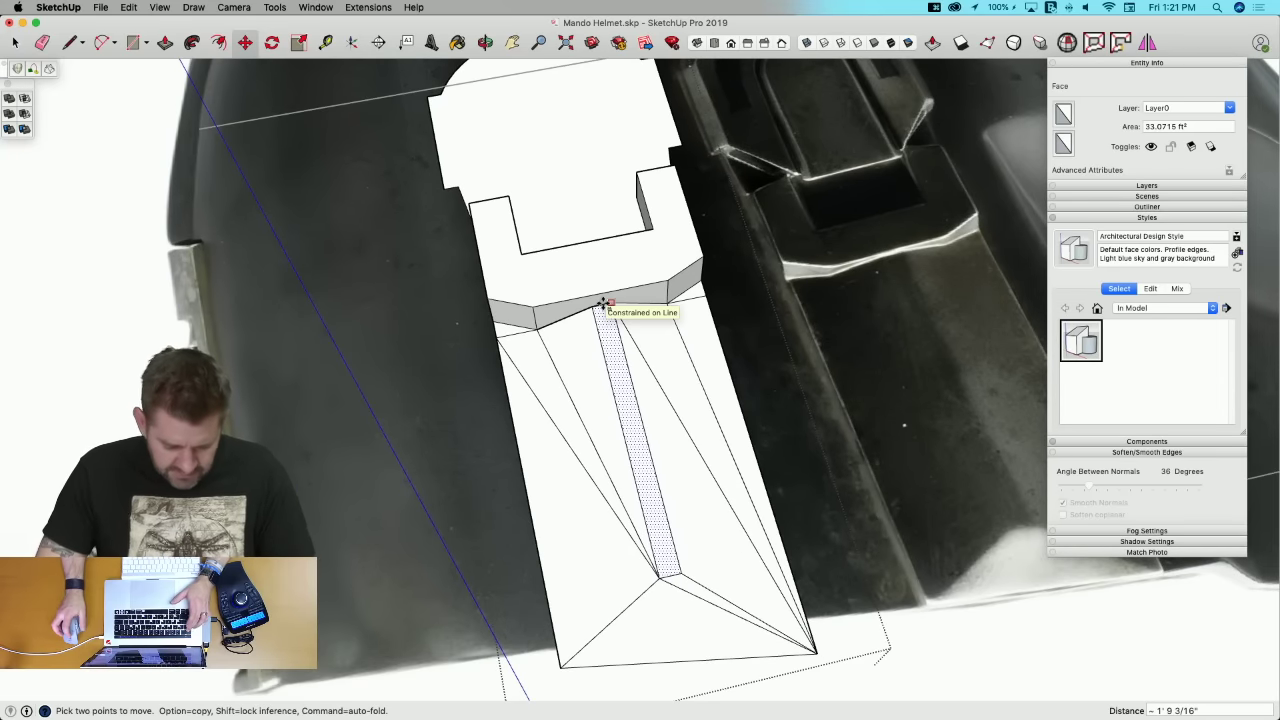
left_click(603, 304)
Step: Draw a line across the shaft a short distance below the collar, parallel to the collar's base line
key("l")
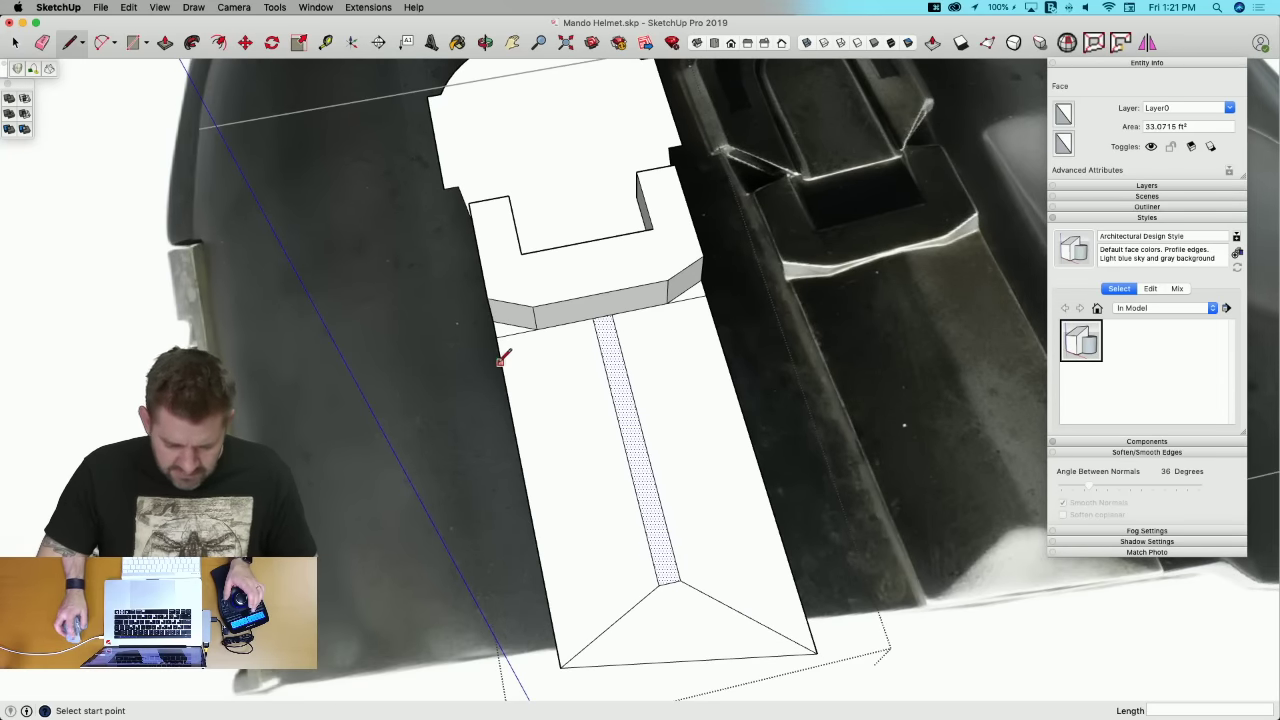
left_click(713, 318)
key("e")
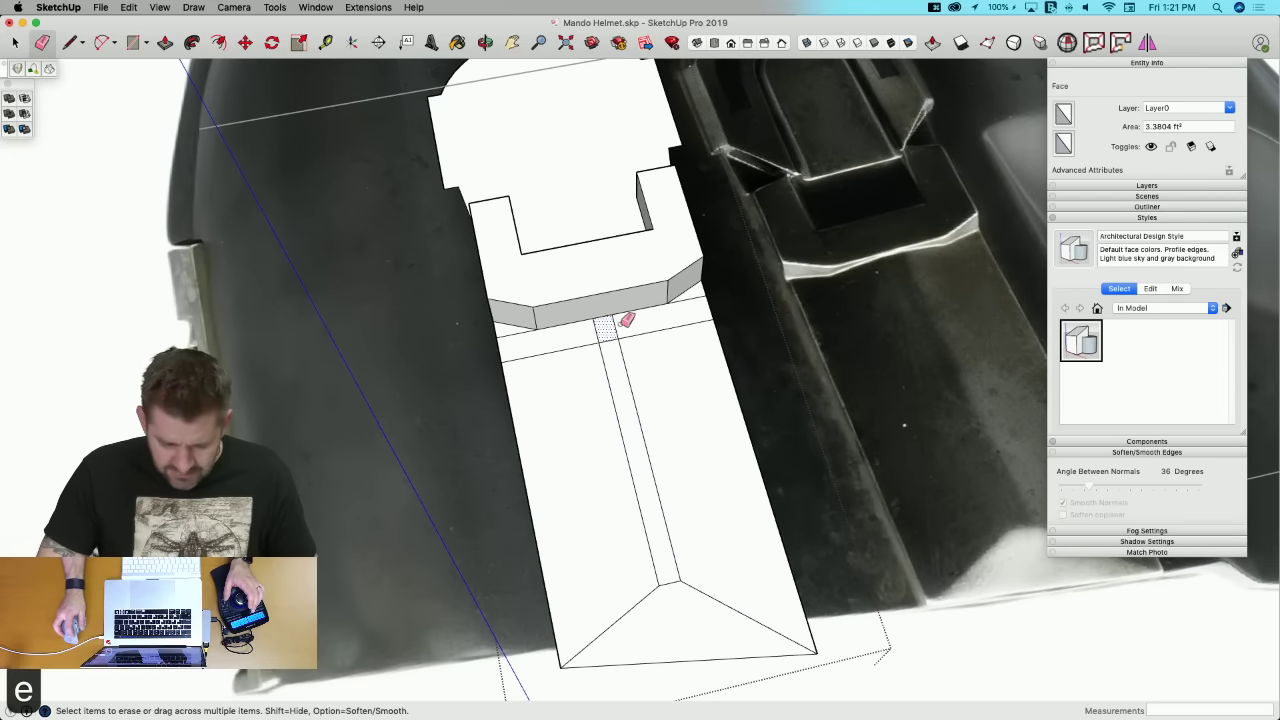
Step: Raise the centre strip below the new cross line by 1' 8 1/4", to the midpoint of the collar's vertical edge
key("space")
left_click(609, 361)
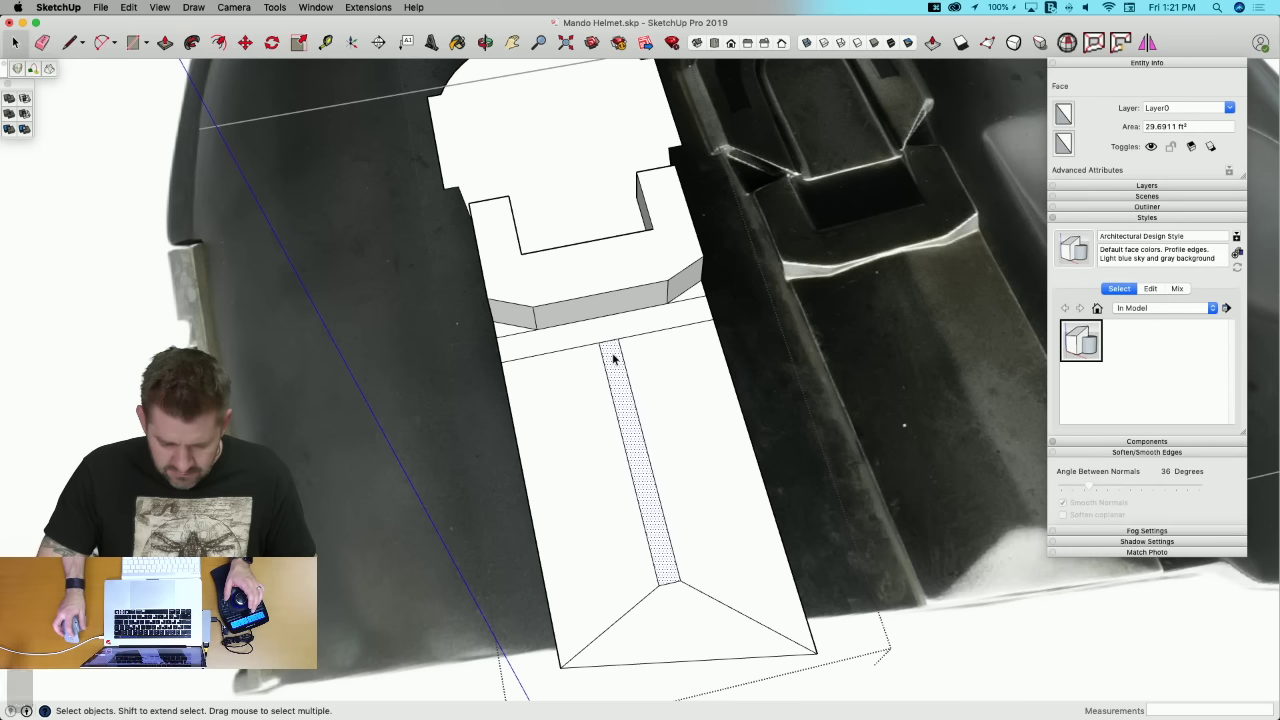
key("m")
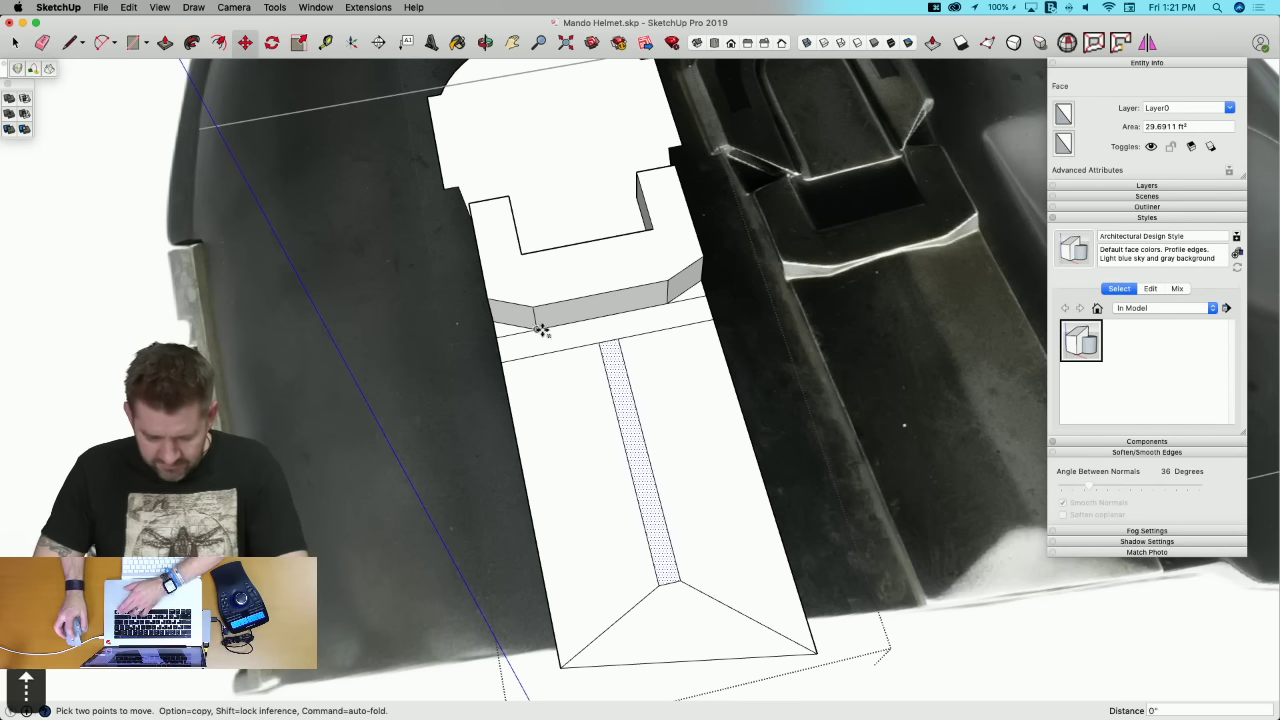
left_click_drag(536, 314, 538, 318)
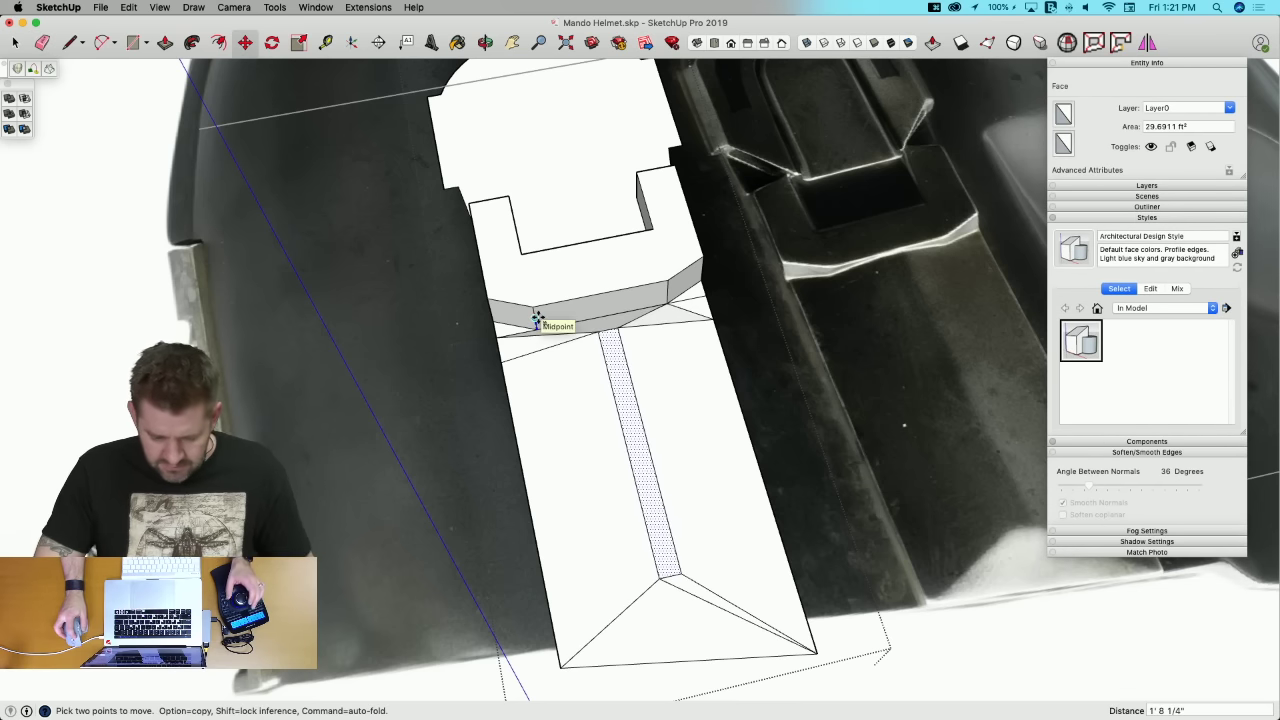
Step: Move the centre strip vertically to bring it to roughly the middle of the collar's height
middle_click_drag(538, 318, 685, 452)
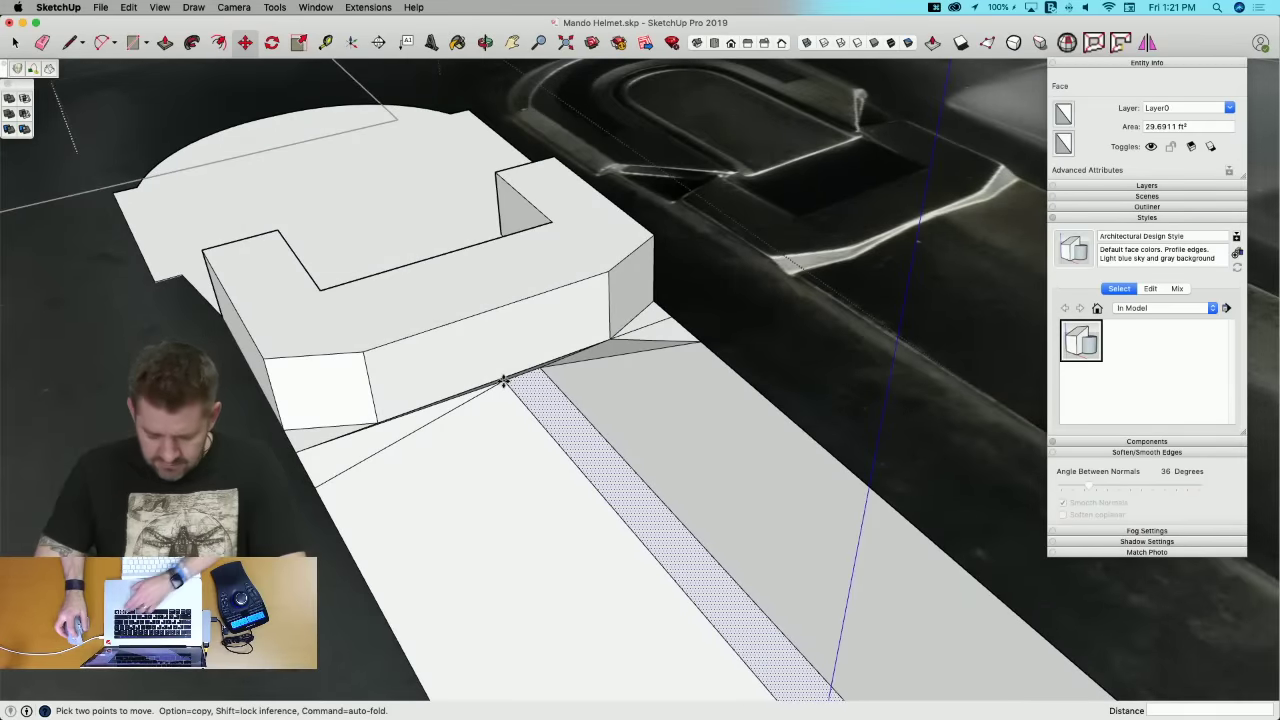
left_click(504, 381)
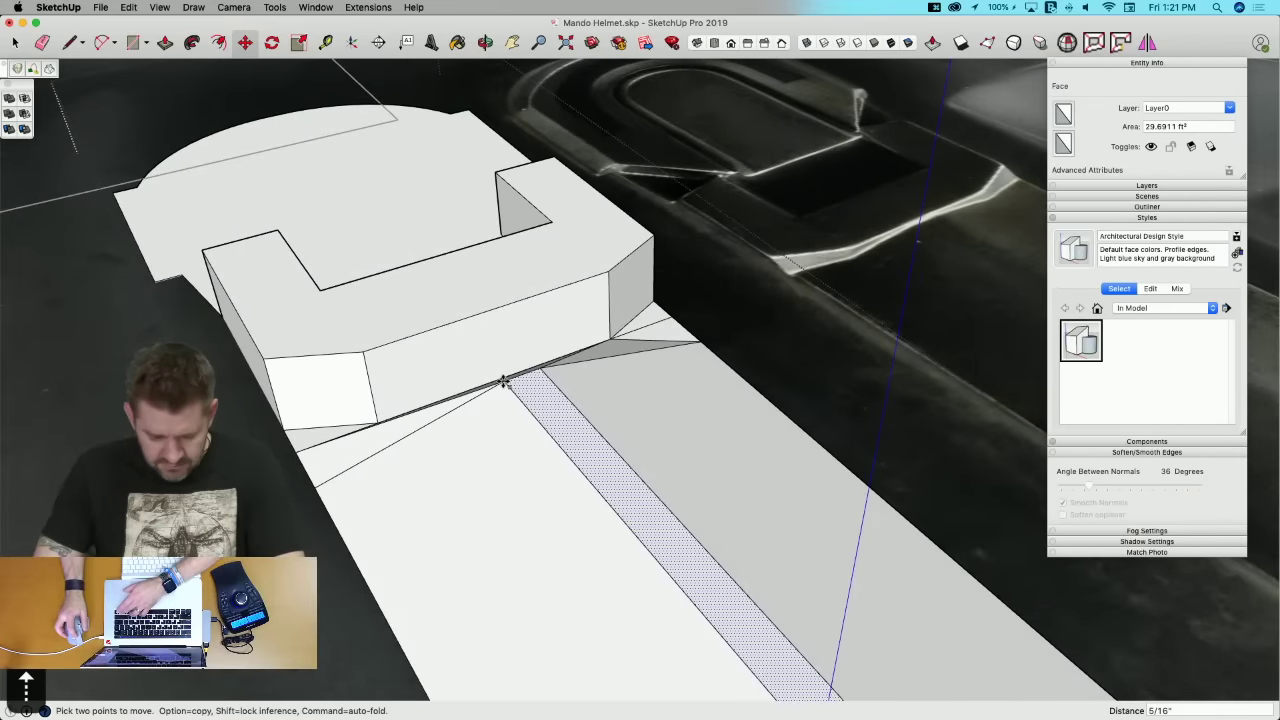
left_click(500, 371)
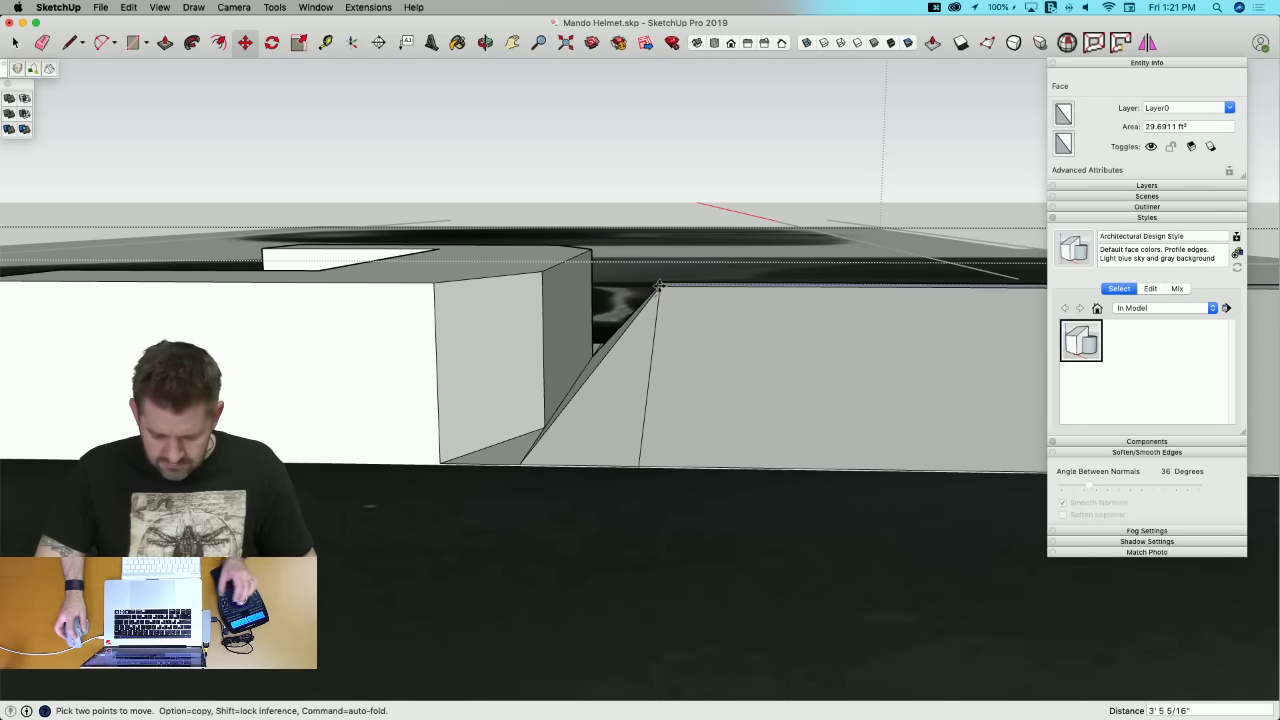
key("Up")
left_click(660, 287)
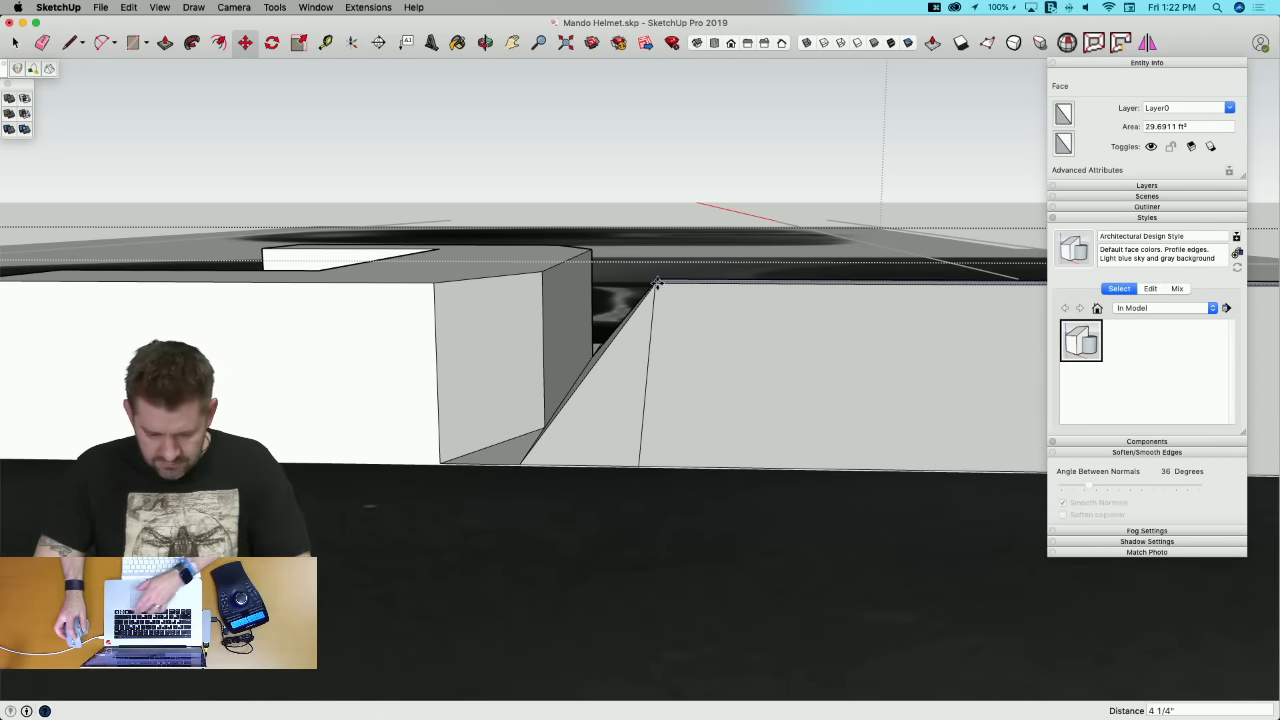
left_click(662, 384)
Step: Erase the diagonal edges between the cross line and the collar to open a gap across the shaft
key("l")
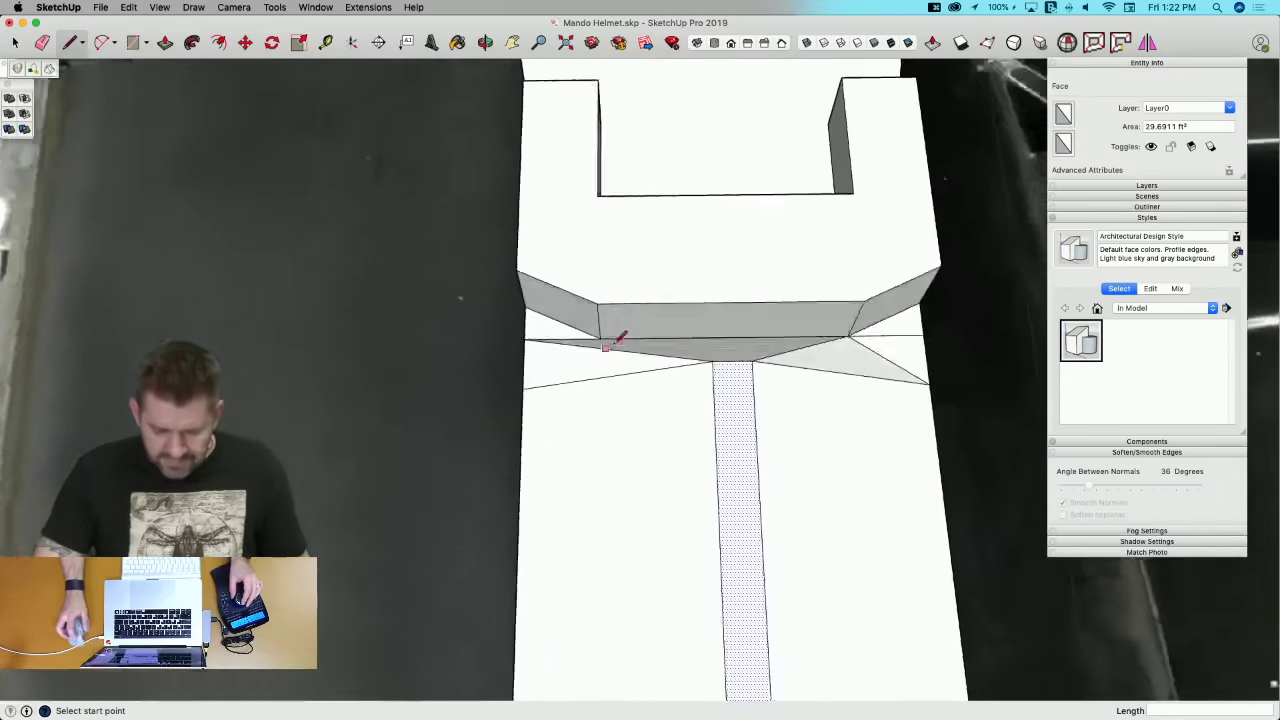
key("e")
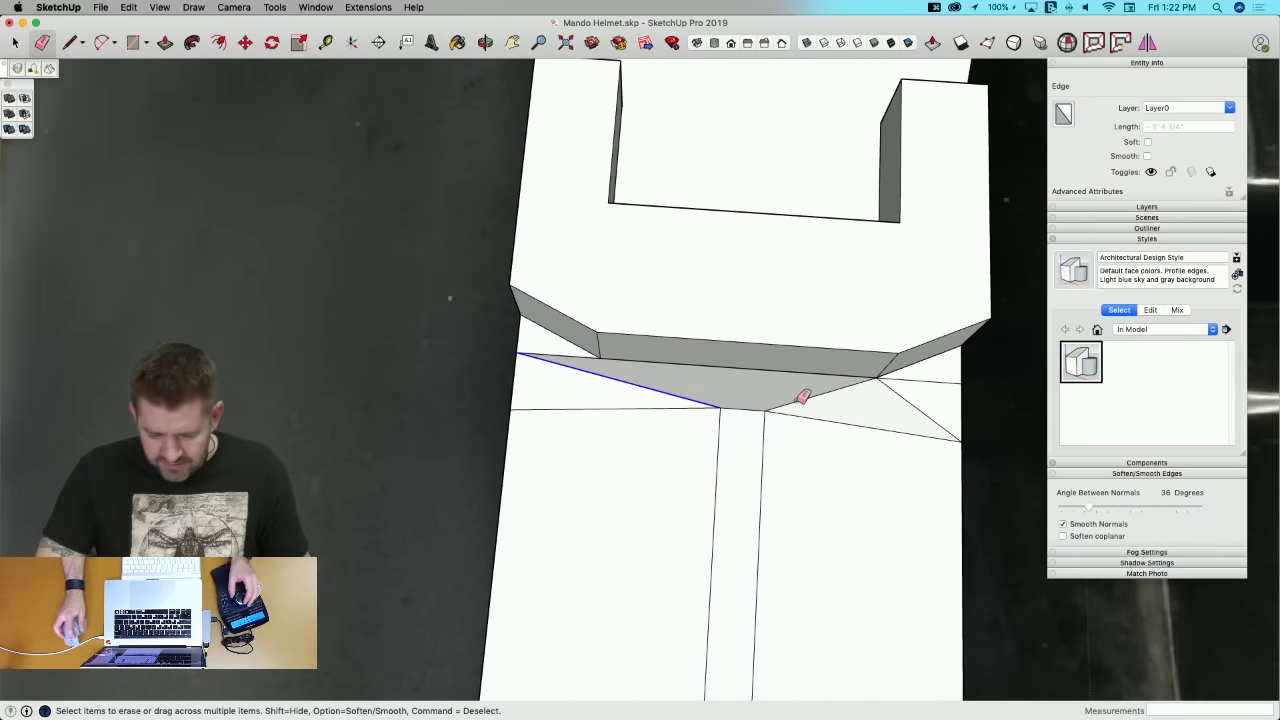
left_click_drag(923, 399, 760, 409)
Step: Try to bridge the centre strip to the collar's front face with lines about 2' 2 5/8" long
key("l")
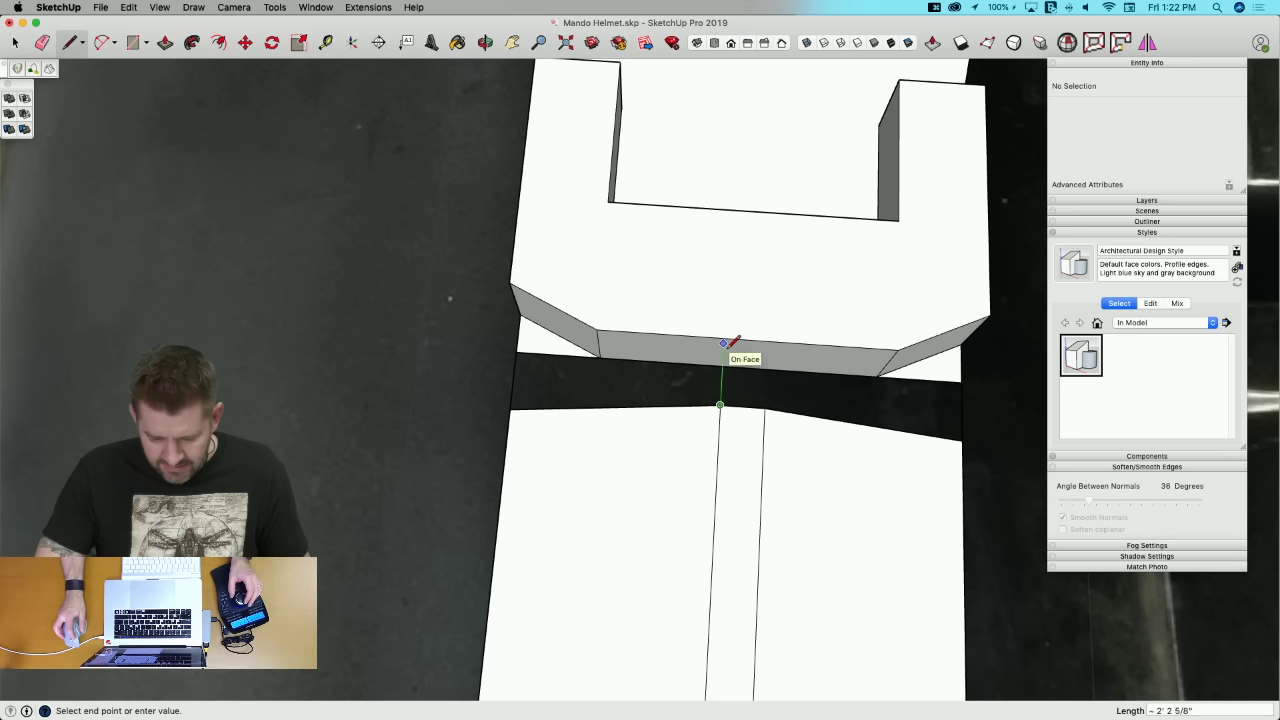
left_click(764, 407)
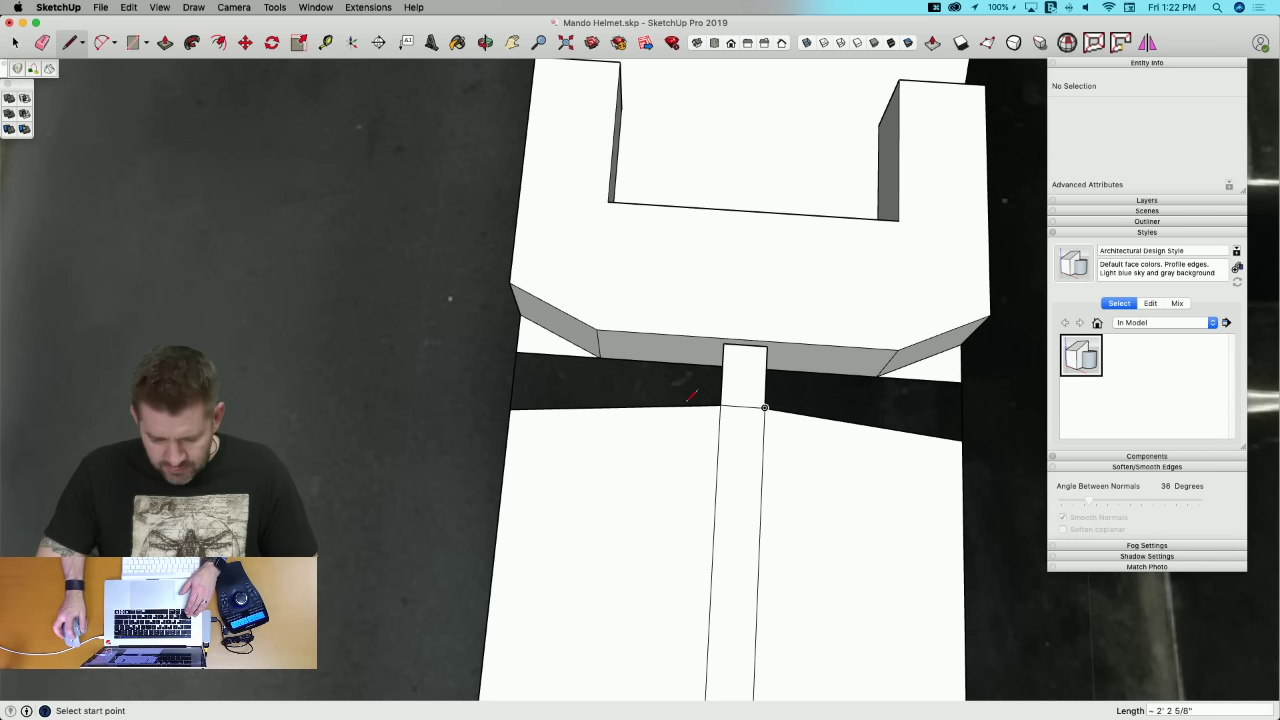
middle_click_drag(680, 390, 754, 365)
key("e")
key("super+z")
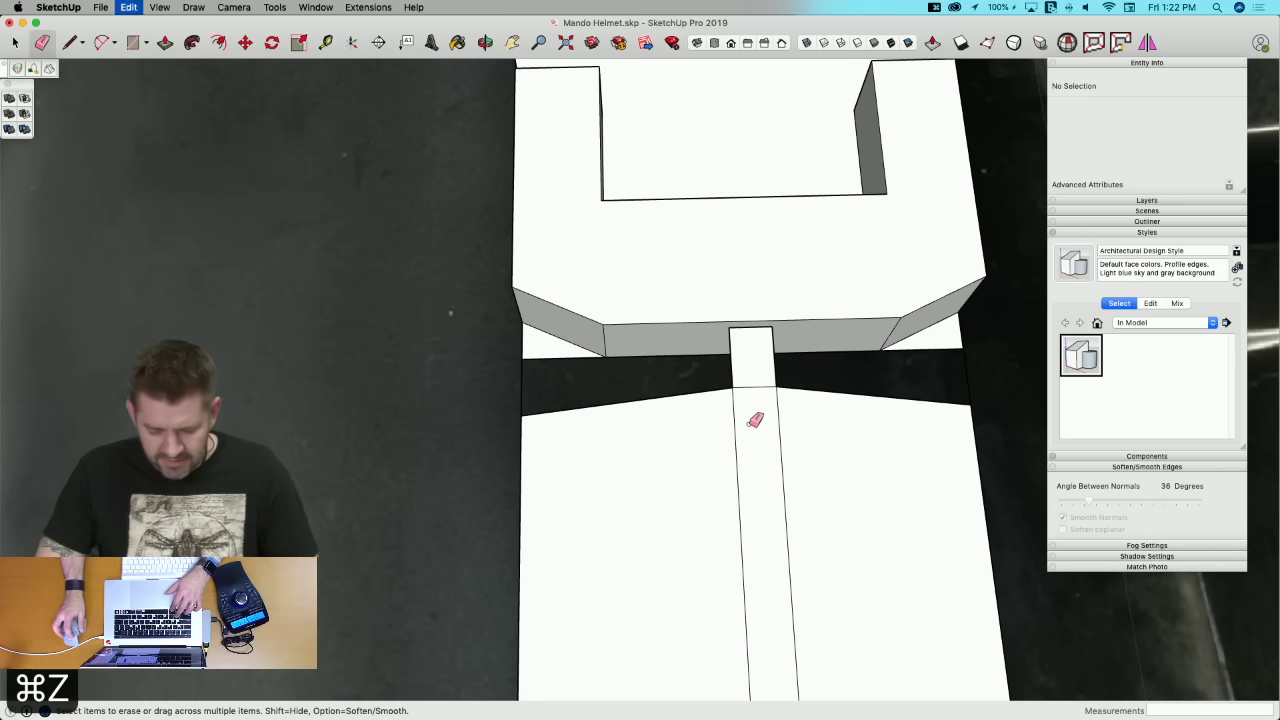
key("p")
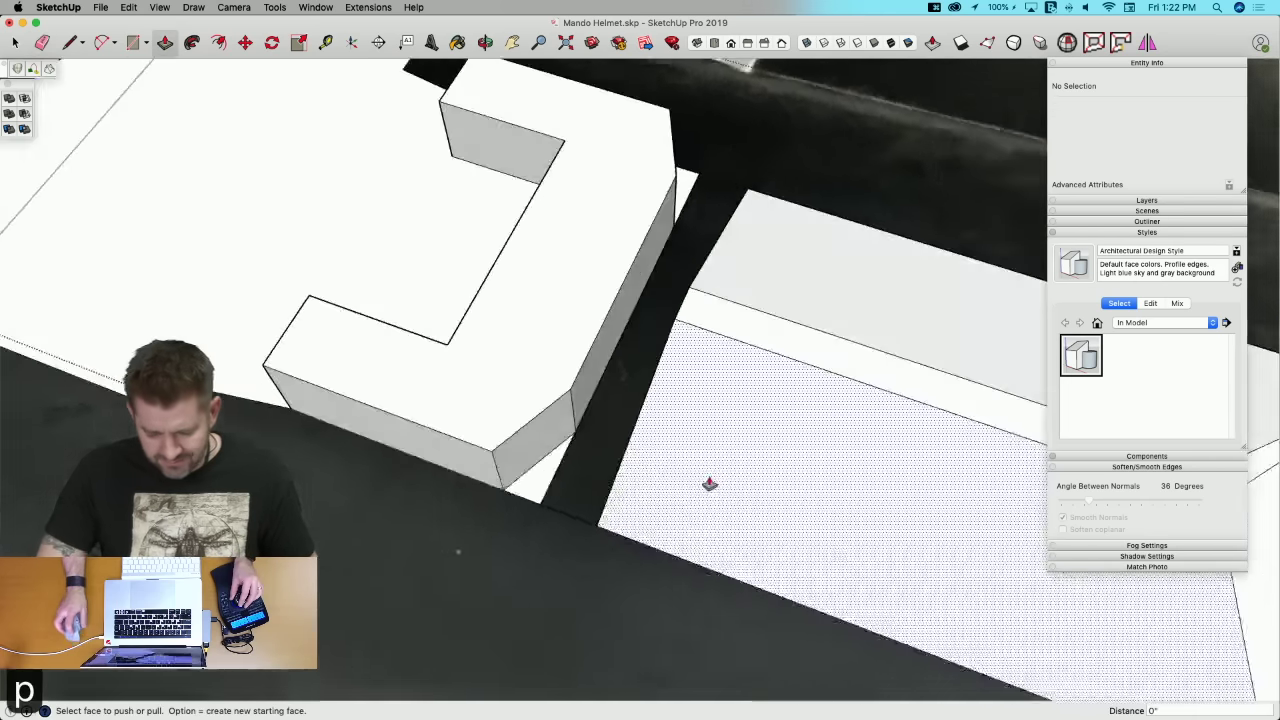
middle_click_drag(633, 383, 597, 320)
key("l")
middle_click_drag(940, 302, 892, 329)
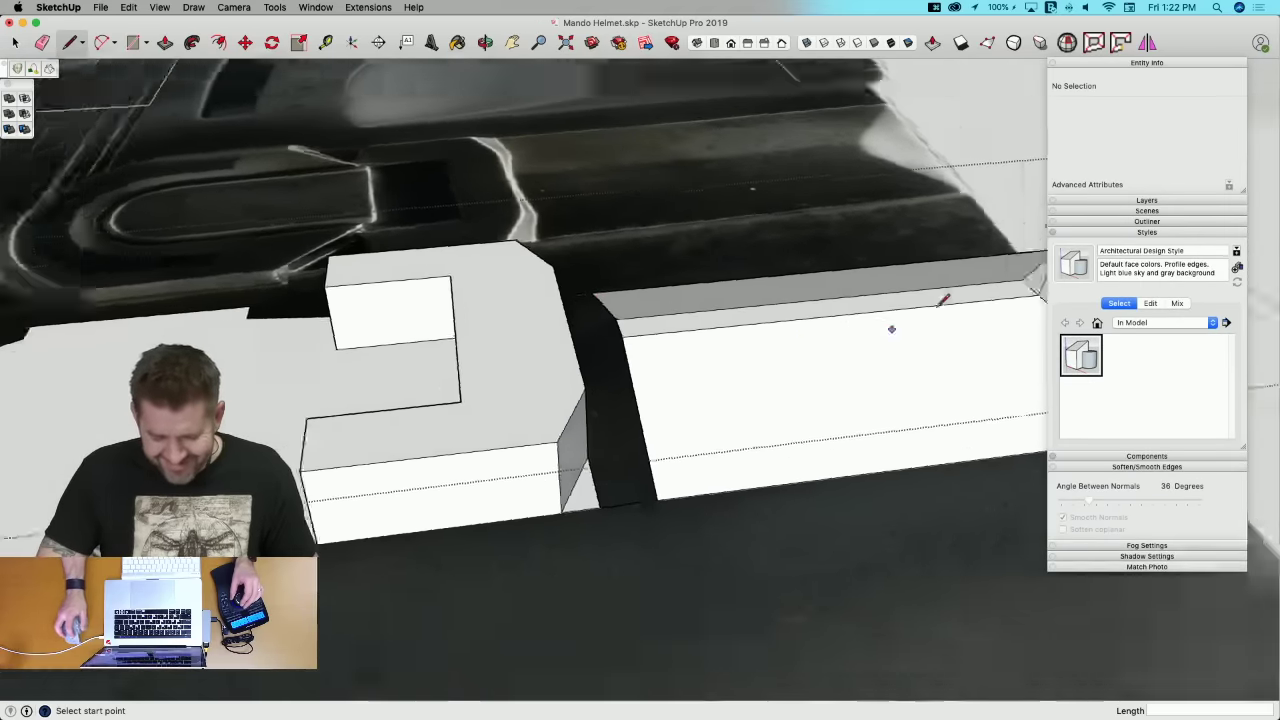
Step: Close the ear piece group and move it about 99' off the helmet reference image into empty space
scroll(805, 228, "down", 8)
key("space")
middle_click_drag(805, 228, 650, 500)
left_click(877, 598)
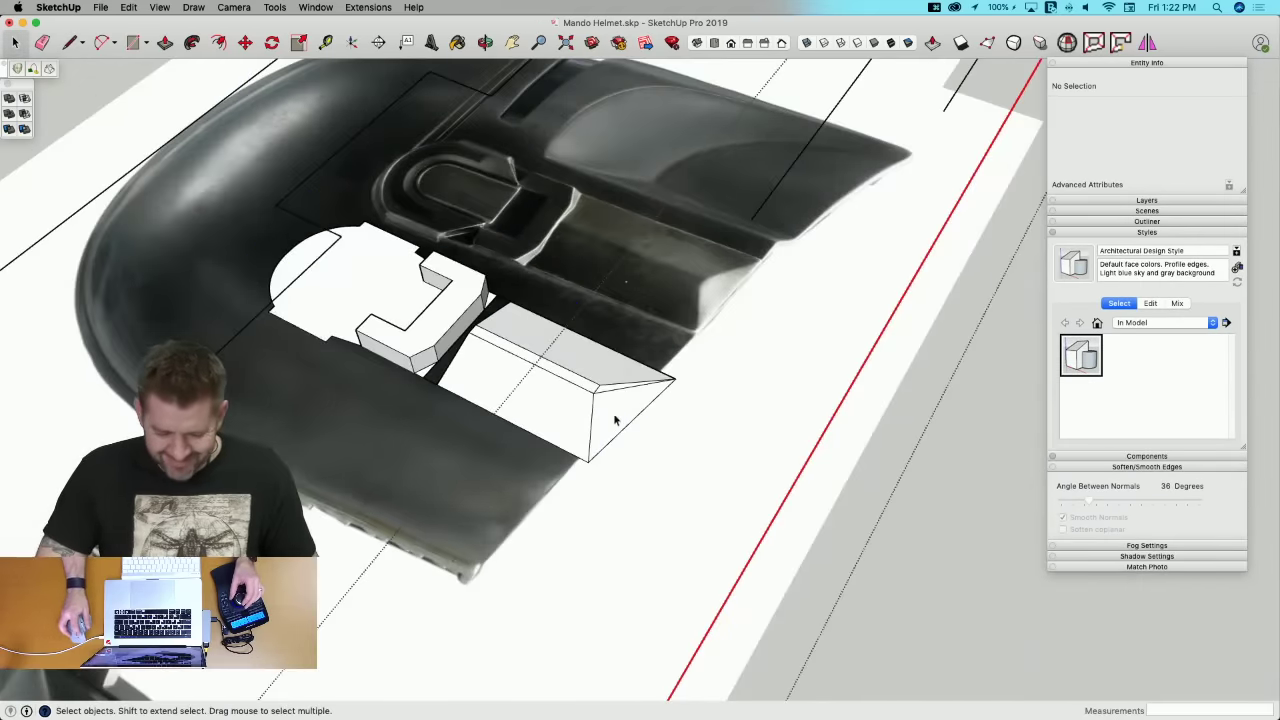
left_click(614, 421)
key("m")
left_click(628, 446)
middle_click_drag(858, 592, 636, 445, "shift")
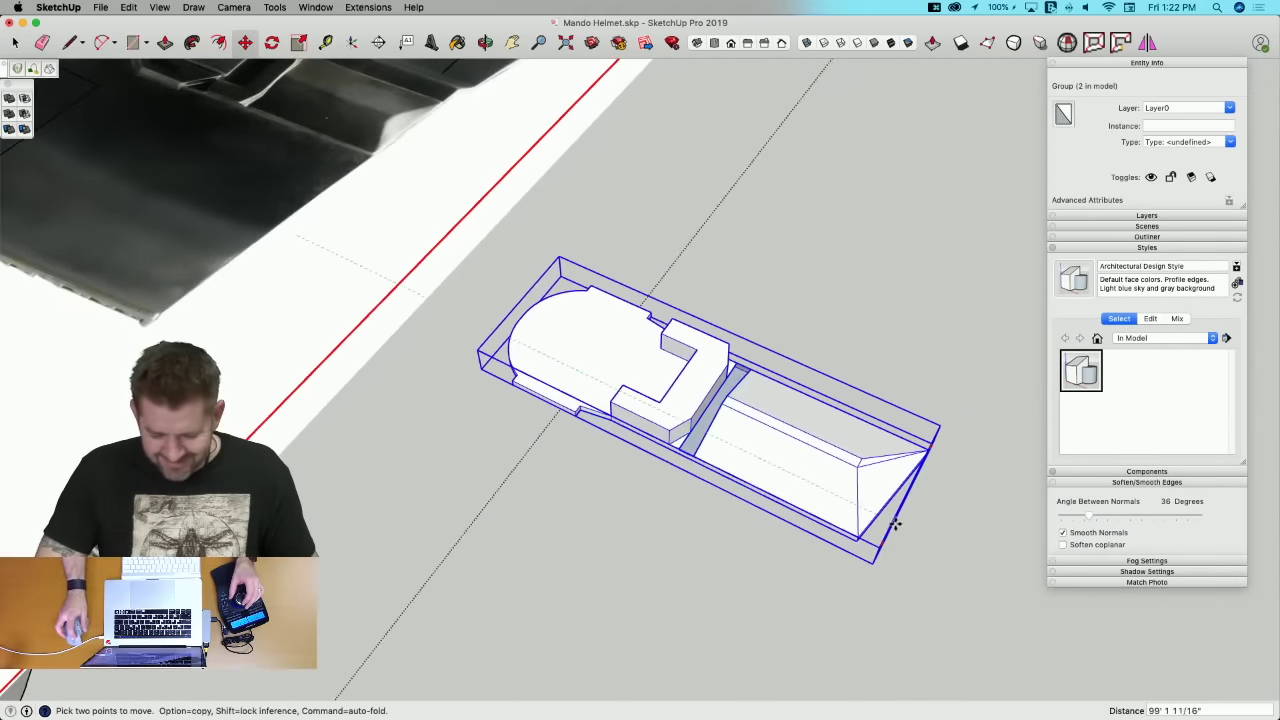
left_click(892, 527)
Step: Open the ear piece group and draw a line across the shaft's base to close the ridge's end beside the collar
middle_click_drag(891, 528, 600, 434)
scroll(812, 457, "up", 5)
key("space")
double_click(589, 384)
key("l")
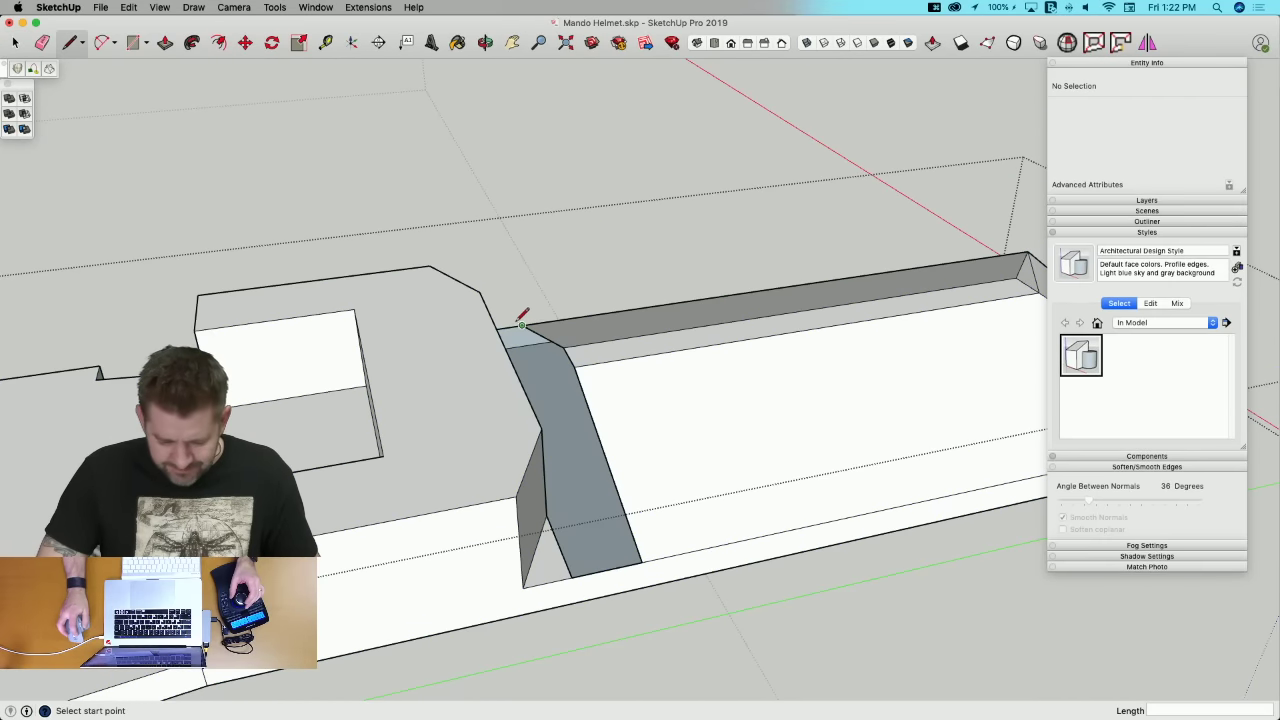
left_click(641, 561)
Step: Extend the ridge's end face about 2' 2 5/8" to the collar and draw a line along the foot of the collar's angled corner
key("p")
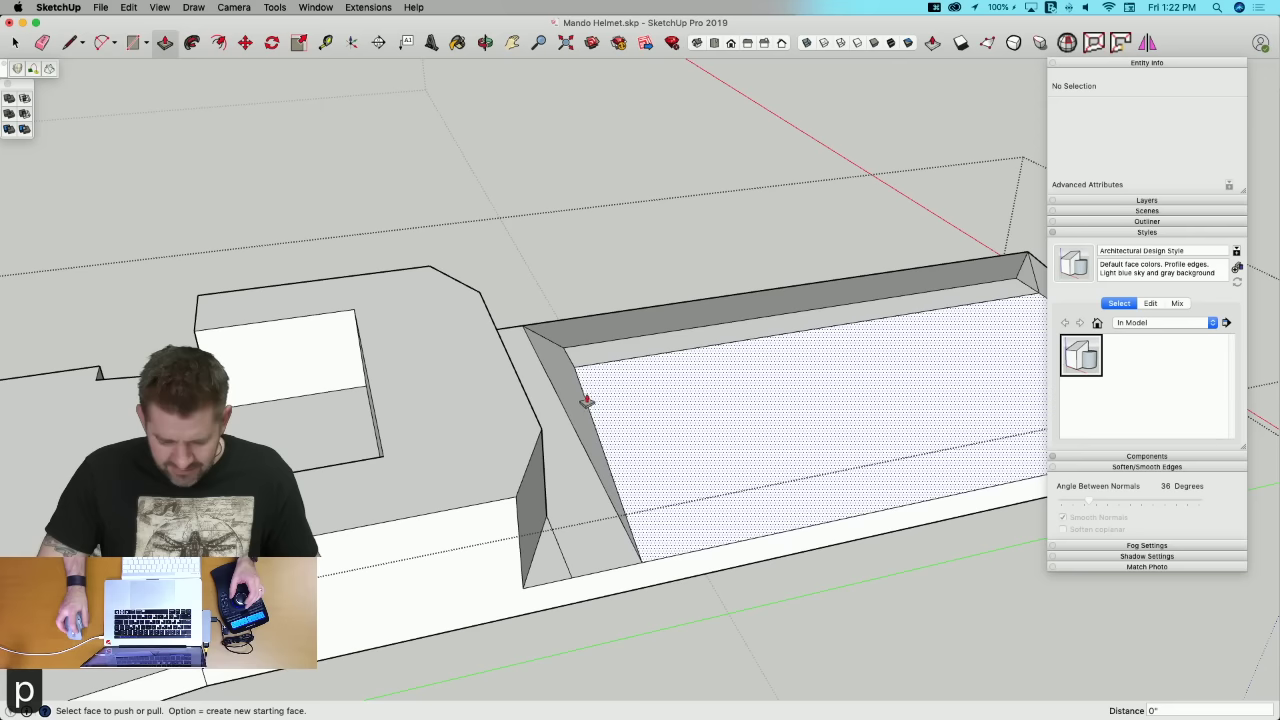
left_click(576, 413)
left_click(511, 424)
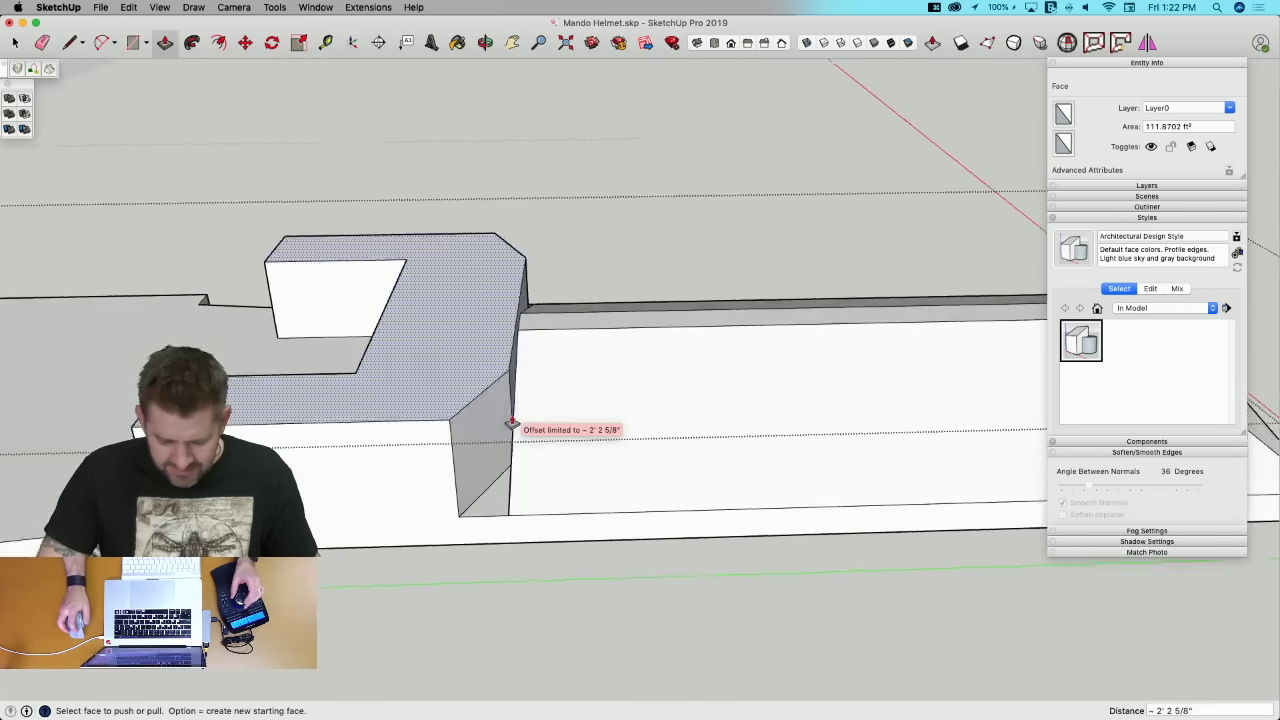
key("l")
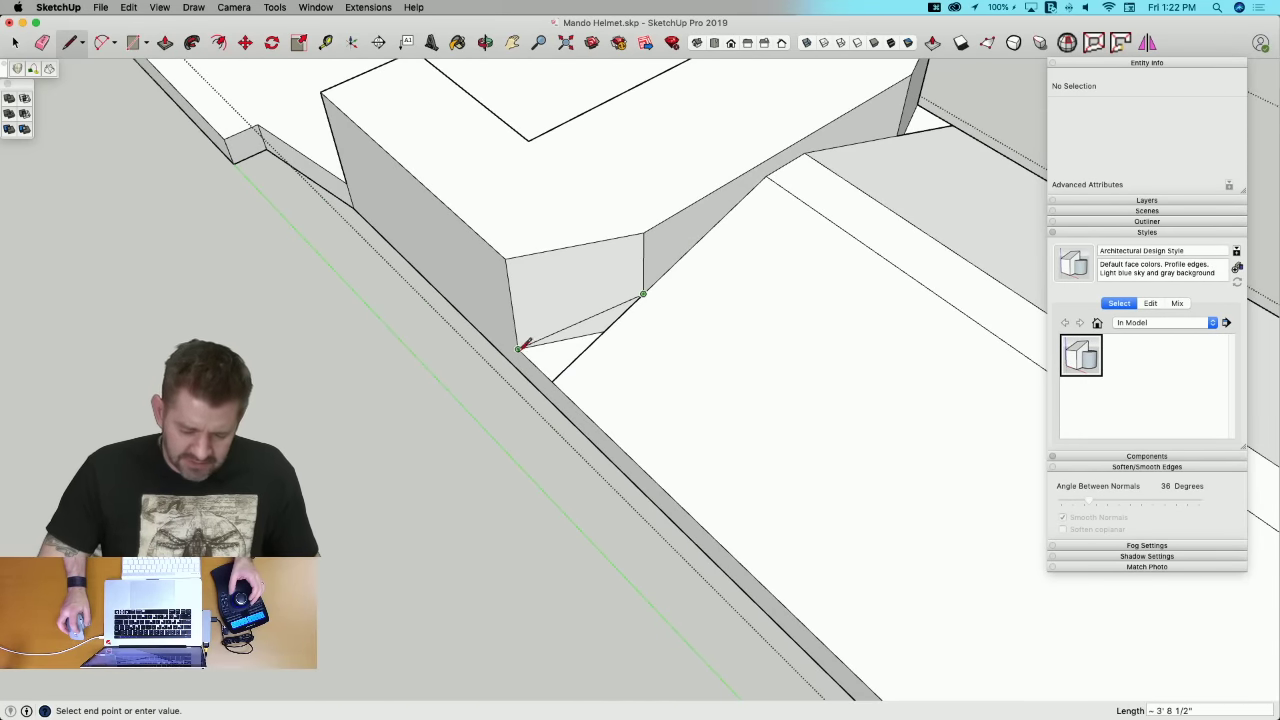
middle_click_drag(578, 341, 648, 314)
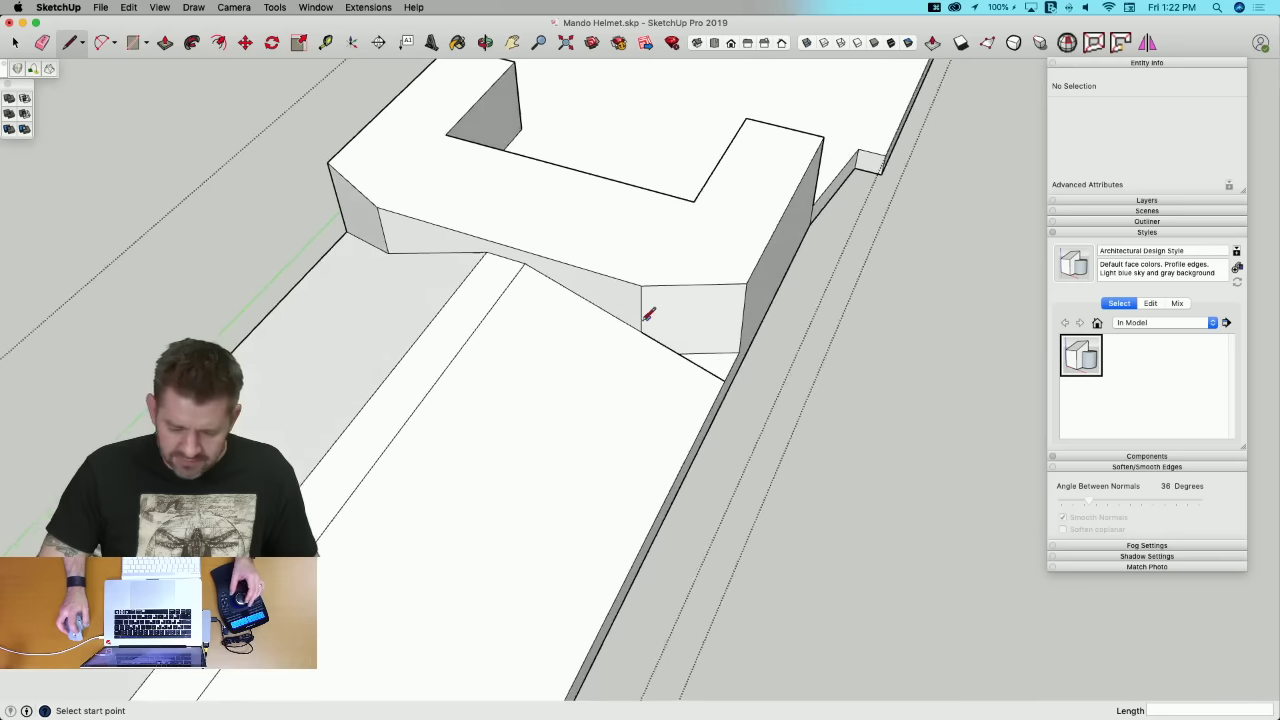
Step: Erase the leftover edge beside the collar's corner and the extra diagonal across the ridge's sloped lower end
key("e")
left_click(688, 362)
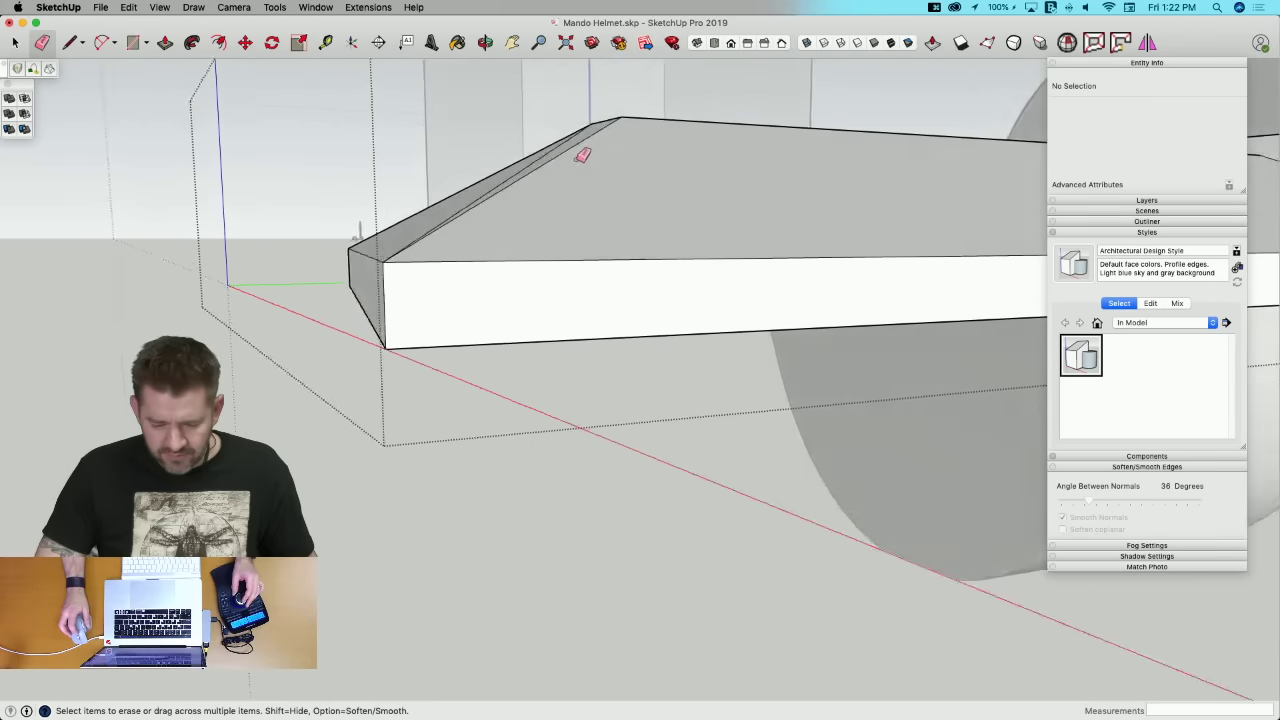
mouse_move(697, 211)
middle_mouse_down()
mouse_move(640, 191)
mouse_move(598, 207)
middle_mouse_up()
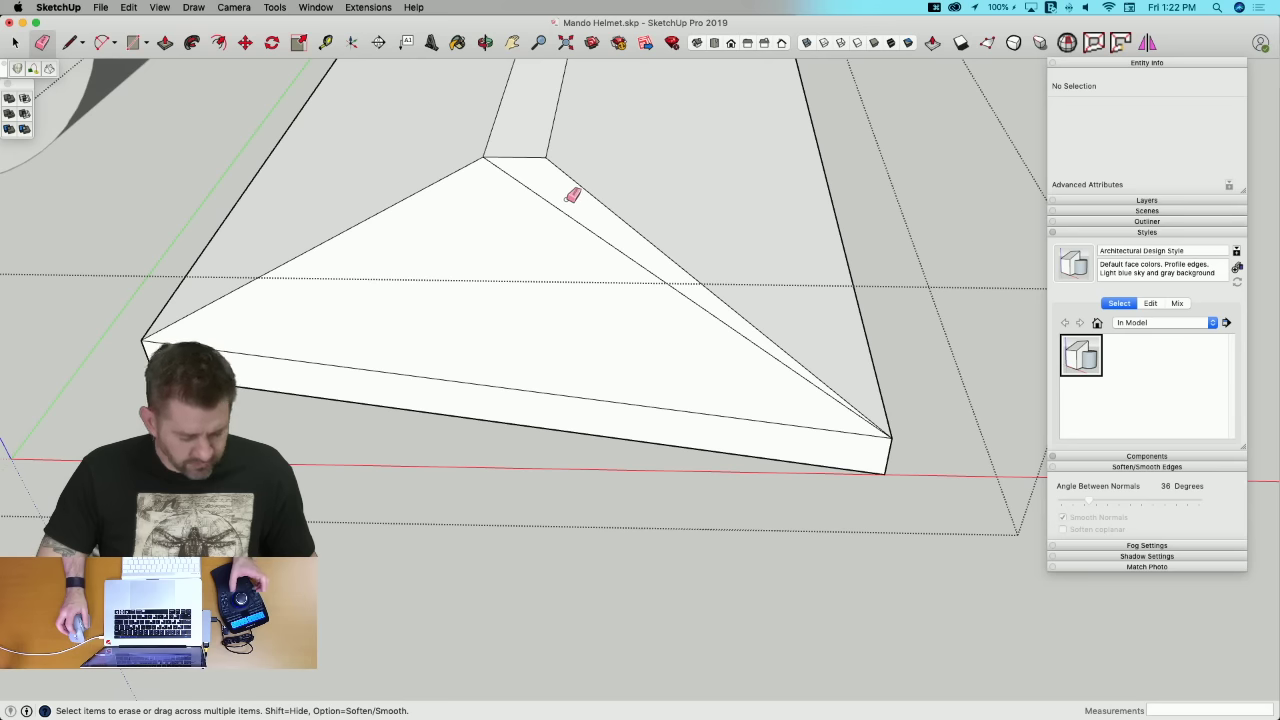
left_click_drag(565, 200, 604, 329)
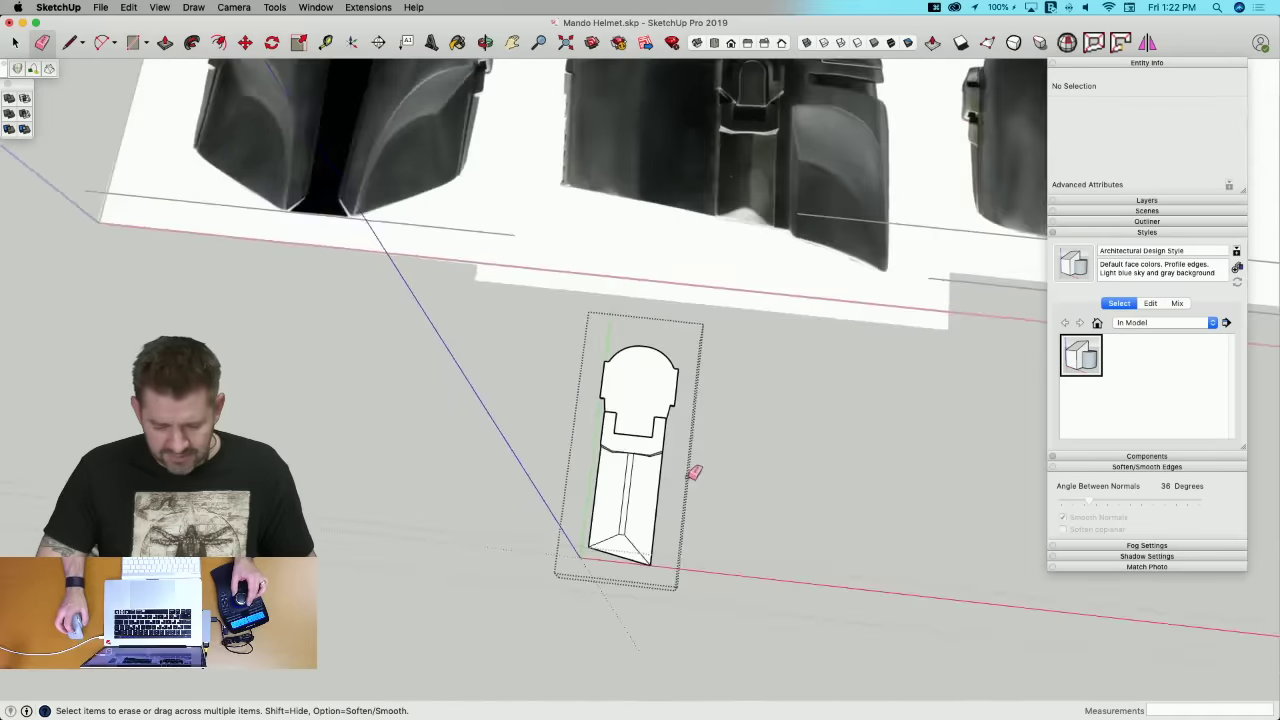
Step: Close the ear piece group and move it about 96' back onto the reference image, beside the pictured ear piece
mouse_move(669, 532)
middle_mouse_down()
mouse_move(645, 543)
mouse_move(611, 434)
mouse_move(576, 451)
middle_mouse_up()
key("space")
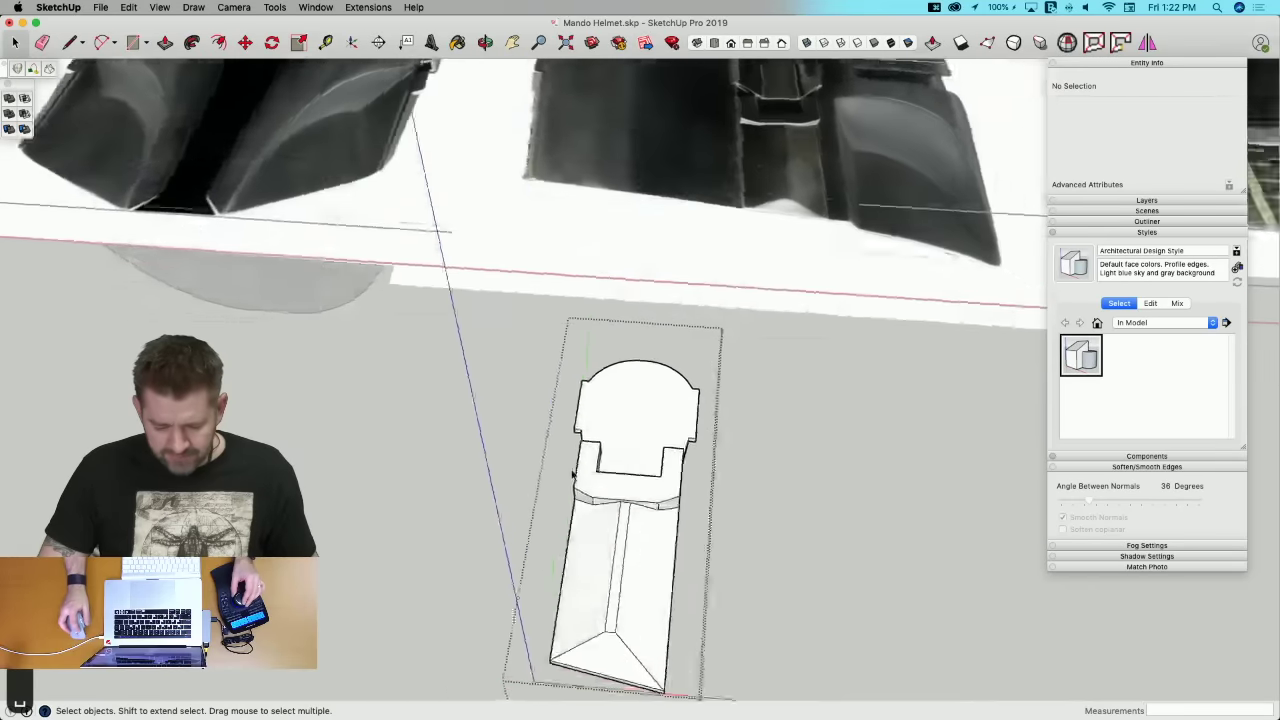
left_click(746, 593)
left_click(853, 586)
middle_click_drag(797, 640, 748, 526)
key("m")
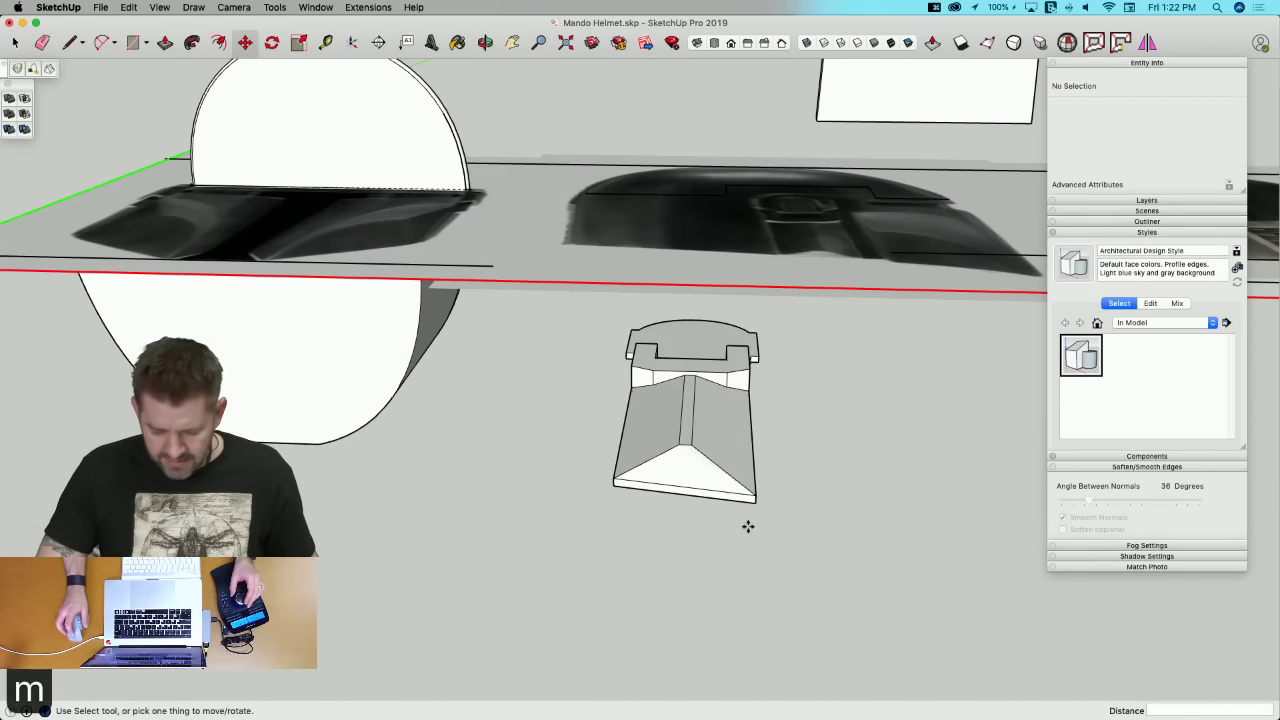
left_click(757, 507)
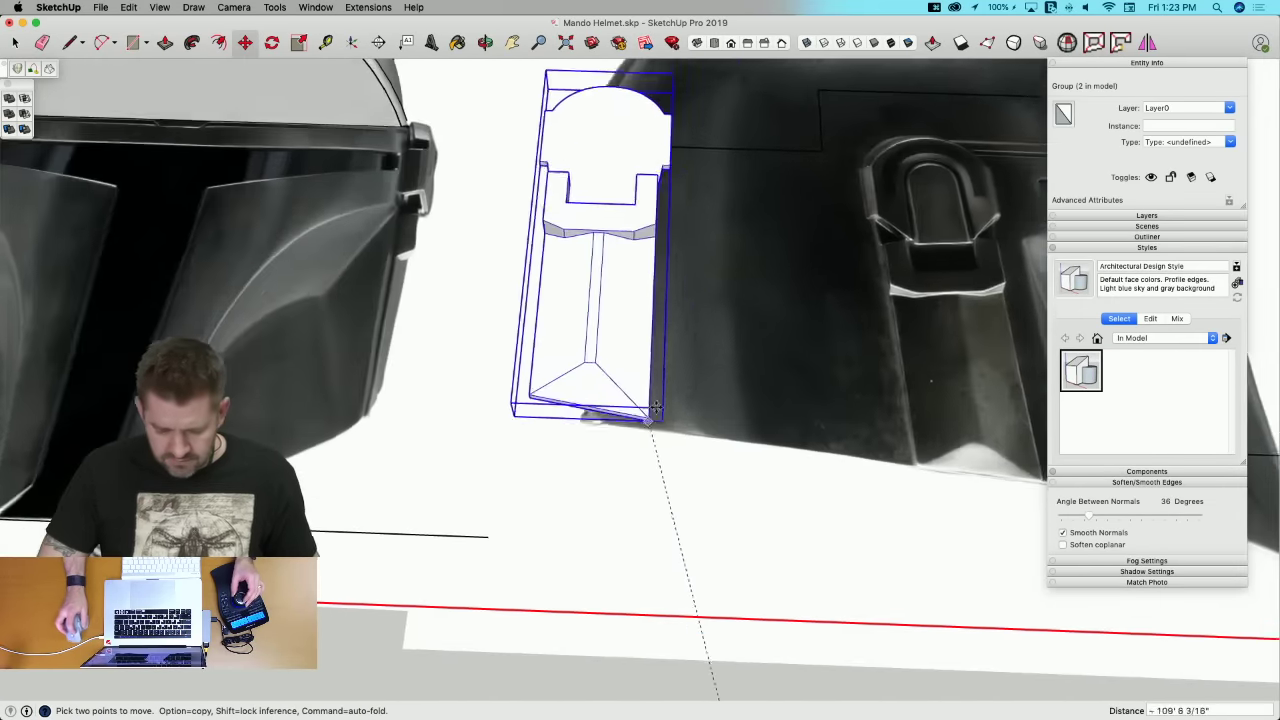
left_click(829, 500)
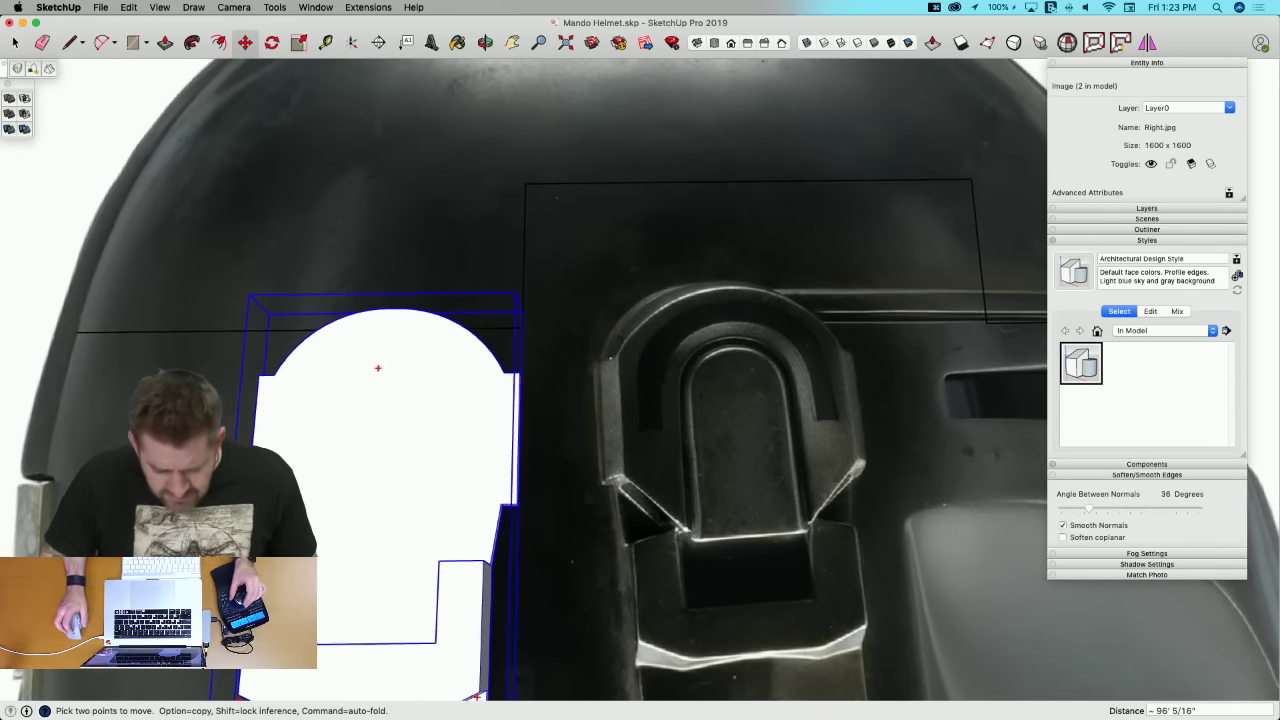
Step: Draw a line about 10' 4 1/4" long across the collar's notch, outside the ear piece group
scroll(294, 417, "up", 3)
scroll(294, 417, "up", 2)
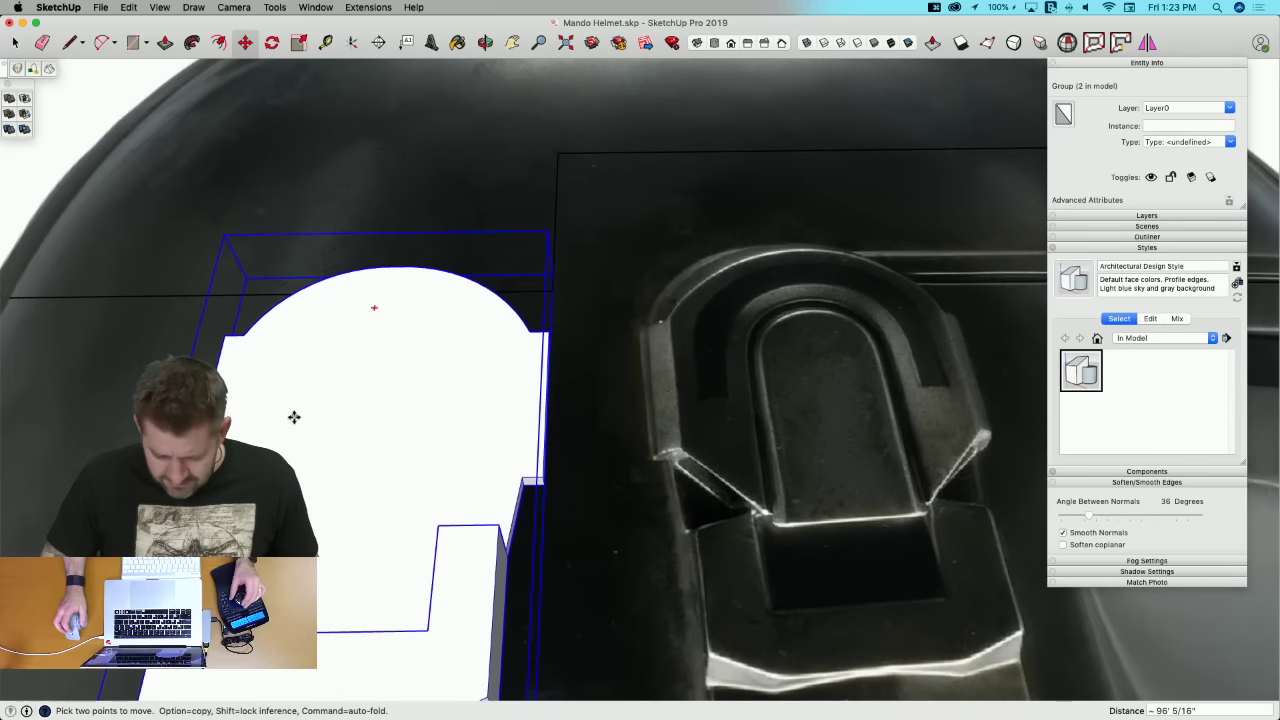
key("super+3")
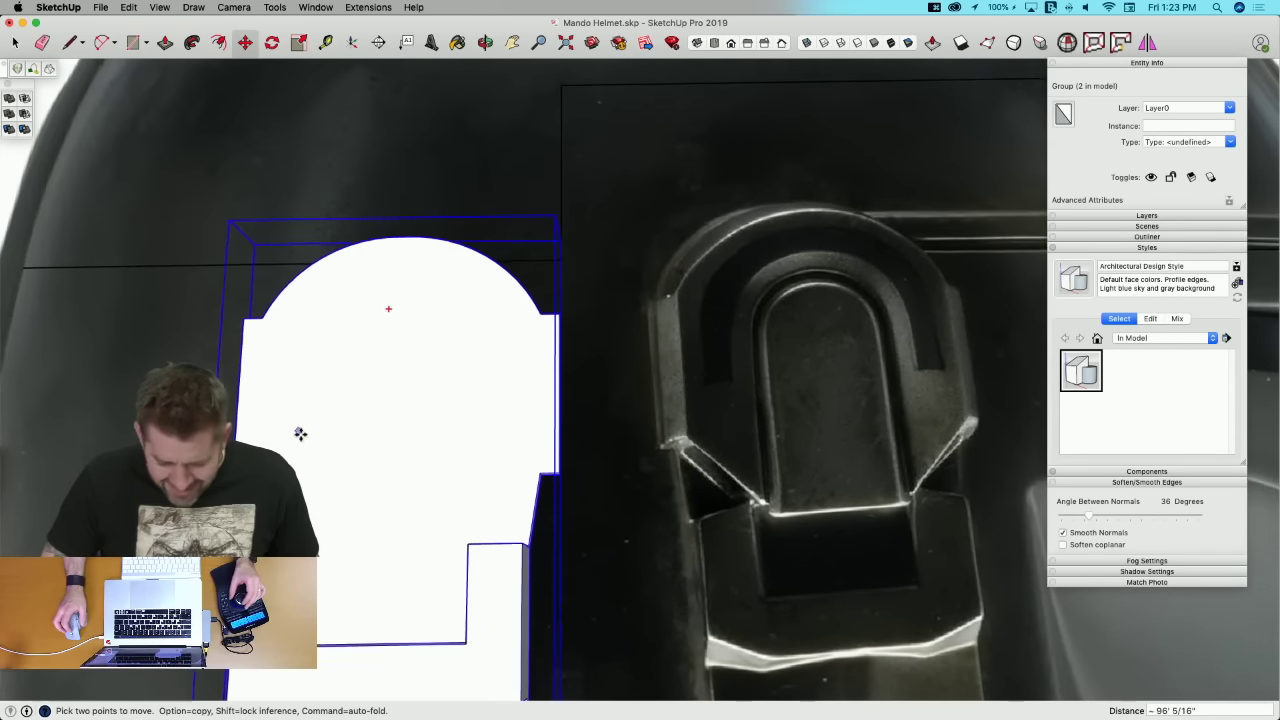
key("l")
scroll(365, 550, "up", 3)
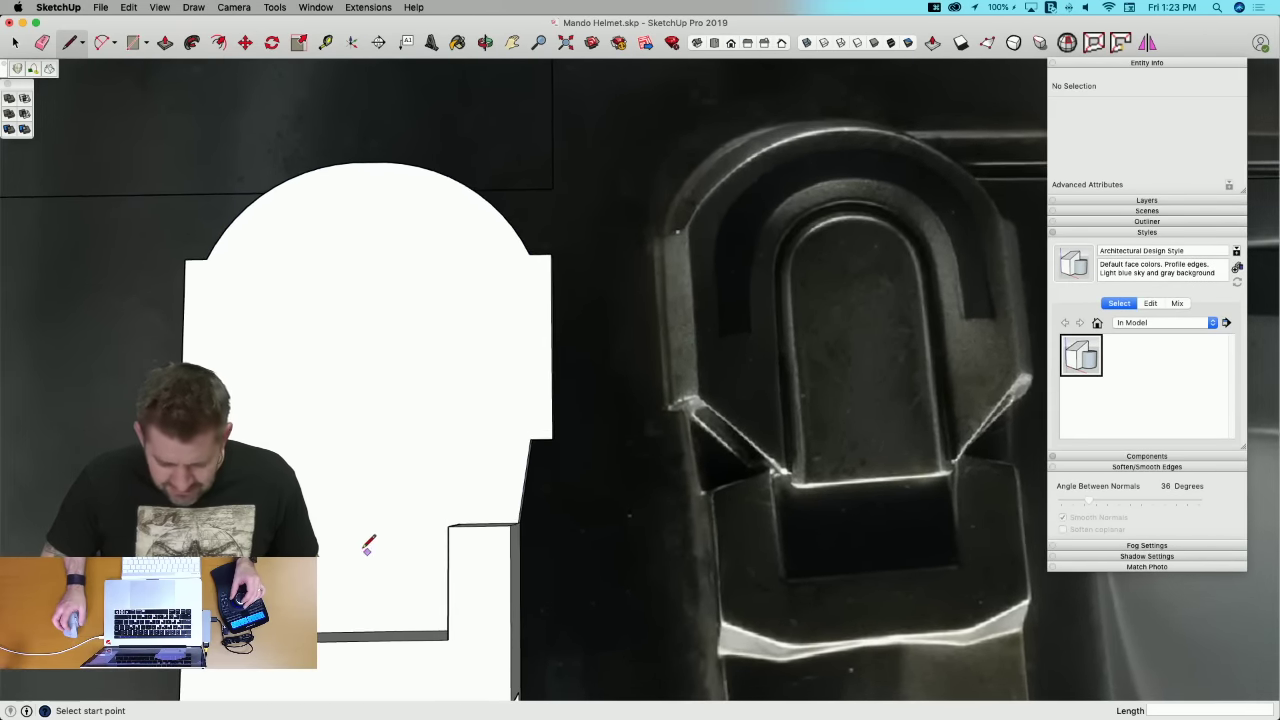
scroll(365, 550, "down", 2)
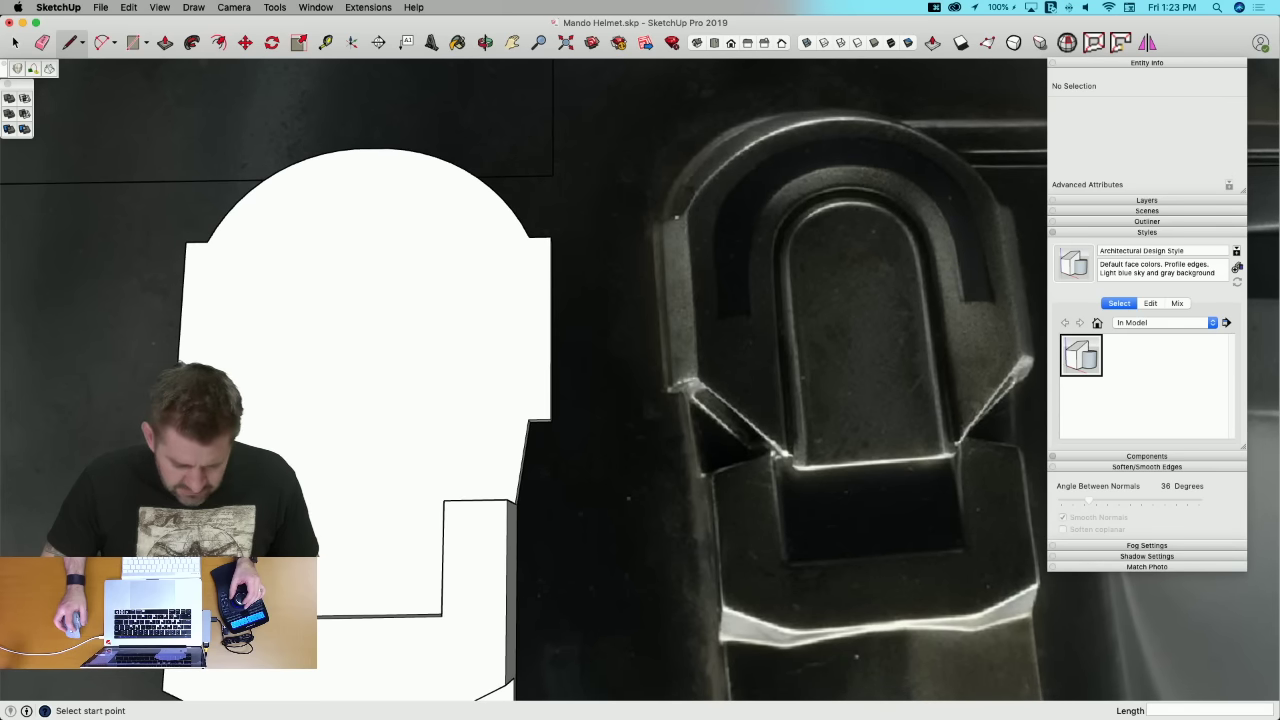
left_click(222, 522)
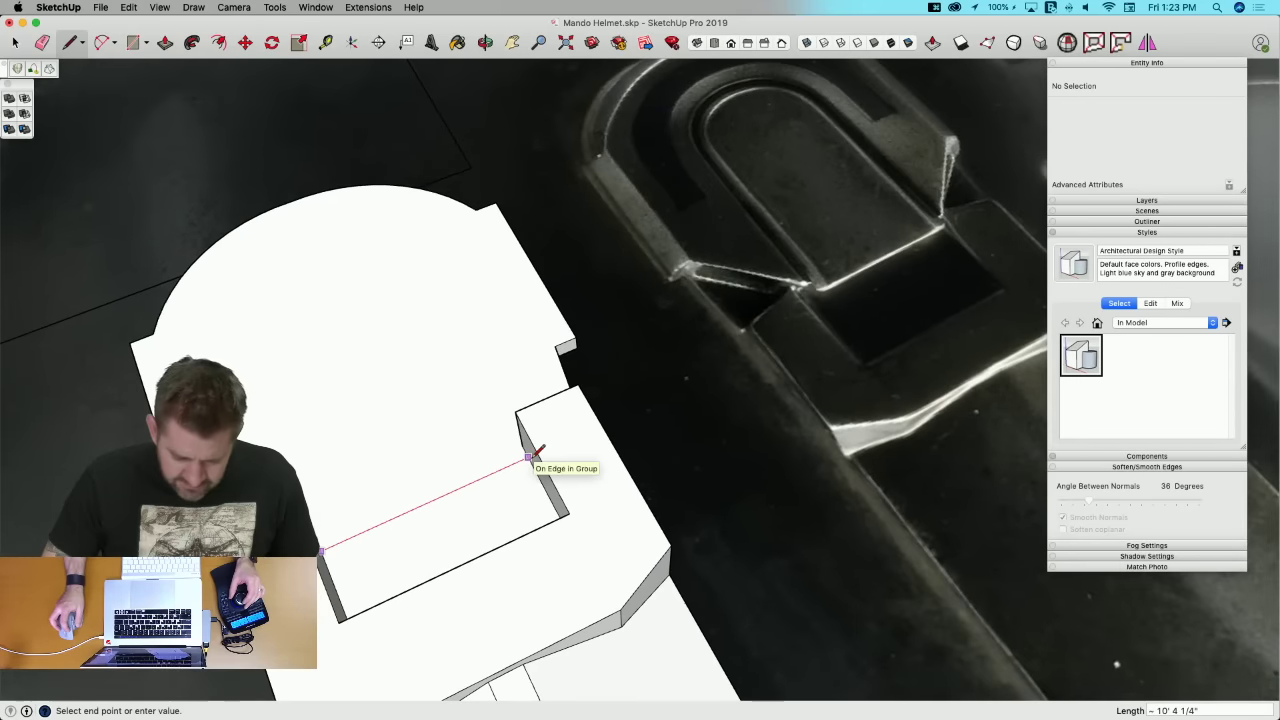
left_click(528, 457)
Step: Draw two parallel lines from the cross line's ends up the rounded head, 14' 5 9/16" and about 14' 7 1/8" long
key("l")
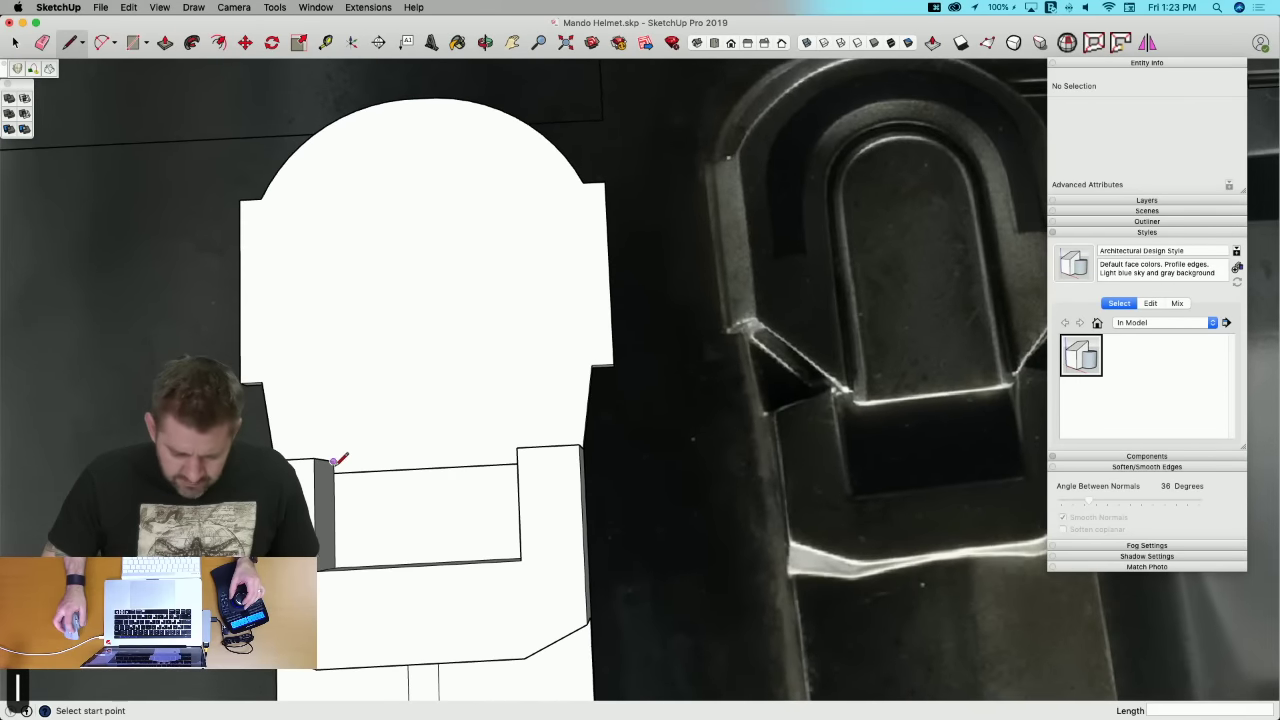
left_click(333, 473)
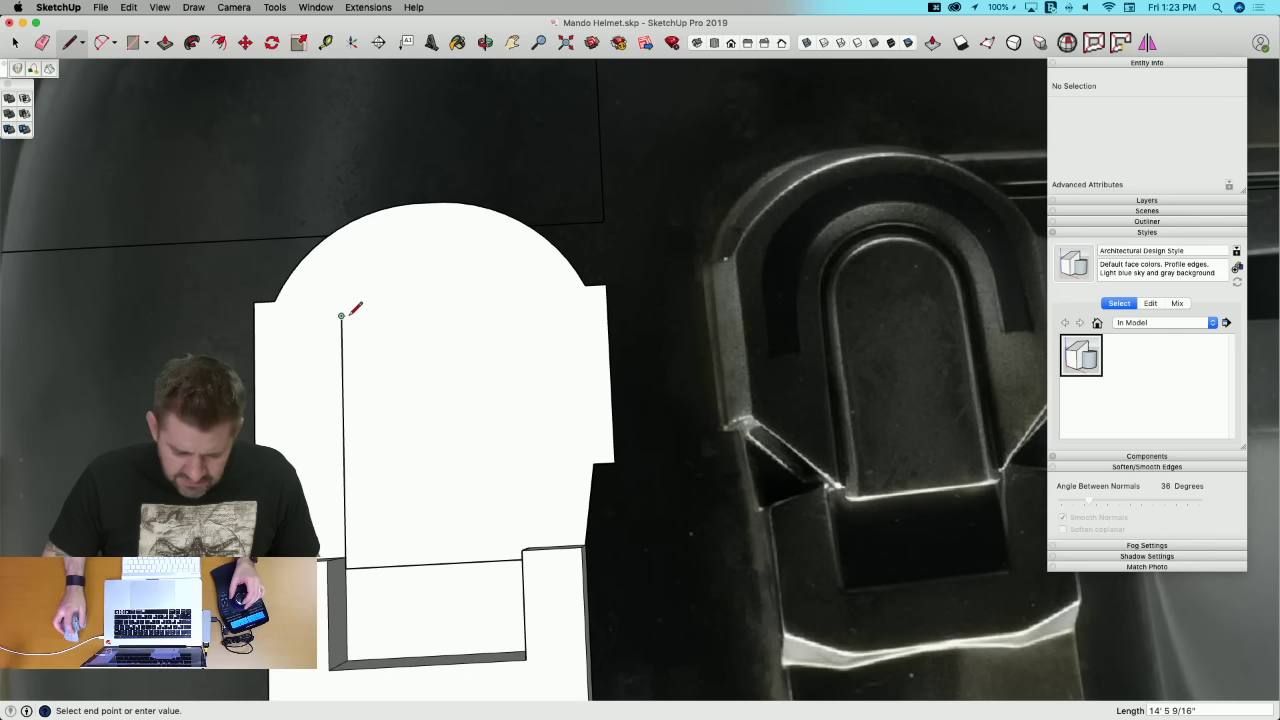
left_click(341, 316)
middle_click_drag(409, 426, 582, 305)
left_click(588, 543)
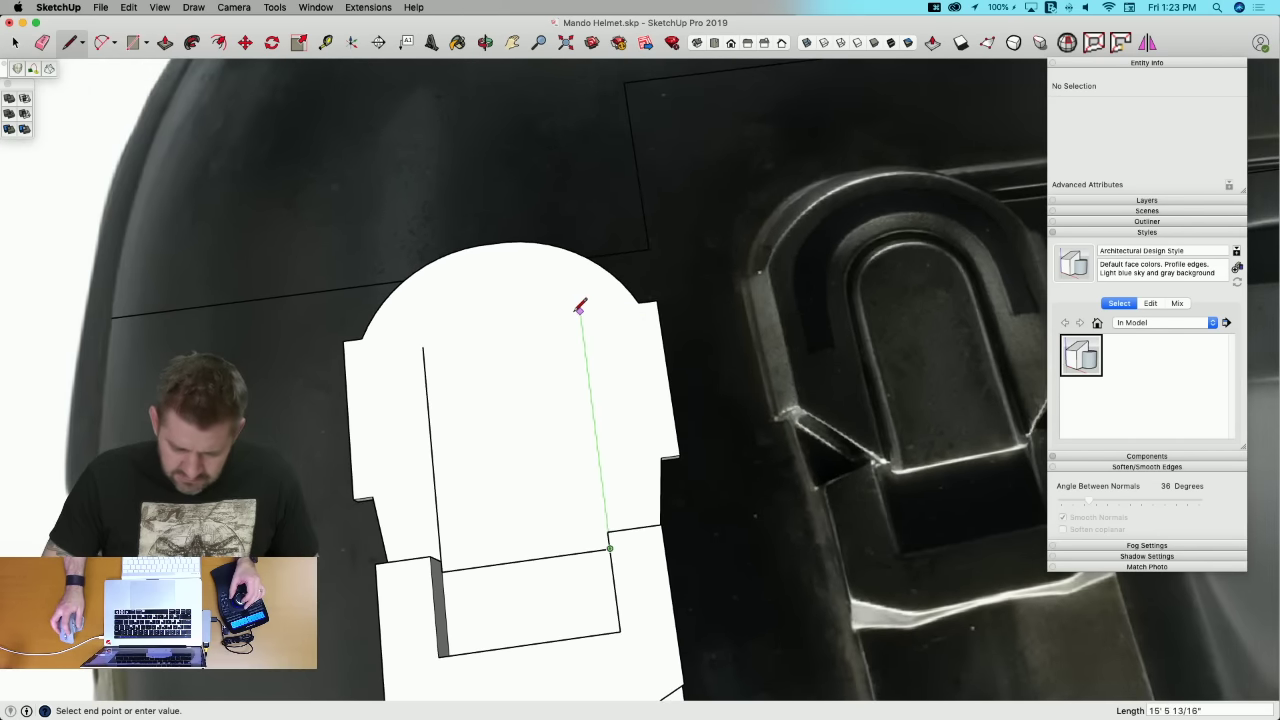
Step: Cut the three construction lines on the rounded head and paste them in place inside the ear piece group
key("space")
left_click(587, 283)
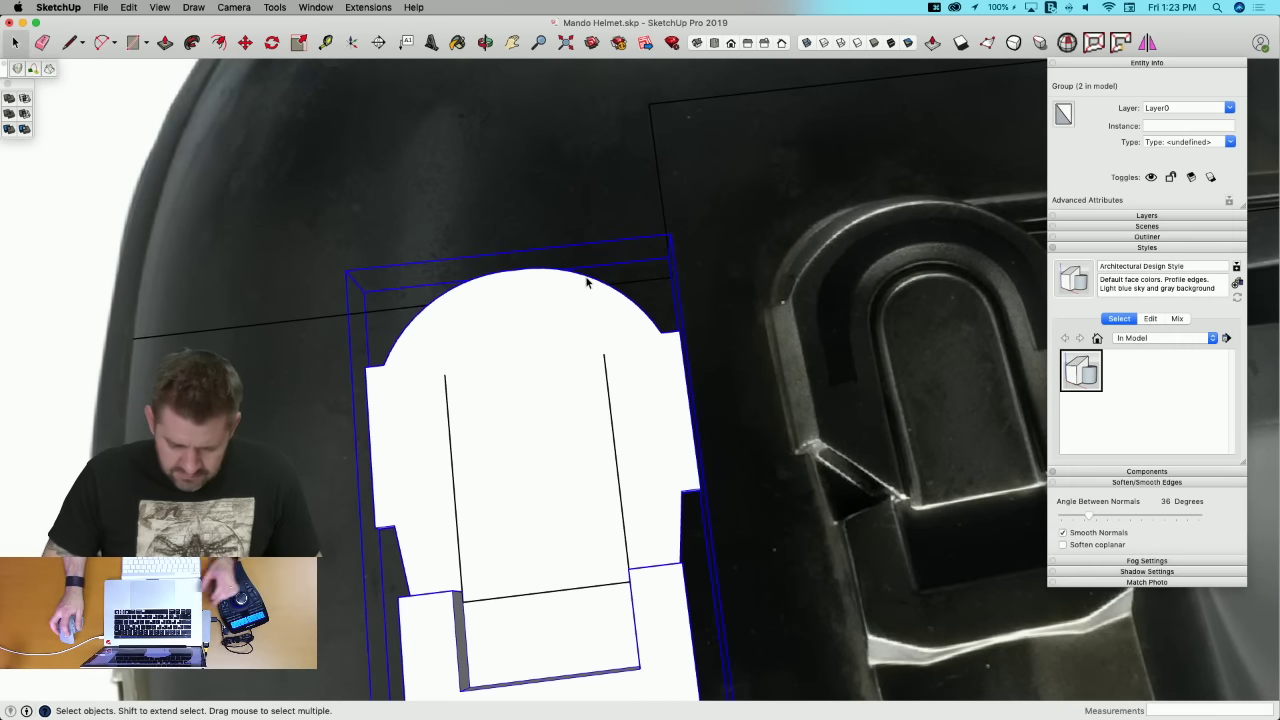
left_click(614, 440)
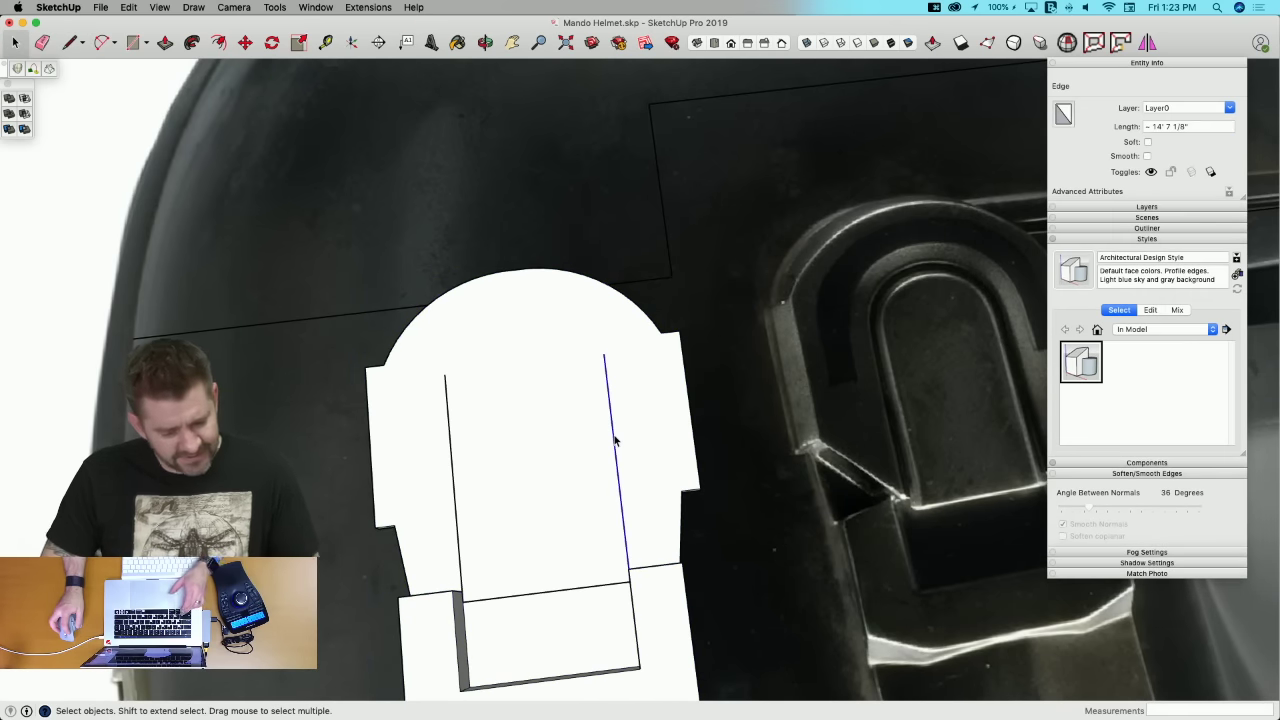
key("super+x")
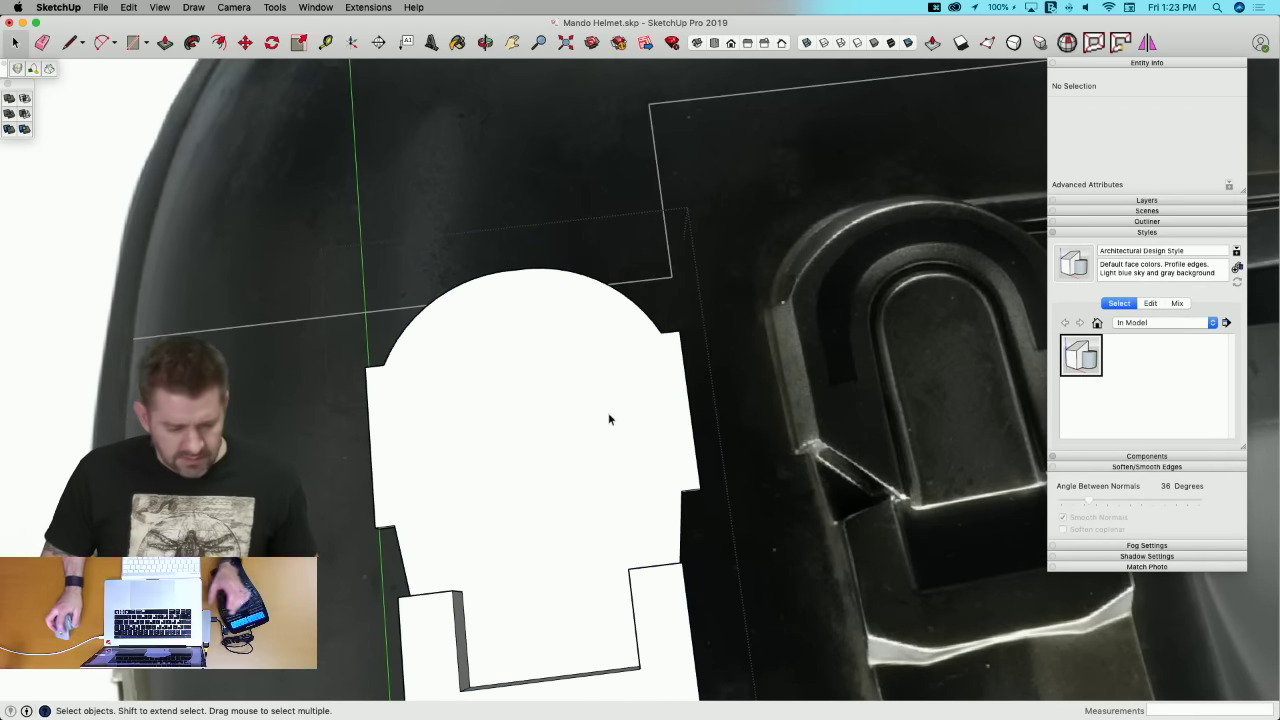
left_click(129, 7)
left_click(150, 97)
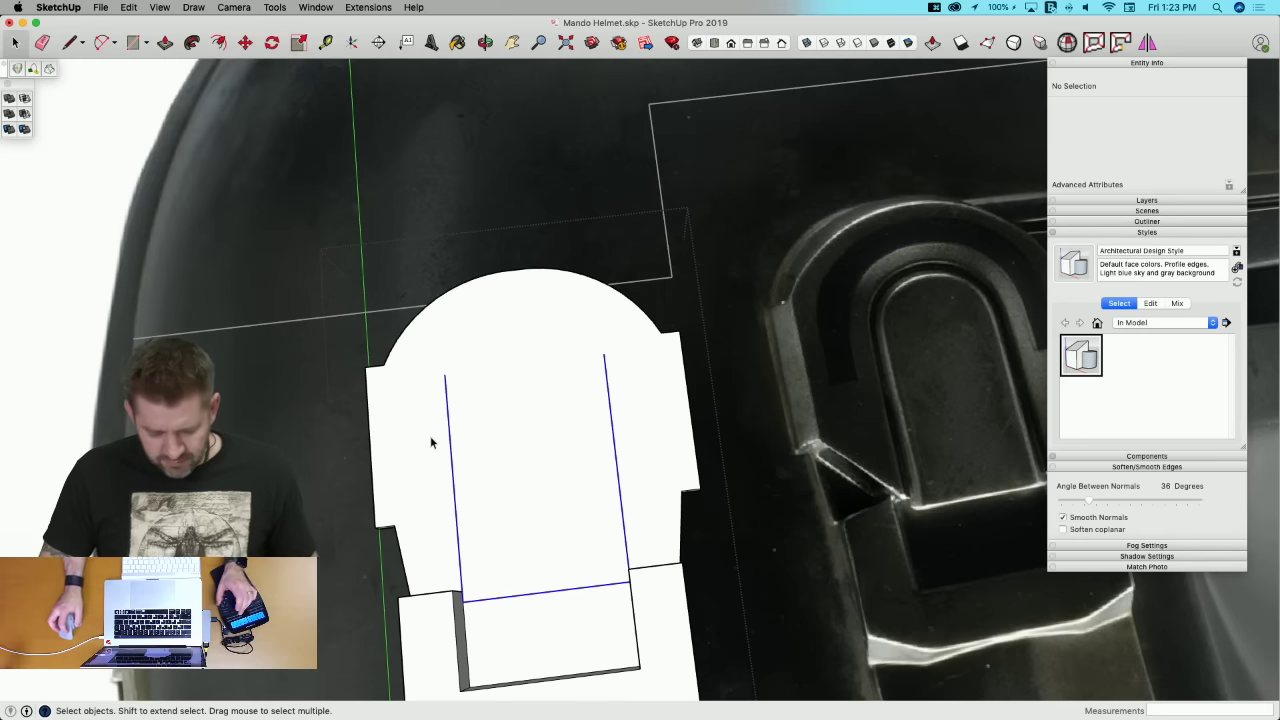
left_click(555, 278)
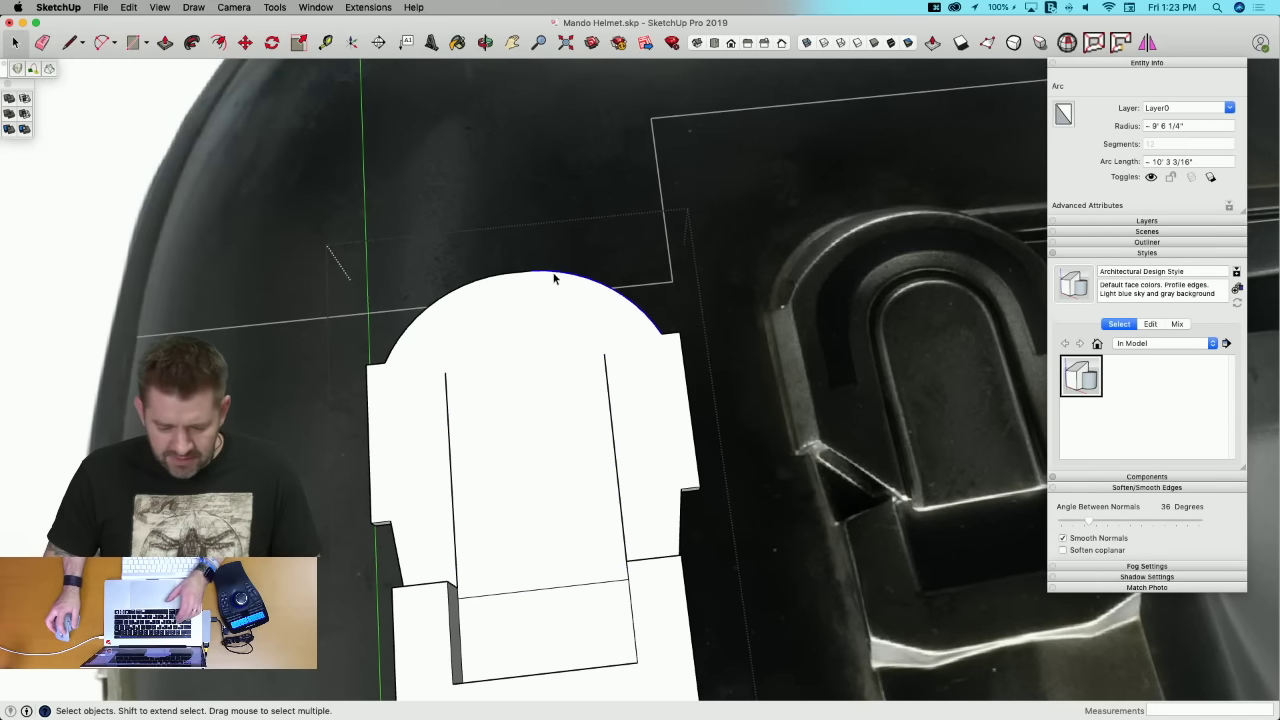
left_click(493, 283, "shift")
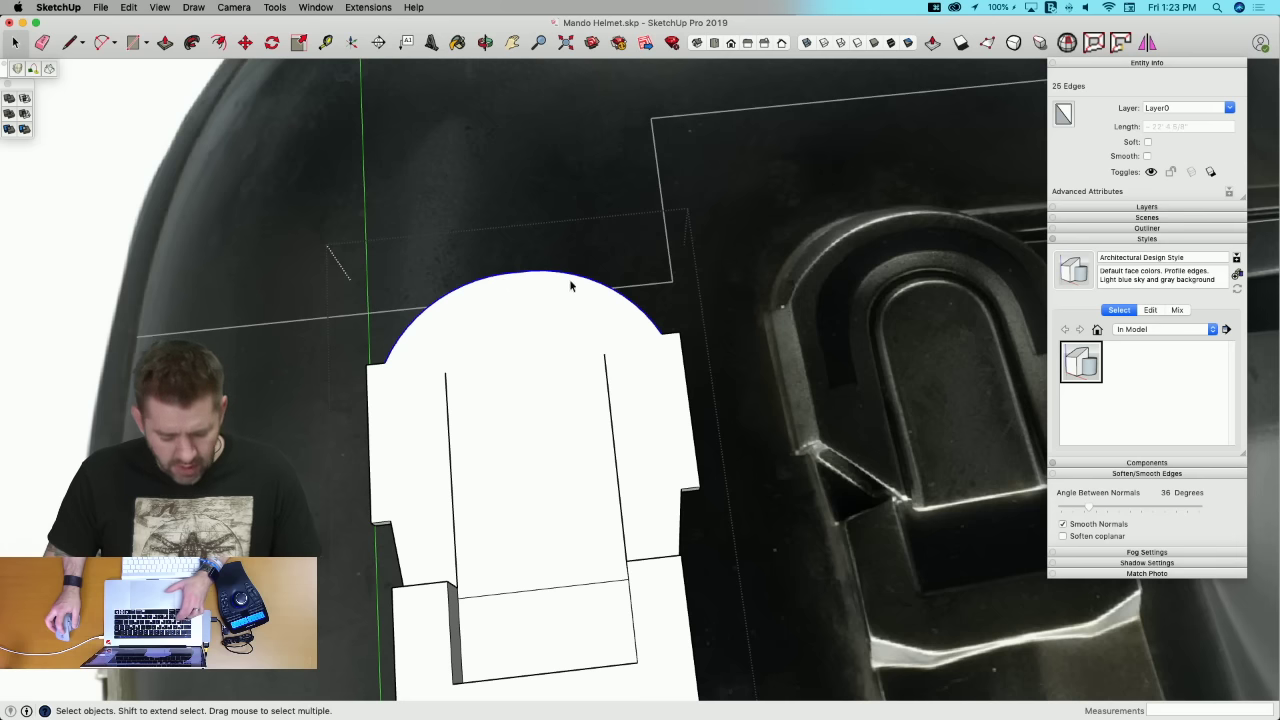
key("f")
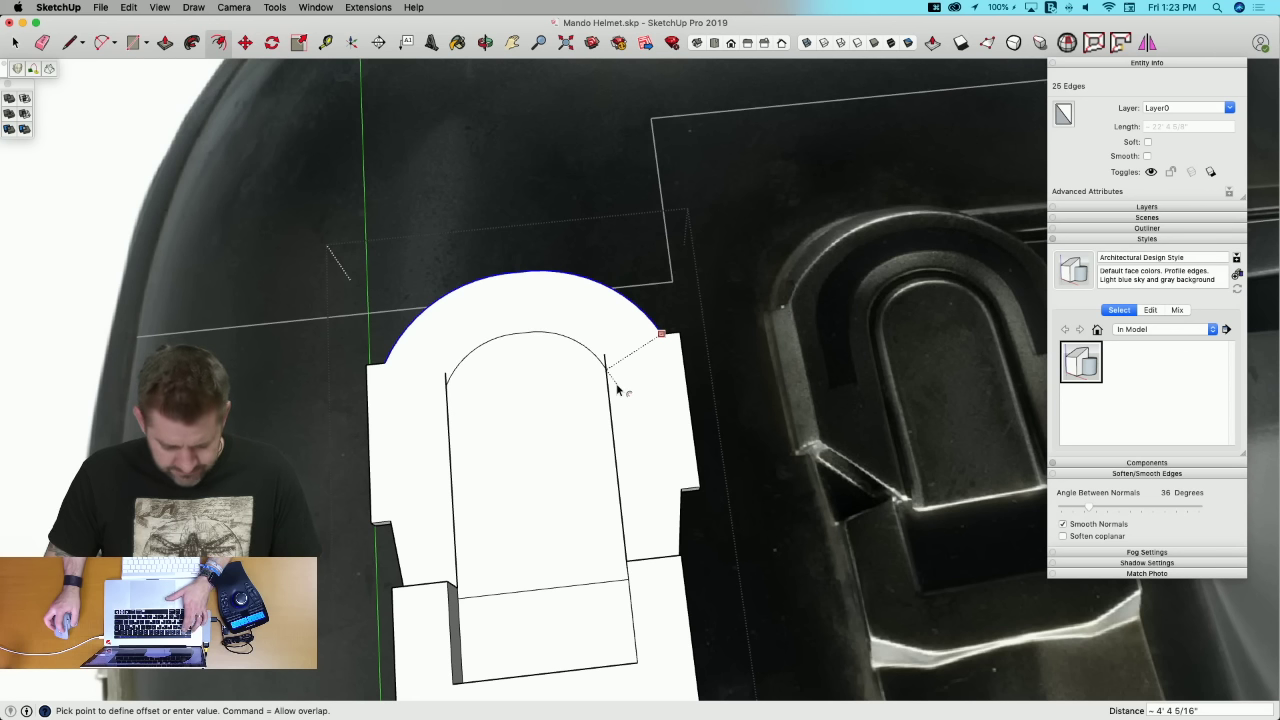
Step: Draw an arc bulging upward between the two parallel lines and erase the line ends that stick out past it
key("a")
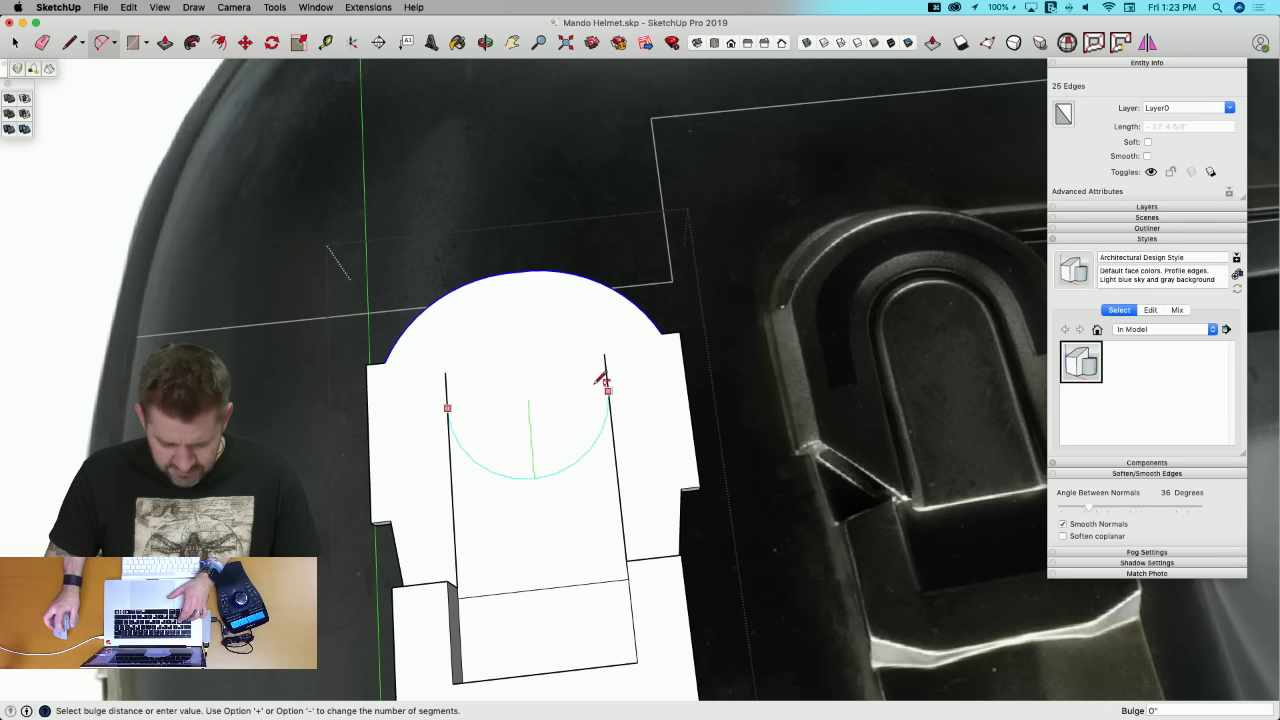
left_click(548, 338)
key("e")
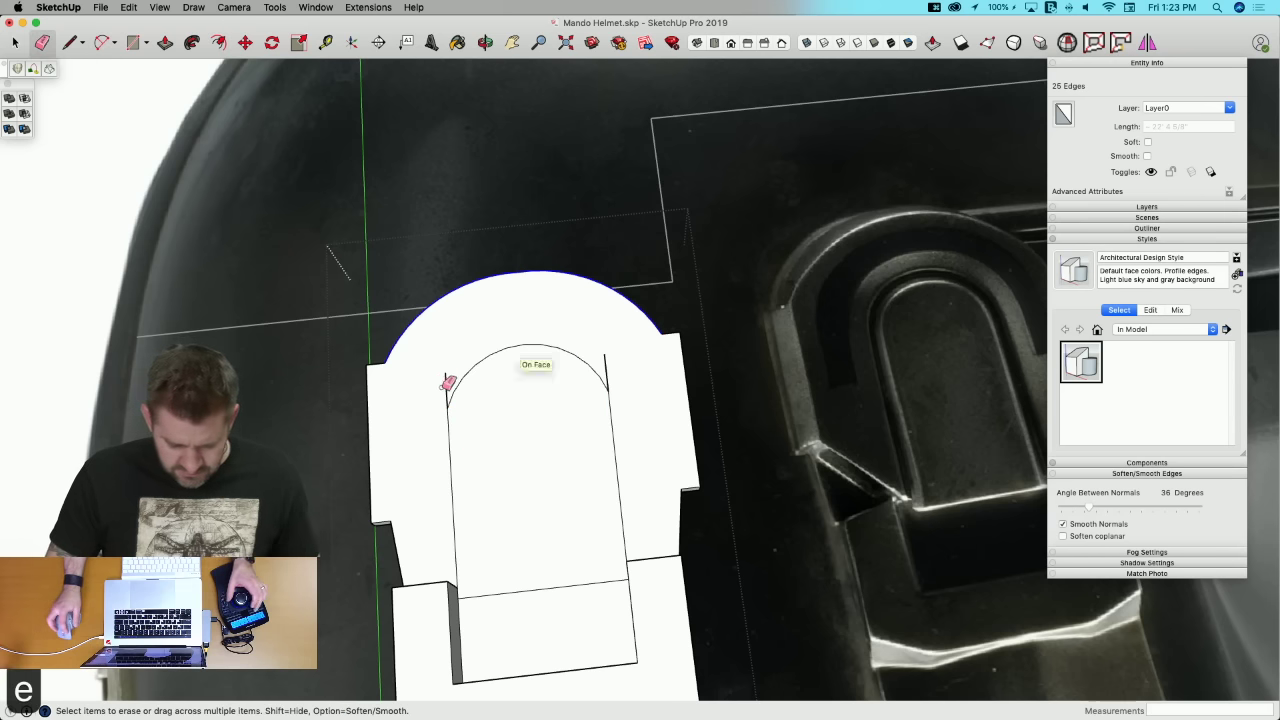
left_click(447, 385)
left_click(608, 368)
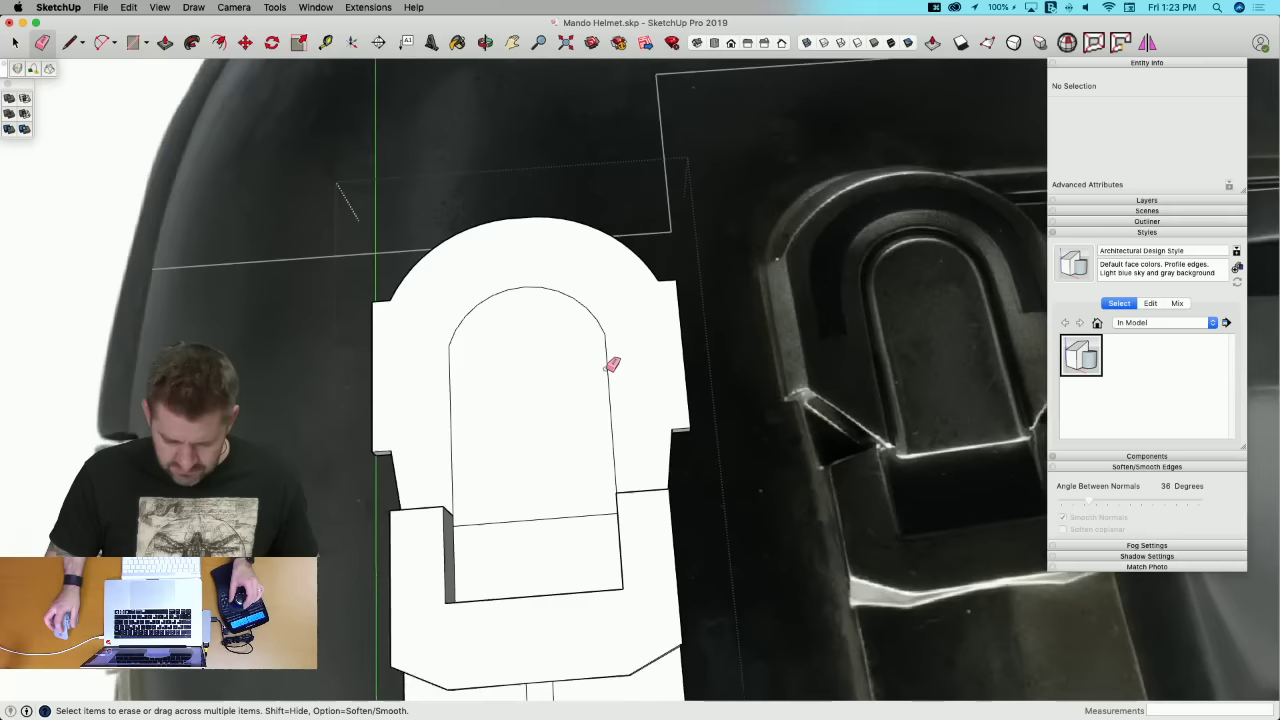
Step: Offset the outline of the arched inset face inward by about 9 13/16"
key("space")
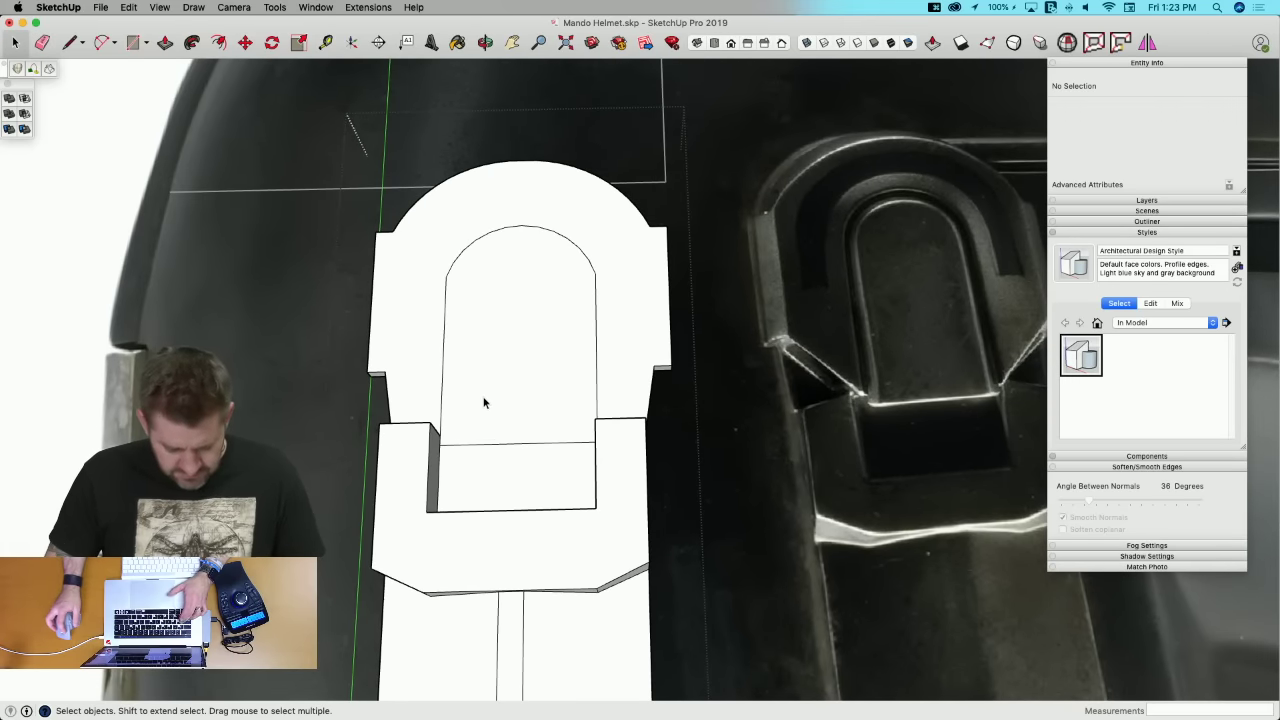
left_click(489, 403)
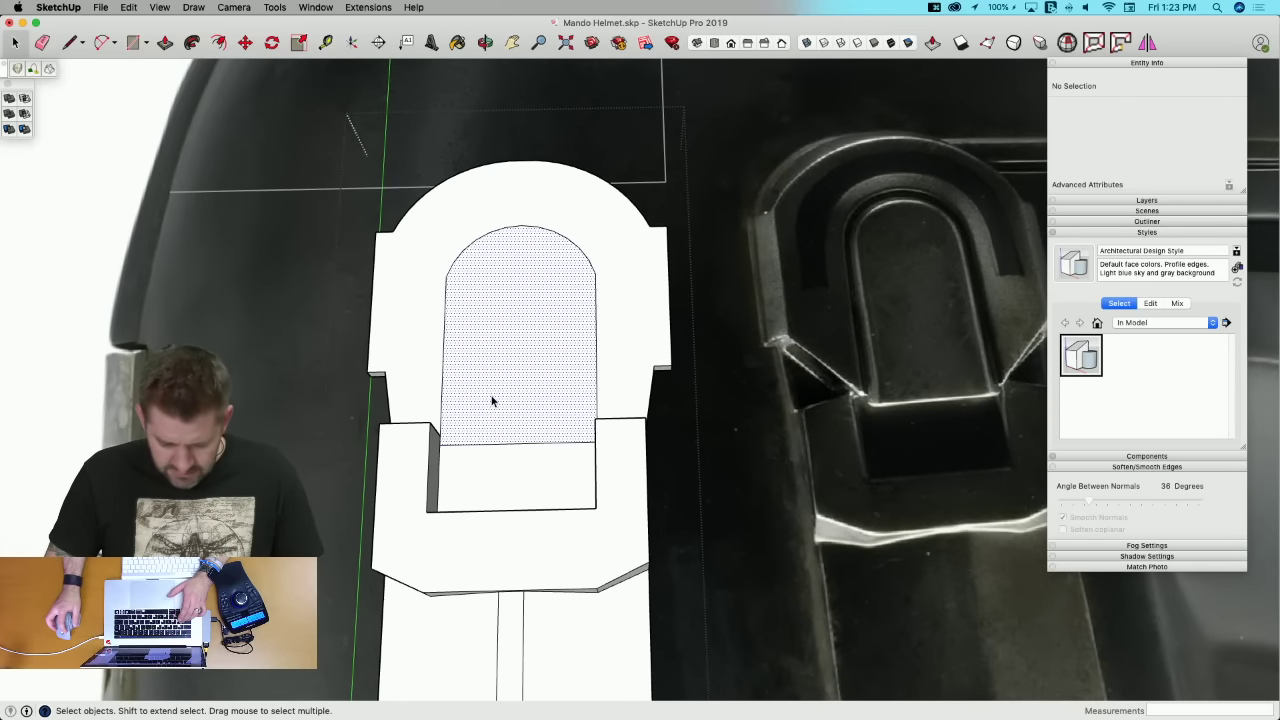
key("f")
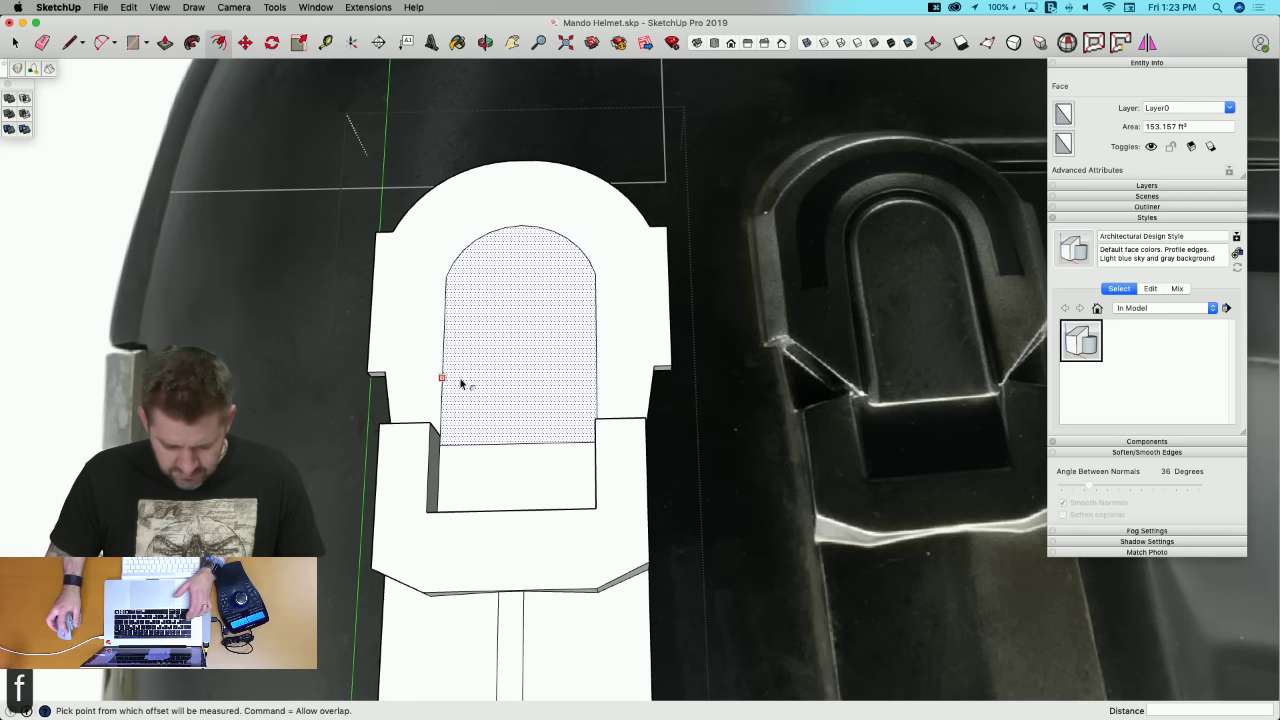
left_click(443, 378)
left_click(453, 380)
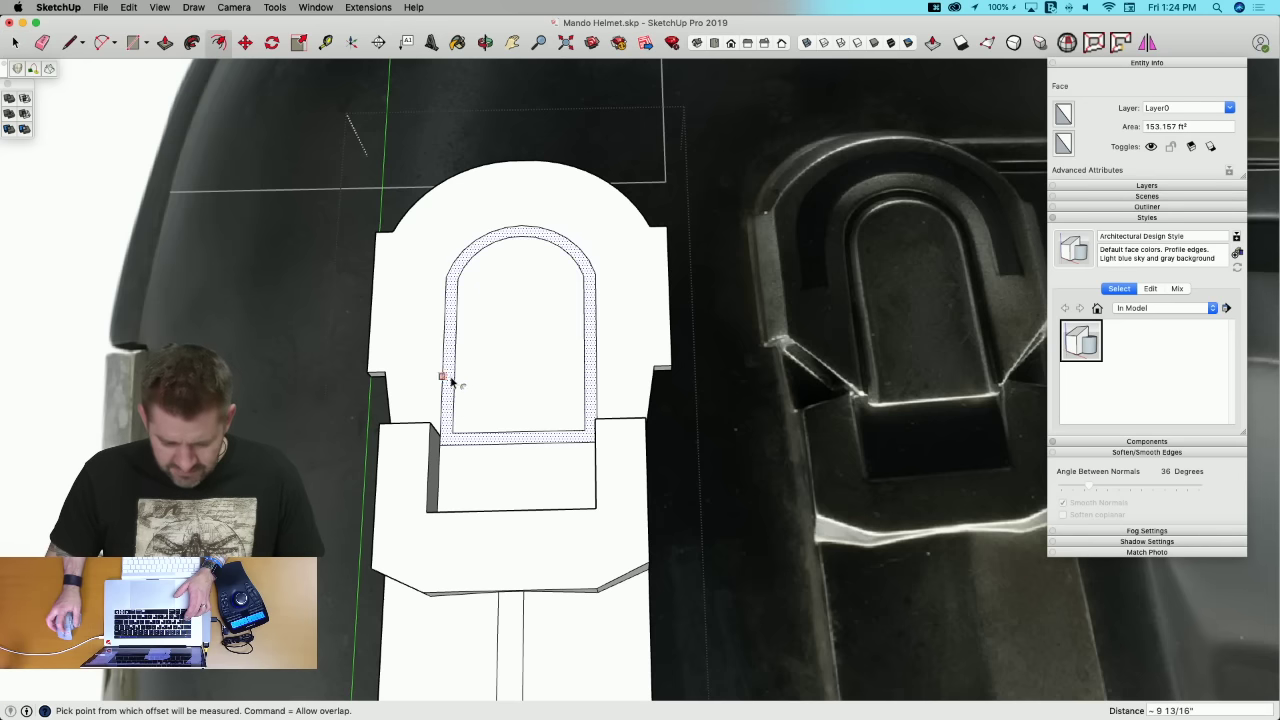
Step: Extend the inner arch's sides with lines down to the cross line and erase the inner arch's straight bottom edge
key("l")
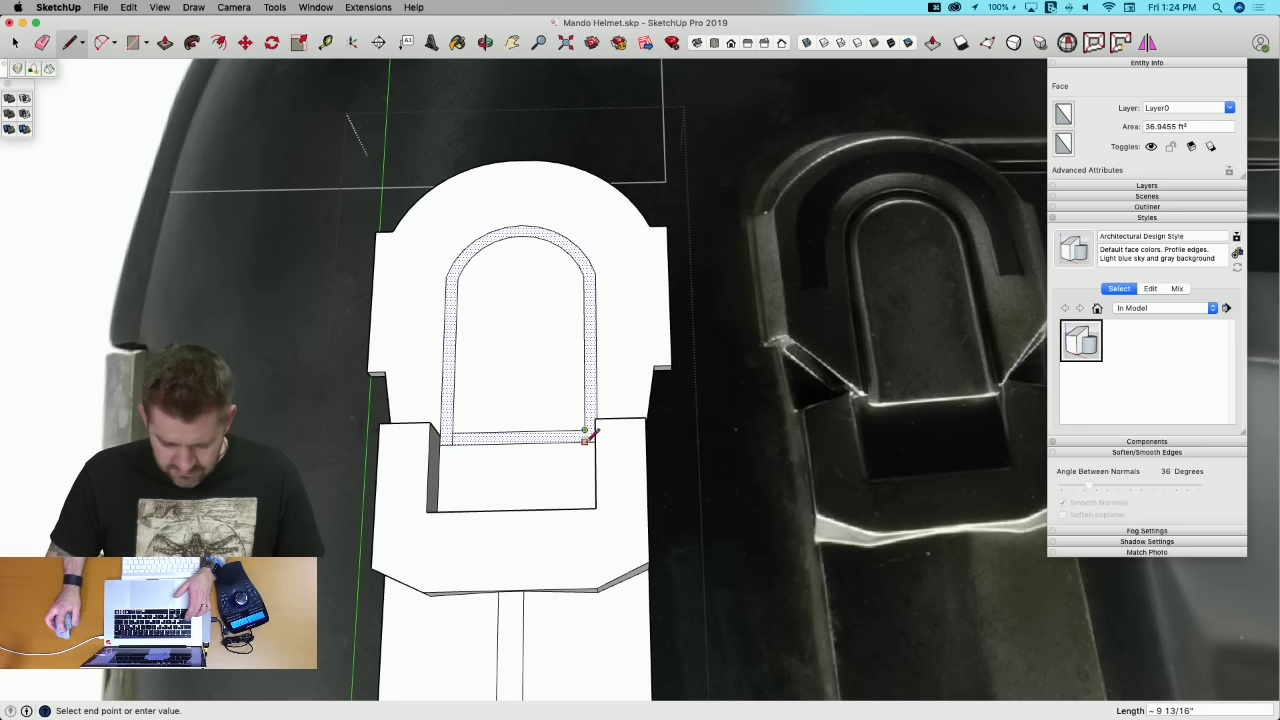
key("e")
left_click(523, 430)
Step: Pull the inner arched panel up 3' 4 1/2" from the rounded head
key("p")
left_click(506, 440)
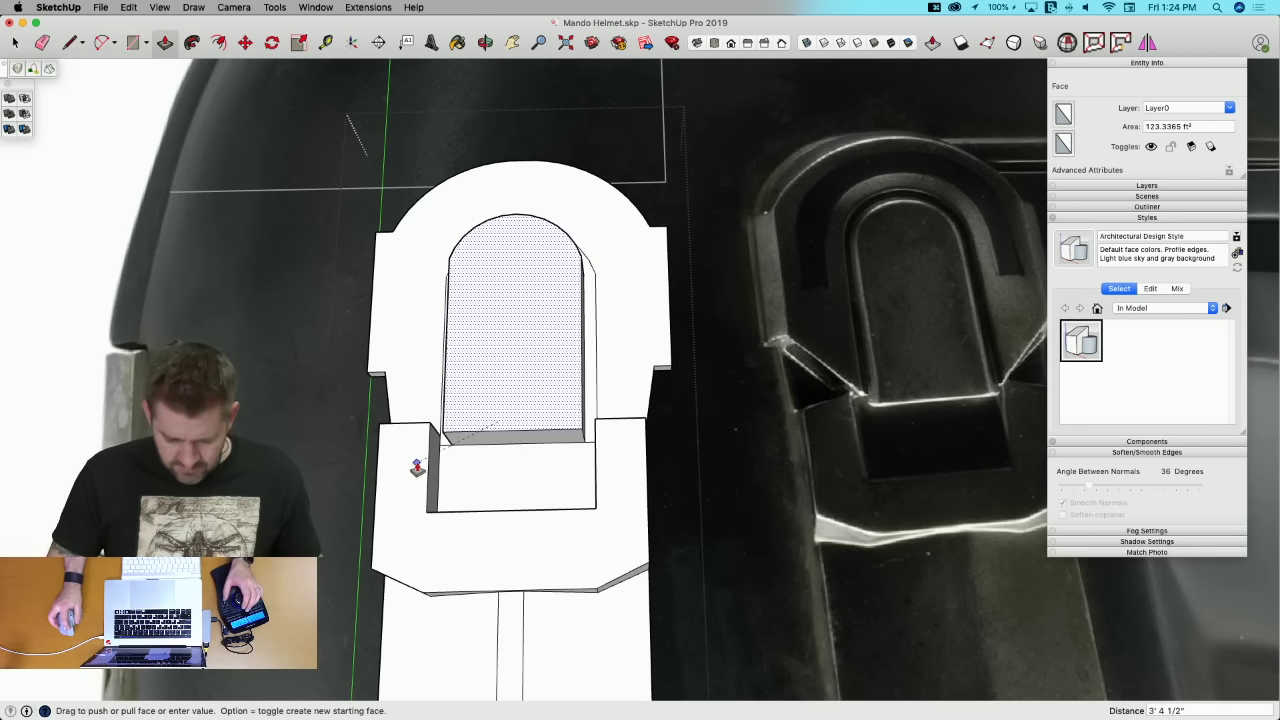
left_click(428, 455)
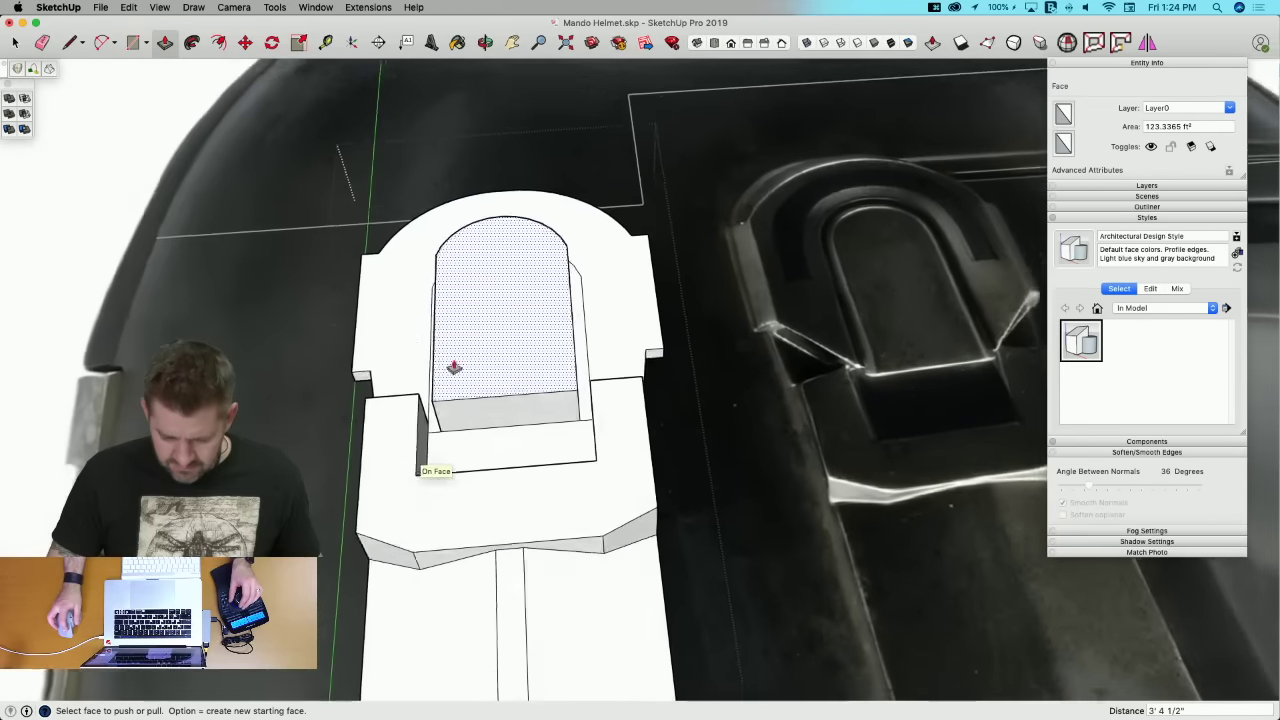
Step: Draw diagonal lines about 5' 11 11/16" long from the head's side step corners to the collar notch's corners, one per side
middle_click_drag(454, 367, 543, 465)
key("l")
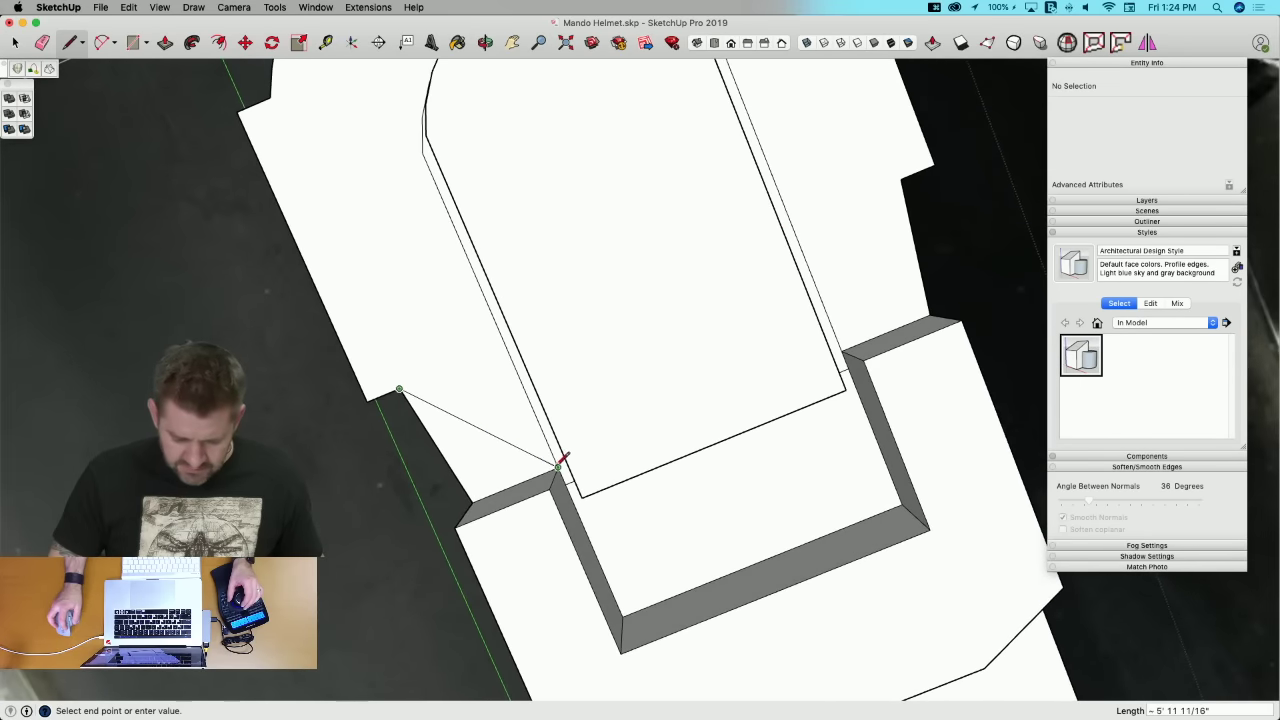
left_click(558, 467)
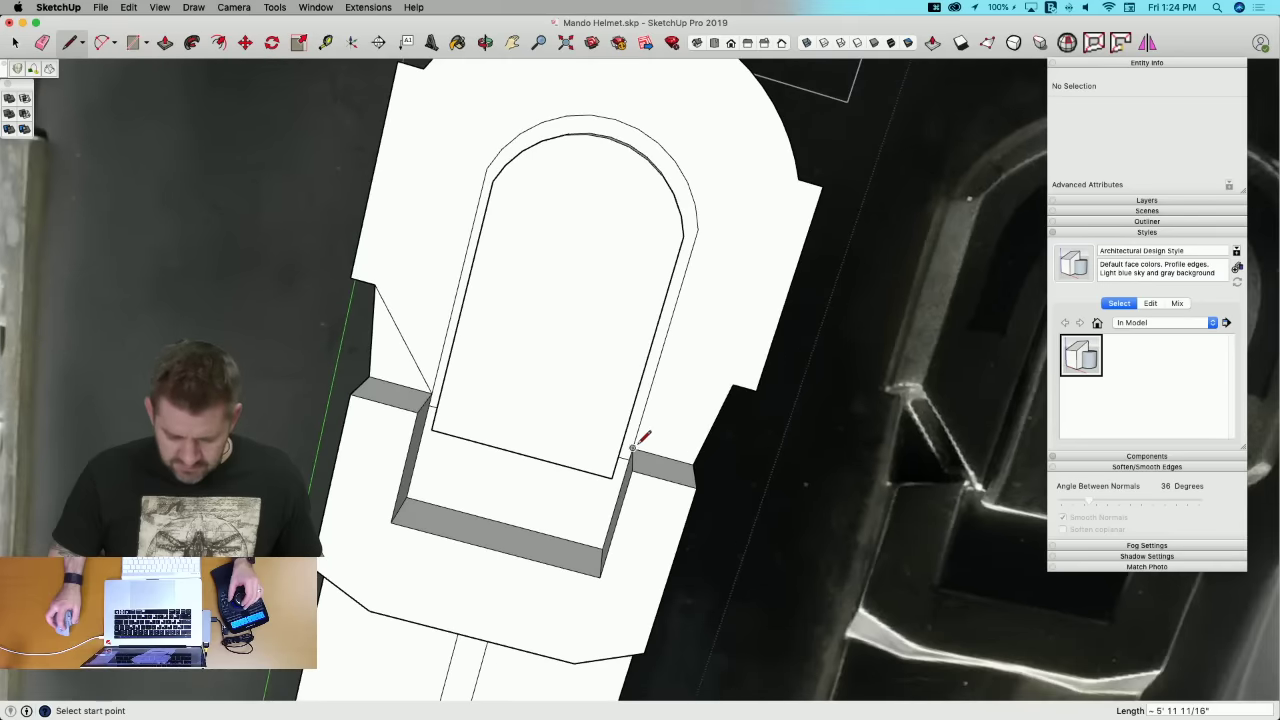
left_click(740, 374)
Step: Push the triangular faces between the new diagonals and the collar down to recess them
middle_click_drag(740, 374, 420, 374)
key("p")
left_click_drag(416, 368, 409, 346)
mouse_move(409, 346)
middle_mouse_down()
mouse_move(571, 383)
mouse_move(451, 443)
mouse_move(420, 414)
mouse_move(440, 371)
mouse_move(440, 390)
mouse_move(412, 357)
middle_mouse_up()
Step: Draw two straight lines from the ends of the head's outer arc down its sides to the step corners
key("l")
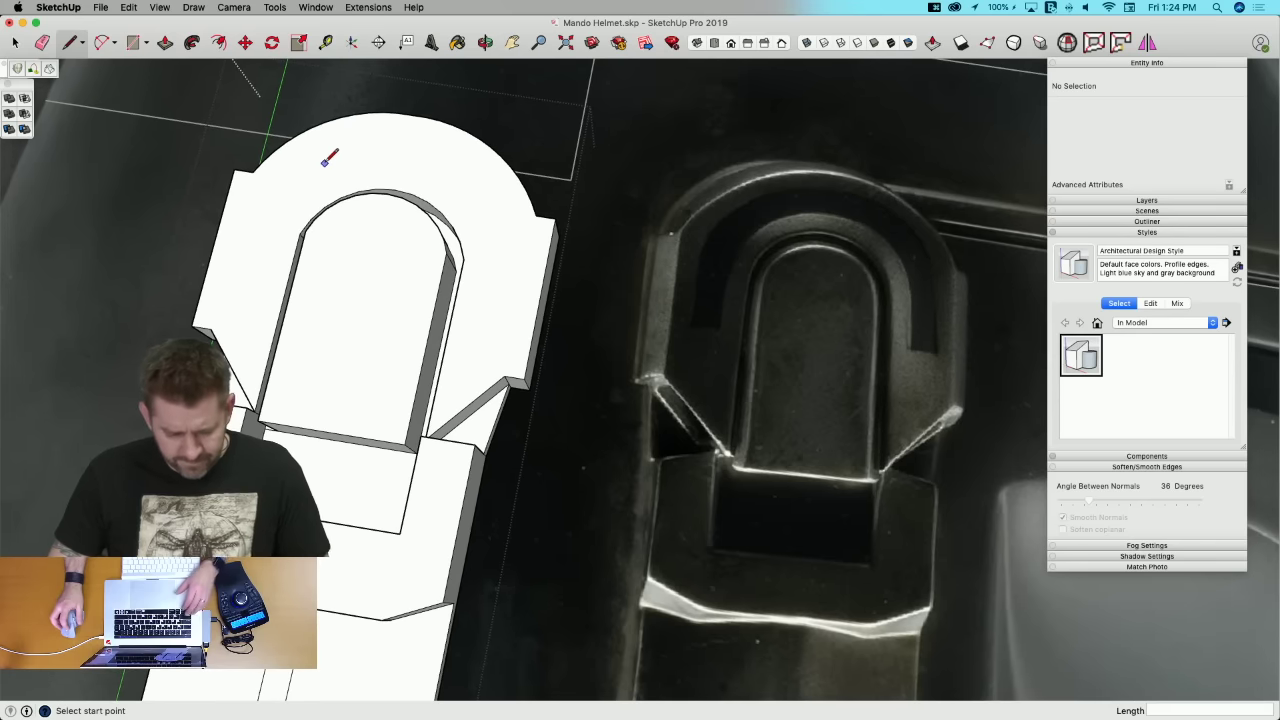
key("space")
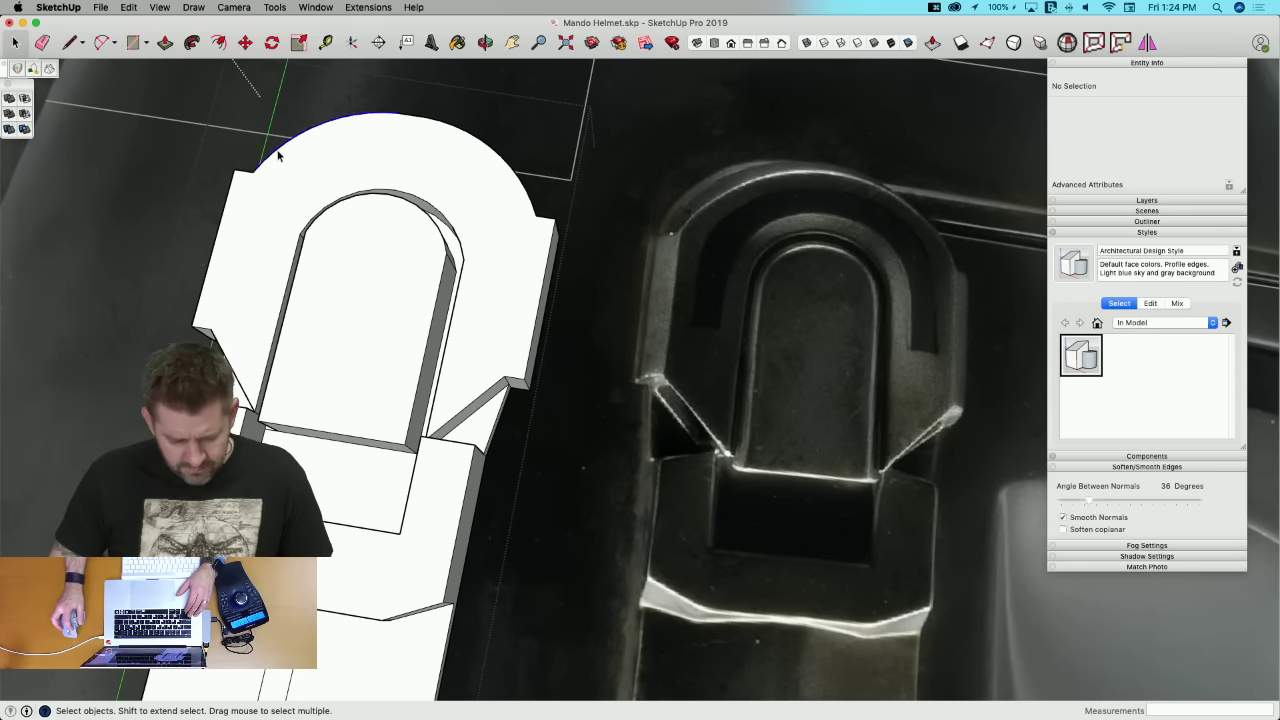
left_click(278, 152)
key("l")
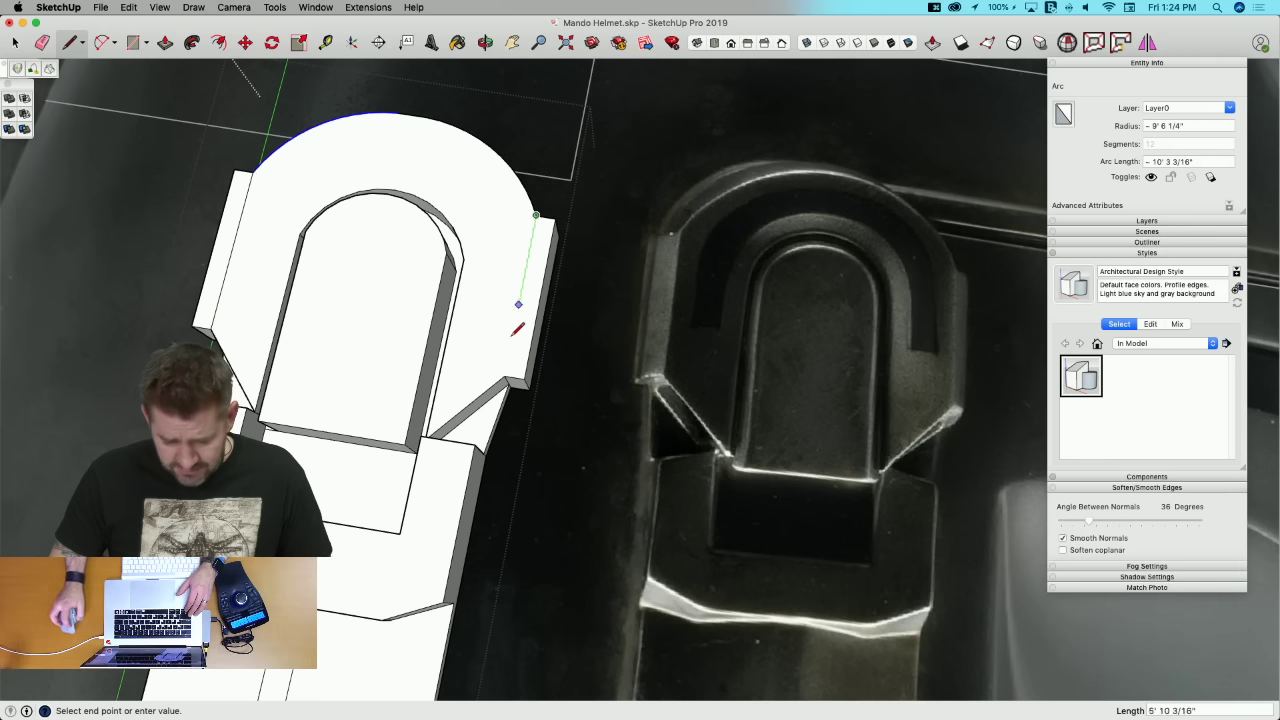
Step: Select the outer top edges of both side strips and move them down about 1' 1 1/4" to bevel the sides
key("space")
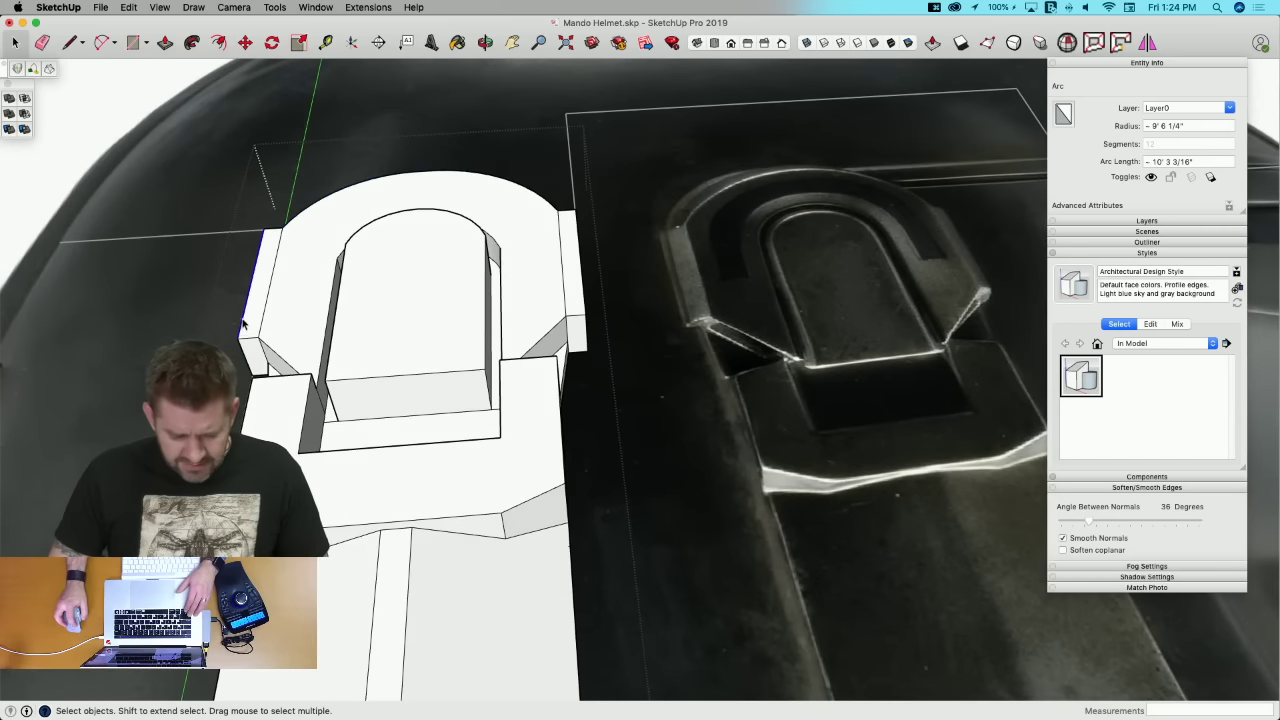
left_click(243, 325)
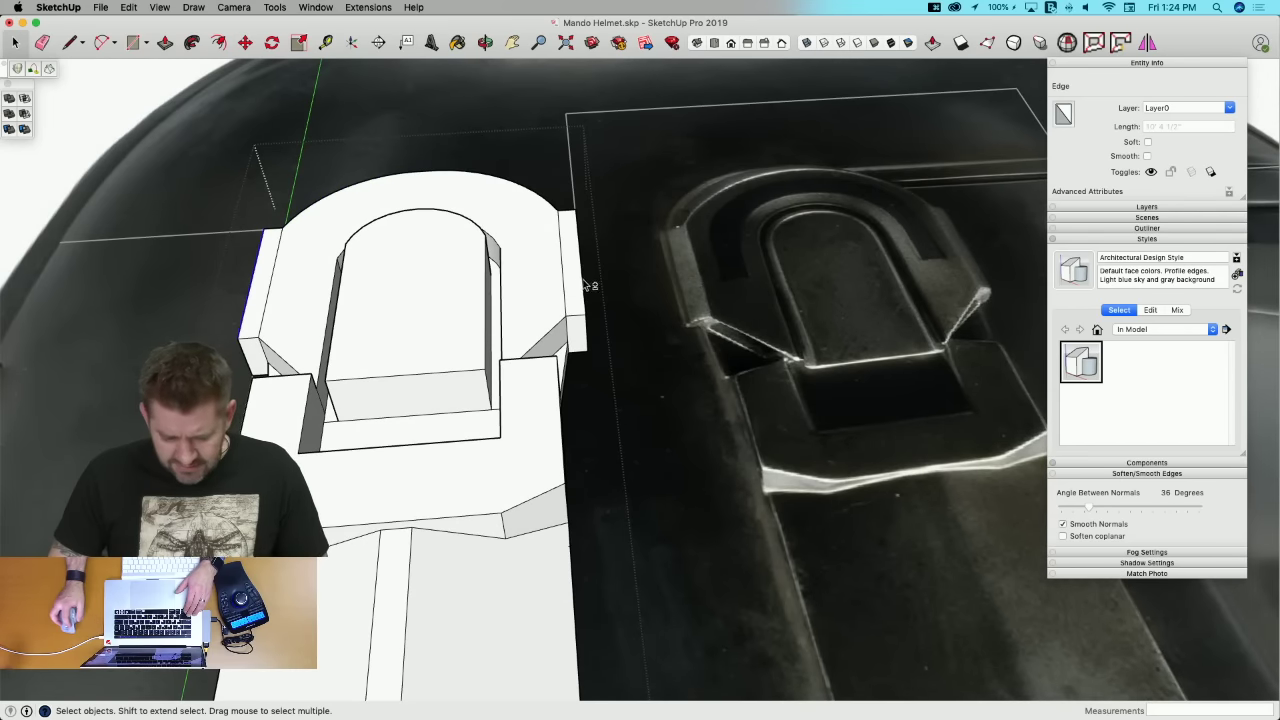
left_click(578, 285, "shift")
key("m")
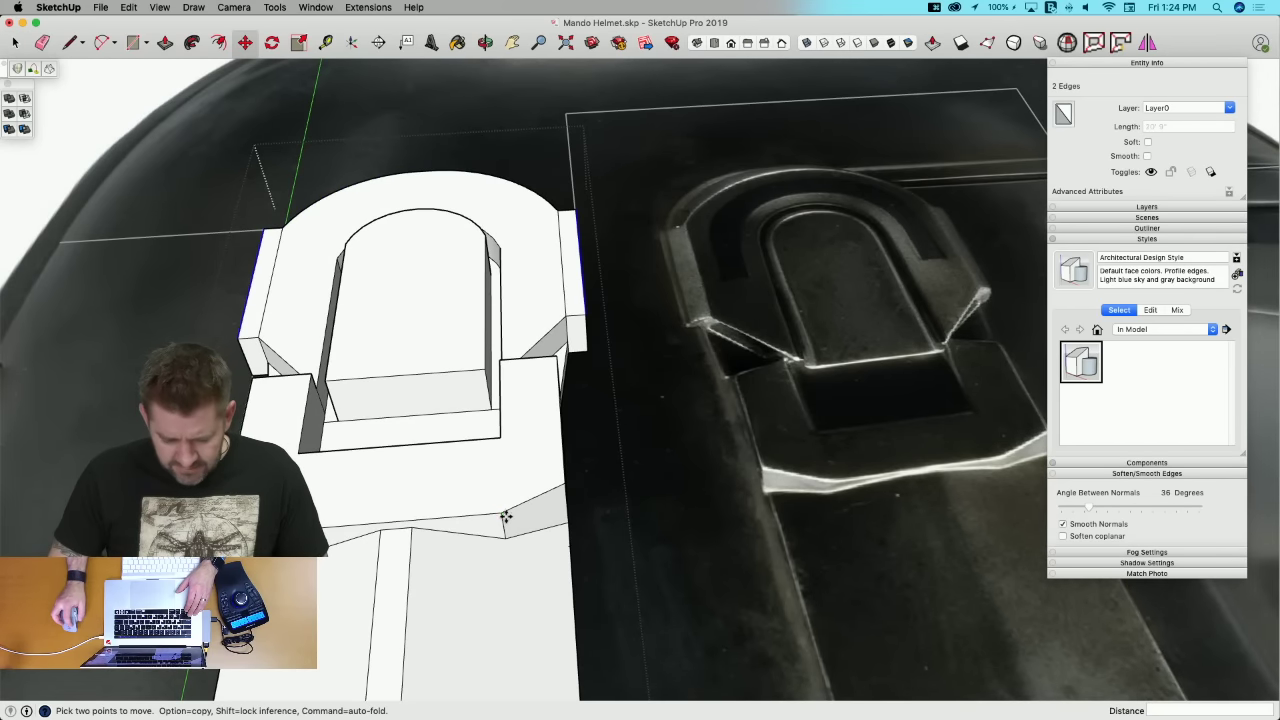
left_click(505, 516)
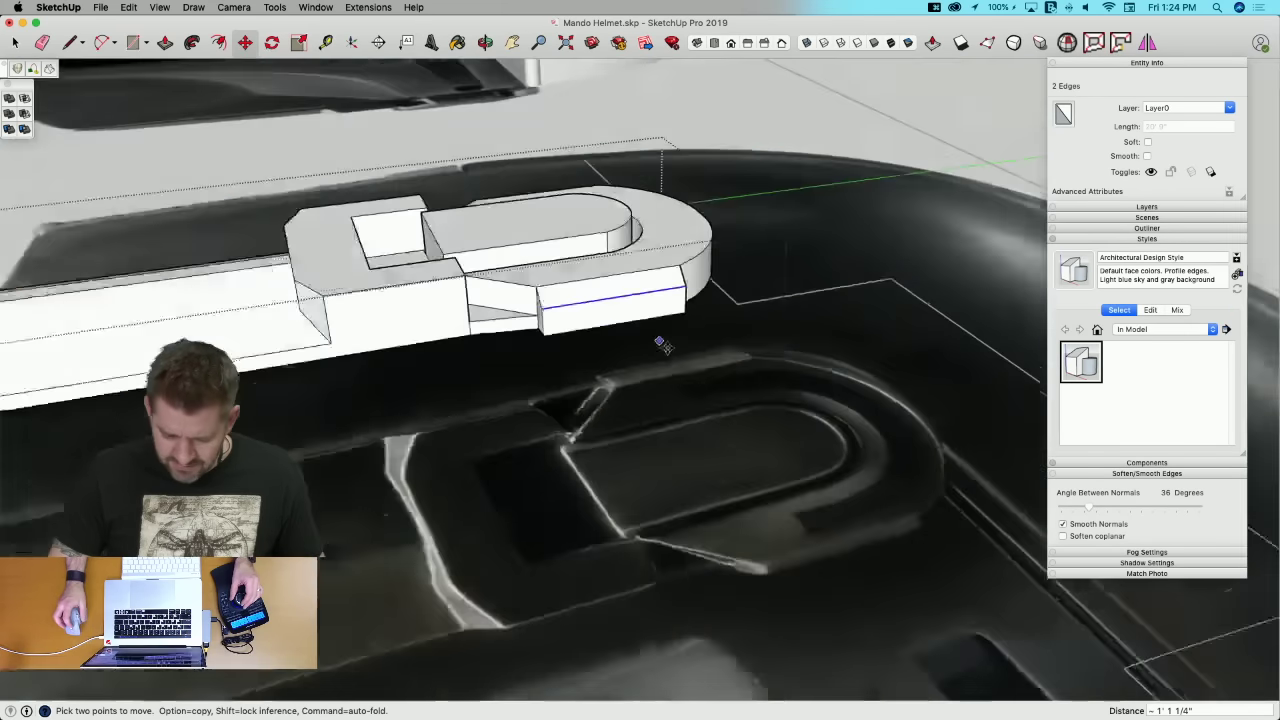
Step: Draw the triangular bevel profile at the side strip's end and erase the vertical seam edges on the head's curved side
key("l")
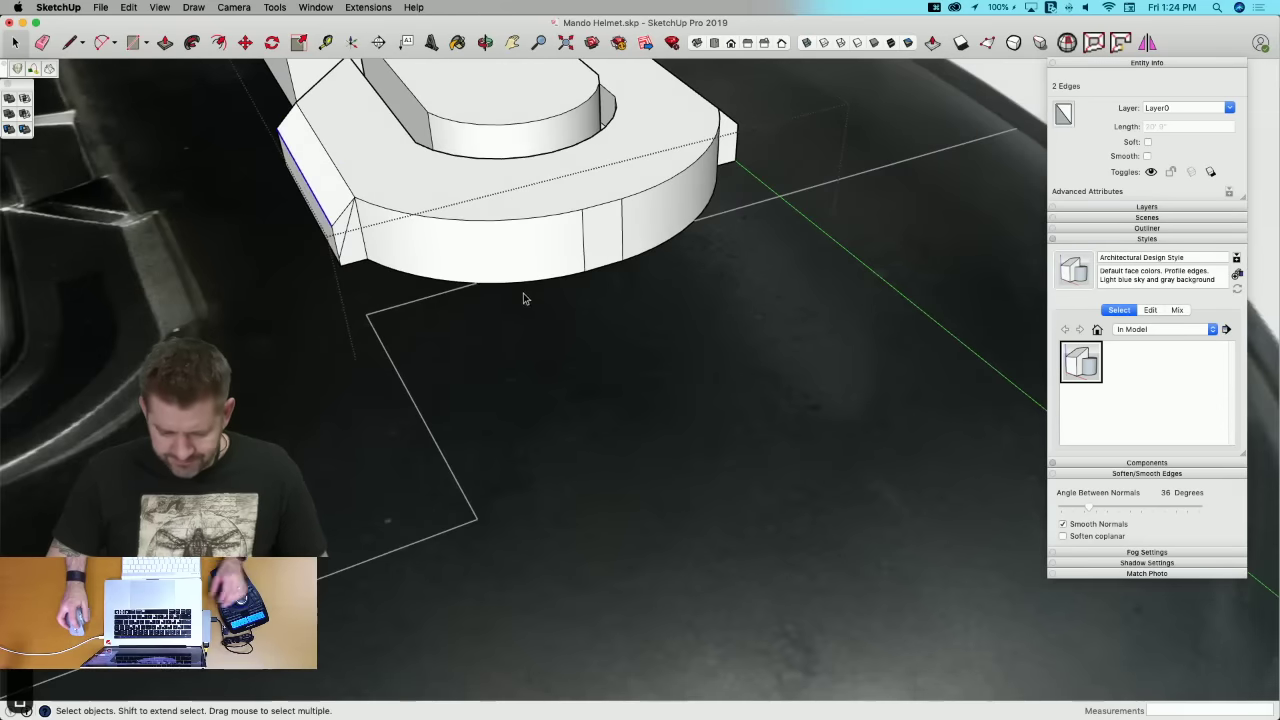
key("e")
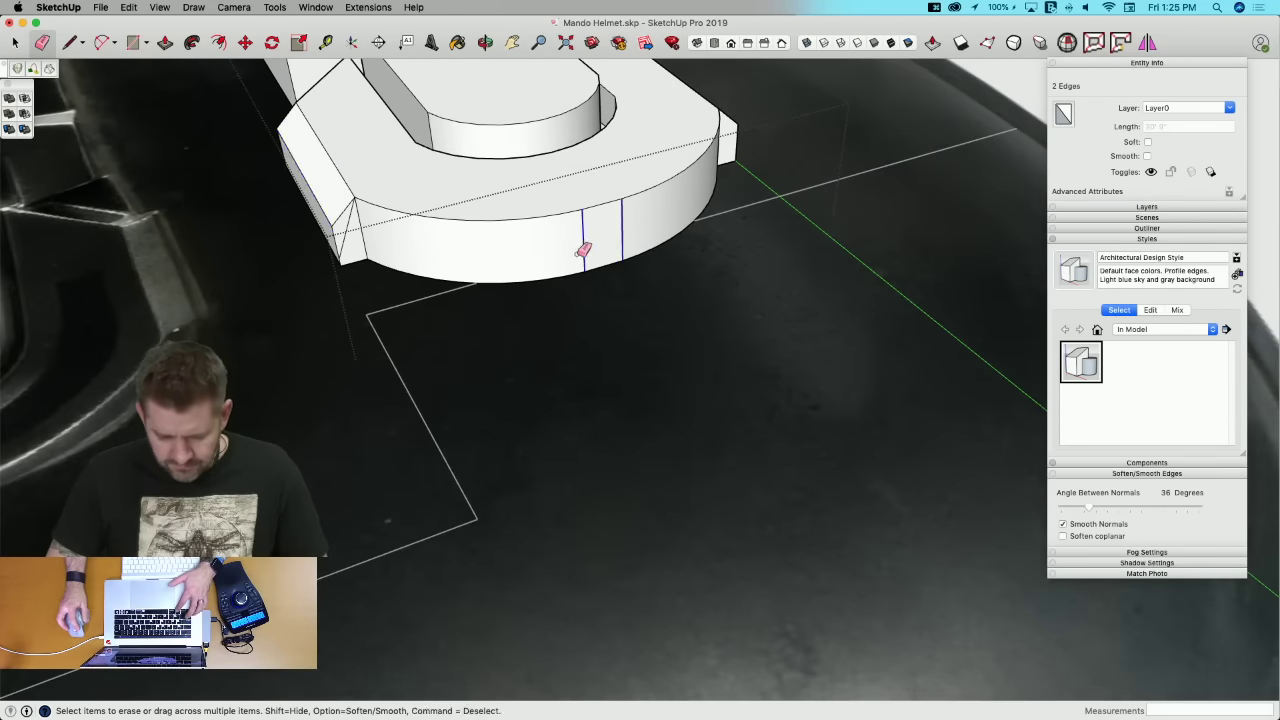
left_click(584, 250)
Step: Select the head's curved bottom edges as a path and sweep the bevel profile around them with Follow Me
key("space")
left_click(582, 281)
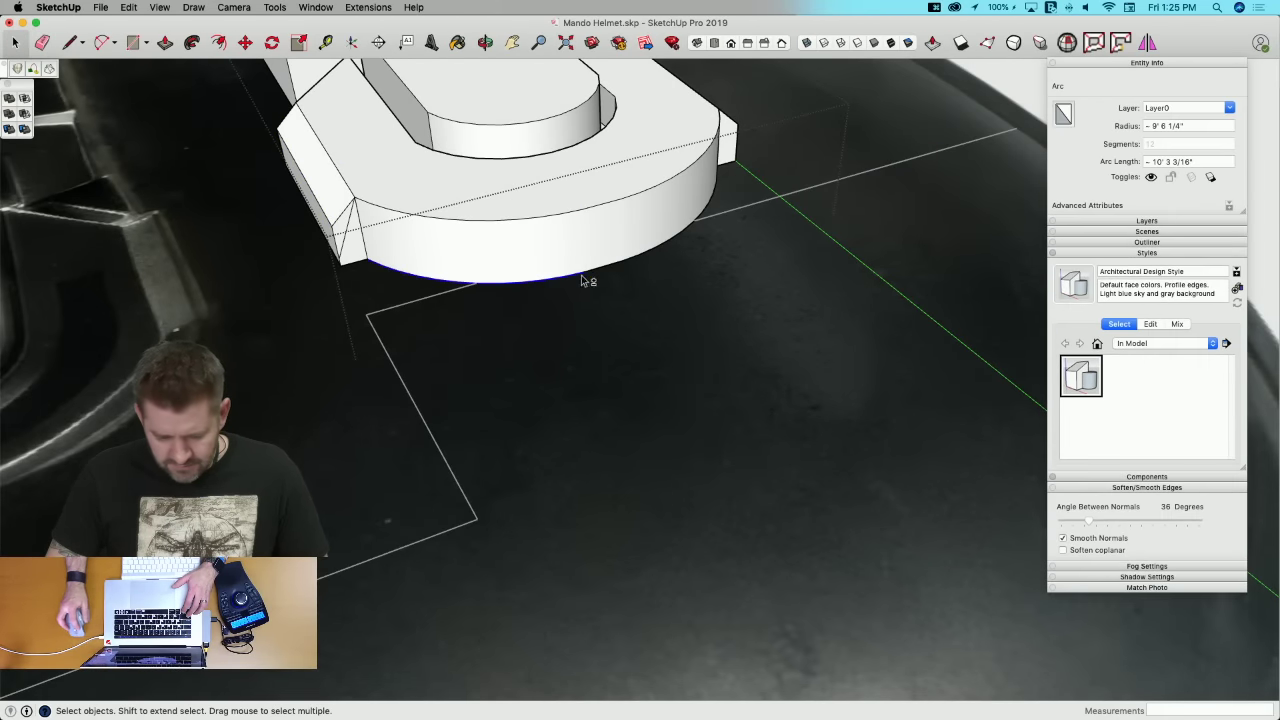
left_click(618, 264, "shift")
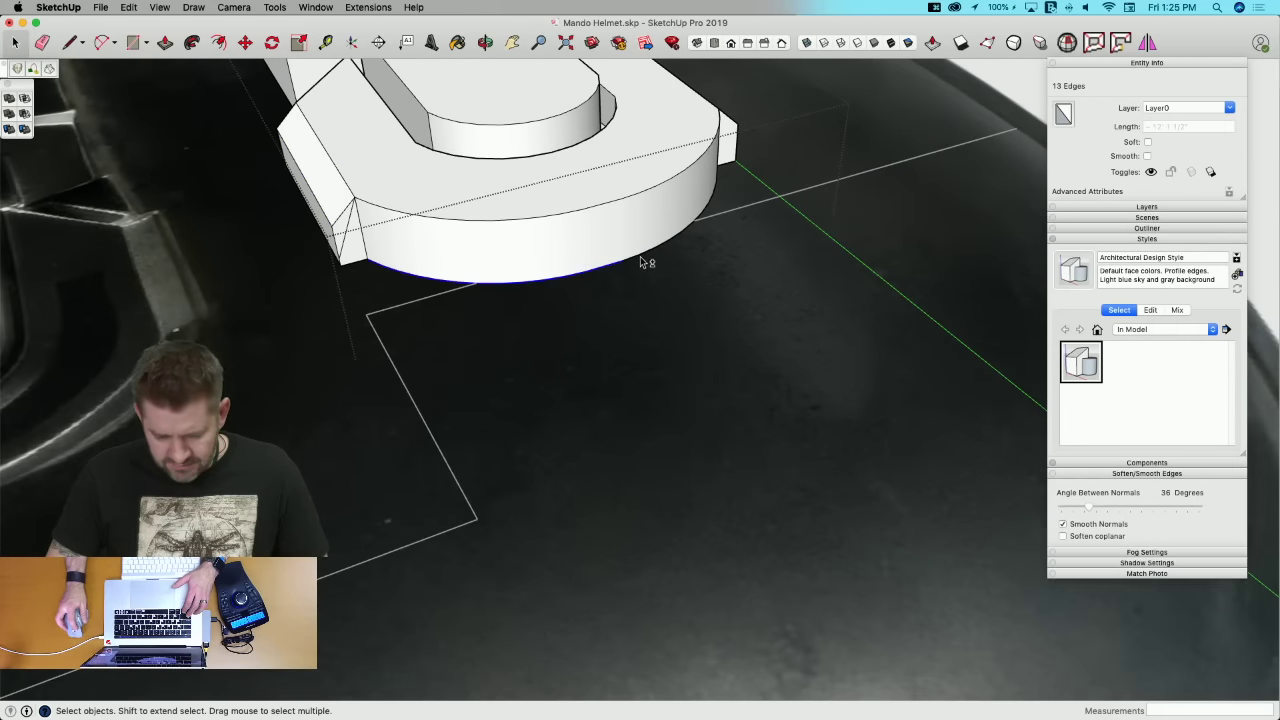
left_click(191, 43)
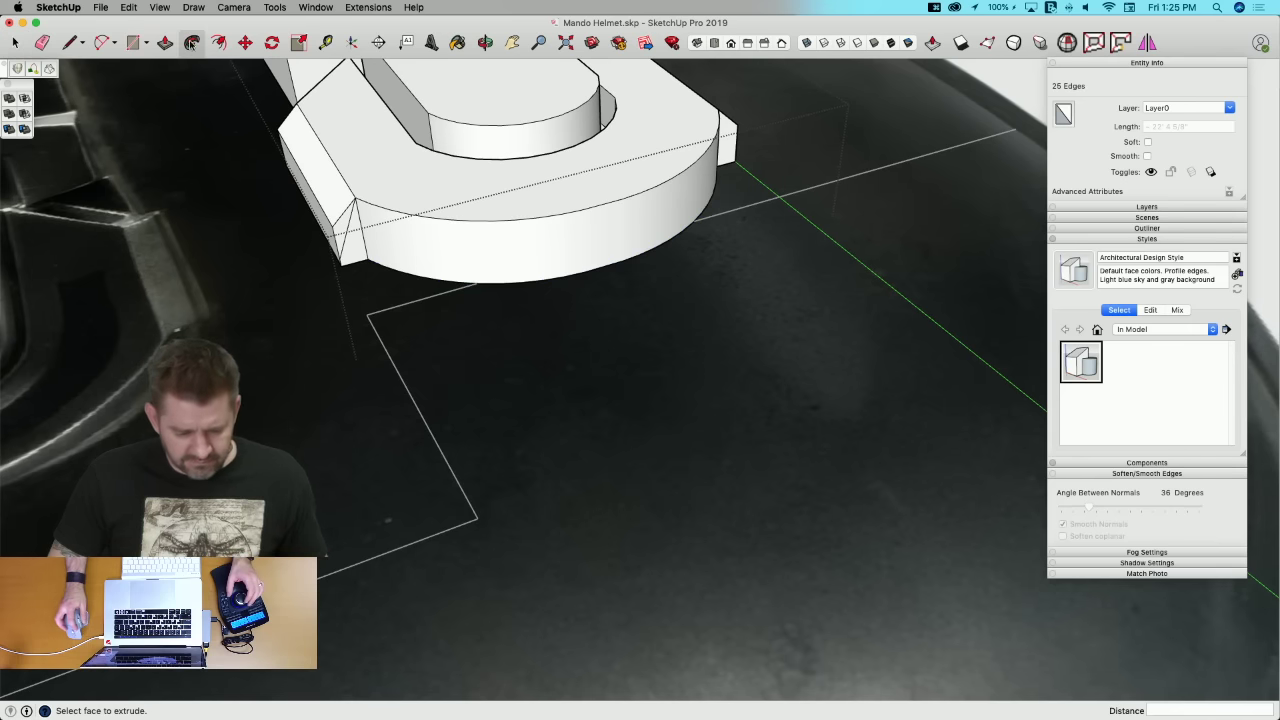
Step: Draw lines across the gap between the end of the curved rim and the side strip to fill it with faces
scroll(355, 257, "up", 2)
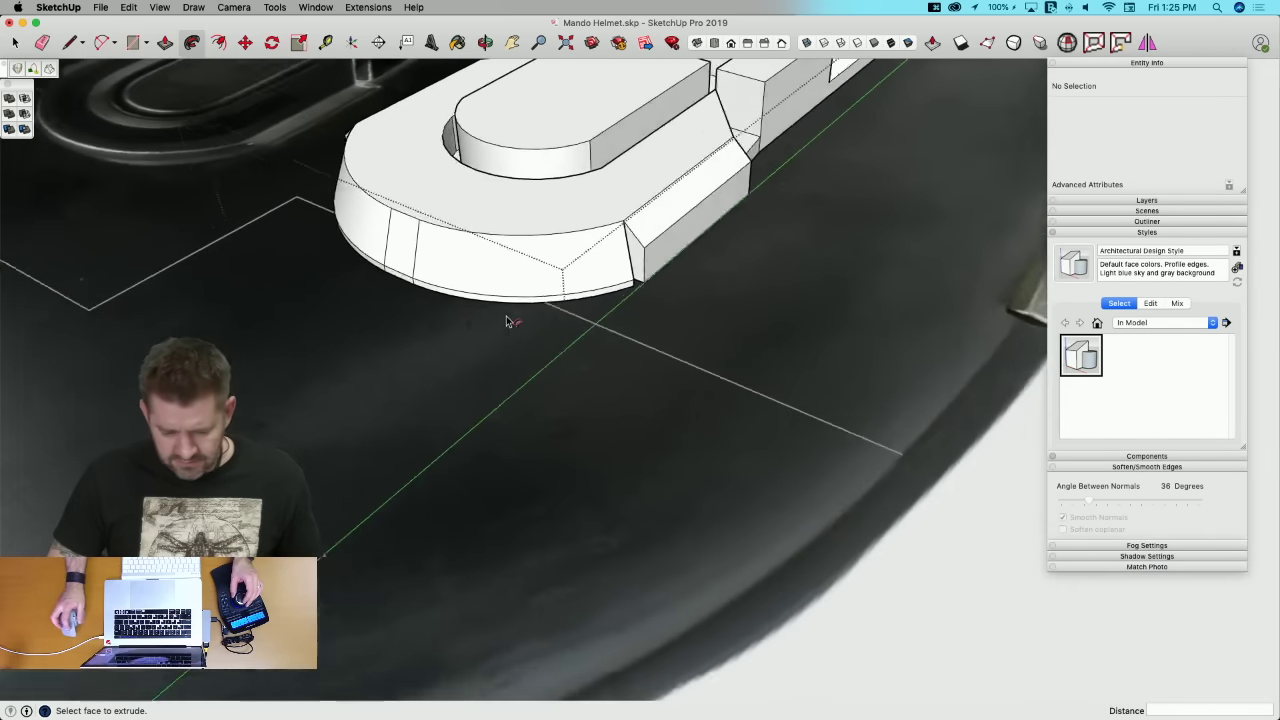
key("l")
scroll(429, 322, "up", 3)
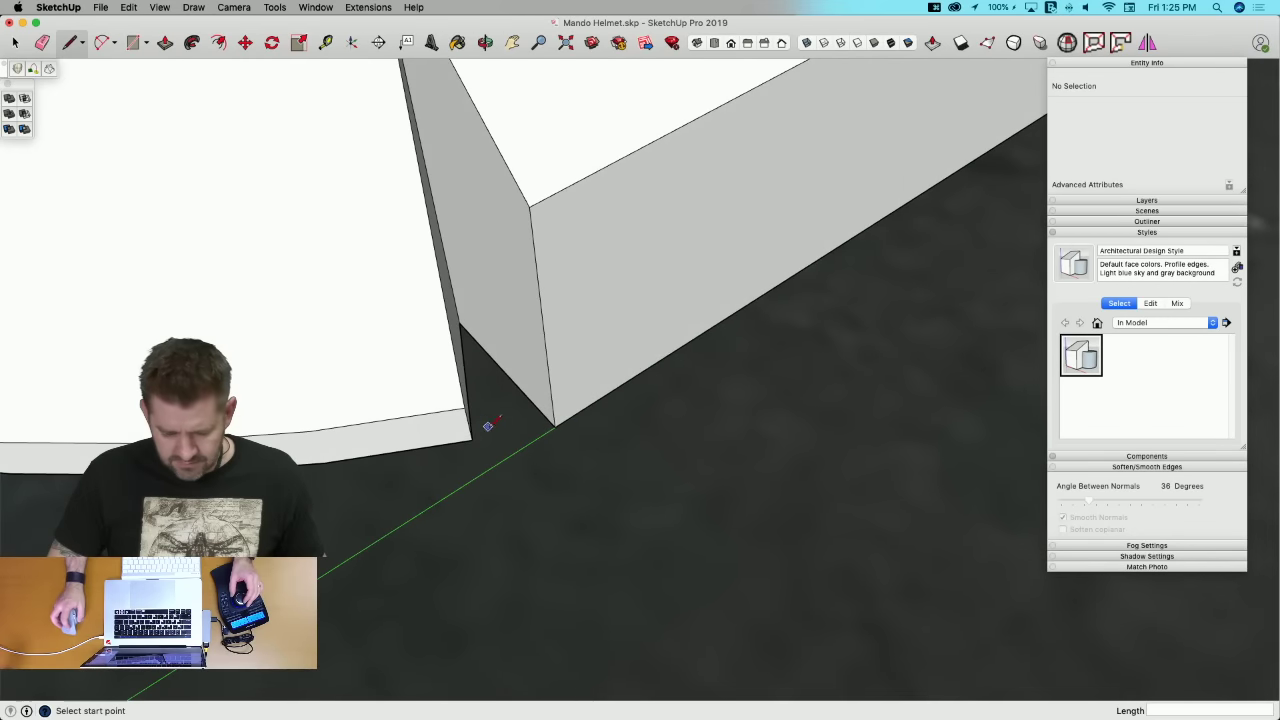
left_click(532, 403)
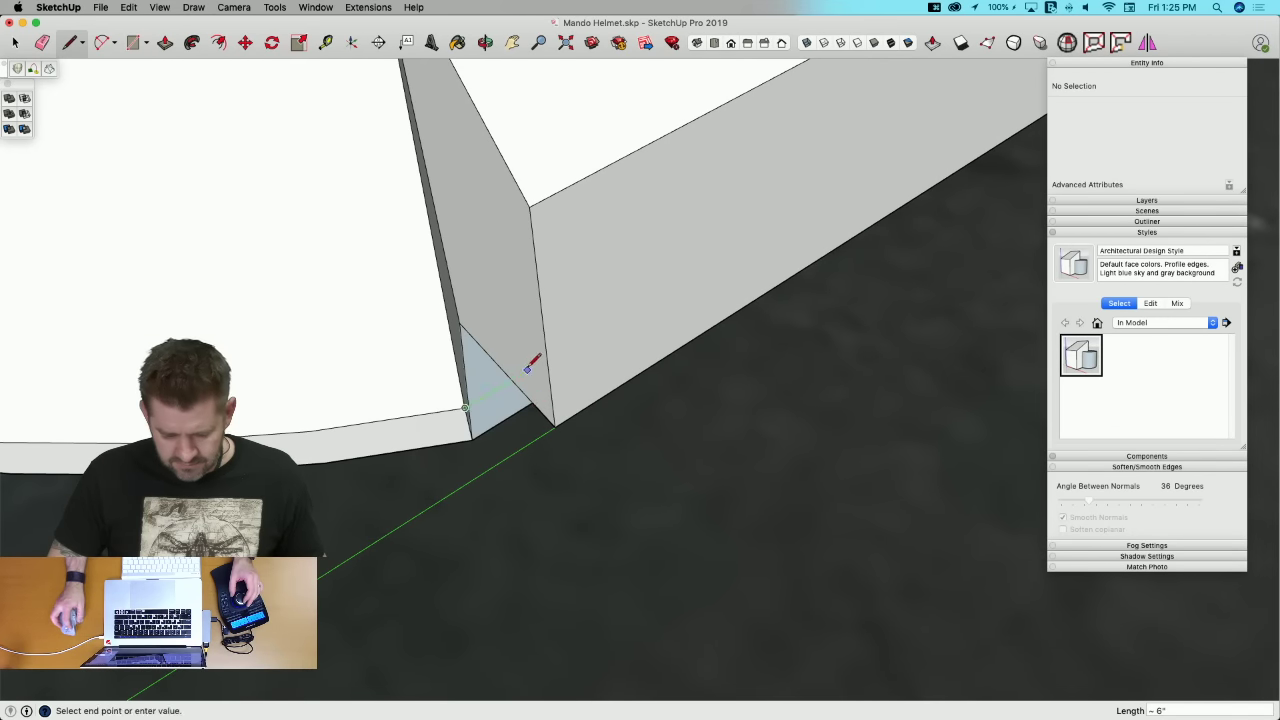
left_click(533, 401)
scroll(537, 377, "down", 3)
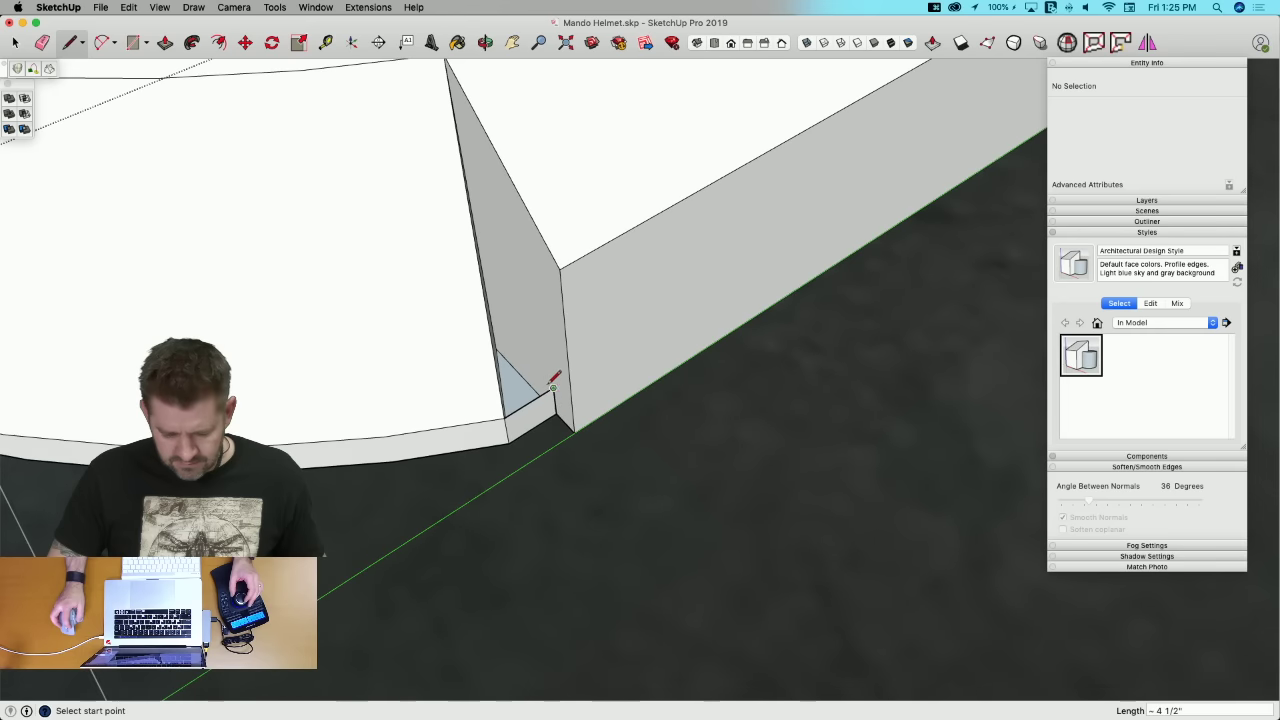
Step: Draw an edge from the rim's end to the head's top corner and erase the leftover seam edge on that side
left_click(549, 376)
scroll(543, 289, "down", 3)
left_click(537, 309)
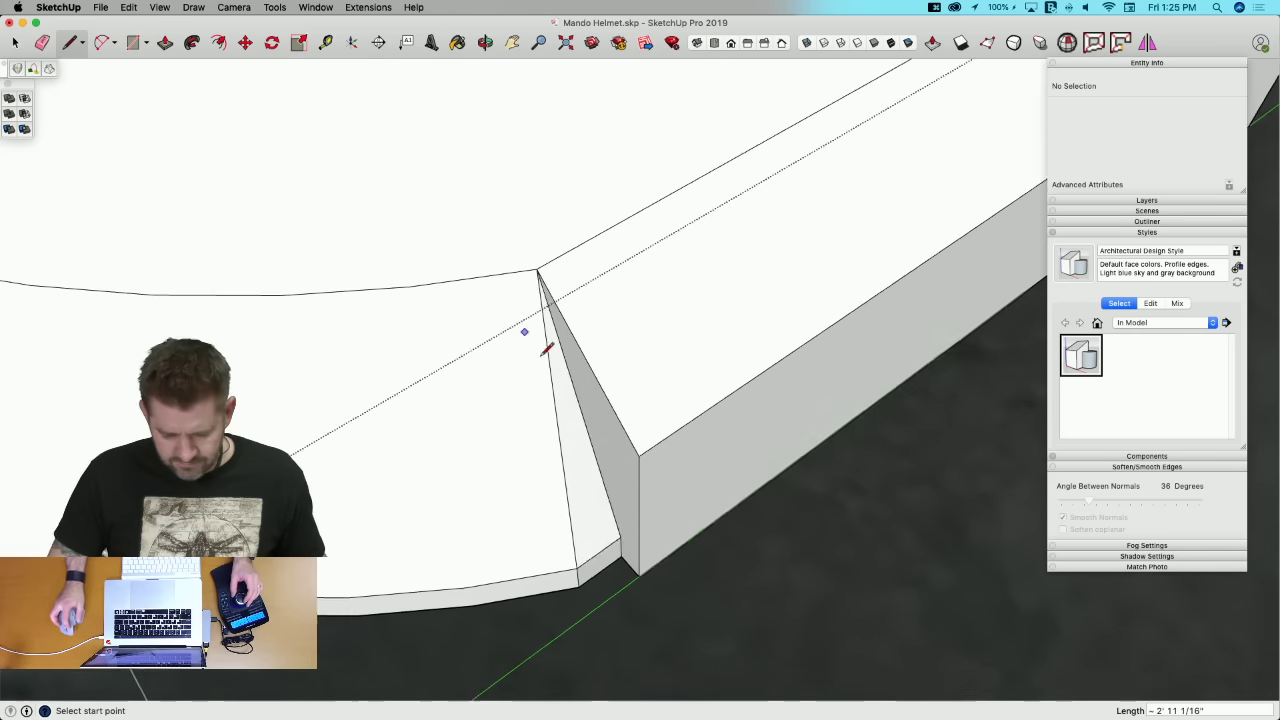
key("e")
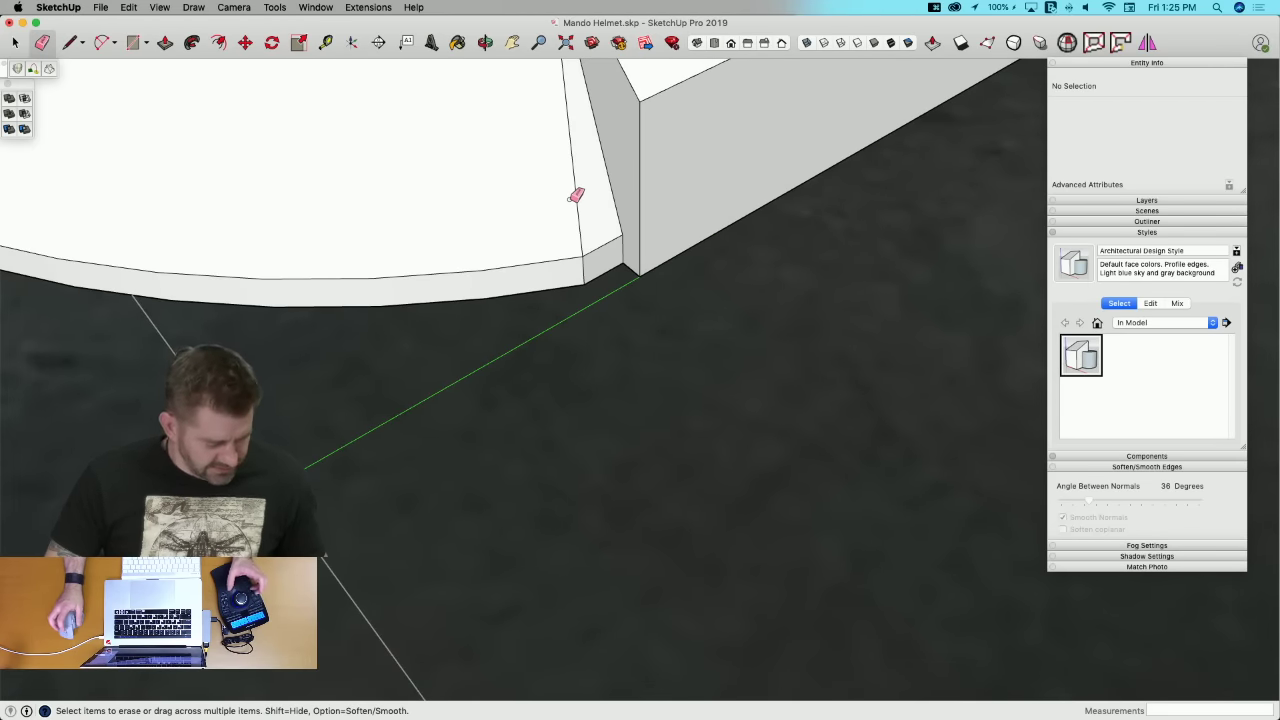
scroll(610, 290, "down", 5)
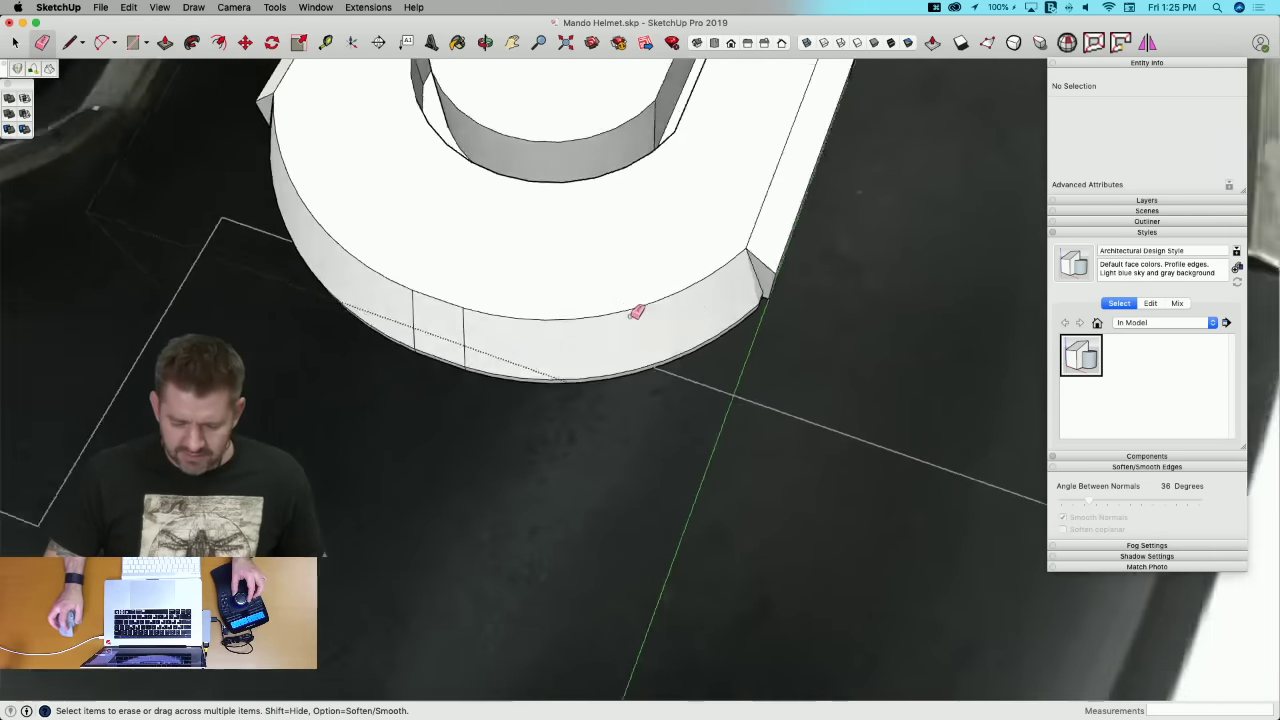
Step: Draw edges across the gap between the curved rim and the side strip on the head's opposite side to fill it with faces
mouse_move(524, 395)
middle_mouse_down()
mouse_move(523, 367)
mouse_move(511, 421)
mouse_move(562, 398)
mouse_move(553, 371)
middle_mouse_up()
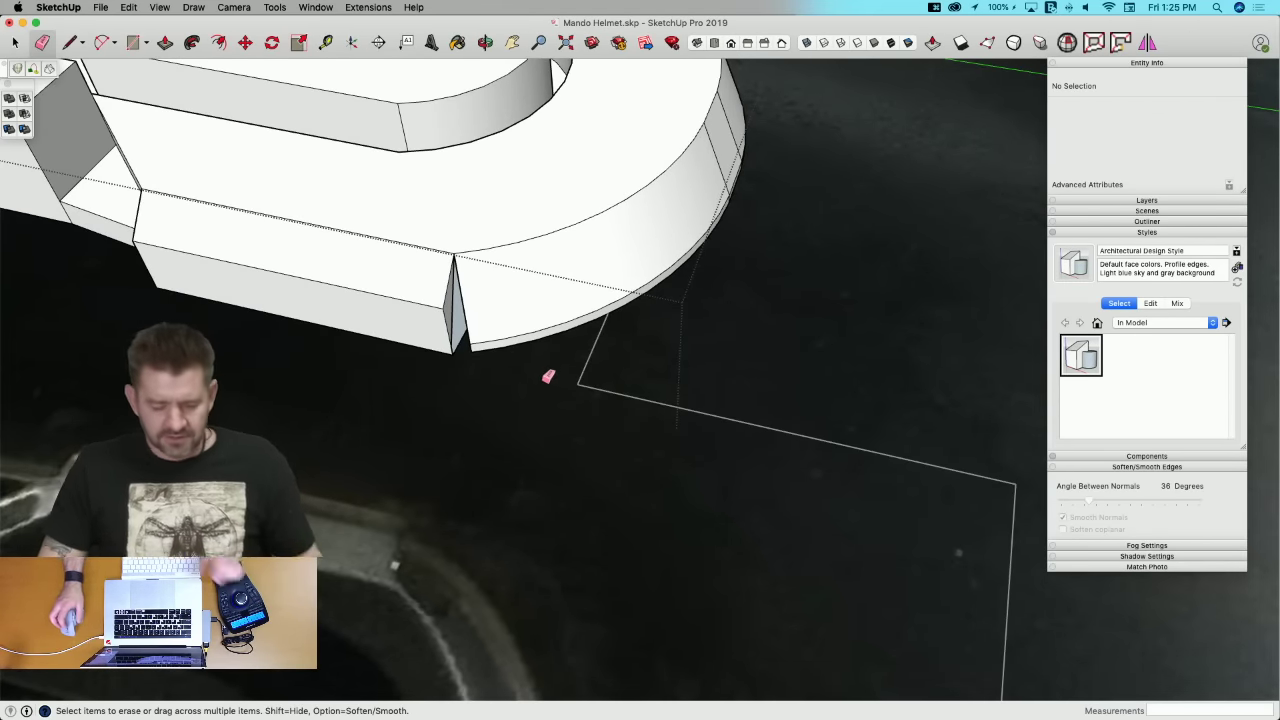
key("l")
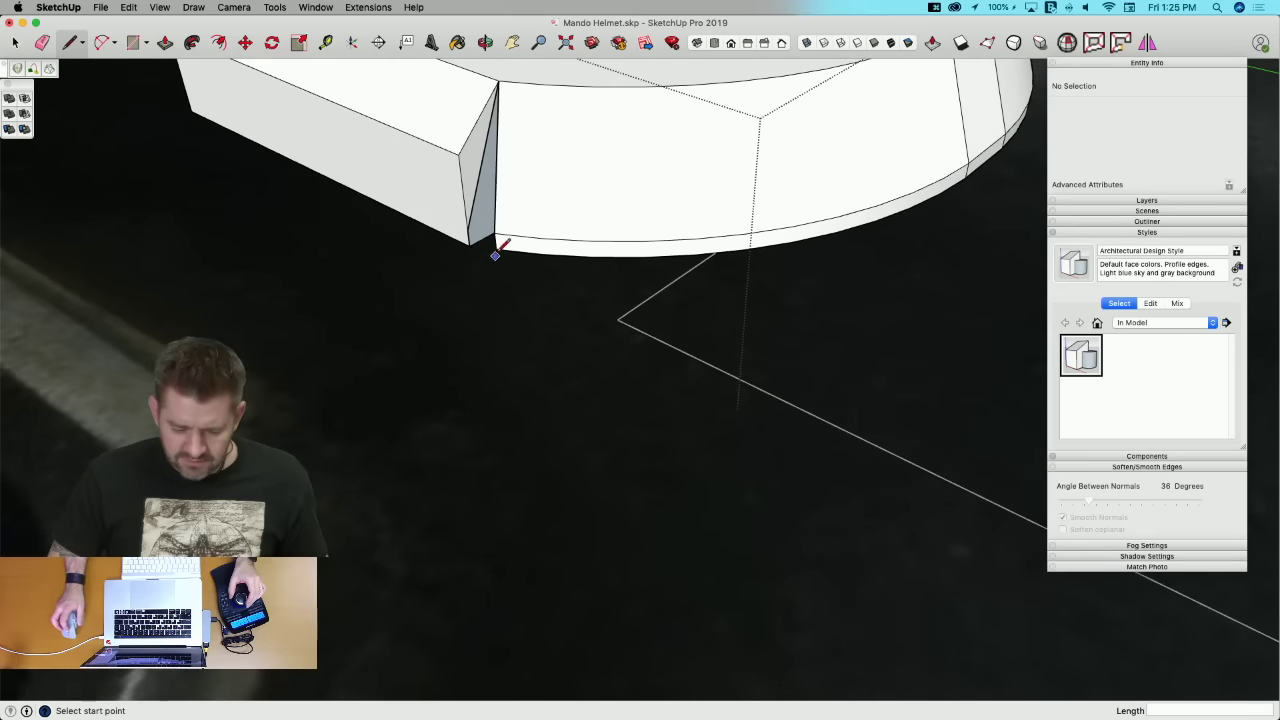
middle_click_drag(497, 250, 484, 243)
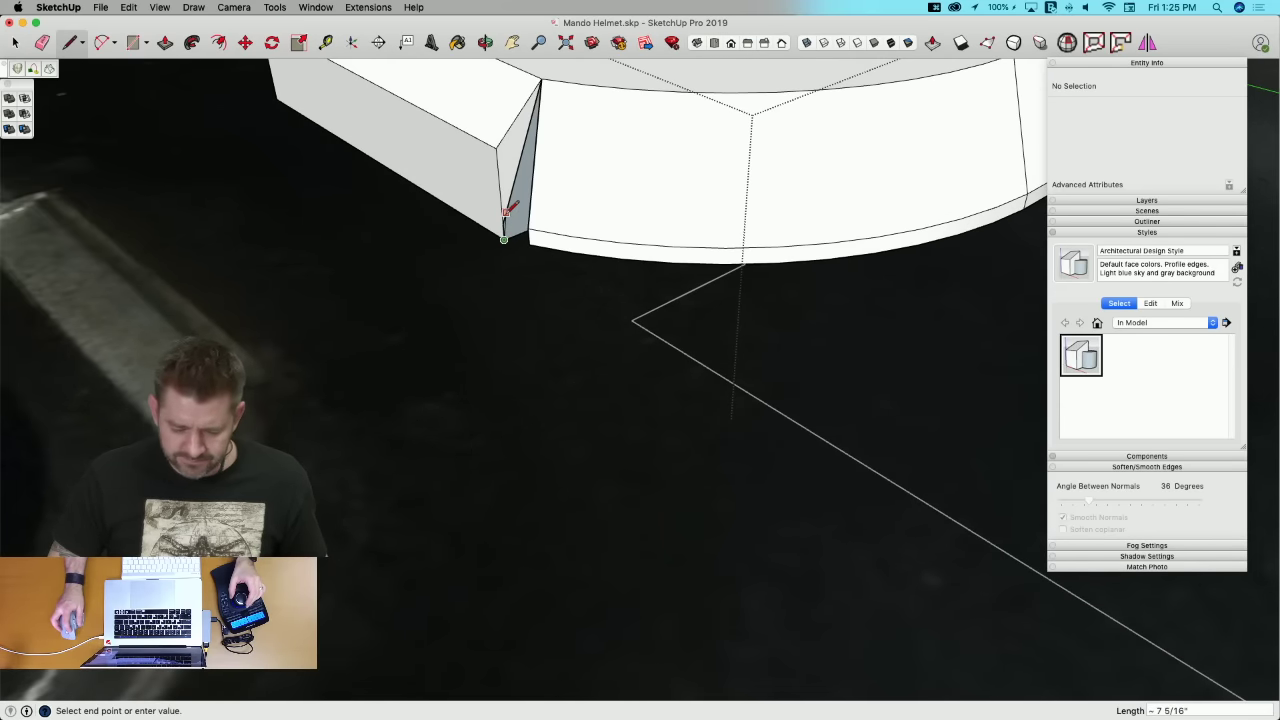
key("e")
key("l")
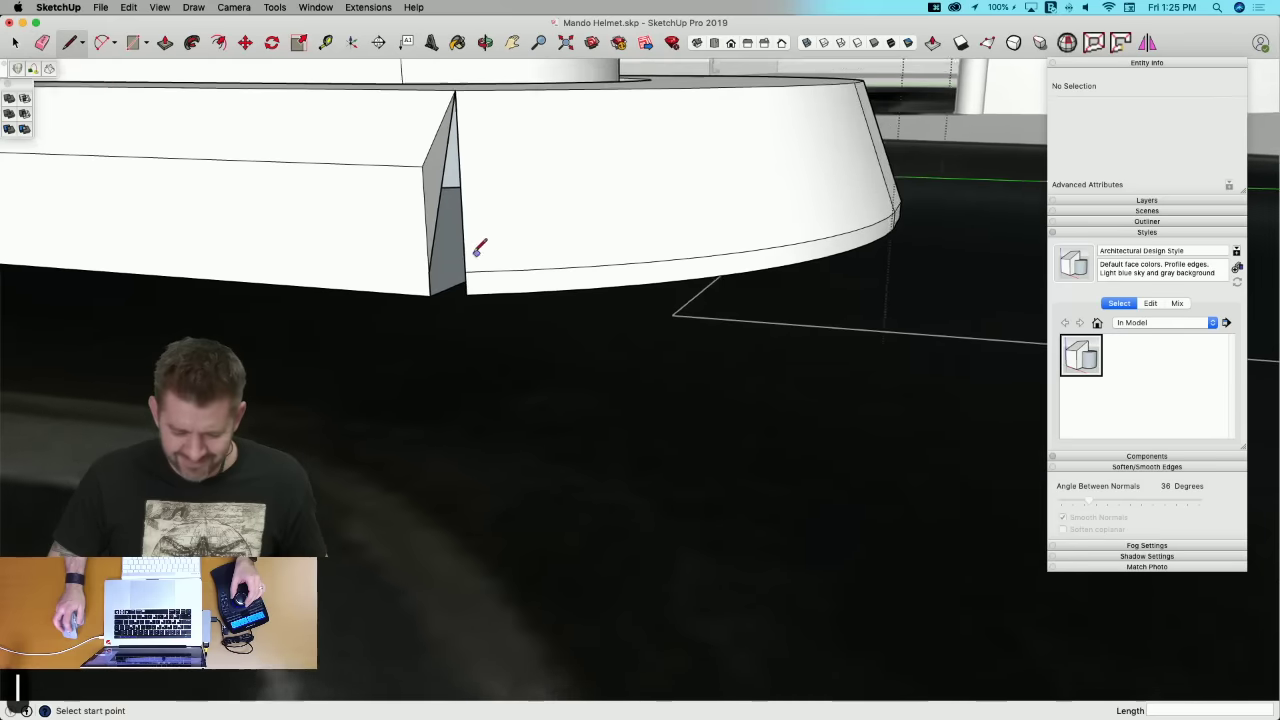
left_click(479, 267)
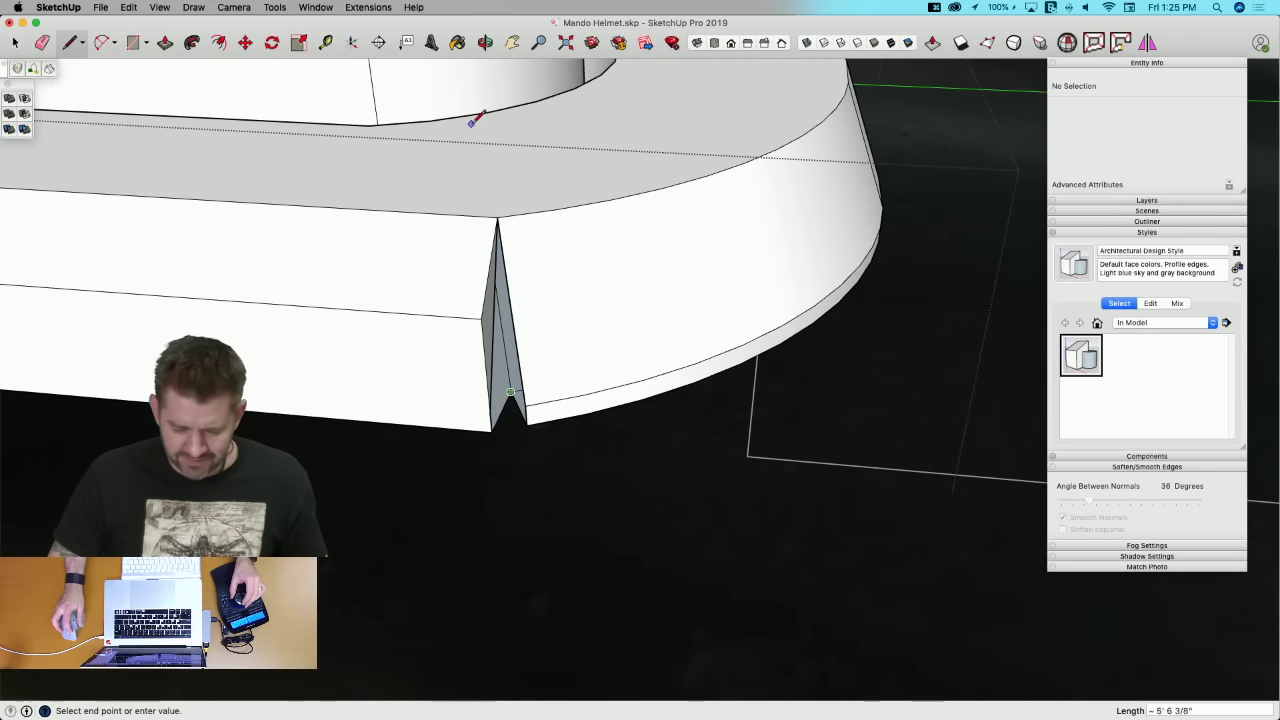
left_click(498, 216)
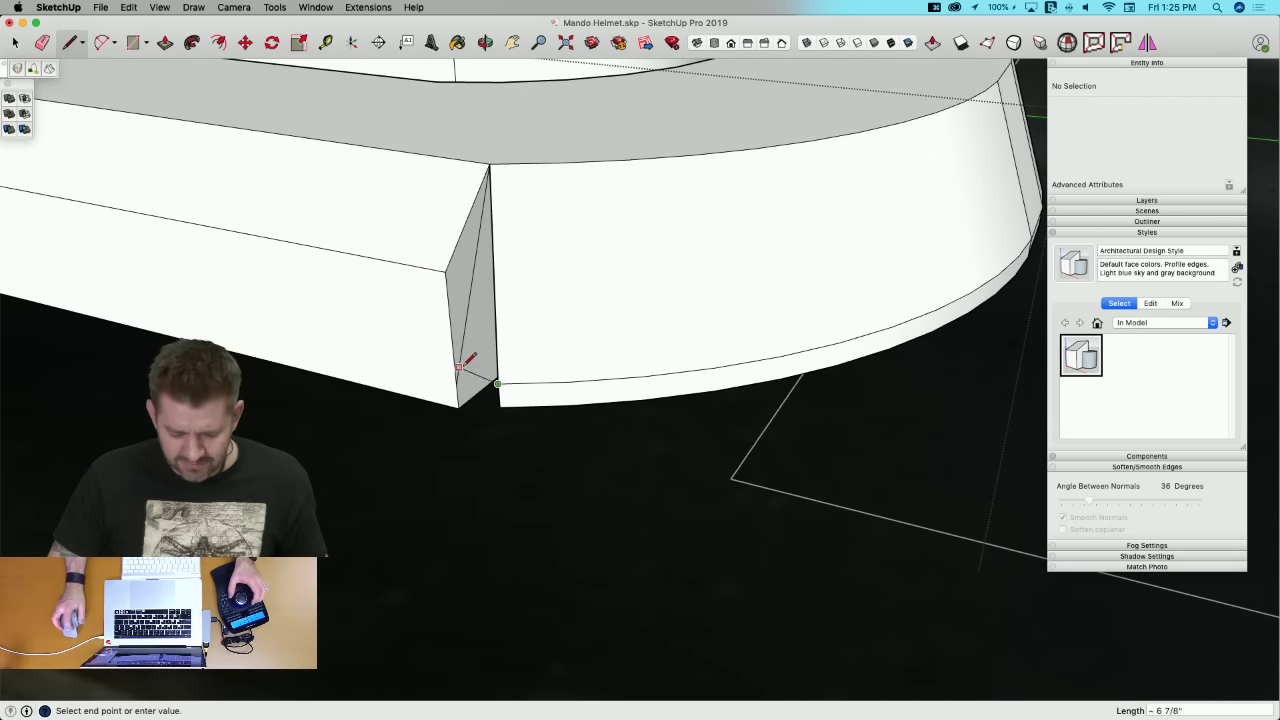
left_click(490, 162)
Step: Close the remaining gap in the thin lower rim with a line and erase the seam edges at this joint
key("e")
key("l")
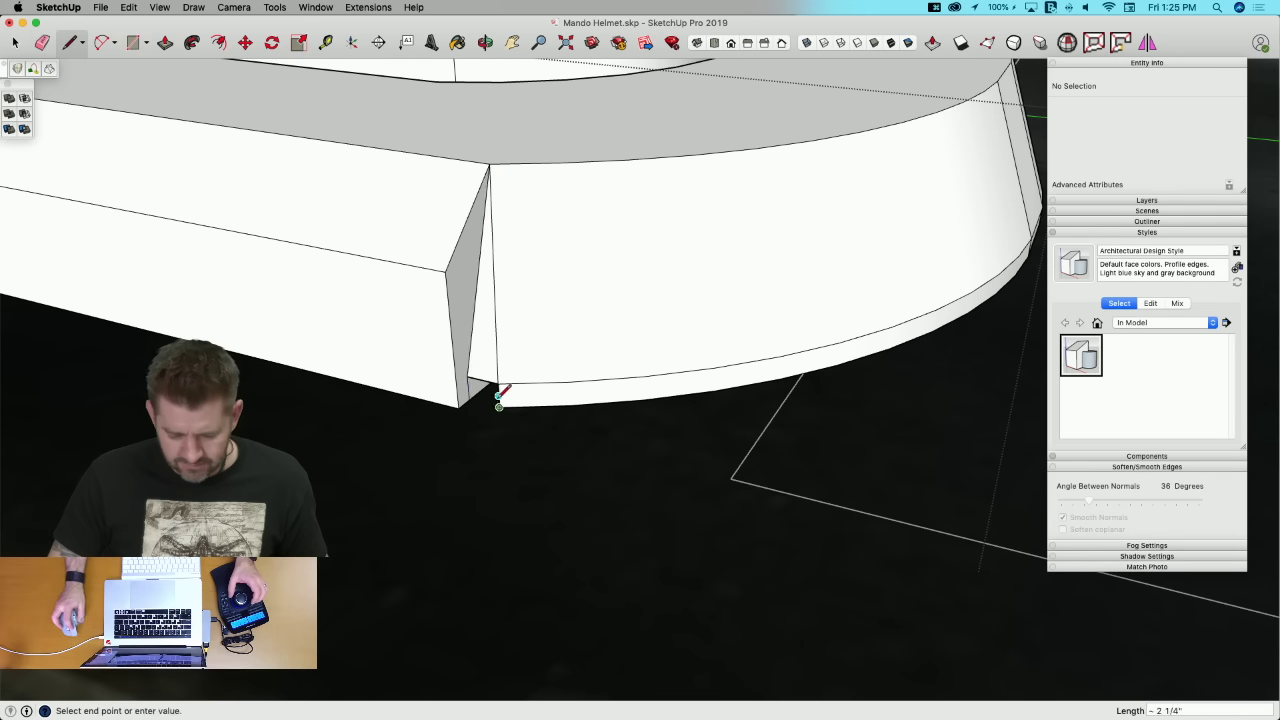
key("e")
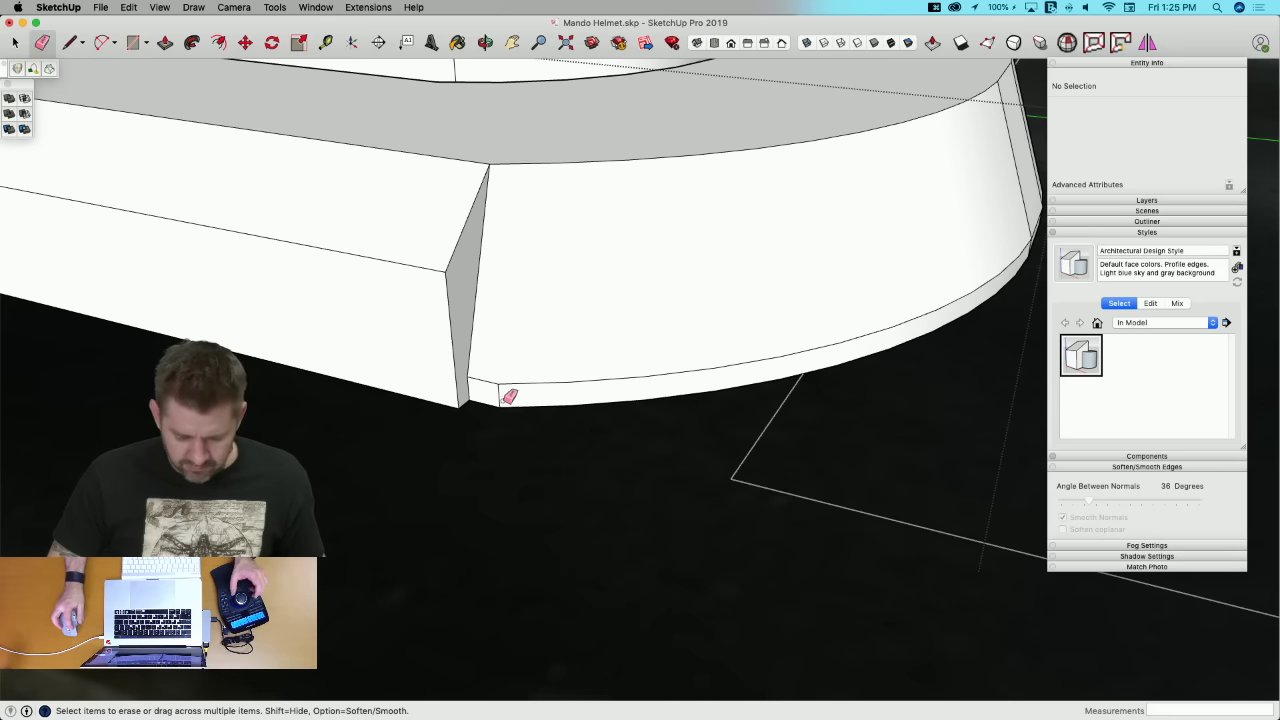
left_click(500, 401)
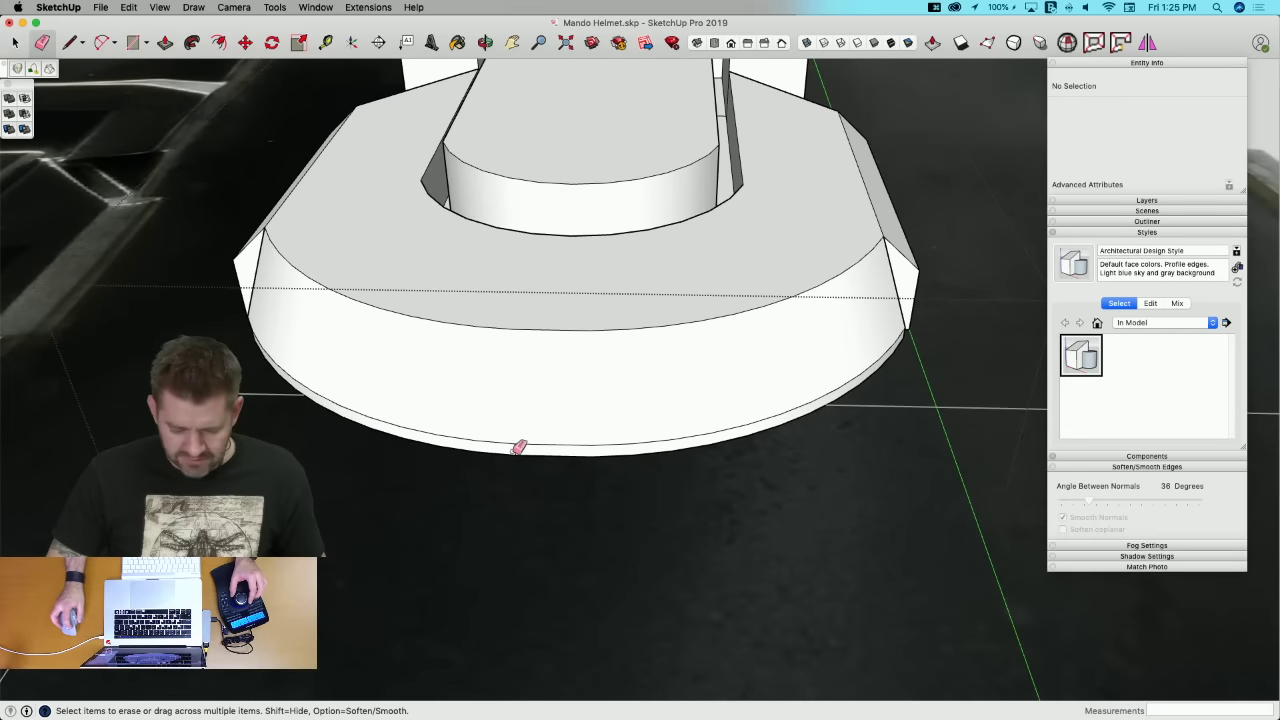
Step: Offset the outline of the head's top face inward by about 1' 4 1/8"
middle_click_drag(524, 443, 400, 394)
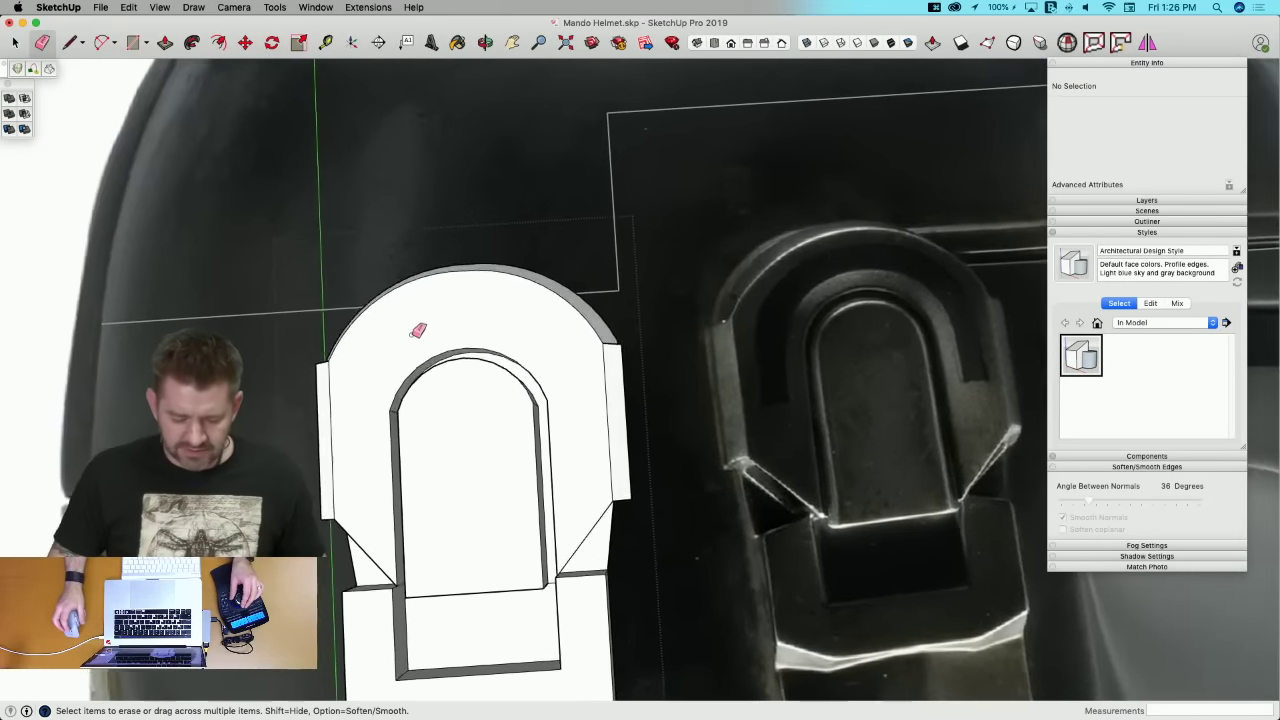
key("space")
left_click(393, 304)
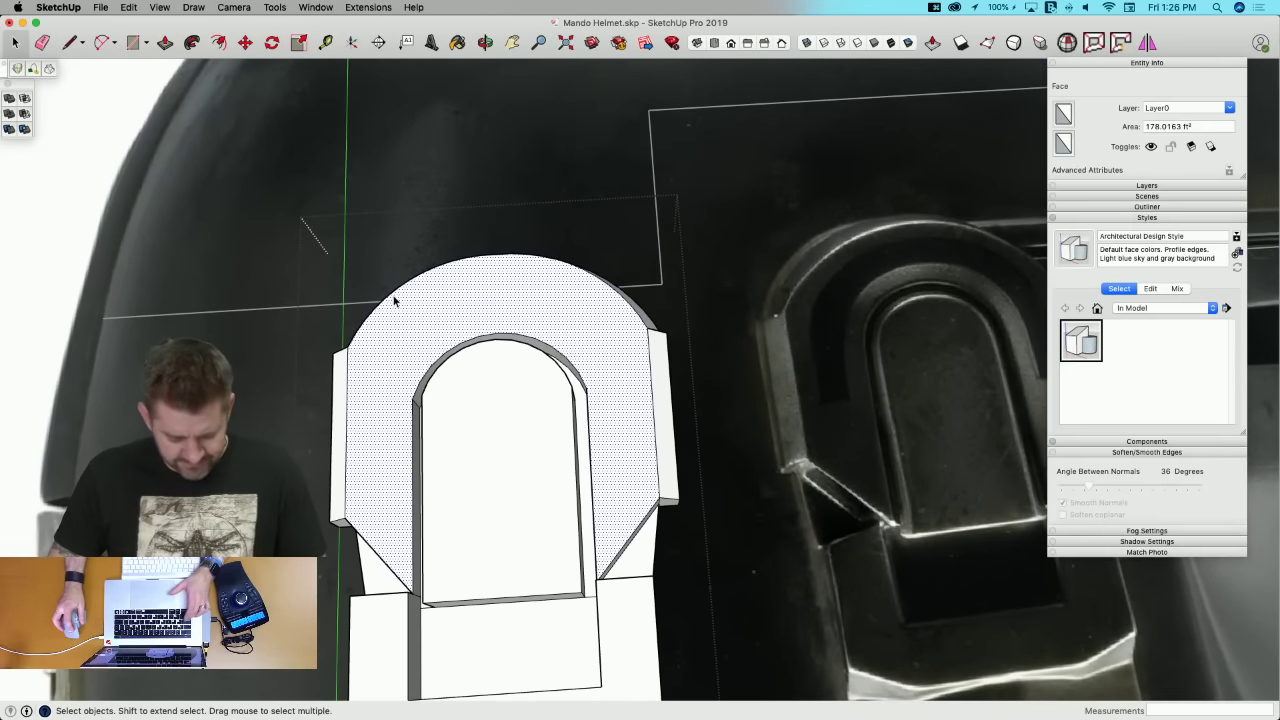
key("f")
left_click(392, 295)
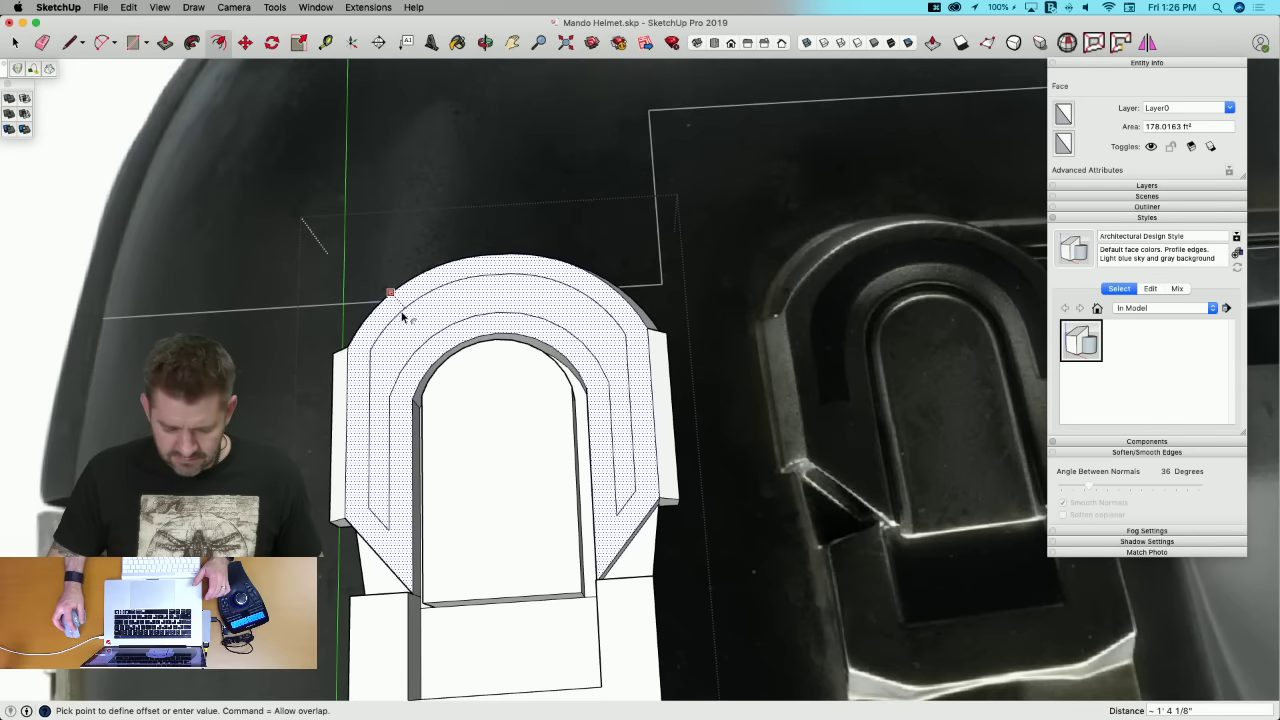
left_click(403, 317)
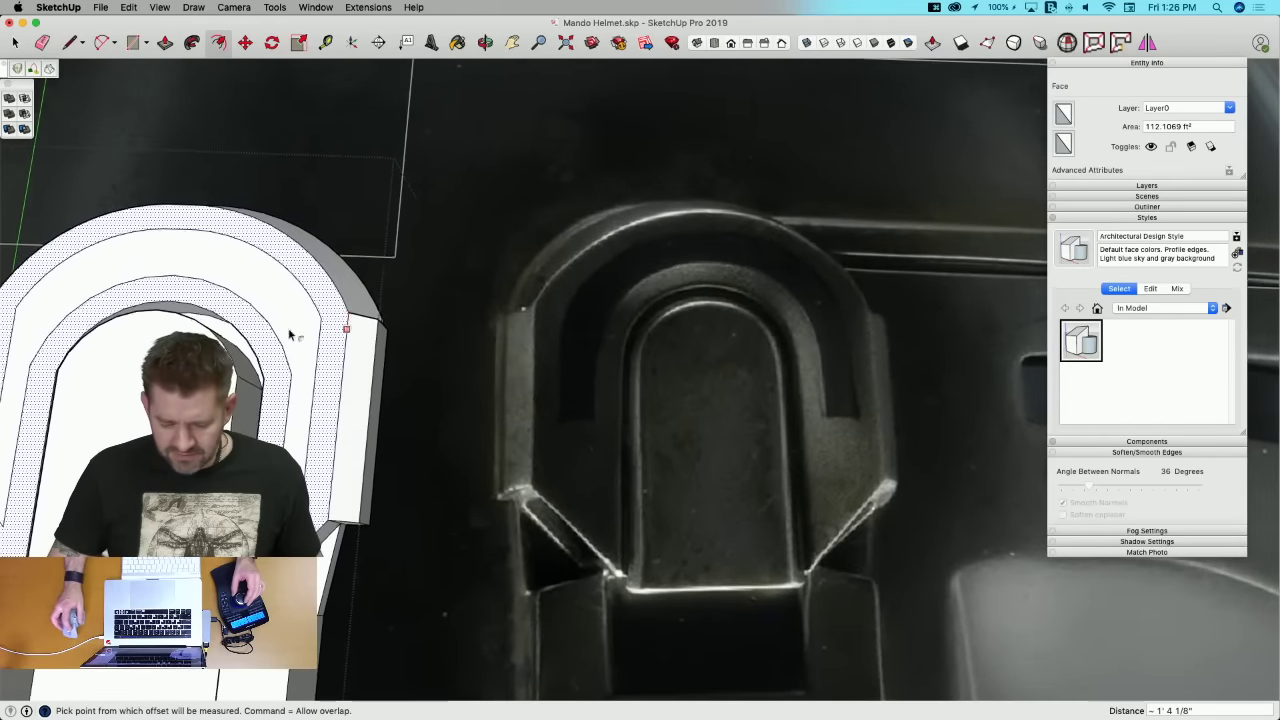
Step: Draw a slanted edge and a straight edge outside the offset outline's straight leg, plus a cross edge that ends the arched band
key("l")
scroll(357, 306, "up", 5)
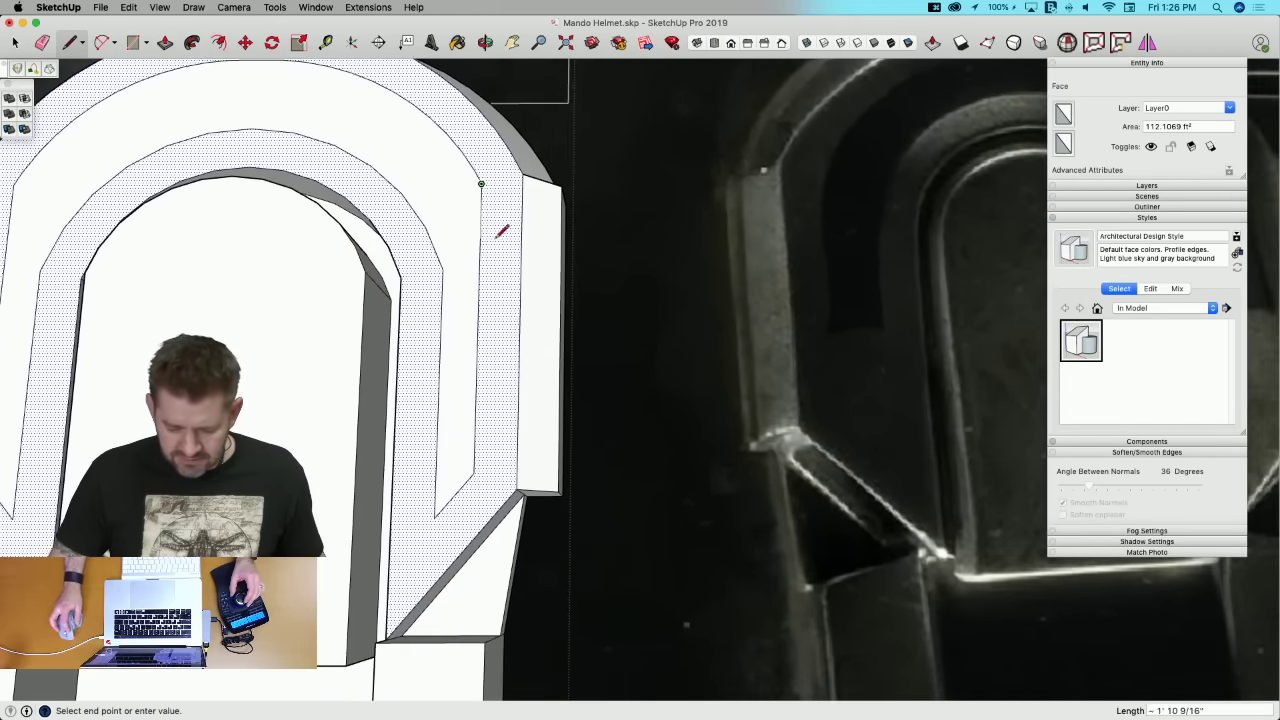
scroll(505, 226, "up", 2)
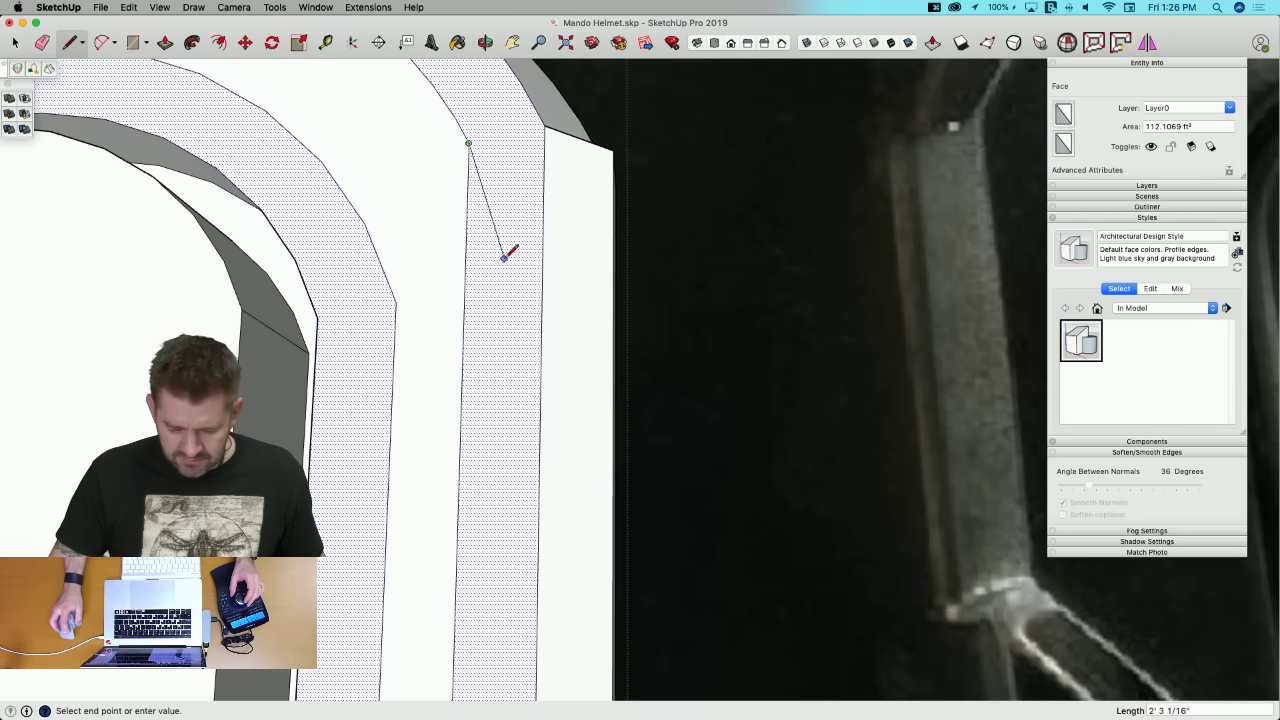
middle_click_drag(492, 270, 531, 274)
scroll(531, 274, "down", 5)
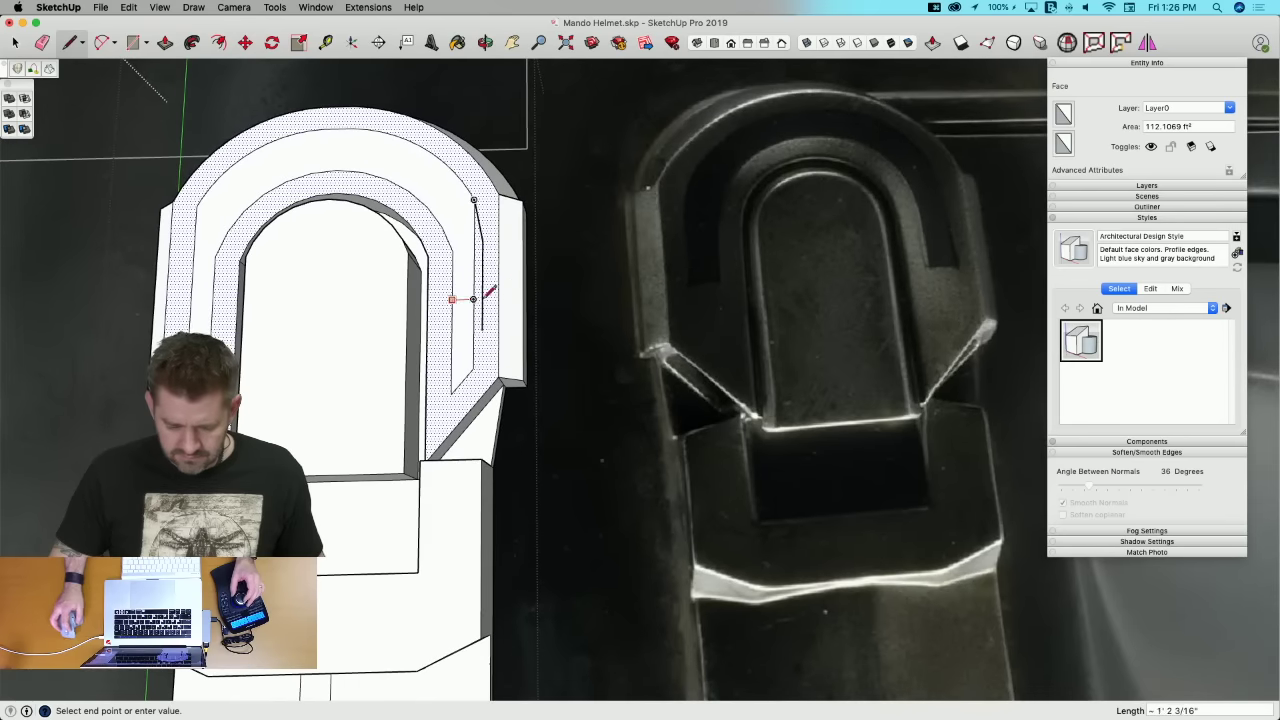
left_click(486, 299)
Step: Retrace the new outer edge and erase the part of it that extends past the cross edge
key("e")
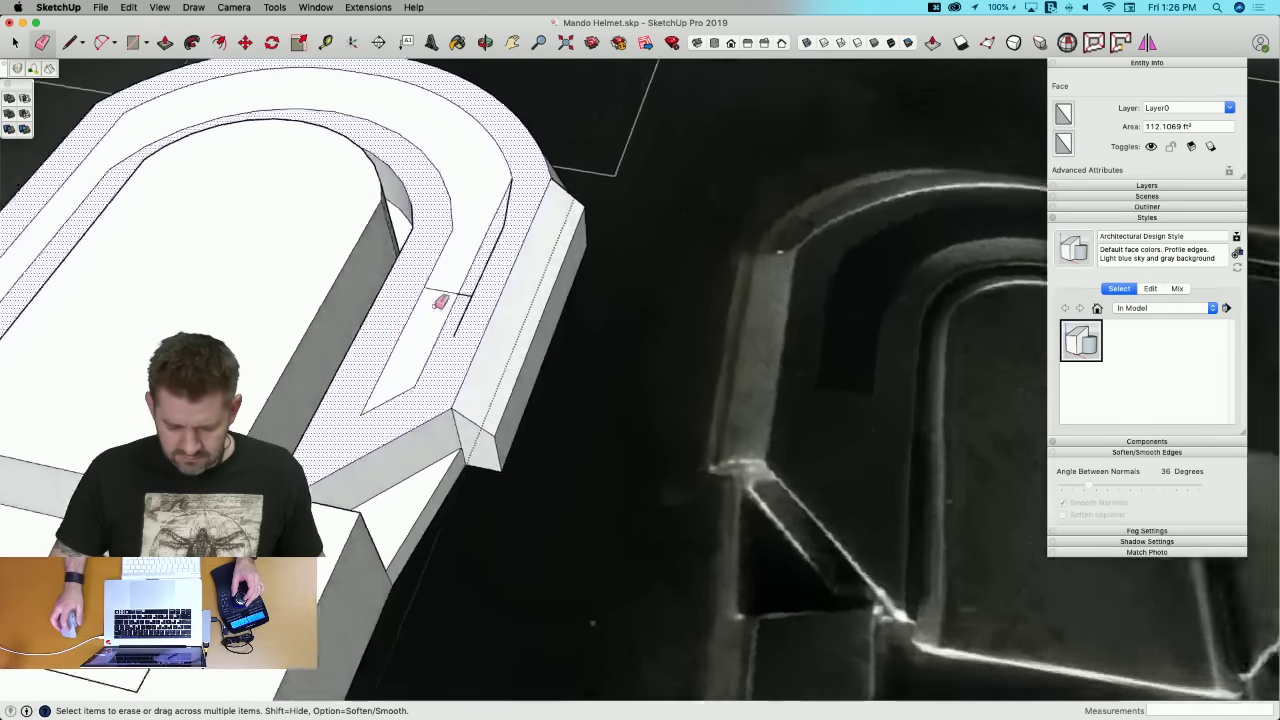
key("l")
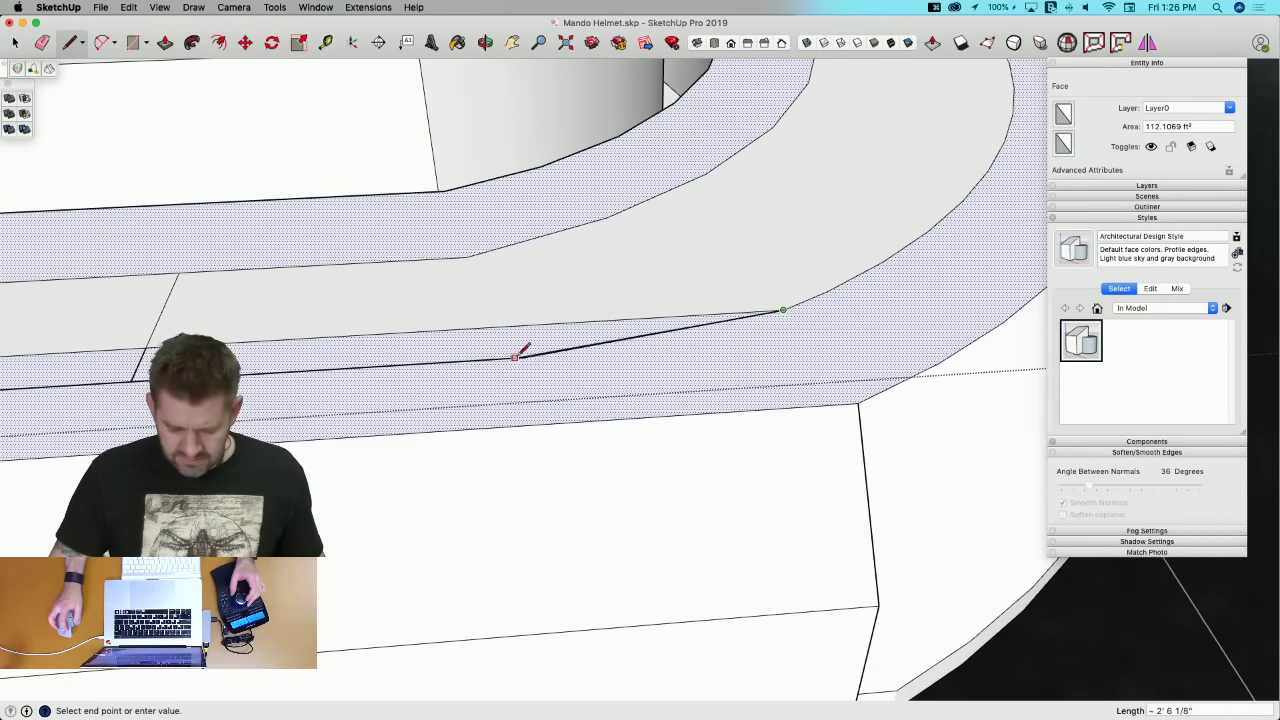
key("e")
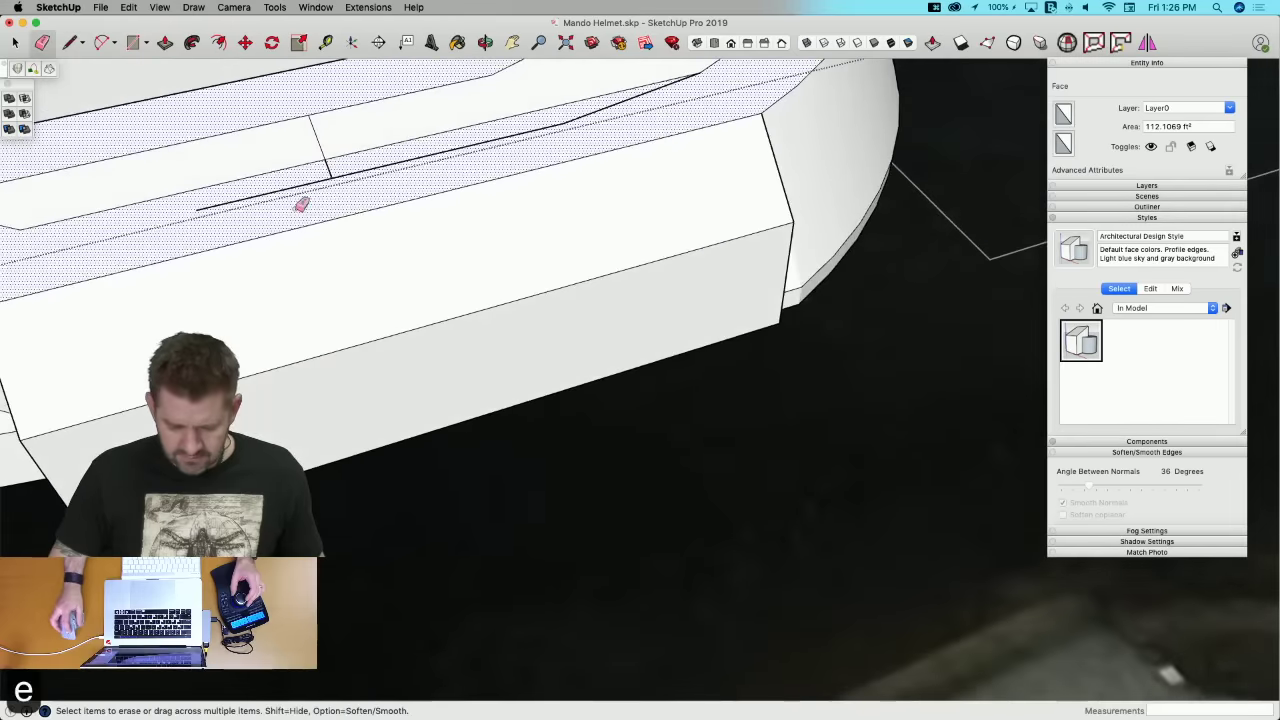
left_click(298, 189)
Step: Erase the pointed lower end of the offset outline below the cross edge
key("l")
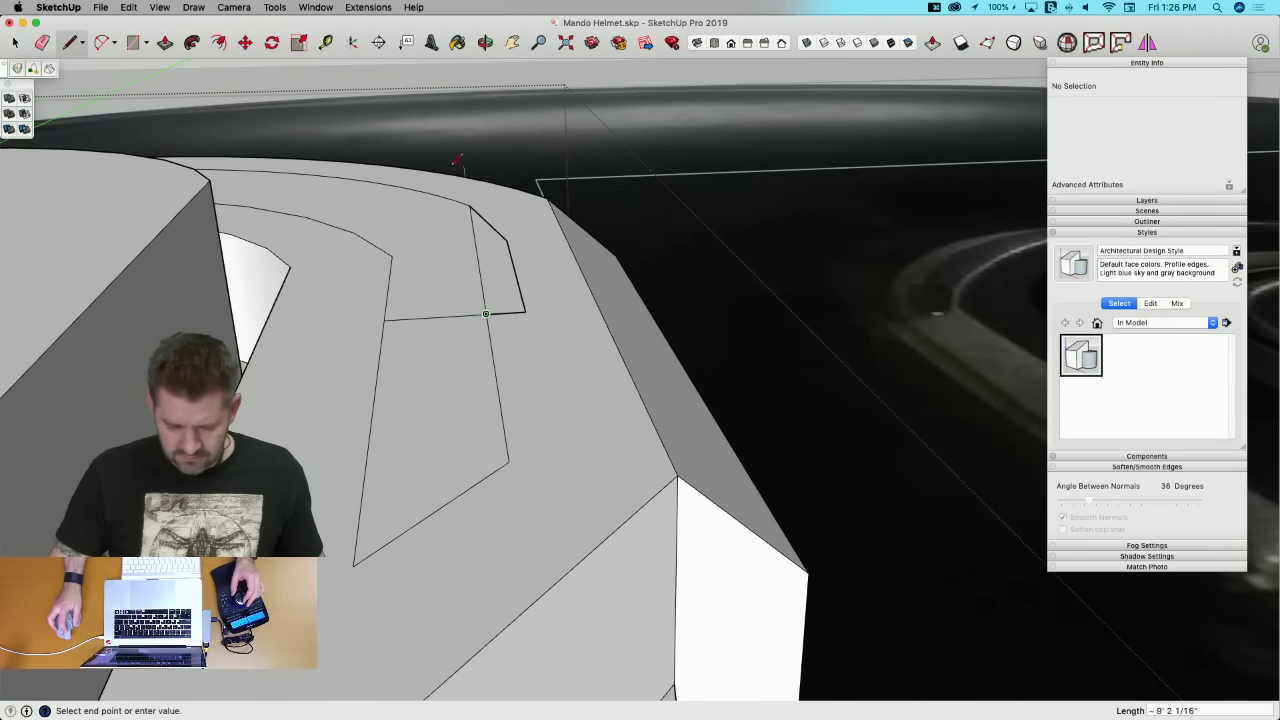
middle_click_drag(470, 203, 500, 223)
key("space")
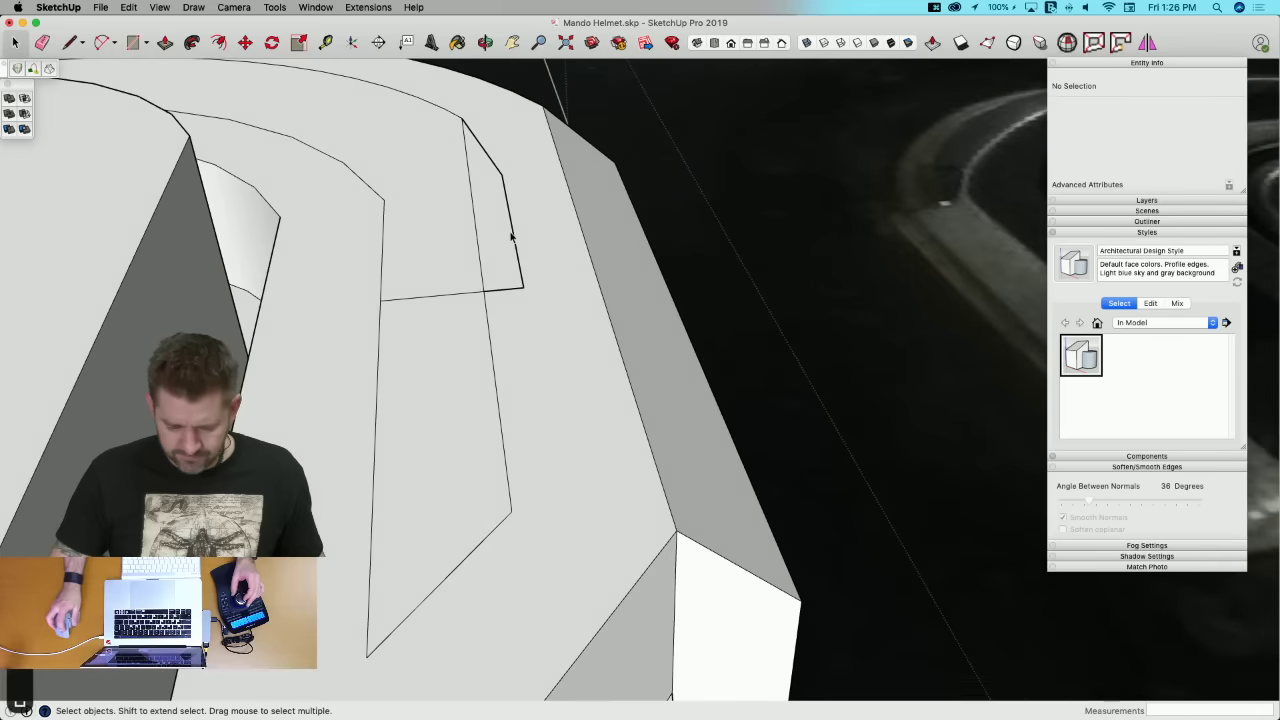
key("e")
left_click_drag(462, 346, 505, 545)
left_click_drag(565, 393, 560, 380)
middle_click_drag(560, 380, 551, 362)
Step: Erase the slanted and straight outer edges beside the arched band's end
key("space")
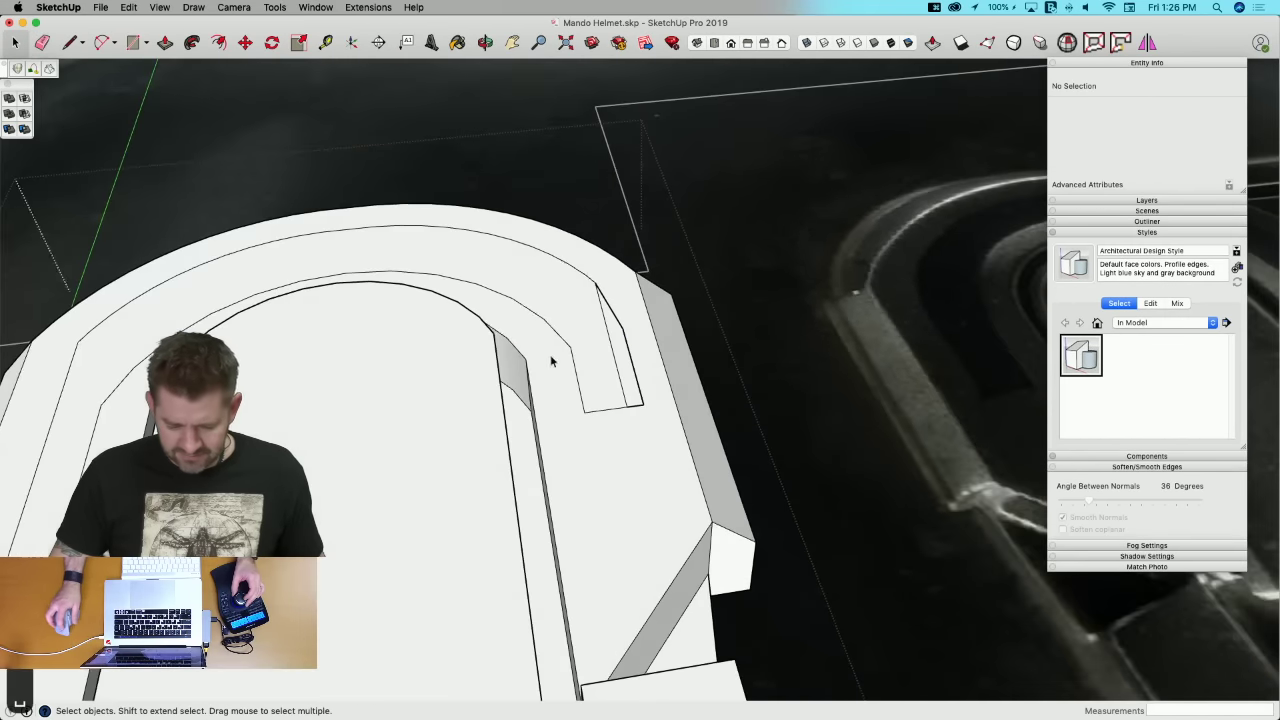
left_click(631, 362)
middle_click_drag(631, 362, 619, 320)
key("e")
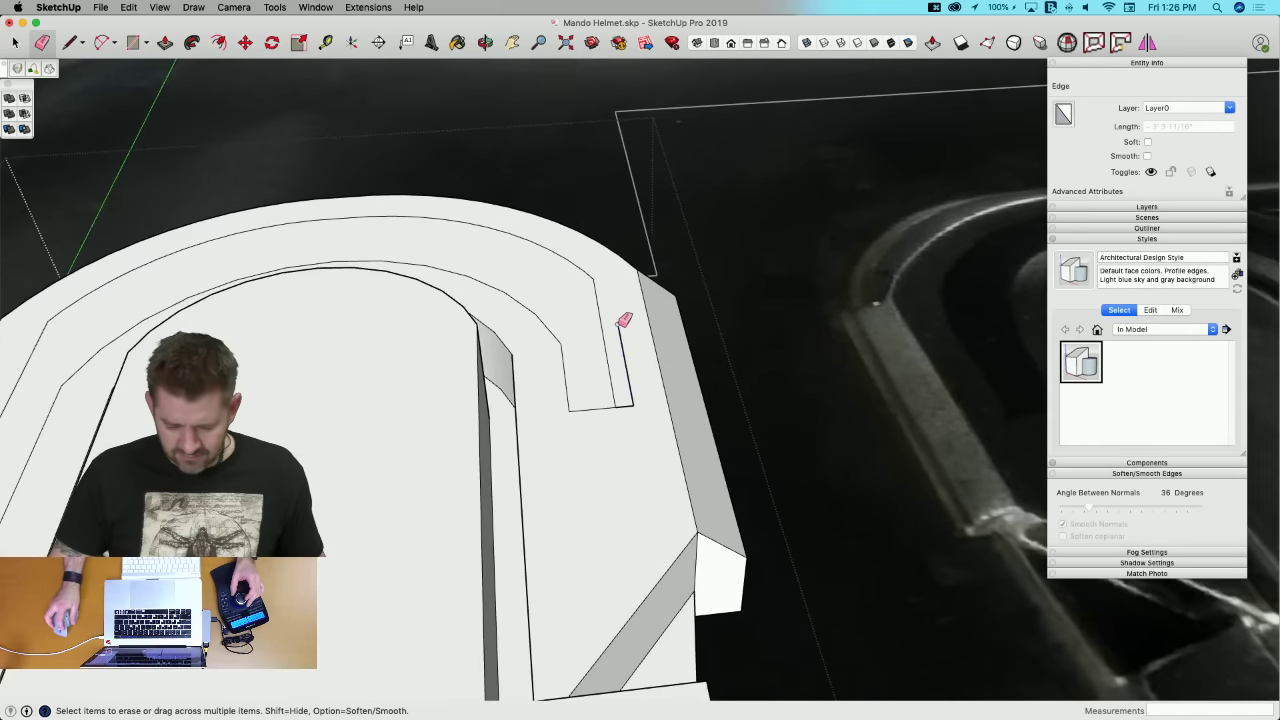
key("l")
key("e")
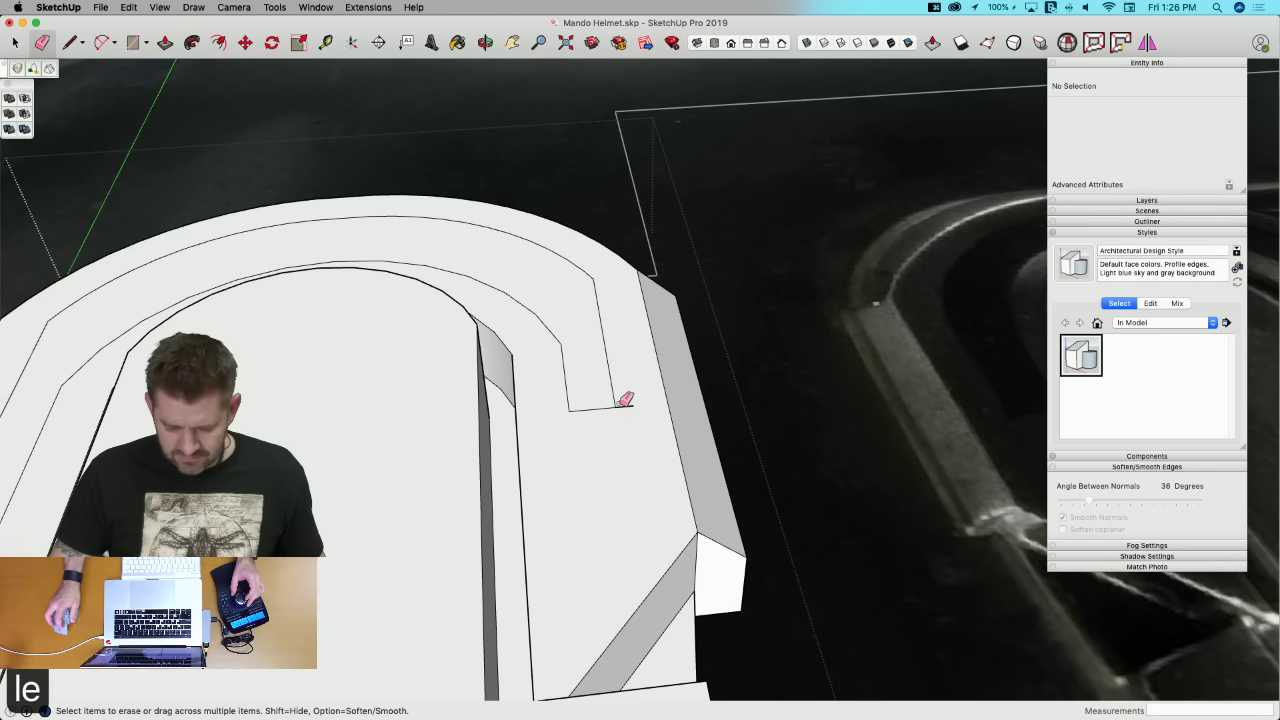
left_click(626, 402)
Step: Redraw the straight outer edge about 5' 8 1/4" along the green axis, join it to the offset outline's corner, and erase the overshoot
key("l")
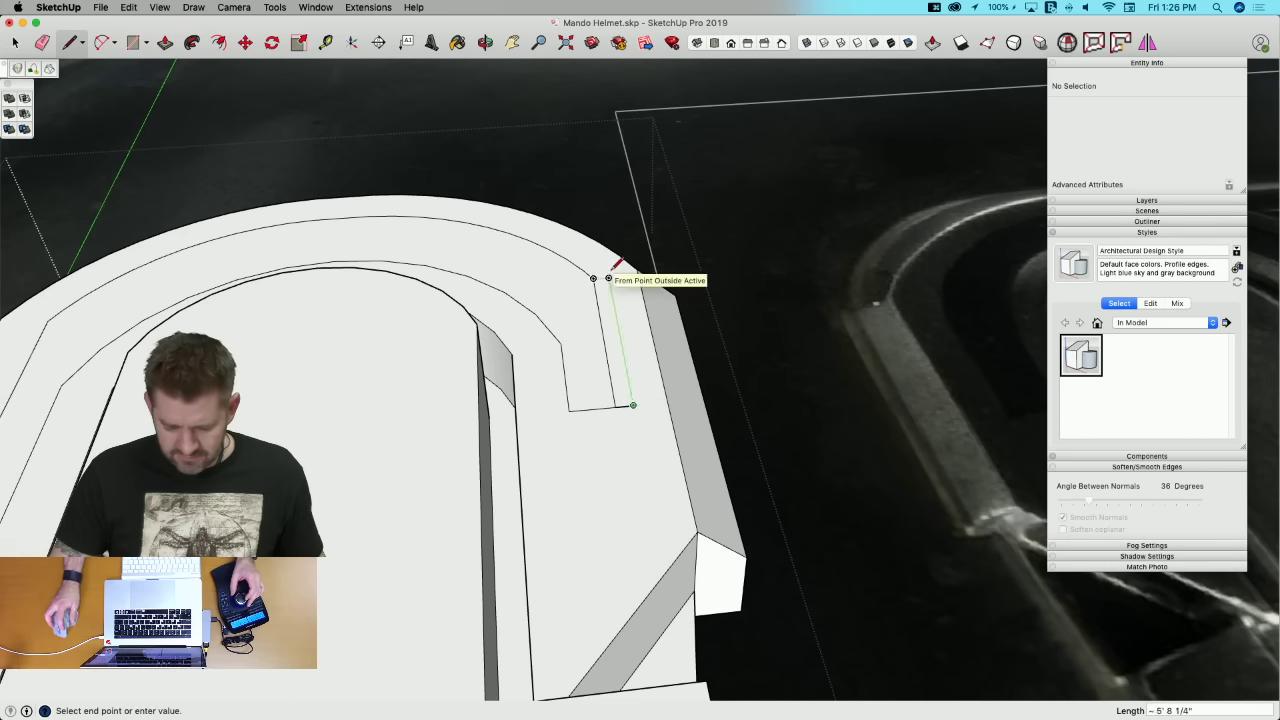
left_click(608, 278)
middle_click_drag(608, 278, 581, 283)
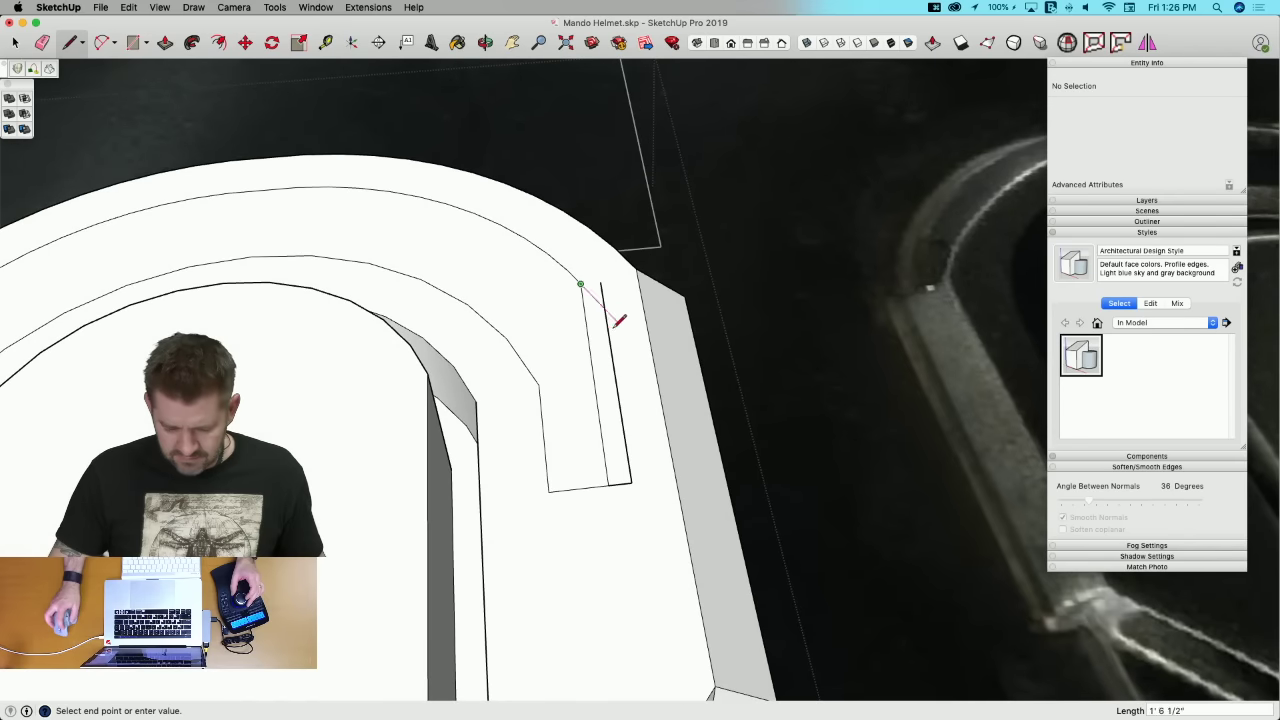
key("e")
mouse_move(608, 318)
middle_mouse_down()
mouse_move(631, 289)
mouse_move(657, 294)
mouse_move(622, 330)
middle_mouse_up()
Step: Retrace the redrawn outer edge from the underside to split the narrow strip off as its own face
key("l")
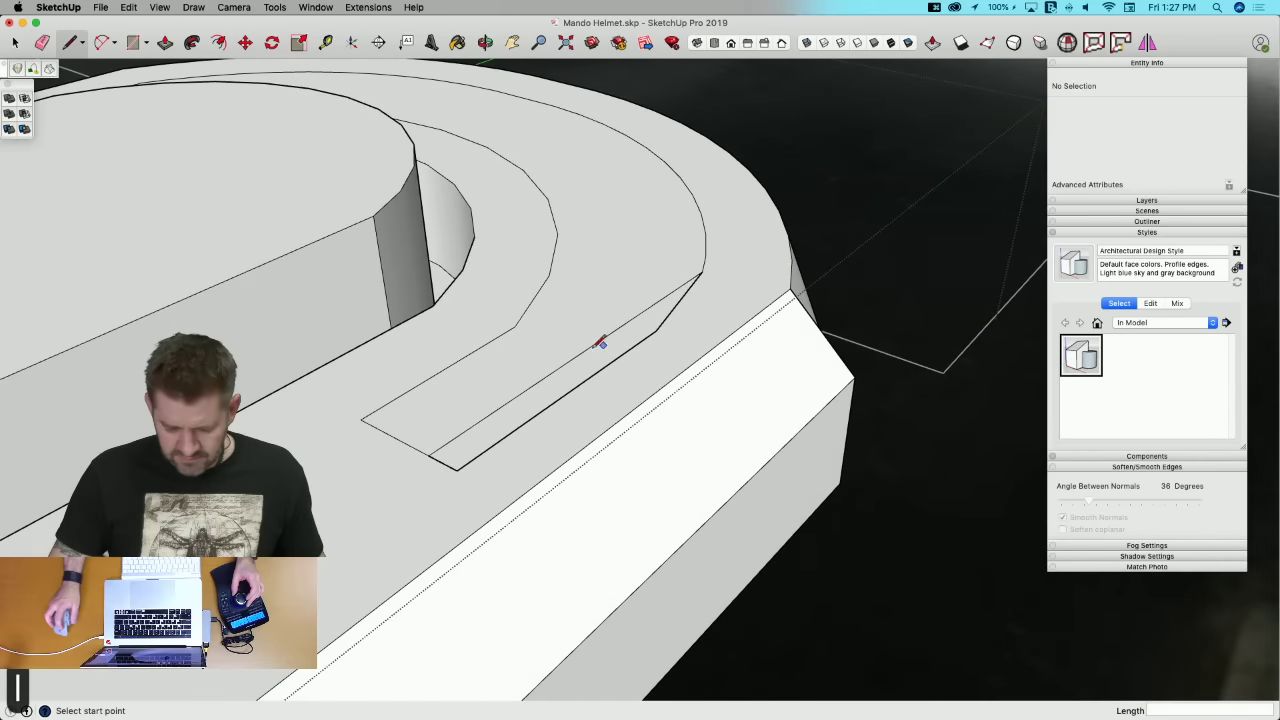
key("space")
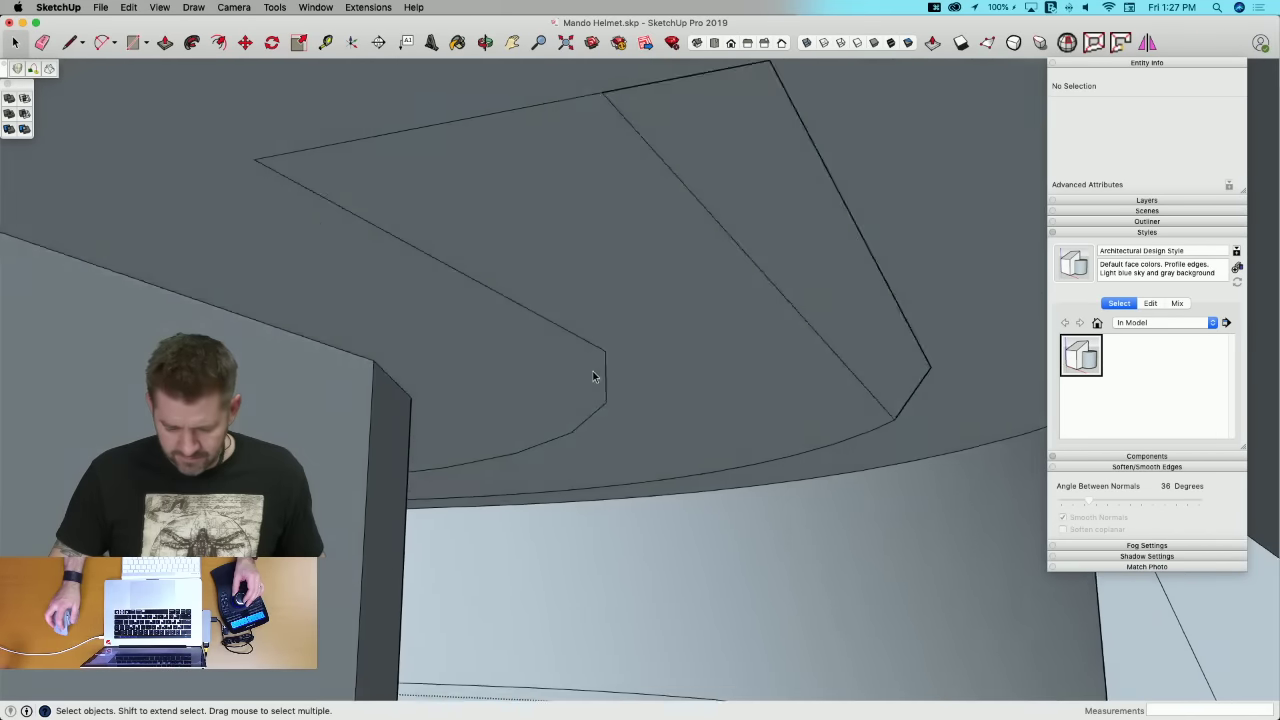
mouse_move(593, 376)
middle_mouse_down()
mouse_move(766, 346)
mouse_move(746, 283)
mouse_move(607, 375)
middle_mouse_up()
key("l")
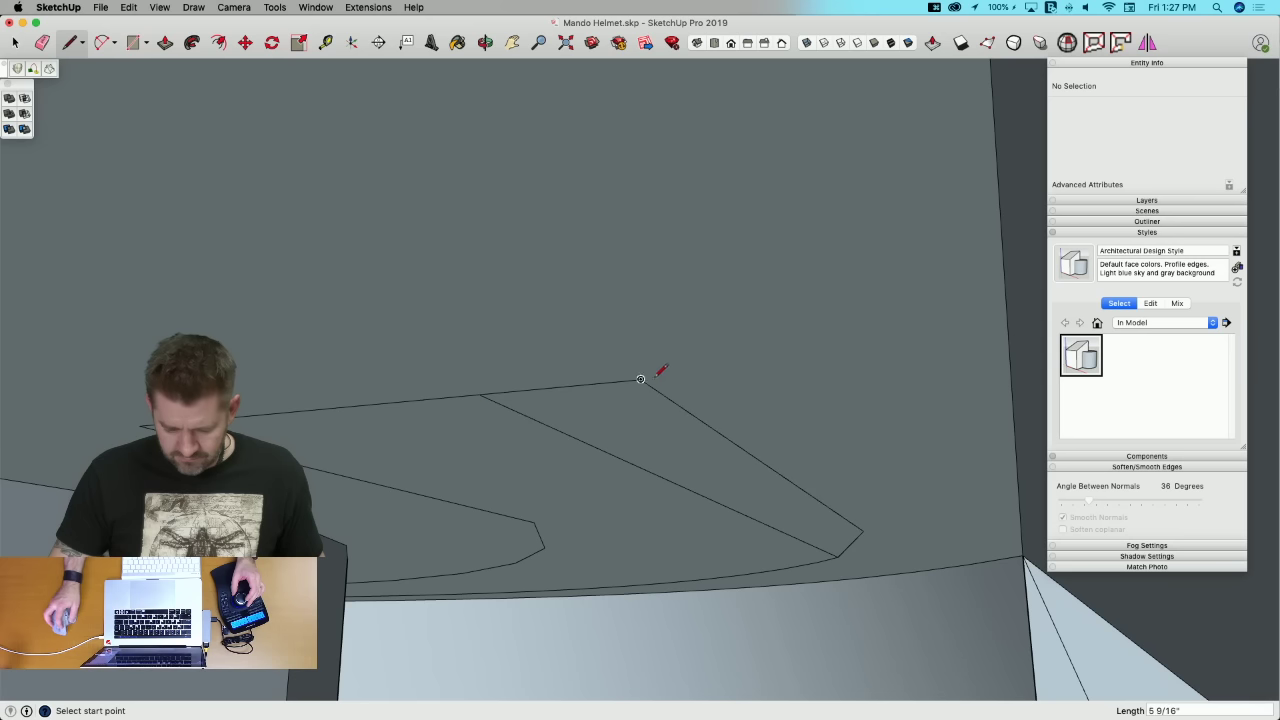
key("space")
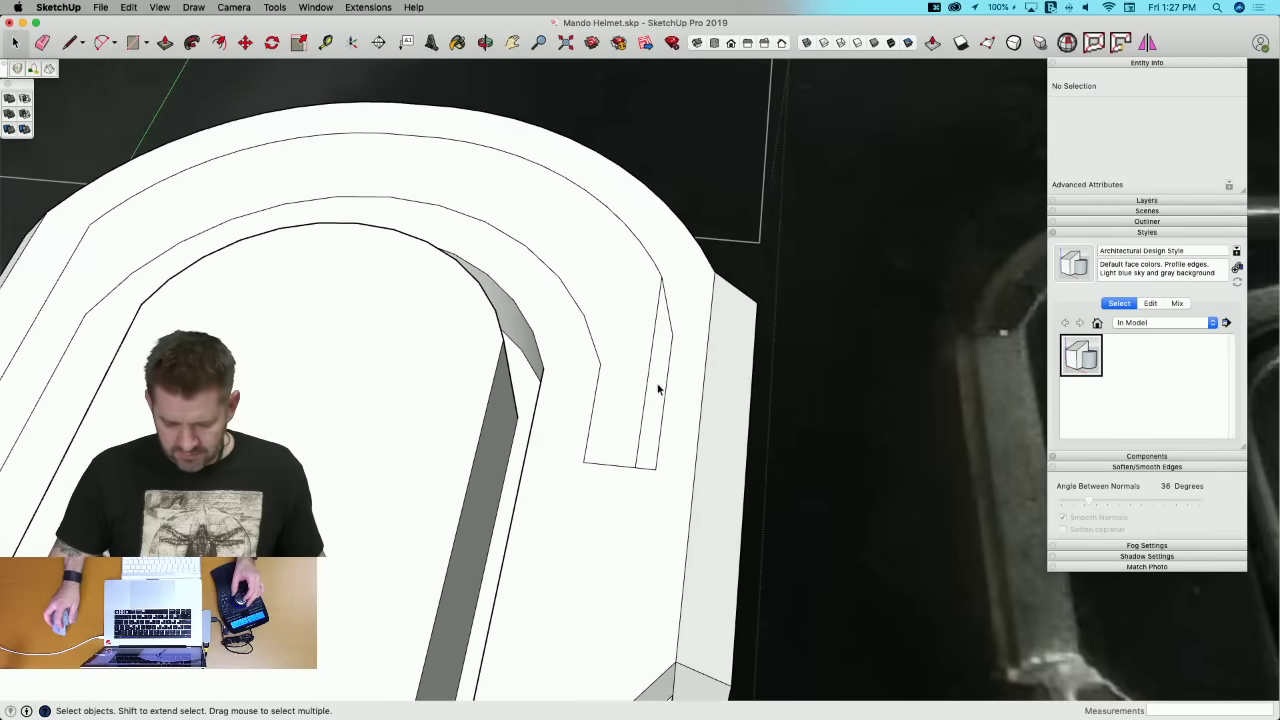
Step: Rotate a copy of the narrow strip face 180 degrees about the midpoint of the raised centre panel's straight end edge
left_click(658, 389)
middle_click_drag(658, 389, 617, 371)
key("q")
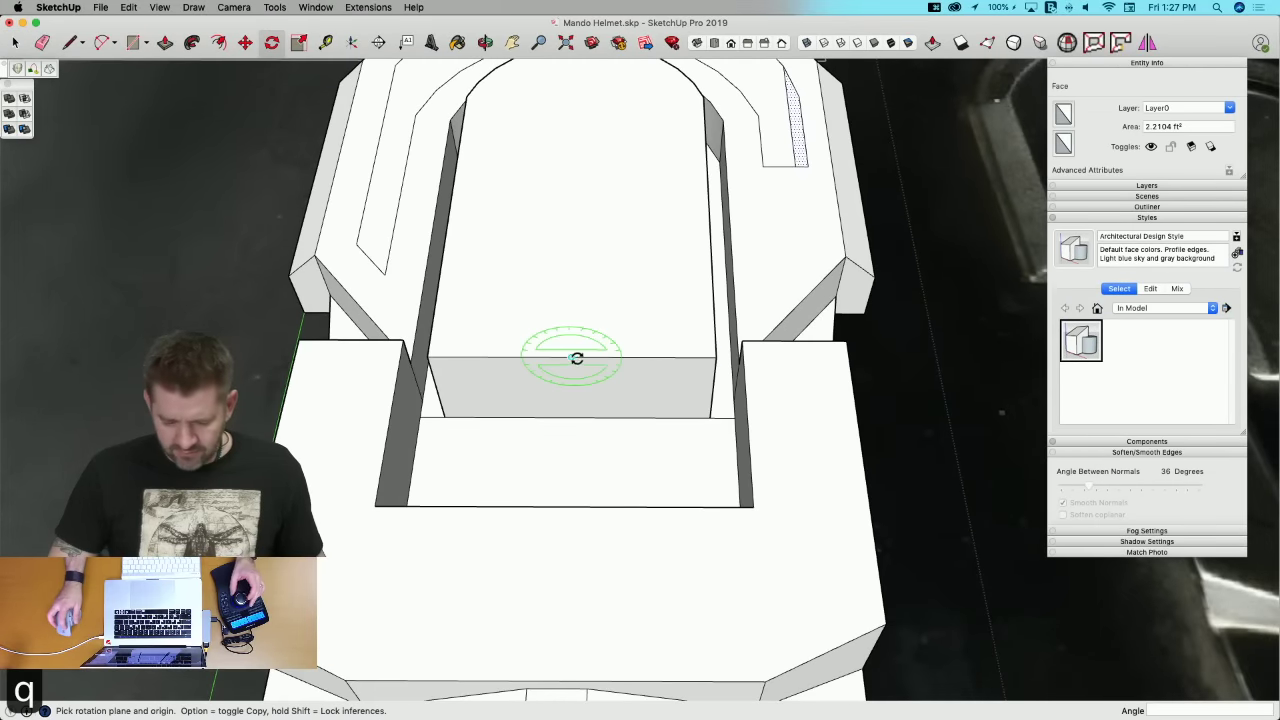
left_click(571, 357)
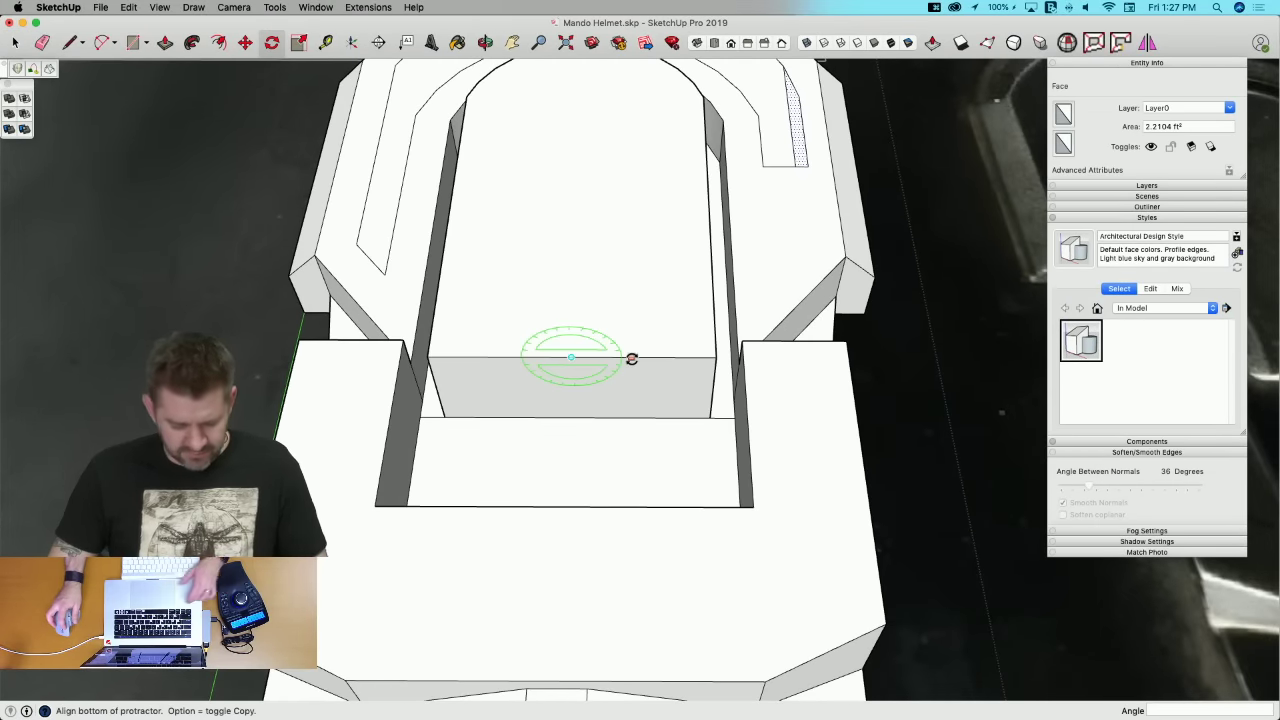
left_click(631, 358)
scroll(507, 359, "down", 3)
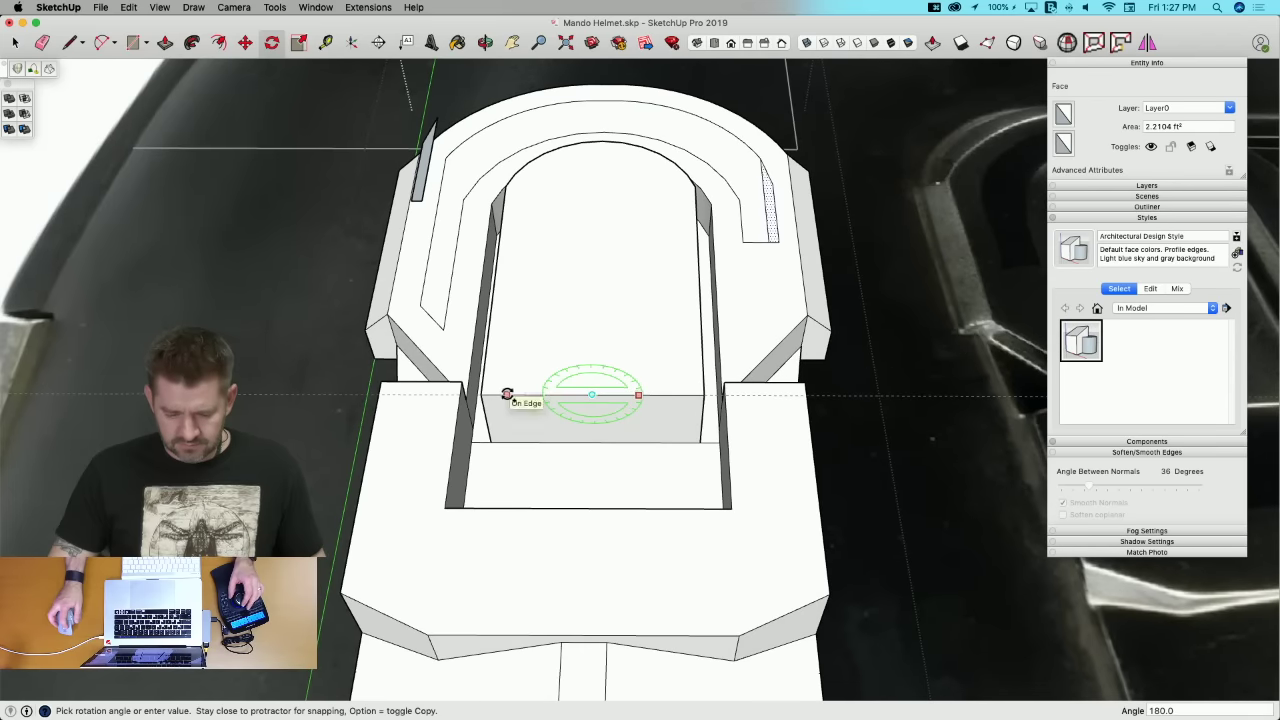
left_click(507, 394)
Step: Move the copied strip by its tip onto the opposite side of the arched band's outer outline
middle_click_drag(591, 403, 571, 600)
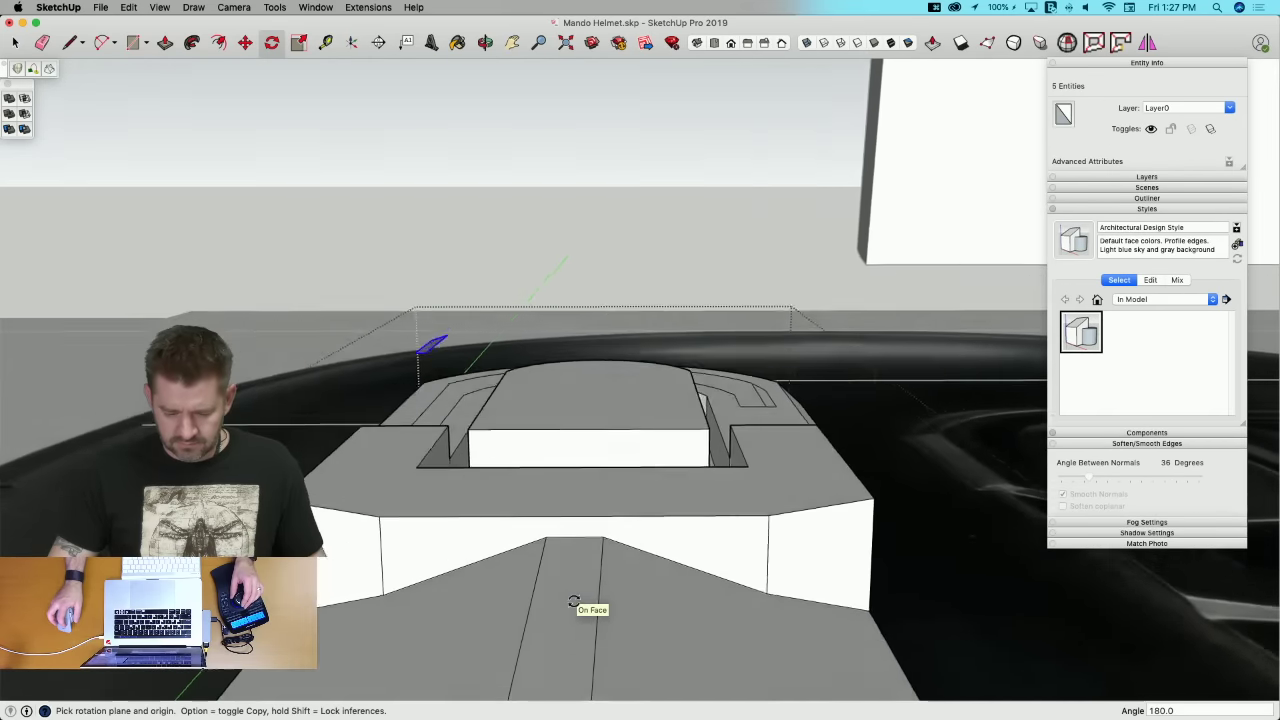
middle_click_drag(597, 497, 562, 522)
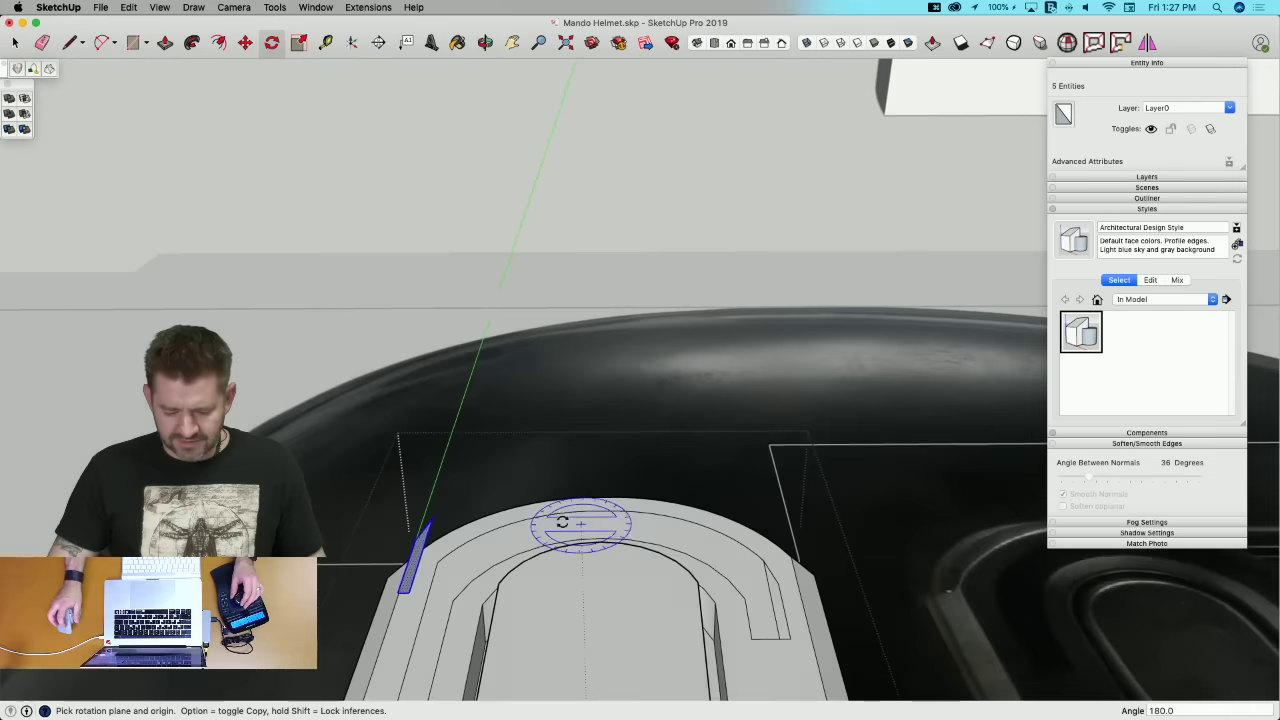
scroll(445, 525, "up", 4)
key("m")
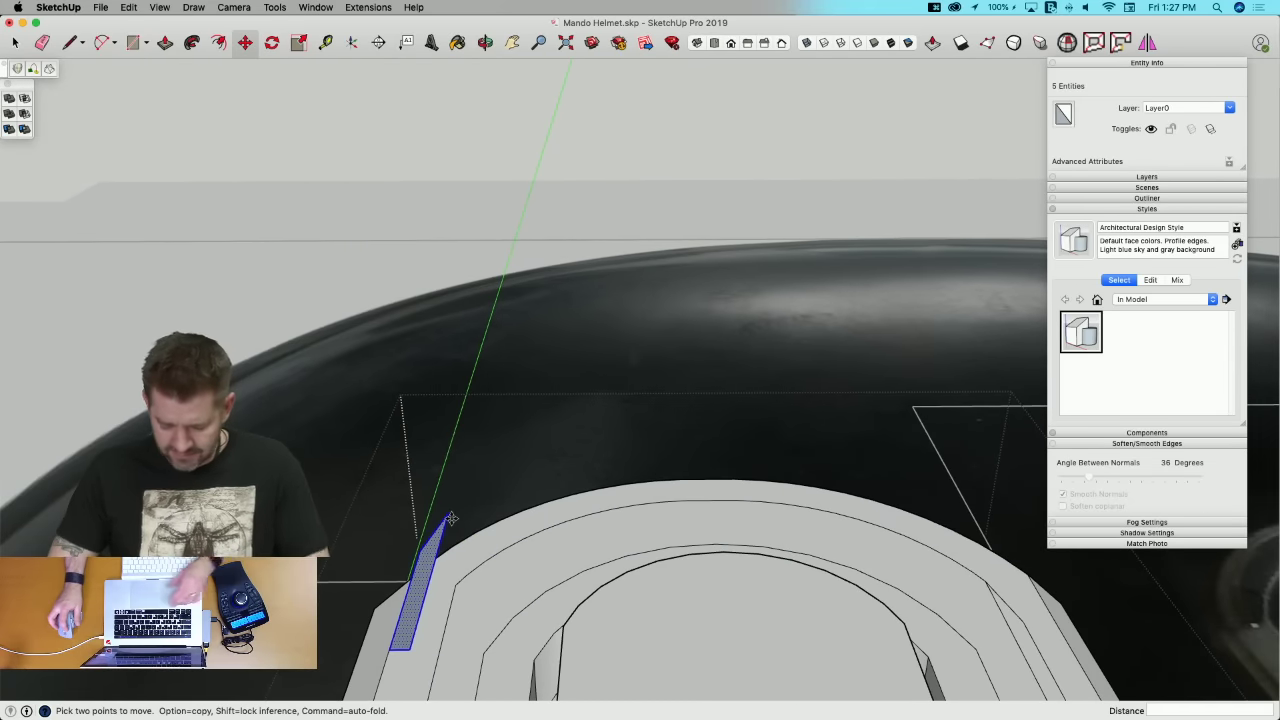
mouse_move(457, 571)
middle_mouse_down()
mouse_move(491, 594)
mouse_move(466, 600)
mouse_move(480, 598)
middle_mouse_up()
Step: Draw a cross edge about 1' 2 3/16" long to close the band's end and erase the leftover edges around it
key("e")
key("l")
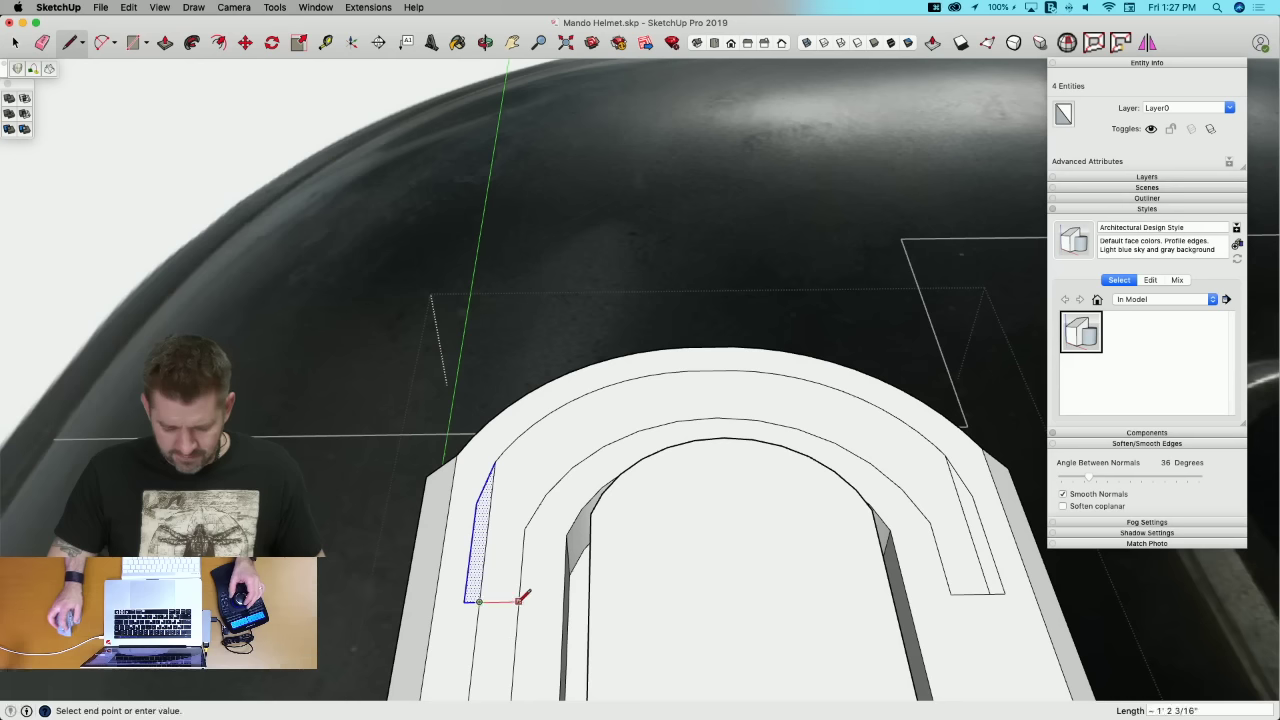
key("e")
left_click(482, 583)
left_click_drag(474, 634, 521, 642)
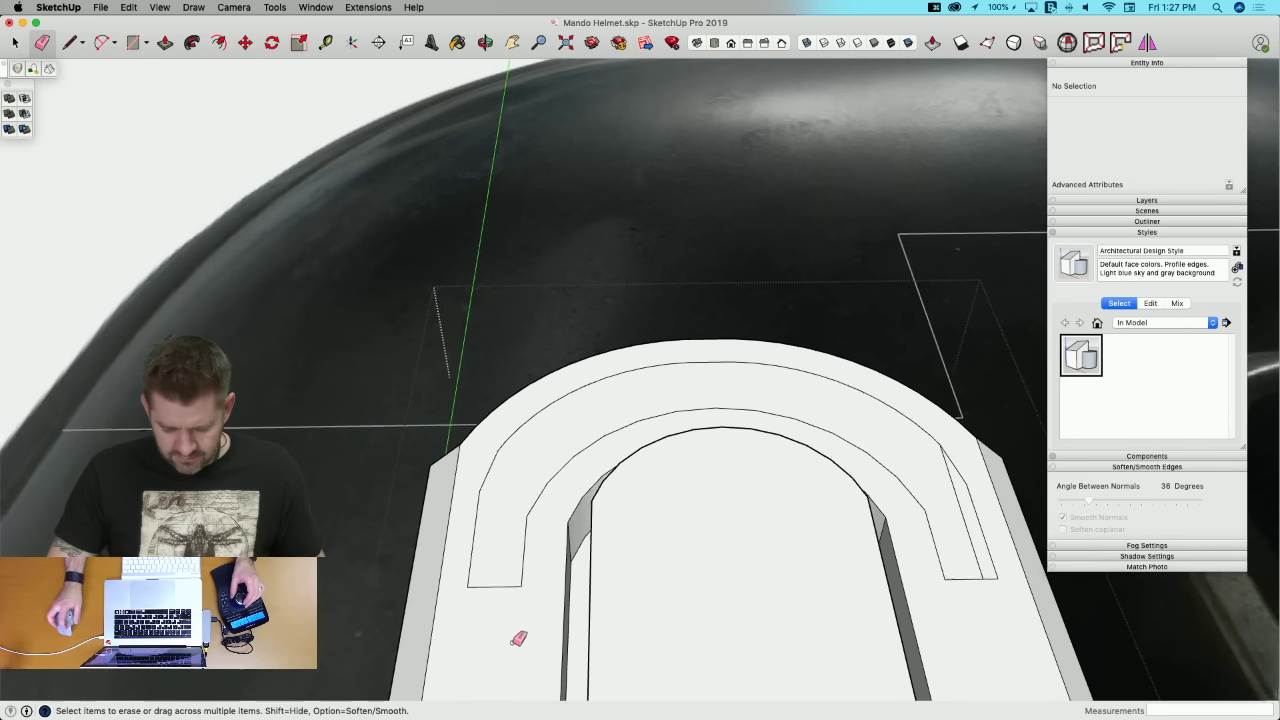
Step: Push the closed arched band face down into the ear piece's head to form a recessed groove
middle_click_drag(516, 523, 523, 394)
key("p")
left_click(523, 394)
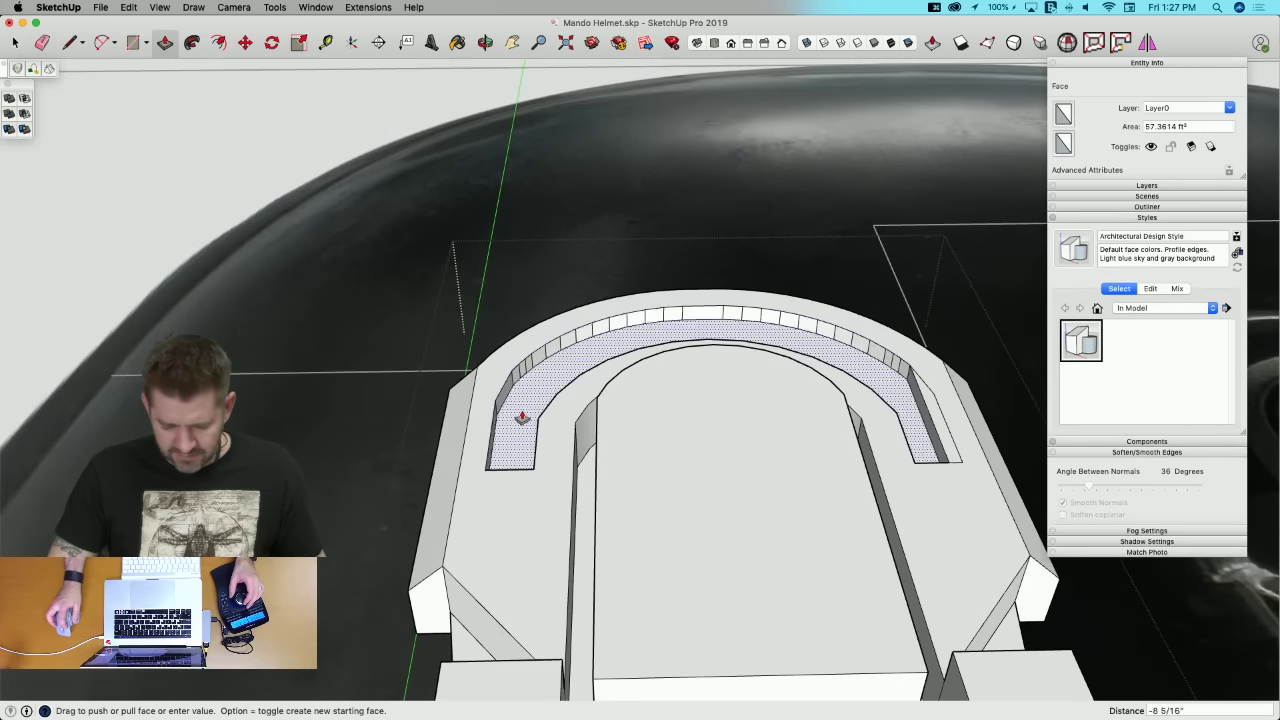
key("space")
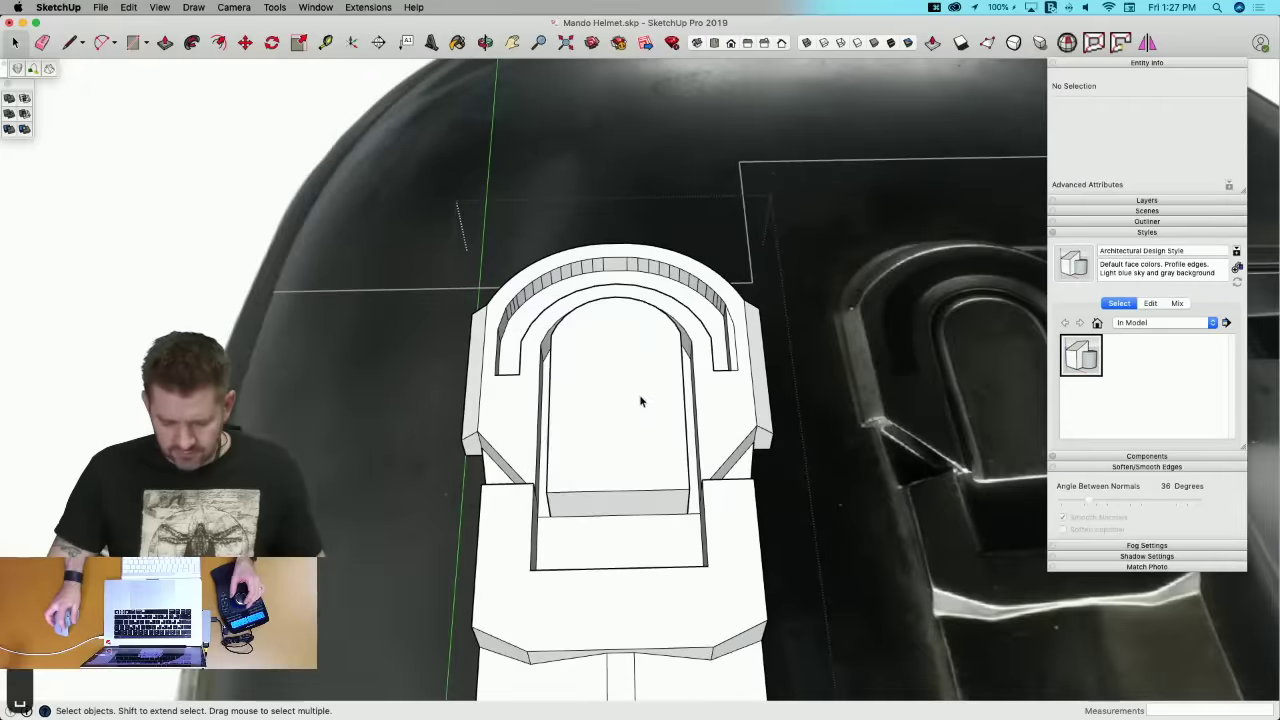
Step: Push the remaining narrow strip down level with the groove floor and erase the dividing edge between them
triple_click(641, 397)
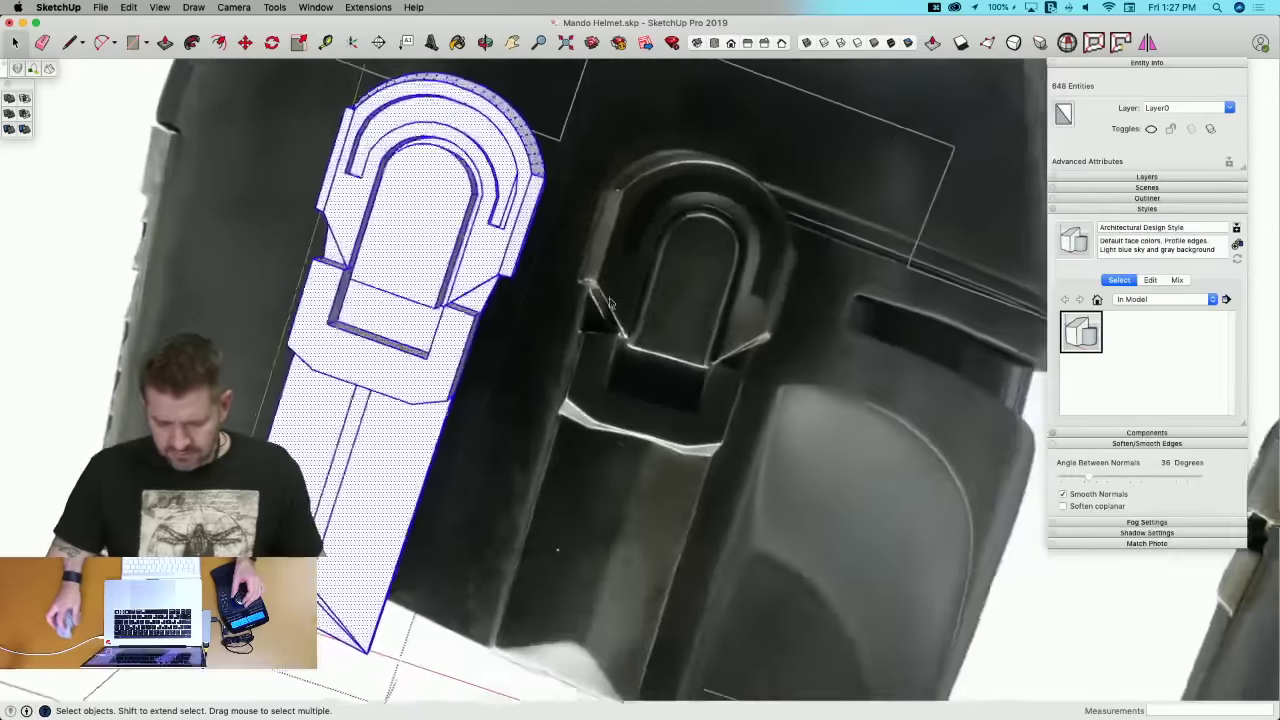
key("e")
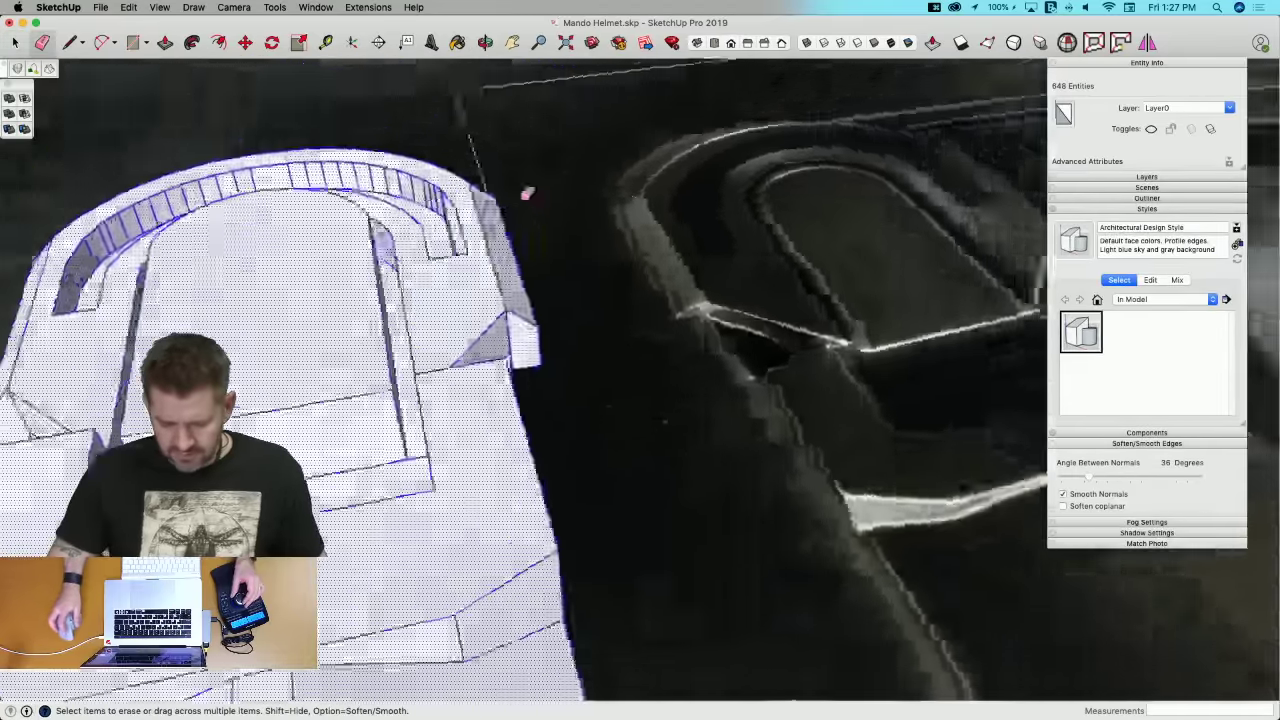
middle_click_drag(527, 193, 477, 371)
key("p")
key("e")
key("p")
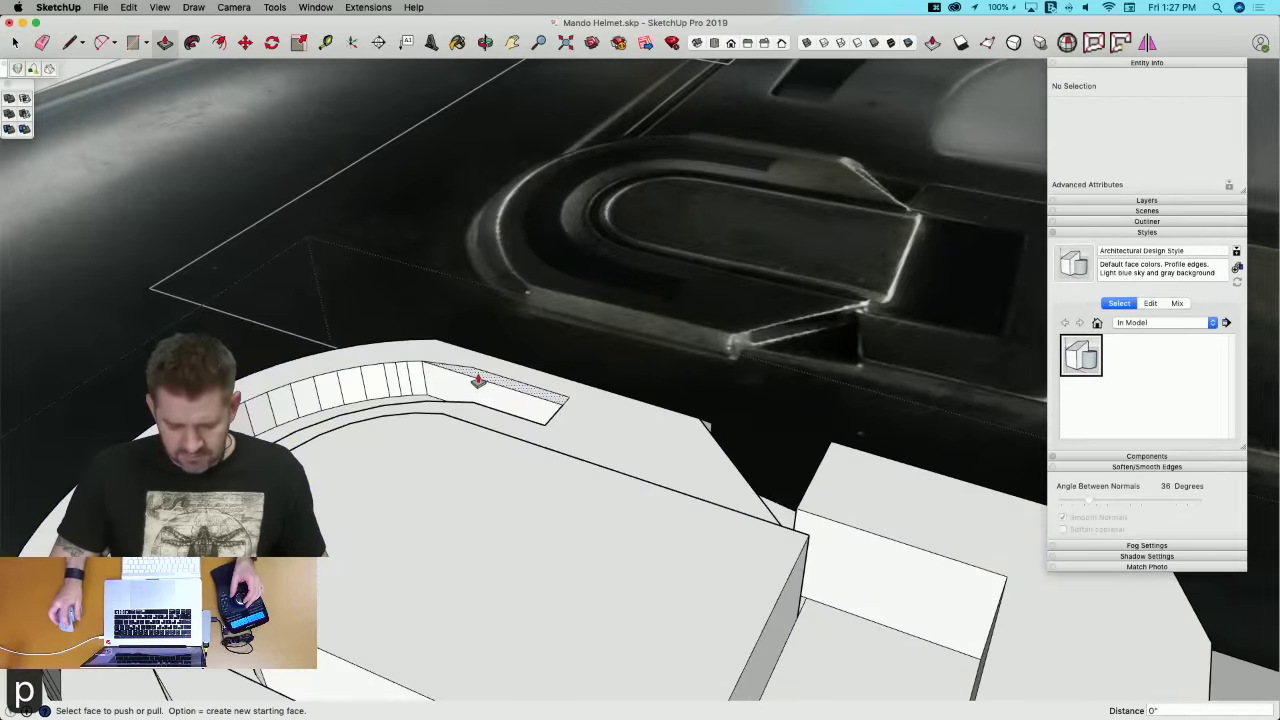
left_click(480, 378)
middle_click_drag(407, 404, 386, 443)
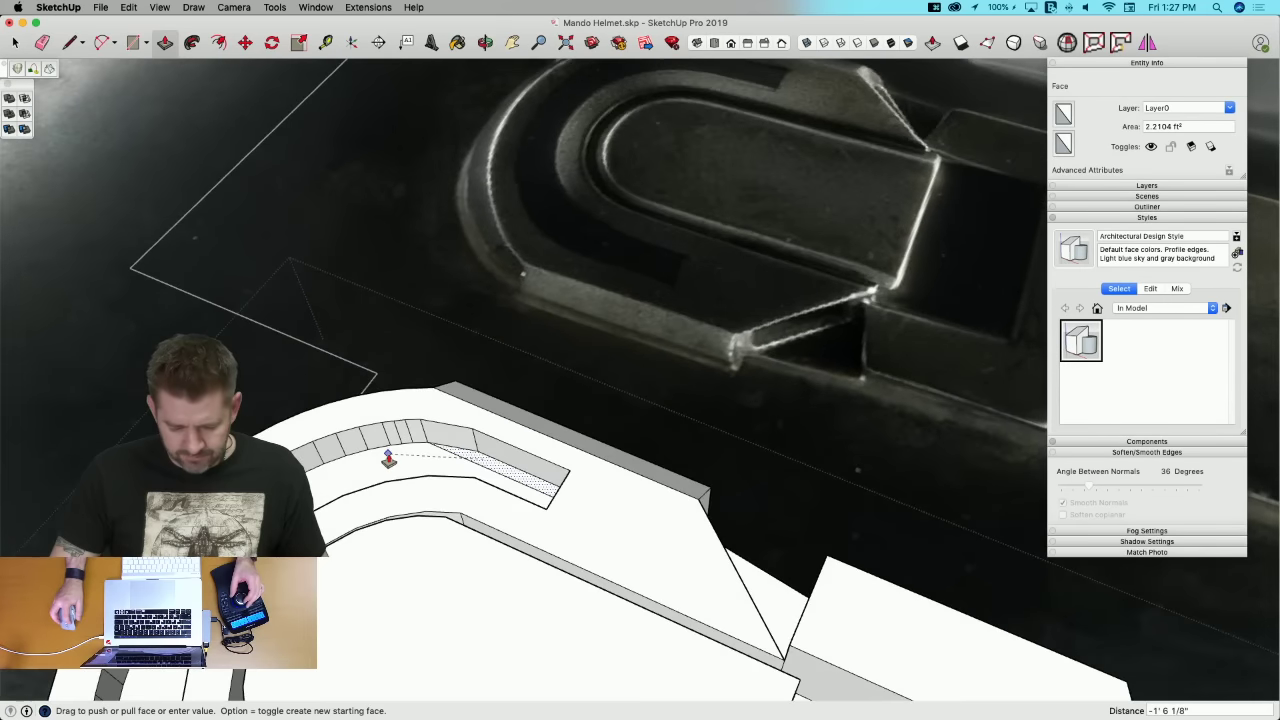
key("e")
left_click(457, 455)
key("space")
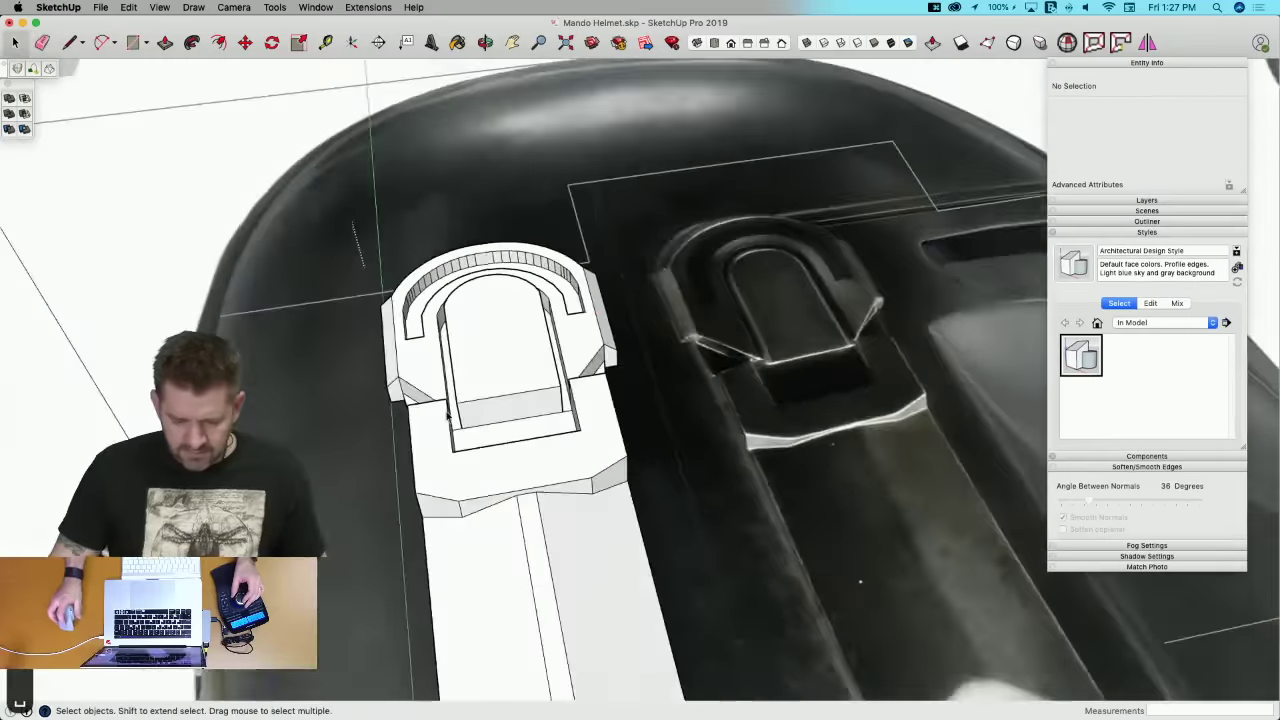
Step: Raise the arched groove's floor by 7 7/16" and soften the coplanar edges across the whole ear piece
key("p")
left_click(390, 340)
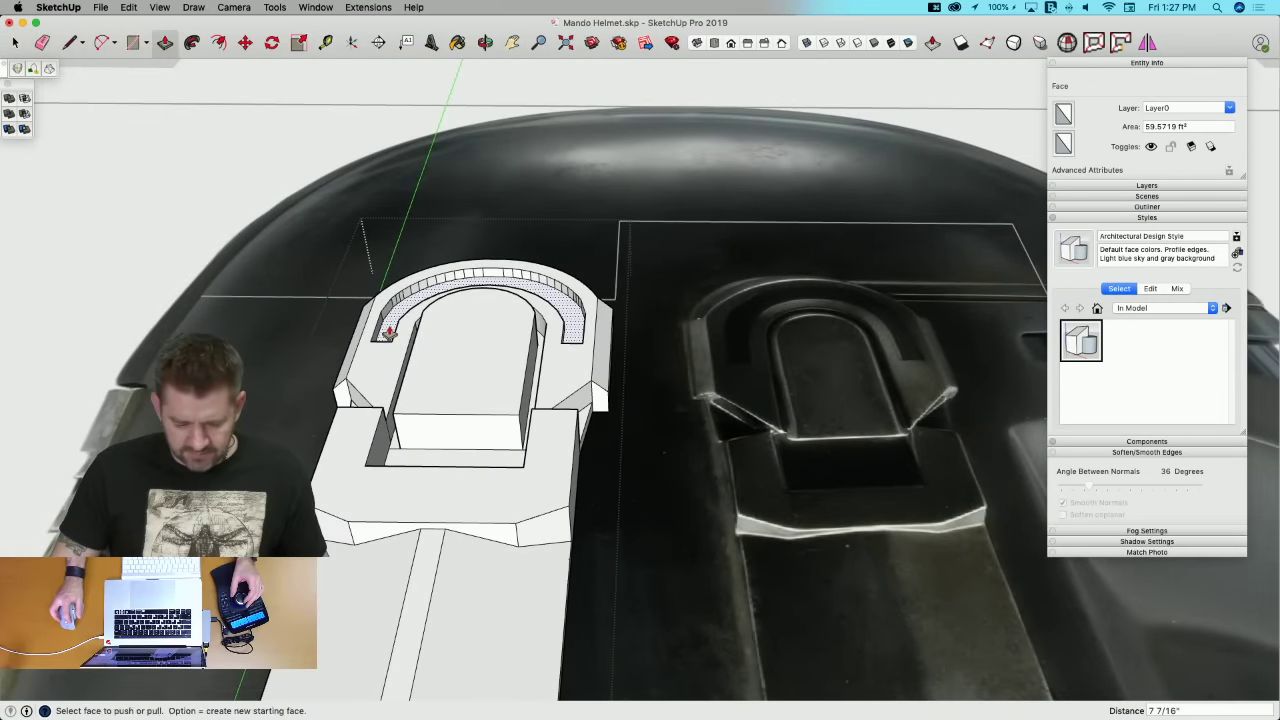
key("space")
triple_click(389, 335)
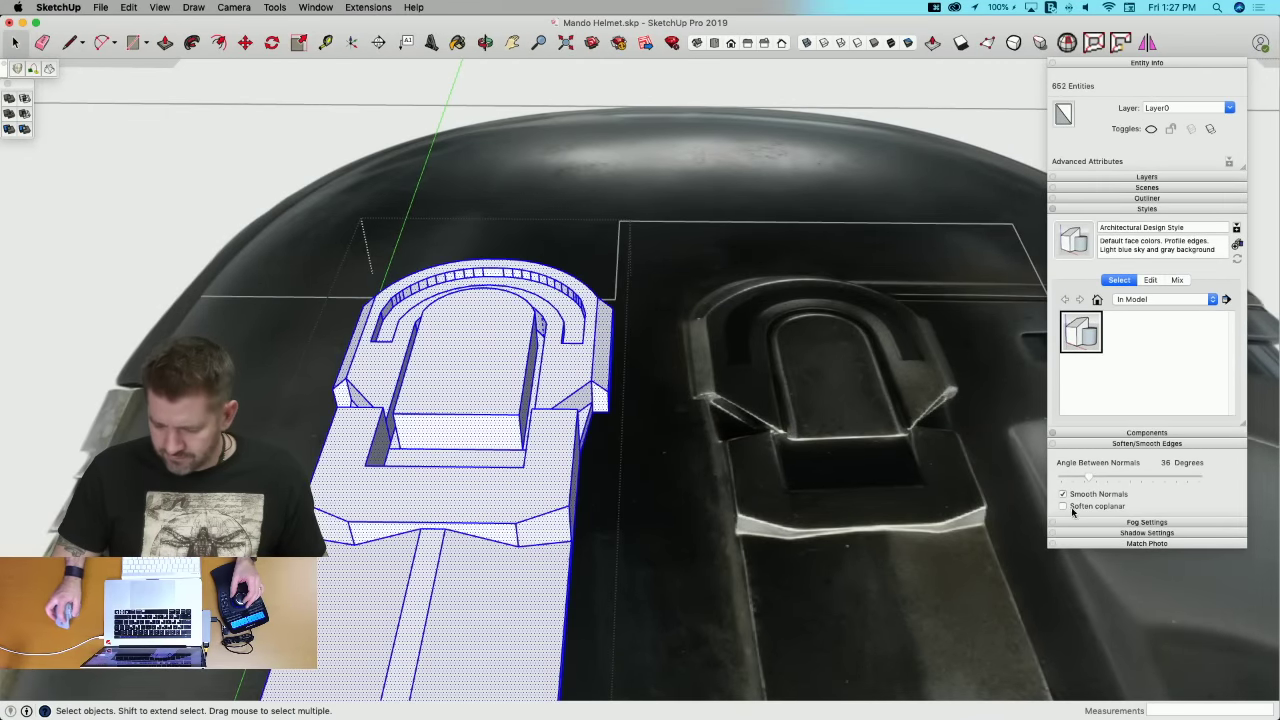
left_click(1062, 508)
left_click(635, 435)
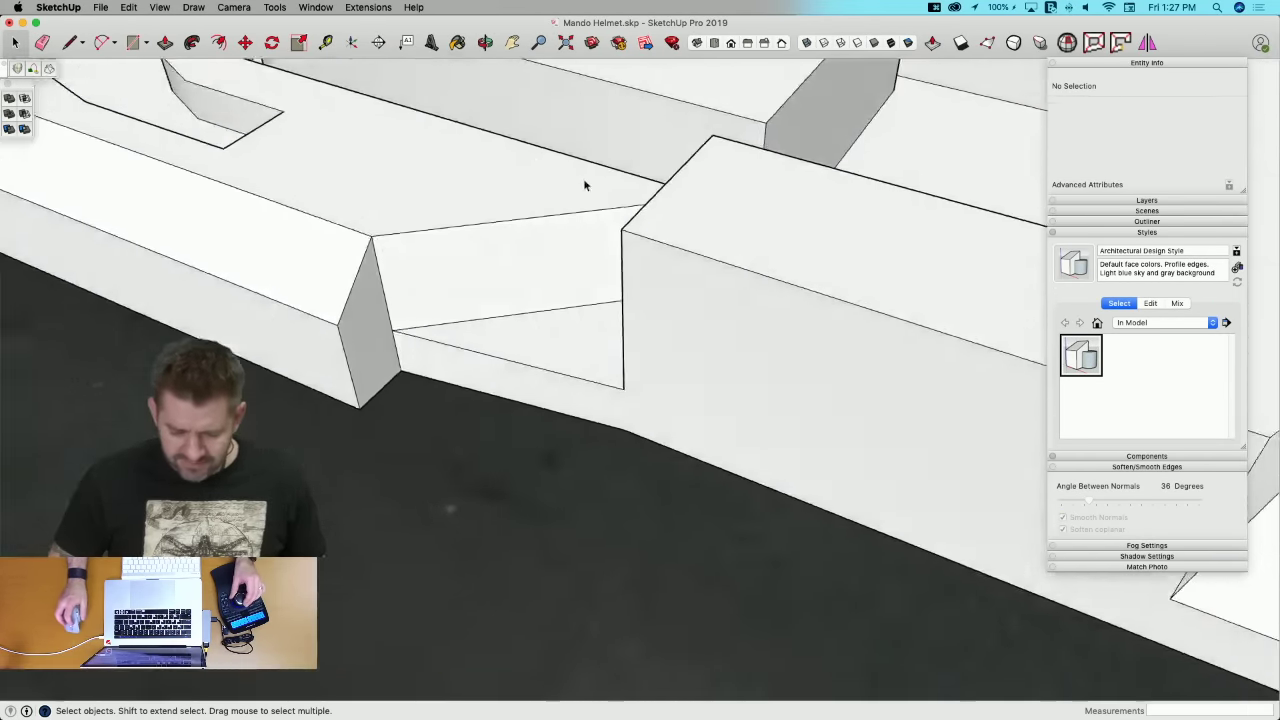
middle_click_drag(585, 185, 700, 260)
scroll(697, 263, "up", 4)
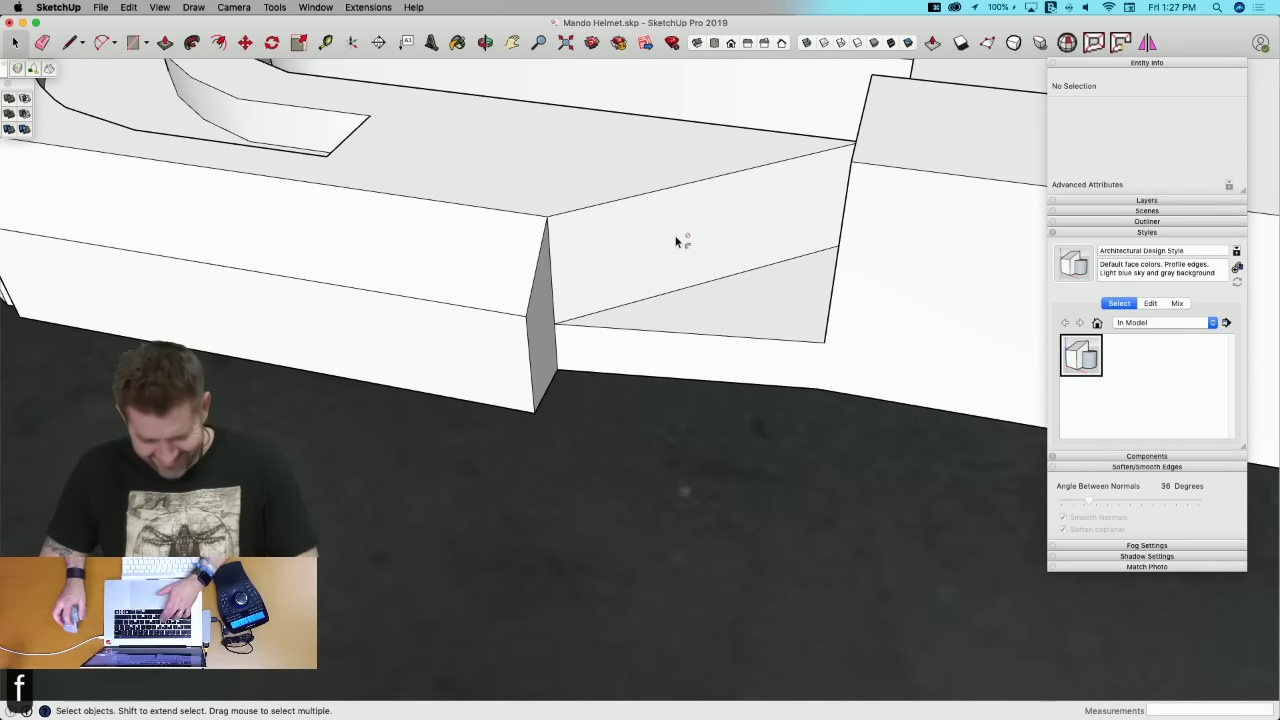
key("space")
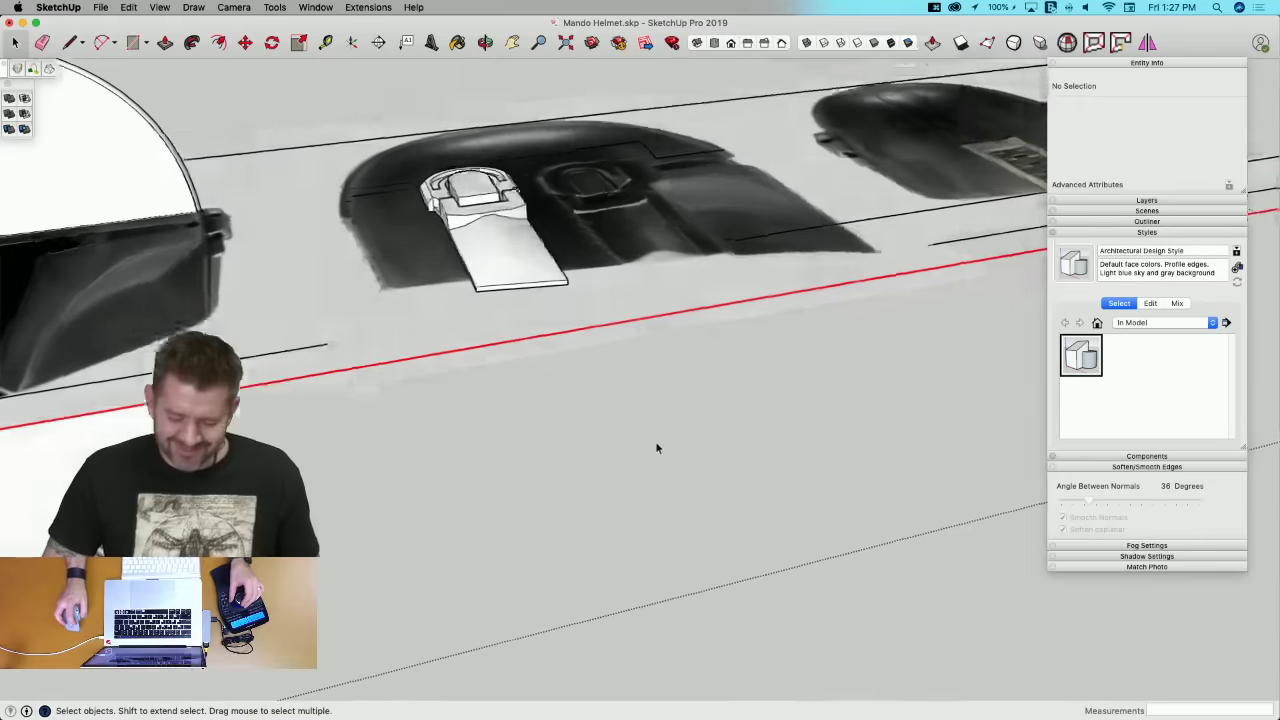
Step: Convert the finished ear piece group into a component named Ear
scroll(570, 360, "up", 4)
left_click(487, 278)
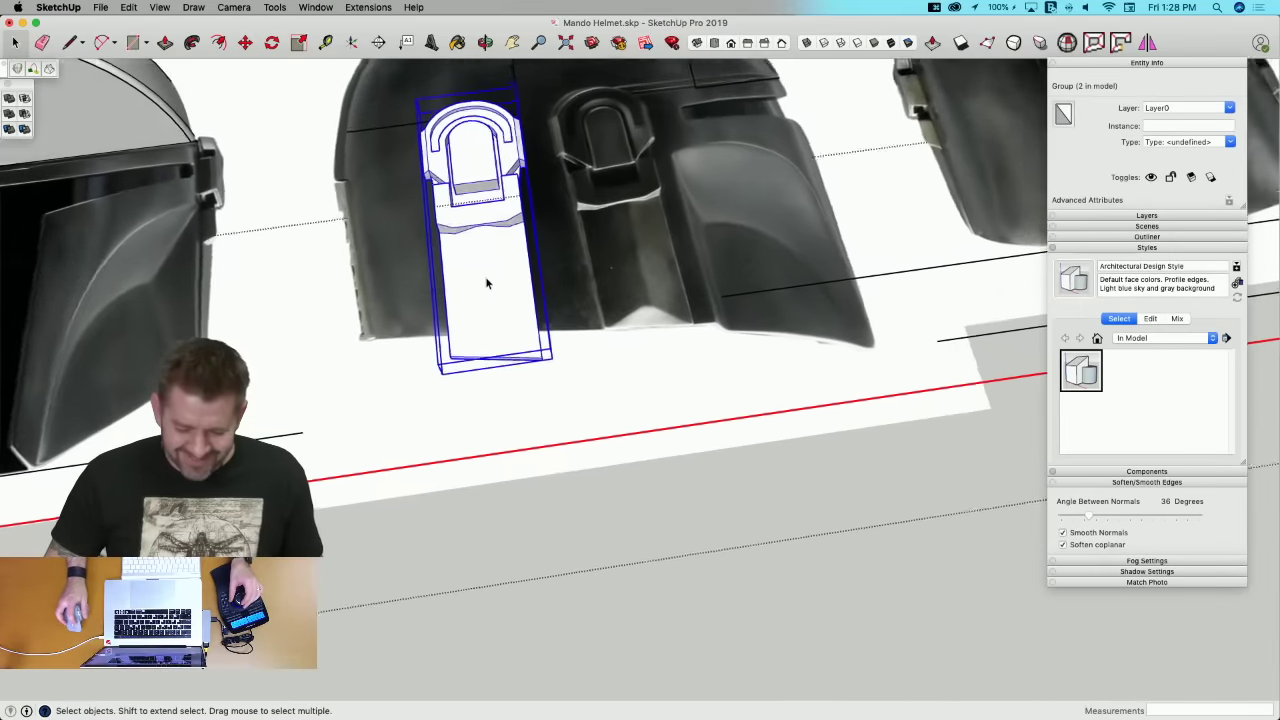
key("m")
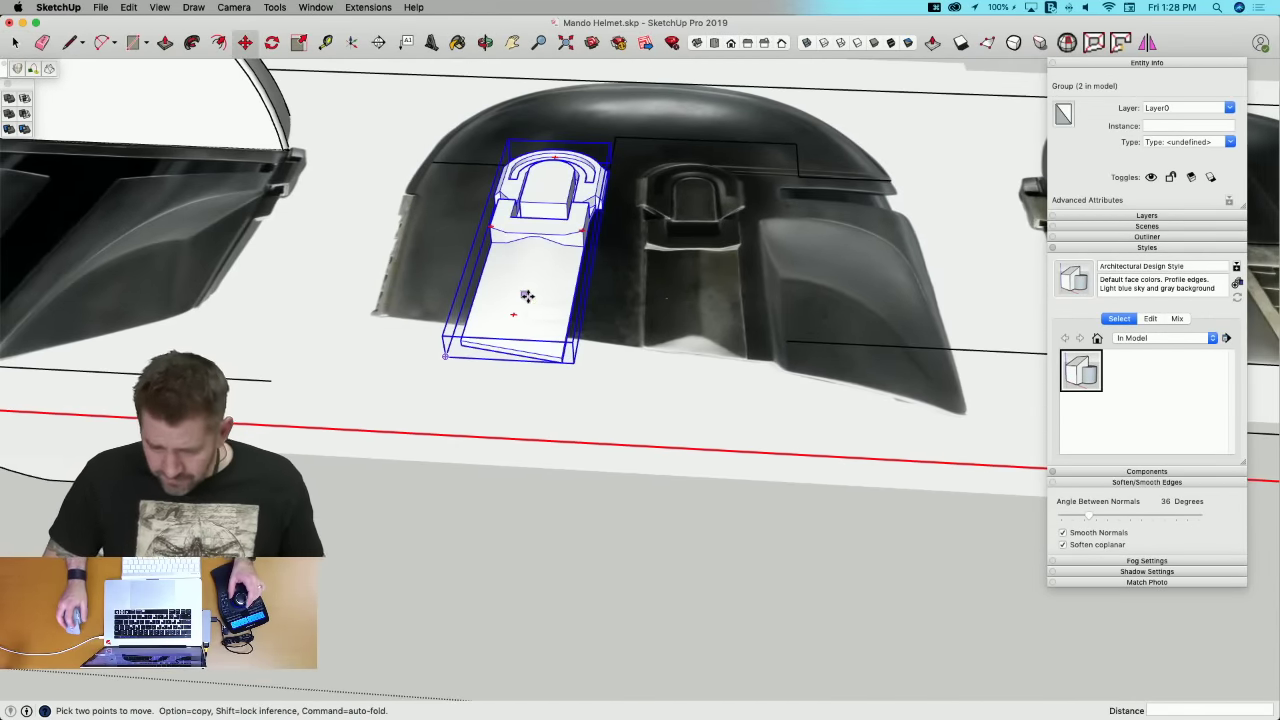
scroll(527, 291, "down", 6)
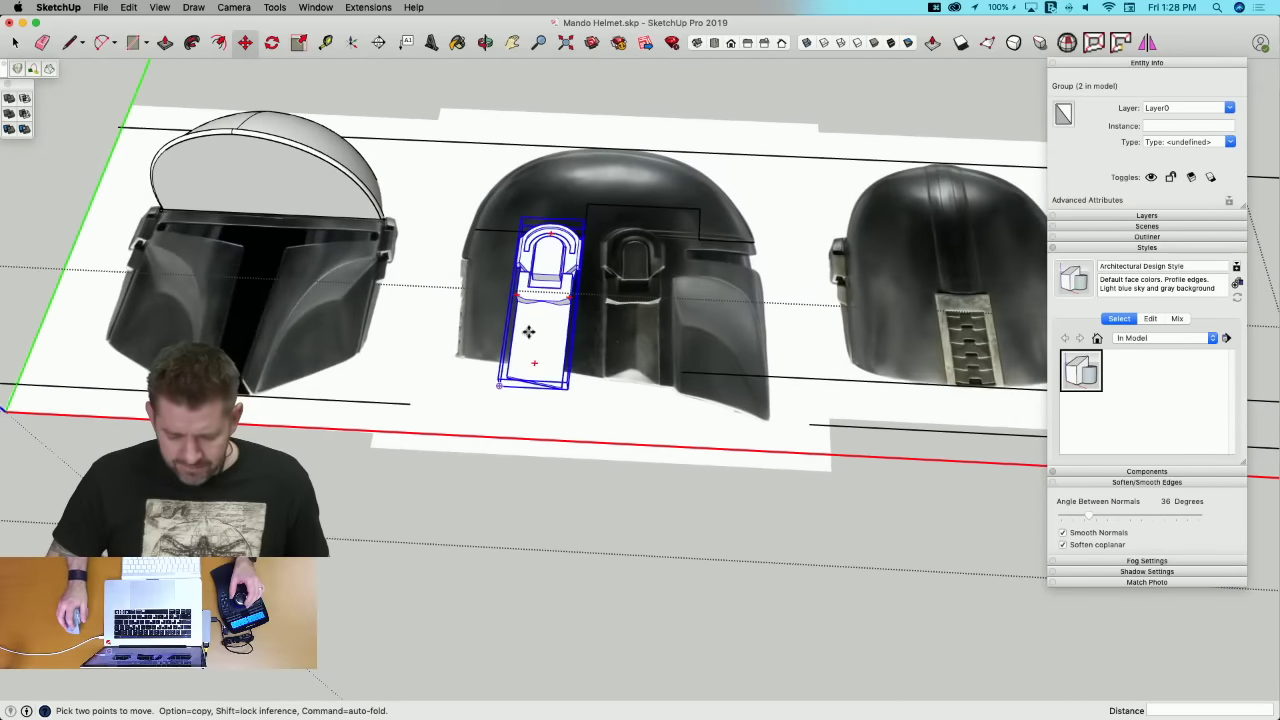
right_click(529, 331)
left_click(585, 442)
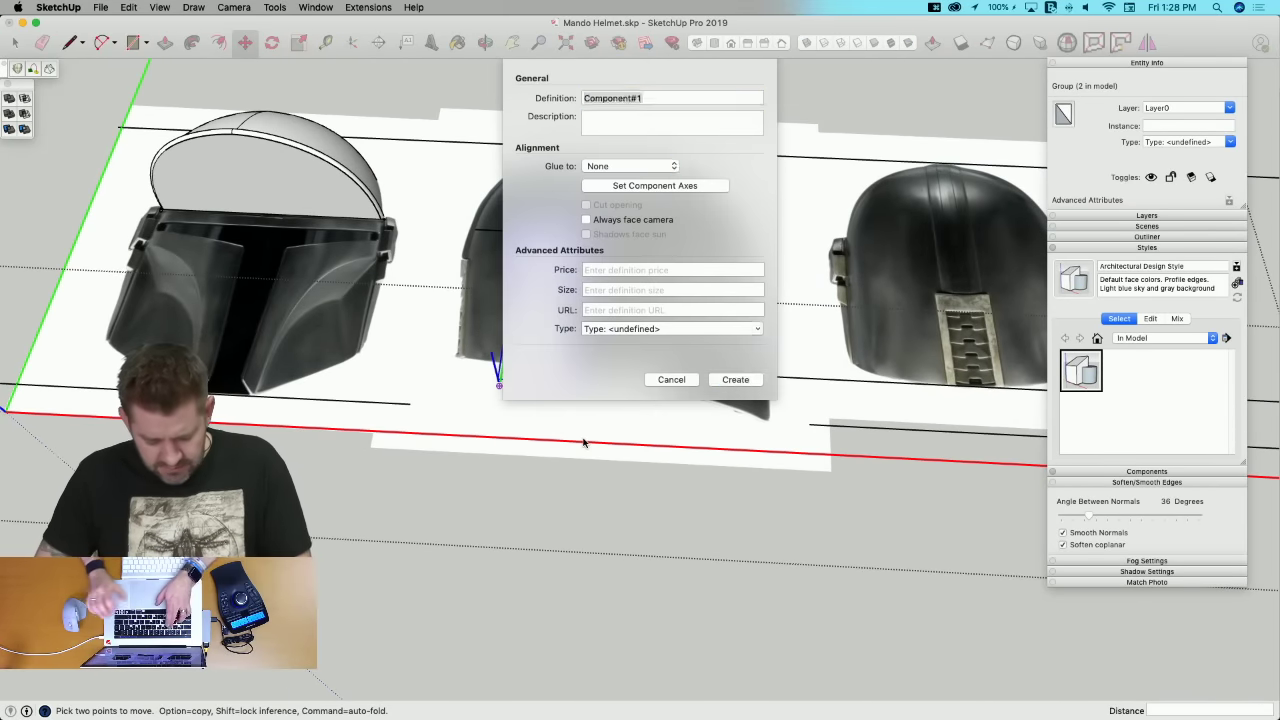
type("Ear")
key("Return")
key("space")
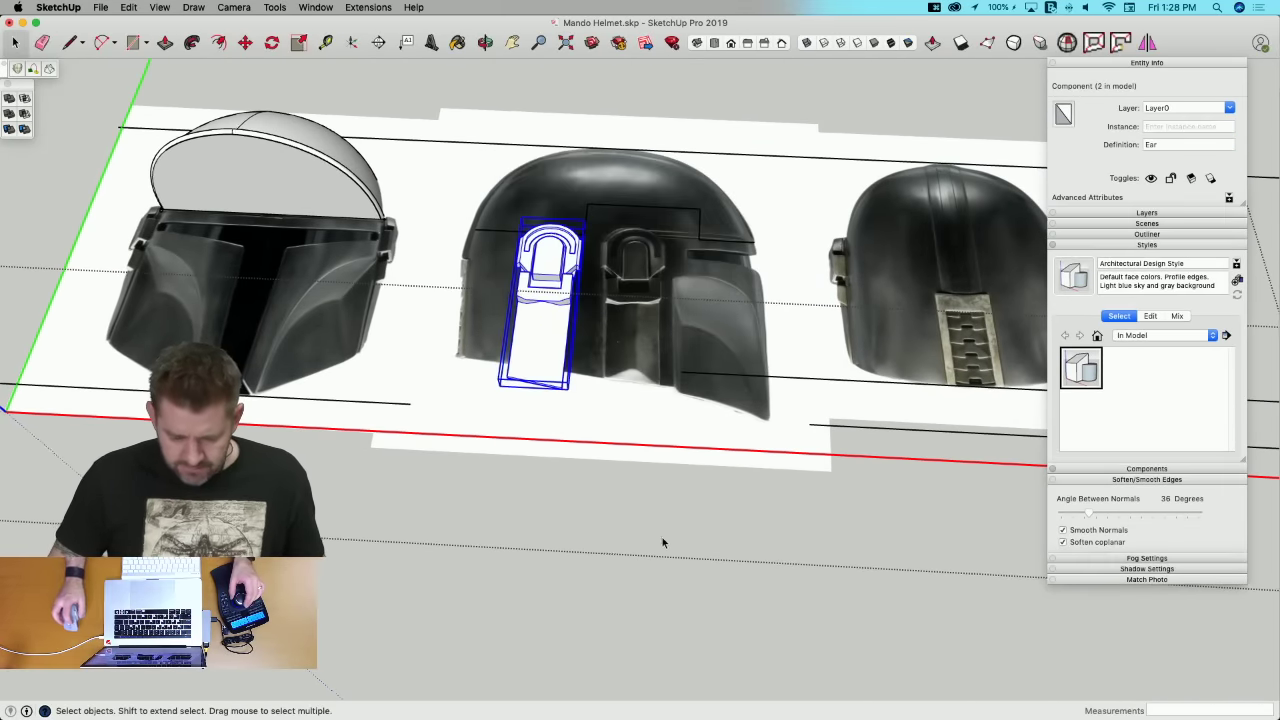
Step: Leave the helmet reference component and unhide all hidden objects in the model
left_click(662, 537)
left_click(128, 8)
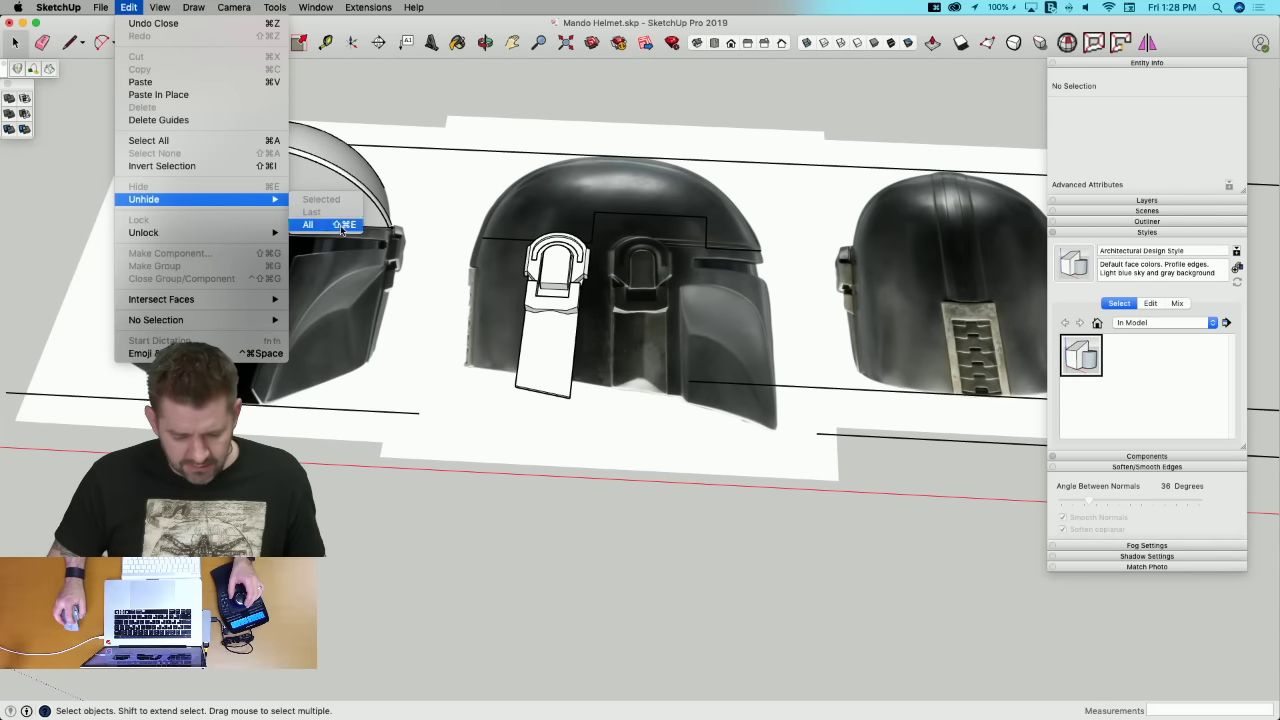
left_click(342, 225)
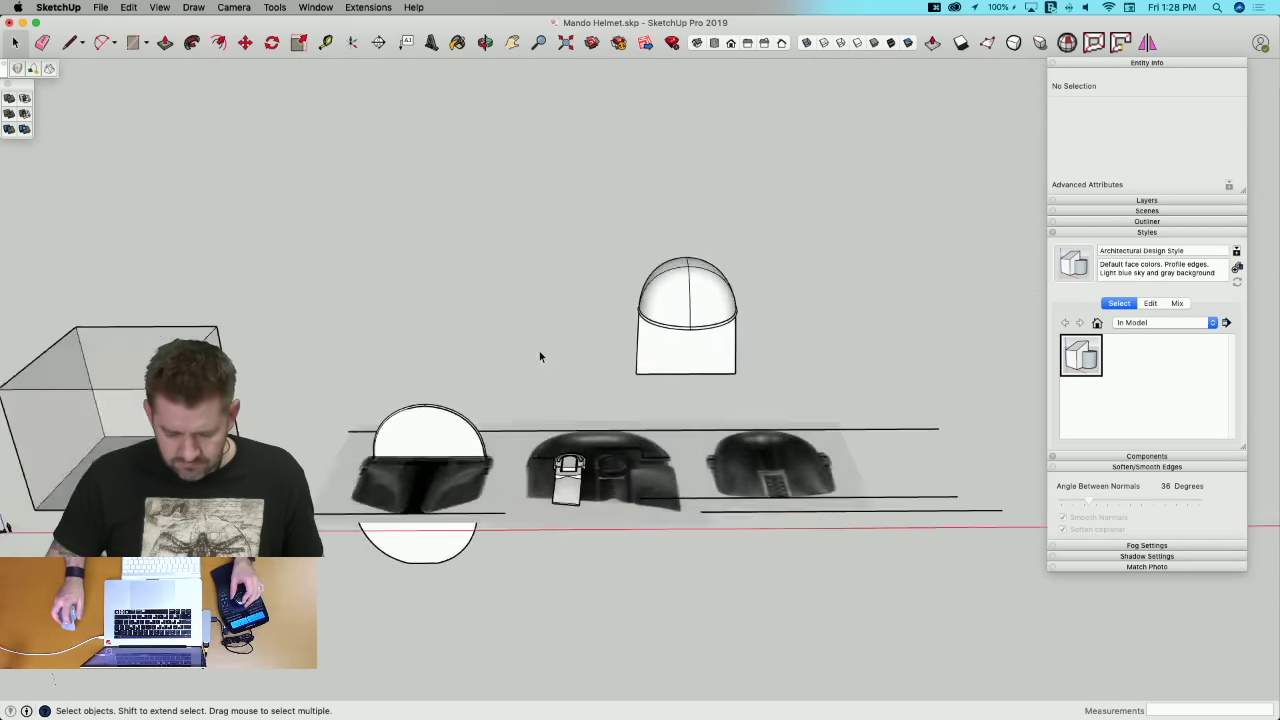
Step: Turn on the display of hidden geometry
middle_click_drag(539, 356, 183, 131)
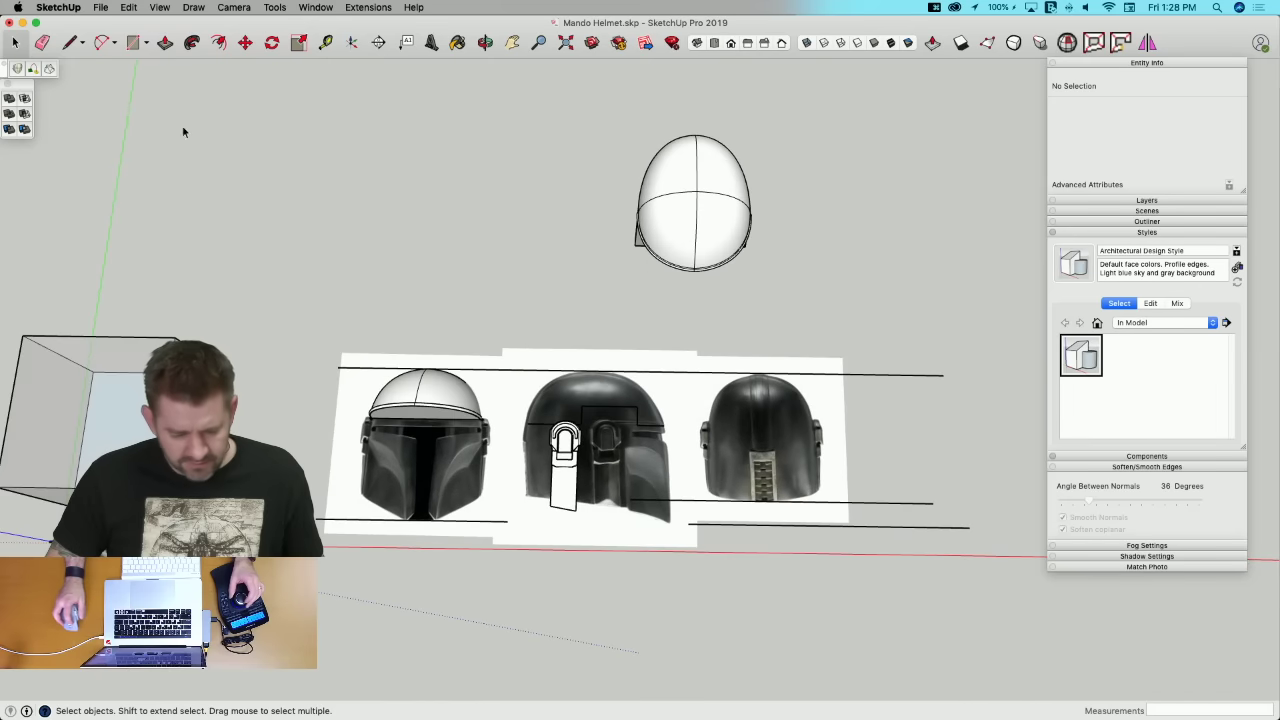
left_click(159, 7)
left_click(215, 83)
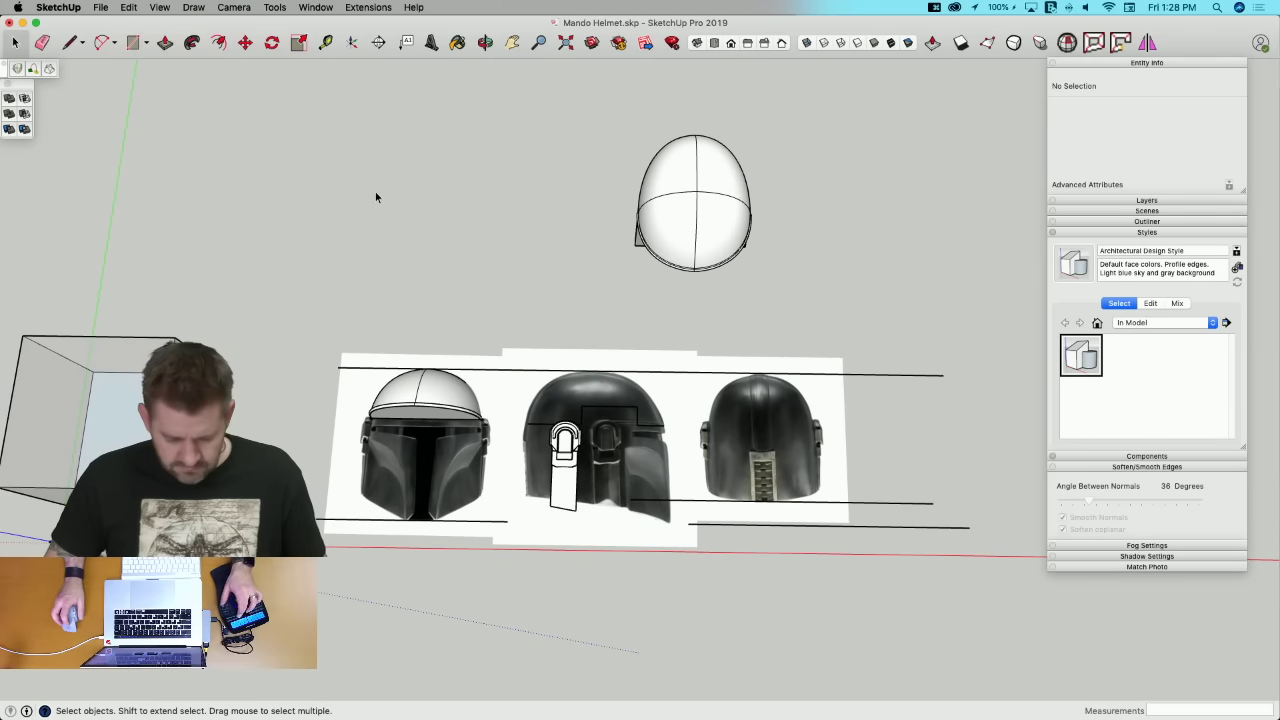
Step: Open the Helmet Reference component and unhide the Dome 2.0 component over the side view
scroll(500, 330, "up", 3)
left_click(587, 372)
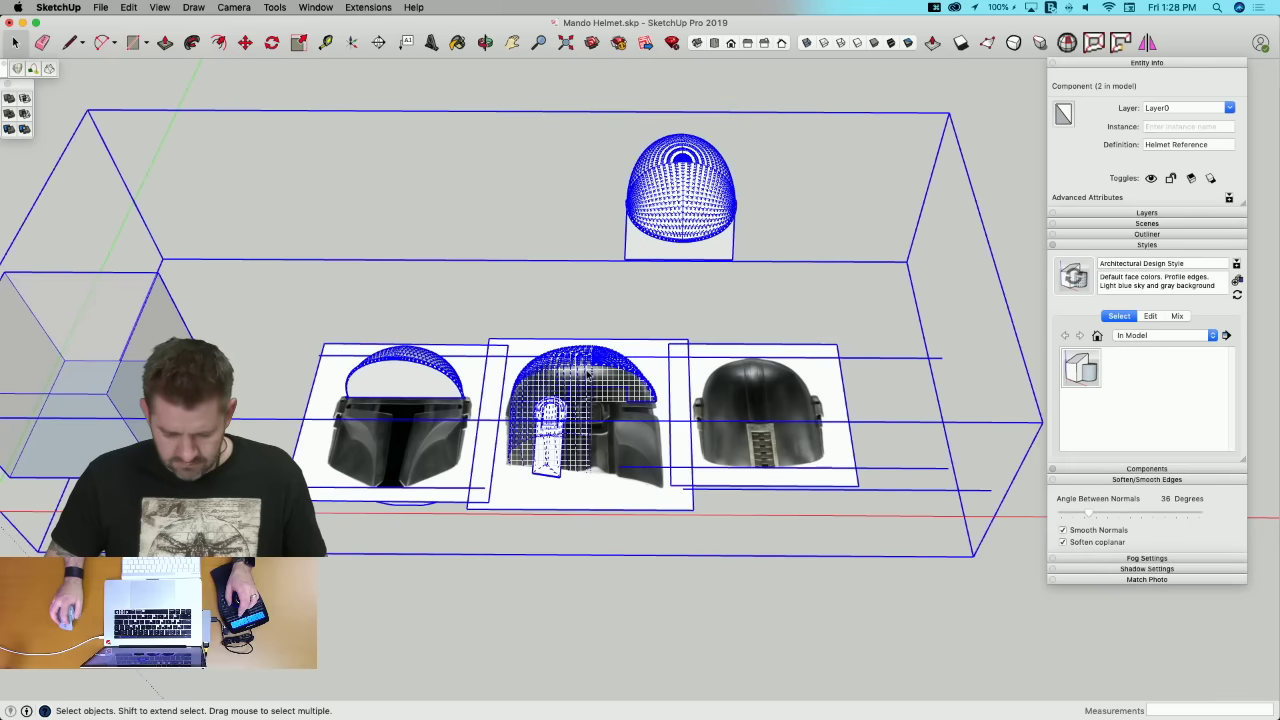
double_click(581, 378)
left_click(588, 380)
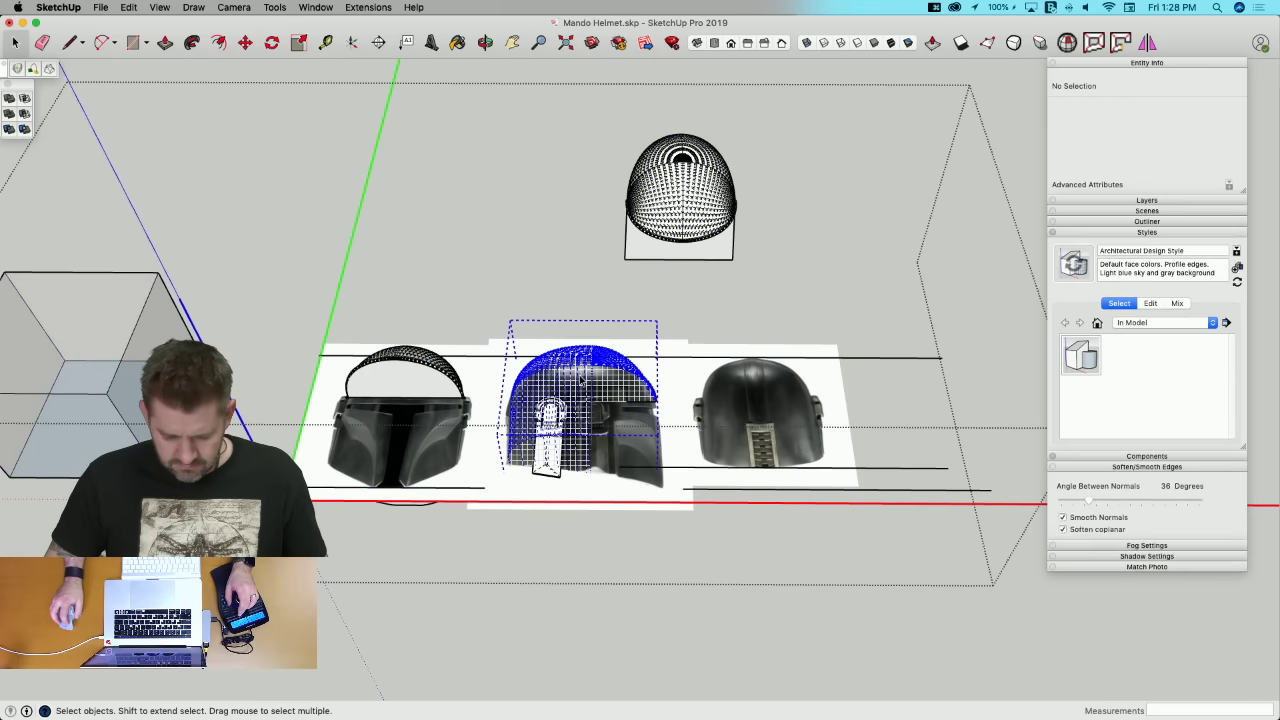
right_click(594, 381)
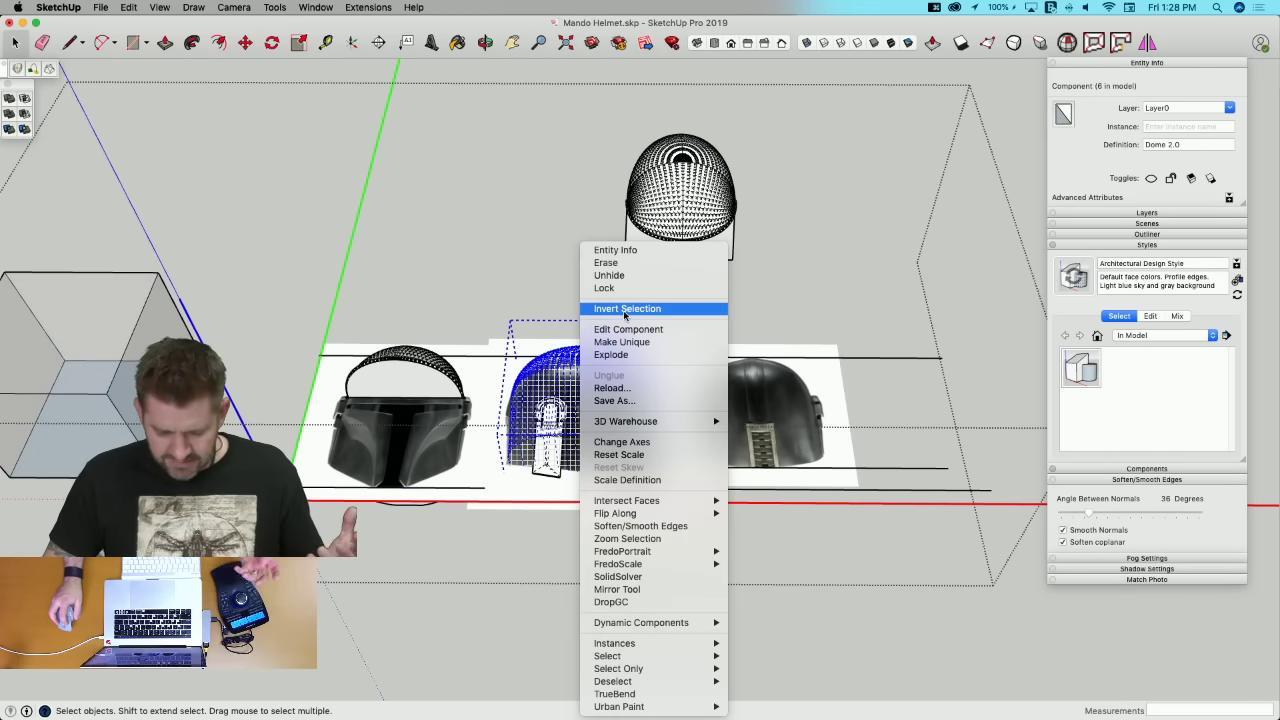
left_click(627, 276)
left_click(496, 267)
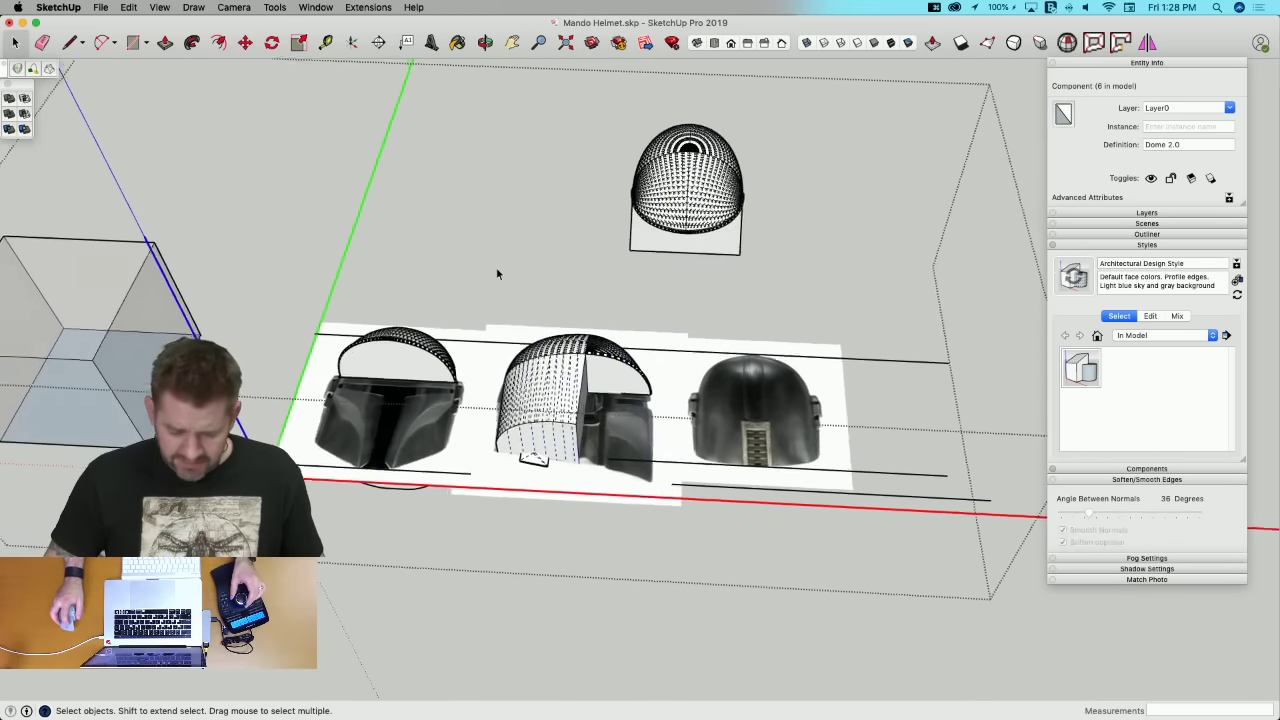
Step: Select the Ear component and move it 29' 3 3/4" sideways onto the ear in the side-view reference image
scroll(470, 360, "up", 5)
scroll(462, 373, "up", 3)
left_click(465, 340)
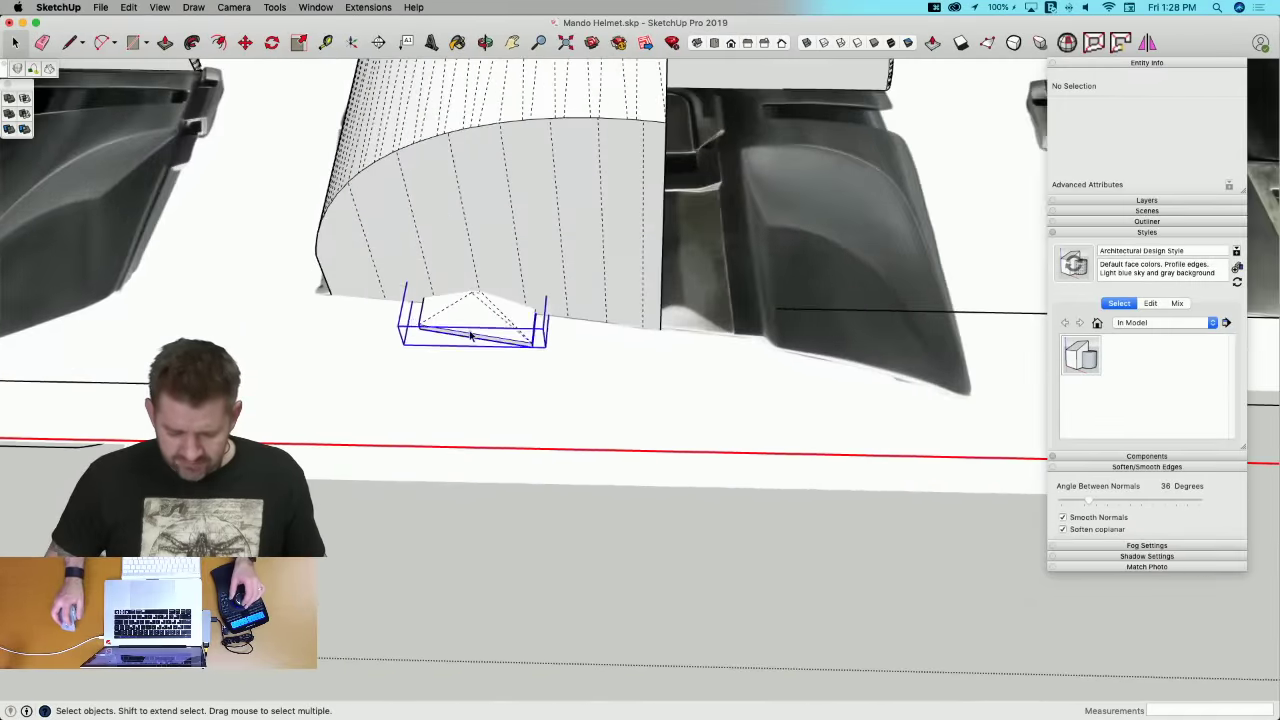
scroll(480, 354, "up", 4)
scroll(398, 338, "down", 2)
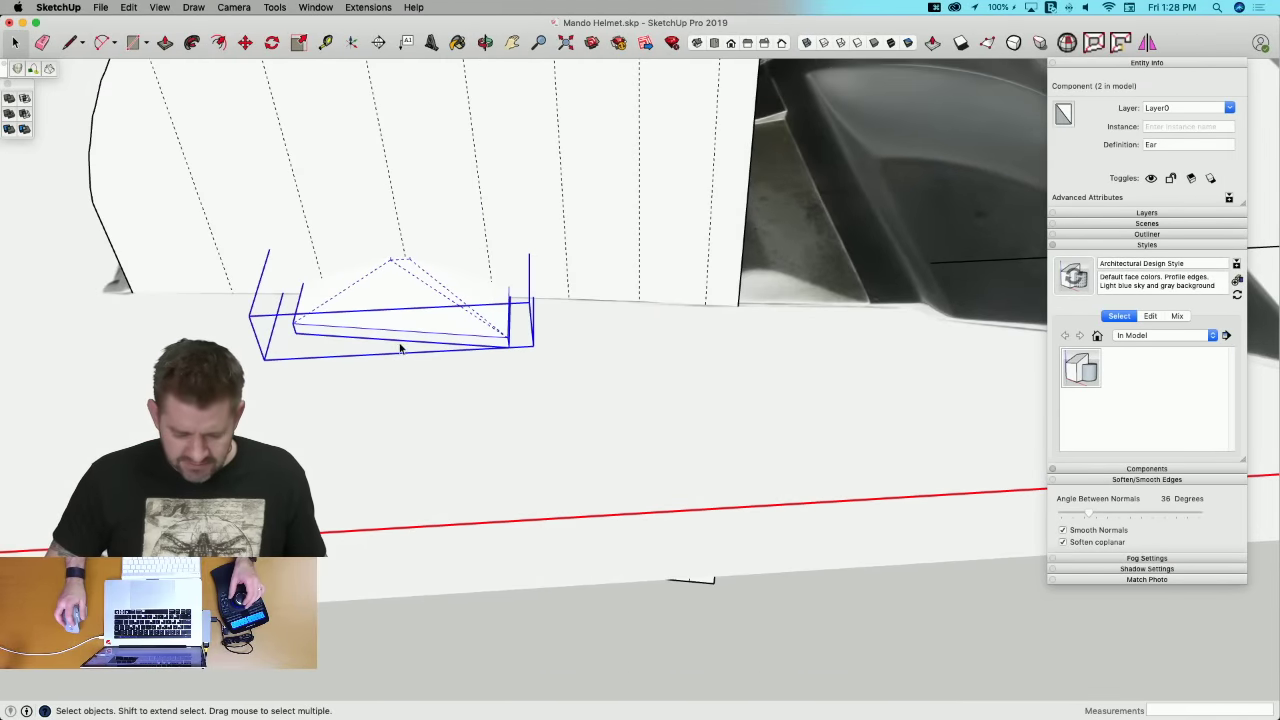
left_click(376, 354)
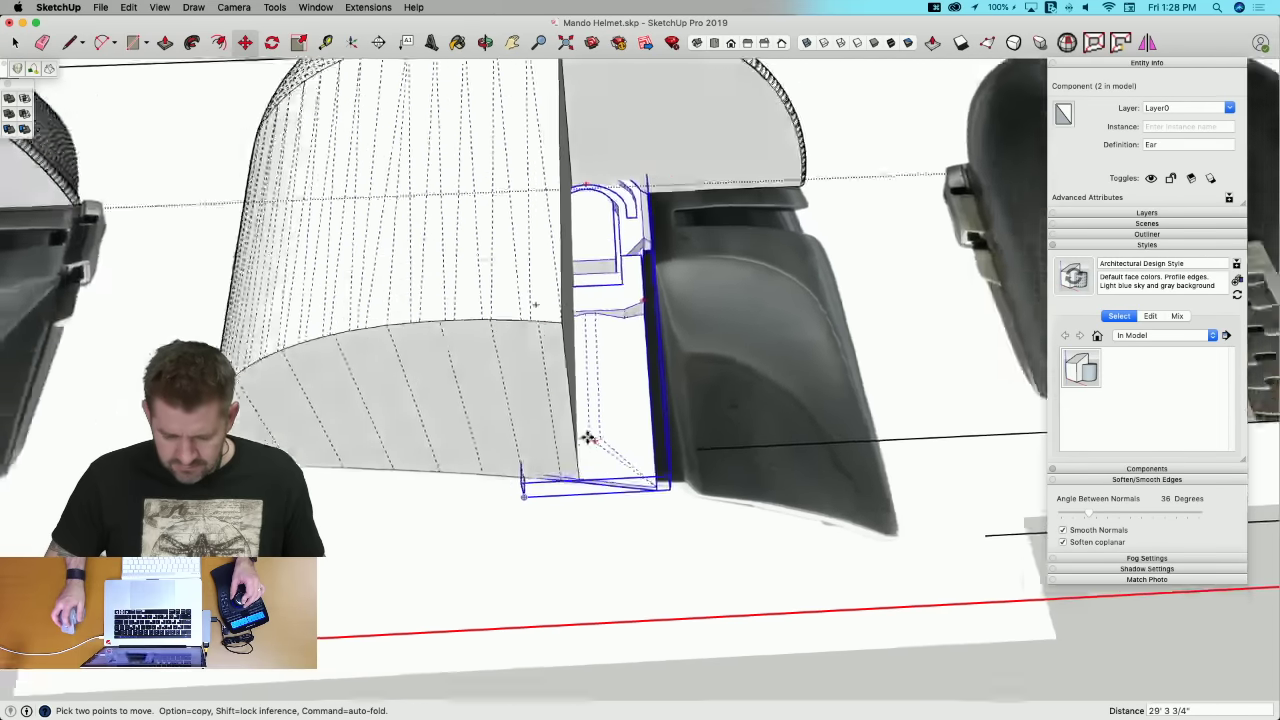
key("m")
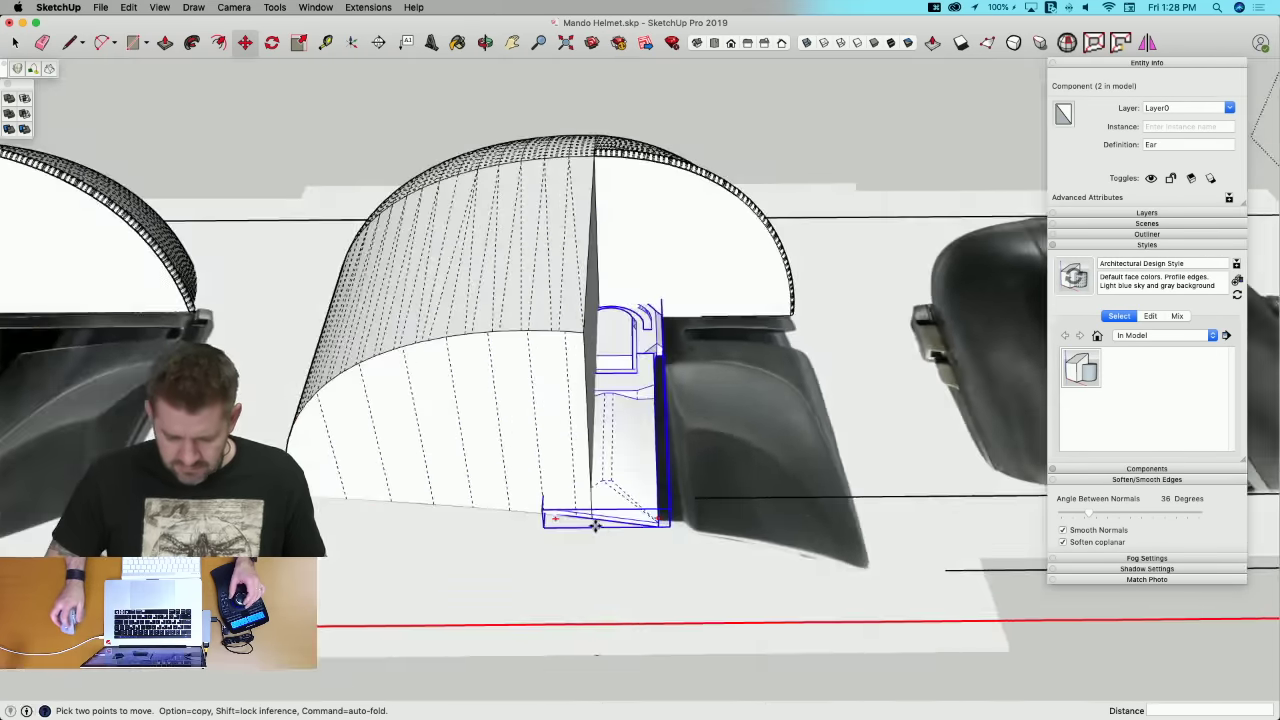
Step: Try to raise the Ear component from the reference image onto the lower edge of the dome wall and check its fit
scroll(594, 520, "up", 4)
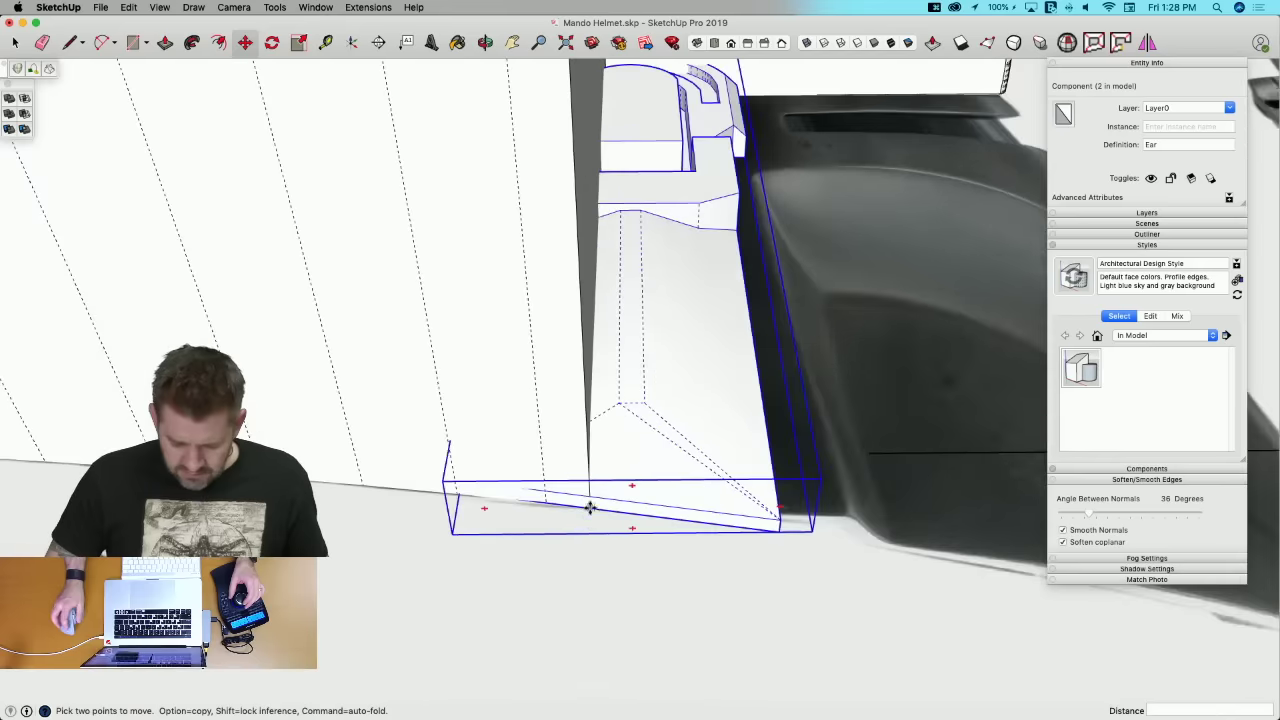
left_click(590, 508)
scroll(617, 394, "down", 3)
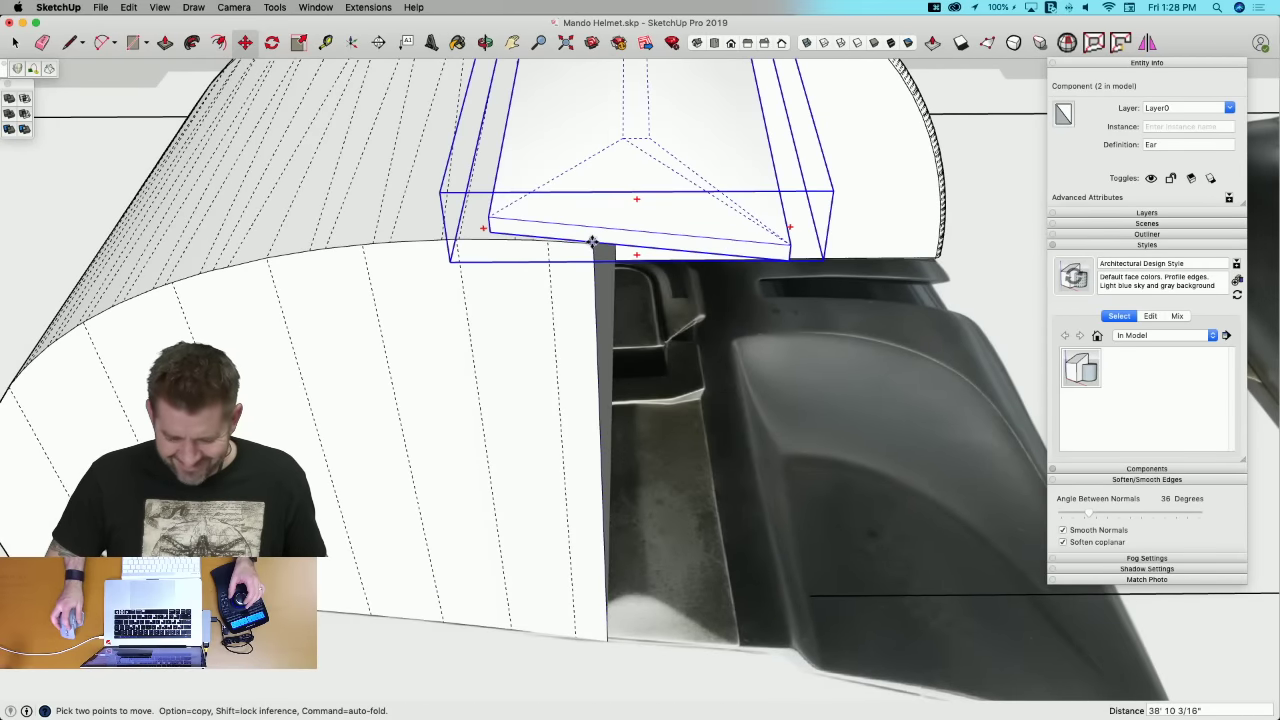
scroll(726, 583, "down", 5)
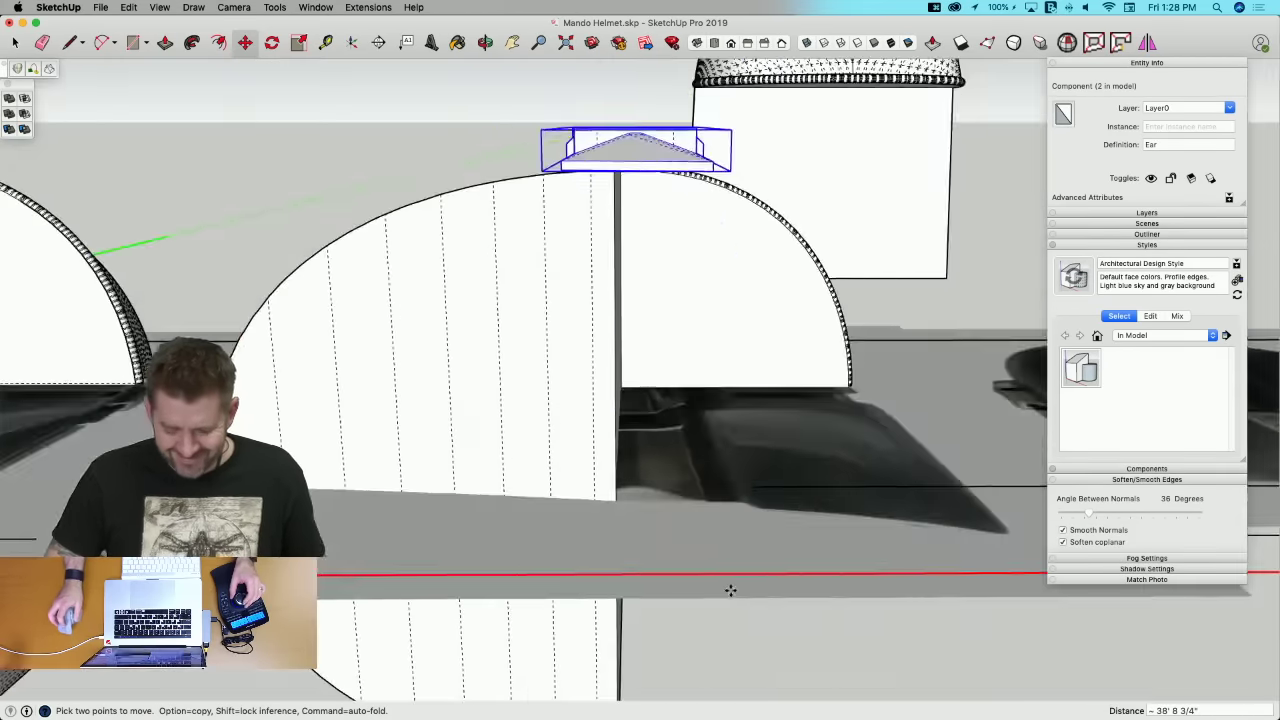
scroll(729, 590, "up", 2)
middle_click_drag(717, 579, 694, 554)
scroll(686, 306, "up", 3)
middle_click_drag(686, 306, 694, 387)
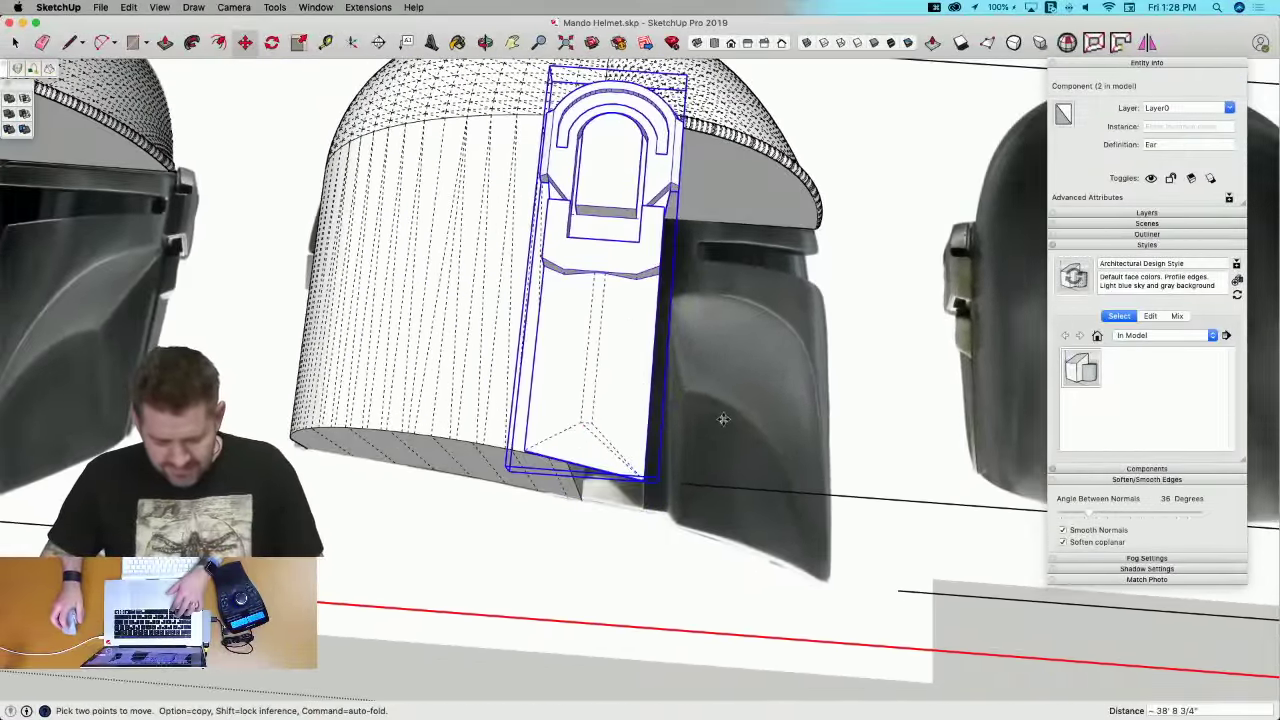
middle_click_drag(730, 429, 569, 463)
scroll(569, 470, "up", 4)
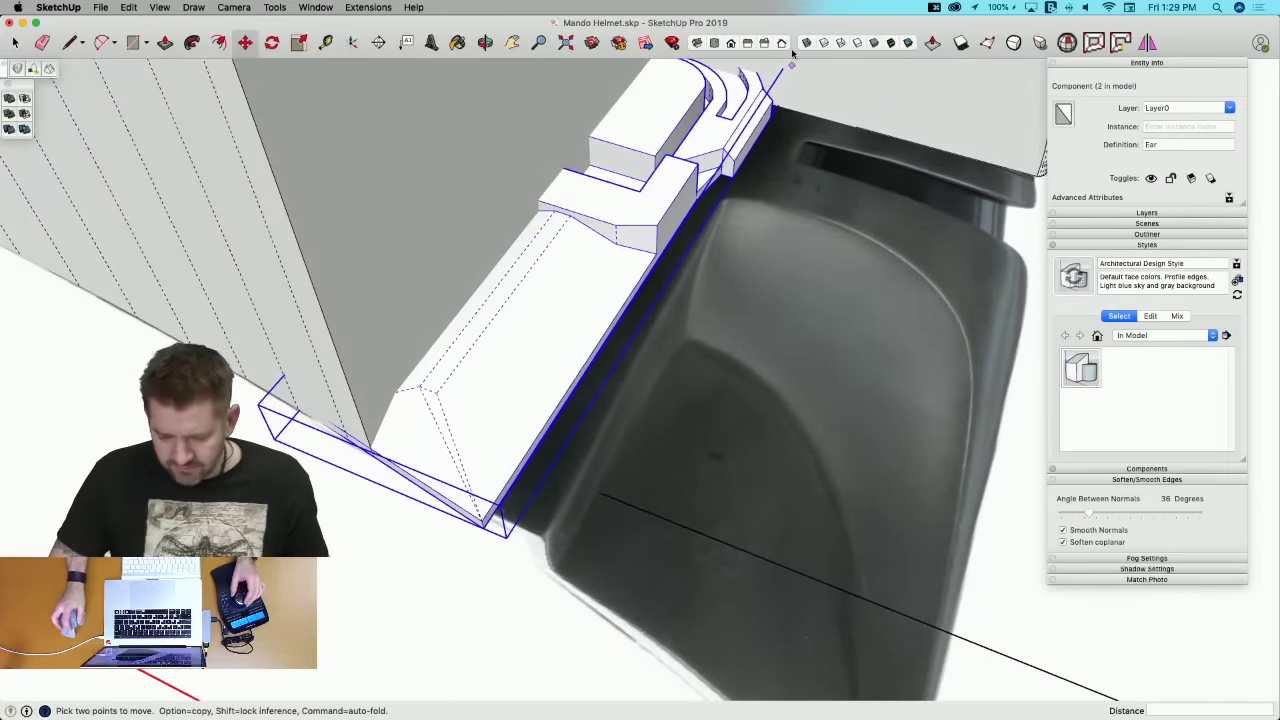
Step: Use X-ray view to rotate the Ear component 1.6 degrees about its lower corner, aligning it with the reference image
key("x")
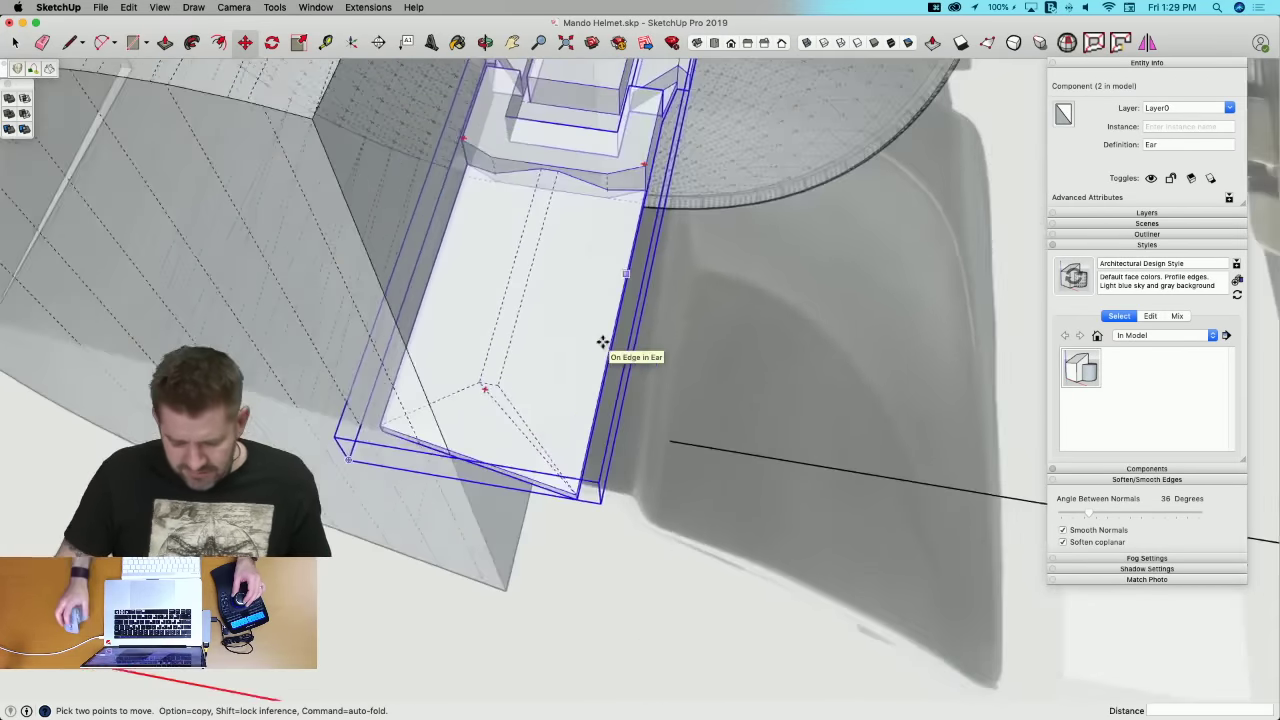
middle_click_drag(602, 342, 590, 488)
key("q")
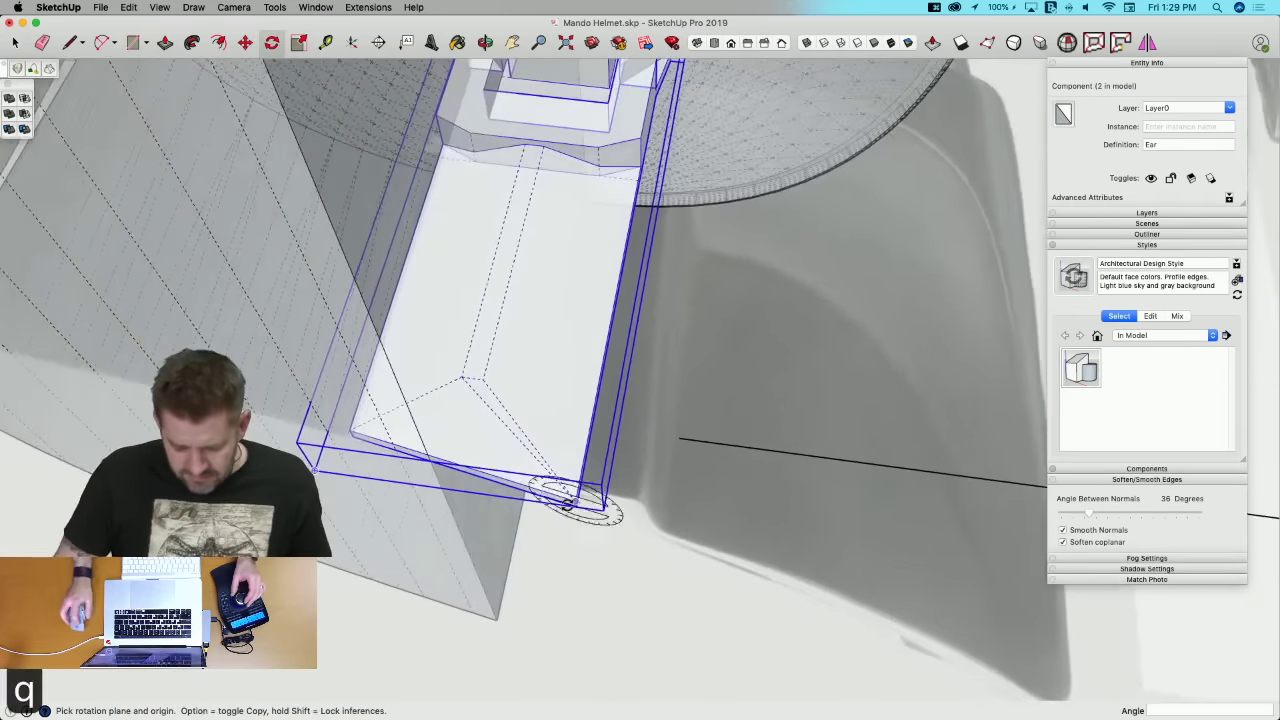
left_click(577, 508)
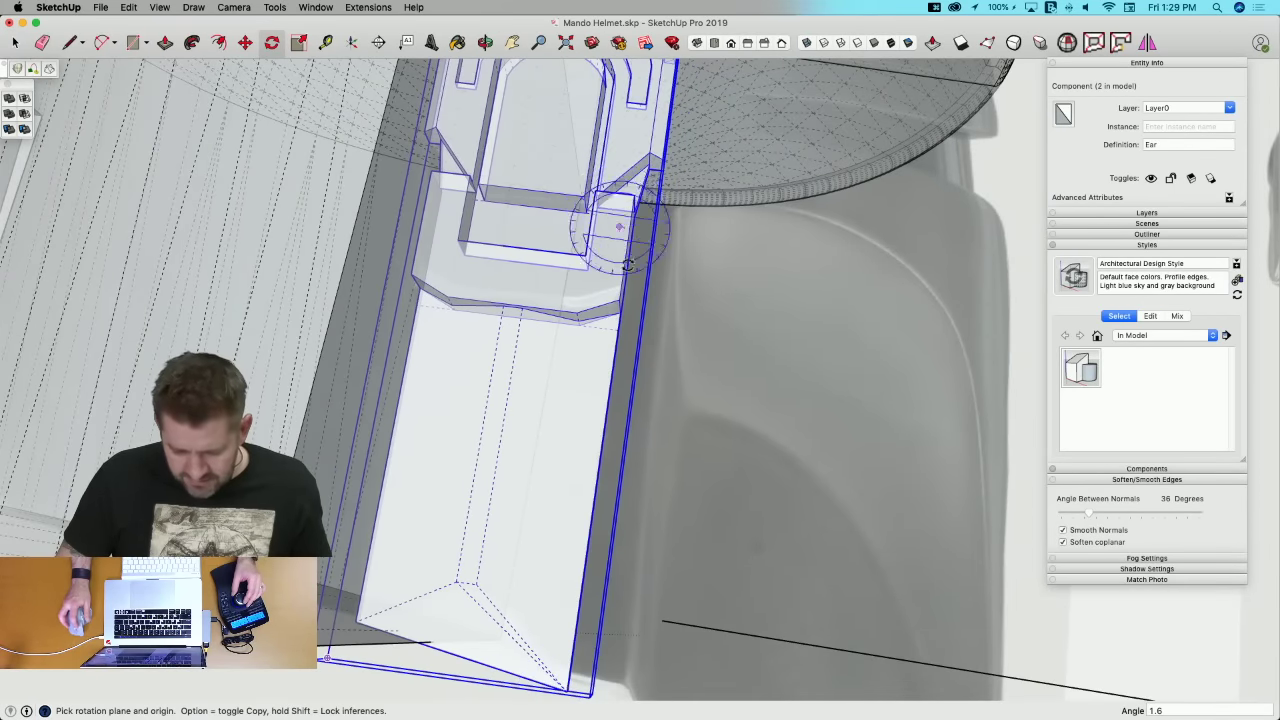
key("space")
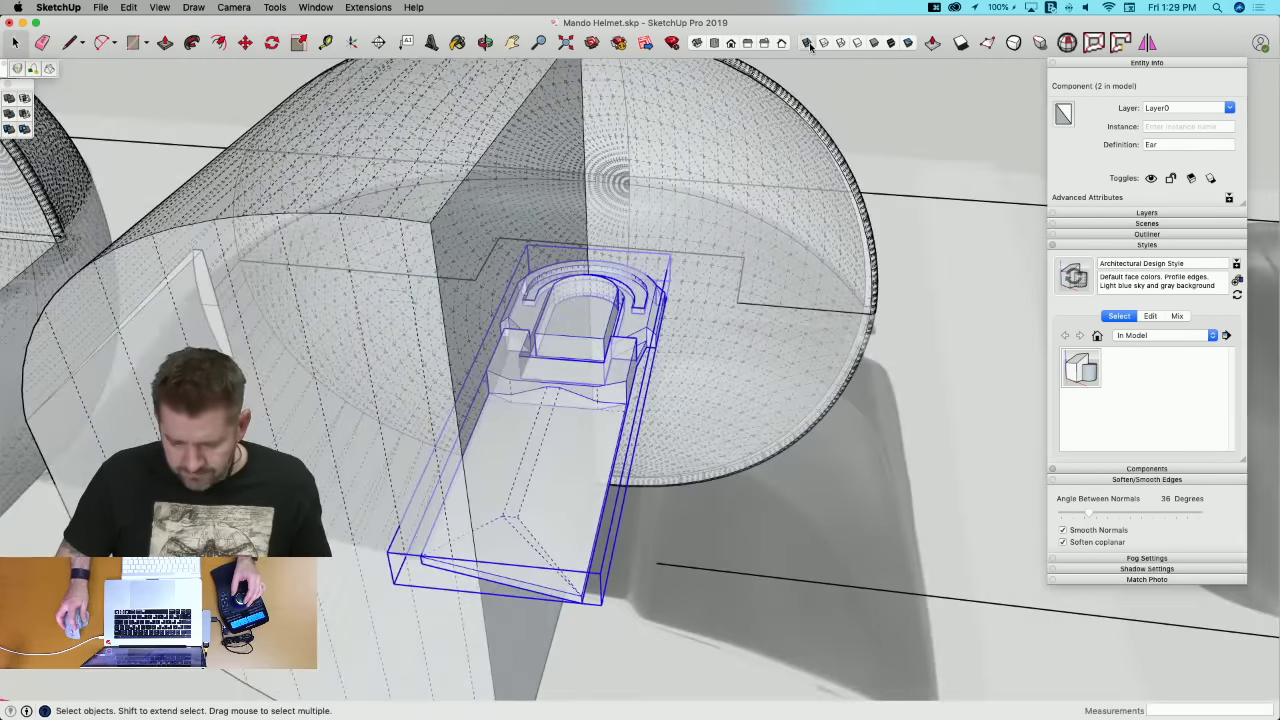
Step: Leave X-ray view and raise the Ear component 38' 8 7/8" onto the lower edge of the dome wall
key("m")
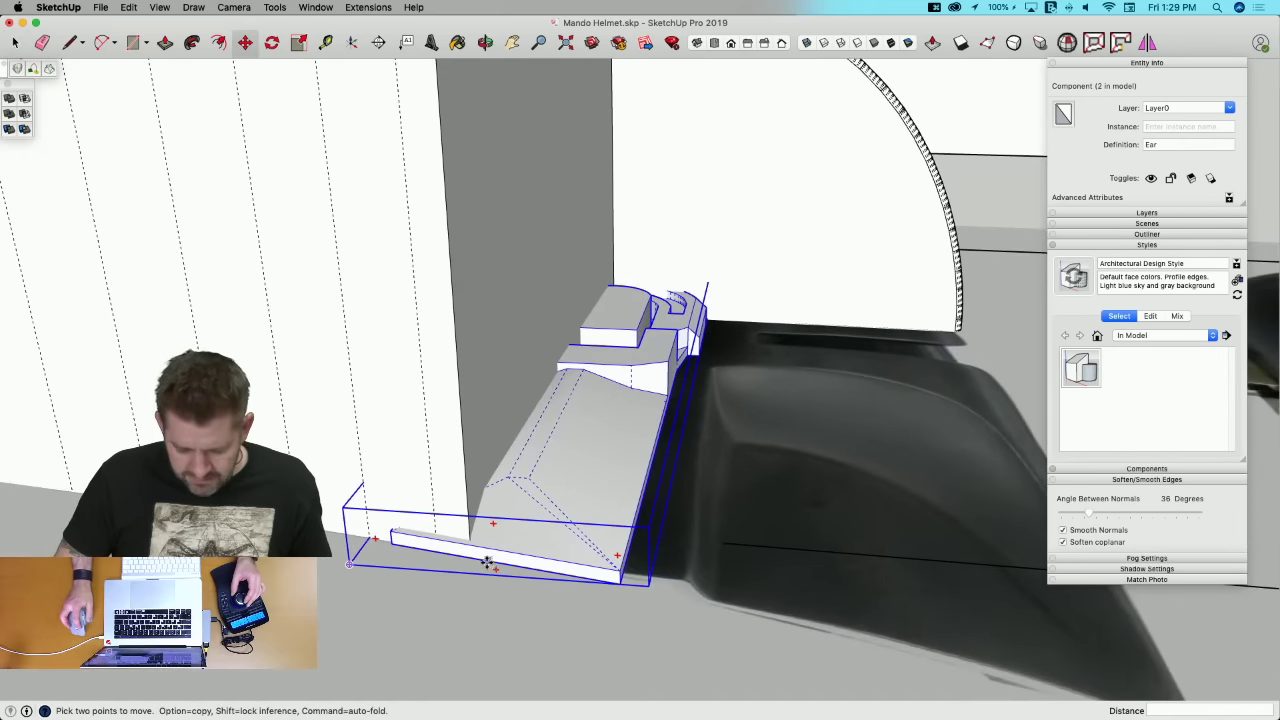
left_click(472, 559)
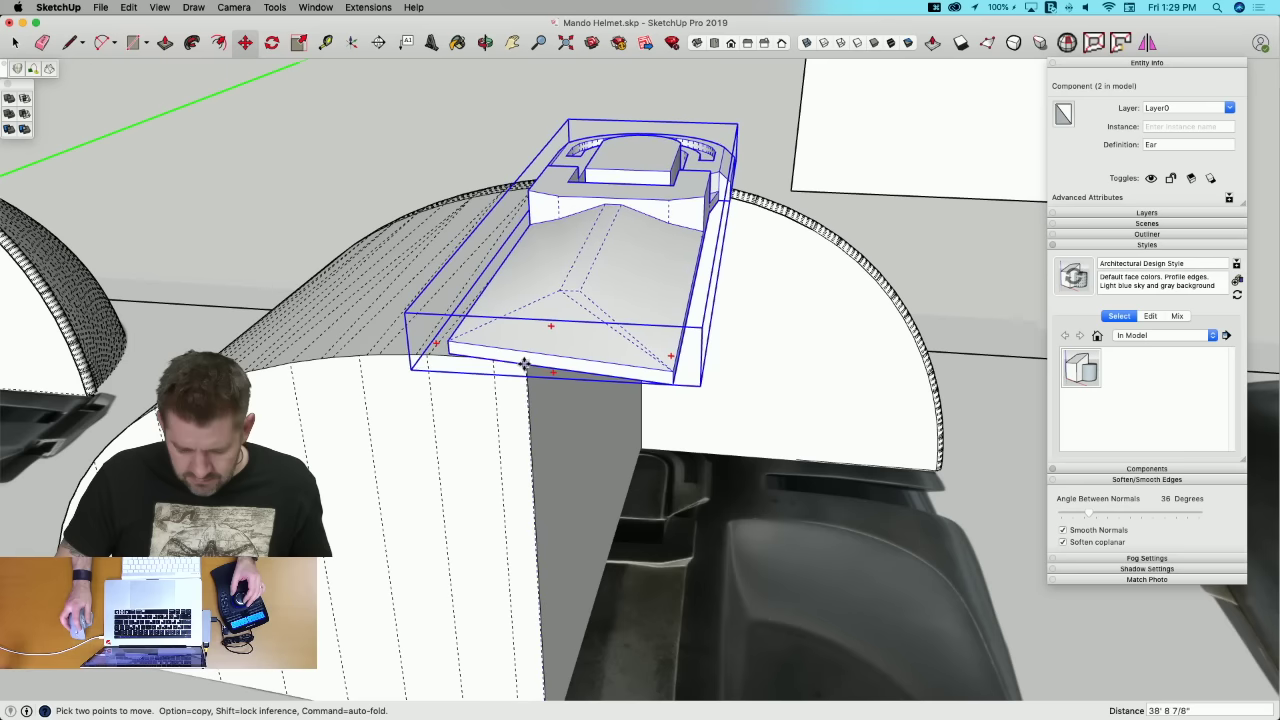
middle_click_drag(525, 360, 626, 323)
Step: Tilt the Ear component about 2.4 degrees around its lower end so that its far end lies against the dome
key("q")
middle_click_drag(523, 346, 737, 225)
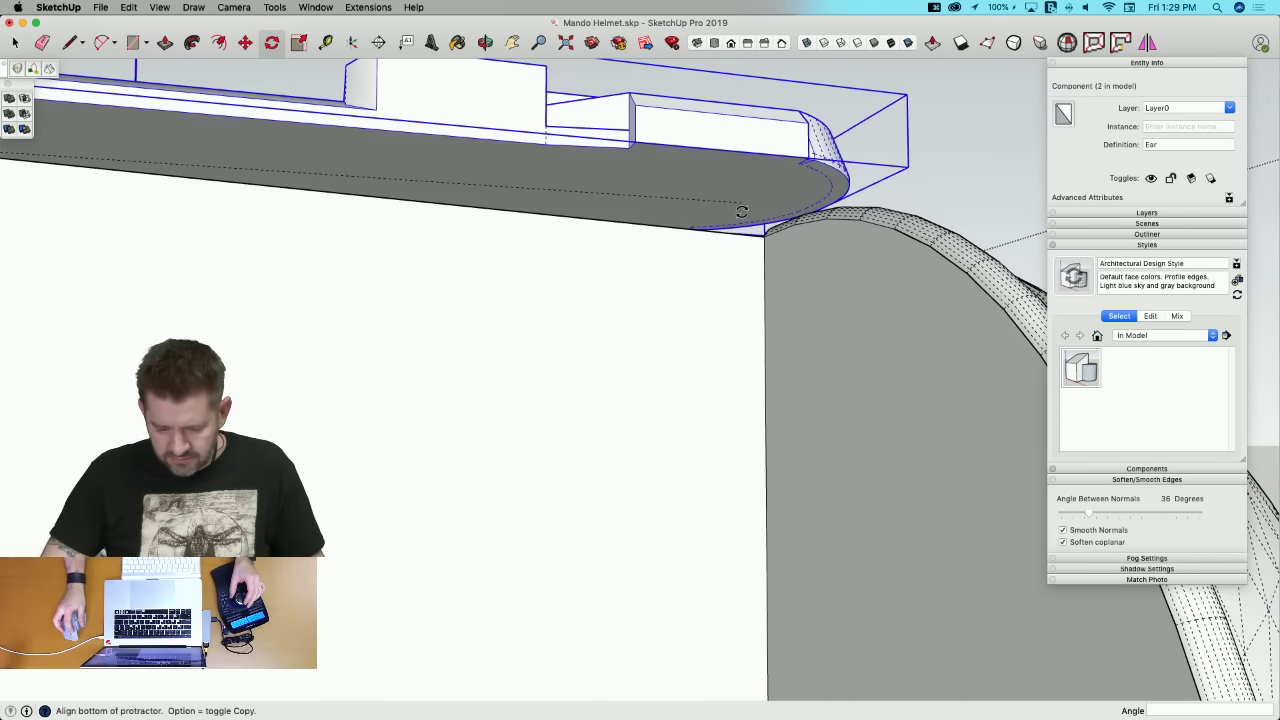
left_click(741, 212)
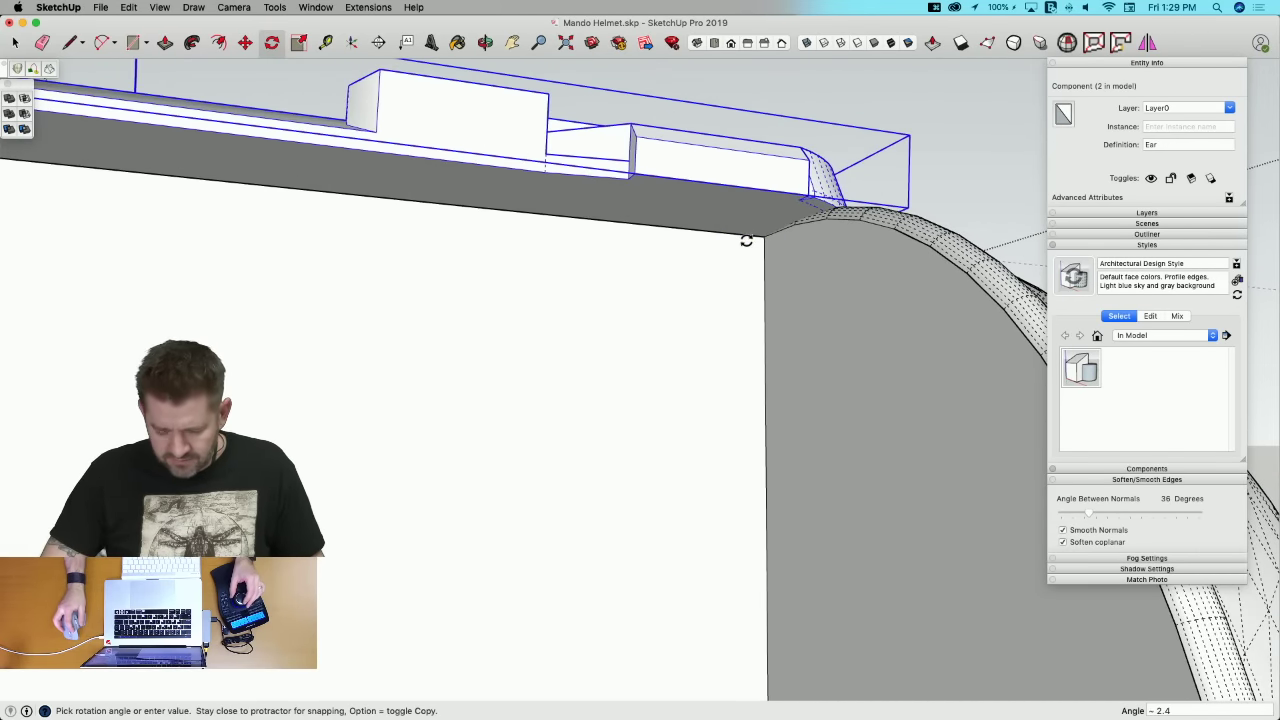
left_click(746, 241)
key("space")
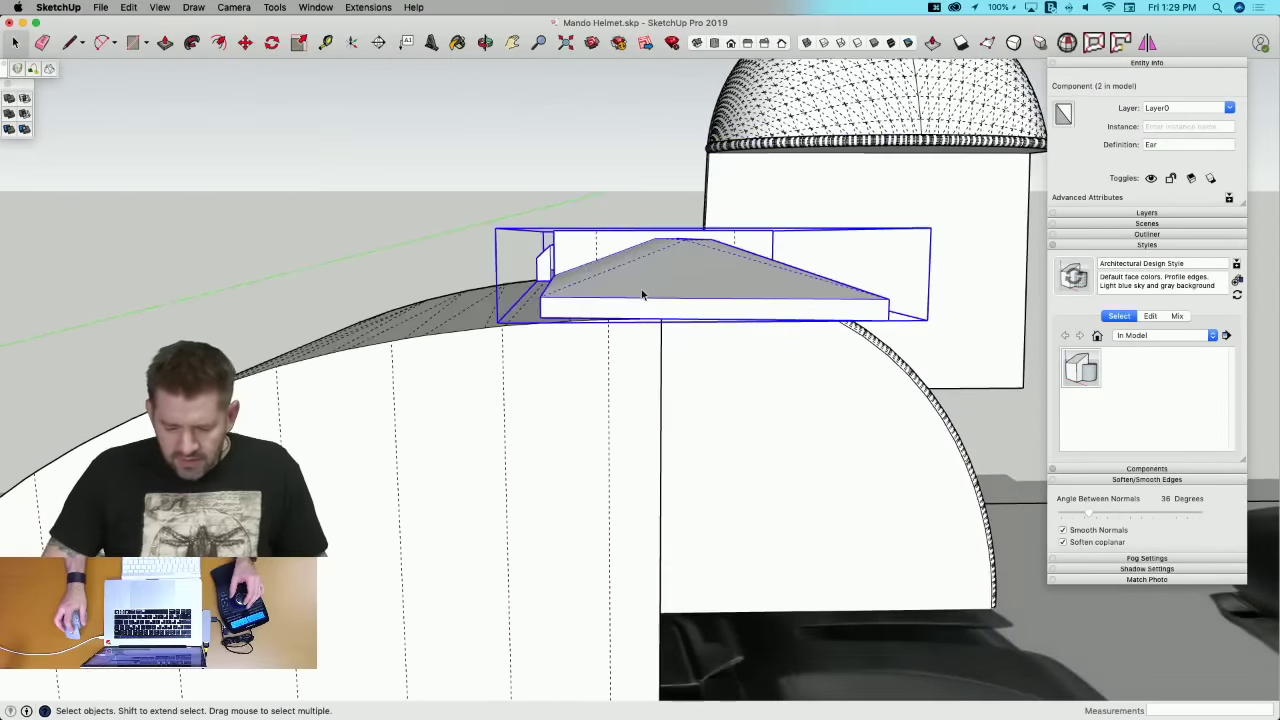
Step: Examine how the underside of the Ear component meets the curved dome wall from several angles
middle_click_drag(643, 294, 644, 299)
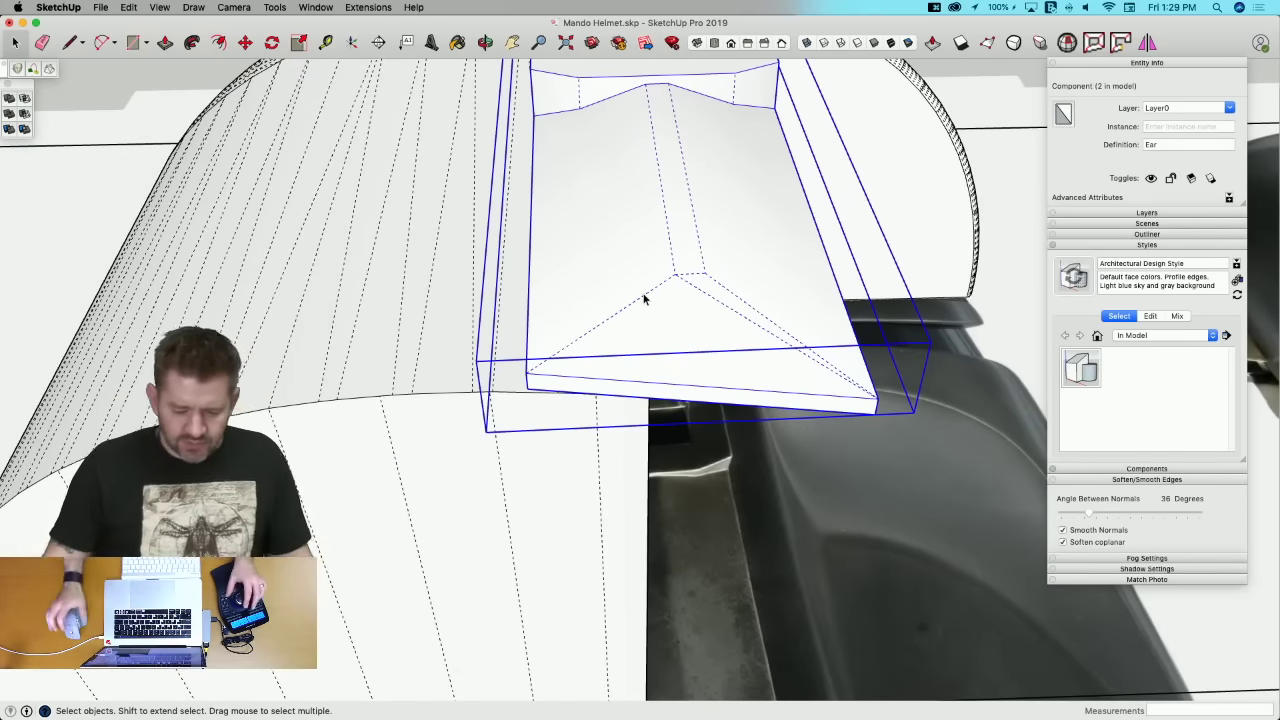
middle_click_drag(644, 299, 600, 378)
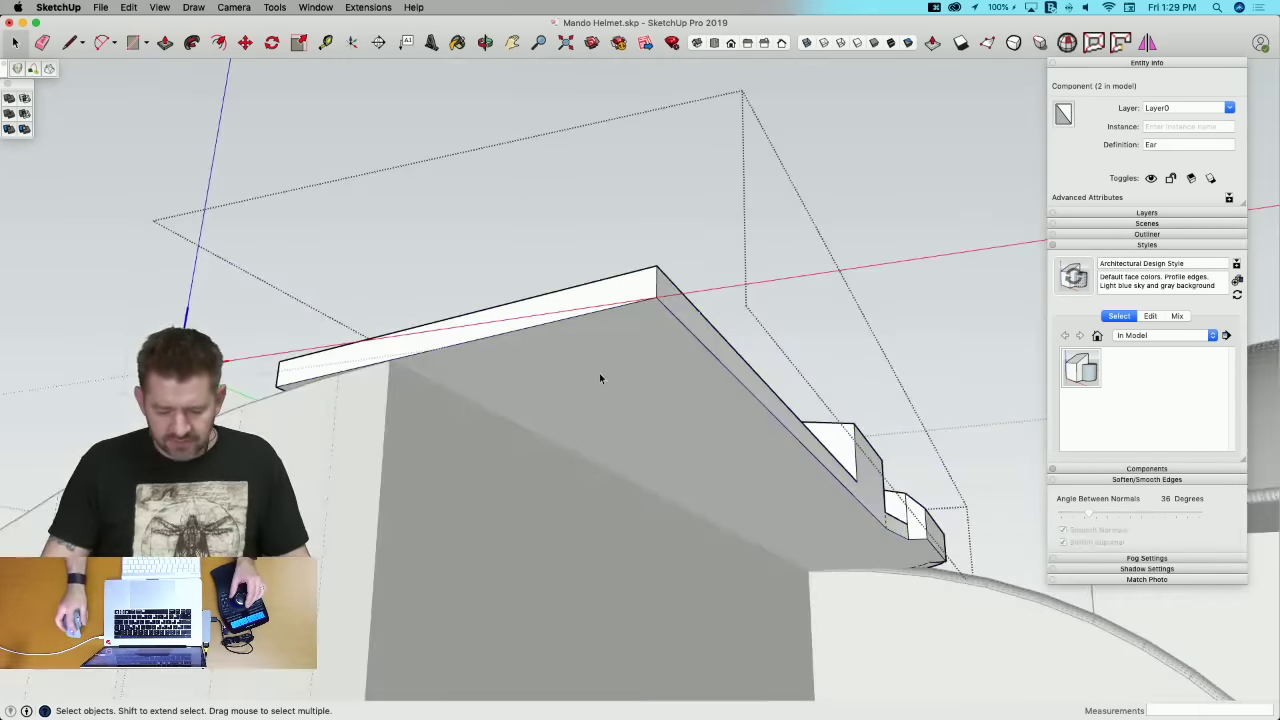
key("p")
key("l")
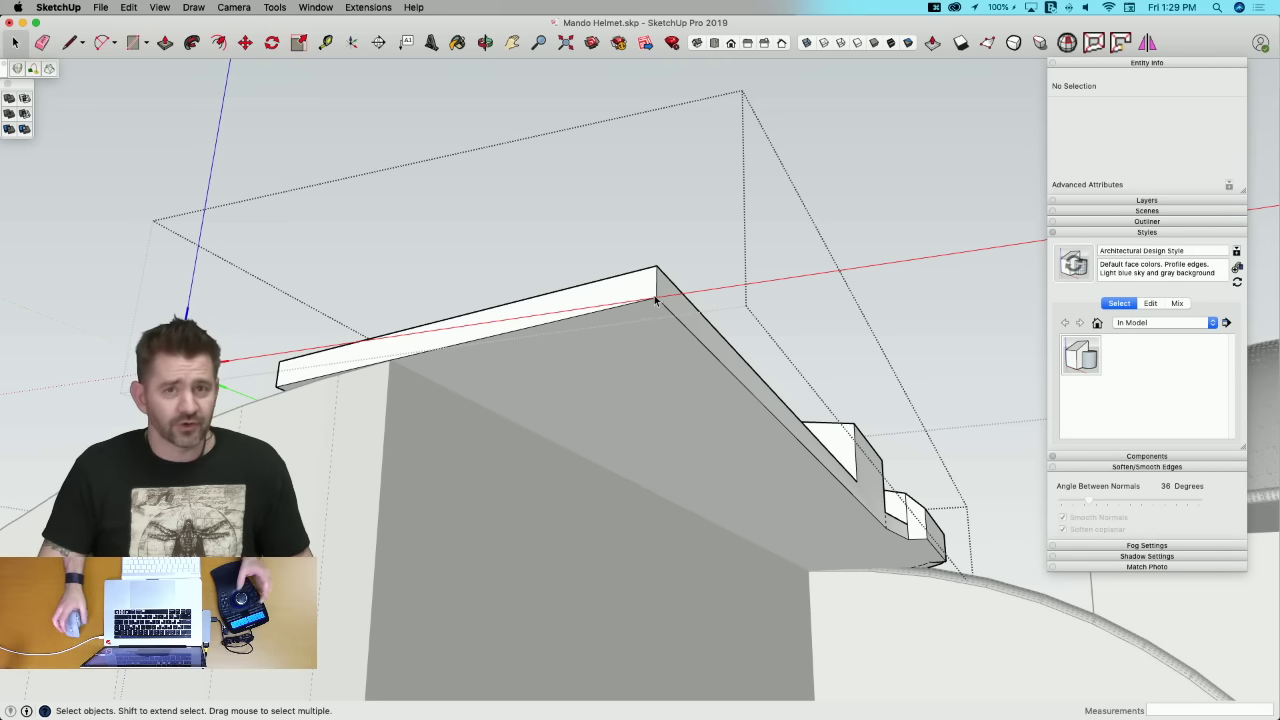
scroll(680, 203, "down", 10)
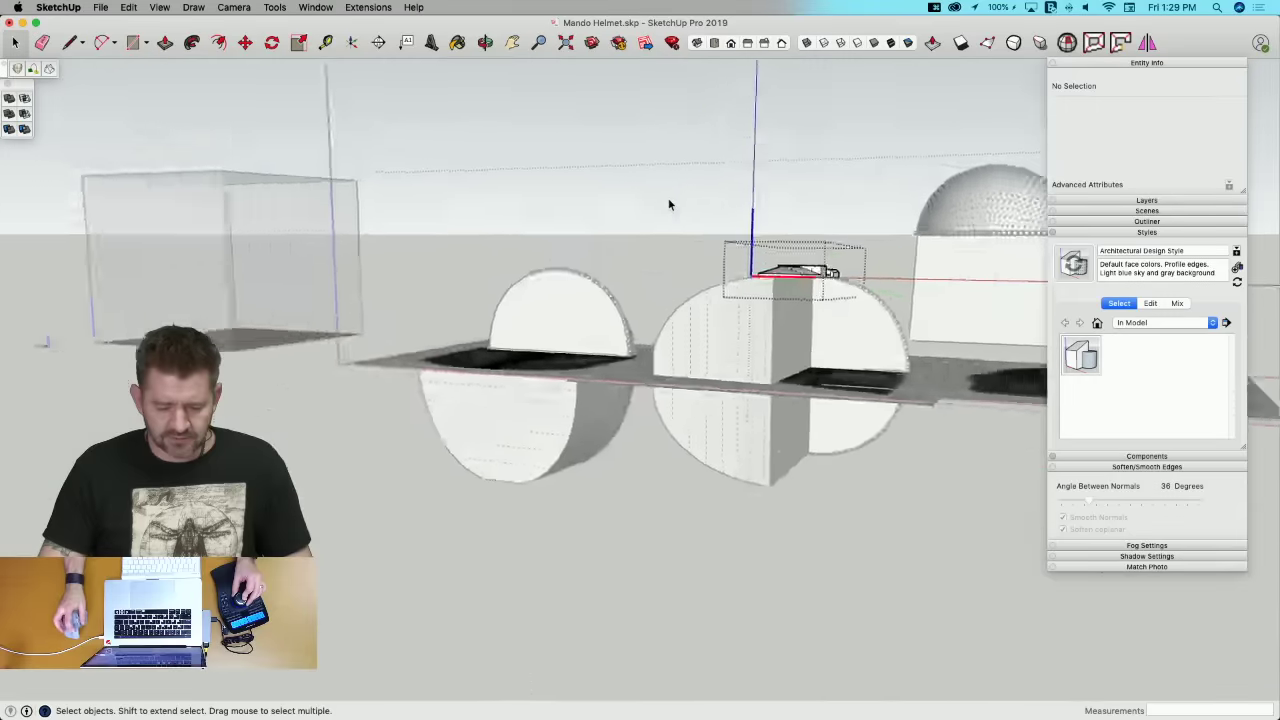
left_click(543, 352)
scroll(502, 270, "up", 8)
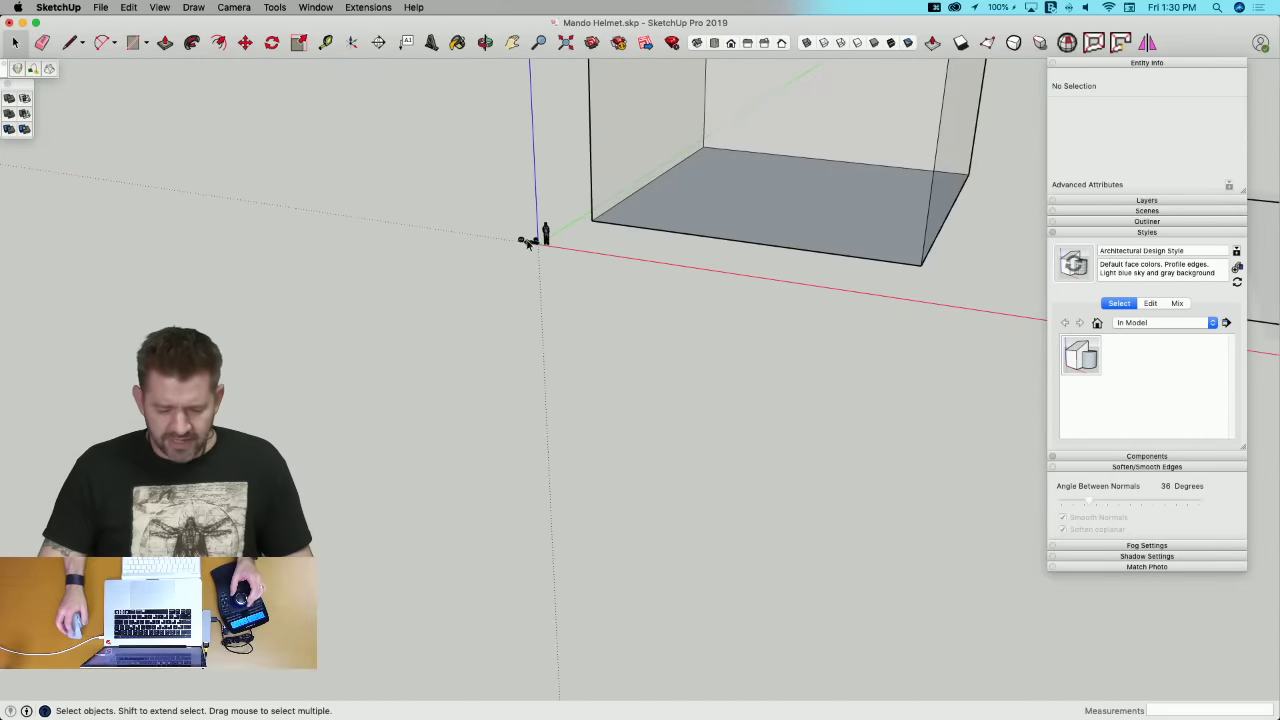
scroll(548, 244, "up", 8)
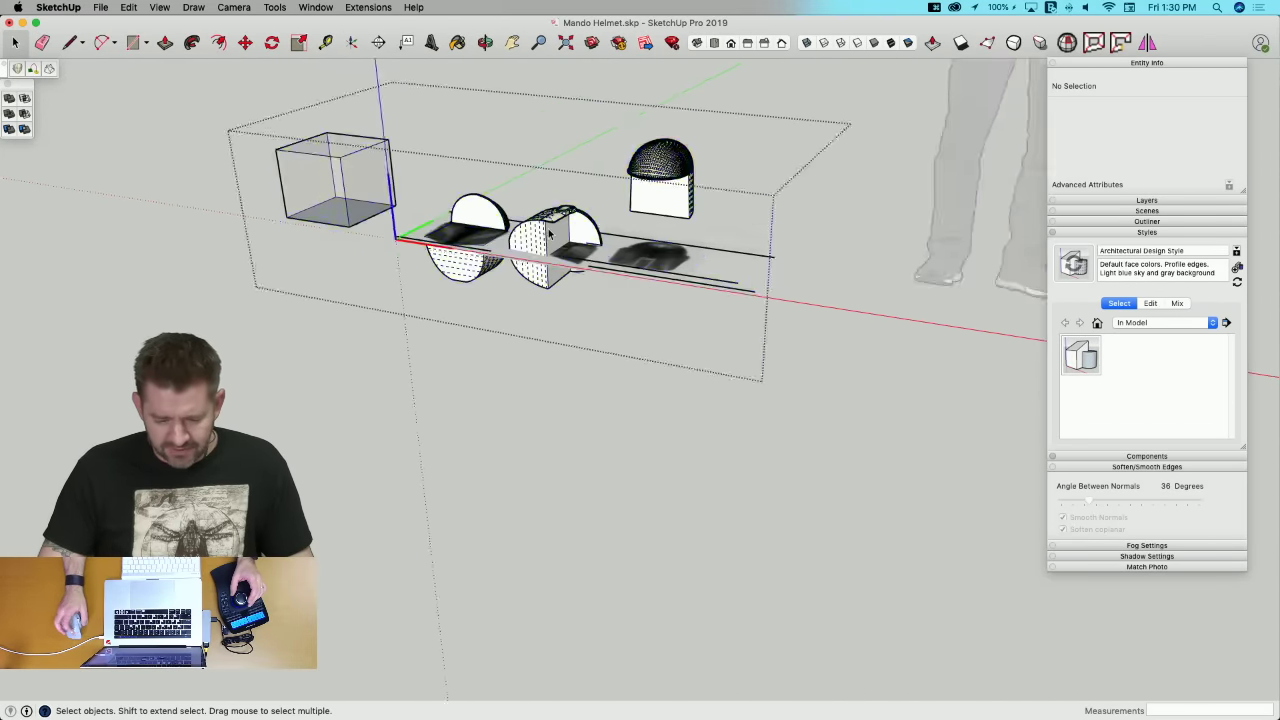
scroll(550, 232, "up", 8)
scroll(558, 220, "up", 3)
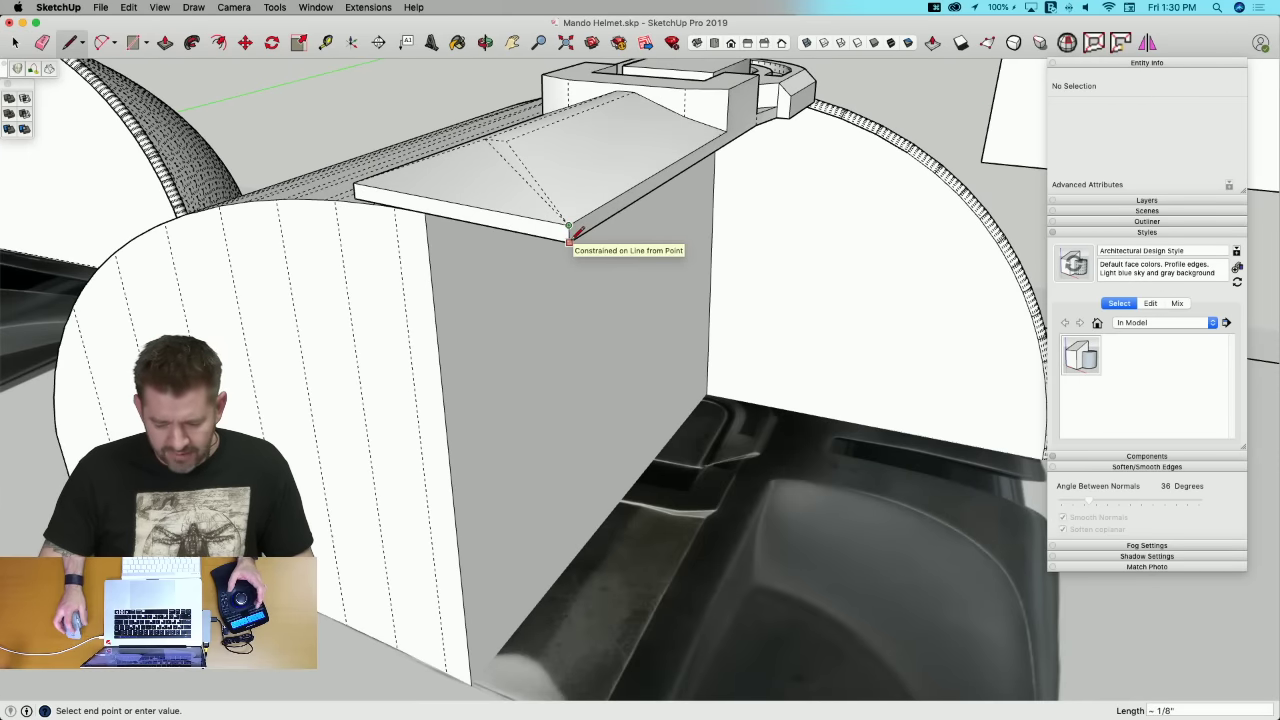
scroll(570, 245, "down", 12)
left_click(516, 332)
scroll(518, 331, "down", 8)
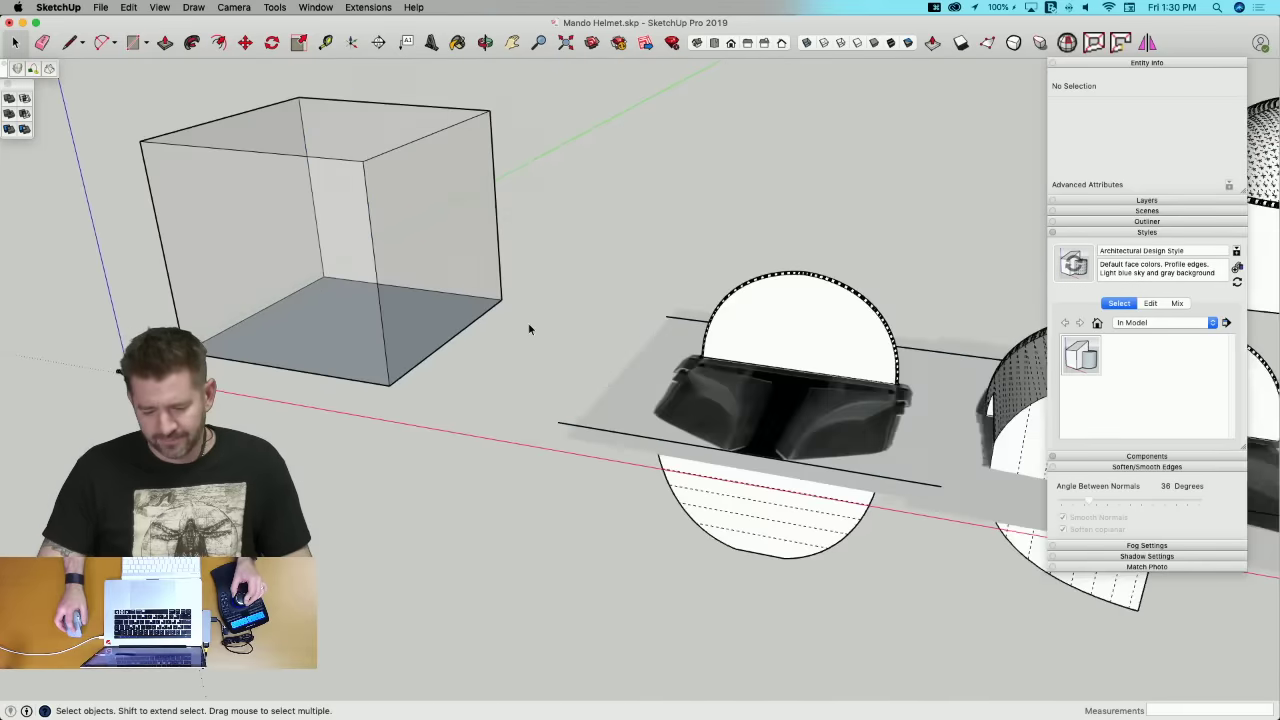
scroll(649, 337, "up", 10)
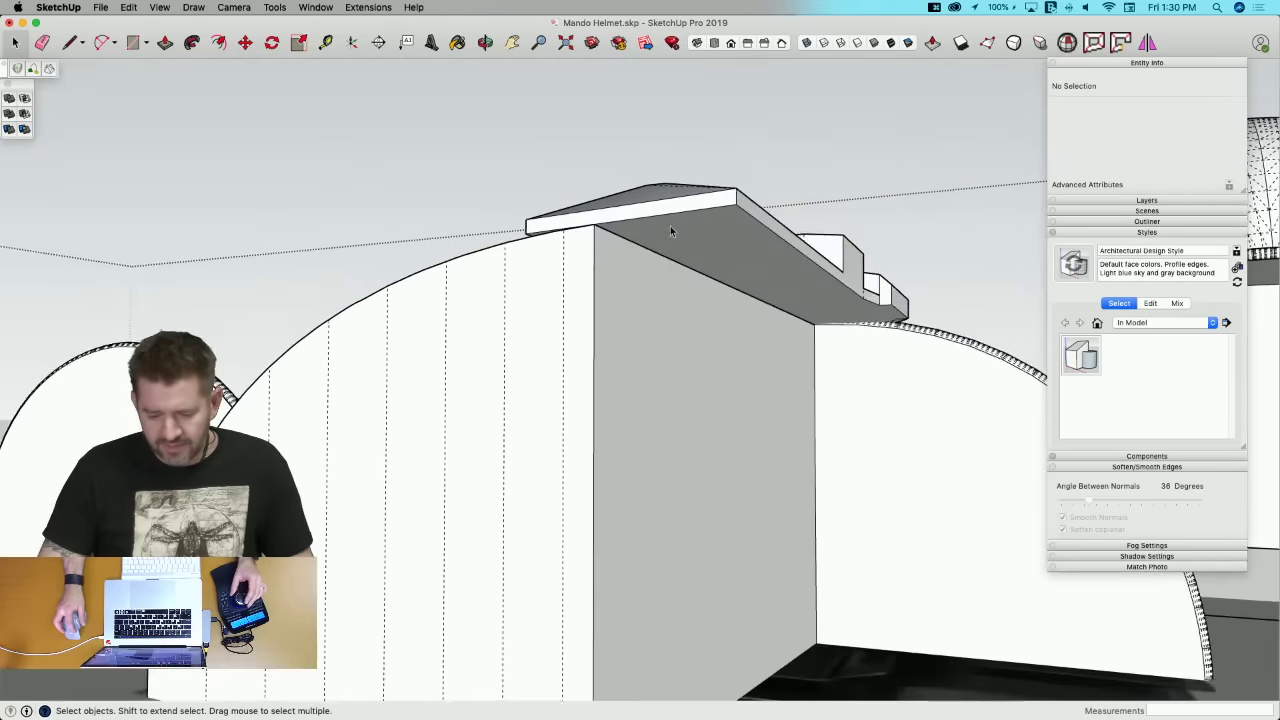
Step: Open the Ear component and push/pull its large underside face 1' 4 7/16" toward the dome to close the gap
double_click(673, 231)
key("p")
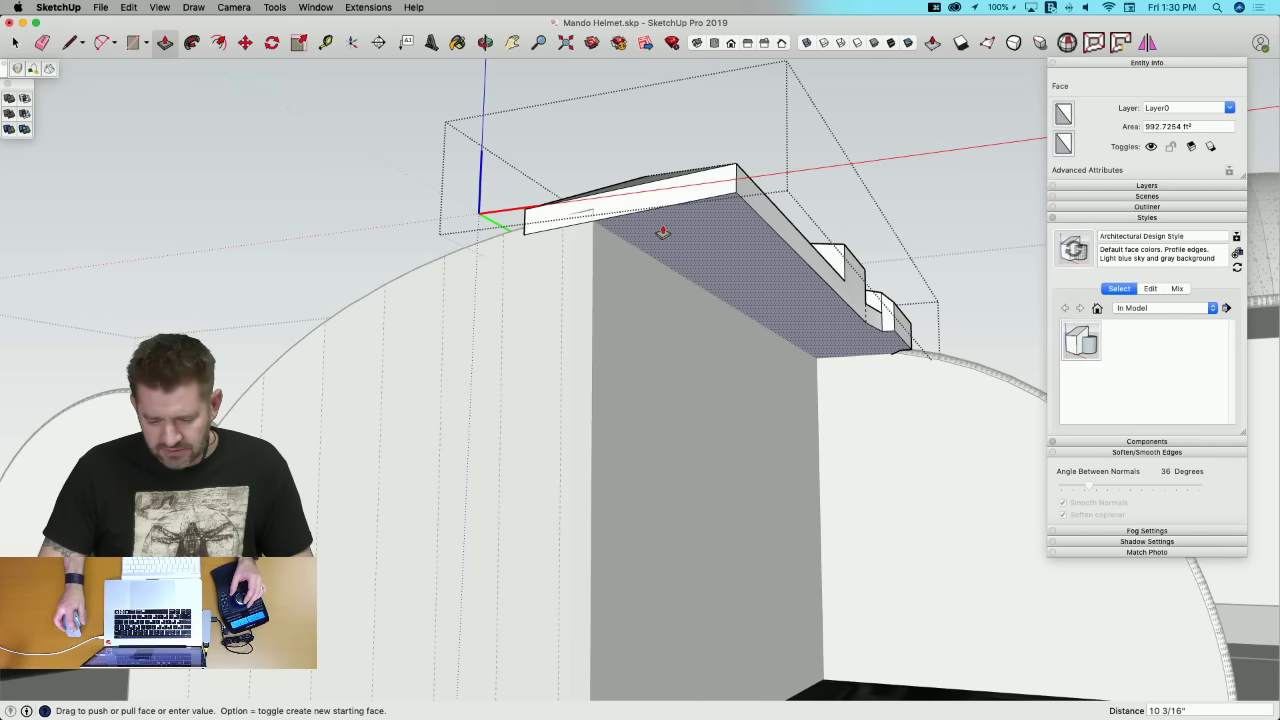
key("space")
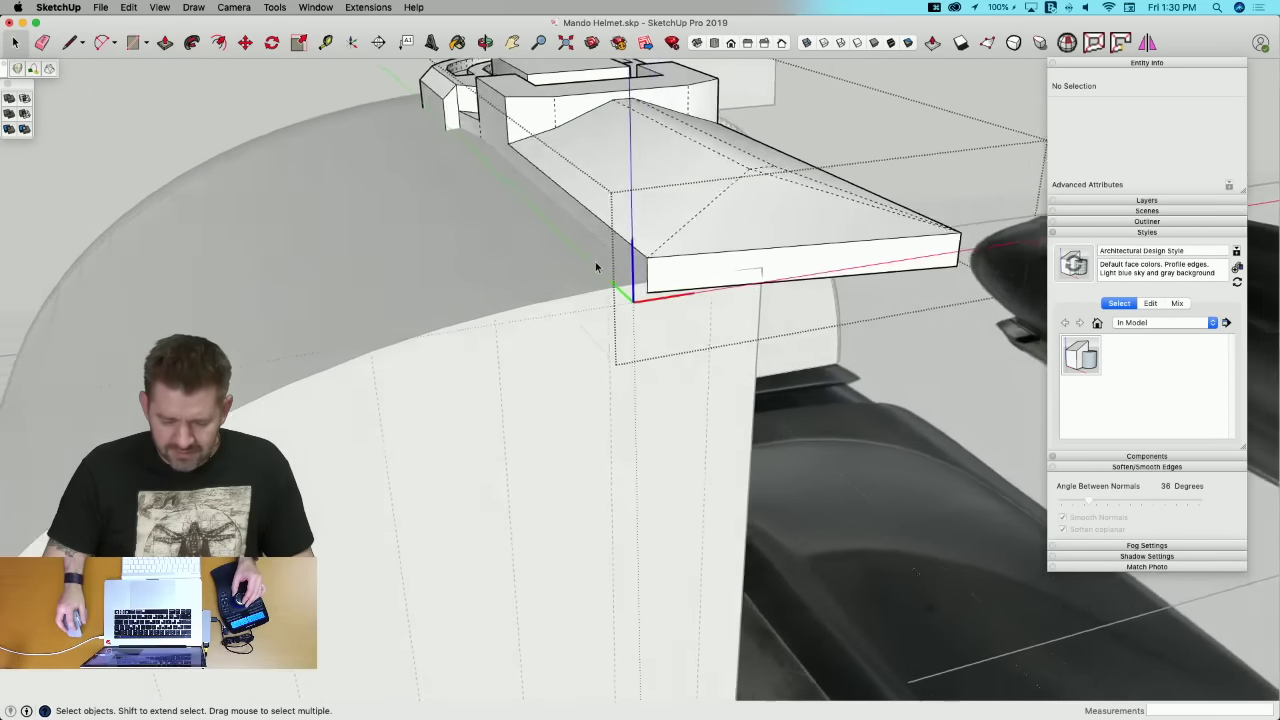
middle_click_drag(629, 292, 726, 253)
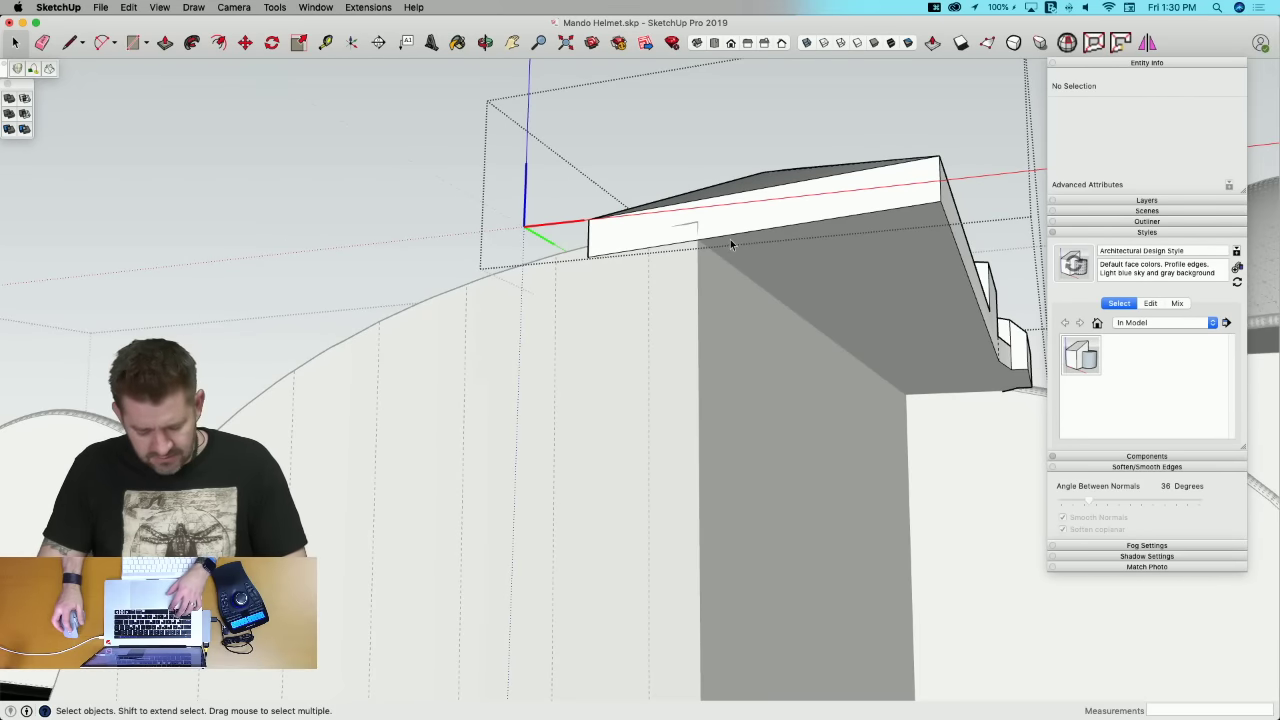
left_click(750, 234)
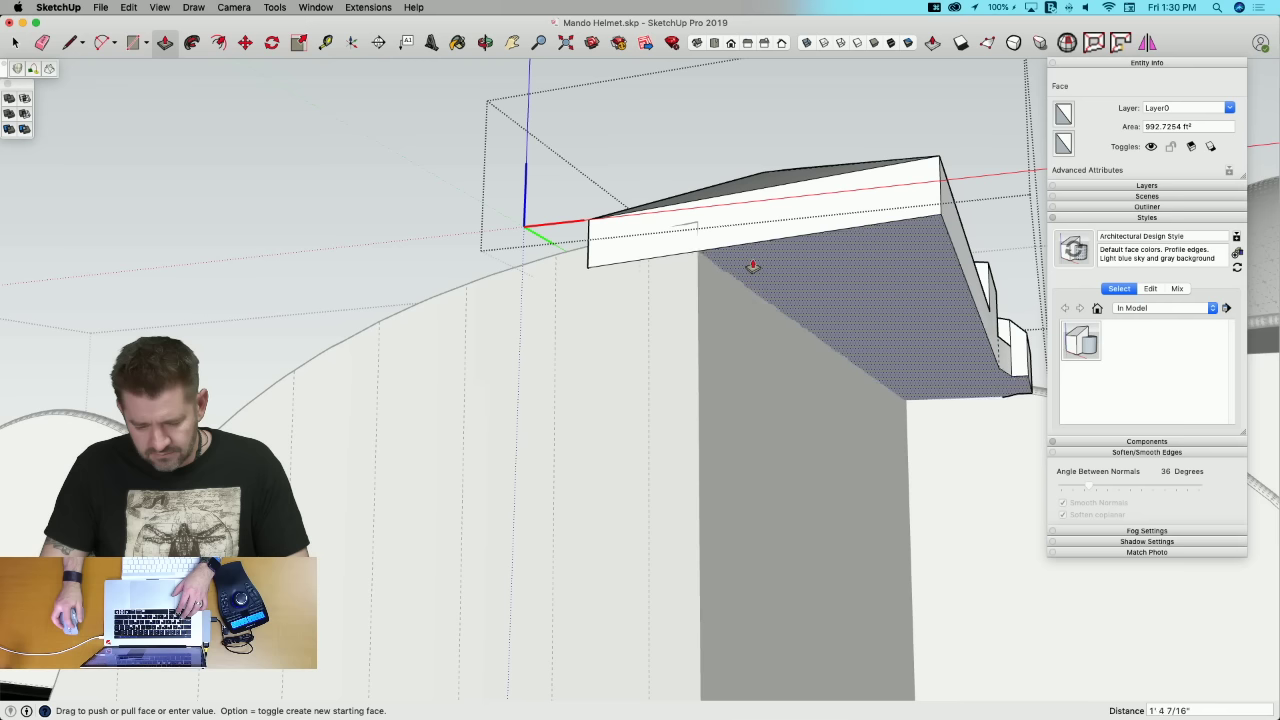
key("space")
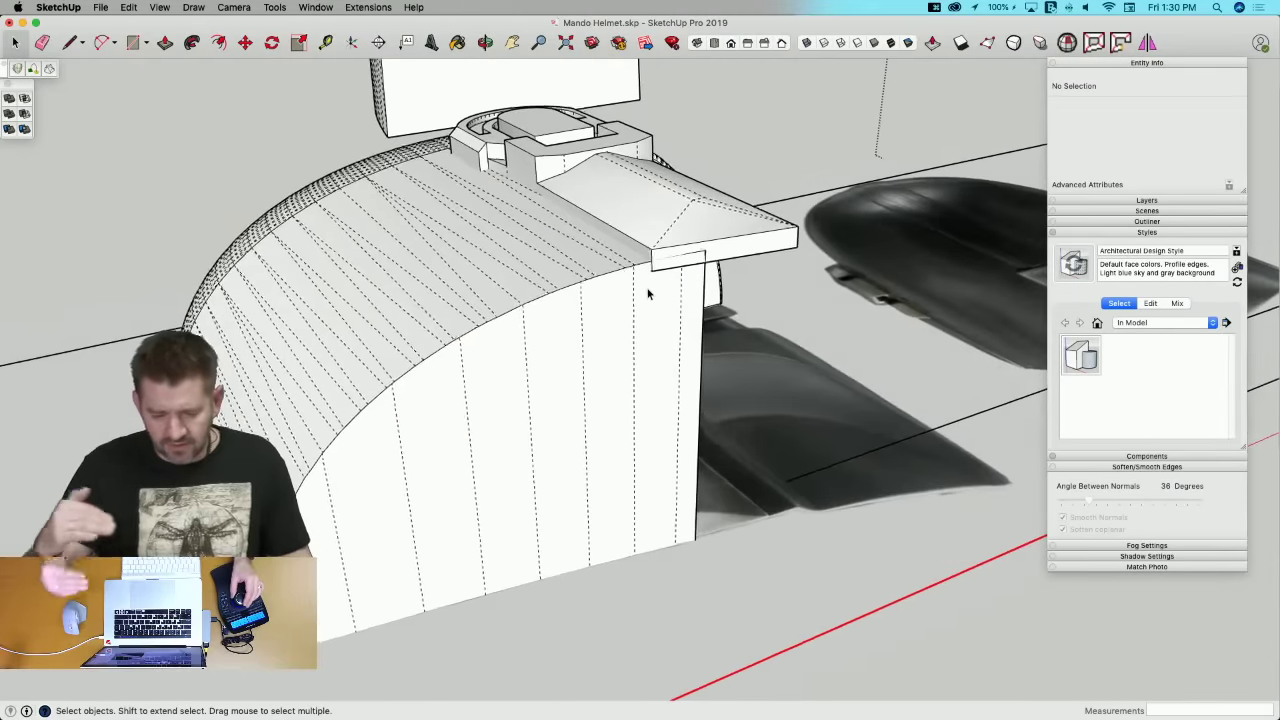
Step: Push/pull the recessed underside face at the Ear component's rounded end 1' 4 7/16" to make it flush with the extended underside
middle_click_drag(648, 293, 906, 128)
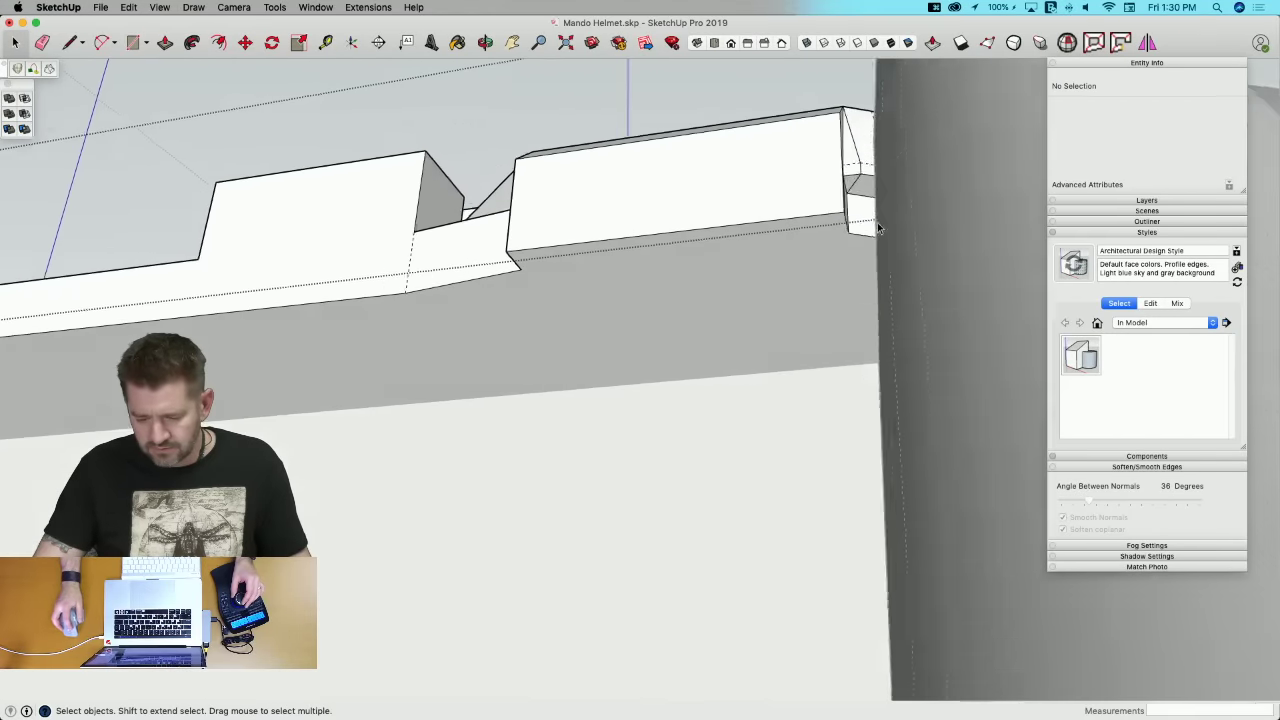
key("p")
middle_click_drag(917, 253, 826, 151)
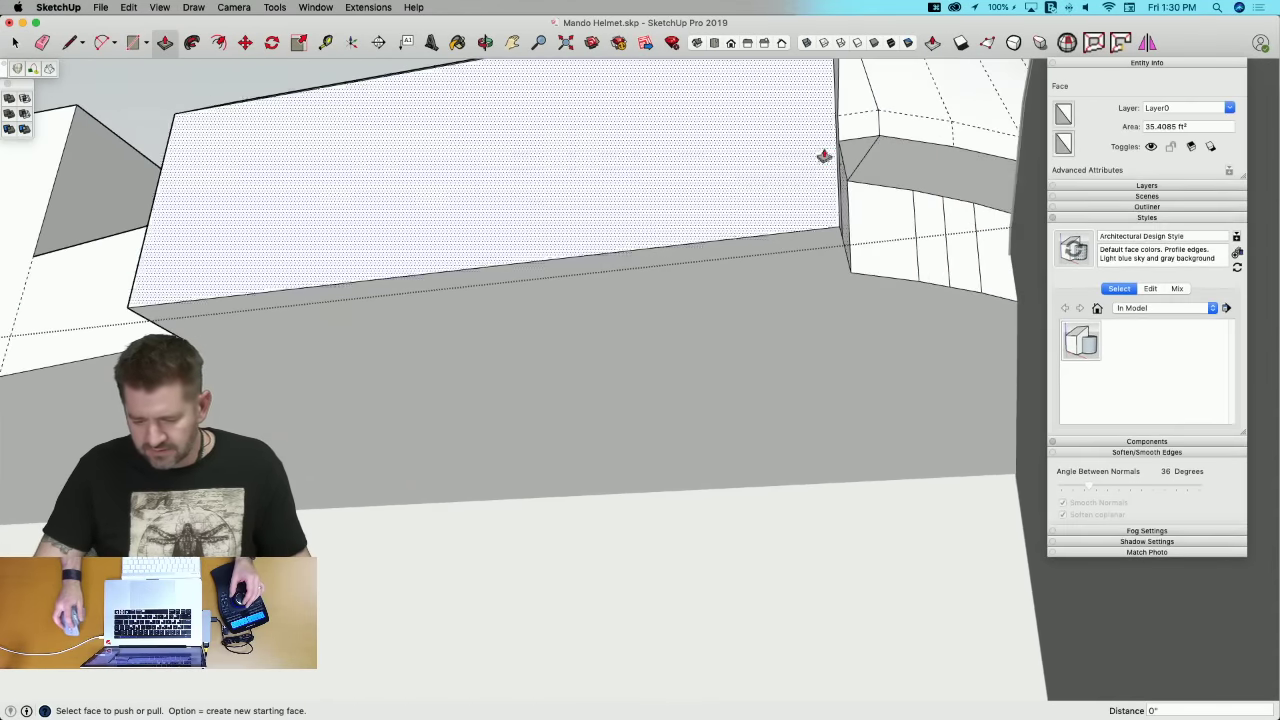
left_click(852, 160)
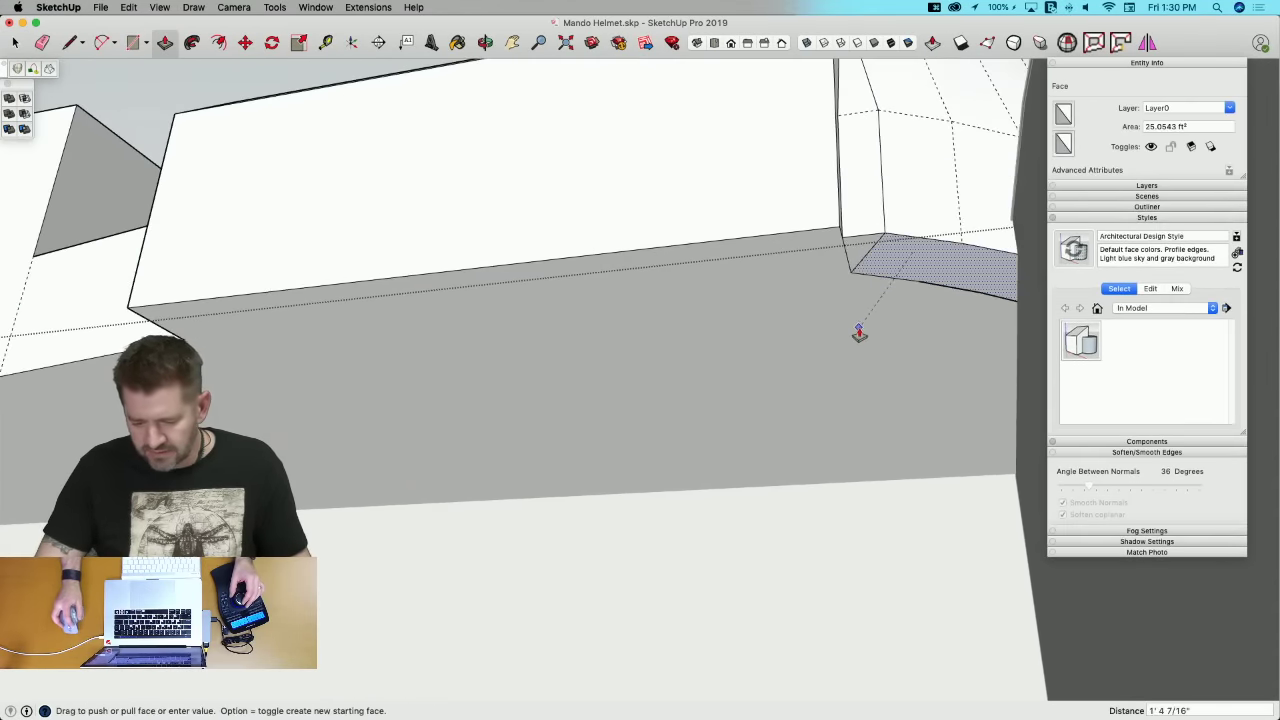
left_click(846, 297)
Step: Erase the leftover curved edge segments around the rounded end of the Ear component's underside and close the component
key("e")
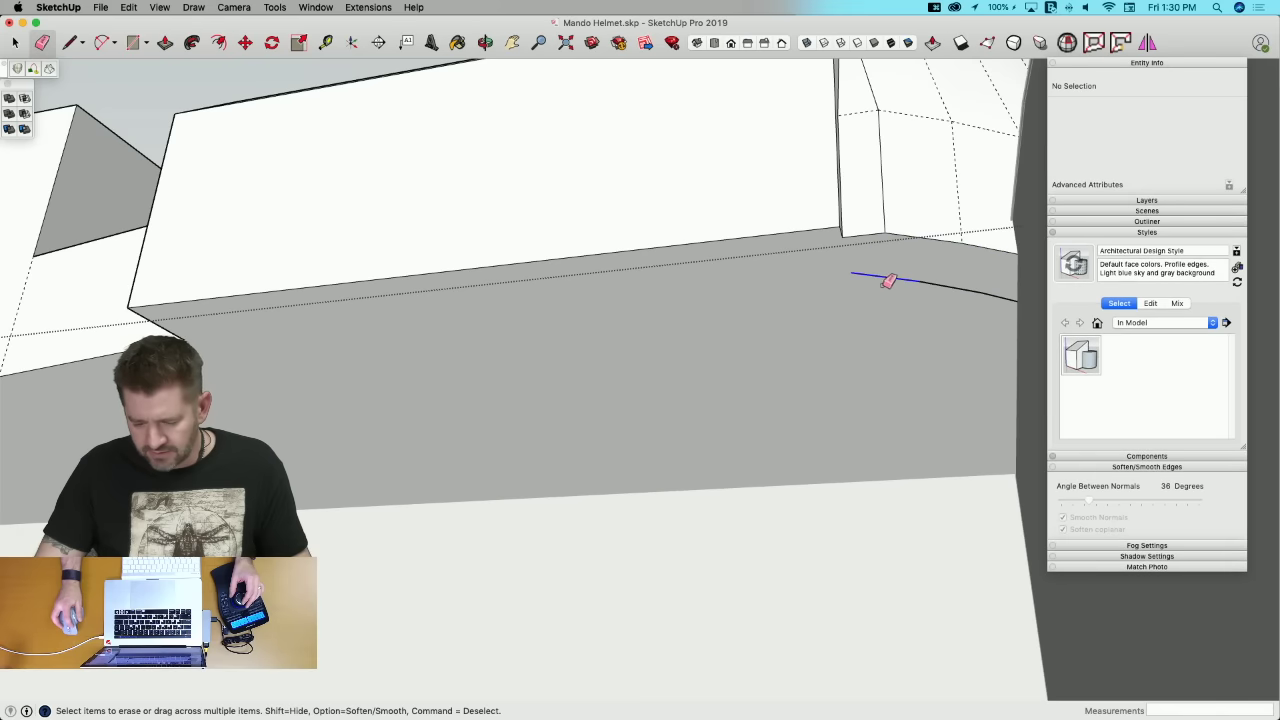
left_click(929, 286)
key("q")
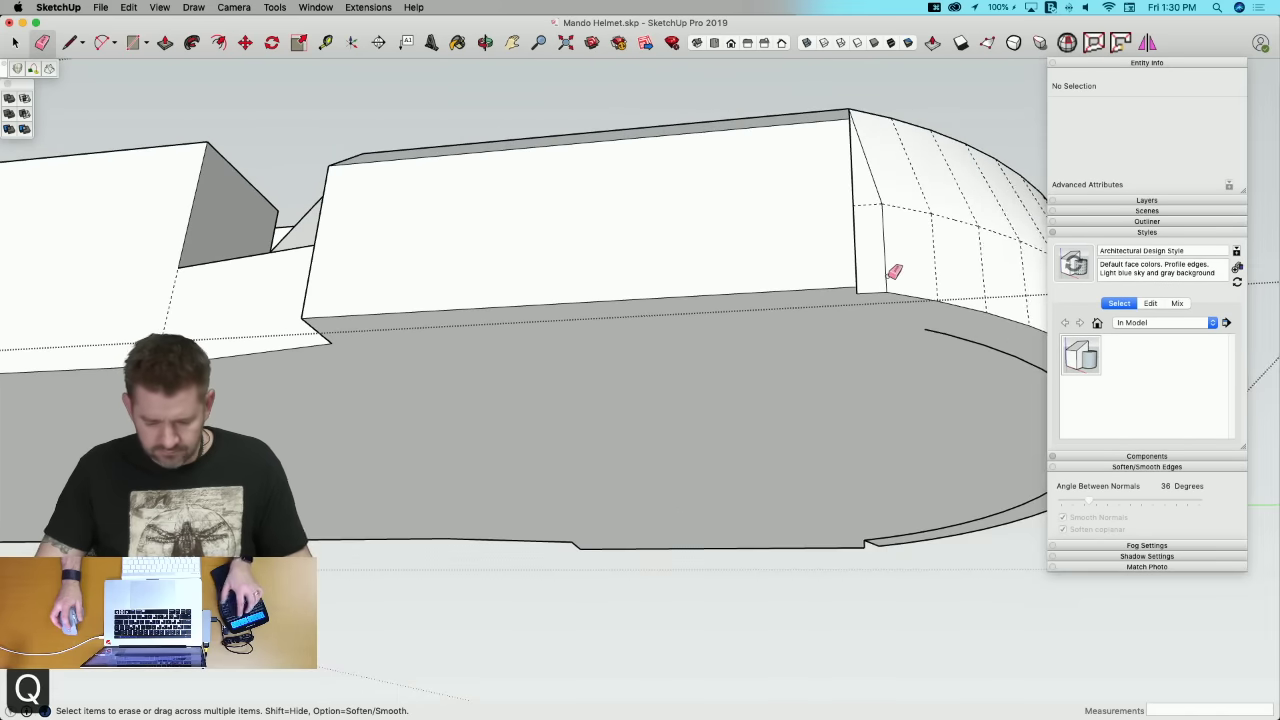
scroll(723, 423, "up", 3)
mouse_move(723, 423)
middle_mouse_down()
mouse_move(814, 229)
mouse_move(814, 357)
mouse_move(815, 325)
middle_mouse_up()
key("p")
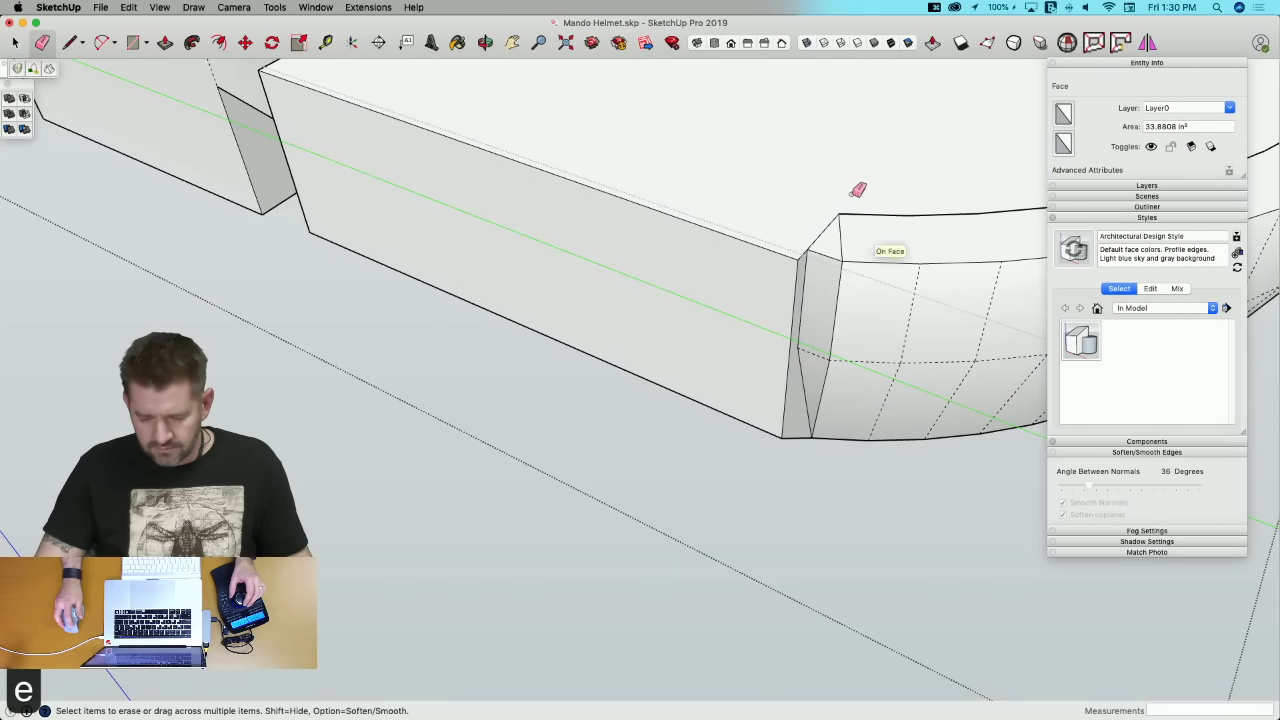
left_click_drag(858, 190, 836, 215)
mouse_move(968, 202)
middle_mouse_down()
mouse_move(823, 183)
mouse_move(669, 137)
mouse_move(683, 129)
middle_mouse_up()
key("space")
key("e")
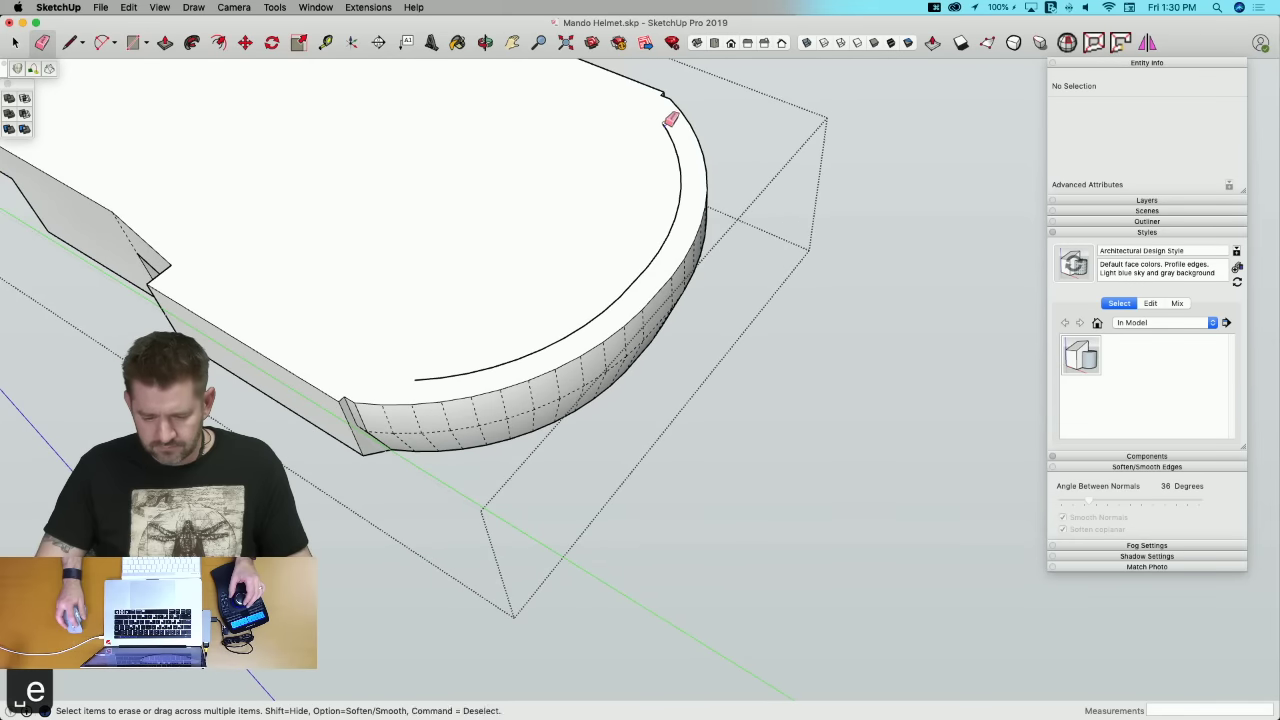
left_click_drag(665, 122, 677, 166)
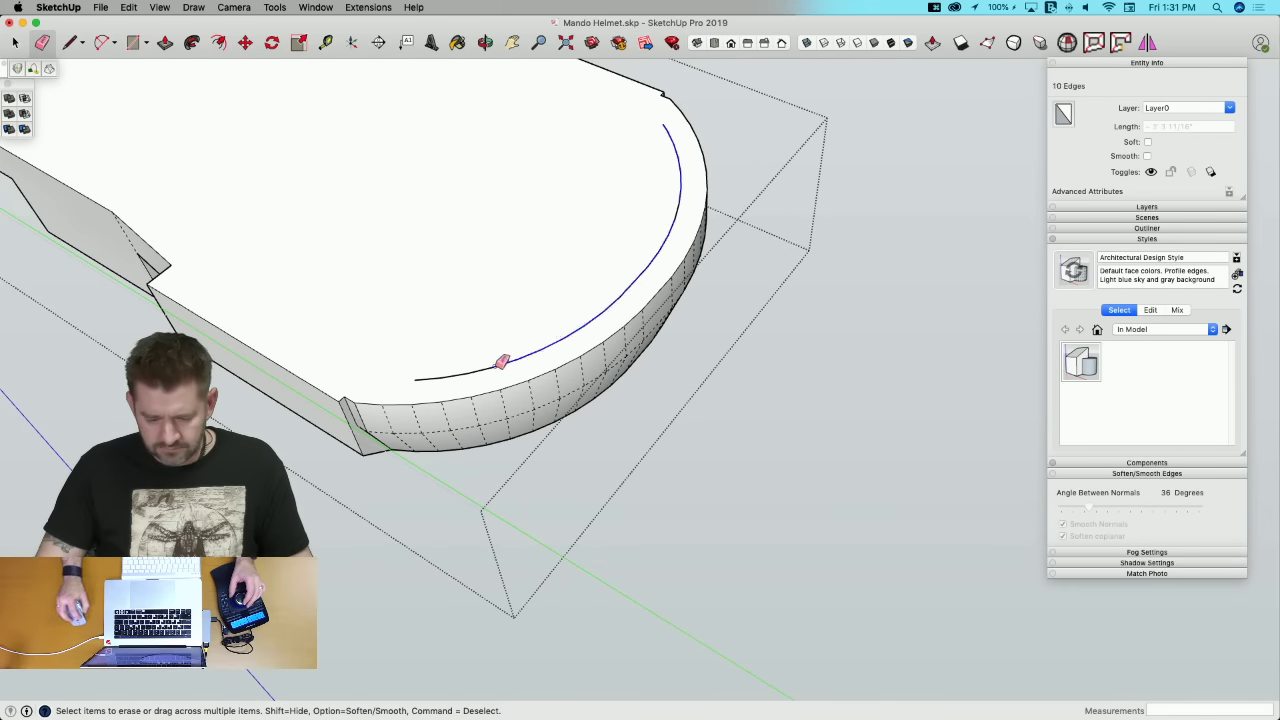
left_click_drag(673, 214, 686, 197)
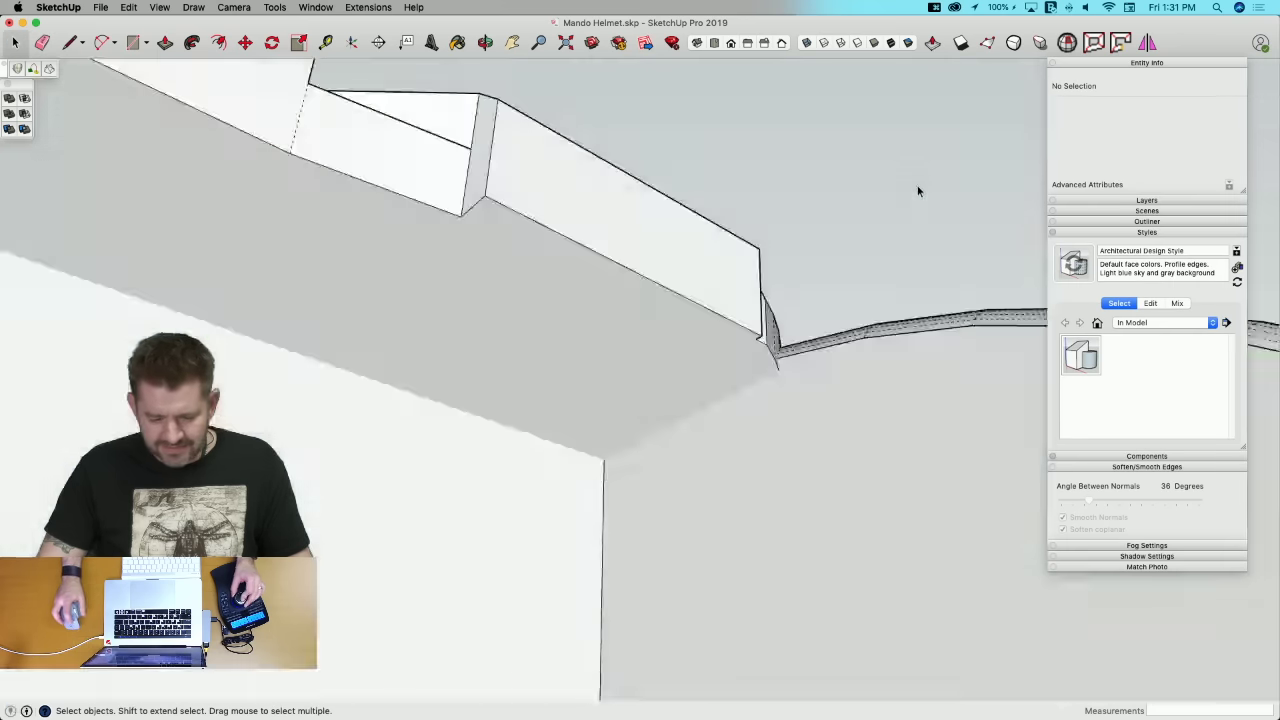
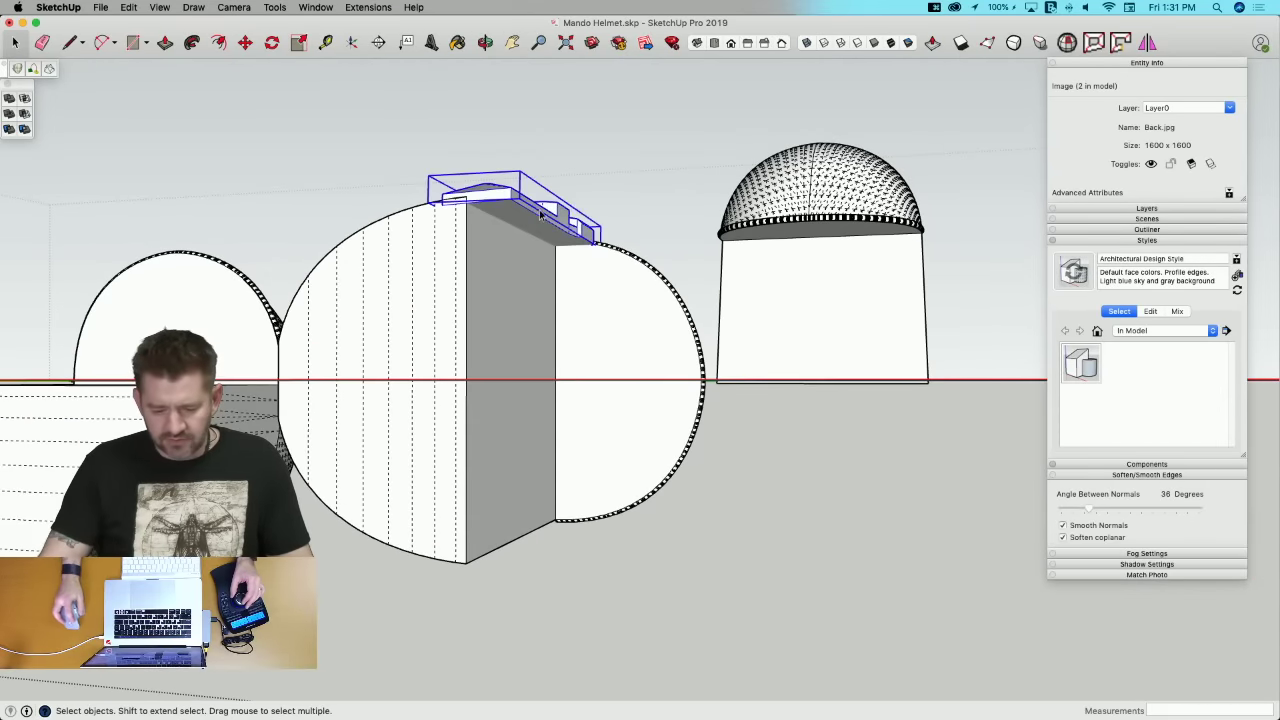
Step: Mirror a copy of the Ear component across the helmet's center plane onto the opposite side
left_click(540, 213)
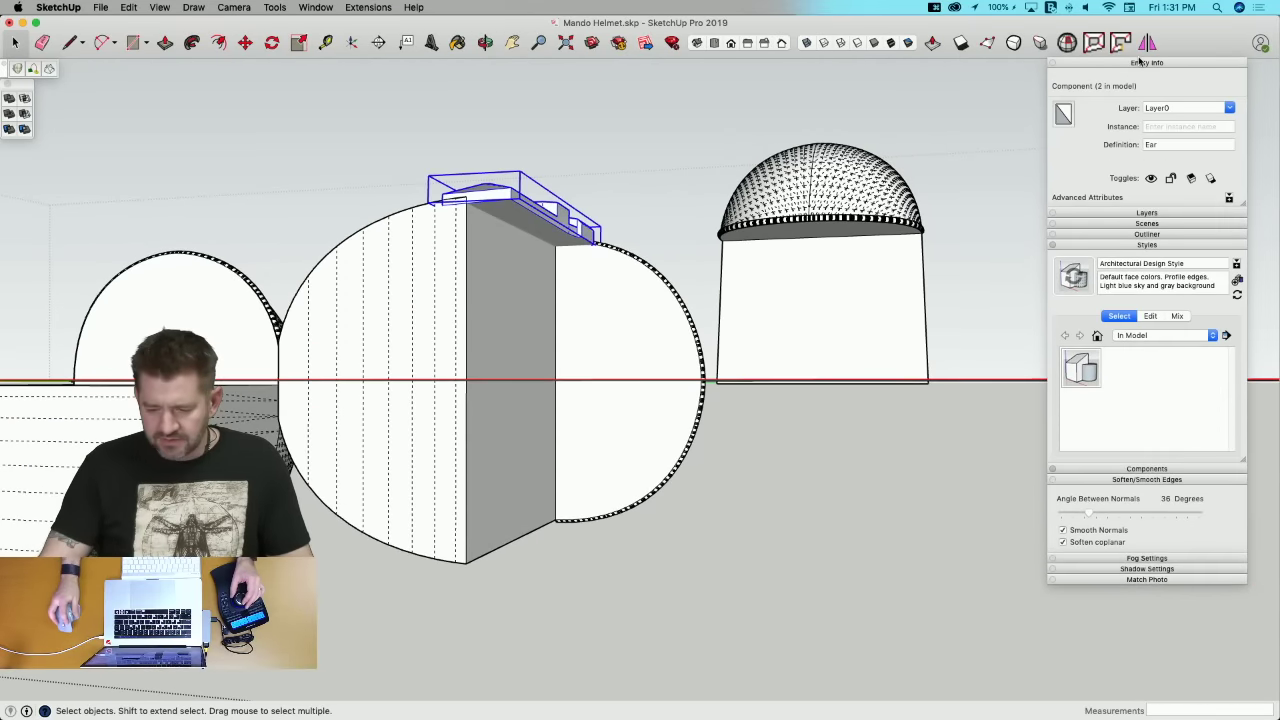
left_click(1148, 44)
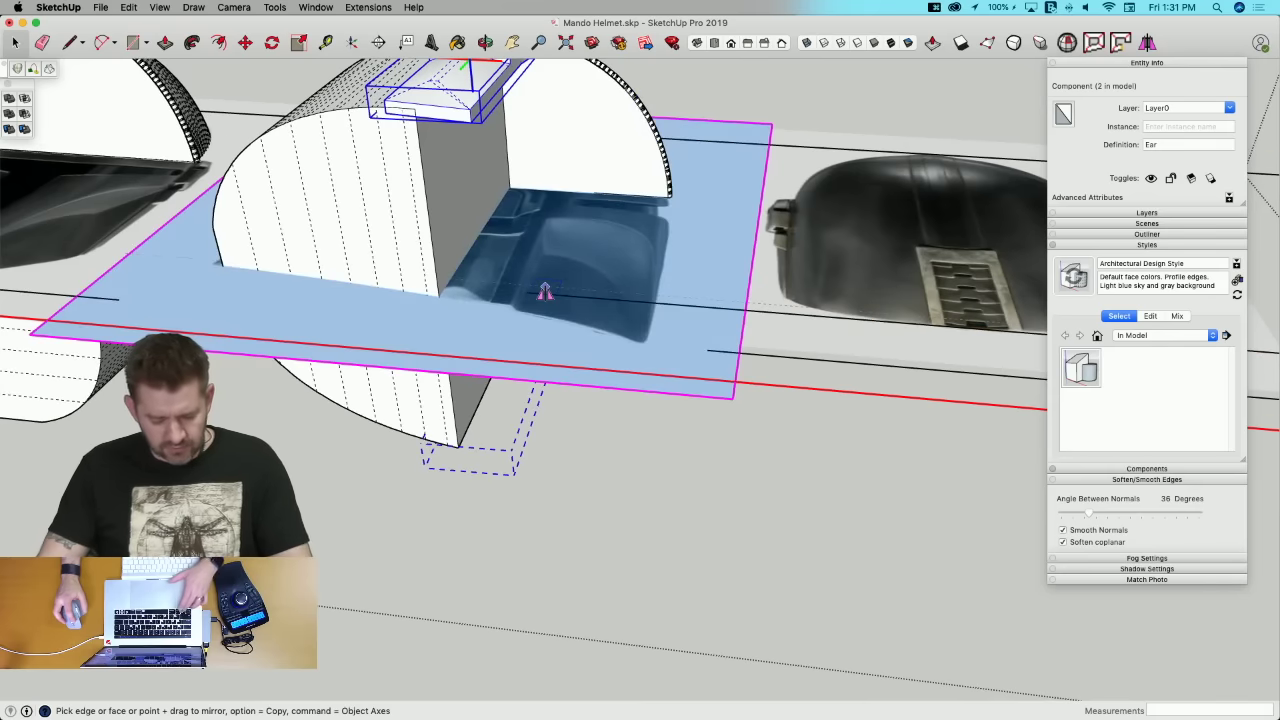
left_click(545, 291)
key("space")
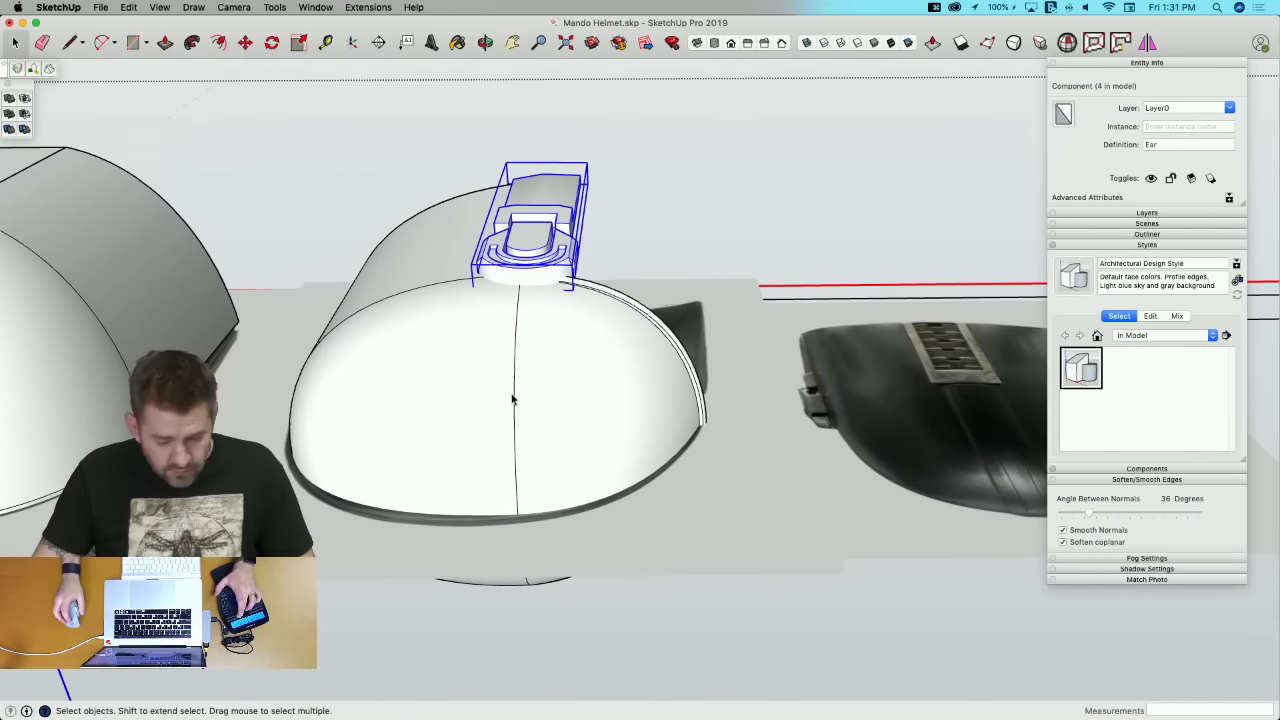
Step: Show hidden geometry and examine where the rounded end of the Ear meets the dome, then compare both sides of the helmet
key("alt+h")
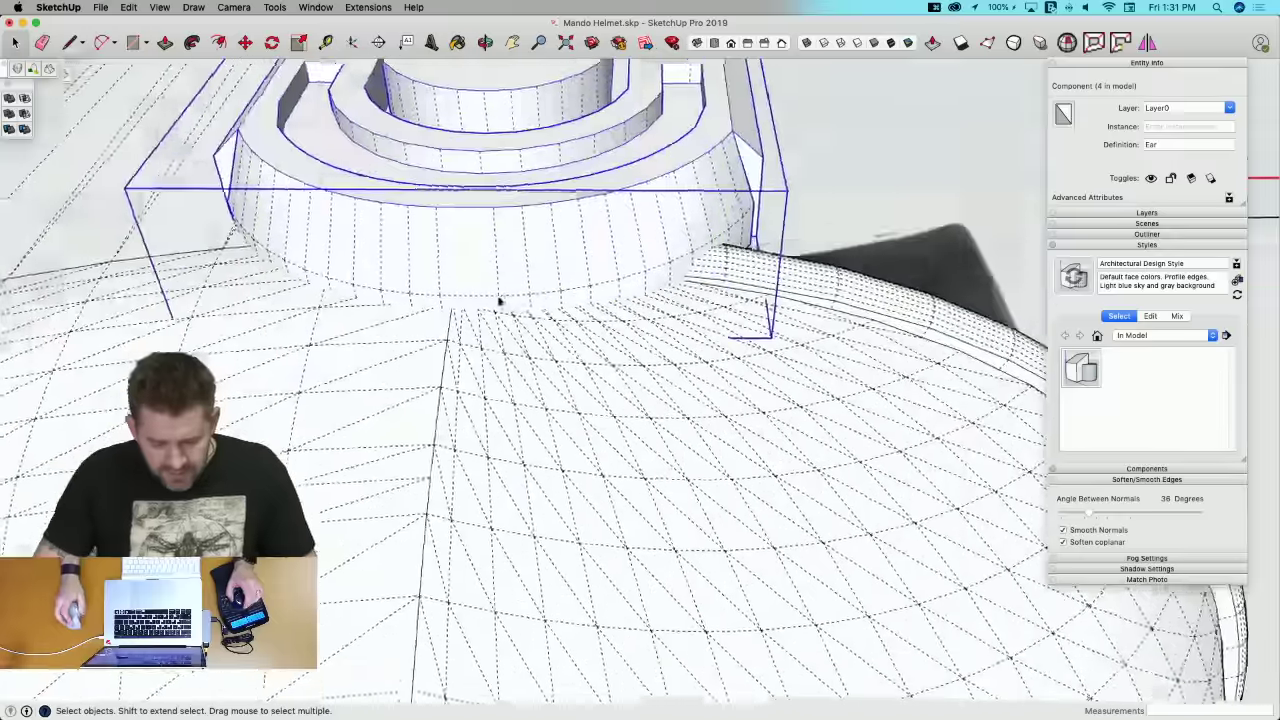
scroll(540, 295, "up", 10)
key("l")
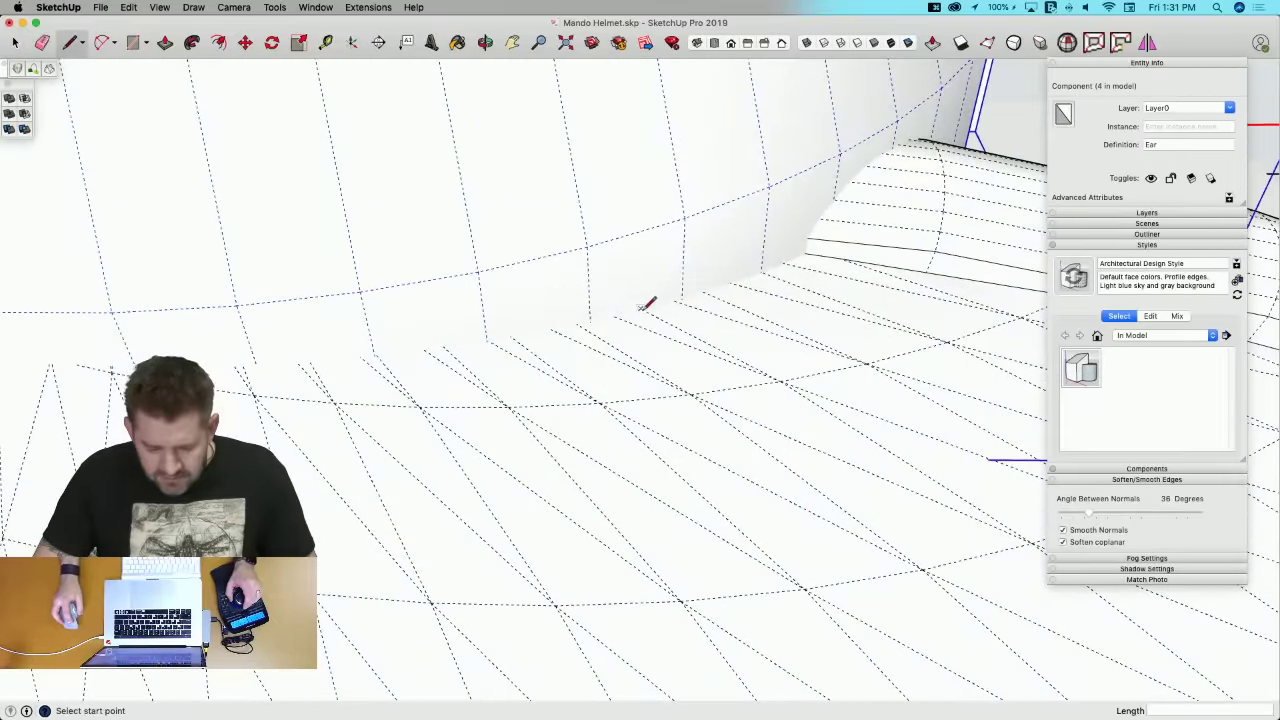
scroll(617, 313, "down", 5)
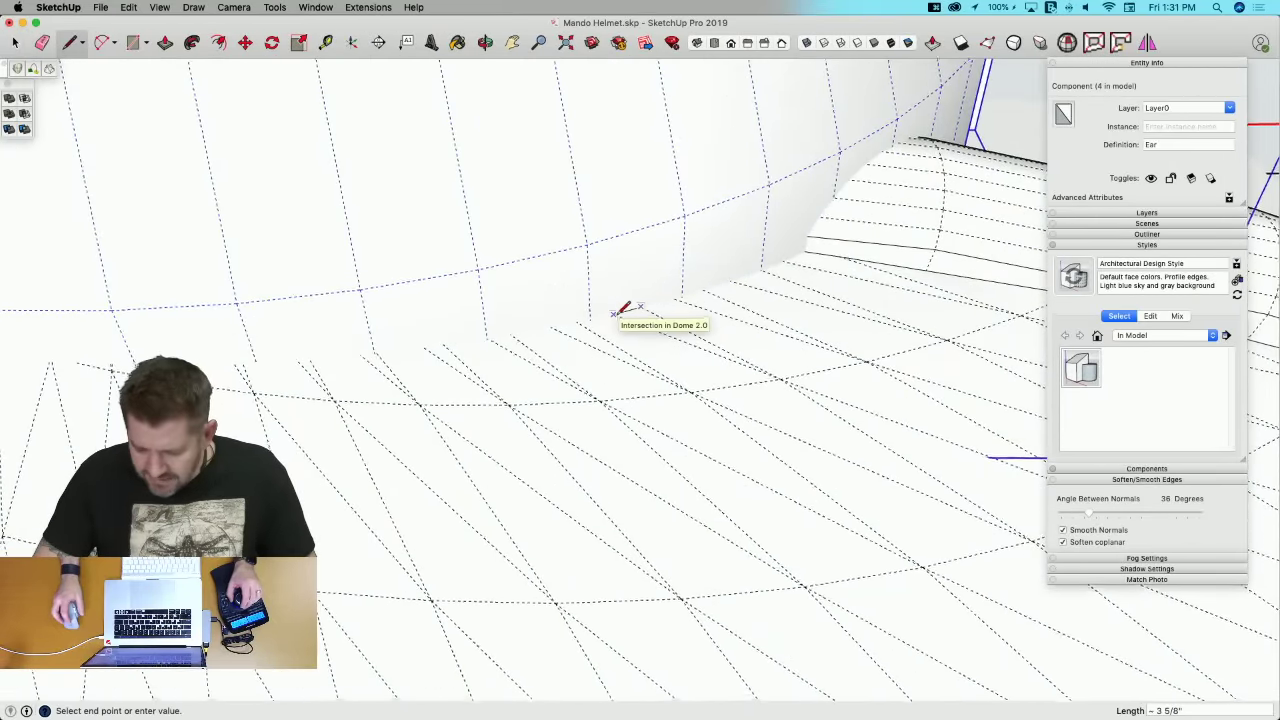
key("space")
scroll(606, 360, "down", 5)
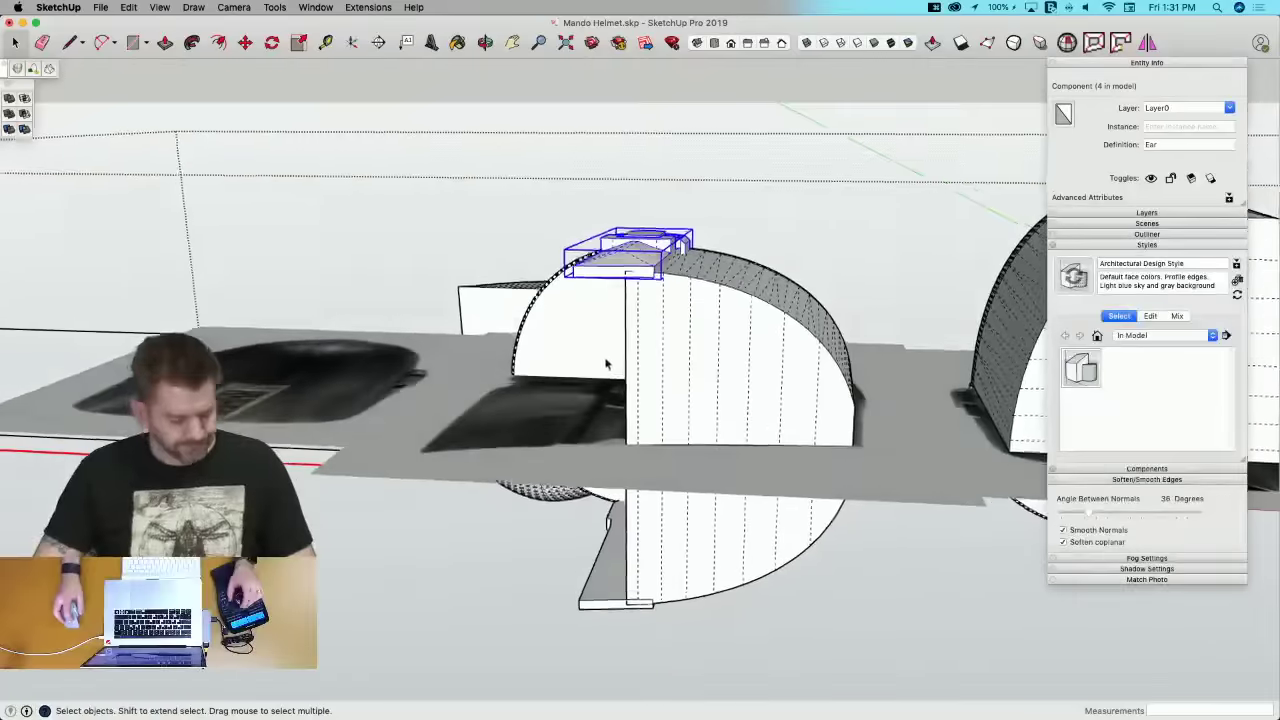
middle_click_drag(606, 360, 737, 277)
left_click(740, 266)
left_click(649, 284)
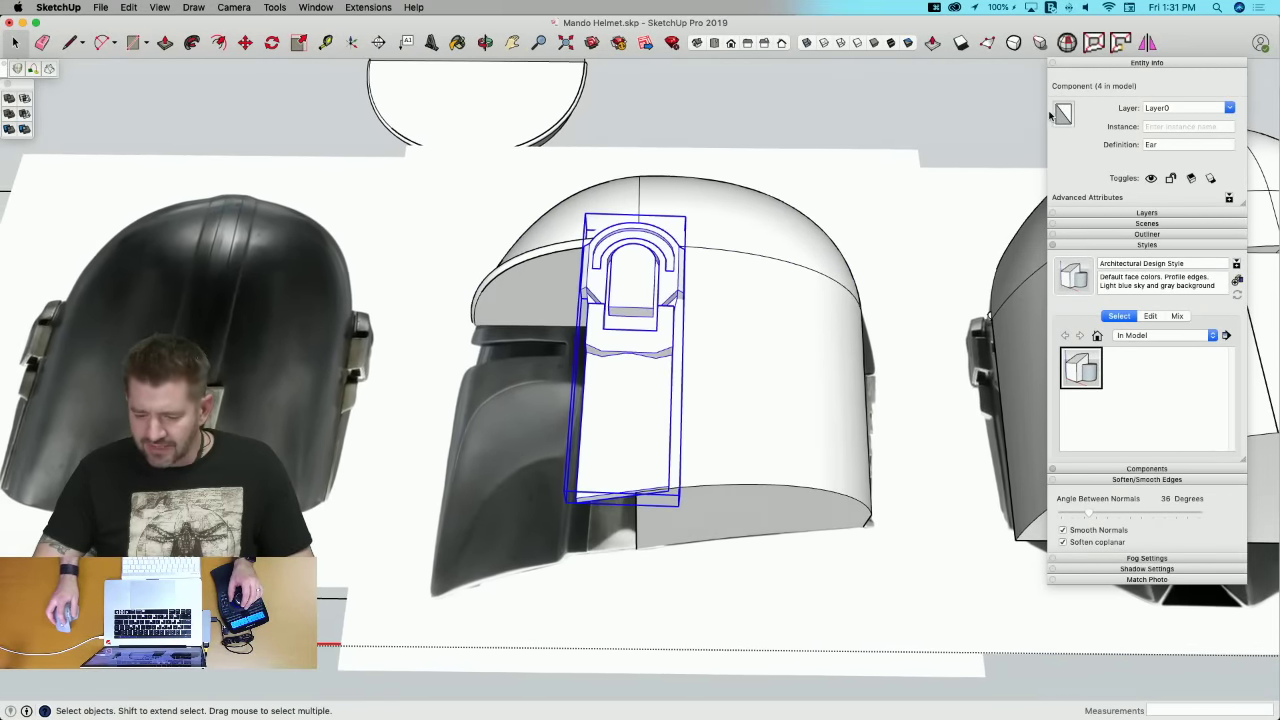
middle_click_drag(650, 330, 646, 360)
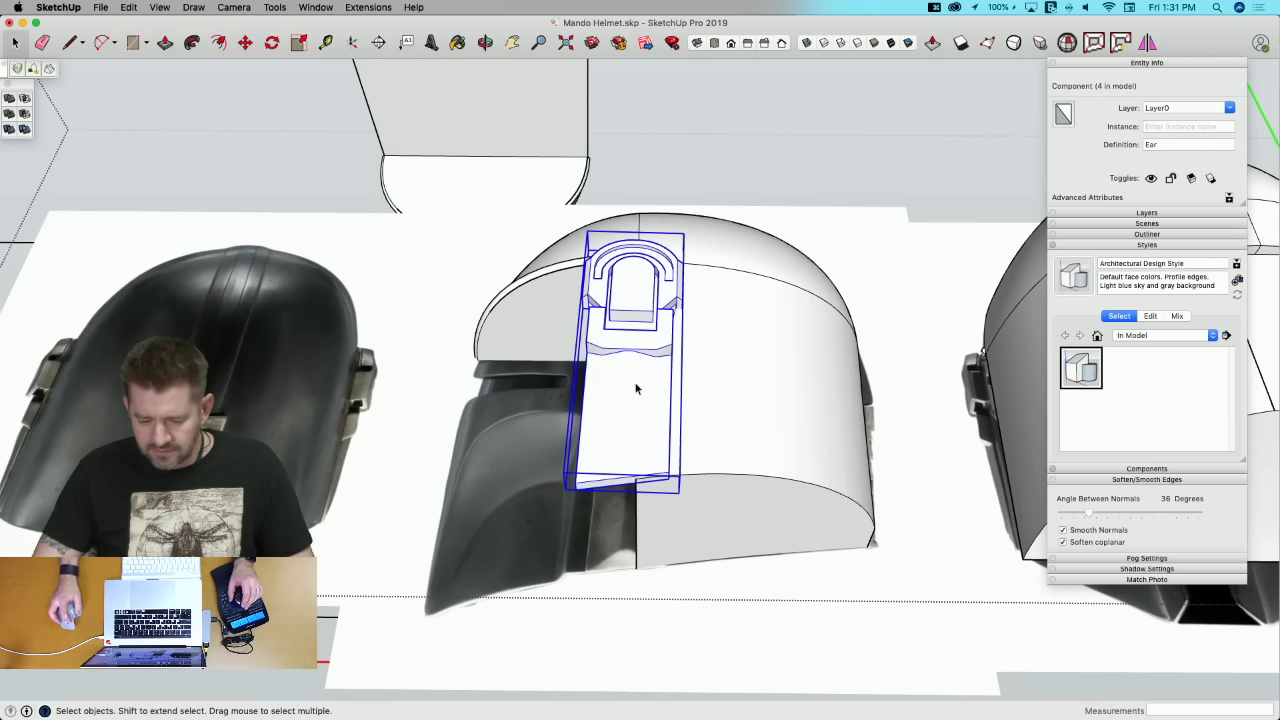
Step: Open the Ear component, check it for errors with Solid Inspector, and leave the component
double_click(616, 393)
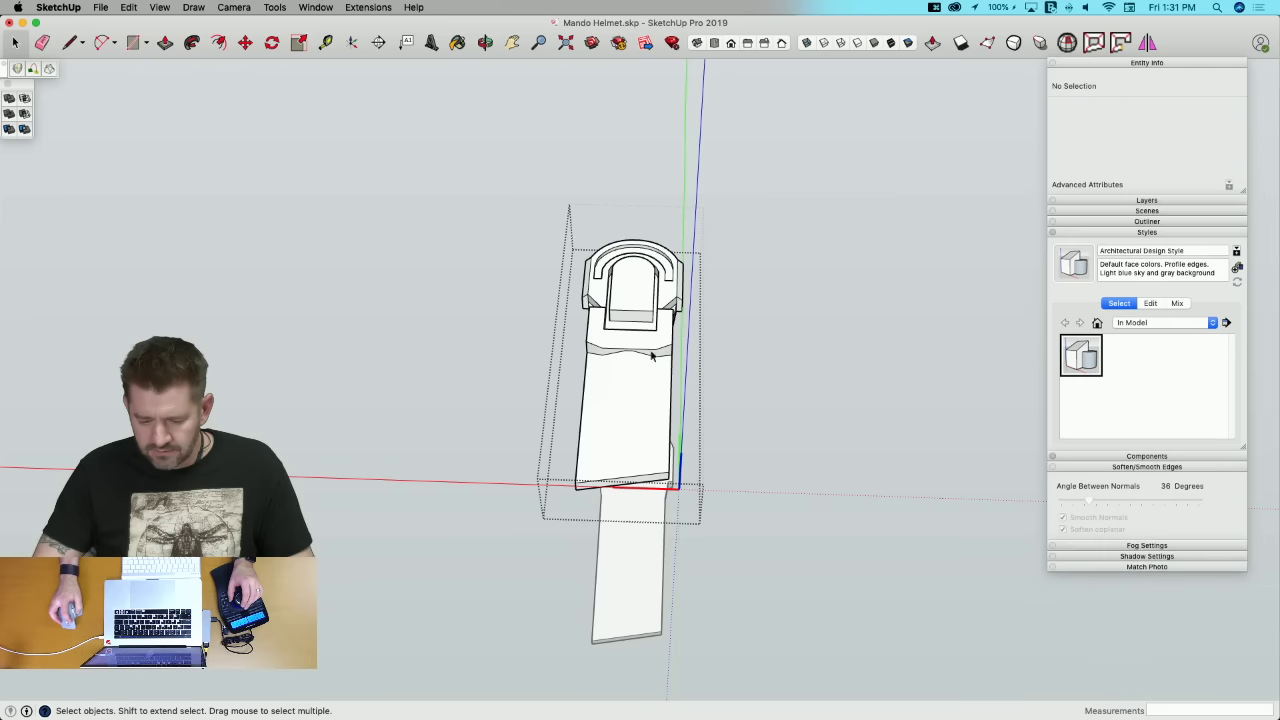
left_click(1067, 42)
left_click(362, 162)
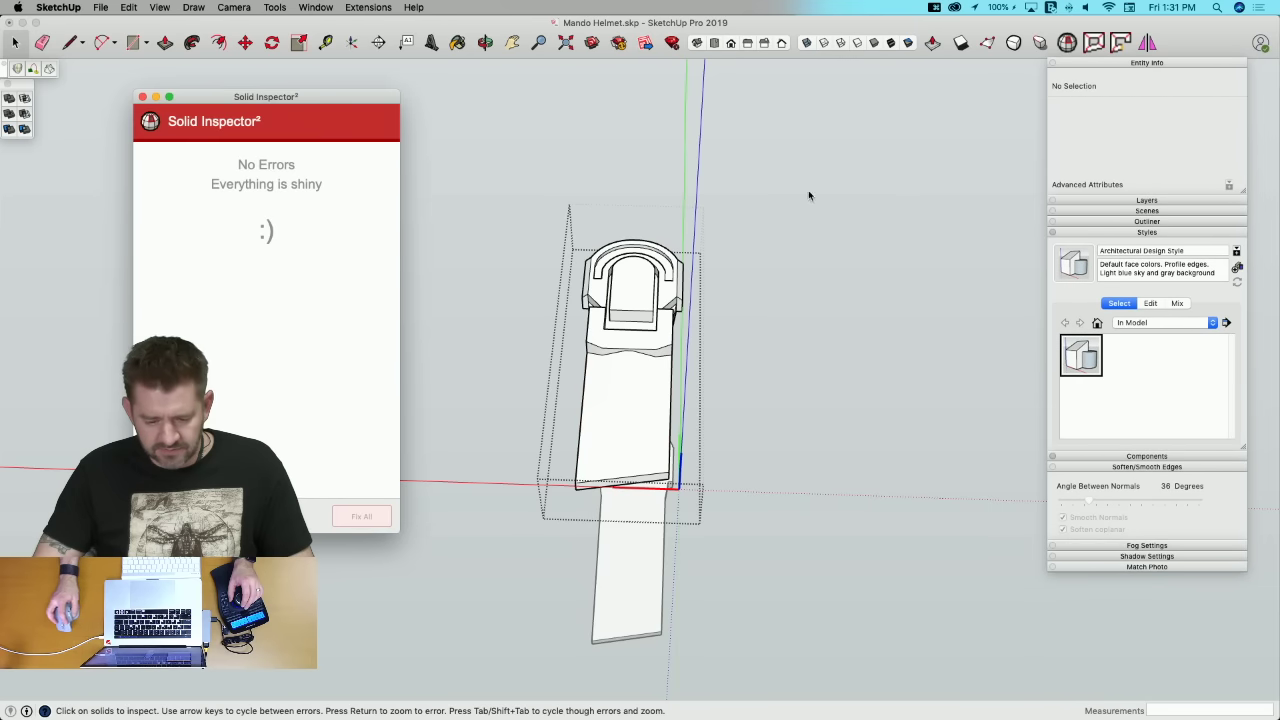
left_click(142, 97)
left_click(566, 162)
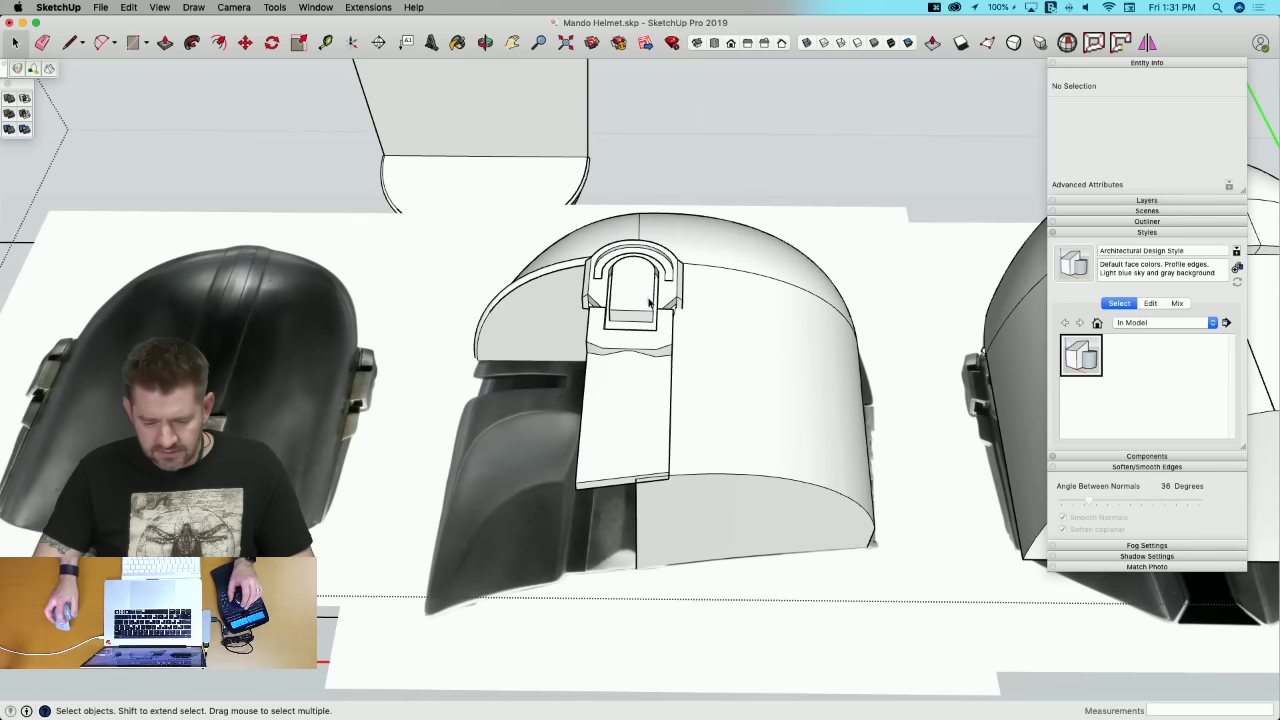
Step: Examine the Ear component's sides and underside up close, and recheck the whole component with Solid Inspector
left_click(650, 307)
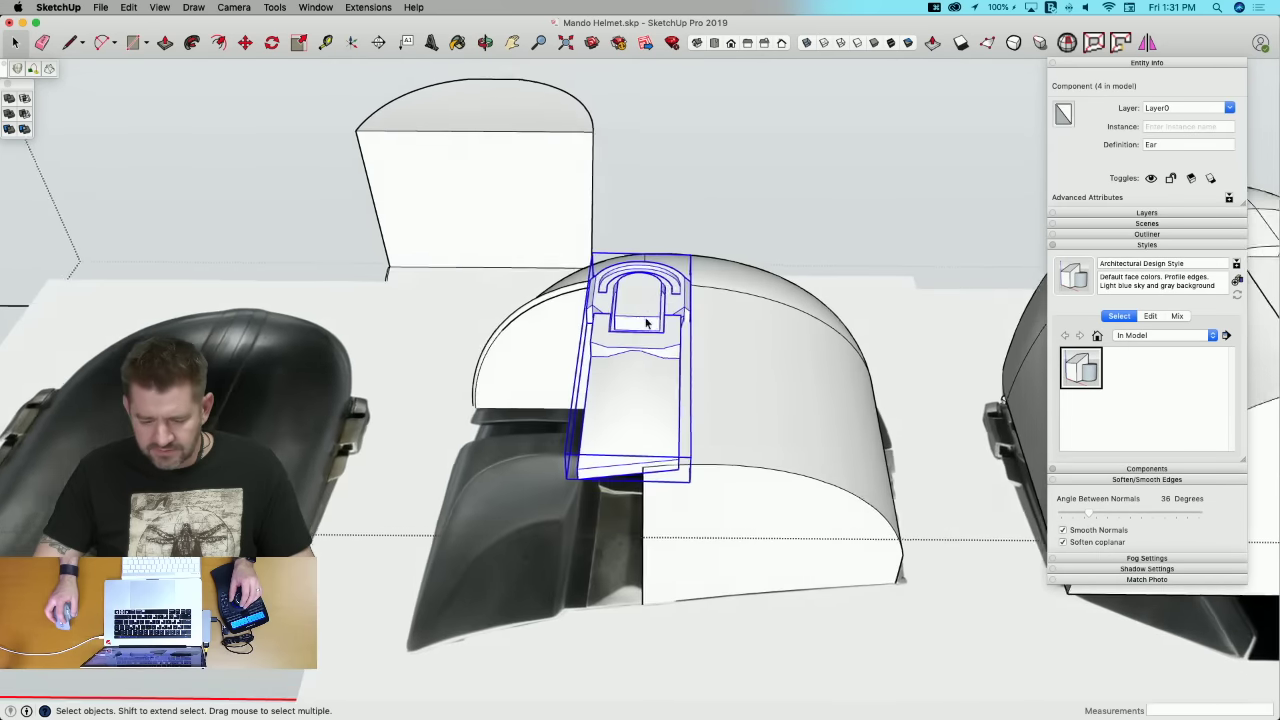
double_click(646, 323)
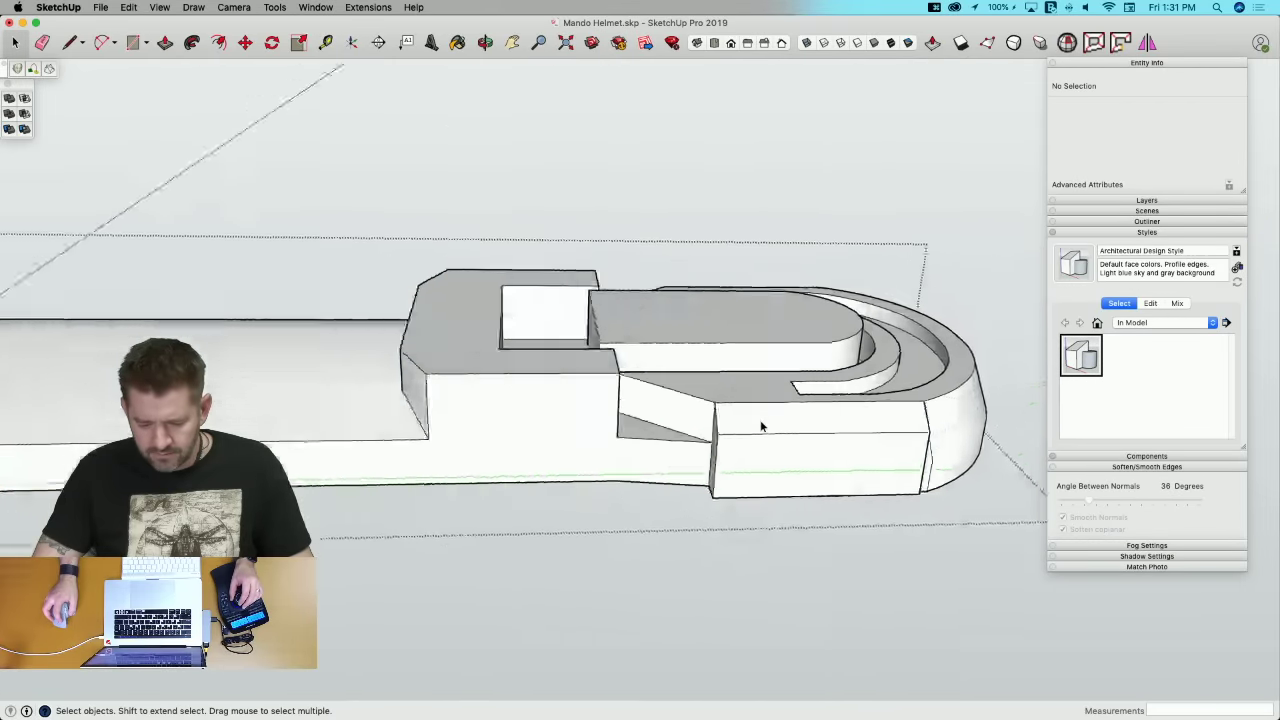
scroll(754, 439, "up", 15)
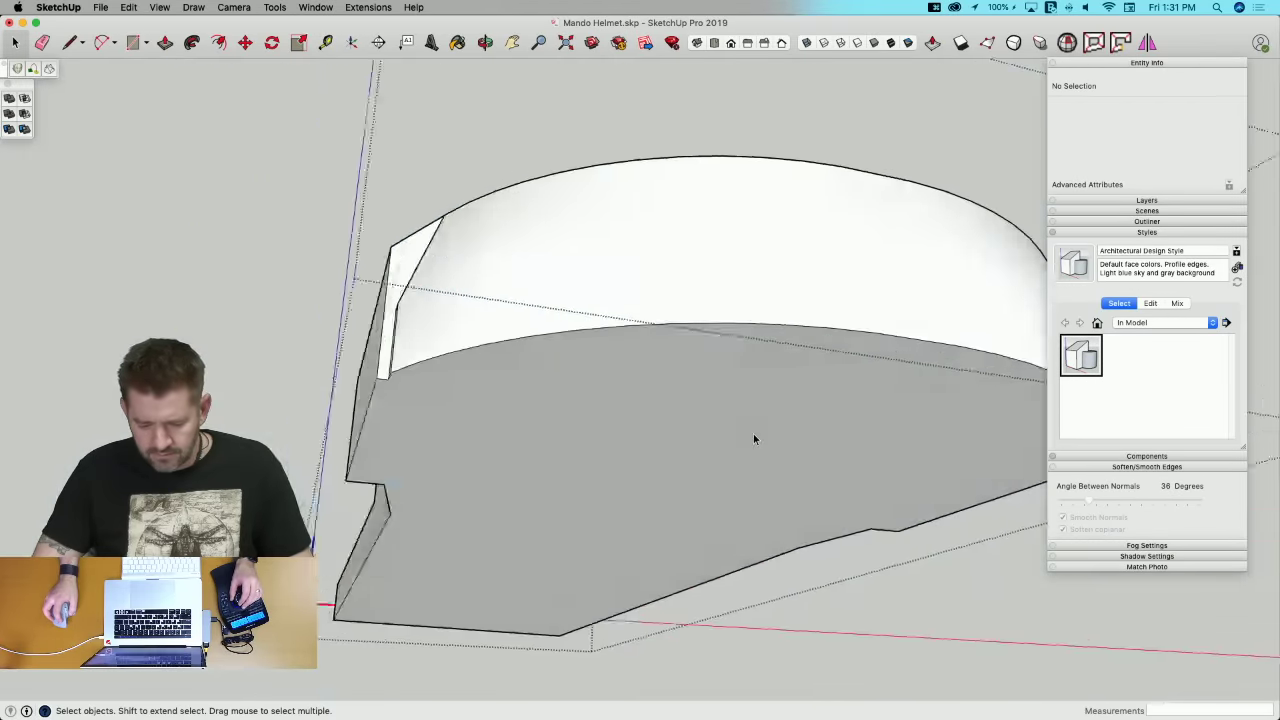
scroll(754, 439, "up", 15)
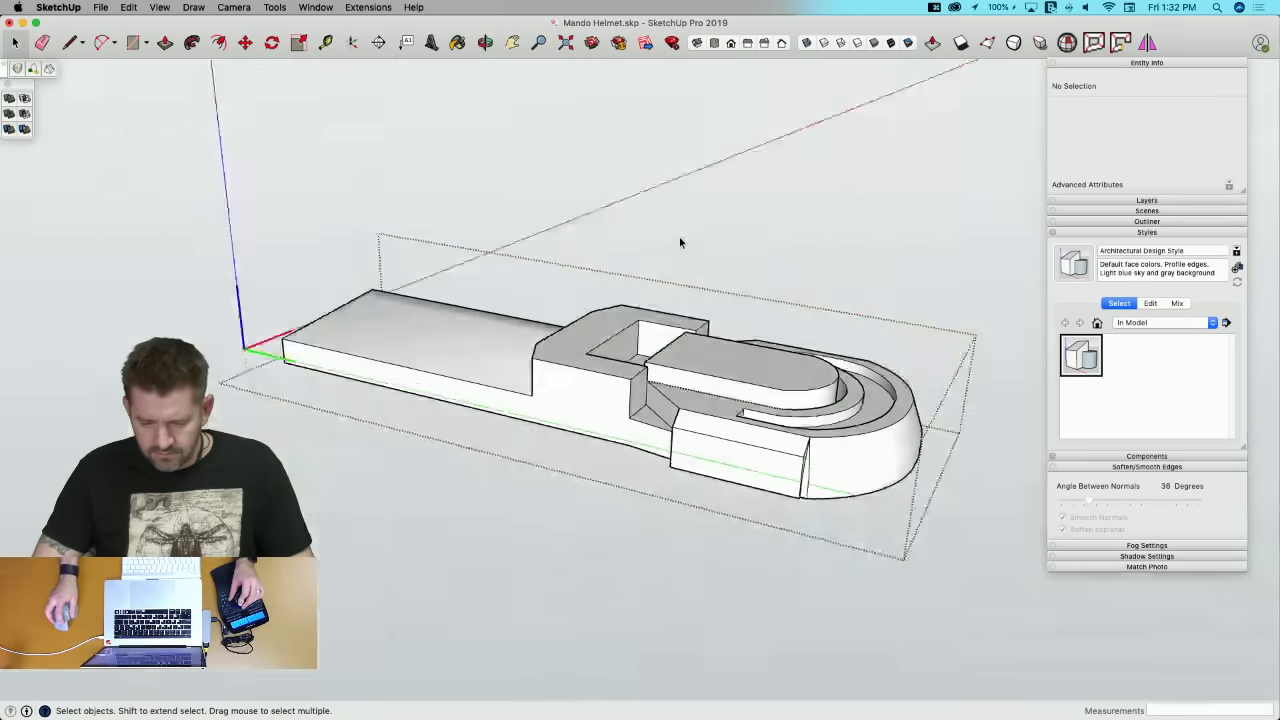
left_click(680, 240)
left_click(722, 374)
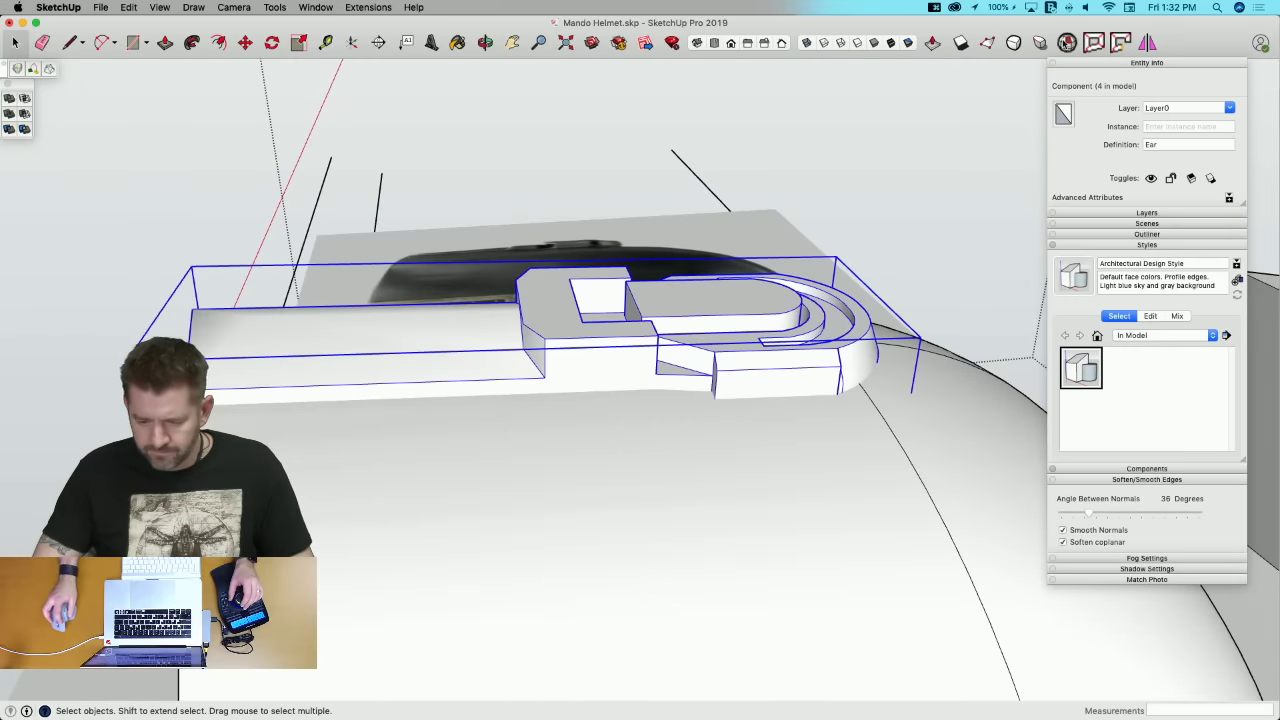
left_click(1068, 43)
left_click(142, 96)
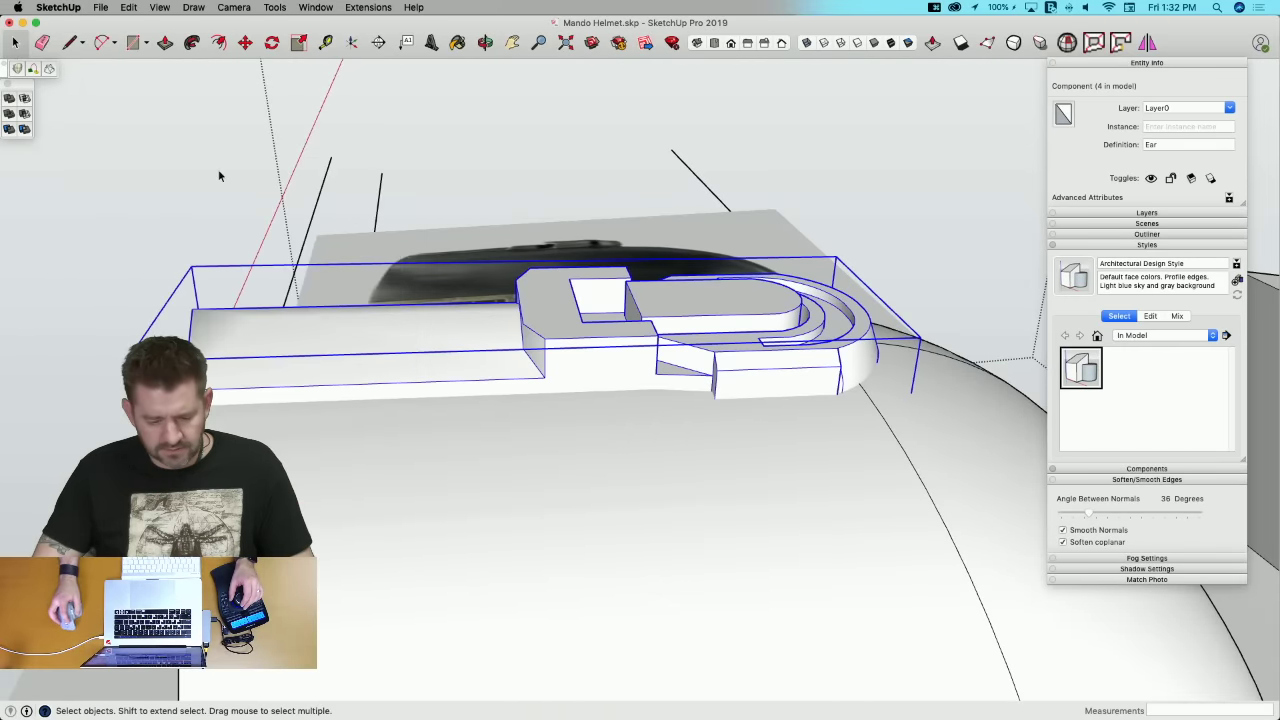
Step: Delete the mirrored copy of the Ear component from the opposite side of the helmet
middle_click_drag(217, 171, 571, 307)
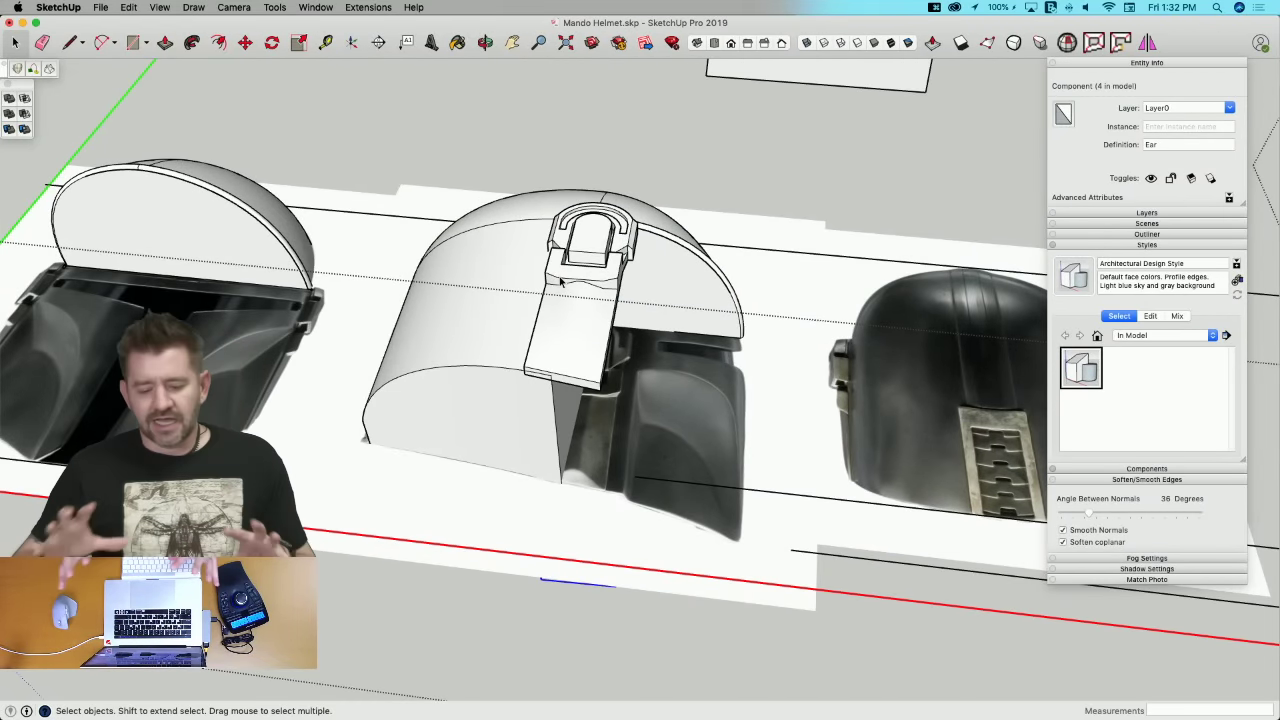
middle_click_drag(561, 283, 615, 291)
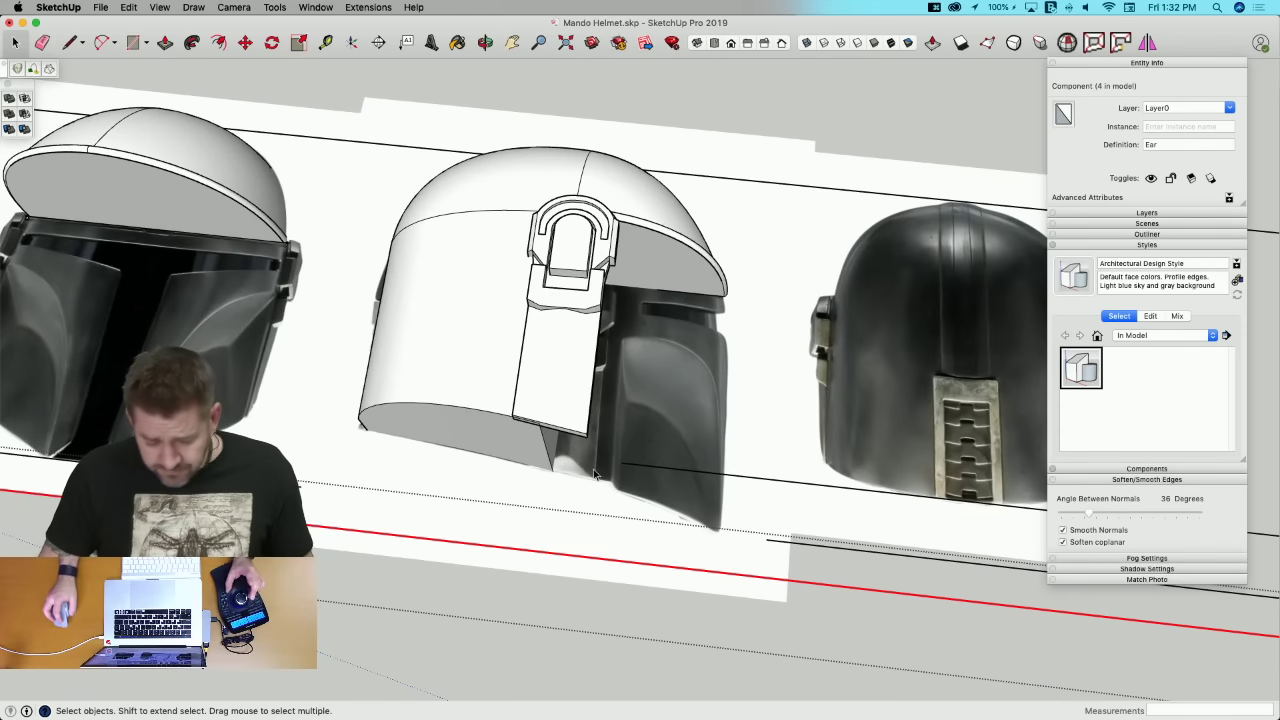
middle_click_drag(594, 474, 590, 455)
key("BackSpace")
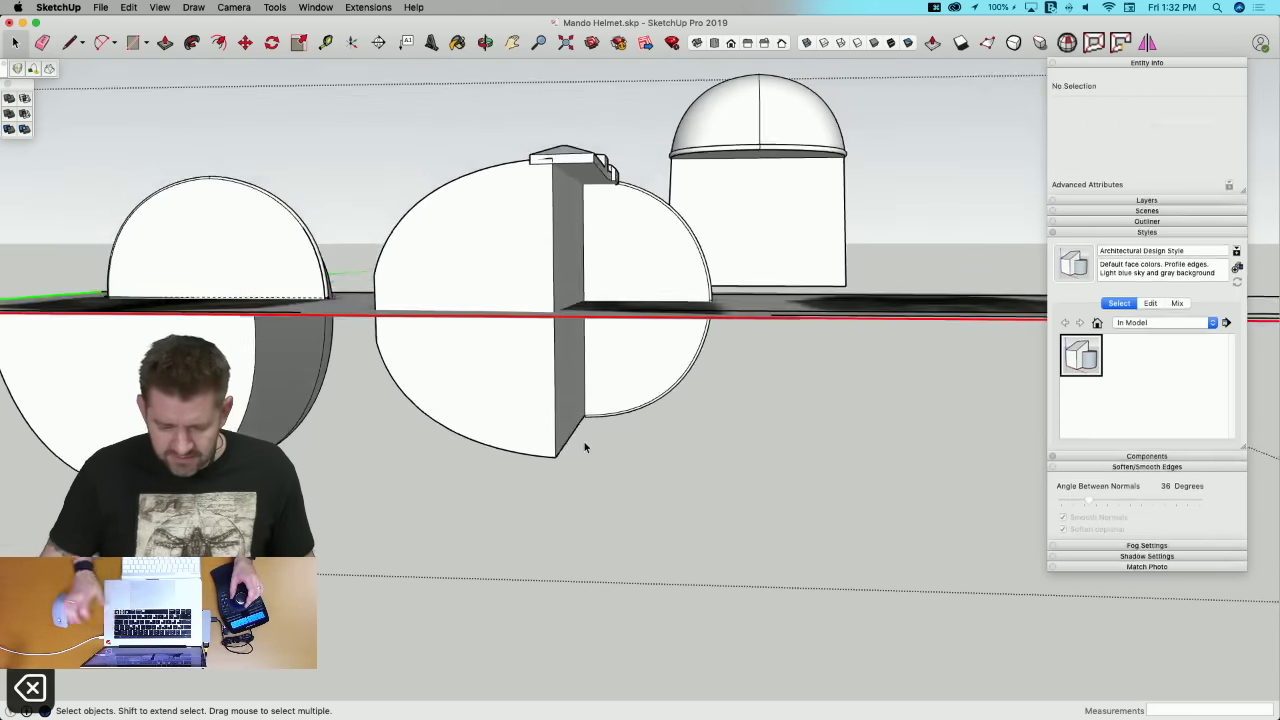
Step: Explode the Ear component and rebuild its geometry as a component named Ear, replacing the existing definition
left_click(540, 349)
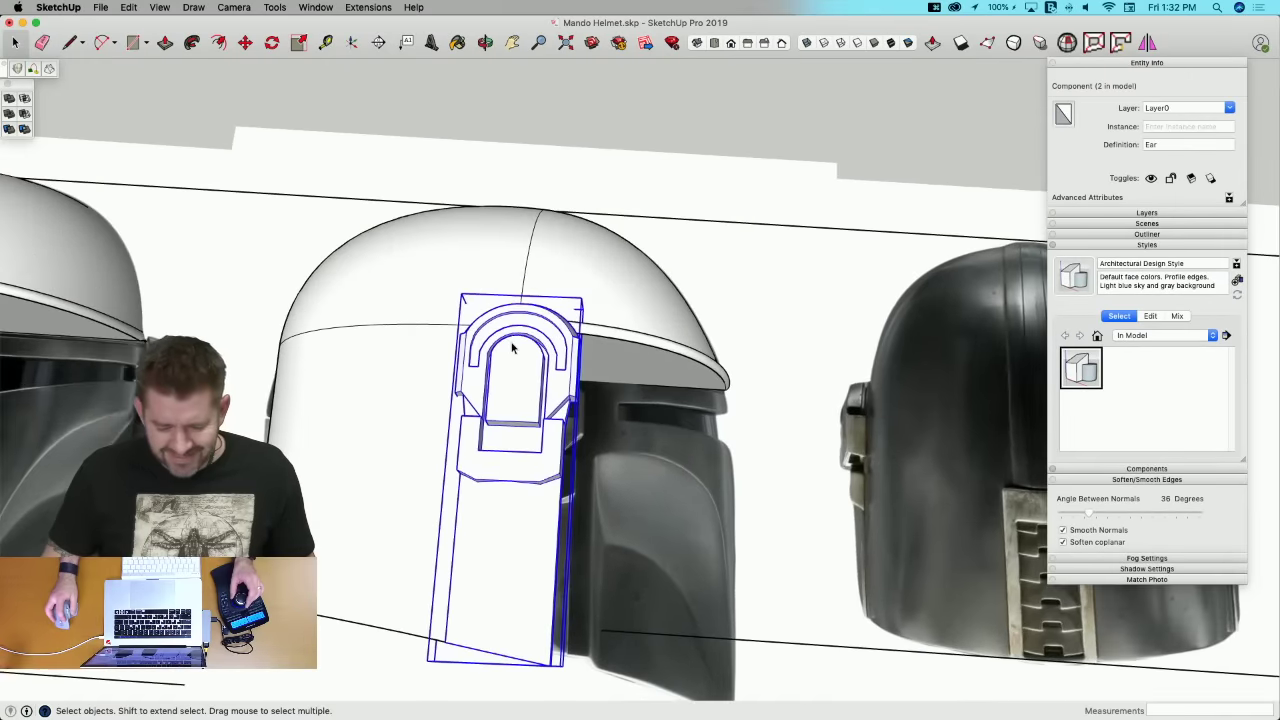
right_click(511, 346)
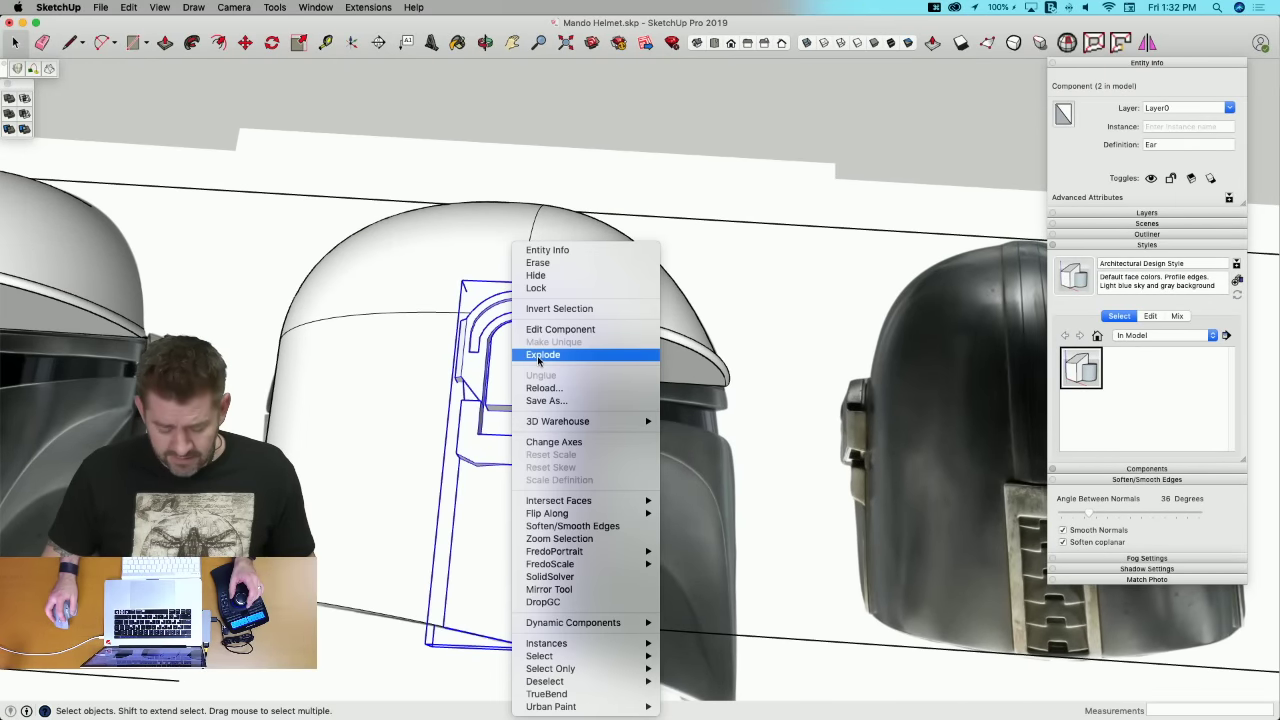
left_click(542, 355)
right_click(523, 369)
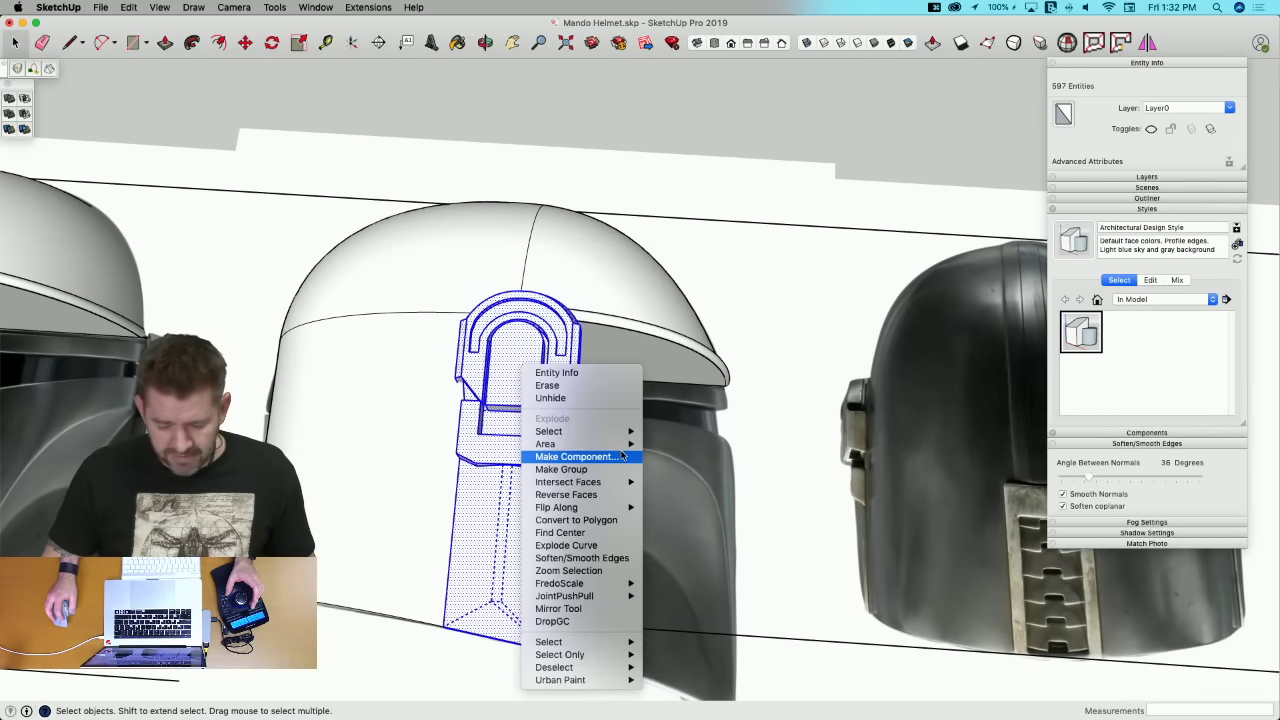
left_click(575, 456)
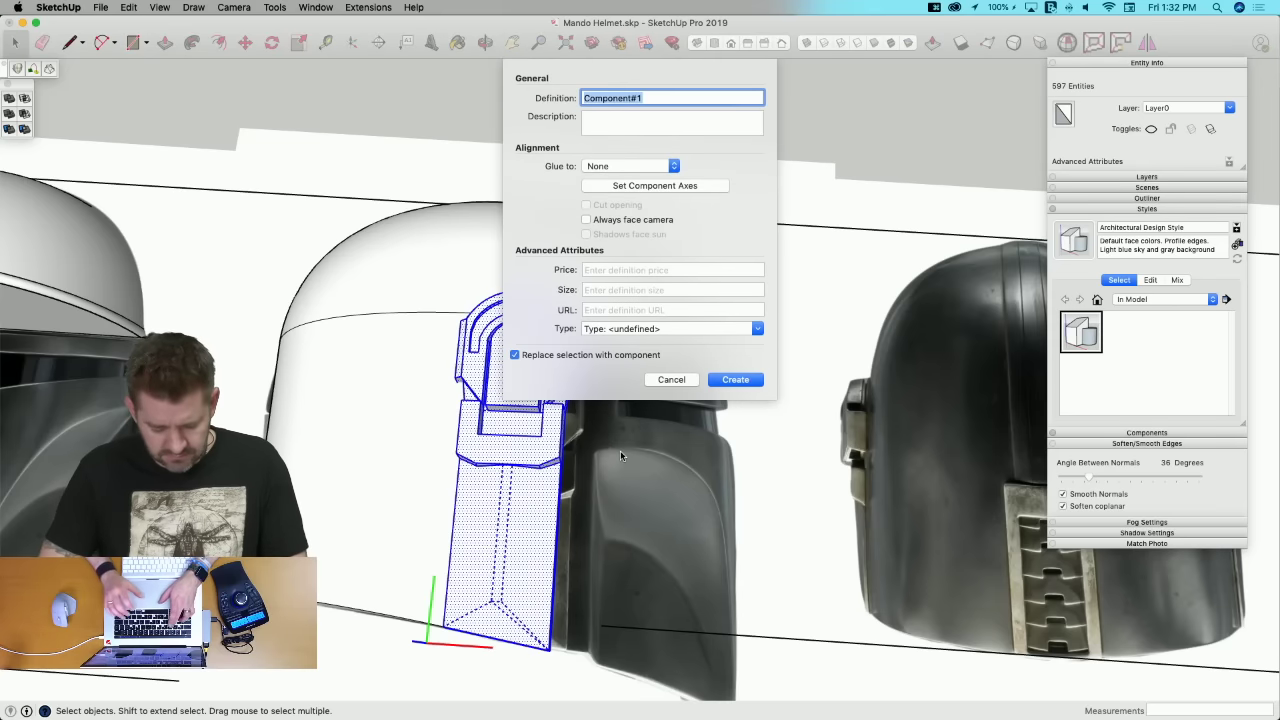
type("Ear")
key("Return")
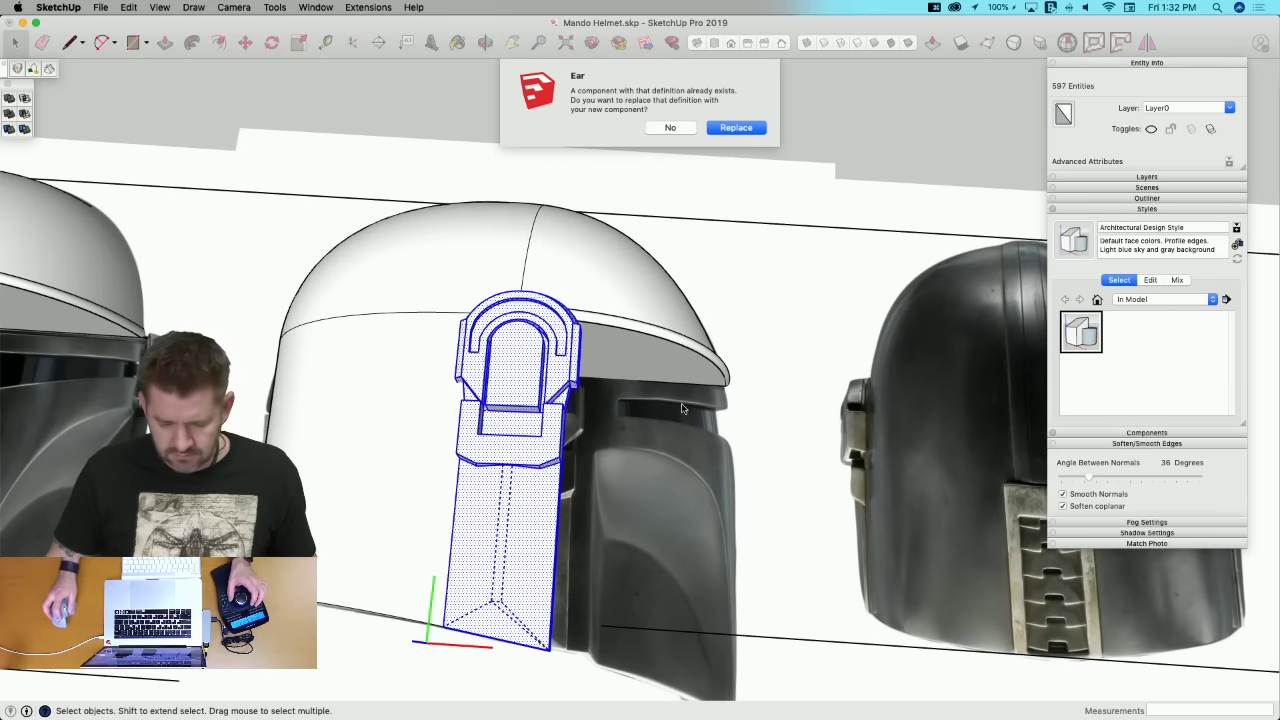
left_click(751, 128)
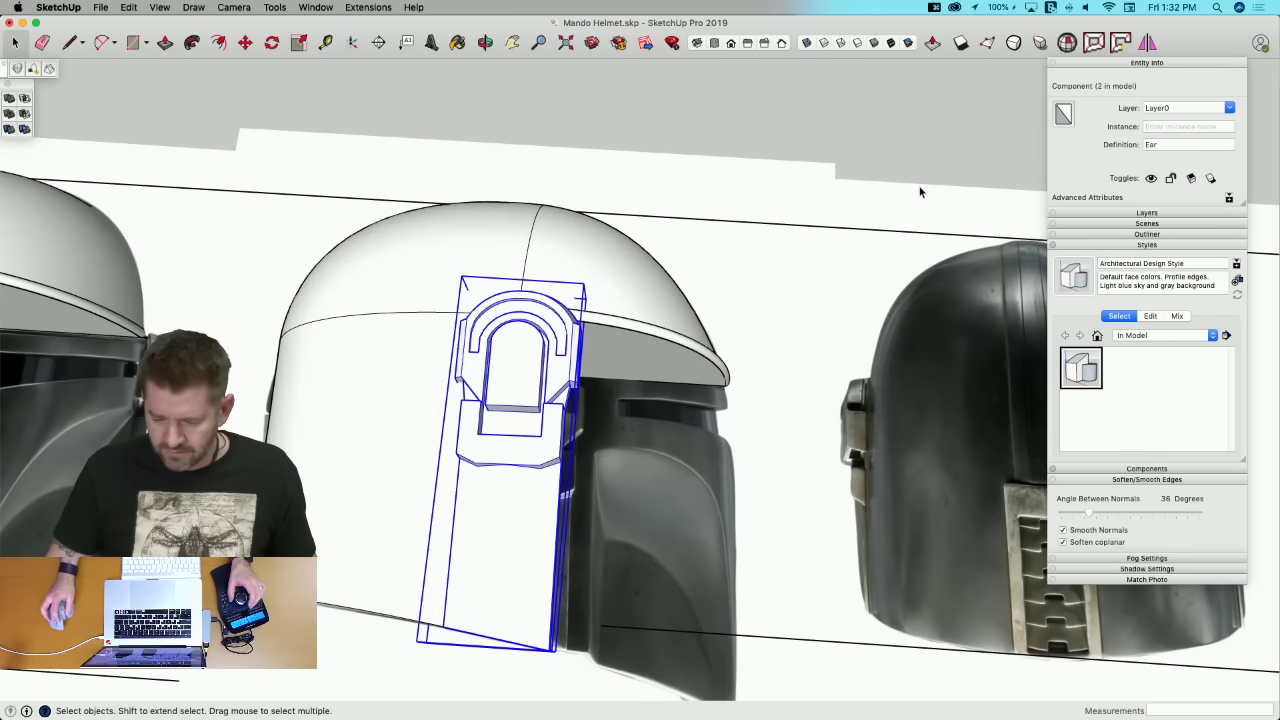
Step: Check the rebuilt Ear component for errors with Solid Inspector and clear the selection
left_click(1062, 43)
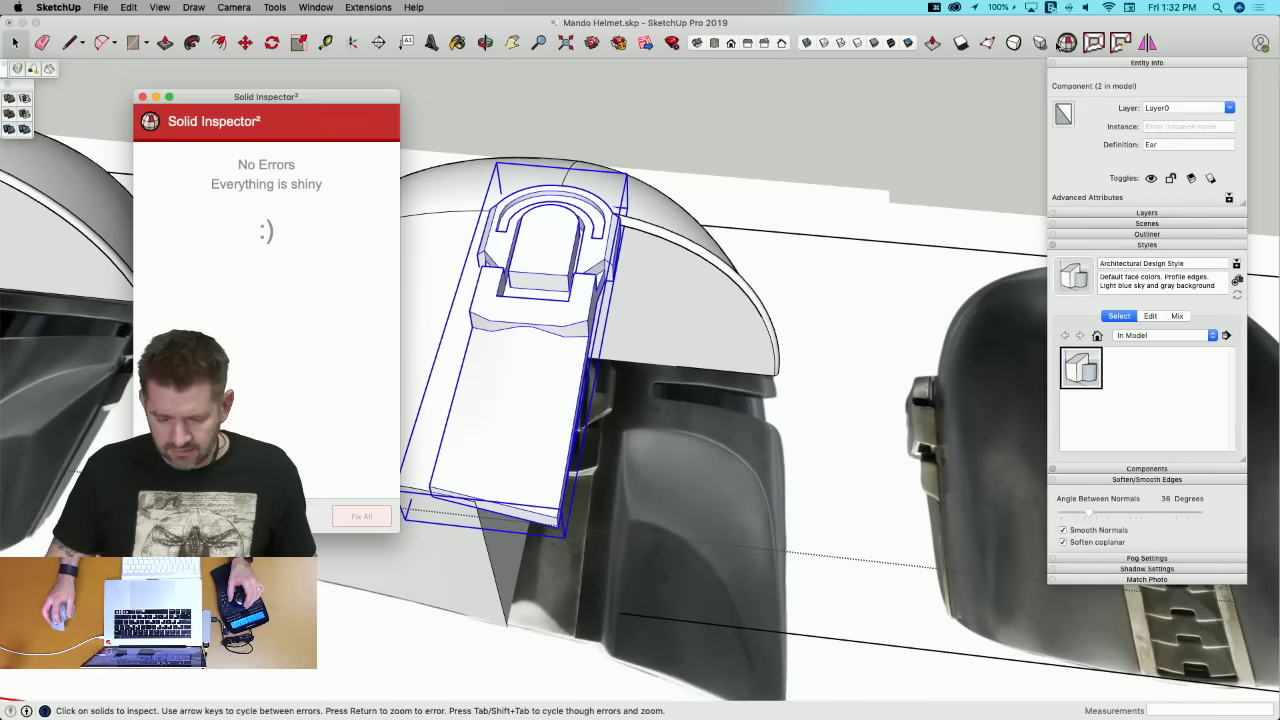
left_click(142, 97)
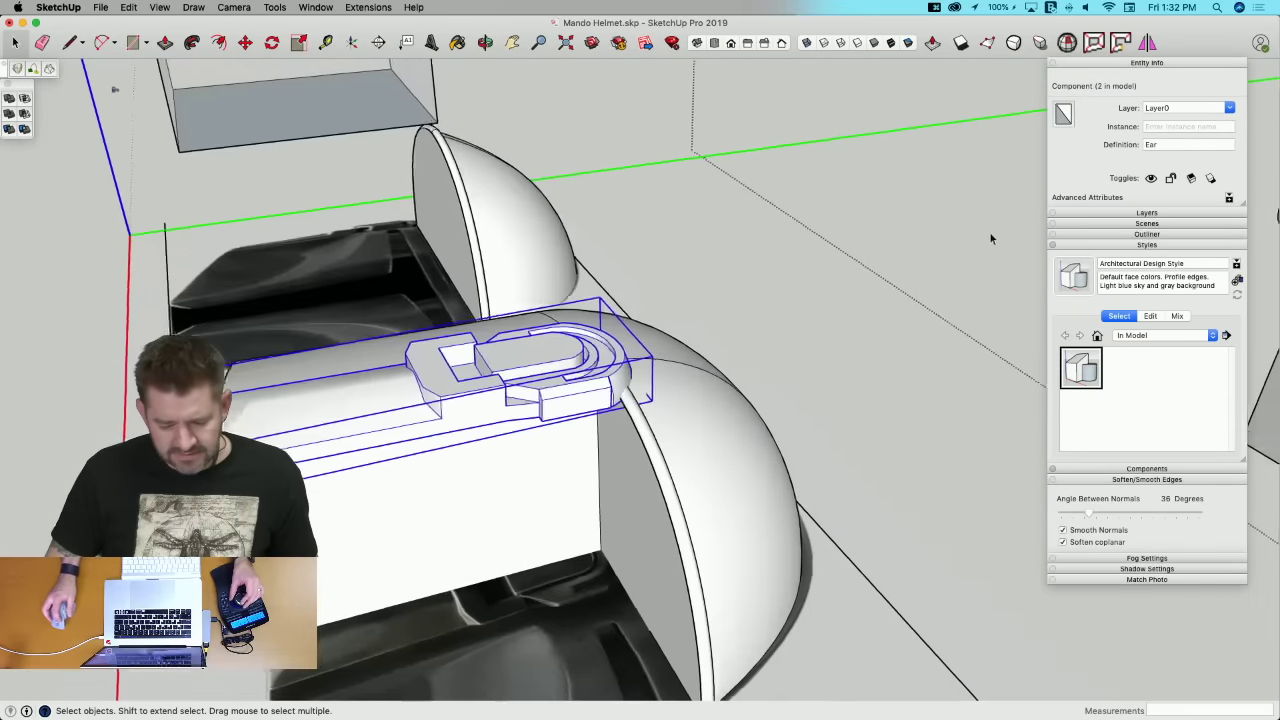
left_click(989, 232)
Step: Run SolidSolver on the Ear component, removing its coplanar edges and trying the solidity fix once before declining another attempt
left_click(603, 354)
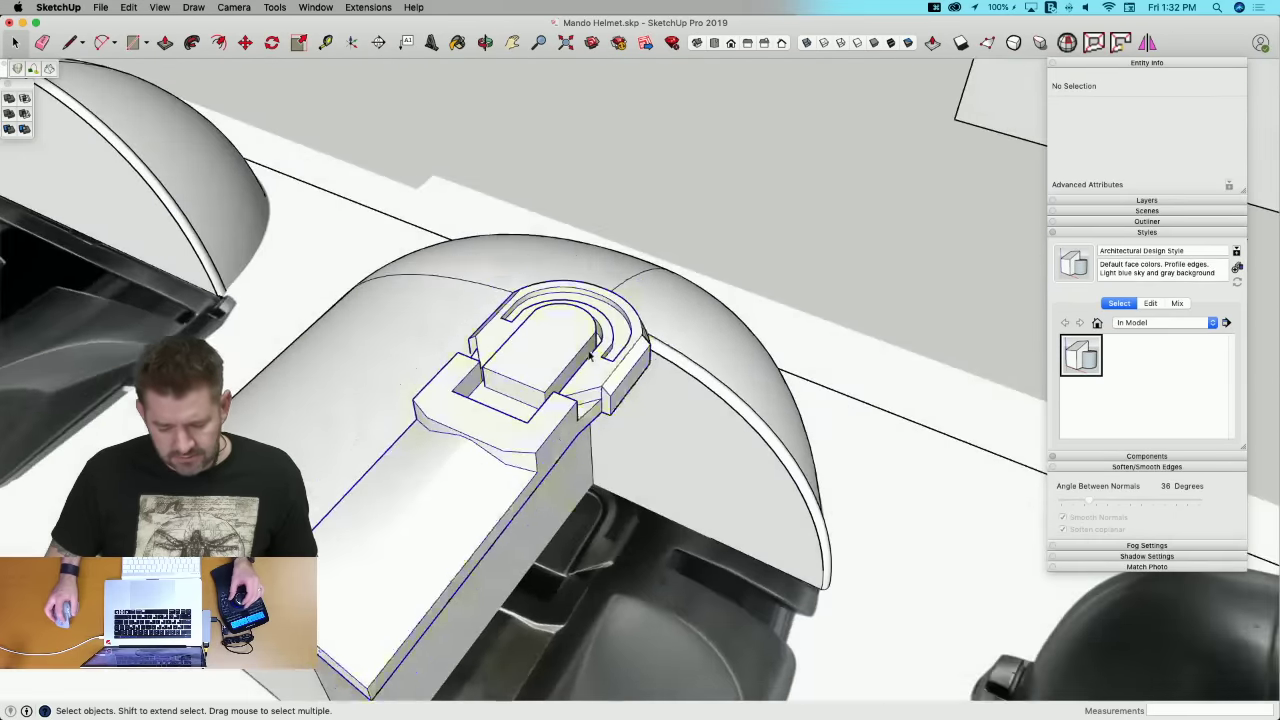
left_click(330, 7)
mouse_move(362, 8)
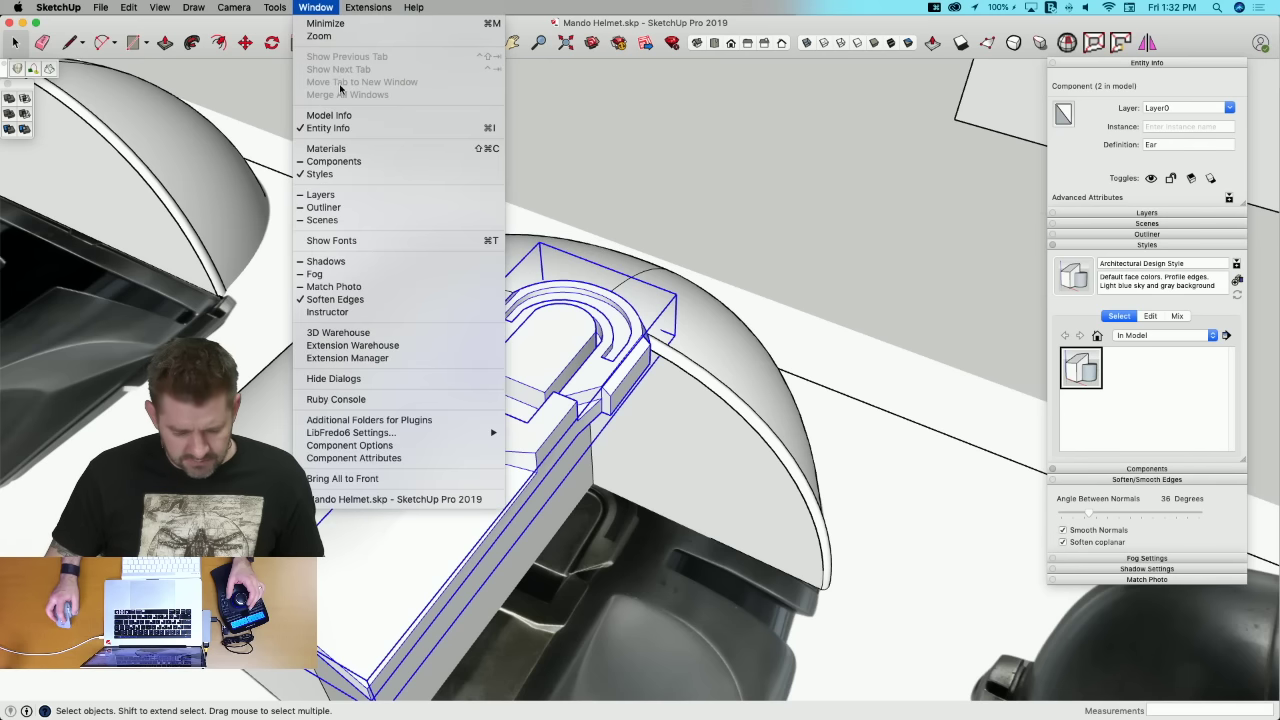
mouse_move(275, 7)
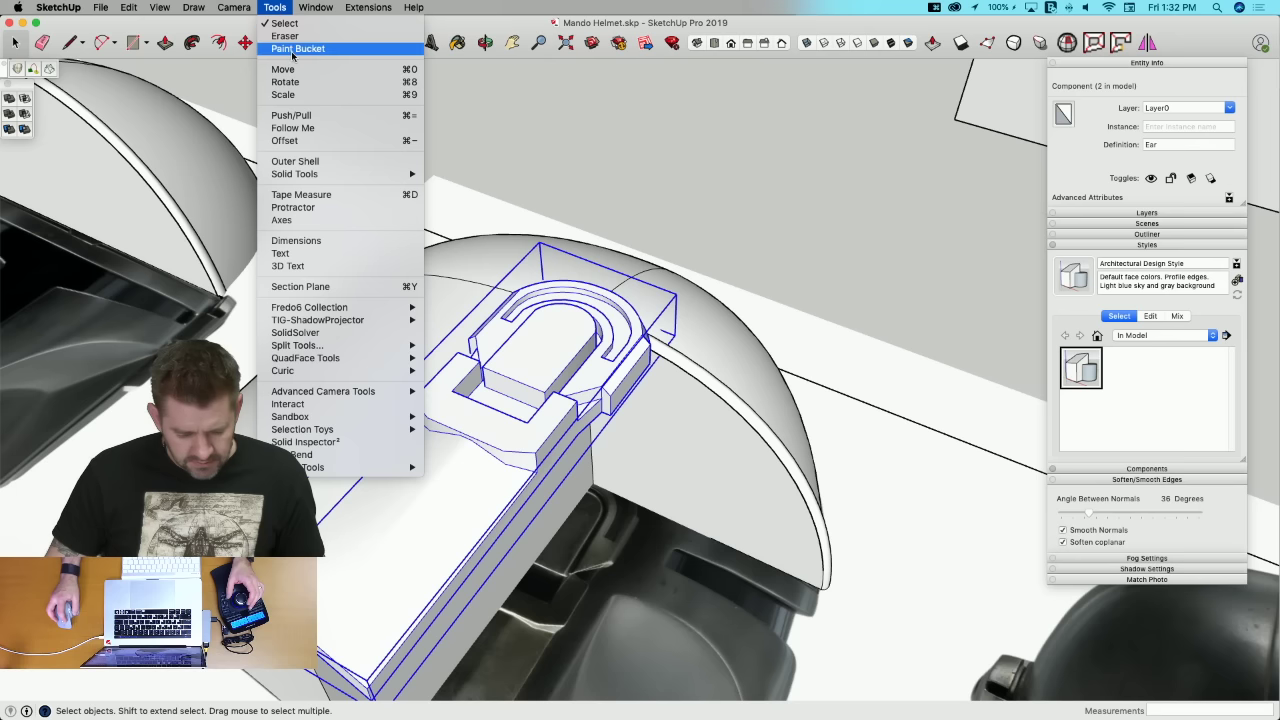
left_click(333, 337)
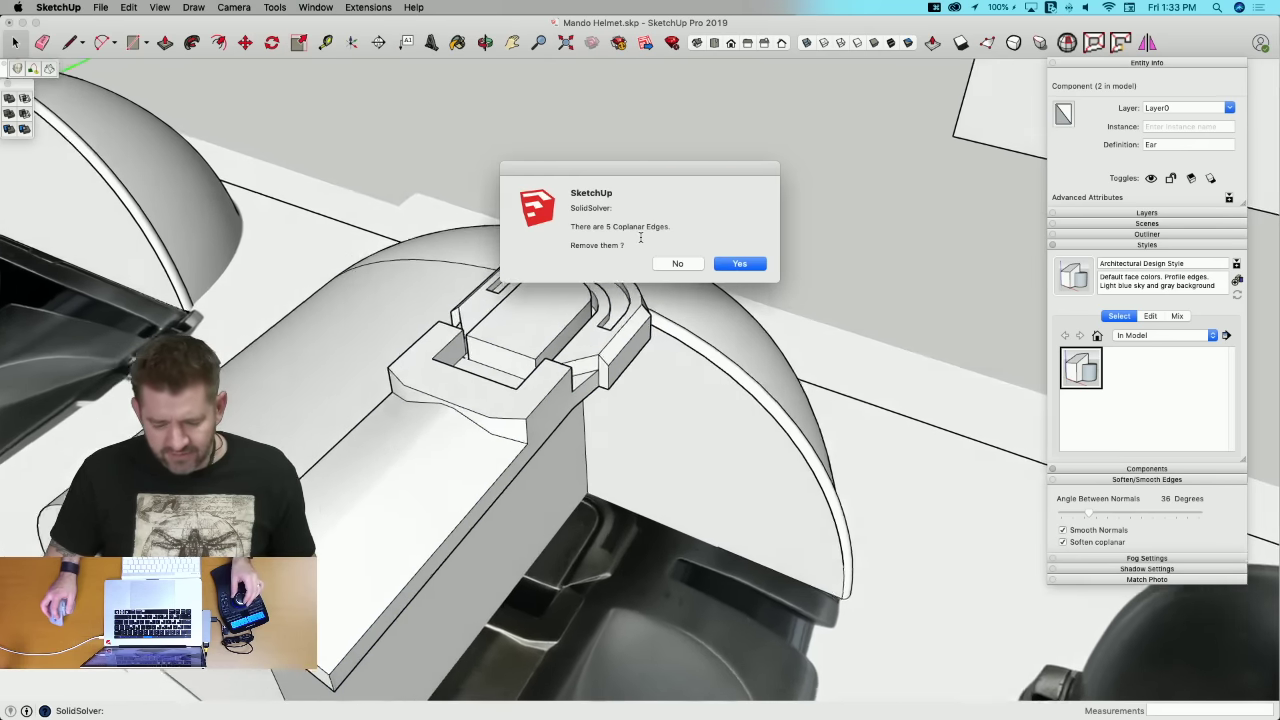
left_click(737, 263)
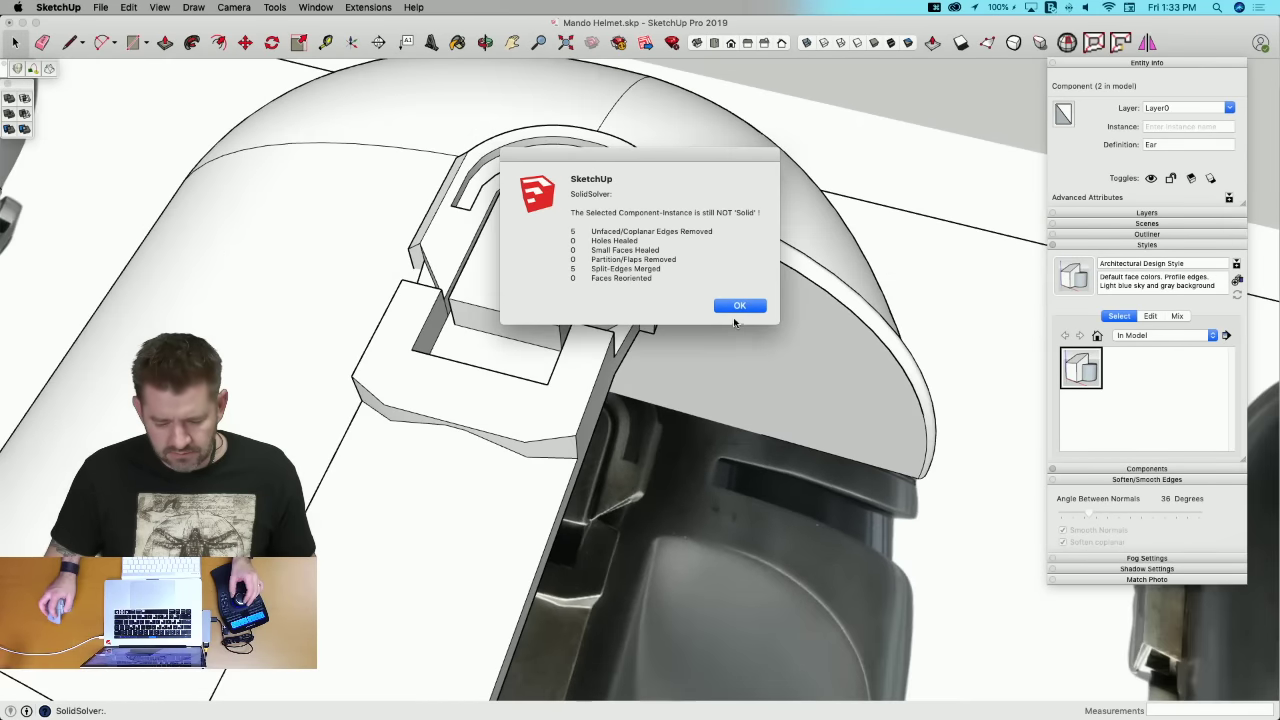
left_click(739, 306)
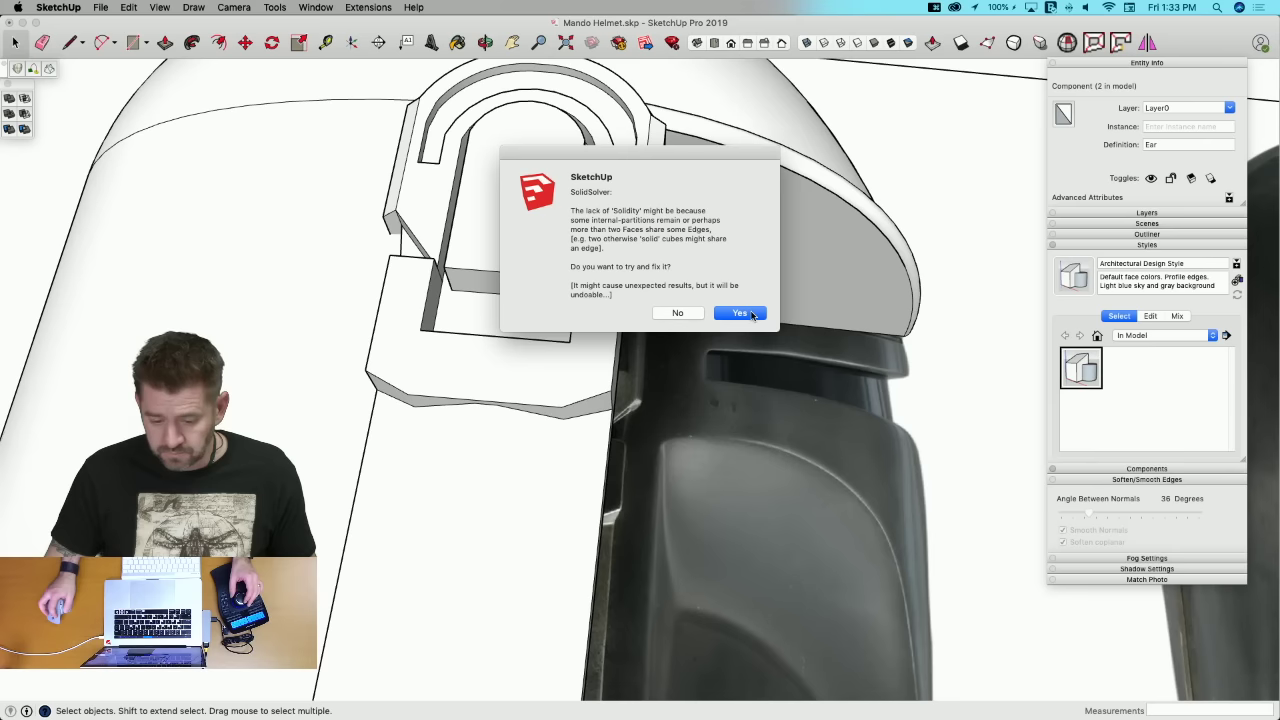
left_click(740, 314)
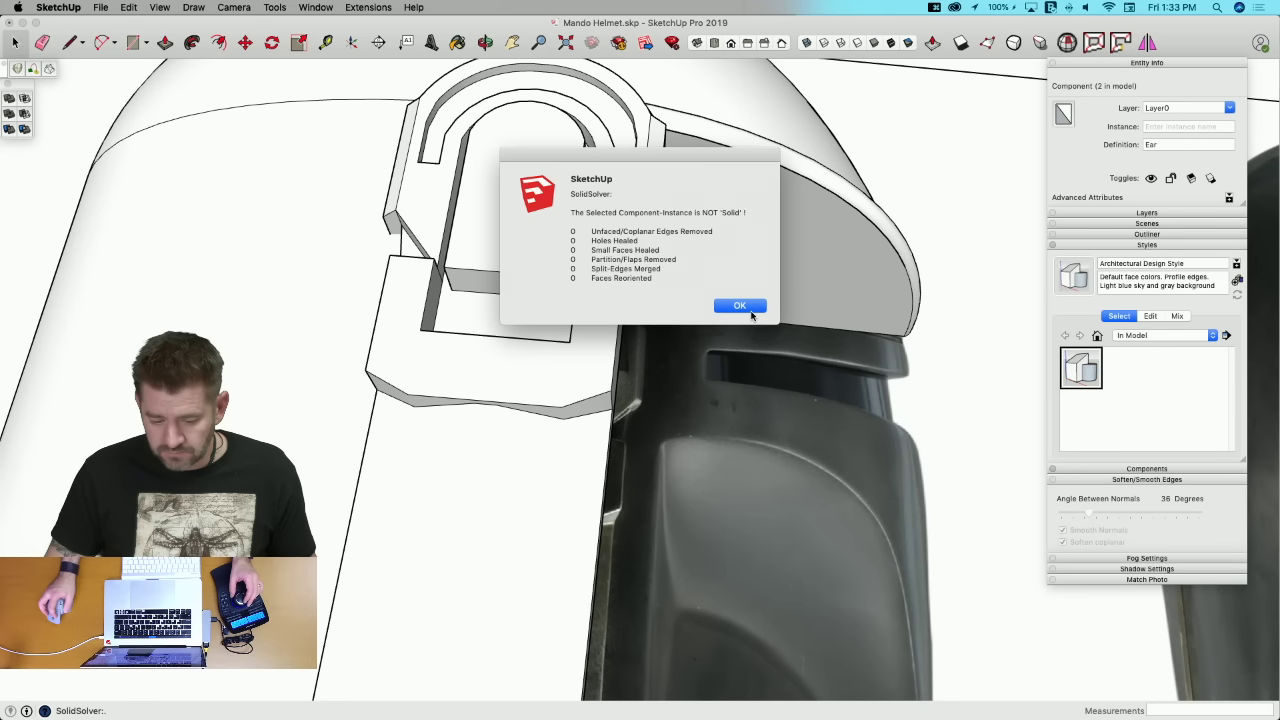
left_click(751, 309)
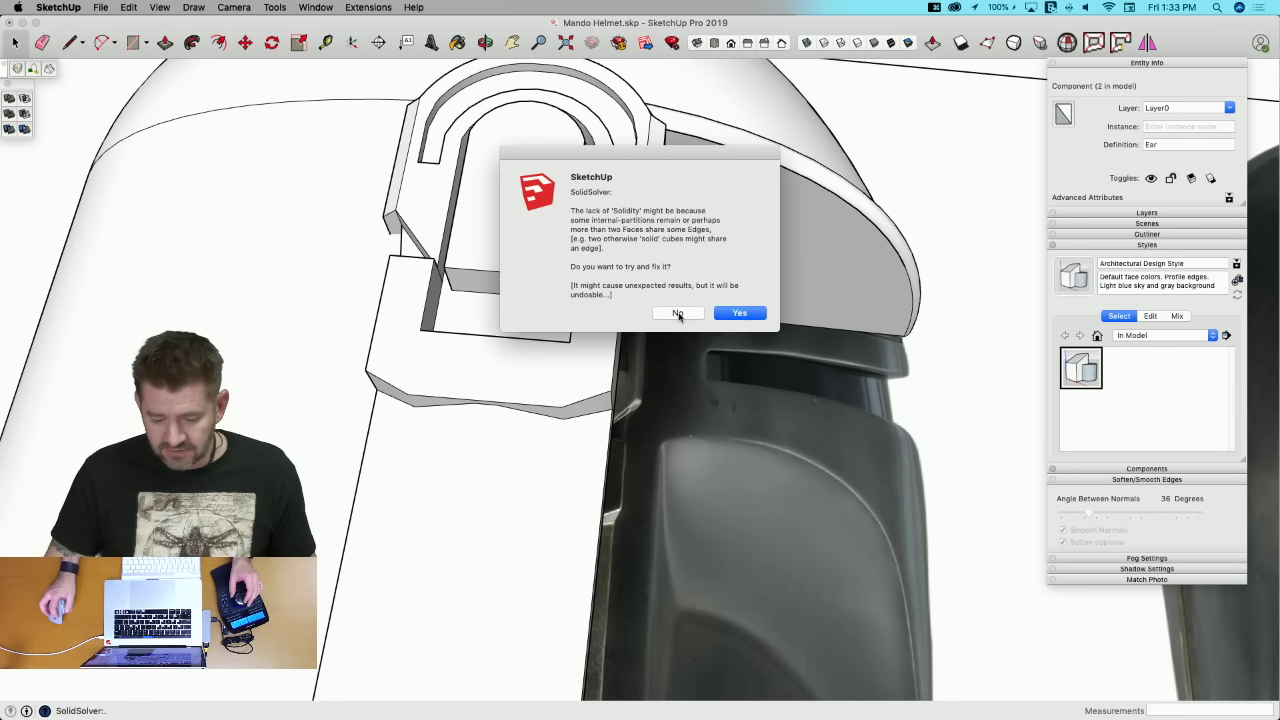
left_click(678, 314)
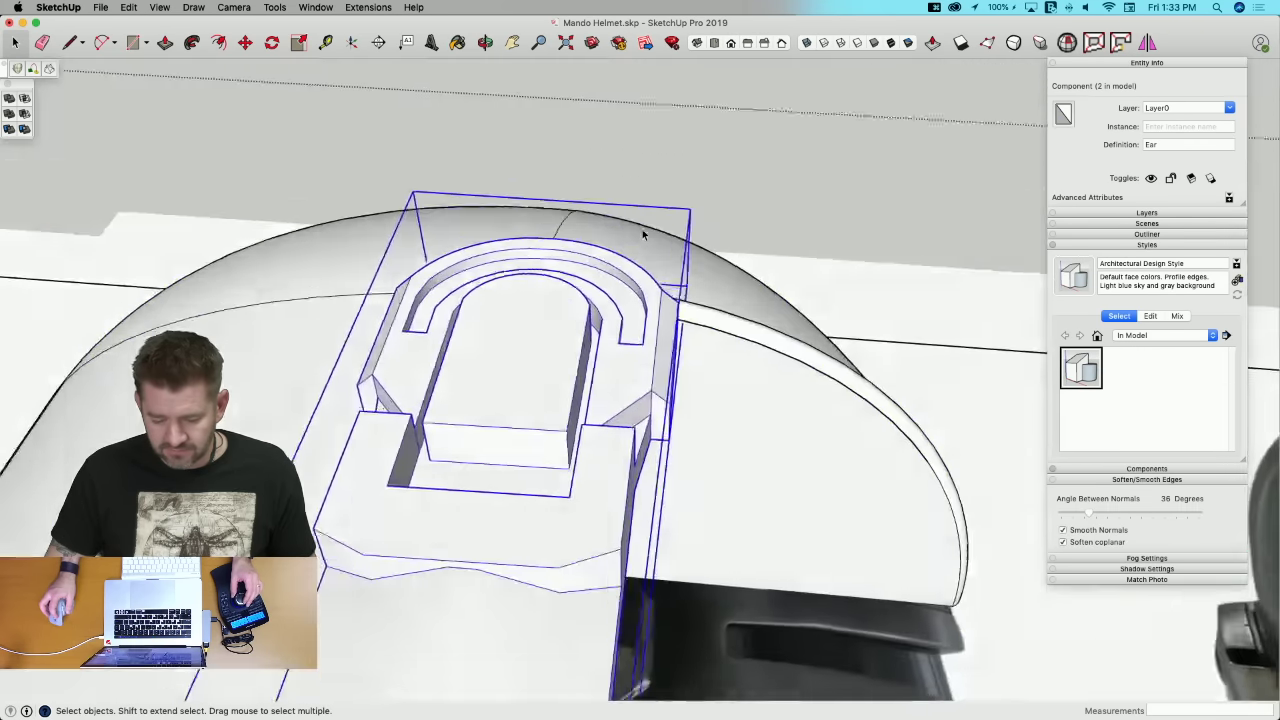
Step: Recheck the Ear component with Solid Inspector after the SolidSolver cleanup and deselect it
left_click(1067, 43)
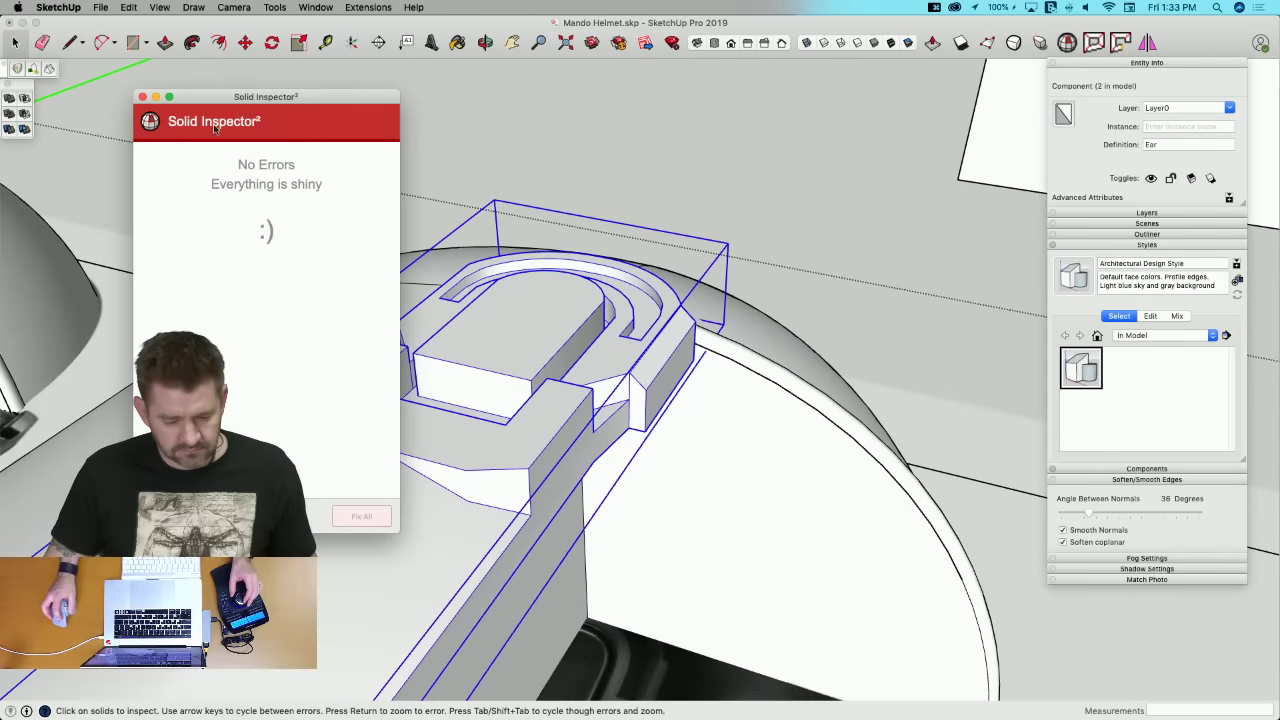
left_click(141, 97)
left_click(740, 149)
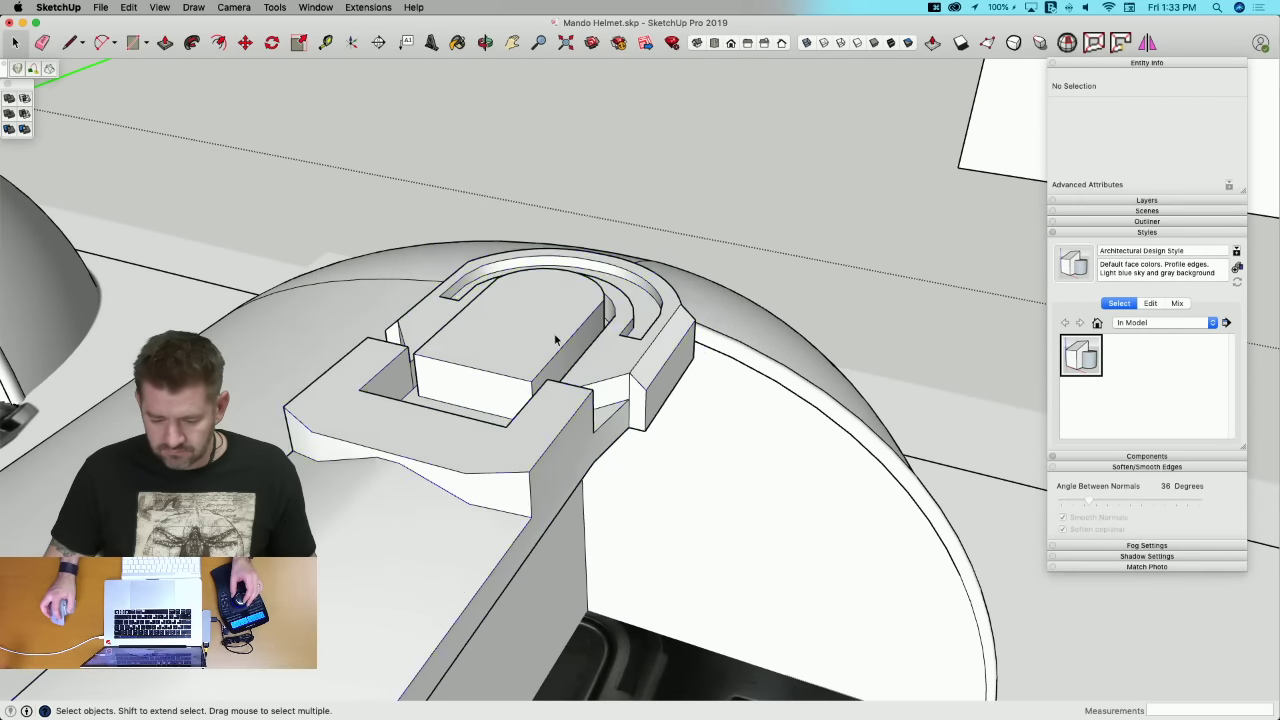
Step: Try SolidSolver's solidity fix on the Ear component again several times and decline further attempts
left_click(554, 337)
middle_click_drag(530, 165, 480, 150)
left_click(275, 7)
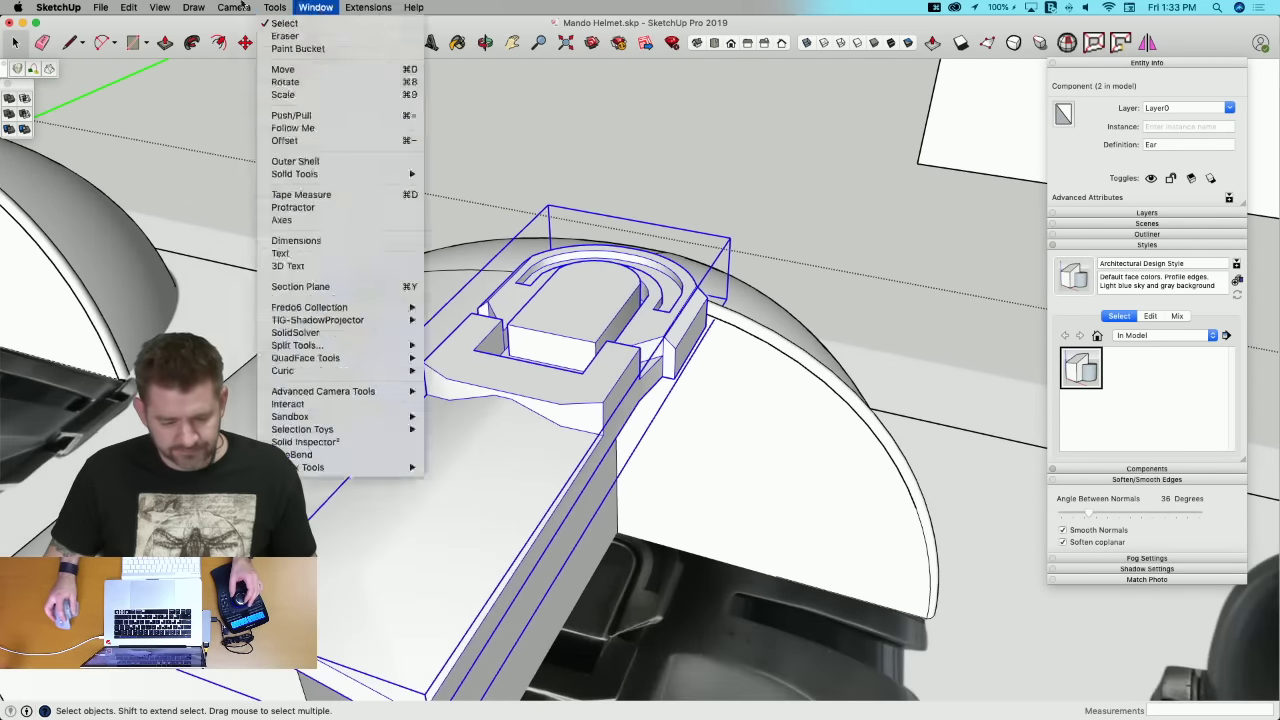
left_click(333, 333)
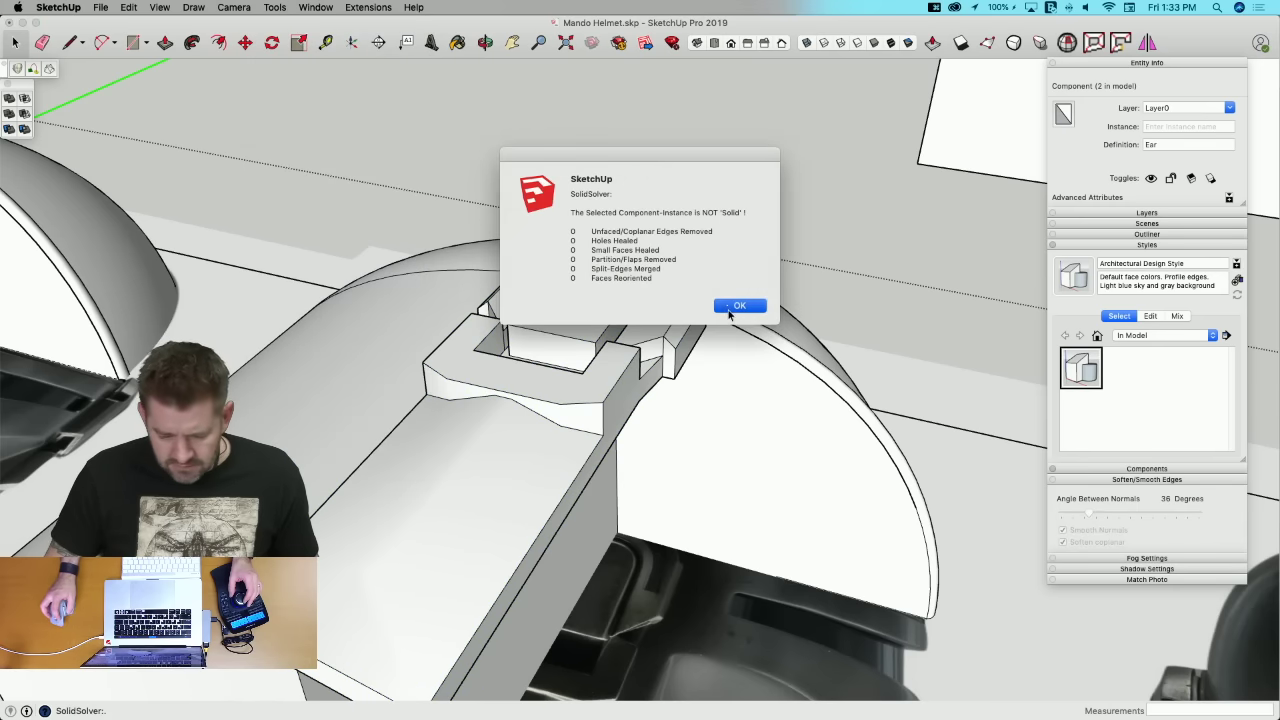
left_click(729, 312)
left_click(735, 314)
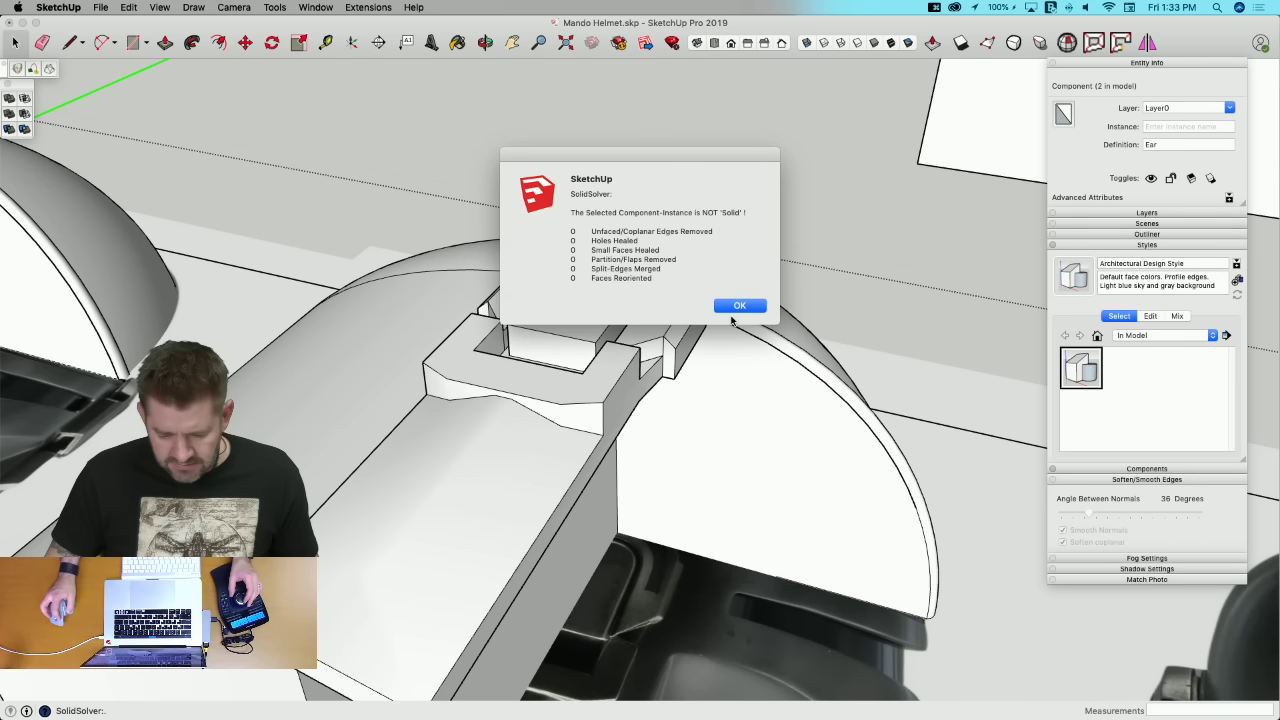
left_click(730, 308)
left_click(732, 313)
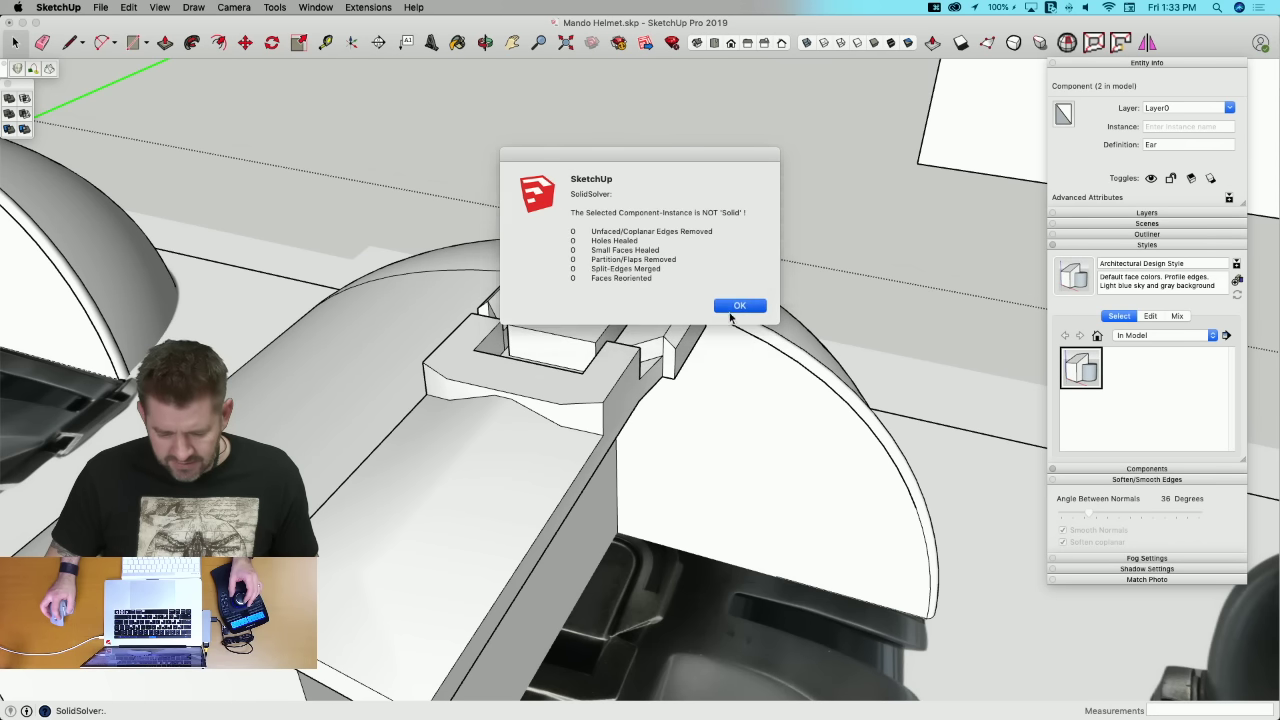
left_click(732, 308)
left_click(732, 313)
left_click(732, 308)
left_click(732, 313)
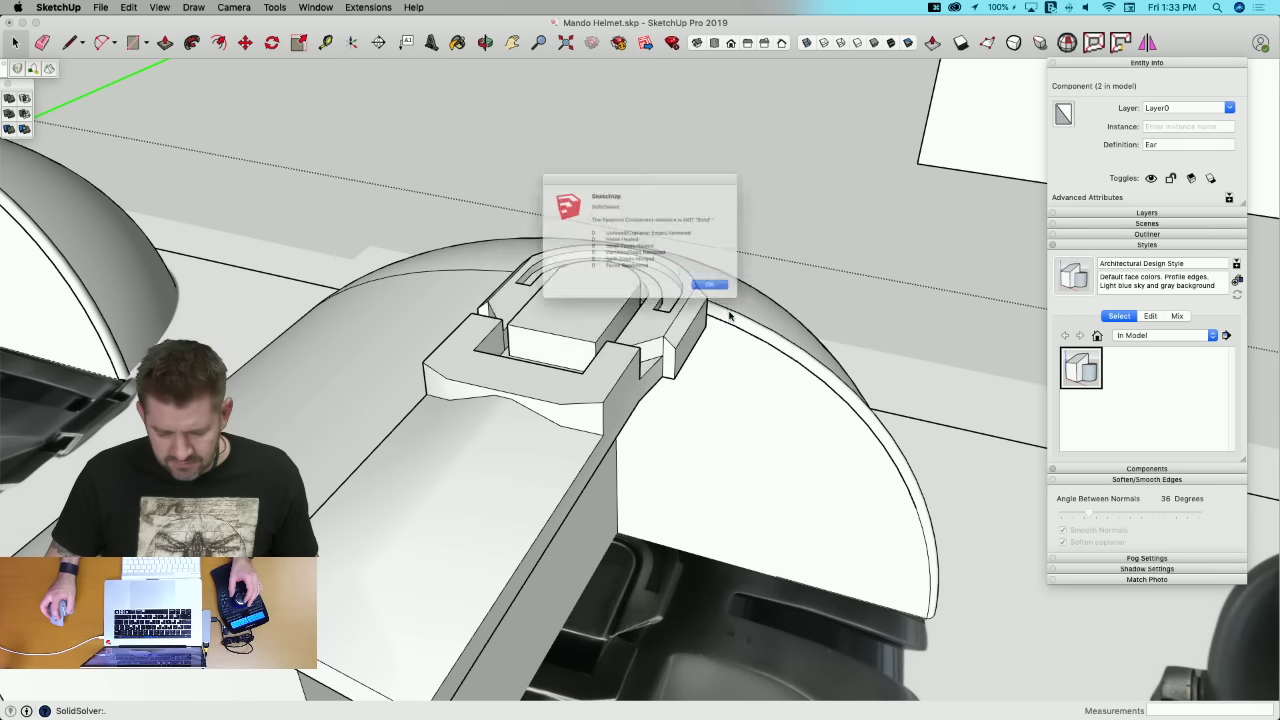
left_click(731, 310)
left_click(735, 313)
left_click(734, 308)
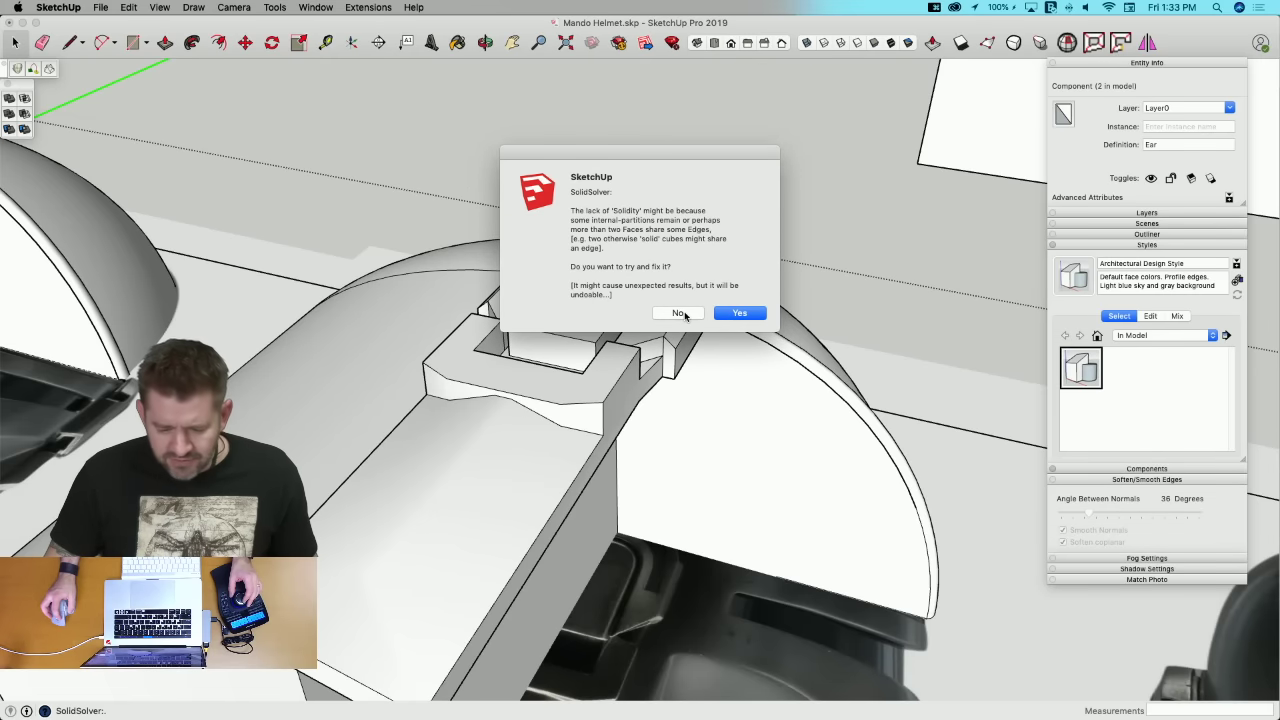
left_click(684, 314)
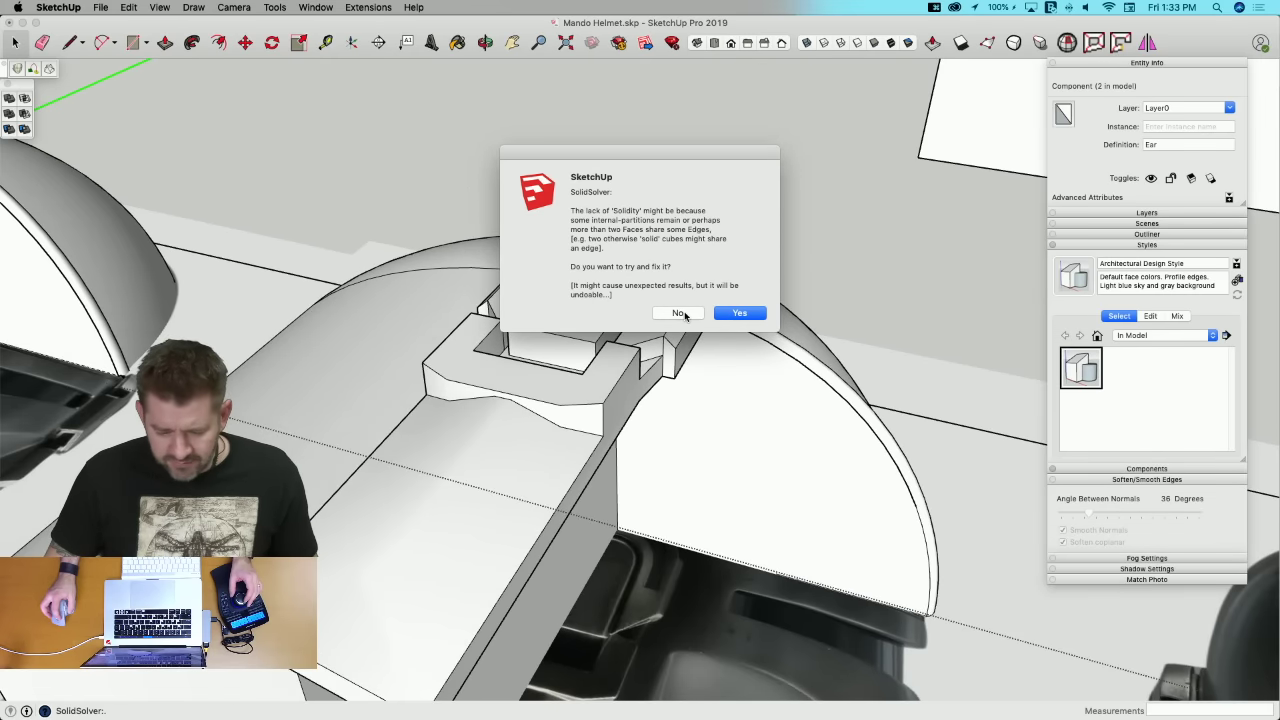
left_click(684, 315)
Step: Open the Ear component, show hidden geometry, and examine its underside, rounded end and raised details
double_click(576, 371)
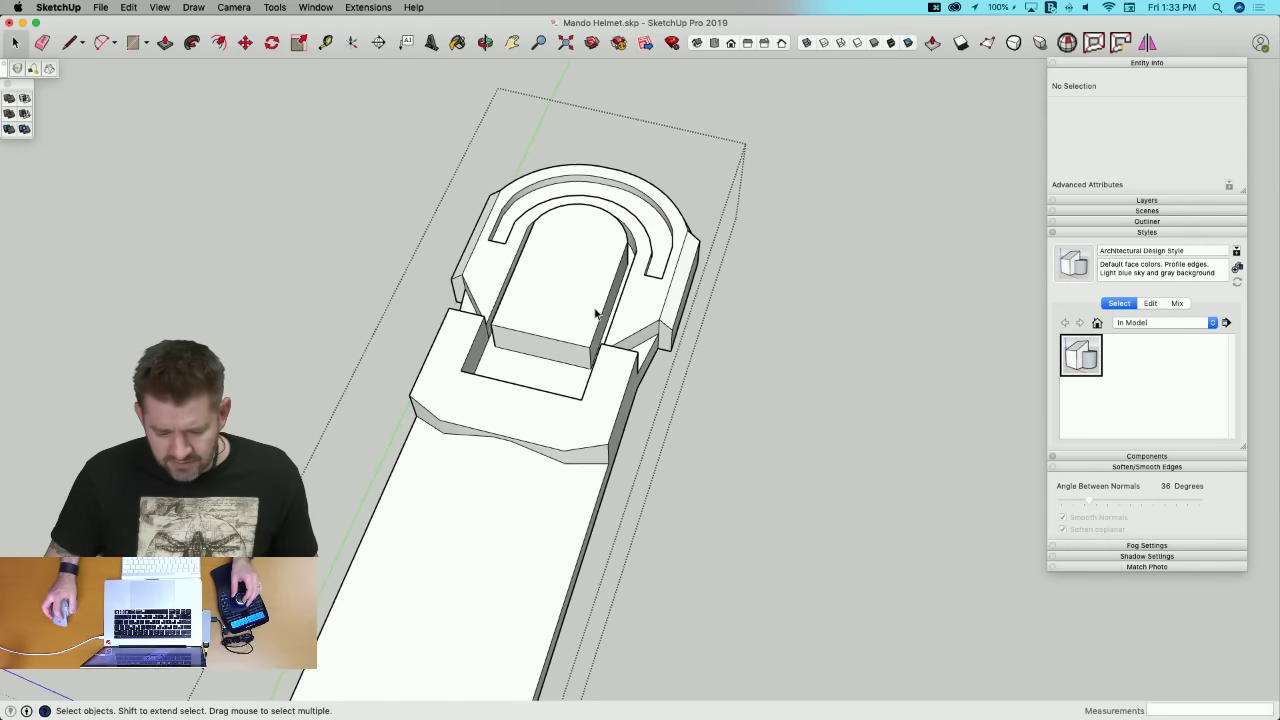
scroll(598, 300, "up", 2)
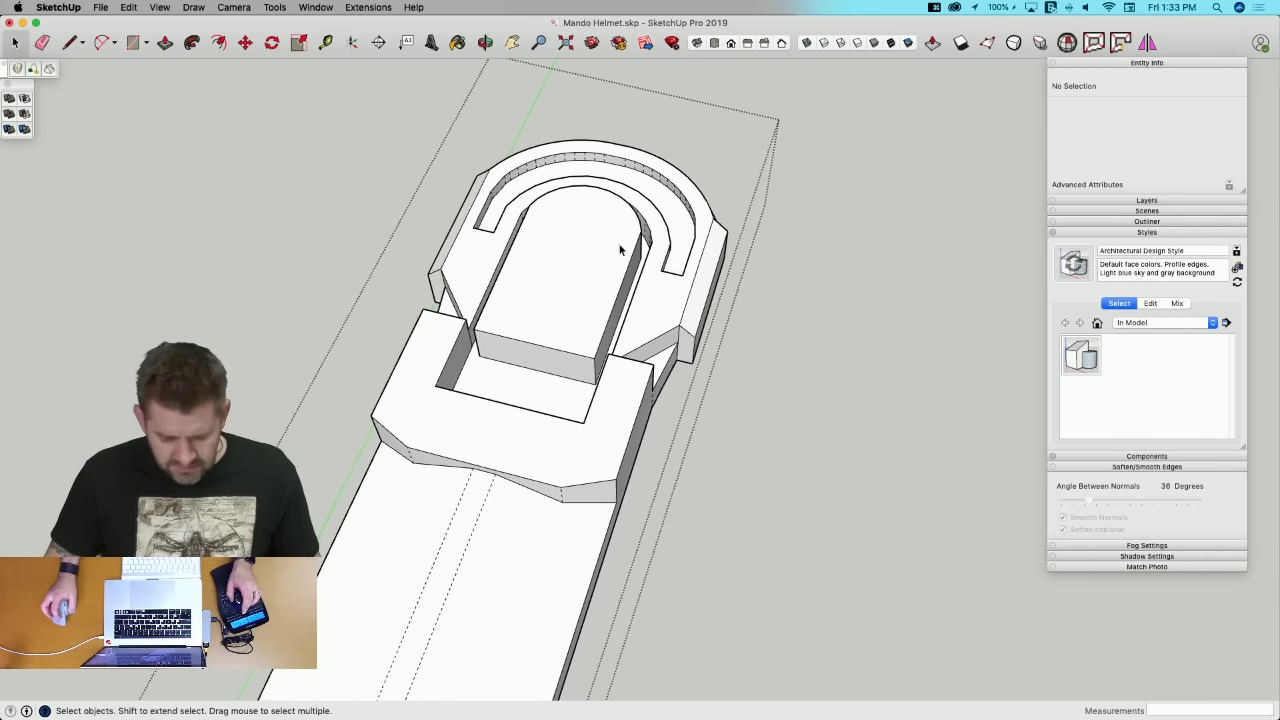
scroll(626, 255, "up", 15)
key("shift+z")
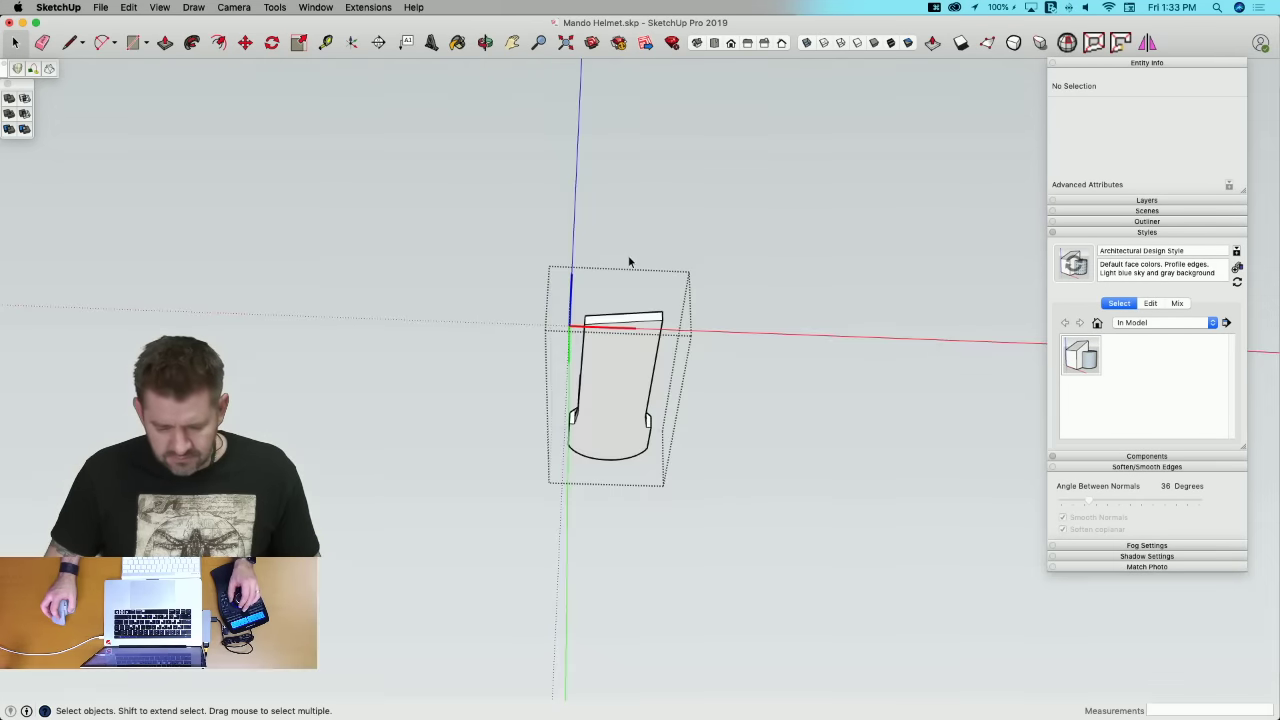
scroll(630, 262, "up", 10)
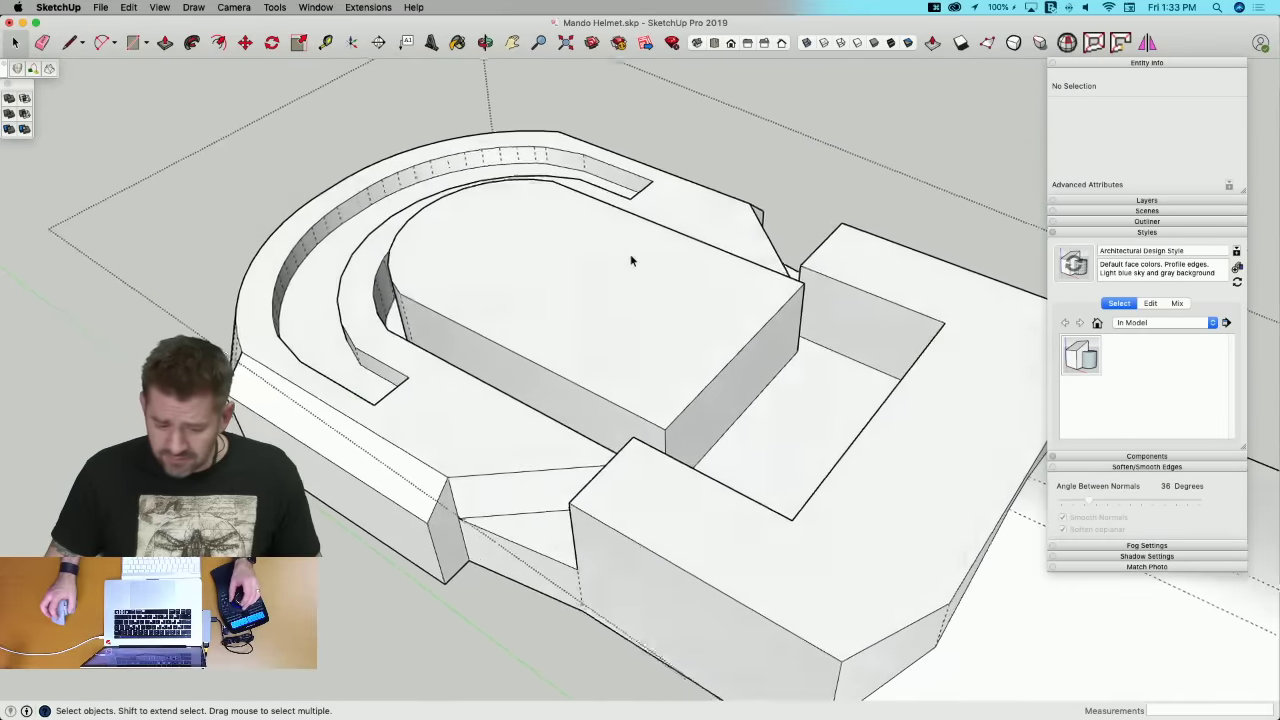
middle_click_drag(631, 262, 443, 65)
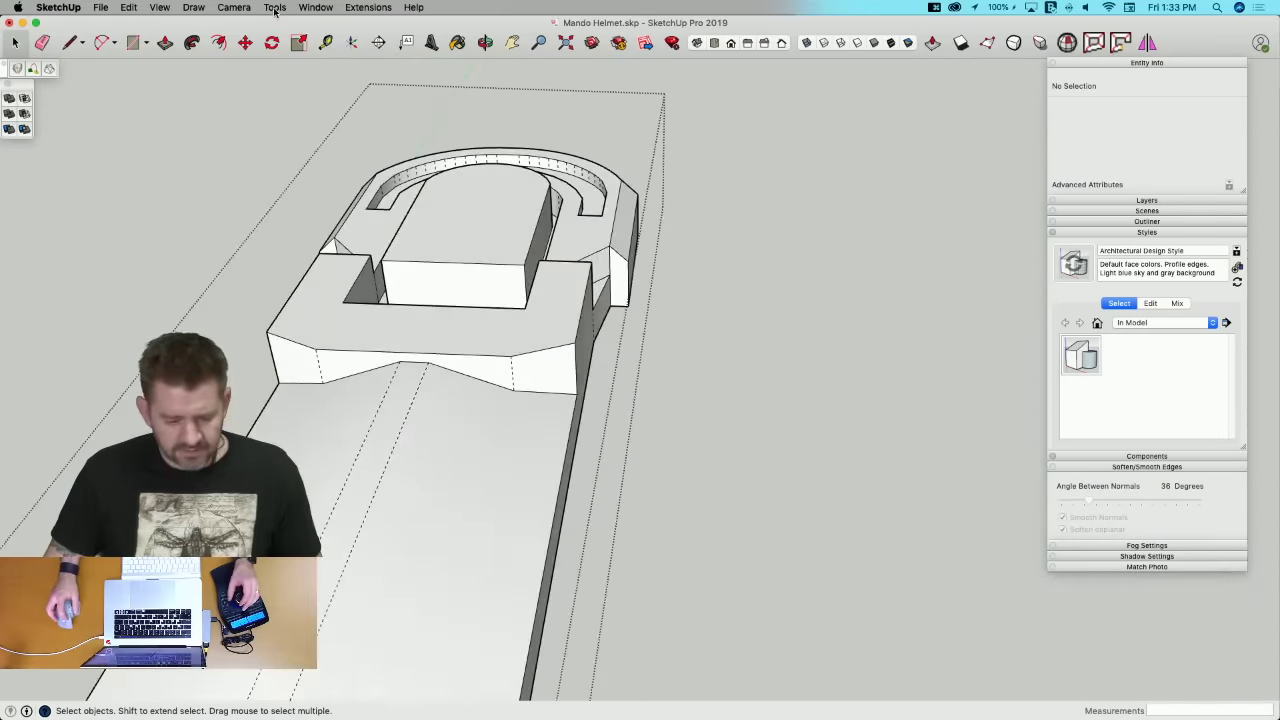
Step: Run CleanUp³'s Merge Faces and Erase Stray Edges inside the Ear, leave the component, and select it
left_click(368, 7)
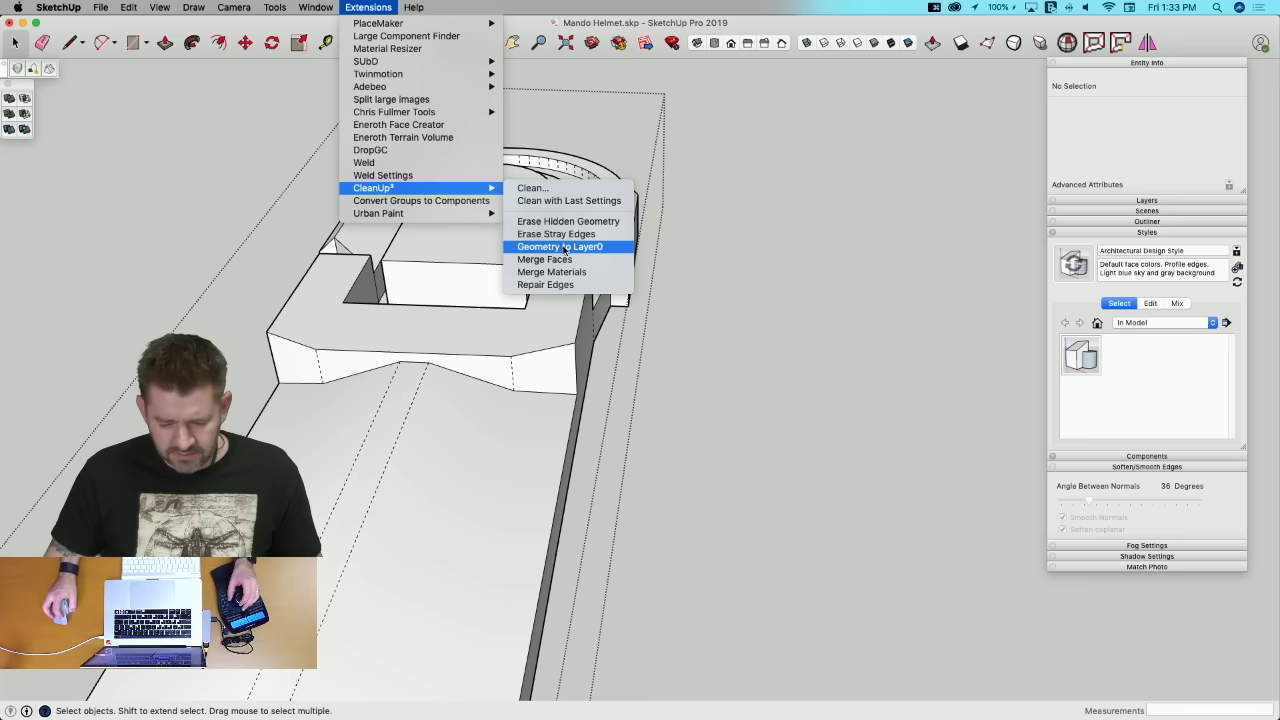
left_click(571, 260)
left_click(360, 7)
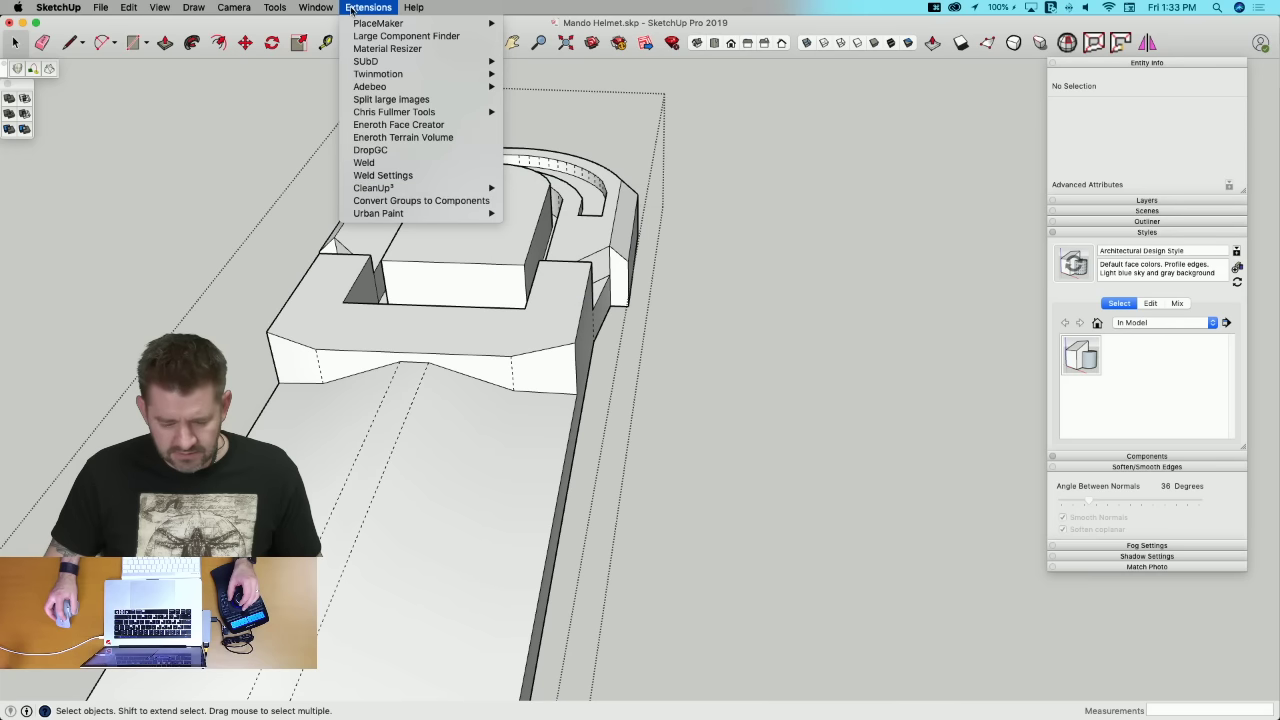
left_click(571, 235)
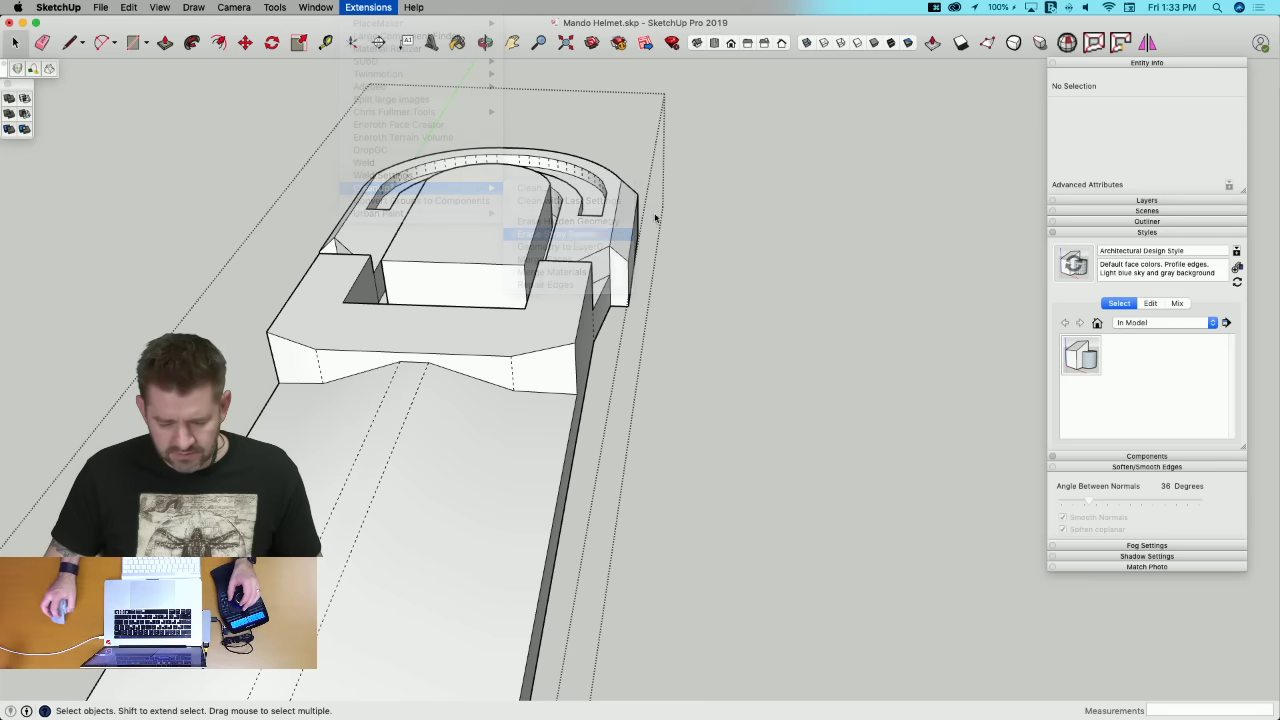
left_click(750, 160)
left_click(583, 234)
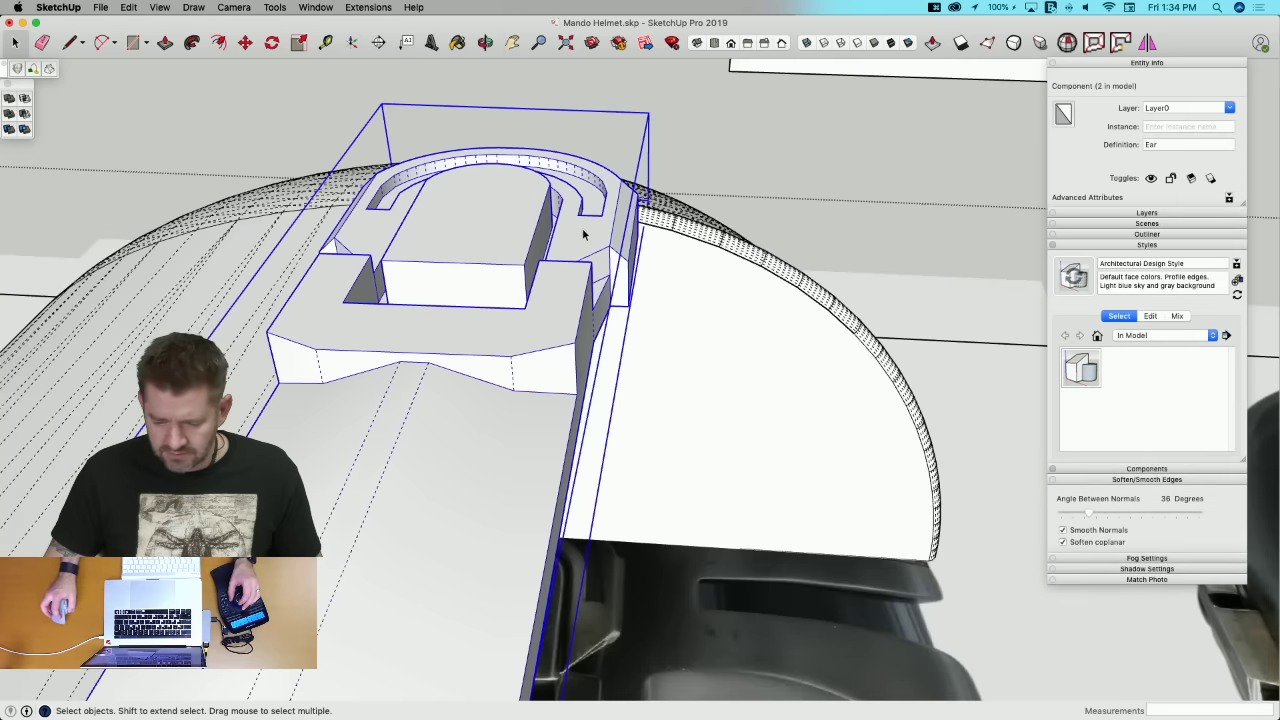
Step: Open the Ear component and examine its side bevels and the notch corners next to the raised rounded pad
scroll(590, 220, "down", 3)
scroll(595, 207, "down", 3)
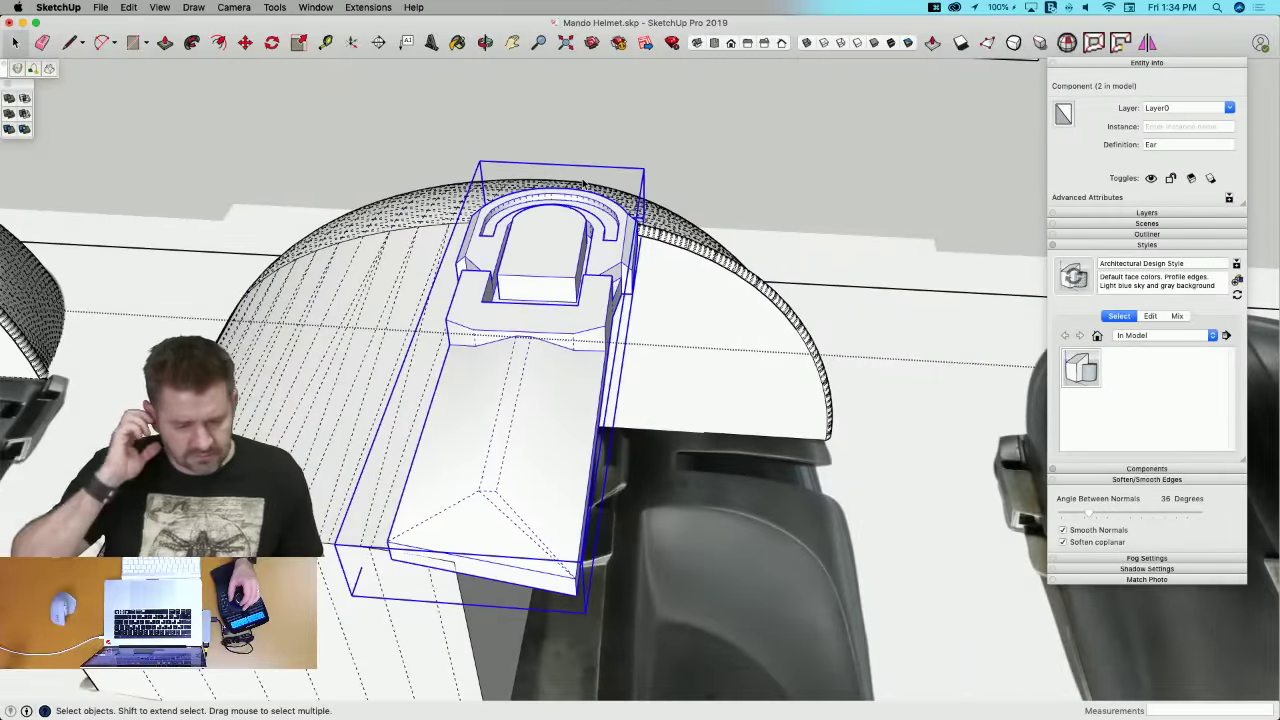
middle_click_drag(583, 185, 745, 349)
double_click(771, 367)
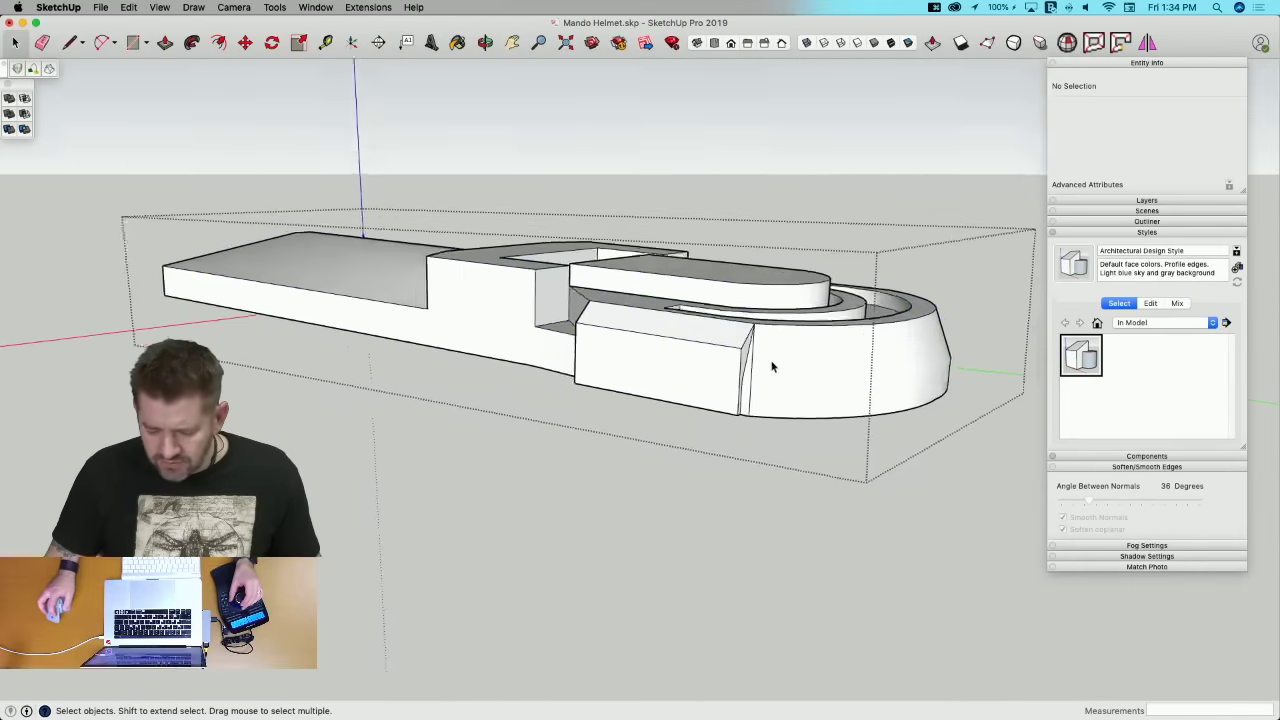
key("e")
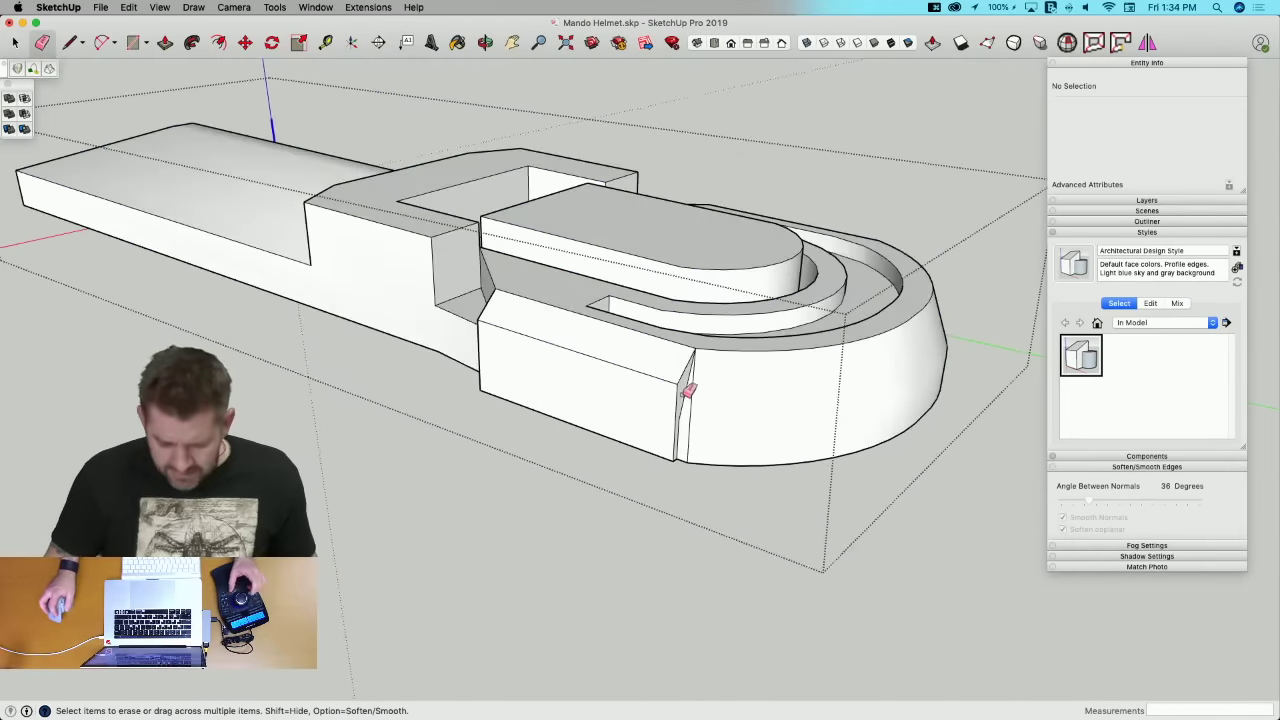
scroll(686, 376, "up", 6)
key("space")
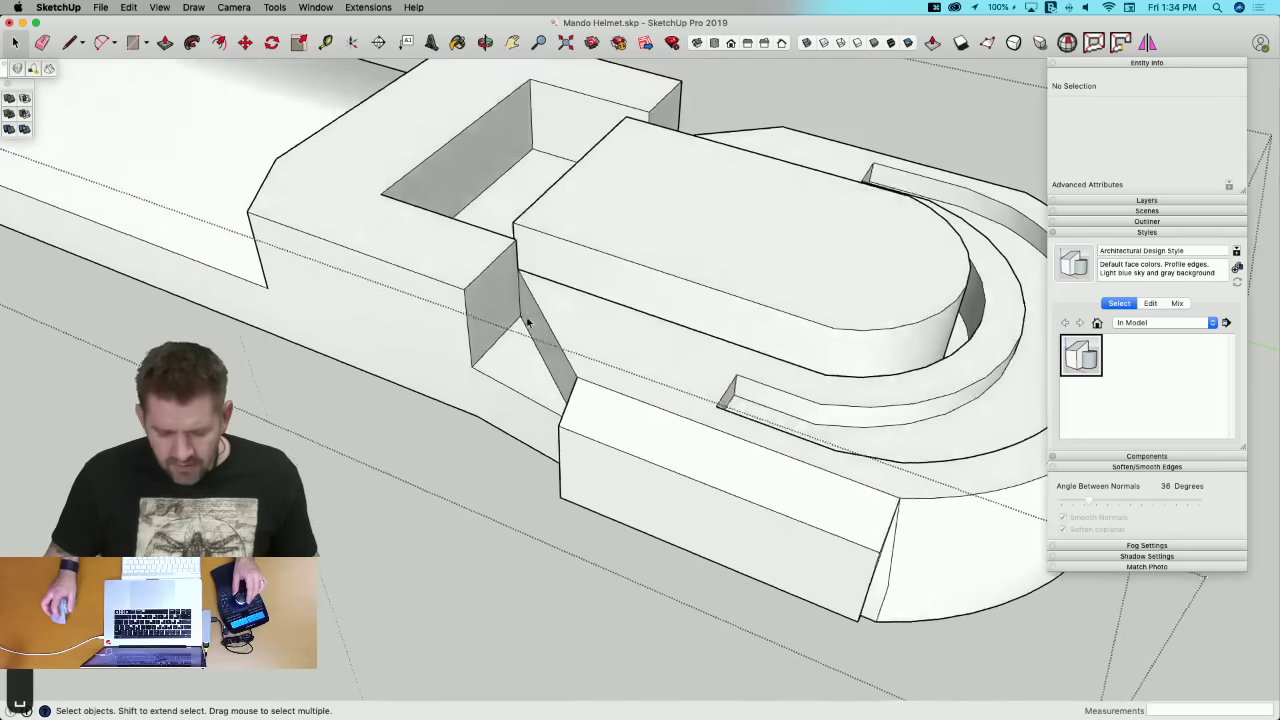
scroll(527, 320, "up", 5)
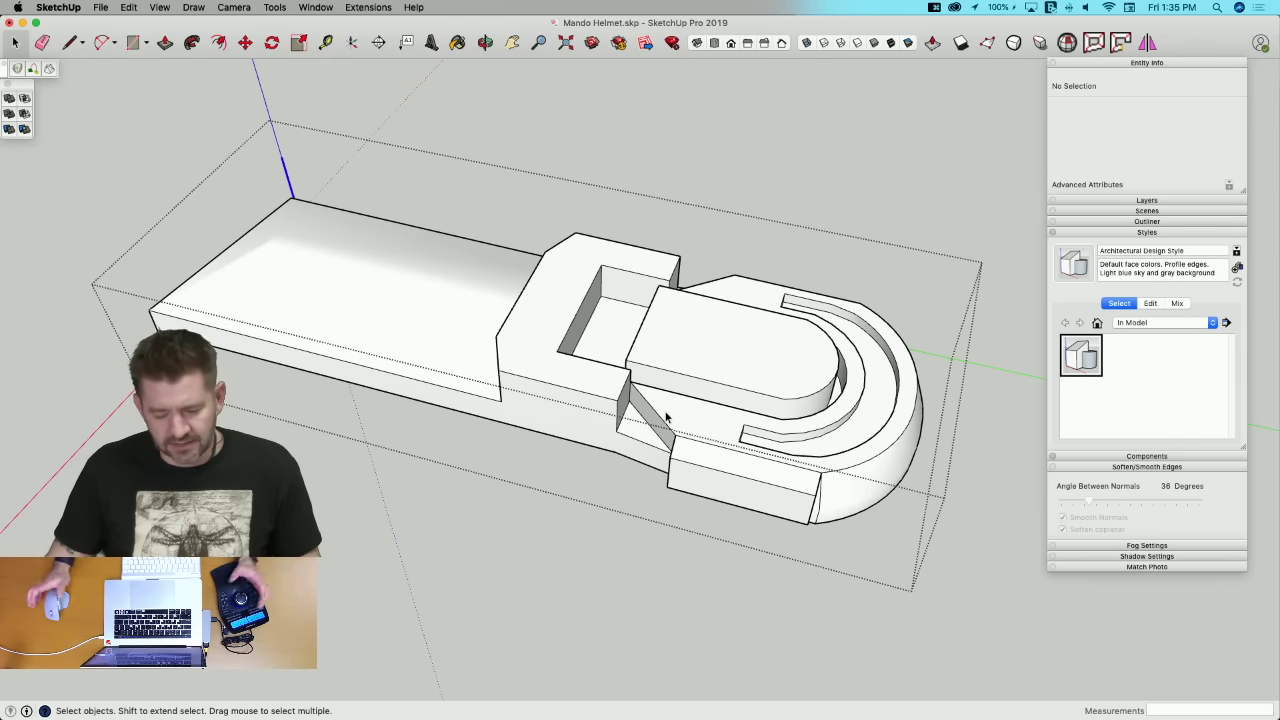
Step: Fill the inner notch corner beside the Ear's pad by cutting off a 1" triangle, push/pulling it to the upper edge, and erasing the leftover edge
scroll(638, 447, "up", 8)
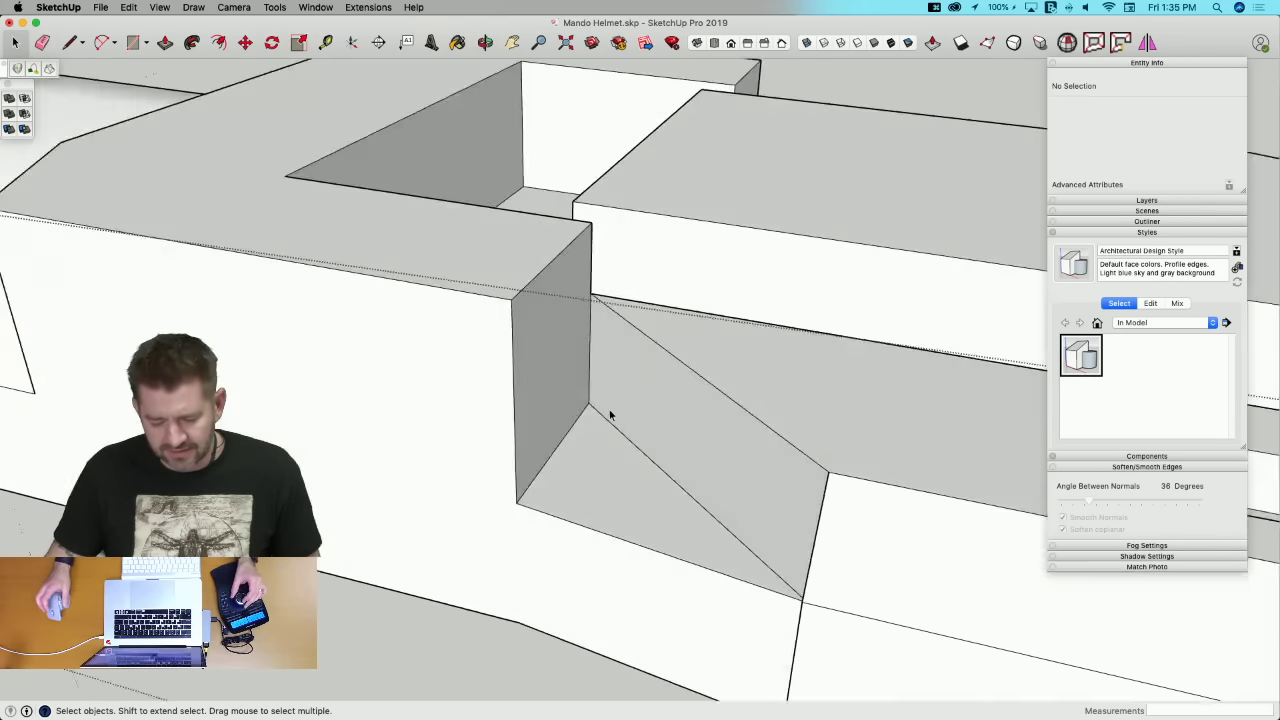
key("l")
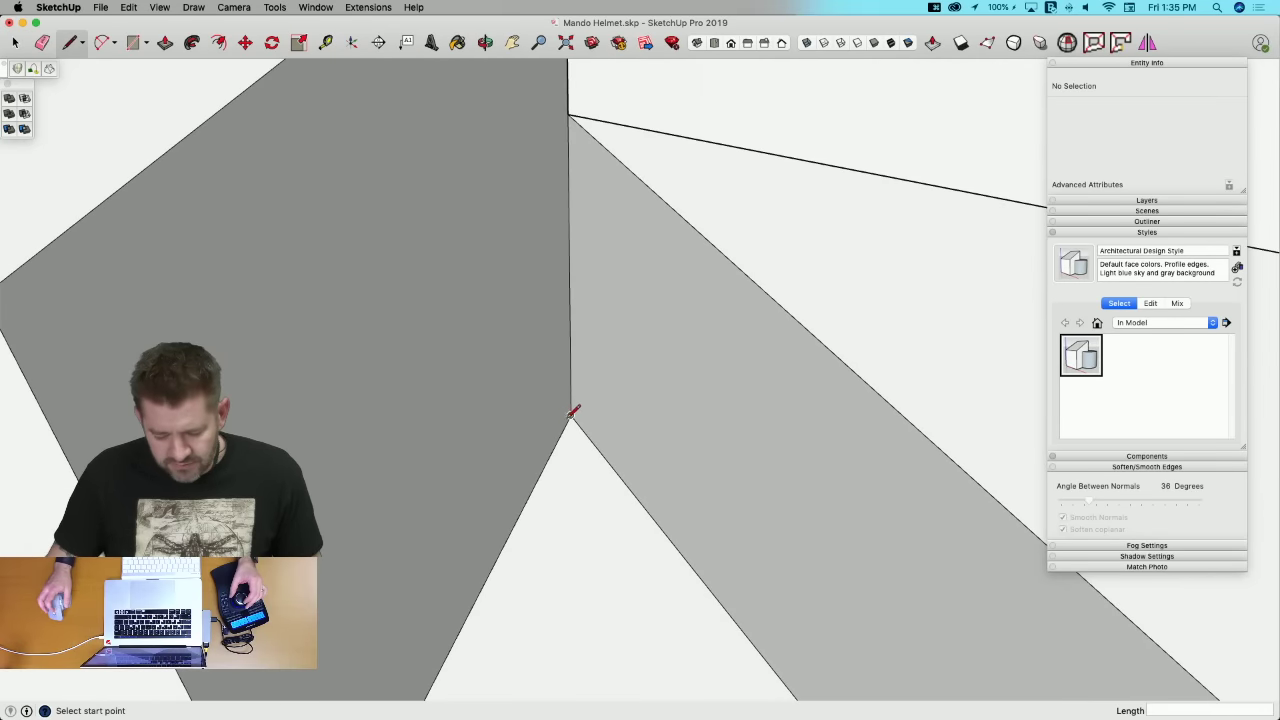
scroll(573, 412, "up", 3)
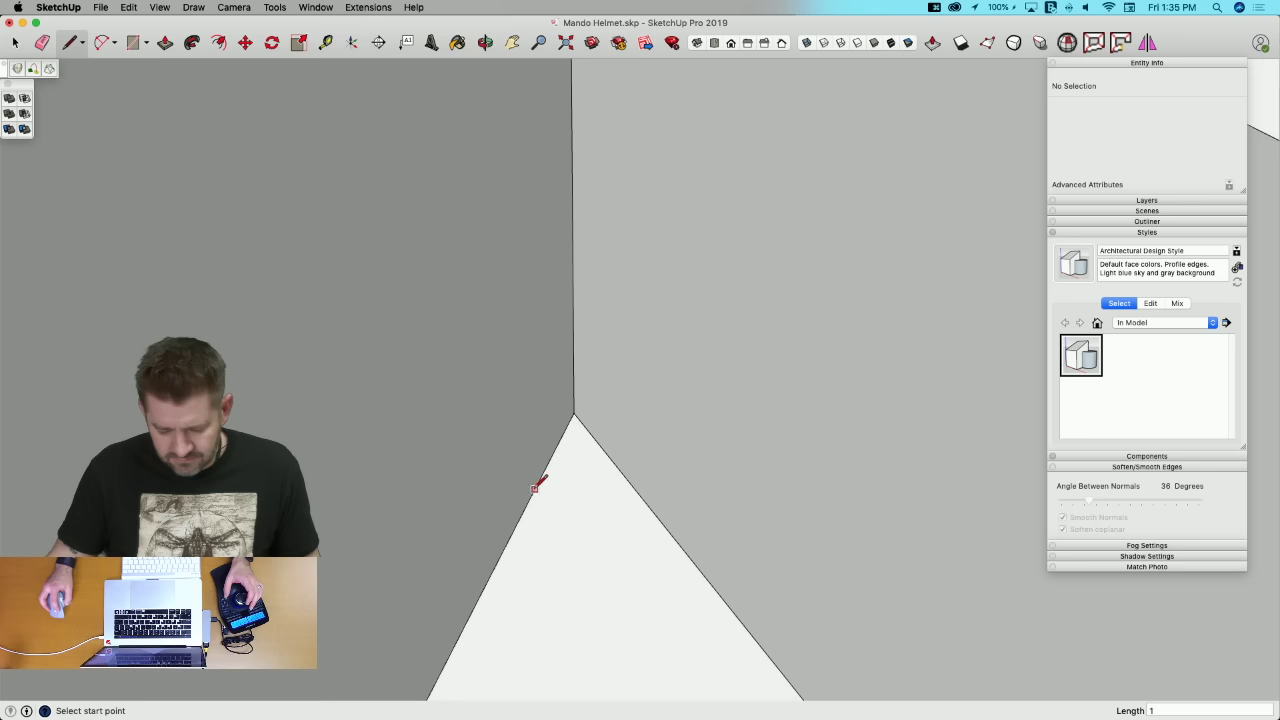
key("p")
left_click(575, 420)
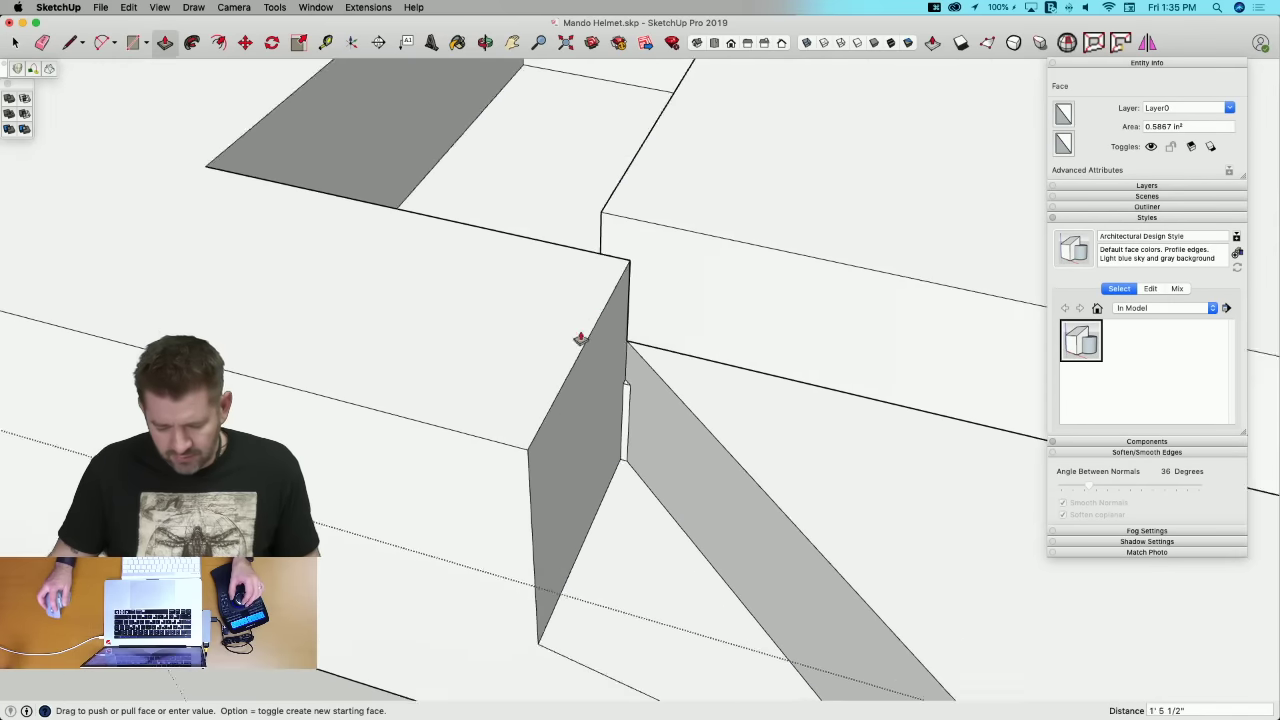
left_click(638, 395)
scroll(634, 394, "up", 6)
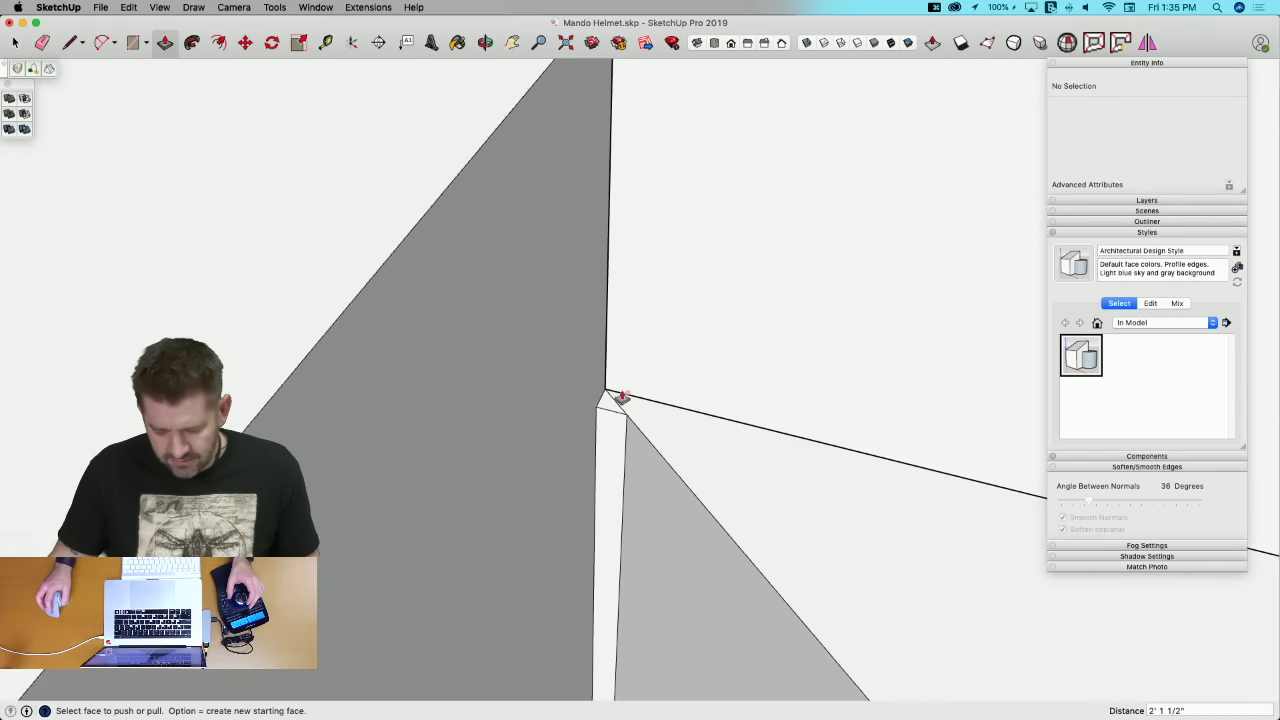
key("e")
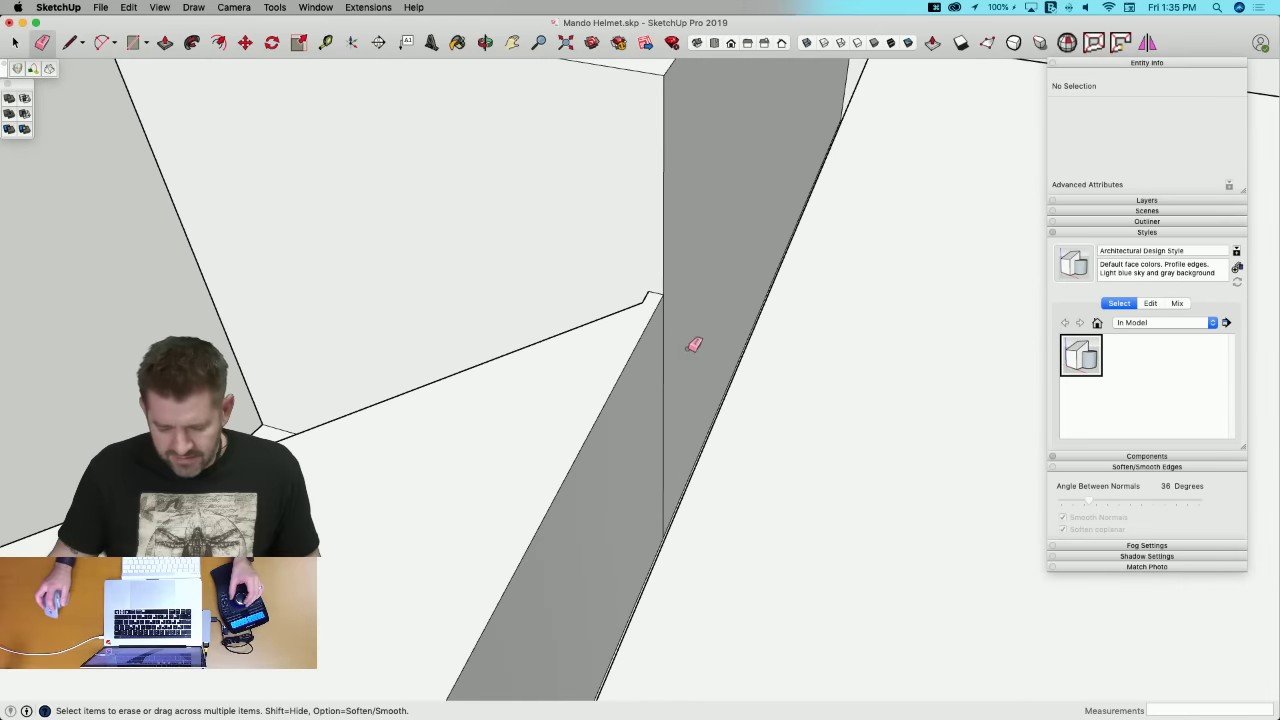
left_click(664, 348)
middle_click_drag(657, 306, 659, 375)
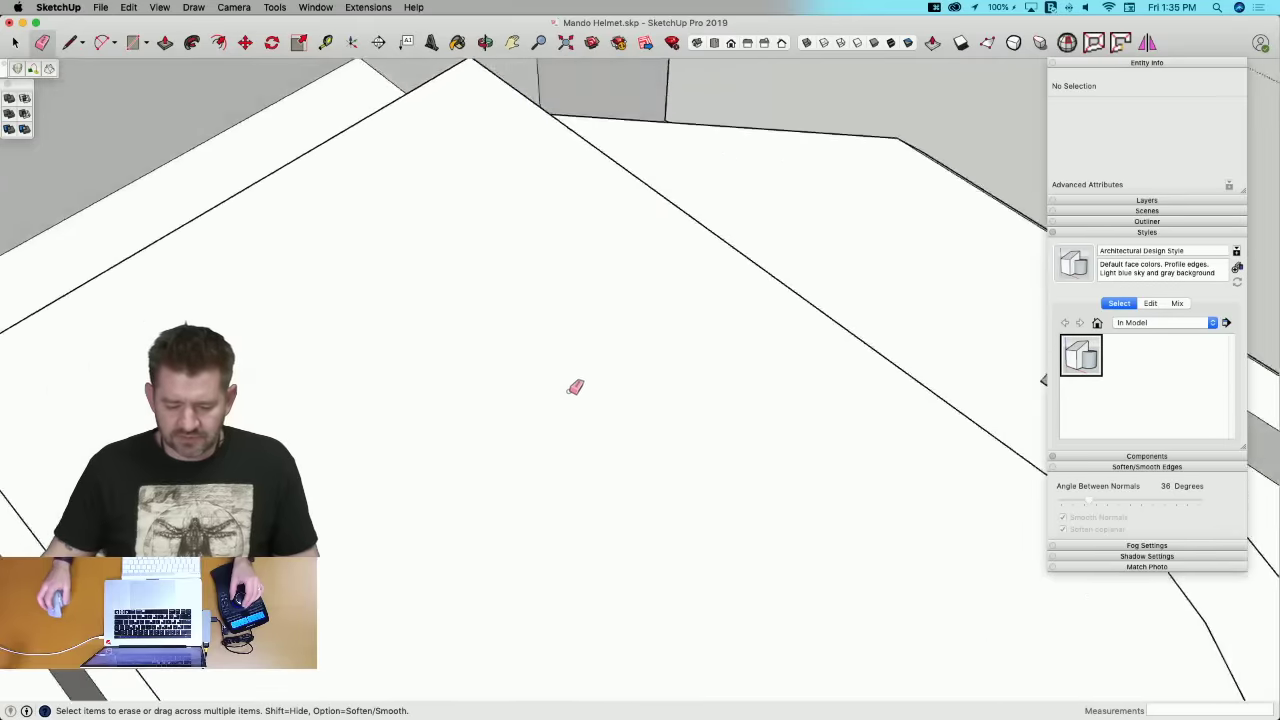
Step: Repeat the 1" triangle fill at the notch corner on the Ear's opposite side, push/pulling it to the upper edge and erasing leftover edges
key("l")
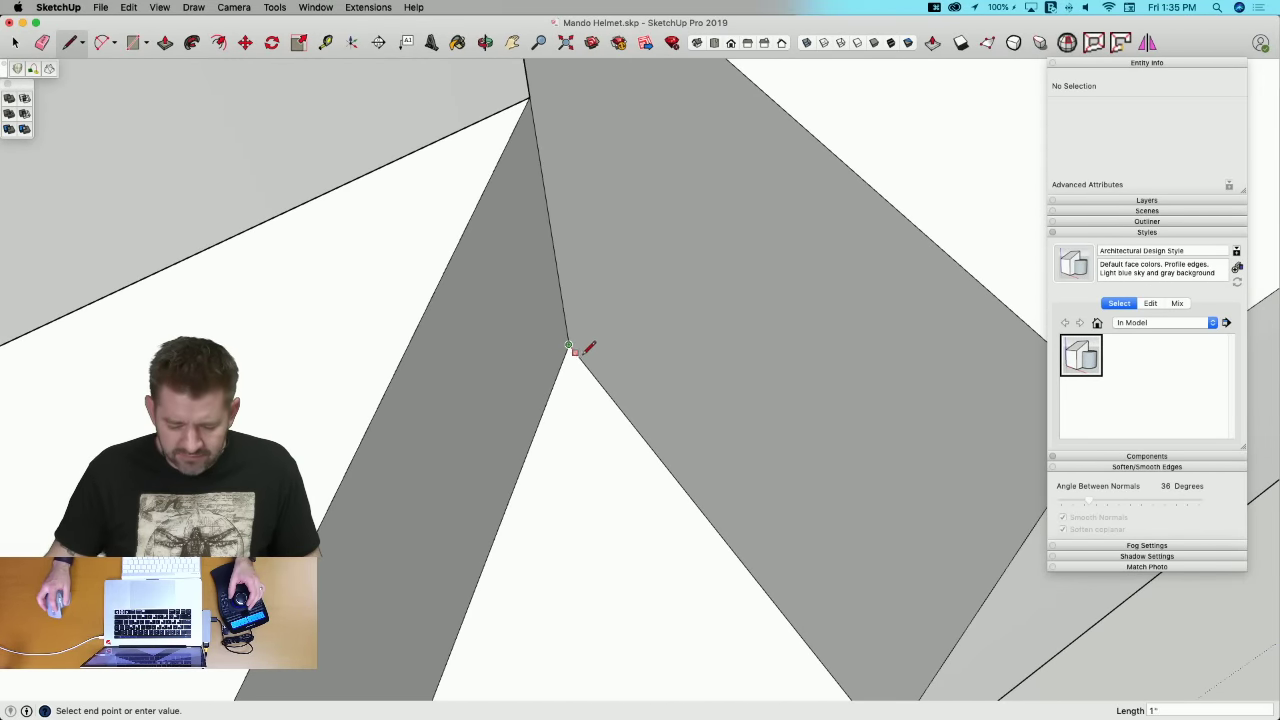
scroll(583, 360, "up", 5)
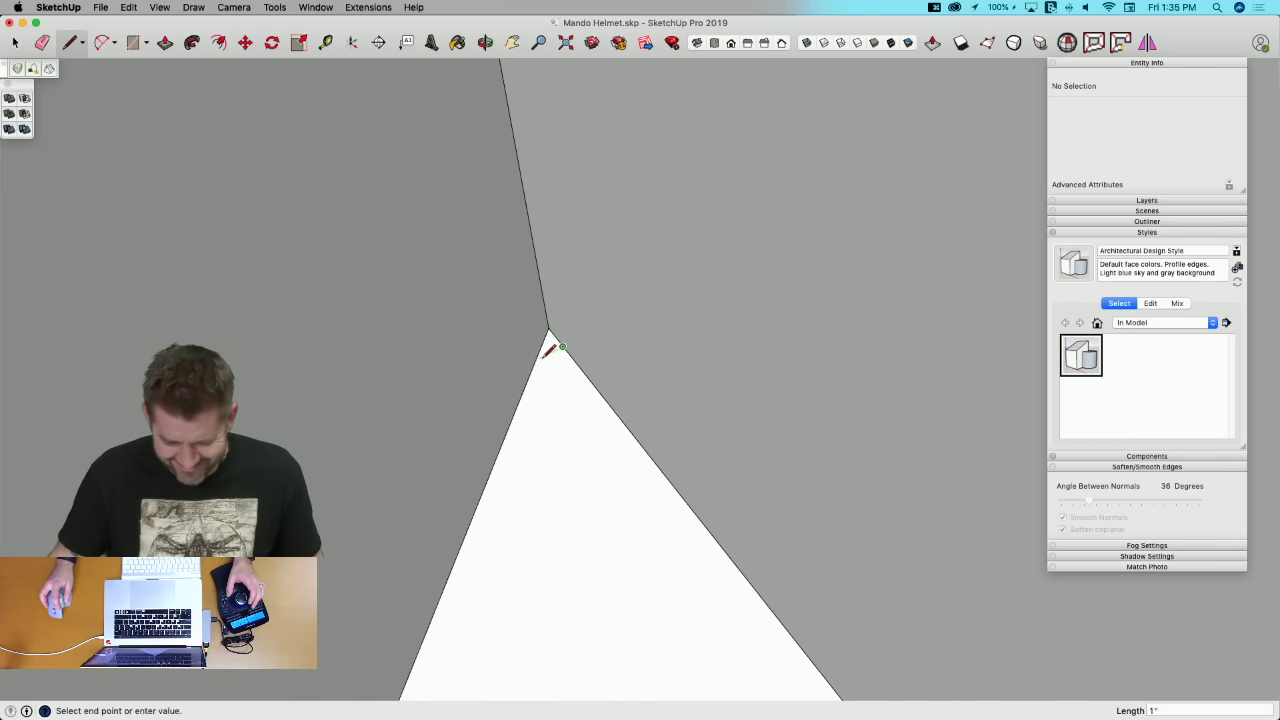
key("p")
left_click(547, 345)
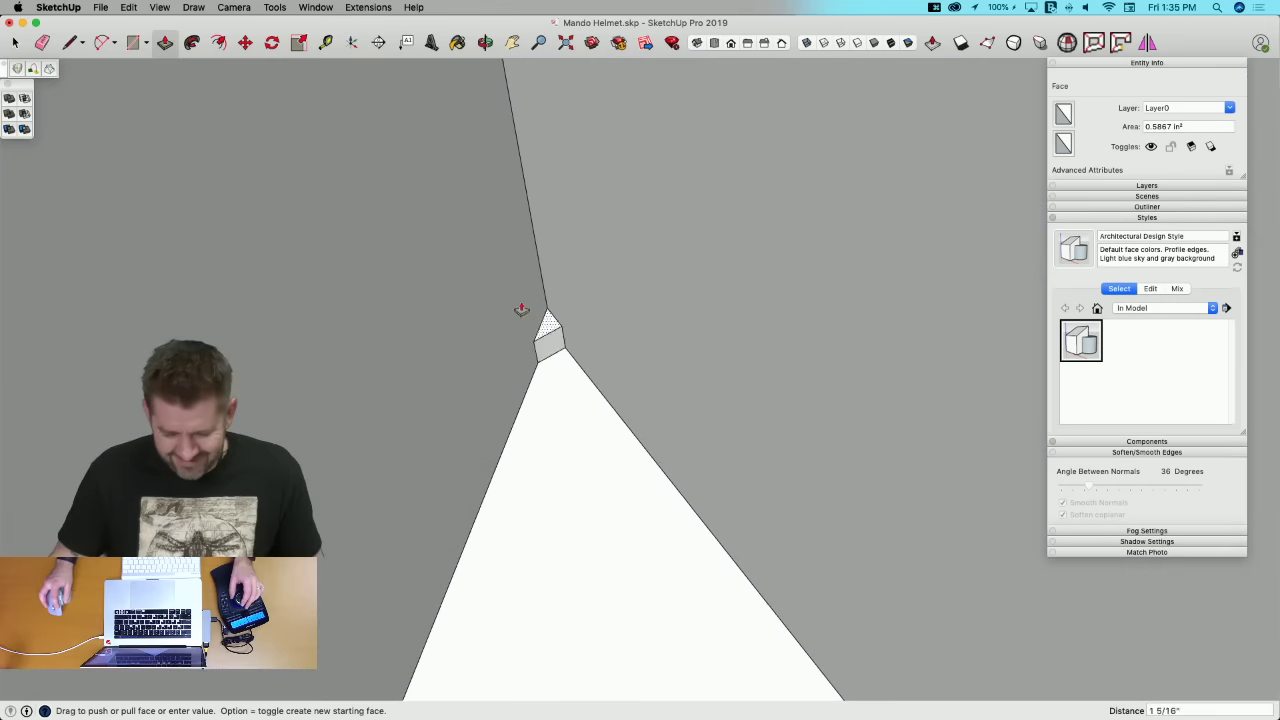
left_click(610, 392)
key("e")
scroll(620, 425, "up", 3)
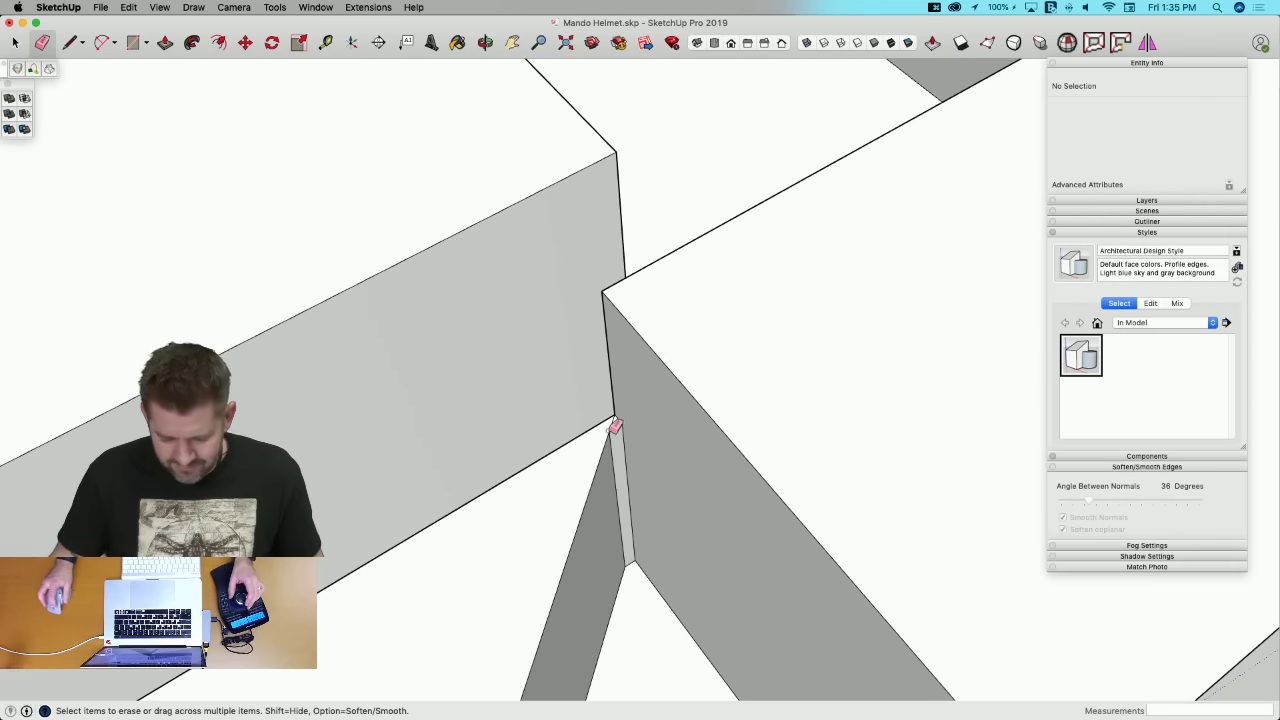
left_click(612, 429)
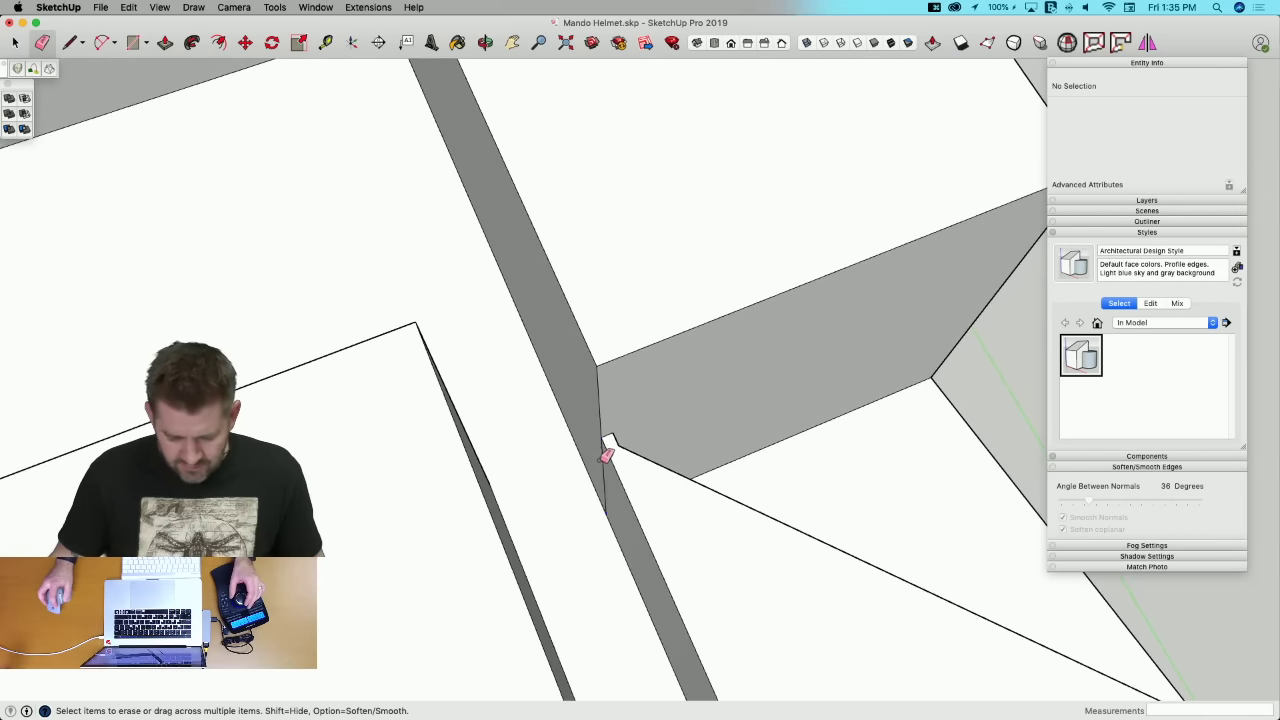
left_click(601, 454)
Step: Leave the Ear component and select it on the helmet to check whether it is a solid
key("space")
scroll(594, 440, "down", 10)
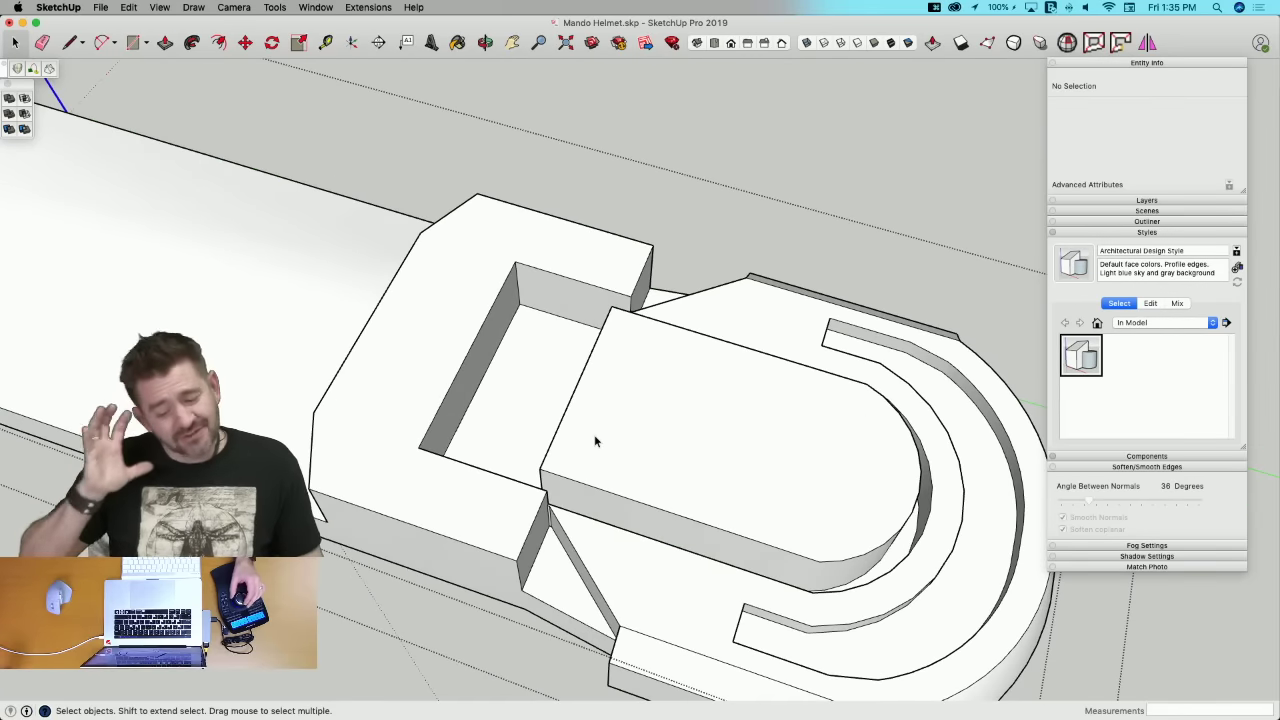
scroll(594, 440, "down", 3)
middle_click_drag(594, 437, 751, 178)
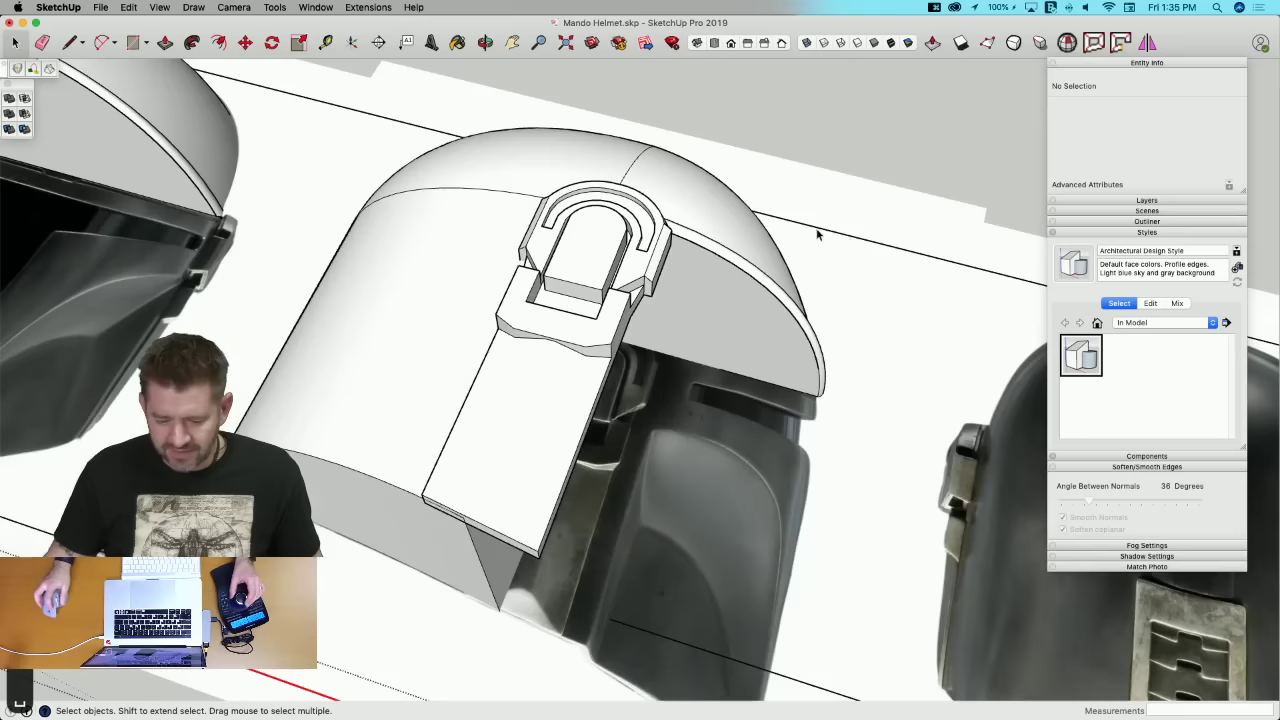
left_click(595, 270)
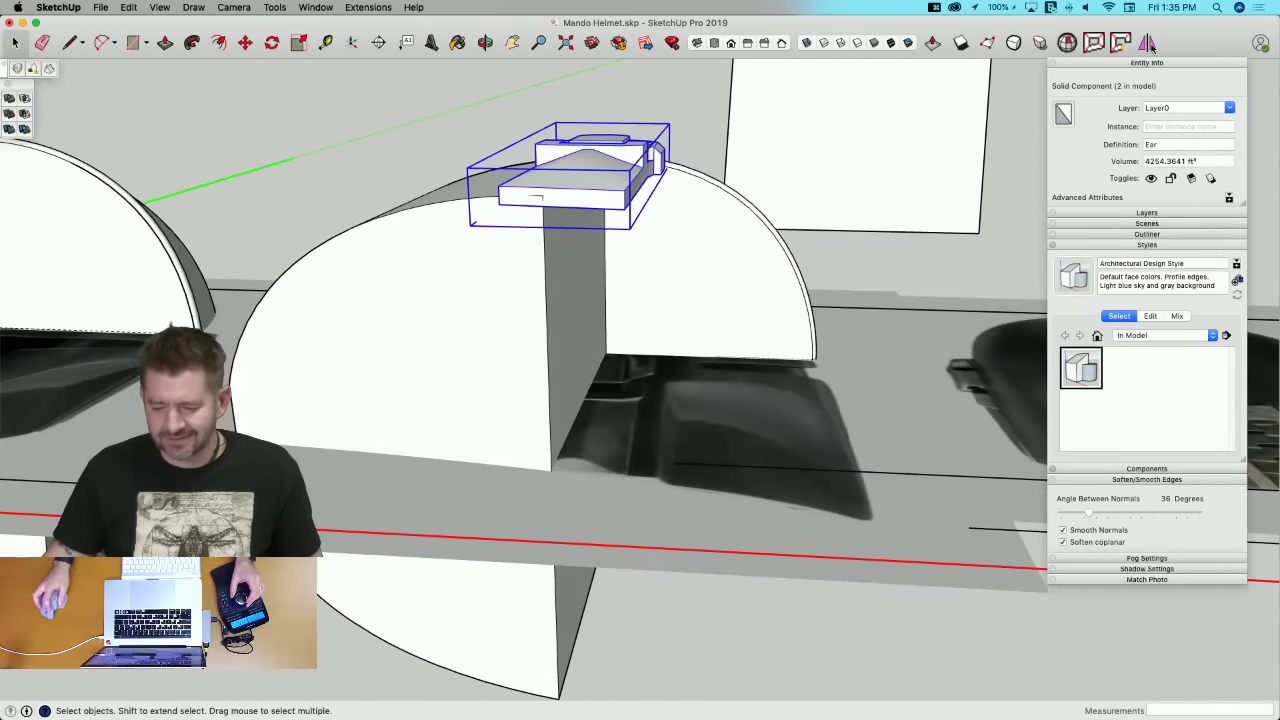
Step: Mirror a copy of the Ear component to the other side of the helmet and save the model
left_click(1149, 43)
middle_click_drag(652, 432, 665, 492)
left_click(665, 492)
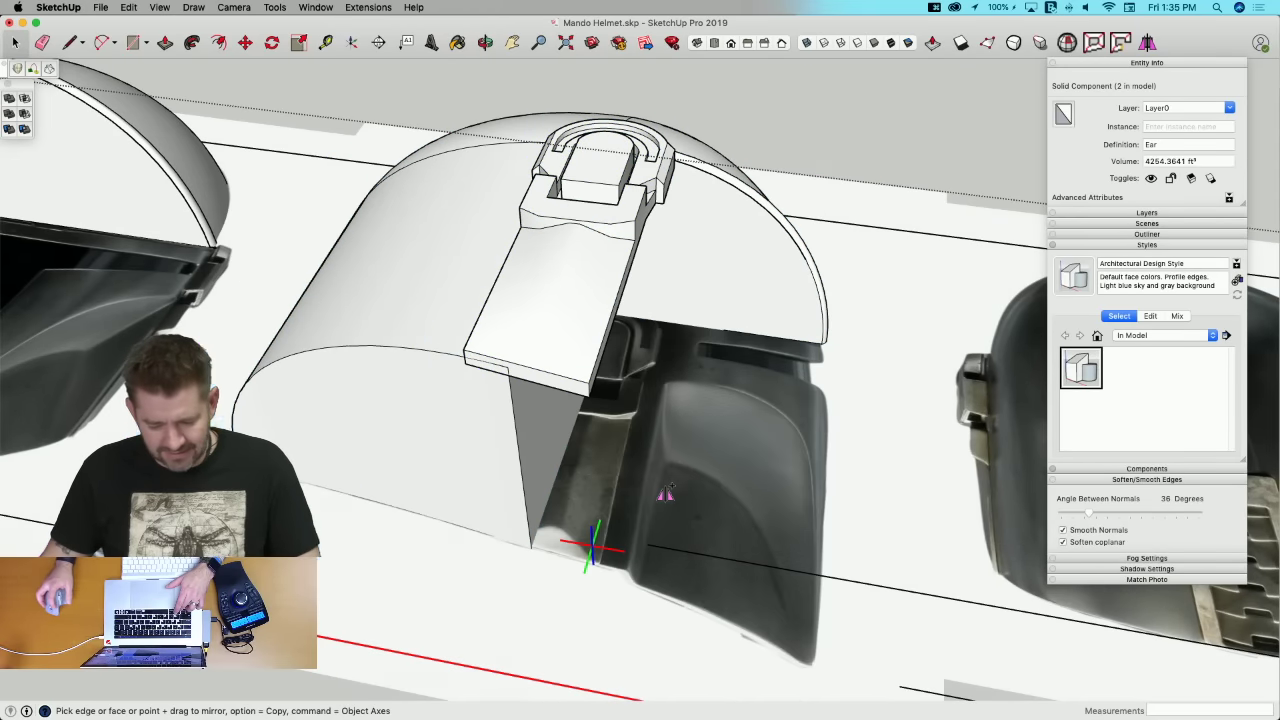
key("super+s")
key("space")
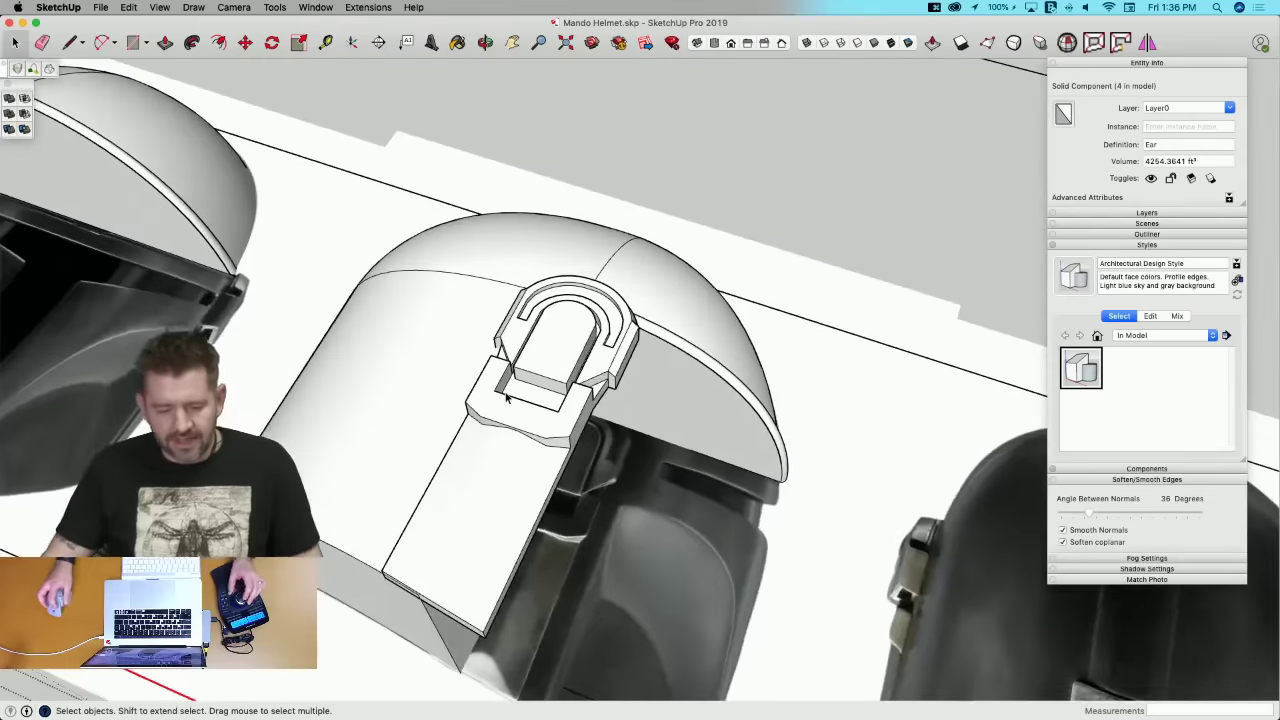
Step: Select the Ear, then the Dome 2.0 component, check the dome with Solid Inspector², and close the report
left_click(507, 398)
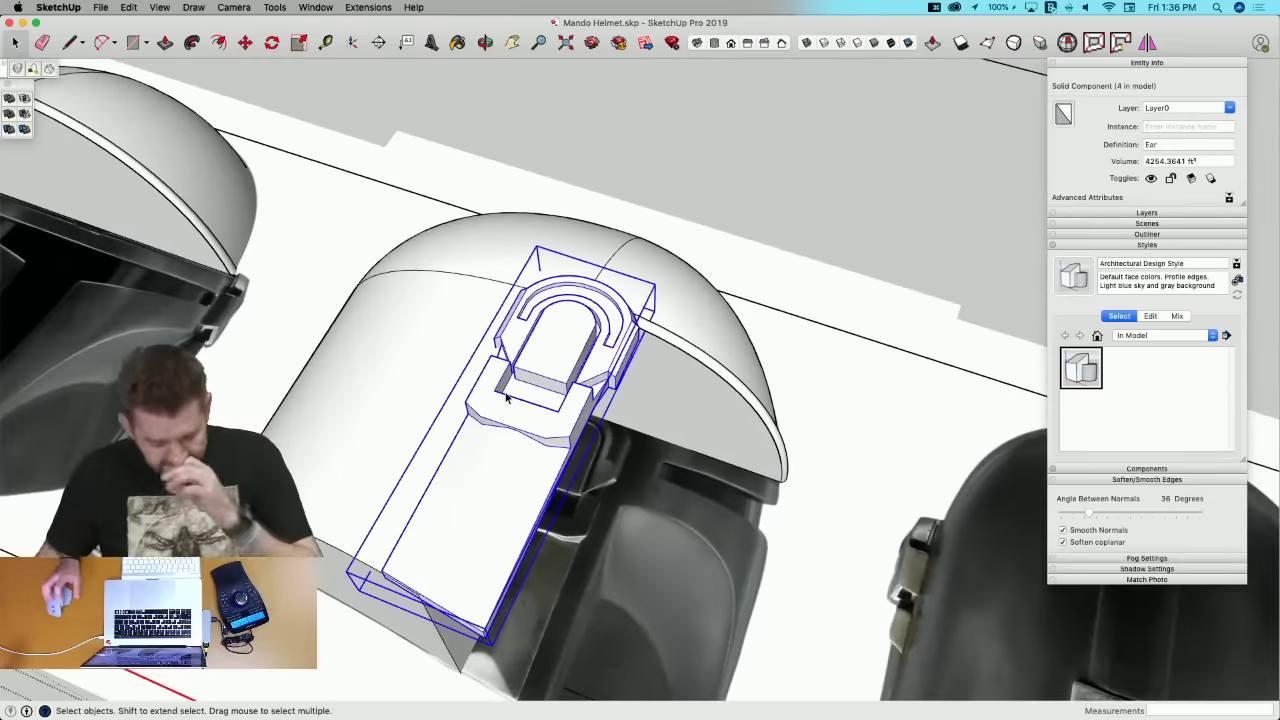
middle_click_drag(313, 380, 548, 360)
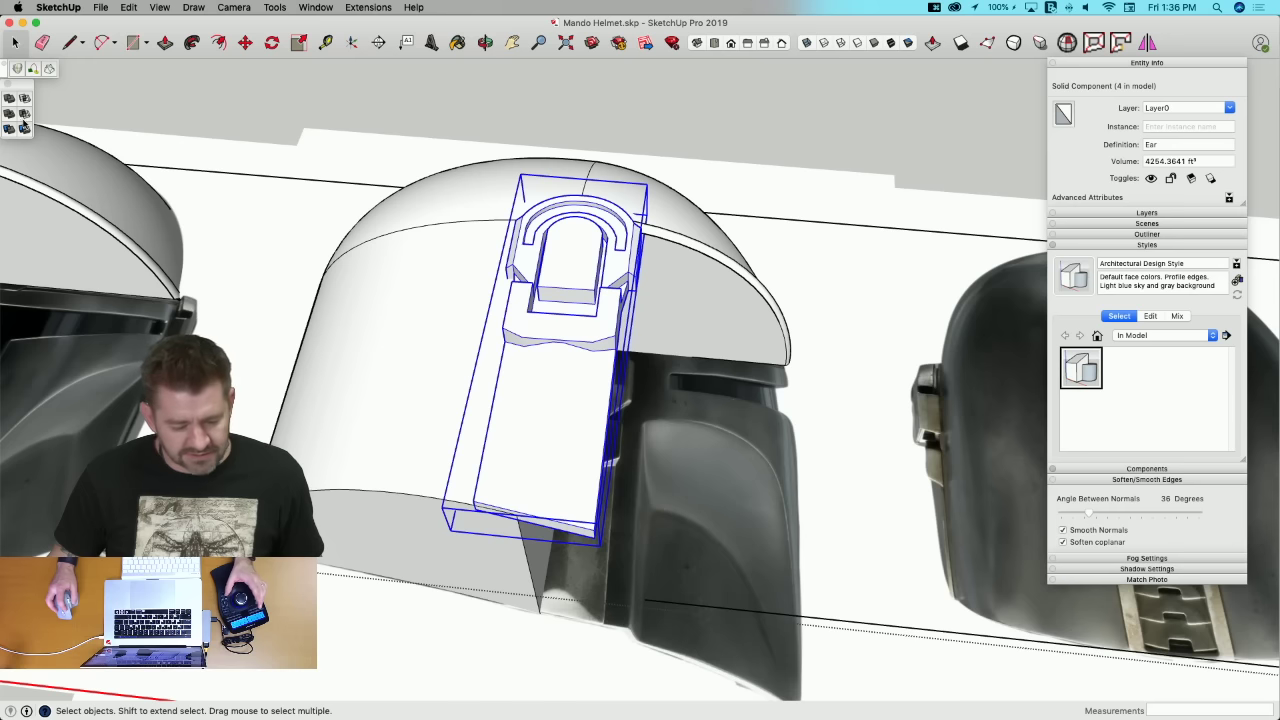
key("space")
left_click(440, 331)
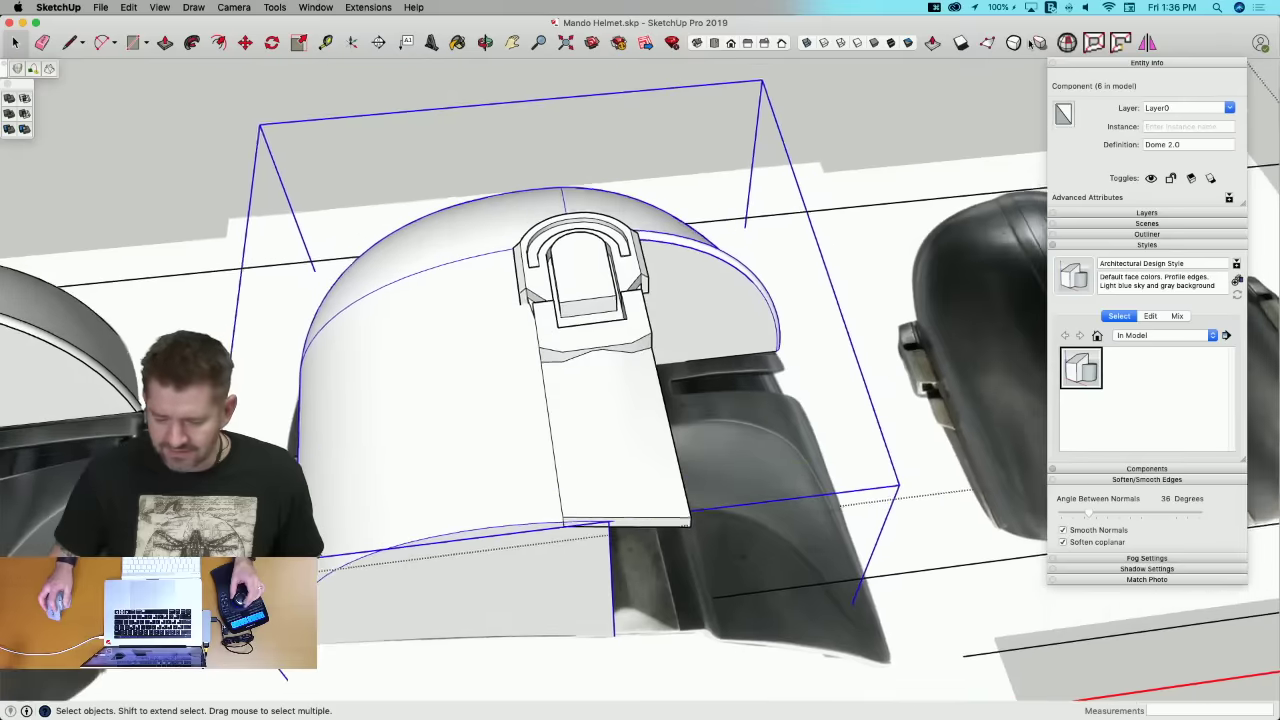
left_click(1067, 42)
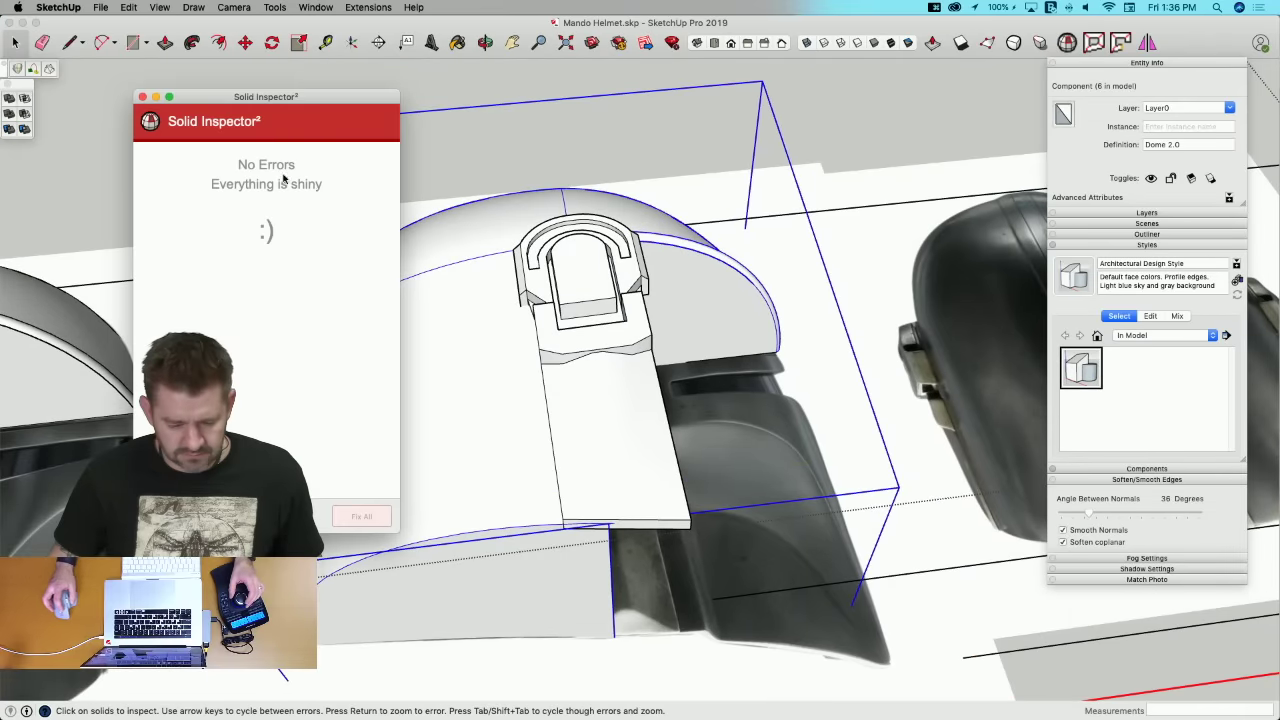
left_click(142, 97)
Step: Open the Dome 2.0 component, try to run SolidSolver from inside it, and dismiss the message
middle_click_drag(500, 220, 932, 355)
double_click(580, 377)
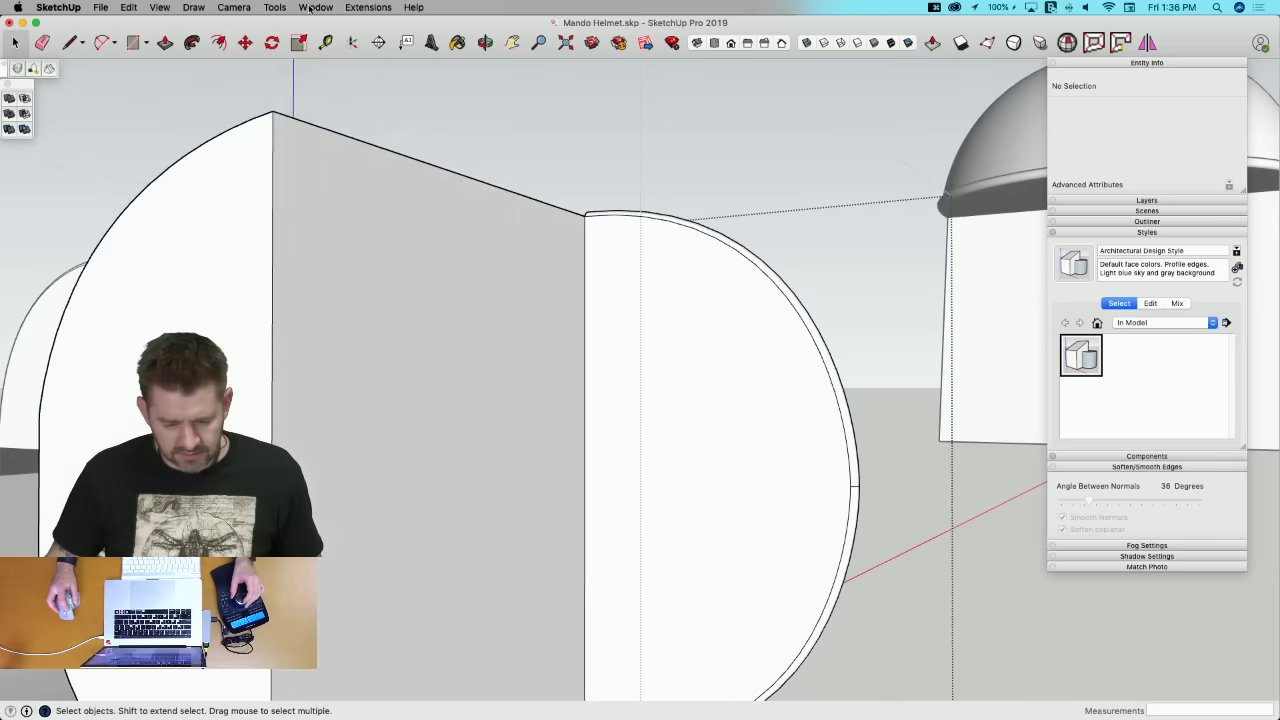
left_click(311, 8)
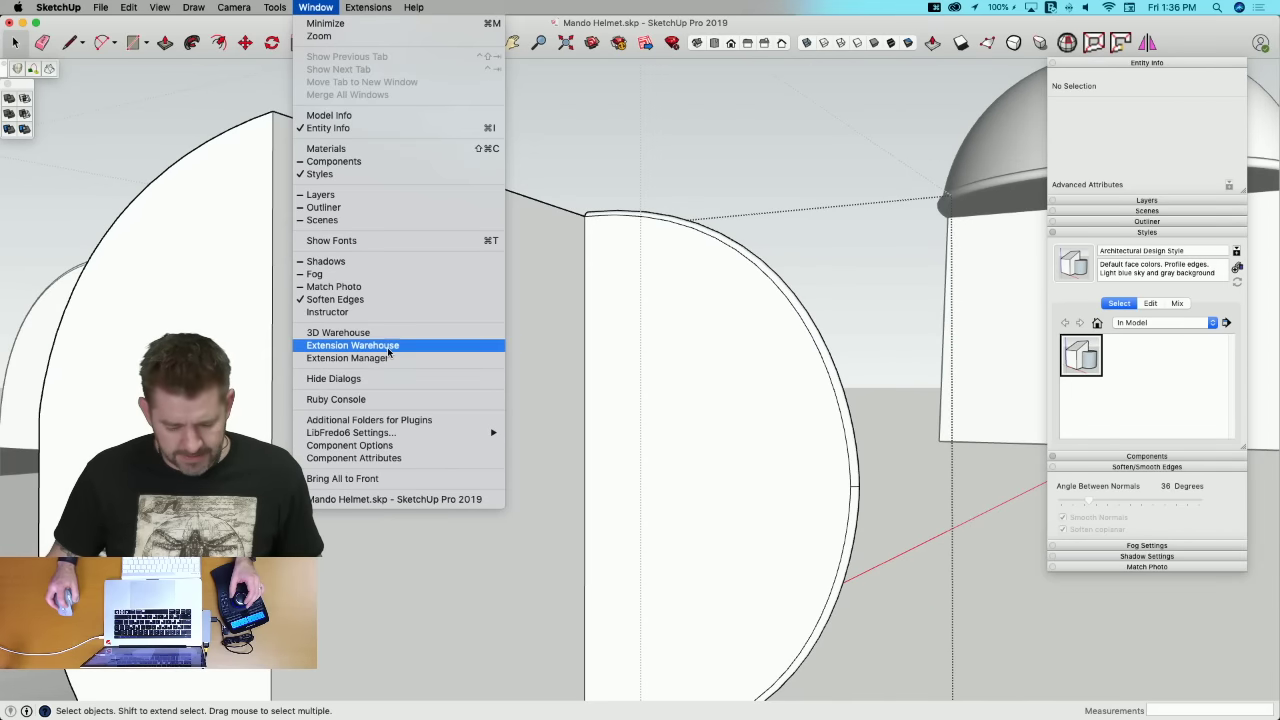
mouse_move(275, 8)
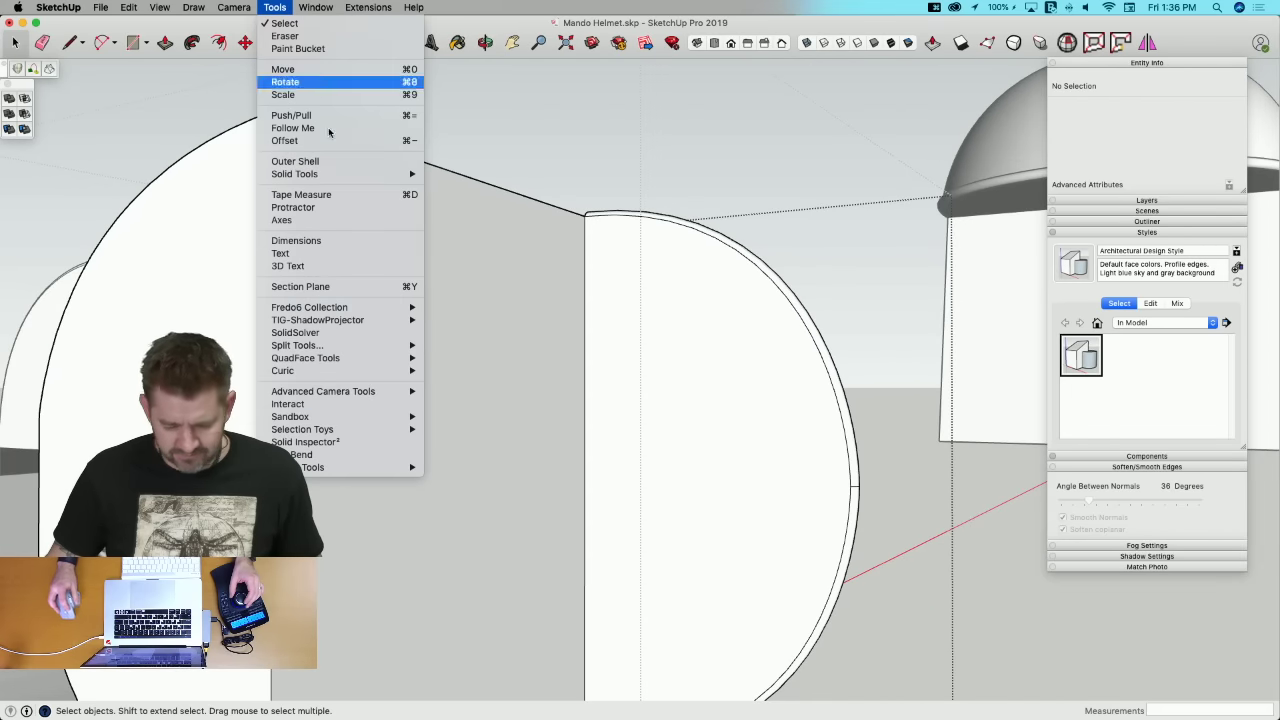
left_click(372, 332)
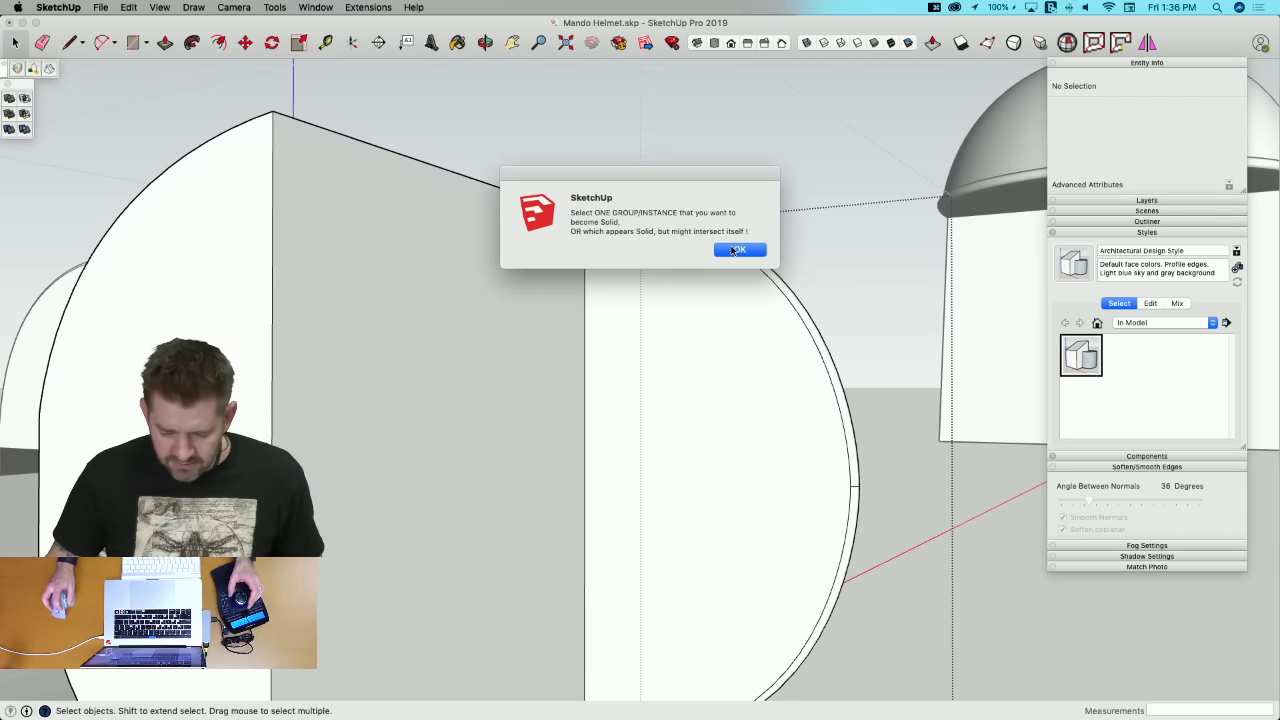
left_click(739, 250)
Step: Leave the dome component, select Dome 2.0 as a whole, and try SolidSolver on it
mouse_move(721, 259)
middle_mouse_down()
mouse_move(751, 211)
mouse_move(723, 243)
mouse_move(654, 157)
middle_mouse_up()
left_click(656, 144)
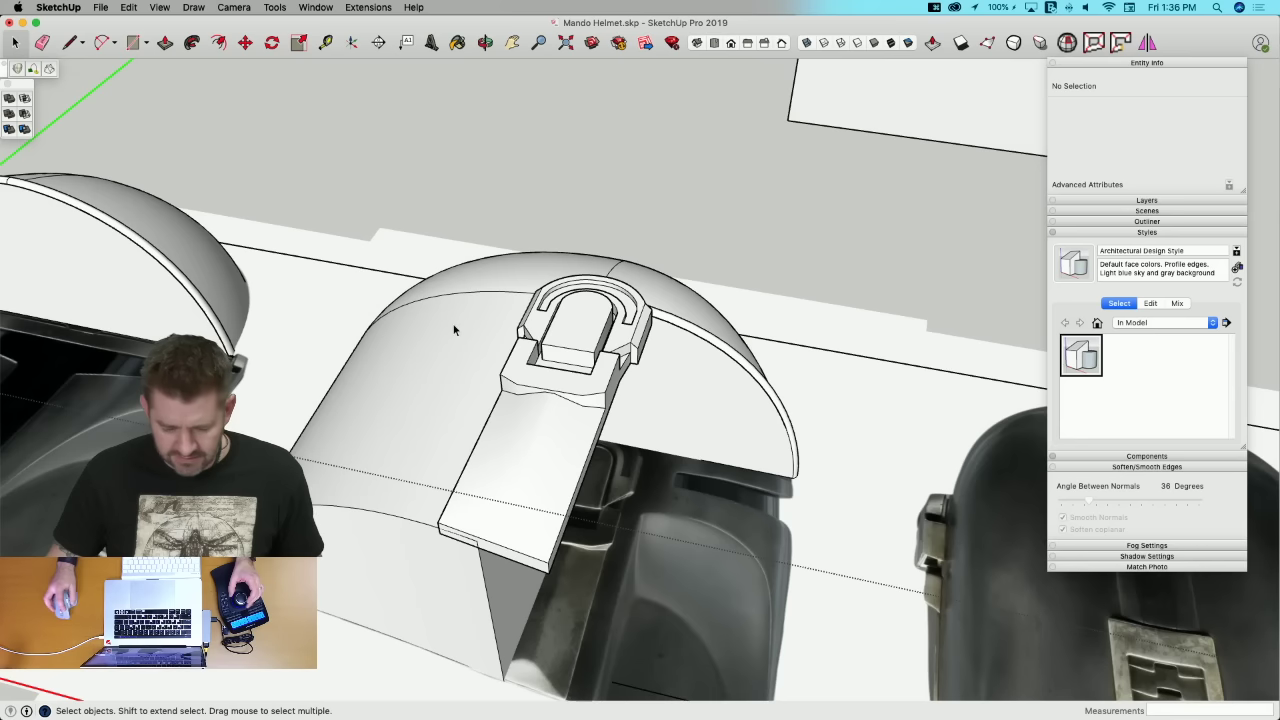
left_click(490, 330)
left_click(274, 7)
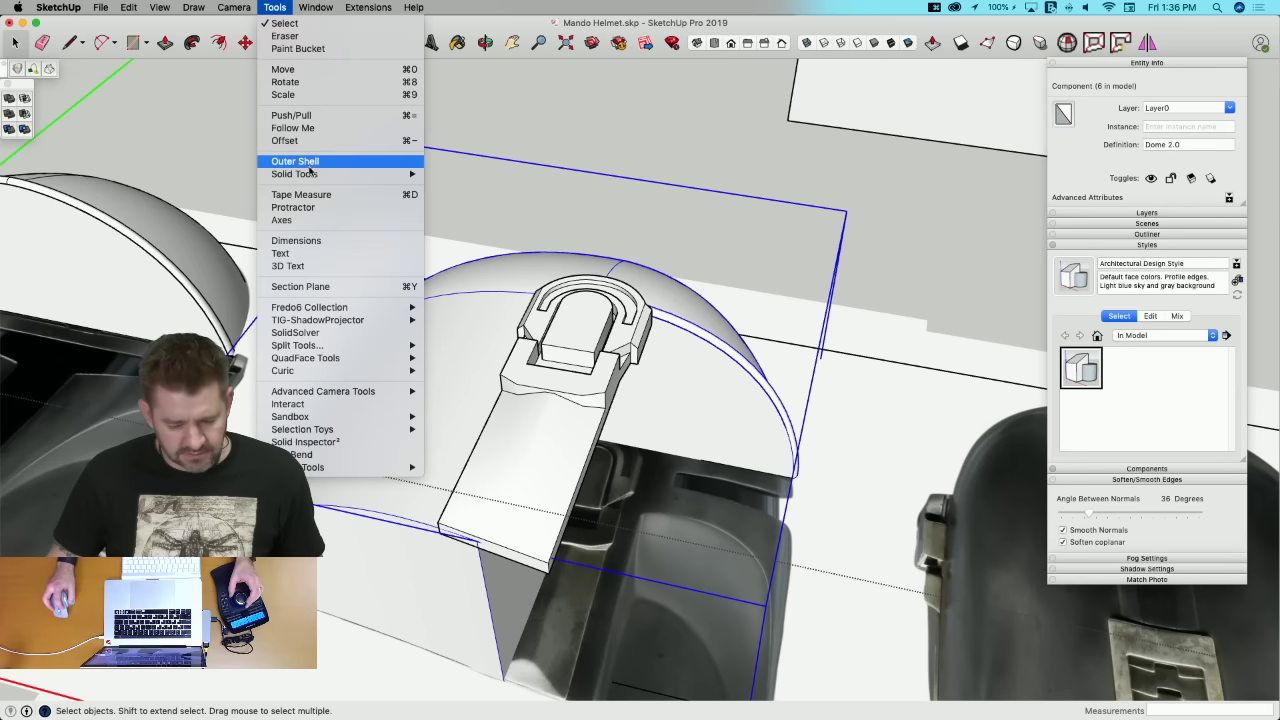
Step: Relaunch SketchUp and reopen the saved Mando Helmet model
key("super+Tab")
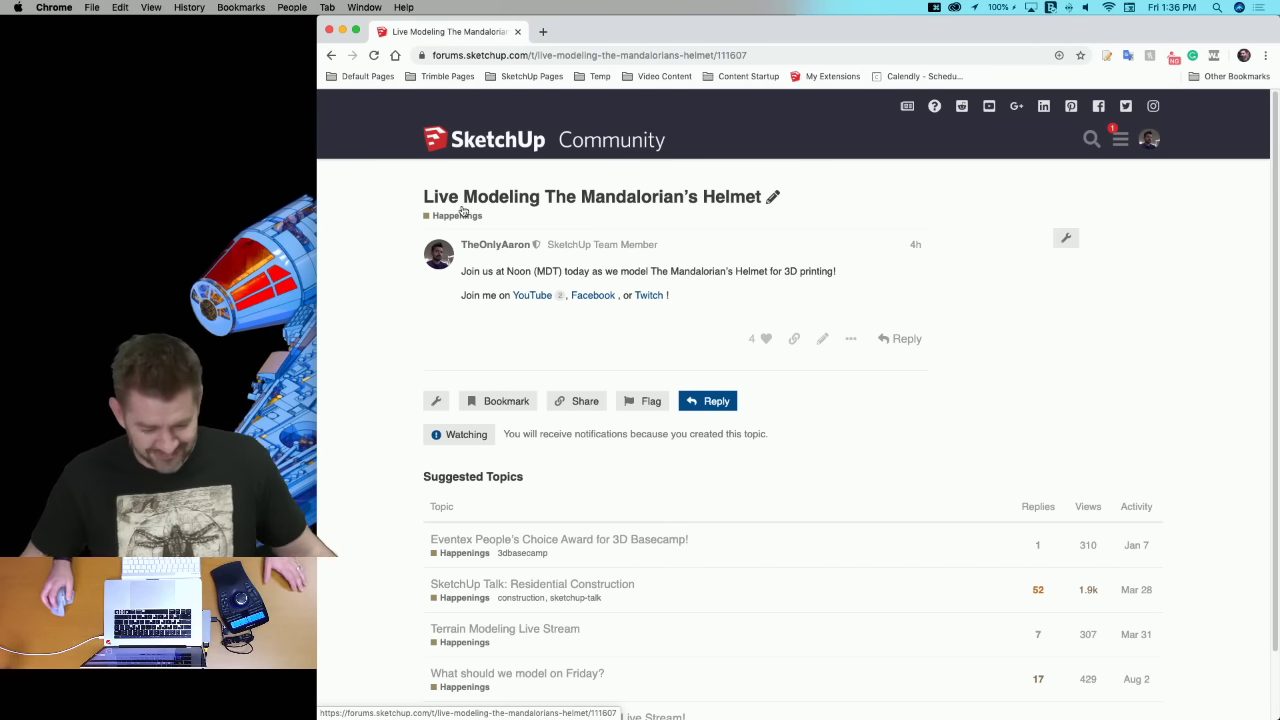
mouse_move(40, 350)
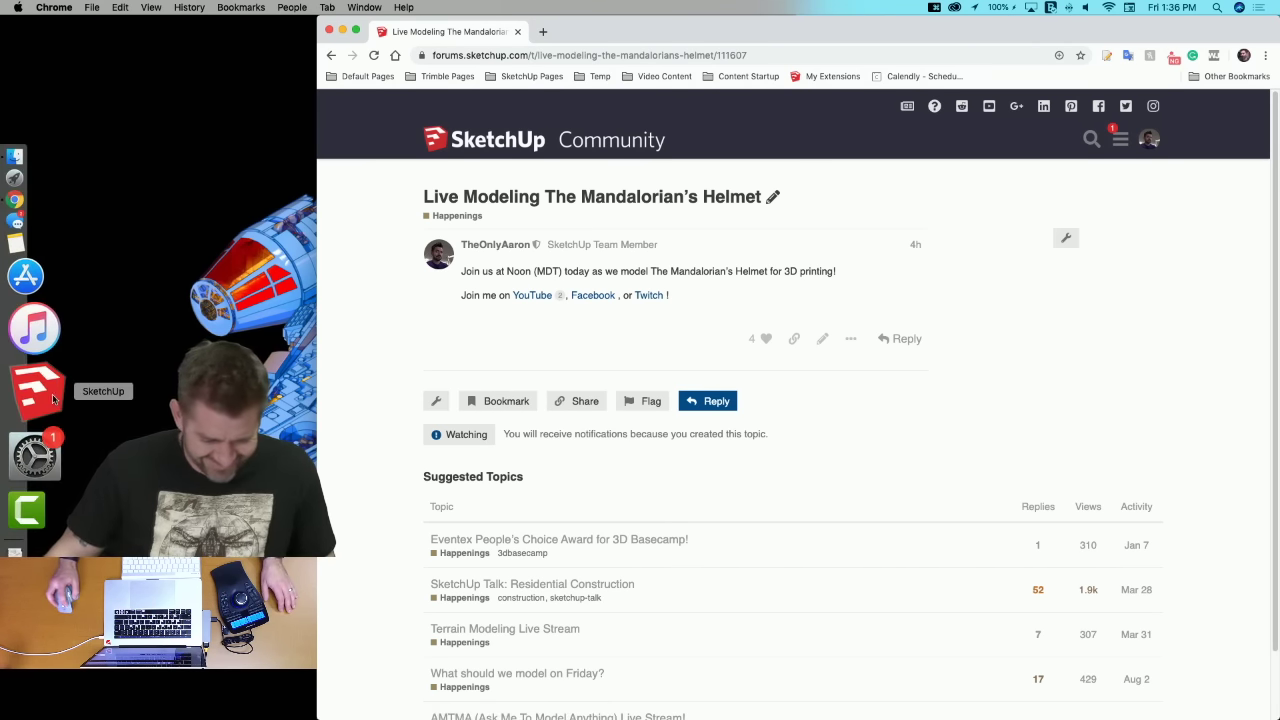
left_click(53, 399)
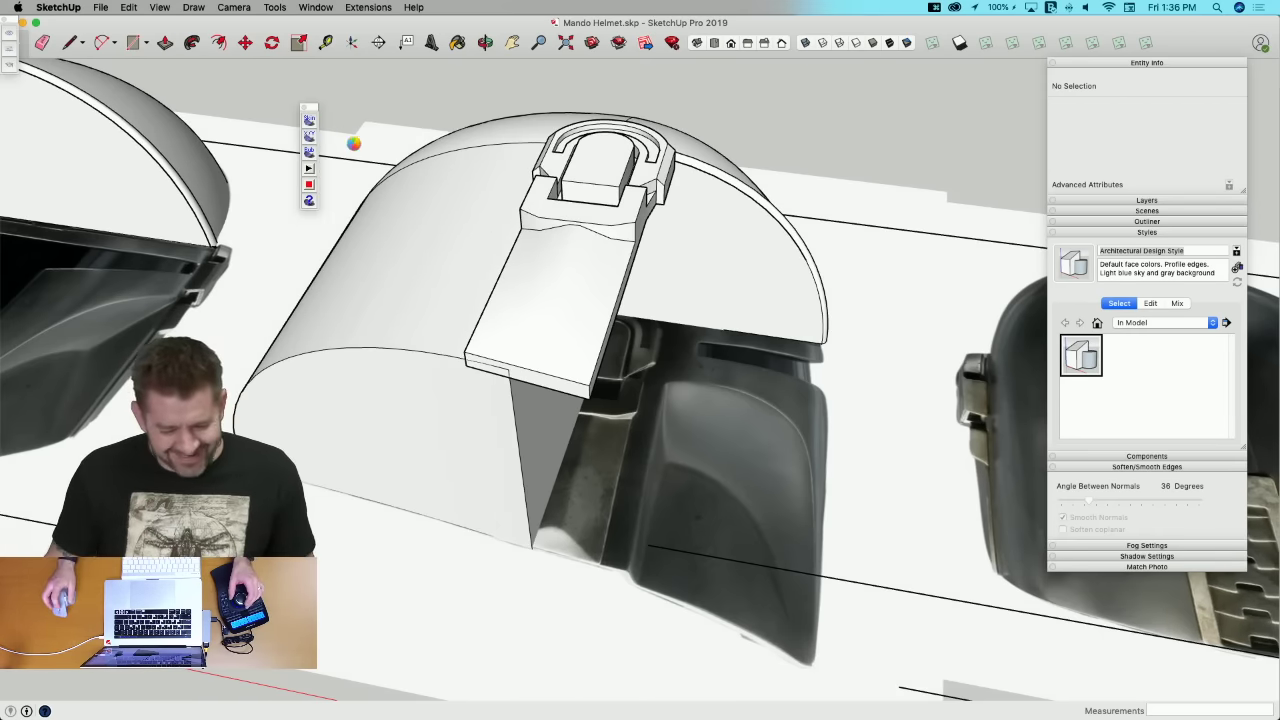
Step: Open the Helmet Reference component, select the Dome 2.0 component inside it, and try SolidSolver on it
scroll(762, 220, "up", 10)
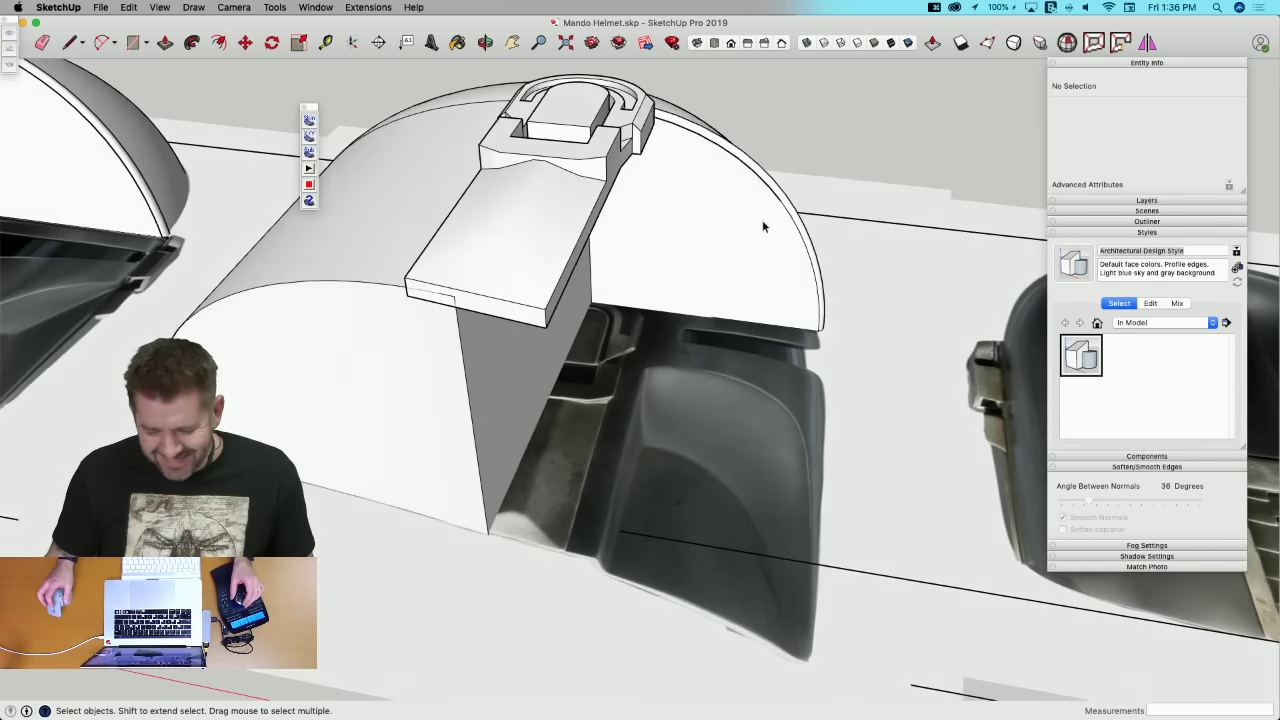
scroll(771, 237, "up", 10)
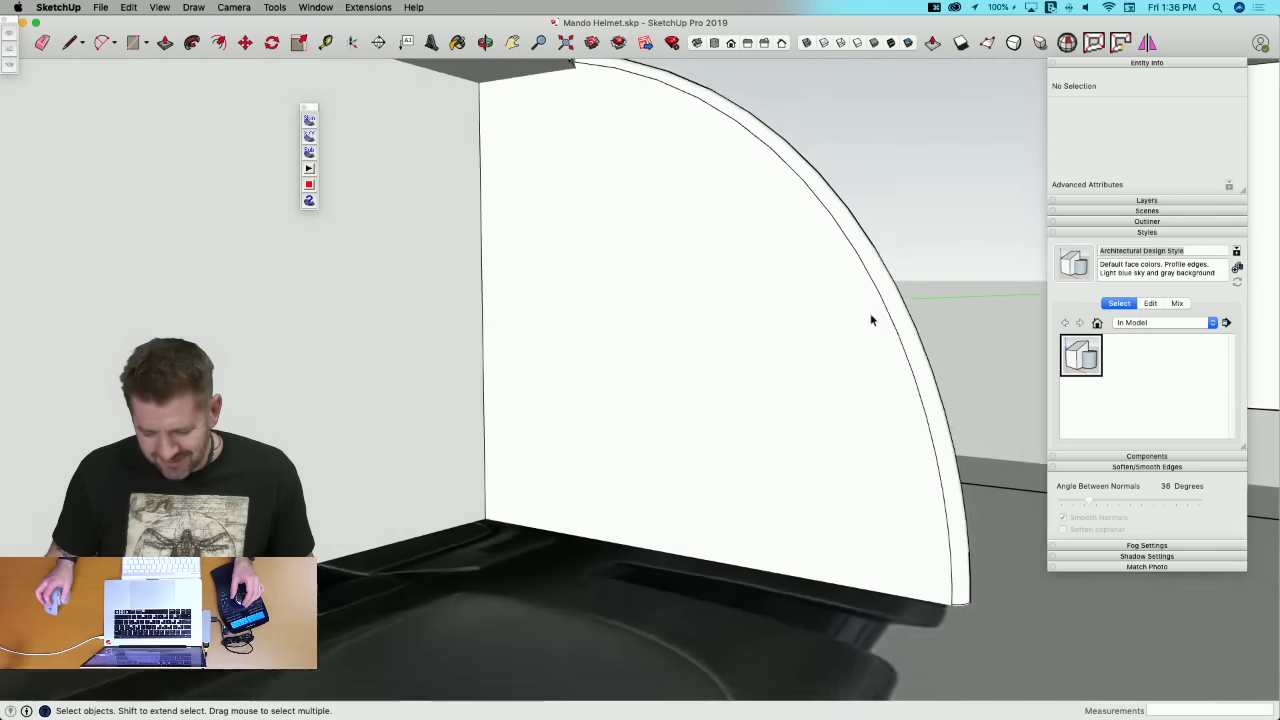
middle_click_drag(836, 245, 945, 385)
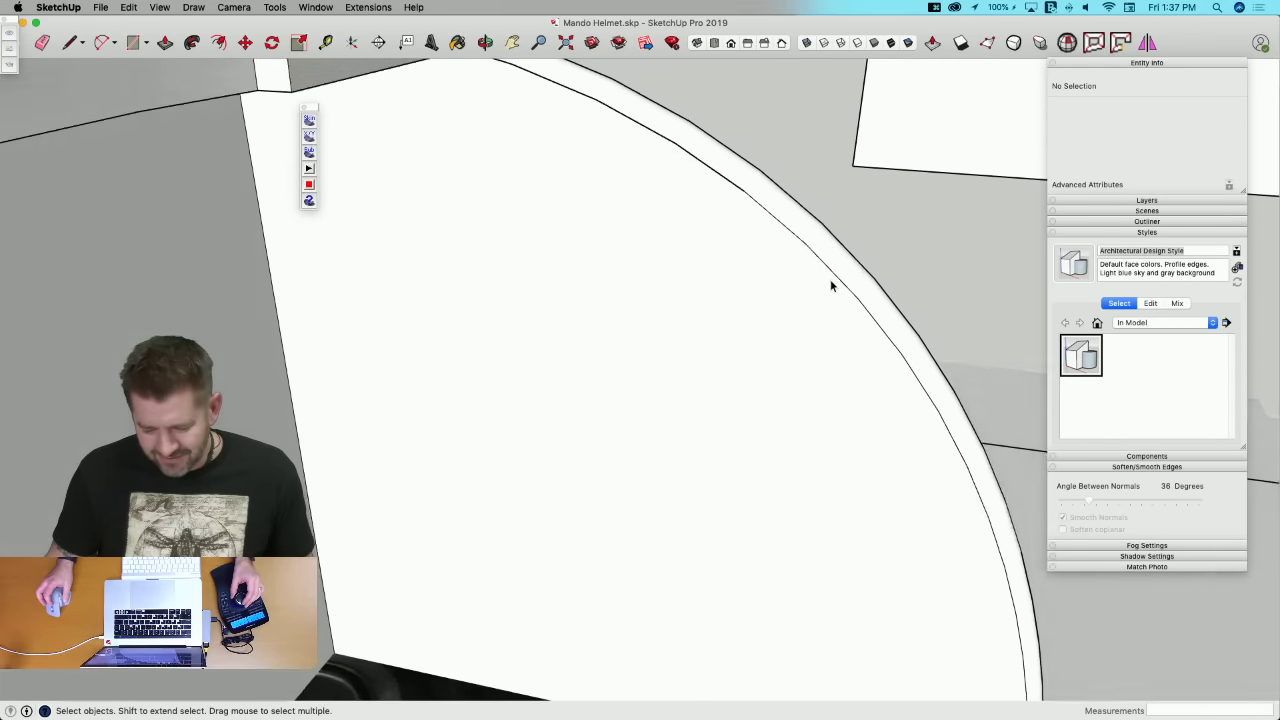
scroll(634, 220, "down", 10)
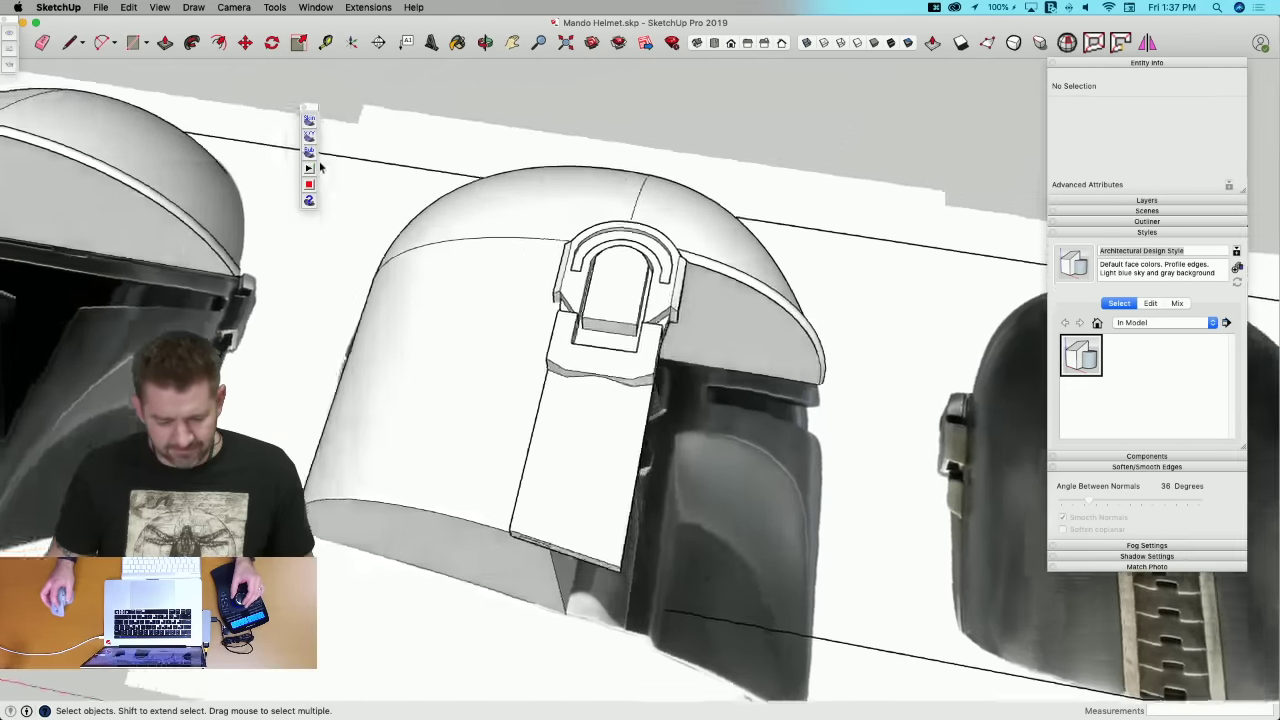
middle_click_drag(320, 168, 304, 113)
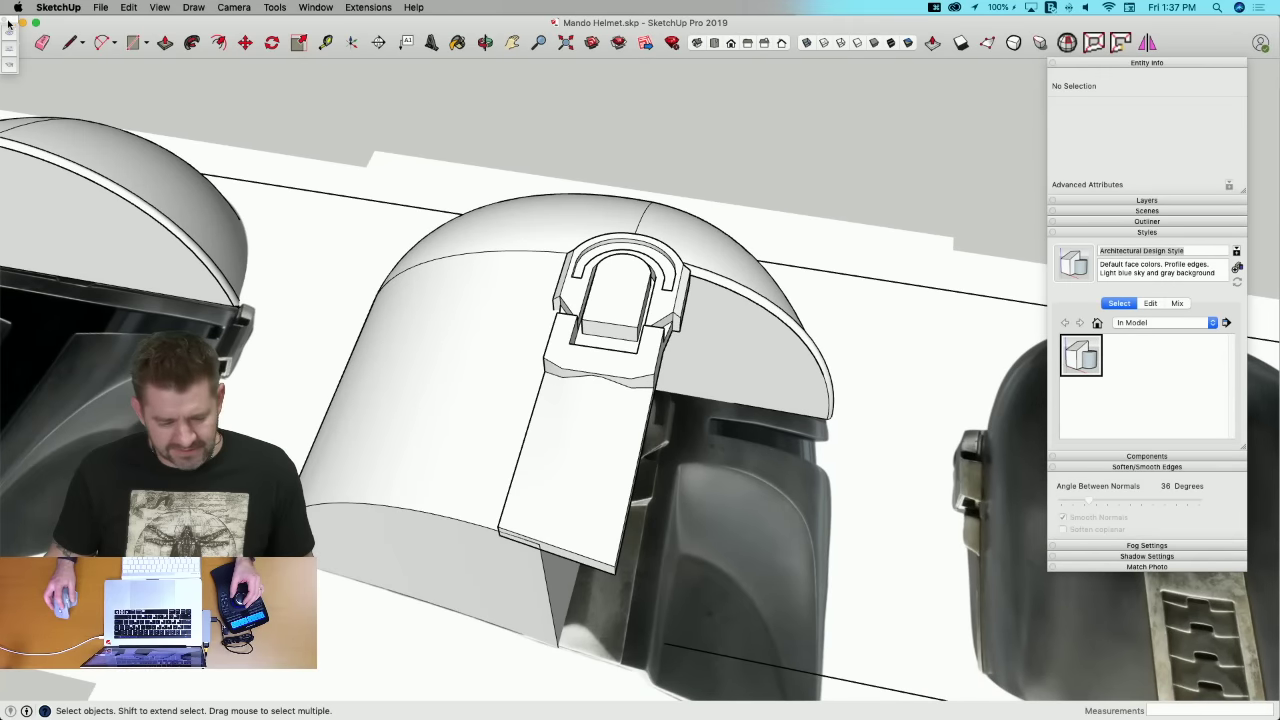
left_click(437, 364)
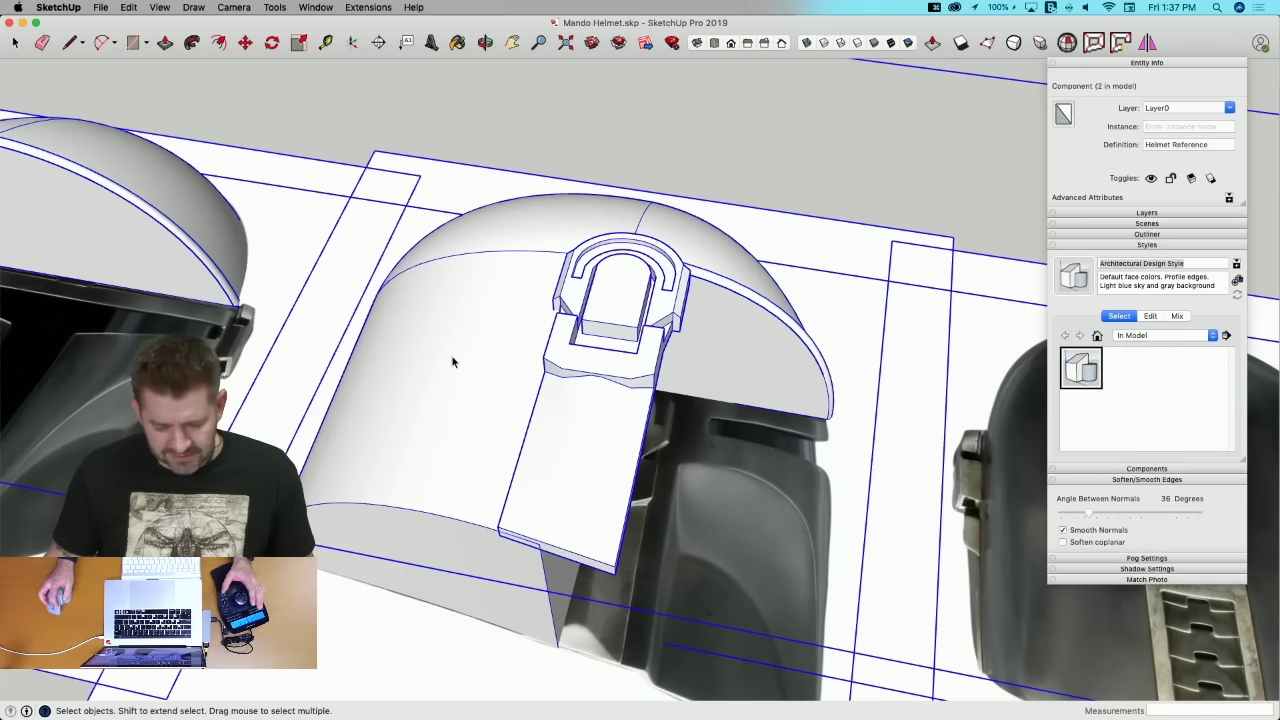
double_click(462, 334)
left_click(434, 277)
left_click(300, 8)
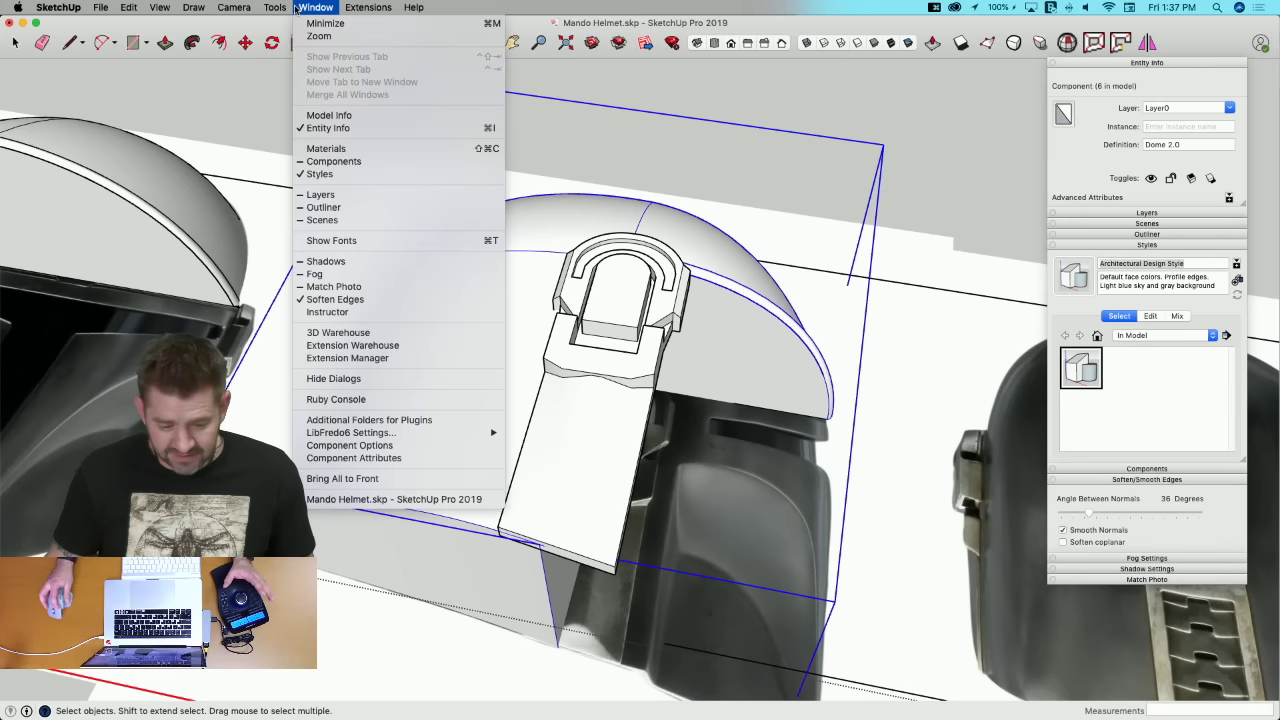
mouse_move(275, 7)
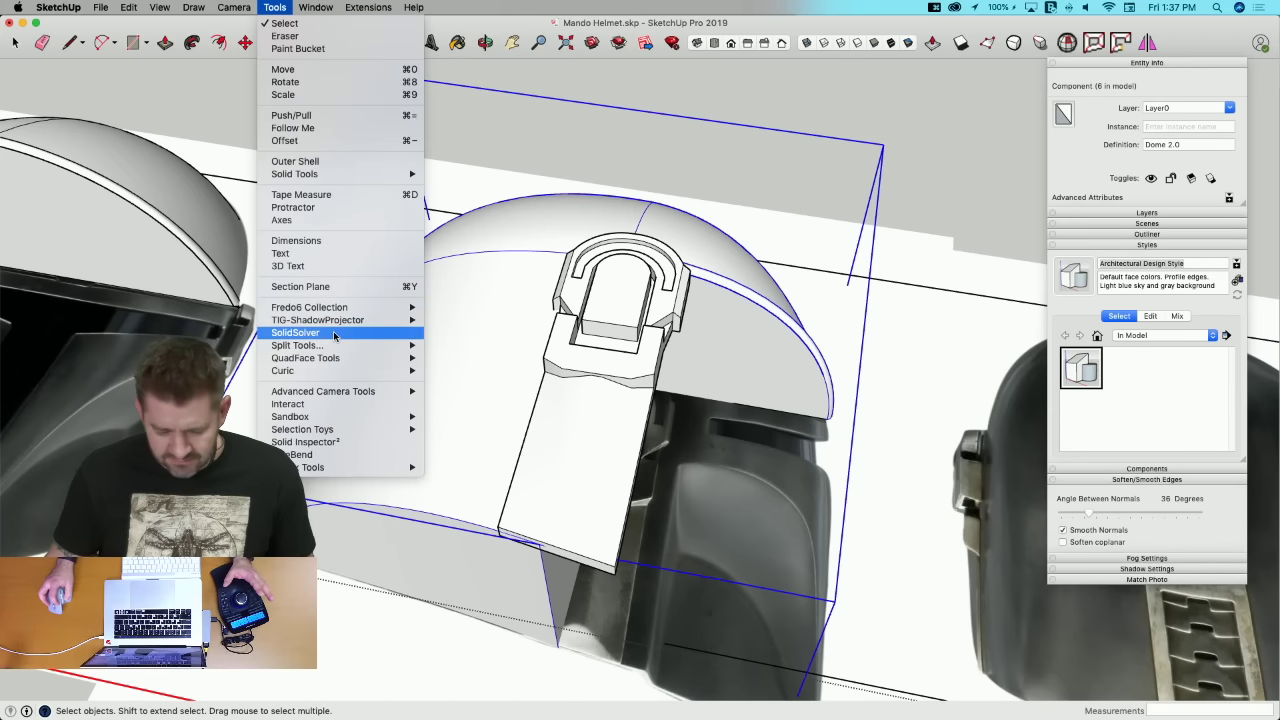
Step: Ignore the crash report and return to the reopened Mando Helmet model
key("super+Tab")
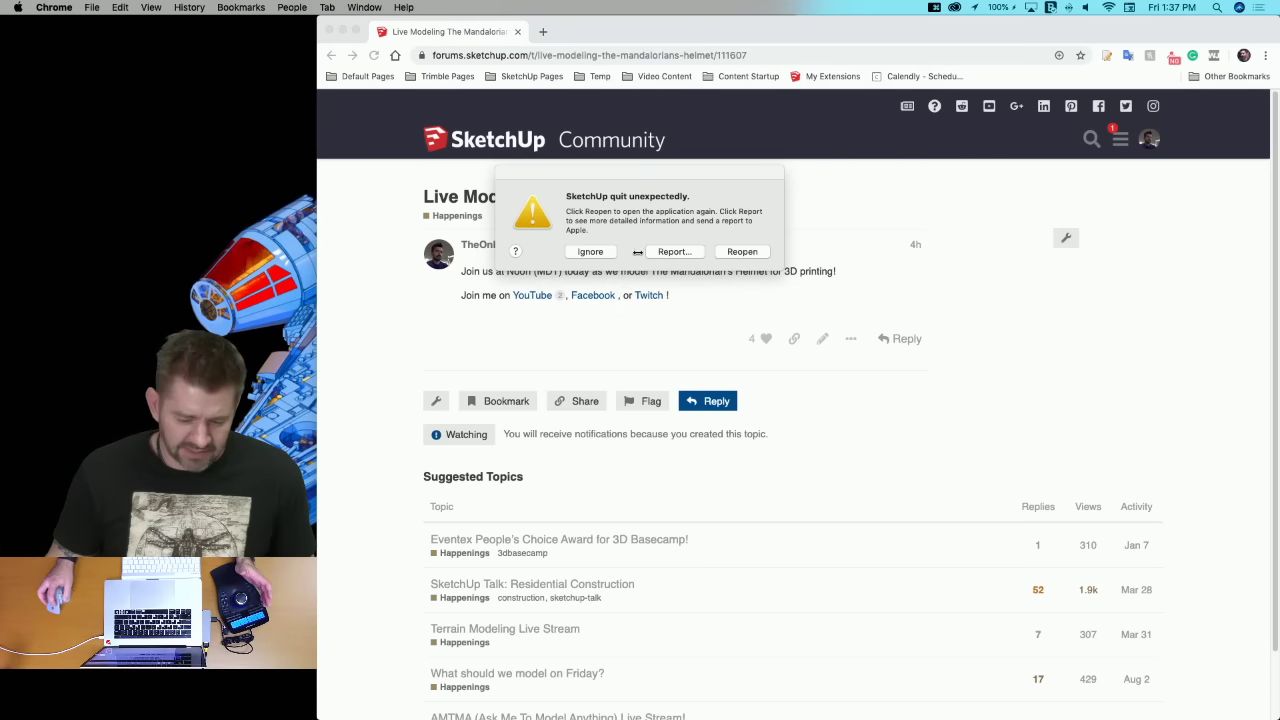
left_click(612, 252)
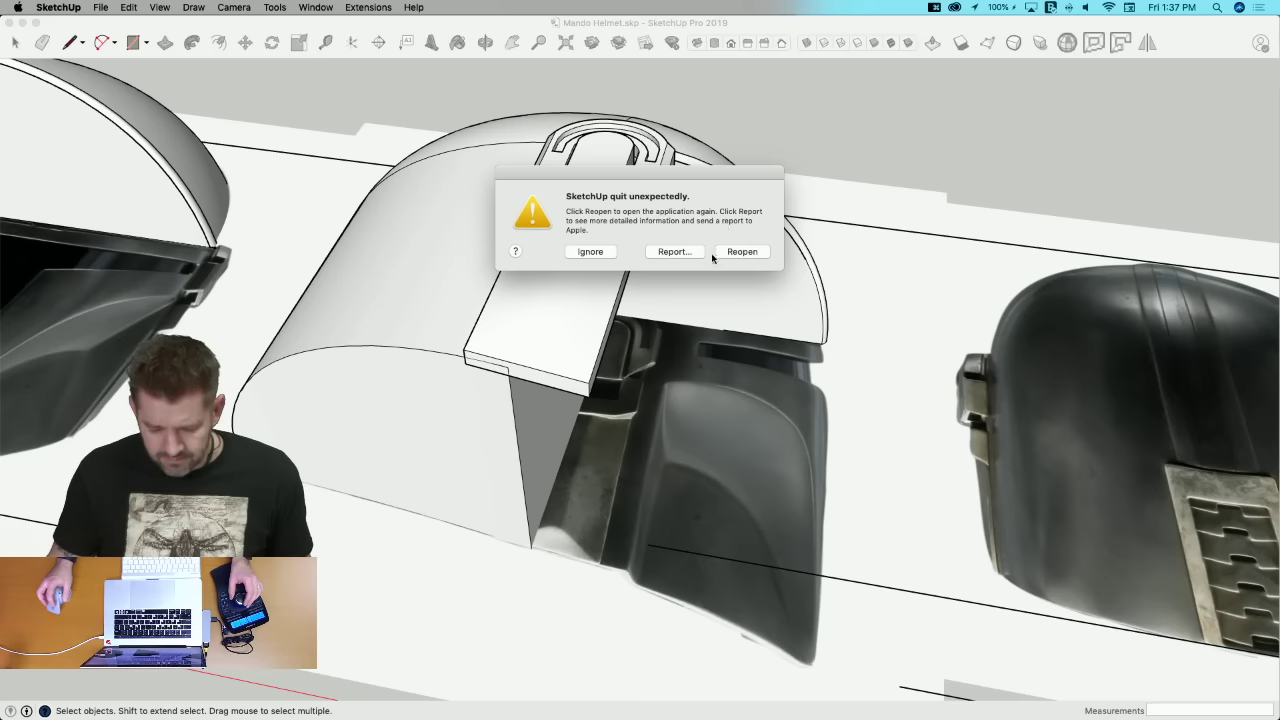
left_click(595, 255)
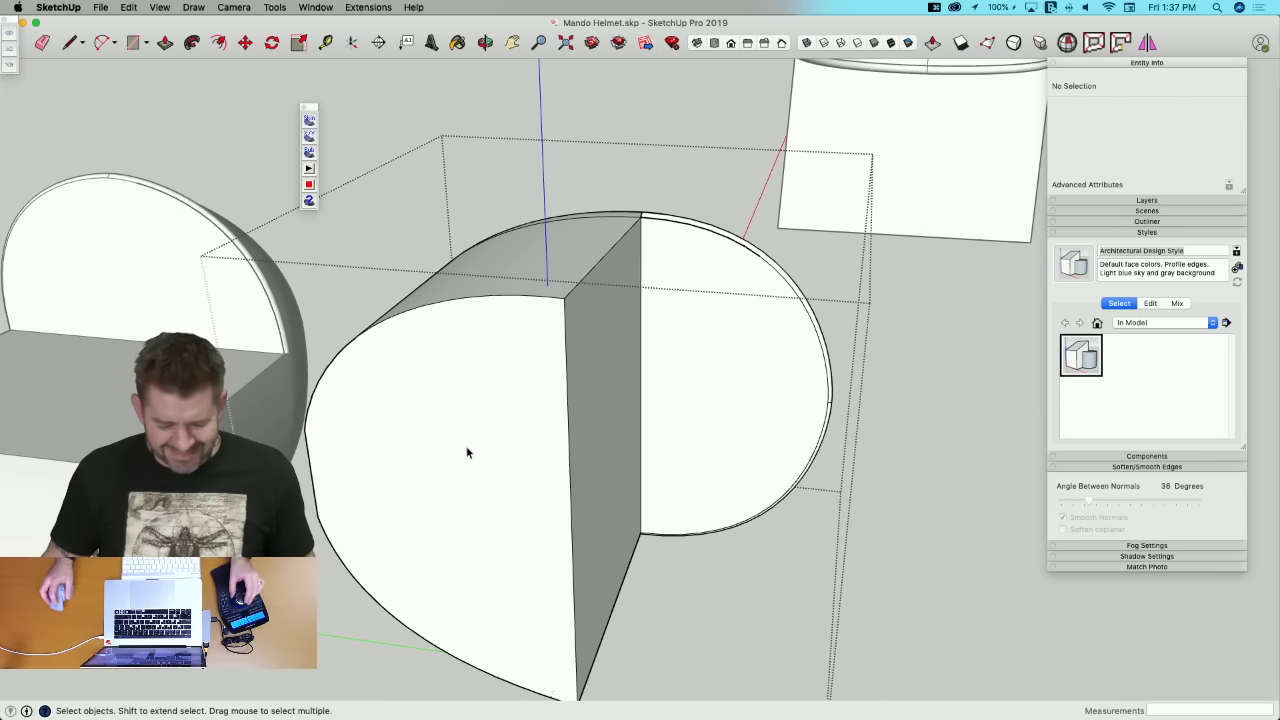
Step: Erase the vertical edge between the dome's rectangular side opening and its flat end face, undoing the first erase attempt
key("e")
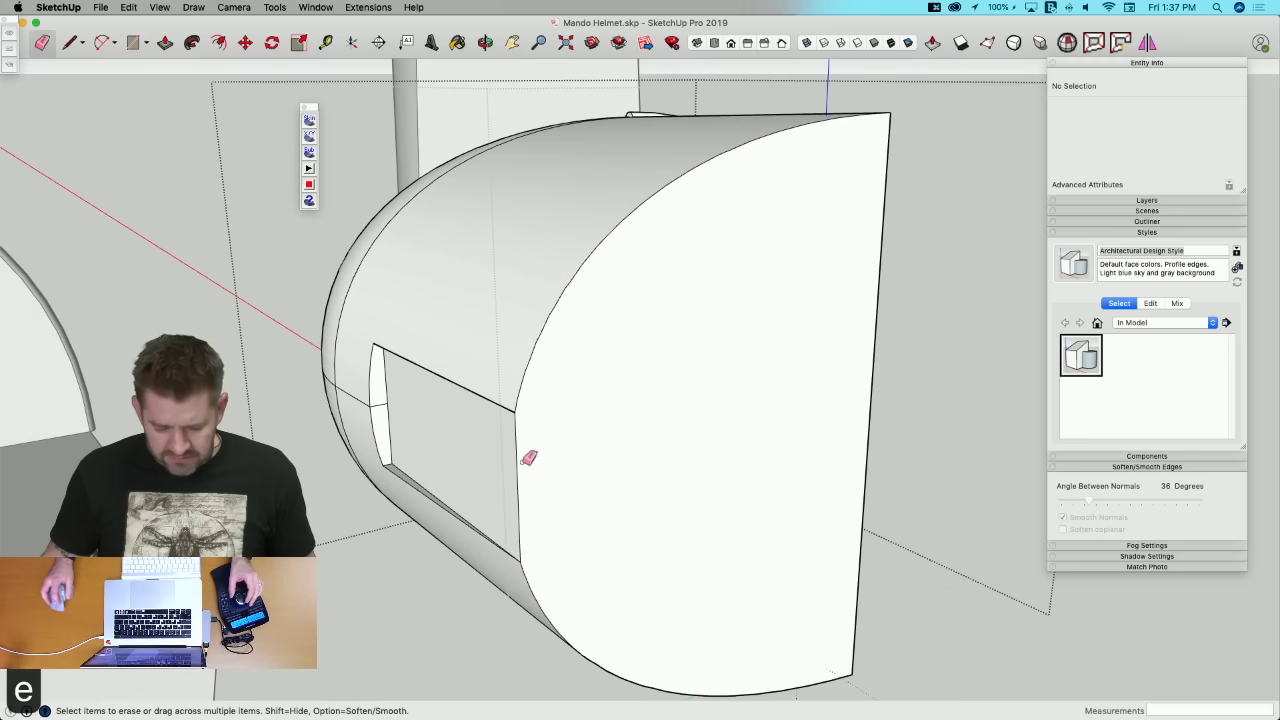
left_click_drag(528, 457, 514, 462)
key("super+z")
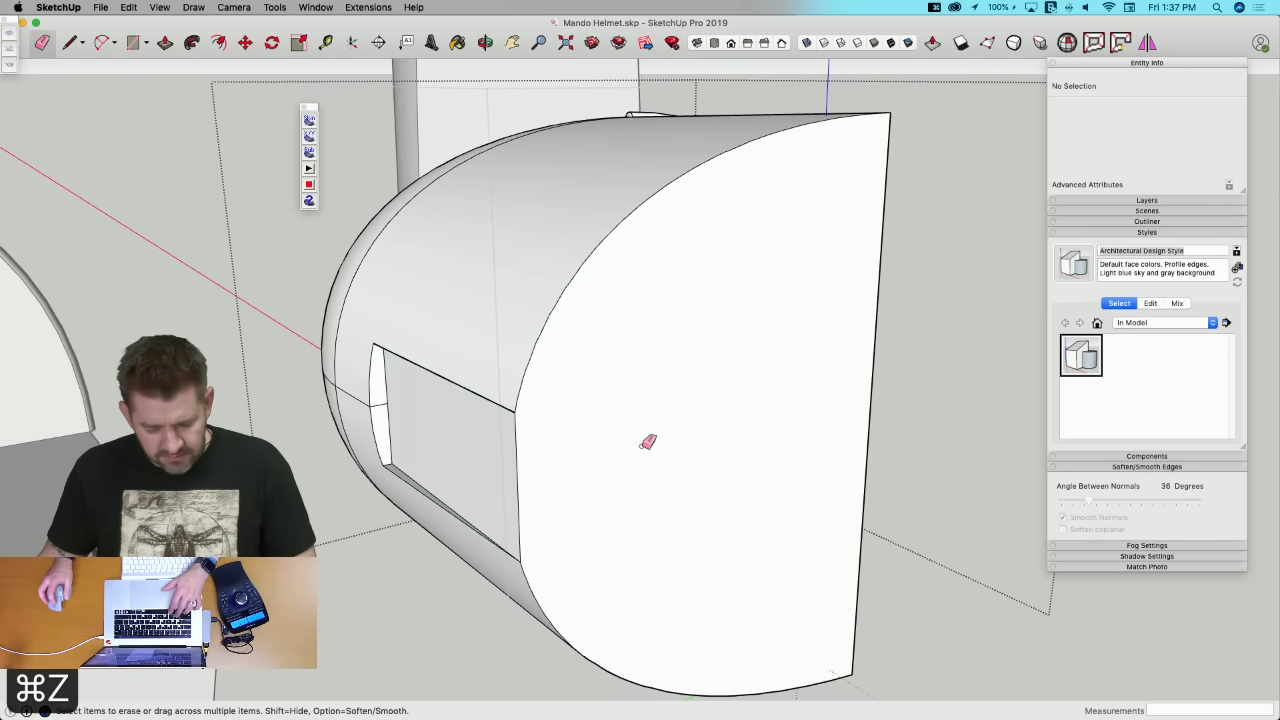
left_click(519, 437)
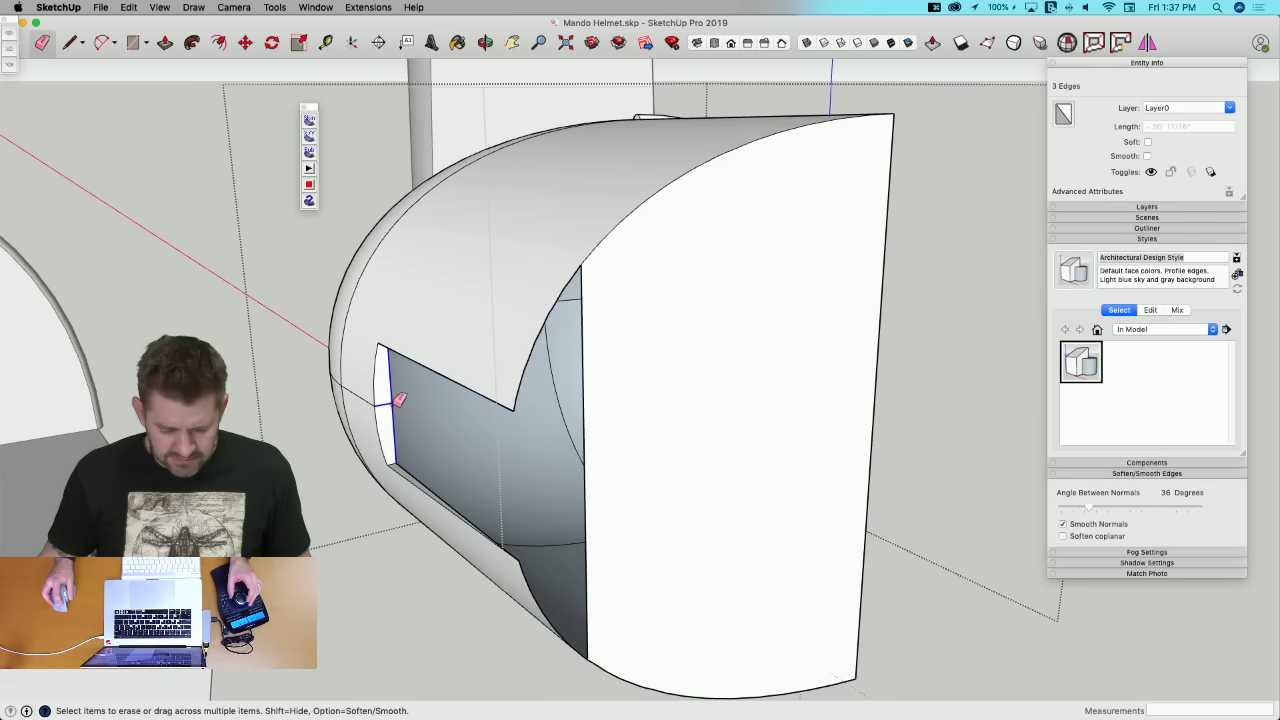
key("Escape")
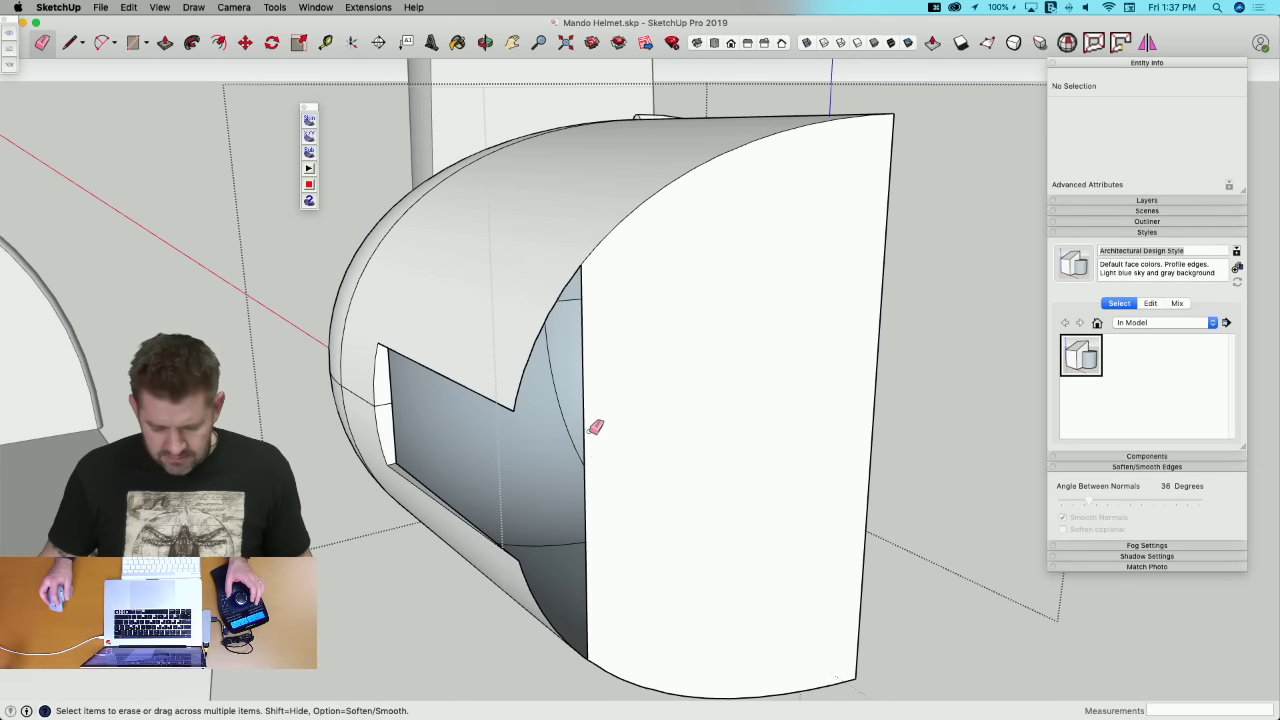
Step: Erase the remaining flat closing faces of the dome so only its curved shell and rim remain
left_click(589, 431)
left_click(652, 410)
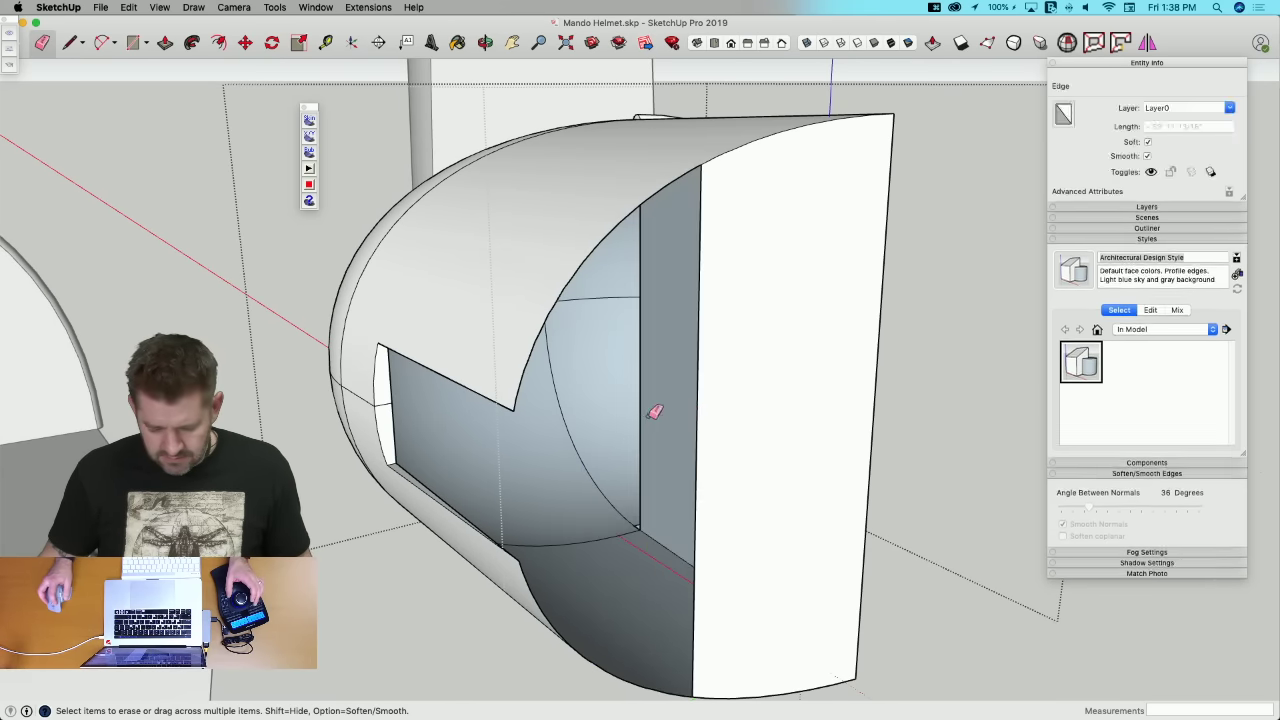
left_click(708, 394)
key("Delete")
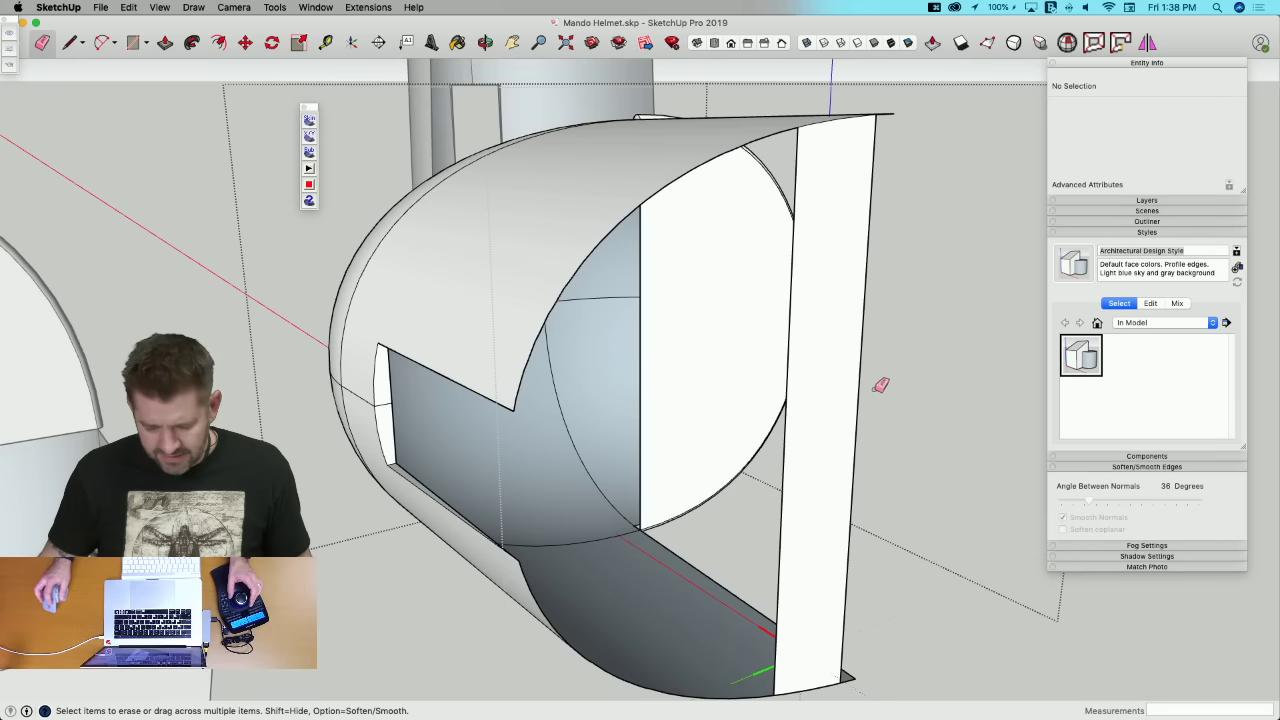
left_click(857, 420)
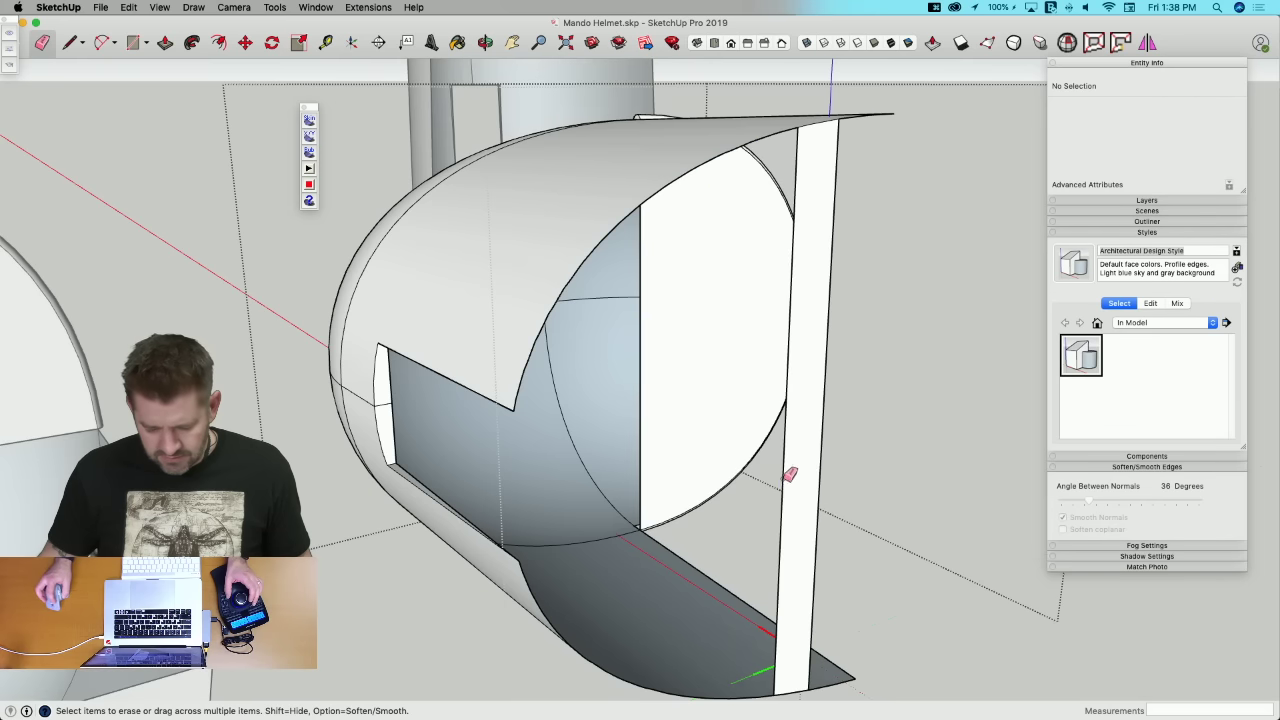
left_click(790, 474)
left_click(655, 399)
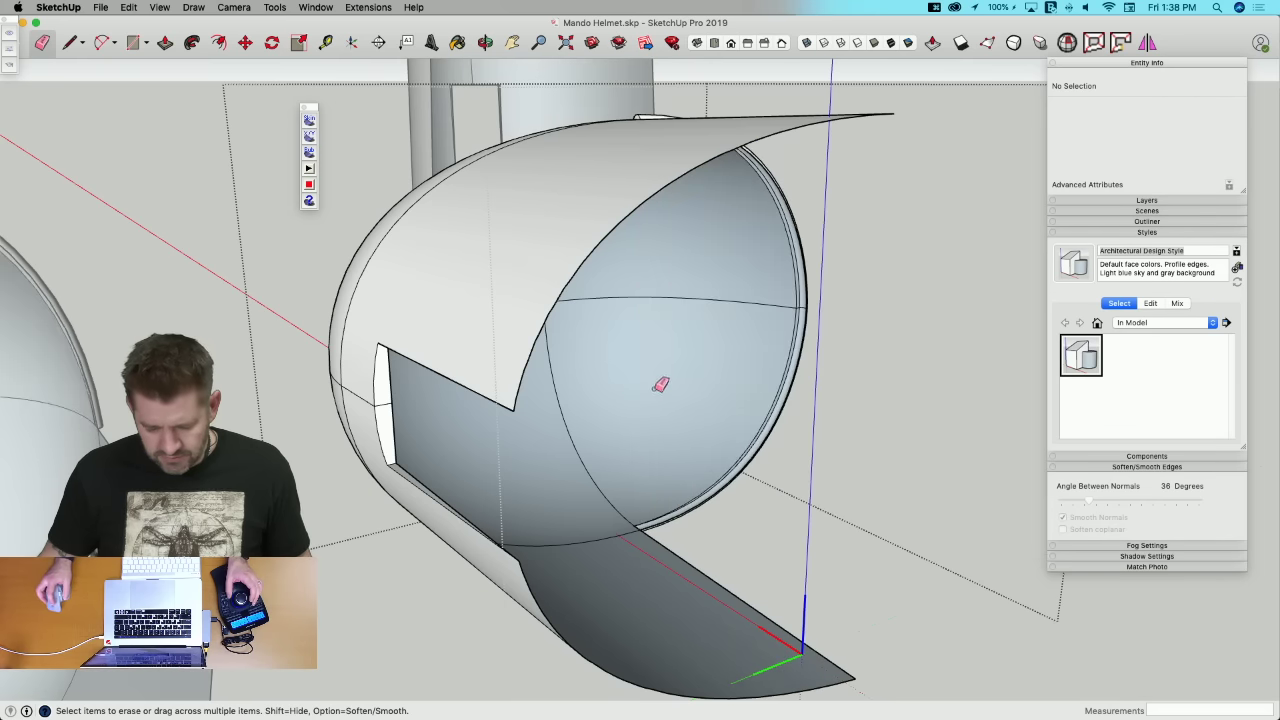
Step: Select and delete the stray edges running along the inside of the dome's rim
key("space")
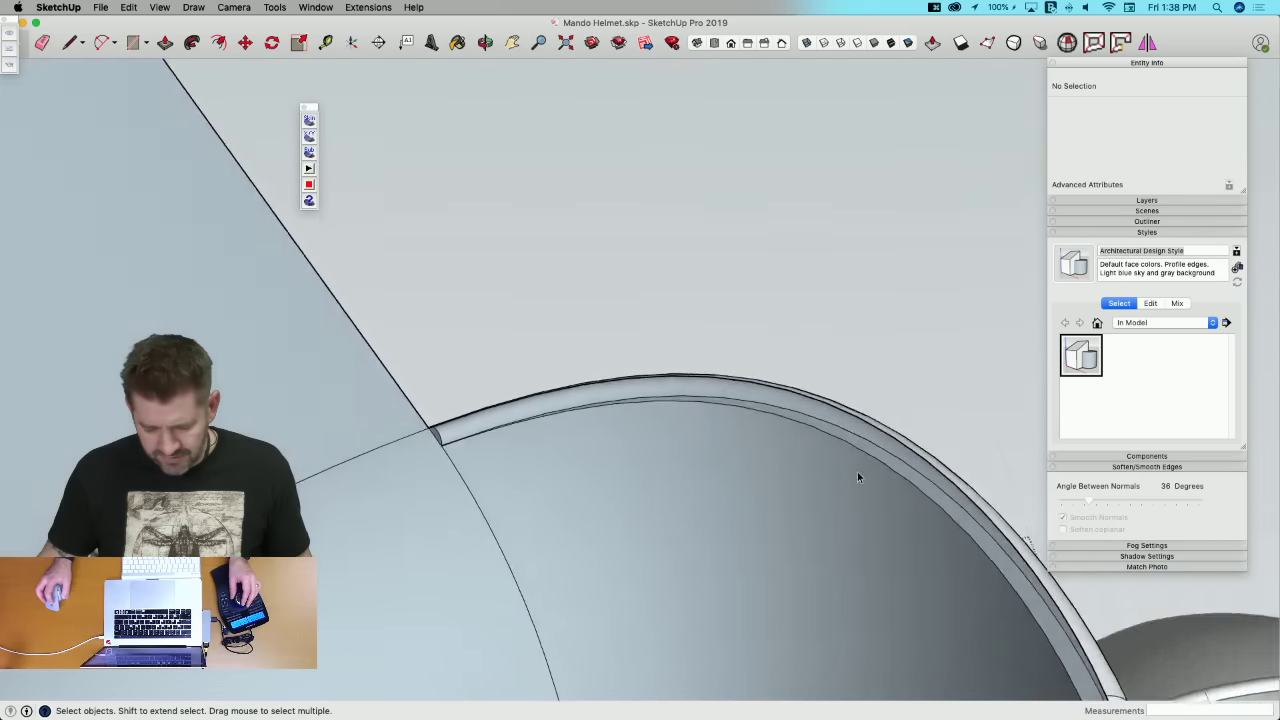
middle_click_drag(857, 477, 773, 340)
left_click_drag(725, 324, 782, 346)
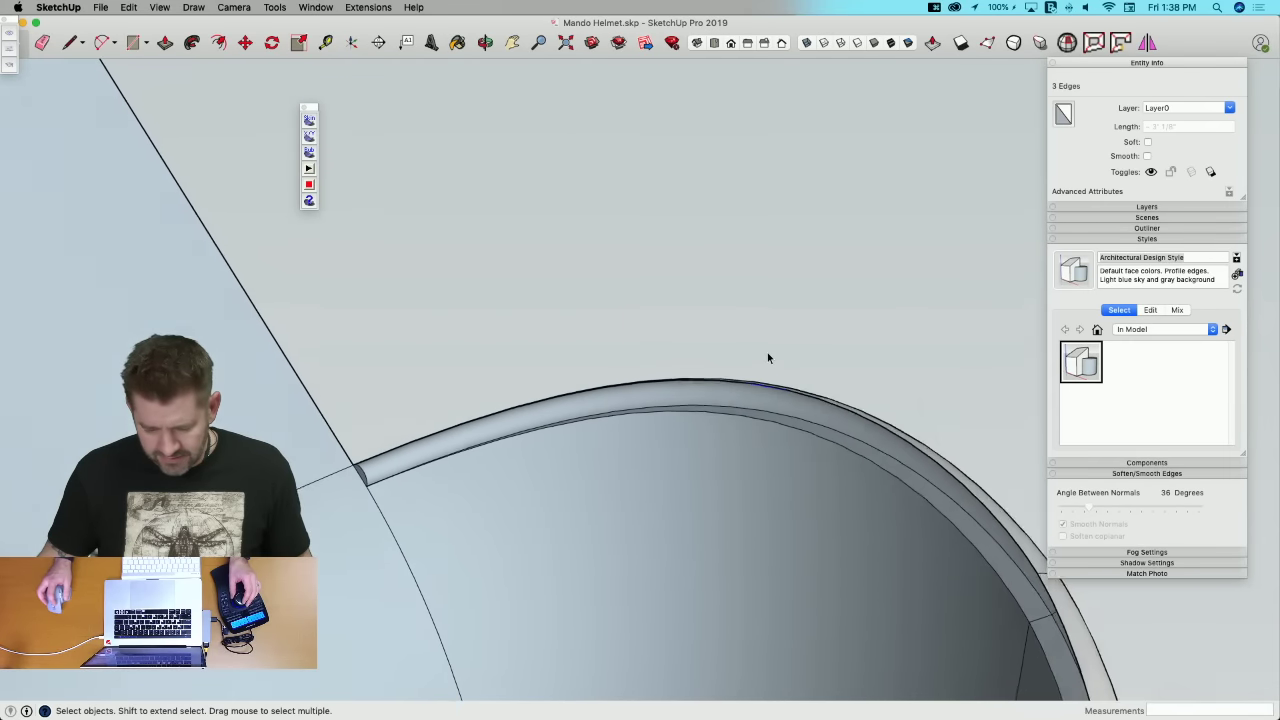
scroll(776, 430, "up", 10)
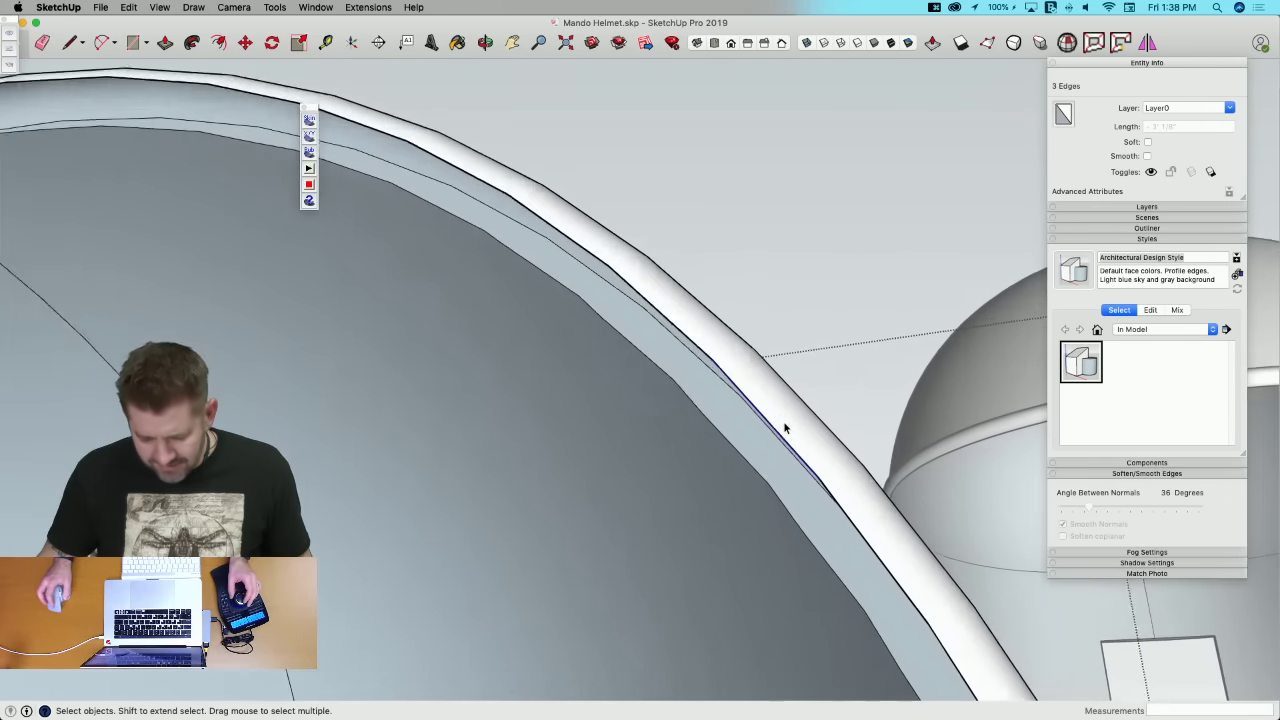
scroll(776, 418, "up", 6)
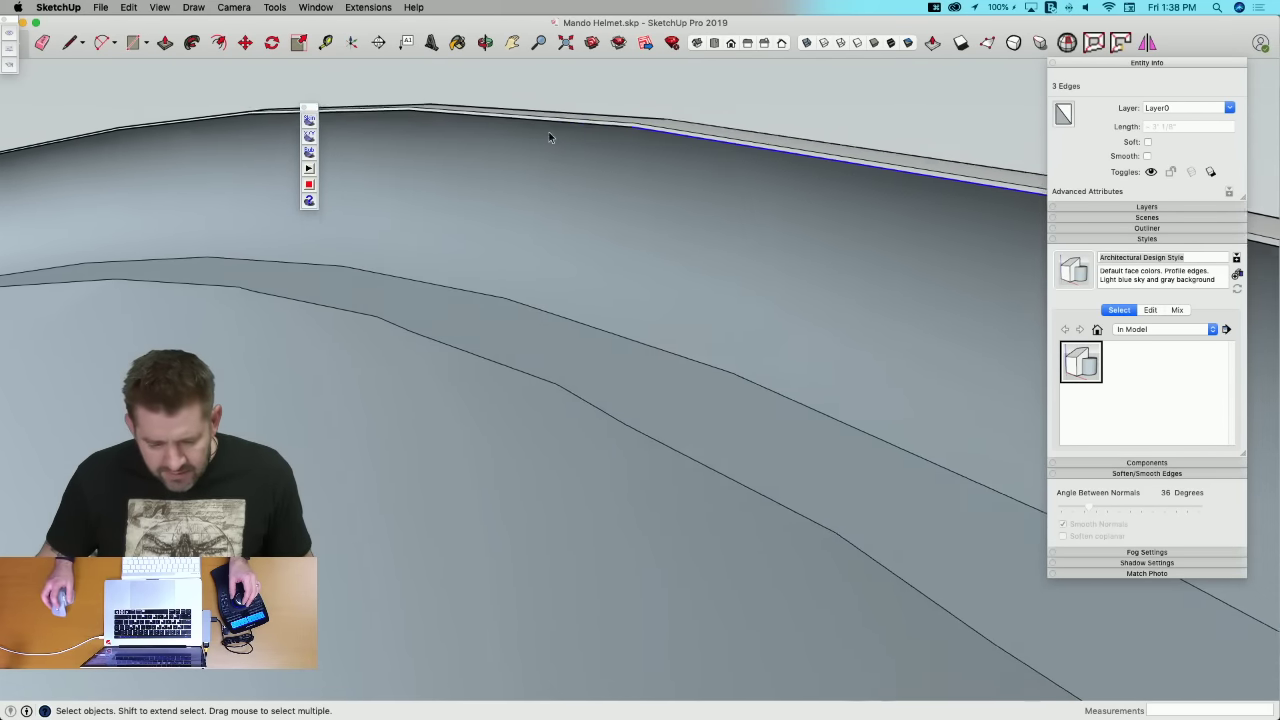
scroll(648, 158, "up", 1)
scroll(648, 160, "down", 1)
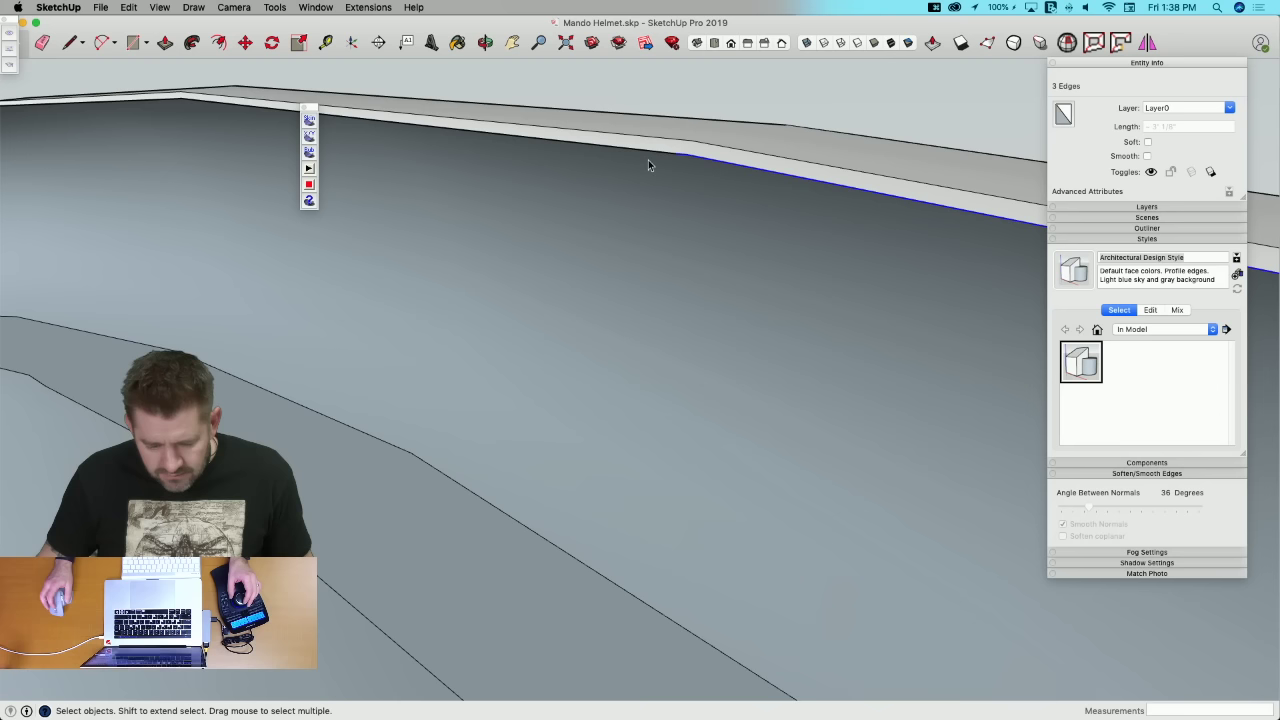
left_click(689, 150)
key("BackSpace")
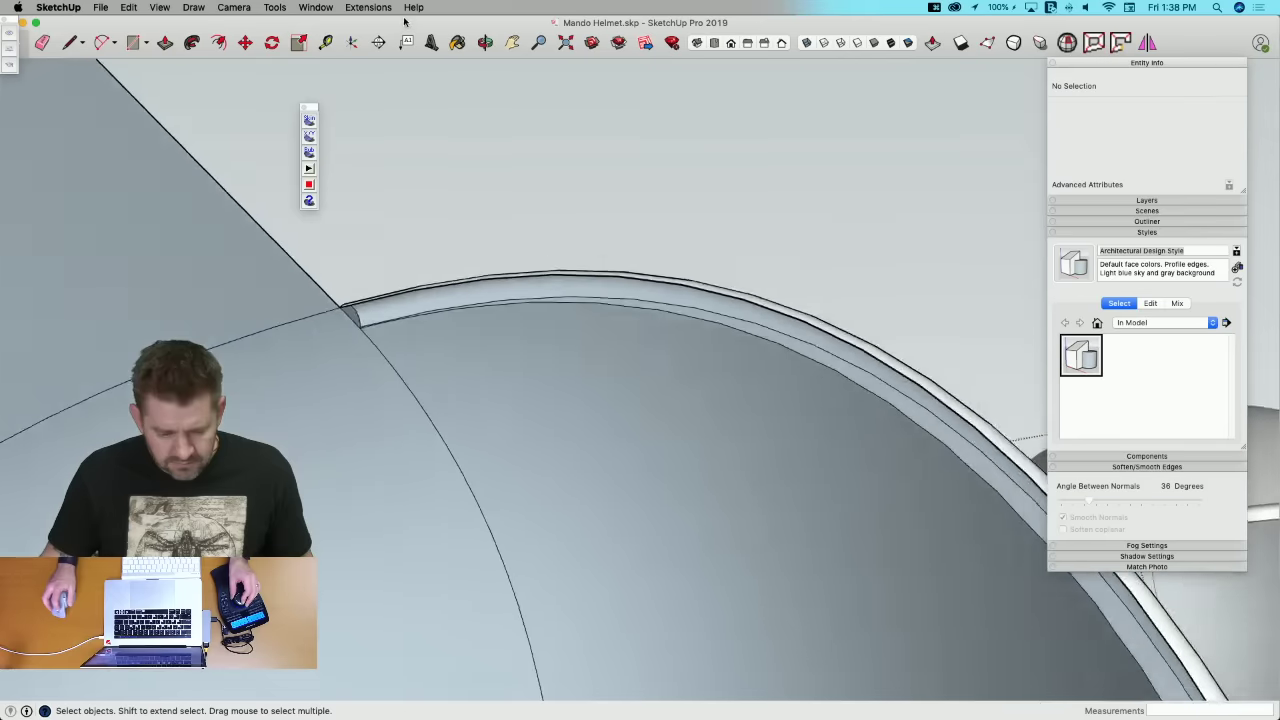
Step: Erase the stray edges with CleanUp³, select part of the dome's inner surface, and save the model
left_click(368, 7)
mouse_move(422, 188)
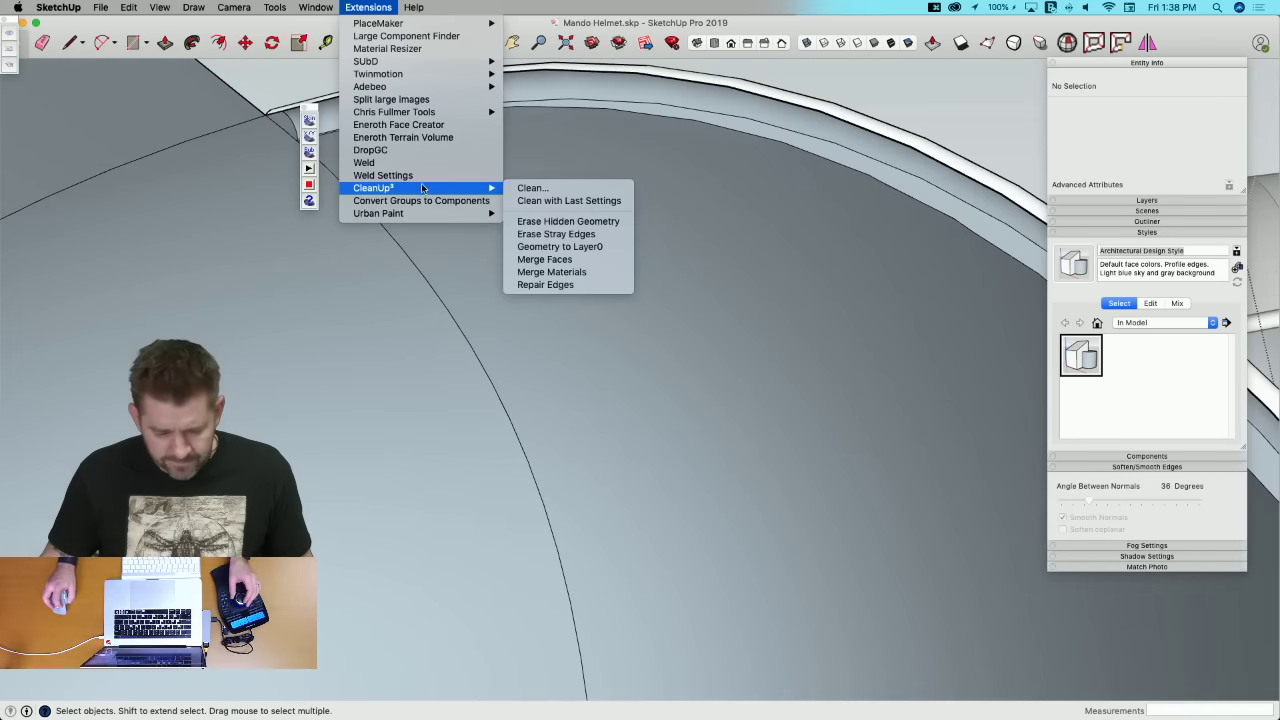
left_click(555, 234)
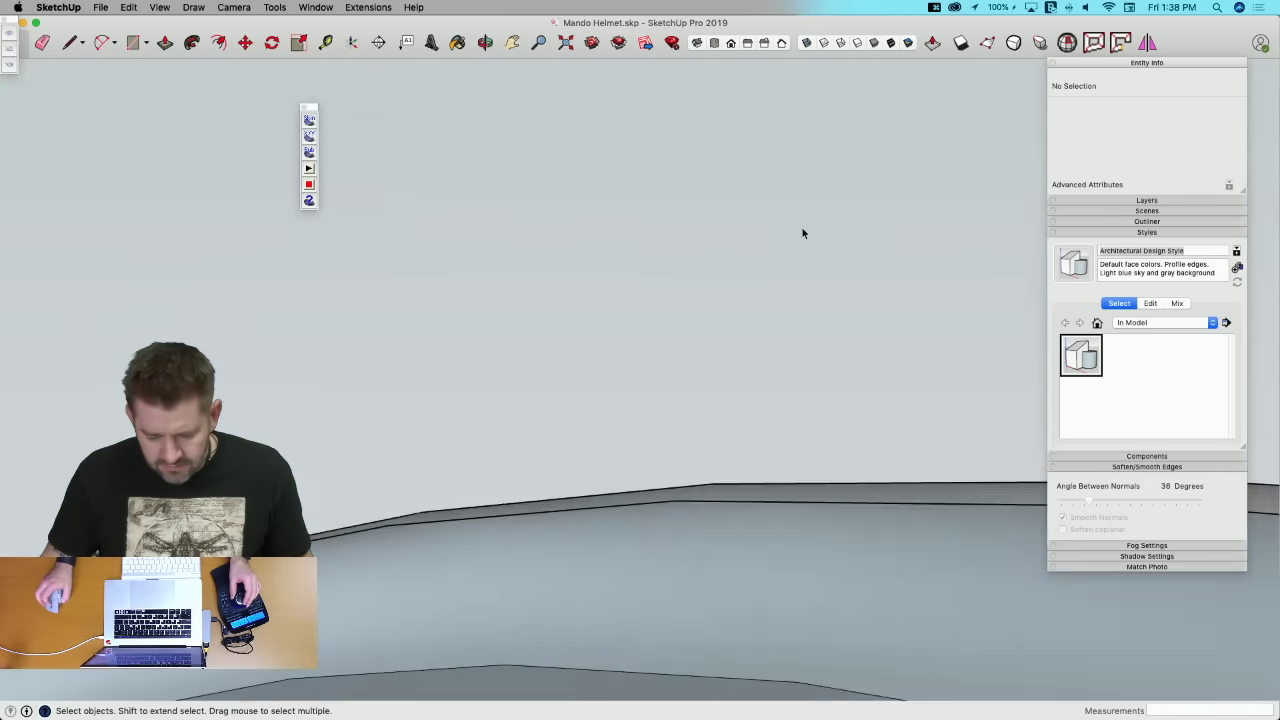
left_click(804, 298)
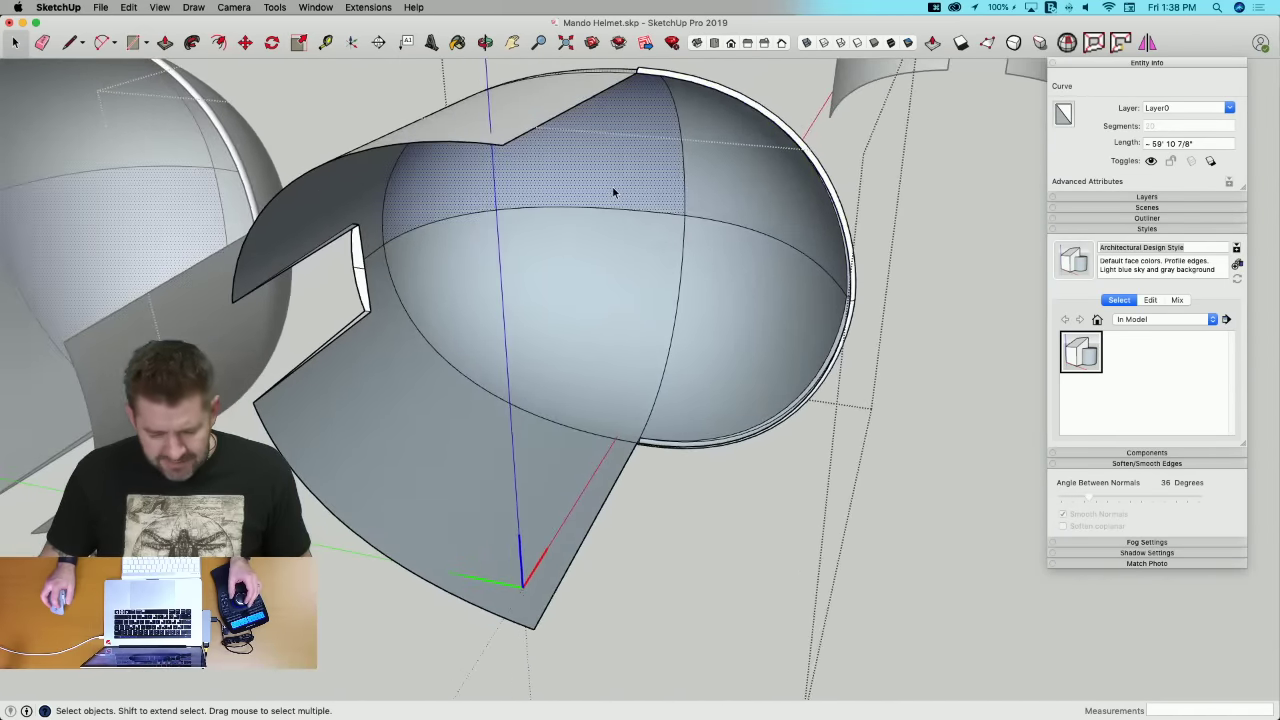
left_click(613, 192)
key("super+s")
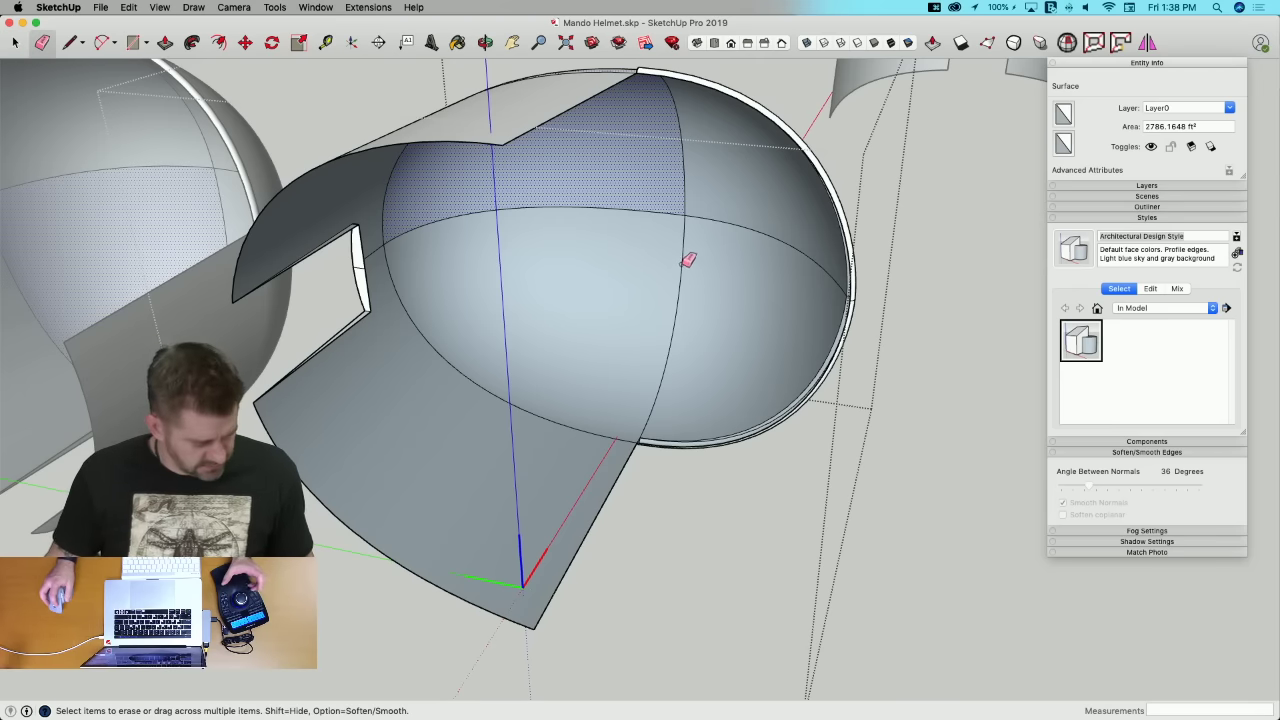
Step: Select all of the dome's connected geometry and show the Fredo6_JointPushPull tool palette
triple_click(648, 266)
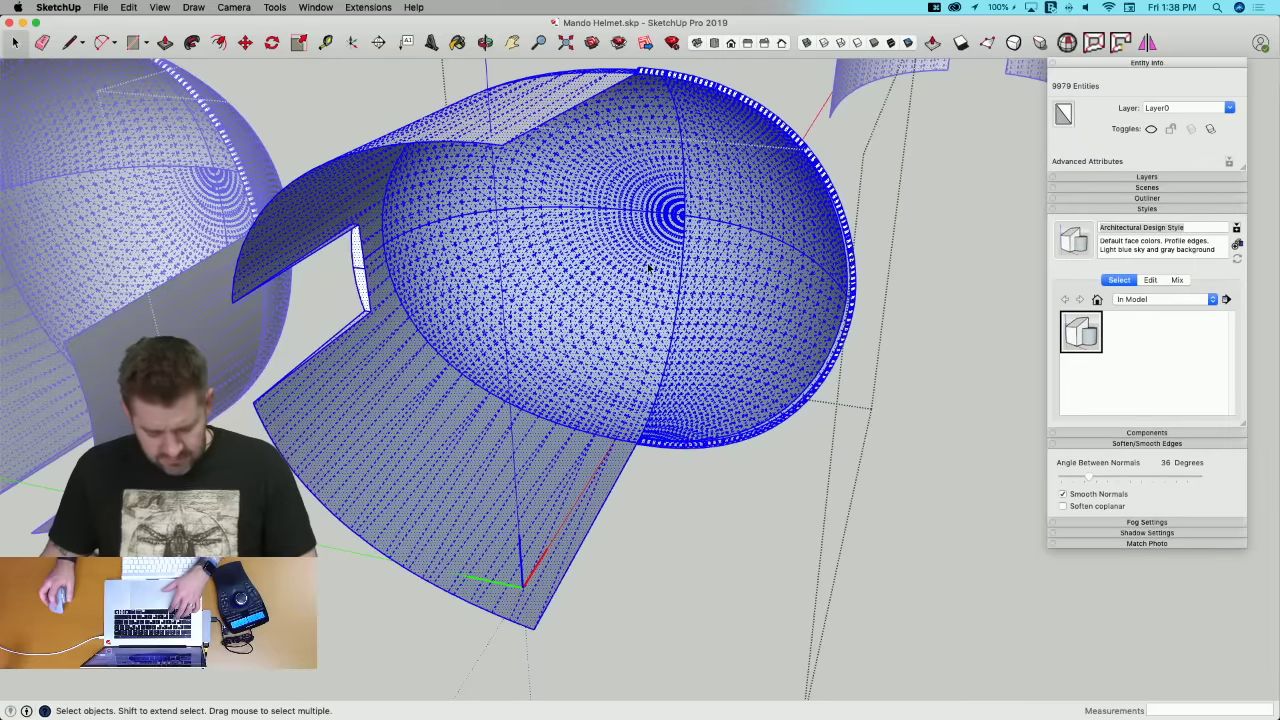
left_click(275, 8)
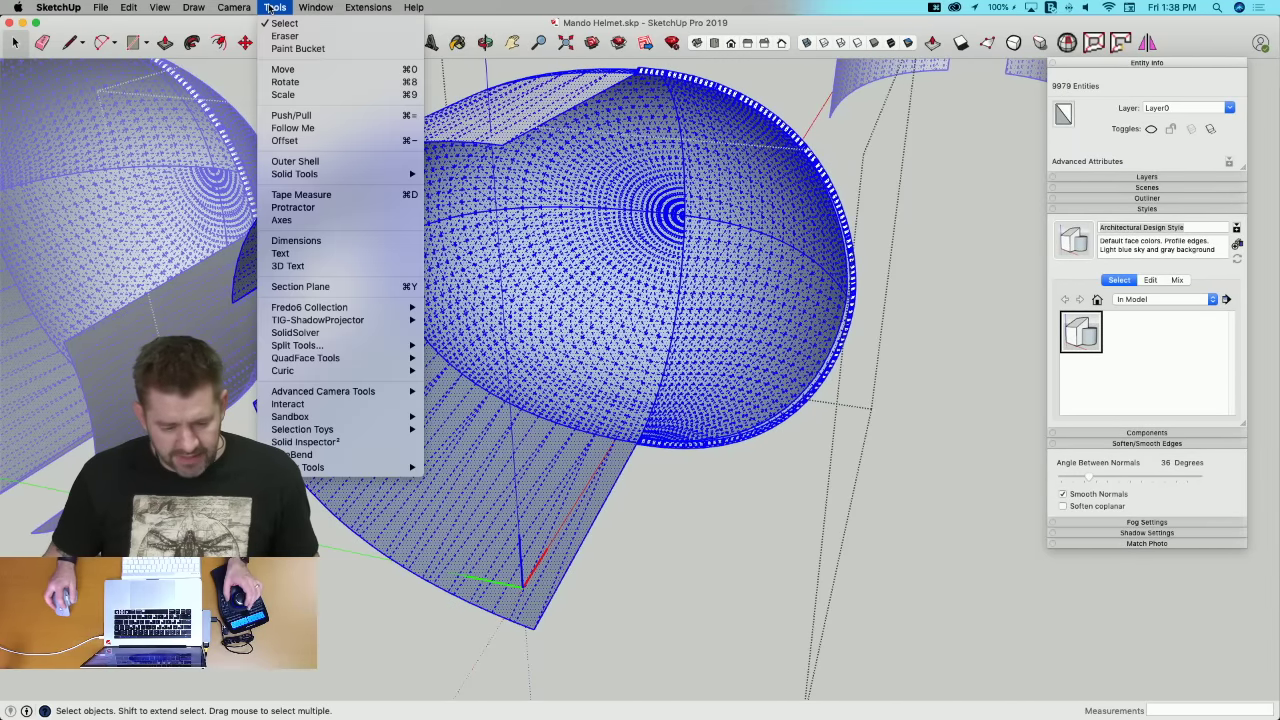
mouse_move(197, 8)
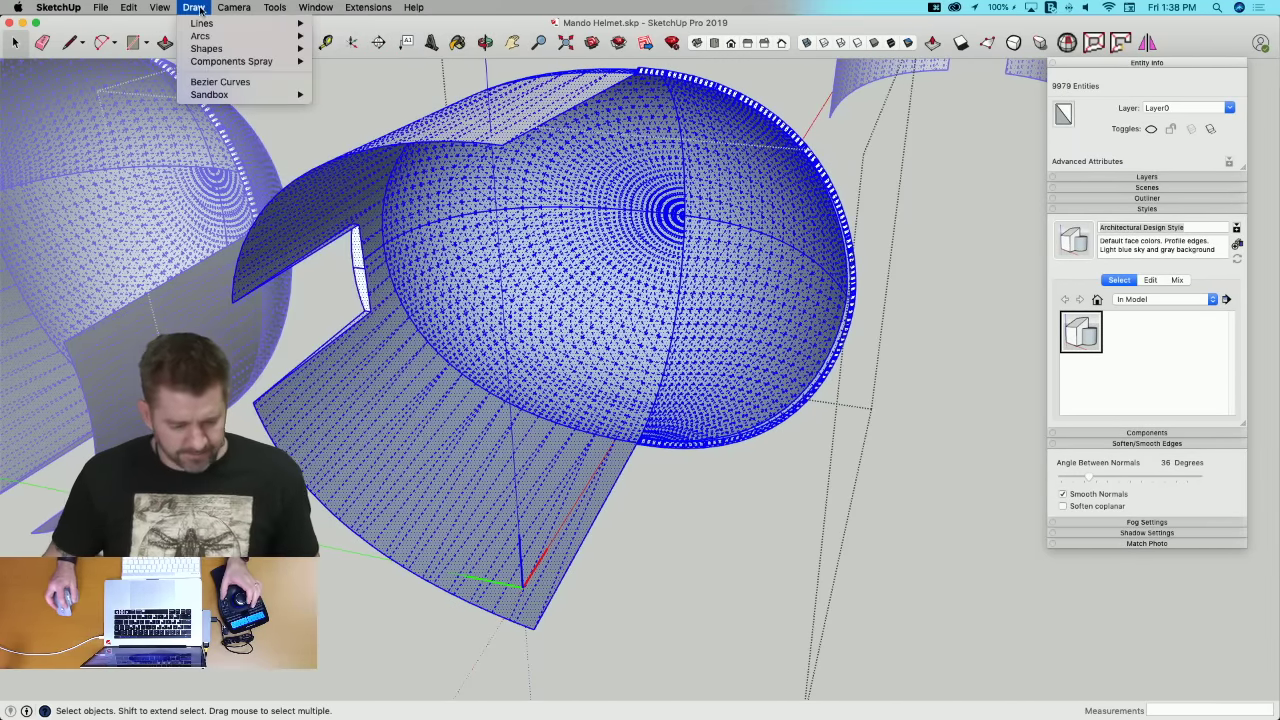
mouse_move(170, 56)
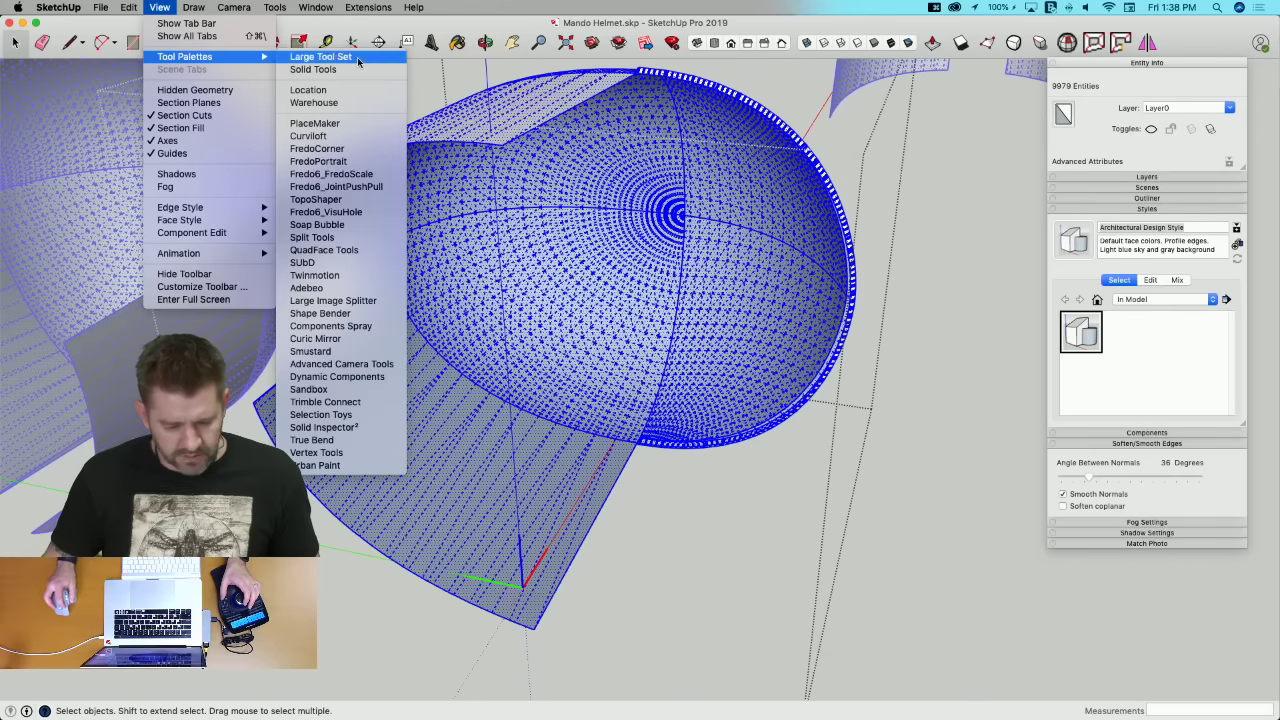
left_click(362, 188)
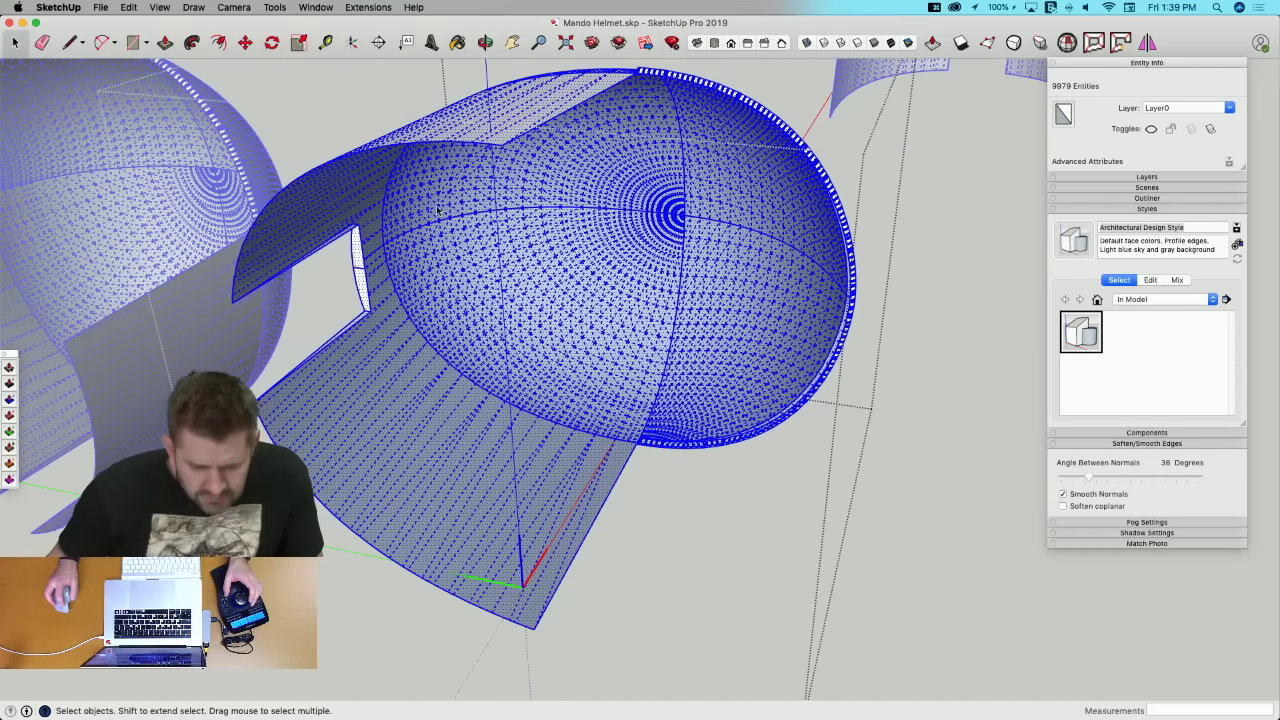
Step: Try to thicken the selected dome faces inward by about 3' 6 3/8" with the Thicken tool
key("t")
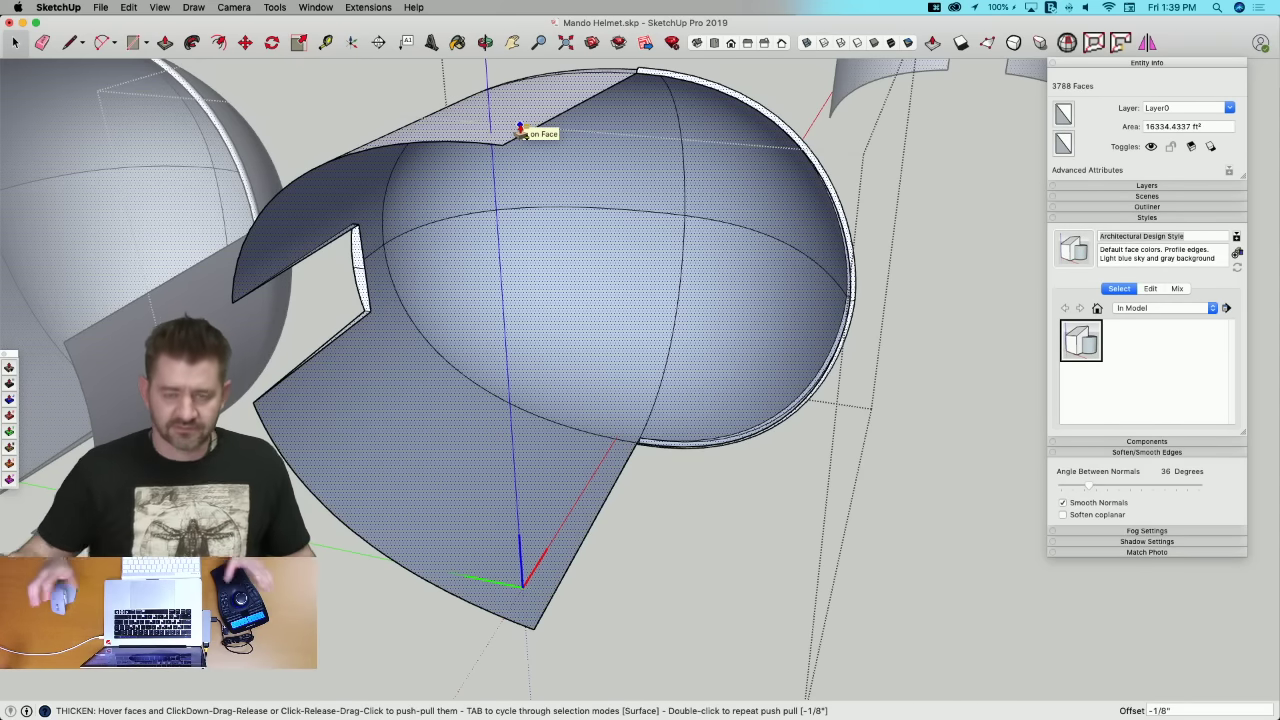
left_click_drag(519, 131, 530, 168)
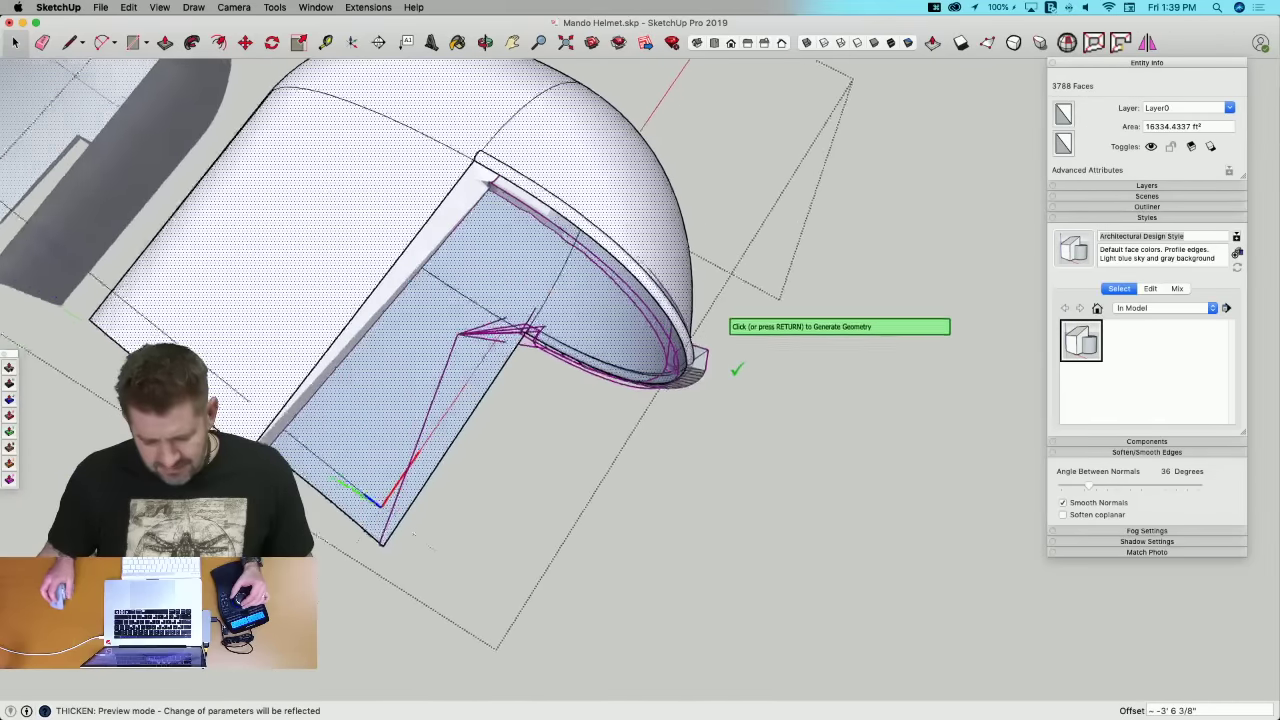
left_click(728, 360)
Step: Delete the half-round surface and its small end faces at the upper end of the dome's rim
middle_click_drag(531, 180, 513, 312)
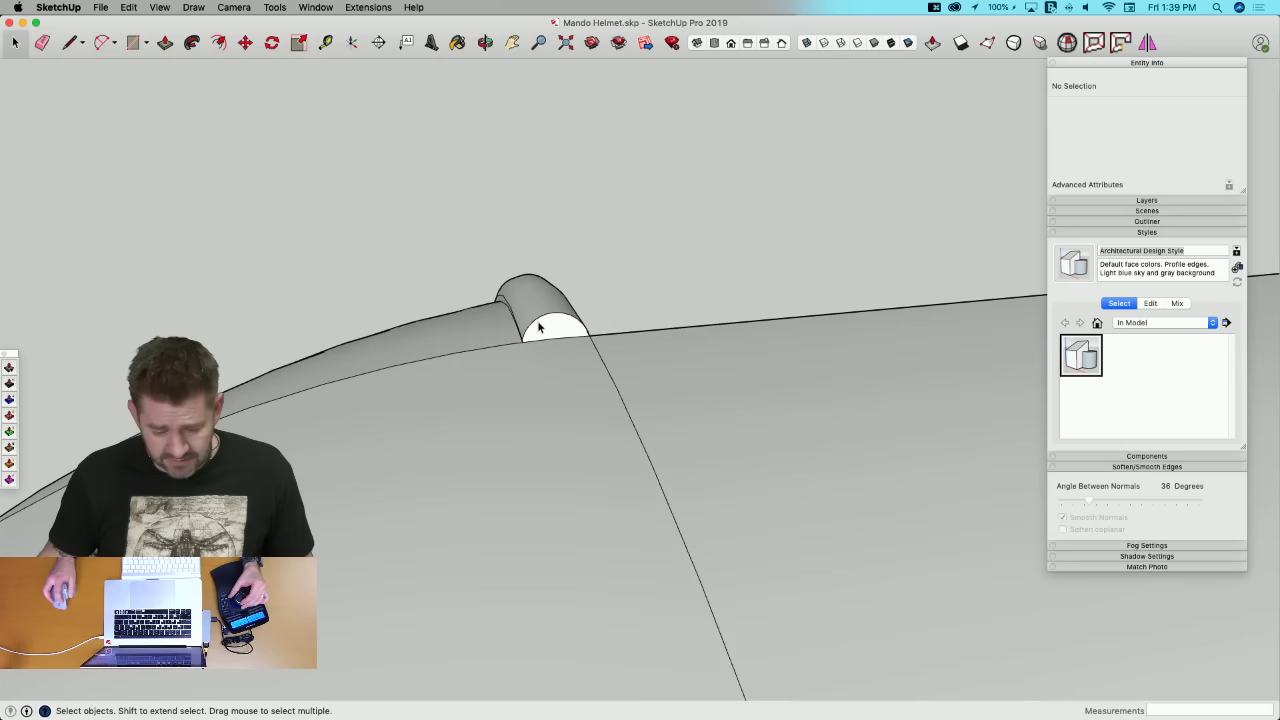
left_click(542, 304)
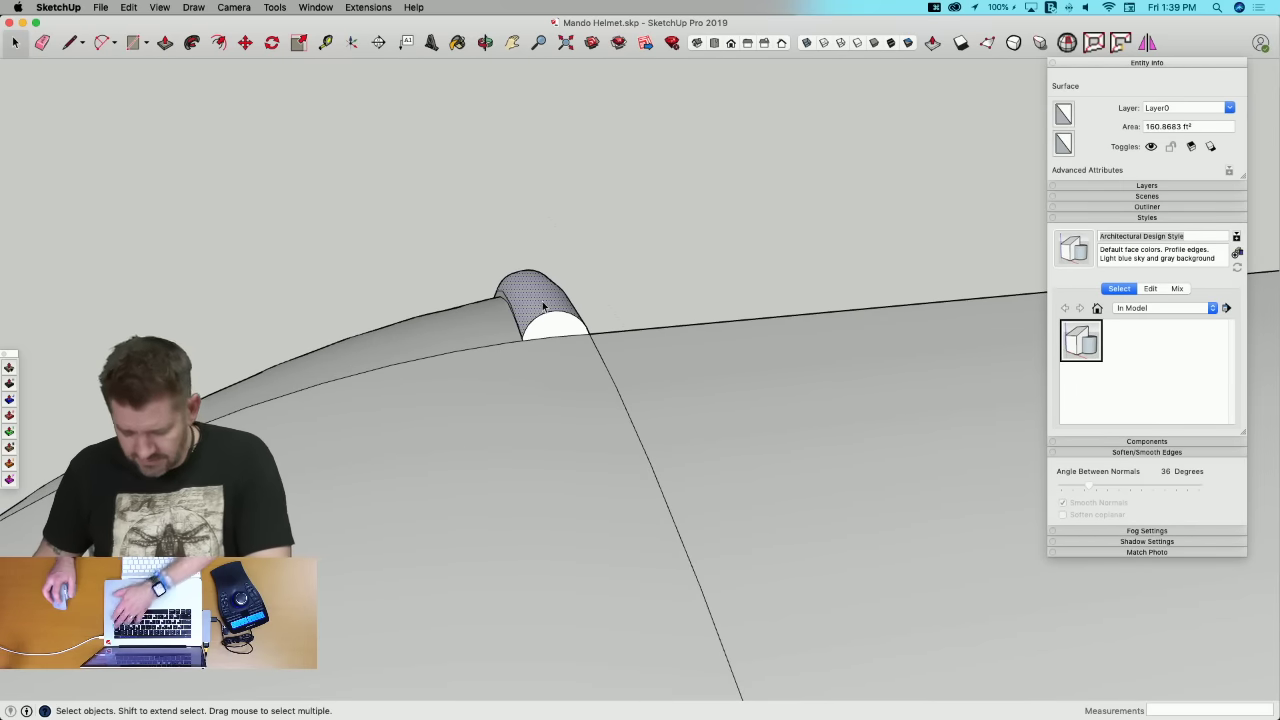
key("BackSpace")
key("BackSpace")
scroll(483, 304, "up", 5)
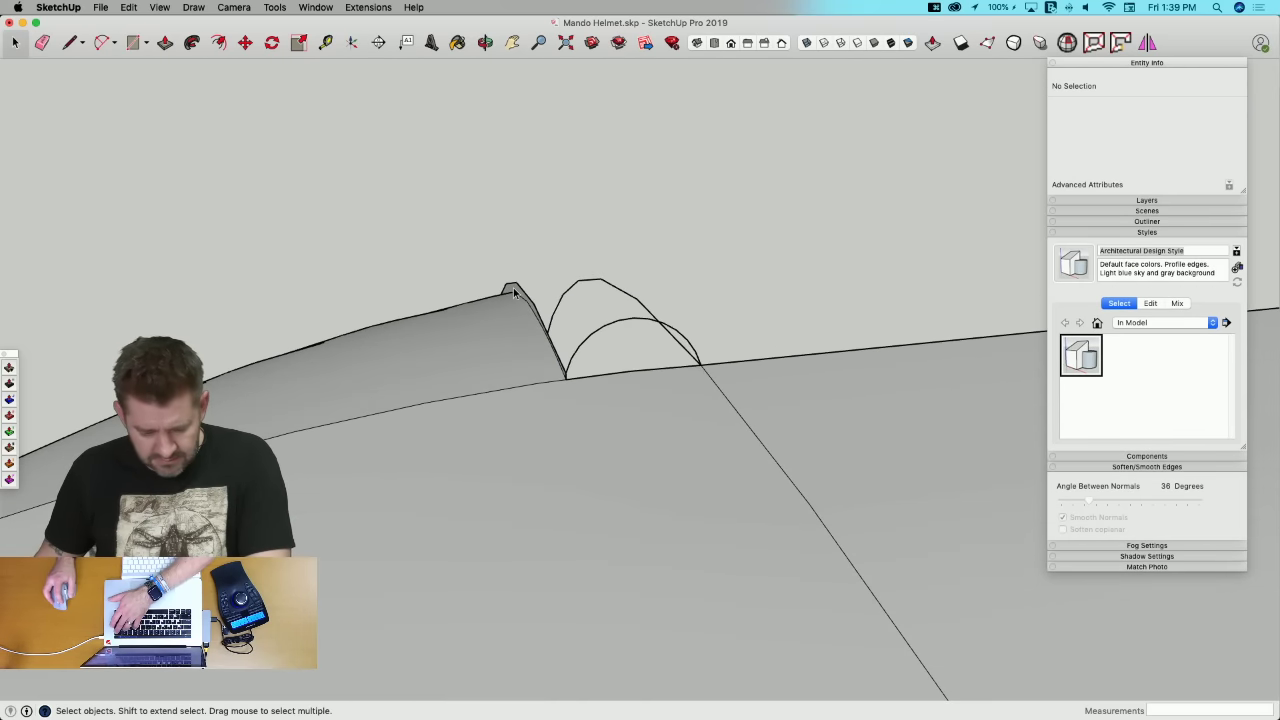
left_click(511, 291)
key("BackSpace")
scroll(490, 190, "down", 10)
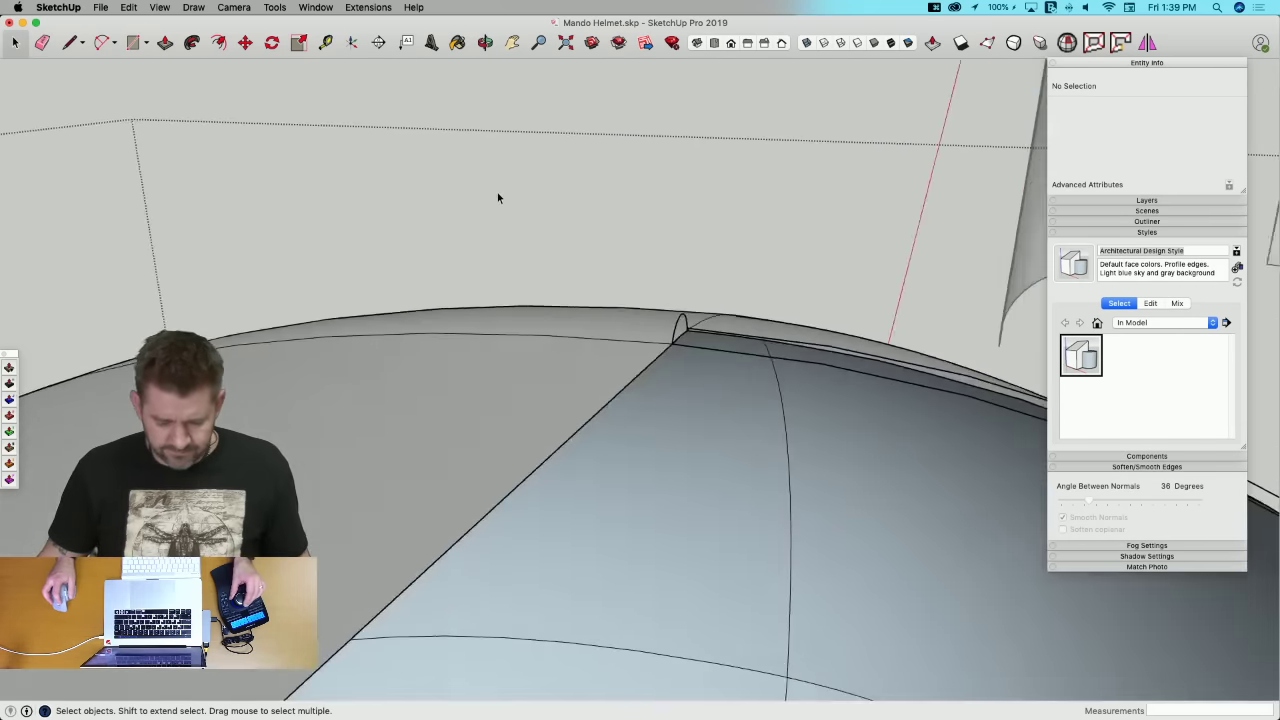
Step: Erase the stray edges left at the upper end of the rim with CleanUp³
left_click(316, 7)
mouse_move(352, 5)
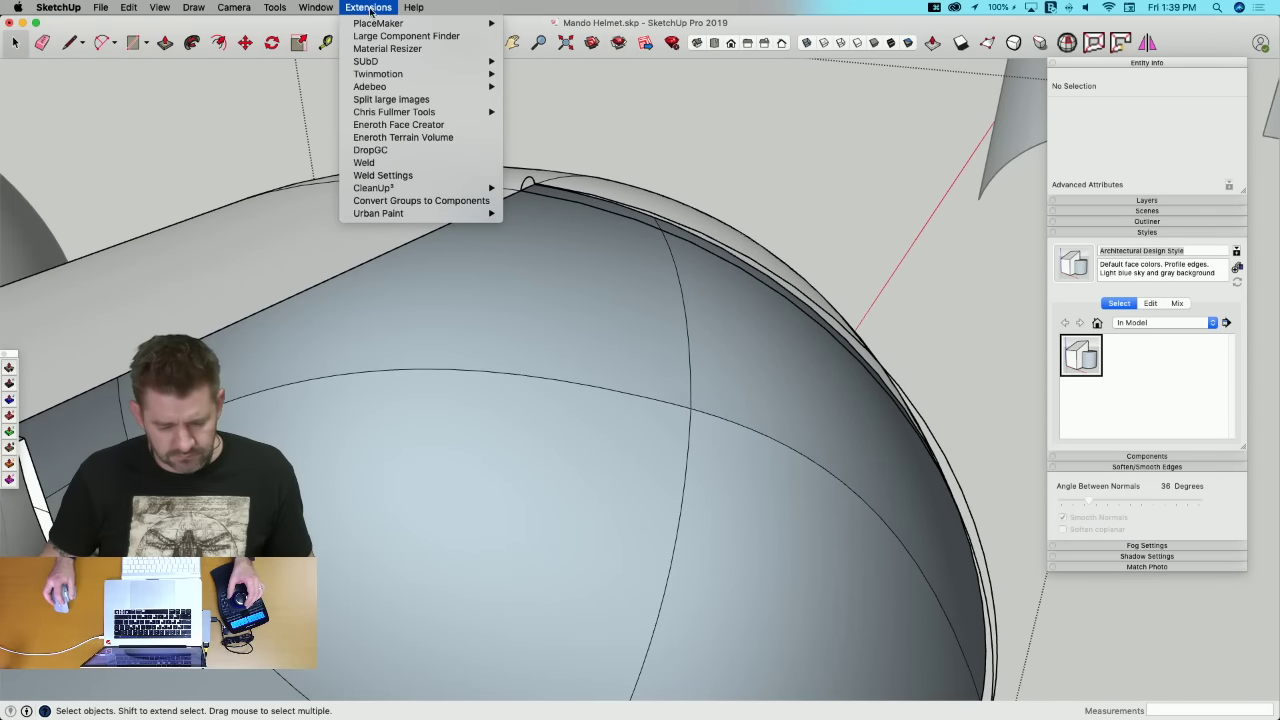
mouse_move(388, 190)
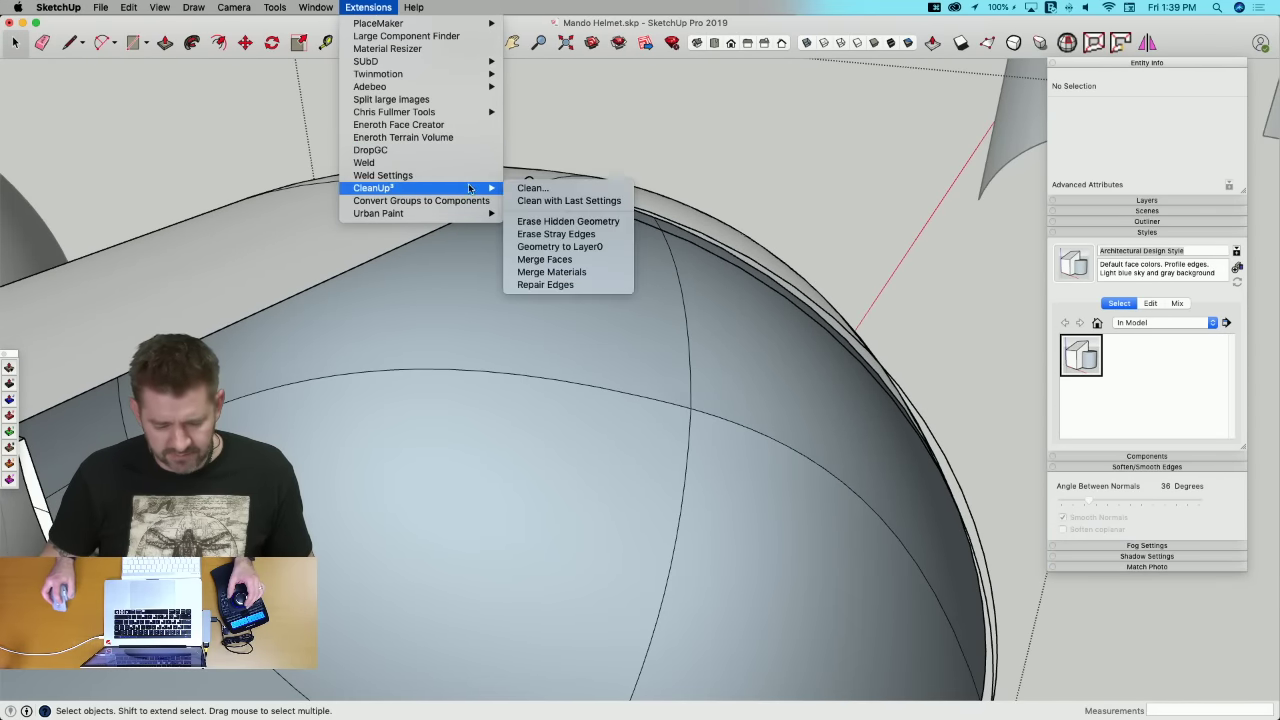
left_click(540, 236)
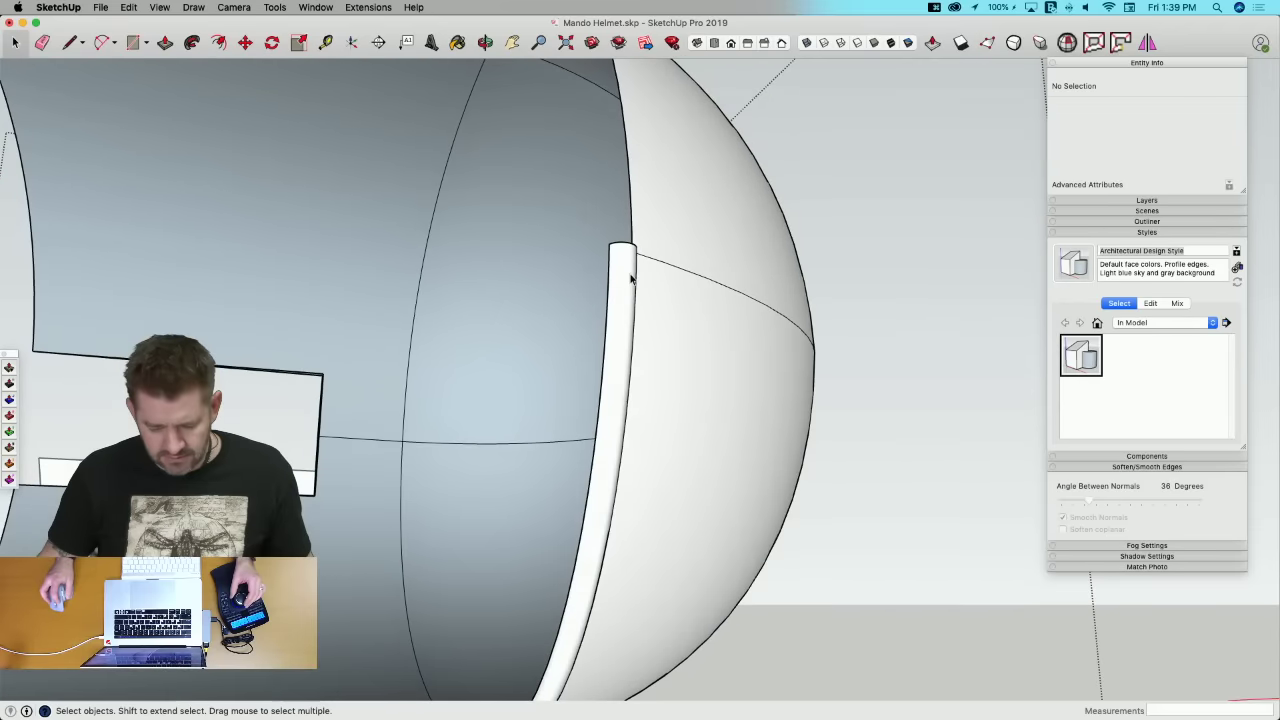
Step: Delete the remaining rounded rim strip surfaces and the half-round face at the strip's lower end
left_click(631, 278)
key("BackSpace")
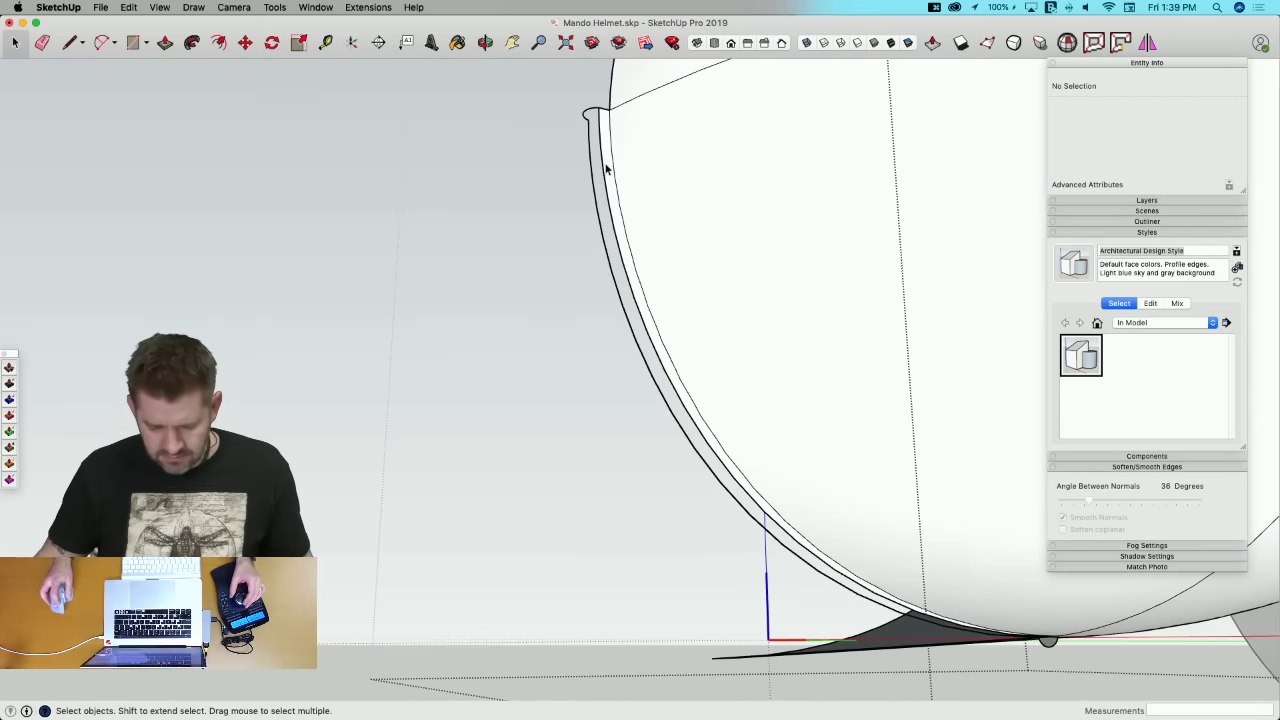
key("Delete")
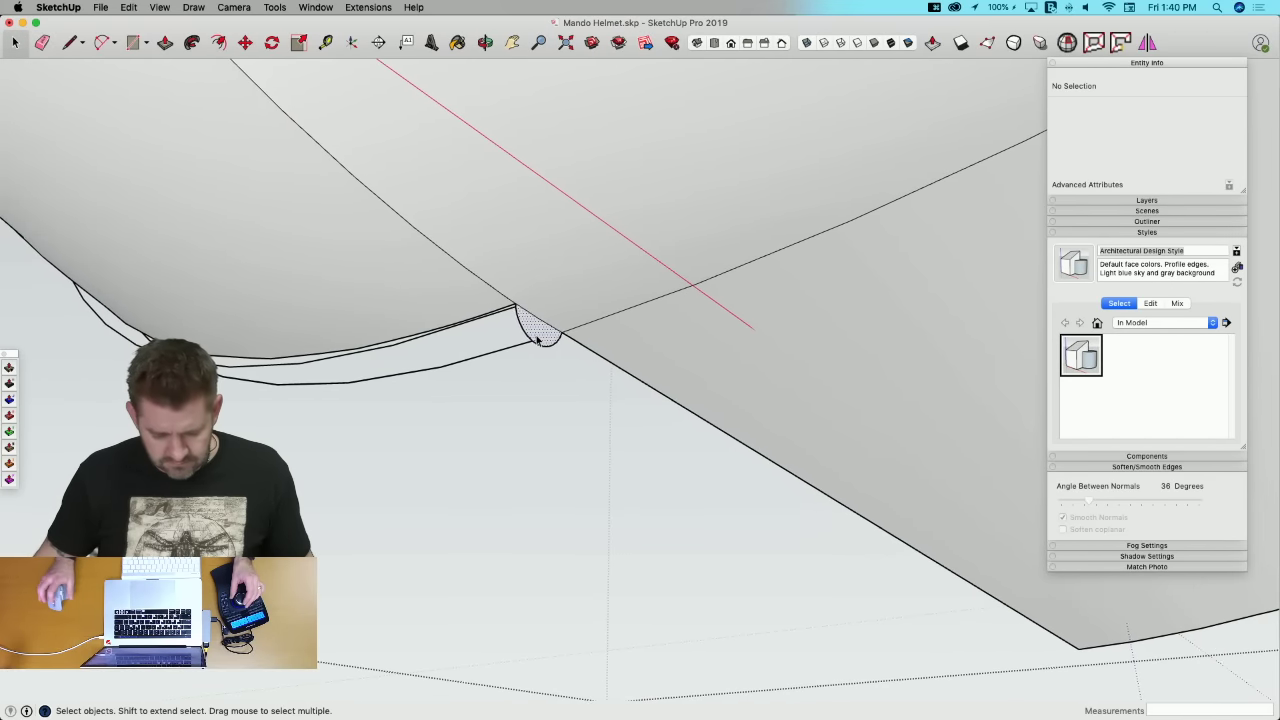
left_click(534, 332)
key("Delete")
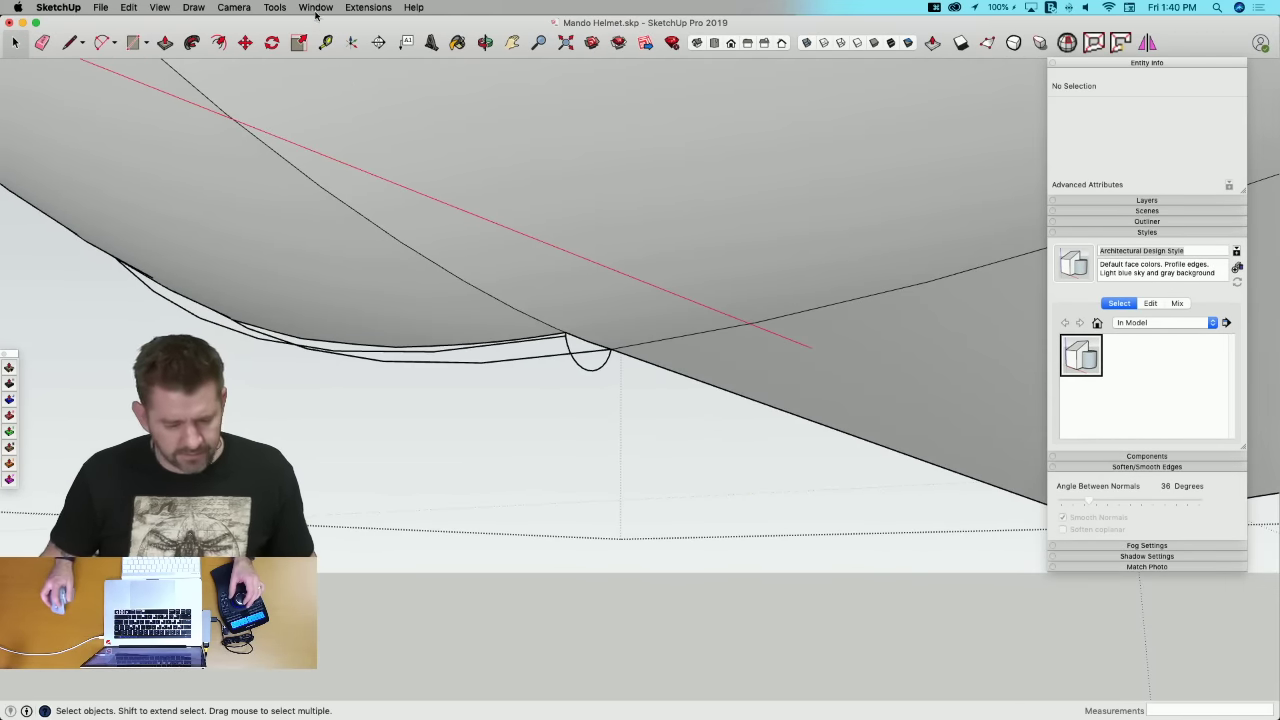
Step: Erase the newly stray edges with CleanUp³ and delete the leftover curved edges hanging off the dome's rim
left_click(364, 7)
mouse_move(391, 190)
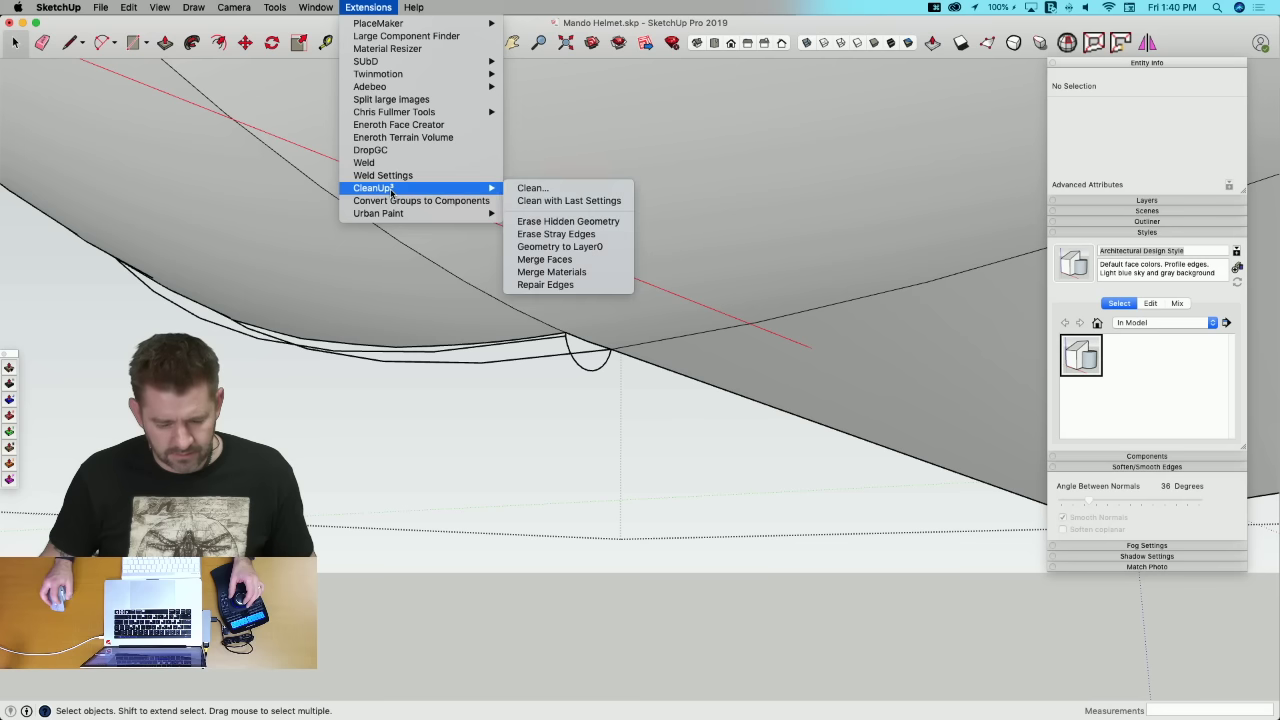
left_click(561, 233)
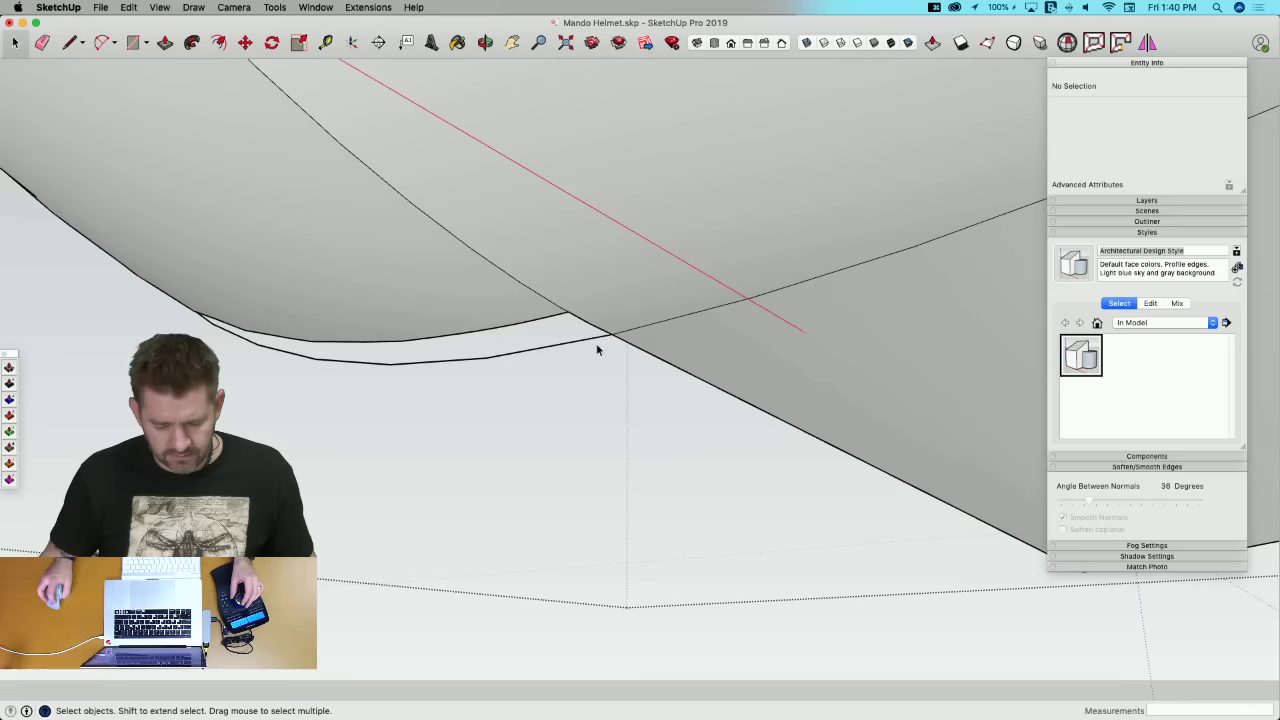
key("e")
left_click(605, 330)
key("space")
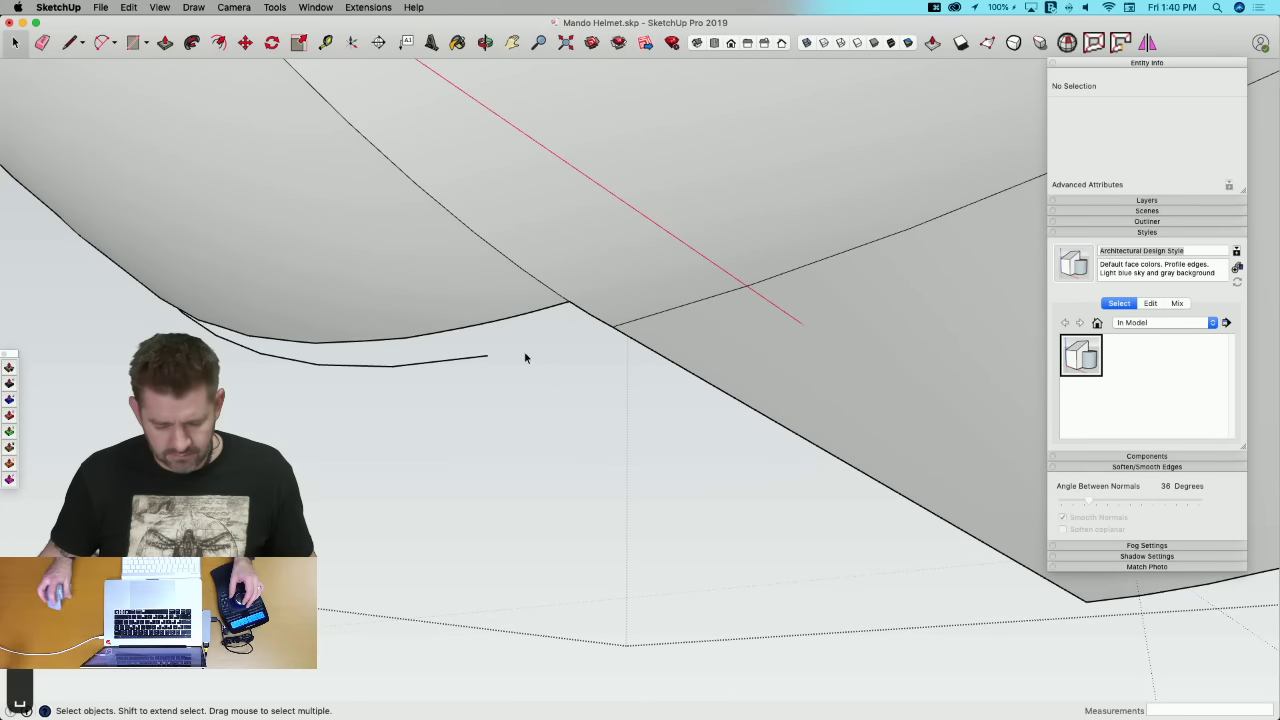
middle_click_drag(443, 369, 718, 311)
left_click(403, 389)
key("Delete")
Step: Select the whole cleaned dome shell and thicken its faces with the Thicken tool at an offset of 1.25'
triple_click(766, 241)
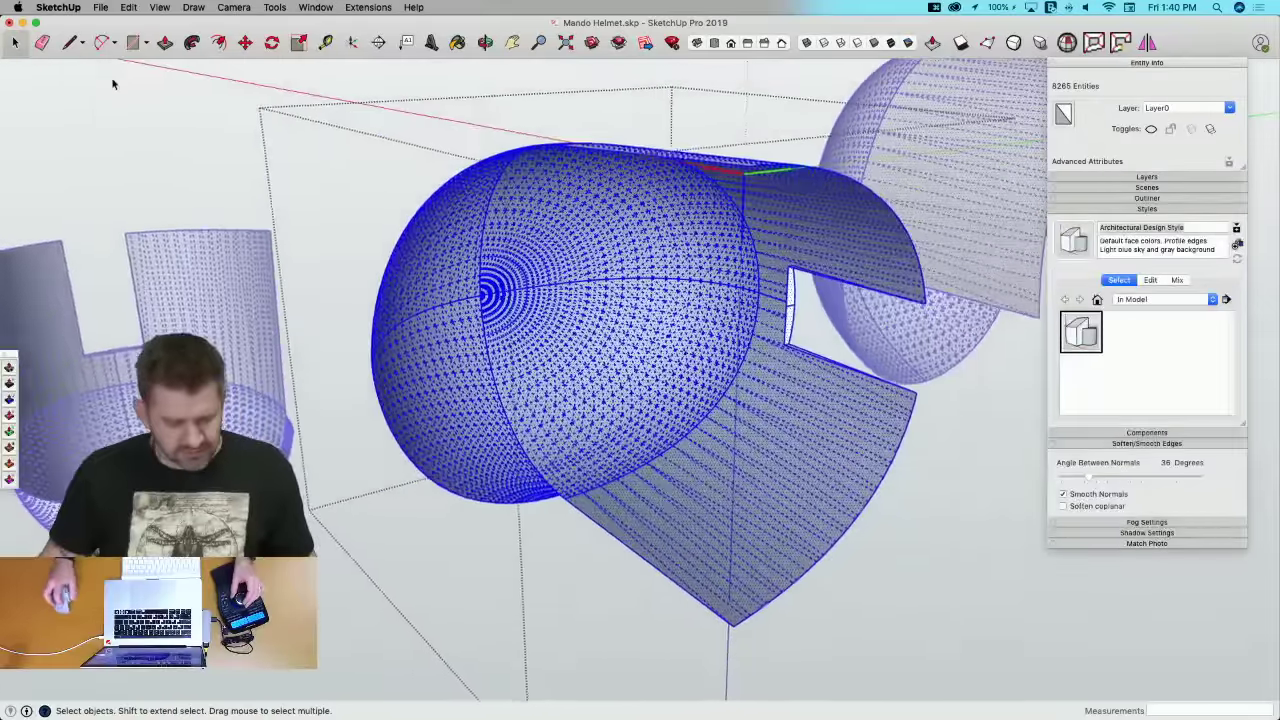
left_click(9, 385)
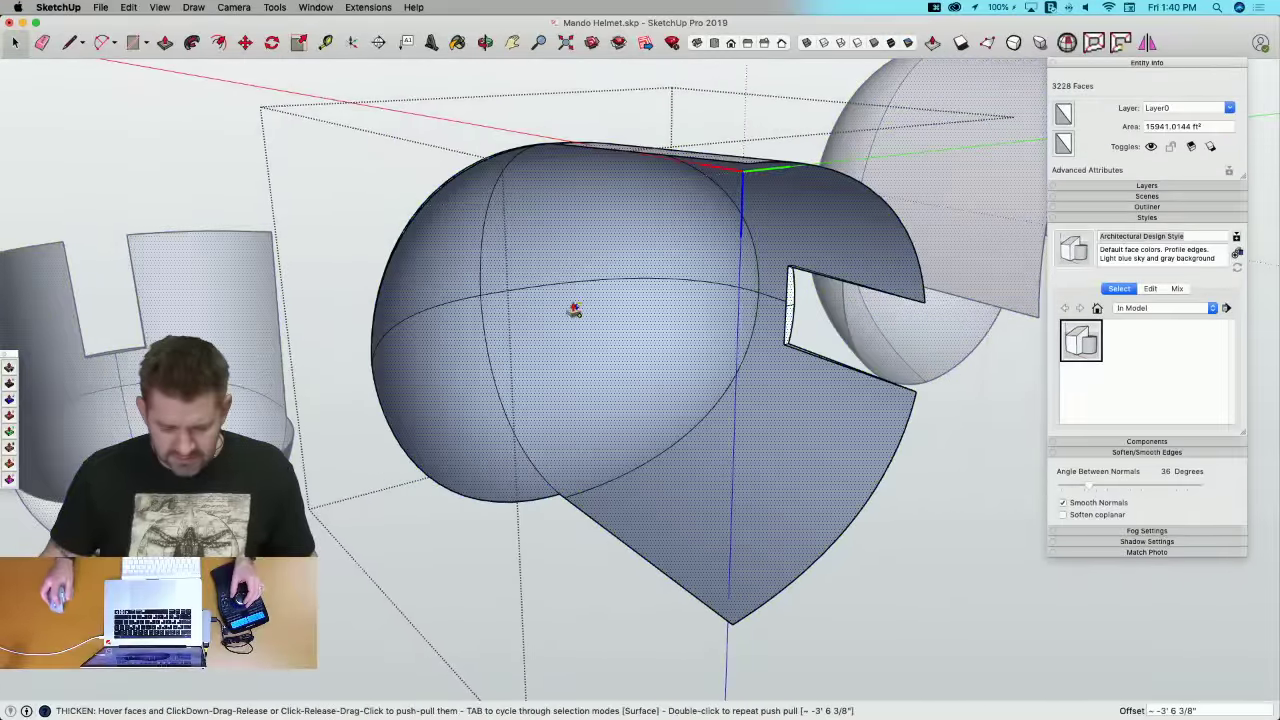
left_click_drag(574, 308, 553, 311)
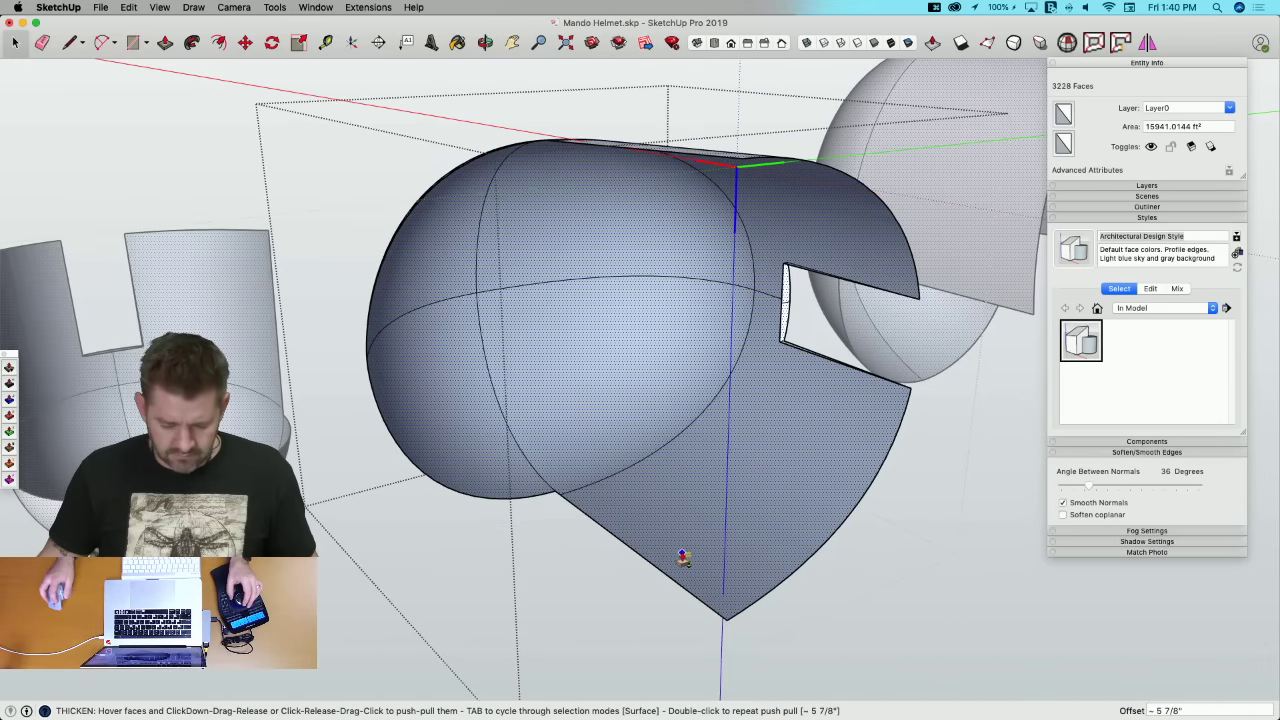
left_click_drag(682, 558, 683, 545)
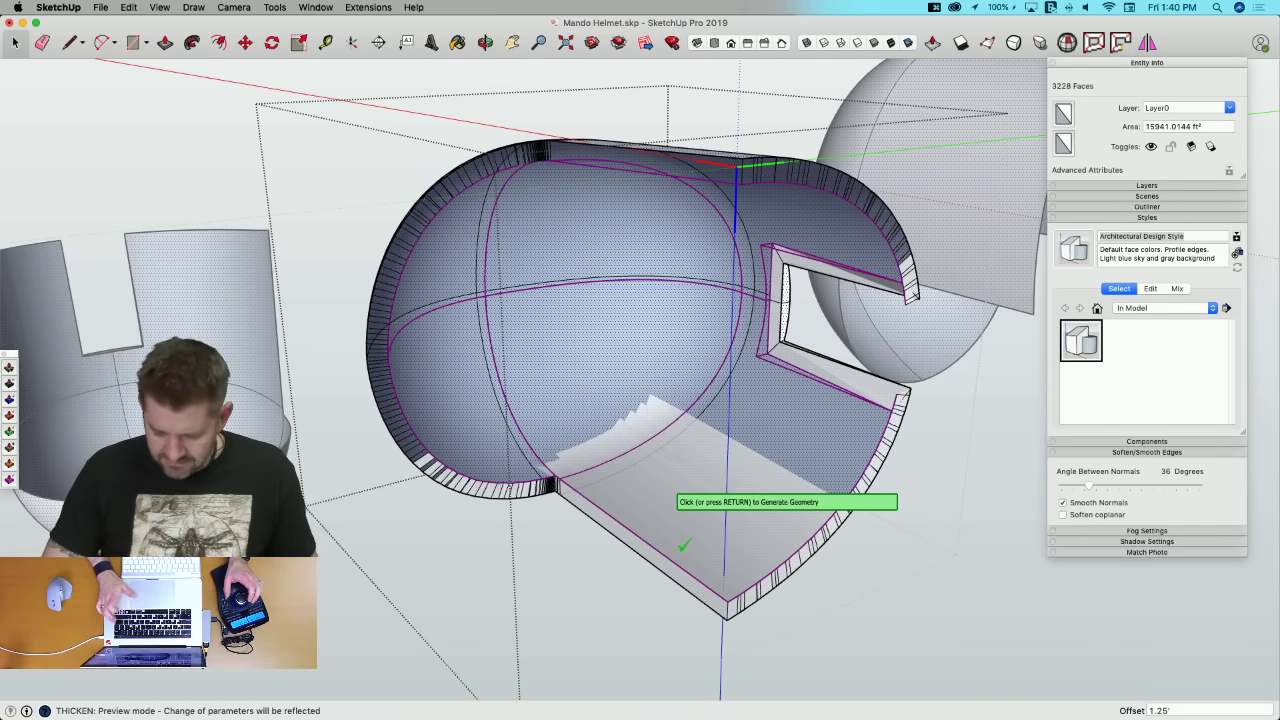
Step: Generate the helmet shell's thickened geometry with a 1.25' offset and examine the corner where the dome meets the side wall
left_click(415, 580)
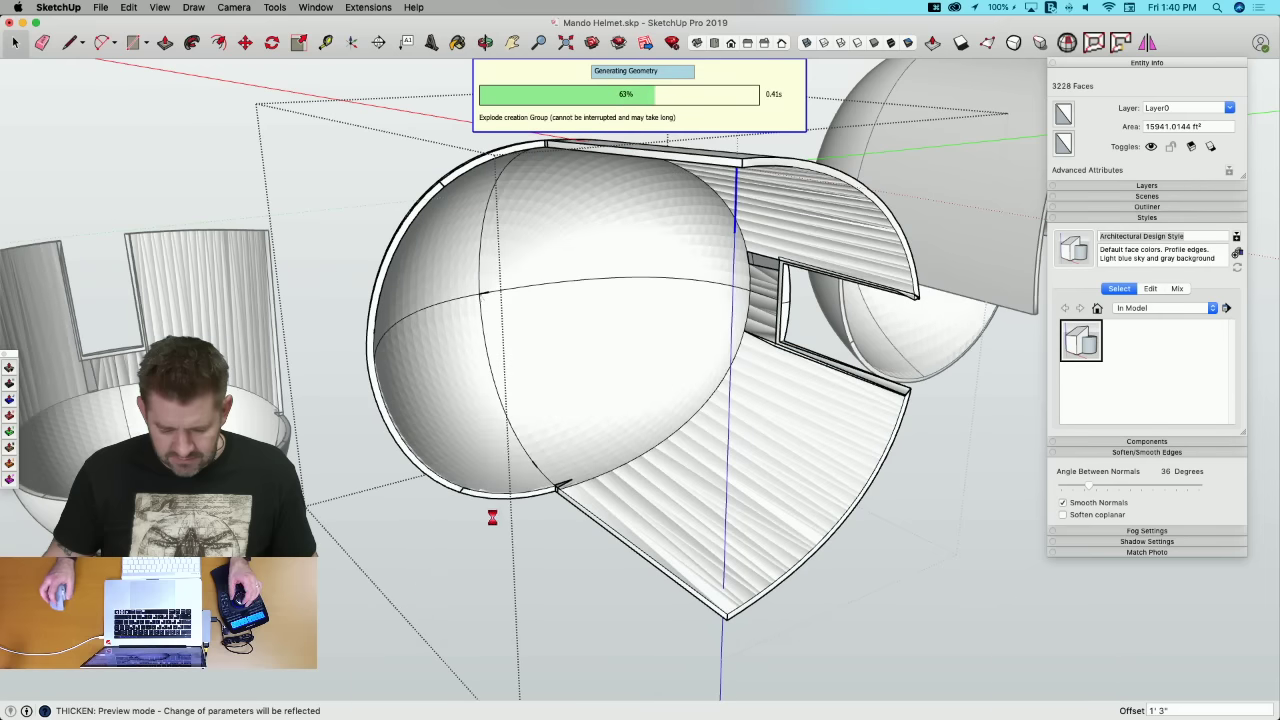
middle_click_drag(531, 477, 607, 293)
scroll(552, 294, "up", 10)
scroll(556, 307, "up", 4)
Step: Try to draw a short edge closing the gap at the shell corner, and undo the last change
key("l")
scroll(579, 295, "up", 10)
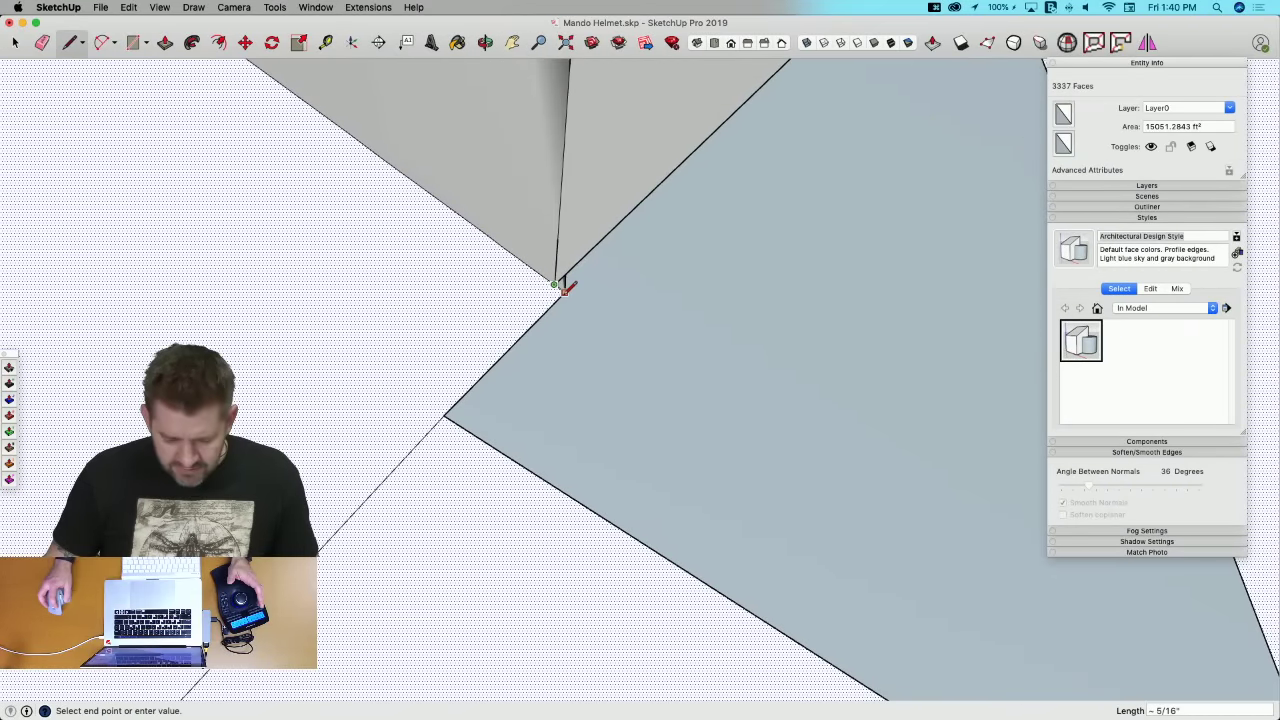
left_click(565, 290)
key("space")
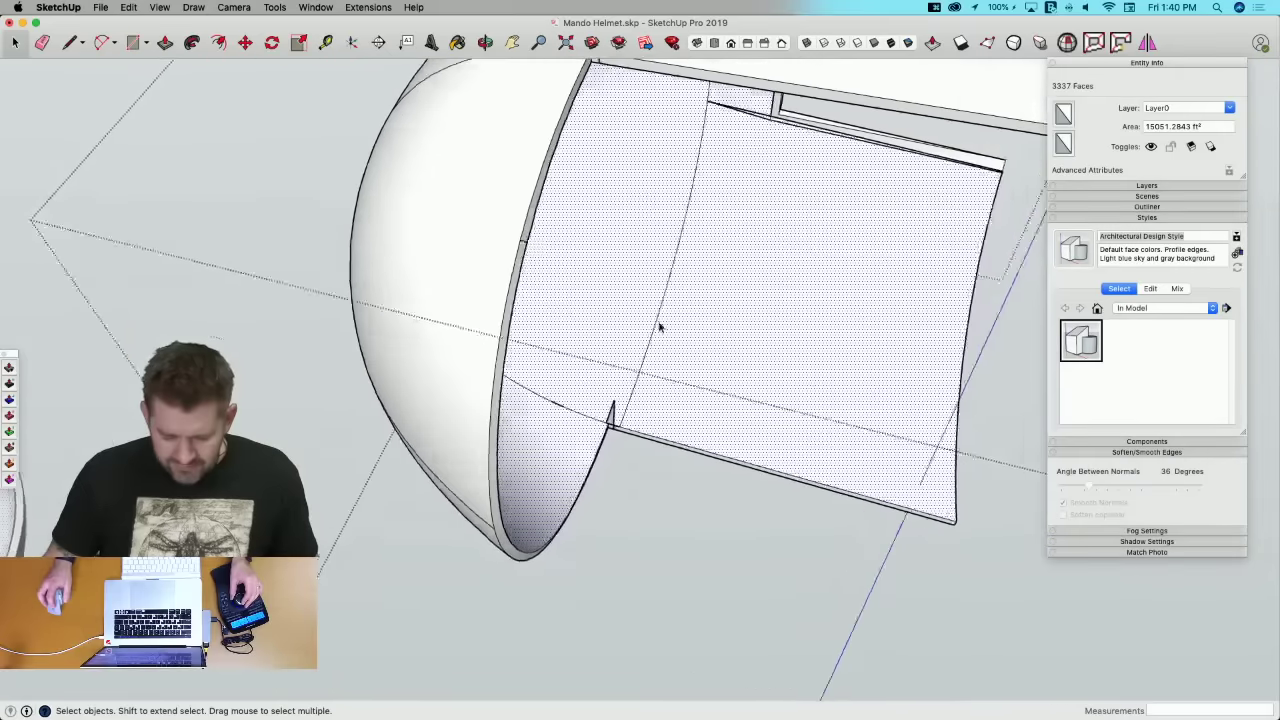
middle_click_drag(659, 326, 514, 349)
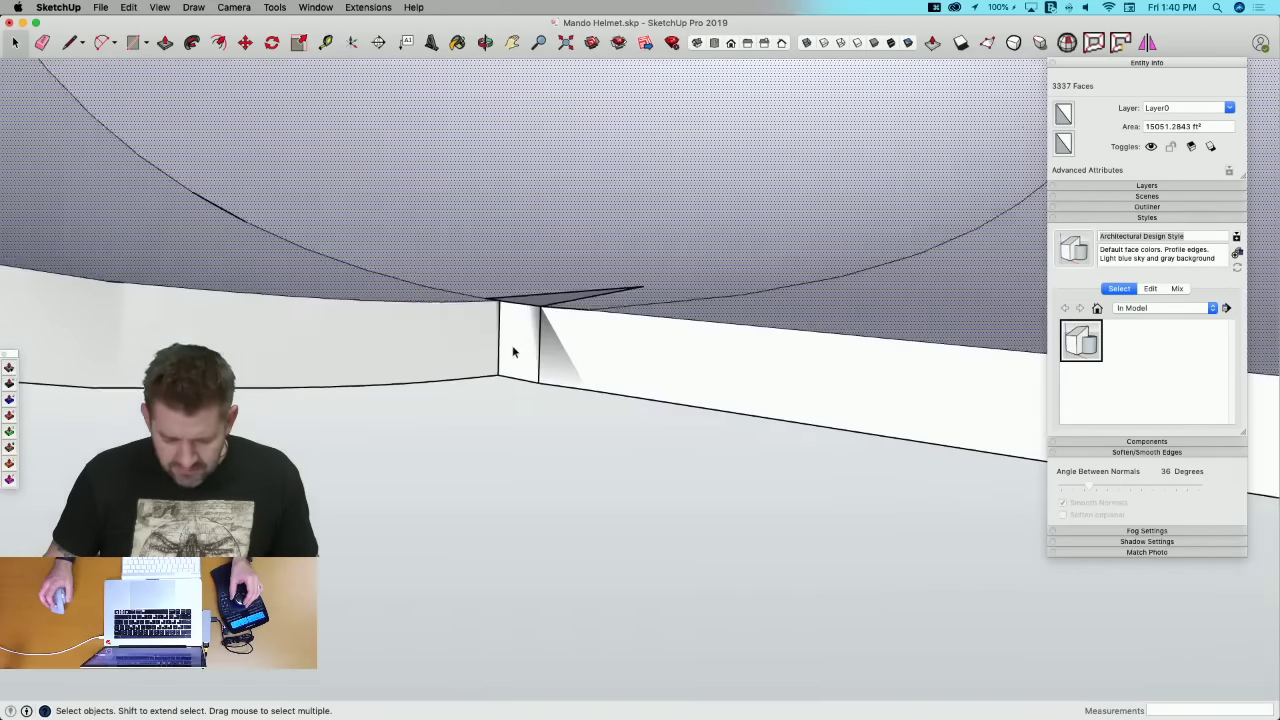
scroll(512, 345, "up", 5)
key("super+z")
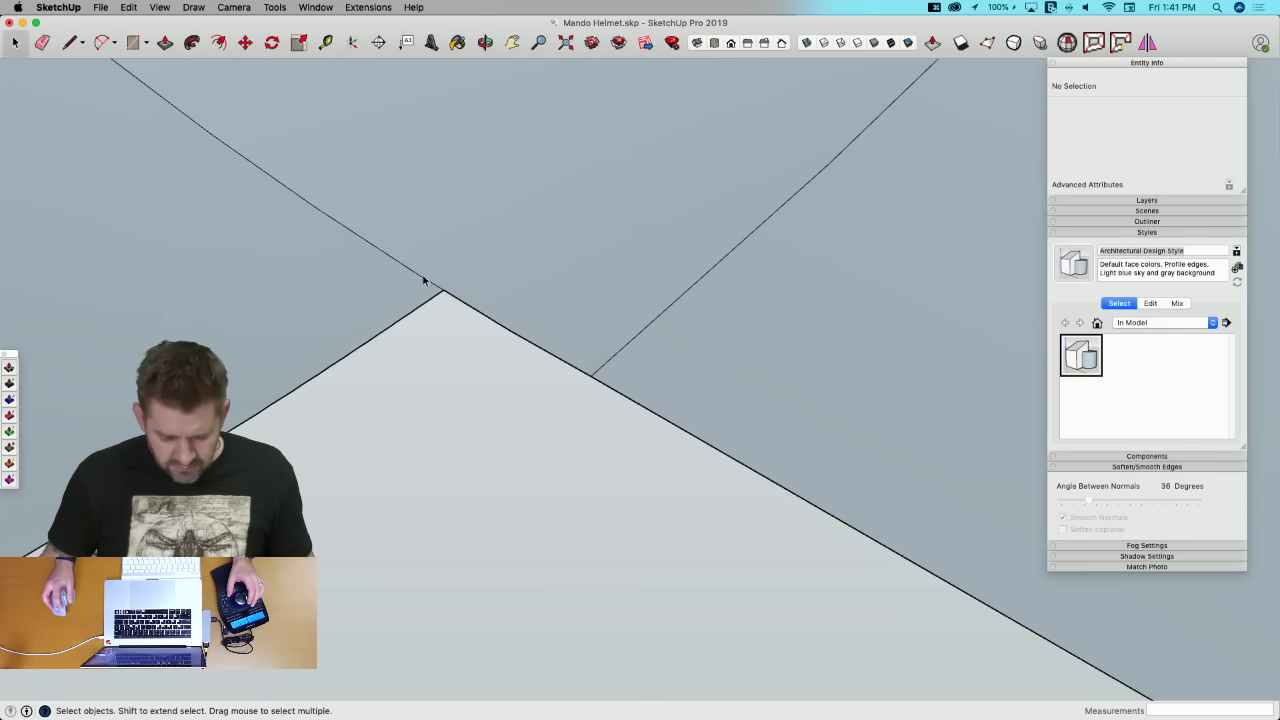
Step: Delete the tiny edge at the shell corner and undo back to the unthickened helmet
left_click(428, 290)
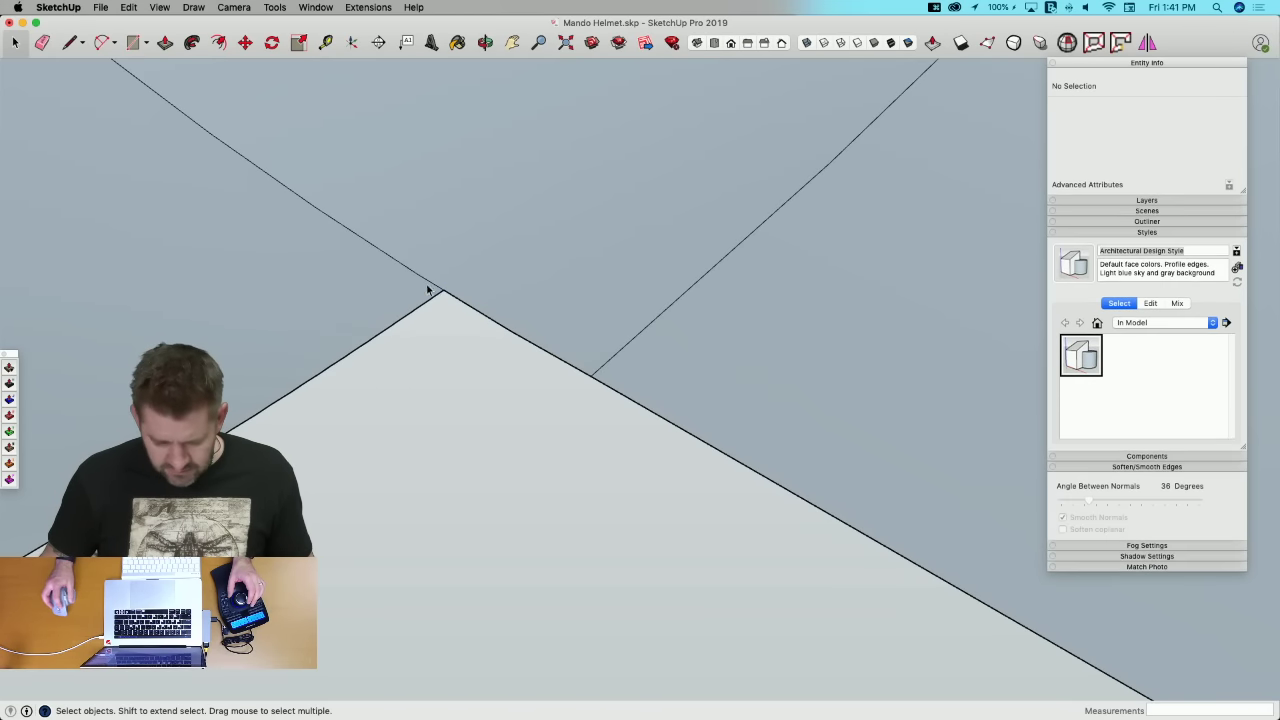
left_click(452, 303)
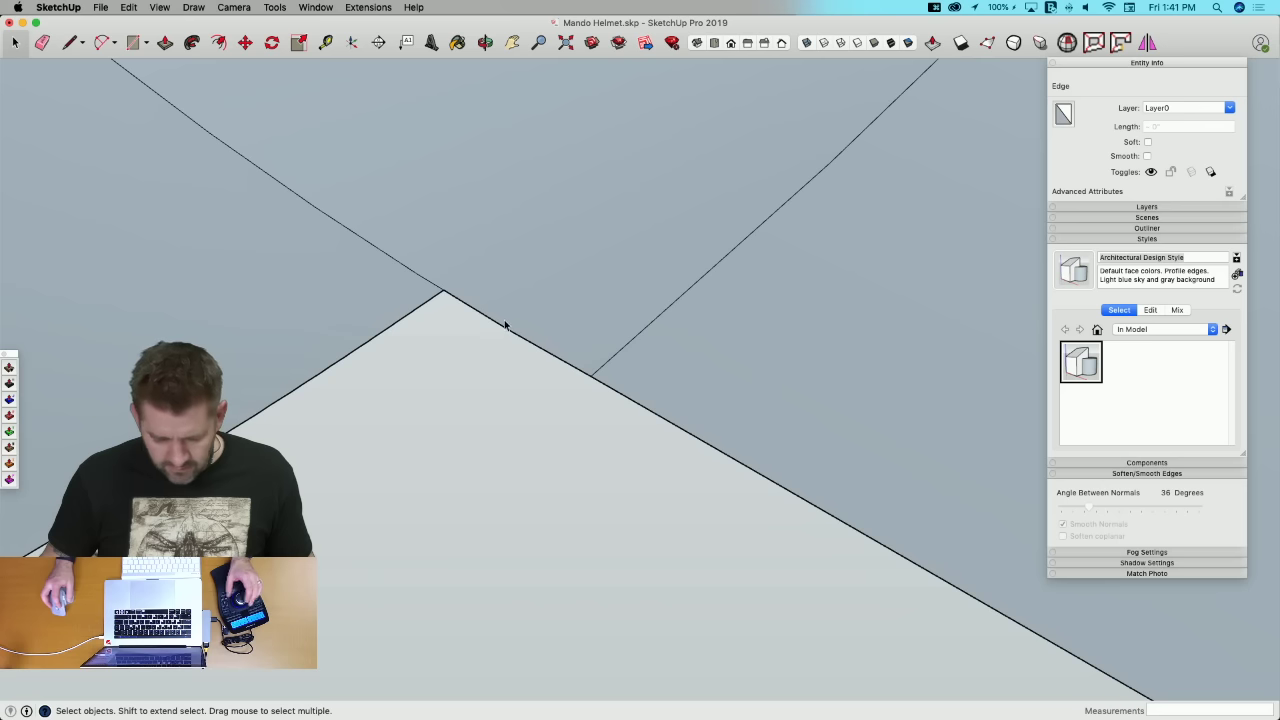
key("Delete")
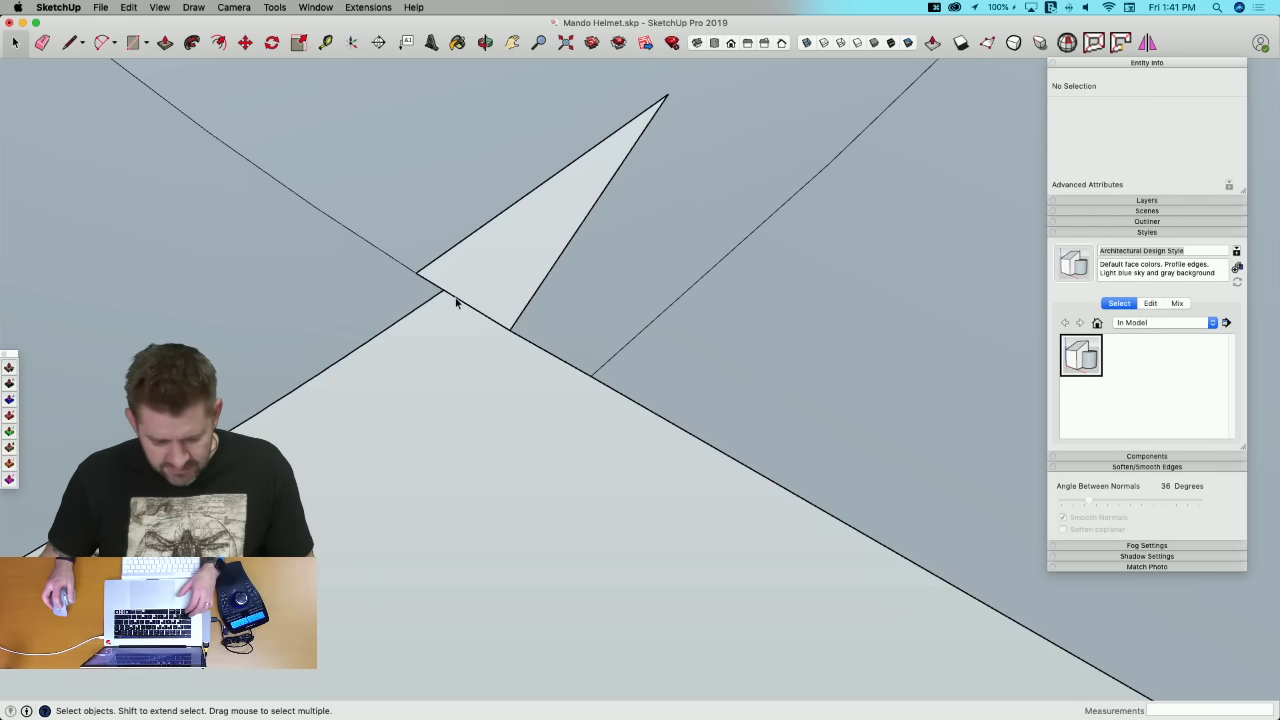
key("super+z")
scroll(450, 292, "down", 10)
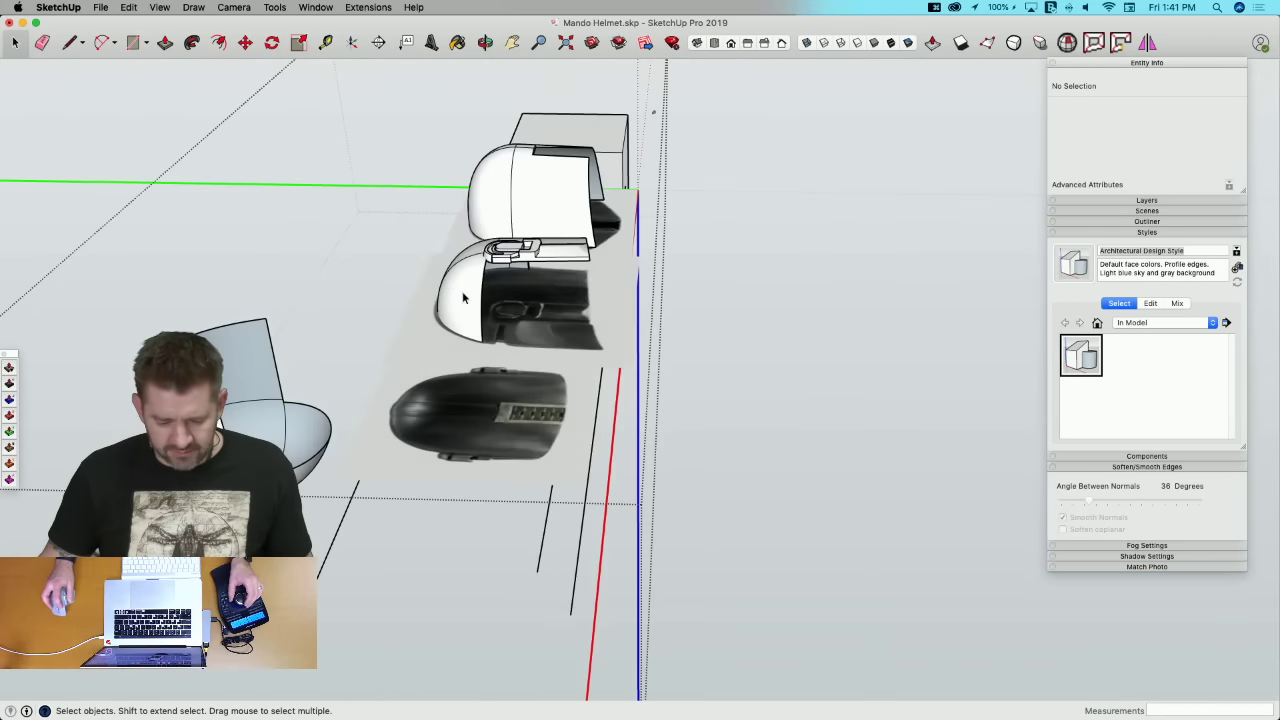
Step: Scale the Dome 2.0 component uniformly by 100
left_click(464, 294)
key("space")
left_click(435, 427)
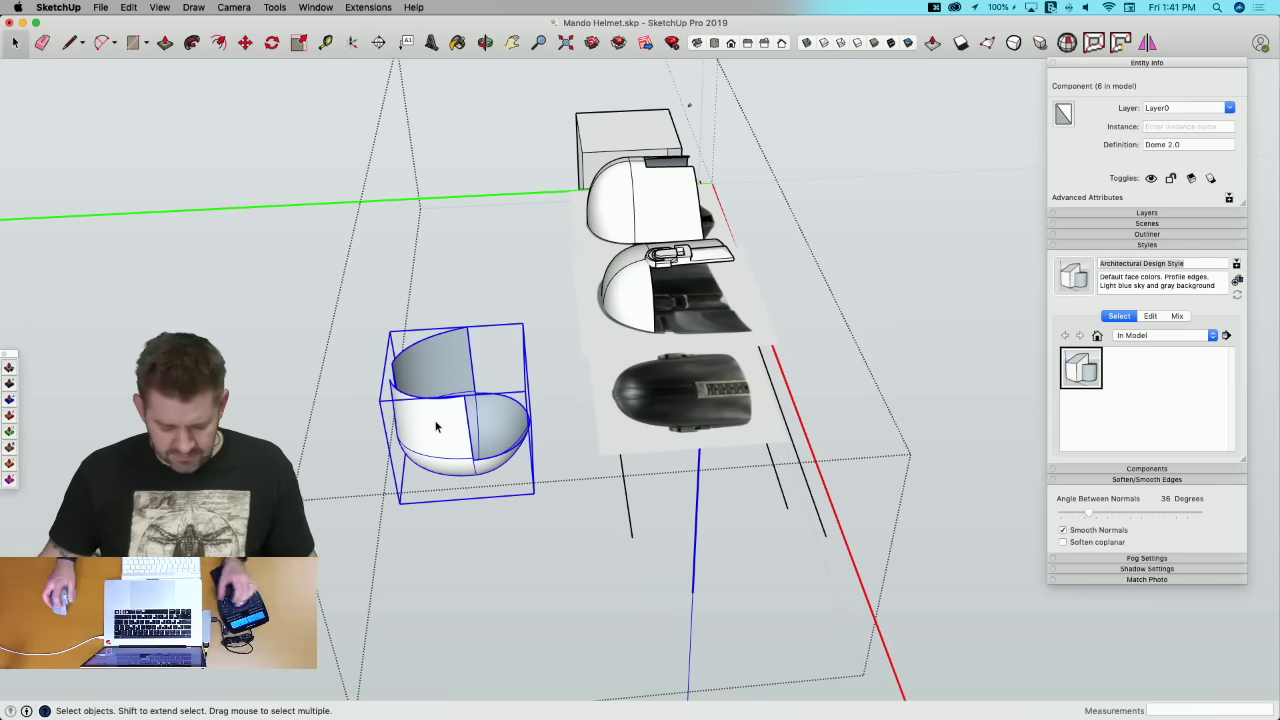
key("s")
left_click_drag(383, 329, 269, 243)
key("Return")
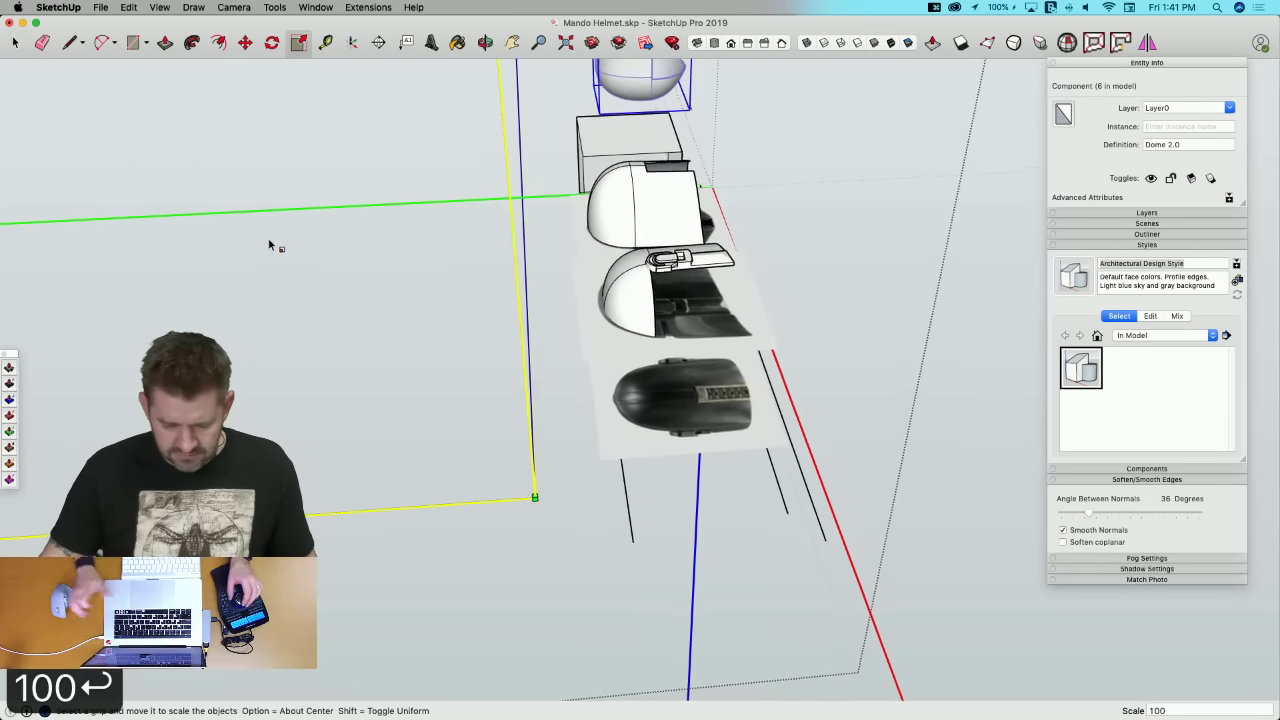
Step: Thicken all faces inside the enlarged dome component with an offset of about -134' 10 3/8"
scroll(268, 238, "down", 10)
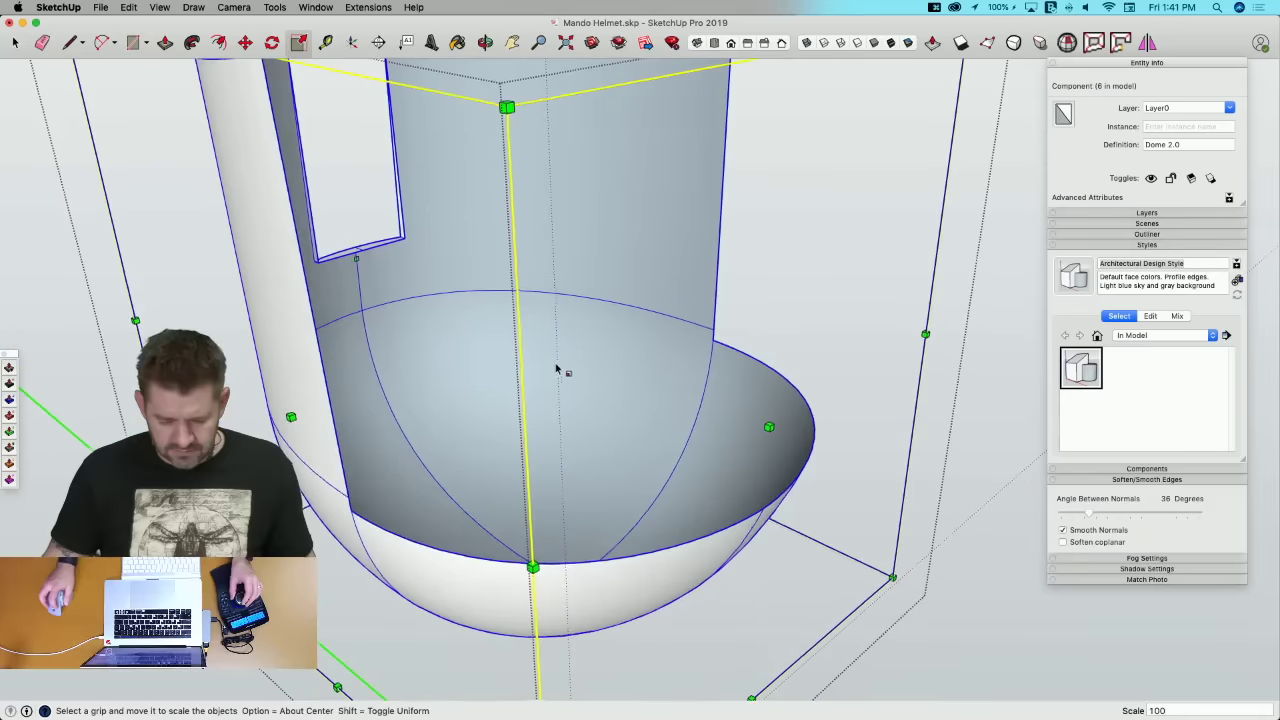
key("space")
double_click(551, 356)
triple_click(551, 357)
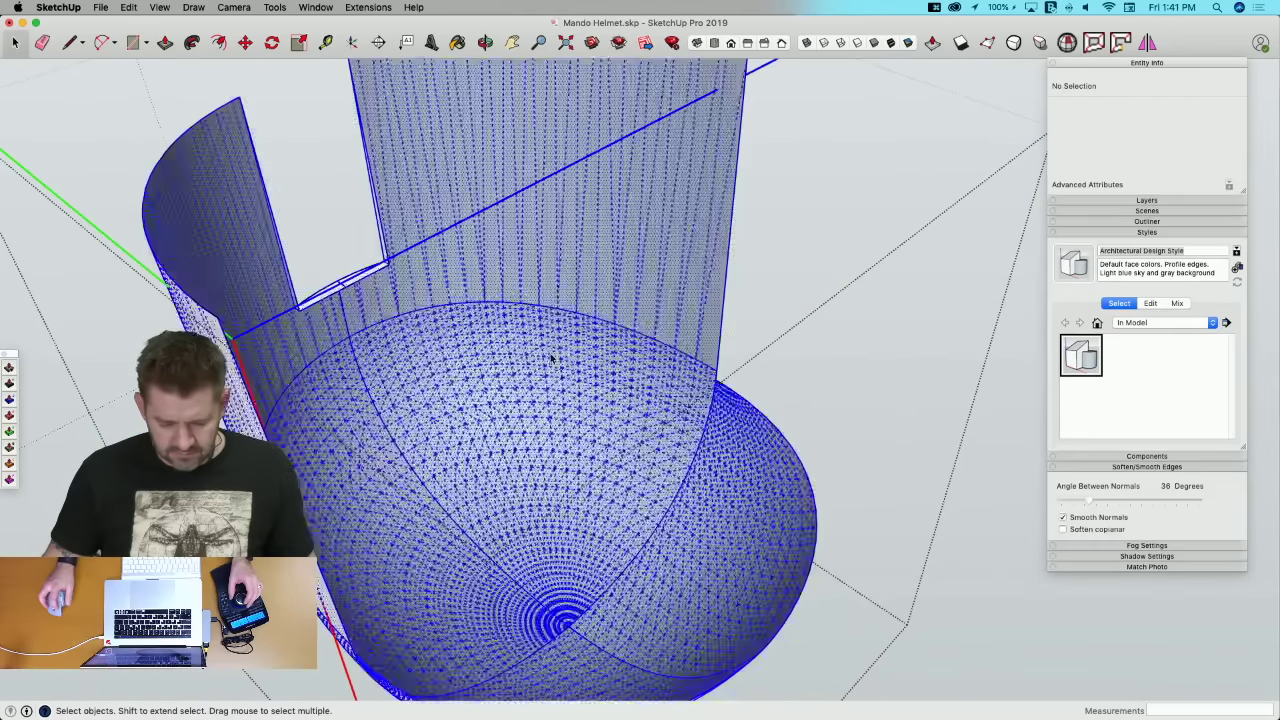
left_click(364, 10)
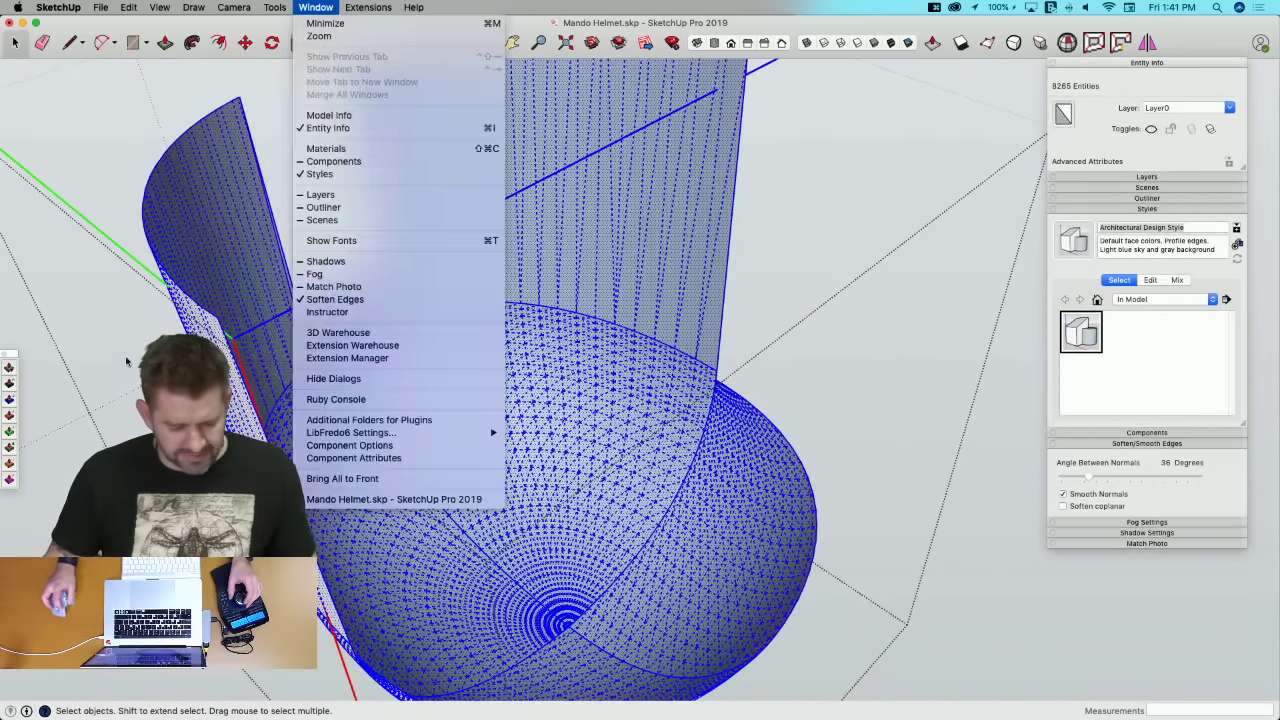
left_click(9, 398)
left_click(9, 384)
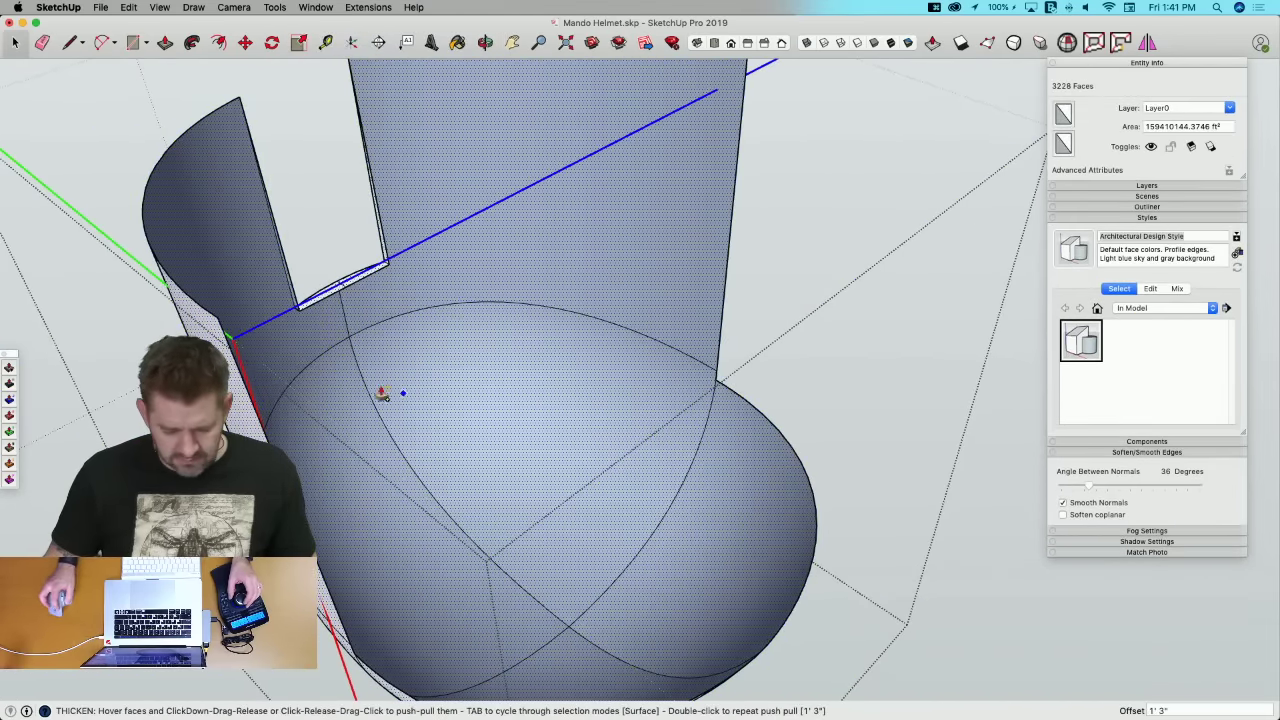
left_click_drag(258, 366, 265, 390)
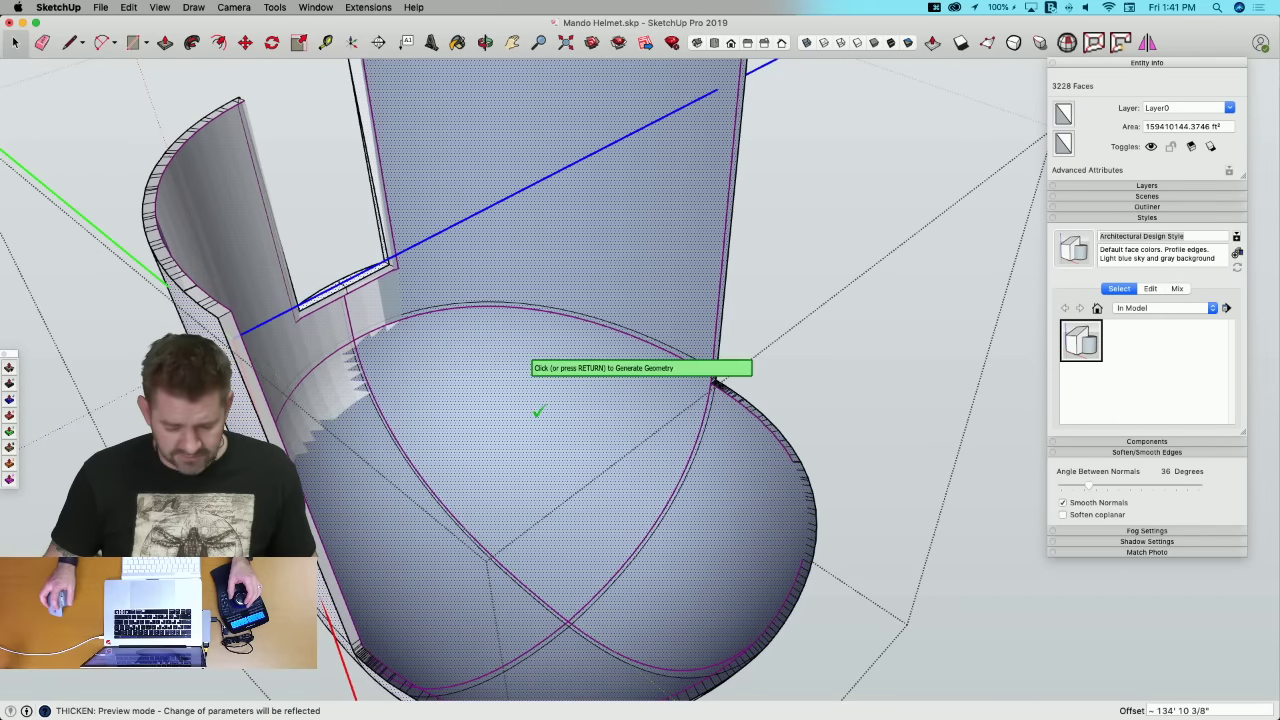
left_click(766, 345)
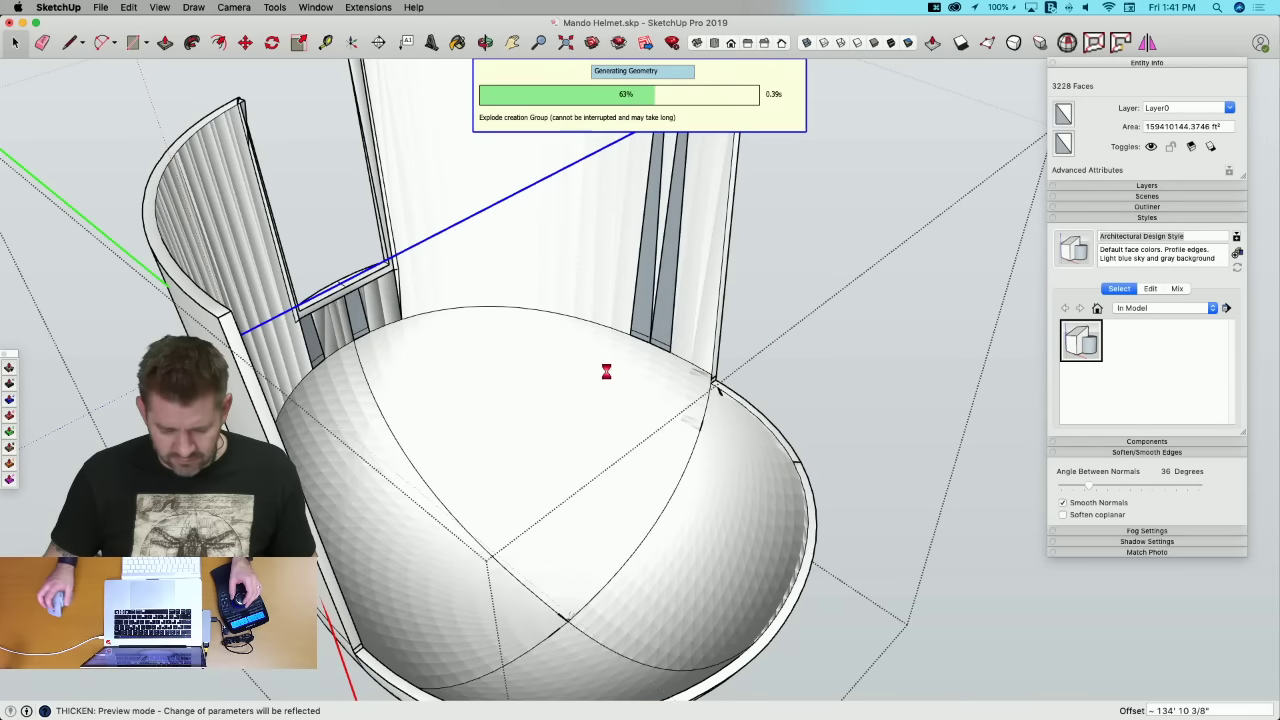
Step: Undo the thickening and the enlargement of the dome component, and leave the Thicken tool
middle_click_drag(429, 294, 472, 392)
key("super+z")
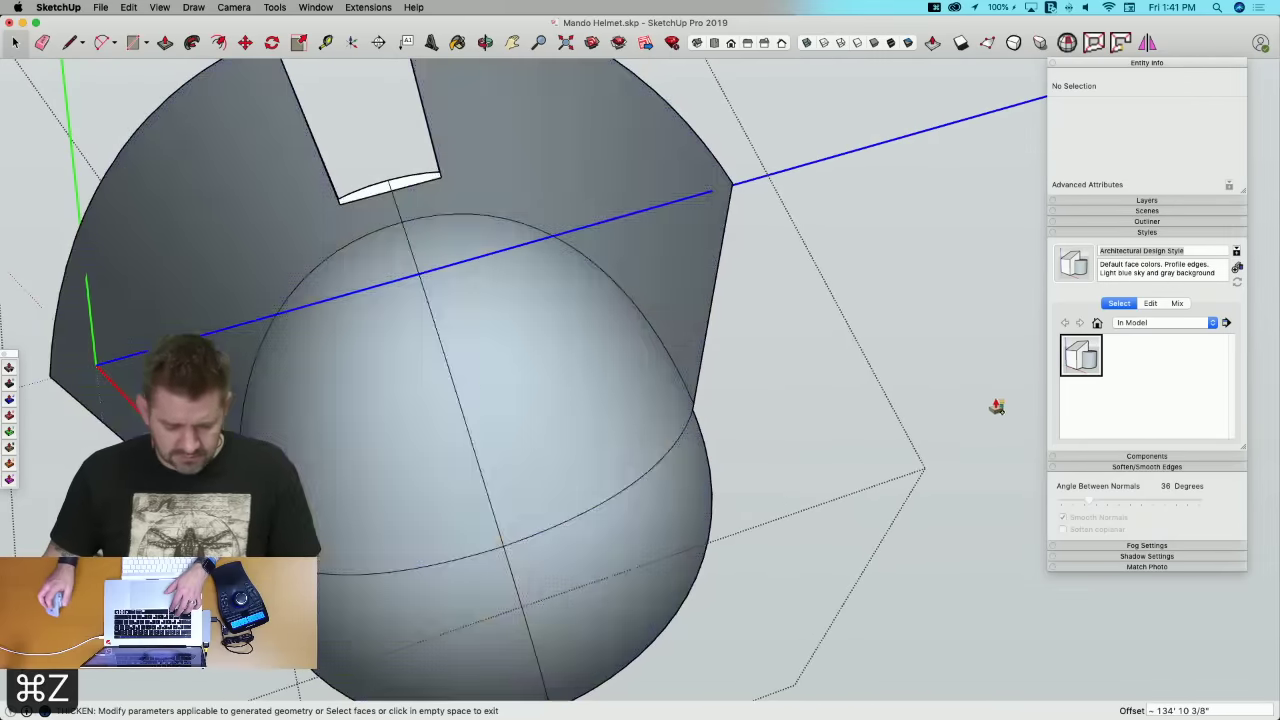
key("super+space")
key("Escape")
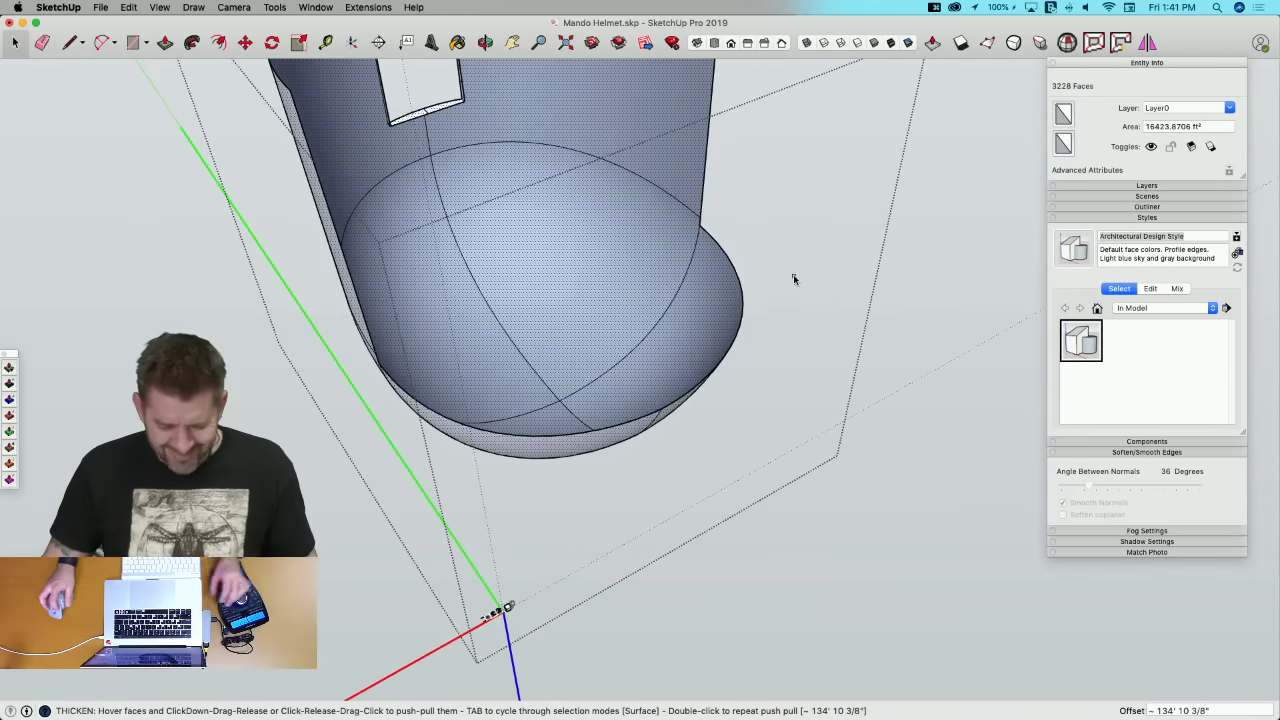
left_click(794, 282)
key("super+z")
key("super+z")
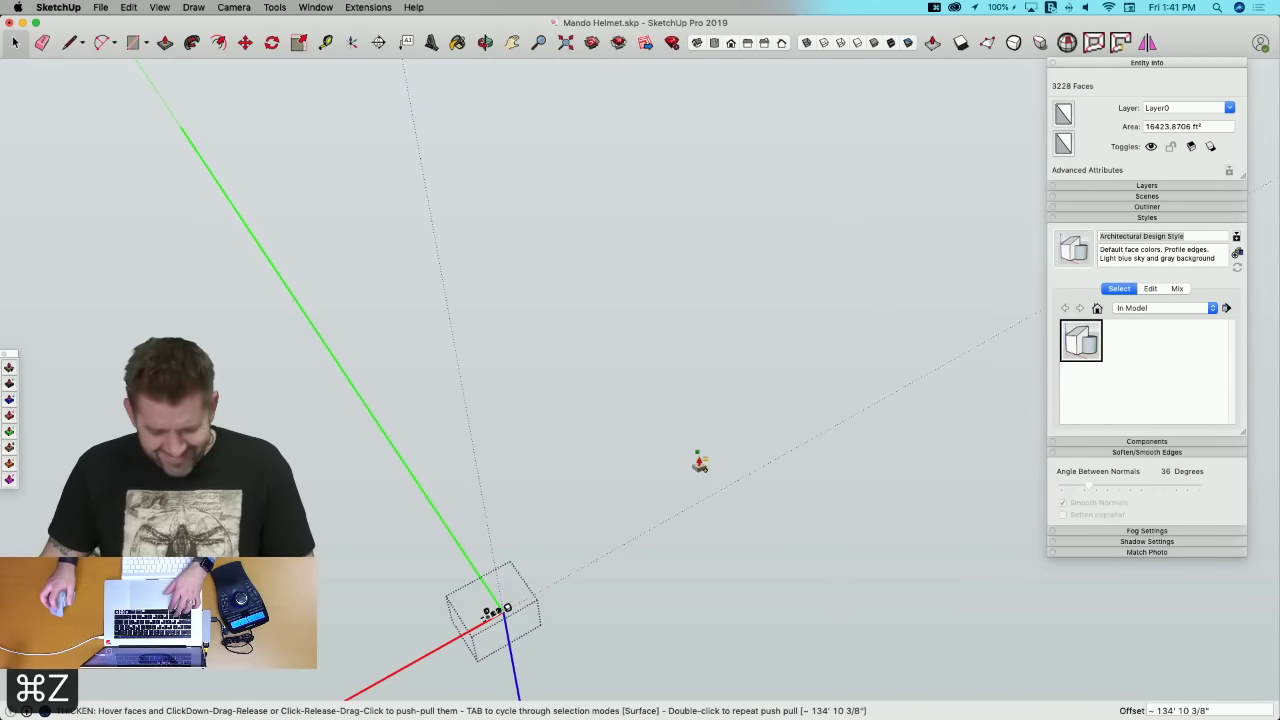
scroll(449, 650, "up", 1)
scroll(492, 617, "up", 10)
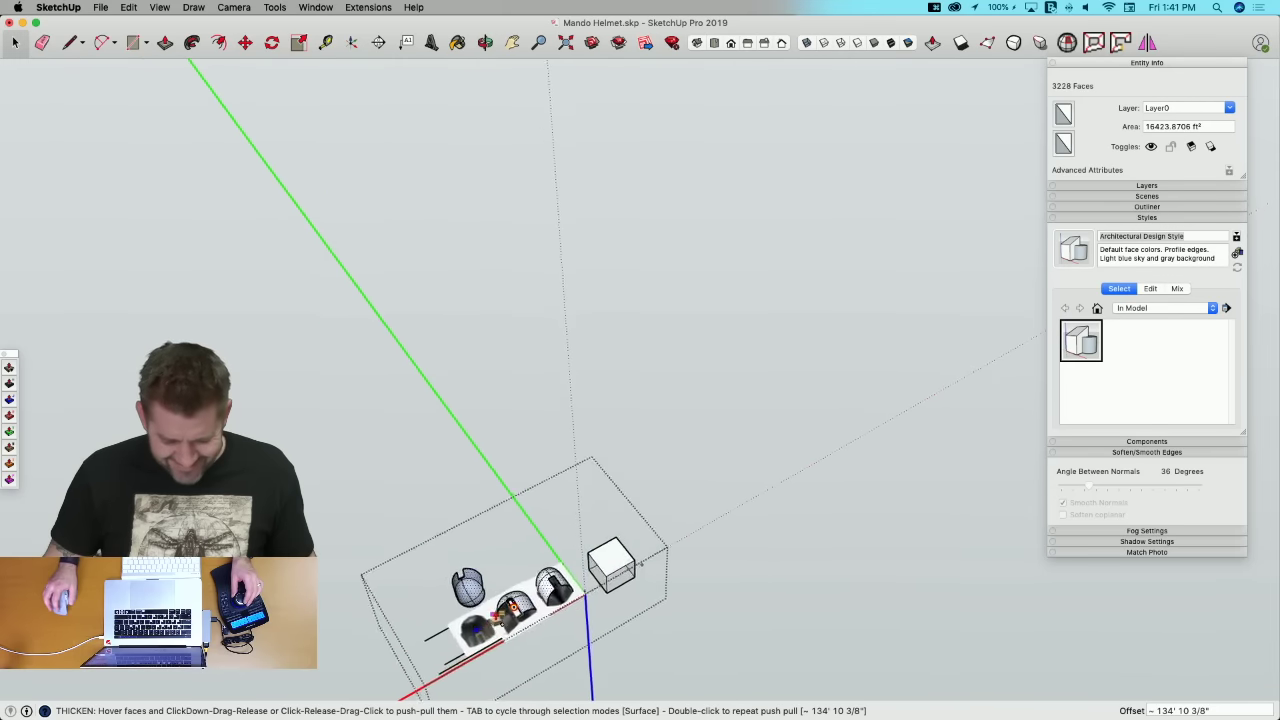
key("space")
Step: Cut the lower wall with its slot opening out of the Dome 2.0 component, leaving only the dome
scroll(470, 500, "up", 15)
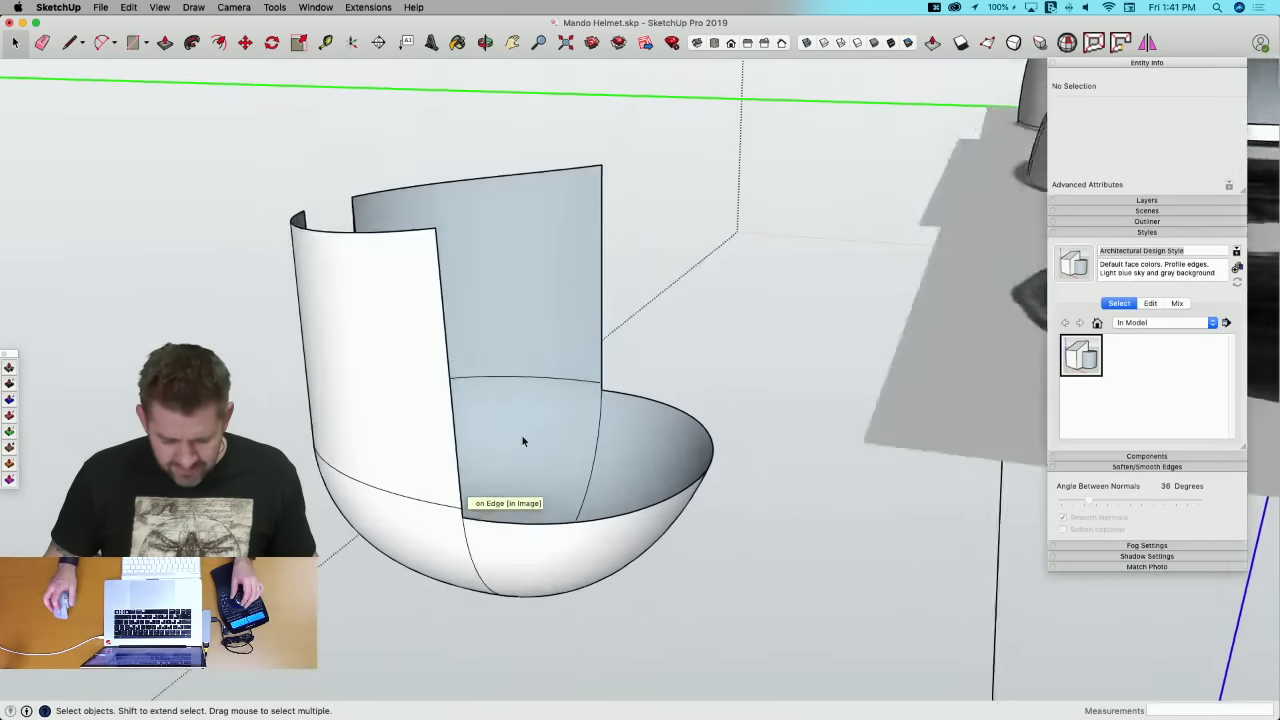
middle_click_drag(523, 438, 549, 454)
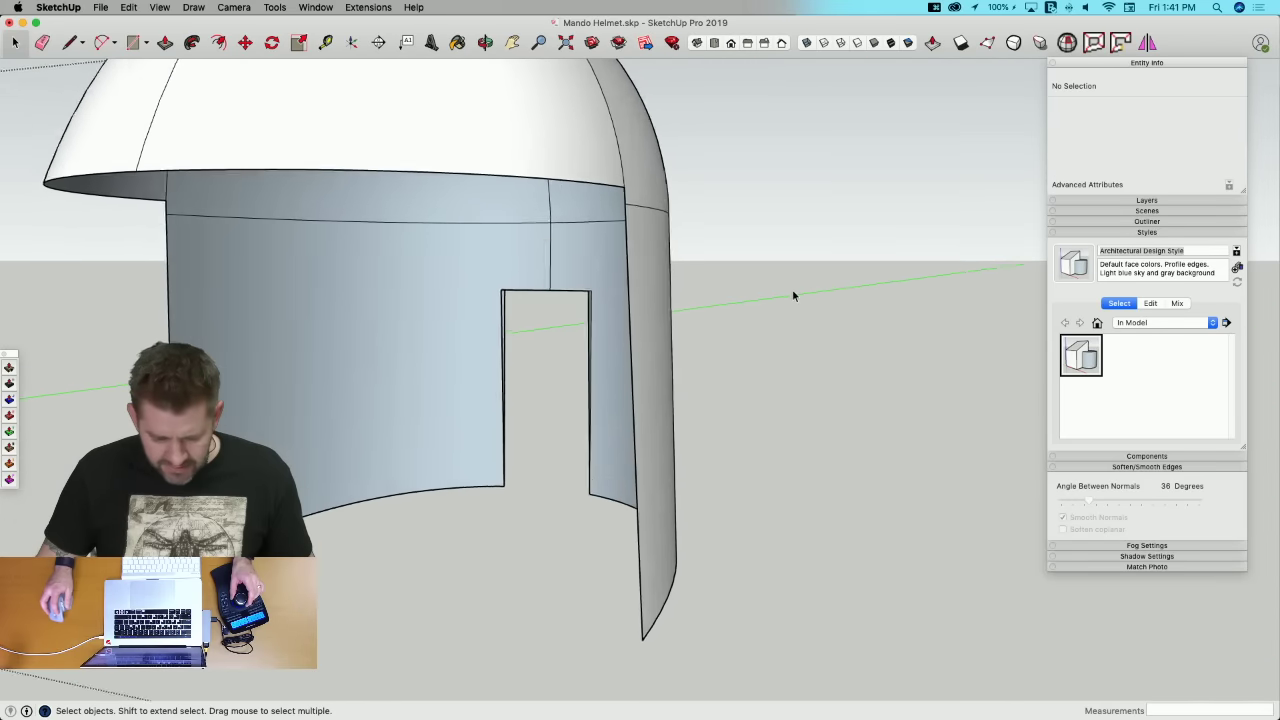
left_click_drag(35, 680, 37, 676)
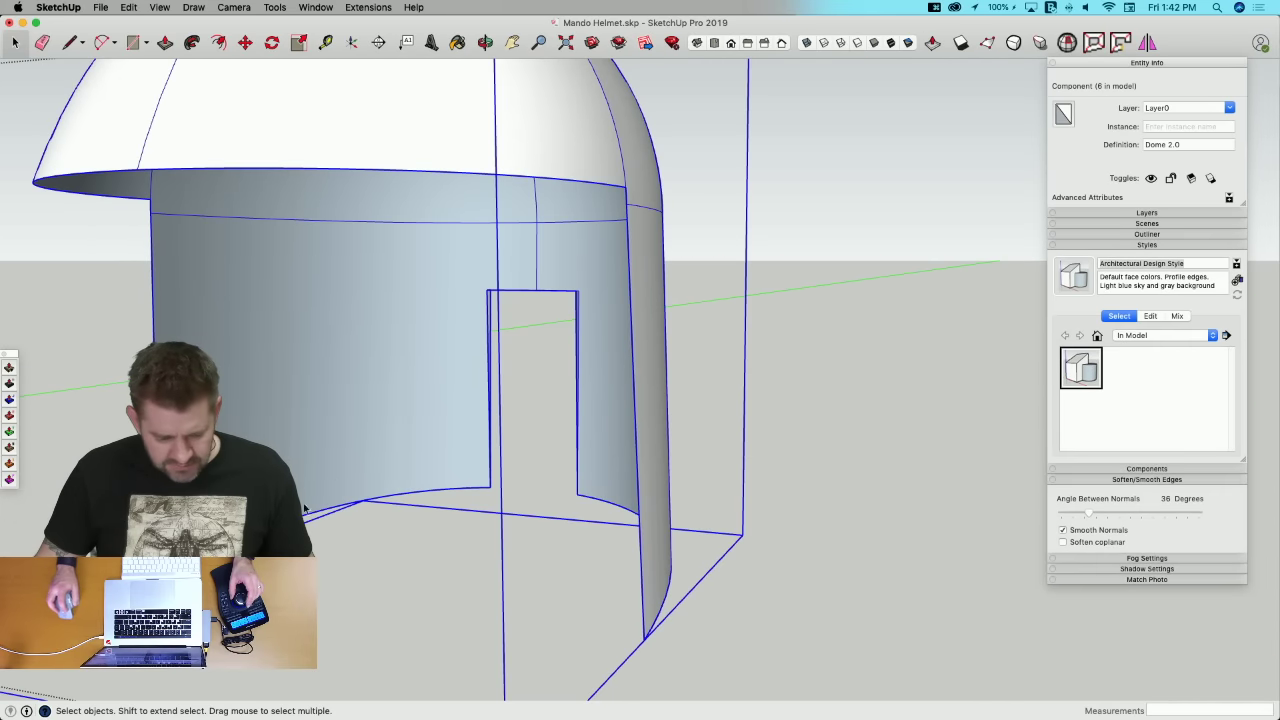
double_click(295, 381)
left_click_drag(837, 258, 145, 547)
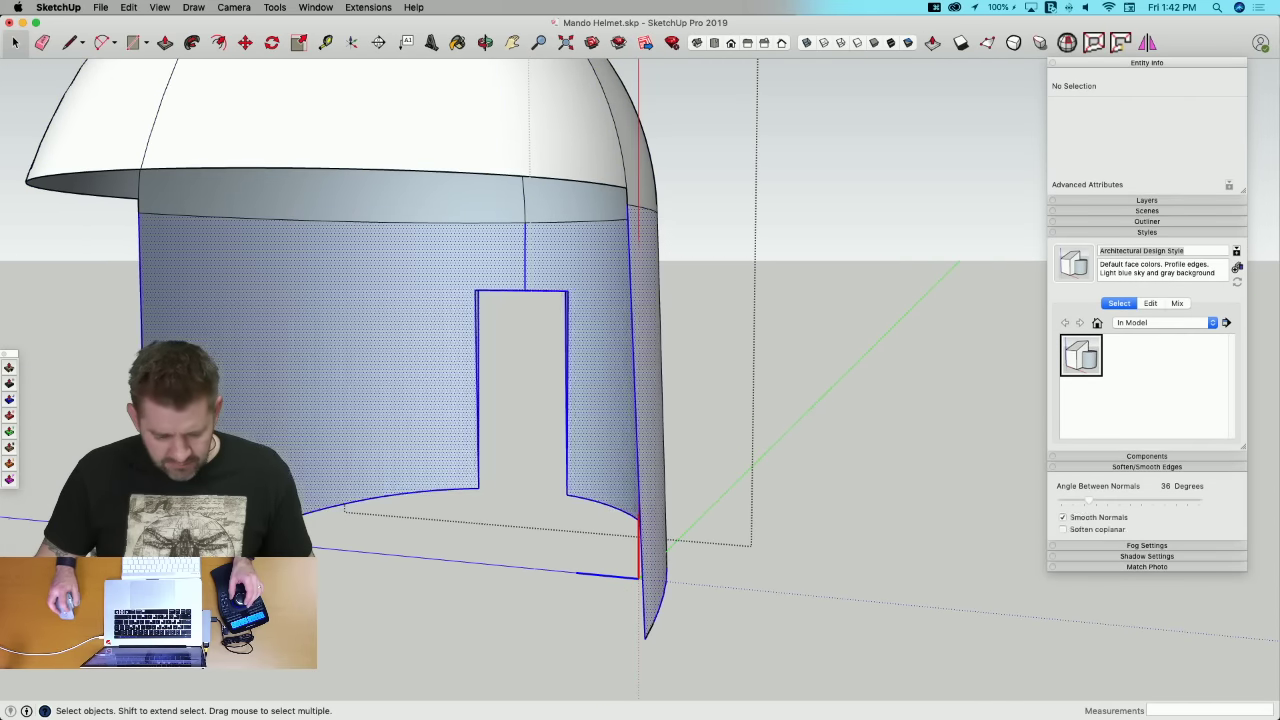
key("super+x")
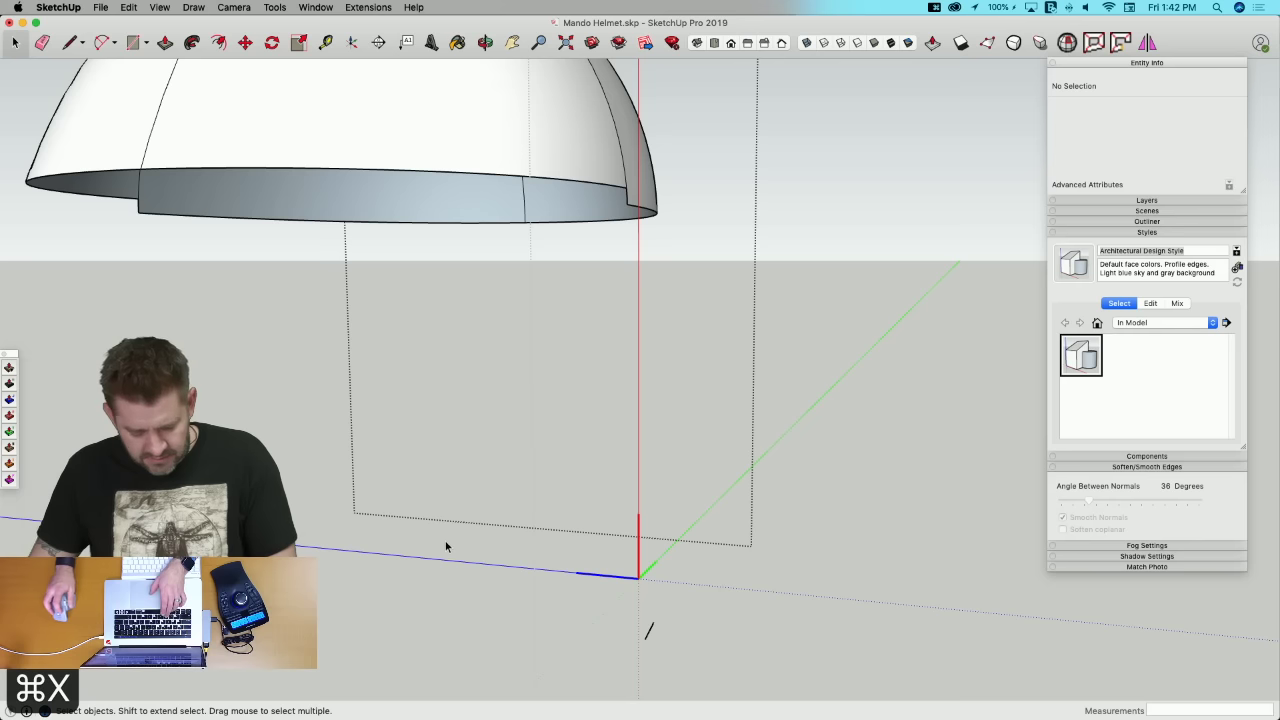
Step: Close the dome component and paste the cut wall in place outside it
left_click(824, 589)
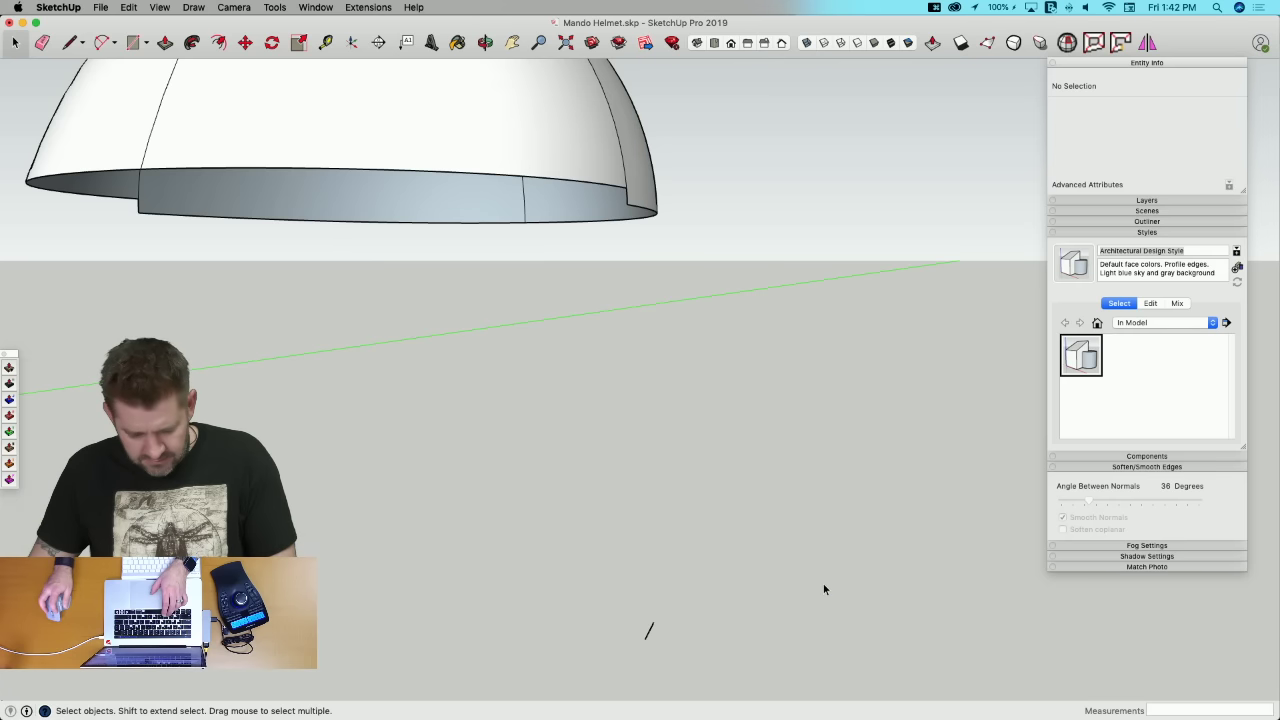
triple_click(428, 167)
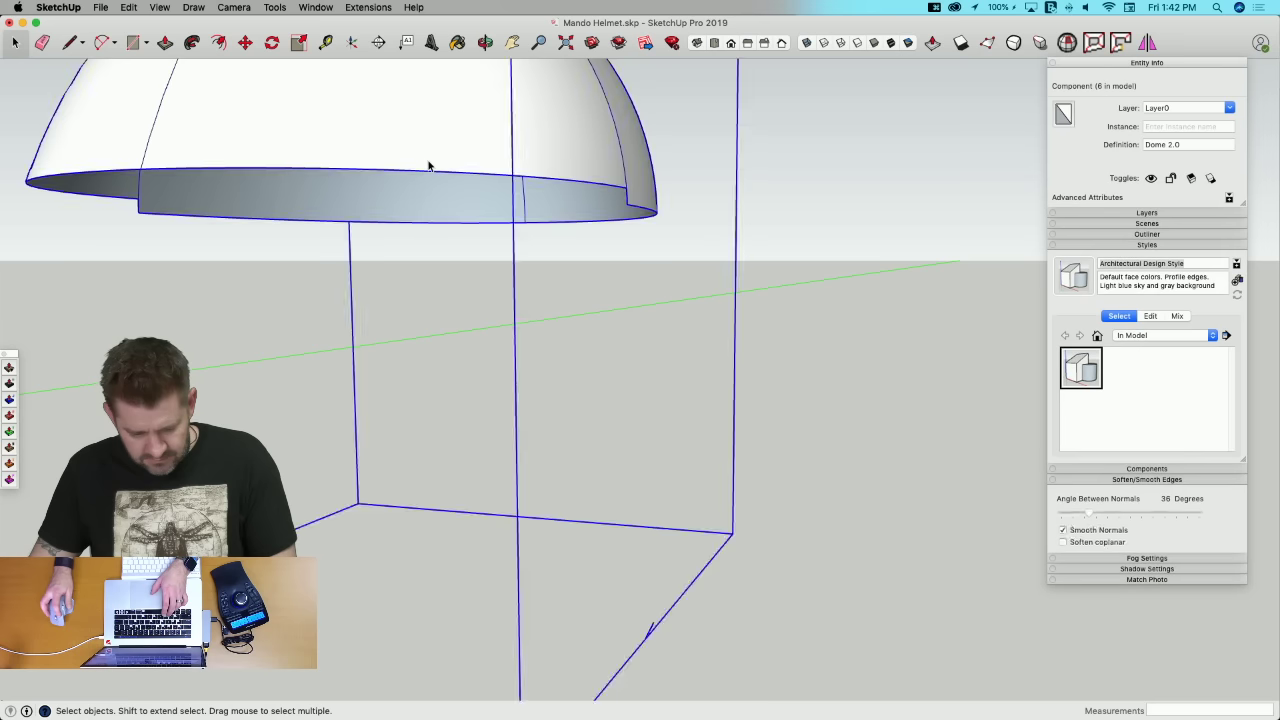
left_click(568, 251)
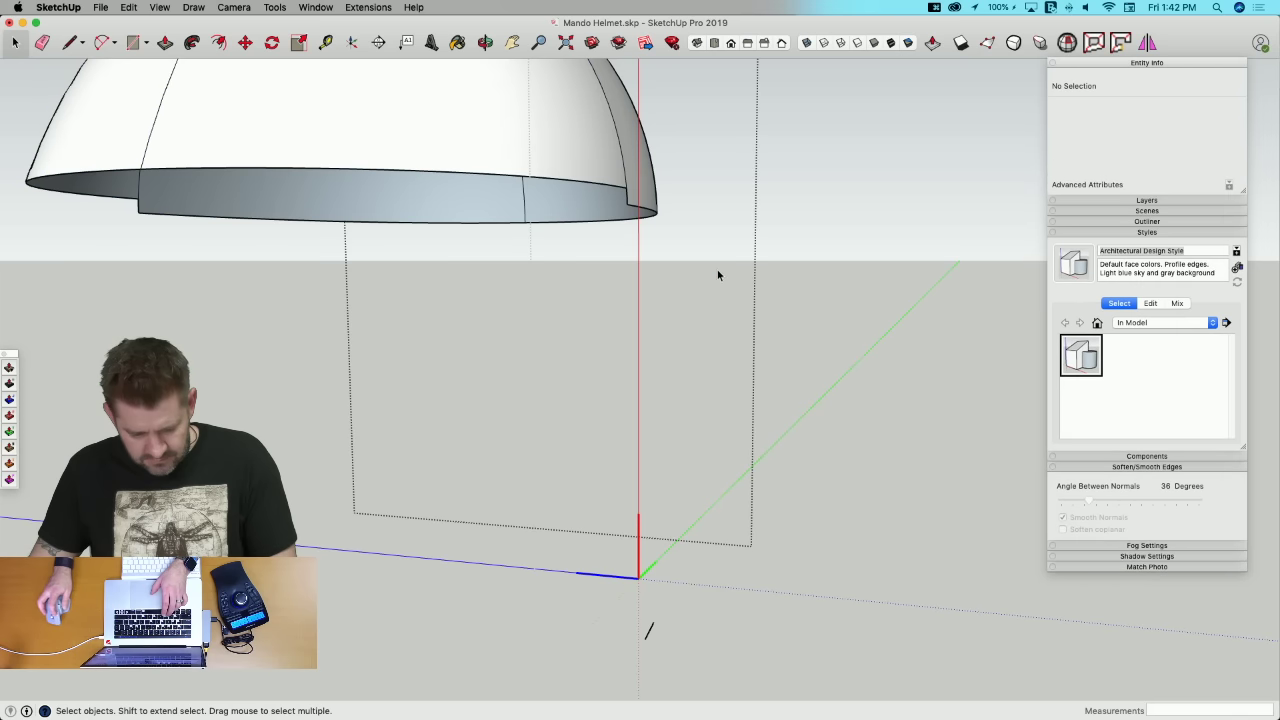
left_click(738, 253)
key("super+v")
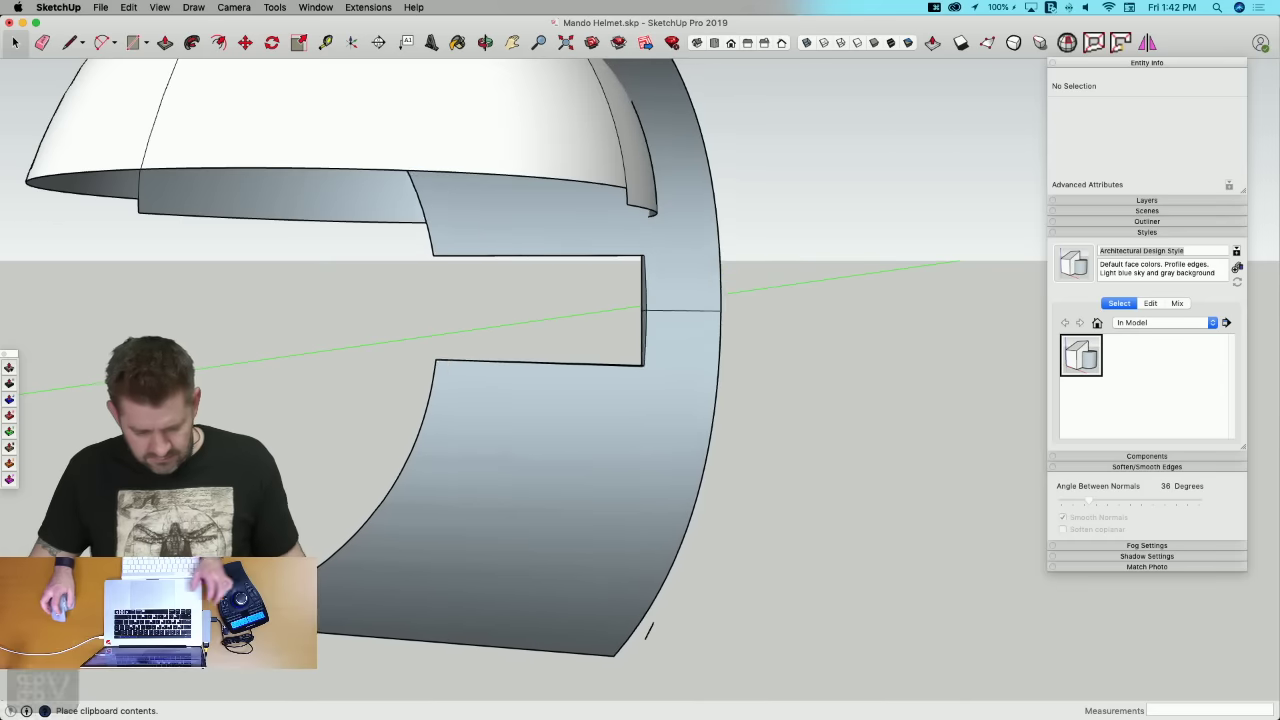
key("super+z")
left_click(129, 7)
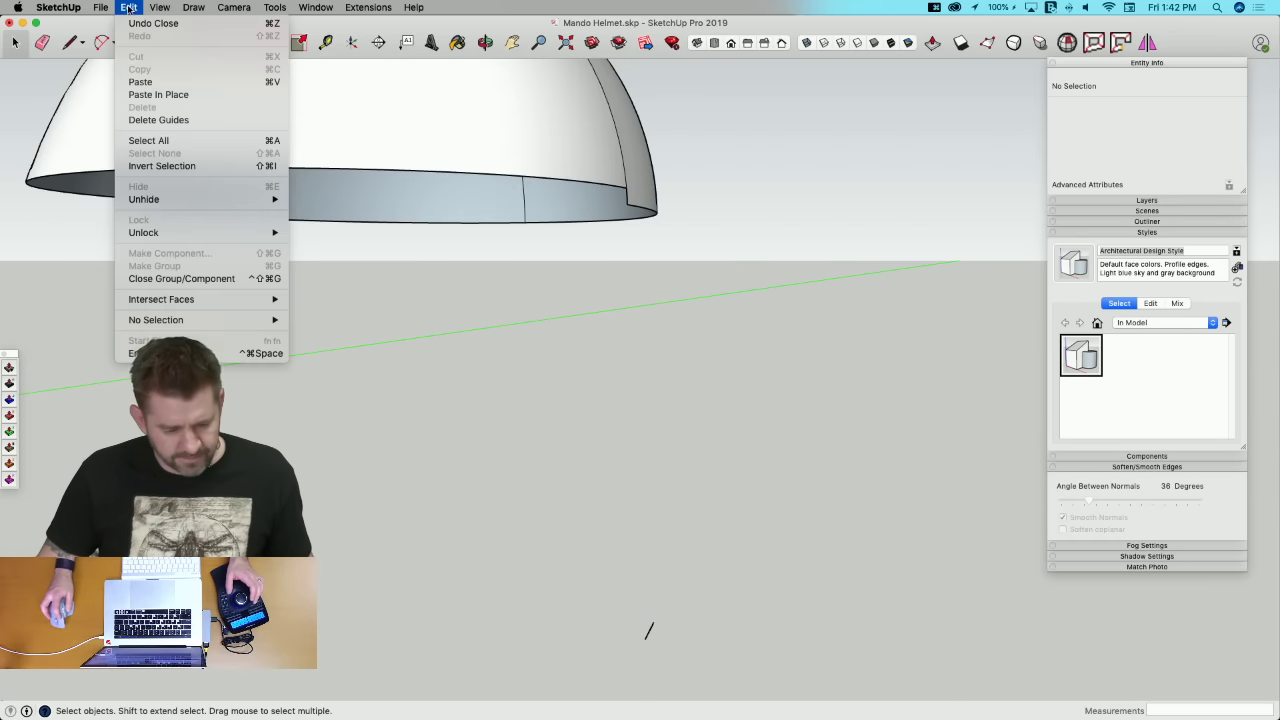
left_click(152, 94)
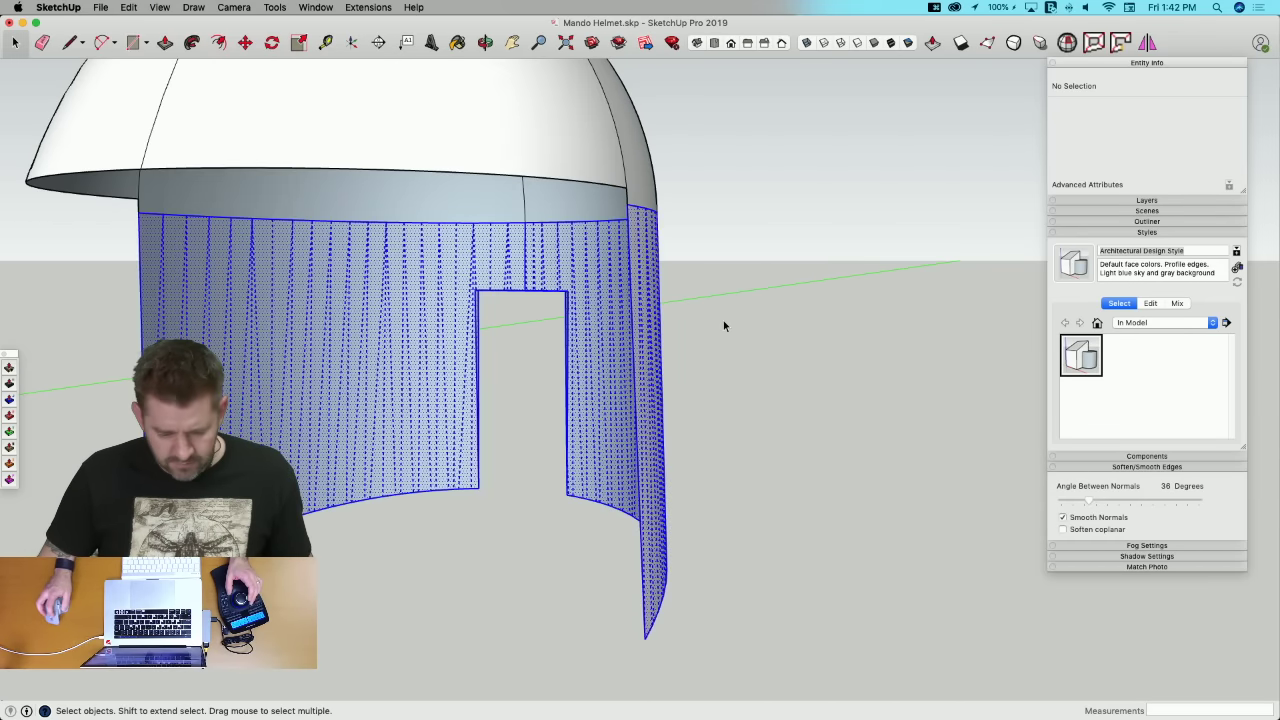
Step: Turn the pasted wall geometry into a component with the definition name Cowl, replacing the selection
right_click(665, 301)
left_click(634, 275)
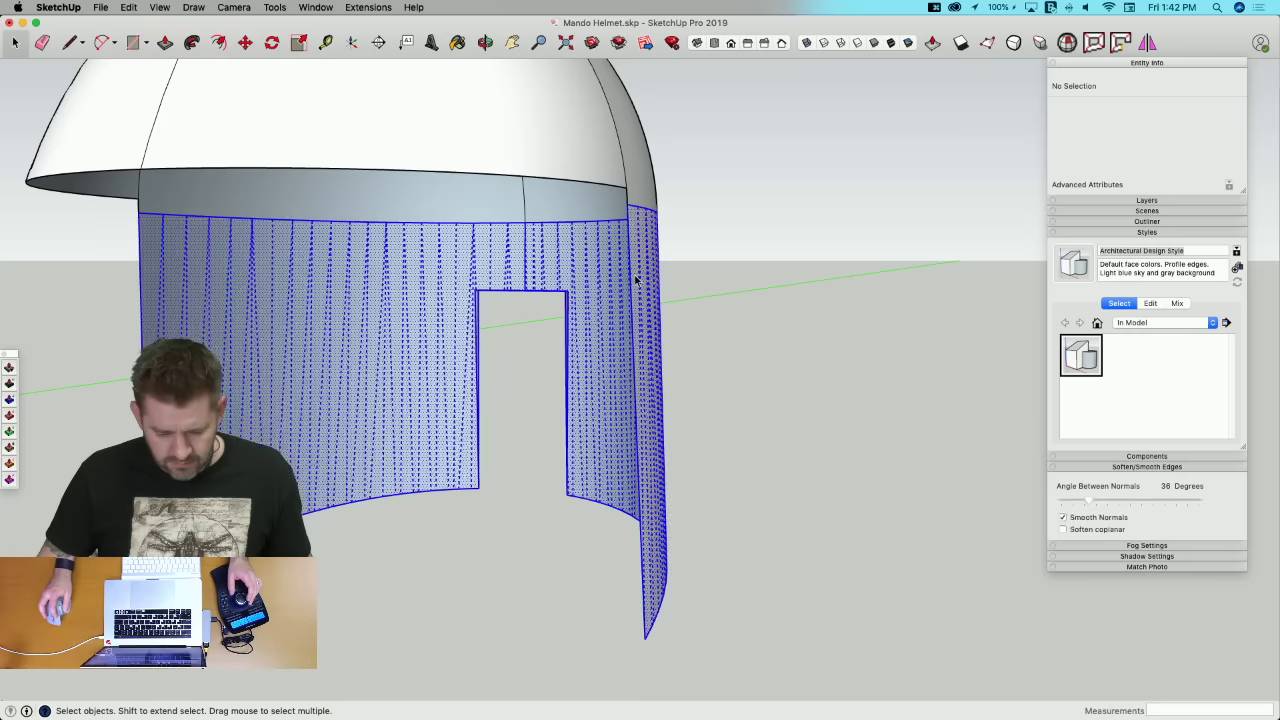
right_click(634, 275)
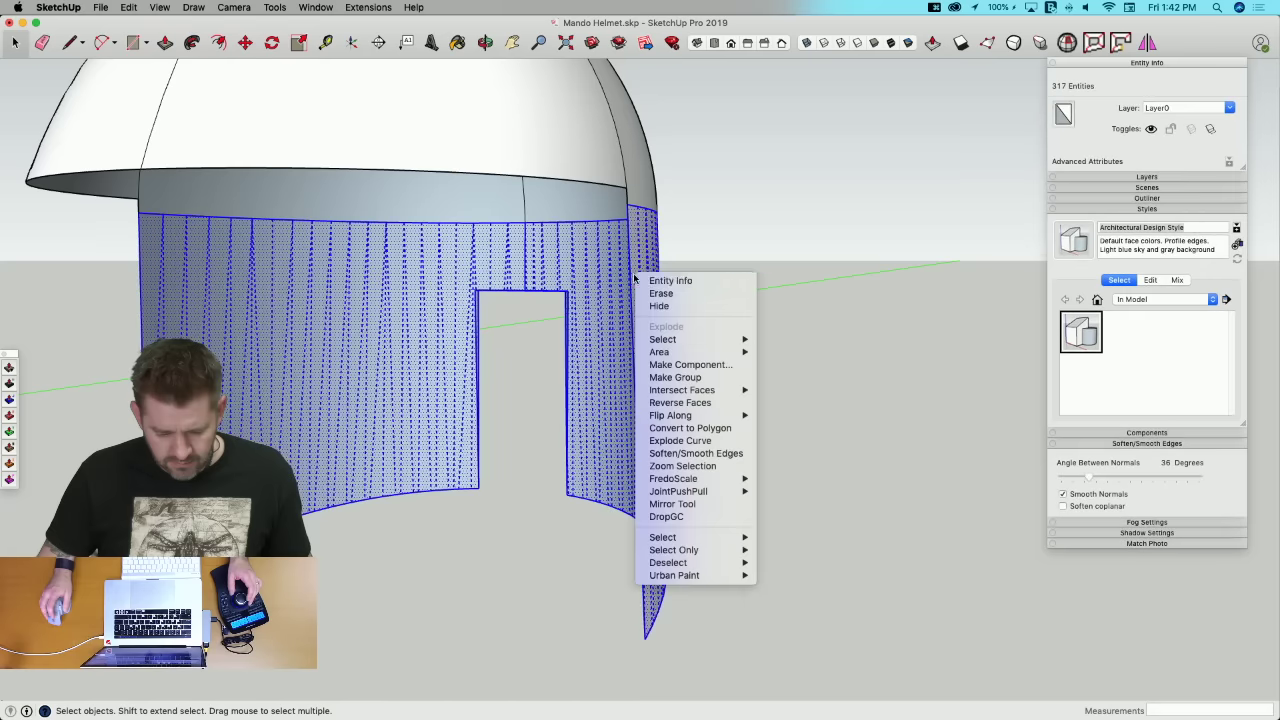
left_click(676, 366)
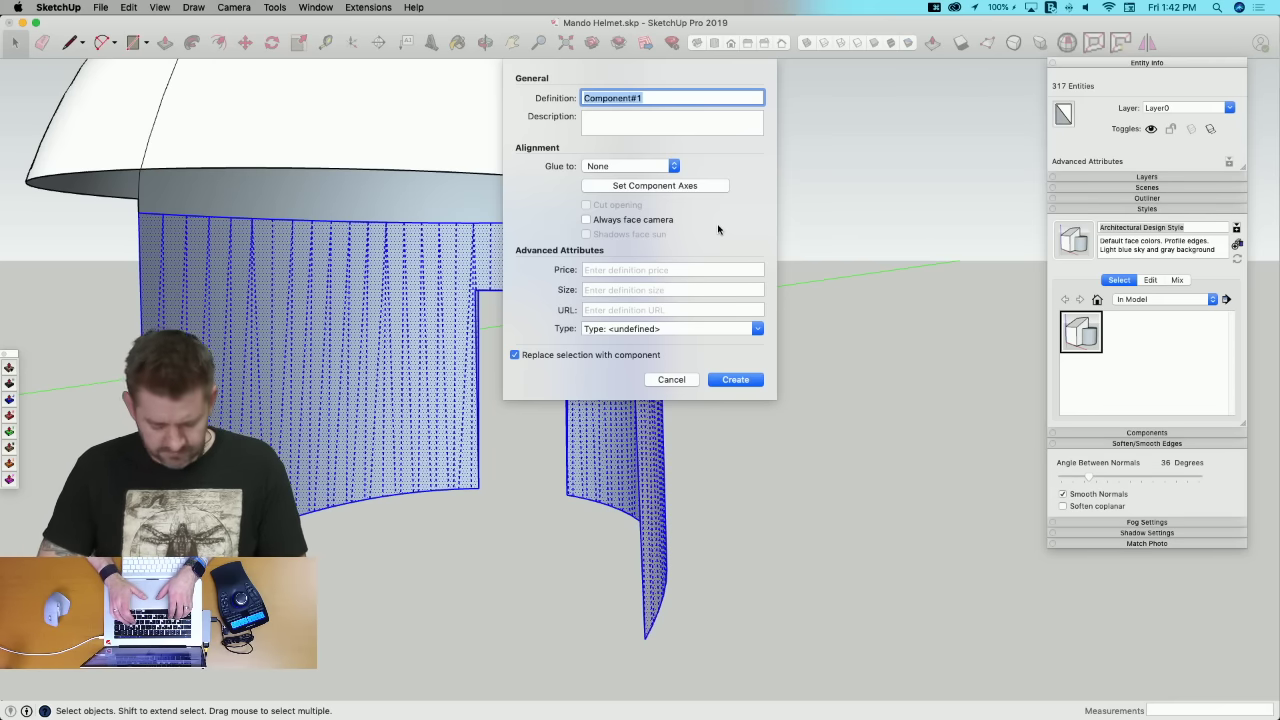
type("Cowl")
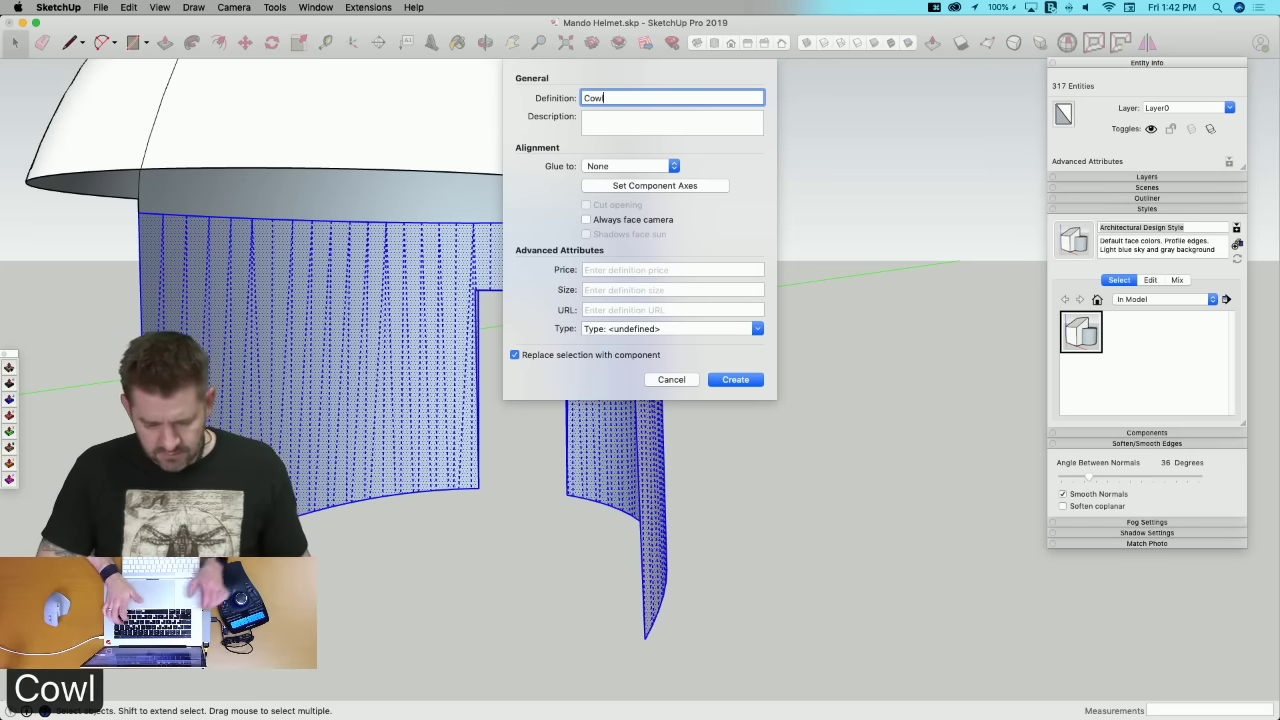
key("Return")
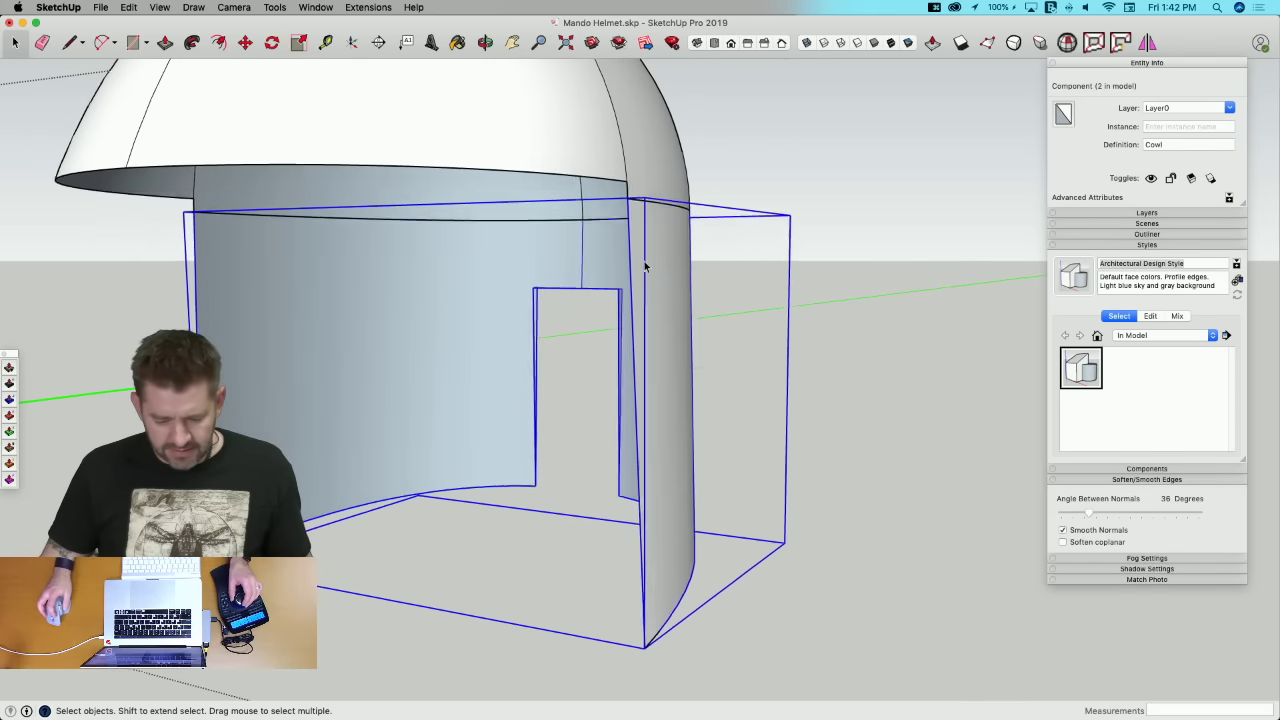
Step: Open the dome component for editing and select all of its connected geometry
left_click(592, 192)
double_click(592, 193)
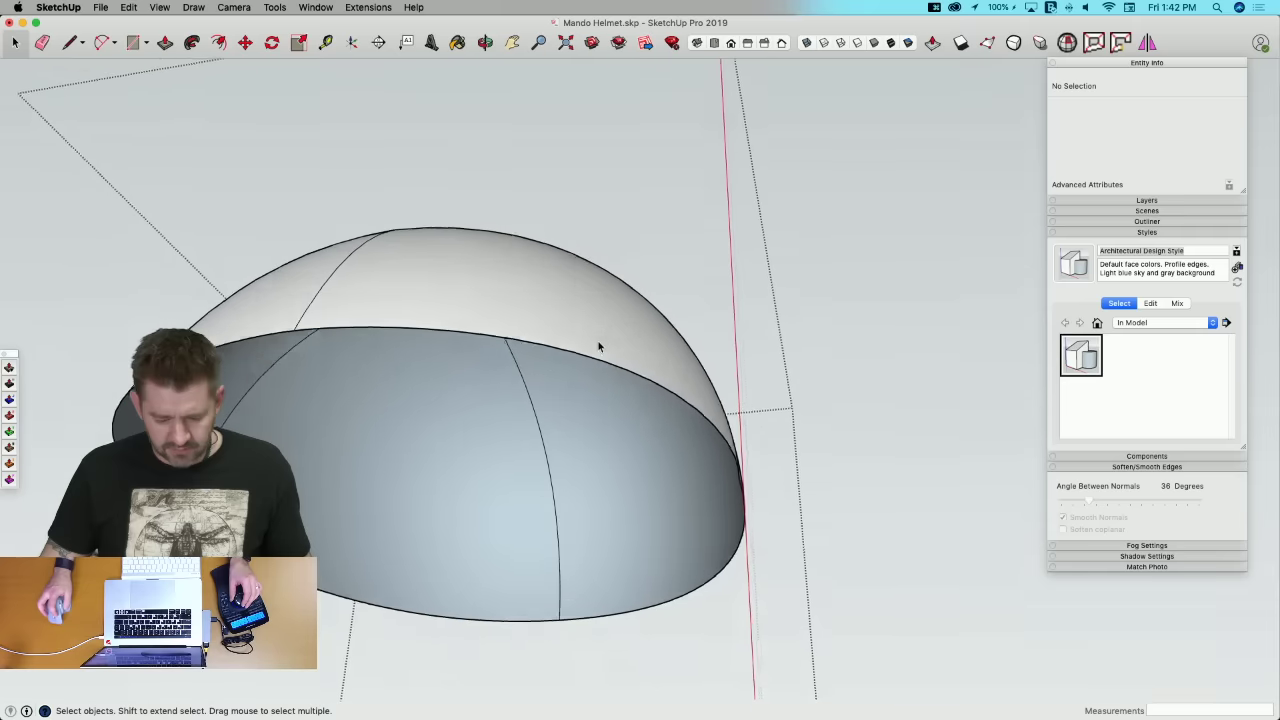
triple_click(570, 398)
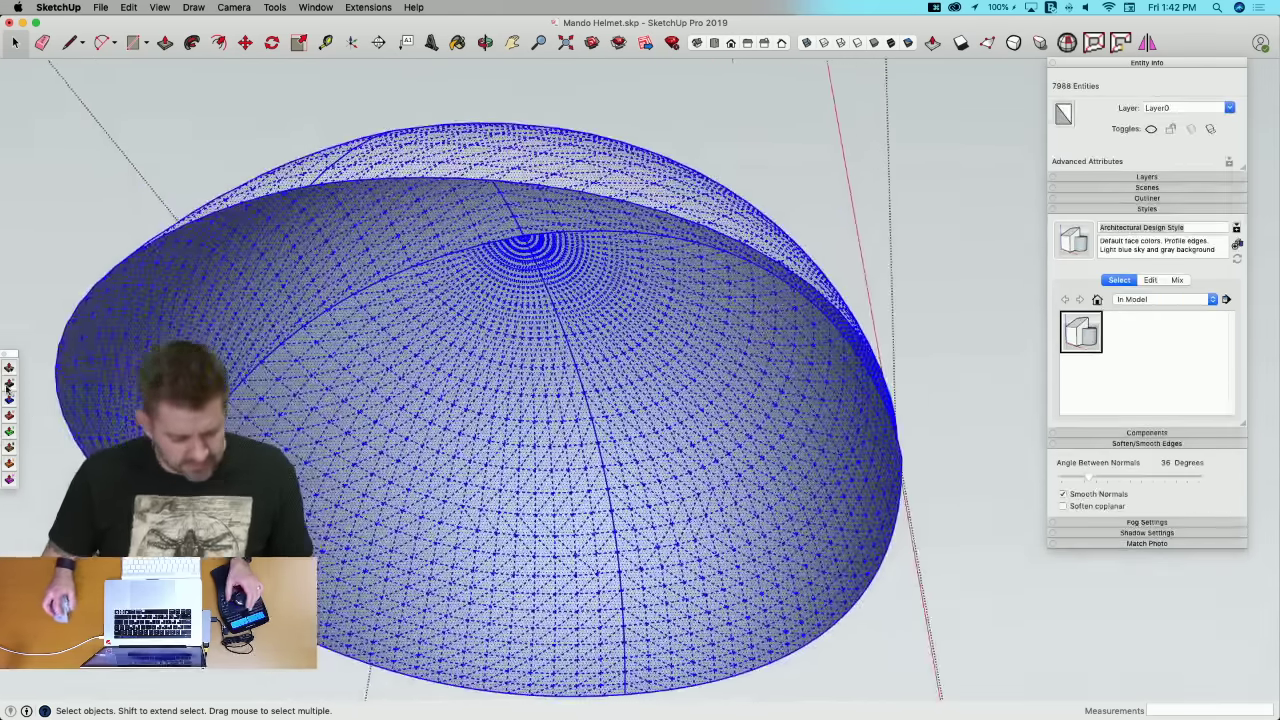
left_click(10, 436)
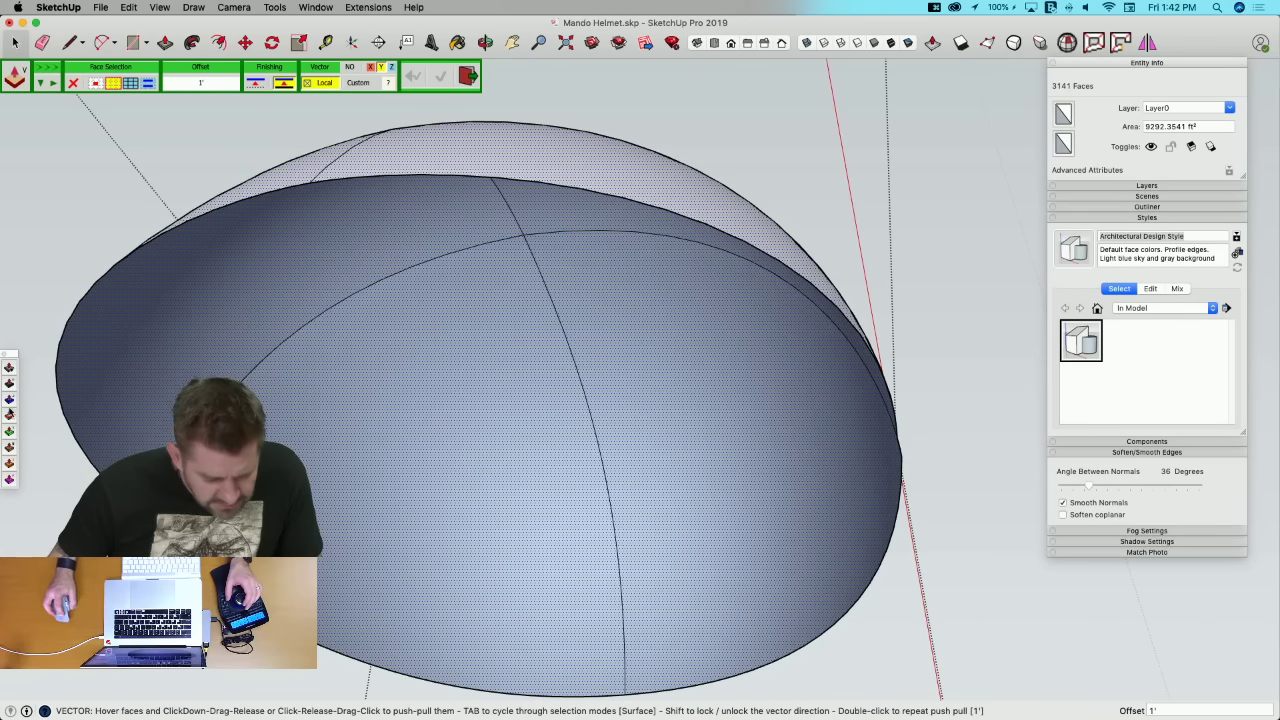
left_click(9, 384)
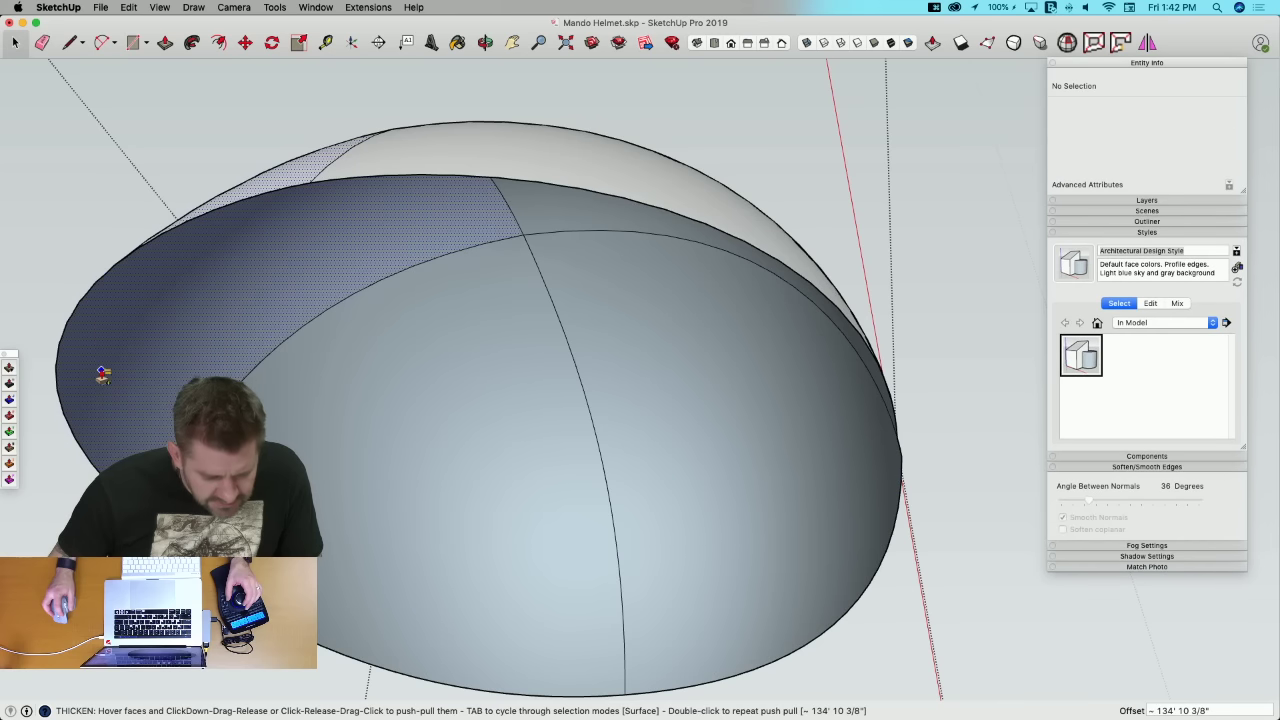
left_click(102, 373)
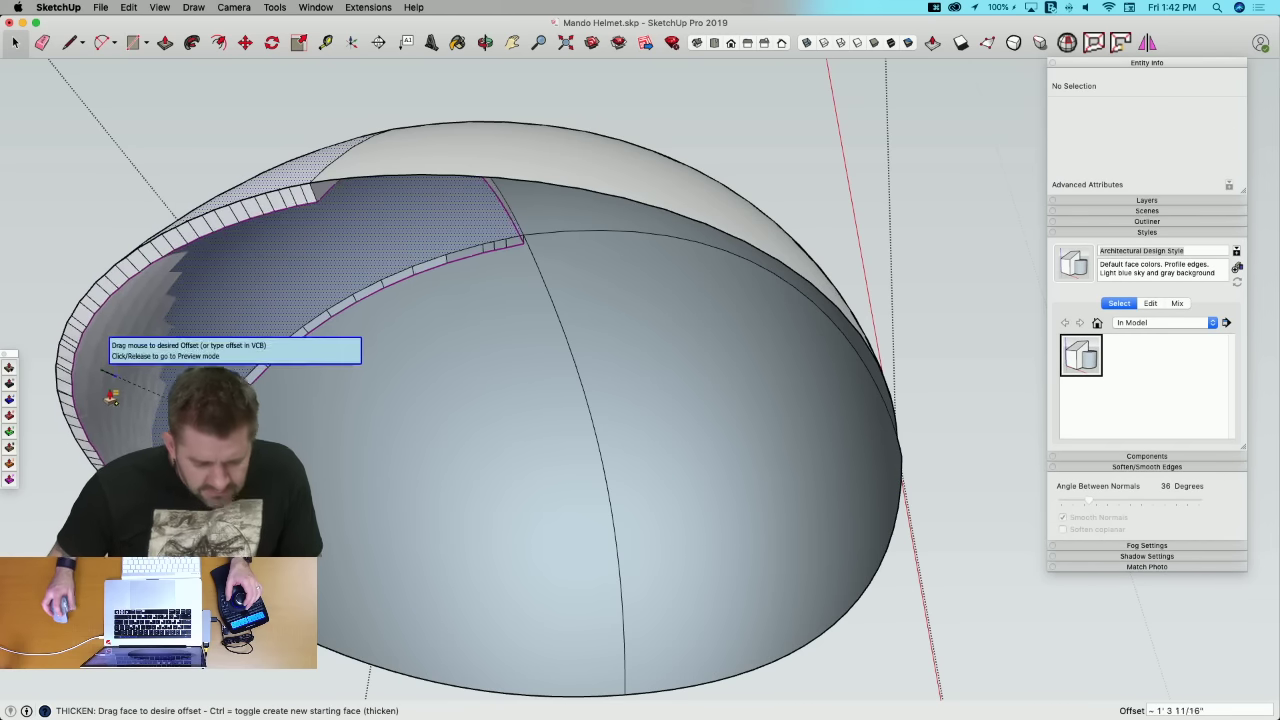
key("Escape")
Step: Soften the crosswise seam edges on the inside of the dome along both sides of the centre seam with the Eraser
left_click(466, 429)
scroll(476, 330, "up", 3)
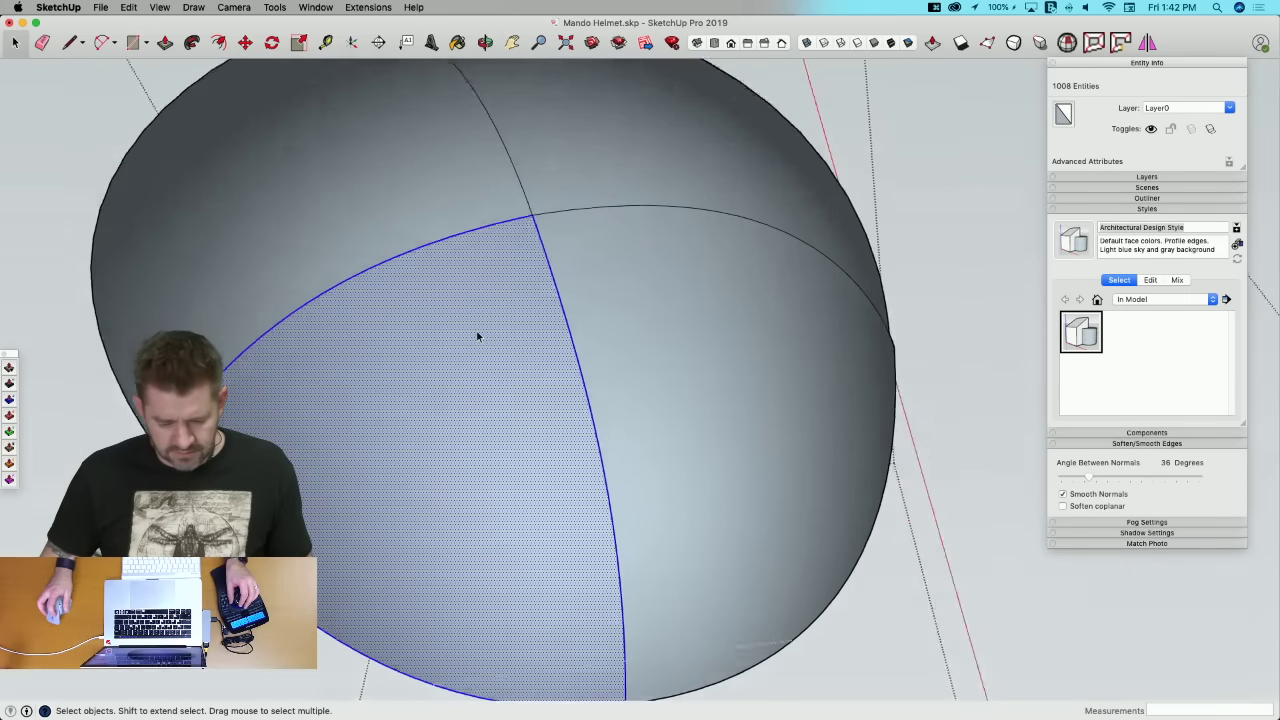
left_click(585, 285)
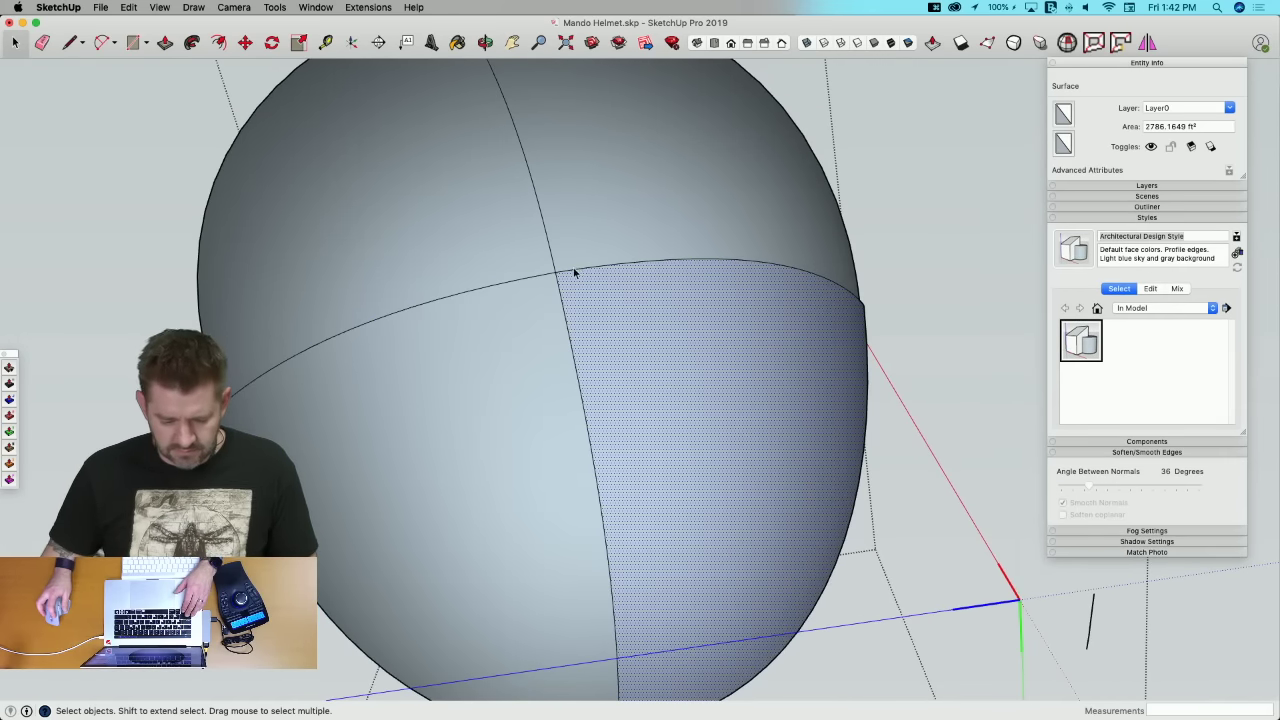
key("e")
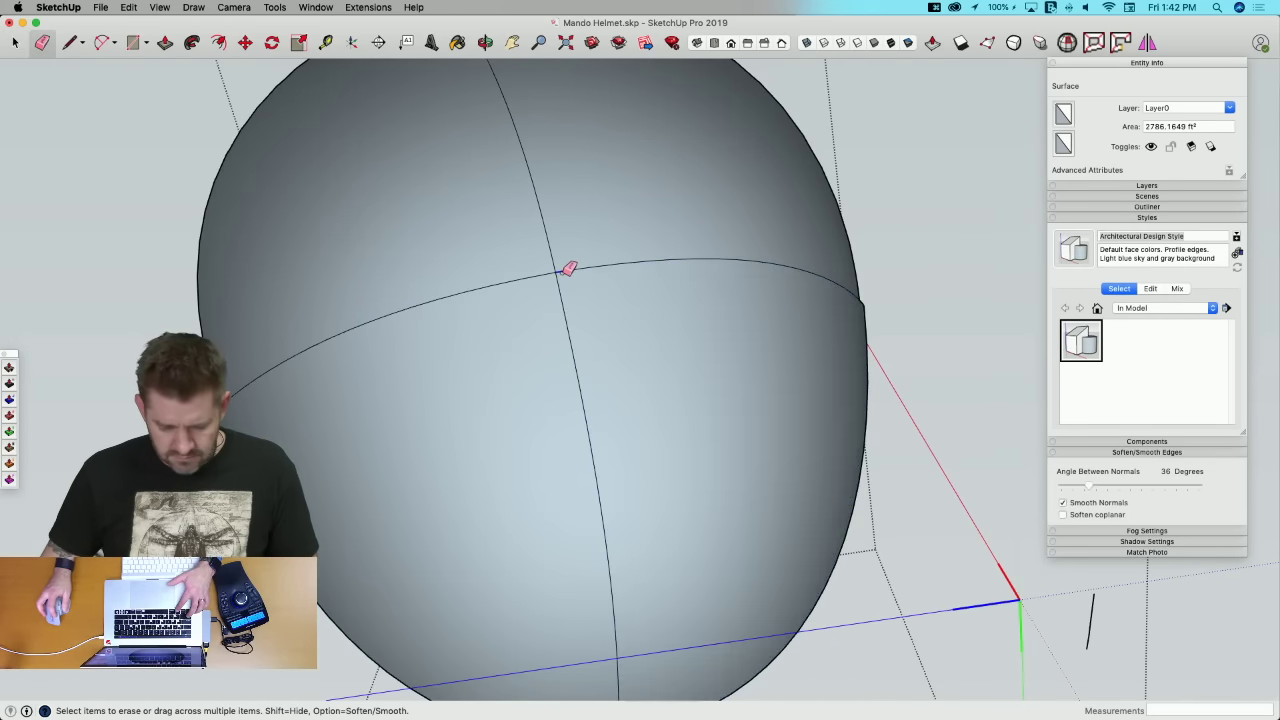
left_click_drag(569, 268, 610, 262)
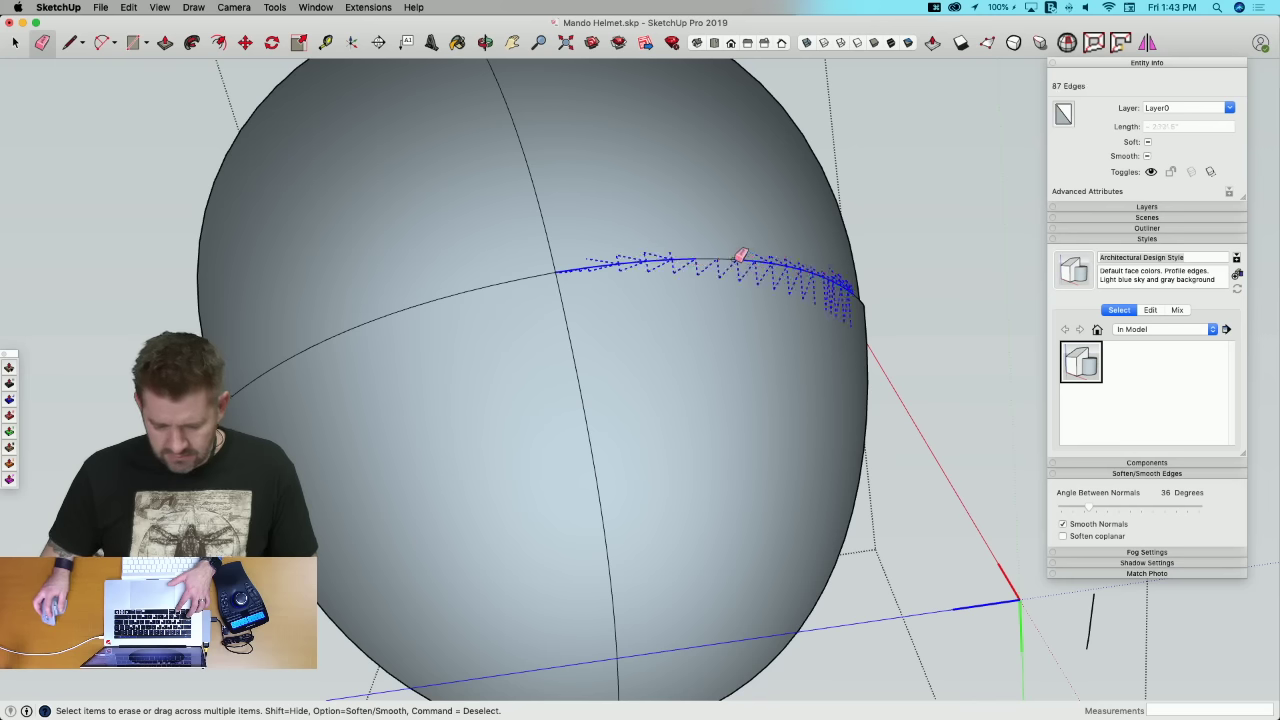
left_click_drag(681, 257, 819, 277)
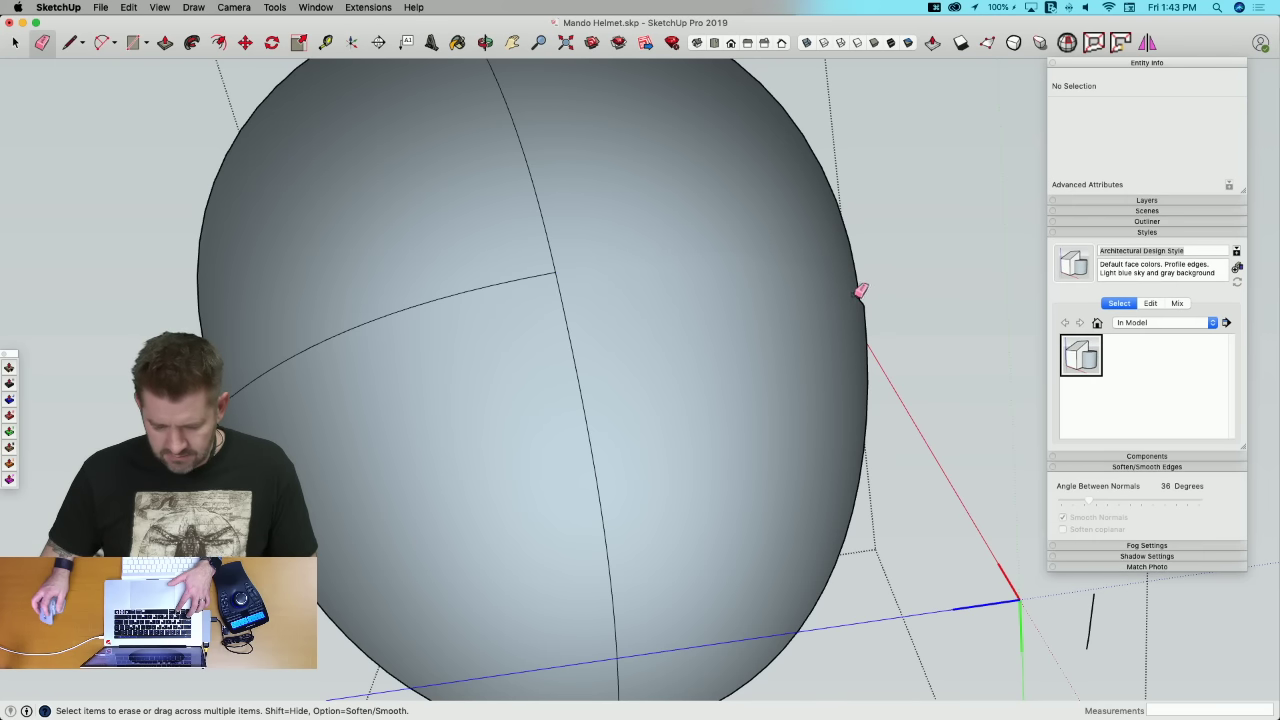
left_click_drag(553, 271, 464, 291)
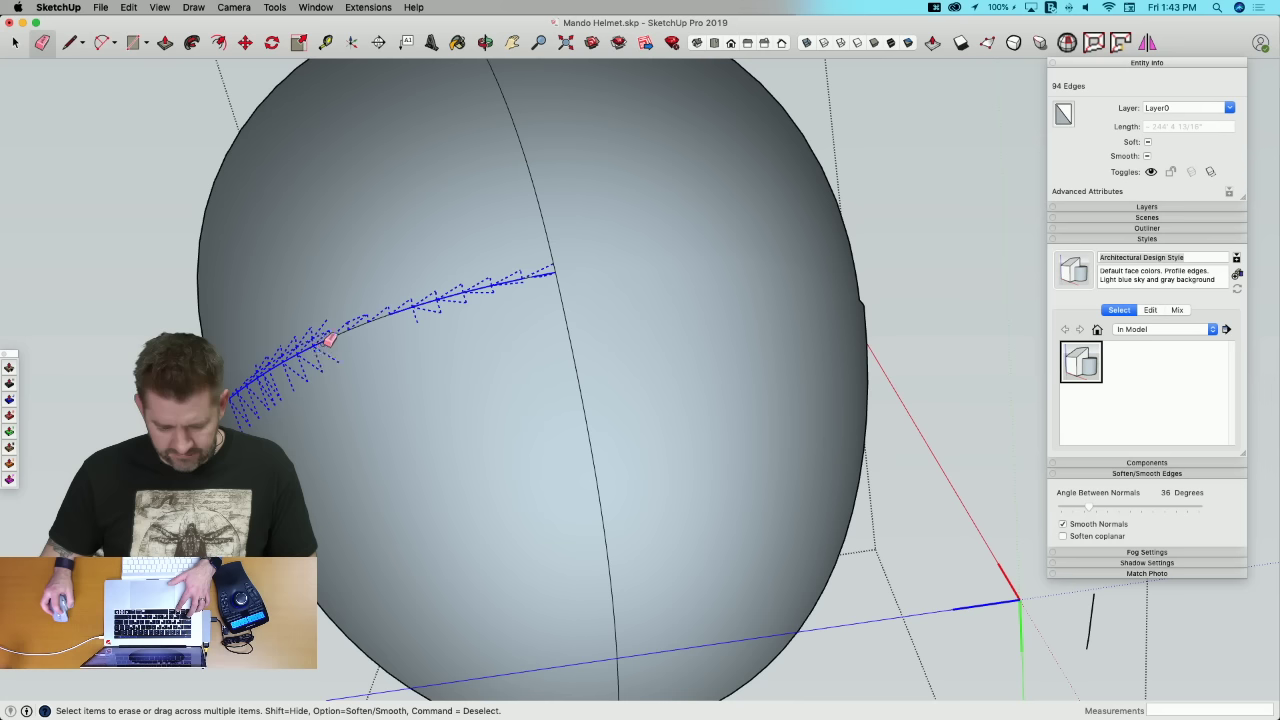
left_click_drag(392, 312, 399, 309)
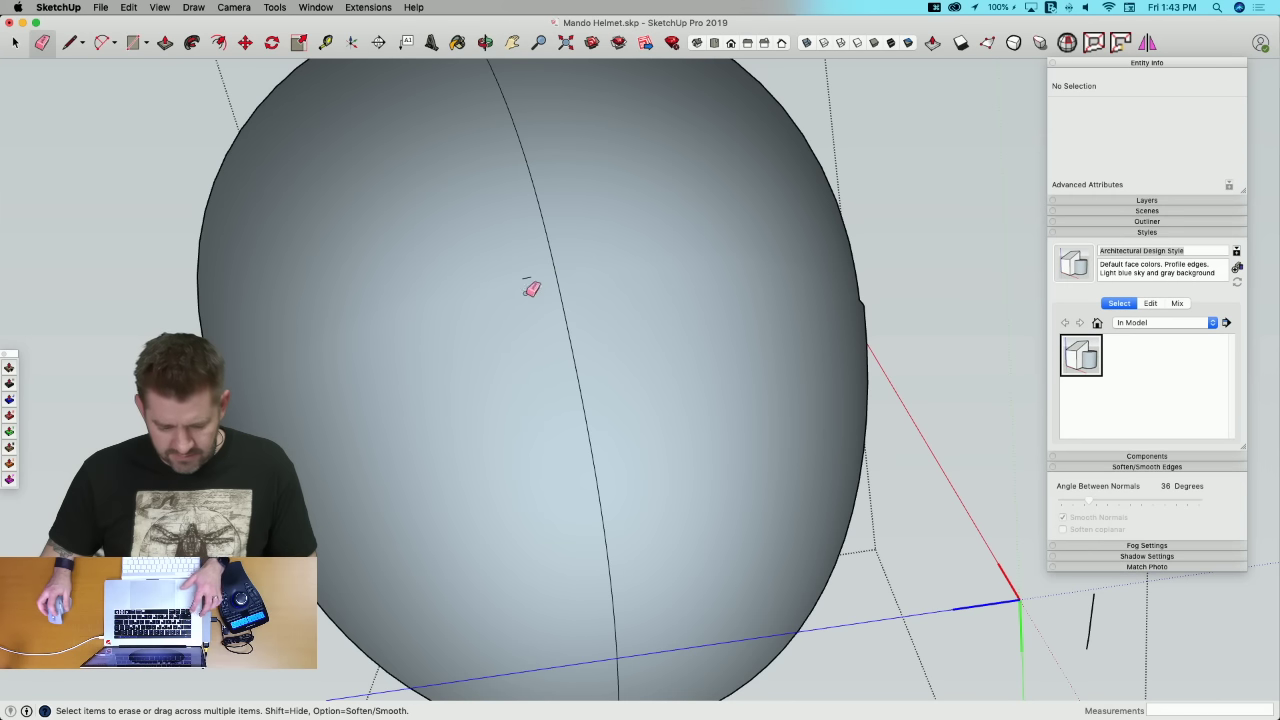
Step: Thicken all the dome's faces inward with an offset of 1.25' and generate the geometry
key("space")
left_click(633, 305)
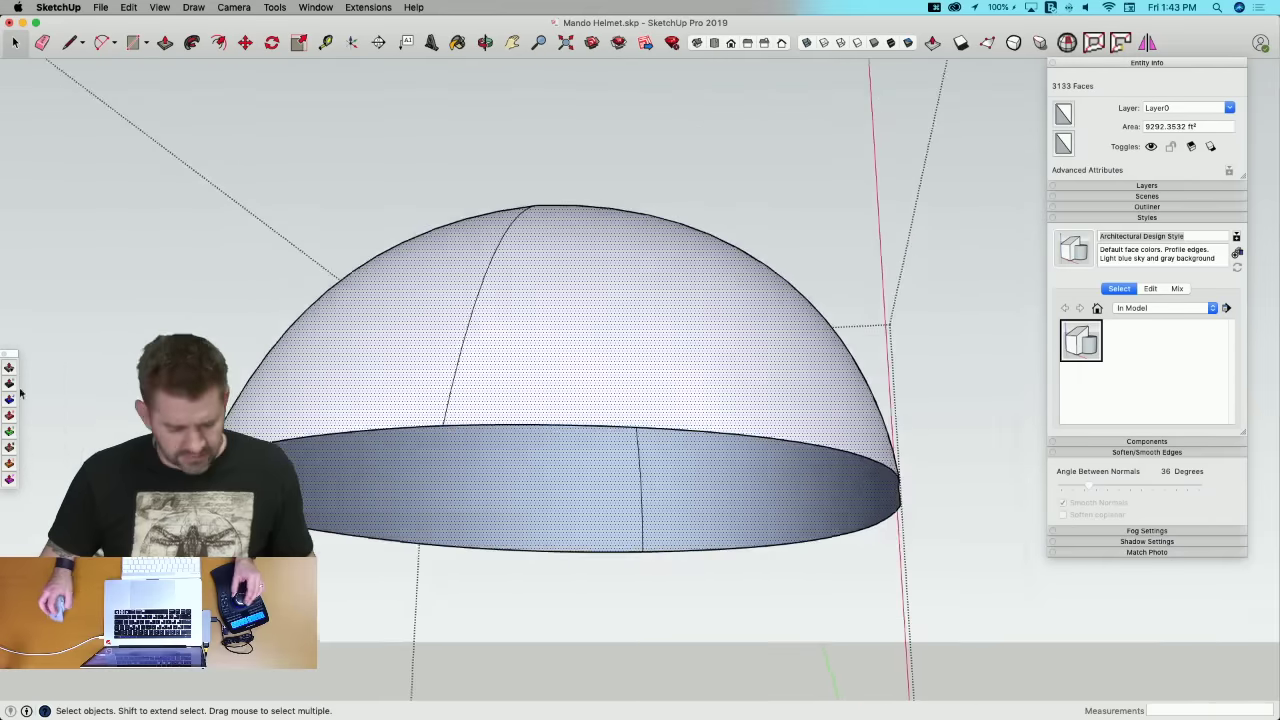
left_click(10, 416)
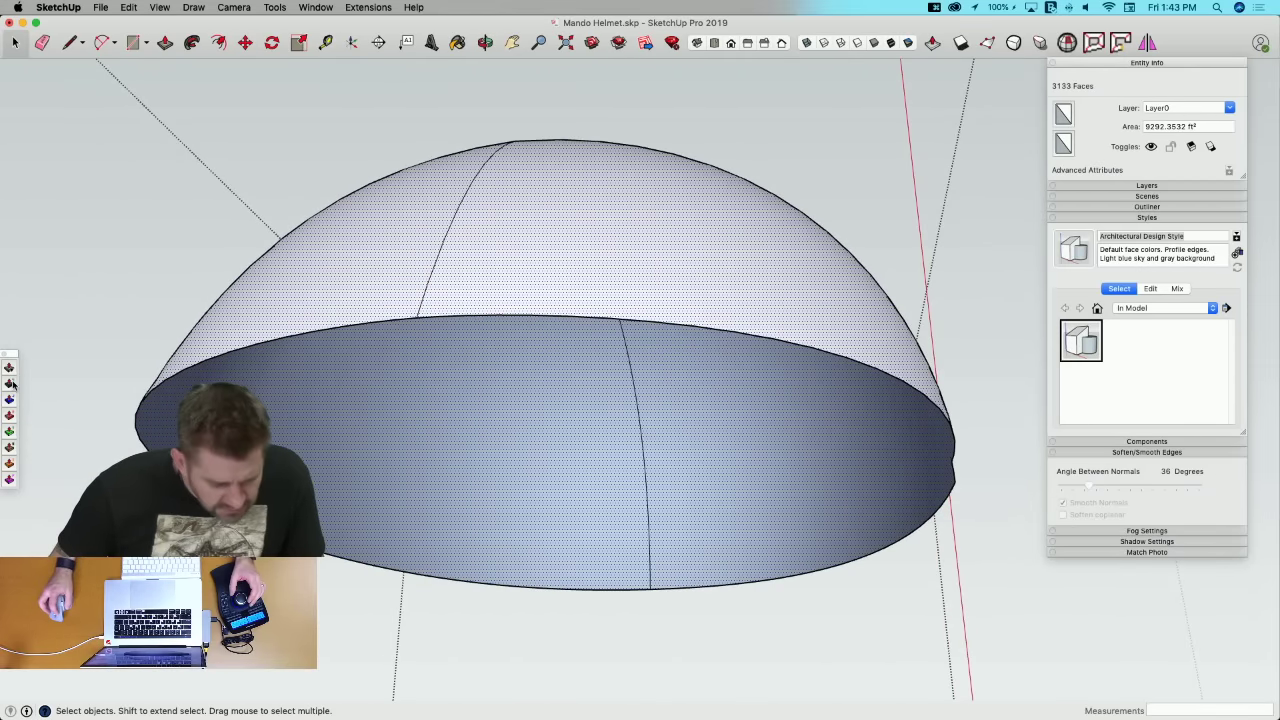
left_click_drag(226, 354, 231, 366)
type("1.3")
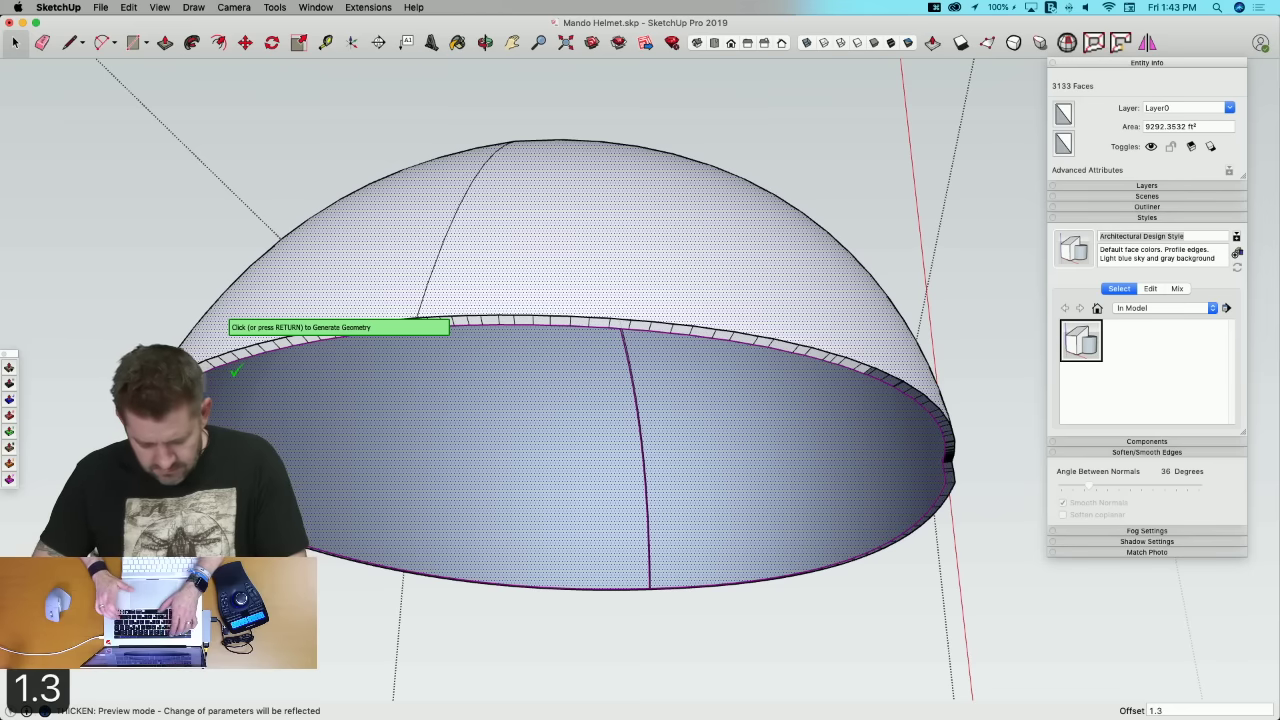
key("BackSpace")
type("25")
key("Return")
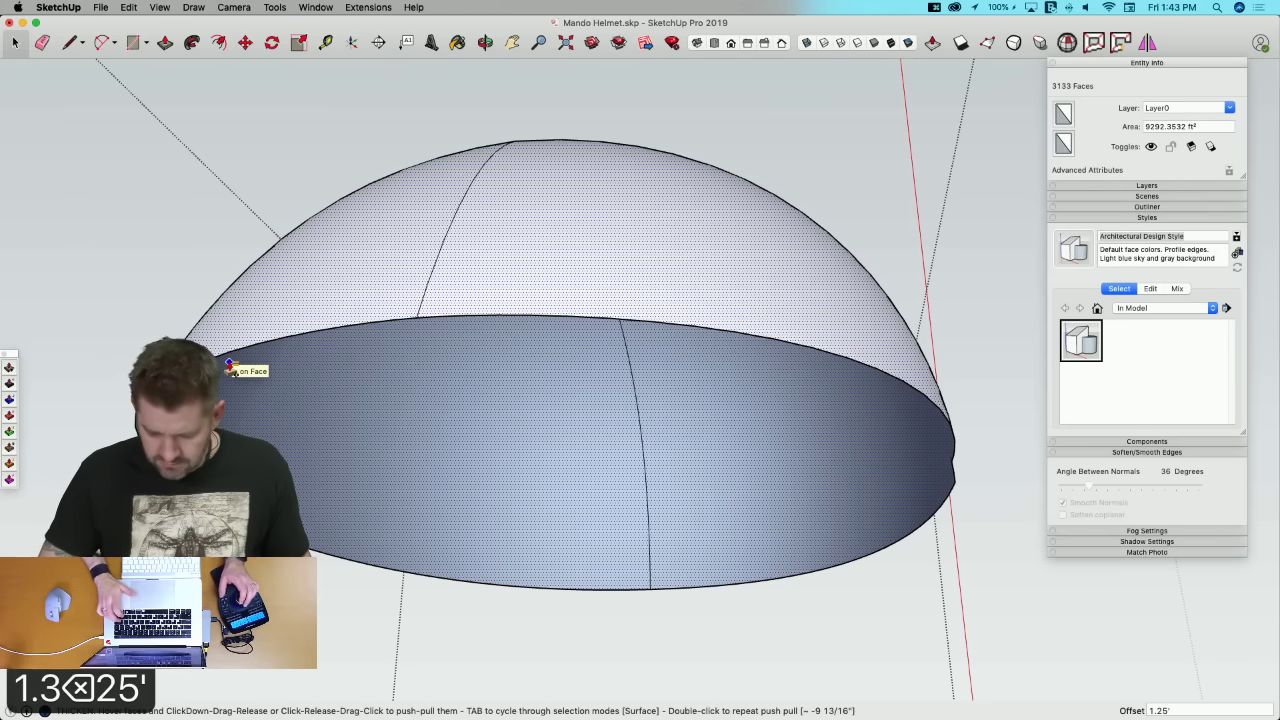
key("Return")
middle_click_drag(229, 367, 220, 295)
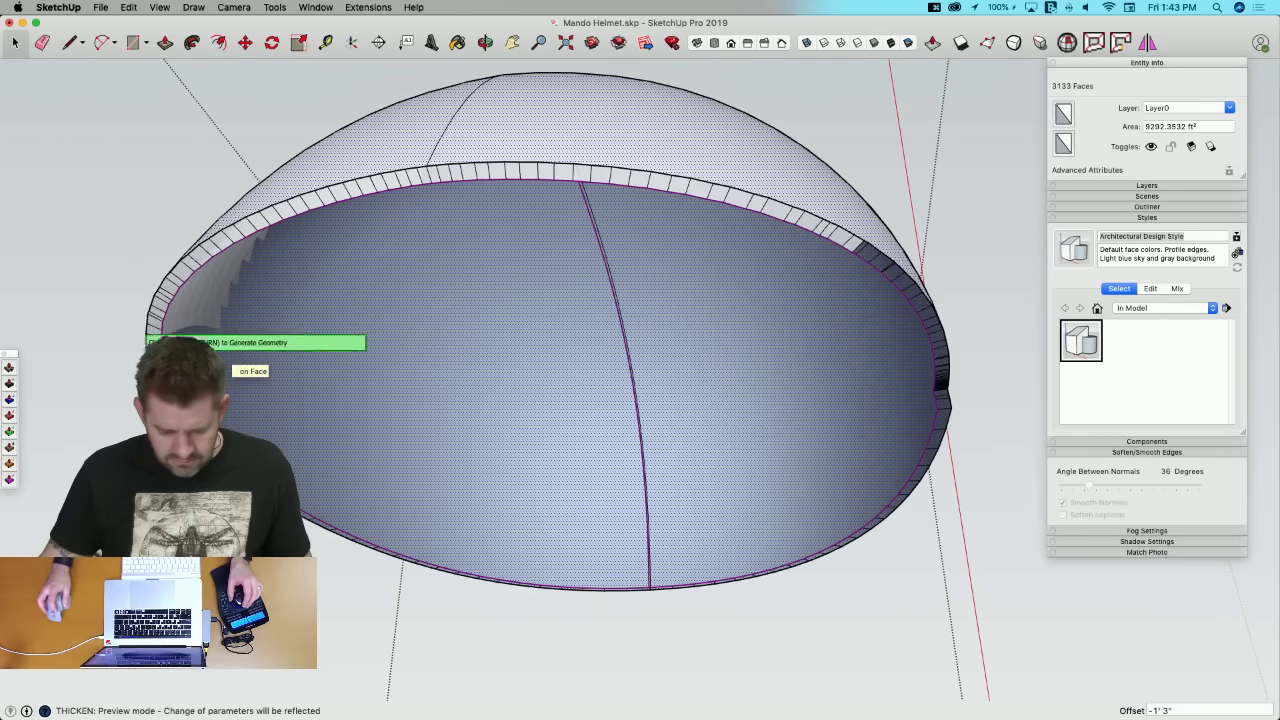
left_click(118, 422)
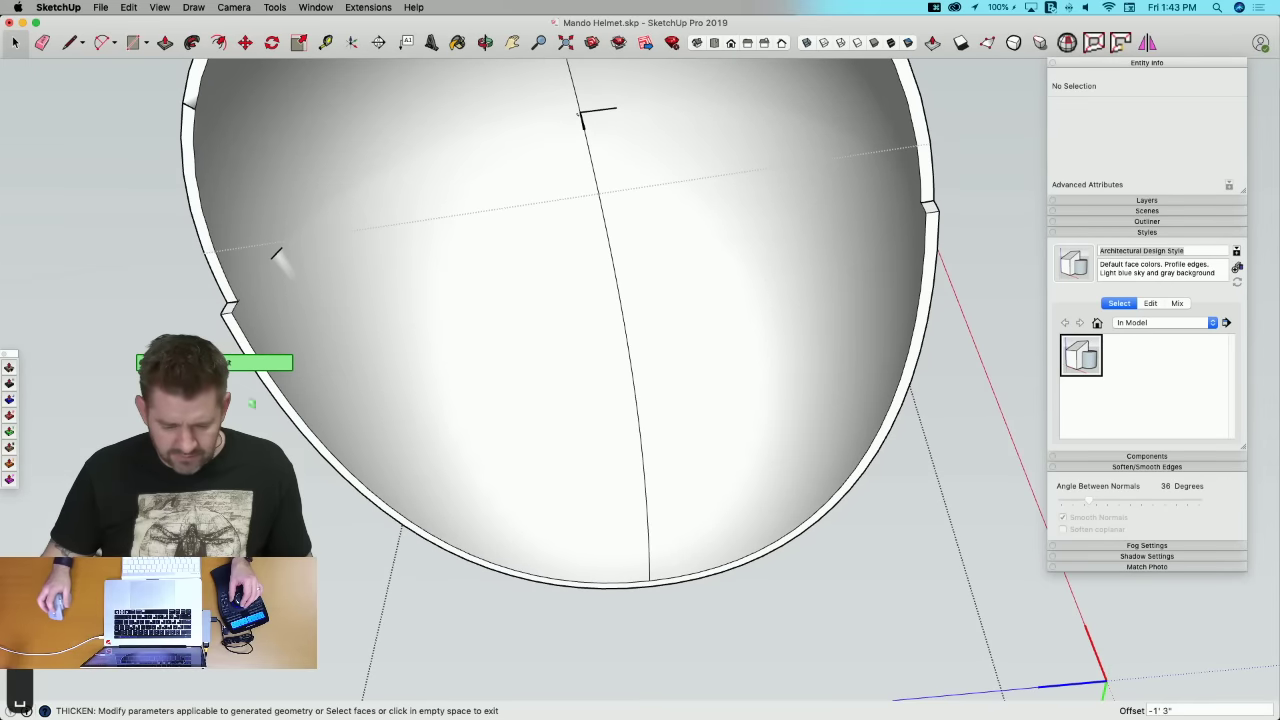
Step: Patch the triangular hole in the inner dome surface with a line of about 1' 5 5/8" across it, and smooth the line away
key("space")
scroll(334, 383, "up", 10)
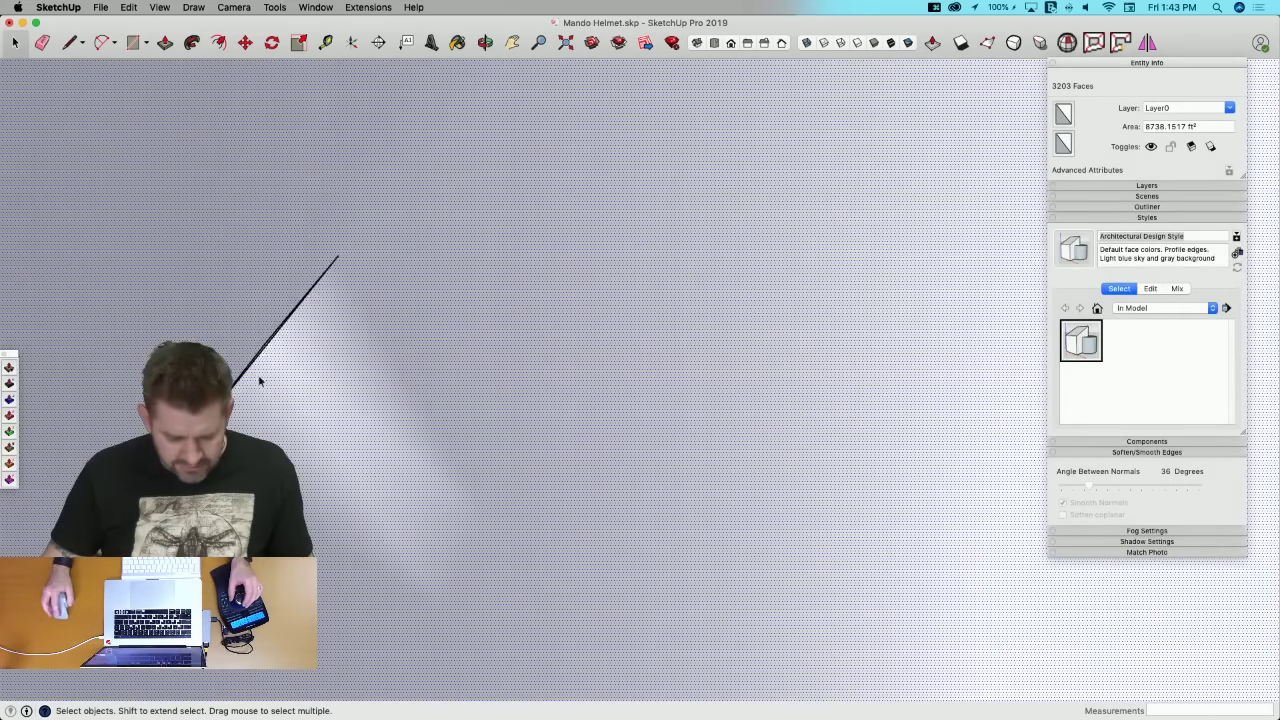
mouse_move(260, 380)
middle_mouse_down()
mouse_move(300, 292)
mouse_move(395, 461)
mouse_move(365, 399)
mouse_move(346, 440)
mouse_move(347, 405)
middle_mouse_up()
key("e")
left_click(343, 354)
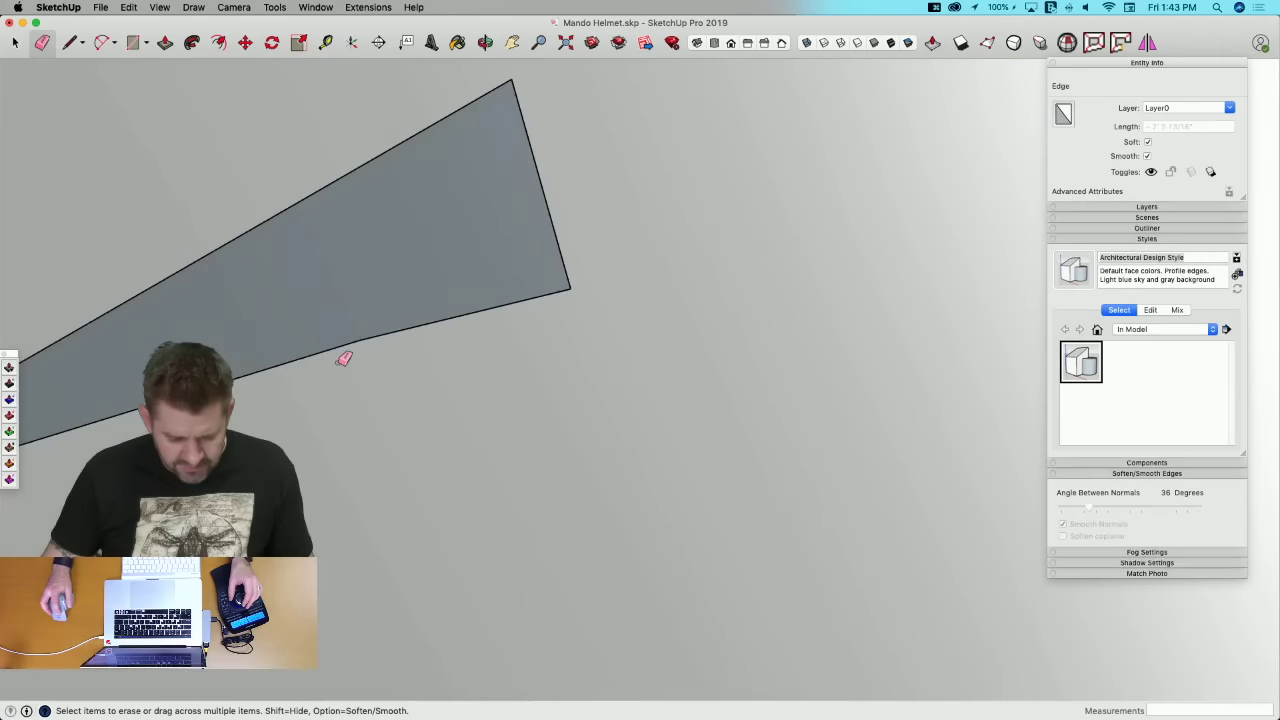
scroll(345, 357, "down", 4)
key("l")
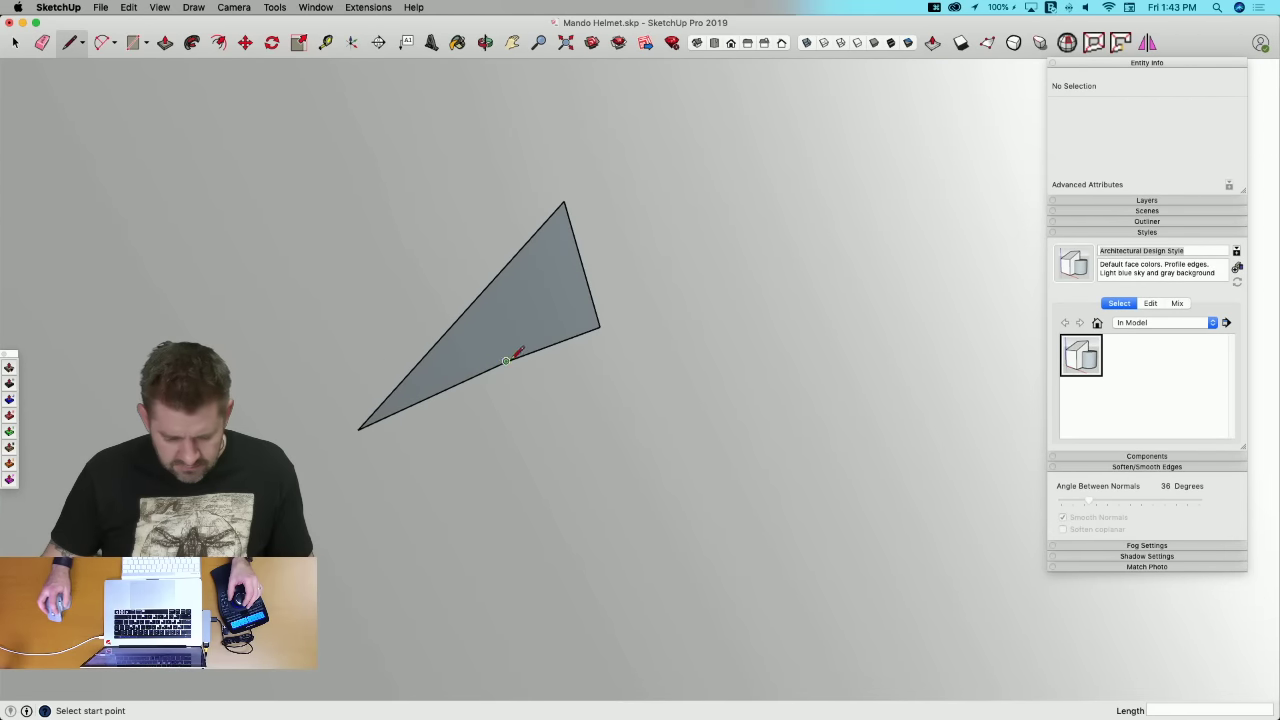
left_click(507, 360)
left_click(563, 204)
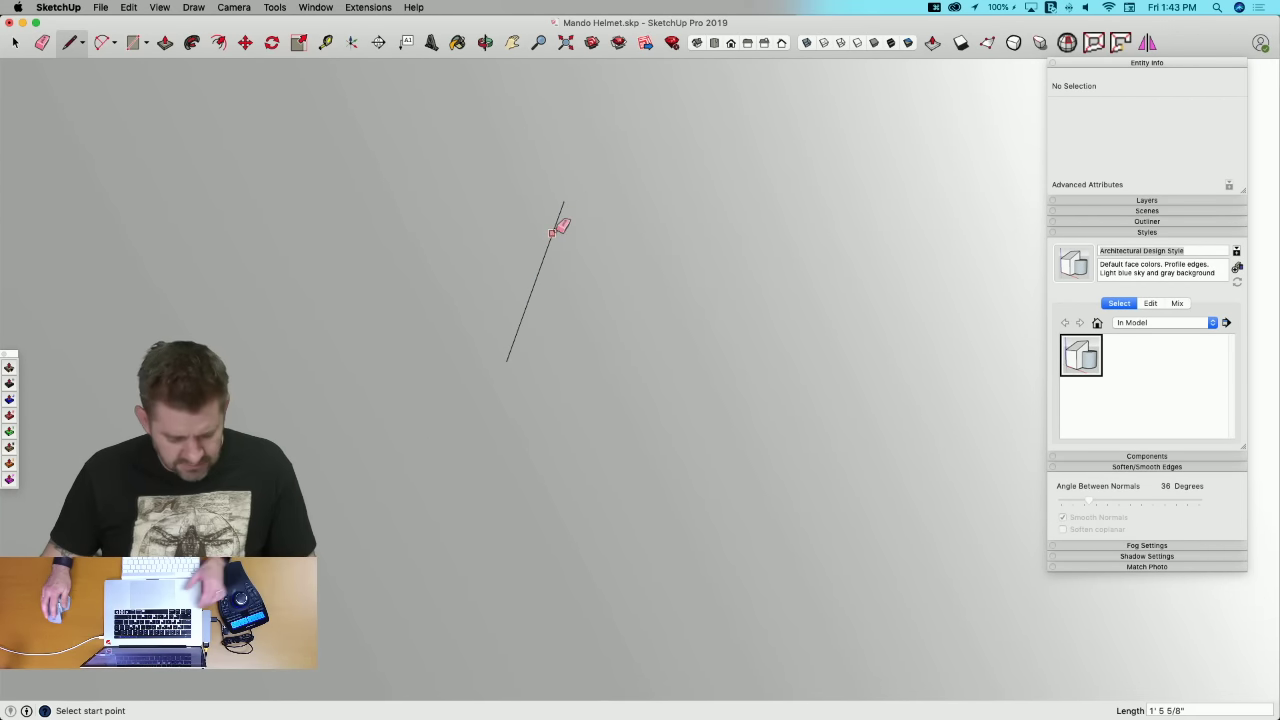
key("e")
left_click_drag(509, 246, 586, 286)
Step: Try erasing the stray edge fragments beside the centre seam at the inner dome's crown, and undo the last erasure
scroll(580, 286, "up", 5)
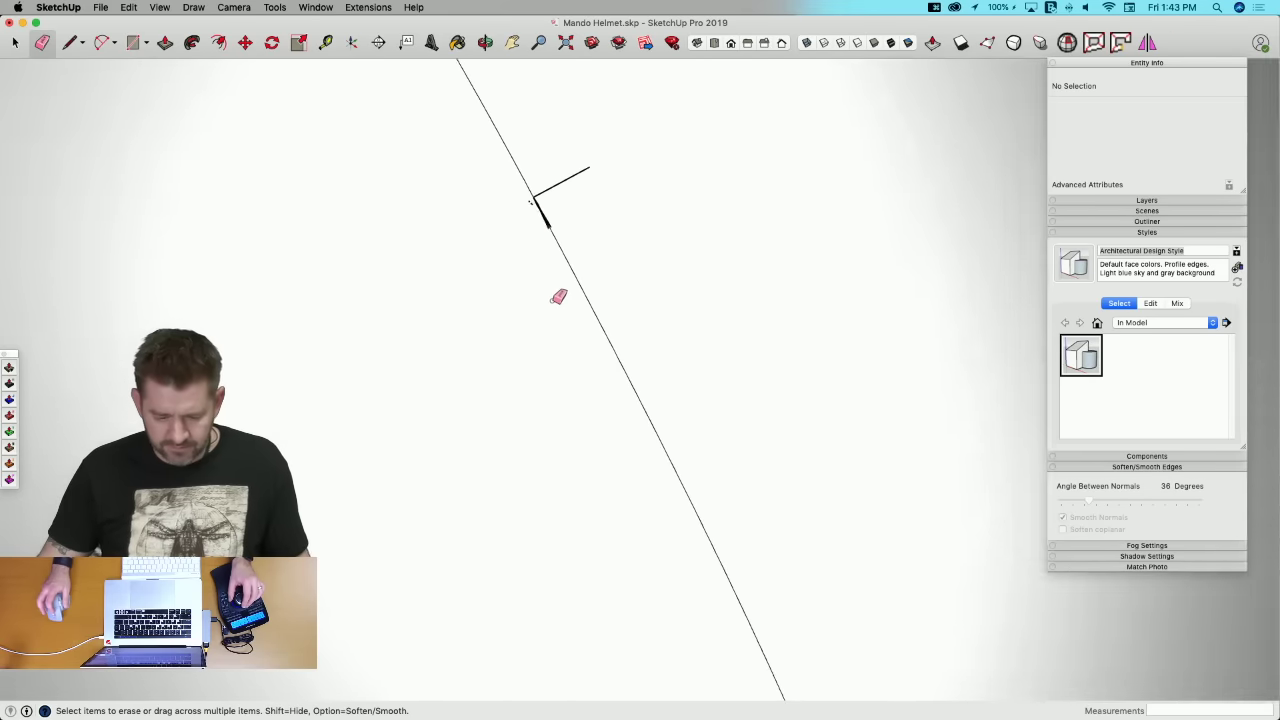
scroll(542, 200, "up", 10)
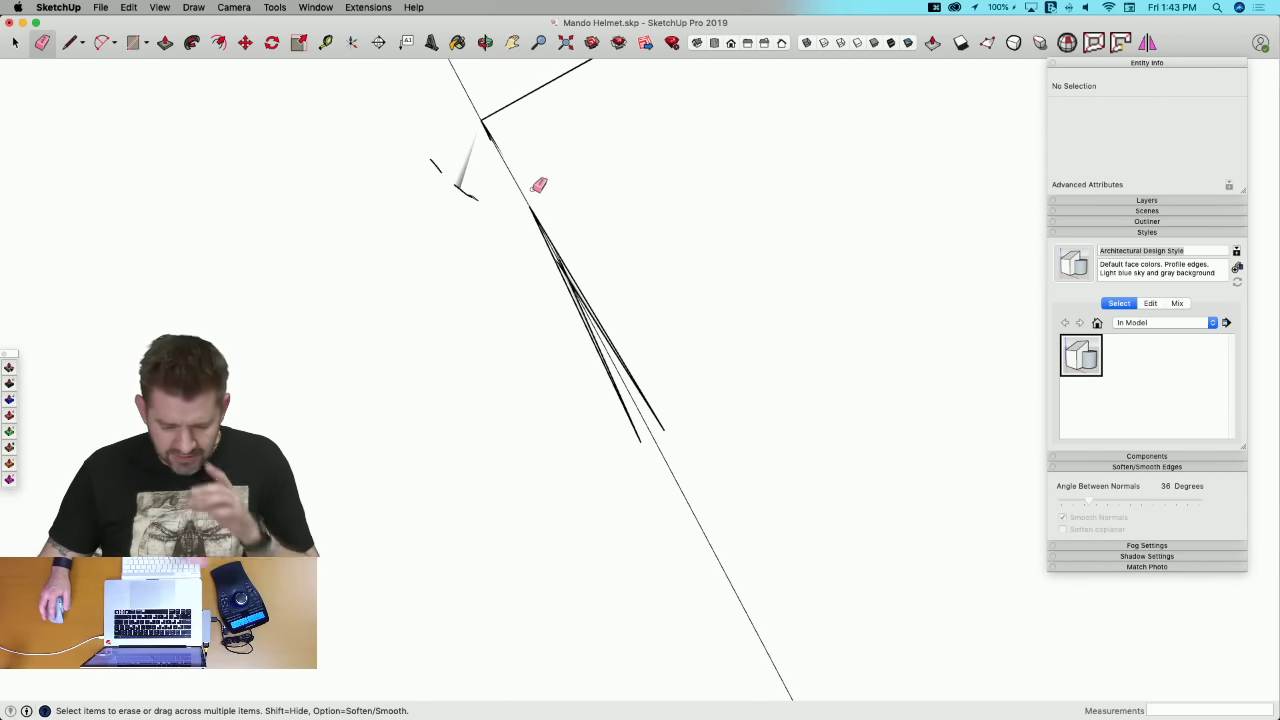
left_click_drag(472, 200, 424, 161)
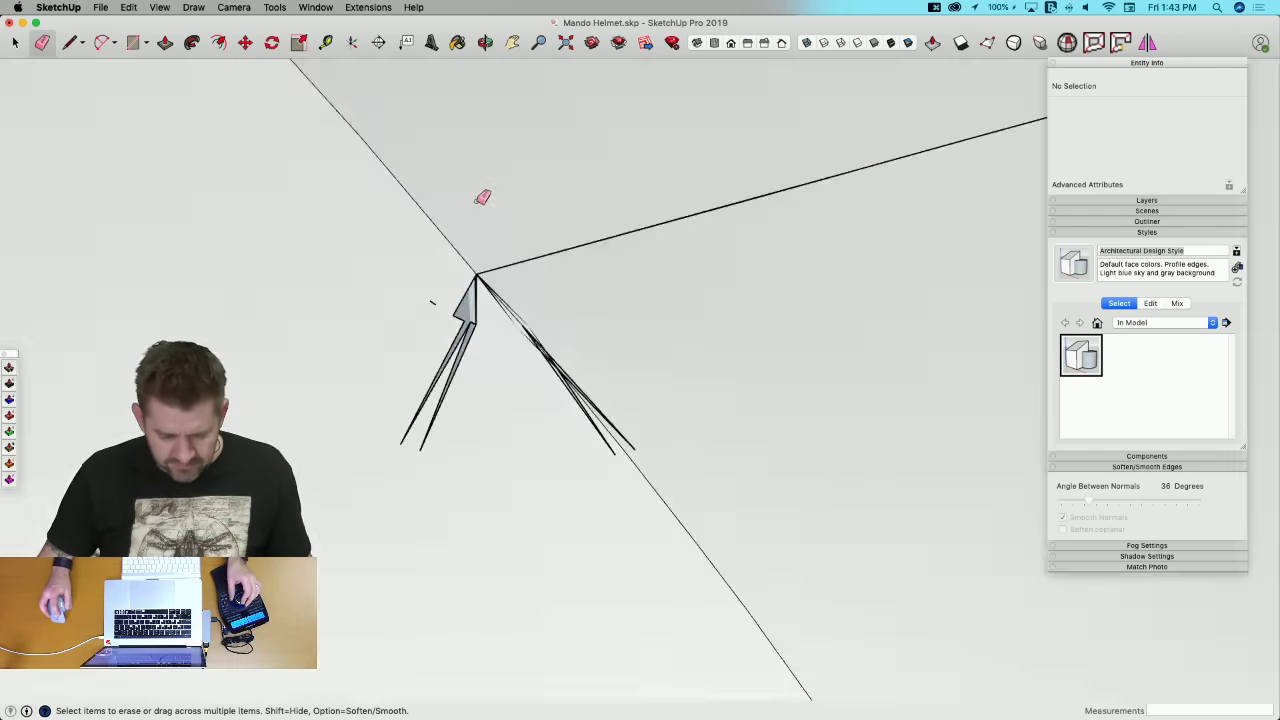
middle_click_drag(483, 197, 563, 401)
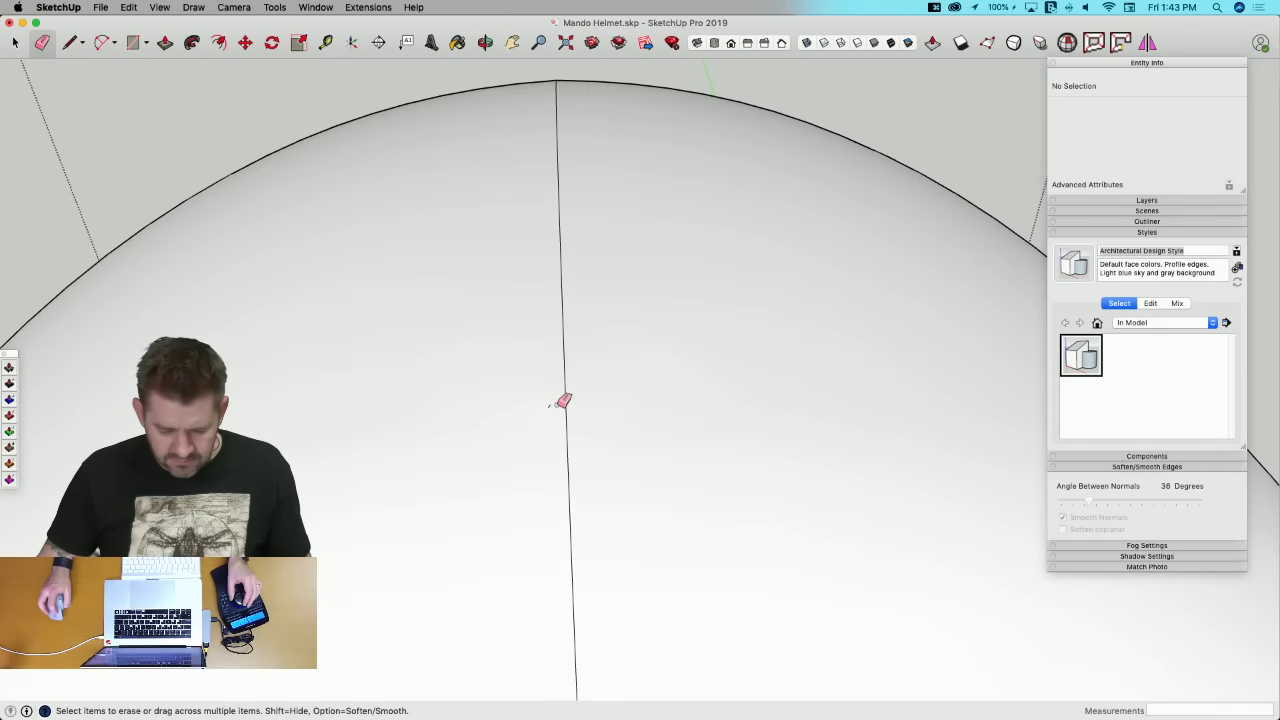
scroll(553, 410, "up", 6)
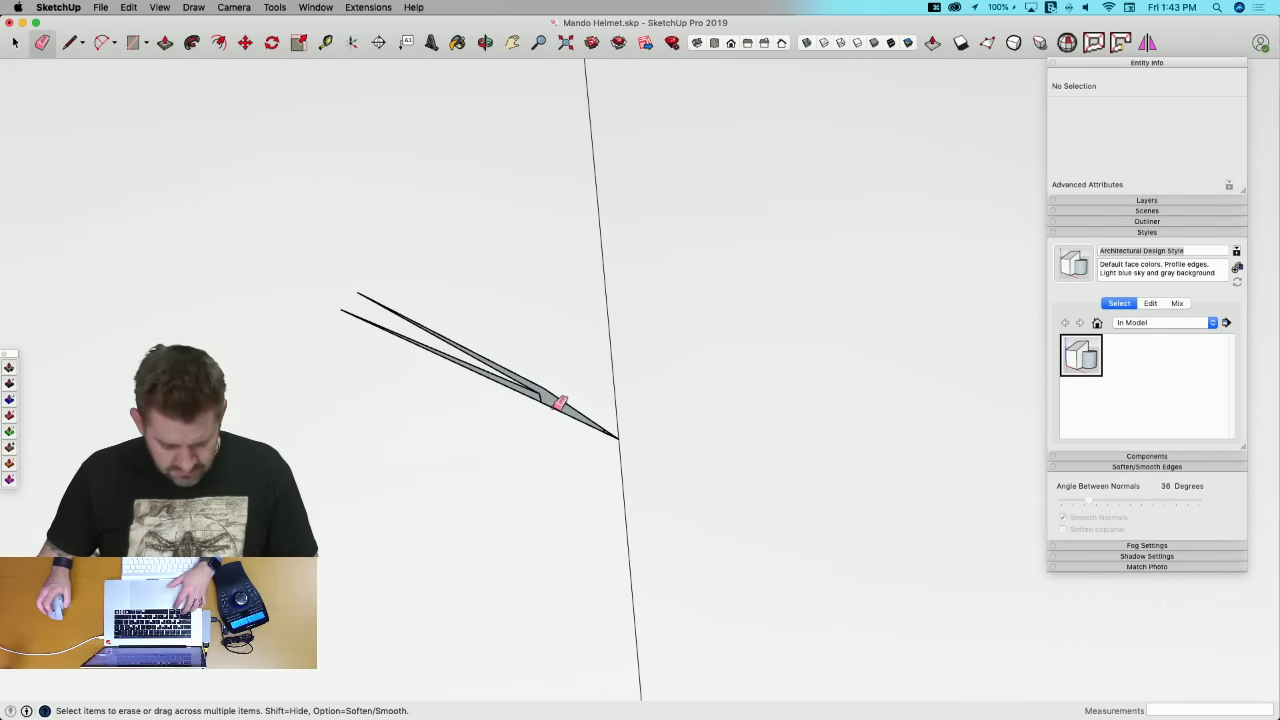
key("super+z")
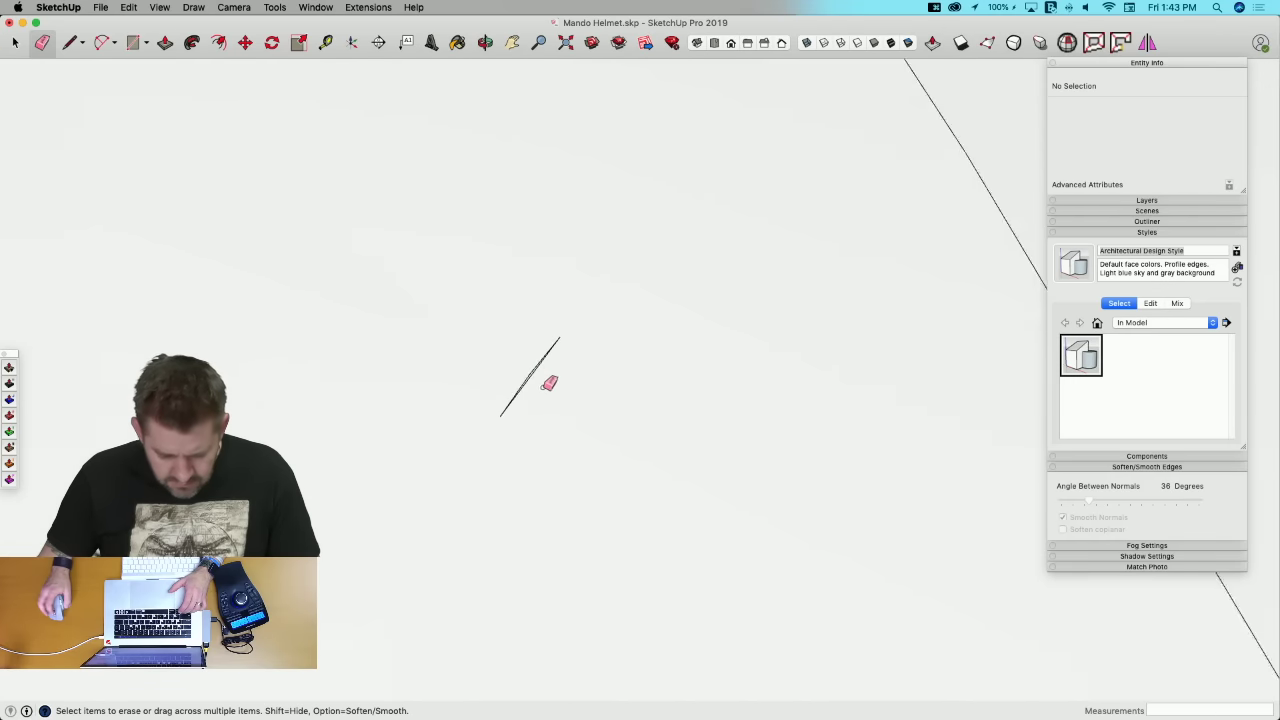
Step: Draw a line about 7 3/16" from the narrow gap's outer end to the centre seam, and erase the stray edges there
key("l")
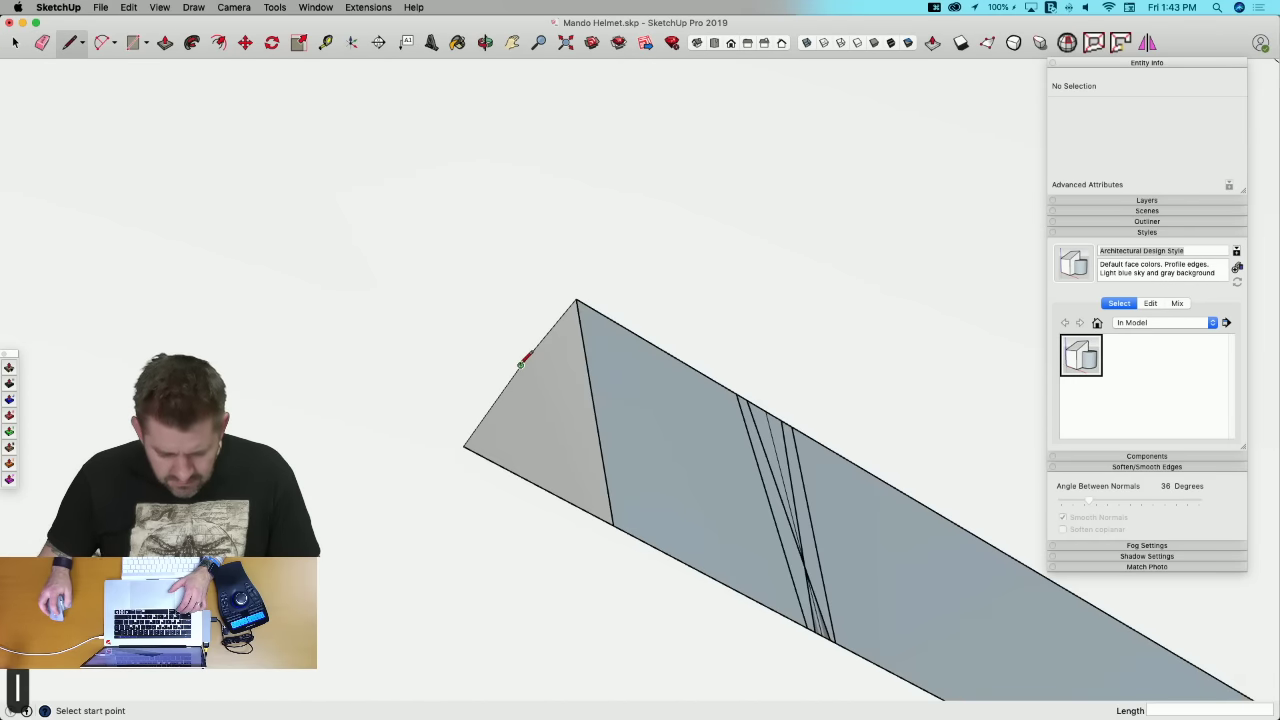
left_click(520, 363)
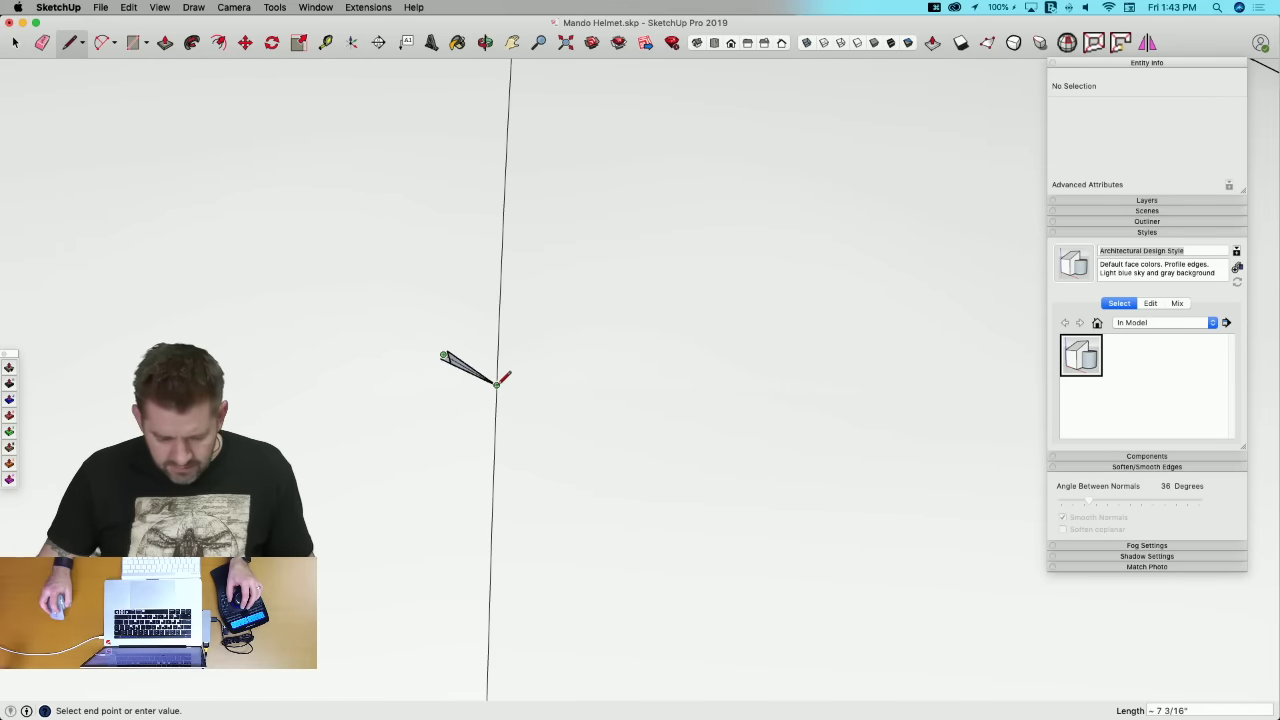
left_click(497, 385)
key("e")
left_click_drag(443, 353, 446, 363)
middle_click_drag(537, 327, 550, 252)
Step: Draw a line about 5 15/16" from the gap's notch to the centre seam corner, and erase the stray edge beside the notch
key("l")
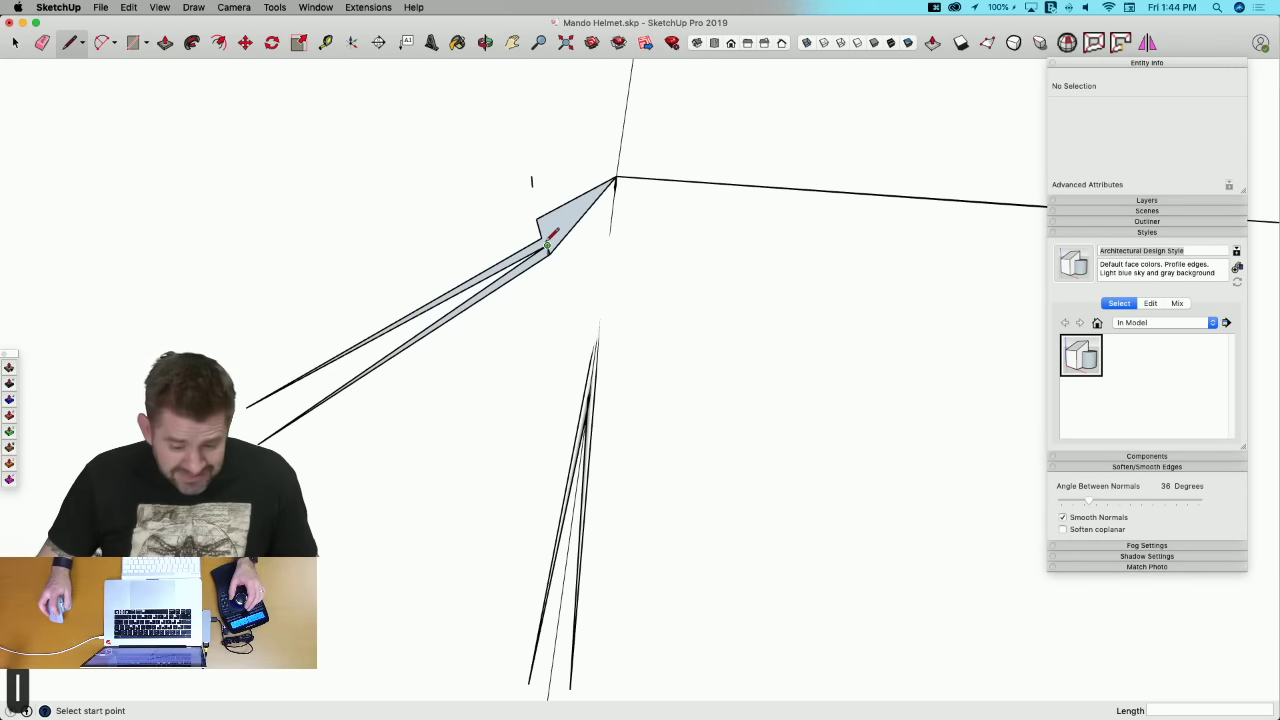
left_click(541, 237)
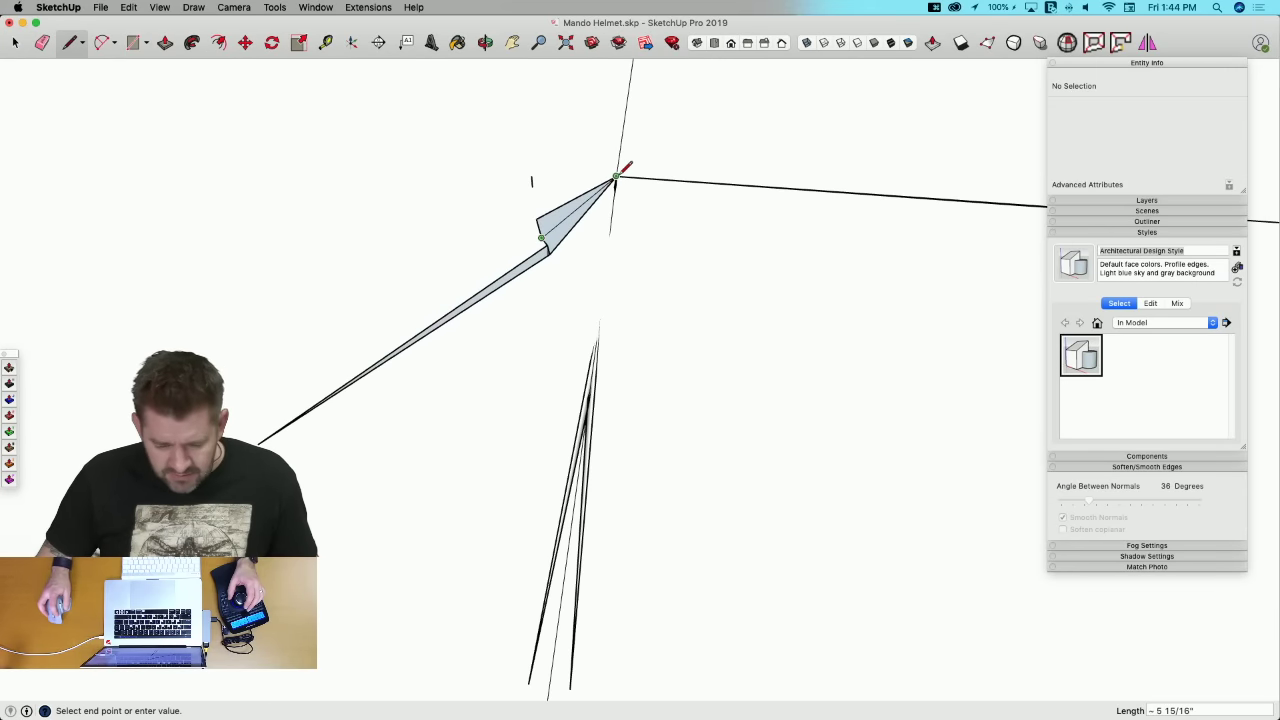
left_click(617, 177)
key("e")
left_click(550, 251)
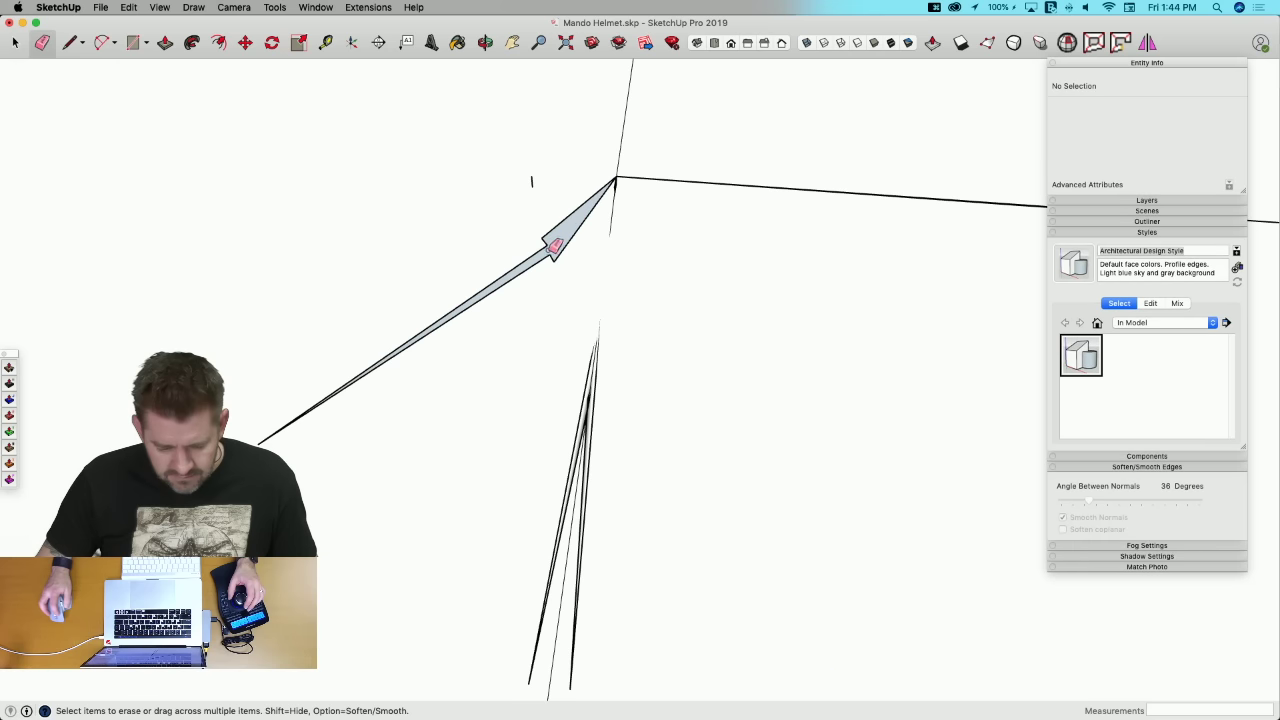
Step: Fill the rest of the arrow-shaped gap with a short line about 9/16" and a line about 6" to the seam corner
key("l")
left_click(547, 246)
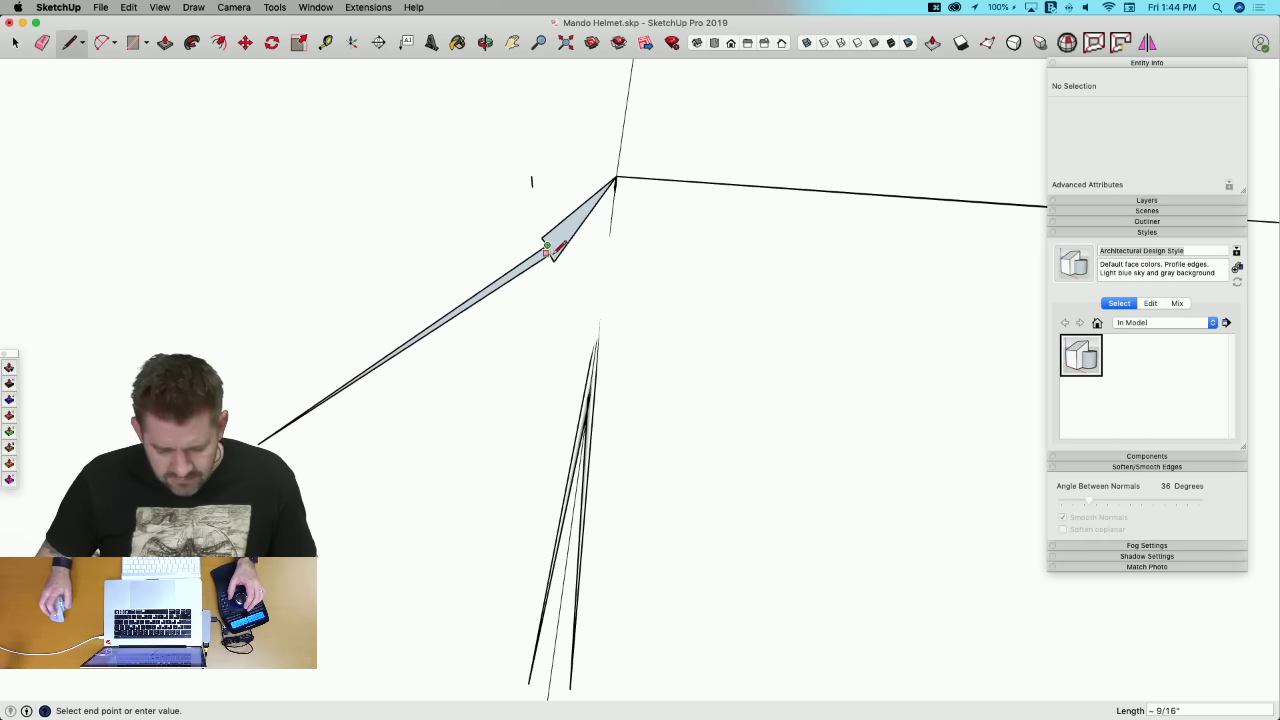
scroll(547, 253, "up", 4)
left_click(546, 253)
left_click(546, 253)
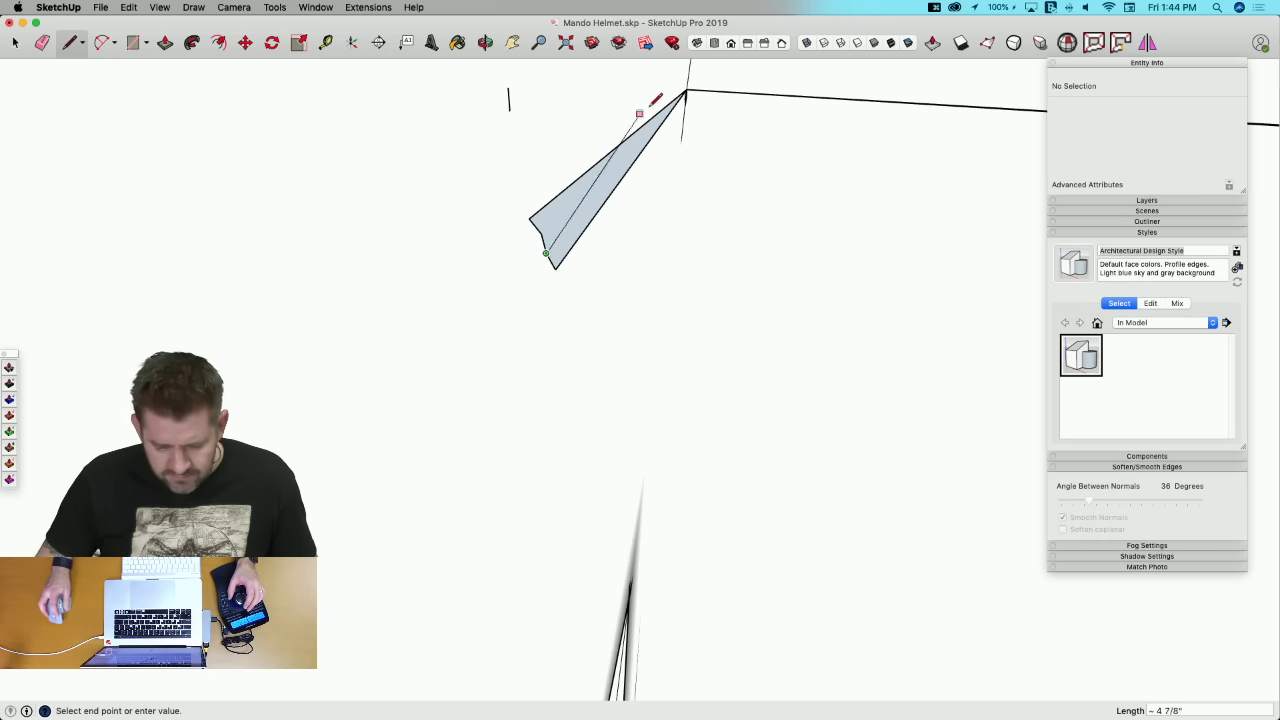
left_click(686, 90)
left_click(686, 90)
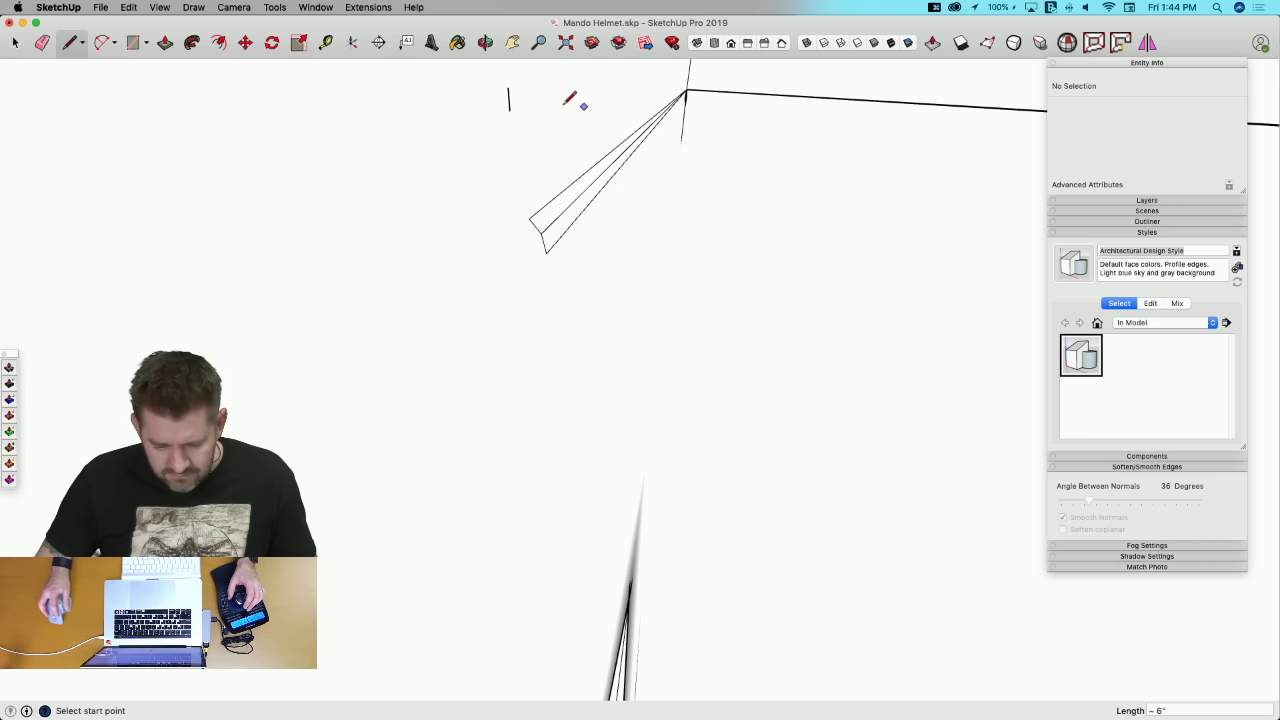
Step: Erase the stray edge fragments along the centre seam just below the crown's seam corner
key("e")
scroll(581, 169, "down", 10)
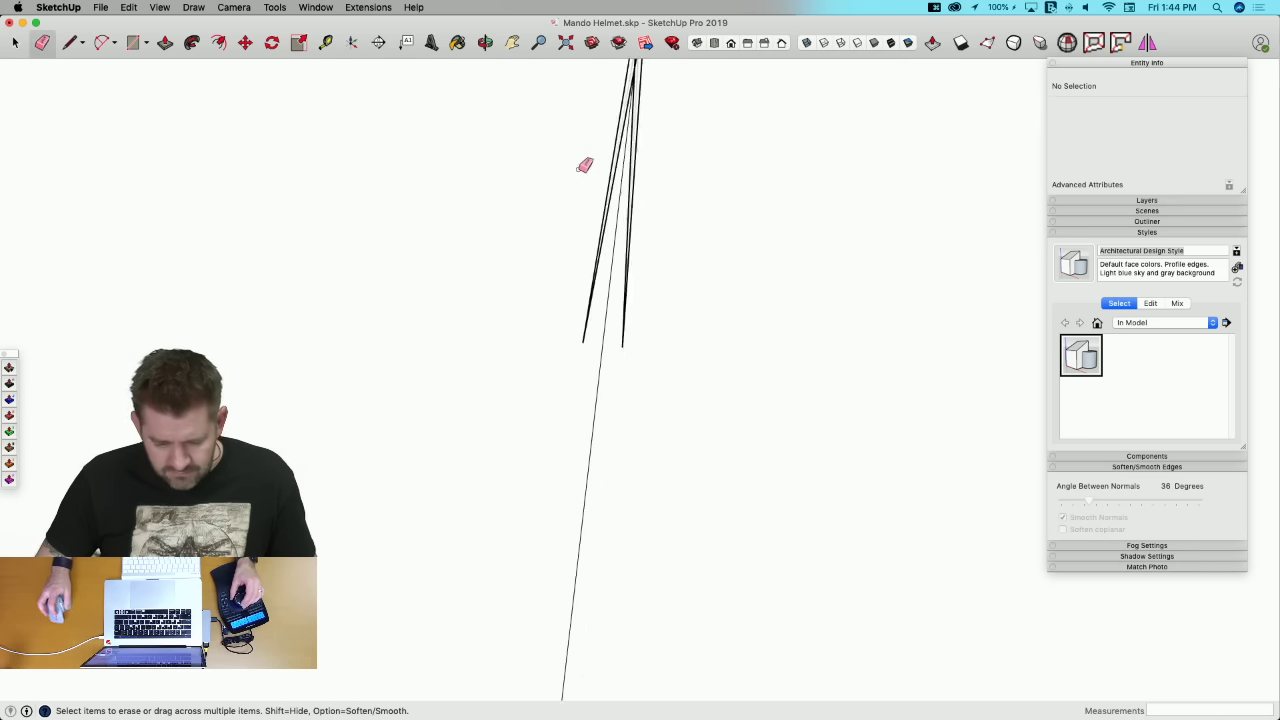
middle_click_drag(609, 187, 665, 385)
scroll(672, 362, "up", 10)
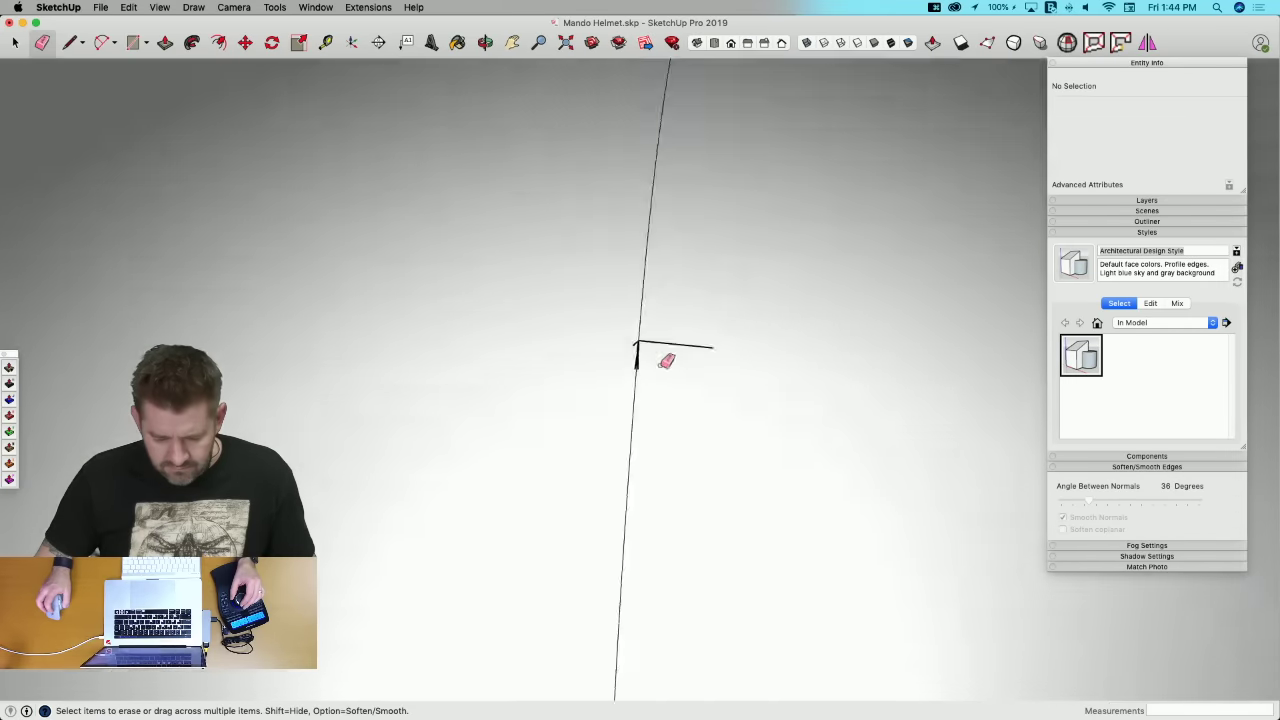
scroll(656, 380, "up", 2)
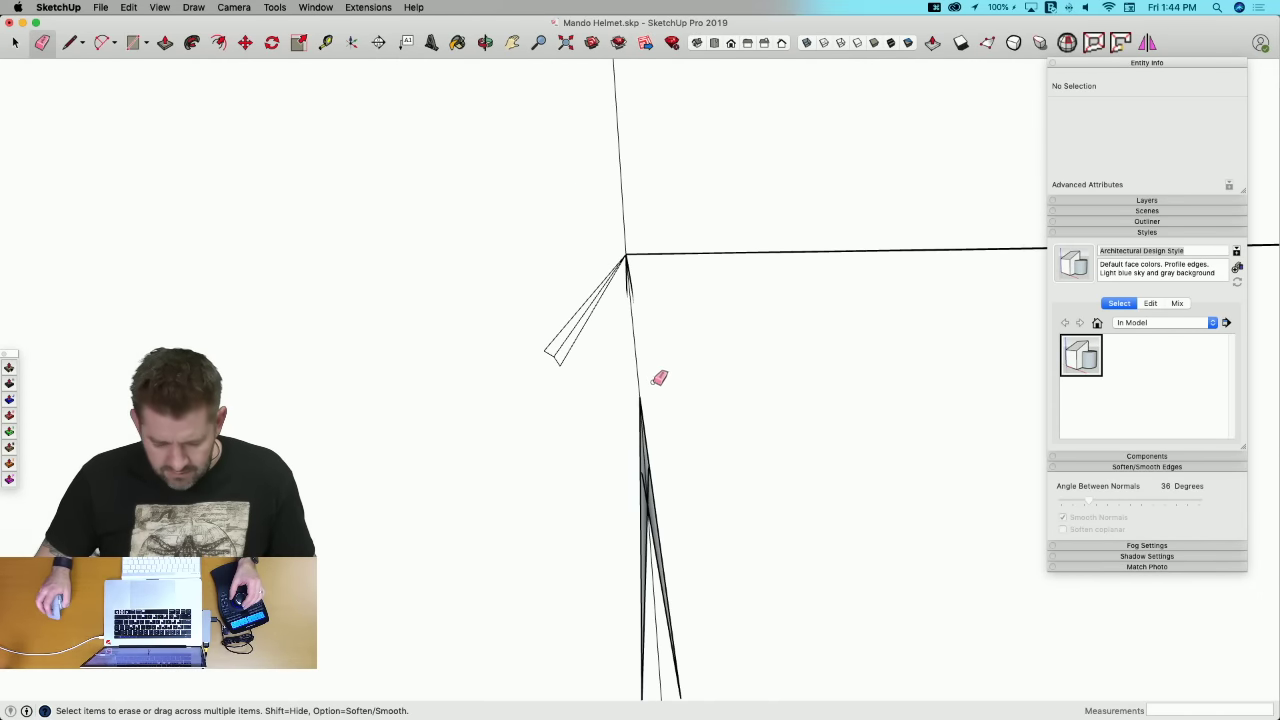
left_click(635, 119)
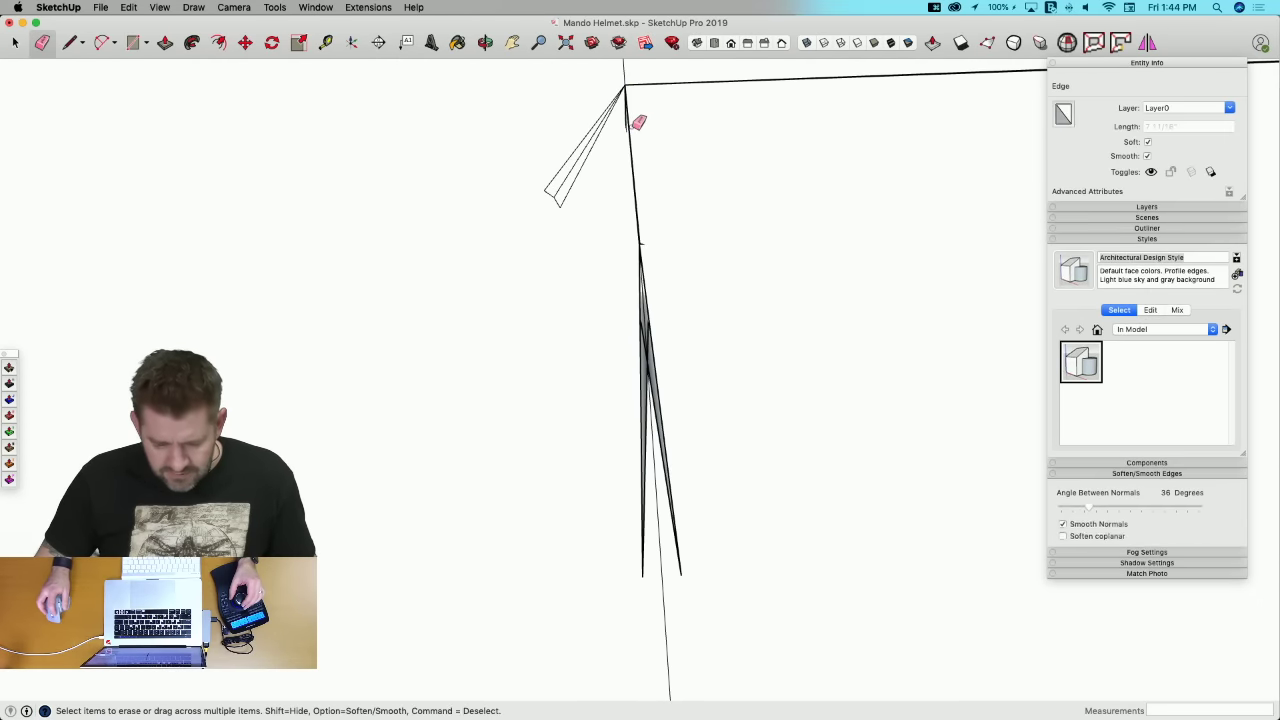
Step: Try bridging the long triangular hole with a line from the seam corner to its far tip, and erase that line
key("l")
mouse_move(646, 83)
middle_mouse_down()
mouse_move(683, 151)
mouse_move(648, 228)
middle_mouse_up()
left_click(592, 343)
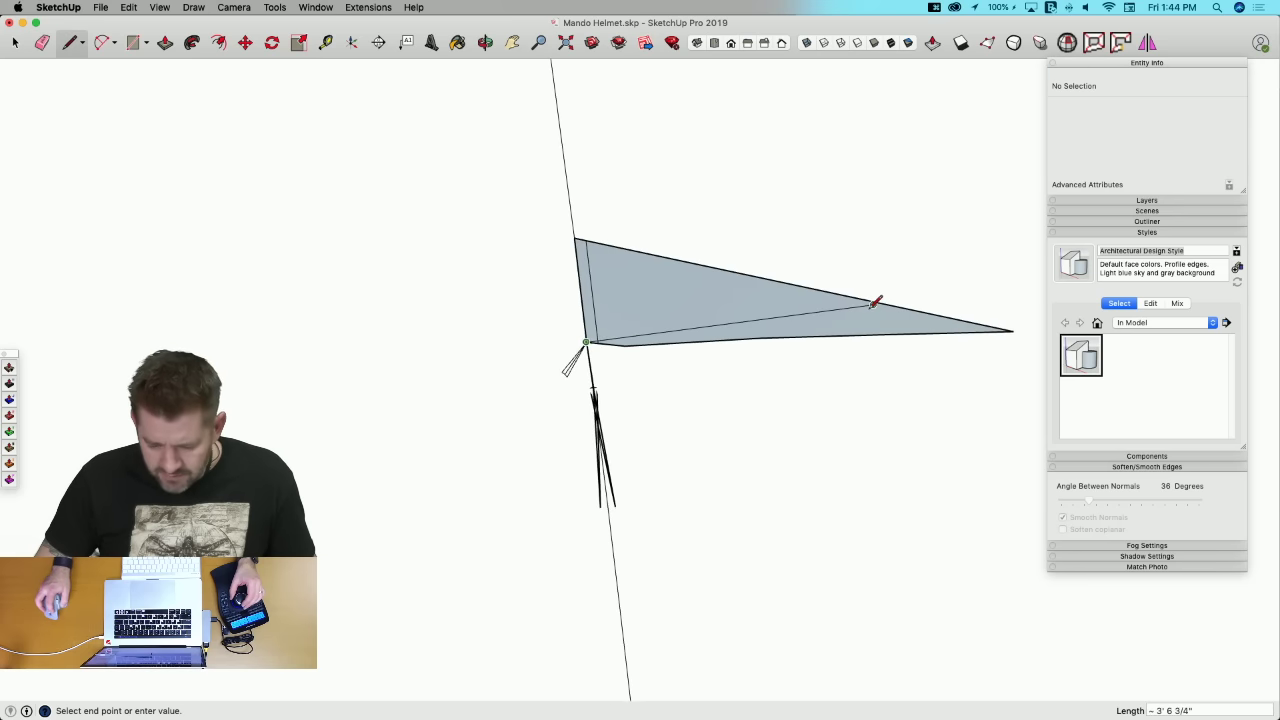
left_click(1002, 327)
key("e")
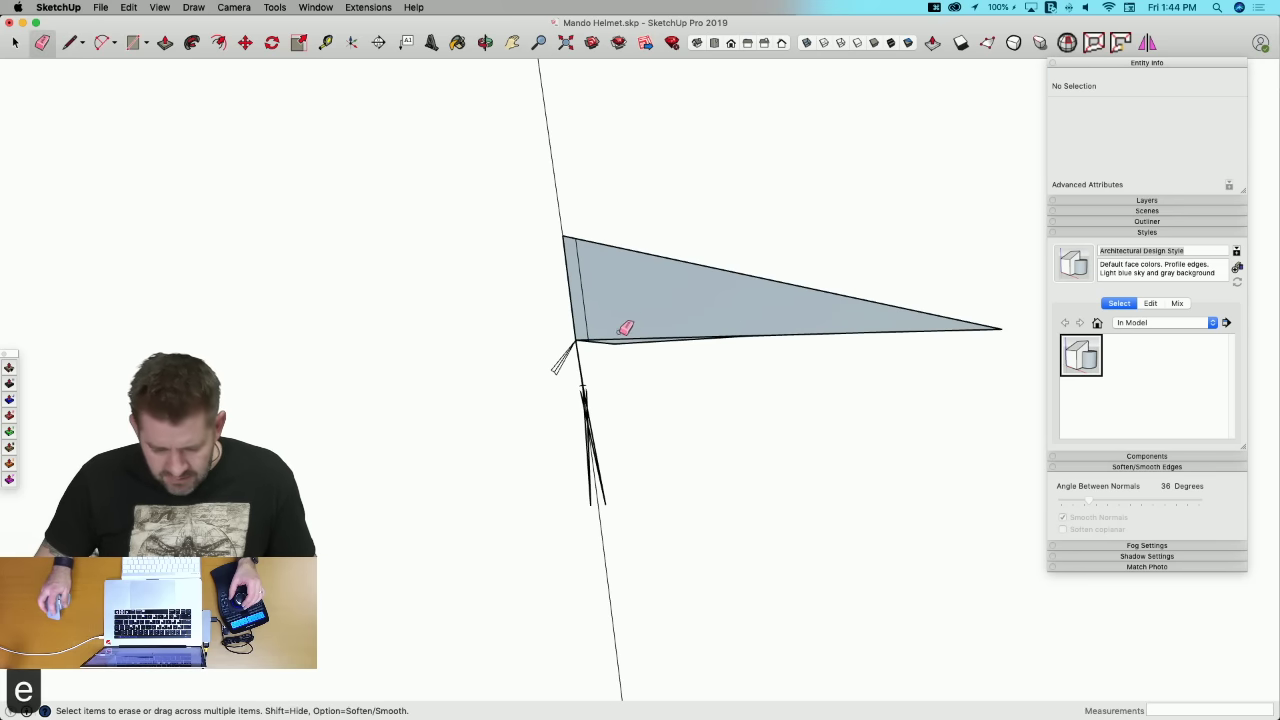
left_click(618, 340)
Step: Fill the long triangular hole with lines from its upper seam corner to three points along its lower edge
key("l")
left_click(614, 343)
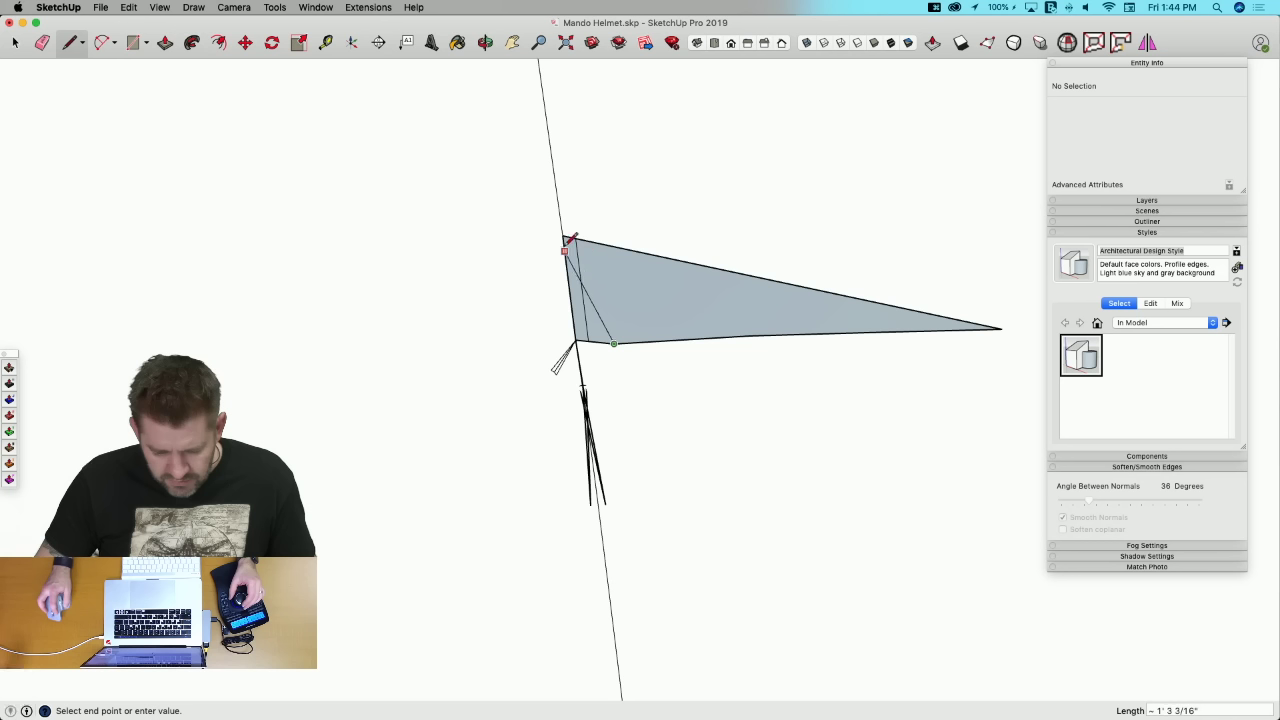
left_click(563, 235)
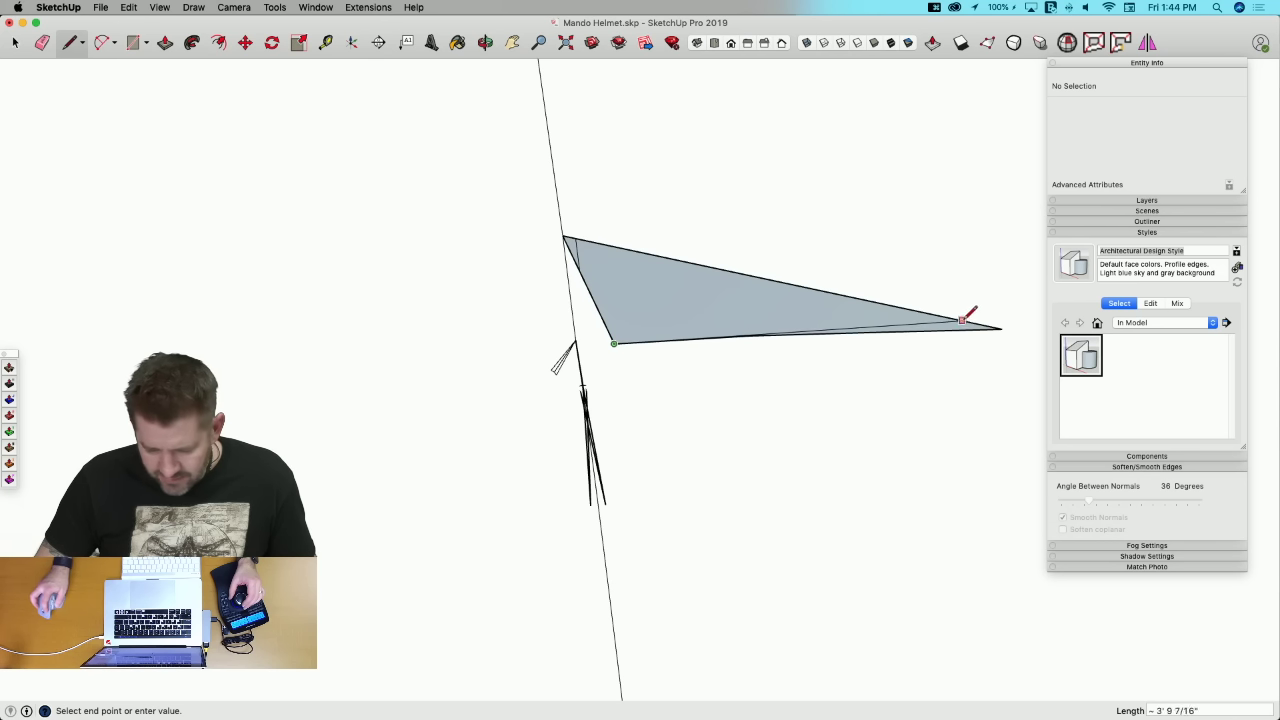
key("l")
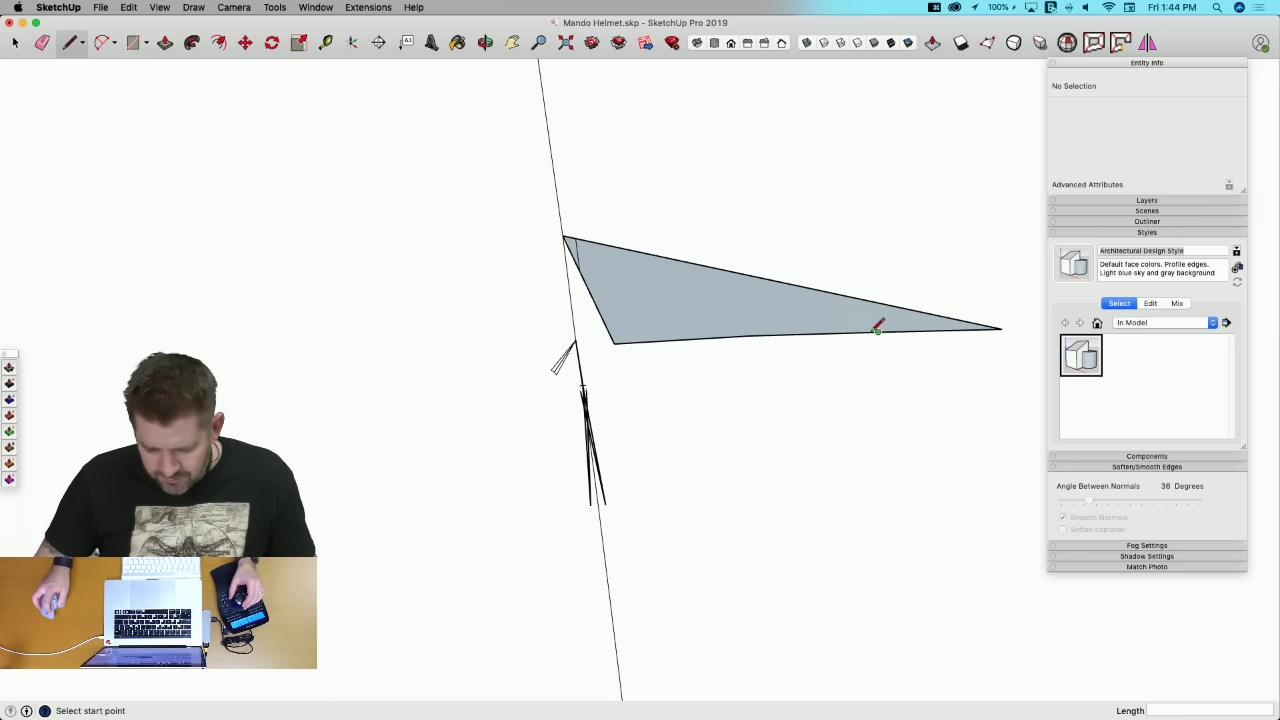
left_click(878, 330)
left_click(566, 240)
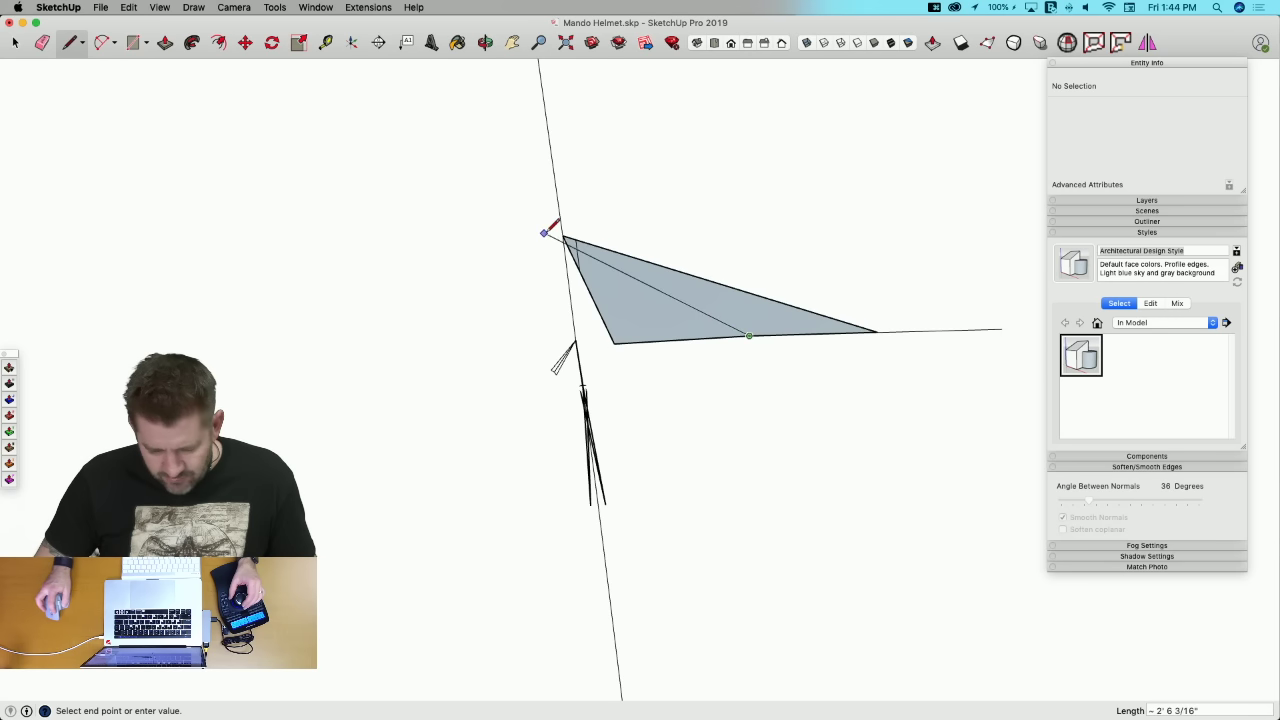
left_click(563, 237)
Step: Smooth away the patch lines and the leftover crosswise edge beside the centre seam with the Eraser
key("e")
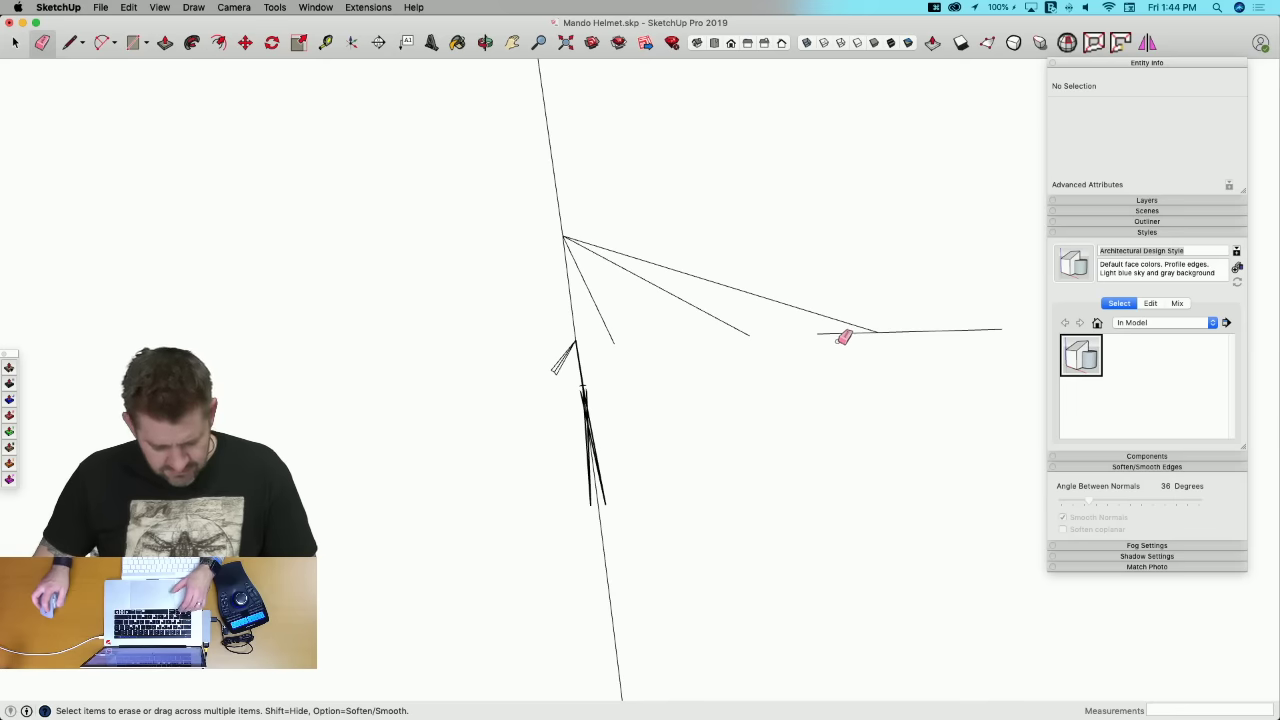
left_click_drag(873, 360, 867, 328)
left_click_drag(733, 316, 588, 308)
Step: Erase the overlapping sliver edges along the centre seam below the crown
scroll(588, 394, "up", 5)
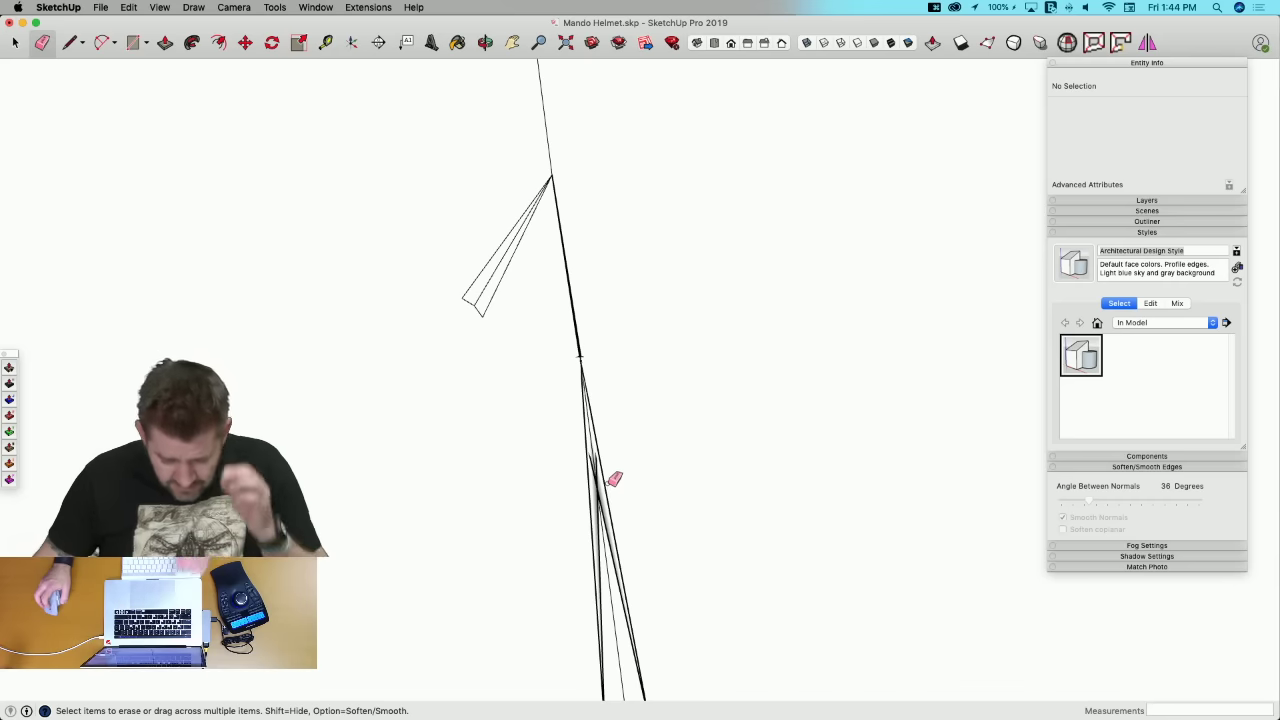
left_click(603, 515)
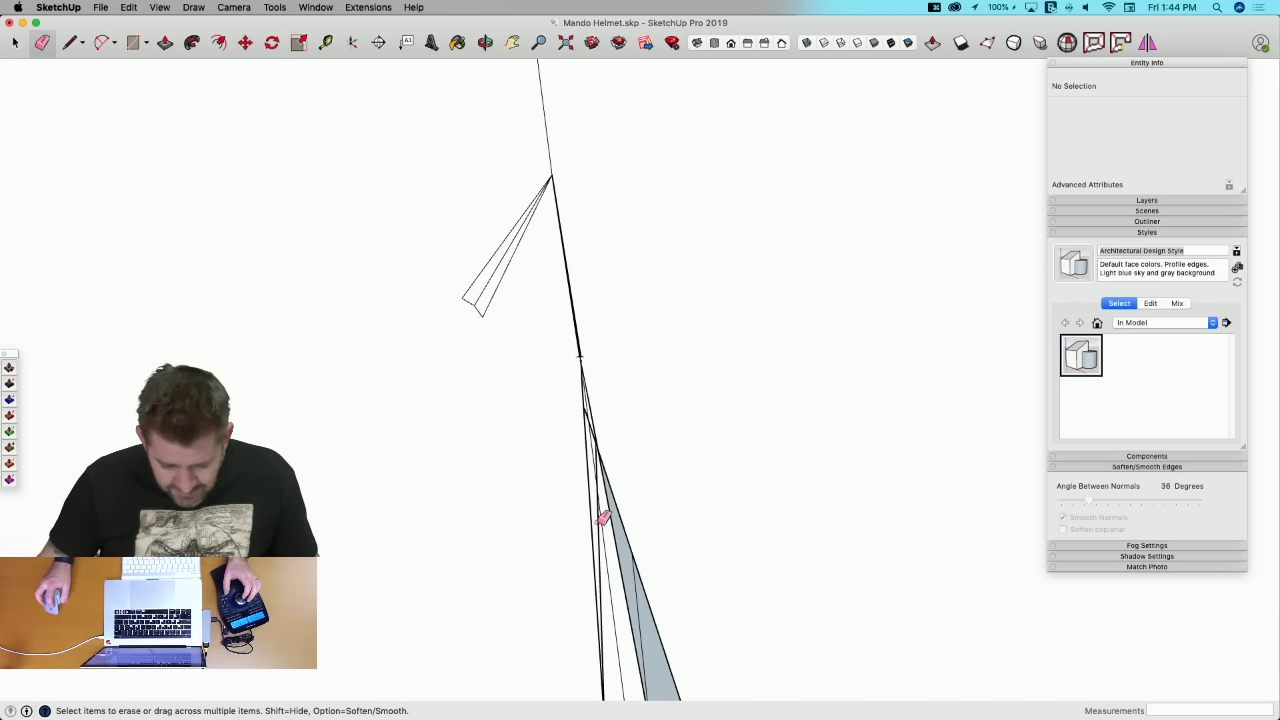
left_click(602, 517)
left_click_drag(598, 527, 608, 455)
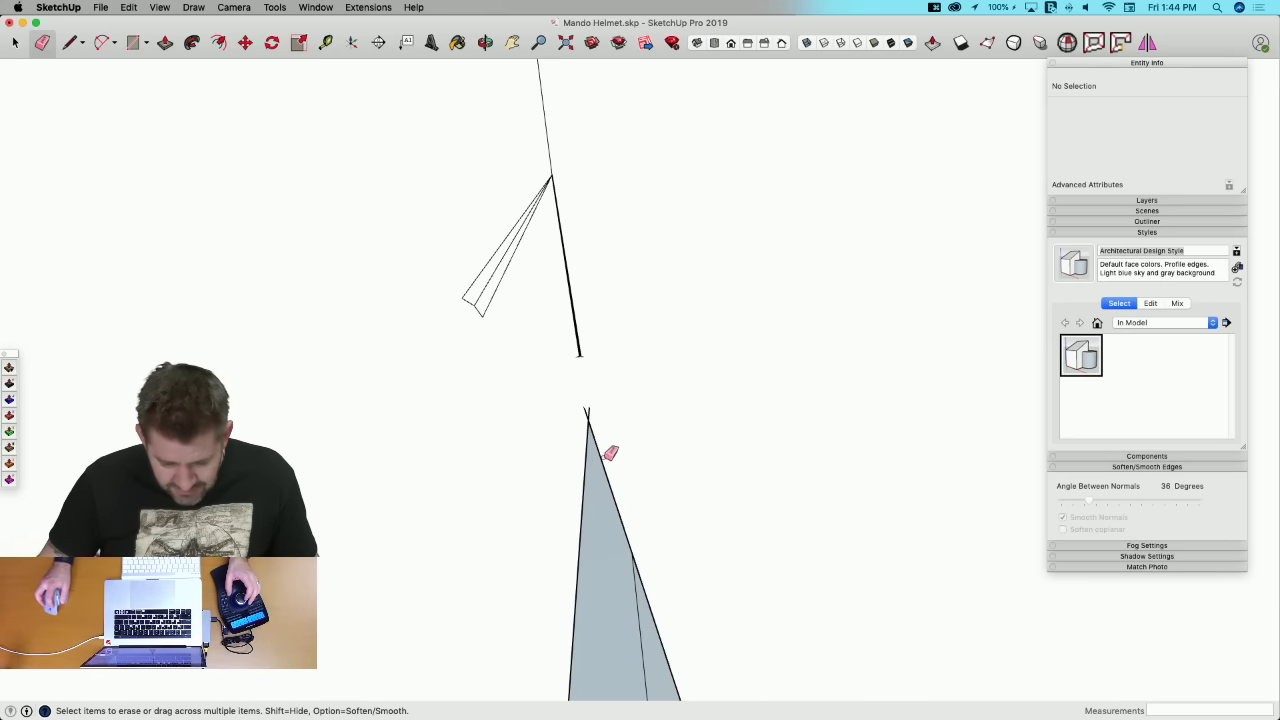
key("super+z")
key("super+z")
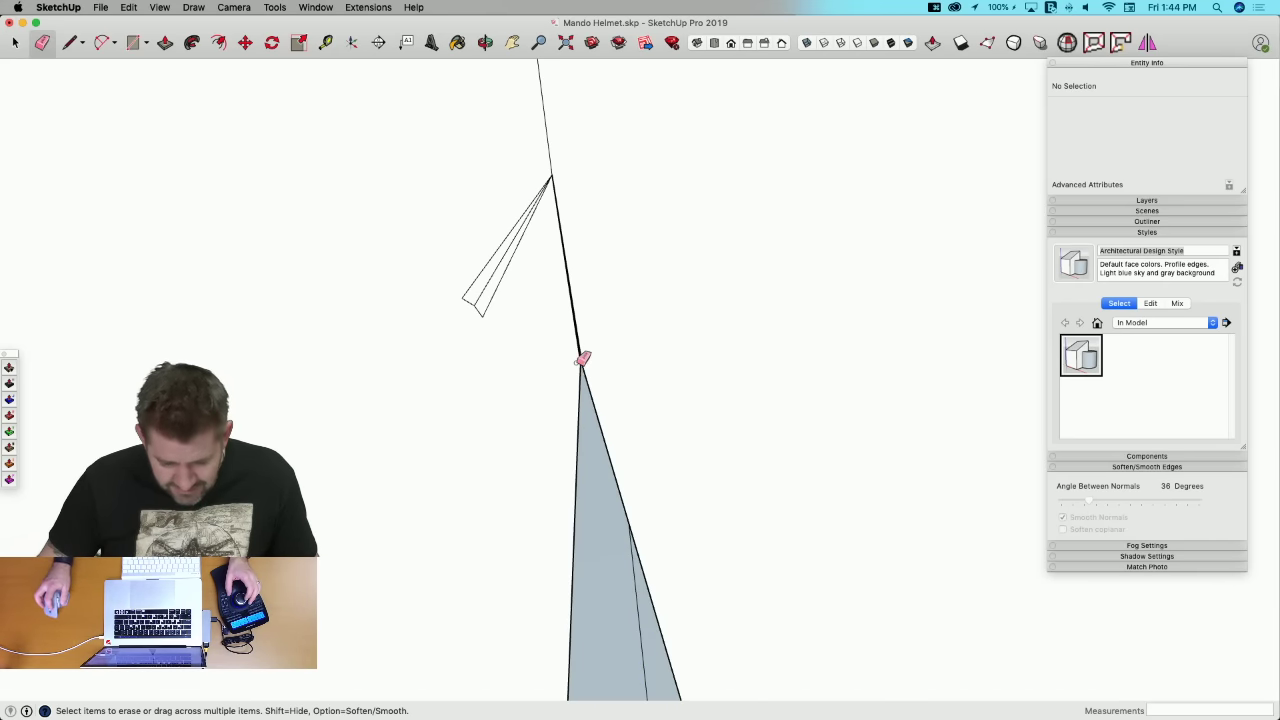
Step: Erase the leftover edges around the pinch point between the upper and lower gaps to join them into one opening
key("super+z")
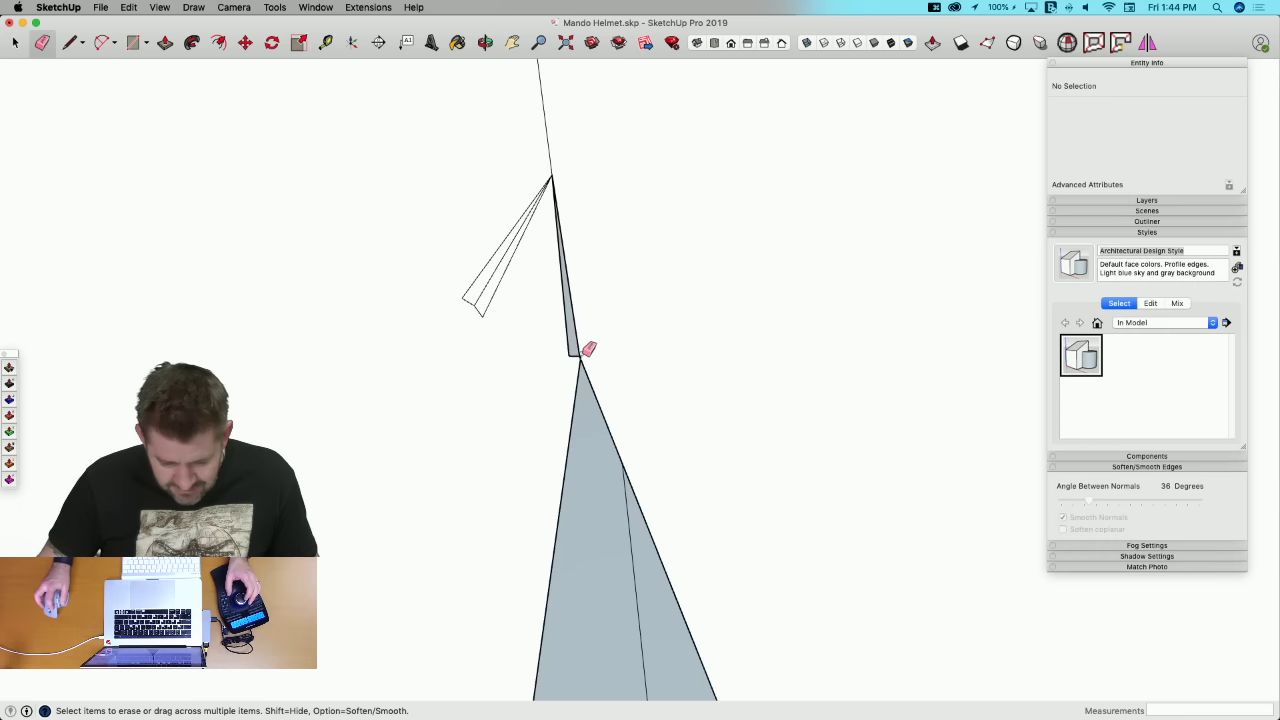
key("super+z")
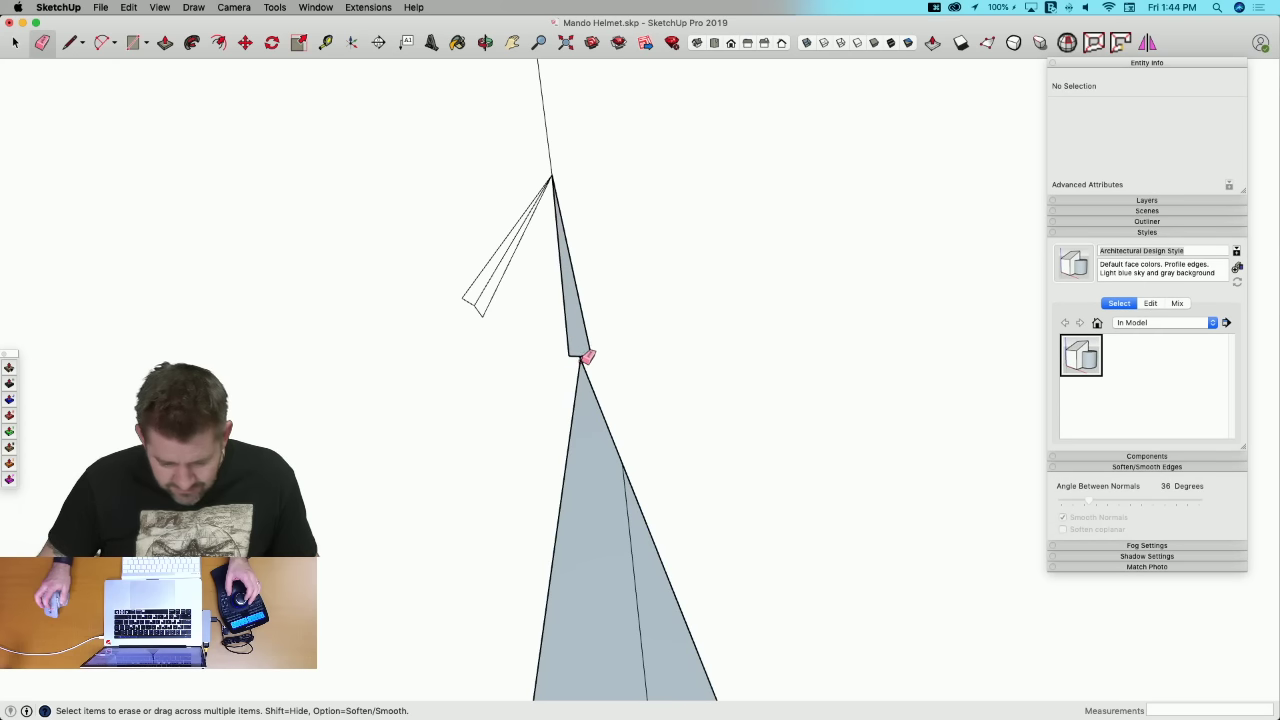
scroll(587, 357, "up", 6)
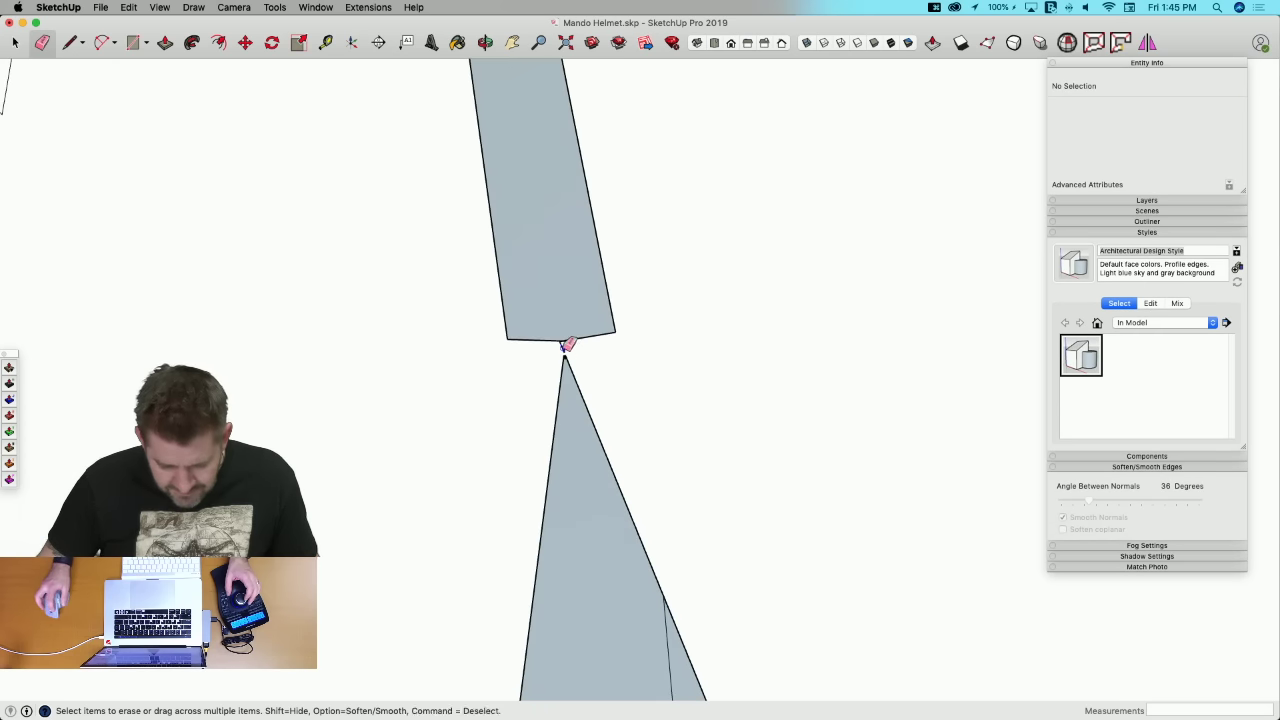
key("super+z")
Step: Draw a line about 7/8" across the opening's neck and another from its midpoint to the middle vertex of the wide end
key("l")
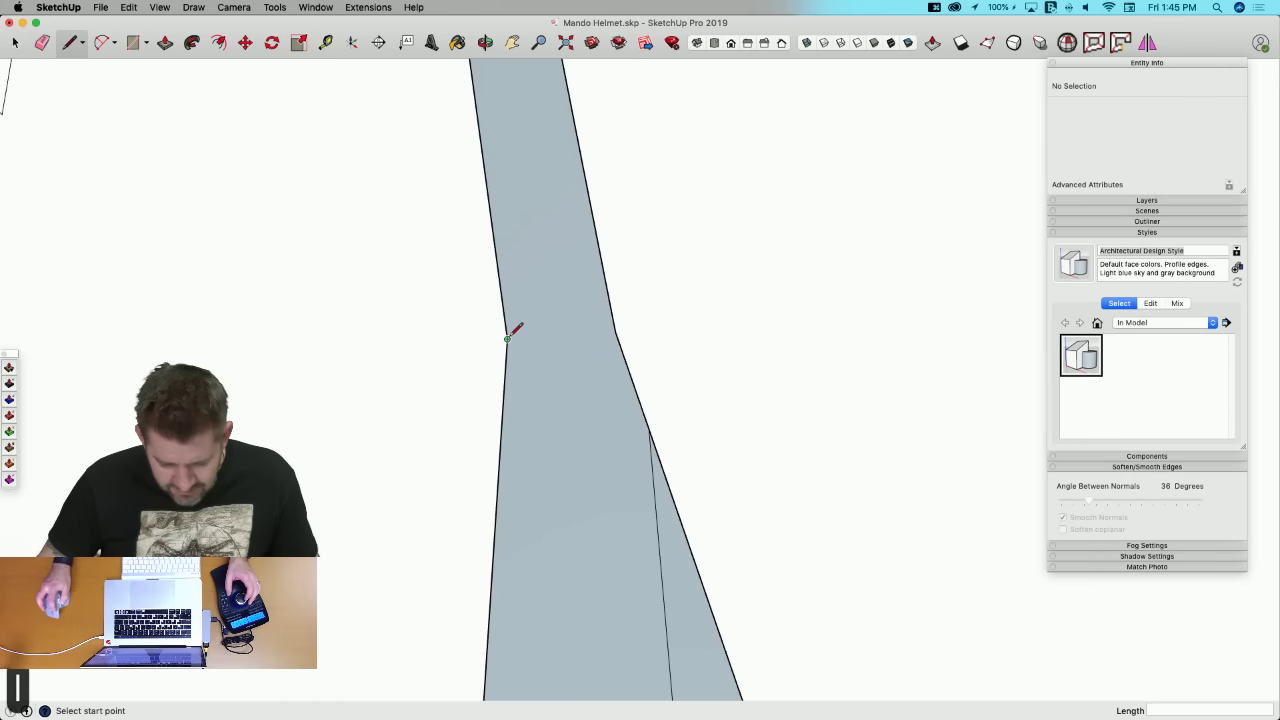
left_click(615, 333)
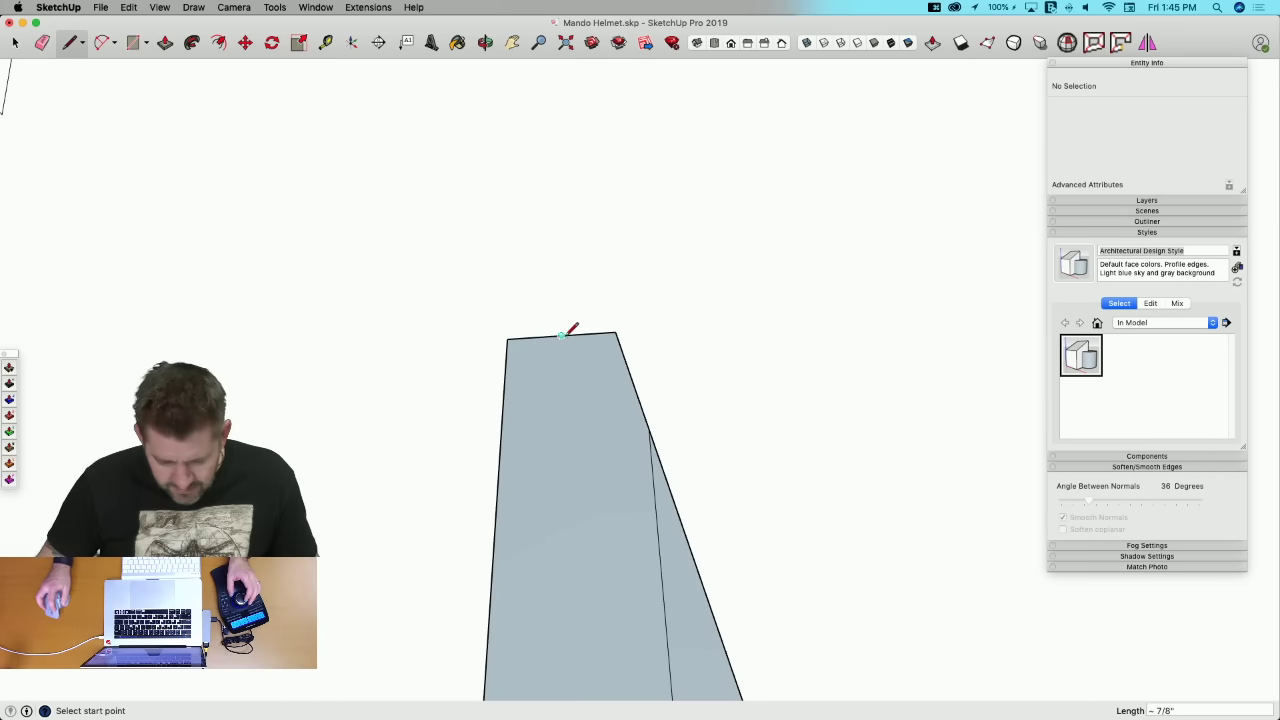
left_click(562, 335)
scroll(560, 360, "down", 5)
scroll(648, 266, "up", 6)
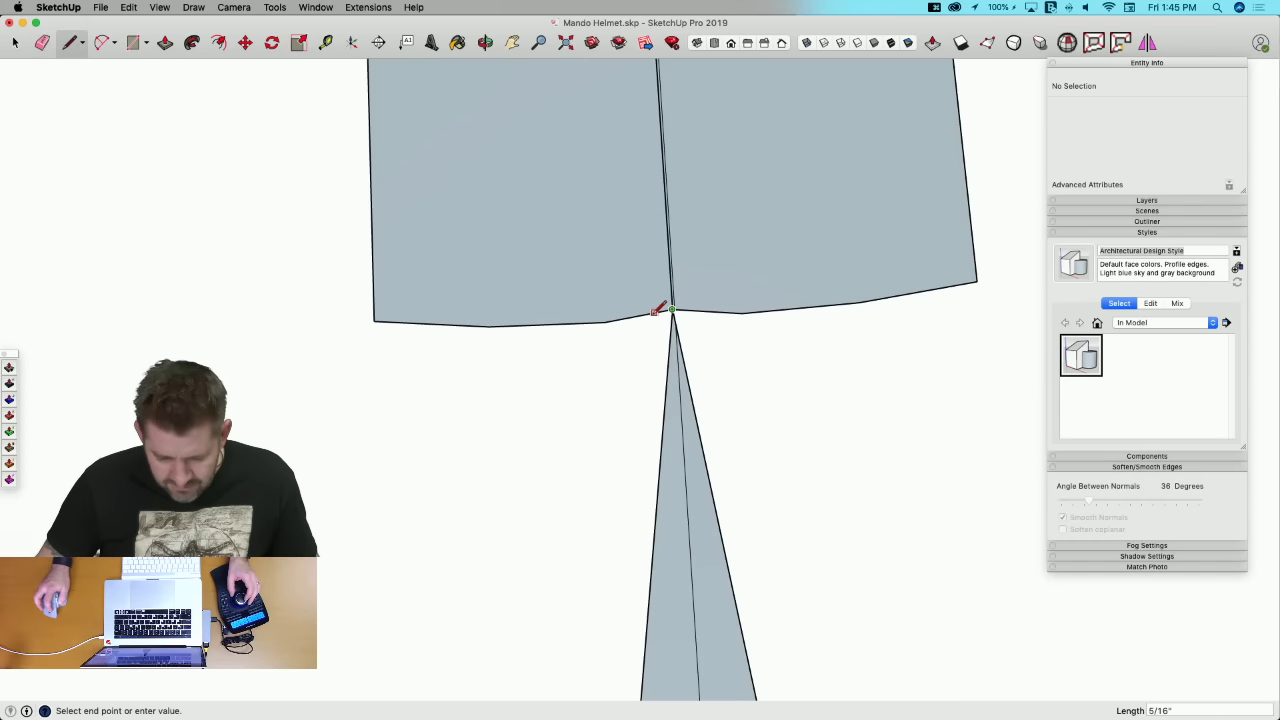
left_click(614, 318)
Step: Fill the upper opening with lines about 1' 10" long from the neck's corners to the vertices along its wide end
scroll(614, 318, "down", 5)
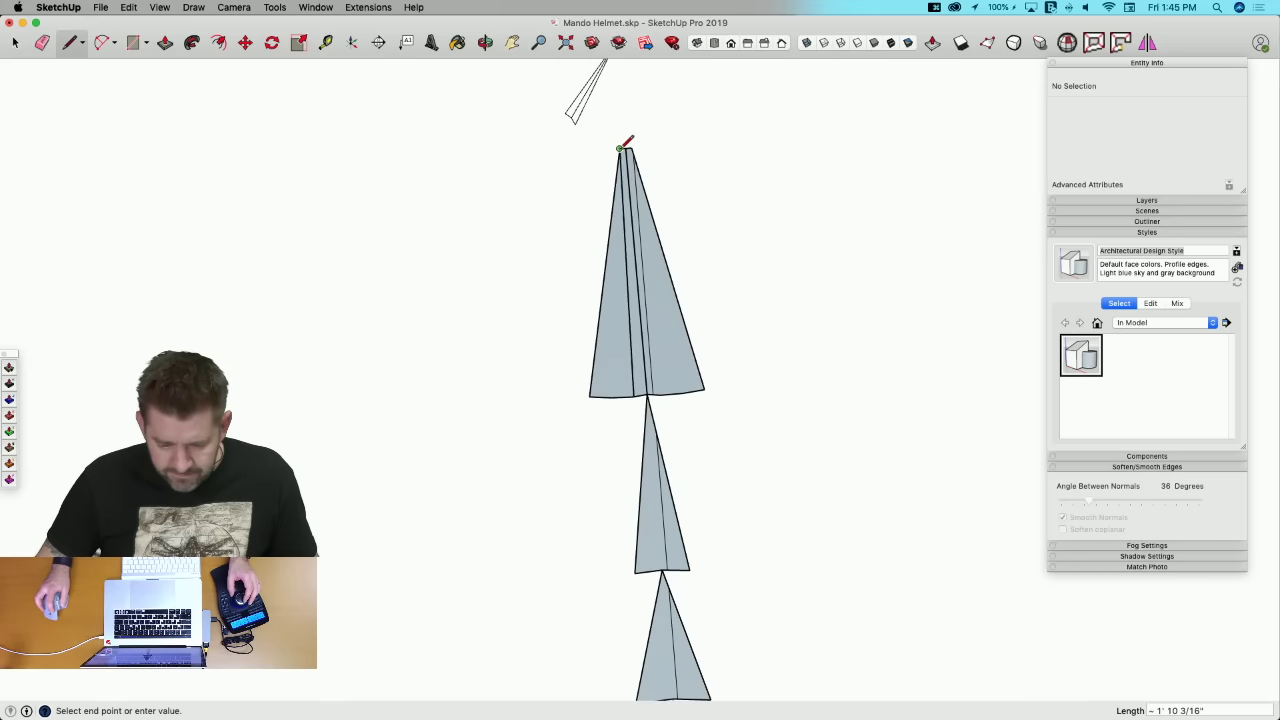
left_click(611, 397)
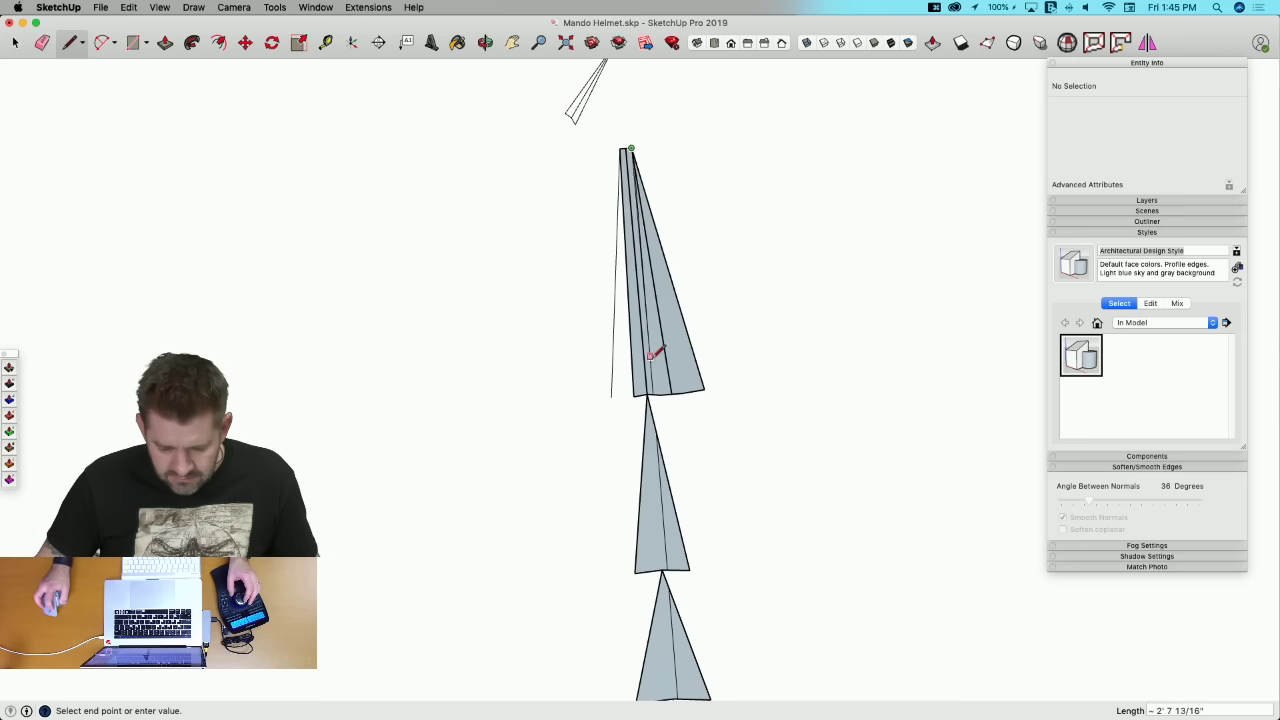
left_click(646, 394)
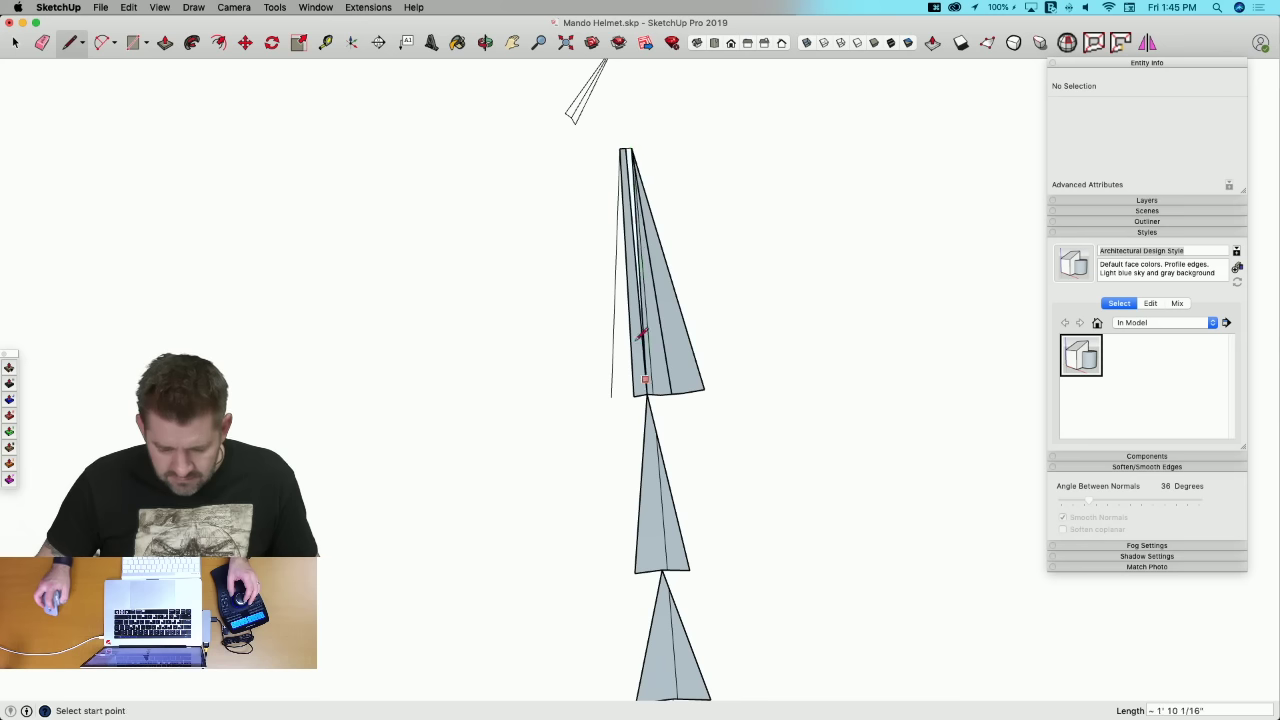
left_click(646, 395)
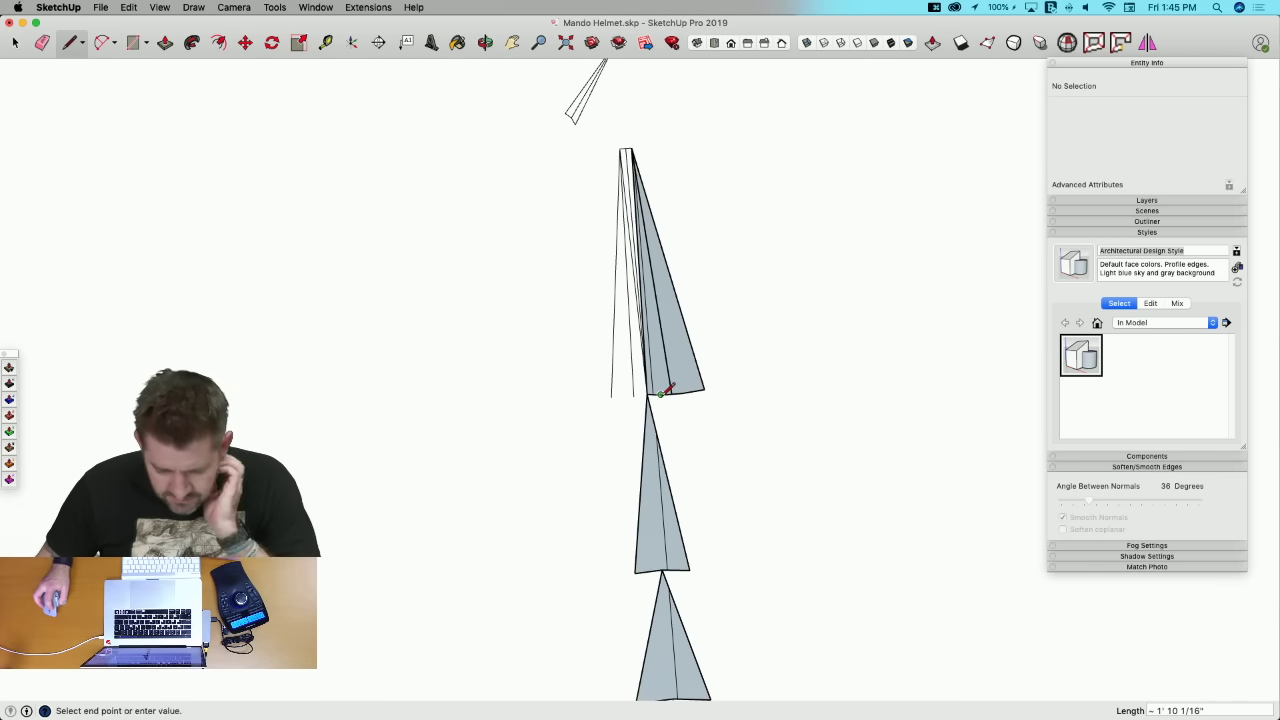
left_click(631, 147)
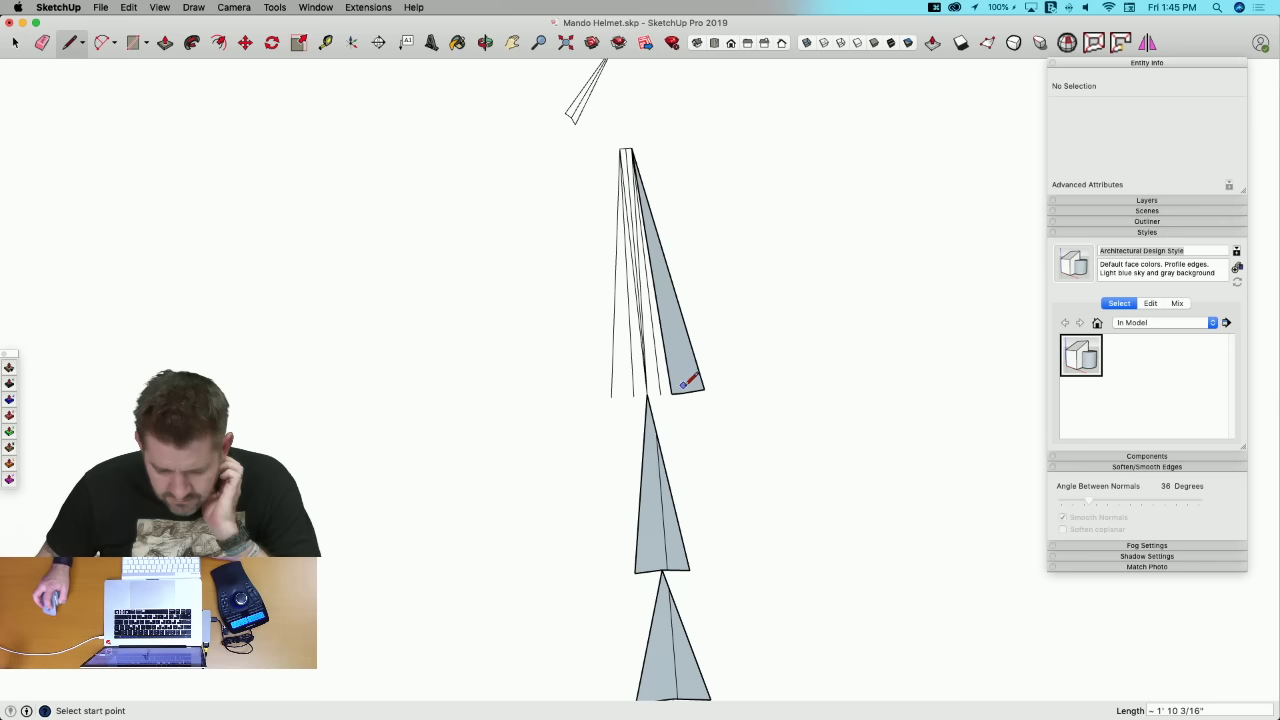
left_click(631, 148)
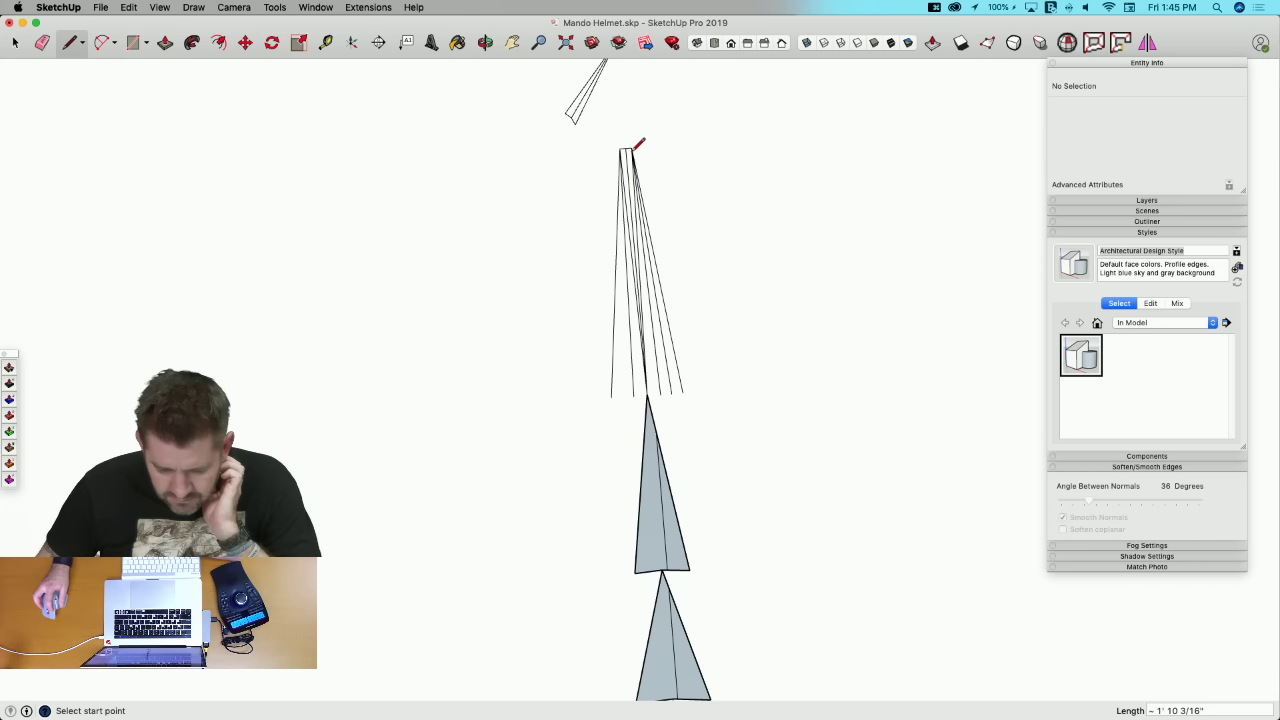
Step: Soften the fill lines across the upper opening and the short edge at its neck
key("e")
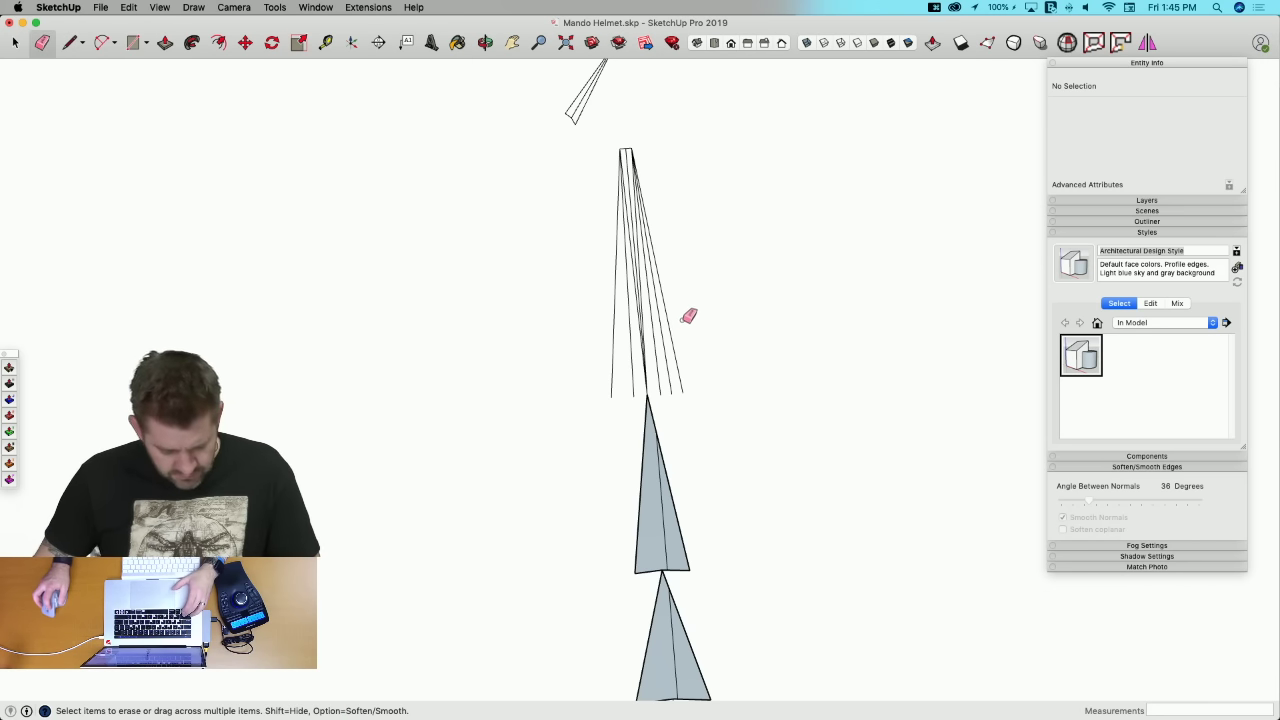
left_click_drag(671, 300, 606, 300, "alt")
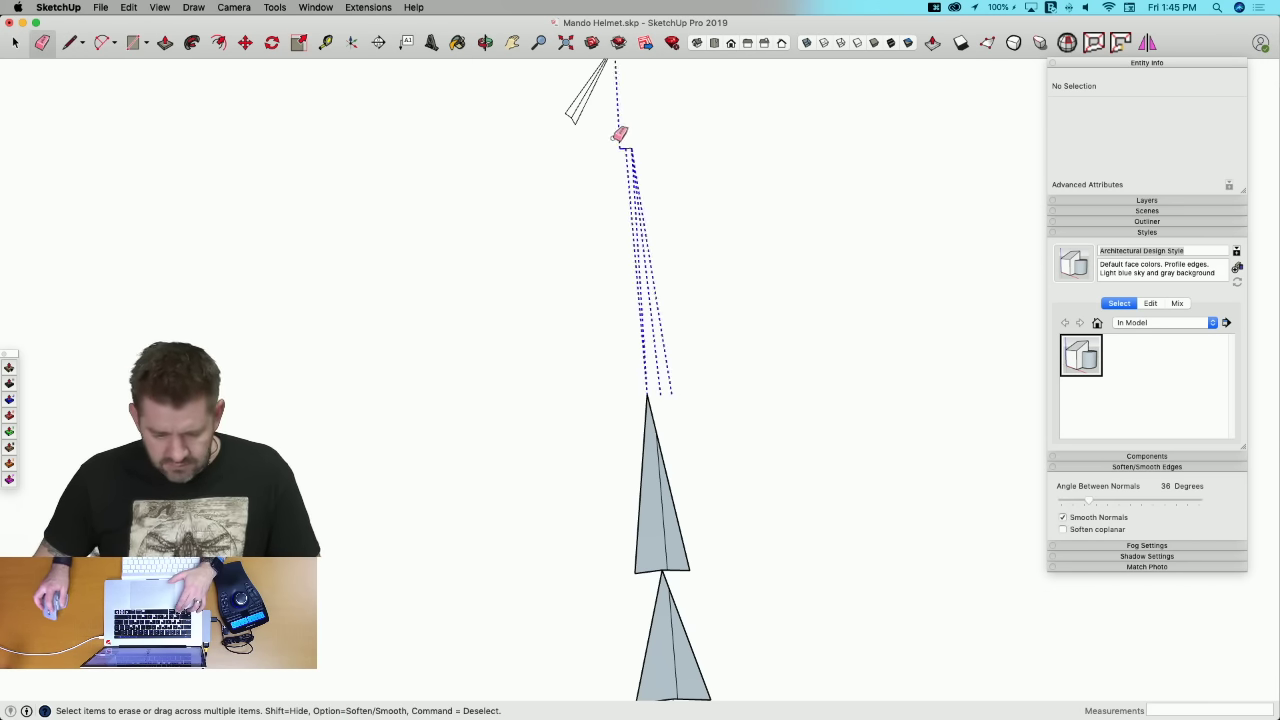
mouse_move(617, 135)
left_mouse_down("alt")
mouse_move(608, 66)
mouse_move(606, 142)
left_mouse_up("alt")
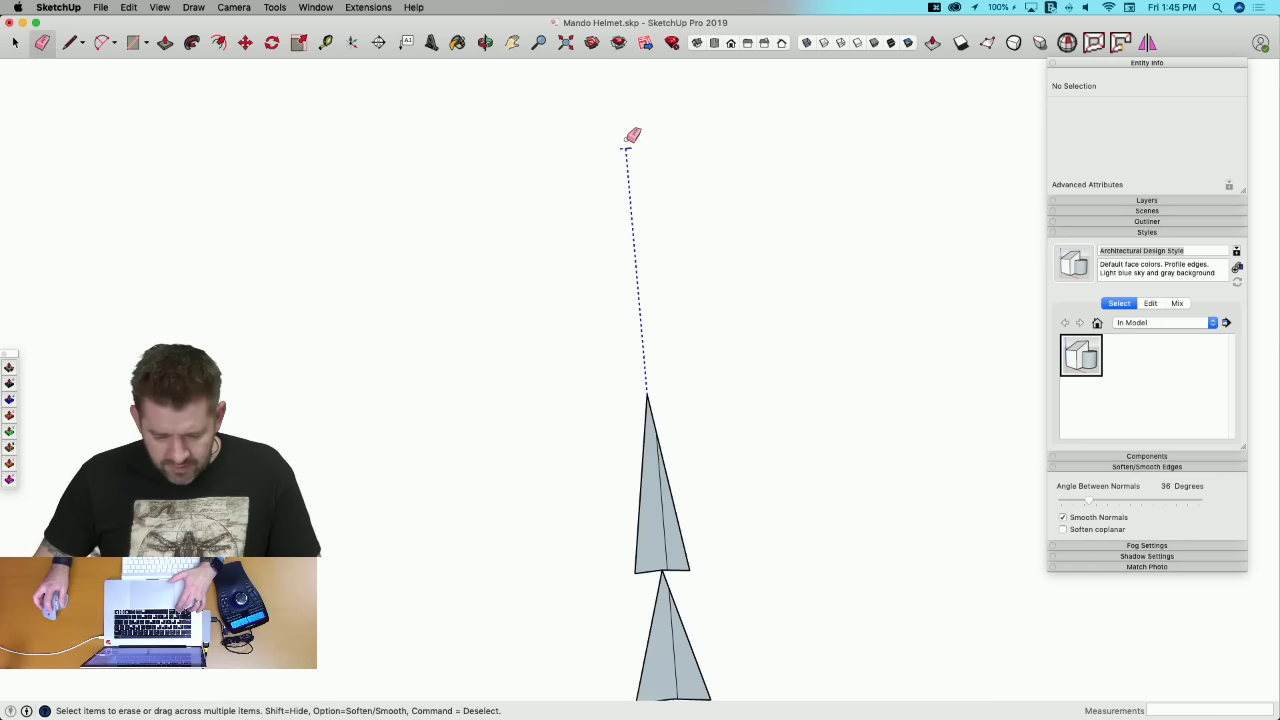
Step: Close the triangular gaps below the filled opening with connecting lines about 1' 8" long and soften their edges
key("l")
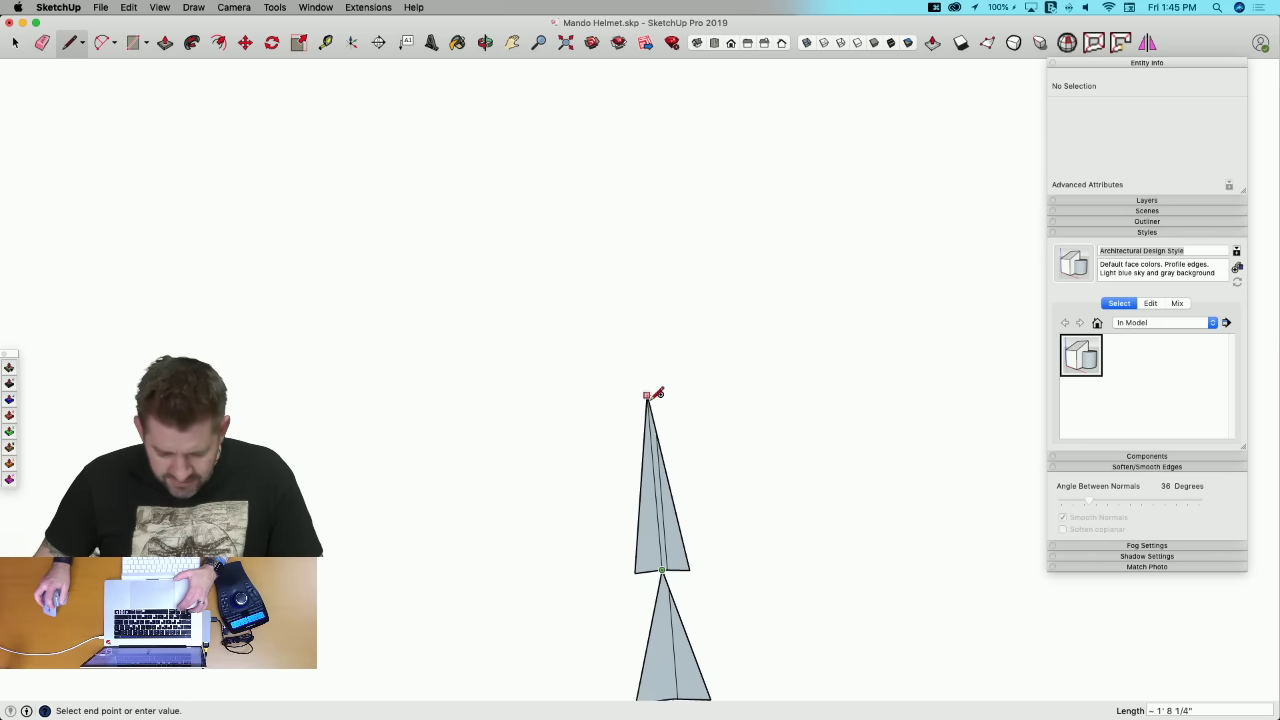
left_click(647, 396)
scroll(636, 270, "down", 2)
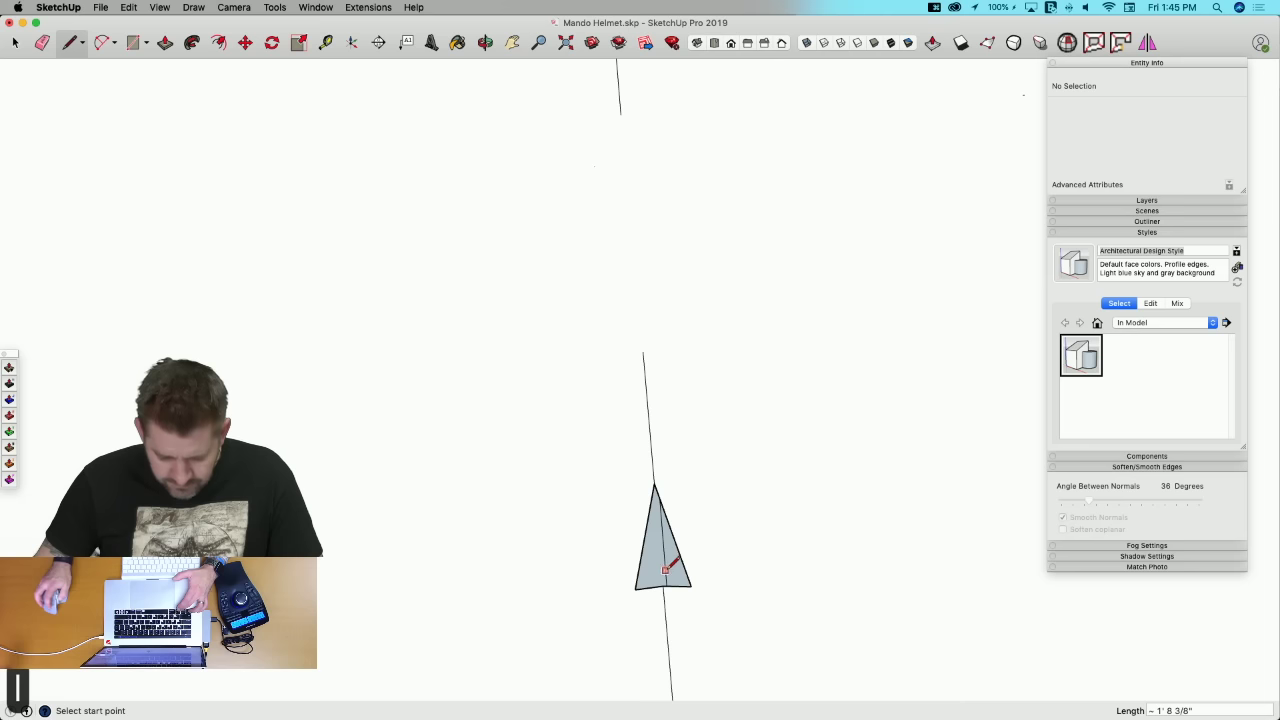
key("e")
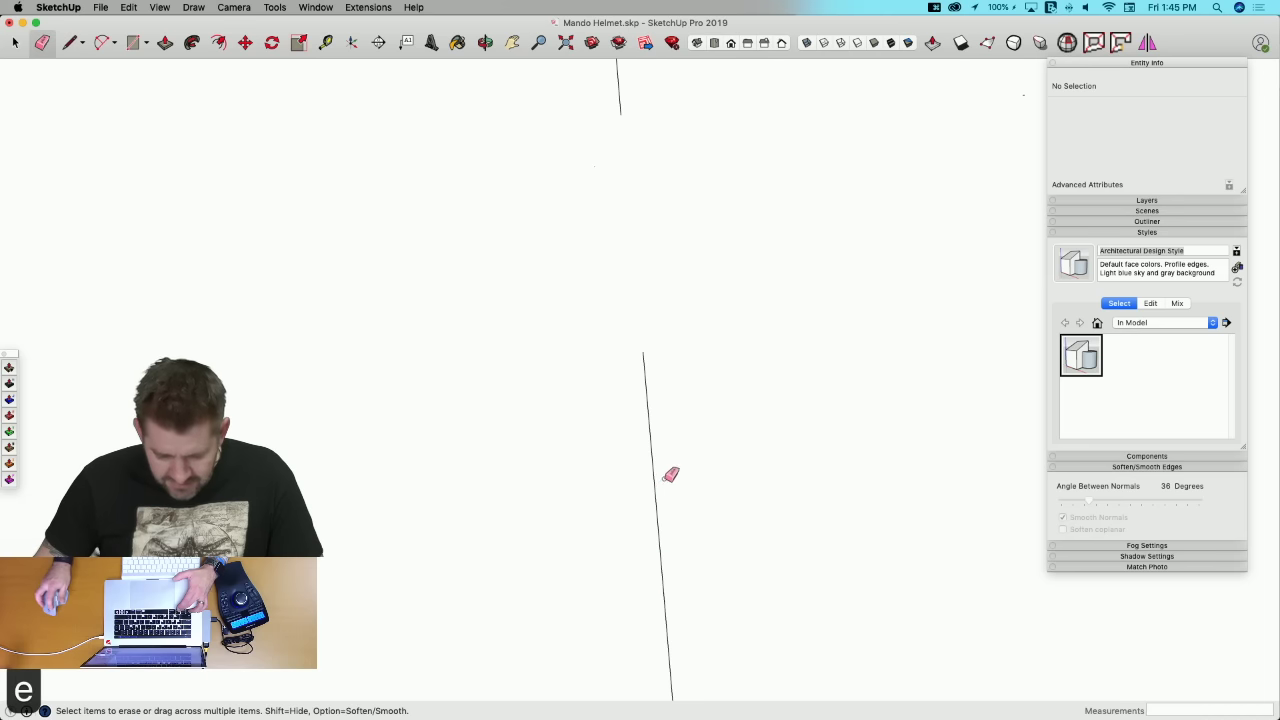
Step: Draw a line about 1' 3 3/16" across the rim wall at the step and erase the sliver edge beside it
scroll(620, 490, "down", 5)
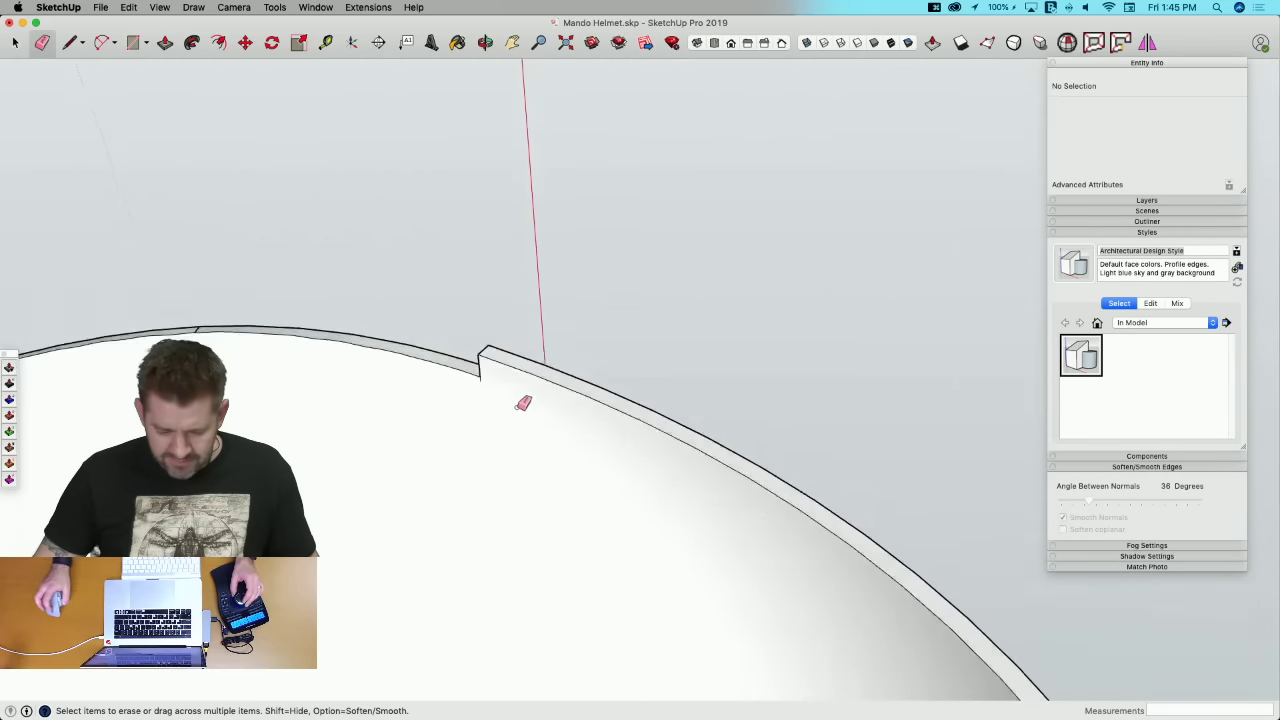
scroll(260, 316, "up", 8)
scroll(283, 371, "down", 4)
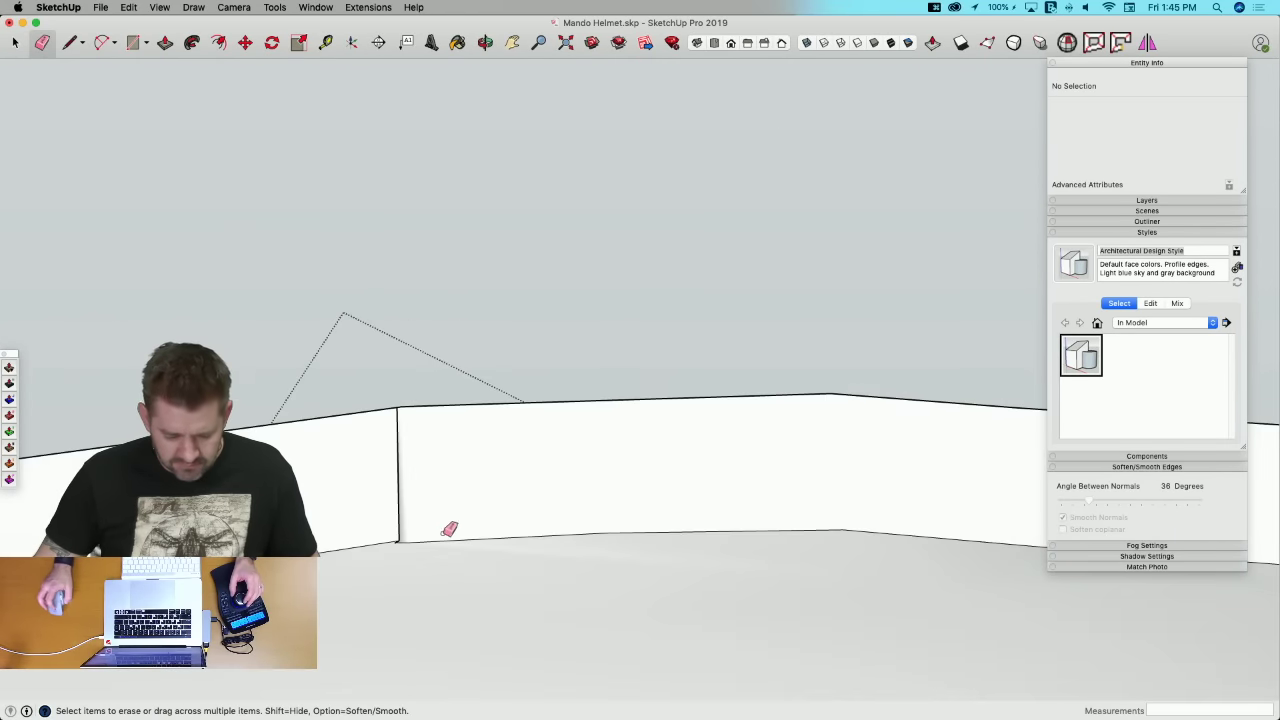
scroll(438, 528, "up", 2)
mouse_move(441, 524)
middle_mouse_down()
mouse_move(394, 483)
mouse_move(416, 436)
middle_mouse_up()
key("l")
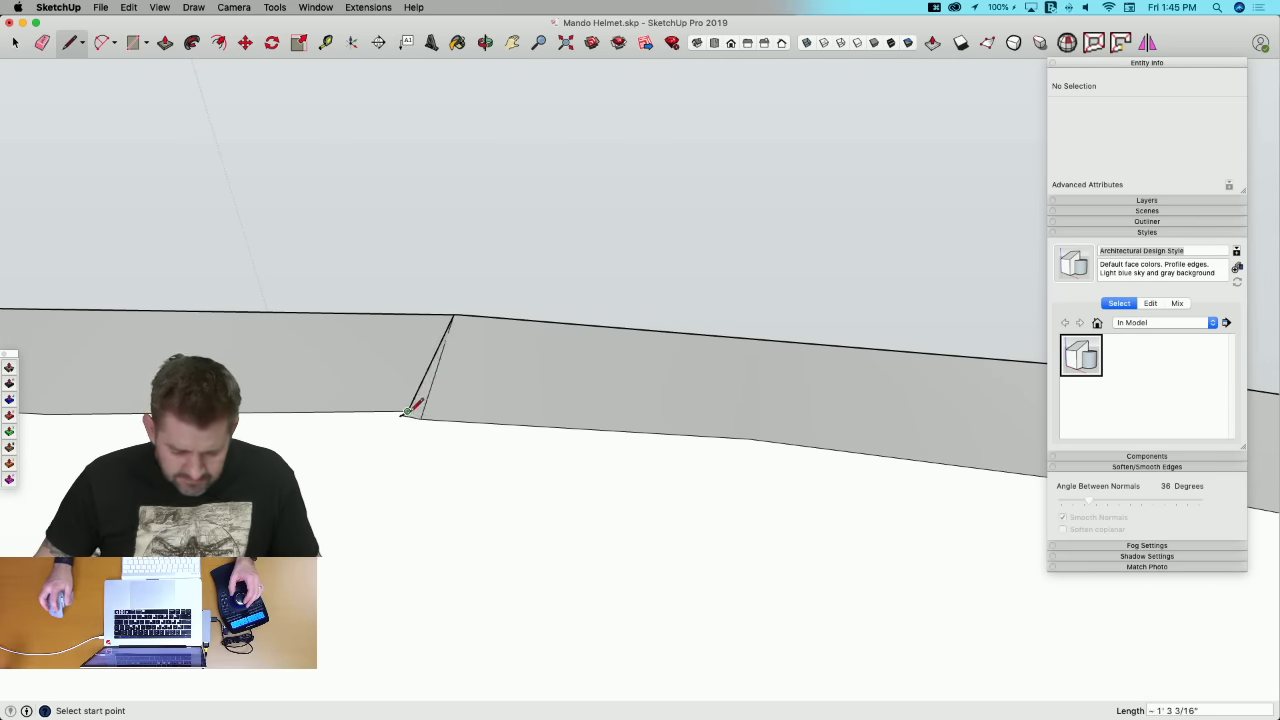
key("e")
left_click_drag(414, 406, 416, 410)
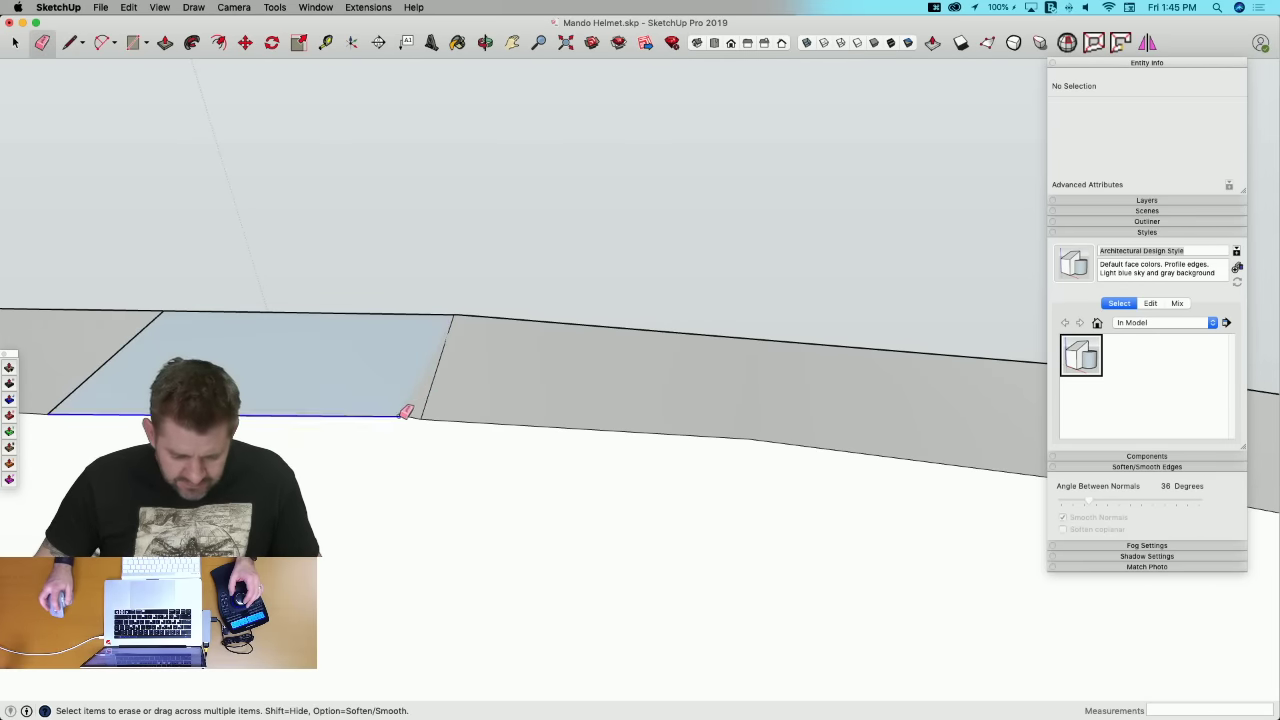
Step: Rebuild the open rim wall panel with a lower edge about 1' 8" and a diagonal about 2' 1 3/16" long
key("l")
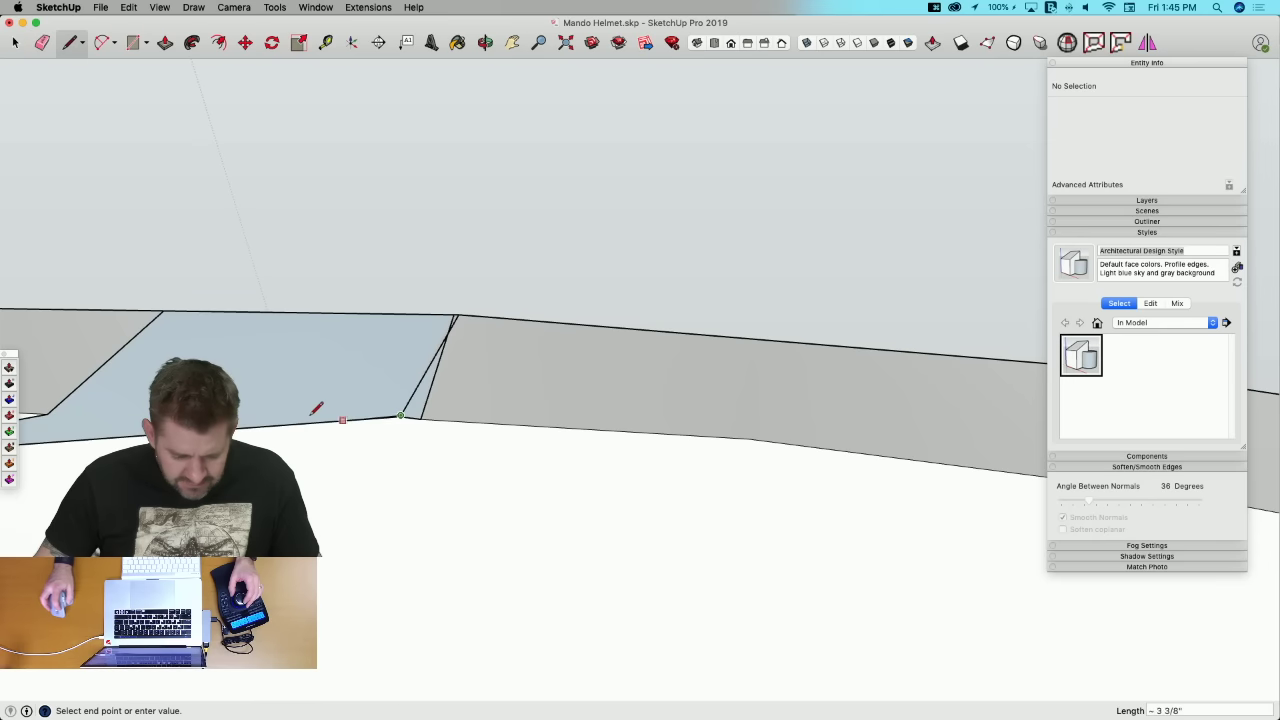
key("e")
left_click(416, 390)
key("l")
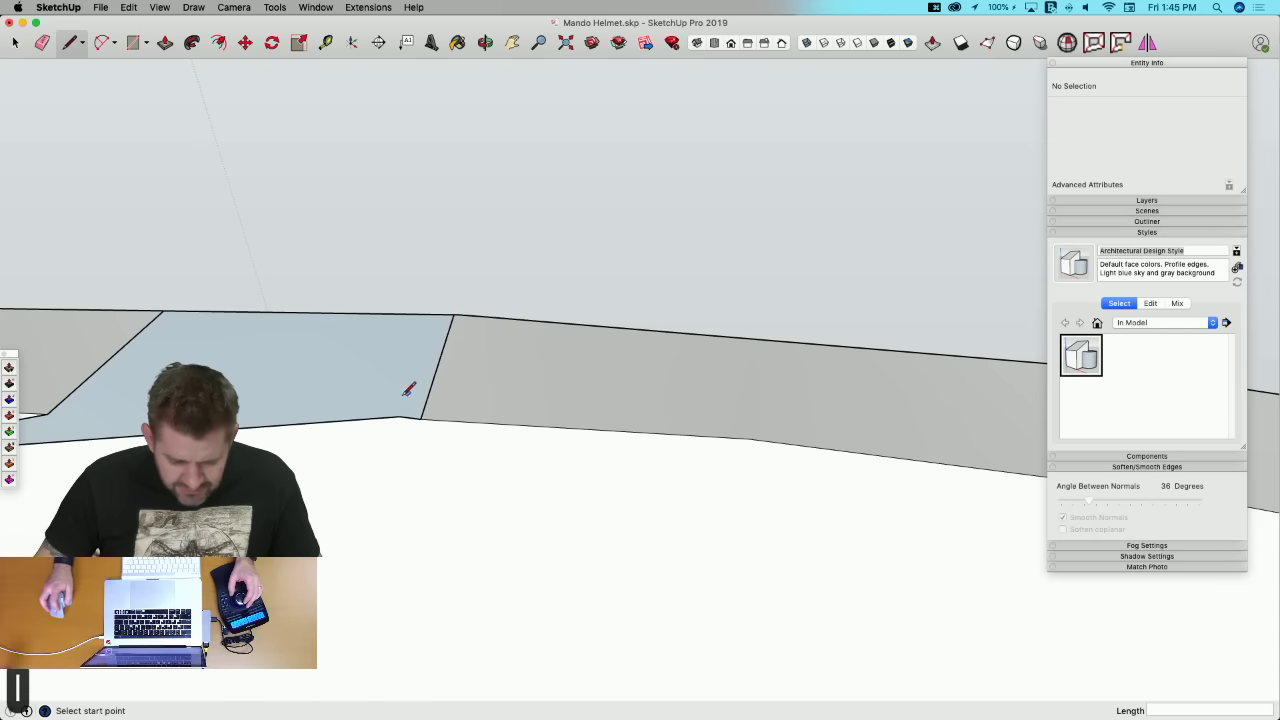
left_click(47, 413)
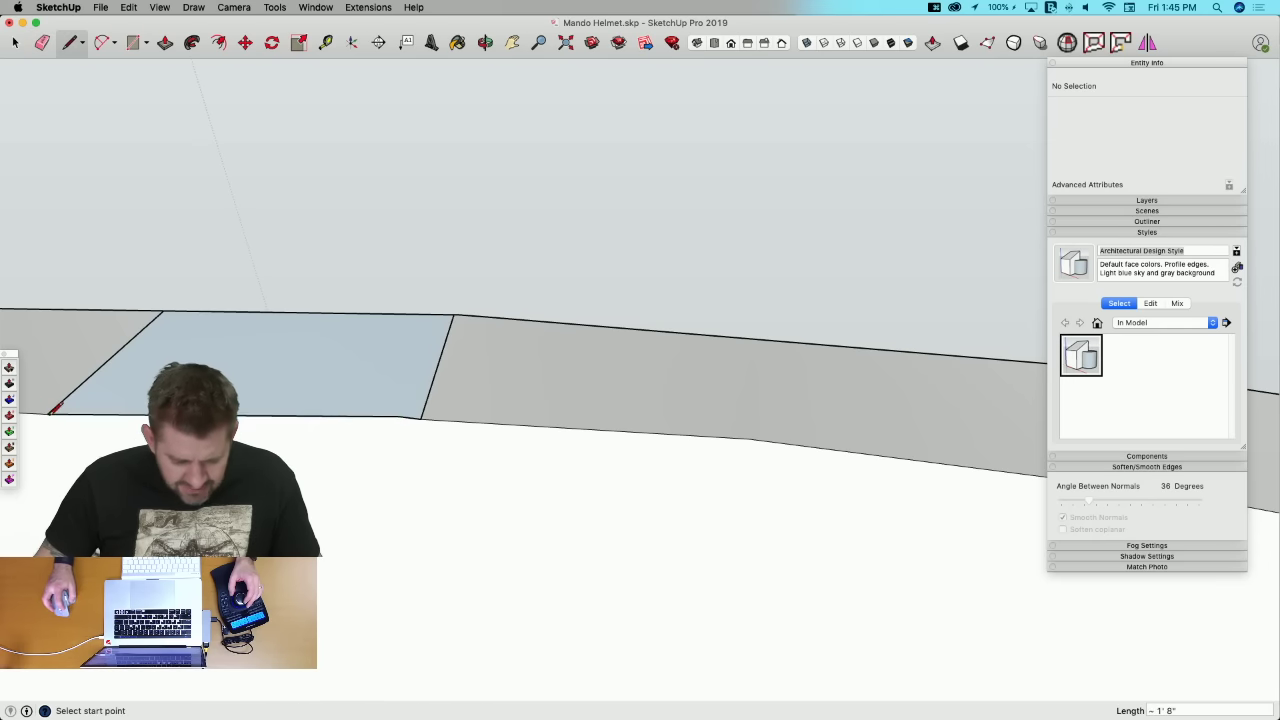
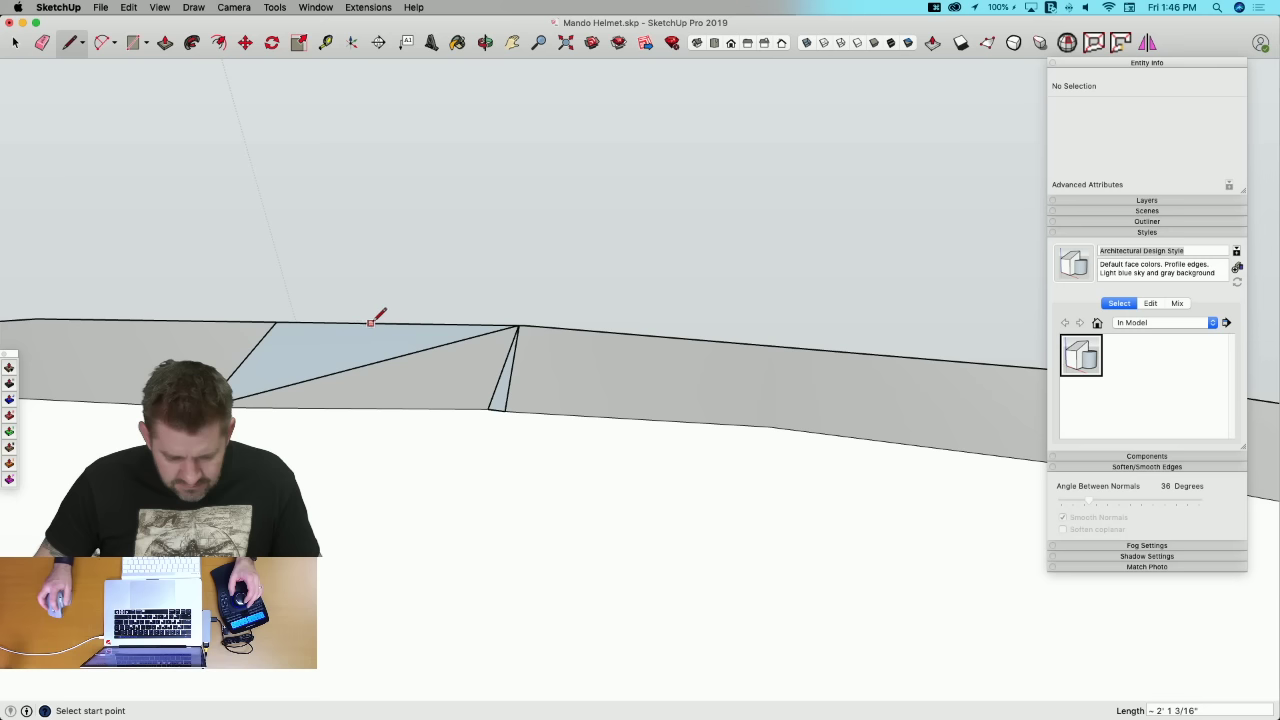
left_click(518, 325)
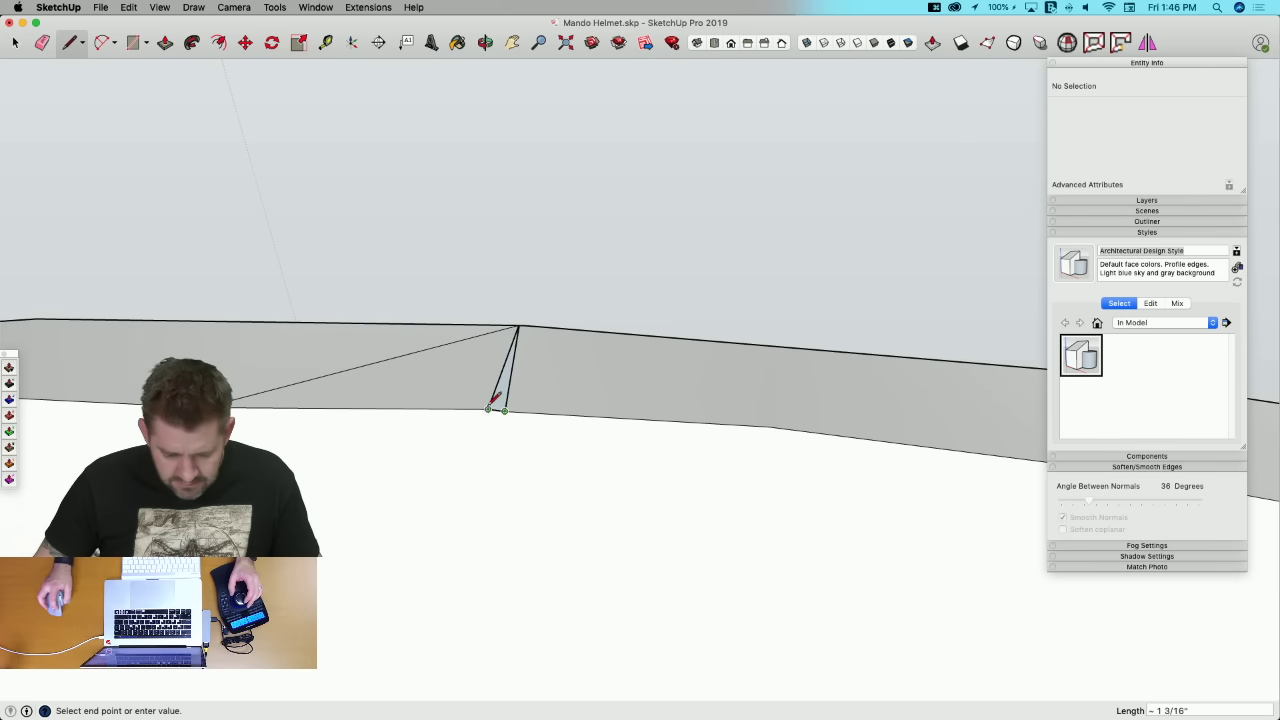
Step: Erase the slanted edge beside the narrow sliver and redraw a line about 1' 3 1/16" up to the rim corner
key("e")
left_click(507, 374)
key("l")
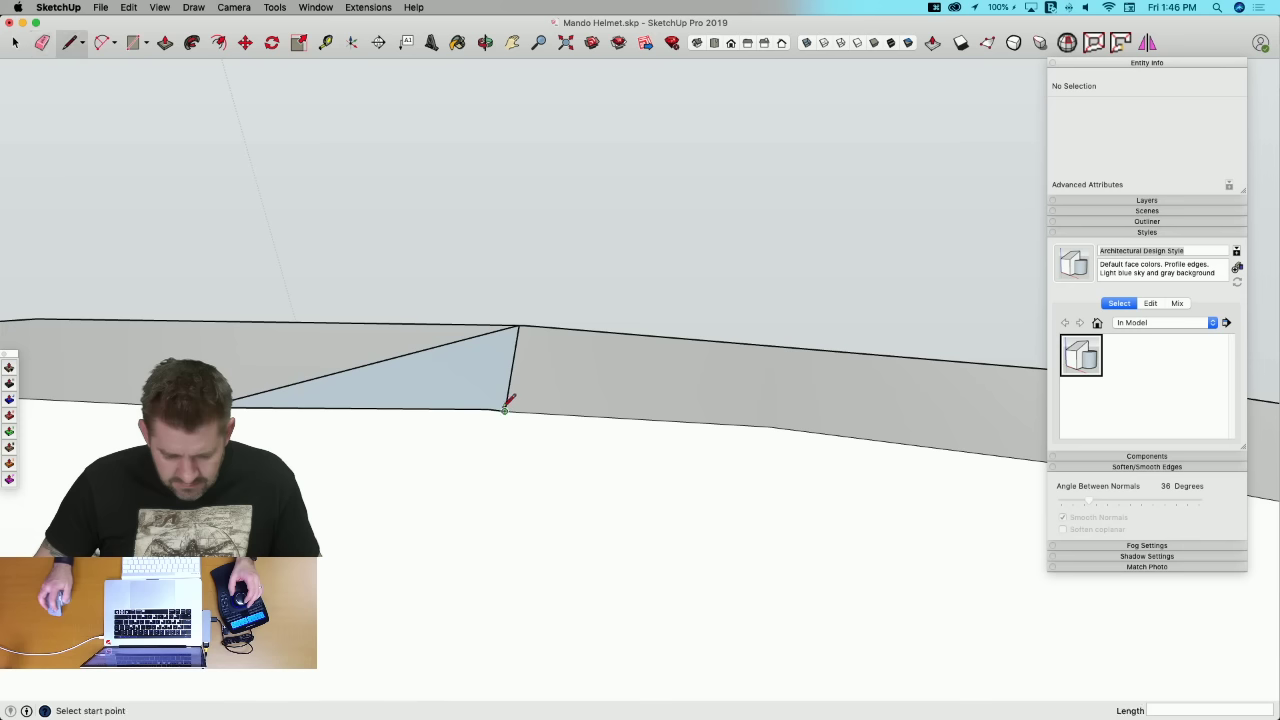
left_click(518, 325)
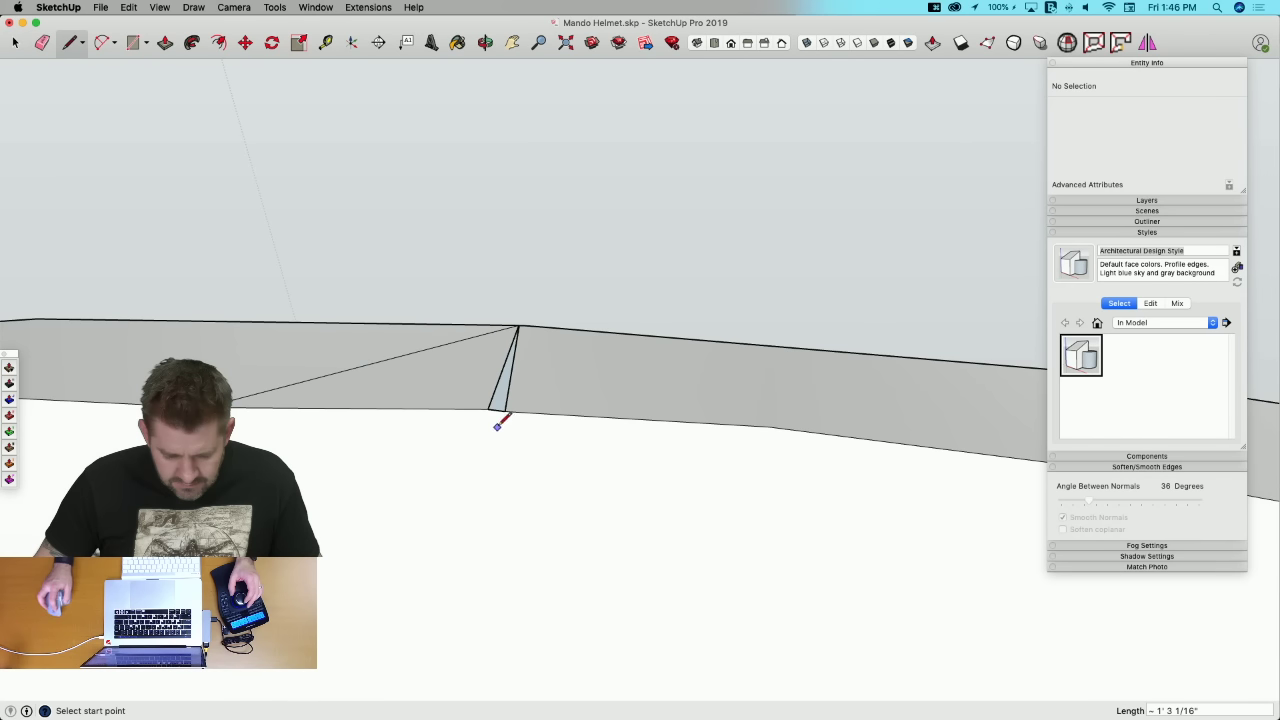
Step: Erase the sliver's short lower edge and leftover side edge, and redraw the panel's diagonal about 2' 1 1/2" long
key("e")
left_click(496, 410)
key("l")
key("e")
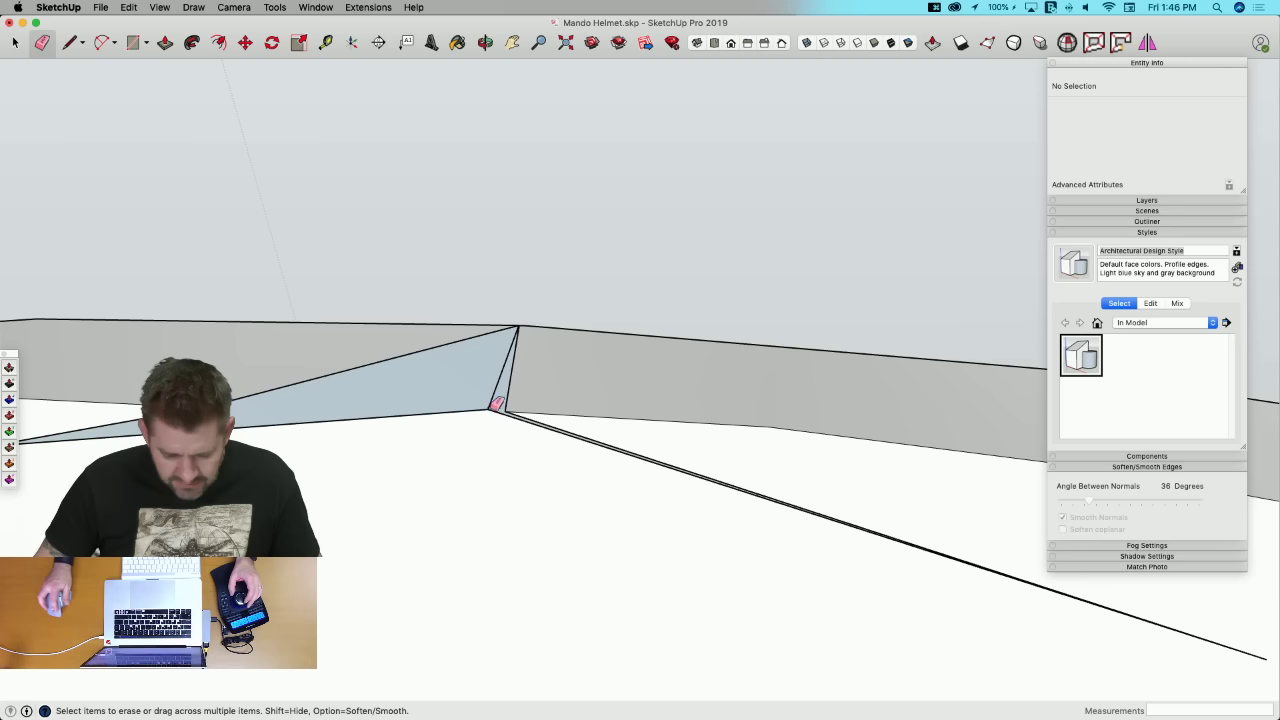
left_click(503, 409)
key("l")
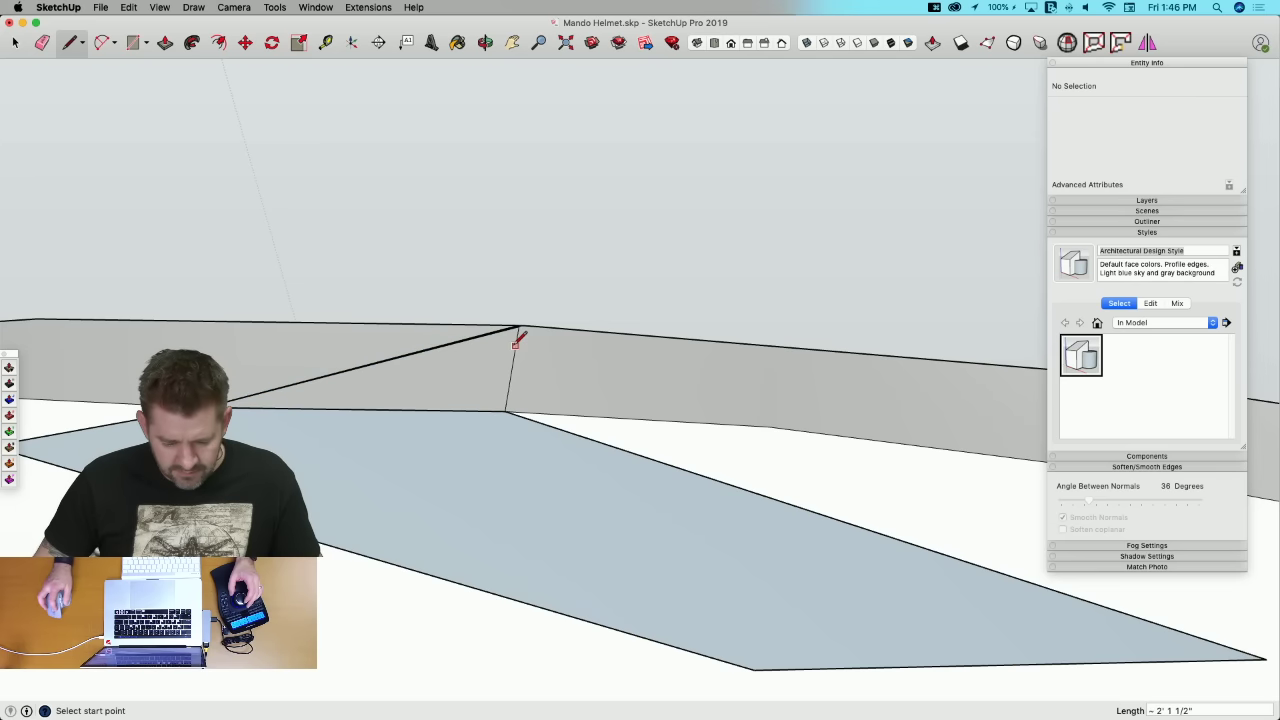
Step: Erase the tiny leftover edge at the rim's upper corner, where the diagonal meets the wall seam
key("e")
key("super+z")
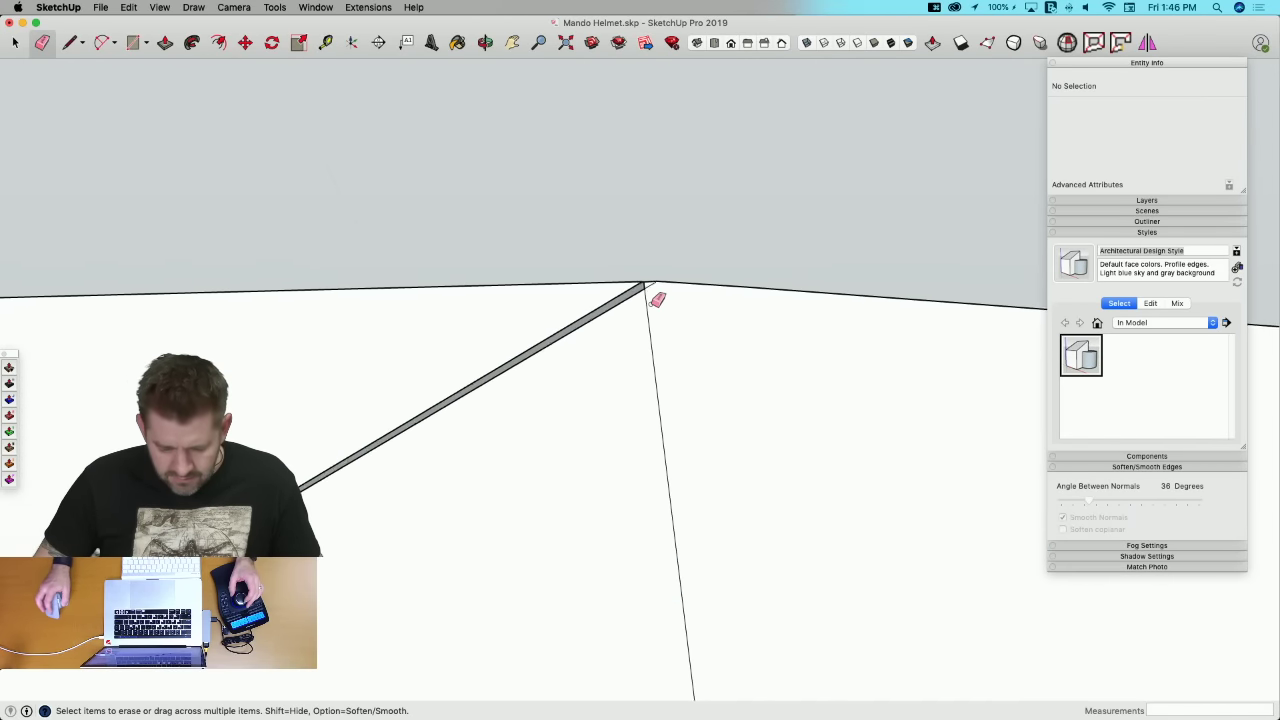
scroll(651, 304, "up", 1)
left_click_drag(655, 276, 652, 274)
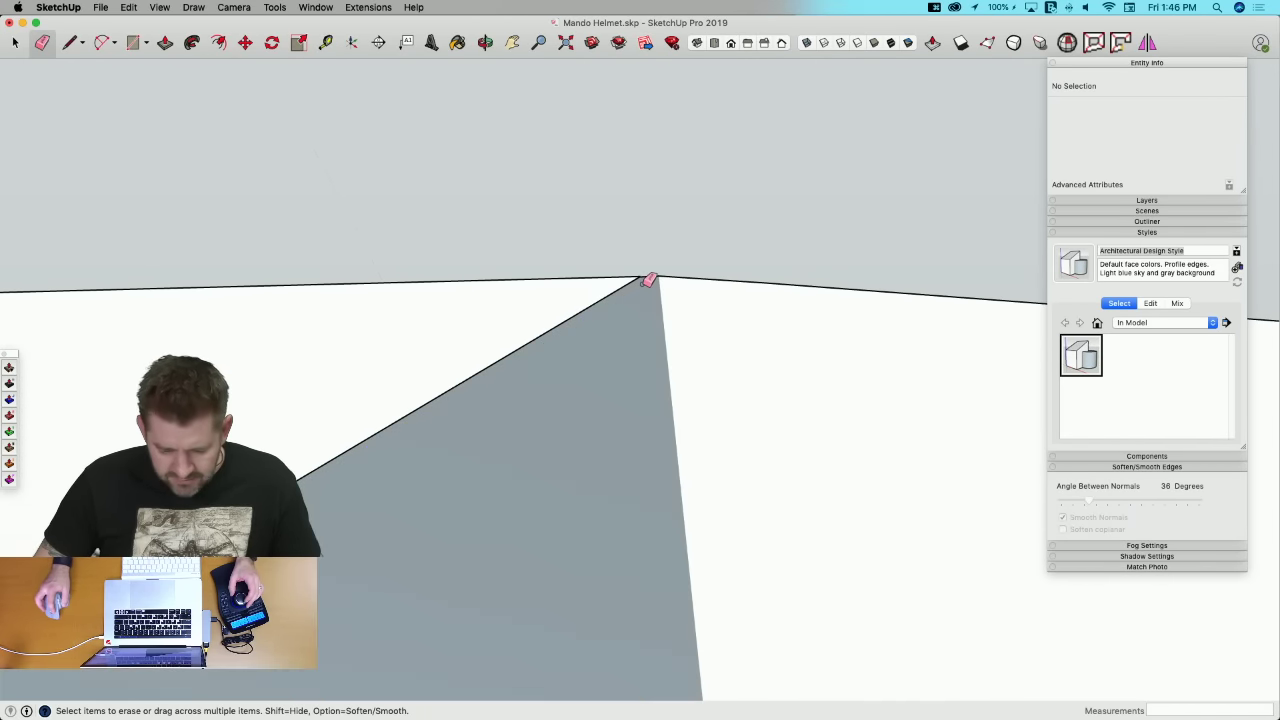
Step: Fill the rim wall gap with a line about 1' 3 3/16" down from the corner and one about 3/8" across the sliver's top
key("l")
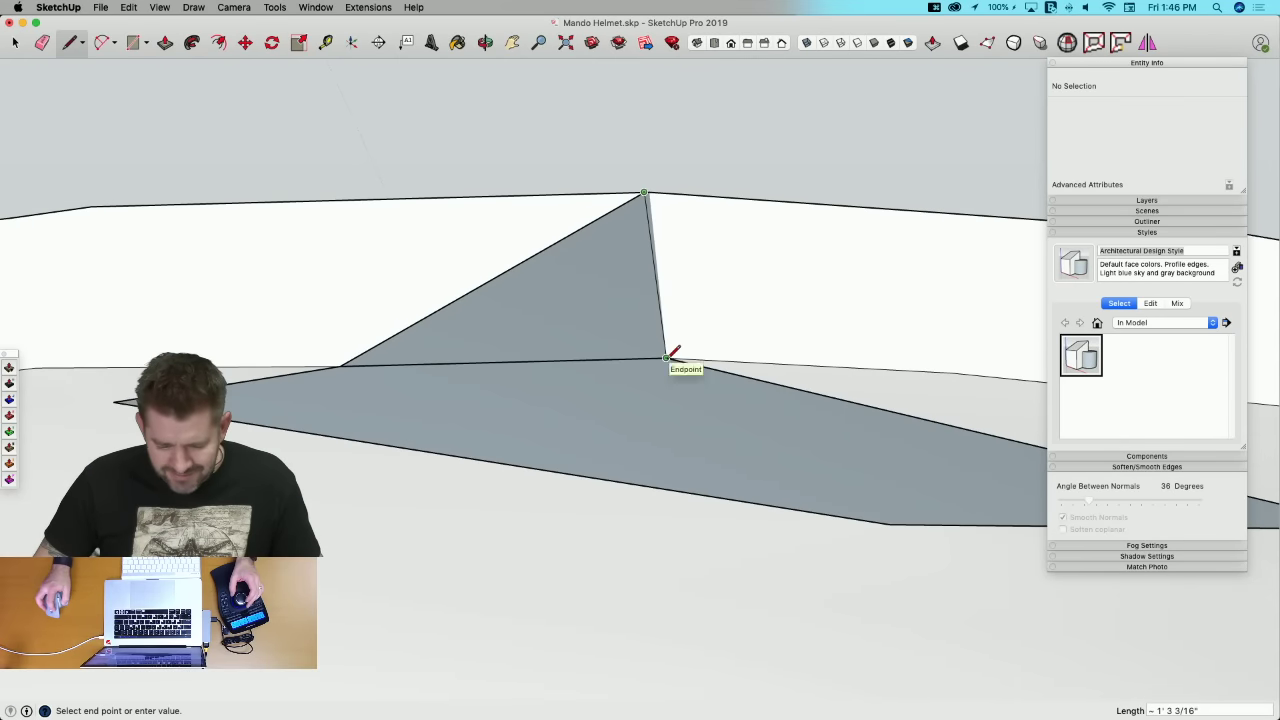
left_click(666, 358)
scroll(653, 182, "up", 8)
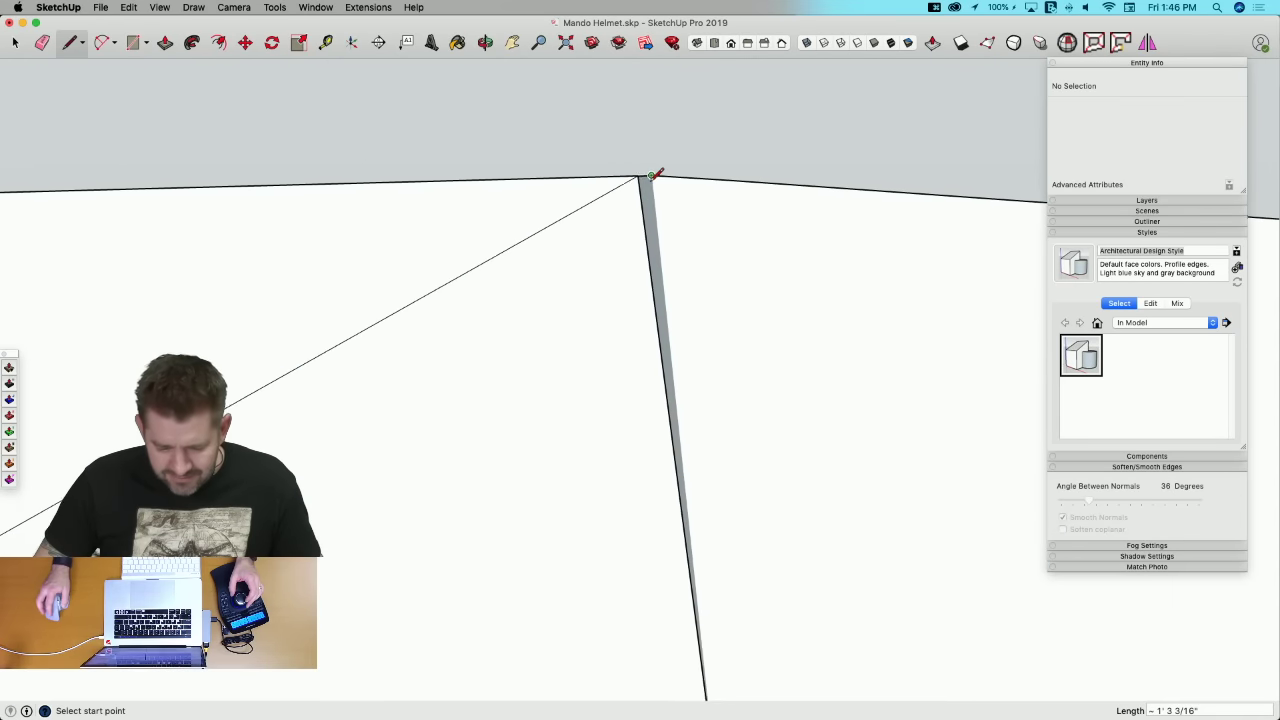
scroll(623, 163, "up", 5)
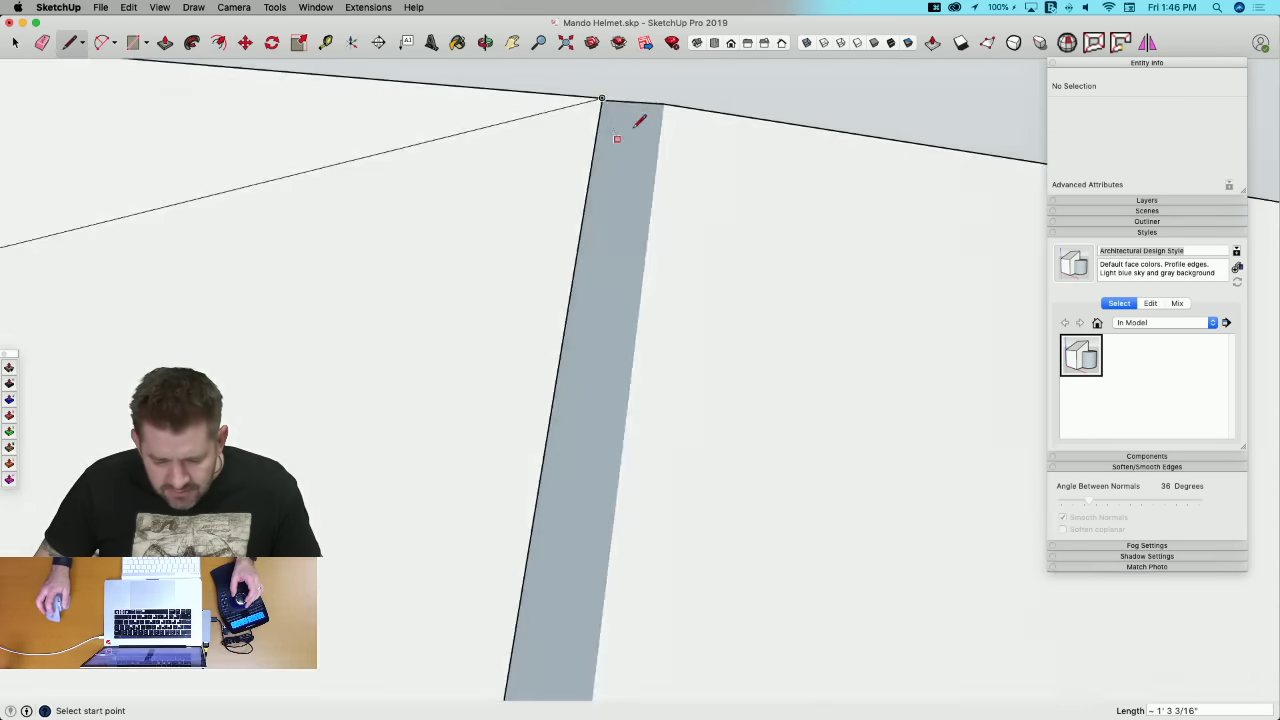
scroll(667, 325, "down", 5)
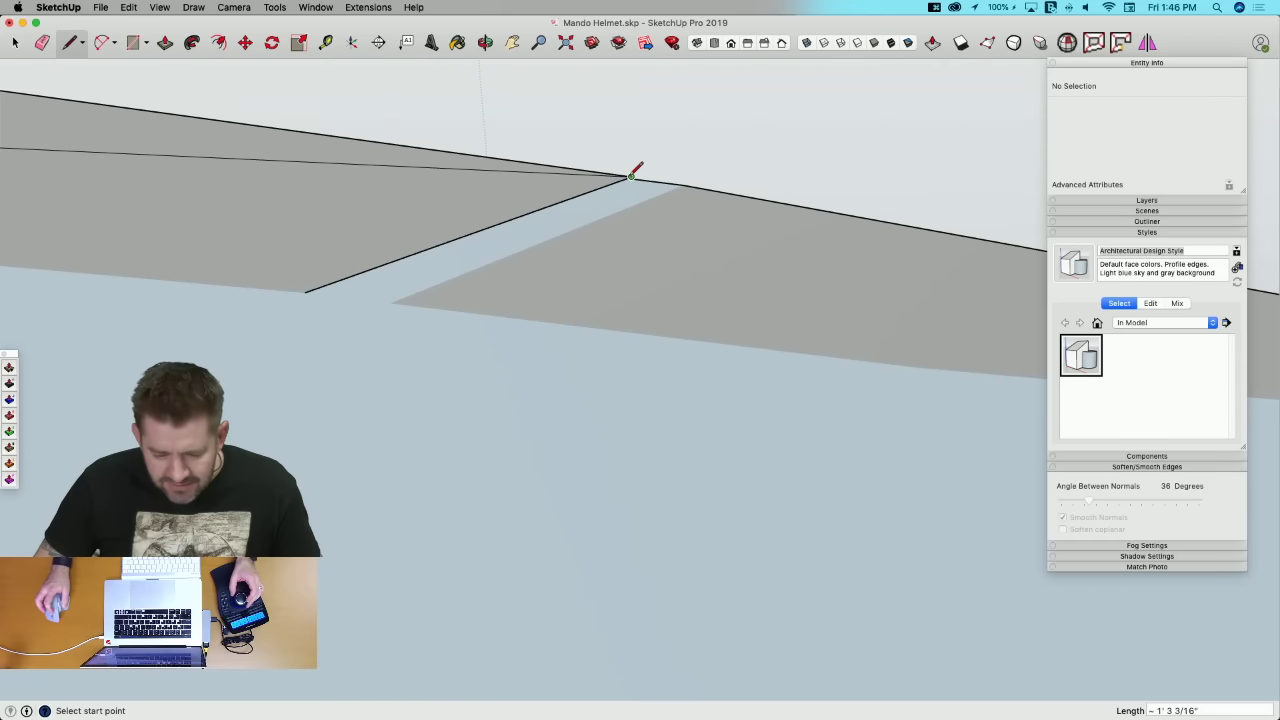
left_click(683, 185)
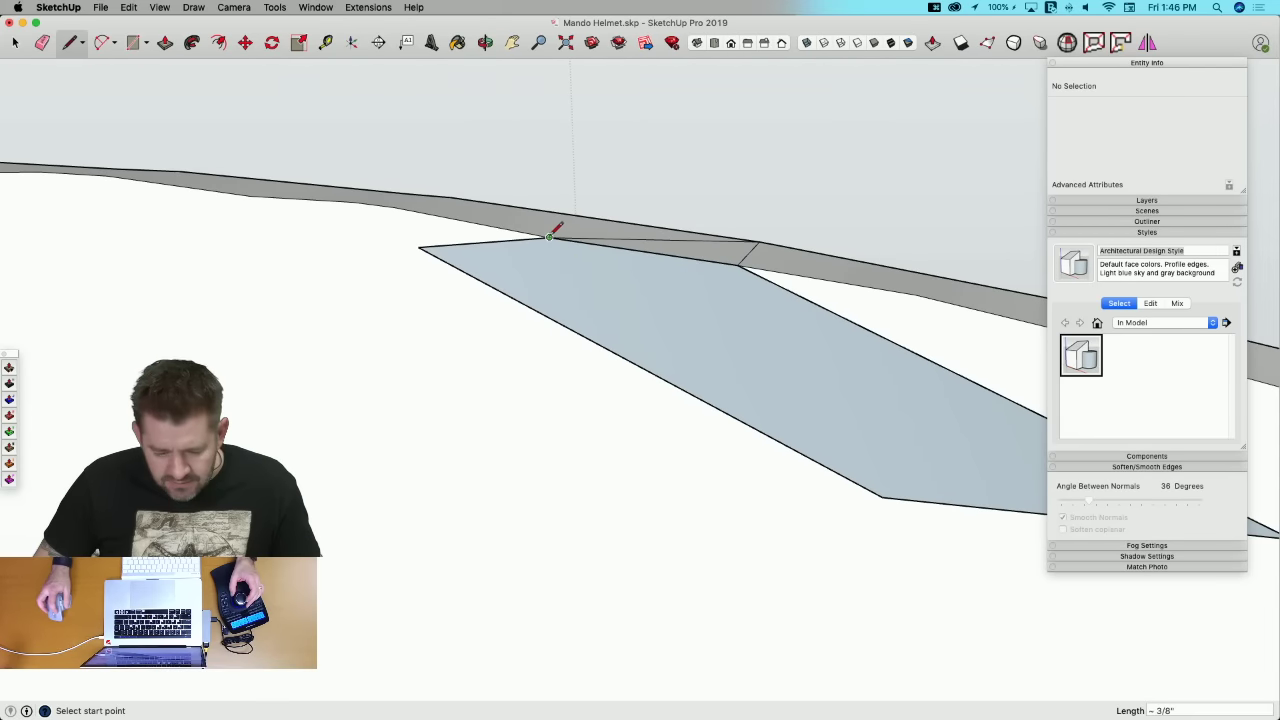
Step: Close the dome opening below the rim with lines about 3' 9" and 2' 4 1/4" long, and soften the patch edges
left_click(882, 497)
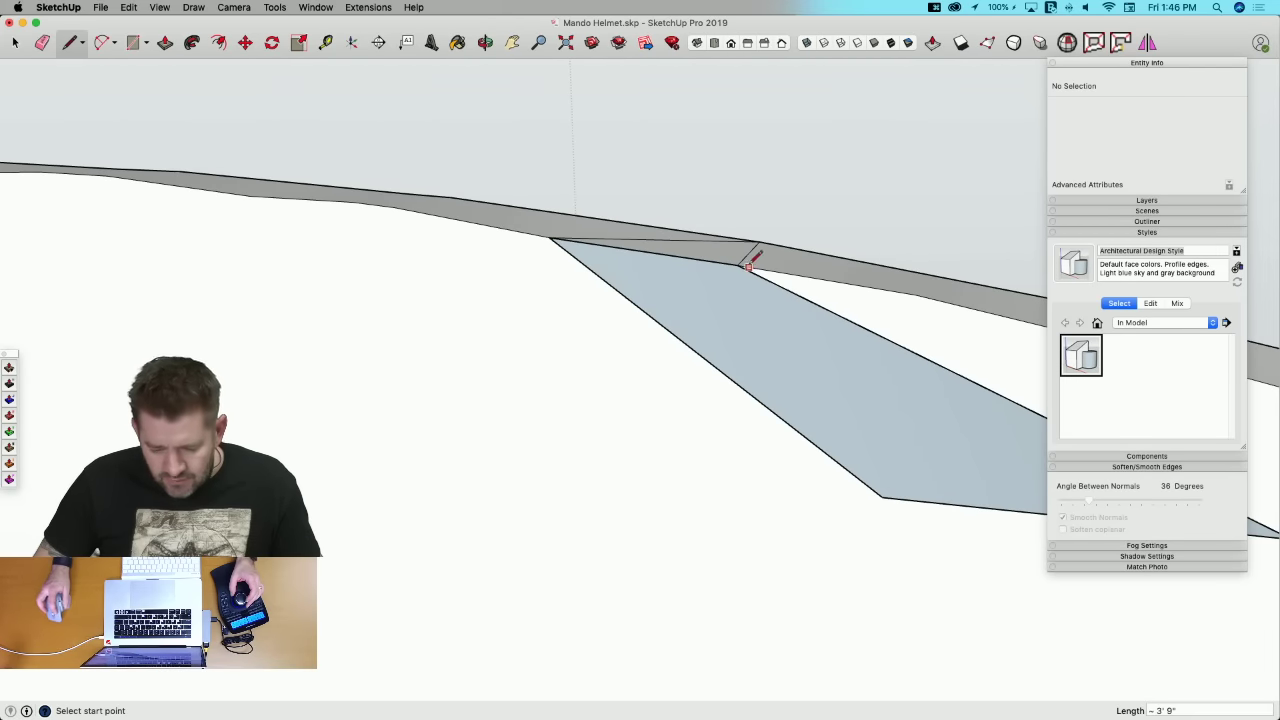
left_click(882, 497)
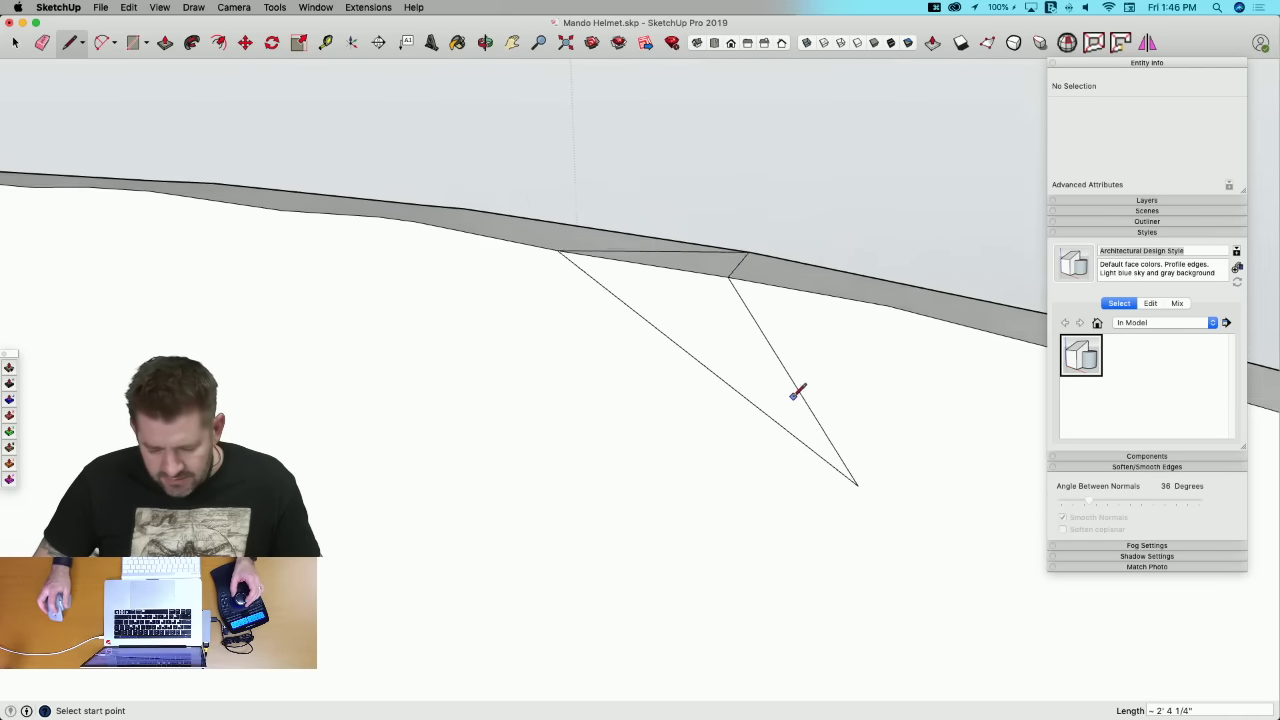
key("e")
left_click_drag(778, 363, 659, 380)
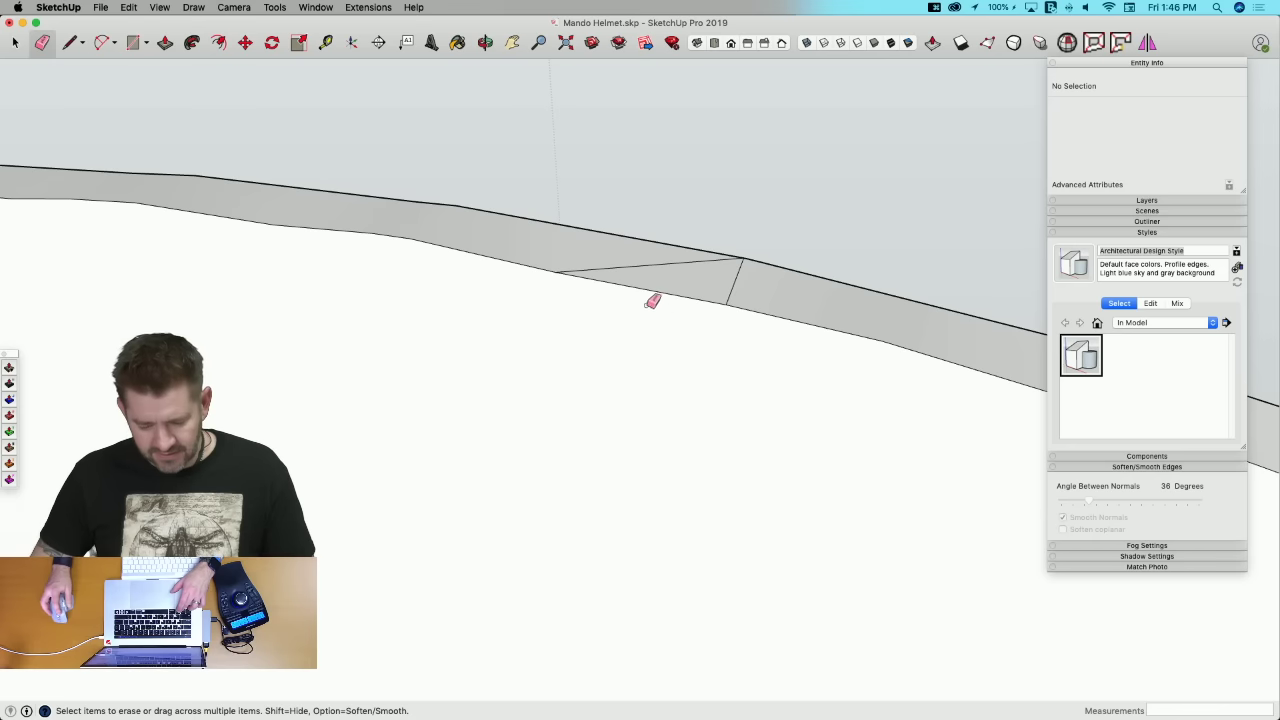
mouse_move(652, 301)
left_mouse_down()
mouse_move(731, 277)
mouse_move(754, 289)
left_mouse_up()
Step: Show hidden geometry and erase the sliver edges around the step in the rim wall down to one clean opening
mouse_move(754, 289)
middle_mouse_down()
mouse_move(694, 363)
mouse_move(306, 171)
mouse_move(420, 166)
mouse_move(469, 192)
middle_mouse_up()
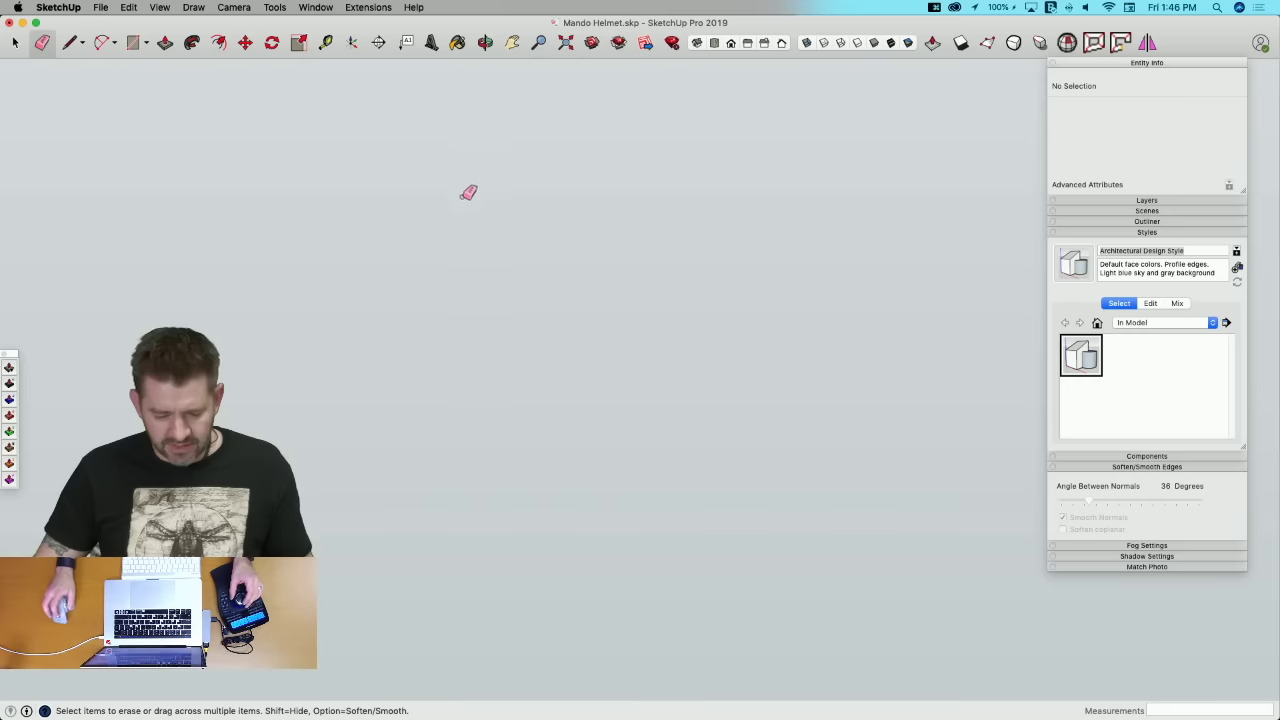
scroll(466, 196, "down", 5)
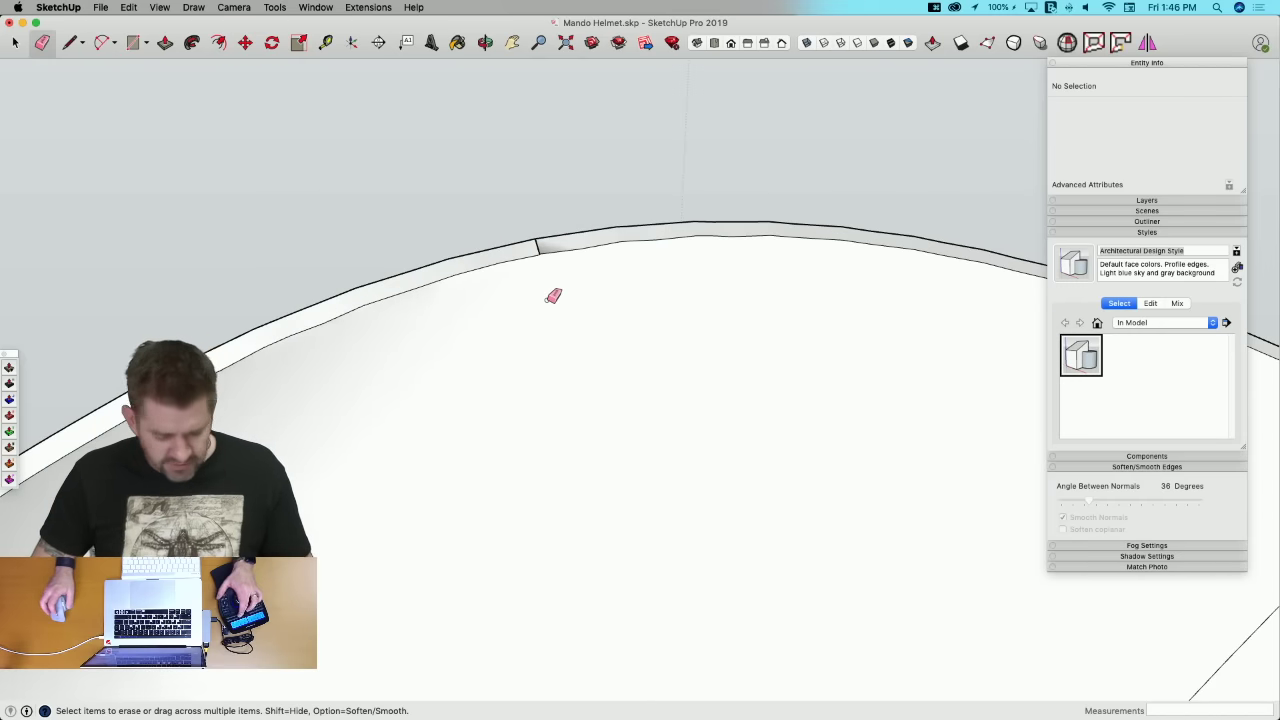
key("h")
scroll(541, 254, "up", 10)
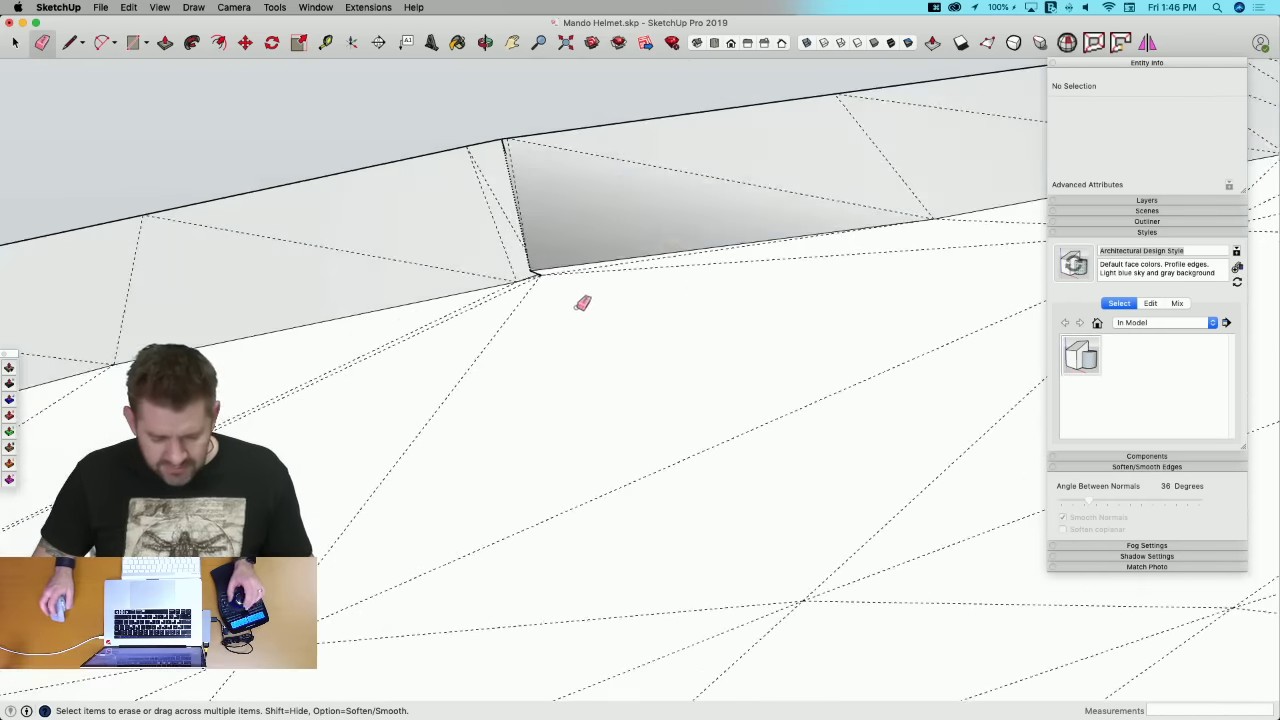
mouse_move(582, 303)
middle_mouse_down()
mouse_move(523, 306)
mouse_move(591, 291)
mouse_move(586, 280)
mouse_move(631, 351)
mouse_move(597, 329)
mouse_move(583, 283)
mouse_move(595, 290)
middle_mouse_up()
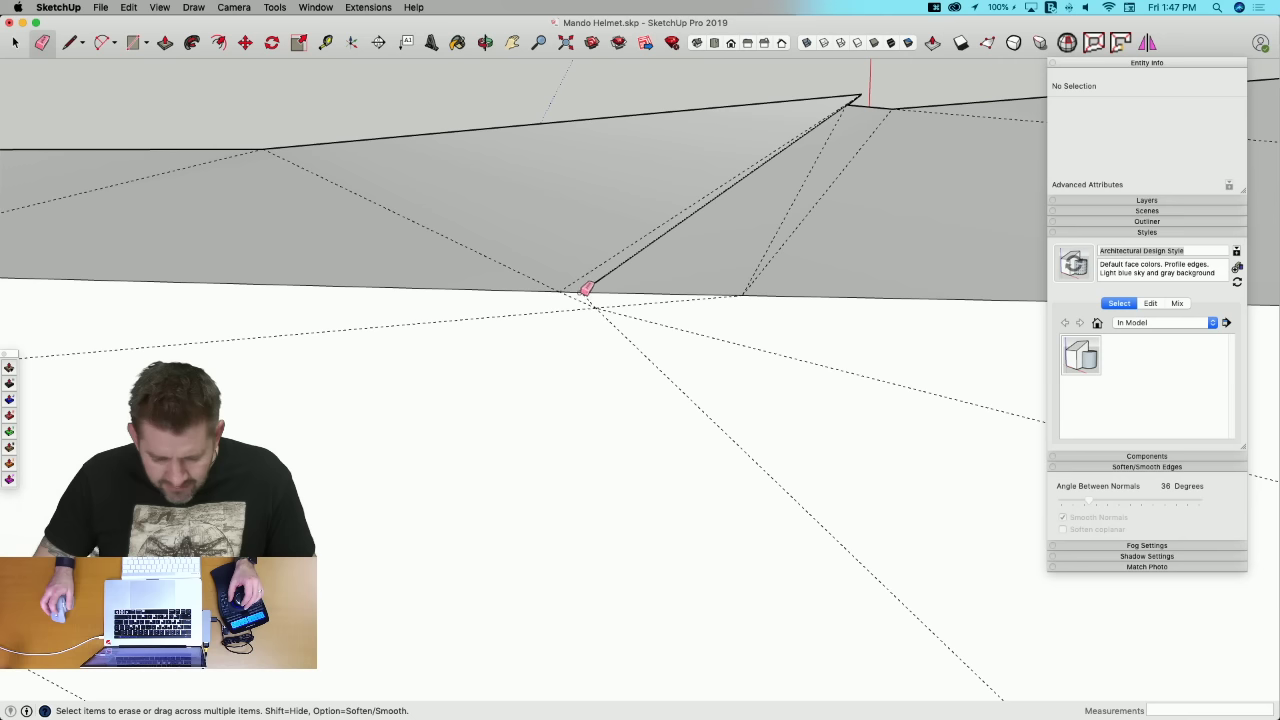
left_click(597, 283)
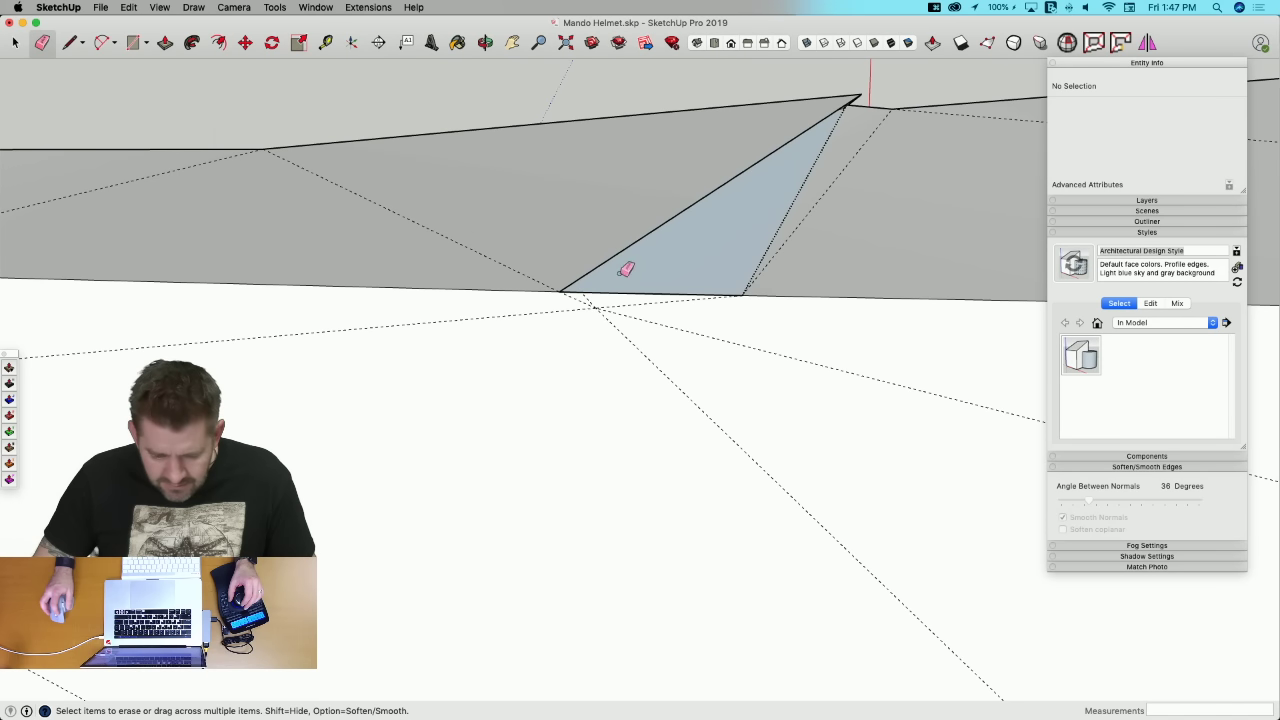
left_click_drag(866, 99, 851, 101)
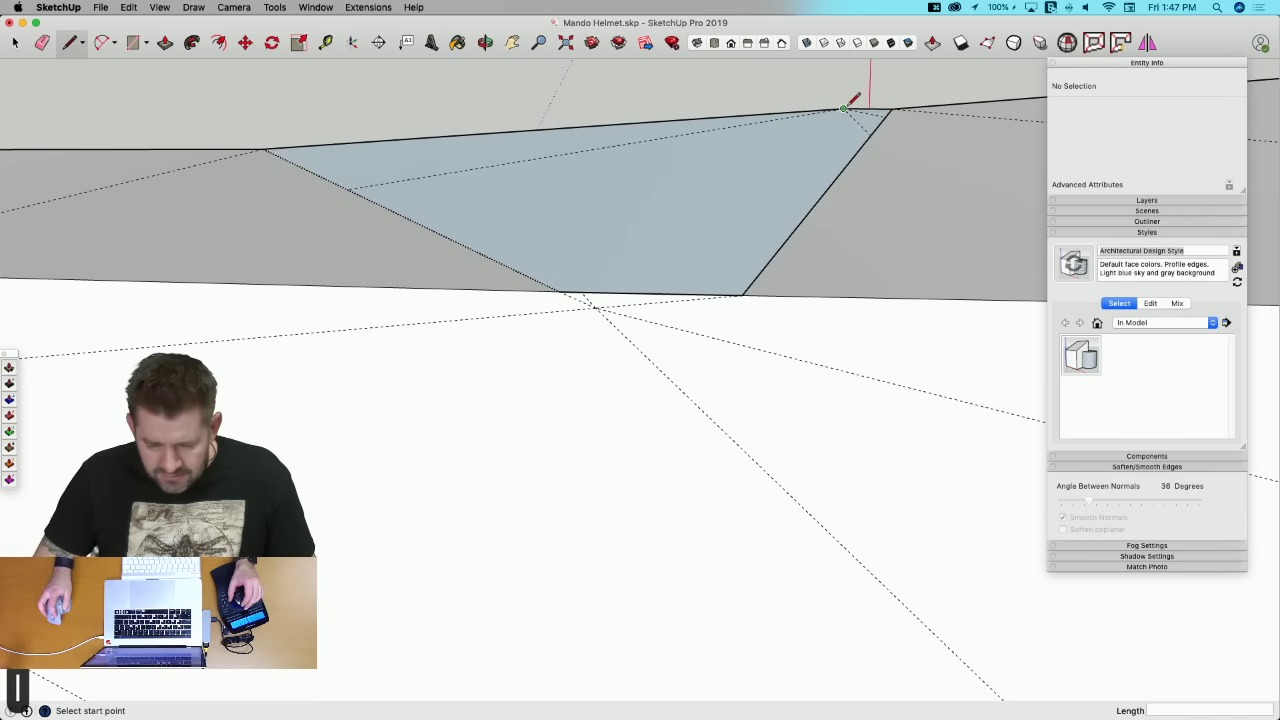
Step: Close the rim wall opening with three lines, about 1' 3 1/16" long, fanning from its upper corner to the lower edge
key("l")
left_click(843, 108)
left_click(565, 288)
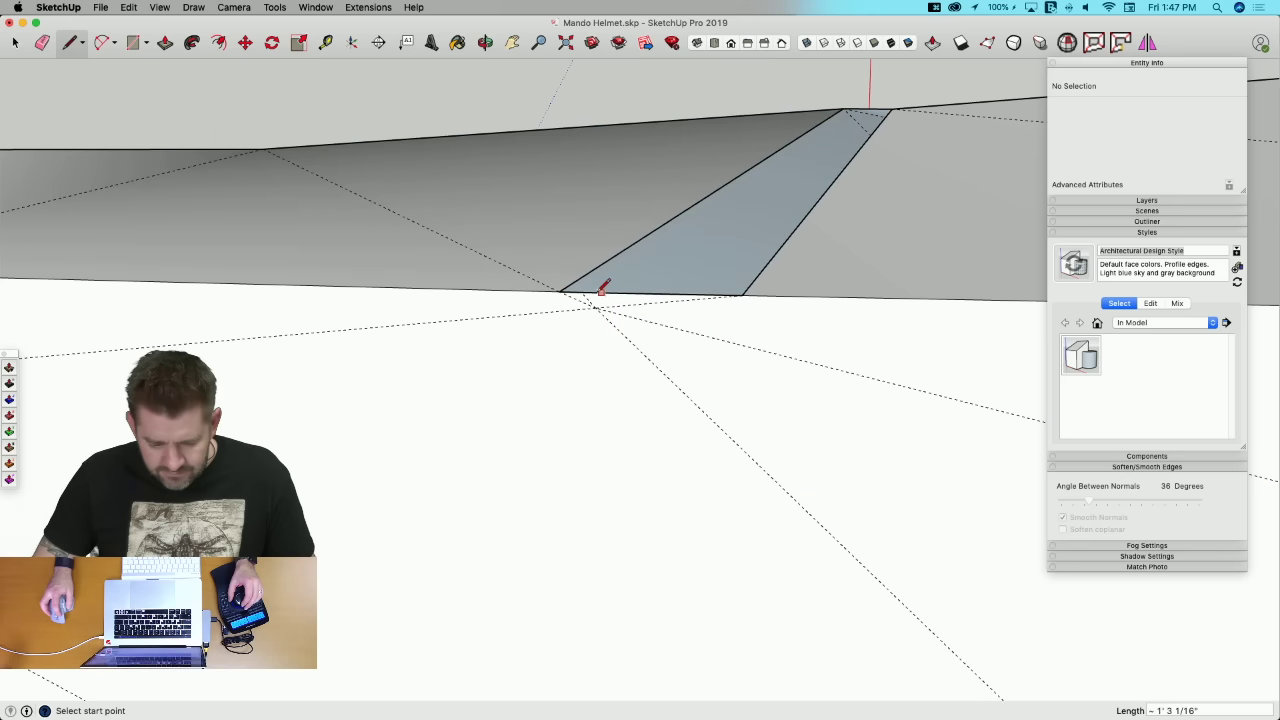
left_click(844, 107)
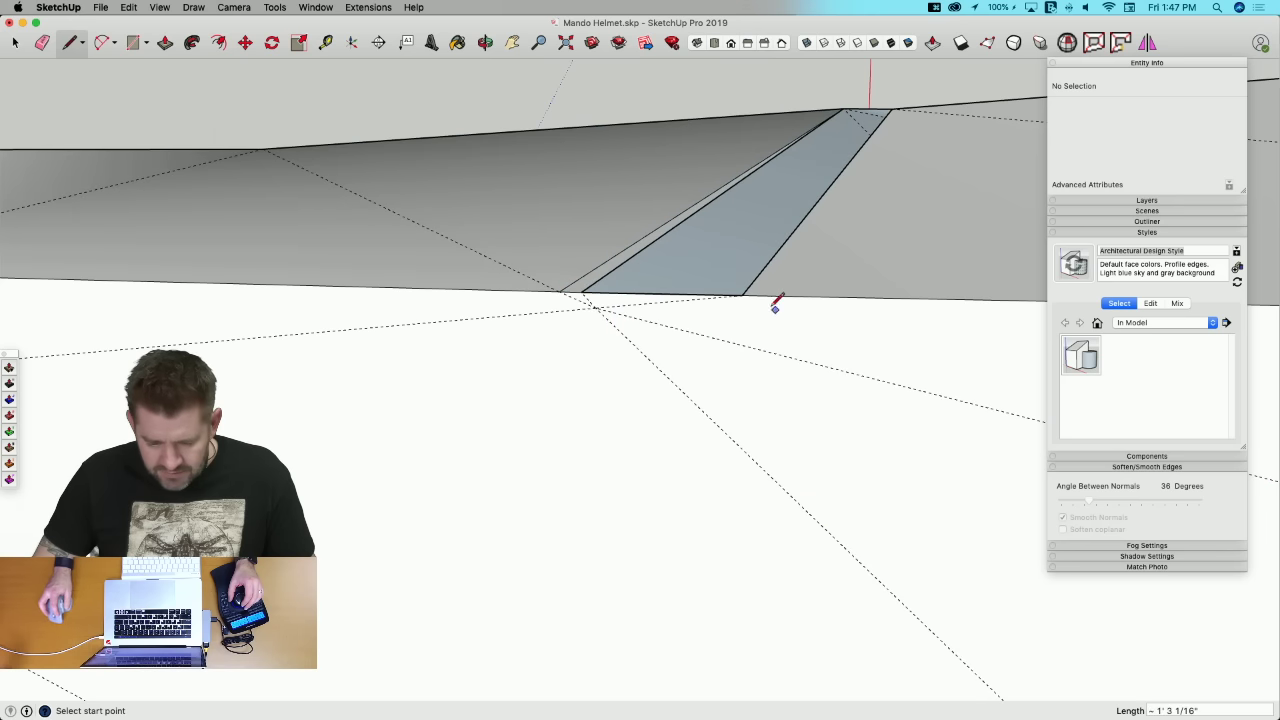
left_click(844, 107)
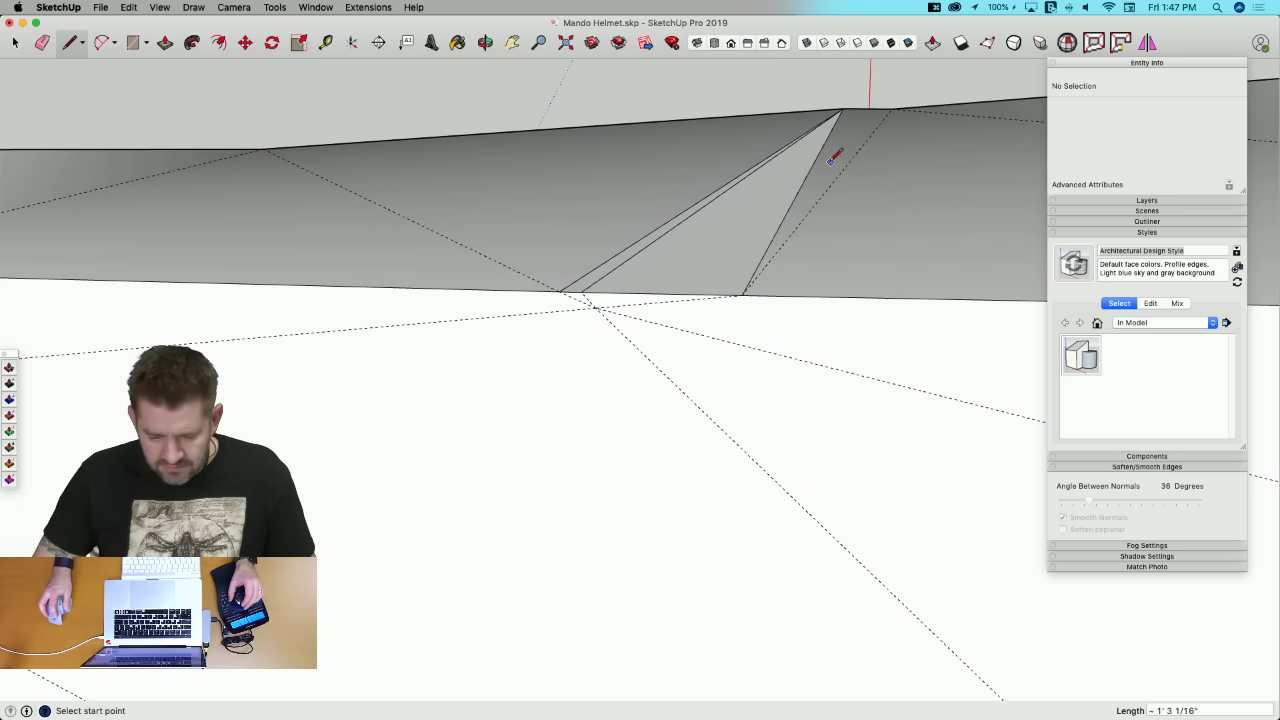
Step: Soften the three patch edges in the rim wall, turn off hidden geometry and select the merged inner surface
middle_click_drag(830, 162, 752, 189)
key("e")
scroll(702, 230, "down", 3)
key("space")
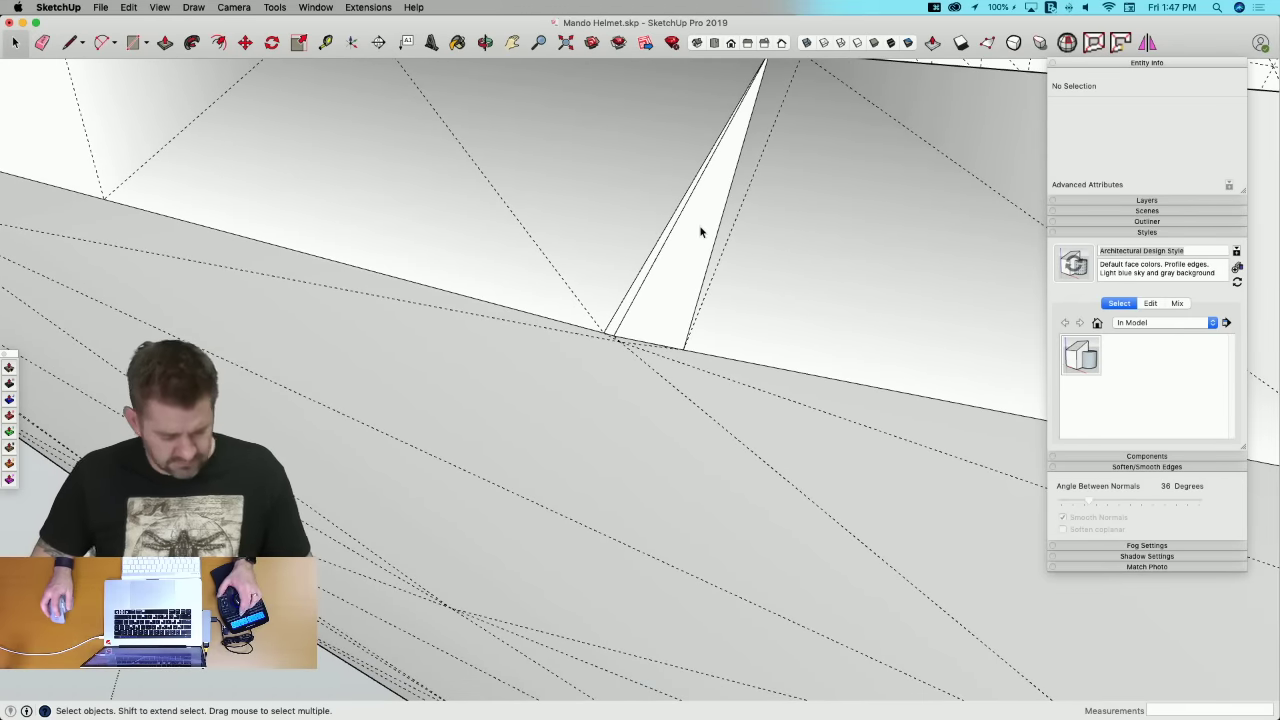
key("e")
key("space")
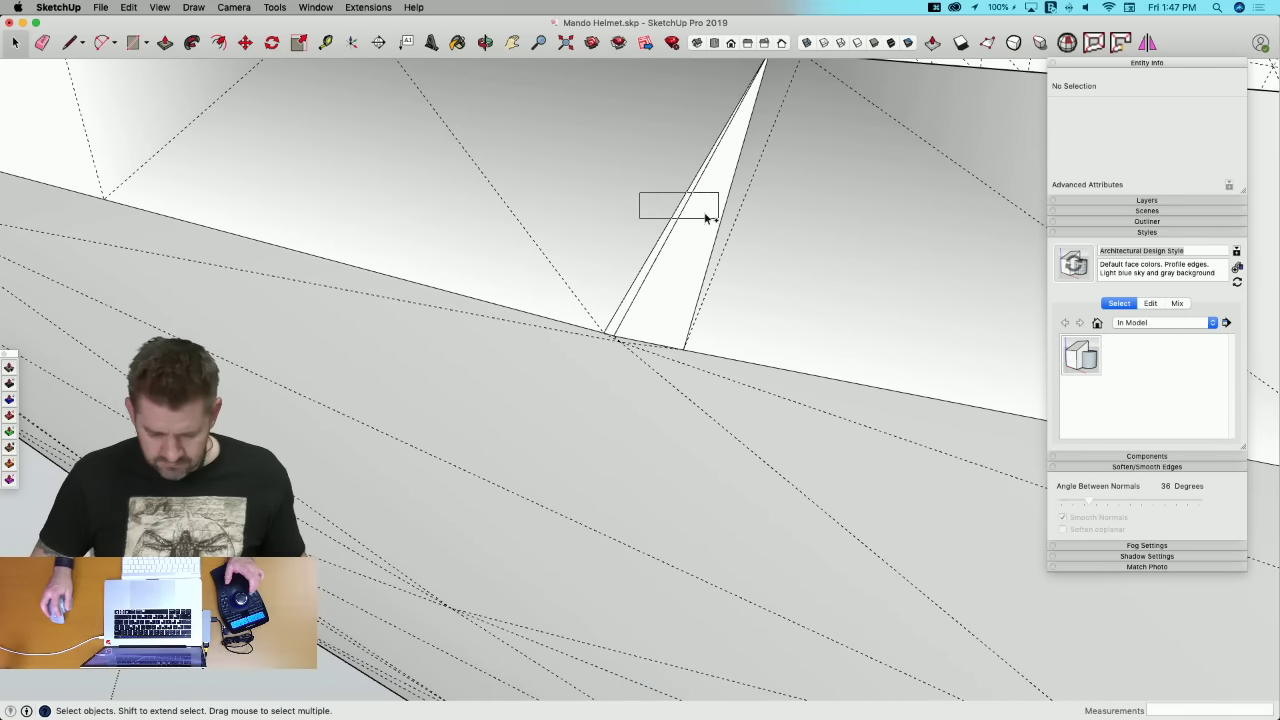
left_click_drag(705, 216, 718, 218, "alt")
key("e")
left_click_drag(648, 195, 725, 214, "alt")
key("space")
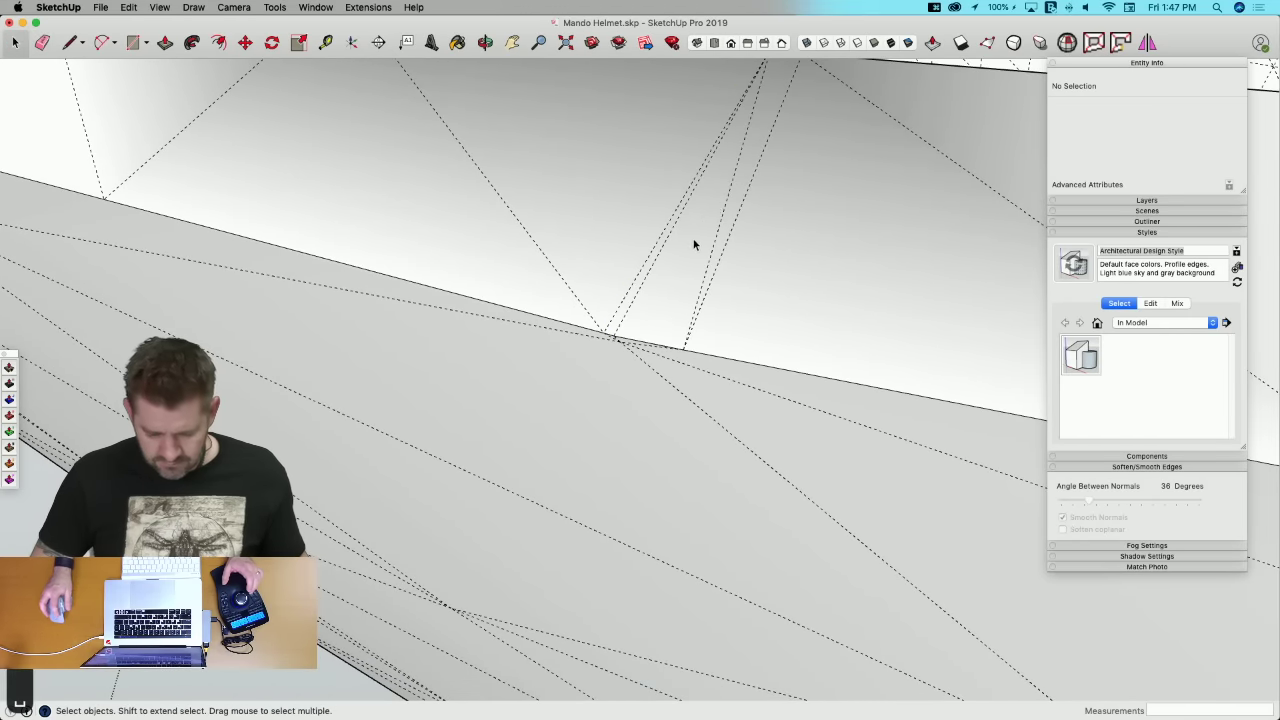
left_click(694, 243)
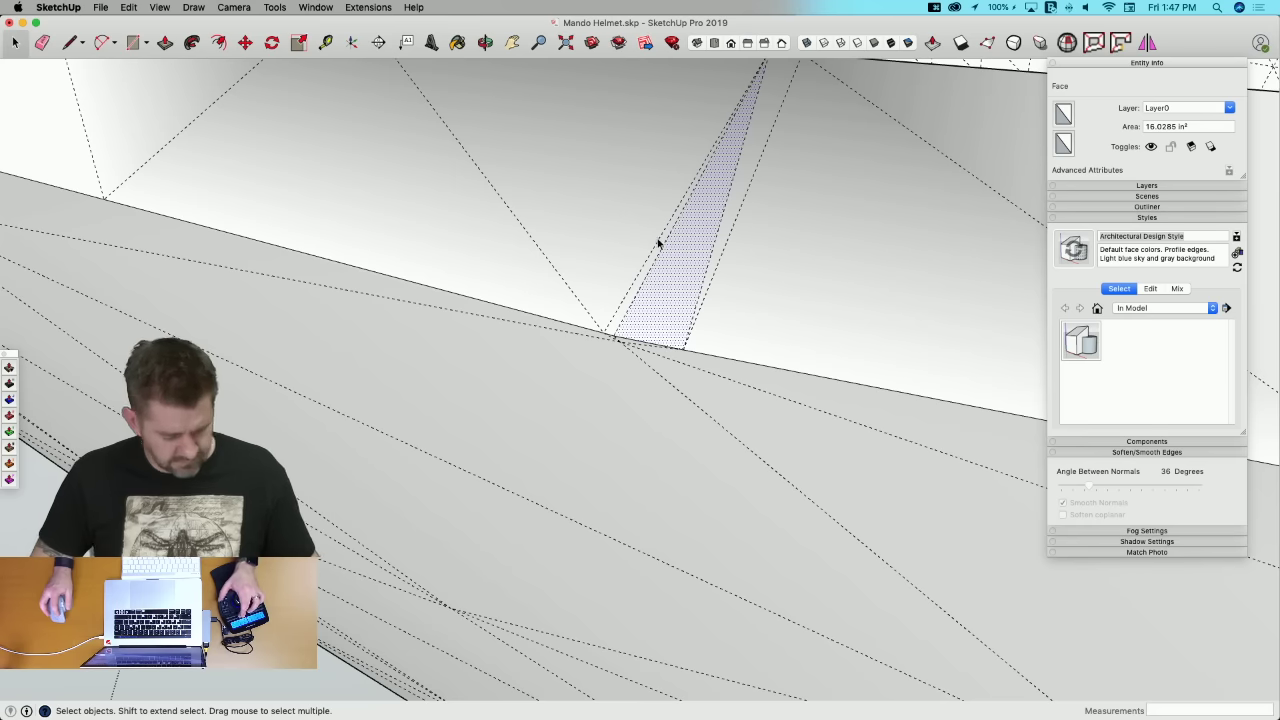
key("alt+h")
left_click(692, 267)
scroll(740, 290, "down", 10)
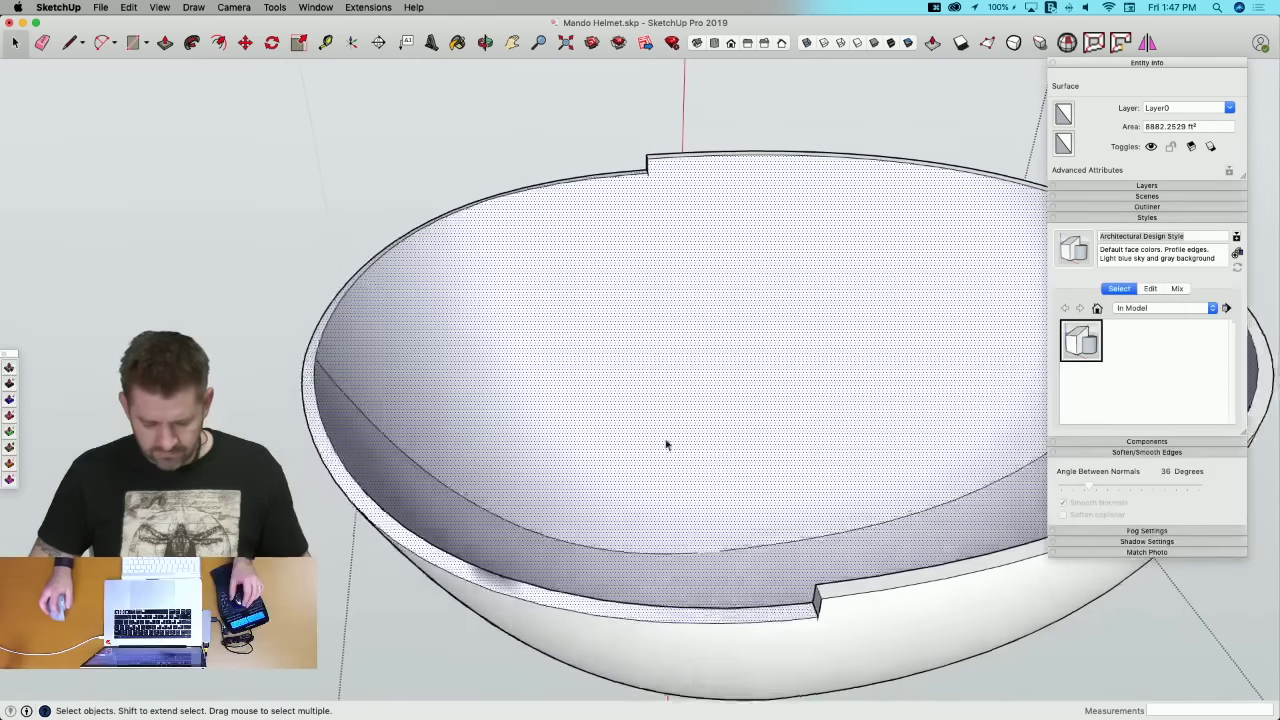
Step: With hidden geometry shown, bridge the gap in the dome's inner rim edge with a line about 1 3/16" long and a longer second one
middle_click_drag(557, 594, 840, 369)
scroll(737, 324, "up", 8)
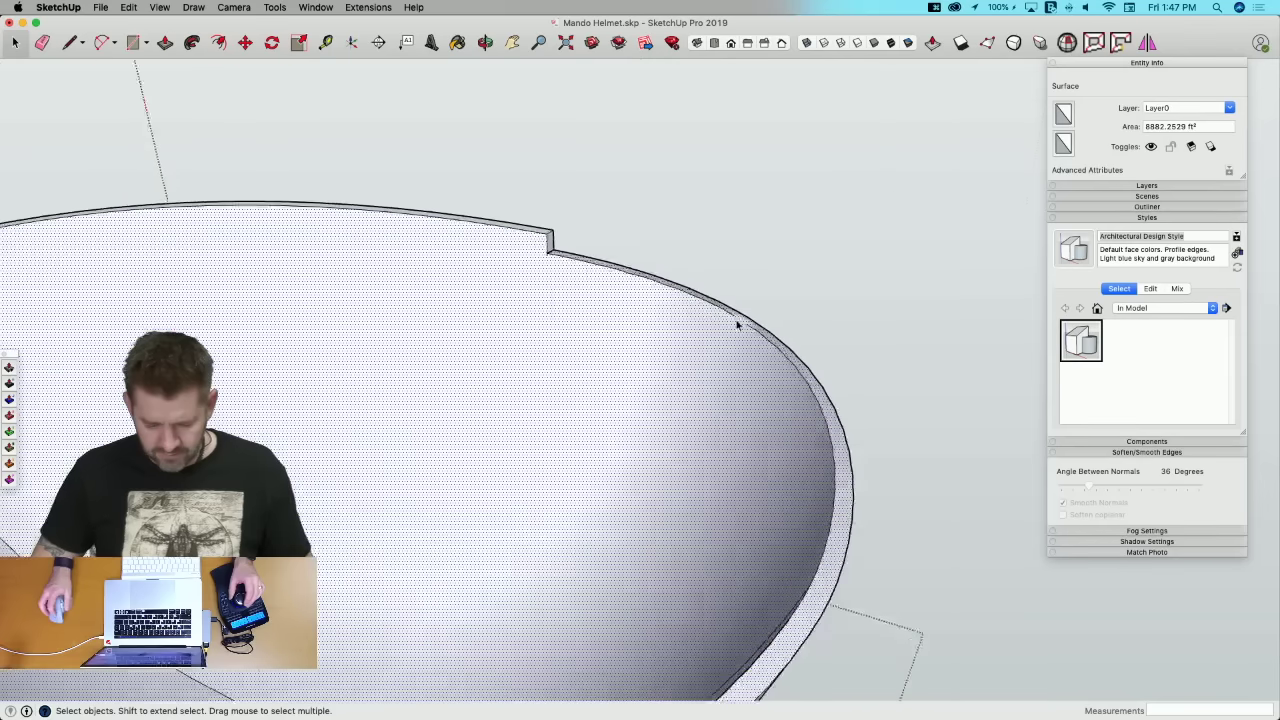
scroll(737, 323, "up", 4)
key("l")
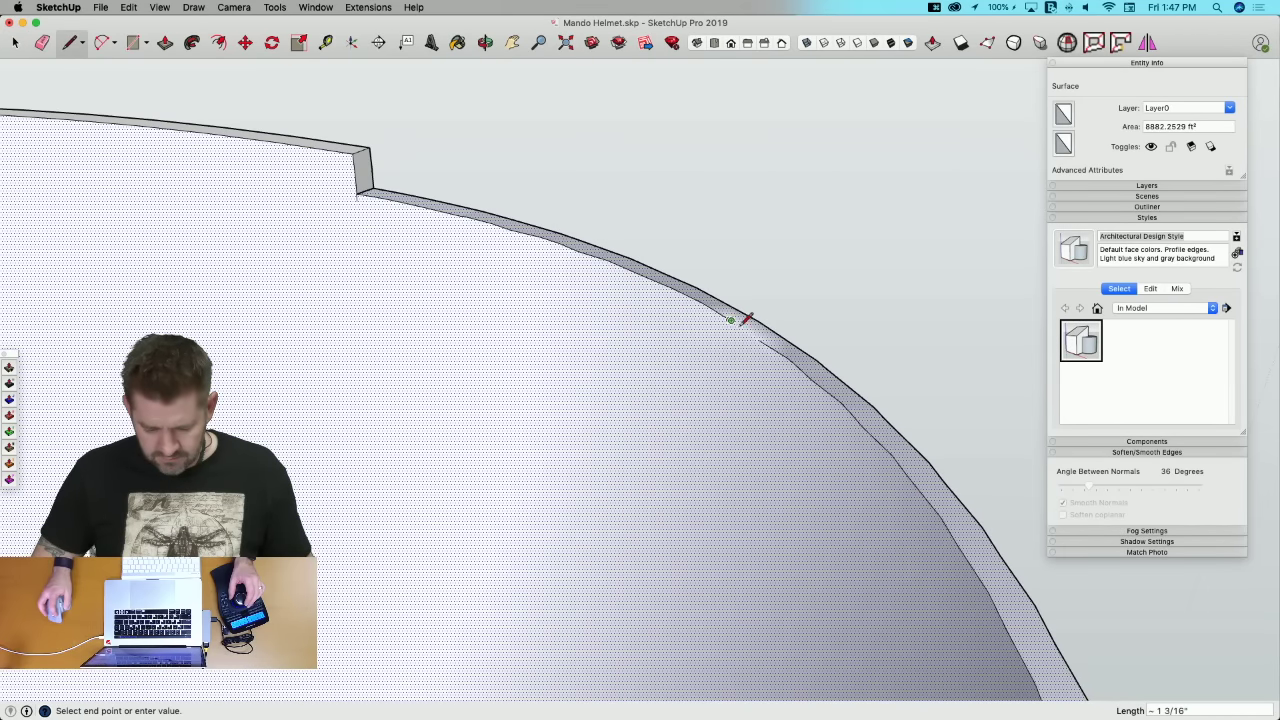
key("l")
scroll(747, 320, "up", 4)
key("alt+h")
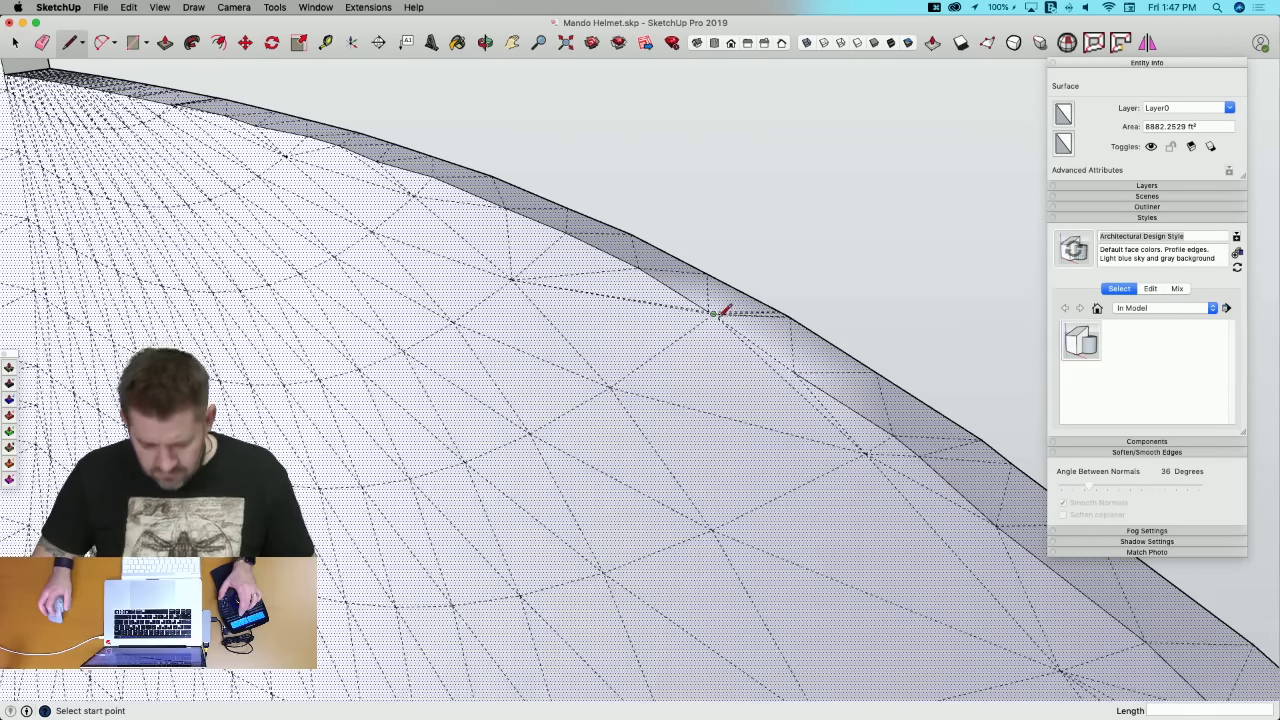
scroll(720, 312, "up", 4)
left_click(736, 315)
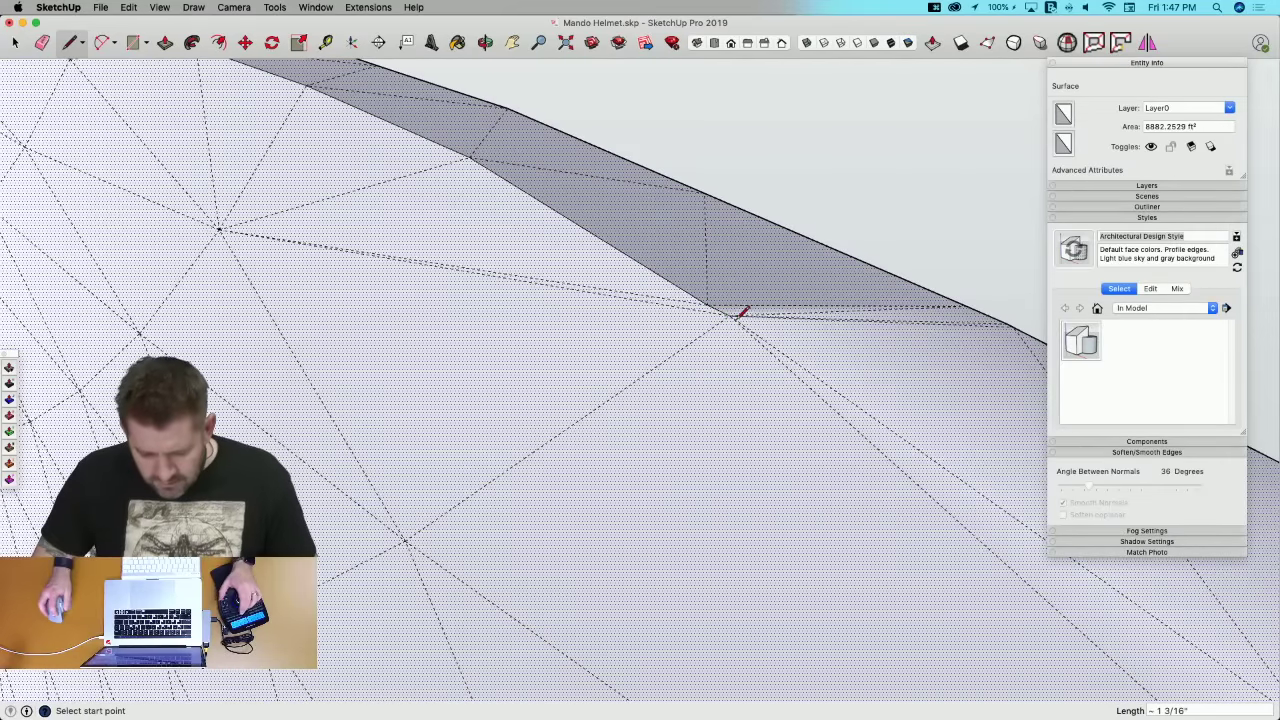
scroll(736, 315, "down", 8)
scroll(777, 309, "up", 8)
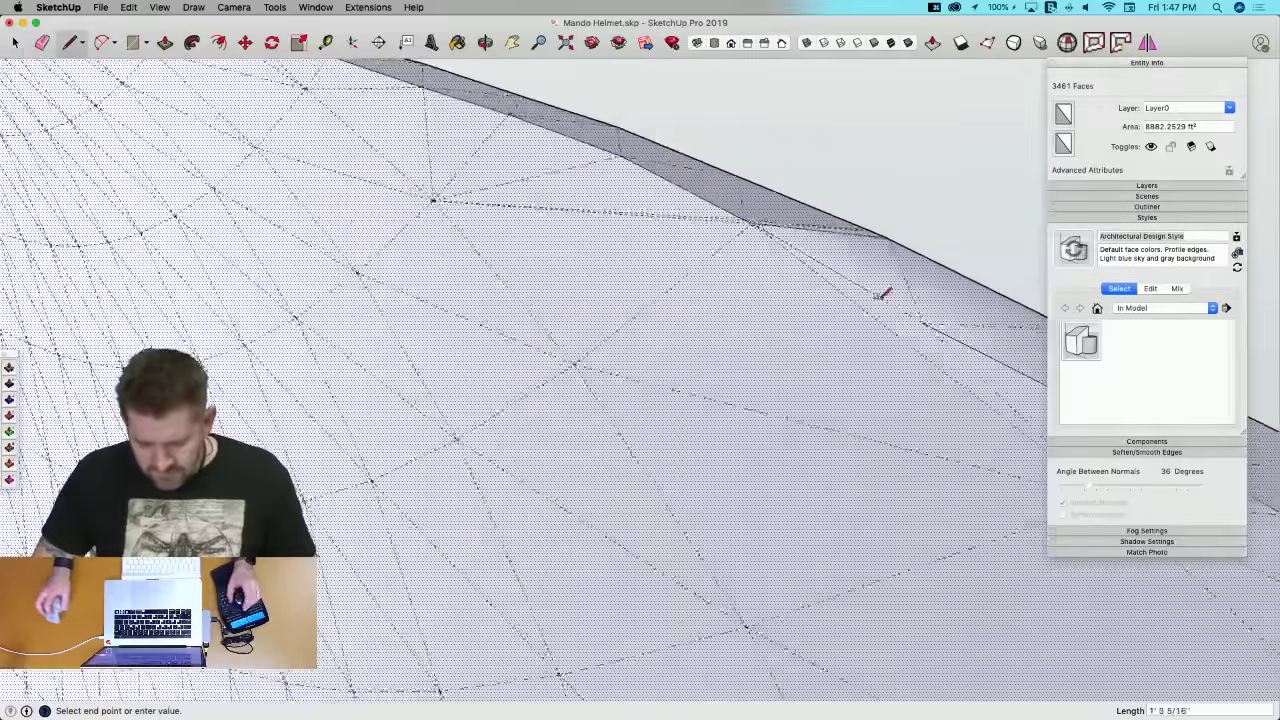
left_click(932, 327)
scroll(757, 277, "down", 10)
key("space")
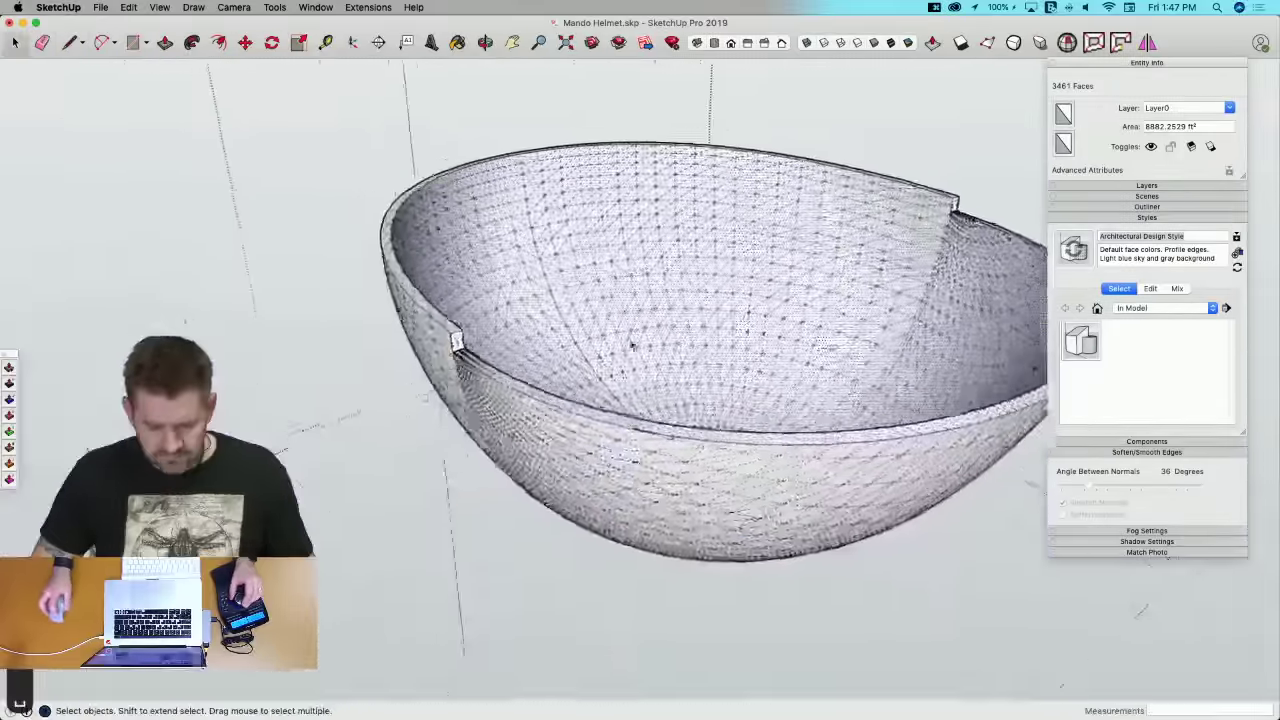
Step: Turn off hidden geometry and switch from editing the dome to editing the Cowl component
middle_click_drag(365, 360, 385, 347)
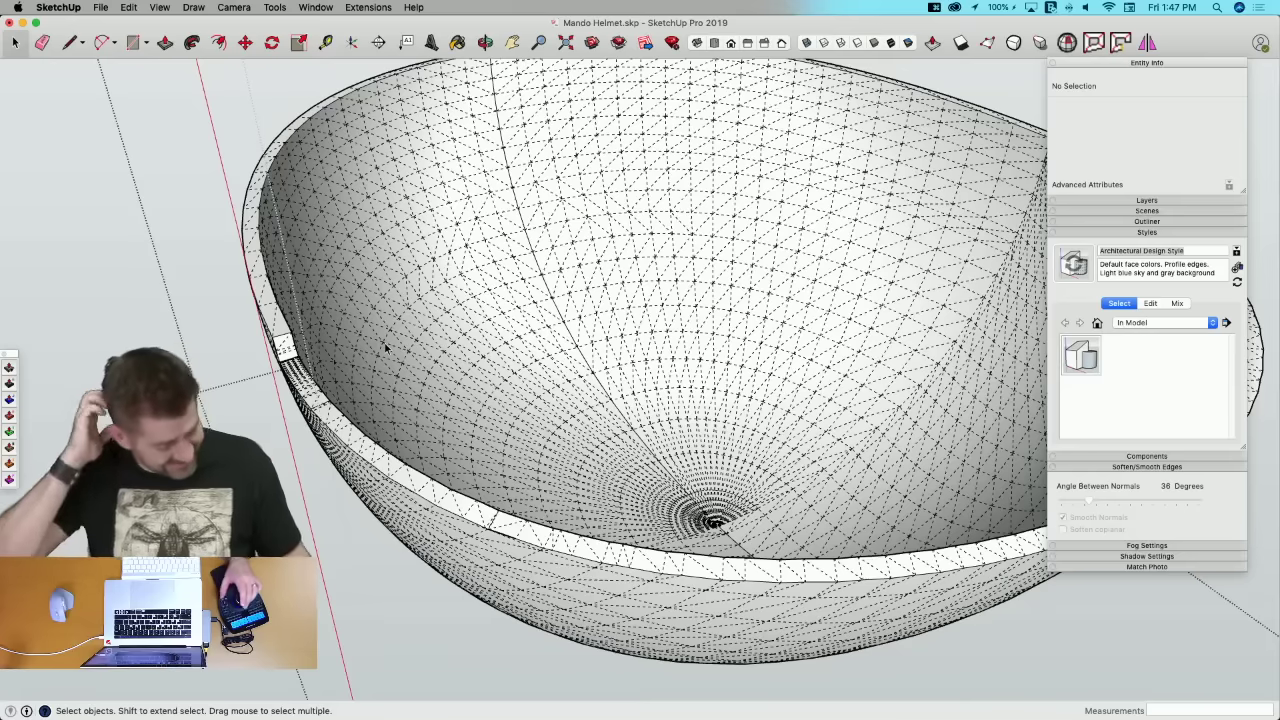
middle_click_drag(385, 347, 230, 388)
key("alt+h")
scroll(391, 363, "down", 4)
left_click(299, 356)
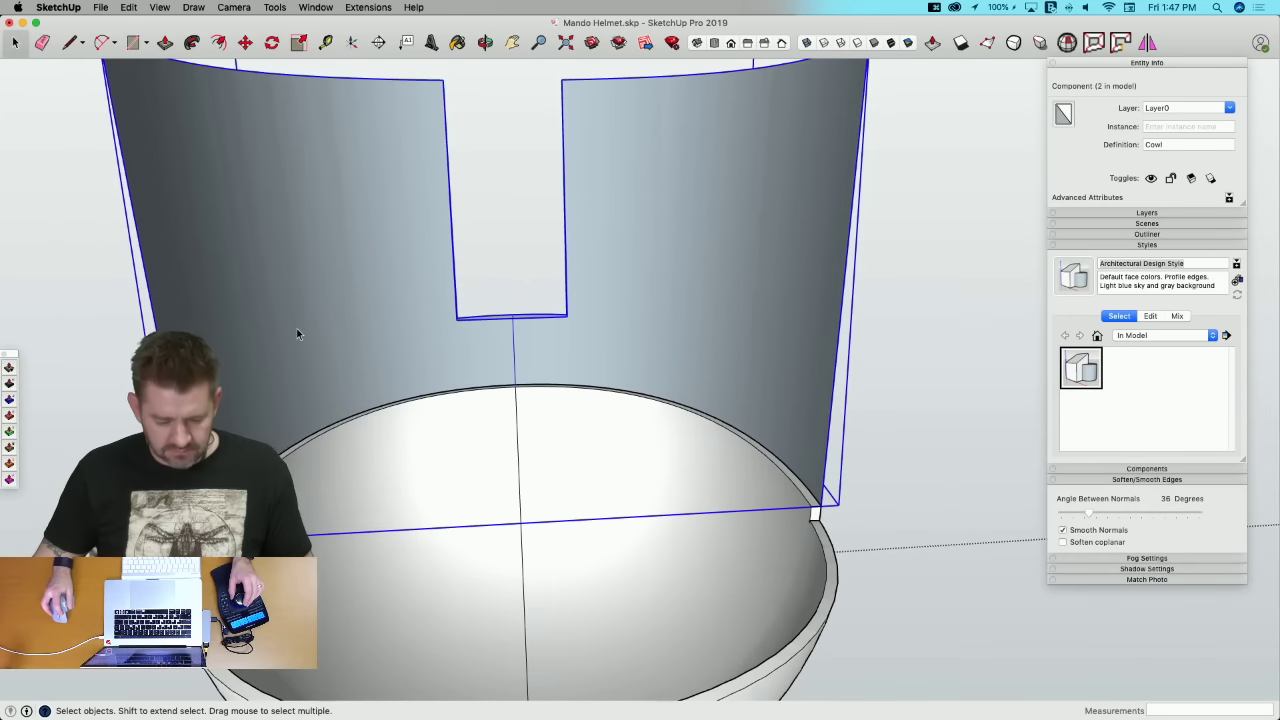
double_click(306, 340)
Step: Try to thicken all the Cowl's connected faces inward by 1.25'
triple_click(309, 337)
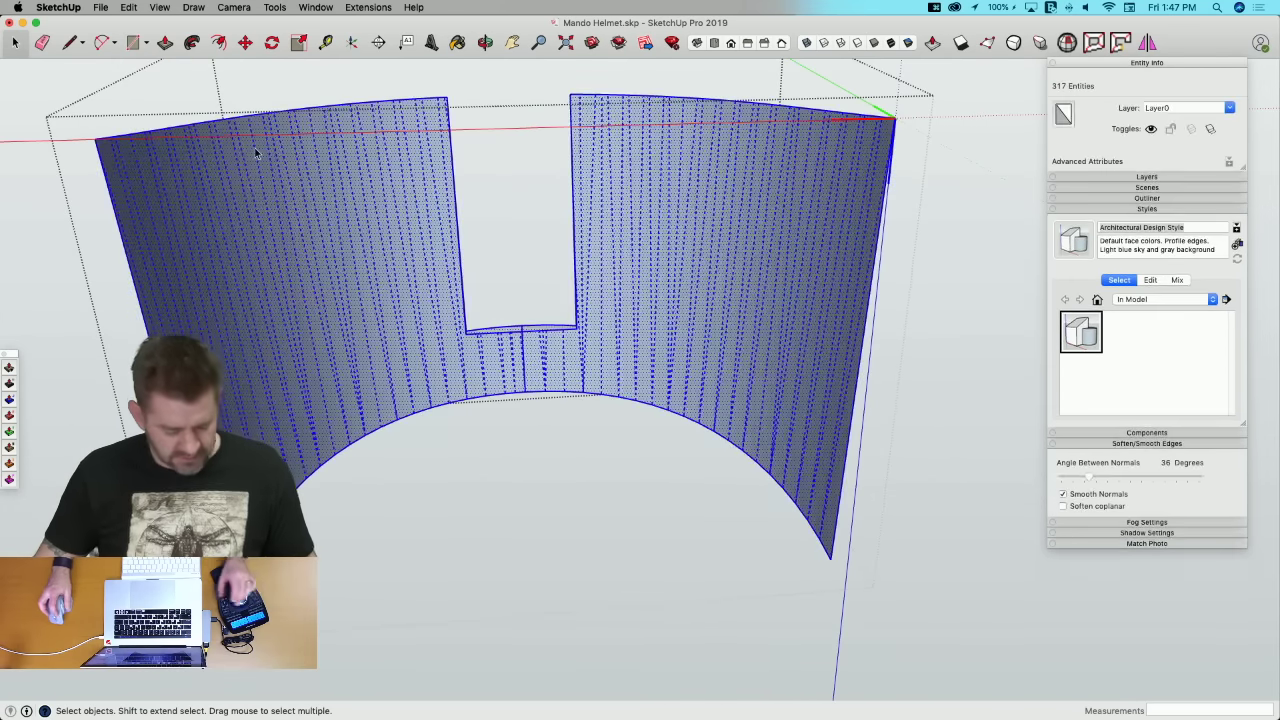
left_click(9, 383)
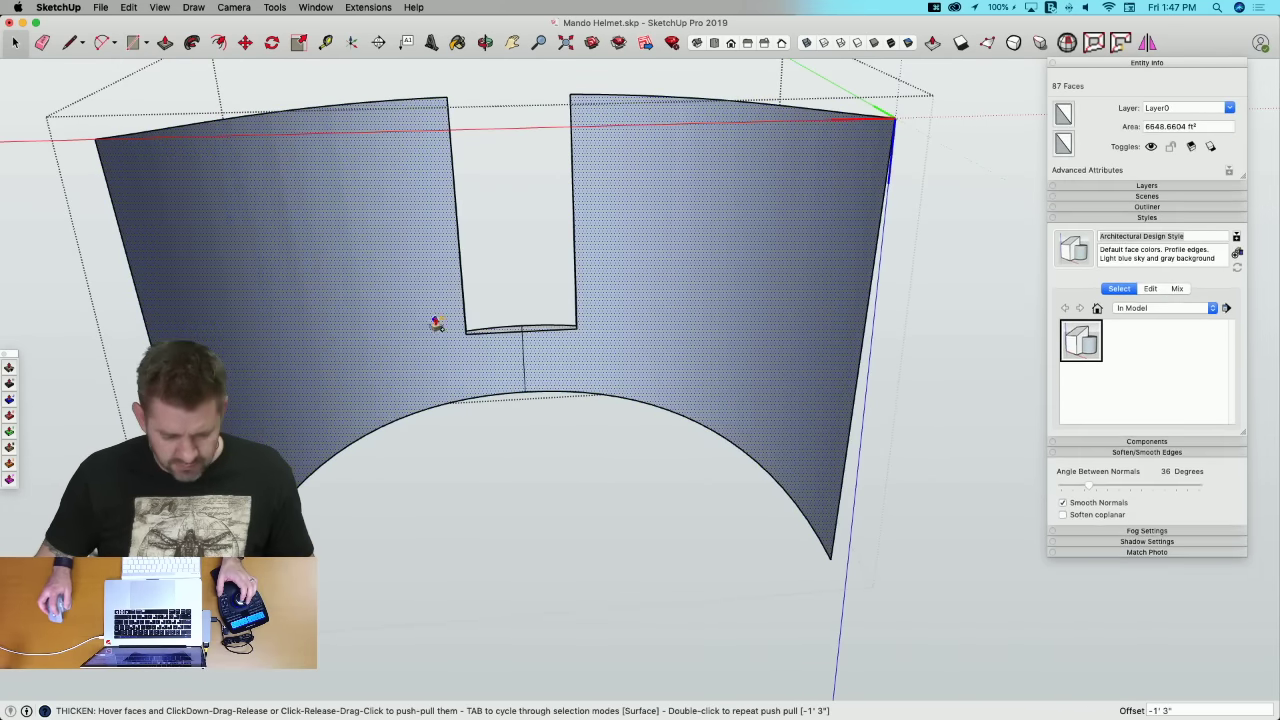
left_click(358, 335)
left_click(362, 346)
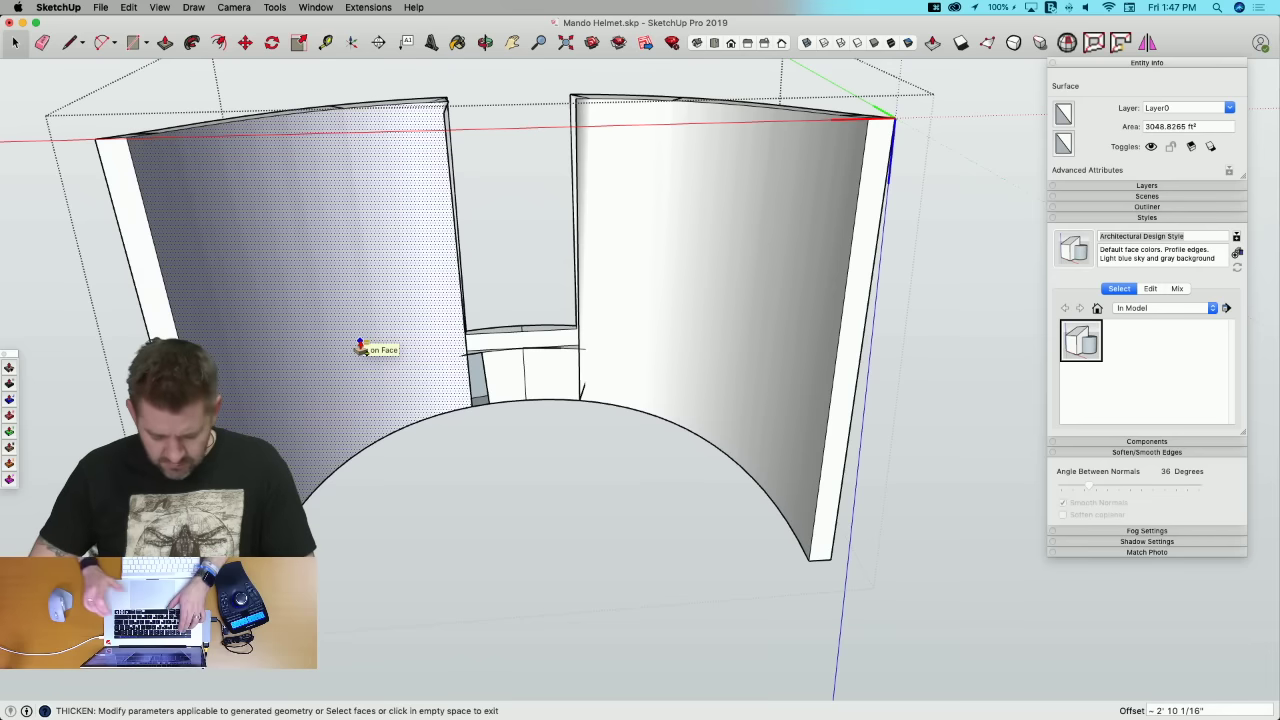
type("1.25")
key("Return")
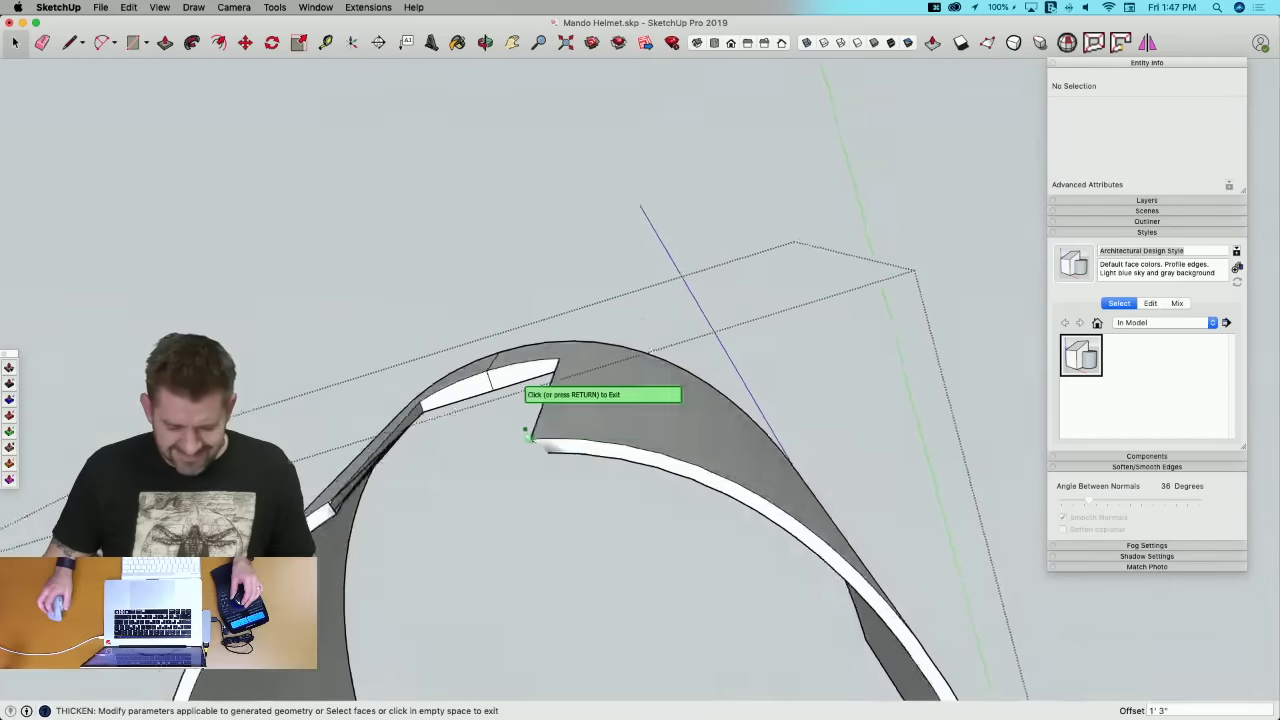
scroll(473, 388, "up", 10)
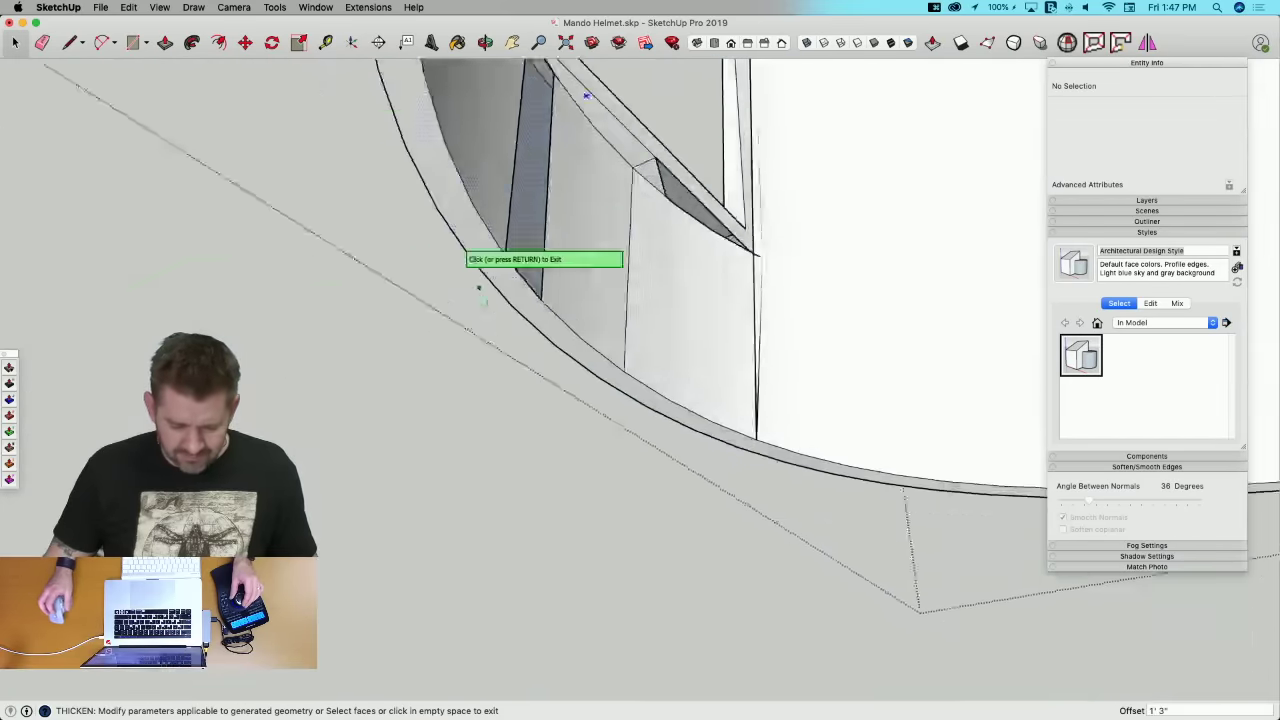
middle_click_drag(478, 287, 537, 171)
key("super+z")
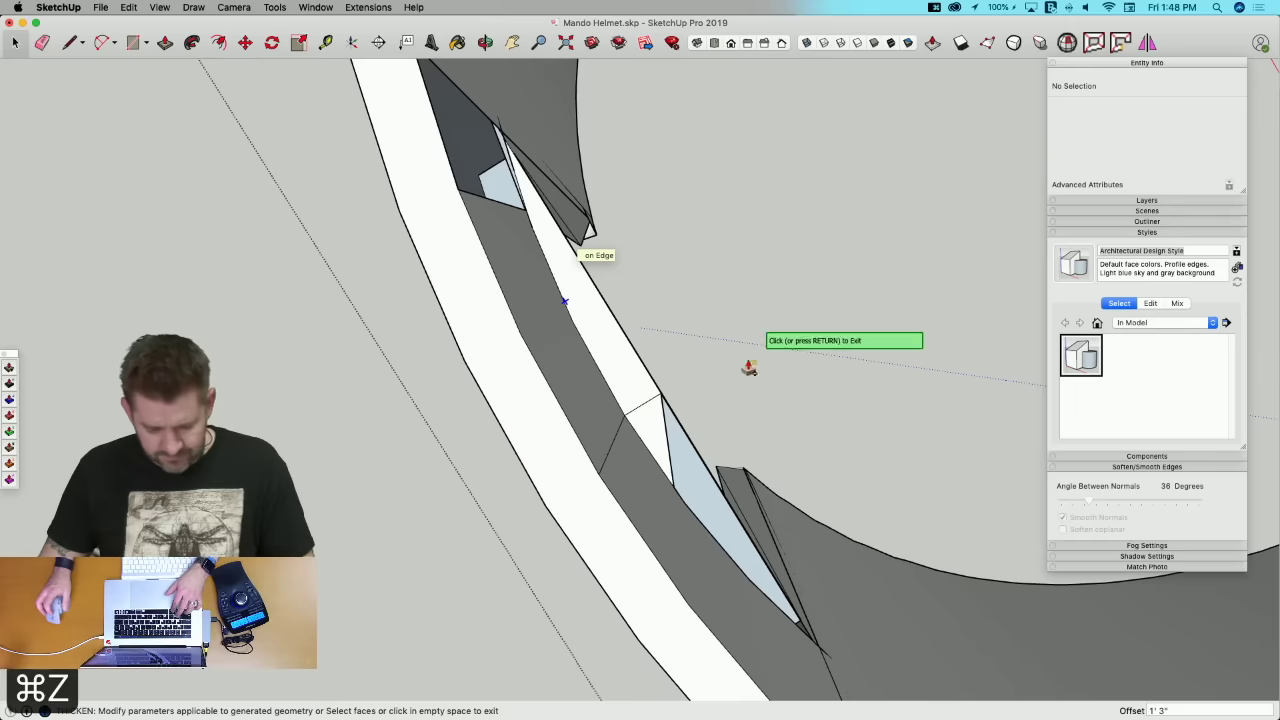
Step: Erase the small ledge edges along the end of the Cowl's rear notch, leaving only the curved wall surface
key("e")
key("space")
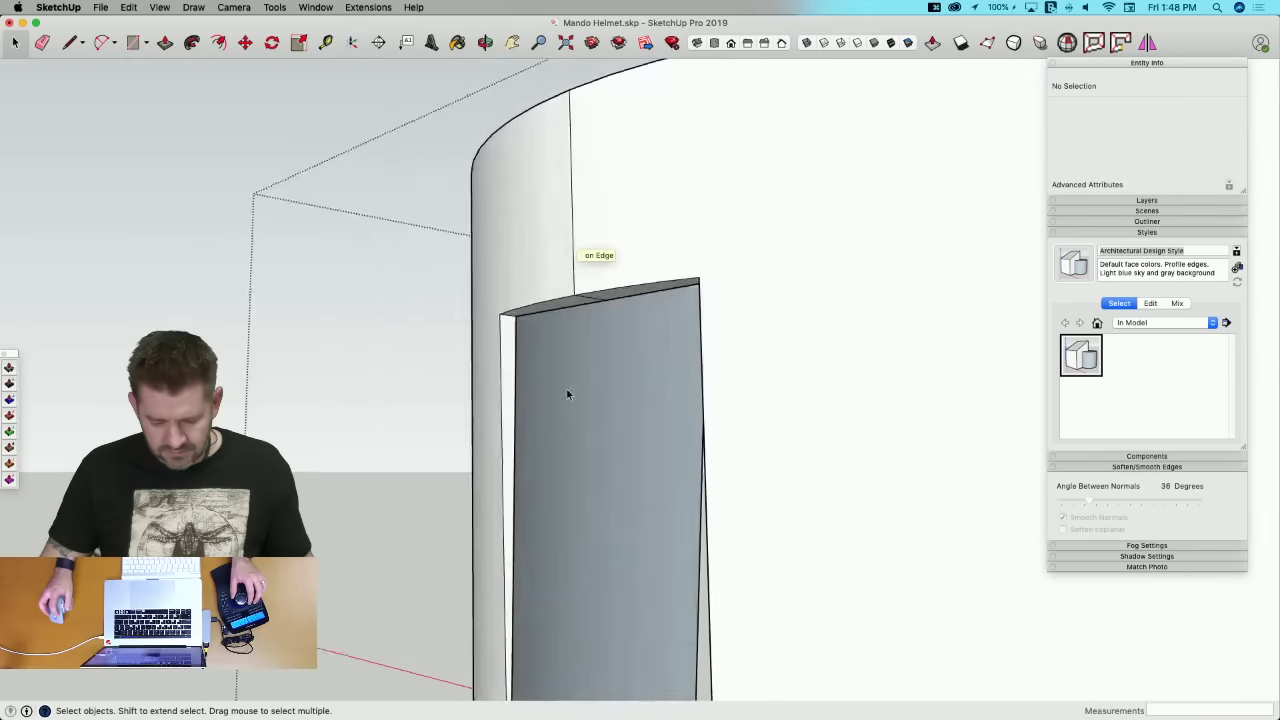
mouse_move(556, 328)
middle_mouse_down()
mouse_move(557, 346)
mouse_move(654, 277)
middle_mouse_up()
key("e")
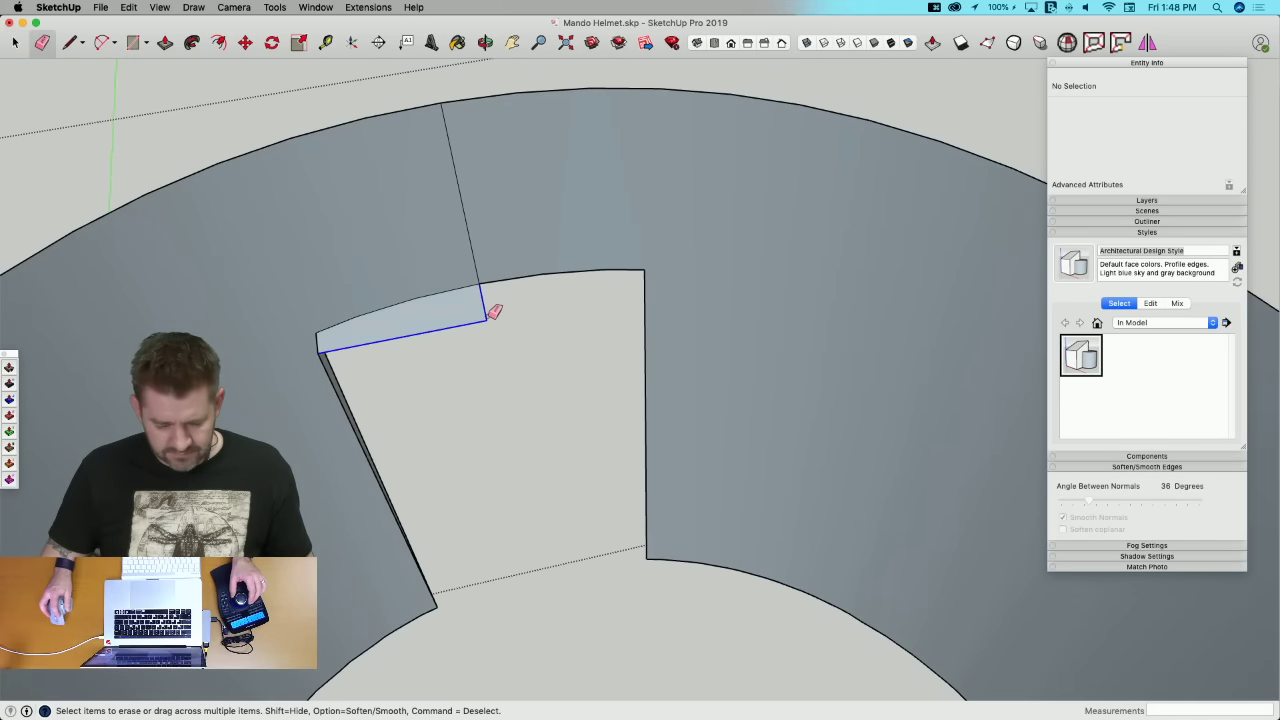
left_click_drag(487, 319, 457, 294)
key("space")
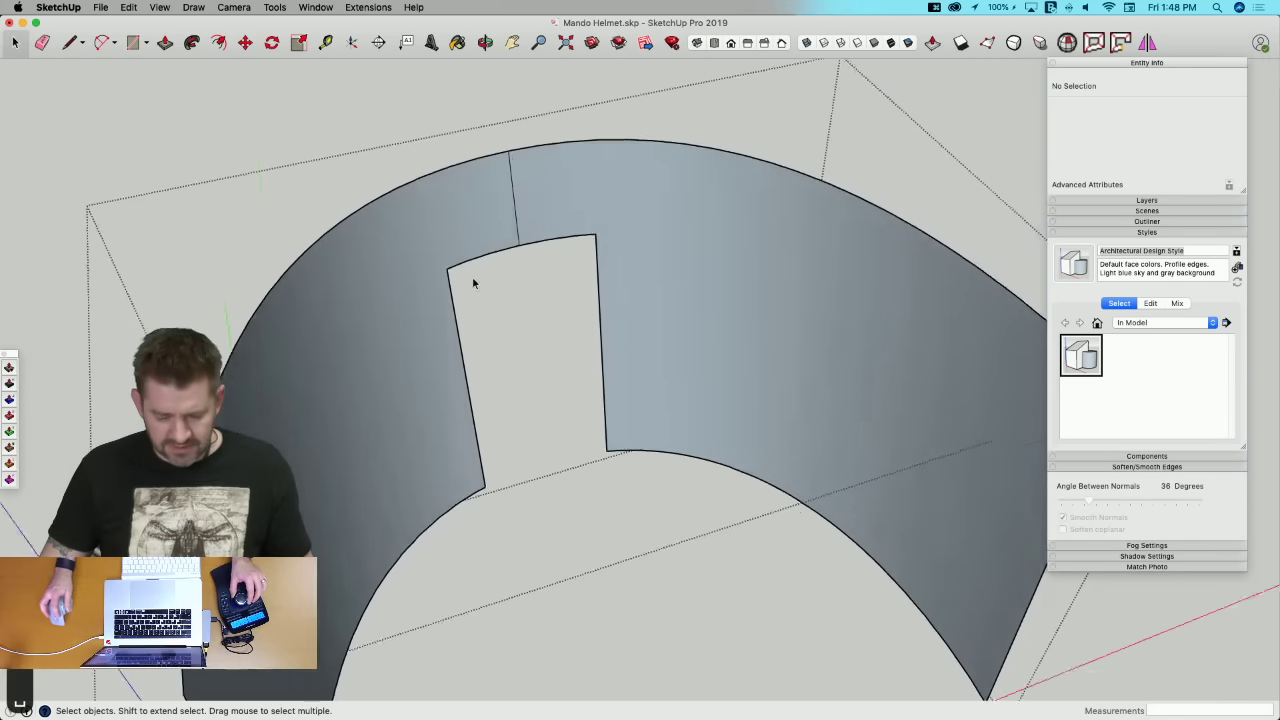
Step: Thicken the cleaned Cowl wall surface inward by 1.25' and leave the component
middle_click_drag(473, 283, 549, 257)
left_click(726, 300)
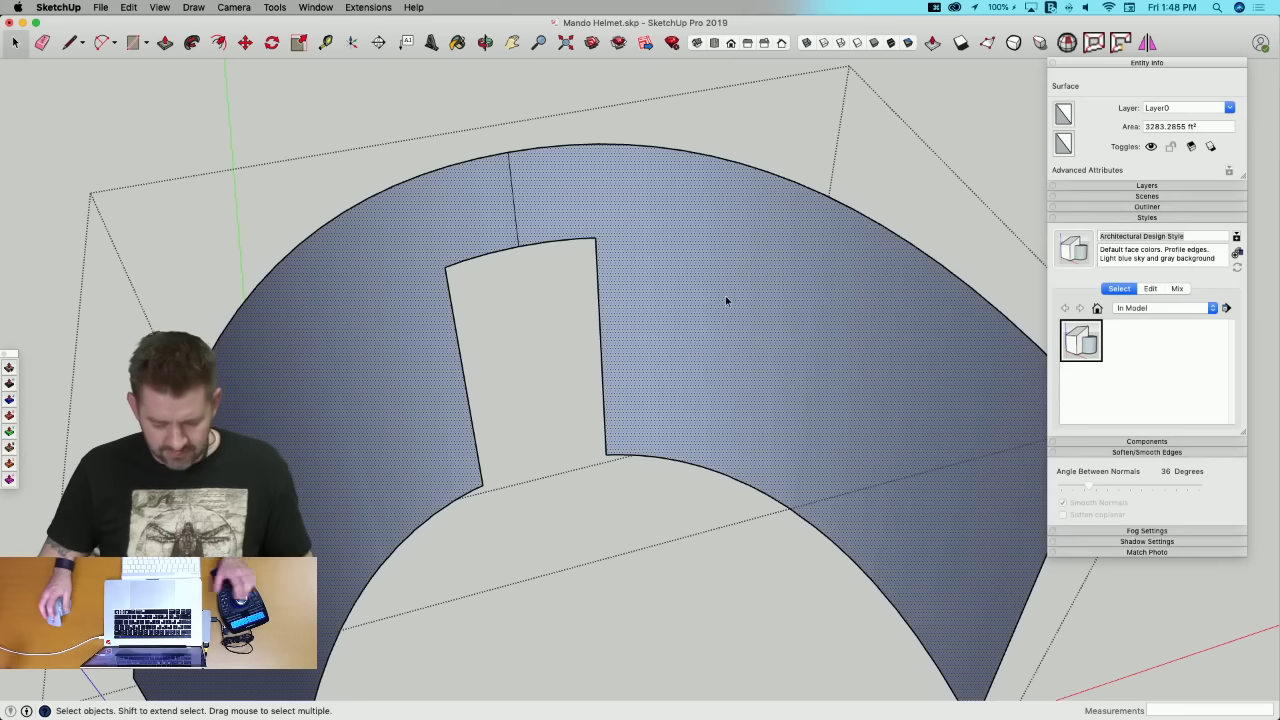
left_click(9, 385)
left_click(286, 400)
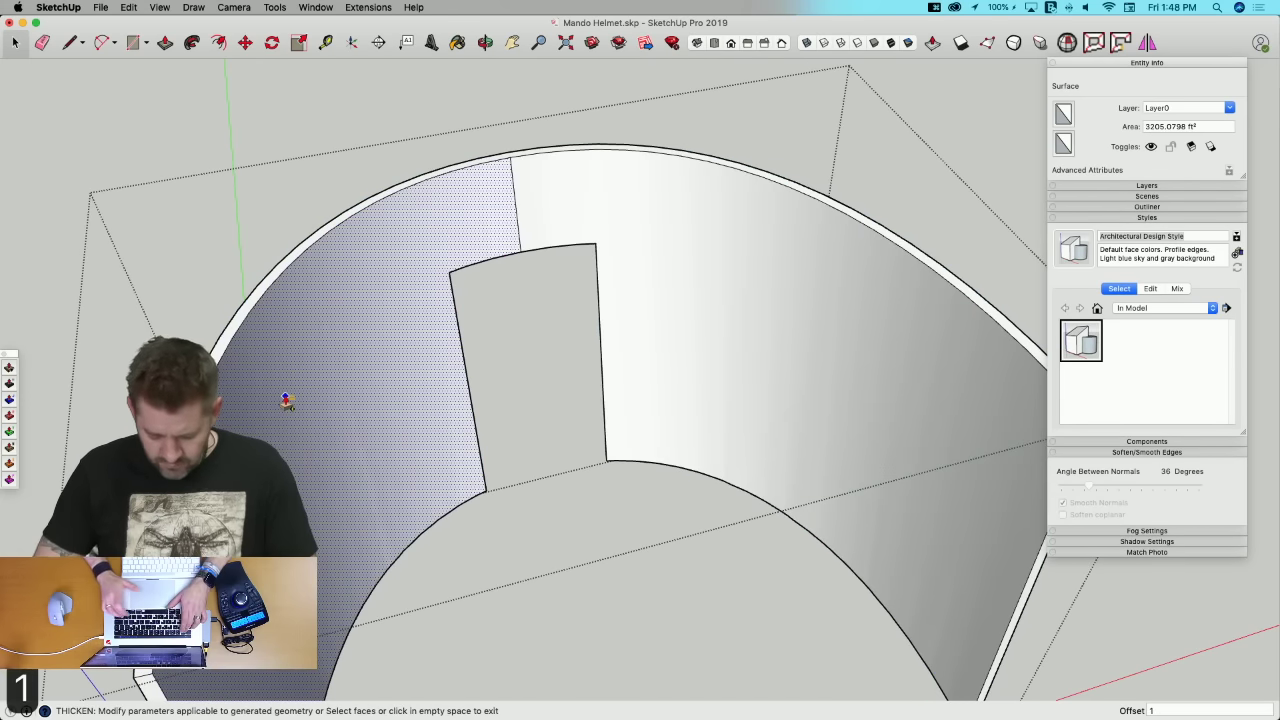
type("1.25'")
key("Return")
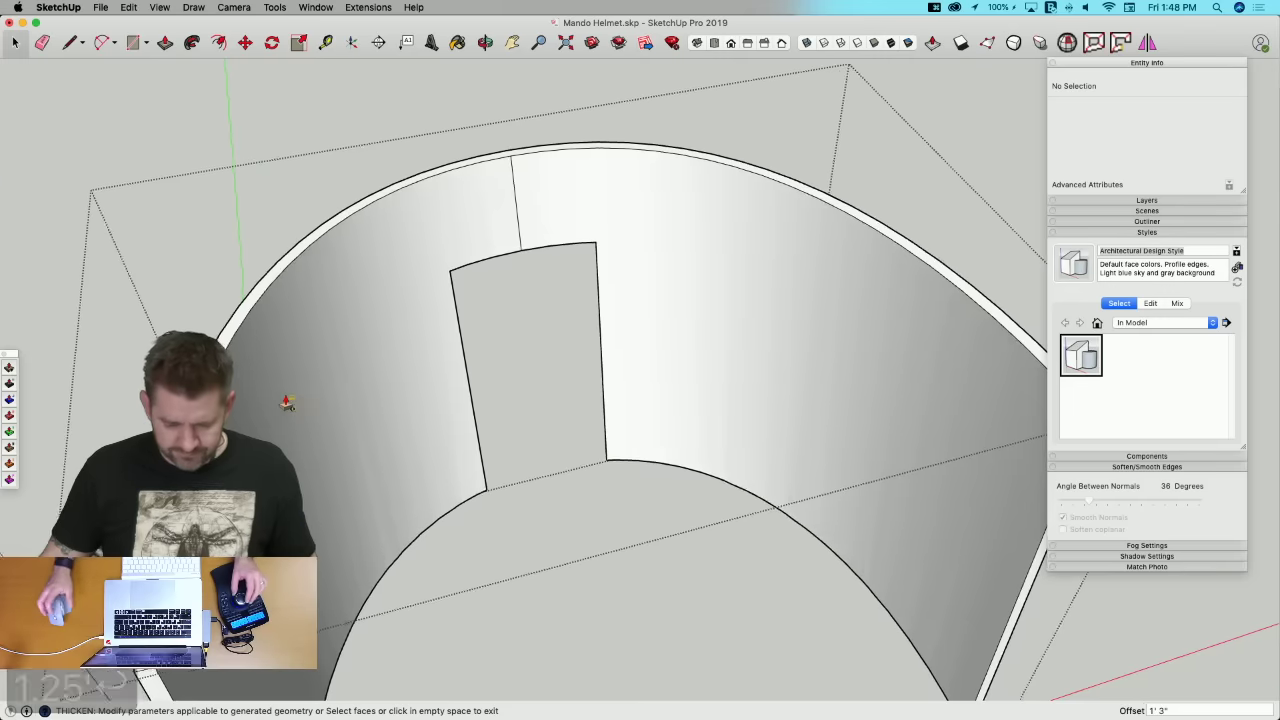
key("space")
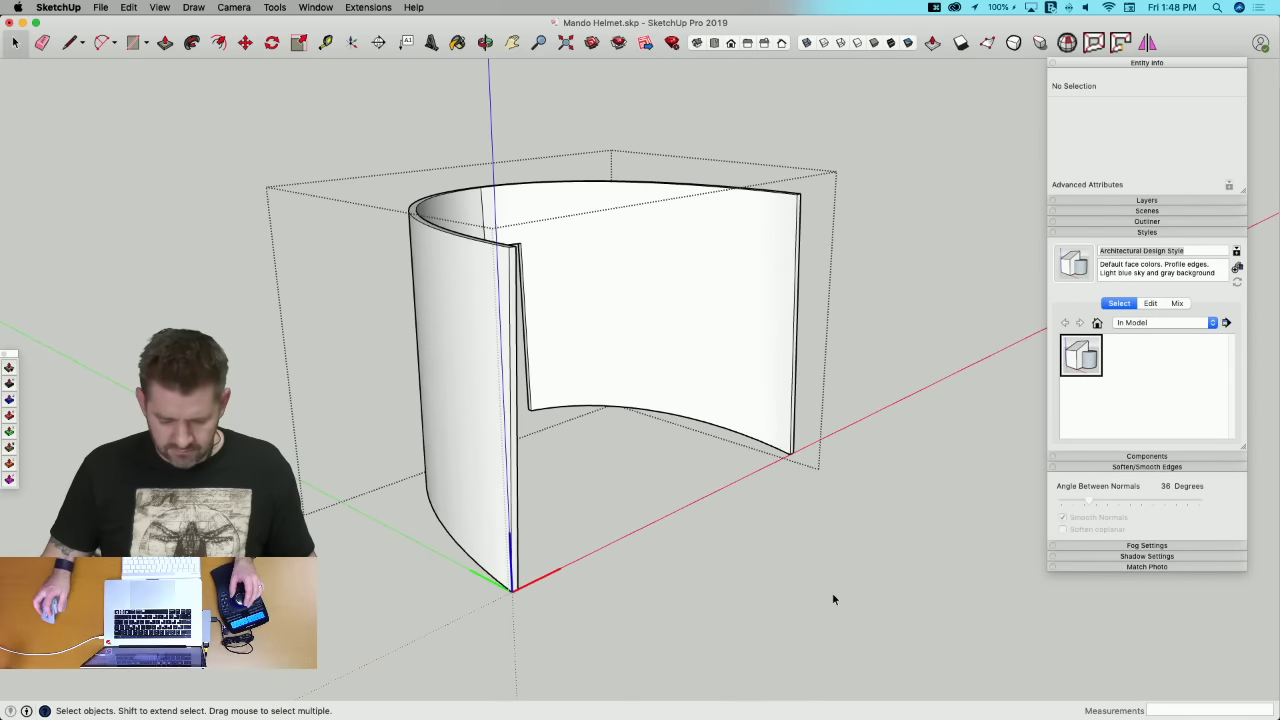
left_click(832, 593)
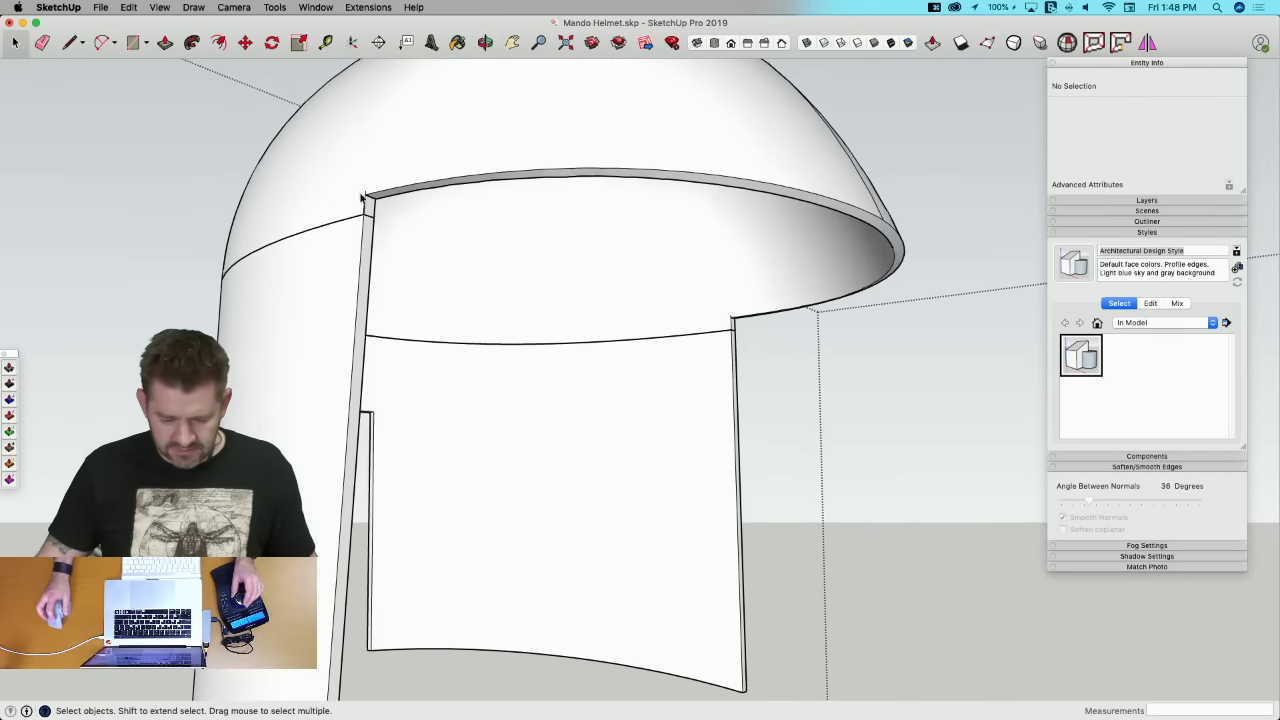
Step: Open the dome component for editing and select both of its outer surfaces with their bounding edges
middle_click_drag(458, 322, 445, 462)
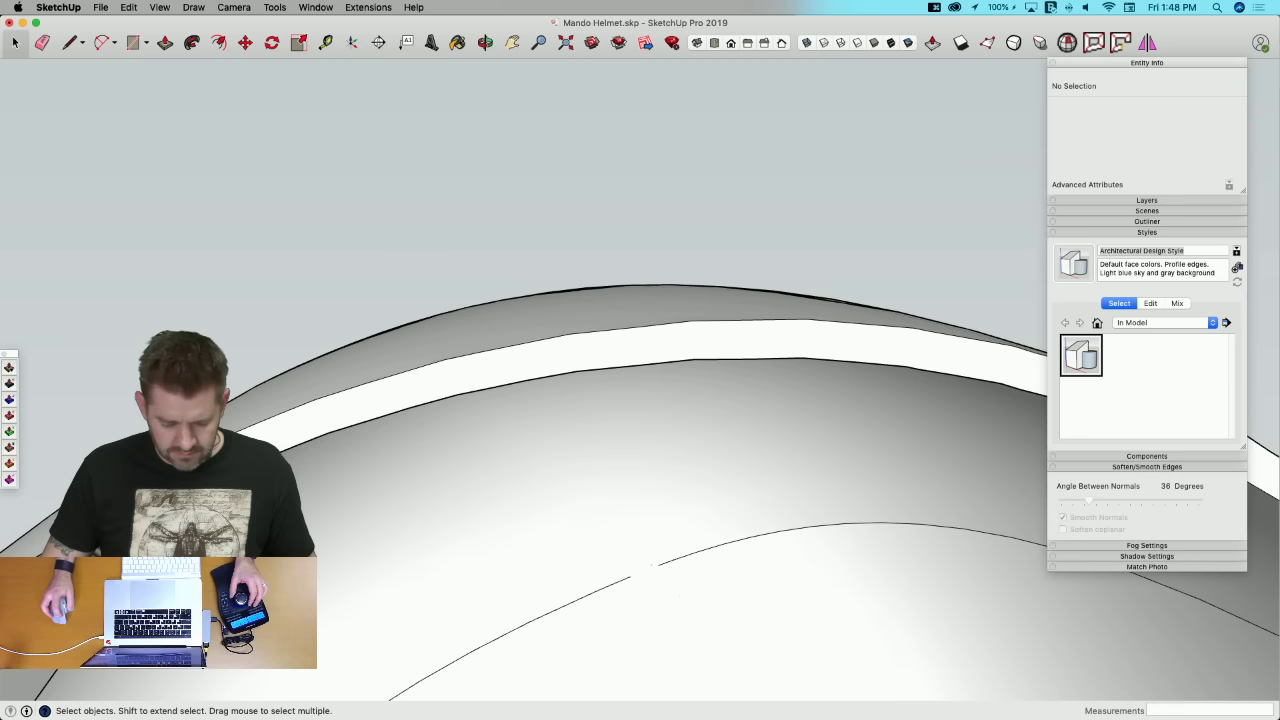
double_click(645, 571)
left_click(645, 571)
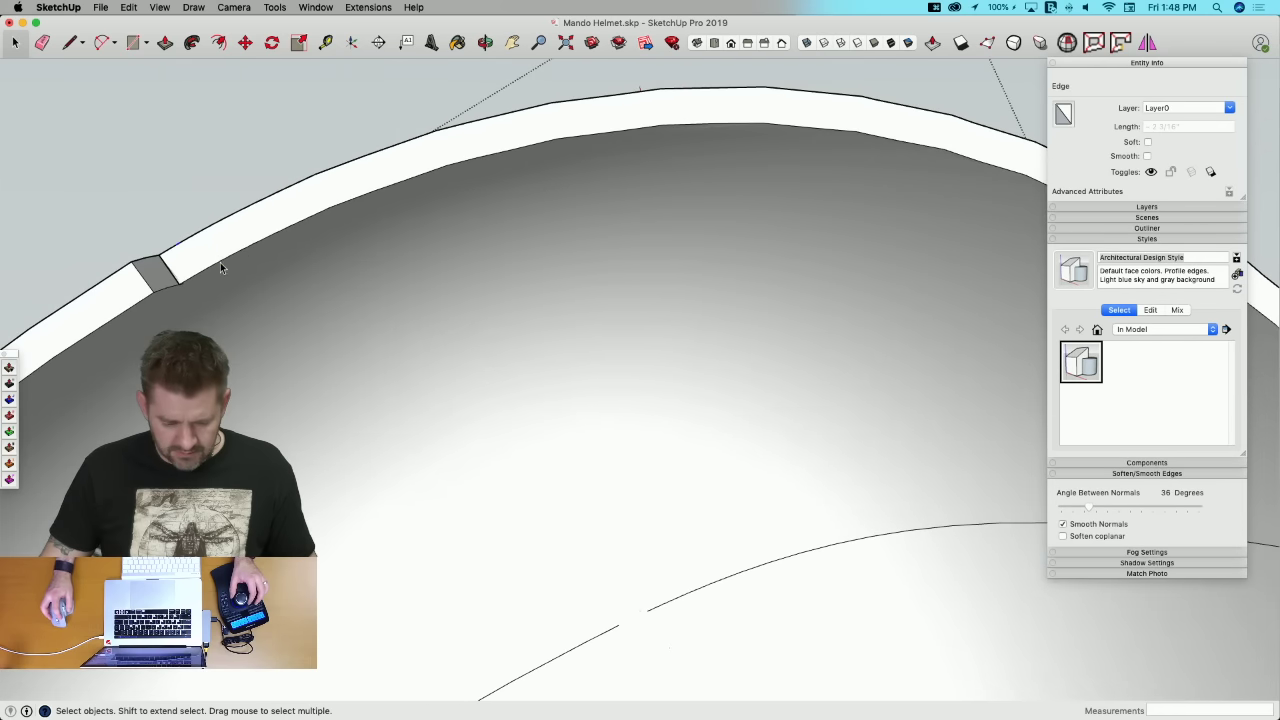
left_click(220, 262)
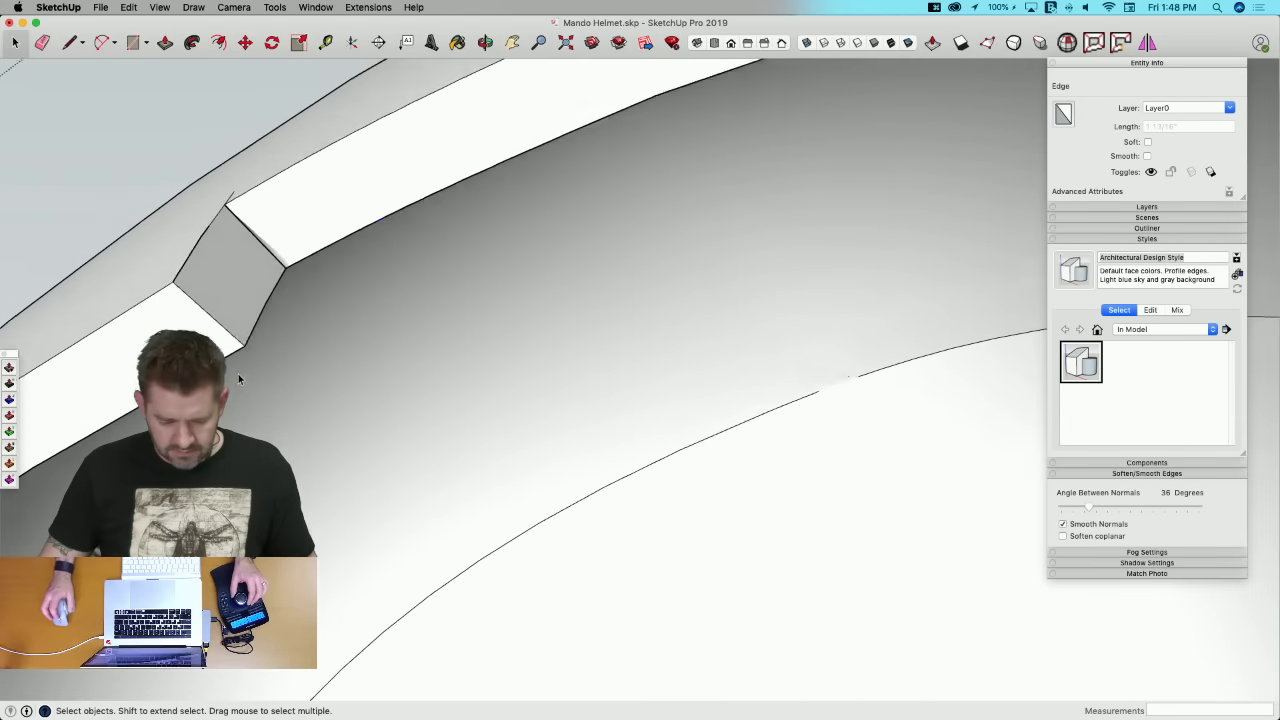
scroll(435, 411, "down", 10)
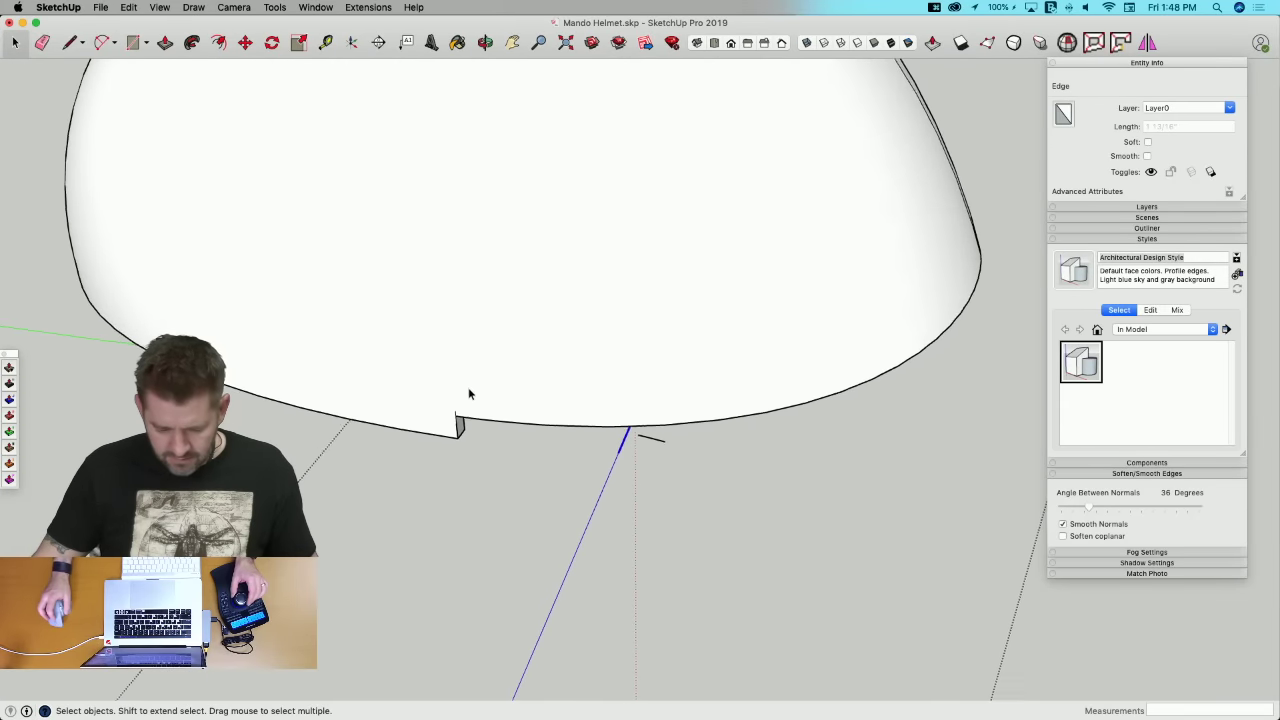
middle_click_drag(460, 415, 567, 311)
triple_click(567, 311)
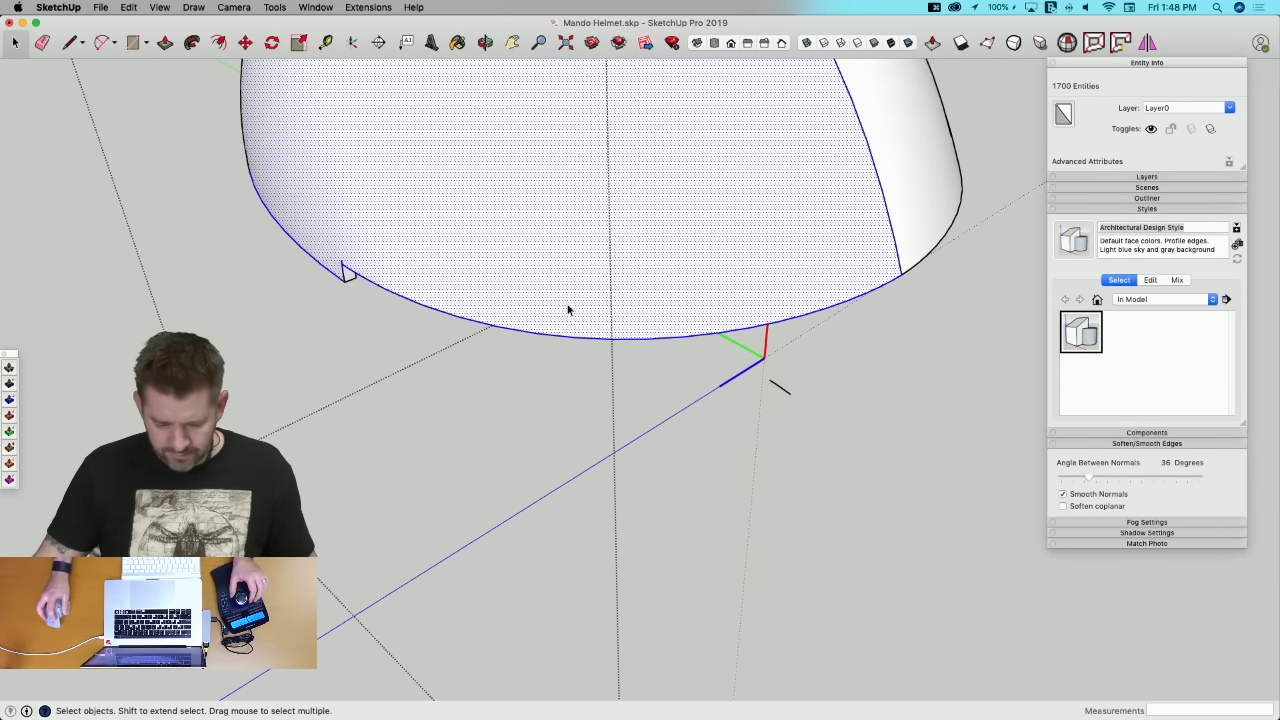
triple_click(603, 156, "shift")
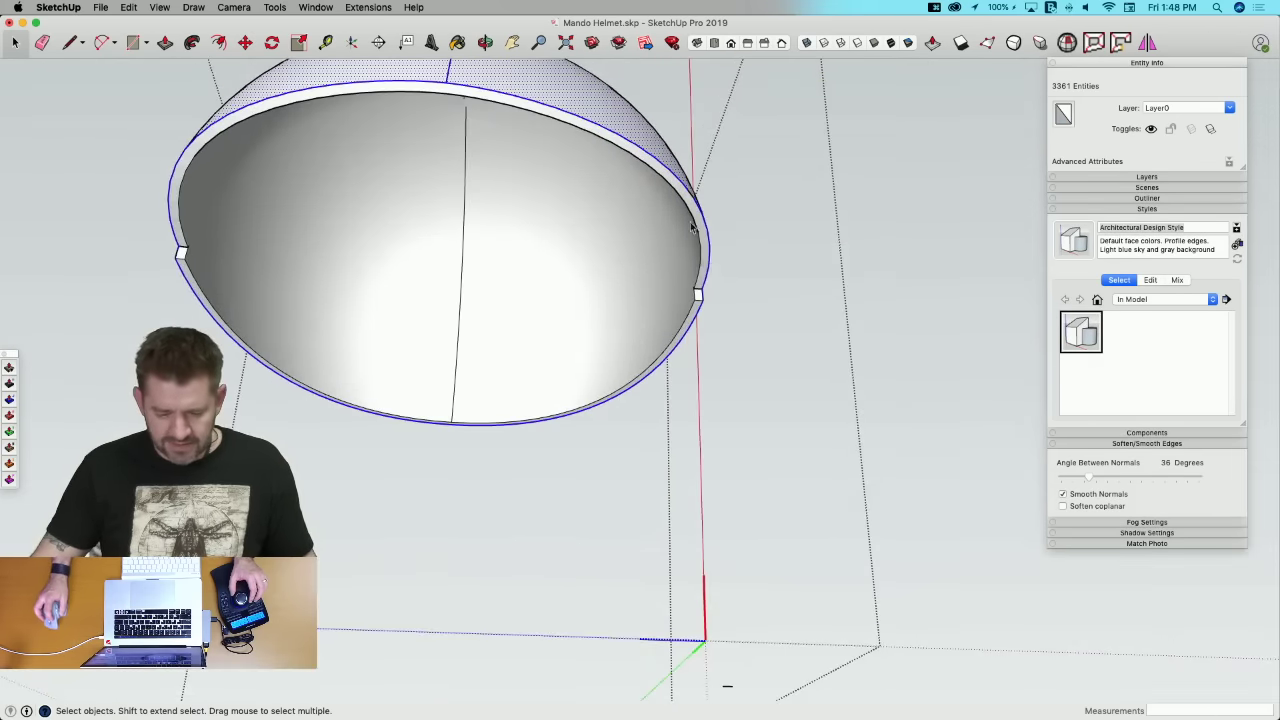
Step: Remove the dome's faces, centre seam and remaining unwanted edges from the selection, keeping only the outer edge of the raised rim section
middle_click_drag(198, 120, 499, 185)
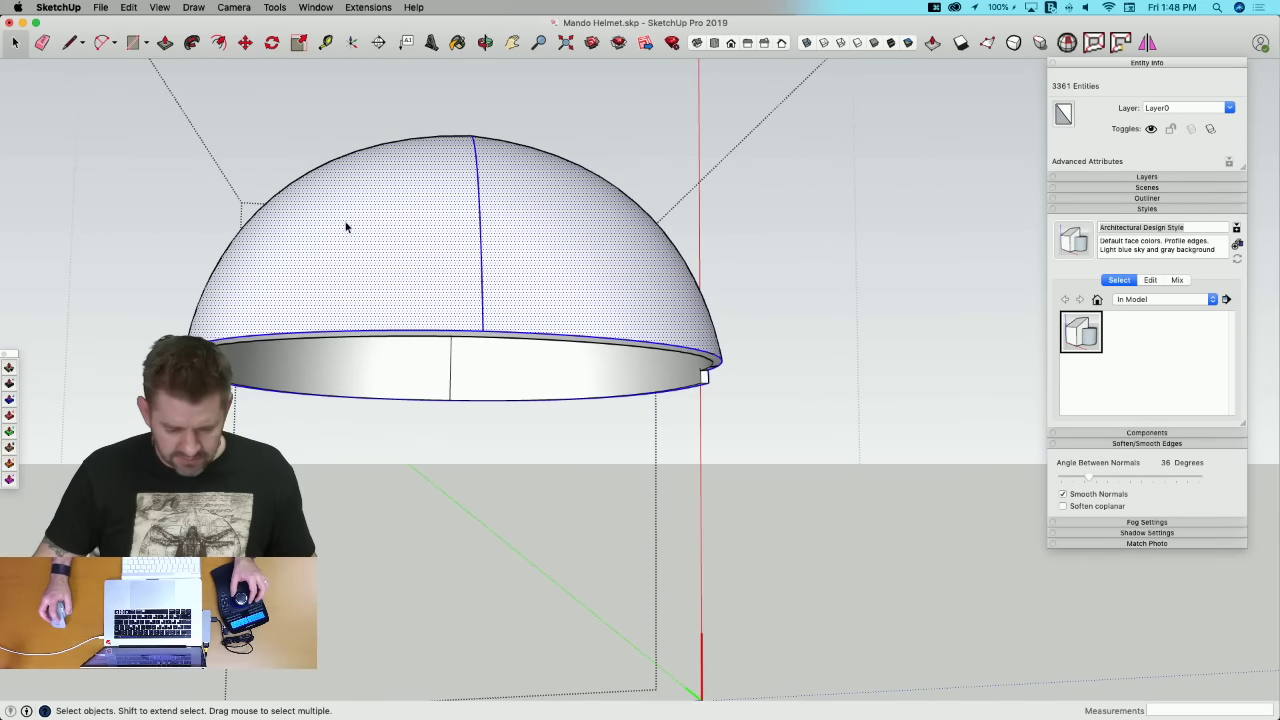
middle_click_drag(346, 227, 534, 251)
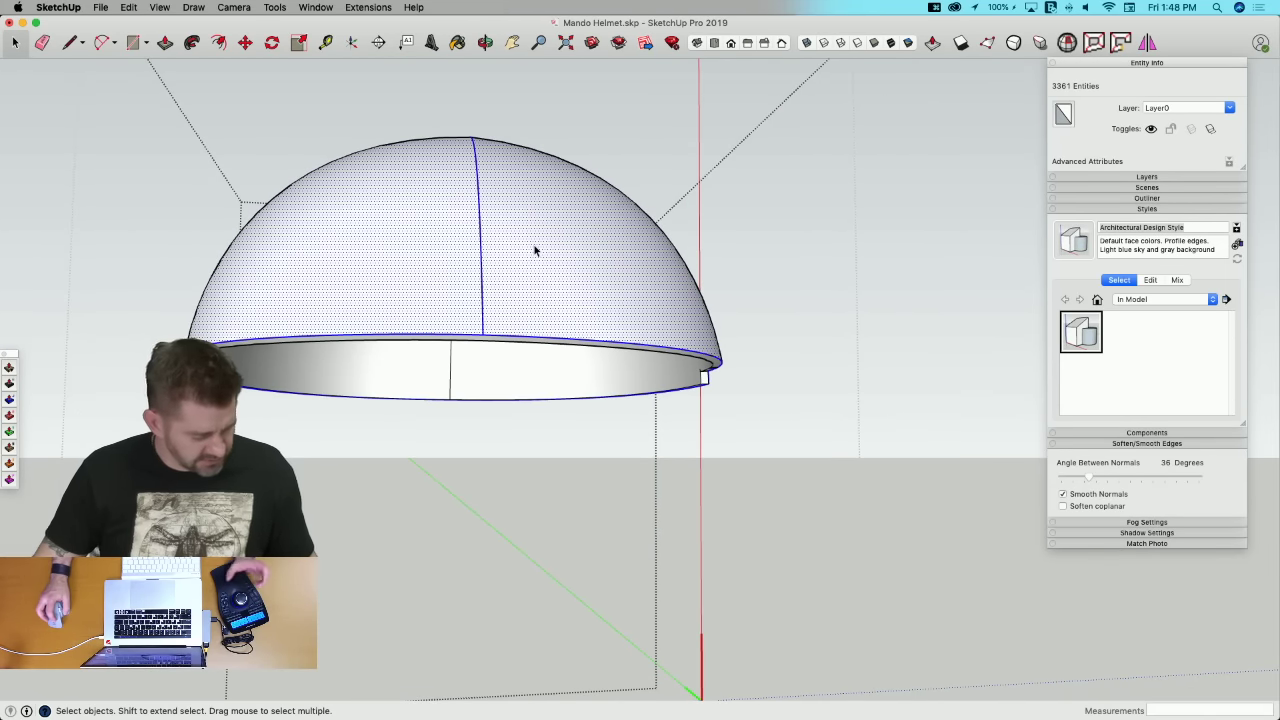
left_click(506, 215, "alt+shift")
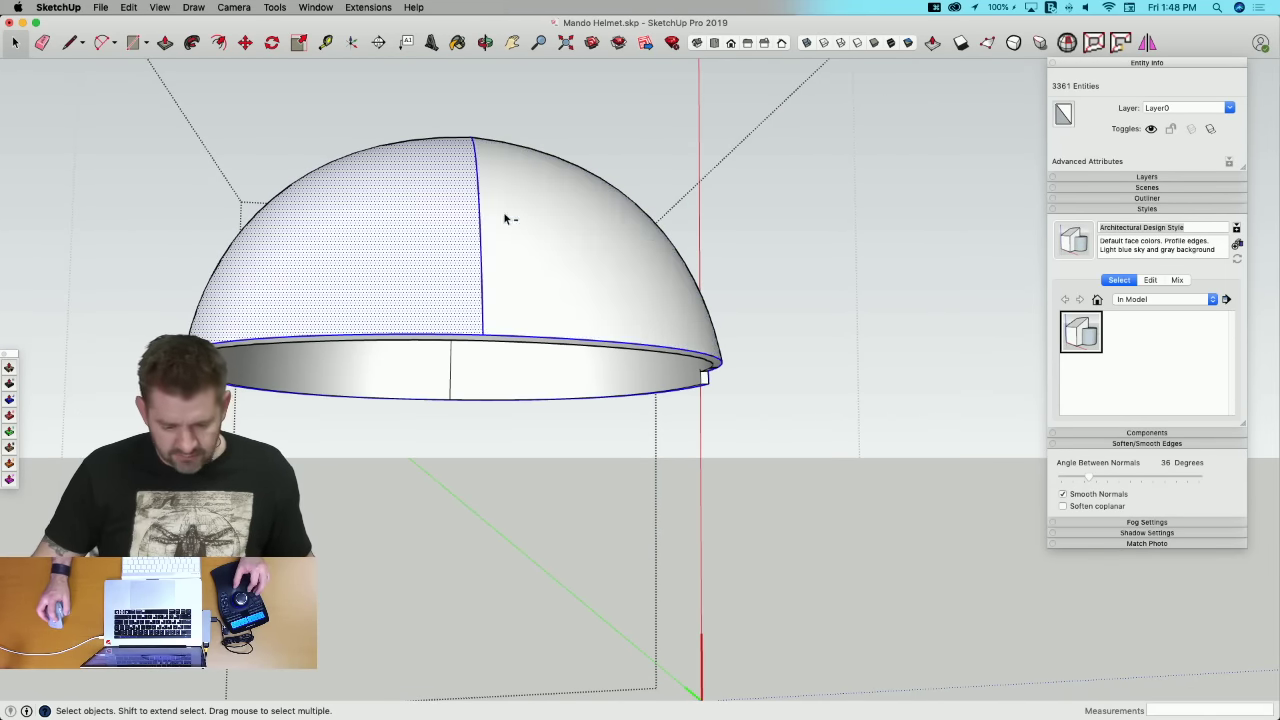
left_click(465, 209, "alt+shift")
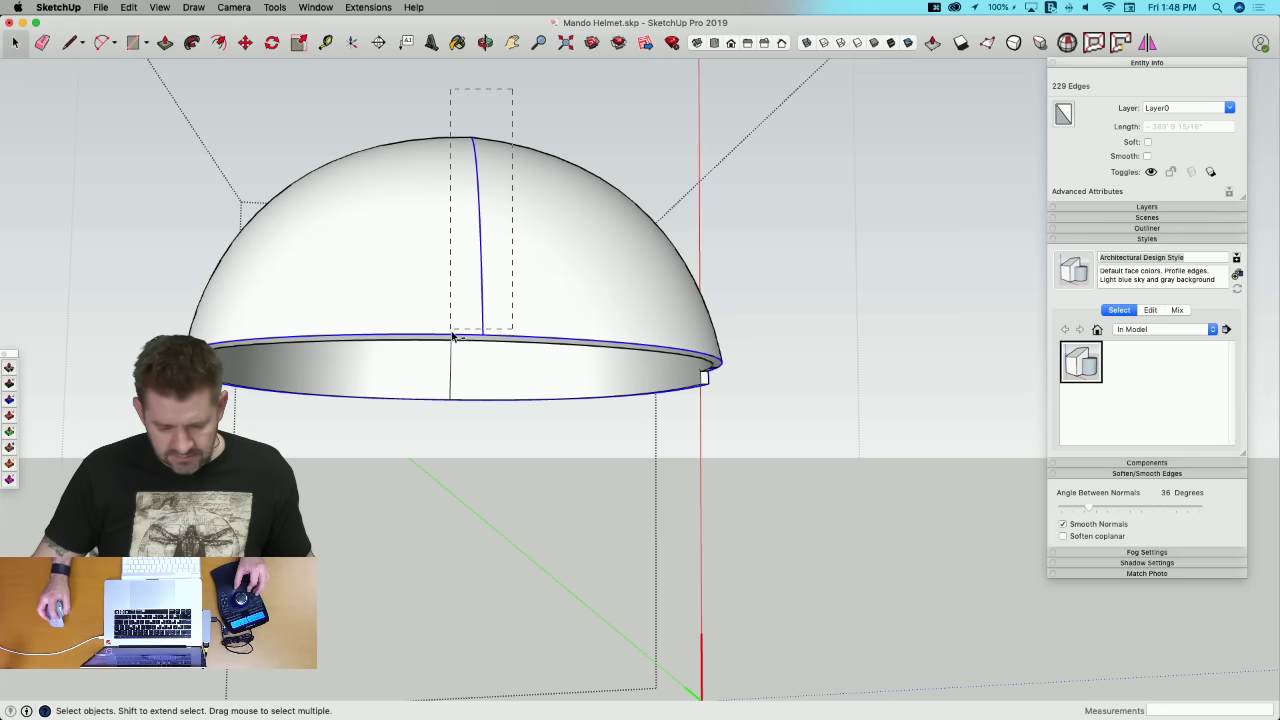
middle_click_drag(335, 256, 1018, 245)
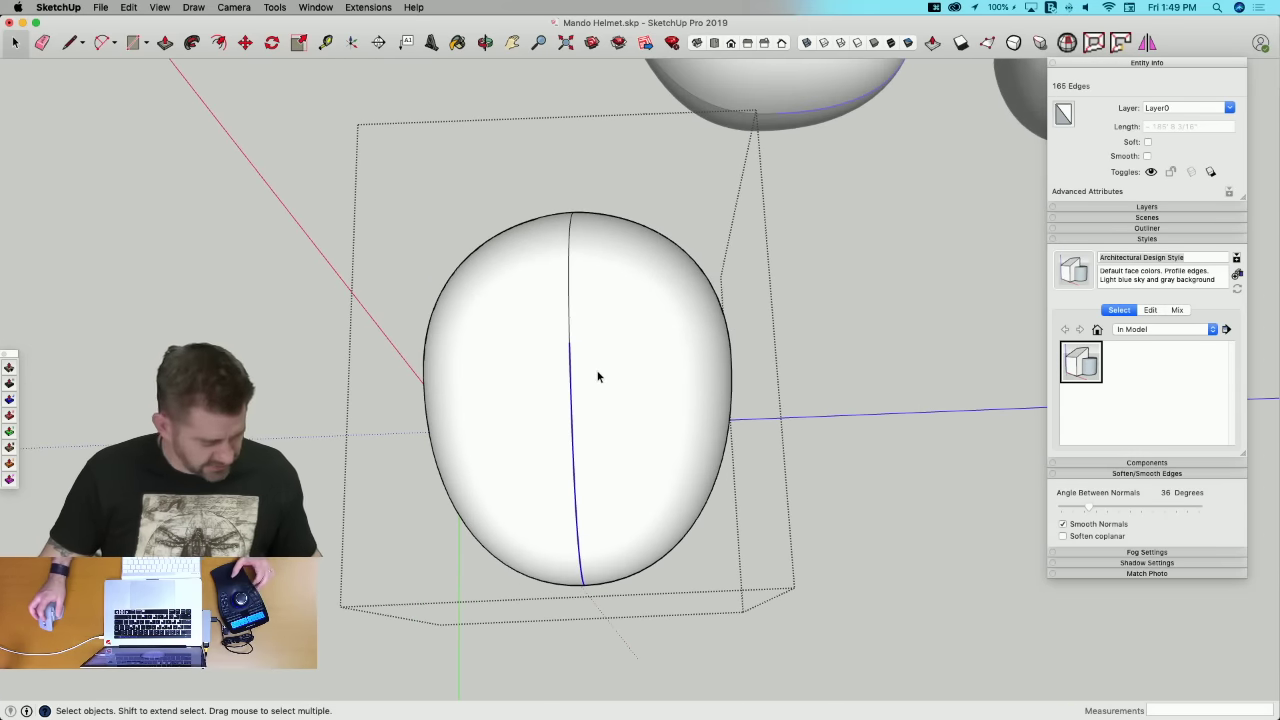
left_click_drag(606, 326, 516, 655)
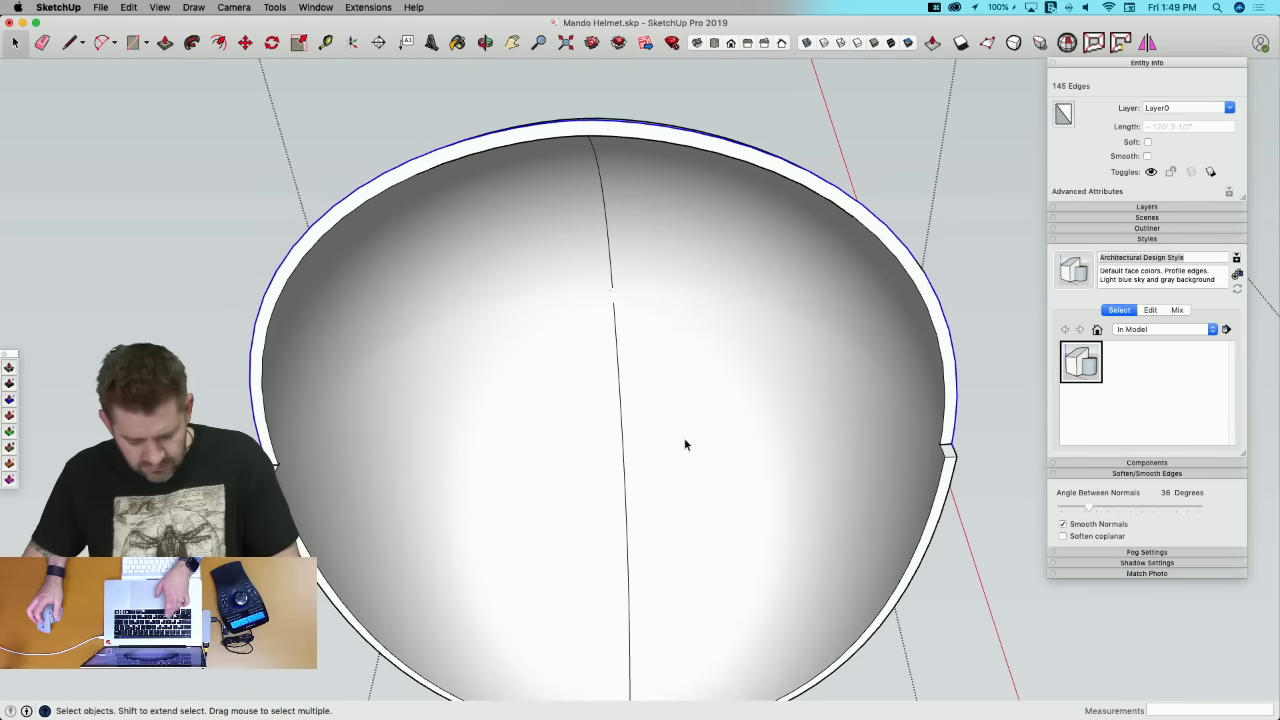
Step: Copy the selected rim edges, leave the dome component and paste them in place outside it
key("super+c")
left_click(176, 304)
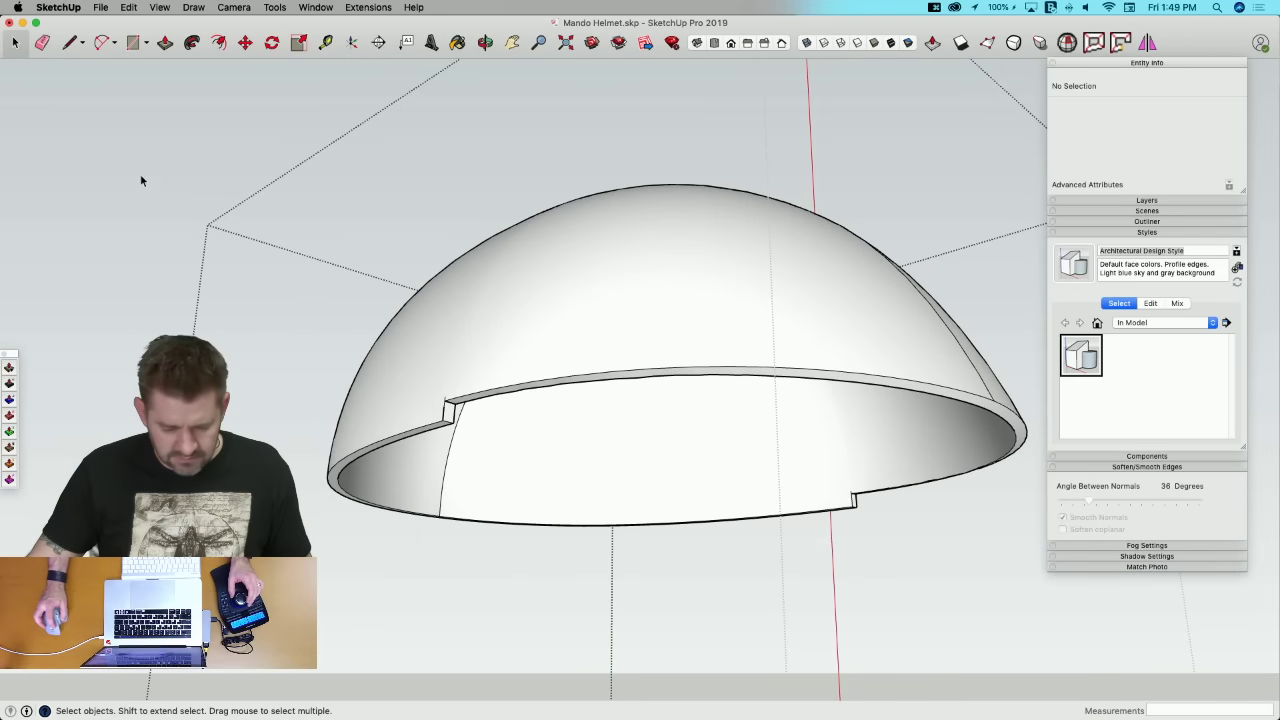
left_click(141, 181)
left_click(161, 5)
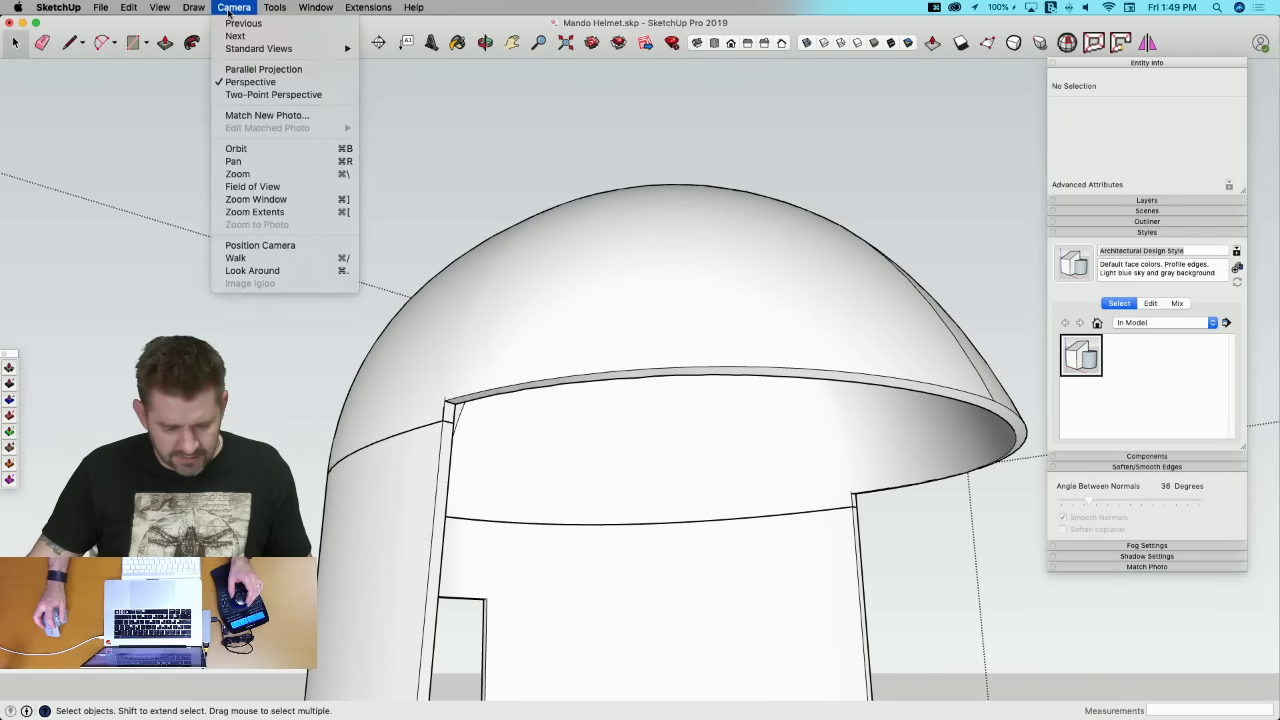
mouse_move(129, 7)
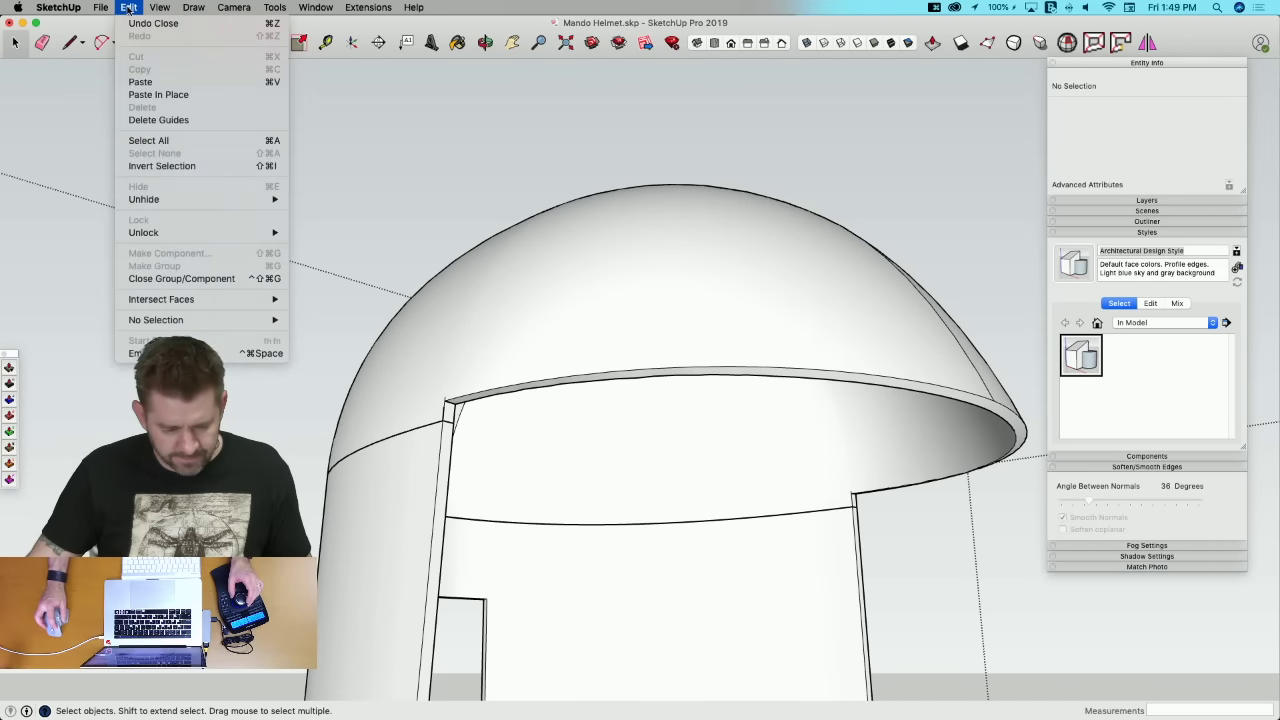
left_click(150, 94)
Step: Delete the short vertical edges at one end of the pasted rim outline, beside the dome's notch corner
scroll(400, 370, "up", 3)
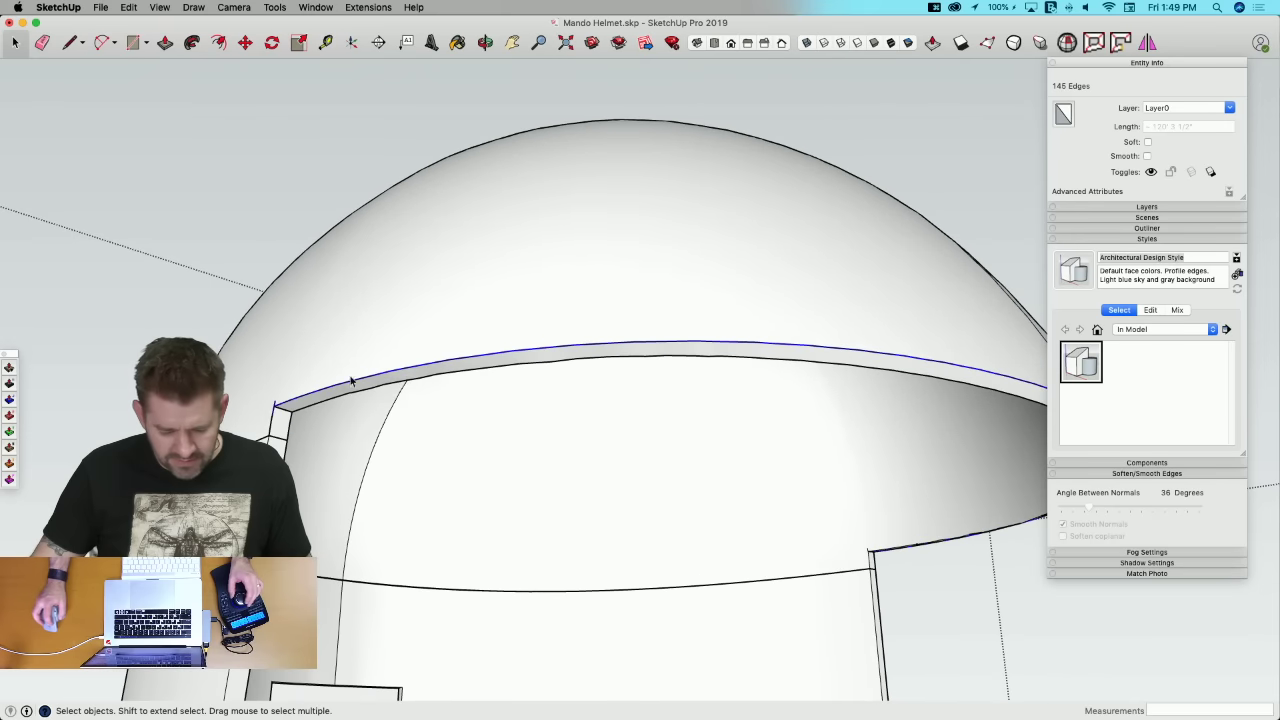
scroll(351, 380, "up", 5)
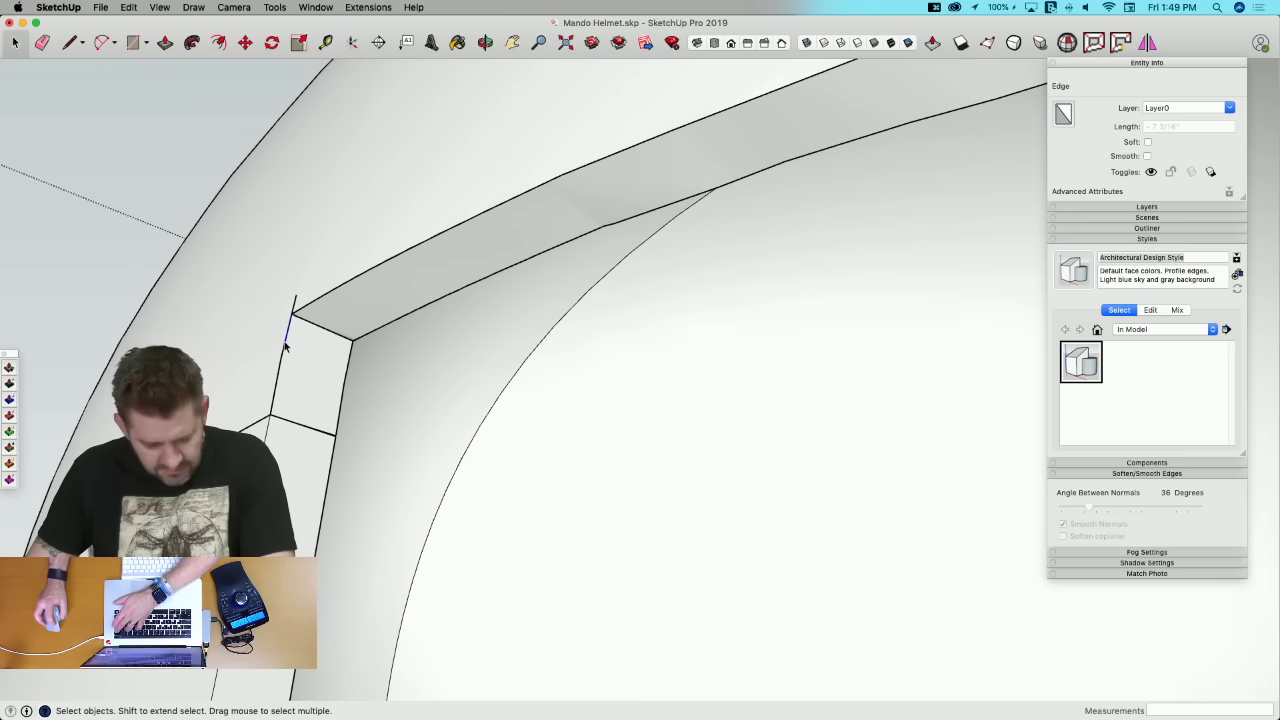
key("BackSpace")
key("BackSpace")
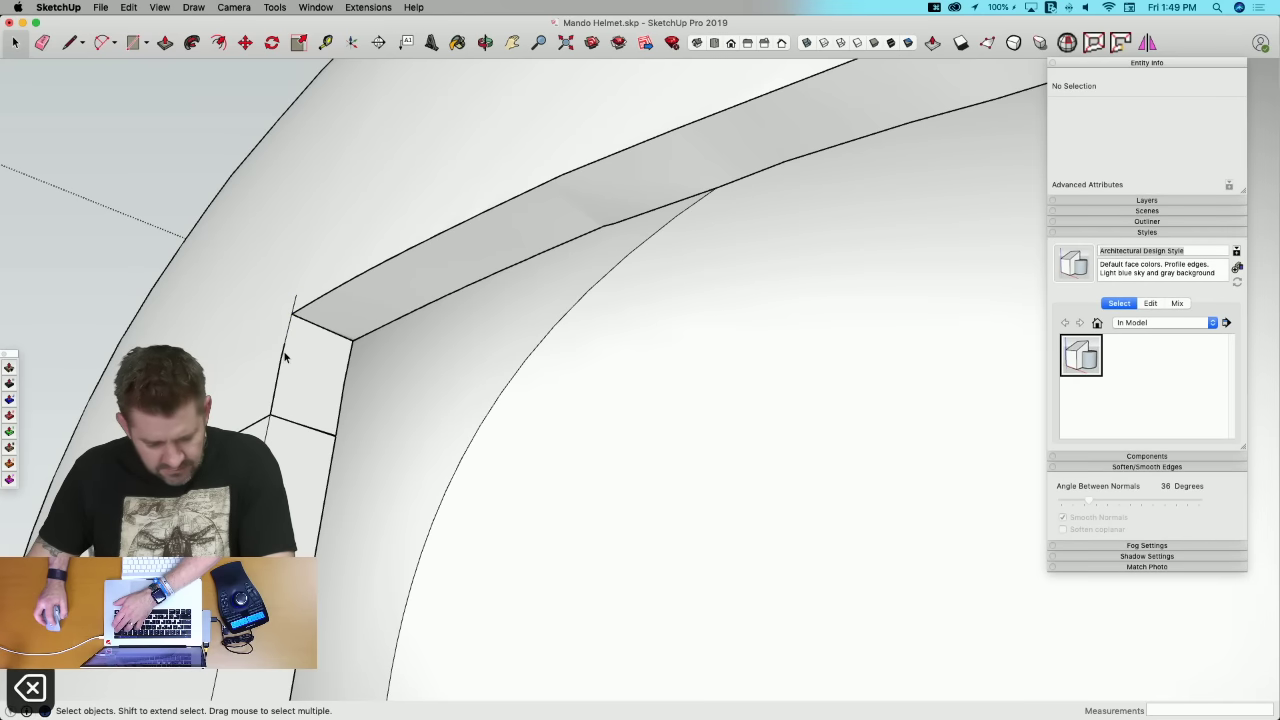
left_click(281, 356)
key("BackSpace")
Step: Select all connected edges of the pasted rim outline and weld them into one curve
left_click(306, 316)
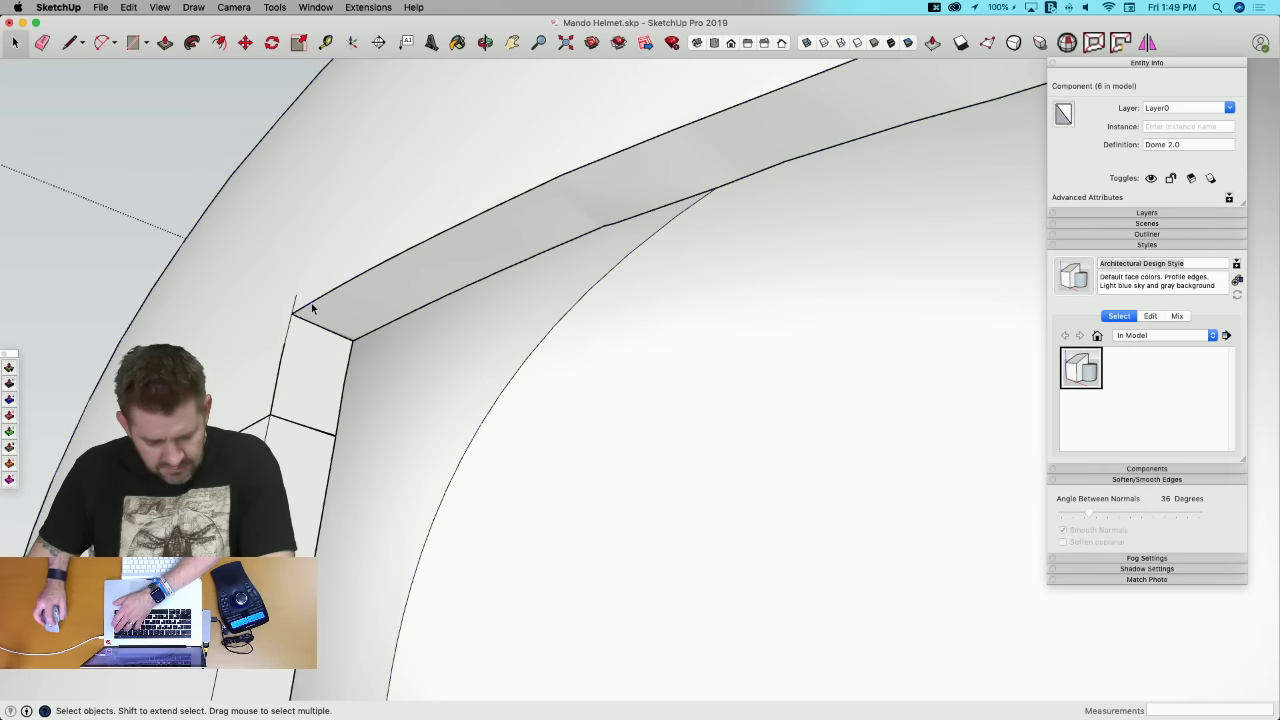
triple_click(312, 308)
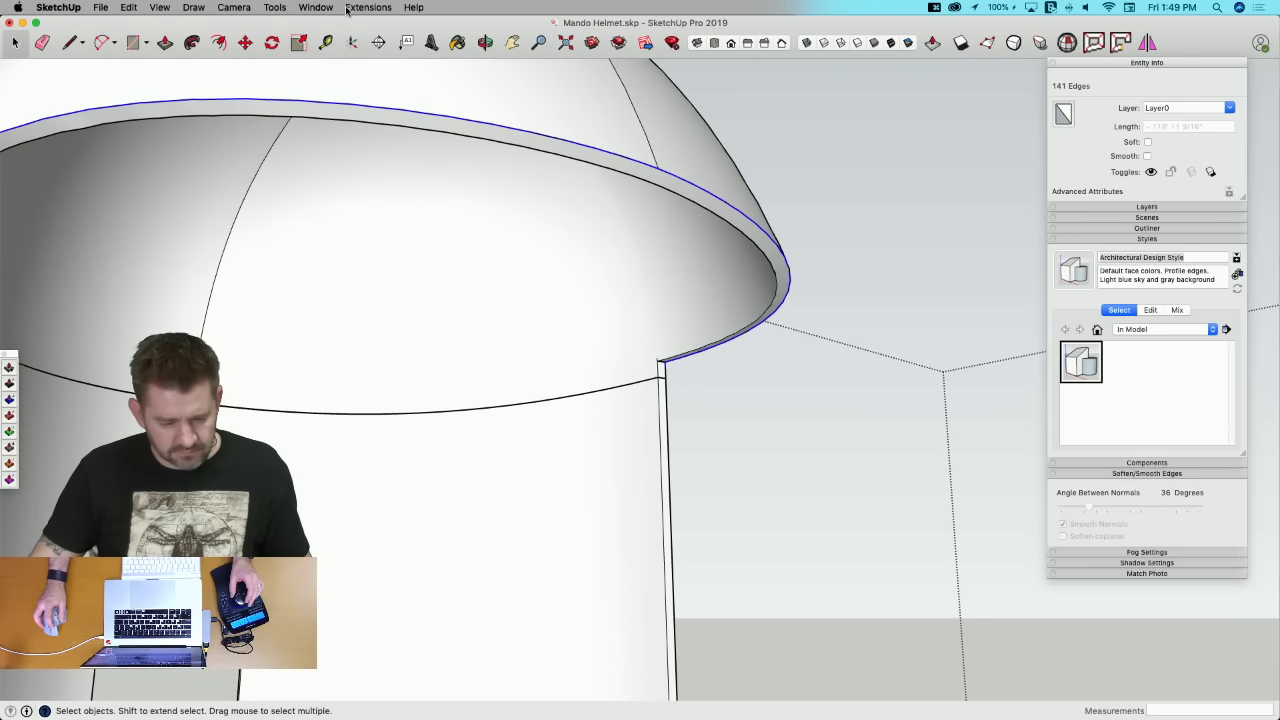
left_click(347, 8)
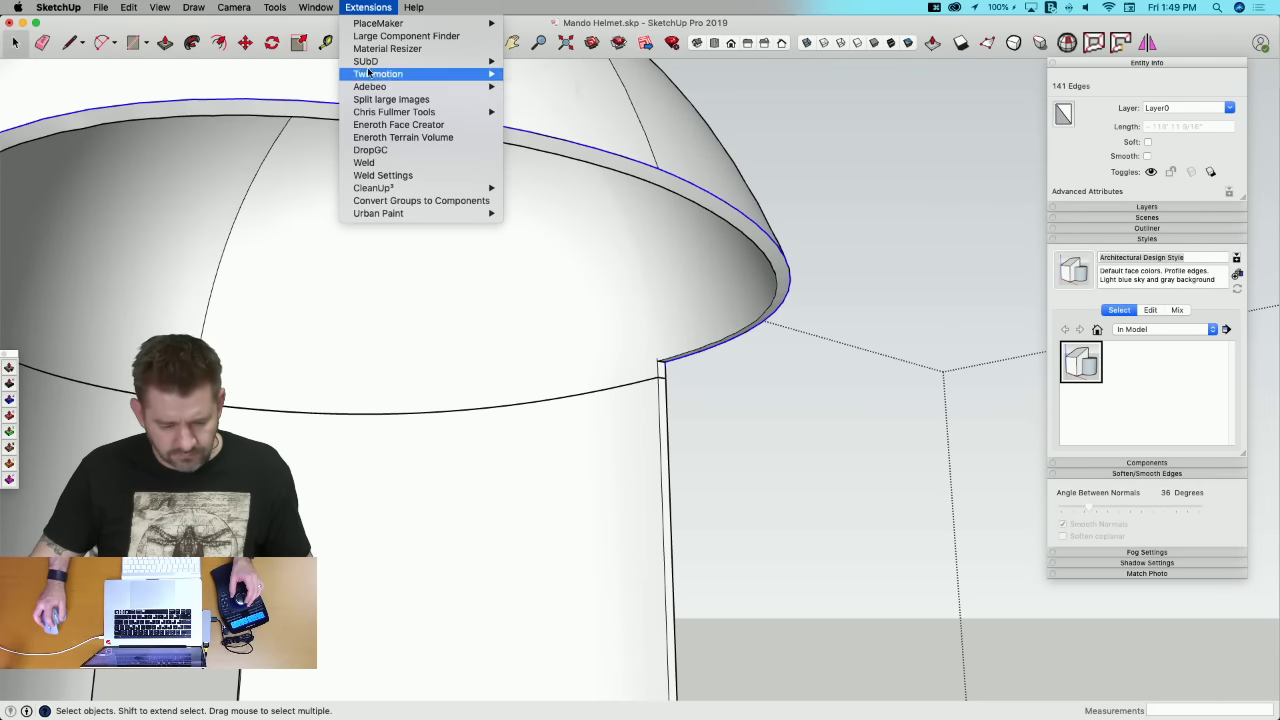
left_click(364, 163)
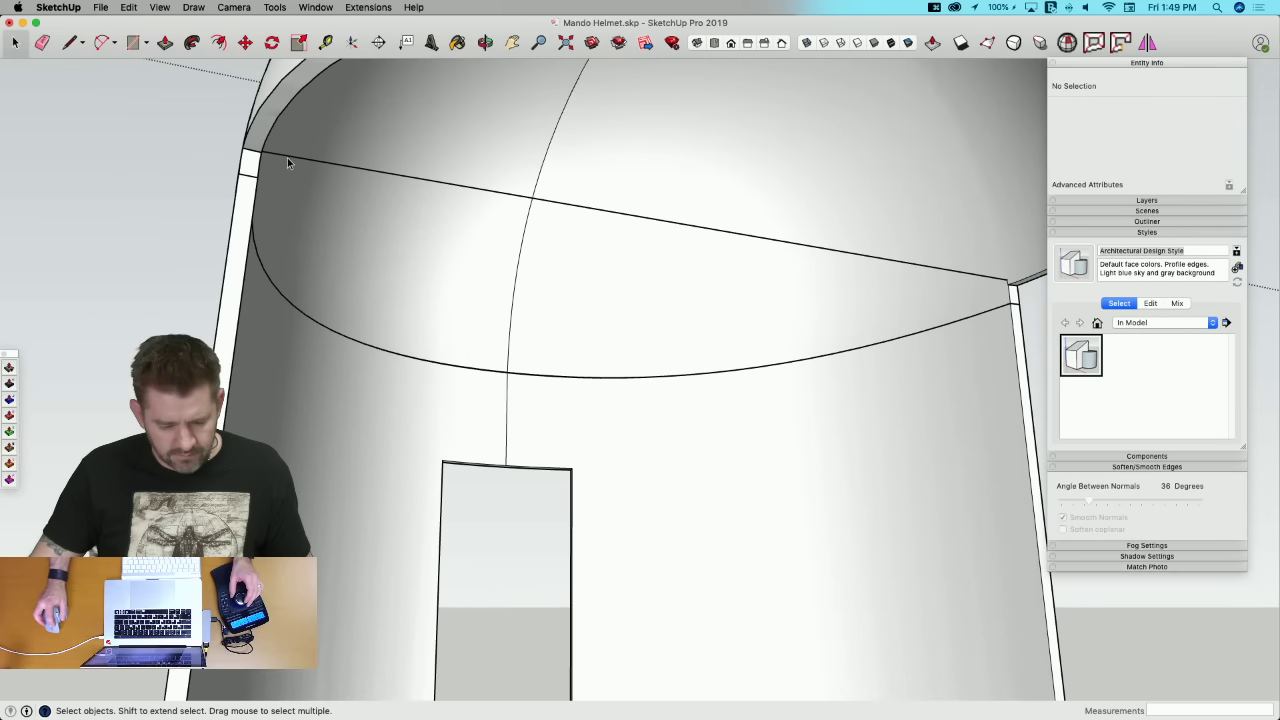
Step: Try erasing the straight edge that spans the two ends of the rim curve, and undo the erasure
left_click(287, 158)
left_click(289, 155)
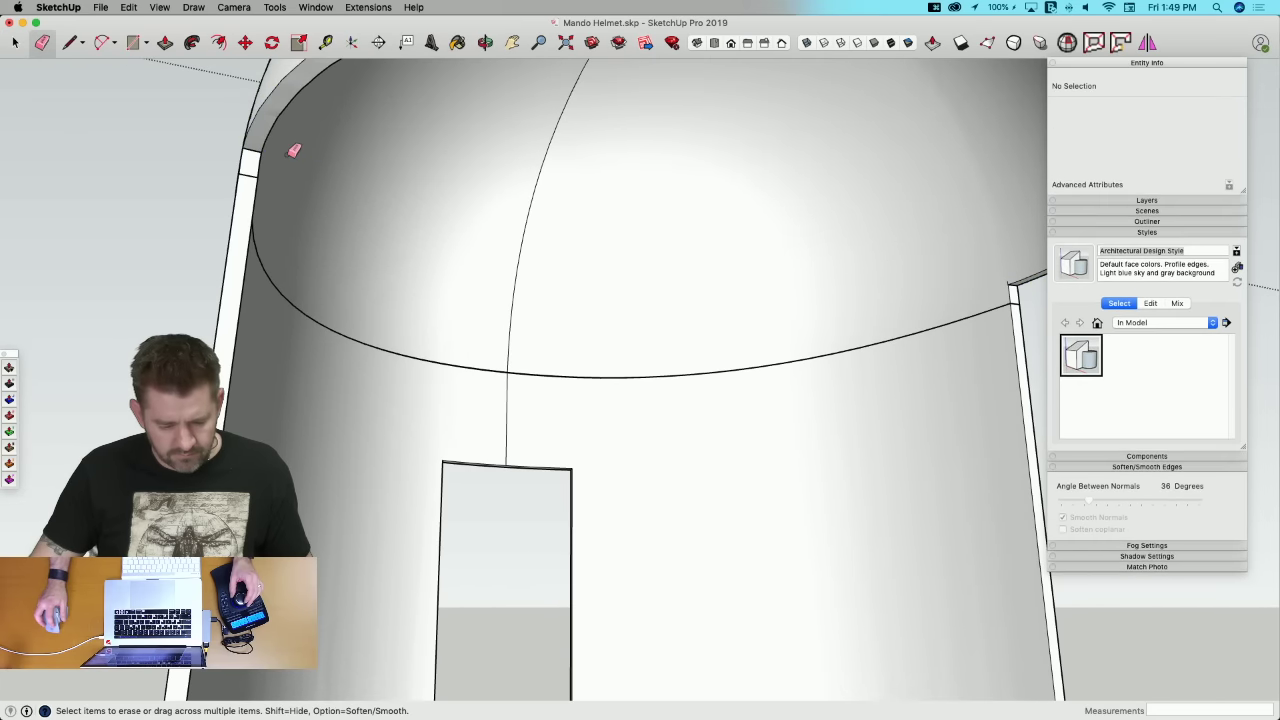
key("super+z")
key("space")
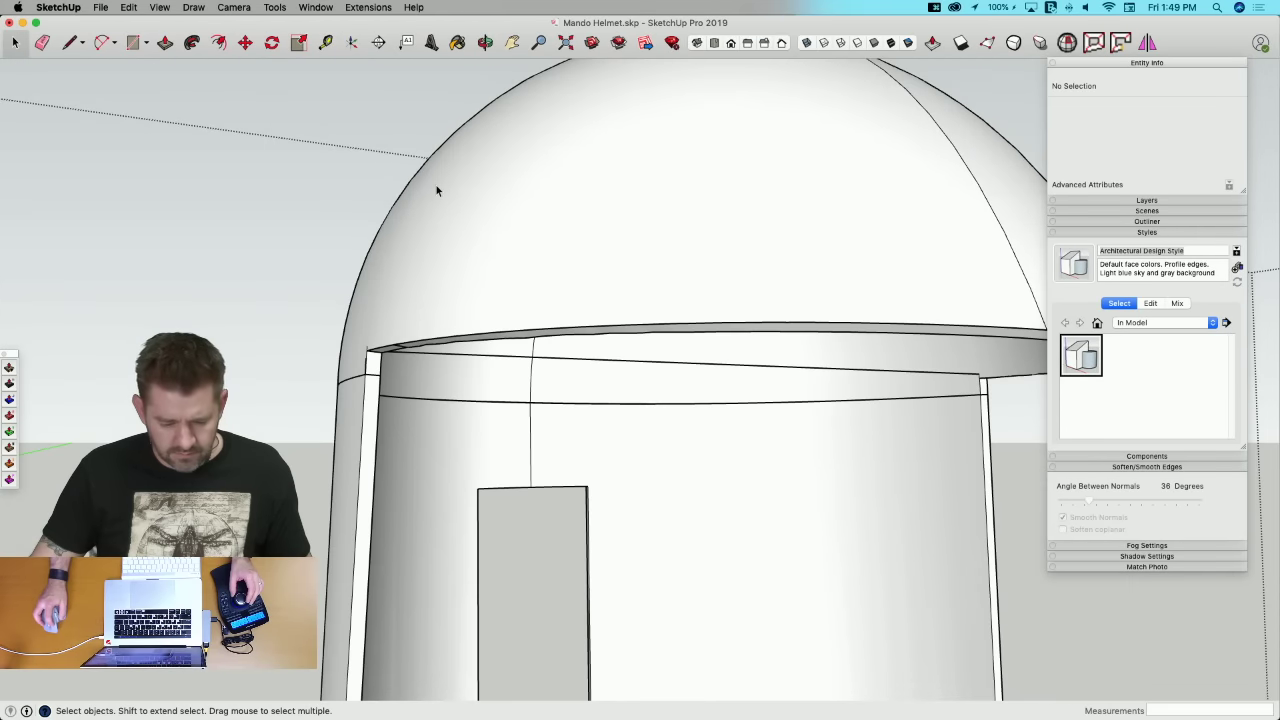
Step: Hide the dome component to expose the pasted rim curve
left_click(445, 214)
right_click(447, 215)
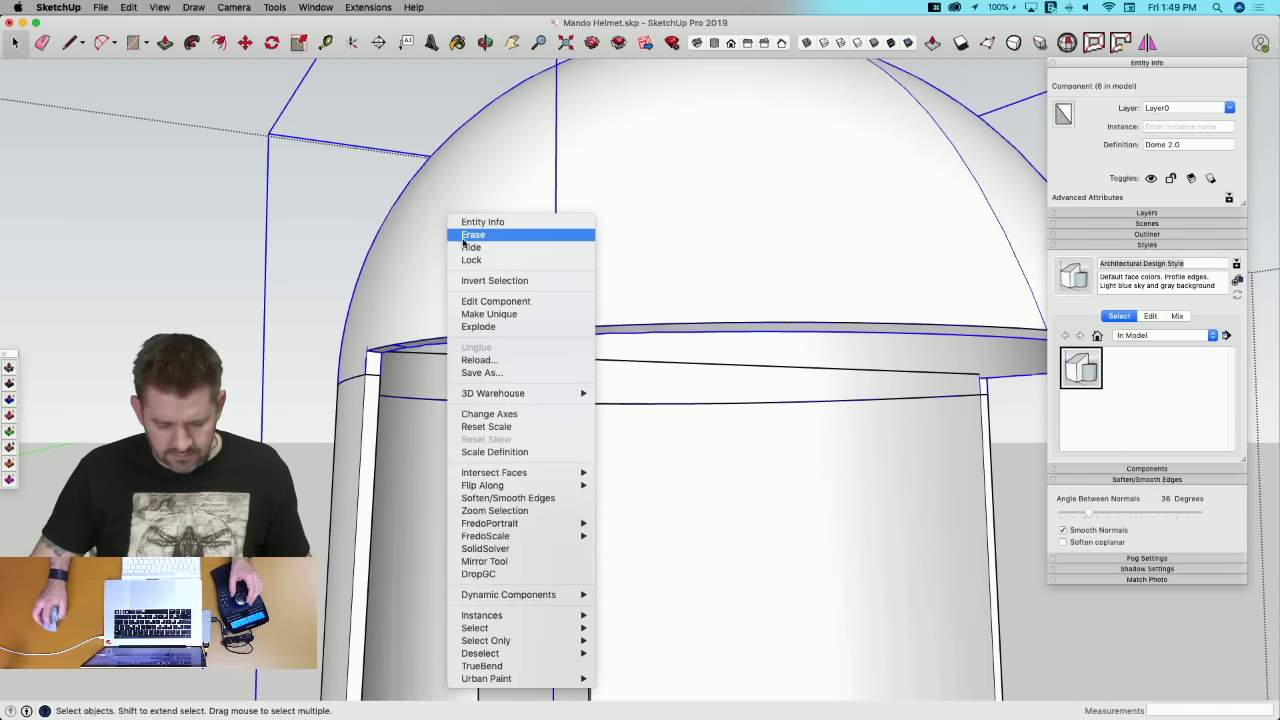
left_click(470, 248)
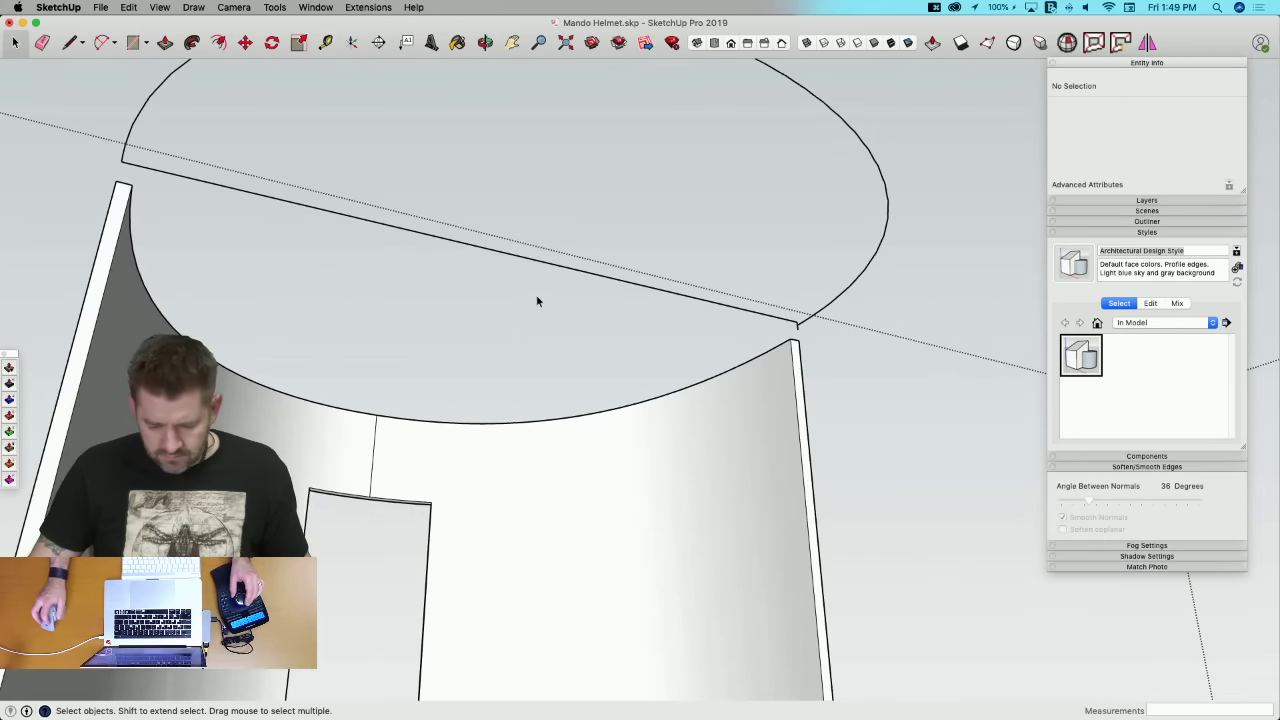
Step: Draw a short dividing line at the rim curve's far end and erase it together with the small stray edges there
key("l")
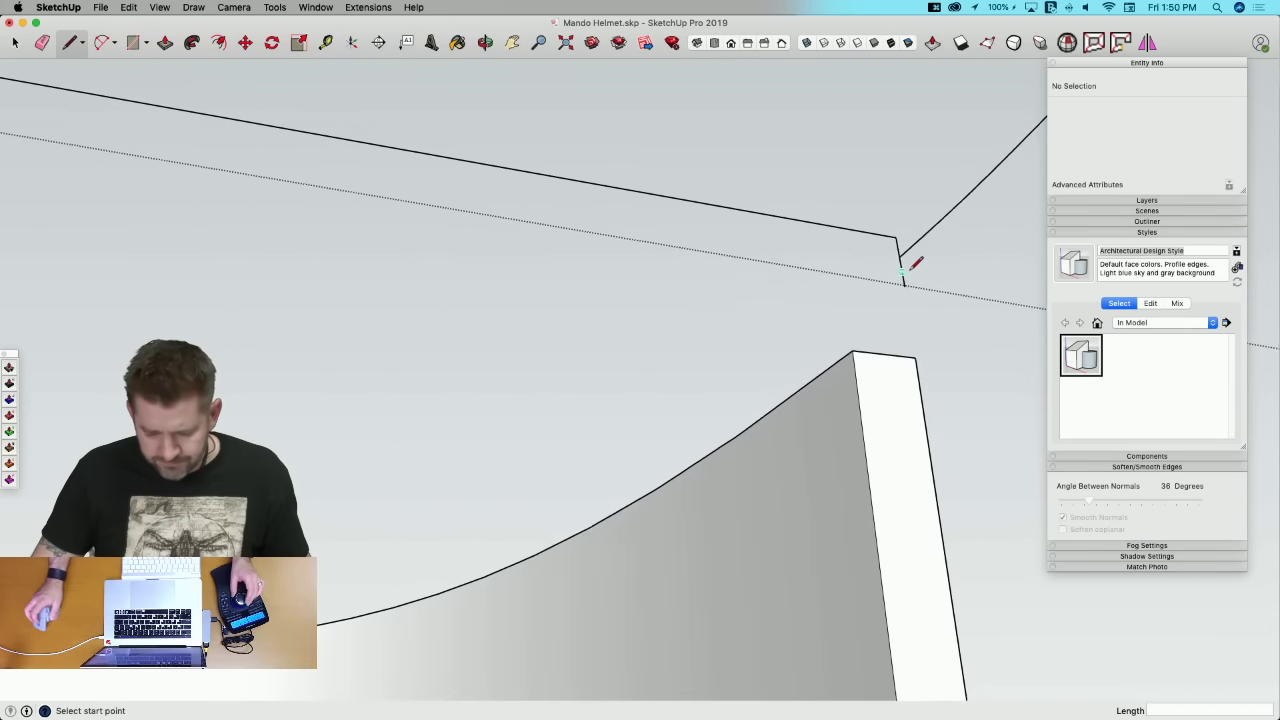
key("e")
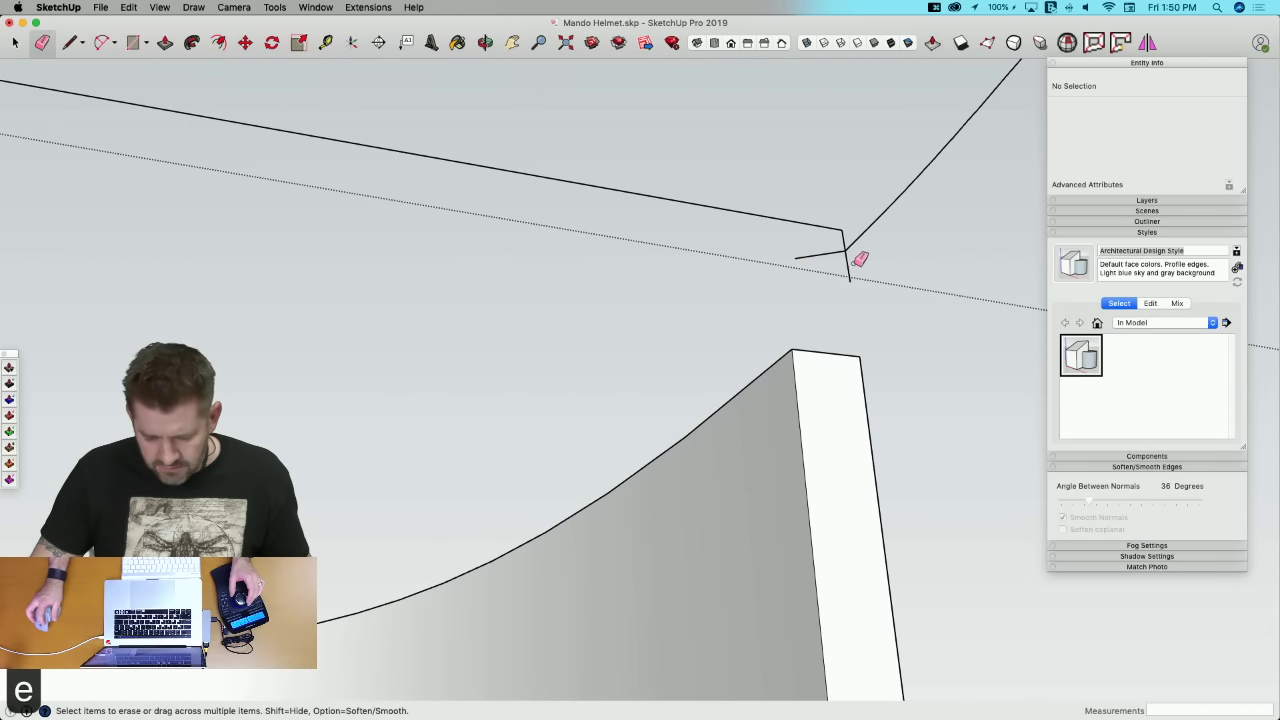
left_click(849, 265)
left_click(825, 254)
left_click(843, 238)
left_click(847, 238)
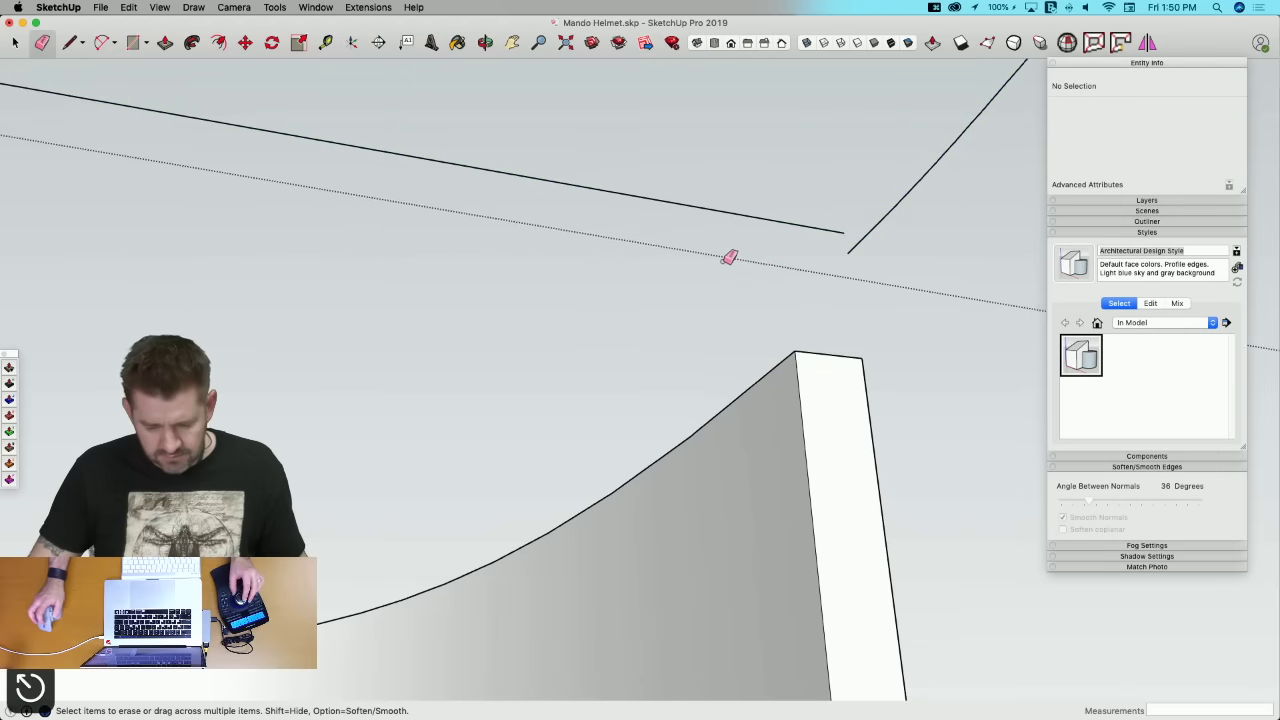
Step: Erase the straight edge joining the rim curve's two ends and unhide the dome
key("l")
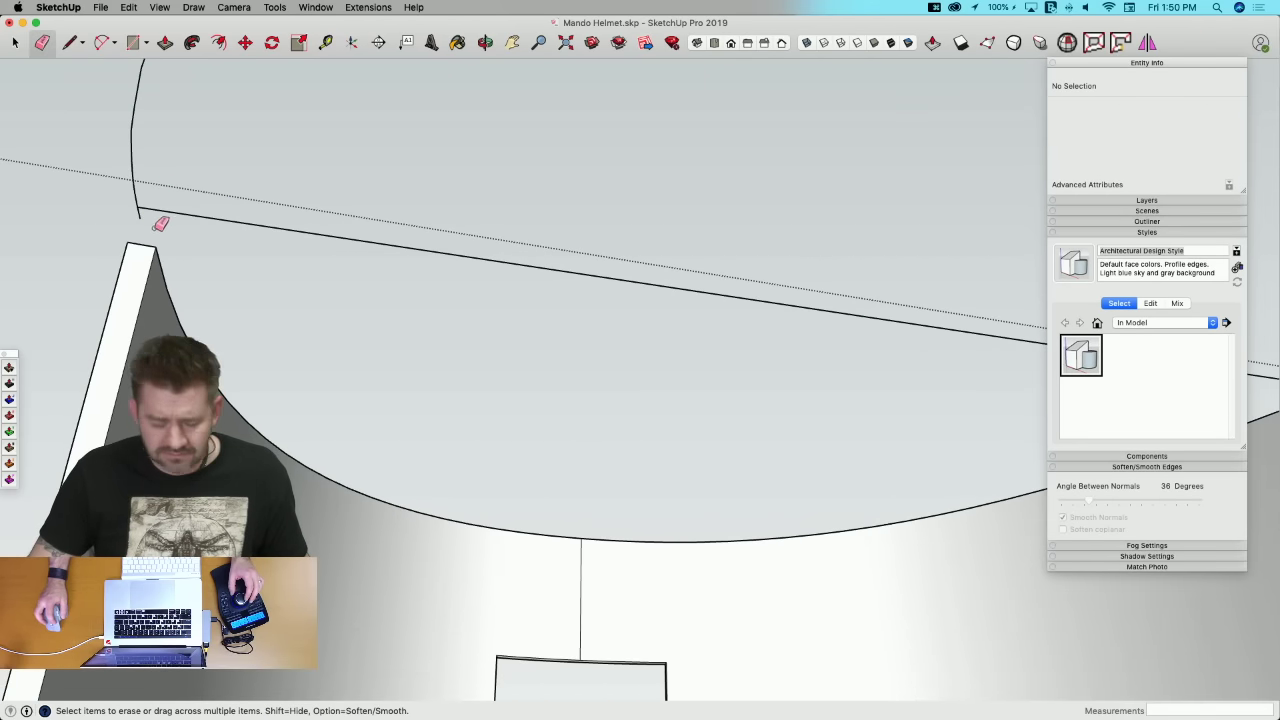
key("e")
key("space")
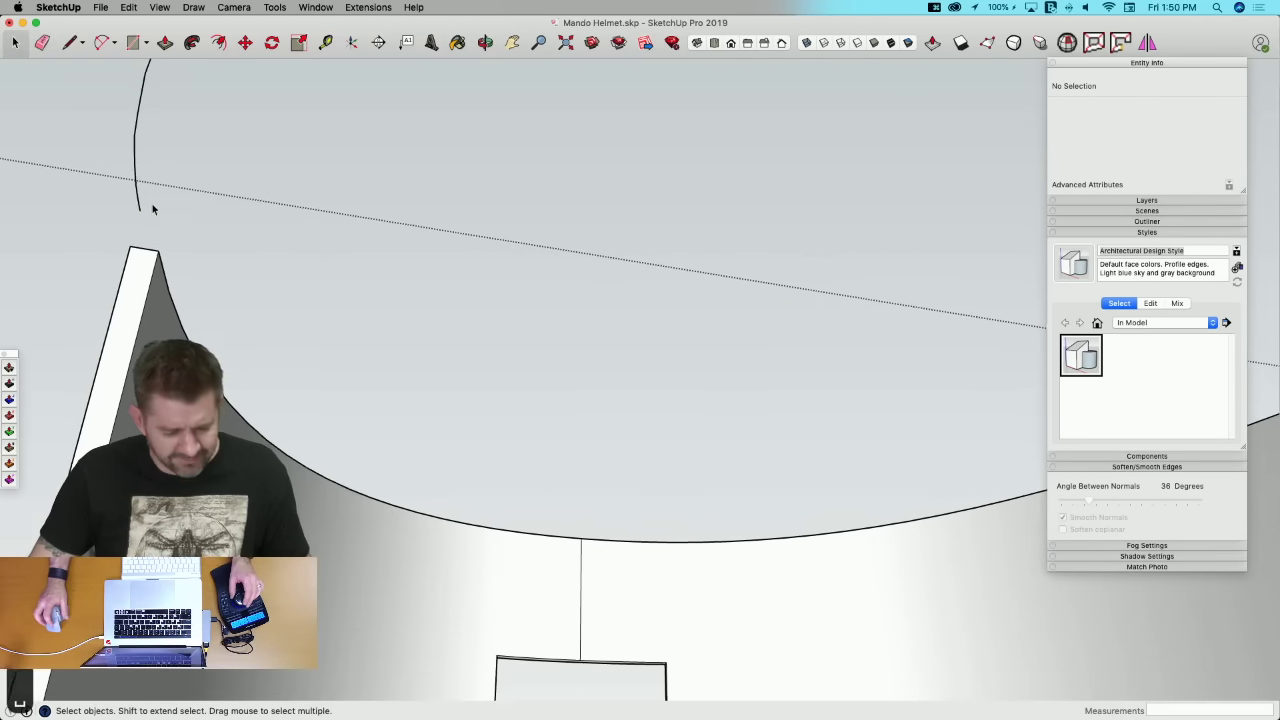
left_click(129, 7)
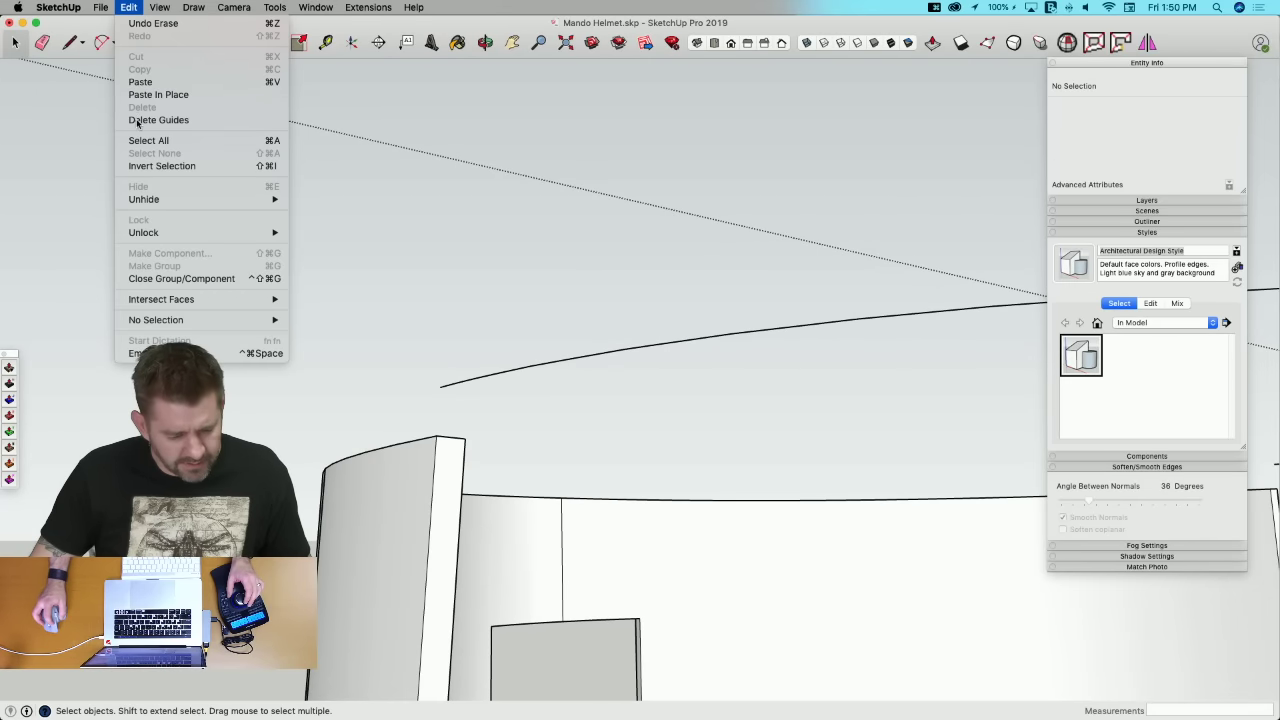
left_click(335, 215)
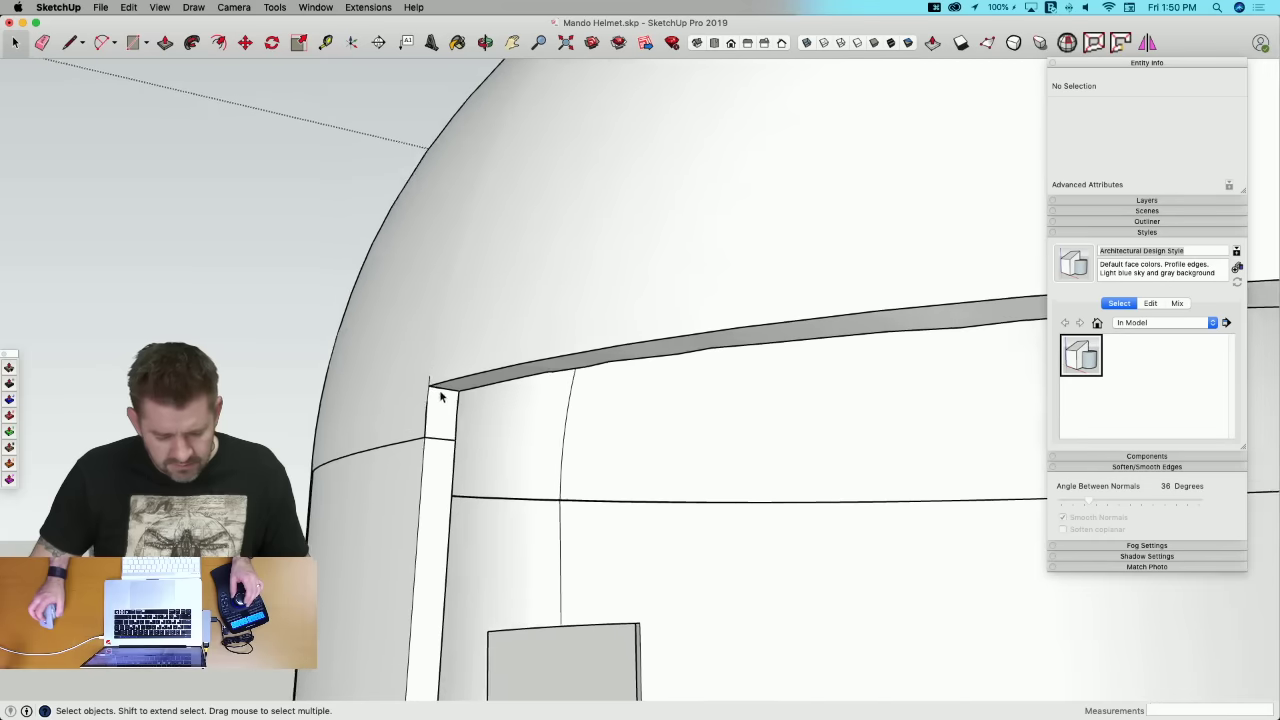
Step: Draw a circle centred on the rim curve's near end, sized to reach the corner of the face below it
key("c")
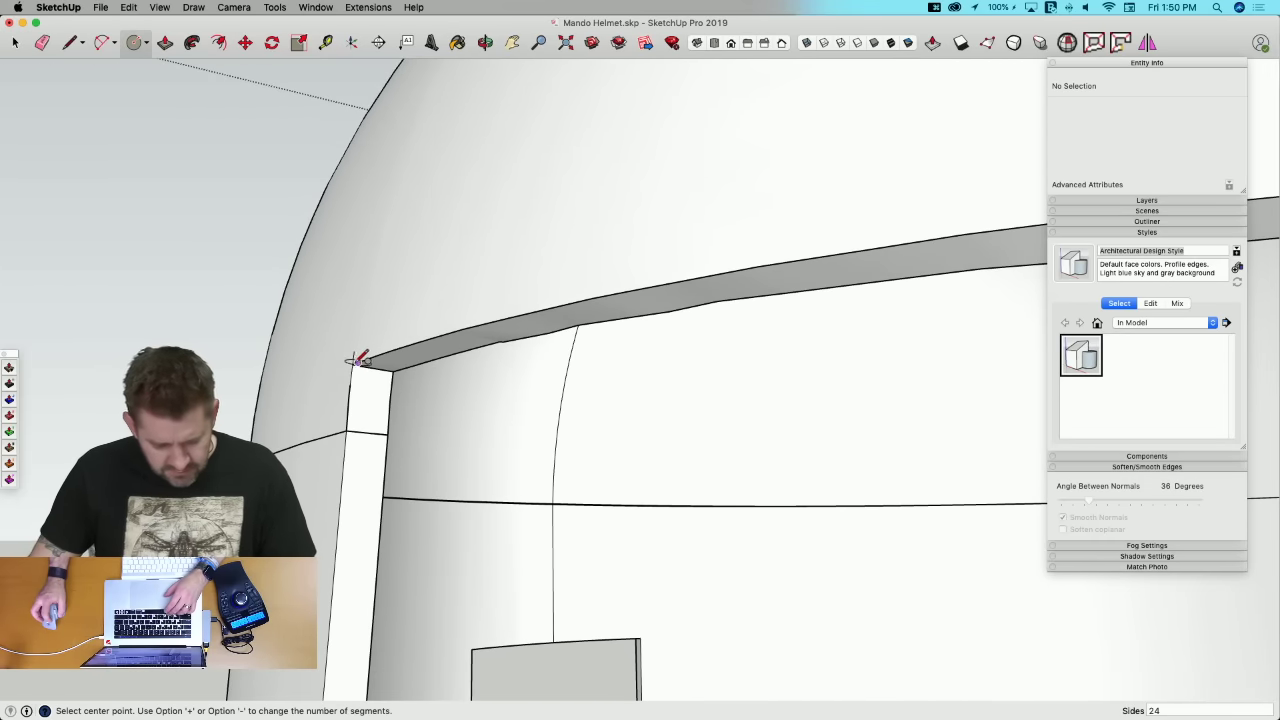
left_click(354, 362)
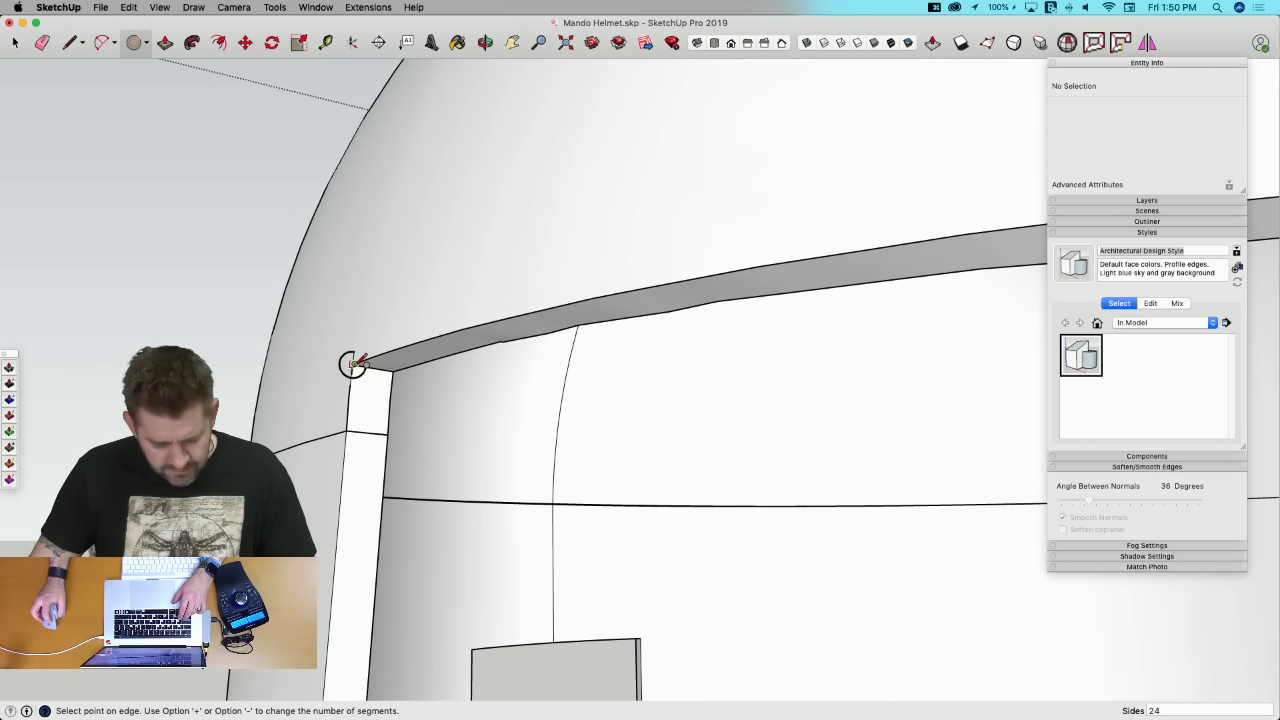
left_click(347, 430)
key("space")
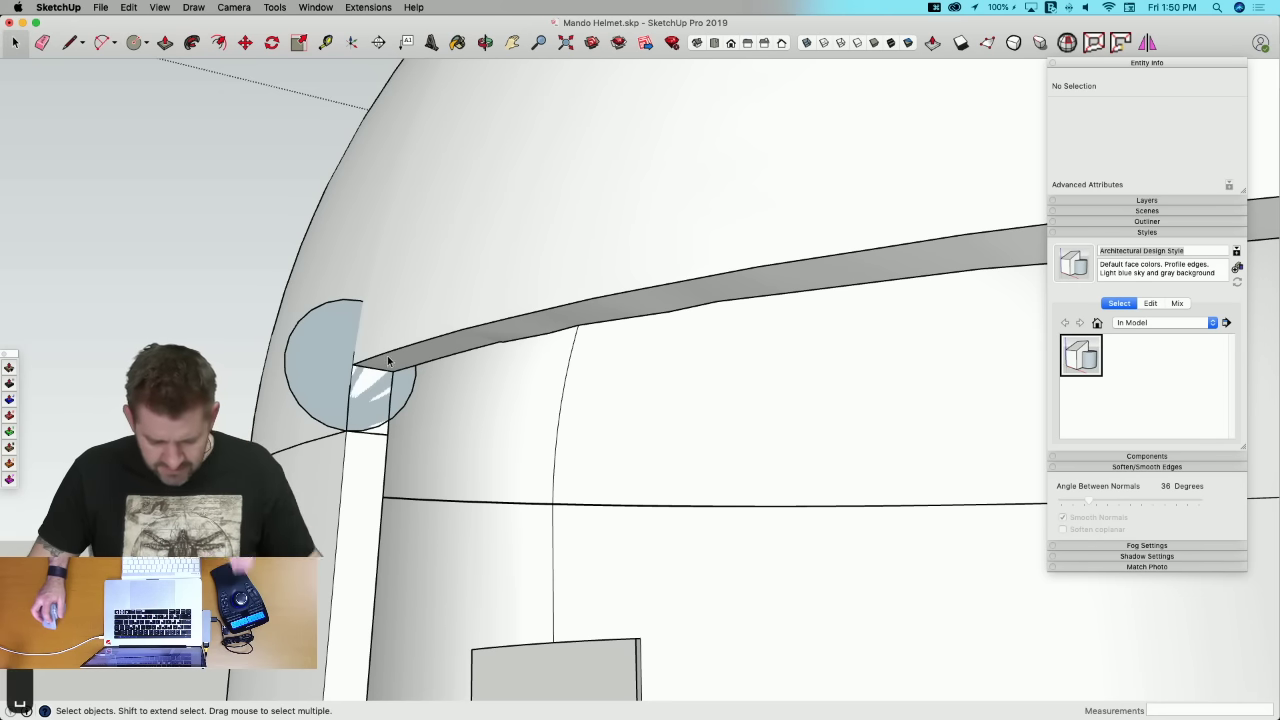
Step: Sweep the circular profile along the rim curve with Follow Me
left_click(387, 355)
key("p")
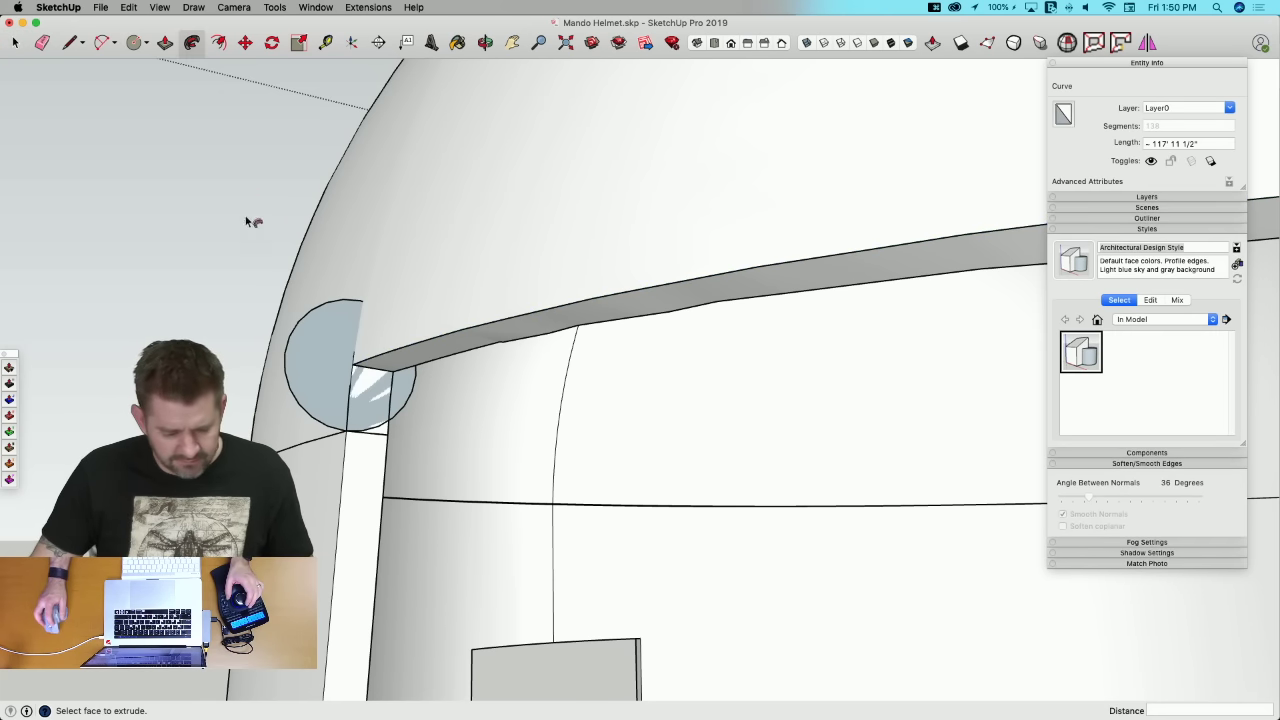
left_click(305, 378)
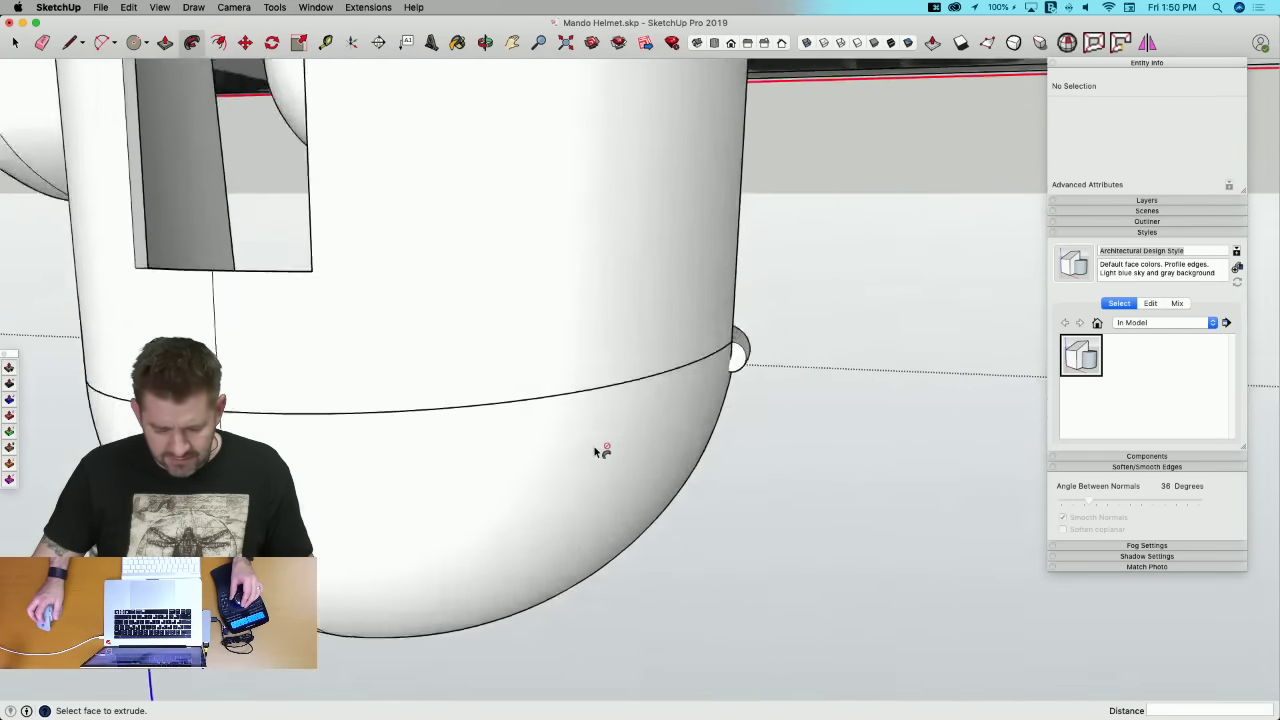
Step: Select all the connected geometry of the swept rim tube and make it a group
middle_click_drag(595, 452, 652, 456)
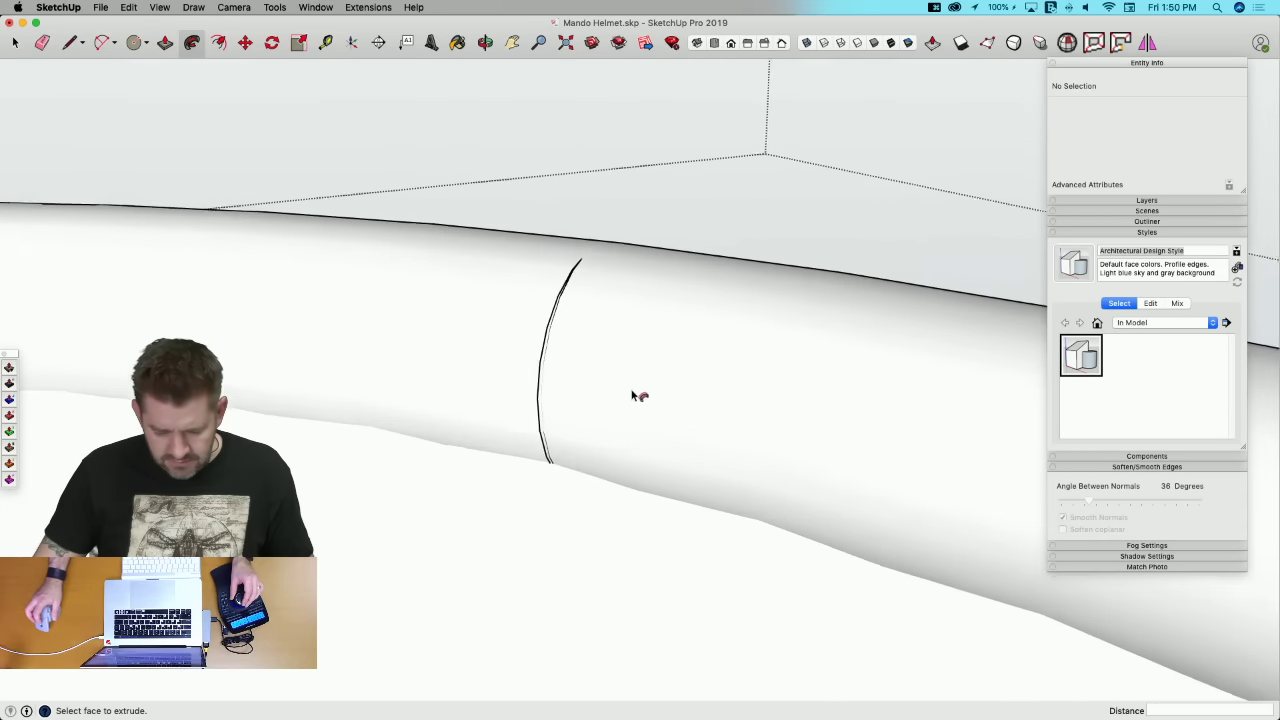
middle_click_drag(617, 400, 520, 403)
key("space")
left_click(521, 403)
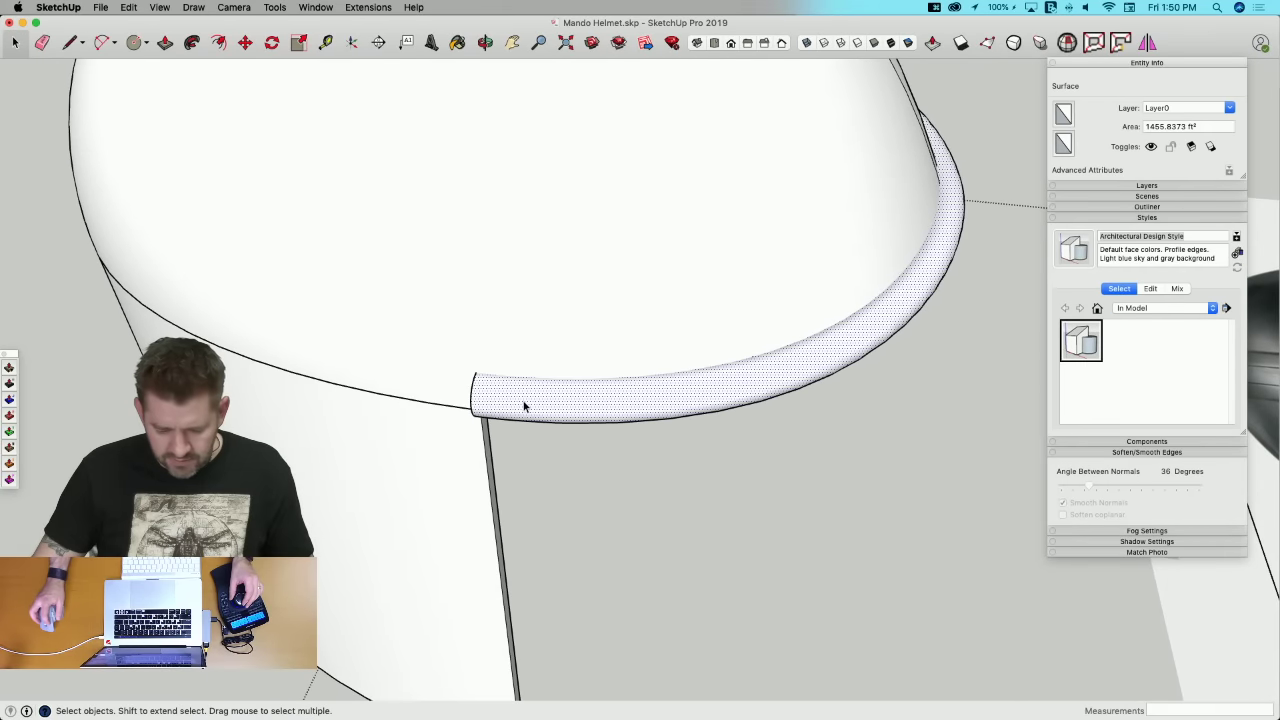
double_click(523, 404)
right_click(525, 403)
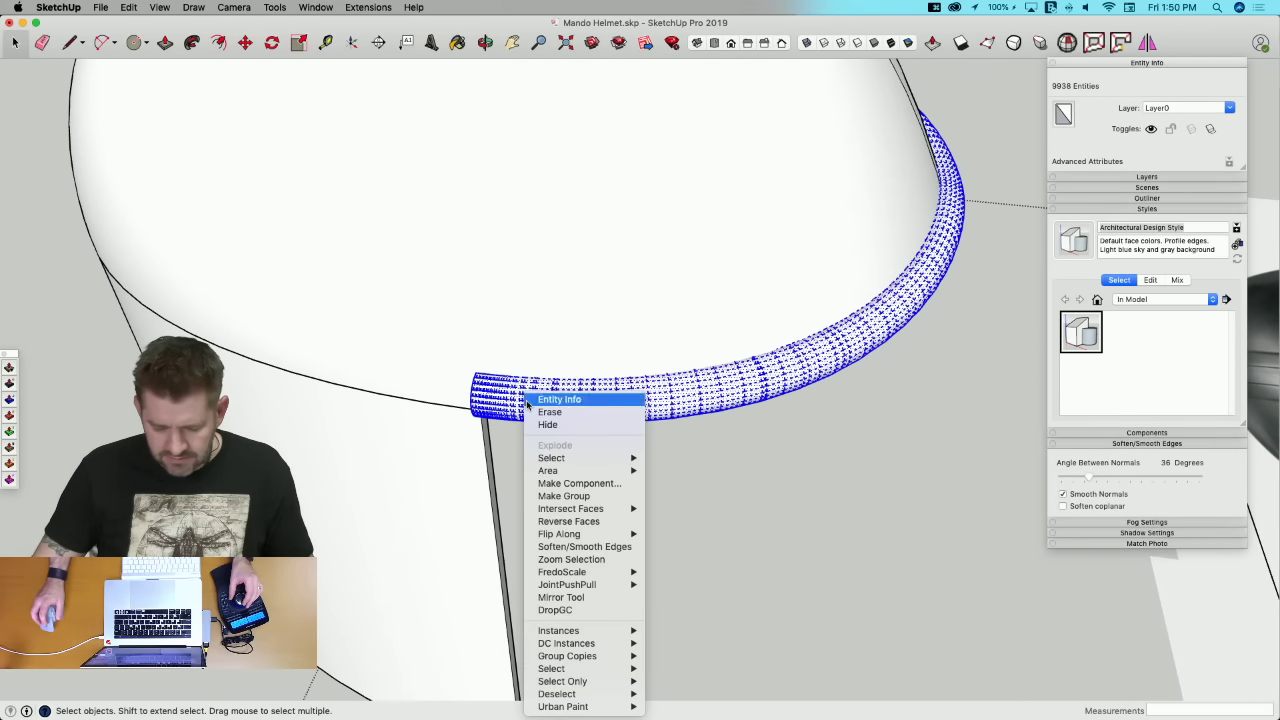
left_click(564, 496)
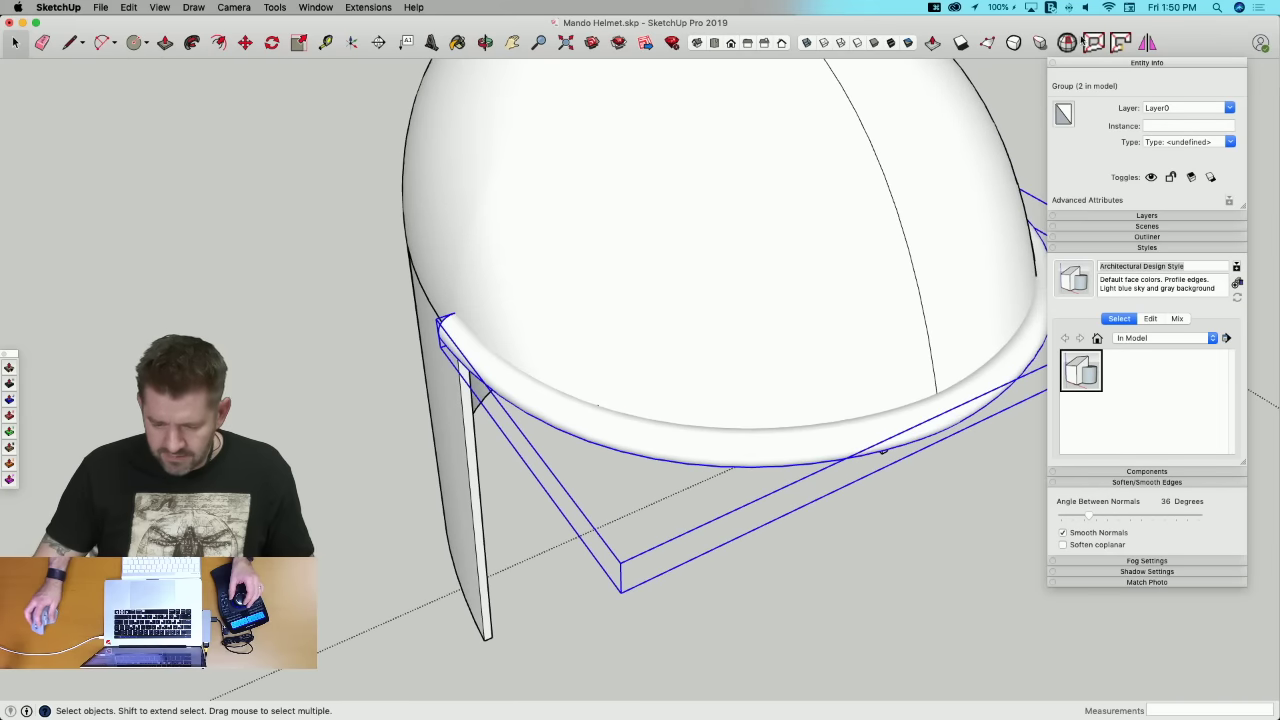
Step: Check the rim tube group with Solid Inspector² and examine where its errors lie along the tube
left_click(1067, 42)
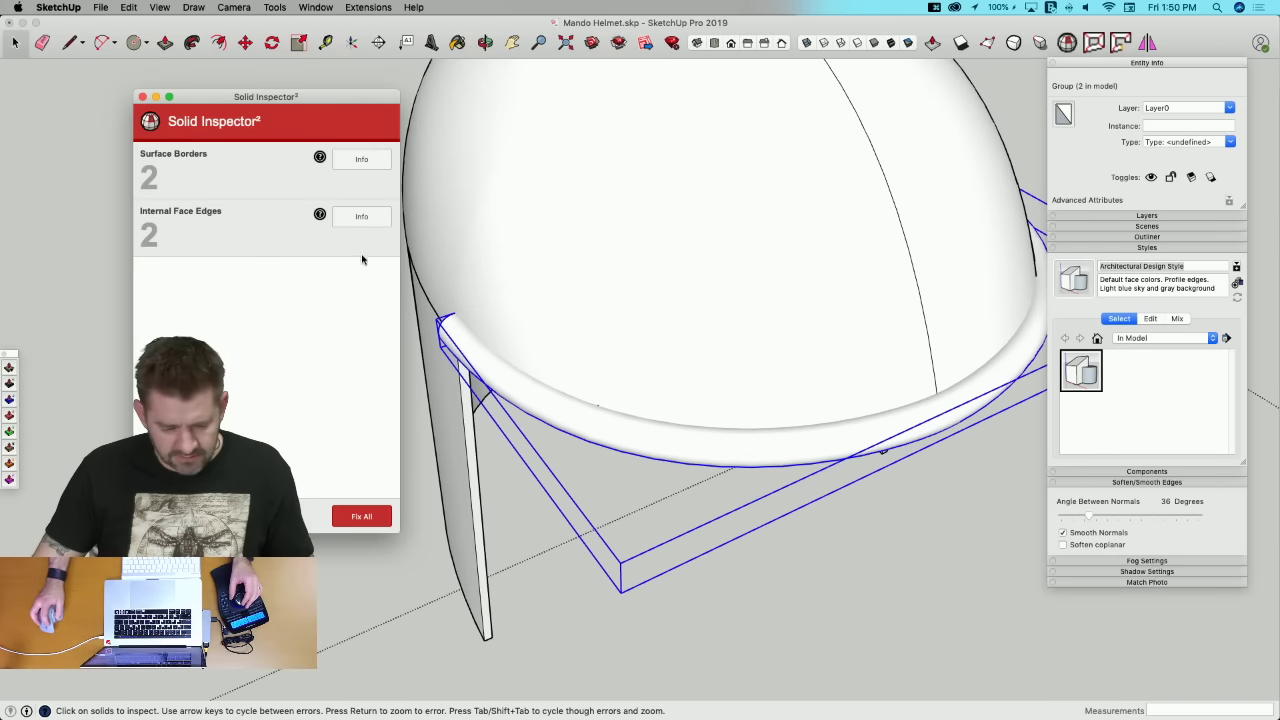
key("Tab")
key("Tab")
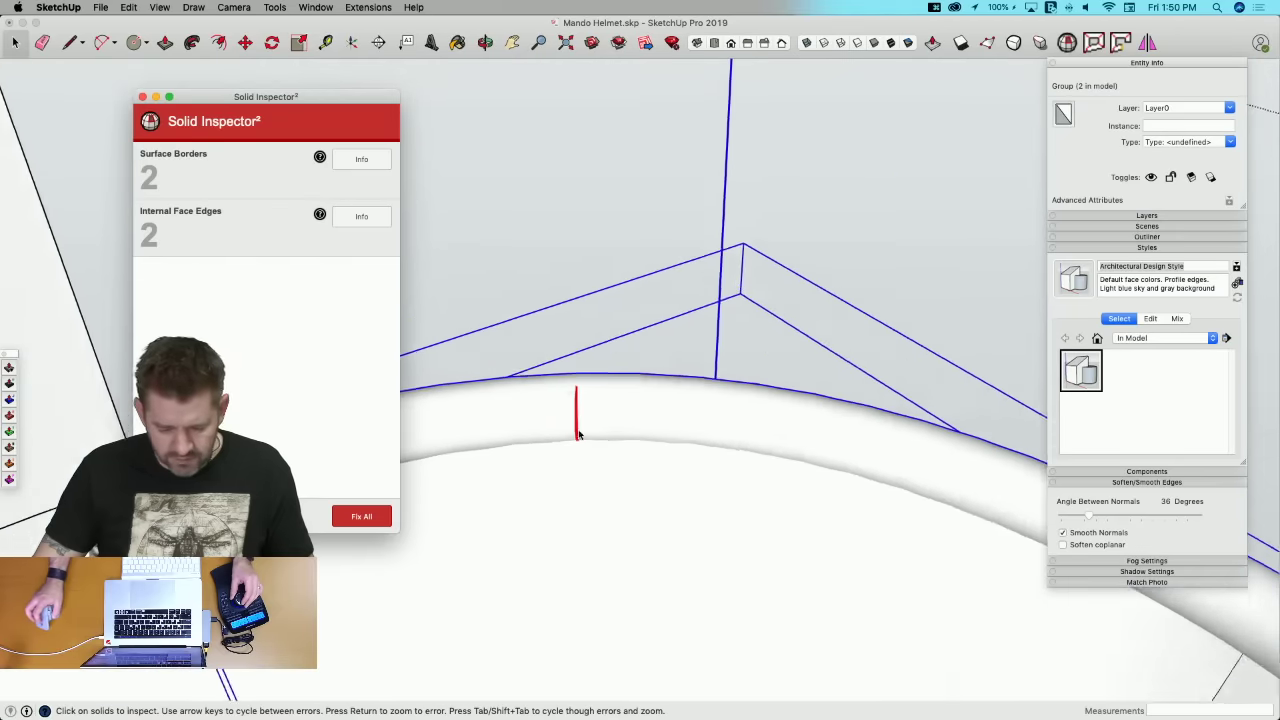
left_click(143, 97)
Step: Open the rim tube group for editing and intersect all its faces with the selection
double_click(606, 396)
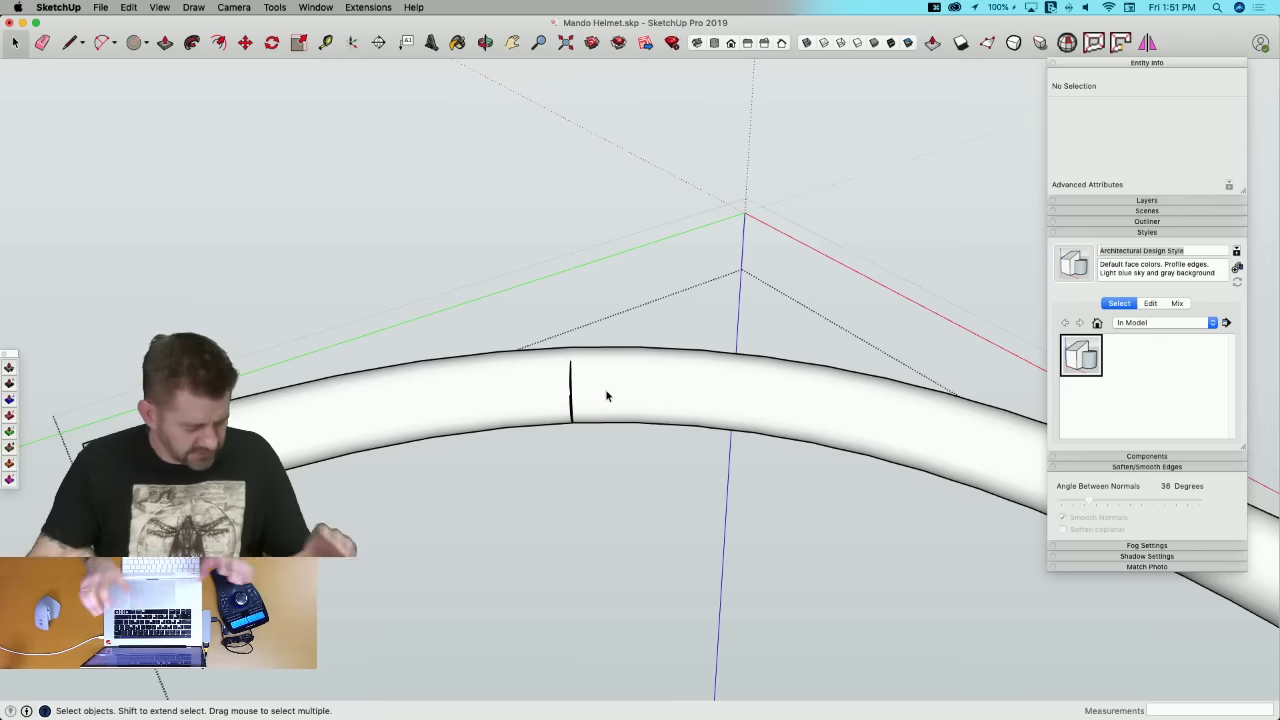
scroll(545, 365, "up", 8)
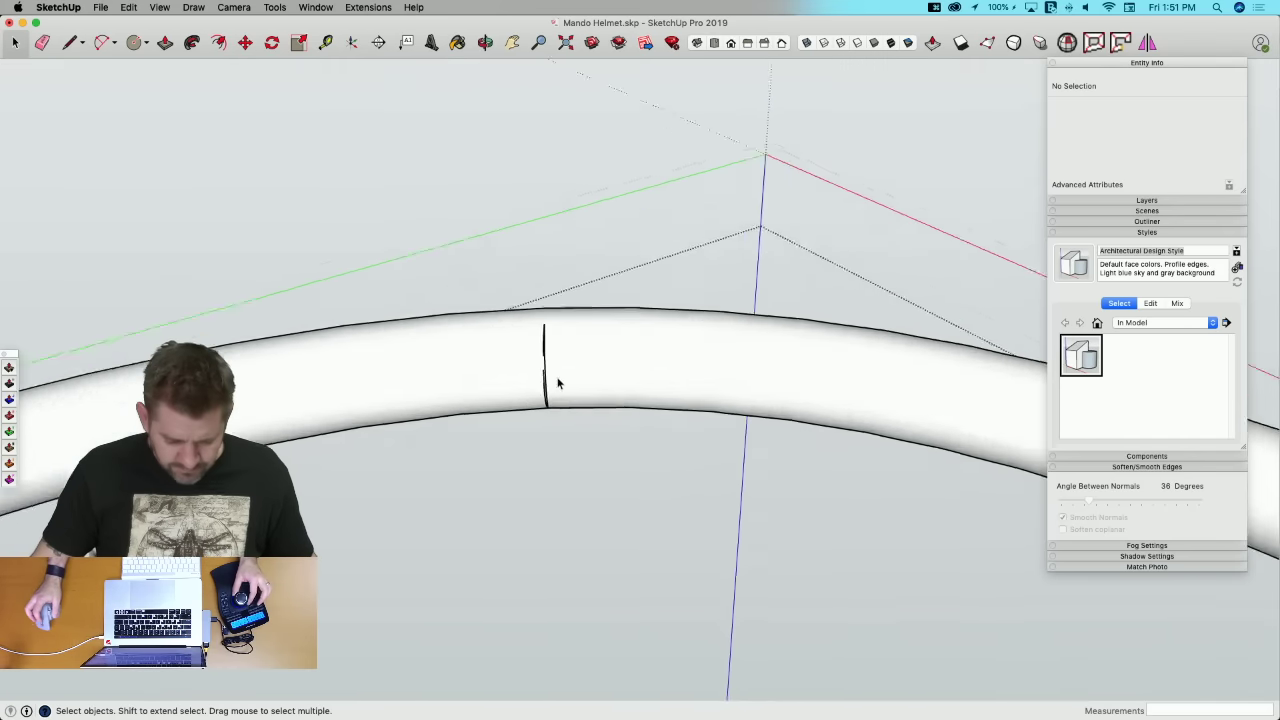
scroll(496, 342, "up", 10)
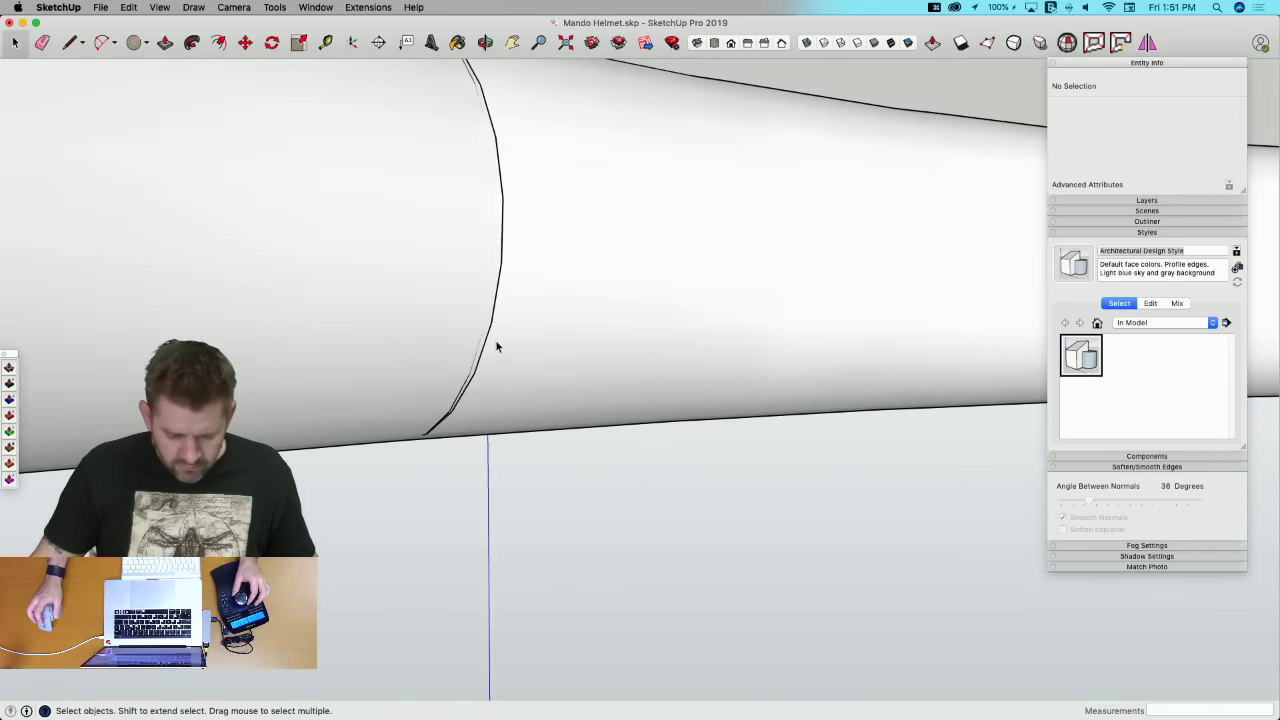
scroll(587, 373, "up", 10)
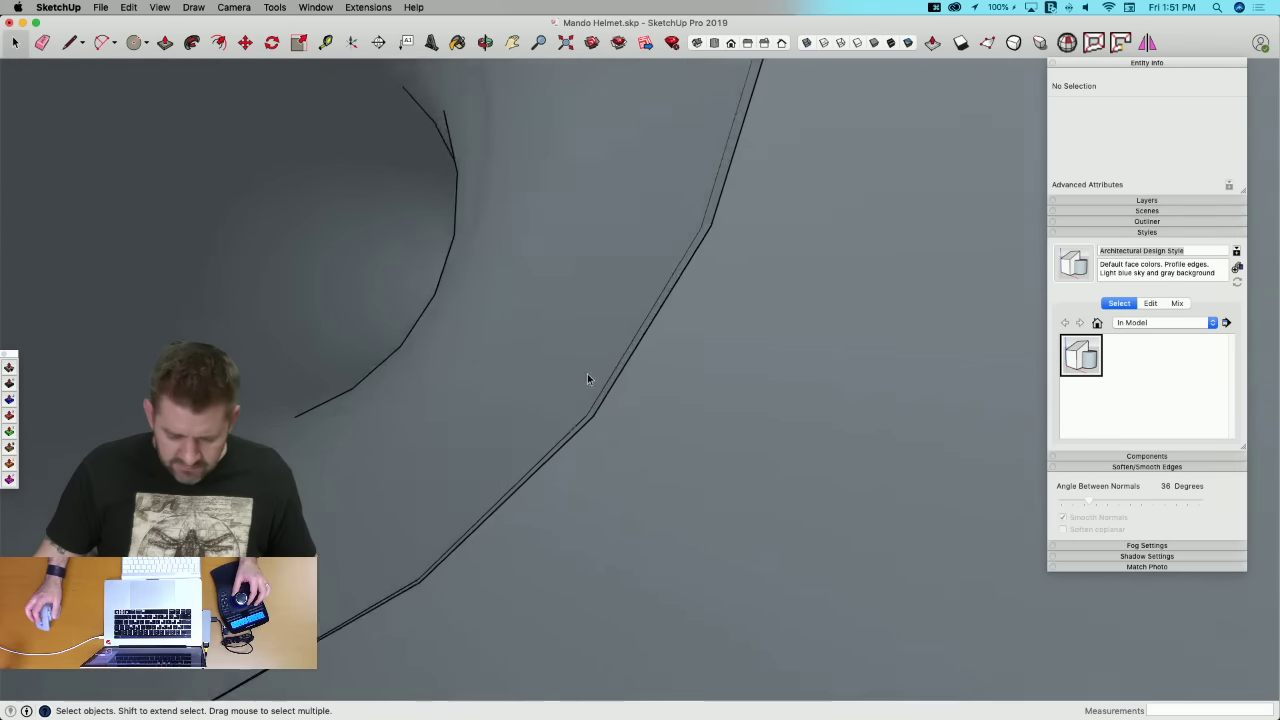
scroll(872, 515, "down", 10)
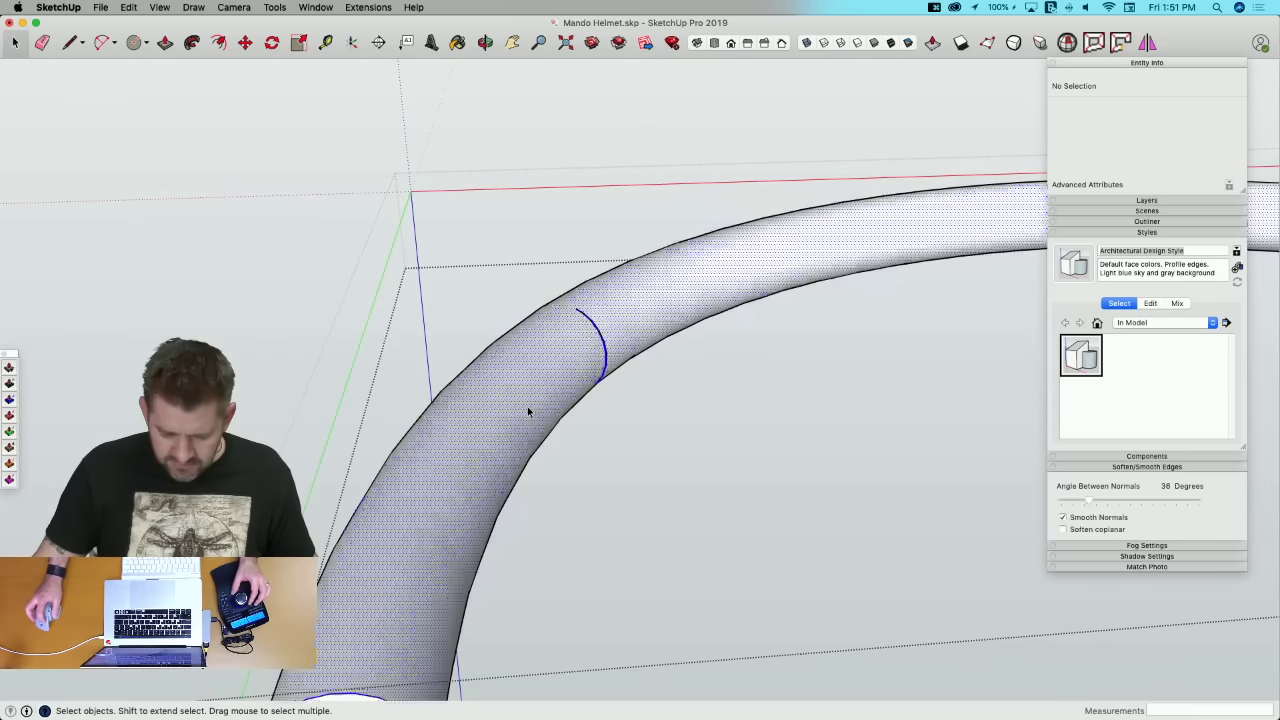
triple_click(527, 406)
right_click(527, 406)
mouse_move(626, 514)
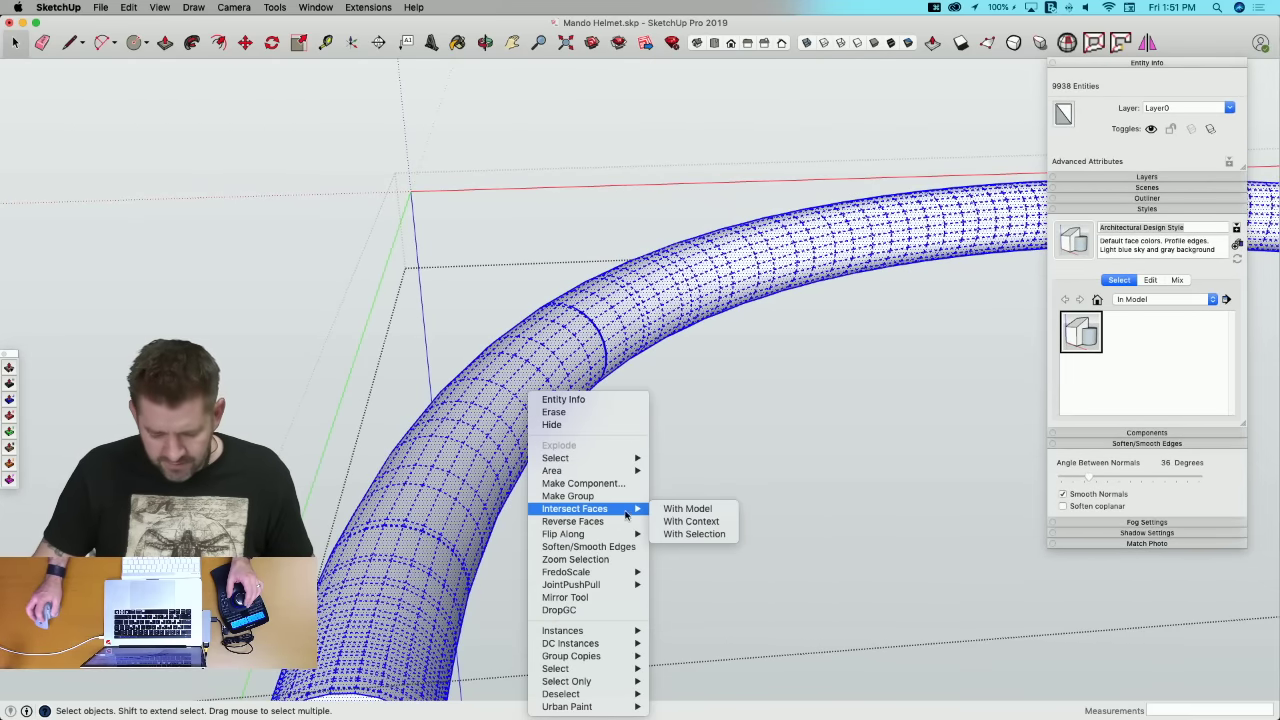
left_click(705, 534)
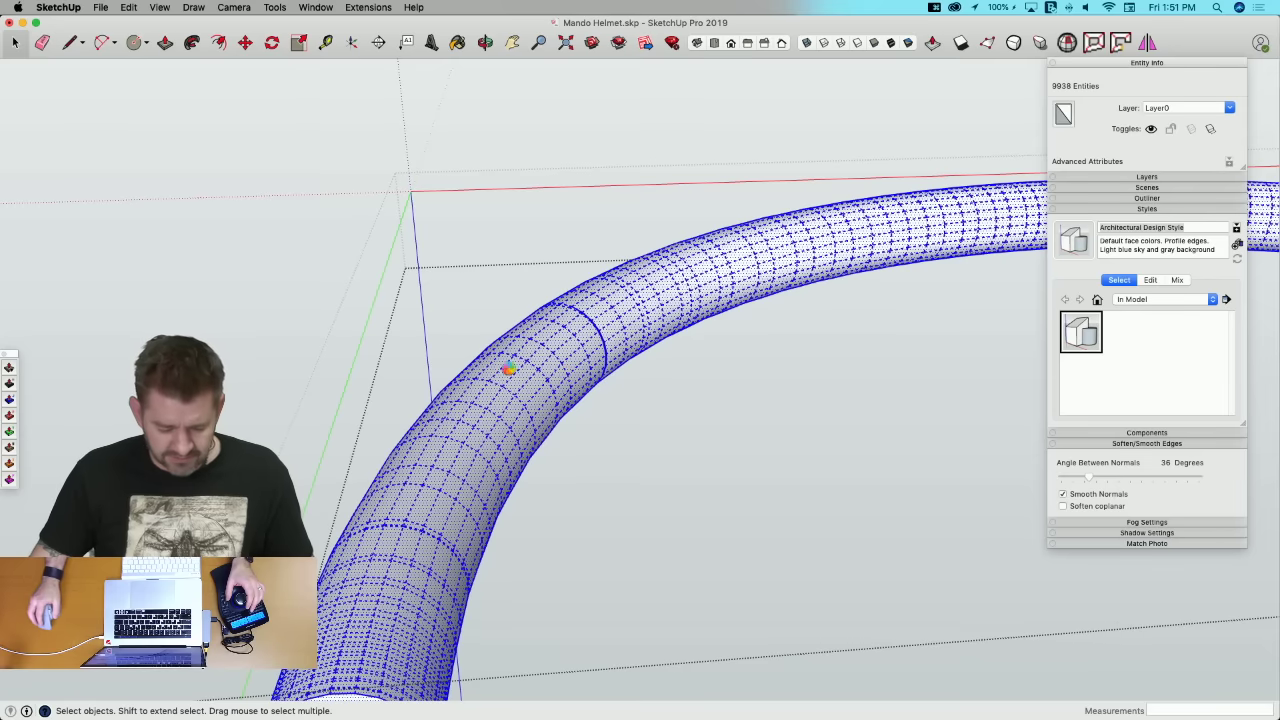
Step: Try to move the vertex near the end of the tube's seam onto the adjacent vertex to close the gap
scroll(450, 441, "down", 1)
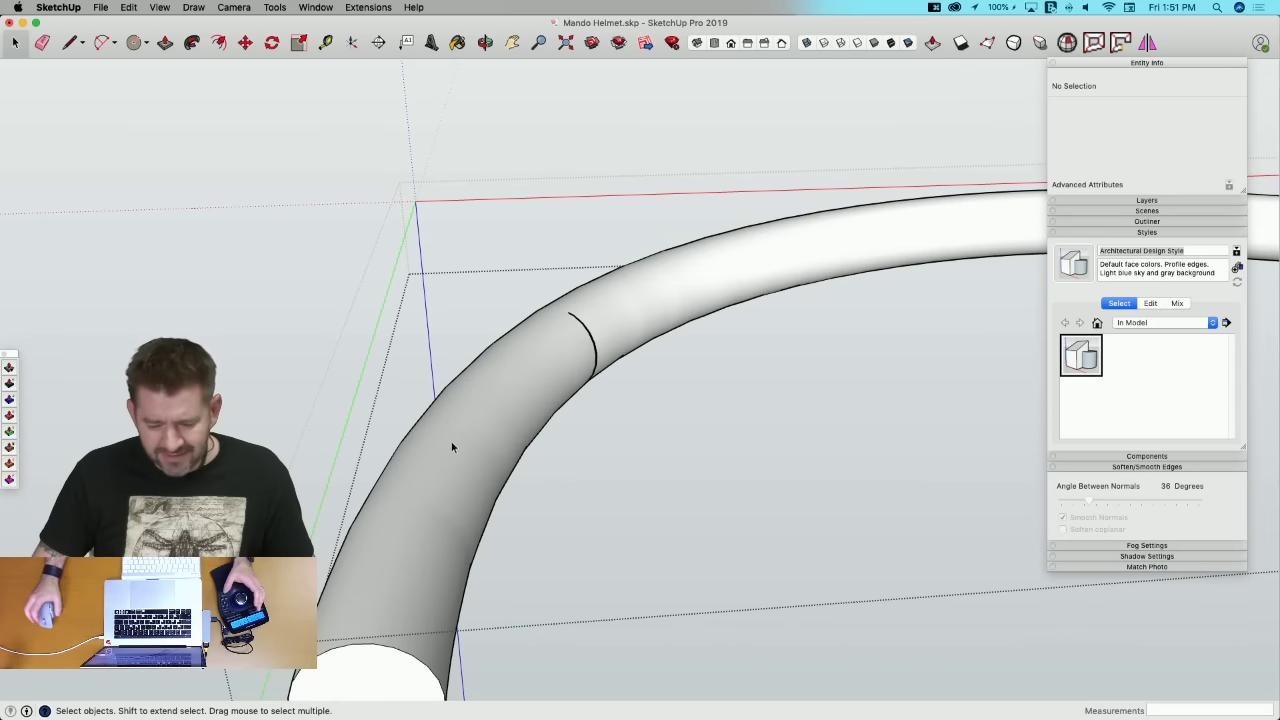
scroll(574, 350, "up", 6)
middle_click_drag(596, 331, 594, 291)
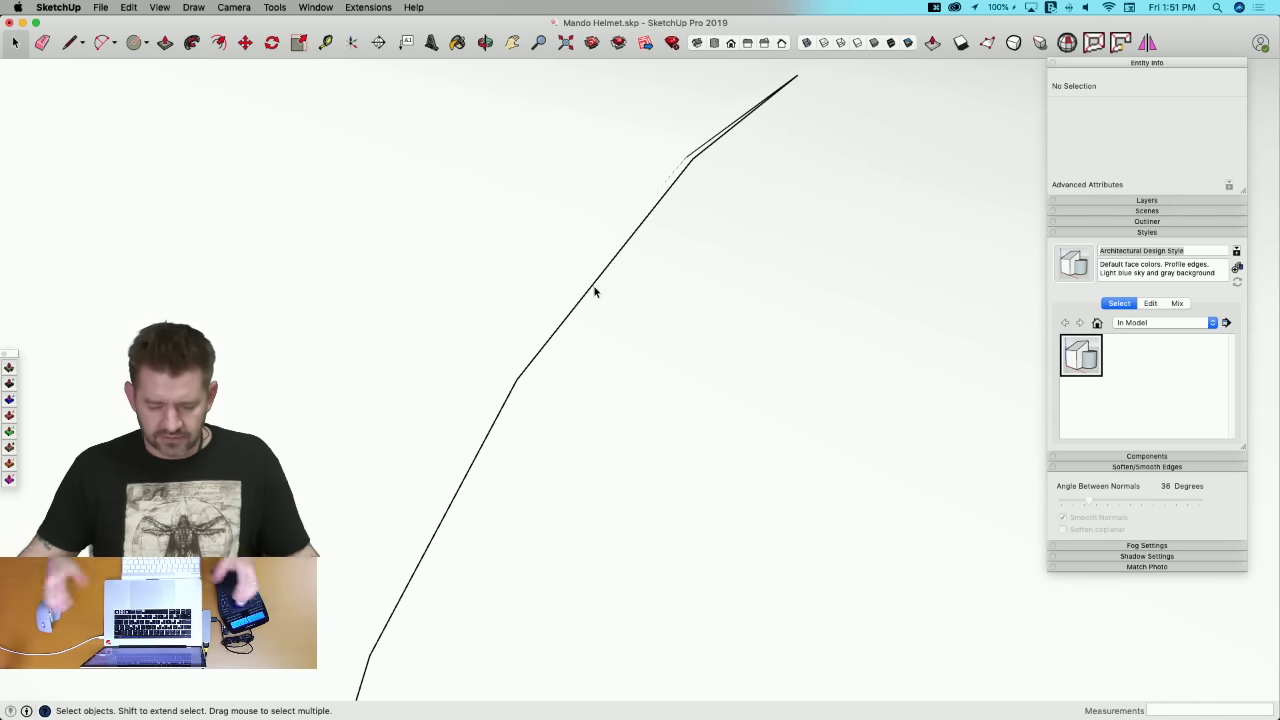
middle_click_drag(643, 209, 688, 234)
key("m")
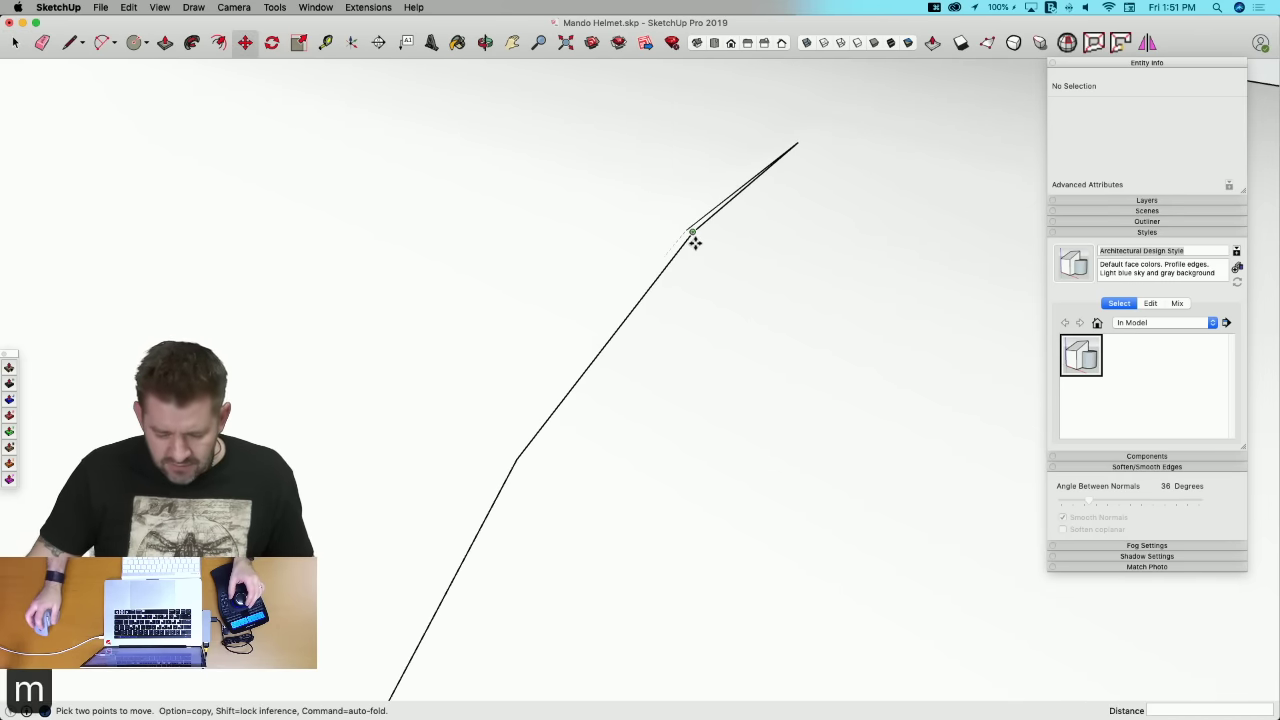
left_click(693, 233)
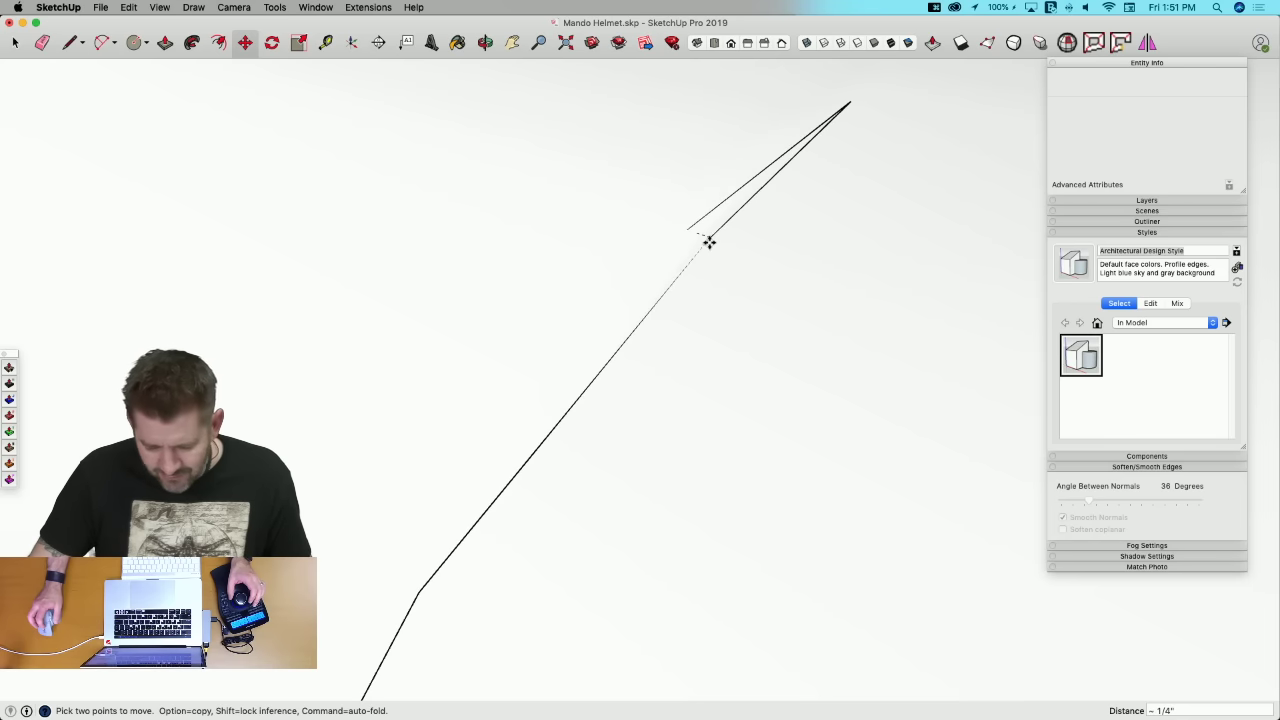
left_click(690, 230)
key("space")
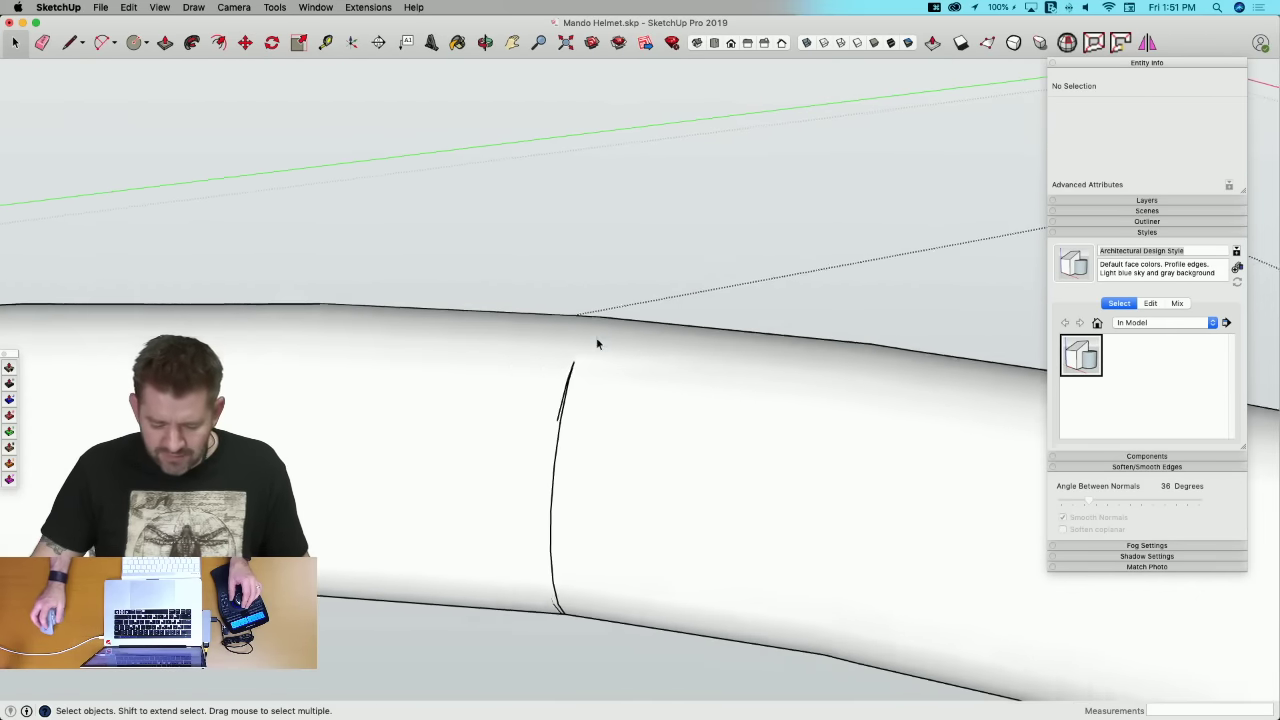
Step: Select the chain of edges along one side of the tube's seam and try an edge operation on them
left_click(561, 399)
middle_click_drag(561, 399, 594, 357)
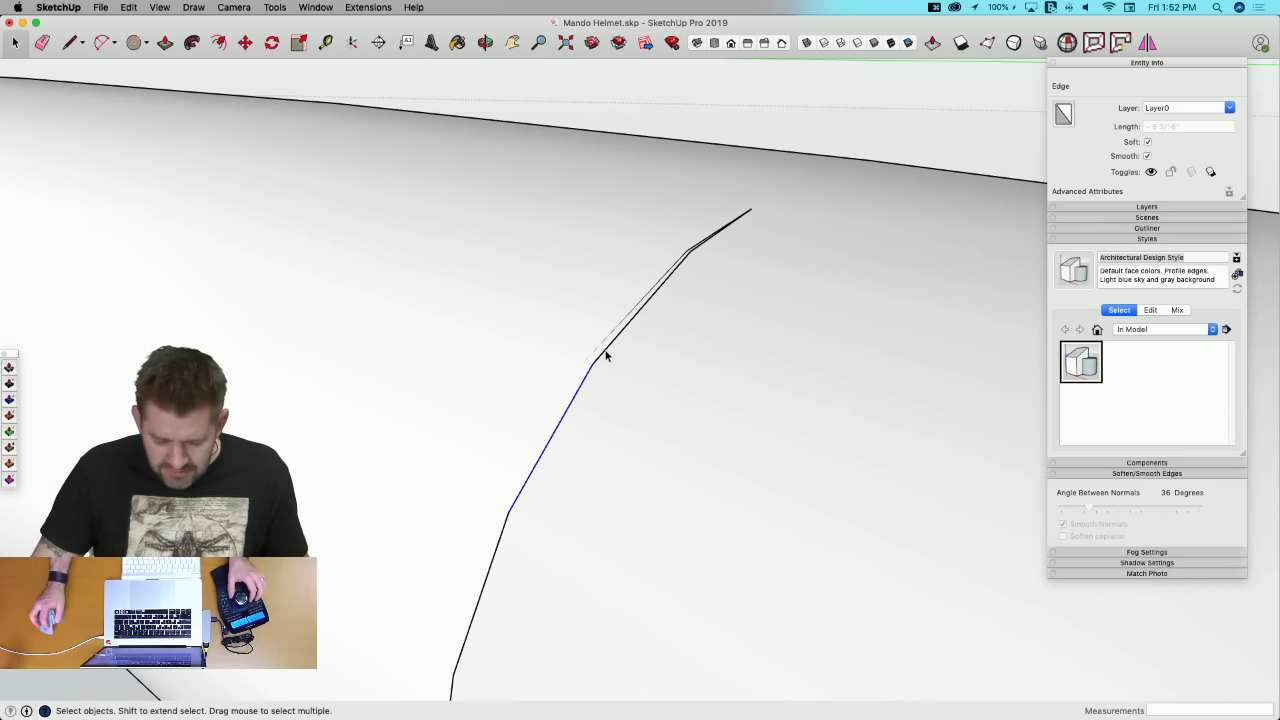
left_click(698, 247, "shift")
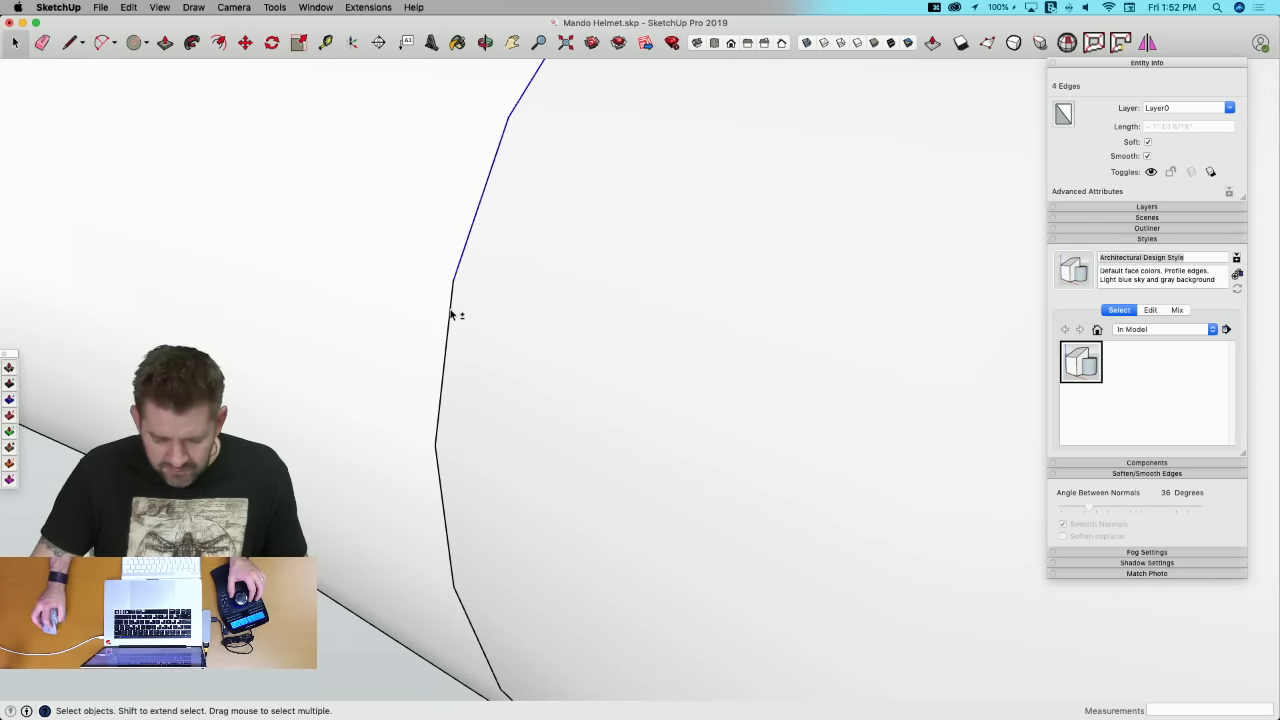
left_click(450, 314, "shift")
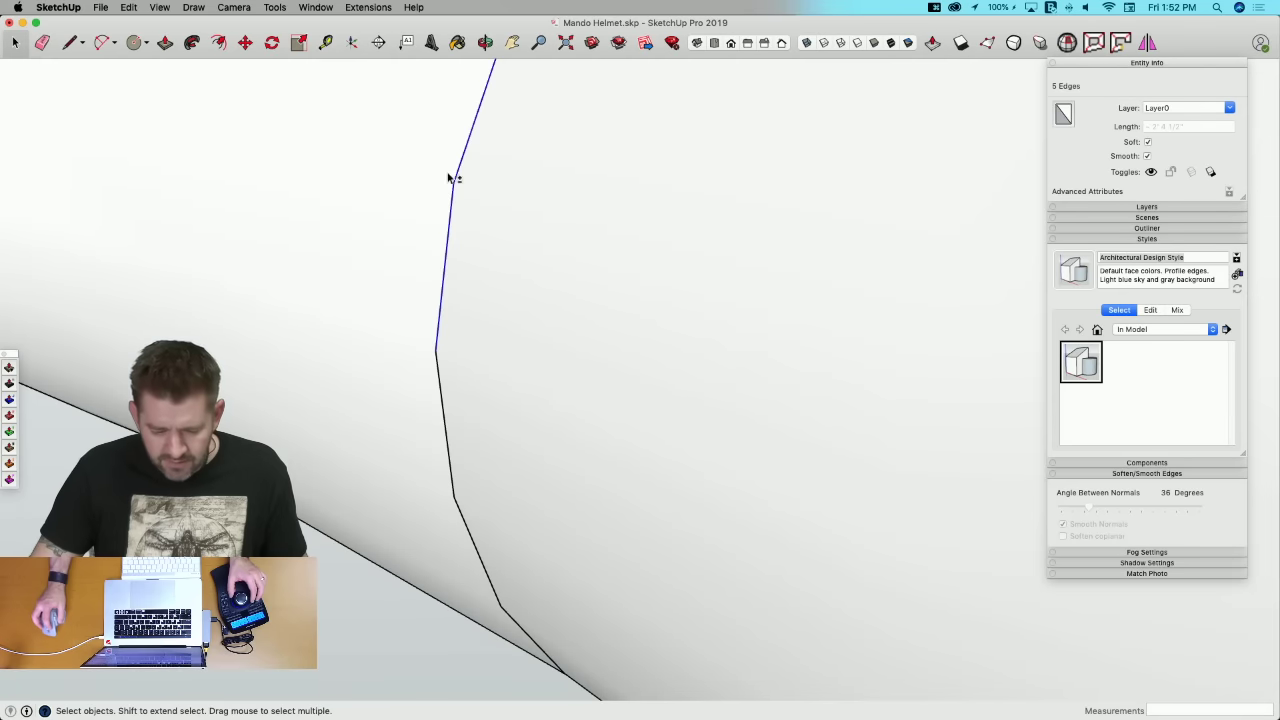
middle_click_drag(446, 406, 519, 230)
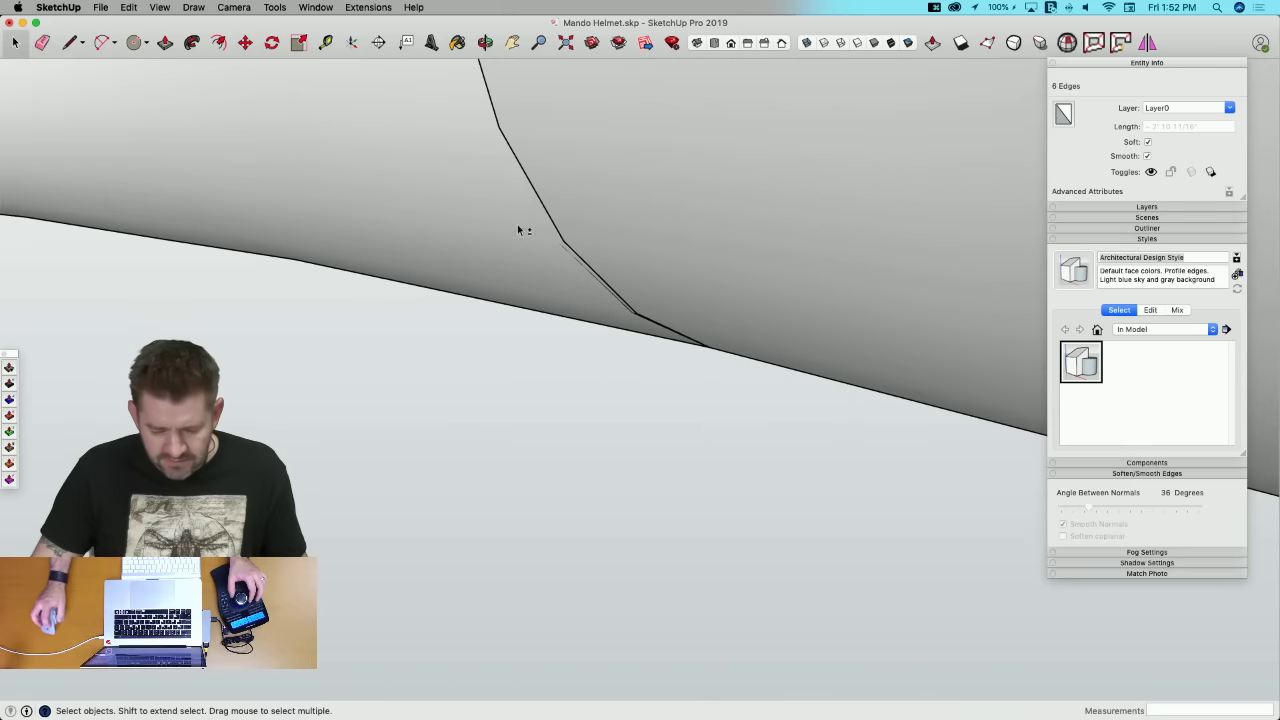
left_click(521, 167, "shift")
middle_click_drag(521, 167, 598, 142)
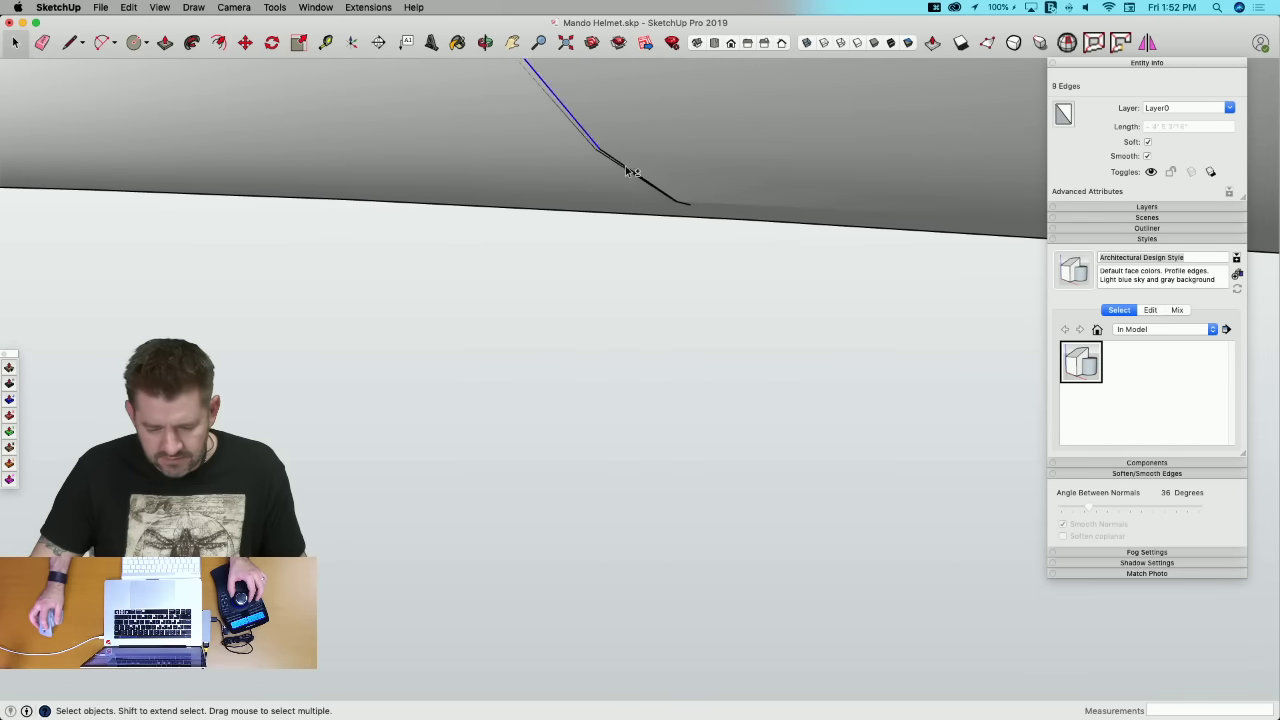
left_click(688, 206, "shift")
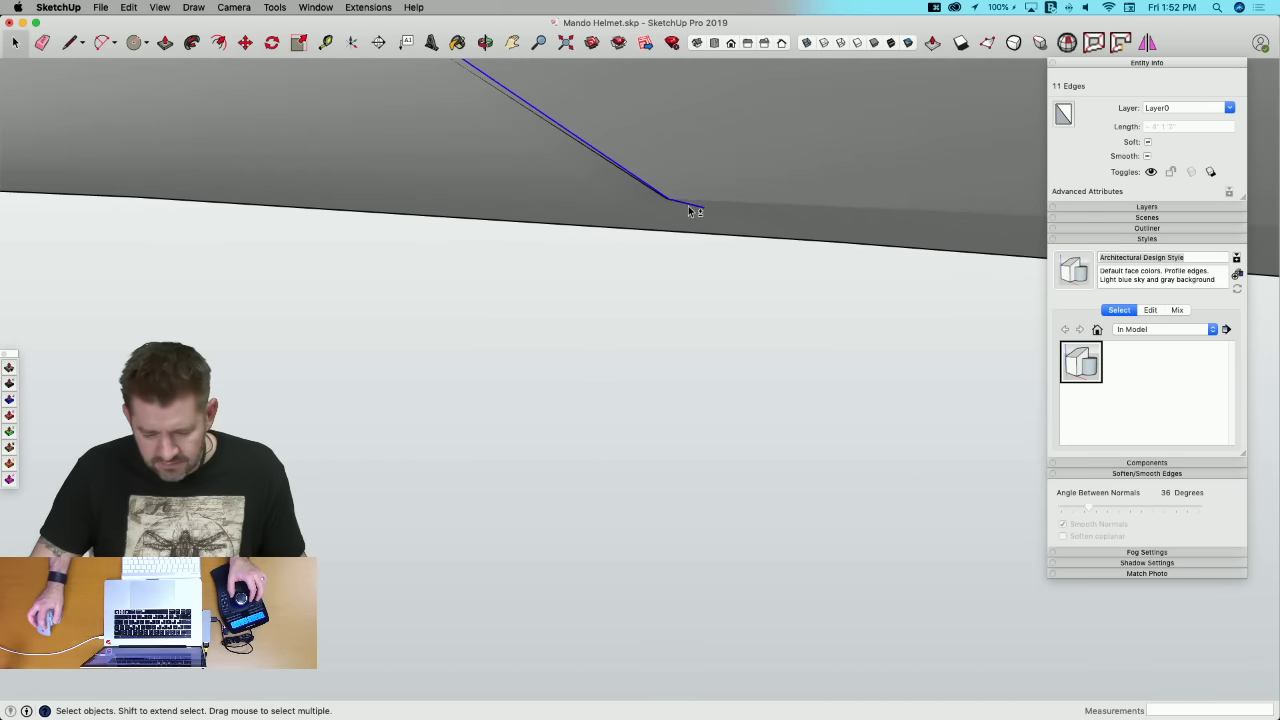
middle_click_drag(970, 67, 995, 43)
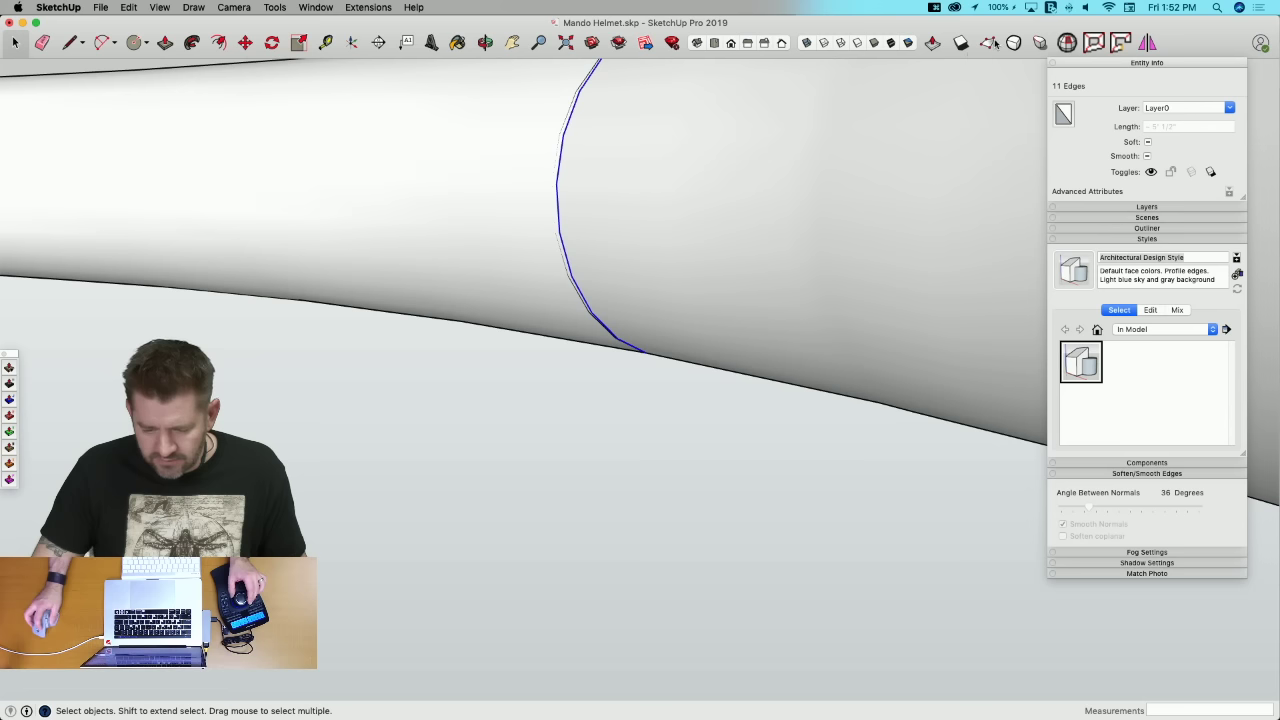
left_click(932, 43)
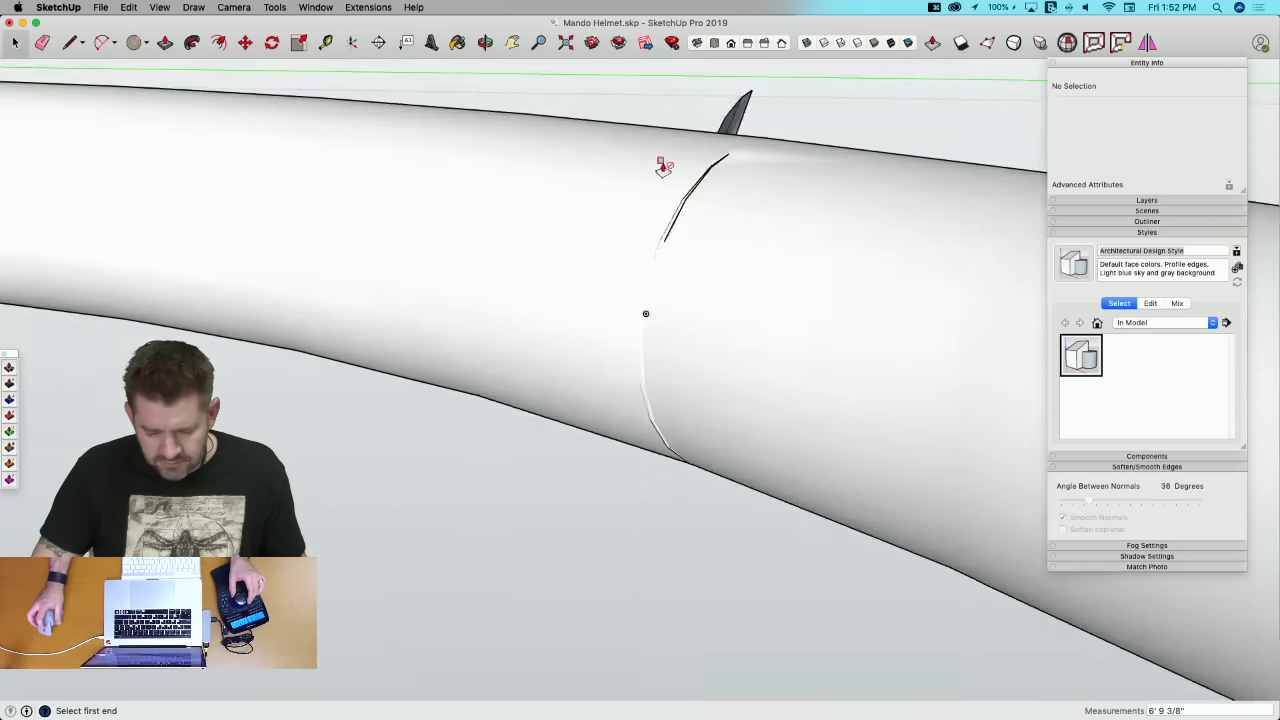
Step: Undo the seam edits and the Follow Me sweep, going back to the rim curve with its circular profile
key("space")
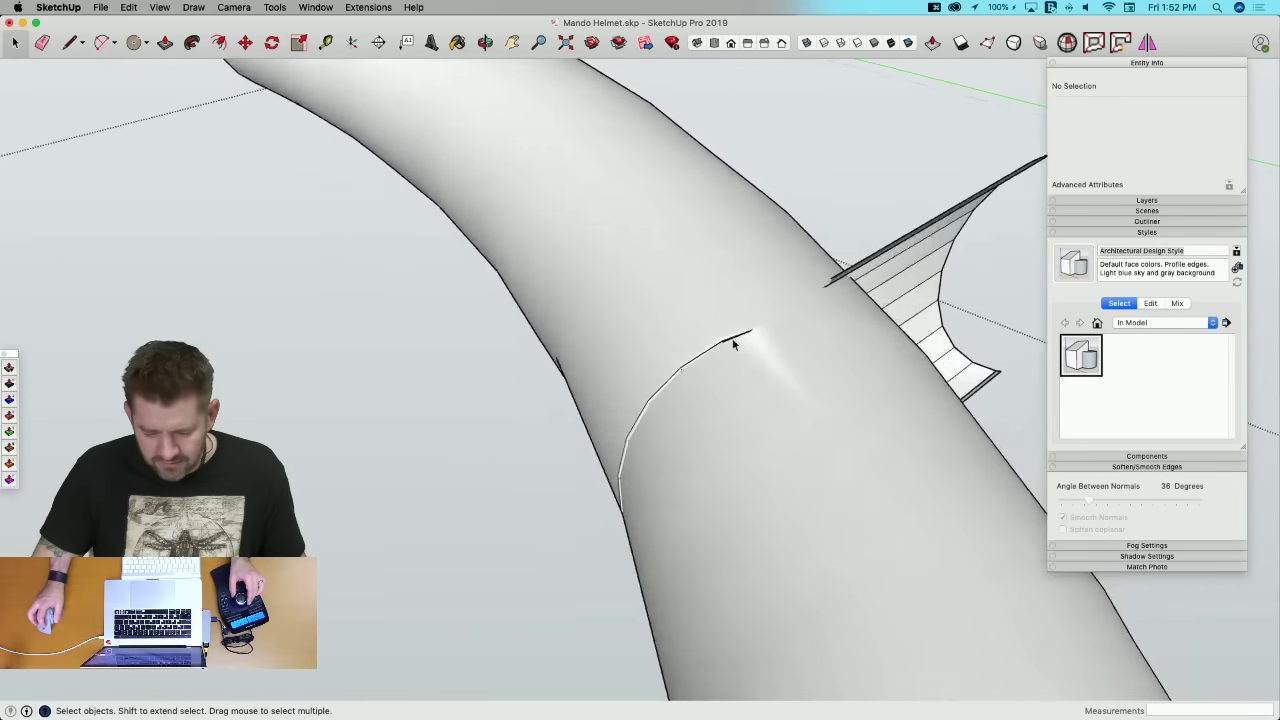
key("super+z")
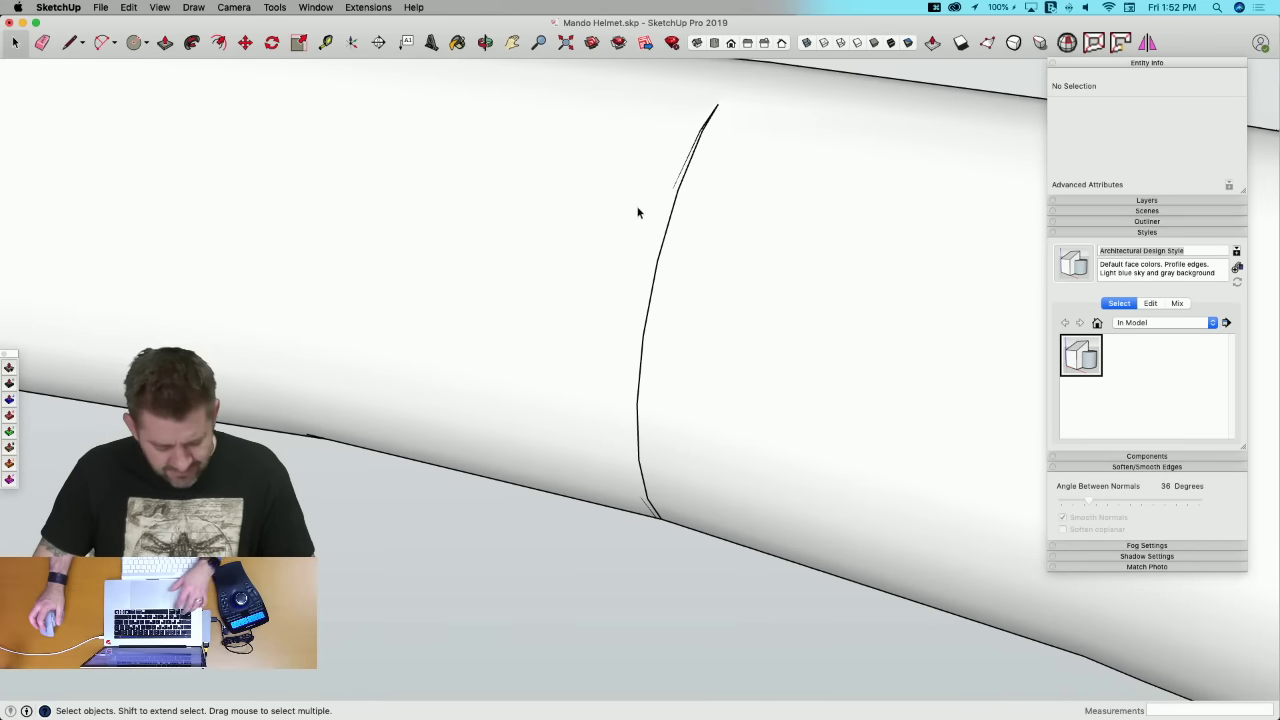
key("super+z")
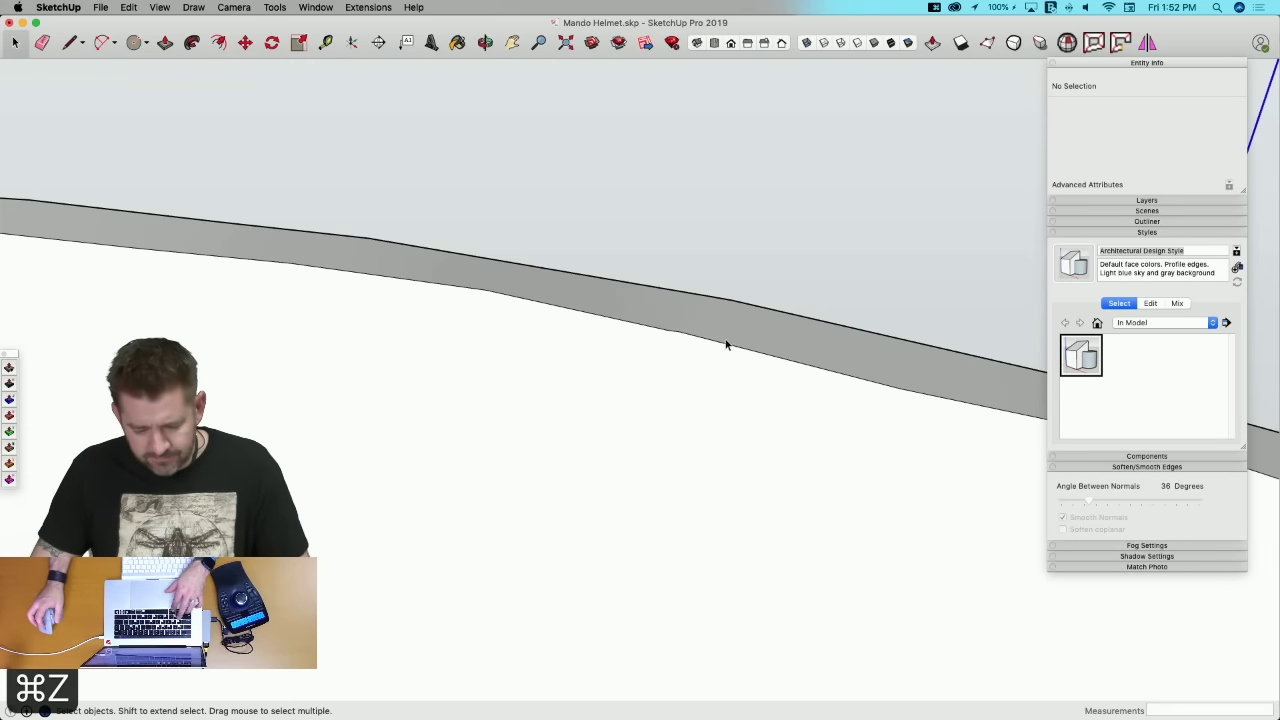
Step: Group the rim curve together with its circular profile and open the new group for editing
left_click(707, 295)
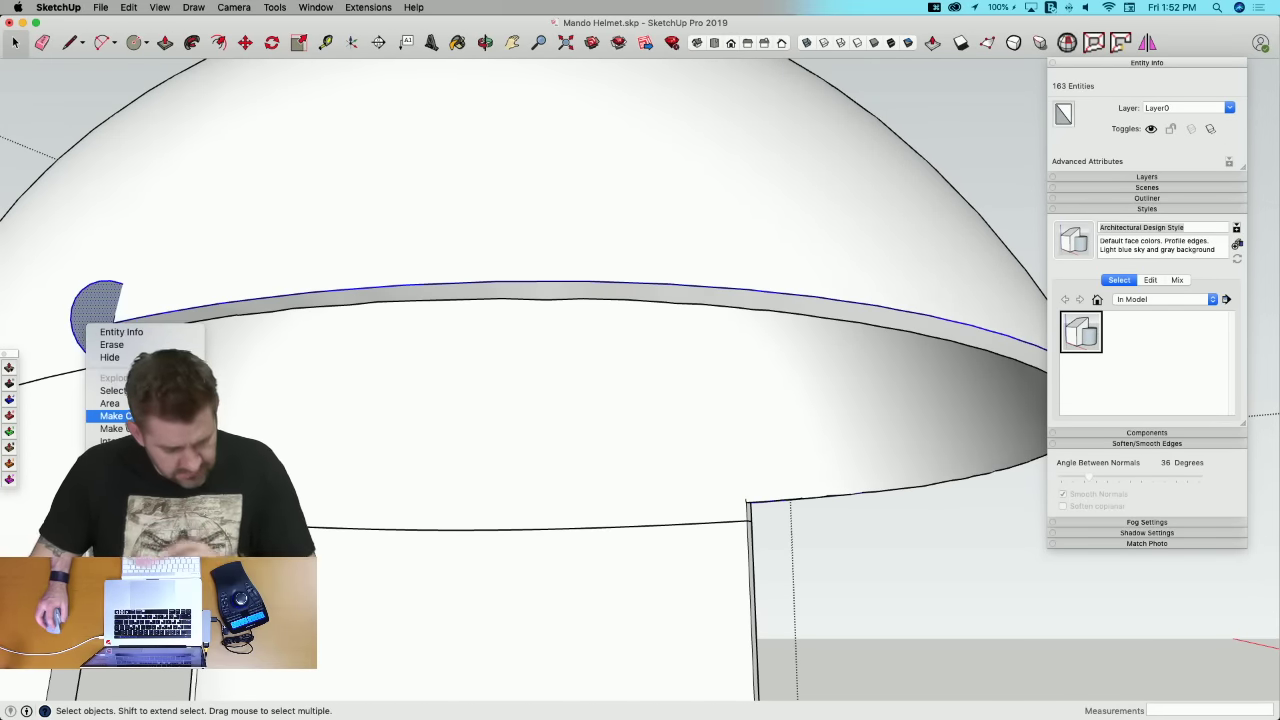
left_click(120, 429)
double_click(104, 312)
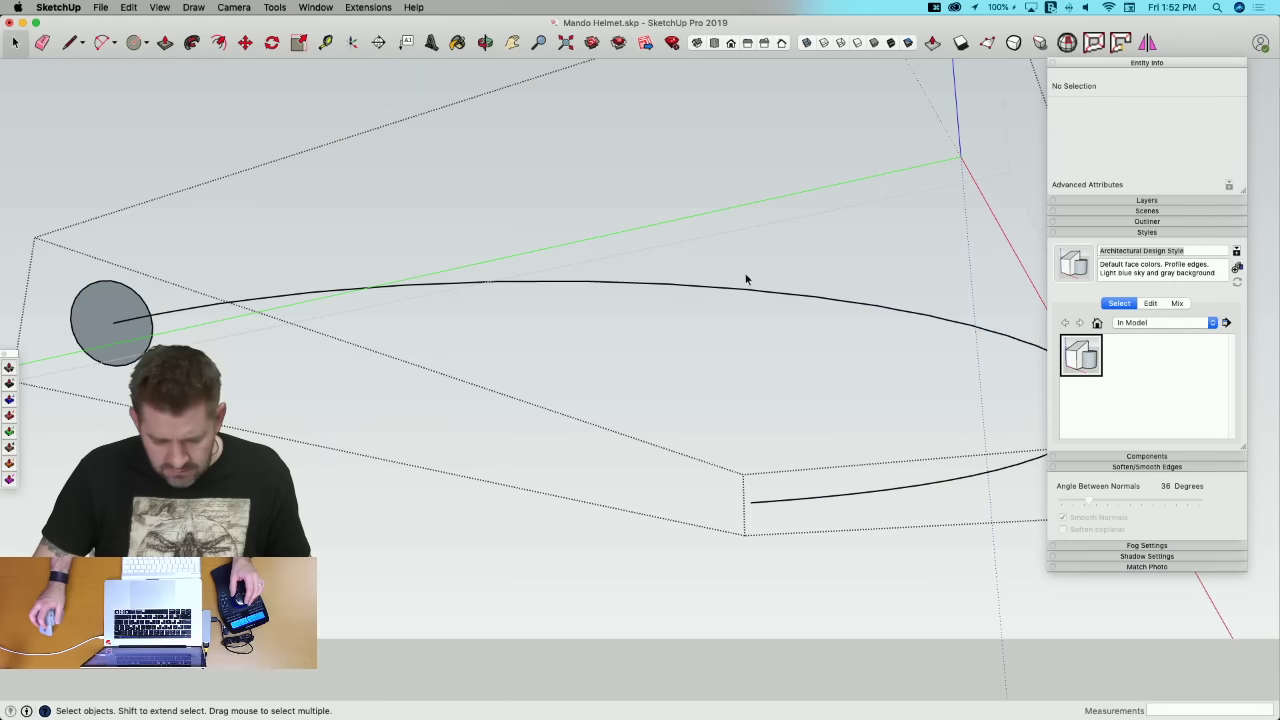
Step: Sweep the circular profile along the whole rim curve inside the group with Follow Me
left_click(691, 289)
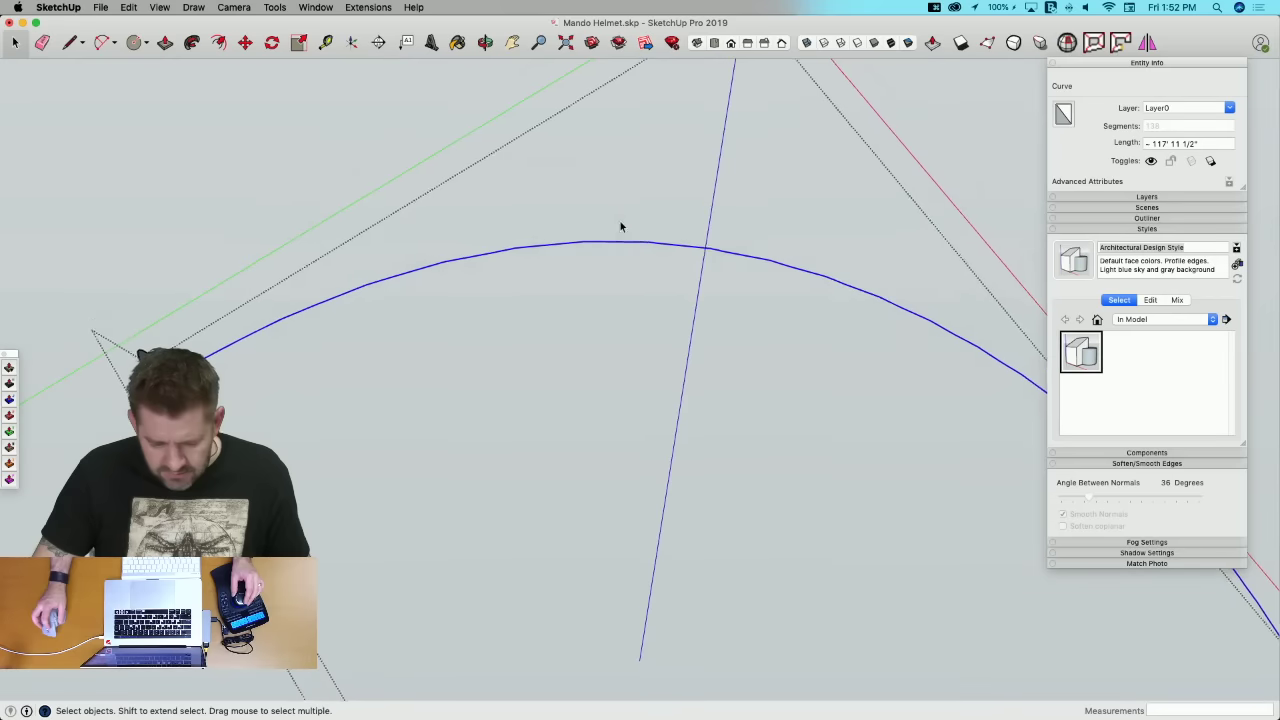
scroll(721, 254, "up", 5)
scroll(721, 254, "down", 10)
scroll(711, 260, "up", 6)
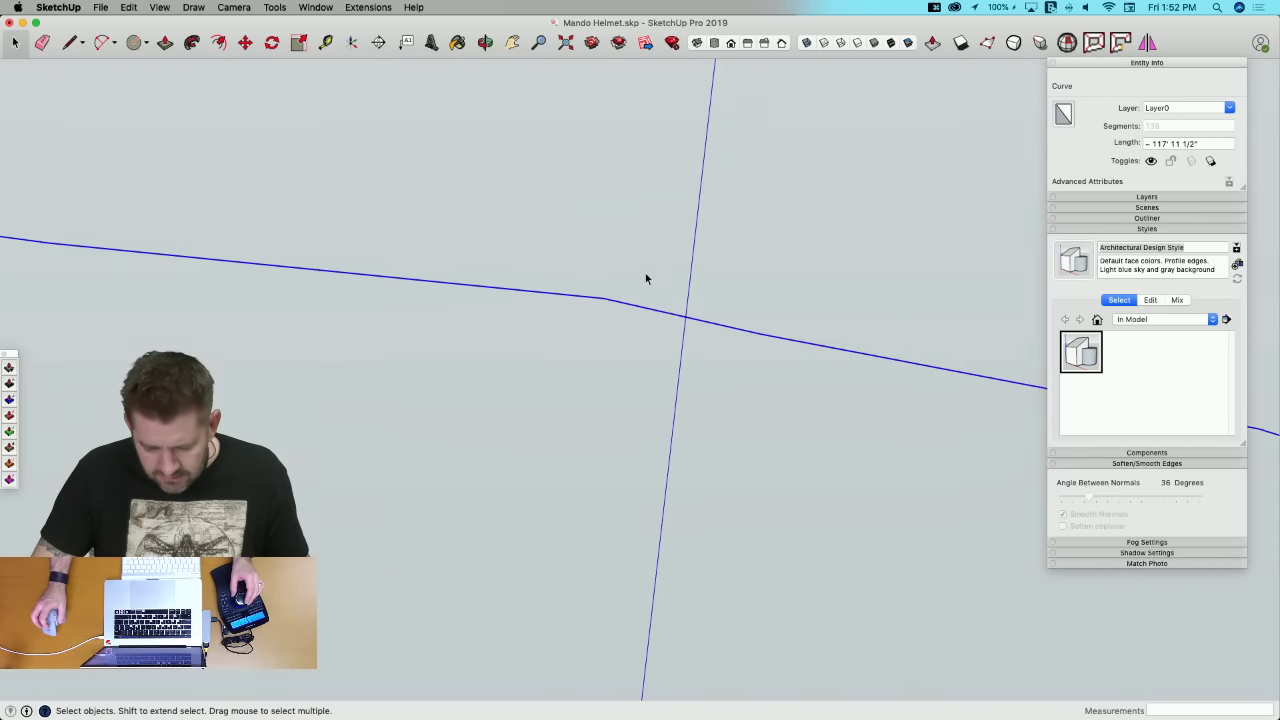
middle_click_drag(647, 279, 689, 358)
left_click(675, 316)
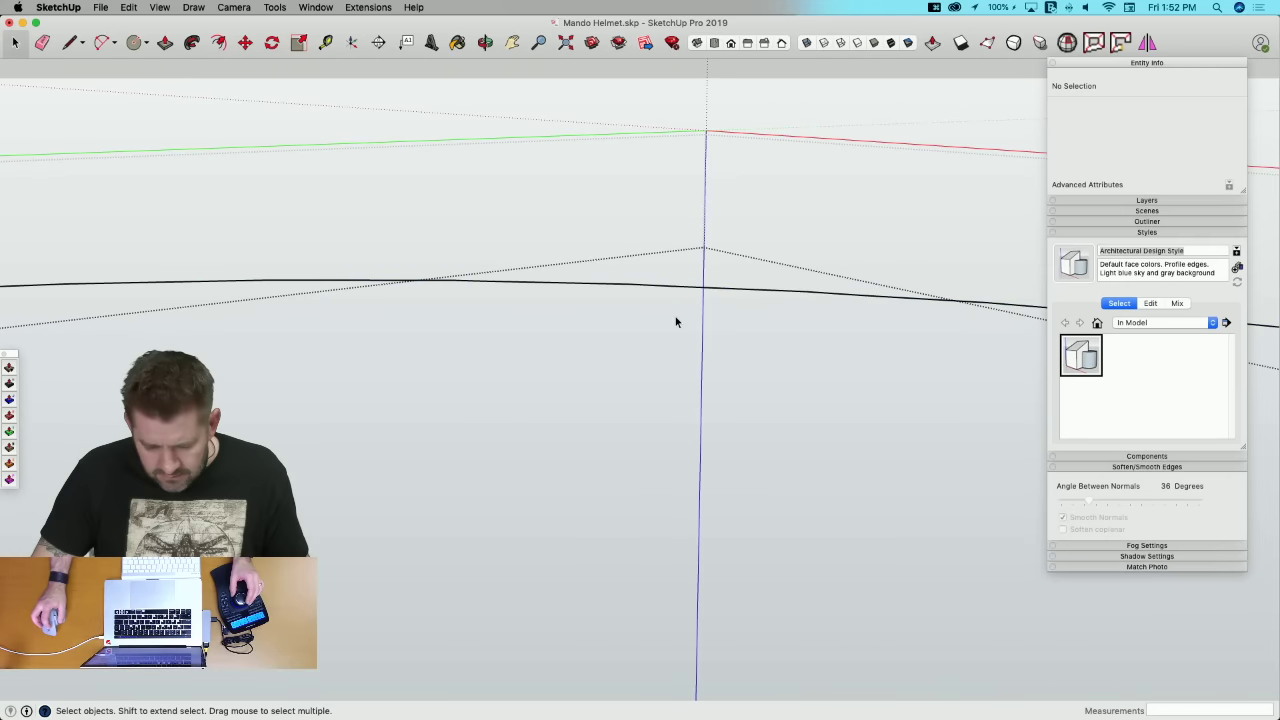
left_click(500, 336)
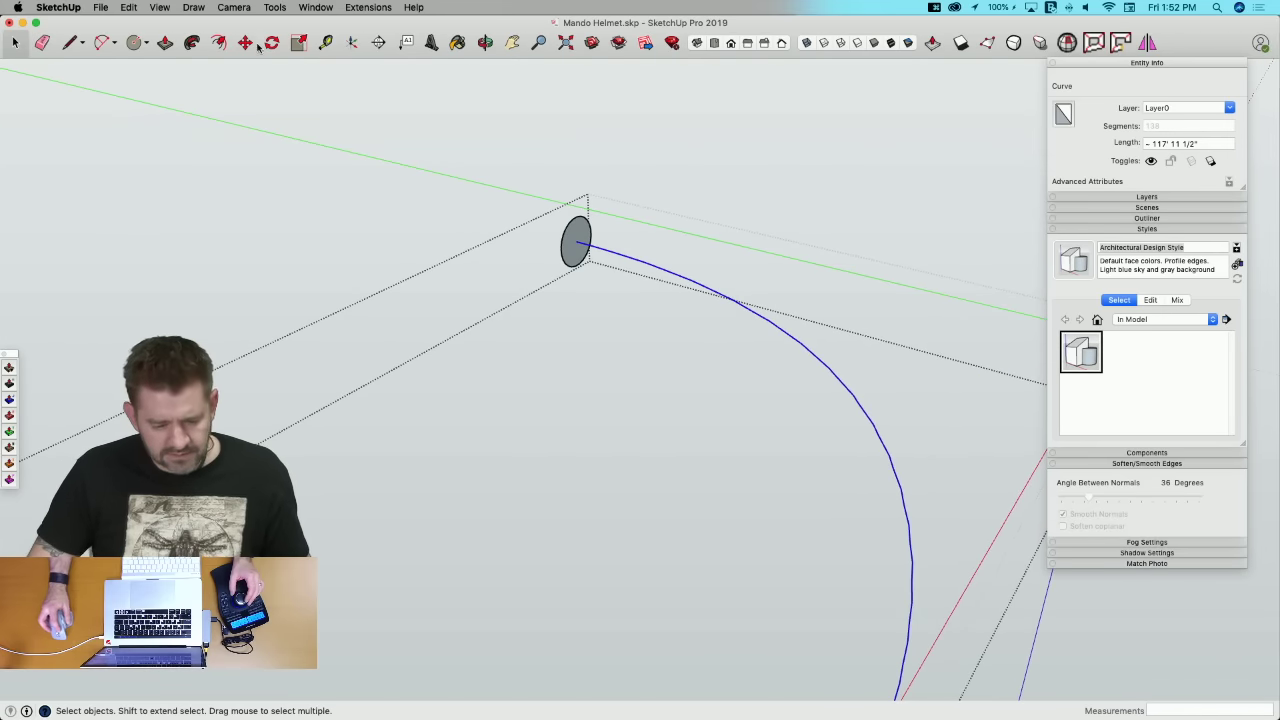
left_click(194, 45)
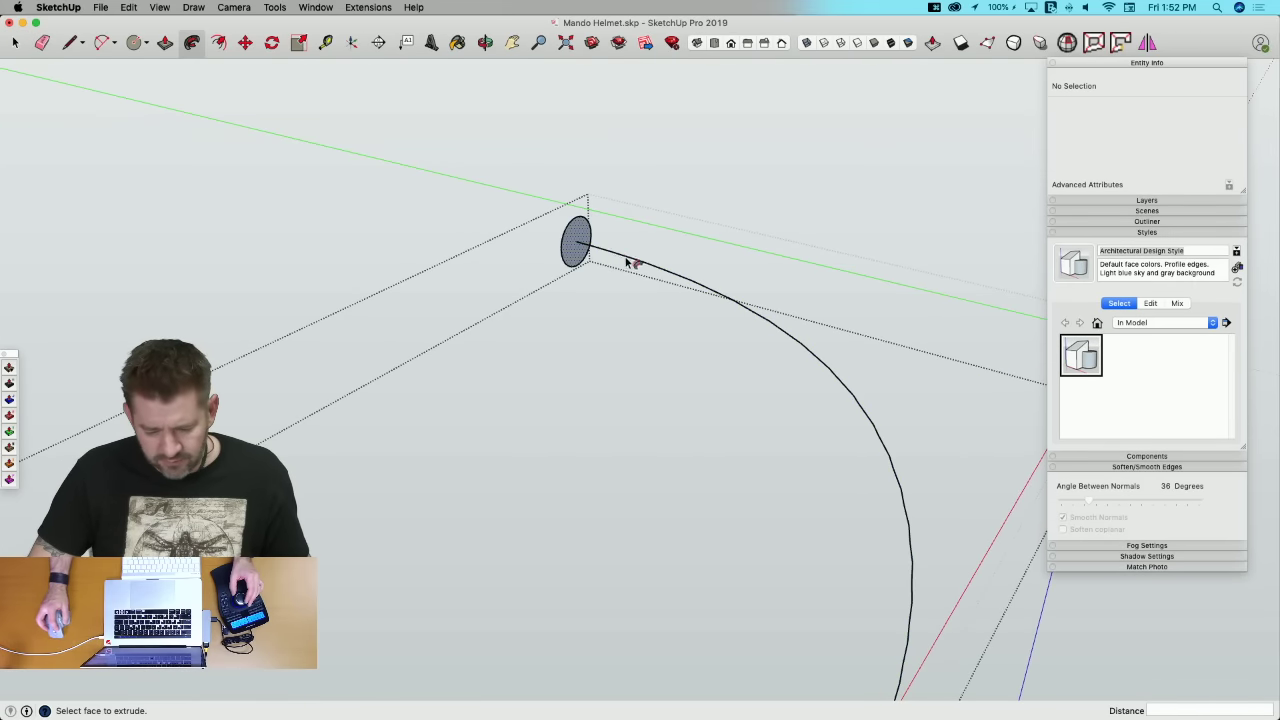
left_click_drag(630, 262, 697, 282)
Step: Explode the path curve inside the swept tube and select its tiny edge near the seam
scroll(805, 350, "up", 10)
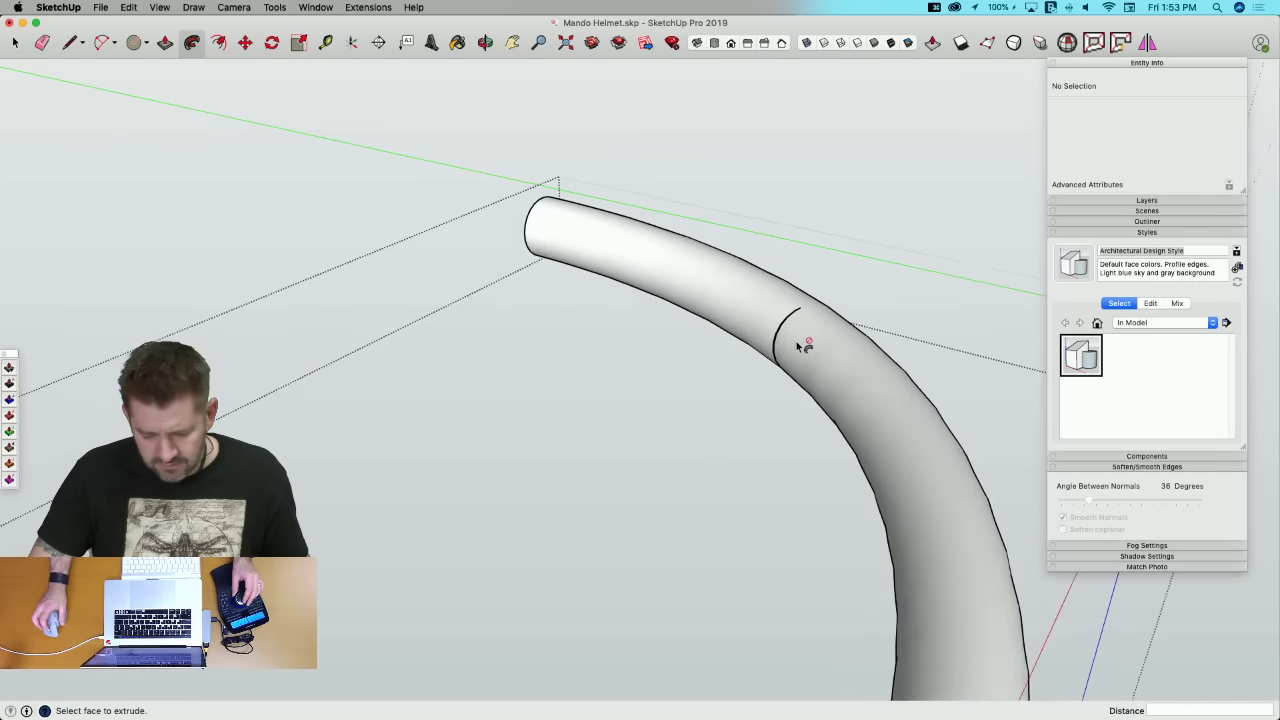
scroll(758, 316, "up", 10)
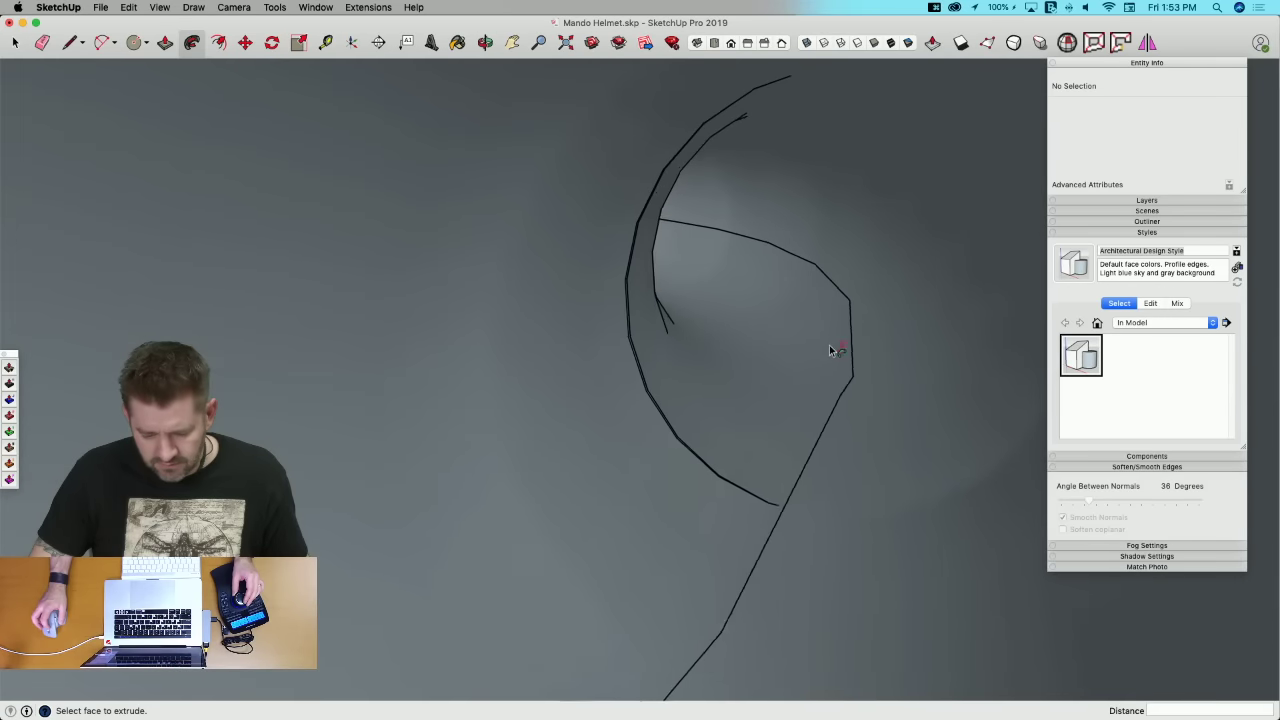
scroll(750, 362, "up", 10)
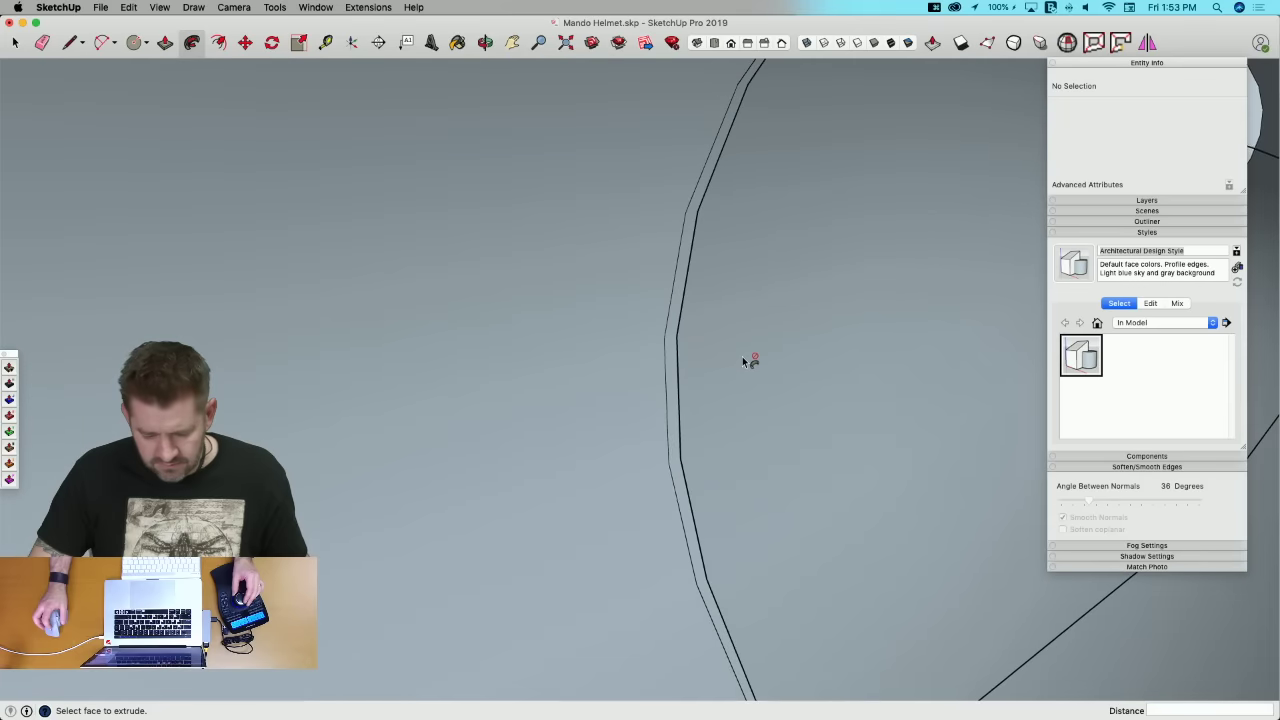
key("space")
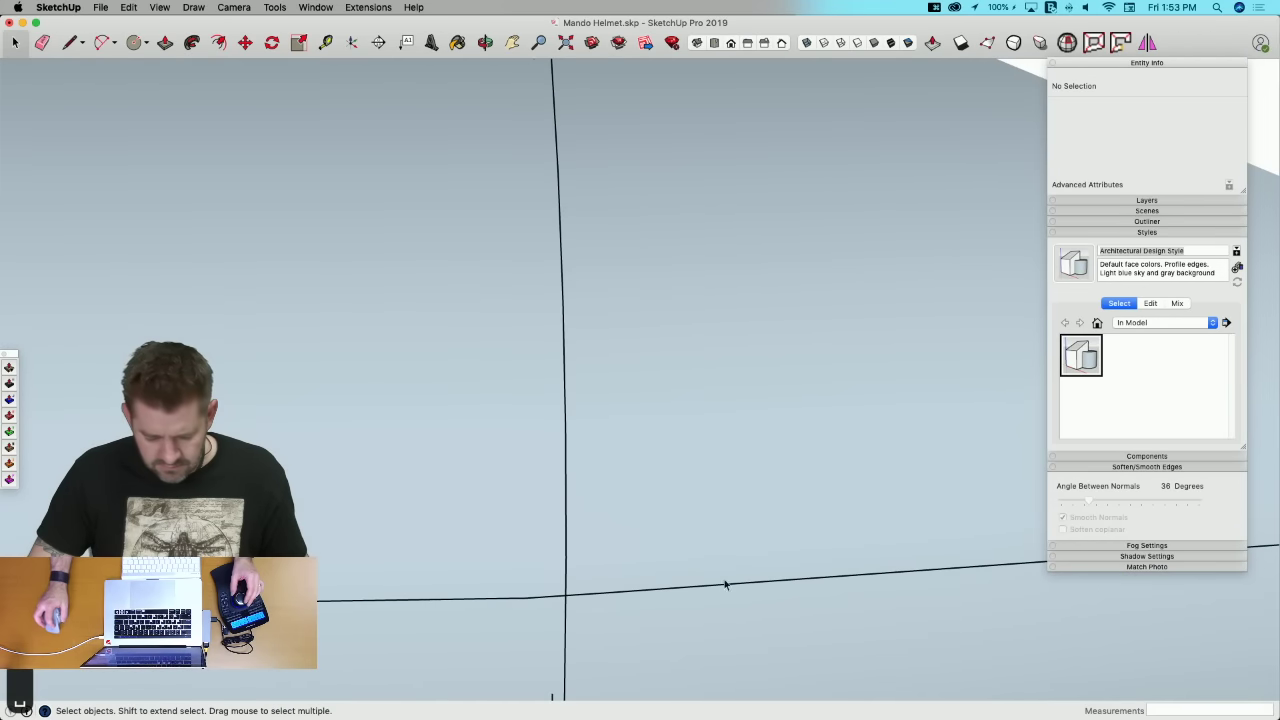
scroll(637, 577, "down", 1)
left_click(630, 582)
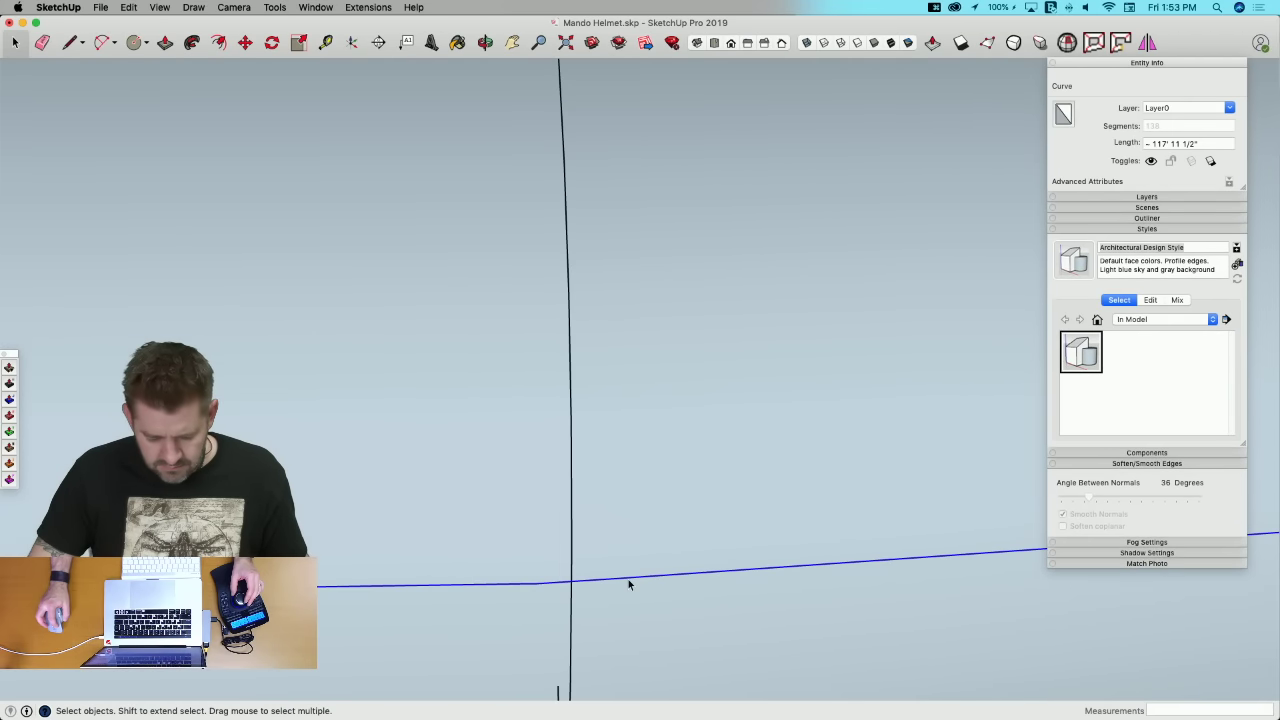
right_click(571, 586)
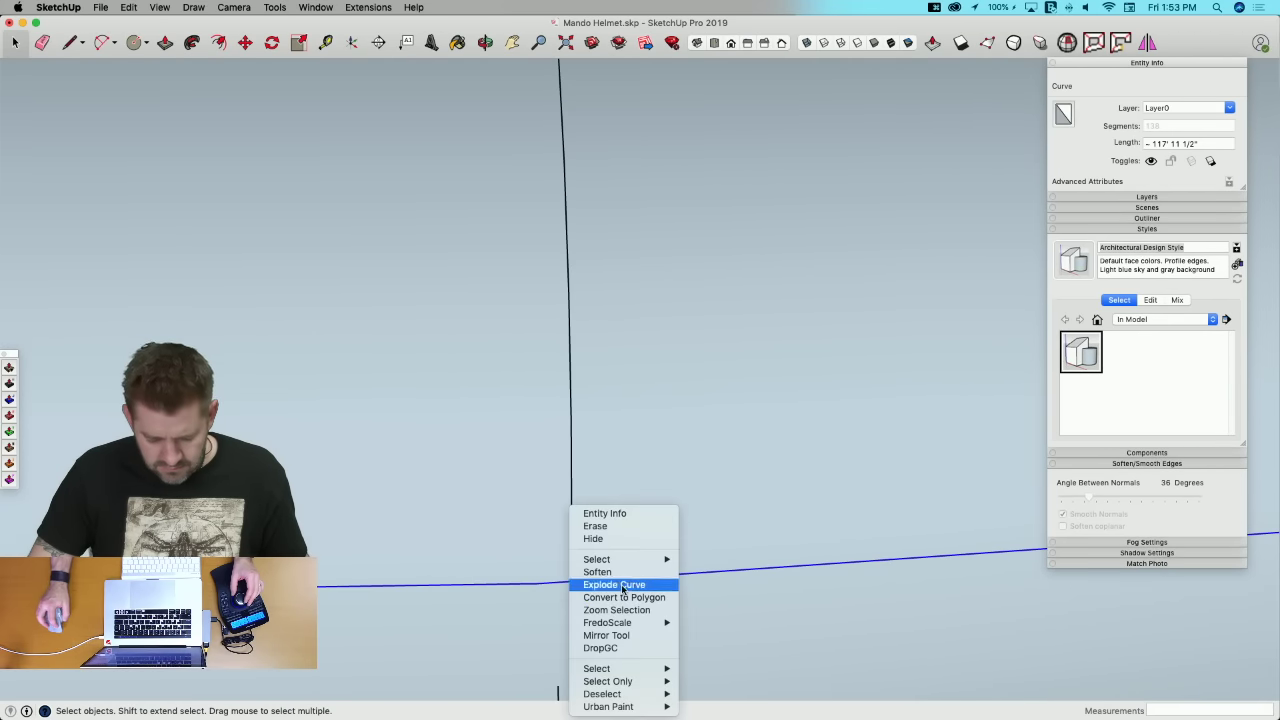
left_click(622, 585)
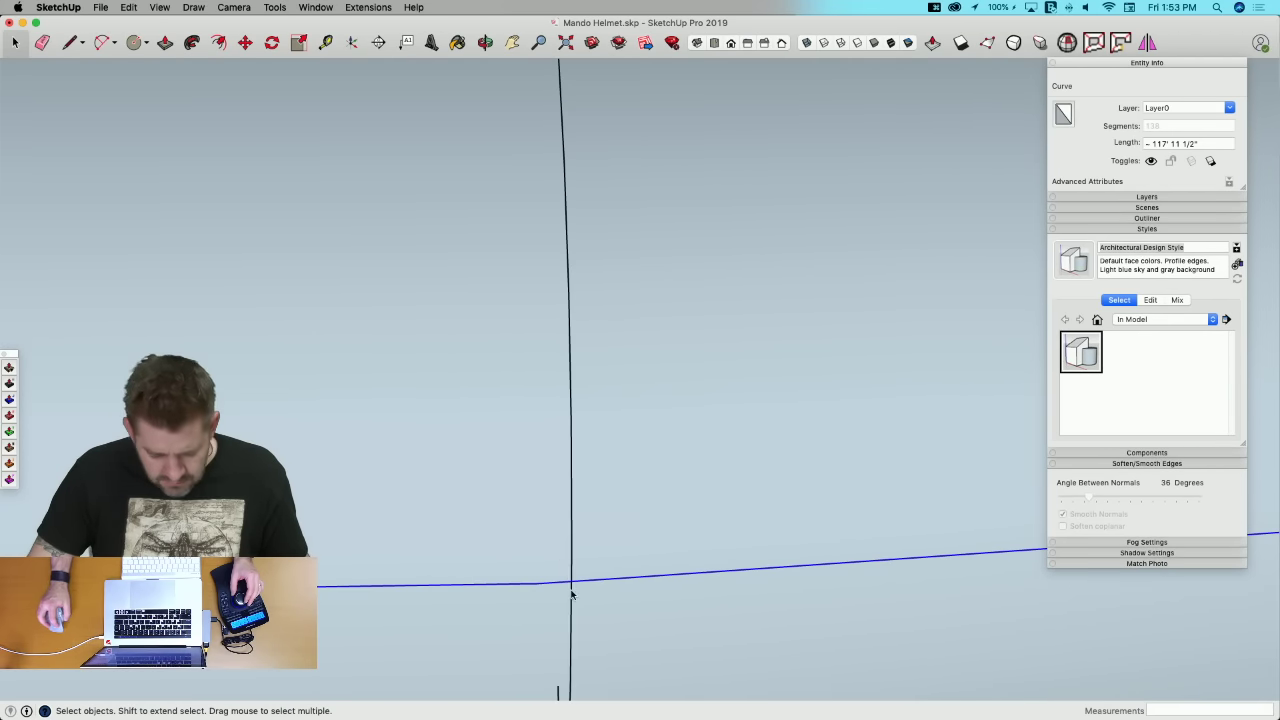
left_click(518, 587)
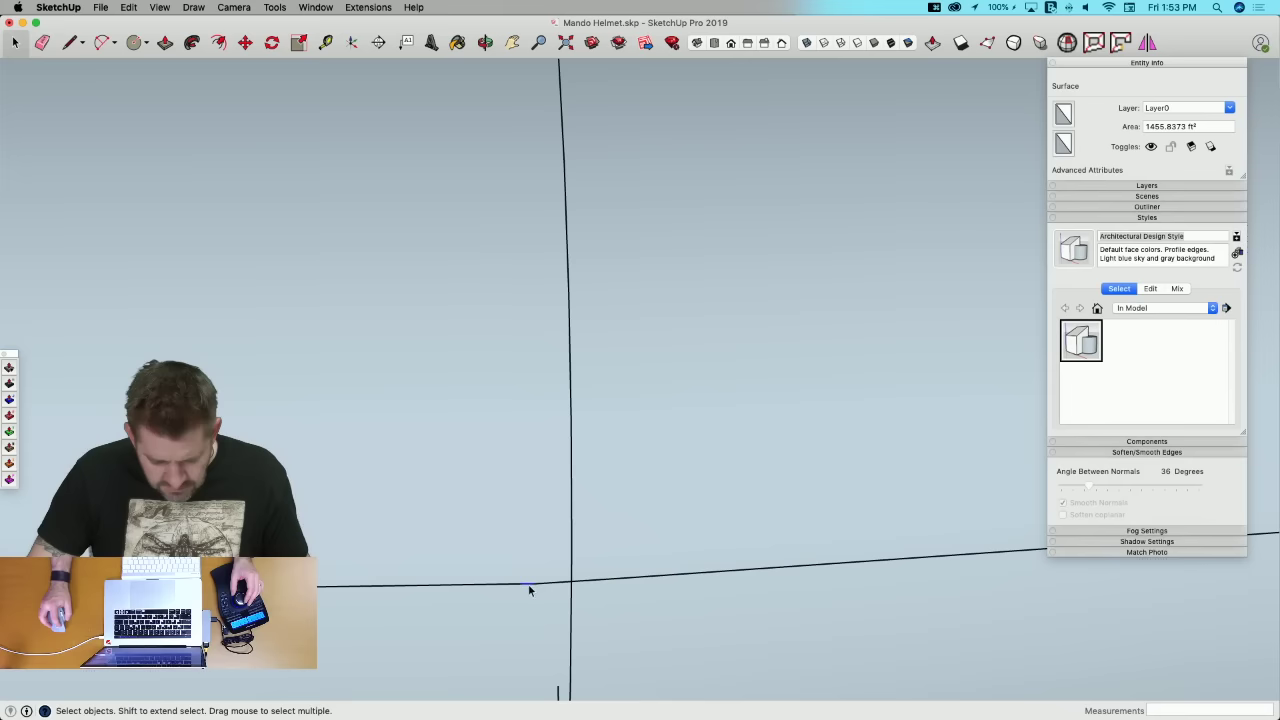
left_click(529, 588)
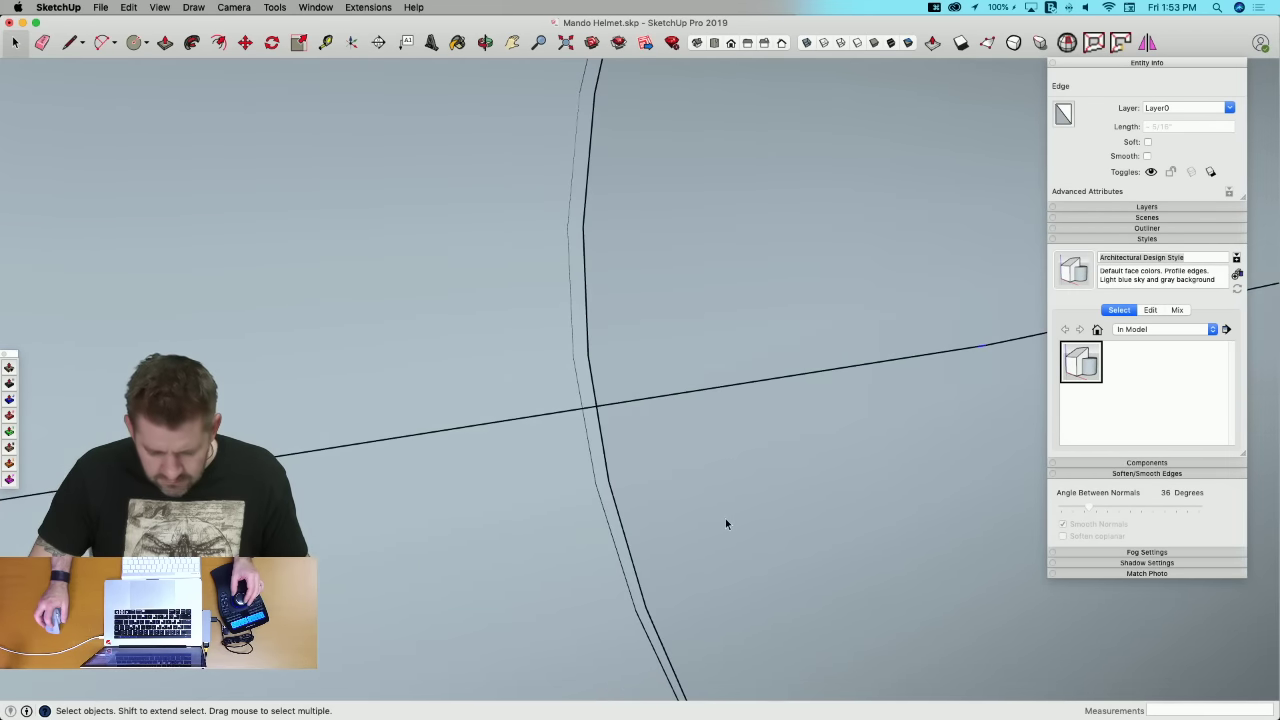
Step: Undo the curve explosion and the Follow Me sweep
key("super+z")
key("super+z")
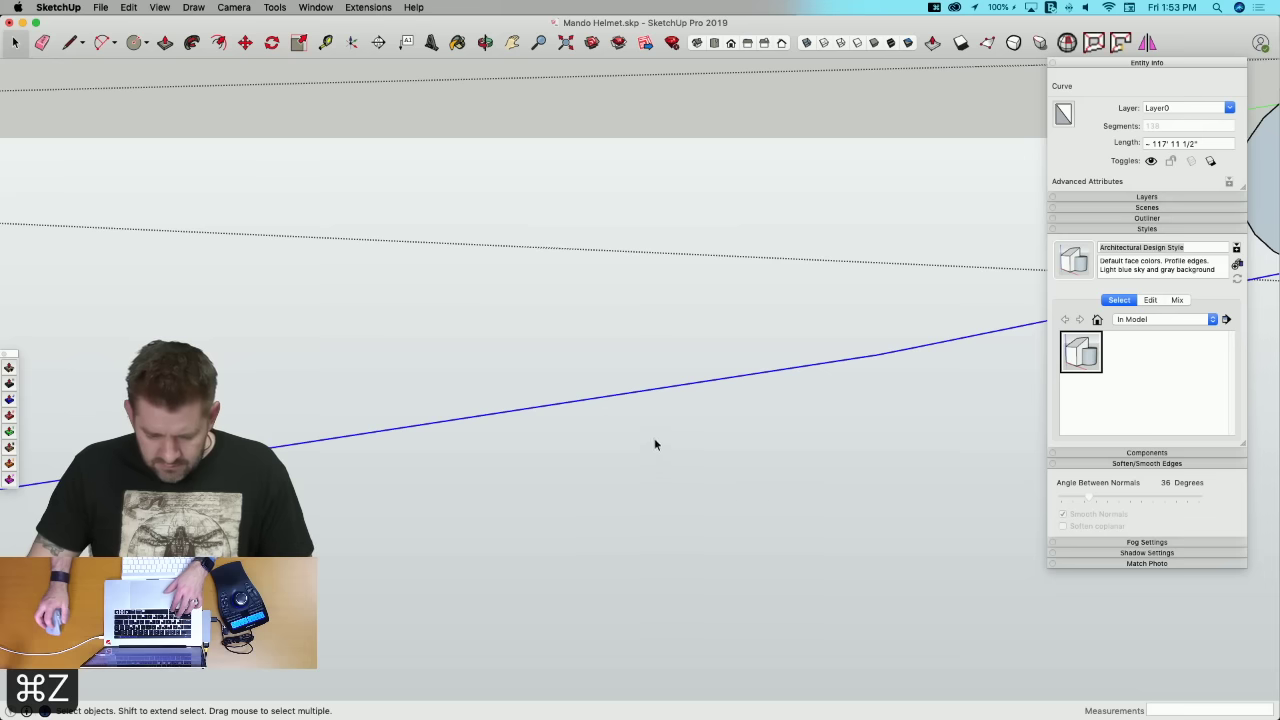
Step: Explode the rim curve into separate edges at the spot where the seam formed
middle_click_drag(865, 366, 566, 395)
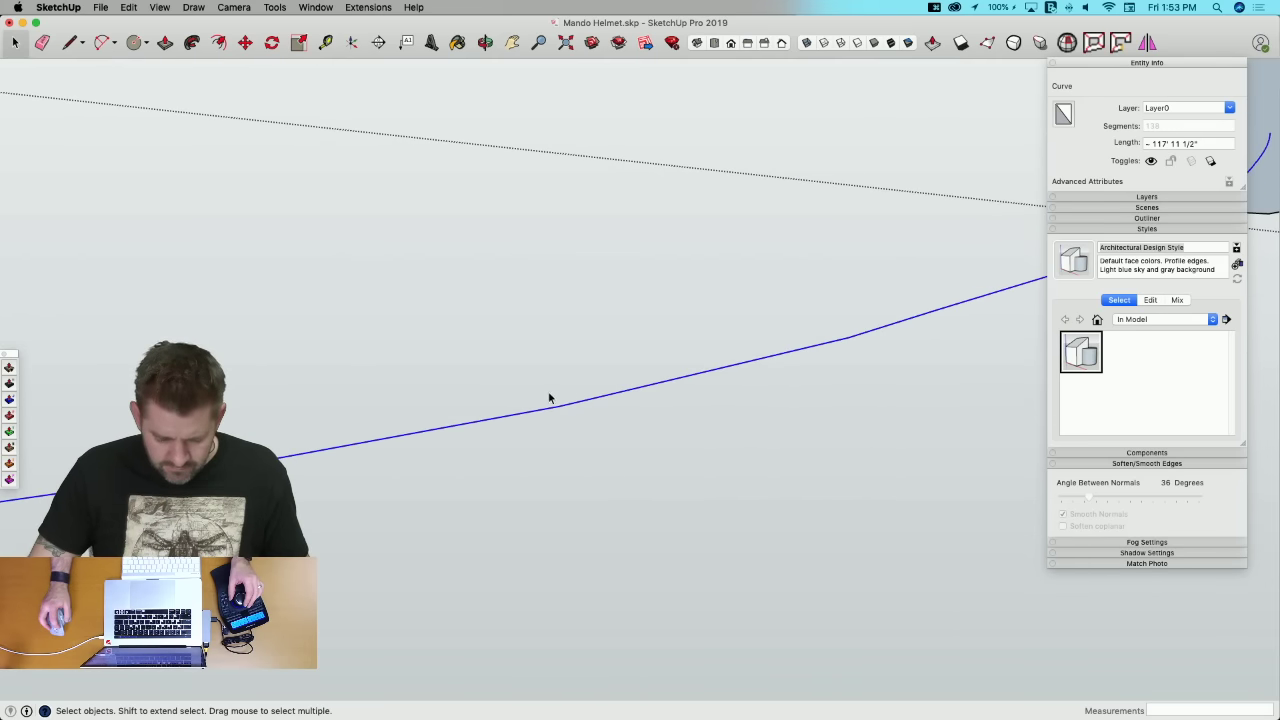
right_click(555, 410)
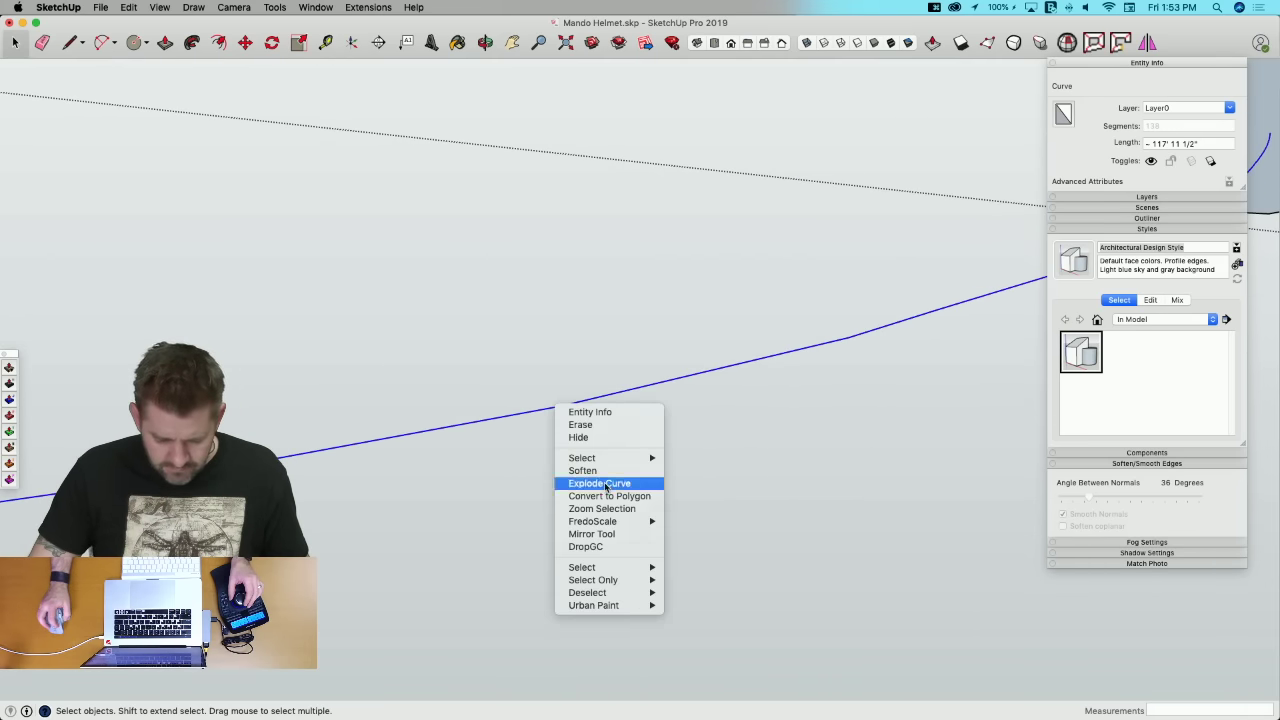
left_click(600, 483)
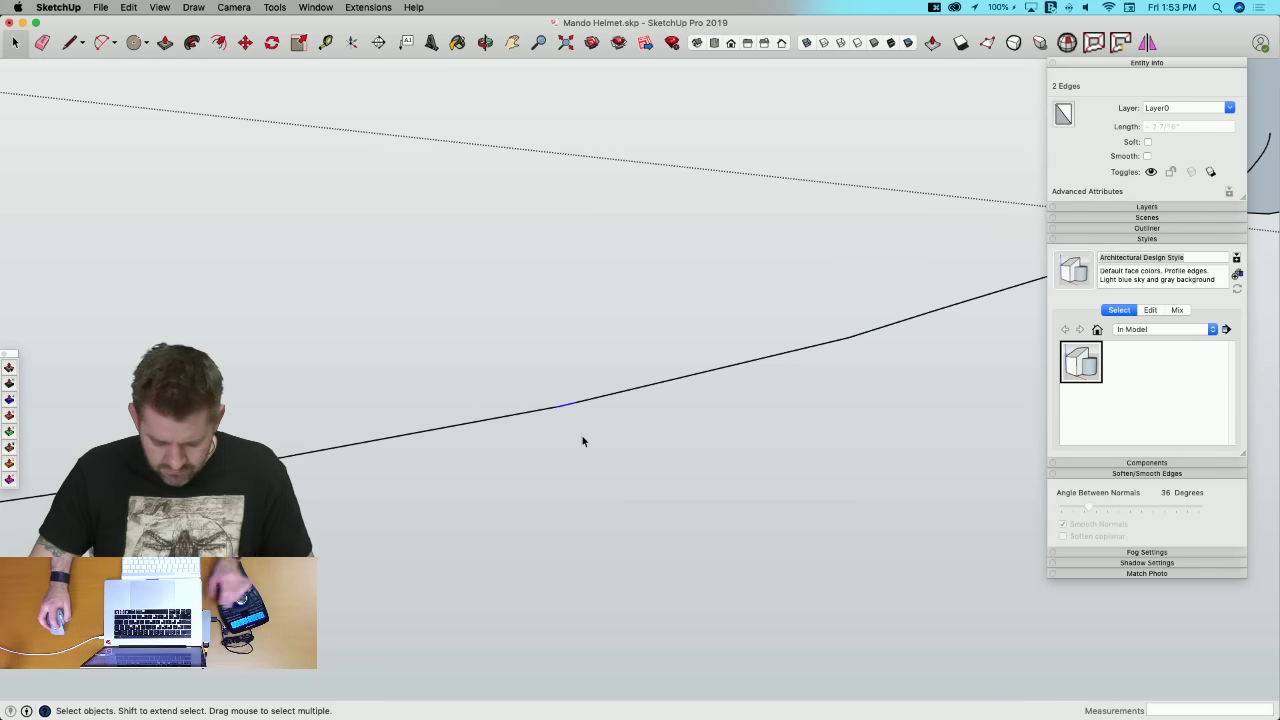
Step: Delete the two tiny edges at the kink in the rim path and close the gap by moving the loose endpoint across it
key("BackSpace")
key("m")
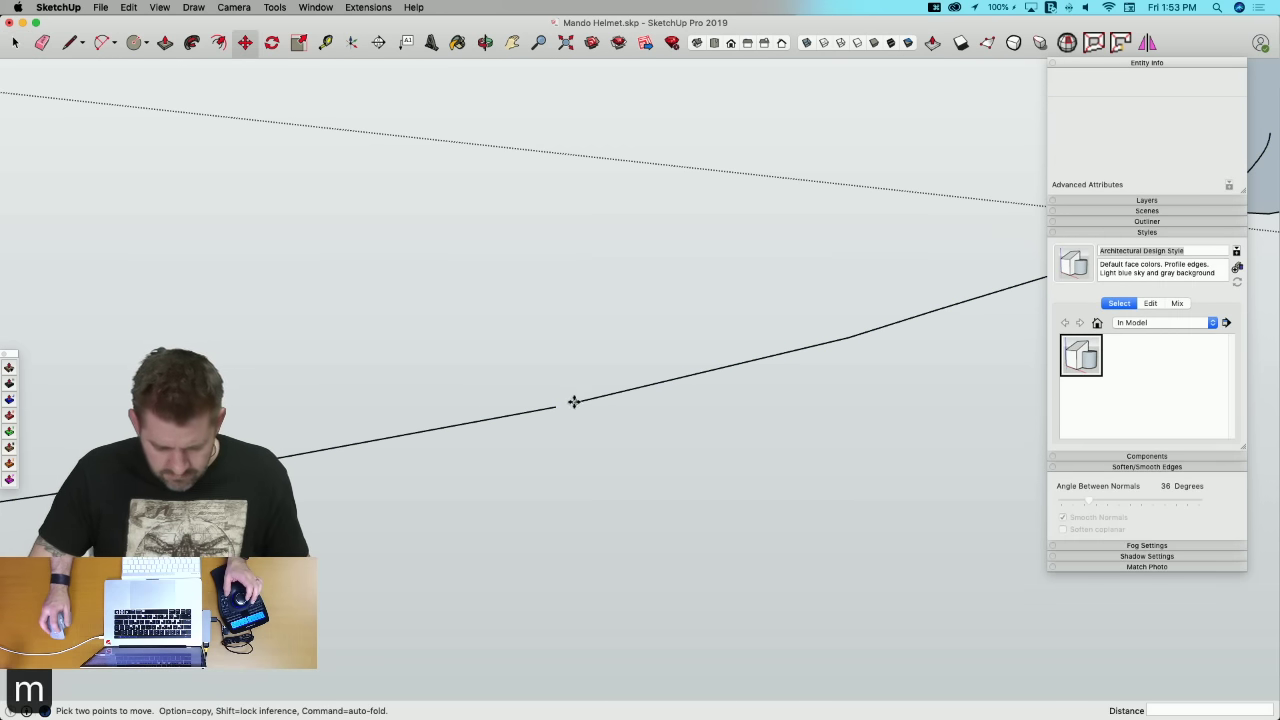
key("space")
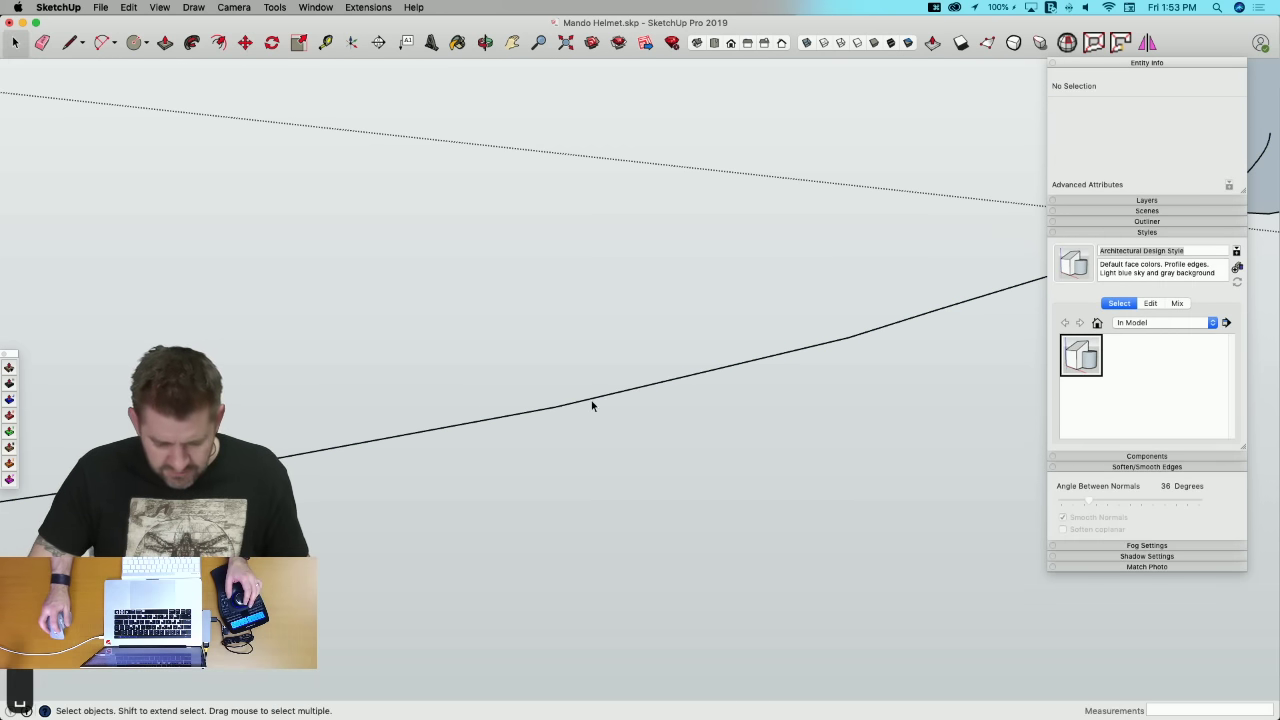
Step: Try sweeping the circle along the connected rim edges with Follow Me and check the tube for leftover seam rings
triple_click(592, 403)
scroll(650, 385, "down", 5)
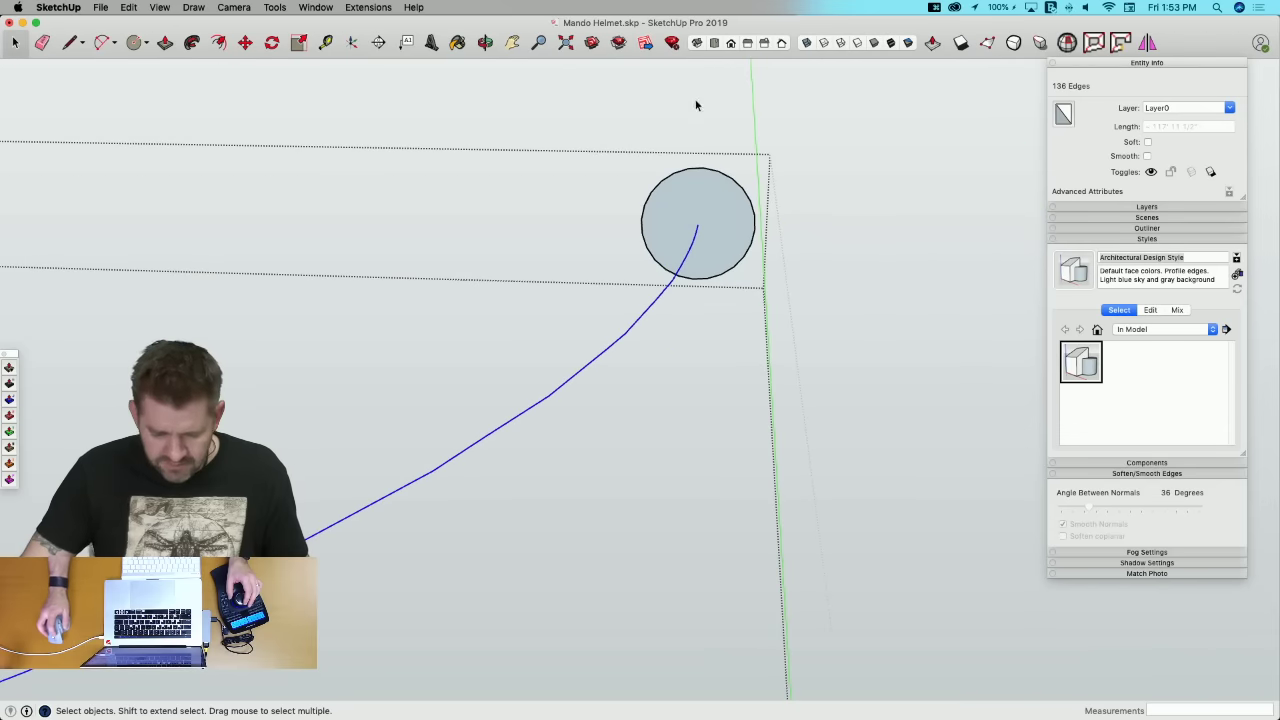
left_click(191, 42)
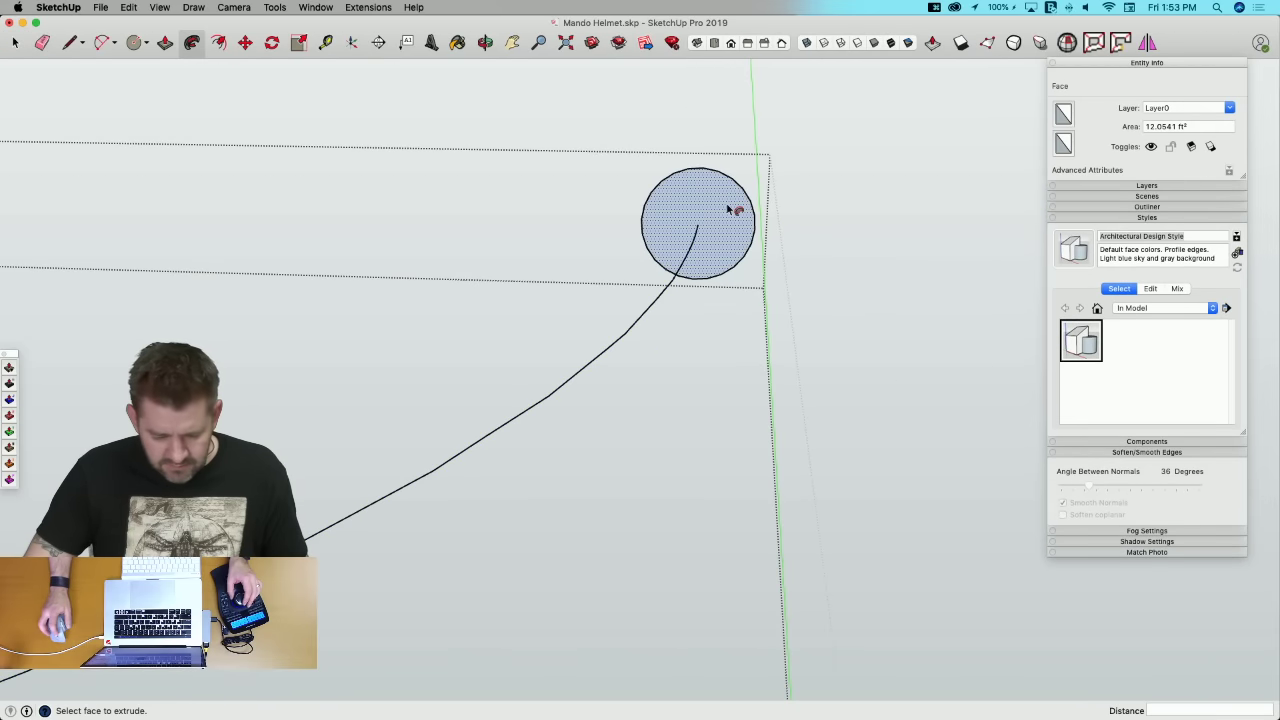
left_click(734, 209)
middle_click_drag(766, 317, 880, 453)
scroll(780, 337, "up", 8)
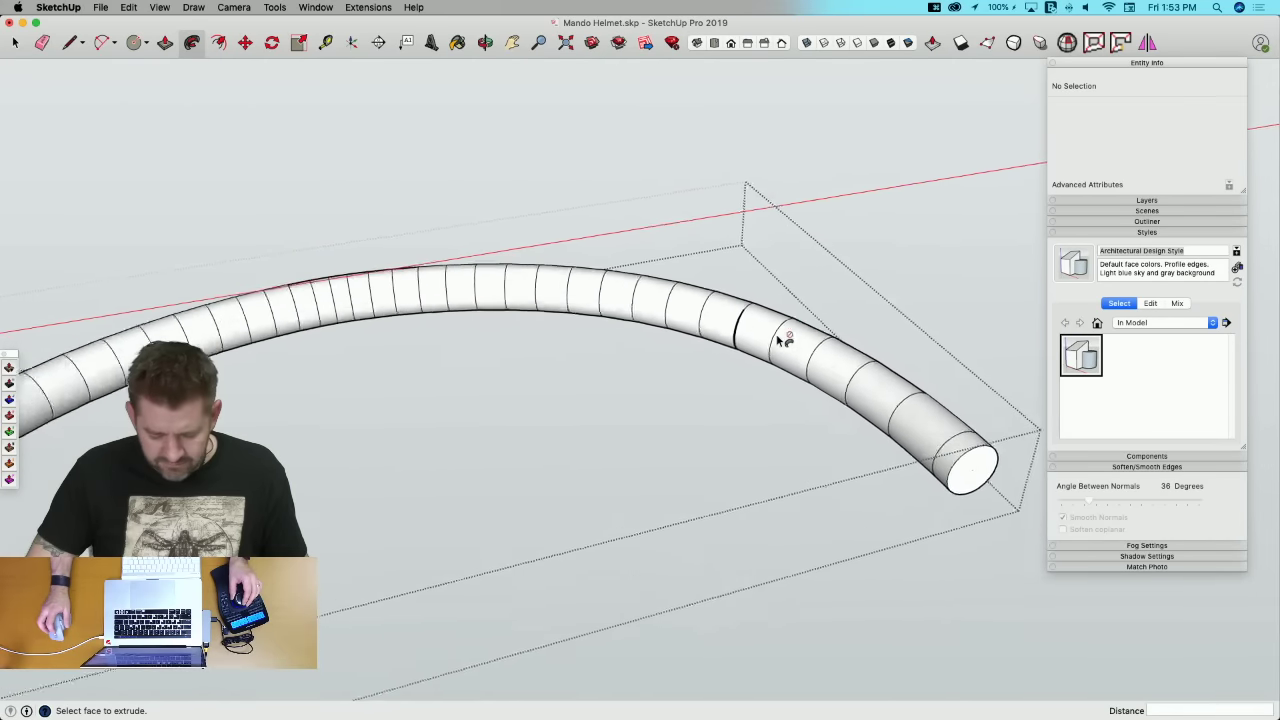
scroll(705, 415, "up", 2)
key("super+z")
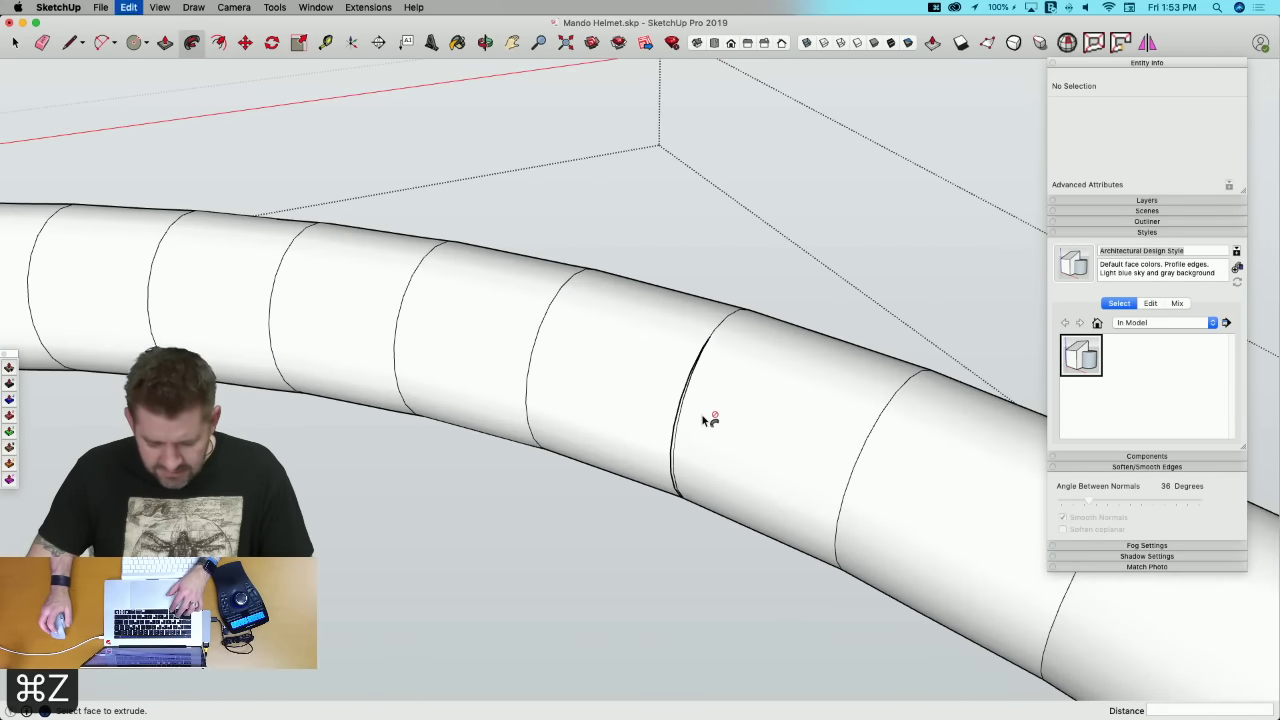
Step: Delete the remaining tiny edge in the rim path and move the adjoining endpoint about 2 1/8" to close the gap
key("space")
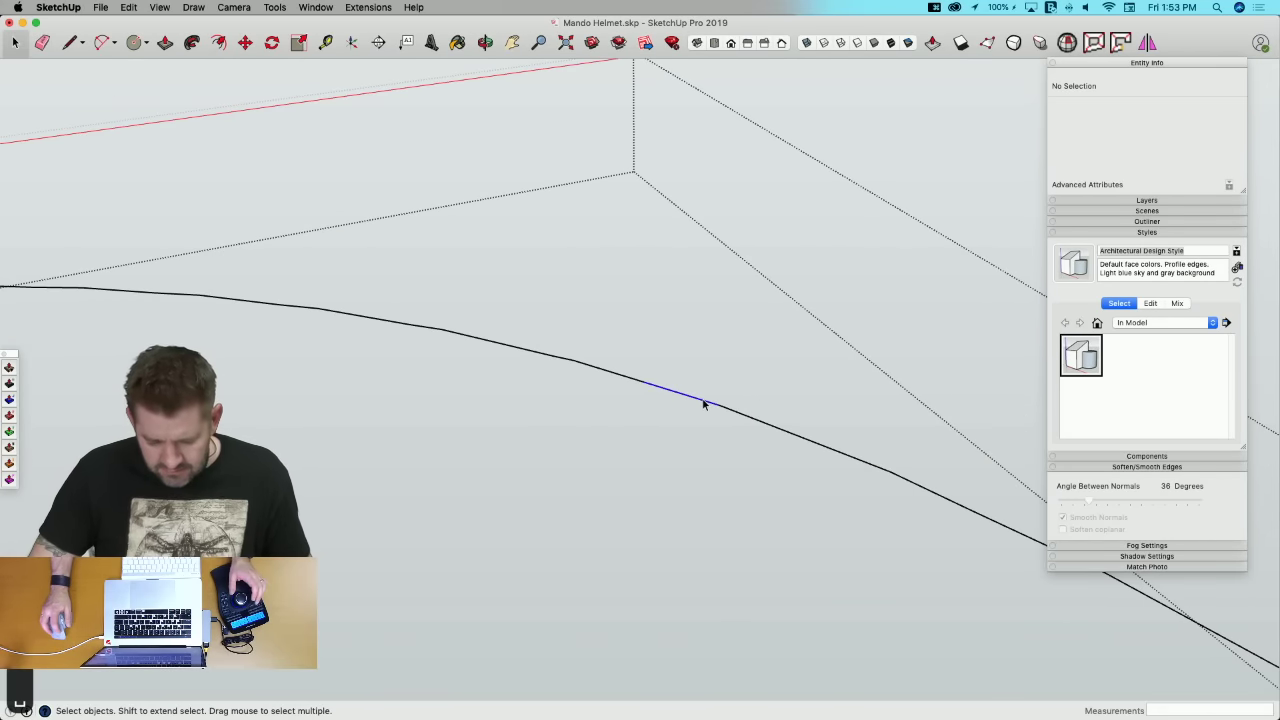
left_click(704, 404)
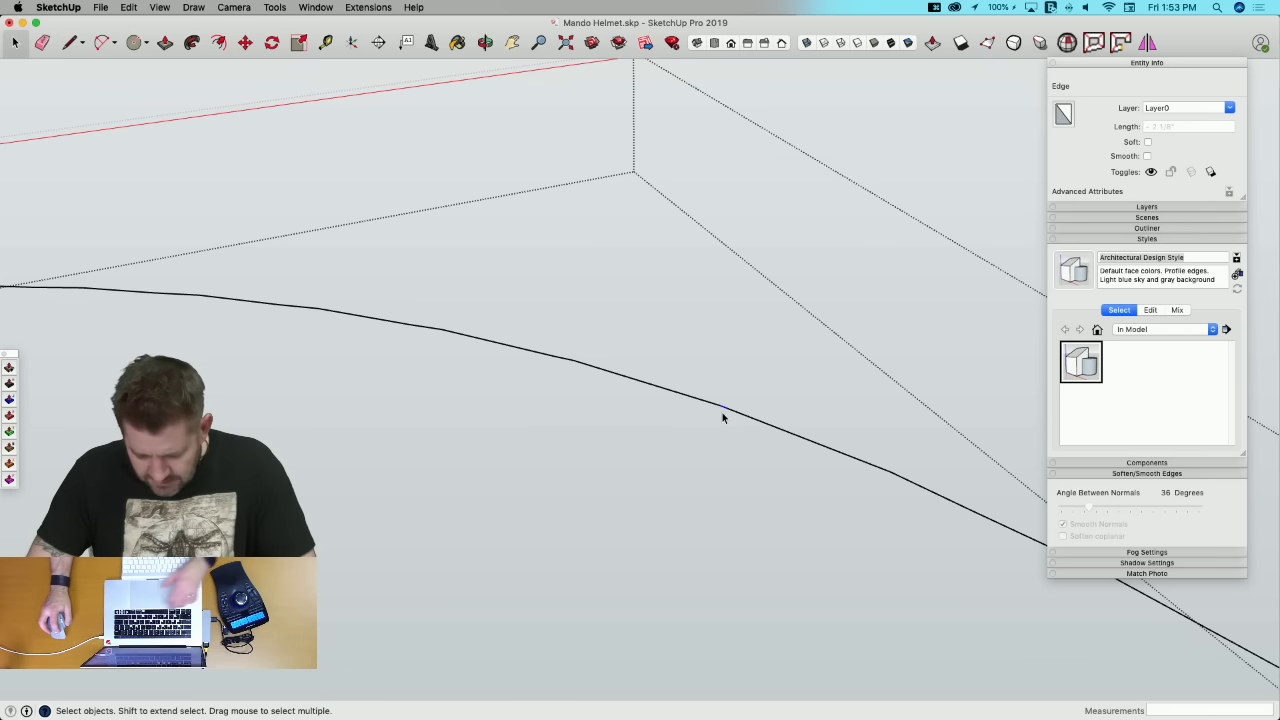
key("BackSpace")
key("m")
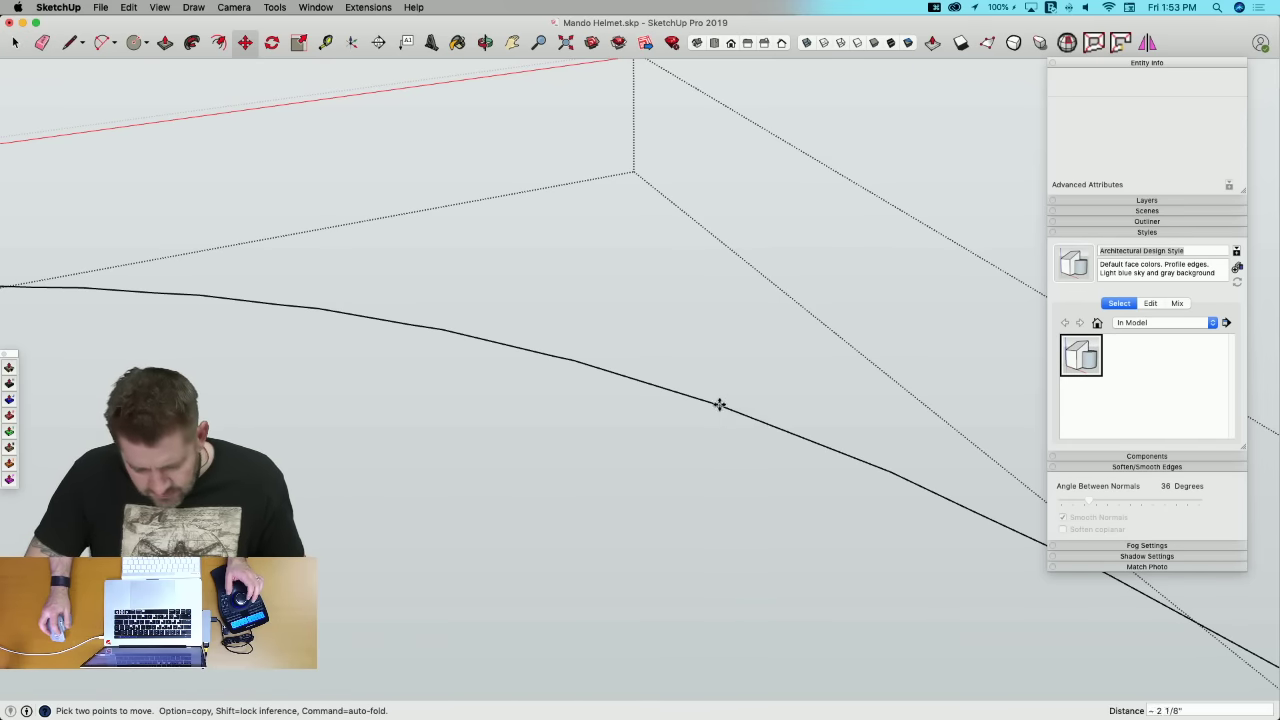
key("space")
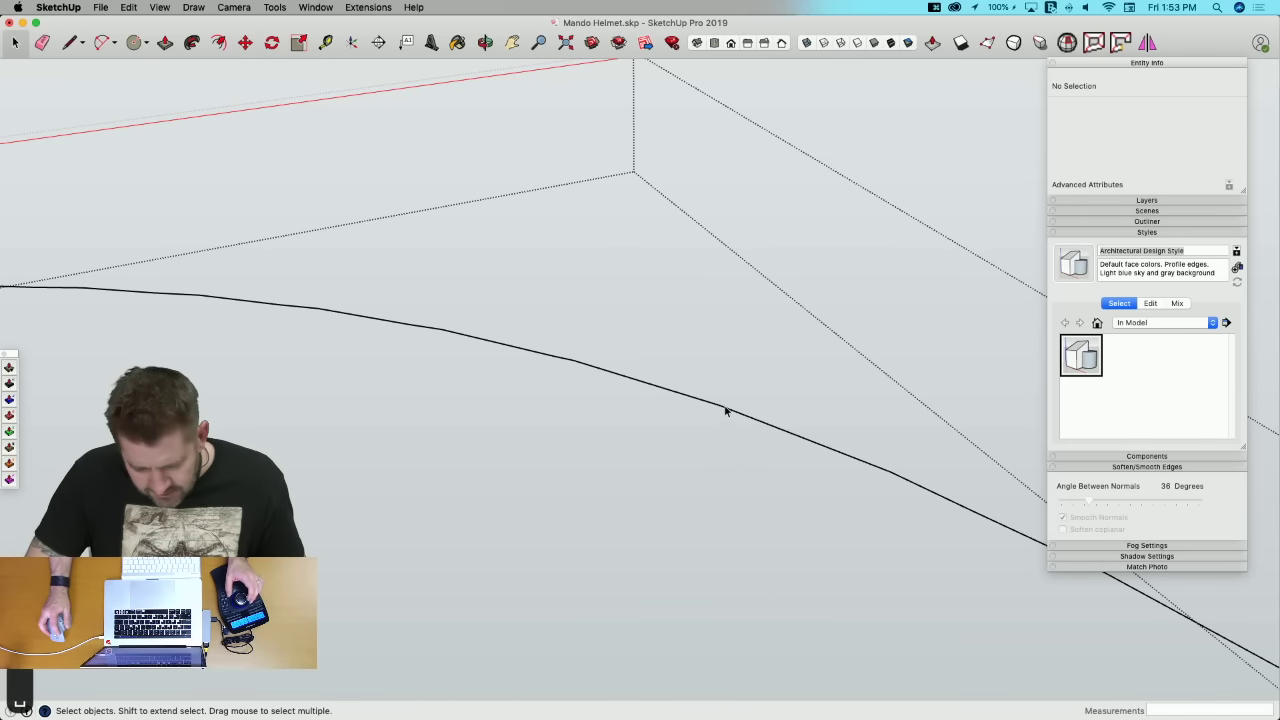
Step: Try the Follow Me sweep again along the shortened chain of rim edges and examine the heavy ring on the tube
triple_click(726, 409)
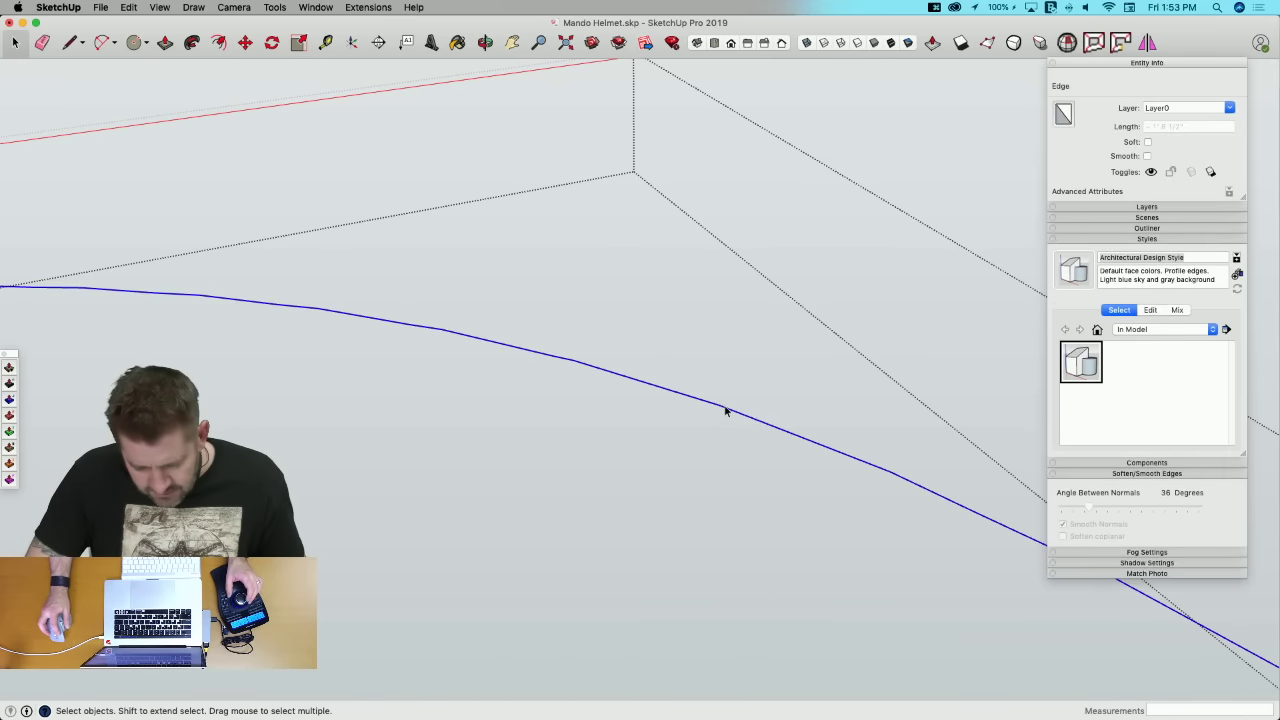
left_click(192, 44)
left_click(464, 545)
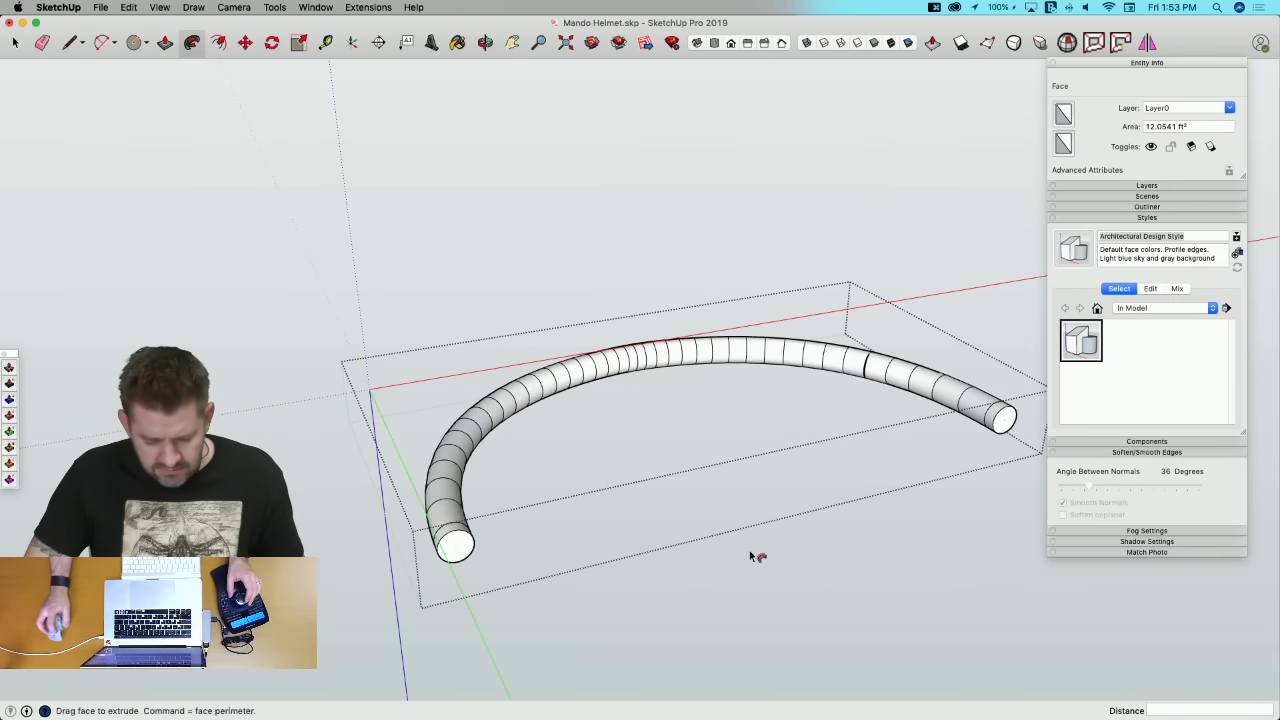
scroll(838, 412, "up", 10)
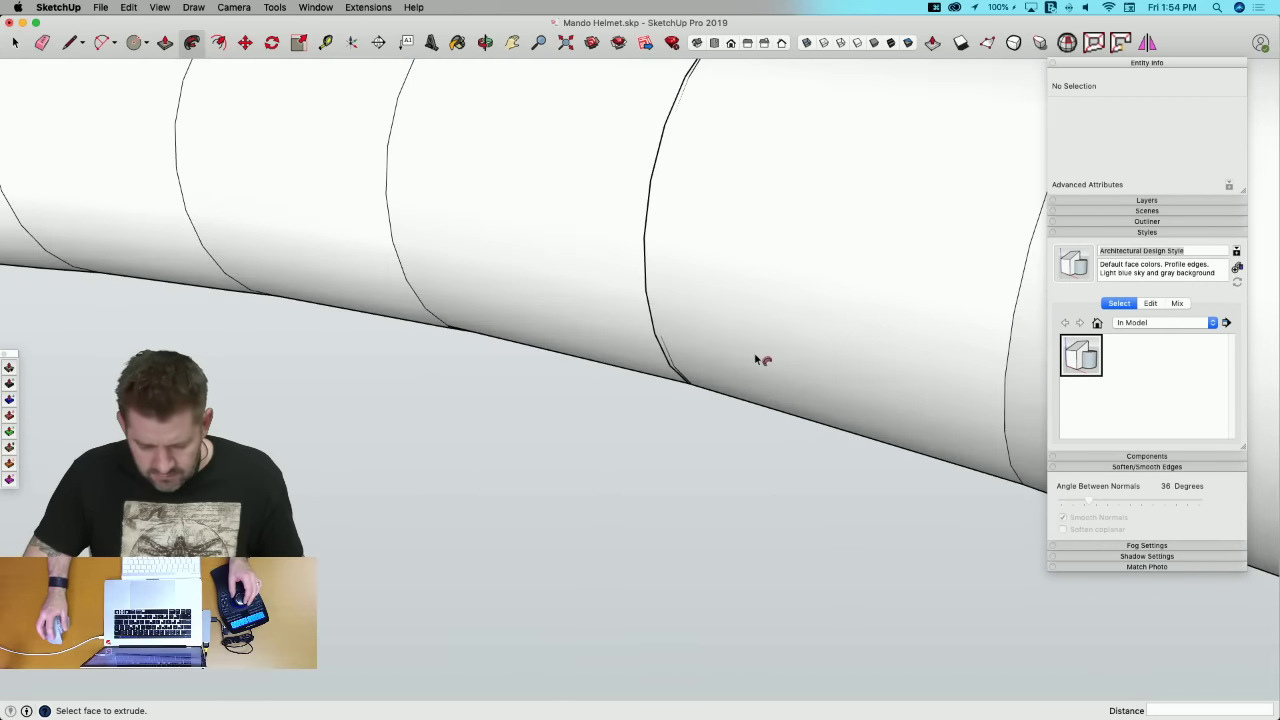
scroll(755, 356, "down", 5)
middle_click_drag(755, 356, 583, 388)
scroll(600, 470, "up", 5)
scroll(680, 480, "down", 5)
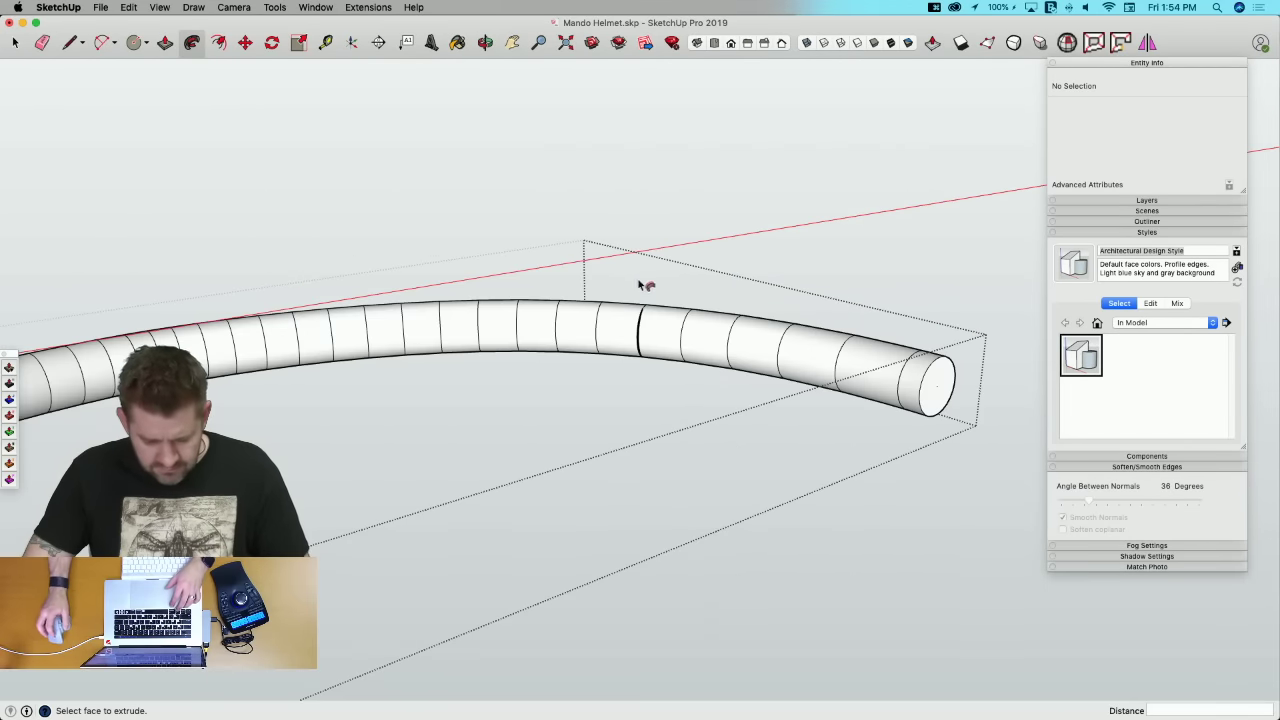
scroll(645, 310, "up", 4)
scroll(520, 225, "up", 2)
key("super+z")
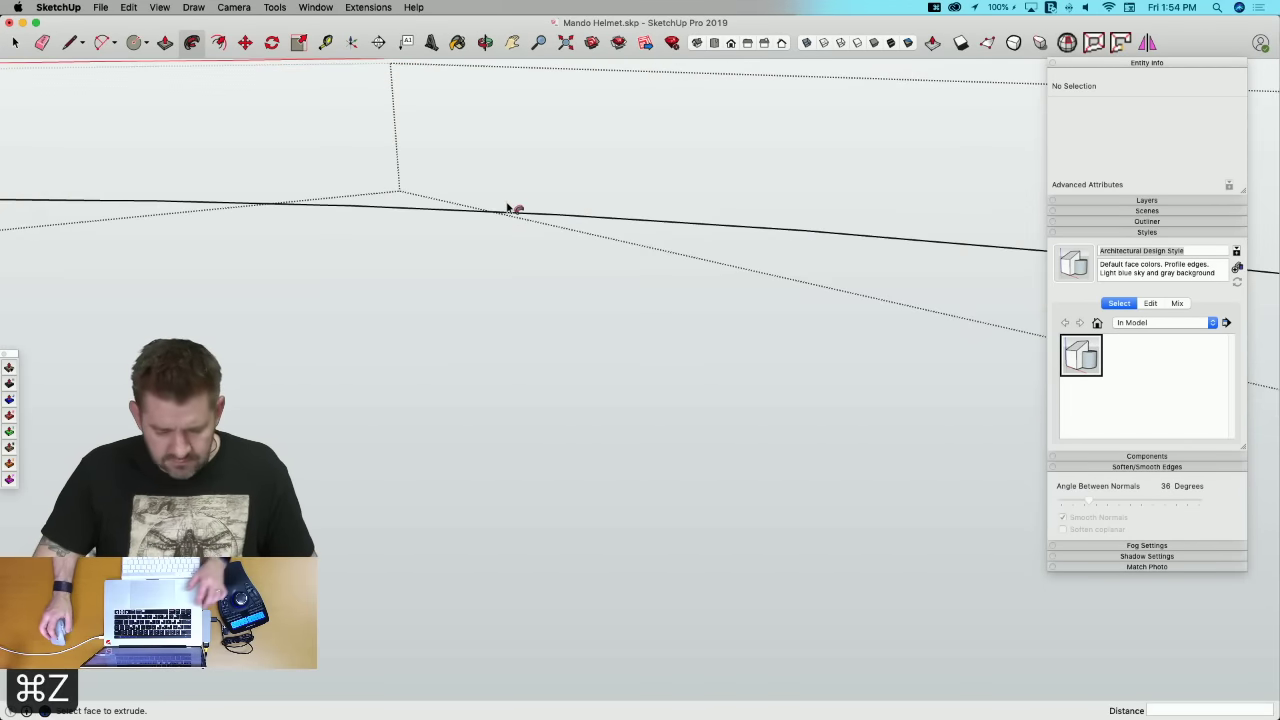
Step: Delete the tiny edge at the joint in the rim path and move the loose endpoint about 1/8" to close the gap
key("space")
left_click(540, 224)
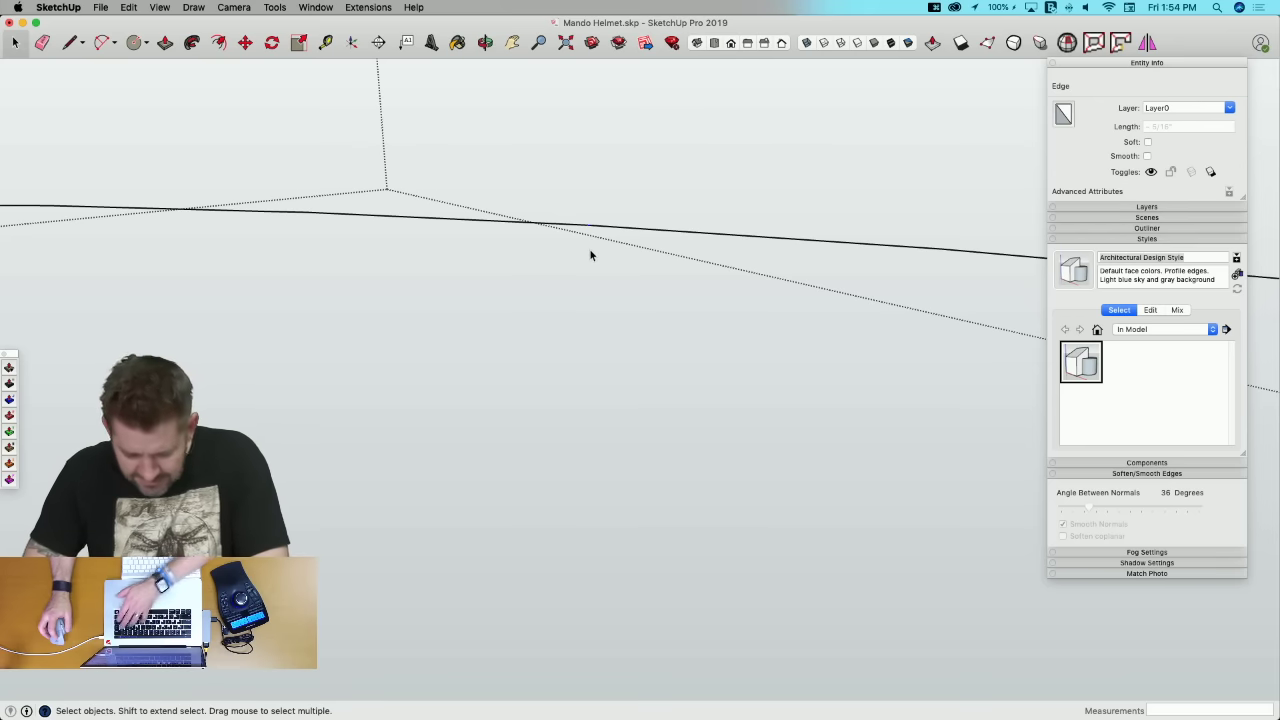
key("BackSpace")
key("m")
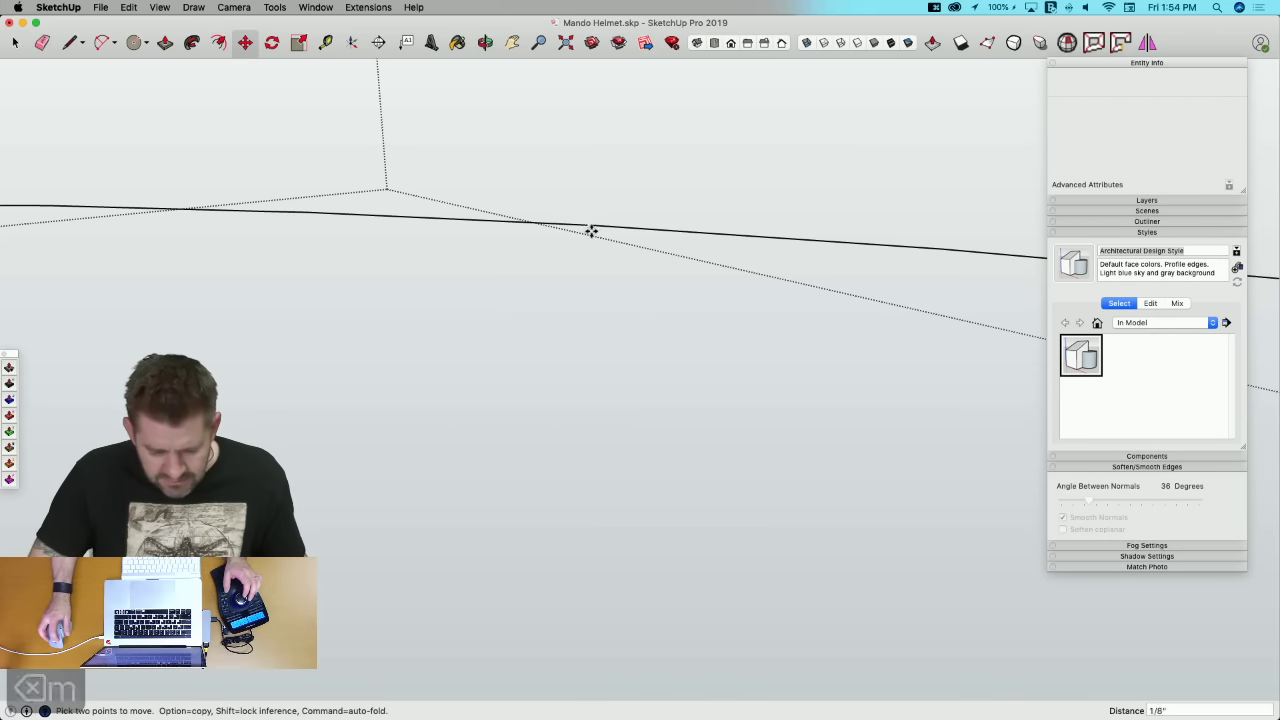
key("space")
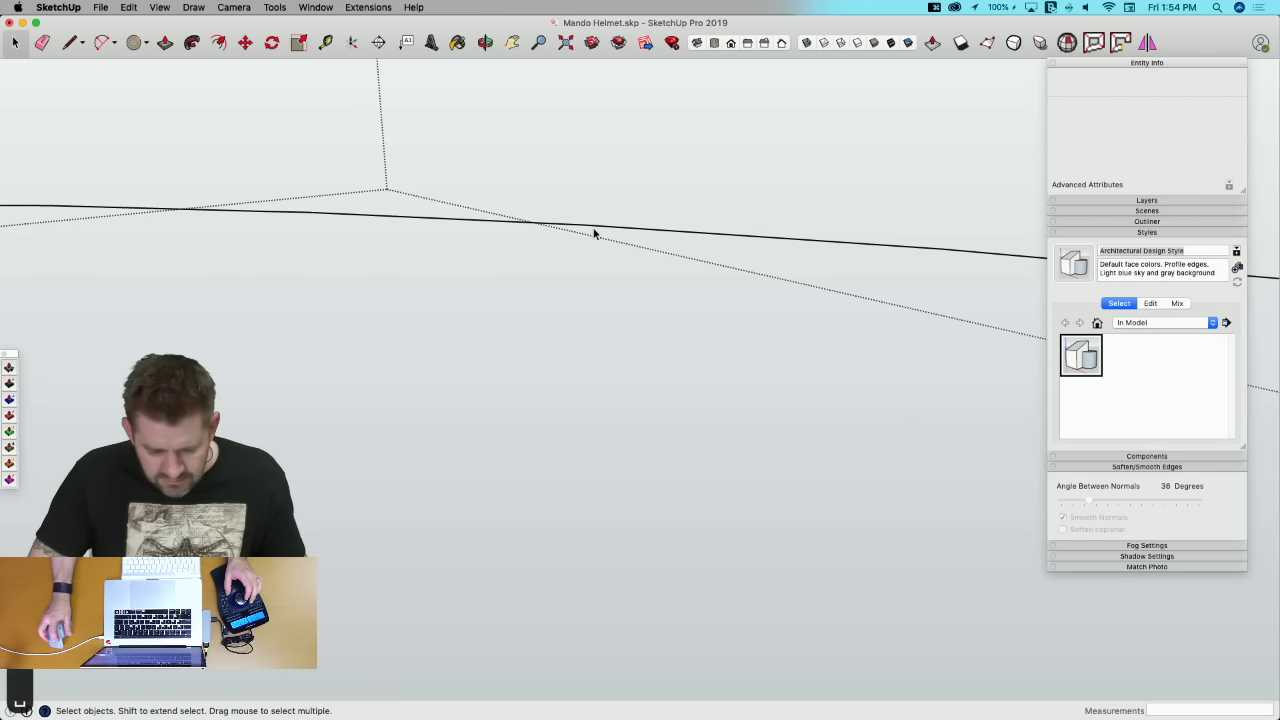
Step: Sweep the circle along the connected chain of rim edges with Follow Me
triple_click(594, 225)
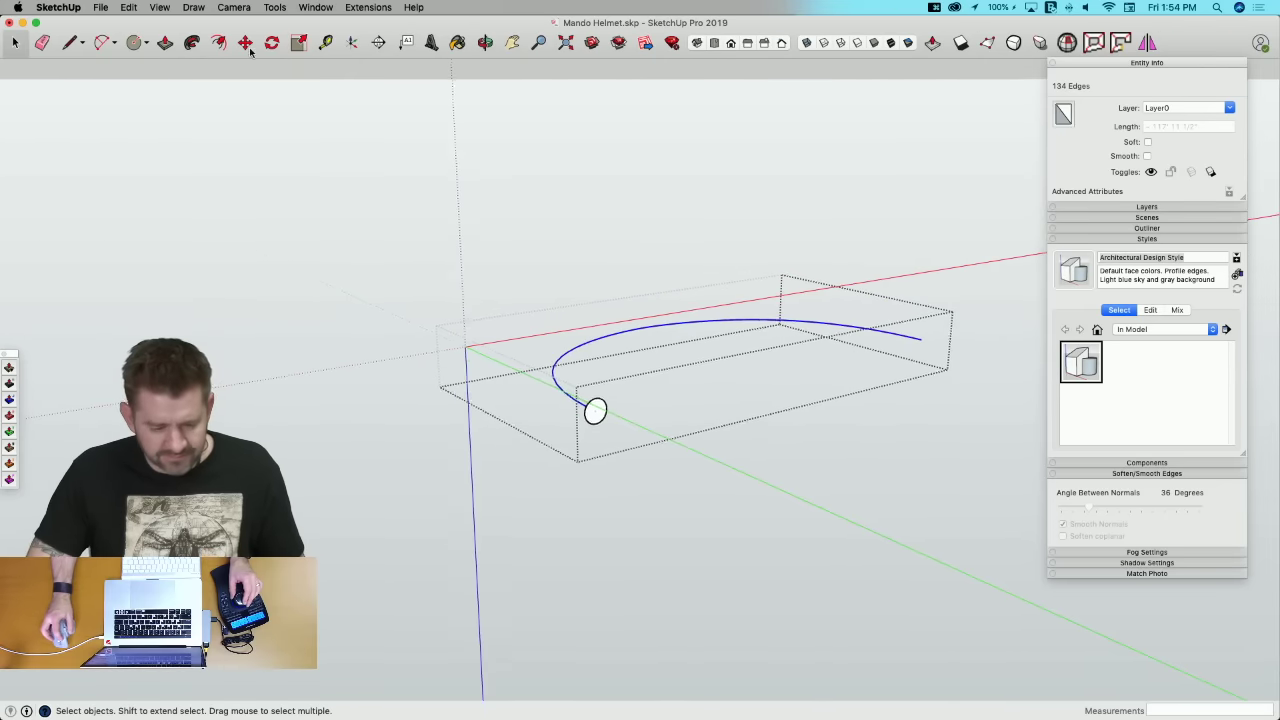
left_click(191, 42)
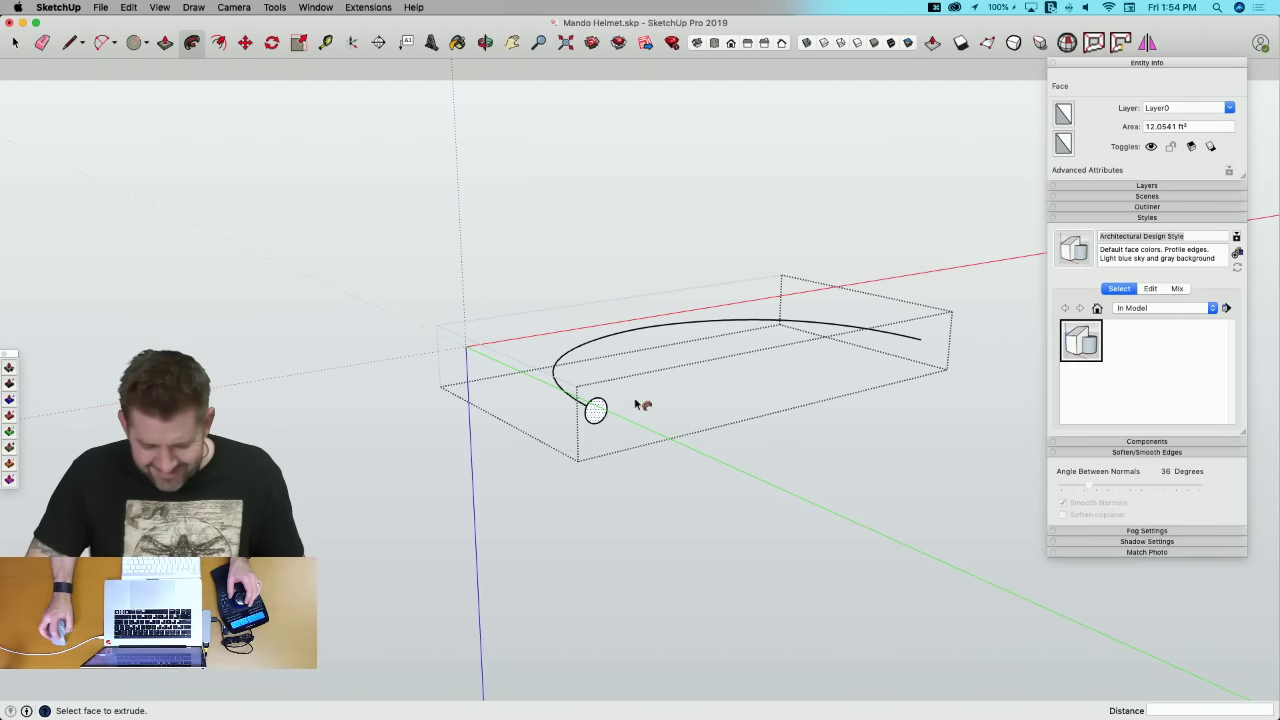
left_click(595, 410)
key("space")
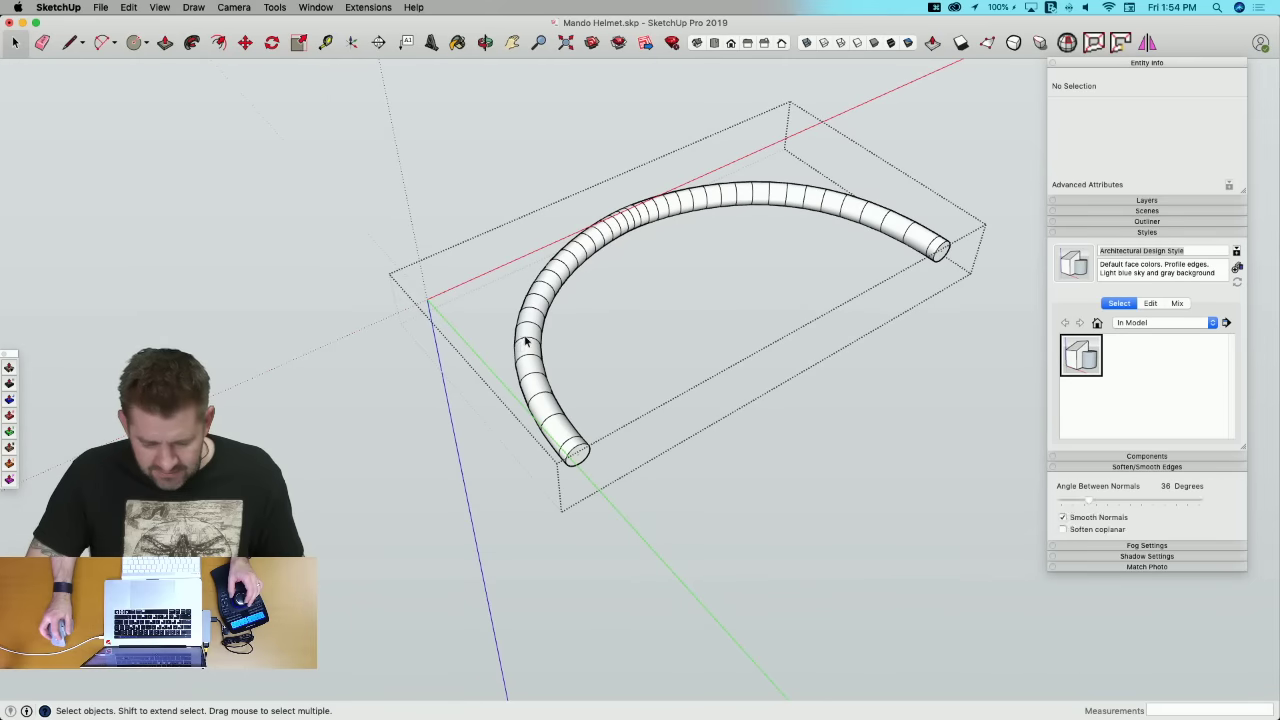
Step: Soften the whole swept tube with Soften coplanar turned on at 36 degrees, and leave the group
triple_click(526, 341)
right_click(525, 336)
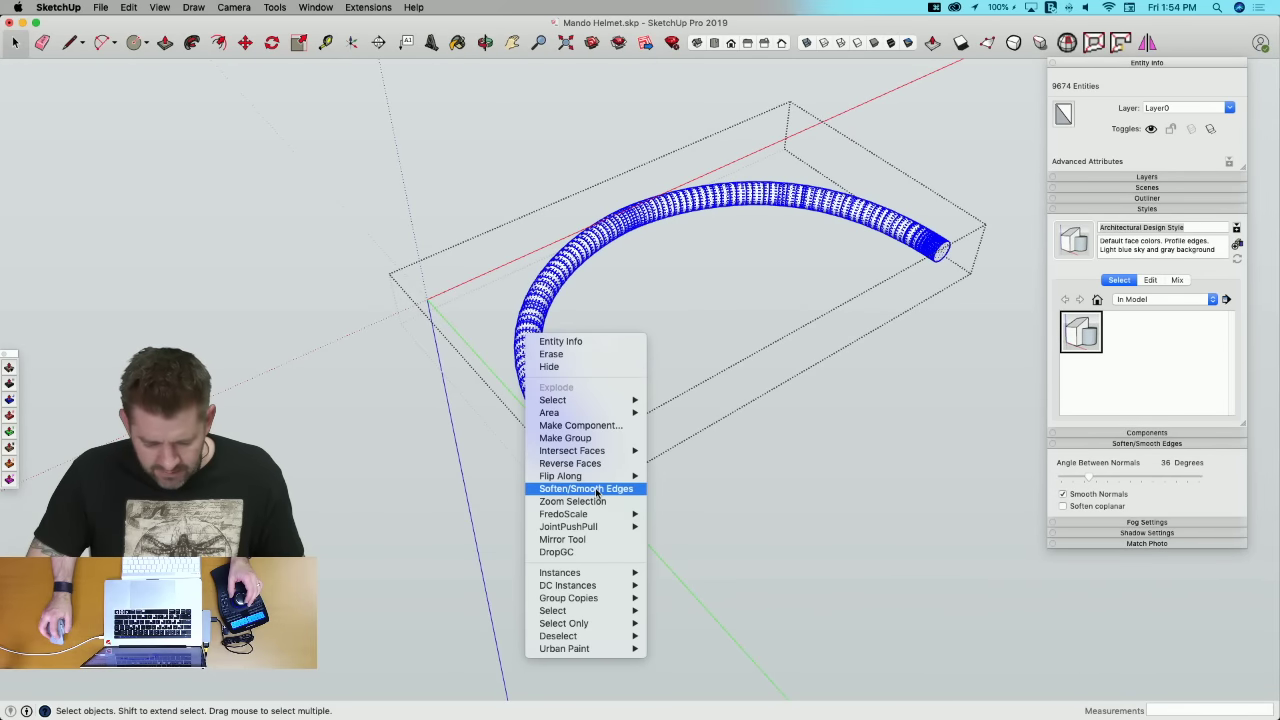
left_click(1065, 509)
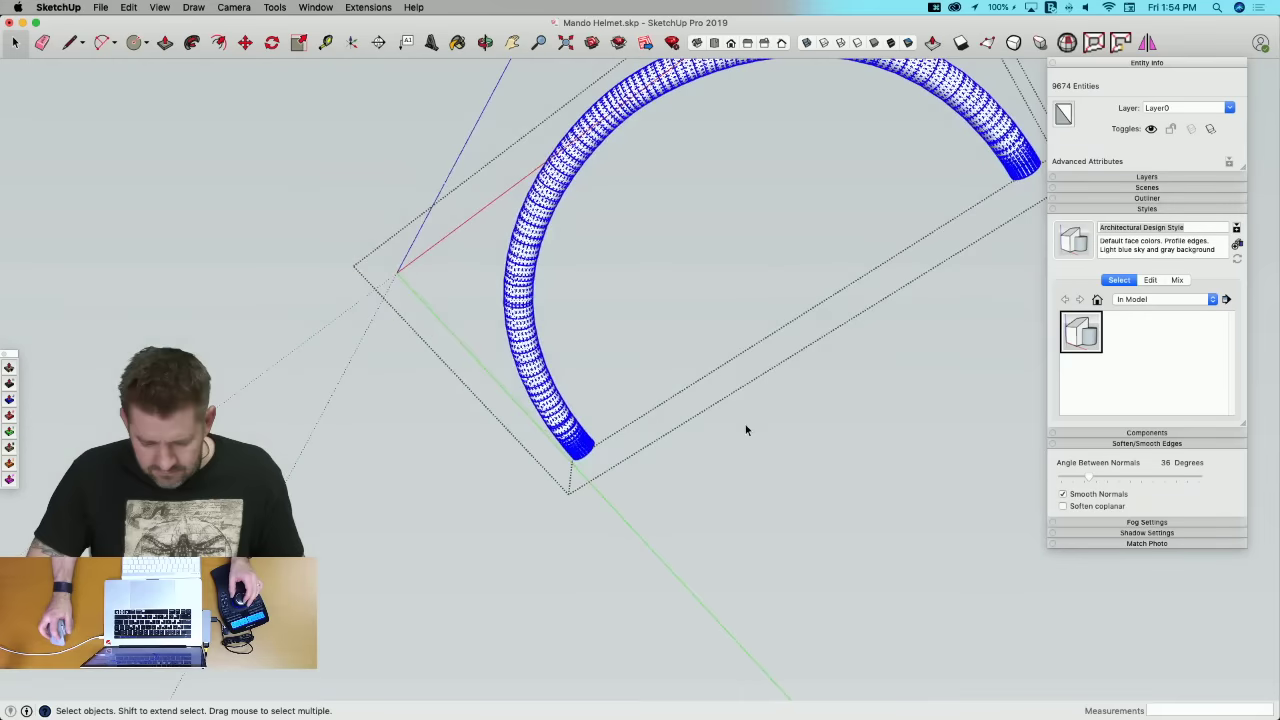
left_click(1063, 507)
left_click(856, 340)
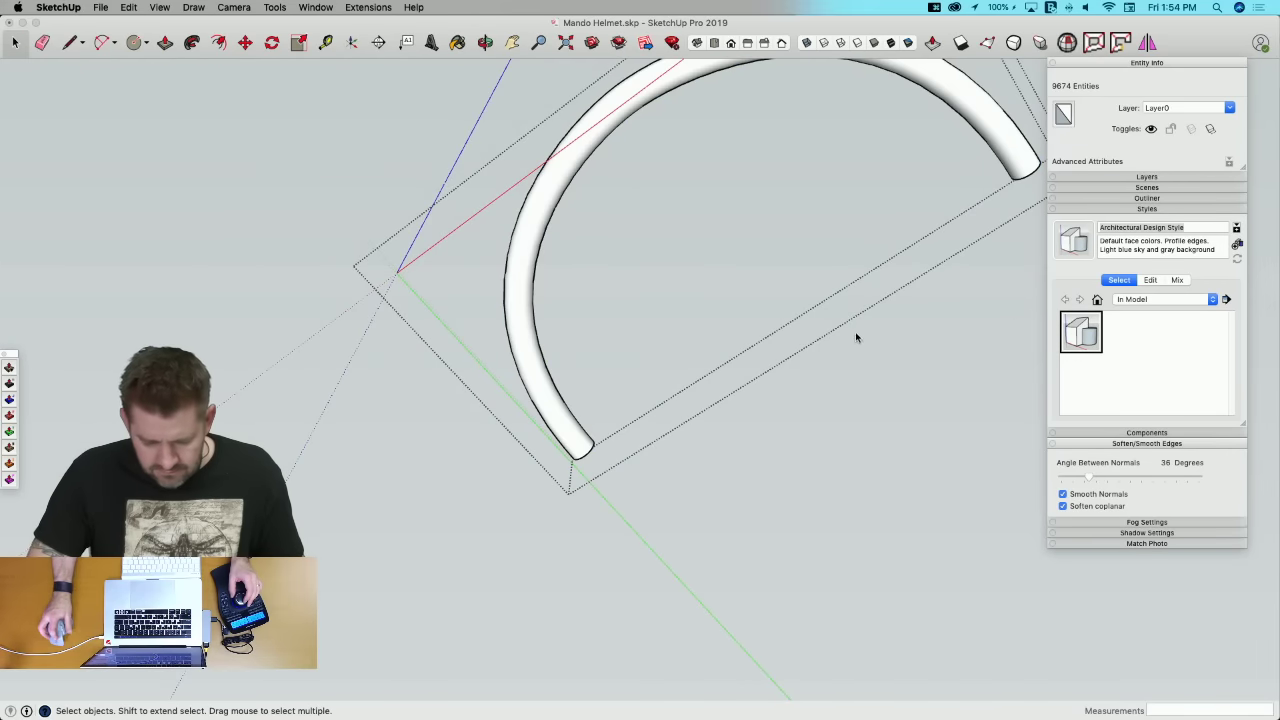
left_click(855, 331)
left_click(753, 330)
Step: Inspect the rim tube group for geometry errors with Solid Inspector
scroll(770, 360, "down", 5)
scroll(851, 420, "up", 8)
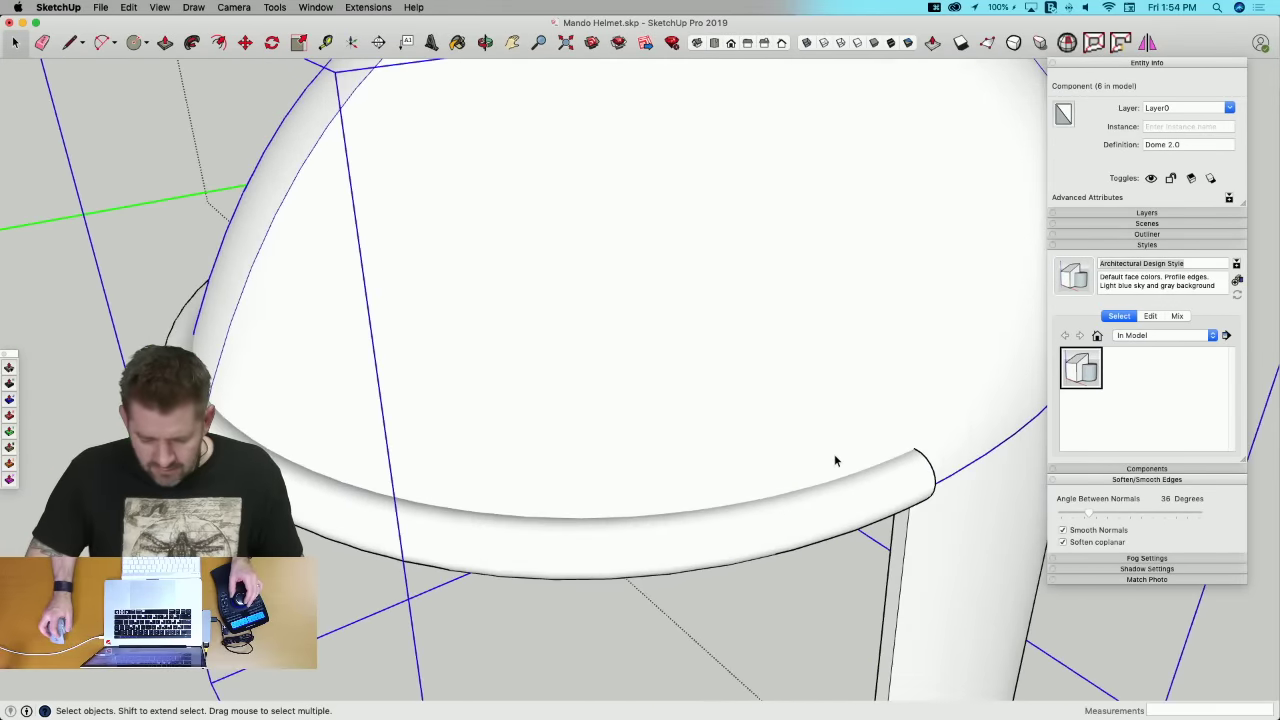
left_click(843, 517)
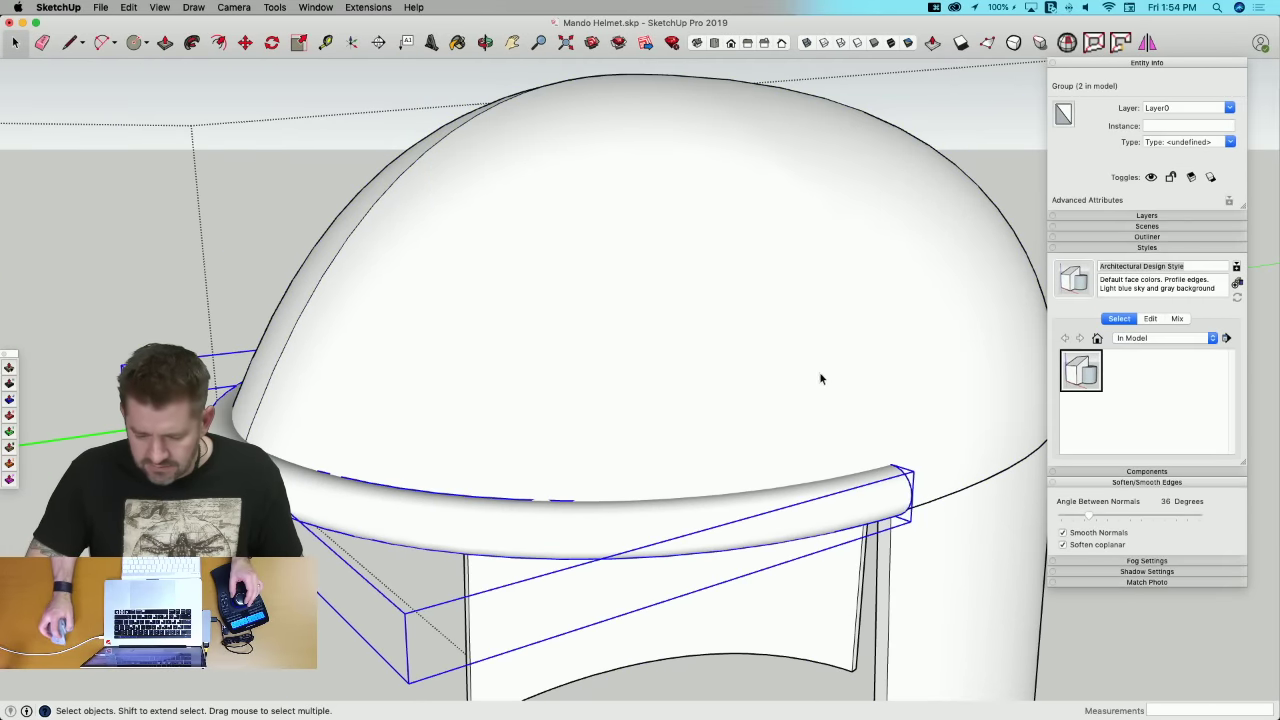
left_click(1067, 42)
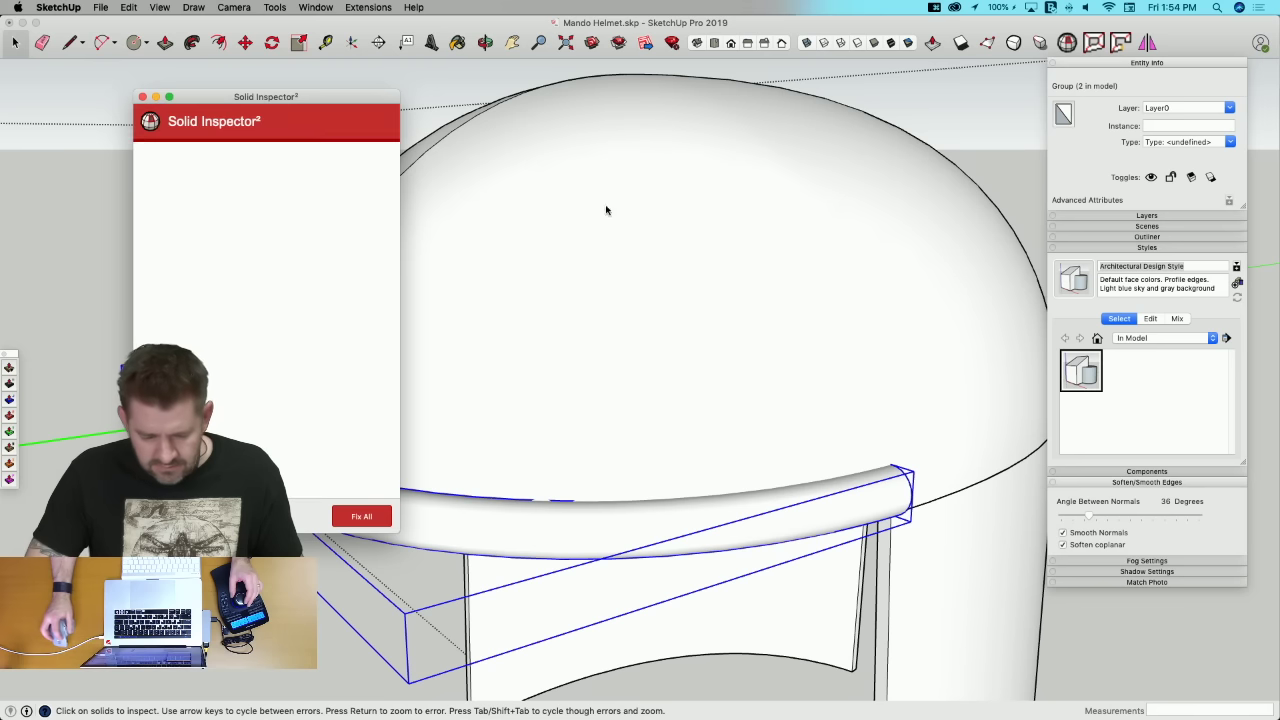
left_click(708, 290)
key("space")
Step: Run Solid Inspector on the Dome 2.0 component, fix its stray edges and examine where the remaining errors lie
left_click(704, 285)
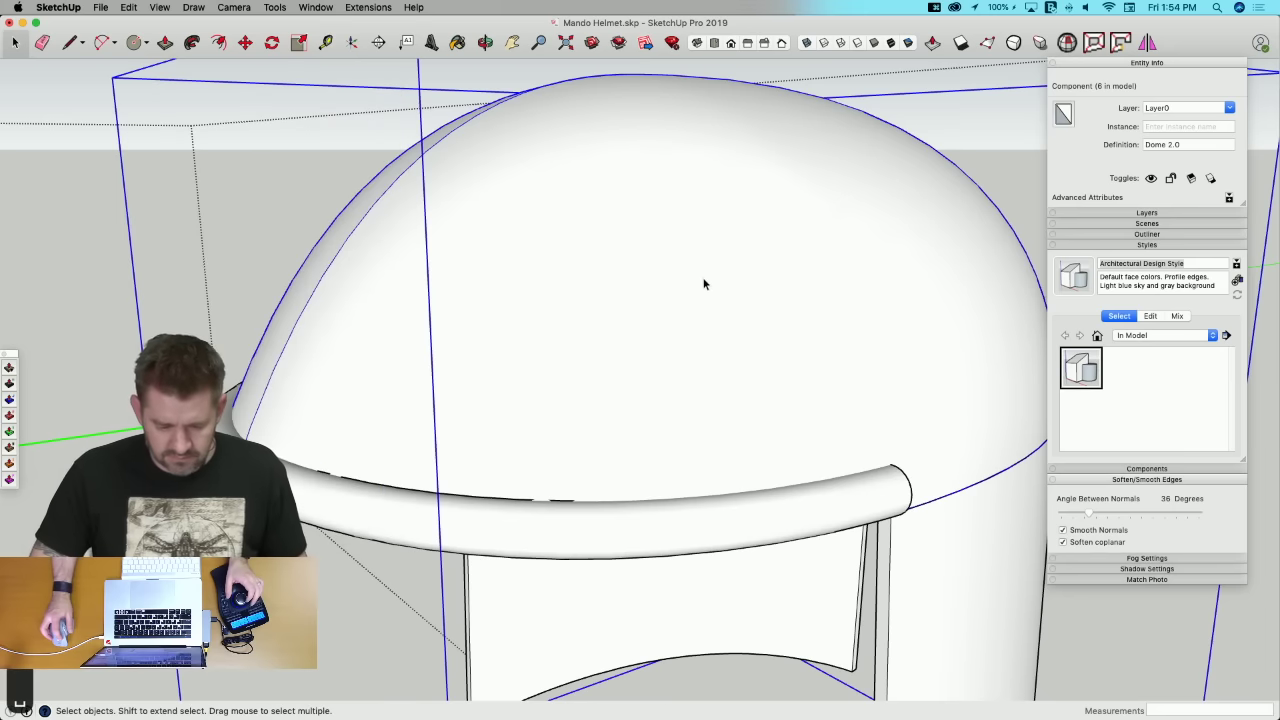
left_click(1067, 42)
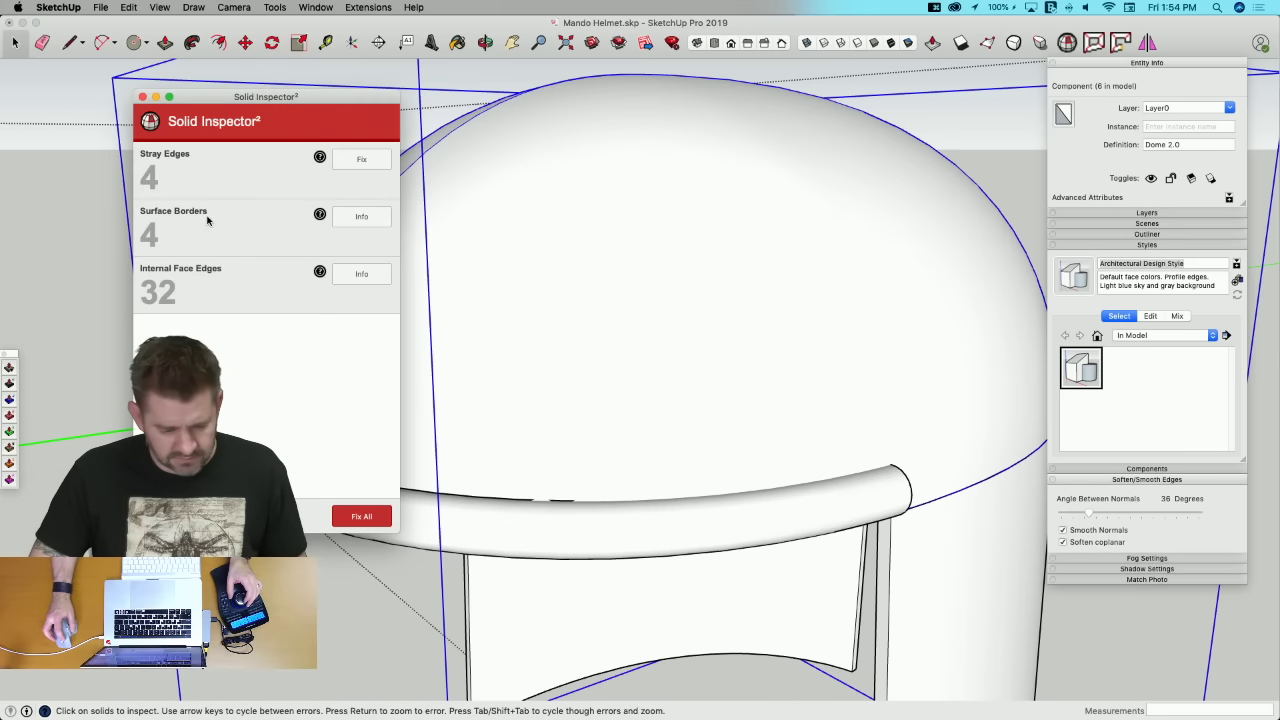
left_click(362, 161)
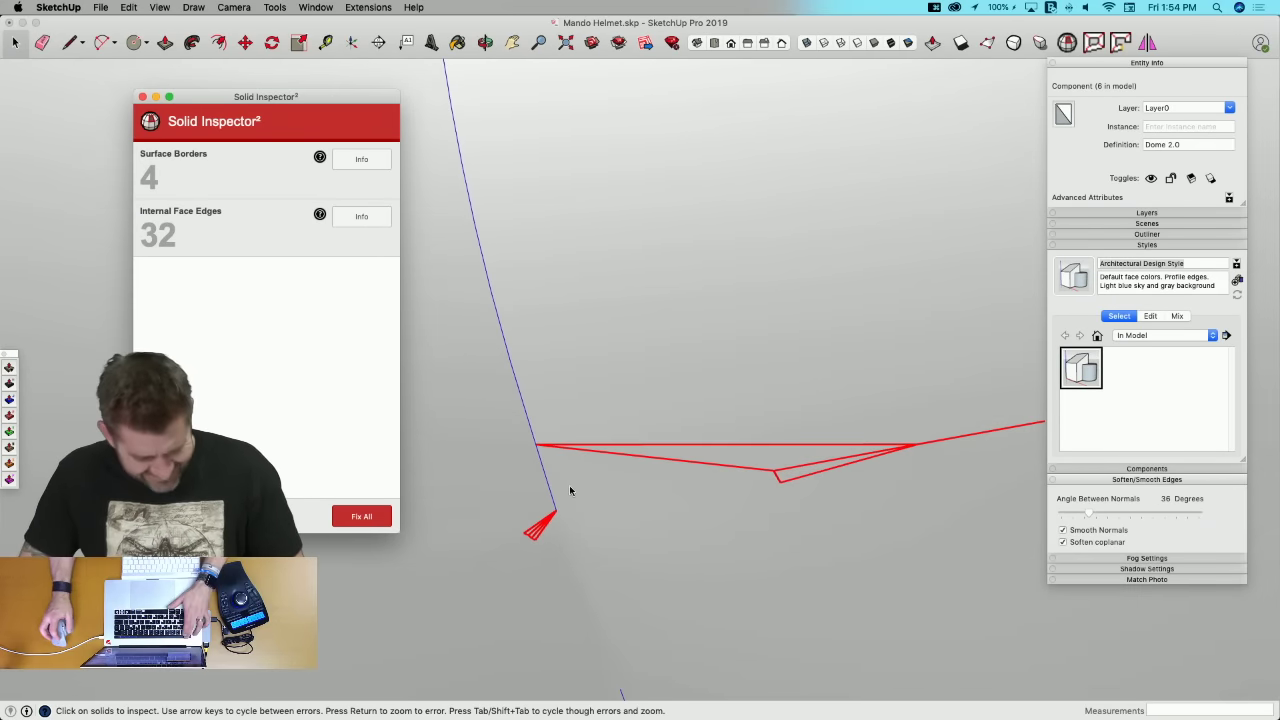
key("Escape")
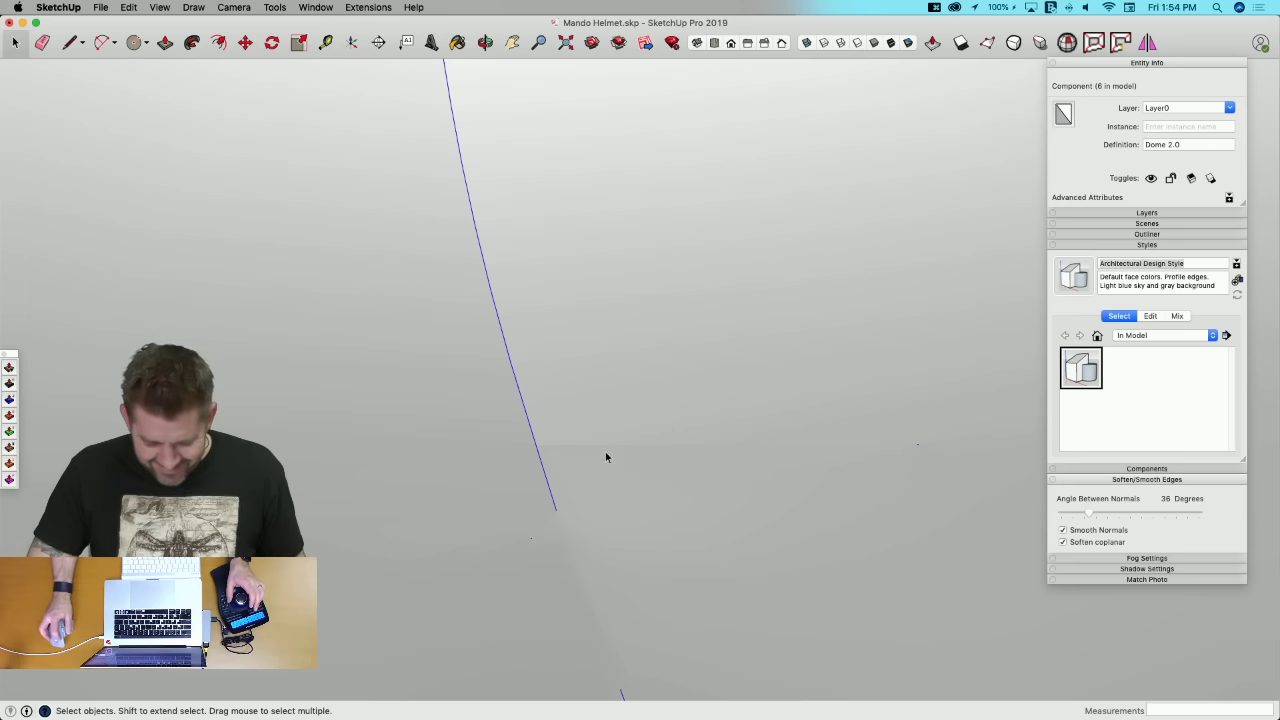
Step: Open the dome component and delete the overlapping faces in the long sliver beside the seam's end
double_click(610, 462)
left_click(610, 462)
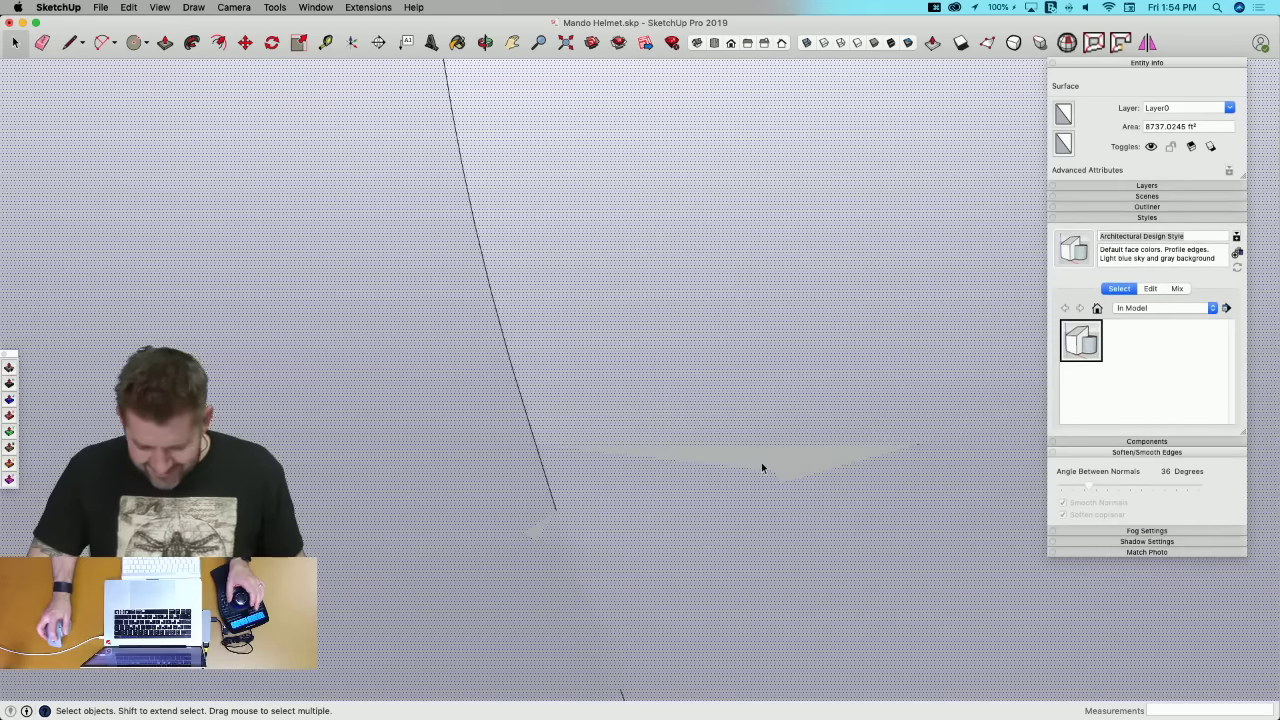
key("Escape")
left_click(800, 477)
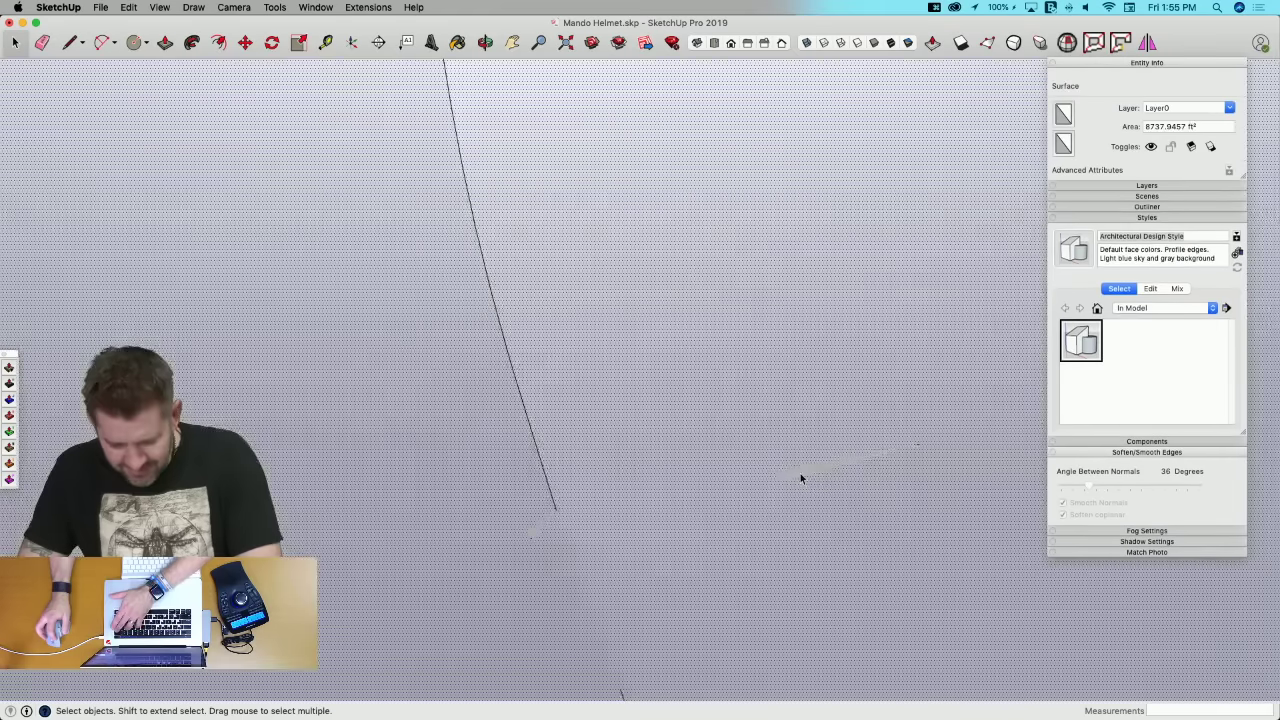
key("Escape")
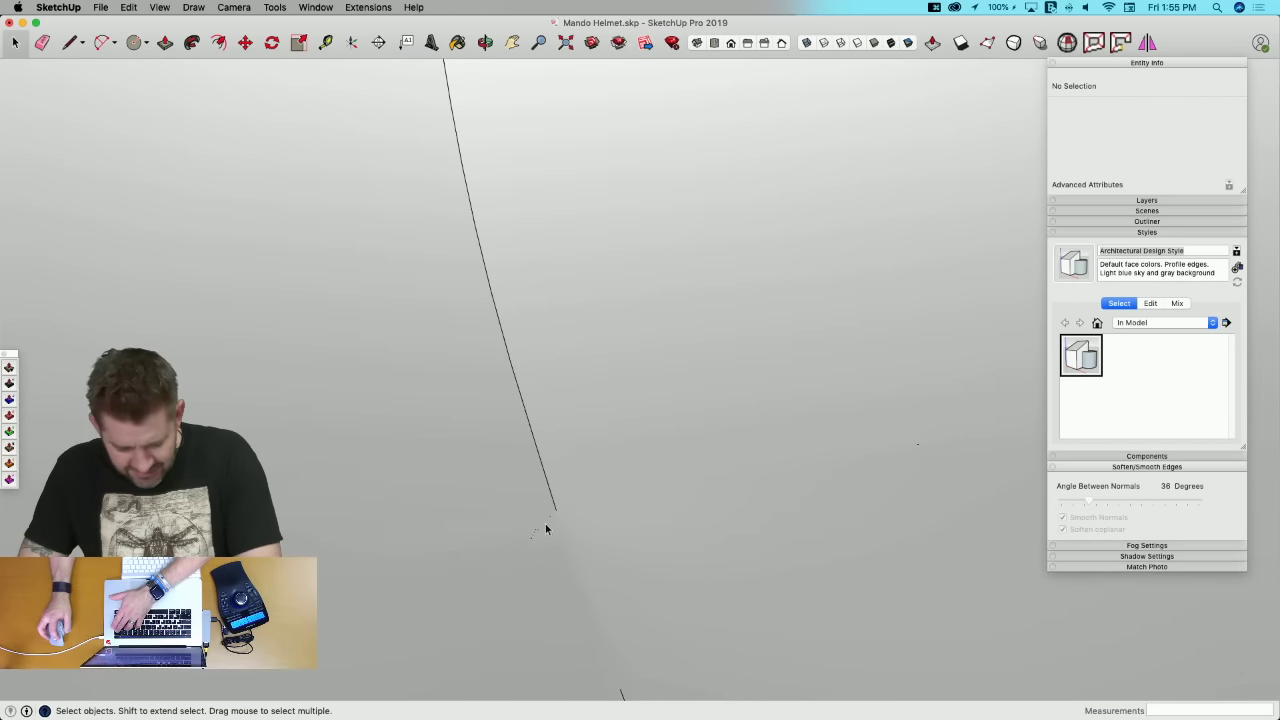
Step: Delete the stacked duplicate faces one by one in the small triangular sliver at the end of the dome's seam
left_click(546, 529)
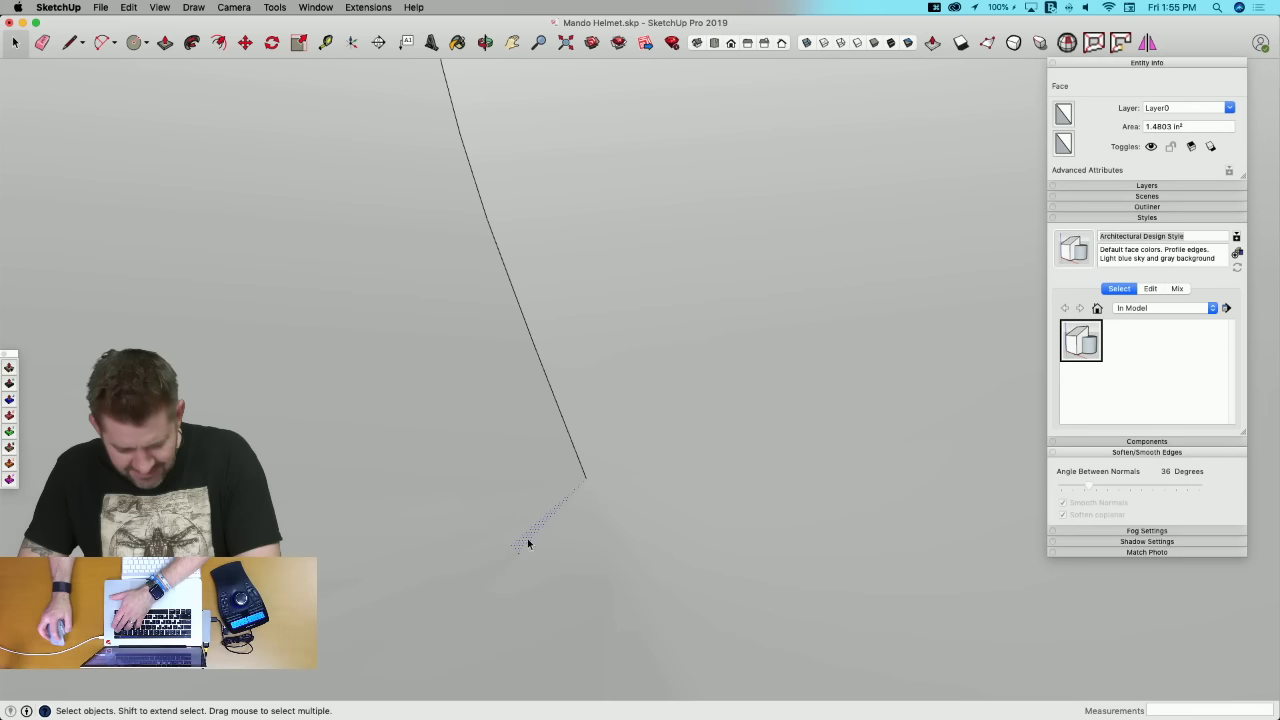
key("Escape")
left_click(531, 549)
left_click(518, 538)
left_click(511, 530)
left_click(512, 531)
left_click(518, 540)
left_click(524, 545)
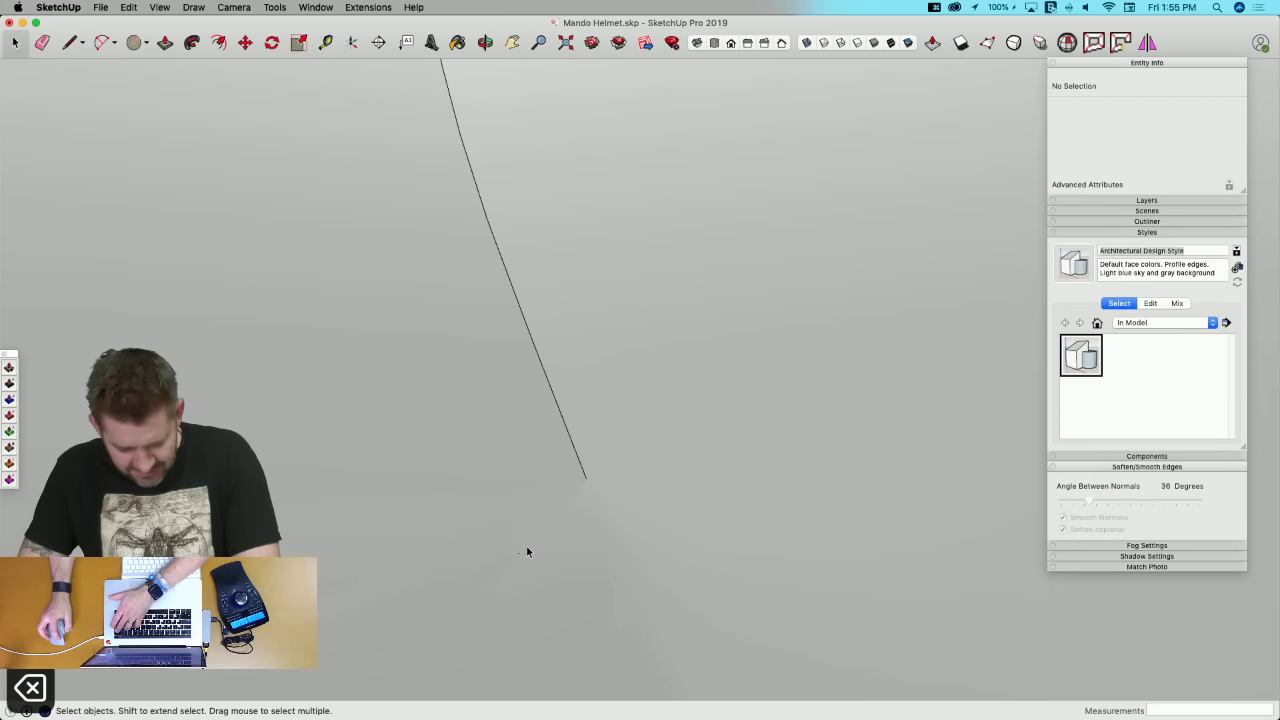
left_click(525, 544)
left_click(522, 541)
left_click(522, 545)
key("BackSpace")
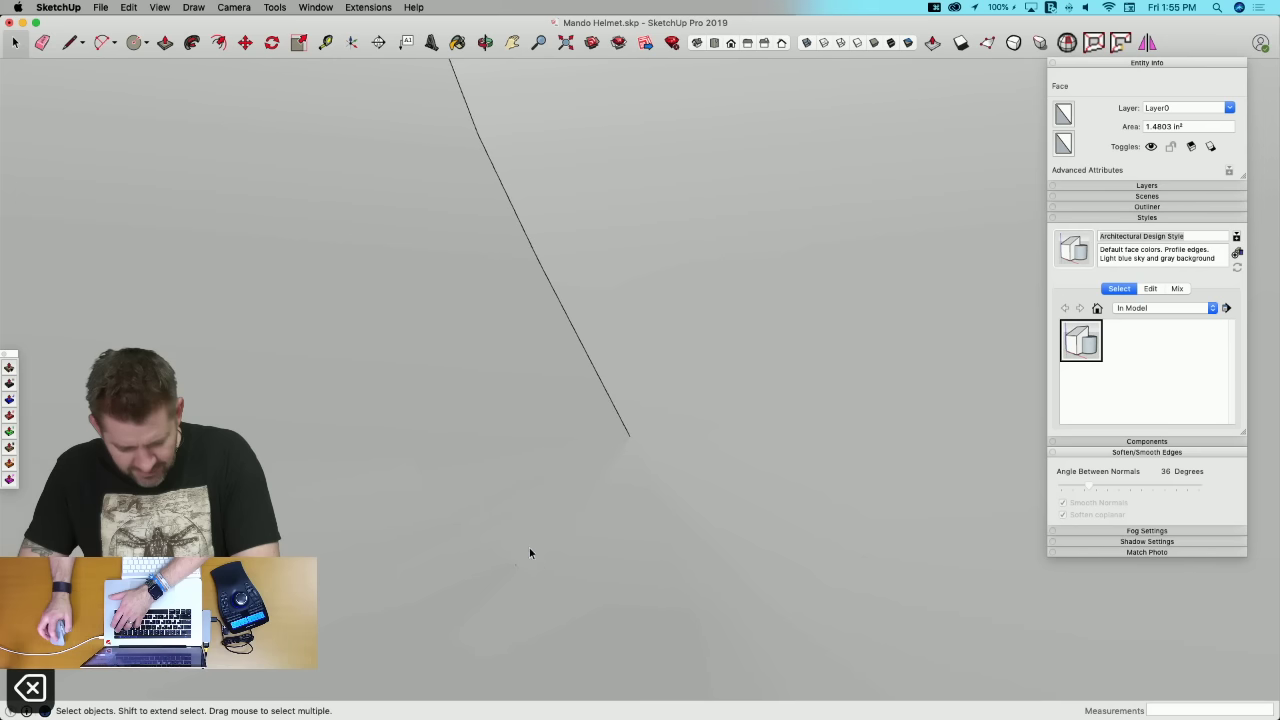
left_click(541, 561)
key("BackSpace")
left_click(512, 549)
left_click(503, 537)
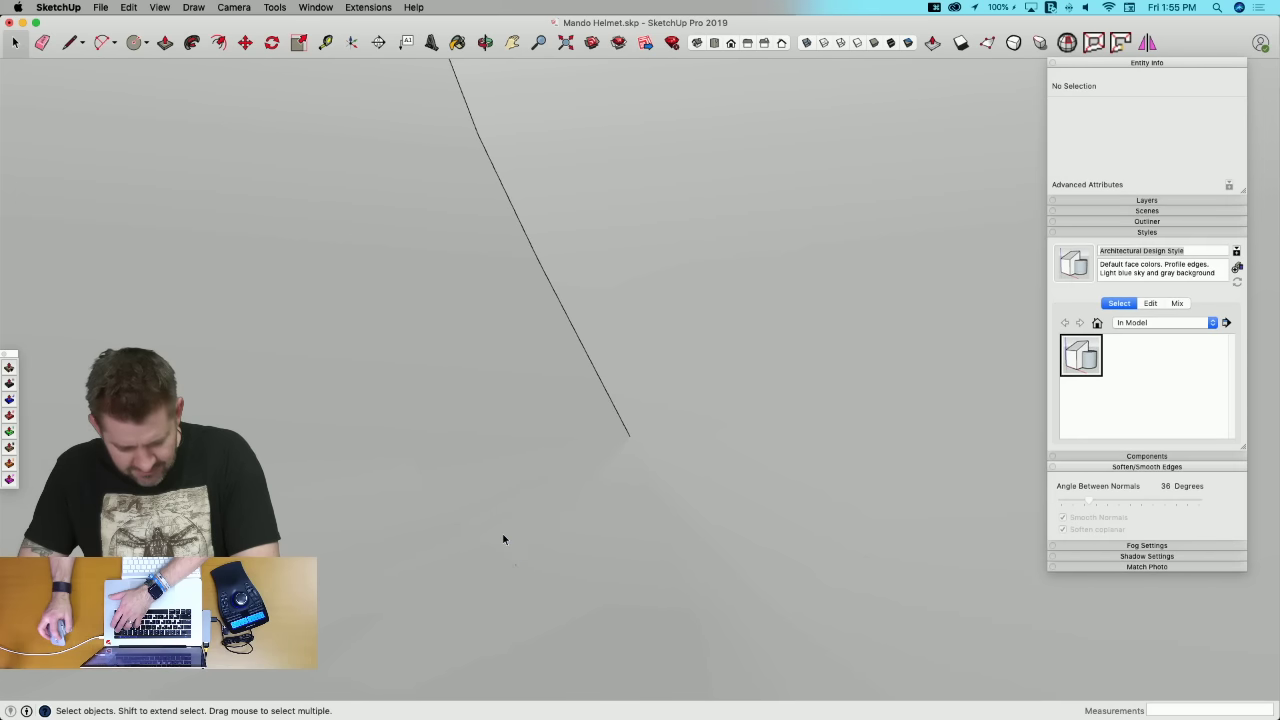
left_click(519, 544)
left_click(489, 523)
left_click(490, 526)
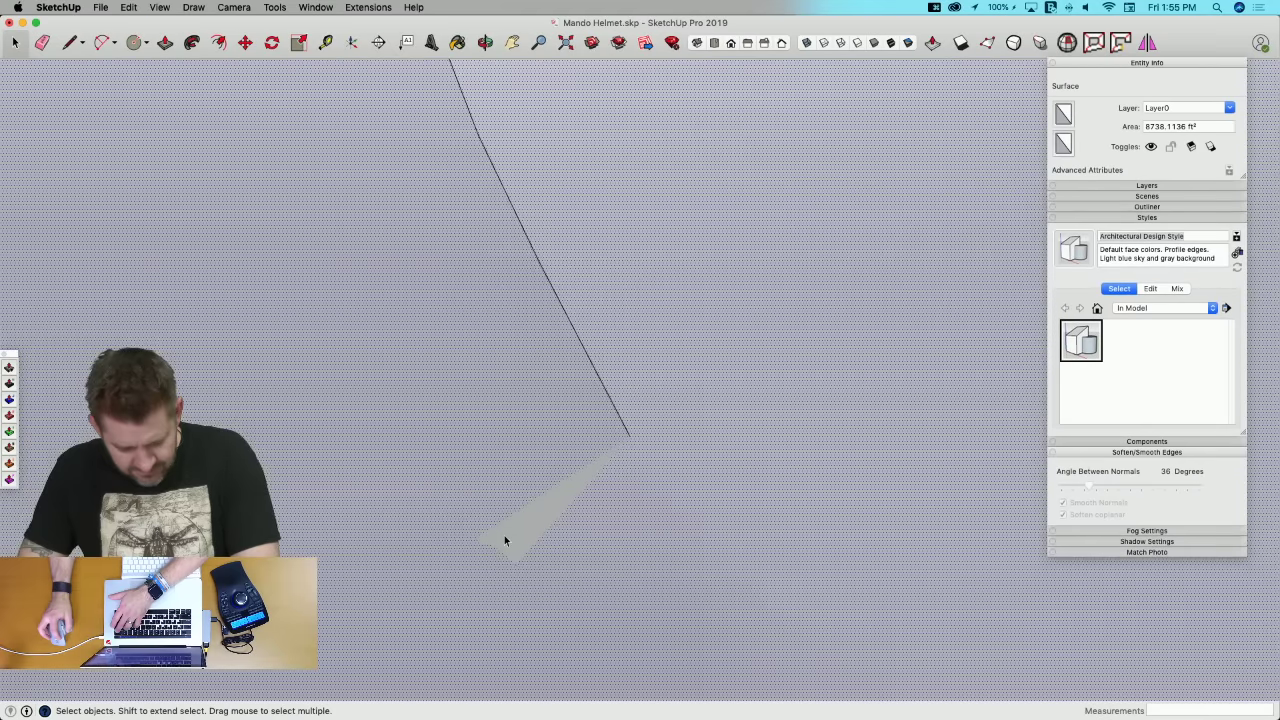
key("BackSpace")
left_click(514, 541)
key("BackSpace")
left_click(512, 541)
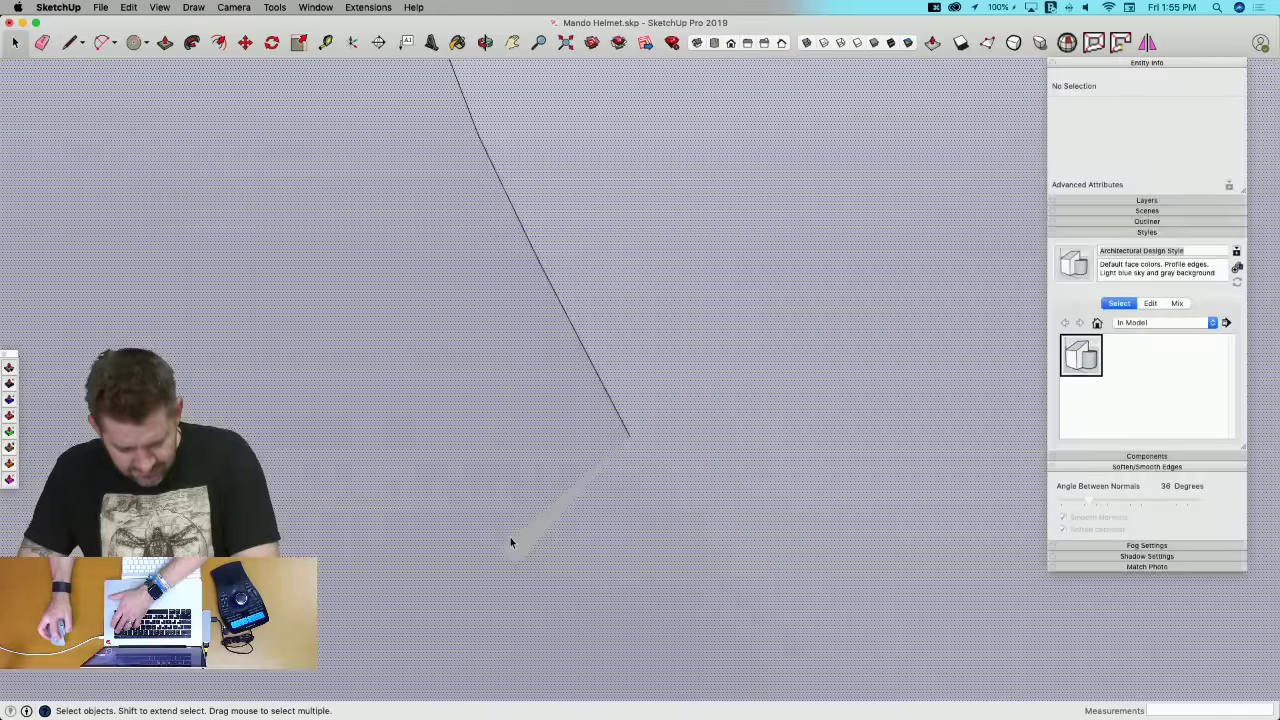
left_click(517, 548)
key("BackSpace")
left_click(520, 547)
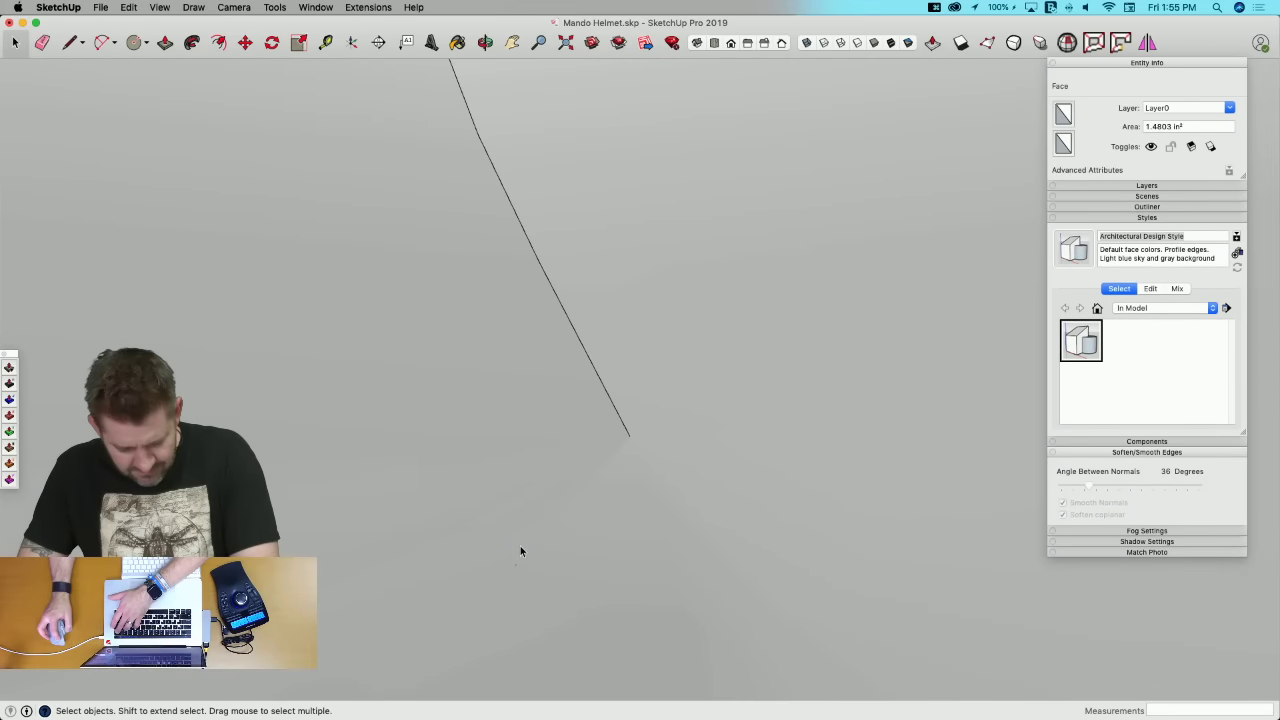
left_click(520, 547)
left_click(520, 547)
left_click(520, 547)
left_click(520, 547)
key("BackSpace")
left_click(520, 547)
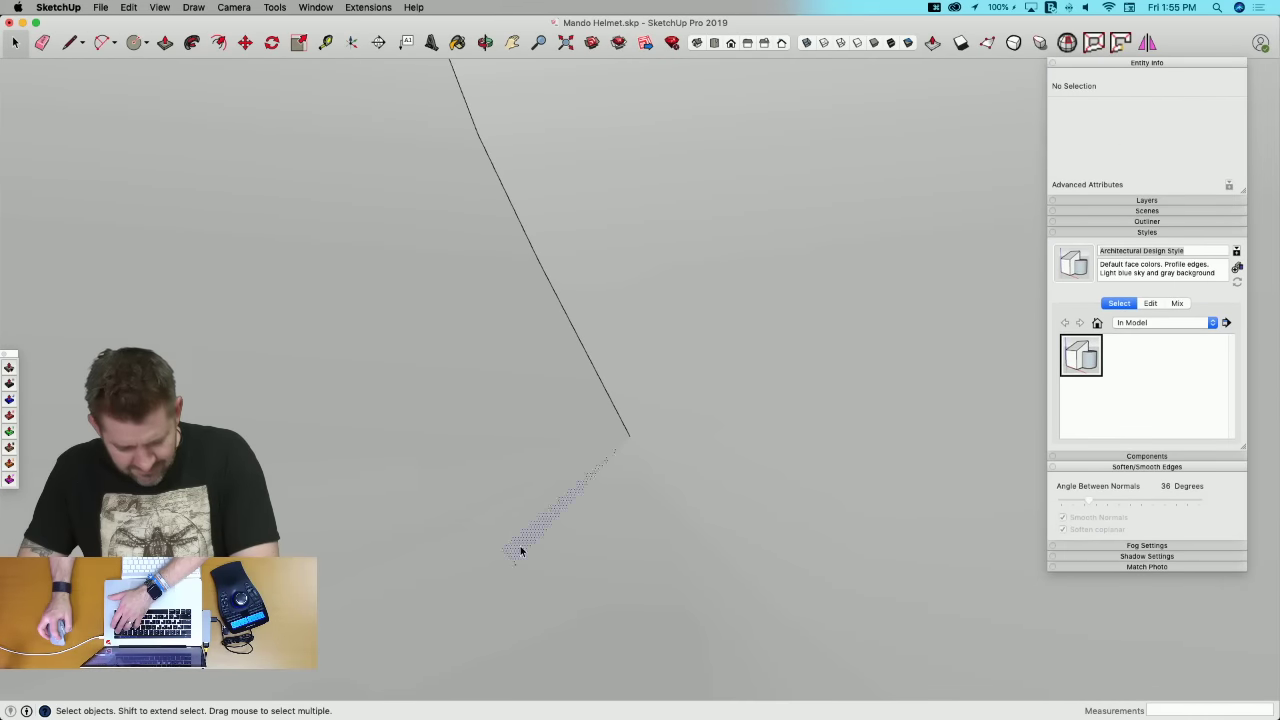
key("BackSpace")
left_click(520, 547)
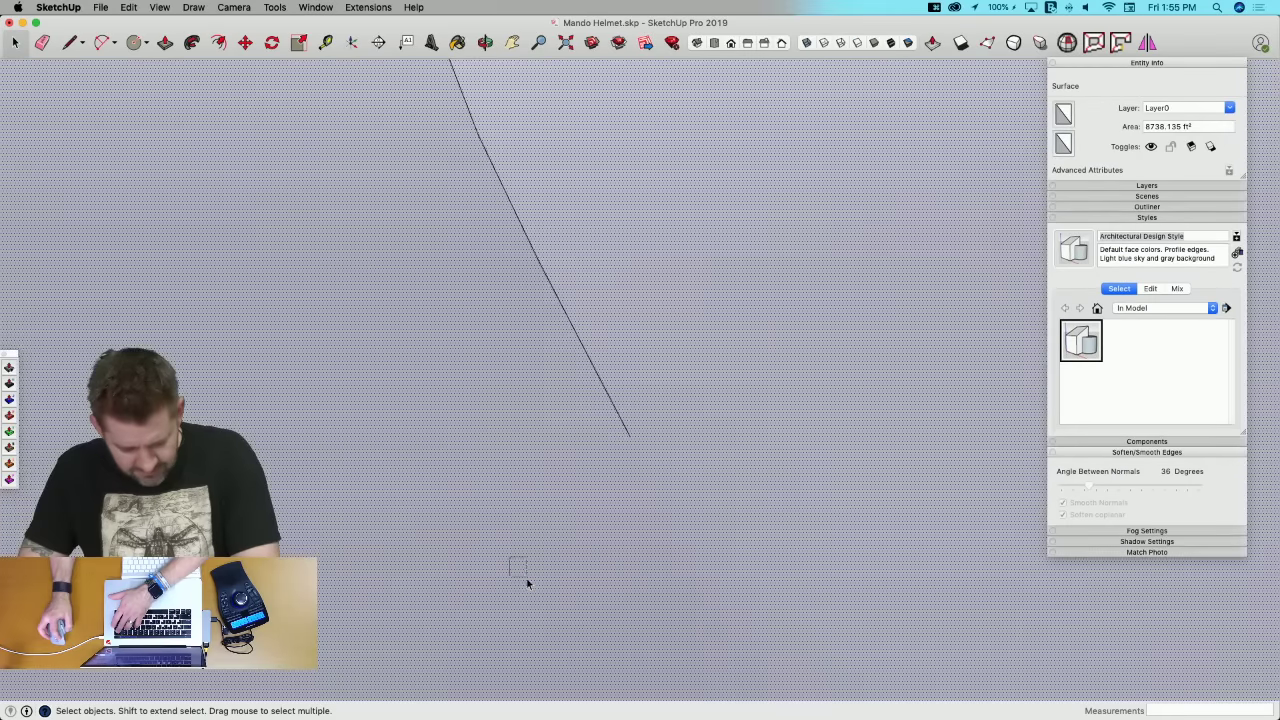
key("BackSpace")
Step: Inspect the dome again with Solid Inspector, zoom in on the remaining error near the seam and close the report
scroll(522, 573, "up", 5)
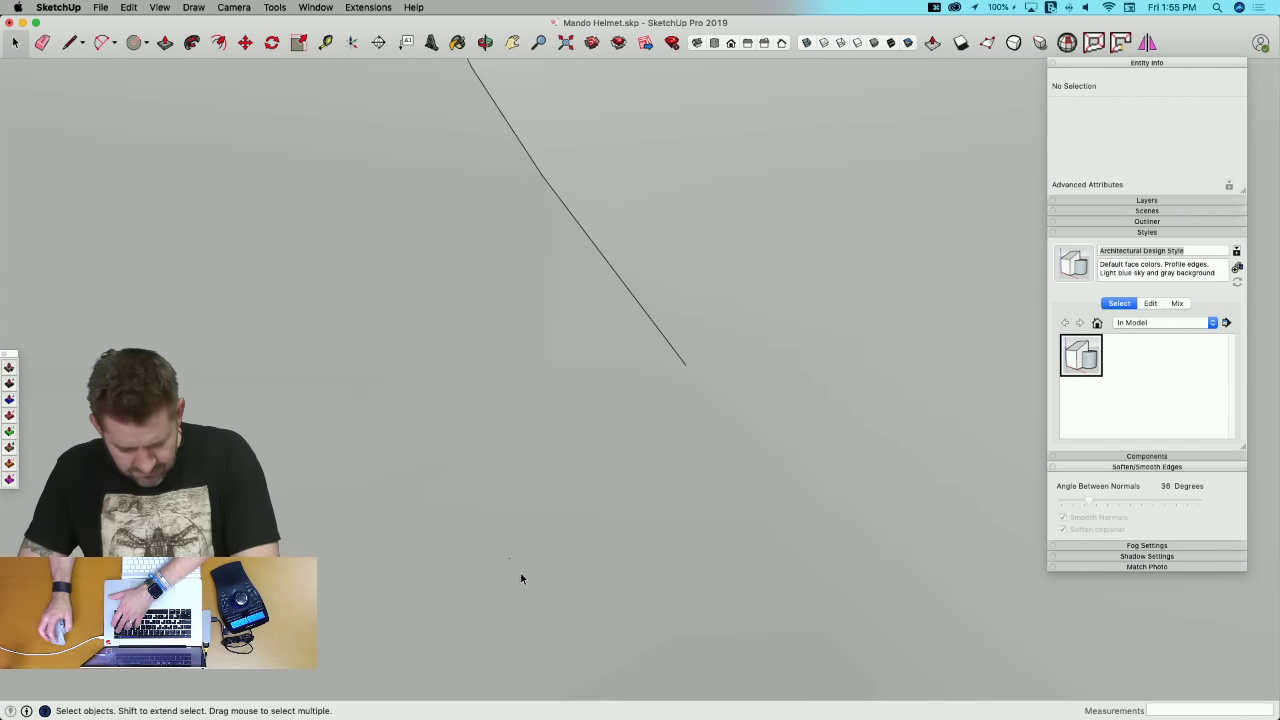
scroll(504, 558, "down", 2)
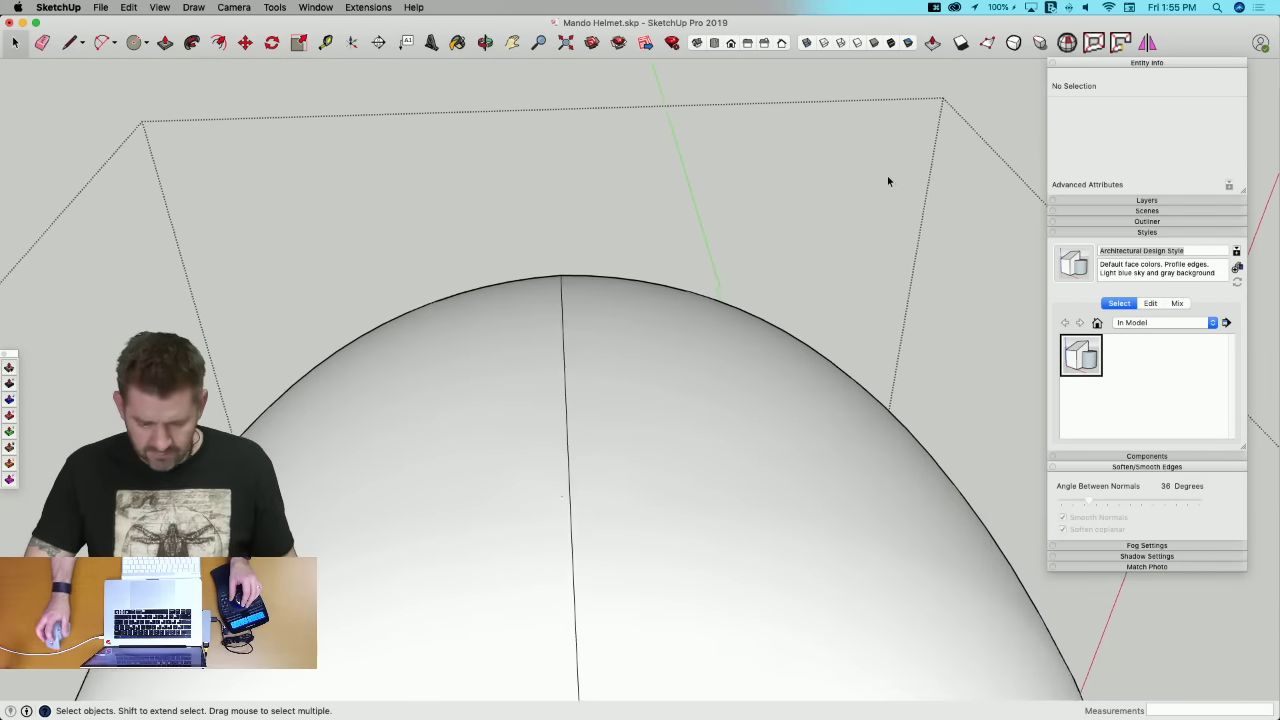
left_click(1067, 42)
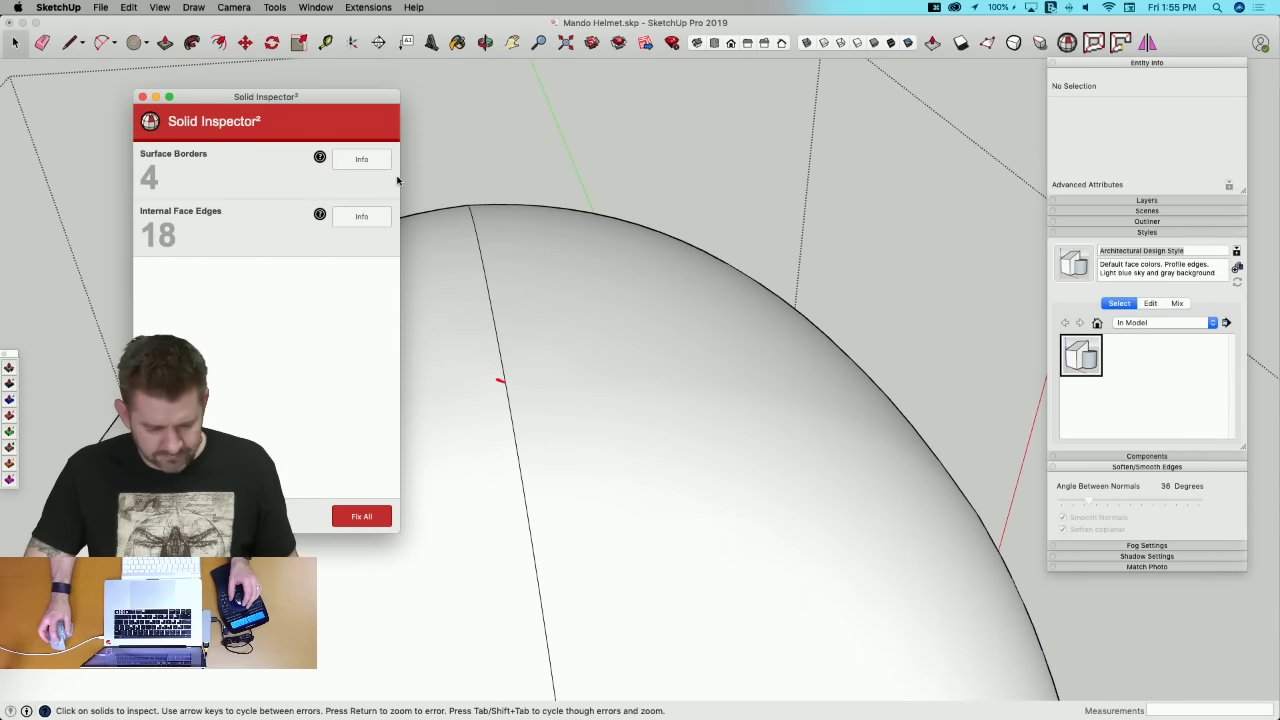
scroll(654, 226, "up", 10)
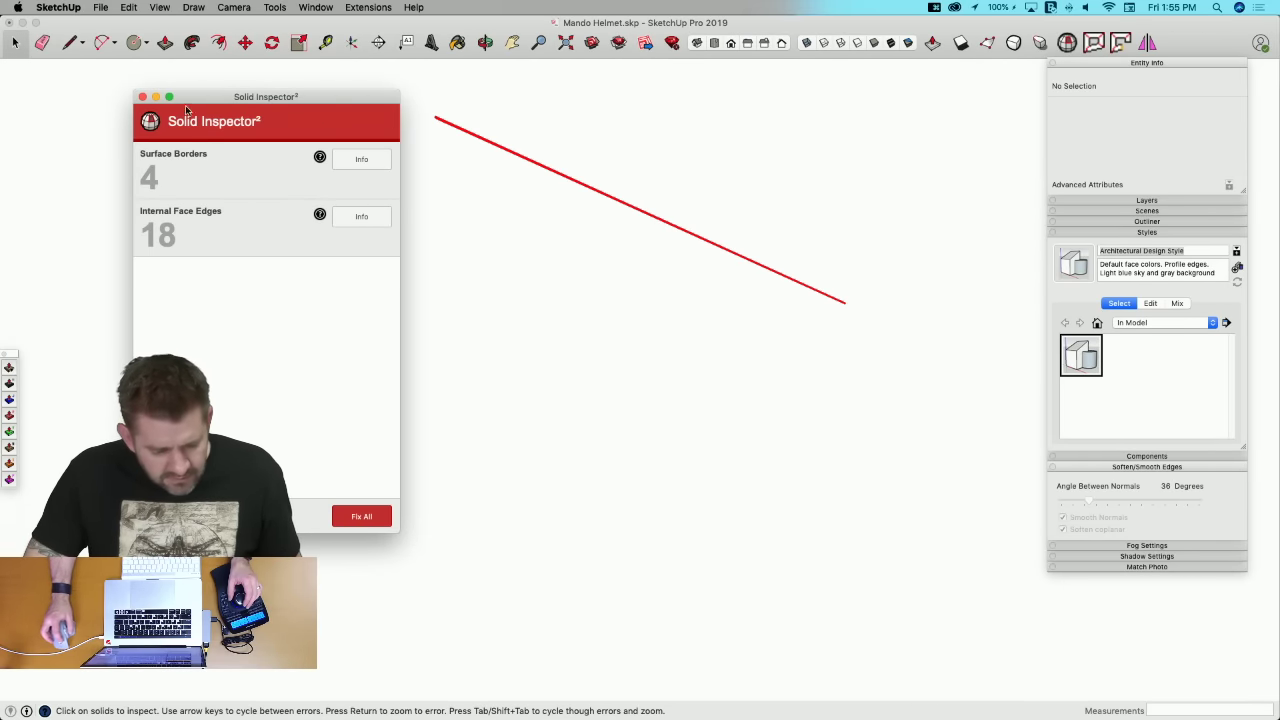
left_click(142, 97)
Step: Delete the remaining stacked duplicate faces one by one in the thin sliver at the end of the dome's seam
left_click(448, 130)
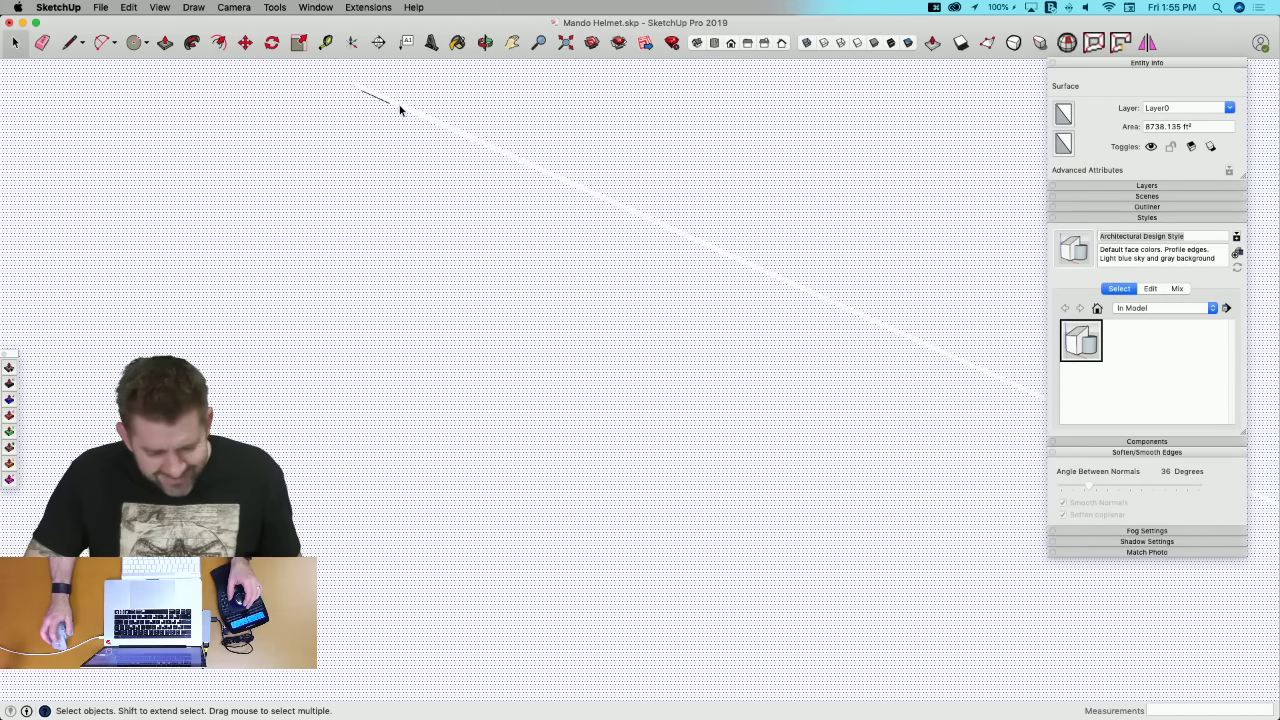
left_click(399, 110)
key("BackSpace")
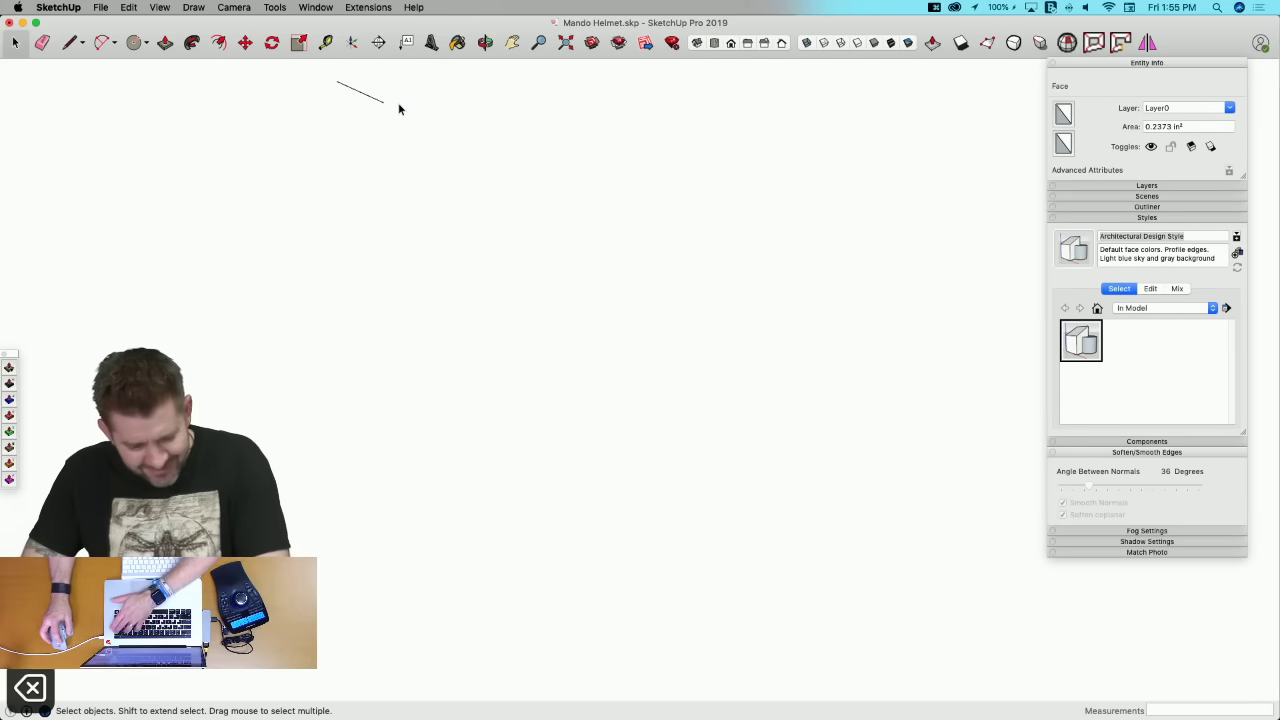
left_click(399, 110)
key("BackSpace")
left_click(399, 110)
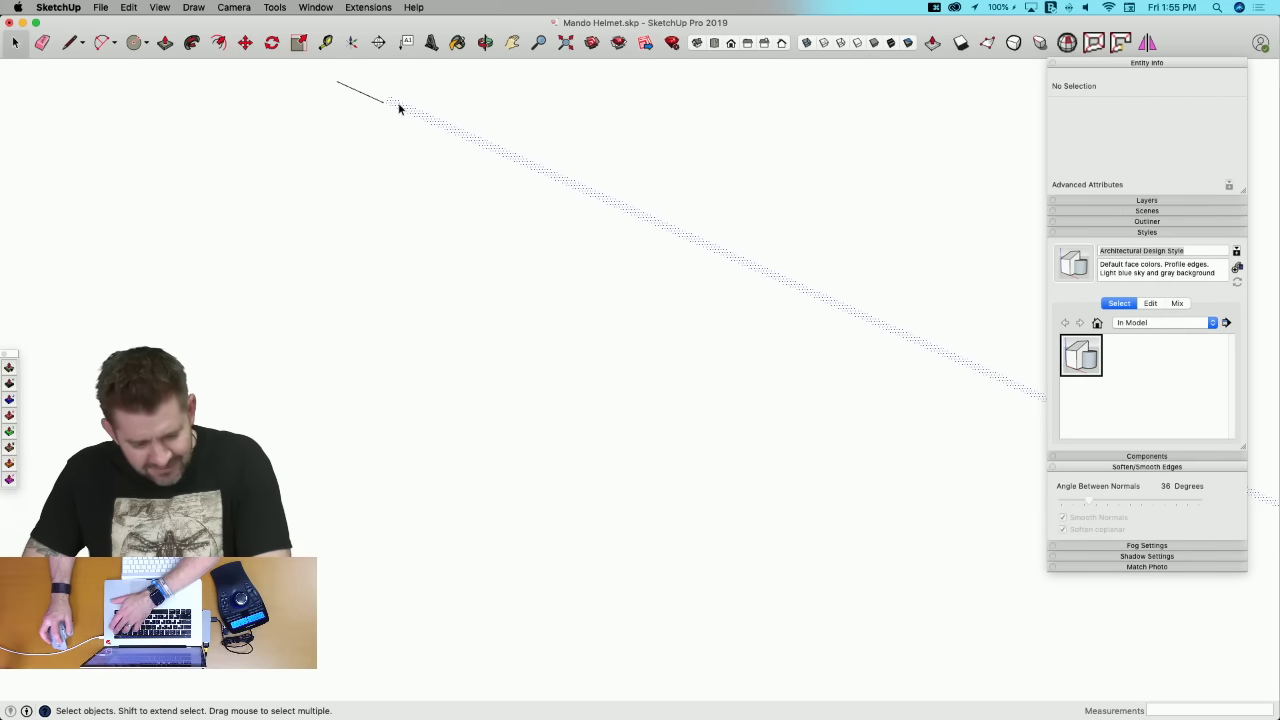
left_click(399, 108)
key("BackSpace")
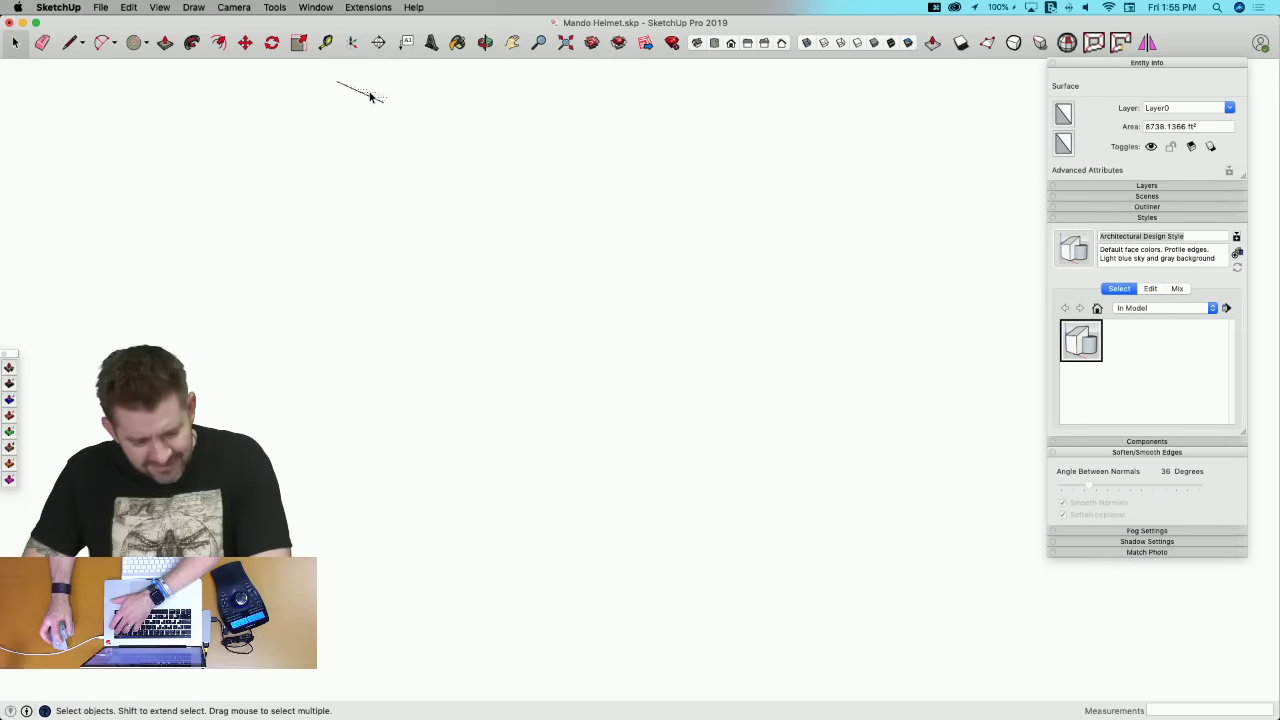
Step: Try deleting the large dome surface beside the short leftover edge, and undo the deletion
left_click(369, 93)
key("BackSpace")
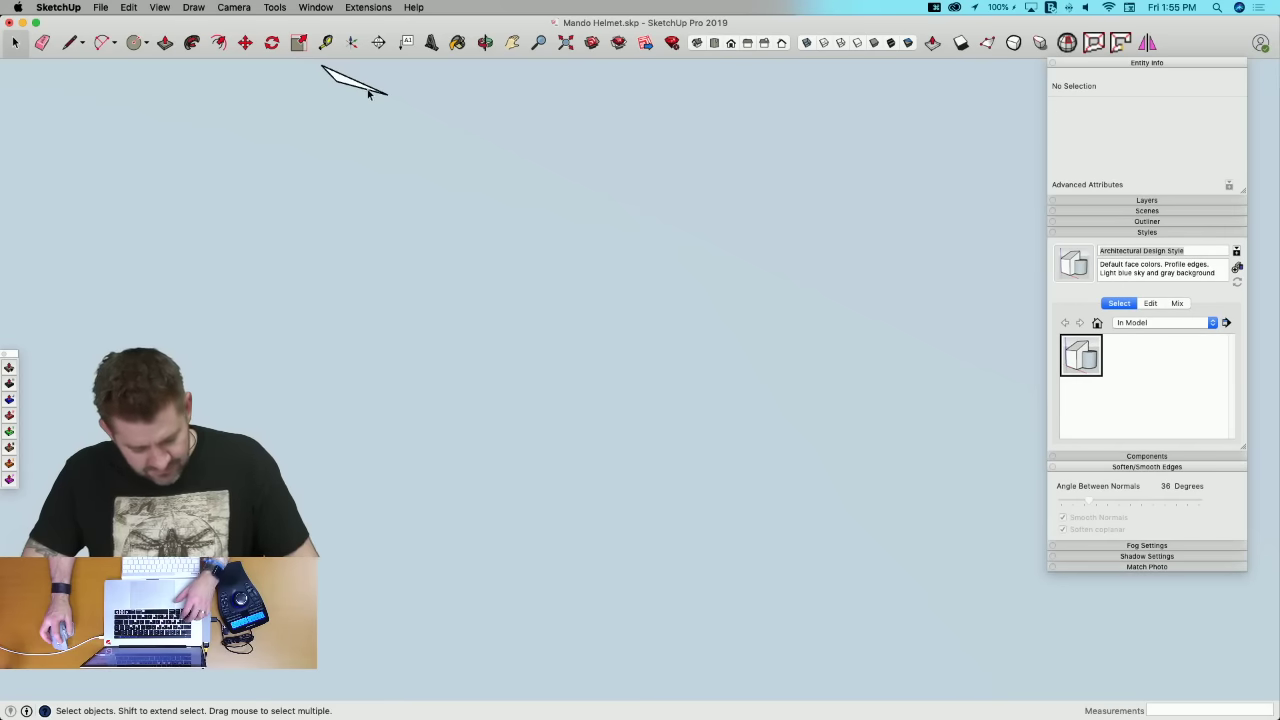
key("super+x")
key("super+z")
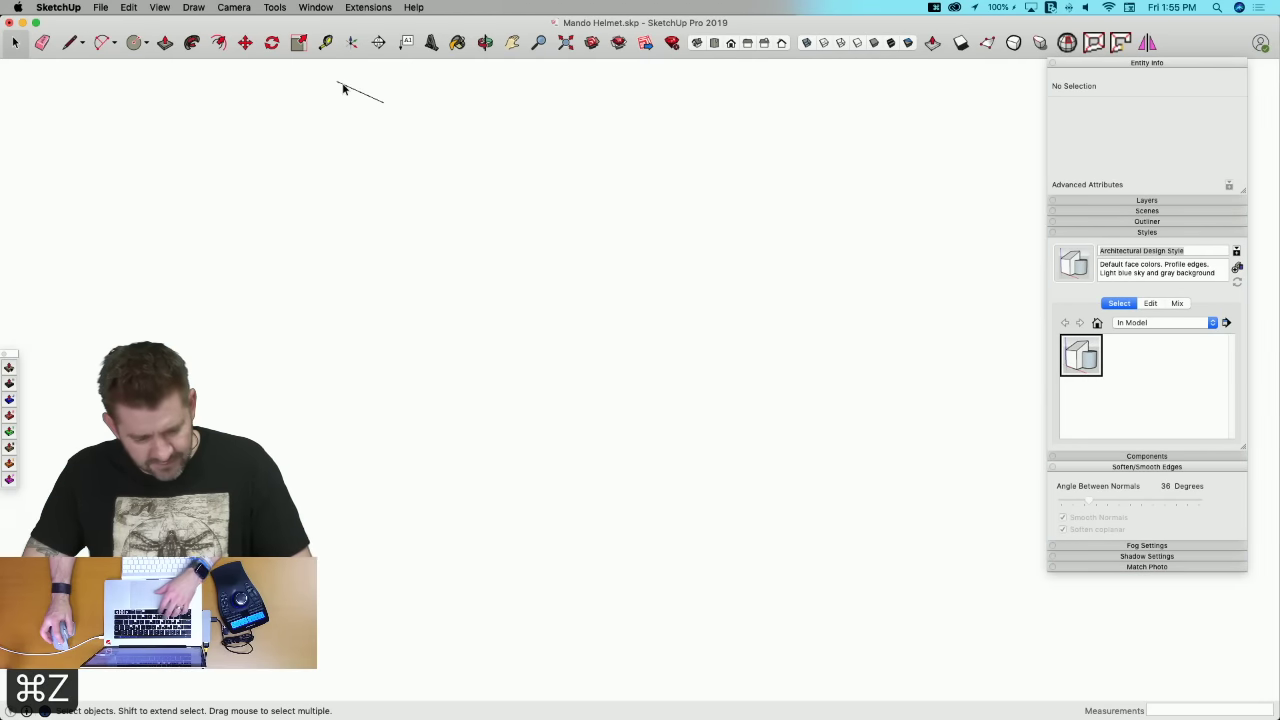
Step: Erase the short leftover edge at the end of the dome's seam
left_click(343, 85)
key("Delete")
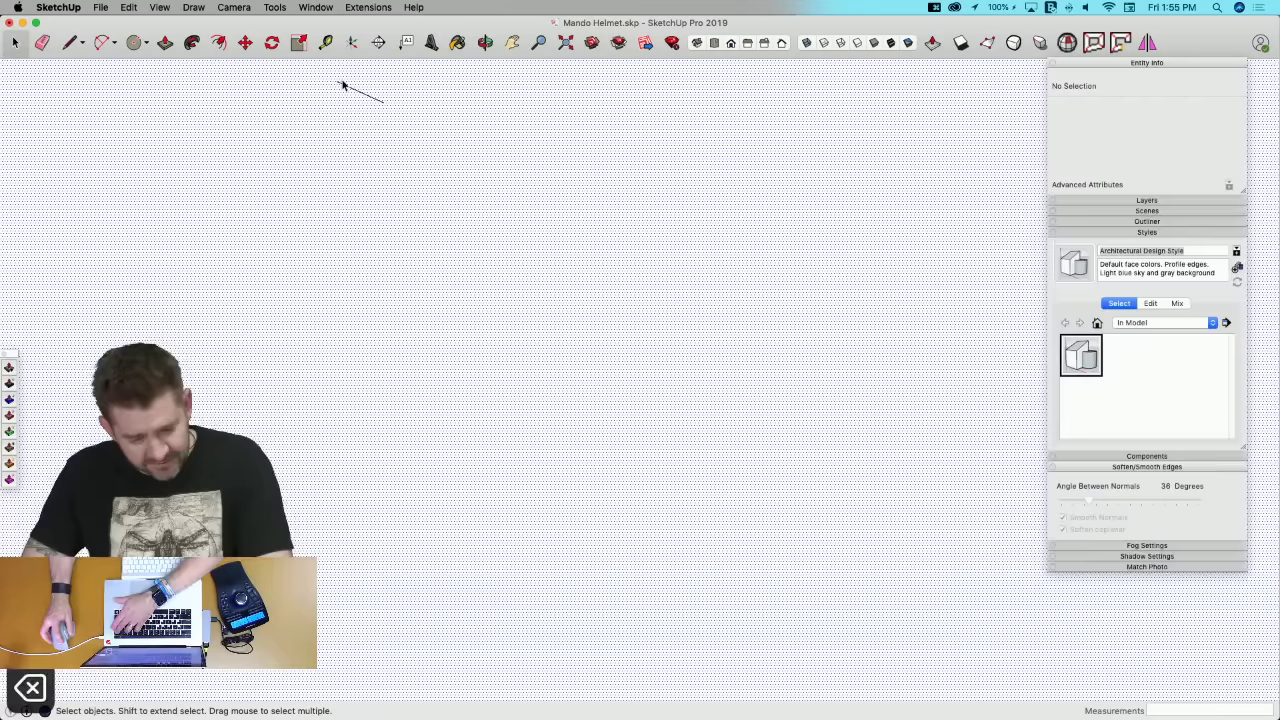
key("e")
left_click_drag(350, 70, 352, 88)
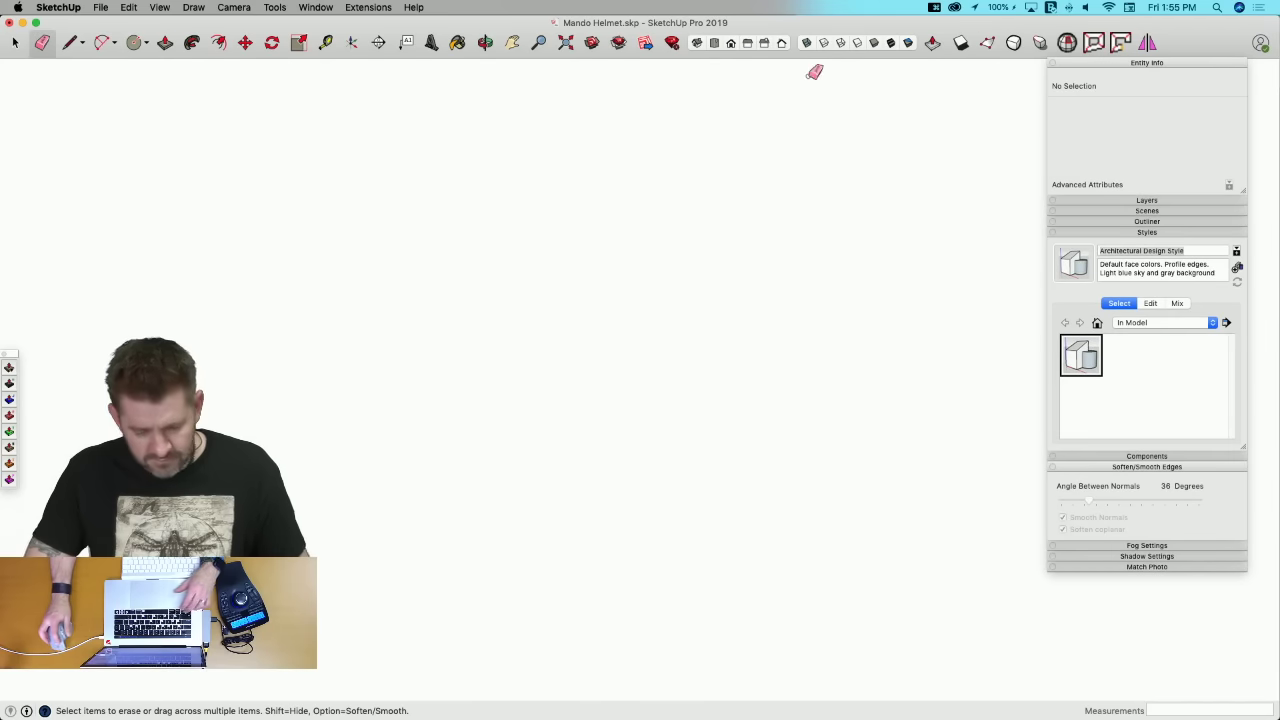
Step: Inspect the dome again with Solid Inspector, move the stray edge at the notch's short side onto the open surface and erase it
left_click(1070, 42)
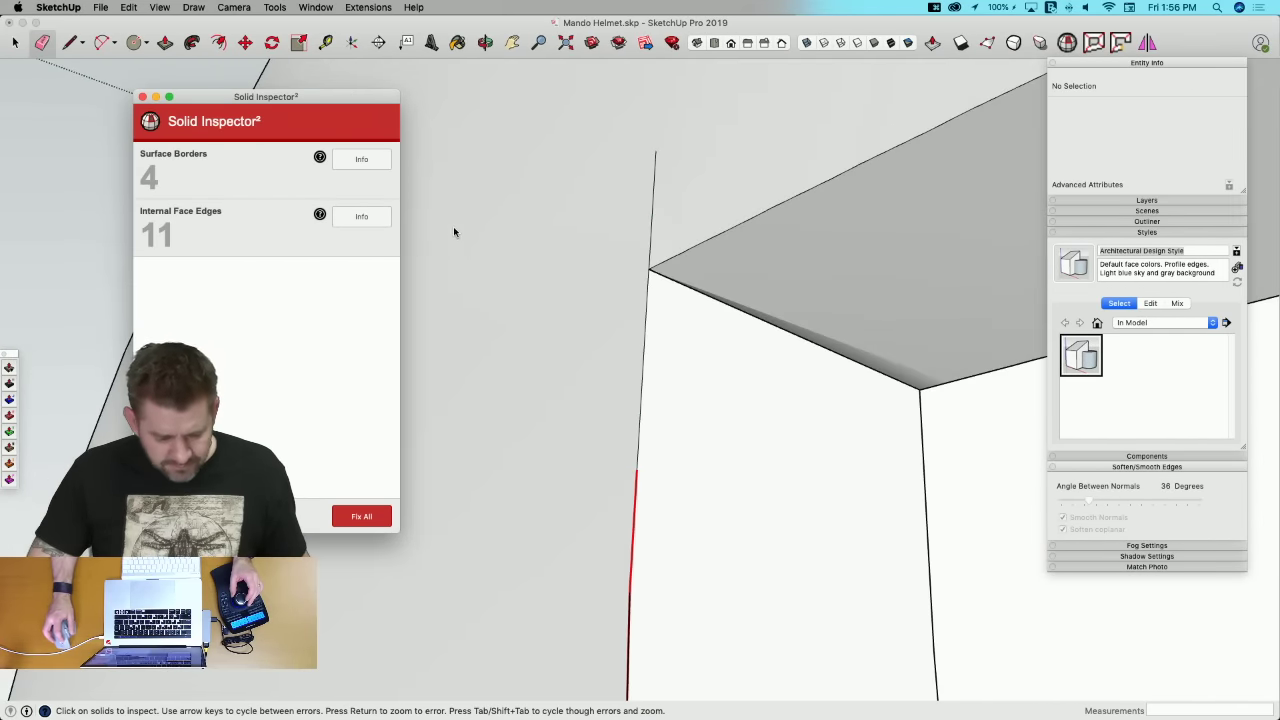
key("space")
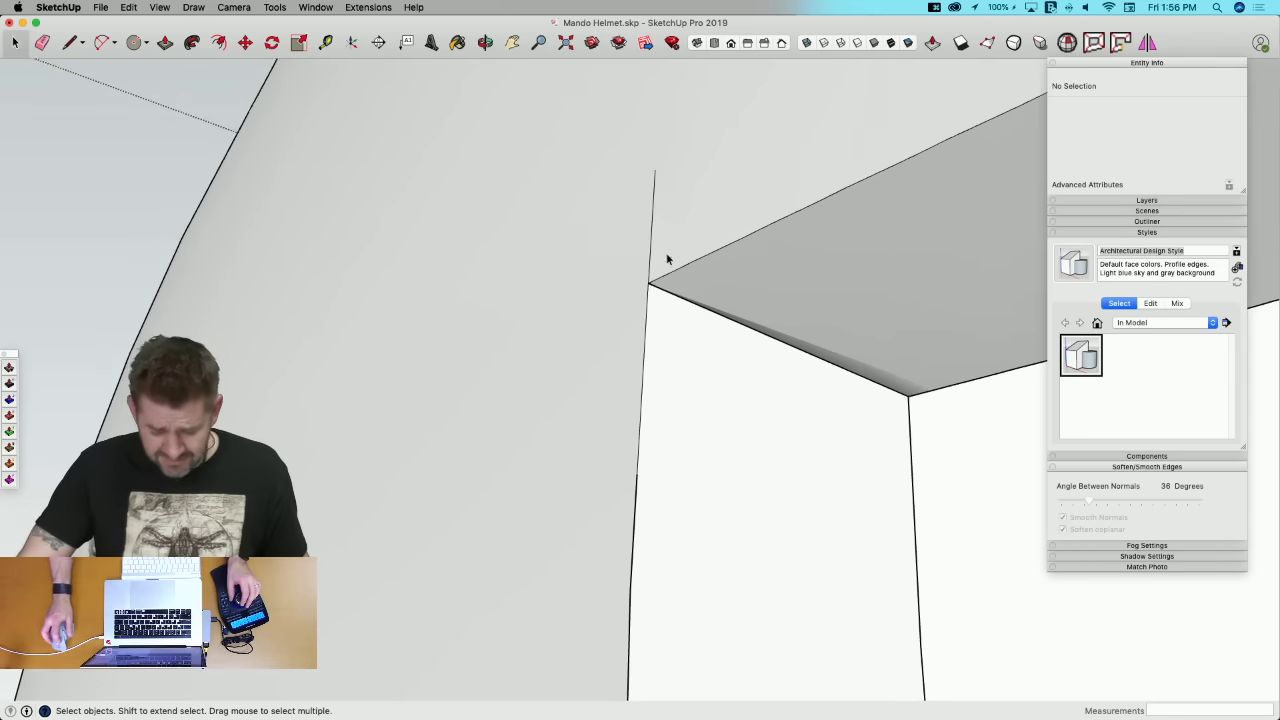
key("m")
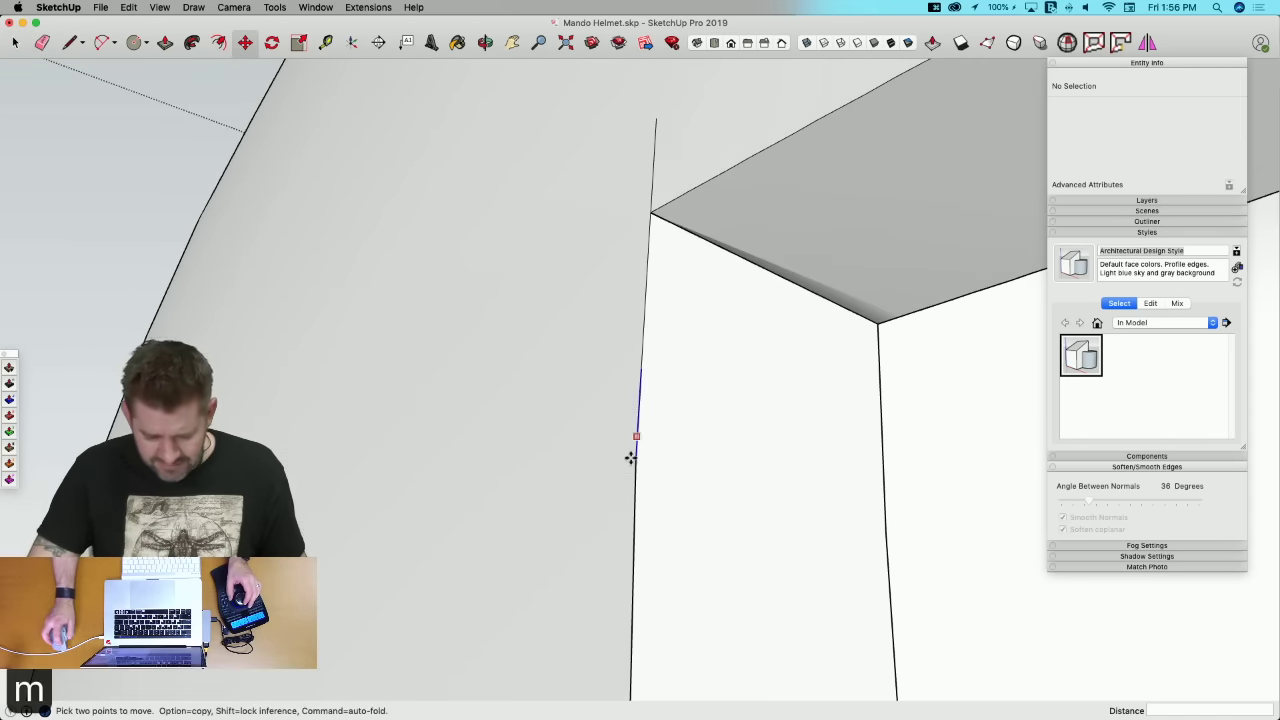
left_click(638, 460)
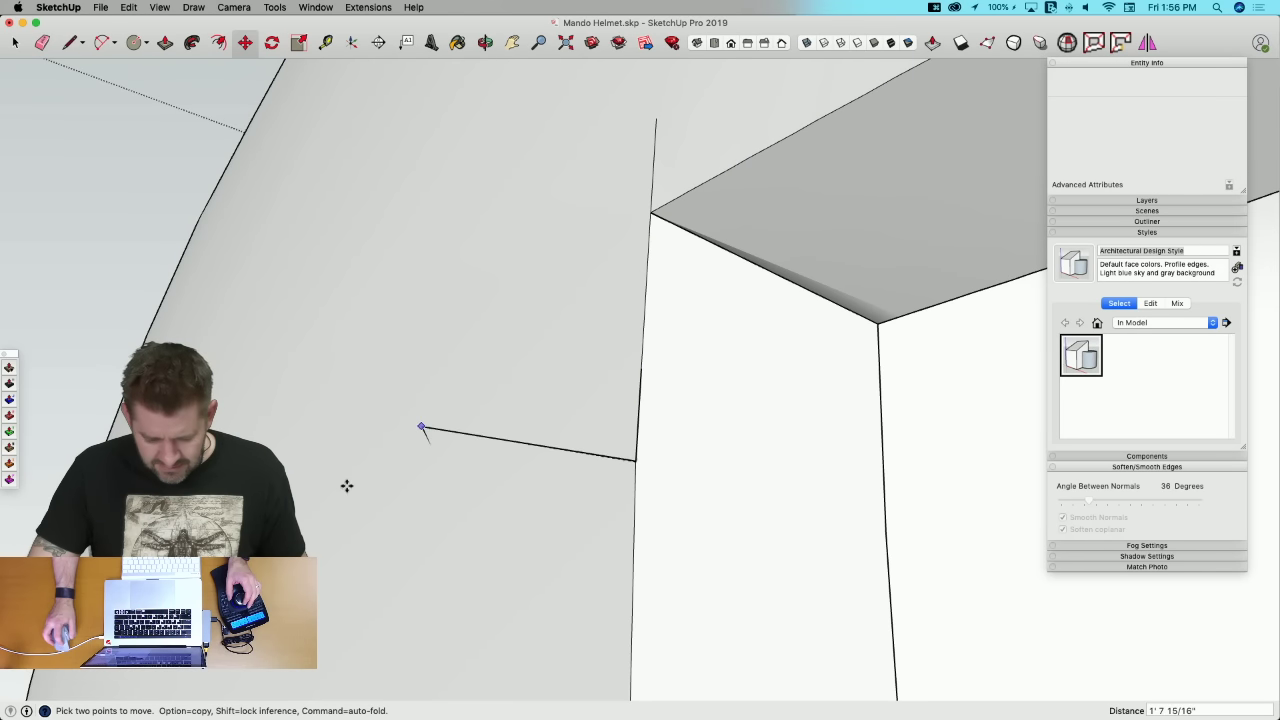
left_click(479, 533)
key("e")
left_click(487, 529)
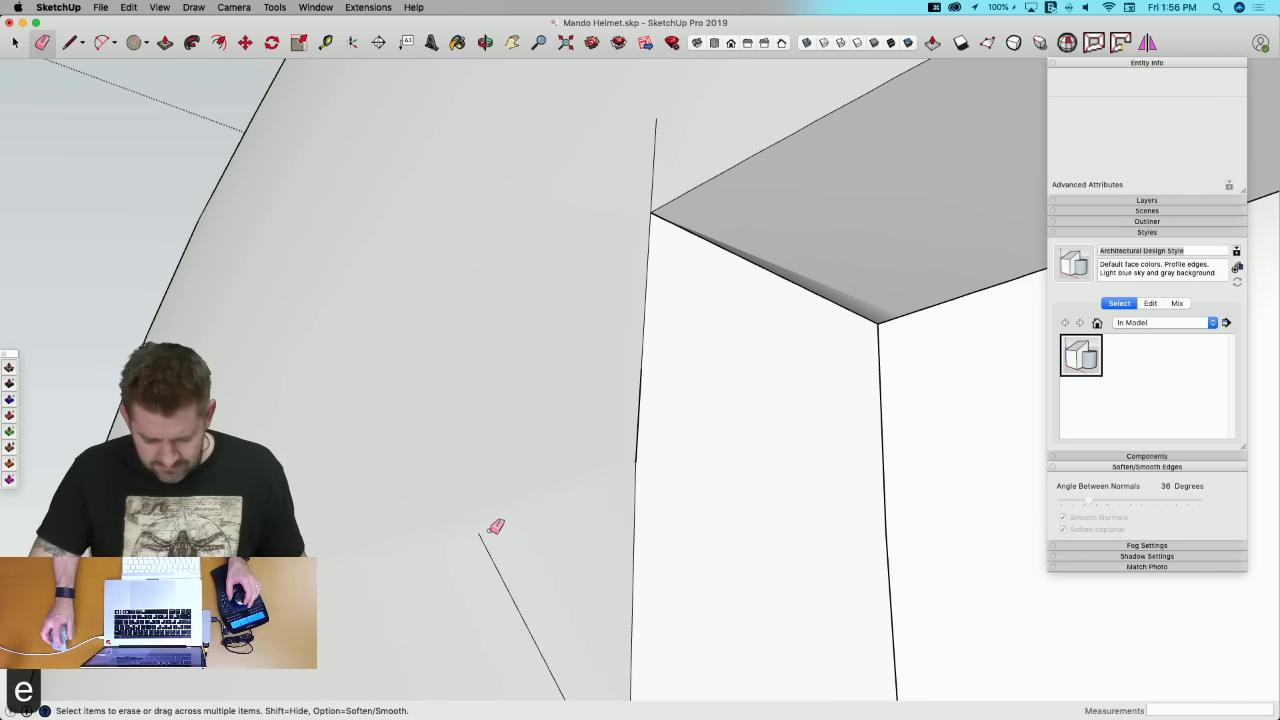
left_click(485, 545)
Step: Try moving the vertex on the notch's outer corner edge, and put it back at its original point
key("m")
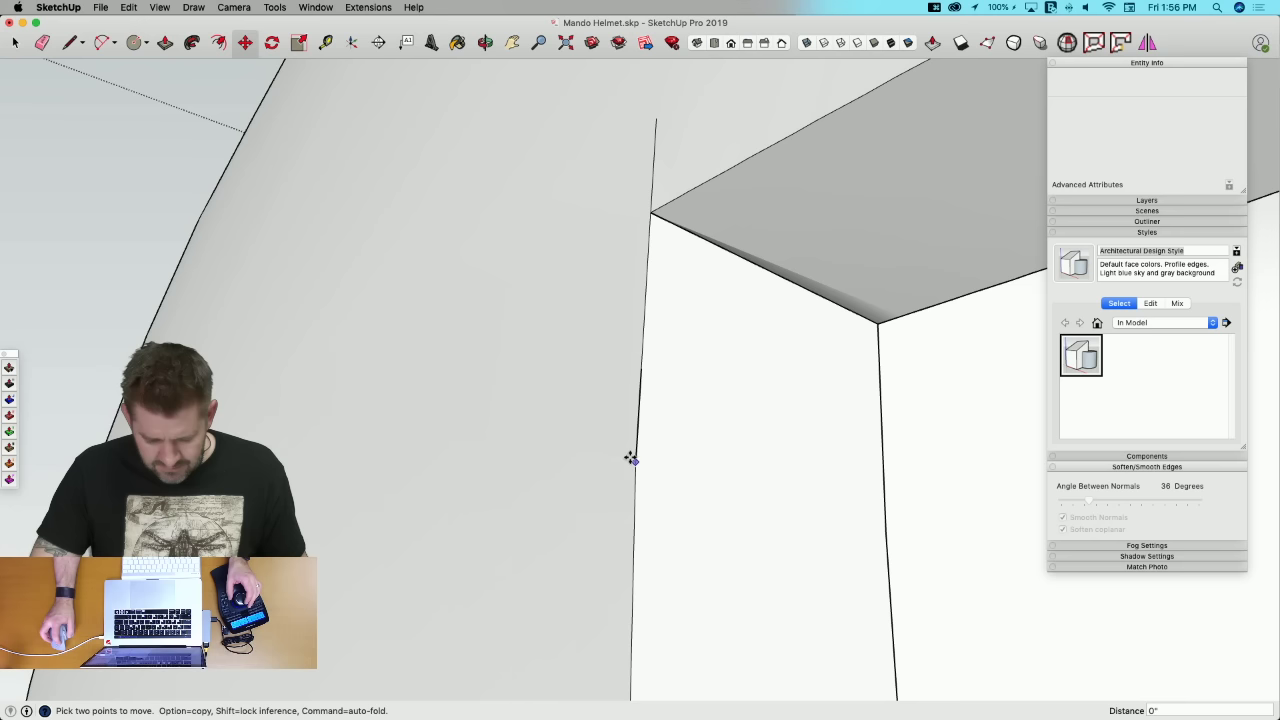
left_click(634, 457)
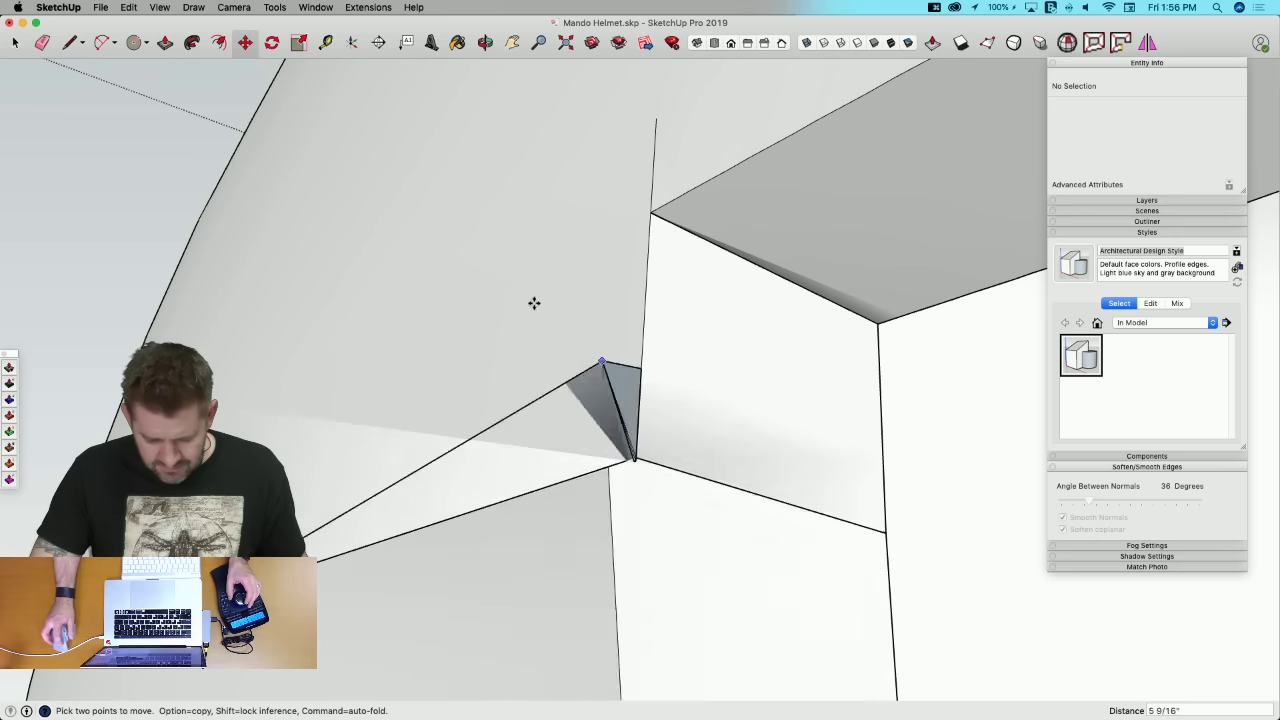
left_click(637, 459)
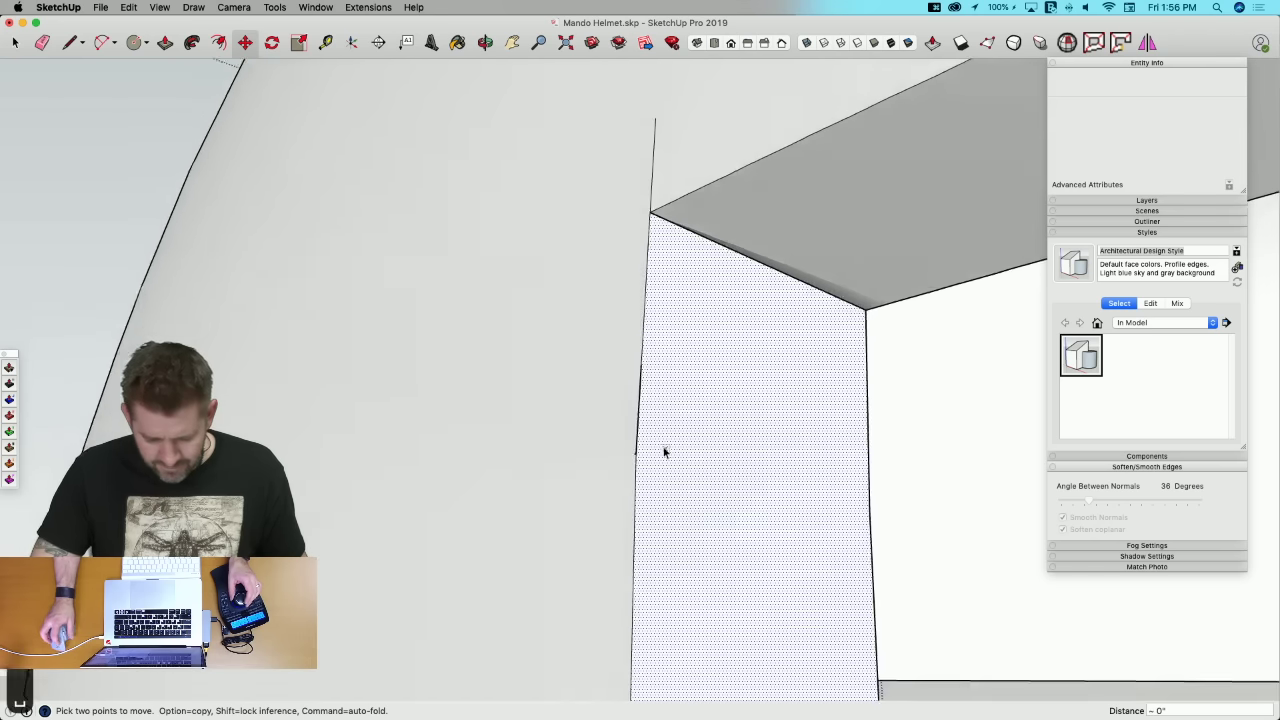
key("space")
scroll(621, 409, "down", 3)
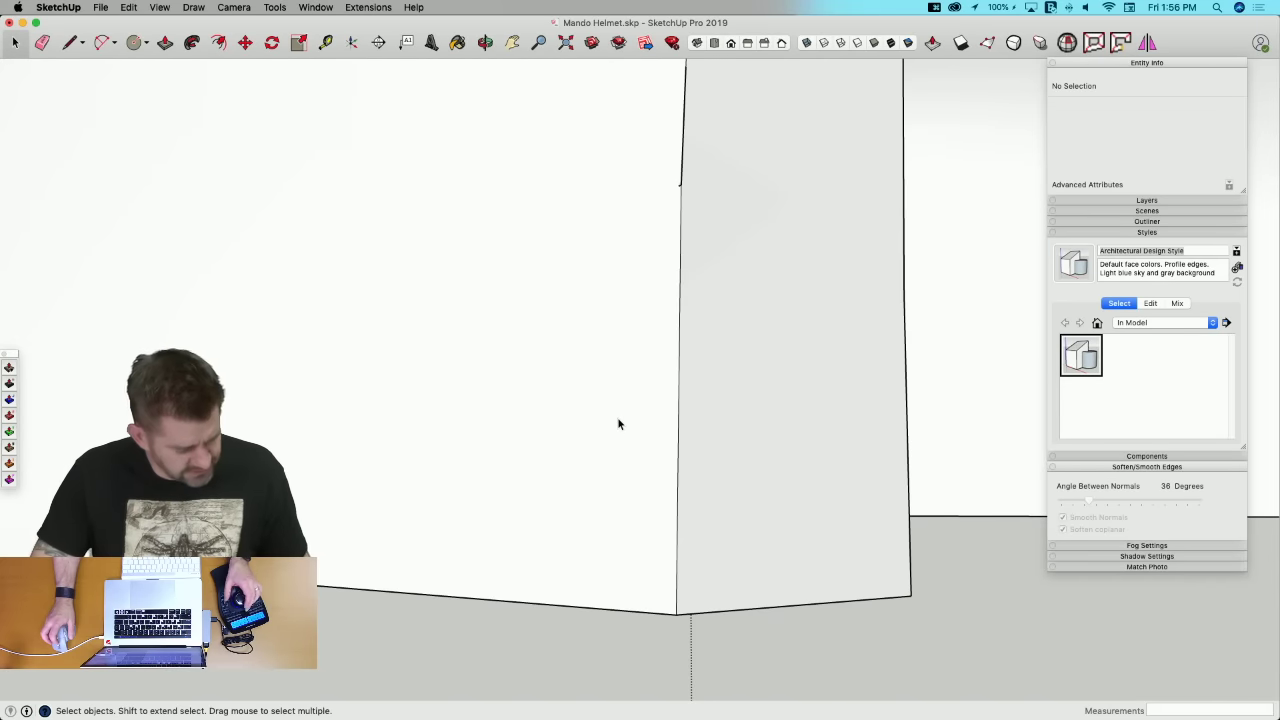
Step: Show hidden geometry and erase the tangled edges meeting at the problem vertex on the notch's outer corner edge
key("alt+h")
scroll(686, 240, "down", 3)
scroll(663, 449, "up", 6)
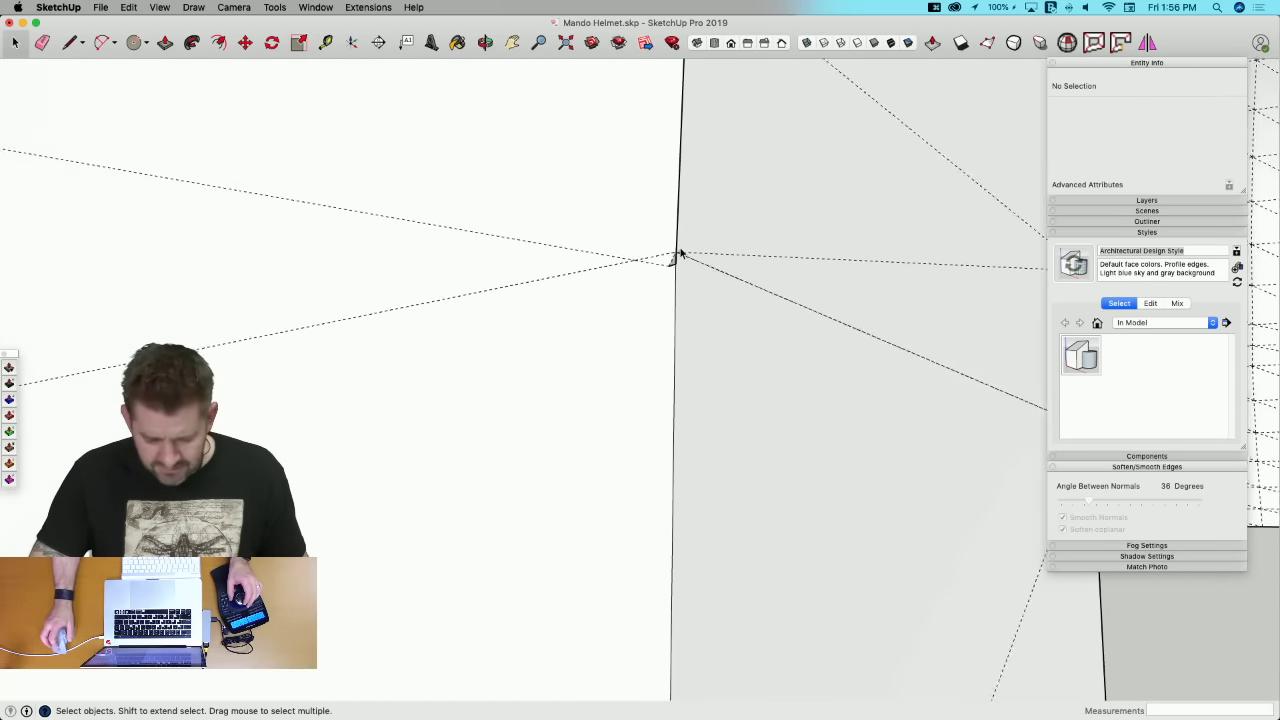
scroll(679, 255, "up", 2)
key("e")
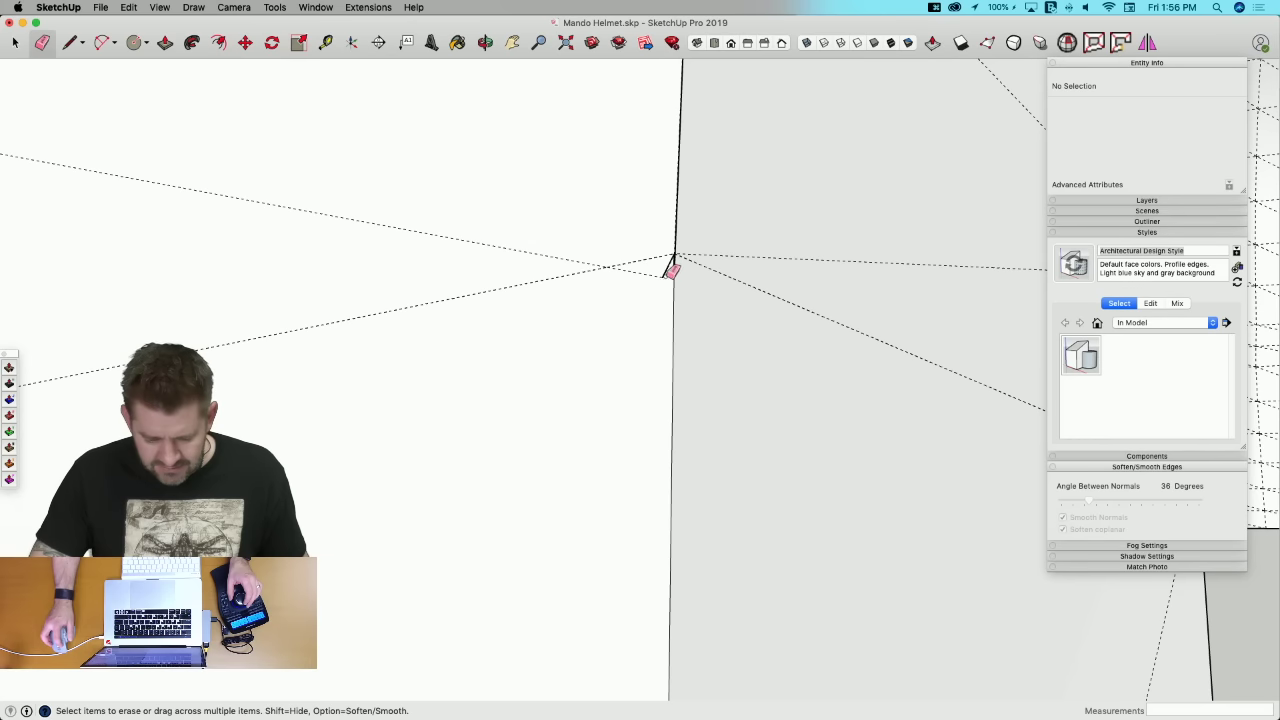
left_click(668, 272)
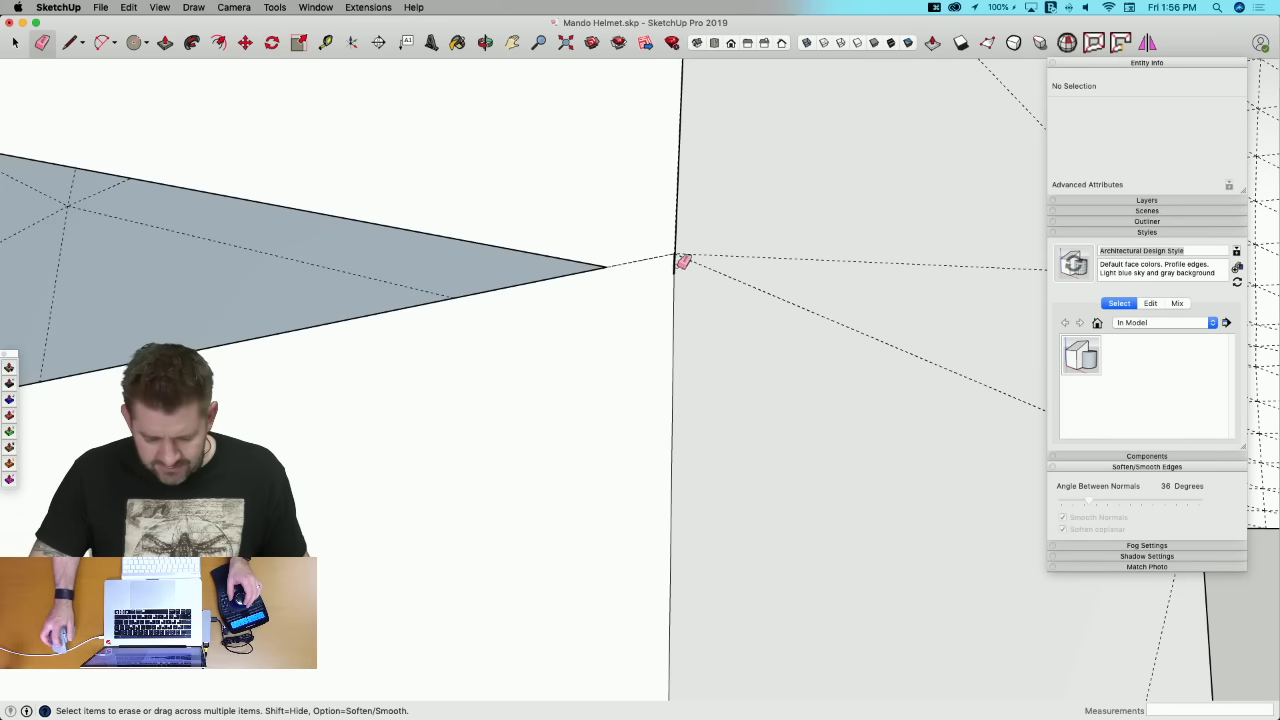
left_click(679, 264)
left_click(676, 255)
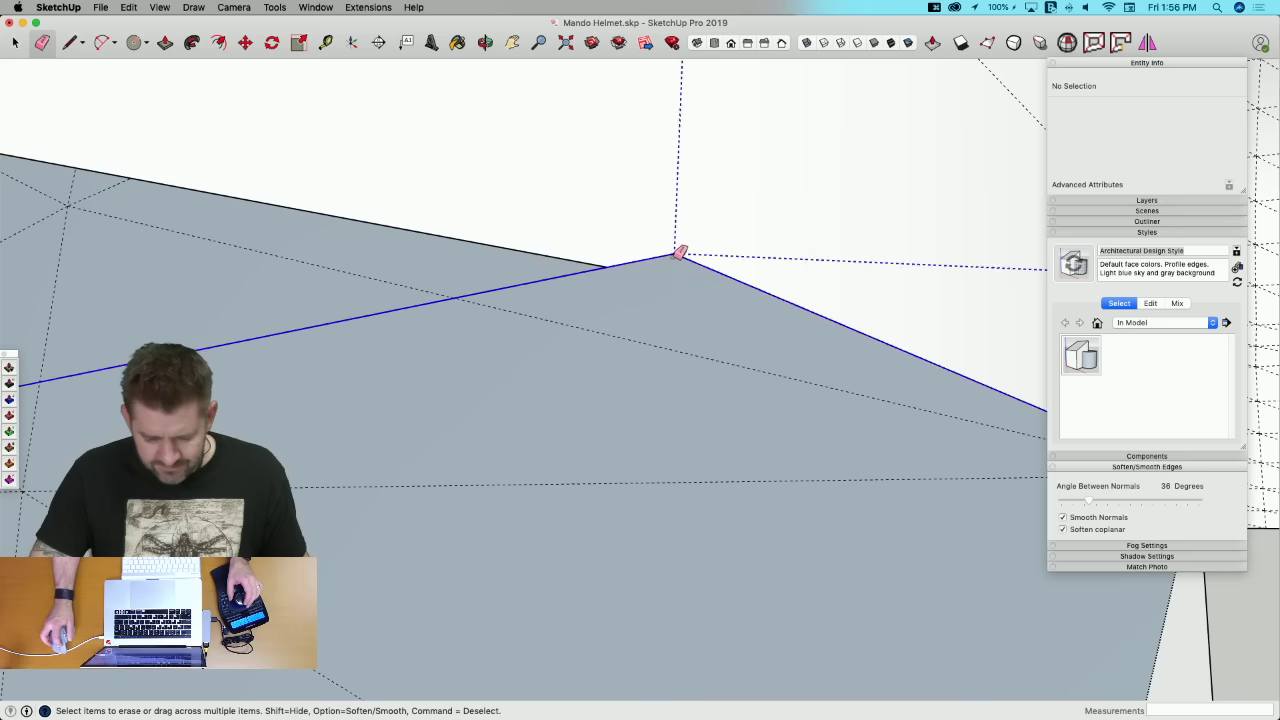
Step: Draw lines between the hole's corner vertices to rebuild the faces on both sides of the notch's outer corner edge
scroll(678, 255, "down", 8)
key("l")
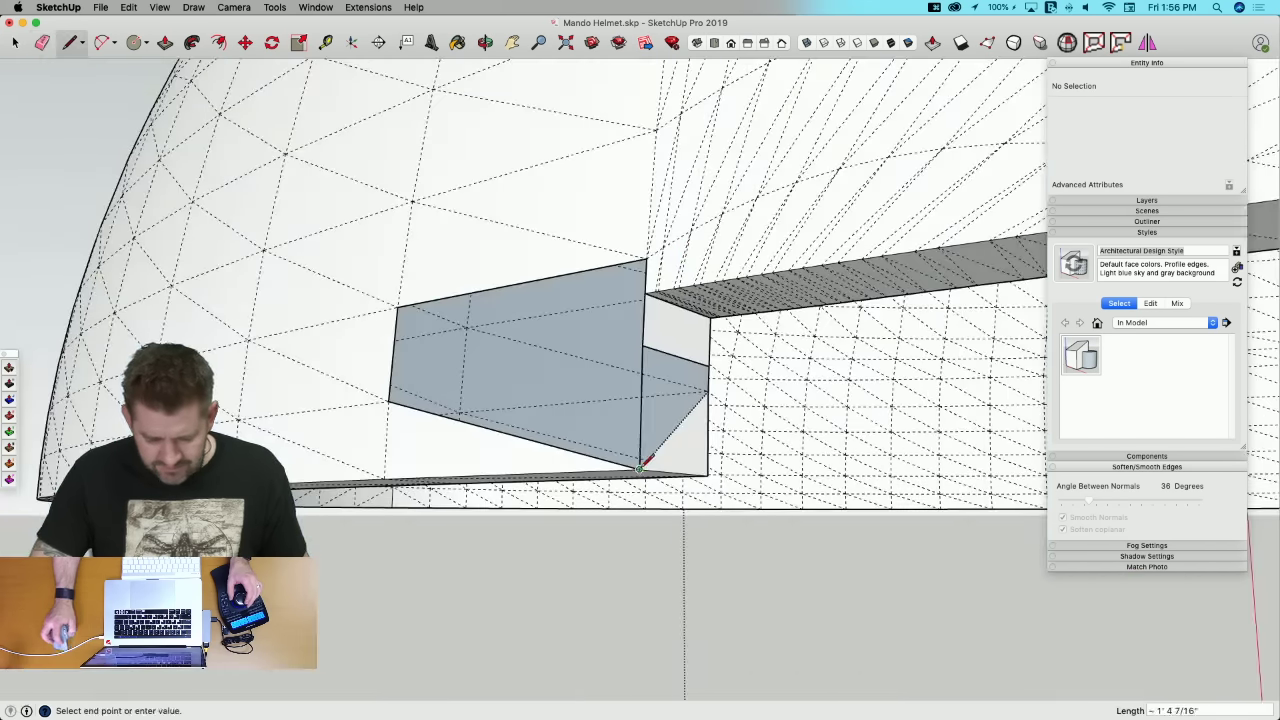
left_click(641, 346)
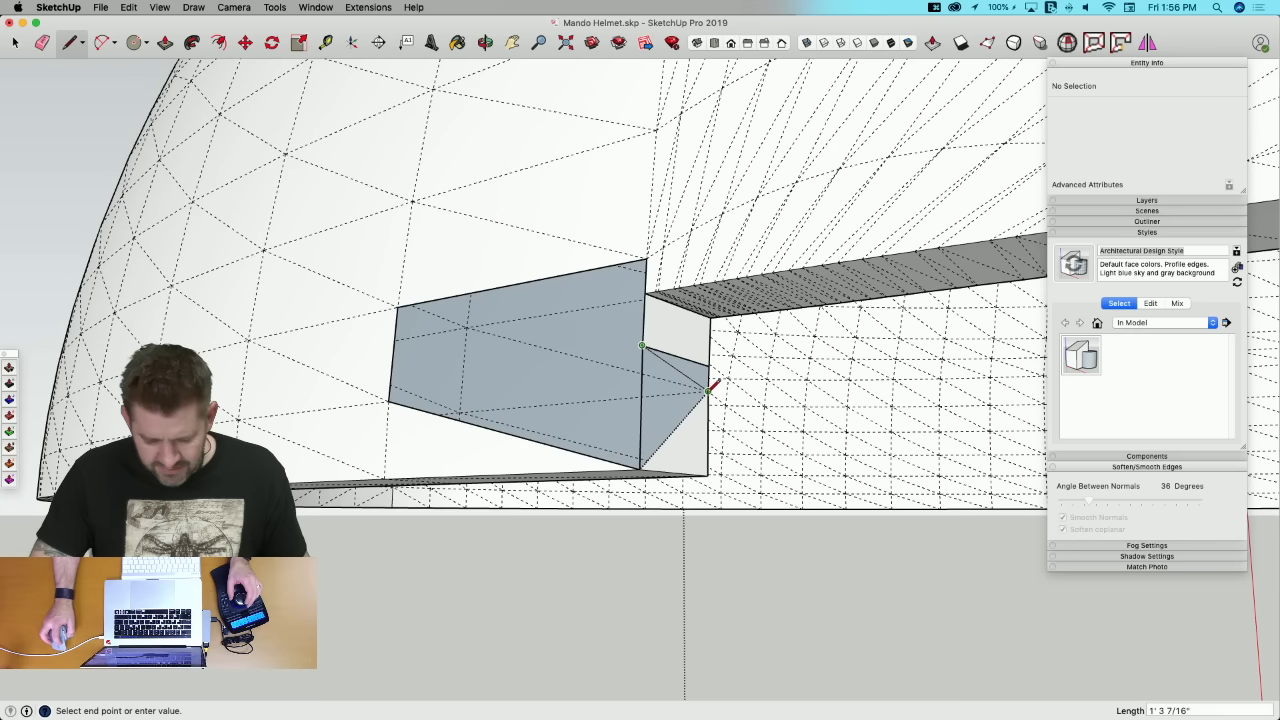
left_click(708, 390)
left_click(641, 346)
left_click(388, 400)
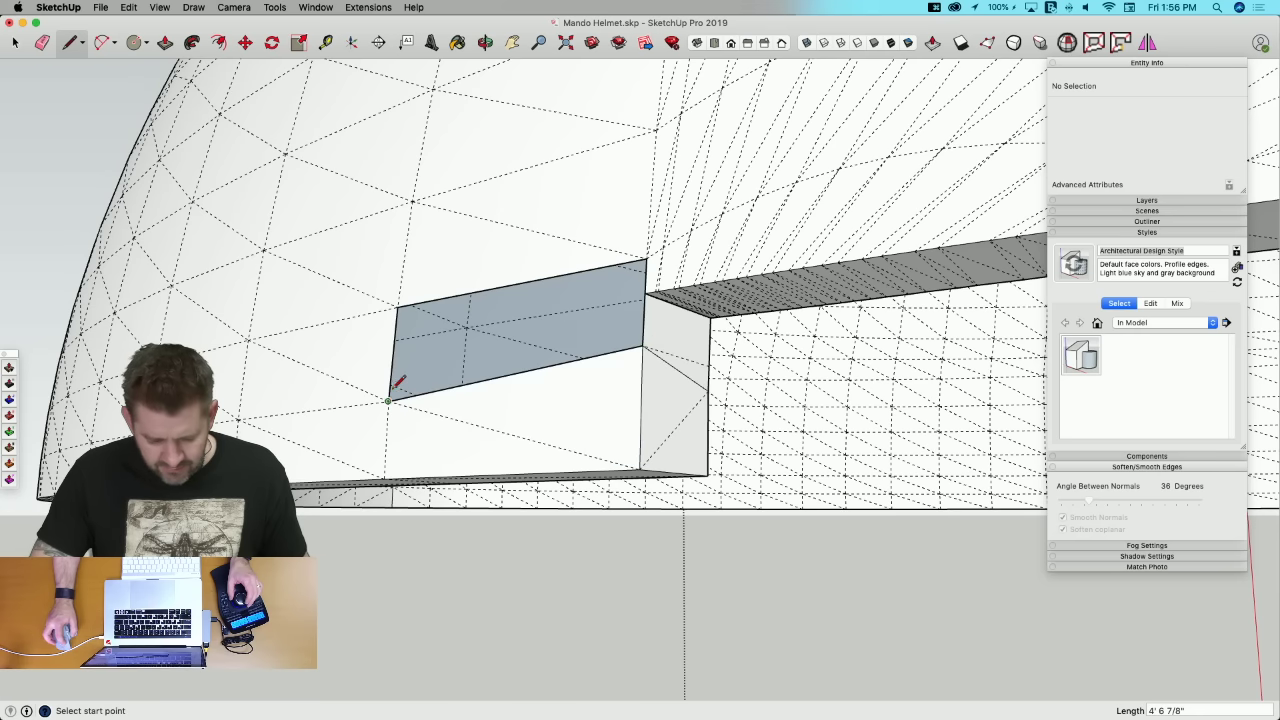
left_click(642, 346)
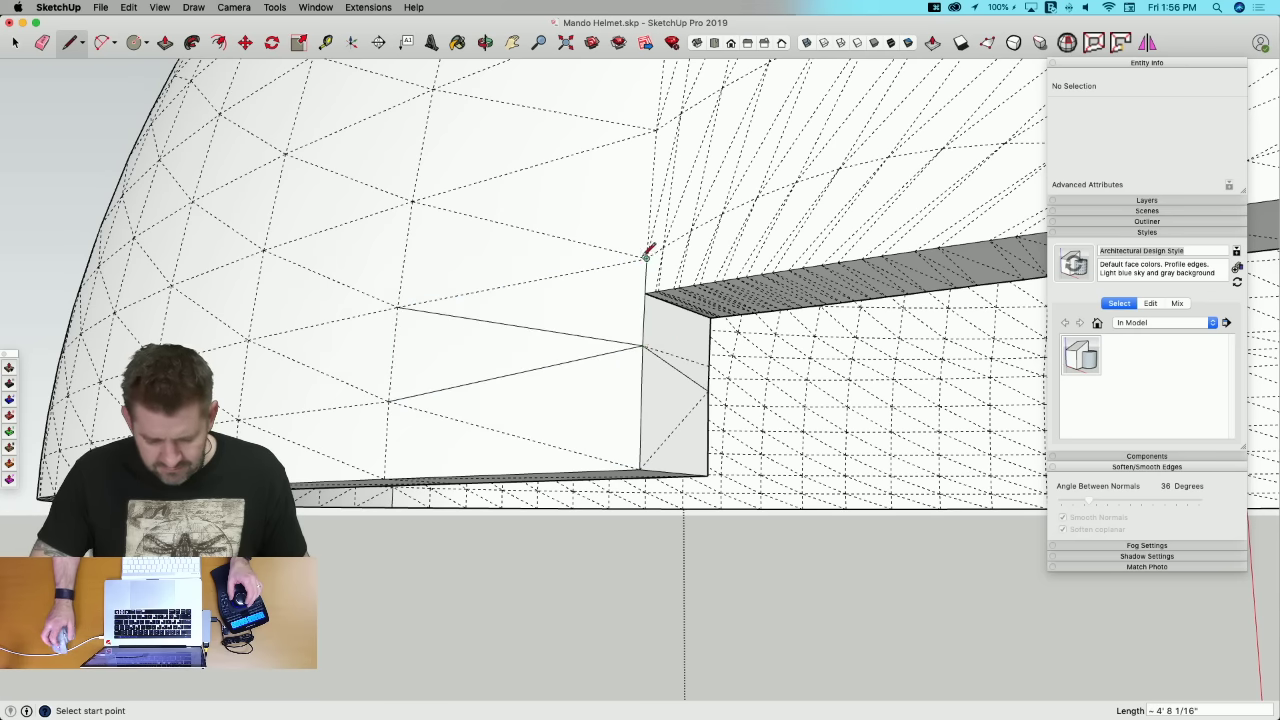
Step: Check the repaired dome for remaining errors with Solid Inspector and close the report
scroll(645, 261, "up", 5)
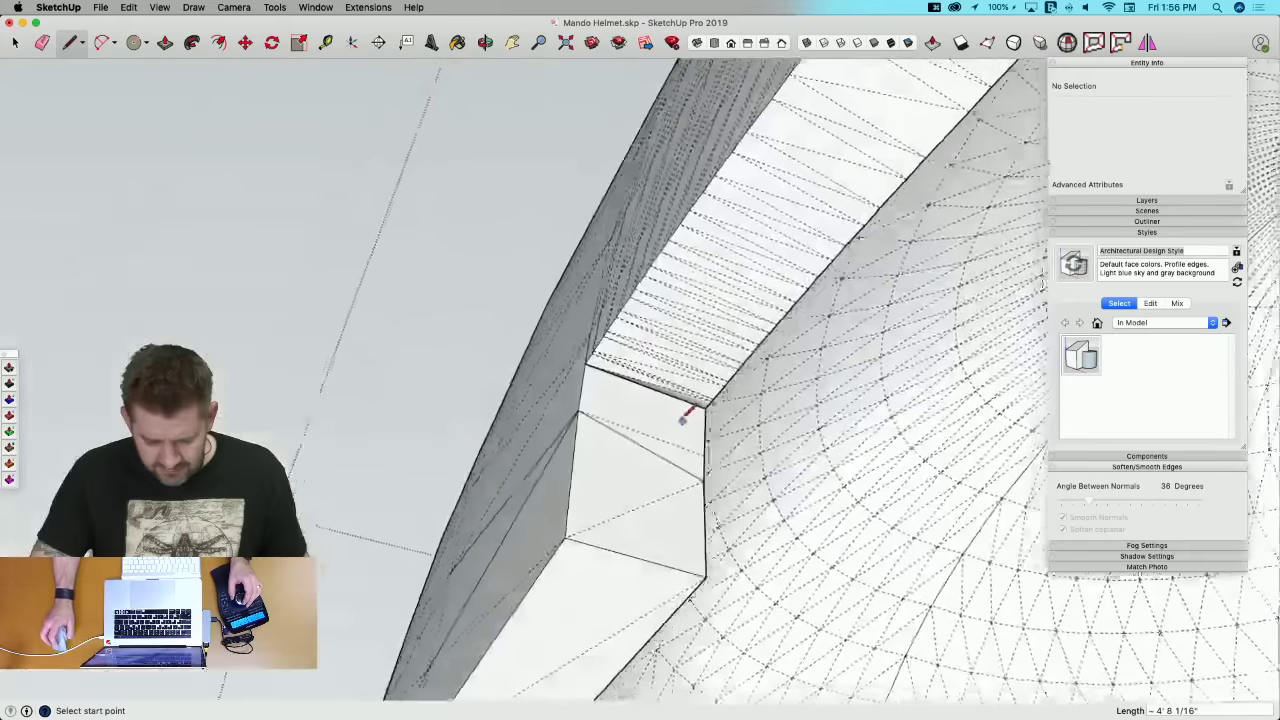
mouse_move(683, 417)
middle_mouse_down()
mouse_move(694, 381)
mouse_move(671, 377)
middle_mouse_up()
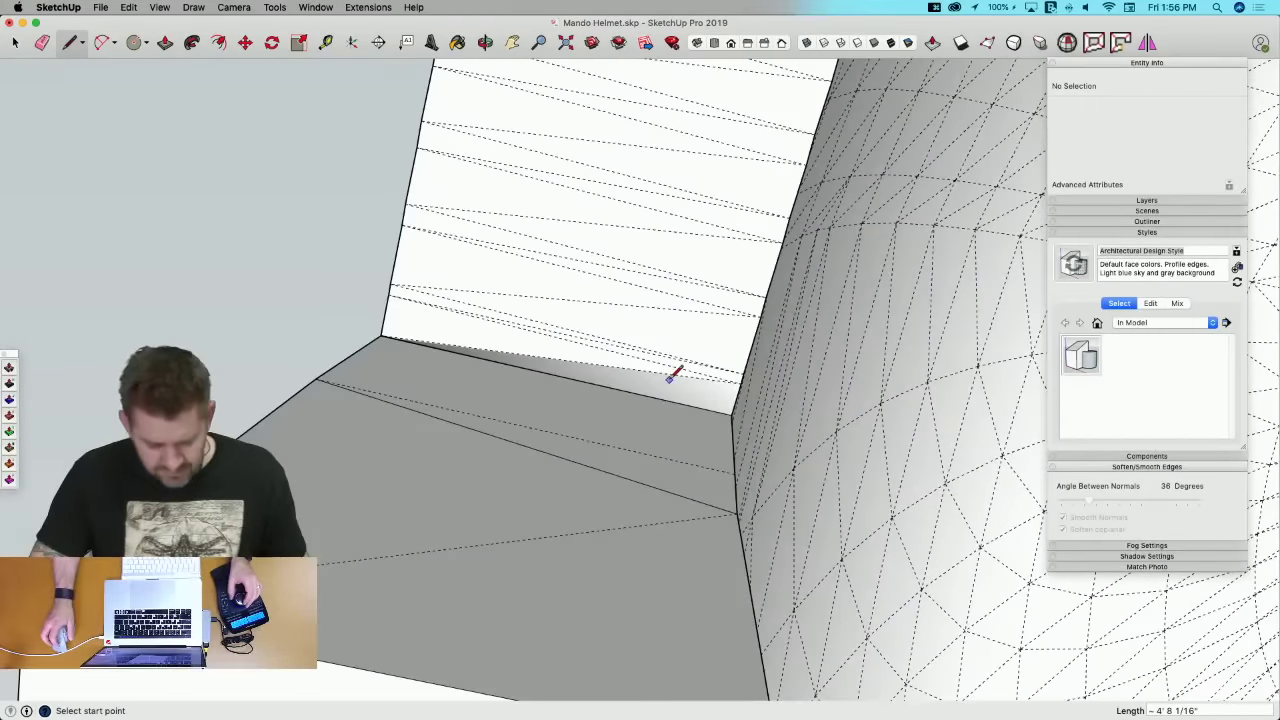
left_click(1067, 43)
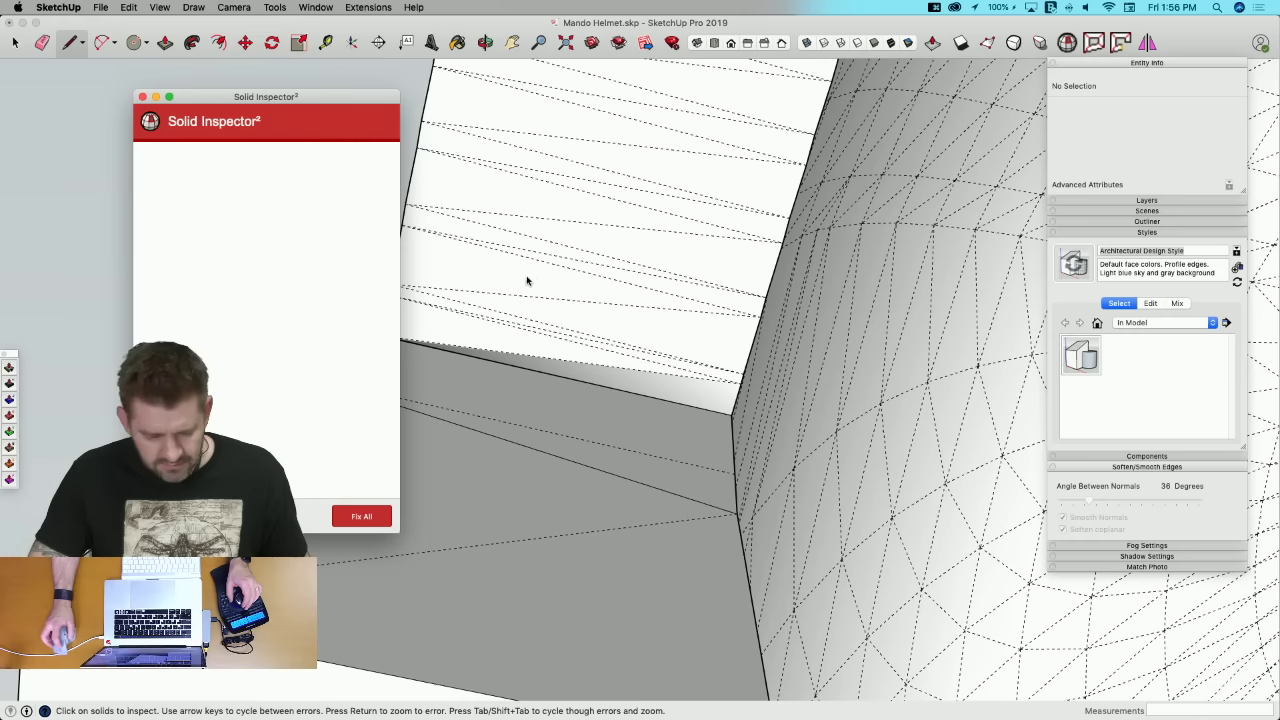
left_click(142, 97)
Step: Erase the tangled edges along the outer corner of the notch on the dome's opposite side, undoing the erasures that remove inner faces
scroll(595, 388, "down", 10)
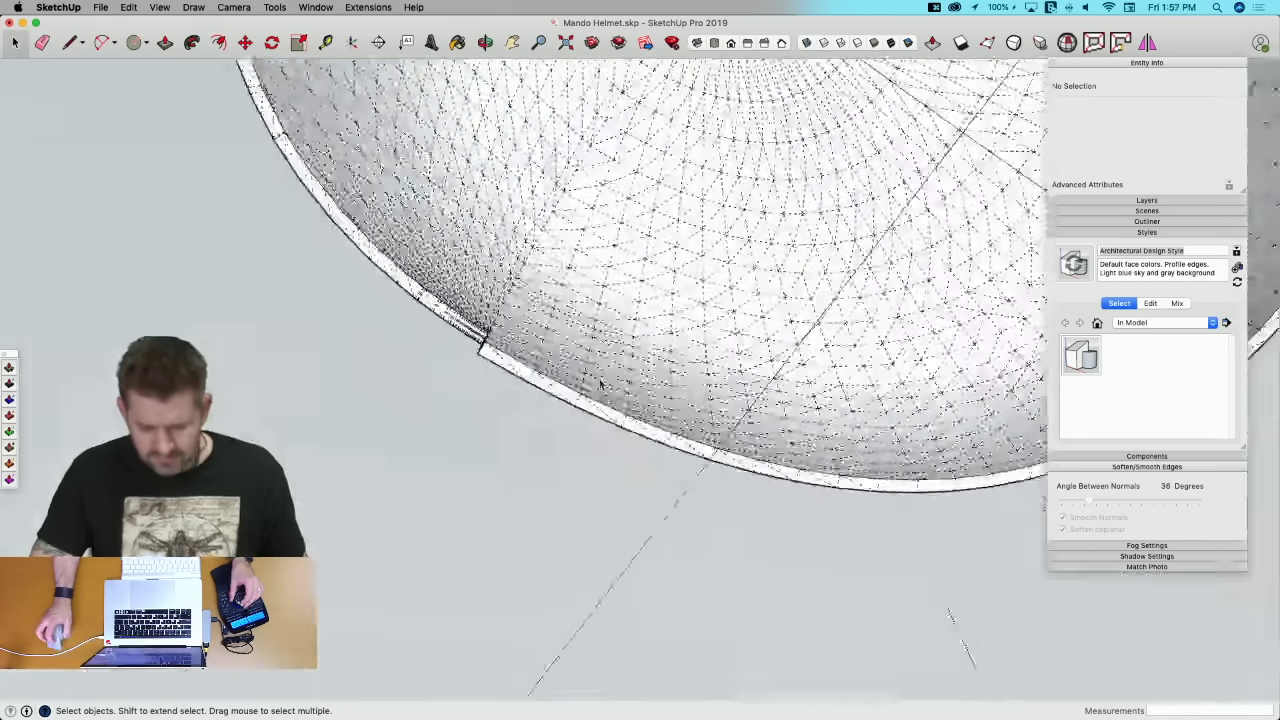
scroll(600, 384, "down", 5)
middle_click_drag(600, 384, 663, 374)
scroll(663, 374, "up", 5)
scroll(900, 445, "up", 6)
scroll(845, 453, "up", 3)
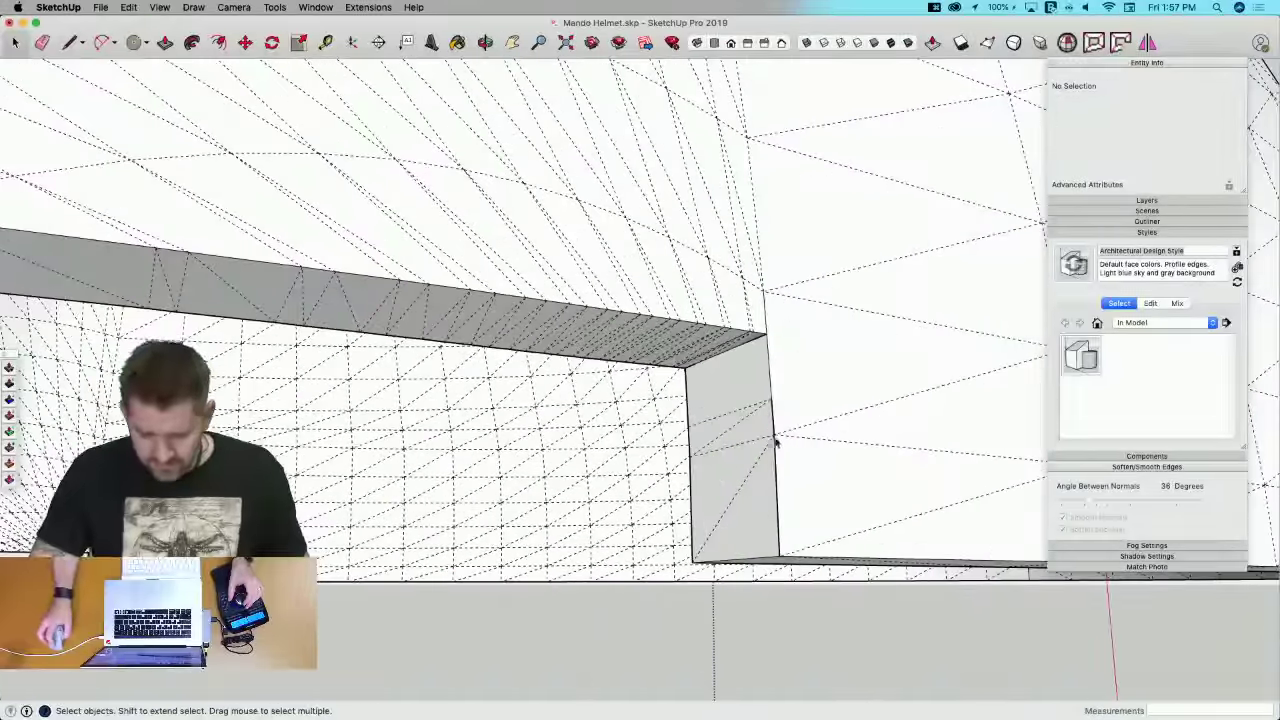
key("e")
left_click(783, 414)
left_click(780, 455)
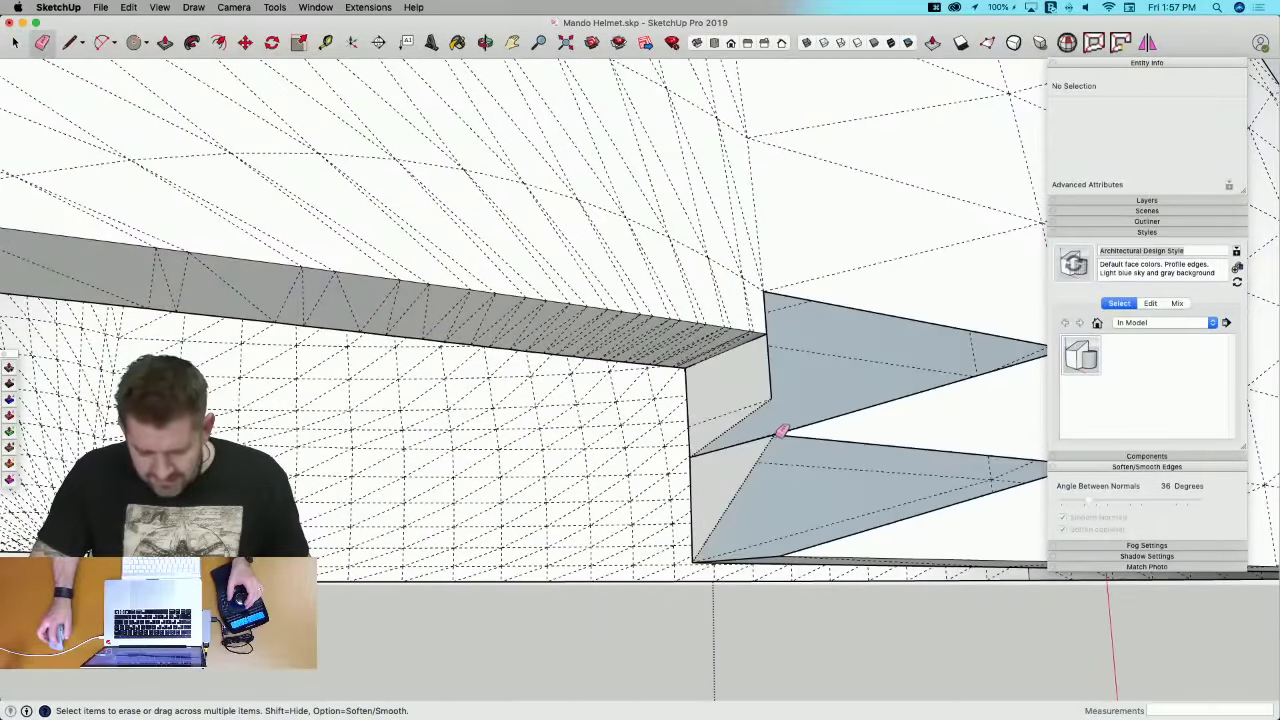
left_click(778, 433)
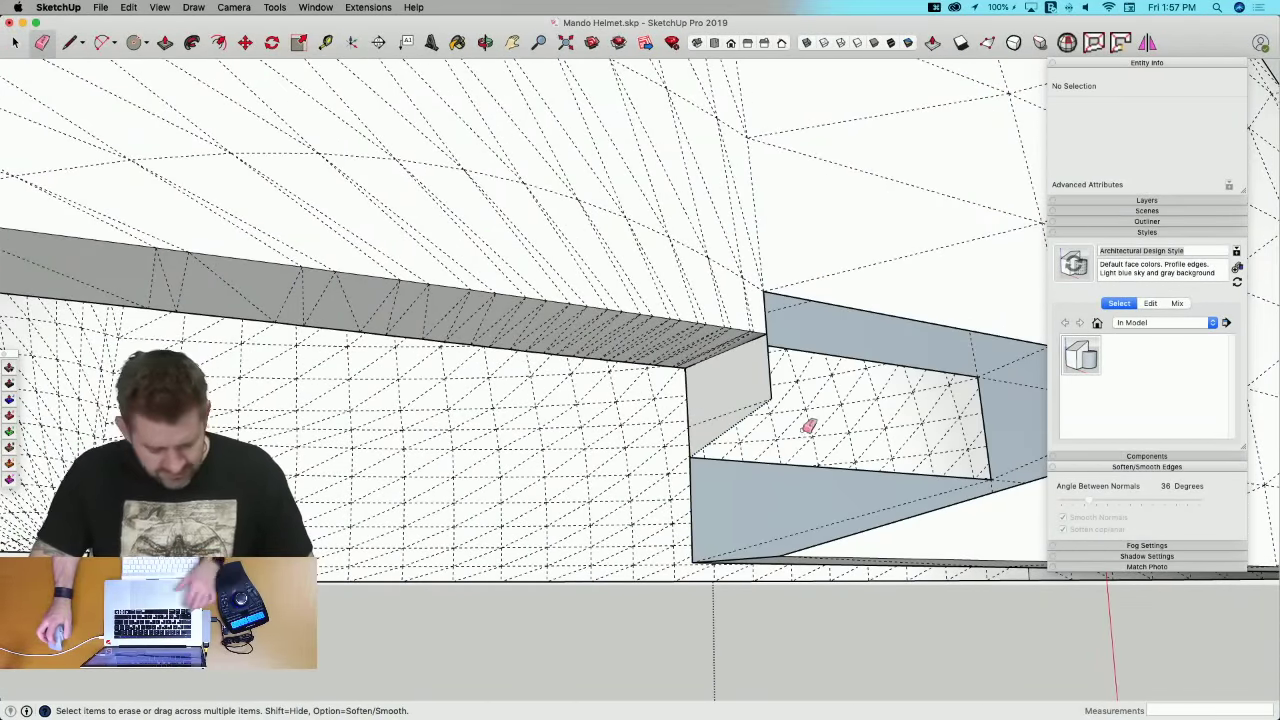
key("super+z")
key("super+z")
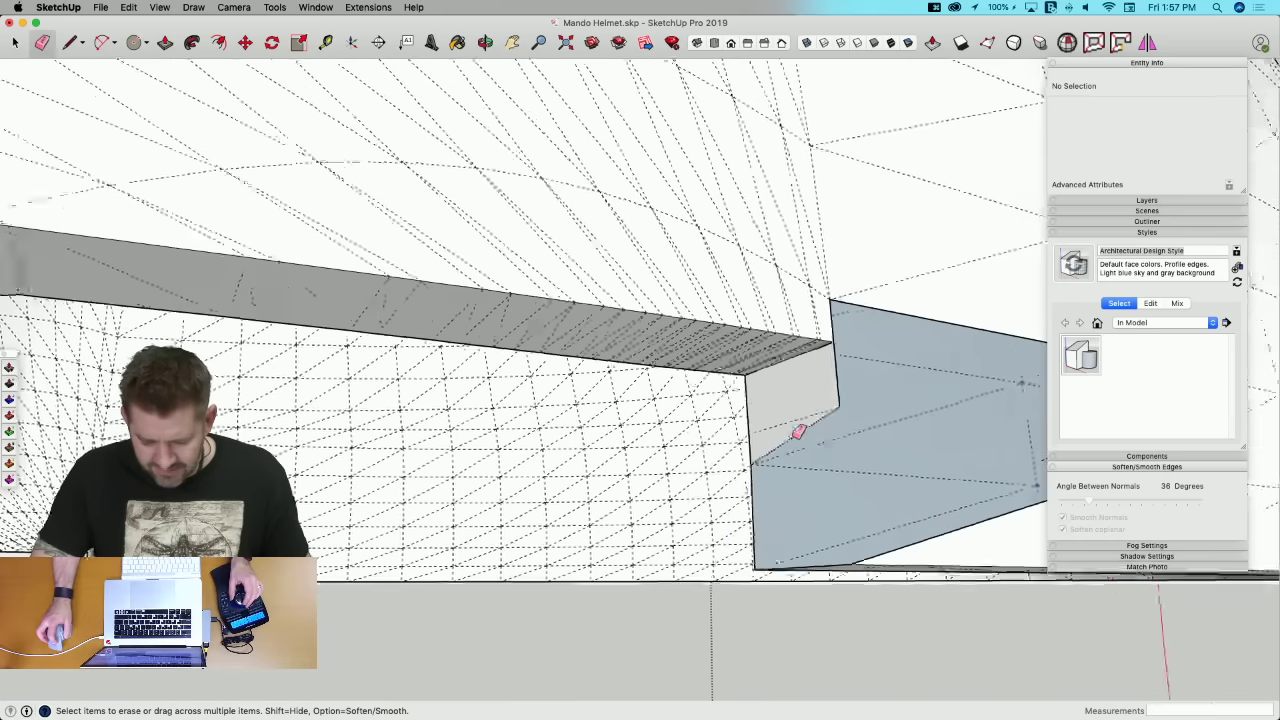
Step: Draw lines between the corner vertices to close the lower part of the notch's end face and the adjoining dome face
key("l")
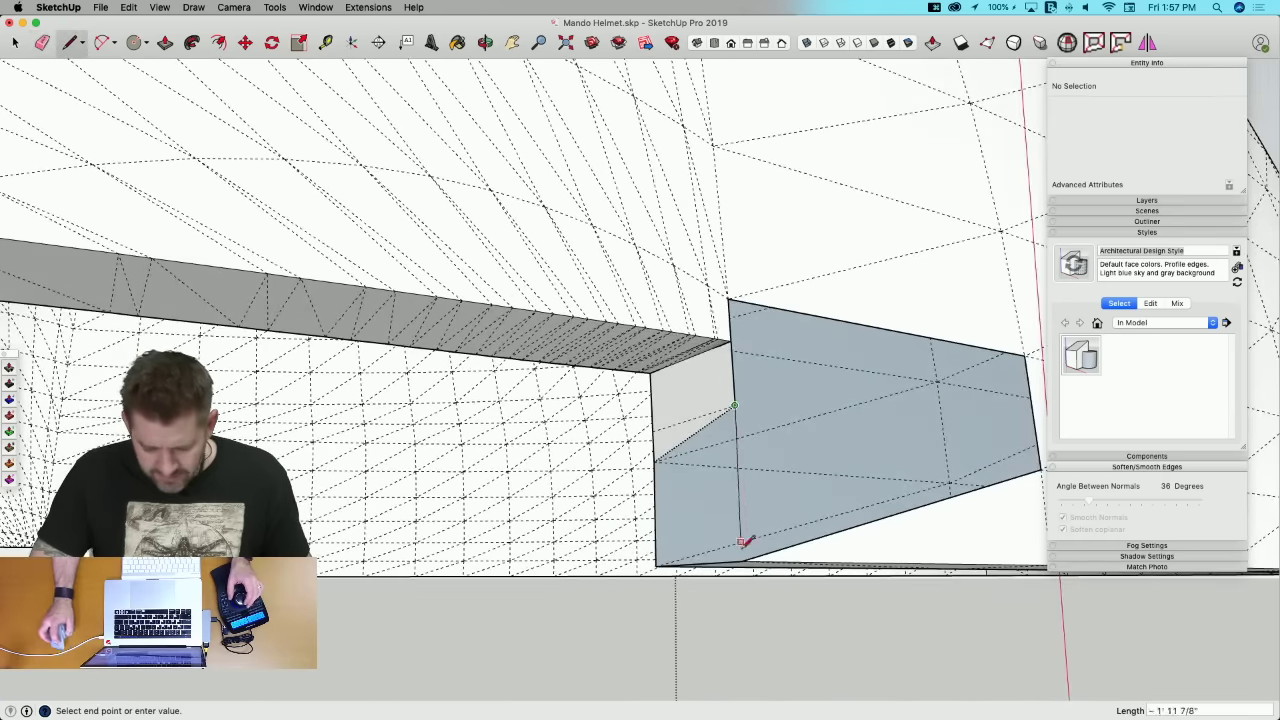
left_click(657, 459)
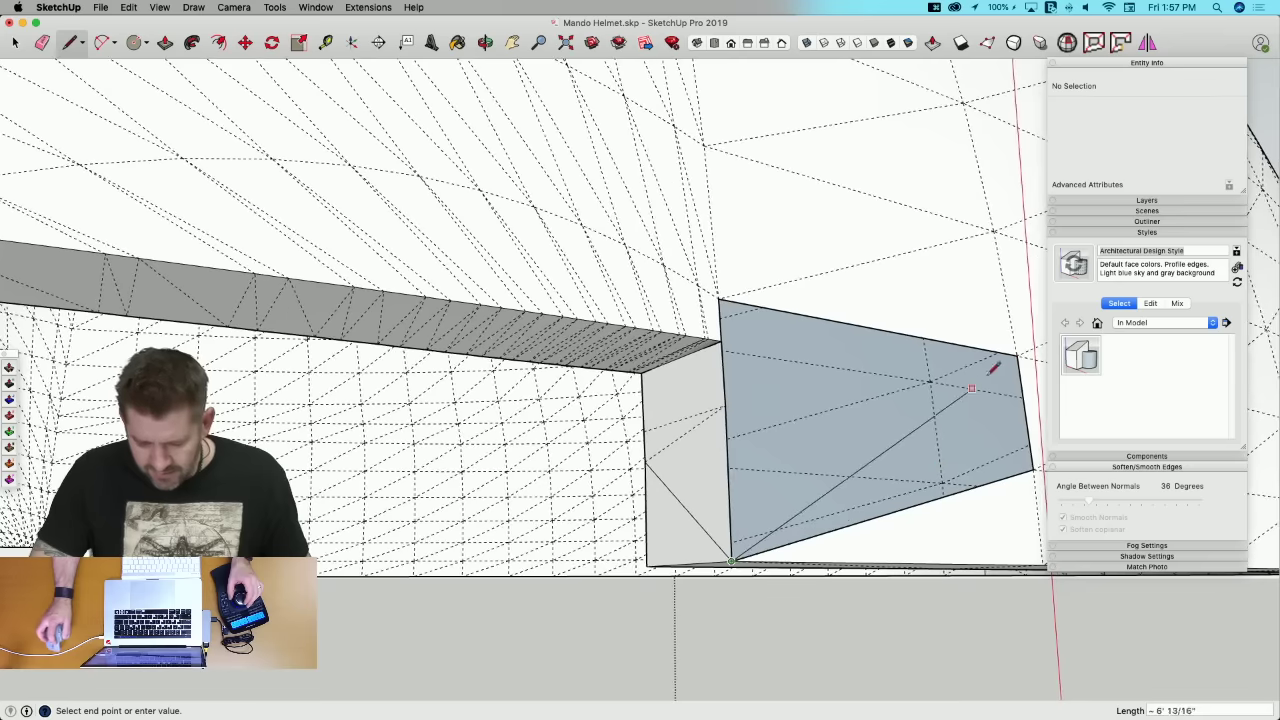
left_click(1016, 355)
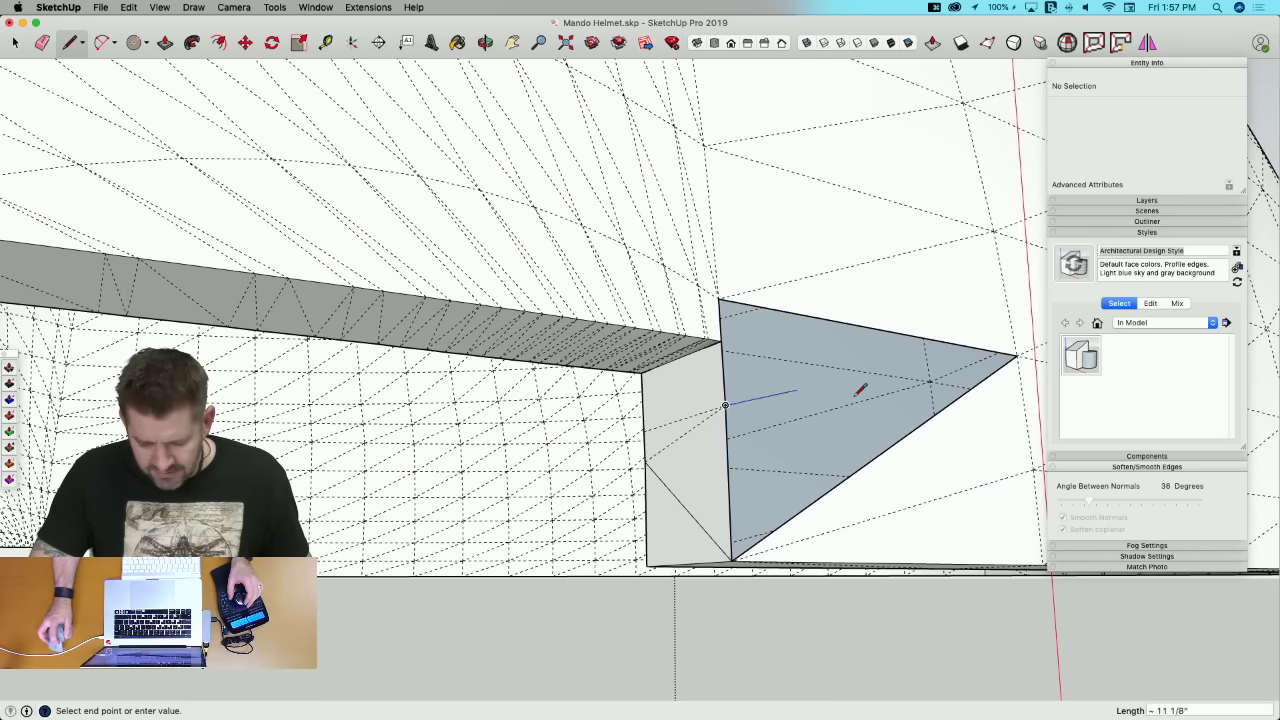
left_click(1016, 350)
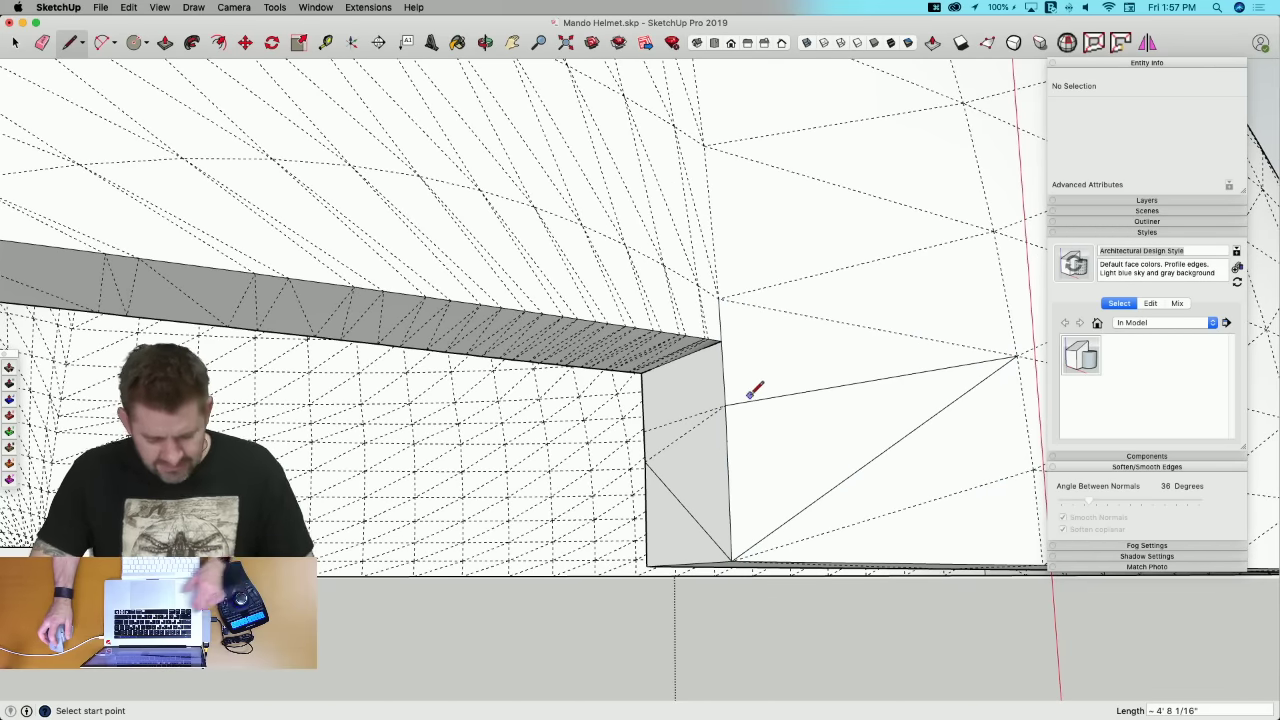
Step: Inspect the dome with Solid Inspector and erase the flagged edge and stray edges along the top of the notch's end face
left_click(1067, 43)
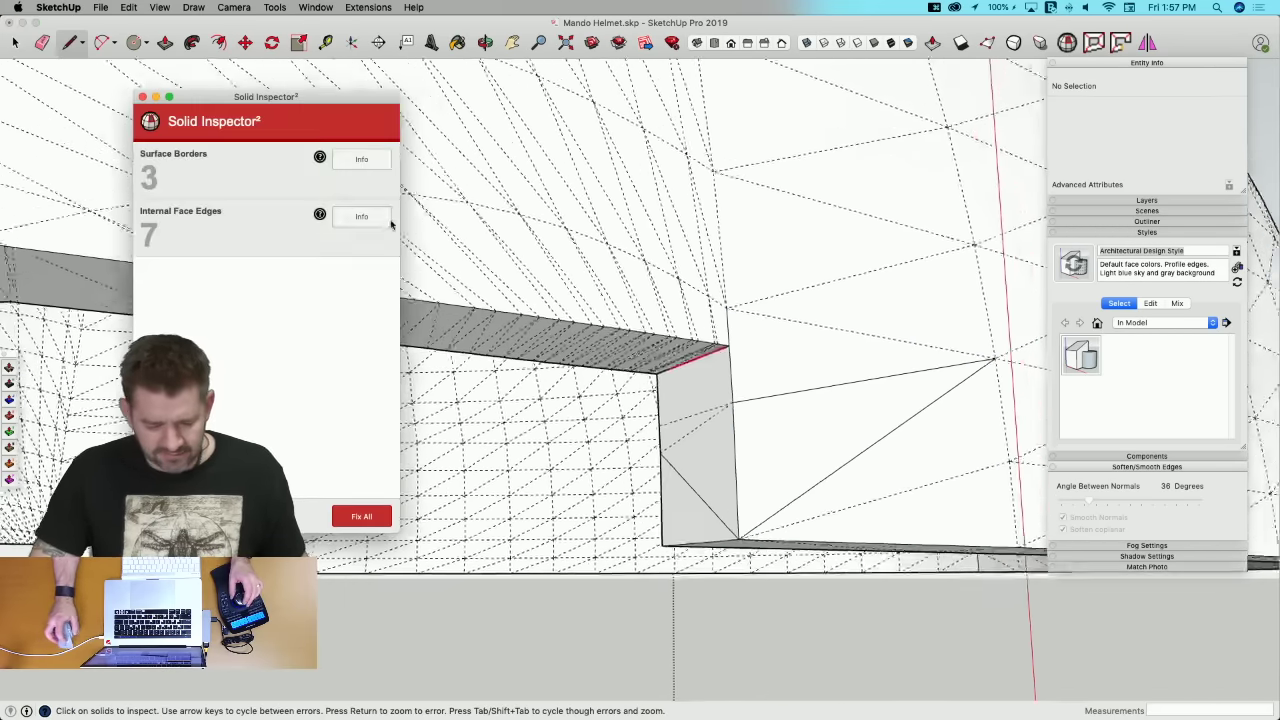
scroll(755, 360, "up", 9)
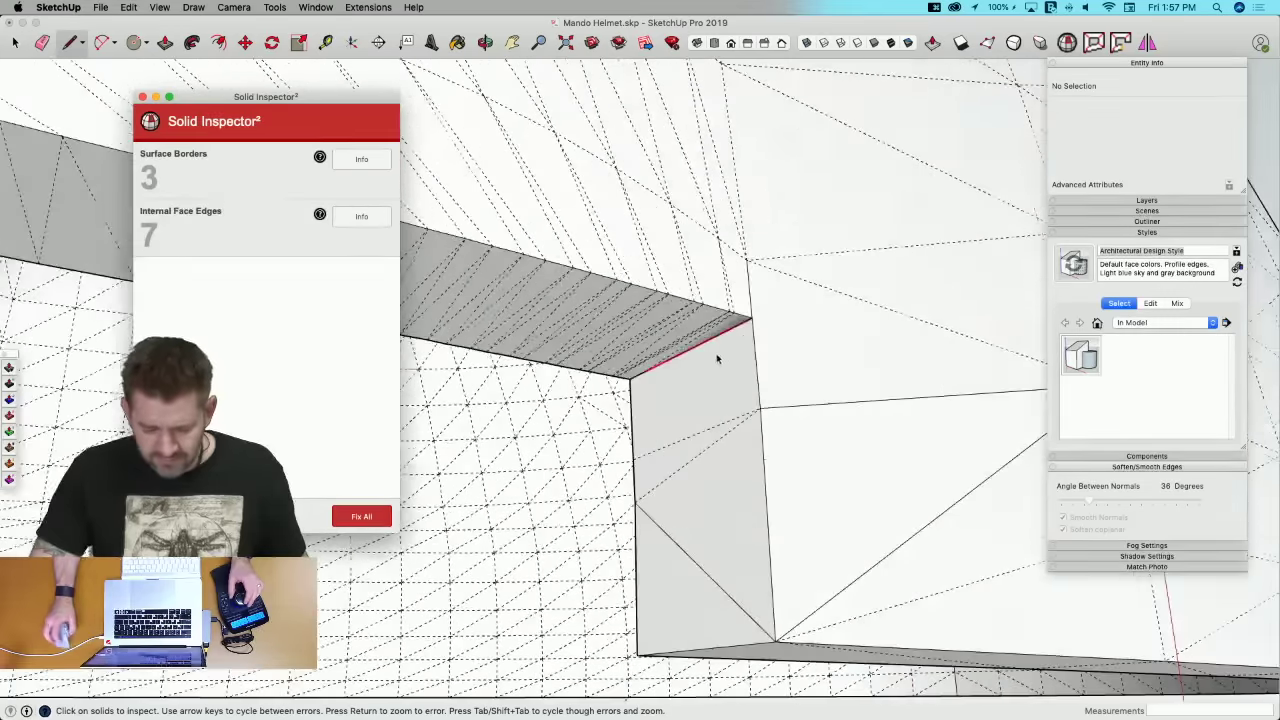
key("e")
key("e")
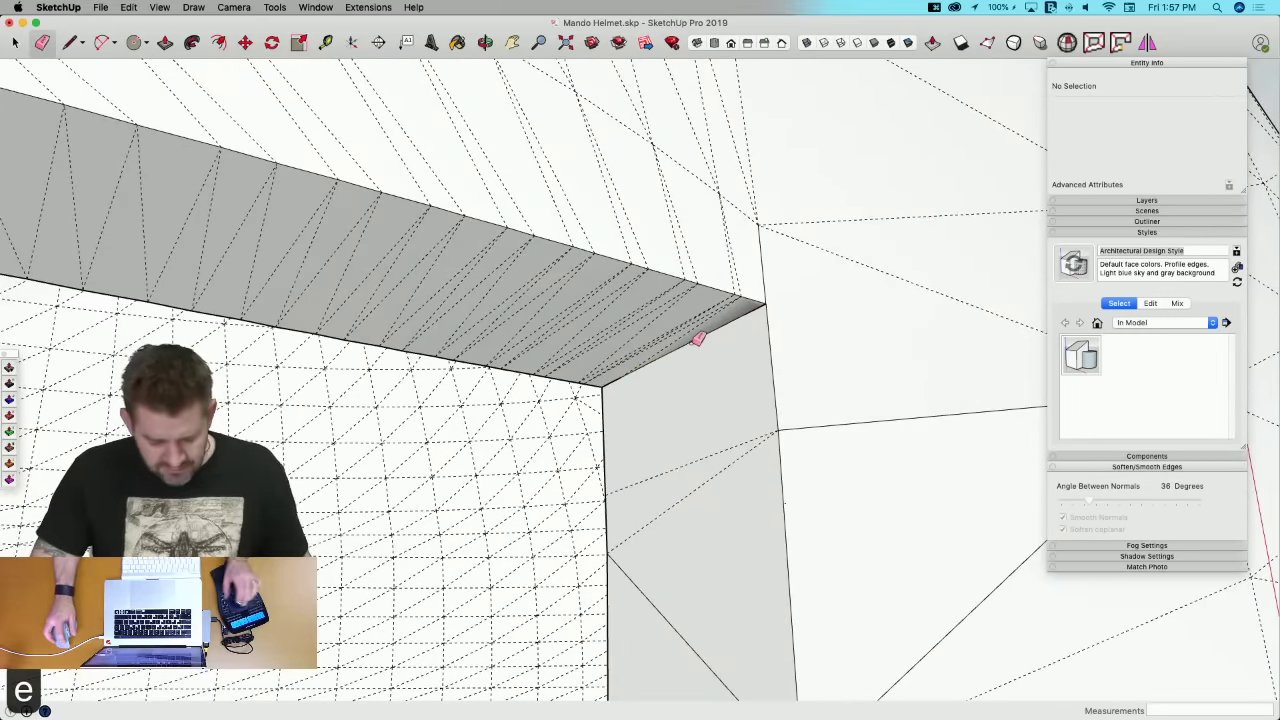
scroll(628, 384, "up", 3)
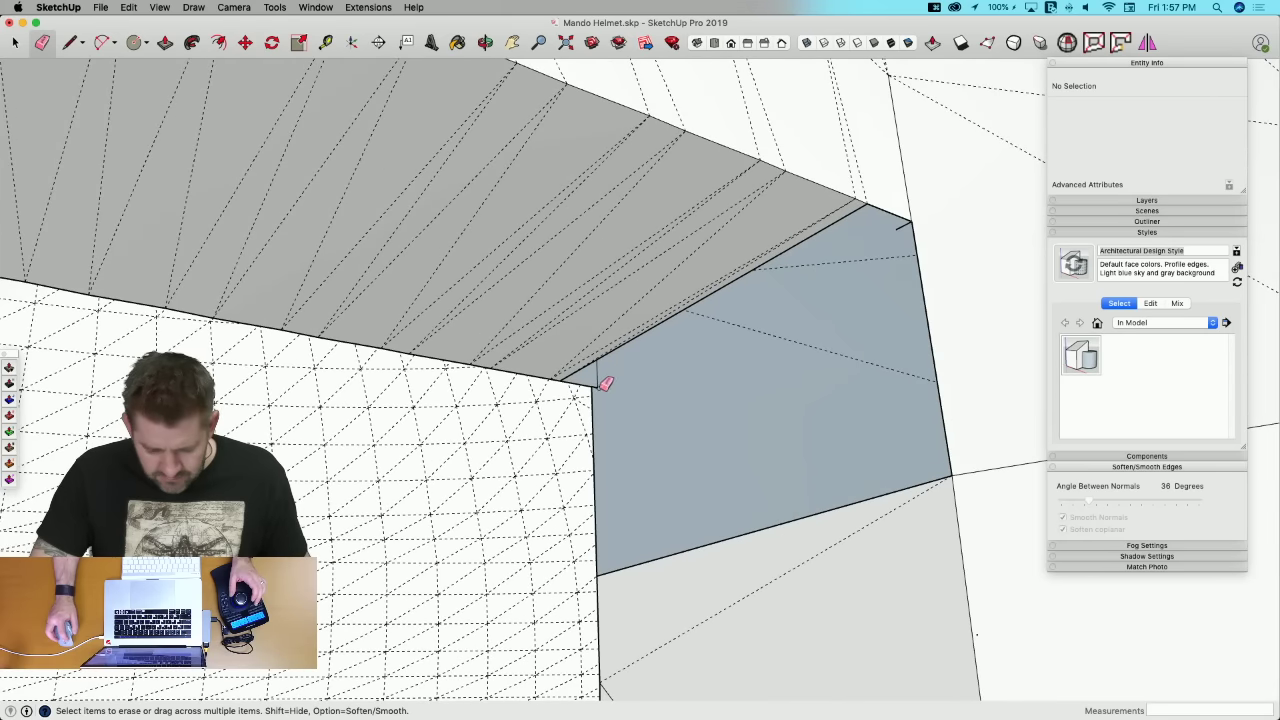
left_click(603, 381)
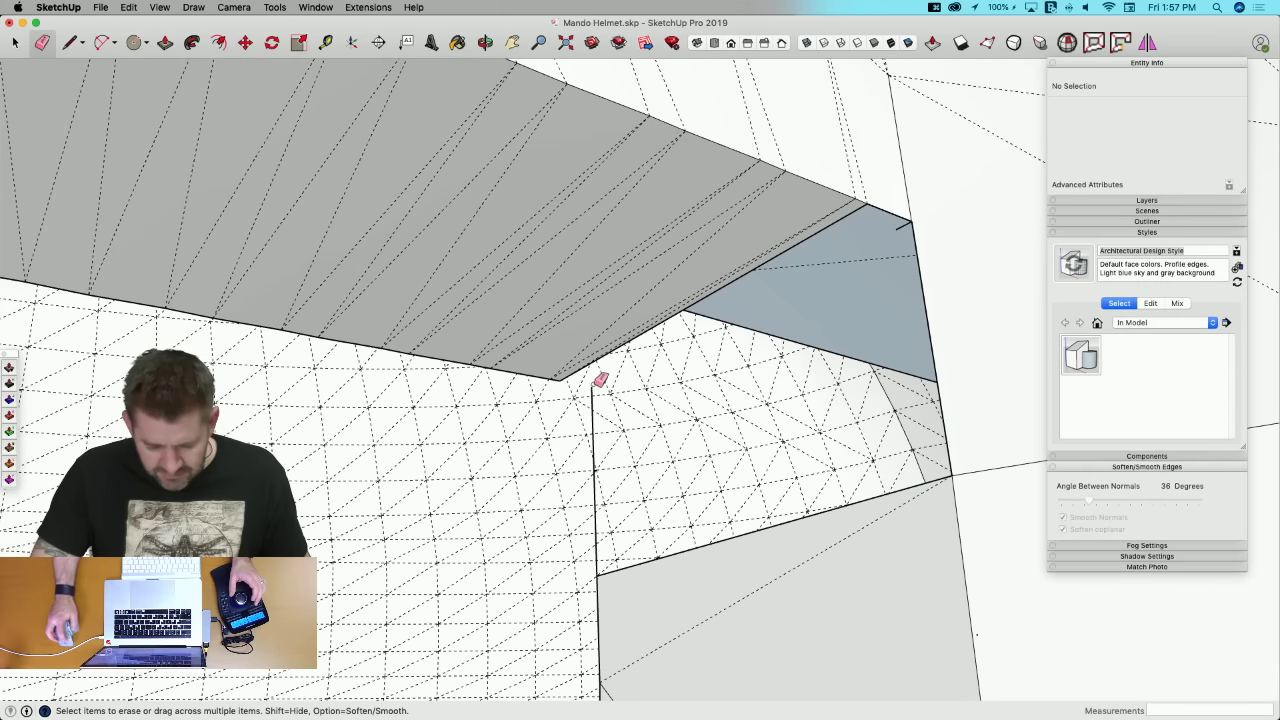
Step: Draw lines joining the corner vertices along the top edge of the notch's end face and around its open sides
key("l")
key("e")
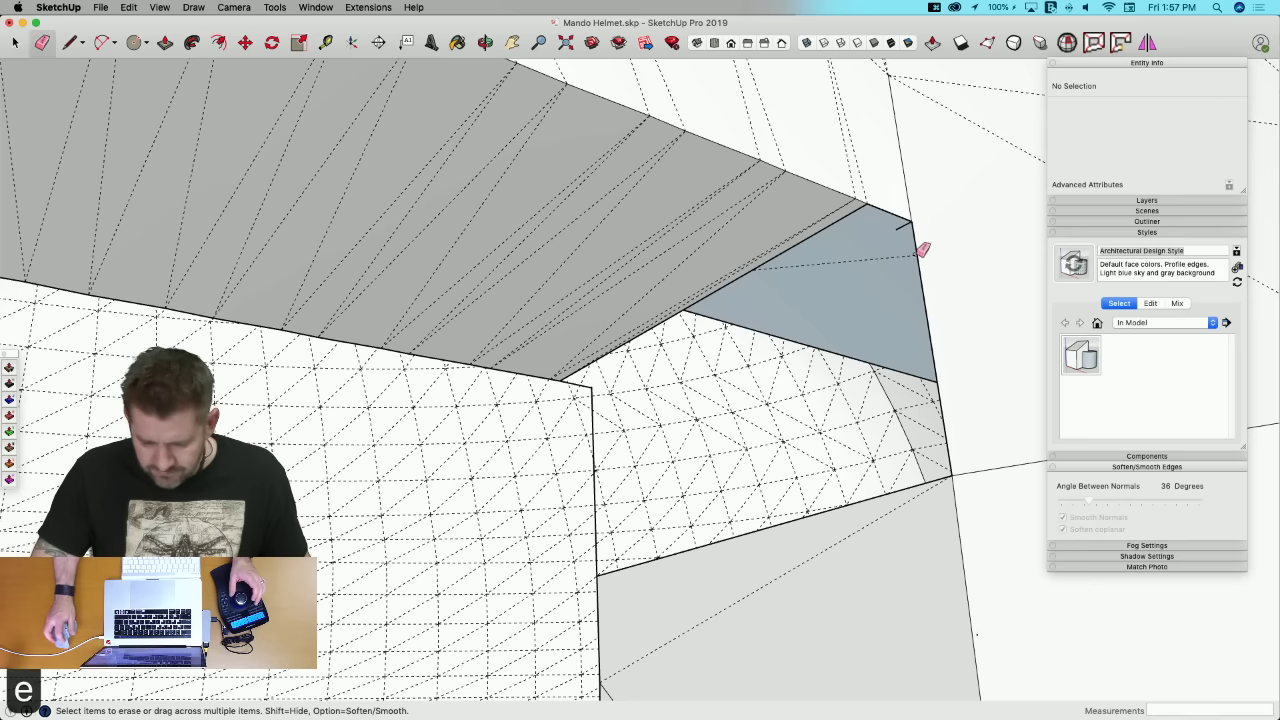
key("l")
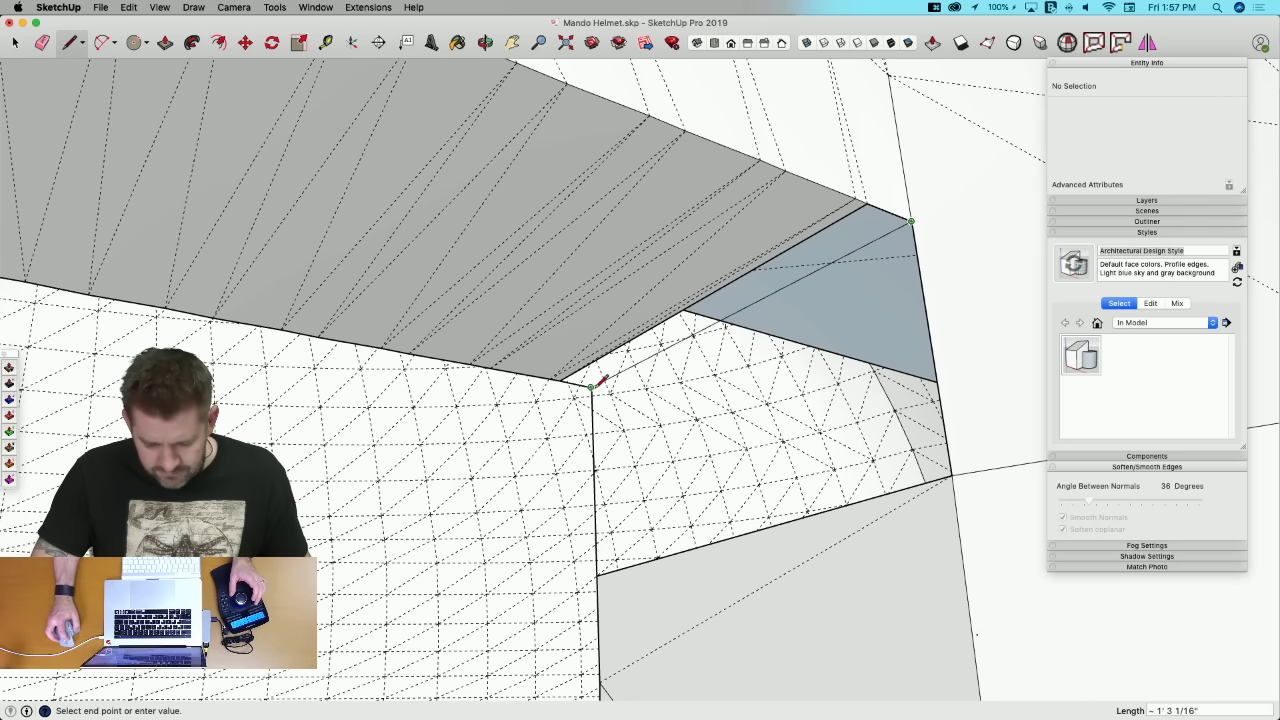
left_click(593, 385)
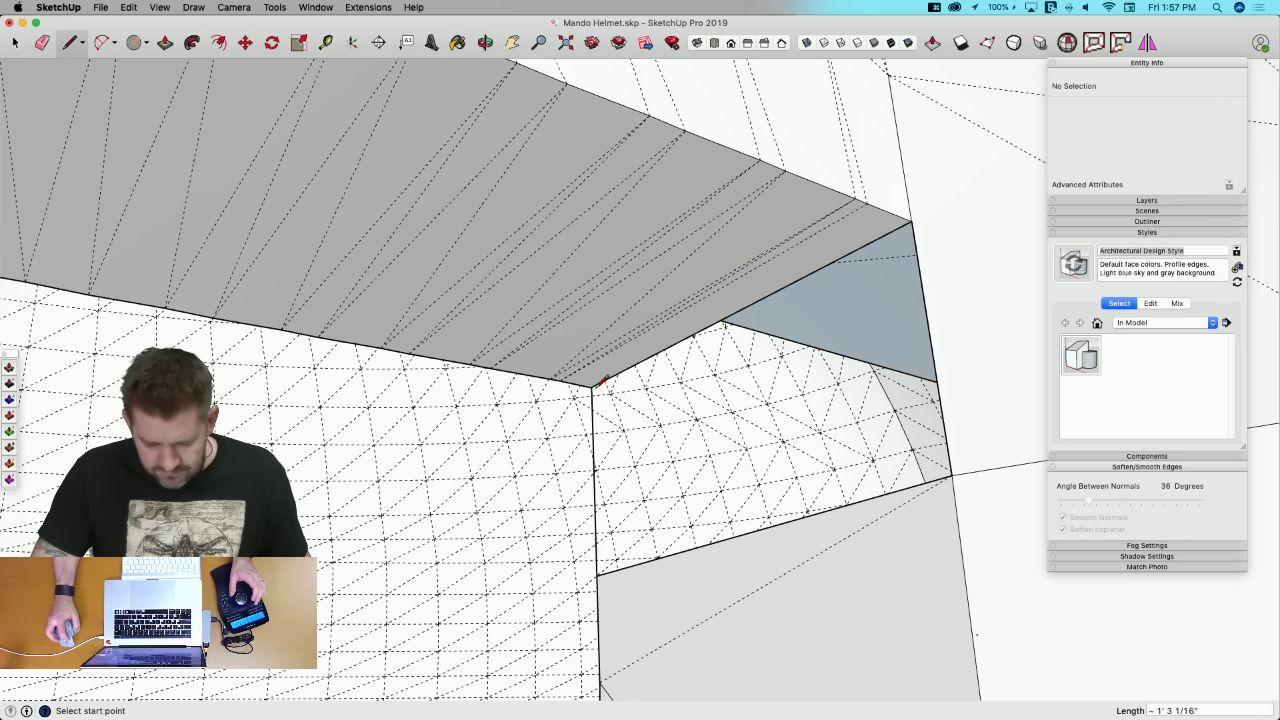
left_click(951, 478)
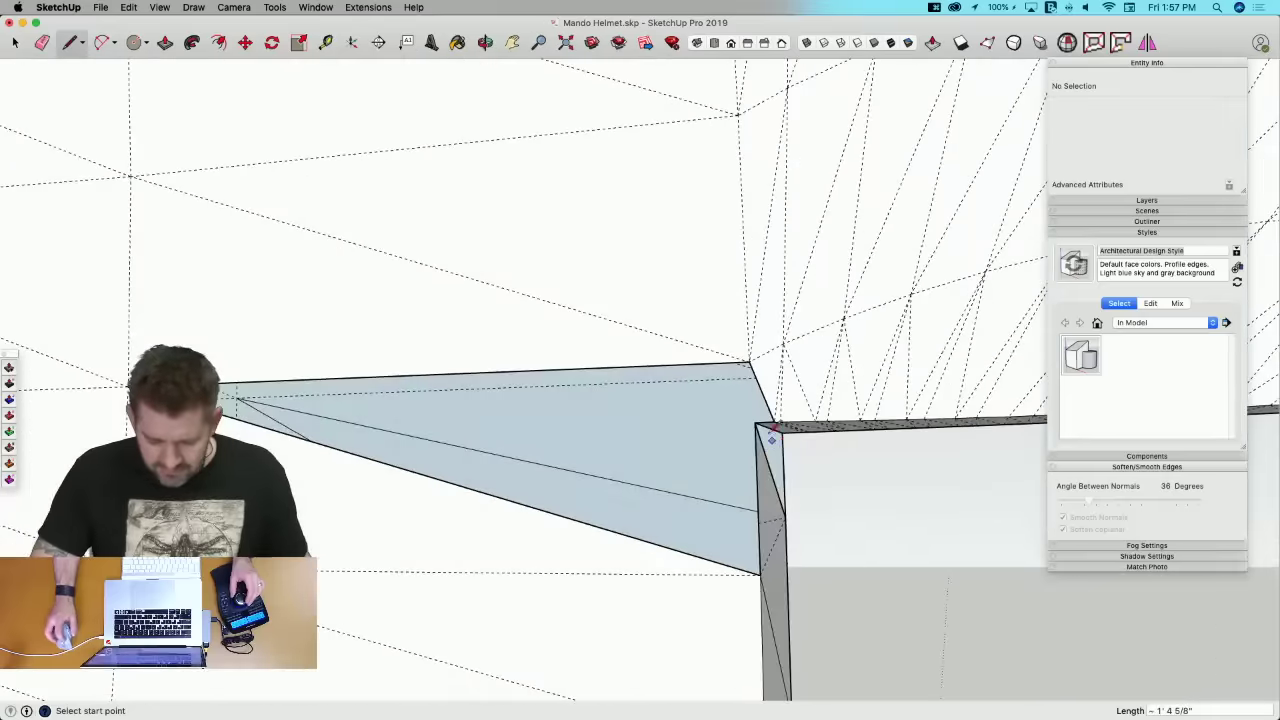
left_click(749, 361)
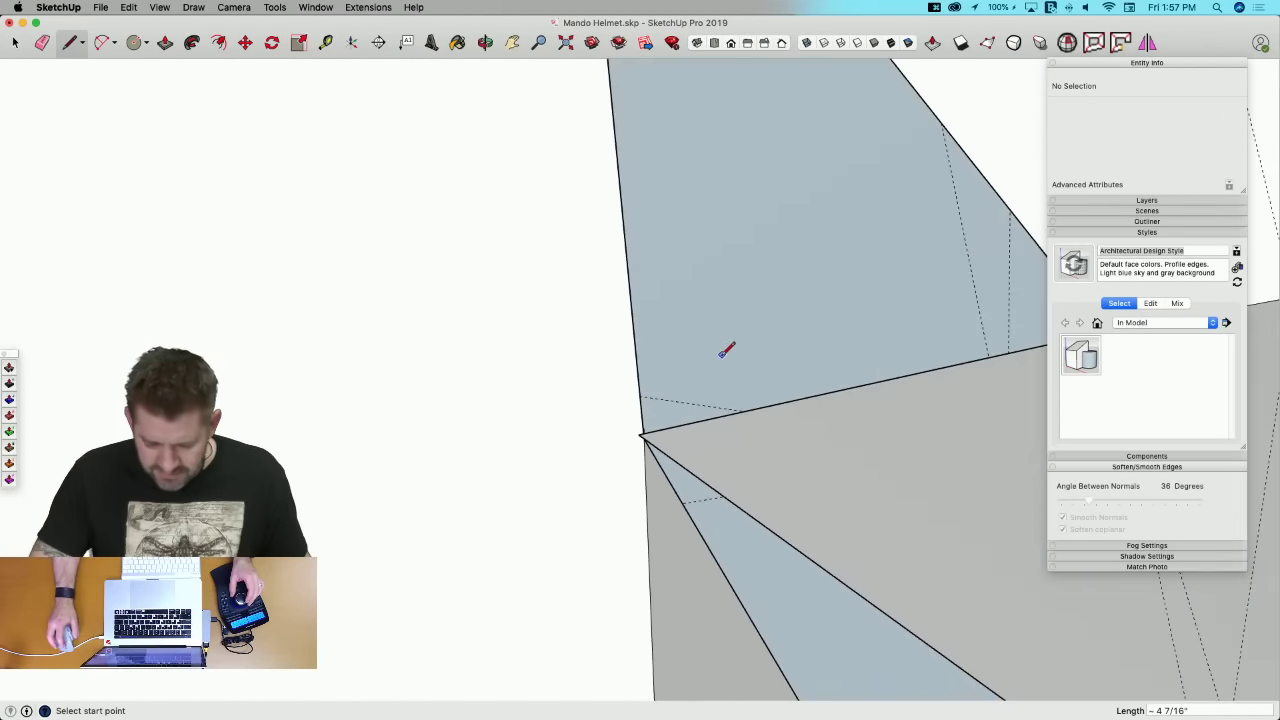
Step: Shift the misaligned vertex at the notch's upper outer corner and erase the tiny stray edges meeting there
key("m")
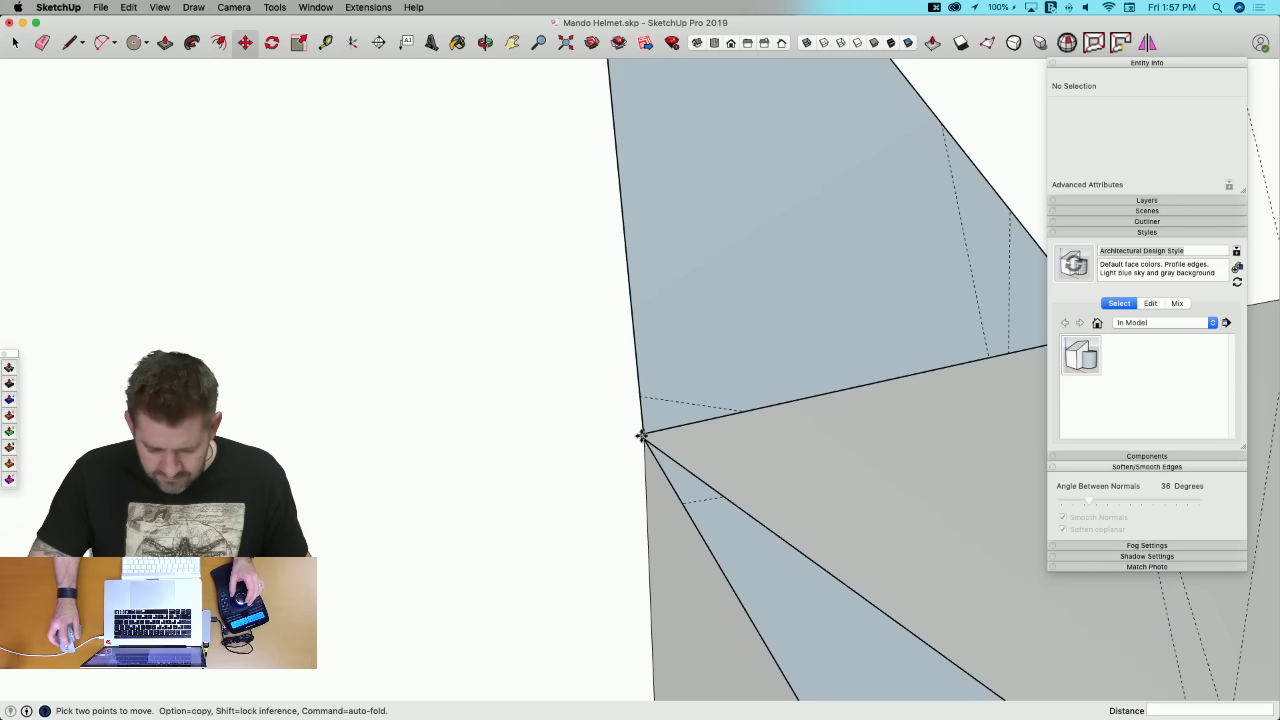
key("e")
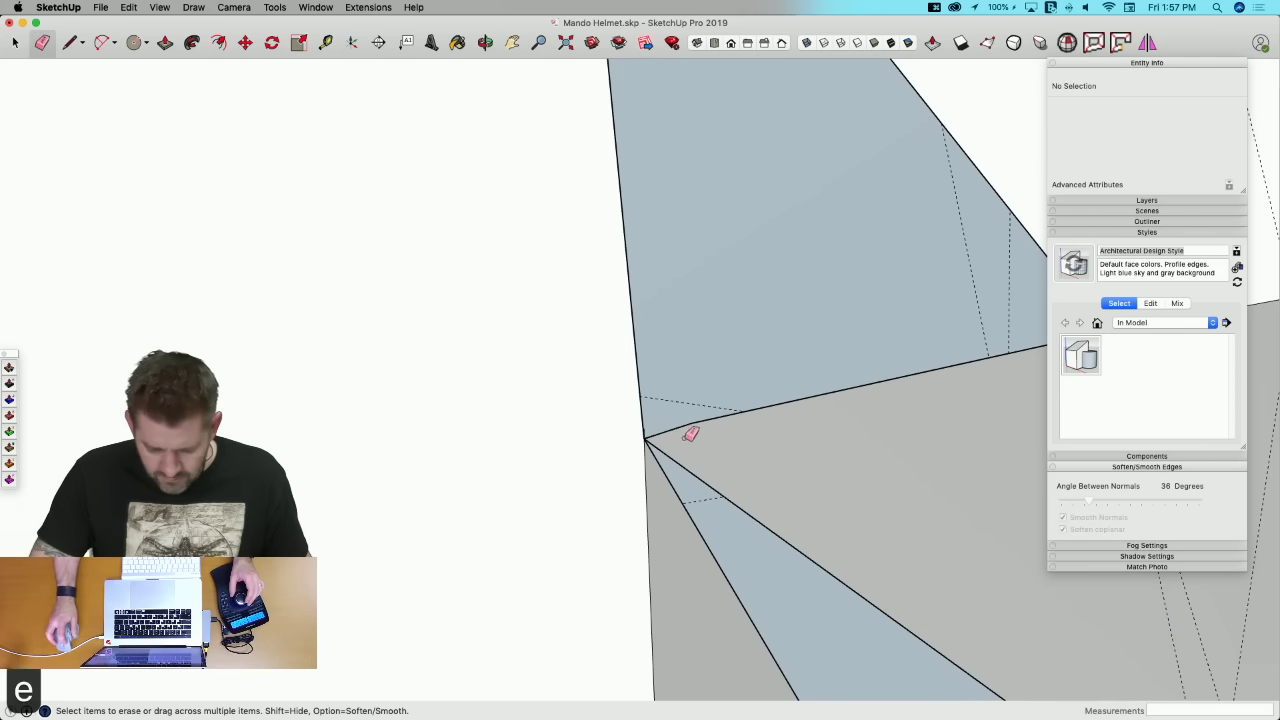
mouse_move(690, 433)
left_mouse_down()
mouse_move(703, 414)
mouse_move(669, 443)
left_mouse_up()
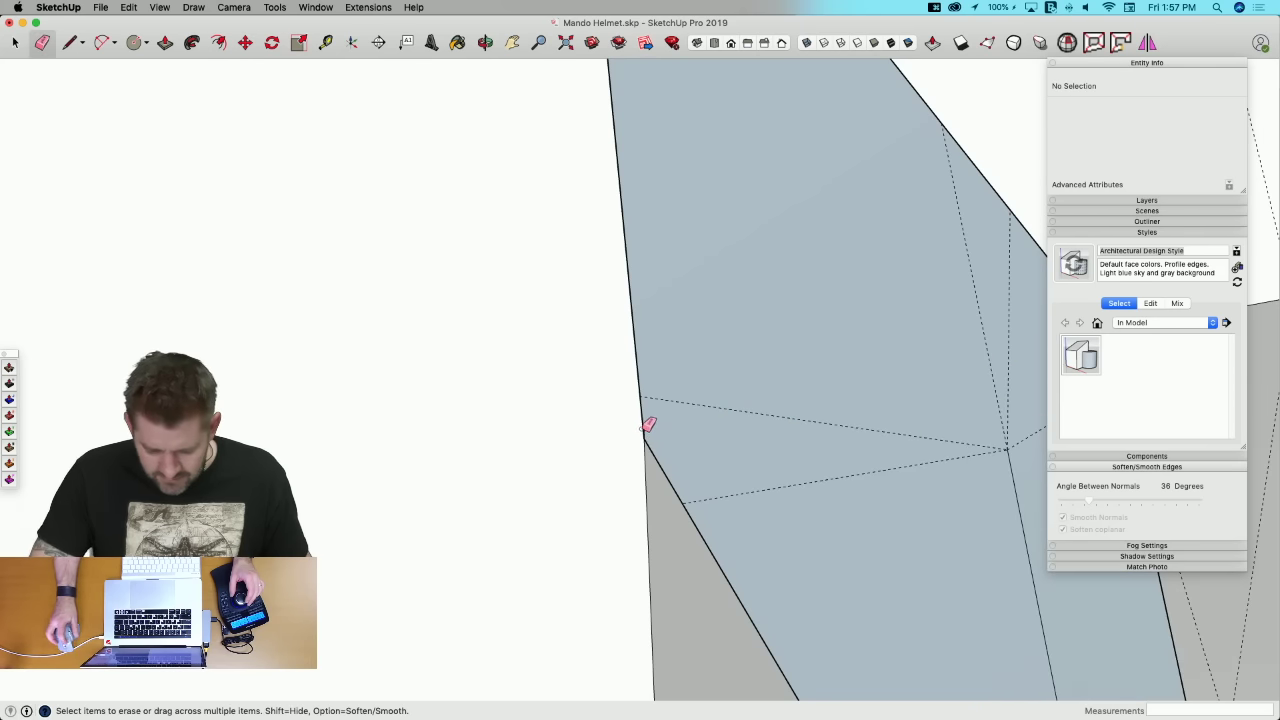
key("space")
left_click(651, 443)
key("BackSpace")
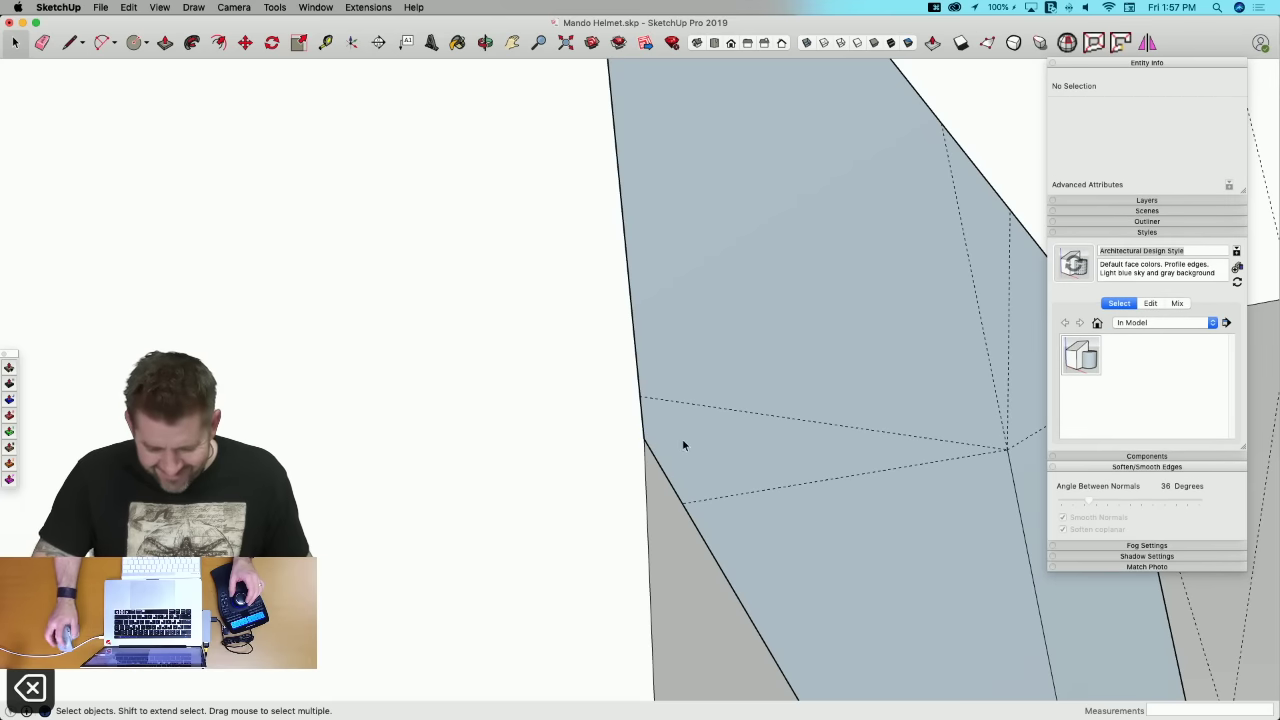
Step: Draw lines from the upper outer corner vertex to rebuild the dome face and the notch's ledge, undoing the misplaced line
key("l")
left_click(643, 428)
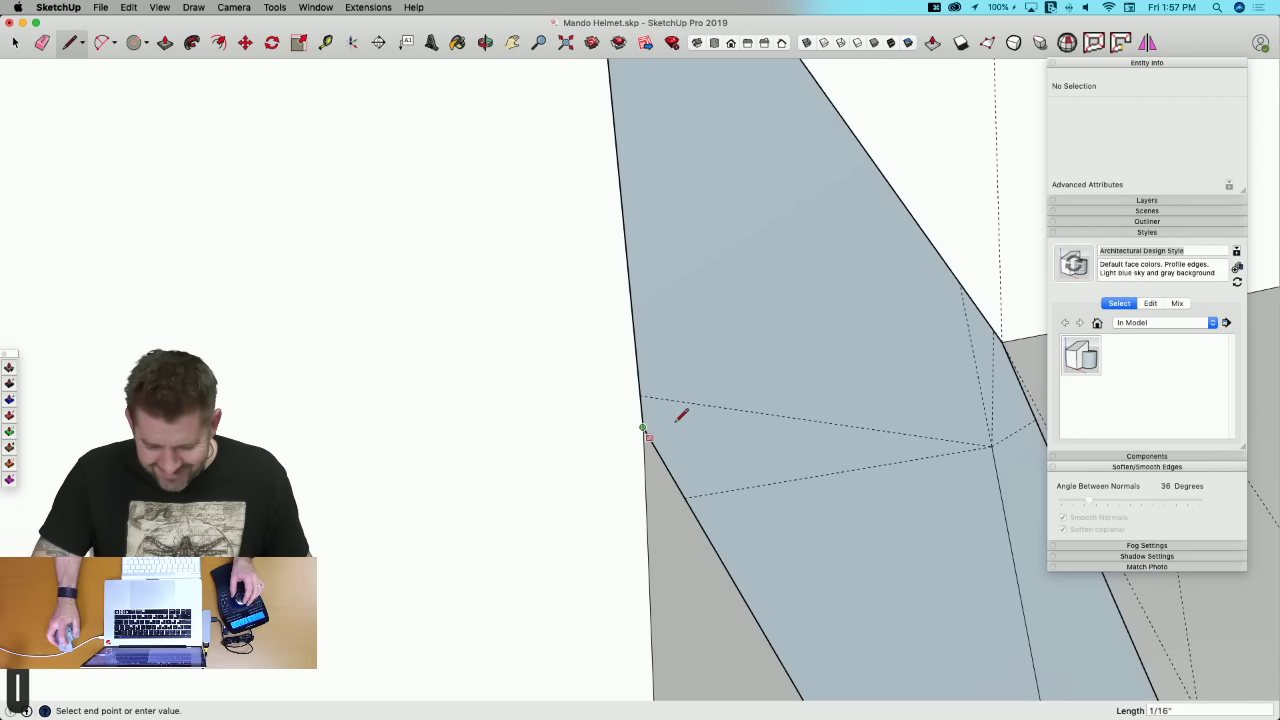
middle_click_drag(680, 415, 713, 337)
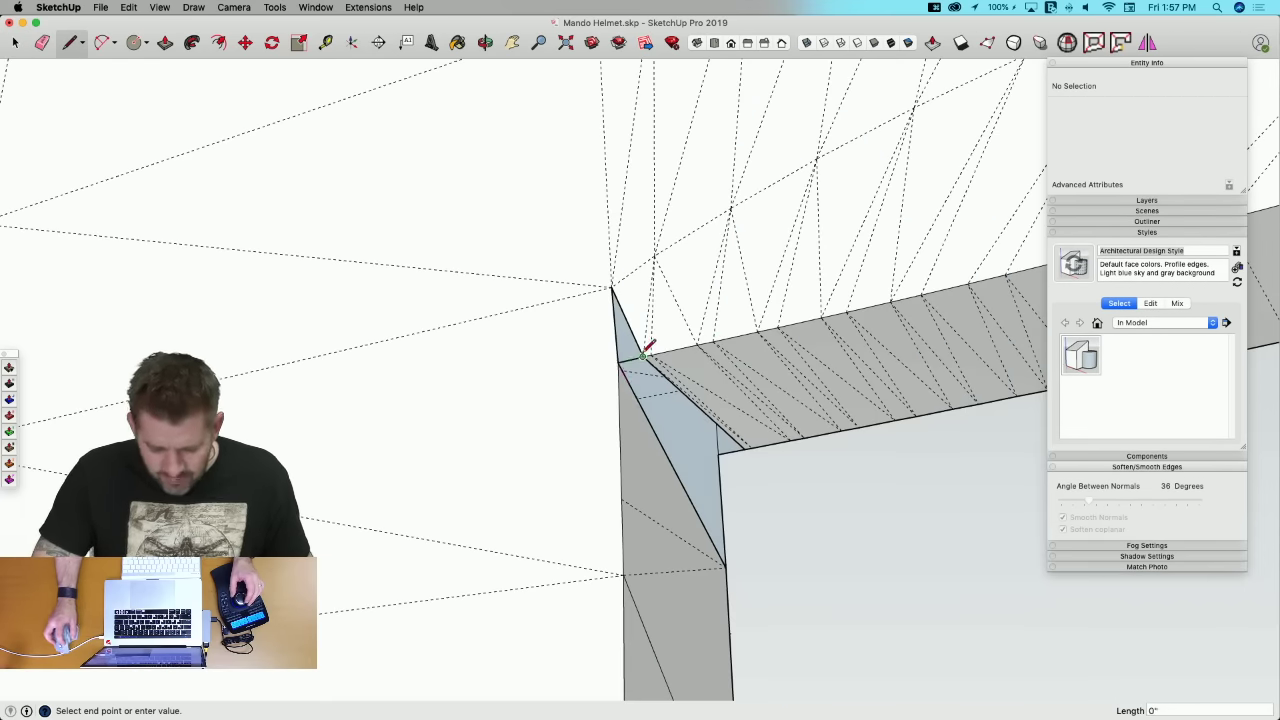
key("super+z")
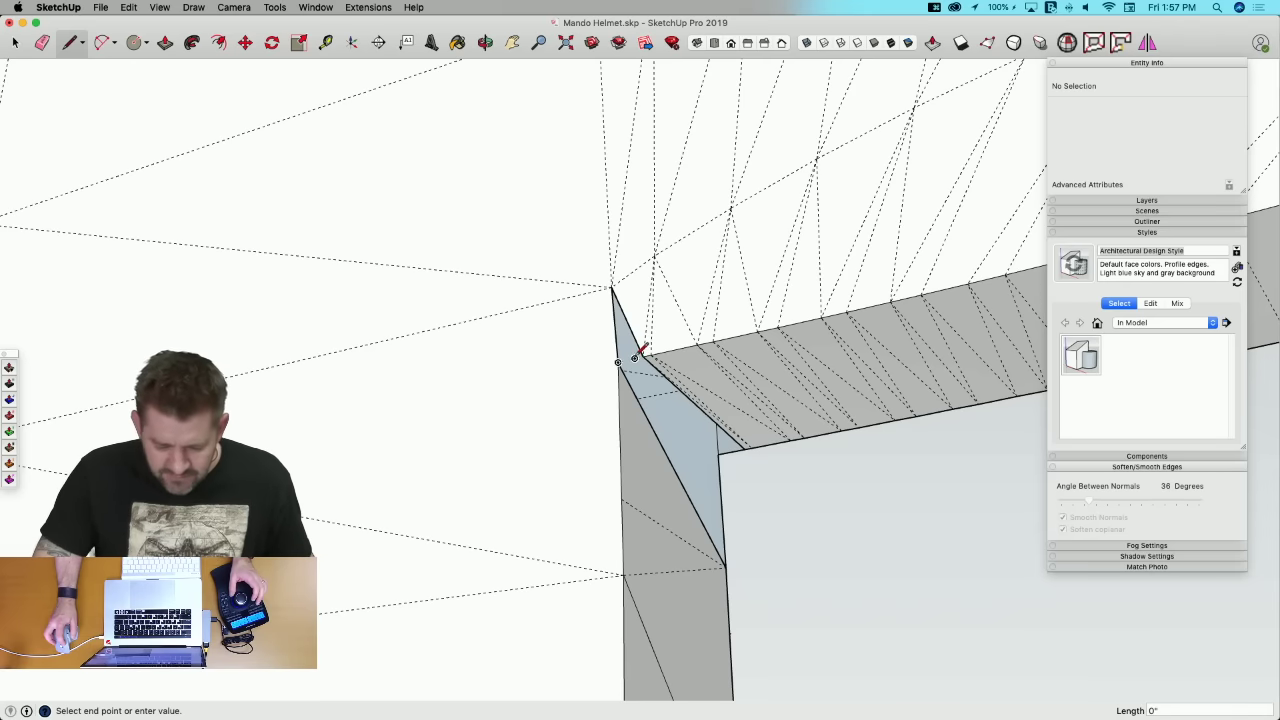
left_click(618, 362)
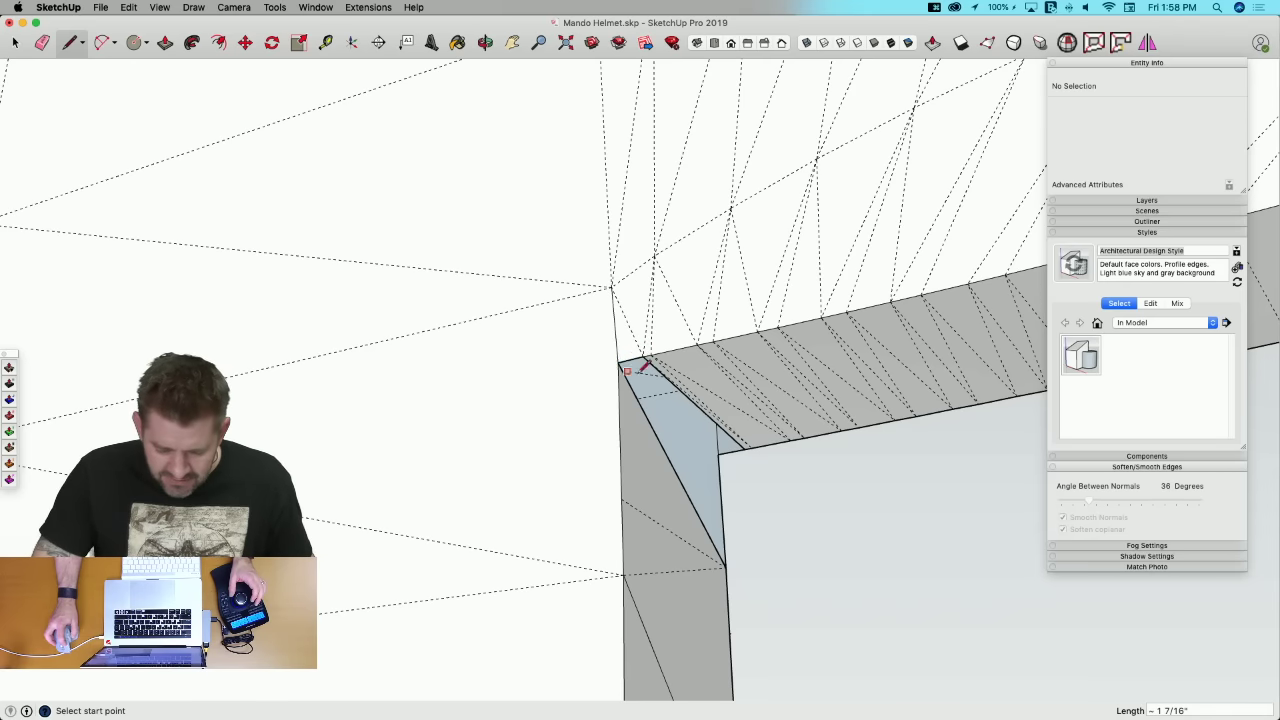
left_click(618, 362)
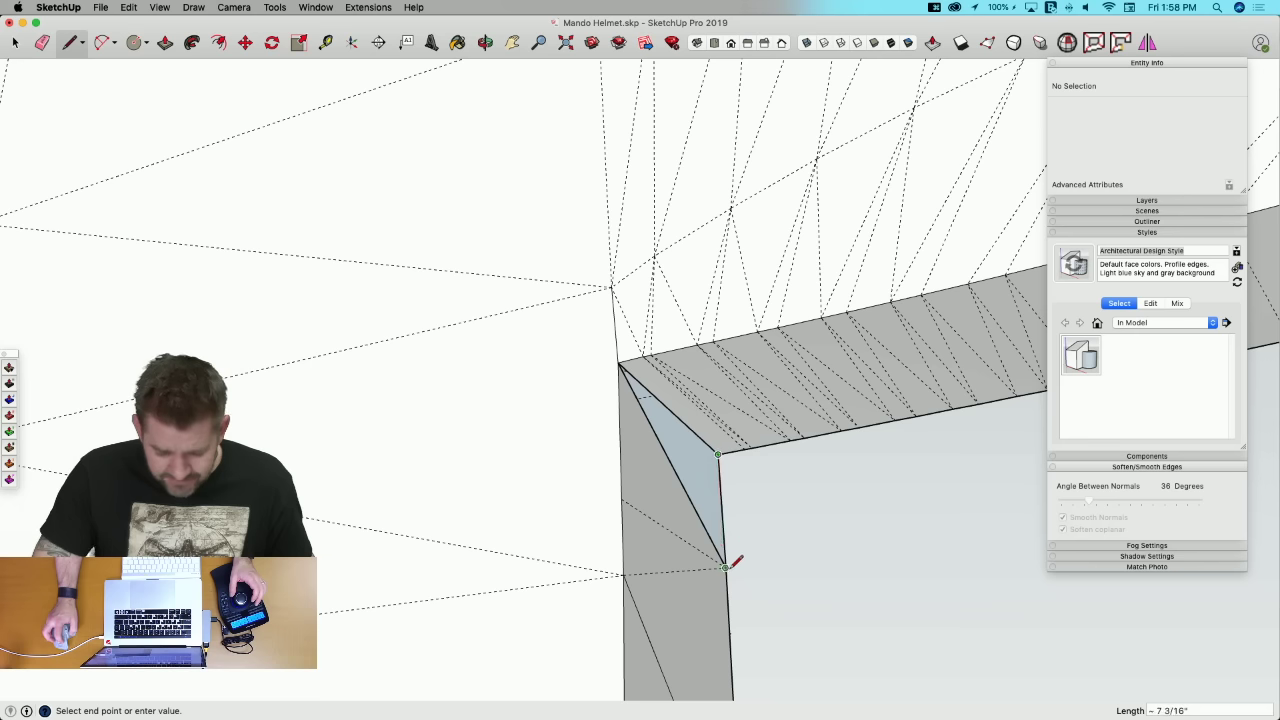
Step: Erase the diagonal across the notch's end face and draw one between its upper inner corner and outer edge vertex instead
key("e")
left_click(685, 488)
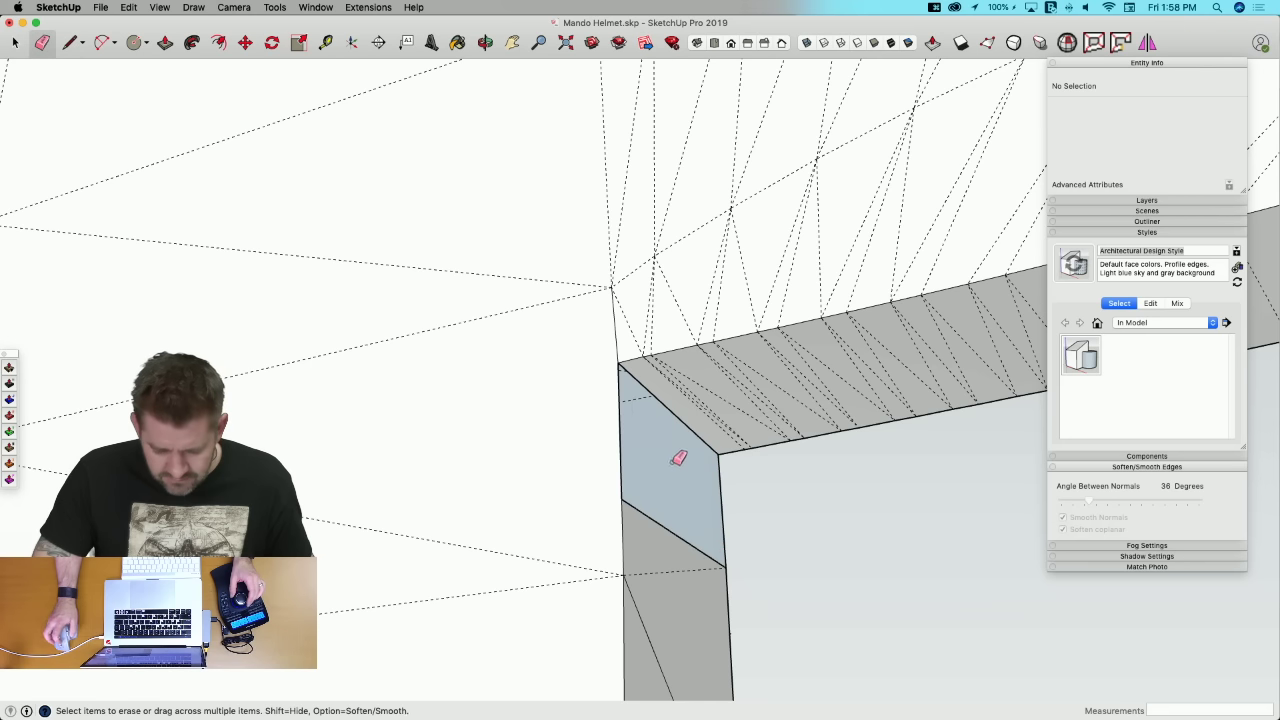
key("l")
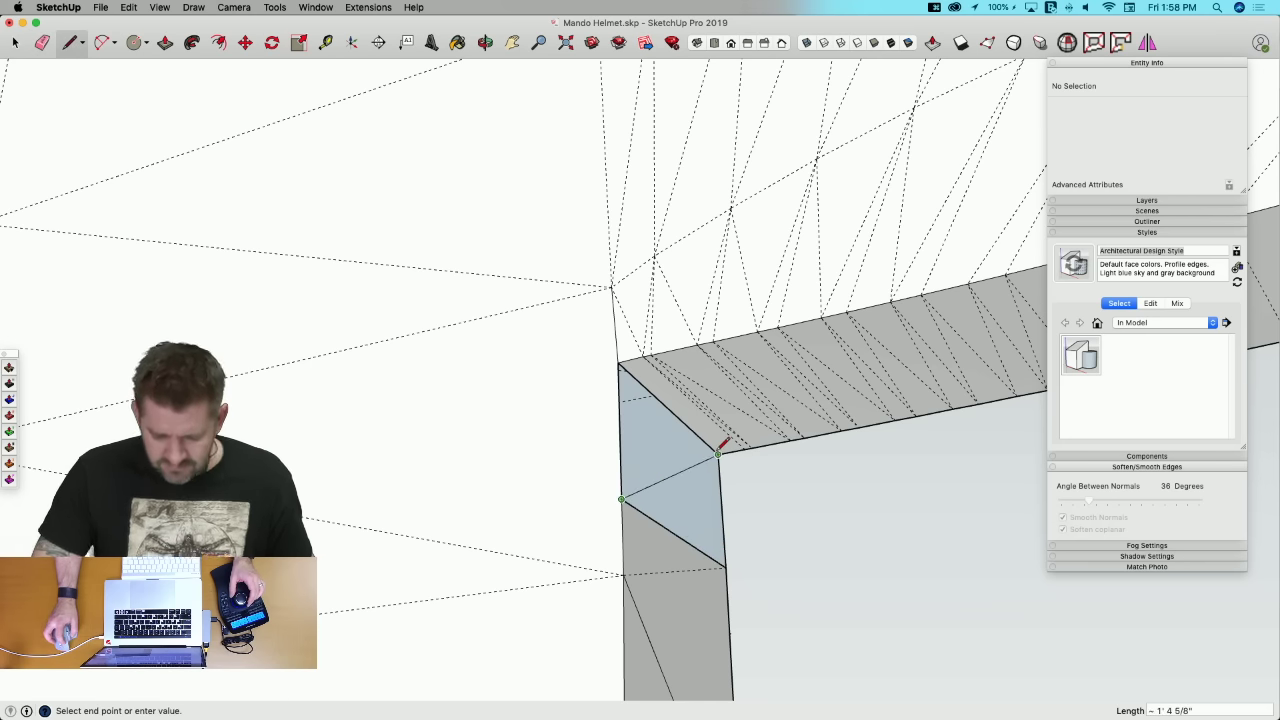
left_click(717, 455)
Step: Delete the short stray edges and the leftover sliver at the corner of the open end face
scroll(623, 371, "up", 5)
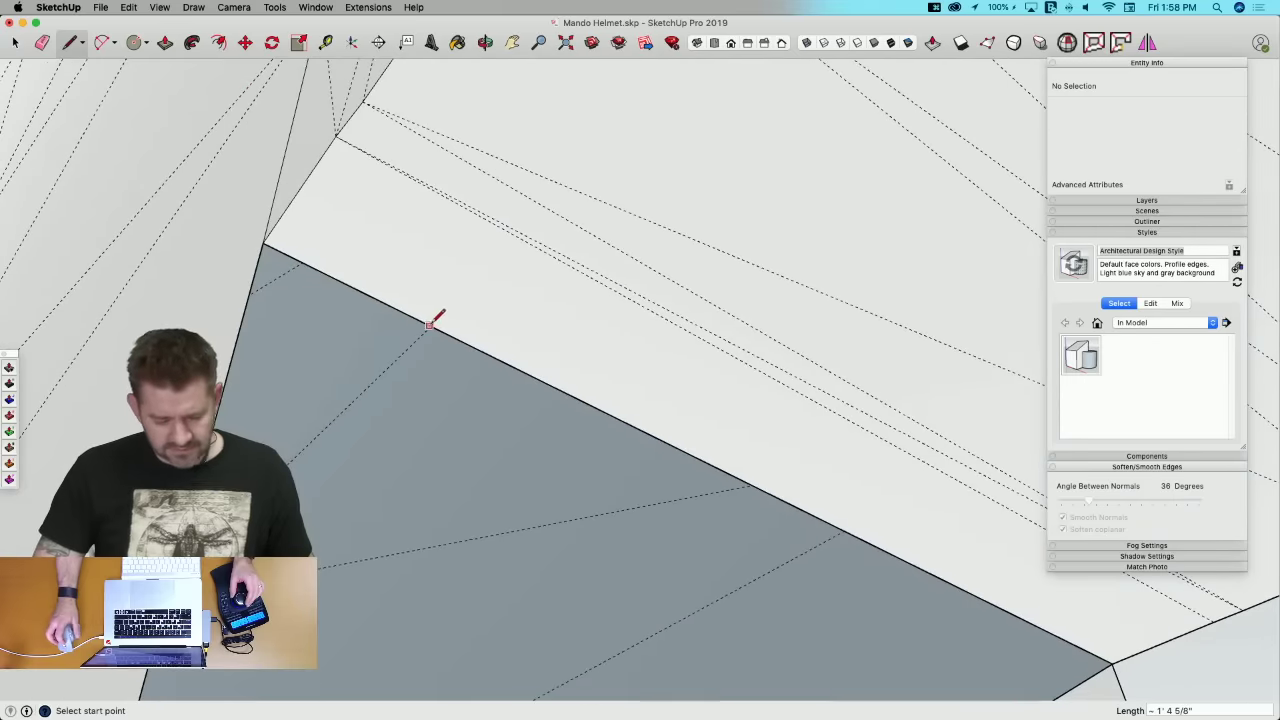
key("space")
left_click_drag(980, 474, 1016, 545)
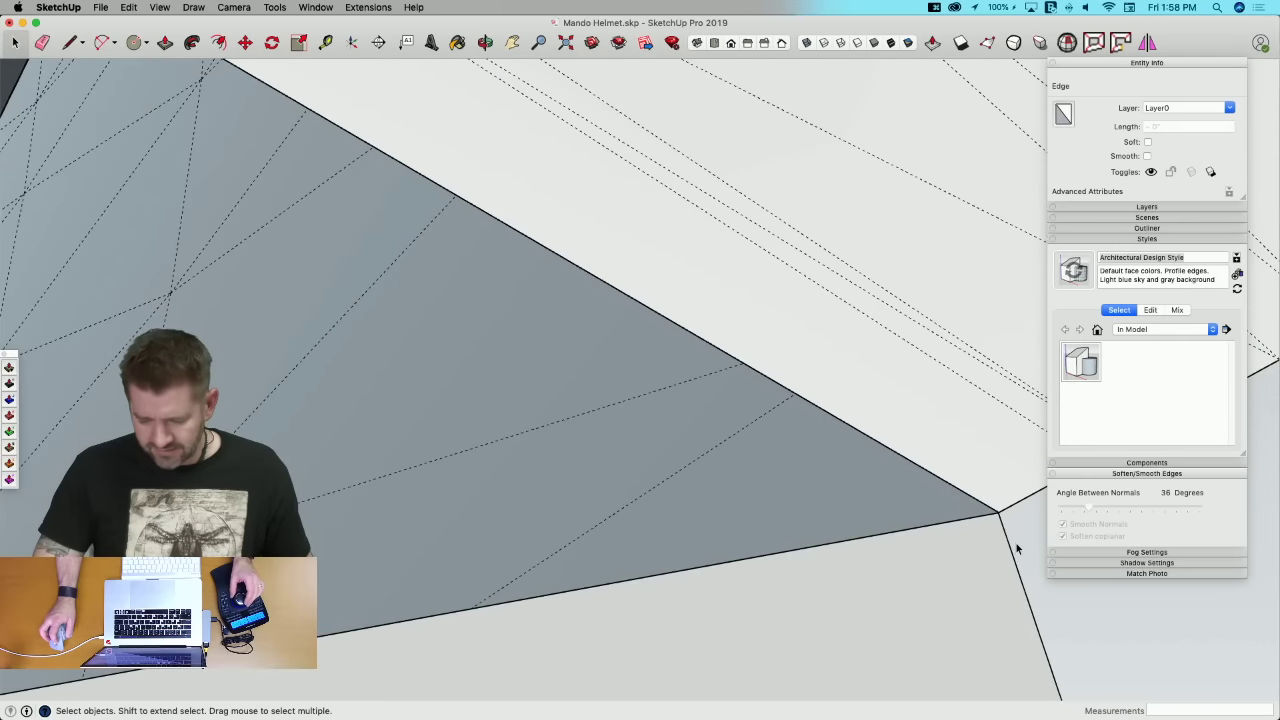
key("BackSpace")
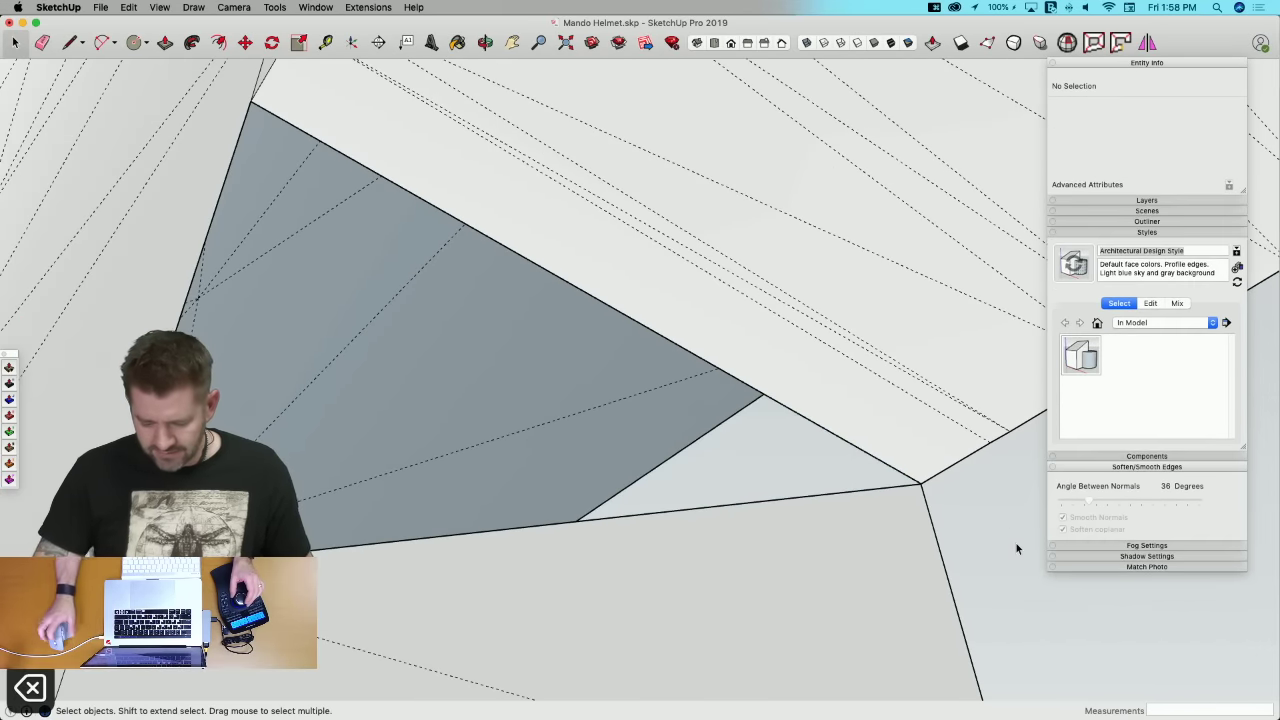
key("e")
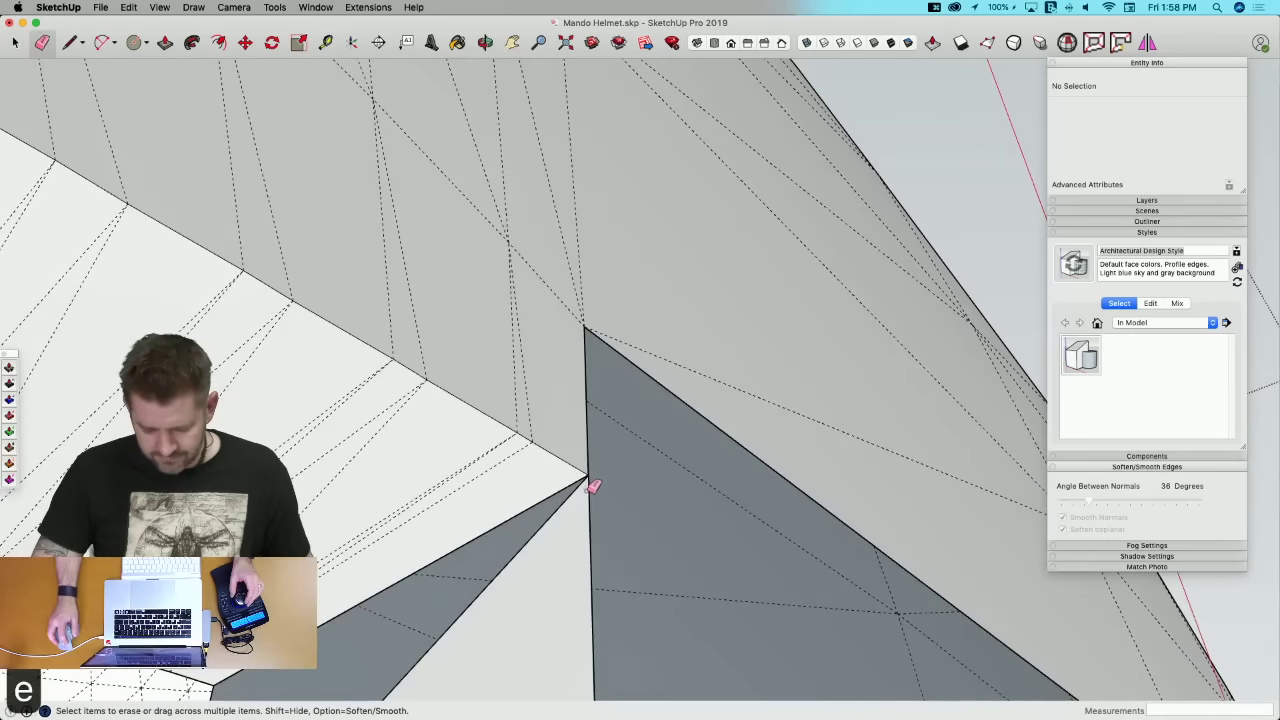
left_click(593, 481)
Step: Draw lines from the notch's upper corner to the outer edge vertex to close the dome face and redefine the end face
key("l")
left_click(589, 478)
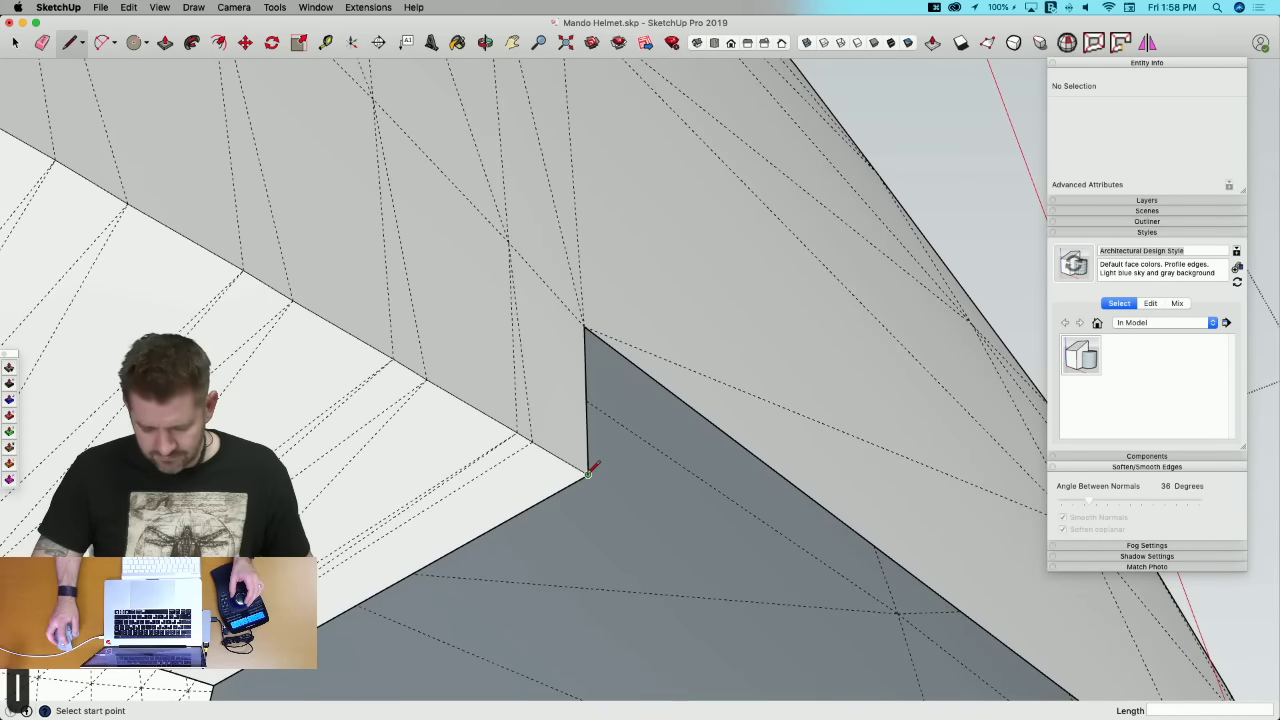
left_click(617, 408)
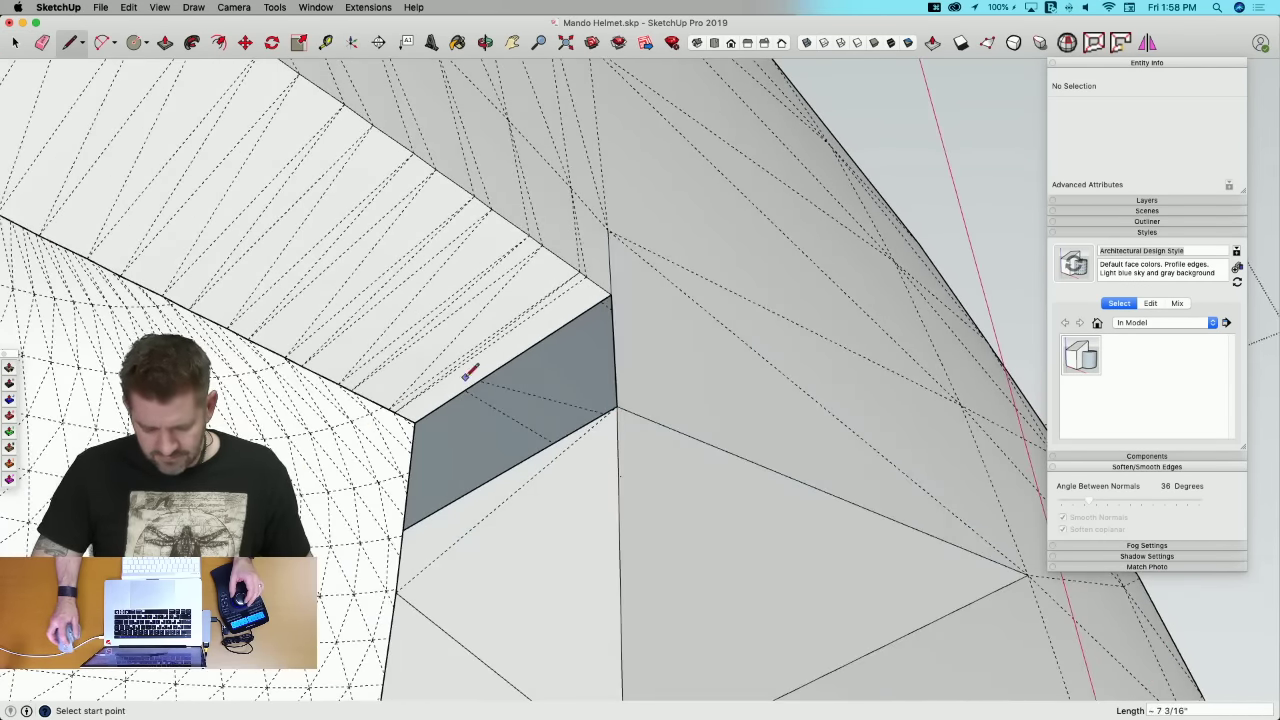
left_click(617, 407)
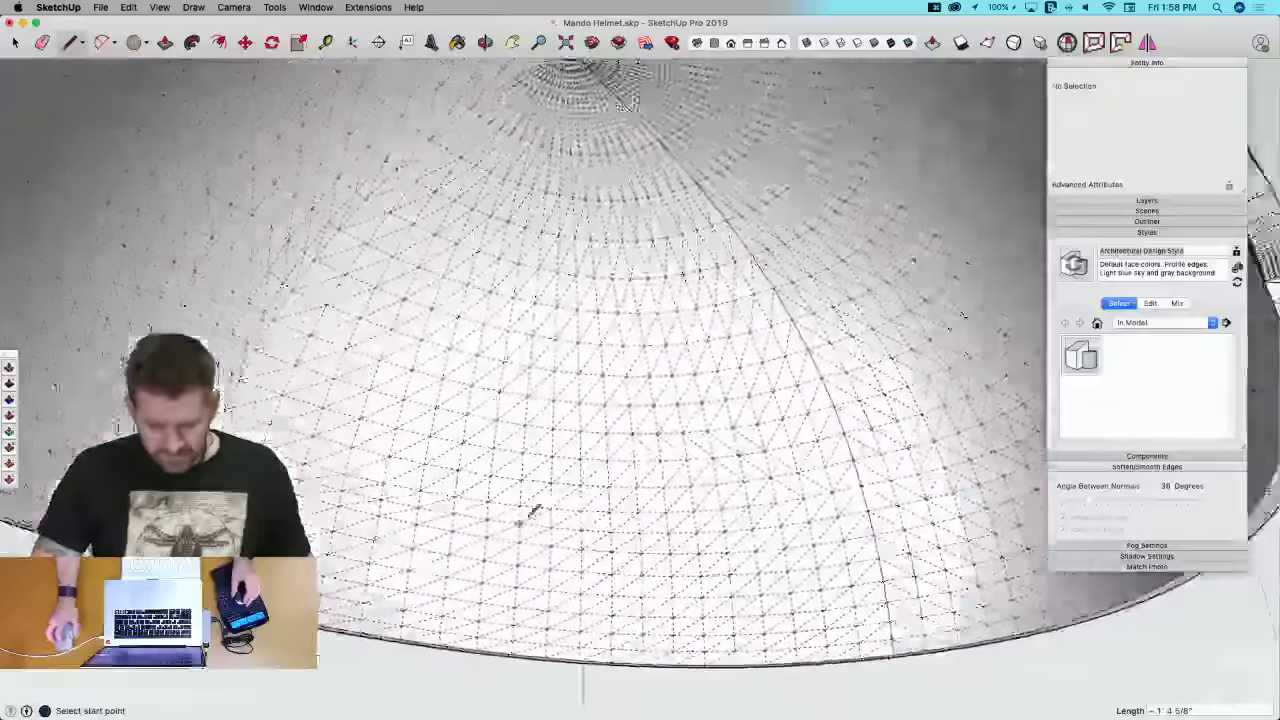
Step: Erase the short stray edges at the upper inner corner of the notch where the ledge meets the dome
middle_click_drag(535, 510, 416, 567)
scroll(485, 515, "down", 10)
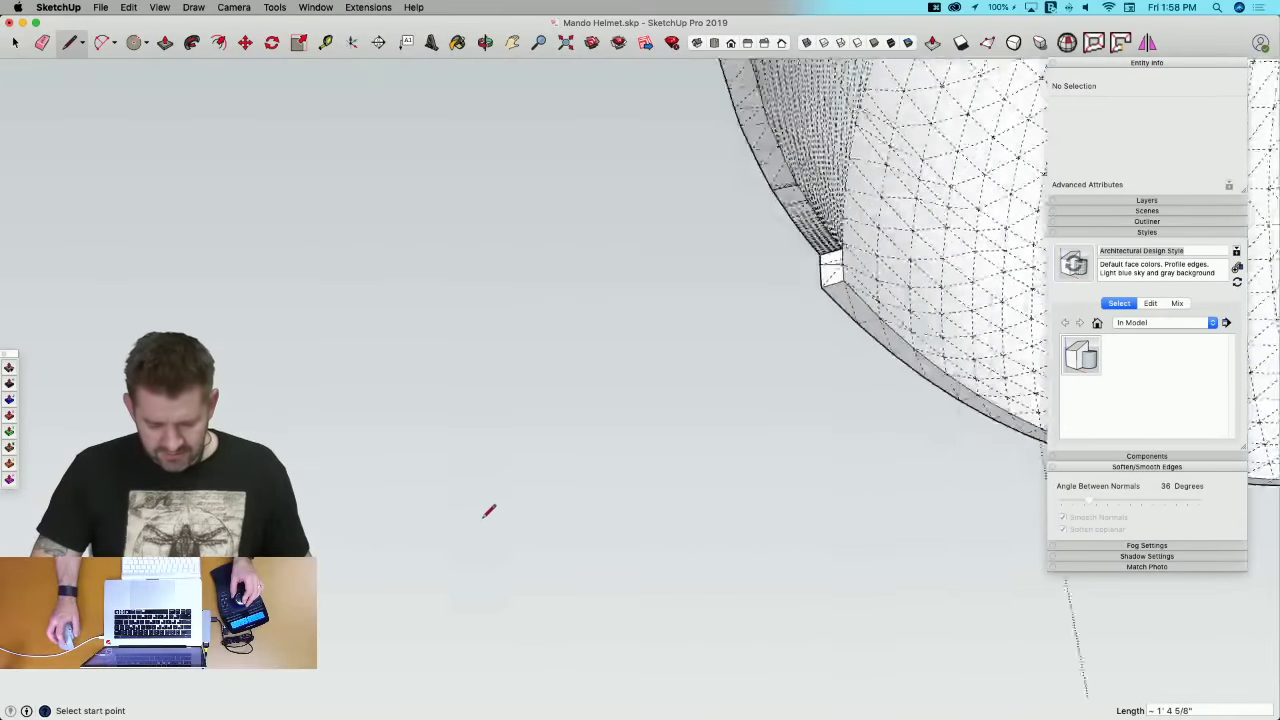
scroll(604, 356, "up", 10)
middle_click_drag(762, 147, 681, 514, "shift")
scroll(794, 462, "up", 8)
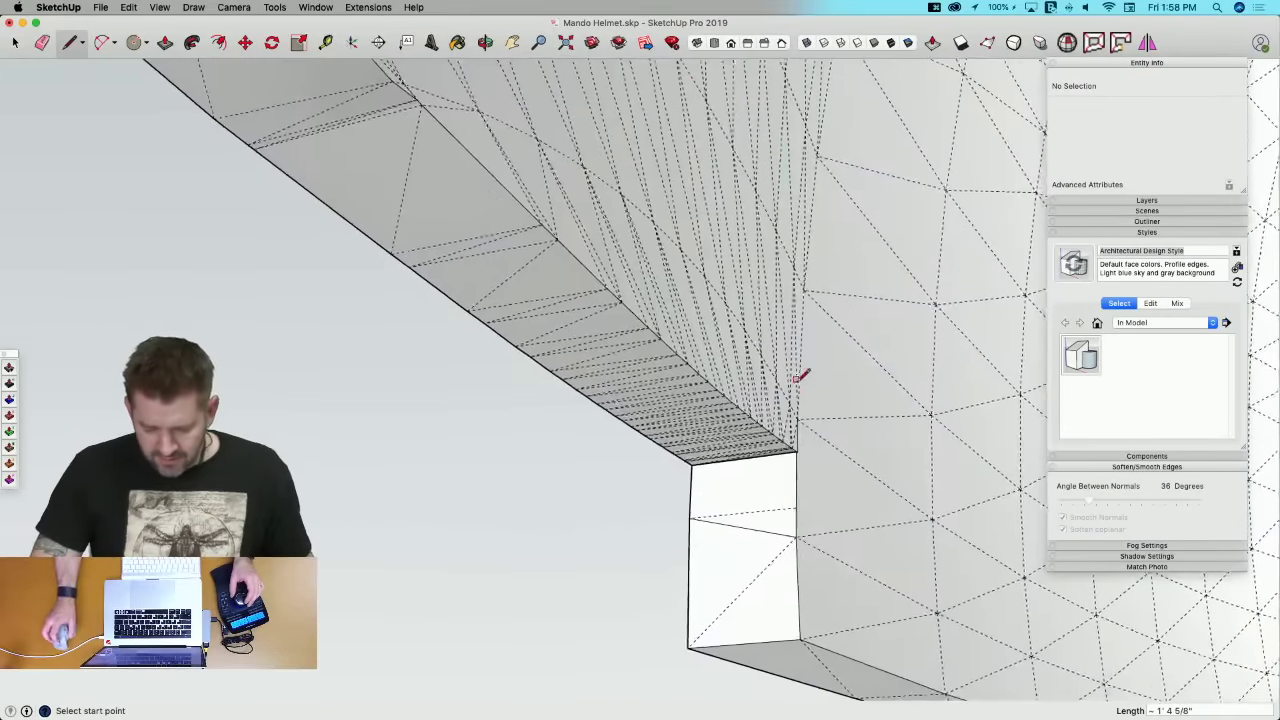
key("e")
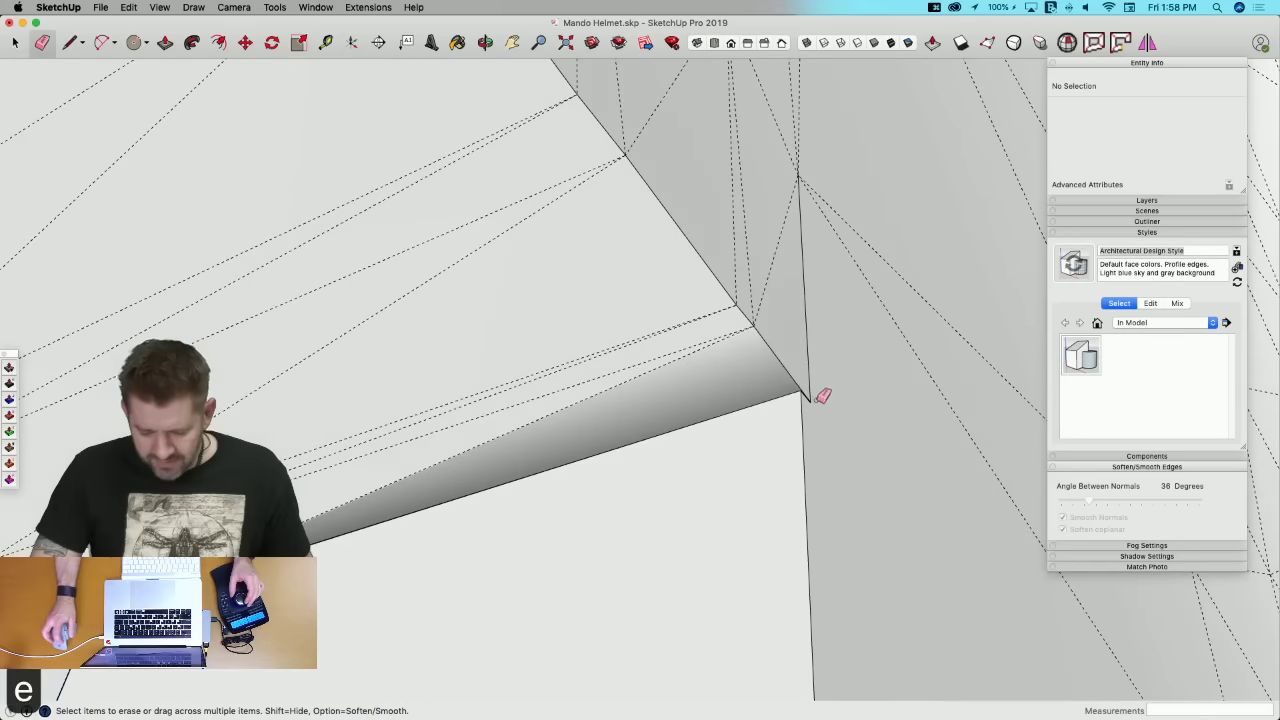
left_click(817, 393)
left_click(799, 389)
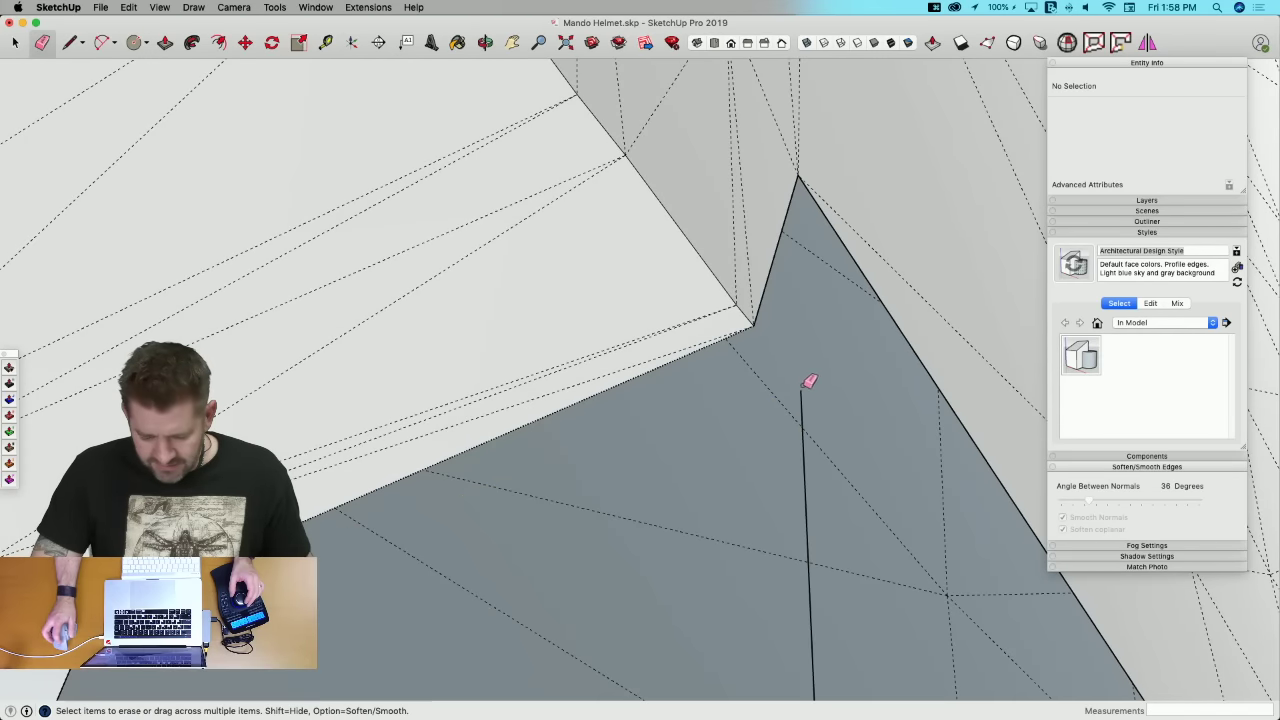
Step: Draw lines from the notch's upper inner corner to the ledge corner, dome vertices and outer edge vertex to rebuild the dome and end faces
key("l")
left_click(800, 390)
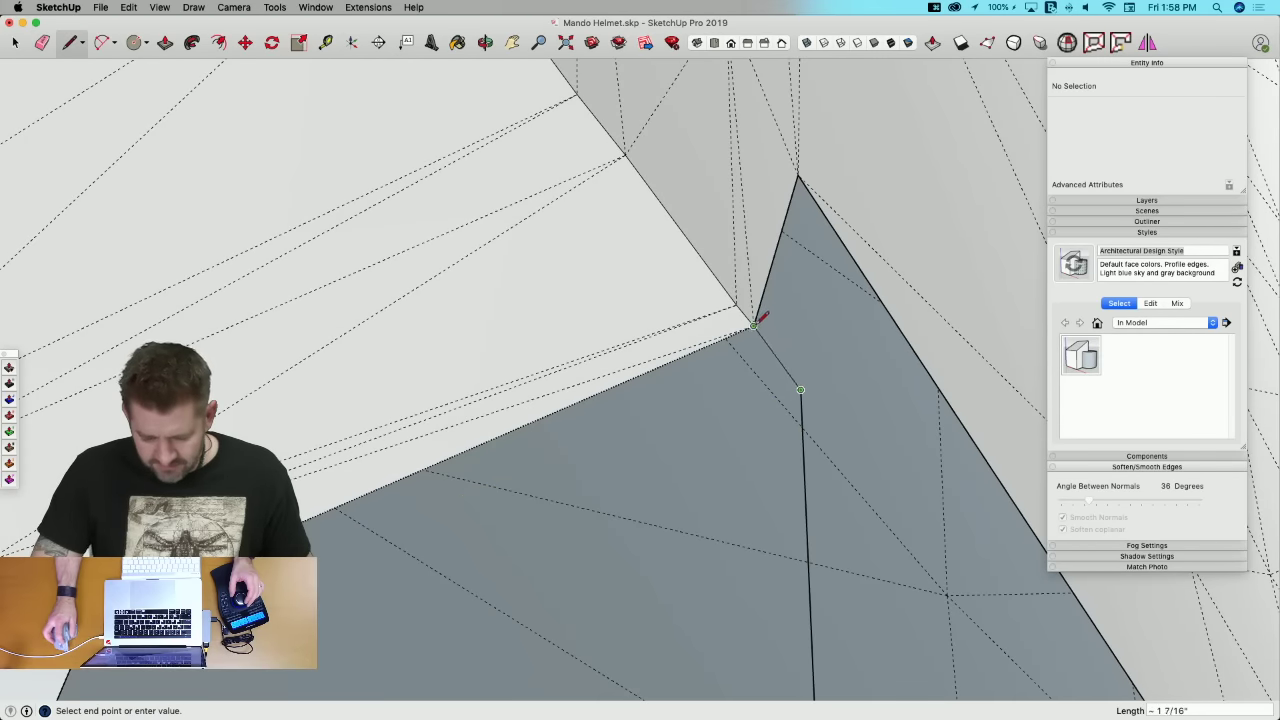
left_click(801, 390)
left_click(801, 390)
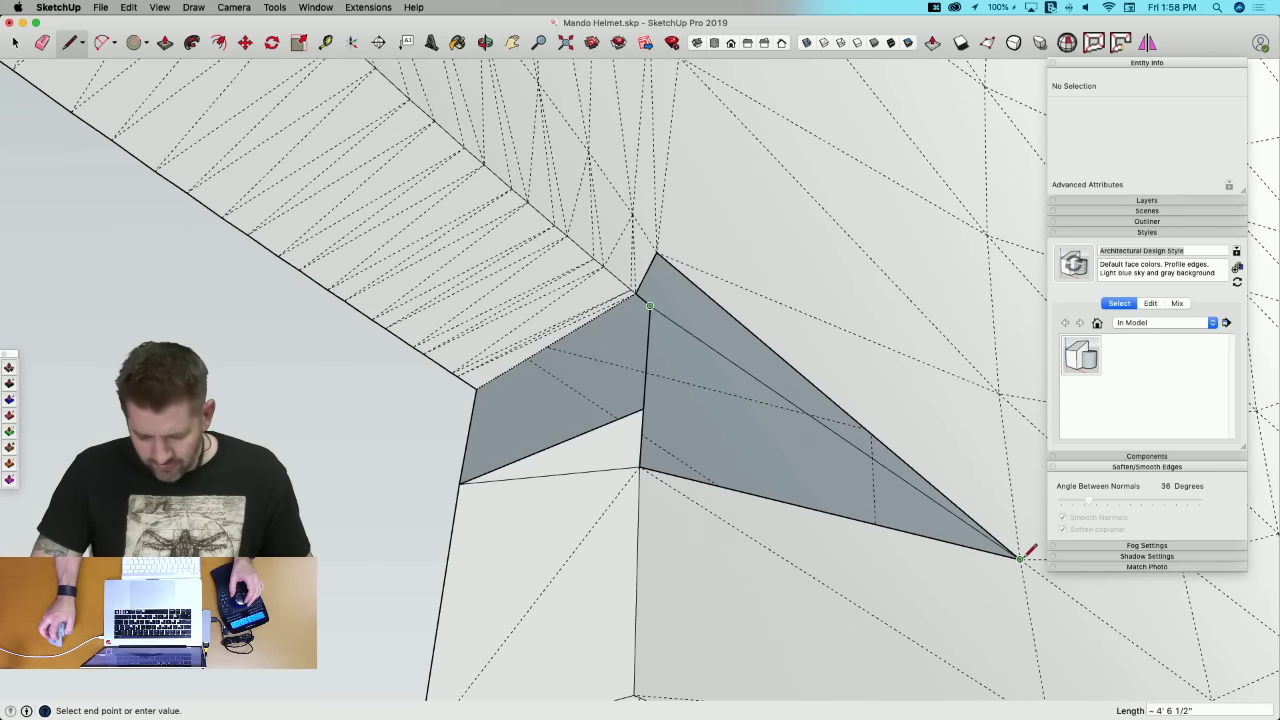
left_click(1020, 558)
left_click(657, 252)
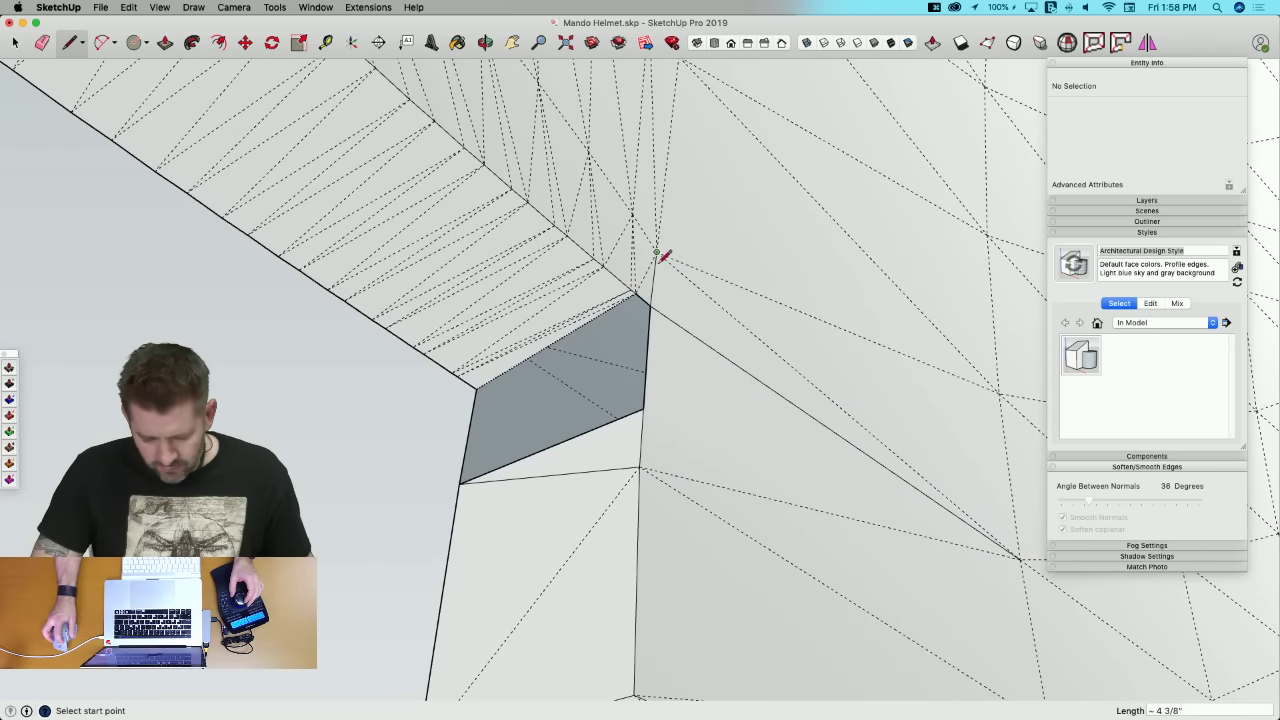
left_click(650, 304)
left_click(477, 386)
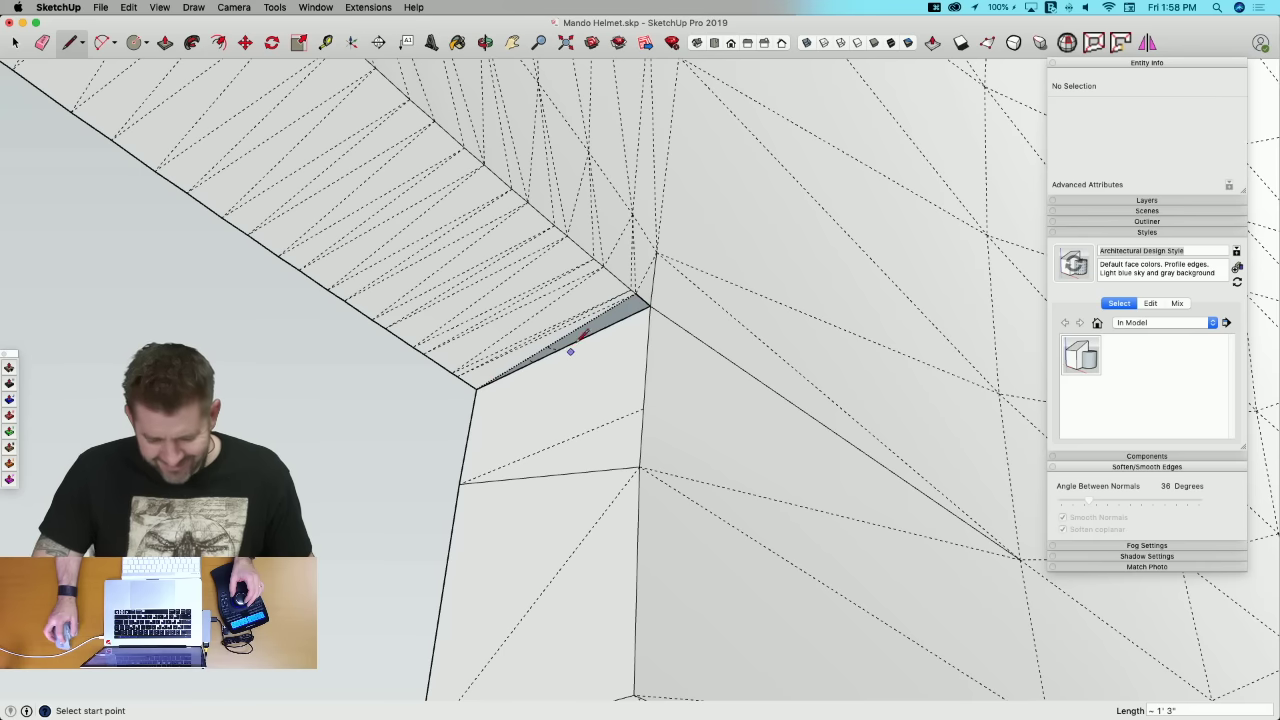
Step: Erase the sliver along the ledge's end and delete the leftover edge beside it
key("e")
left_click(568, 333)
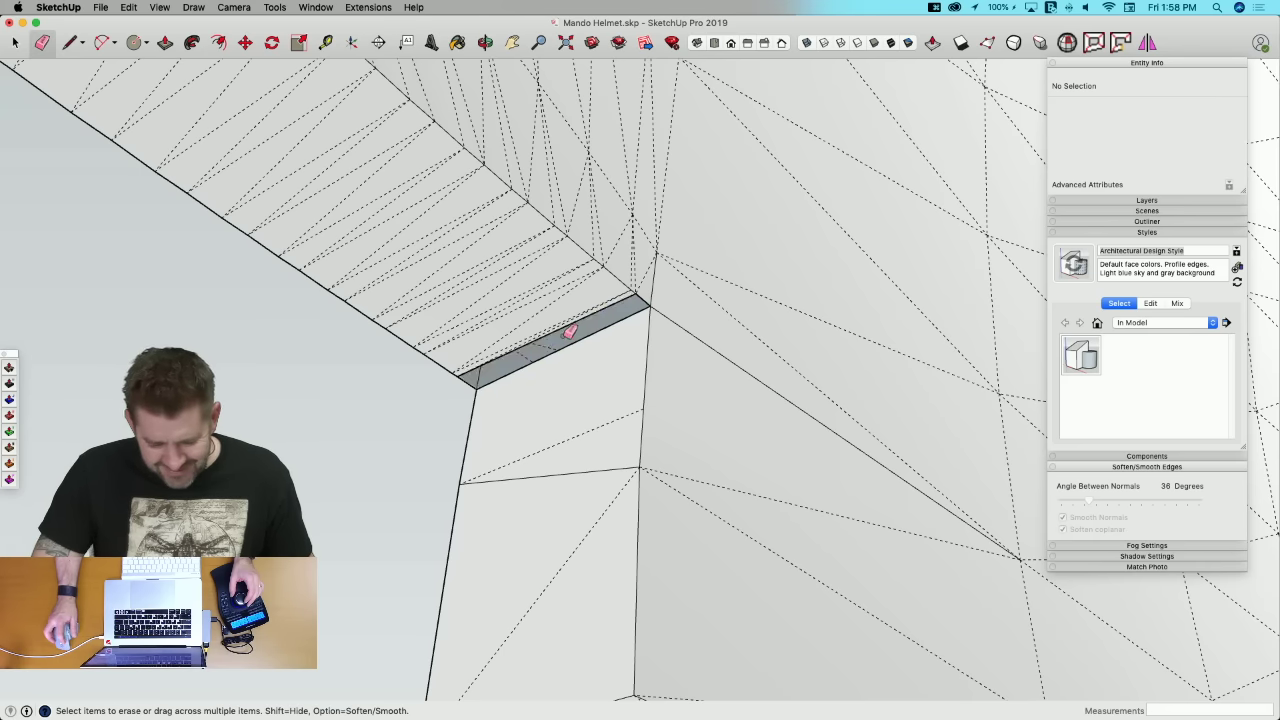
key("space")
left_click(483, 406)
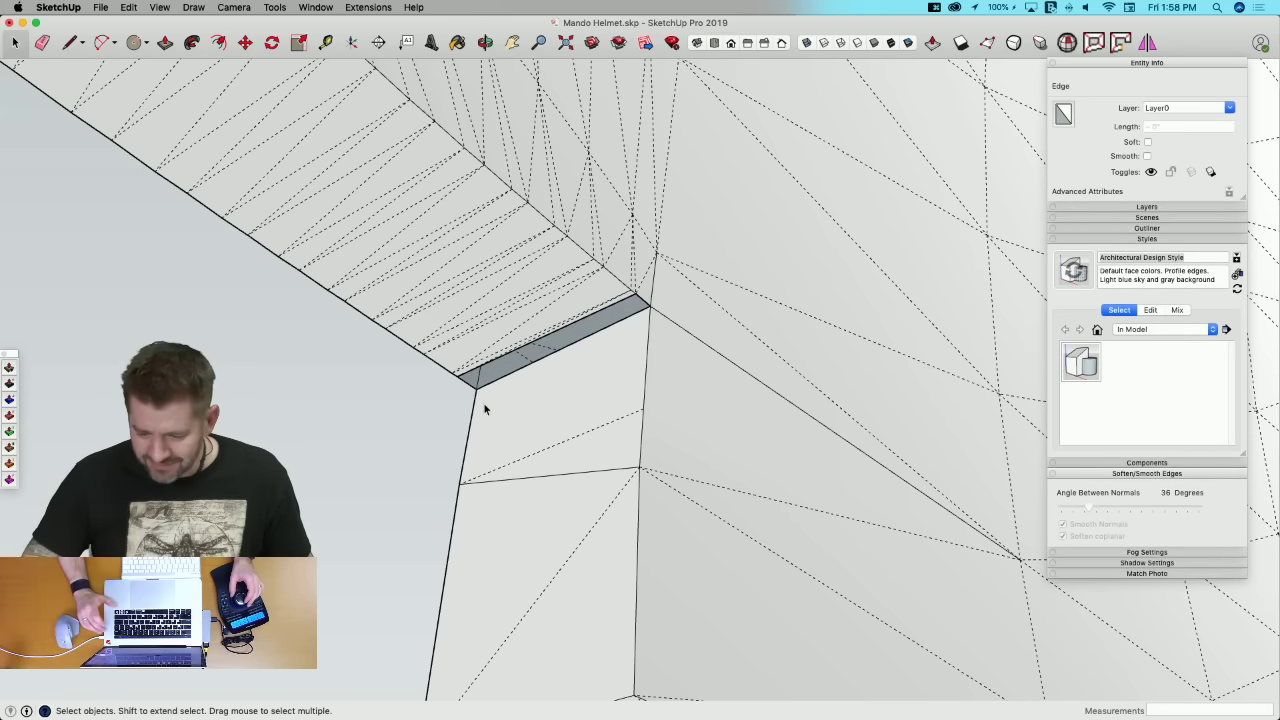
key("BackSpace")
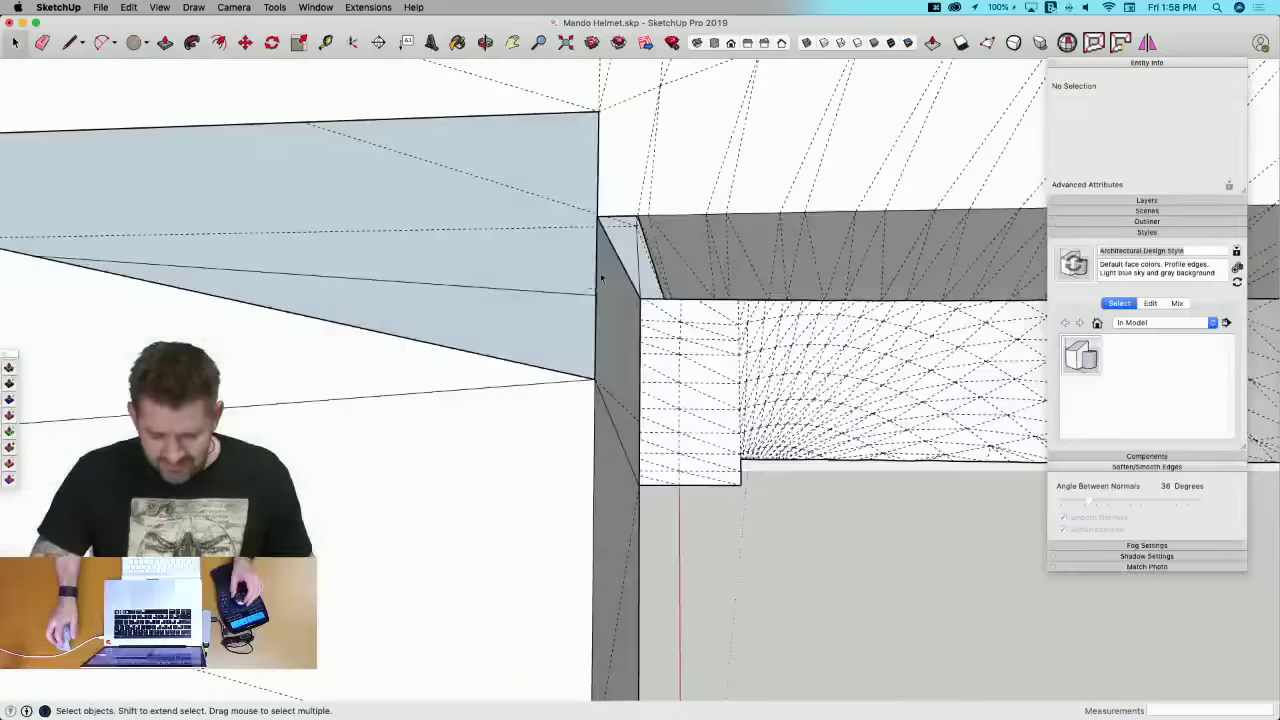
Step: Erase the stray edges running up the dome from the notch's upper inner corner
key("e")
middle_click_drag(555, 226, 480, 335)
left_click(483, 321)
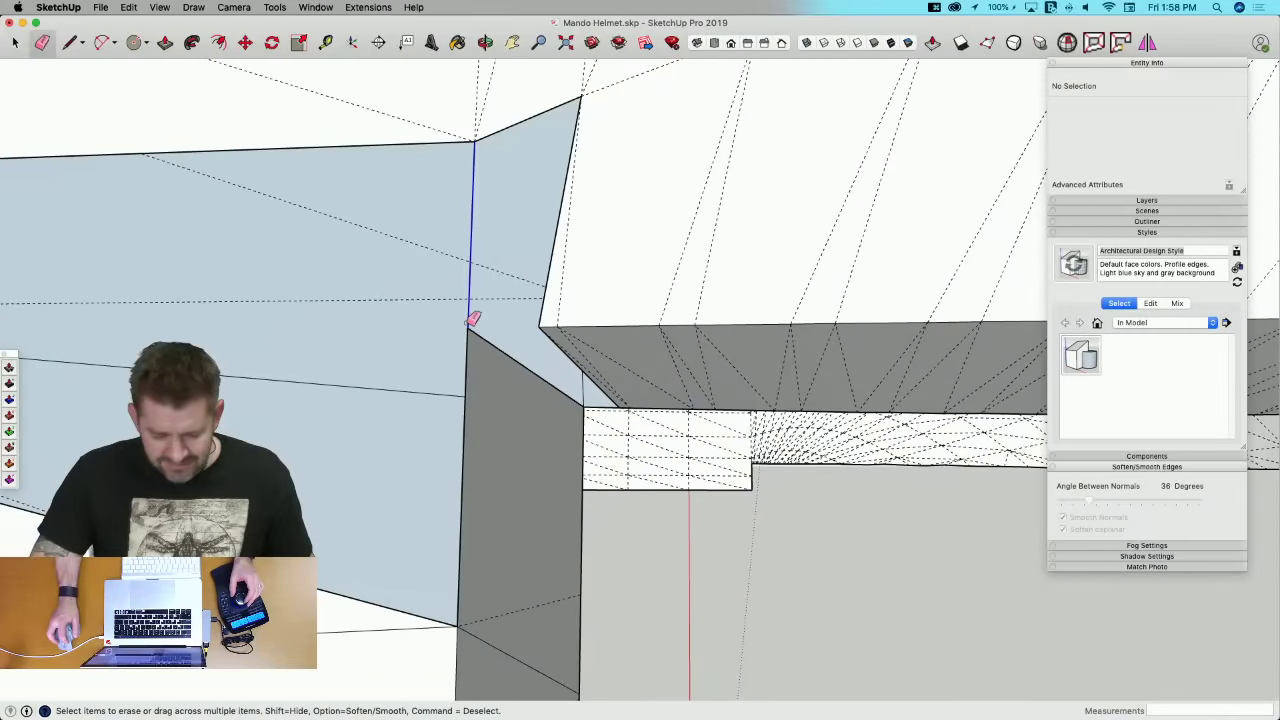
left_click(470, 318)
Step: Draw lines from the notch's upper inner corner to the ledge corner and the two dome vertices above to refill the dome faces
key("l")
left_click(467, 328)
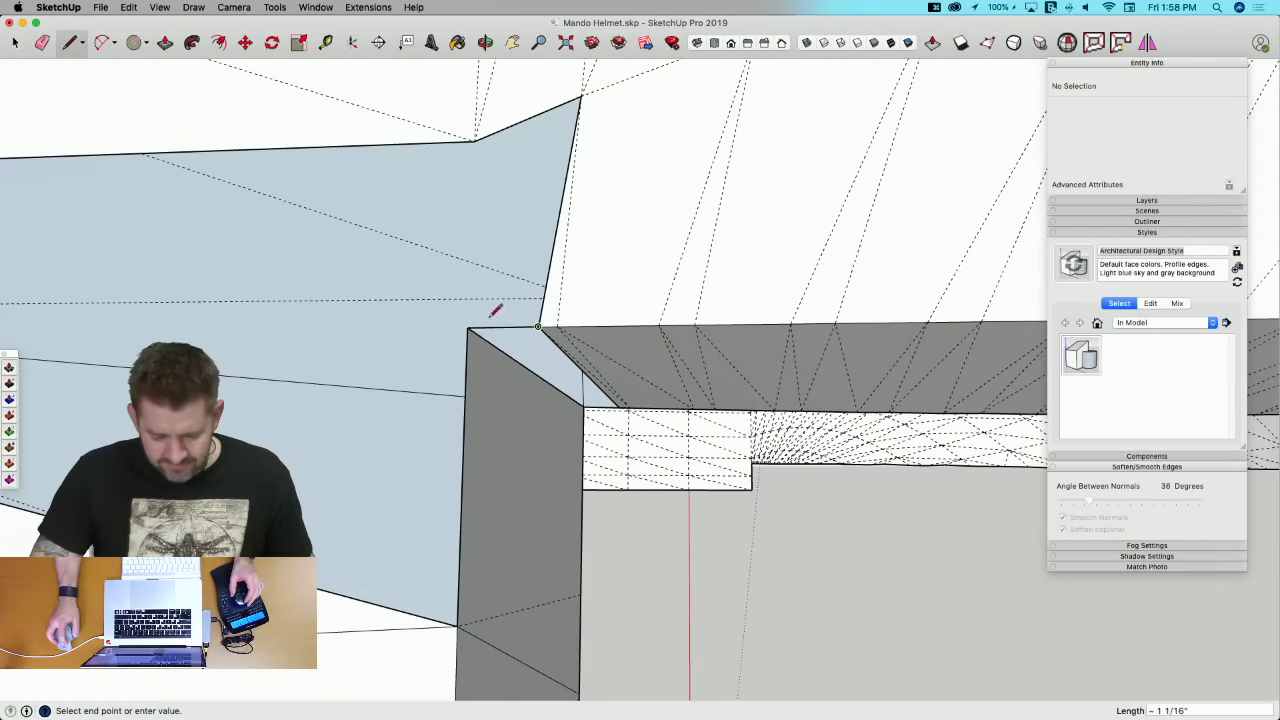
left_click(471, 137)
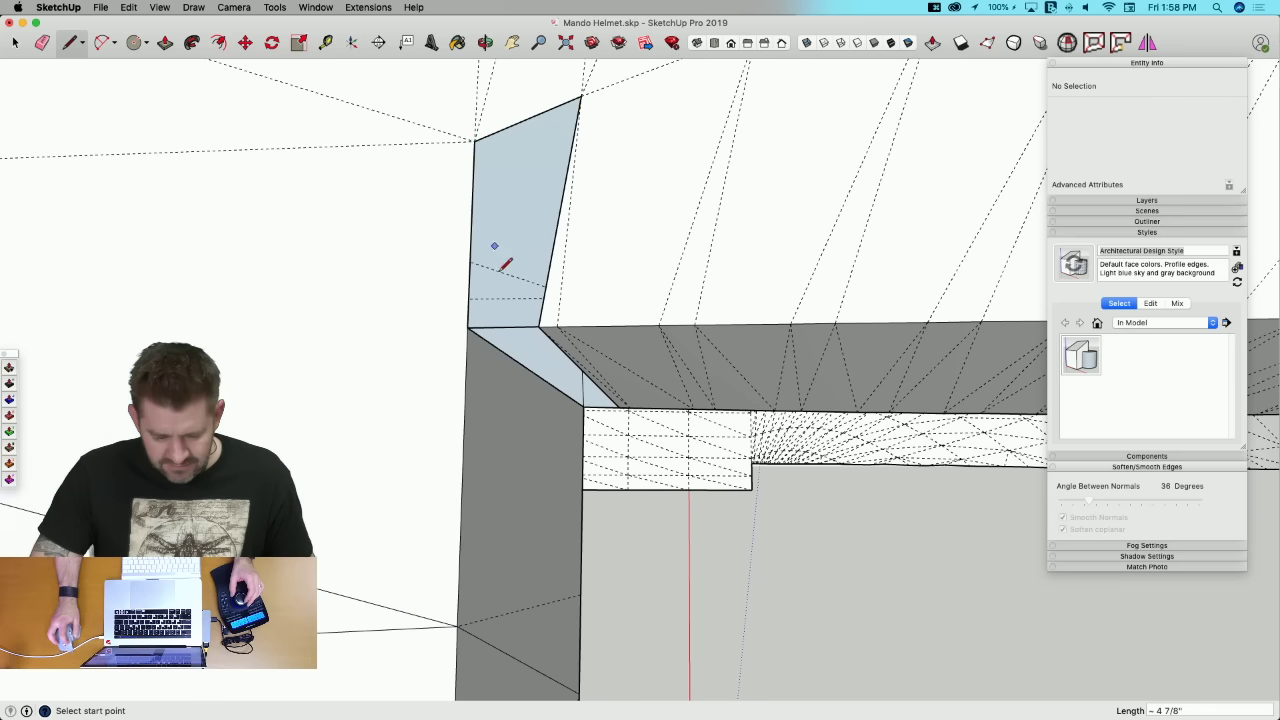
left_click(470, 326)
left_click(581, 96)
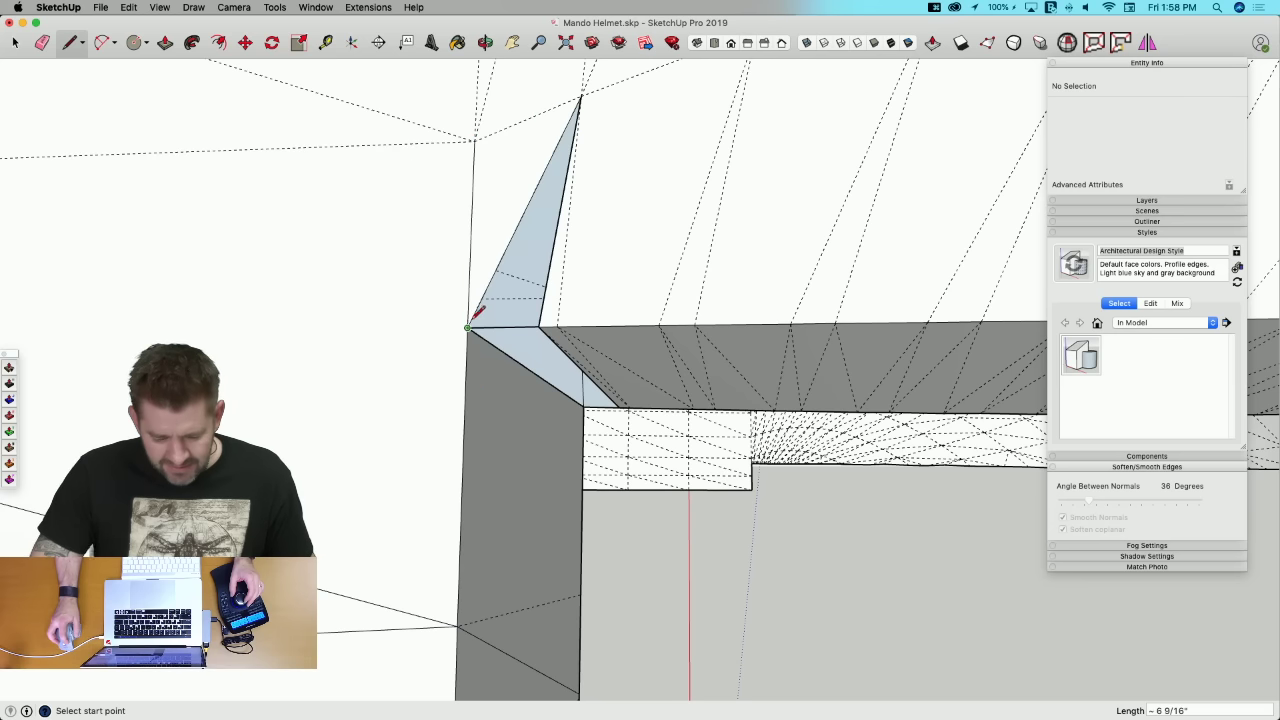
Step: Replace the short edge between the notch and ledge corners, closing the last dome triangle, and draw a line across the ledge's open end
key("e")
left_click(505, 326)
key("l")
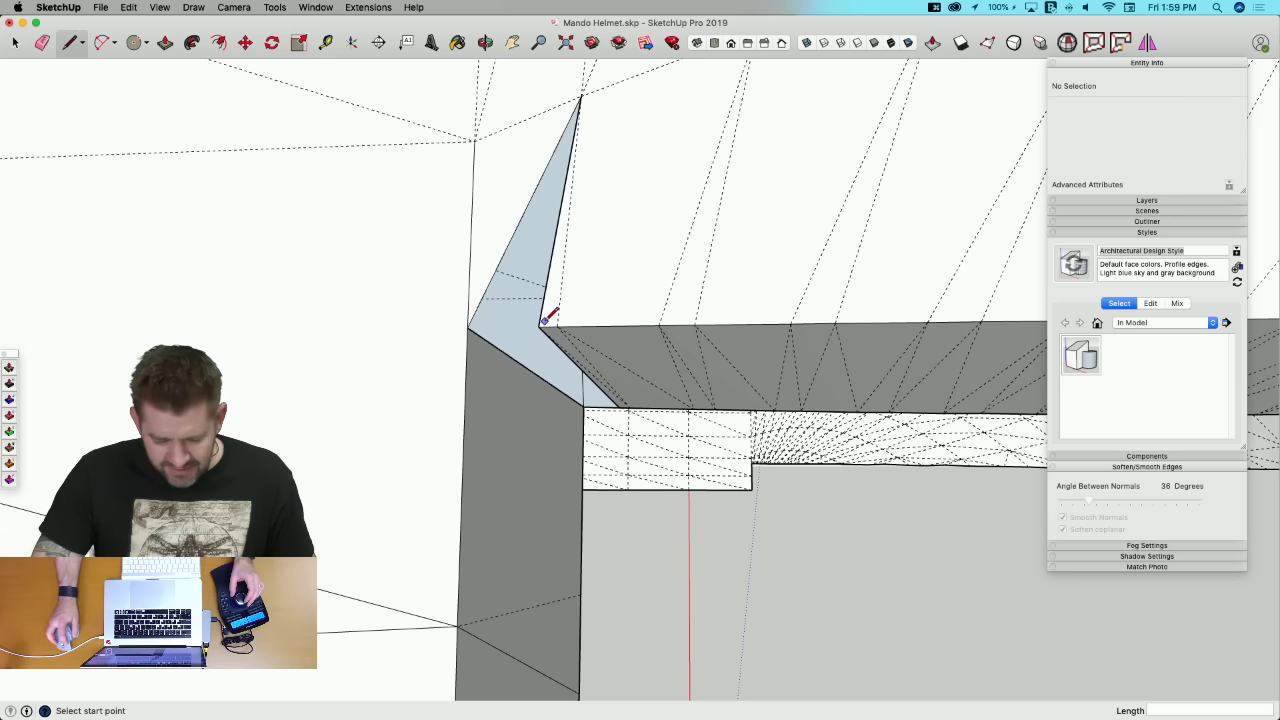
left_click(467, 327)
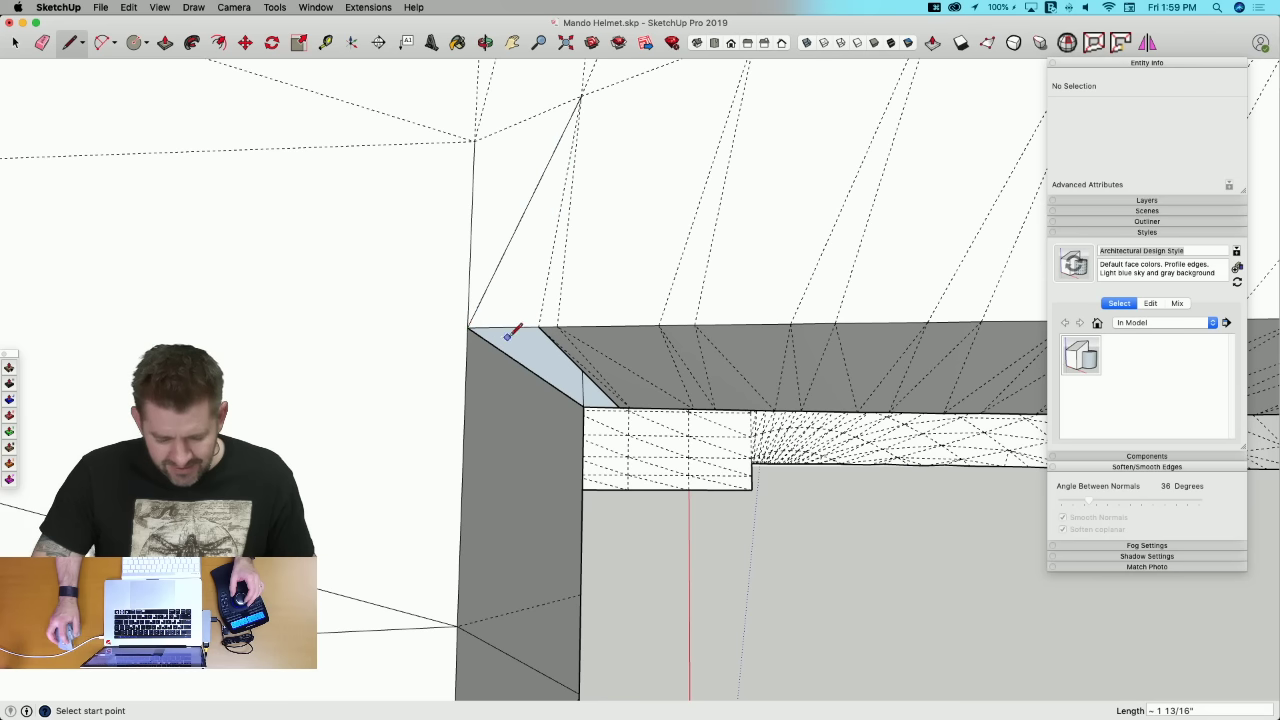
left_click(620, 406)
Step: Check the helmet with Solid Inspector and zoom to the first reported error
key("e")
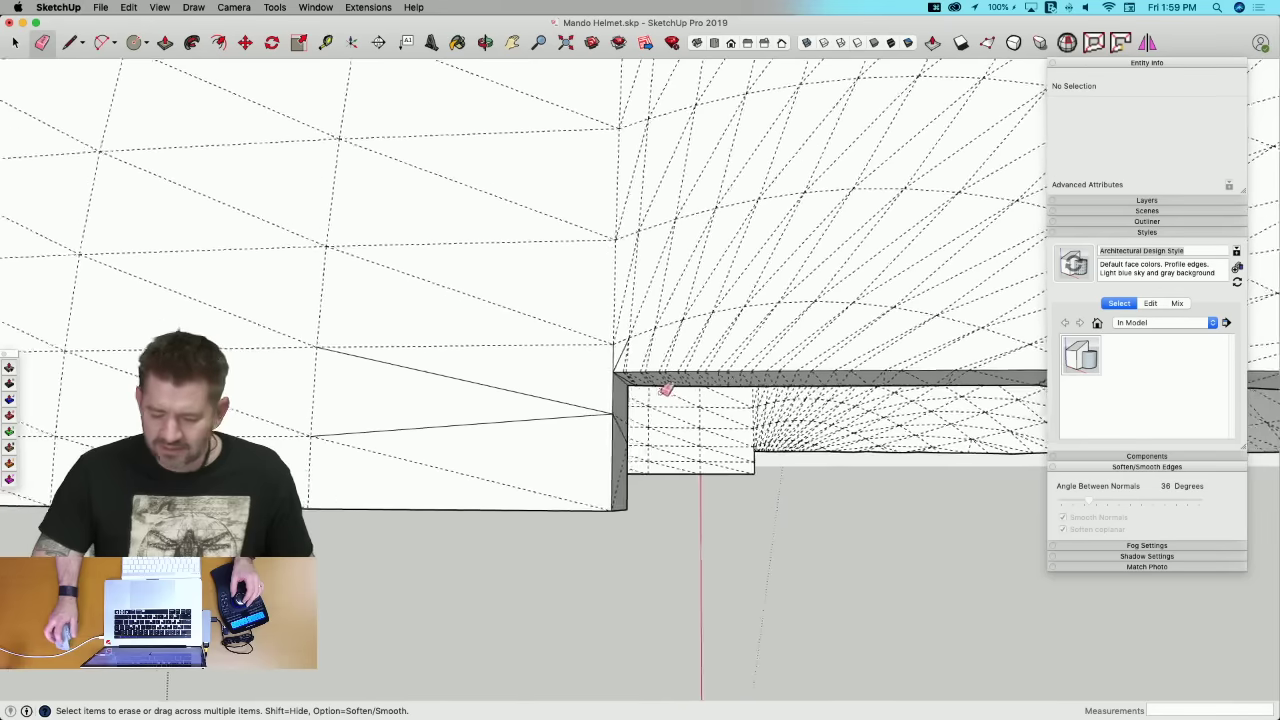
key("space")
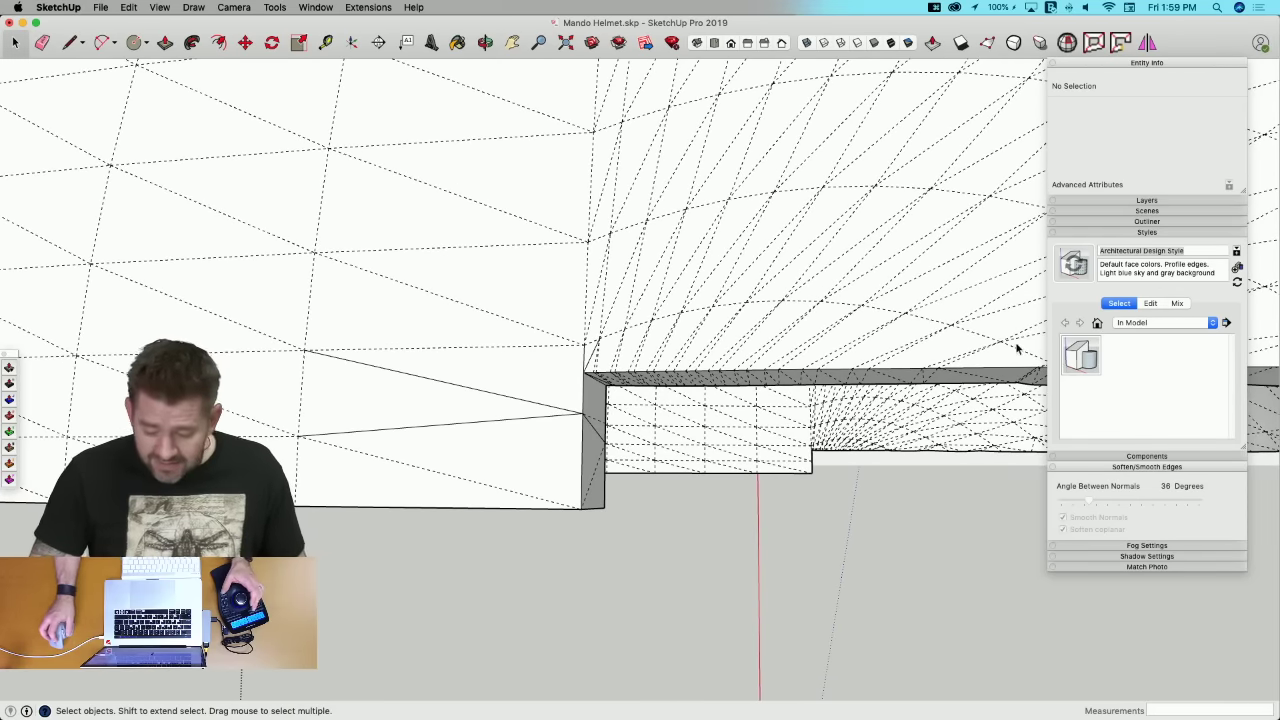
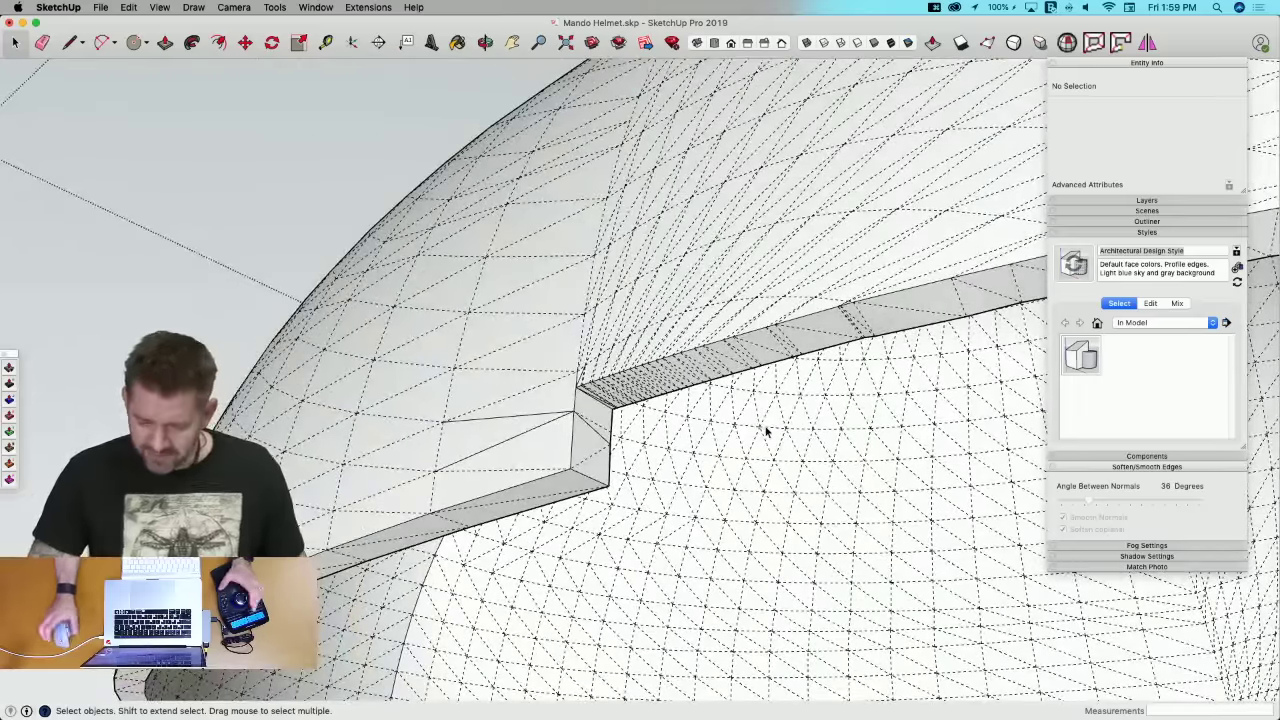
left_click(1067, 42)
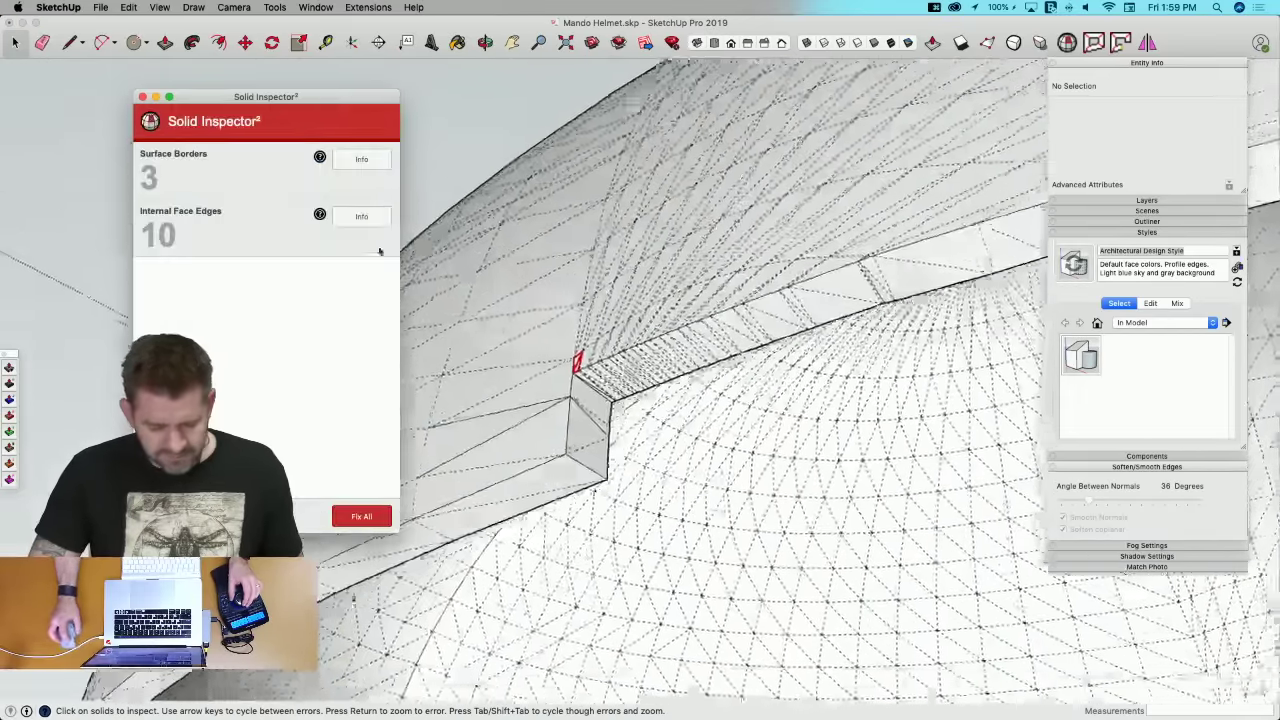
key("Return")
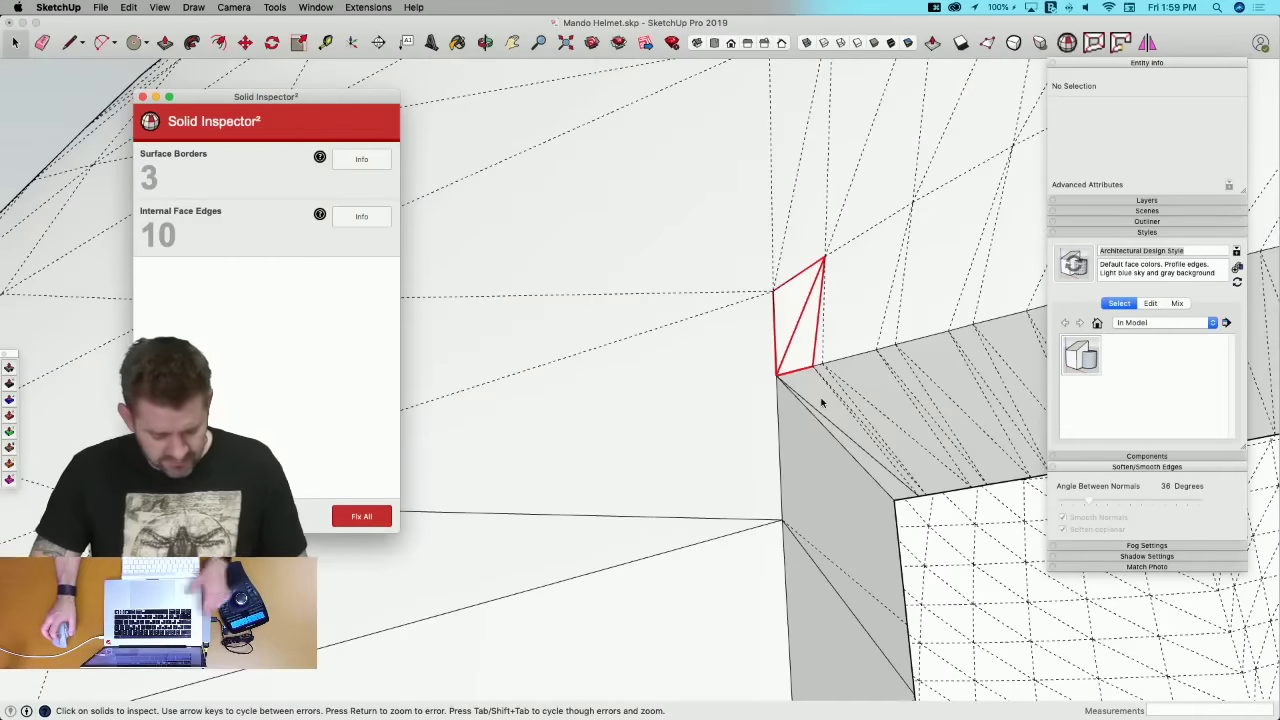
Step: Select all the connected helmet geometry and soften its edges, including coplanar ones
key("space")
triple_click(717, 348)
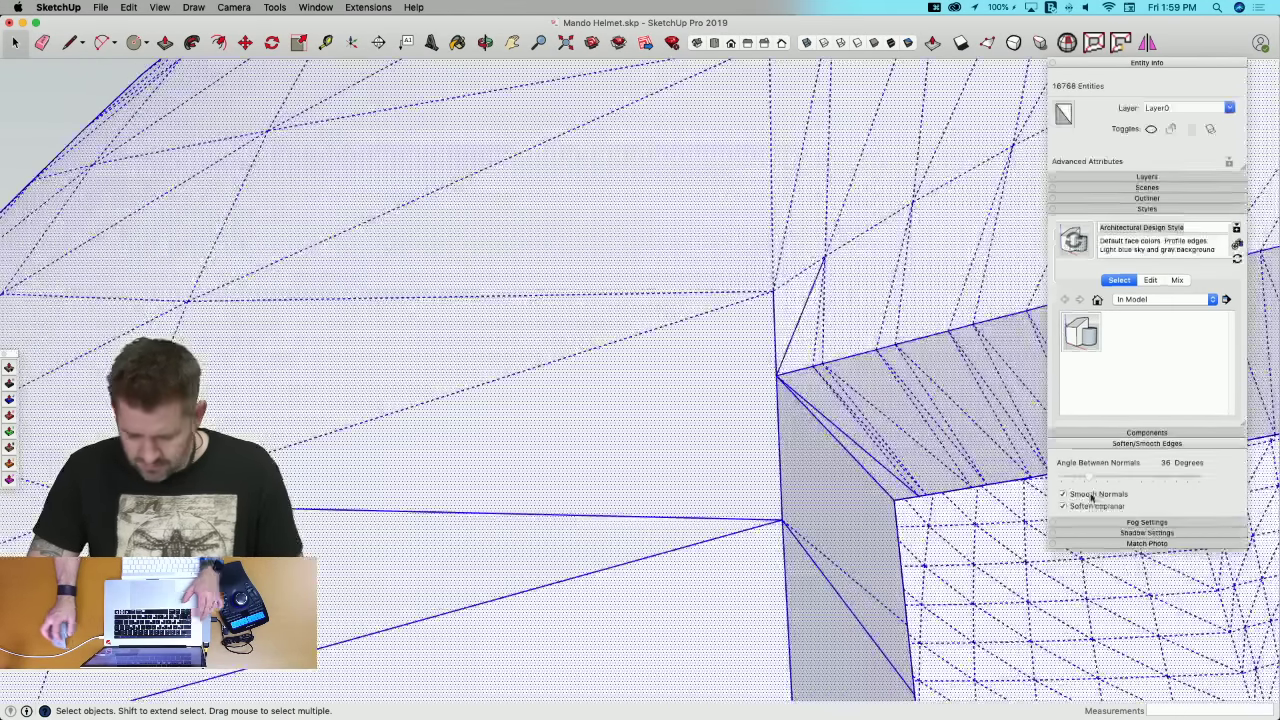
left_click(1064, 507)
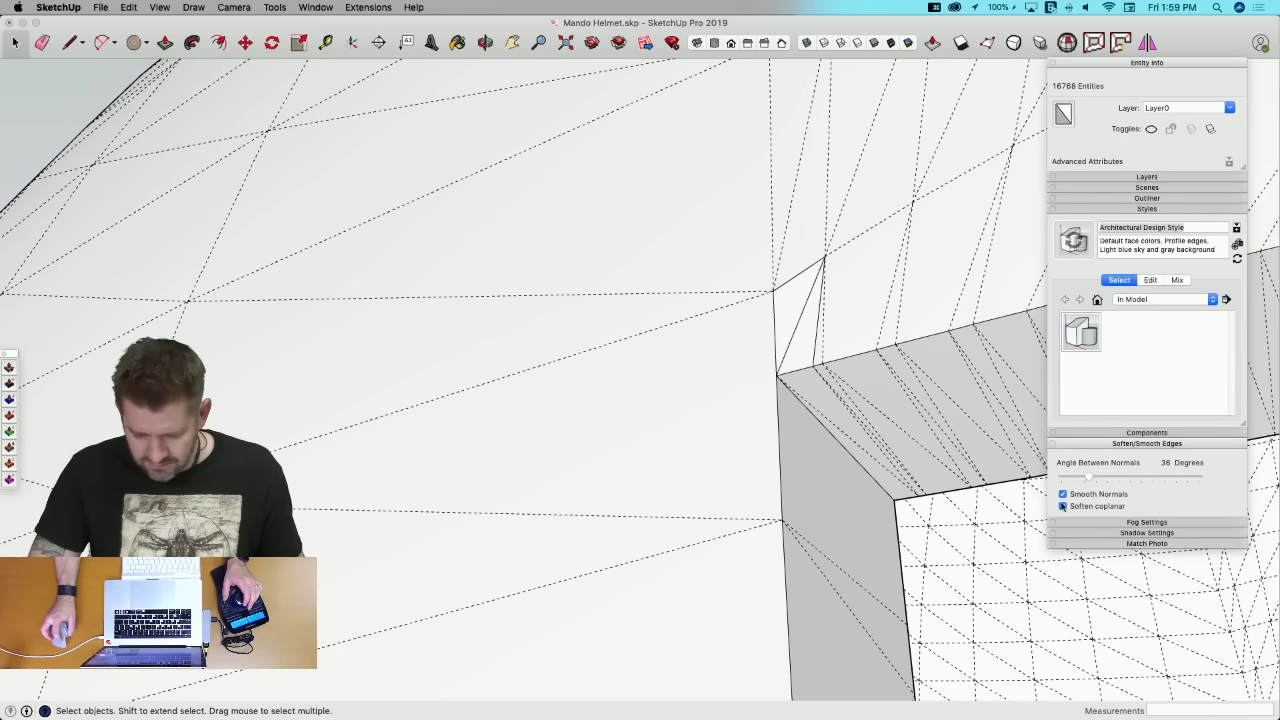
Step: Try to delete the small triangular faces at the notch corner one at a time
left_click(789, 316)
key("BackSpace")
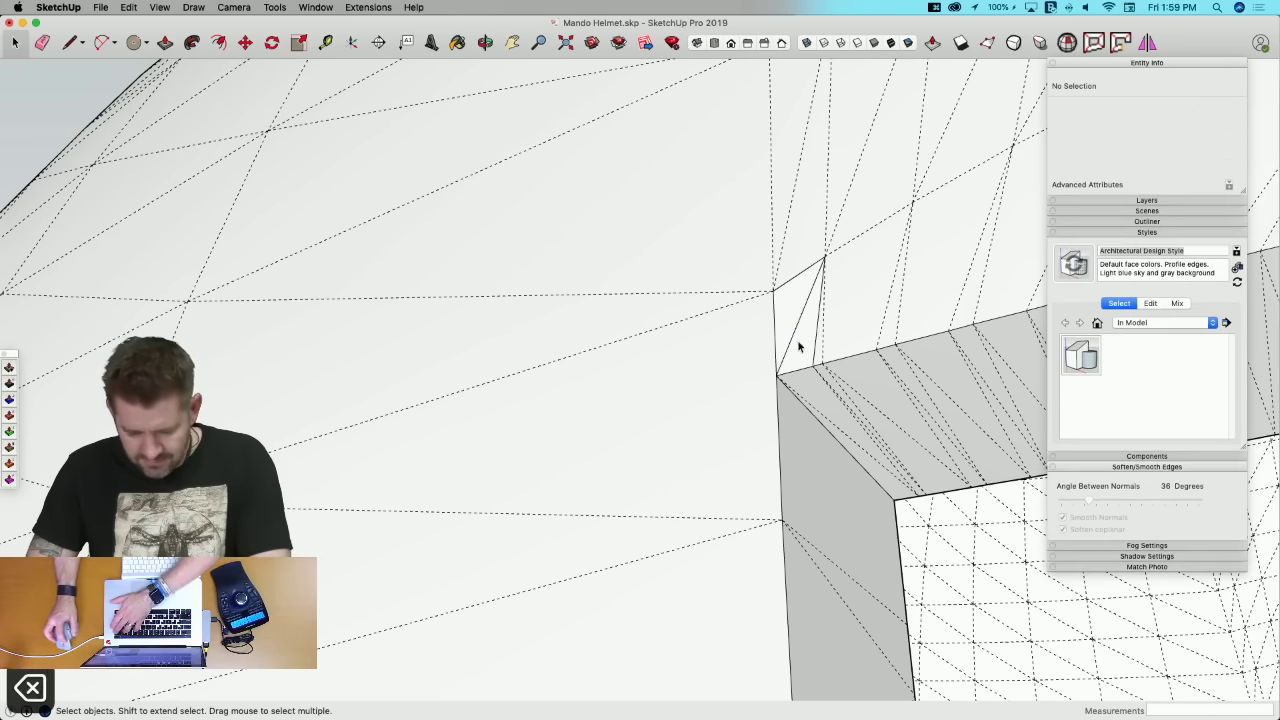
left_click(798, 344)
key("BackSpace")
left_click(785, 323)
key("BackSpace")
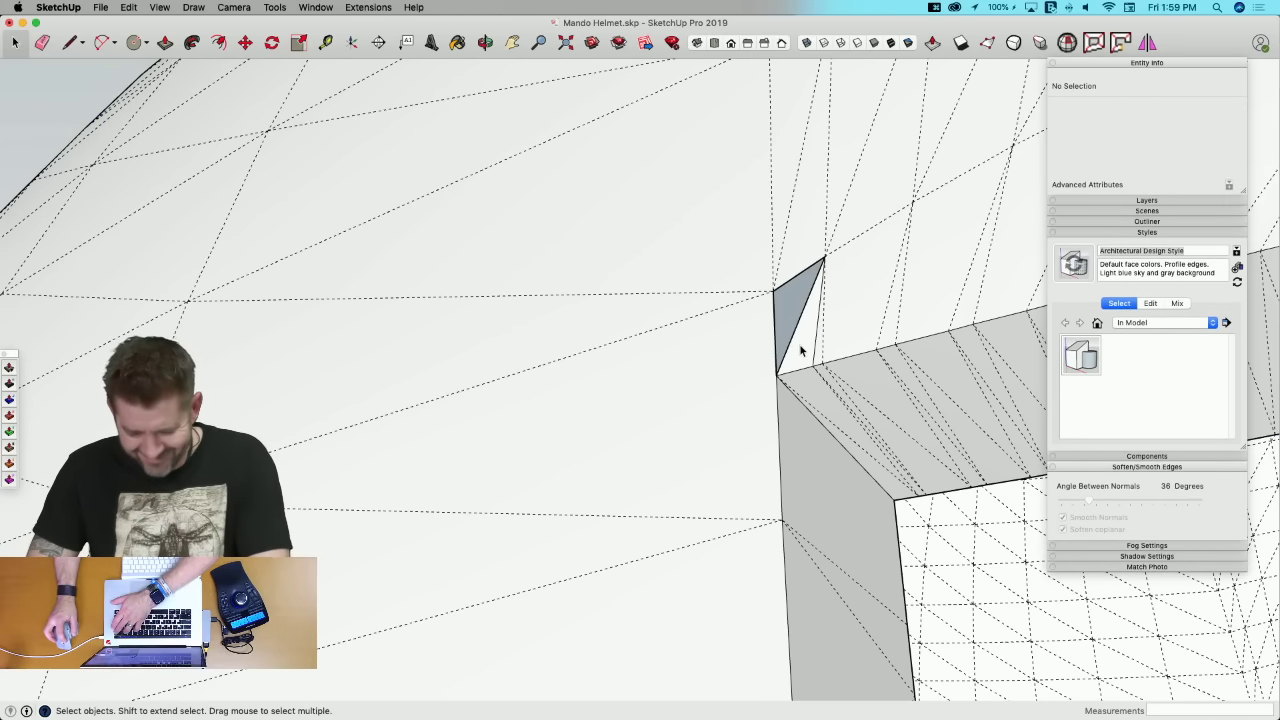
left_click(801, 350)
key("BackSpace")
key("super+z")
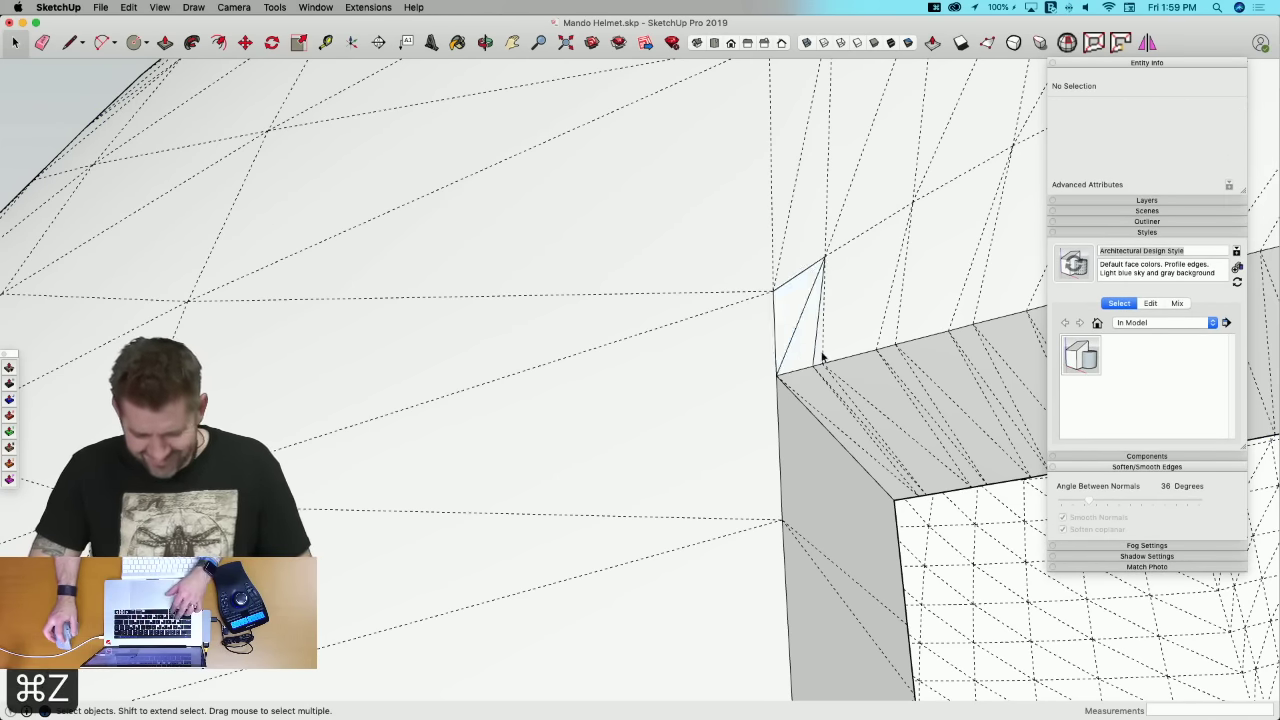
Step: Erase the edges of the extra triangles at the notch corner and recheck the solid with Solid Inspector²
key("e")
mouse_move(829, 286)
left_mouse_down()
mouse_move(786, 302)
mouse_move(840, 325)
left_mouse_up()
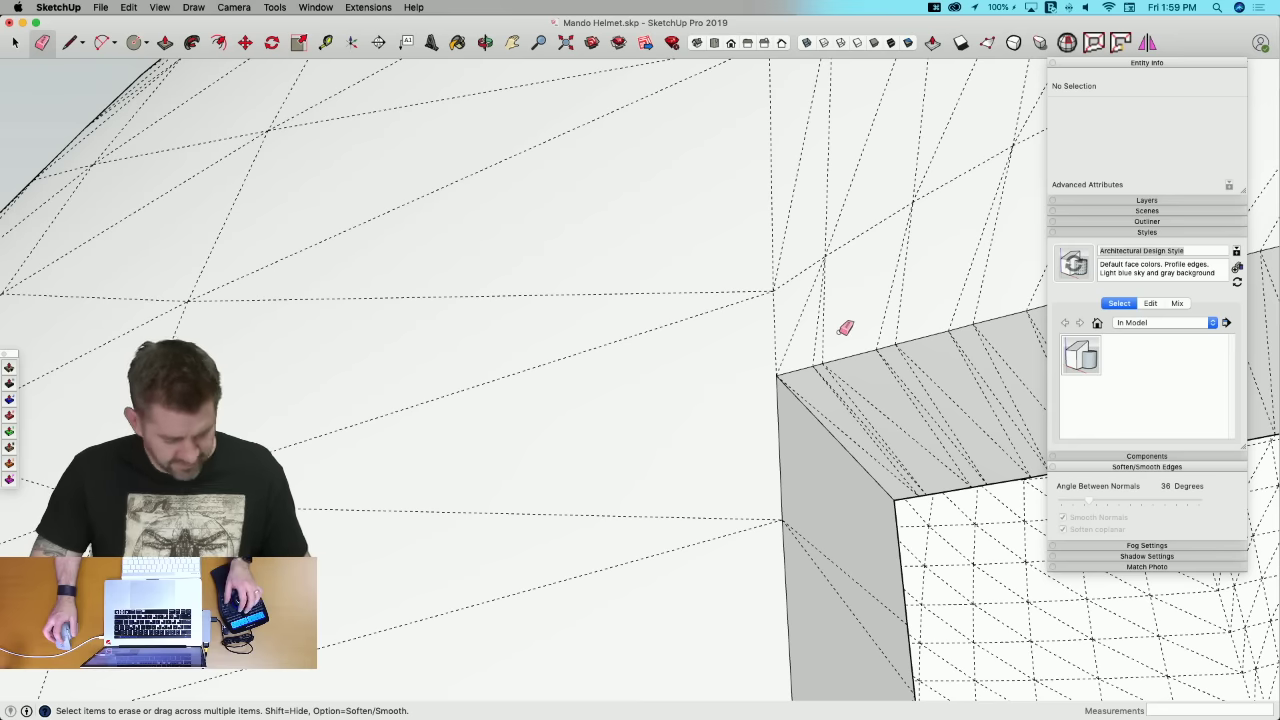
left_click(1067, 42)
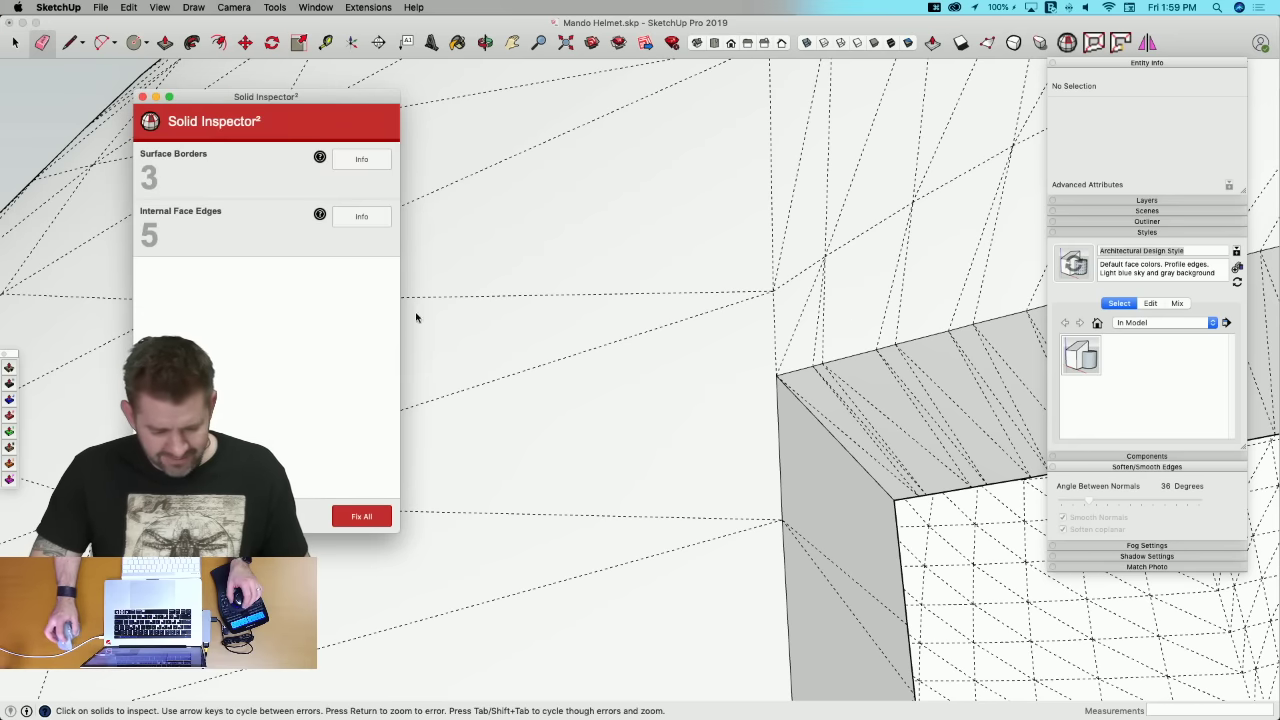
Step: Cycle through the remaining solid errors and examine the flagged sliver triangles at the dome's centre
scroll(400, 280, "down", 5)
key("Tab")
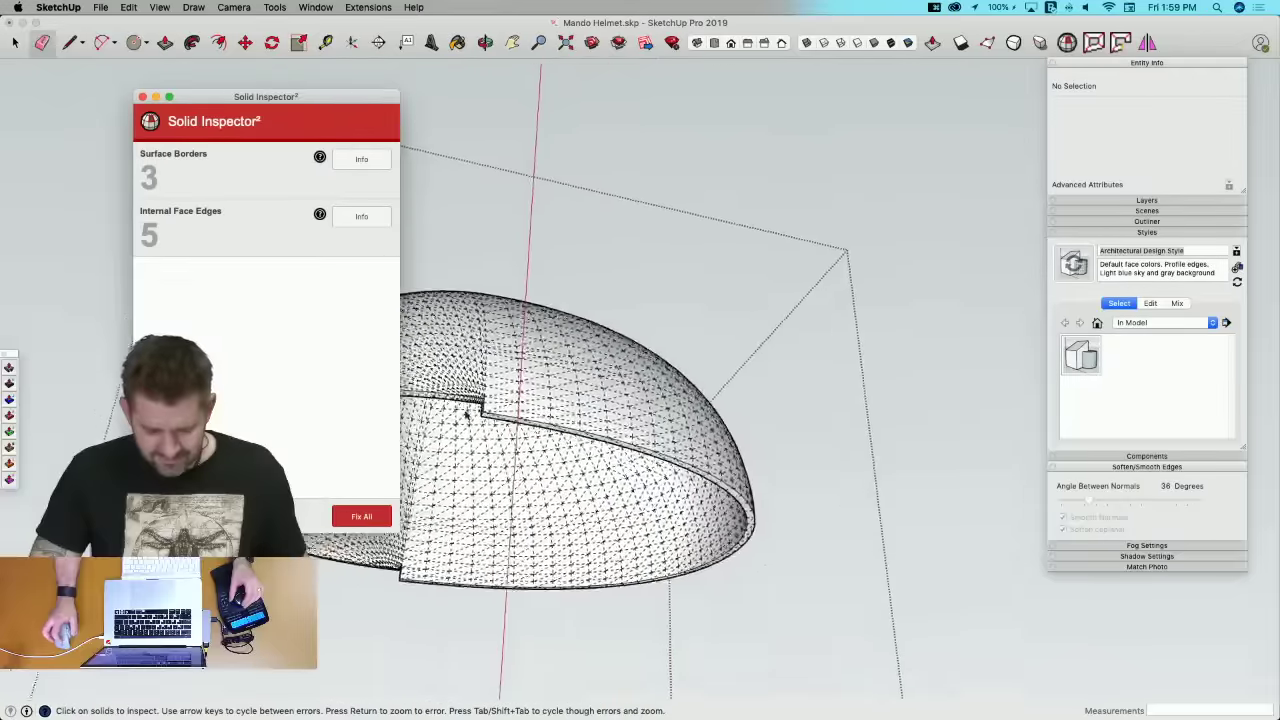
key("Tab")
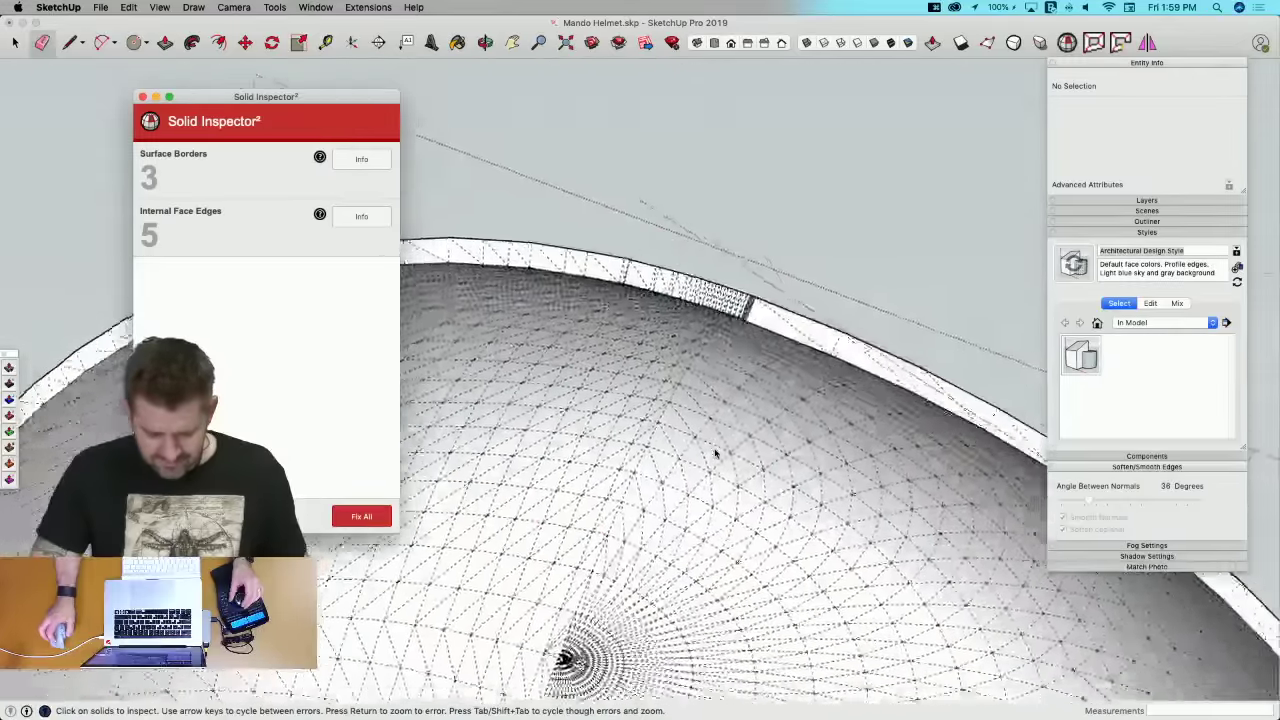
key("Tab")
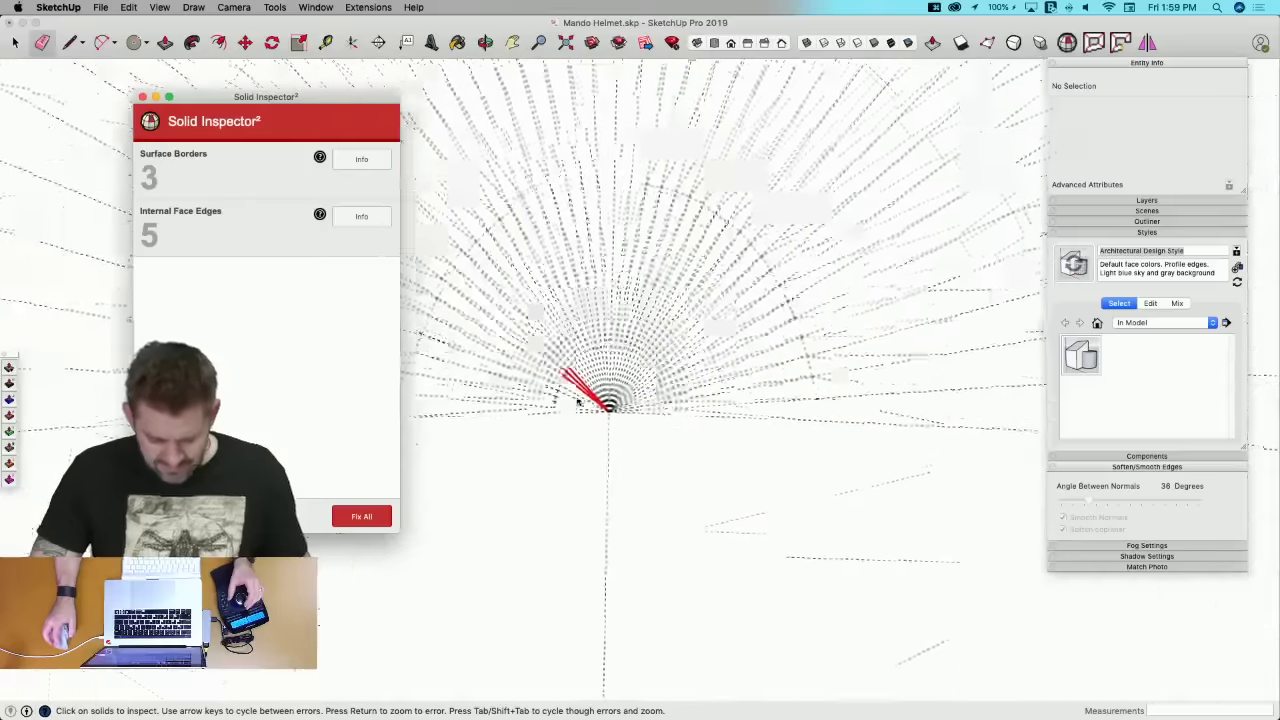
scroll(474, 338, "up", 3)
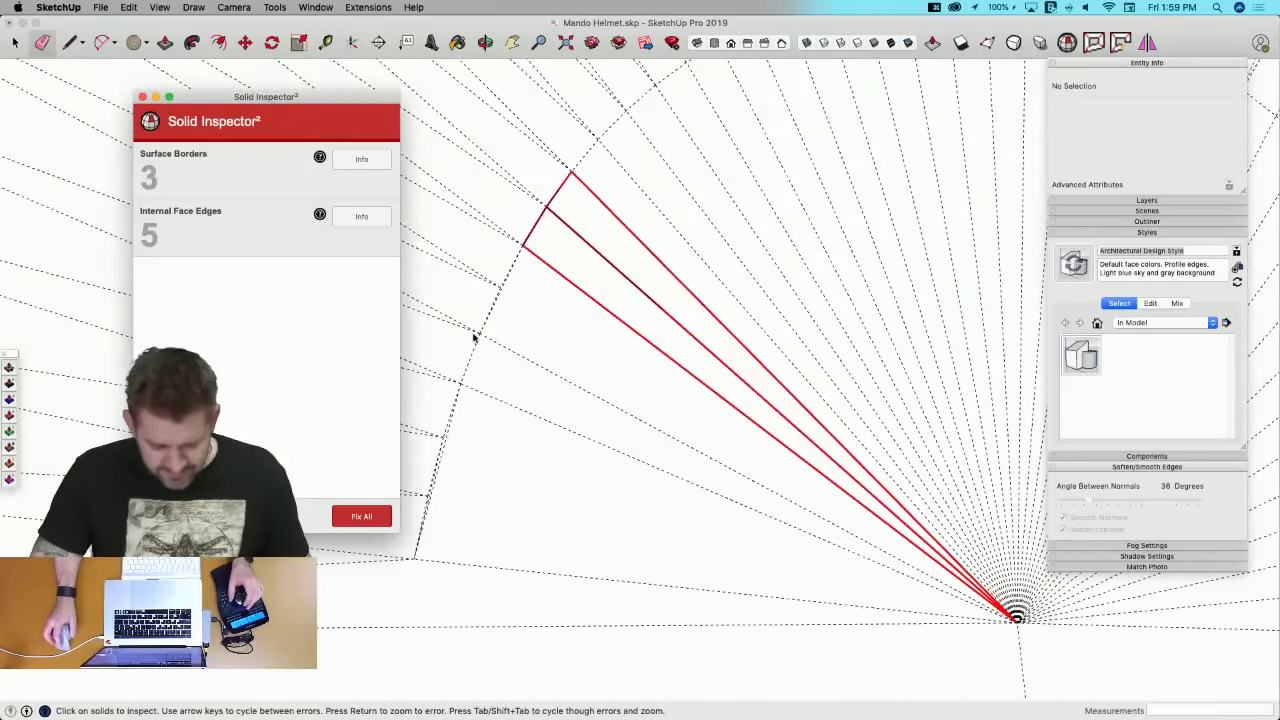
key("Escape")
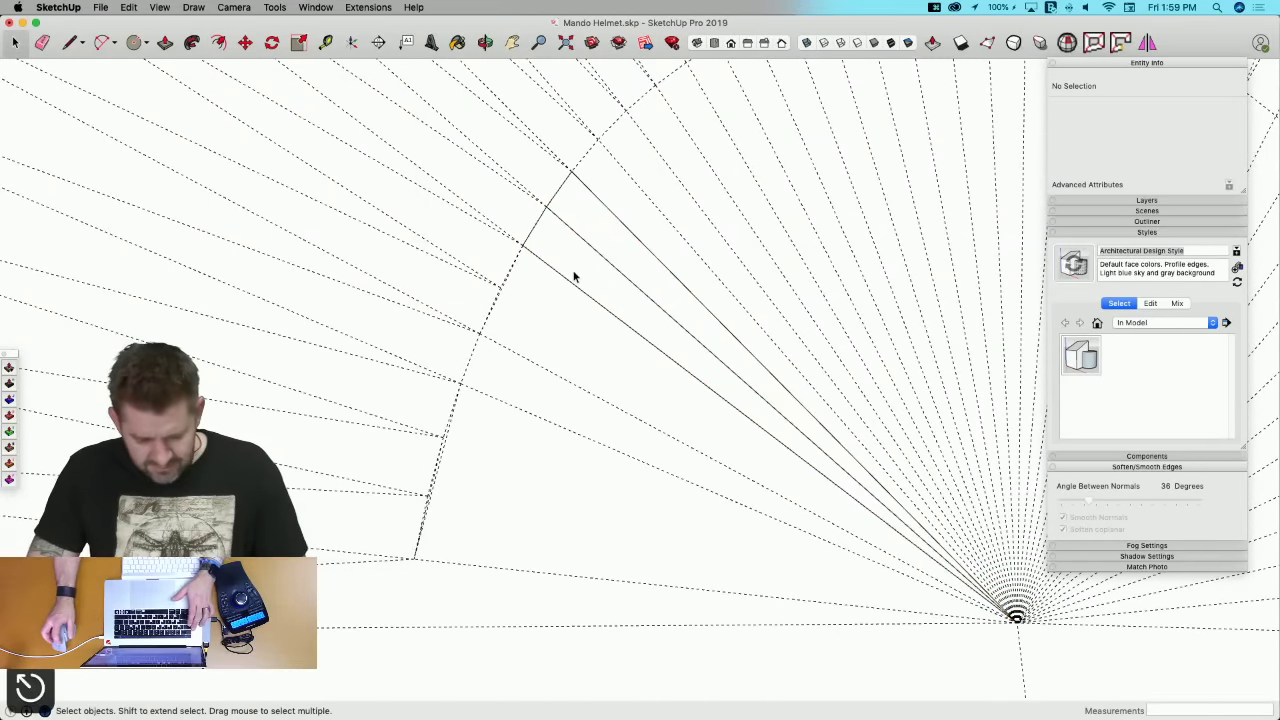
Step: Delete the flagged sliver face near the dome's centre and erase the solid edges around it
left_click(574, 274)
key("BackSpace")
key("BackSpace")
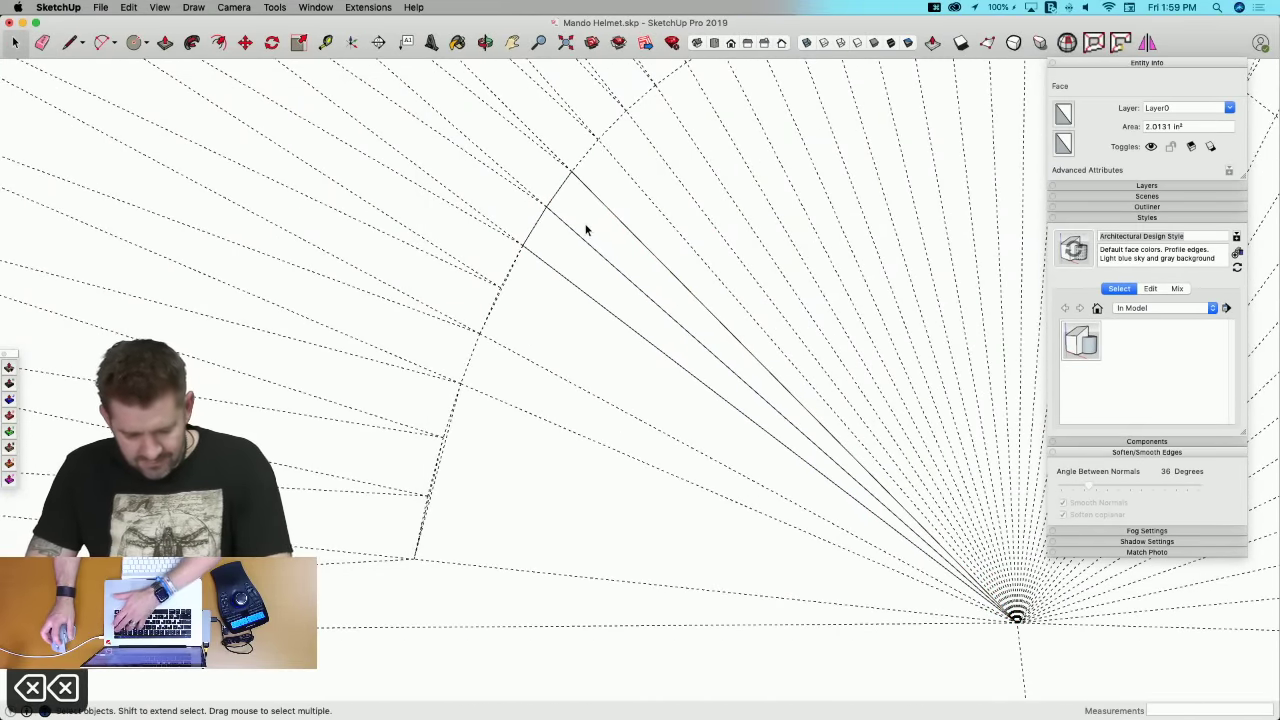
key("e")
mouse_move(628, 175)
left_mouse_down()
mouse_move(569, 277)
mouse_move(560, 183)
mouse_move(560, 234)
left_mouse_up()
key("space")
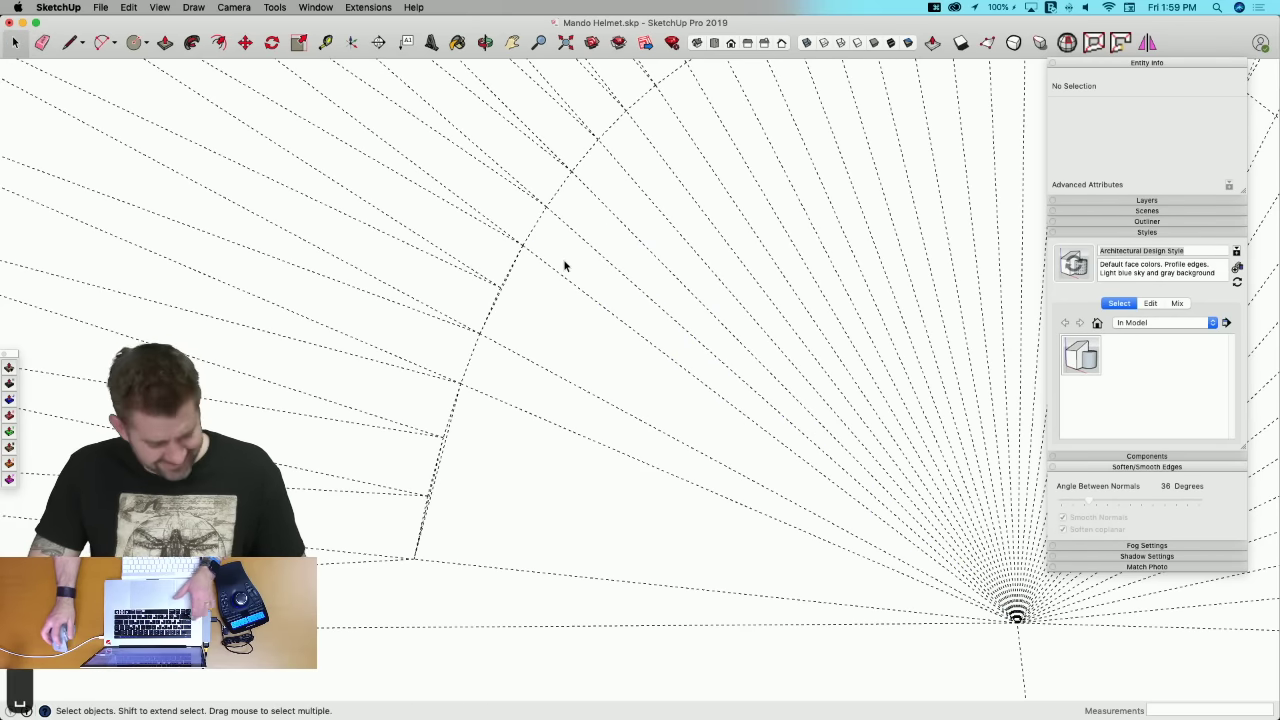
Step: Turn off the hidden geometry display and delete the leftover sliver faces at the dome's centre
key("g")
left_click(574, 246)
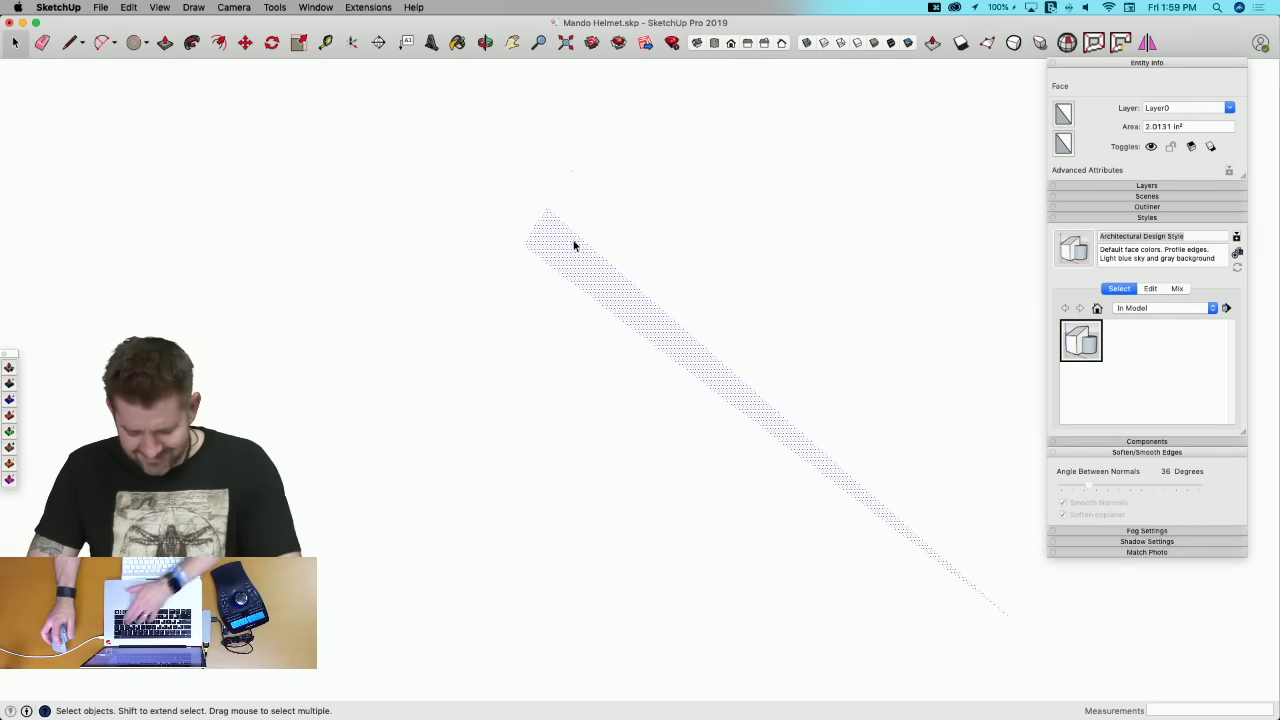
key("BackSpace")
left_click(582, 218)
key("BackSpace")
left_click(565, 255)
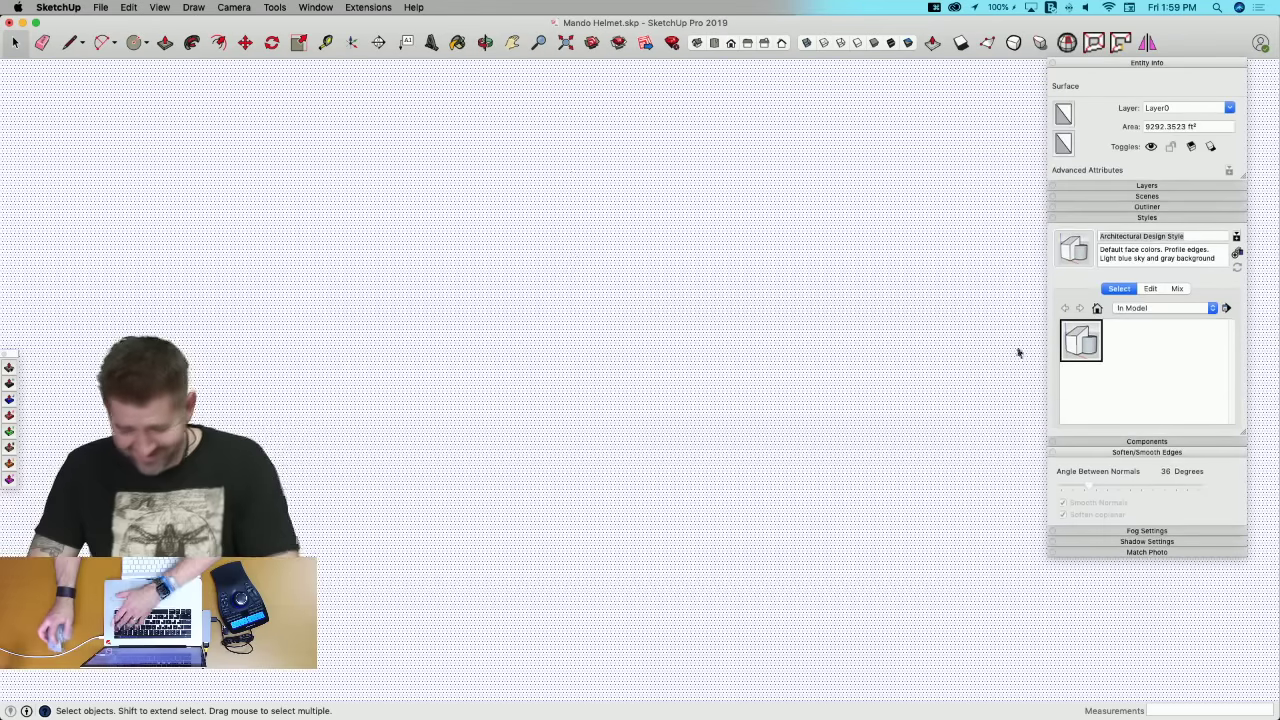
Step: Recheck the solid with Solid Inspector², locate the remaining internal face, and erase the edges of that narrow strip
left_click(1067, 42)
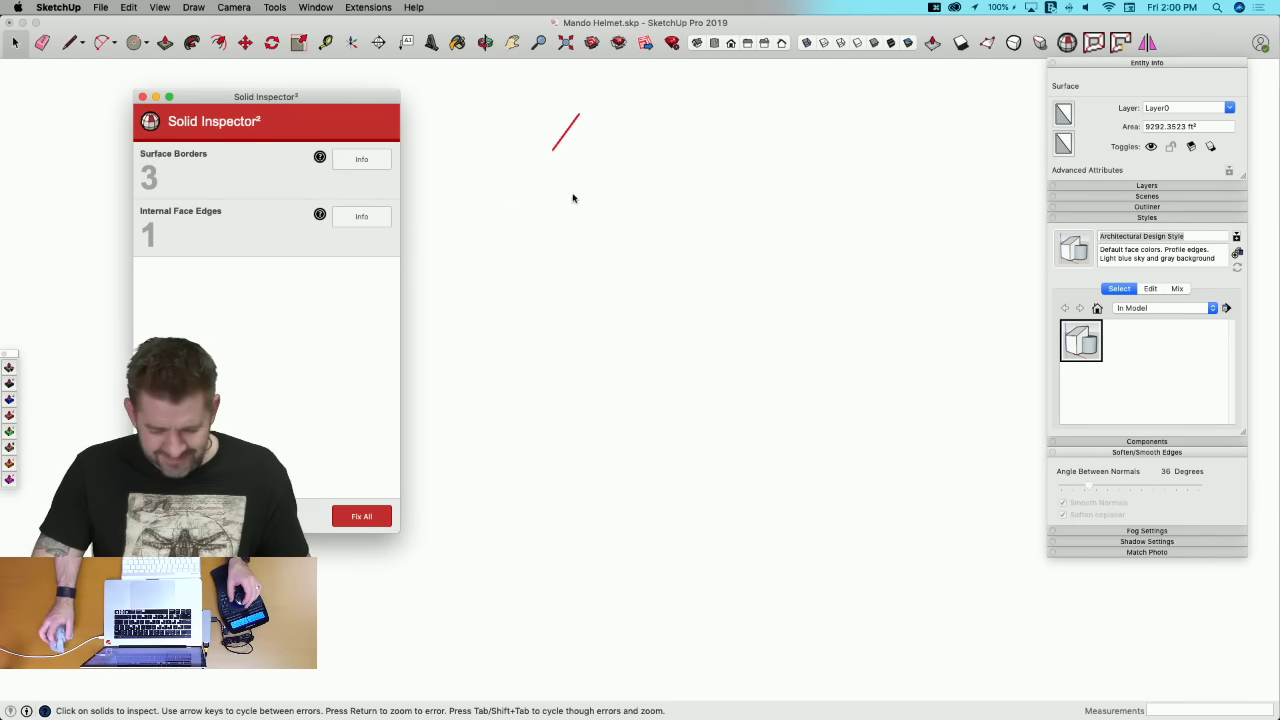
scroll(569, 141, "up", 4)
scroll(567, 141, "down", 3)
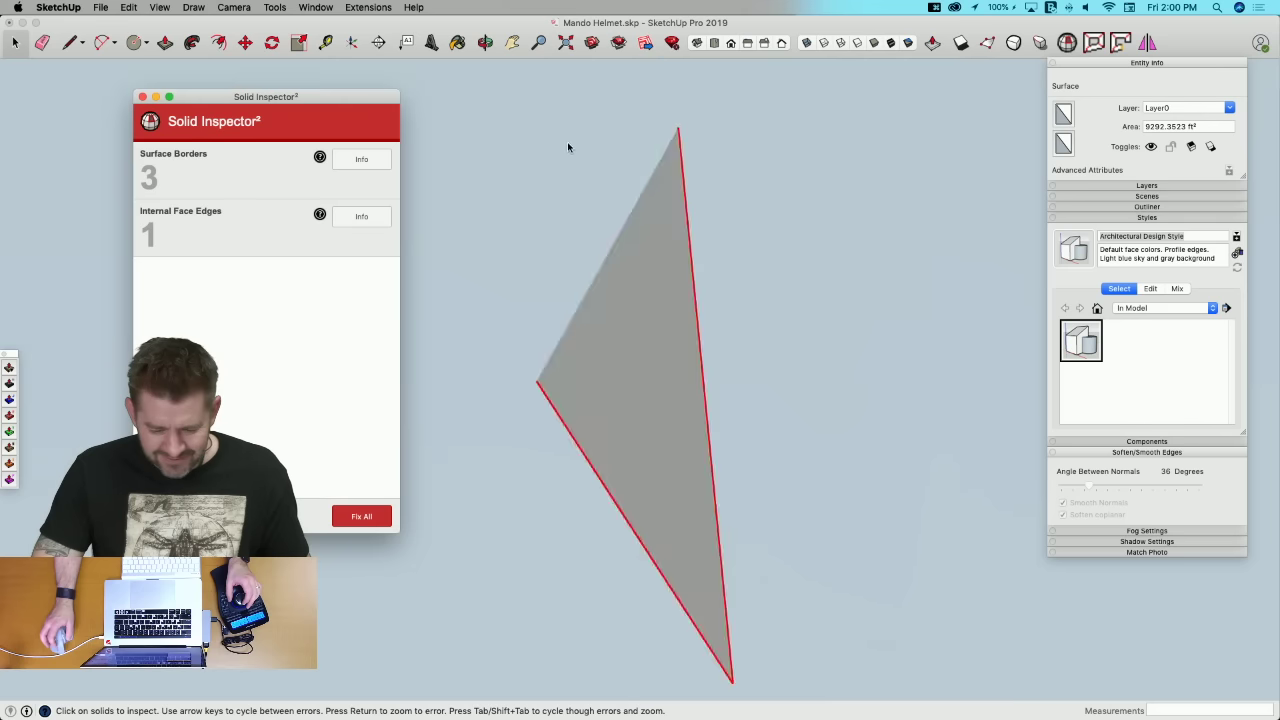
scroll(567, 149, "up", 3)
key("Tab")
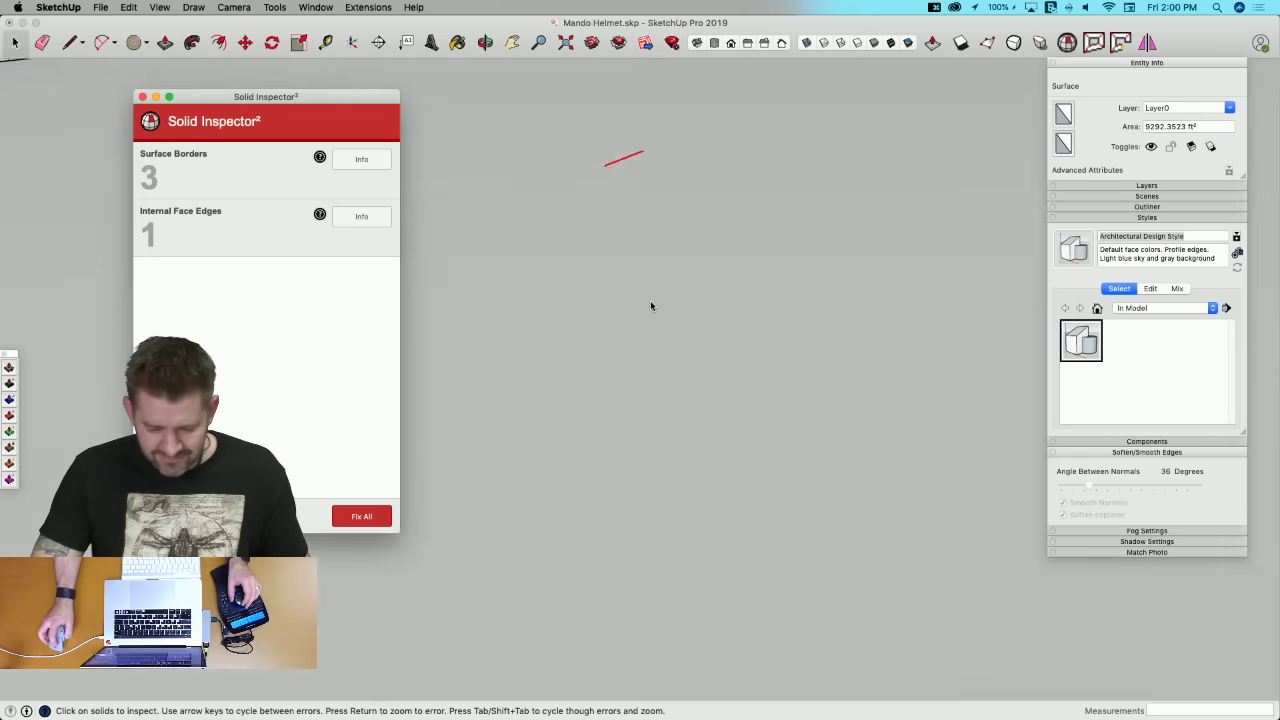
key("Escape")
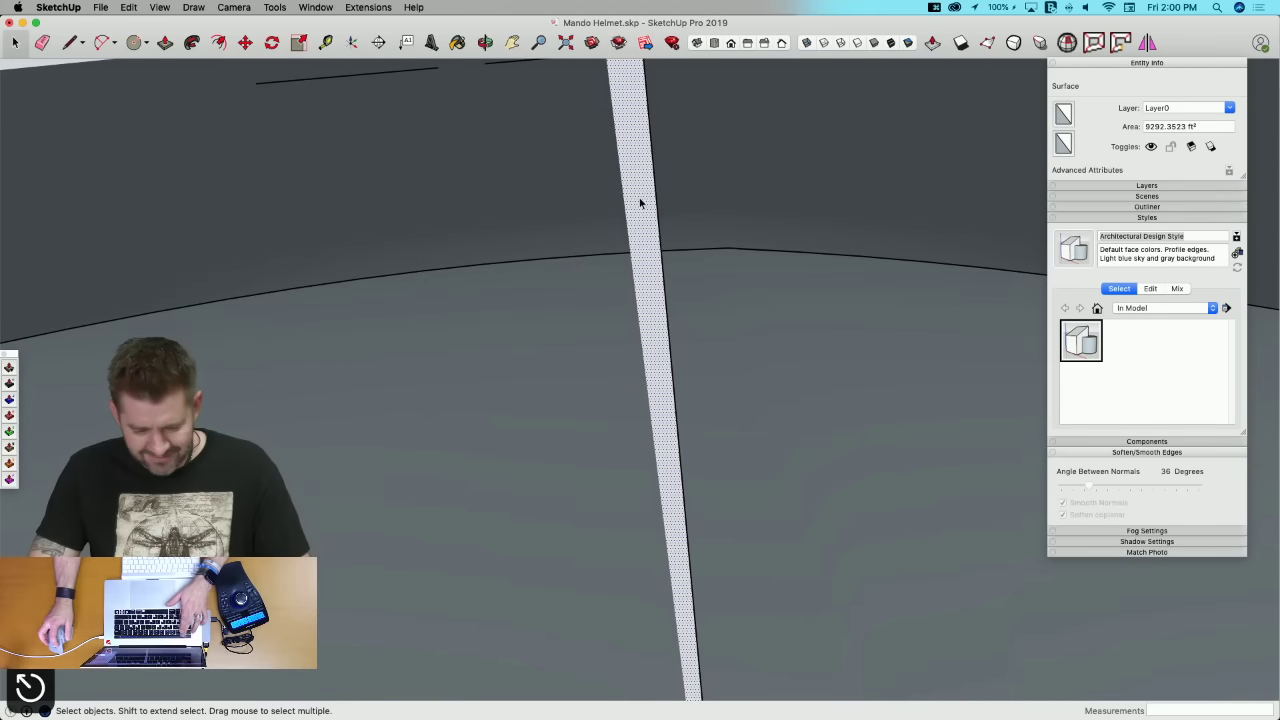
key("e")
left_click_drag(662, 172, 616, 185)
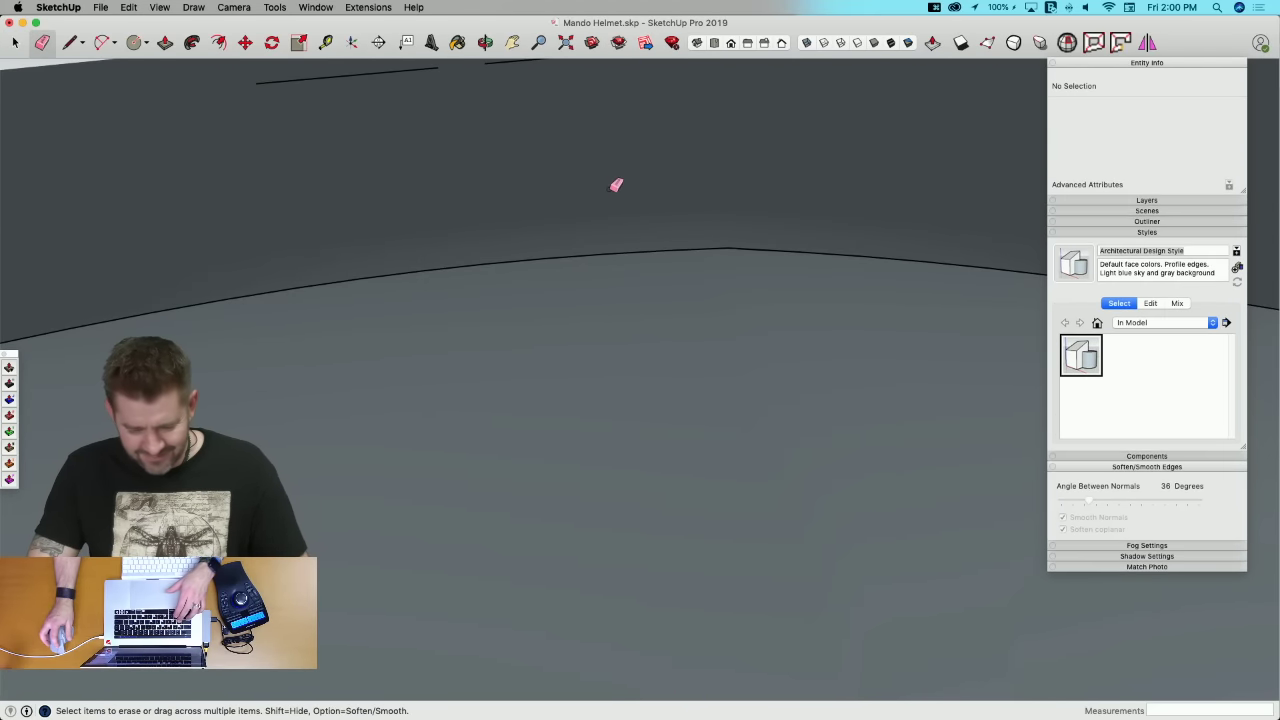
Step: Rerun Solid Inspector², show the hidden geometry, and erase the flagged stray edge inside the dome
left_click(1067, 42)
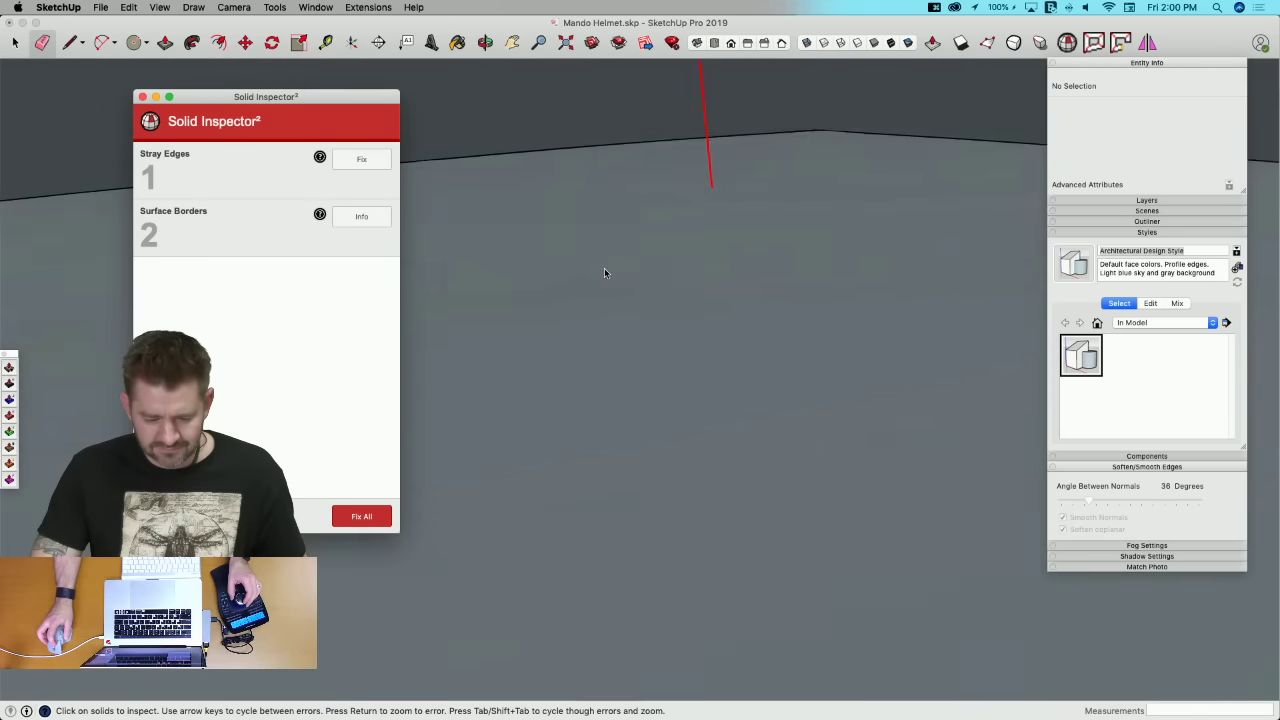
key("Escape")
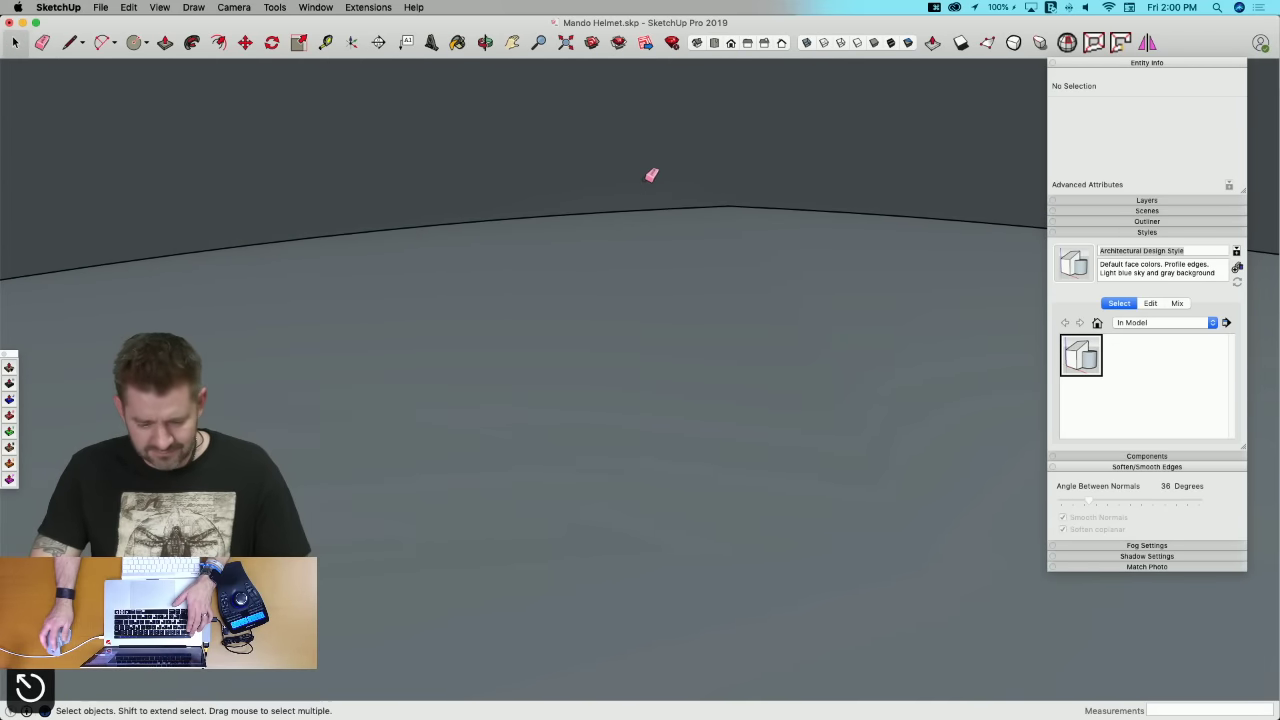
key("e")
key("alt+h")
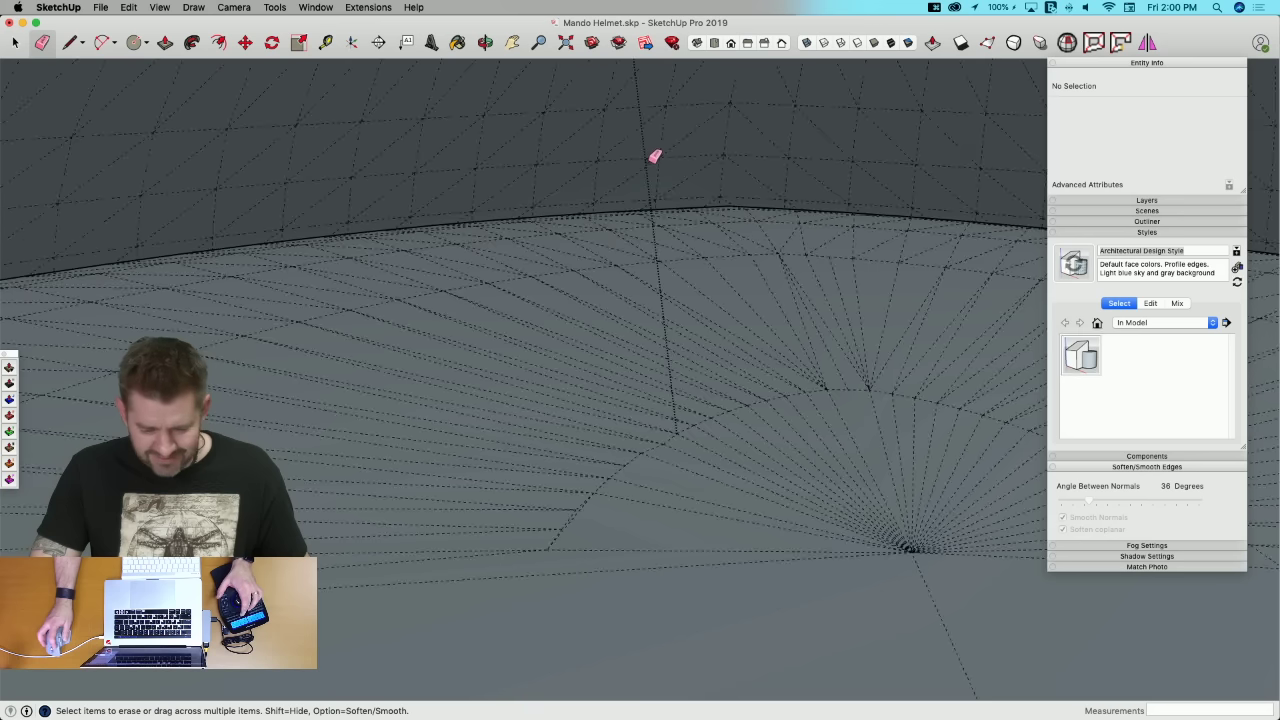
left_click(646, 139)
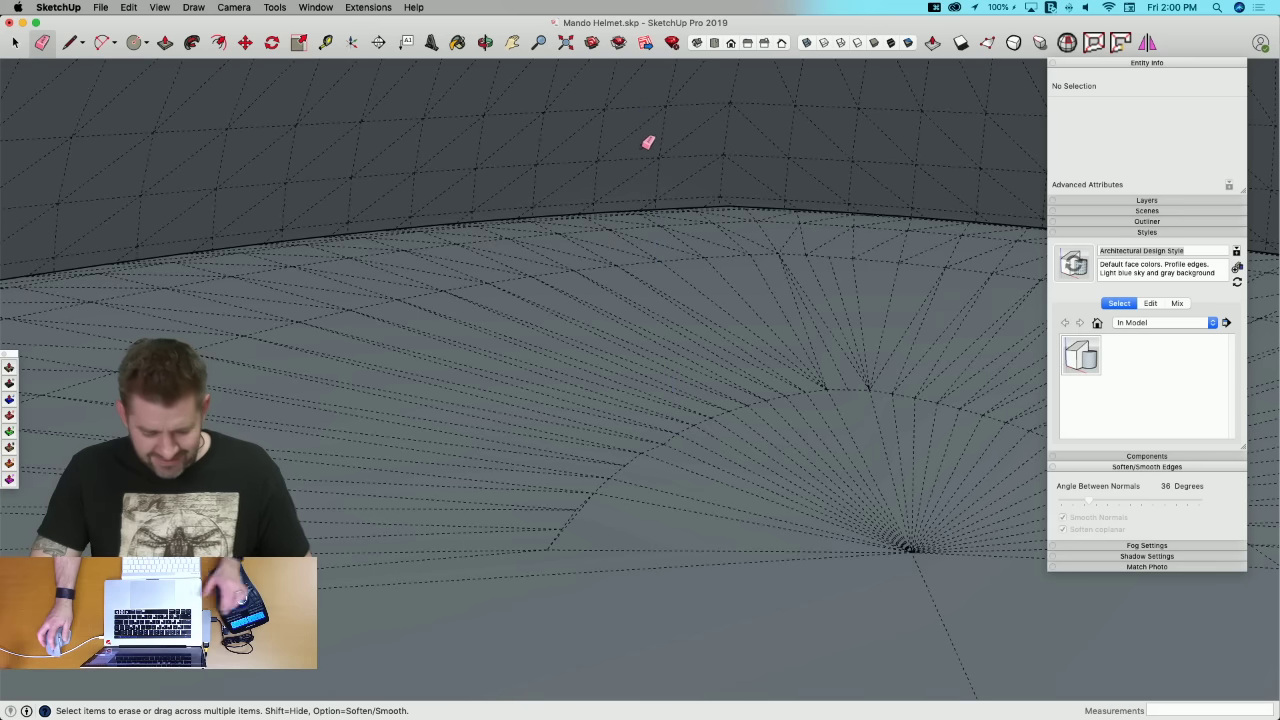
Step: Rerun Solid Inspector², zoom to the flagged surface border on the helmet's rim, and erase that edge
left_click(1067, 42)
key("Return")
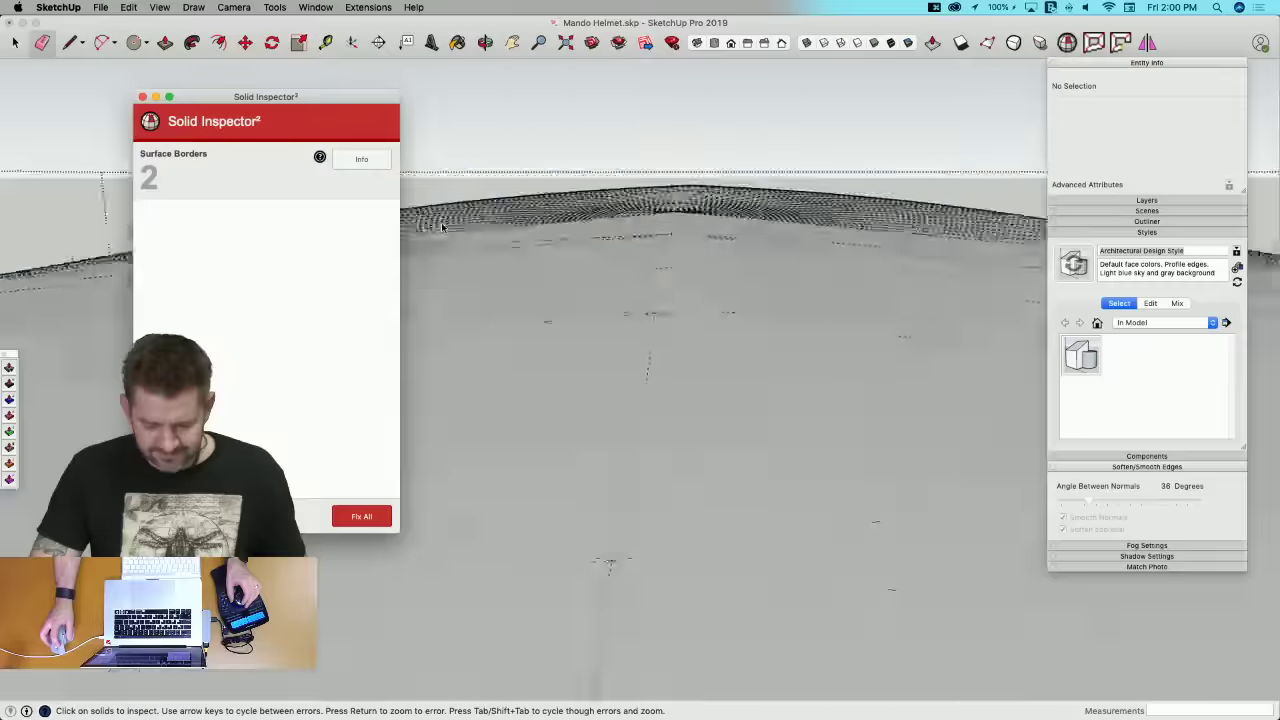
key("Tab")
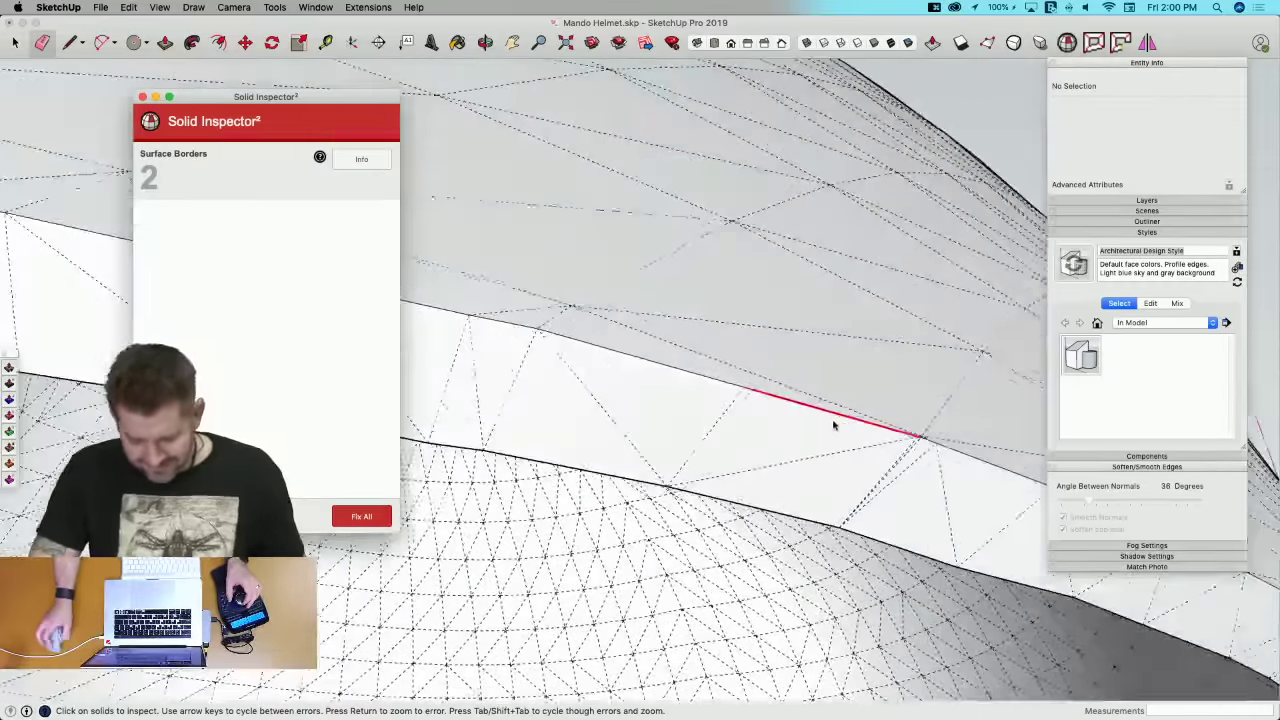
key("Escape")
key("e")
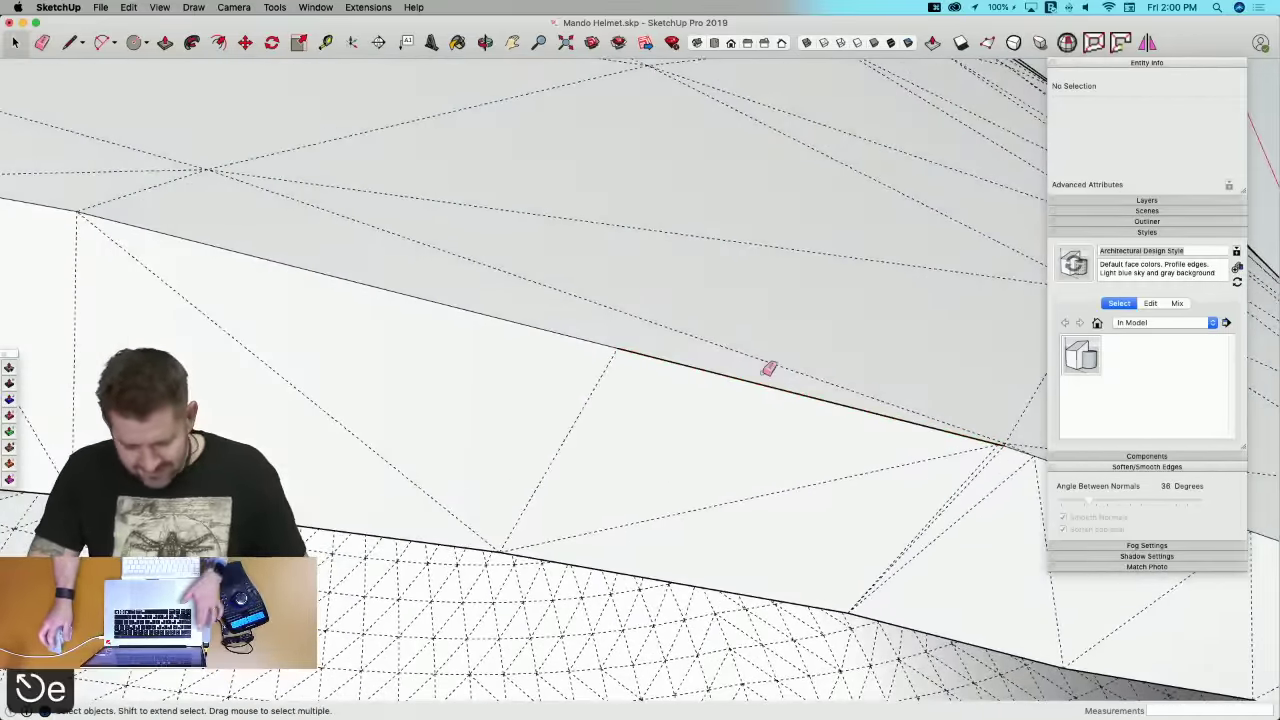
left_click(747, 381)
Step: Redraw the erased rim edge between its end vertices and draw another line across the open gap above it
key("l")
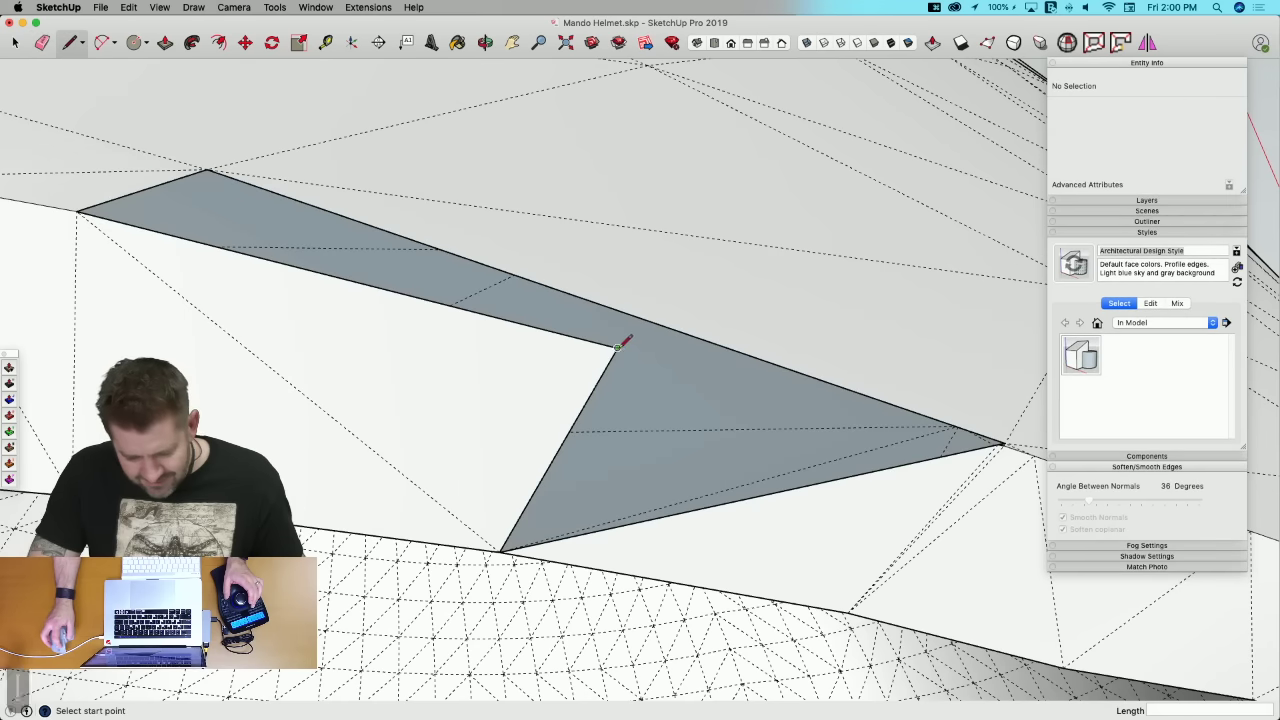
left_click(618, 349)
scroll(990, 452, "up", 5)
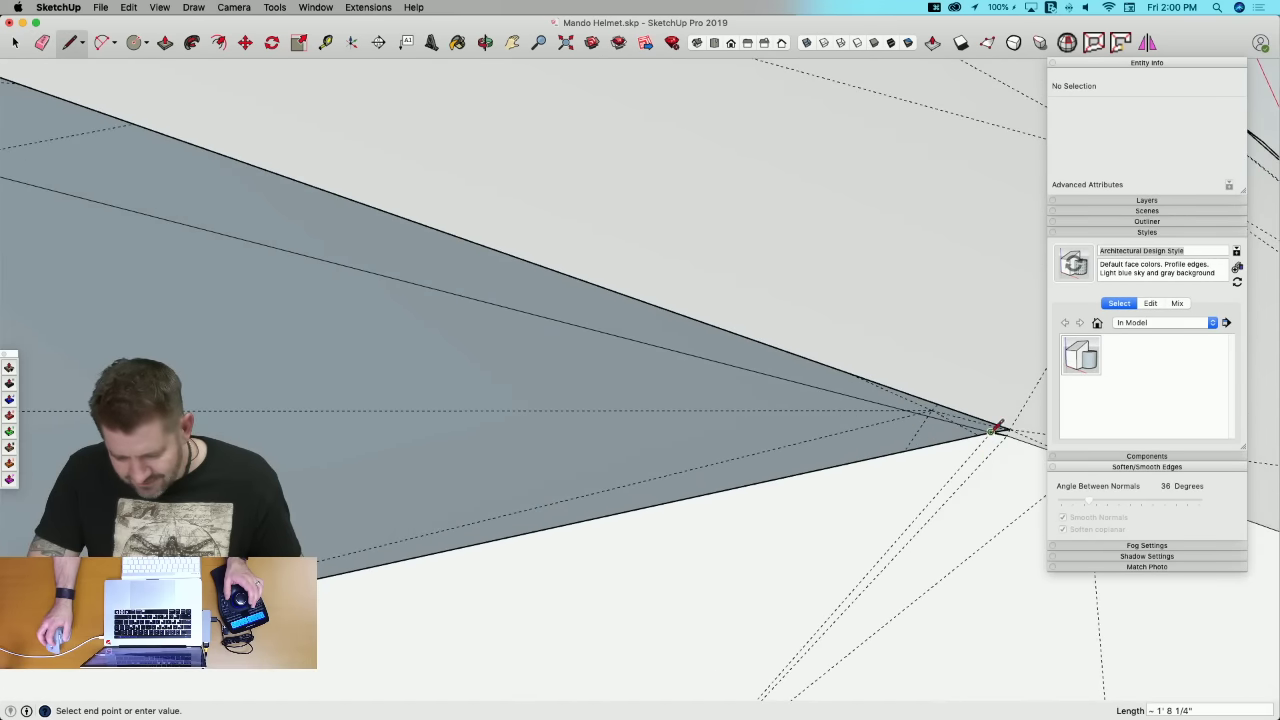
left_click(1000, 428)
left_click(1000, 428)
scroll(608, 366, "down", 5)
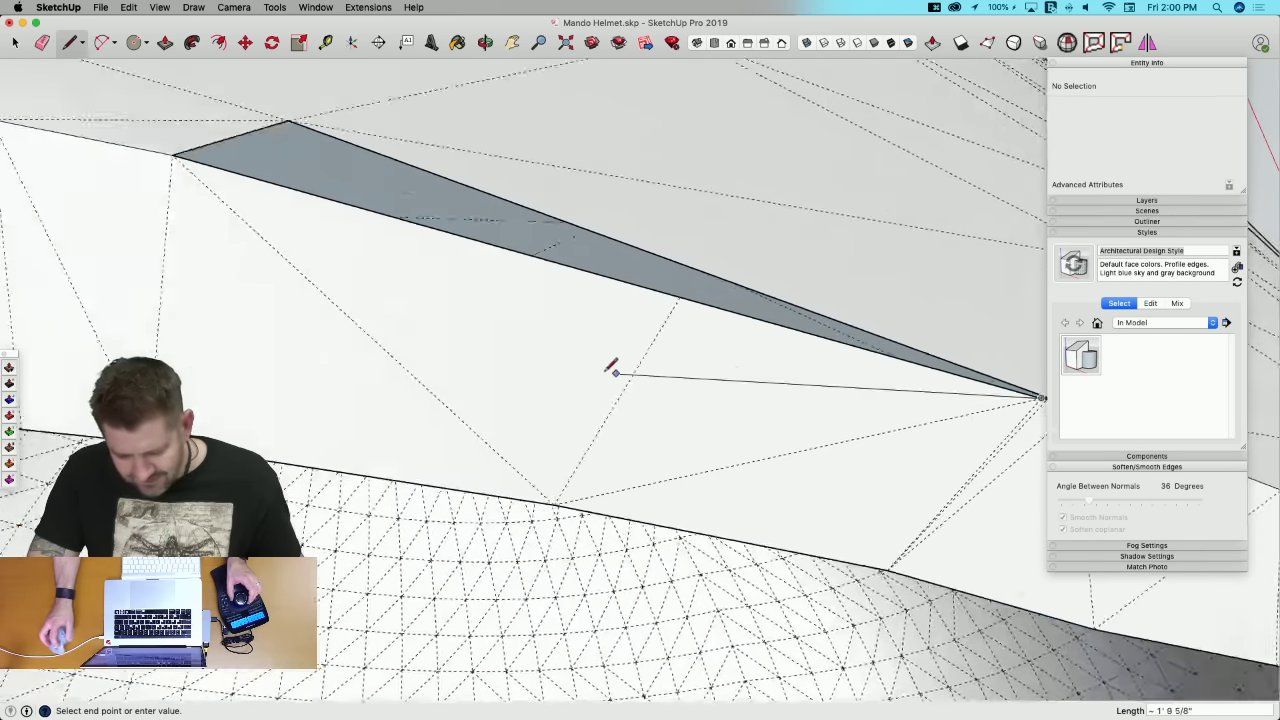
left_click(531, 201)
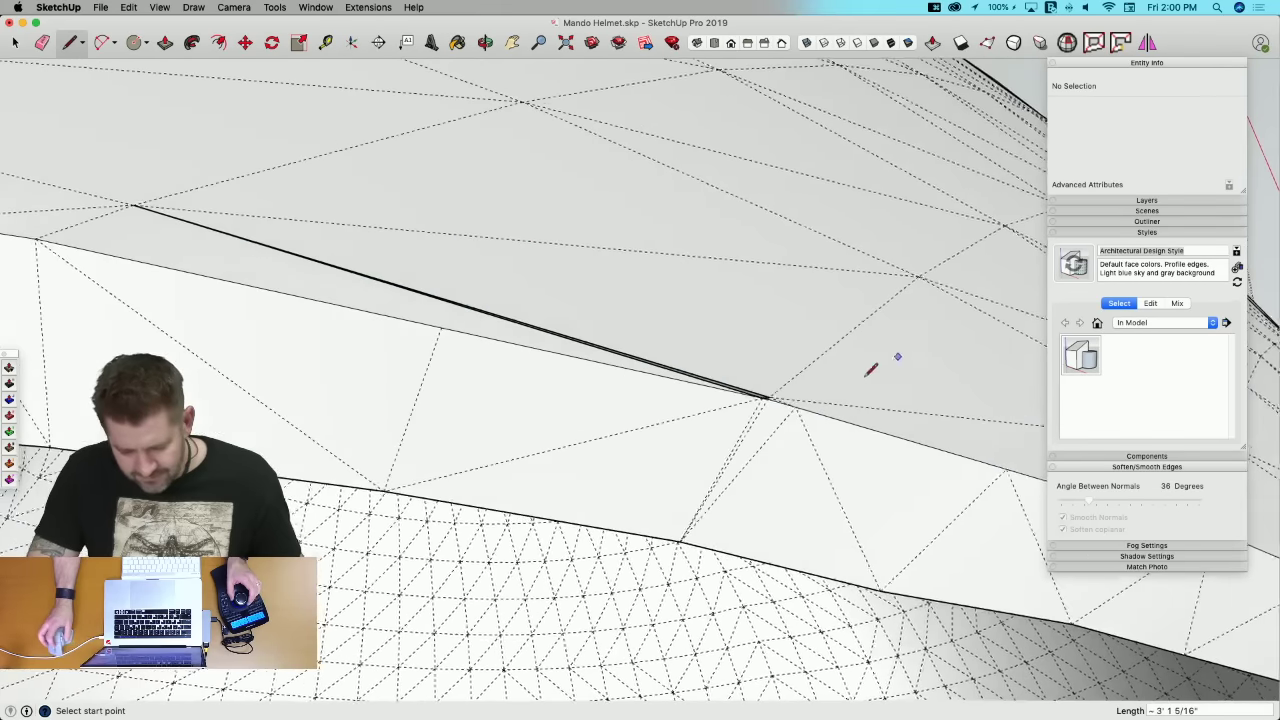
Step: Erase the short edge at the narrow tip of the rim gap and redraw it between the neighbouring vertices
scroll(797, 392, "up", 6)
scroll(790, 392, "up", 3)
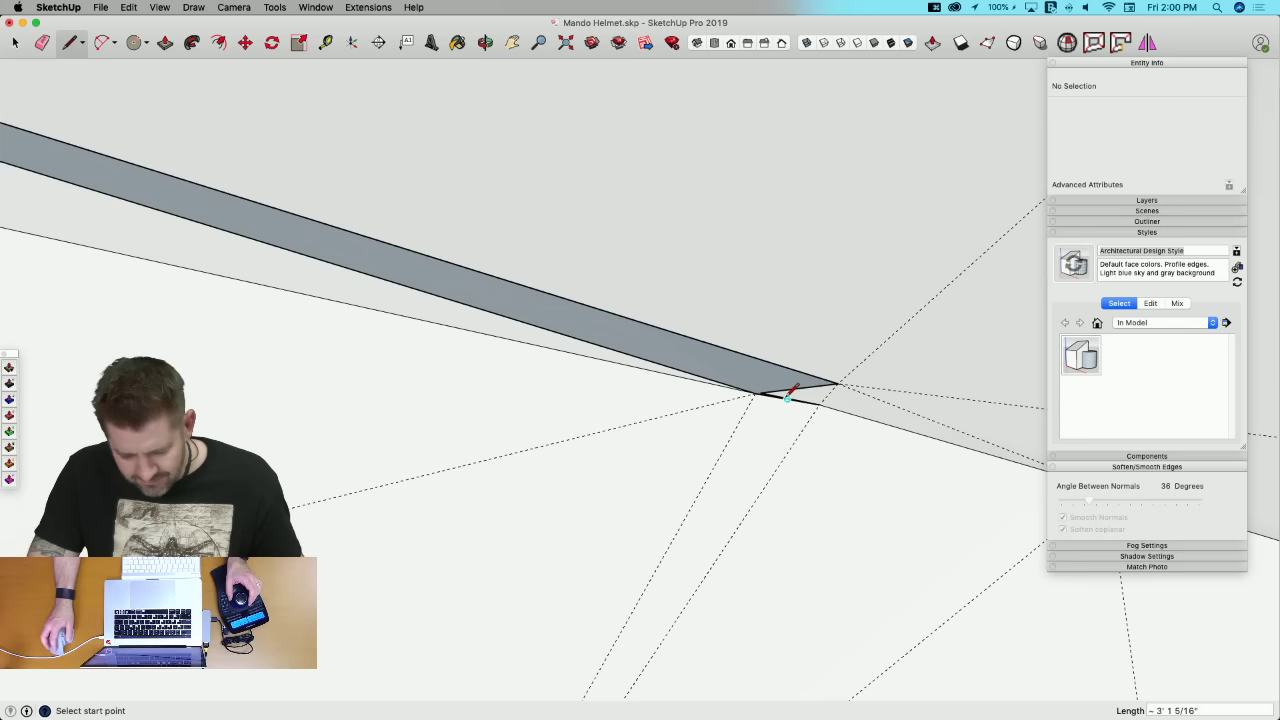
key("e")
left_click_drag(762, 385, 767, 385)
key("l")
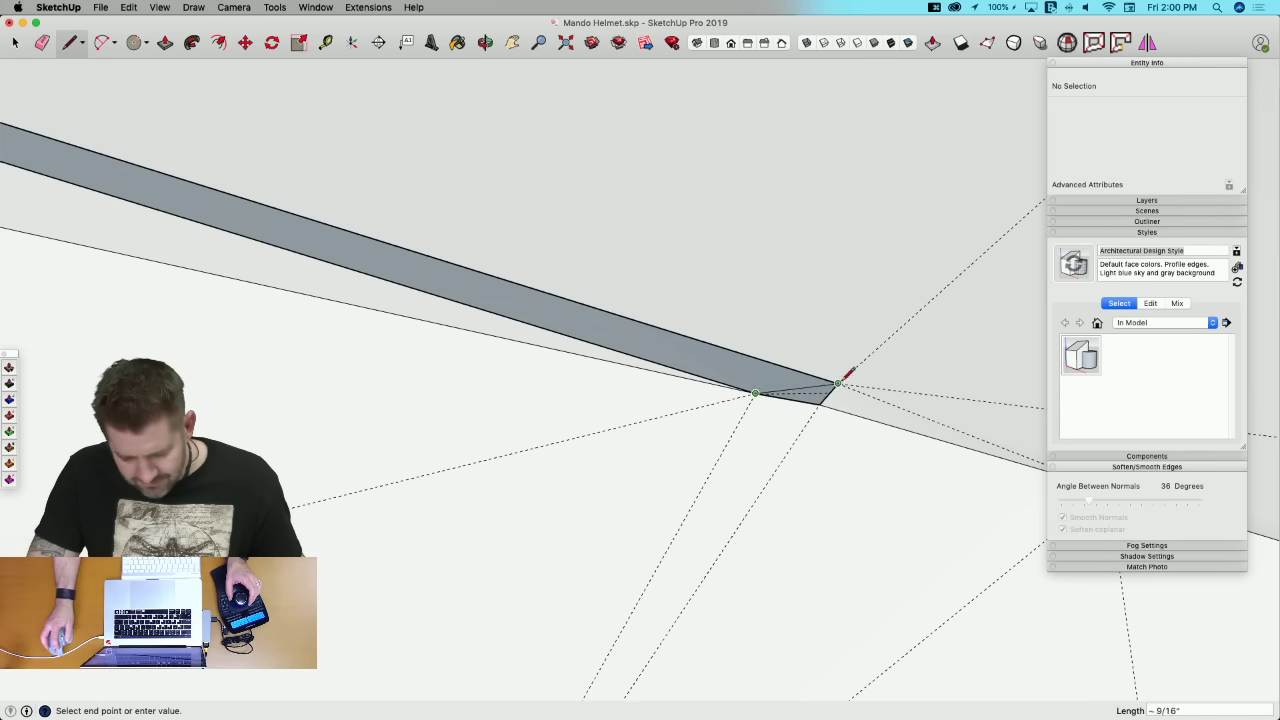
key("e")
scroll(826, 374, "down", 10)
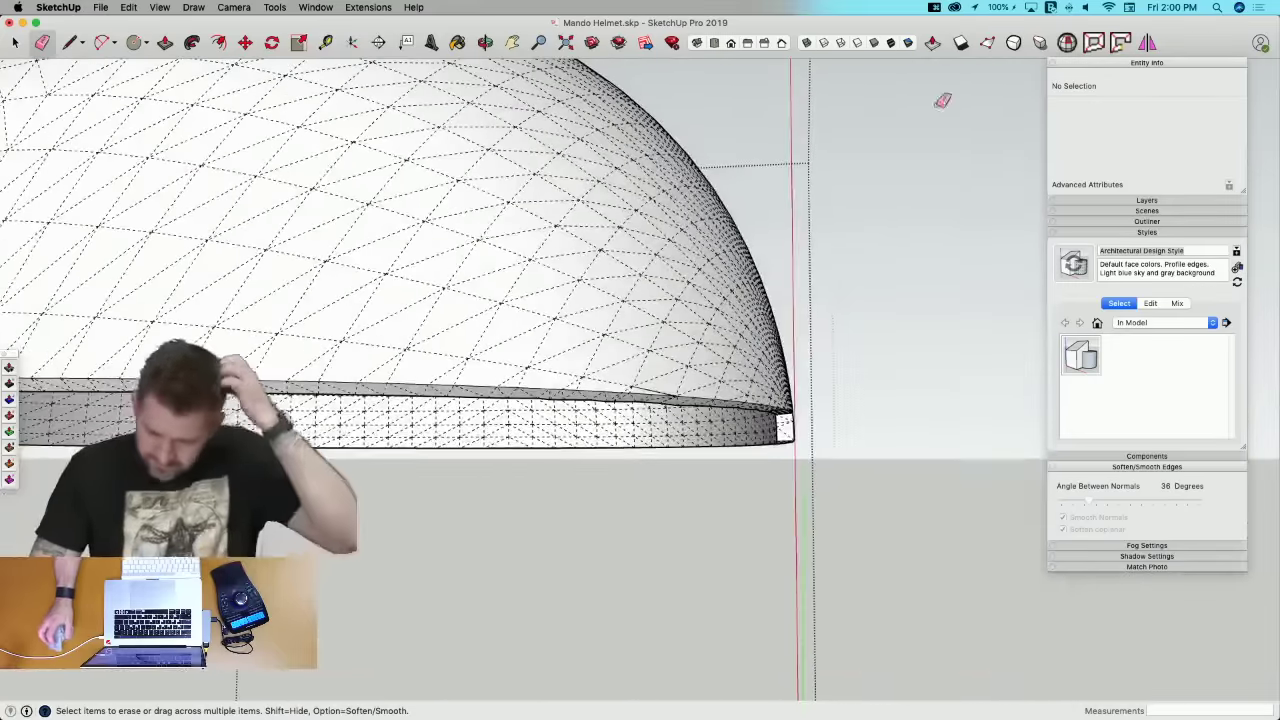
Step: Rerun Solid Inspector², locate the flagged surface border beside the rim's short edge, and delete the tiny stray geometry there
left_click(1067, 42)
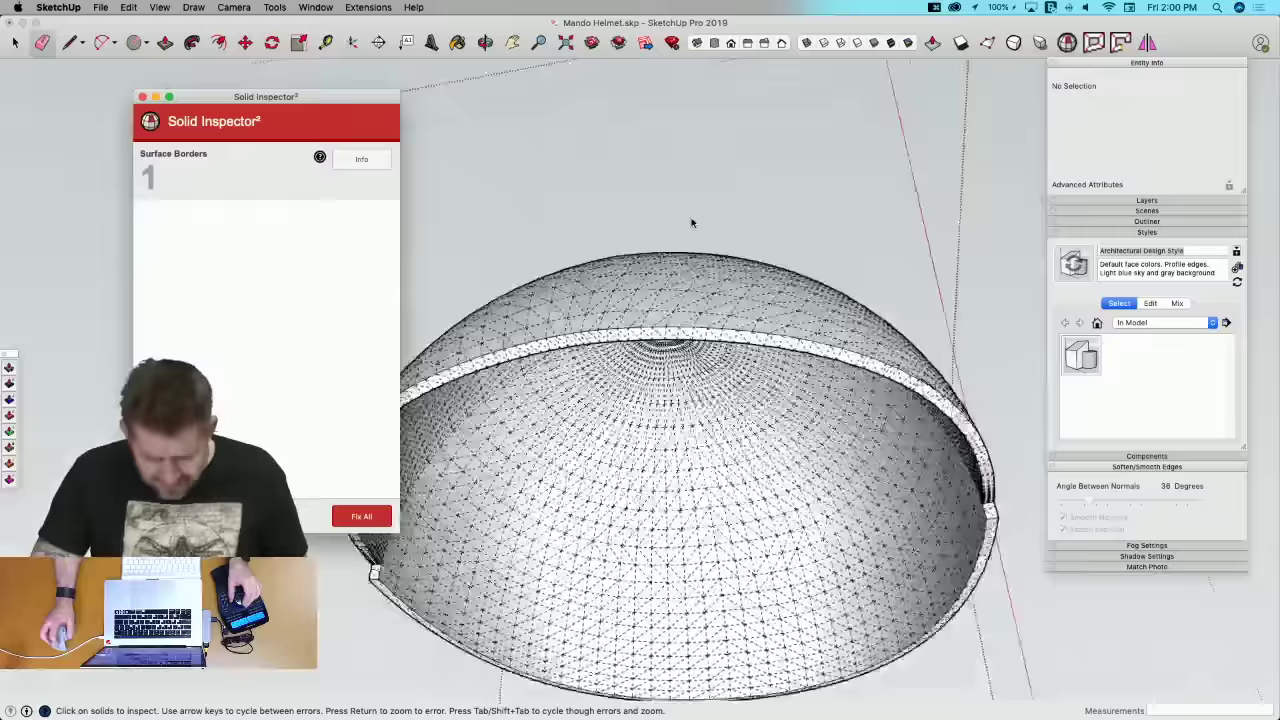
key("Tab")
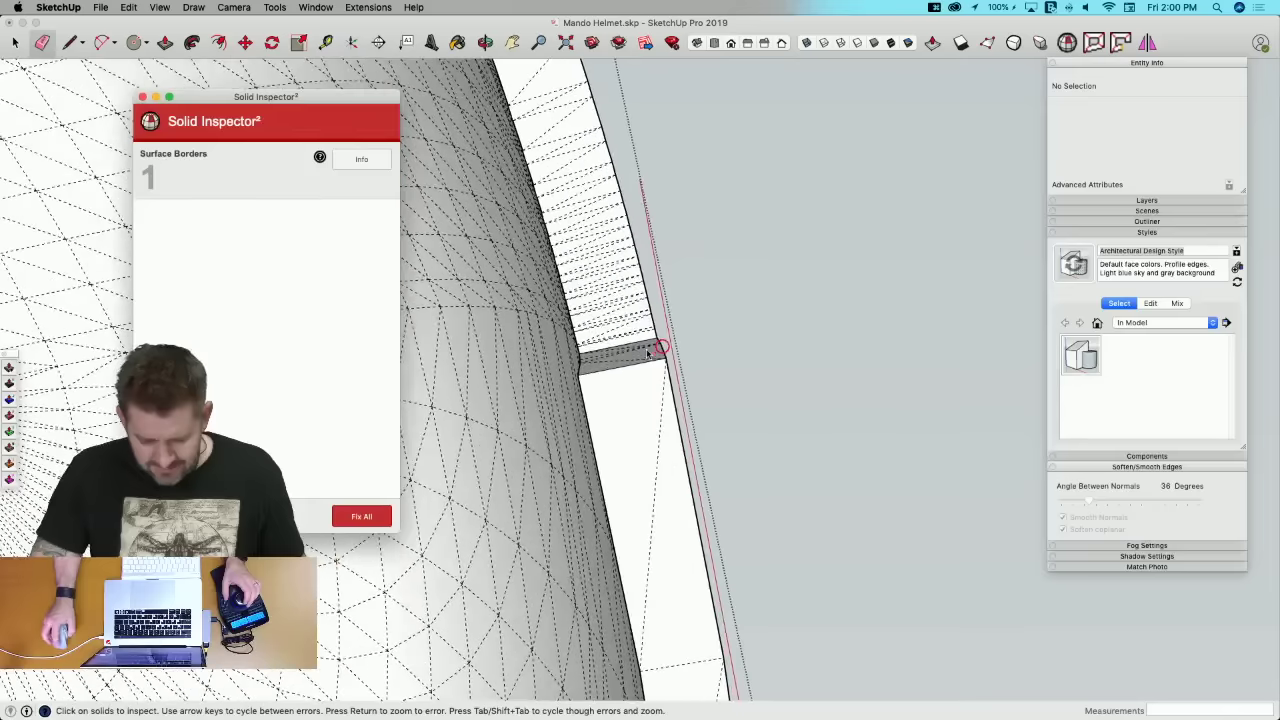
middle_click_drag(674, 332, 450, 528)
scroll(652, 322, "up", 3)
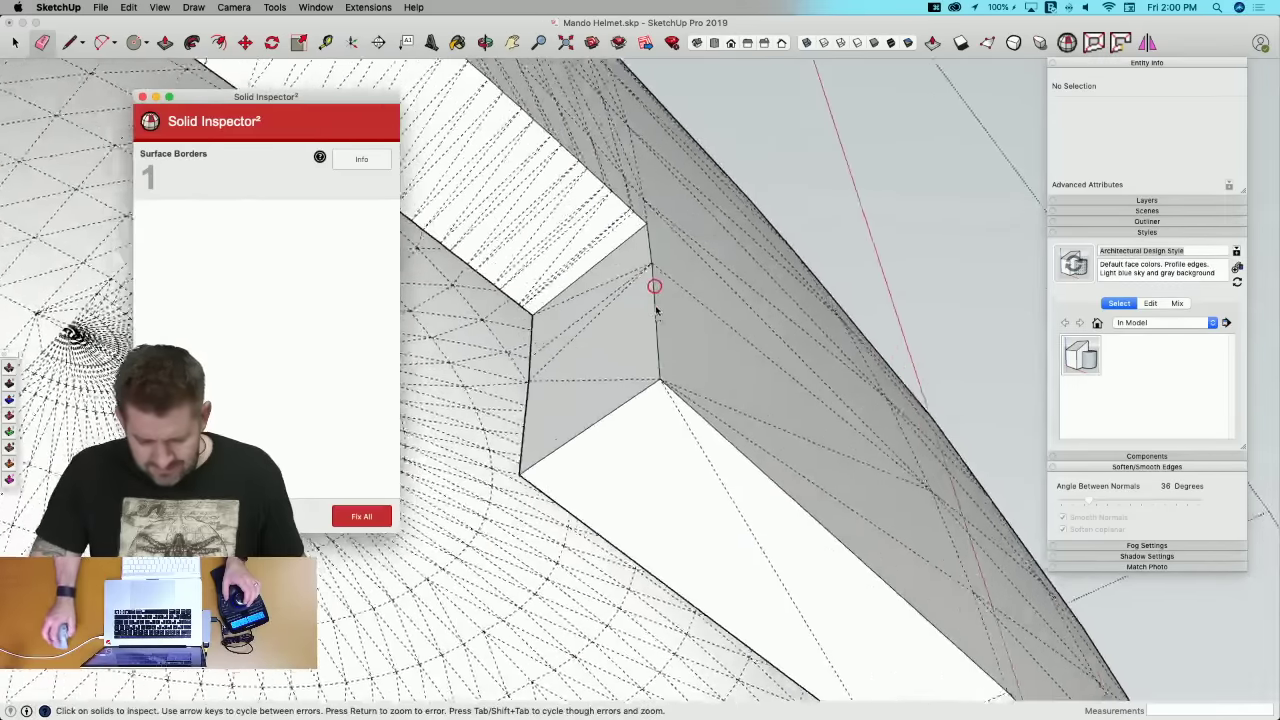
scroll(656, 311, "up", 6)
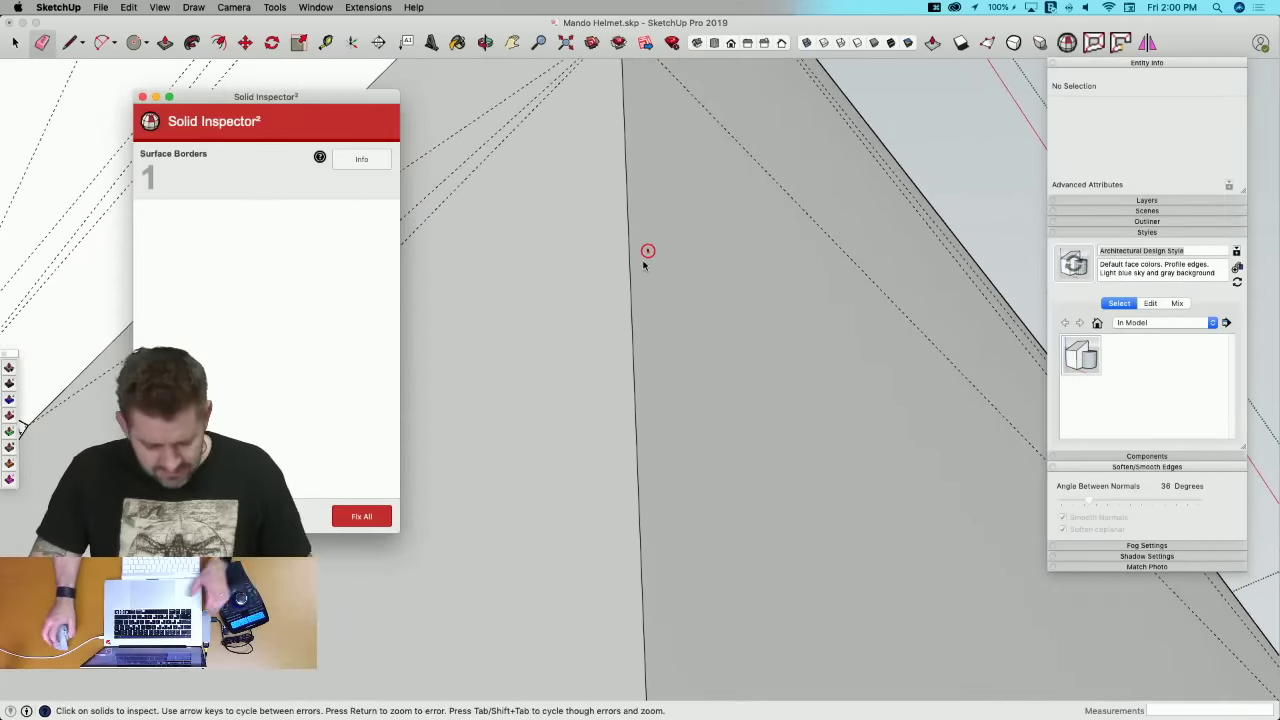
scroll(643, 262, "down", 4)
scroll(645, 261, "up", 3)
key("Escape")
left_click_drag(639, 237, 654, 265)
middle_click_drag(653, 260, 641, 304)
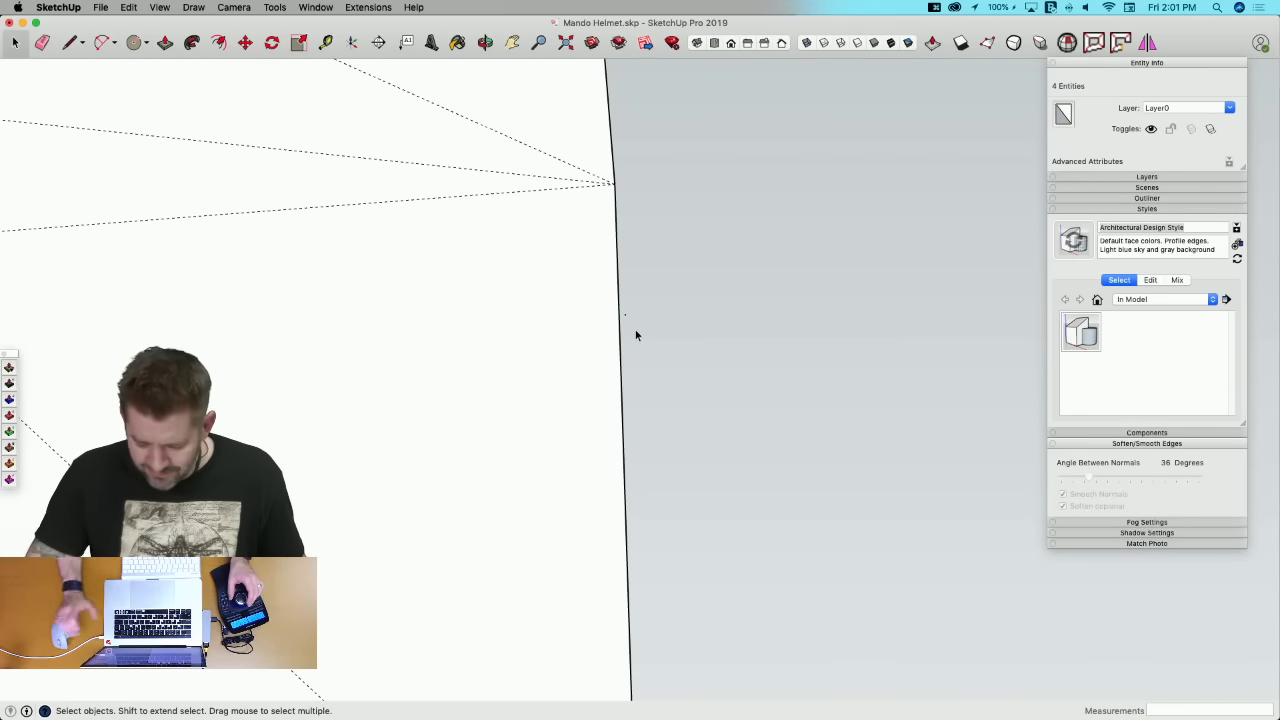
key("BackSpace")
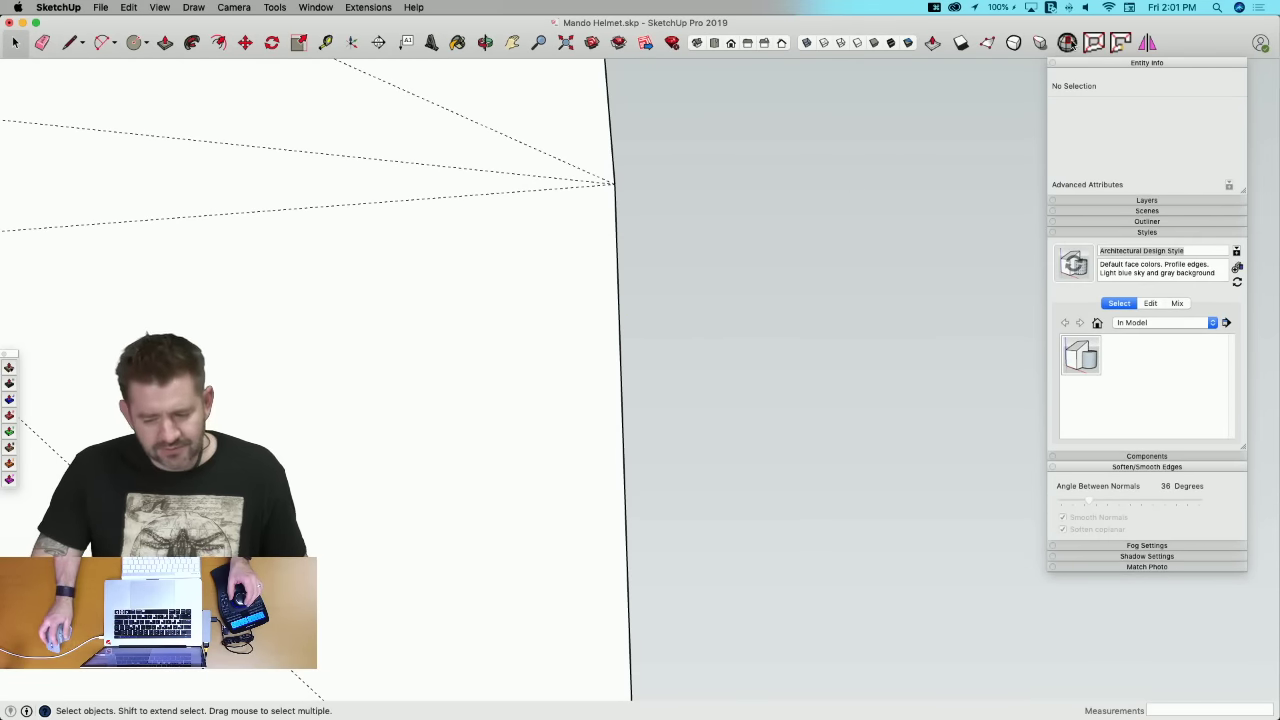
Step: Recheck the dome with Solid Inspector², leave its group, and select the rounded brim group around its front
left_click(1067, 43)
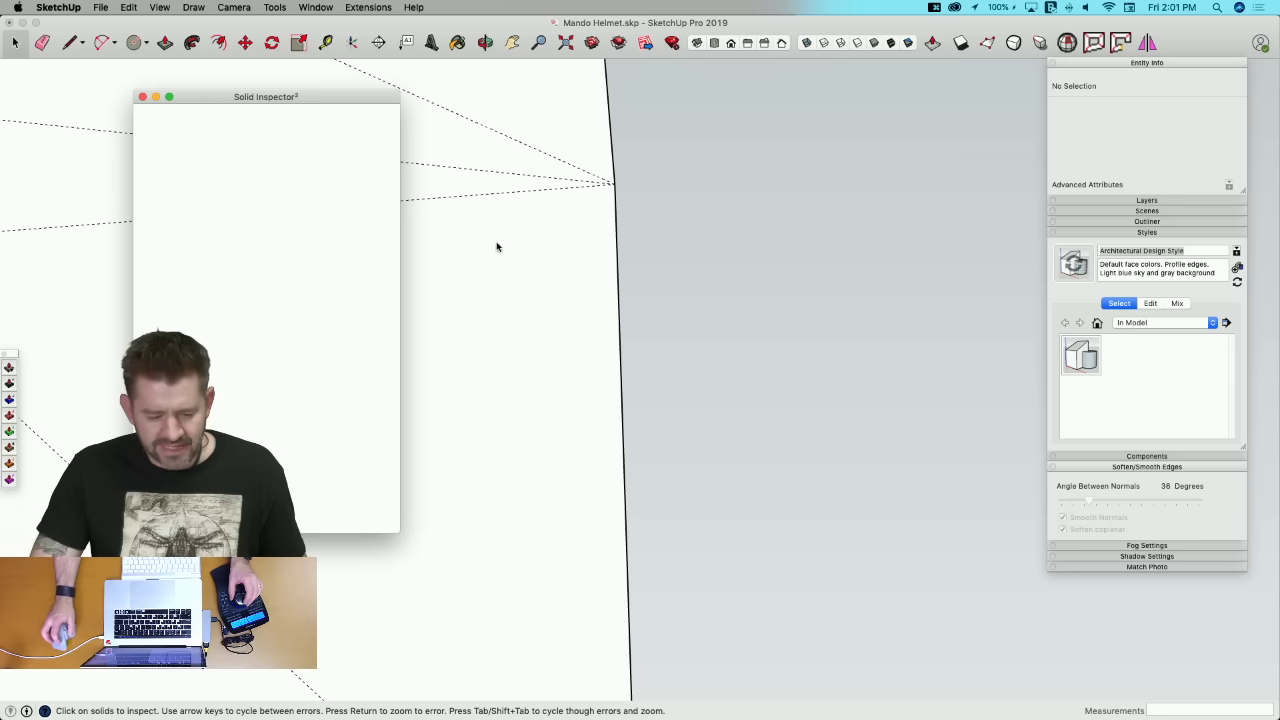
left_click(143, 98)
key("space")
left_click(625, 249)
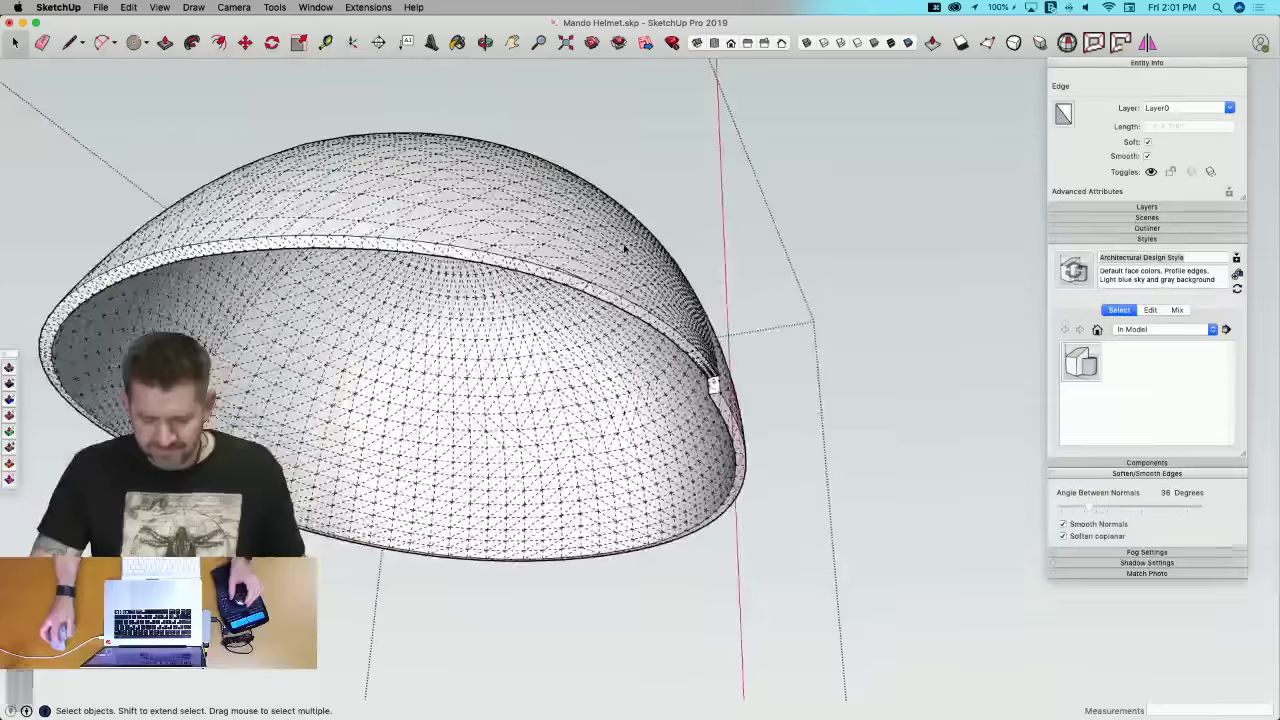
middle_click_drag(625, 248, 648, 288)
left_click(955, 224)
left_click(529, 242)
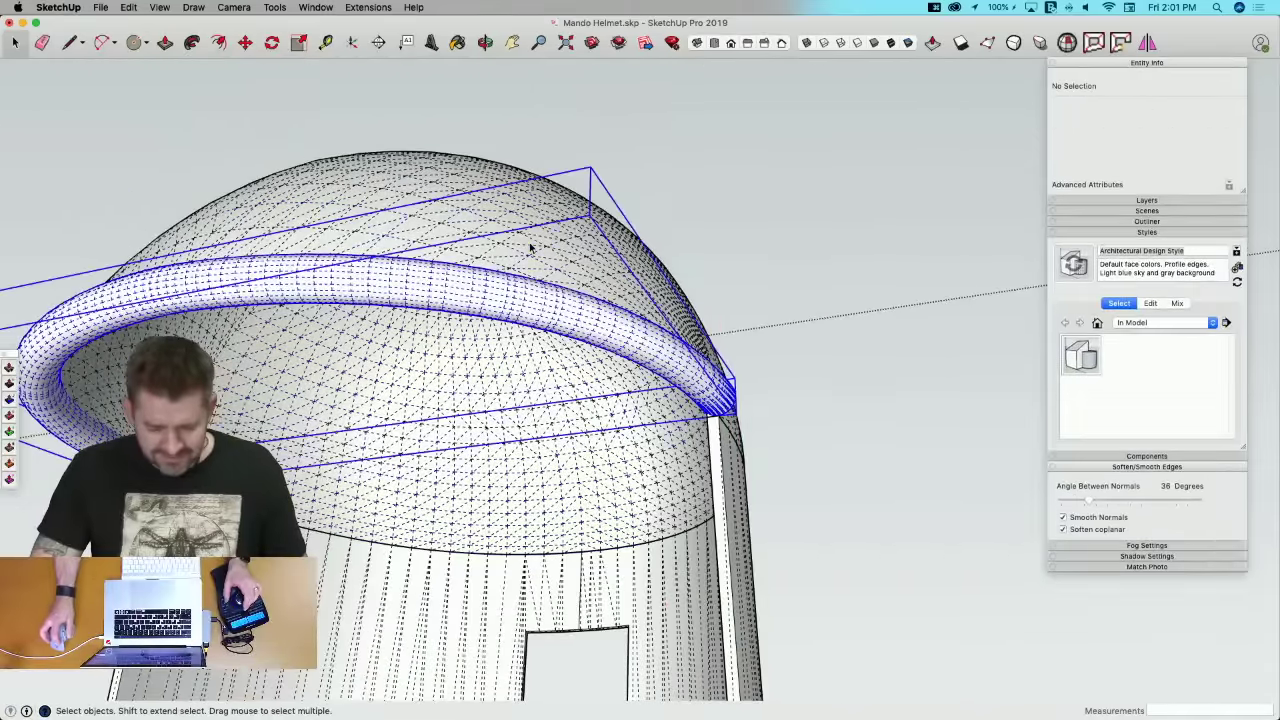
left_click(519, 308)
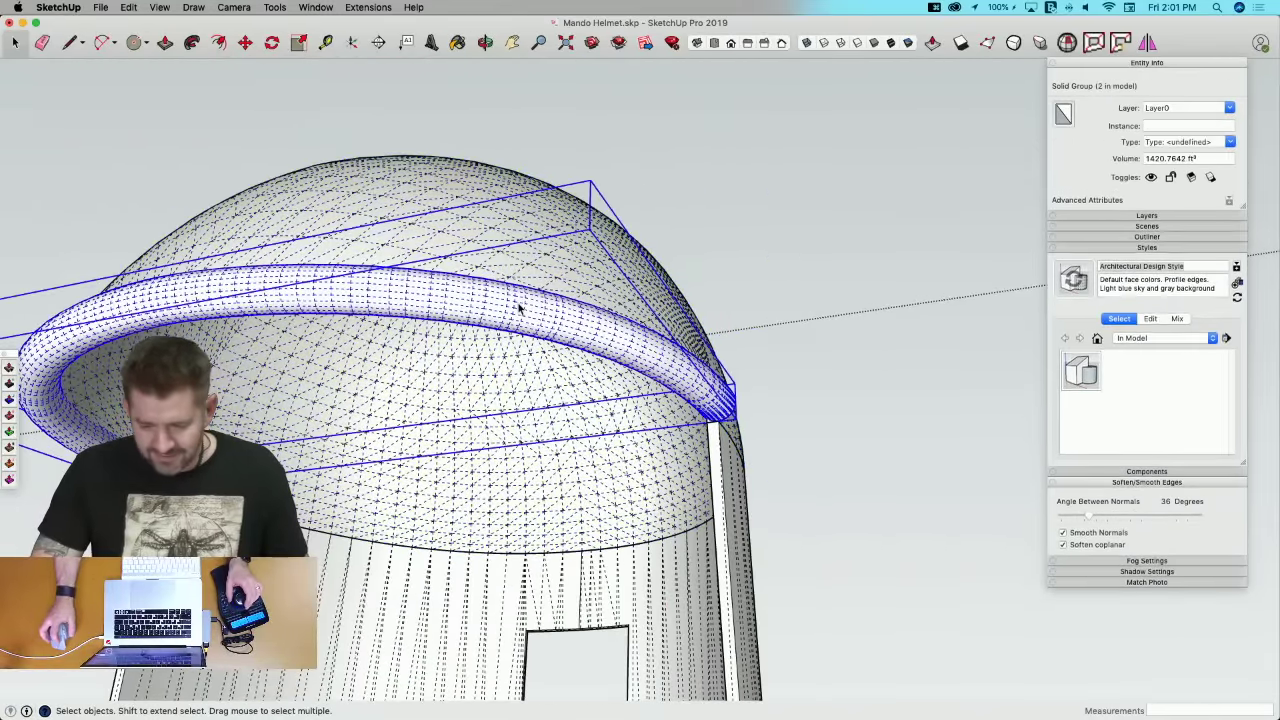
Step: Save the model and turn off the display of hidden geometry
middle_click_drag(519, 308, 621, 340)
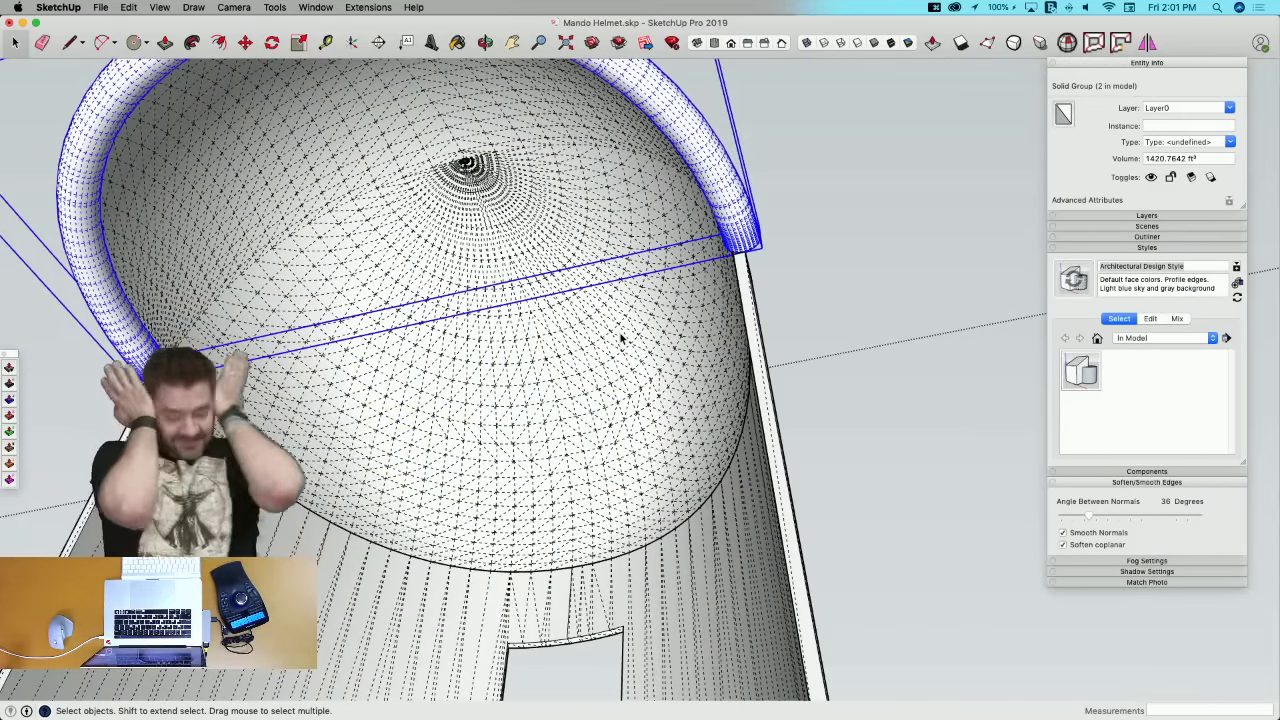
middle_click_drag(466, 260, 466, 277)
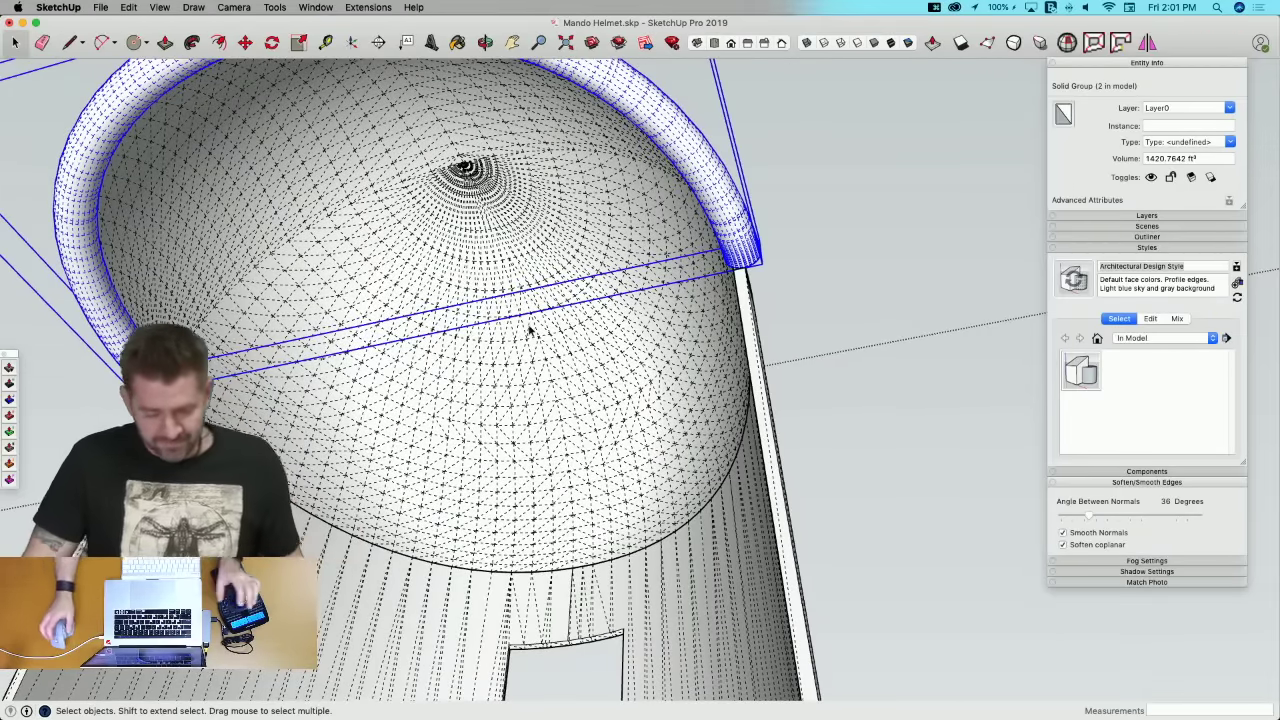
middle_click_drag(530, 331, 631, 249)
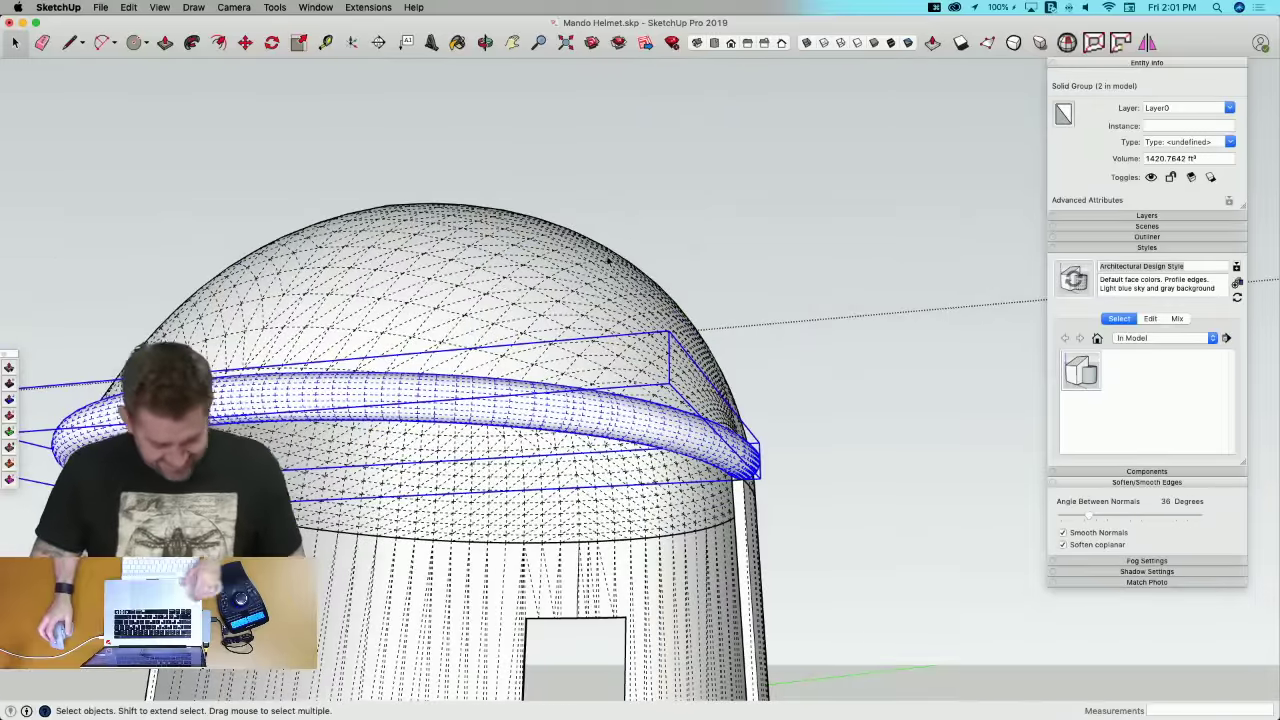
key("super+s")
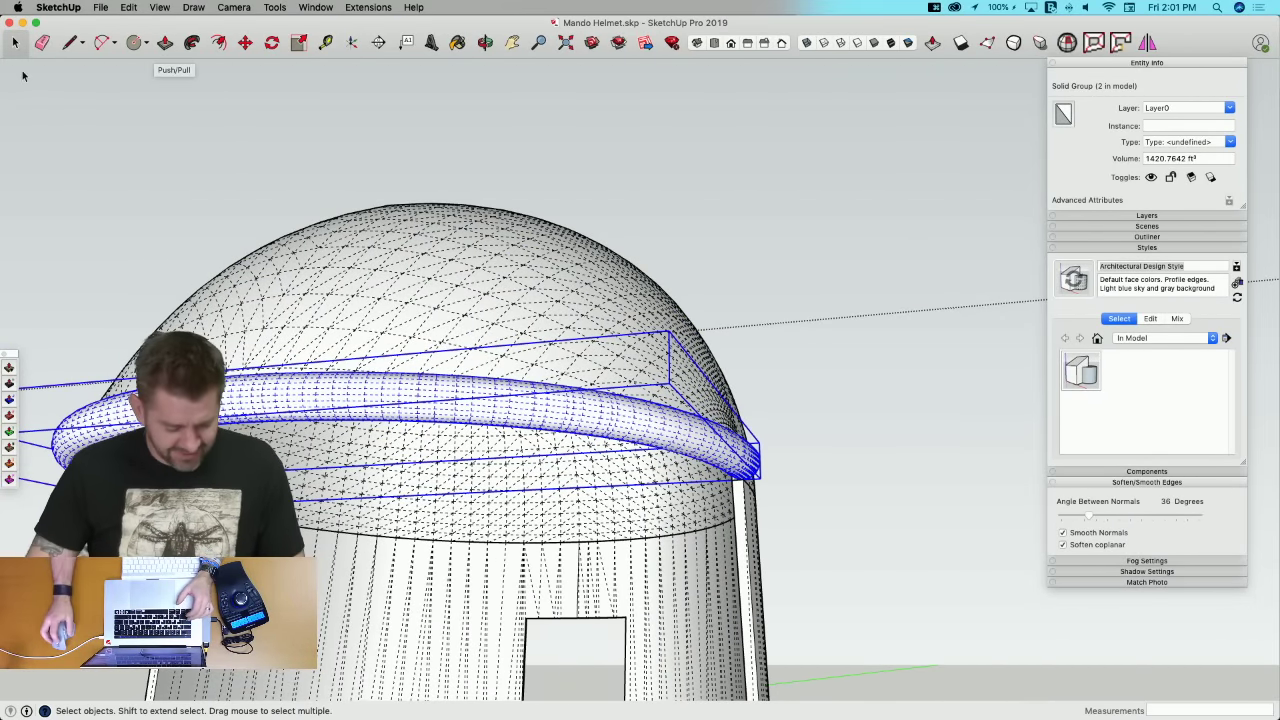
key("alt+h")
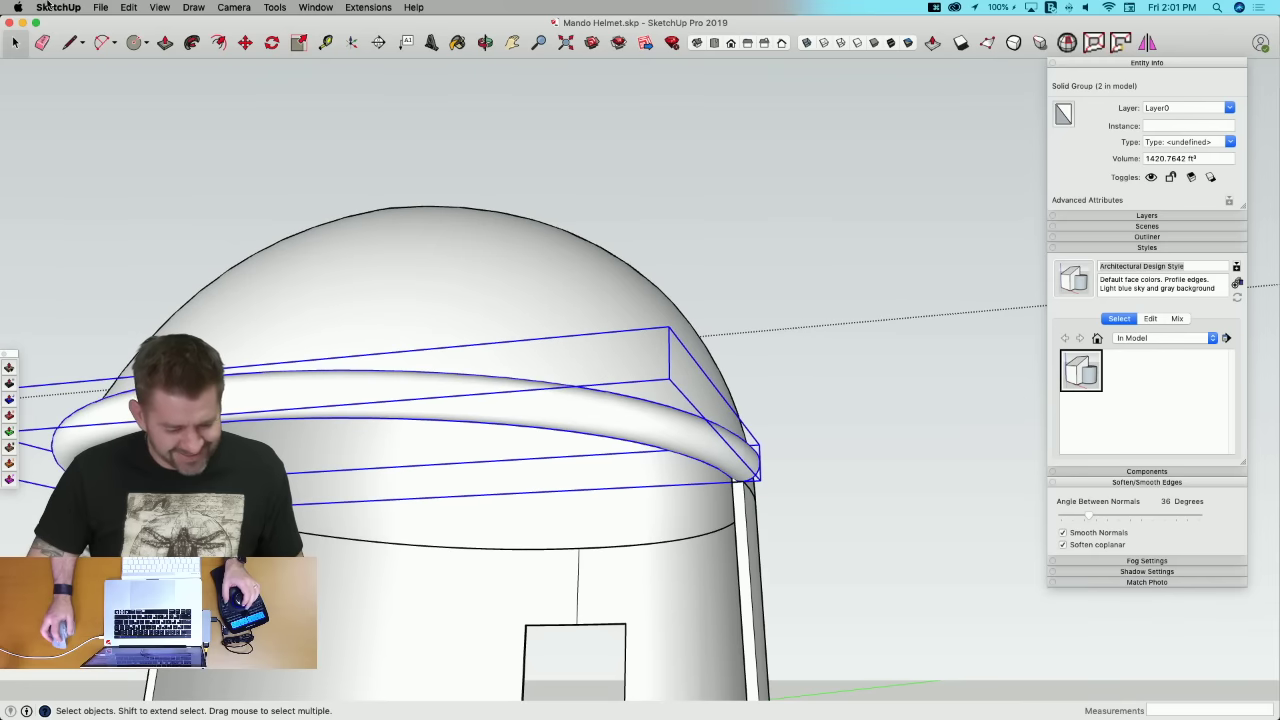
Step: Show the Solid Tools palette and combine the rounded brim with the dome using Outer Shell
left_click(276, 8)
mouse_move(322, 12)
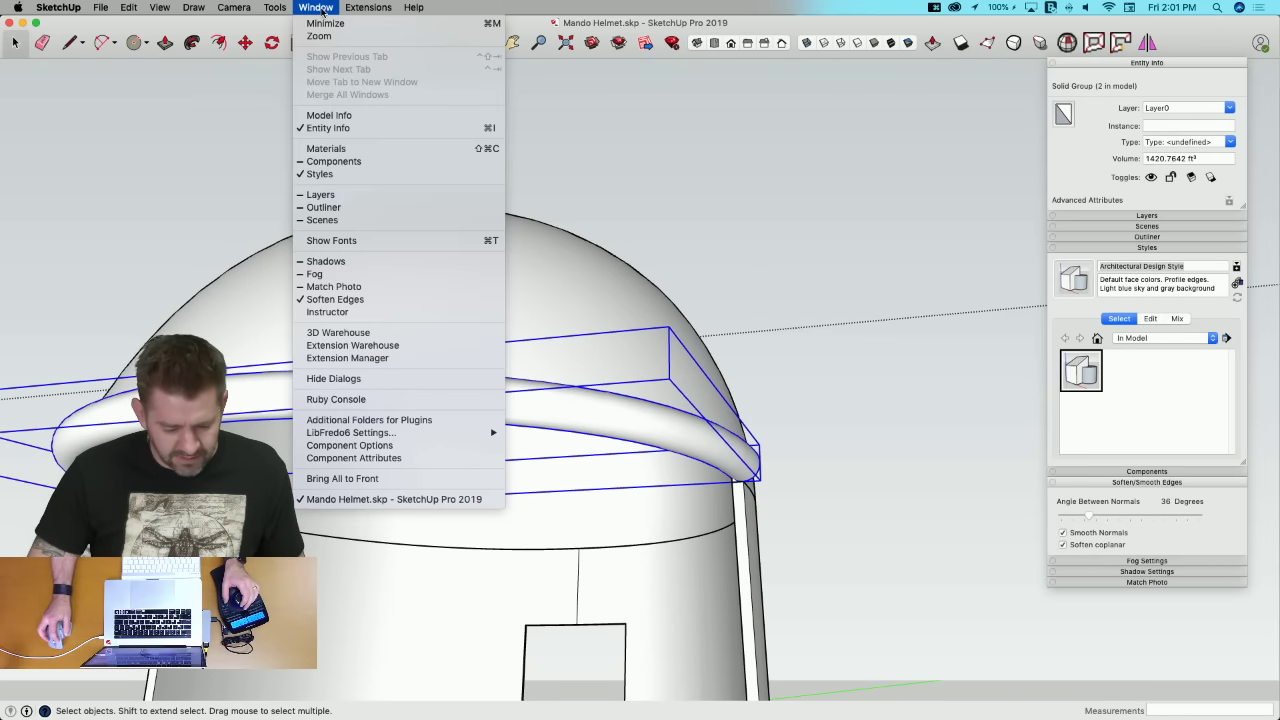
mouse_move(162, 8)
mouse_move(186, 55)
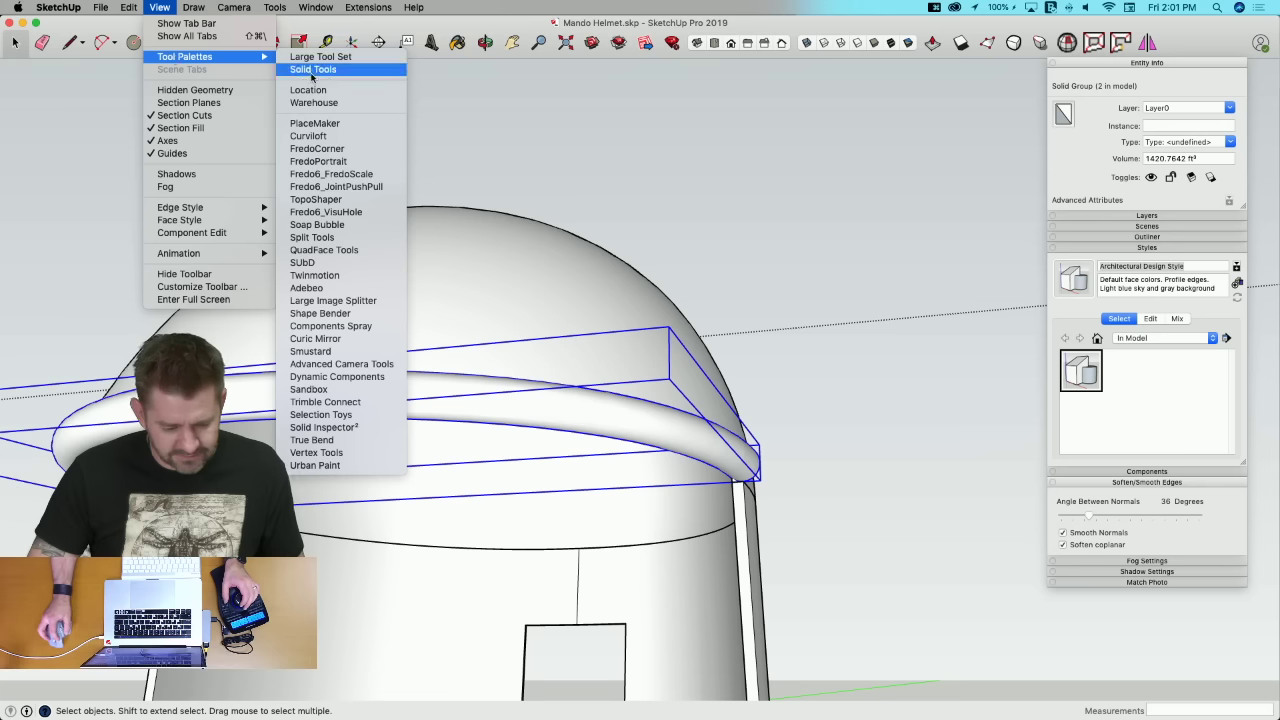
left_click(345, 69)
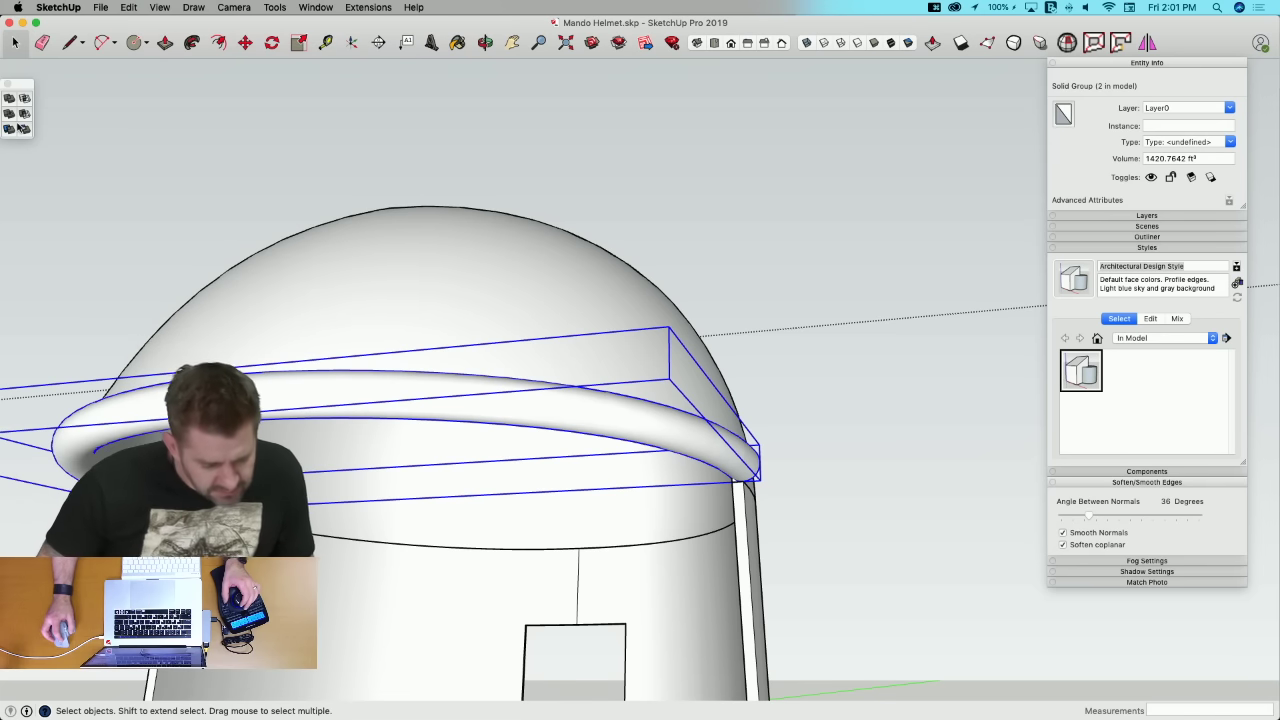
left_click(8, 99)
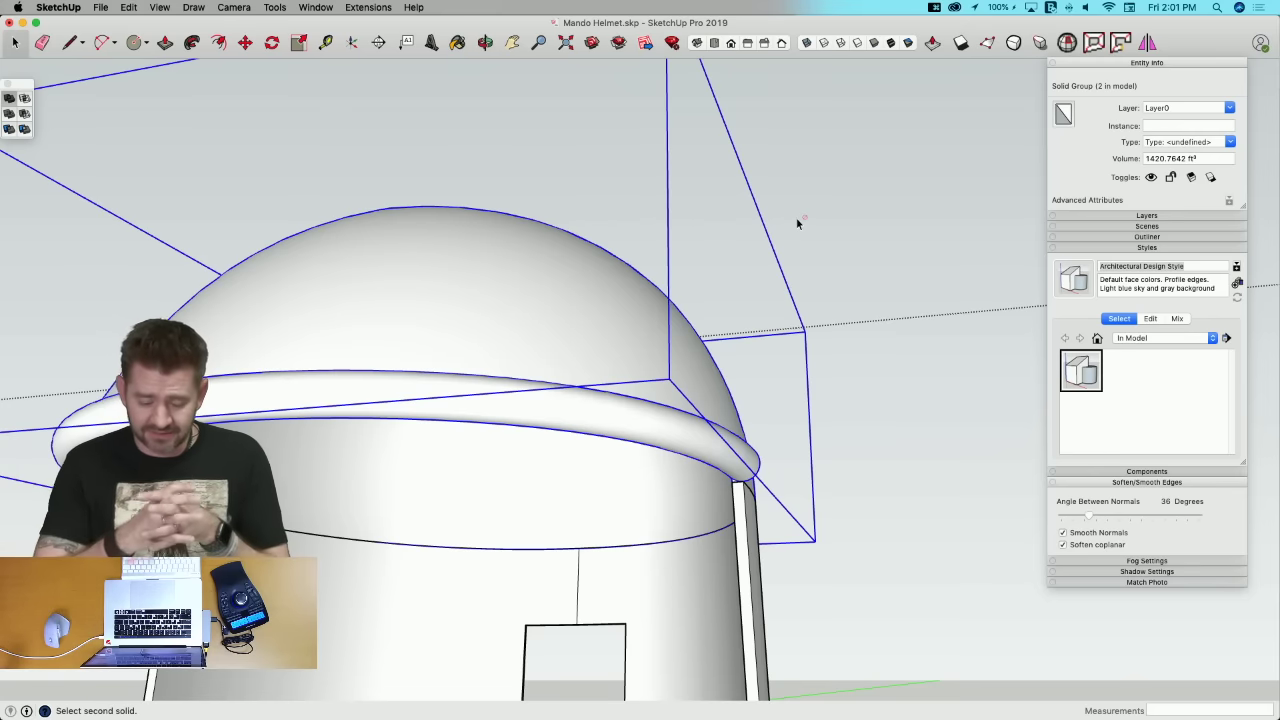
scroll(415, 350, "up", 8)
key("space")
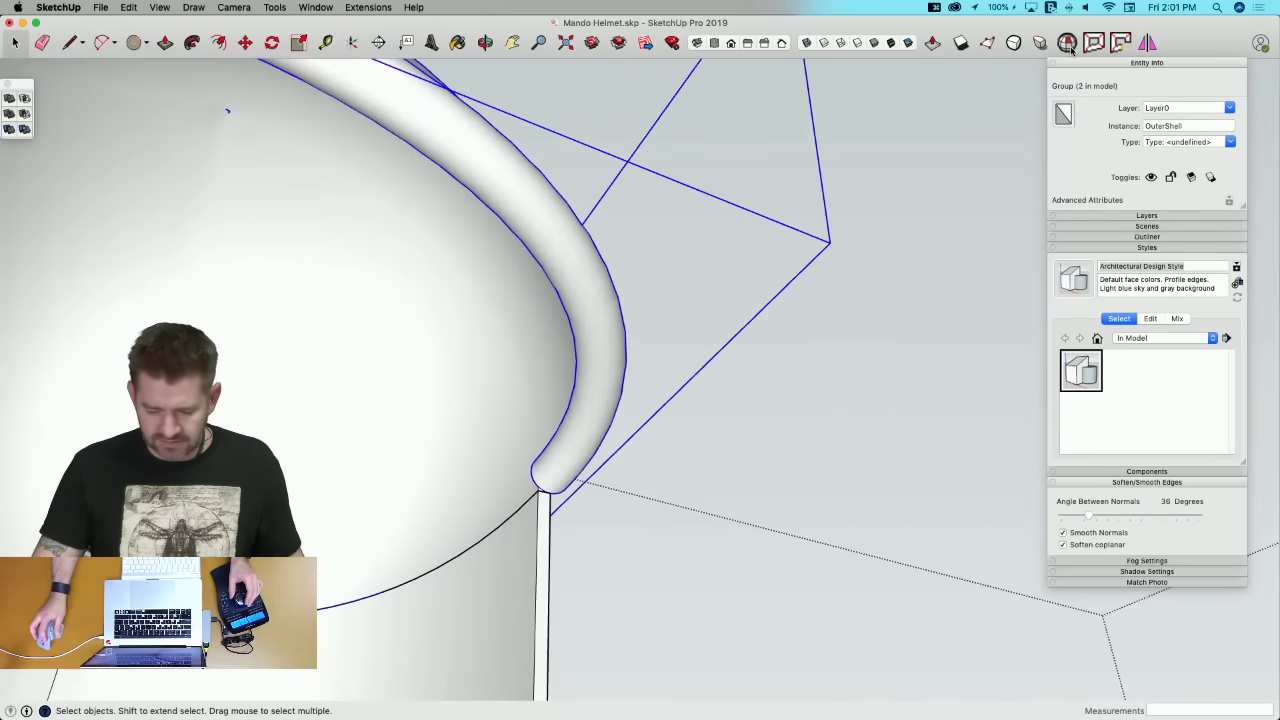
Step: Run Solid Inspector² on the OuterShell group and examine its surface borders and internal face edges one by one
left_click(1067, 43)
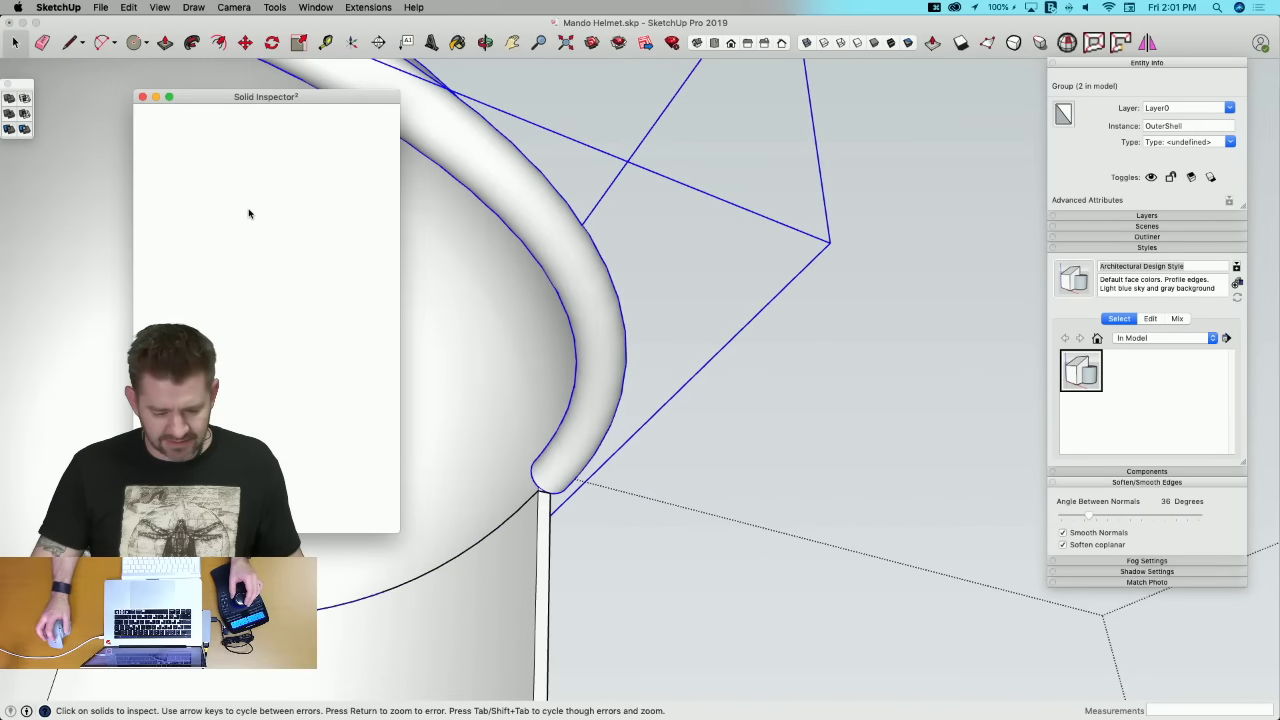
key("Tab")
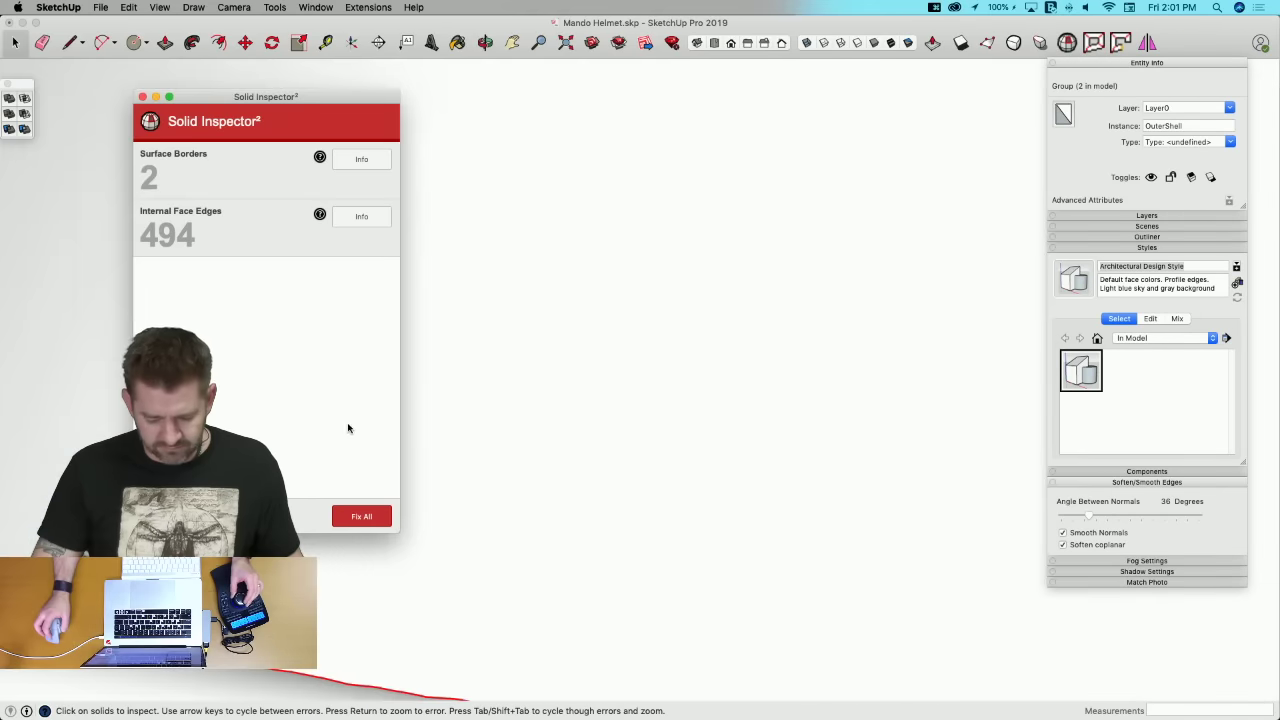
key("Tab")
key("Tab")
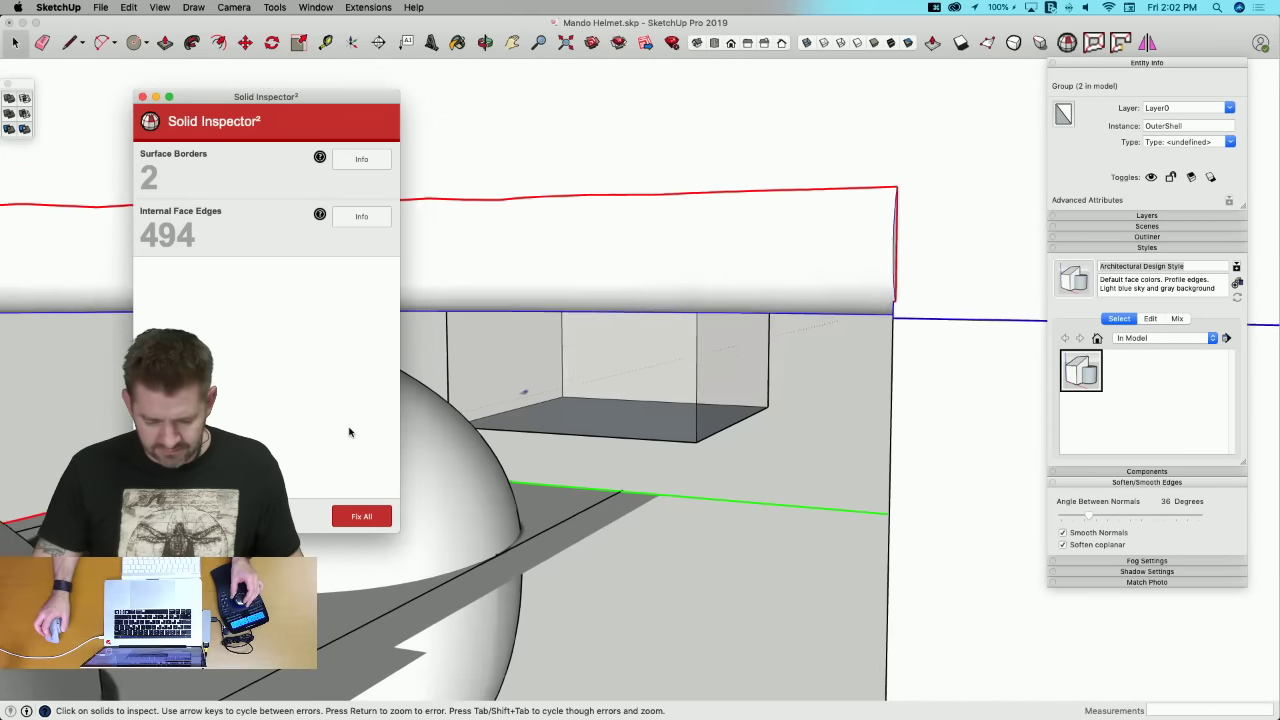
key("Tab")
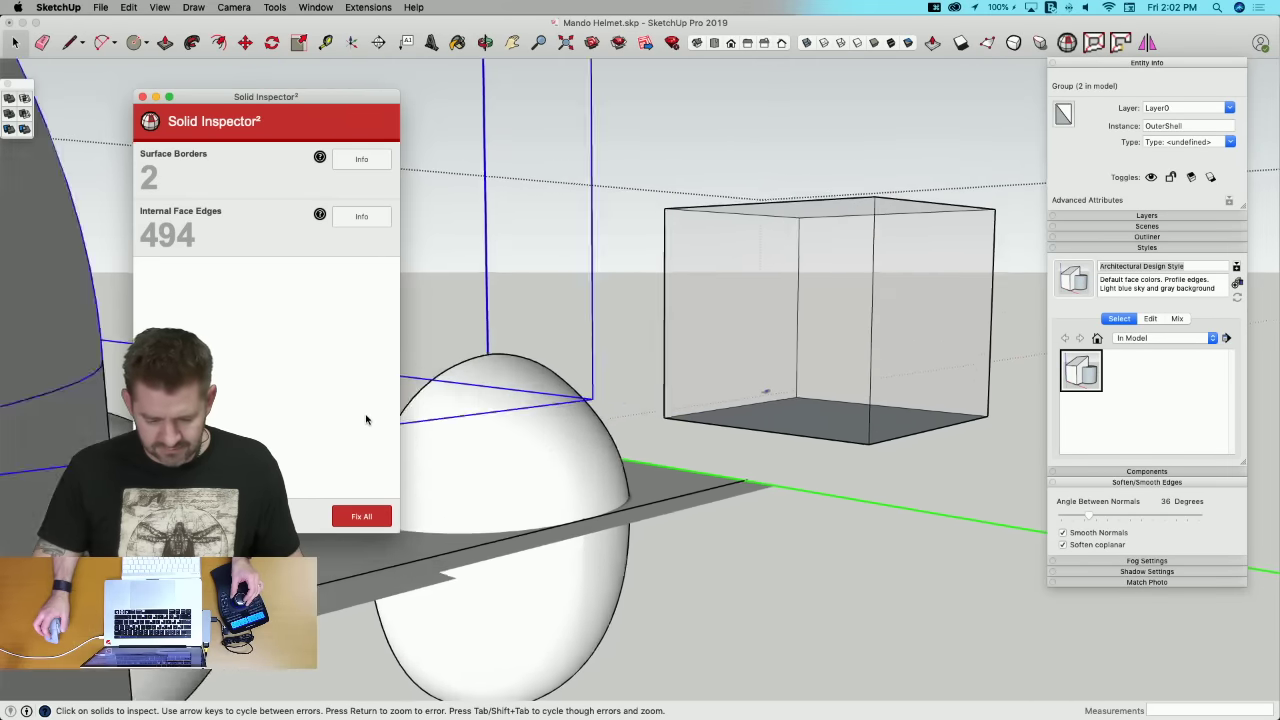
key("Tab")
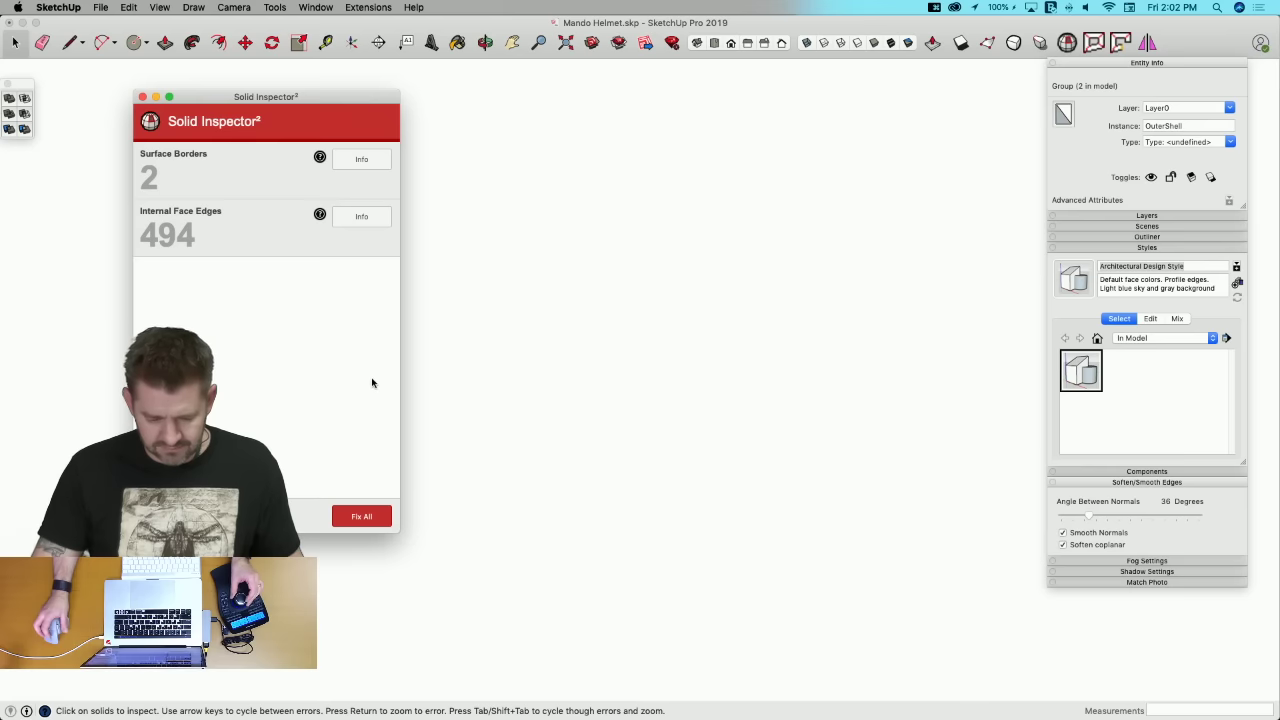
key("Tab")
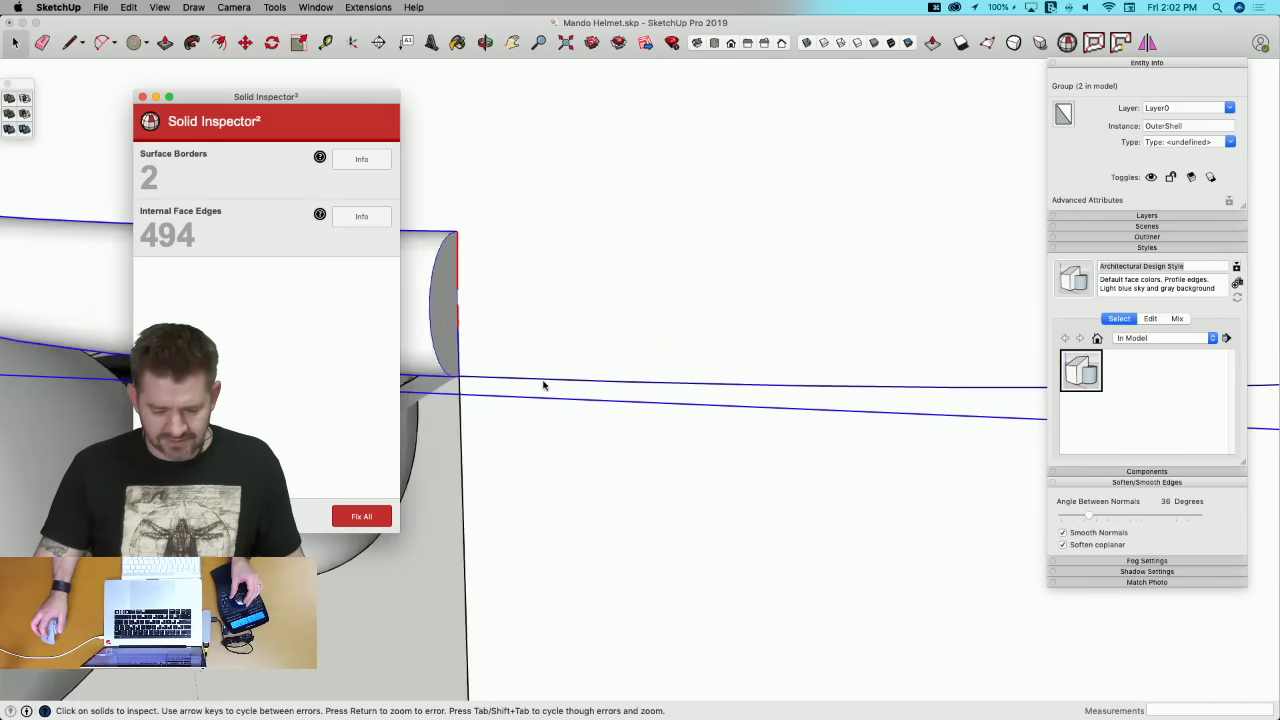
key("Tab")
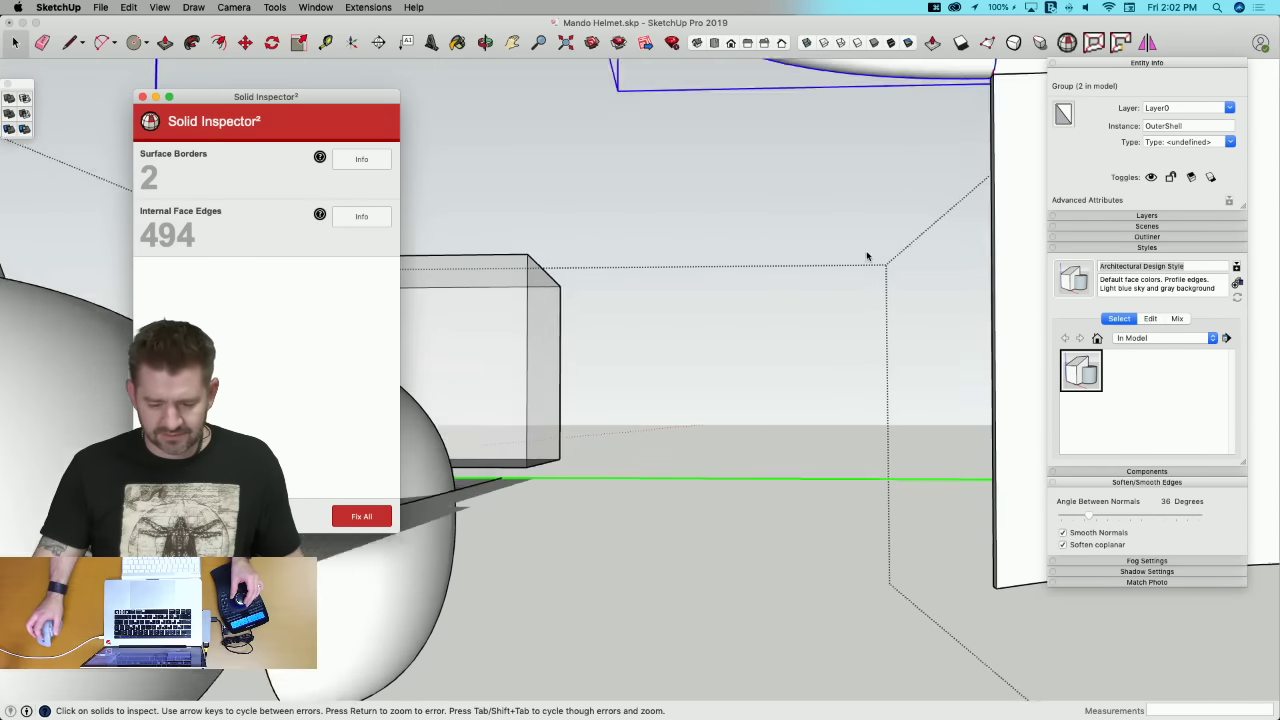
key("Tab")
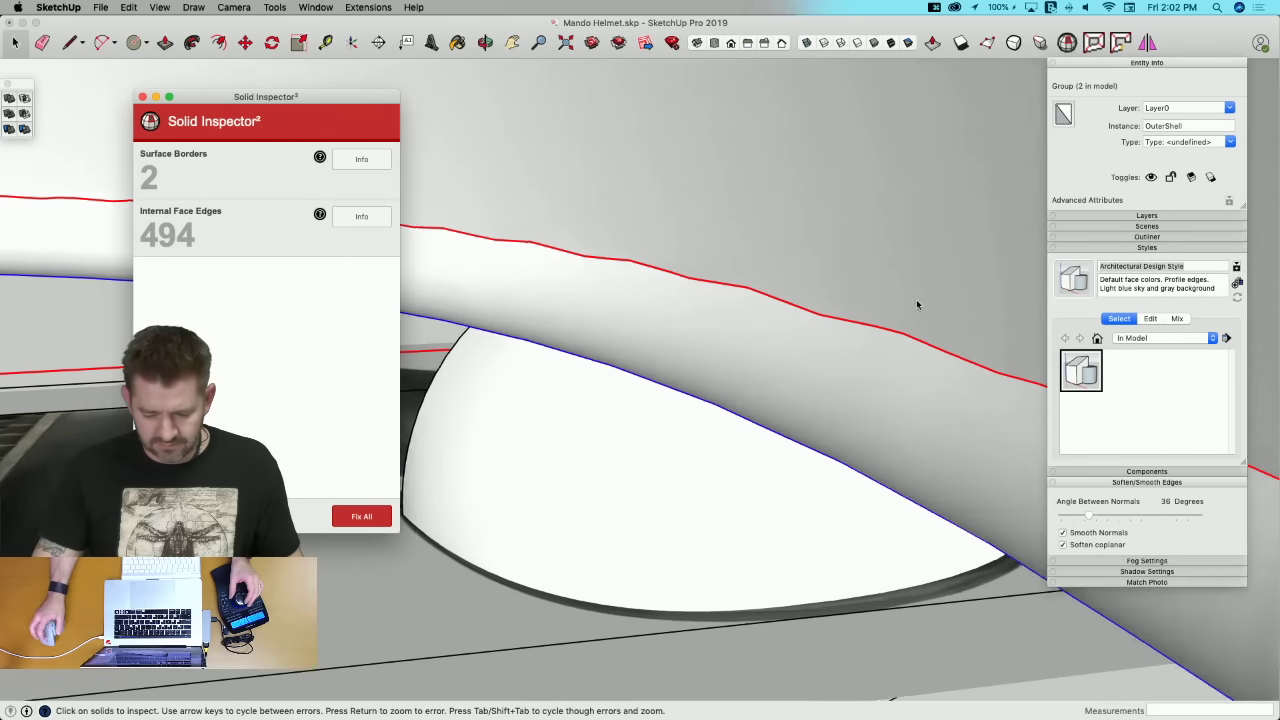
middle_click_drag(917, 303, 739, 296)
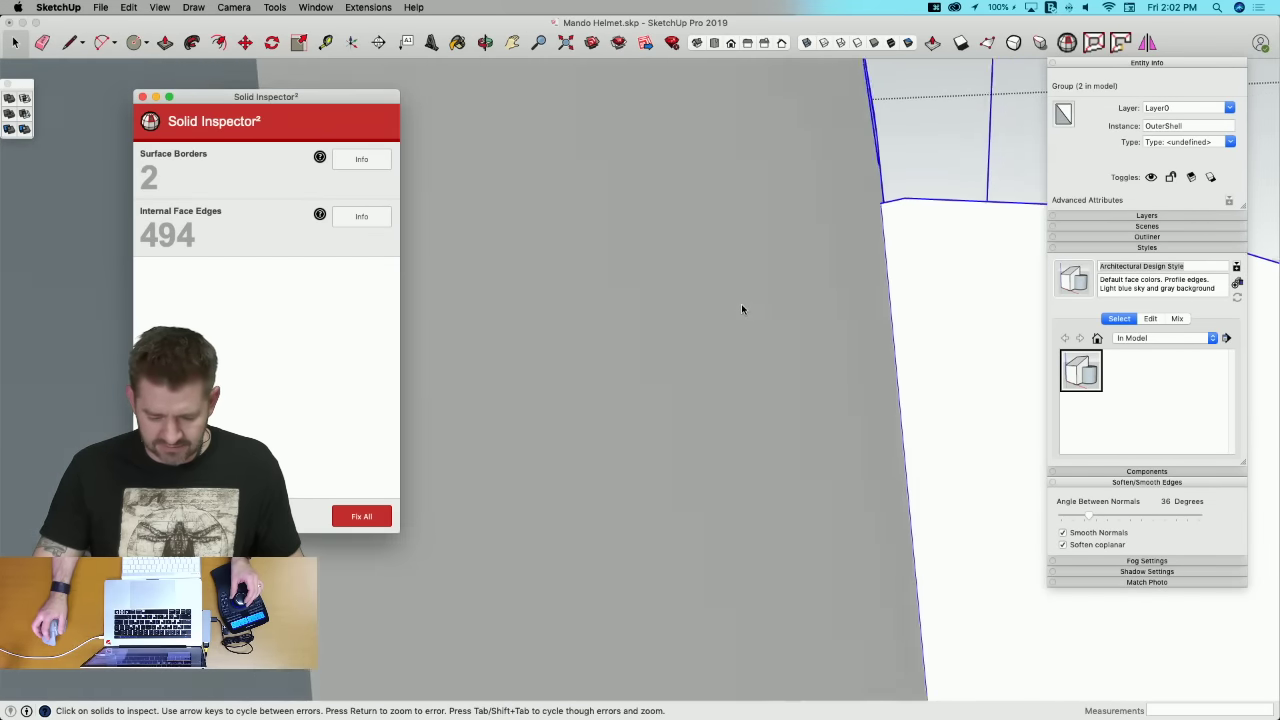
key("super+4")
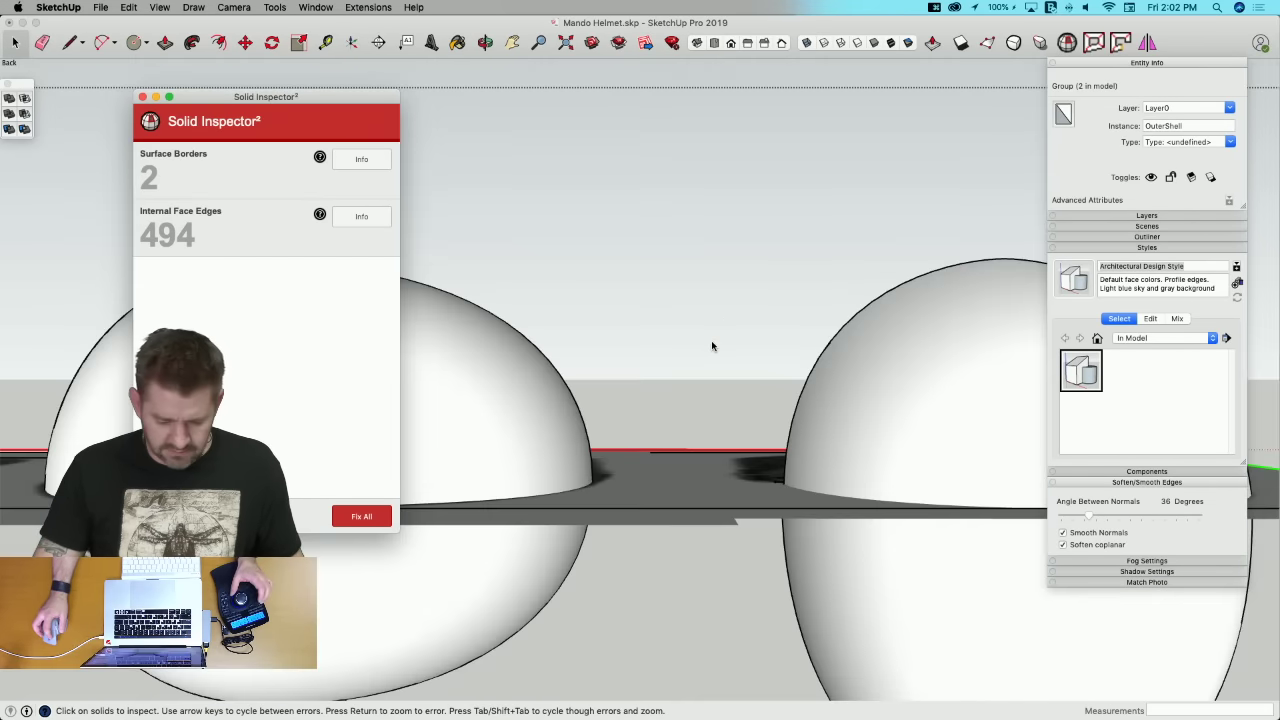
key("Tab")
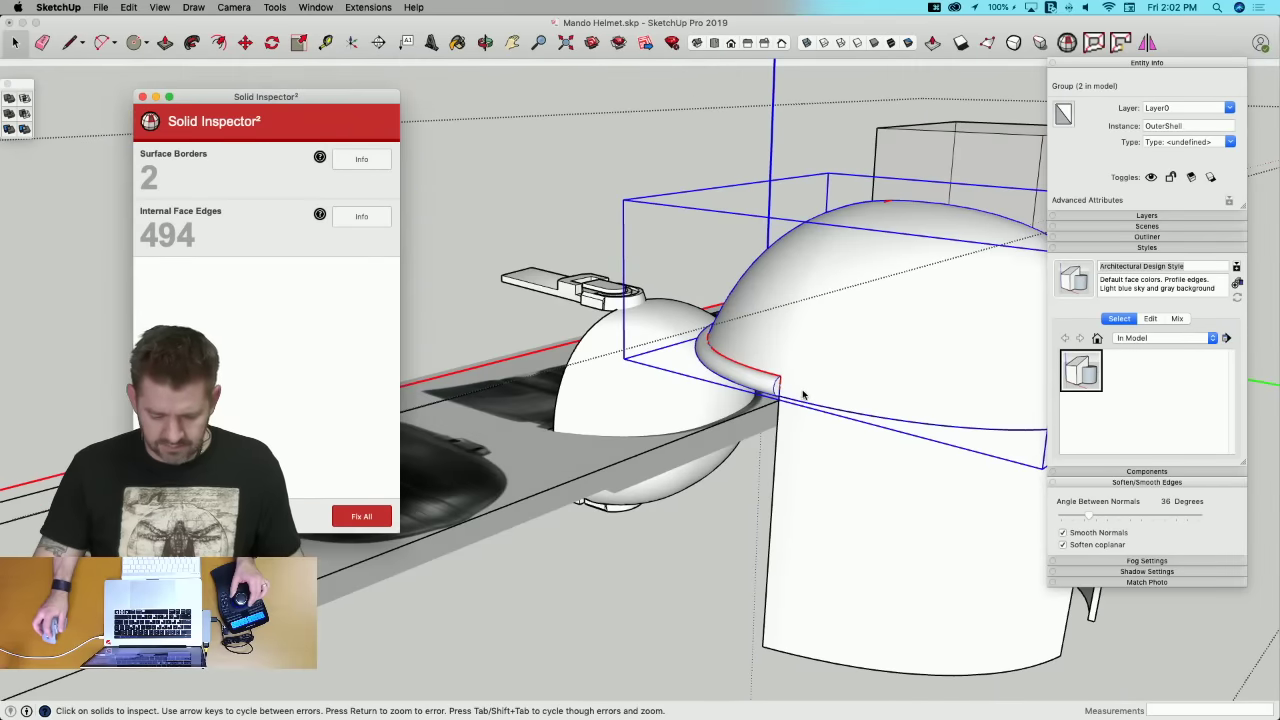
key("space")
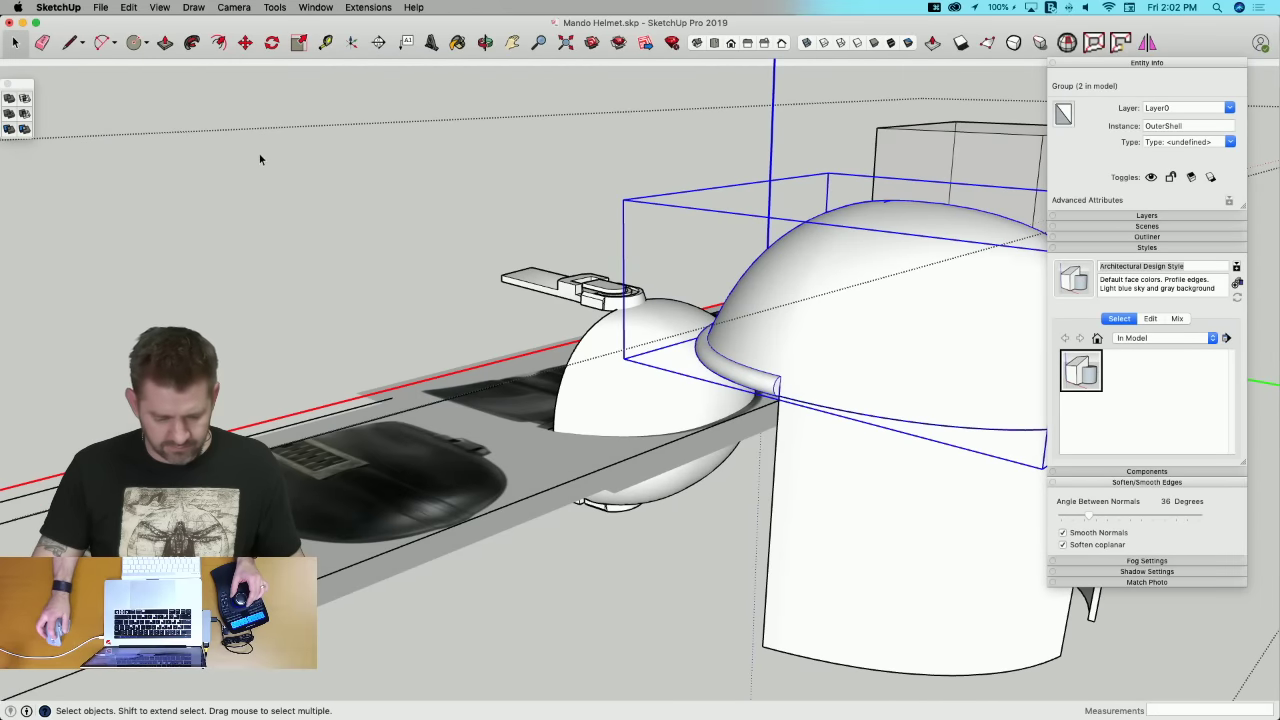
Step: Open the OuterShell group for editing and delete the internal face at the end of the brim
double_click(870, 391)
scroll(788, 381, "up", 10)
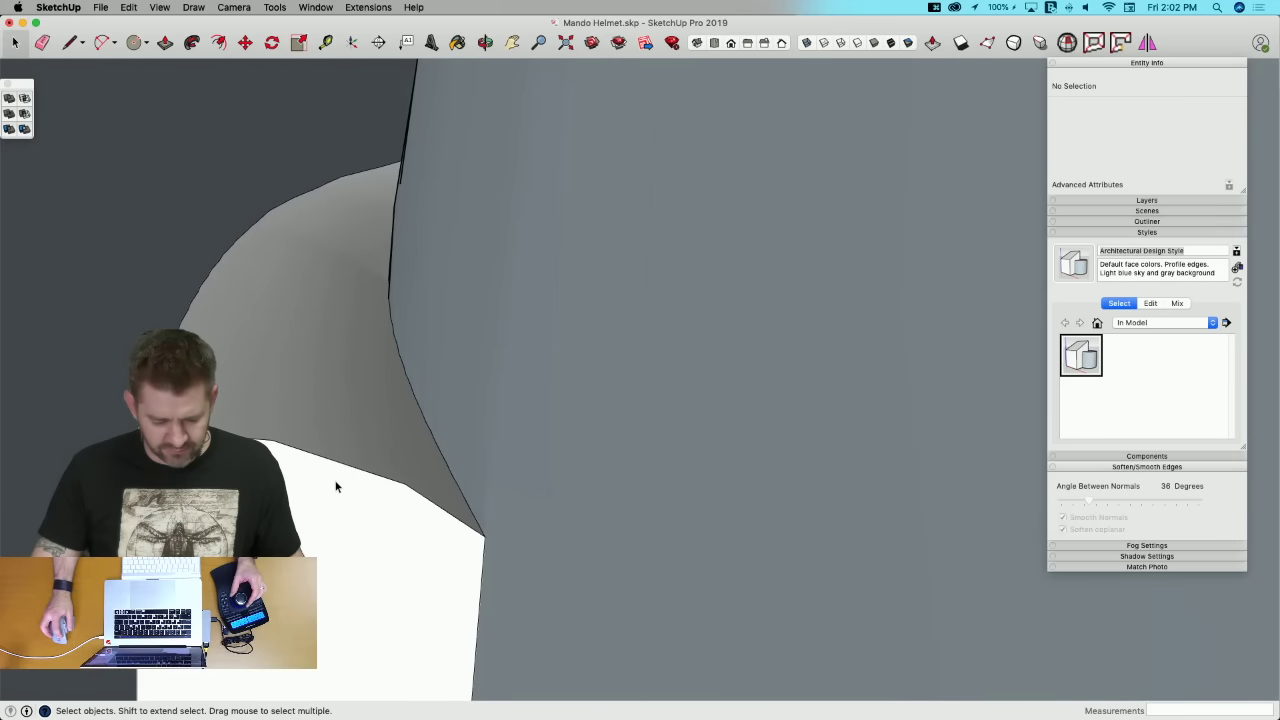
left_click(336, 487)
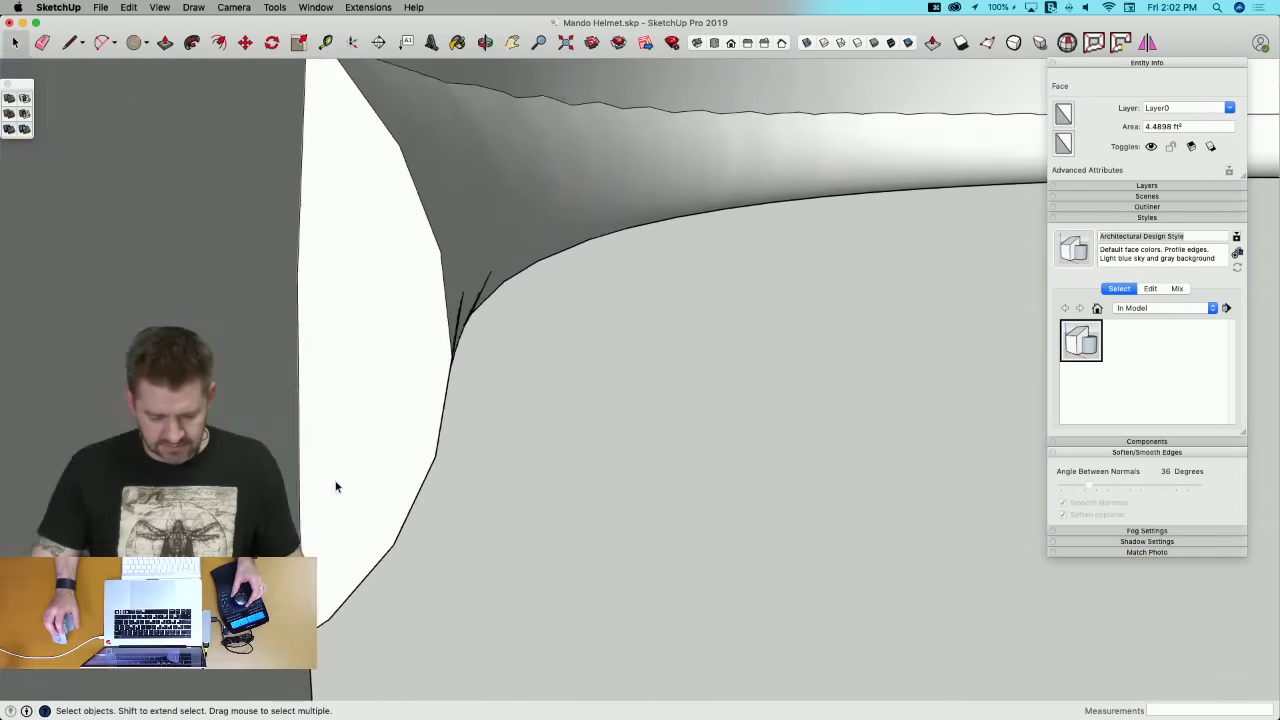
key("BackSpace")
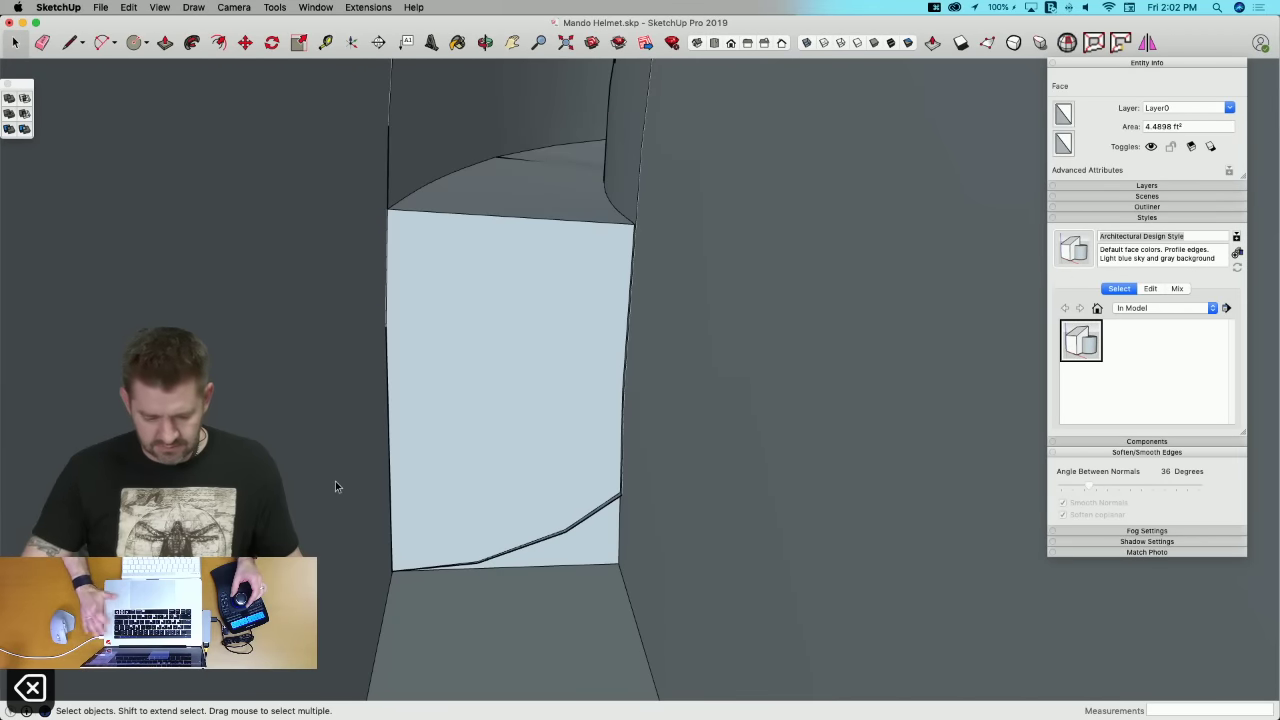
Step: Try to delete the internal brim surface and the internal faces at the brim's end, and undo the last deletions
left_click(531, 297)
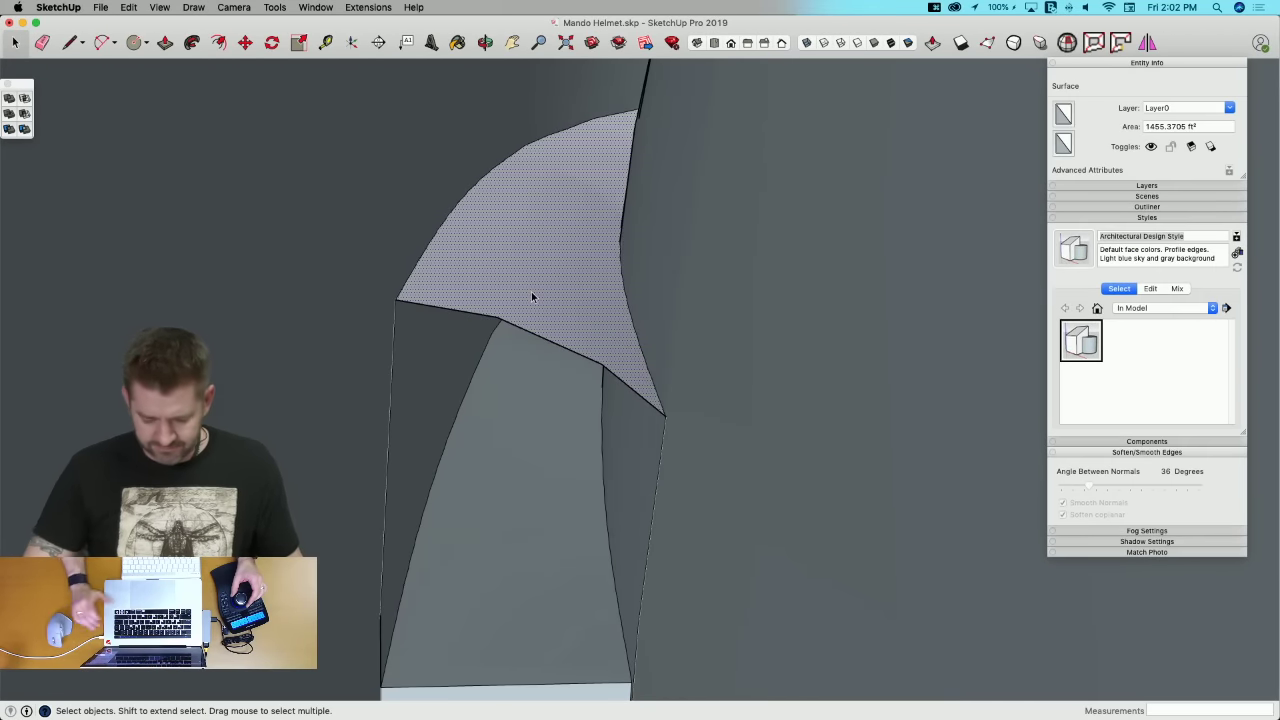
key("BackSpace")
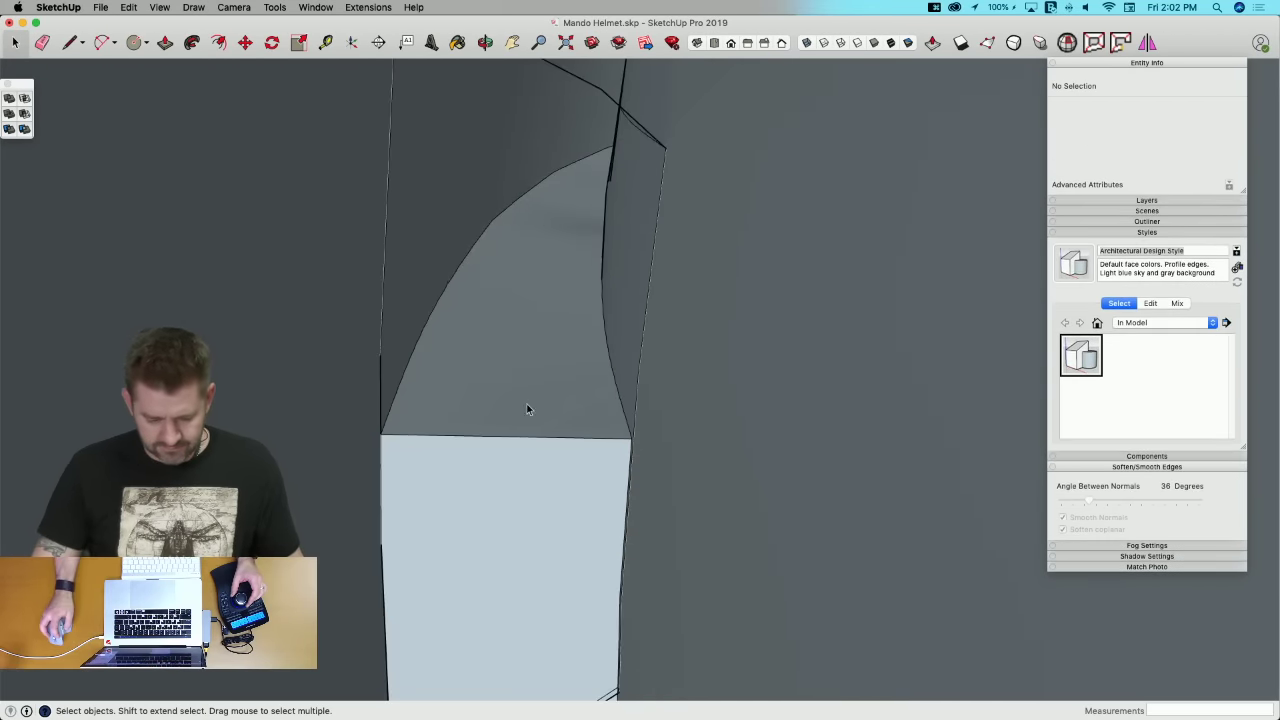
left_click(528, 378)
key("Delete")
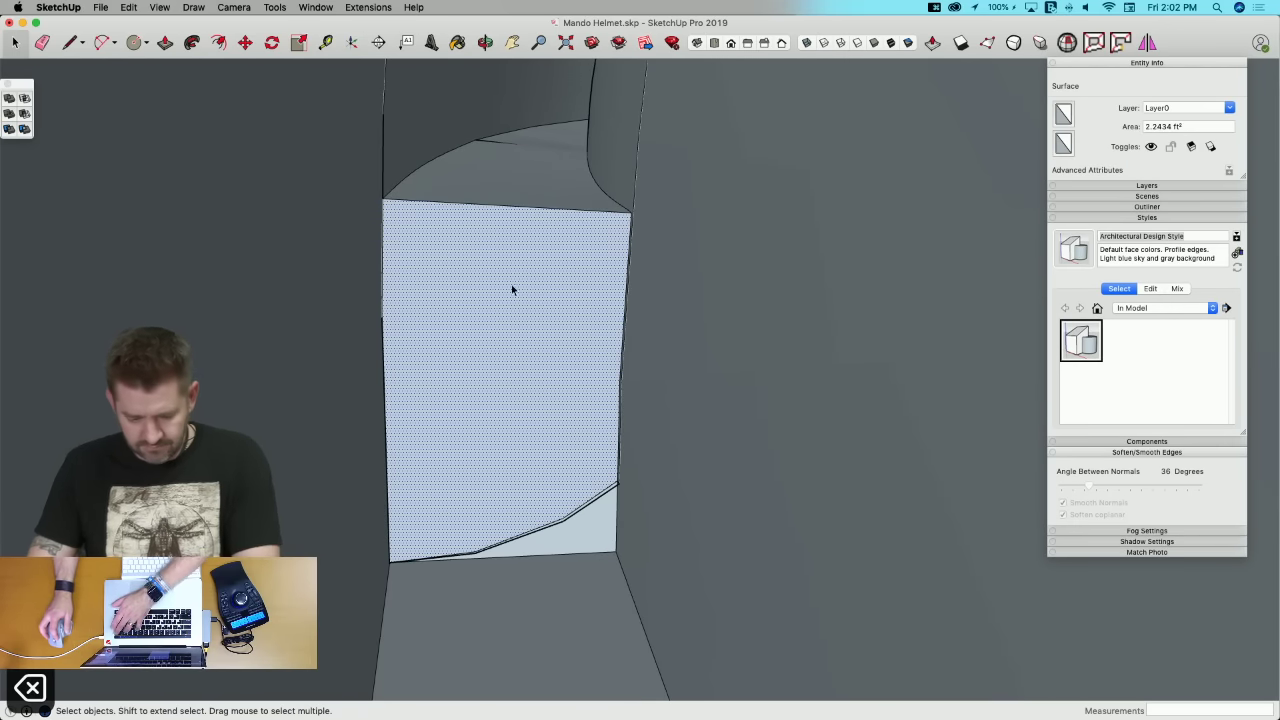
left_click(507, 183)
key("Delete")
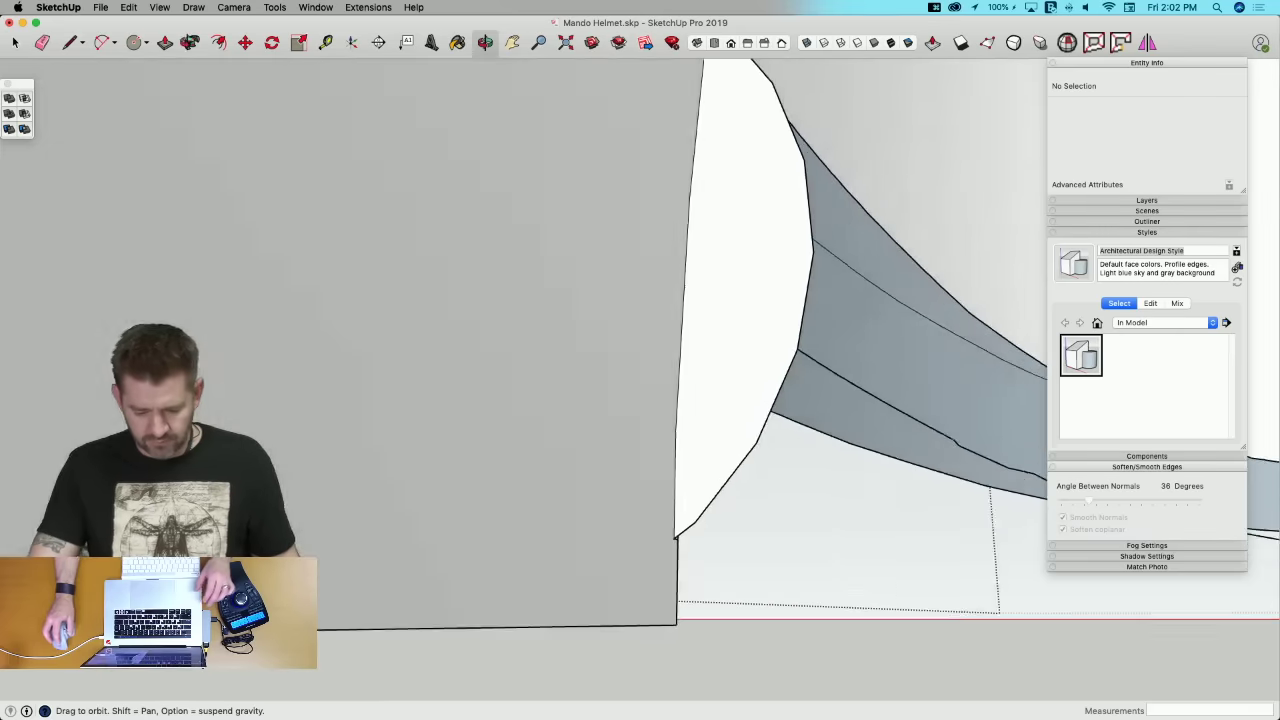
middle_click_drag(150, 400, 36, 30)
key("super+z")
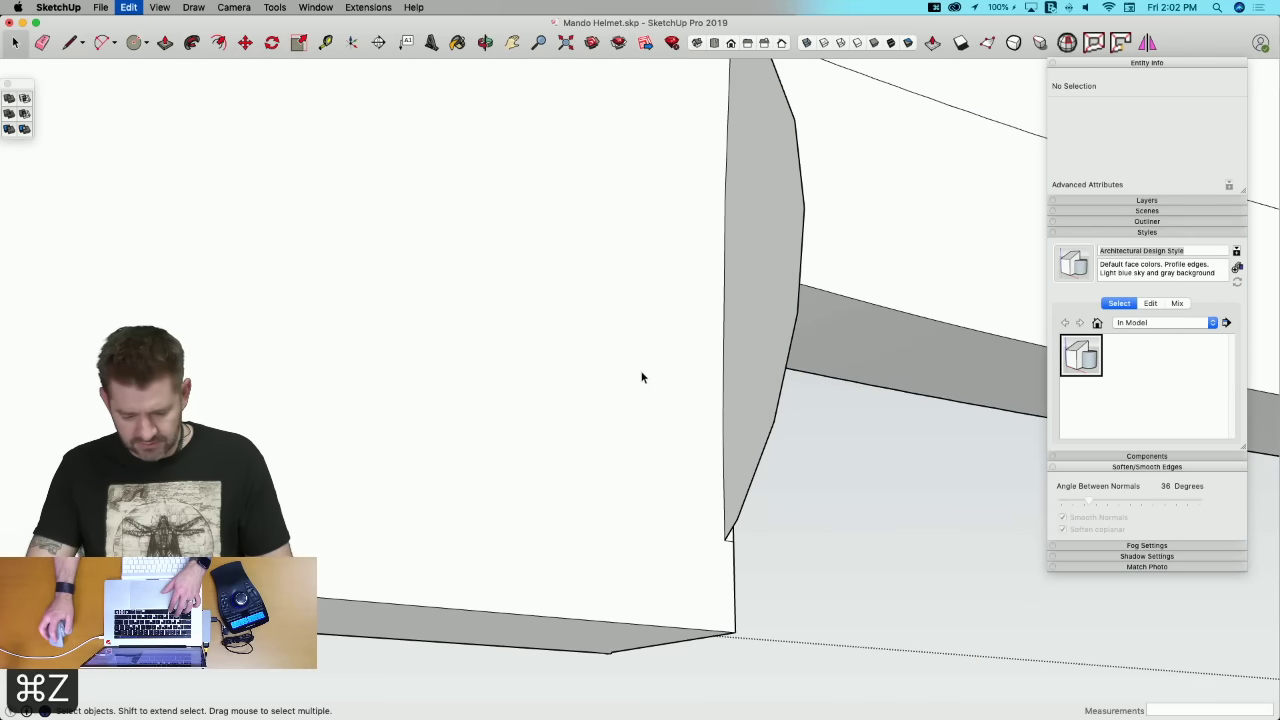
key("super+z")
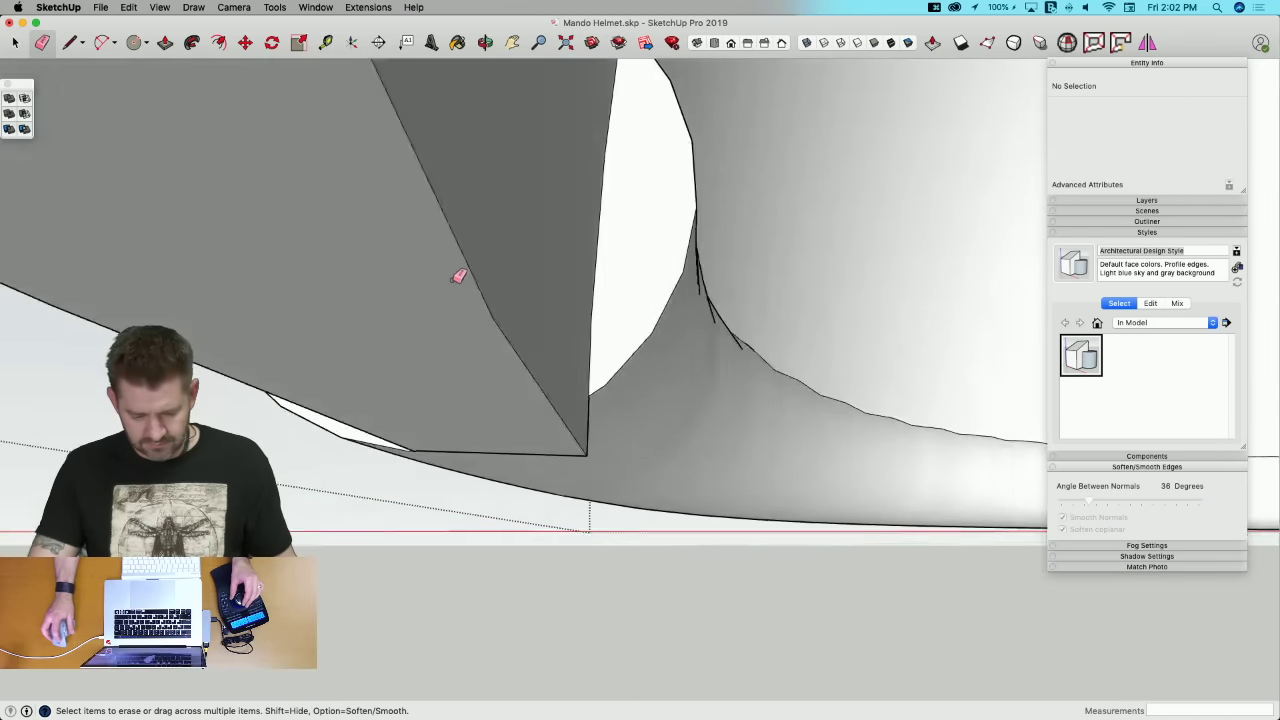
Step: Delete the internal face closing off the brim's end and the leftover surface behind it
key("space")
left_click(472, 337)
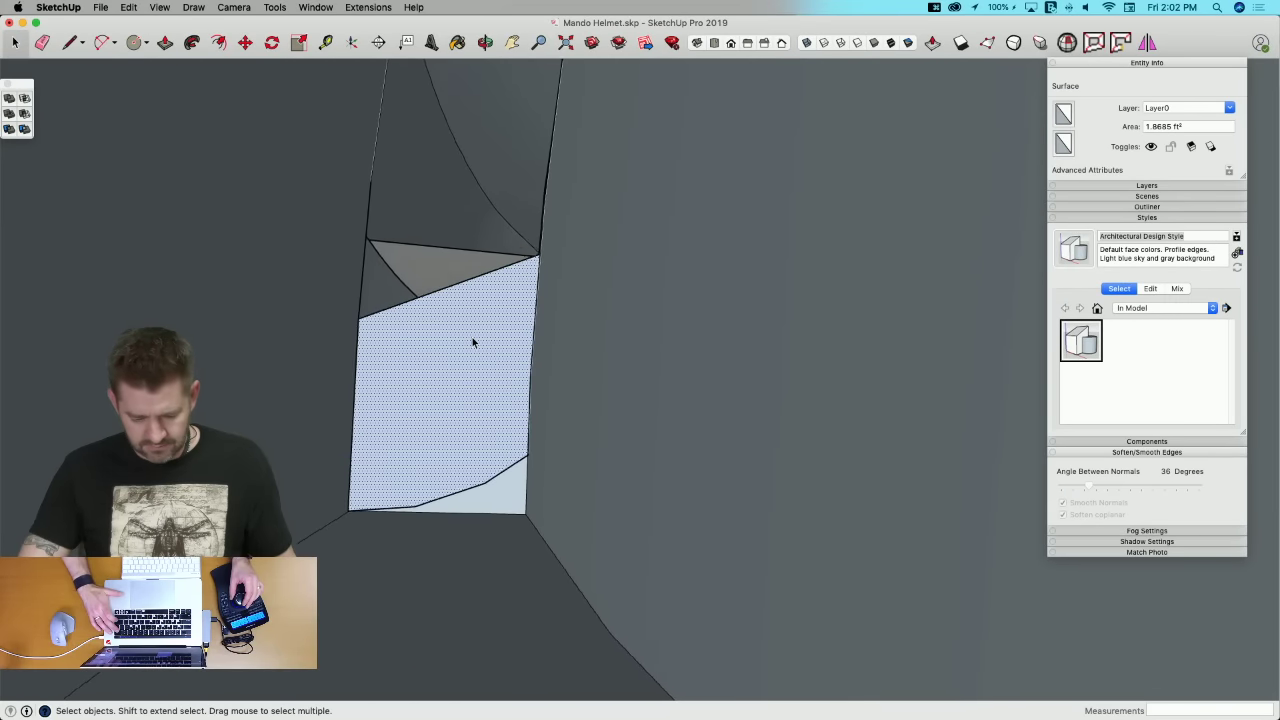
key("BackSpace")
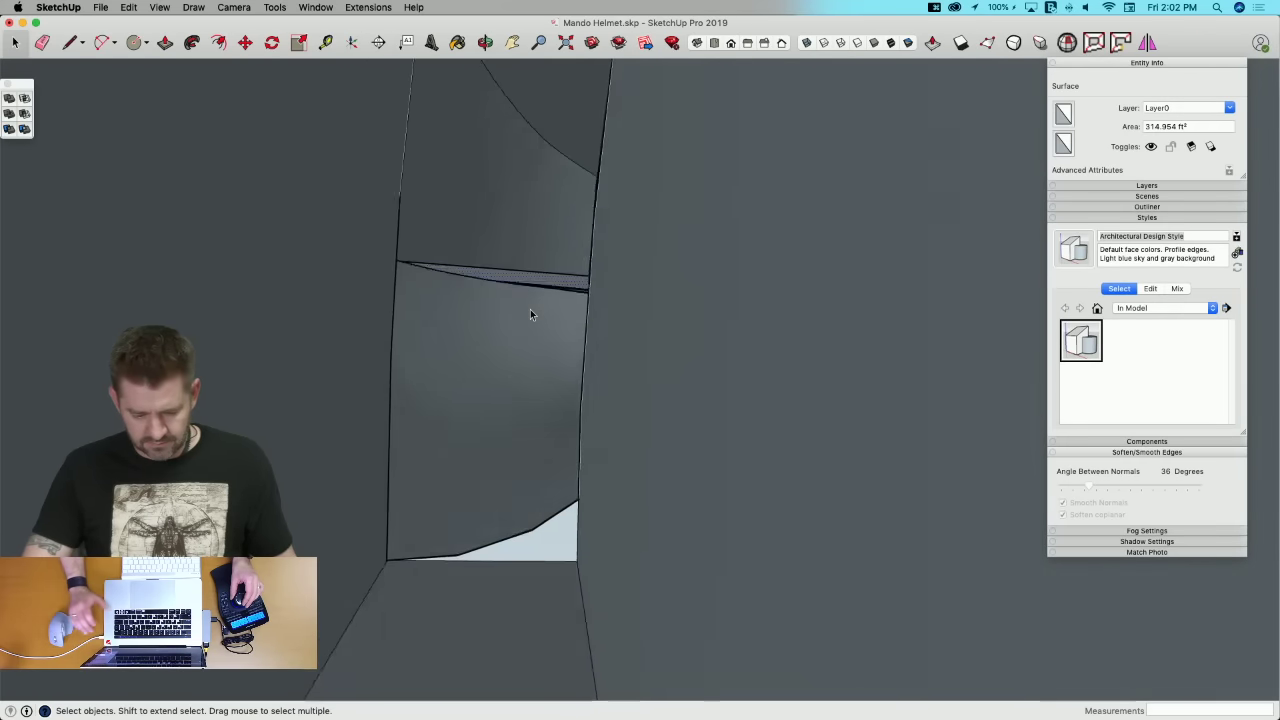
key("BackSpace")
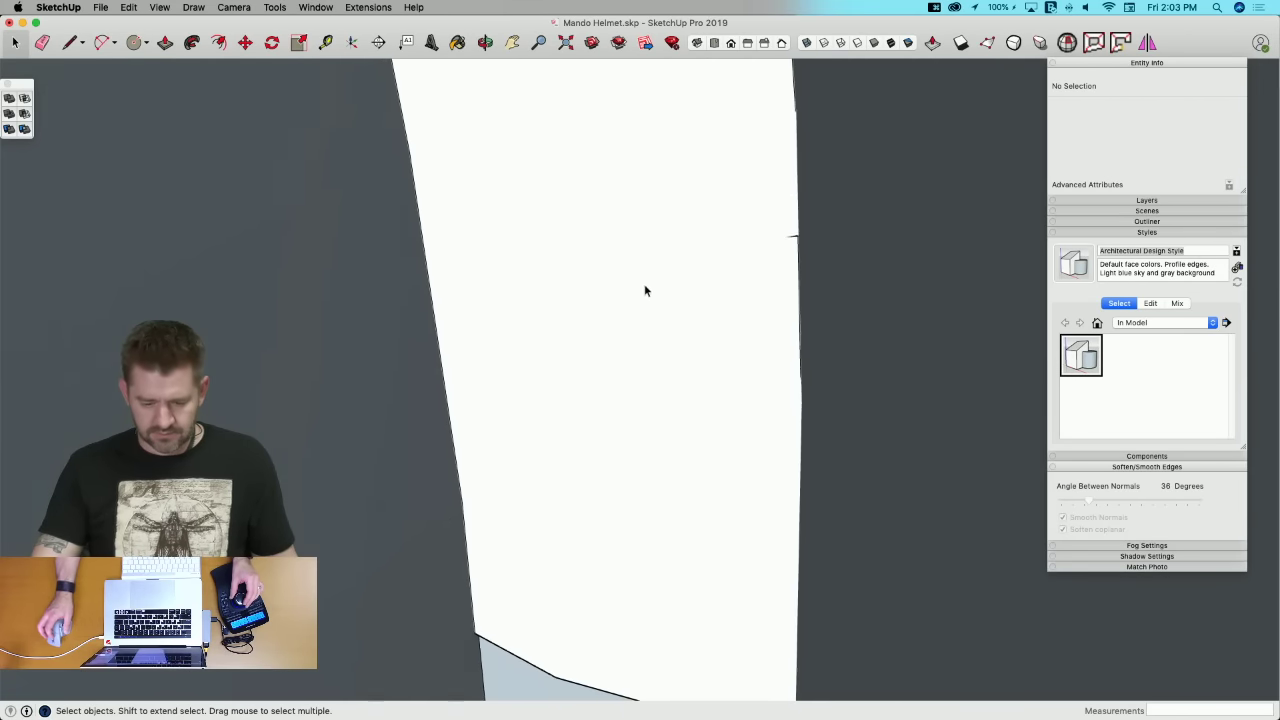
key("l")
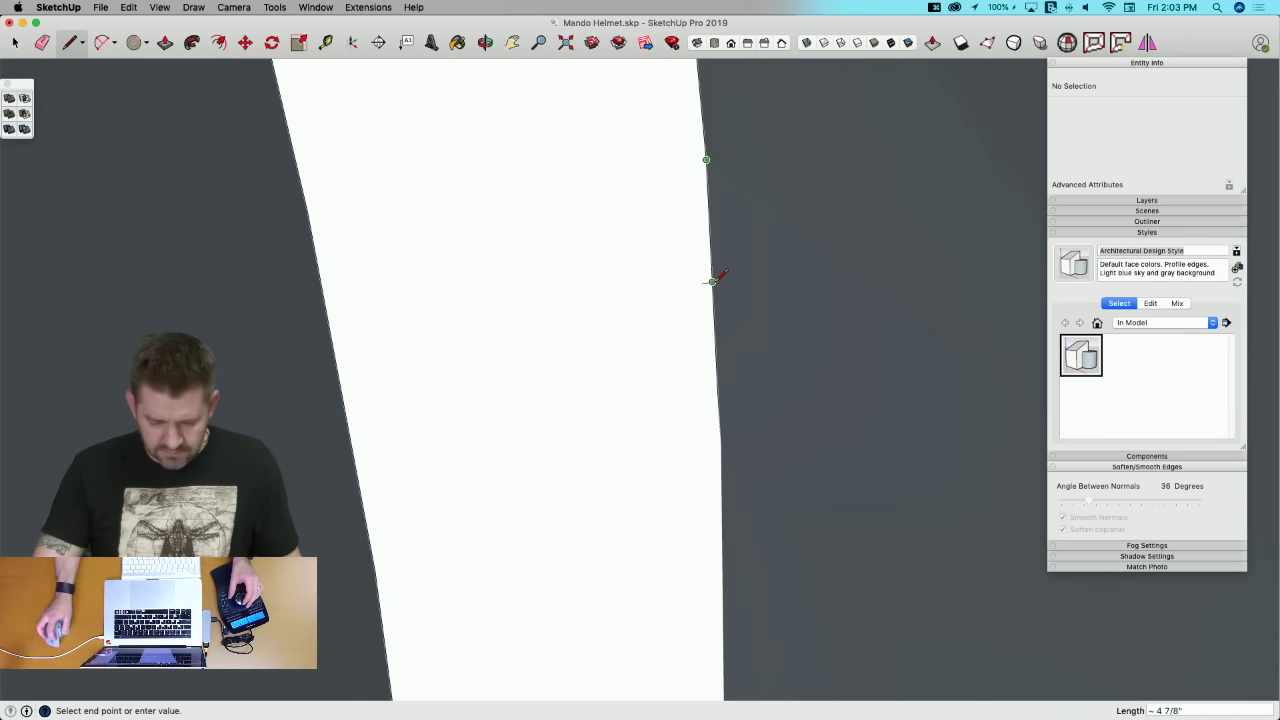
key("space")
left_click(632, 269)
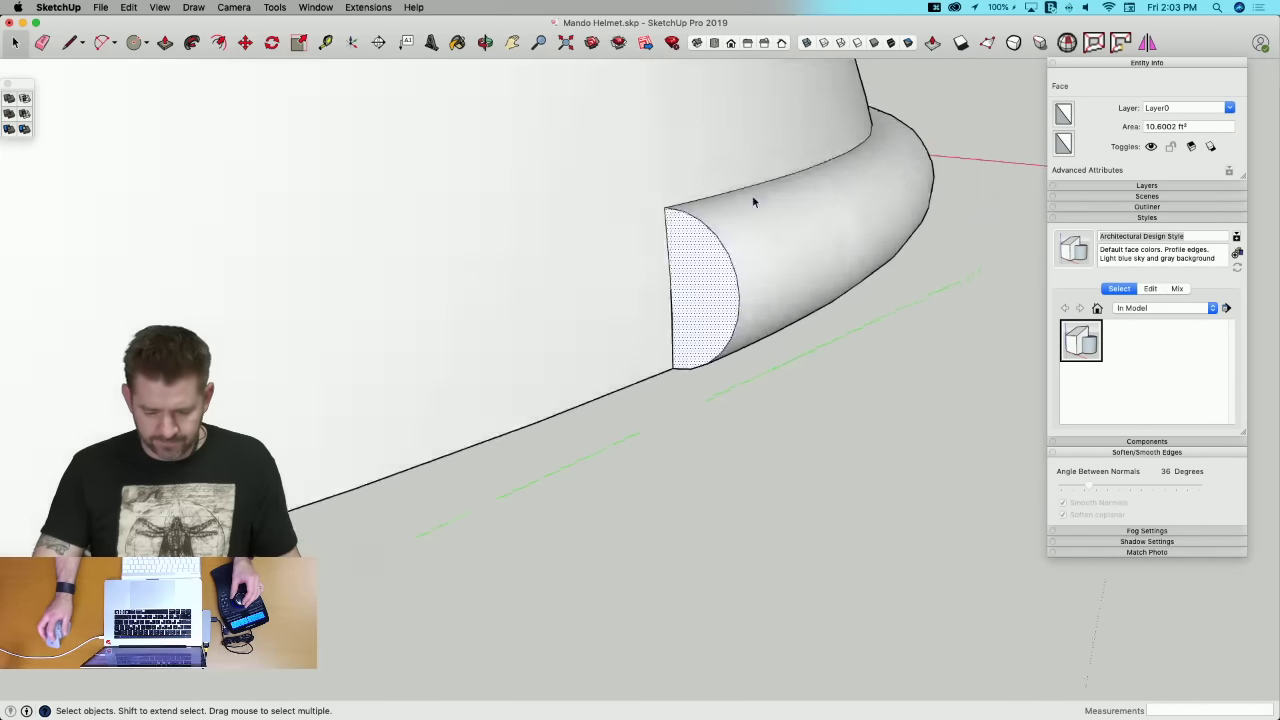
Step: Select all geometry of the helmet shell and intersect its faces with the selection
left_click_drag(807, 100, 362, 571)
right_click(602, 346)
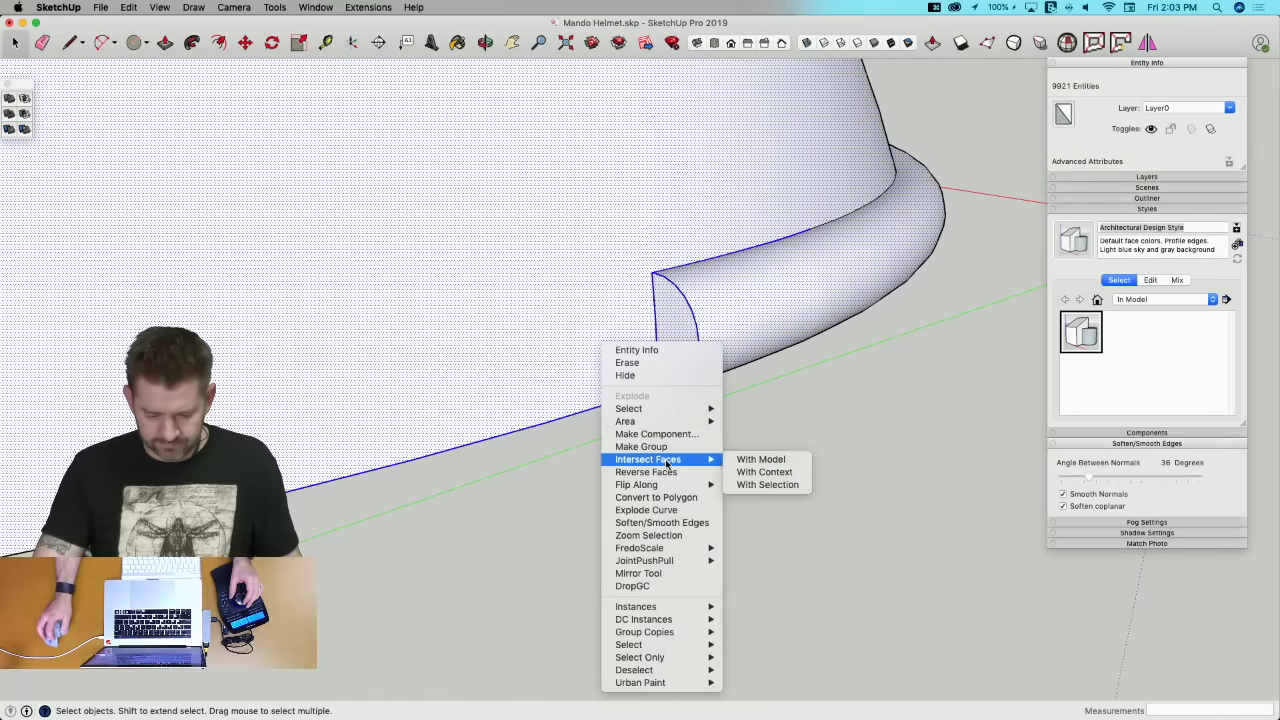
left_click(777, 485)
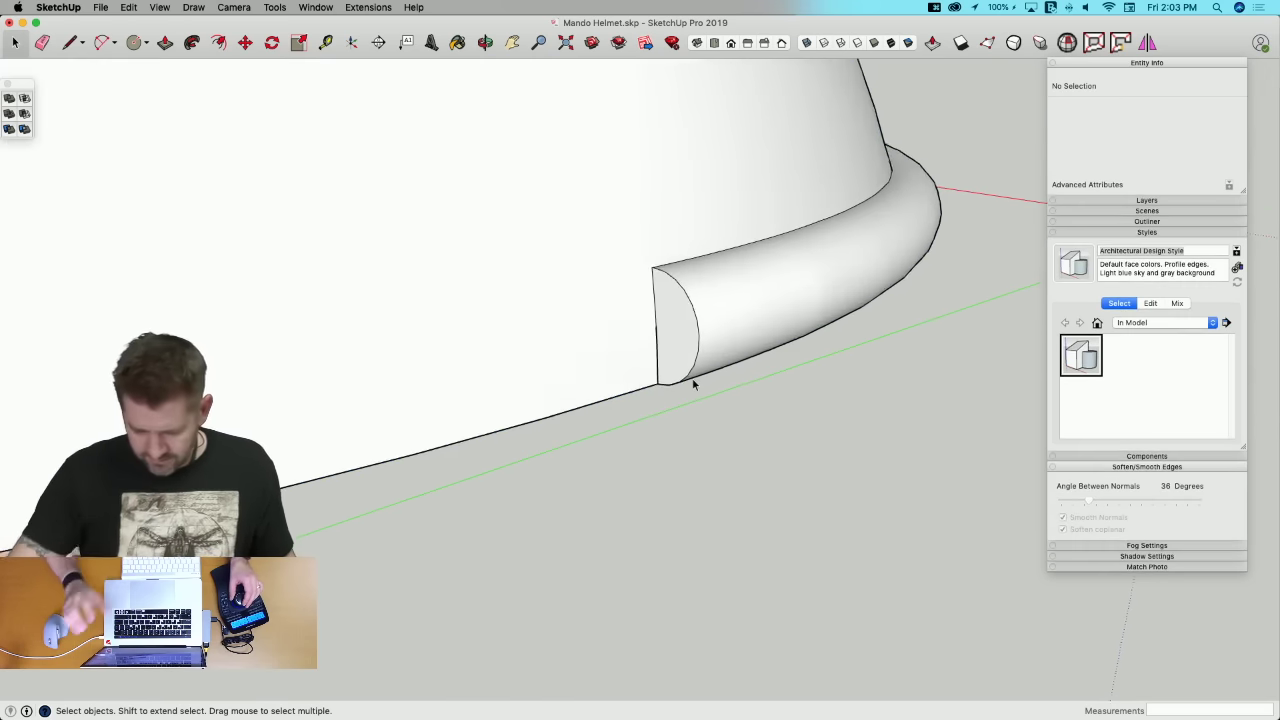
Step: Delete the internal face where the other end of the brim meets the dome
scroll(692, 378, "up", 10)
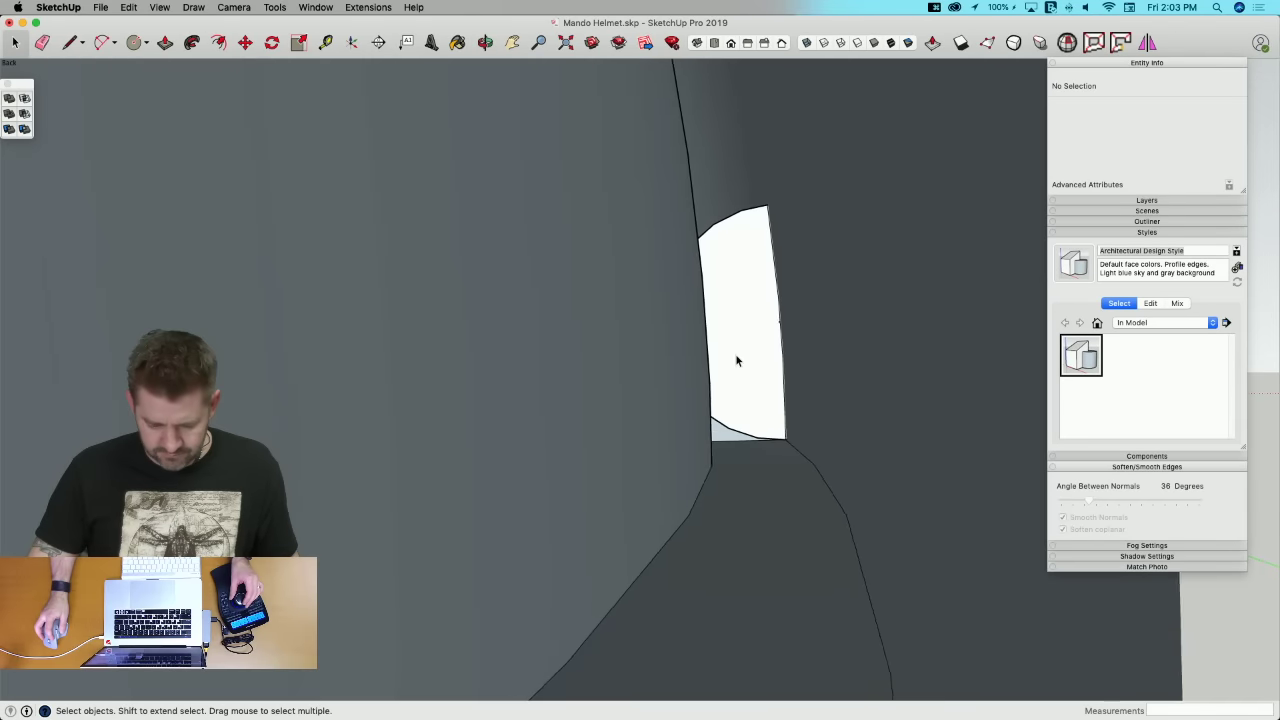
left_click(737, 360)
scroll(736, 360, "down", 4)
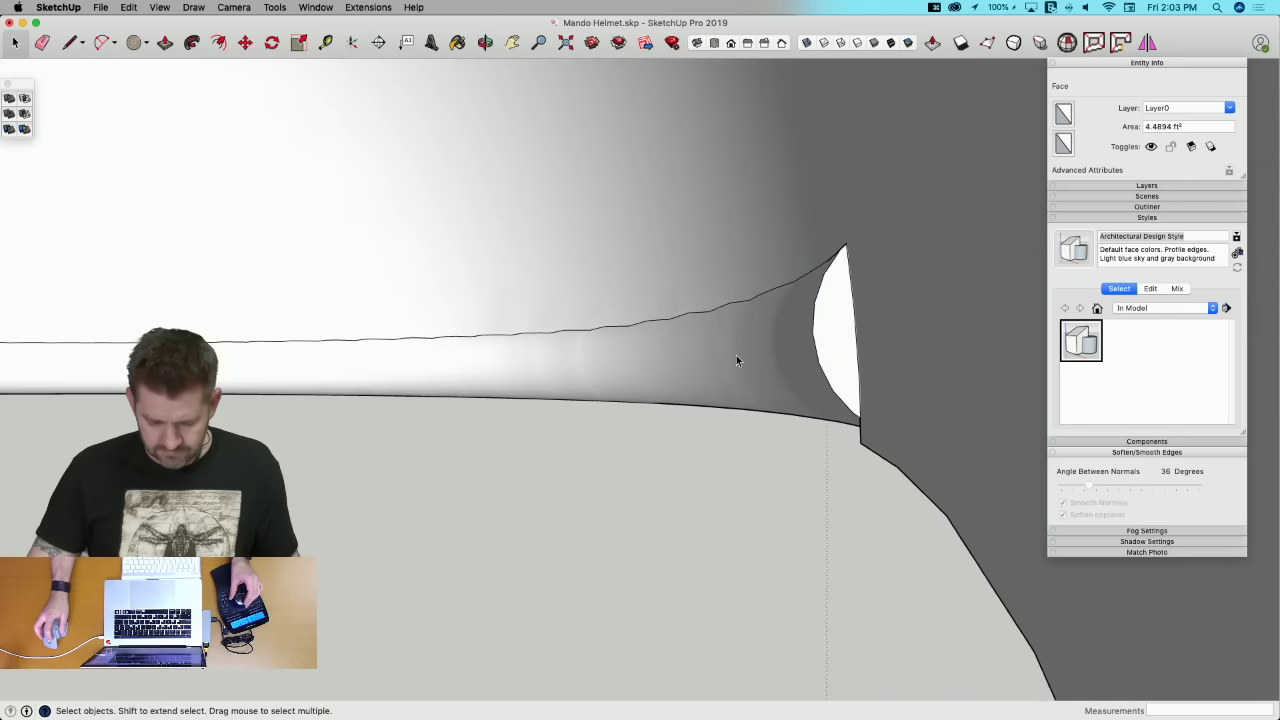
key("BackSpace")
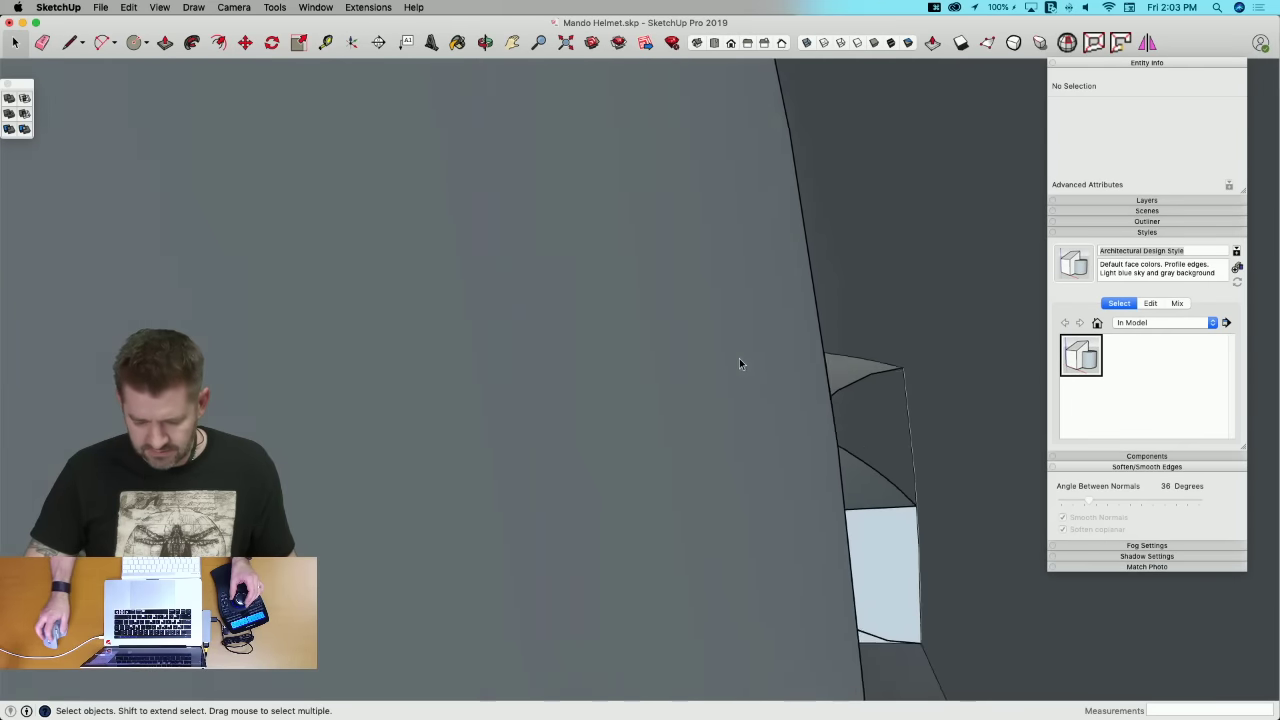
Step: Delete the remaining internal surfaces inside the brim at that same end
left_click(849, 550)
left_click(849, 550)
scroll(848, 545, "down", 4)
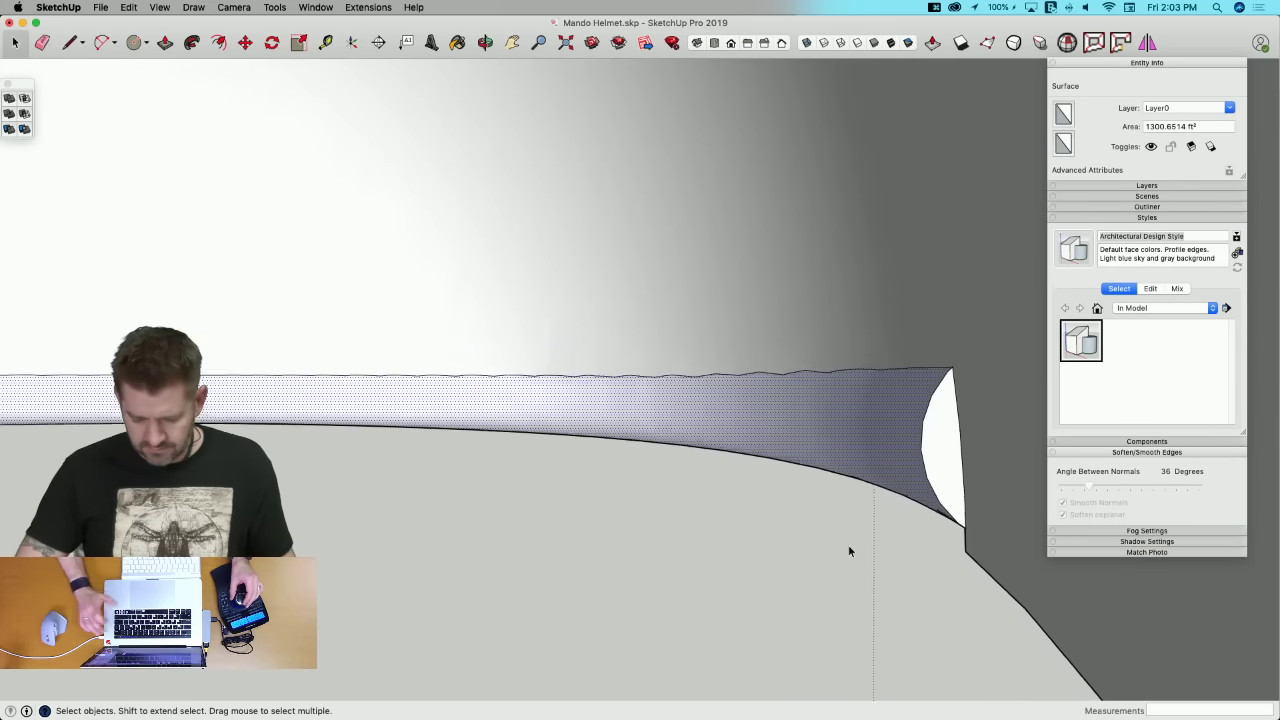
scroll(892, 515, "up", 6)
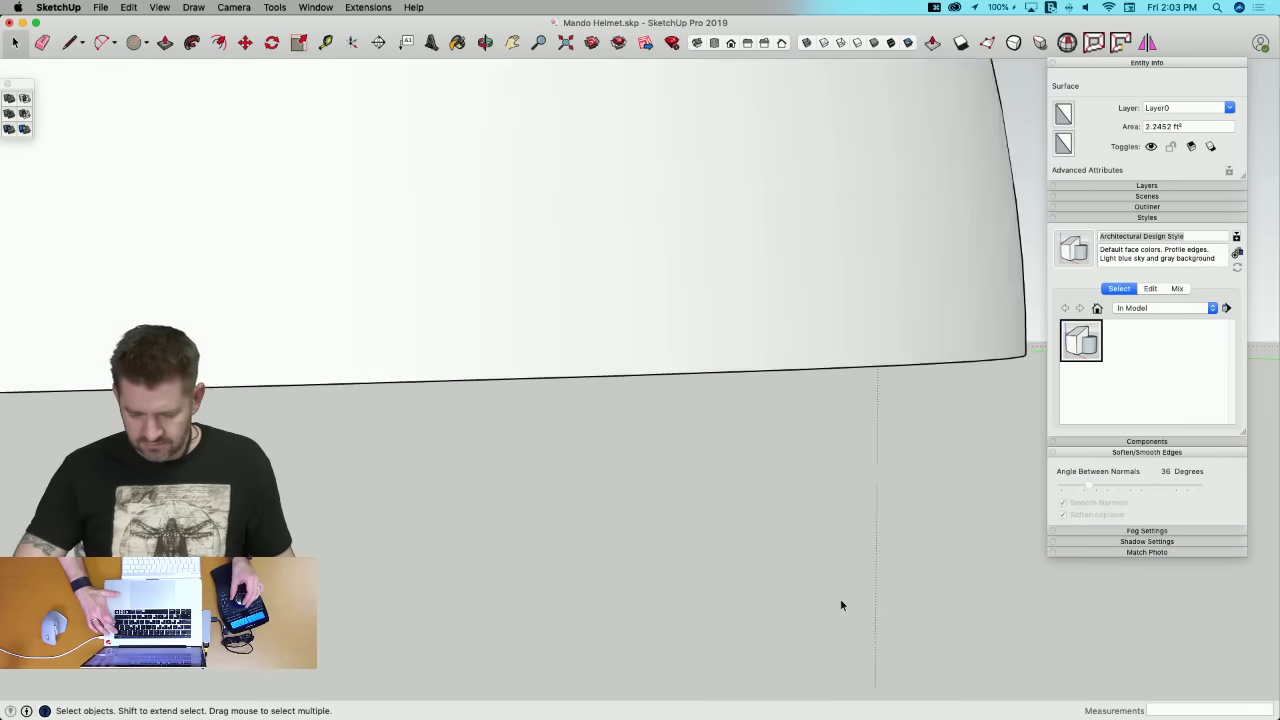
key("BackSpace")
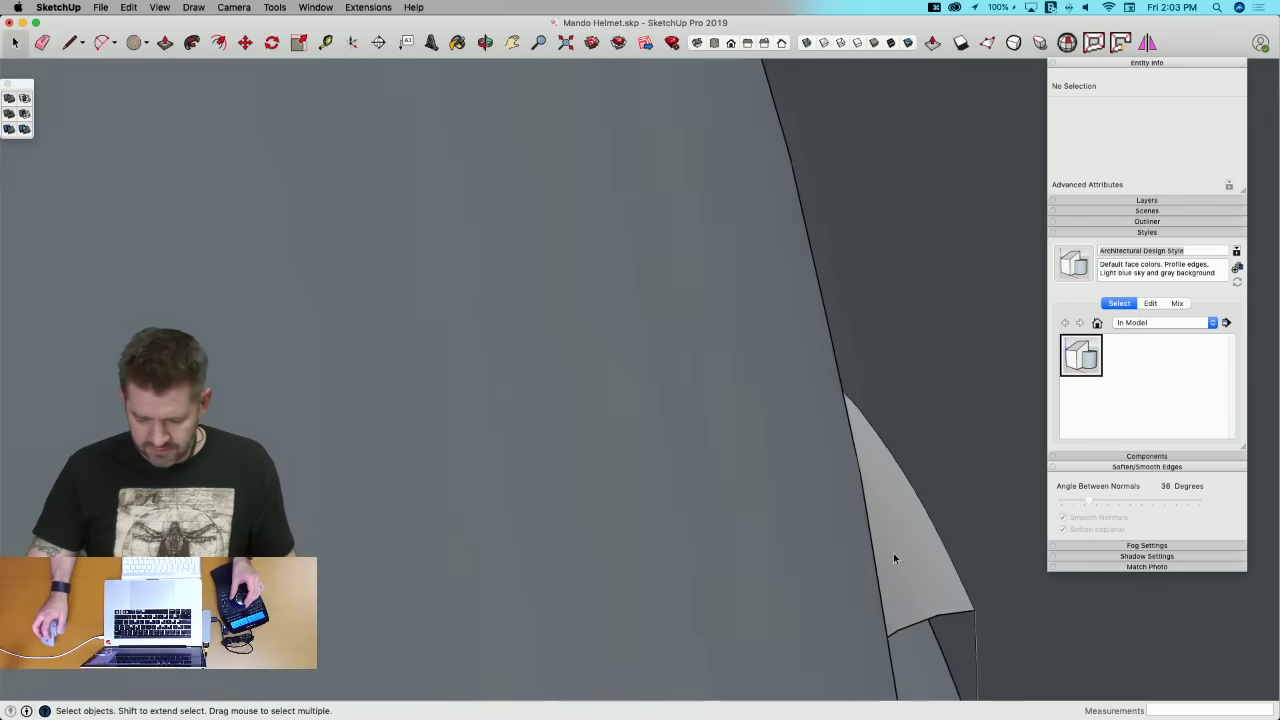
left_click(888, 570)
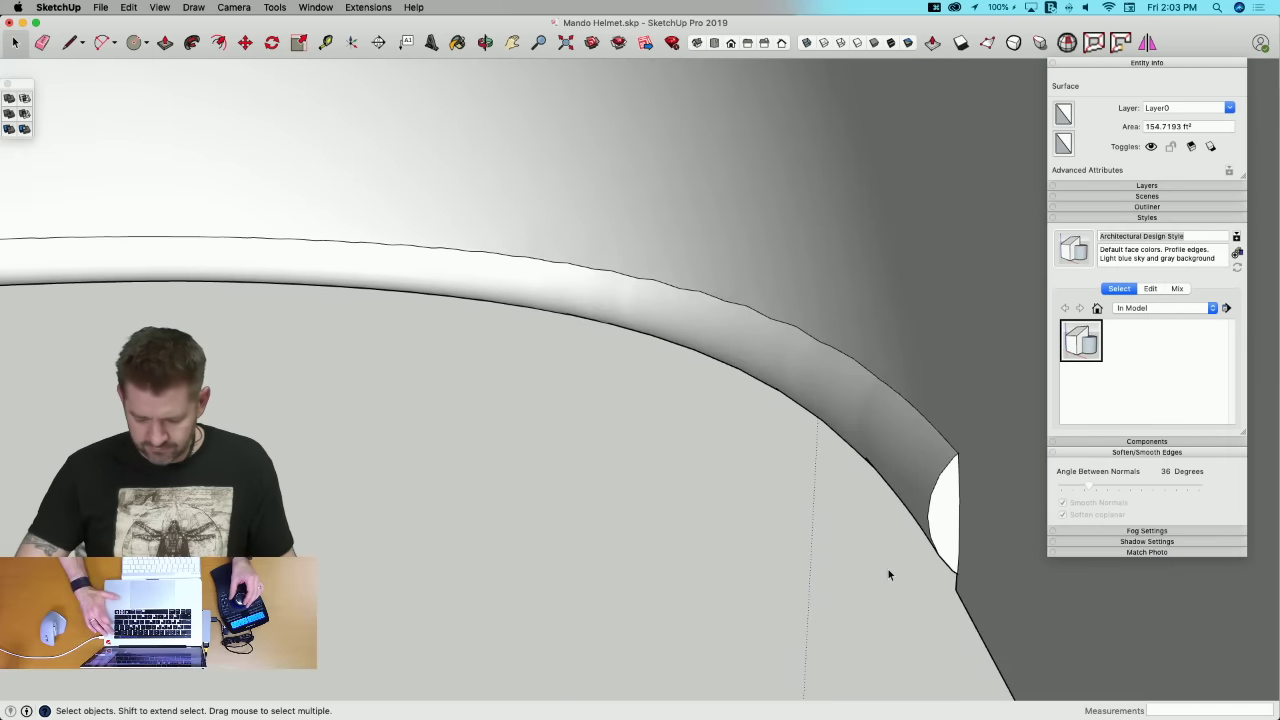
key("BackSpace")
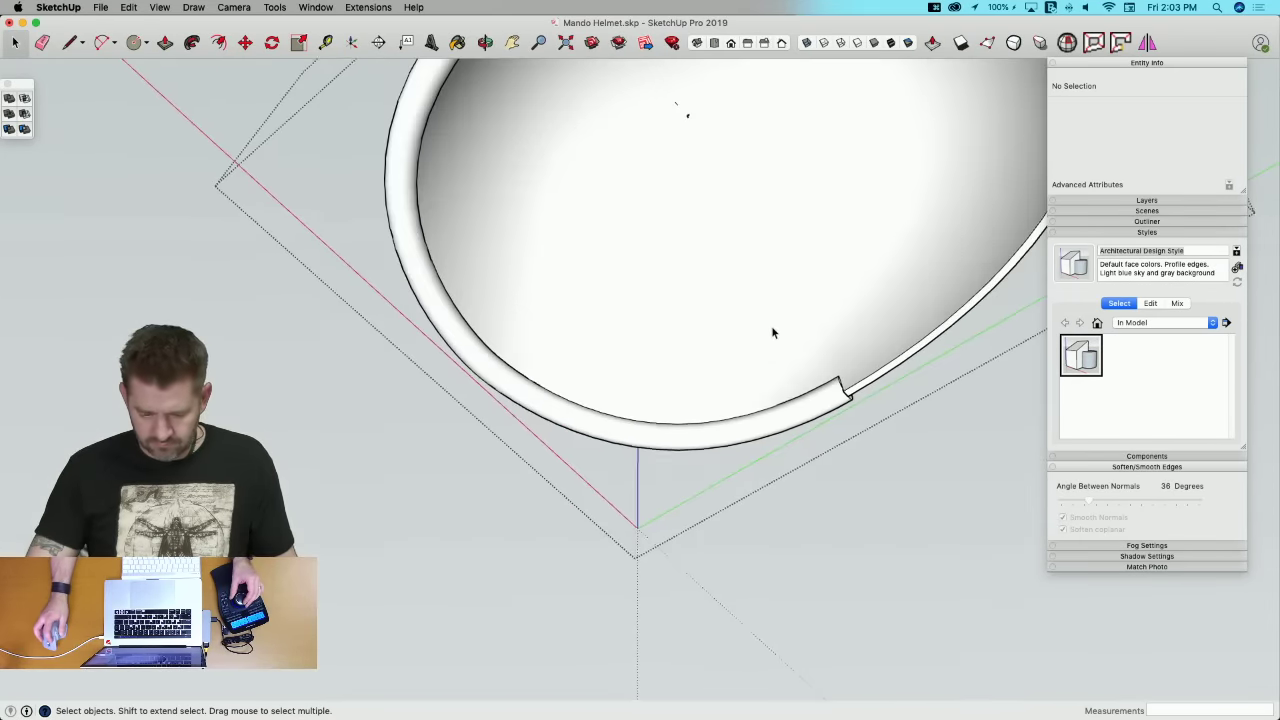
Step: Select the dome's inner surface and close the small fan-shaped holes in it with Line edges
scroll(710, 212, "up", 10)
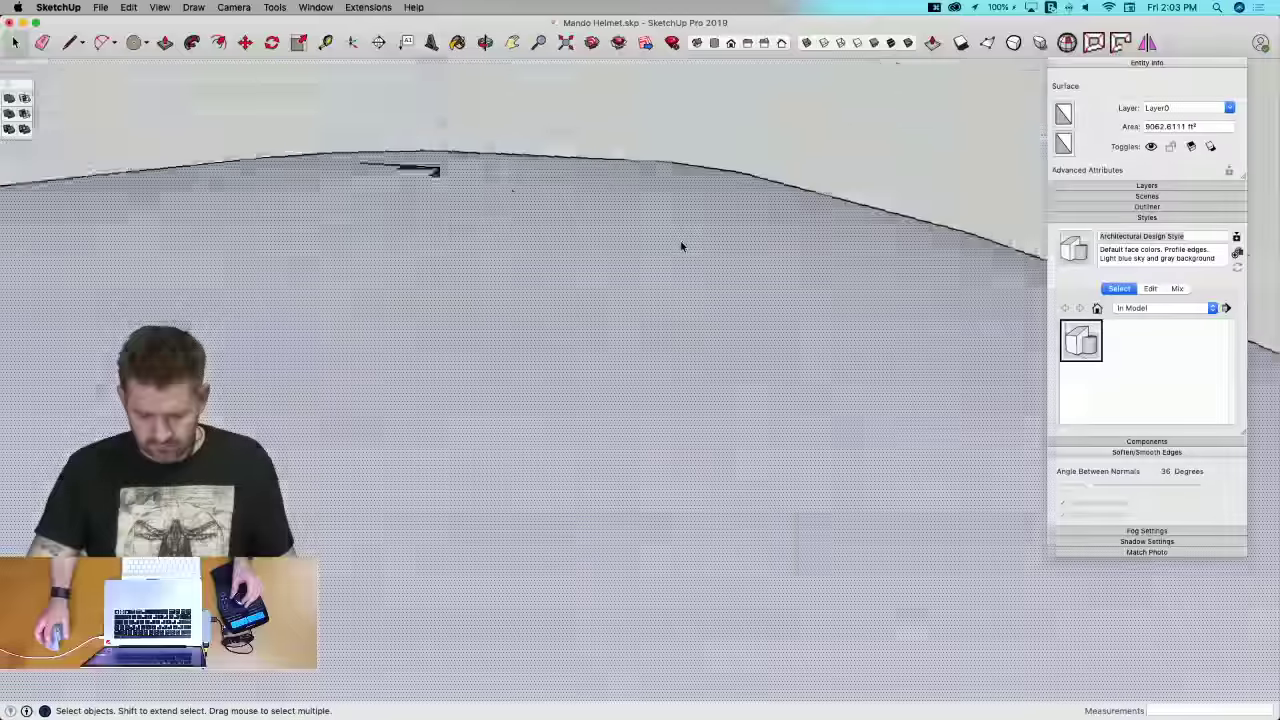
left_click(680, 246)
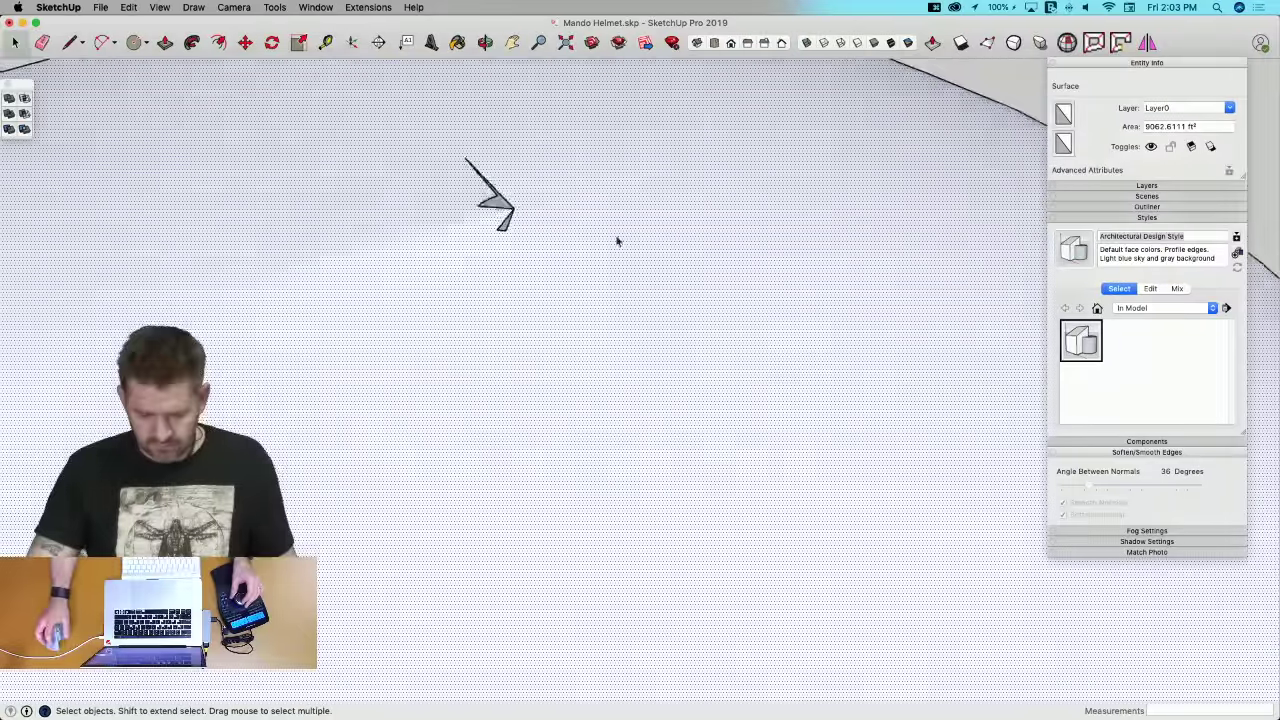
scroll(606, 306, "up", 10)
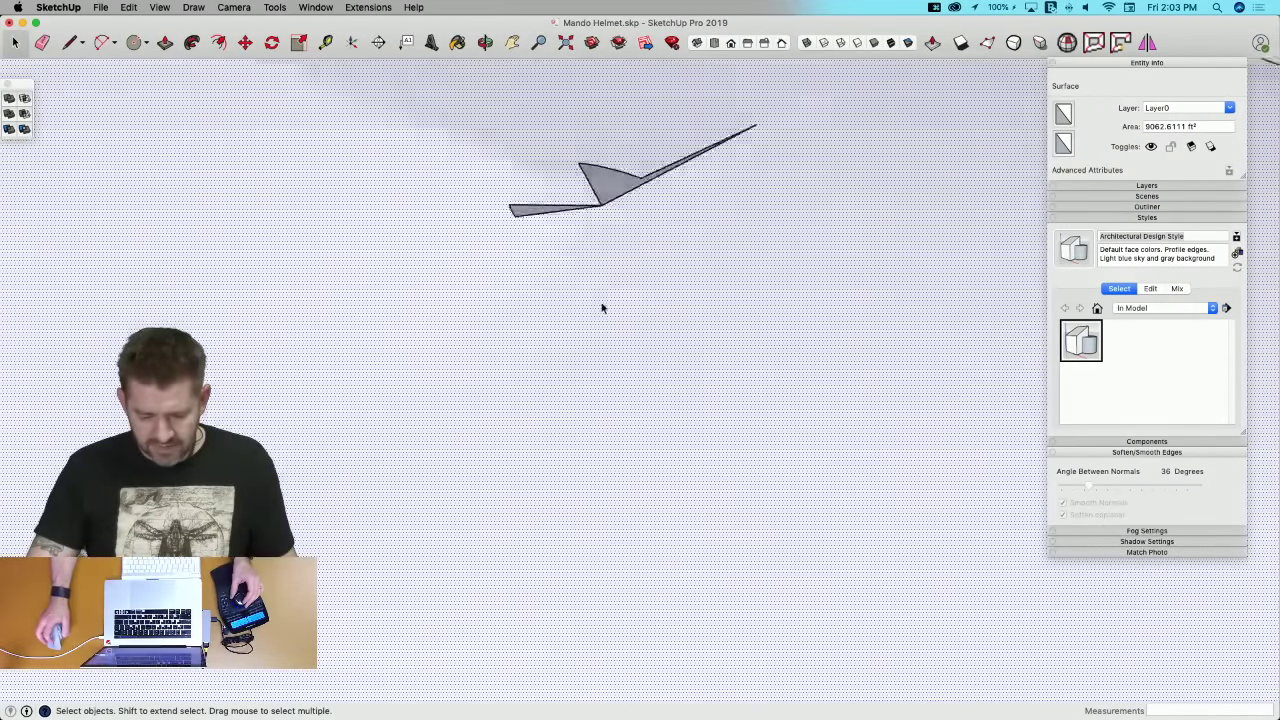
scroll(583, 344, "up", 2)
key("l")
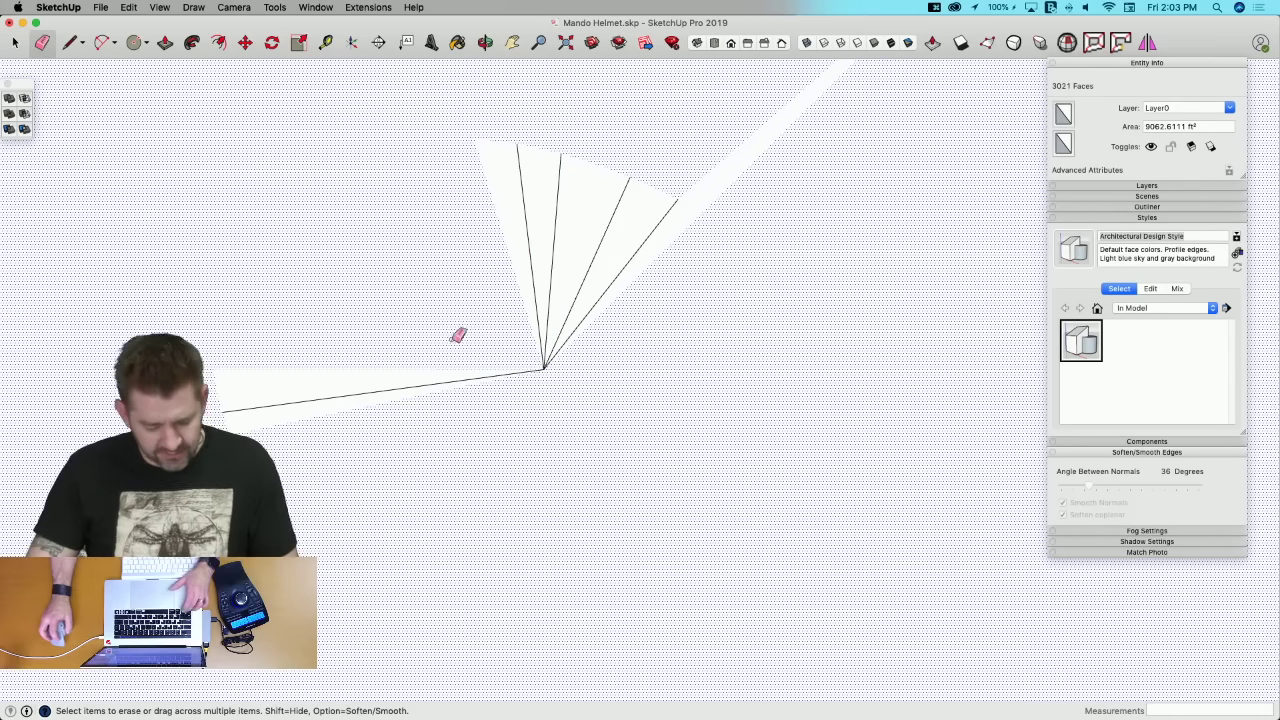
Step: Clean up the edges dividing the patched holes with the Eraser and delete the leftover sliver faces inside the dome
left_click(410, 386)
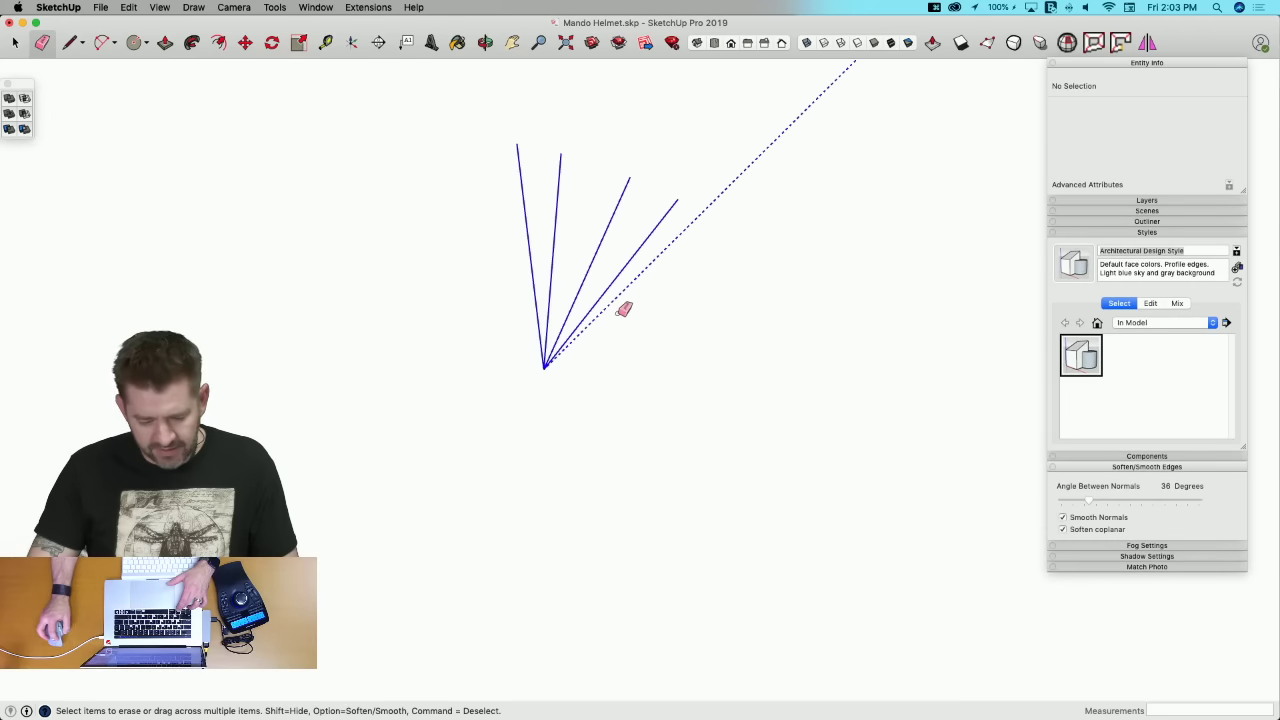
key("space")
left_click(517, 251)
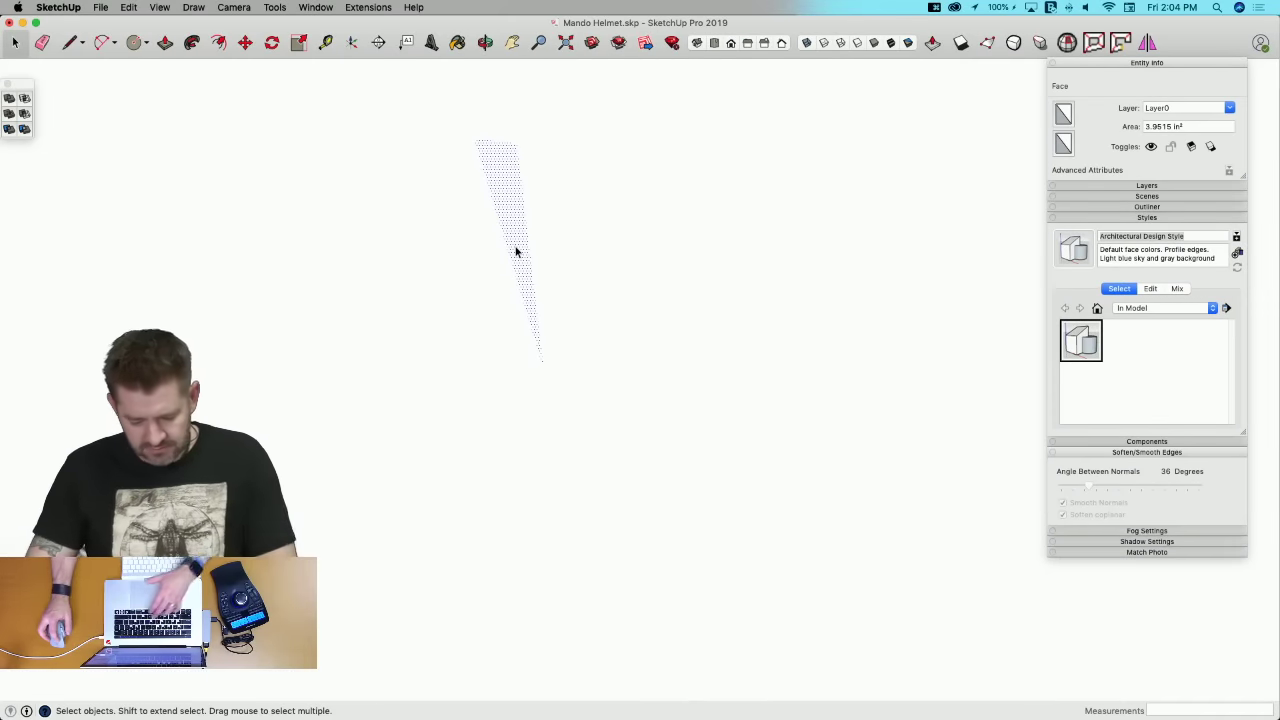
left_click(620, 257)
left_click(626, 260)
left_click(517, 229)
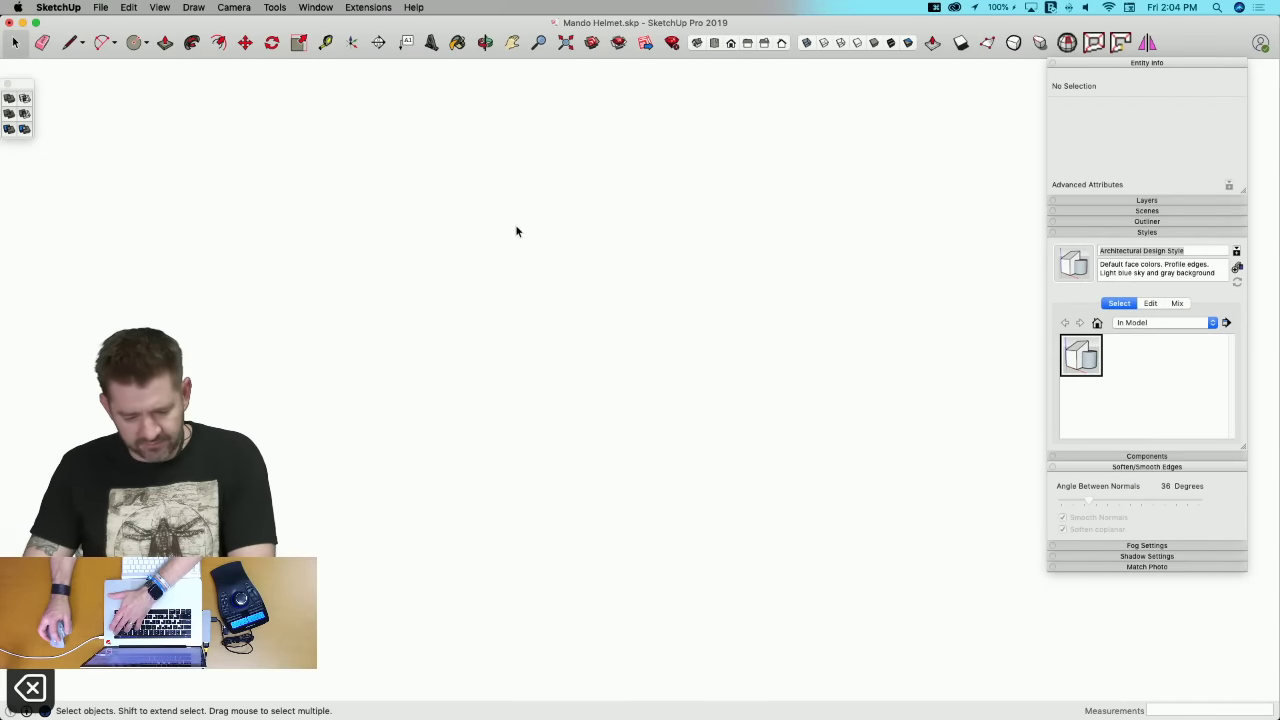
left_click(372, 405)
key("BackSpace")
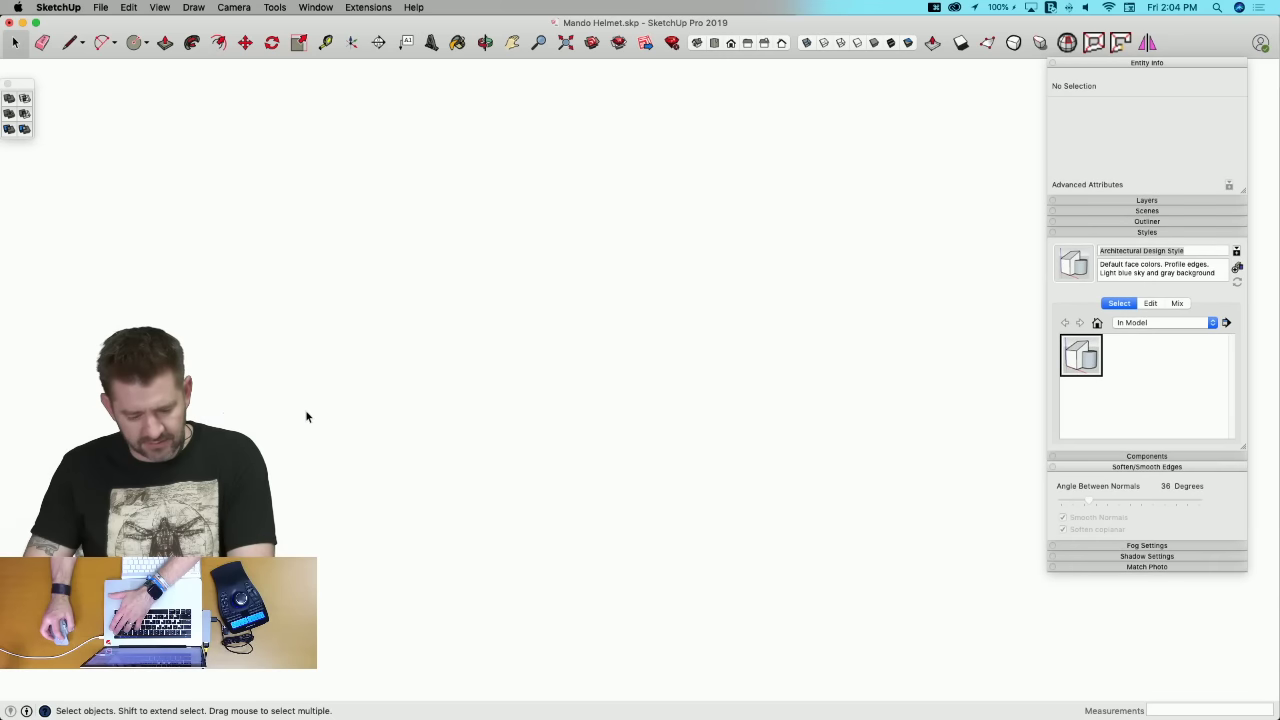
left_click(291, 417)
key("BackSpace")
left_click(289, 414)
key("BackSpace")
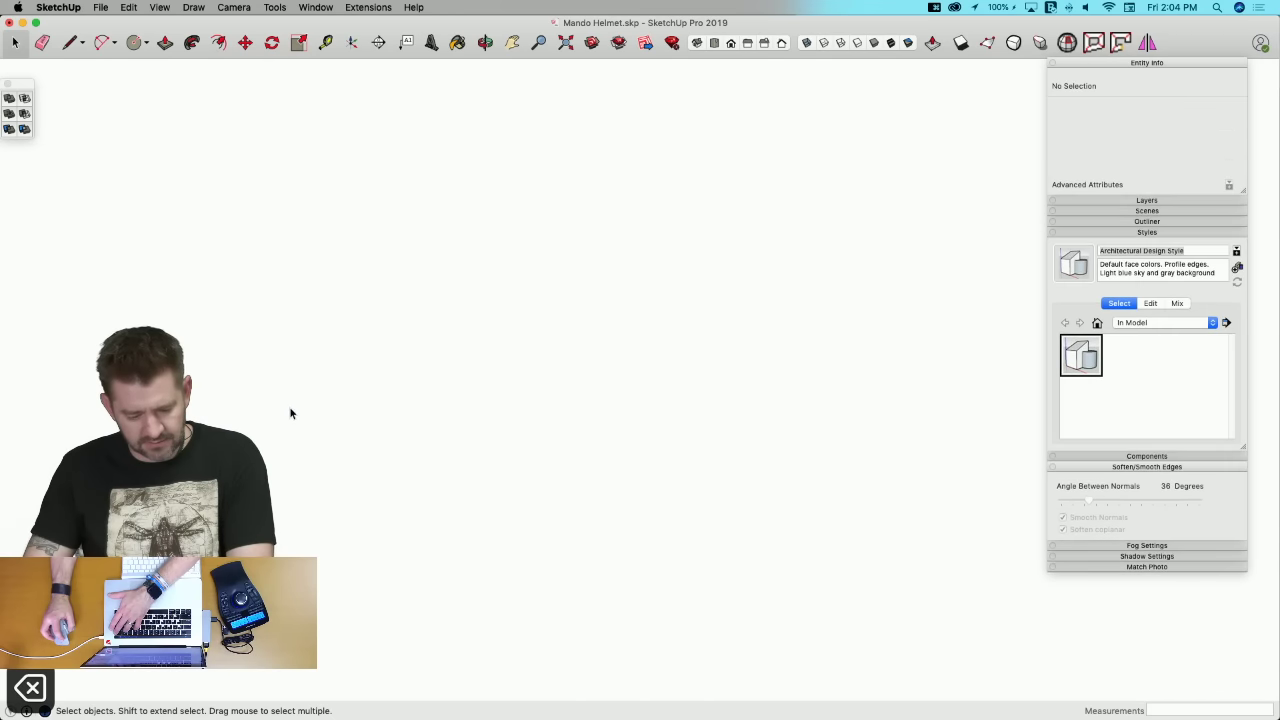
key("BackSpace")
Step: Patch the small triangular hole in the dome's inner surface with a Line edge and erase the stray edge beside it
left_click(291, 413)
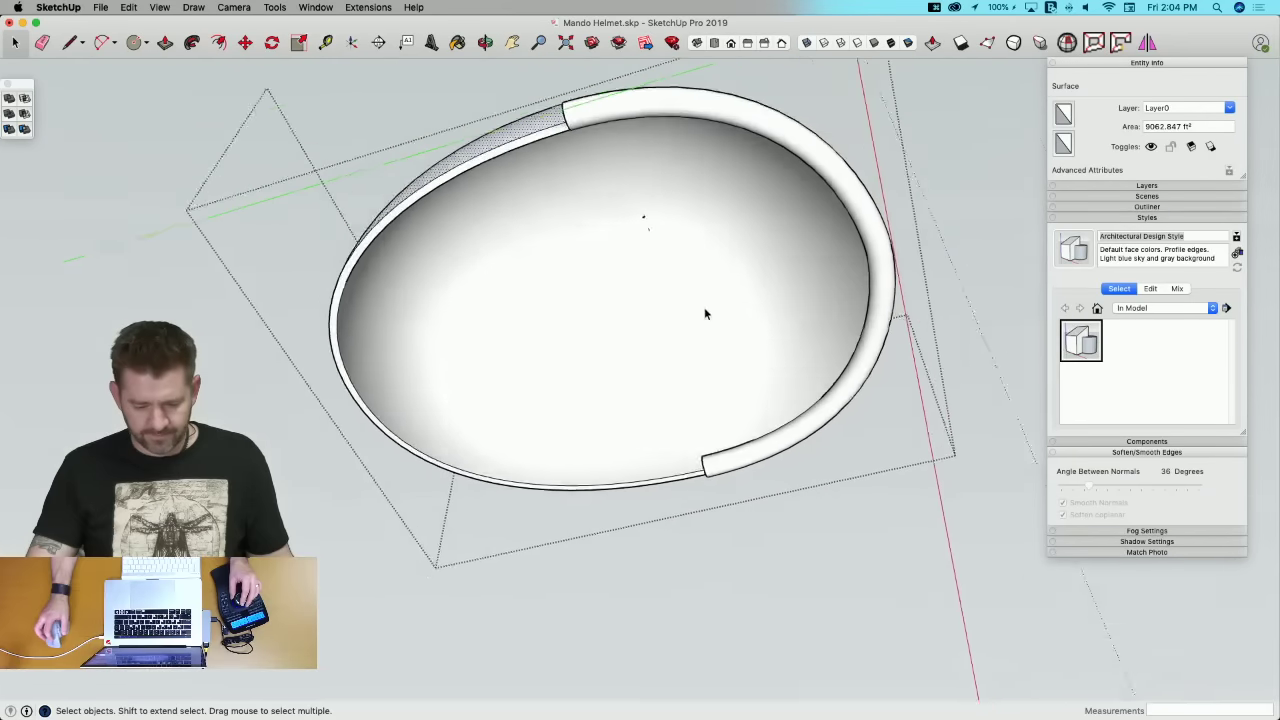
scroll(660, 290, "up", 10)
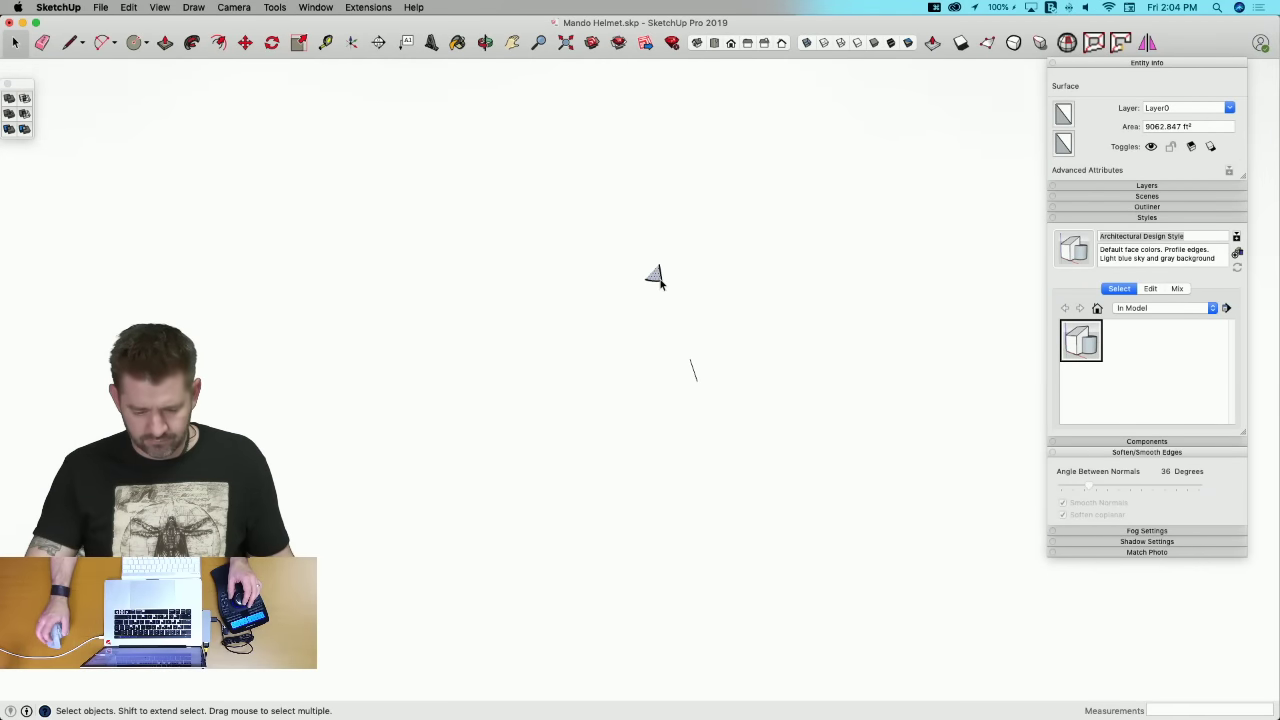
scroll(660, 279, "down", 5)
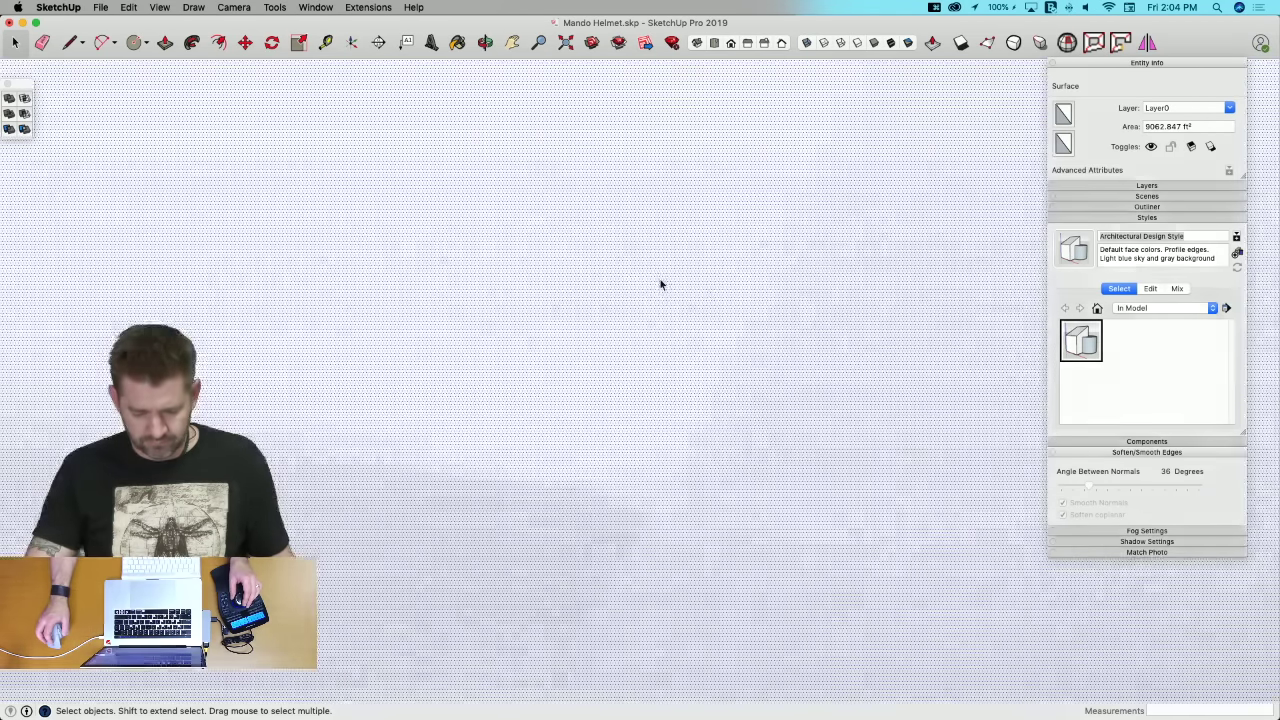
scroll(660, 279, "up", 5)
key("l")
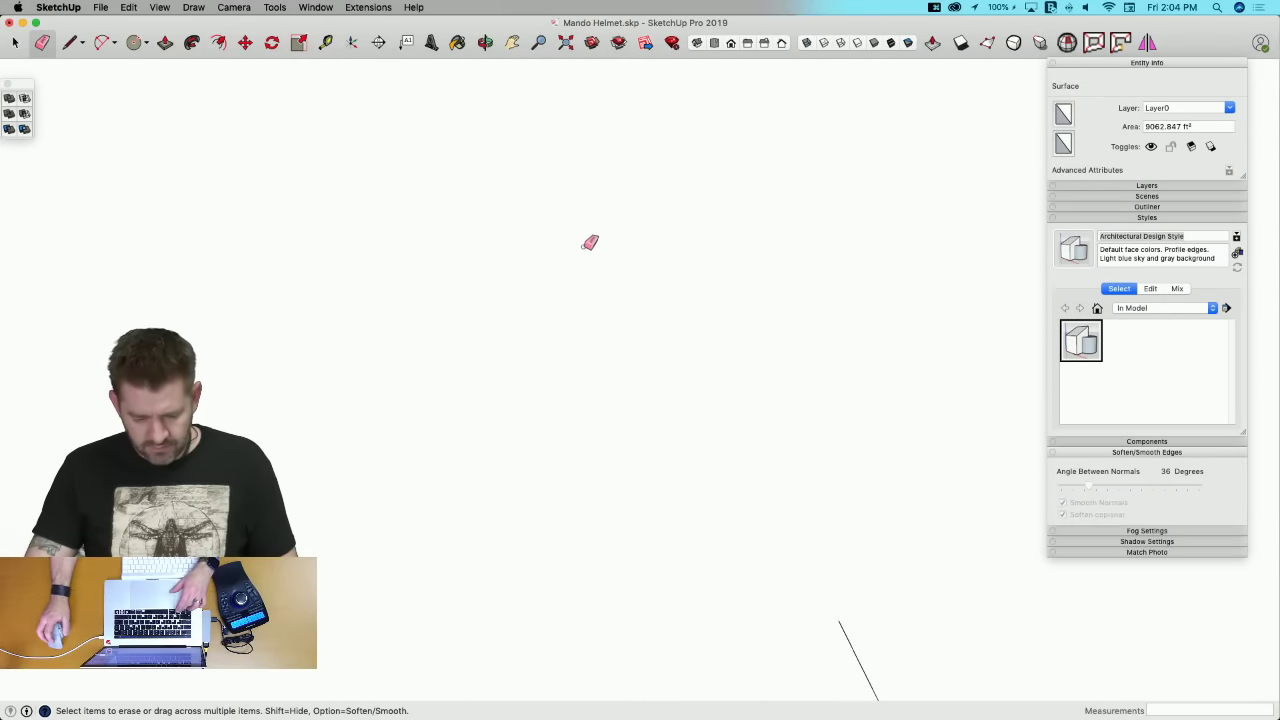
scroll(583, 247, "down", 3)
left_click(750, 507)
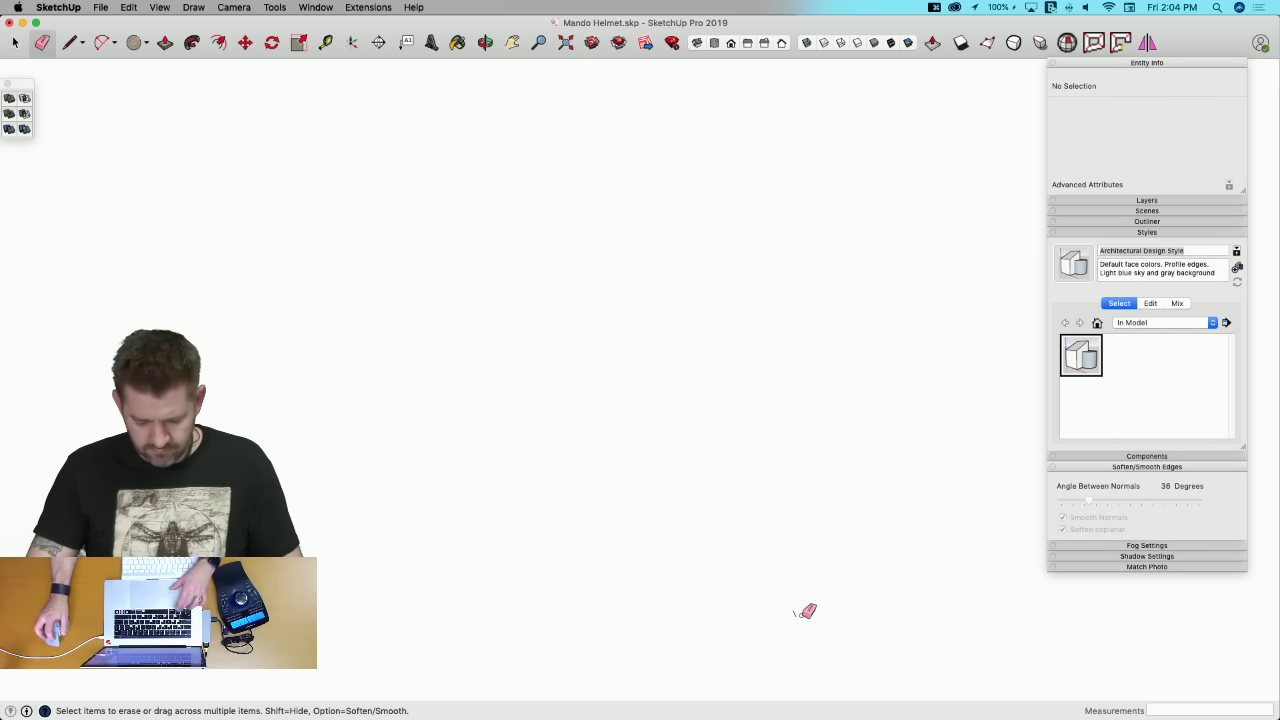
Step: Inspect the shell with Solid Inspector² and delete the surplus inner dome surface at the flagged triangular border
left_click(1066, 43)
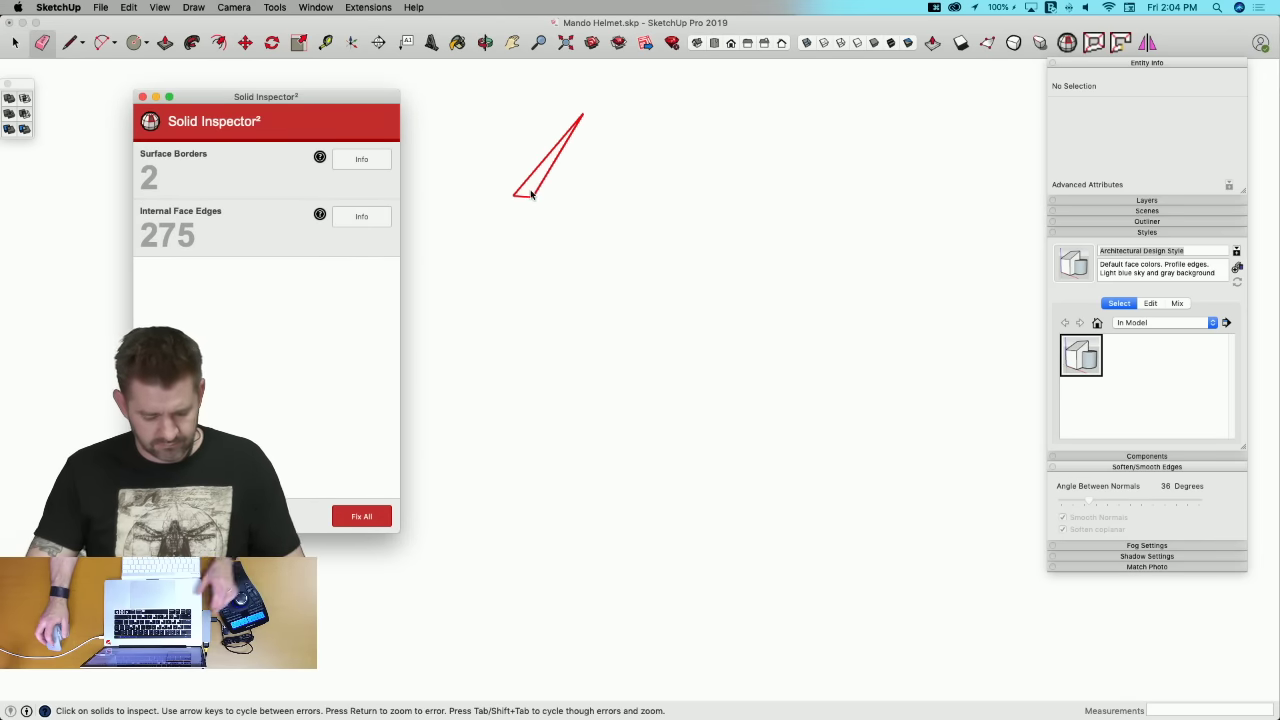
key("space")
left_click(533, 192)
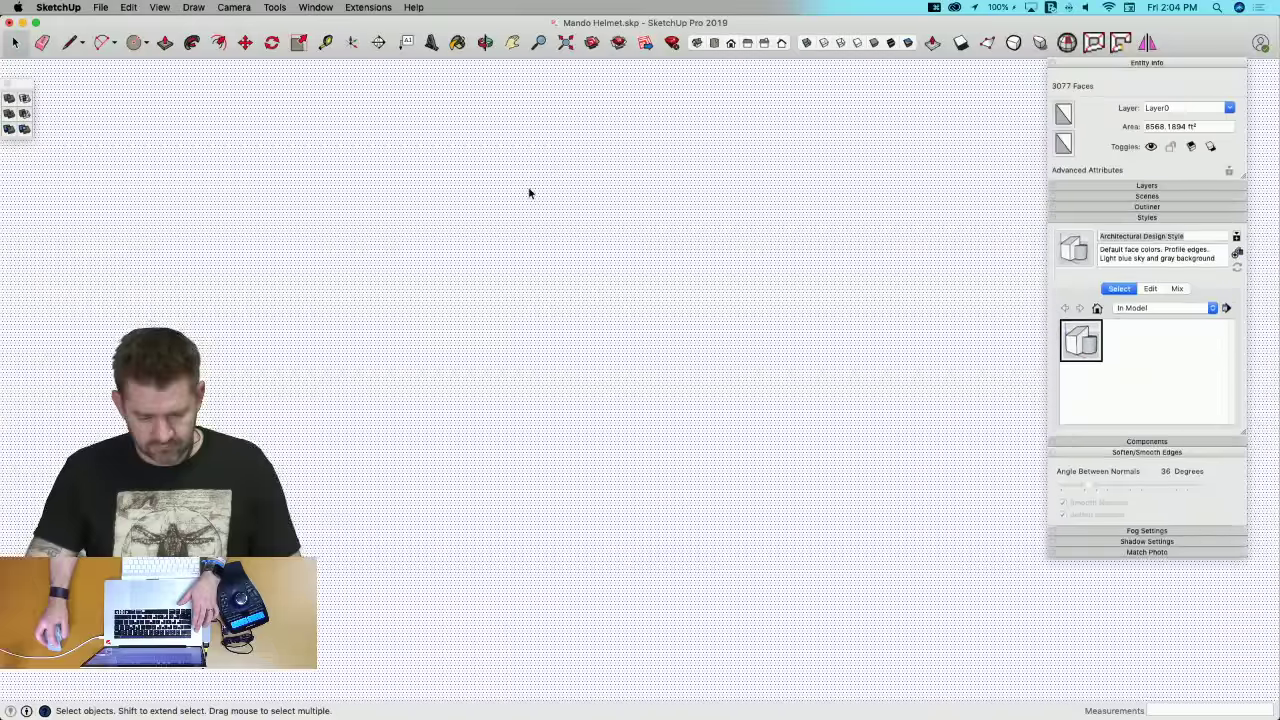
key("Delete")
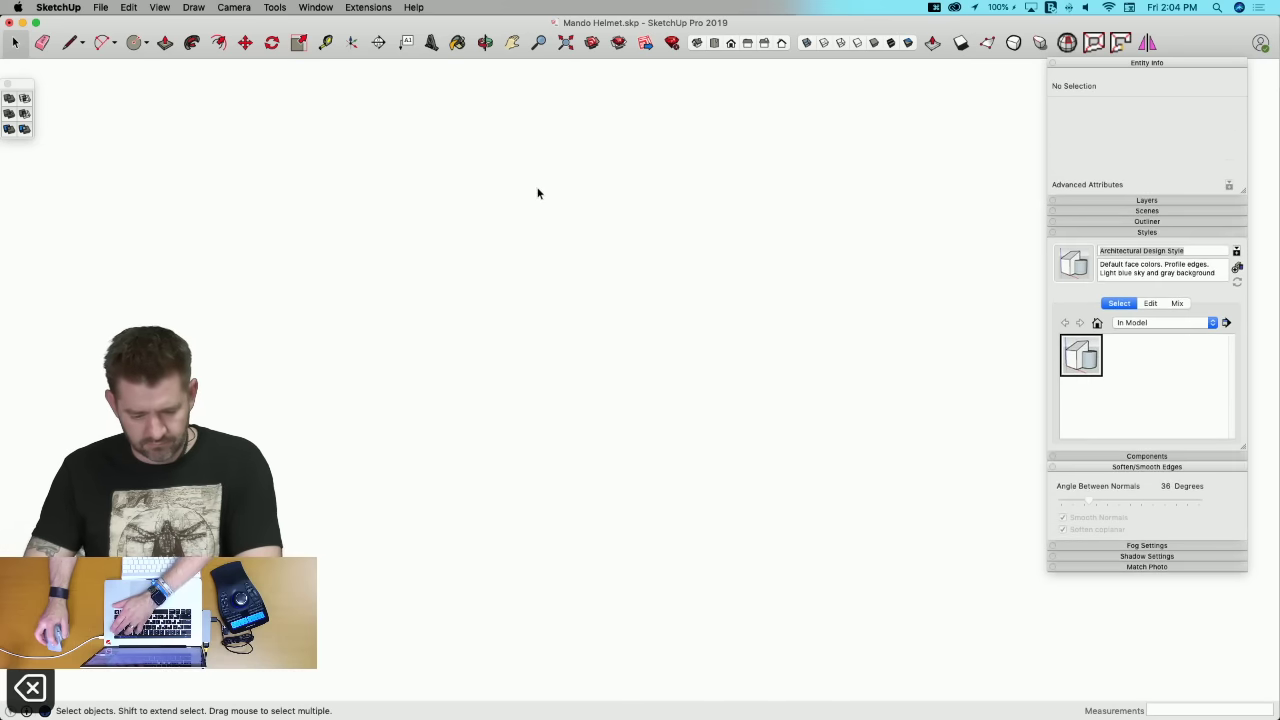
left_click(527, 193)
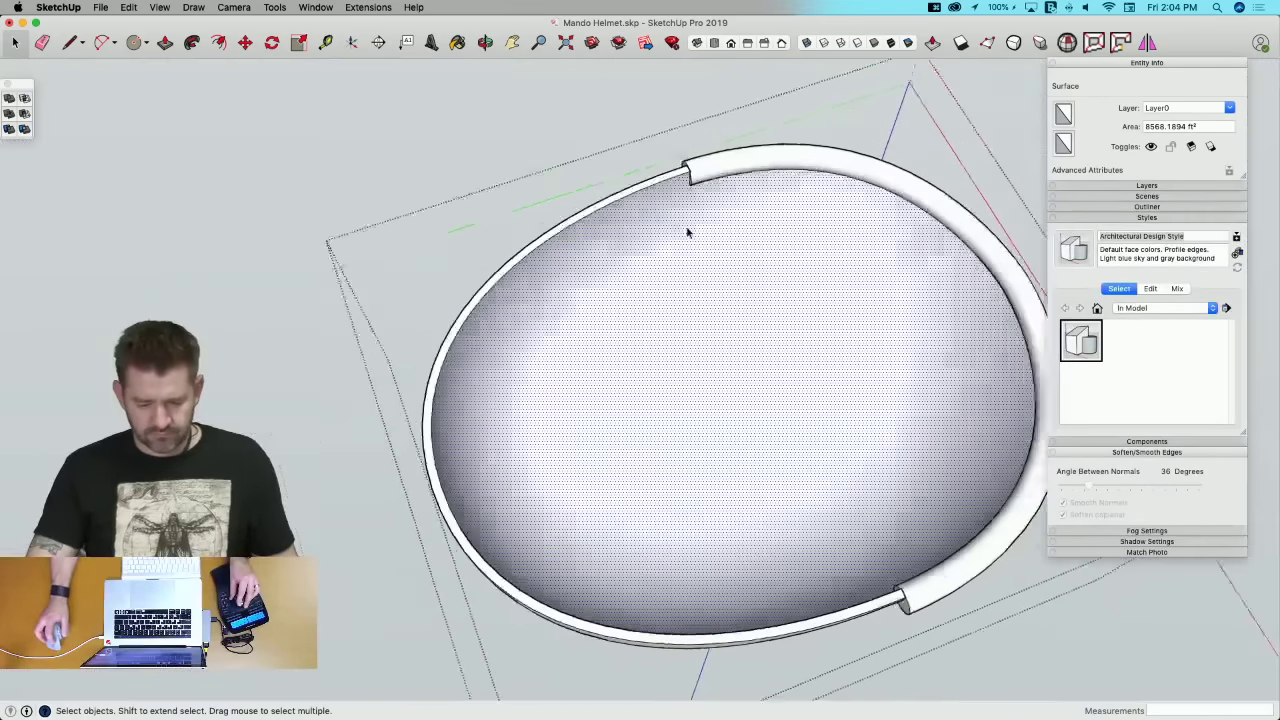
key("space")
left_click(618, 174)
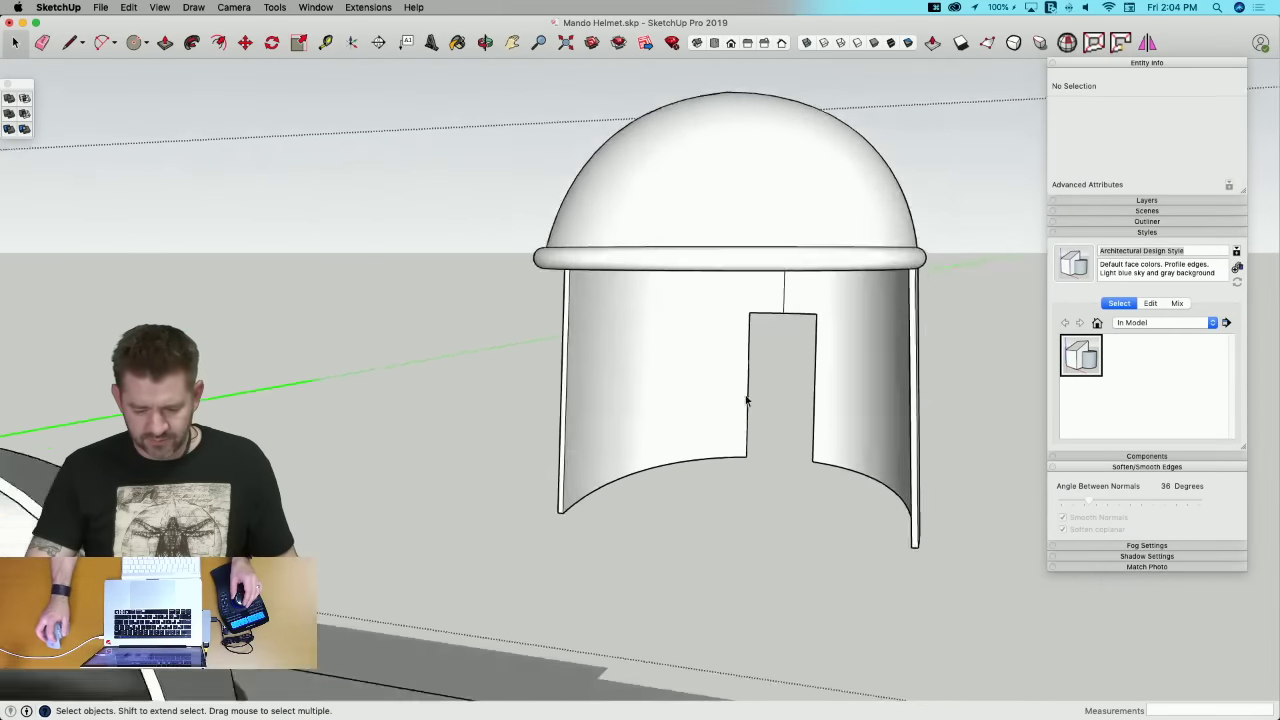
Step: Show hidden geometry and open the OuterShell group for editing at the front centre of the brim
left_click(848, 399)
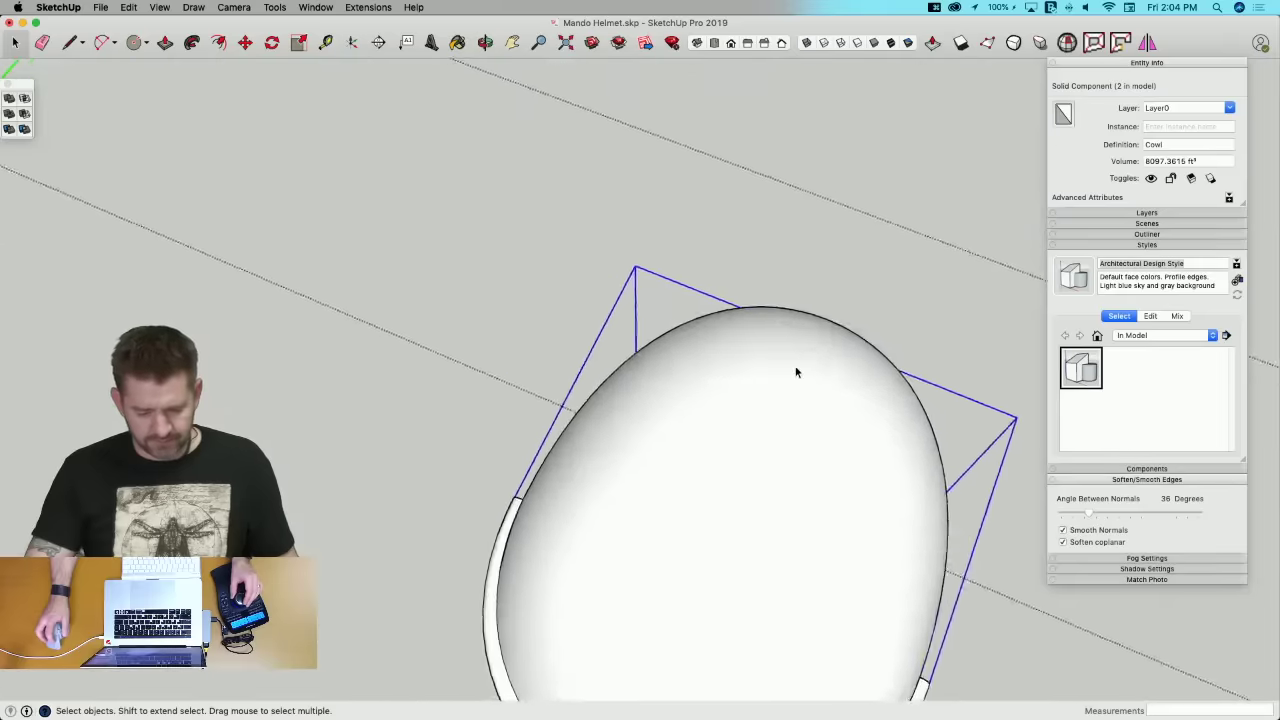
key("l")
middle_click_drag(768, 395, 742, 316)
key("alt+h")
scroll(740, 351, "up", 10)
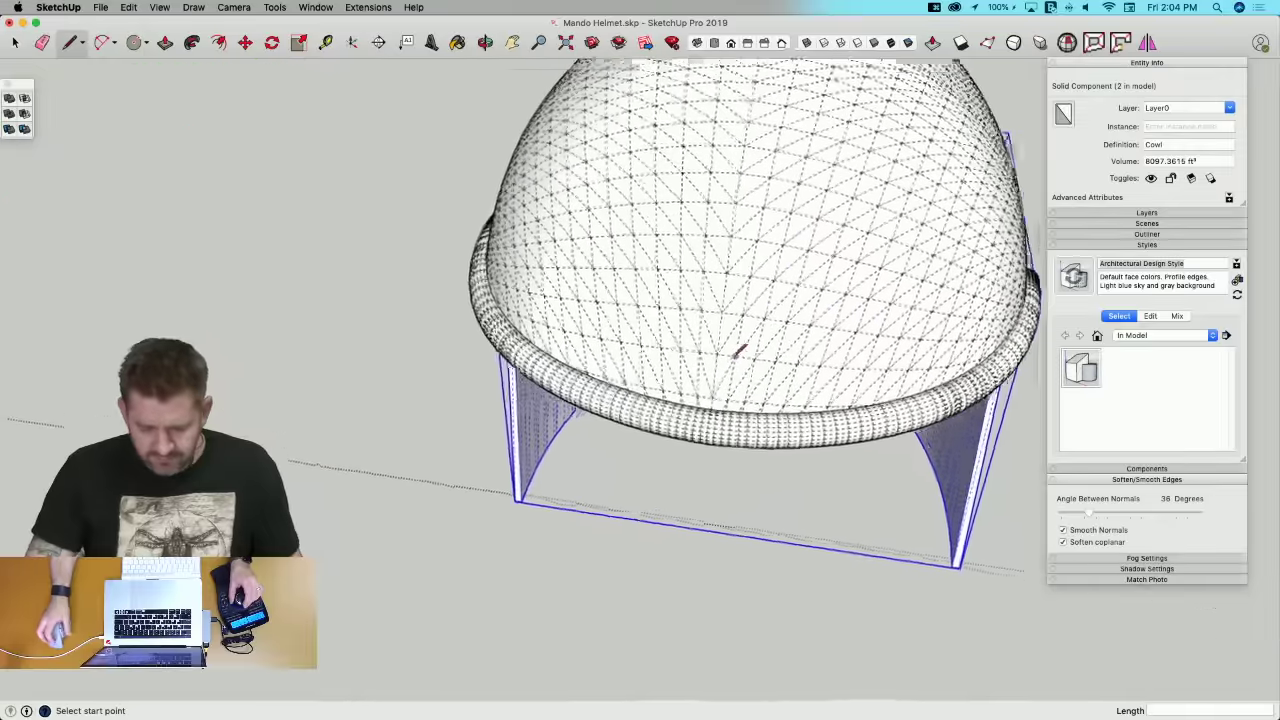
key("space")
scroll(738, 364, "up", 3)
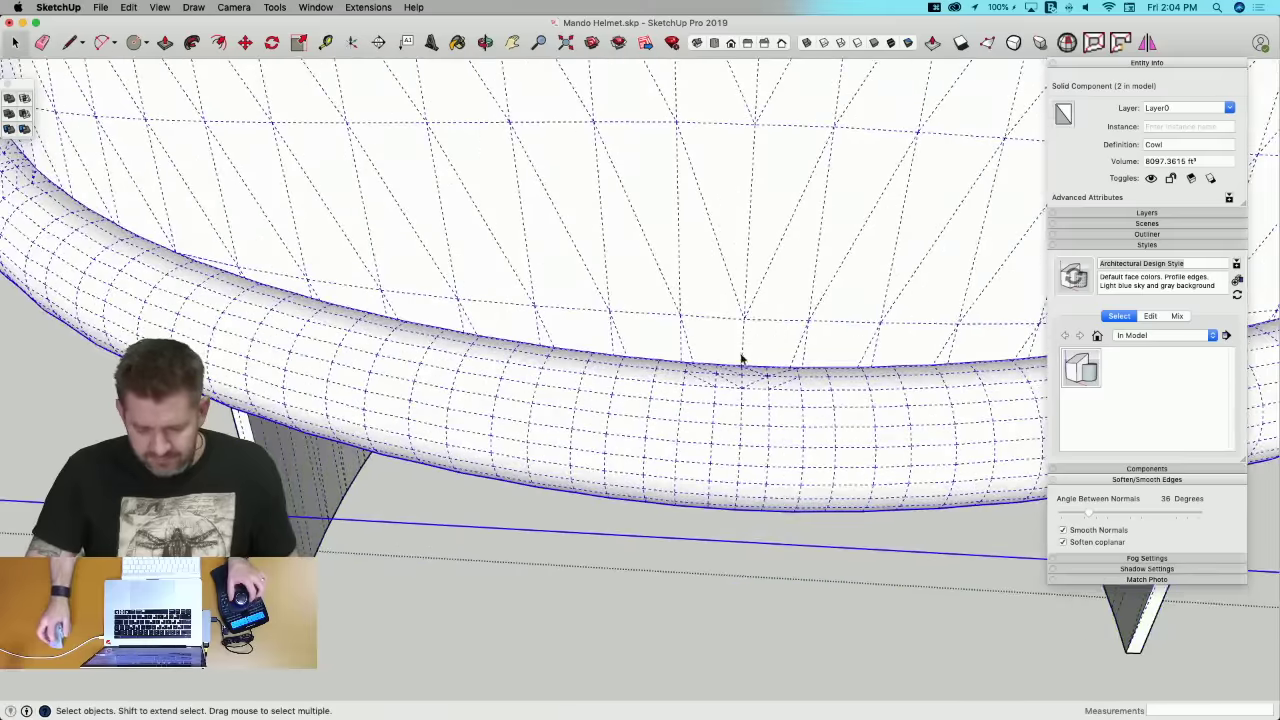
left_click(741, 357)
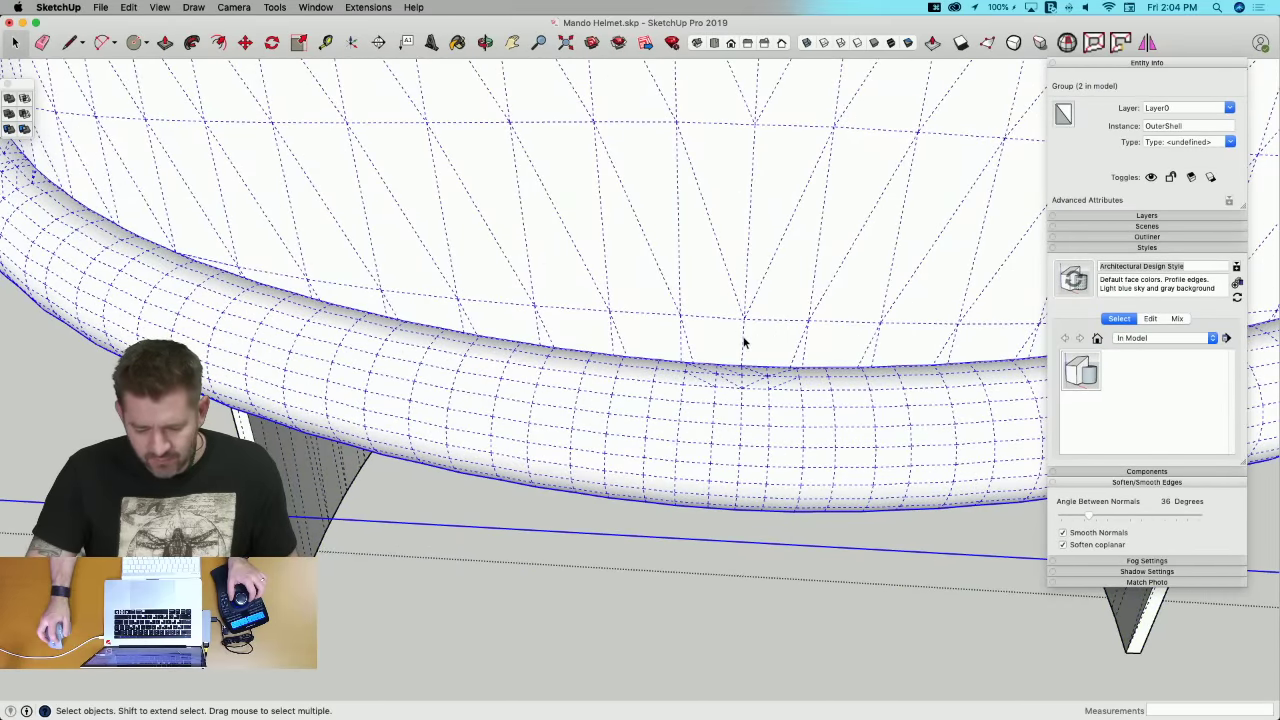
double_click(743, 341)
Step: Select the chain of centreline edges running over the dome from the front brim to the back
left_click(751, 309)
scroll(747, 292, "down", 6)
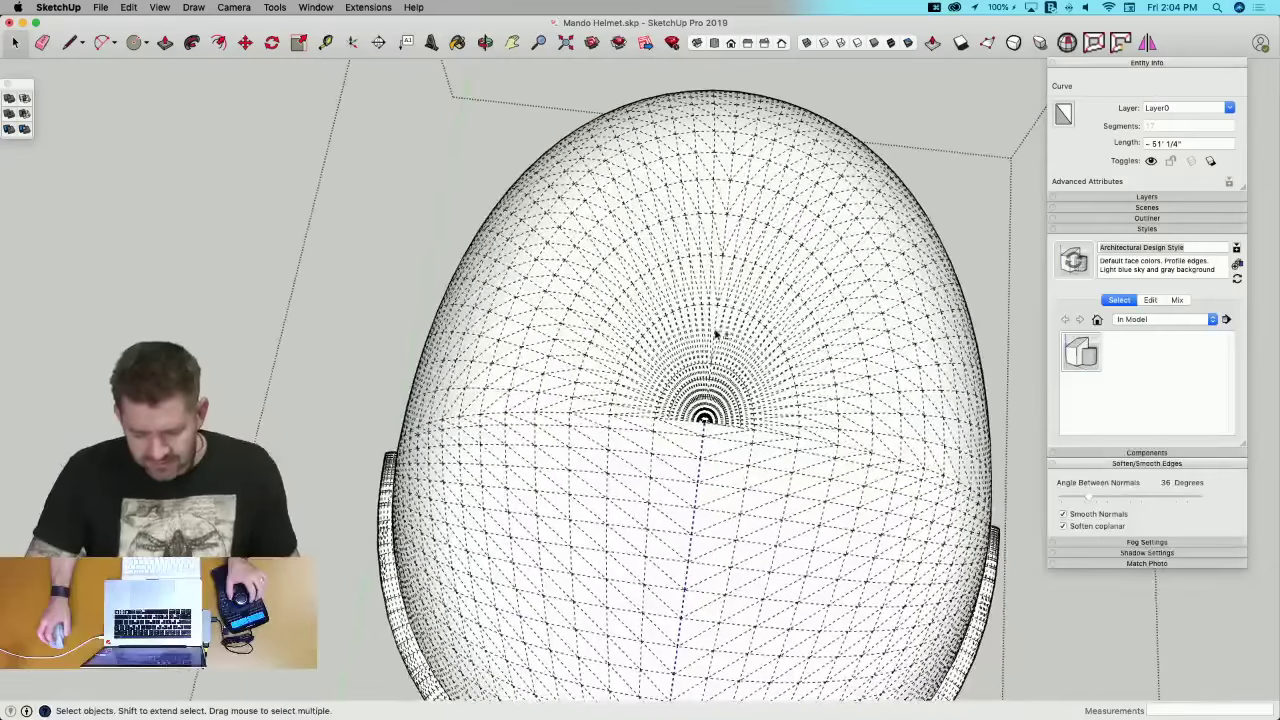
left_click(716, 322, "shift")
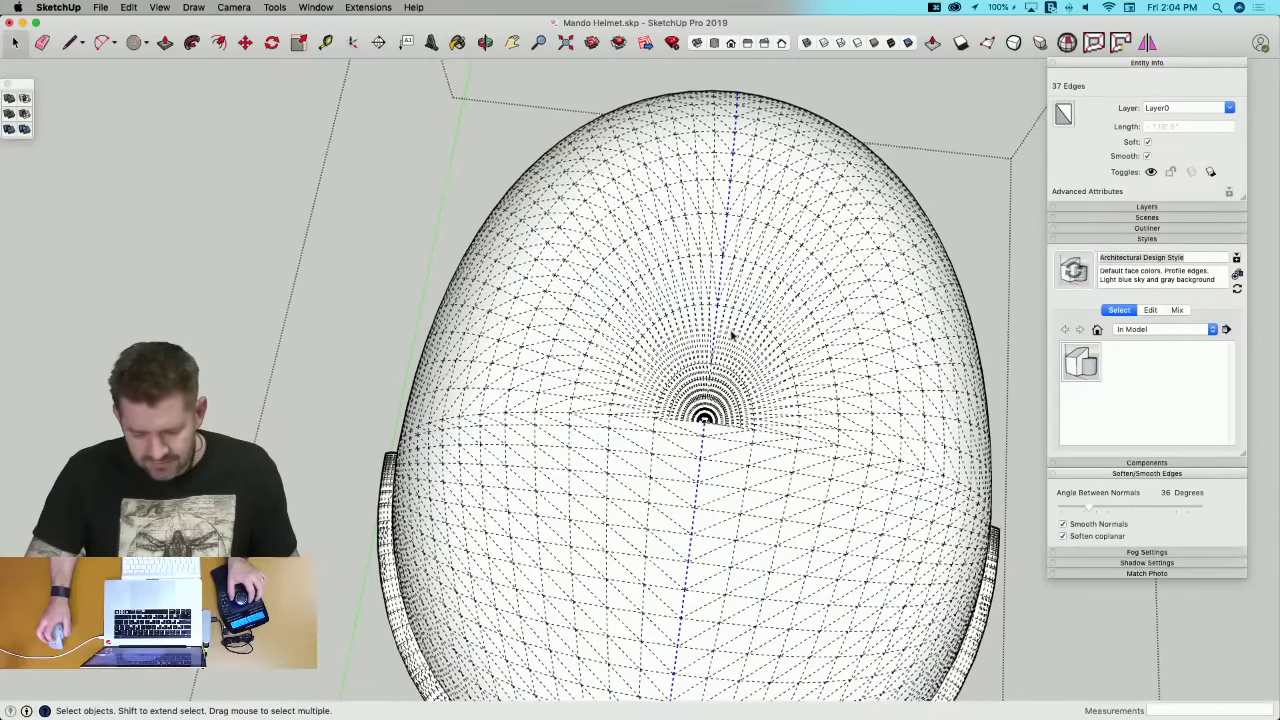
scroll(732, 337, "up", 8)
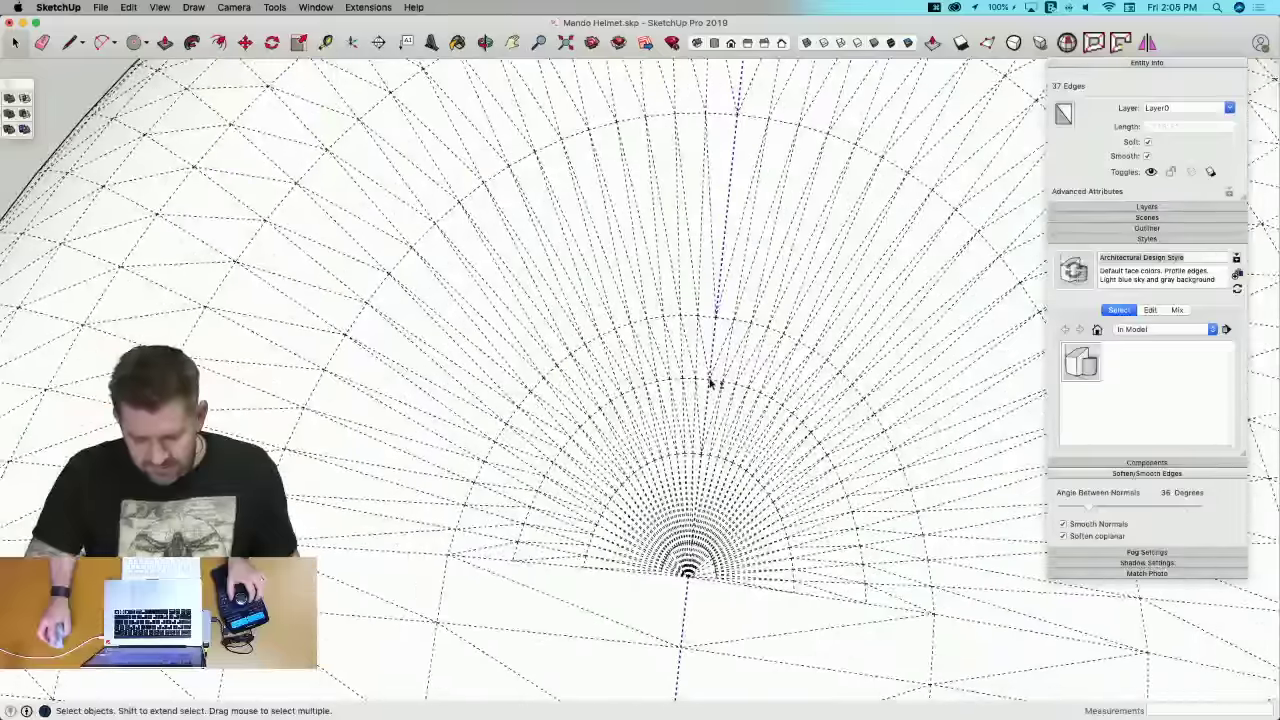
scroll(708, 400, "down", 10)
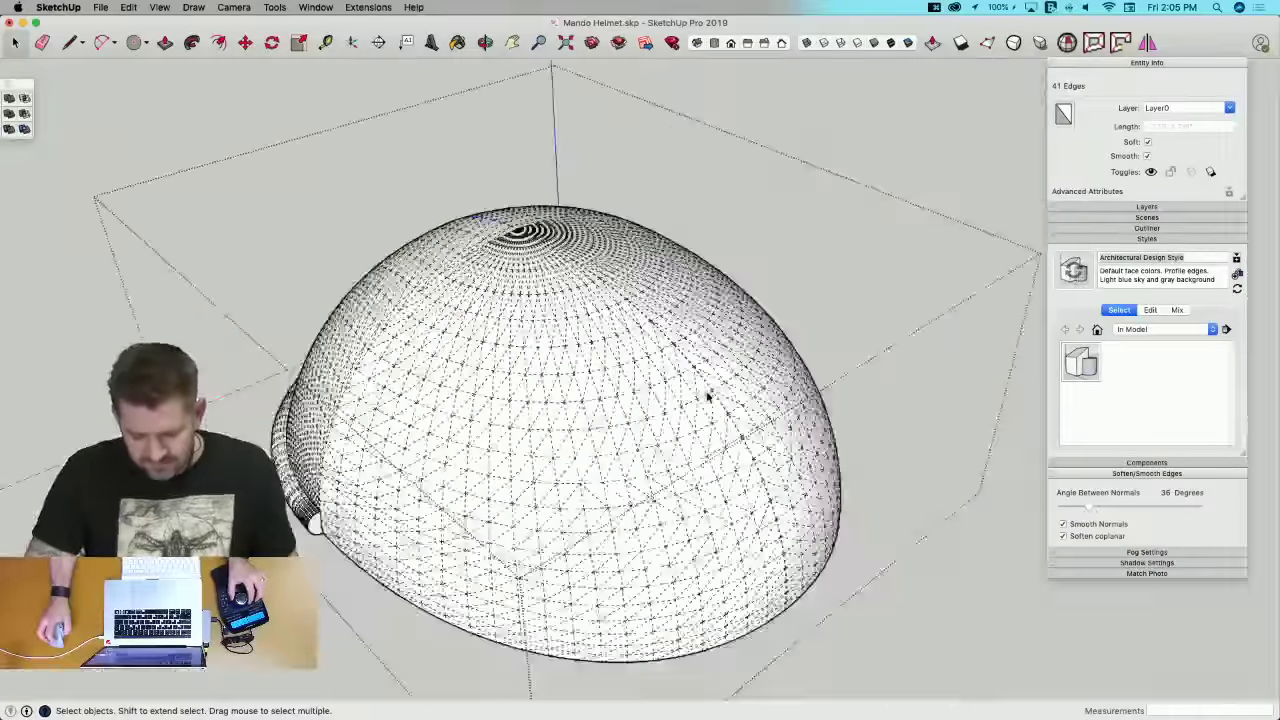
middle_click_drag(713, 394, 790, 426)
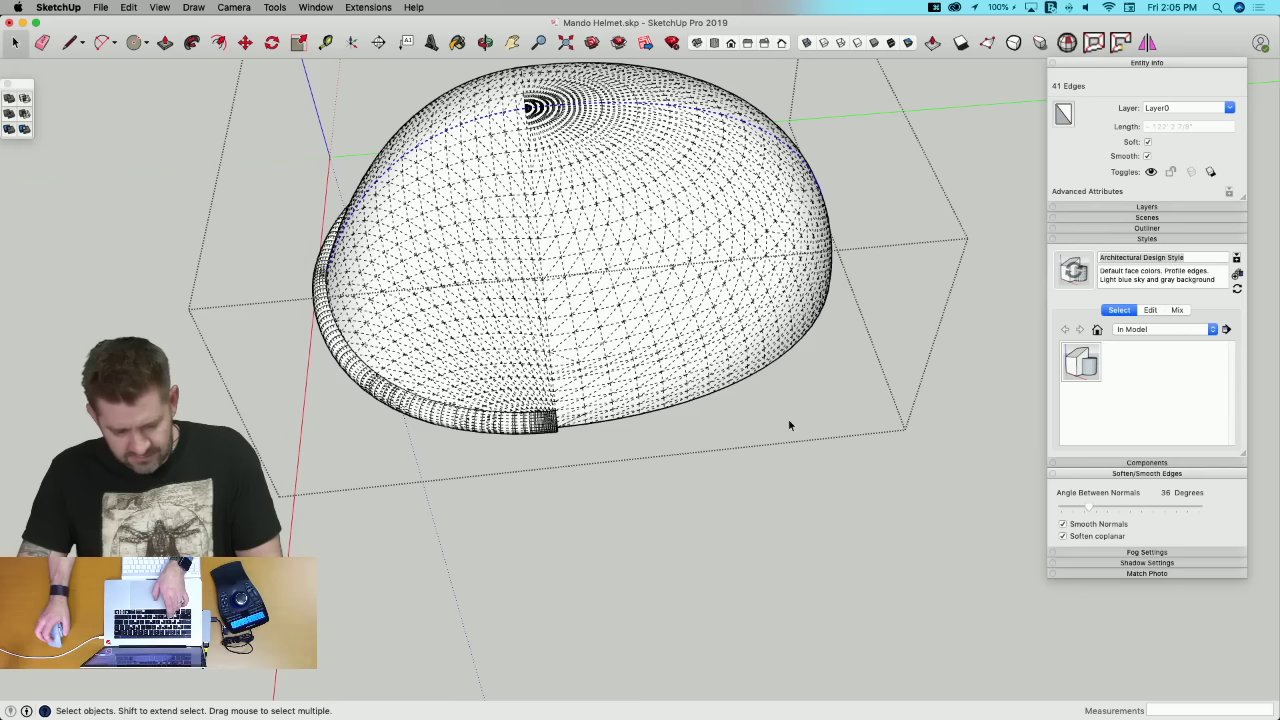
Step: Copy the centreline edges in place outside the group with hidden geometry turned off, and turn off their Soft and Smooth properties
key("super+c")
left_click(799, 451)
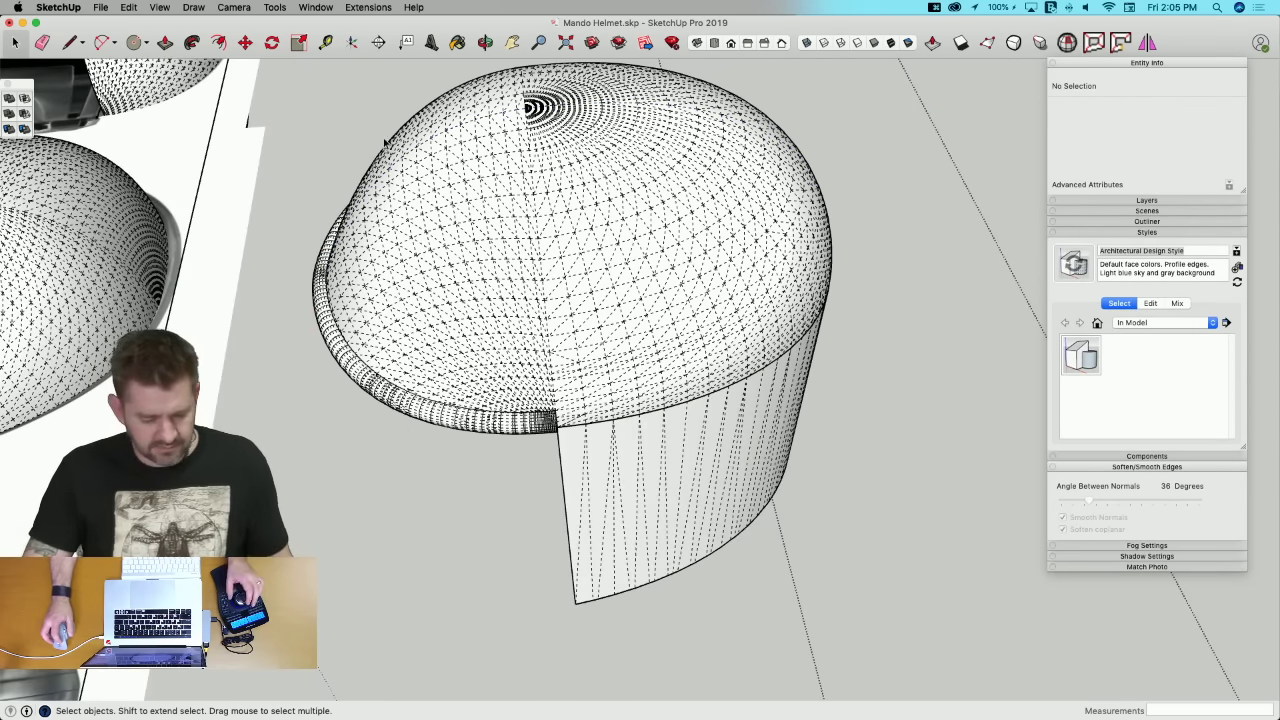
key("alt+h")
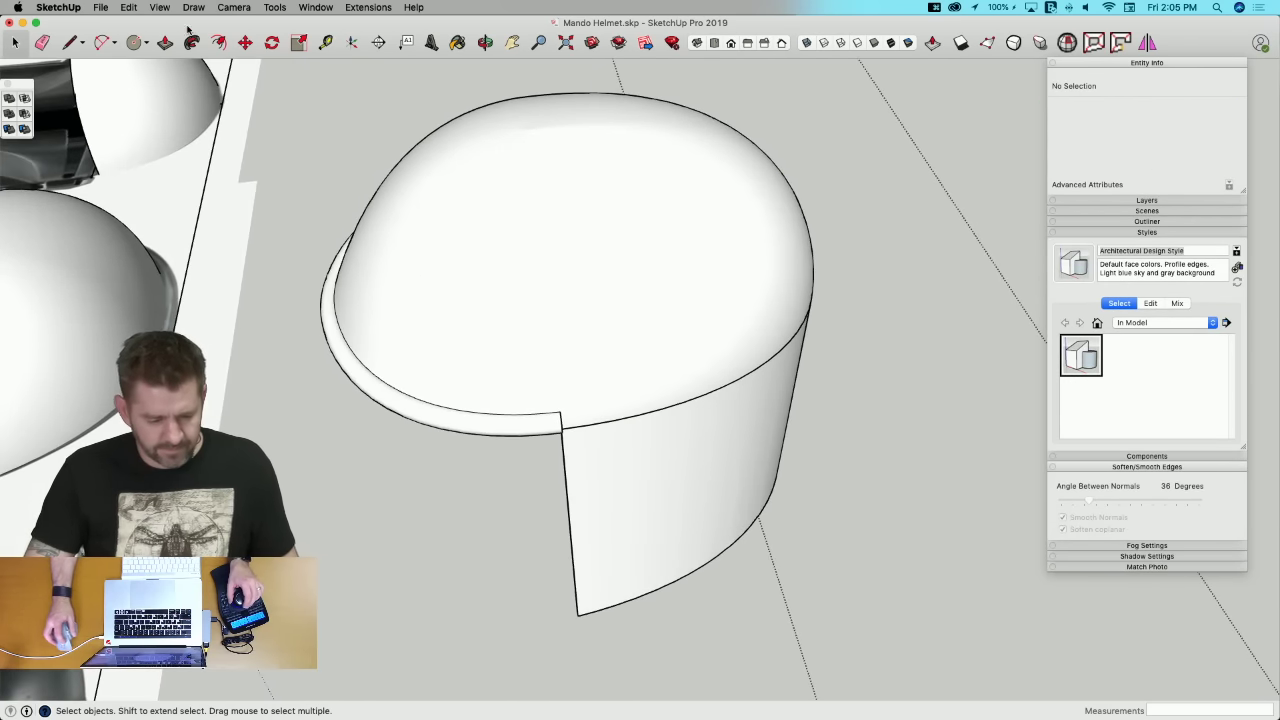
left_click(127, 8)
left_click(158, 94)
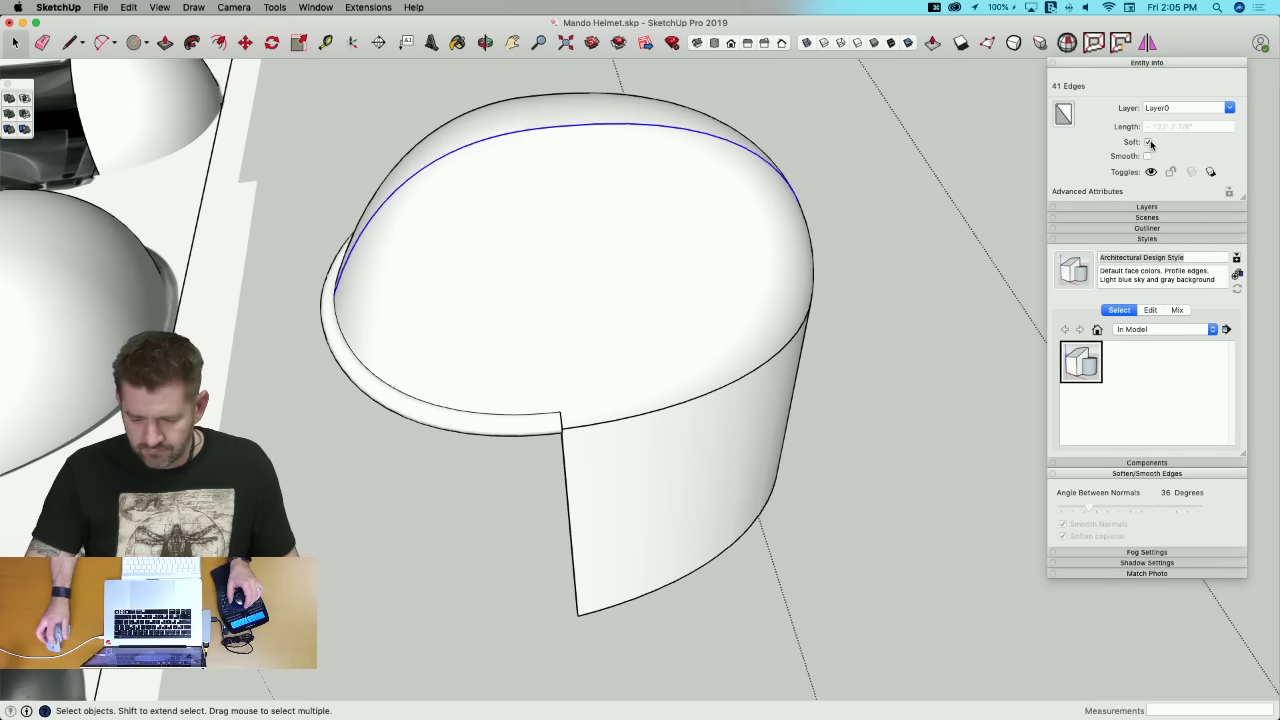
left_click(890, 187)
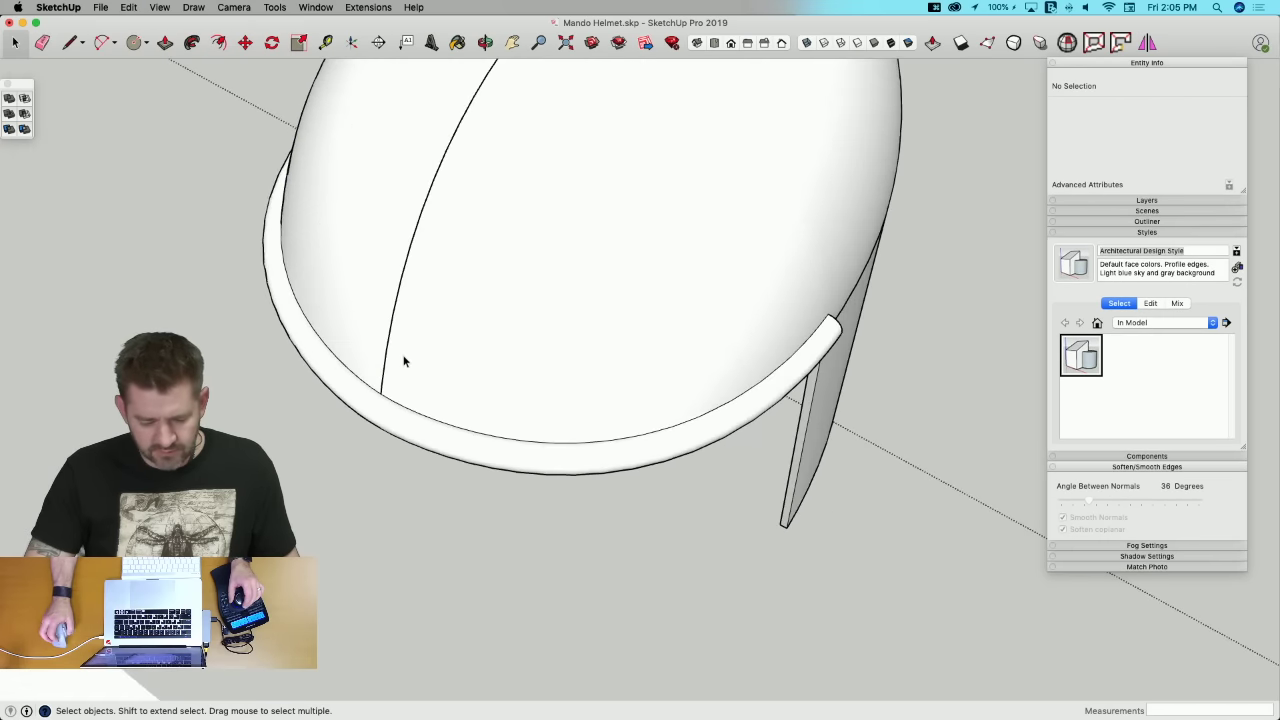
Step: Draw a baseline about 11' 6" long across the raised crest at the top of the helmet reference image
scroll(546, 349, "up", 5)
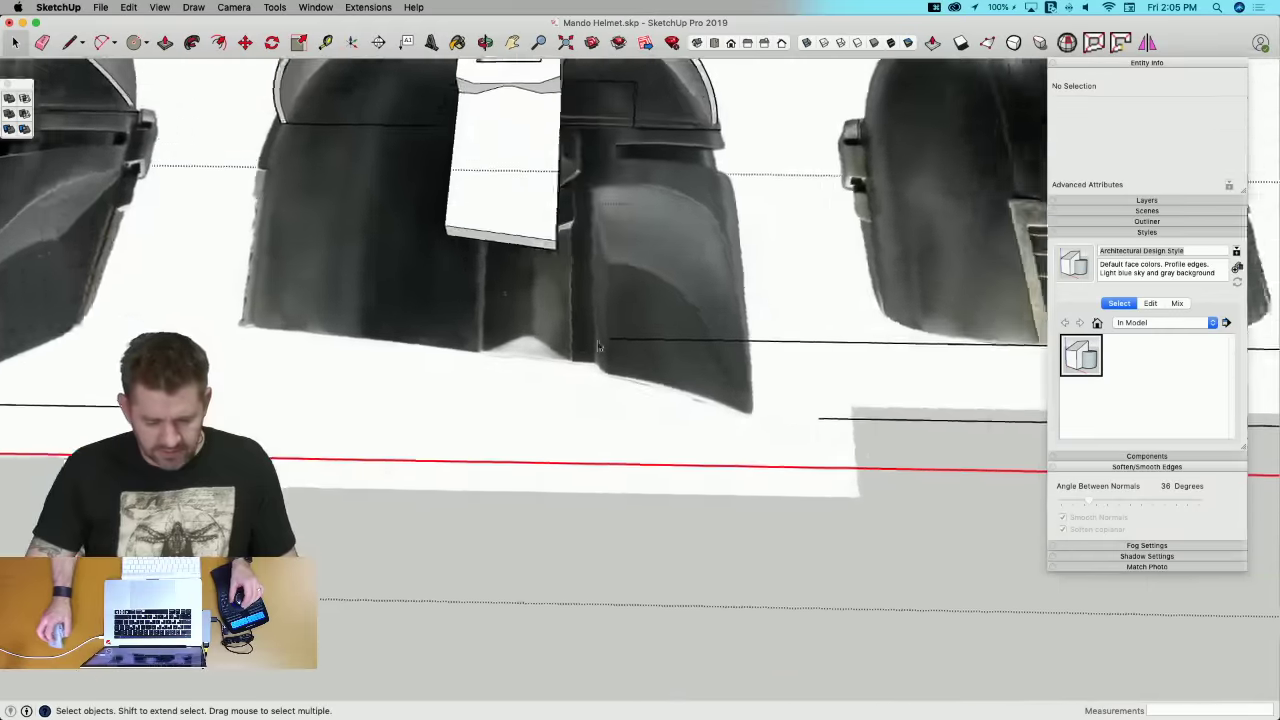
scroll(675, 251, "up", 6)
key("l")
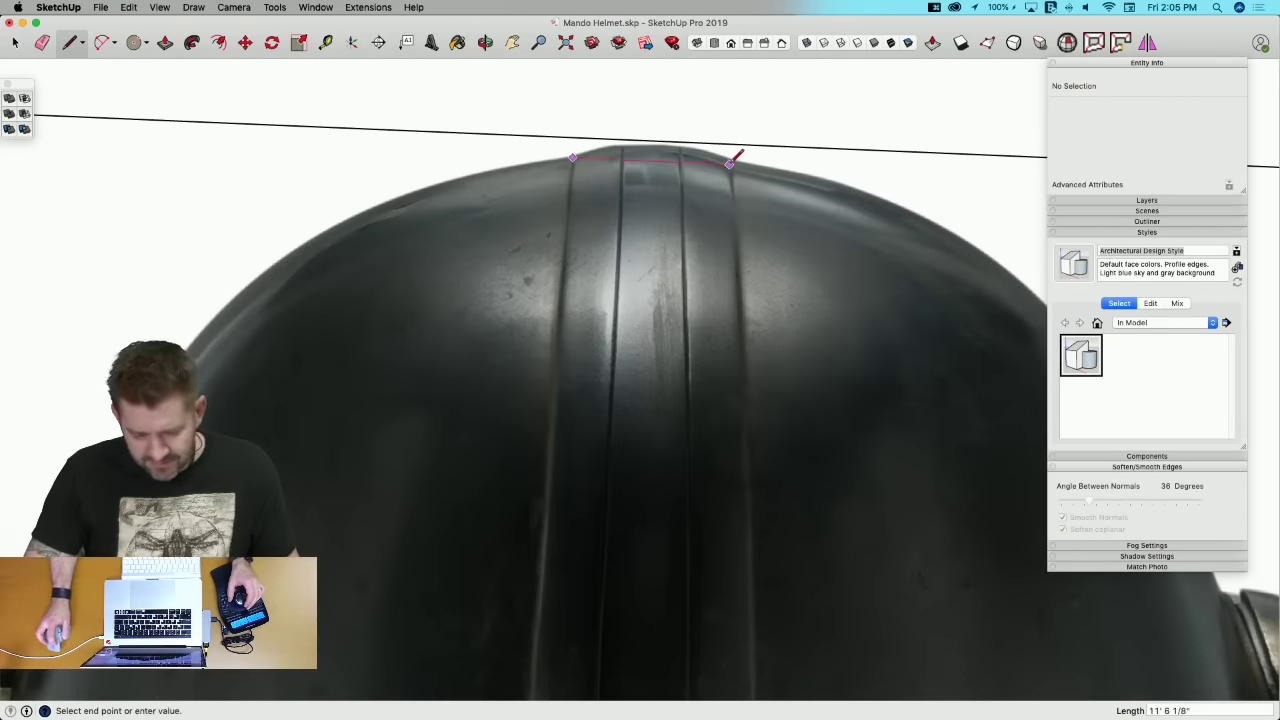
scroll(733, 162, "up", 3)
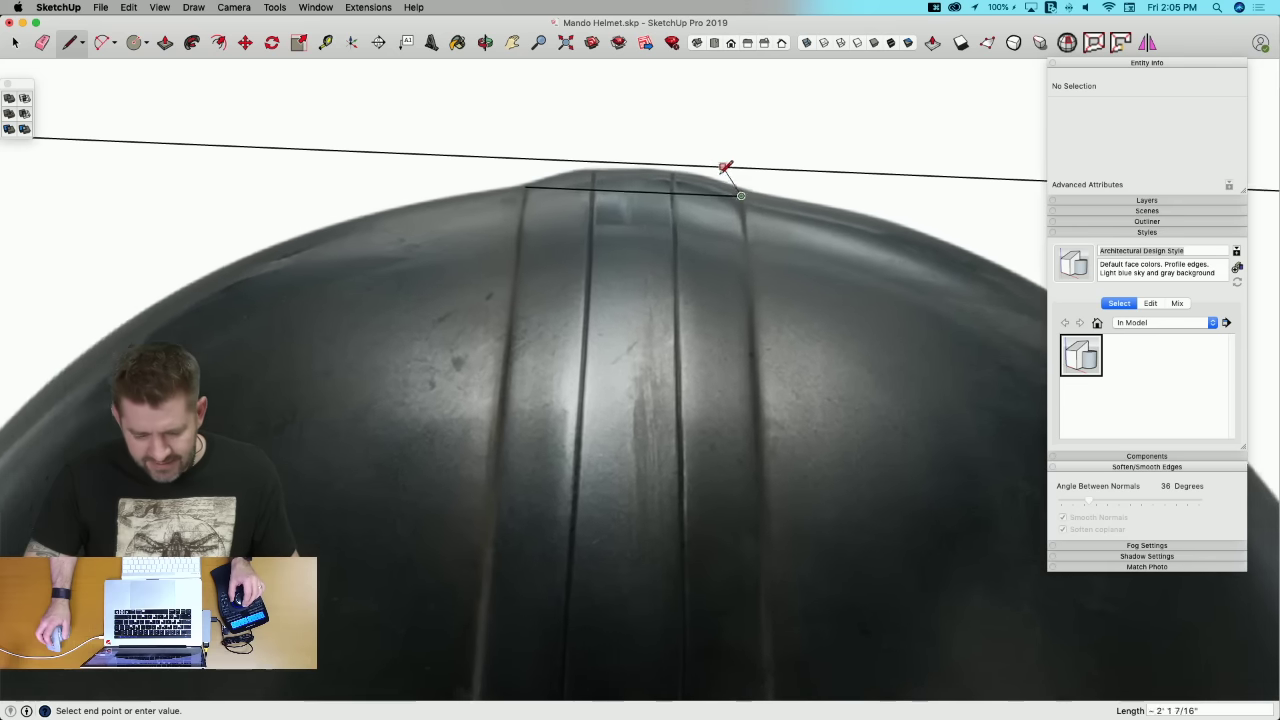
left_click(748, 186)
key("Escape")
Step: Outline half of the crest profile with lines: a block about 1' 6" high from the baseline's midpoint to the groove and a sloped wedge beyond it
key("r")
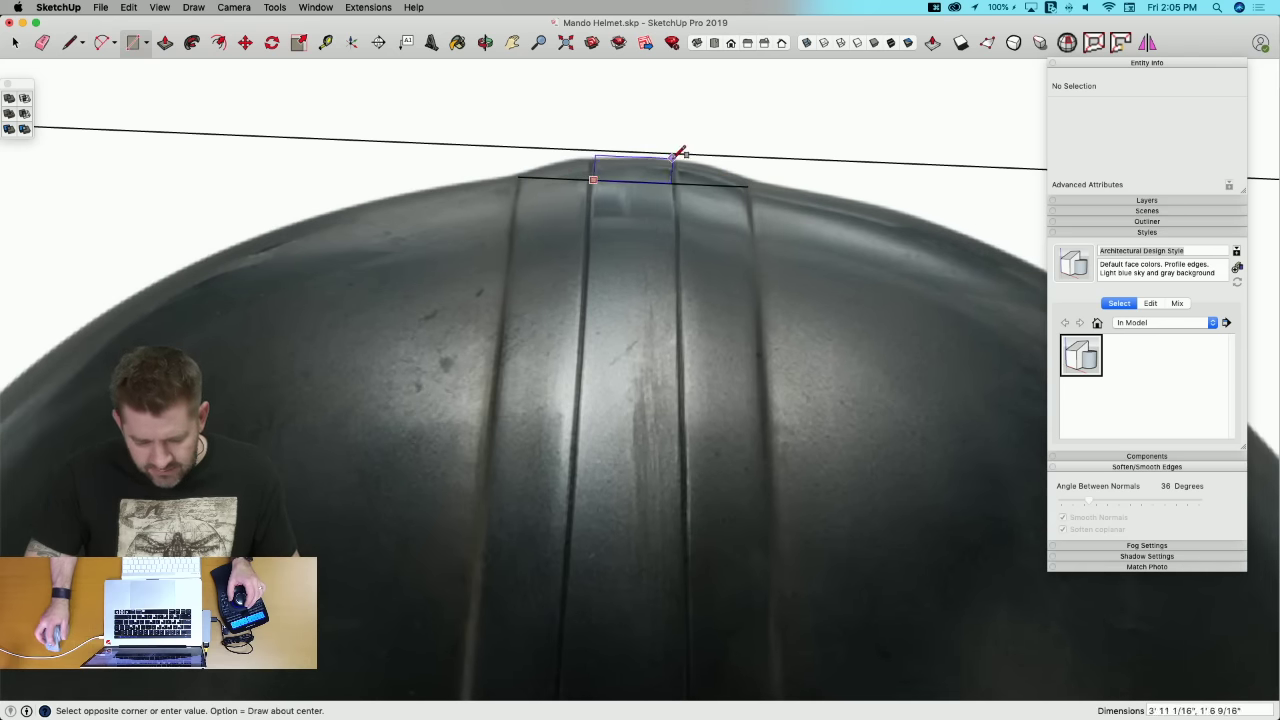
key("l")
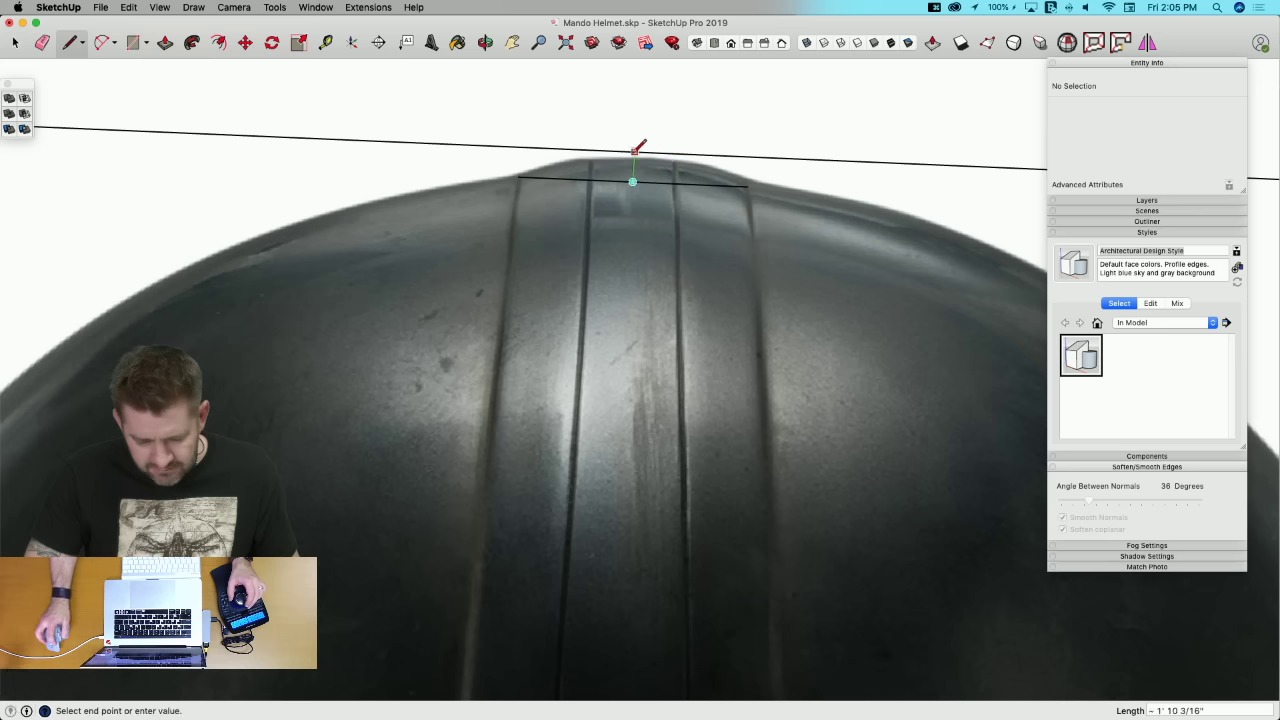
scroll(601, 152, "up", 3)
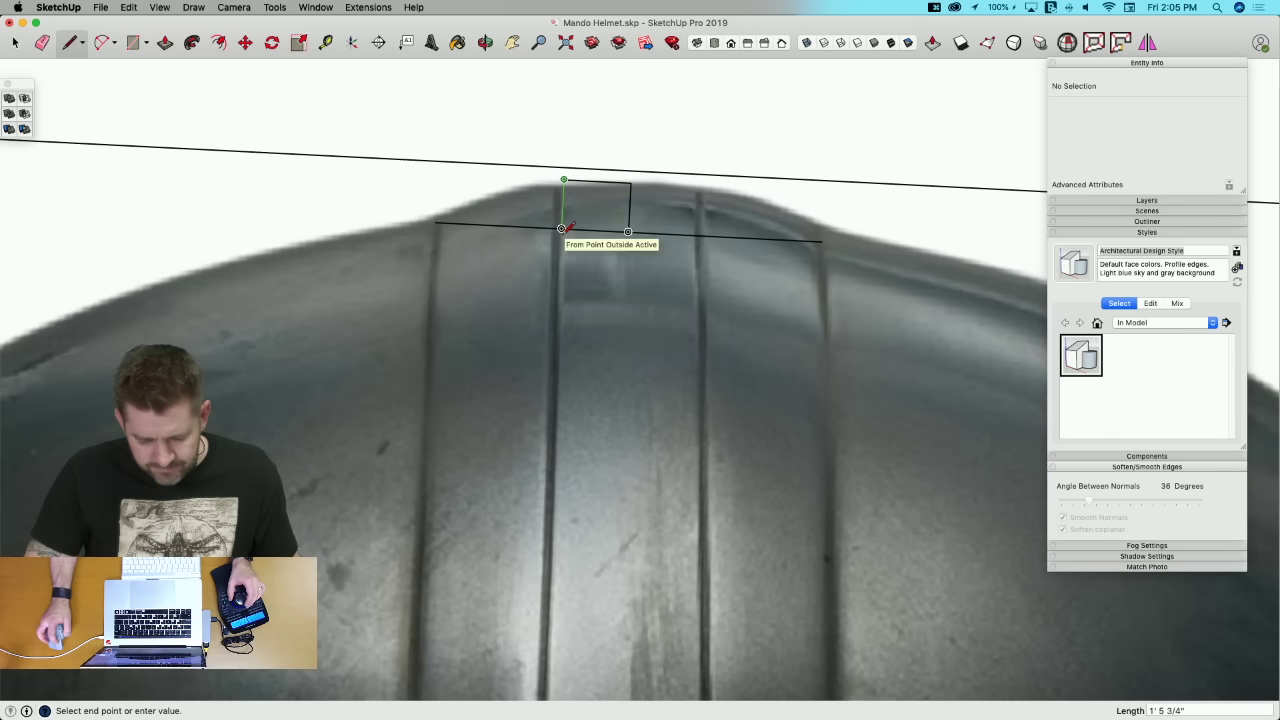
left_click(561, 228)
scroll(558, 226, "up", 2)
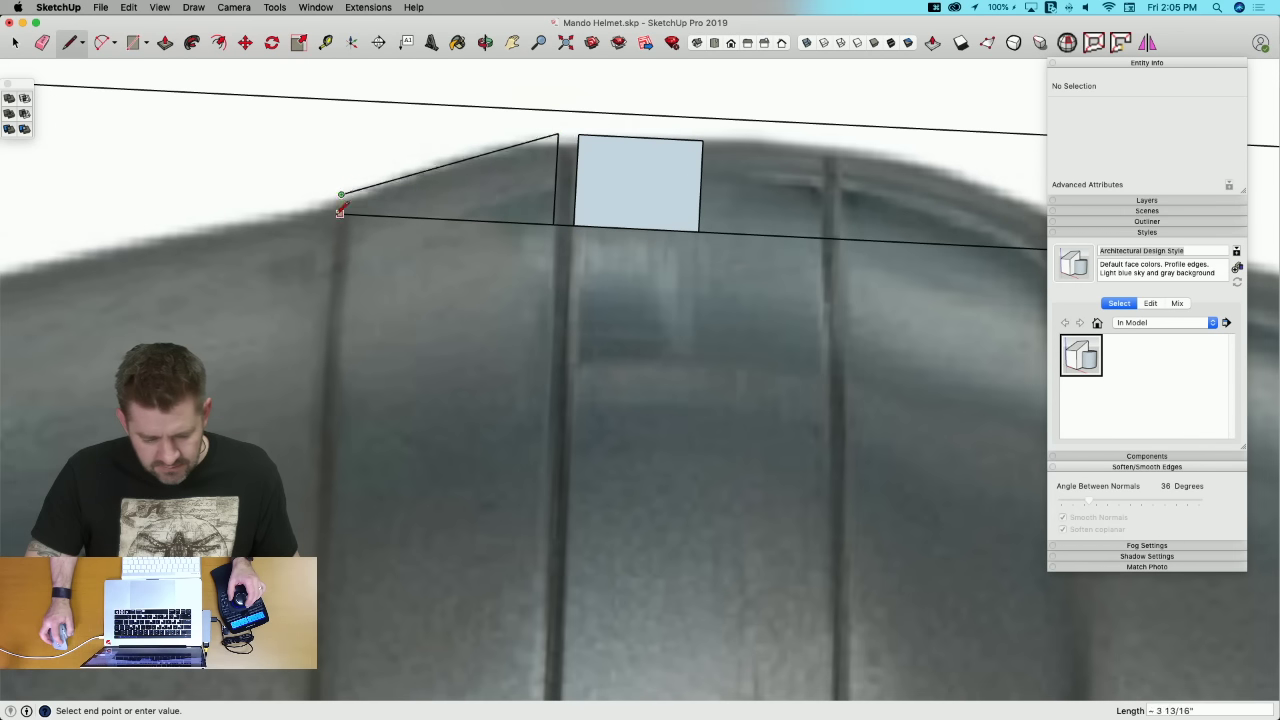
left_click(341, 195)
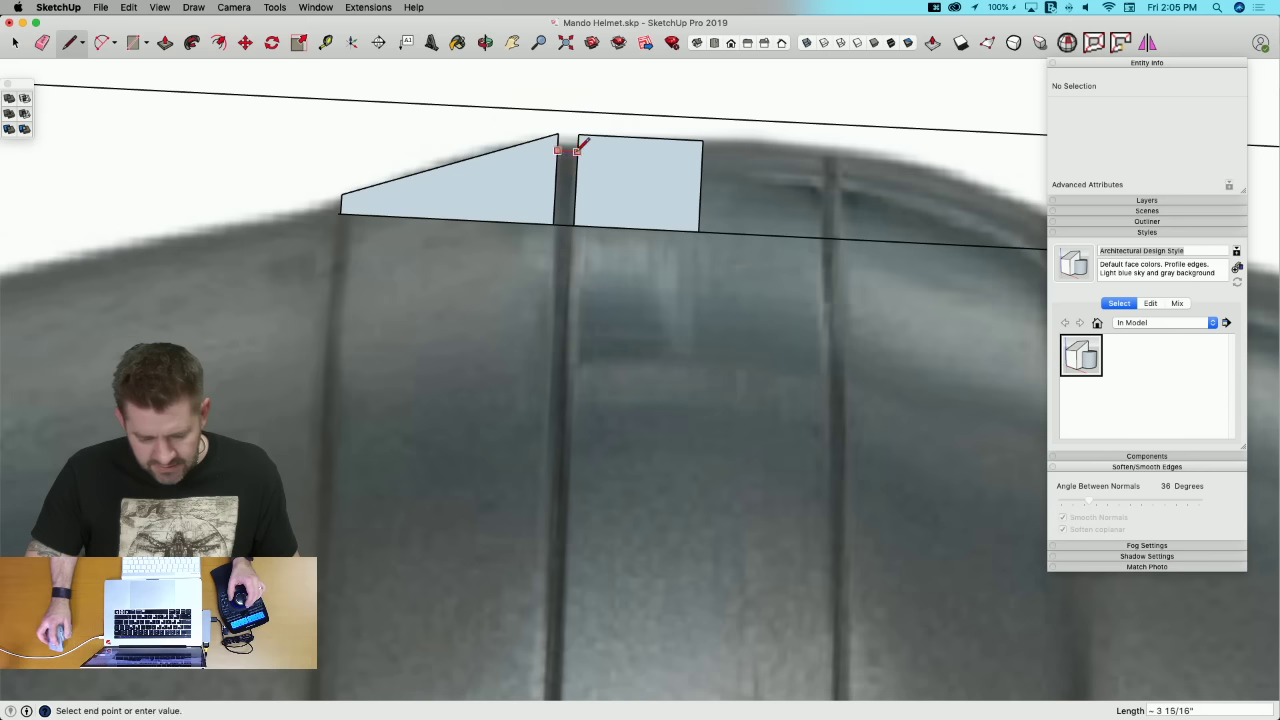
Step: Join the block and wedge into one face with a narrow notch at the groove, and move the notch's bottom edge down to deepen it
key("e")
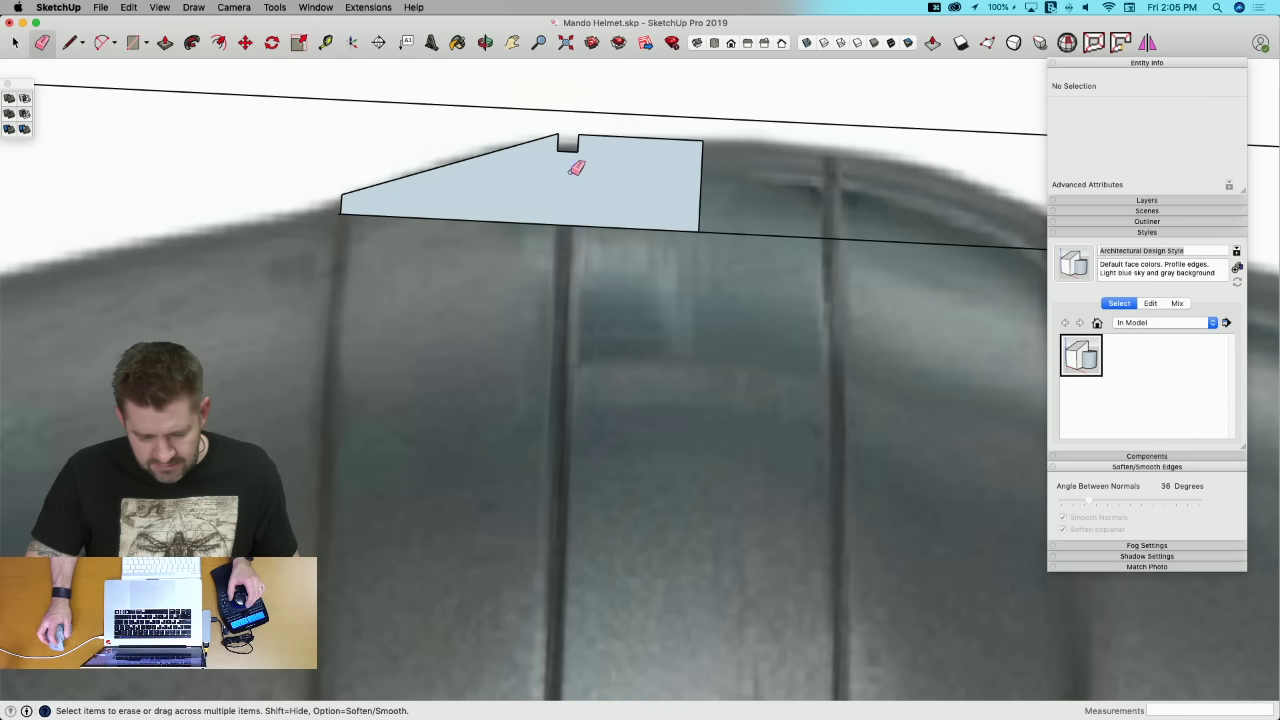
key("l")
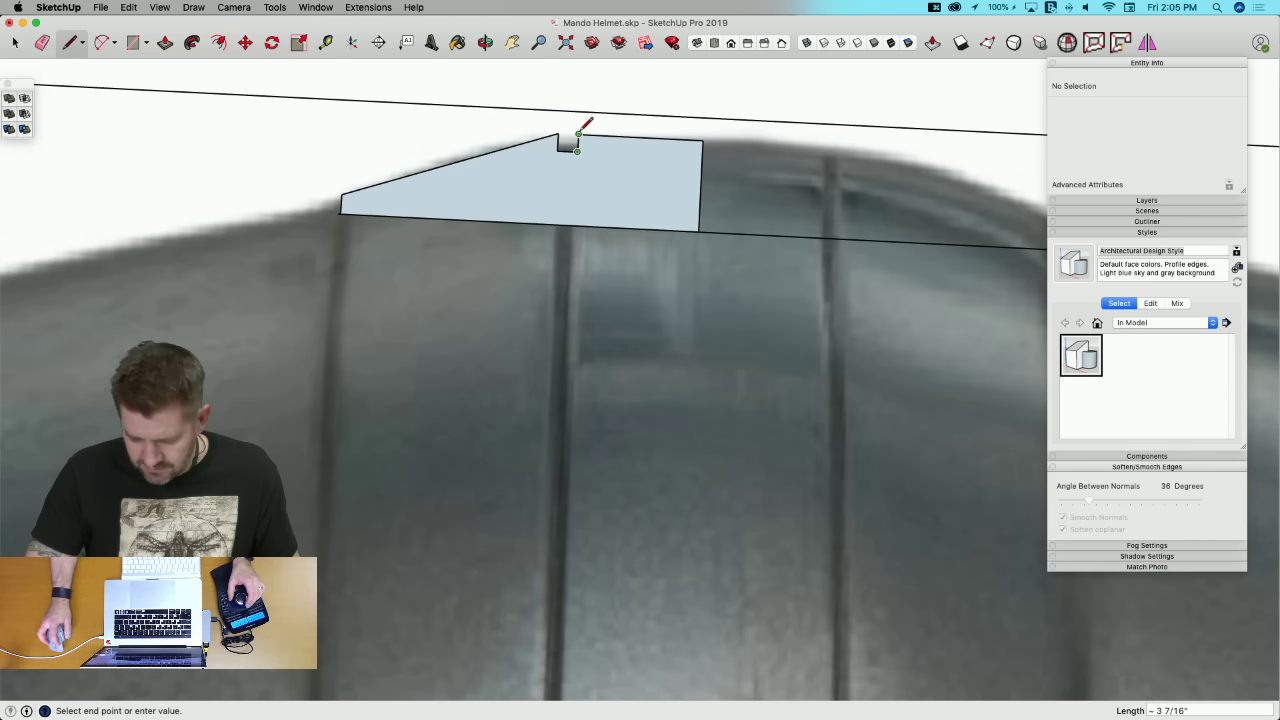
left_click(577, 134)
key("space")
left_click(569, 151)
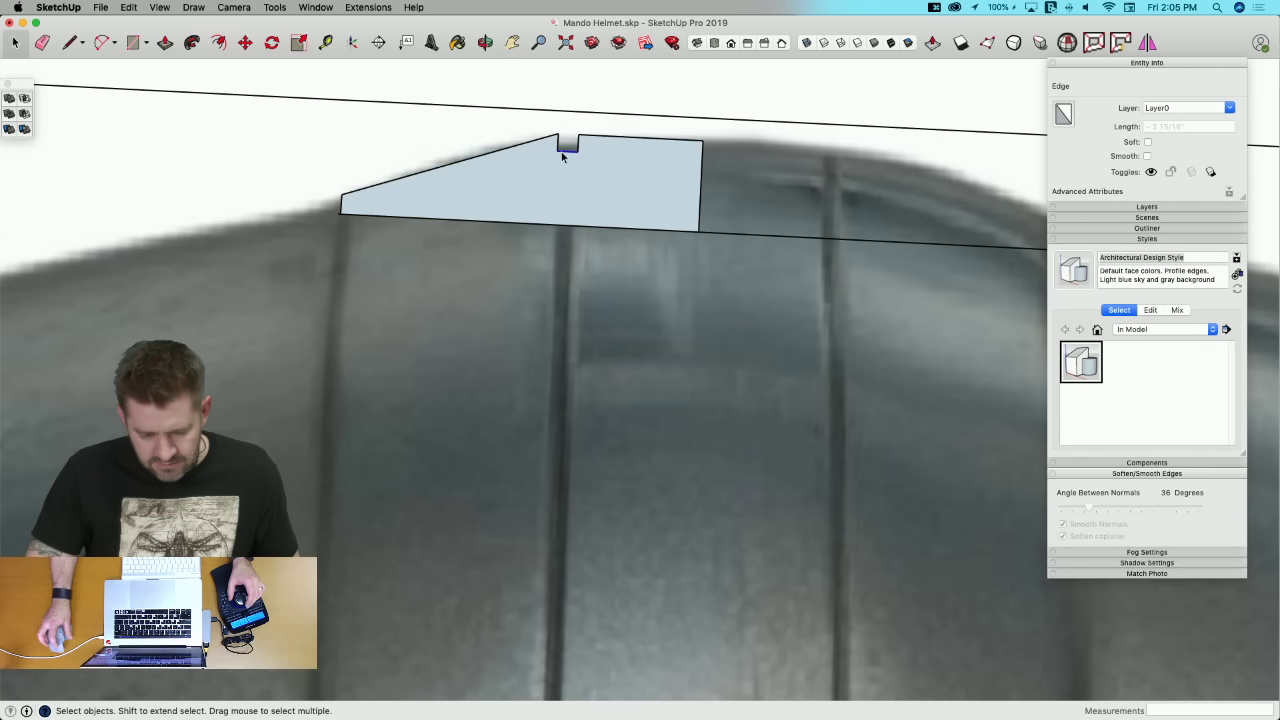
key("m")
key("space")
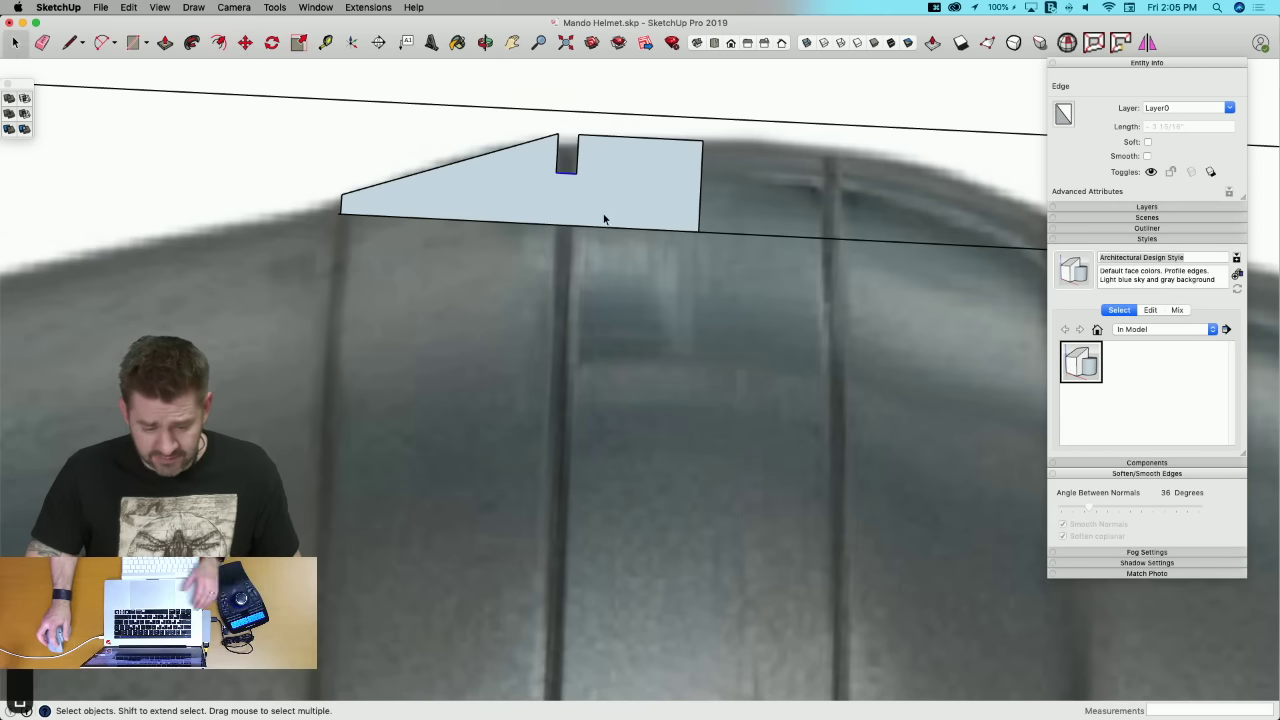
Step: Rotate a copy of the half crest profile 180° about the baseline's midpoint and erase the seam between the halves
left_click(604, 216)
key("q")
key("Left")
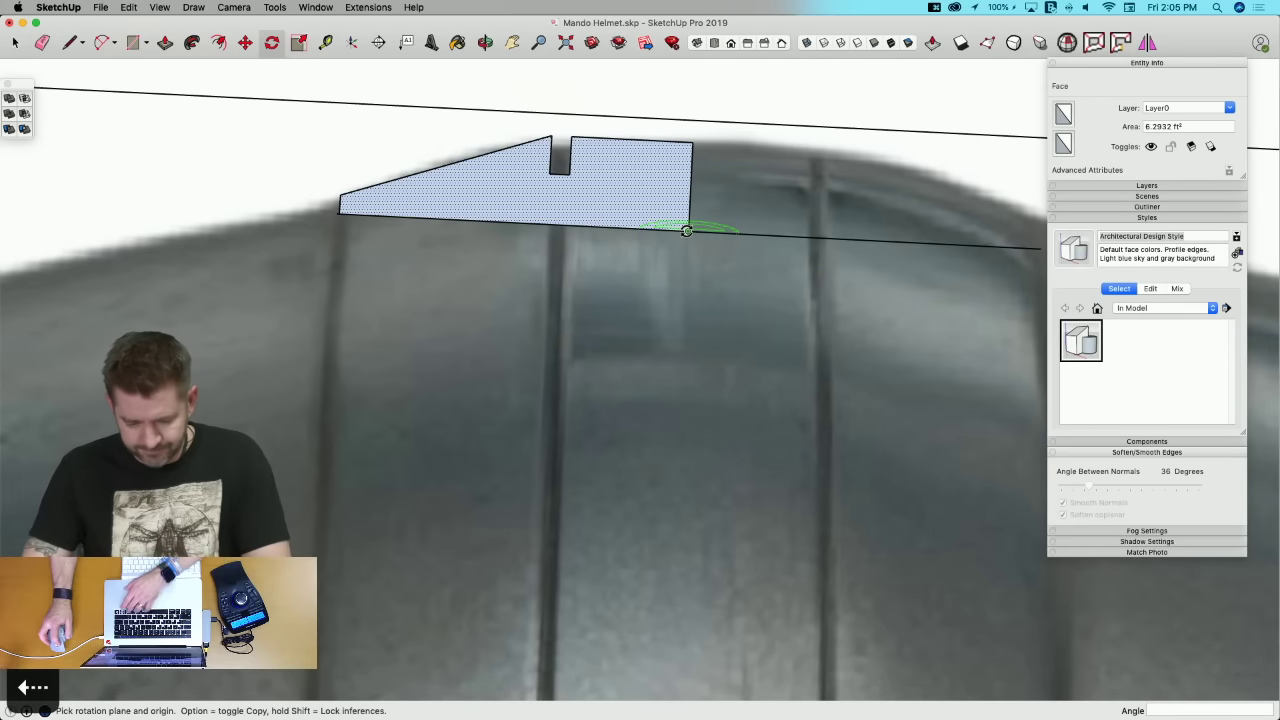
left_click(686, 231)
left_click(651, 231)
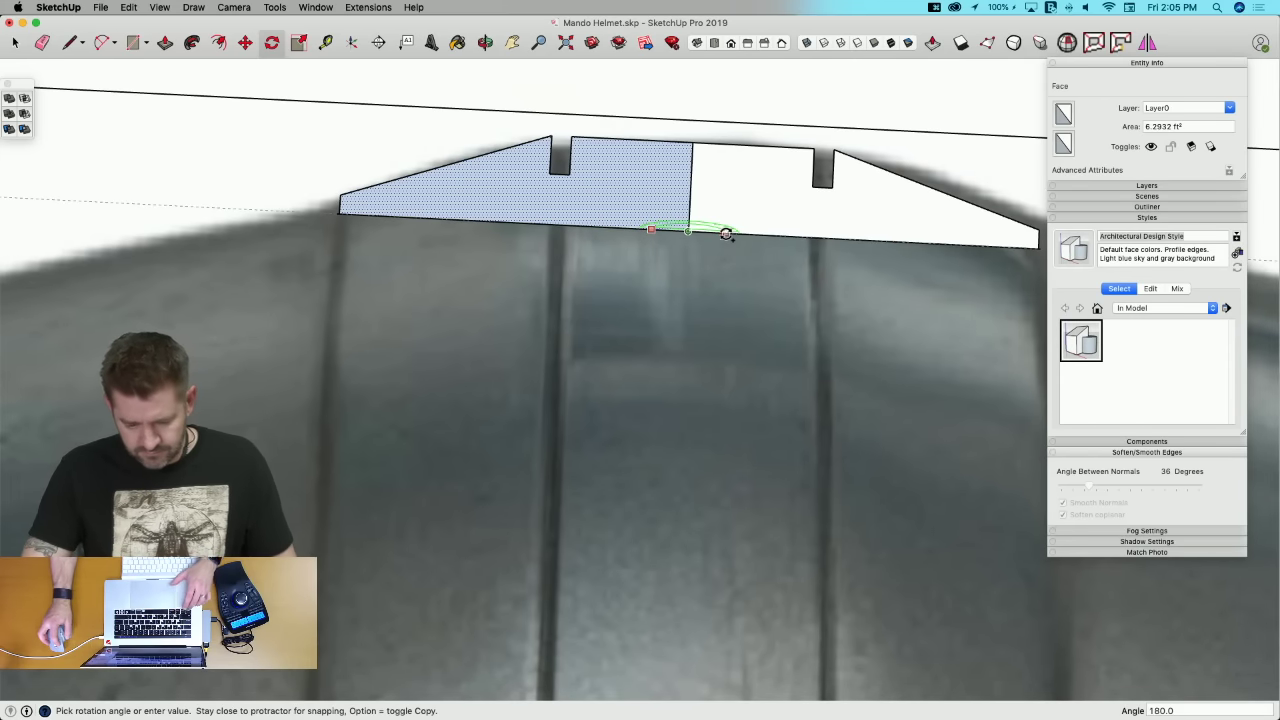
left_click(727, 234)
key("e")
left_click(690, 202)
Step: Make the complete crest profile, face and edges, into a group
key("space")
left_click(692, 217)
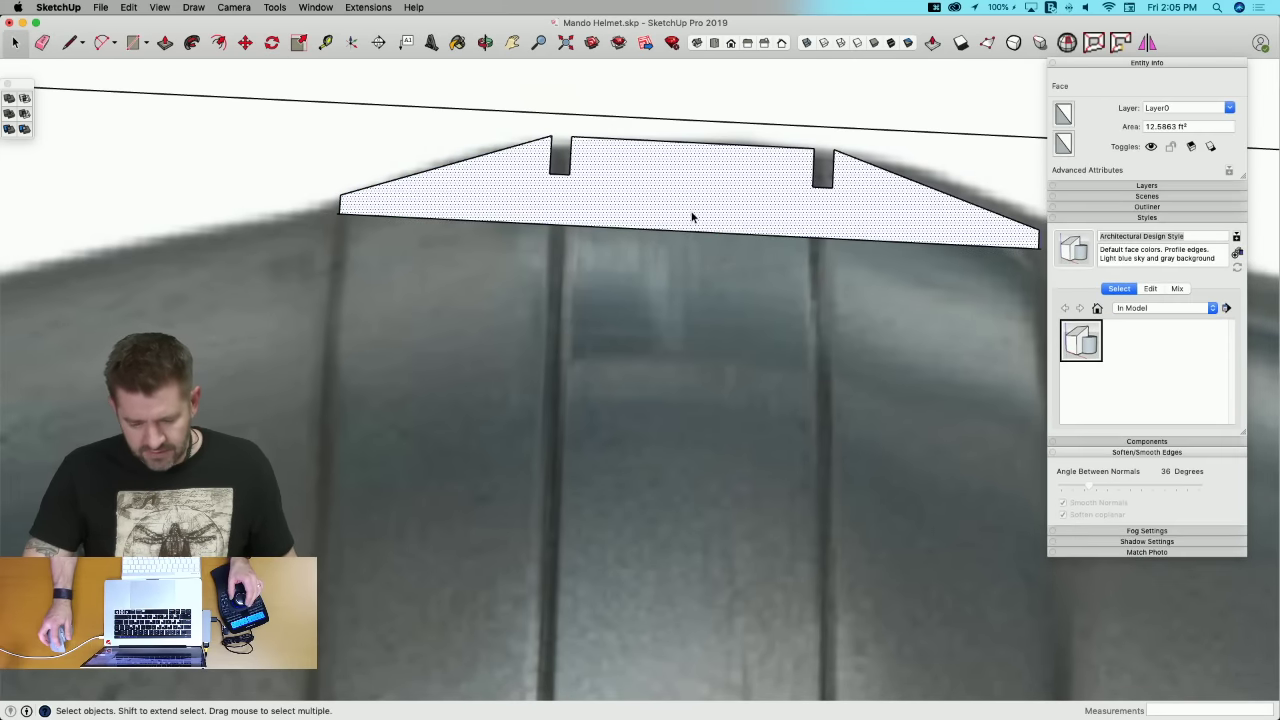
double_click(692, 217)
right_click(692, 217)
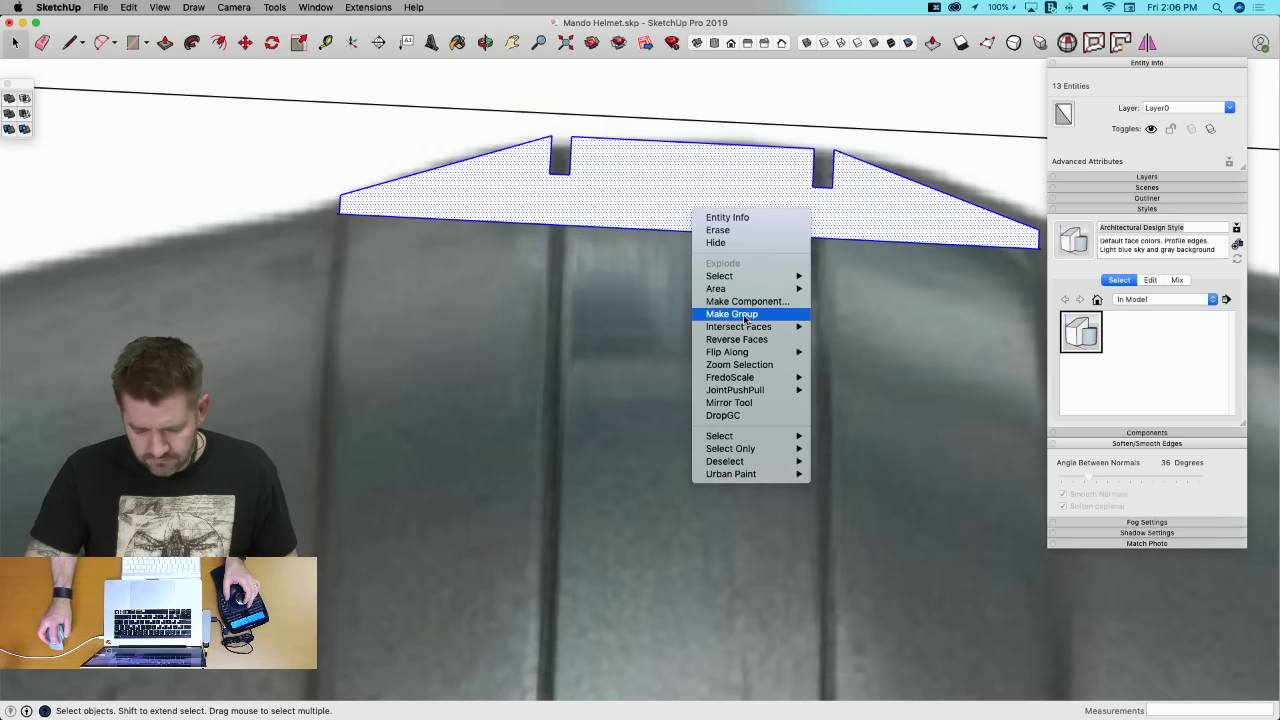
left_click(745, 314)
Step: Copy the profile group by its baseline midpoint onto the lower end of the cowl's centreline edge, above the opening
key("m")
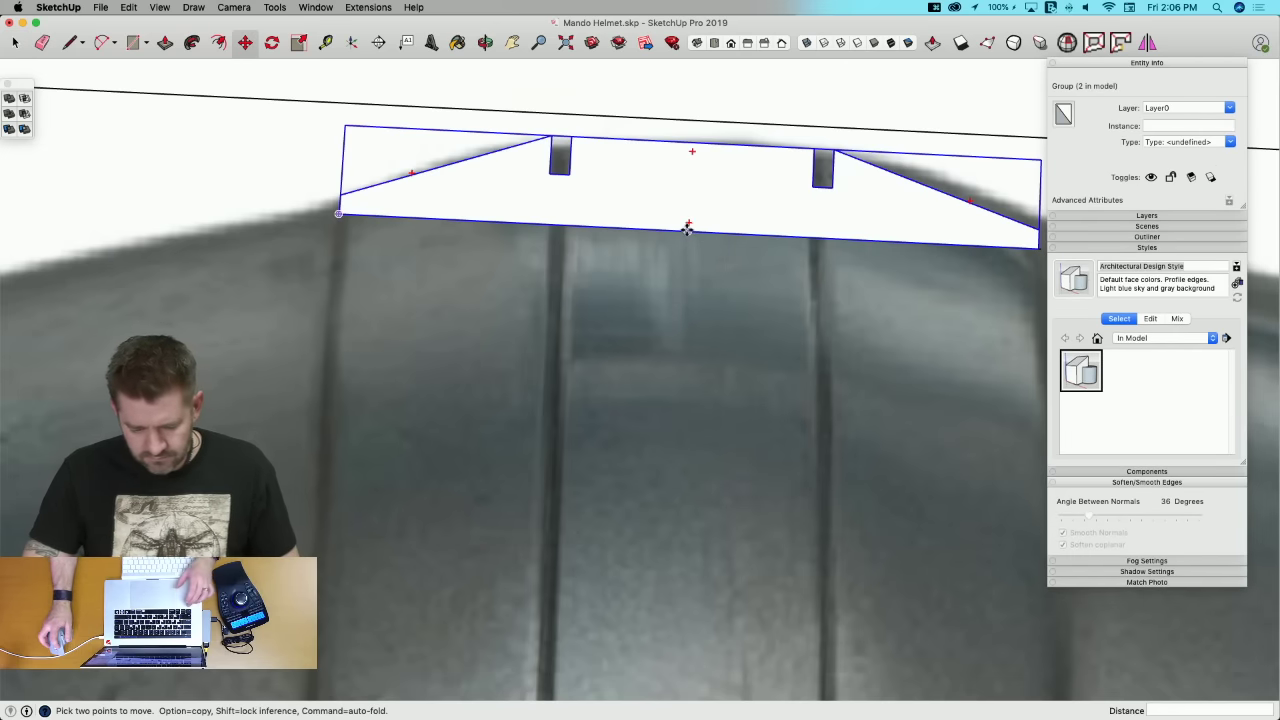
left_click(687, 228)
key("alt")
scroll(851, 220, "down", 10)
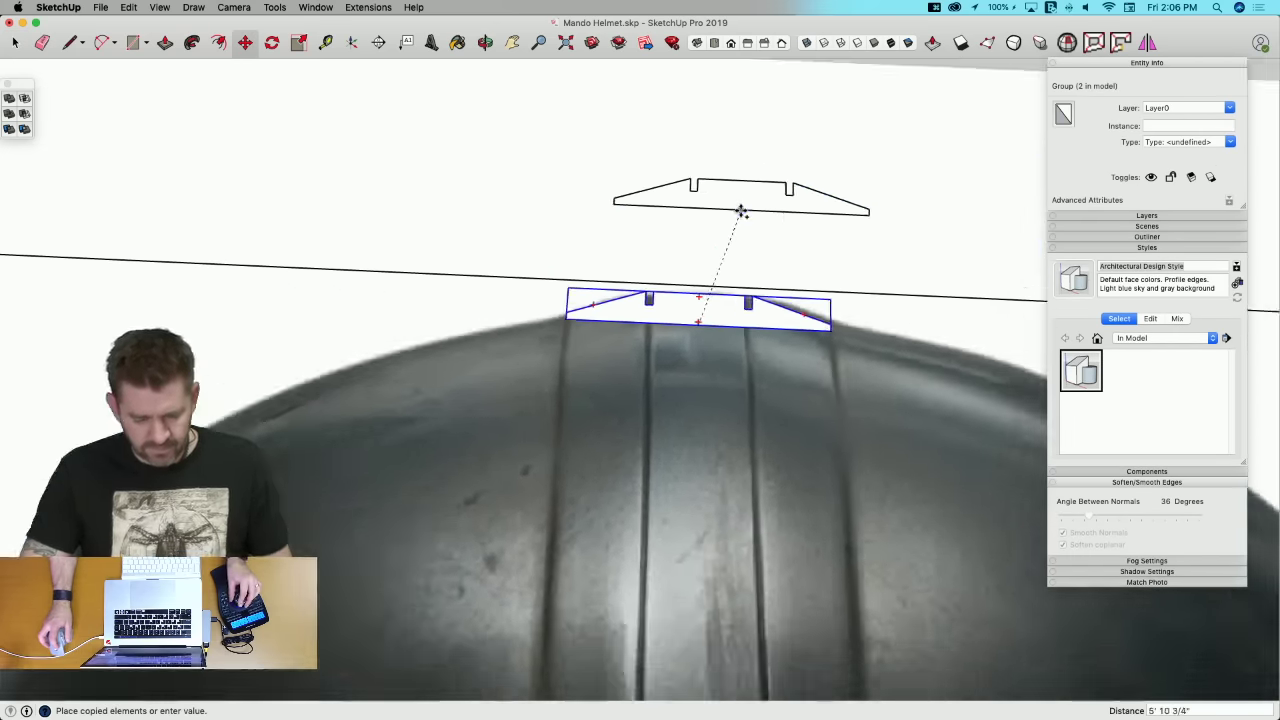
scroll(752, 309, "up", 12)
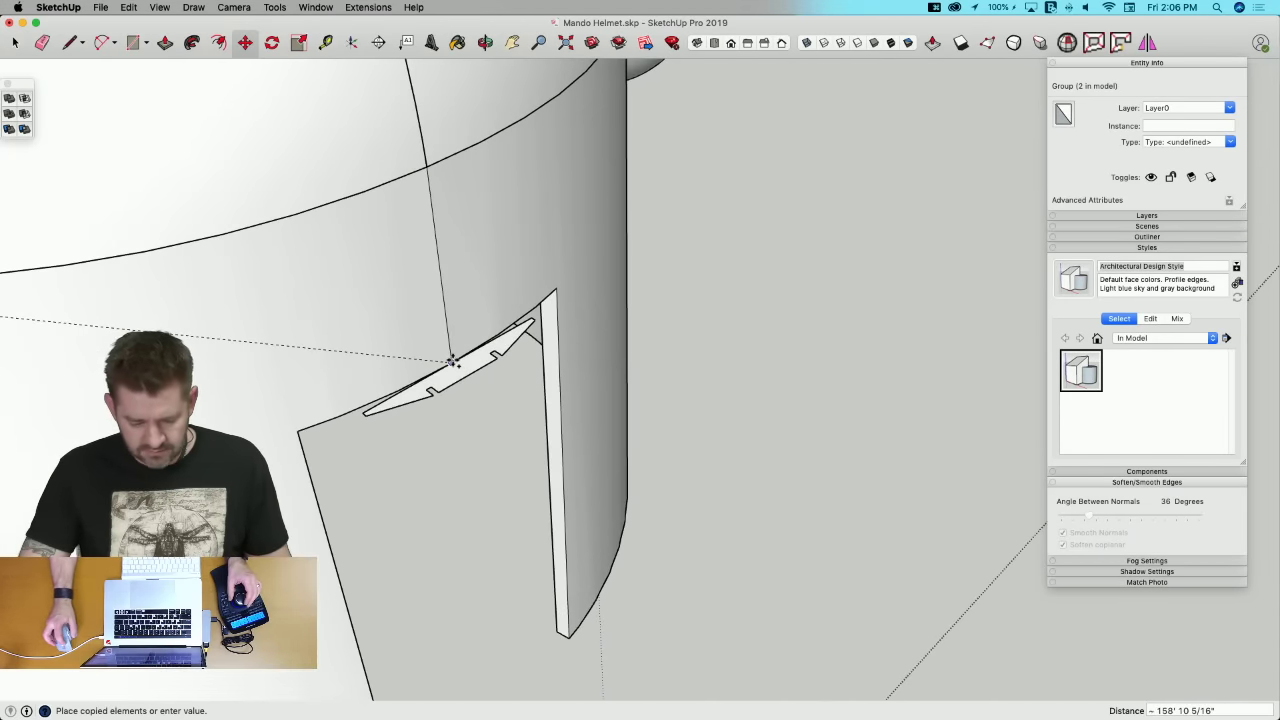
left_click(453, 362)
mouse_move(708, 397)
middle_mouse_down()
mouse_move(671, 414)
mouse_move(662, 436)
mouse_move(660, 416)
middle_mouse_up()
Step: Move the copied profile about 6 3/8" along the green axis into the cowl wall so its ends meet the curved surface
key("space")
key("m")
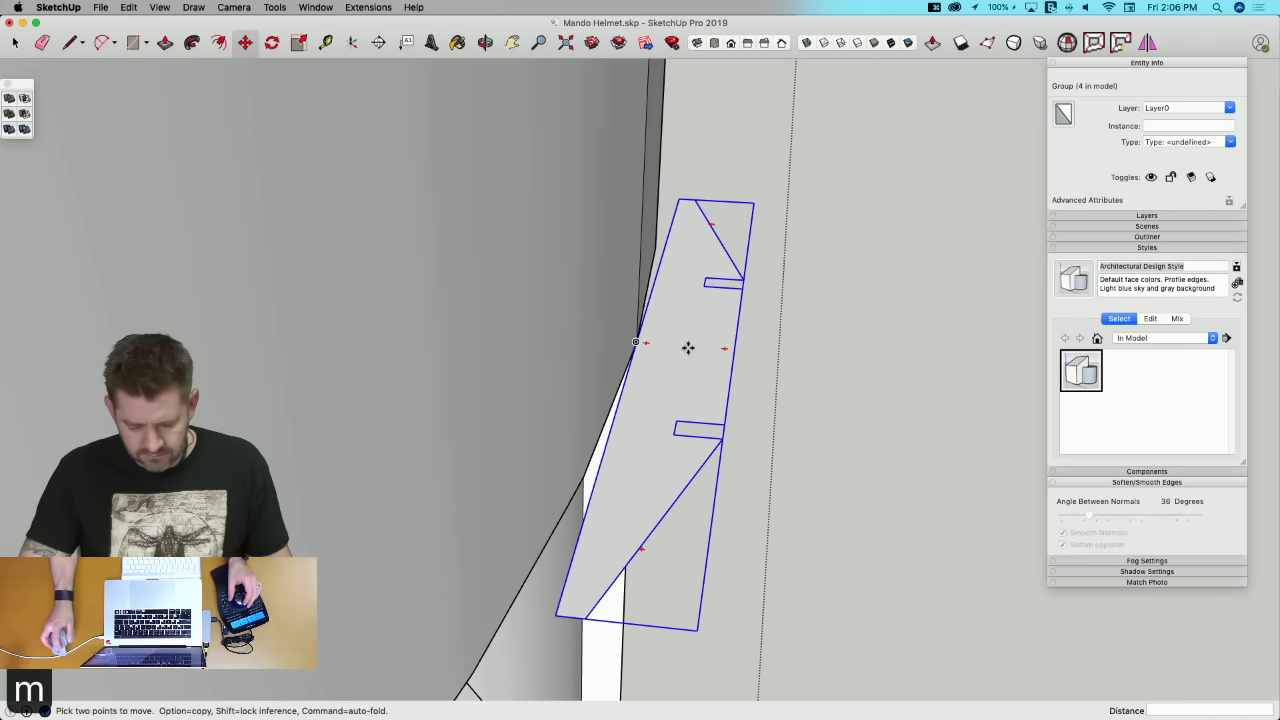
left_click(689, 346)
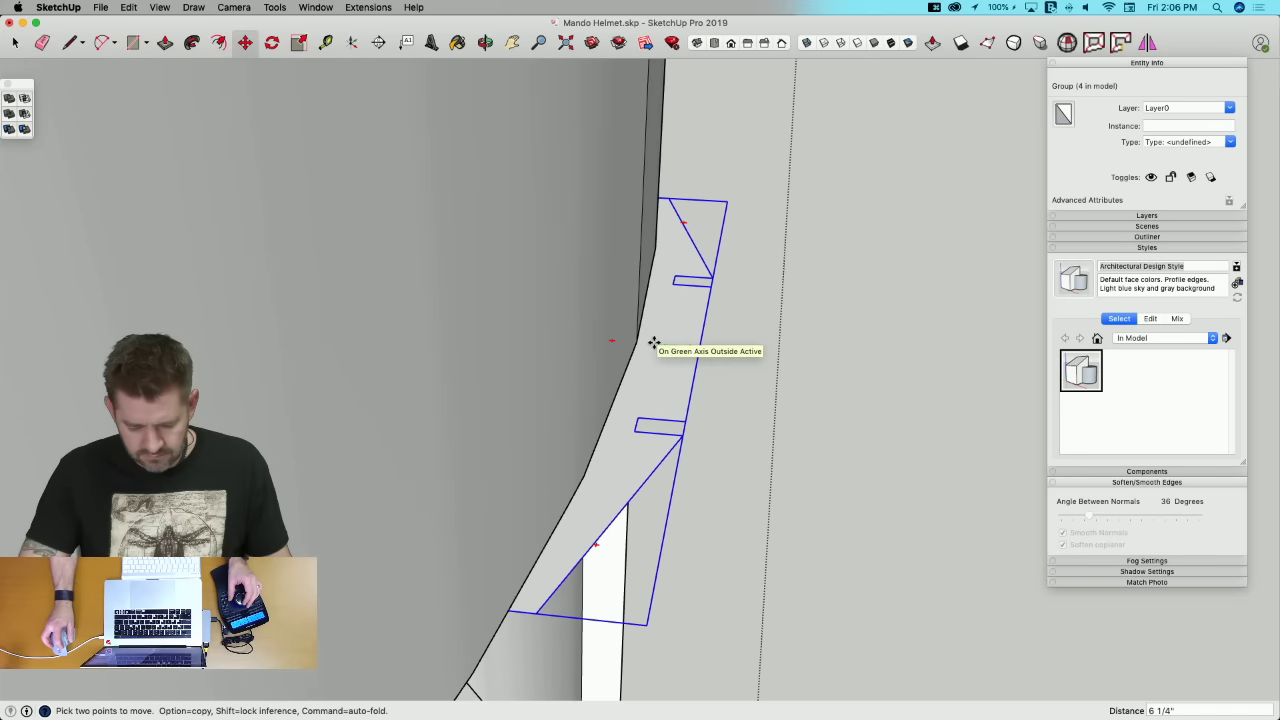
left_click(654, 343)
middle_click_drag(654, 343, 606, 401)
scroll(606, 401, "up", 5)
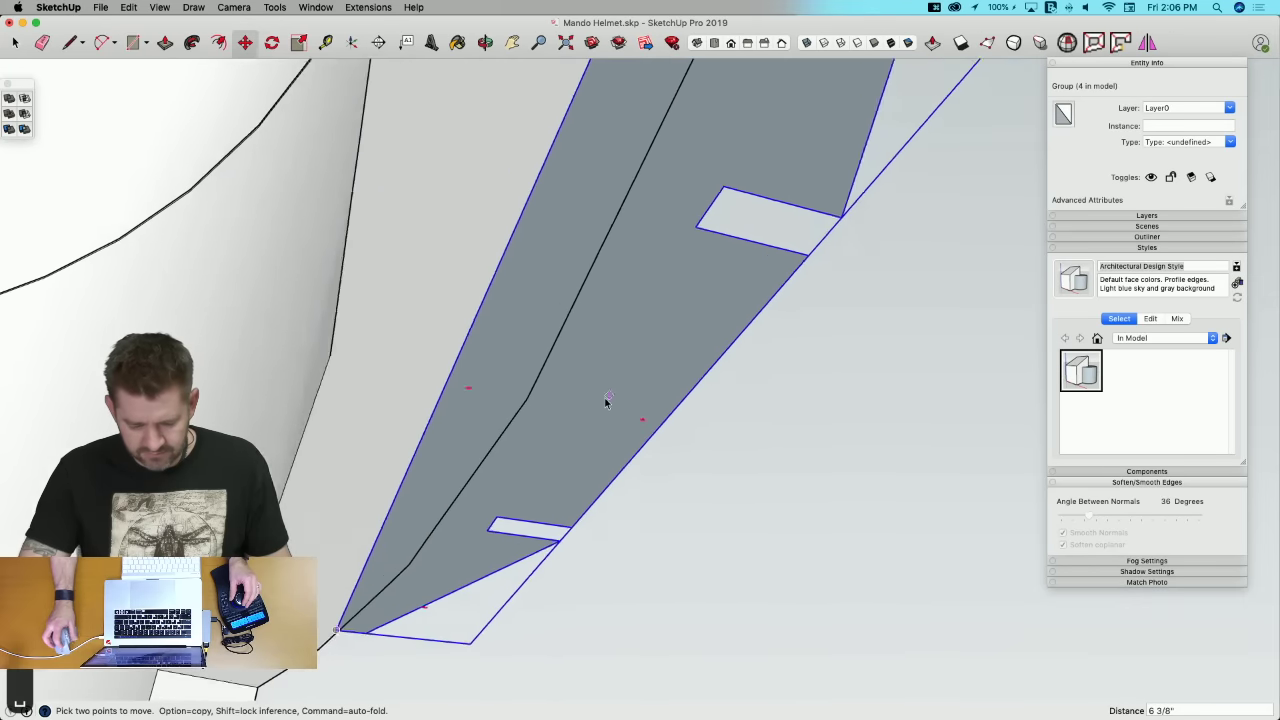
Step: Inside the profile group, move the long back edge about 4 1/2" deeper into the cowl wall and close the group
key("space")
double_click(597, 403)
scroll(597, 403, "down", 3)
left_click(530, 368)
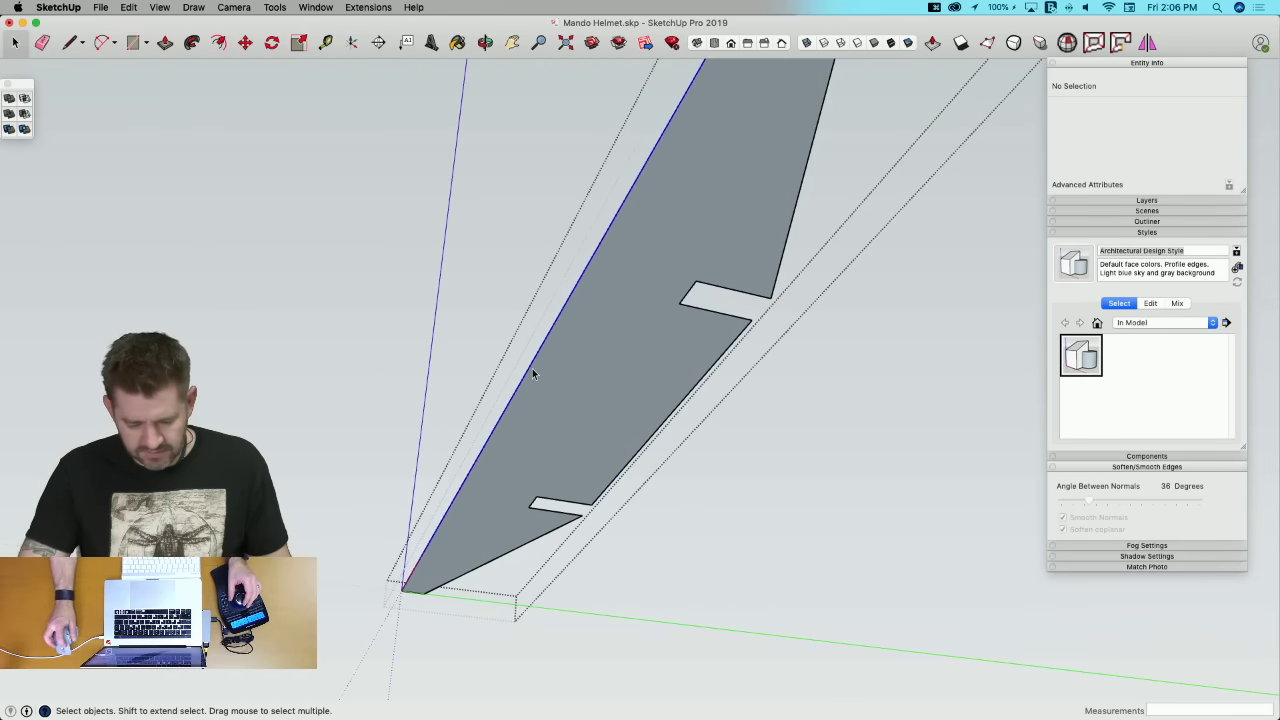
key("m")
left_click(607, 369)
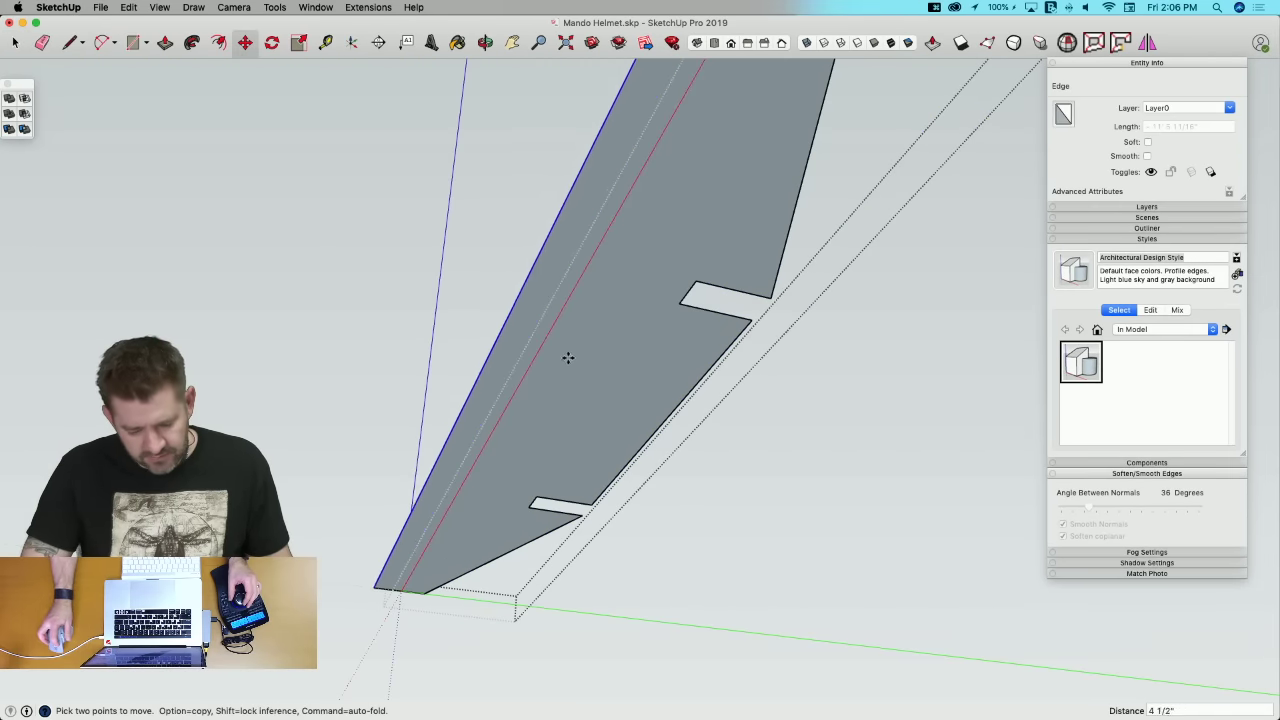
key("space")
left_click(738, 467)
left_click(757, 468)
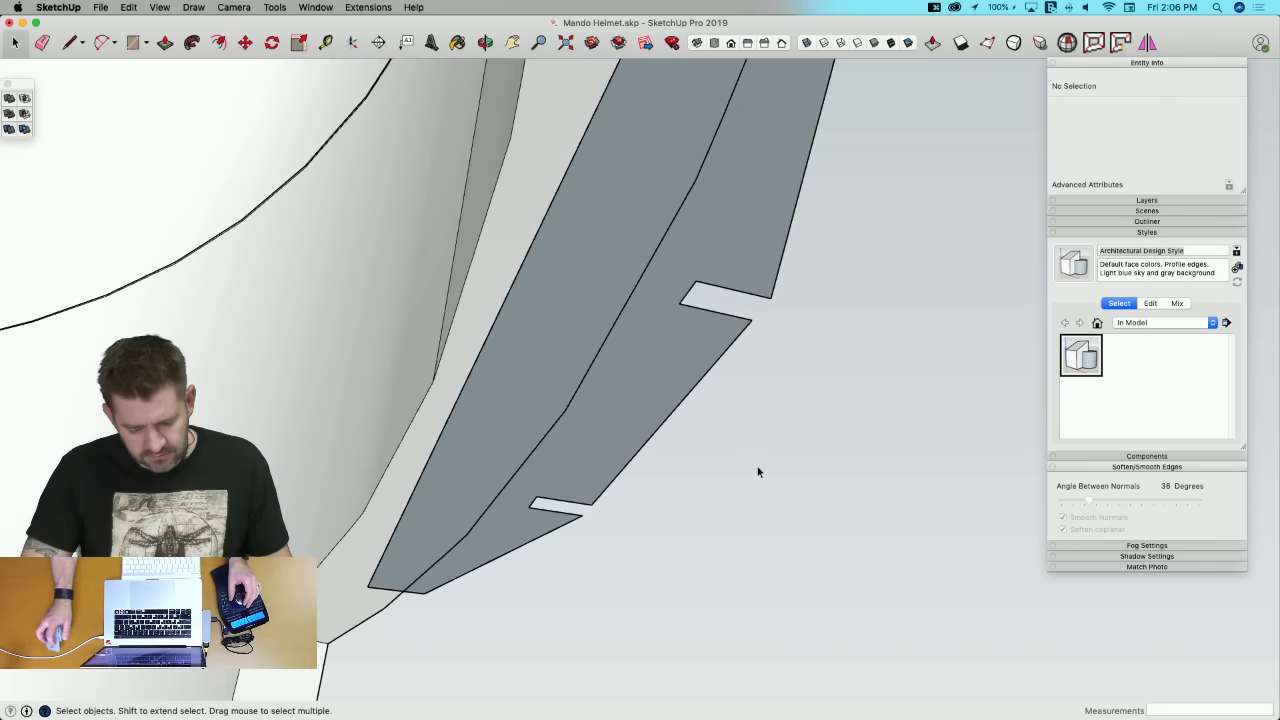
middle_click_drag(757, 468, 644, 452)
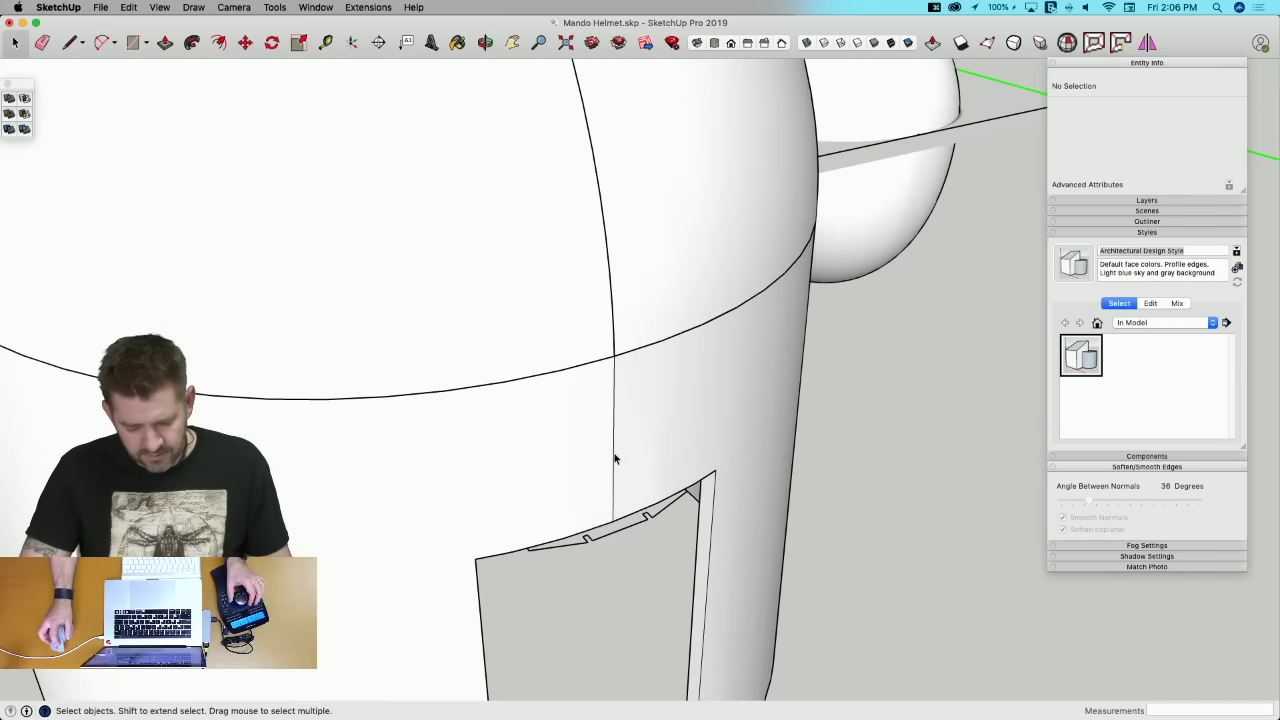
left_click(615, 458)
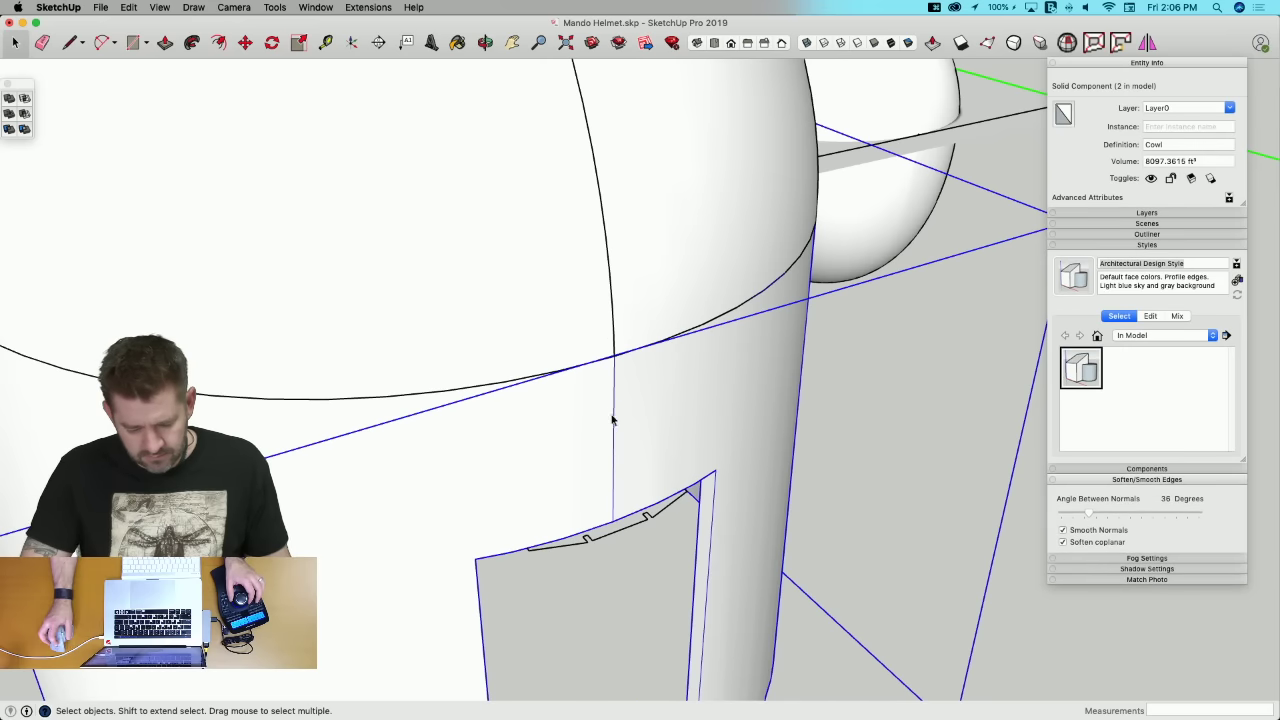
double_click(620, 440)
left_click(614, 430)
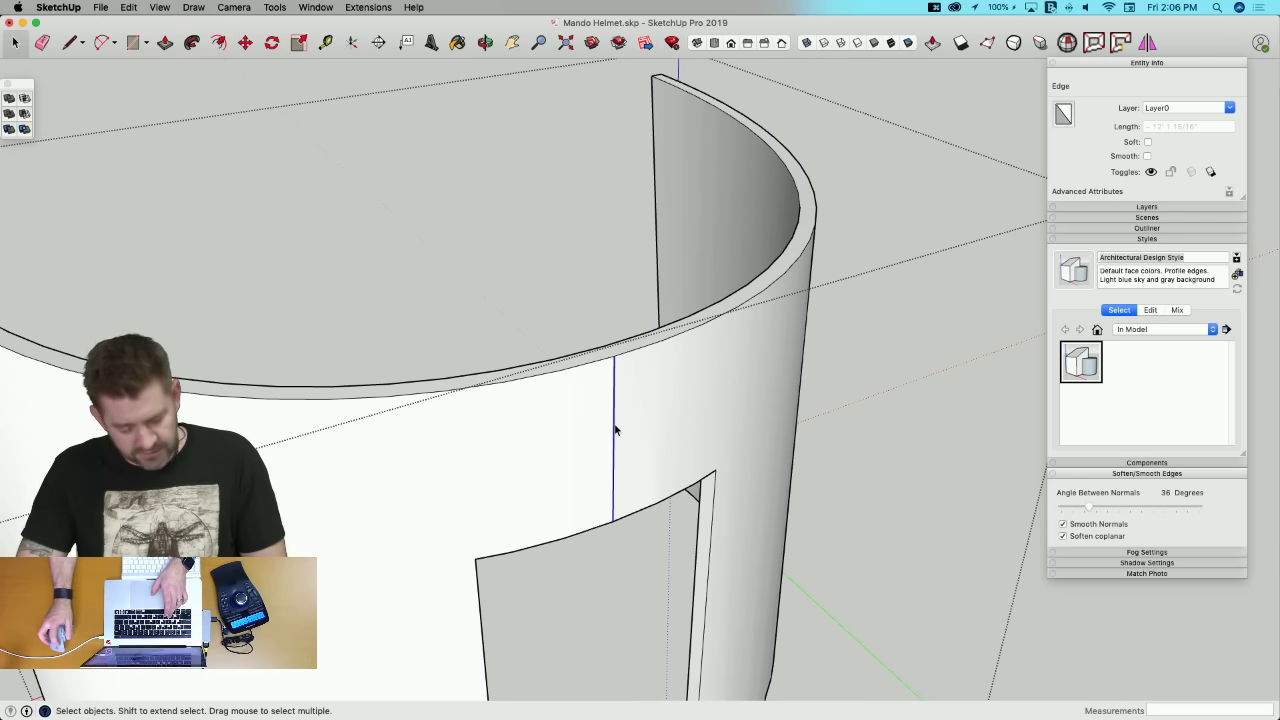
left_click(900, 506)
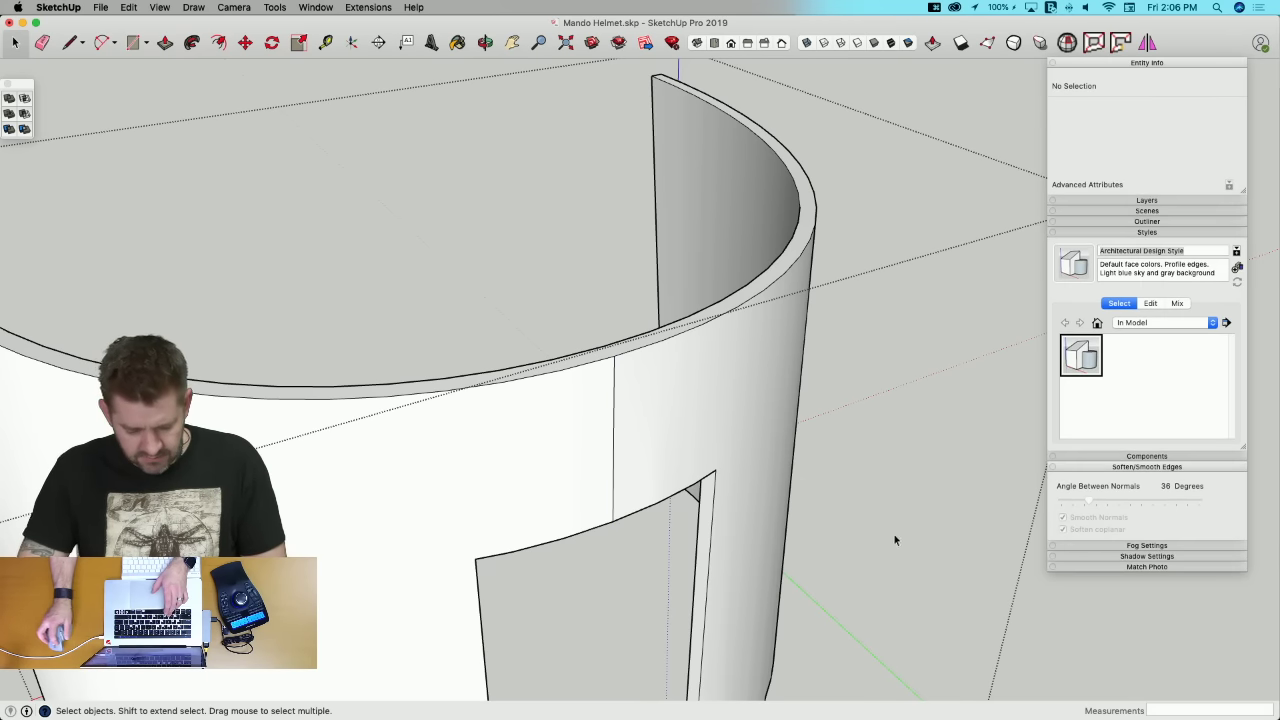
key("space")
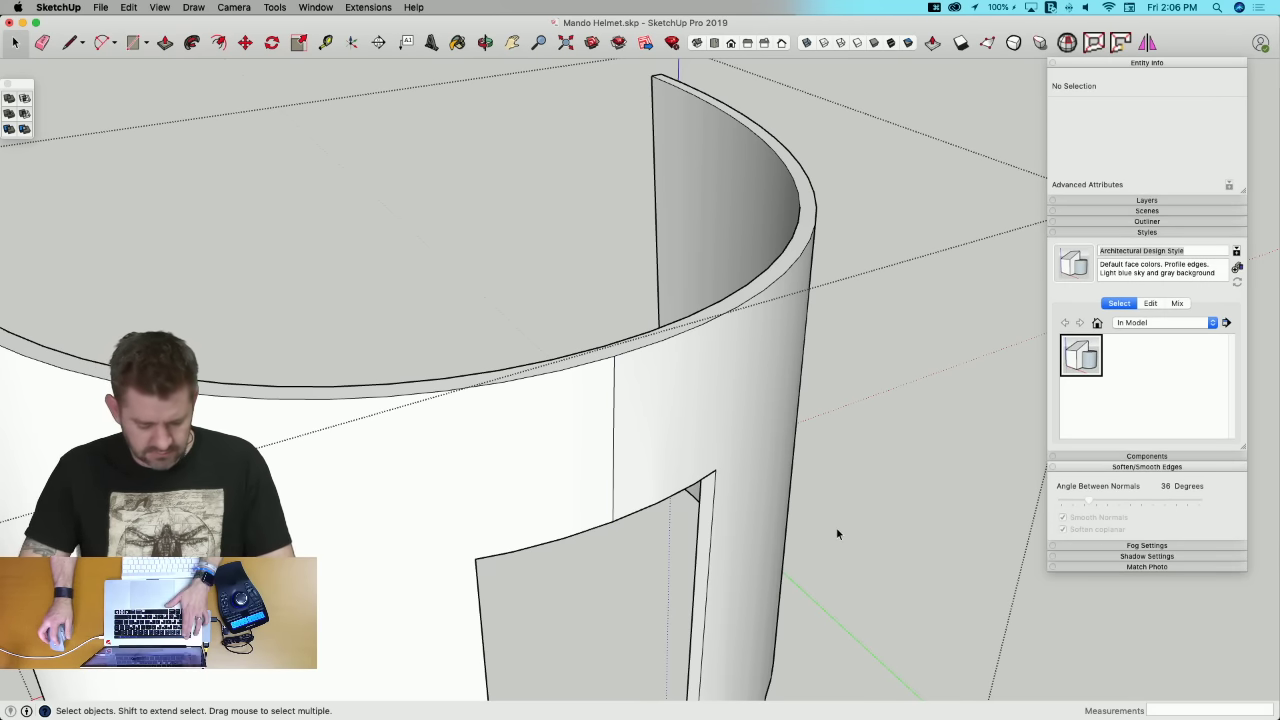
key("Escape")
key("Escape")
key("m")
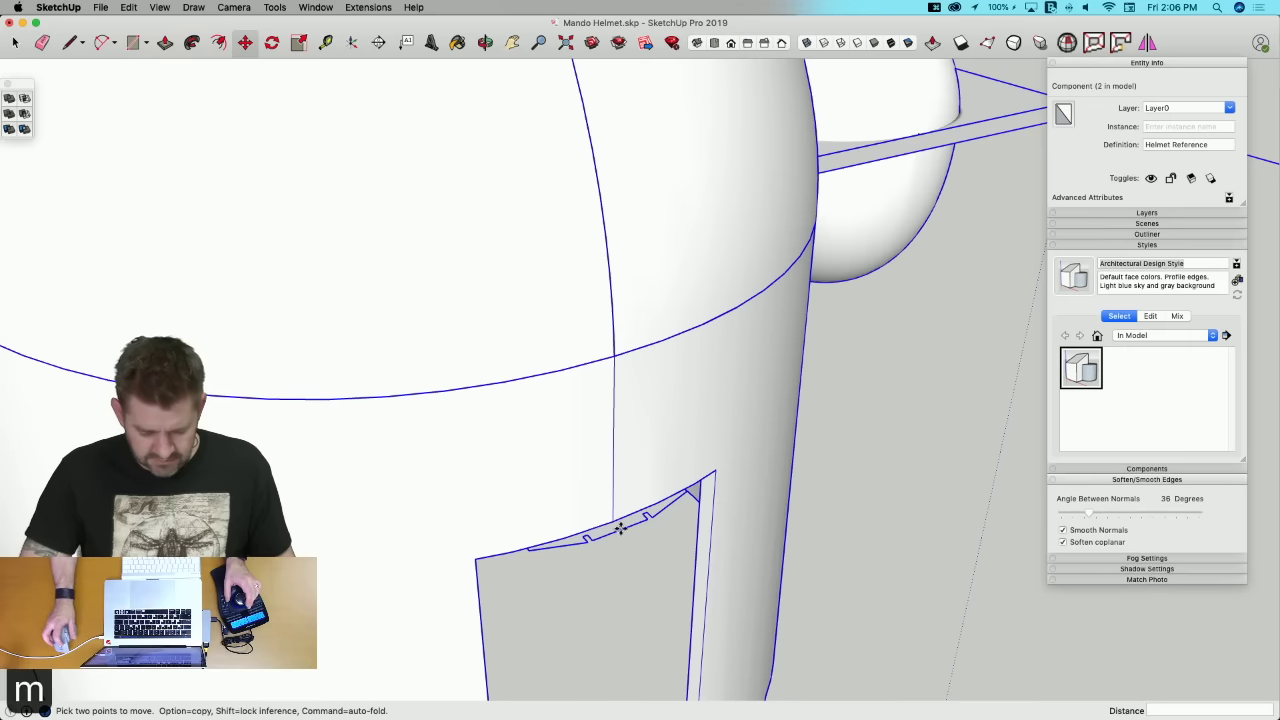
key("space")
Step: Copy the crest profile group from the lower end of the cowl's centreline edge up to its upper end at the brim
left_click(617, 527)
key("m")
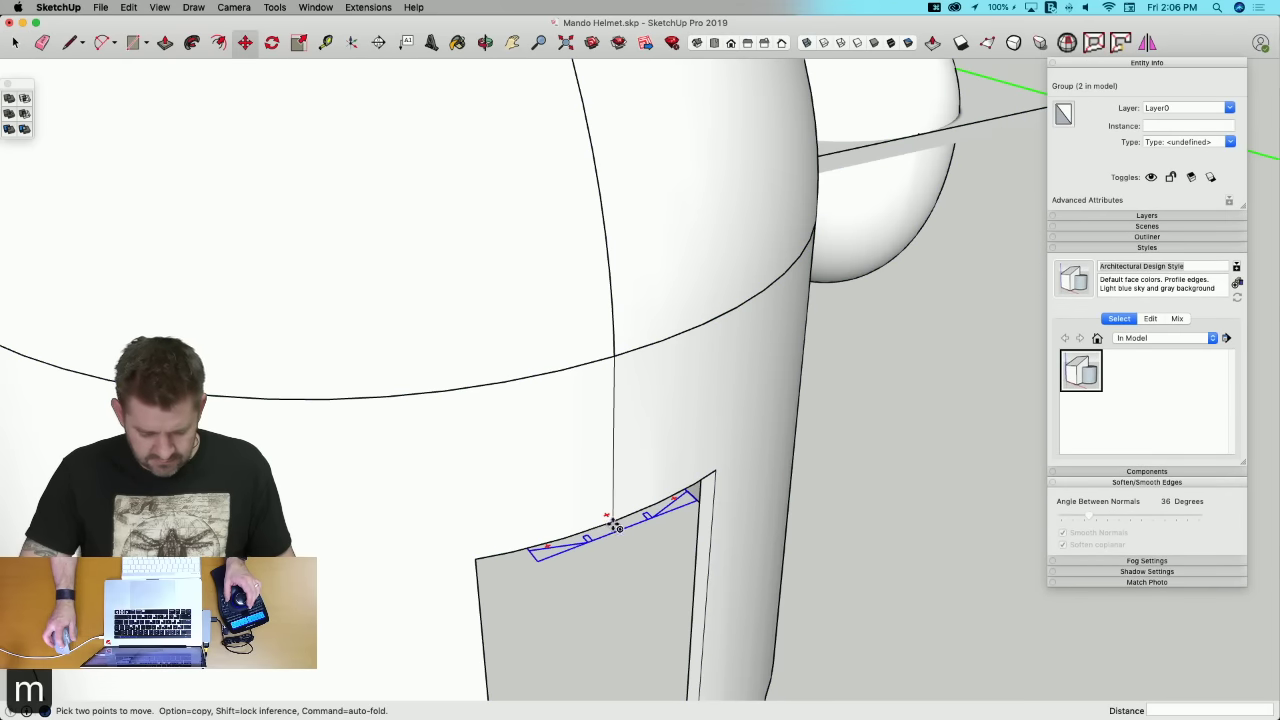
left_click(613, 518)
key("alt")
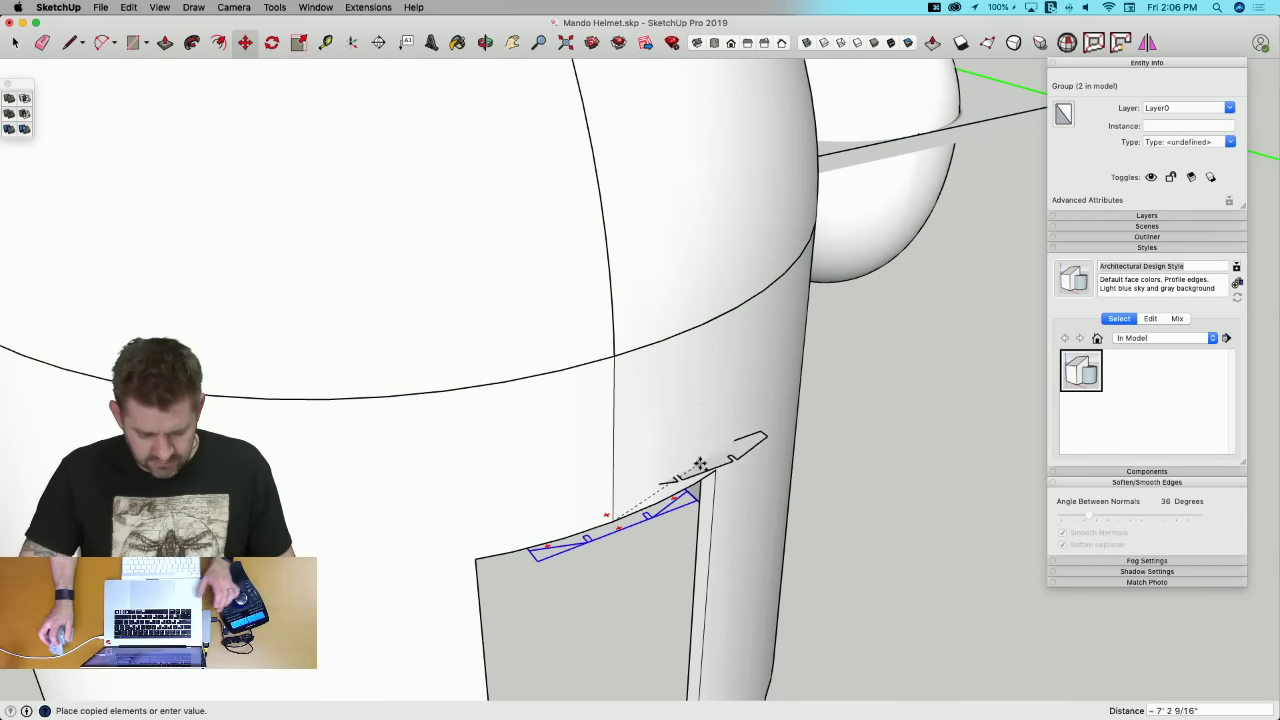
left_click(617, 366)
key("space")
scroll(626, 476, "down", 3)
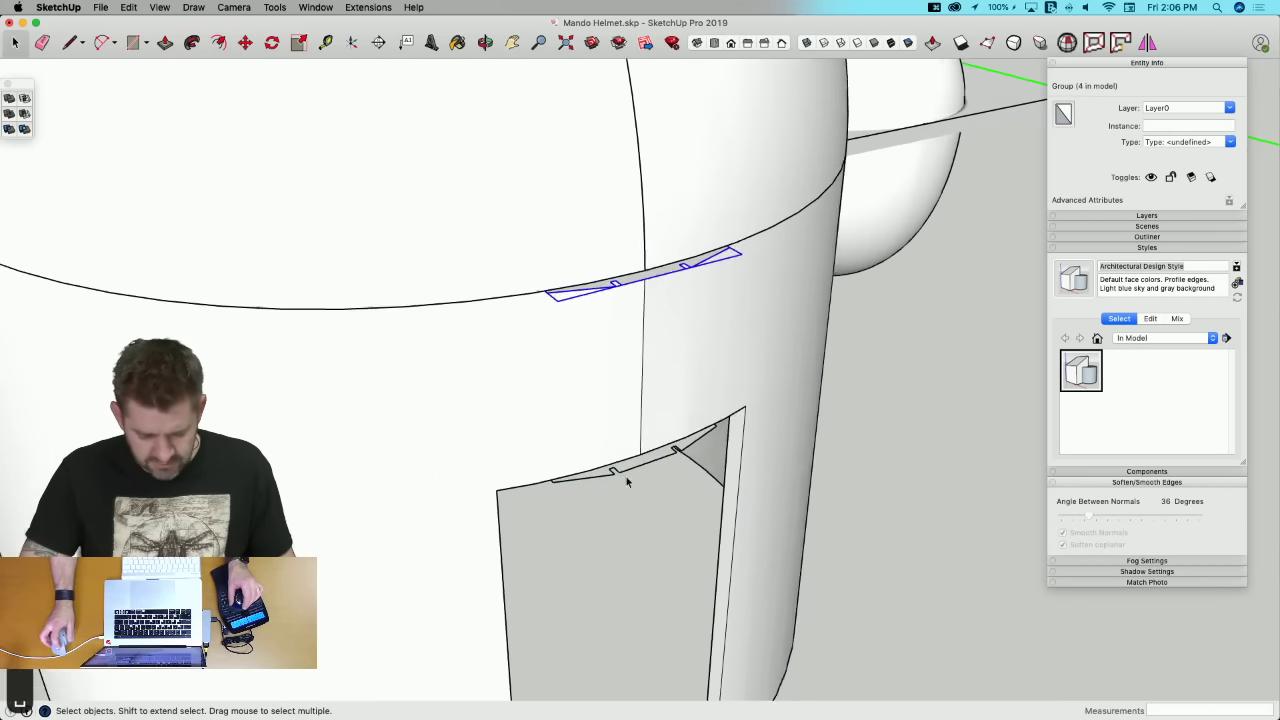
Step: Cut the lower crest profile group and paste it in place inside the Cowl component
scroll(684, 465, "up", 5)
scroll(684, 465, "down", 3)
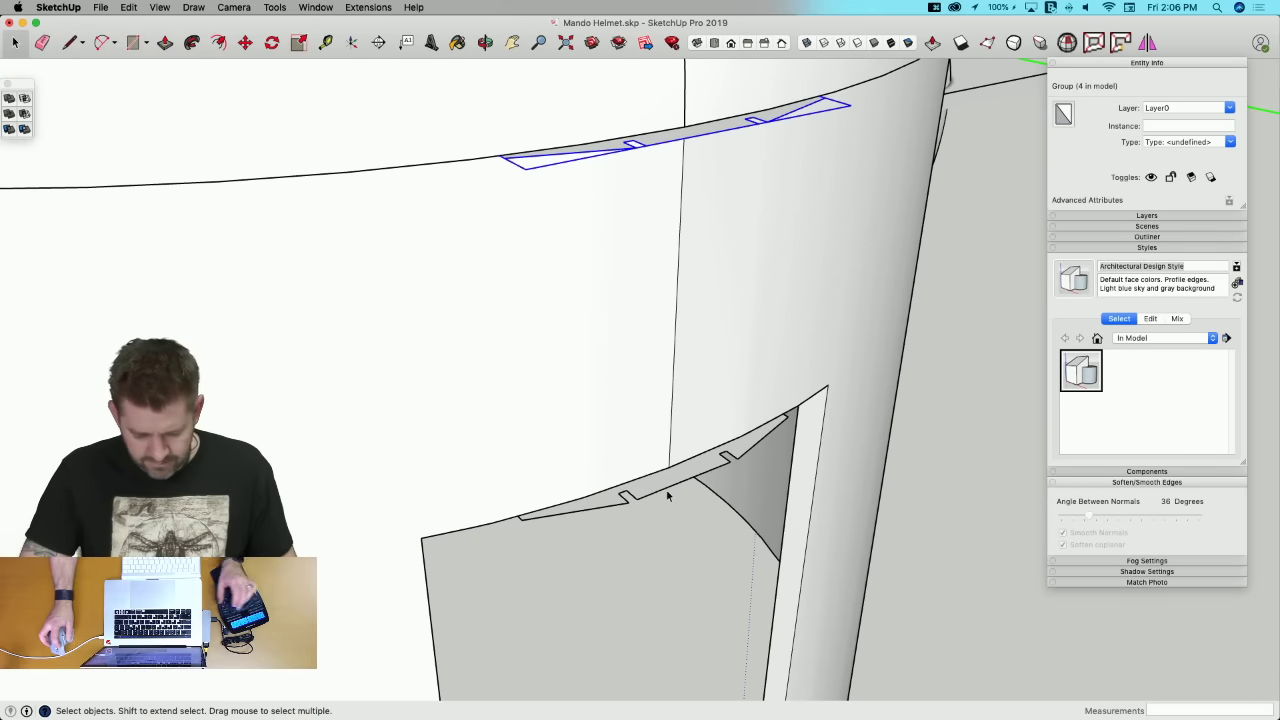
key("super+x")
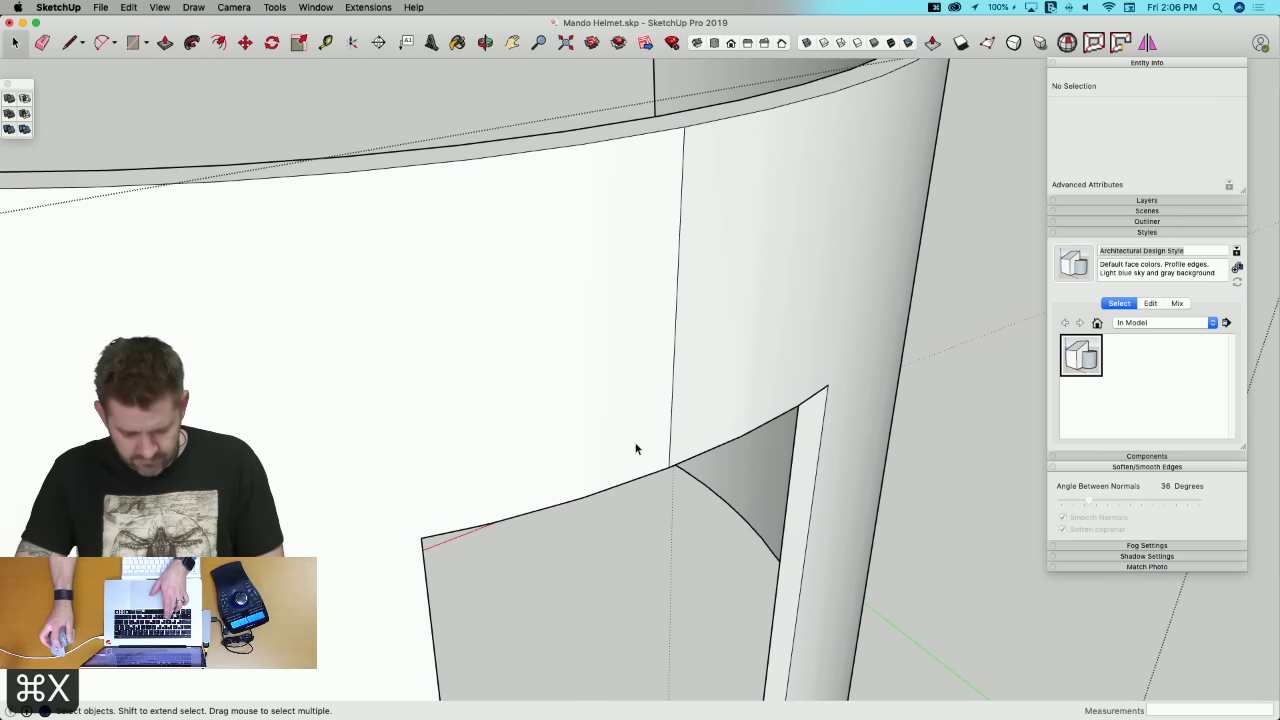
left_click(130, 8)
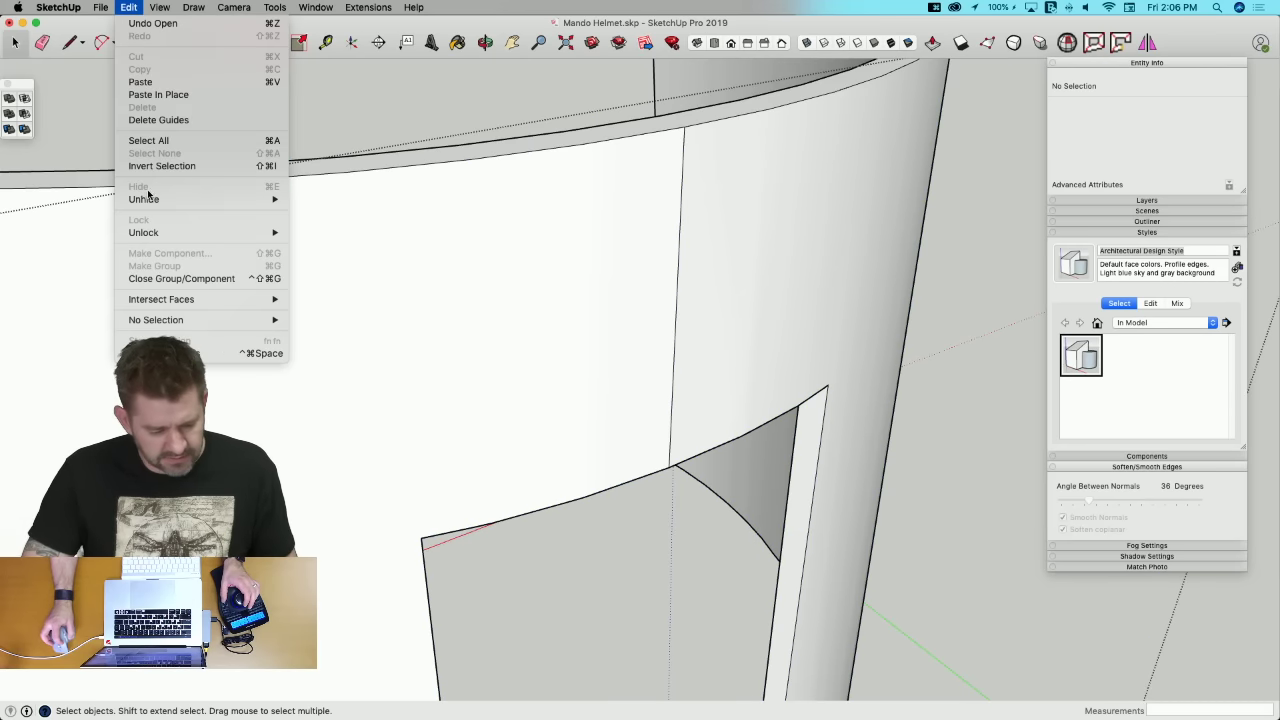
left_click(155, 94)
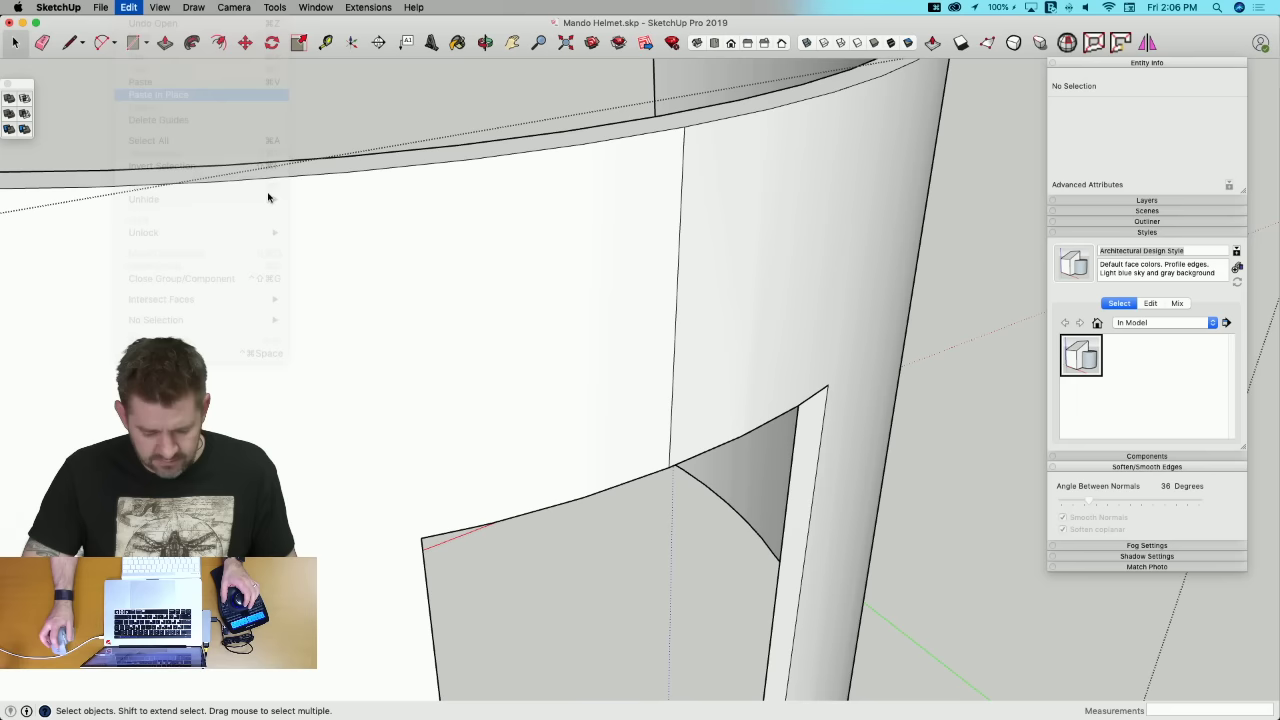
Step: Edit the pasted profile group and extrude its face along the cowl's centreline edge with Follow Me
left_click(671, 450)
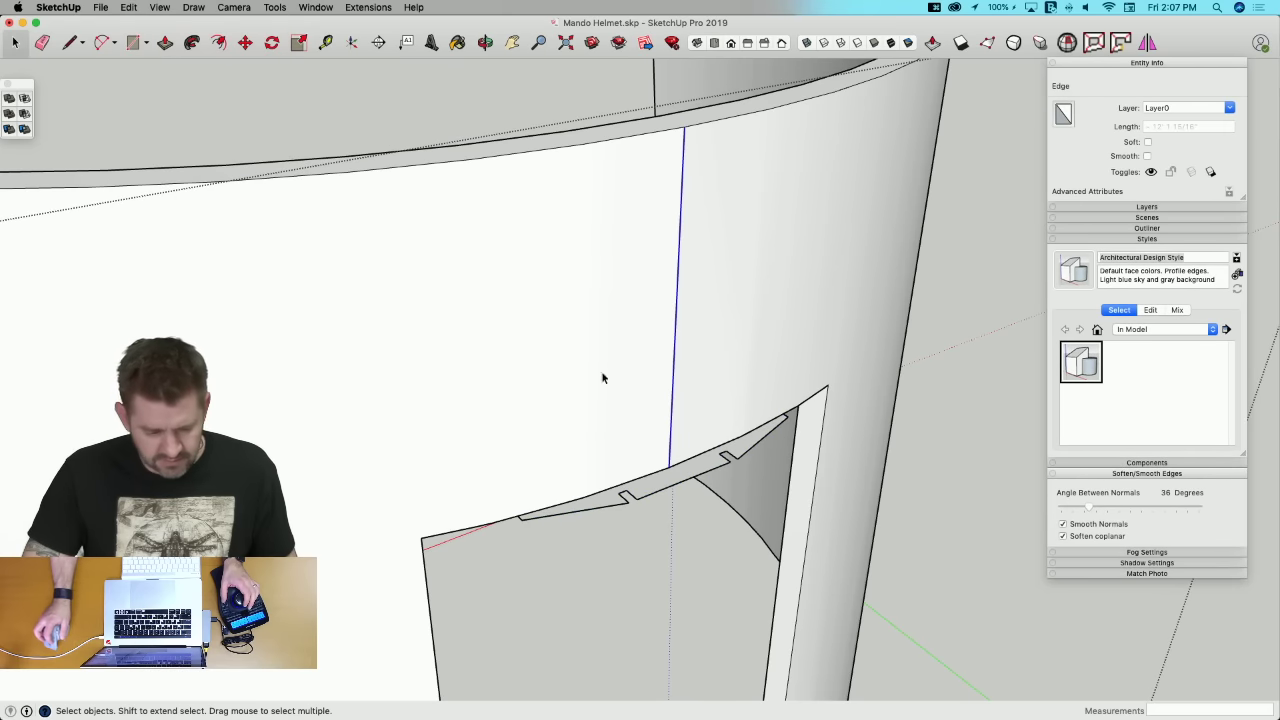
key("p")
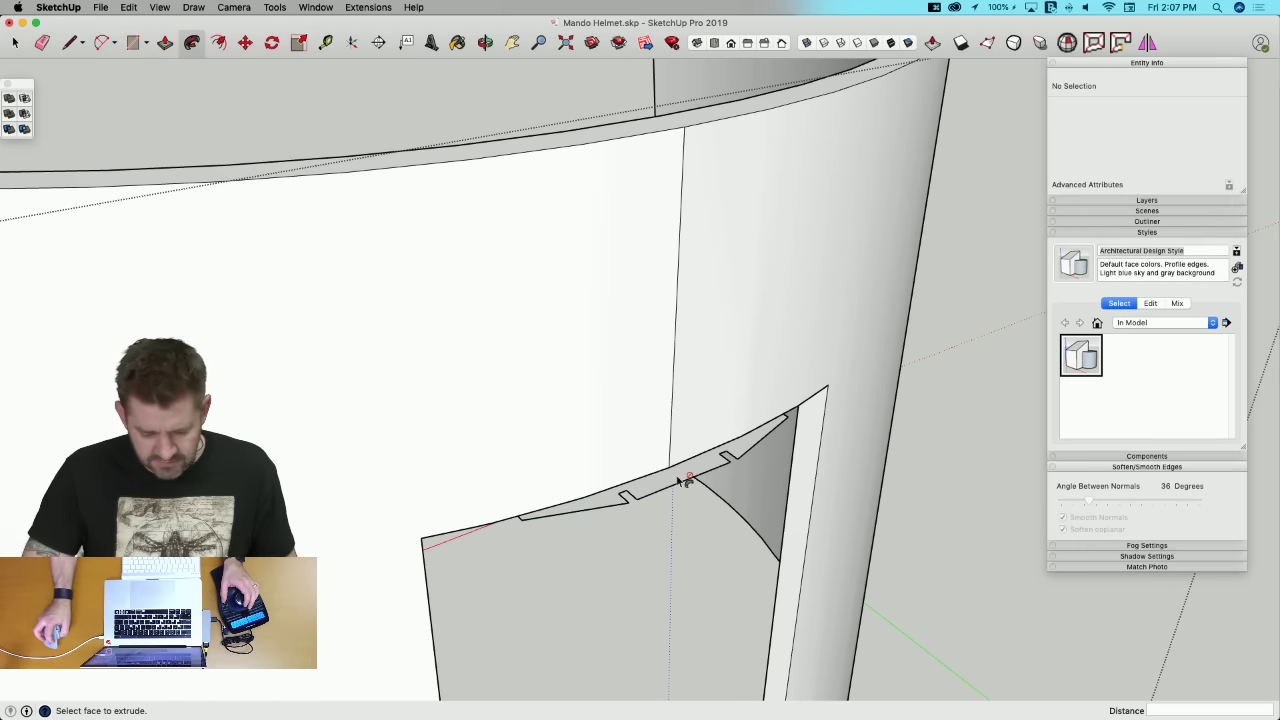
right_click(671, 473)
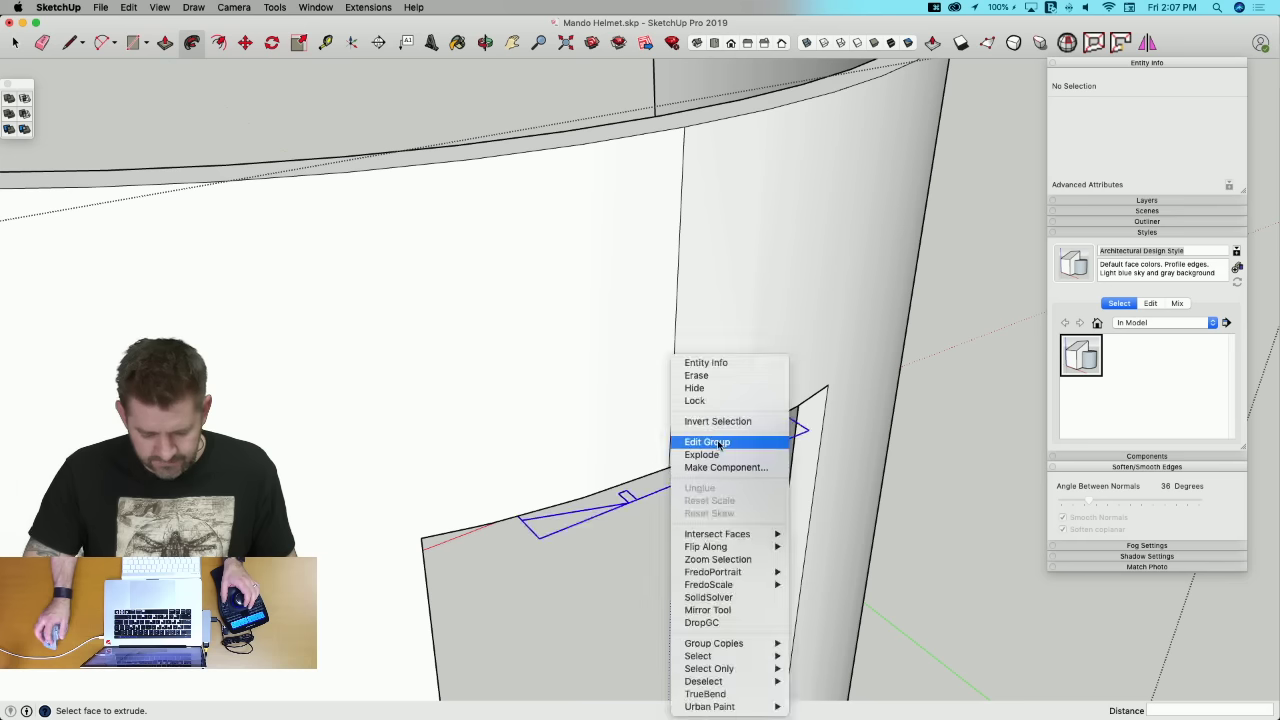
left_click(719, 444)
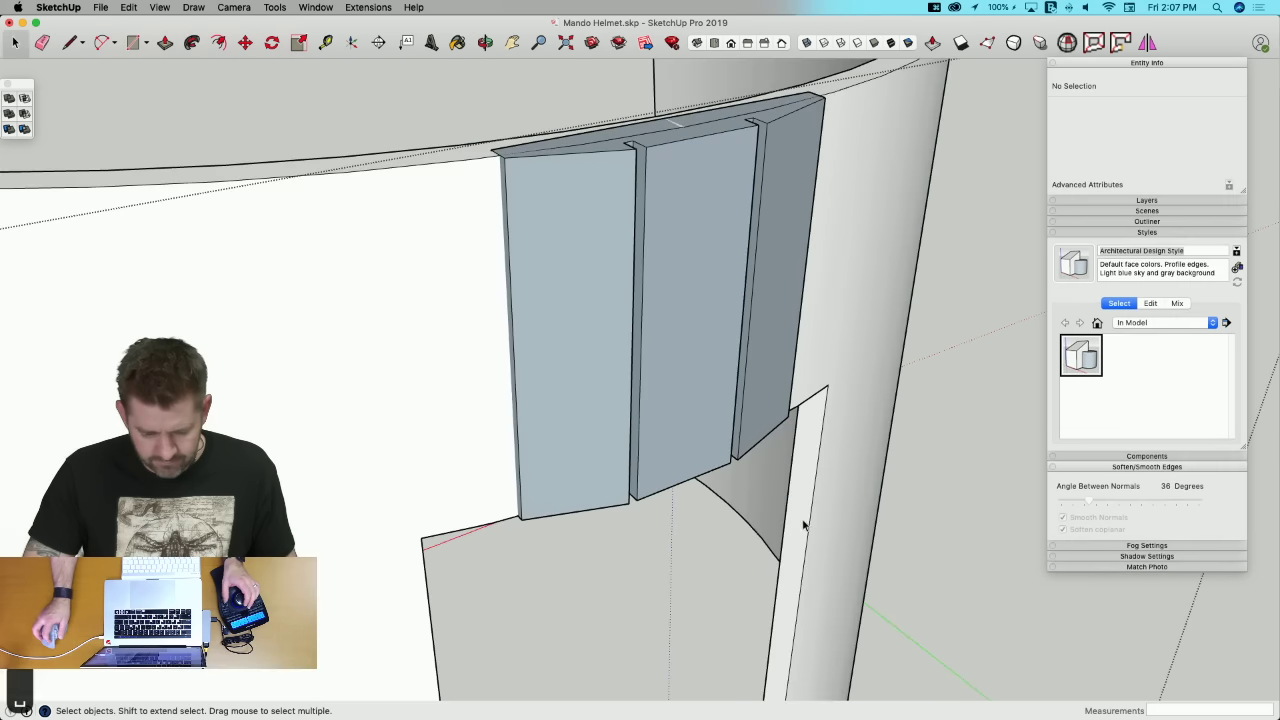
Step: Reverse all faces of the extruded crest strip and close its group
triple_click(714, 408)
right_click(716, 409)
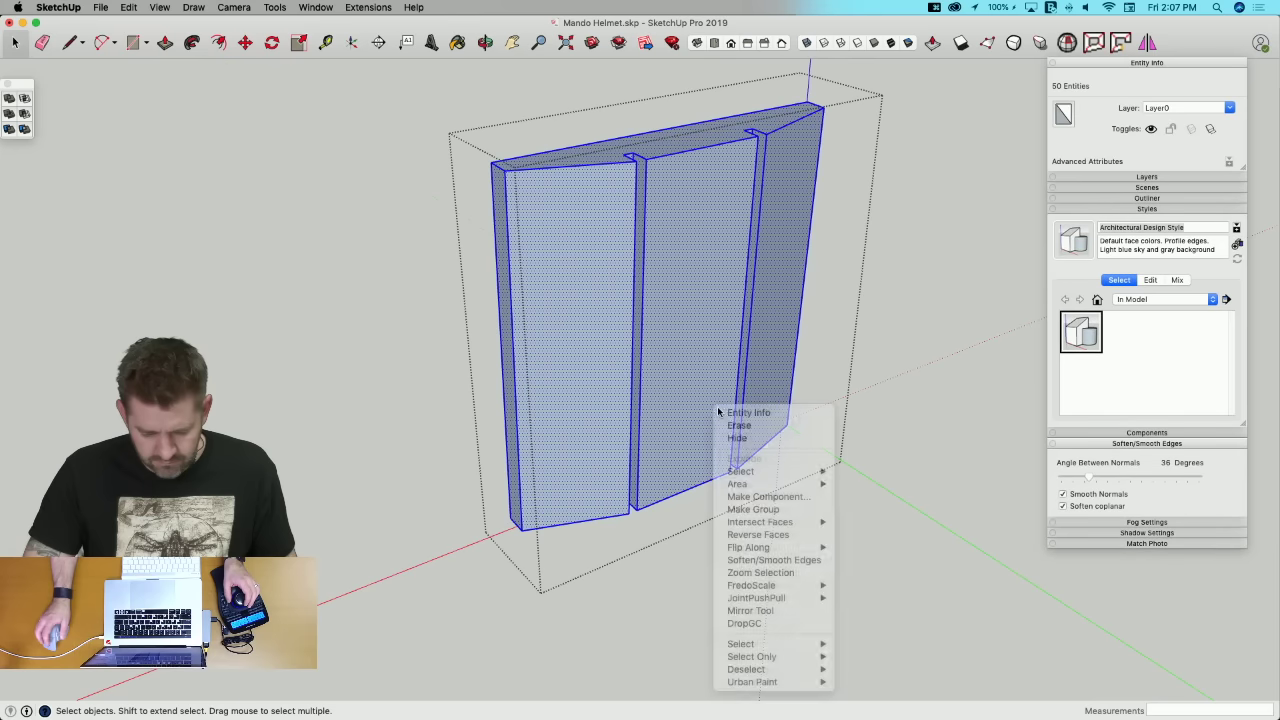
right_click(699, 411)
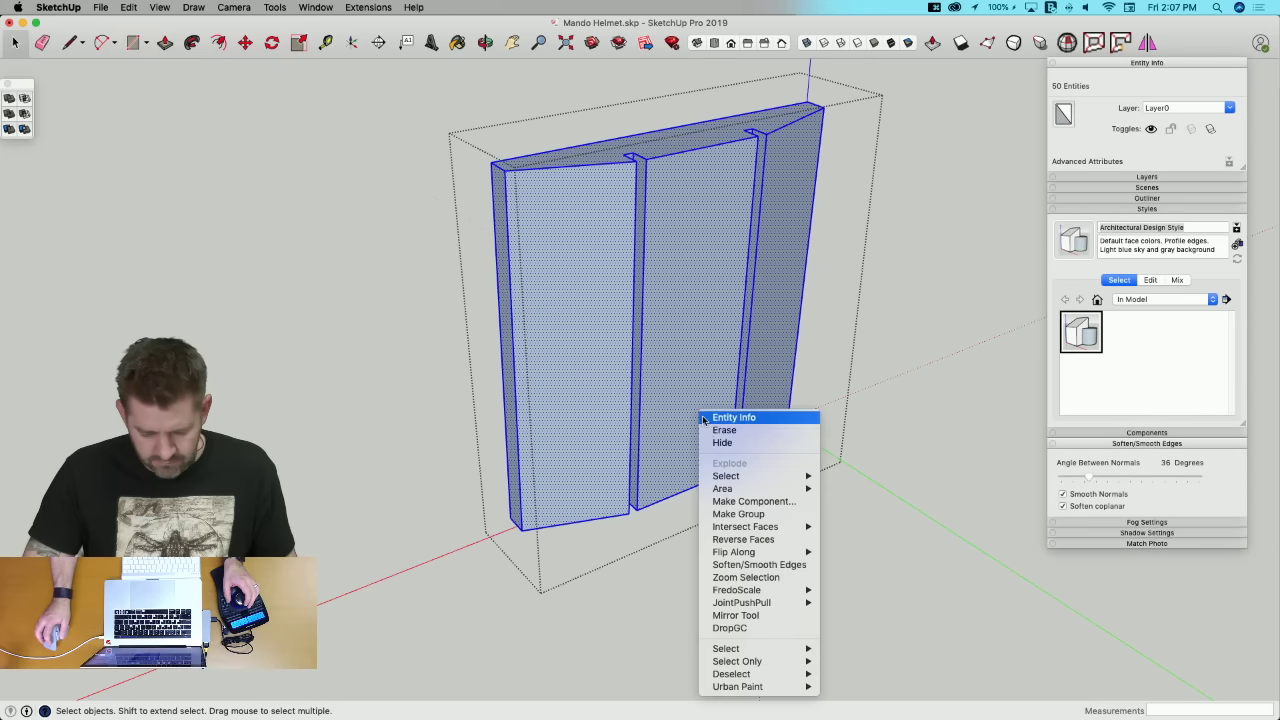
left_click(744, 539)
left_click(920, 434)
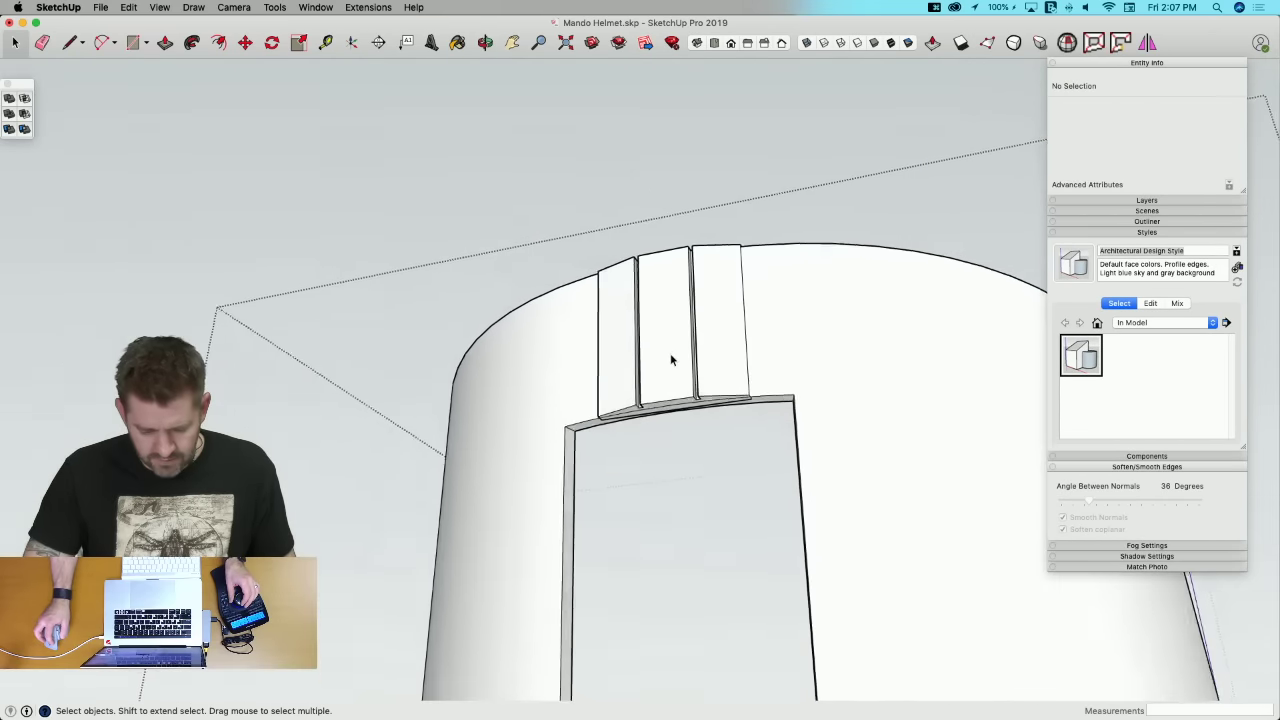
Step: Group all of the cowl wall's loose geometry inside the Cowl component
left_click(670, 358)
middle_click_drag(669, 358, 789, 349)
left_click(770, 350)
middle_click_drag(706, 343, 789, 329)
triple_click(789, 329)
right_click(789, 329)
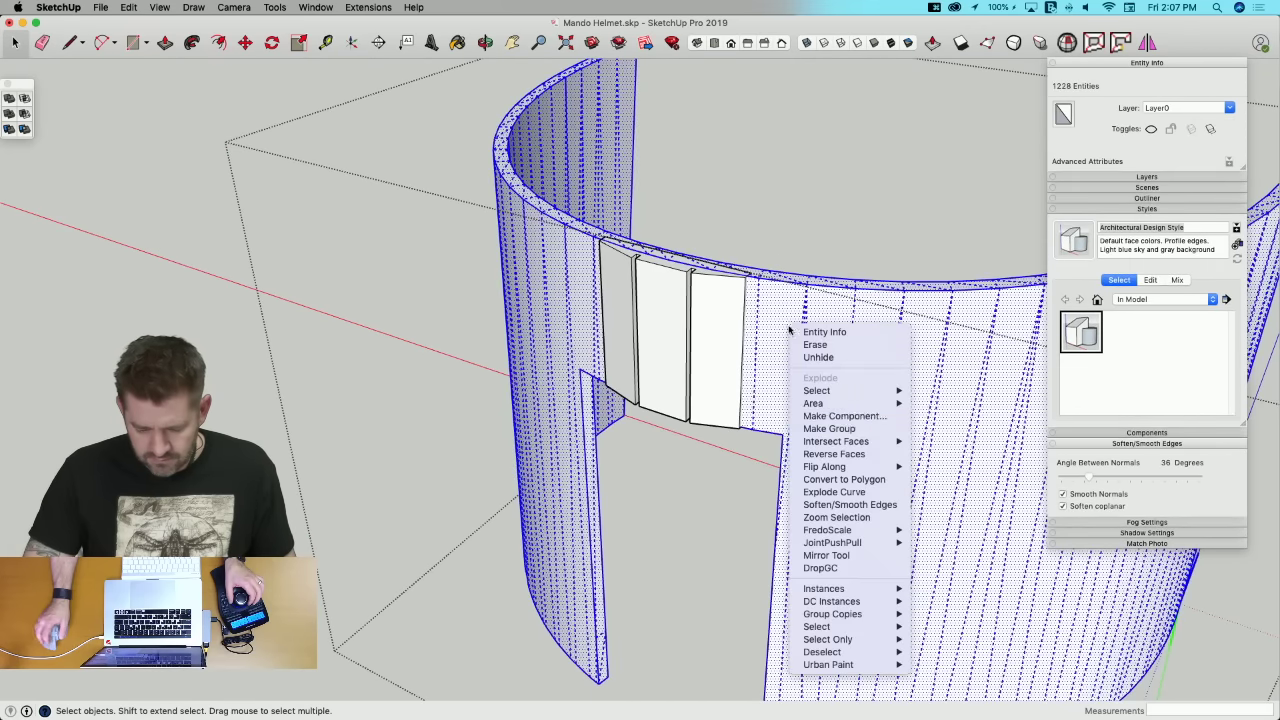
left_click(850, 428)
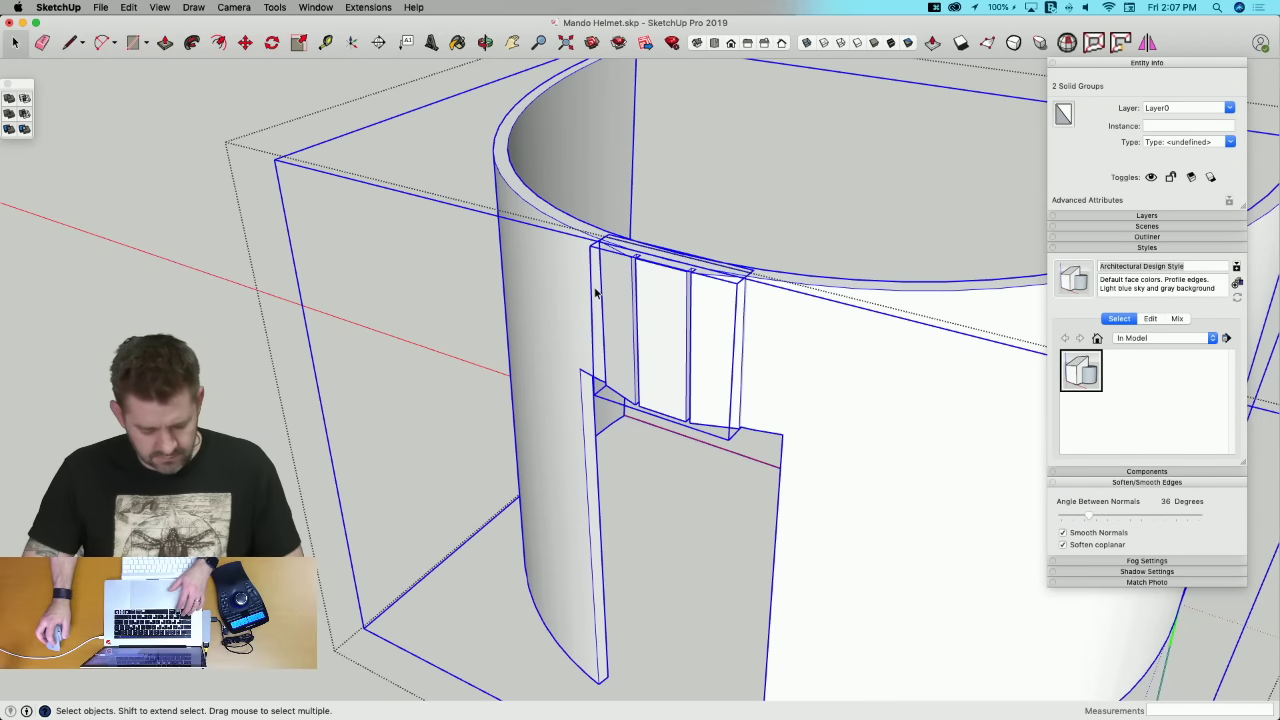
Step: Save the model, merge the crest strip and cowl wall into one solid with Outer Shell, and close the Cowl component
key("super+s")
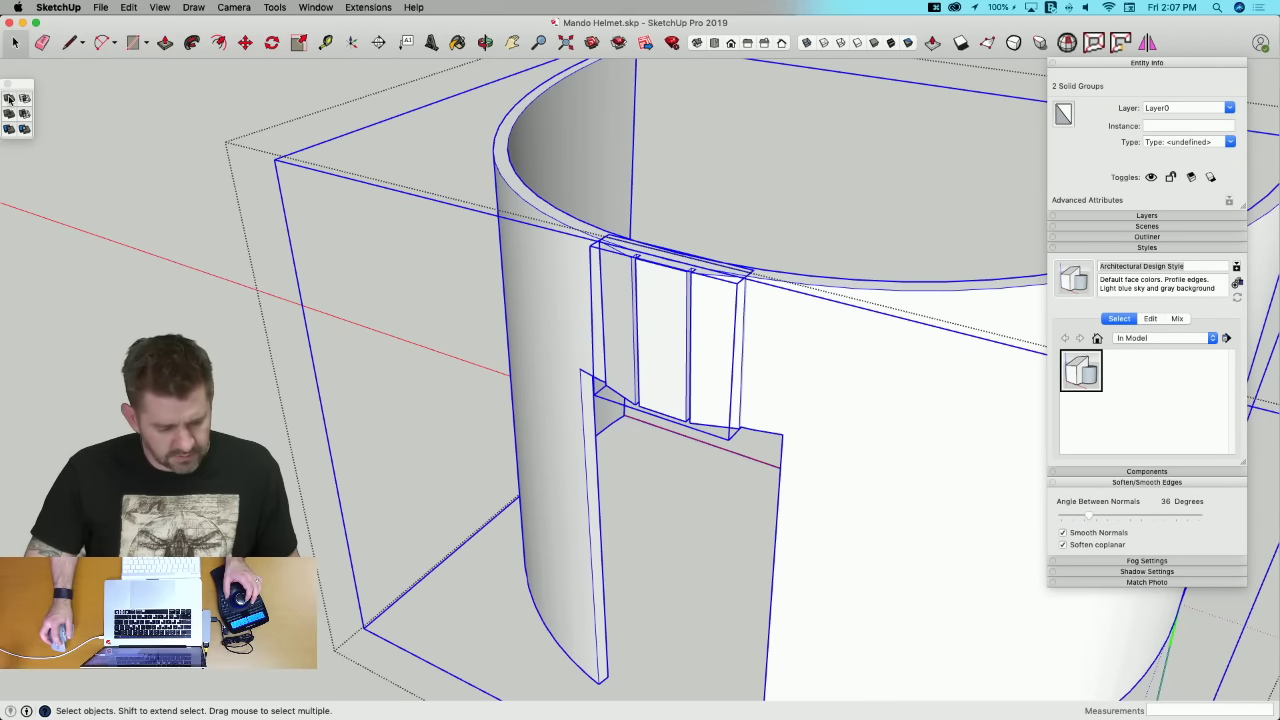
left_click(9, 99)
left_click(757, 203)
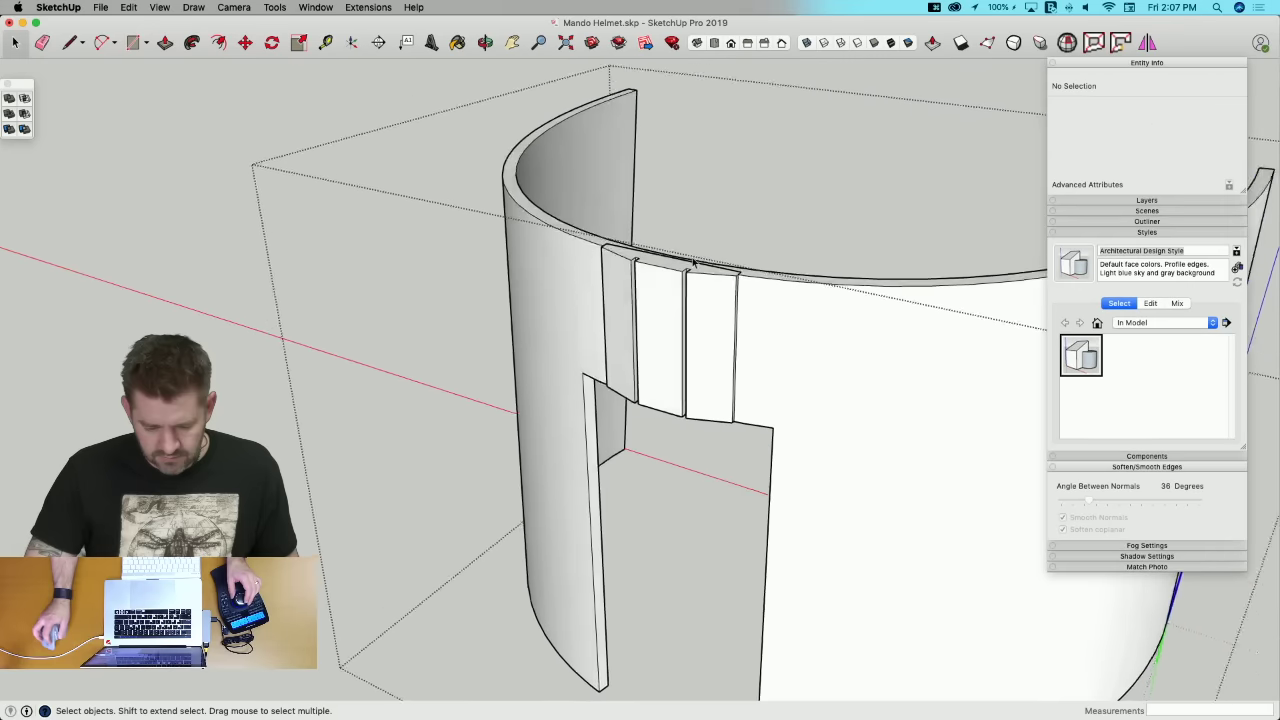
left_click(350, 186)
Step: Extrude the upper crest profile inside its group along the dome's full centreline curve with Follow Me, and close the group
double_click(629, 268)
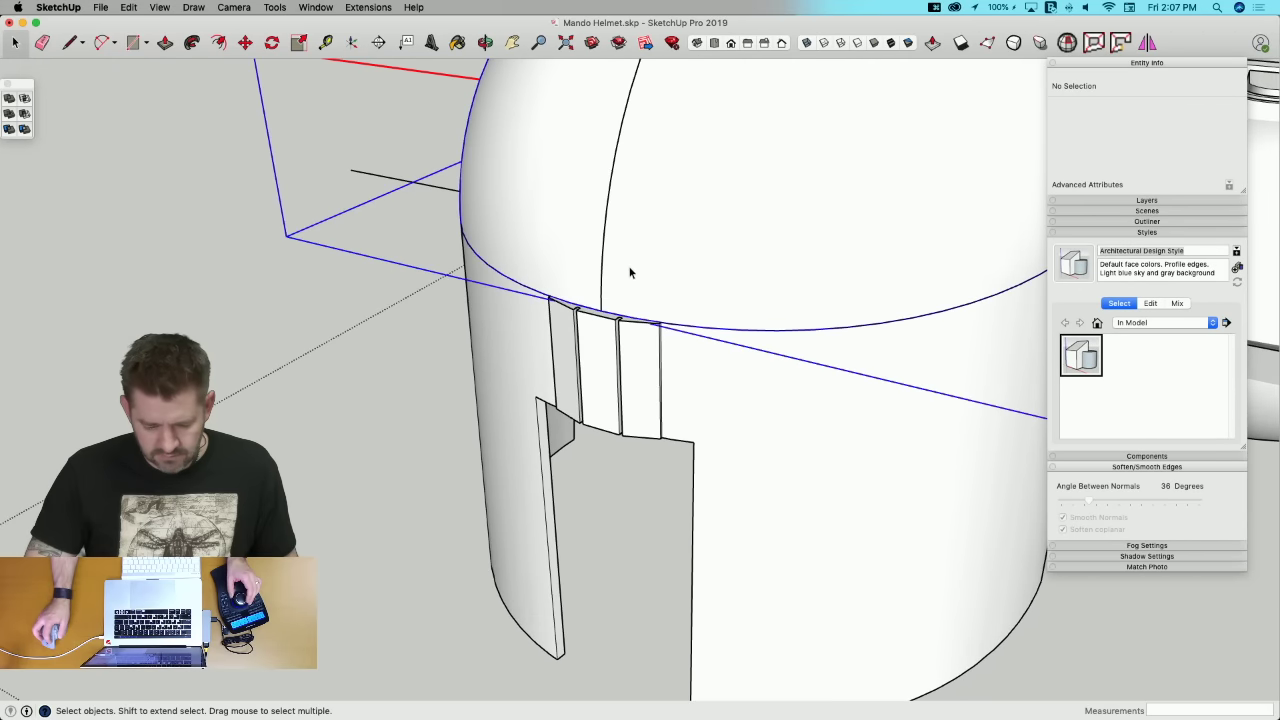
left_click(304, 272)
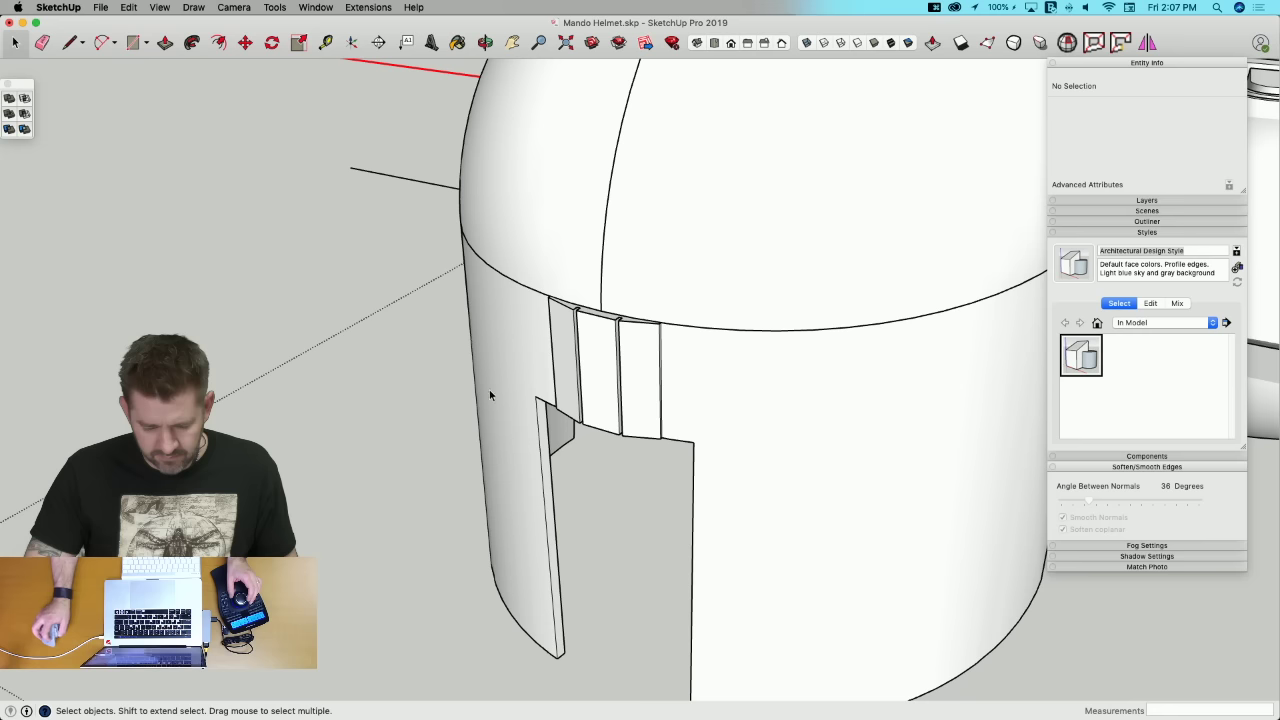
scroll(598, 326, "up", 3)
left_click(600, 312)
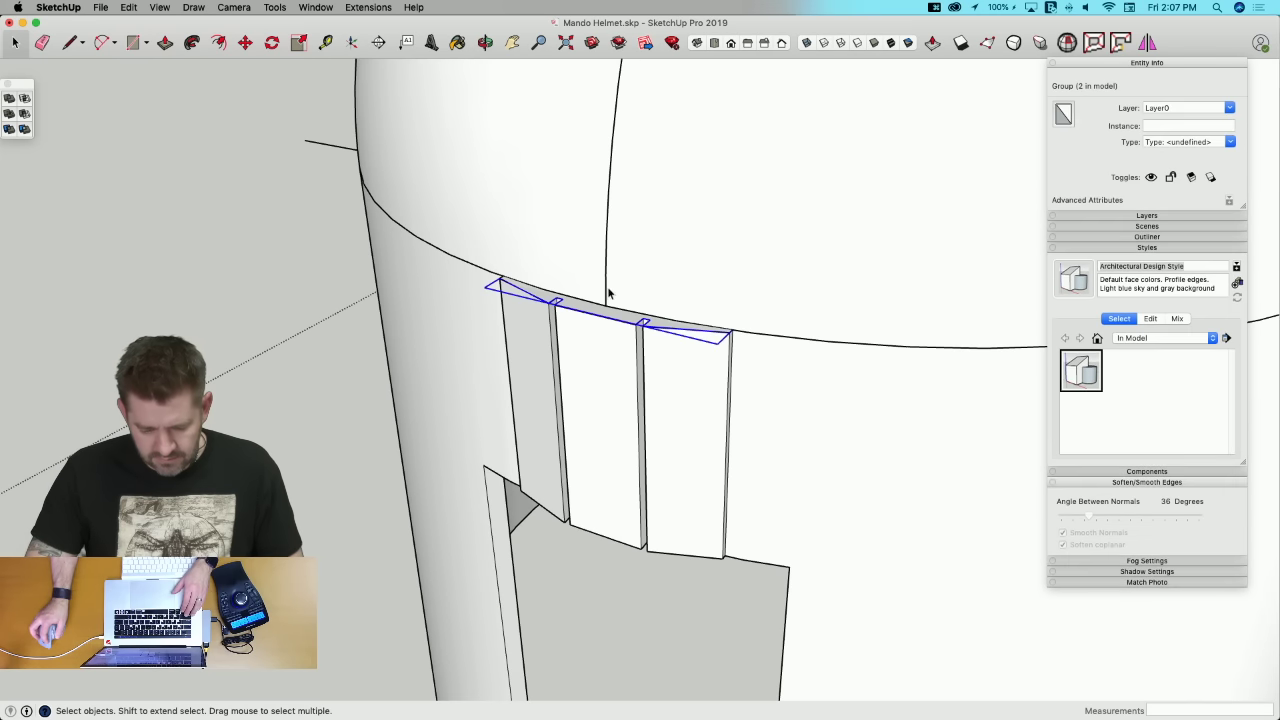
left_click(606, 291)
scroll(367, 70, "down", 8)
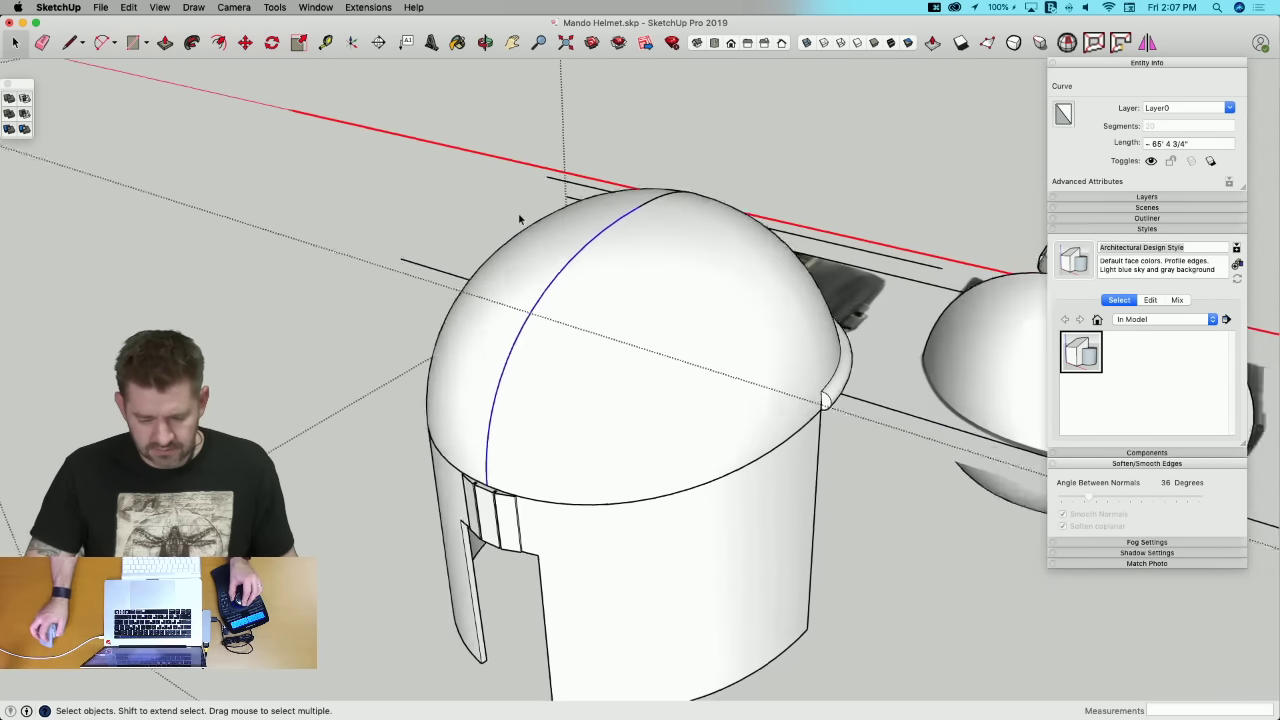
middle_click_drag(520, 217, 671, 288)
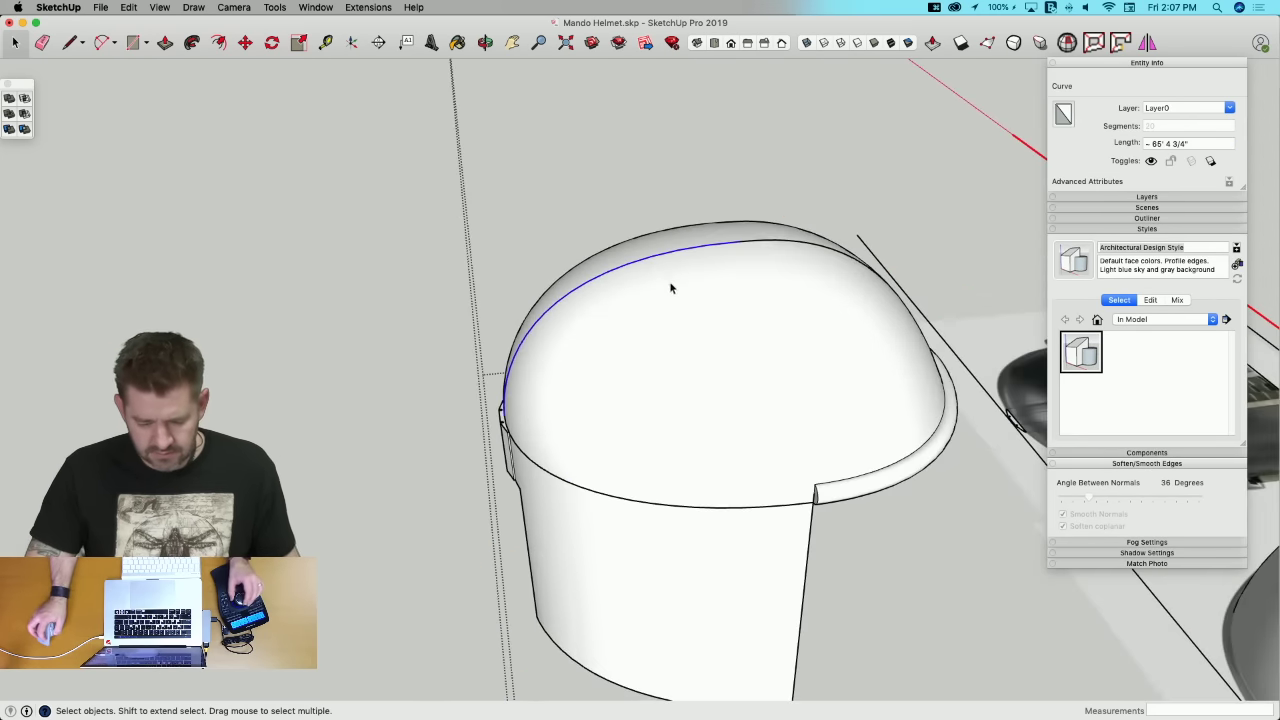
triple_click(748, 246)
left_click(528, 184)
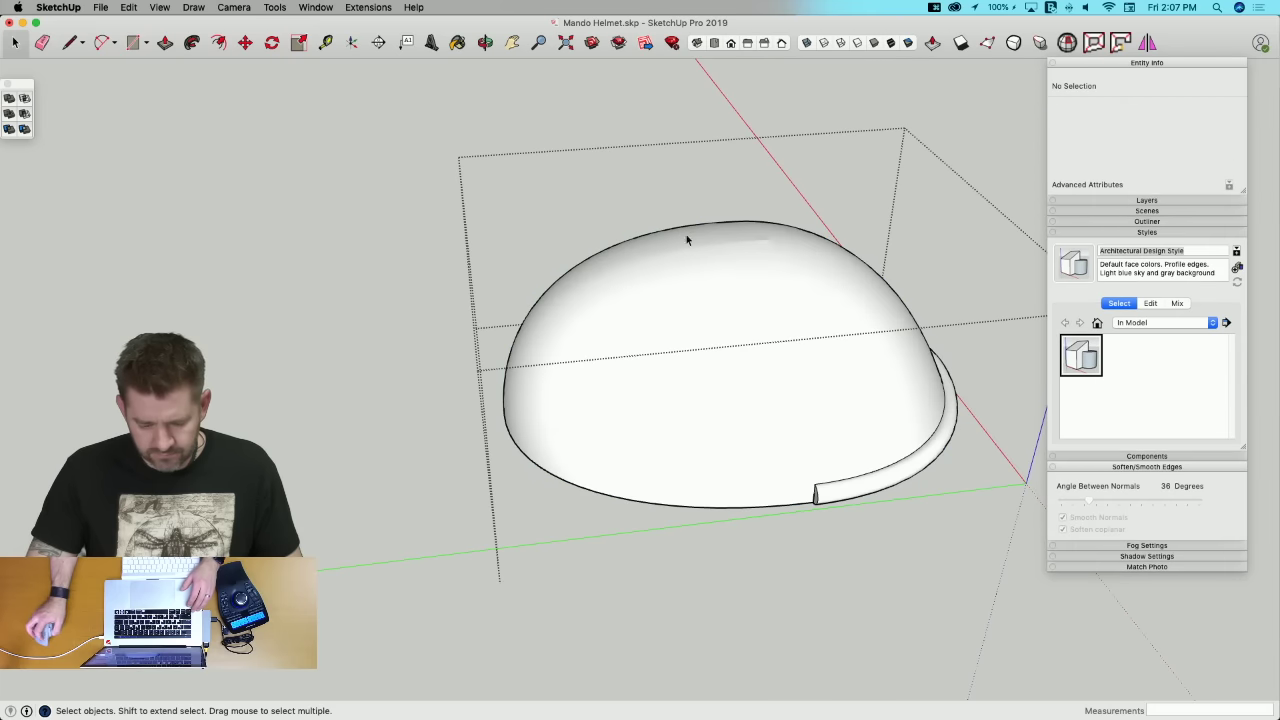
left_click(313, 164)
left_click(613, 276)
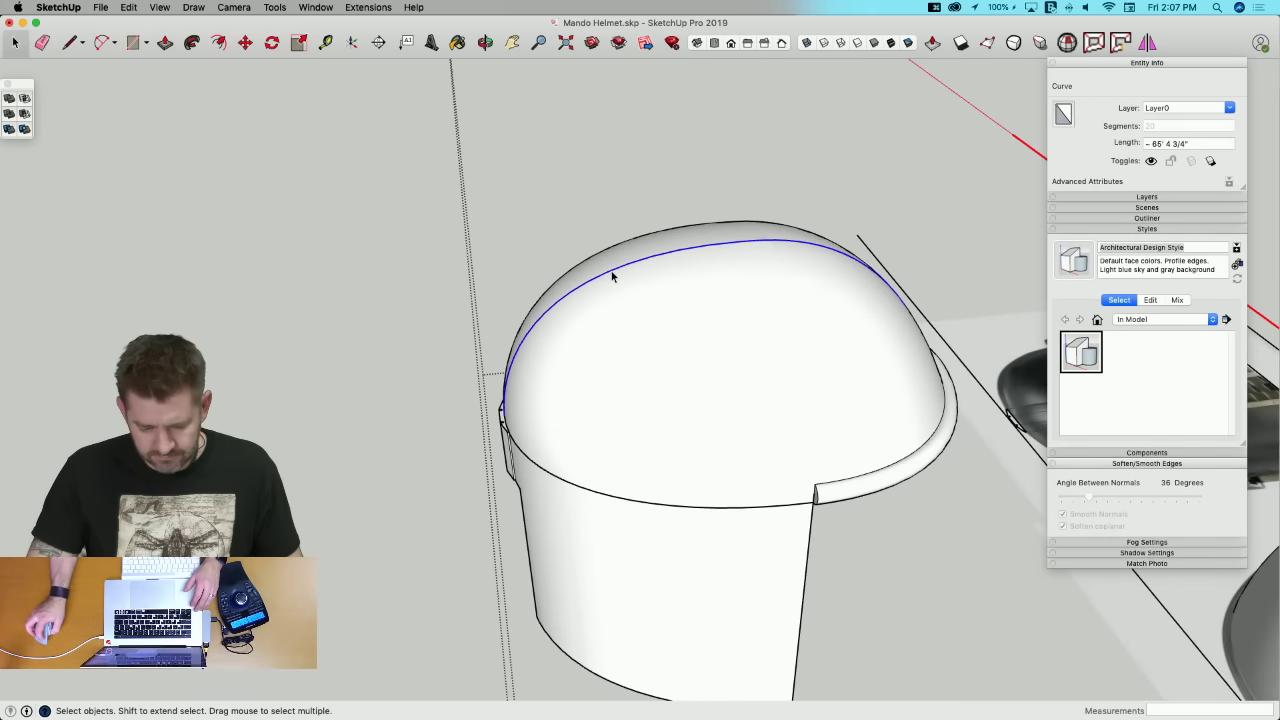
left_click(192, 44)
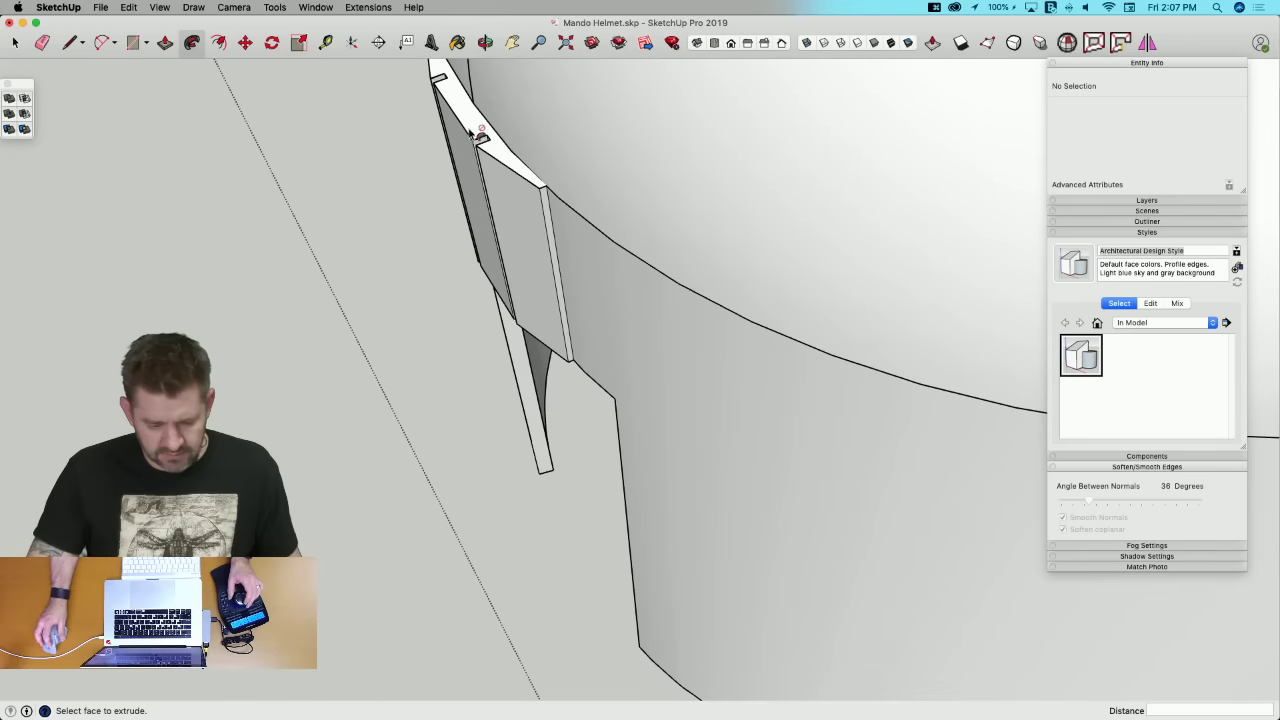
right_click(470, 129)
left_click(508, 214)
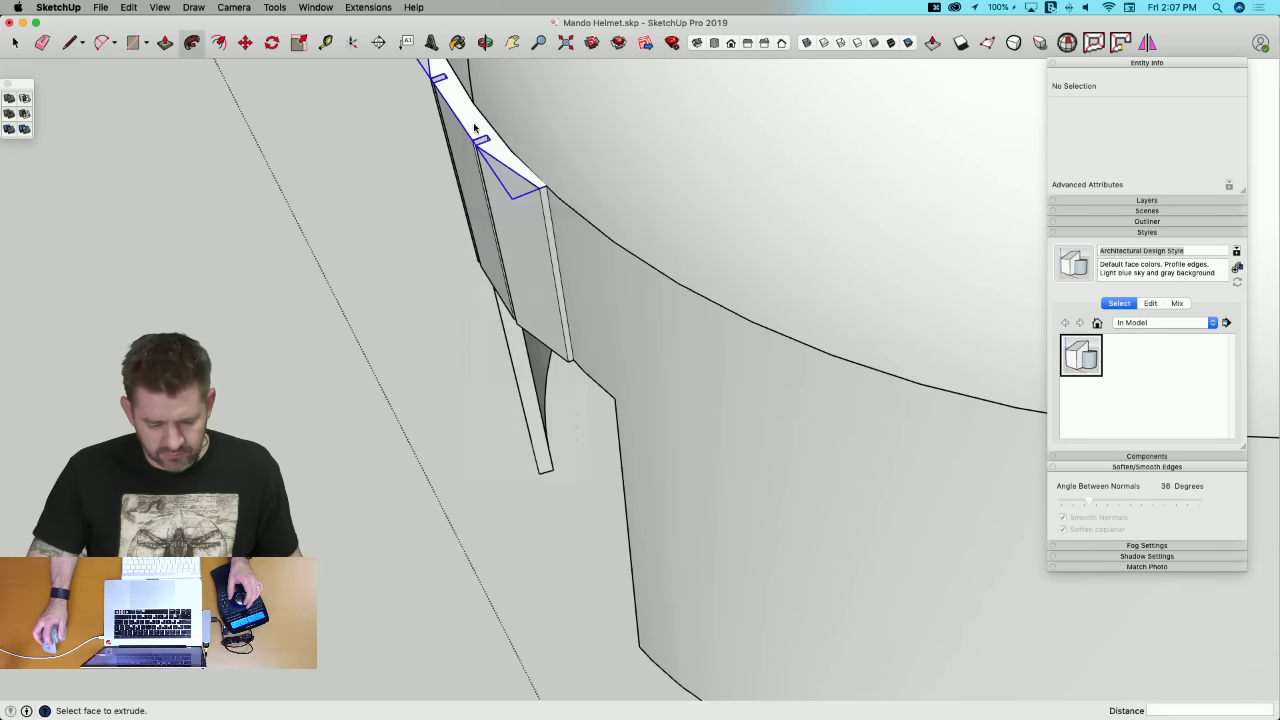
scroll(412, 258, "down", 10)
key("space")
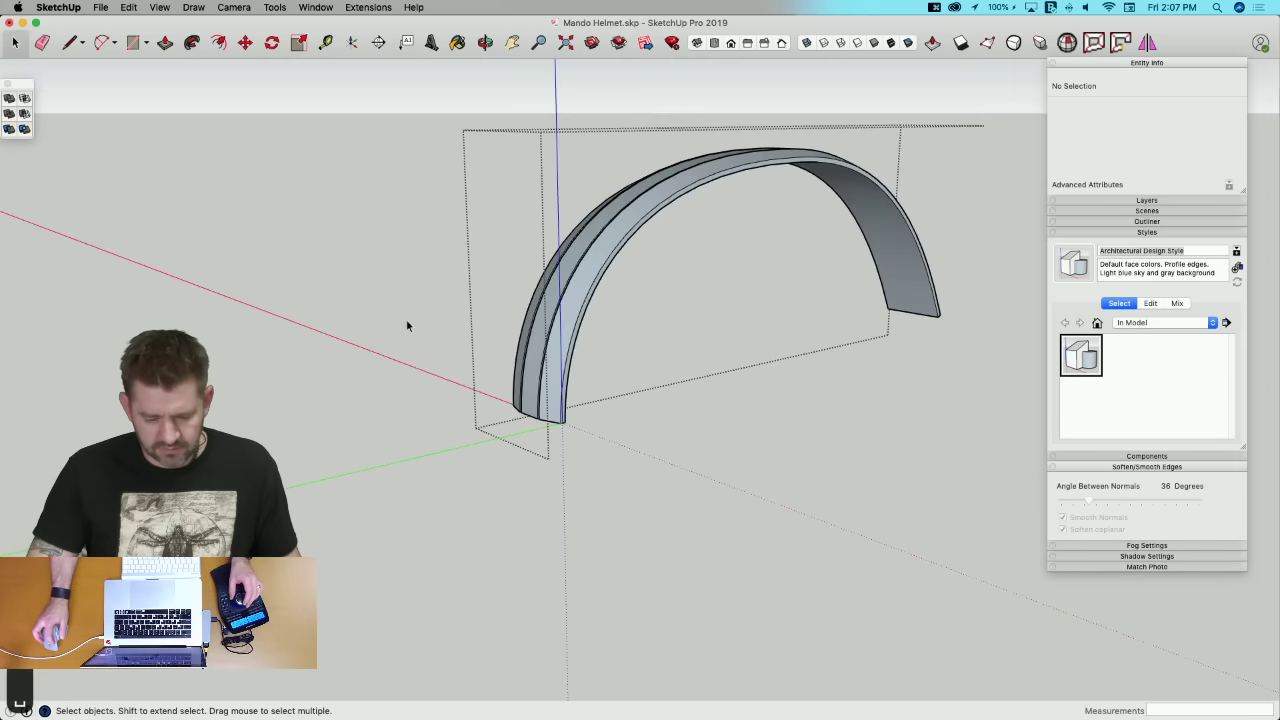
left_click(407, 326)
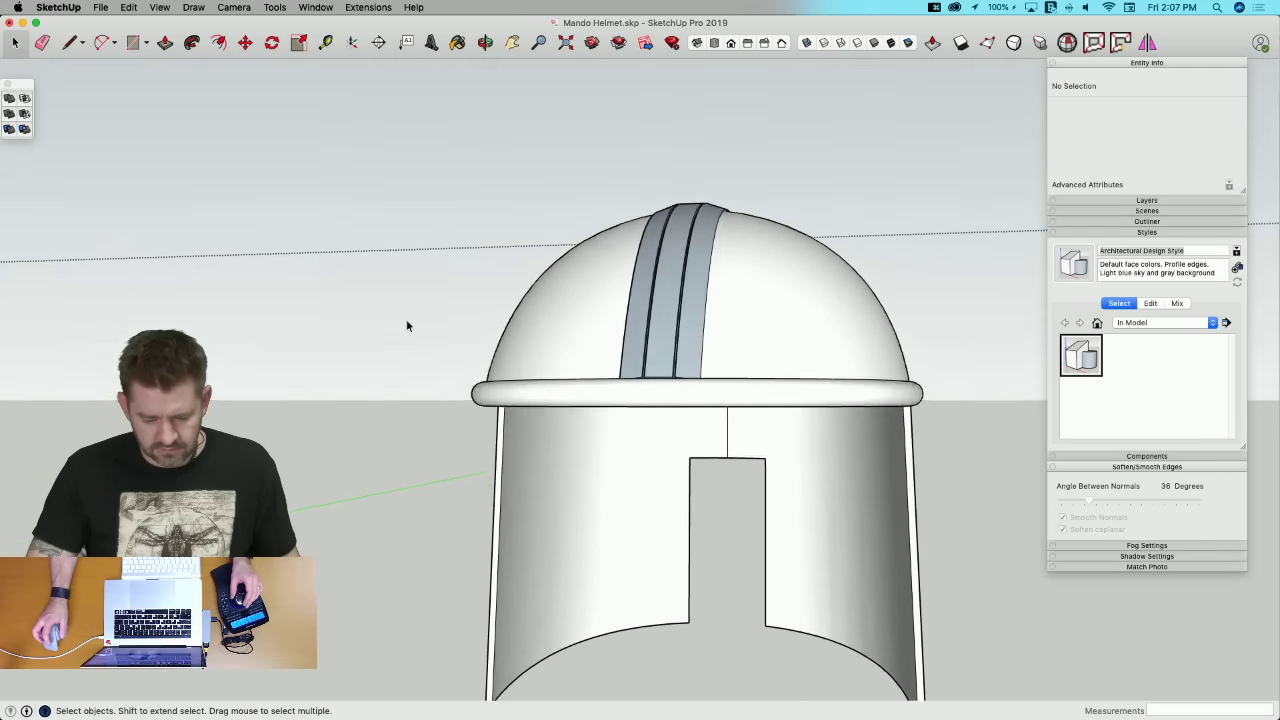
Step: Edit the dome crest group and push/pull its front end face about 10 inches down into the brow band
scroll(600, 386, "up", 10)
scroll(571, 309, "up", 8)
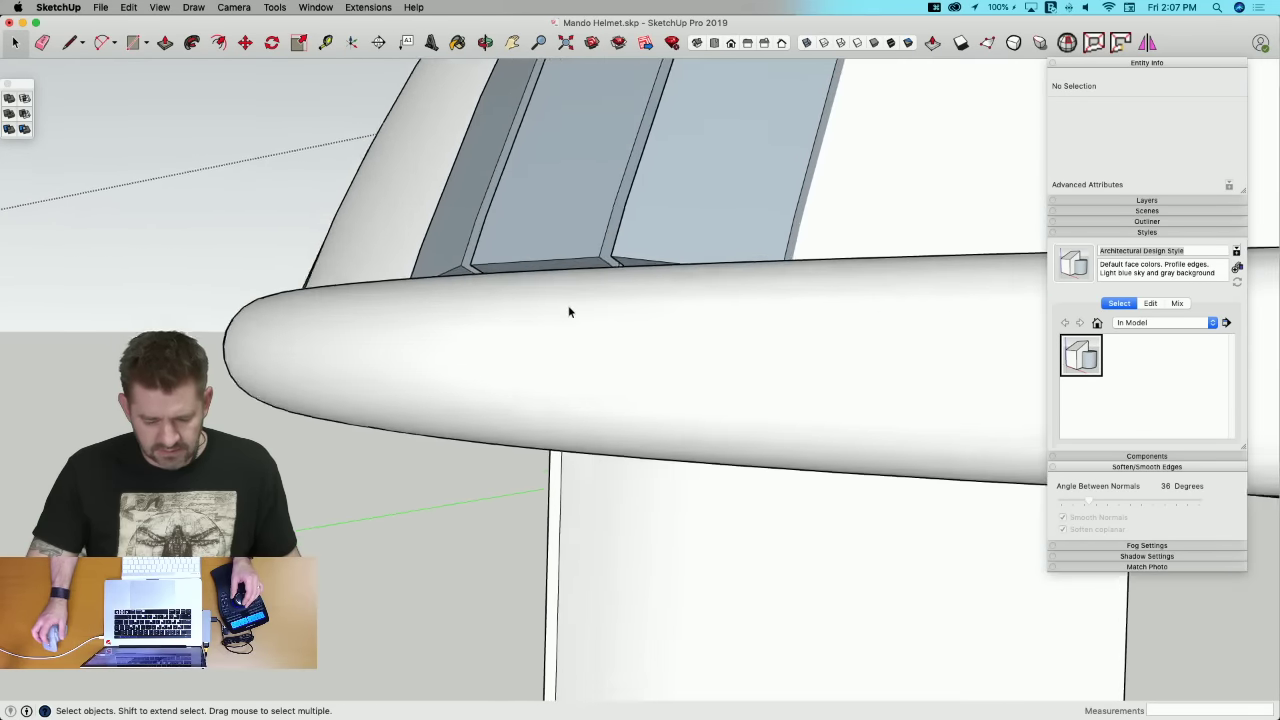
key("p")
key("space")
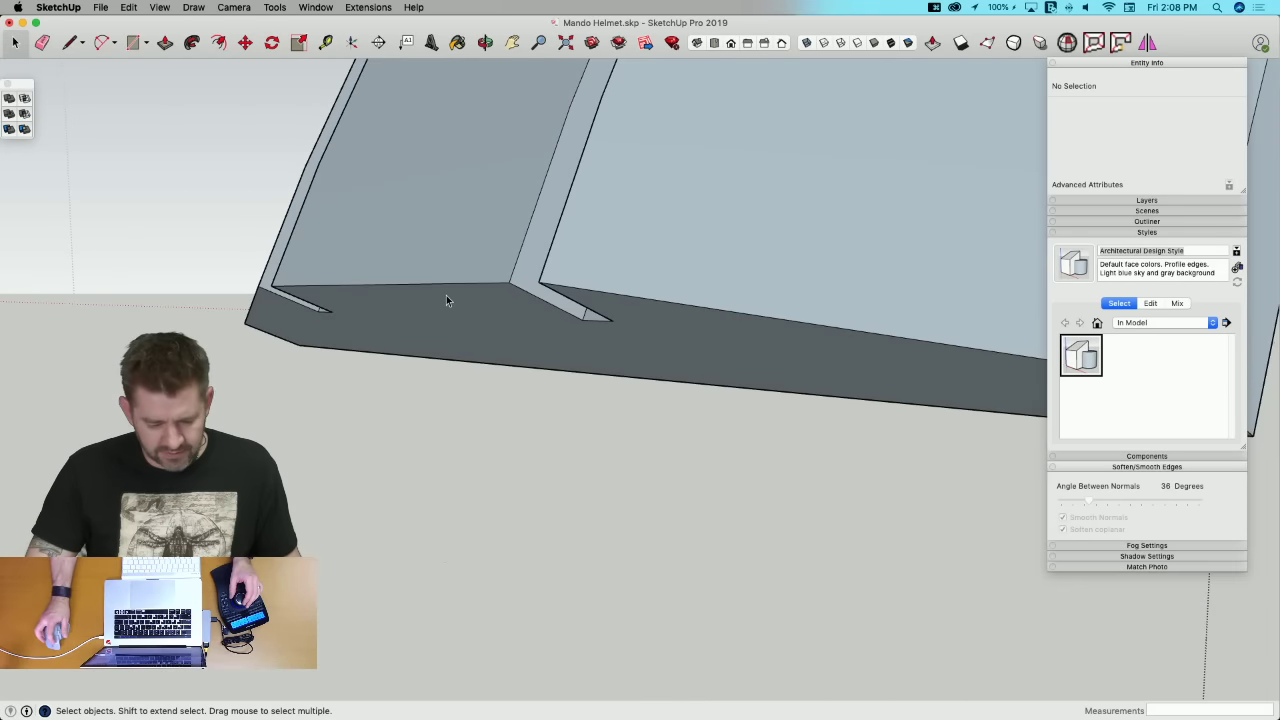
key("p")
left_click(448, 300)
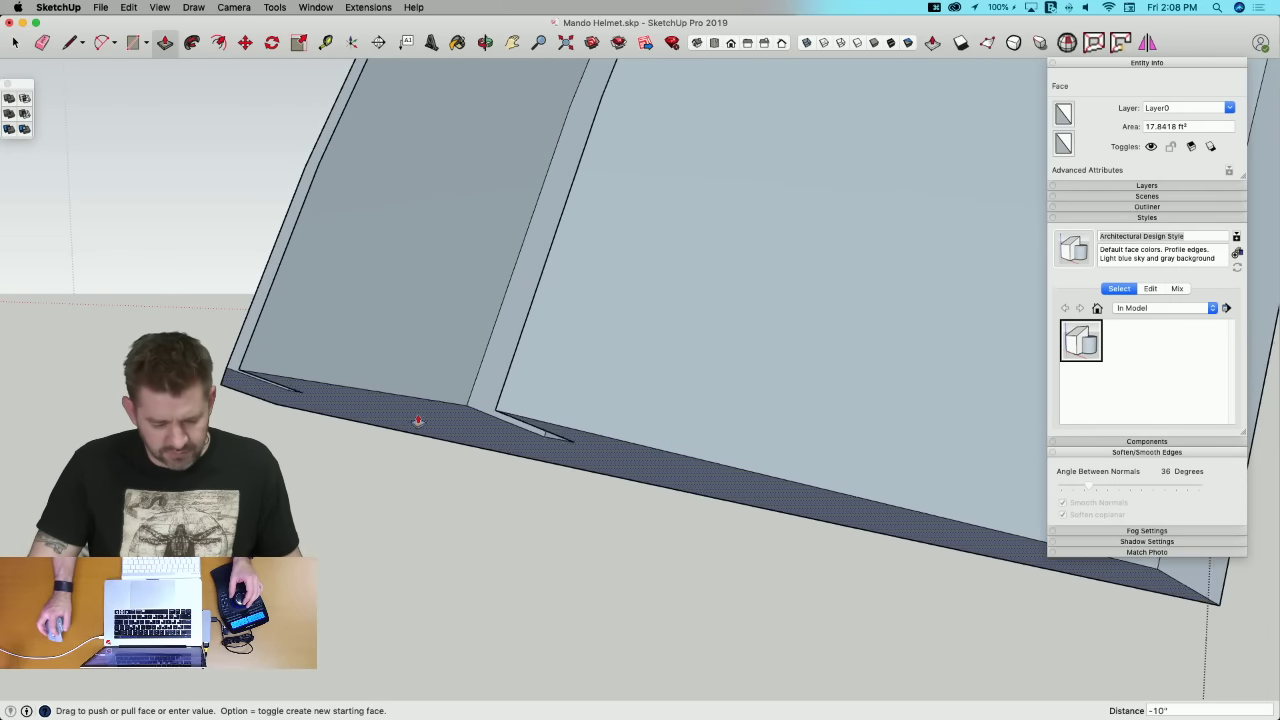
left_click(414, 414)
key("space")
left_click(186, 194)
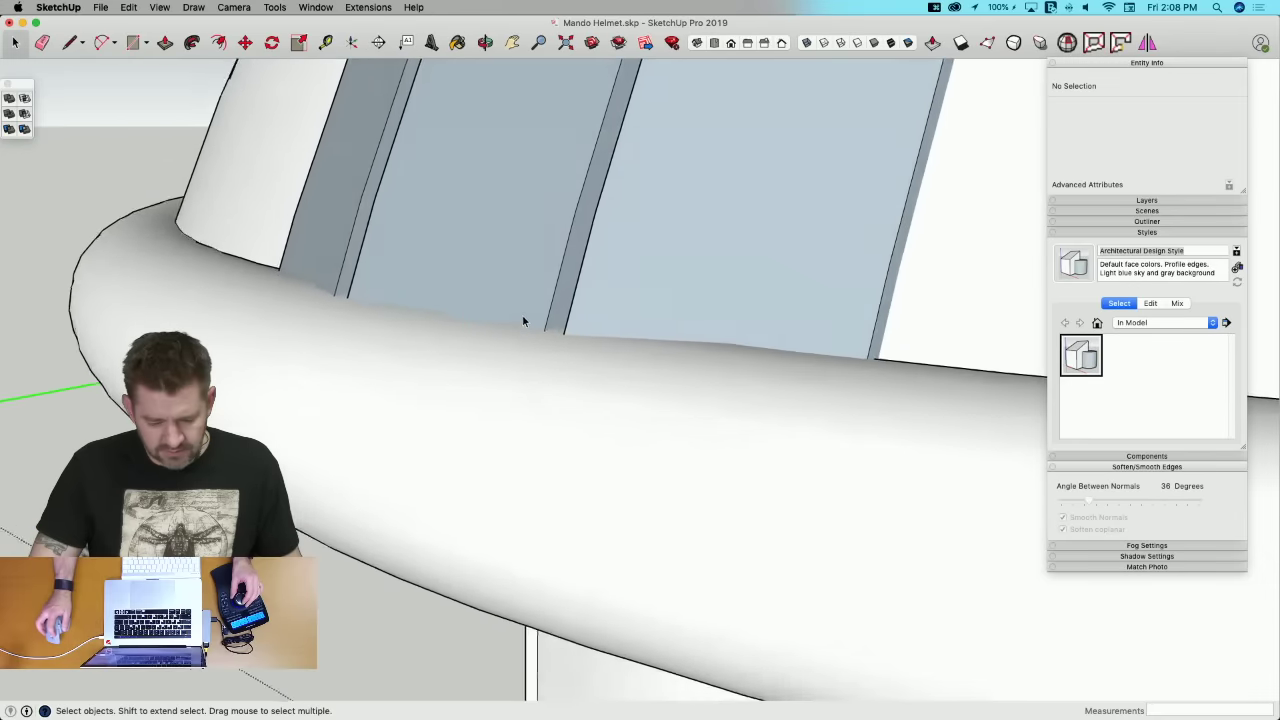
Step: Reopen the dome crest group and draw a line about 4' 7 7/8" long across the centre panel near its front end, spanning both grooves
scroll(433, 364, "down", 8)
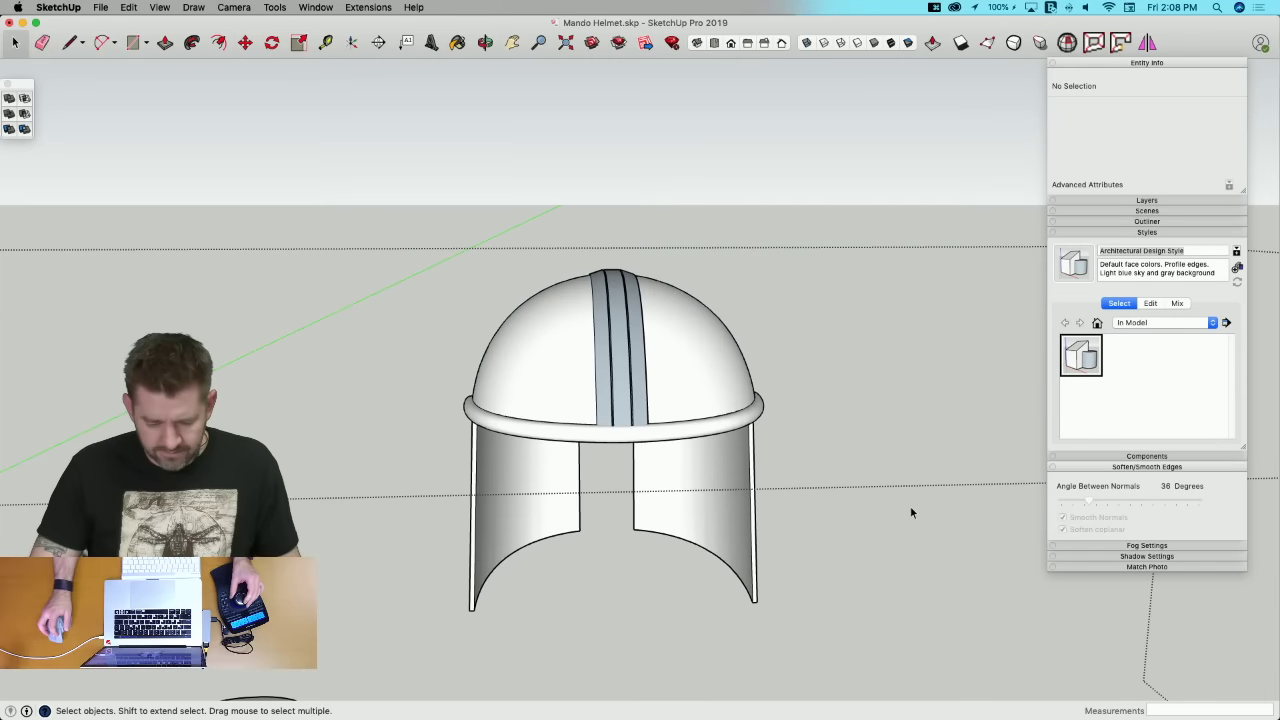
left_click(618, 408)
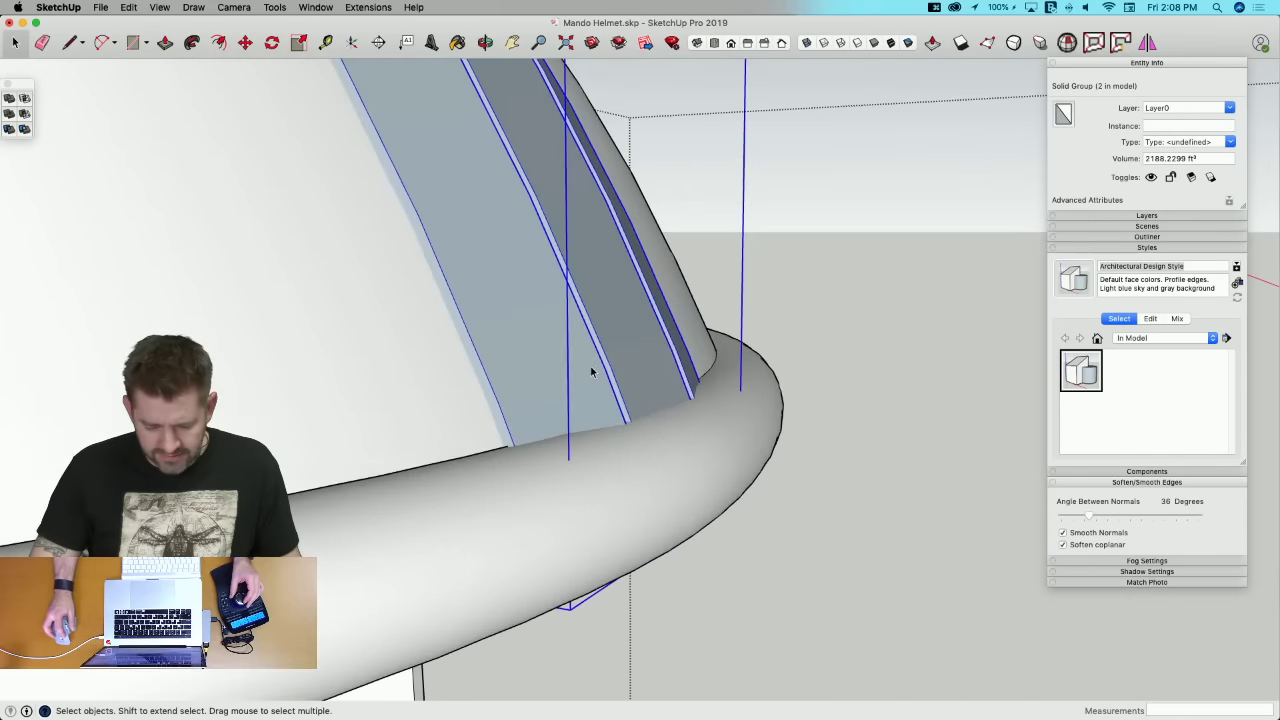
double_click(591, 367)
key("Escape")
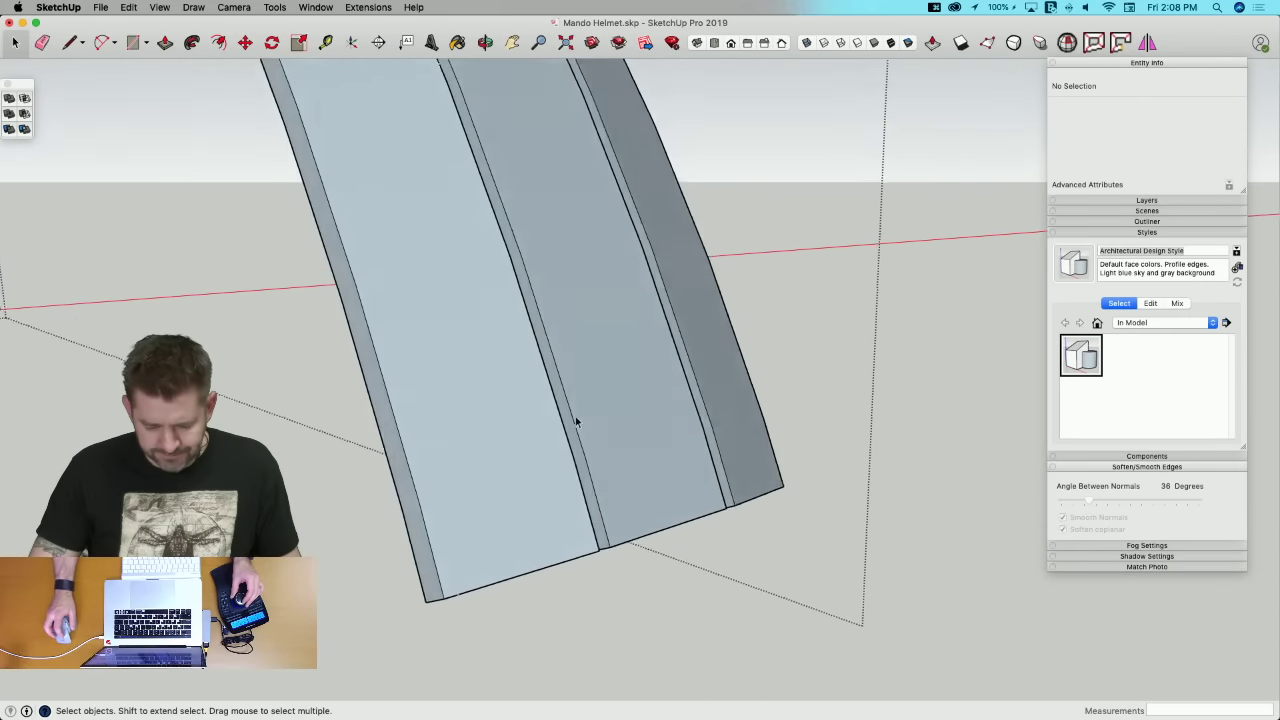
key("l")
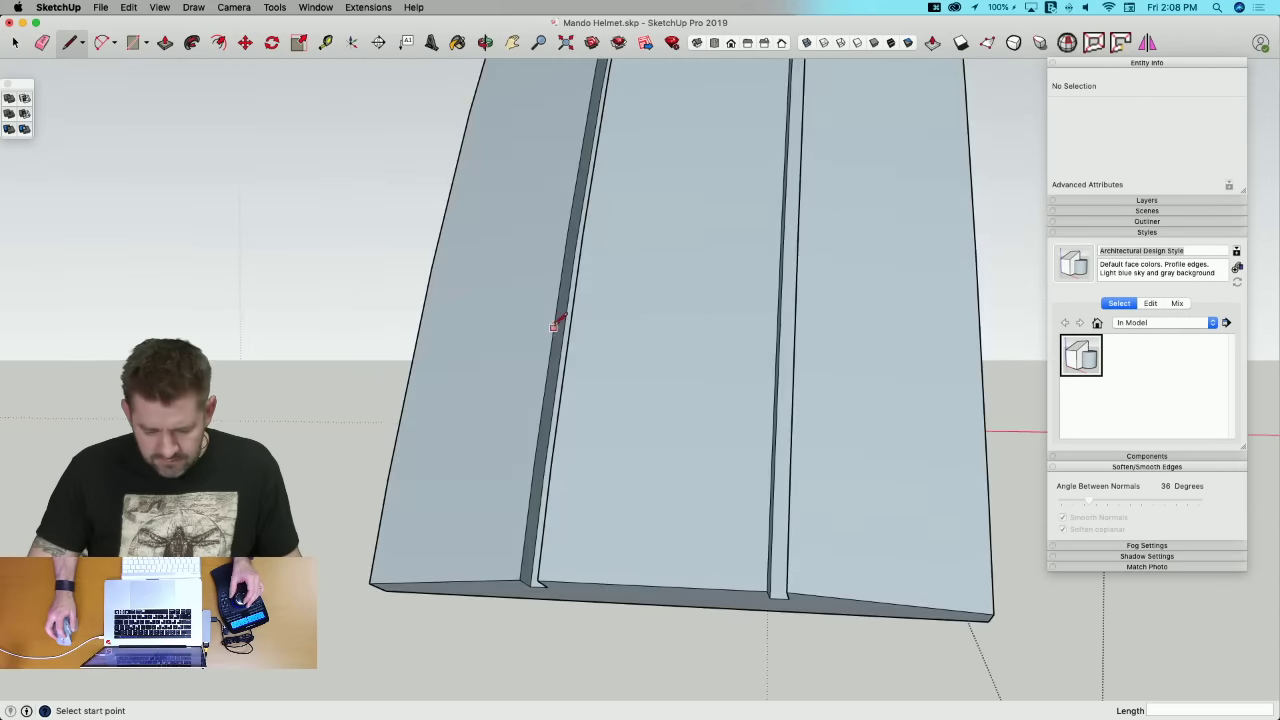
middle_click_drag(556, 318, 551, 323)
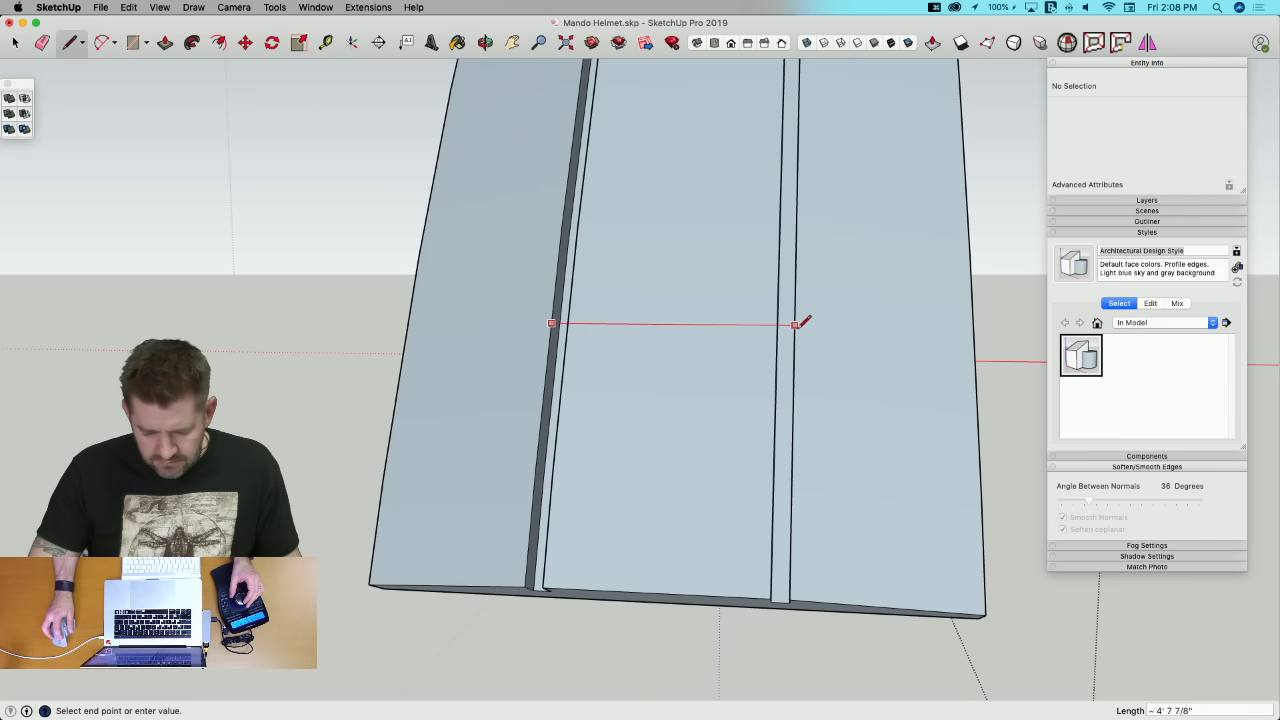
left_click(794, 324)
key("space")
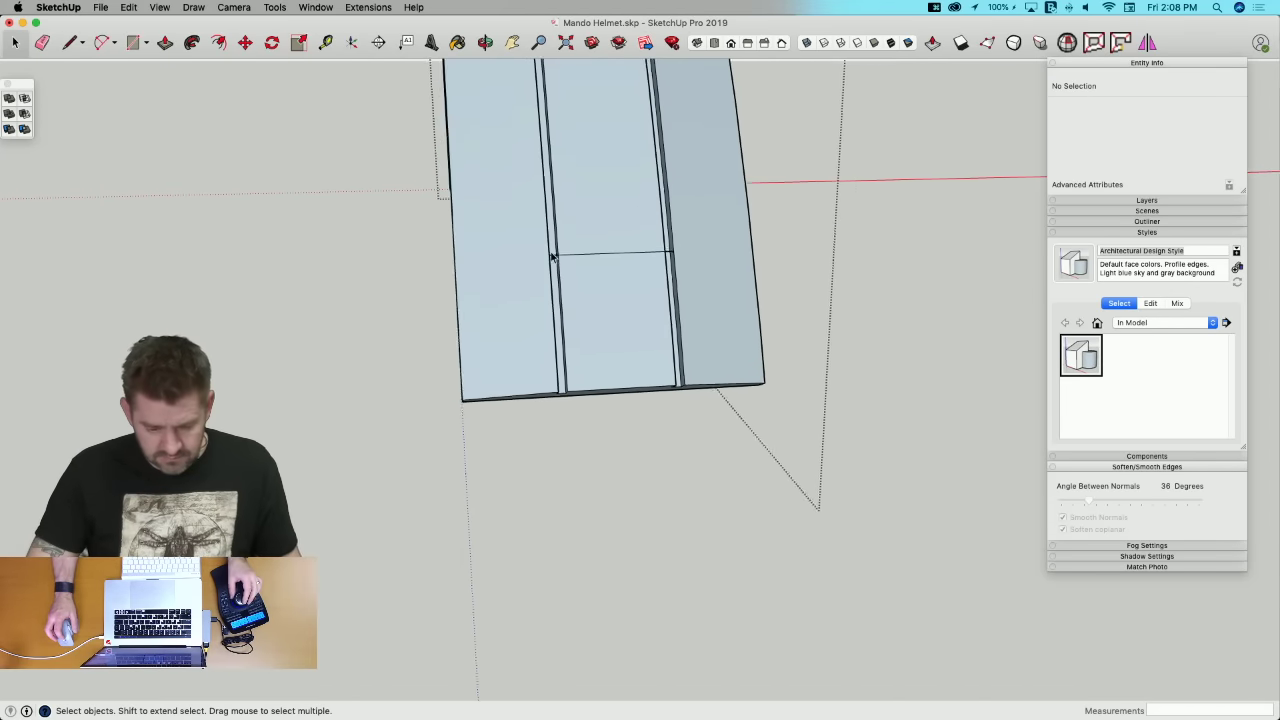
key("space")
Step: Draw a parallel line just above between the grooves' inner edges, plus a diagonal of about 6 3/4" across one panel corner
scroll(544, 354, "up", 5)
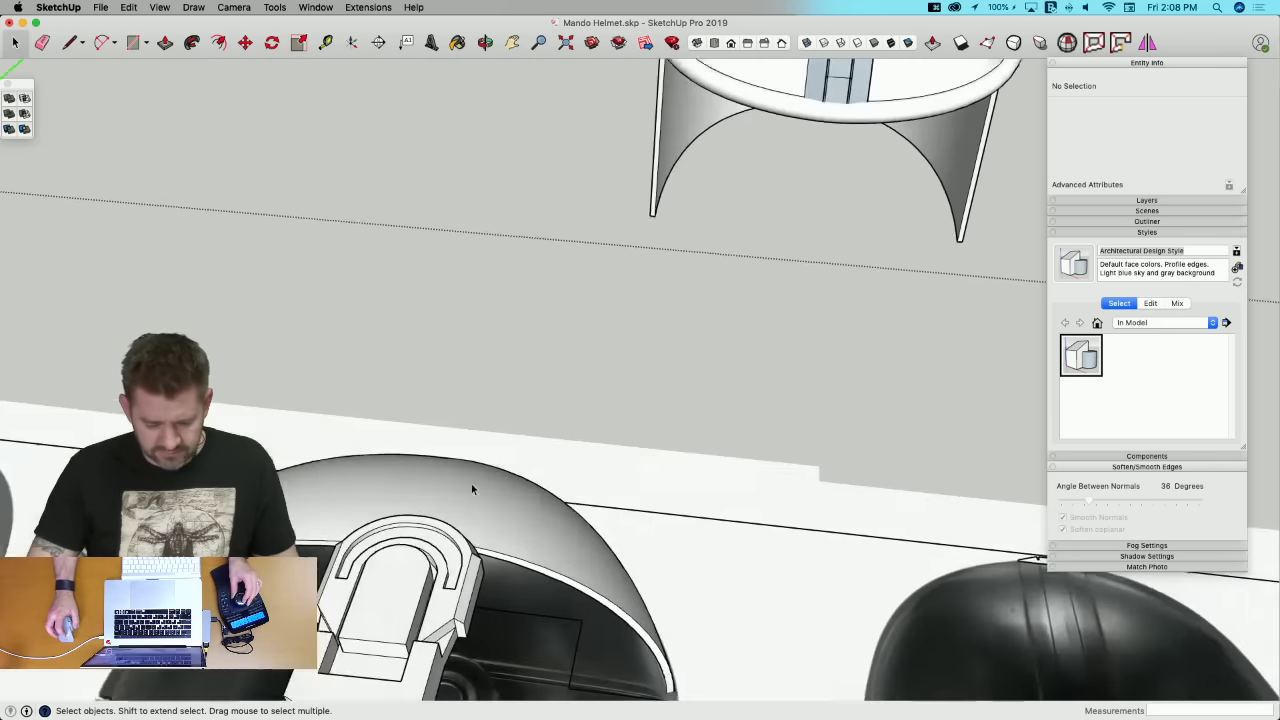
scroll(471, 491, "up", 5)
scroll(424, 373, "up", 5)
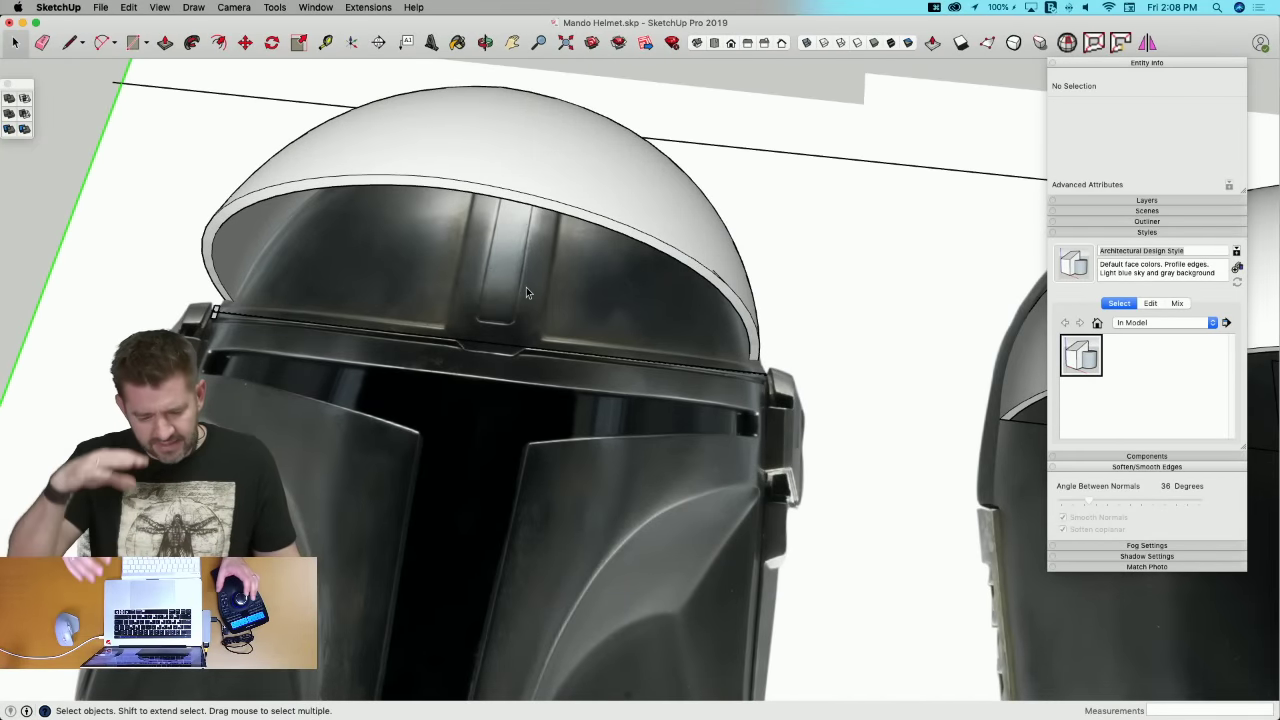
scroll(527, 292, "down", 1)
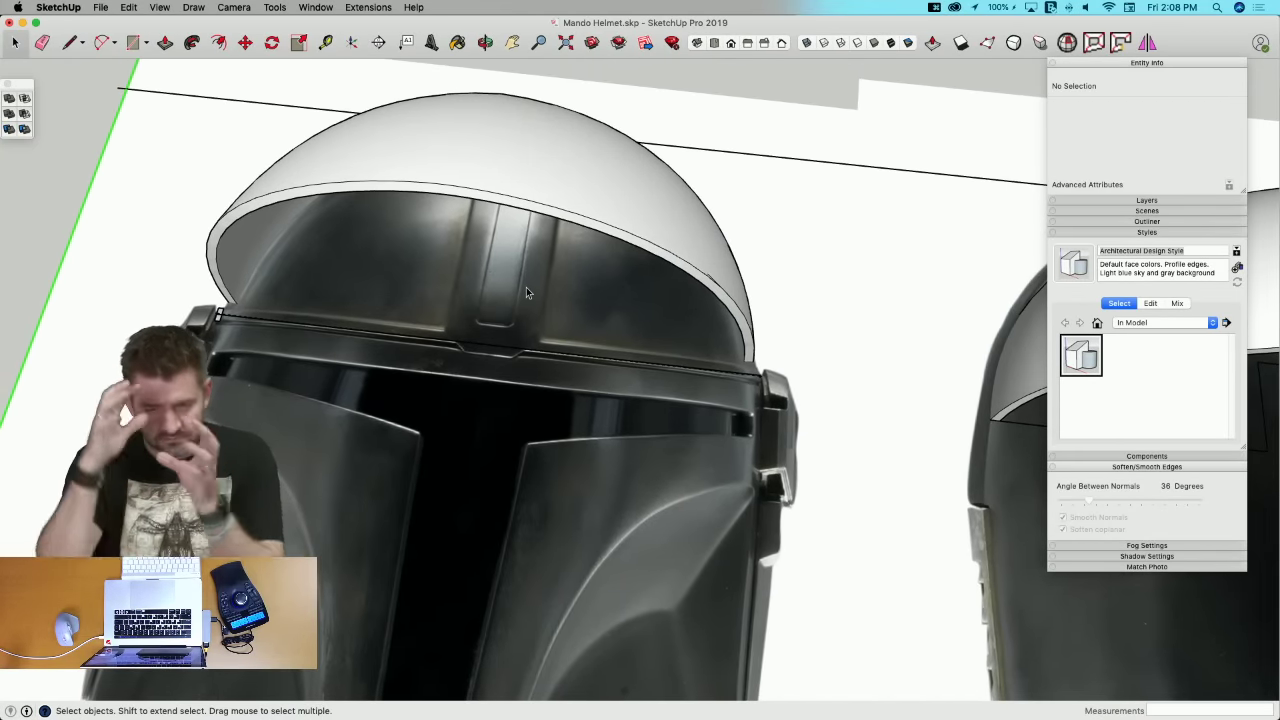
scroll(527, 292, "down", 5)
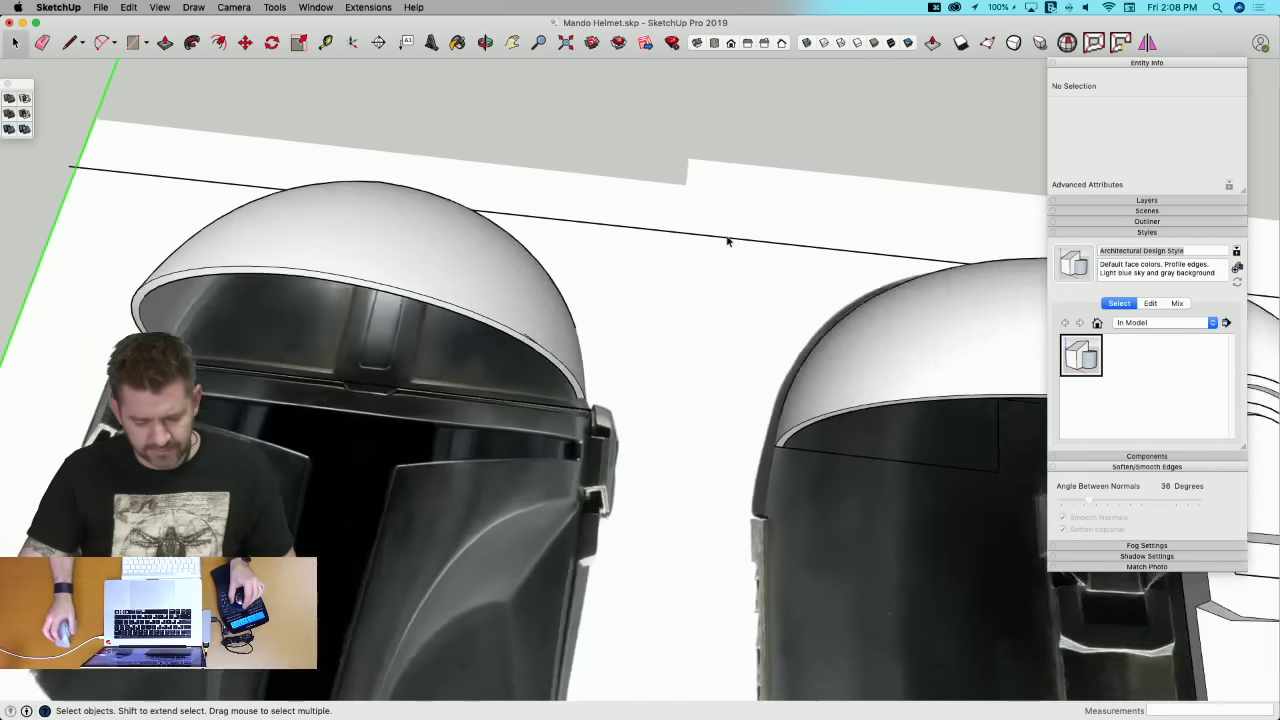
scroll(644, 295, "up", 10)
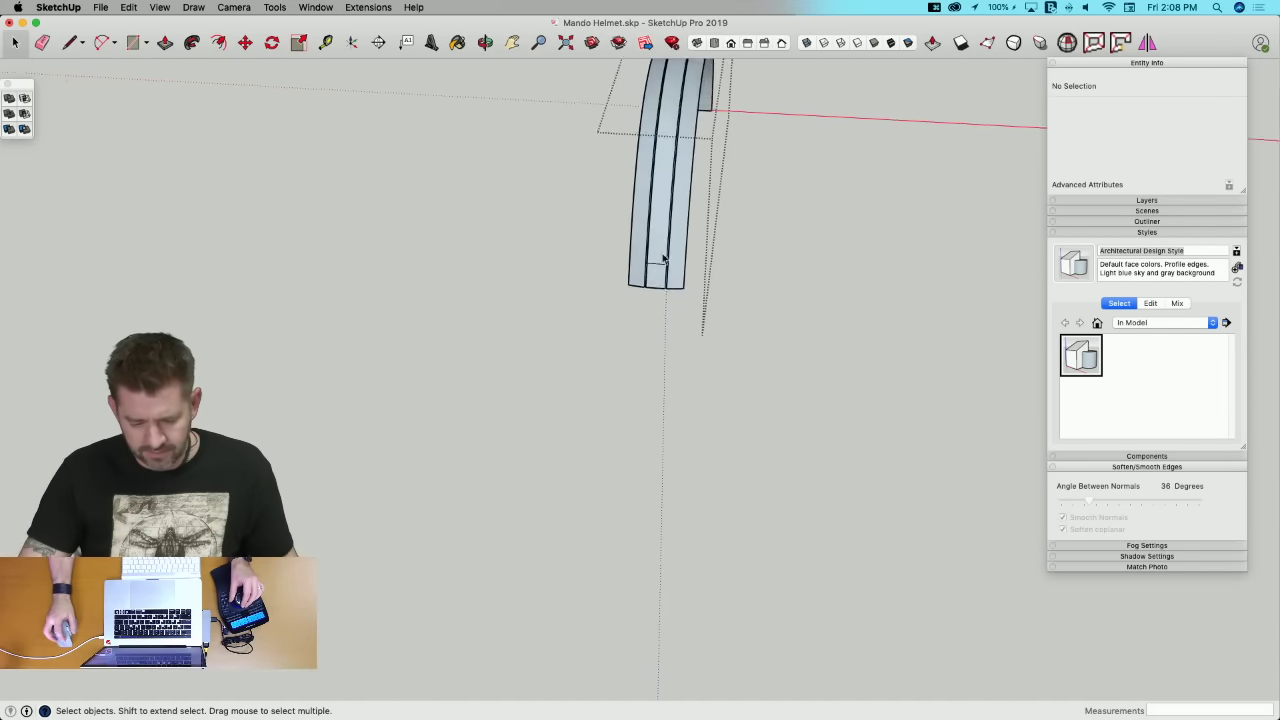
scroll(672, 252, "up", 6)
key("l")
scroll(589, 229, "down", 4)
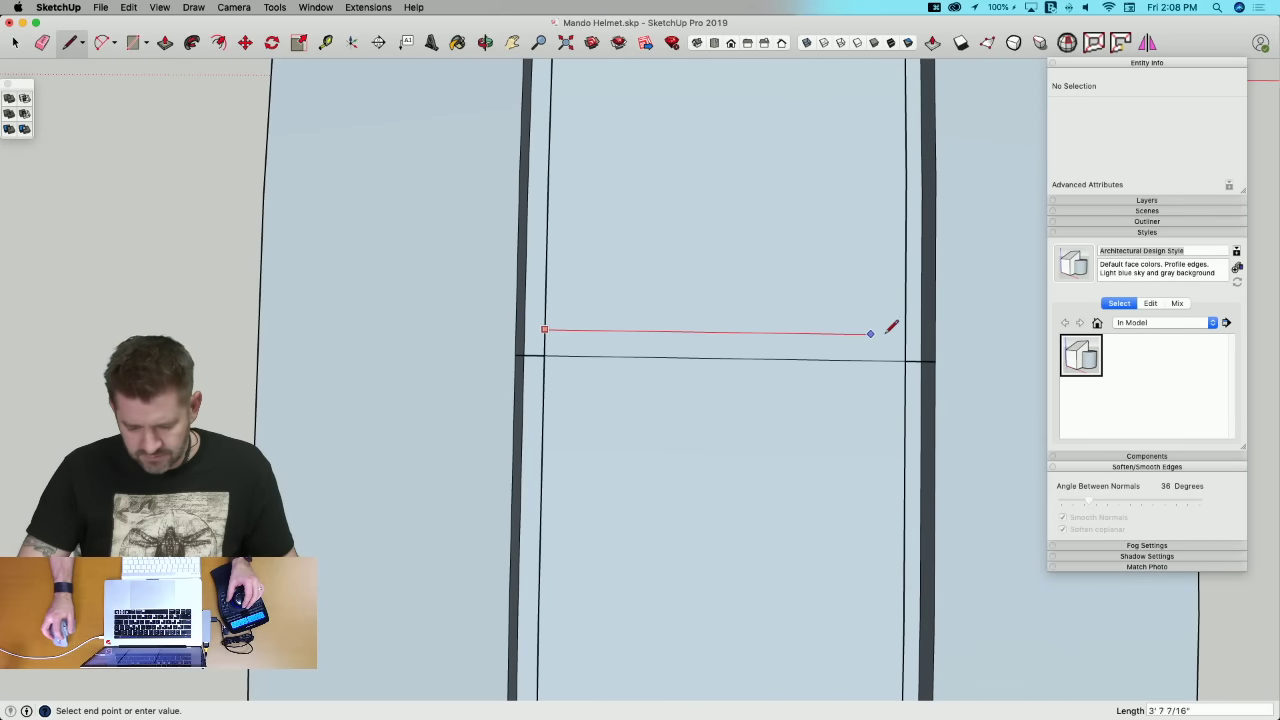
left_click(906, 334)
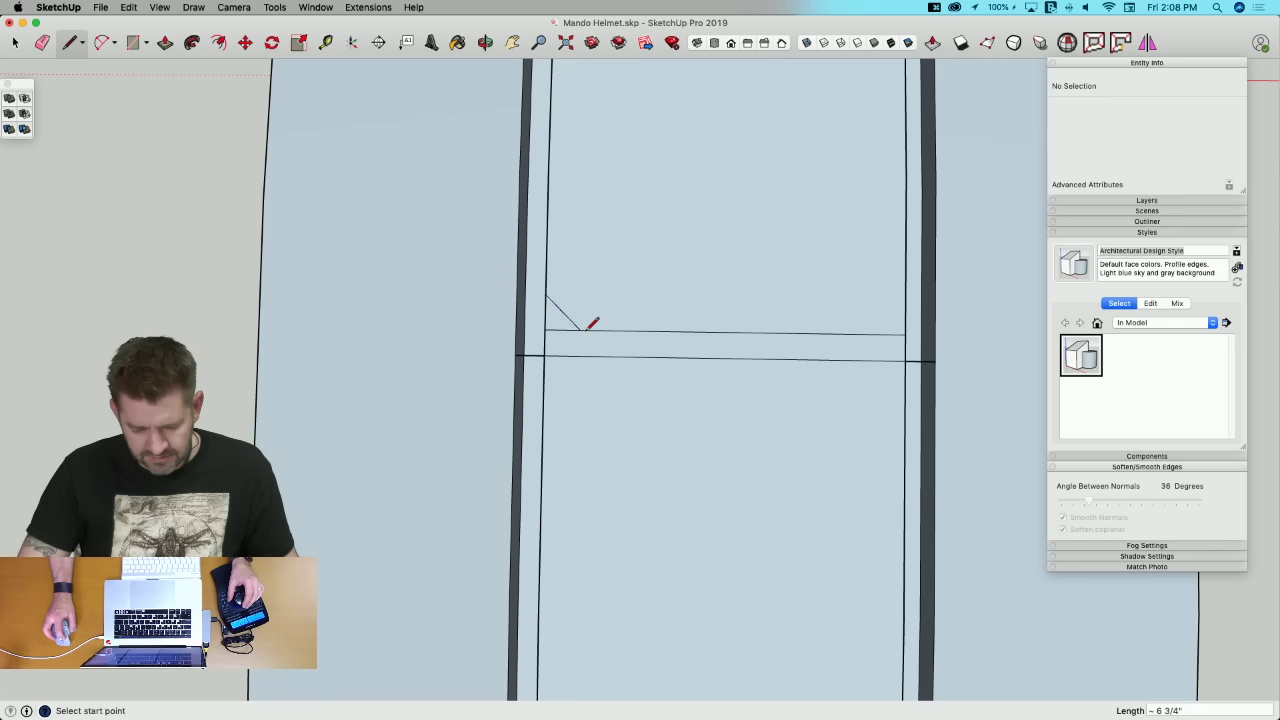
key("space")
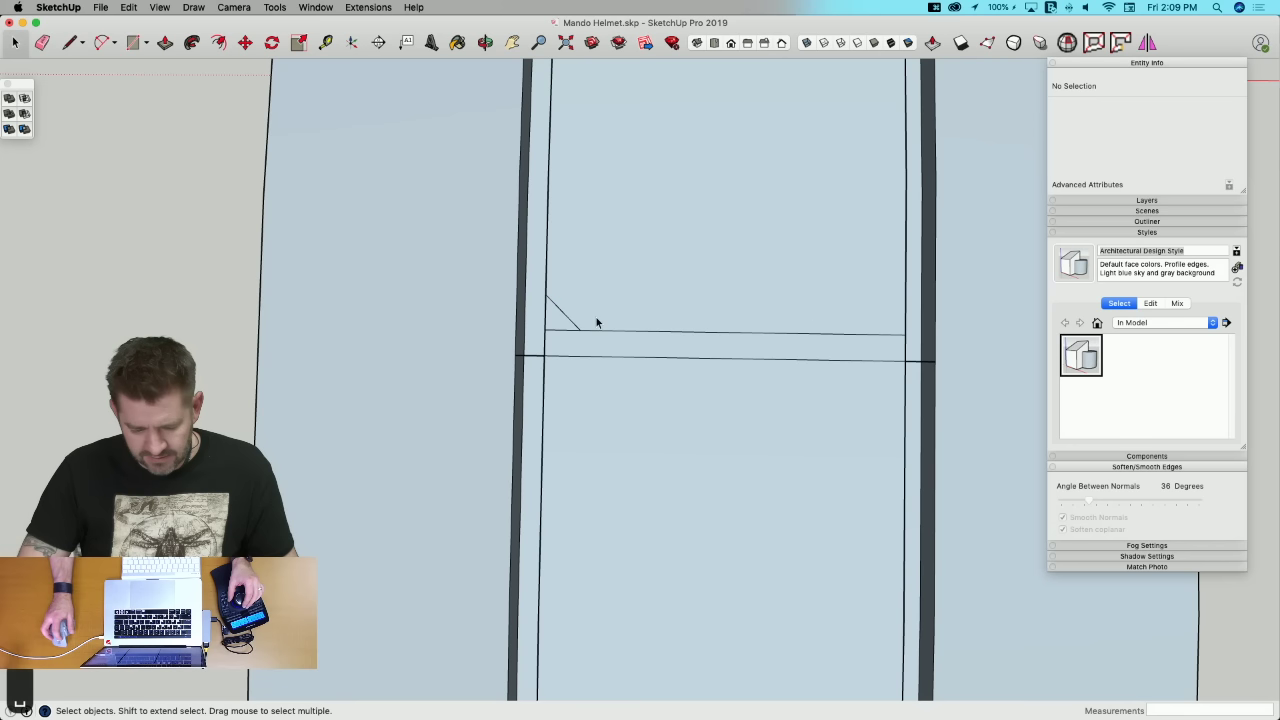
Step: Copy the short corner edge to the opposite end of the cross line and draw the matching diagonal across that panel corner
key("m")
left_click(578, 331)
key("alt")
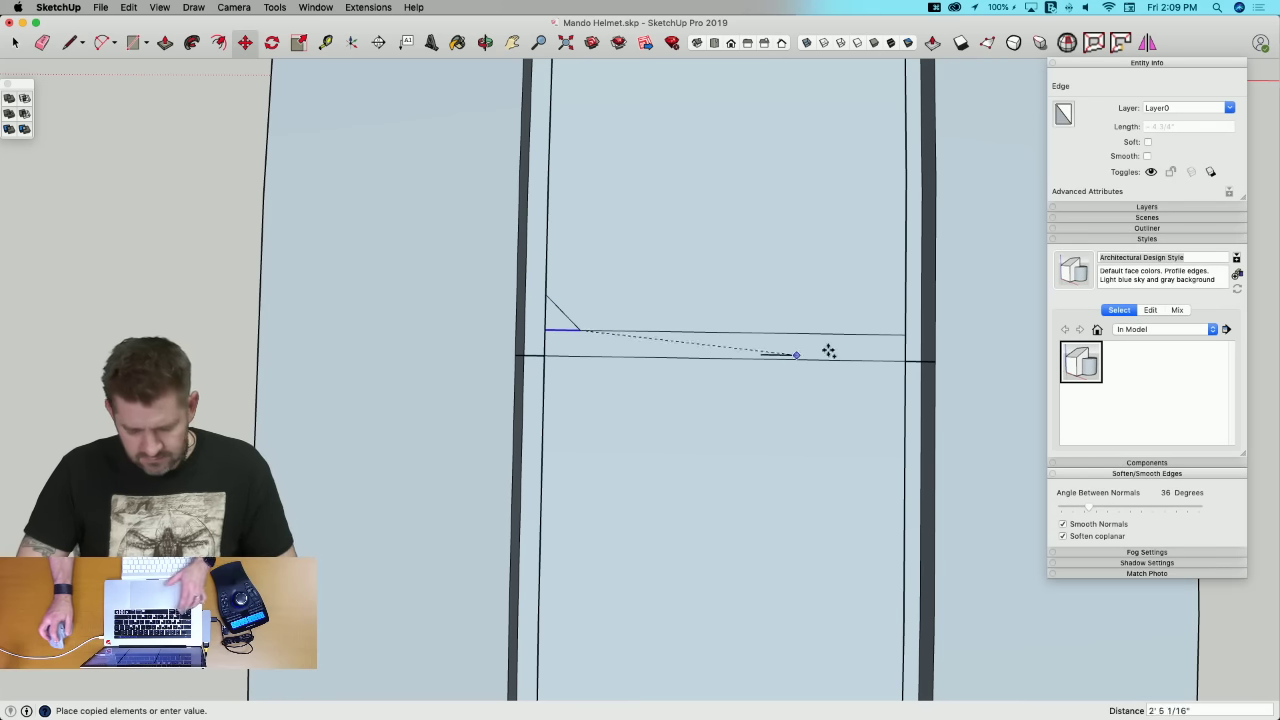
left_click(911, 331)
key("l")
left_click(869, 332)
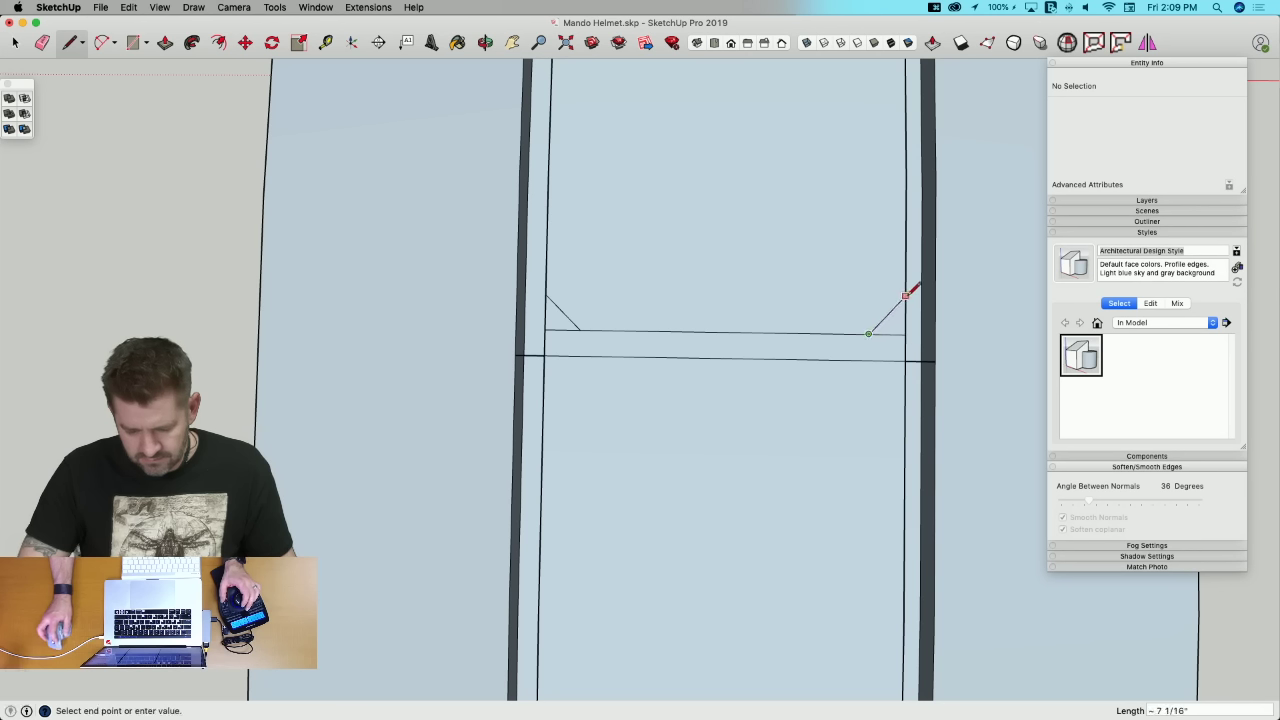
key("Escape")
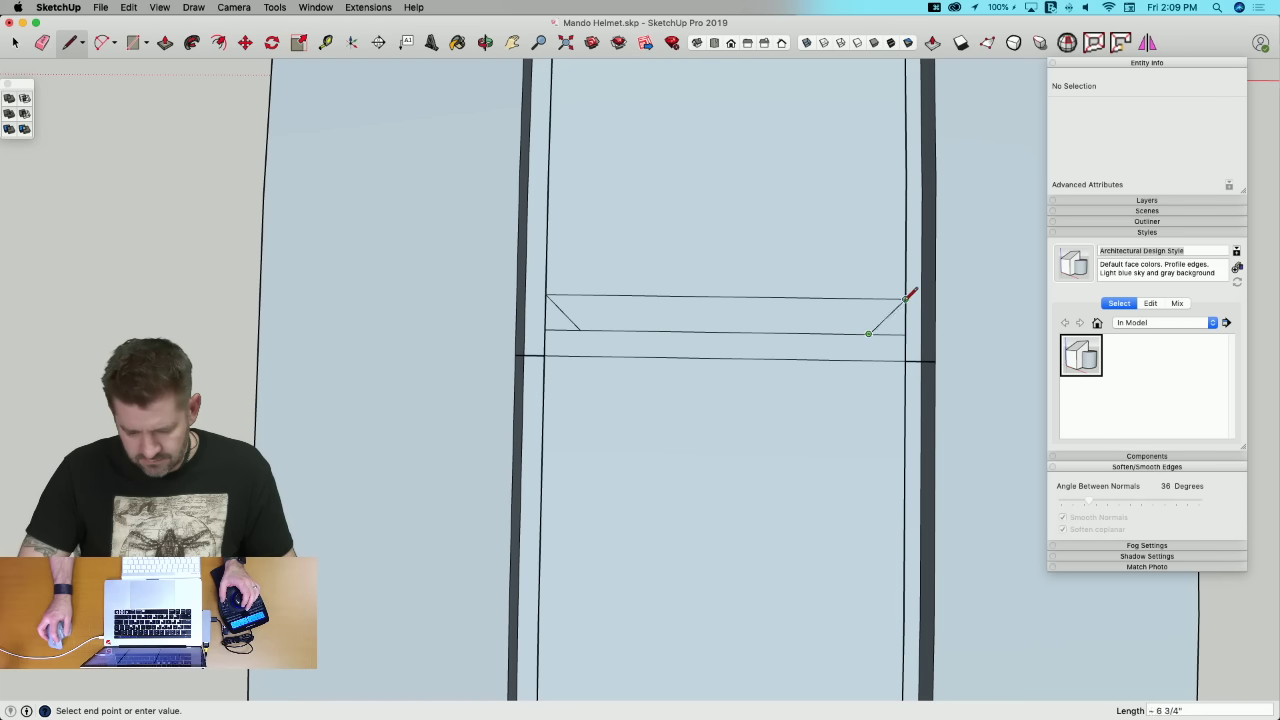
Step: Push/pull the strip below the corner-cut panel down to groove depth and erase the leftover edges joining it to both grooves
key("e")
mouse_move(543, 291)
middle_mouse_down()
mouse_move(606, 323)
mouse_move(606, 354)
mouse_move(580, 358)
mouse_move(549, 390)
mouse_move(567, 386)
mouse_move(536, 383)
middle_mouse_up()
key("p")
left_click(598, 352)
left_click(558, 390)
left_click(567, 404)
left_click(562, 411)
key("e")
left_click_drag(534, 396, 553, 394)
mouse_move(553, 394)
middle_mouse_down()
mouse_move(751, 349)
mouse_move(757, 386)
mouse_move(791, 391)
mouse_move(777, 400)
middle_mouse_up()
key("p")
left_click(777, 408)
key("e")
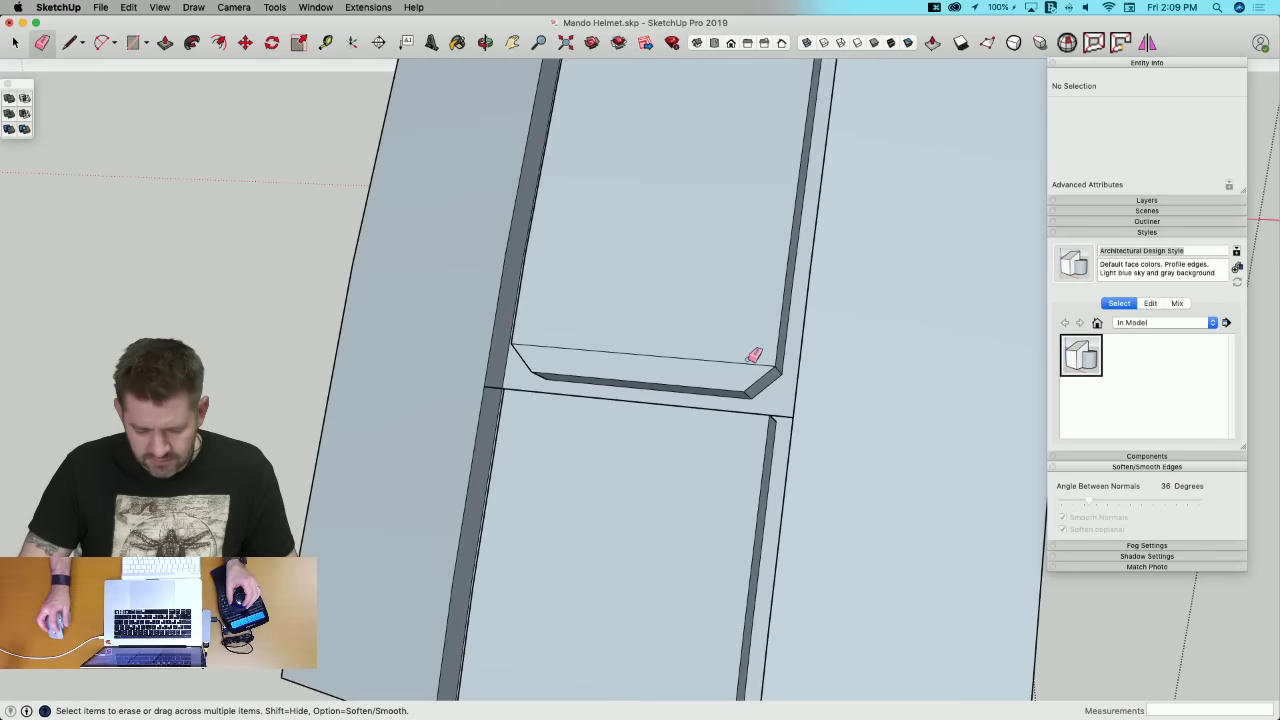
Step: Leave the dome crest group and draw a line across the crest's centre panel where it meets the brow band, between the grooves
scroll(754, 355, "down", 10)
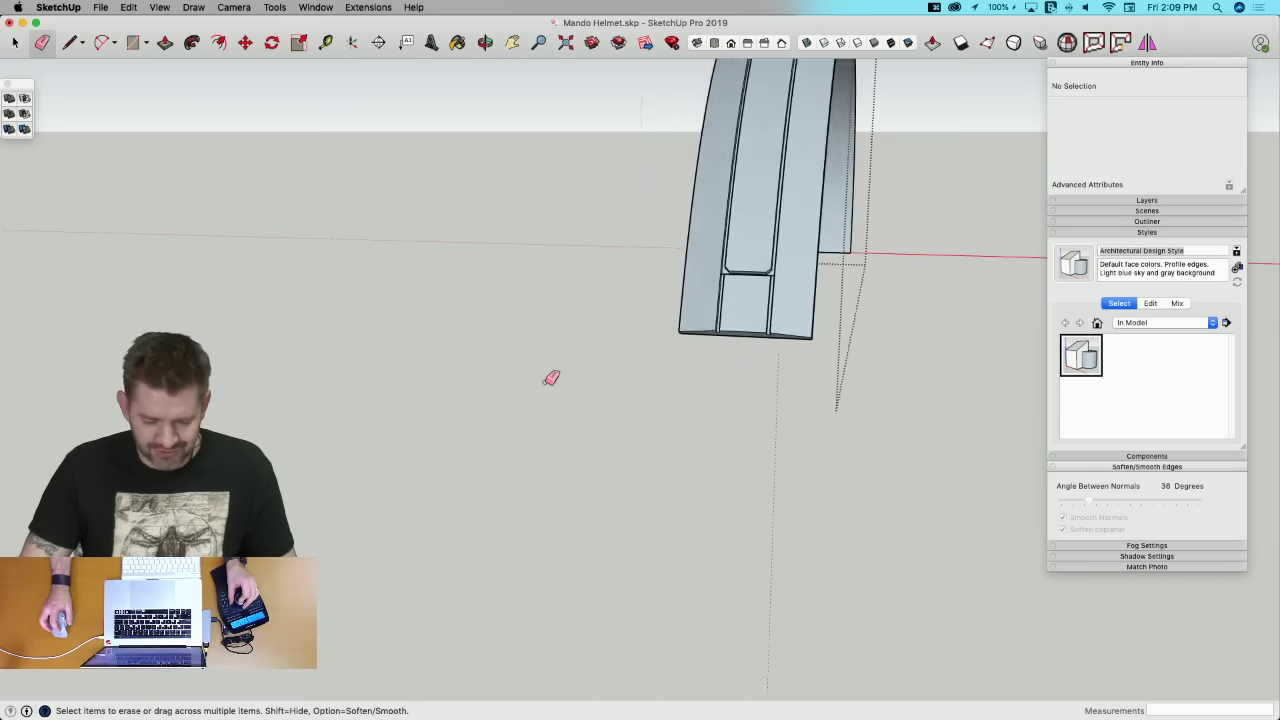
key("space")
scroll(571, 390, "down", 10)
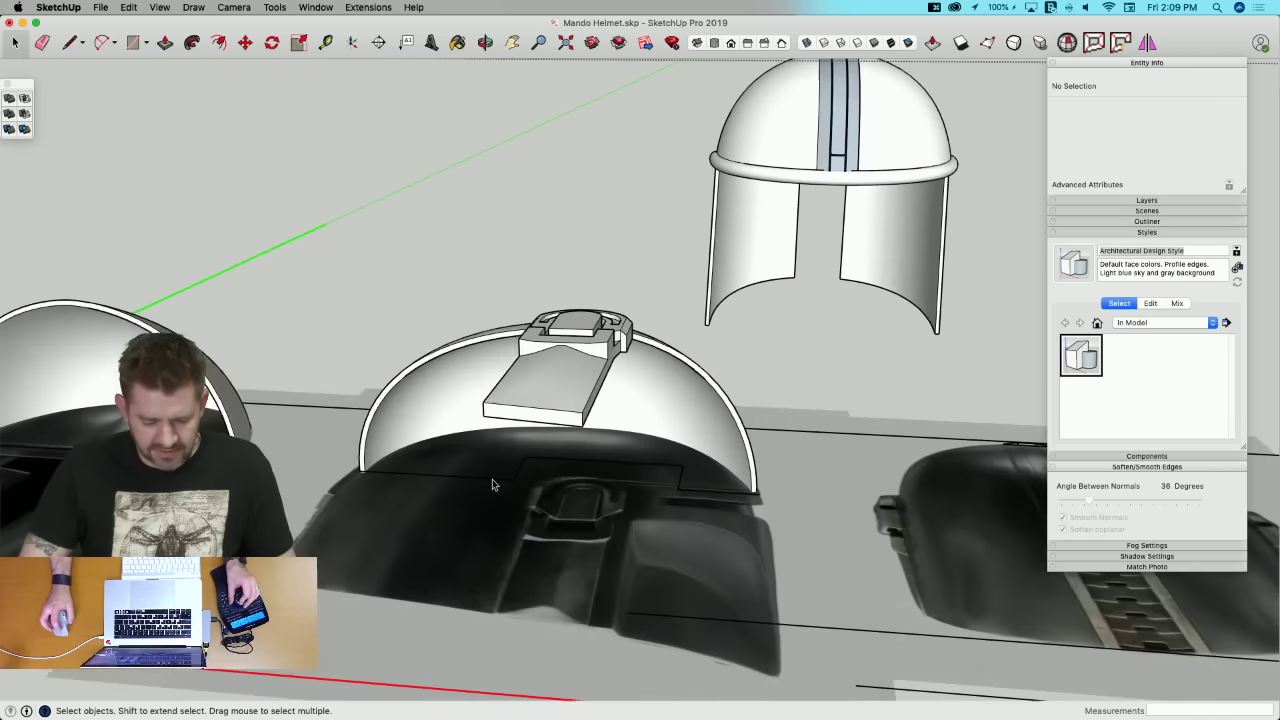
middle_click_drag(492, 485, 635, 250)
scroll(604, 314, "up", 15)
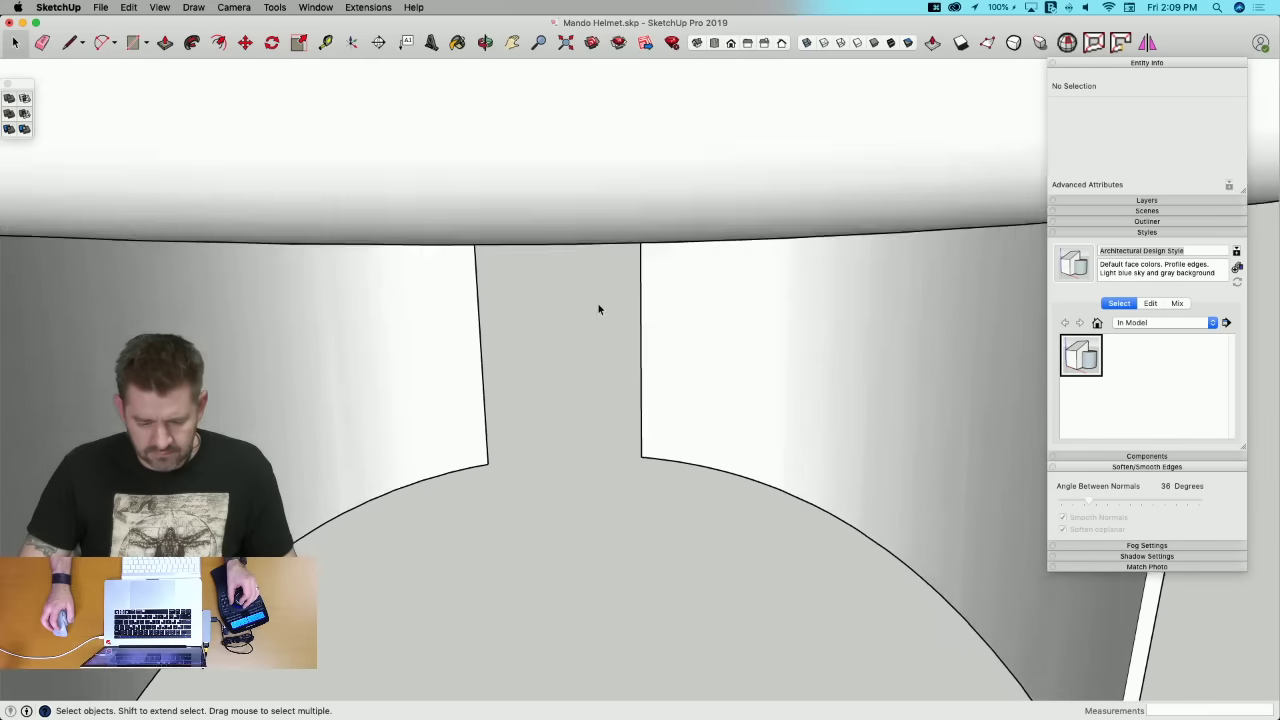
key("l")
scroll(597, 316, "up", 1)
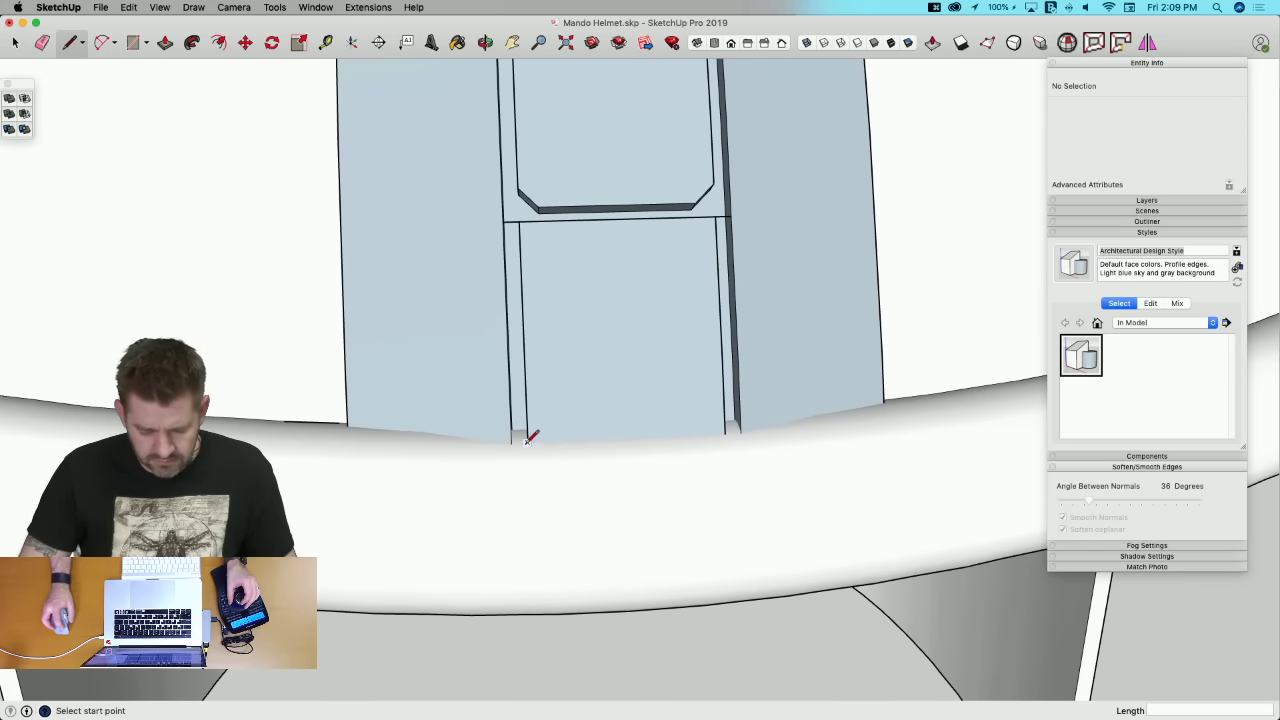
left_click(527, 440)
left_click(727, 432)
key("space")
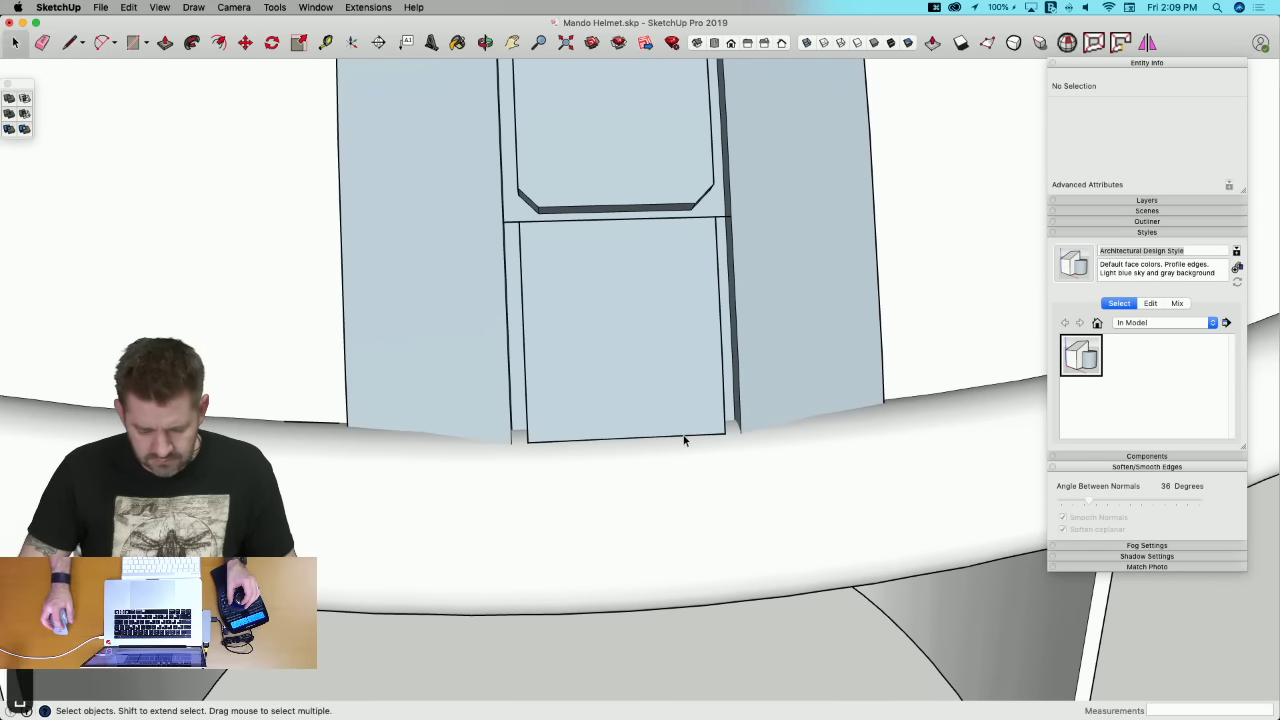
Step: Cut the new brow-band line and paste it in place inside the dome crest group
left_click(684, 440)
key("super+x")
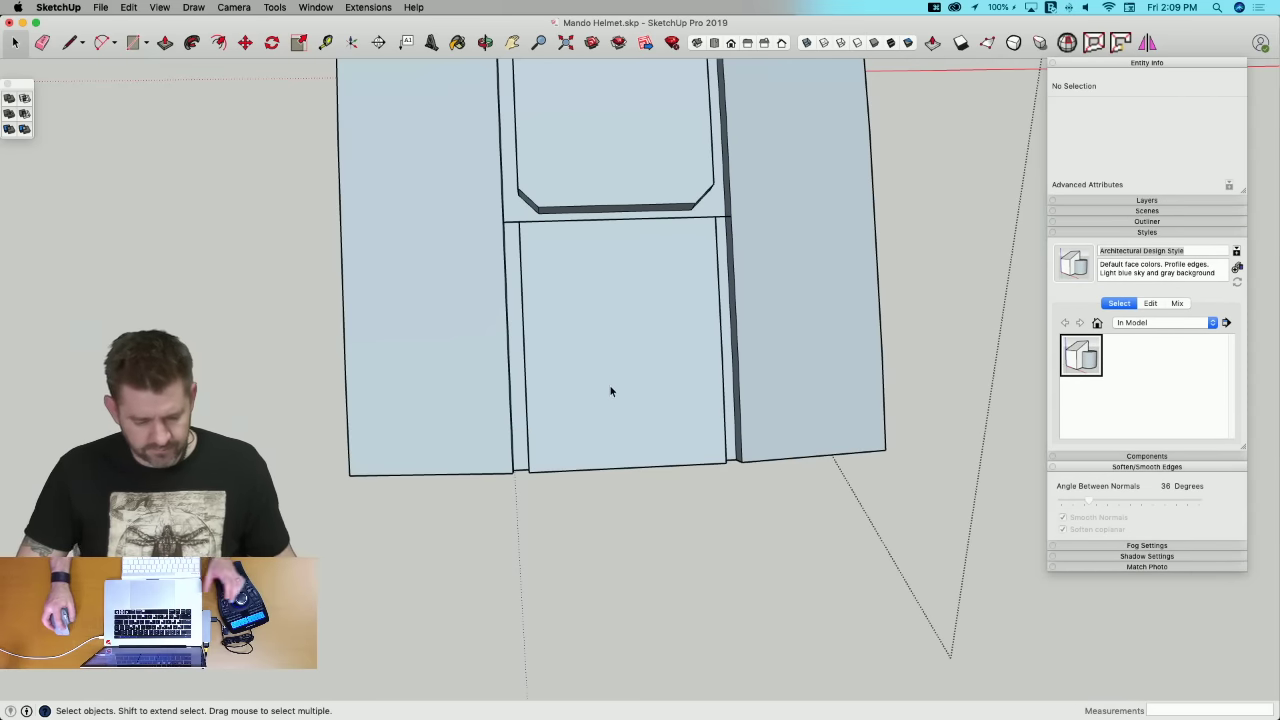
left_click(186, 12)
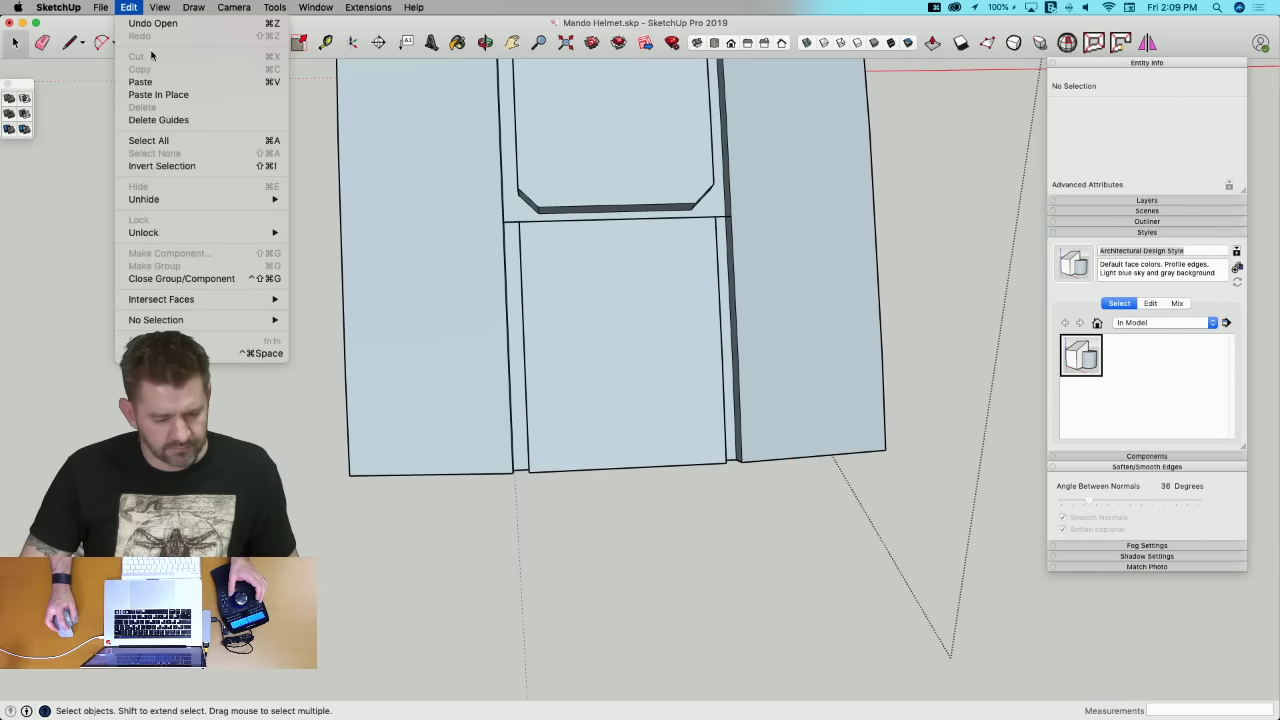
left_click(158, 94)
Step: Extend the pasted line to the groove edge and draw a cross line about 4' 7 7/8" long farther up, spanning both grooves
key("l")
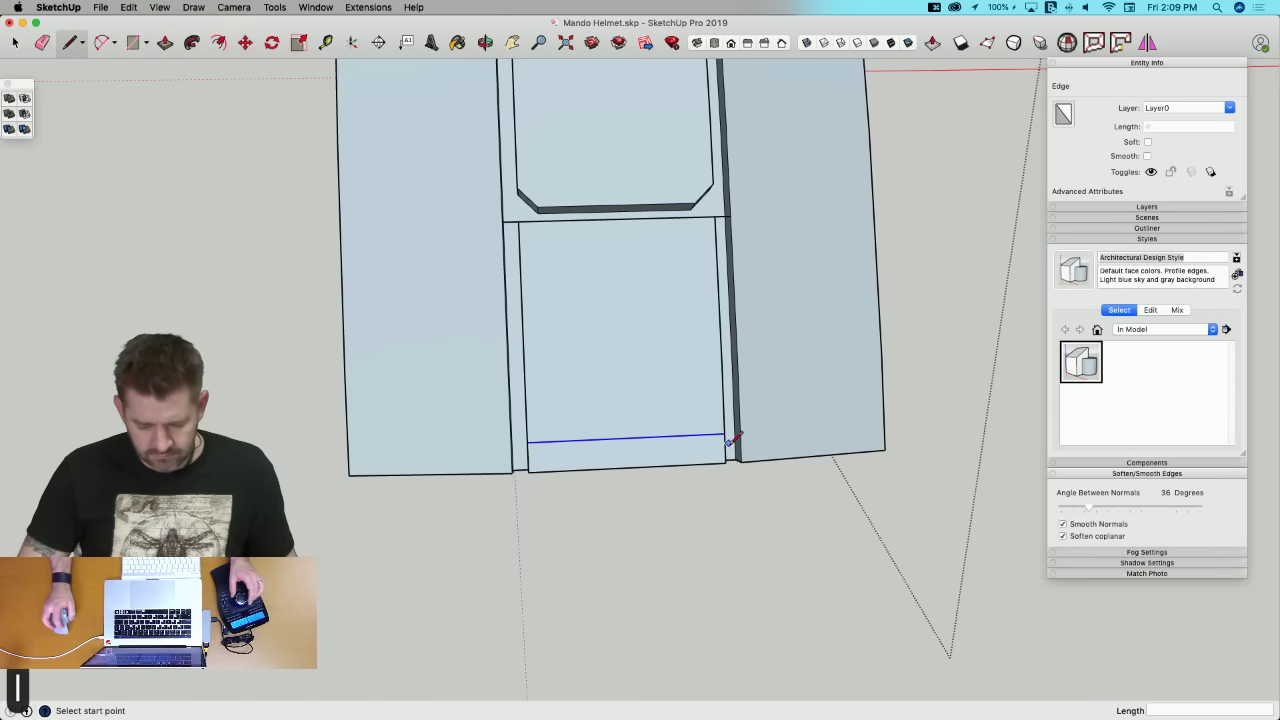
middle_click_drag(728, 431, 750, 328)
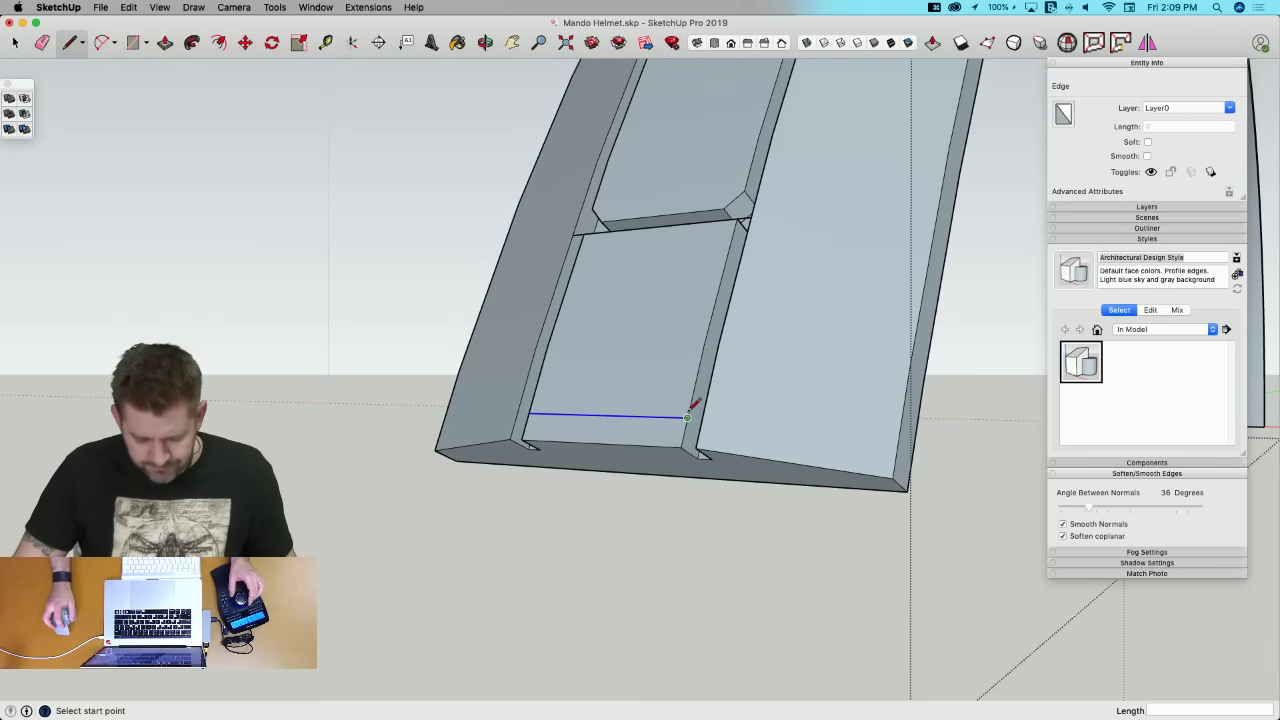
left_click(518, 410)
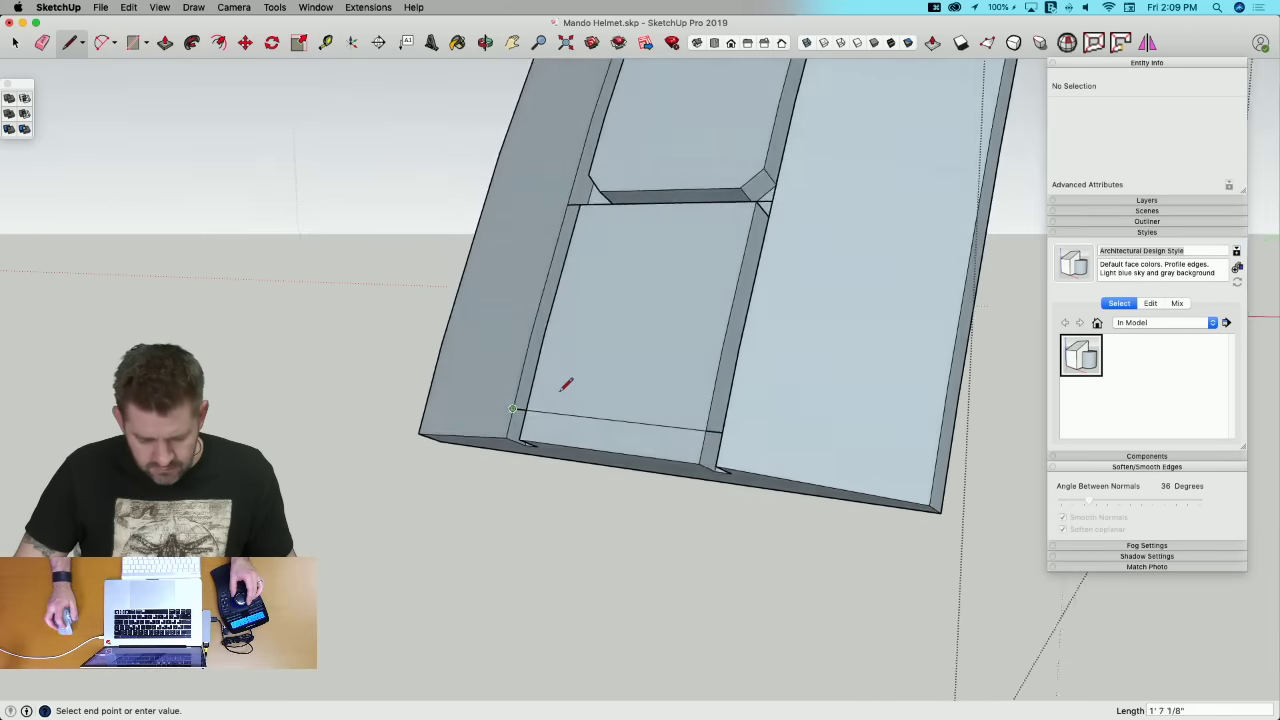
key("r")
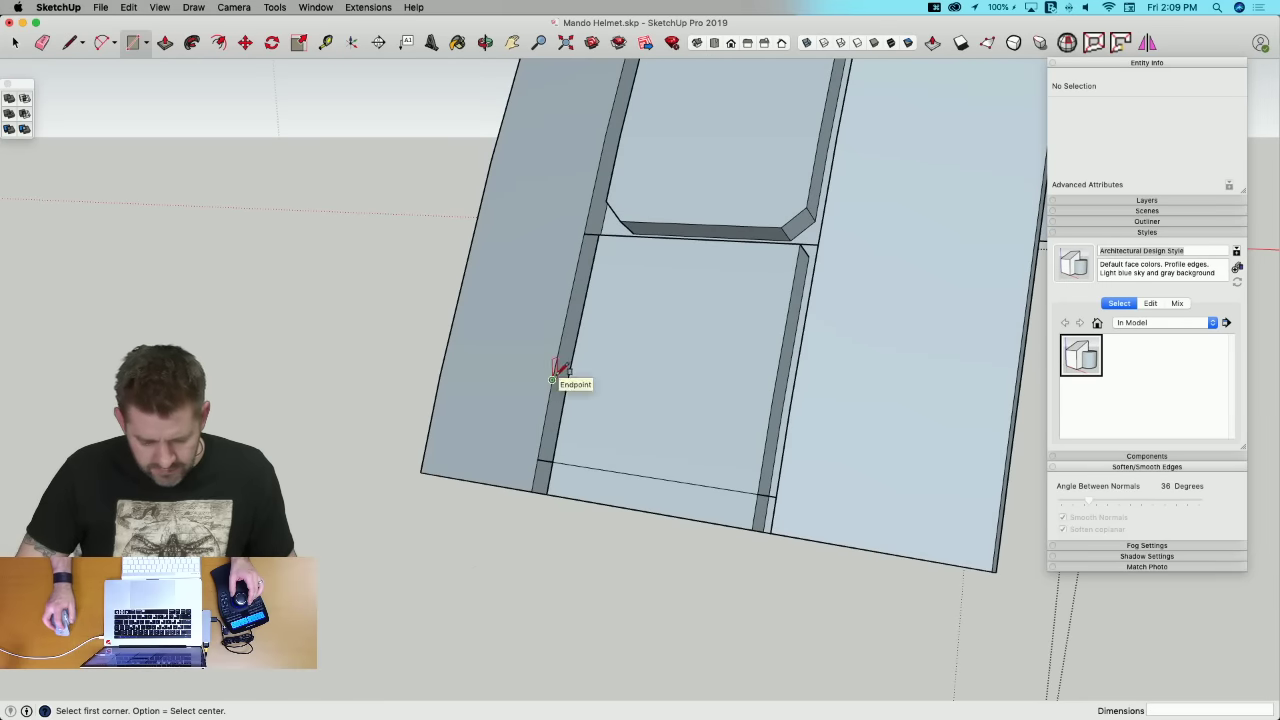
key("l")
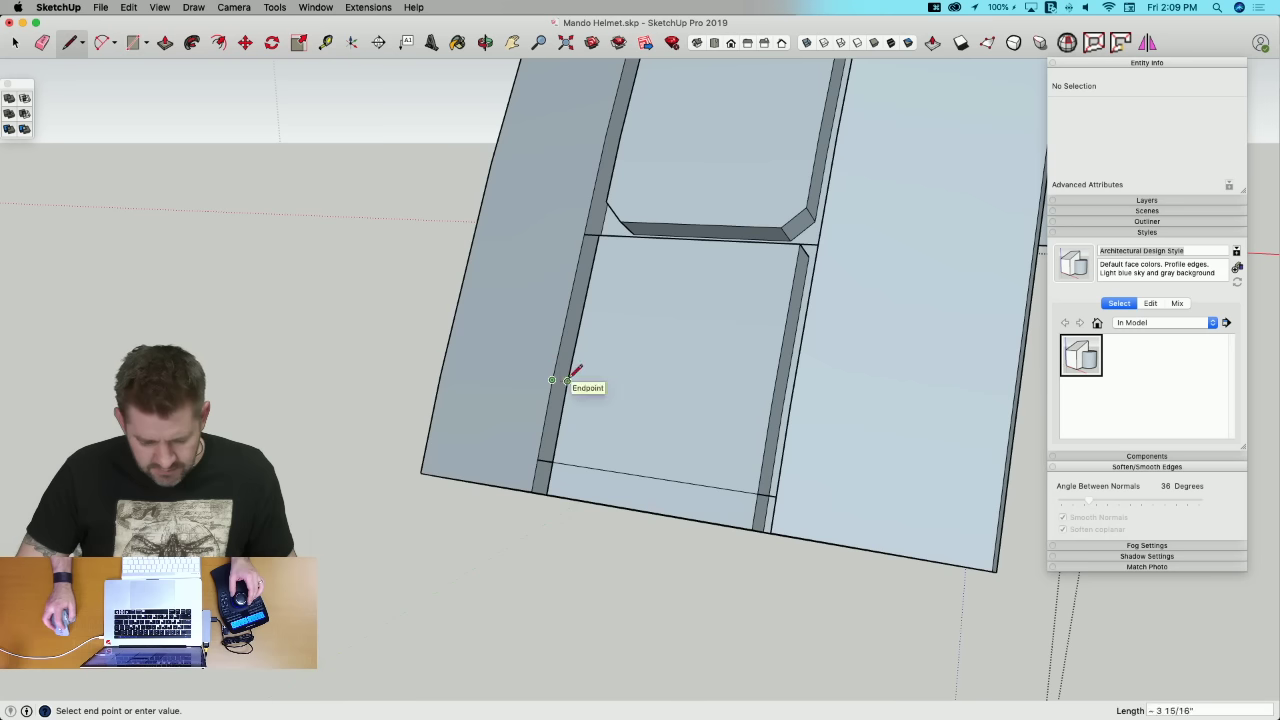
left_click(790, 407)
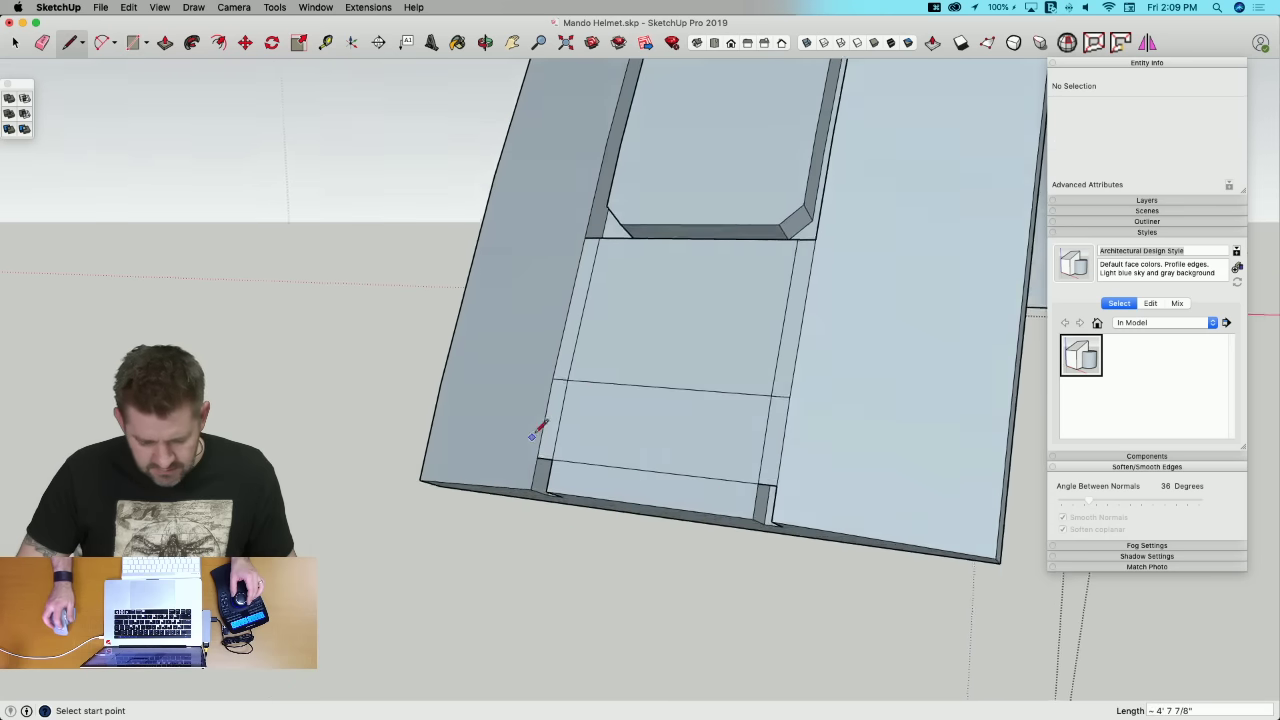
Step: Continue the upper cross line over both side panels to the crest's outer edges
key("e")
key("l")
left_click(551, 381)
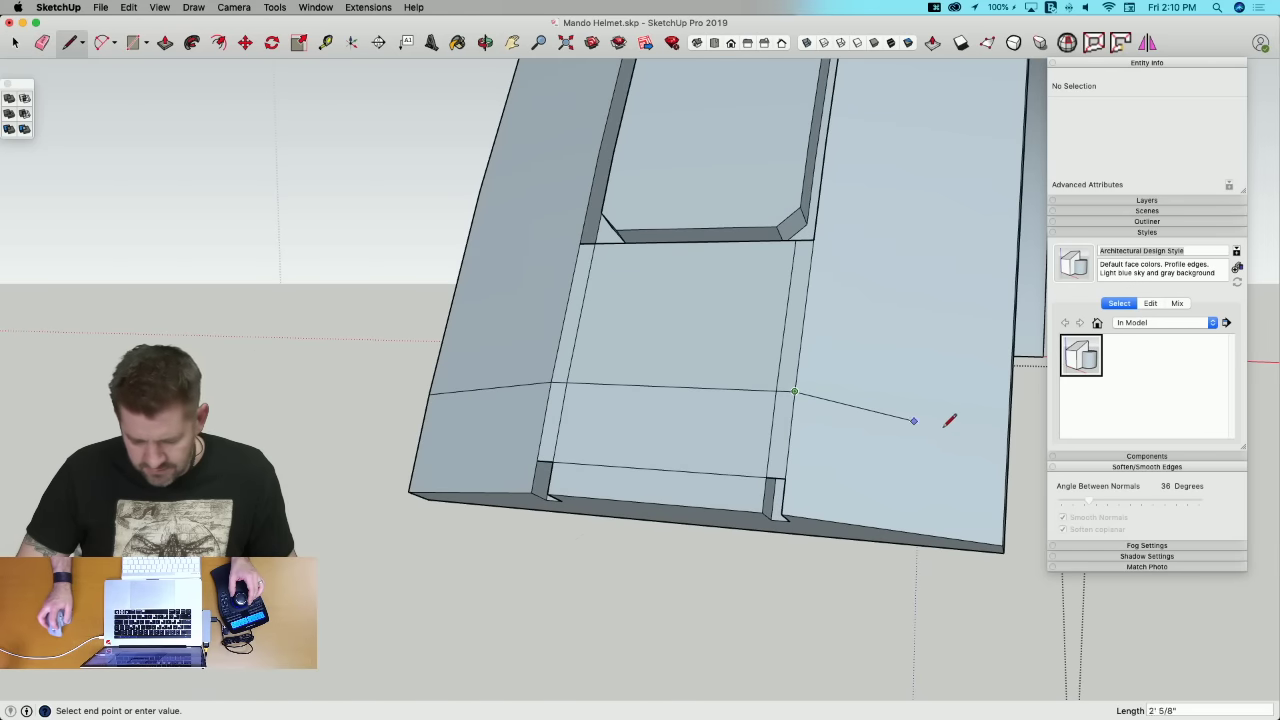
left_click(1008, 451)
Step: Carry the cut line around both side faces of the crest, adding an underside line about 11' 5 11/16" long
middle_click_drag(1008, 451, 671, 428)
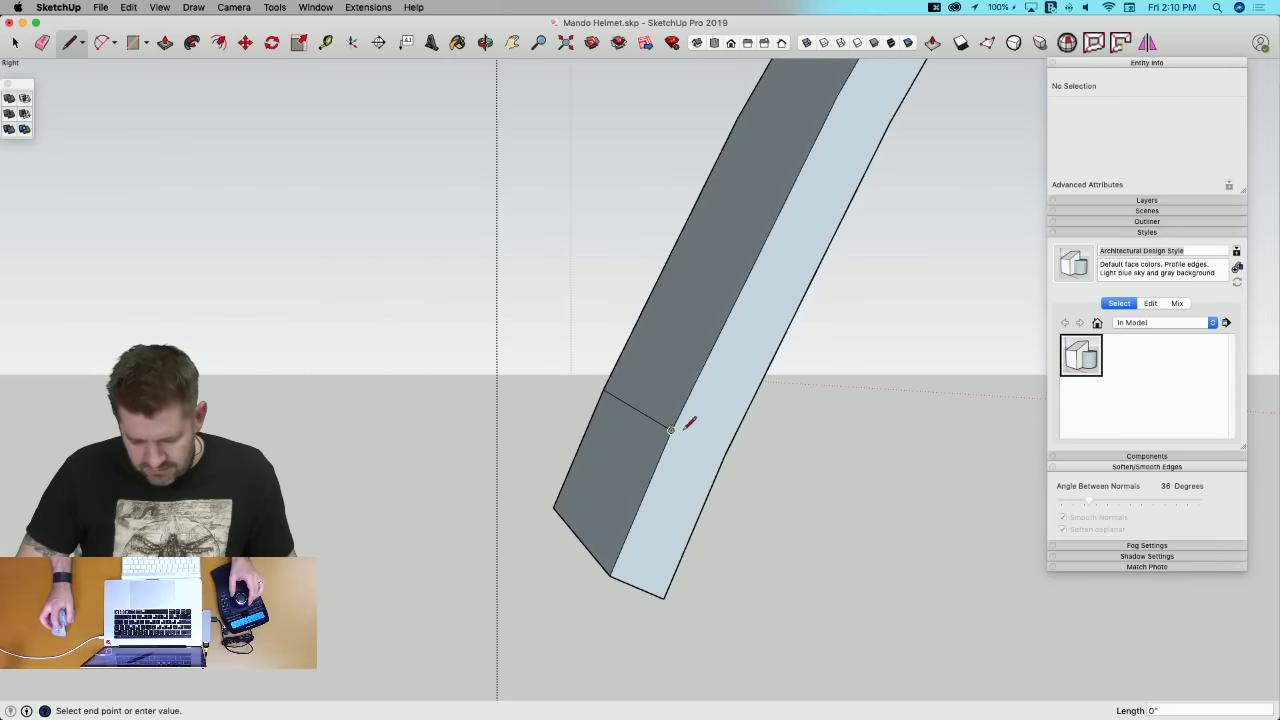
left_click(725, 455)
left_click(695, 449)
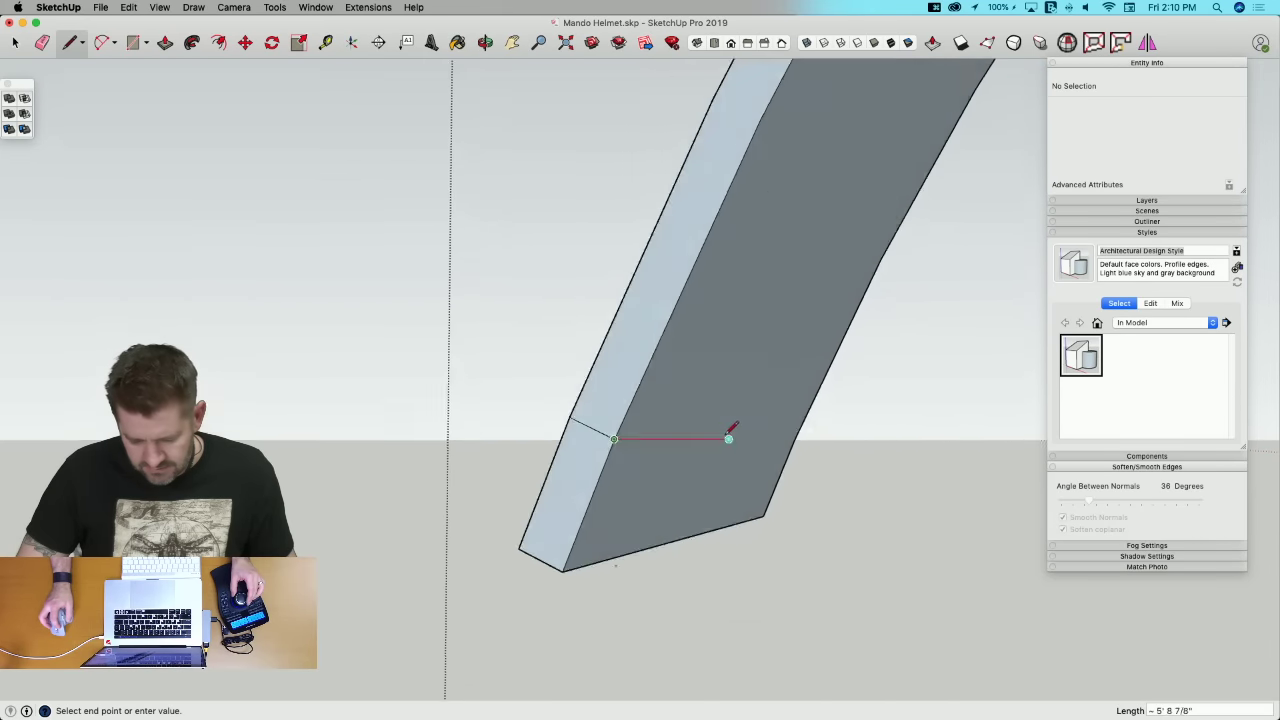
left_click(860, 440)
middle_click_drag(871, 434, 614, 443)
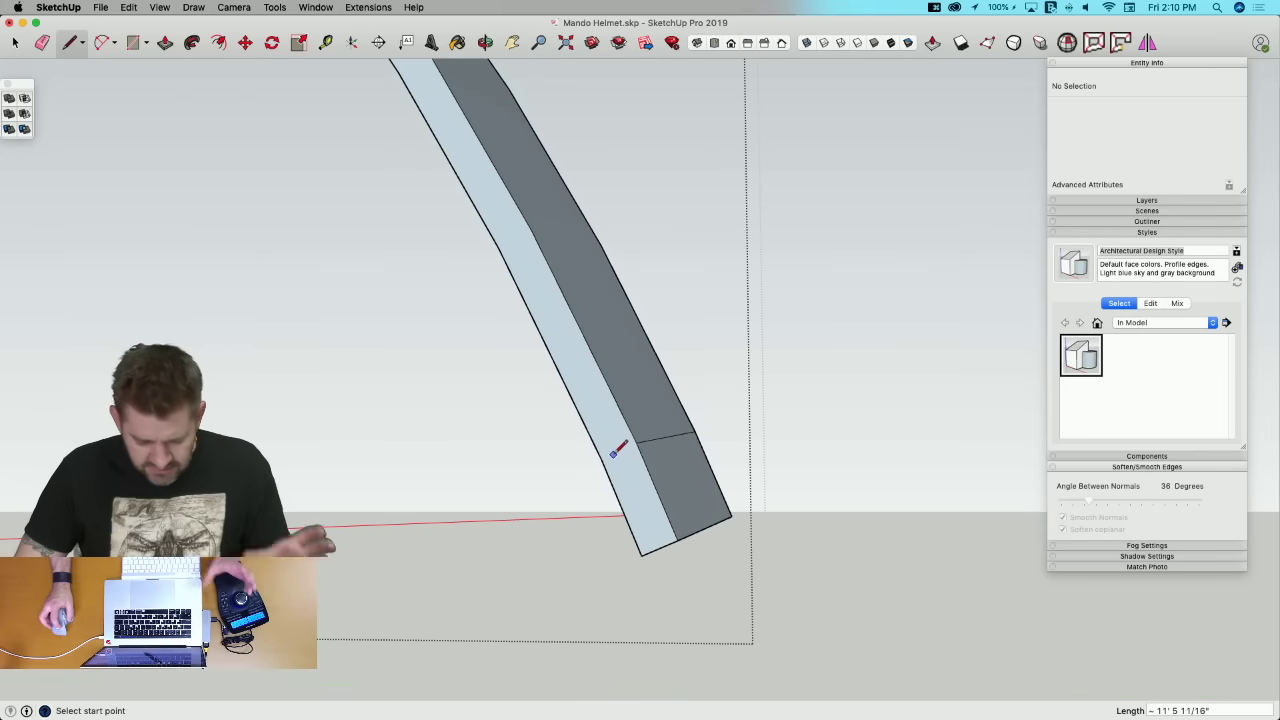
left_click(601, 459)
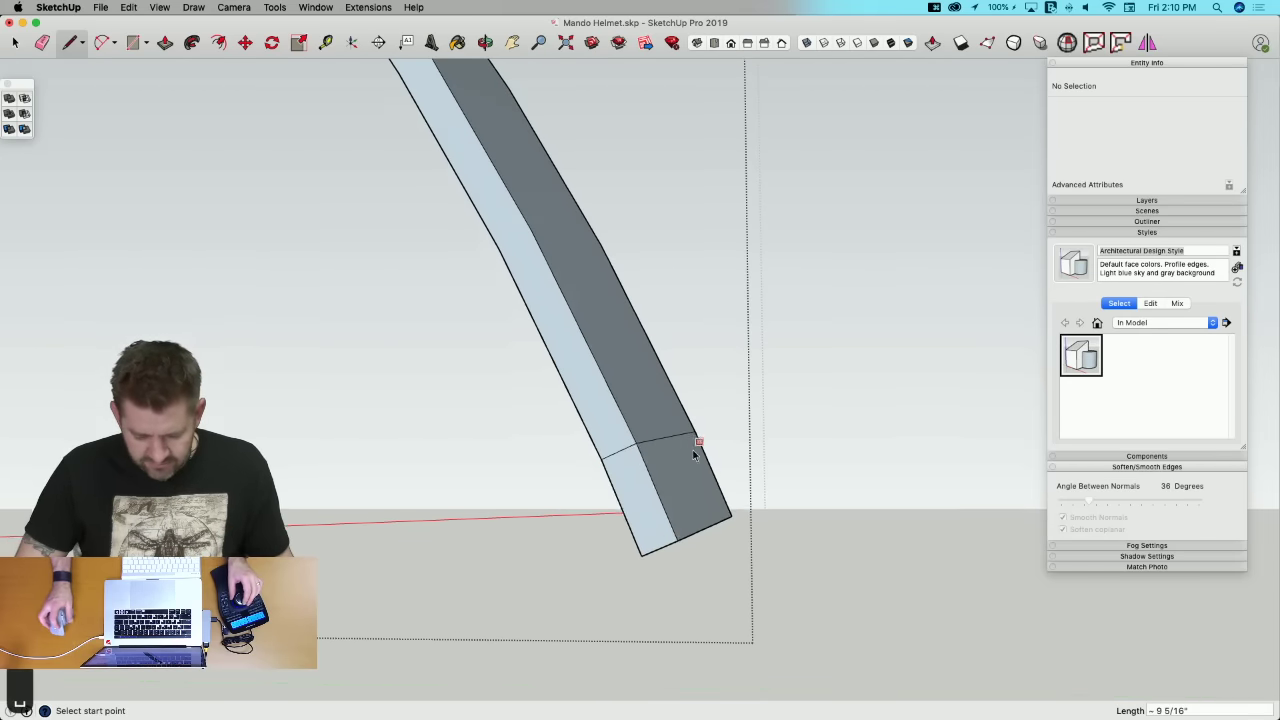
Step: Erase the side panel's front end below the cut line
key("space")
middle_click_drag(691, 449, 724, 449)
key("e")
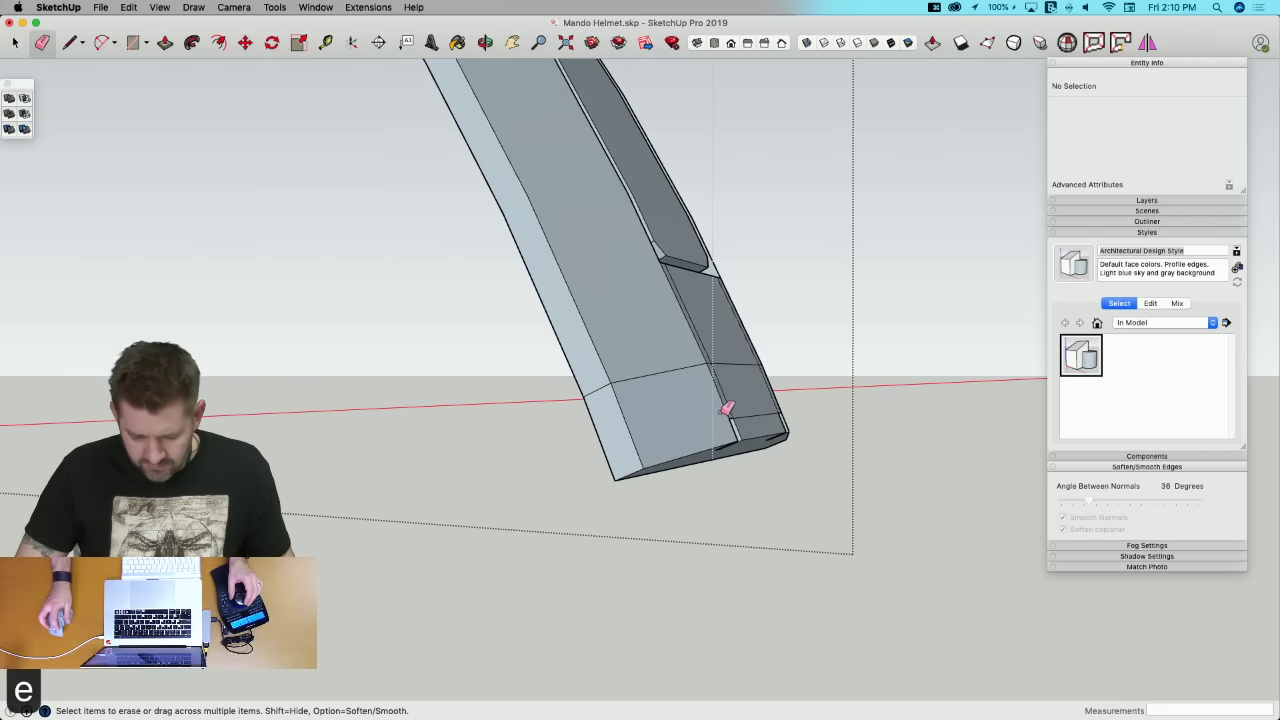
mouse_move(723, 409)
left_mouse_down()
mouse_move(728, 391)
mouse_move(618, 437)
mouse_move(640, 468)
mouse_move(691, 466)
mouse_move(727, 427)
mouse_move(626, 454)
mouse_move(611, 451)
mouse_move(618, 438)
left_mouse_up()
Step: Outline the cut groove's lower end with short edges, including ones about 7 11/16" and 3 15/16" long
key("l")
left_click(722, 372)
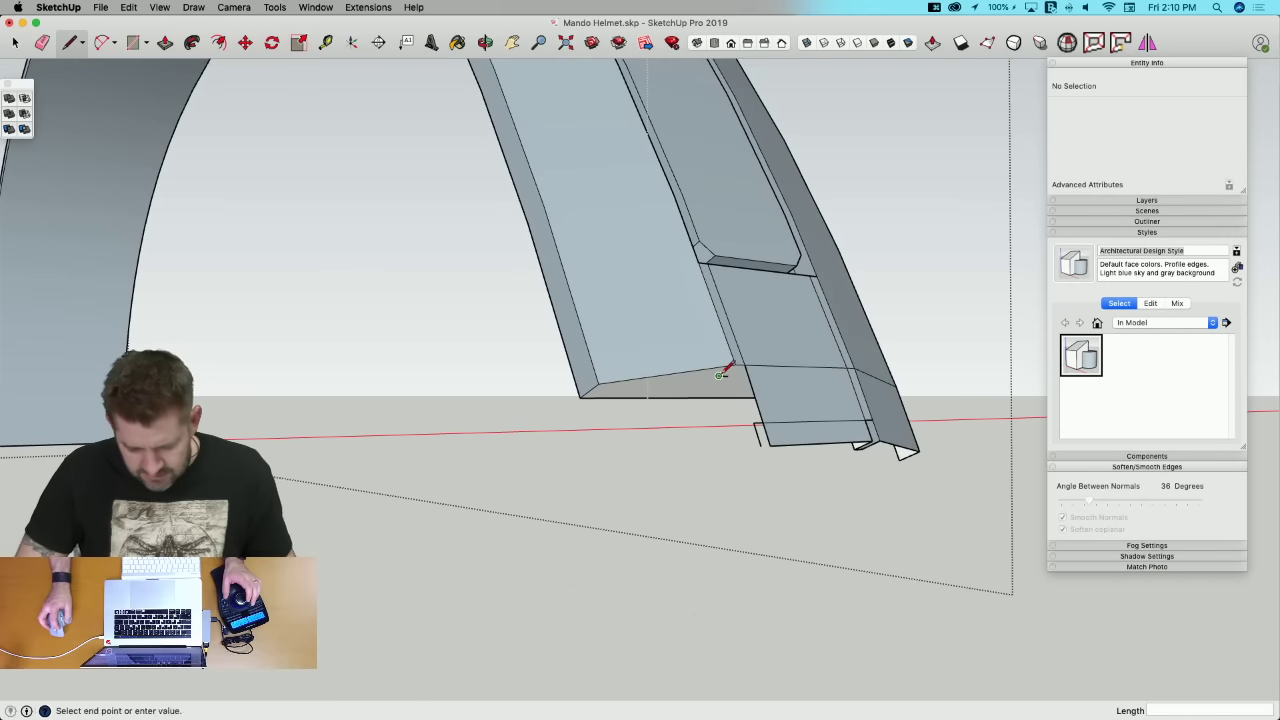
left_click(734, 368)
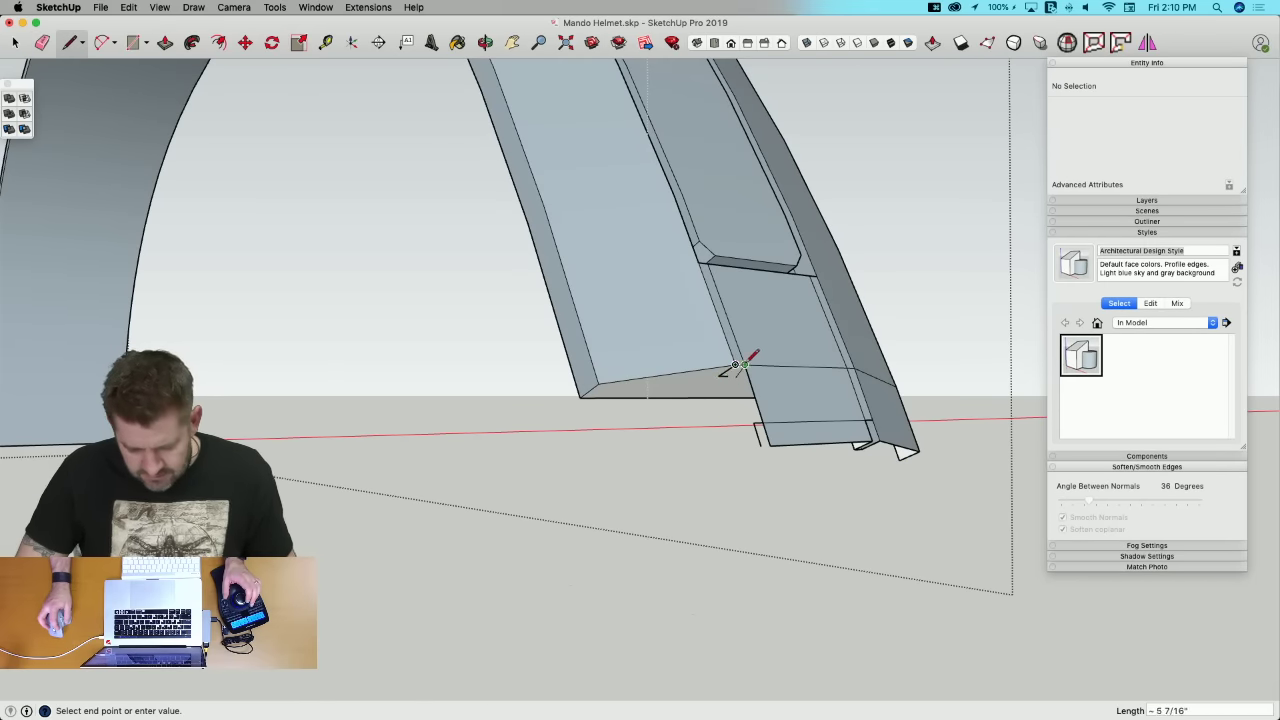
left_click(745, 365)
key("l")
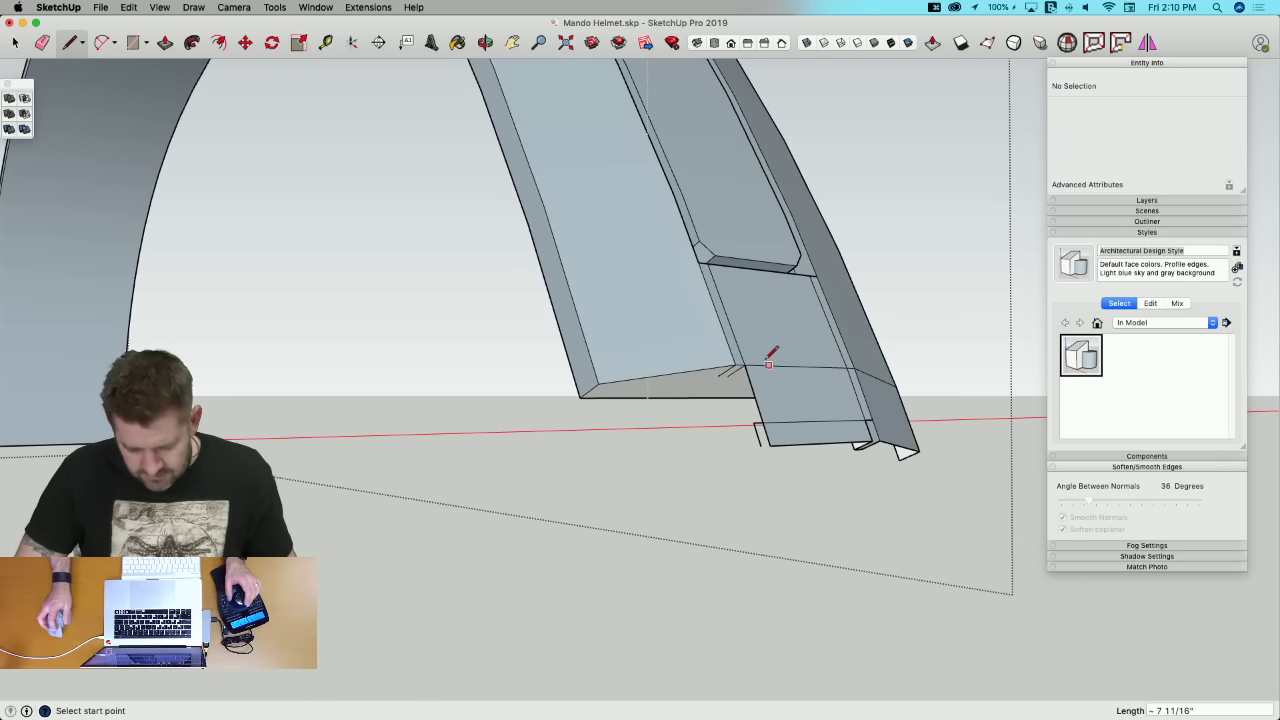
scroll(769, 364, "up", 5)
left_click(816, 370)
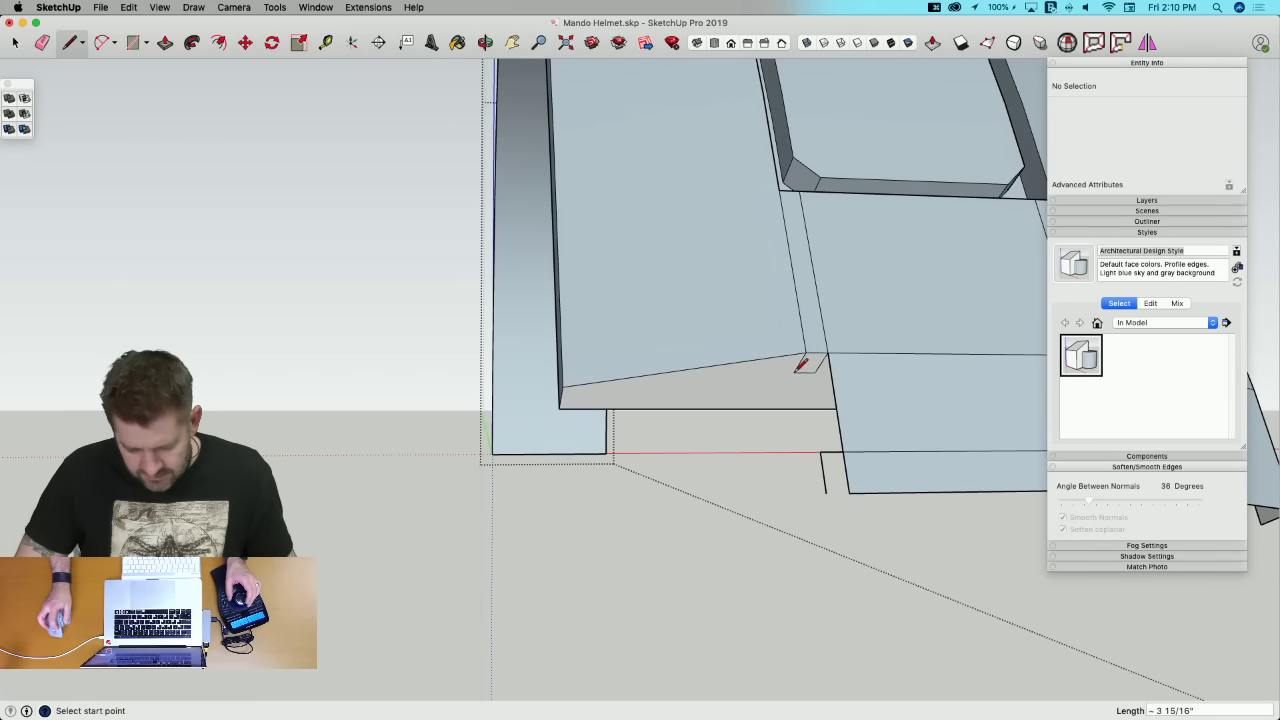
Step: Erase the short edge across the groove's lower end and draw a 7 11/16" edge in the same groove
key("e")
left_click(815, 354)
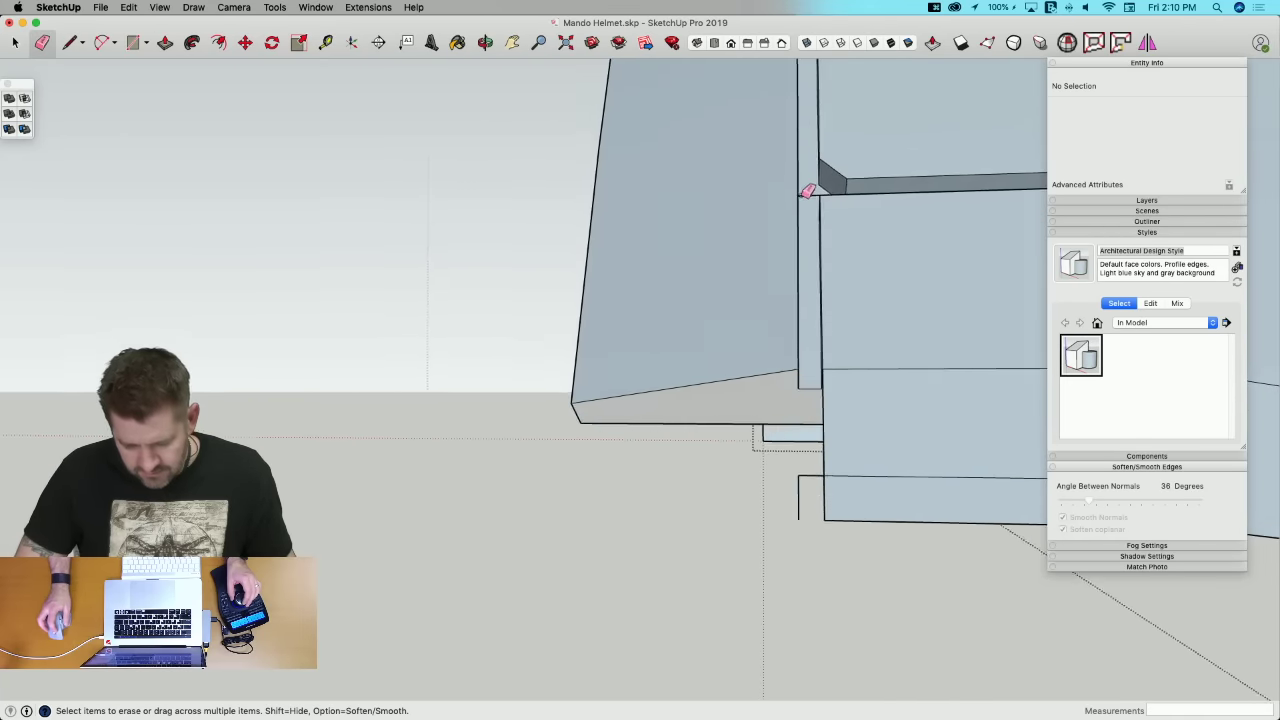
key("l")
mouse_move(808, 190)
middle_mouse_down()
mouse_move(848, 352)
mouse_move(820, 323)
mouse_move(765, 318)
mouse_move(857, 357)
mouse_move(774, 264)
middle_mouse_up()
left_click(840, 347)
left_click(737, 326)
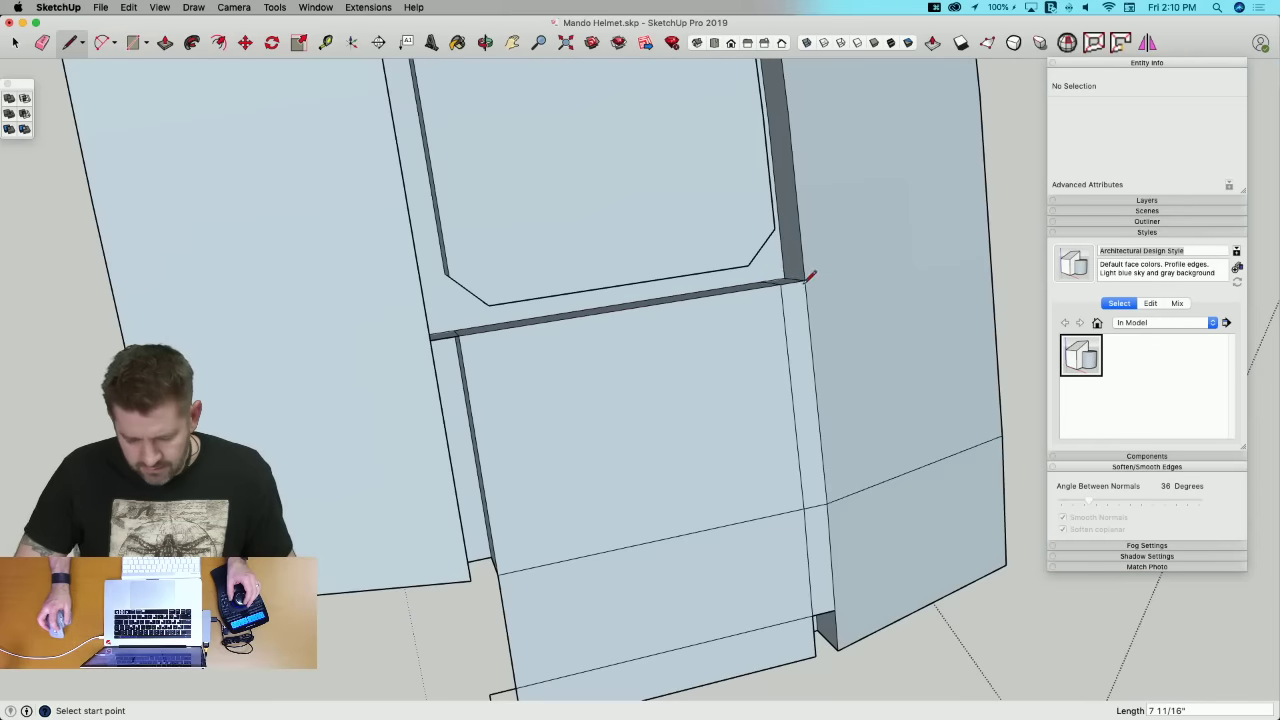
Step: Cover the groove beside the lower panel with a flush face and erase the small stub hanging below the cut line
key("e")
middle_click_drag(810, 276, 788, 294)
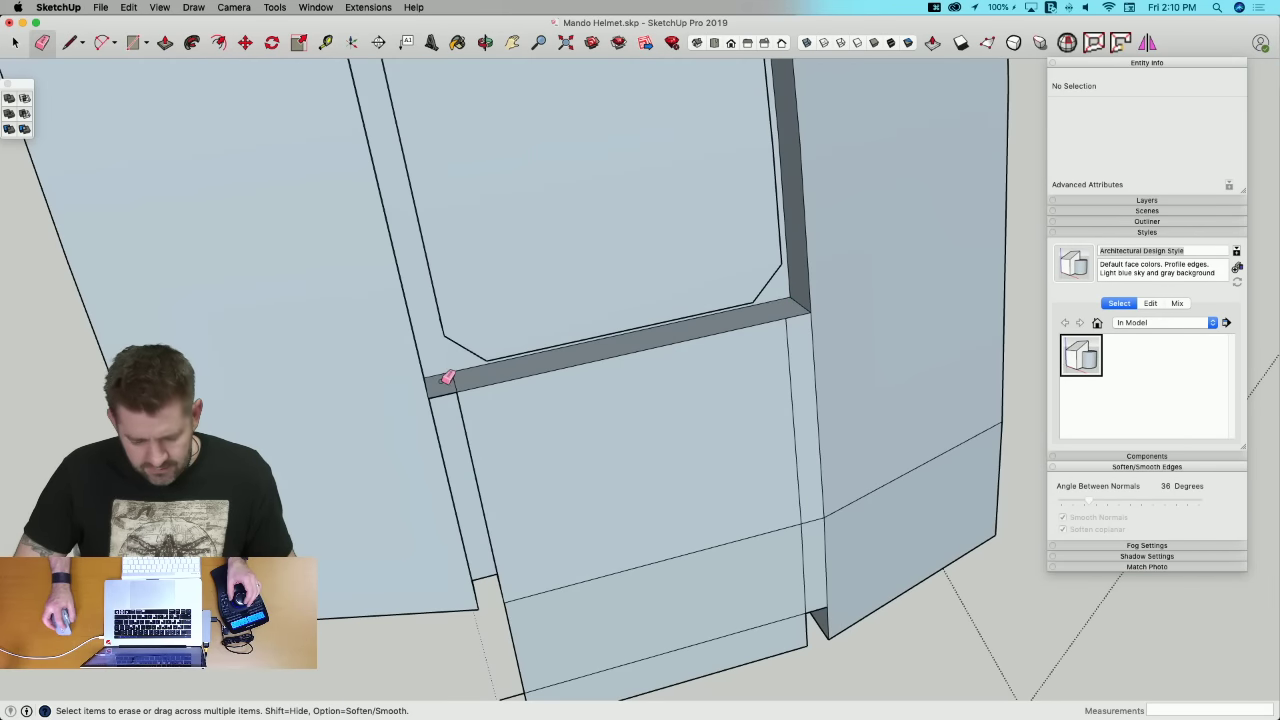
mouse_move(465, 378)
middle_mouse_down()
mouse_move(480, 400)
mouse_move(495, 378)
middle_mouse_up()
key("l")
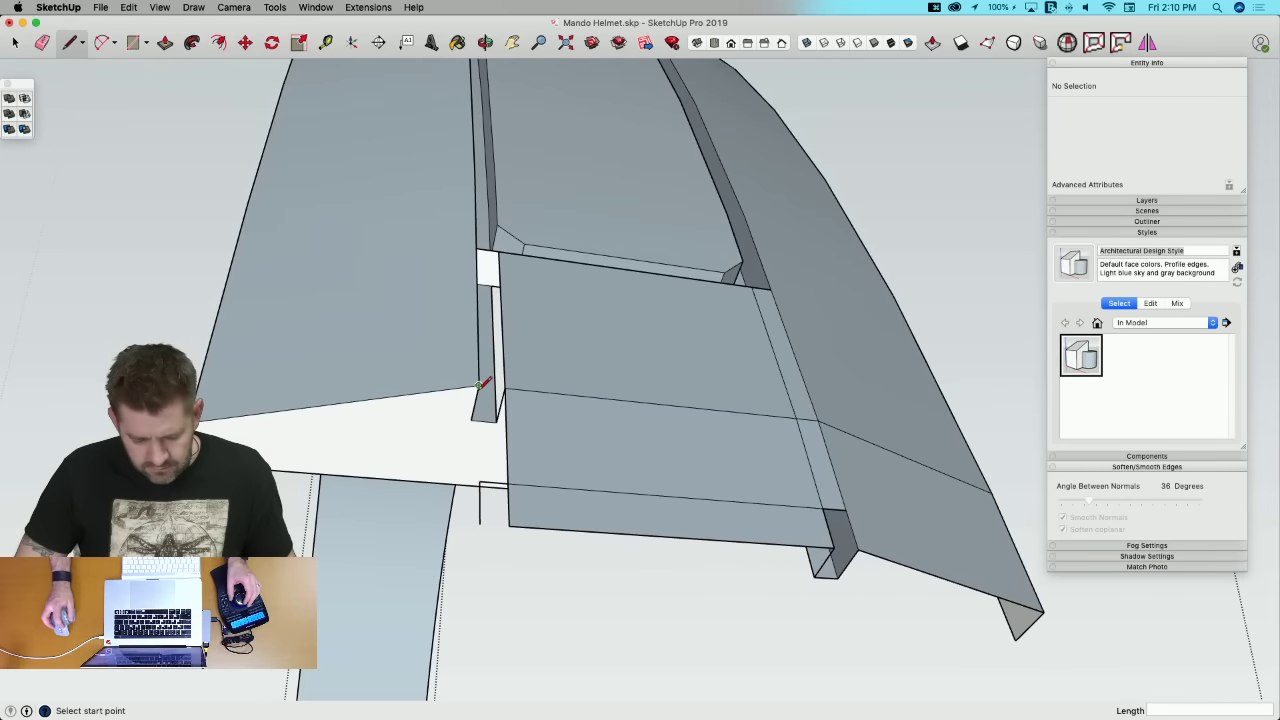
key("p")
key("e")
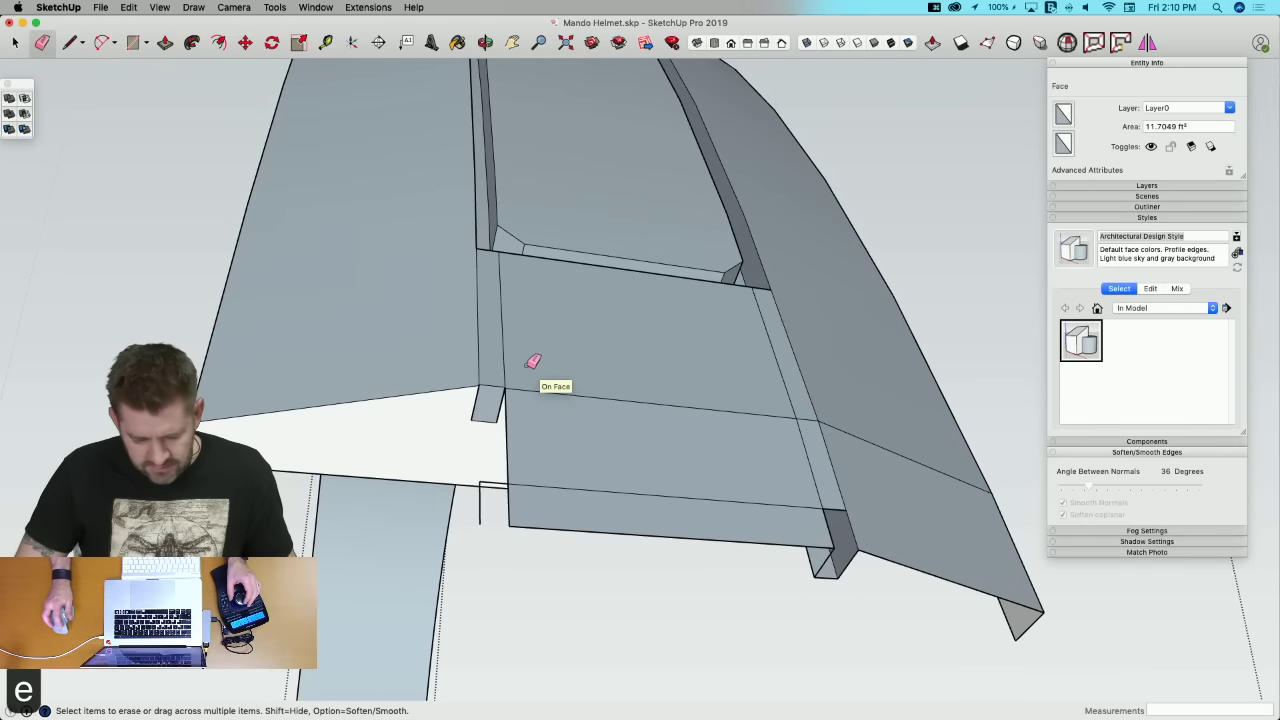
left_click_drag(497, 426, 466, 419)
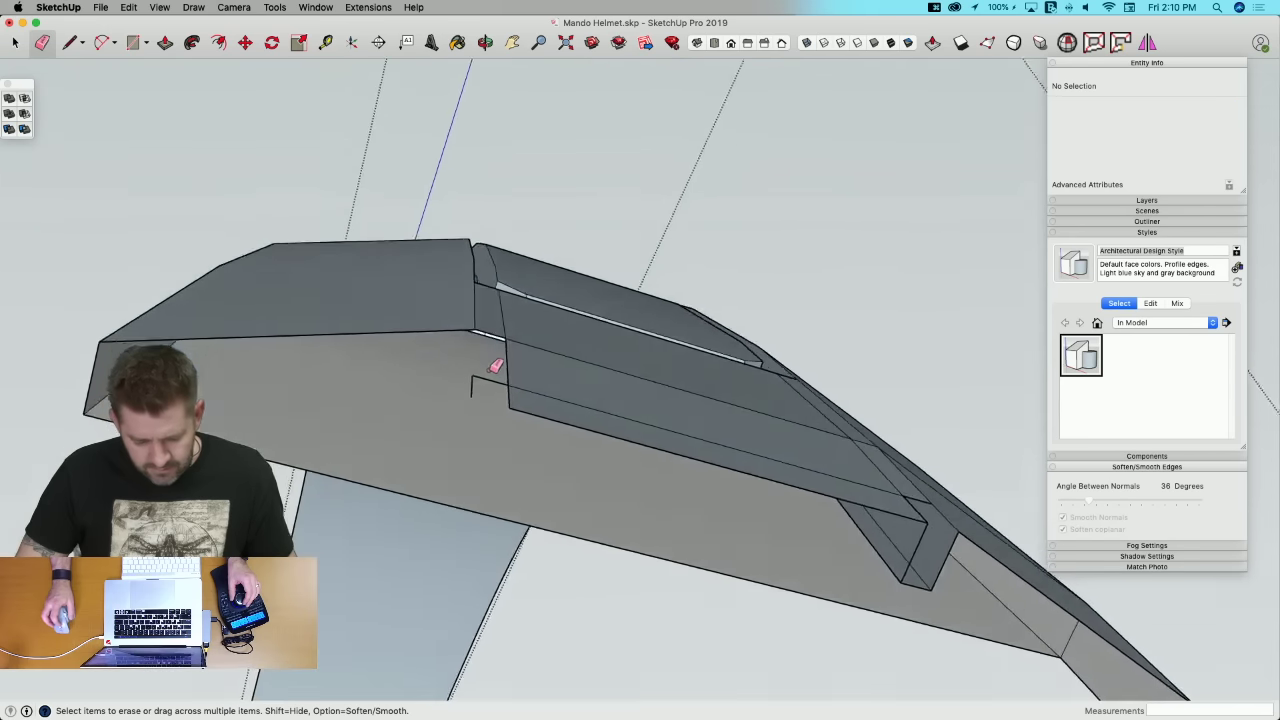
Step: Draw an edge closing the crest's cut end at the groove, and erase the duplicate edge and the groove's inner edge
key("l")
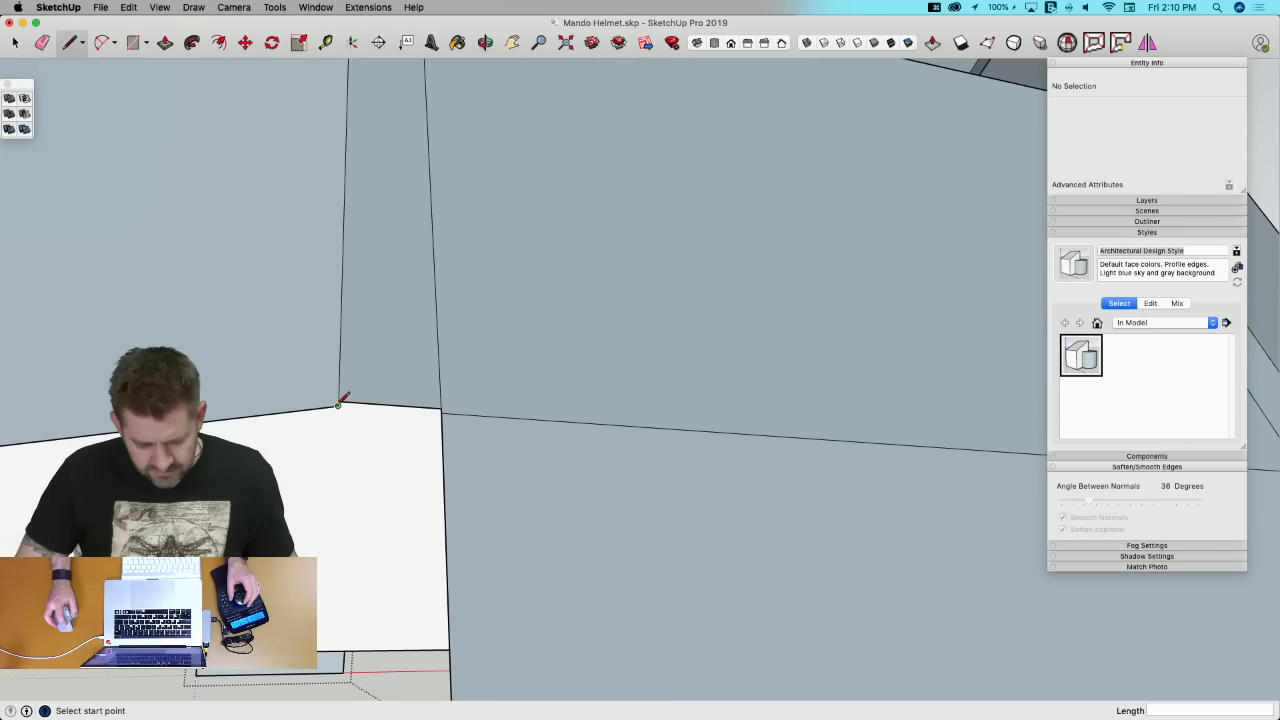
left_click(444, 411)
key("e")
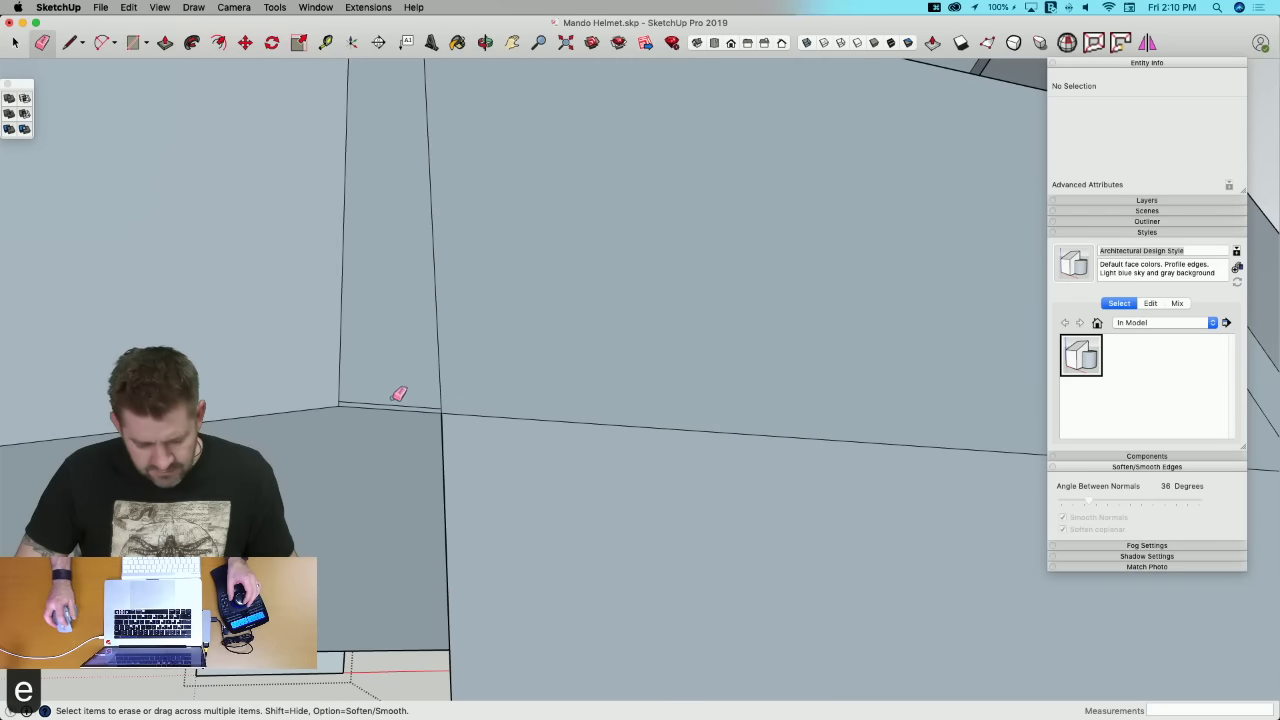
left_click(400, 408)
scroll(400, 398, "down", 5)
left_click(390, 362)
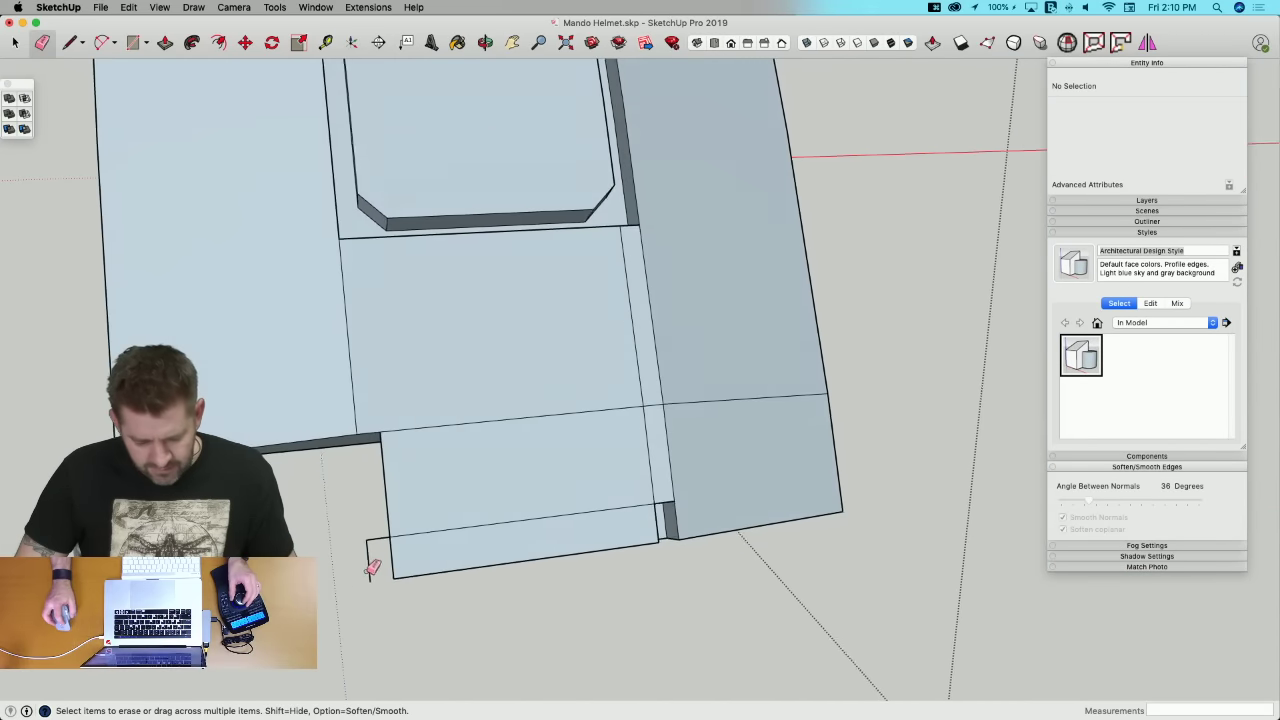
Step: Erase the leftover panel and loose edges hanging below the crest's cut end, and save the model
mouse_move(372, 567)
middle_mouse_down()
mouse_move(363, 551)
mouse_move(394, 526)
mouse_move(480, 569)
mouse_move(492, 555)
middle_mouse_up()
left_click_drag(490, 555, 512, 573)
mouse_move(500, 528)
middle_mouse_down()
mouse_move(658, 477)
mouse_move(686, 443)
middle_mouse_up()
scroll(658, 477, "up", 10)
key("l")
key("e")
left_click_drag(671, 423, 743, 429)
key("super+s")
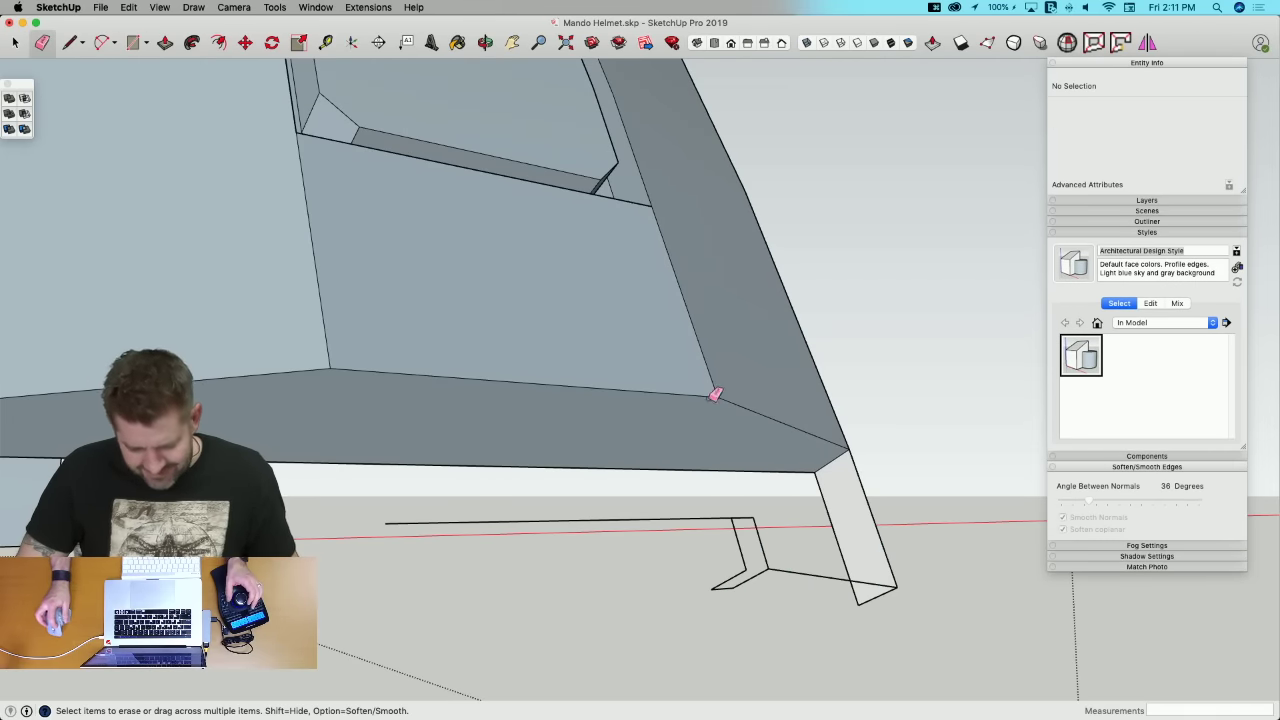
left_click_drag(819, 496, 891, 579)
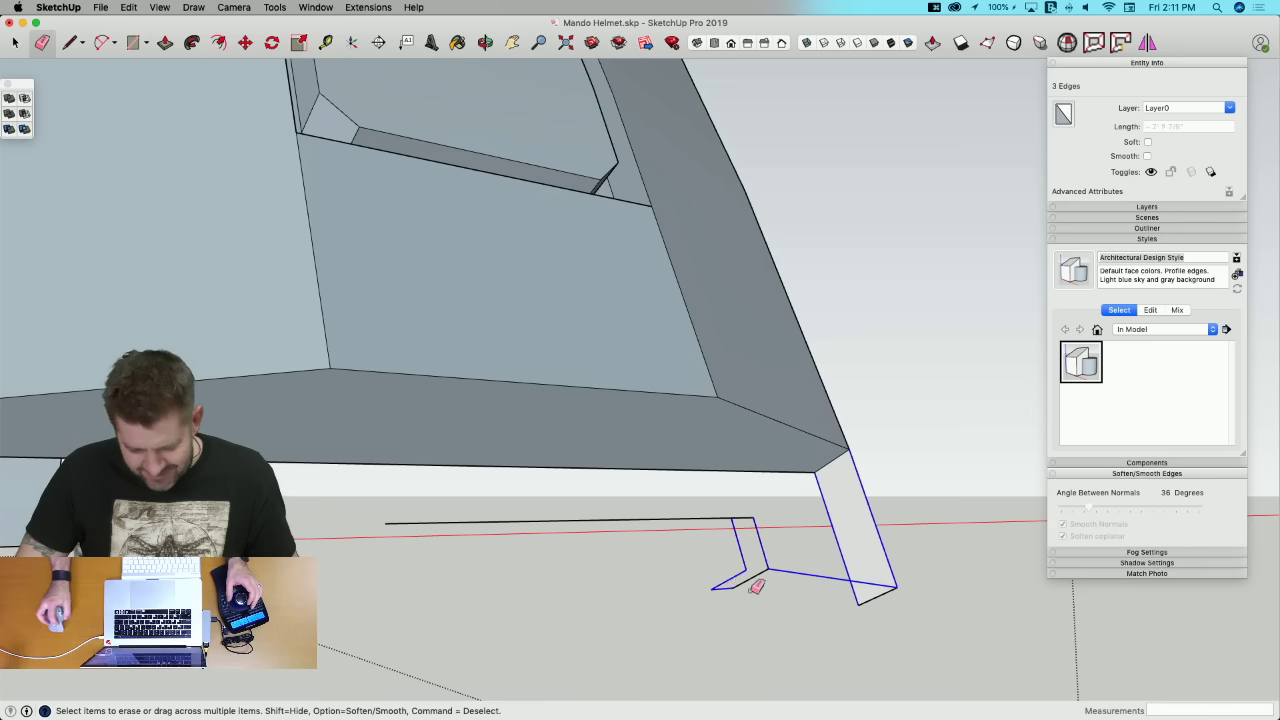
left_click_drag(742, 576, 878, 598)
Step: Try to extend the crest's cut end with Push/Pull and erase the loose edge along the extension
key("p")
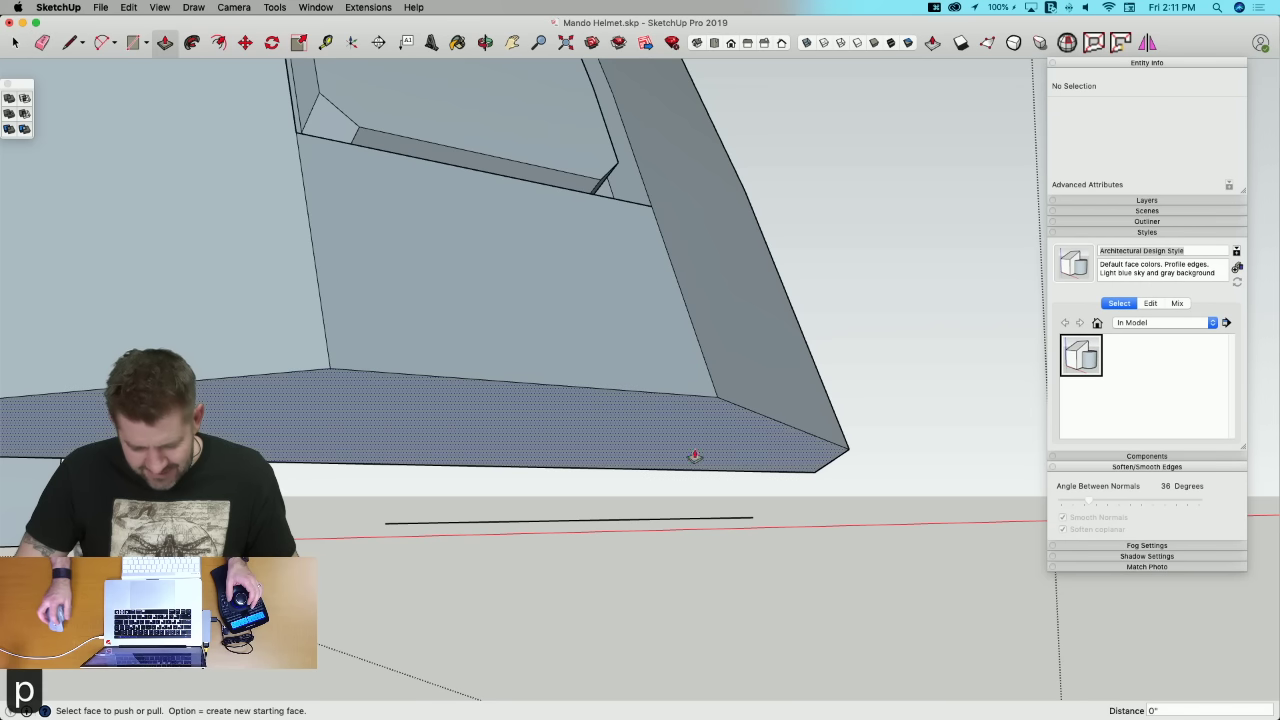
left_click(691, 457)
middle_click_drag(606, 482, 420, 449)
key("e")
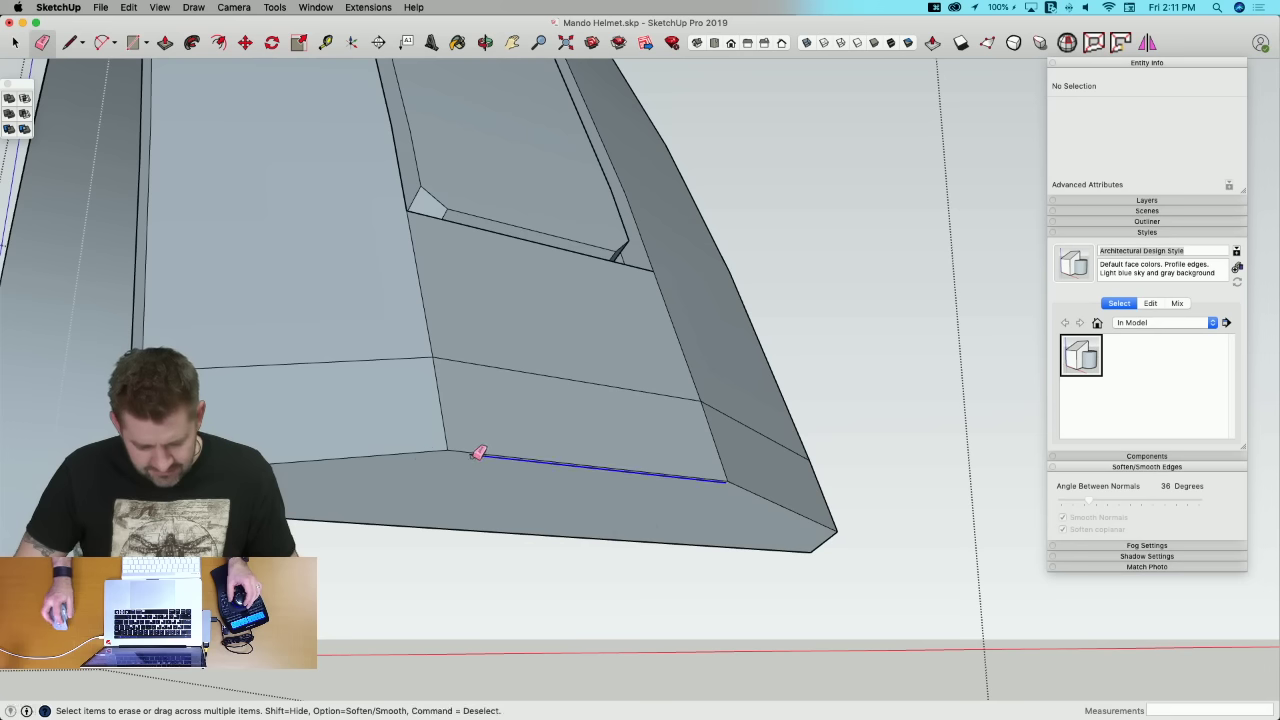
left_click_drag(479, 453, 478, 453)
left_click(360, 360)
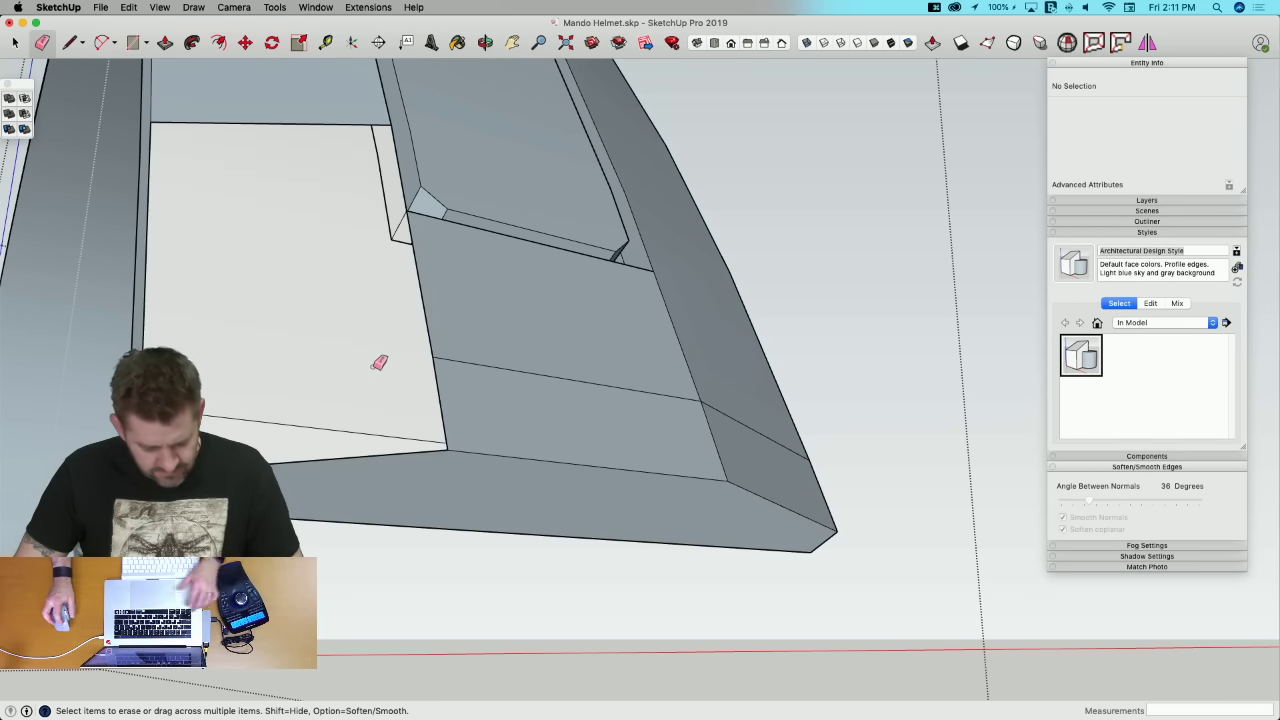
key("super+z")
key("super+z")
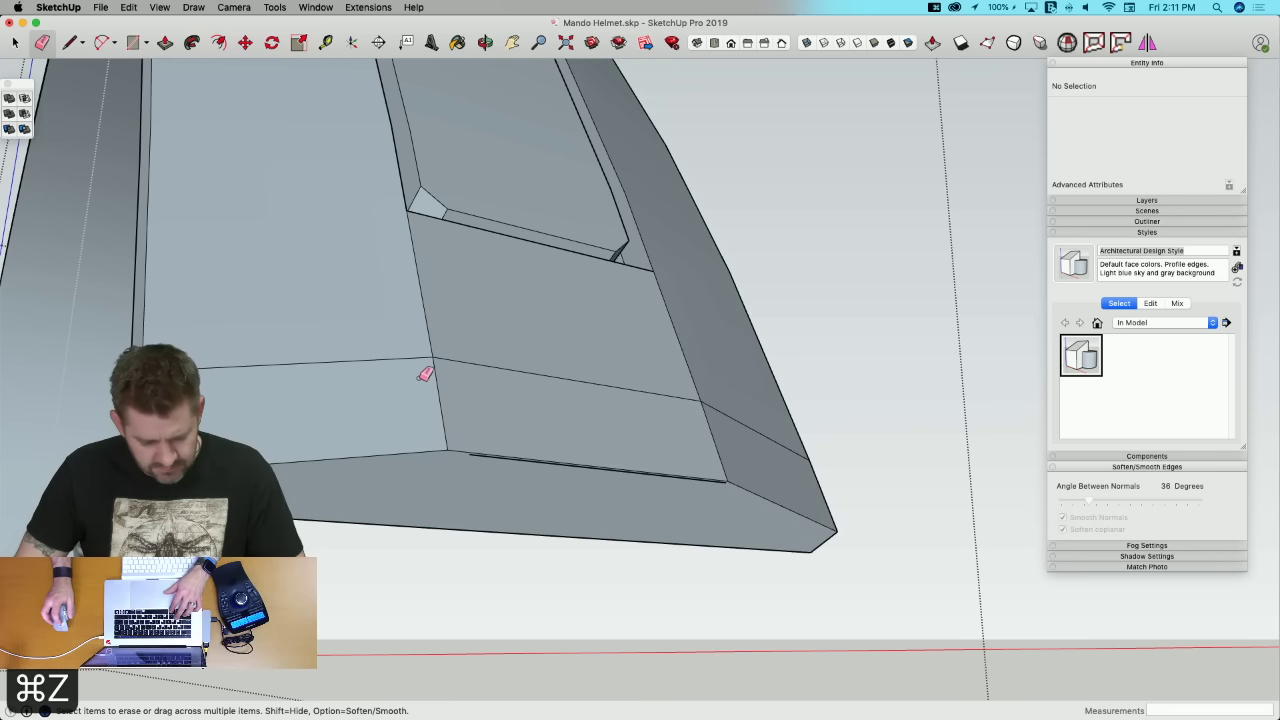
Step: Move the crest's cut end face about 1' 6" down along the crest's slope and erase the loose edges beside it
key("space")
middle_click_drag(591, 371, 566, 374)
left_click(570, 380)
key("m")
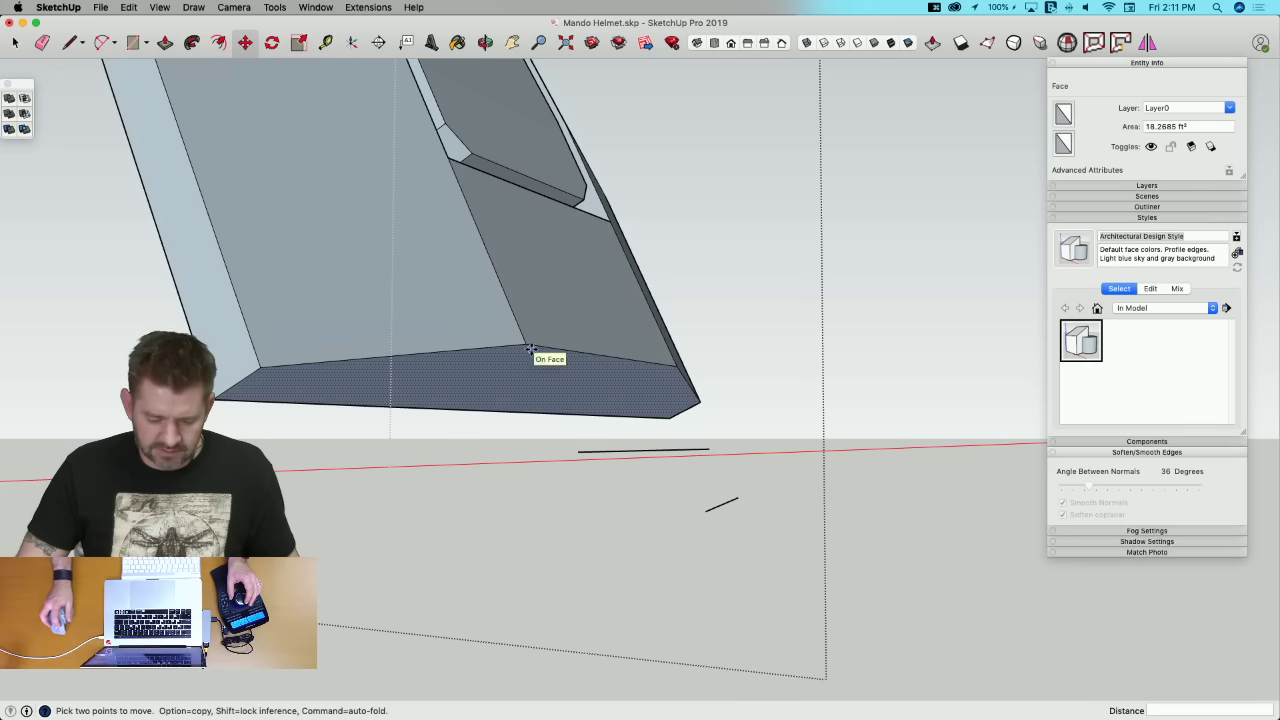
left_click(527, 347)
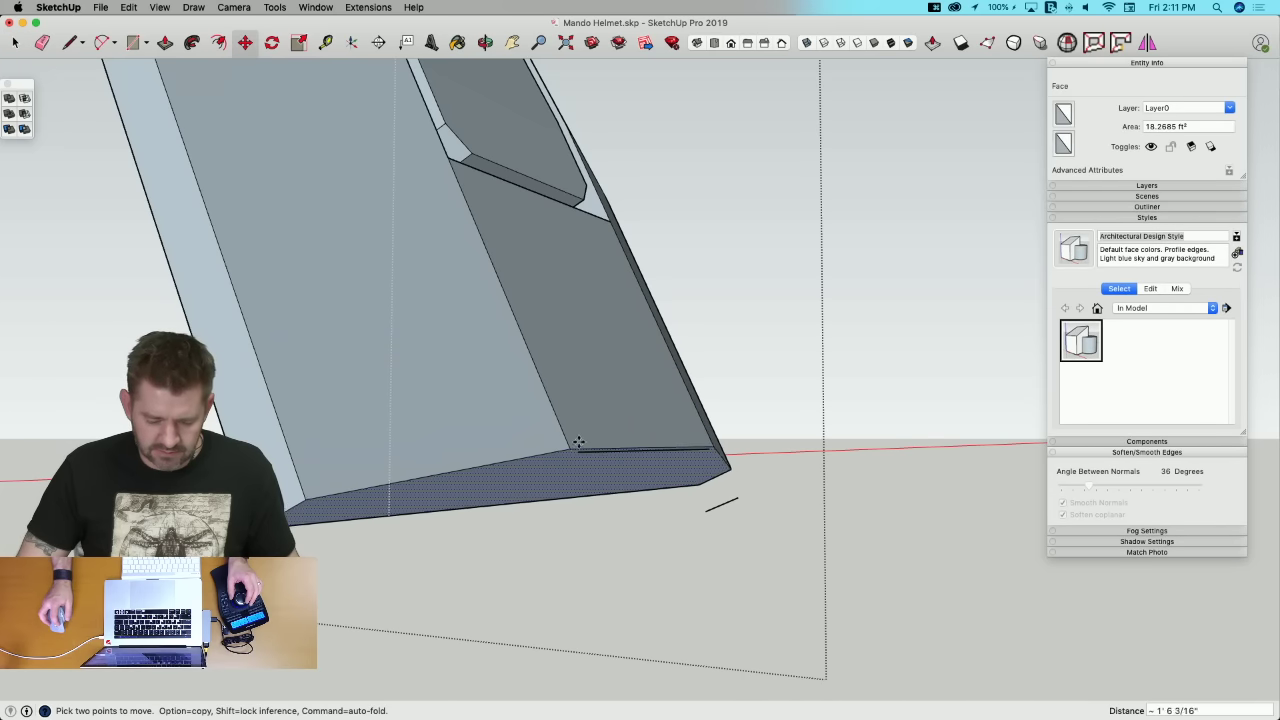
left_click(580, 450)
key("e")
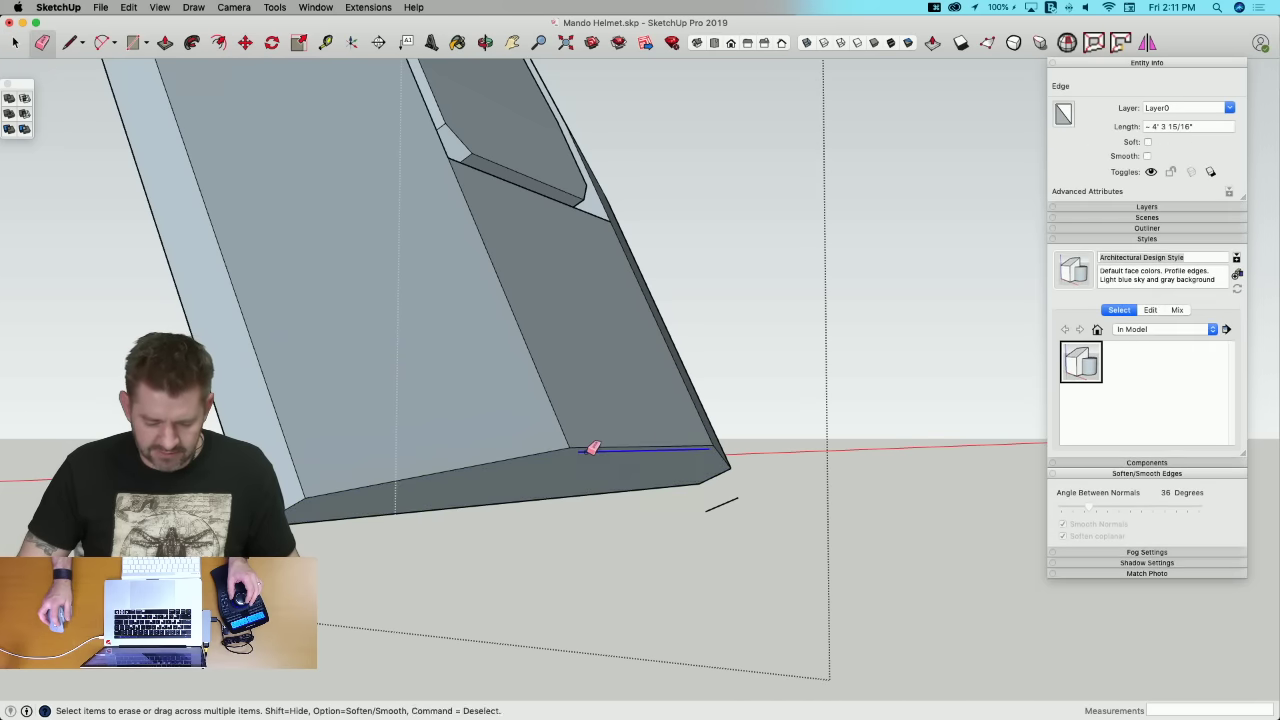
scroll(720, 504, "down", 10)
key("space")
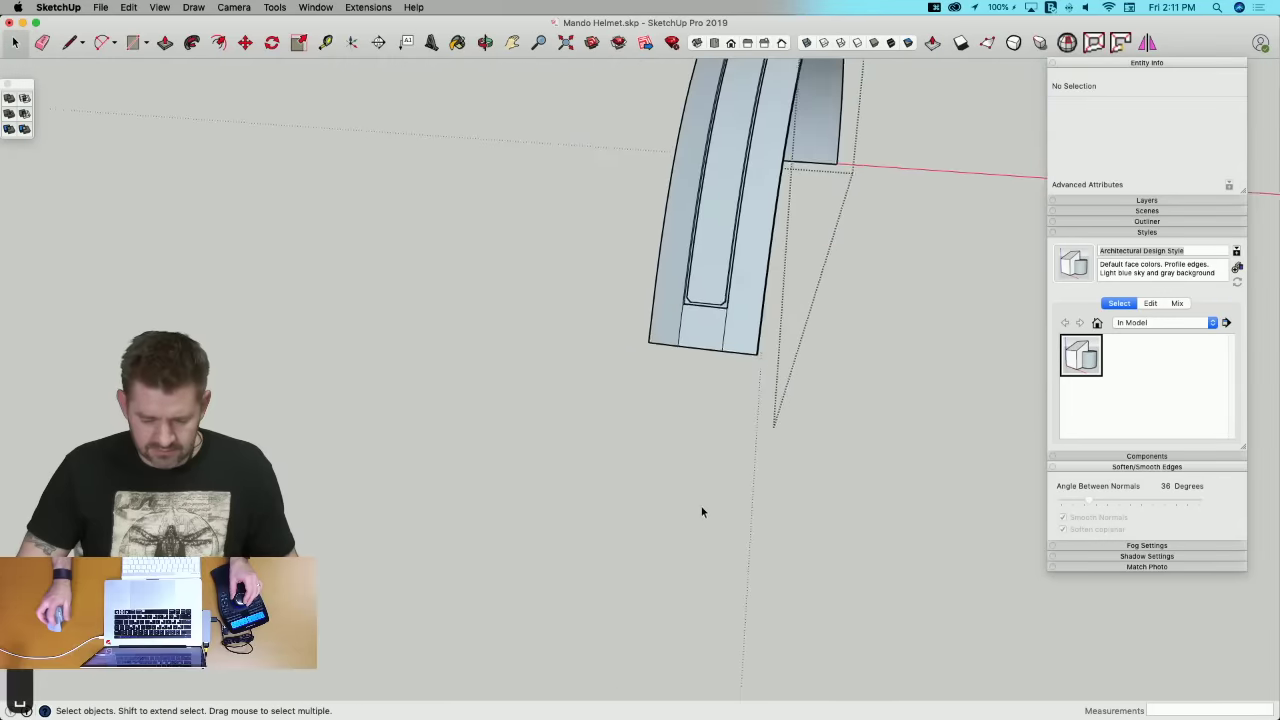
Step: Examine the helmet front and the reference image to compare how the crest's lower end tapers into the brow band
mouse_move(570, 497)
middle_mouse_down()
mouse_move(420, 626)
mouse_move(816, 222)
middle_mouse_up()
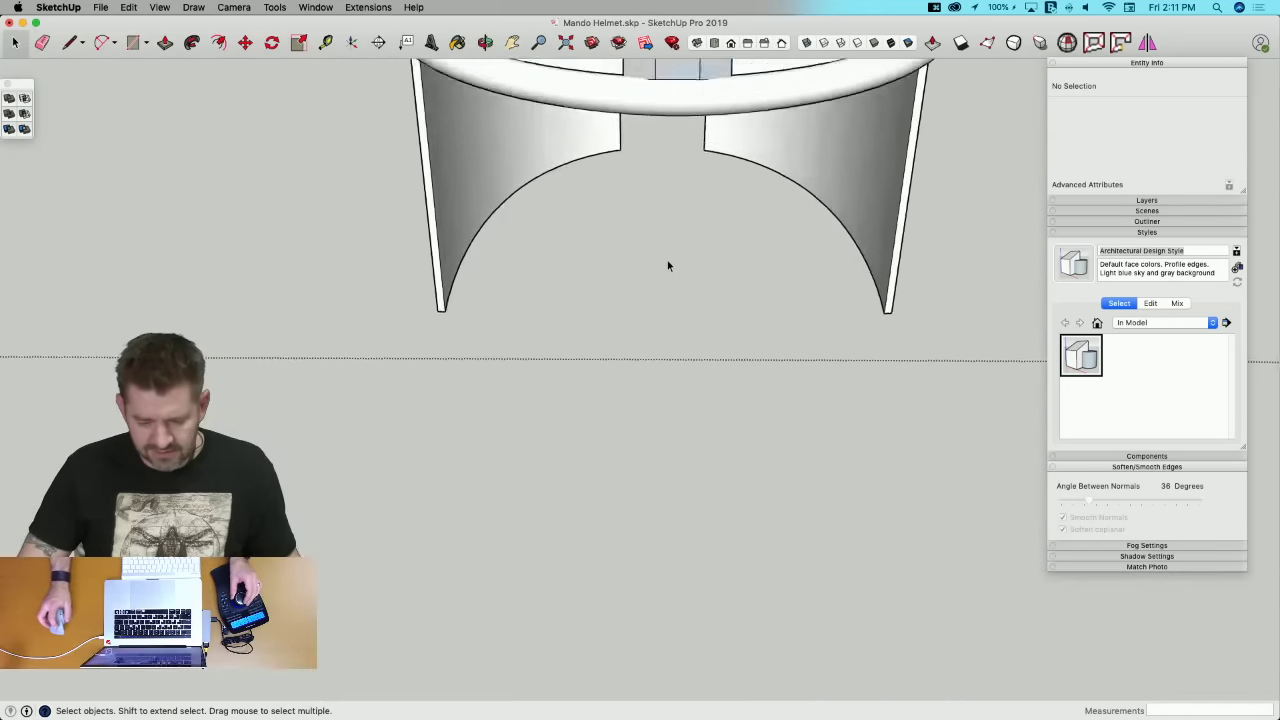
double_click(497, 300)
key("l")
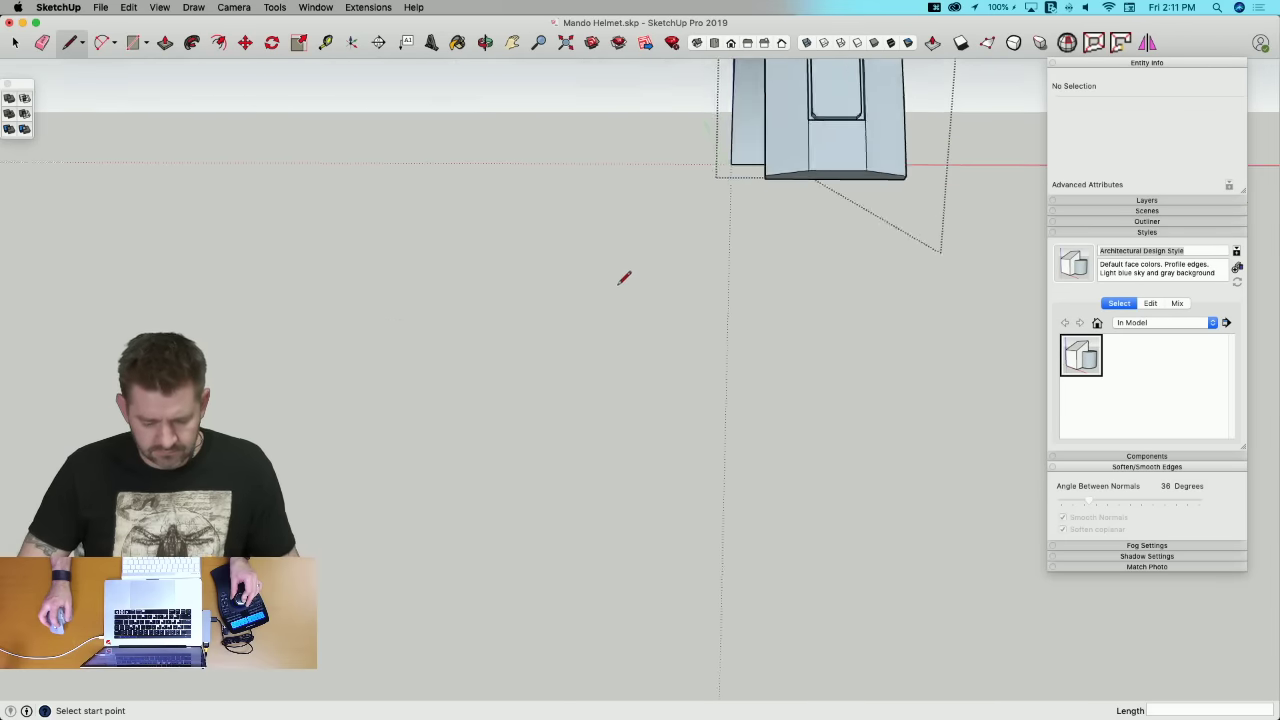
key("space")
left_click(611, 297)
middle_click_drag(267, 391, 470, 210)
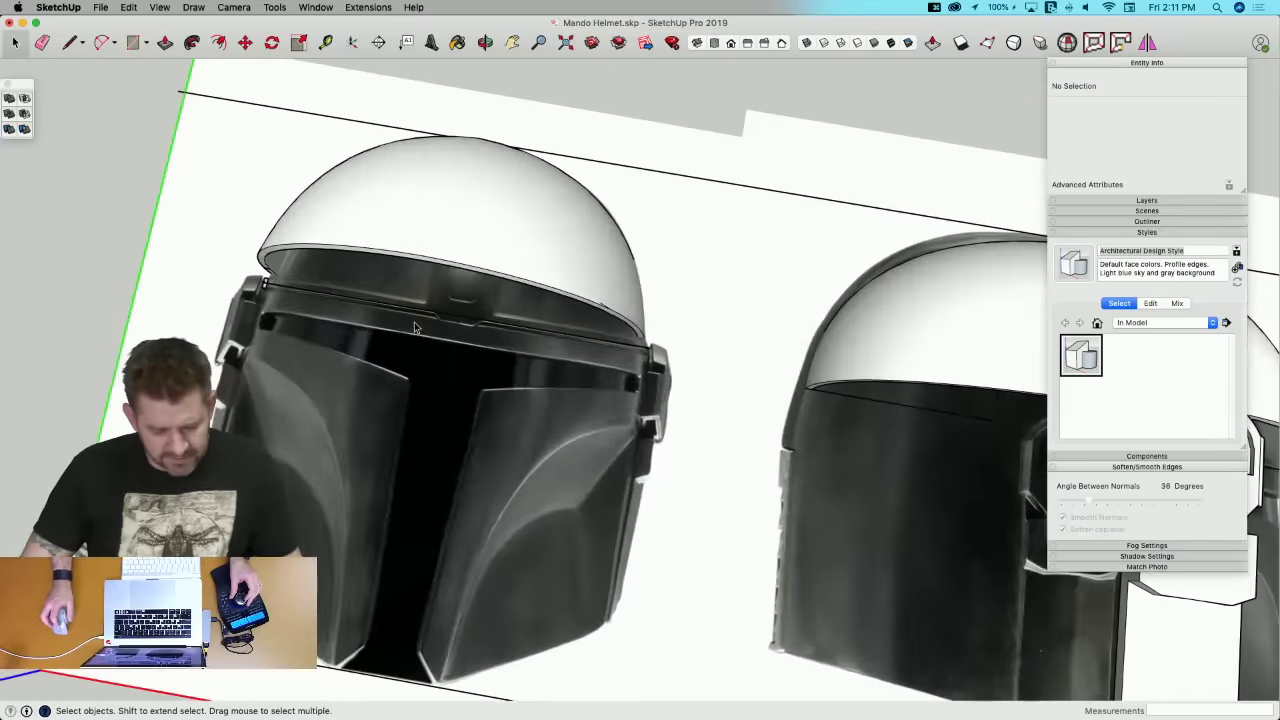
scroll(478, 202, "up", 6)
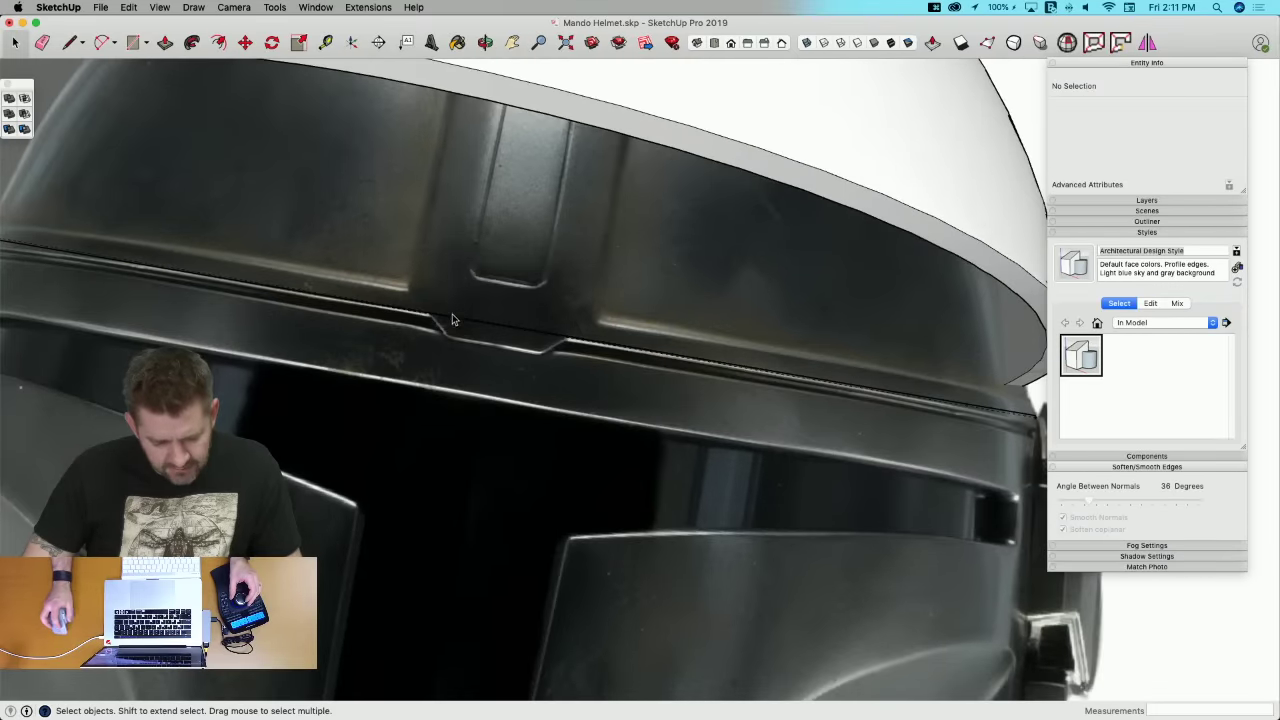
scroll(450, 307, "down", 3)
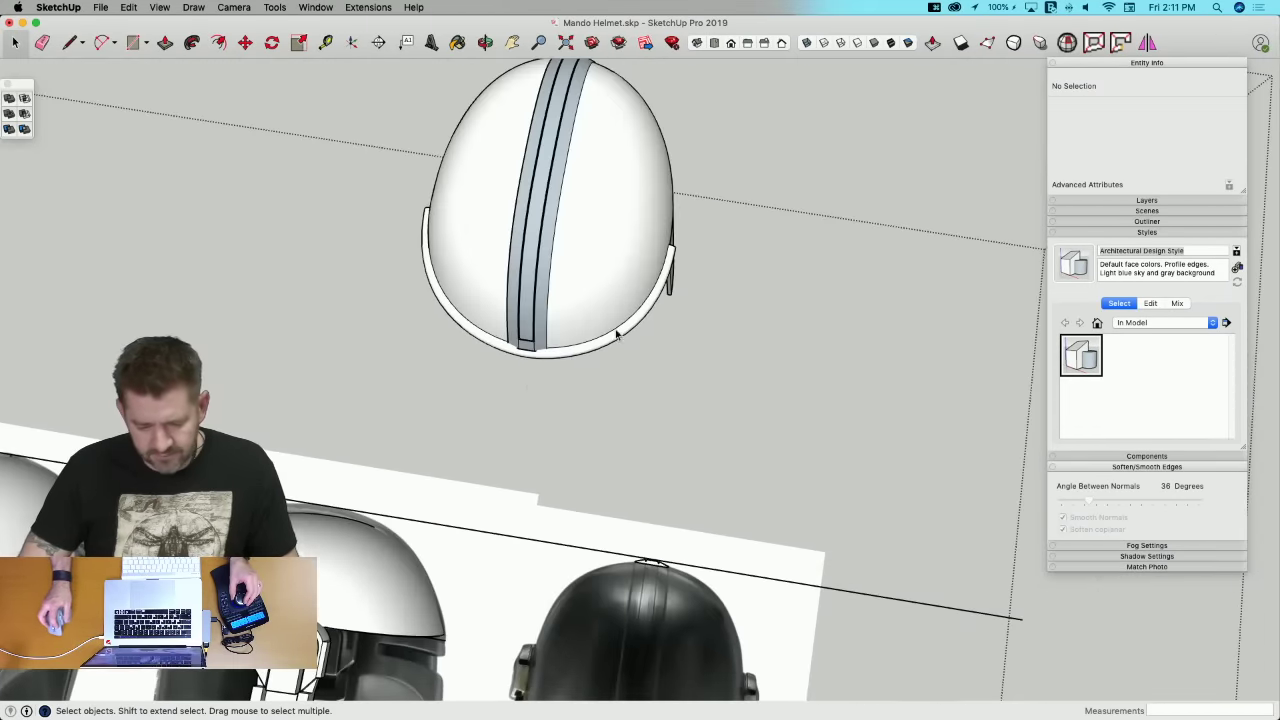
Step: Outline a diagonal cut across one lower corner of the crest's front, side and end faces, and erase that corner
double_click(475, 335)
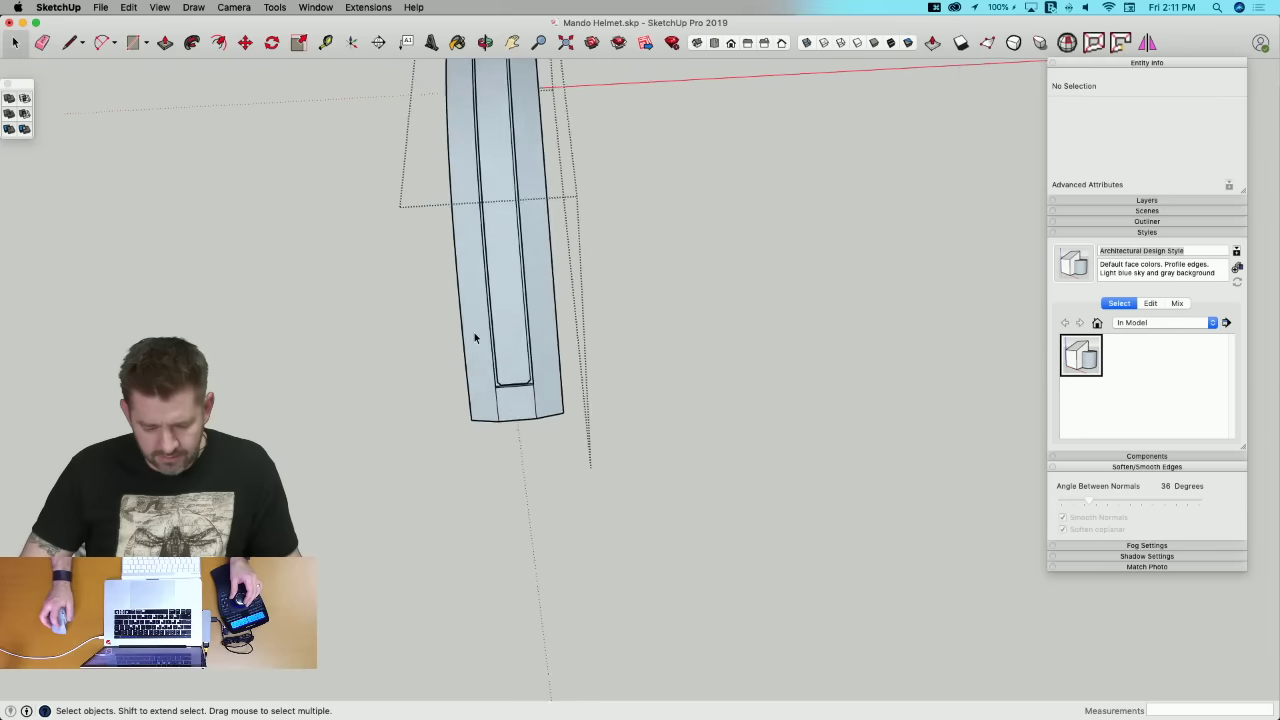
key("l")
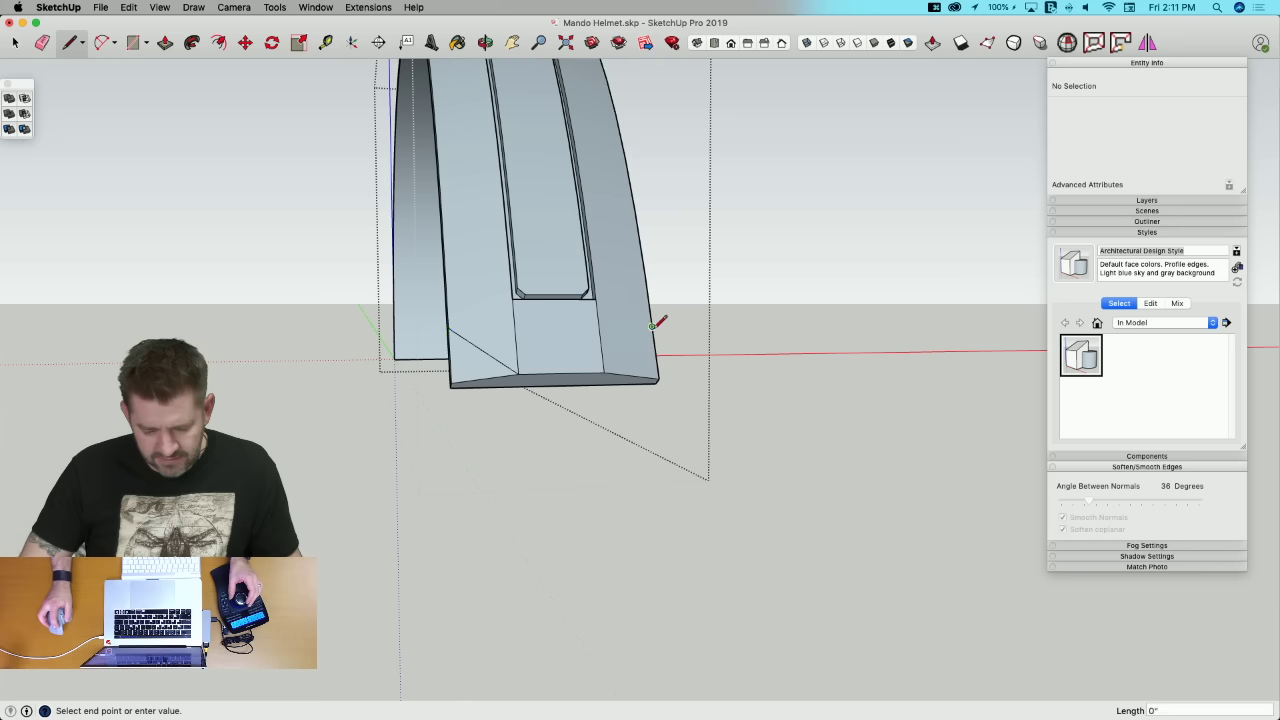
middle_click_drag(607, 365, 547, 310)
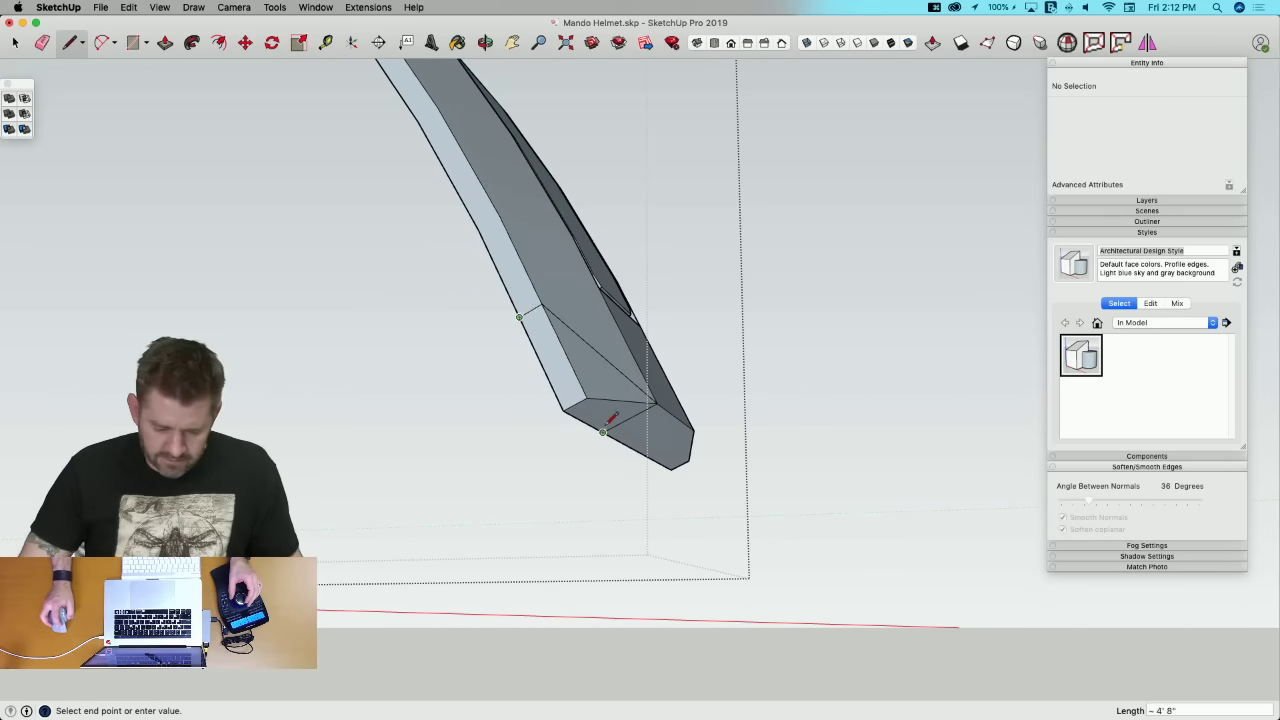
key("e")
mouse_move(593, 402)
left_mouse_down()
mouse_move(558, 403)
mouse_move(587, 397)
left_mouse_up()
left_click(576, 420)
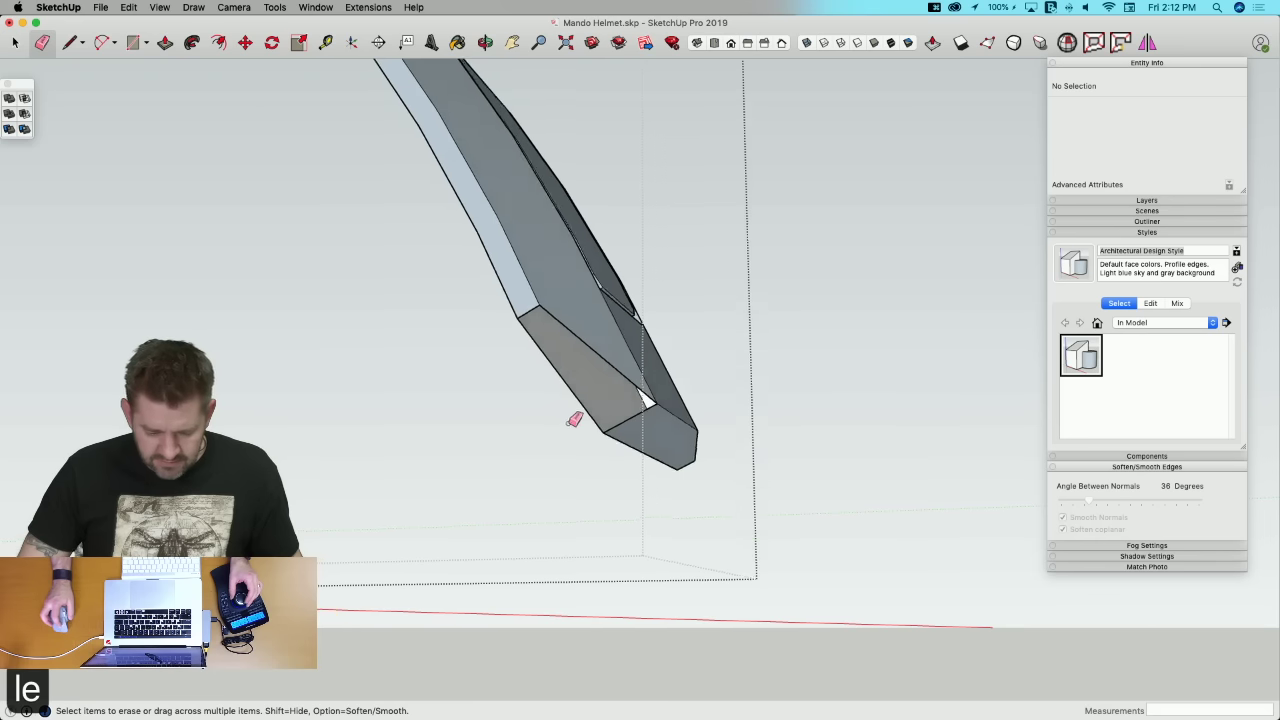
Step: Draw a matching diagonal cut on the crest's opposite lower corner, with an about 9 3/16" edge across the side and a line across the end face
key("l")
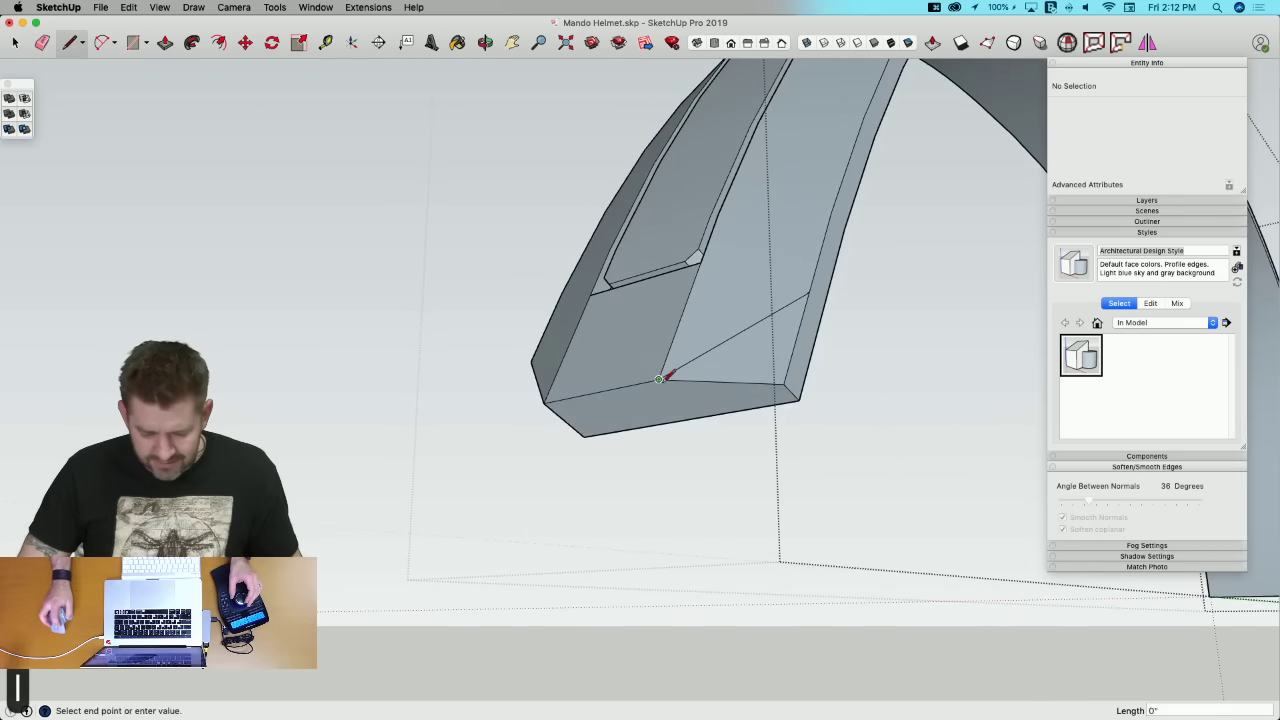
mouse_move(699, 415)
middle_mouse_down()
mouse_move(796, 290)
mouse_move(820, 334)
mouse_move(738, 354)
mouse_move(794, 271)
mouse_move(782, 202)
mouse_move(771, 209)
mouse_move(737, 123)
middle_mouse_up()
key("e")
scroll(810, 215, "up", 3)
key("l")
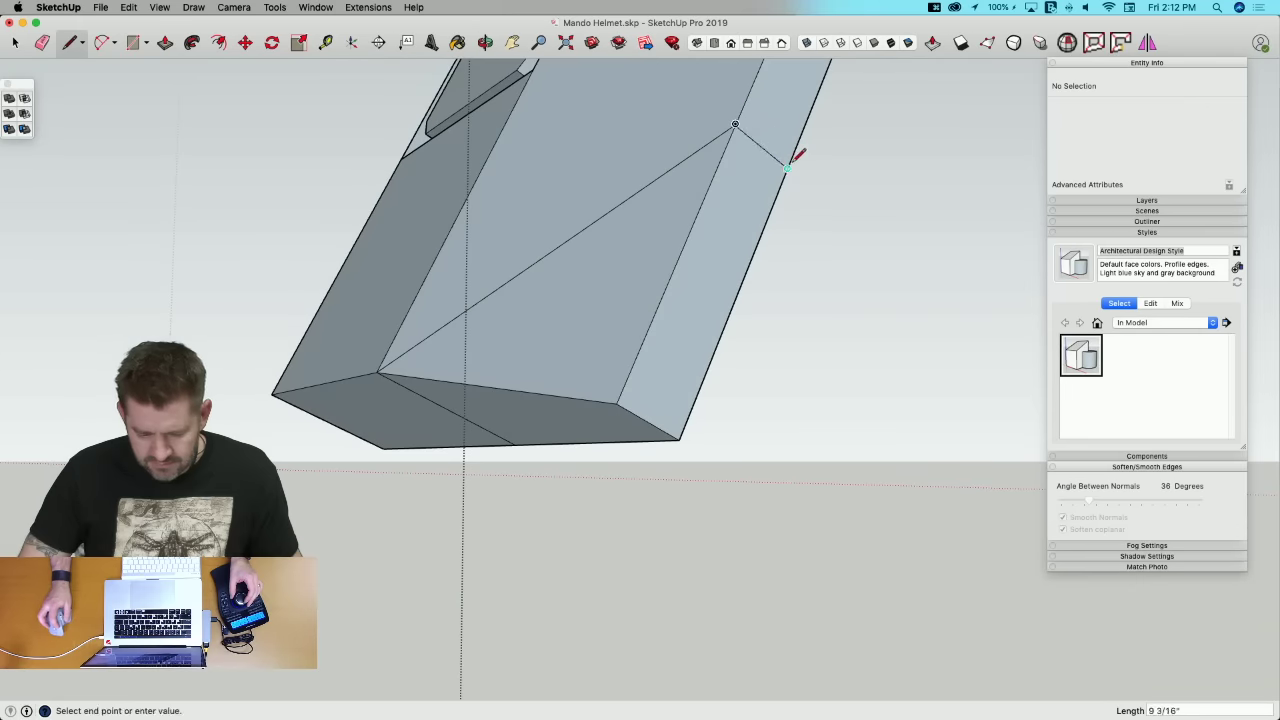
middle_click_drag(792, 161, 545, 460)
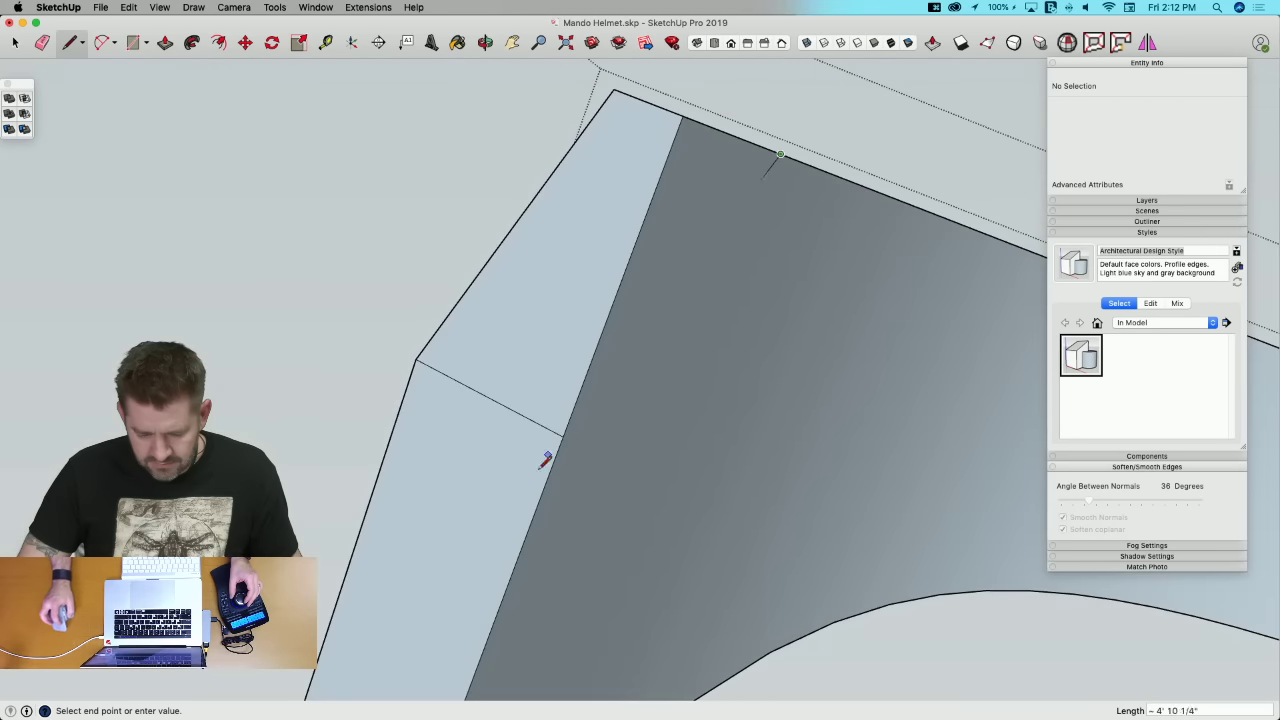
middle_click_drag(653, 151, 680, 168)
Step: Try erasing the opposite corner's cut and side edges, and undo the erasures that break the crest's faces
key("e")
left_click_drag(680, 172, 685, 205)
mouse_move(685, 203)
middle_mouse_down()
mouse_move(711, 207)
mouse_move(727, 330)
mouse_move(669, 380)
mouse_move(629, 365)
middle_mouse_up()
key("super+z")
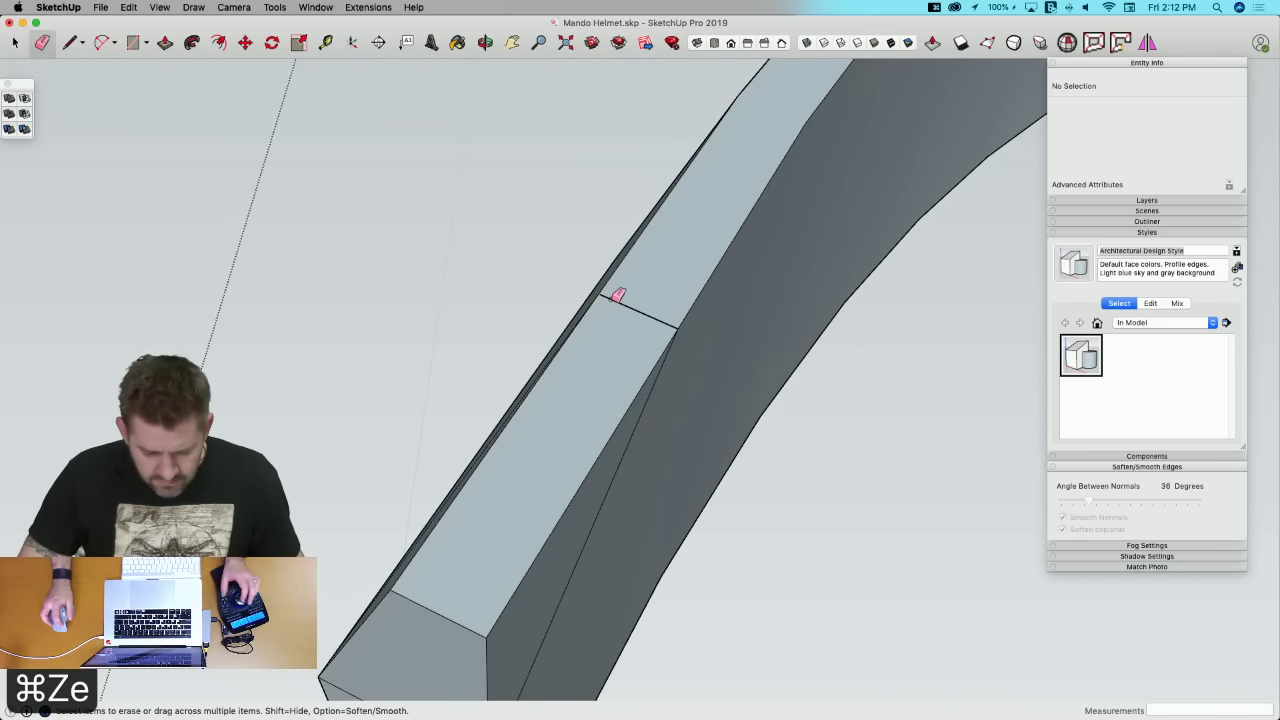
left_click(612, 299)
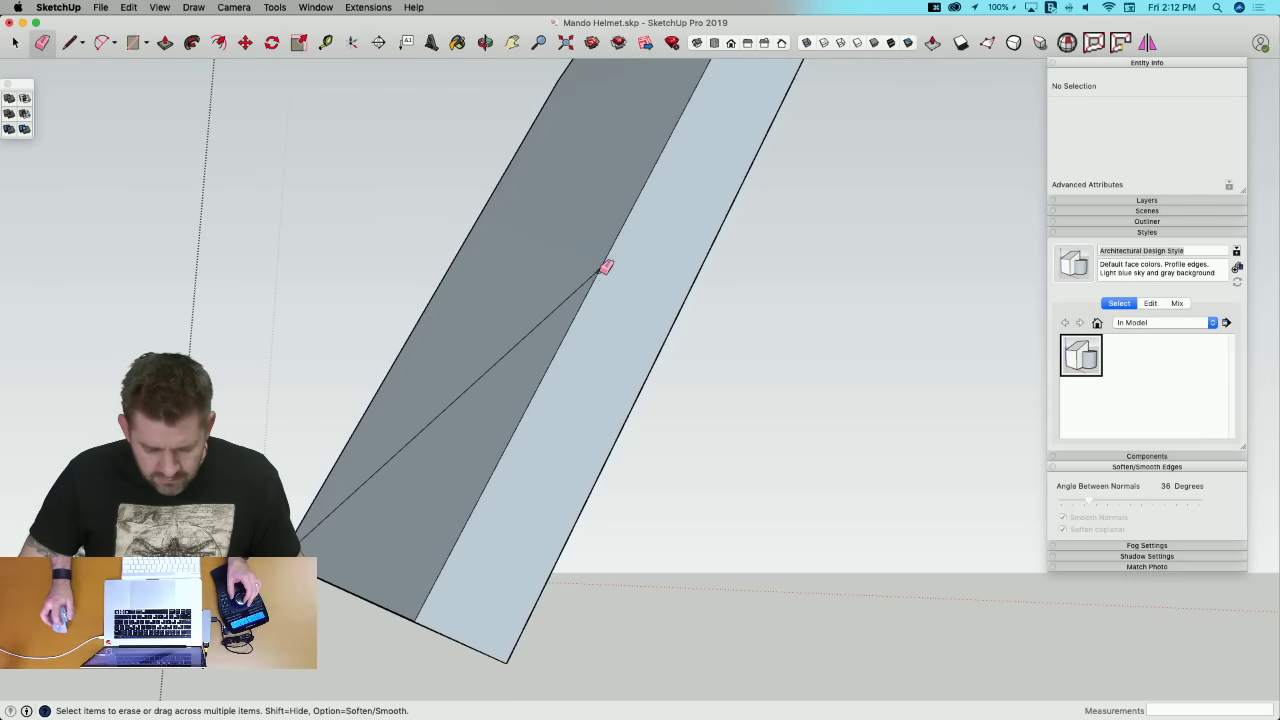
left_click(598, 272)
left_click(599, 269)
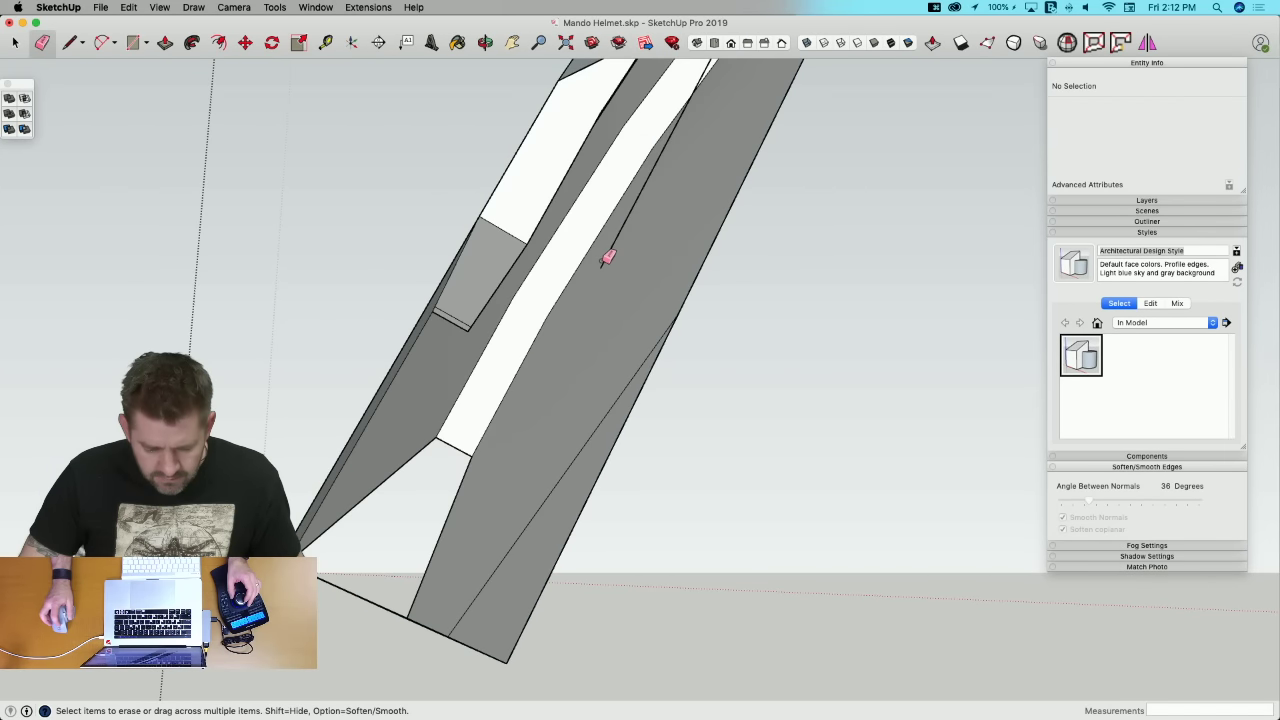
key("super+z")
Step: Redraw the opposite corner's side edge, about 9 5/16" long, and its front diagonal, and erase the corner
key("l")
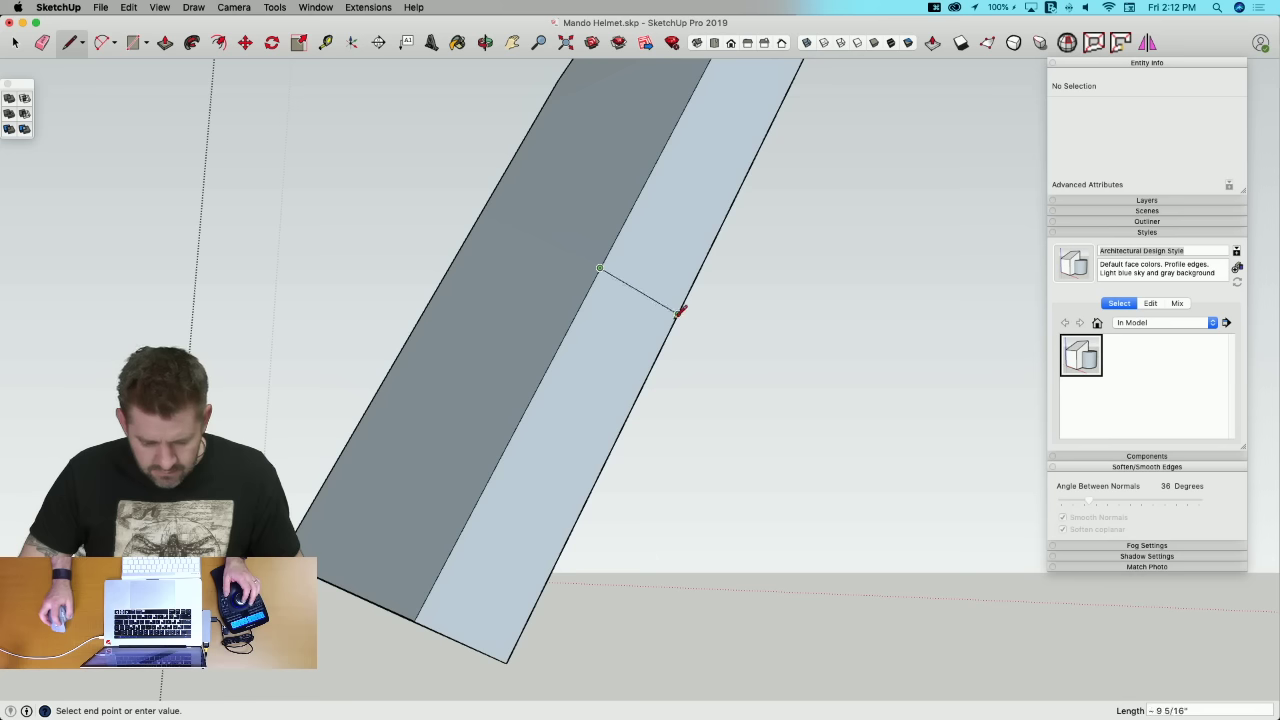
left_click(601, 268)
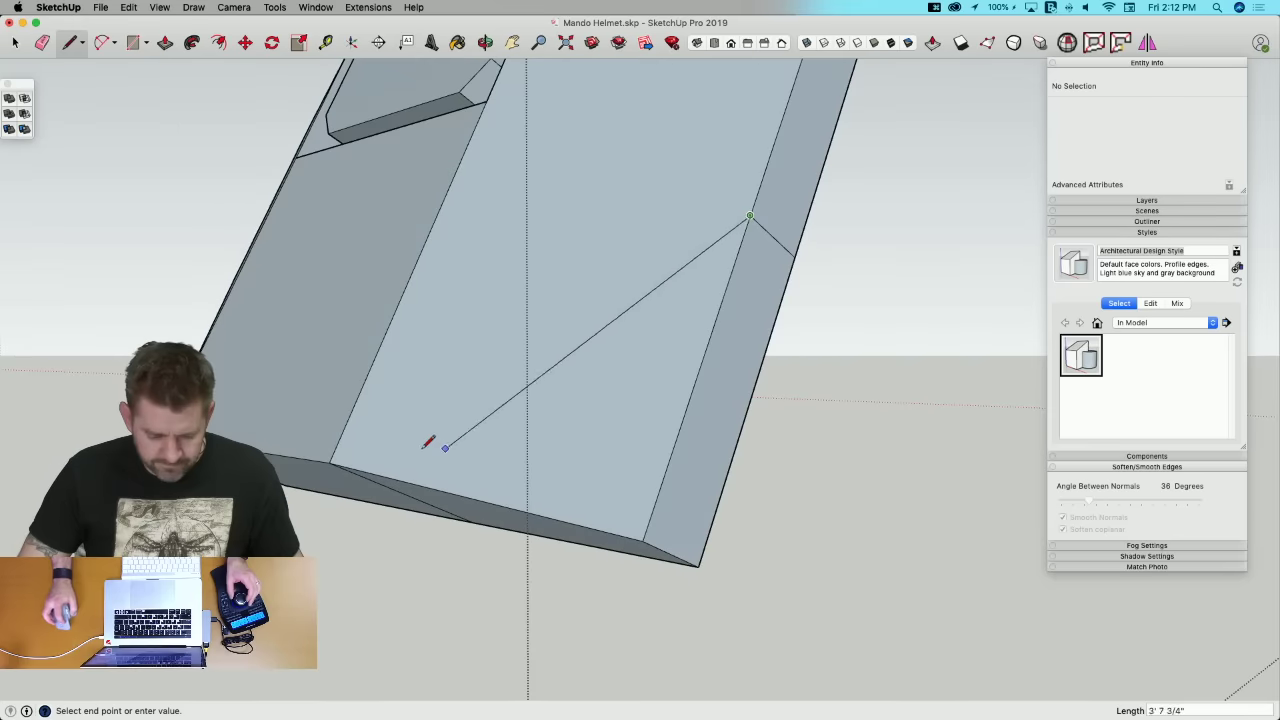
key("e")
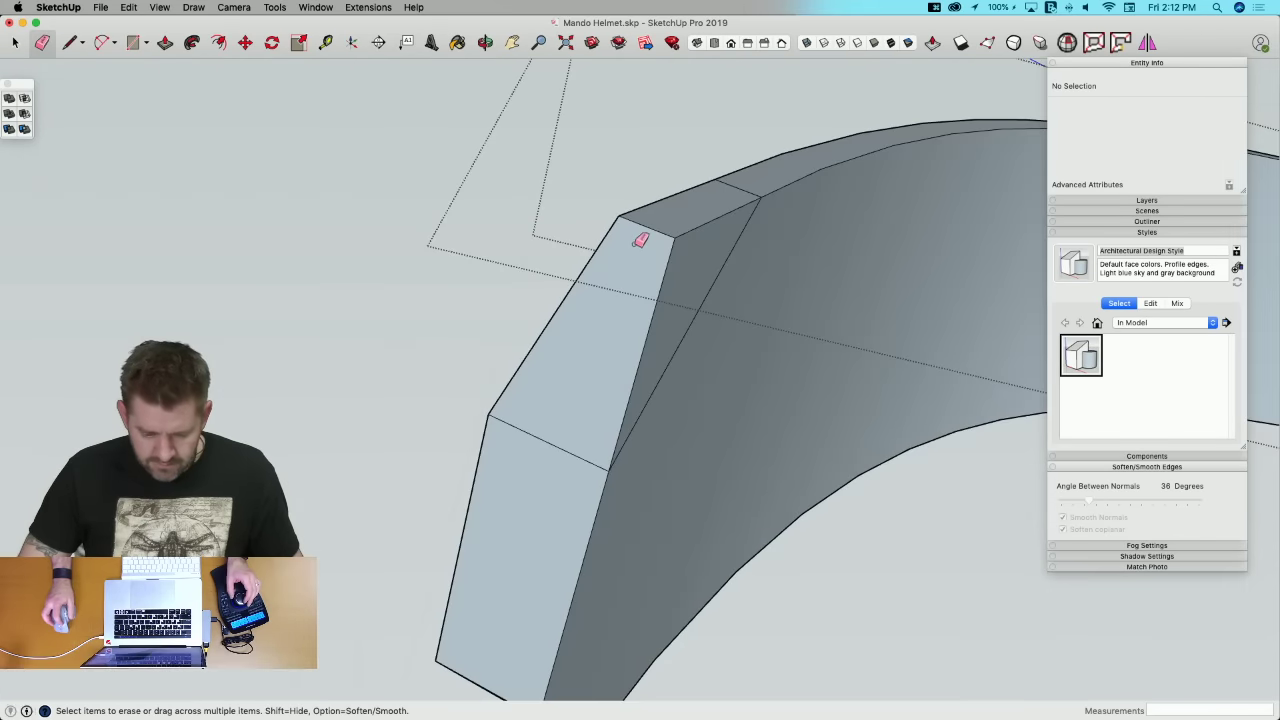
mouse_move(679, 240)
left_mouse_down("alt")
mouse_move(643, 212)
mouse_move(613, 212)
left_mouse_up("alt")
key("l")
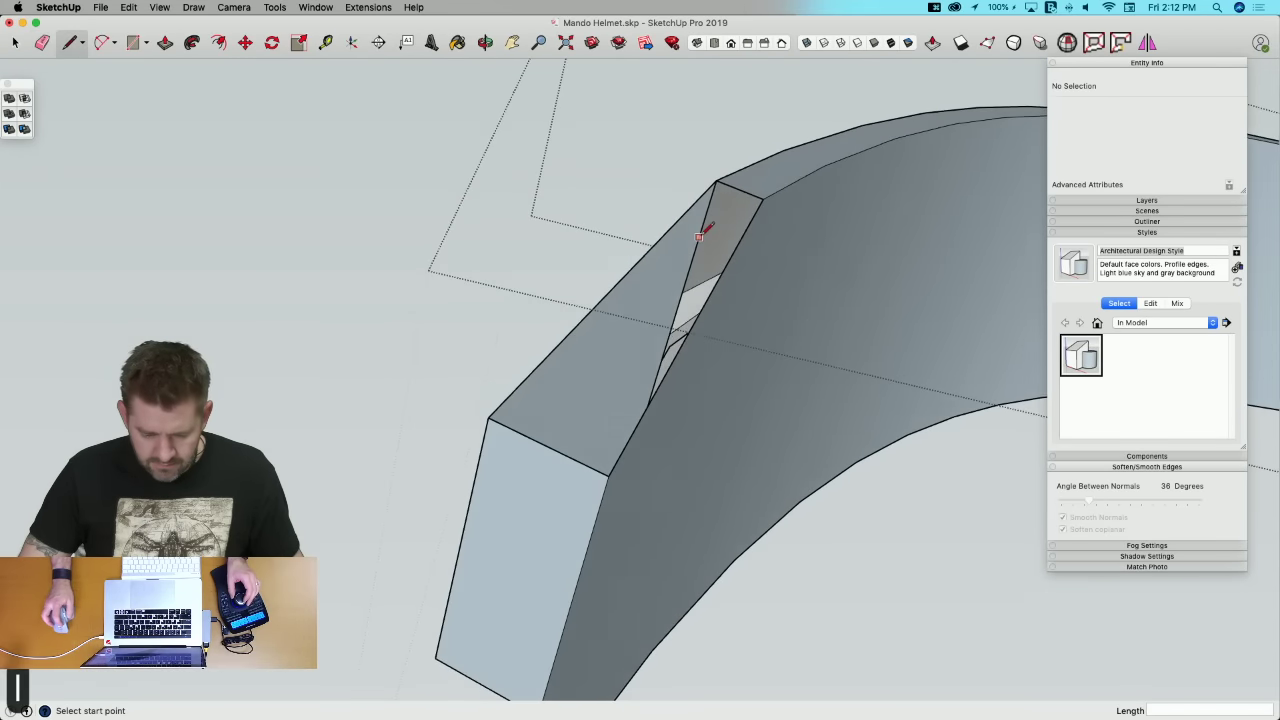
key("e")
Step: Close the open faces of the angled corner cuts with diagonal edges about 4' 8 1/2" and 4' 8 13/16" long
middle_click_drag(665, 293, 816, 397)
key("l")
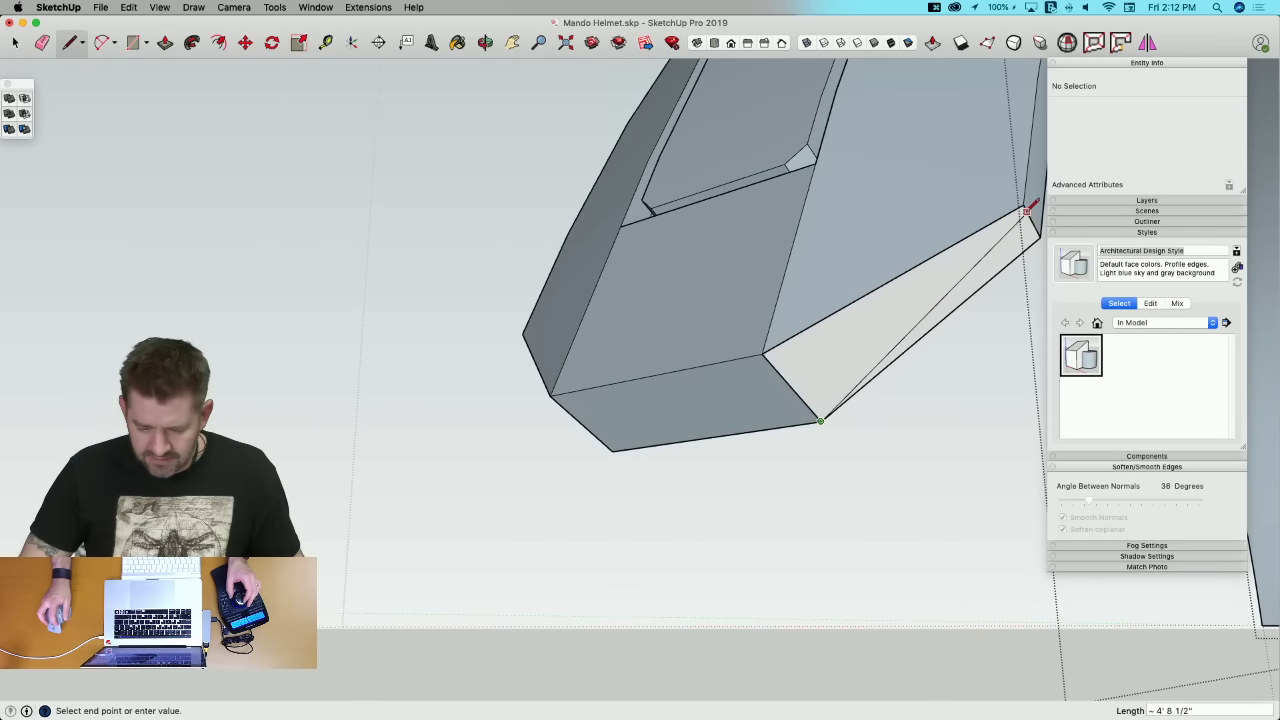
left_click(1027, 210)
middle_click_drag(1027, 210, 490, 408)
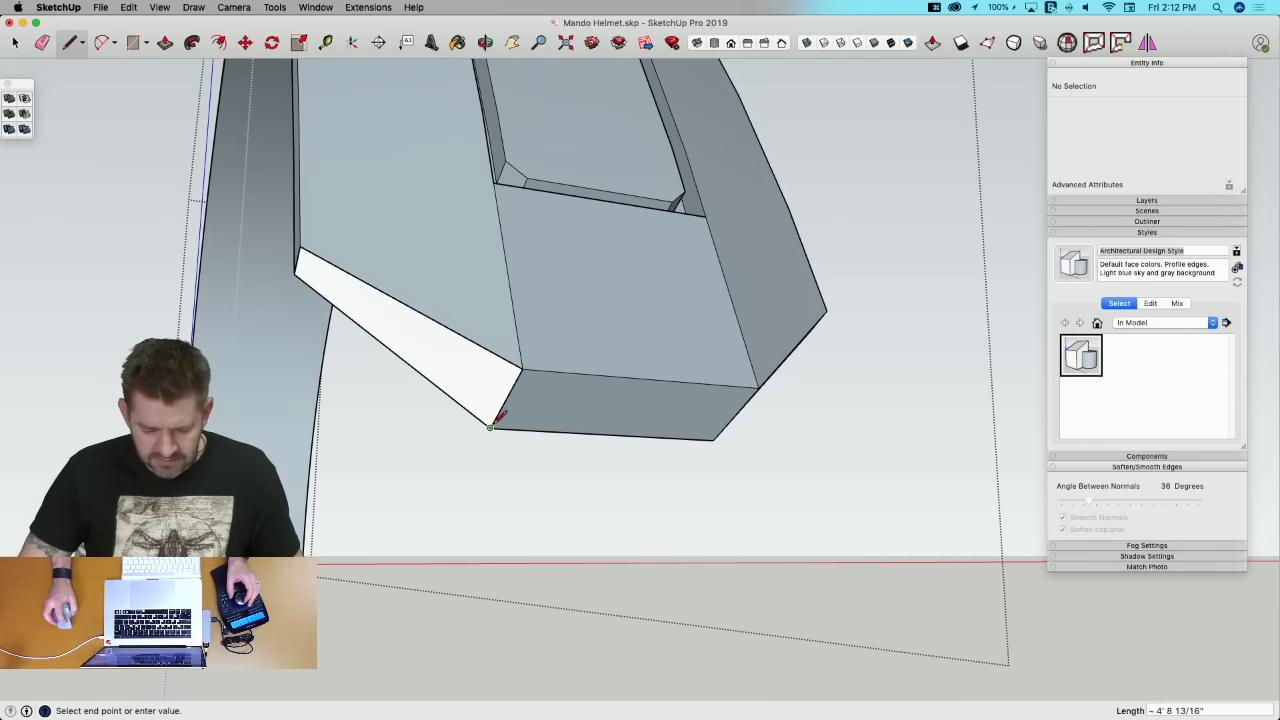
left_click(301, 244)
key("space")
Step: Check the crest's tapered end against the whole helmet, and reopen the crest group for editing
scroll(905, 318, "down", 6)
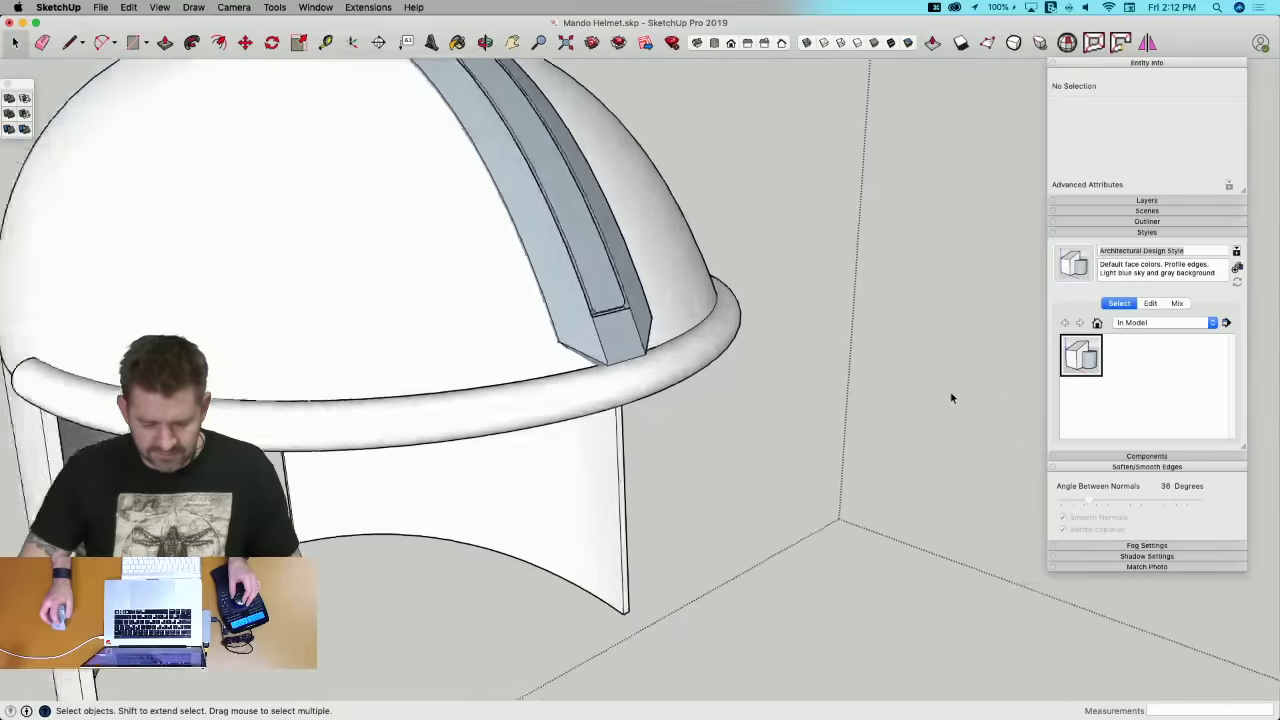
scroll(951, 398, "down", 8)
middle_click_drag(763, 420, 380, 483)
scroll(838, 243, "up", 8)
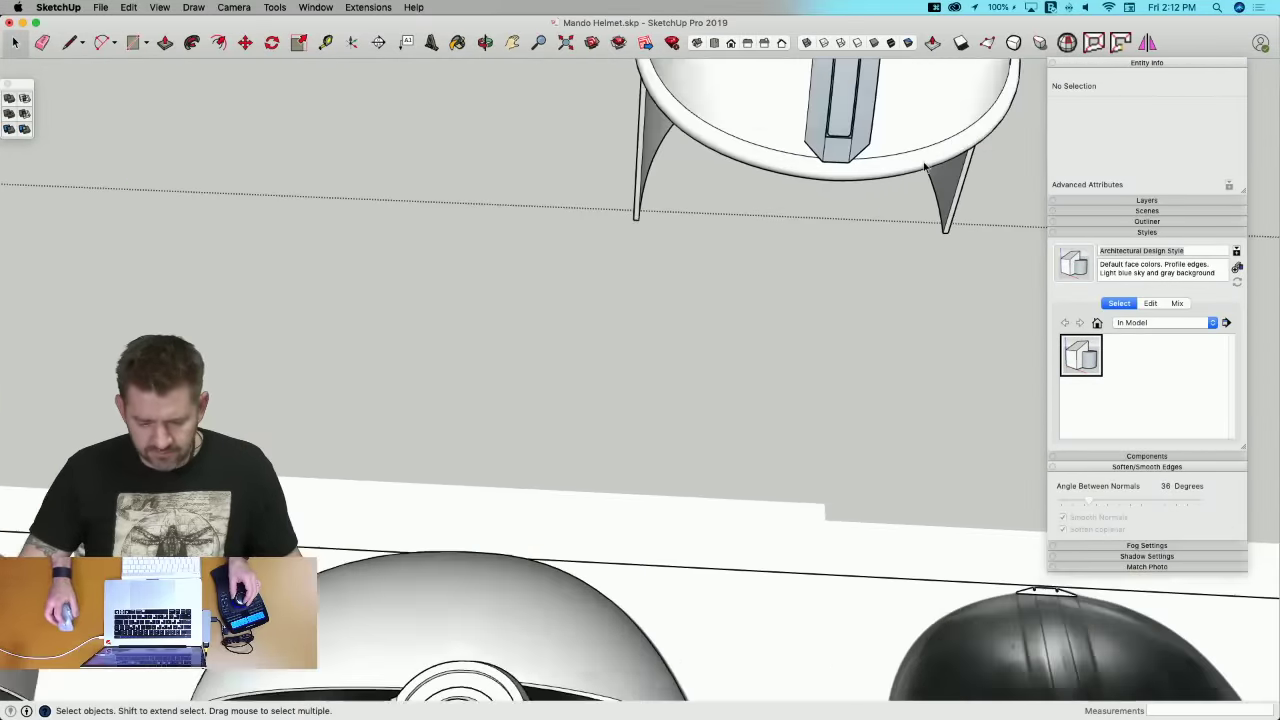
middle_click_drag(773, 266, 639, 284)
double_click(696, 398)
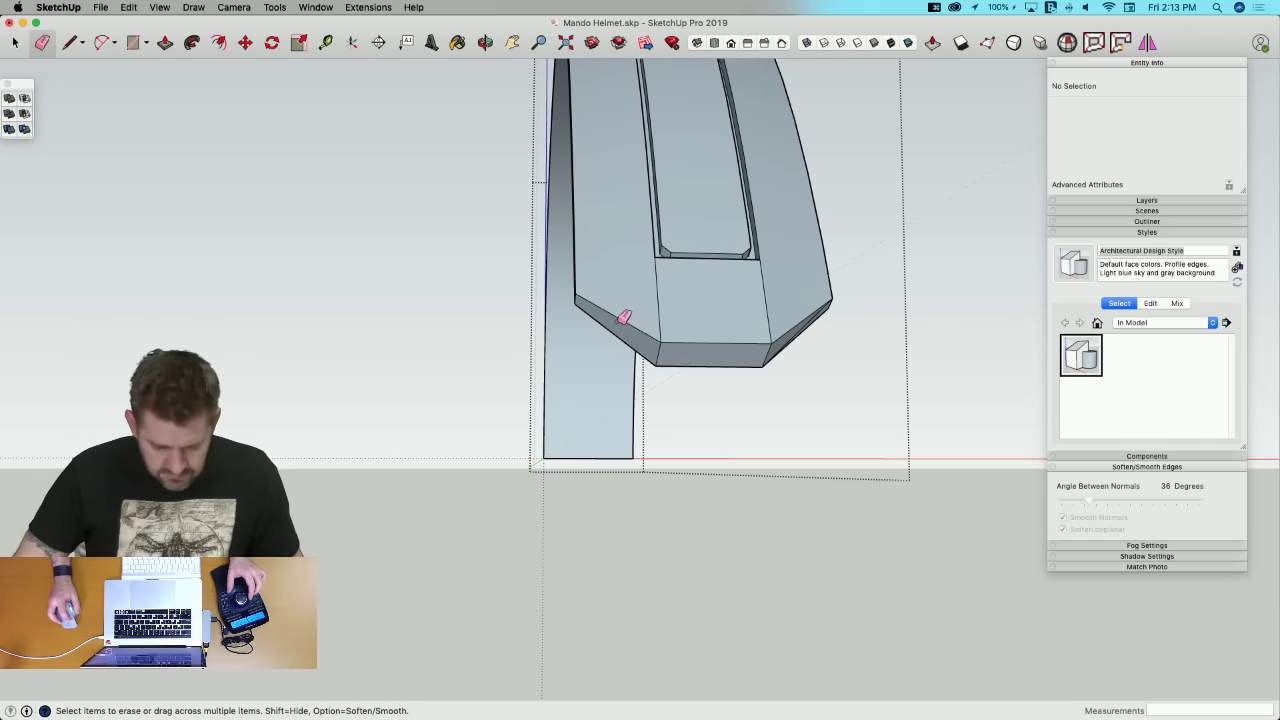
Step: Show the rest of the helmet, select the crest's tapered lower end, and move it outward from the dome
middle_click_drag(624, 317, 378, 171)
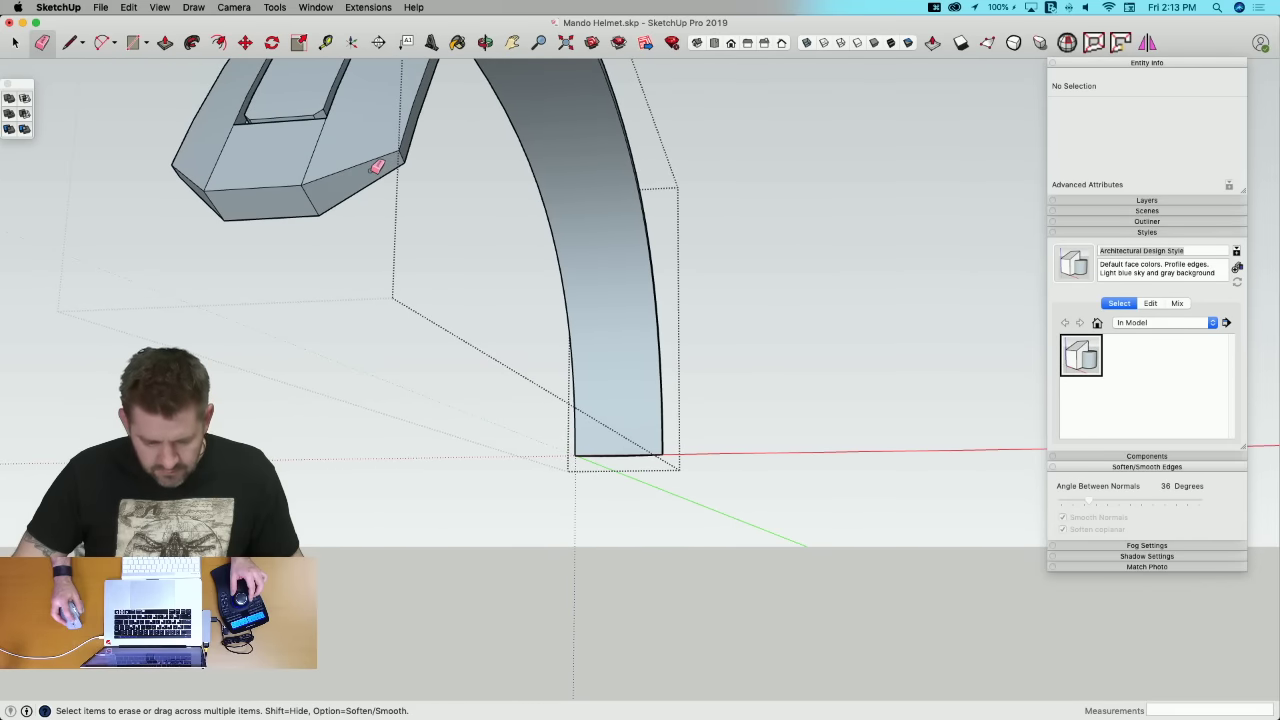
key("q")
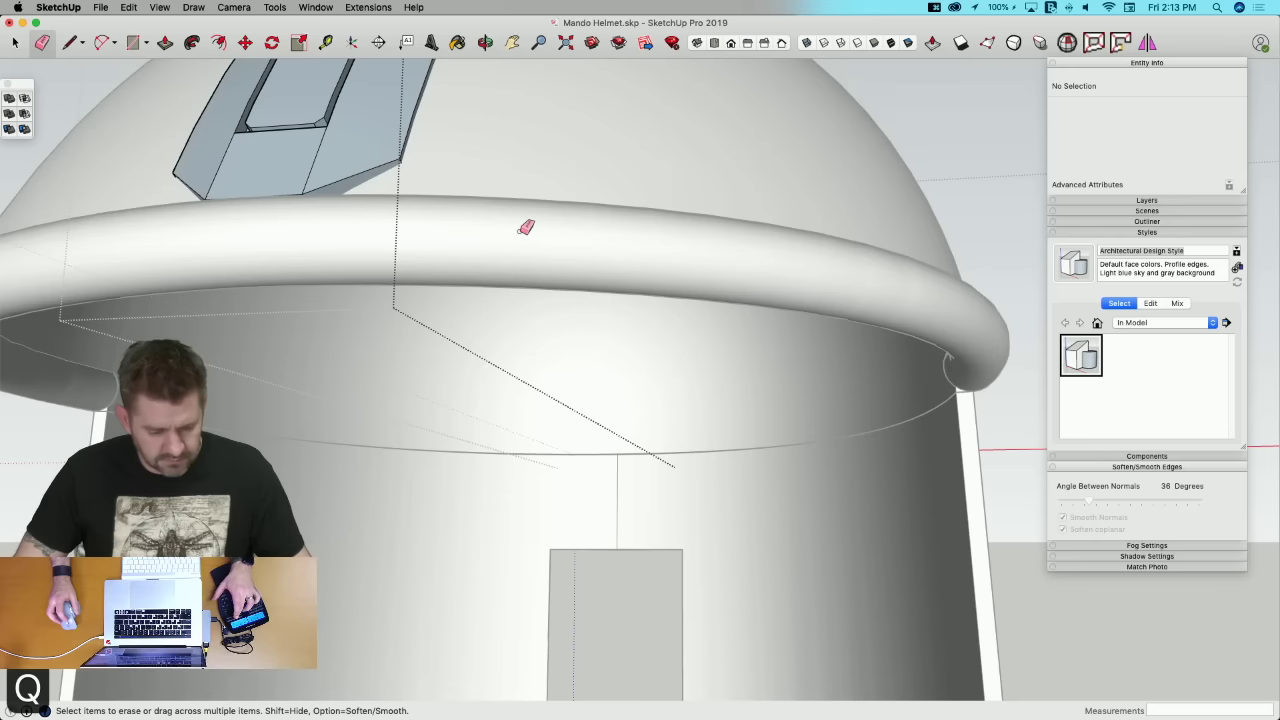
key("space")
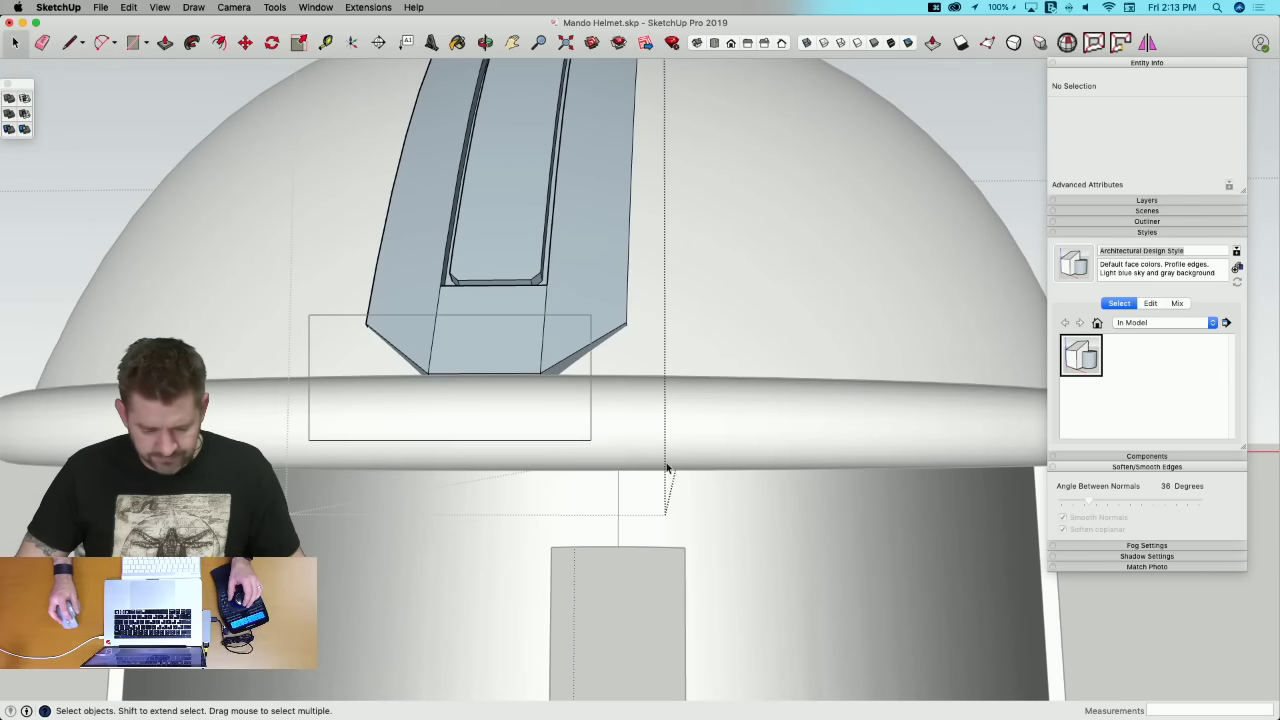
left_click_drag(734, 474, 733, 470)
key("m")
middle_click_drag(657, 434, 441, 262)
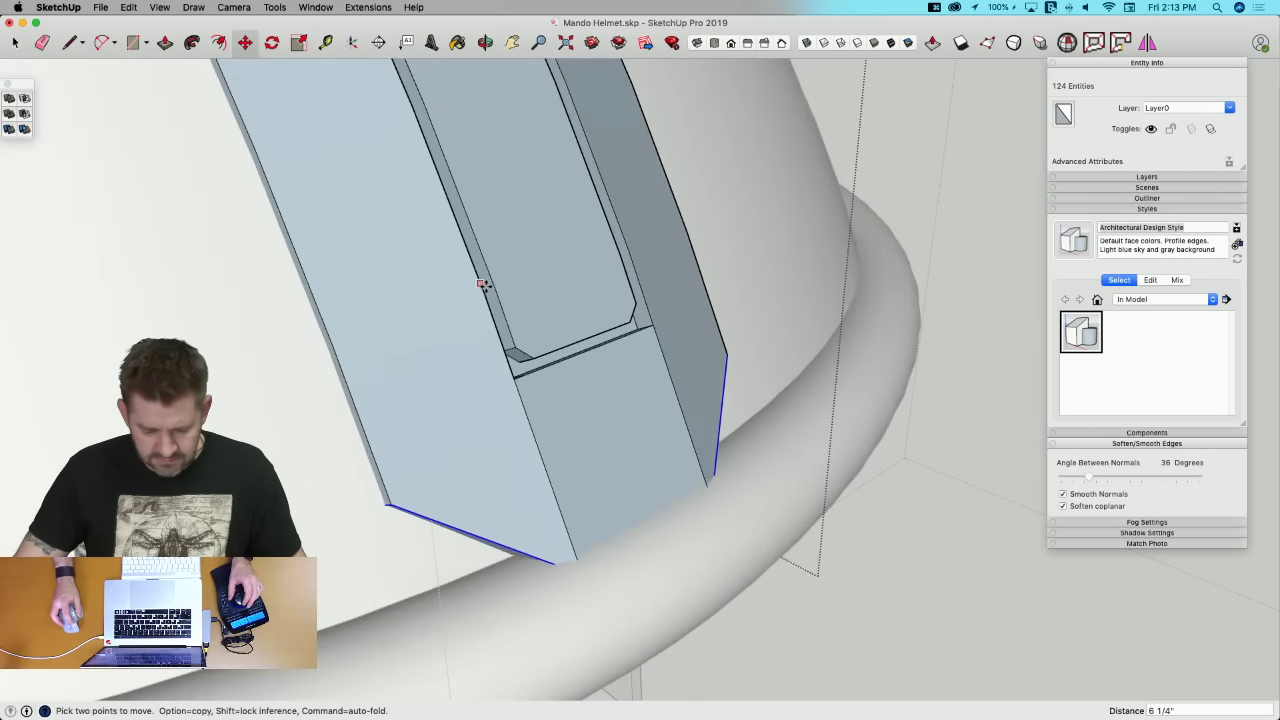
middle_click_drag(490, 297, 615, 562)
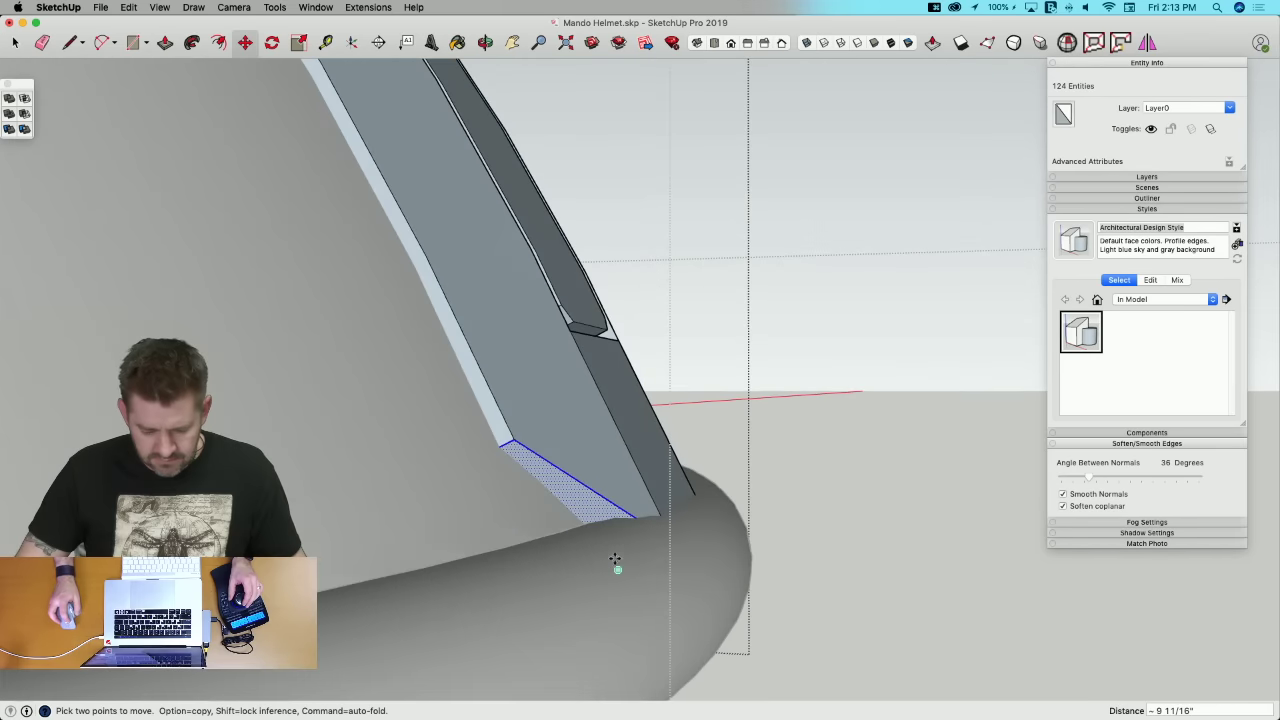
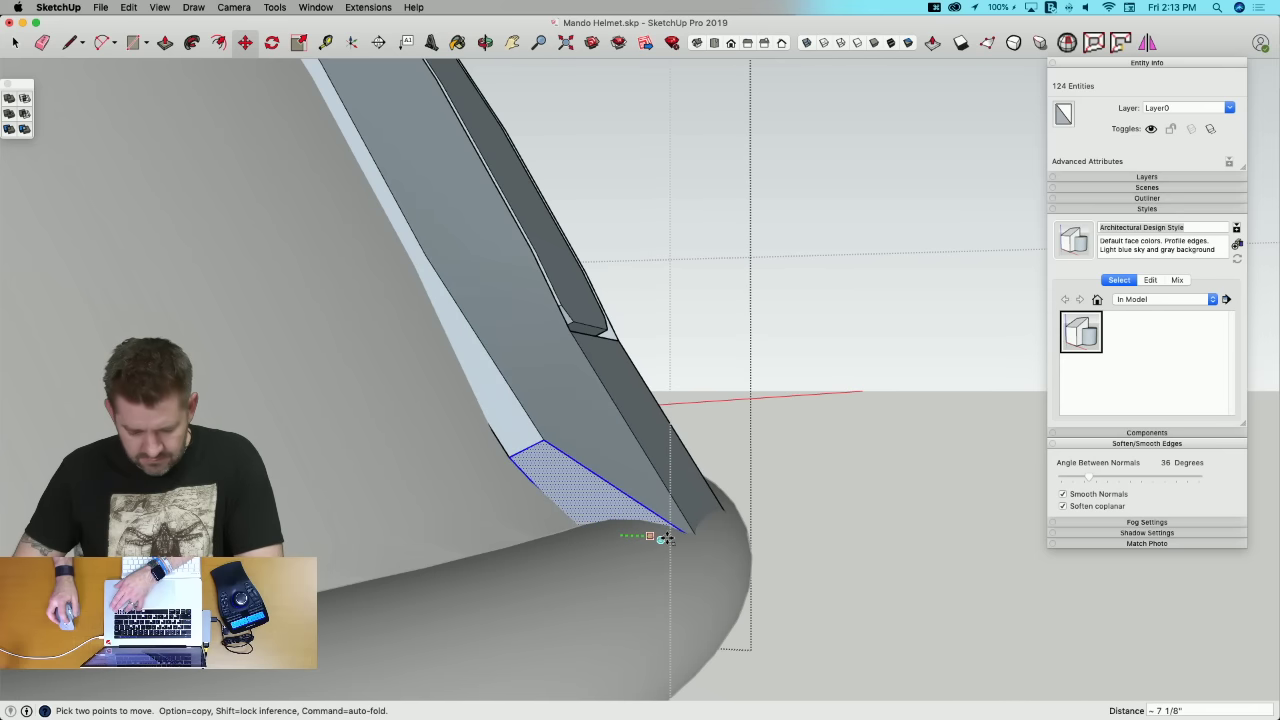
left_click(662, 537)
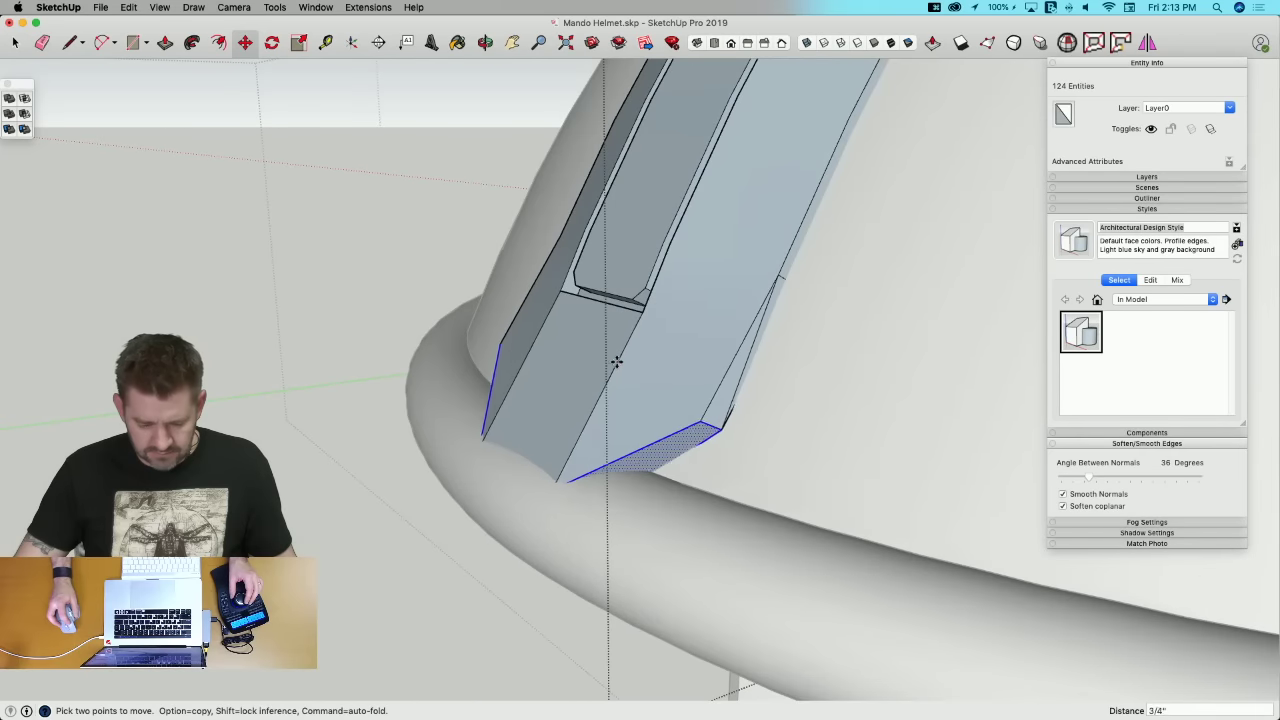
Step: Compare with the reference image, and move the selected crest end down about 1' 6 15/16" and forward about 1' 3 5/8" over the brow band
scroll(621, 349, "down", 10)
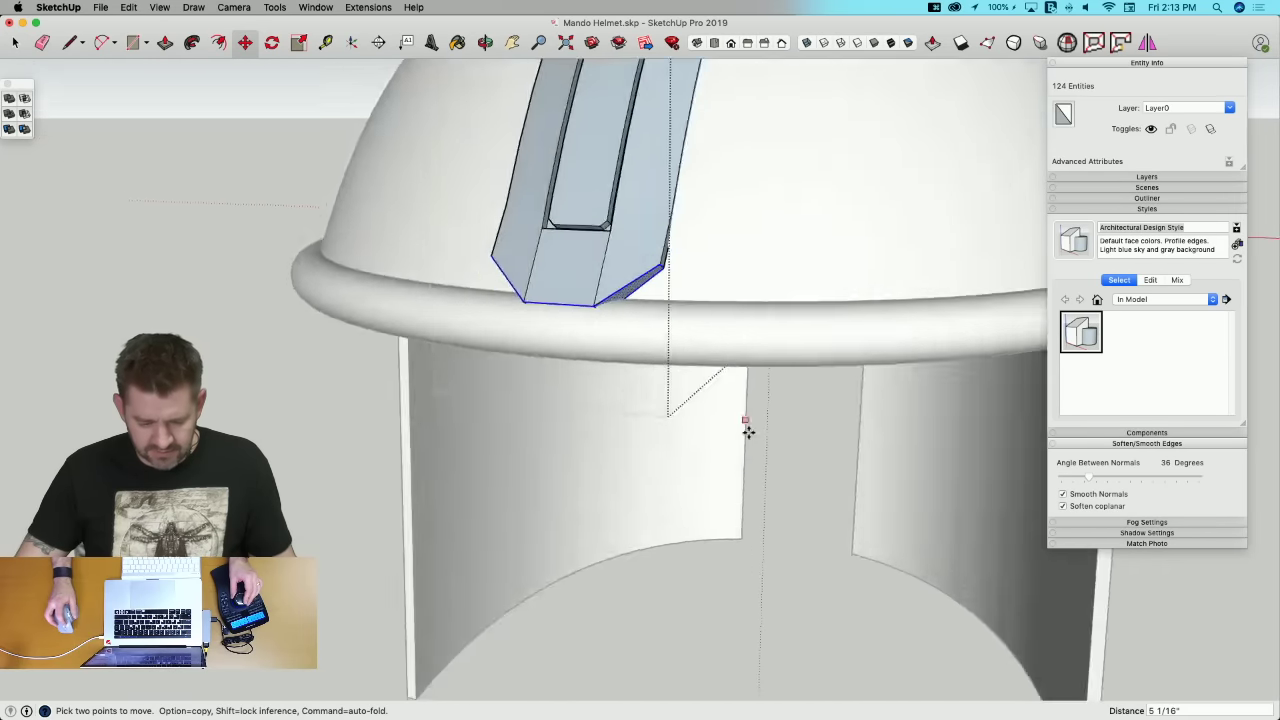
scroll(401, 489, "up", 5)
key("super+2")
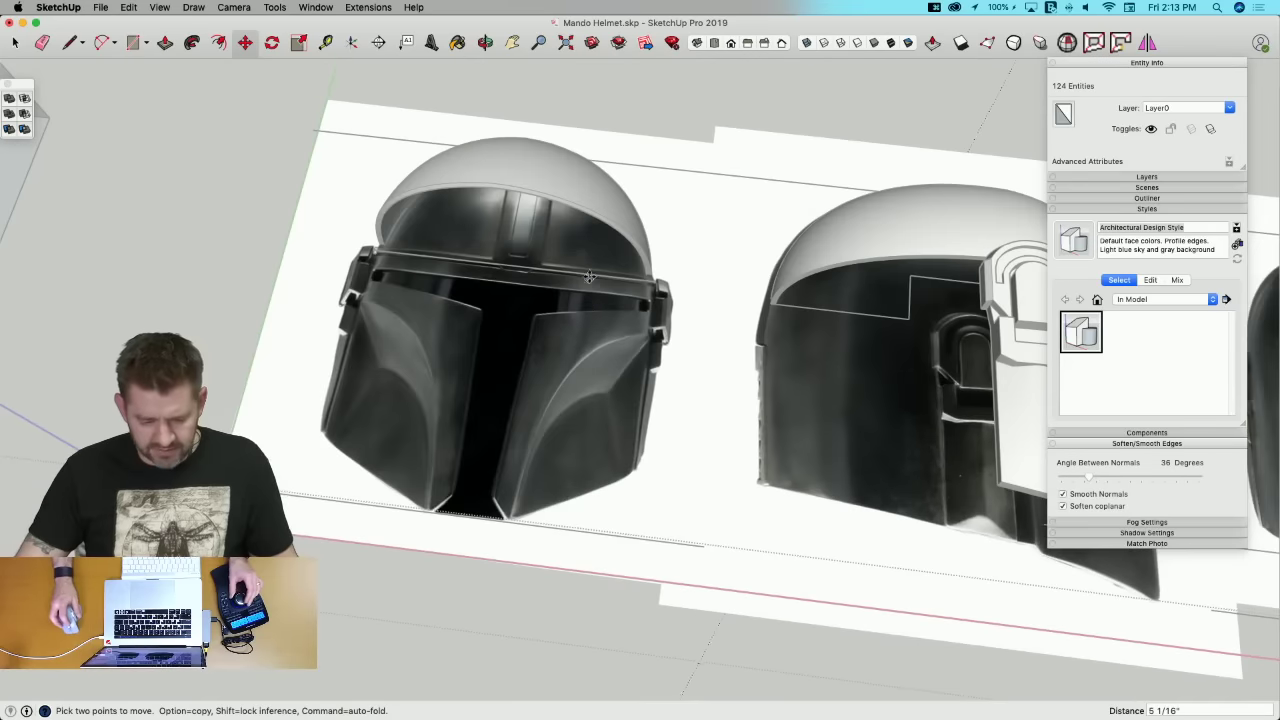
scroll(475, 362, "up", 6)
scroll(475, 362, "up", 3)
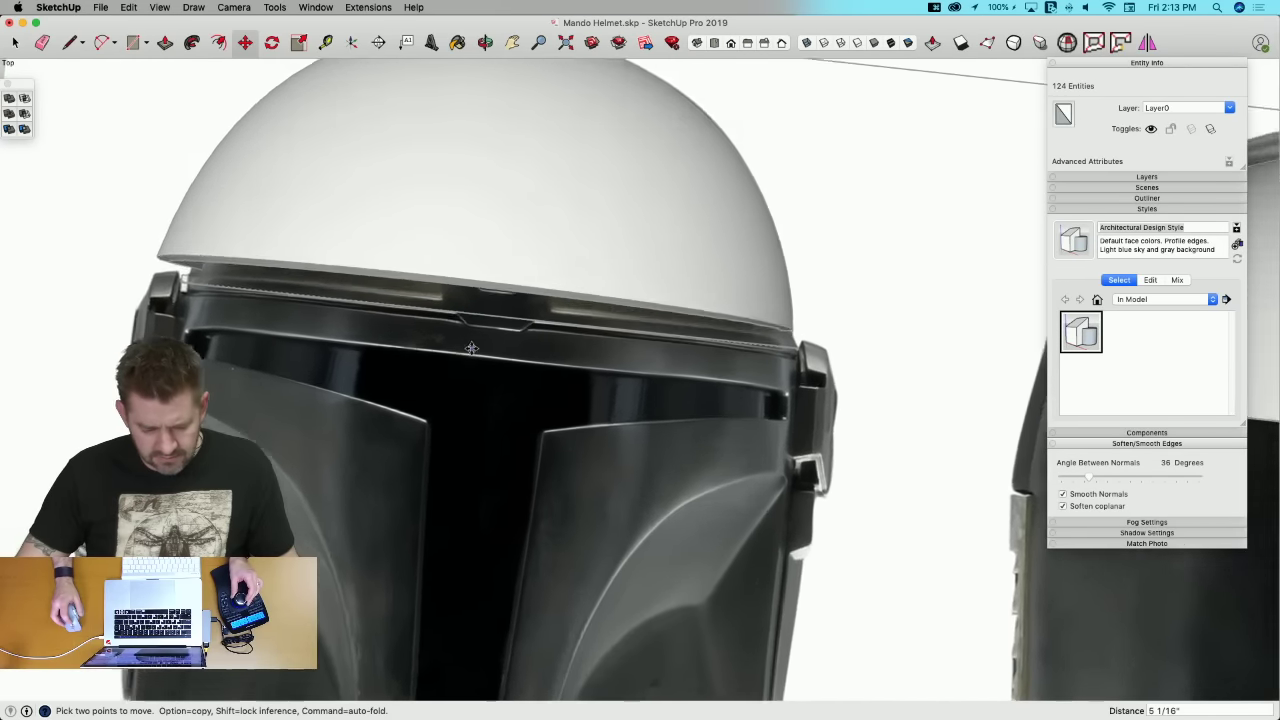
scroll(462, 346, "down", 6)
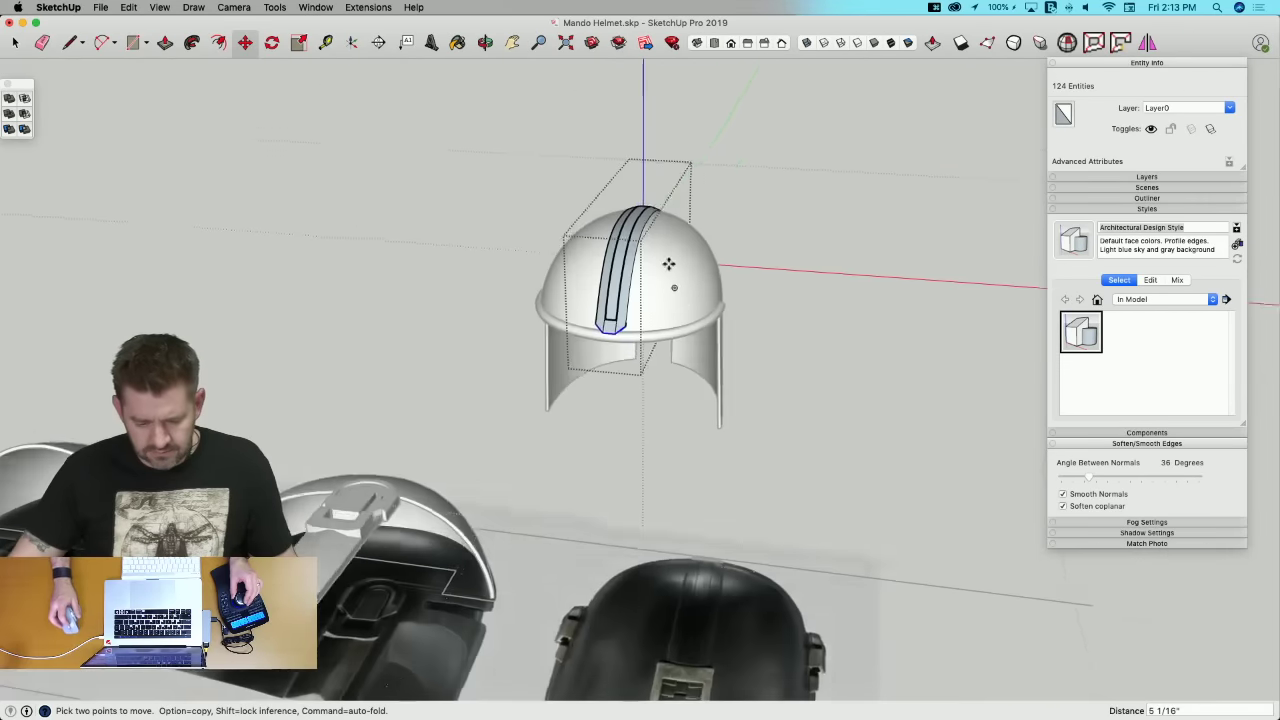
key("space")
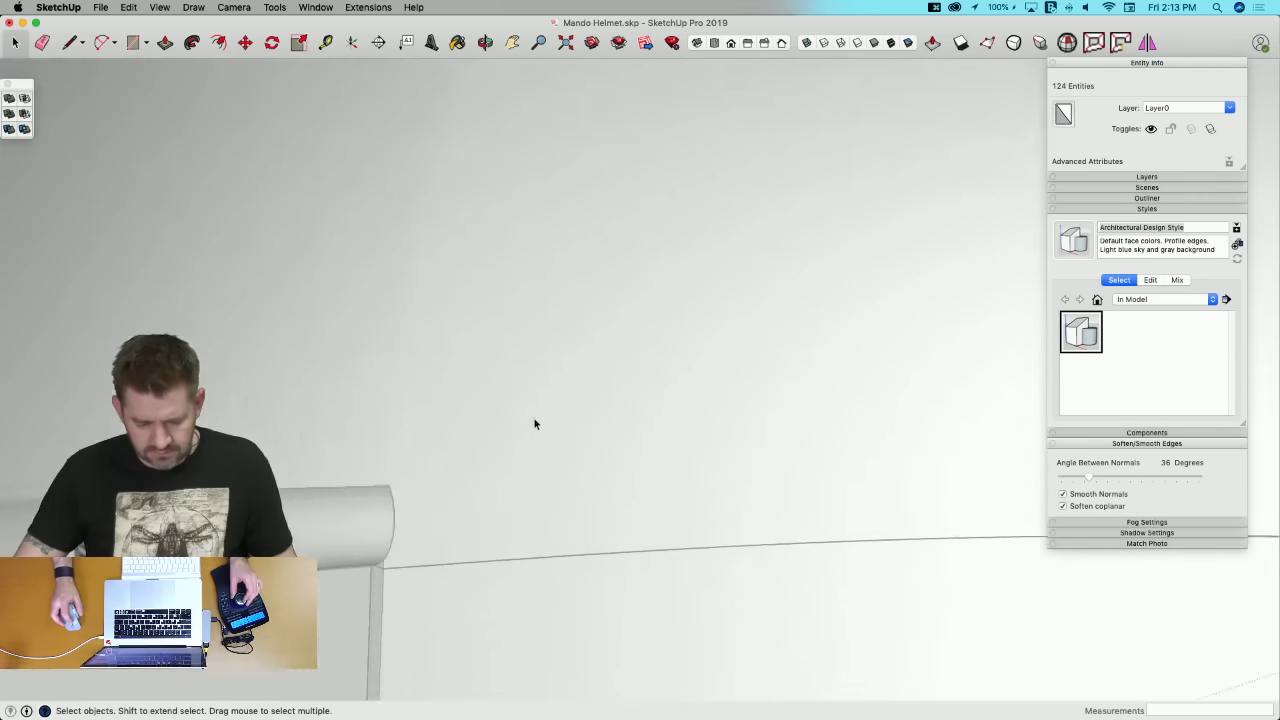
scroll(534, 423, "down", 5)
scroll(512, 514, "up", 5)
key("m")
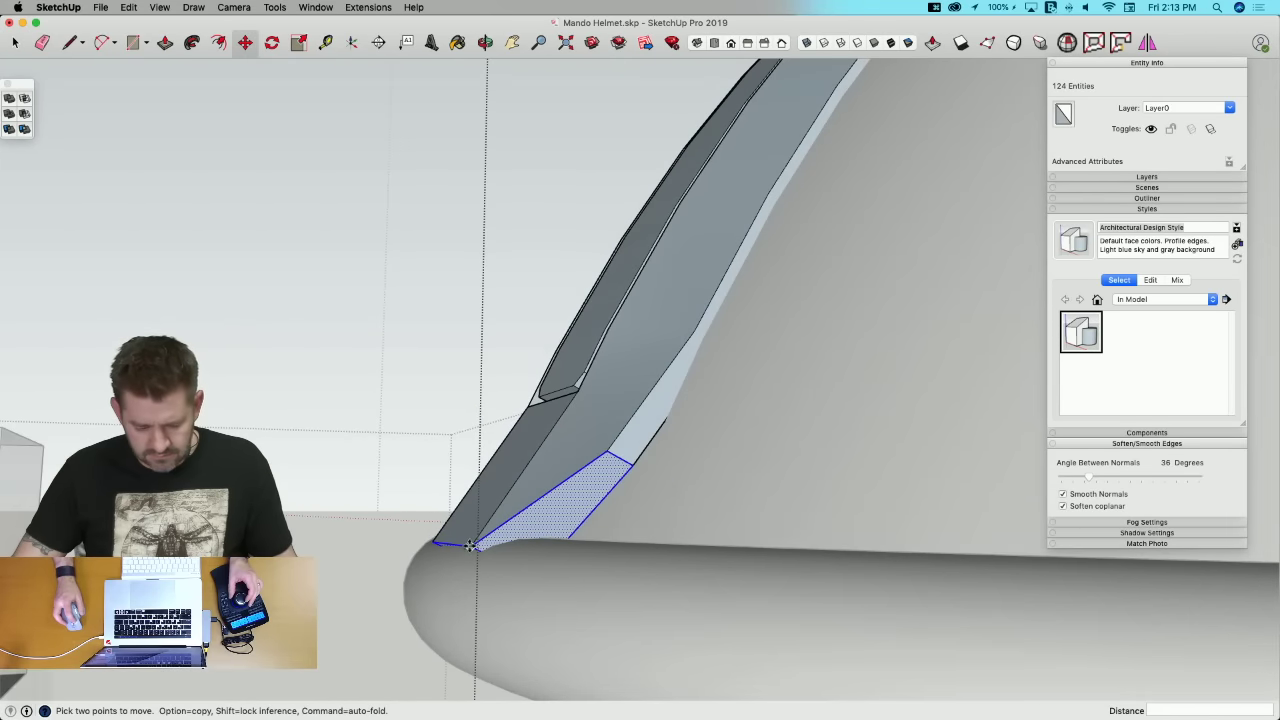
left_click(470, 545)
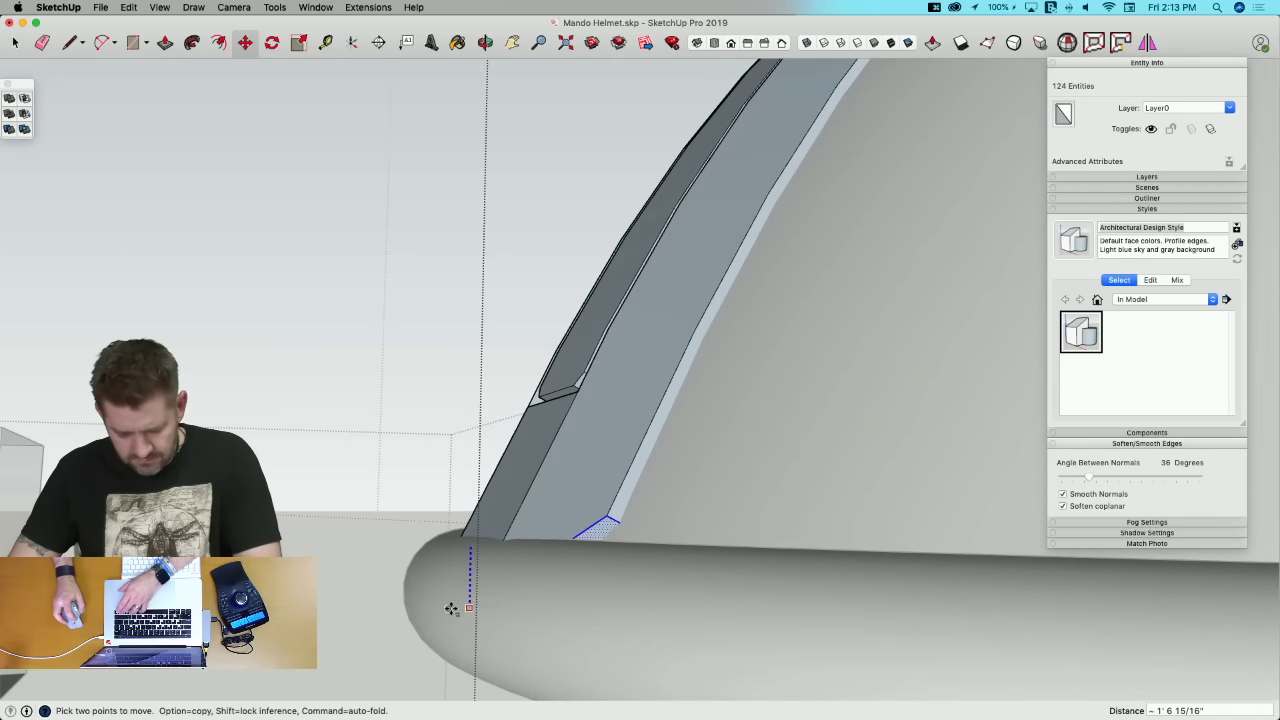
key("Left")
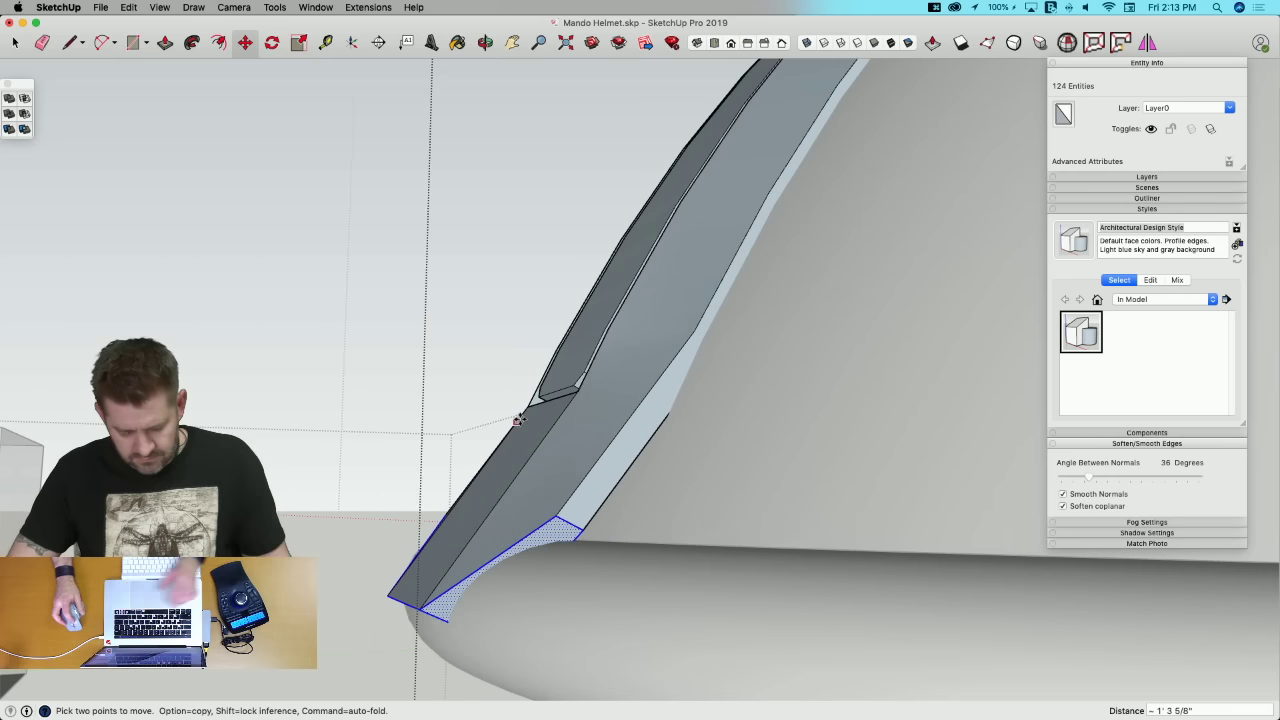
Step: Select the lower end of the crest's center recess and move it outward, and down about 6 11/16", to follow the crest's slope
key("space")
left_click_drag(462, 242, 702, 536)
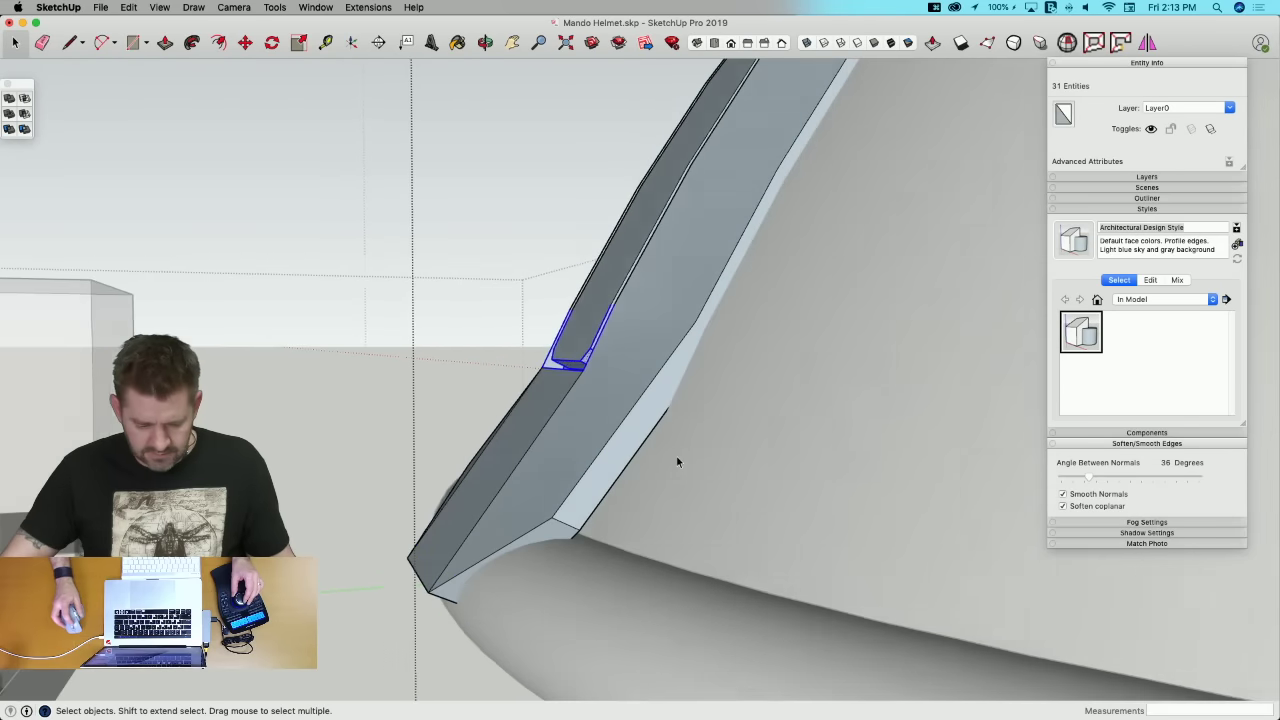
middle_click_drag(676, 461, 648, 427)
key("m")
left_click(636, 404)
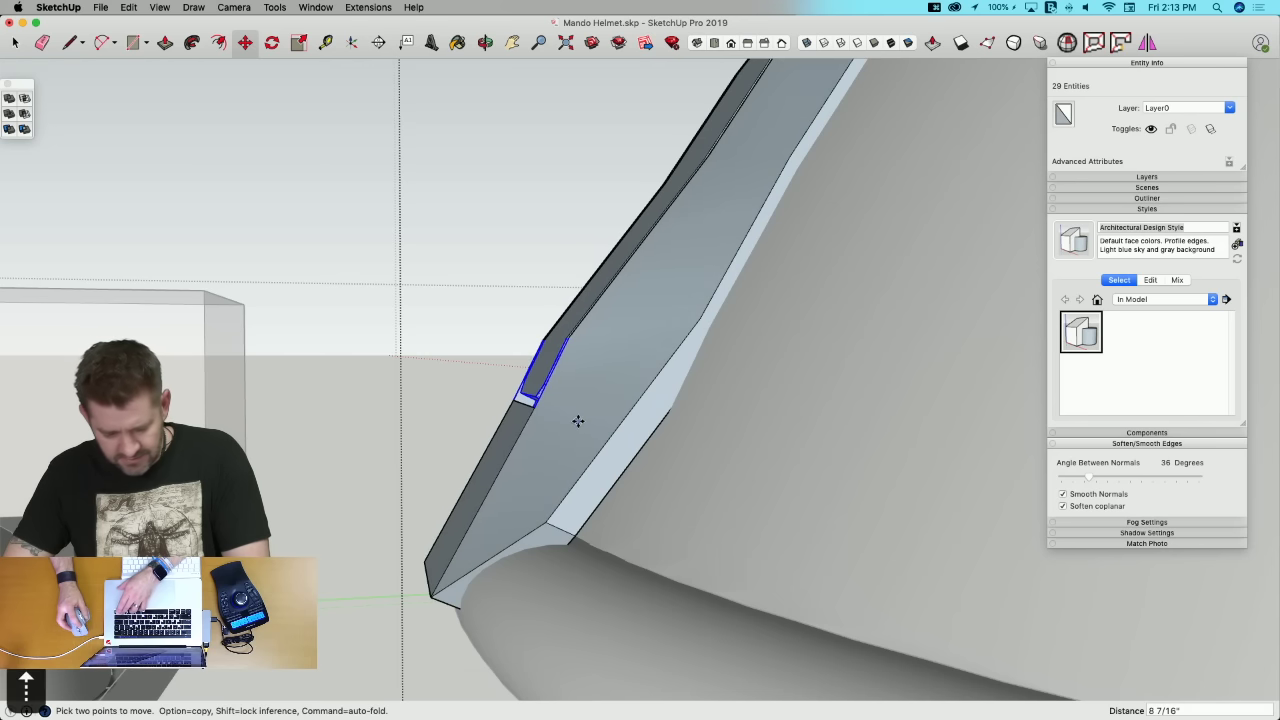
middle_click_drag(746, 479, 645, 531)
scroll(645, 531, "down", 10)
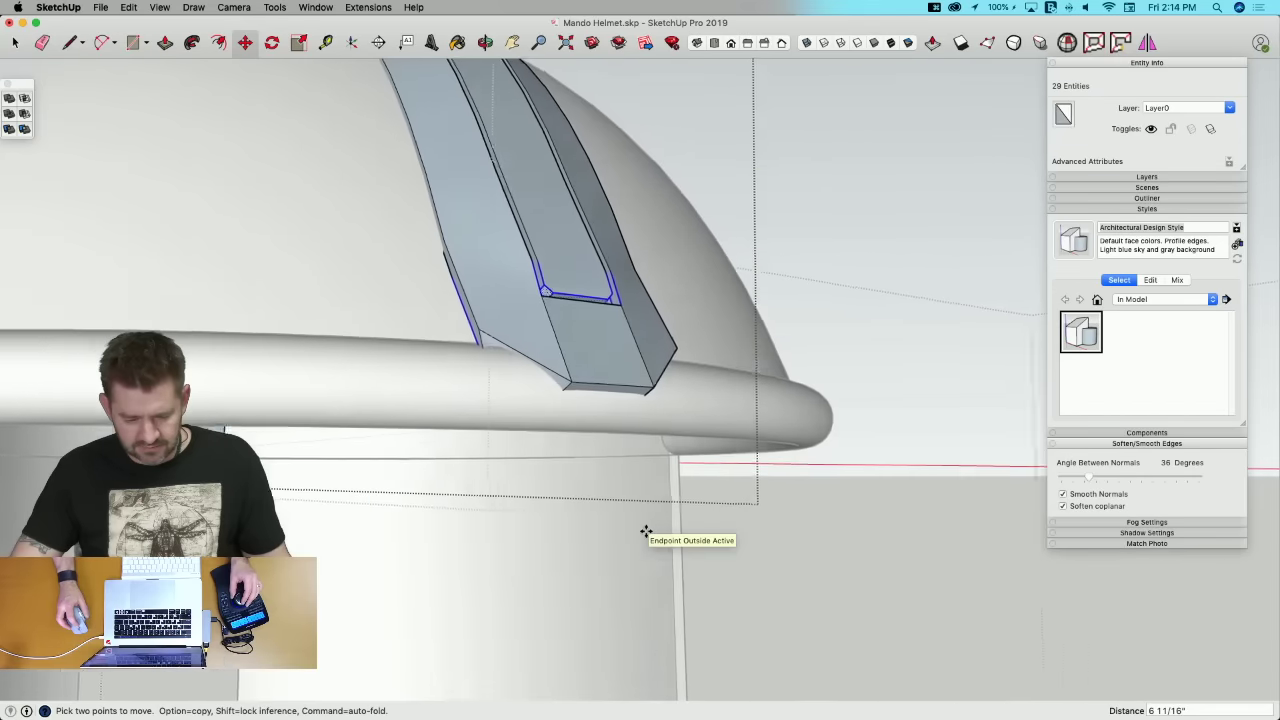
Step: Check the reference images, and move the flat face at the crest's lower front tip about 6 1/8"
scroll(667, 544, "up", 10)
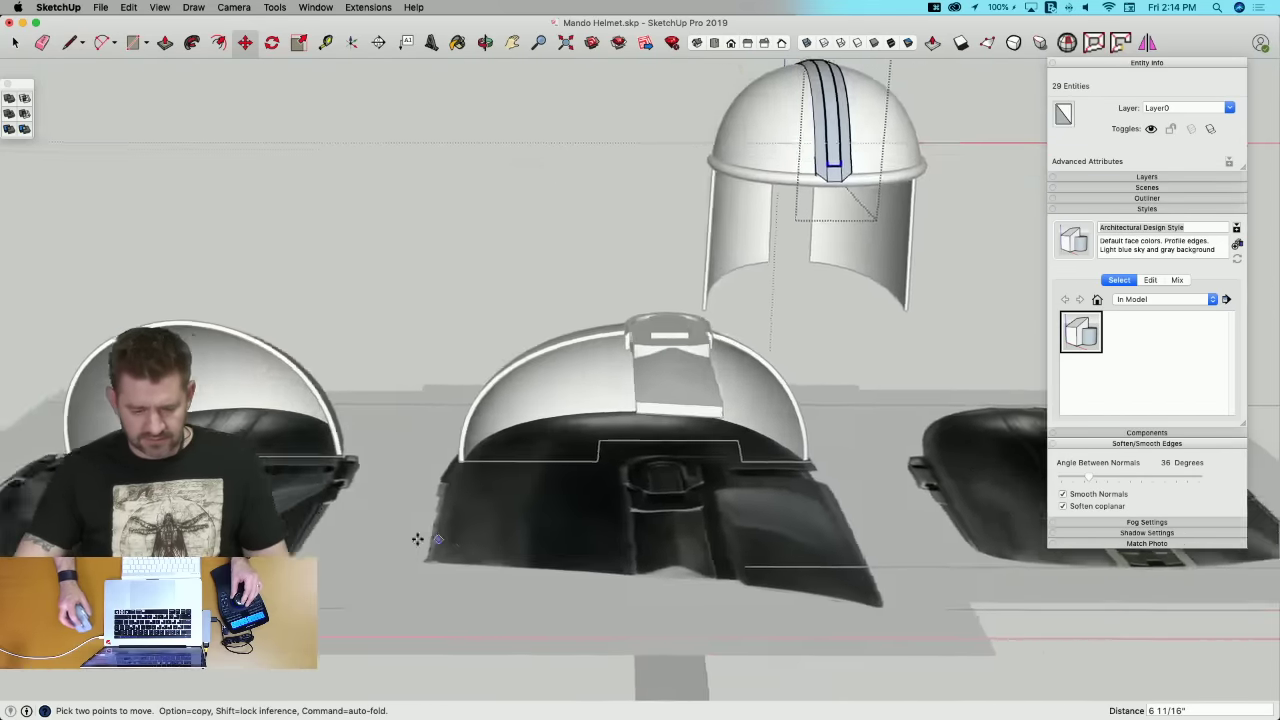
scroll(797, 551, "down", 6)
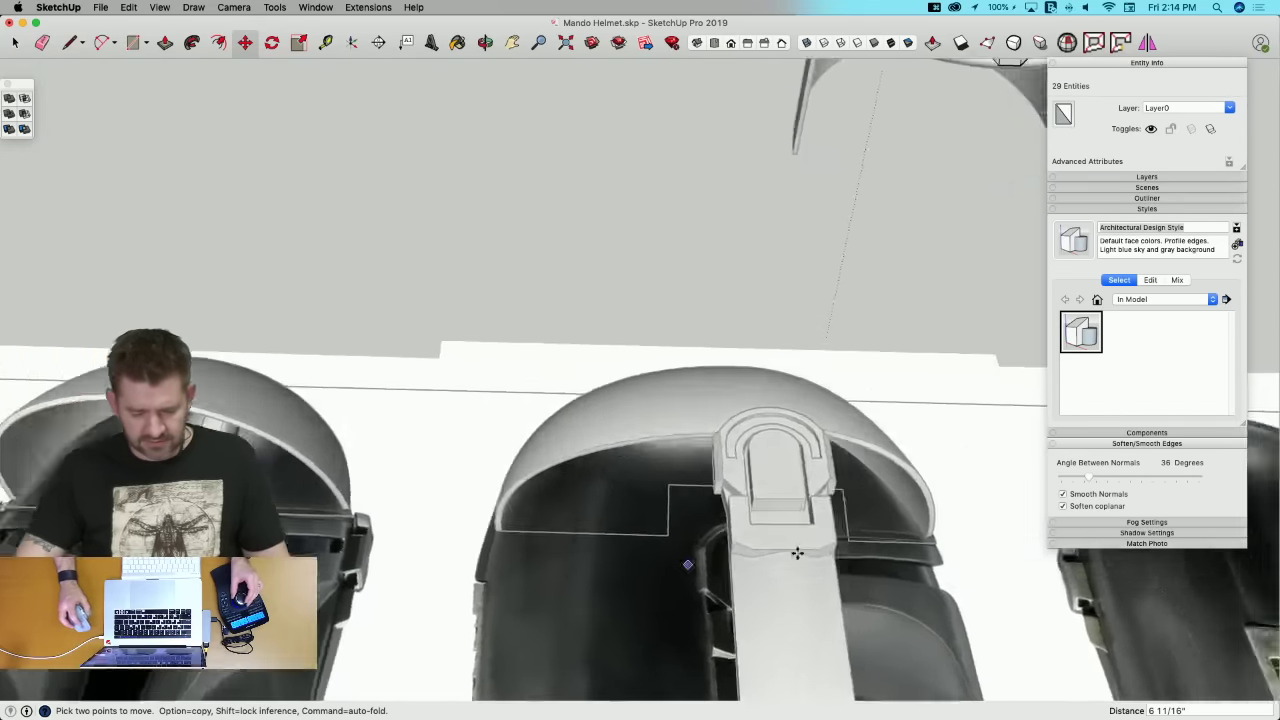
scroll(589, 409, "up", 8)
key("space")
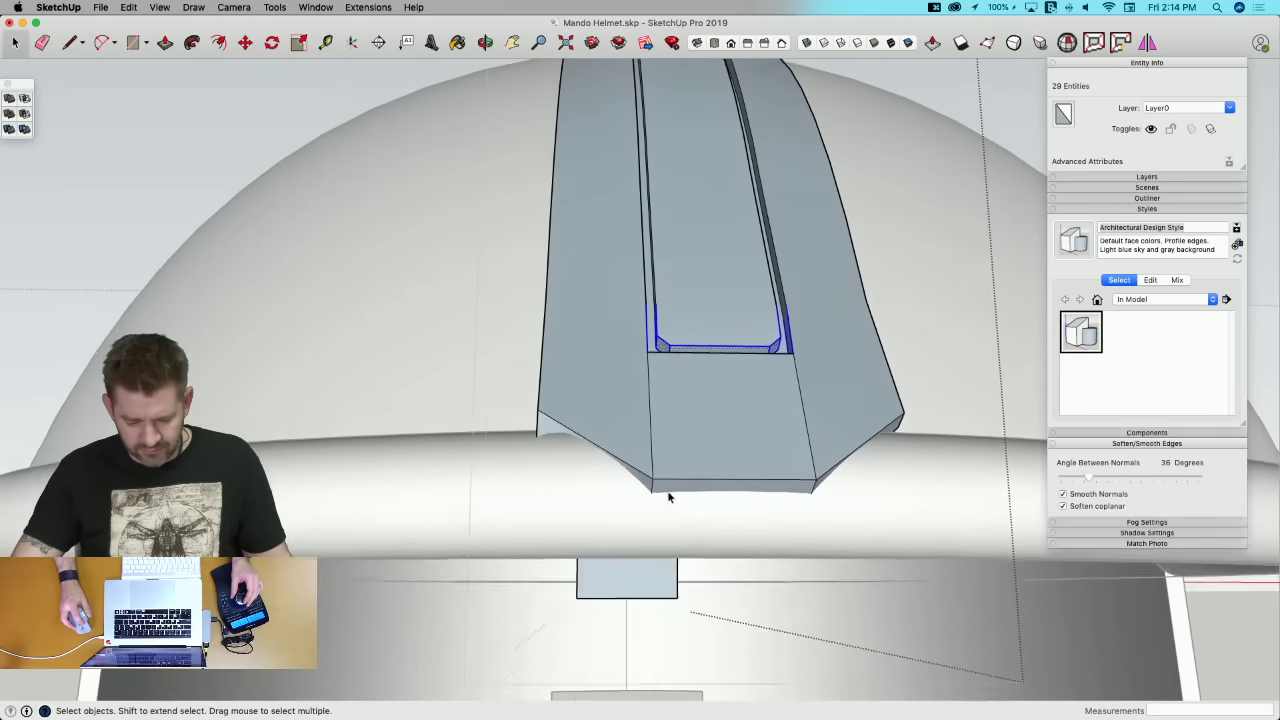
middle_click_drag(669, 497, 575, 503)
left_click(687, 451)
key("m")
key("super+6")
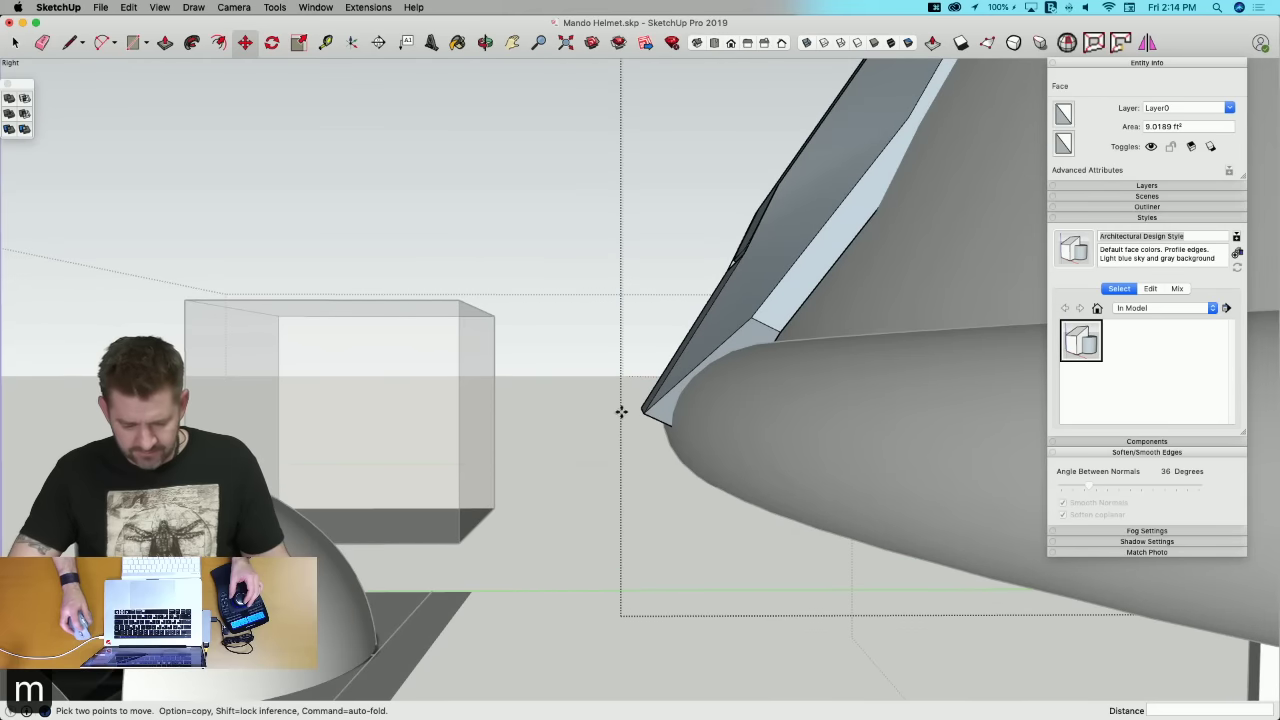
left_click(562, 415)
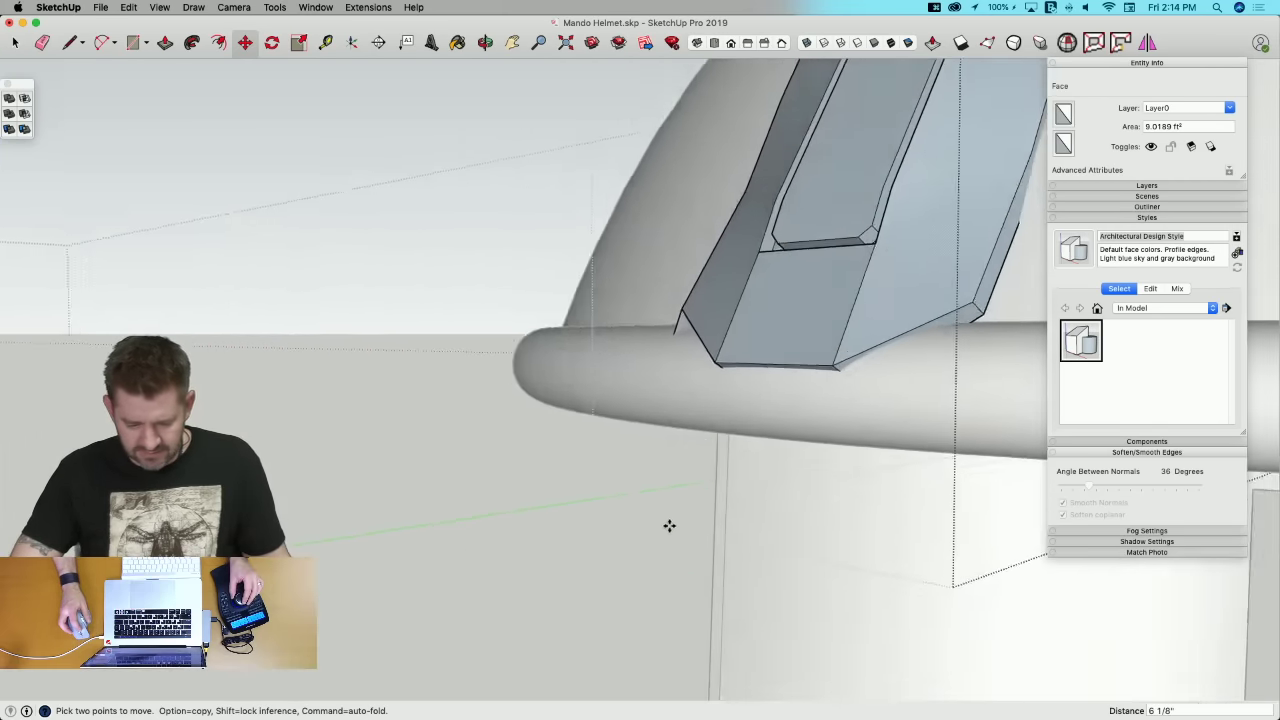
Step: Hide the rest of the helmet and redraw the edge across the folded underside corner of the crest's tip
key("space")
middle_click_drag(744, 488, 726, 428)
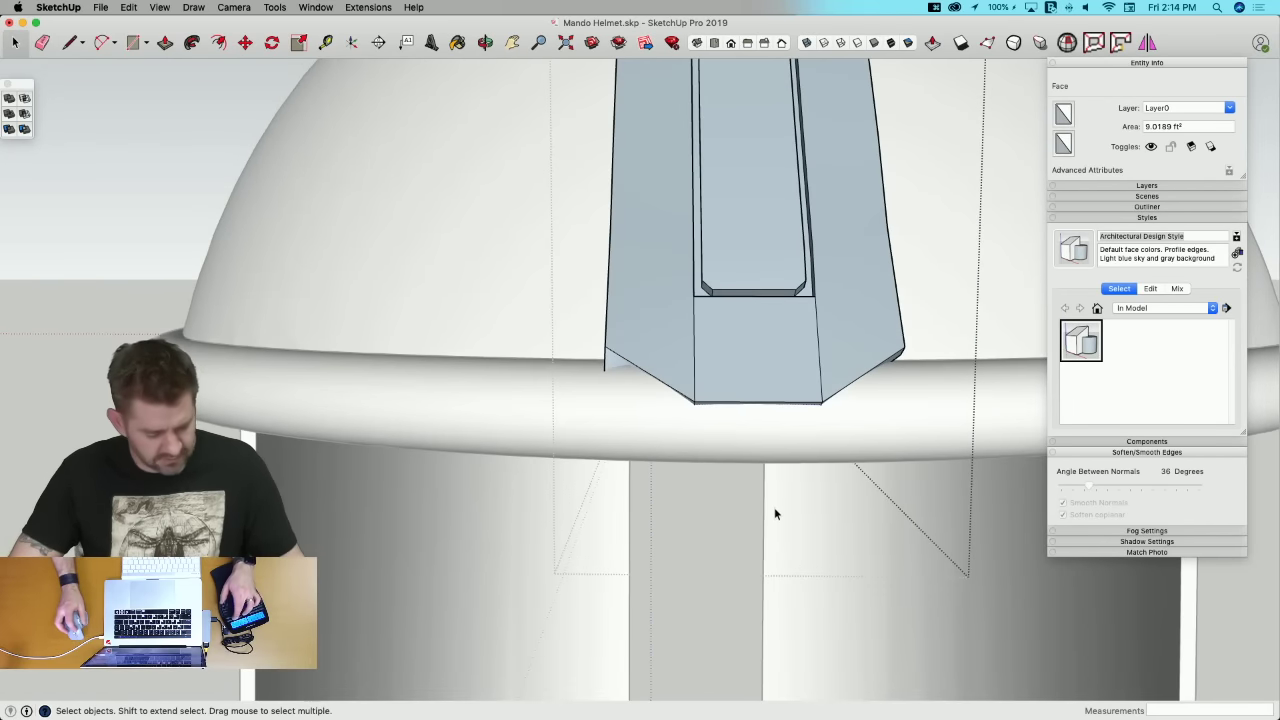
key("shift+q")
key("e")
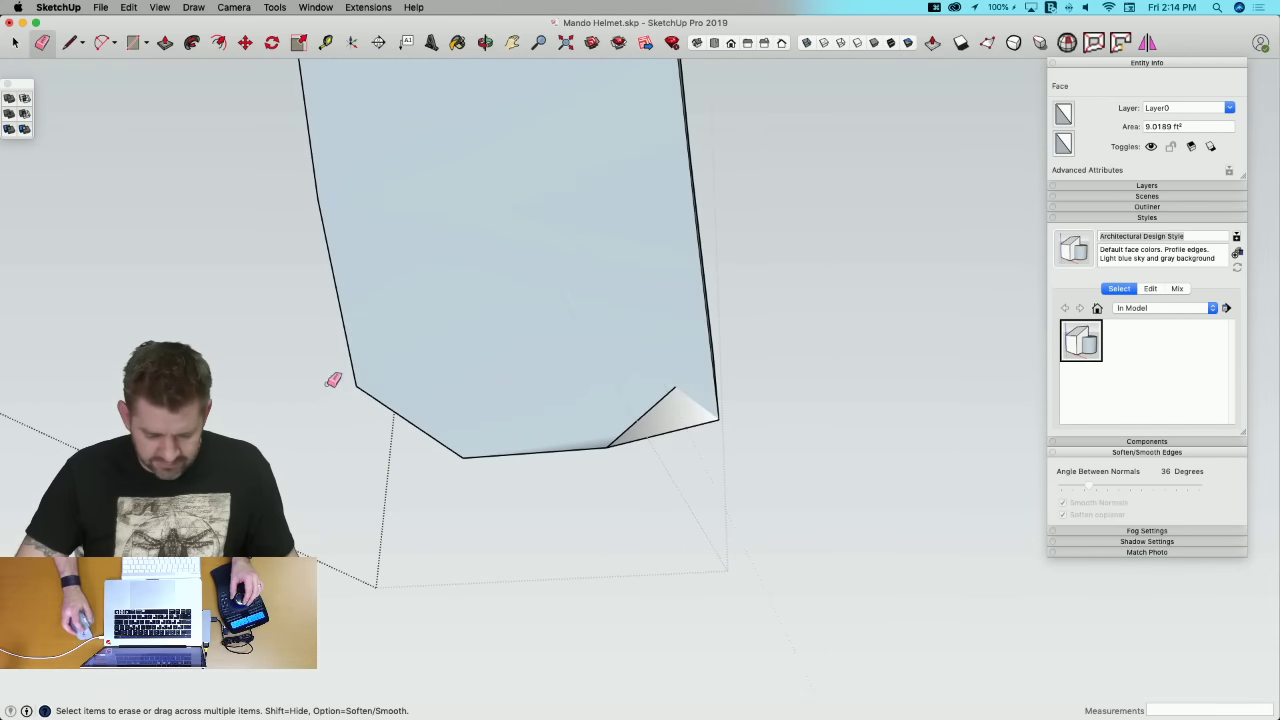
left_click(711, 351)
mouse_move(711, 351)
middle_mouse_down()
mouse_move(671, 380)
mouse_move(720, 374)
mouse_move(670, 385)
middle_mouse_up()
key("e")
key("l")
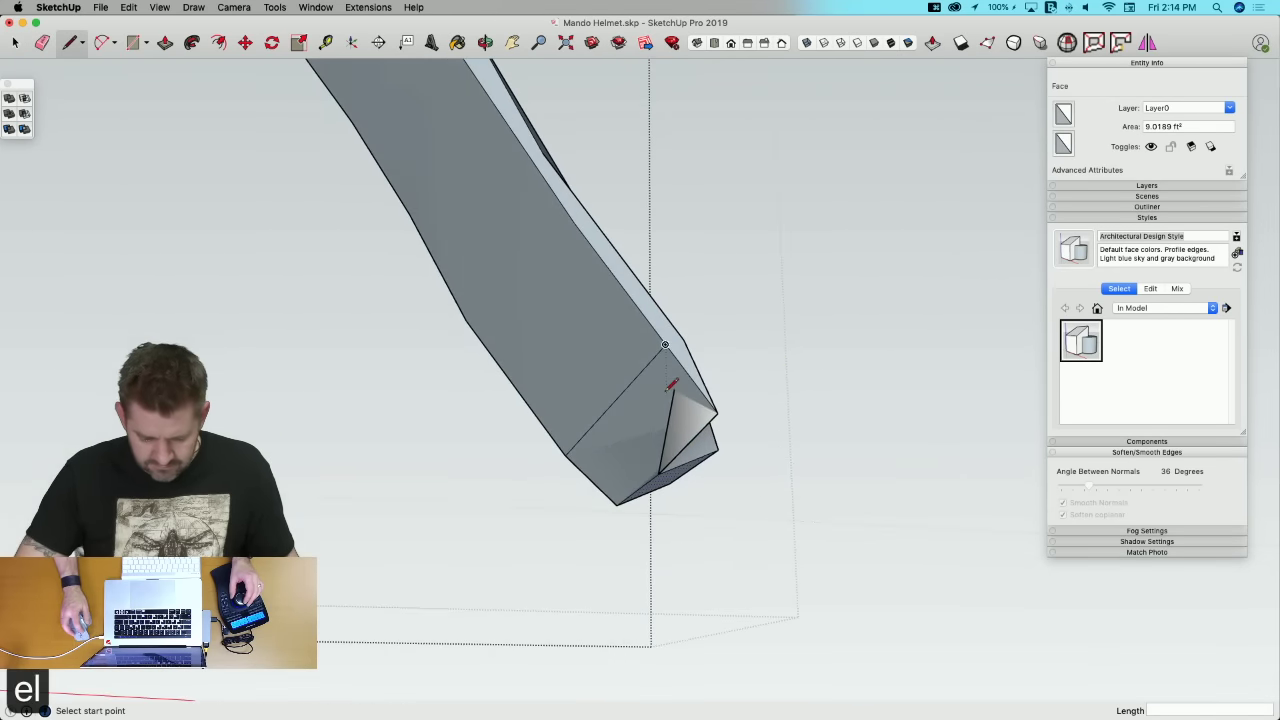
key("e")
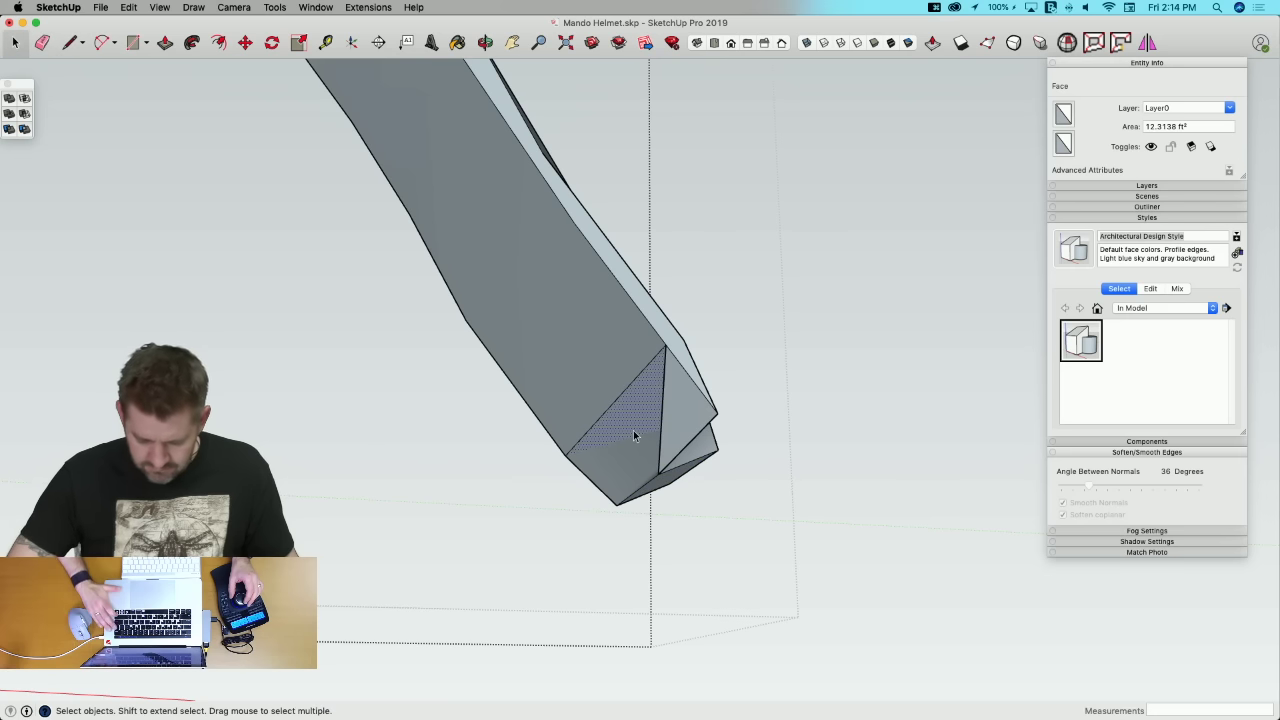
Step: Delete the triangular underside face at the crest's tip, and erase the leftover edges around it
key("Delete")
mouse_move(640, 426)
middle_mouse_down()
mouse_move(780, 406)
mouse_move(648, 388)
mouse_move(610, 366)
mouse_move(609, 391)
mouse_move(684, 400)
middle_mouse_up()
key("l")
left_click(586, 366)
key("e")
left_click_drag(602, 440, 612, 446)
middle_click_drag(588, 479, 626, 432)
left_click_drag(626, 432, 630, 435)
mouse_move(630, 435)
middle_mouse_down()
mouse_move(644, 421)
mouse_move(600, 386)
mouse_move(571, 449)
mouse_move(224, 390)
middle_mouse_up()
Step: Close the open underside of the crest's tip with a diagonal edge about 8' 5 1/2" long
key("l")
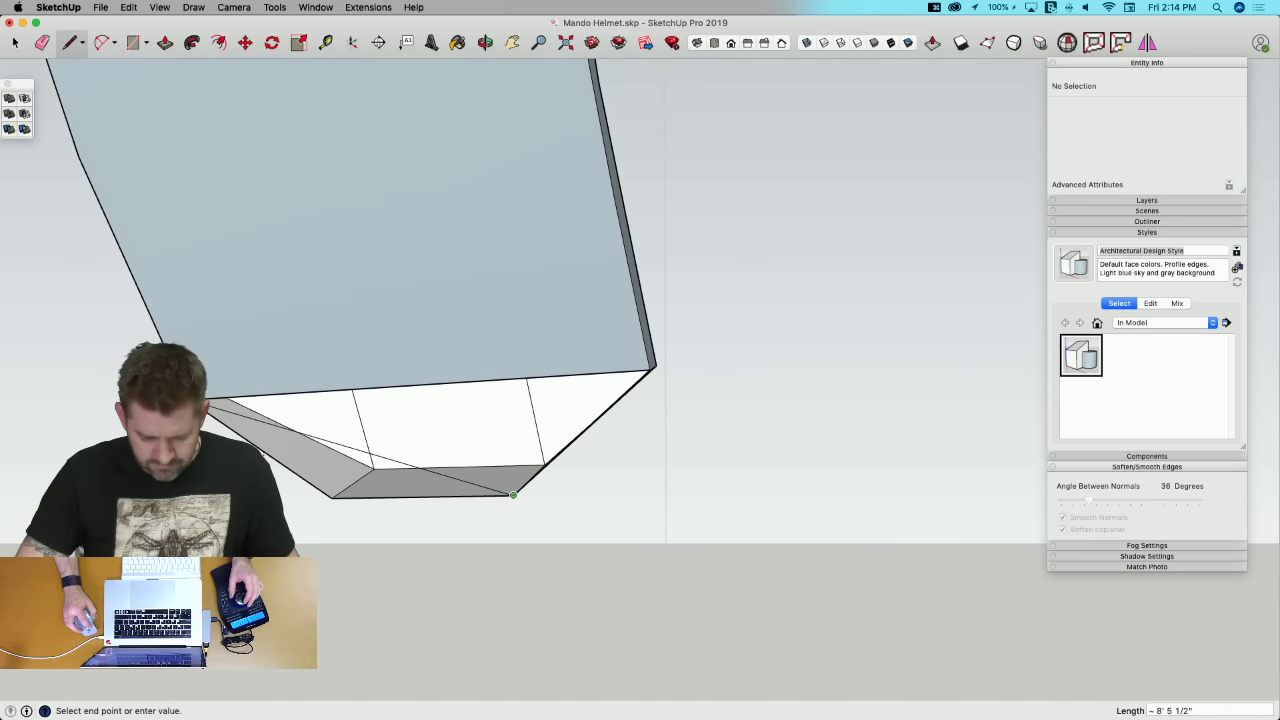
left_click(195, 400)
key("e")
key("space")
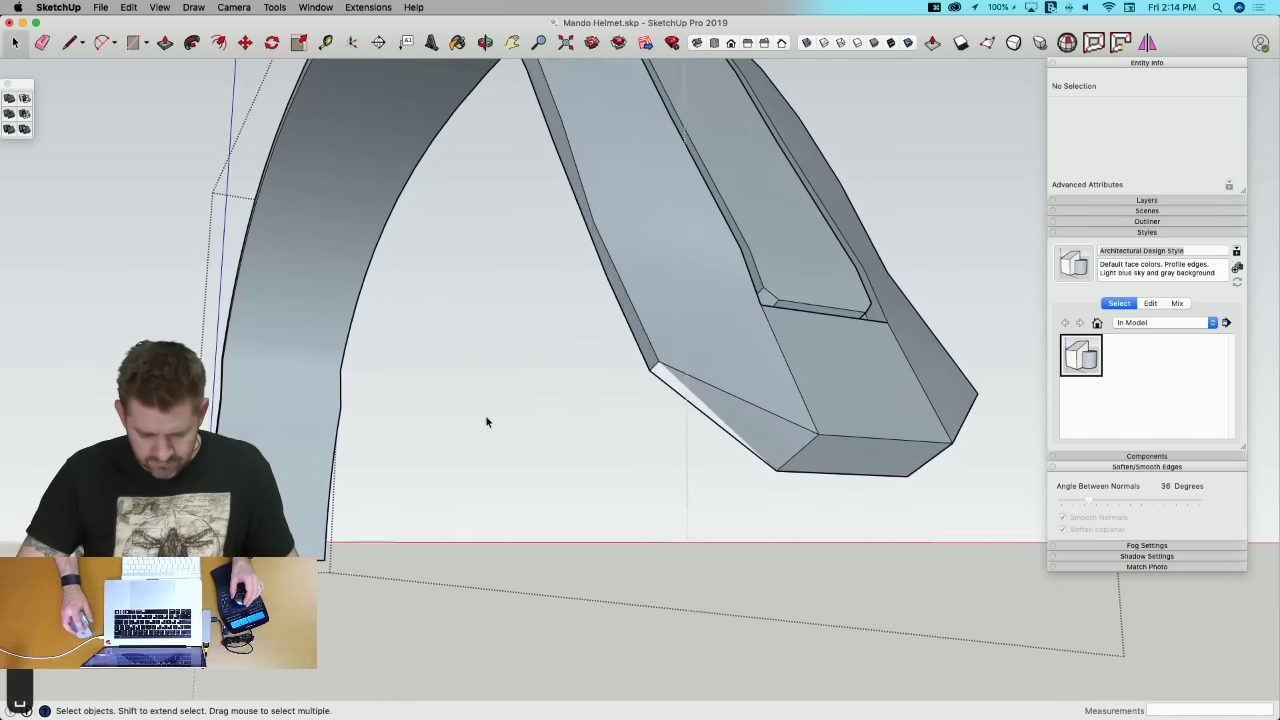
Step: Select all of the crest's connected geometry, reverse its faces, and reopen the crest group for editing
middle_click_drag(487, 422, 789, 313)
triple_click(789, 313)
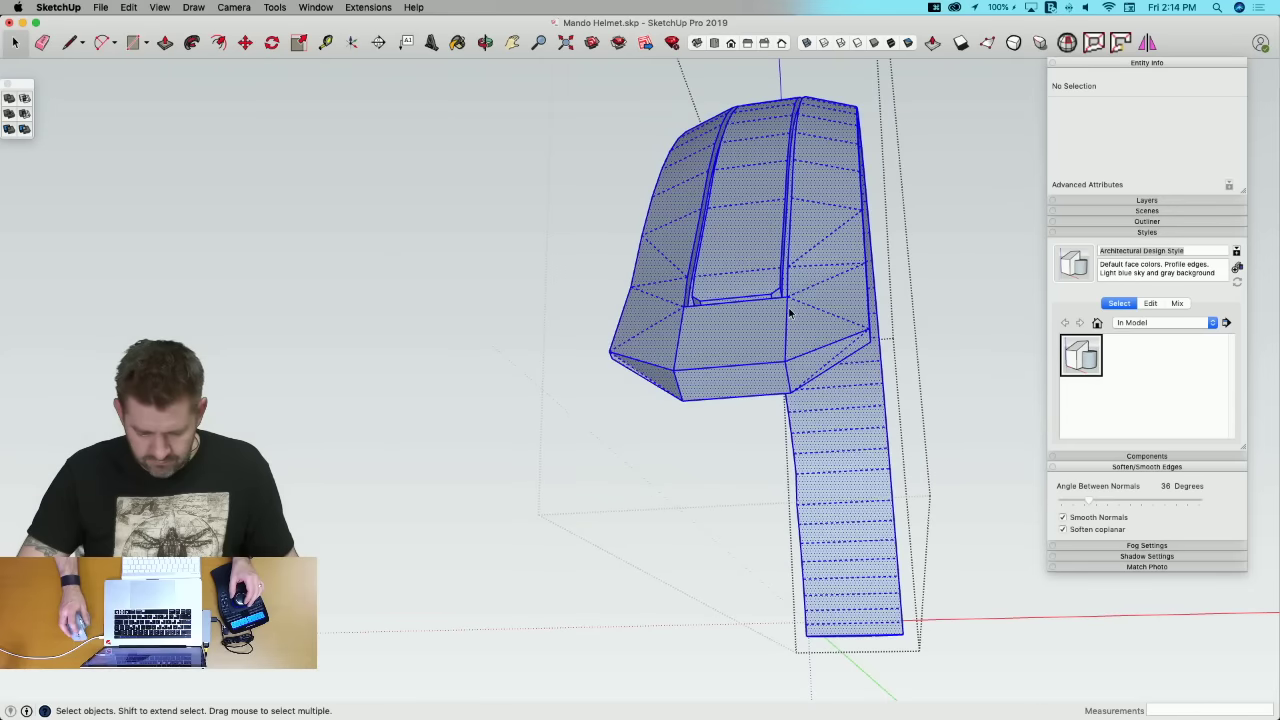
right_click(789, 313)
left_click(835, 438)
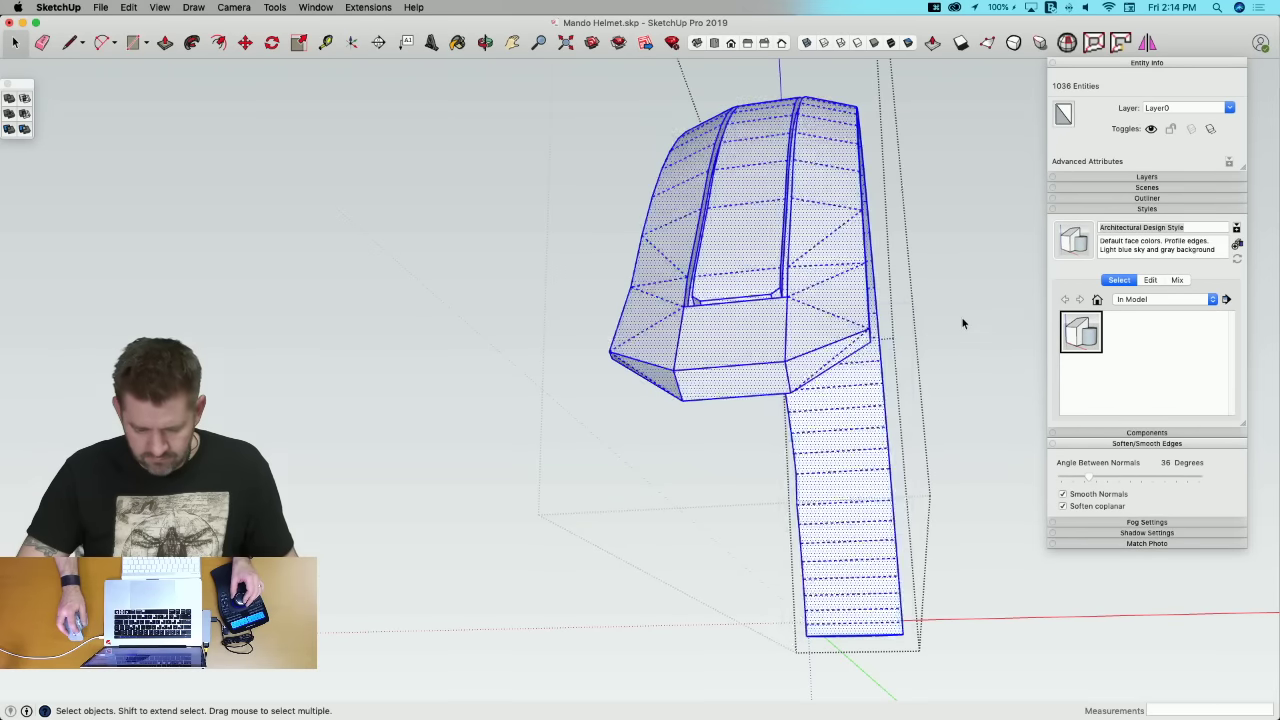
left_click(962, 322)
middle_click_drag(946, 319, 684, 271)
double_click(689, 267)
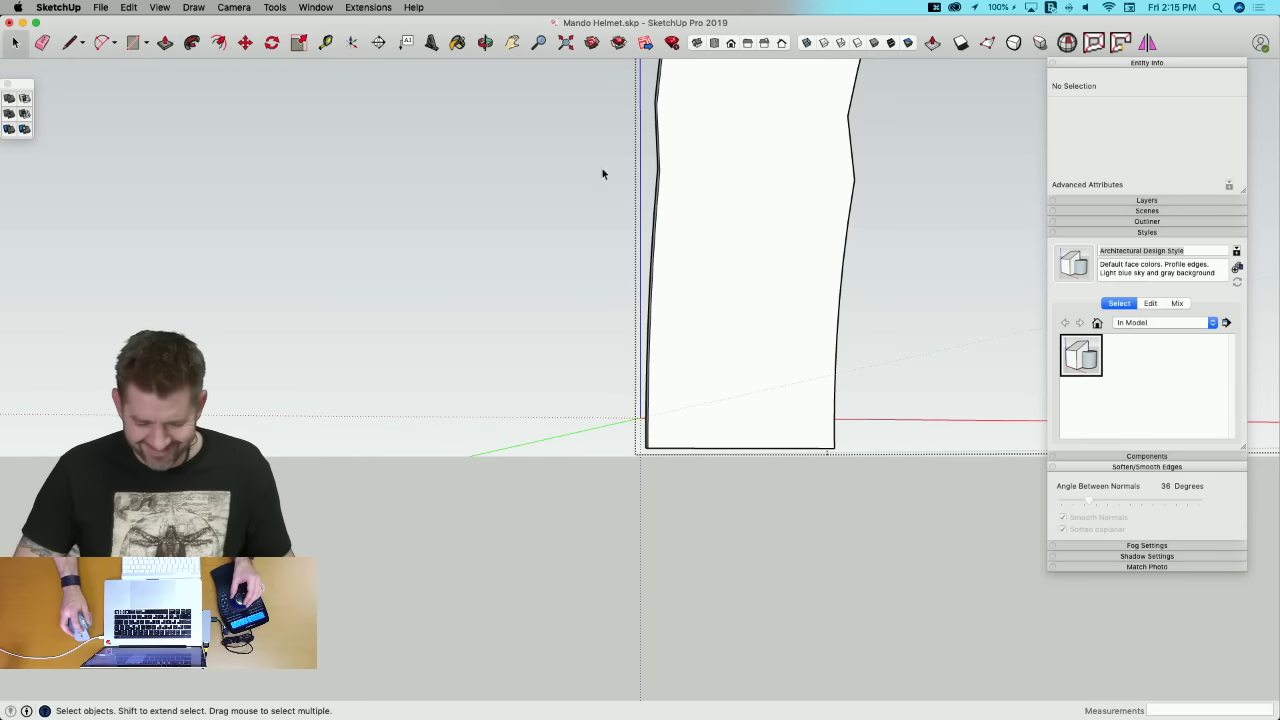
Step: Move the lower front section of the crest about 3' 3 3/8" along the green axis and close the crest group
left_click_drag(839, 420, 903, 490)
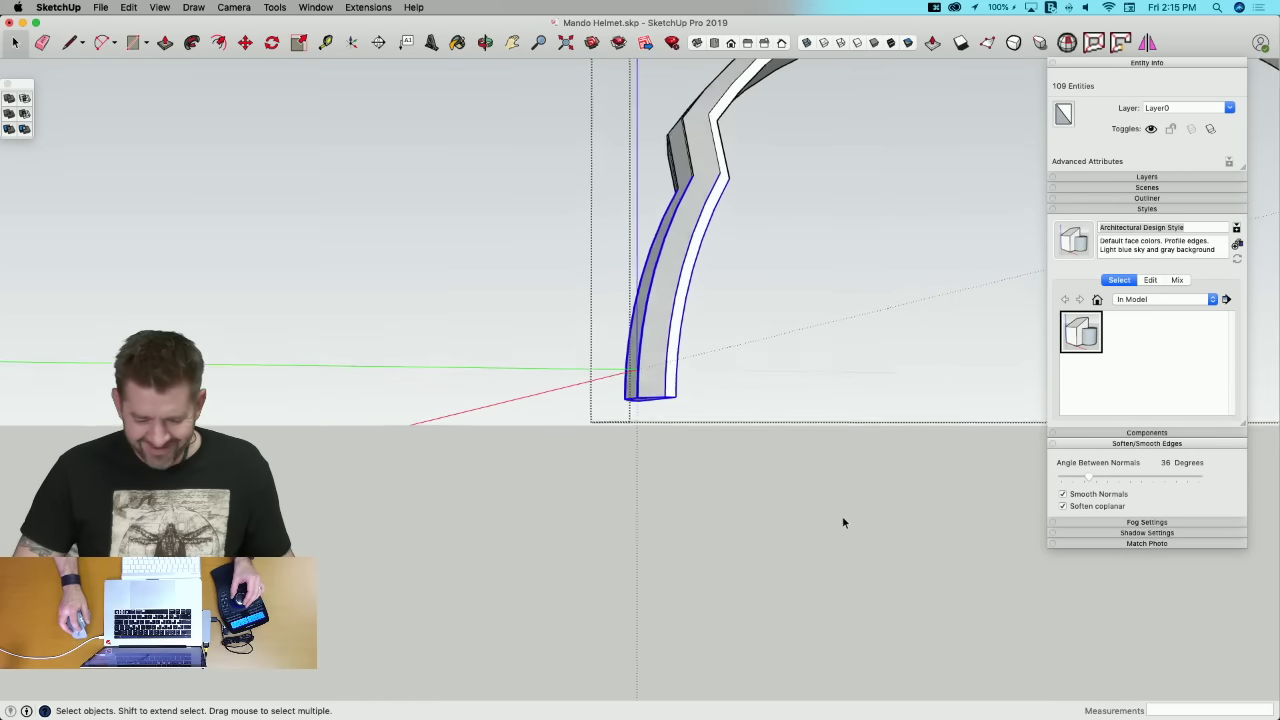
key("m")
left_click(783, 441)
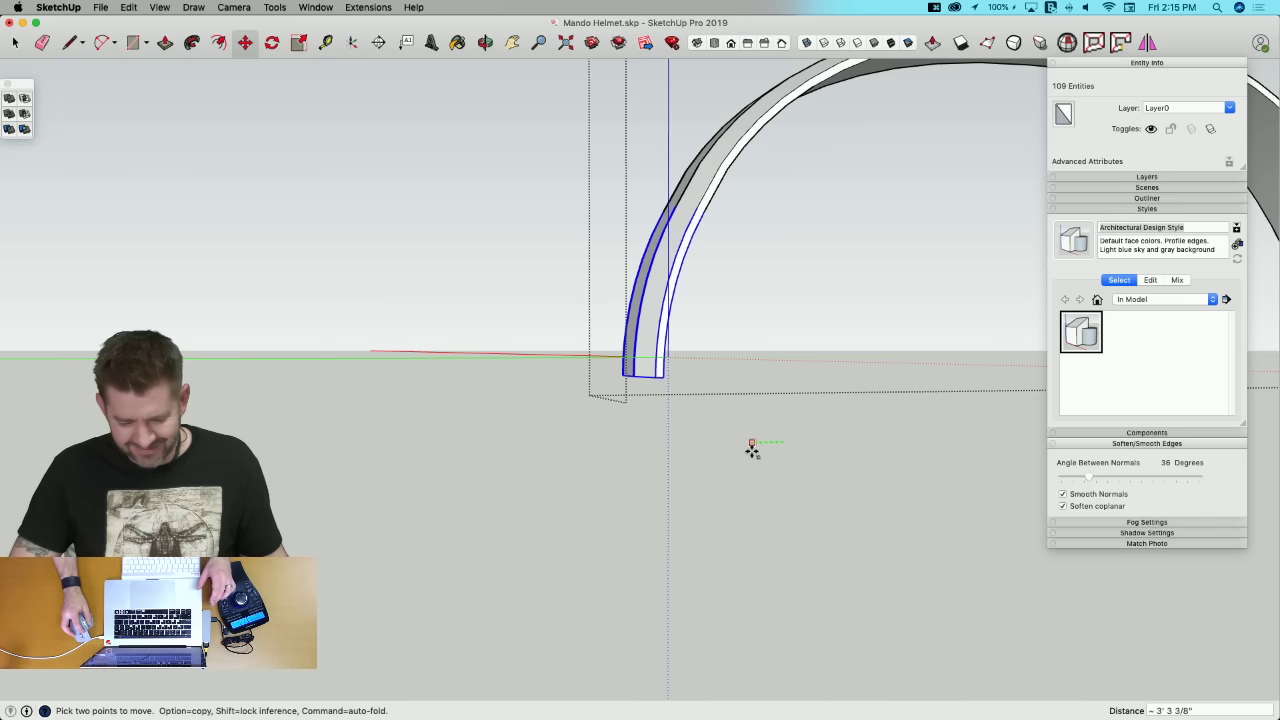
key("space")
left_click(564, 530)
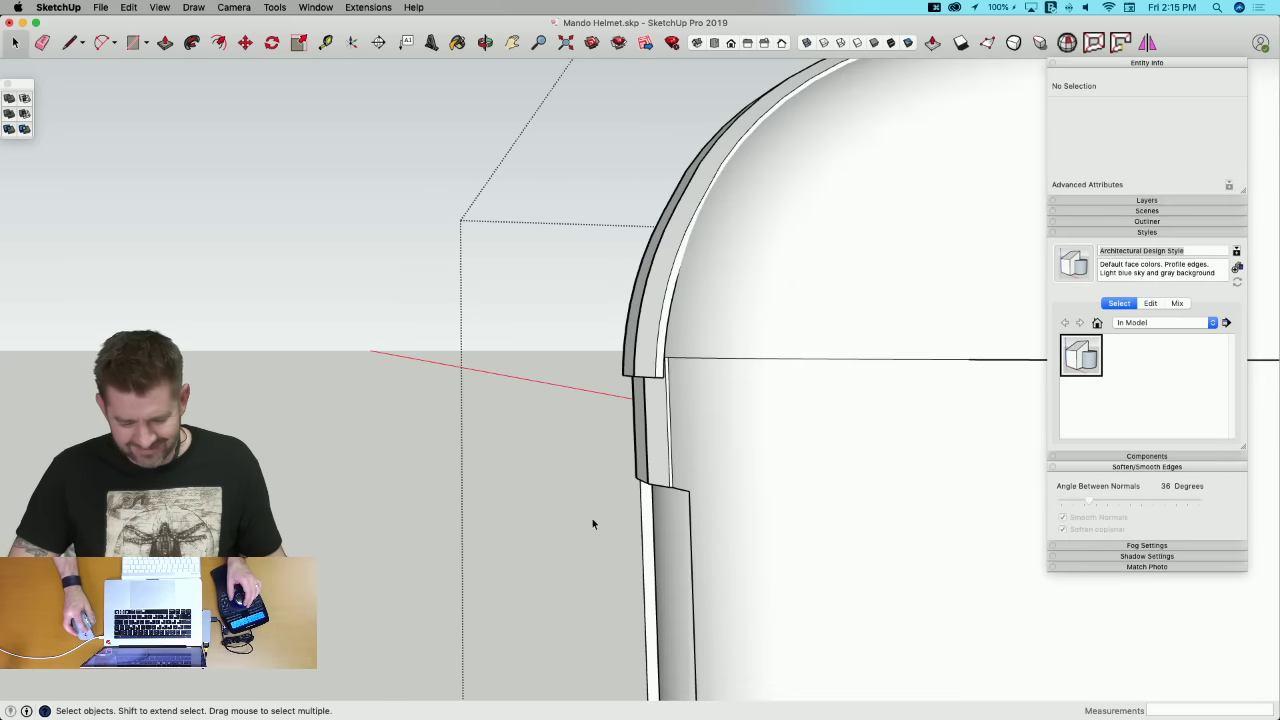
Step: Reopen the crest group and move the short section at its lower front end inward toward the helmet
middle_click_drag(630, 404, 668, 363)
scroll(642, 381, "up", 3)
left_click(668, 363)
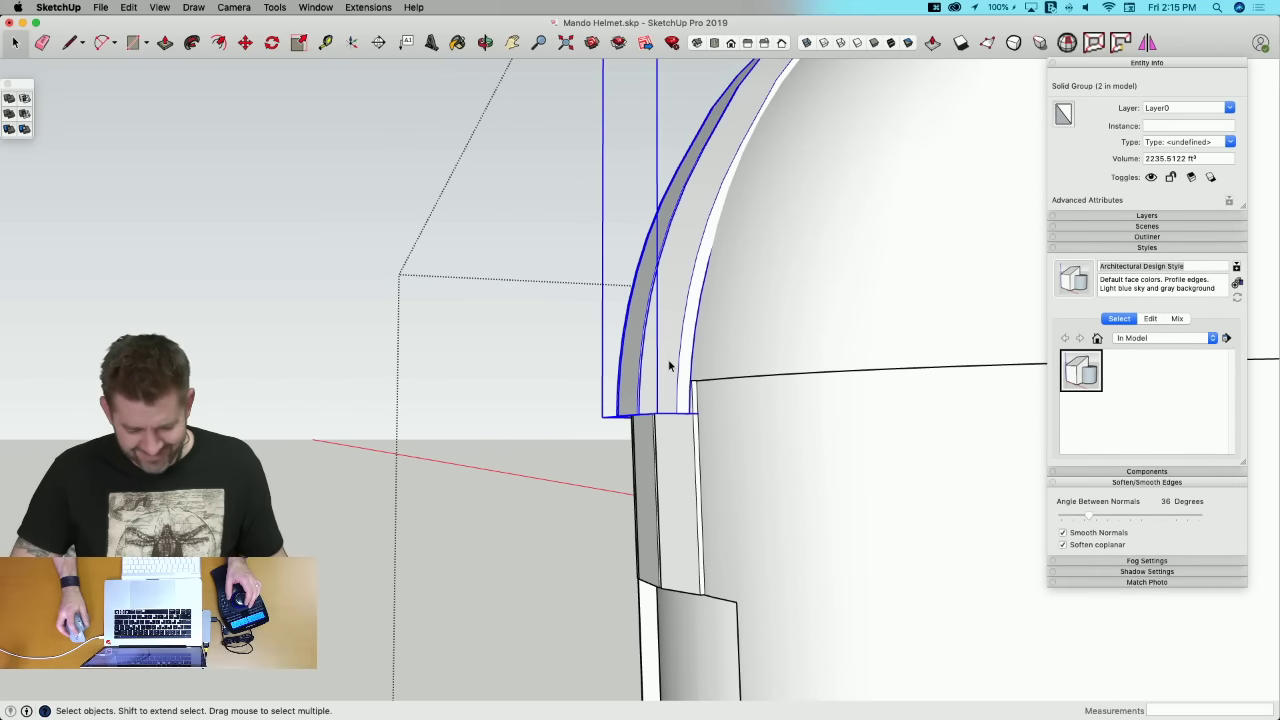
key("q")
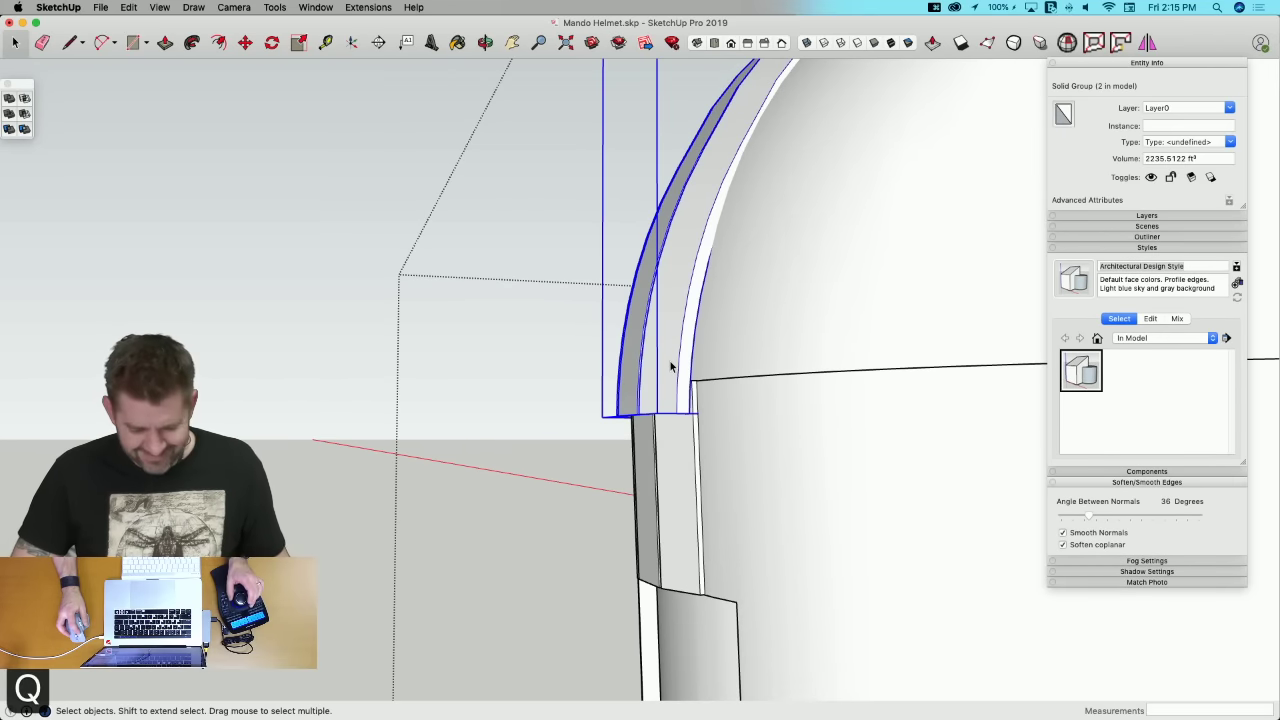
double_click(670, 366)
left_click_drag(533, 306, 623, 419)
left_click_drag(692, 455, 692, 455)
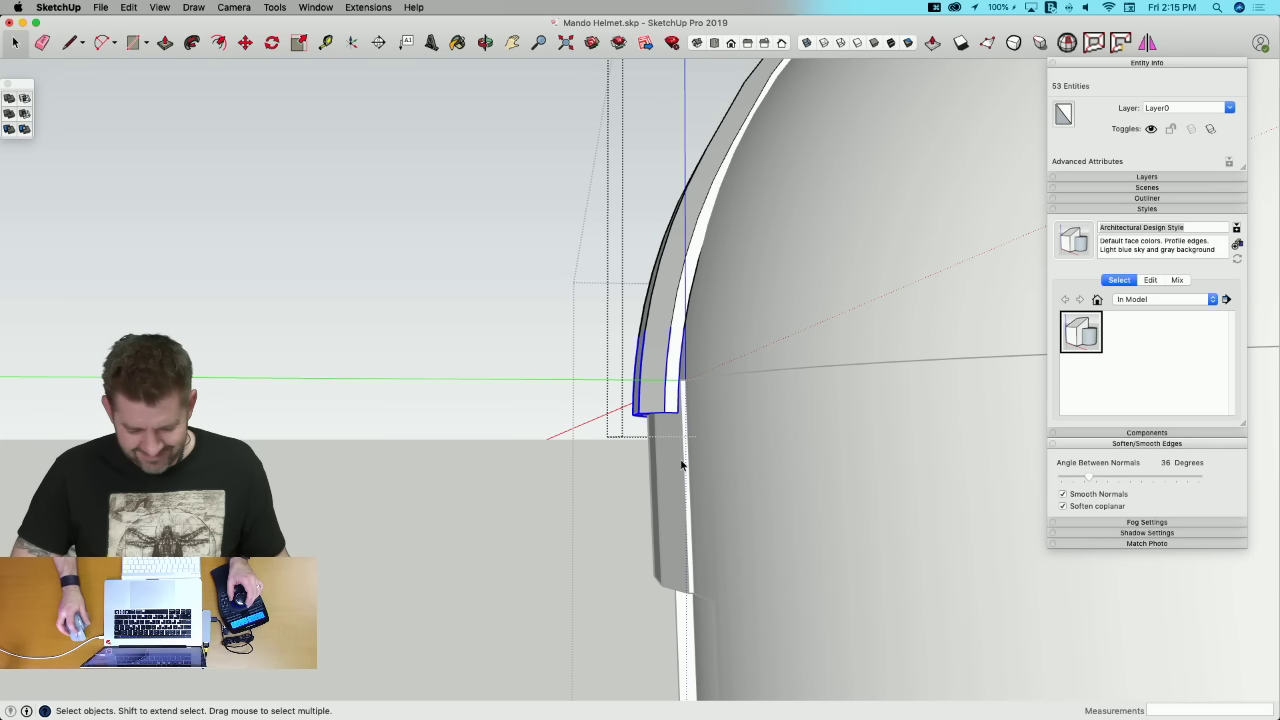
key("m")
middle_click_drag(692, 455, 688, 418)
left_click(689, 413)
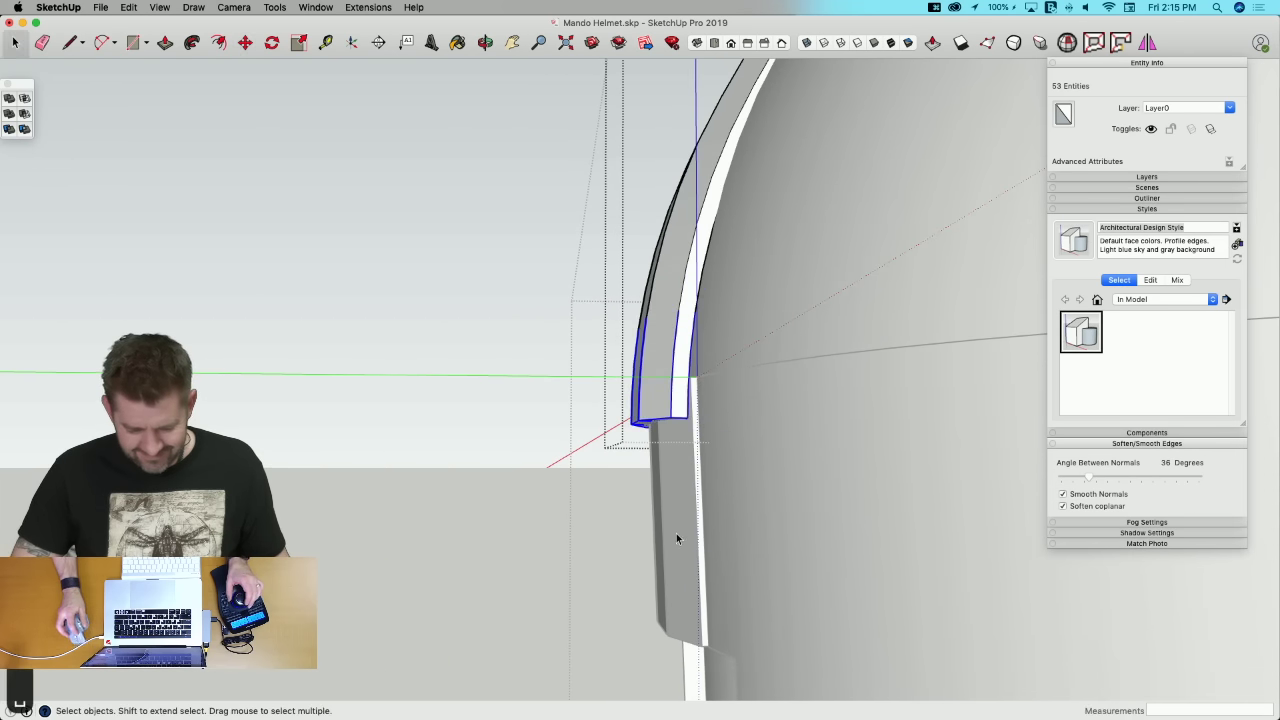
left_click(615, 562)
key("space")
Step: Move only the crest's bottom edges straight up to the level where the dome meets the brow band
middle_click_drag(660, 558, 586, 378)
left_click_drag(774, 521, 773, 520)
key("m")
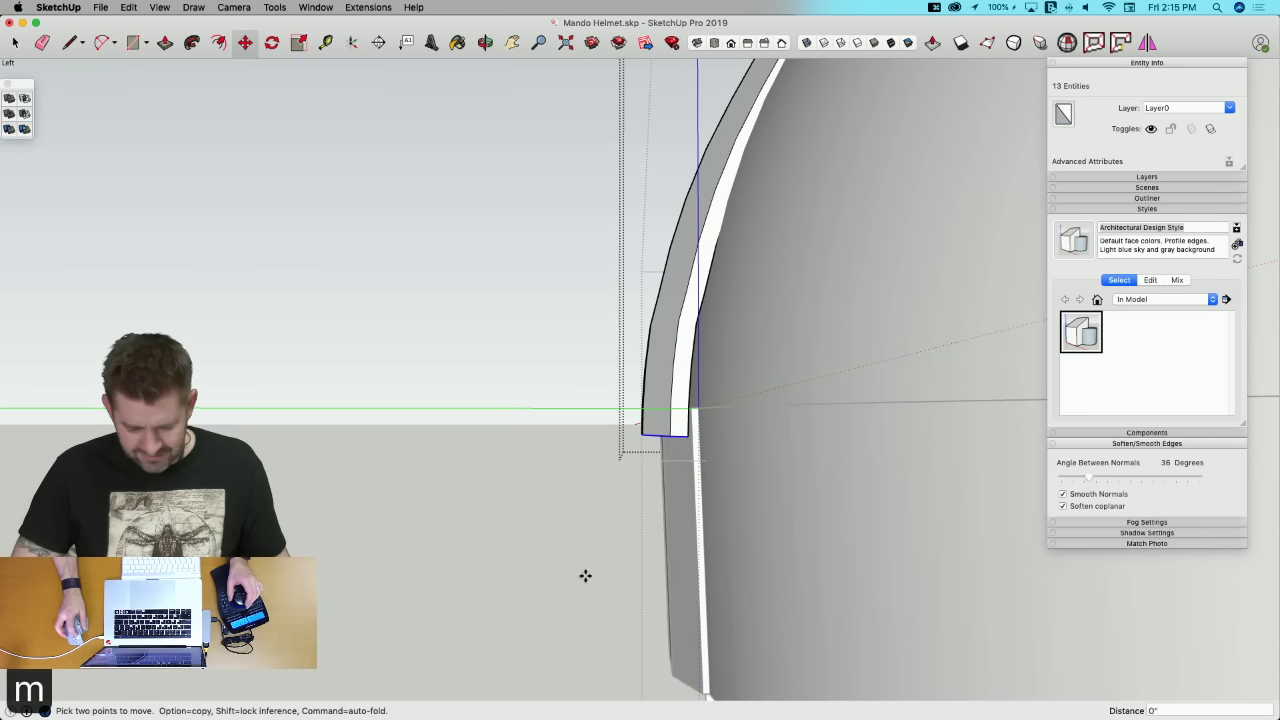
left_click(586, 574)
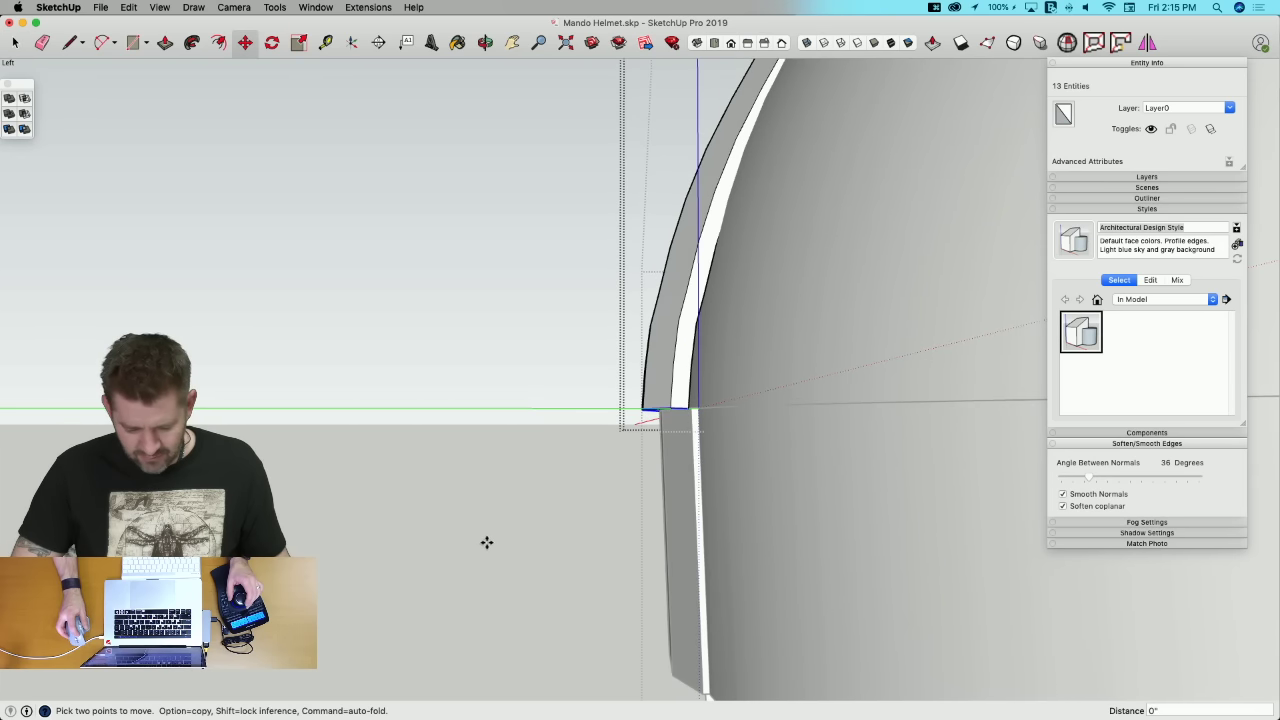
key("Escape")
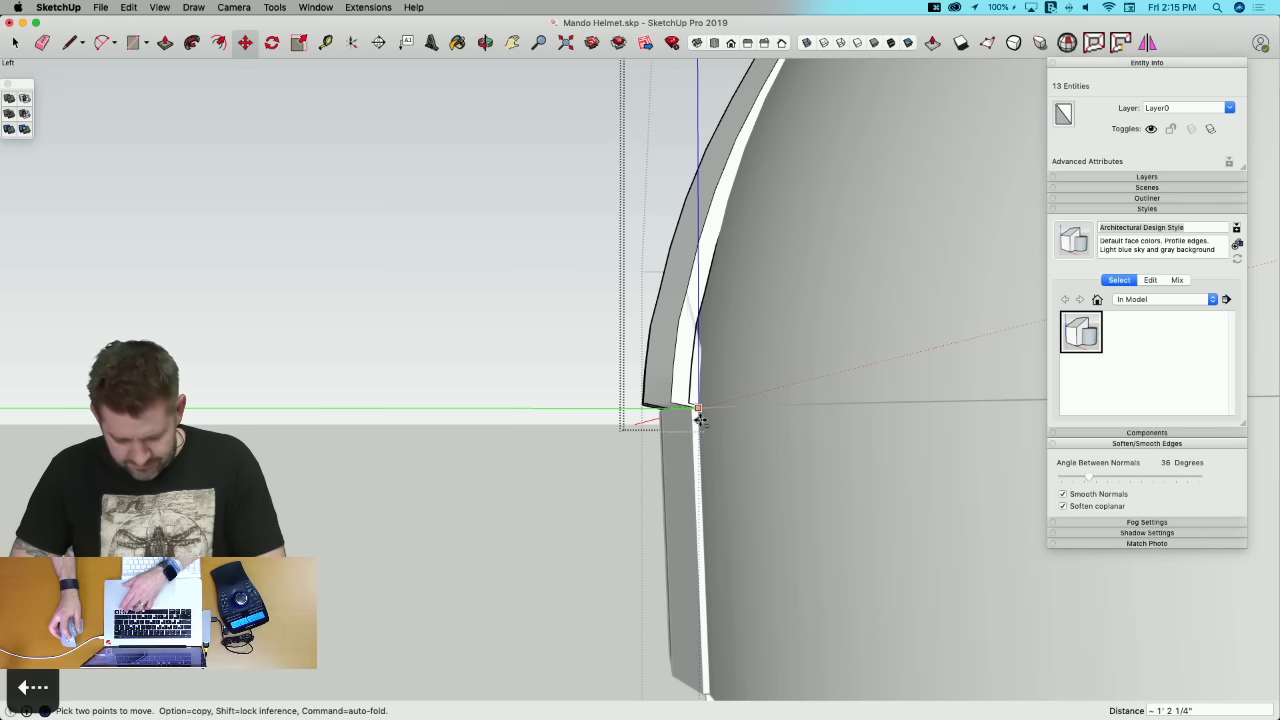
key("space")
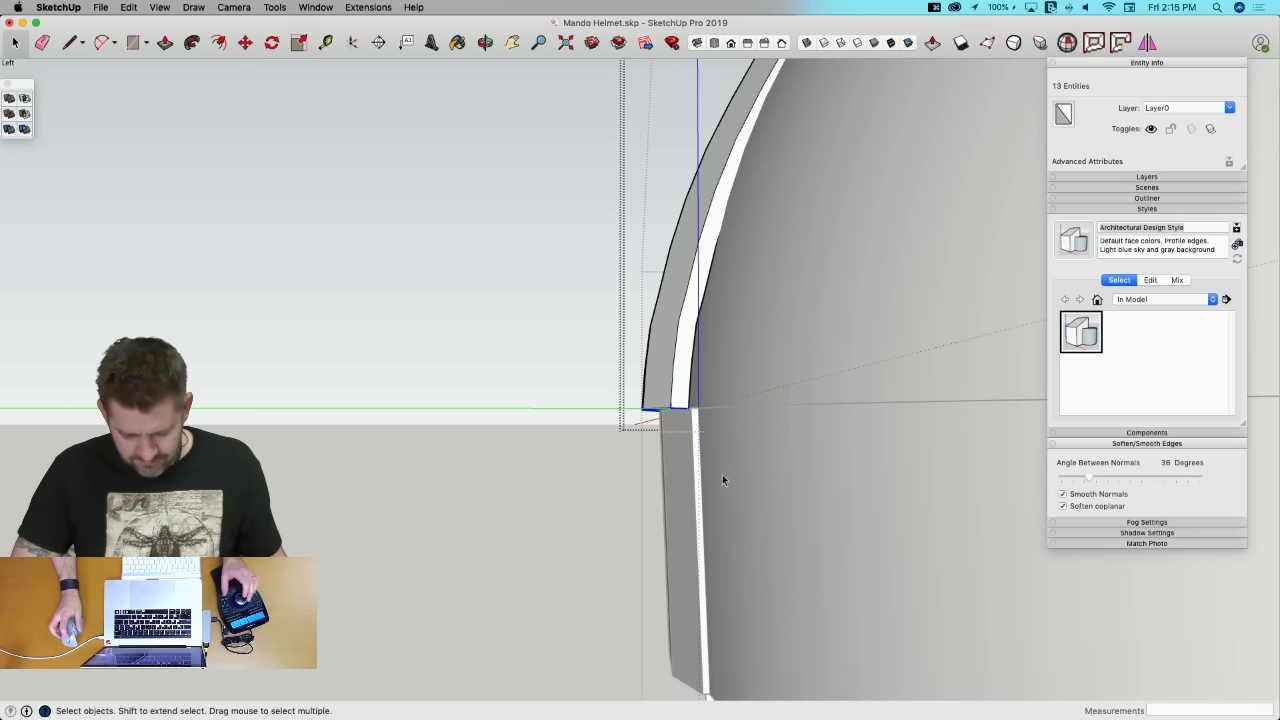
Step: Try to move the crest's bottom edges along the green axis onto the top of the strip below
key("m")
left_click(675, 408)
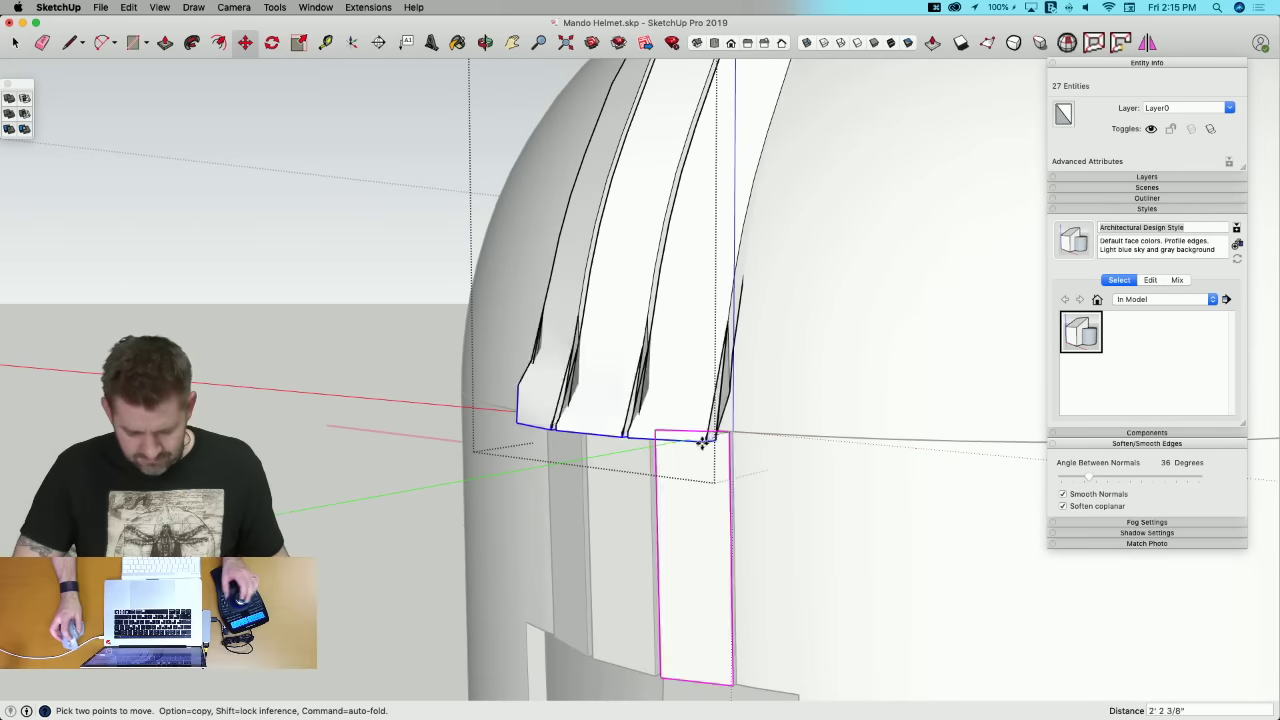
key("Left")
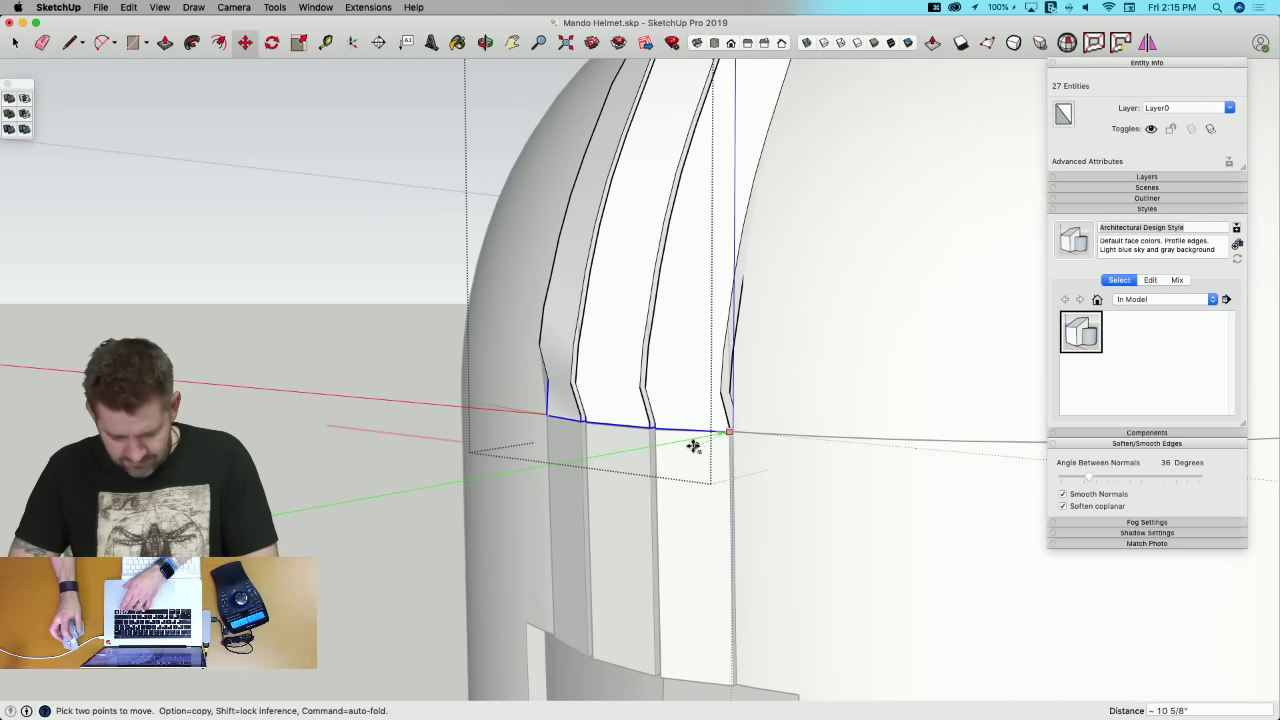
mouse_move(703, 440)
middle_mouse_down()
mouse_move(728, 431)
mouse_move(686, 437)
middle_mouse_up()
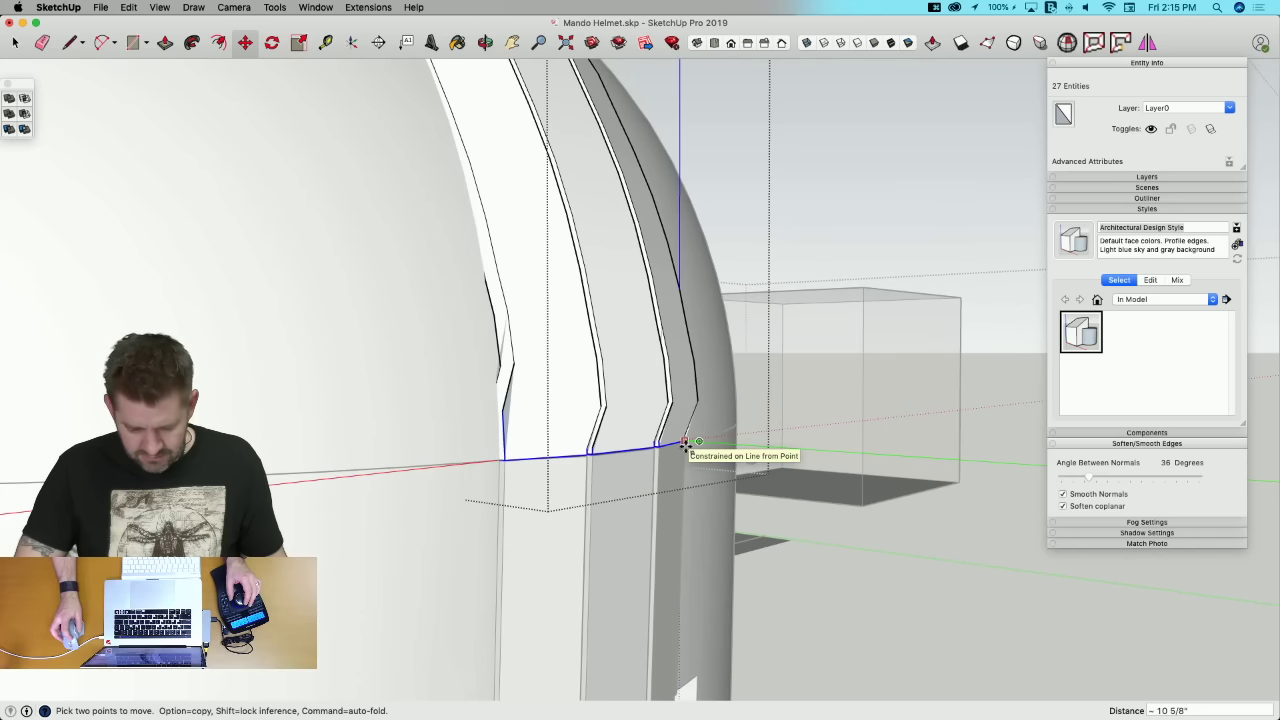
key("Escape")
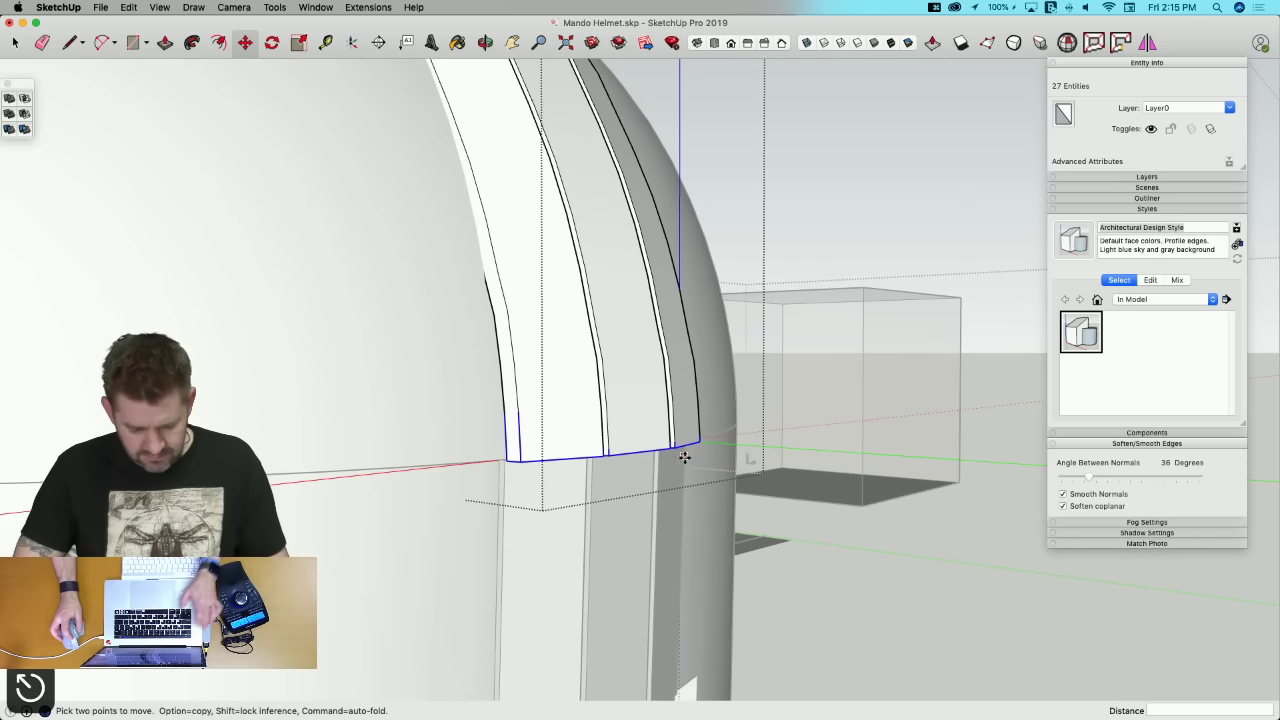
Step: Move the crest's lower front section, including its last few segments, about 3 5/16" inward toward the dome
key("space")
left_click_drag(512, 273, 781, 514)
key("m")
middle_click_drag(691, 560, 1014, 621)
left_click(1014, 621)
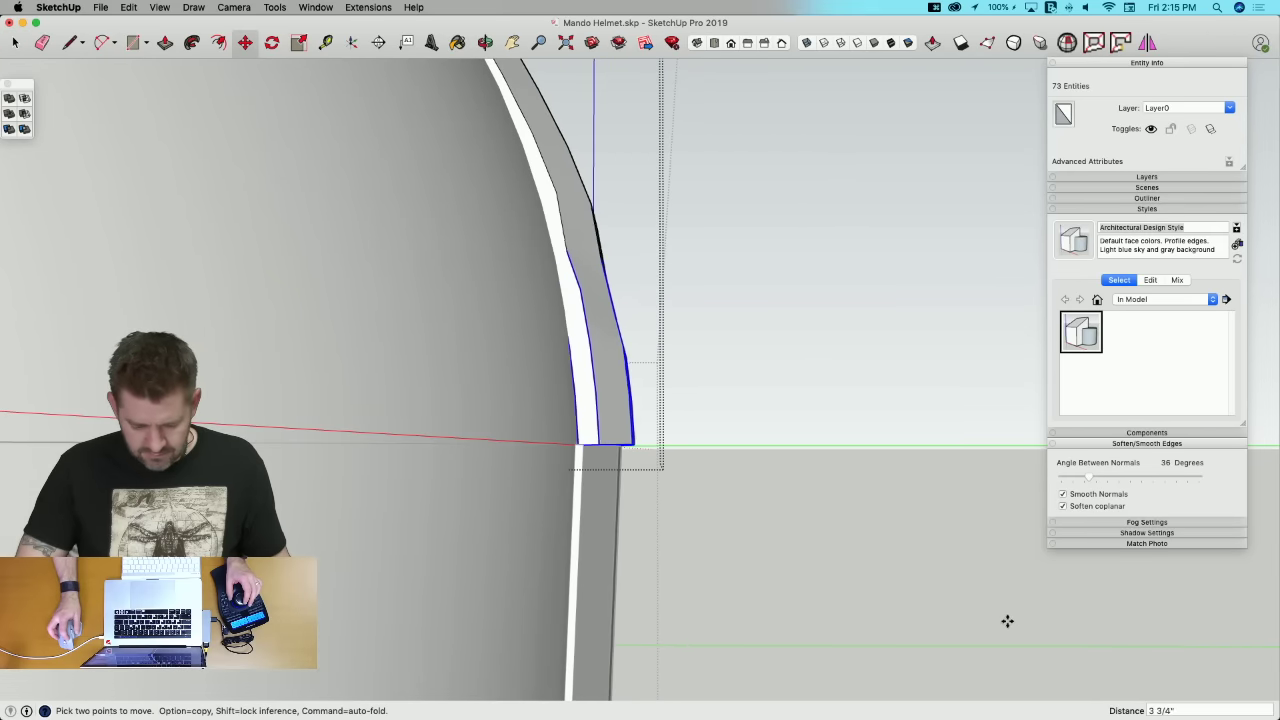
left_click(1009, 627)
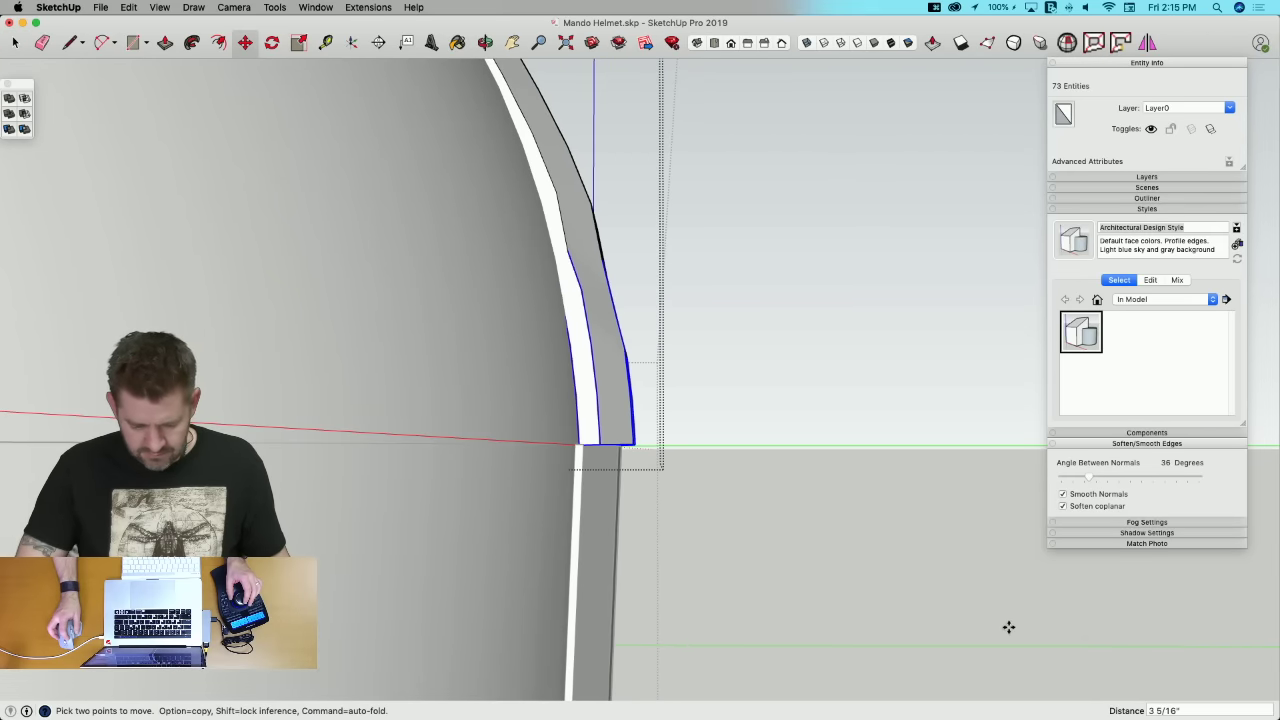
middle_click_drag(1006, 623, 527, 325)
Step: Select a shorter portion of the crest's lower end and move it about 5 15/16" inward
key("space")
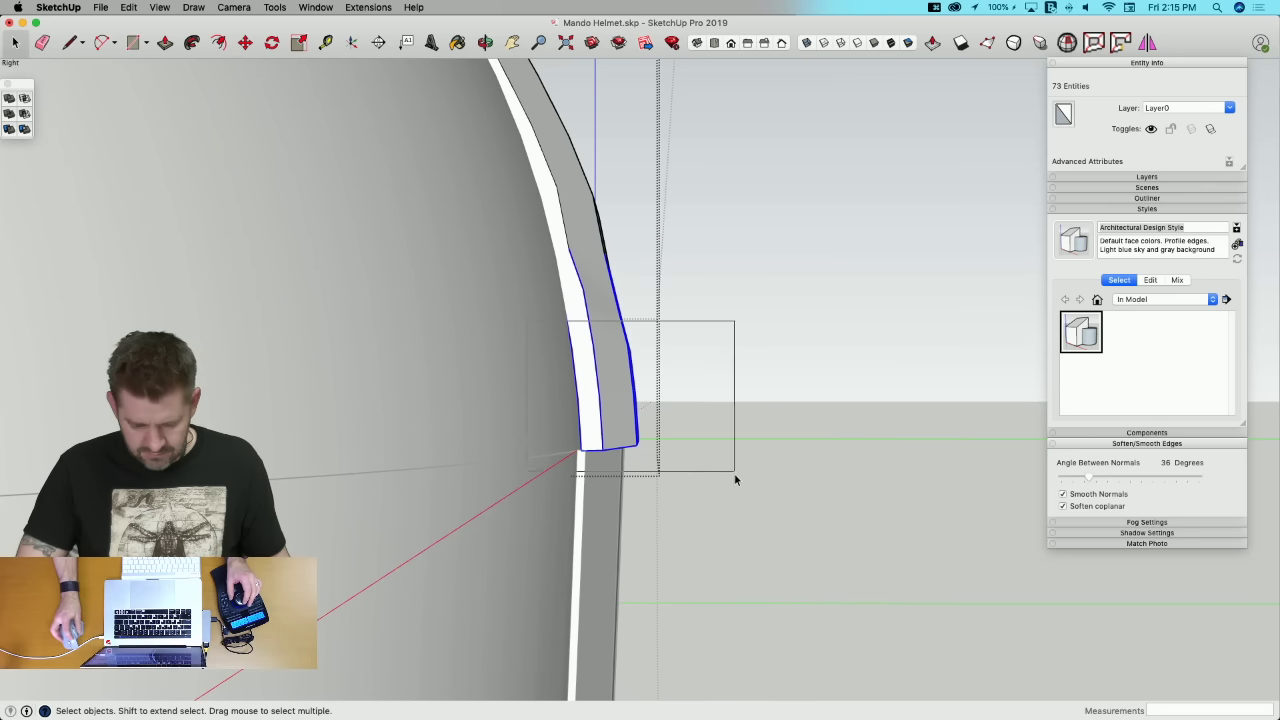
key("m")
left_click(960, 540)
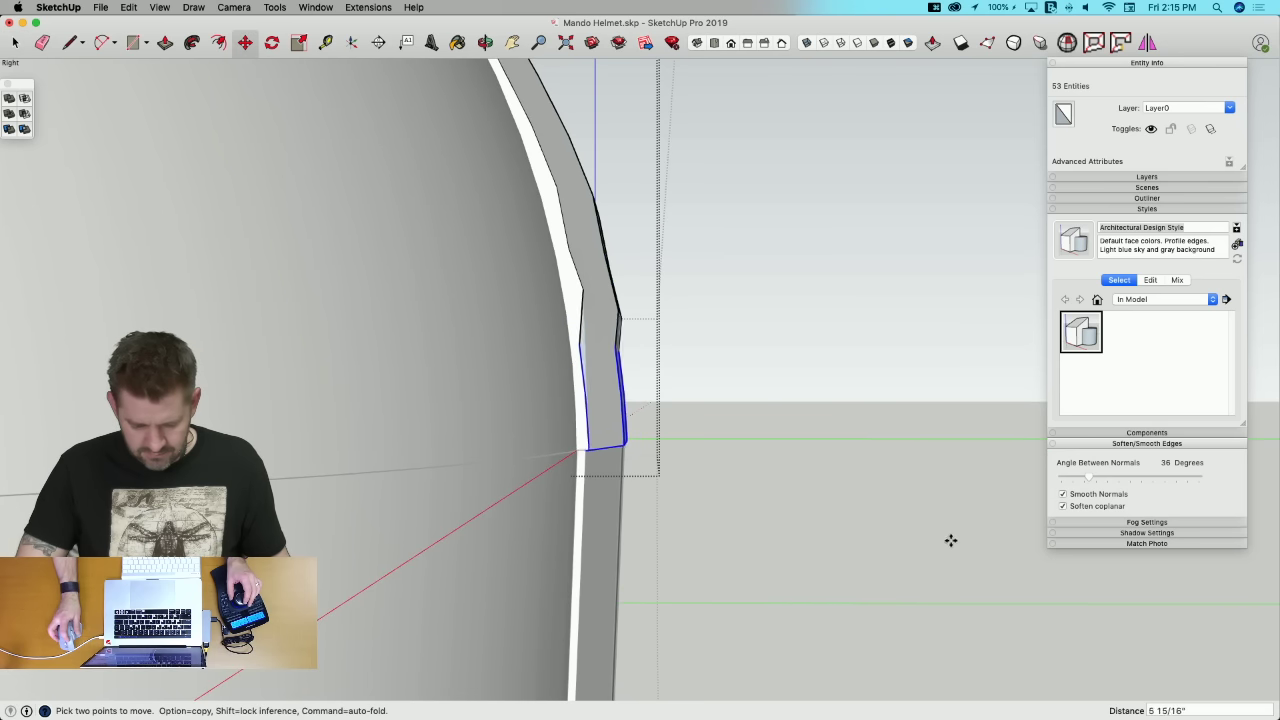
middle_click_drag(957, 543, 750, 605)
Step: Move the lowest segment of the crest about 4 3/8" to meet the strip below and close the group
key("space")
left_click_drag(574, 354, 784, 474)
key("m")
left_click(491, 511)
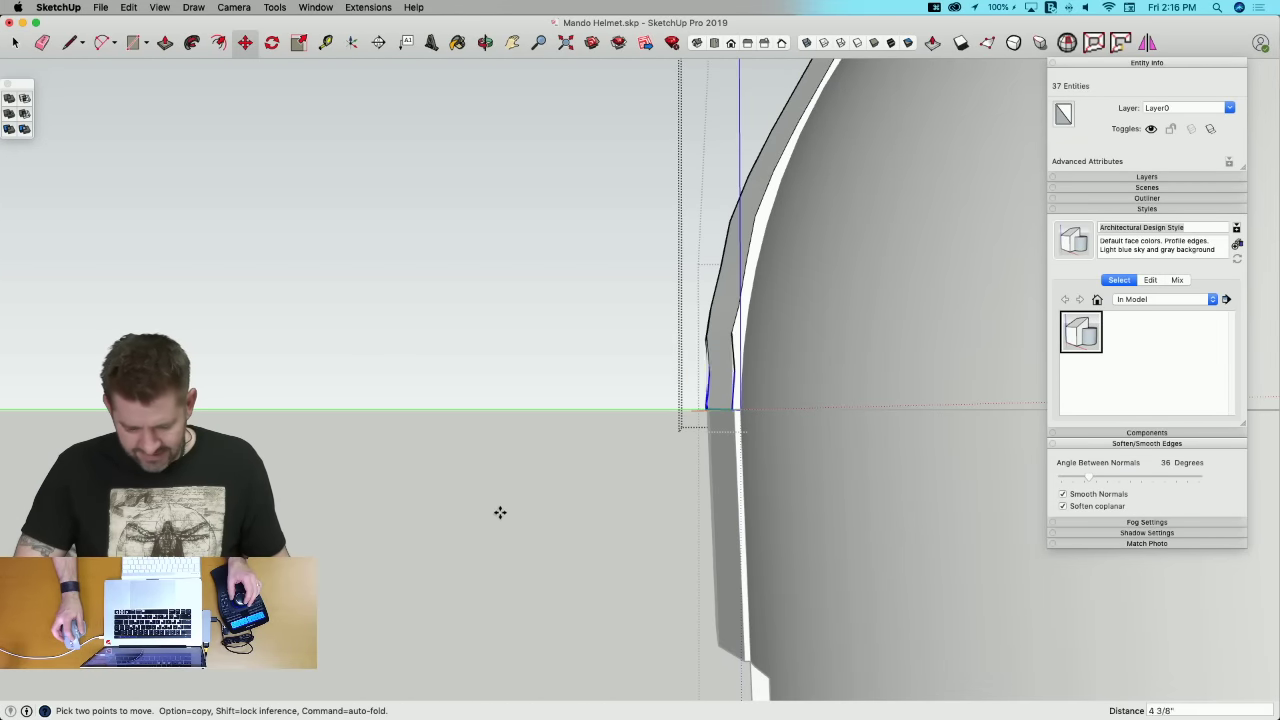
left_click(492, 515)
key("space")
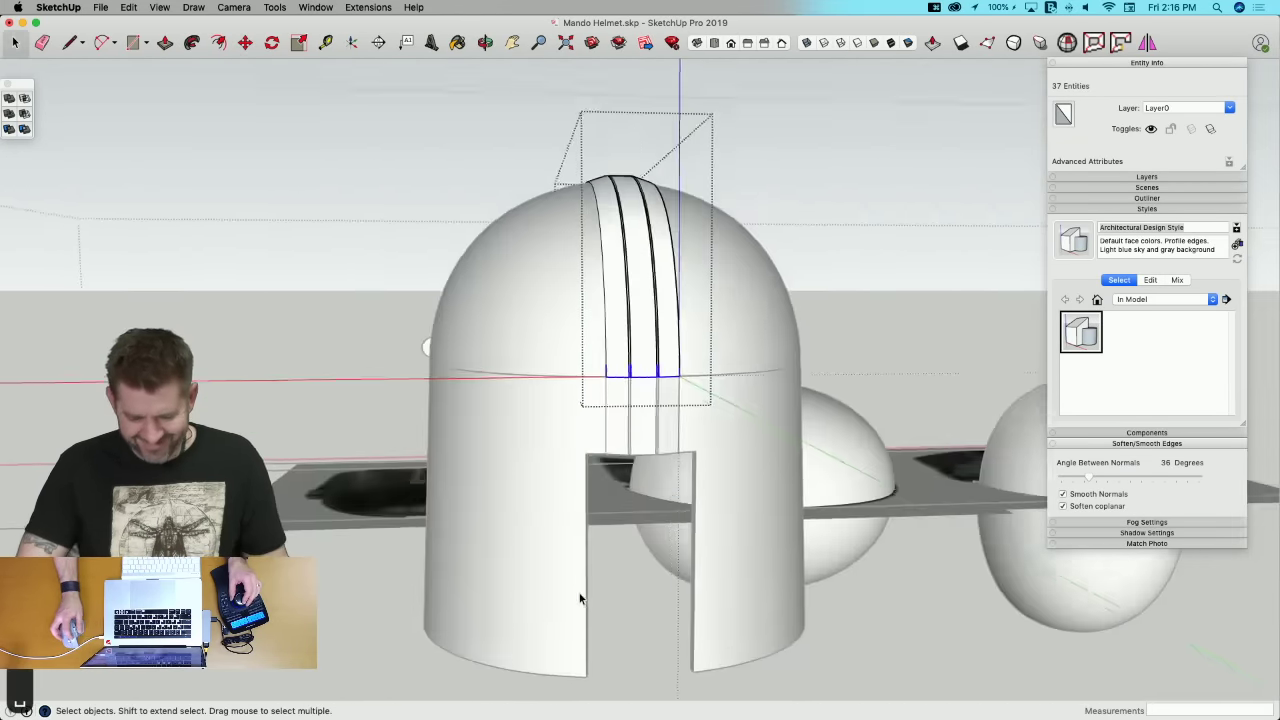
left_click(580, 598)
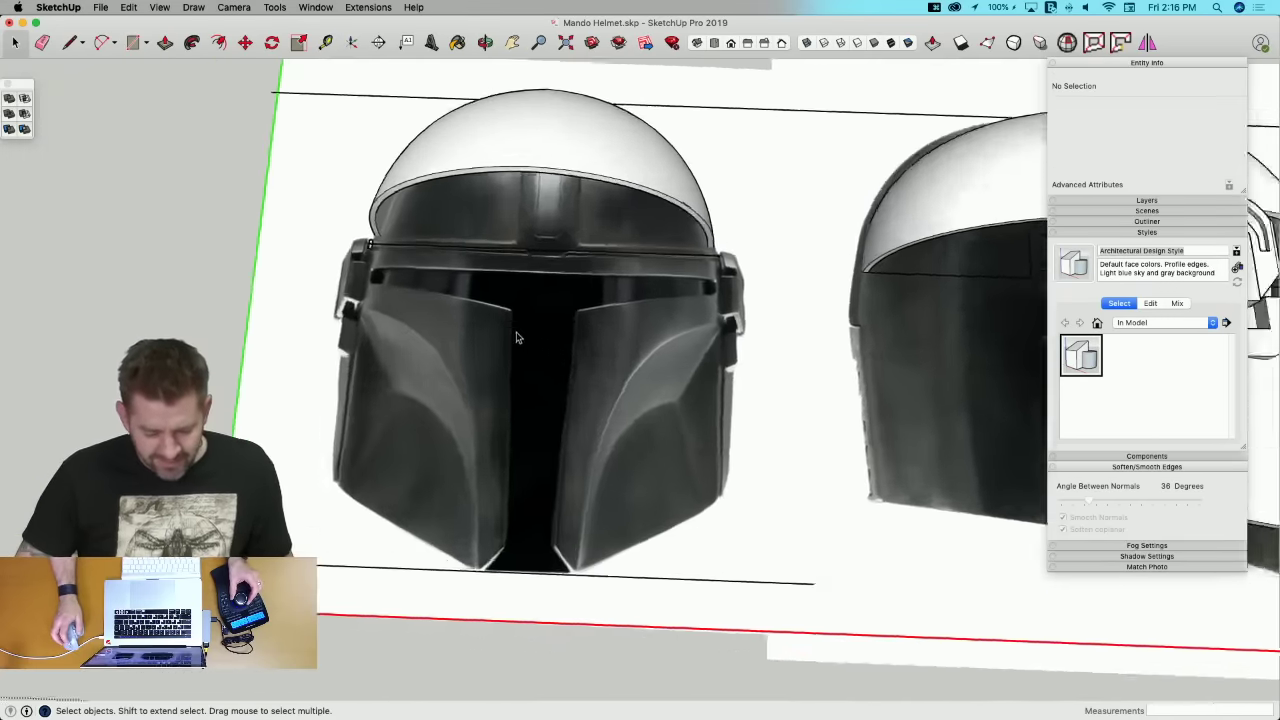
Step: Erase the small rectangles at the left end of the brow line on the front reference image
key("l")
scroll(478, 315, "up", 2)
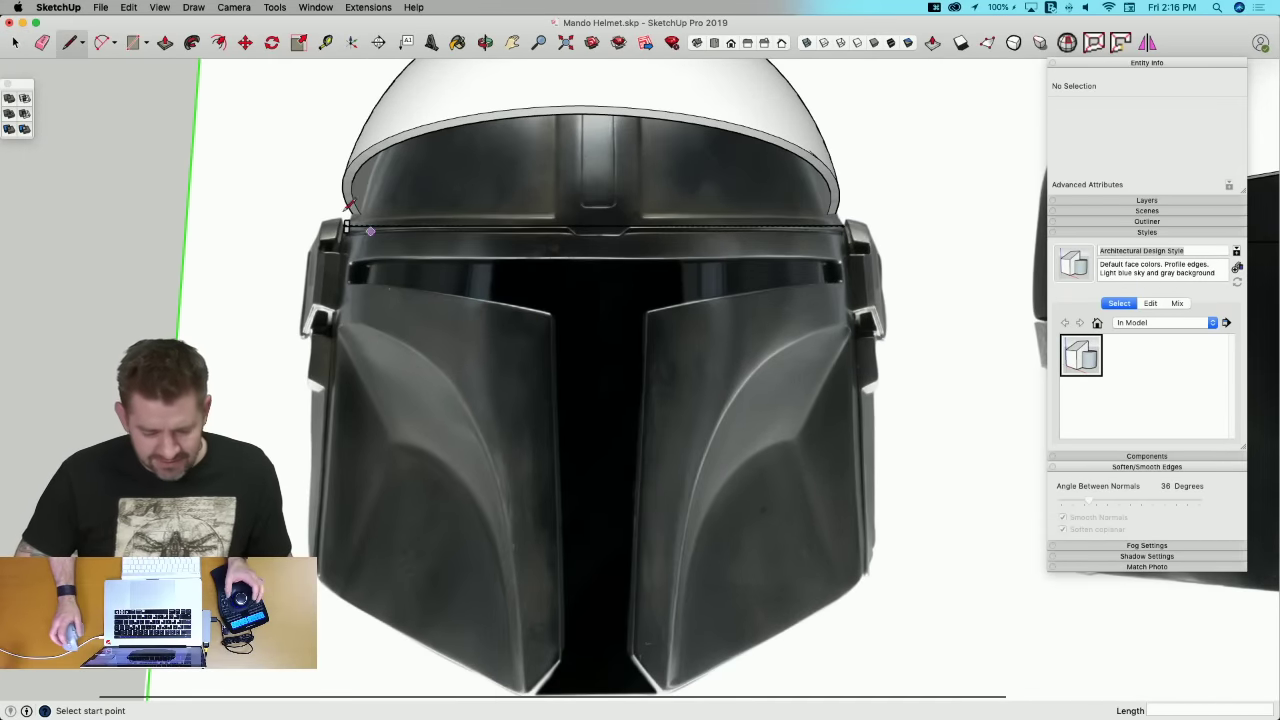
scroll(594, 380, "up", 5)
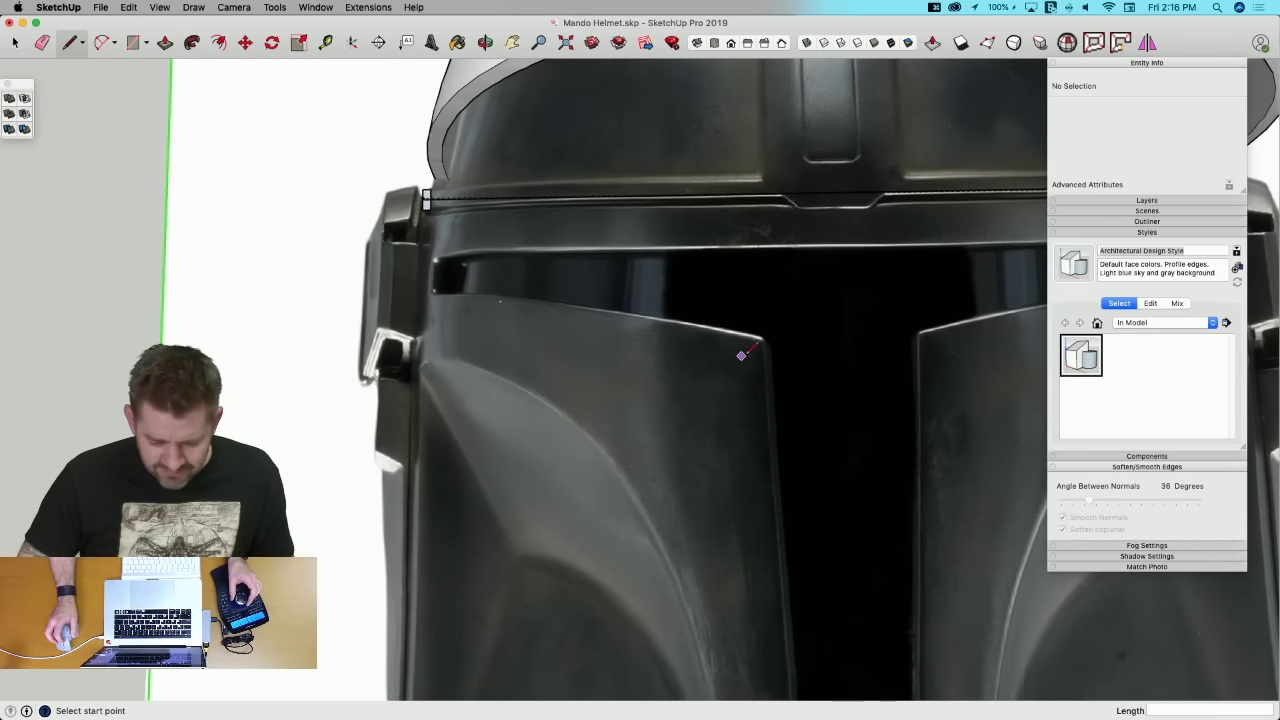
scroll(741, 355, "down", 2)
mouse_move(661, 301)
middle_mouse_down()
mouse_move(509, 234)
mouse_move(429, 177)
mouse_move(524, 143)
middle_mouse_up()
key("e")
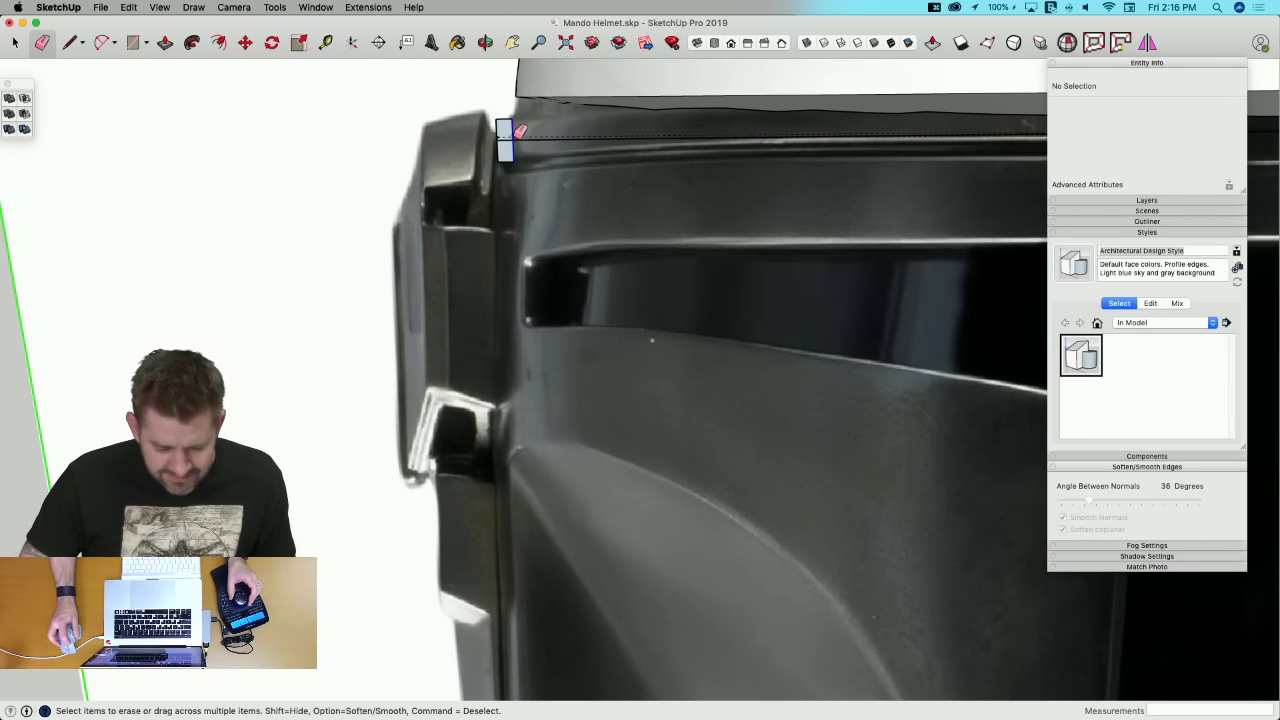
mouse_move(520, 131)
left_mouse_down()
mouse_move(509, 131)
mouse_move(518, 154)
left_mouse_up()
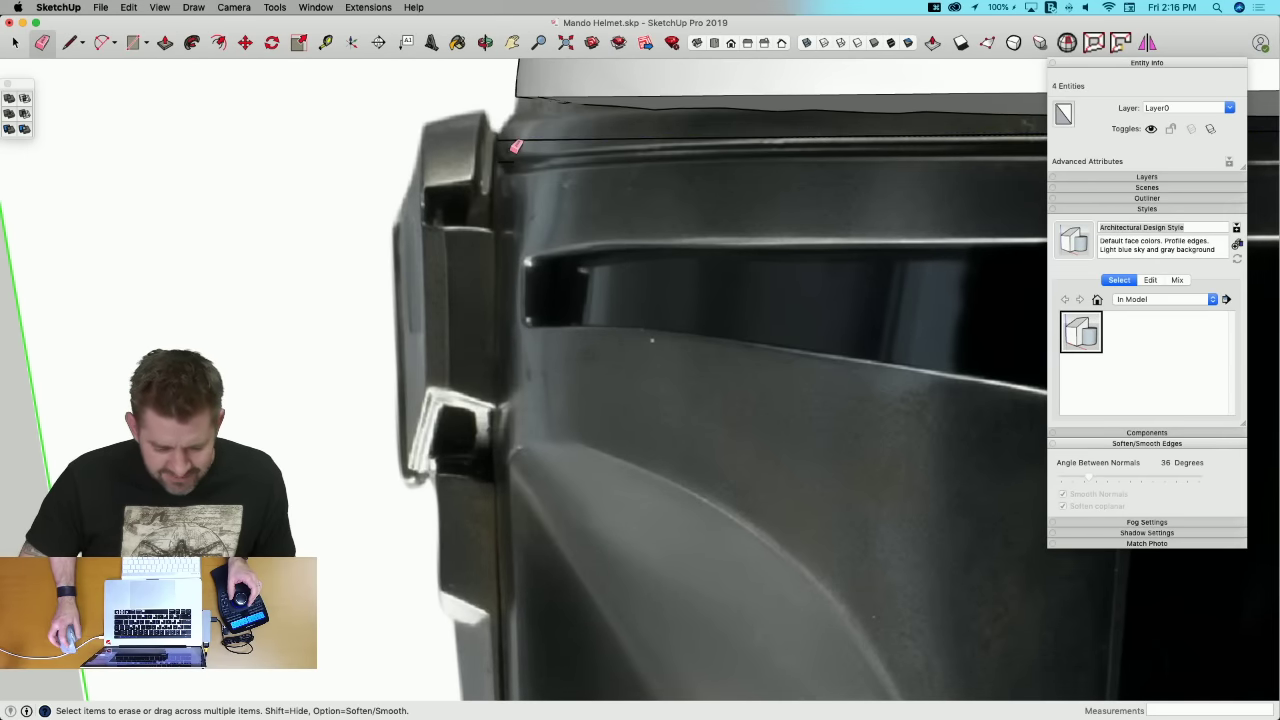
Step: Draw a vertical line about 15' 7" long down from the brow line's left end to the upper cheek crease
key("space")
left_click(515, 165)
scroll(510, 168, "down", 5)
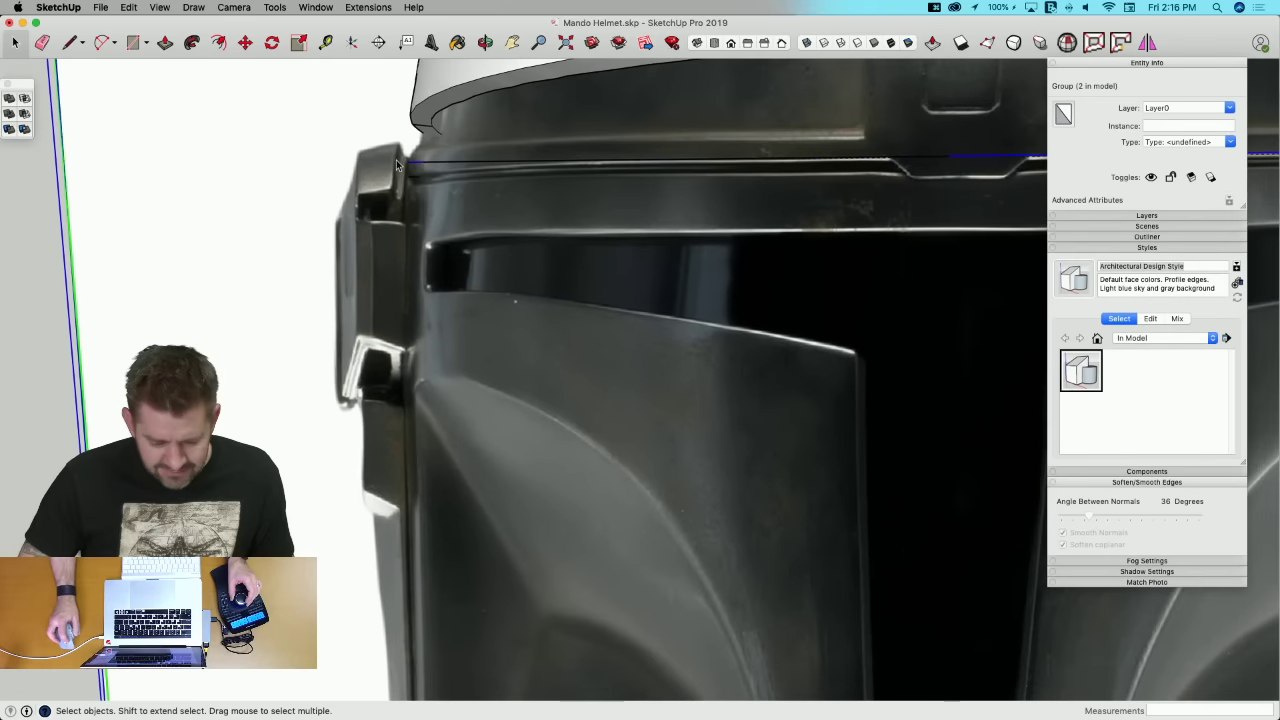
left_click(475, 172)
scroll(475, 174, "down", 1)
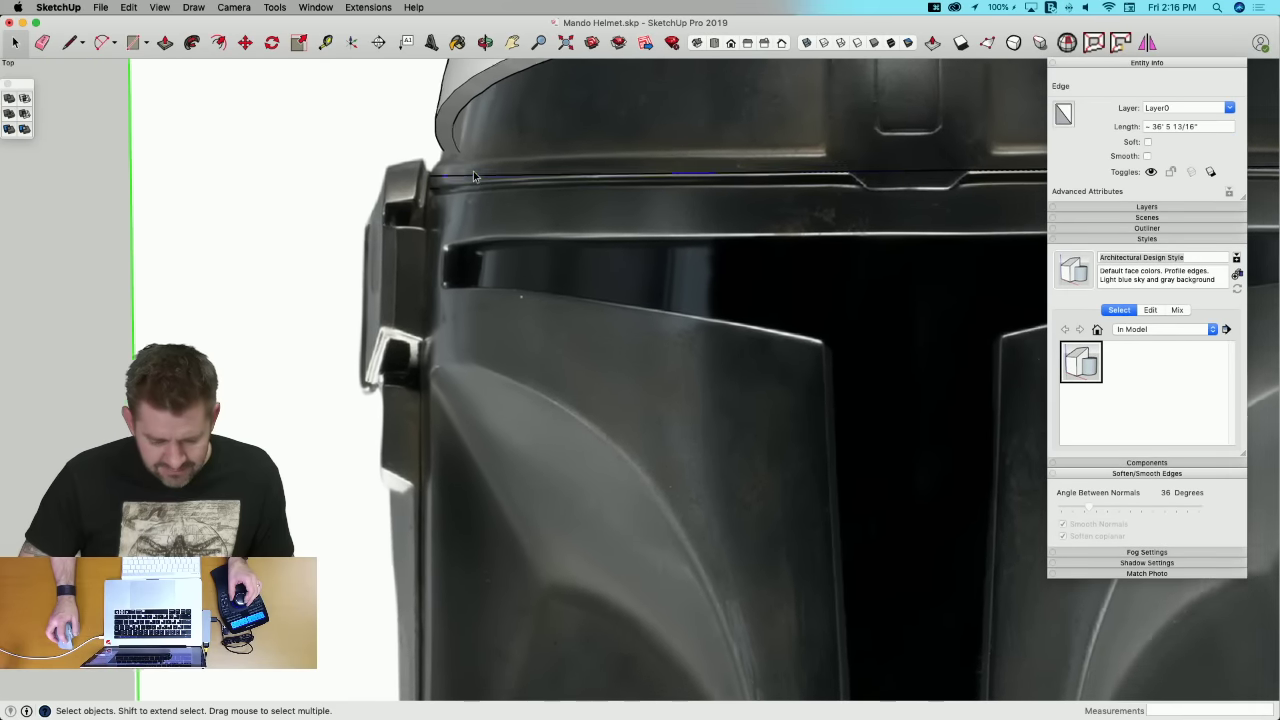
scroll(475, 182, "down", 2)
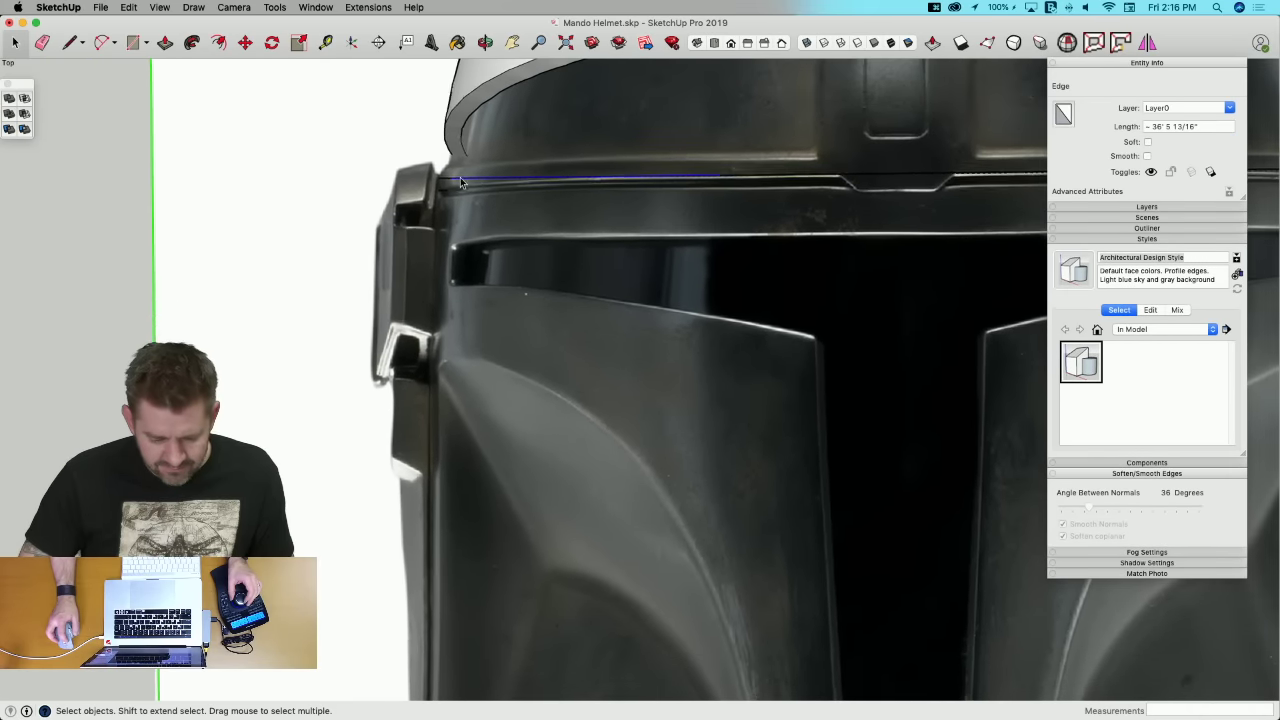
key("l")
left_click(455, 187)
scroll(465, 240, "down", 2)
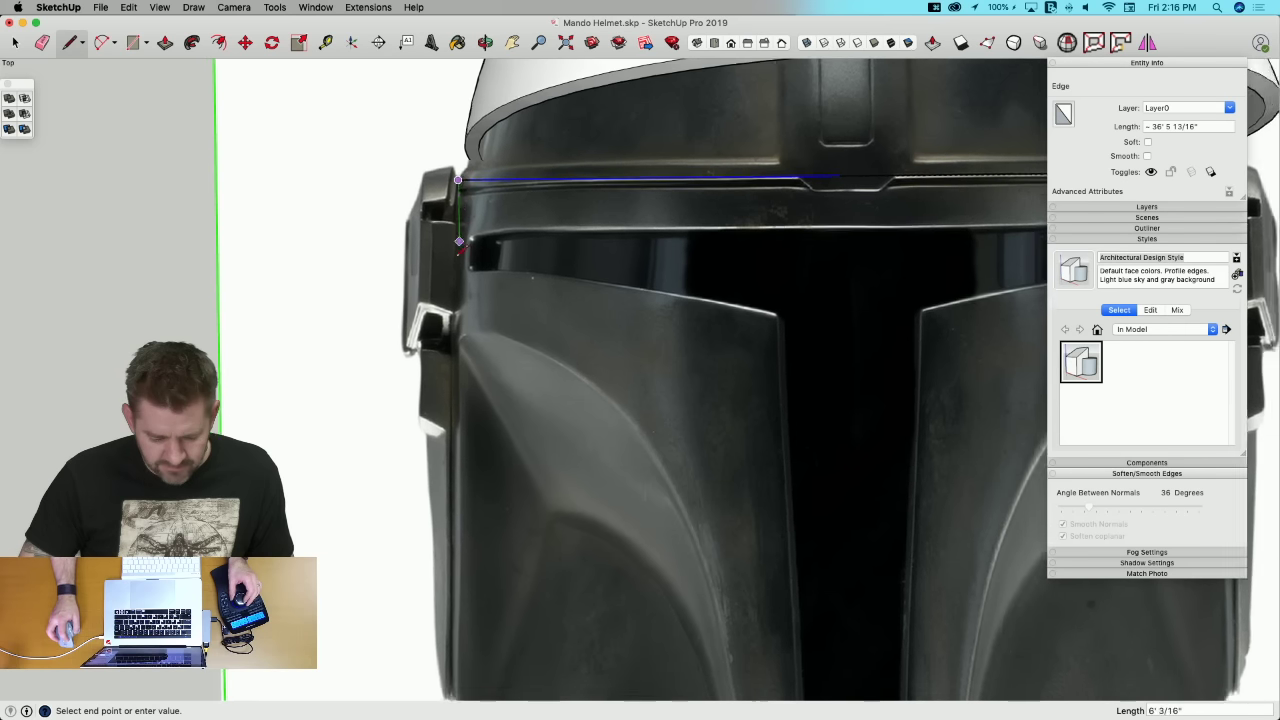
scroll(476, 300, "down", 2)
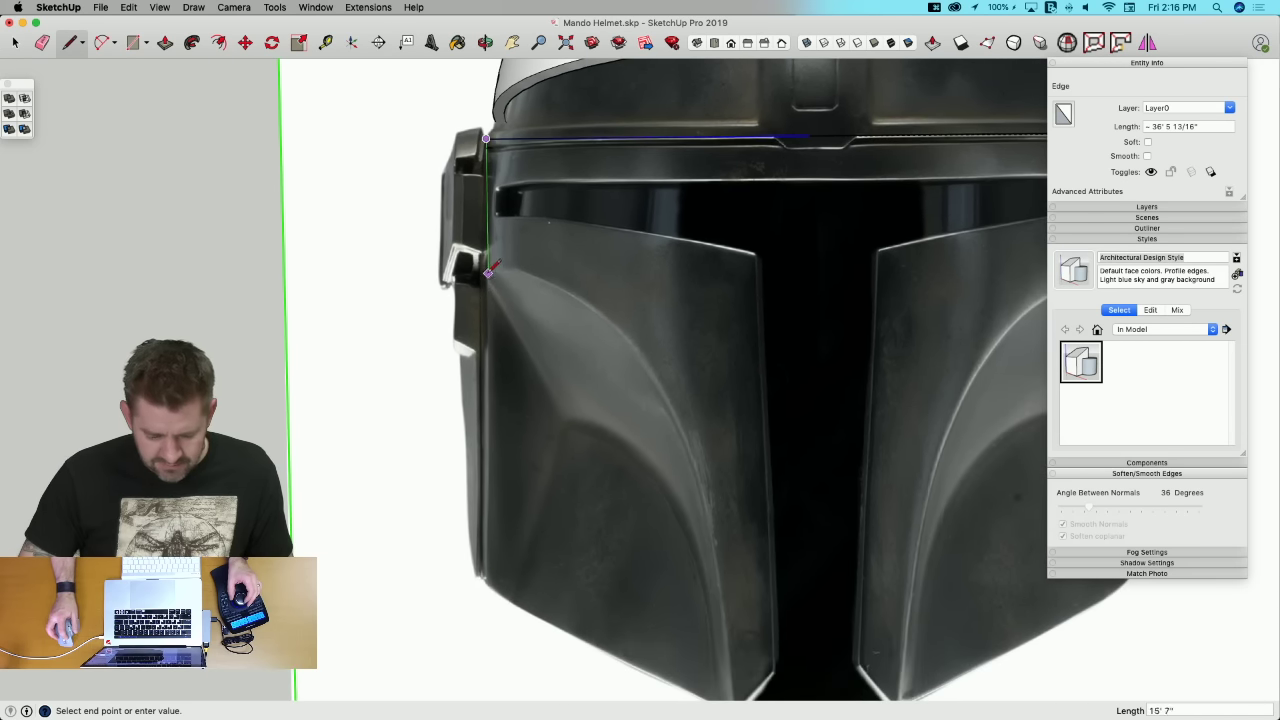
left_click(488, 272)
key("Escape")
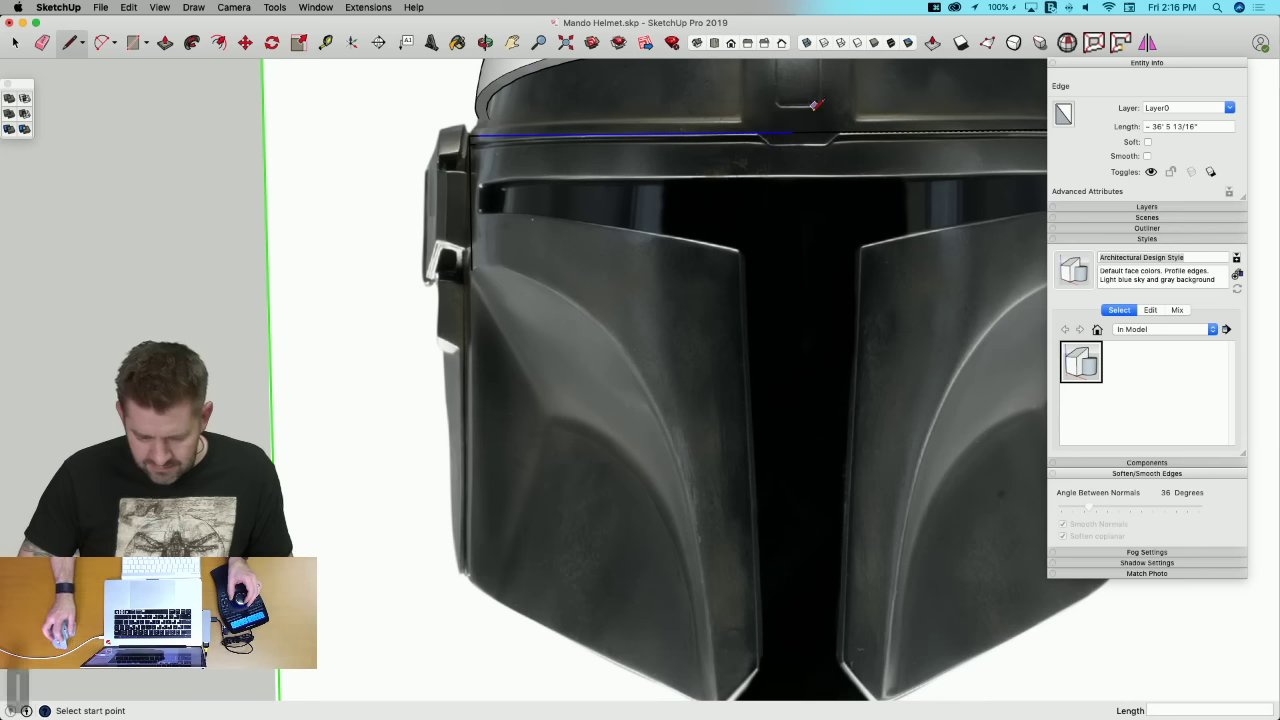
Step: Draw a vertical centre line about 68' 2" long from the brow line's midpoint to the baseline under the helmet
left_click(792, 131)
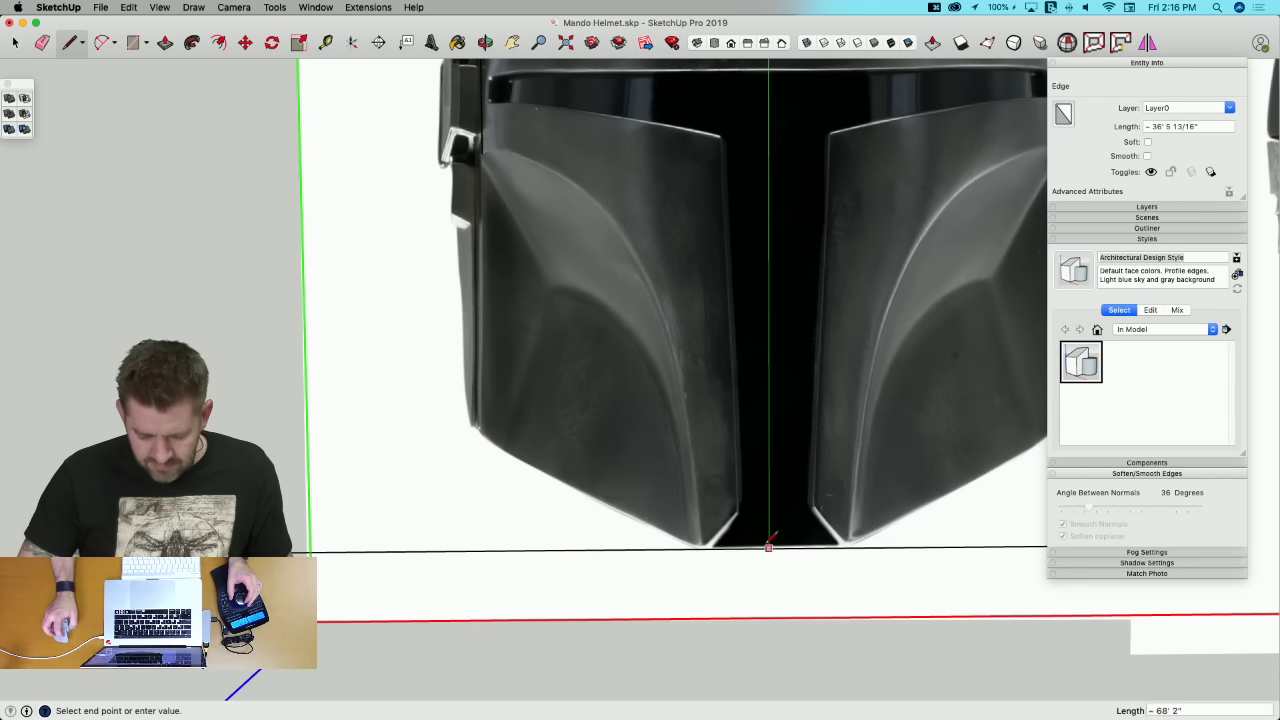
left_click(768, 548)
scroll(766, 443, "down", 1)
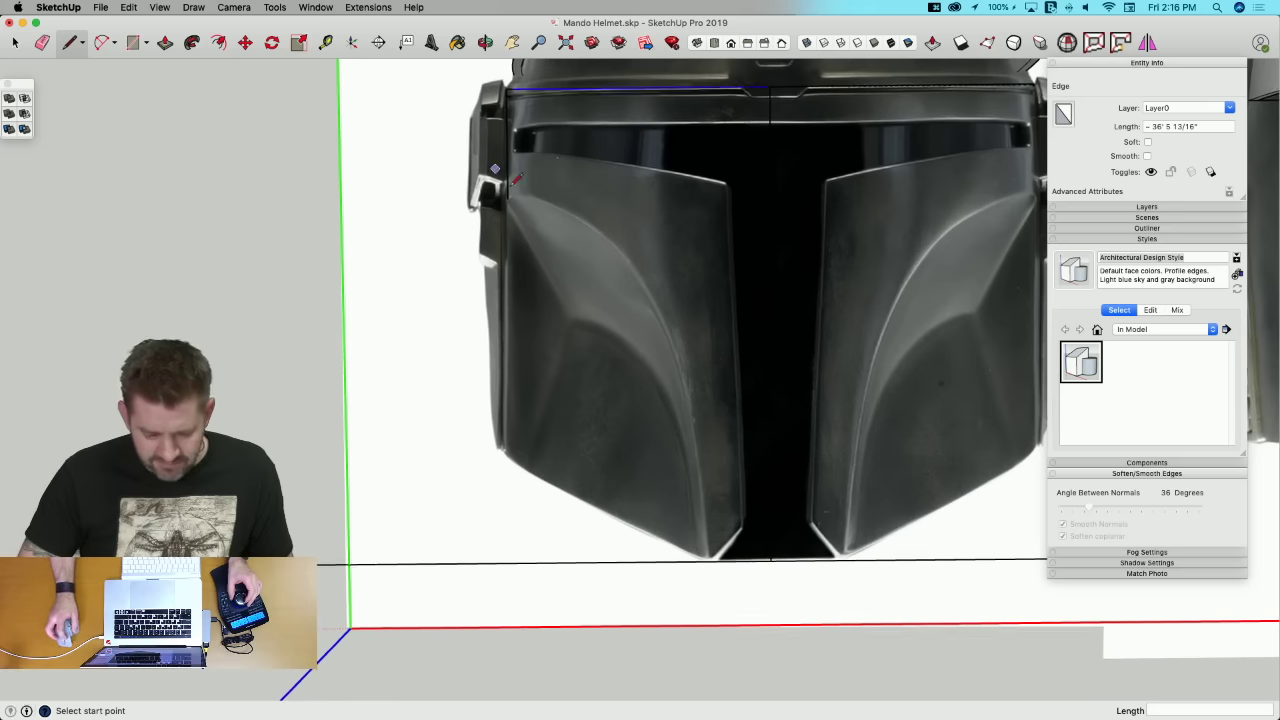
key("a")
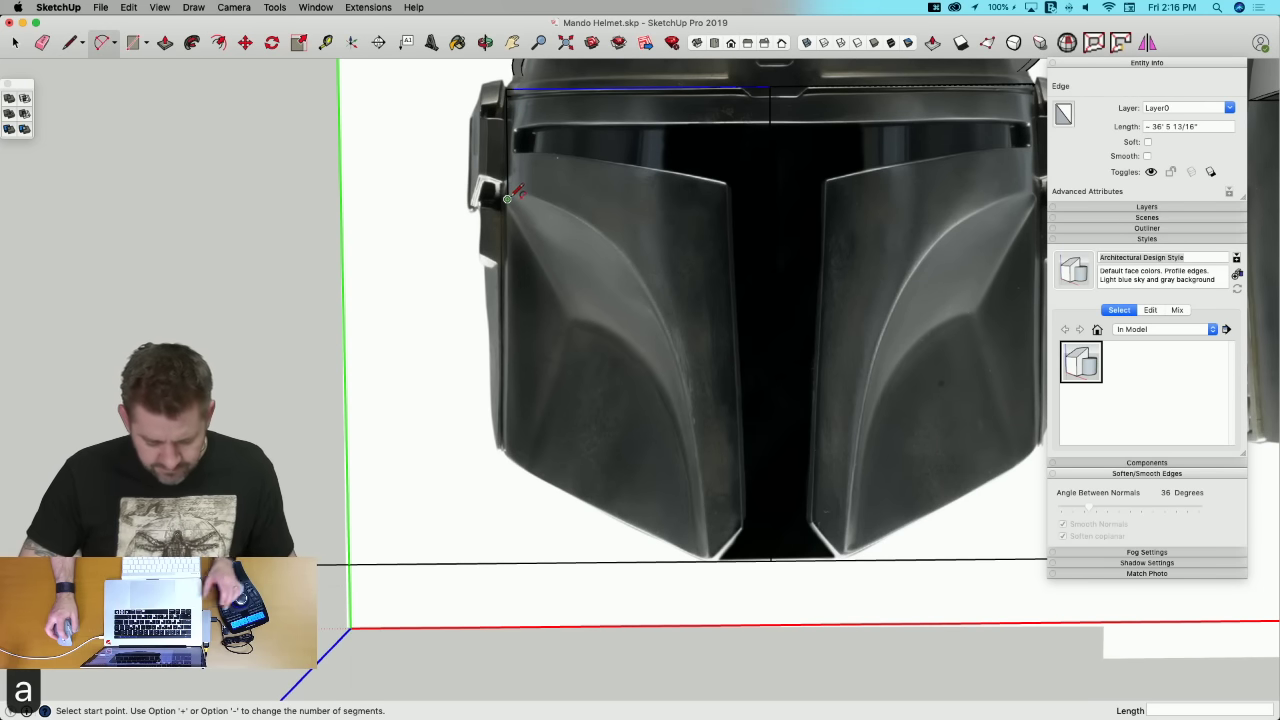
left_click(508, 197)
left_click(709, 560)
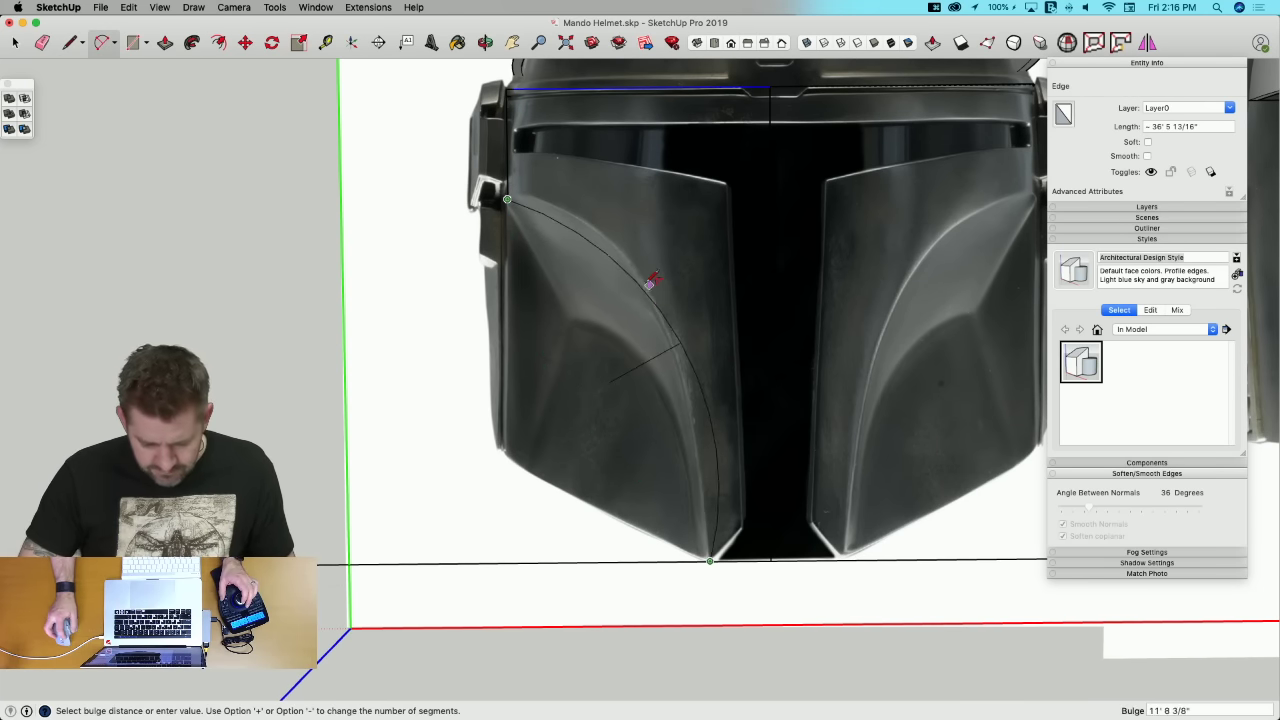
key("Escape")
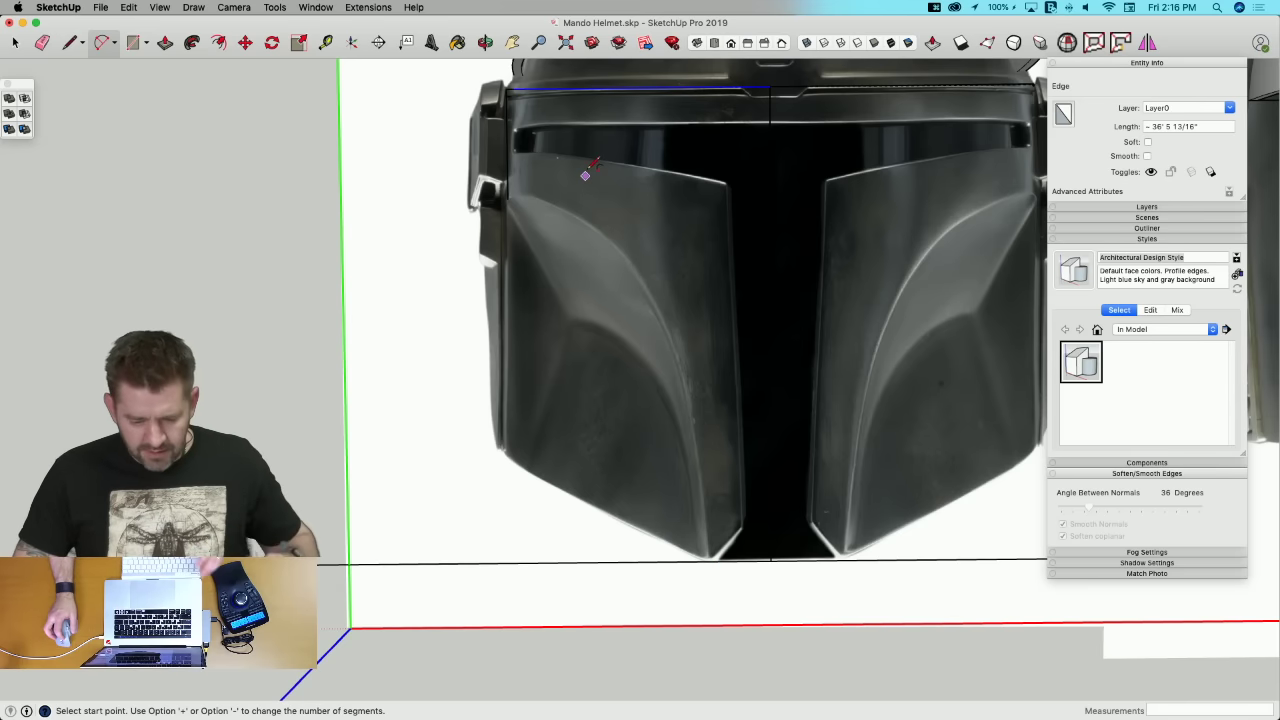
Step: Erase the centre line, the brow line and the vertical side line drawn over the front reference image
key("e")
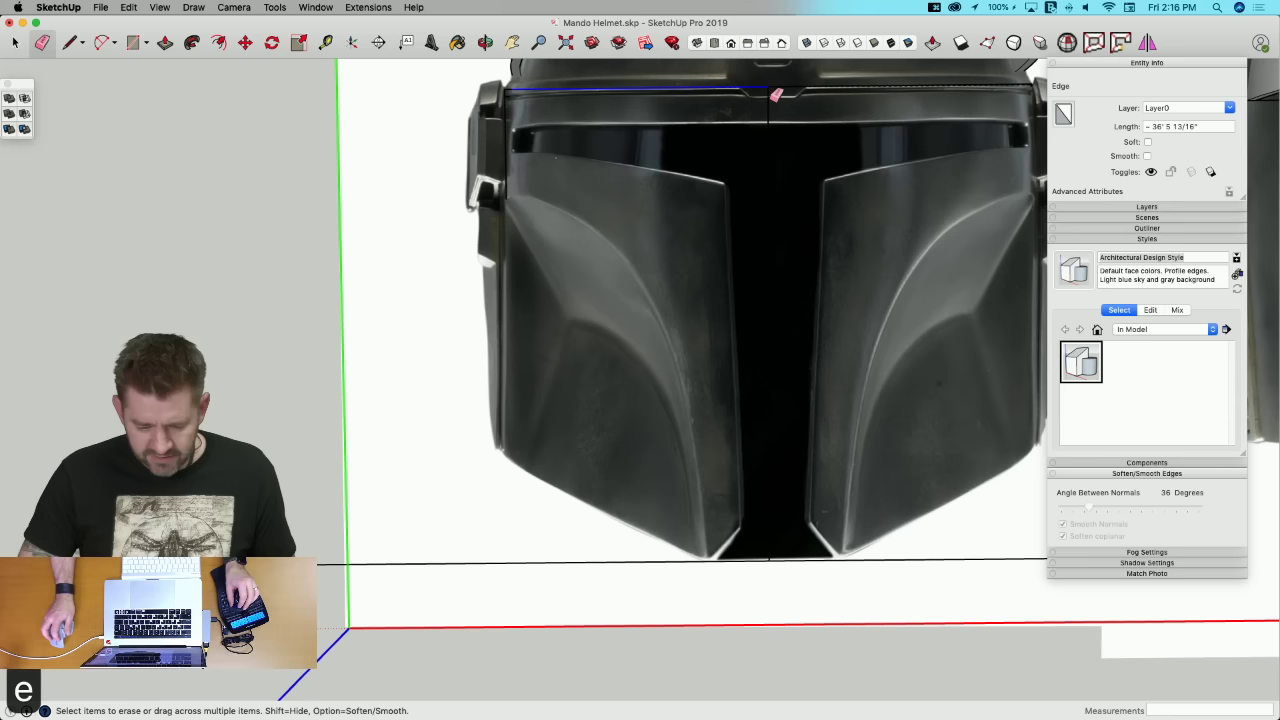
mouse_move(774, 99)
left_mouse_down()
mouse_move(792, 86)
mouse_move(762, 120)
left_mouse_up()
key("Escape")
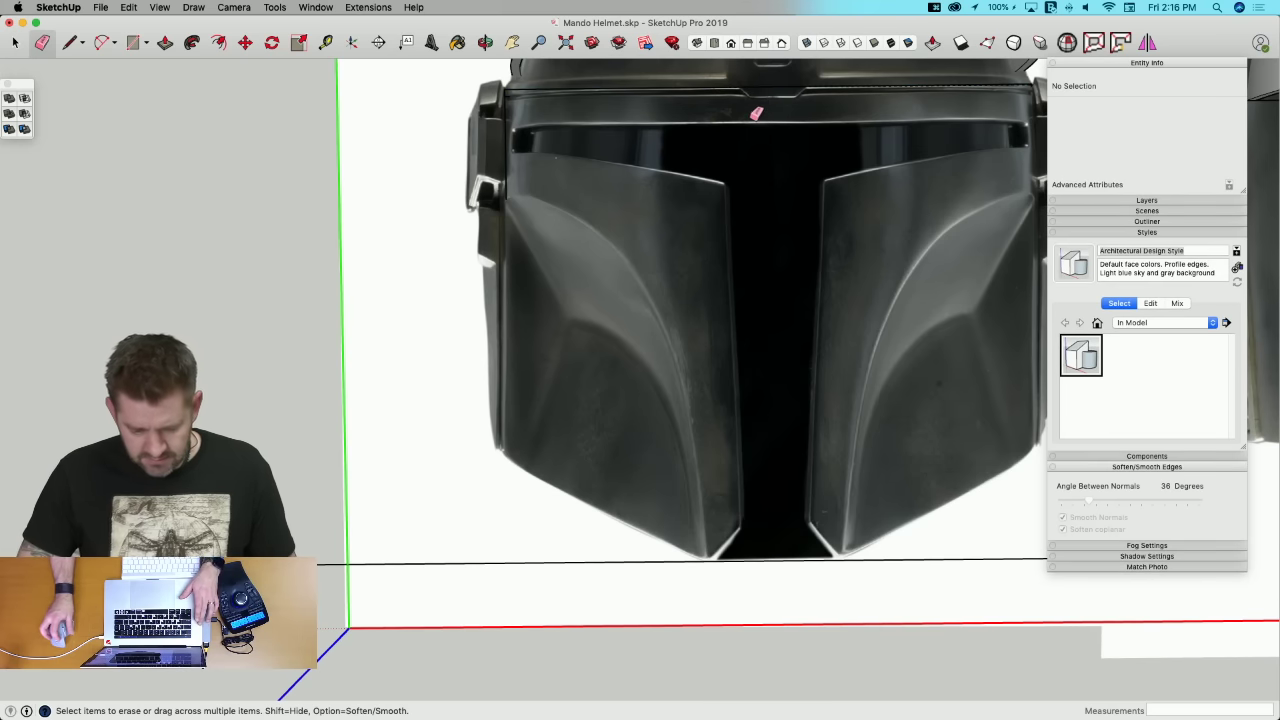
key("space")
key("e")
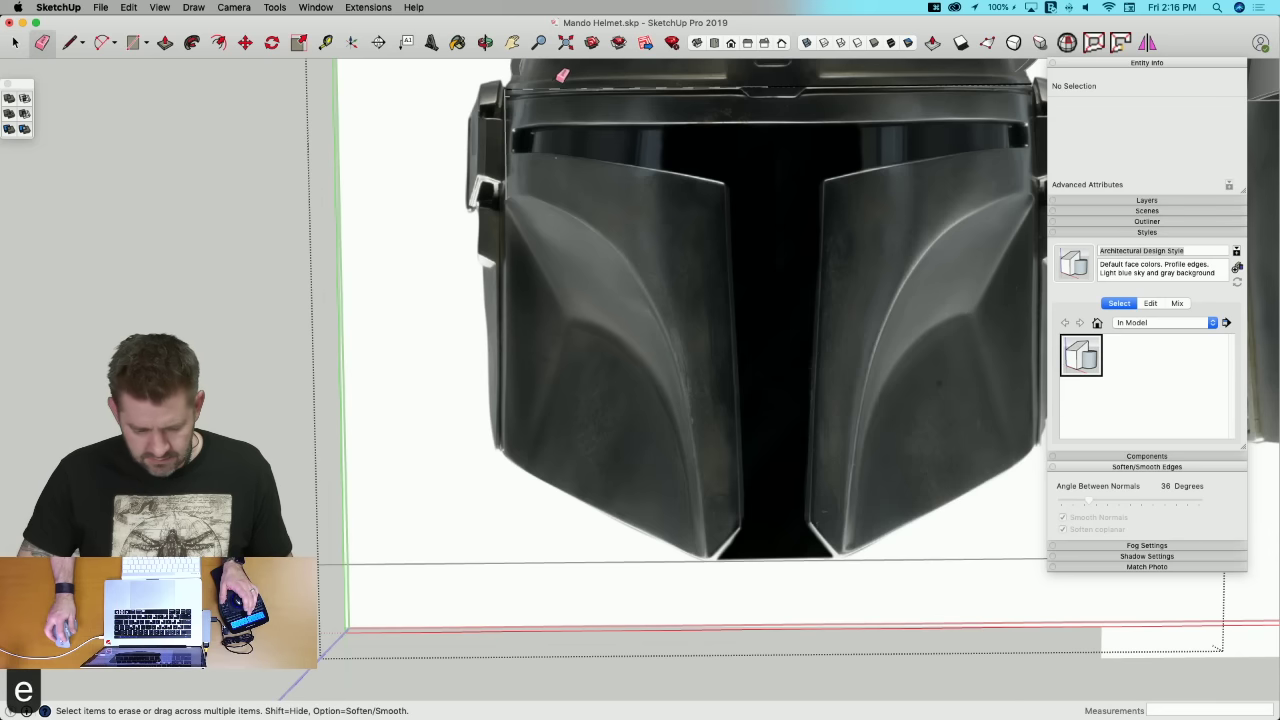
left_click_drag(562, 79, 501, 104)
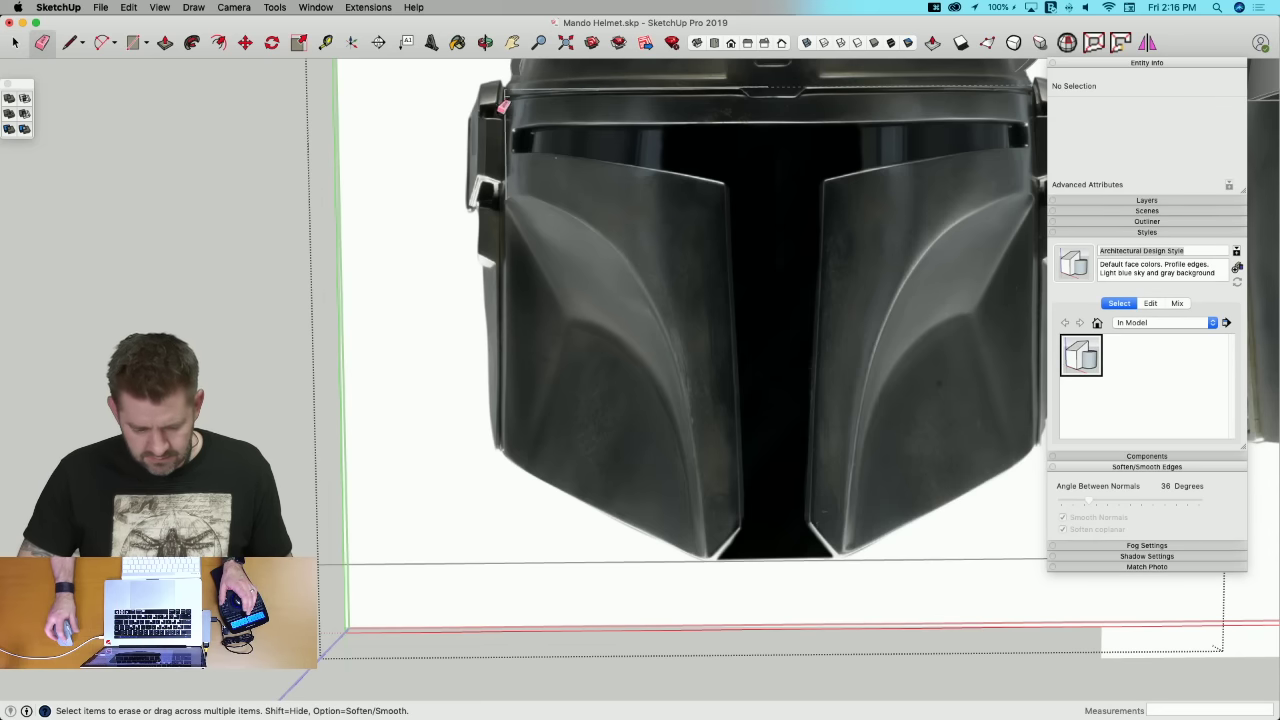
Step: Redraw the brow, side and centre lines inside the group, adding a bottom line about 10' 1" long from the centre line to the chin corner
key("space")
left_click(529, 145)
key("l")
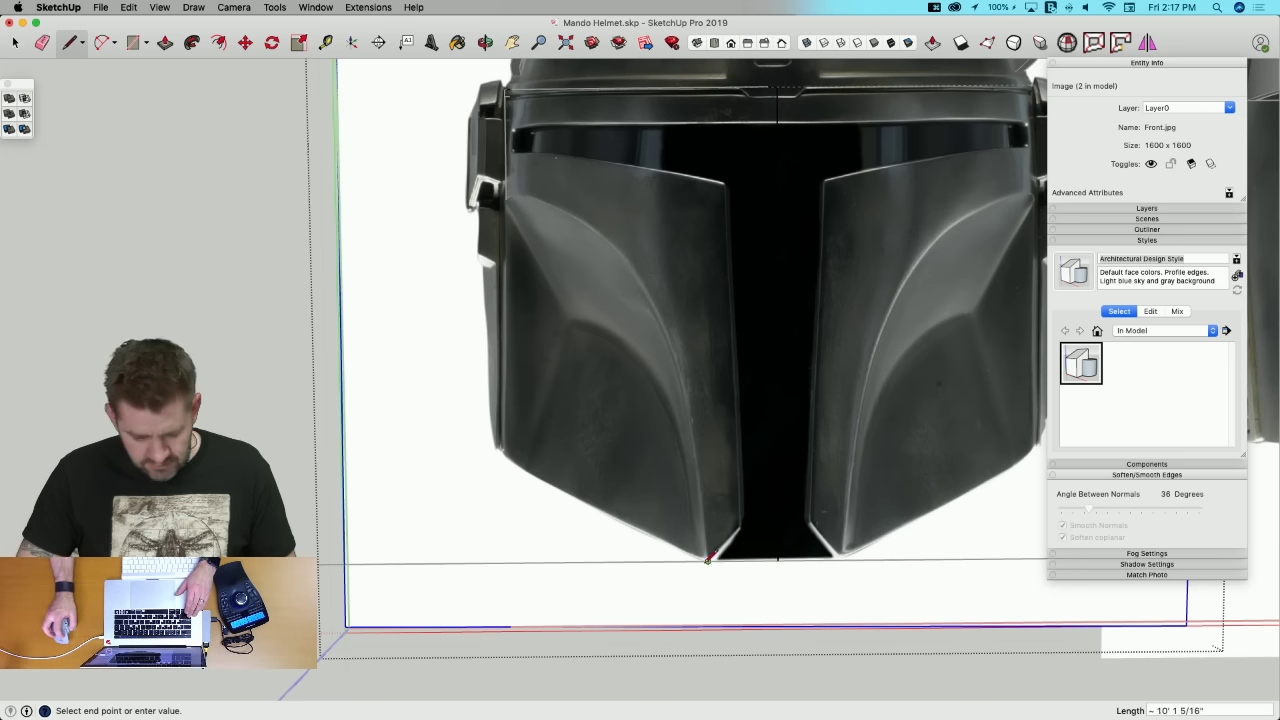
key("l")
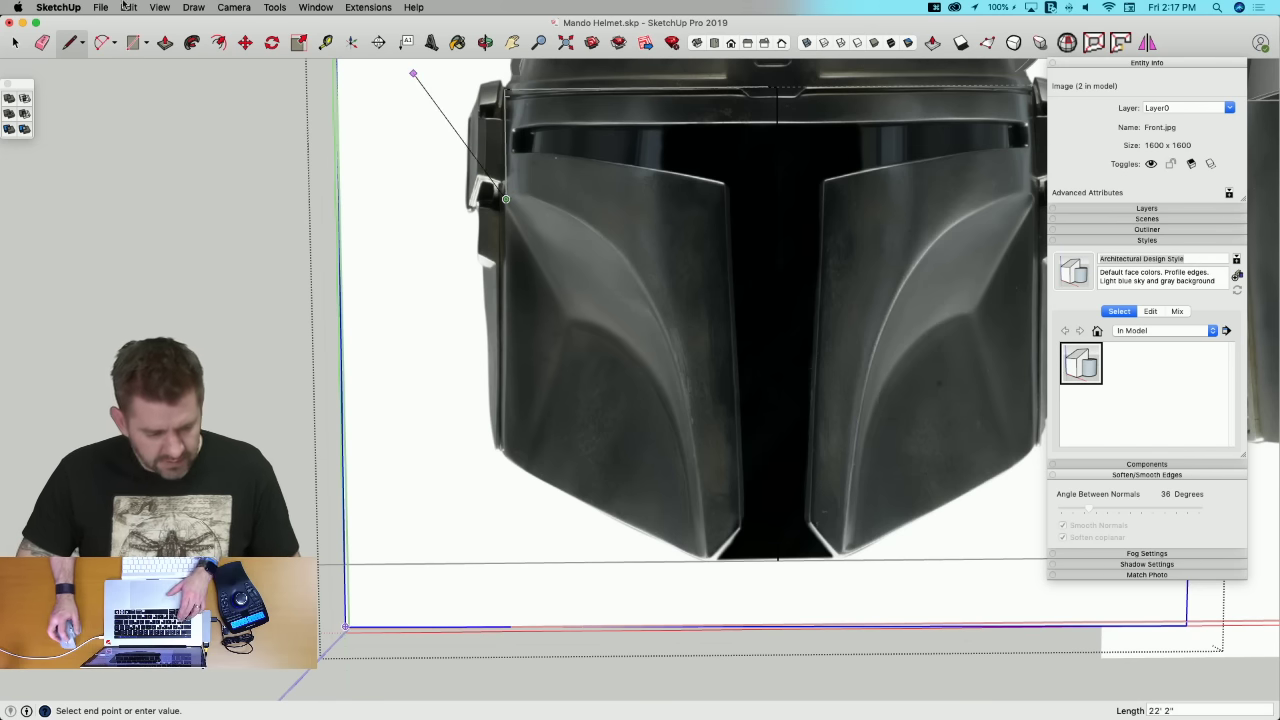
Step: Draw a degree 3 Bezier curve along the upper cheek crease, from the side line's lower end to the chin corner
left_click(193, 7)
left_click(215, 86)
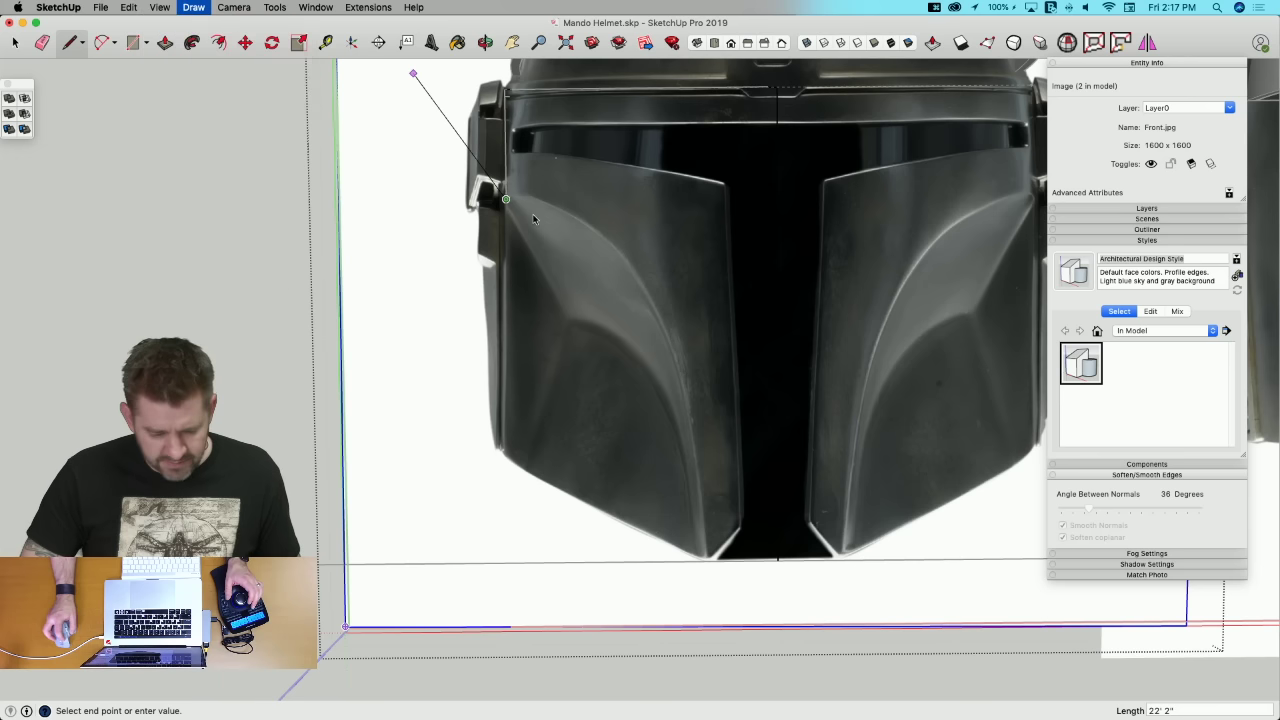
left_click(706, 563)
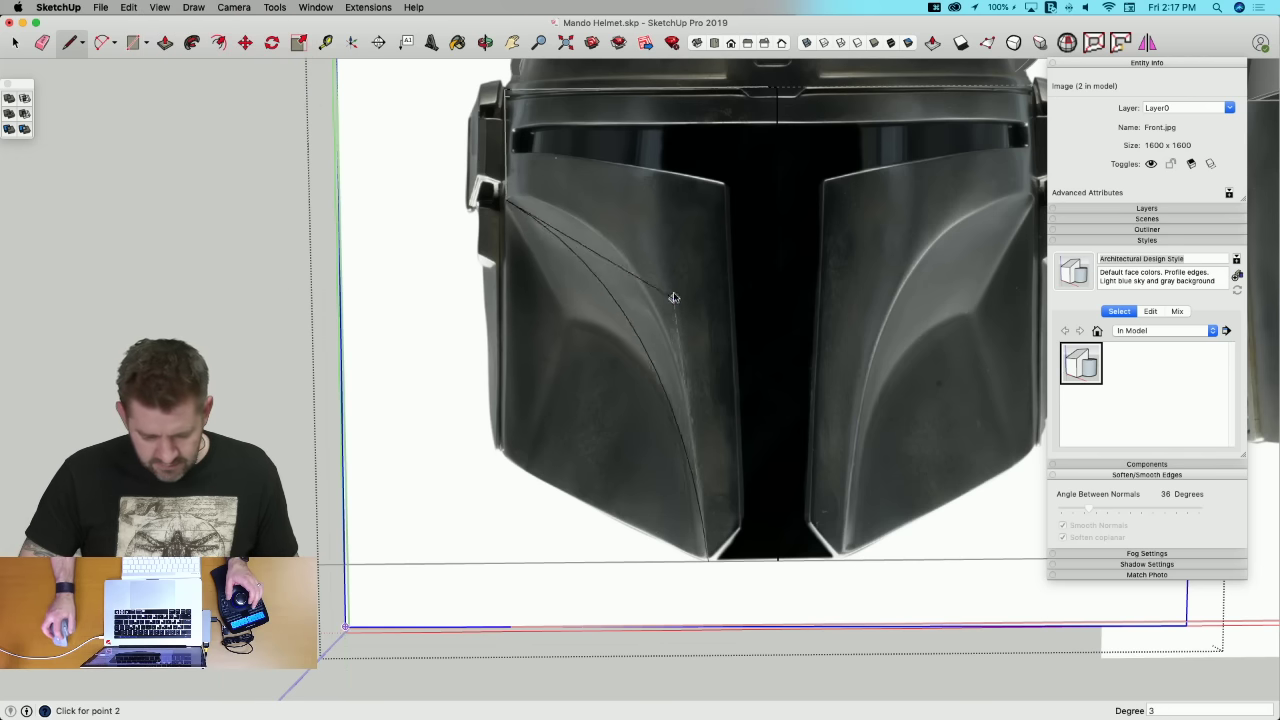
left_click(652, 183)
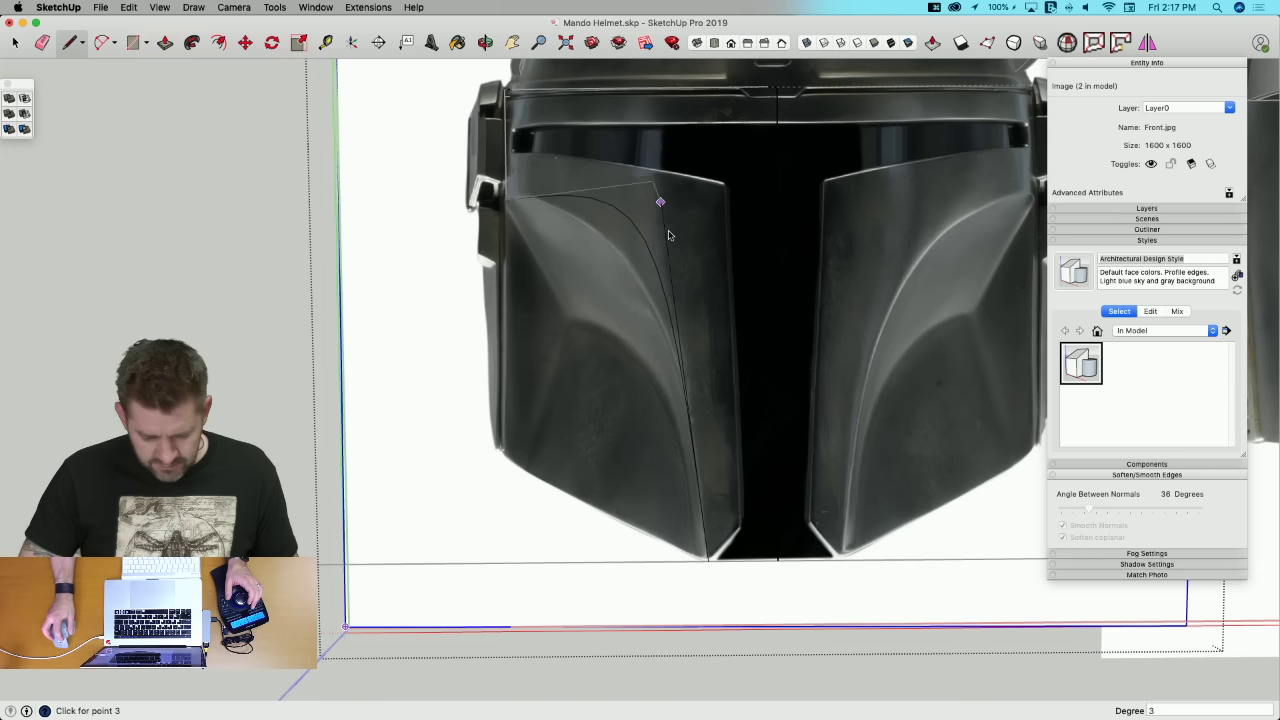
double_click(697, 435)
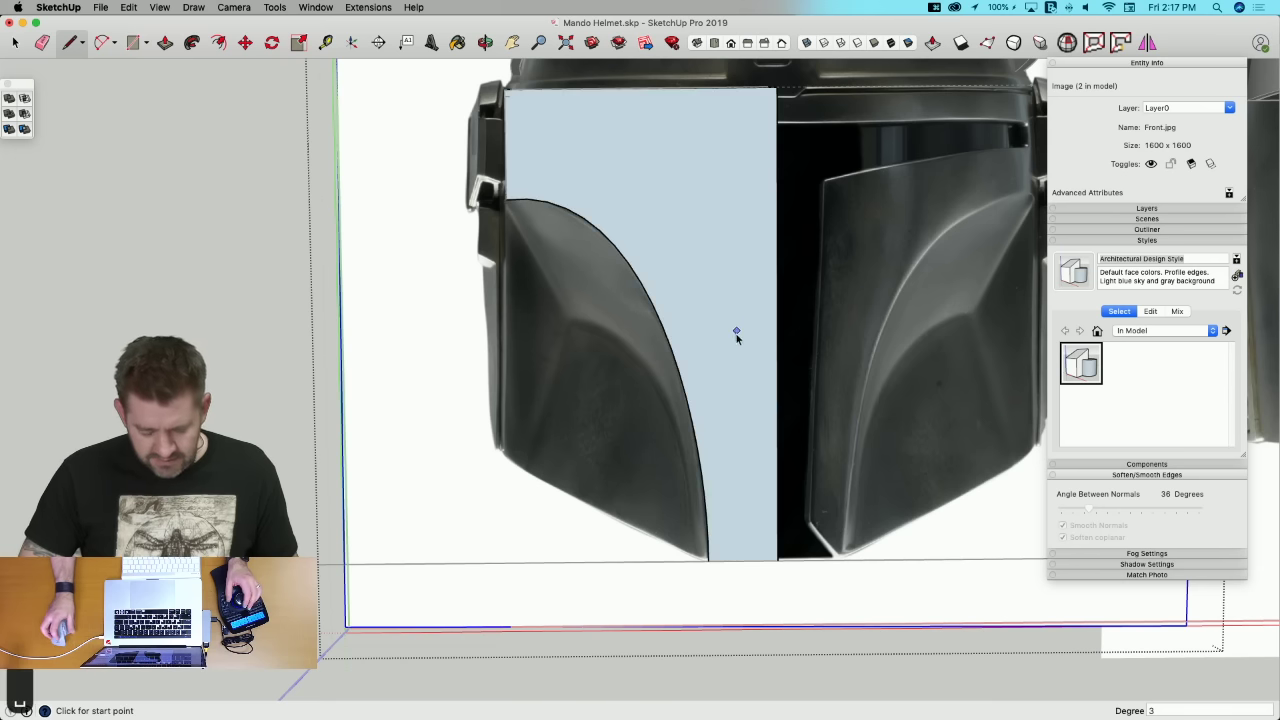
key("space")
Step: Turn on X-ray and trace the visor slot's upper and outer edges, the chin bevel and the cheek's inner edge about 49' 5" long
key("l")
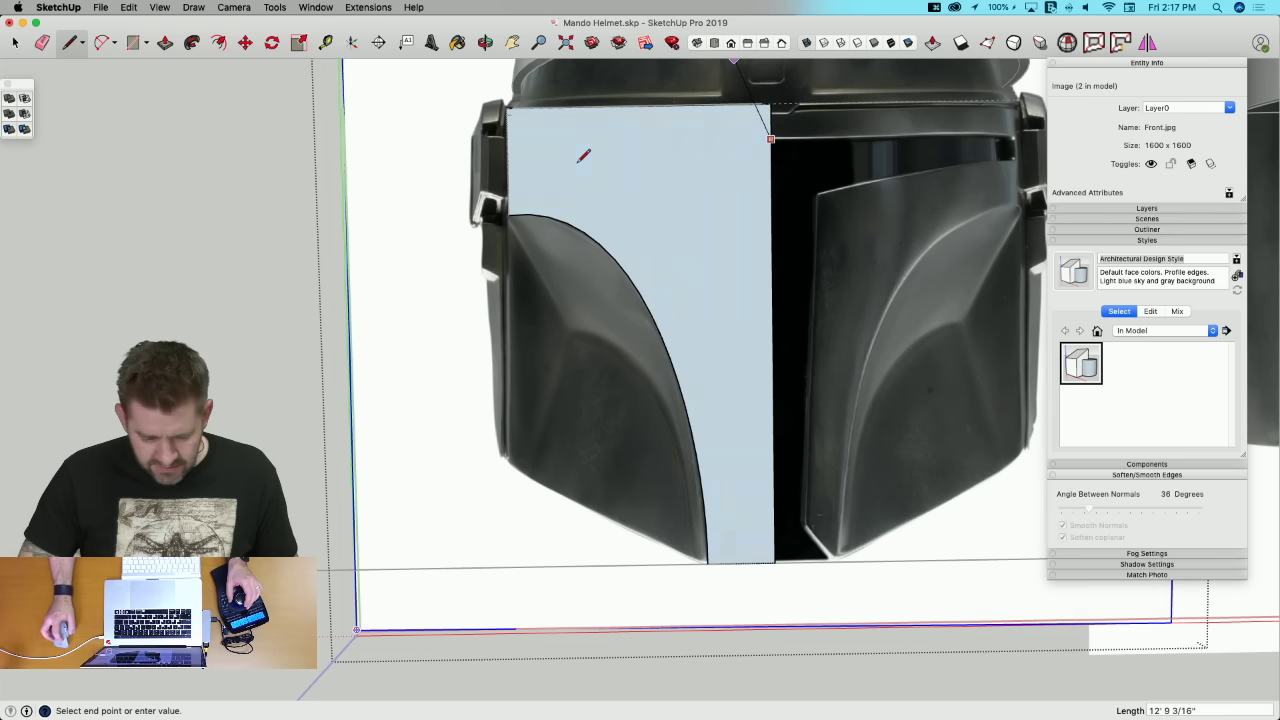
key("x")
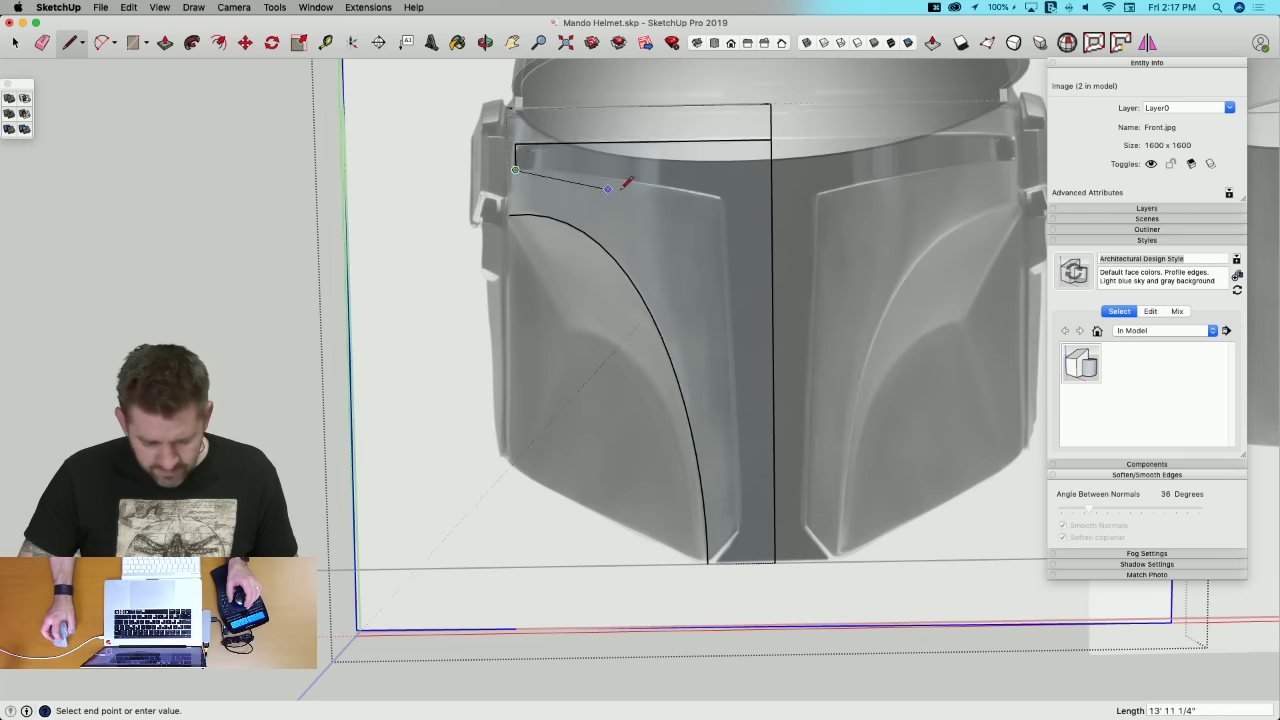
key("Escape")
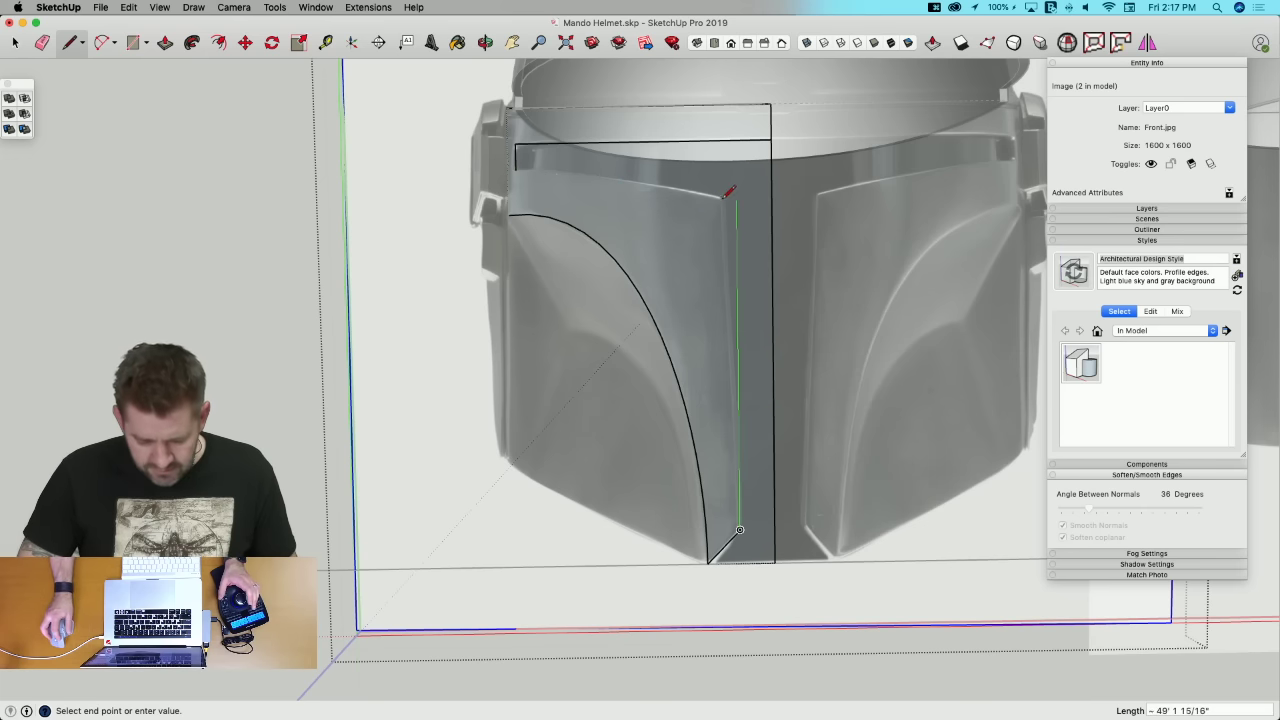
scroll(721, 197, "up", 3)
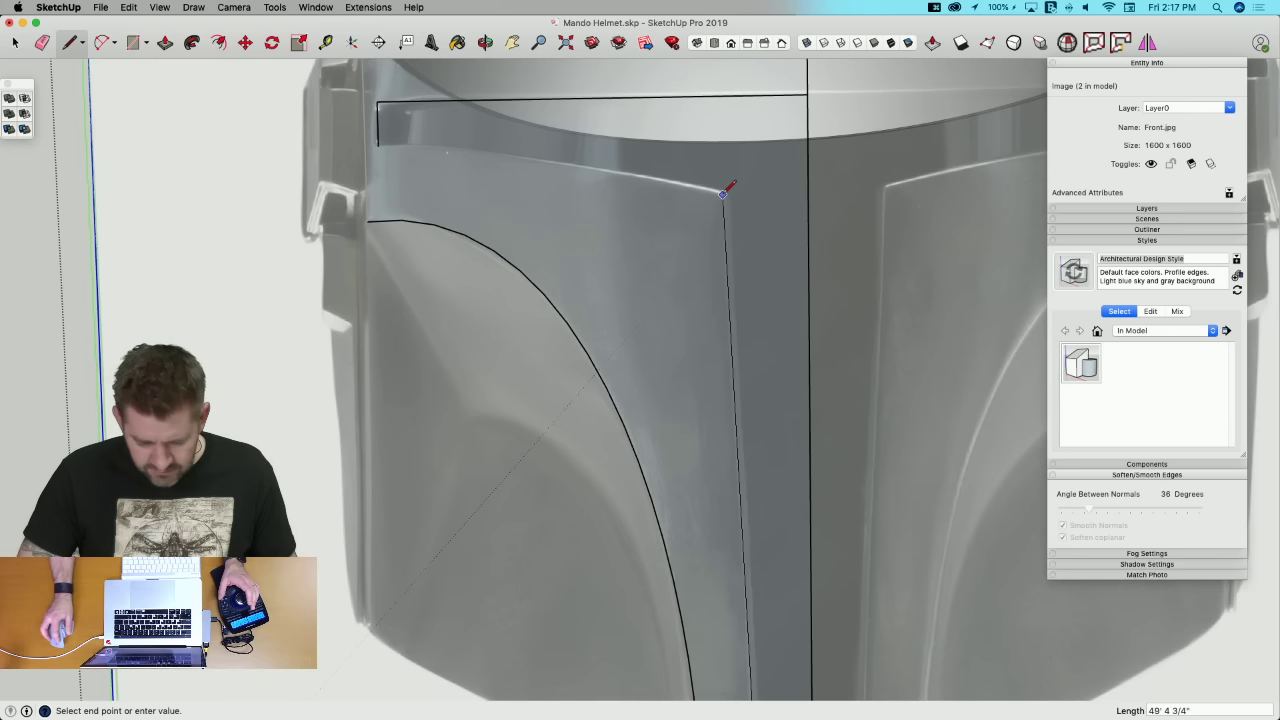
left_click(722, 192)
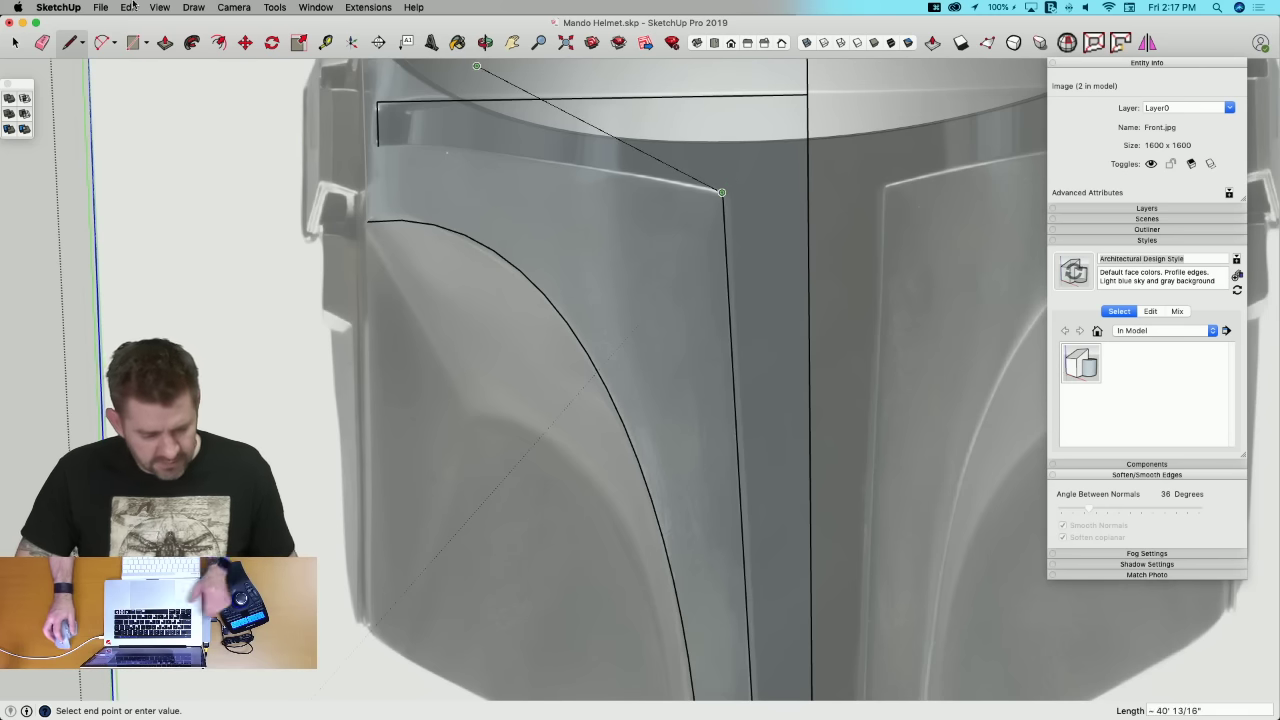
Step: Draw a Bezier curve along the visor slot's lower edge between the cheek's inner upper corner and the slot's outer end
left_click(193, 7)
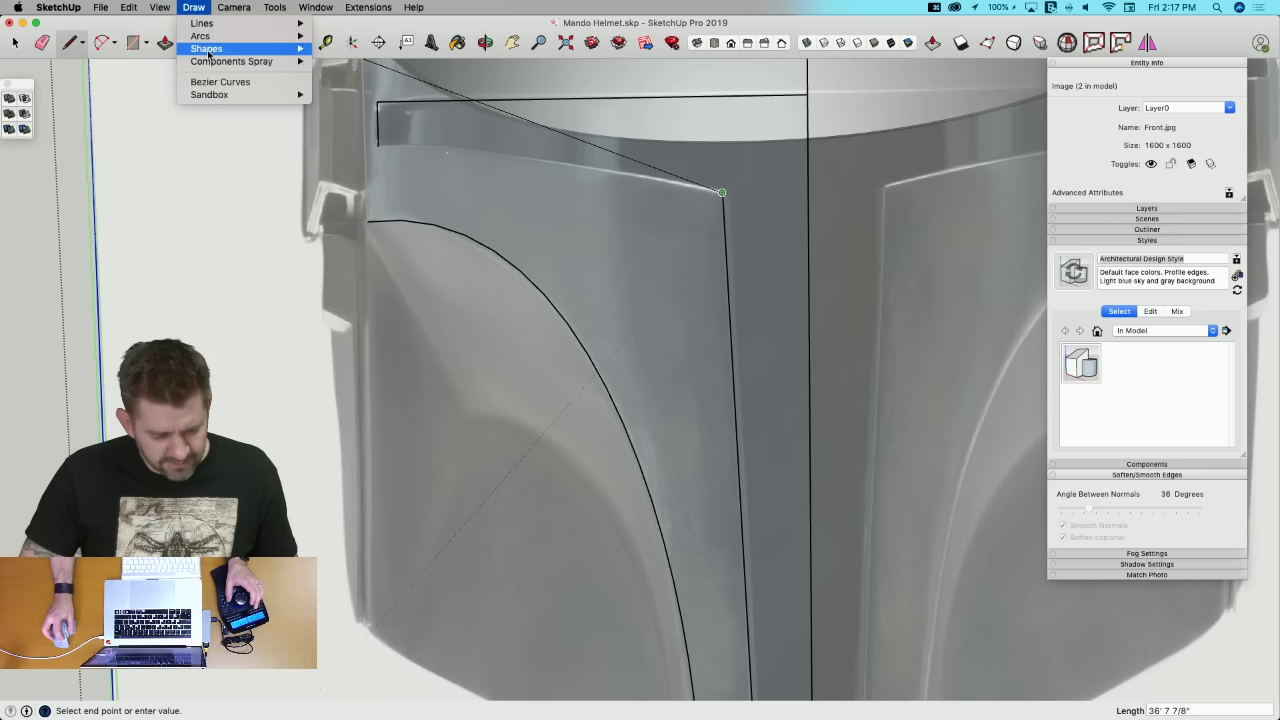
left_click(220, 82)
left_click(723, 215)
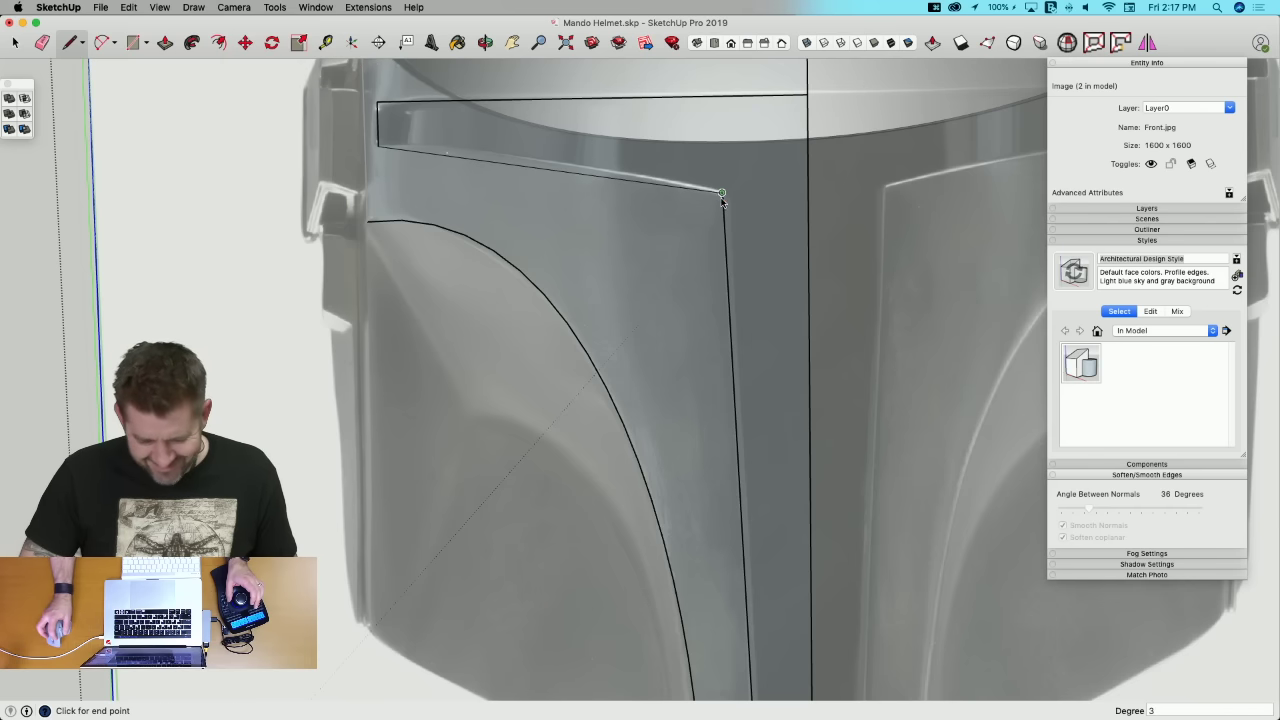
left_click(576, 167)
Step: Clear the visor opening by deleting its face and erasing the centre line and bottom line that border it
scroll(574, 168, "down", 6)
key("space")
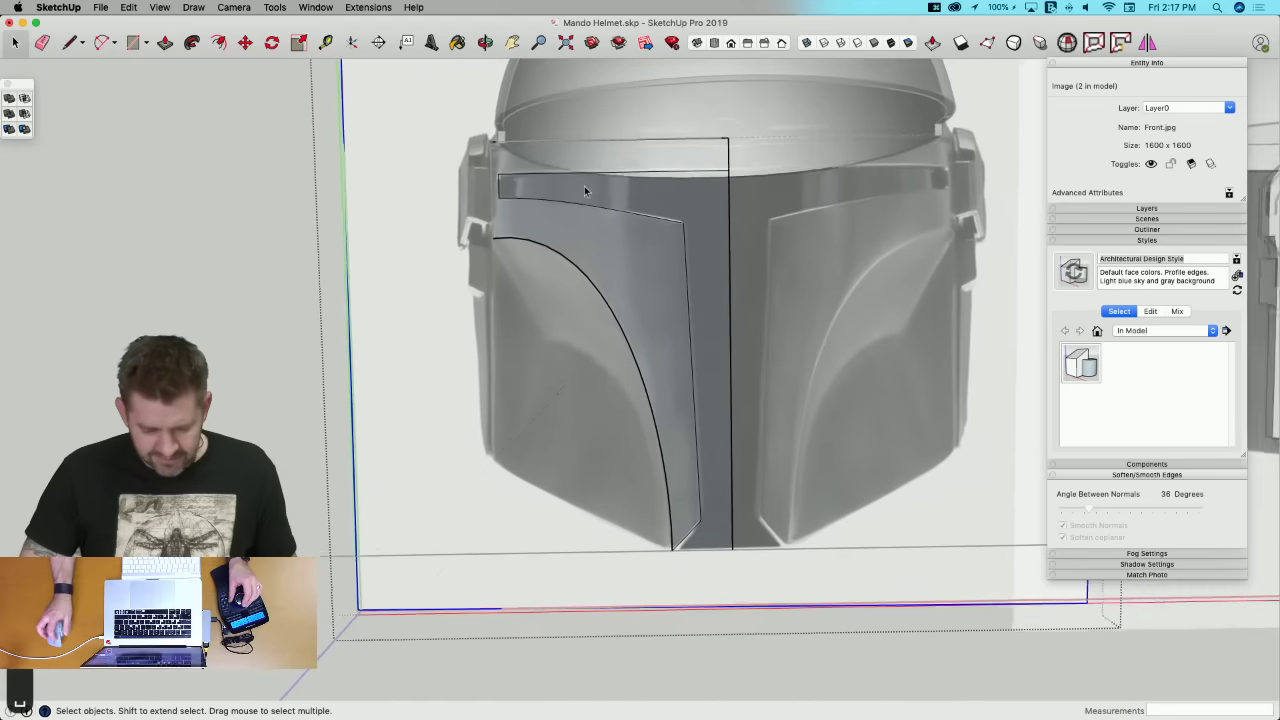
left_click(548, 183)
middle_click_drag(690, 224, 711, 228)
key("e")
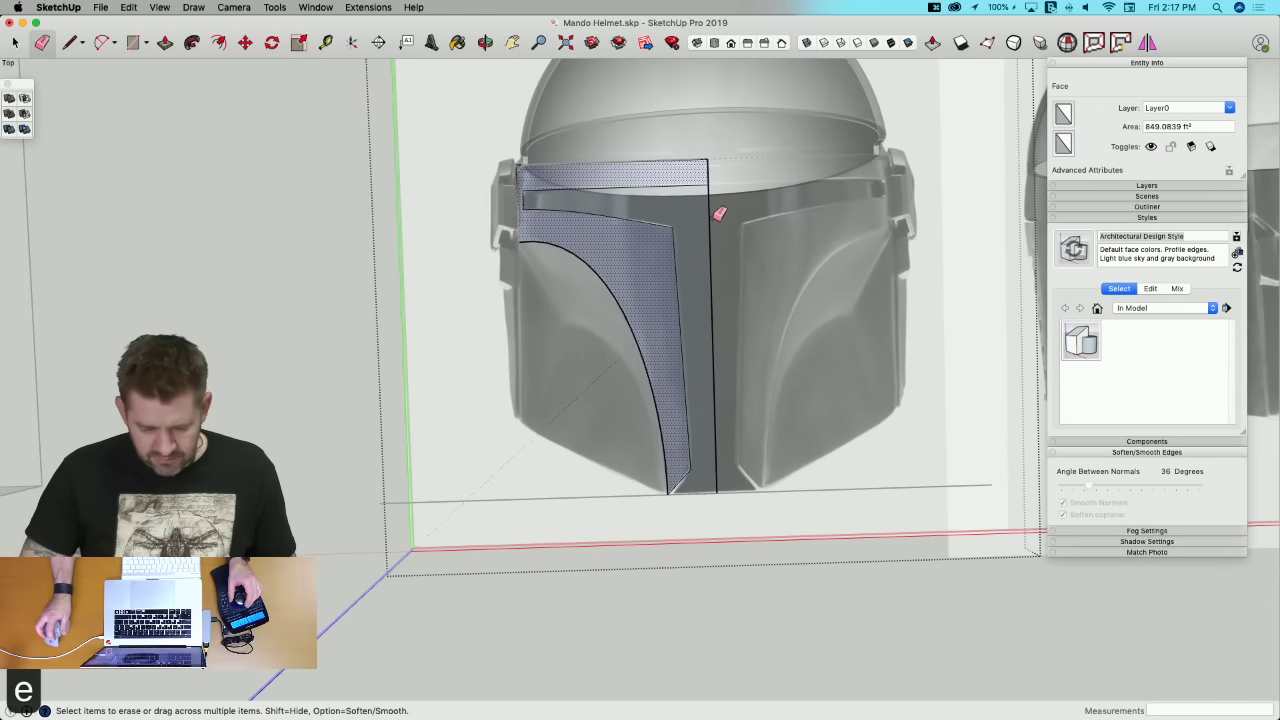
key("space")
scroll(698, 228, "up", 2)
Step: Draw a line about 19' 5" long from the outer end of the upper cheek crease to the peak of the lower crease
key("l")
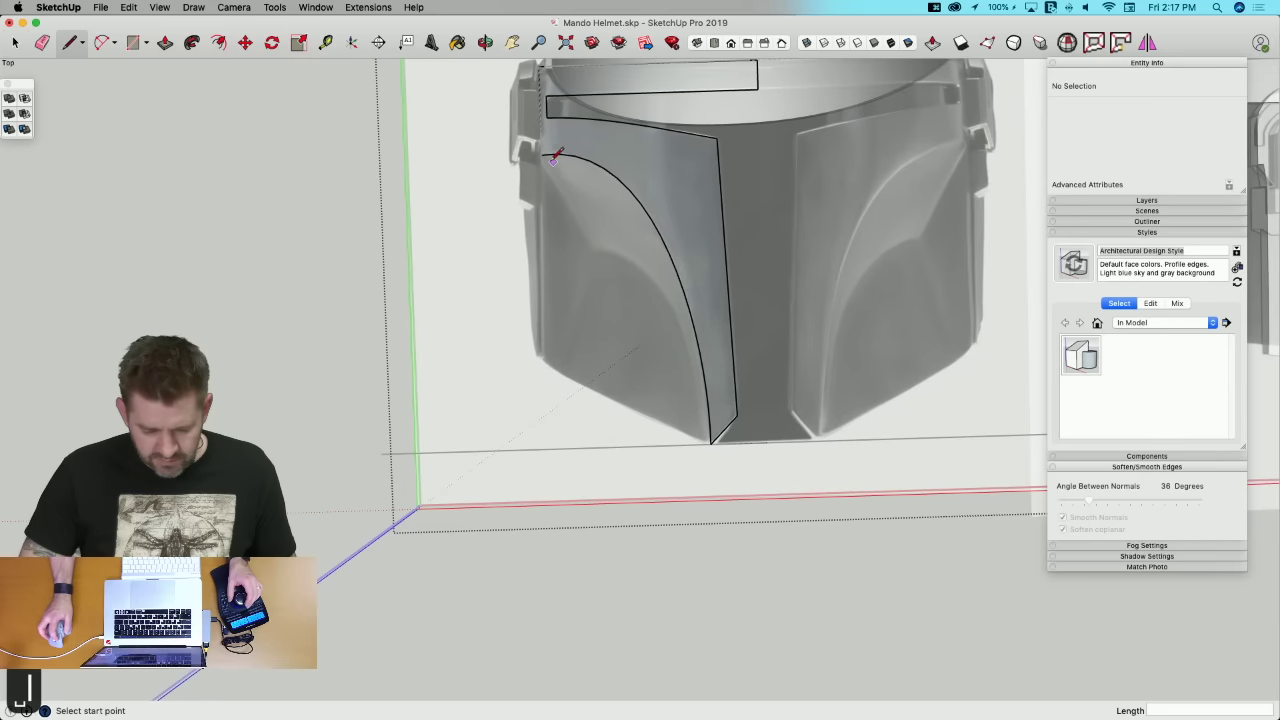
left_click(541, 154)
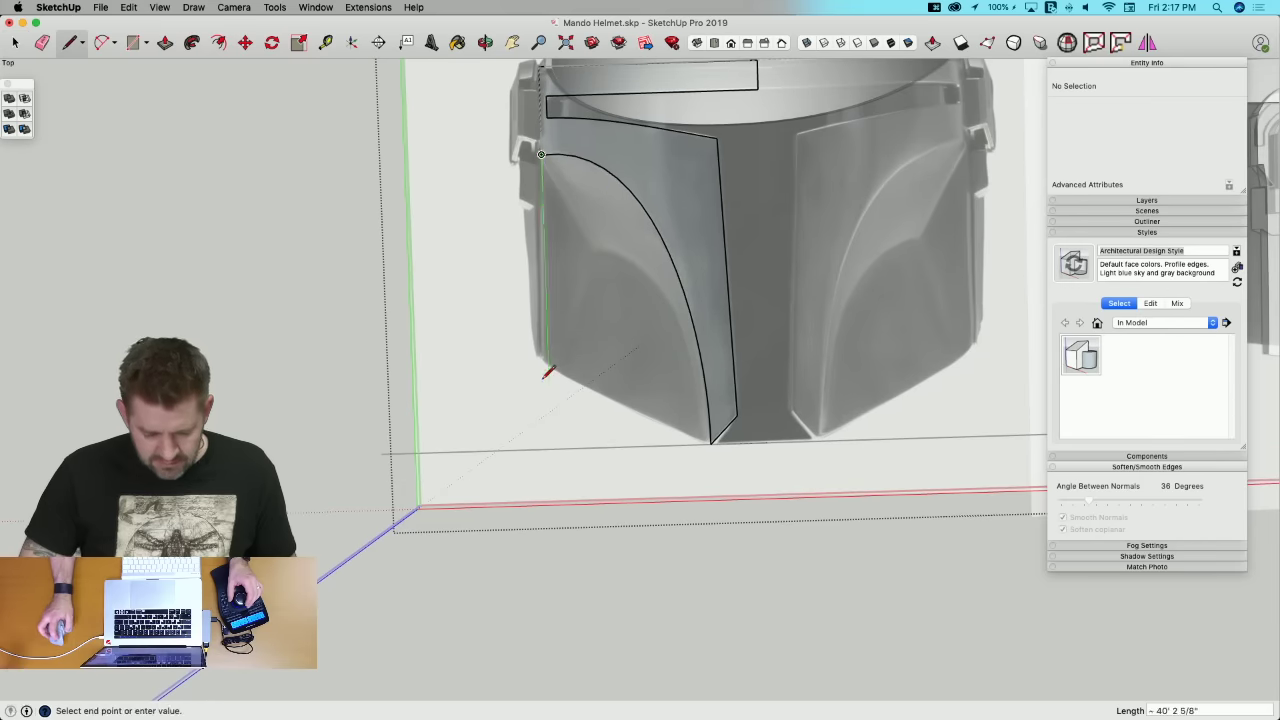
scroll(548, 372, "up", 3)
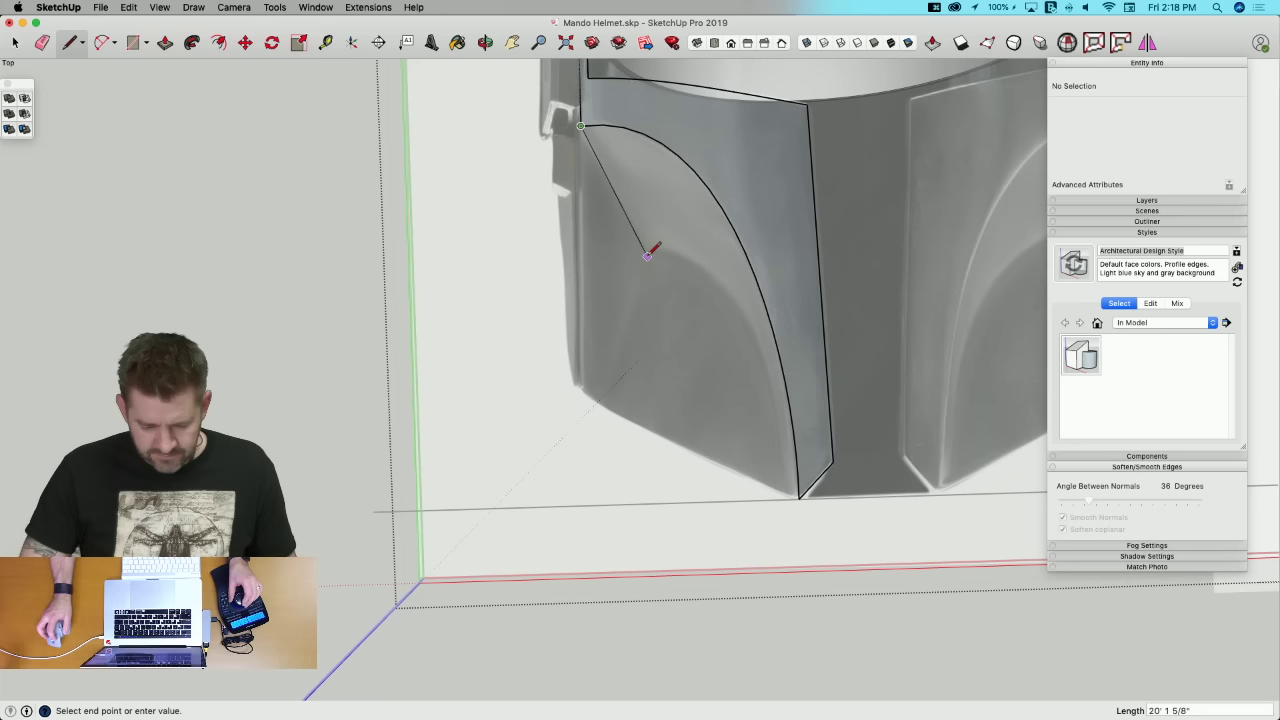
left_click(643, 250)
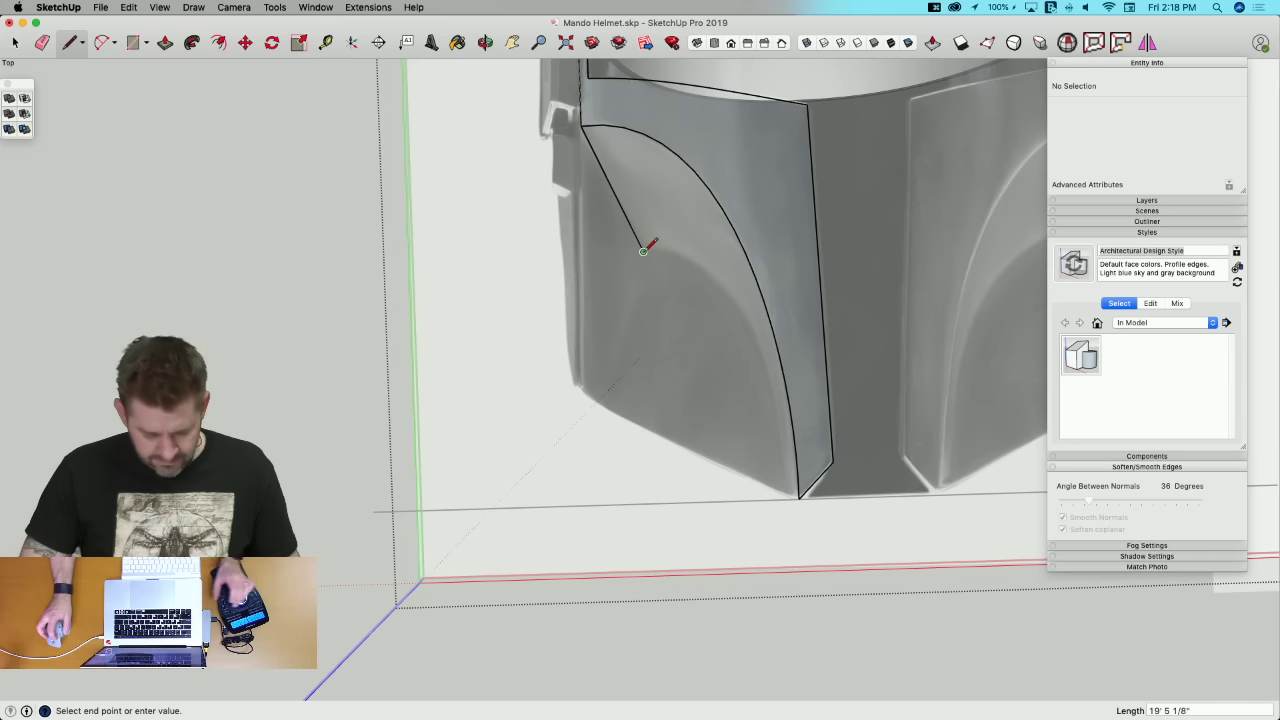
Step: Trace the lower cheek crease with a Bezier curve from its peak towards the chin, closing it with a line about 2' long to the chin corner
left_click(159, 7)
left_click(215, 81)
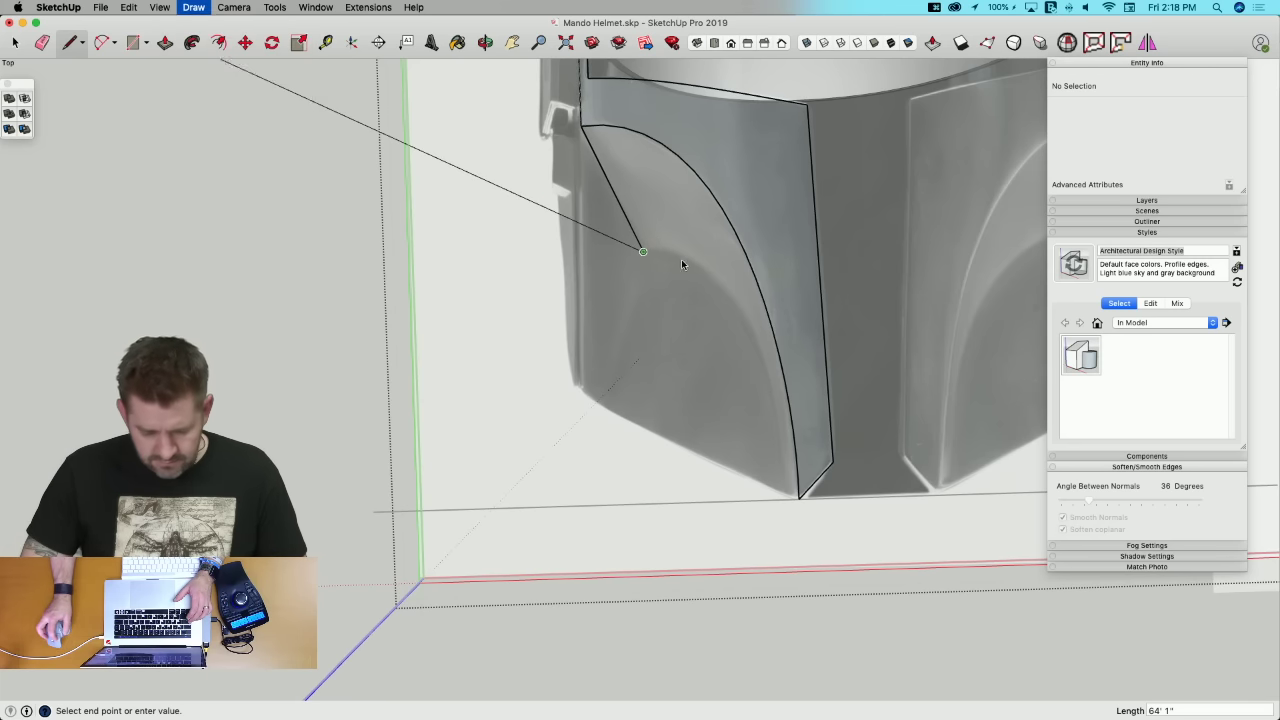
left_click(787, 496)
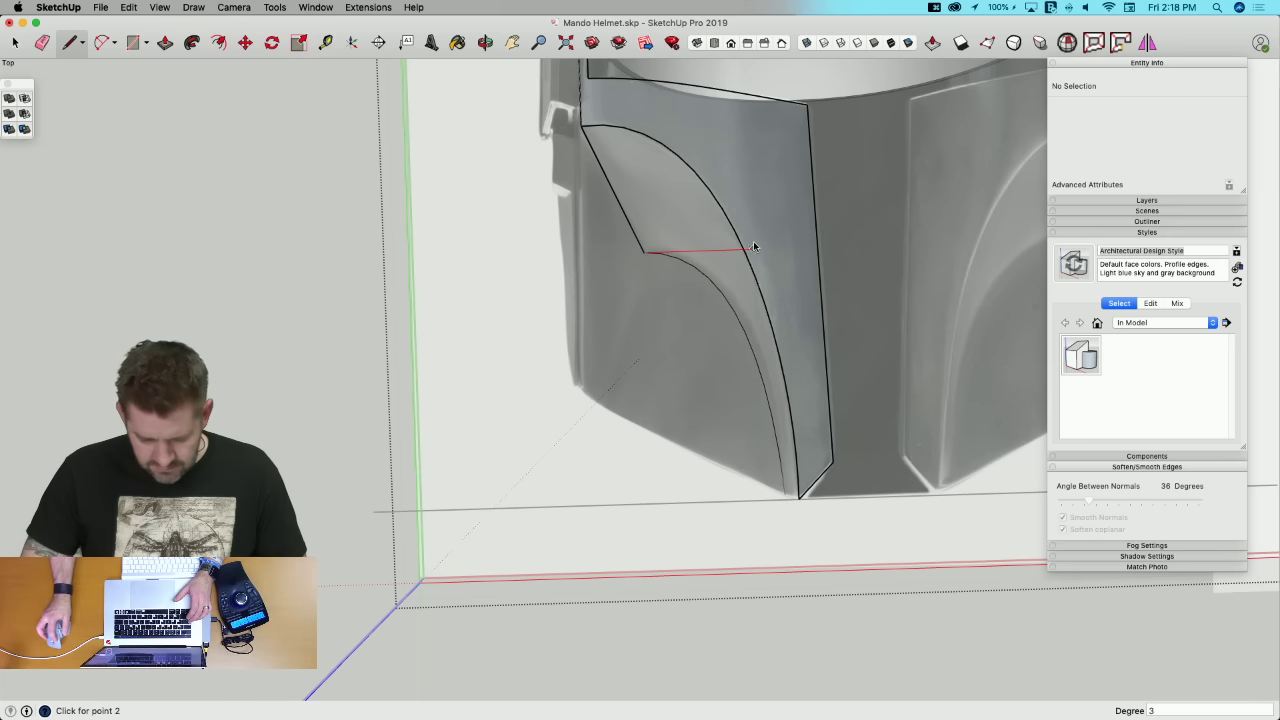
left_click(750, 249)
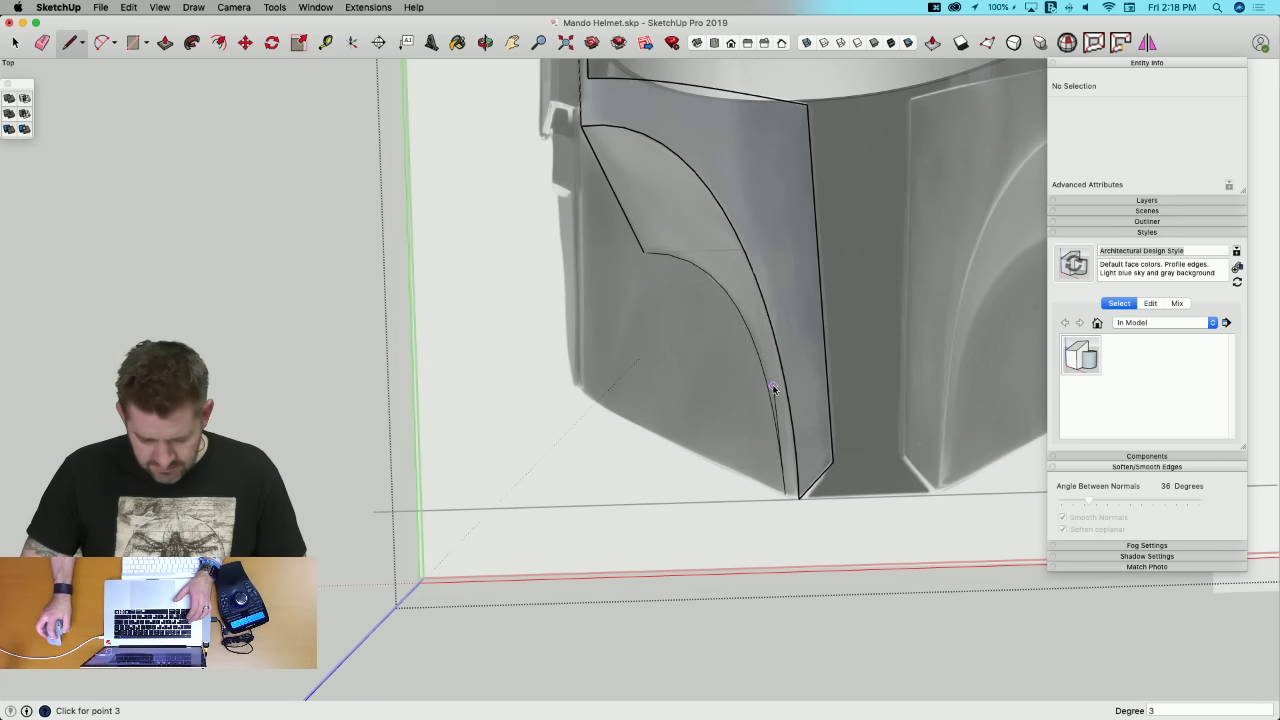
left_click(773, 389)
left_click(798, 497)
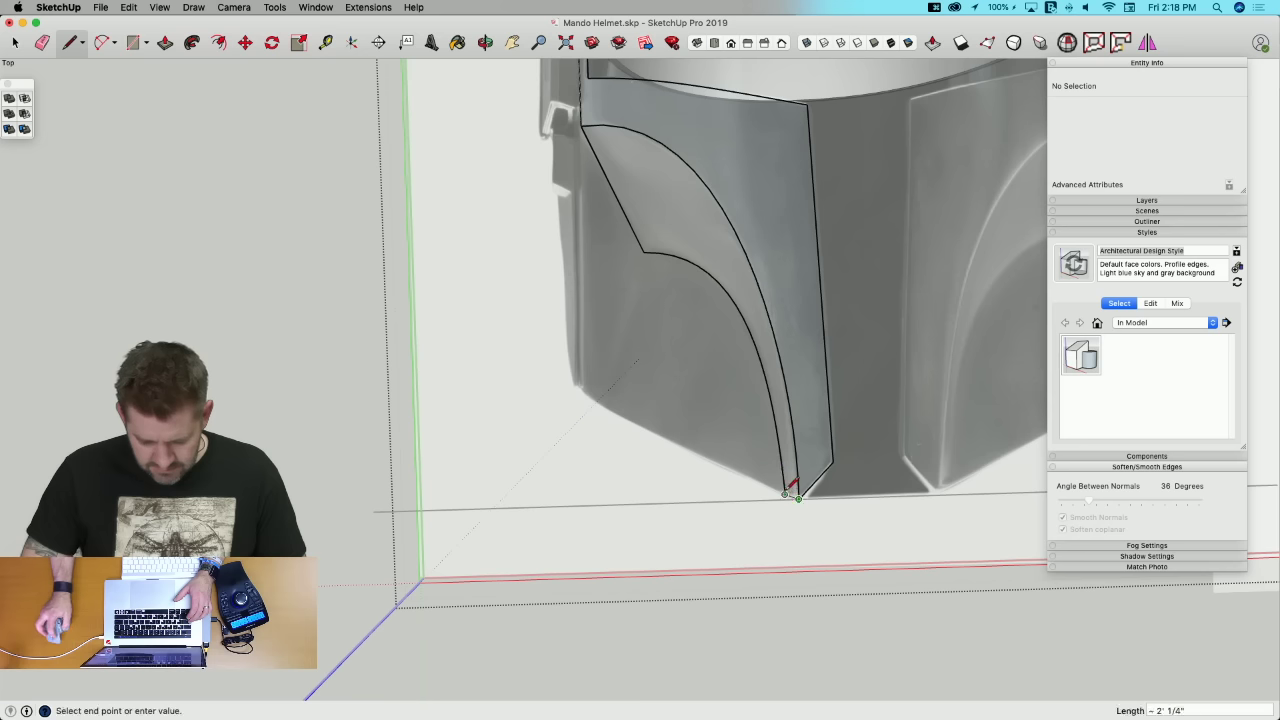
left_click(785, 494)
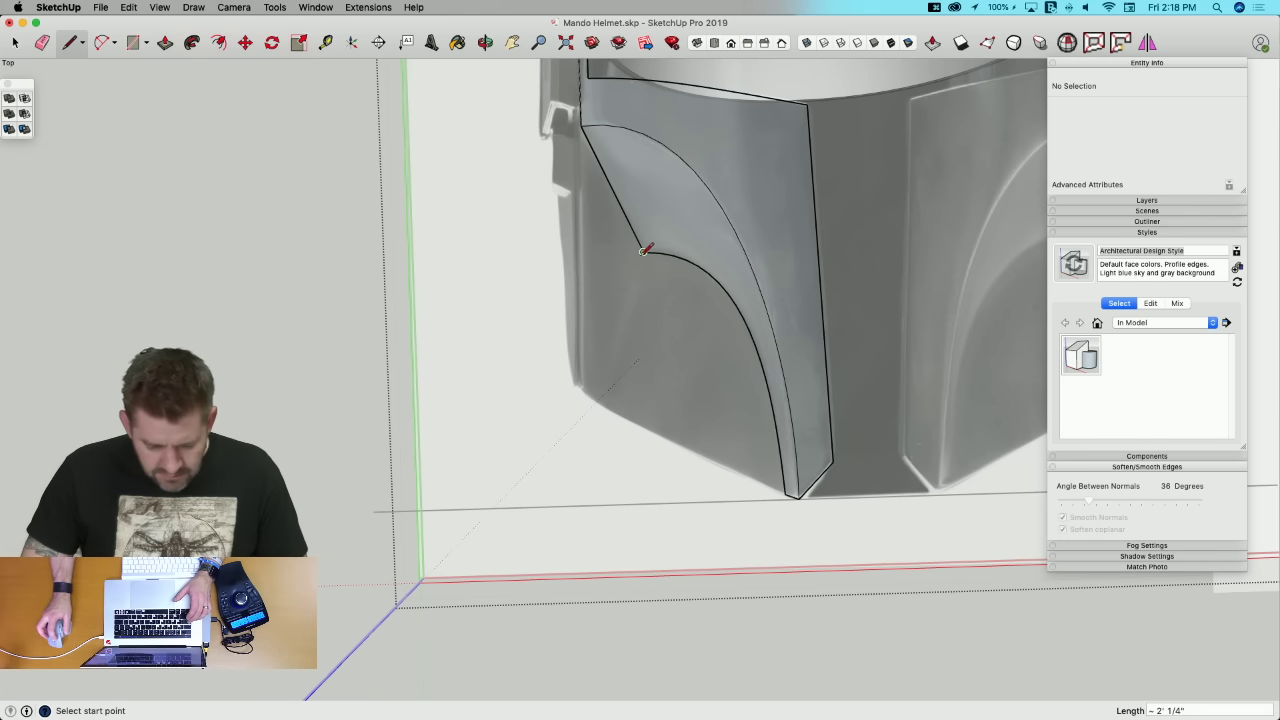
Step: Trace the lower cheek panels with a line about 23' long from the crease peak to the bottom edge, plus the bottom and outer side edges
left_click(643, 251)
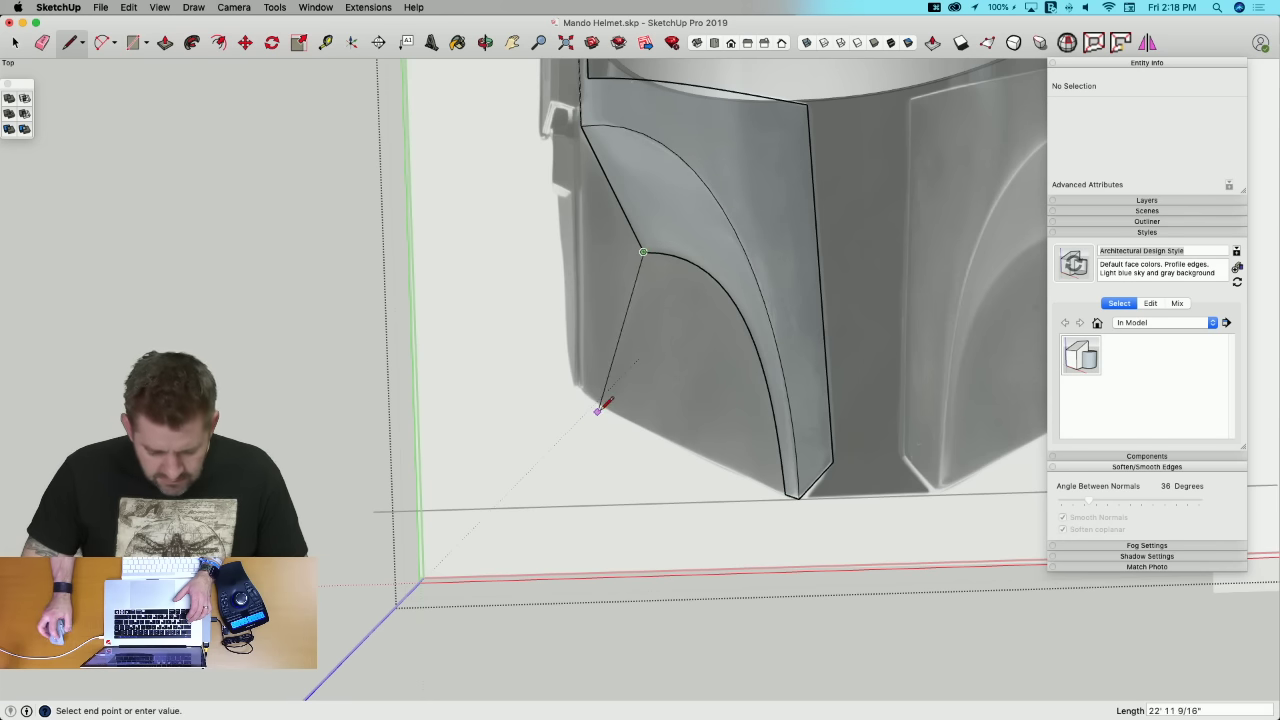
left_click(604, 407)
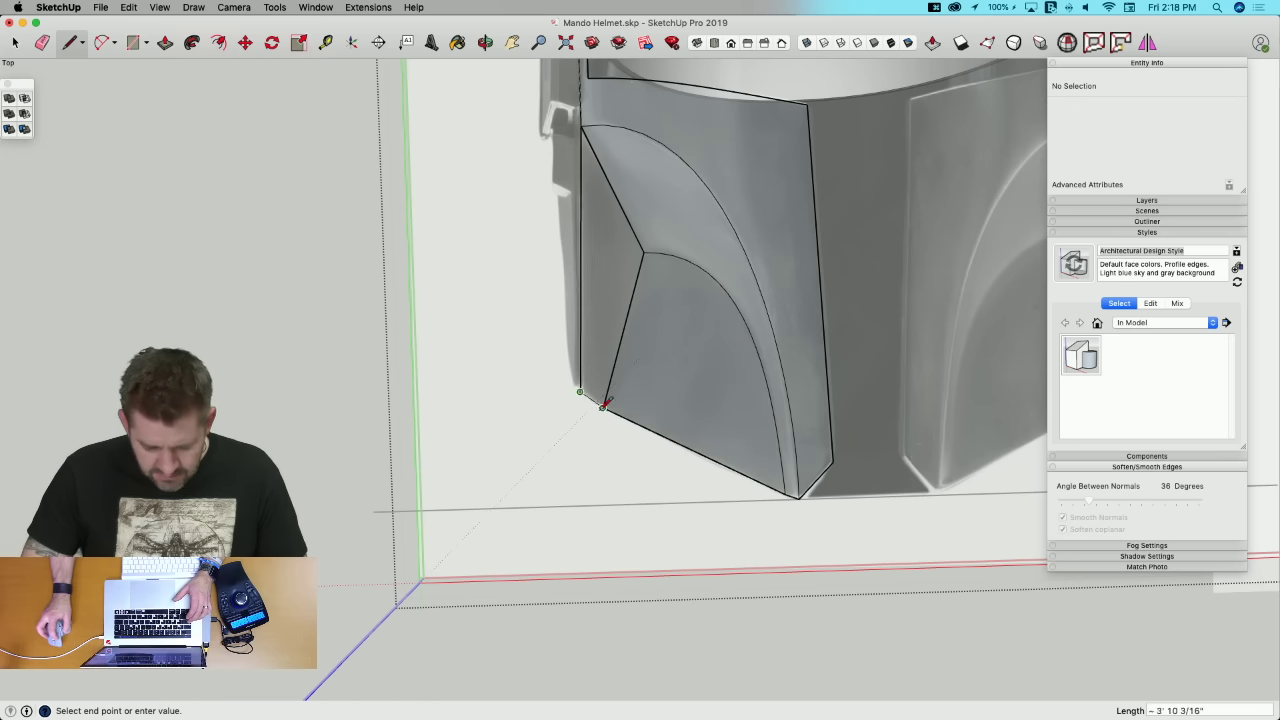
left_click(603, 406)
Step: Group all the connected edges and faces of the traced half faceplate
key("space")
scroll(710, 363, "down", 3)
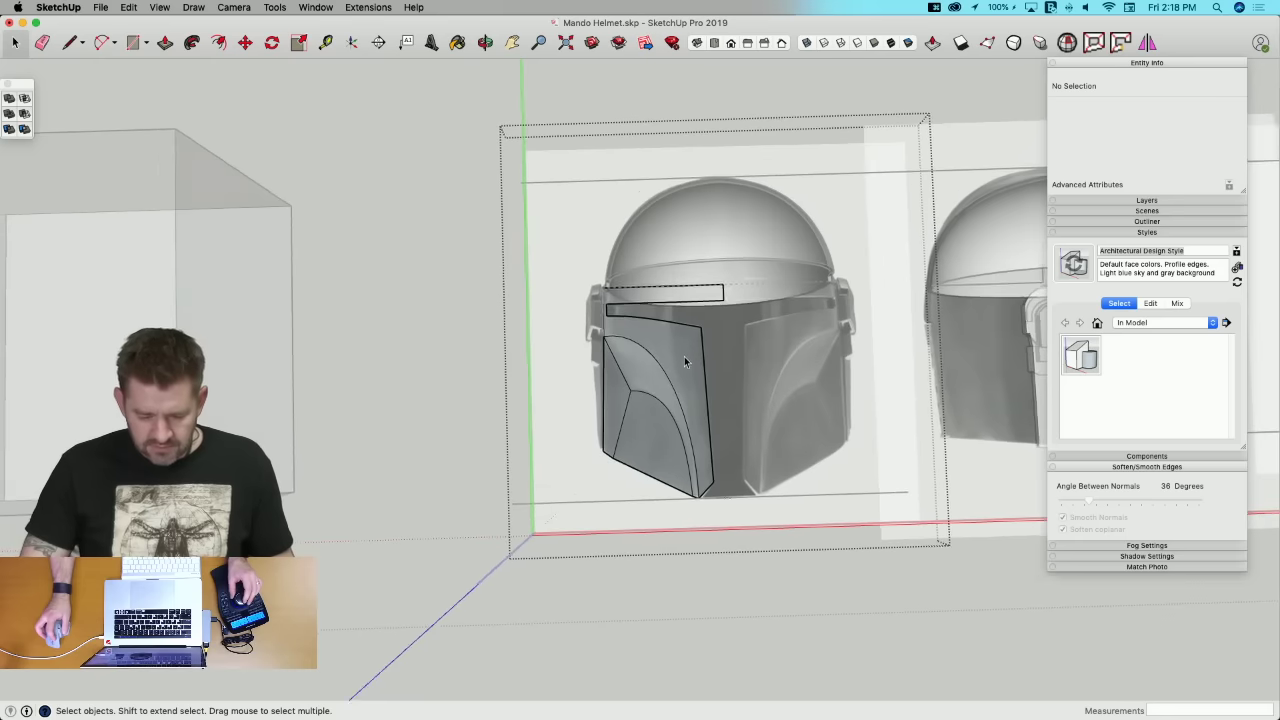
triple_click(681, 358)
right_click(681, 358)
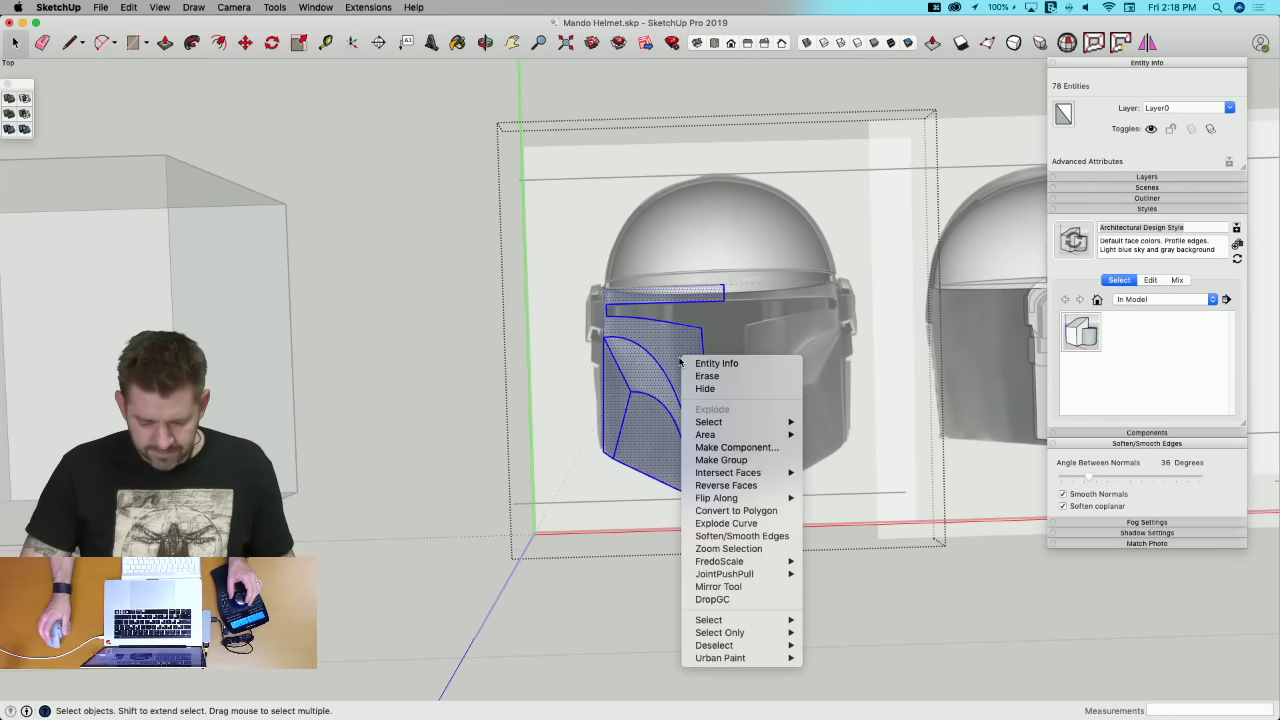
left_click(735, 460)
Step: Move the faceplate group about 142' 1" off the front reference to the empty area below it and leave the enclosing group
key("m")
left_click(696, 494)
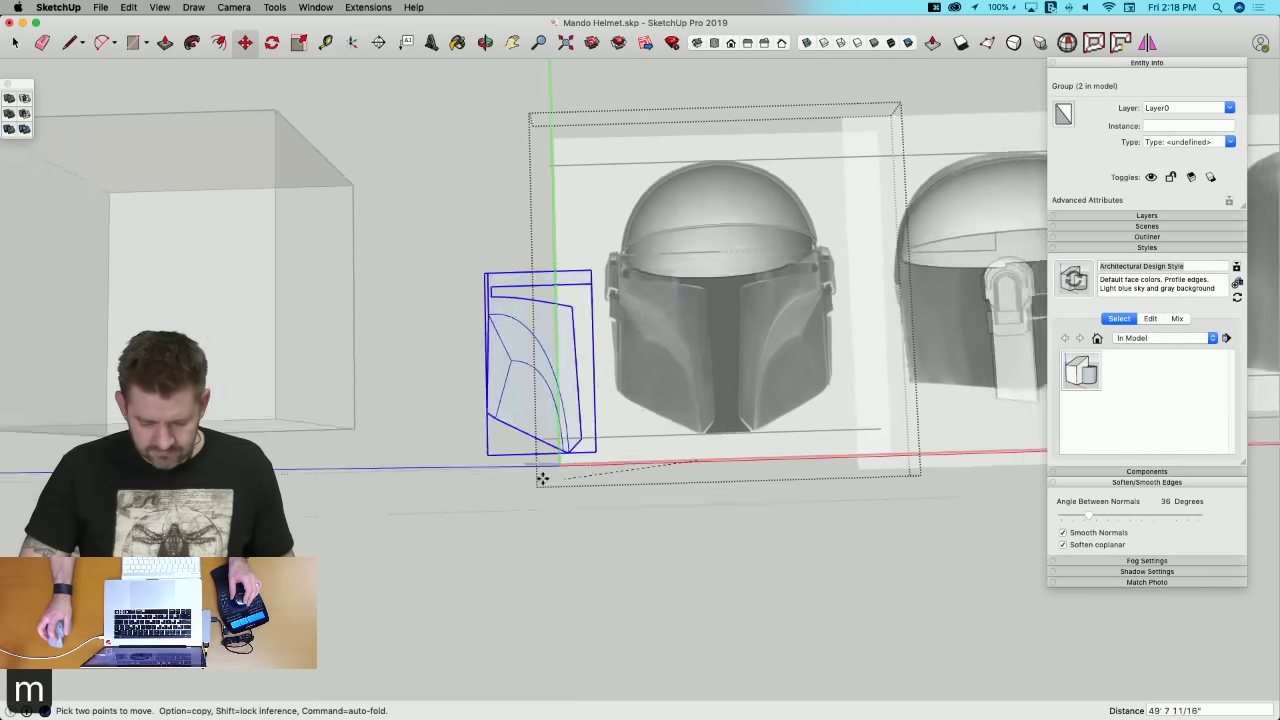
left_click(624, 555)
middle_click_drag(624, 555, 371, 489)
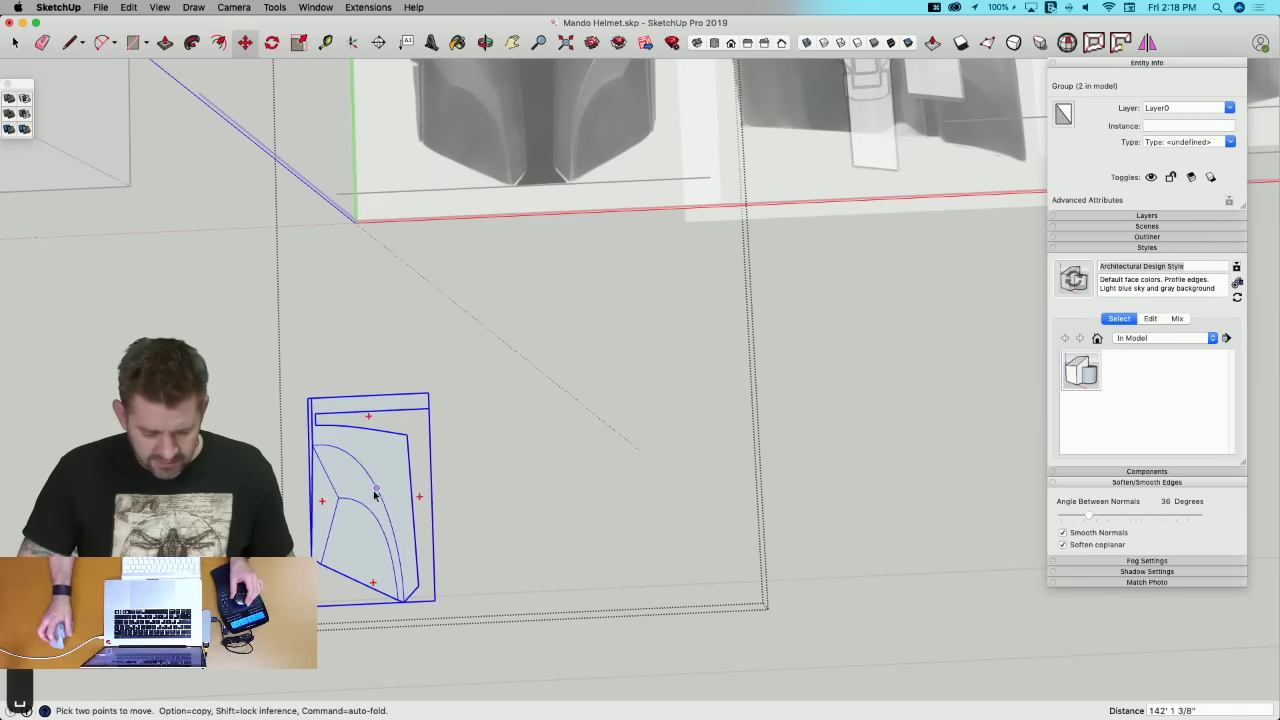
key("space")
left_click(628, 468)
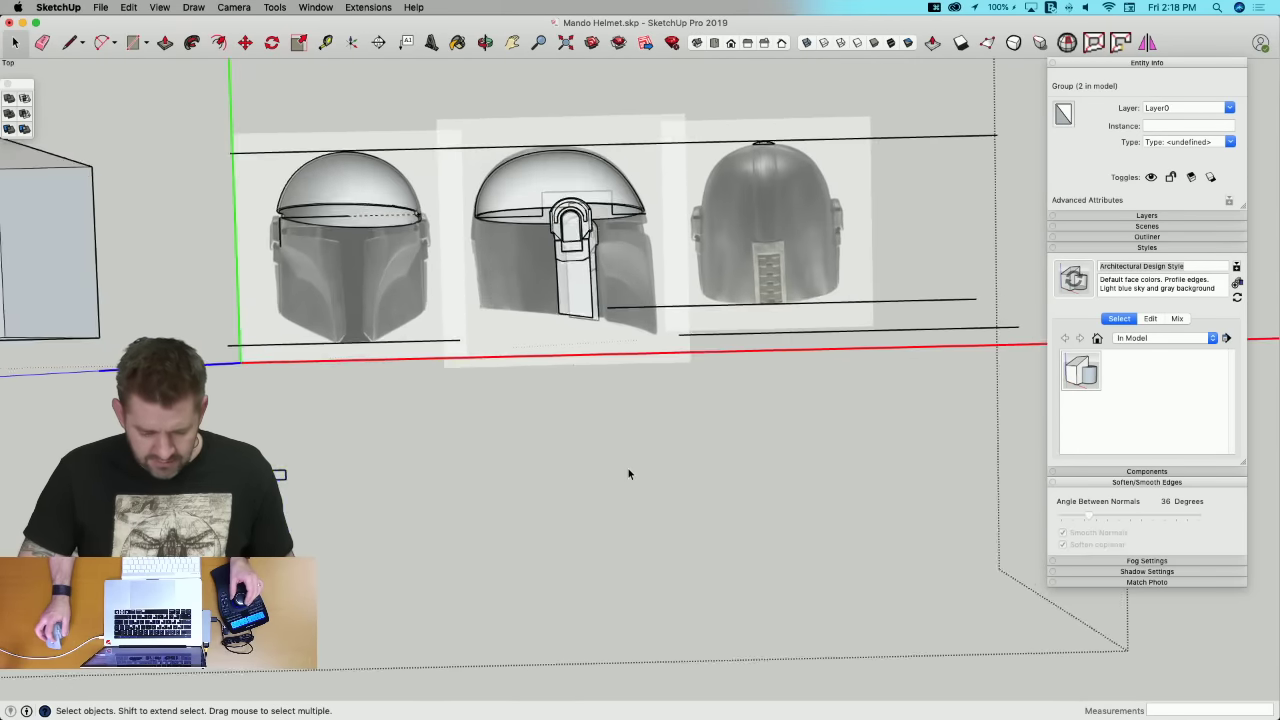
Step: Copy the Right.jpg side reference image about 146' 9" straight down, below the row of references
left_click(614, 302)
middle_click_drag(614, 305, 604, 308)
left_click(604, 308)
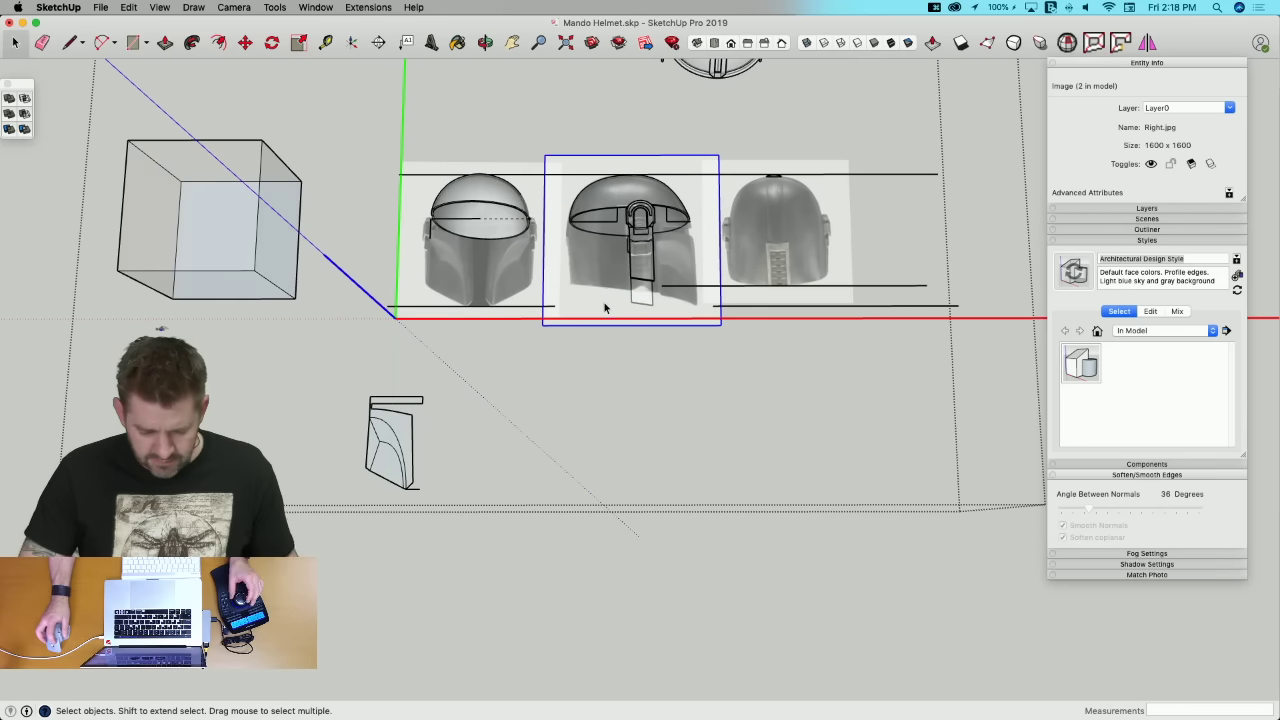
key("m")
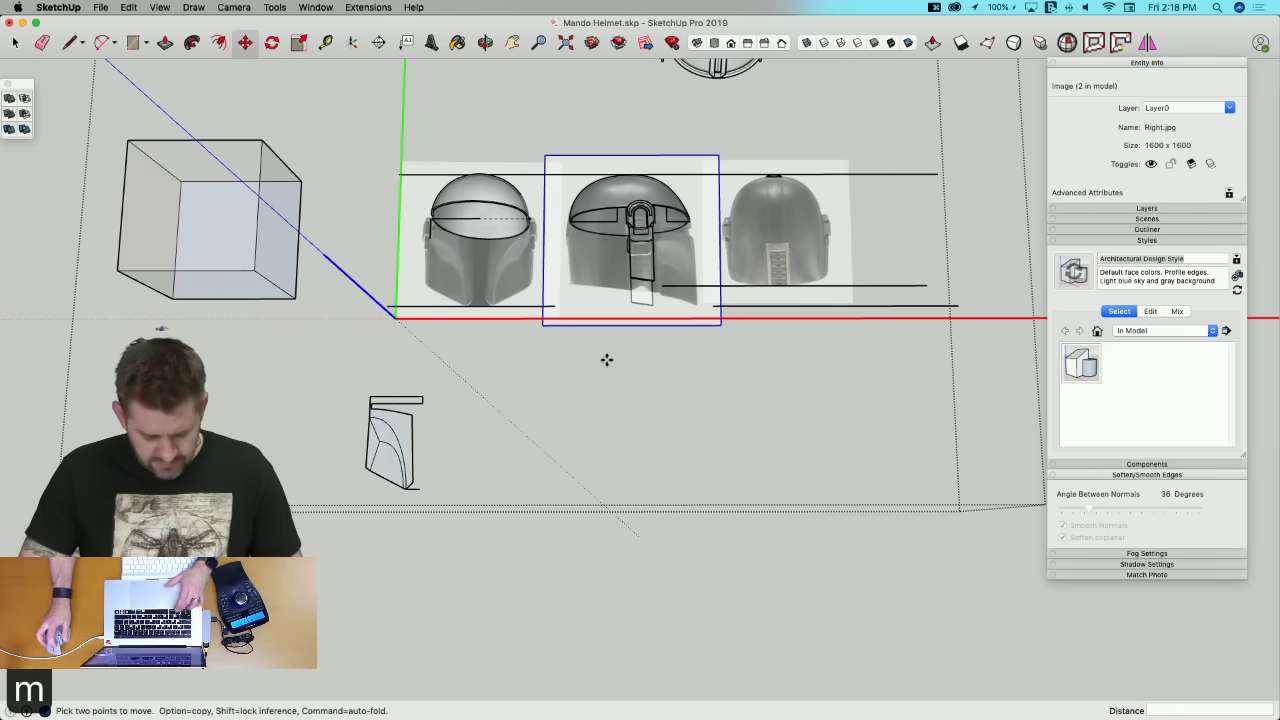
left_click(606, 360)
key("alt")
left_click(604, 561)
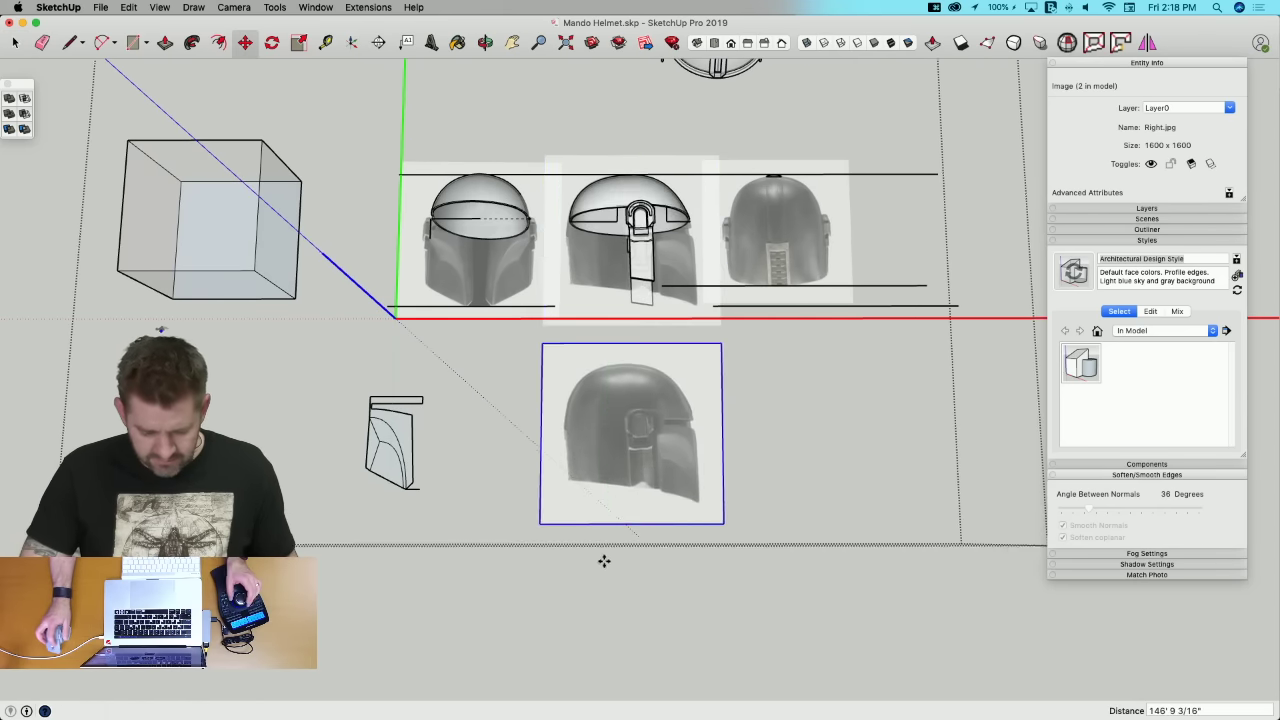
Step: Cut the faceplate group out of its enclosing group and paste it at the top level beside the copied side reference's face
key("space")
scroll(560, 560, "up", 5)
left_click(403, 480)
key("m")
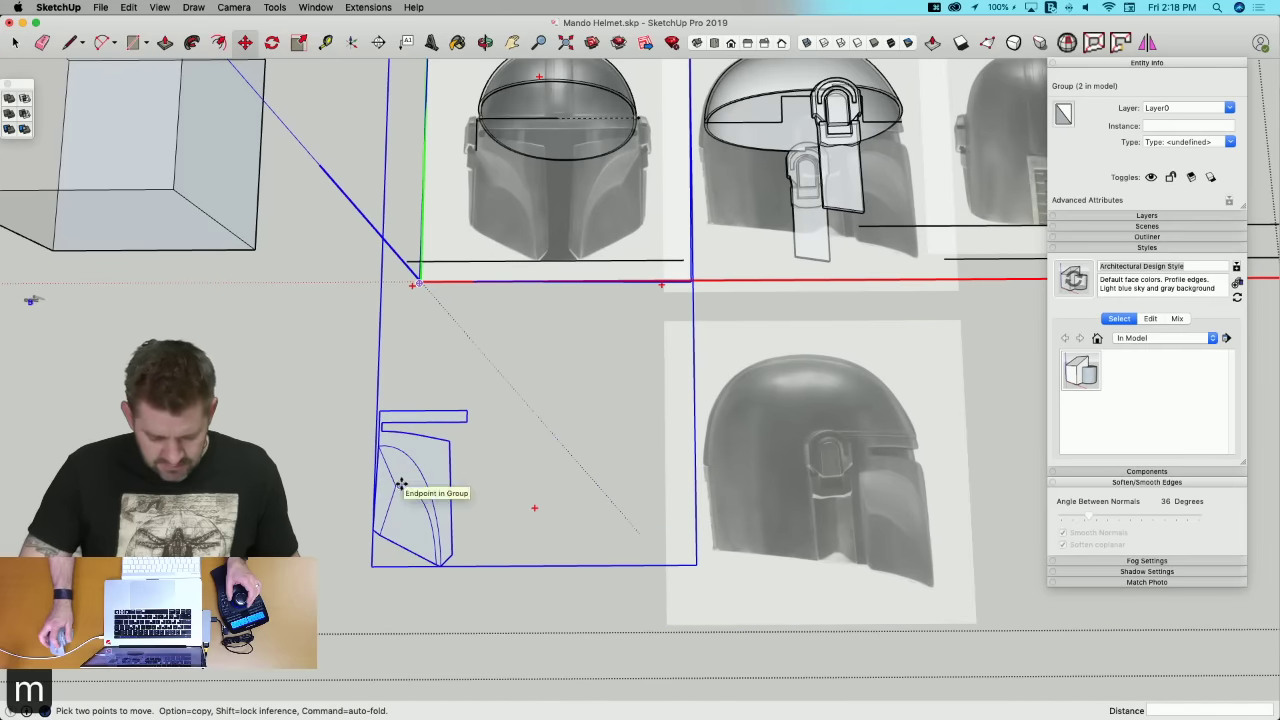
key("space")
double_click(402, 487)
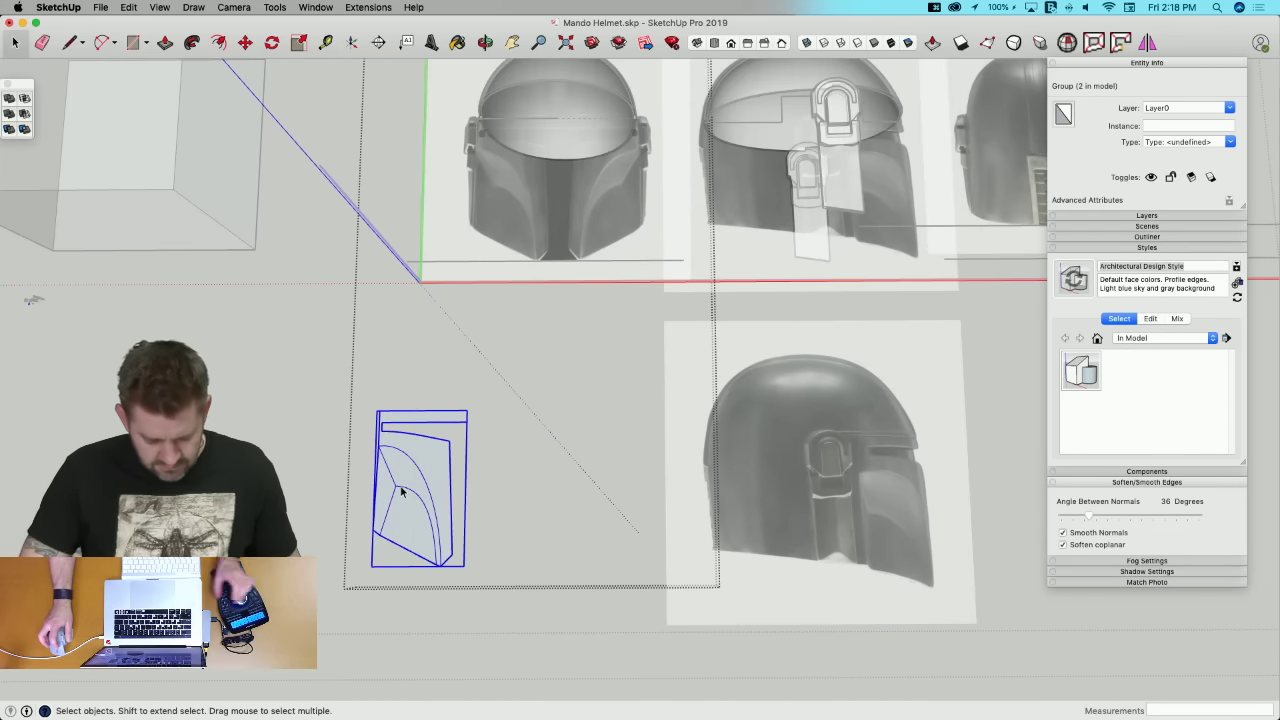
key("super+x")
key("super+v")
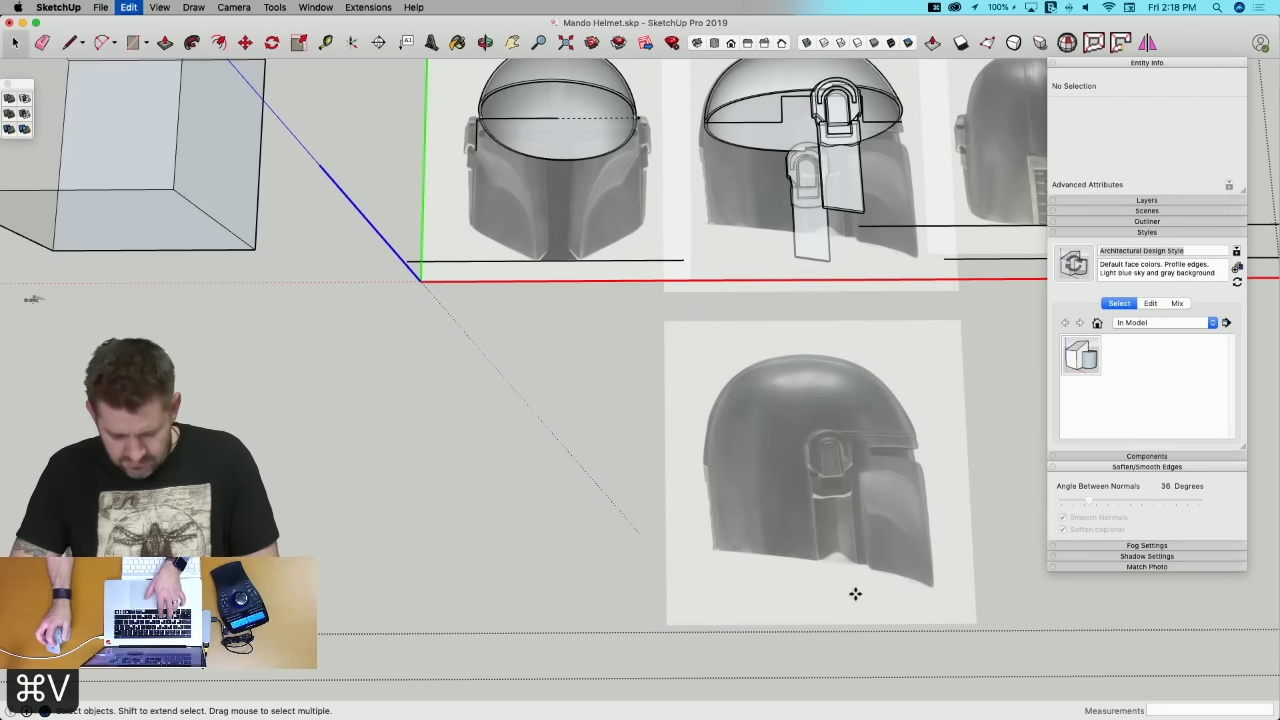
scroll(905, 601, "up", 5)
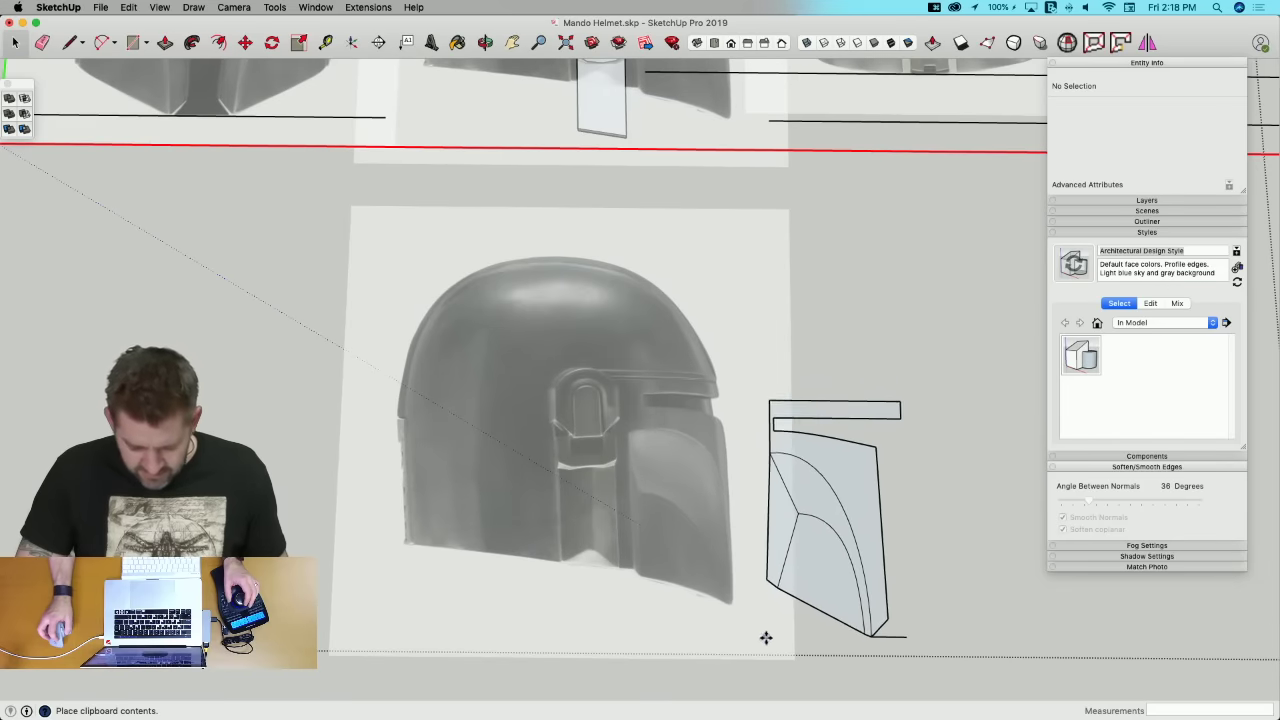
left_click(774, 625)
Step: Move the faceplate group vertically about 2' 10" to align its top brow corner with the brow edge in the side reference
scroll(889, 420, "up", 5)
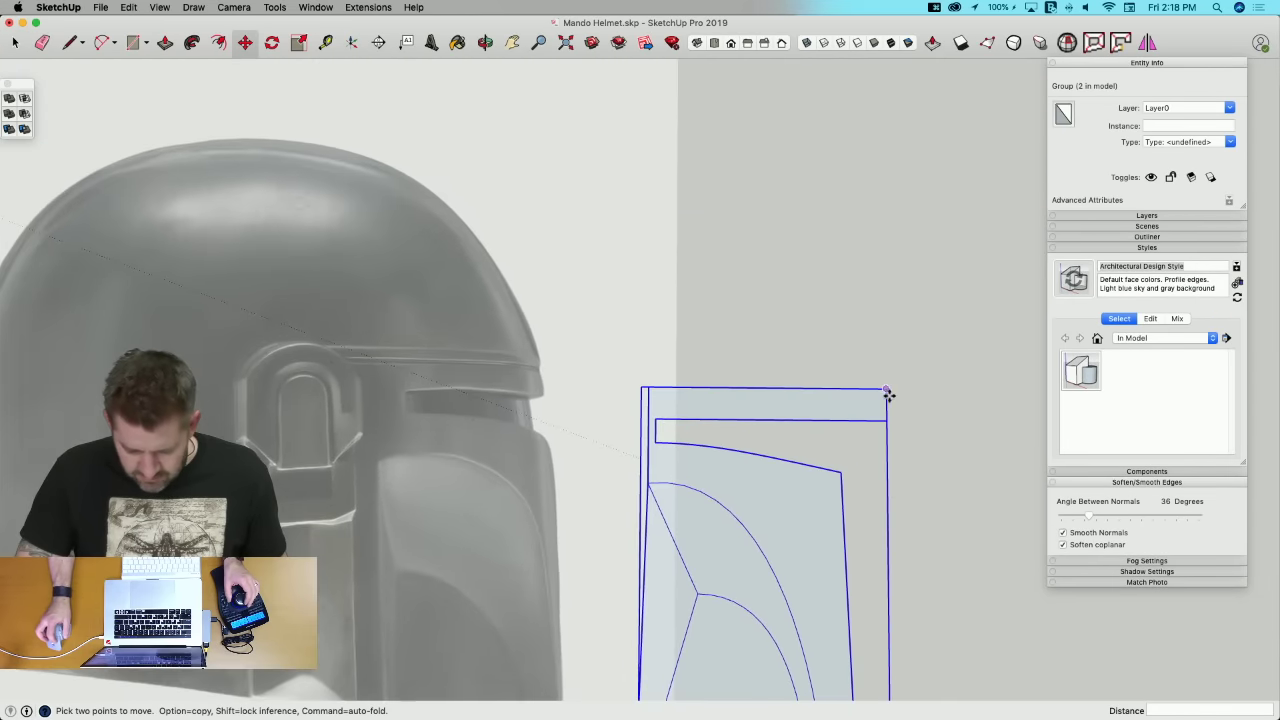
left_click(887, 387)
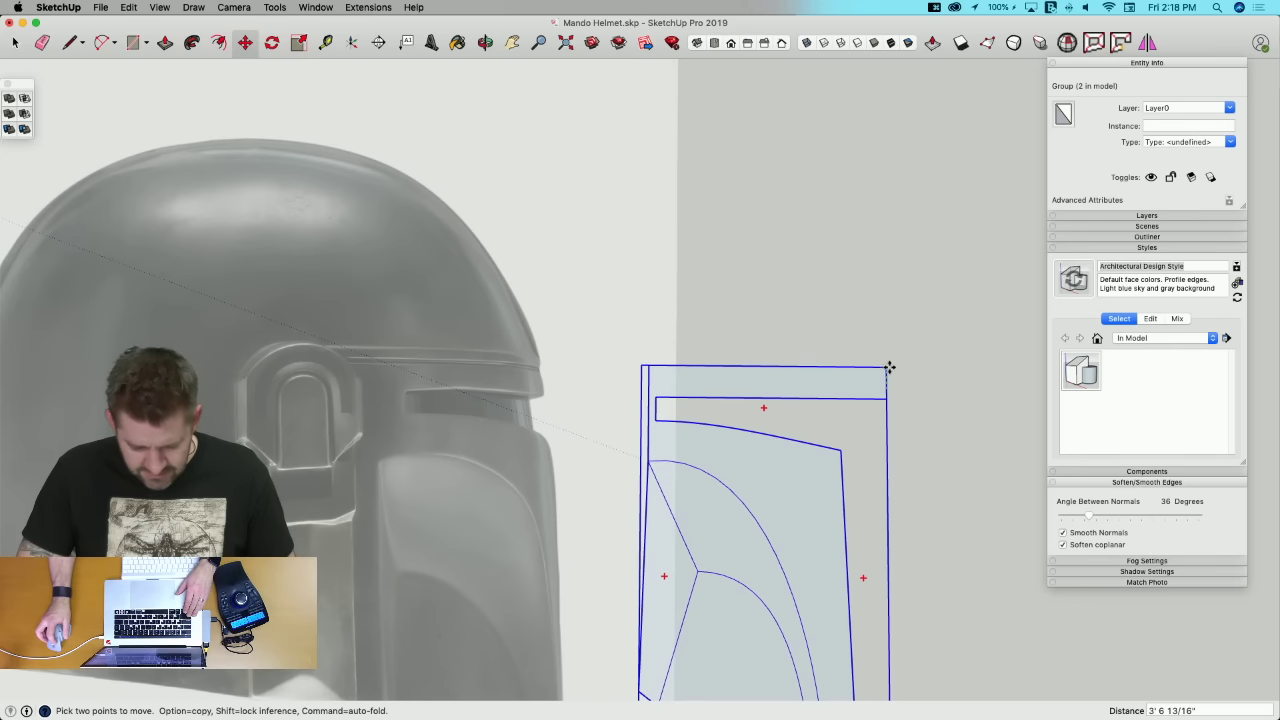
left_click(535, 368)
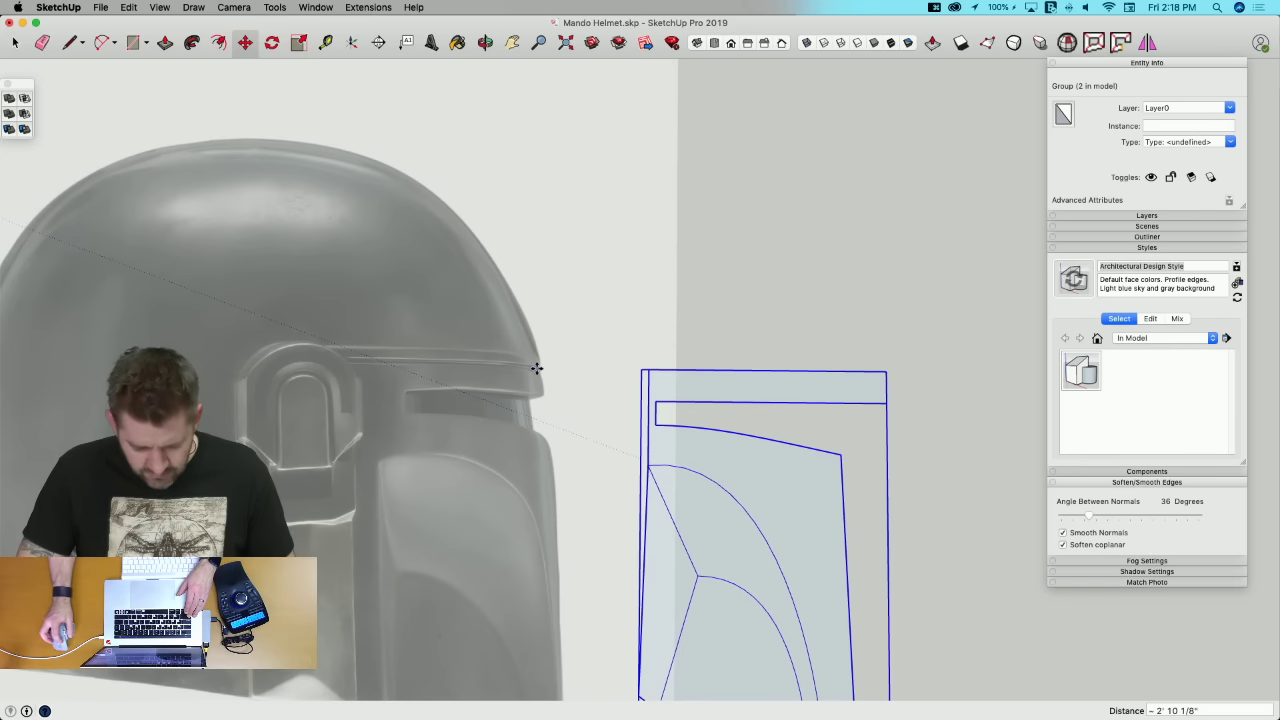
Step: Rotate the front panel group 90 degrees about the green axis, pivoting at its outer edge where the top band ends
key("l")
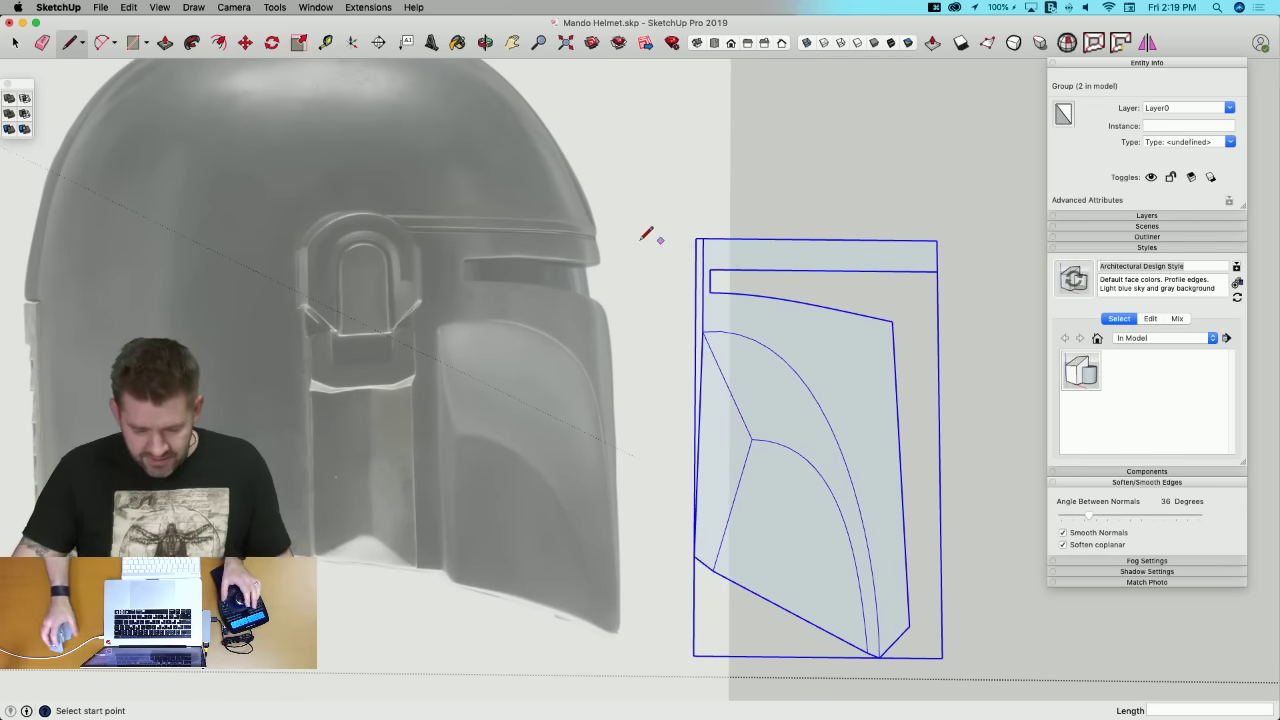
key("q")
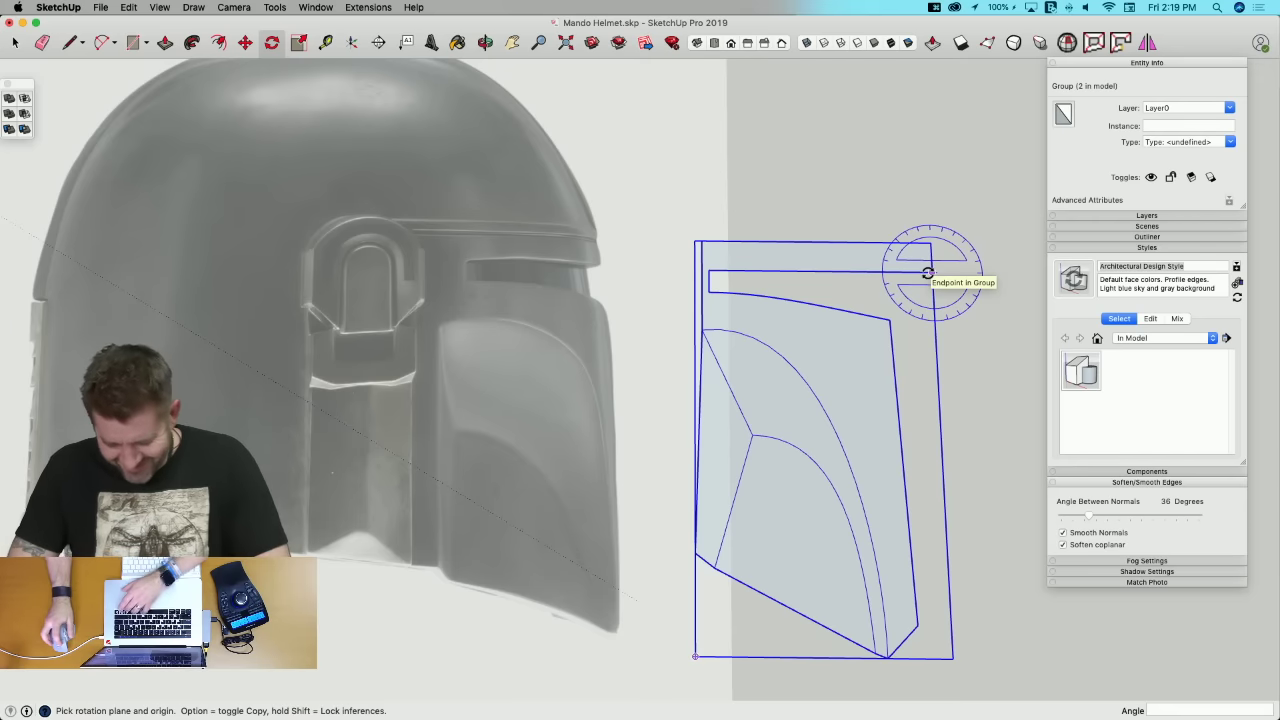
left_click(930, 272)
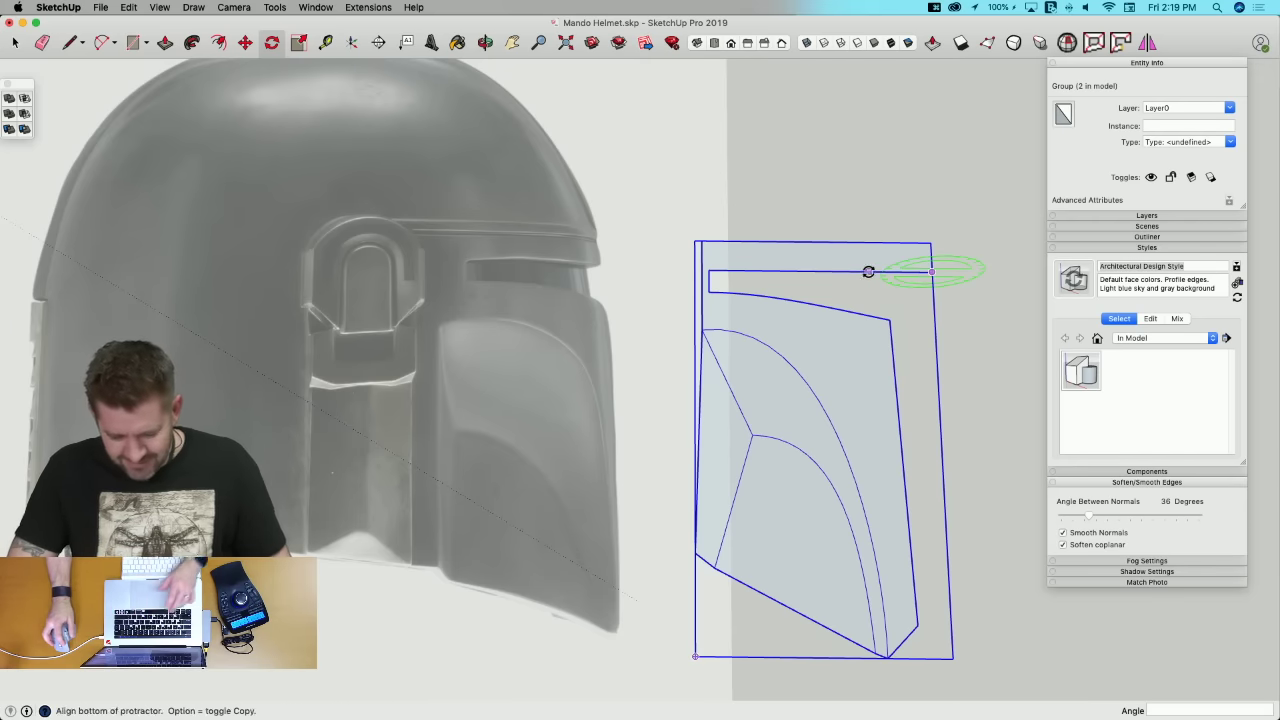
left_click(868, 272)
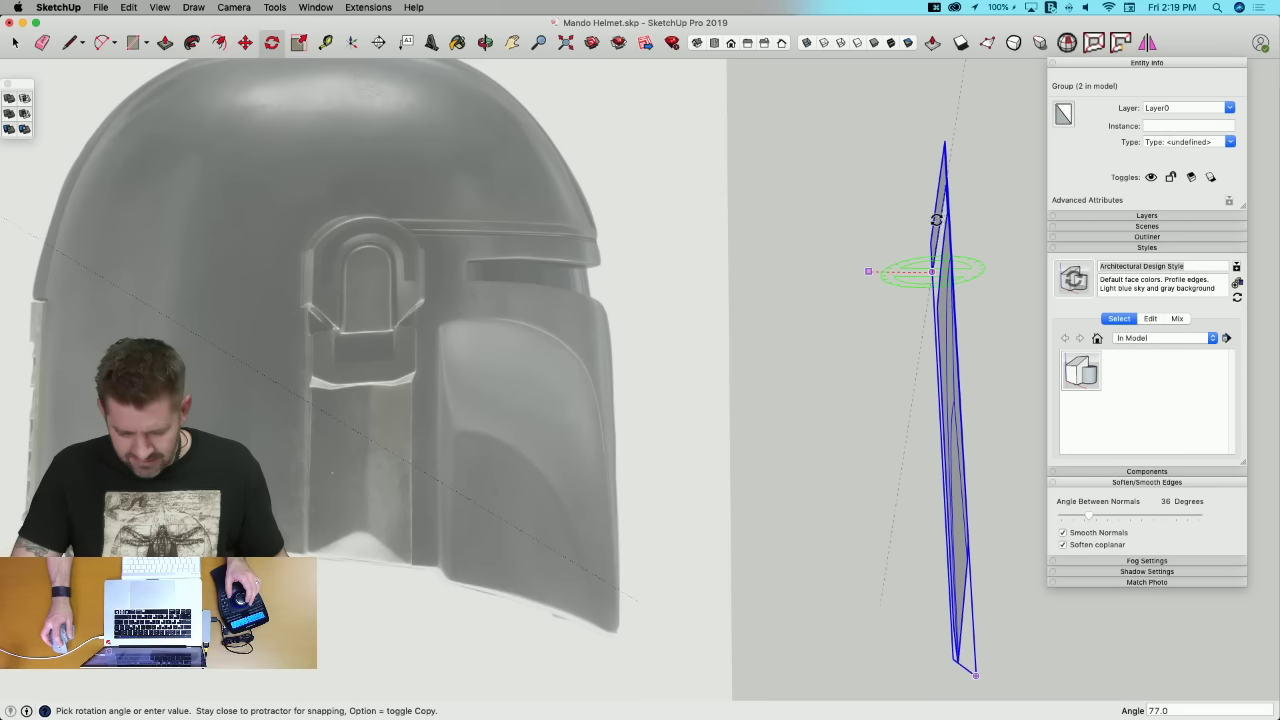
left_click(936, 220)
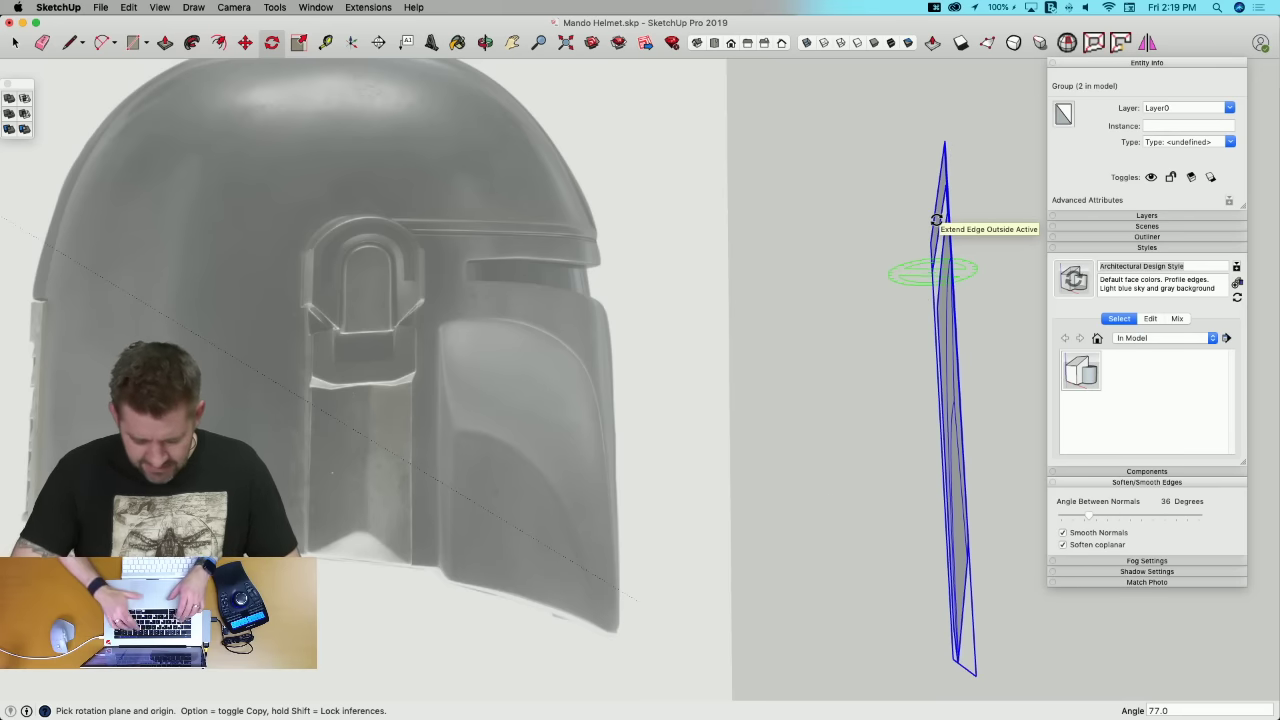
type("90")
key("Return")
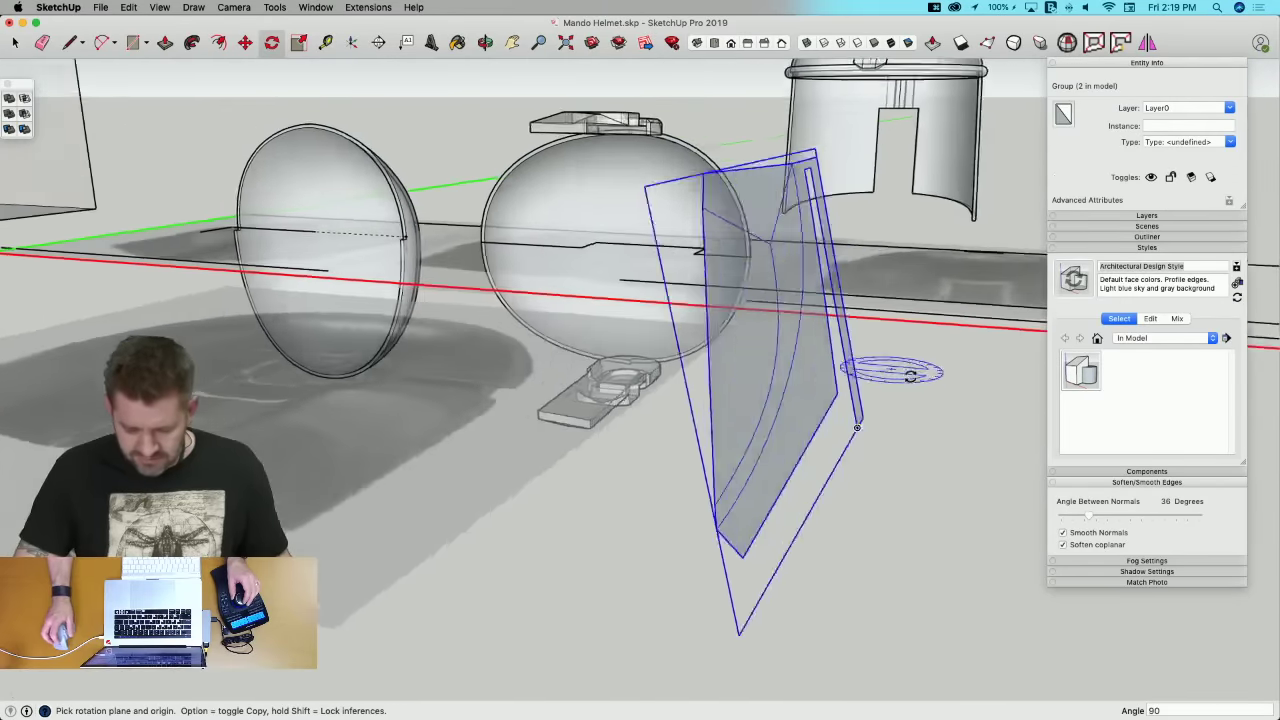
Step: Rotate the front panel group about 13 degrees about the green axis so its slanted side edge aligns with the blue axis
middle_click_drag(910, 375, 909, 391)
key("q")
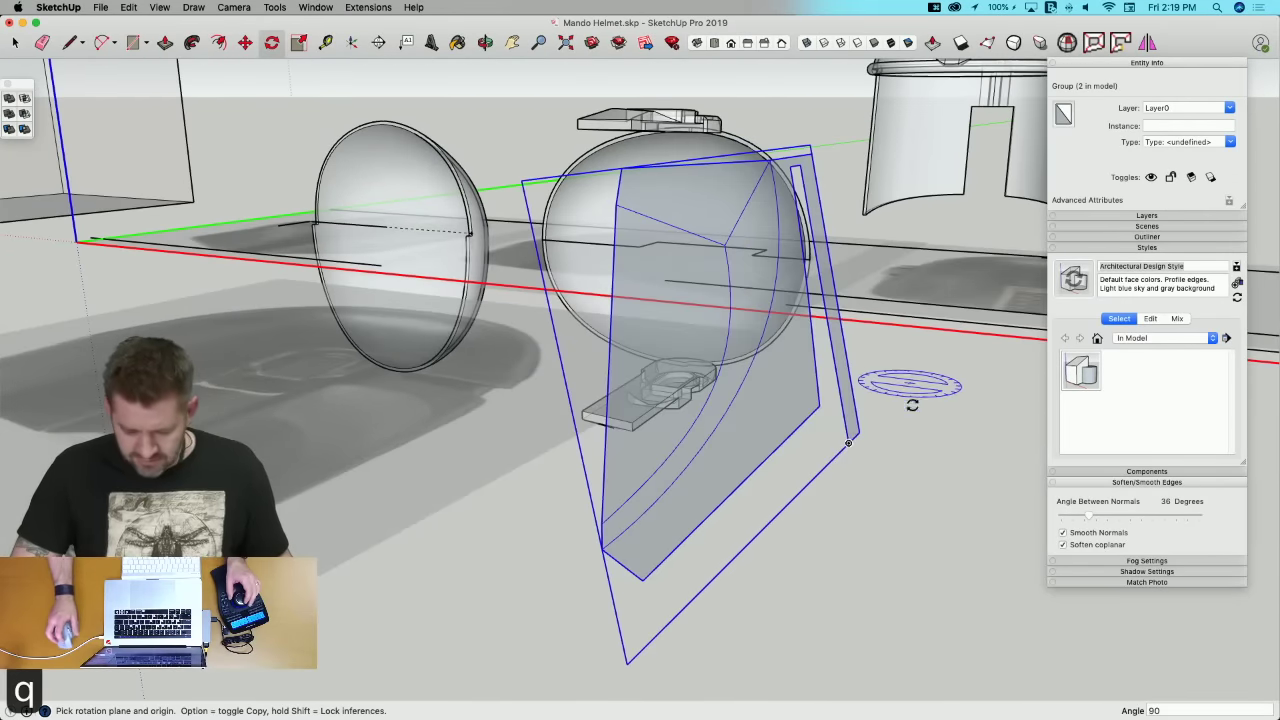
key("Left")
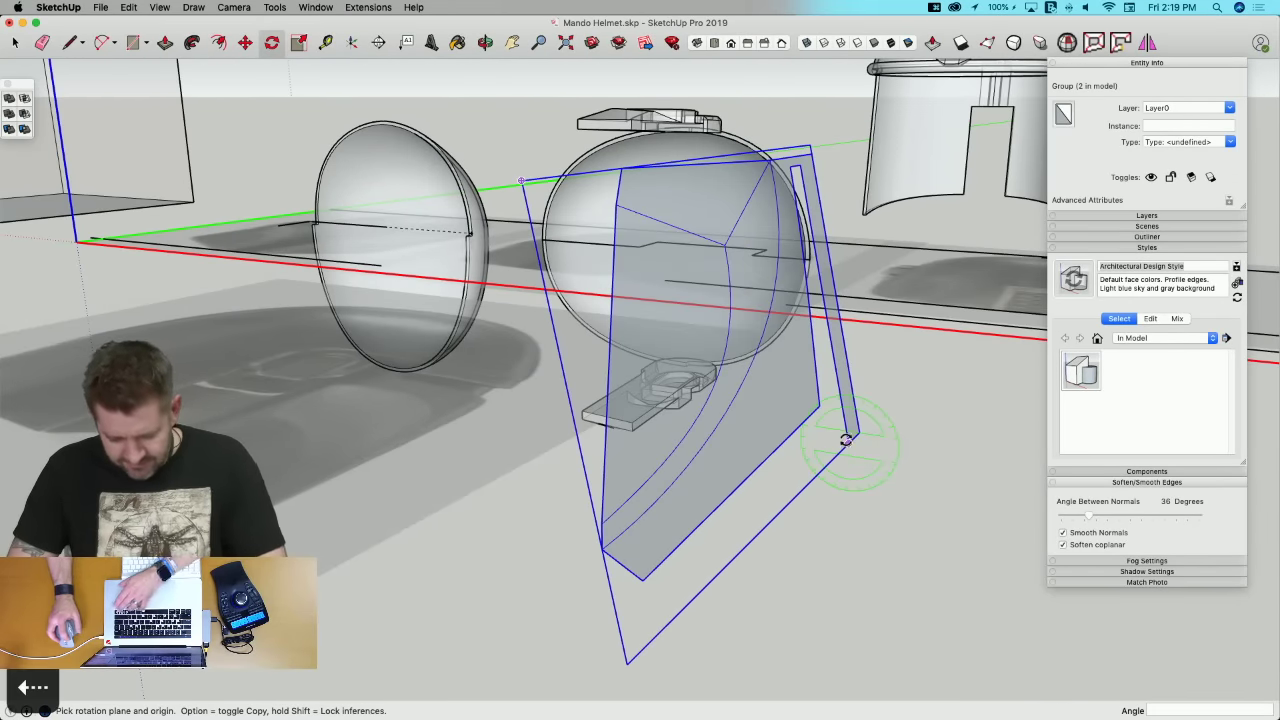
left_click(846, 440)
left_click(836, 373)
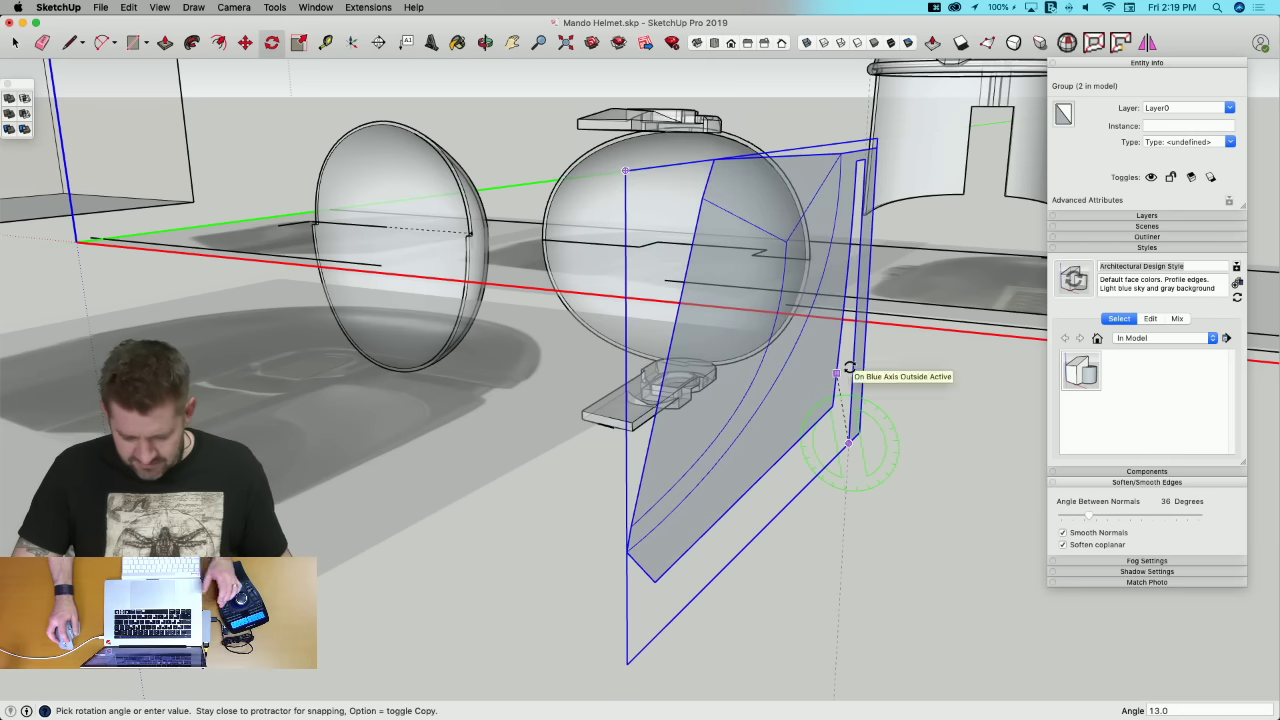
left_click(848, 368)
Step: Move the front panel group by its top band corner about 90' 8 1/2" so it stands over the side-view helmet image
middle_click_drag(1014, 491, 980, 492)
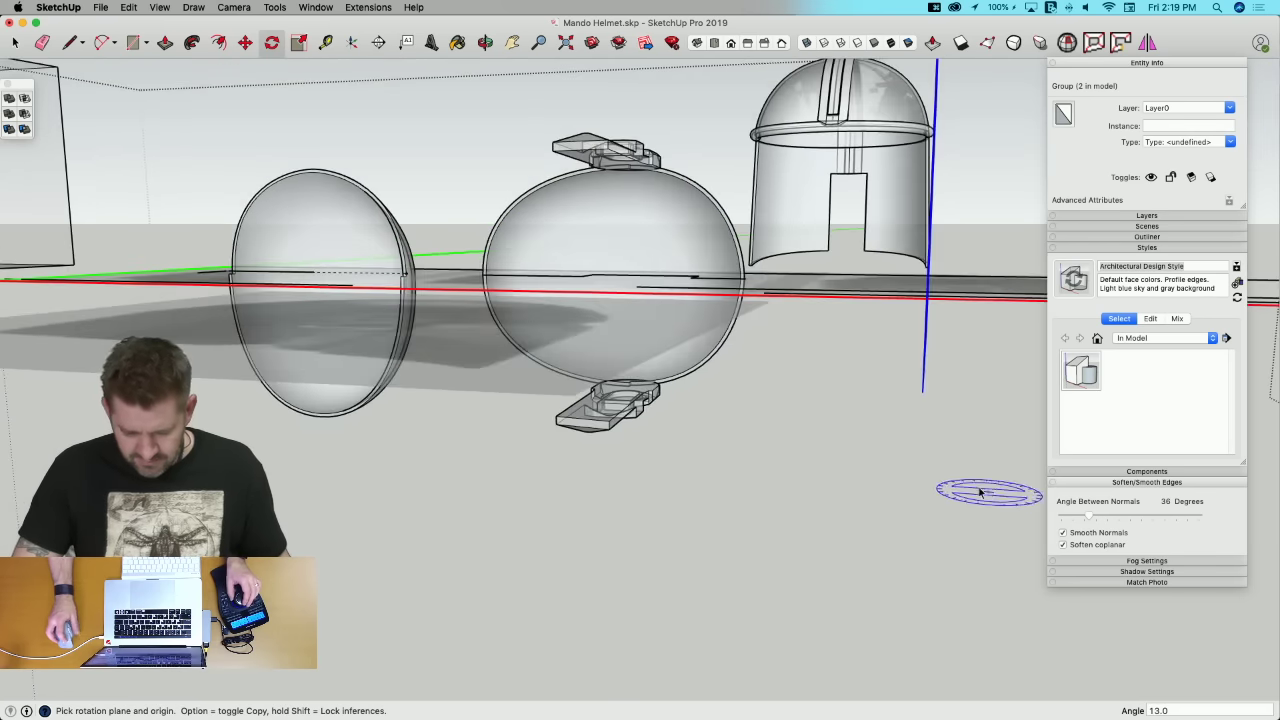
key("space")
key("m")
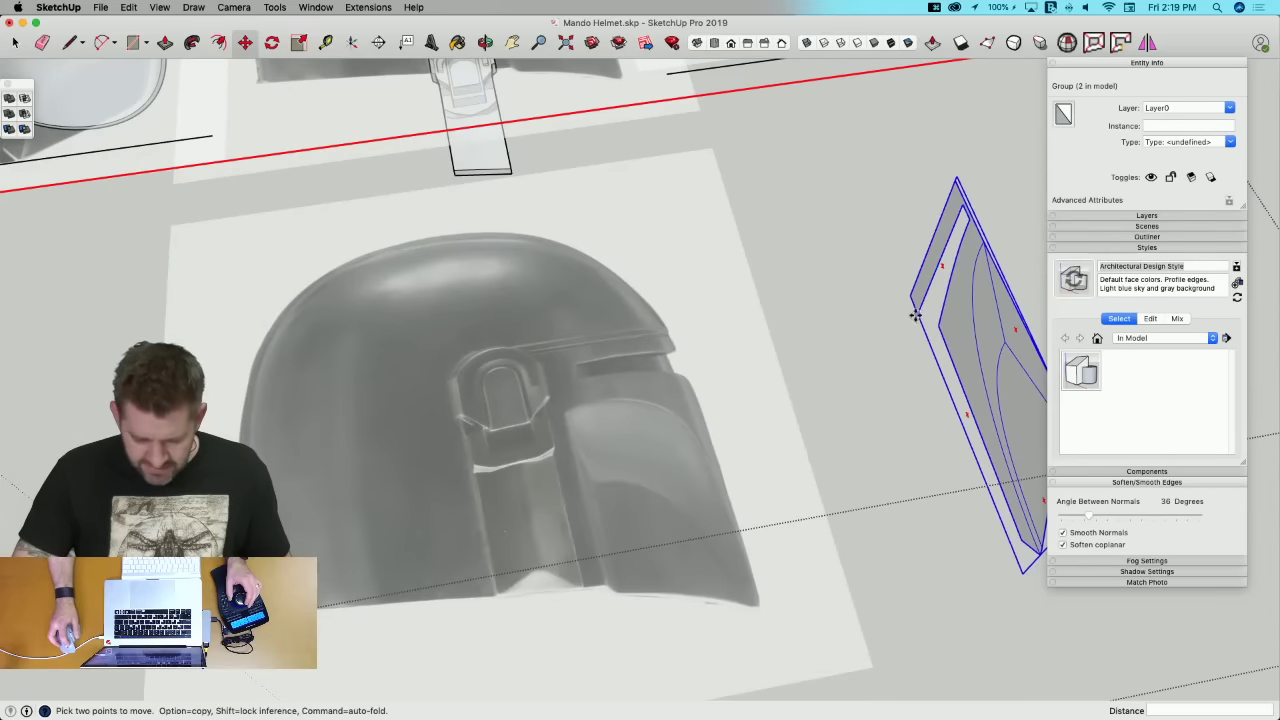
left_click(909, 298)
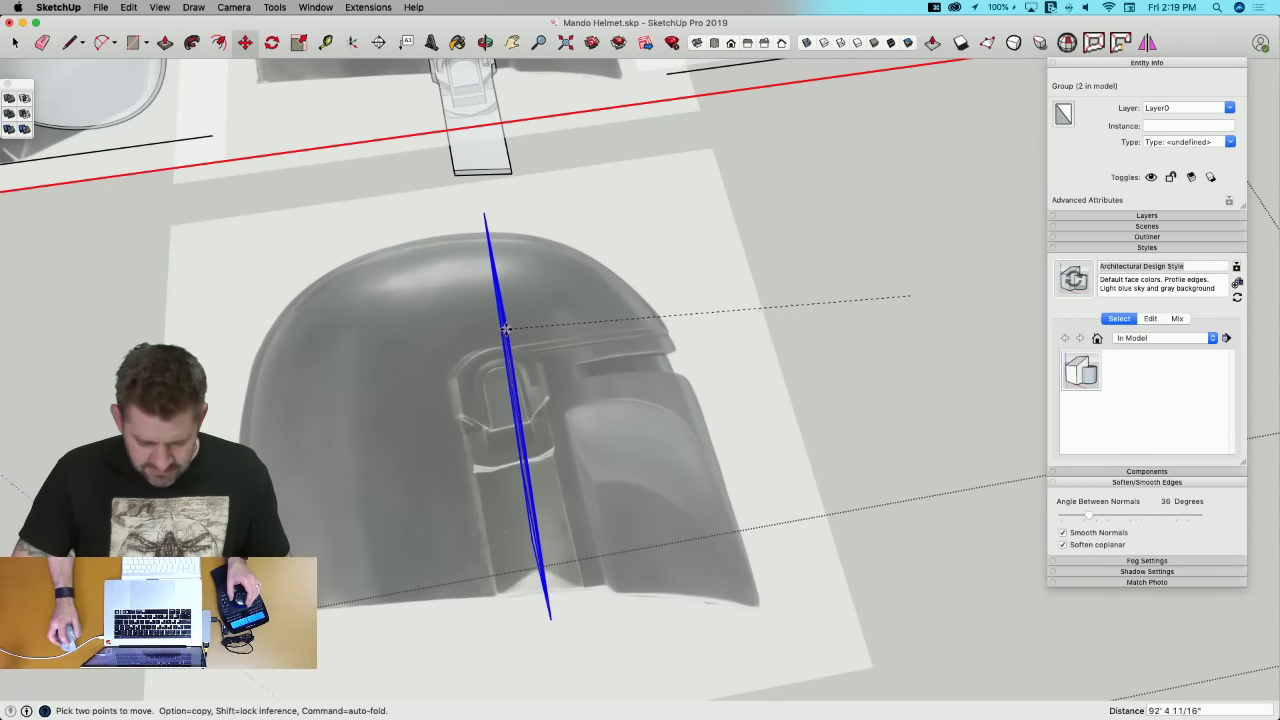
left_click(518, 360)
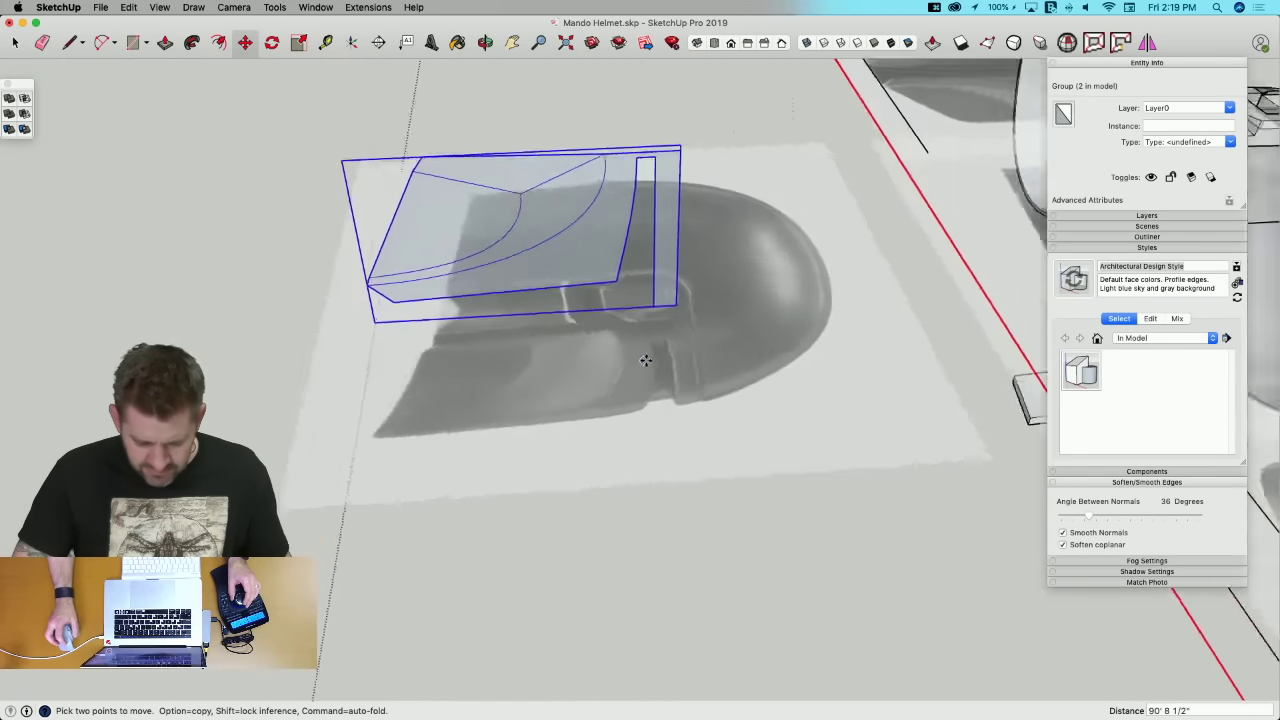
scroll(700, 287, "up", 2)
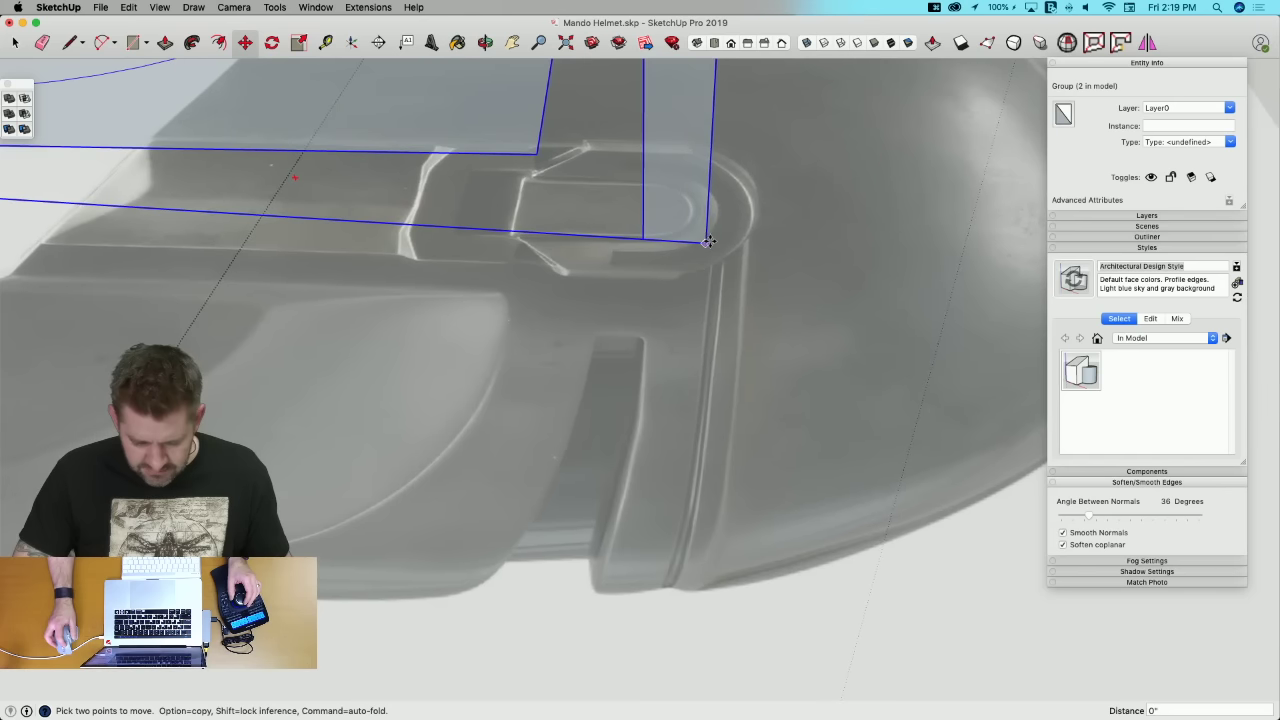
left_click(708, 244)
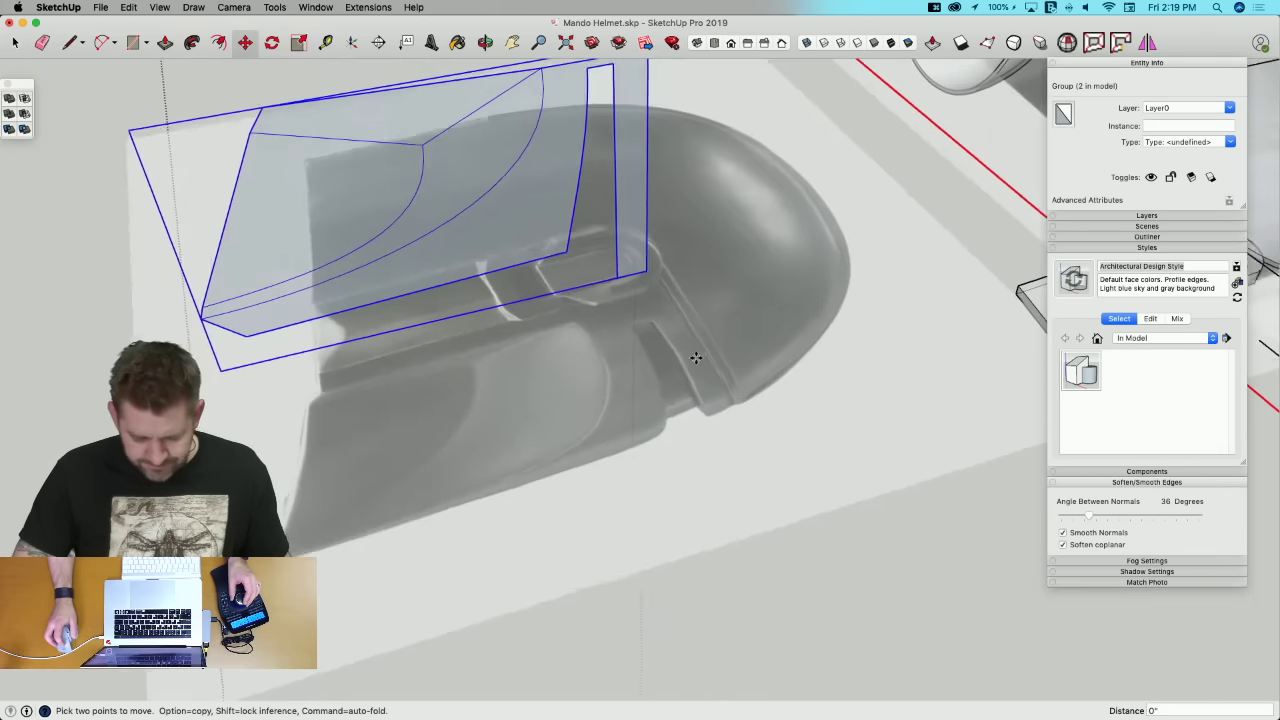
Step: Draw a line from the panel's top band corner to the helmet's front edge, with a front edge about 4' 10 3/4" long
key("l")
middle_click_drag(716, 352, 512, 92)
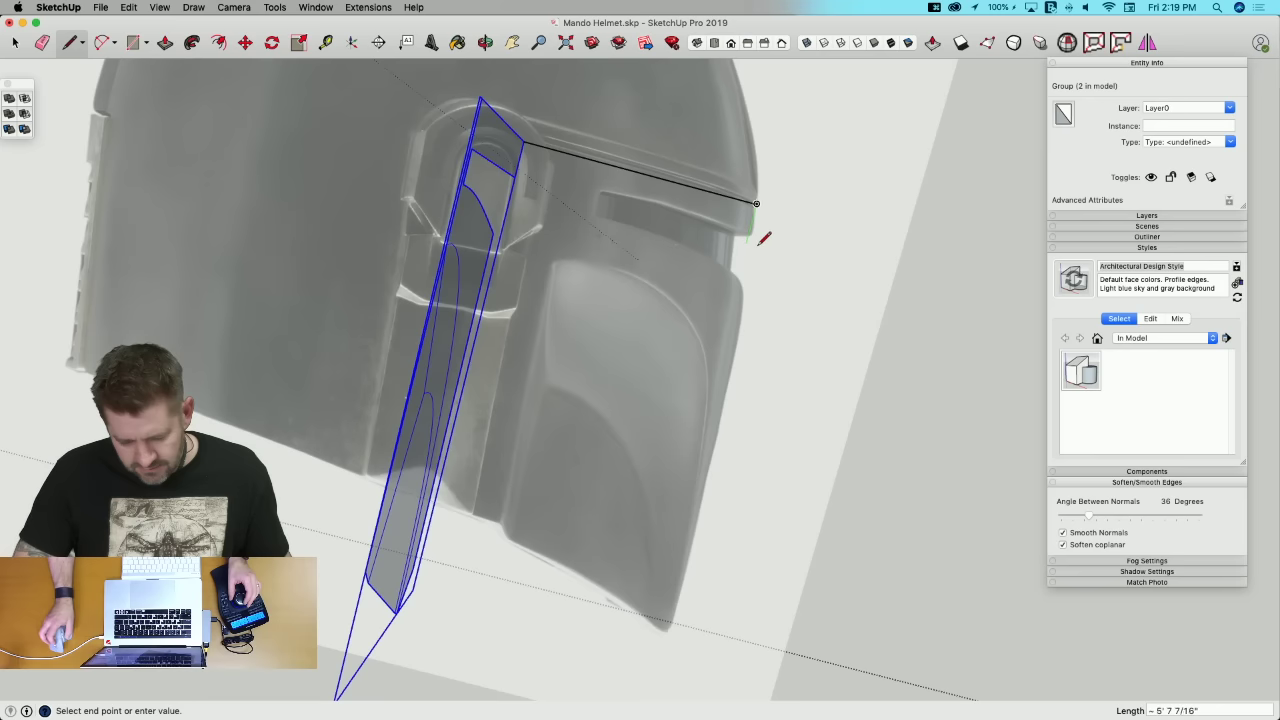
scroll(764, 238, "up", 3)
scroll(761, 227, "up", 2)
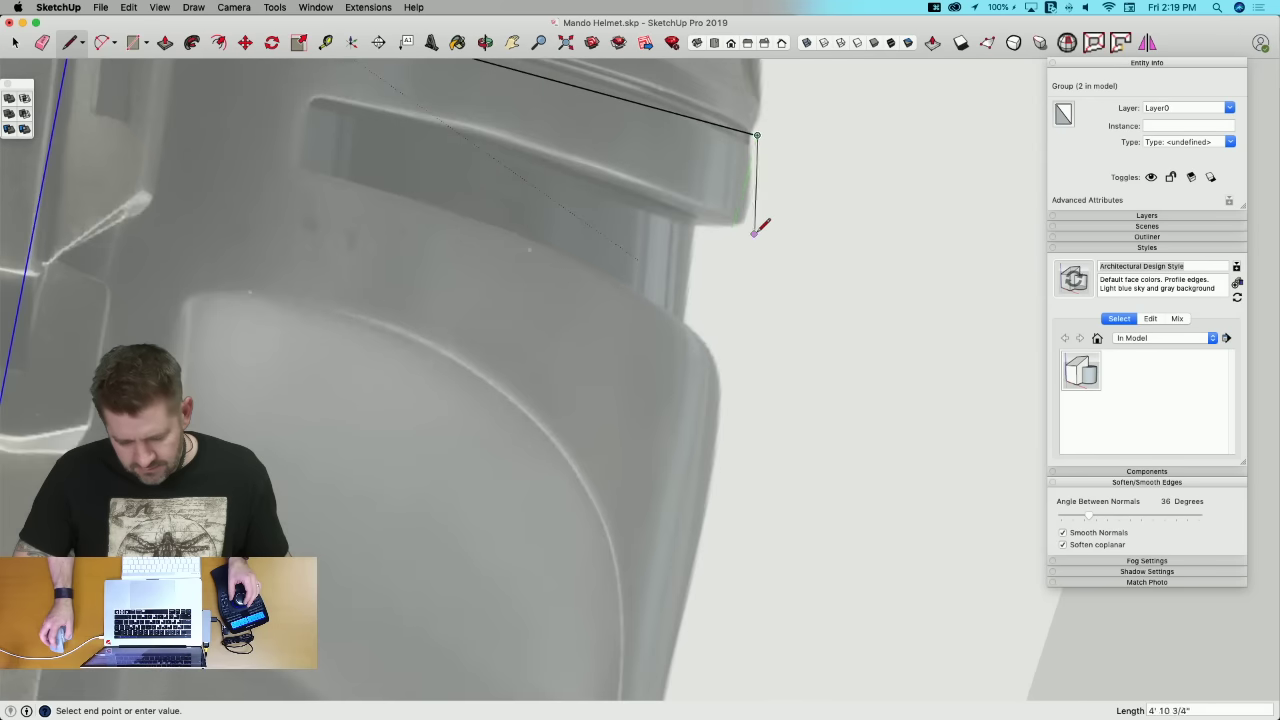
left_click(751, 232)
scroll(751, 232, "down", 4)
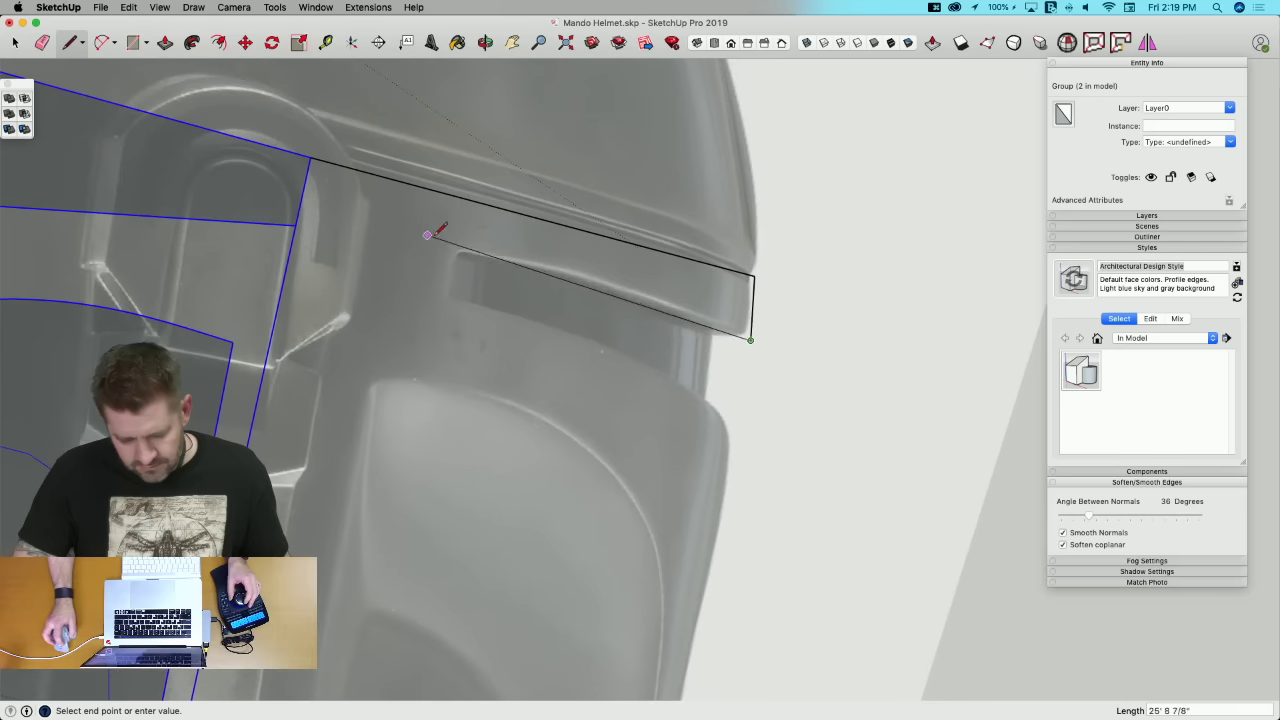
key("Escape")
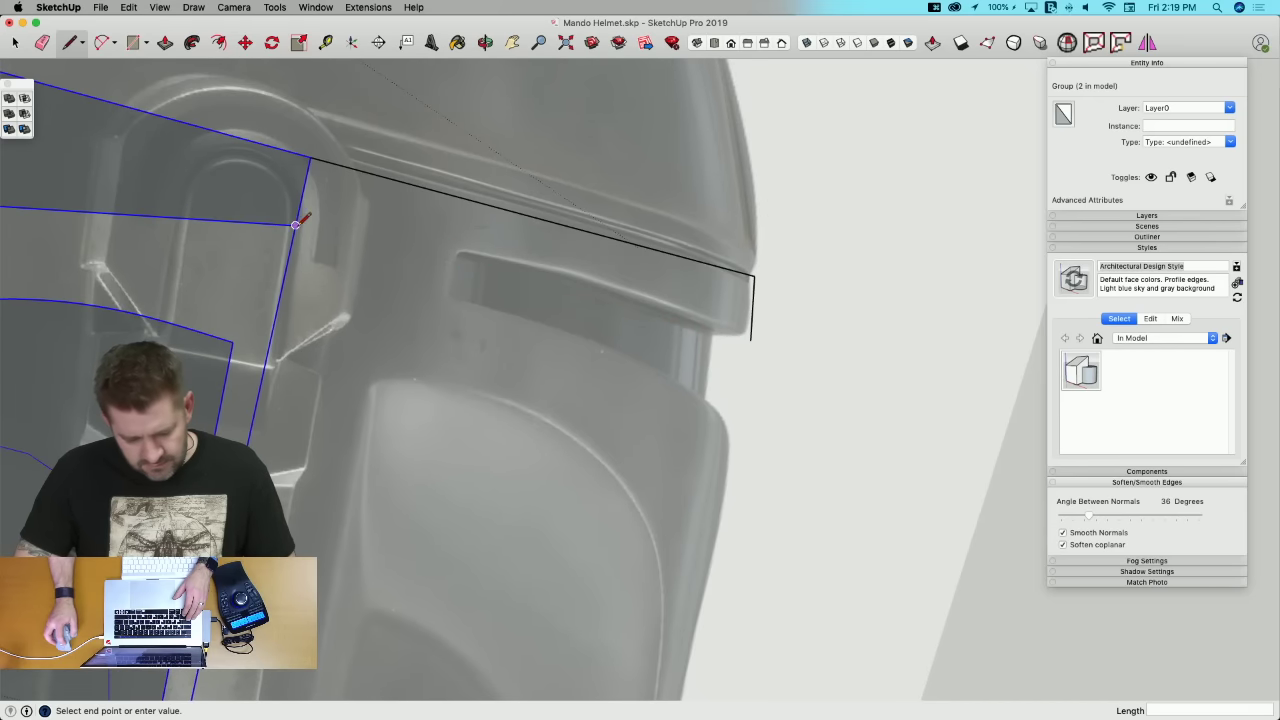
left_click(826, 359)
key("e")
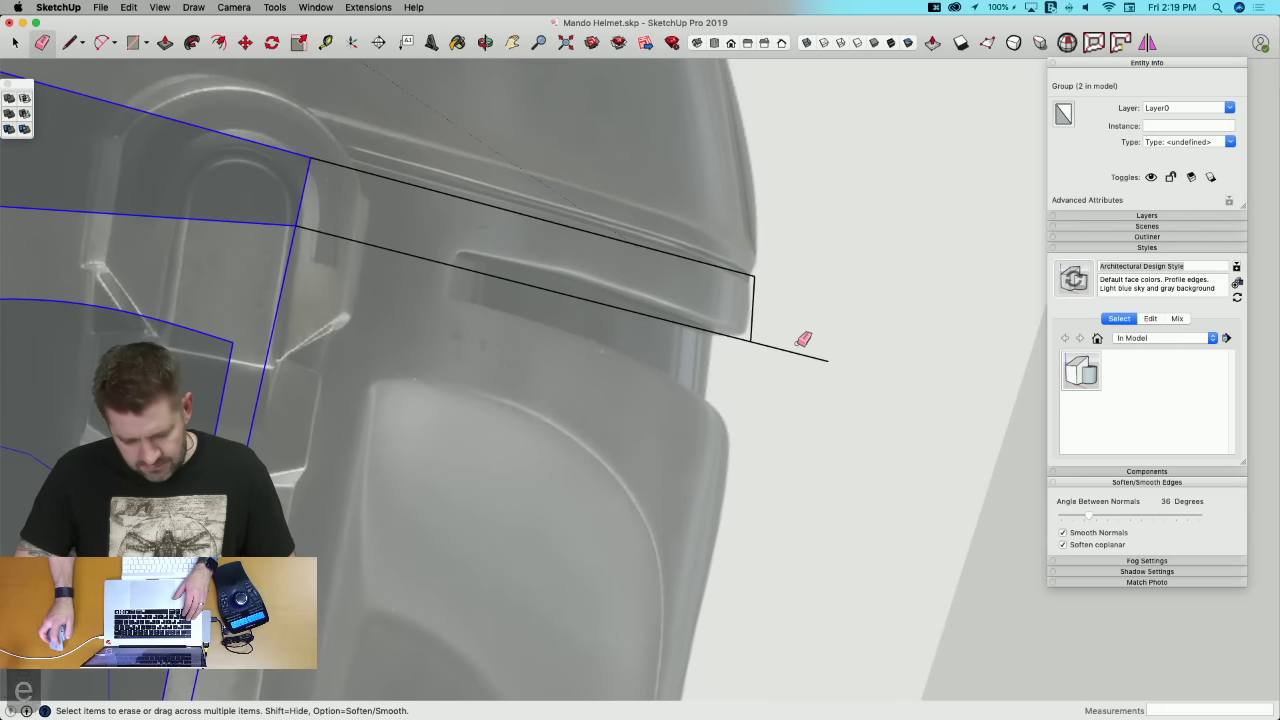
left_click_drag(803, 339, 794, 349)
key("l")
key("e")
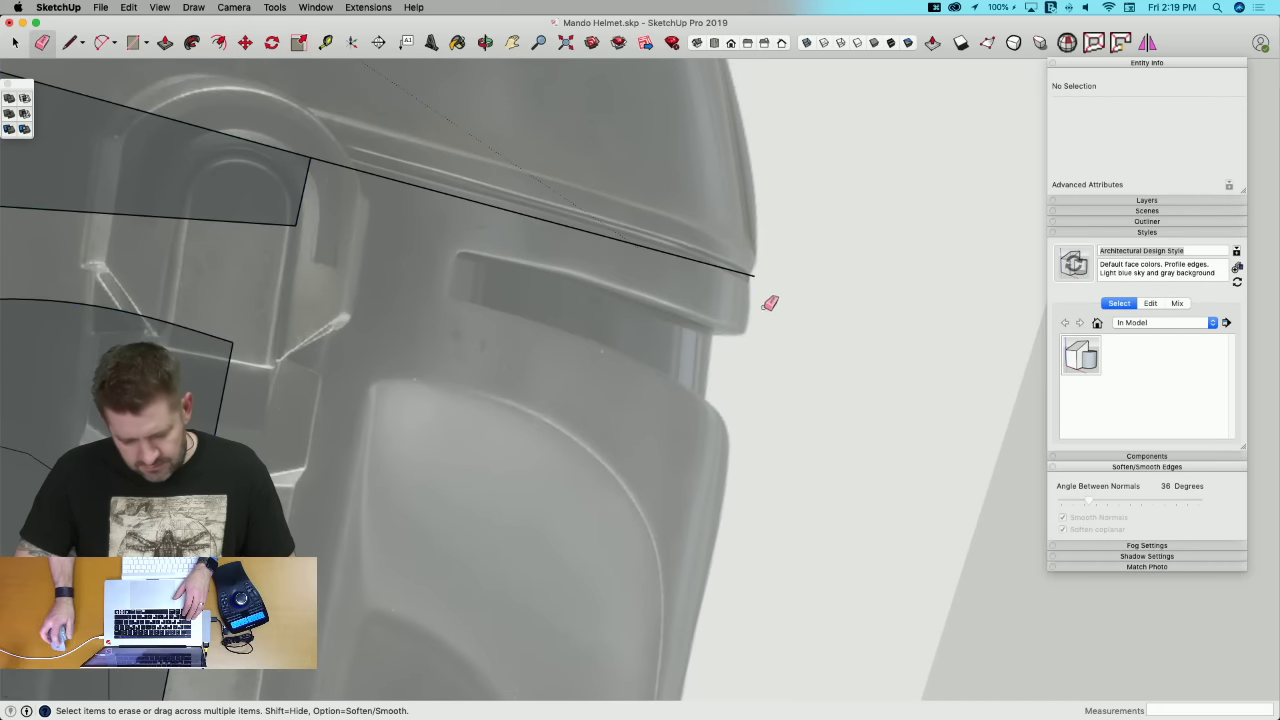
Step: Draw the brow strip's lower edge from the panel band past the helmet front, close its front end and erase the overhang
key("l")
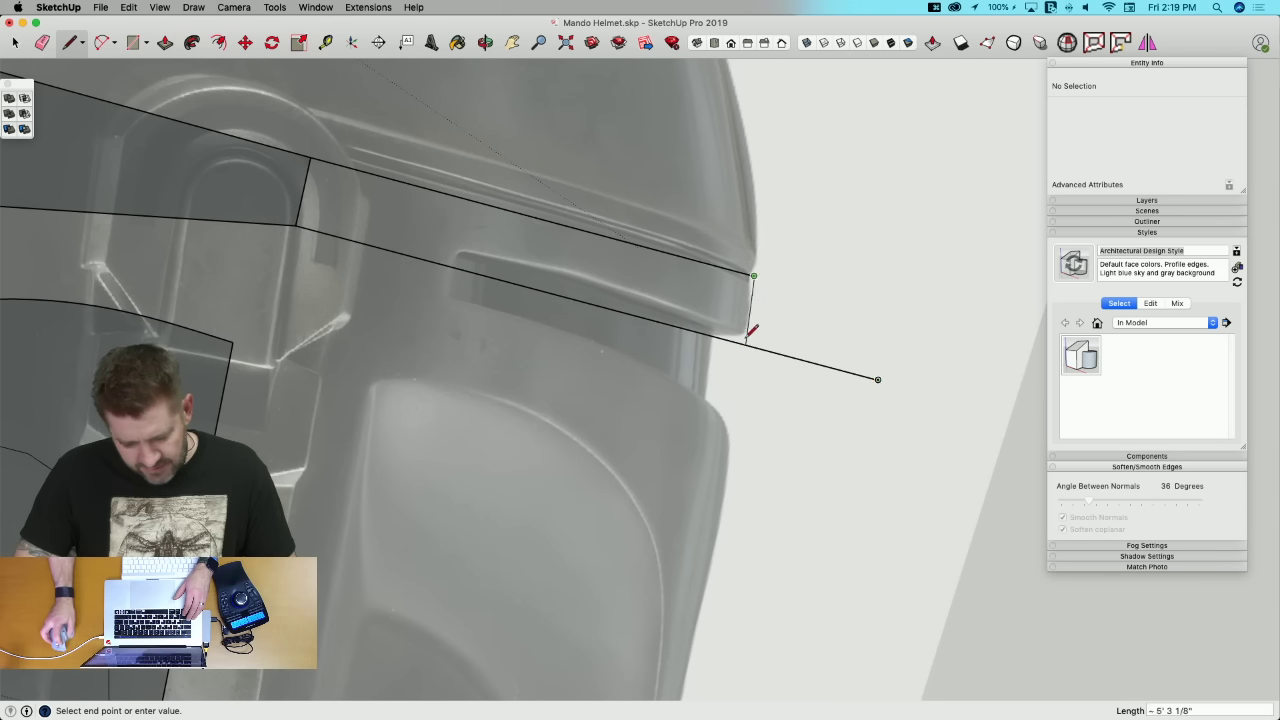
key("e")
left_click(789, 354)
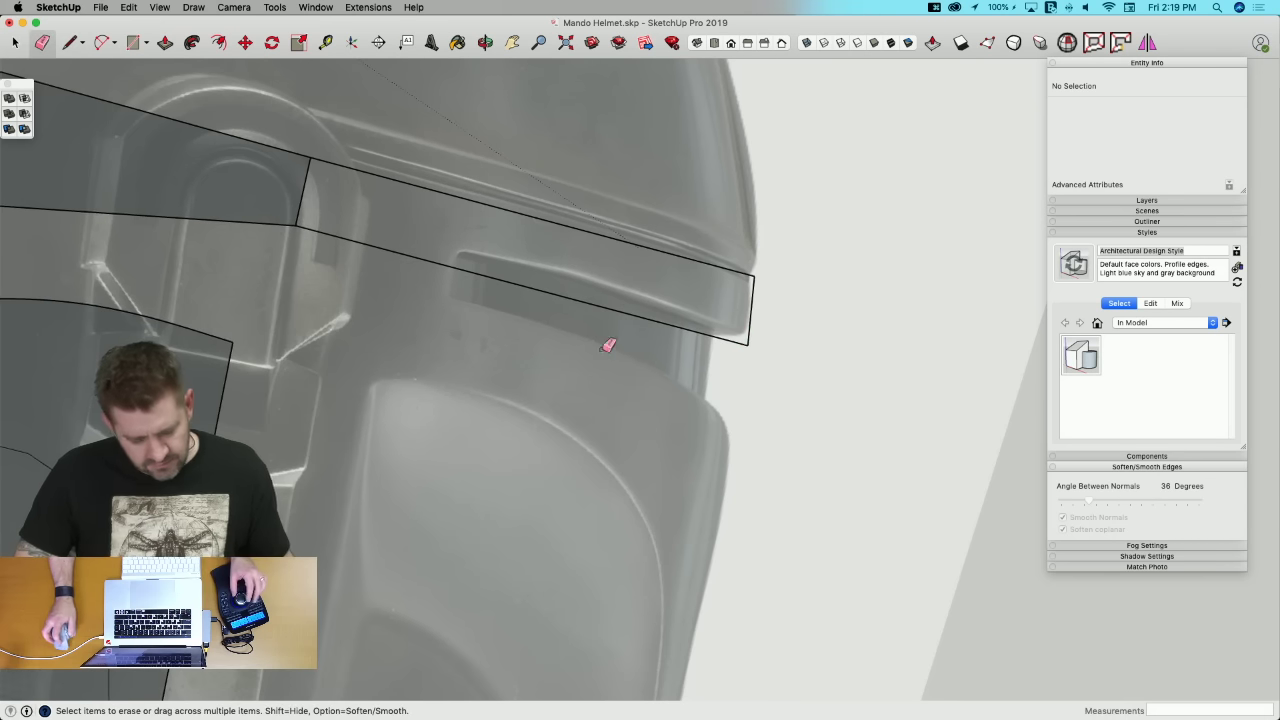
Step: From the eye opening's lower outer corner, draw two parallel lines past the helmet front, offset by a vertical drop line
key("l")
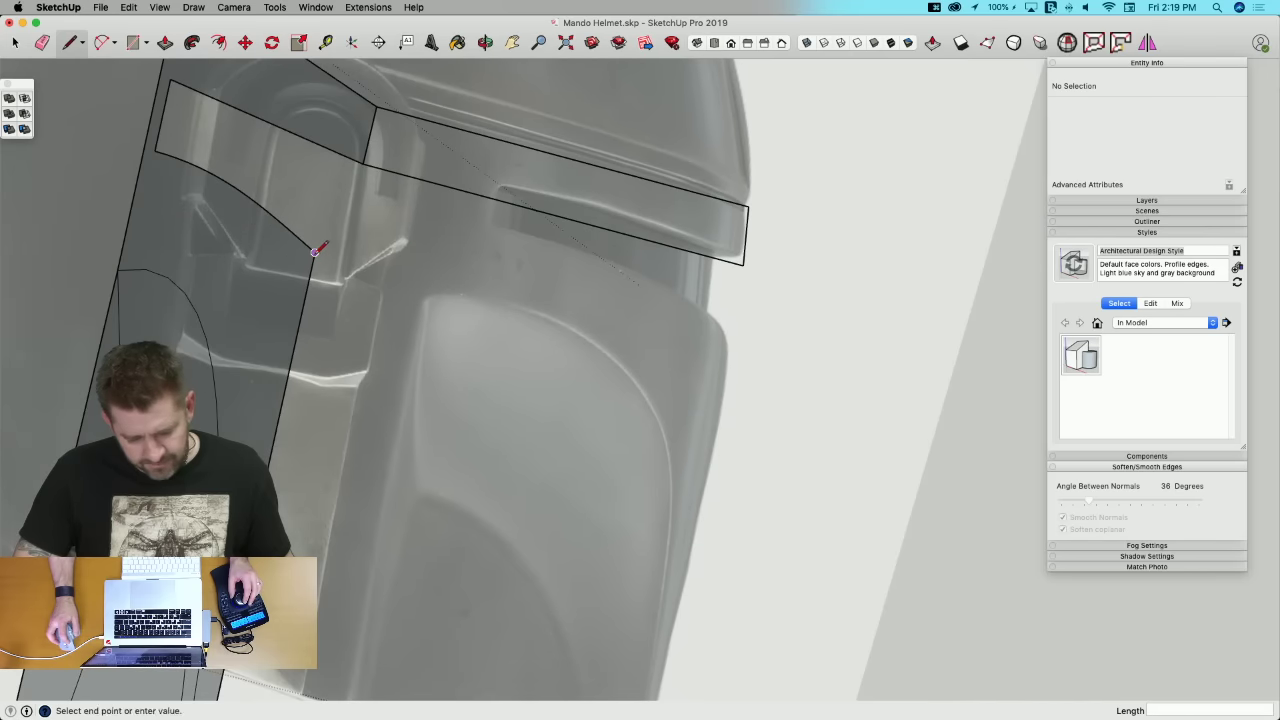
left_click(812, 380)
key("Escape")
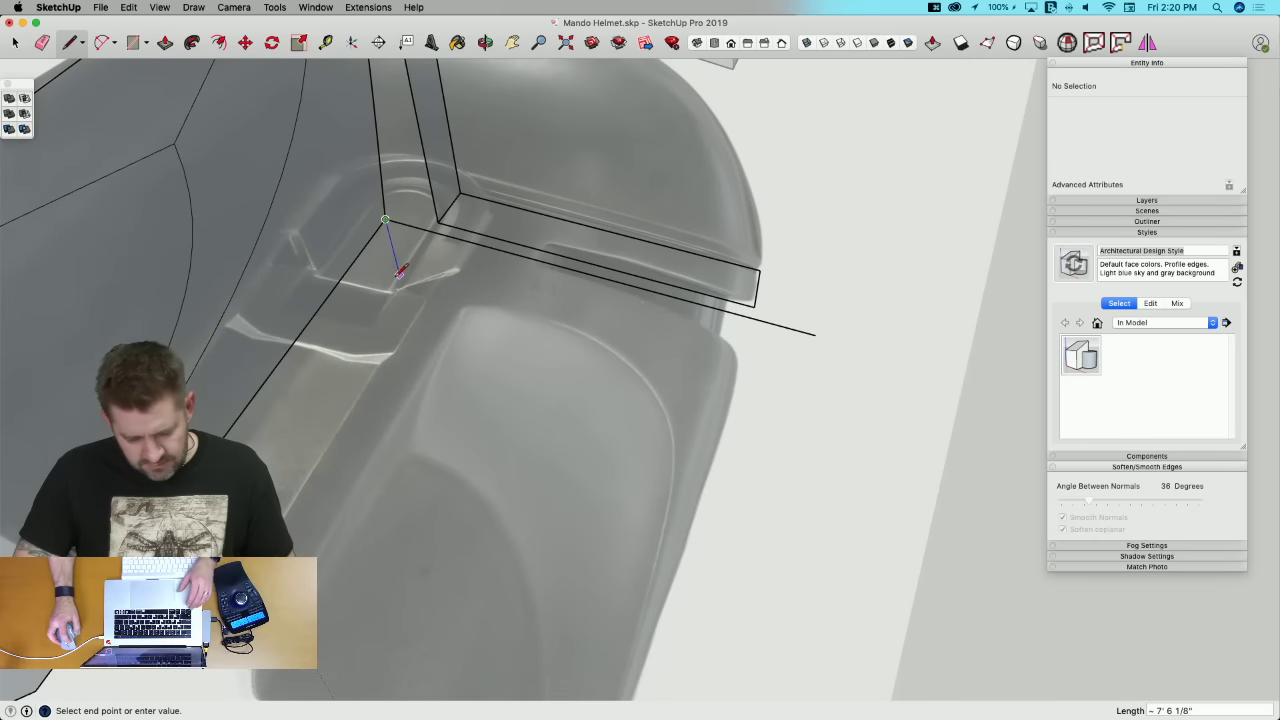
left_click(812, 380)
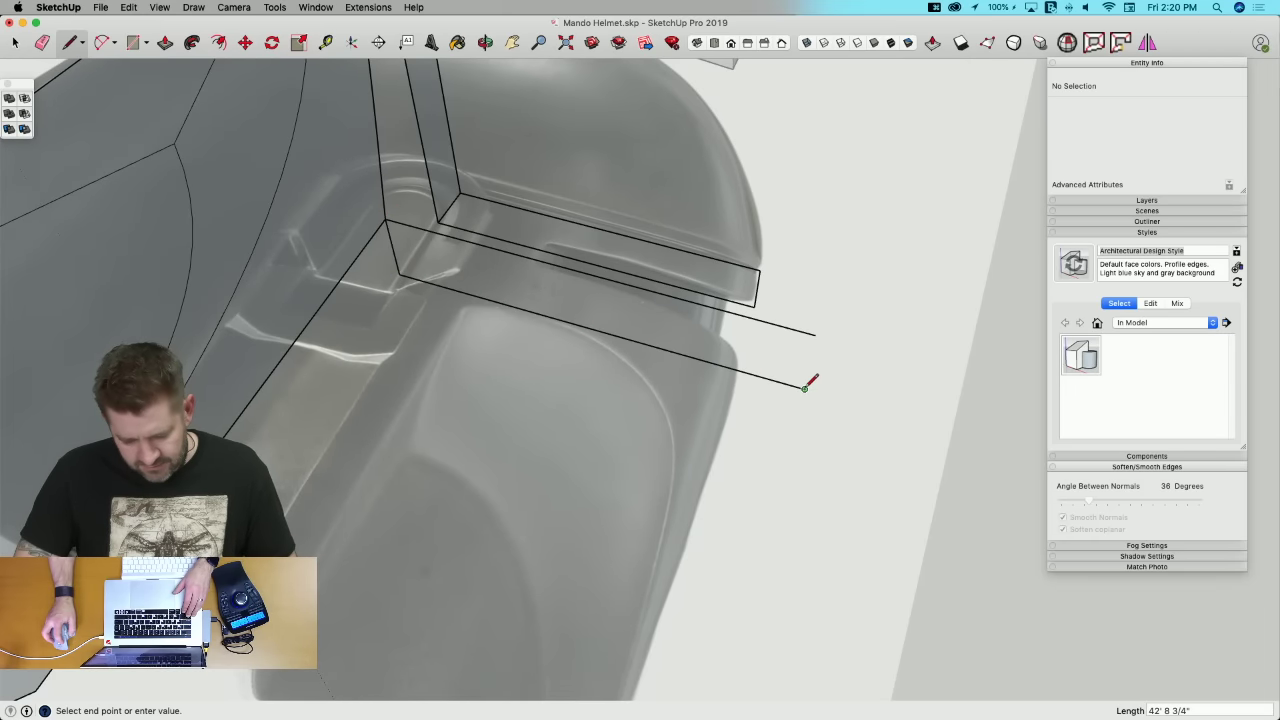
key("Escape")
middle_click_drag(757, 371, 551, 344)
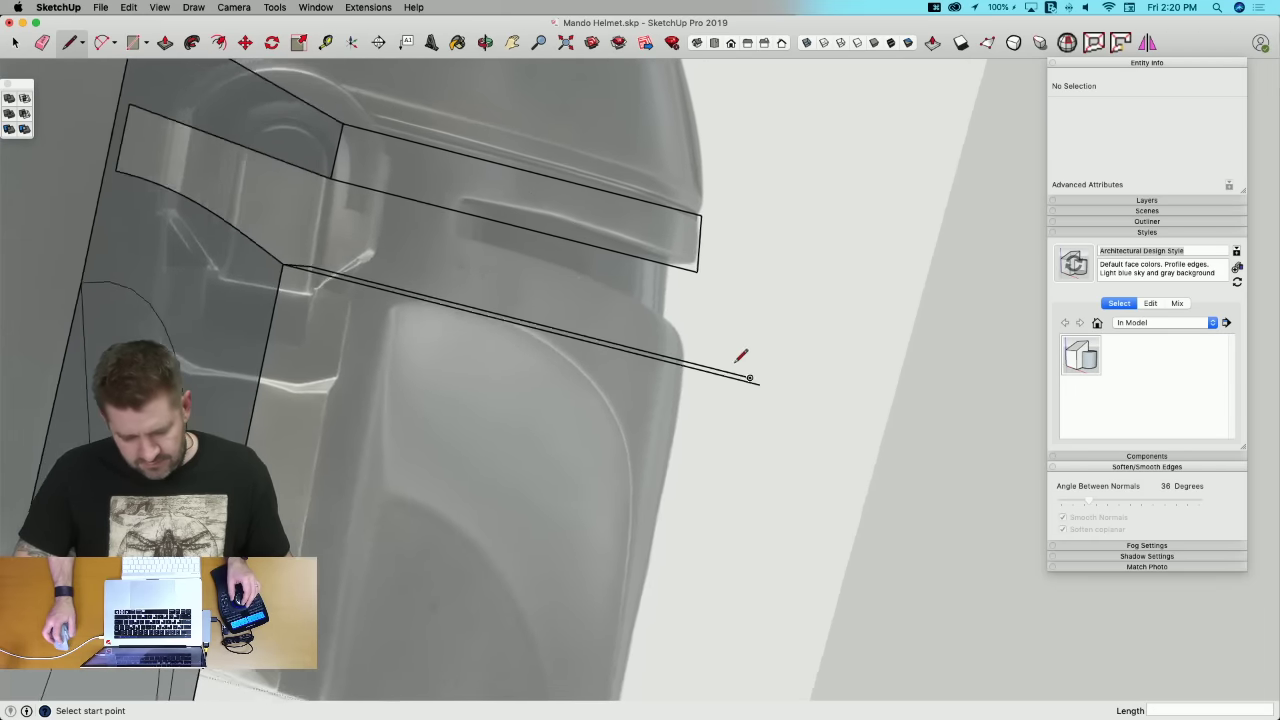
Step: Draw a line along the red axis from the eye slot's inner corner, drop it vertically and join it to the brow strip
middle_click_drag(724, 345, 725, 333)
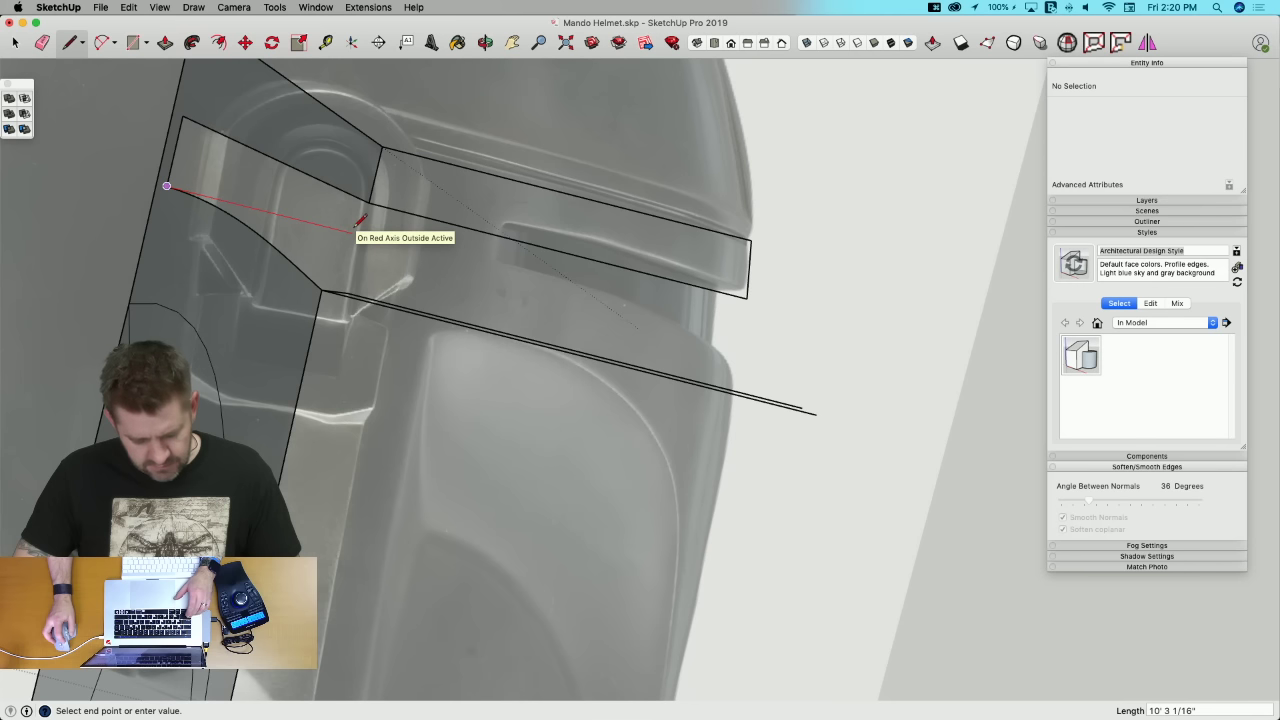
left_click(503, 234)
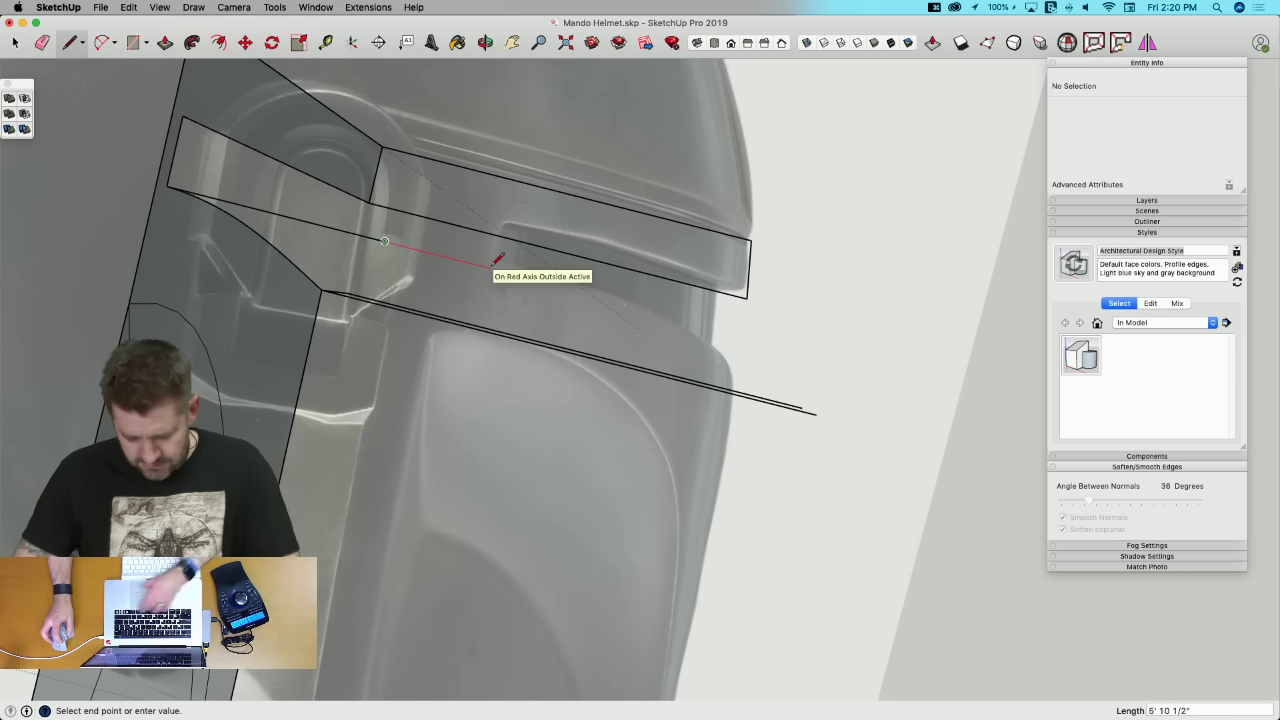
key("Up")
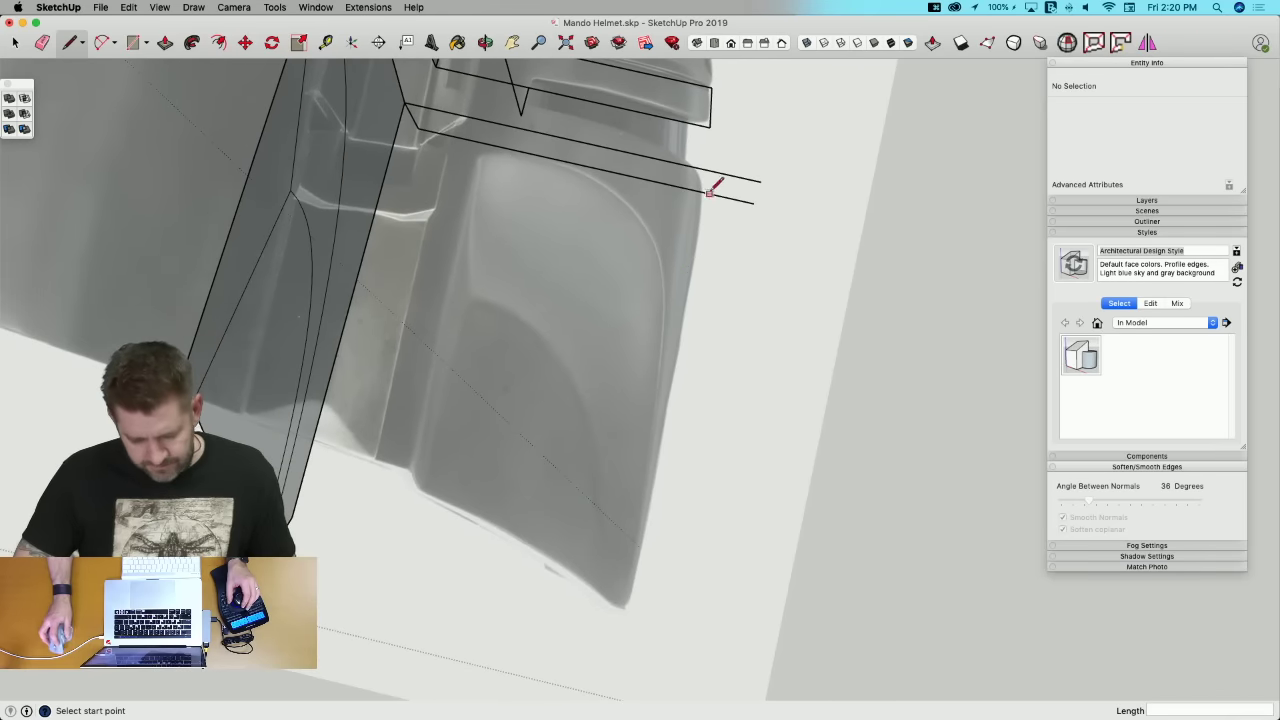
Step: Trace the cheek's front edge on the side image from the lower parallel line to the chin tip, about 50' 9 13/16" long
left_click(704, 191)
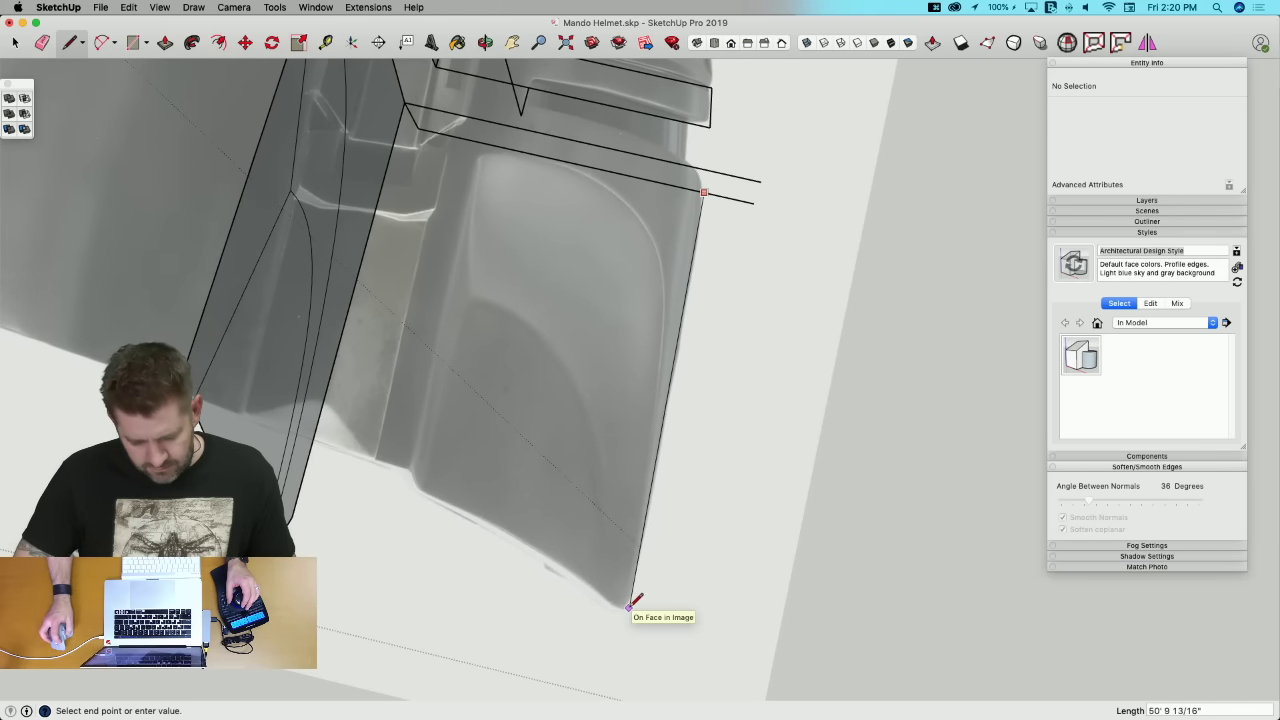
left_click(630, 606)
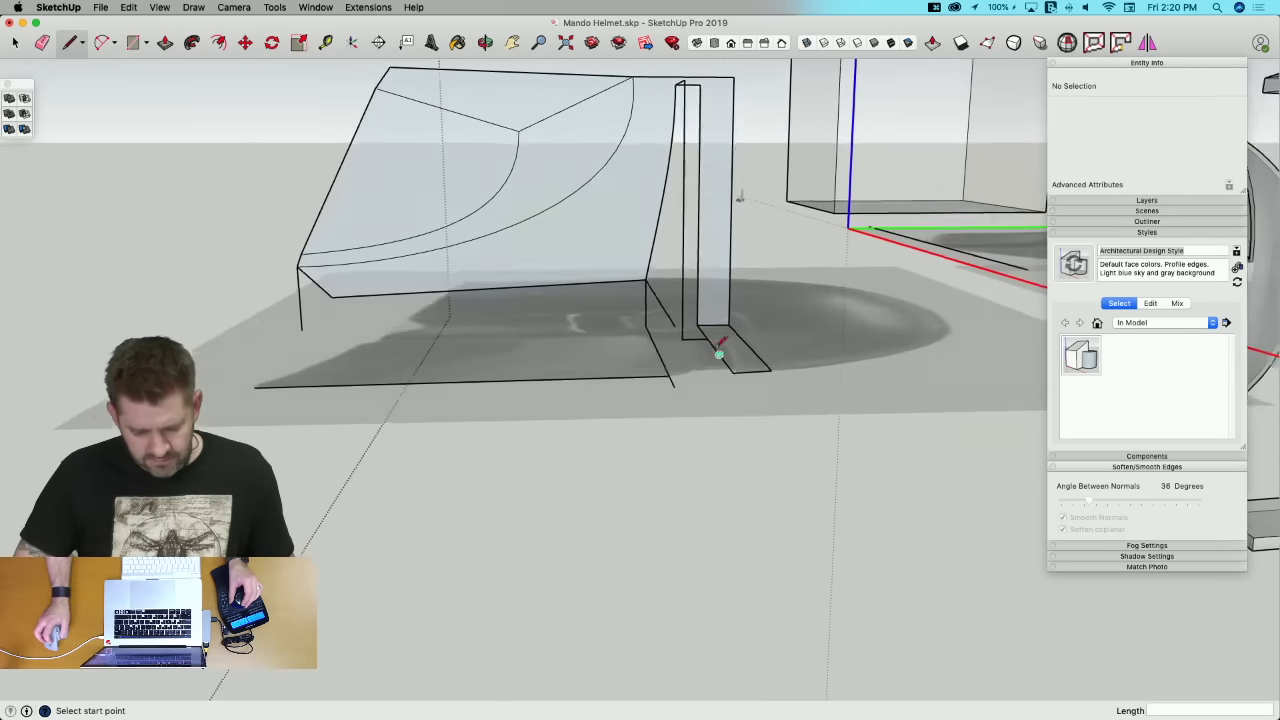
Step: Draw a Bezier curve from the brow strip's drop-line corner forward to the top of the cheek's front edge, following the image
middle_click_drag(719, 347, 670, 292)
scroll(672, 296, "up", 10)
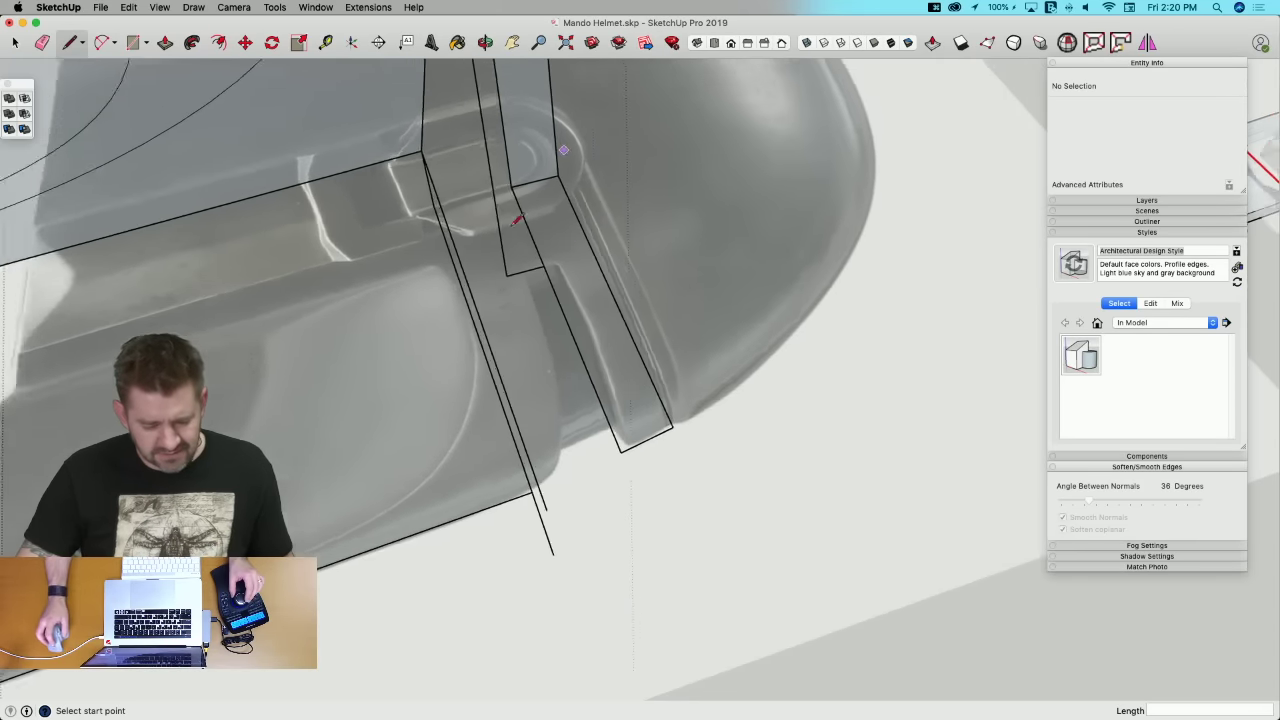
left_click(170, 7)
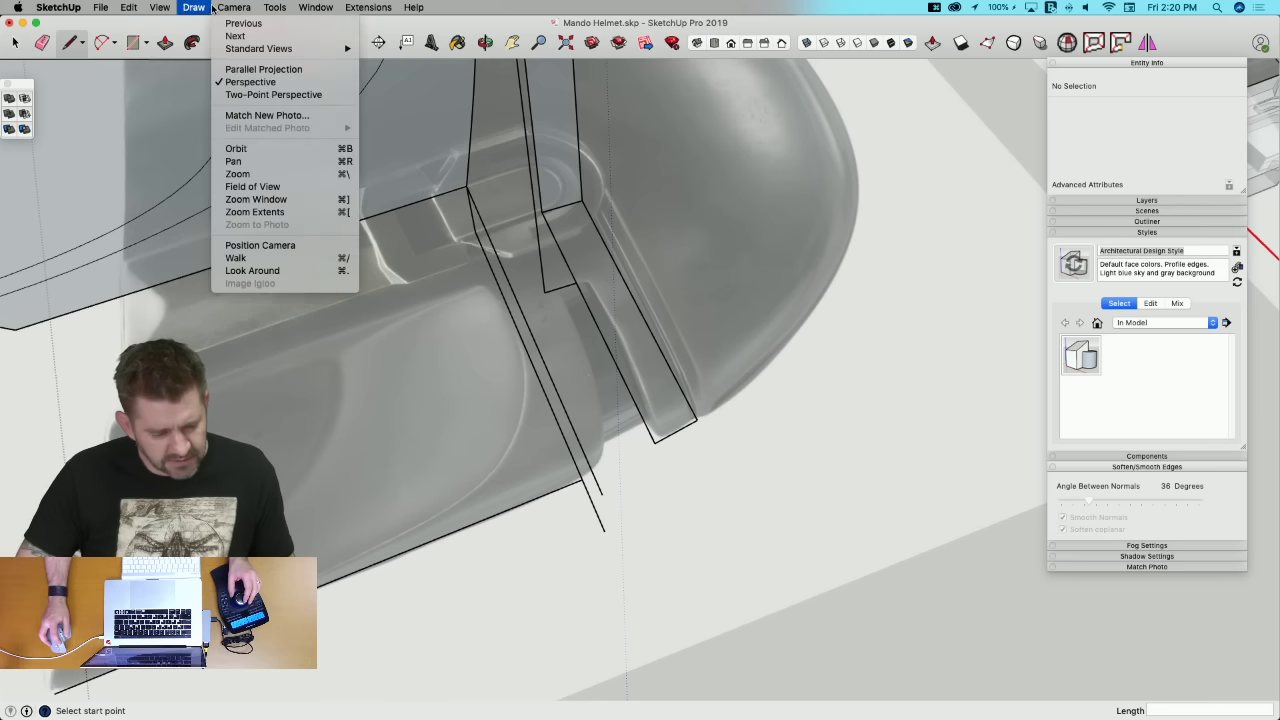
mouse_move(194, 8)
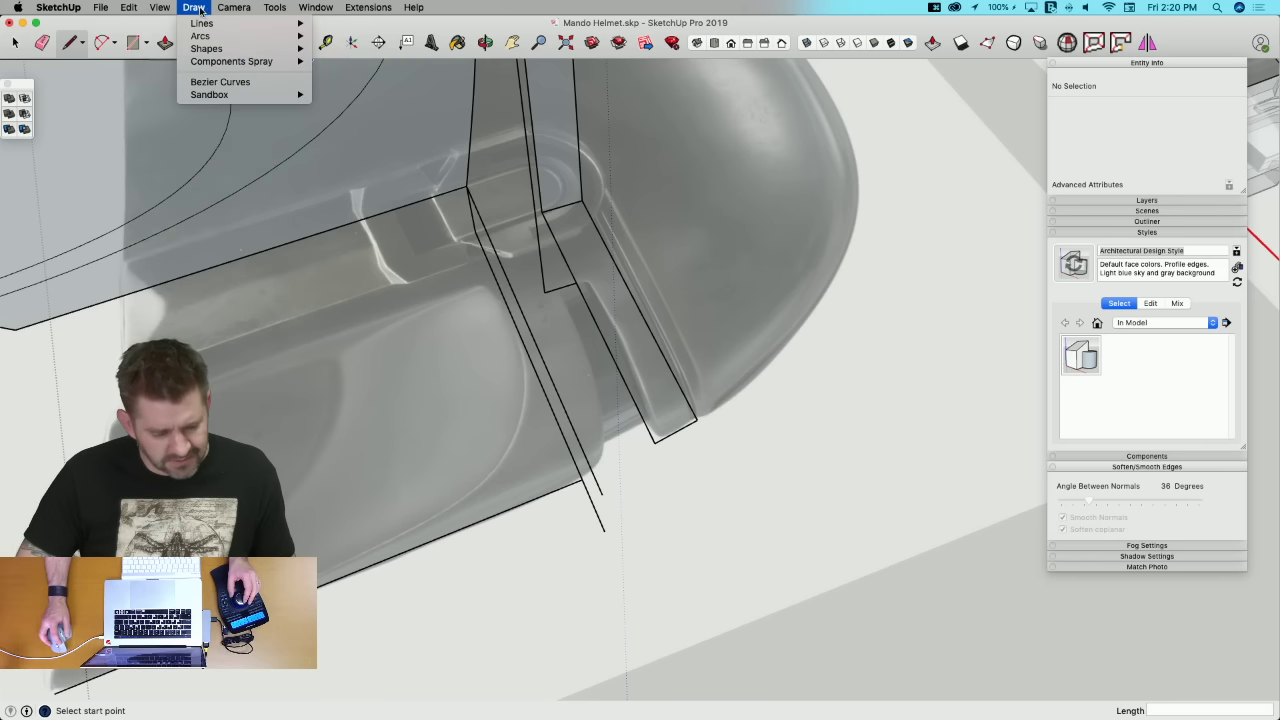
left_click(220, 81)
left_click(546, 292)
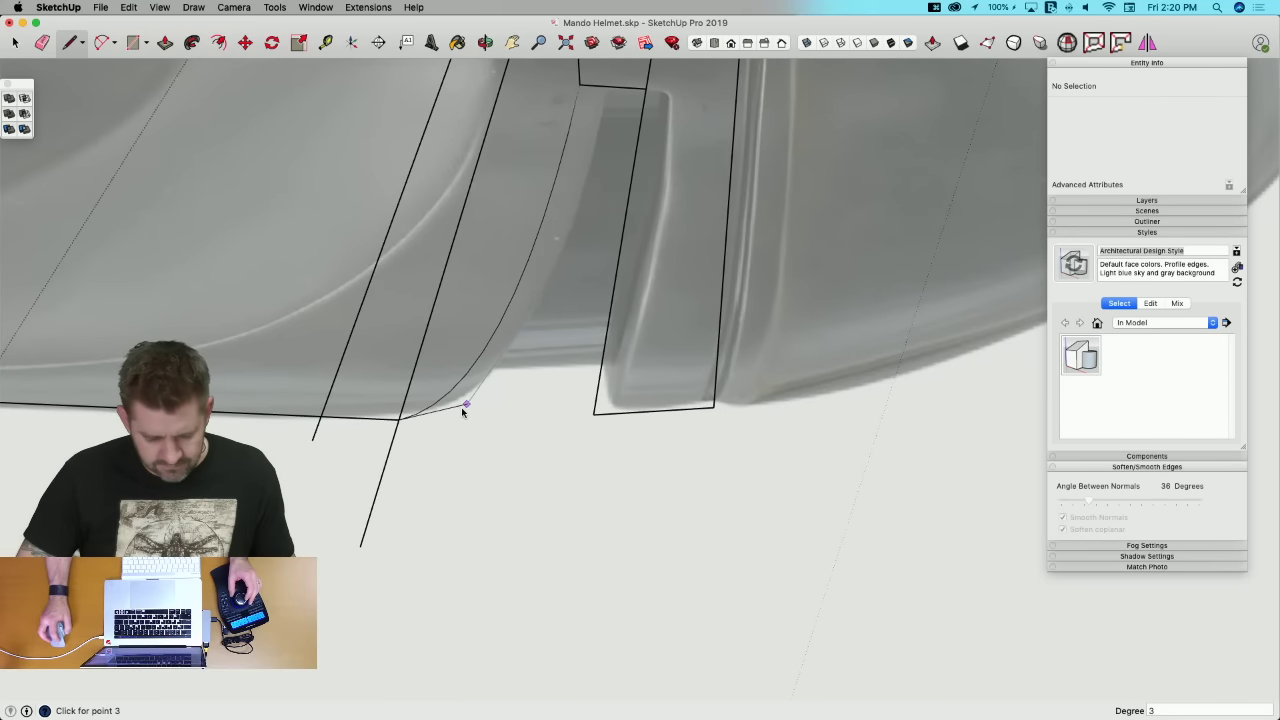
left_click(461, 420)
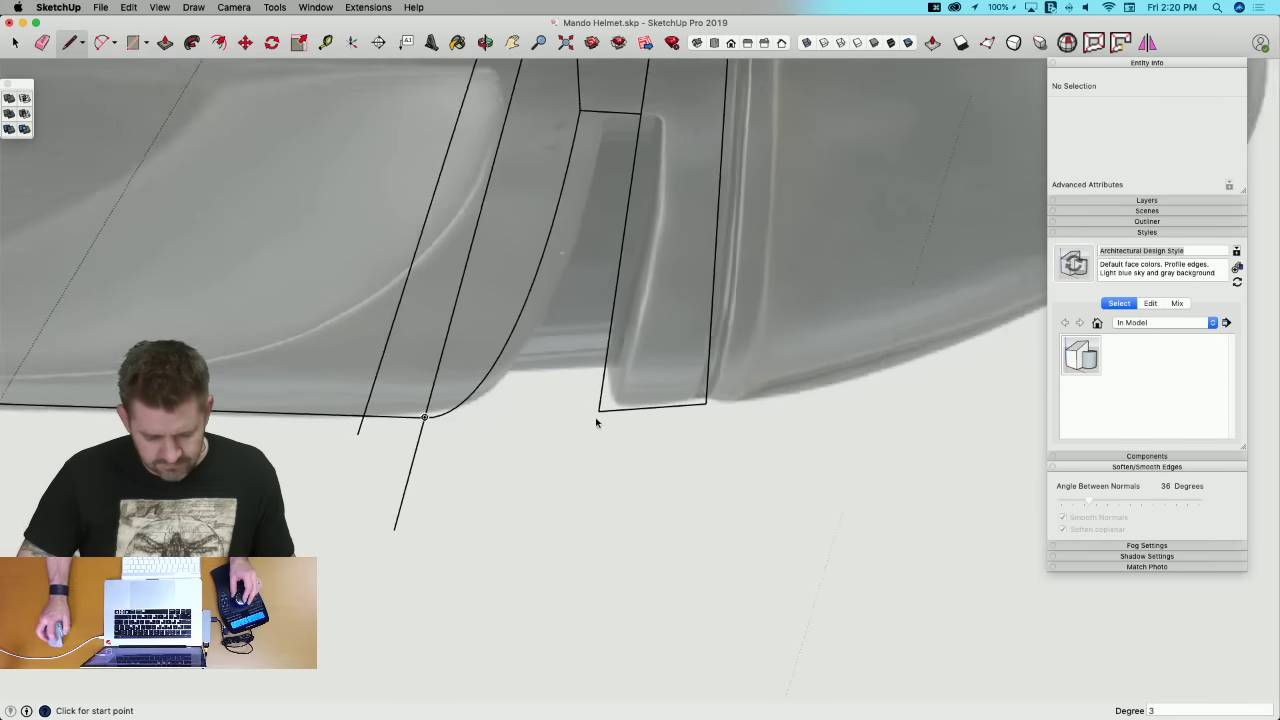
key("l")
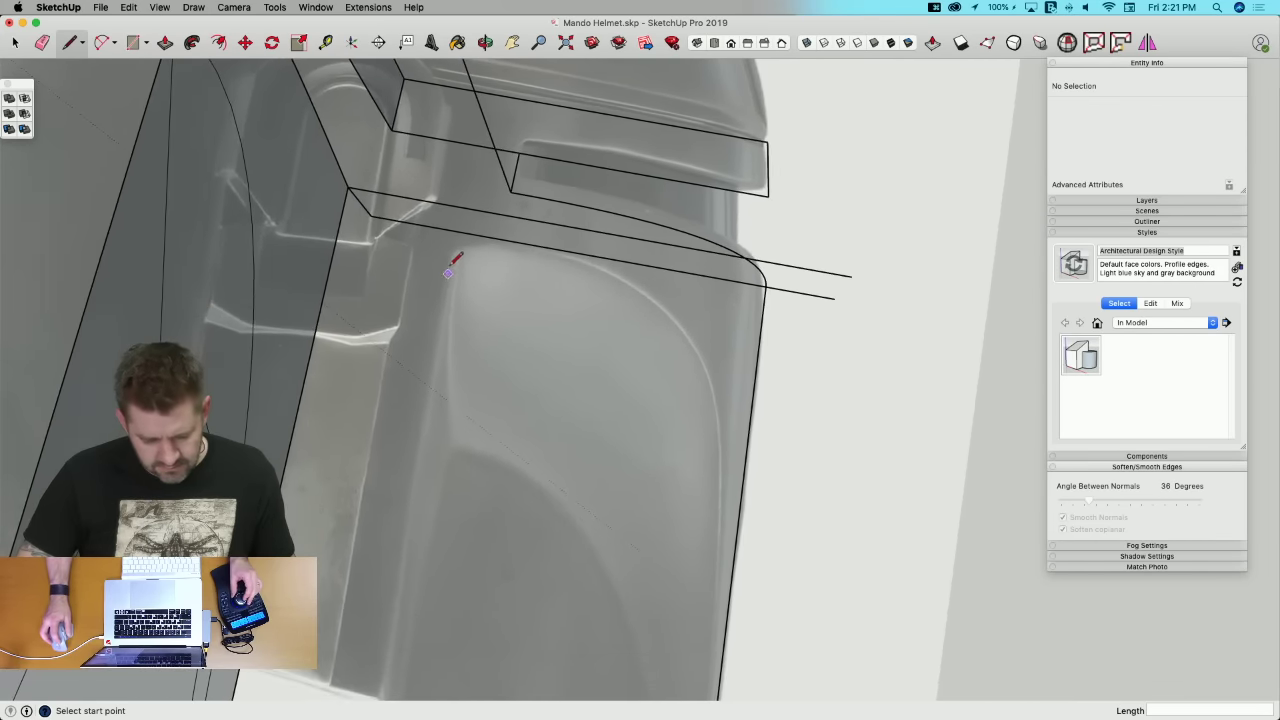
left_click(184, 8)
left_click(220, 81)
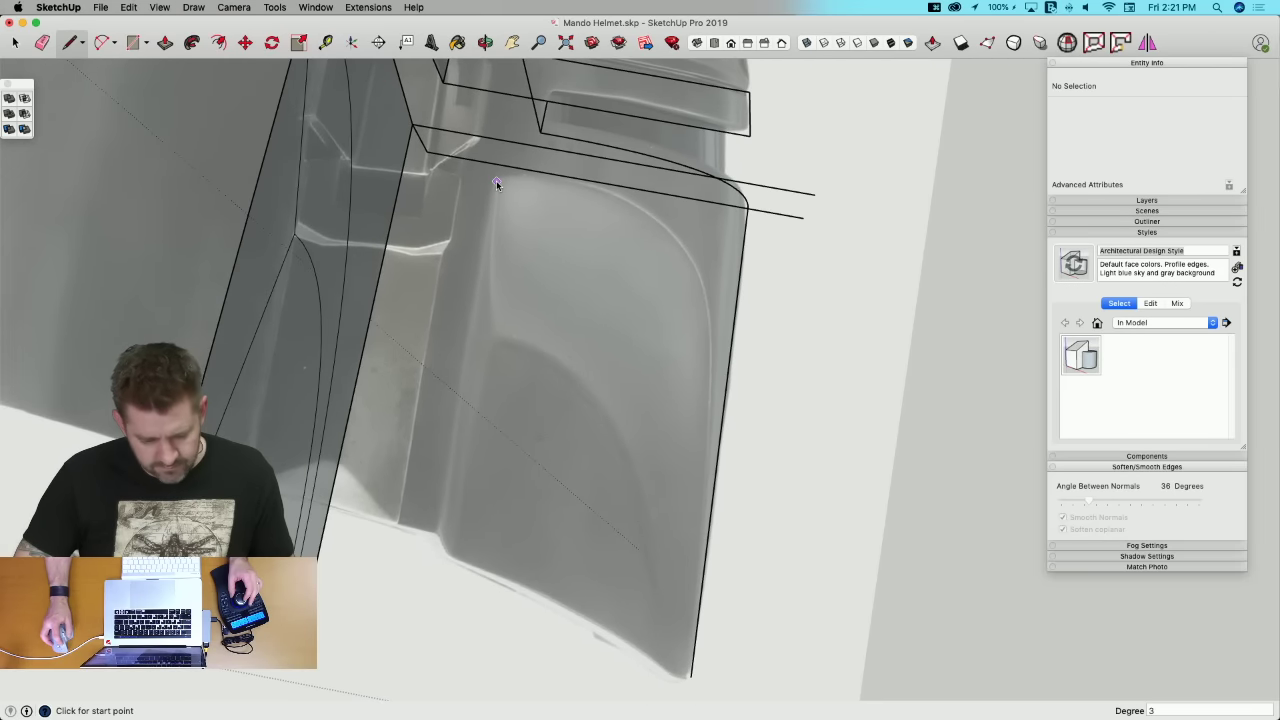
left_click(496, 181)
scroll(618, 520, "up", 10)
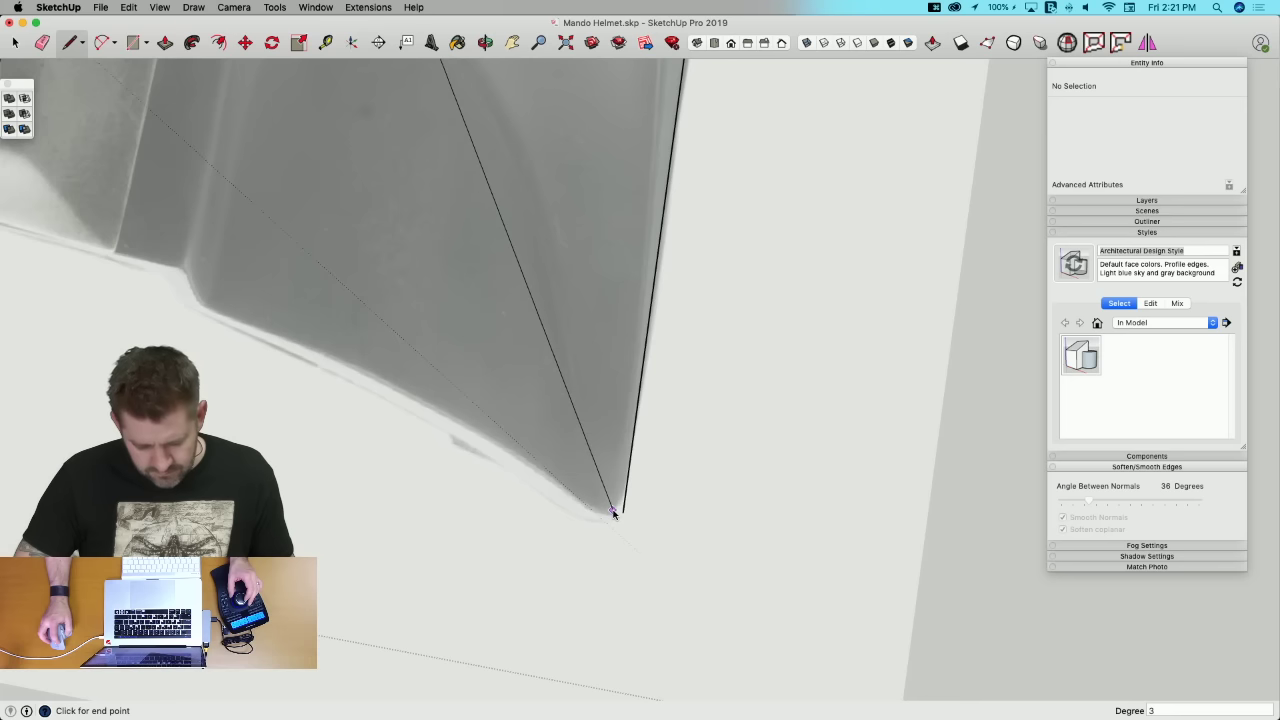
scroll(614, 514, "down", 10)
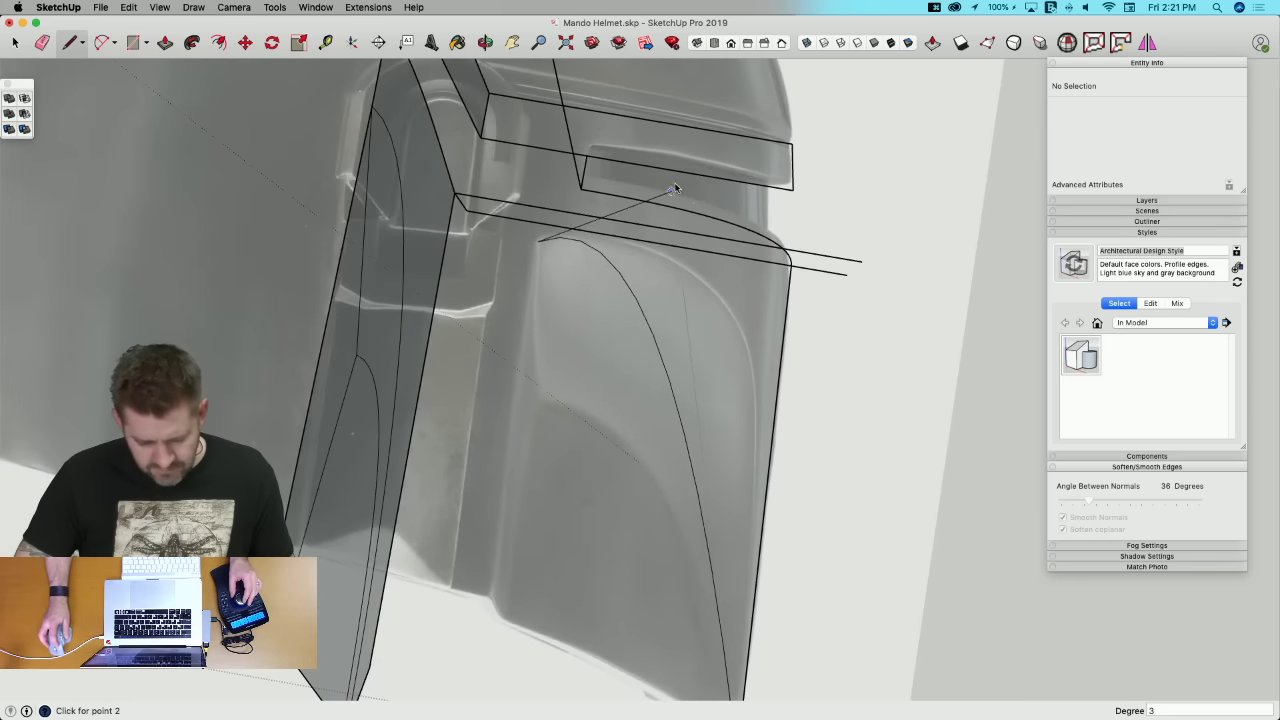
left_click(744, 698)
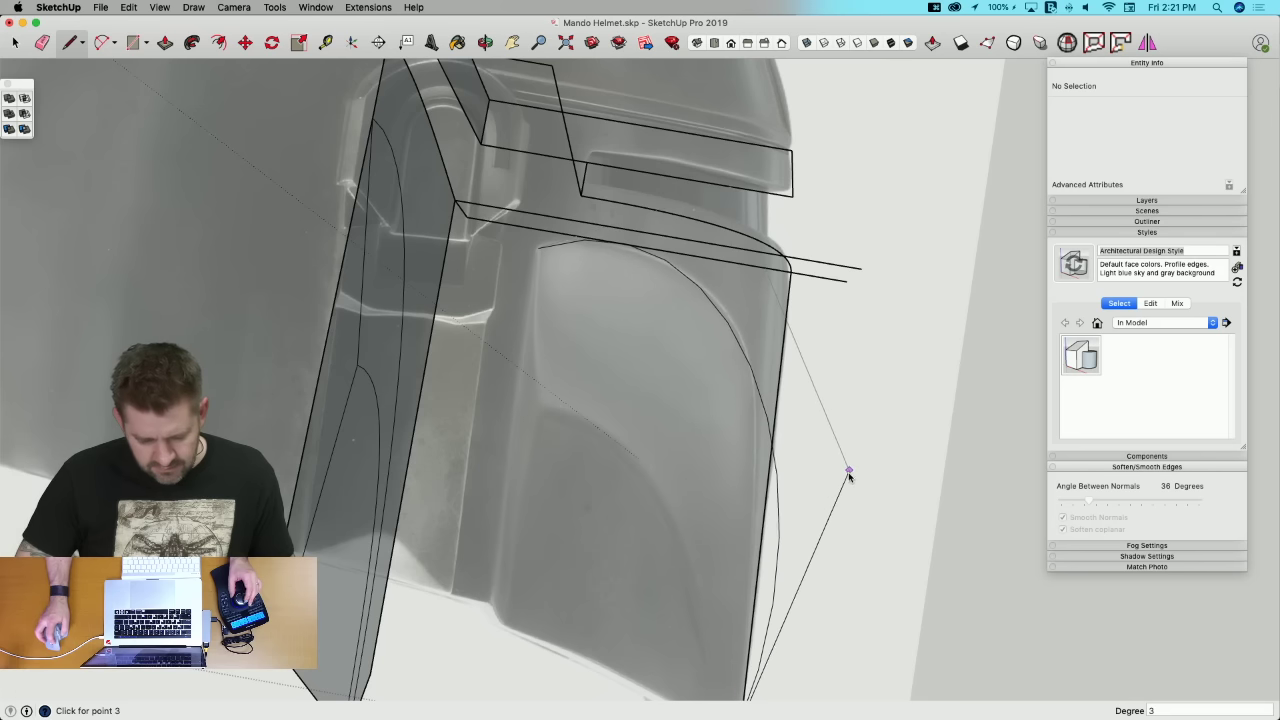
key("Escape")
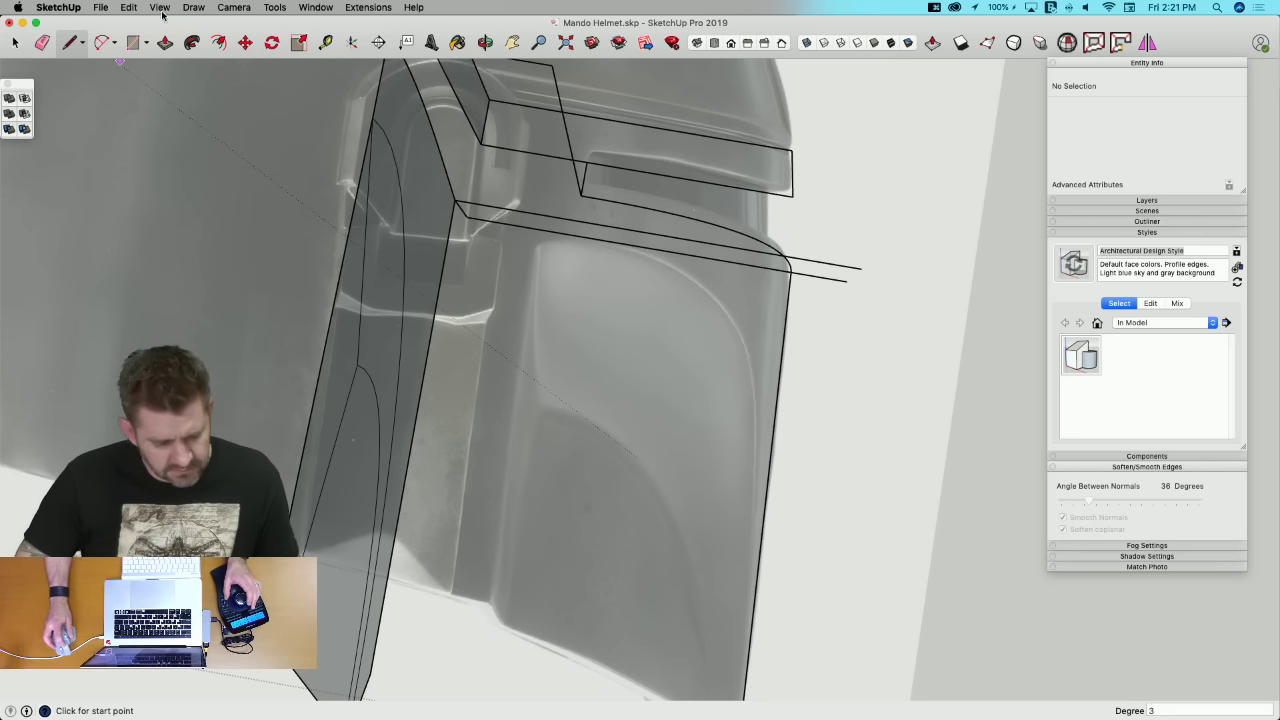
Step: Trace the upper edge of the cheek recess with a short degree 3 Bezier curve starting at its upper rear corner
left_click(192, 8)
left_click(199, 84)
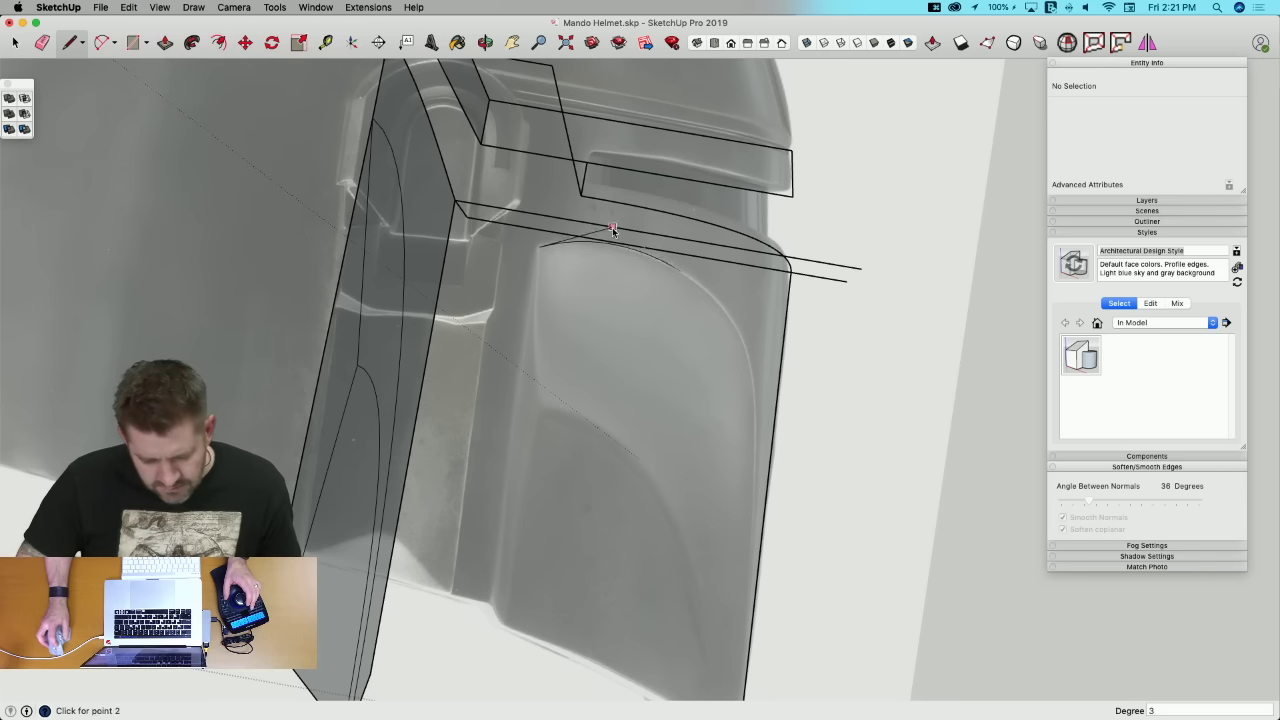
scroll(613, 229, "up", 5)
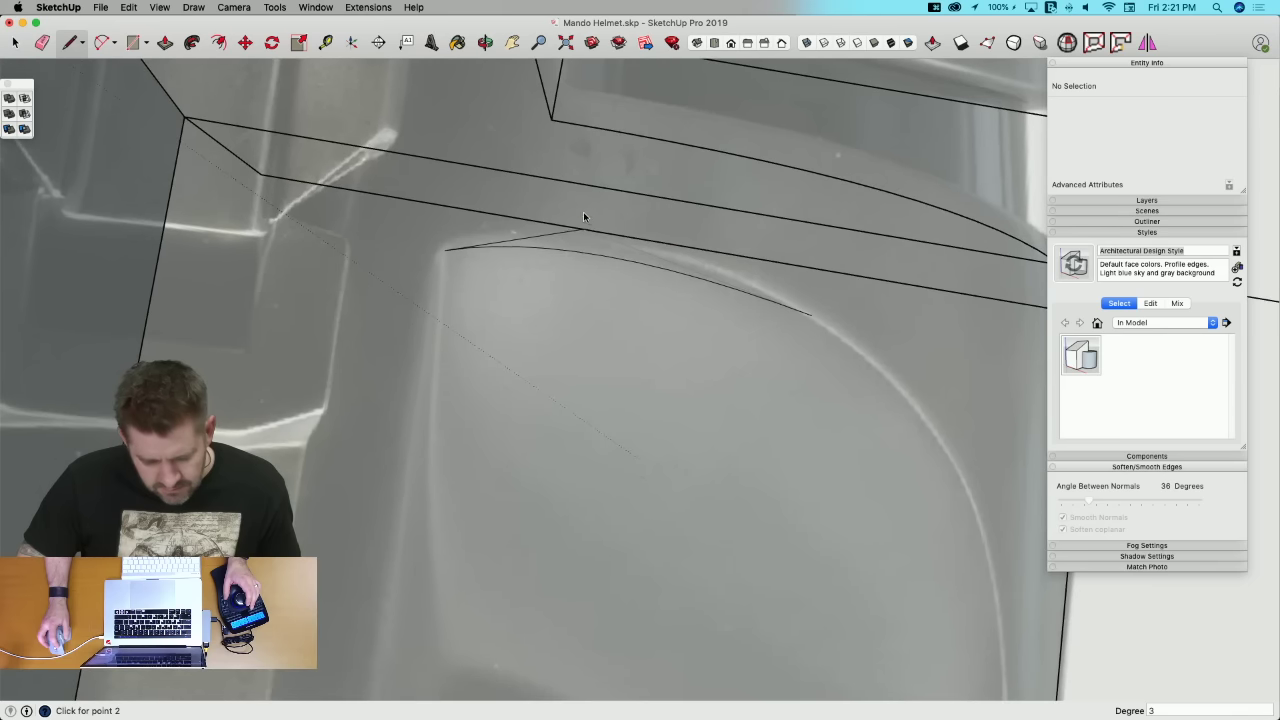
left_click(577, 212)
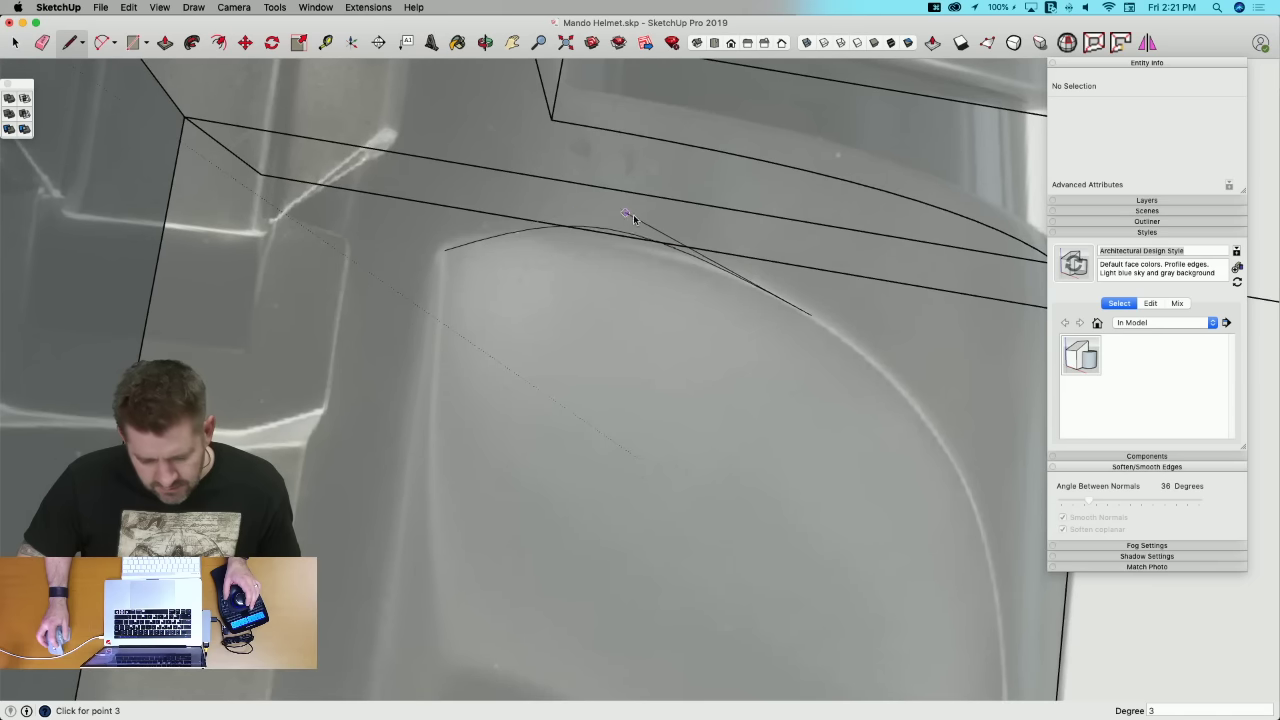
left_click(695, 248)
left_click(811, 315)
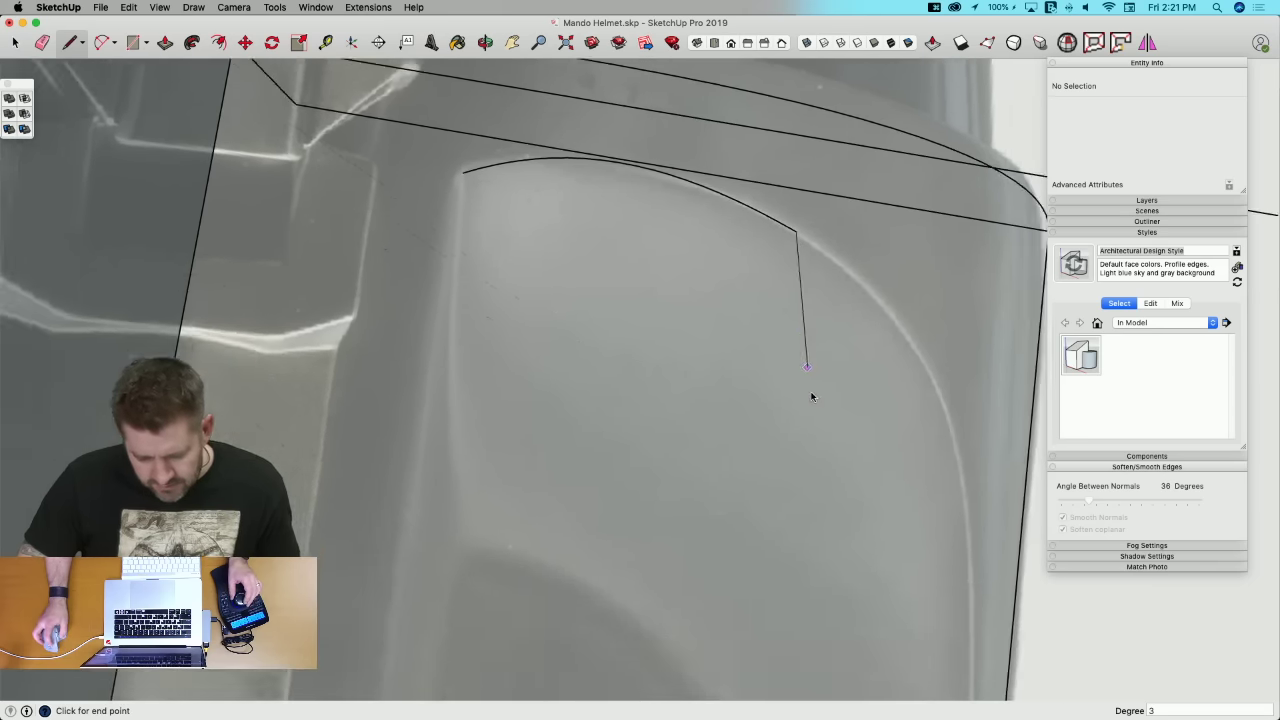
middle_click_drag(811, 397, 813, 507)
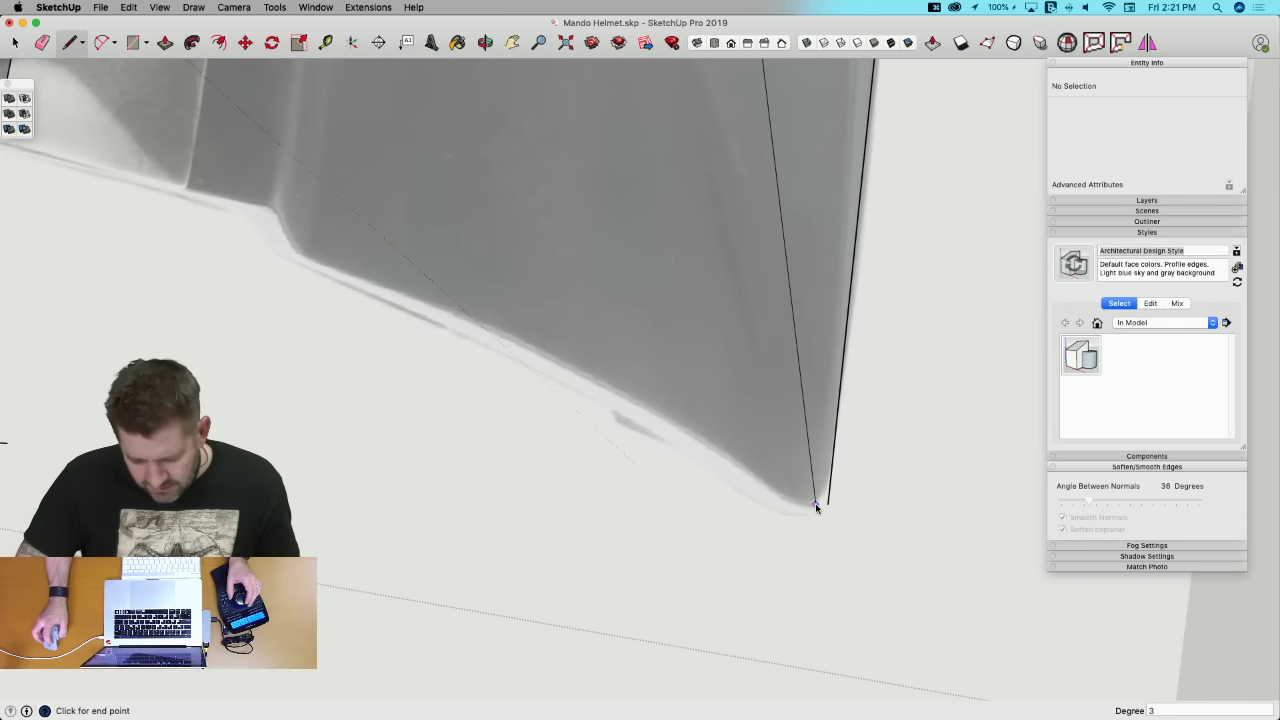
left_click(815, 503)
scroll(783, 471, "down", 5)
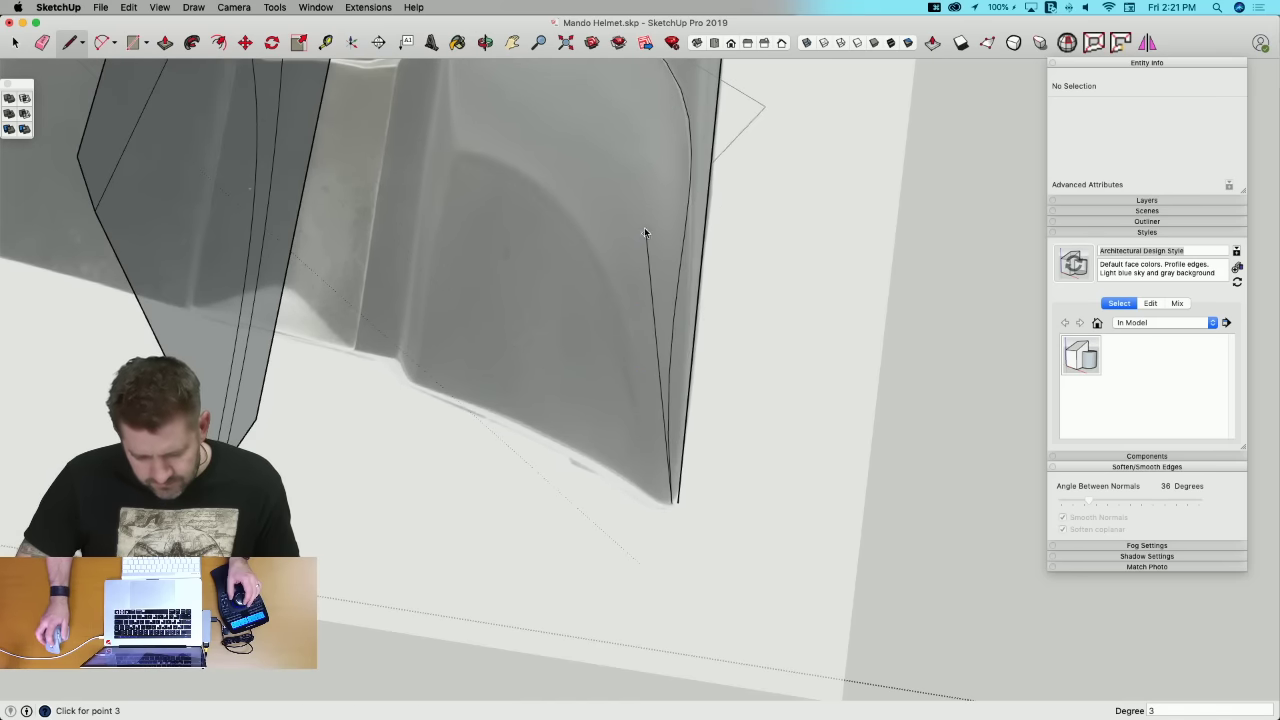
middle_click_drag(598, 192, 649, 371)
type("1")
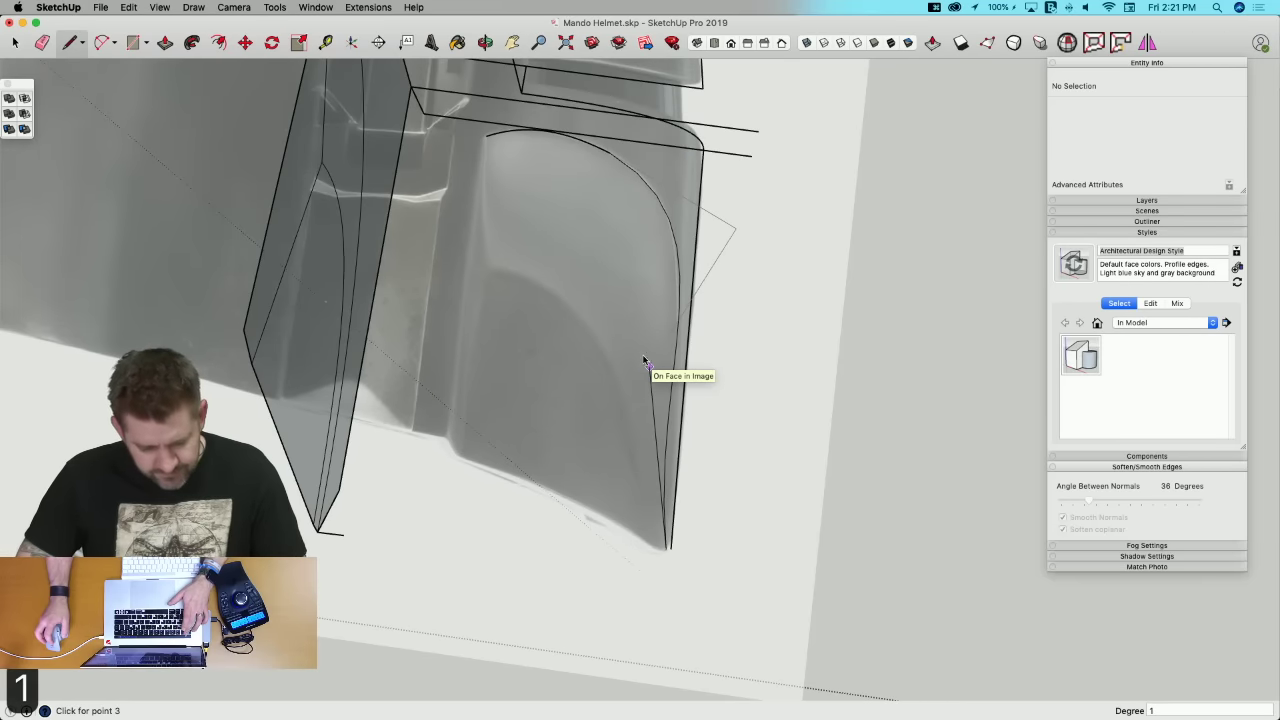
key("Return")
Step: Continue the cheek recess outline with a degree 3 Bezier curve from the short curve's front end down to the chin tip
left_click(193, 7)
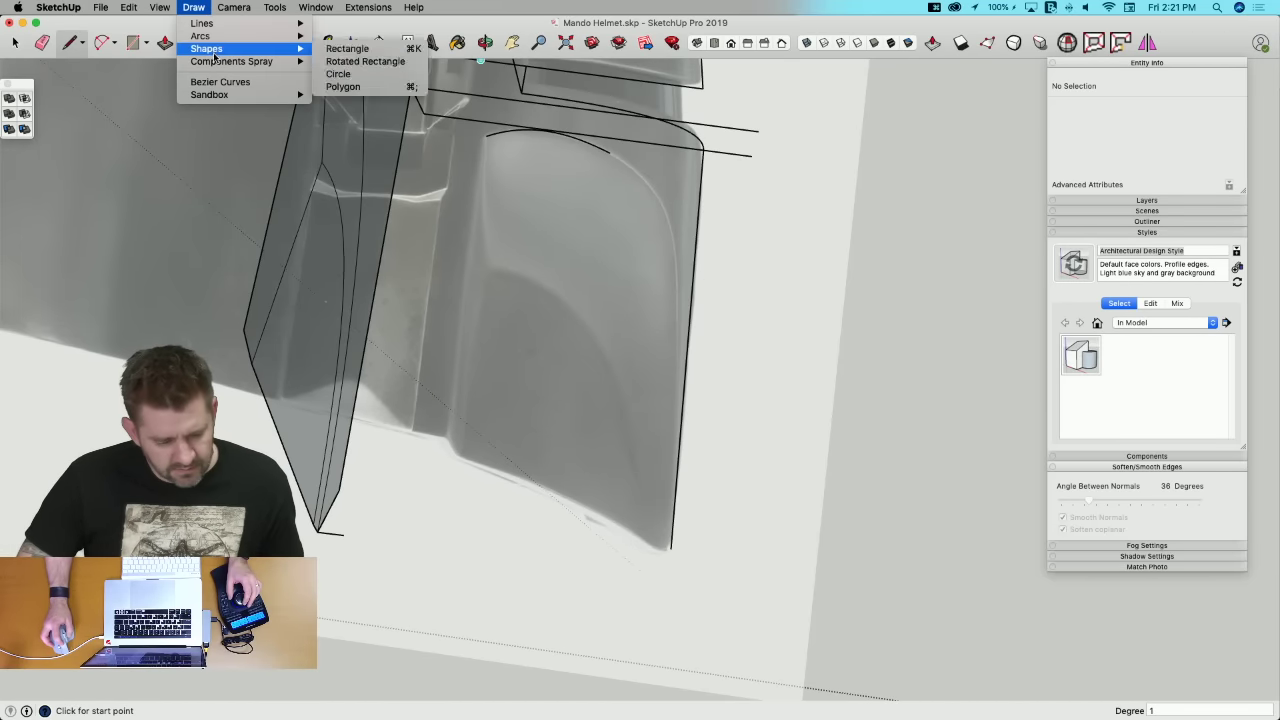
left_click(215, 84)
left_click(609, 153)
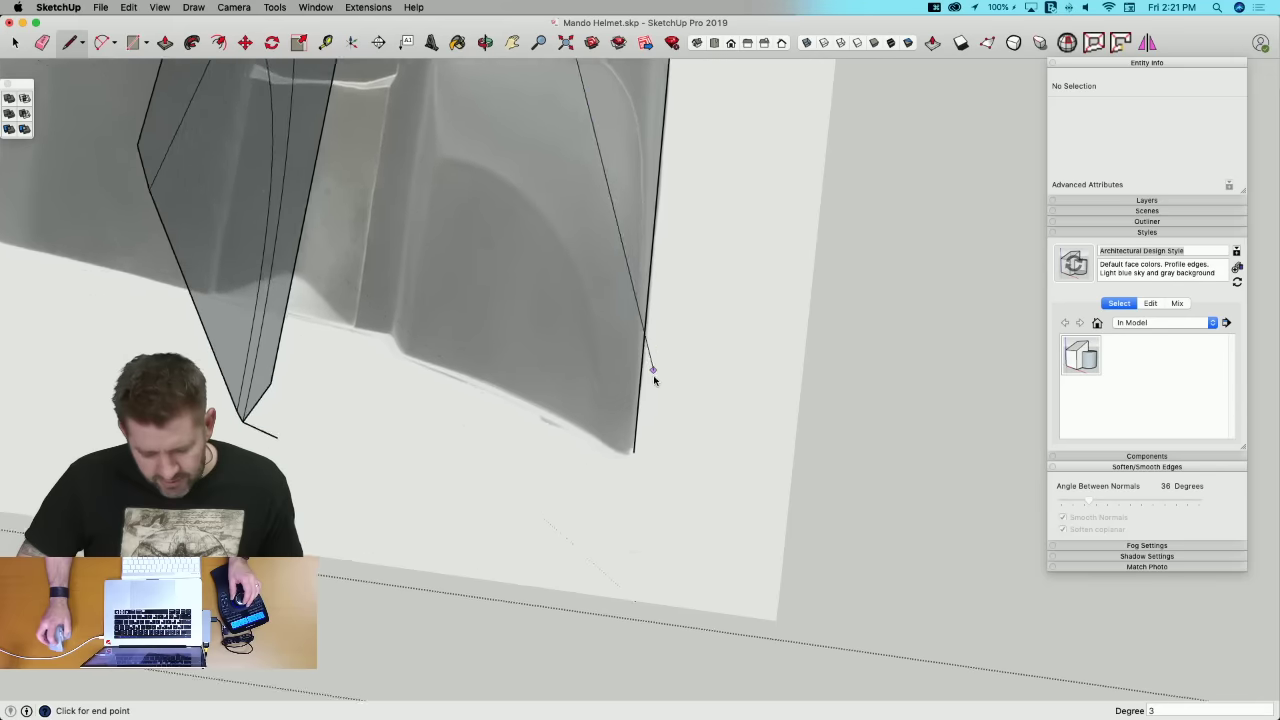
scroll(622, 365, "up", 2)
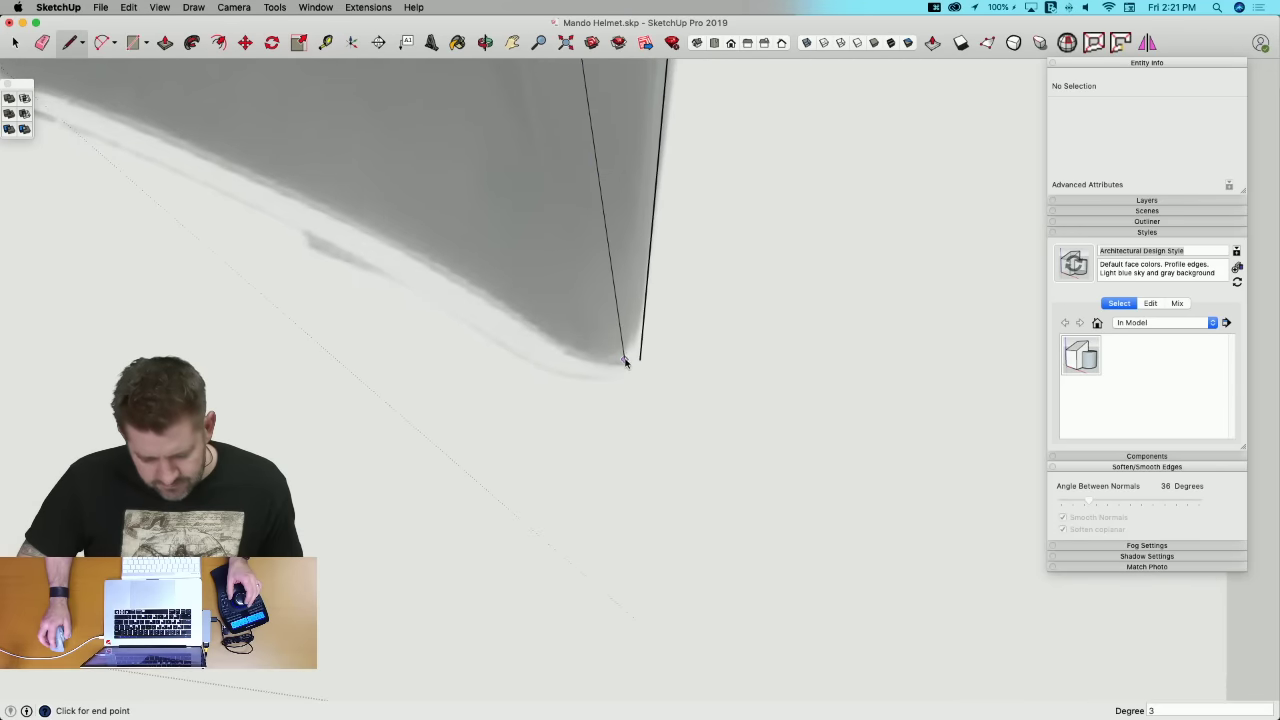
scroll(625, 363, "down", 3)
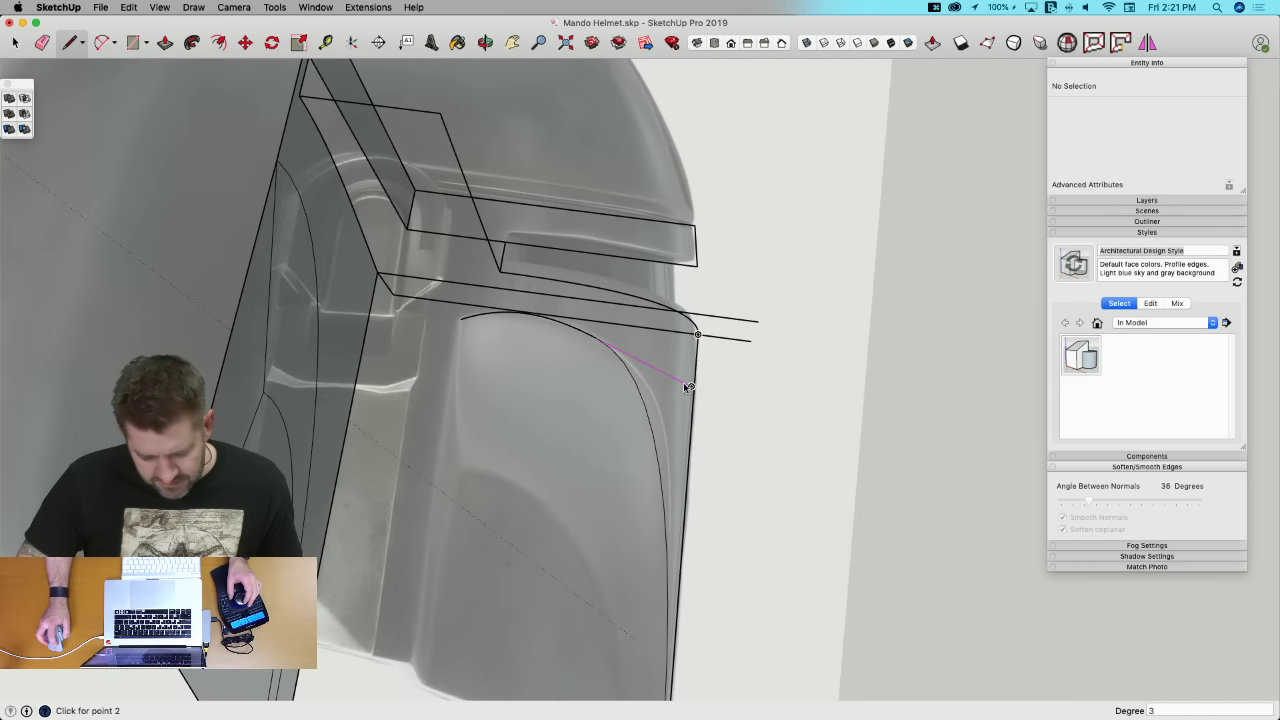
left_click(671, 491)
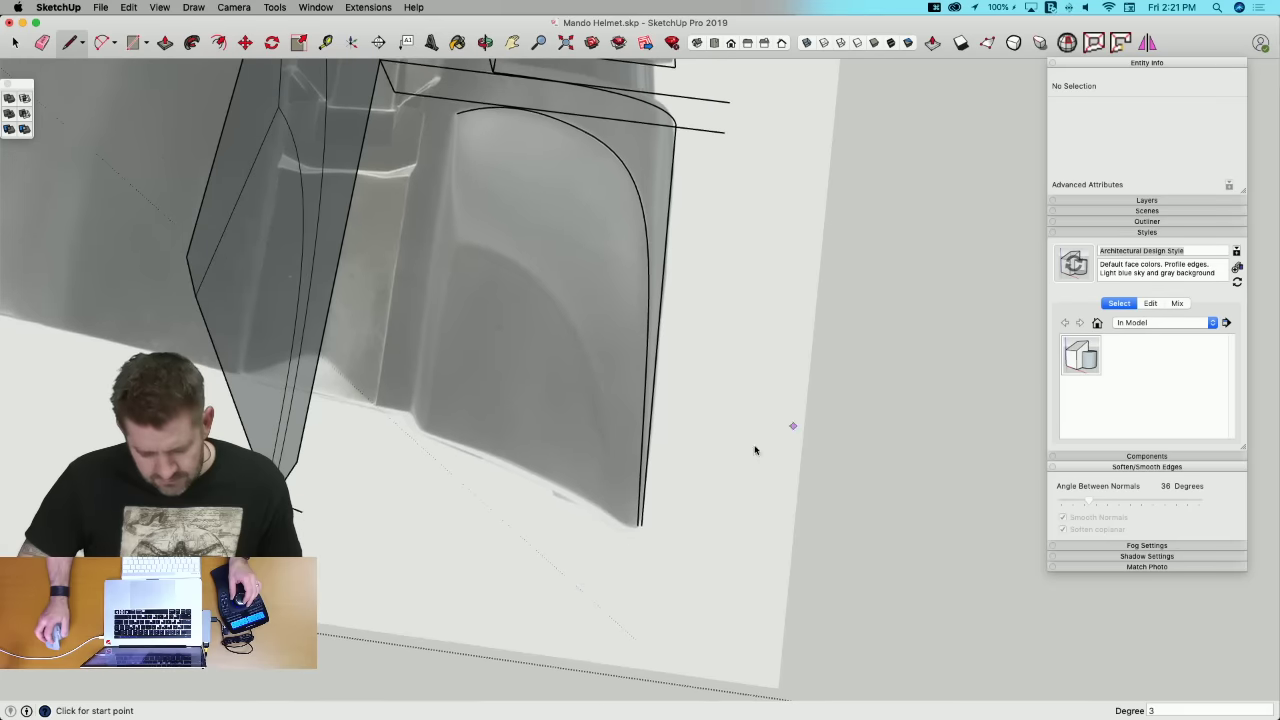
Step: Close the chin tip with a line about 5 1/4" long between the lower ends of the front edge and the recess curve
key("l")
scroll(640, 526, "up", 3)
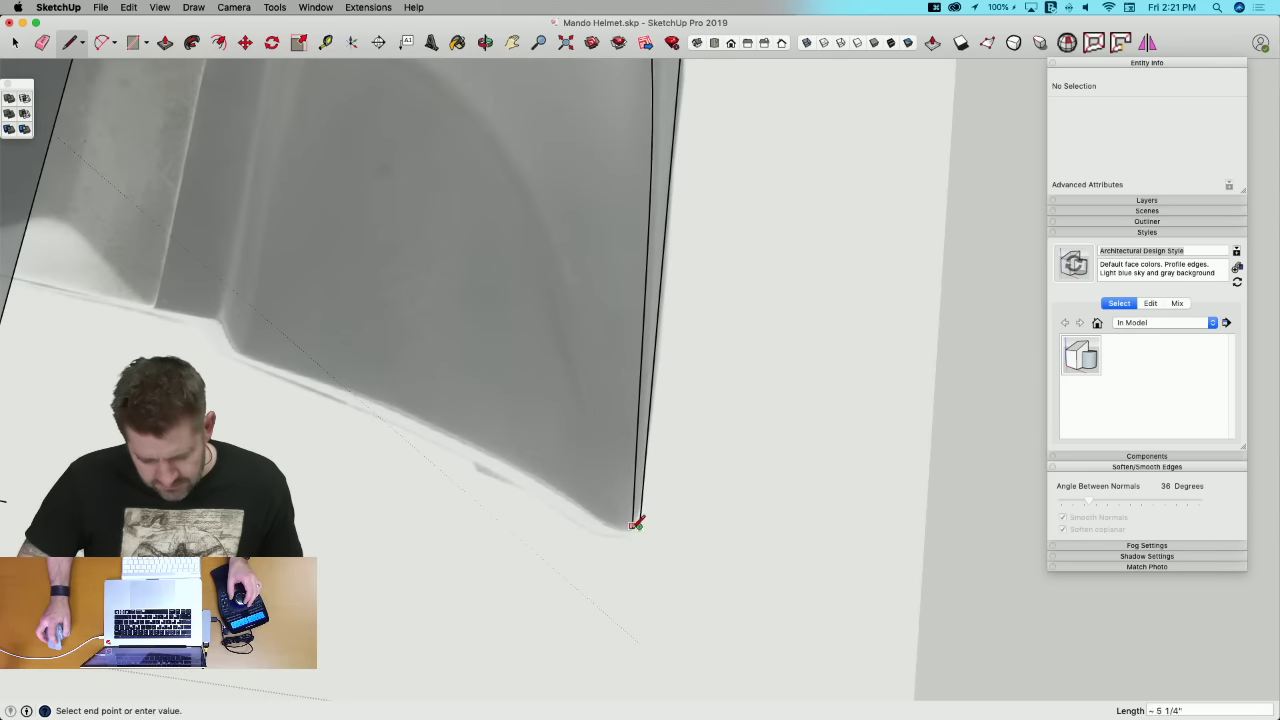
left_click(636, 524)
scroll(642, 520, "up", 2)
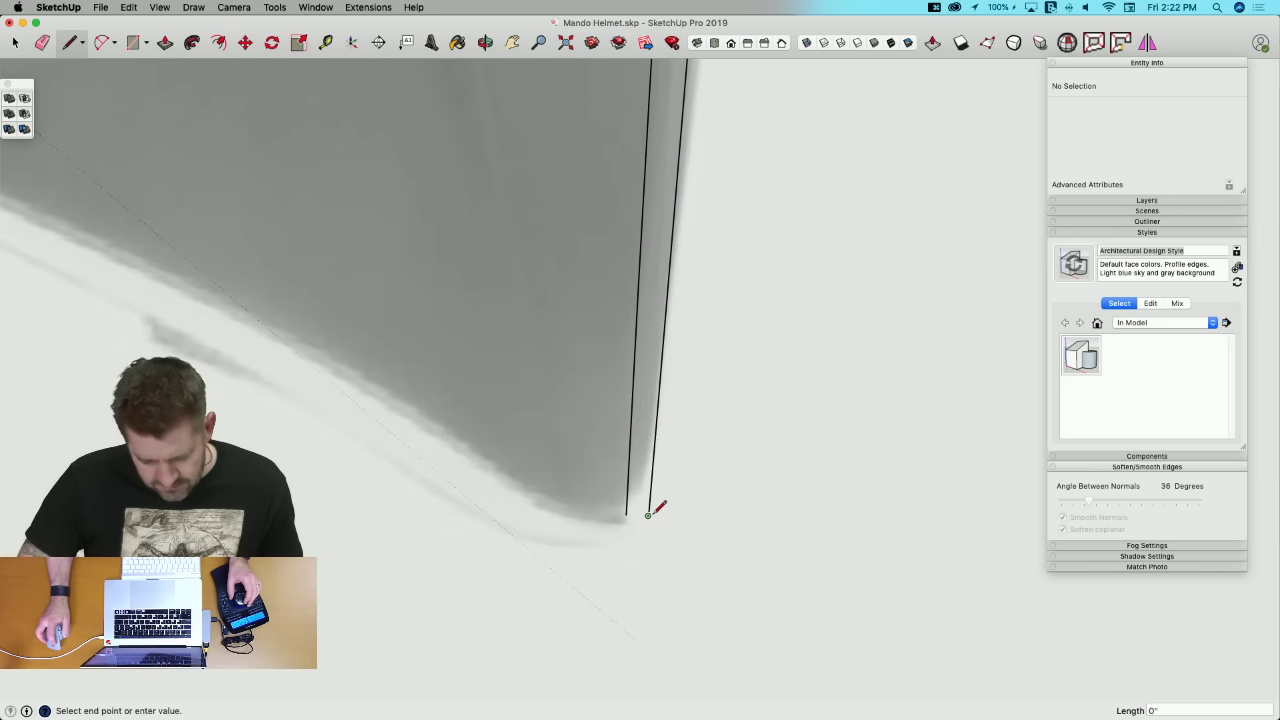
scroll(630, 515, "up", 1)
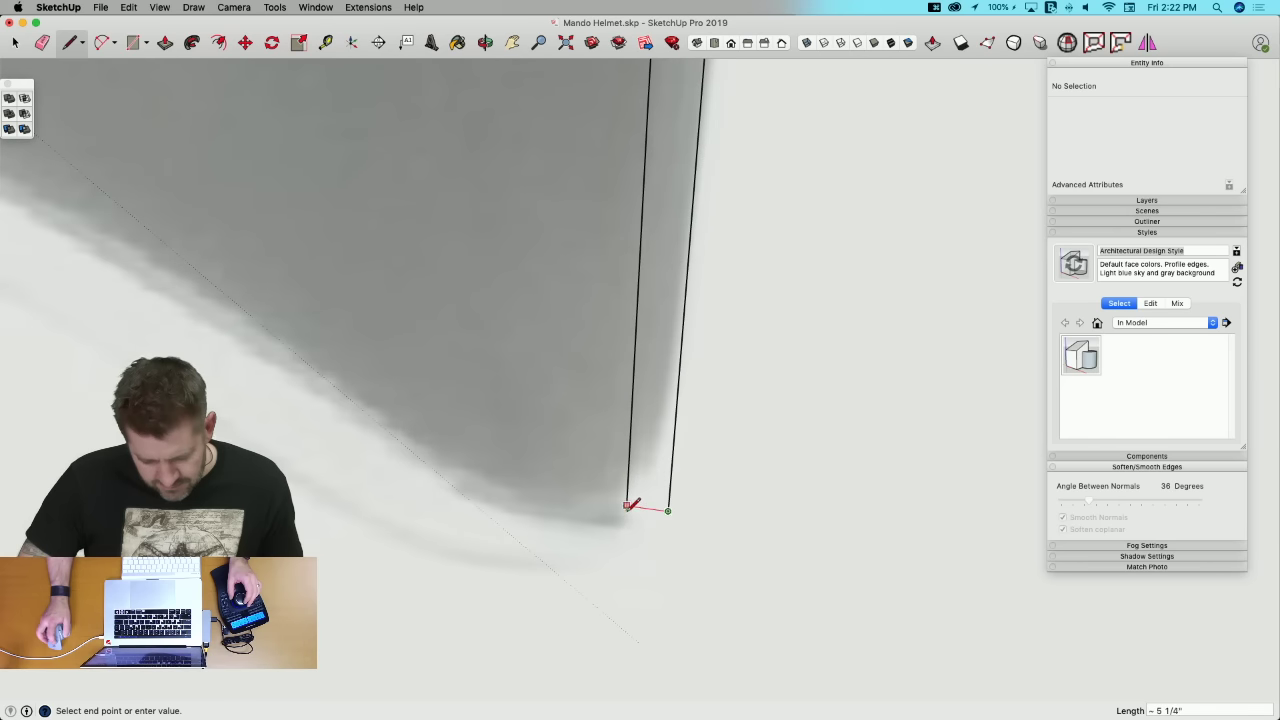
left_click(627, 511)
scroll(780, 547, "down", 10)
key("space")
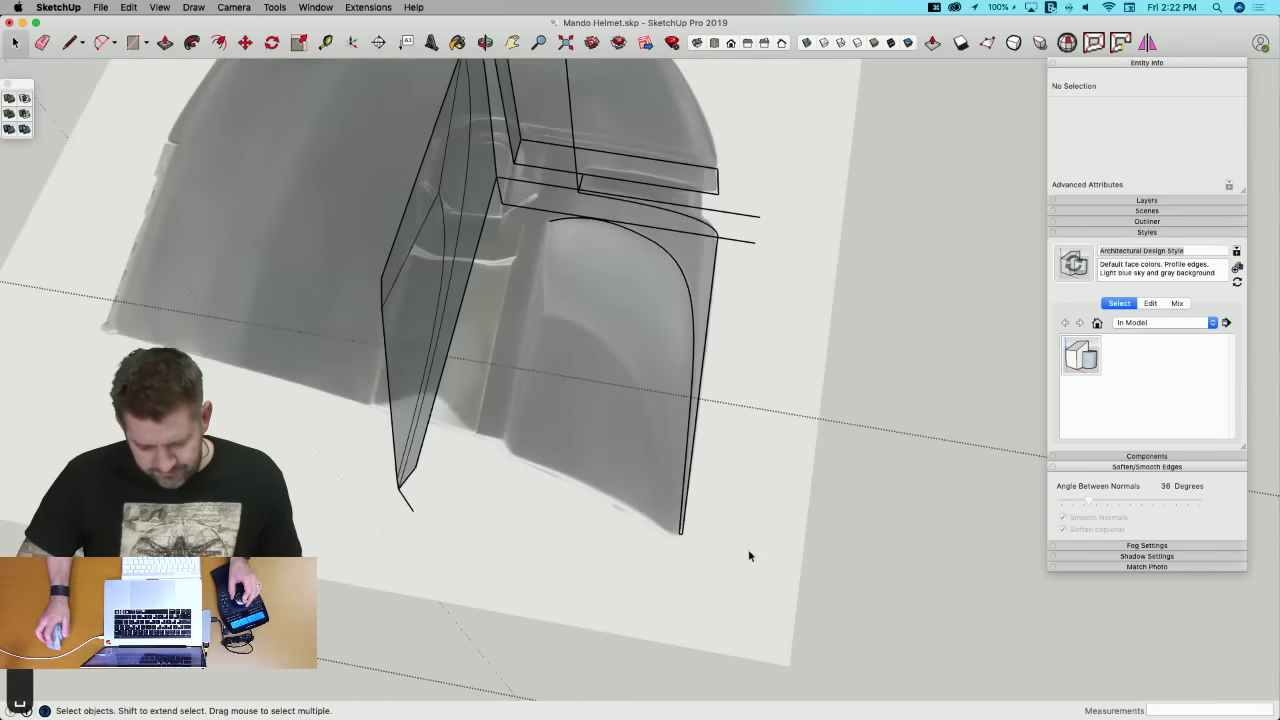
Step: Outline the strip behind the cheek recess with lines from the recess's upper rear corner to the helmet's bottom and back to the eye opening
key("l")
scroll(655, 420, "up", 5)
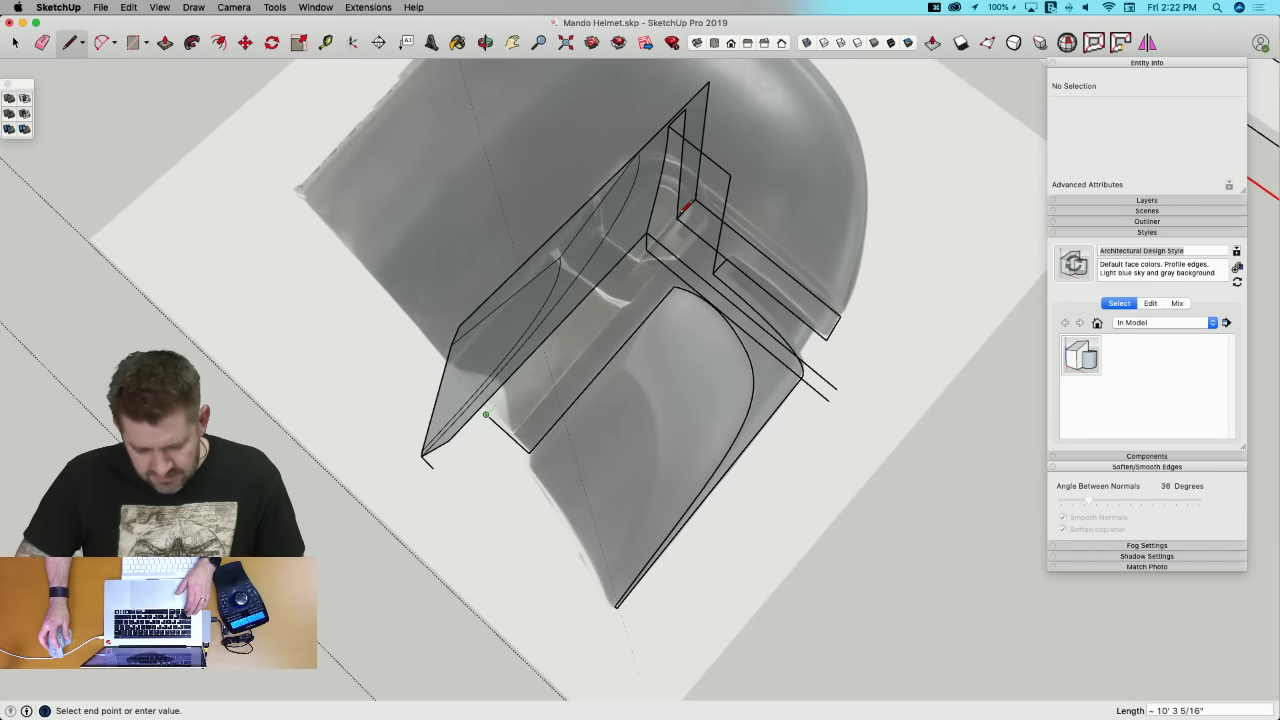
left_click(677, 217)
key("space")
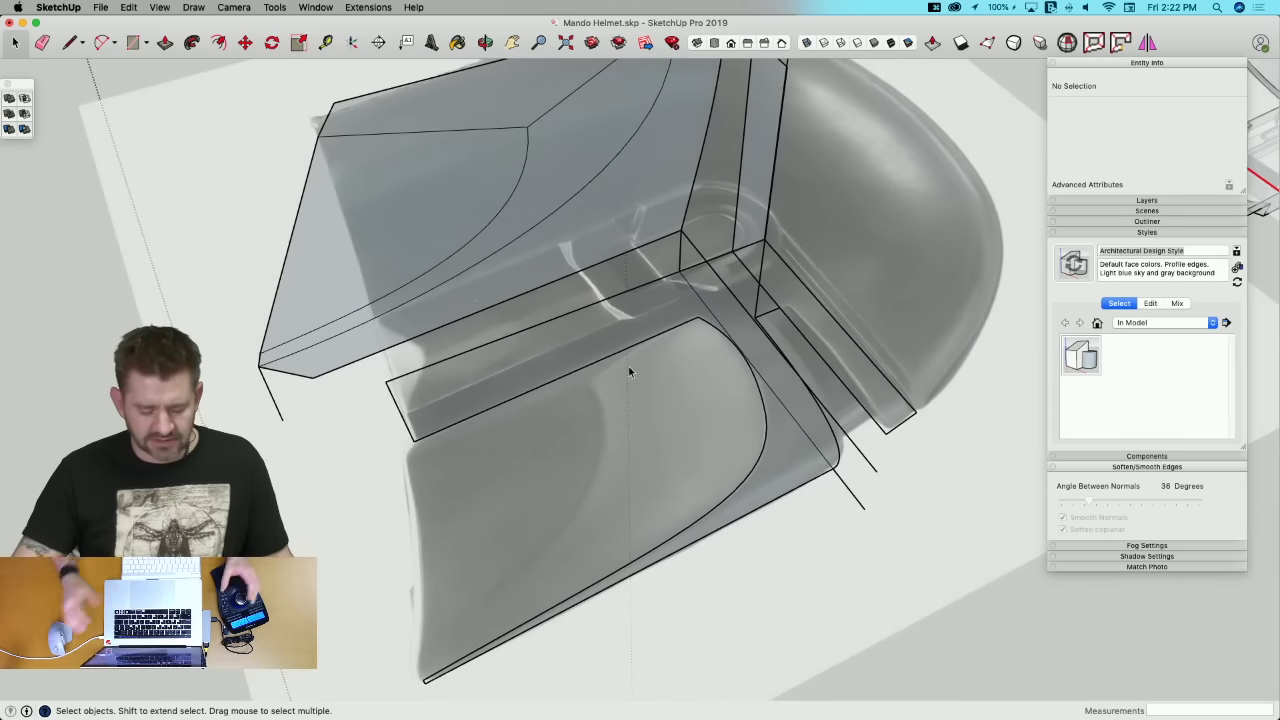
Step: Extend a short edge below the rear strip and trace the cheek's bottom edge with a two-point arc bulging about 1' 2 1/16"
key("l")
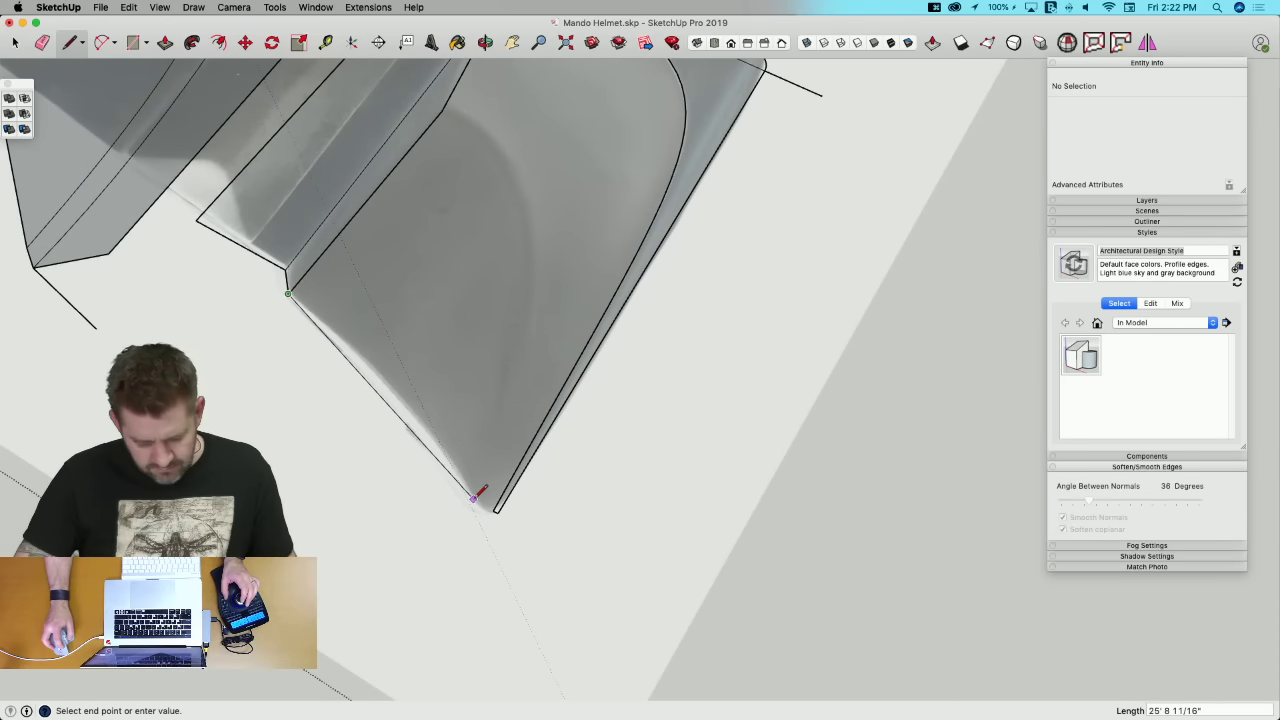
key("a")
left_click(288, 292)
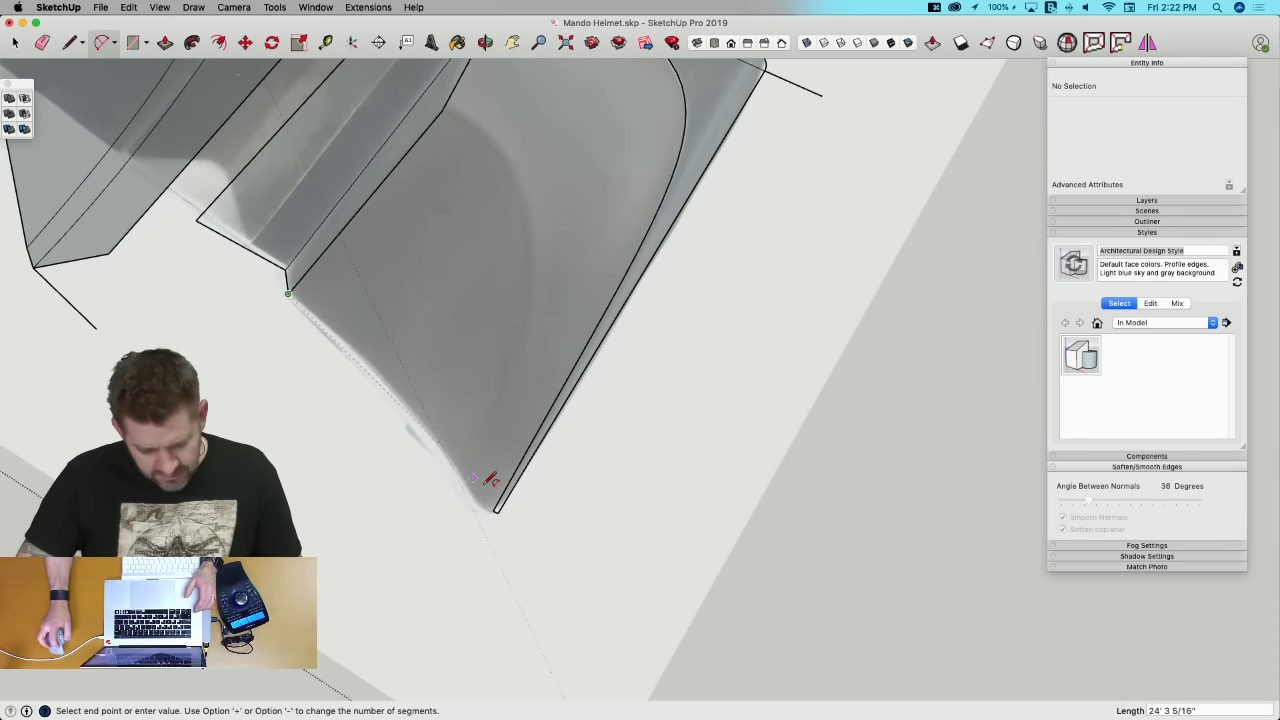
left_click(477, 502)
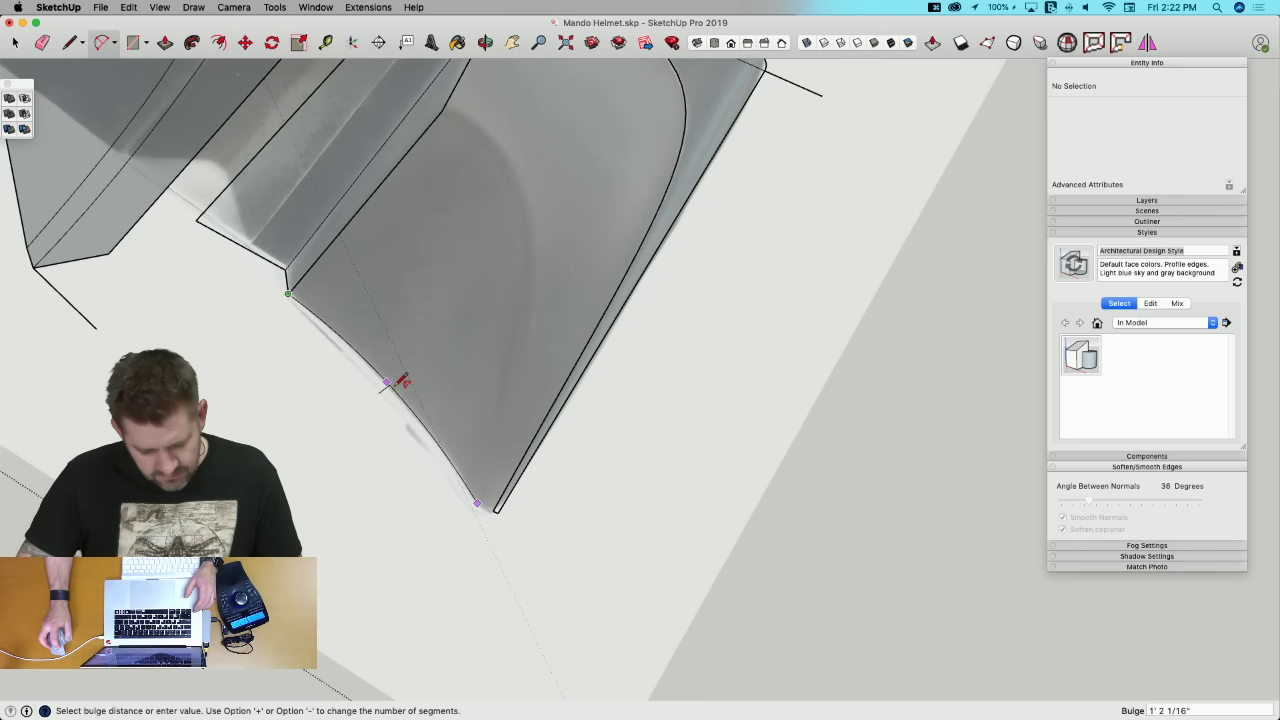
left_click(388, 382)
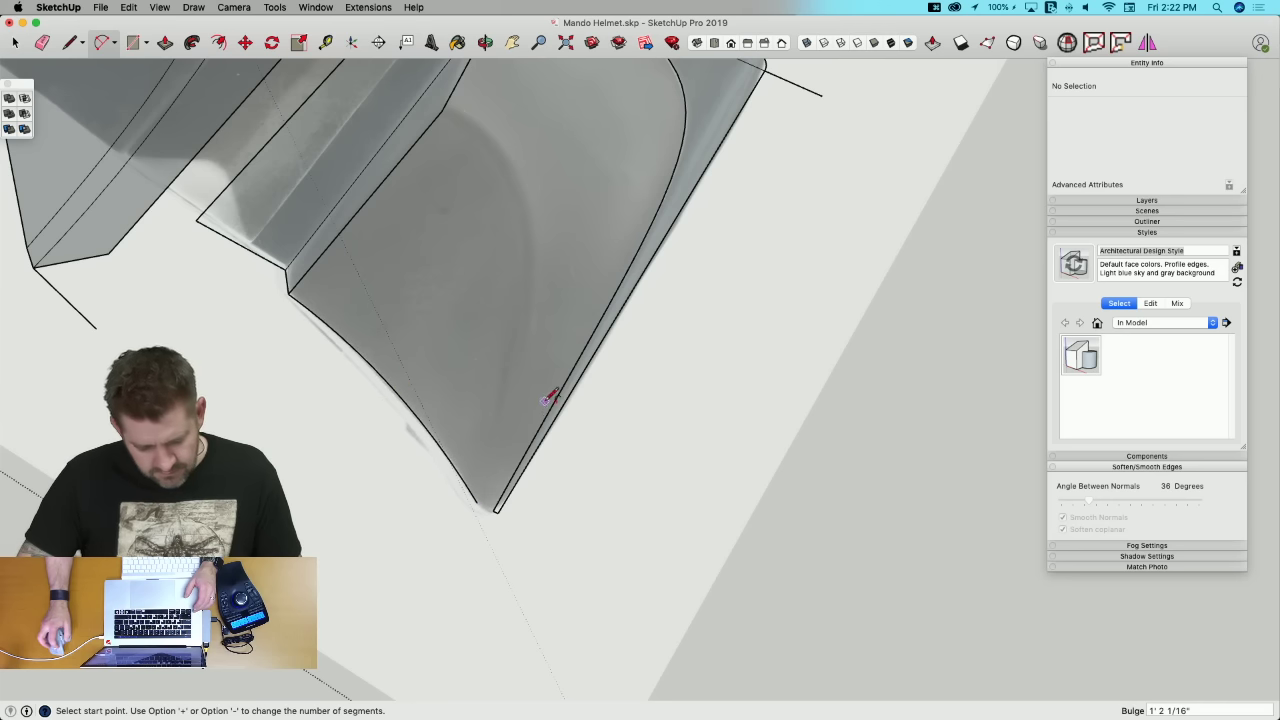
Step: Close the cheek outline with a line about 1' 5 9/16" long from the bottom arc's front end to the chin tip
key("l")
left_click(477, 502)
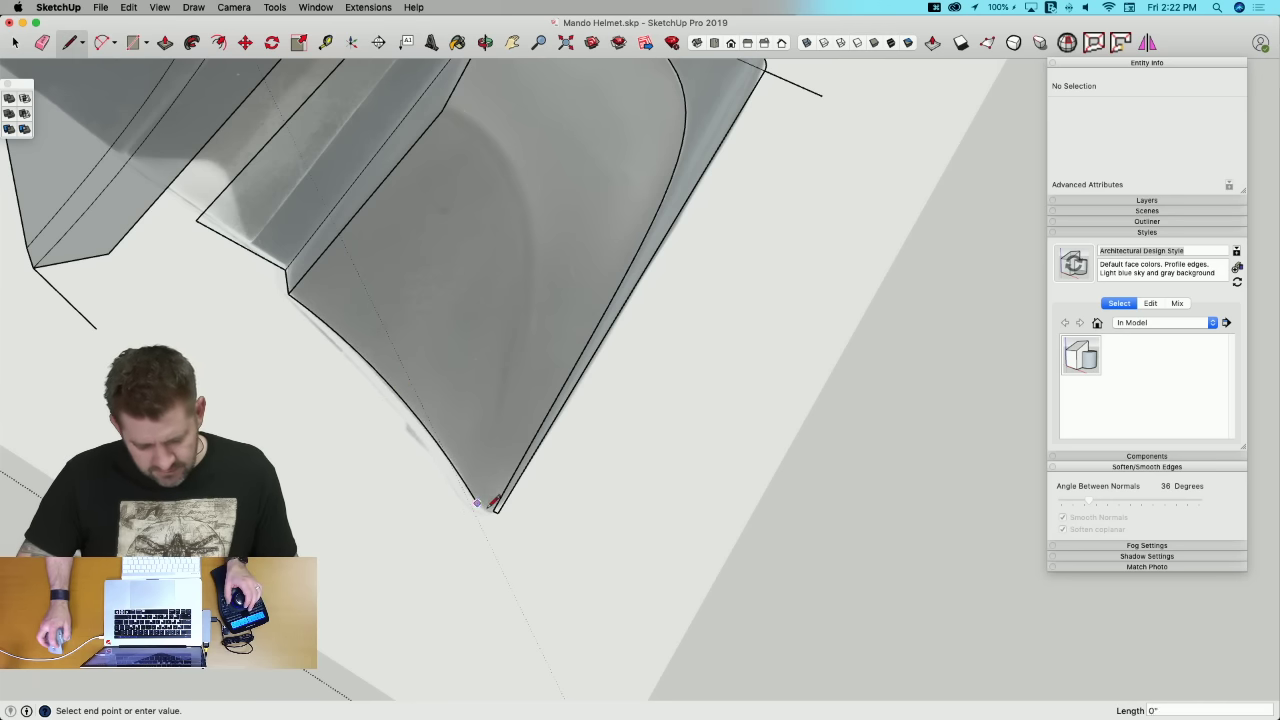
scroll(492, 510, "up", 3)
left_click(492, 512)
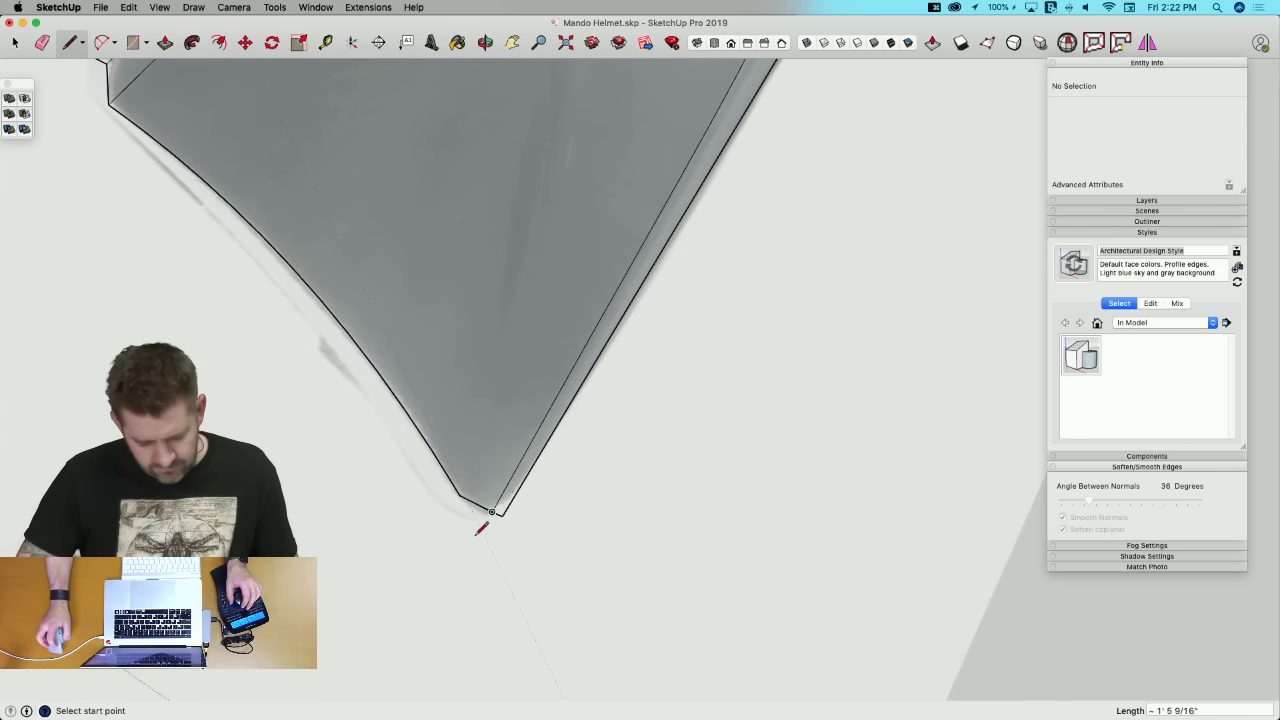
Step: Trace the cheek's inner recess curve with a degree-3 Bezier curve from the recess's rear corner to the chin tip
scroll(591, 565, "down", 5)
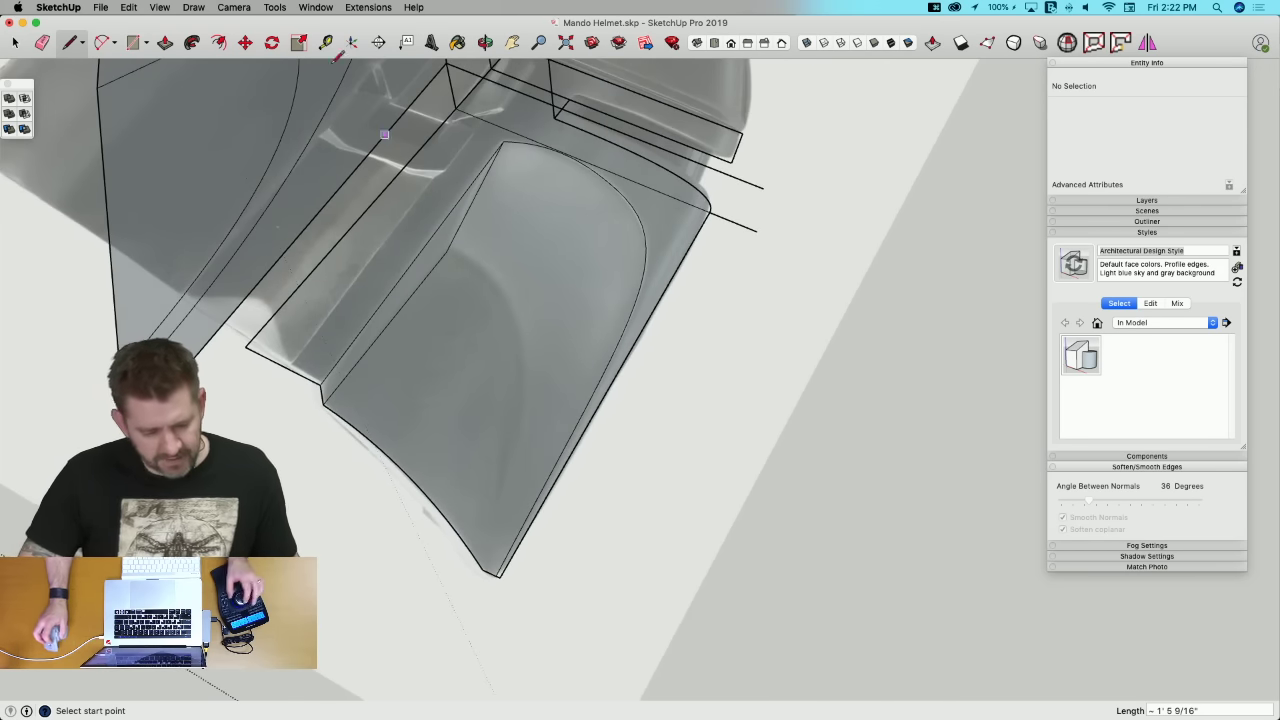
left_click(193, 7)
left_click(213, 84)
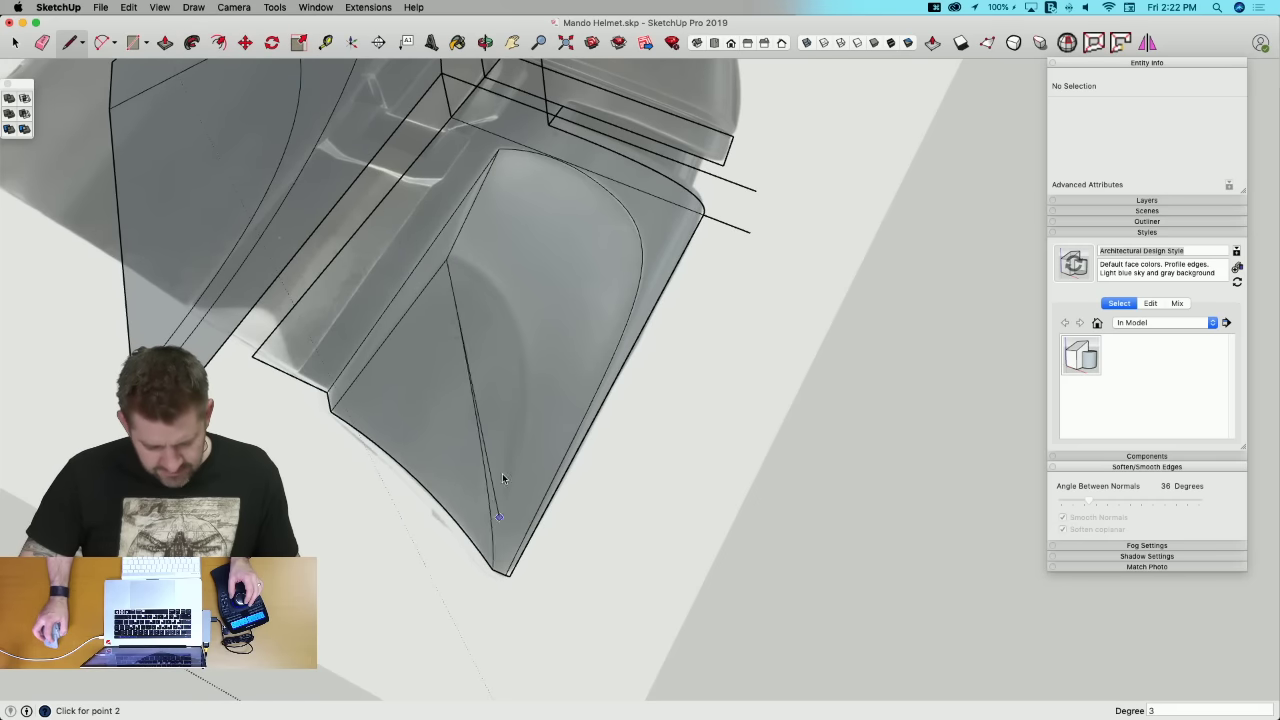
left_click(550, 283)
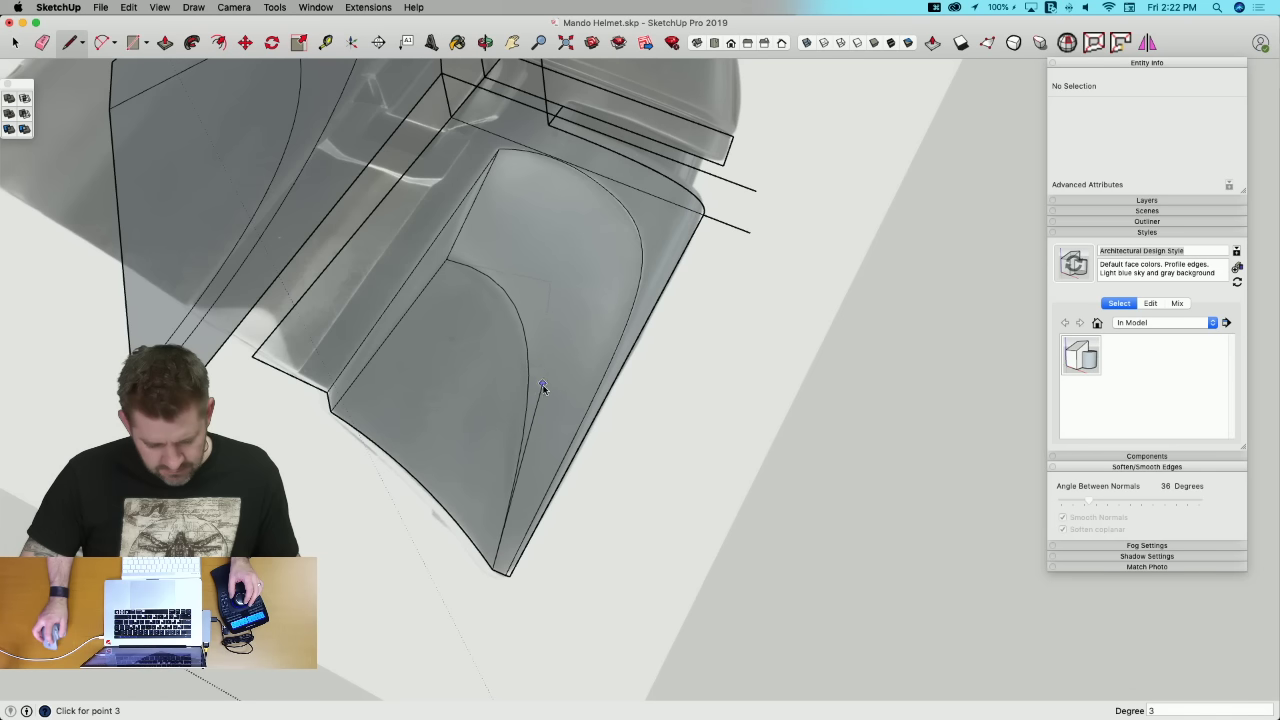
left_click(527, 418)
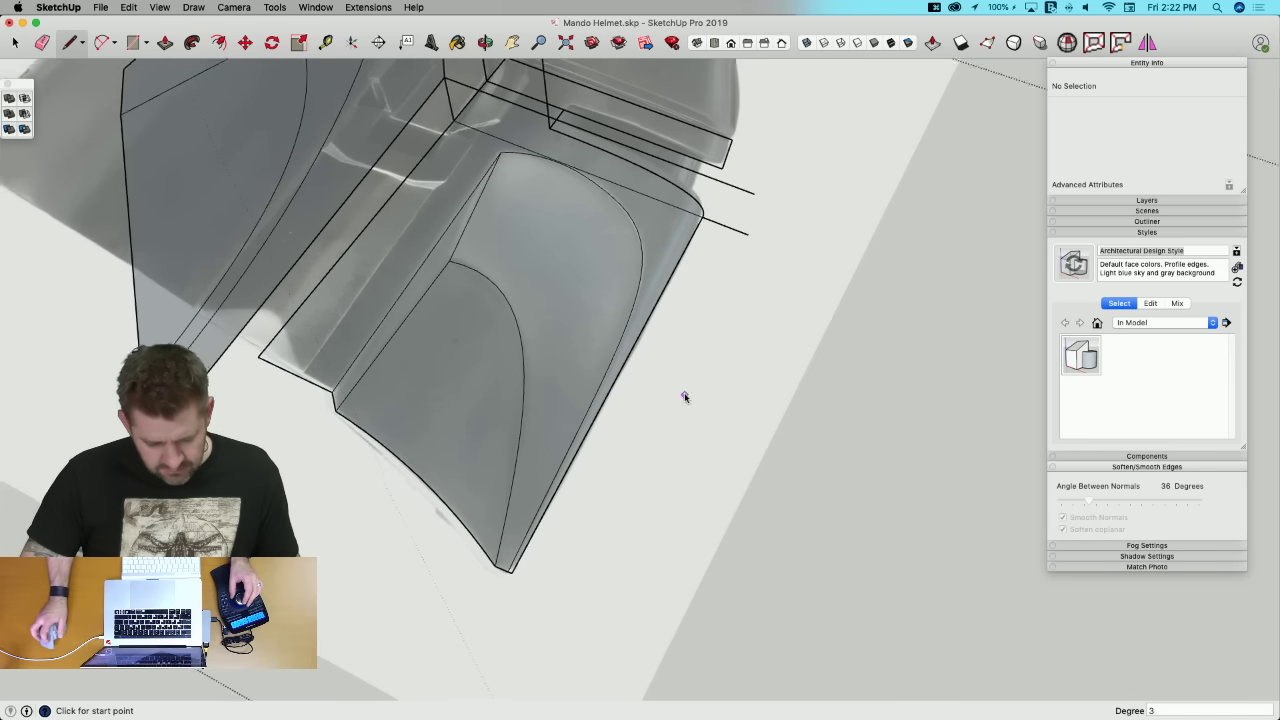
Step: Erase the leftover construction lines around the eye slot and the line ends projecting past the side outline's front edge
scroll(684, 392, "down", 5)
key("space")
scroll(636, 389, "up", 3)
left_click(453, 338)
key("e")
scroll(430, 310, "up", 5)
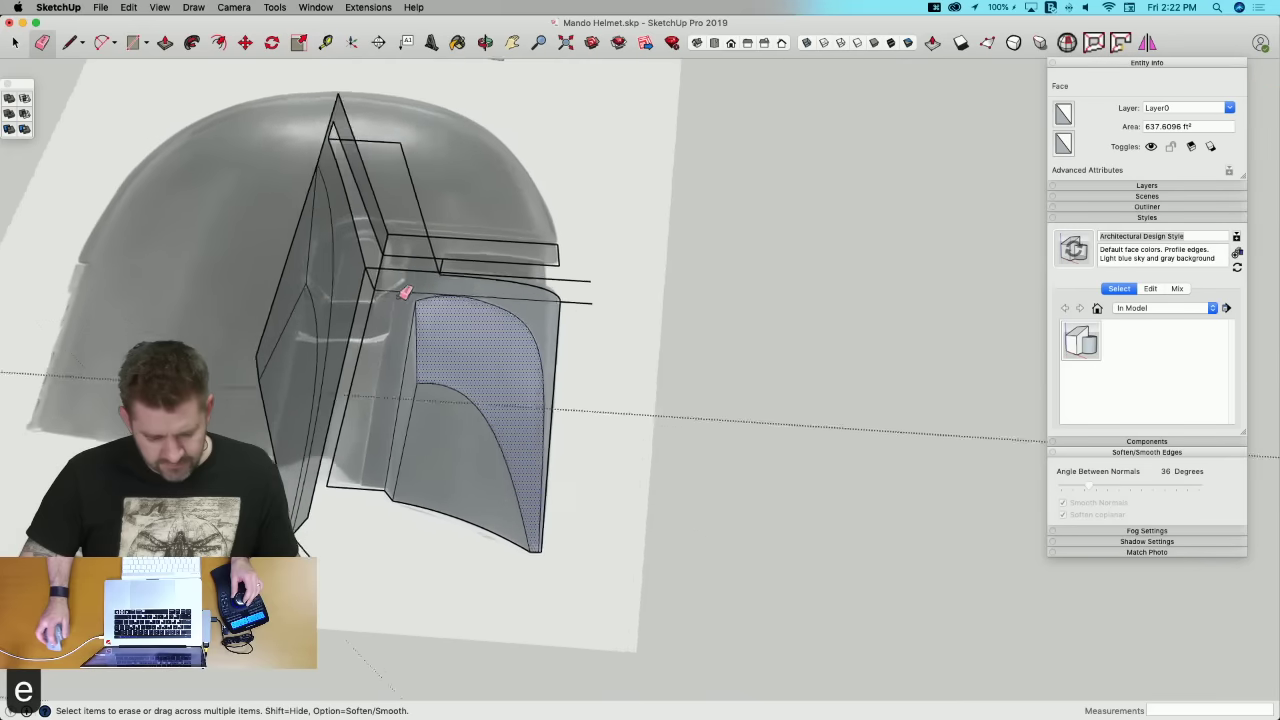
left_click(383, 279)
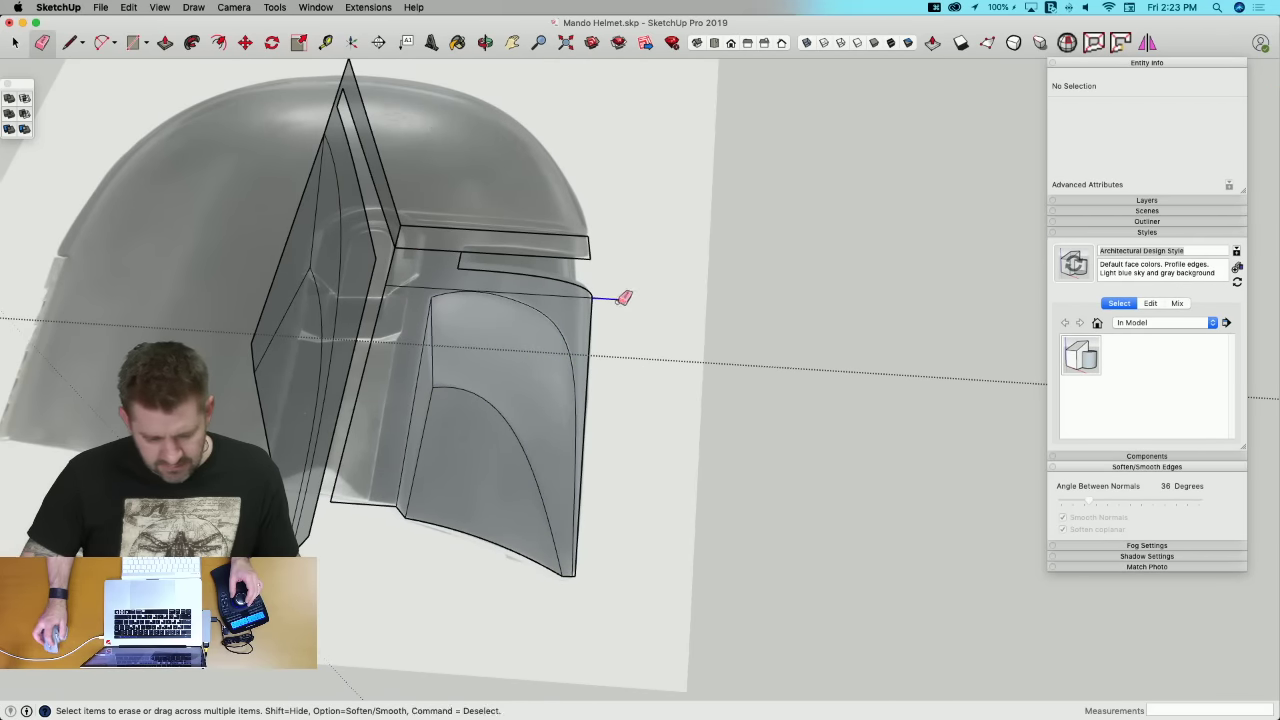
left_click(548, 291)
scroll(430, 230, "up", 5)
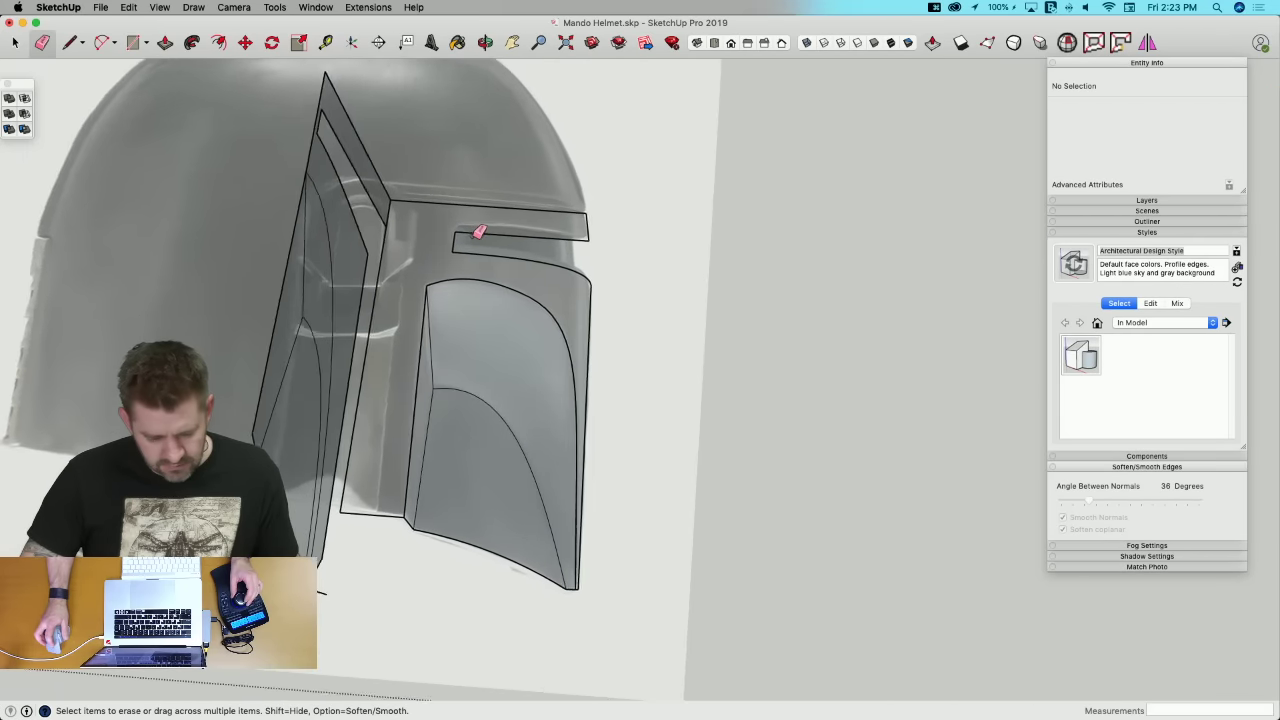
Step: Fill the side outline with a line about 55' 2 5/8" long and make the whole side panel a group
key("l")
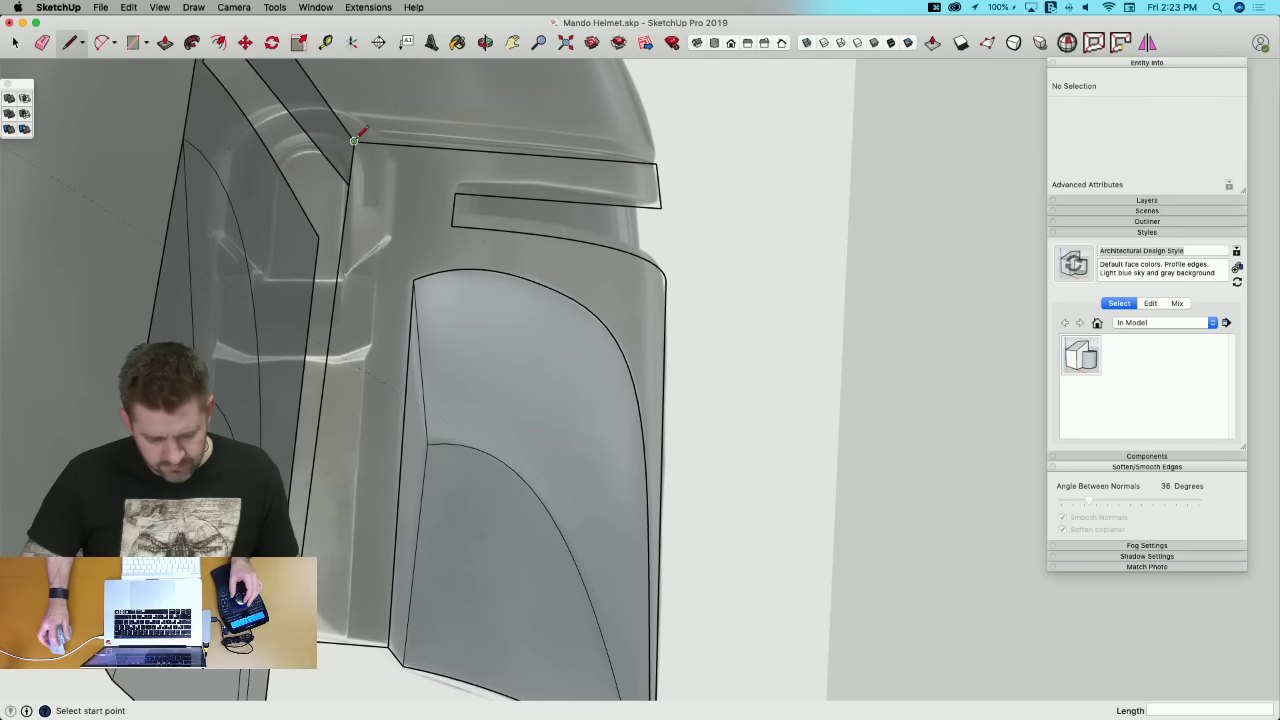
left_click(388, 647)
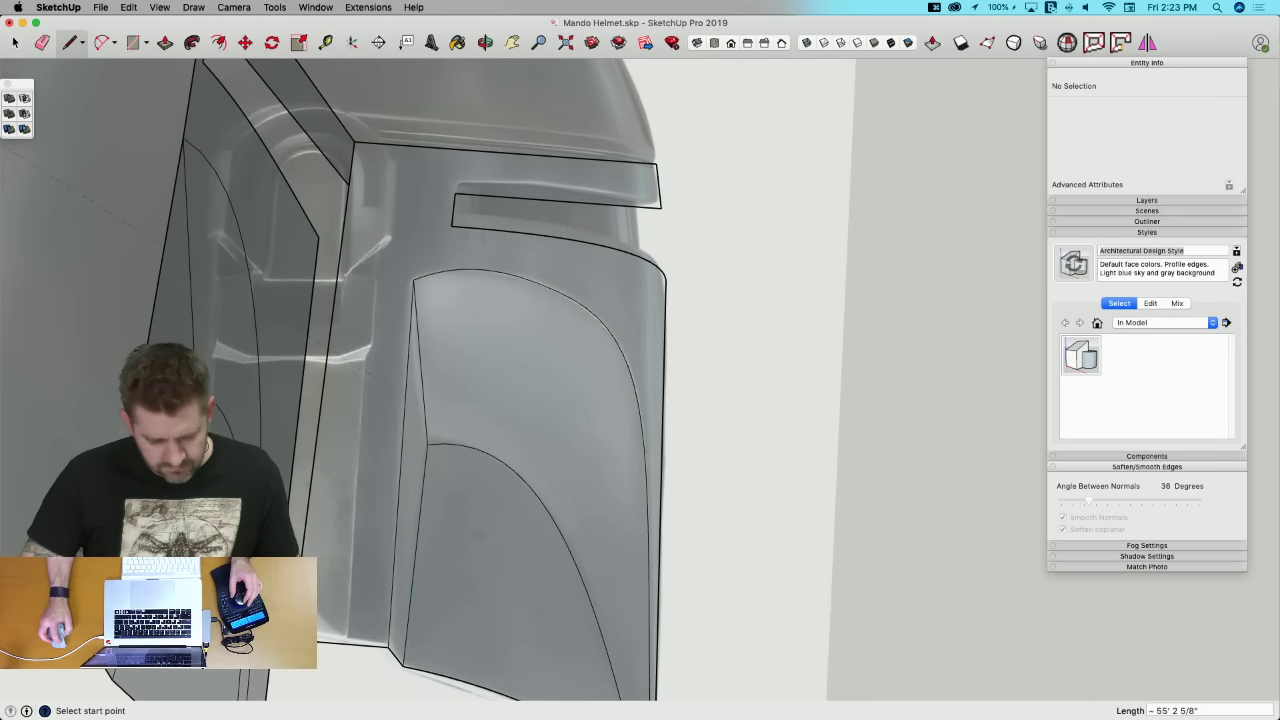
key("space")
triple_click(448, 418)
right_click(452, 393)
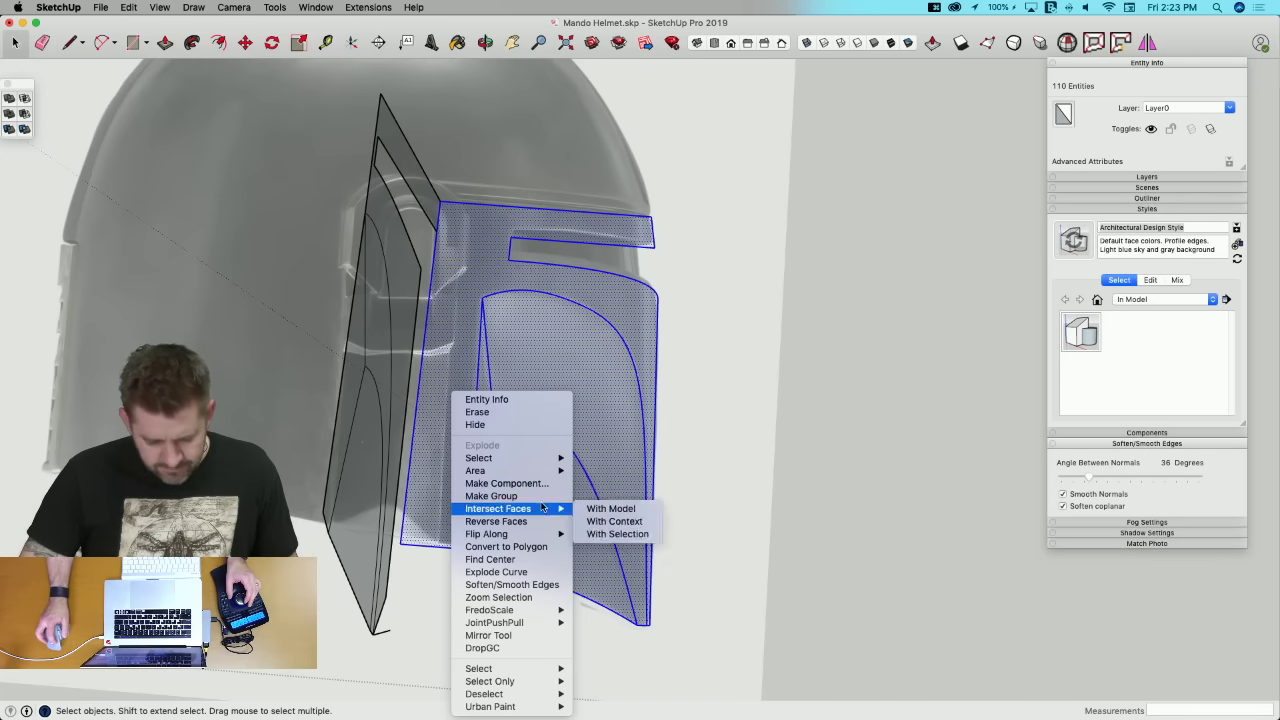
left_click(540, 496)
Step: Move the standing front panel group from the side panel's rear upper corner to the front end of the brow
middle_click_drag(538, 495, 437, 380)
left_click(437, 380)
key("m")
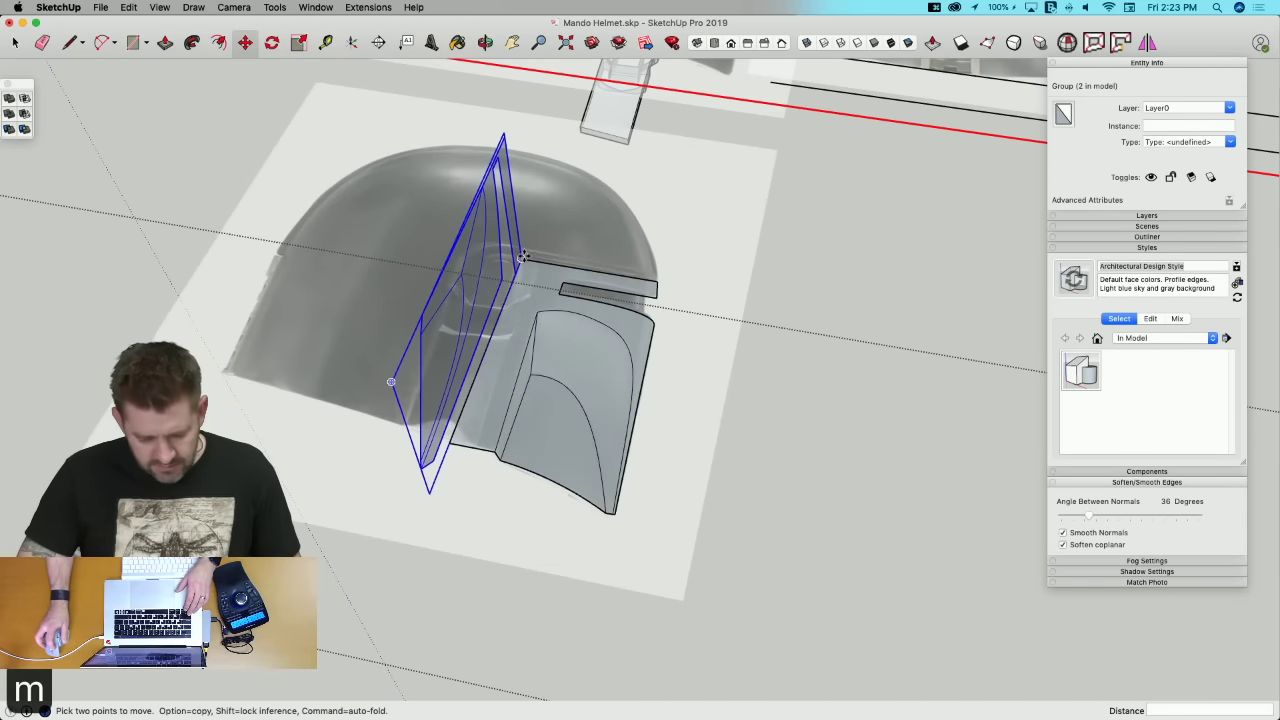
left_click(523, 257)
left_click(678, 283)
key("space")
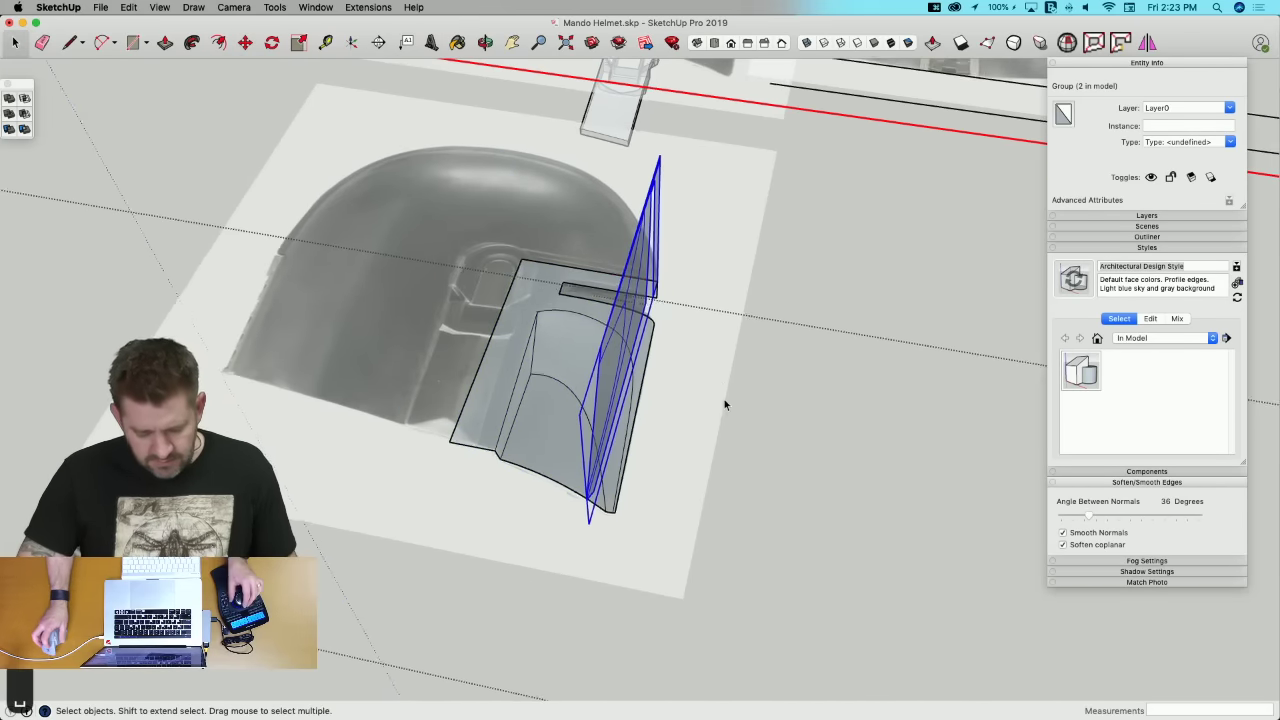
Step: Add the side panel to the selection and rotate both panel groups about the red axis until they stand upright
middle_click_drag(725, 404, 682, 371)
left_click(667, 368, "shift")
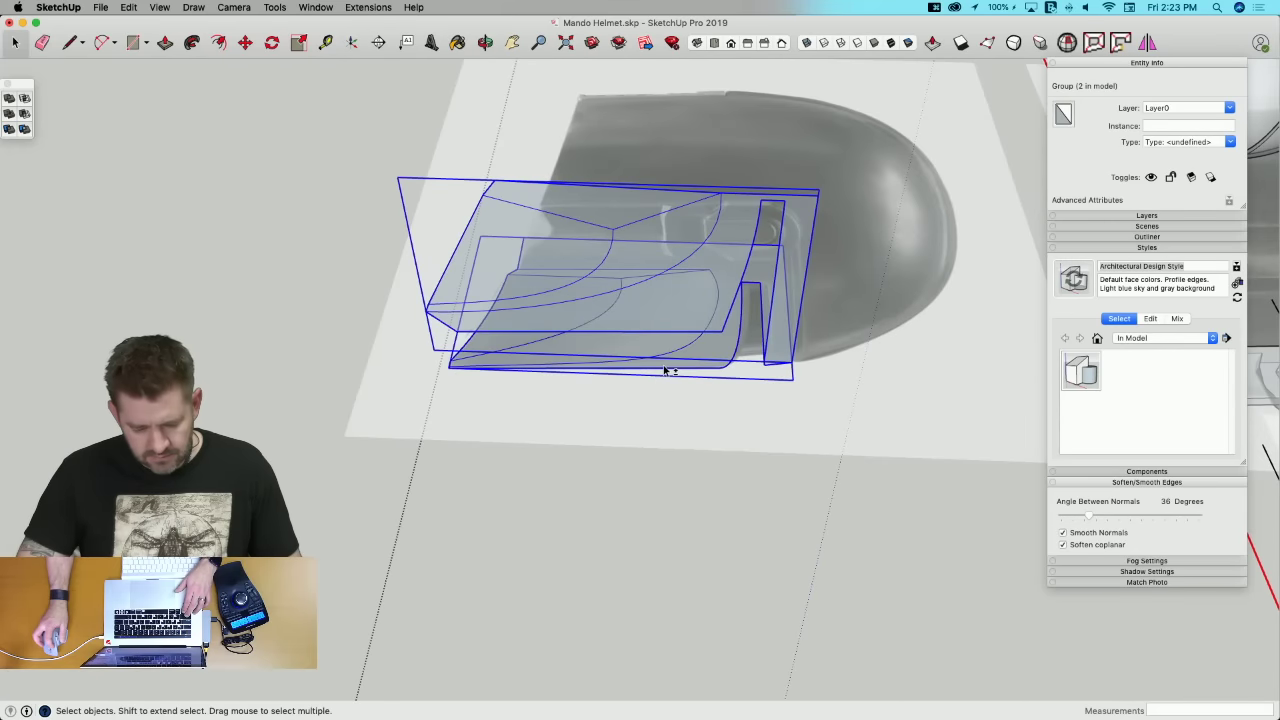
key("q")
key("Left")
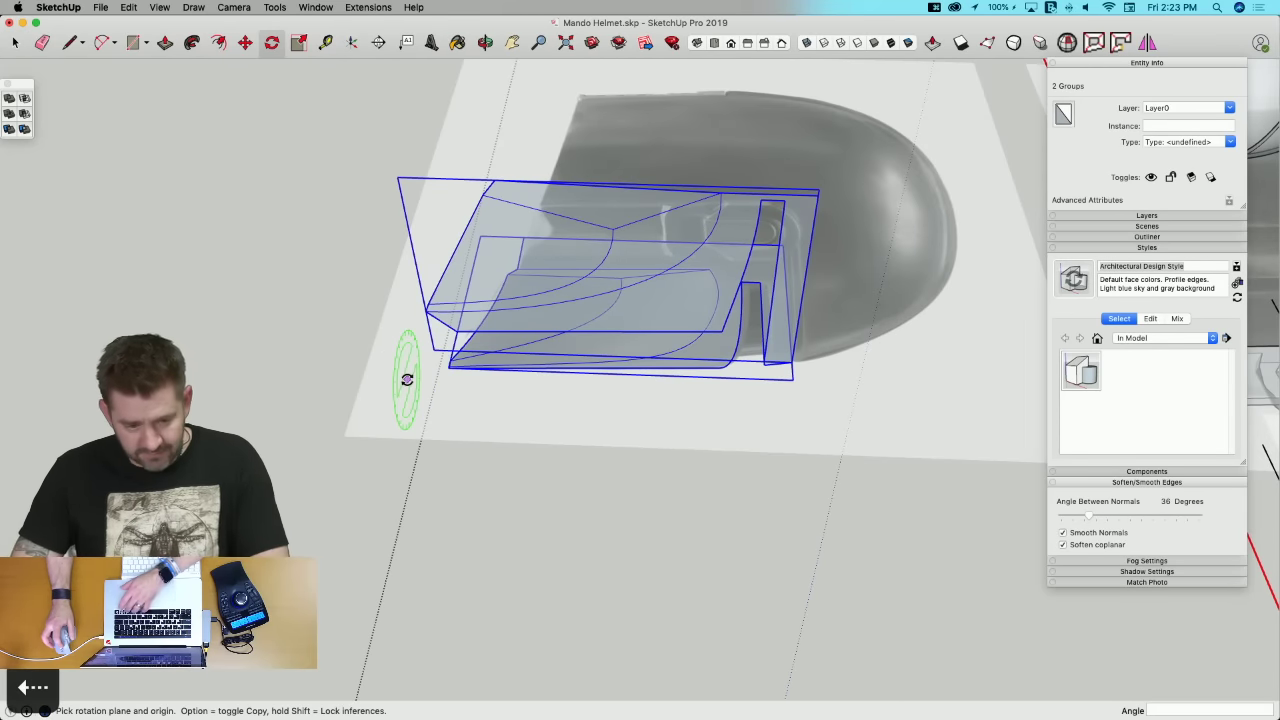
key("Right")
left_click(407, 380)
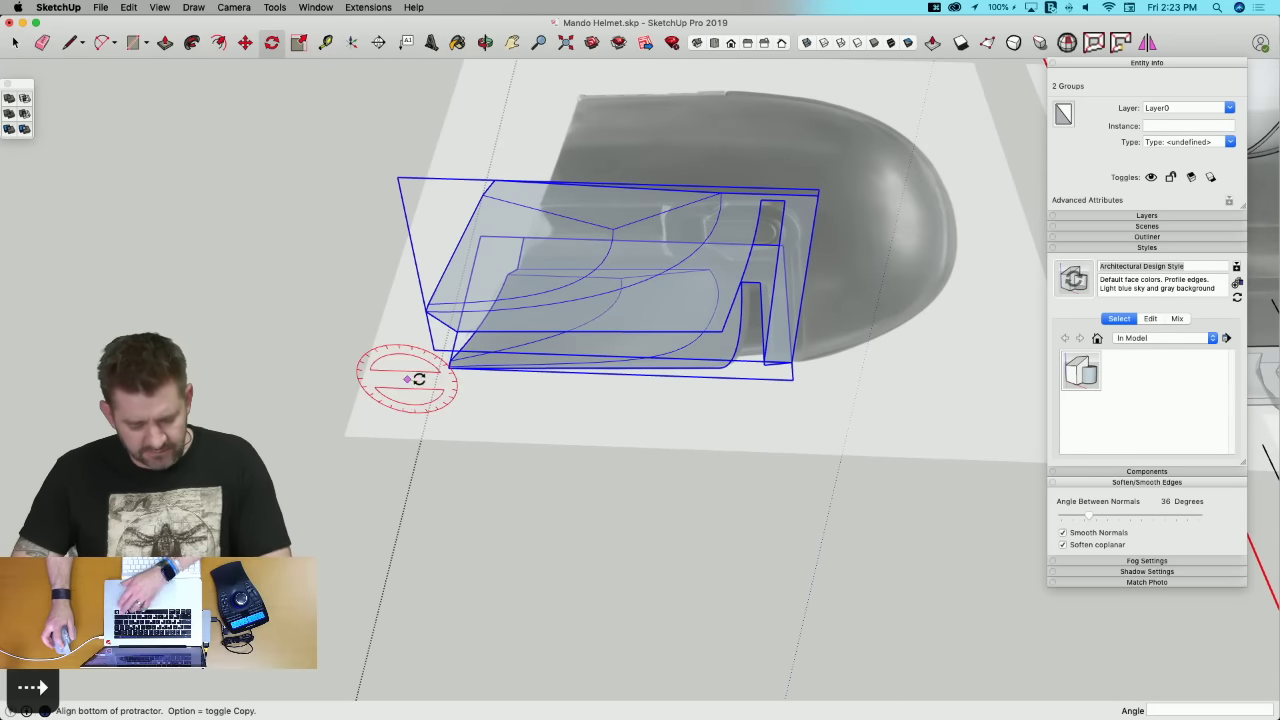
left_click(437, 380)
left_click(391, 327)
key("space")
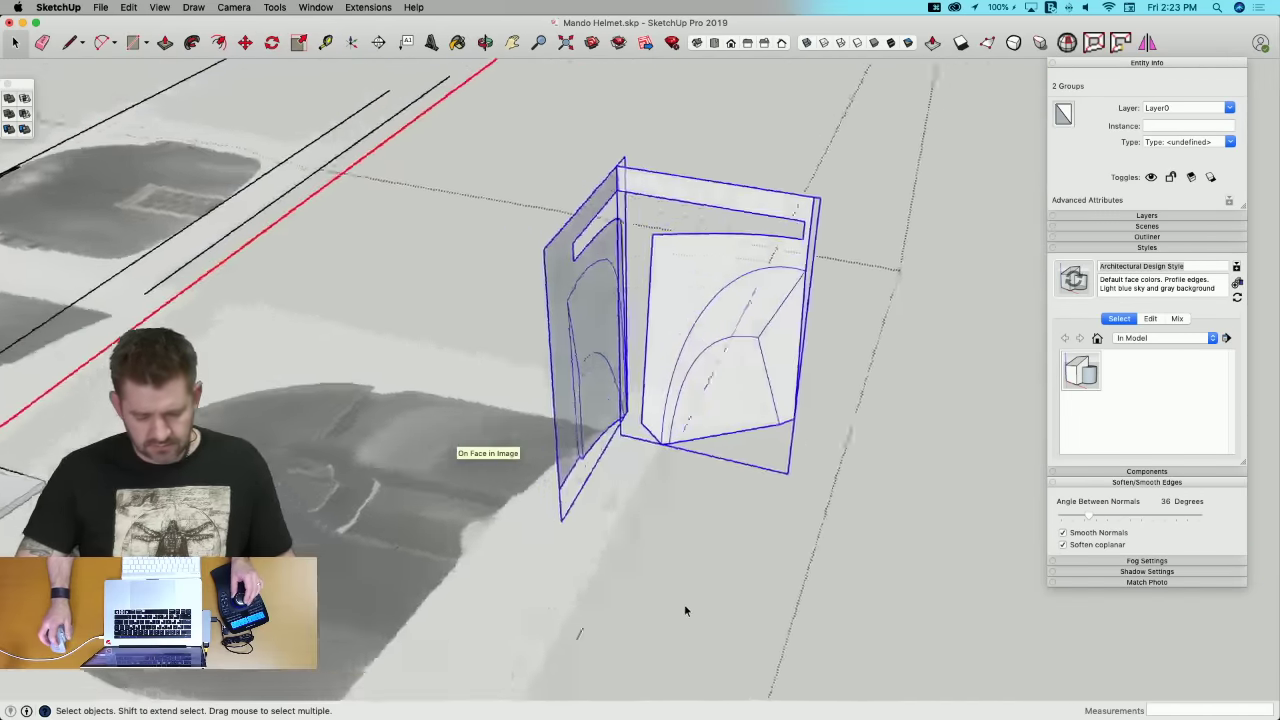
Step: Move the front panel alone so its upper outer corner meets the side panel's rear upper corner
key("space")
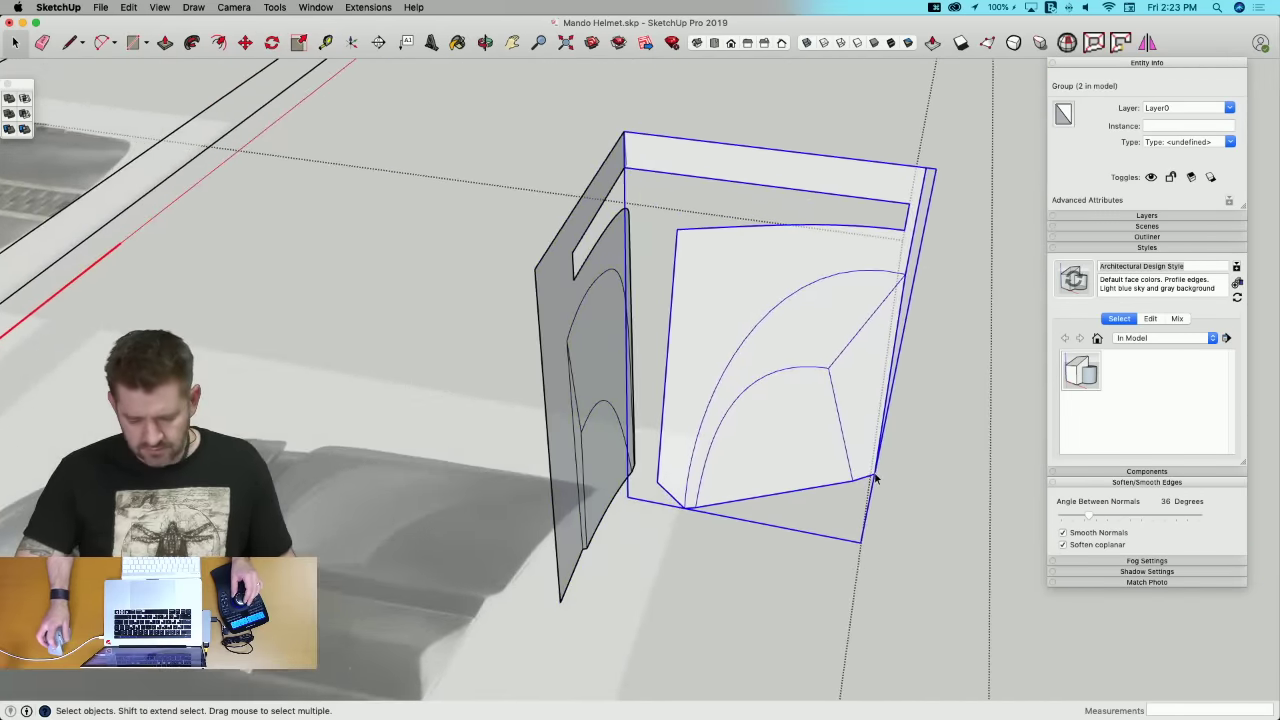
key("m")
left_click(876, 452)
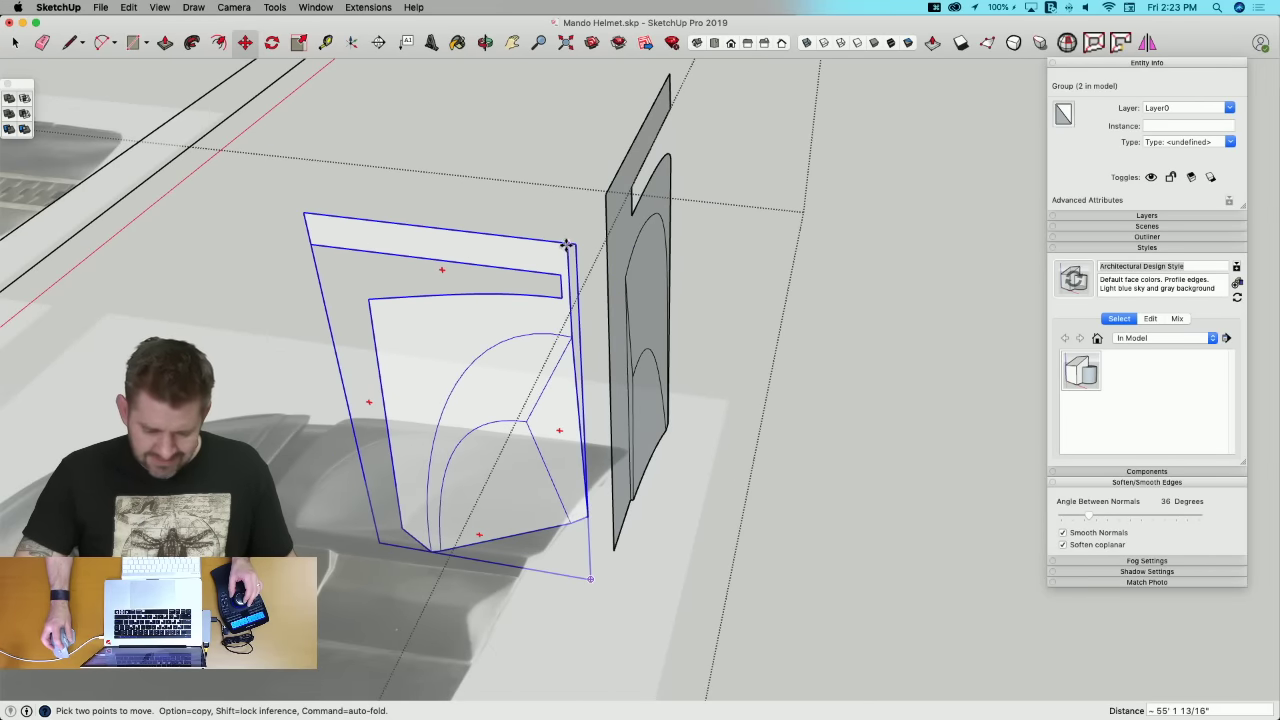
left_click(607, 192)
middle_click_drag(683, 374, 569, 607)
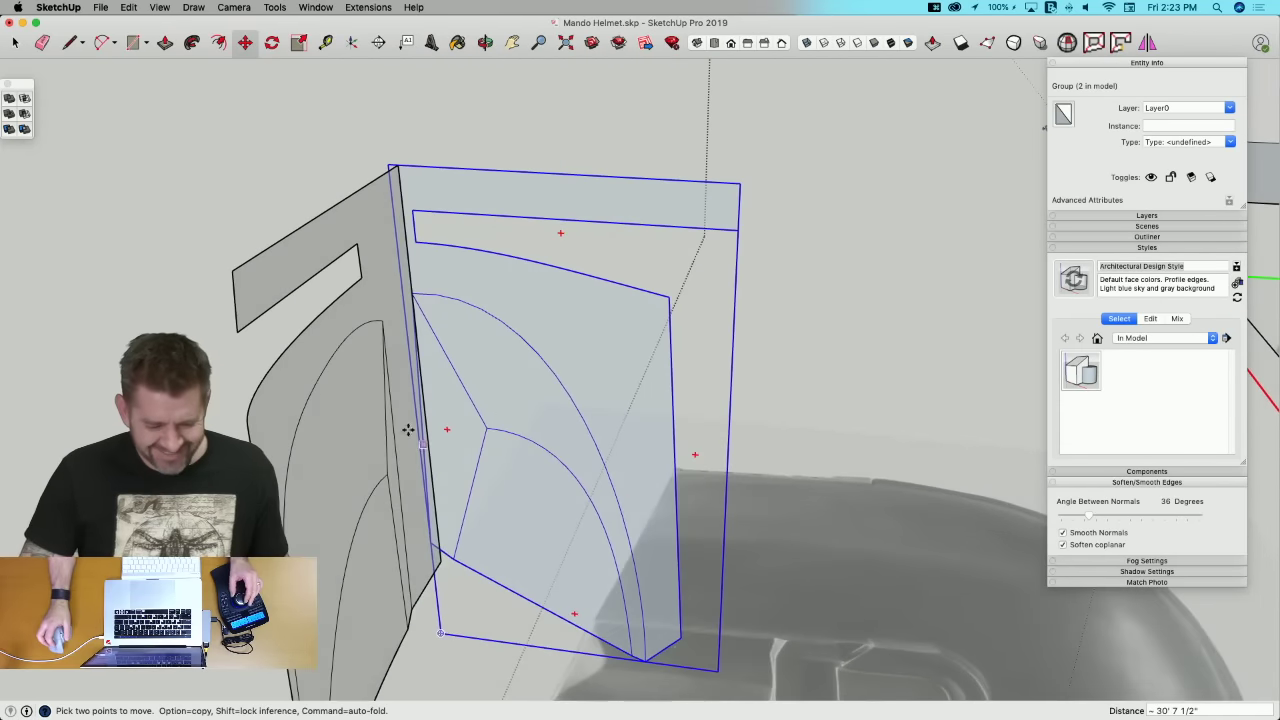
middle_click_drag(408, 430, 508, 476)
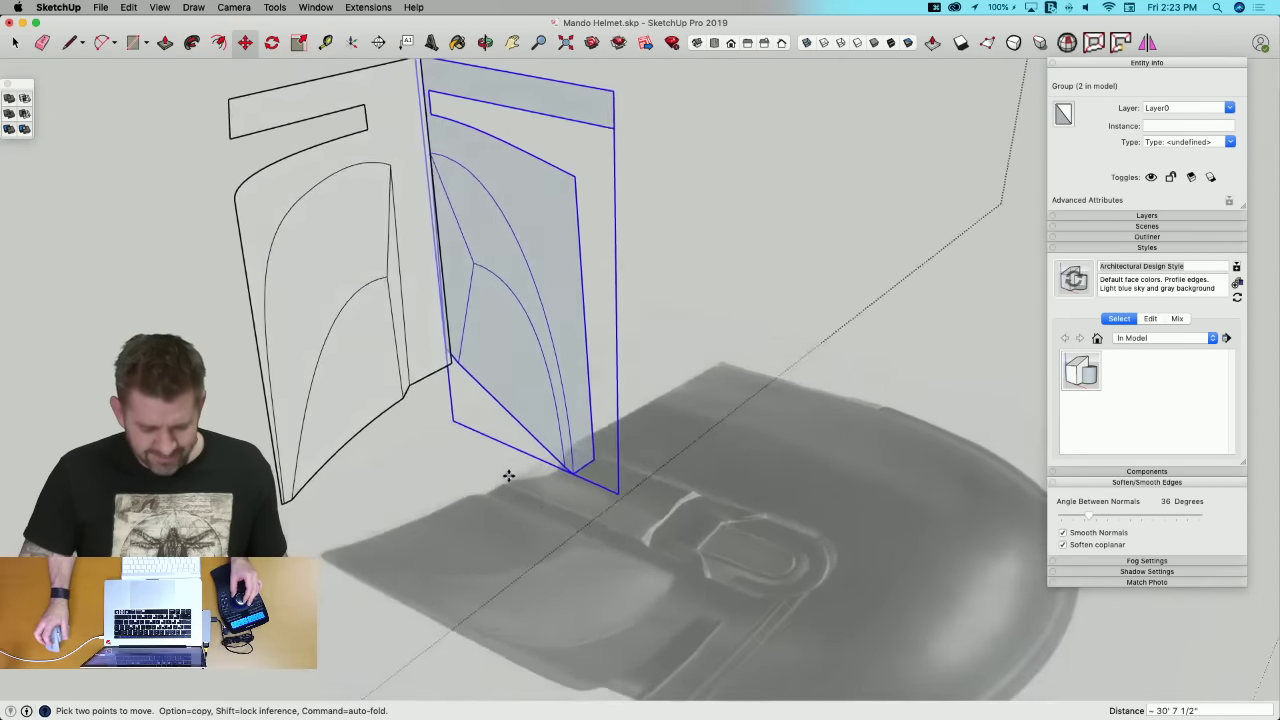
key("space")
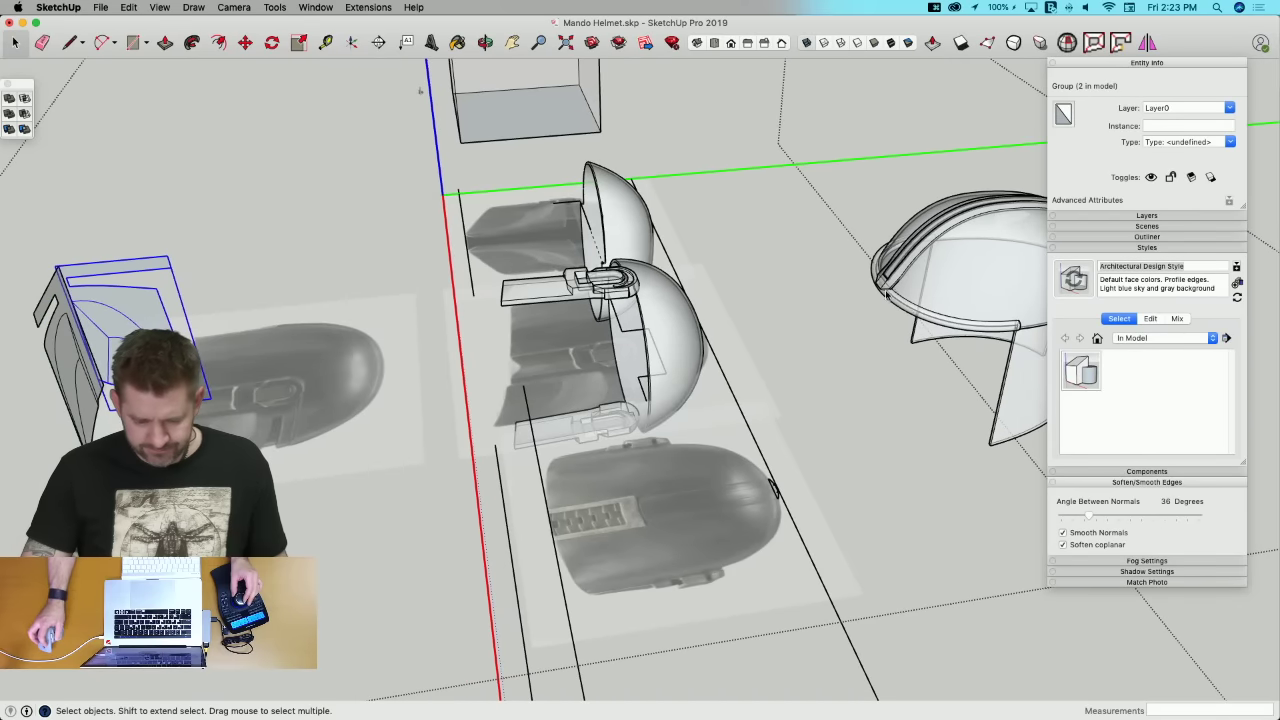
Step: Select all parts of the assembled helmet, including the dome and rear shell, and make them one group
left_click(890, 295)
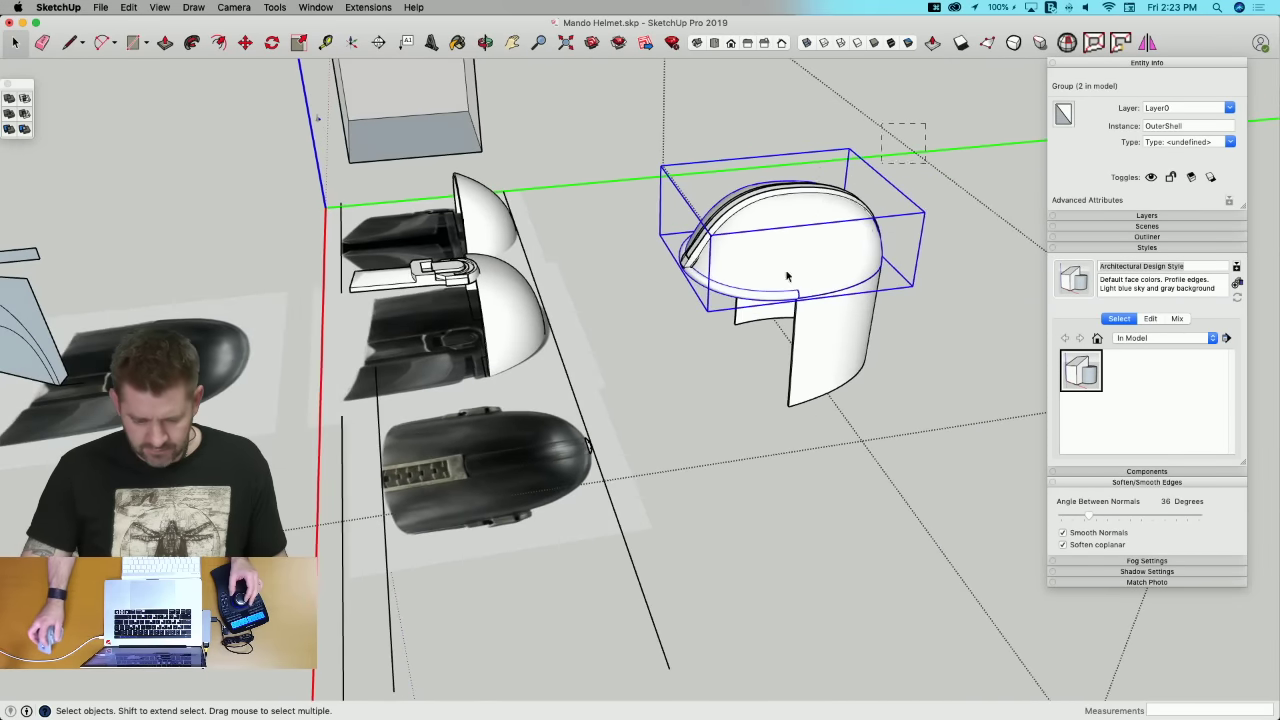
left_click_drag(786, 276, 643, 457)
right_click(827, 318)
mouse_move(850, 407)
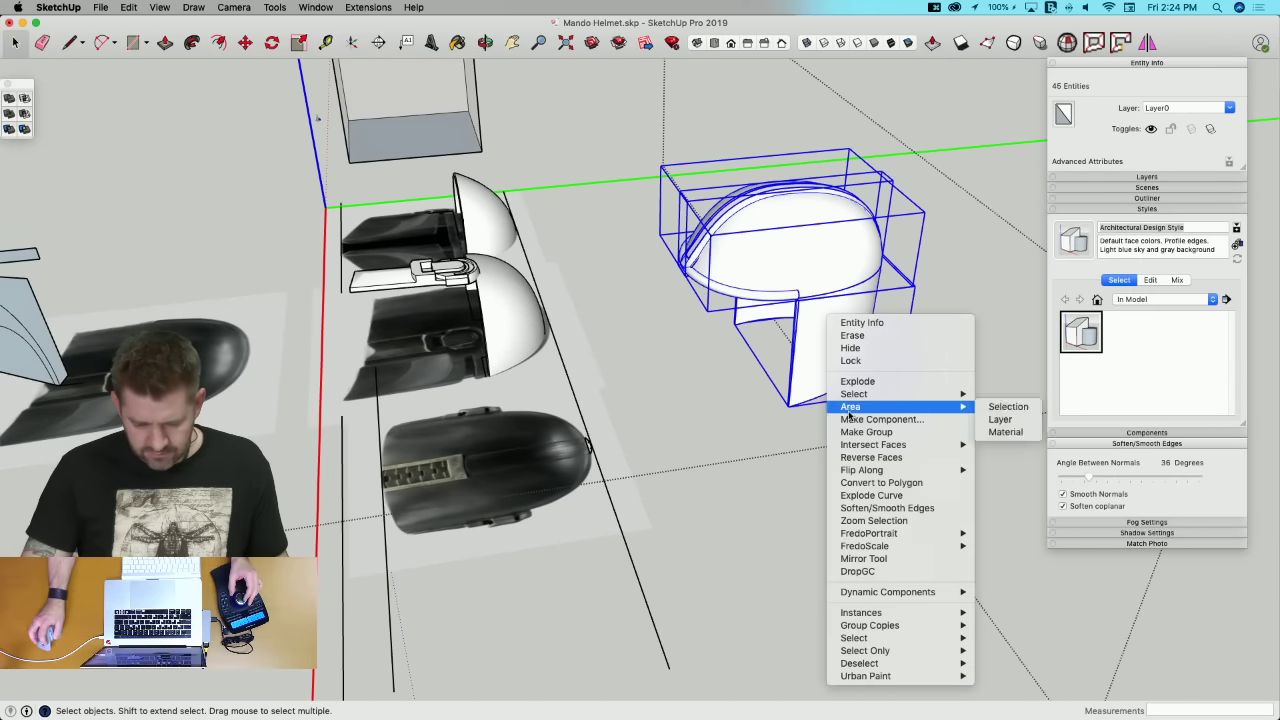
left_click(852, 432)
Step: Move the helmet group about 372' 3/4" to beside the upright panels and rotate it to face the same way as the front panel
key("m")
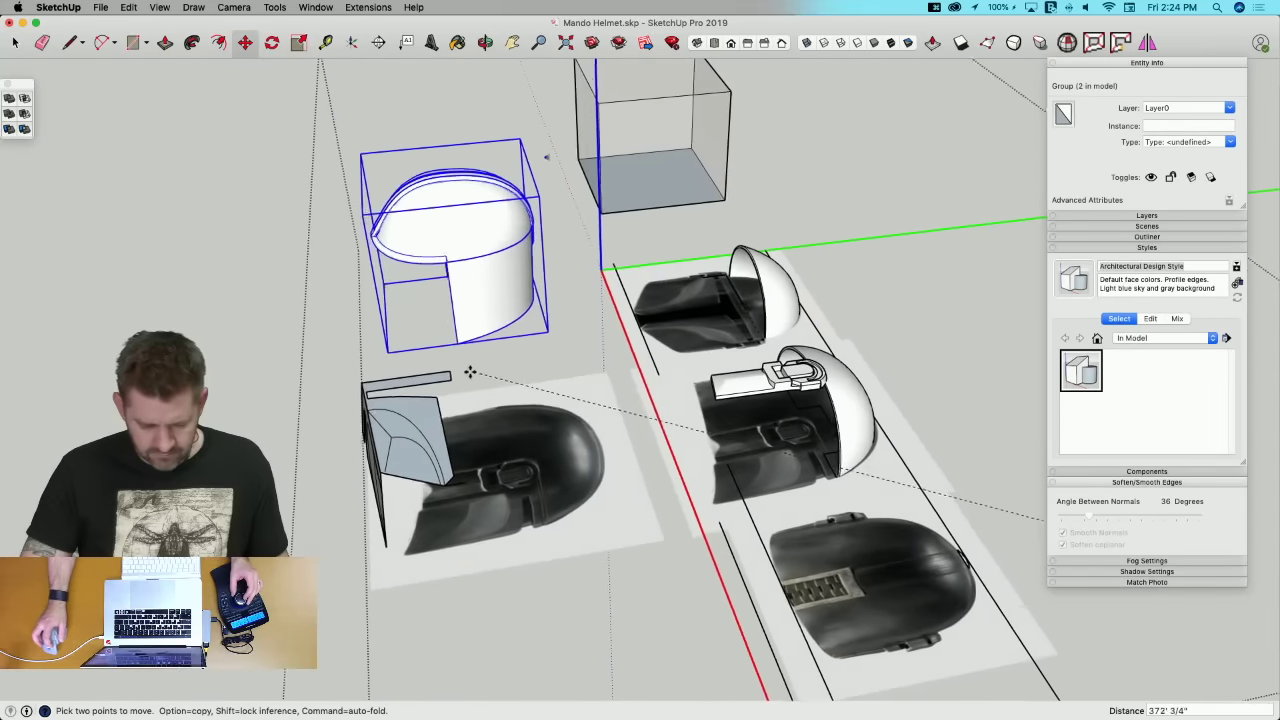
left_click(509, 170)
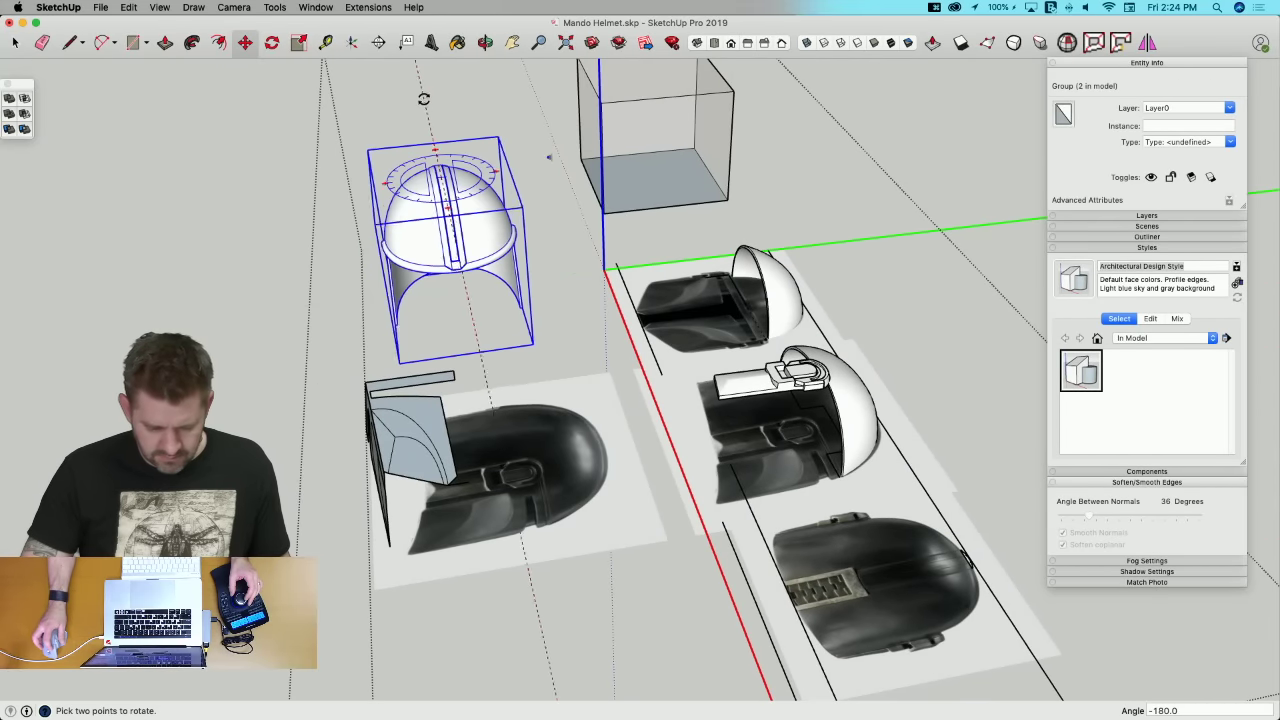
left_click(426, 100)
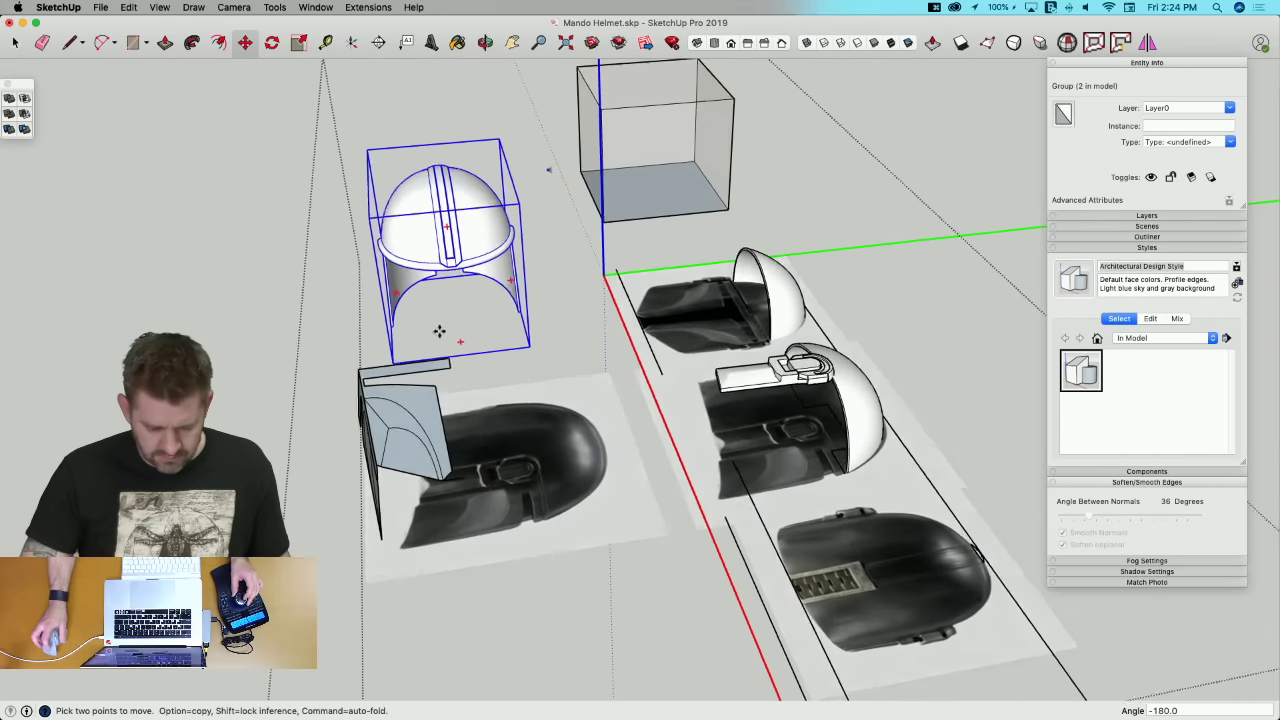
Step: Move the front panel about 156' 1/16" so its upper outer corner meets the rear shell's front edge under the helmet rim
key("space")
left_click(387, 388)
key("m")
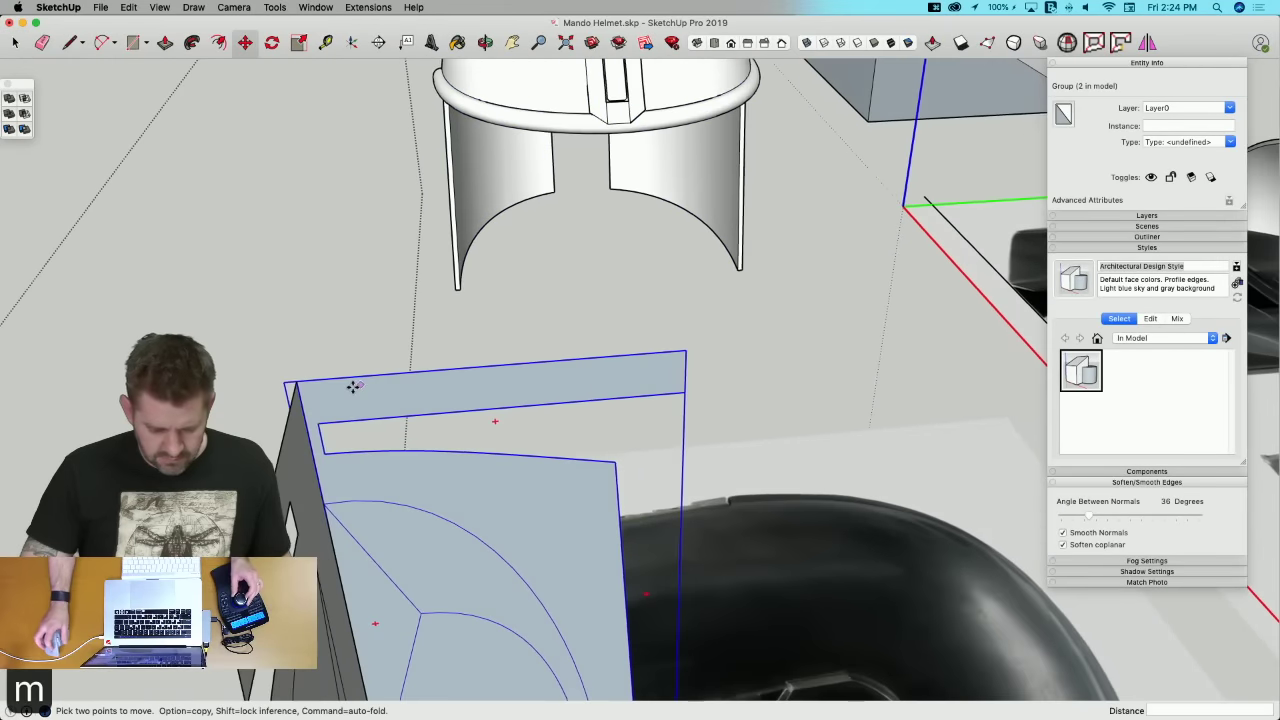
left_click(302, 387)
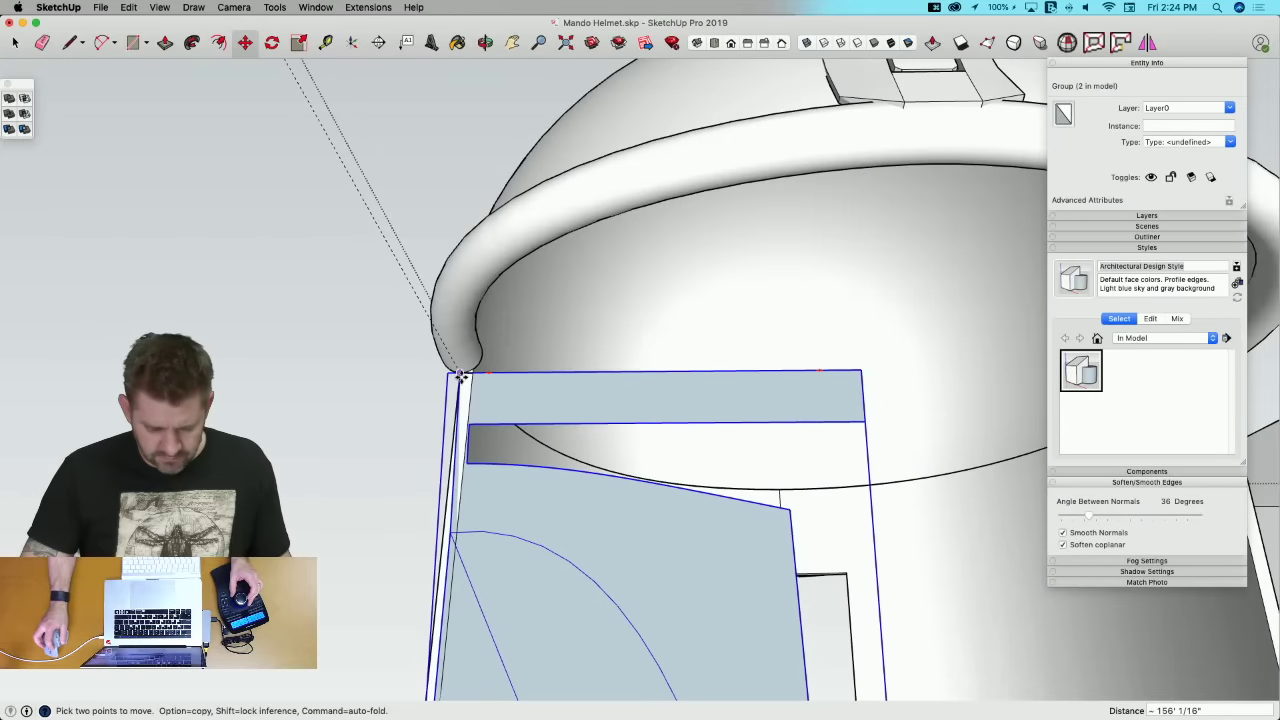
left_click(461, 373)
left_click(480, 553)
Step: Open the front panel group and move its lower outer corner and the recess's outer corner onto the shell's front edge
key("space")
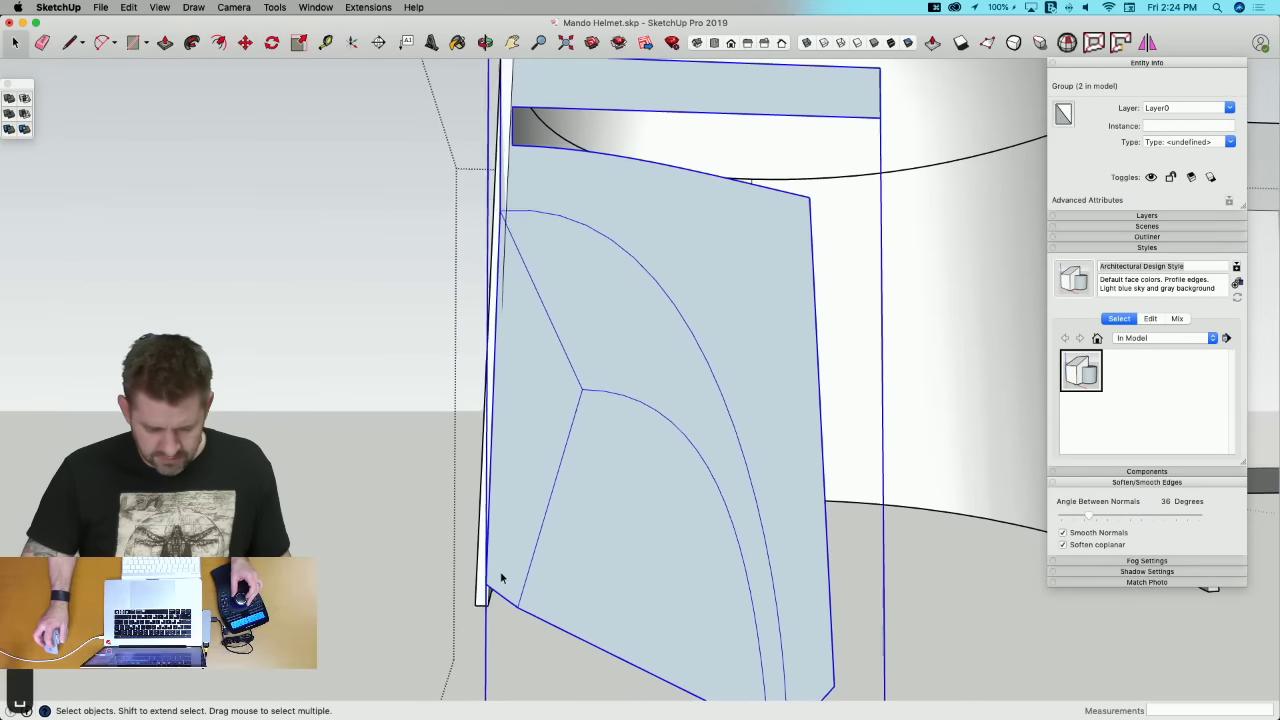
double_click(504, 574)
key("m")
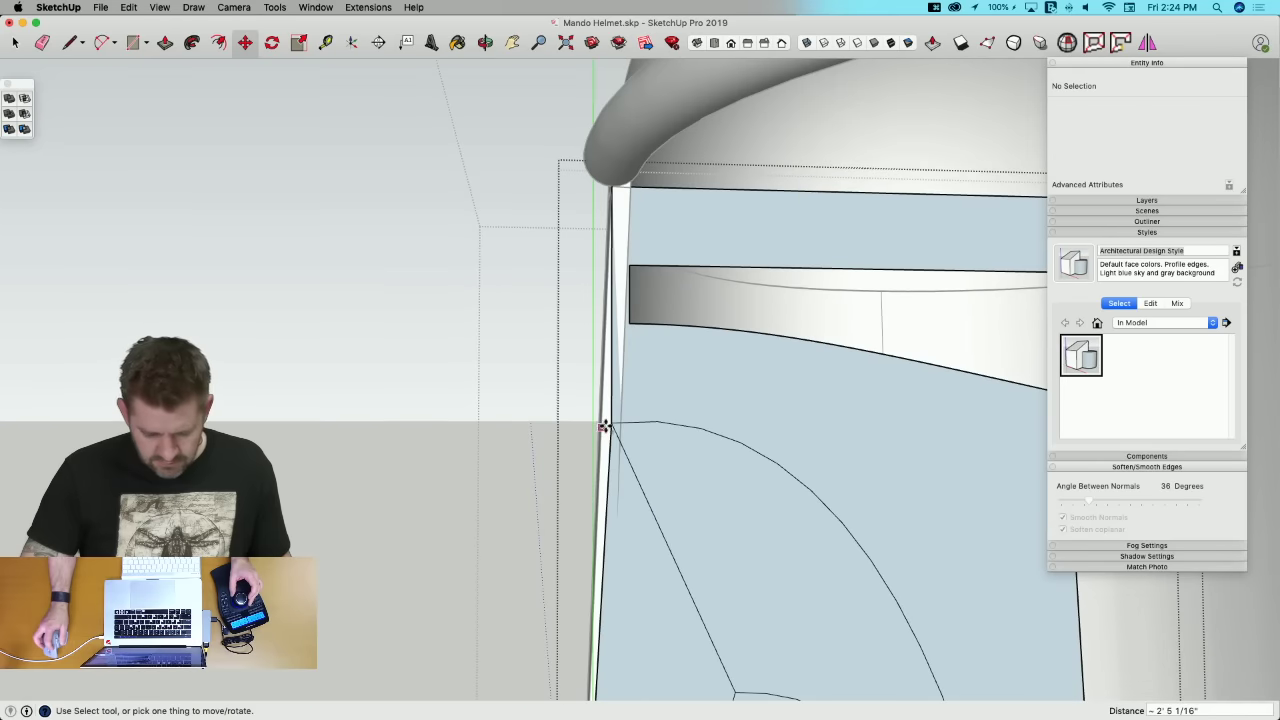
left_click(611, 425)
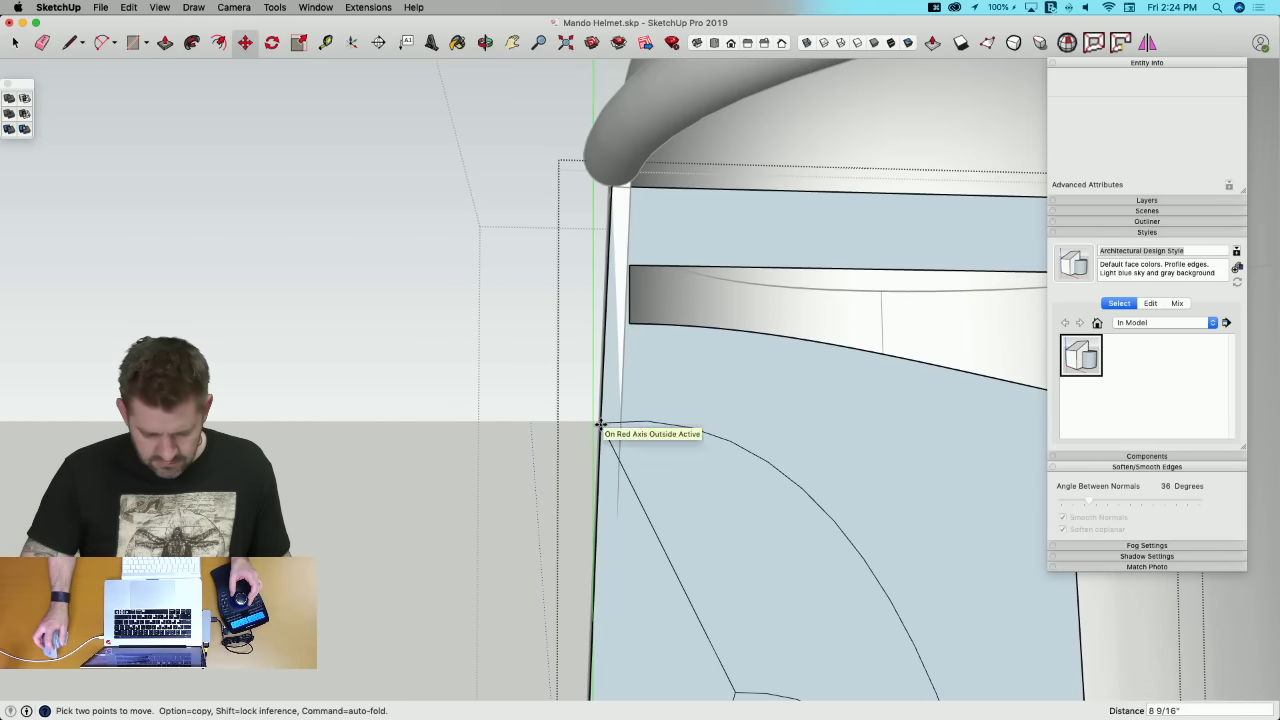
left_click(601, 425)
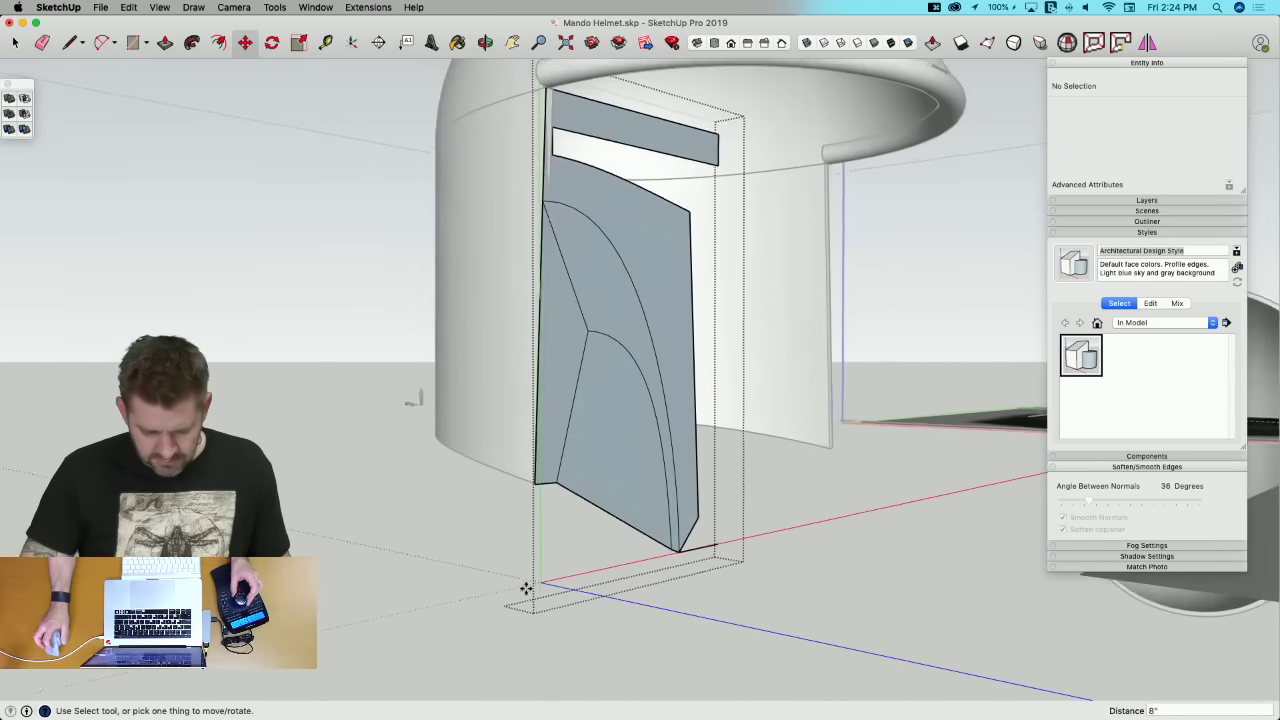
Step: Erase the stray edge sticking out from the front panel's lower tip and leave the group
key("space")
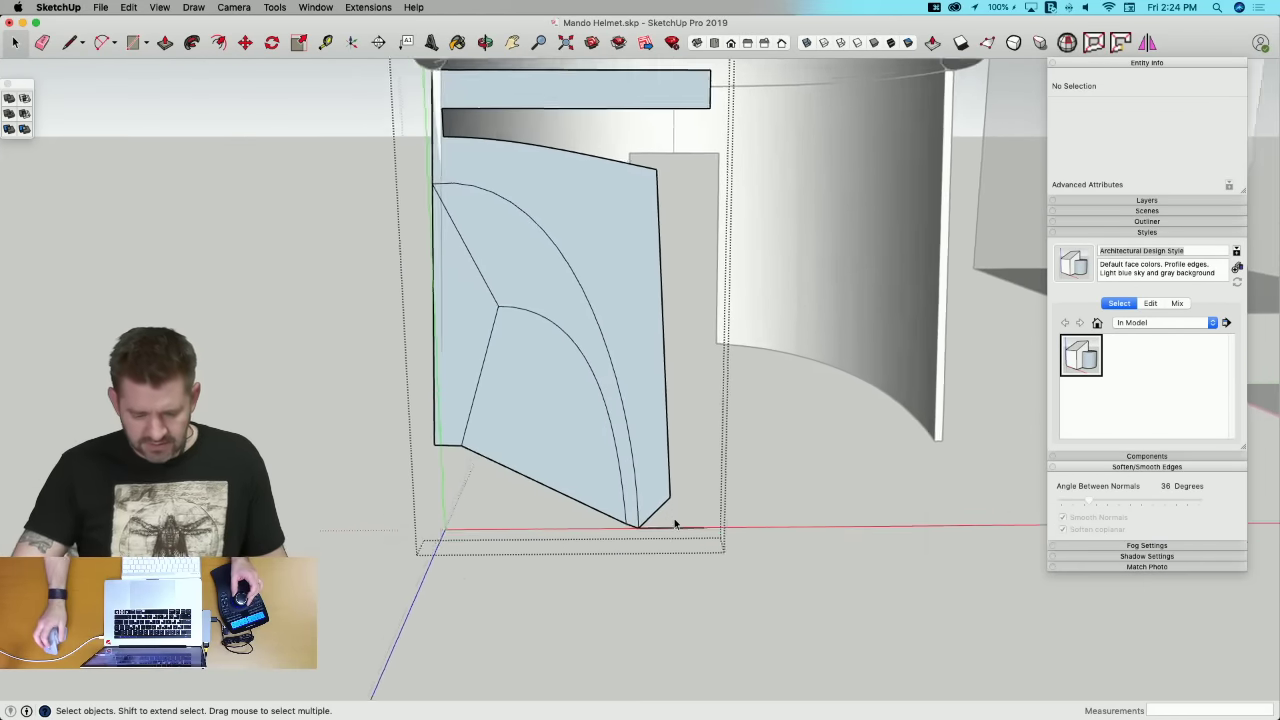
key("e")
left_click(680, 546)
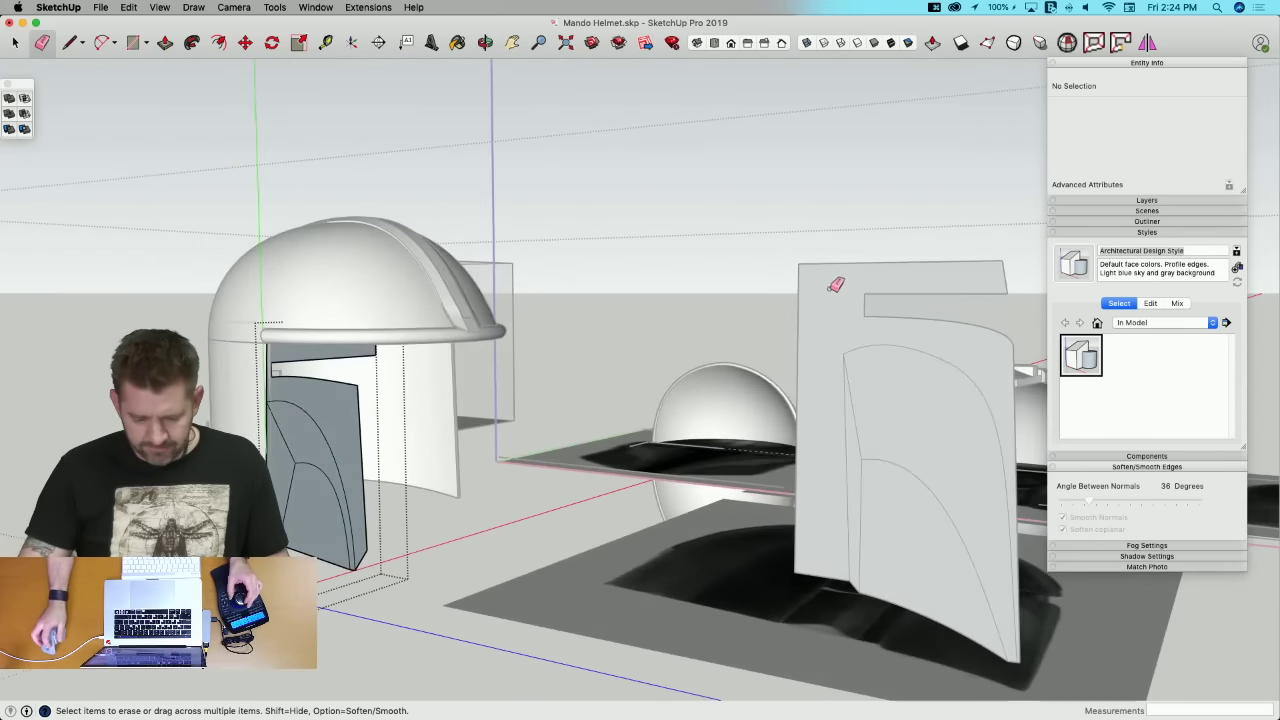
key("space")
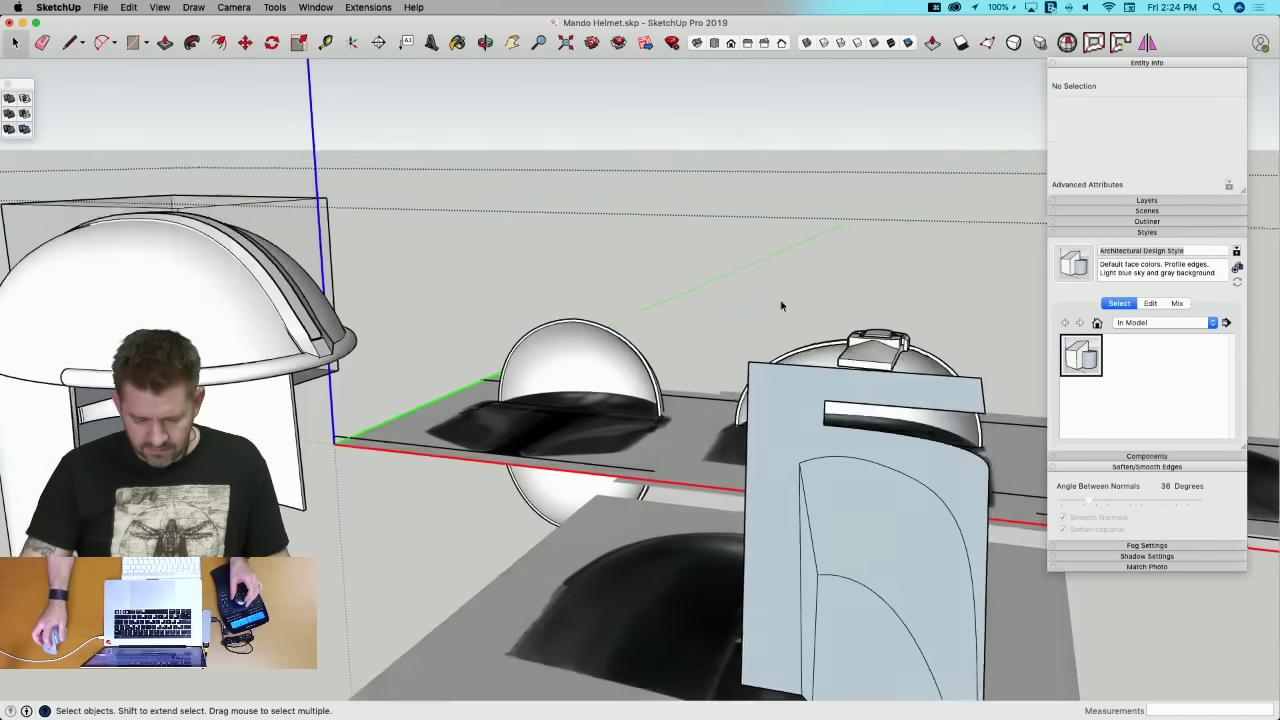
Step: Move the side panel about 156' 1/4" so its upper rear corner meets the shell's front edge under the helmet rim
key("m")
left_click(787, 388)
key("space")
key("m")
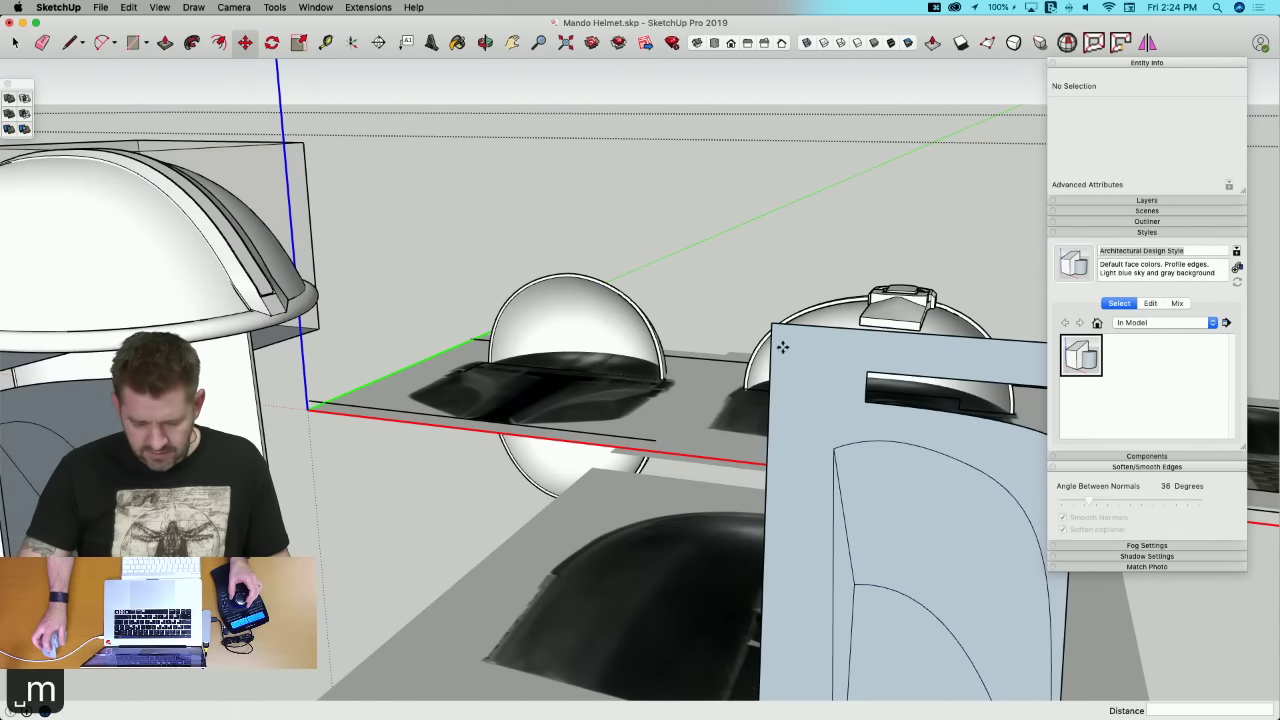
left_click(771, 326)
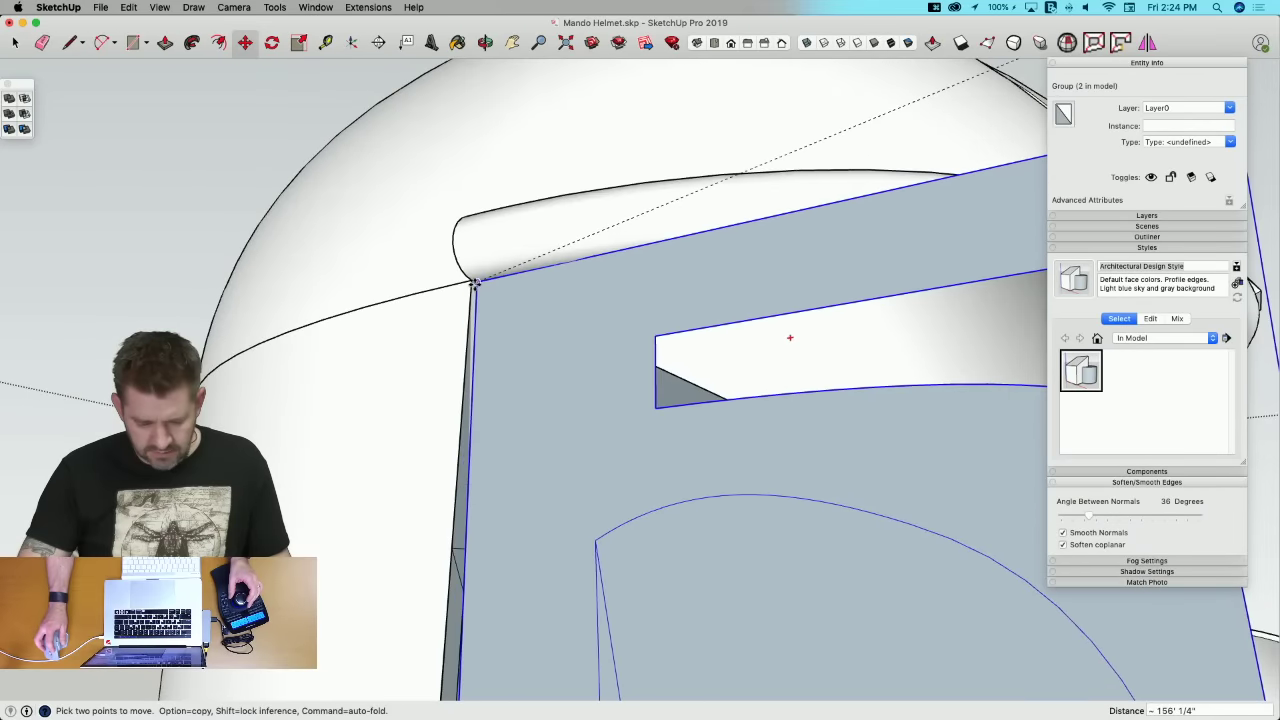
left_click(472, 283)
middle_click_drag(500, 354, 529, 343)
key("q")
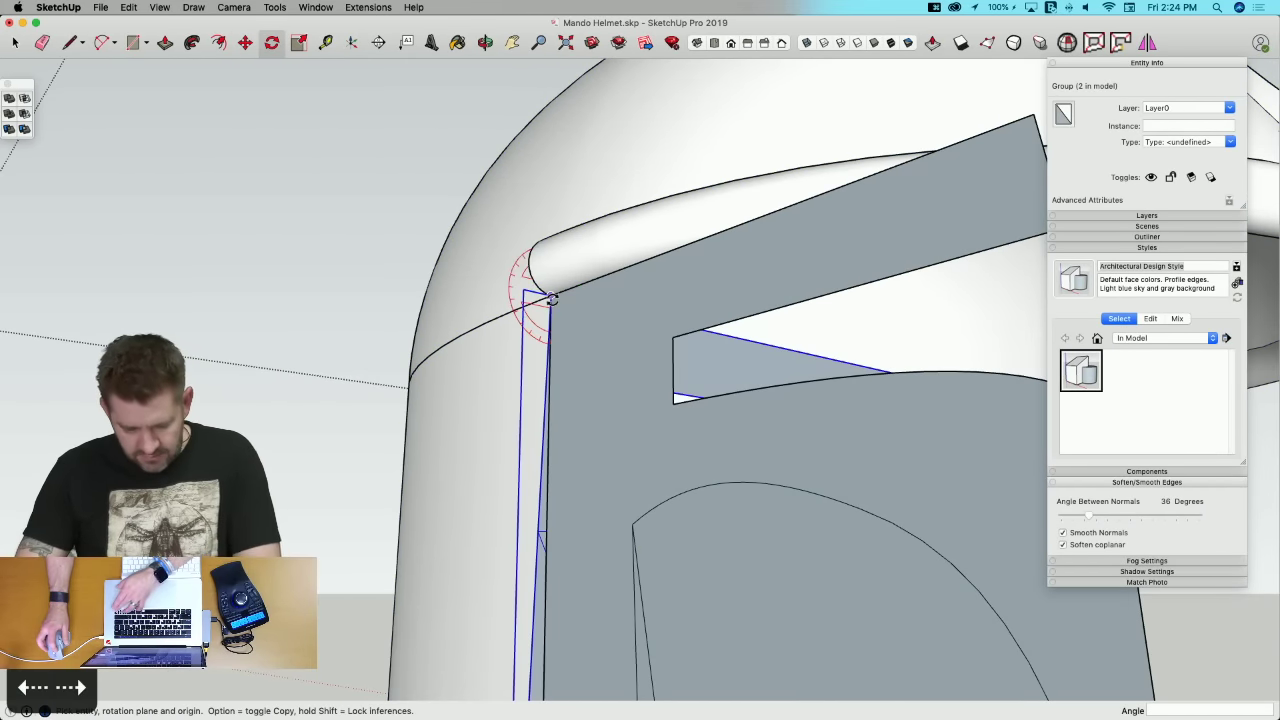
left_click(552, 298)
middle_click_drag(580, 470, 613, 476)
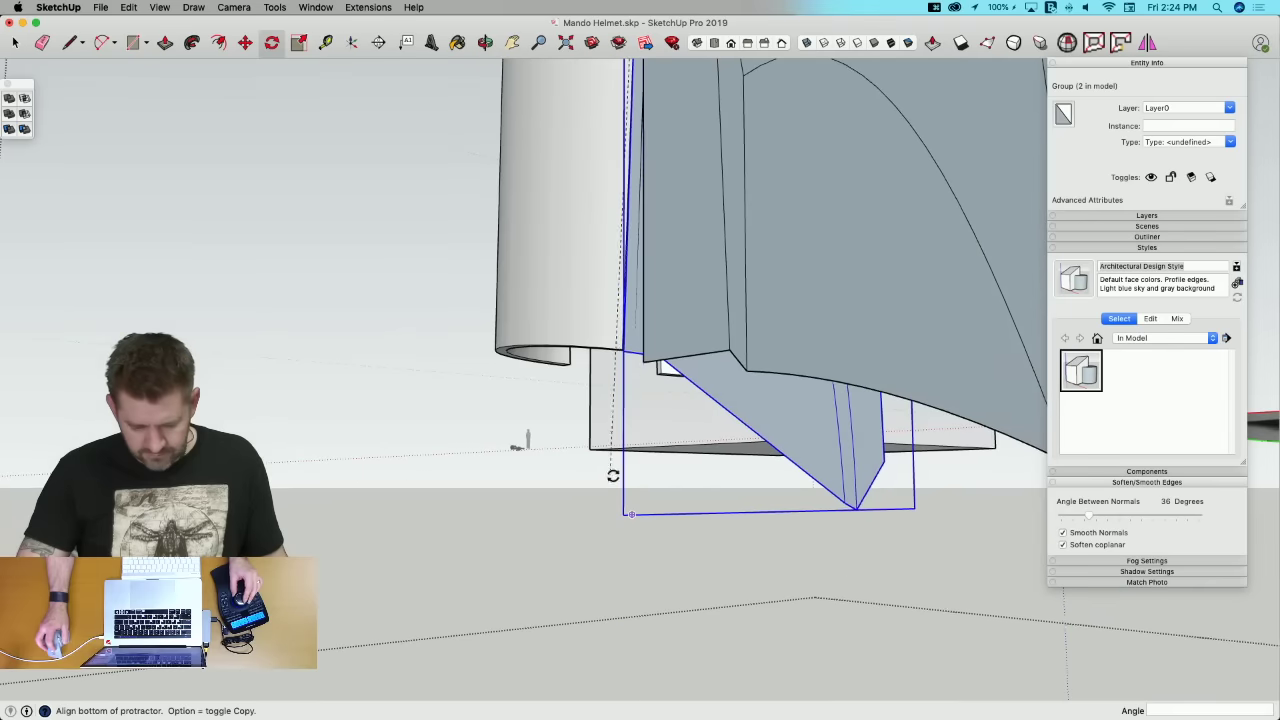
left_click(645, 363)
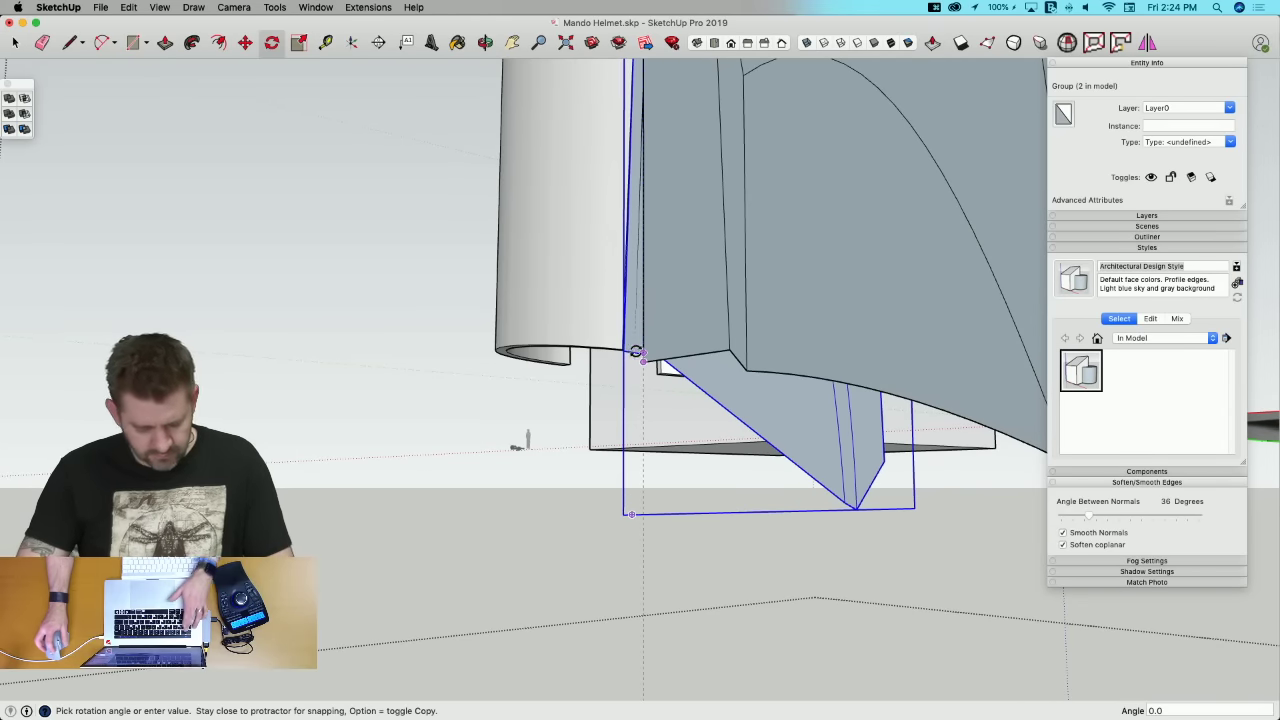
key("space")
Step: Rotate the side panel about 2.4° around its upper rear corner so its rear edge leans onto the shell's front edge
left_click(655, 341)
key("q")
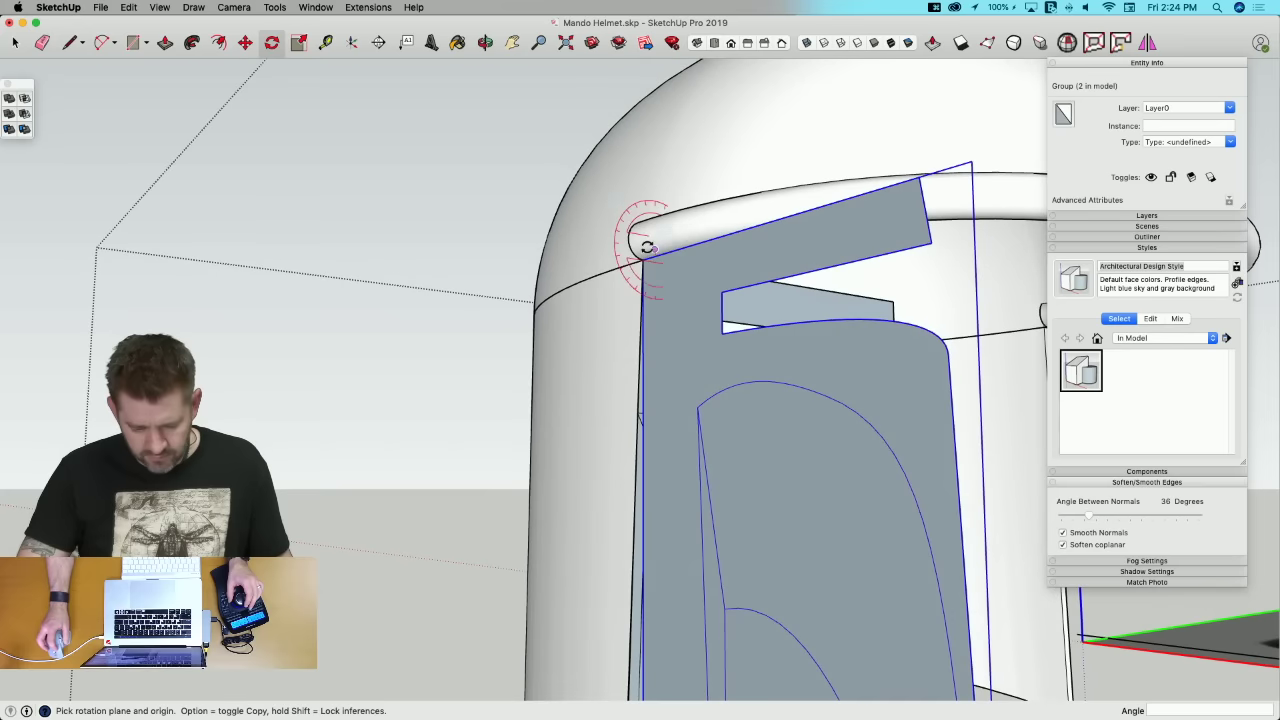
key("Right")
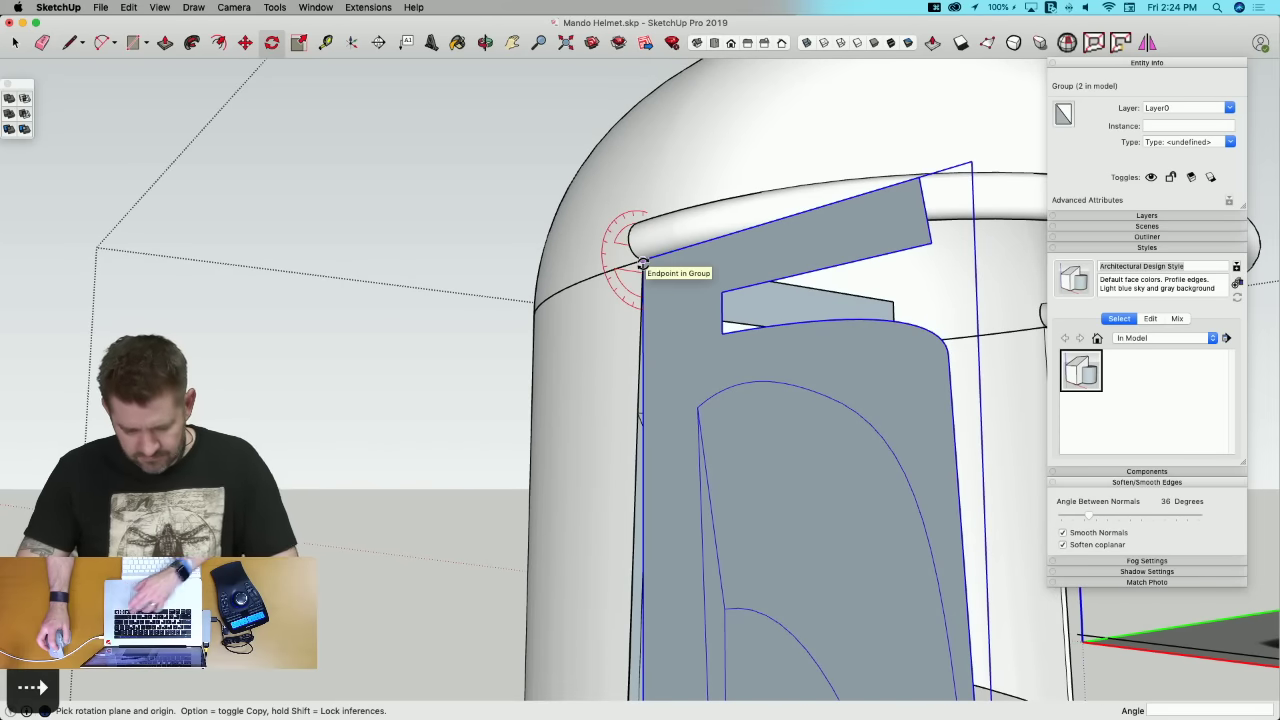
left_click(643, 264)
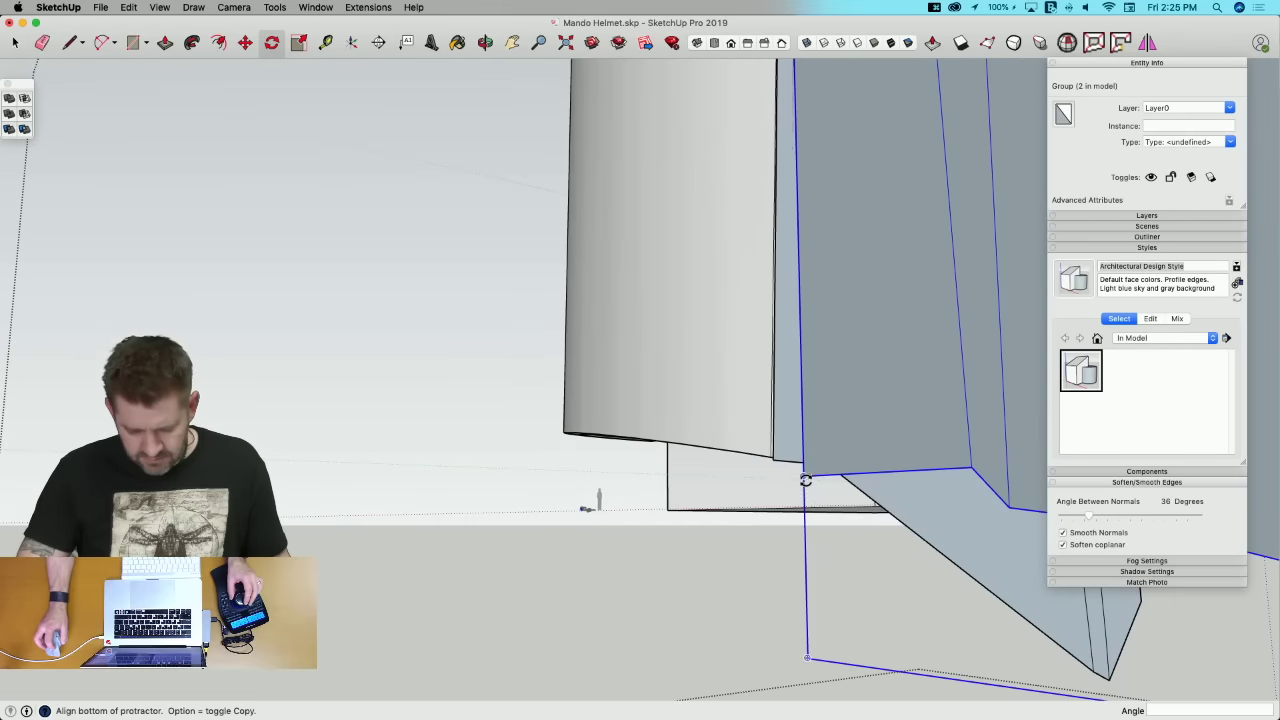
left_click(805, 479)
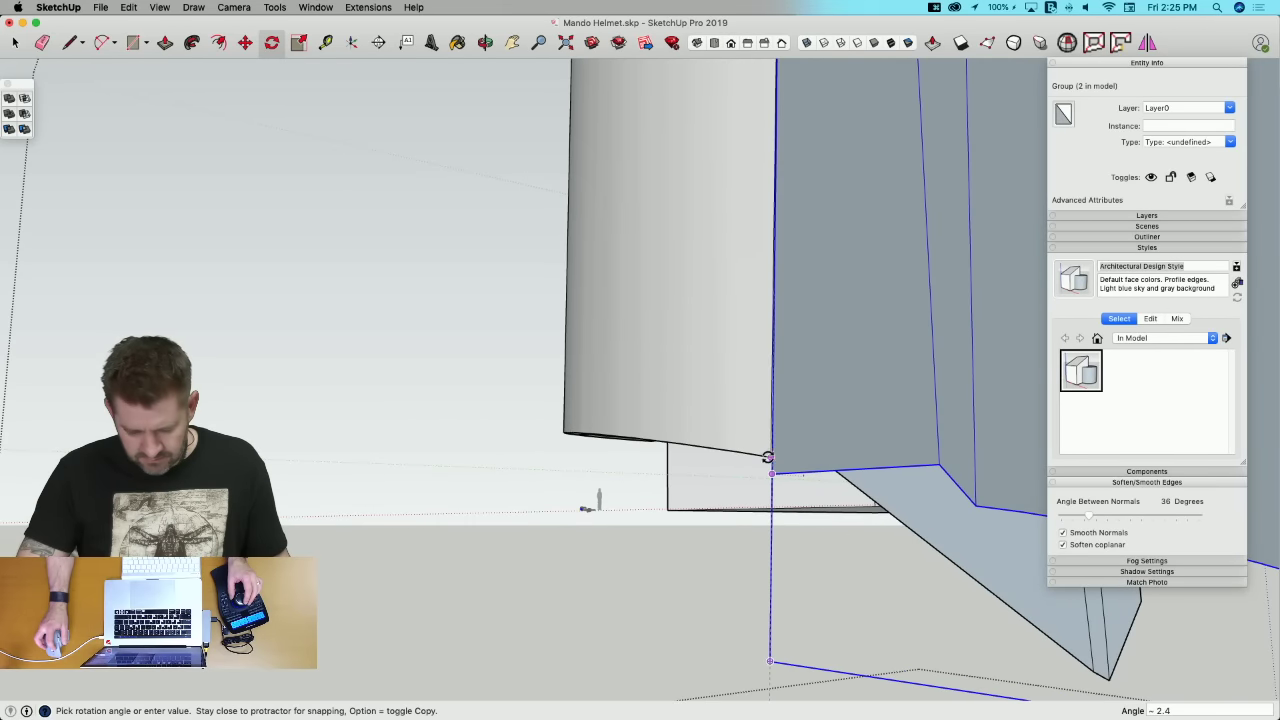
scroll(770, 457, "up", 5)
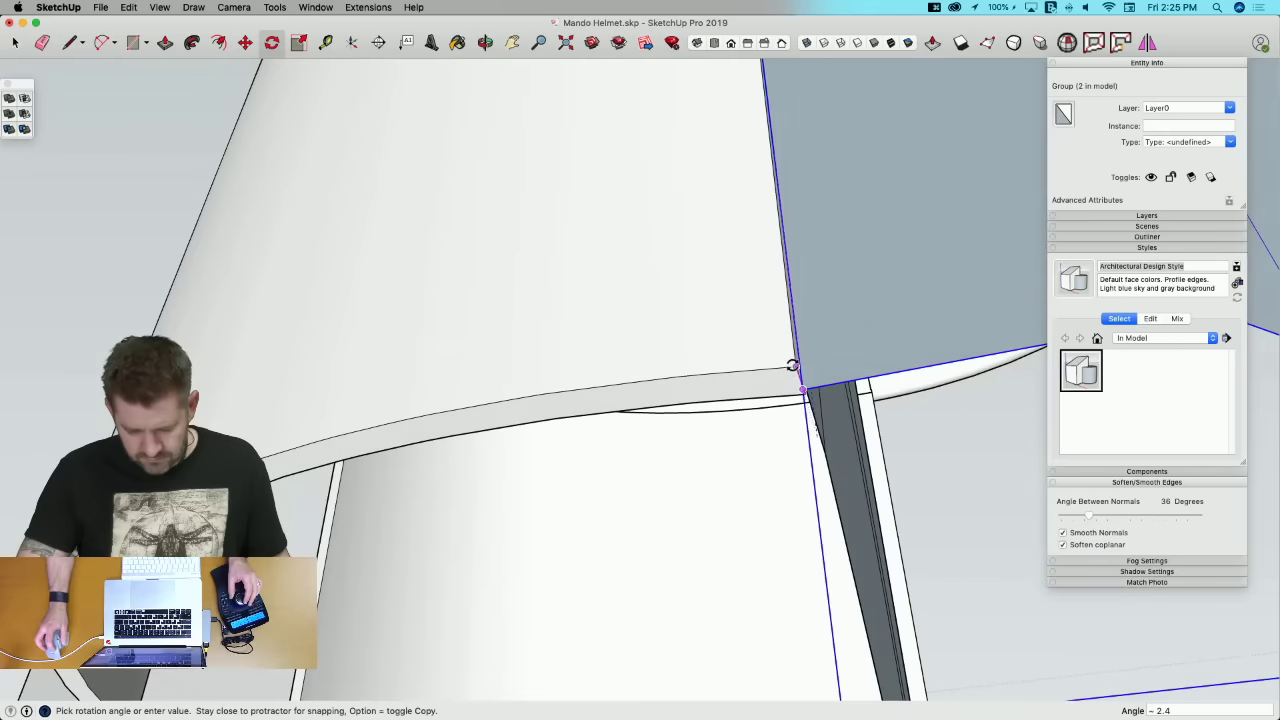
left_click(789, 371)
Step: Rotate the side panel about 0.1° within its own plane so its rear edge lines up with the shell's front edge
middle_click_drag(800, 363, 868, 476)
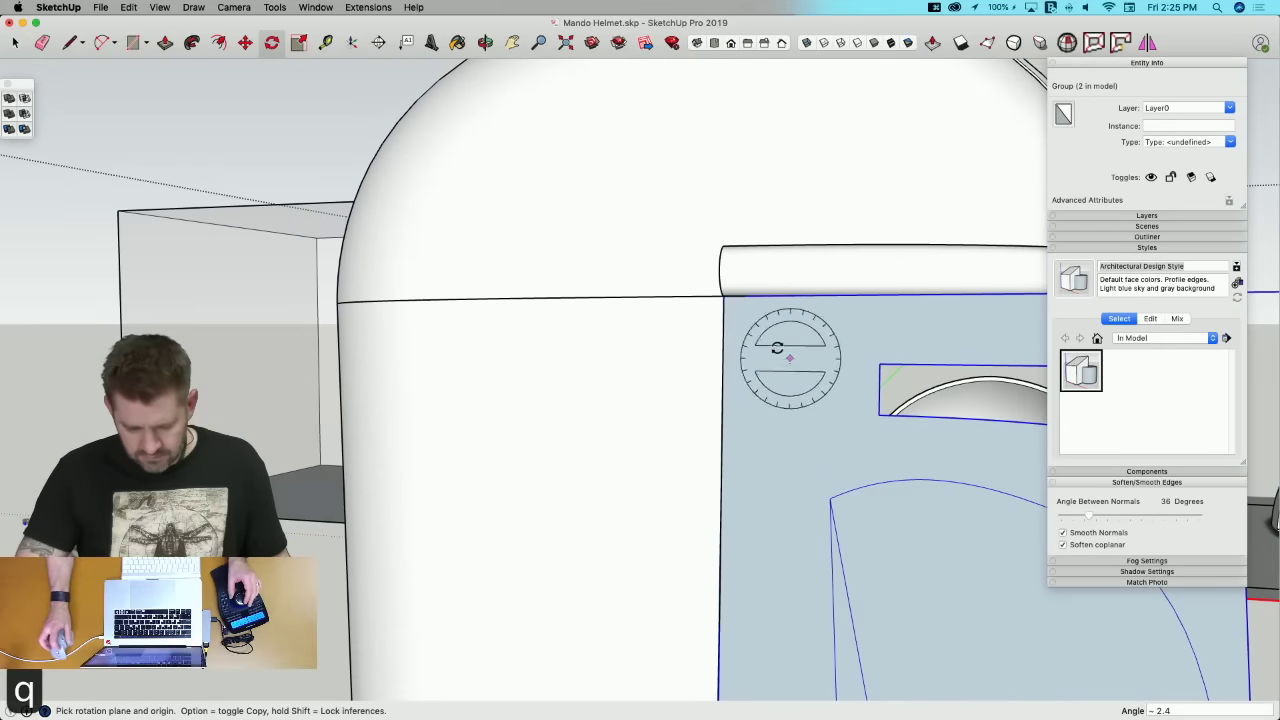
middle_click_drag(720, 300, 897, 377)
left_click(892, 375)
left_click(888, 346)
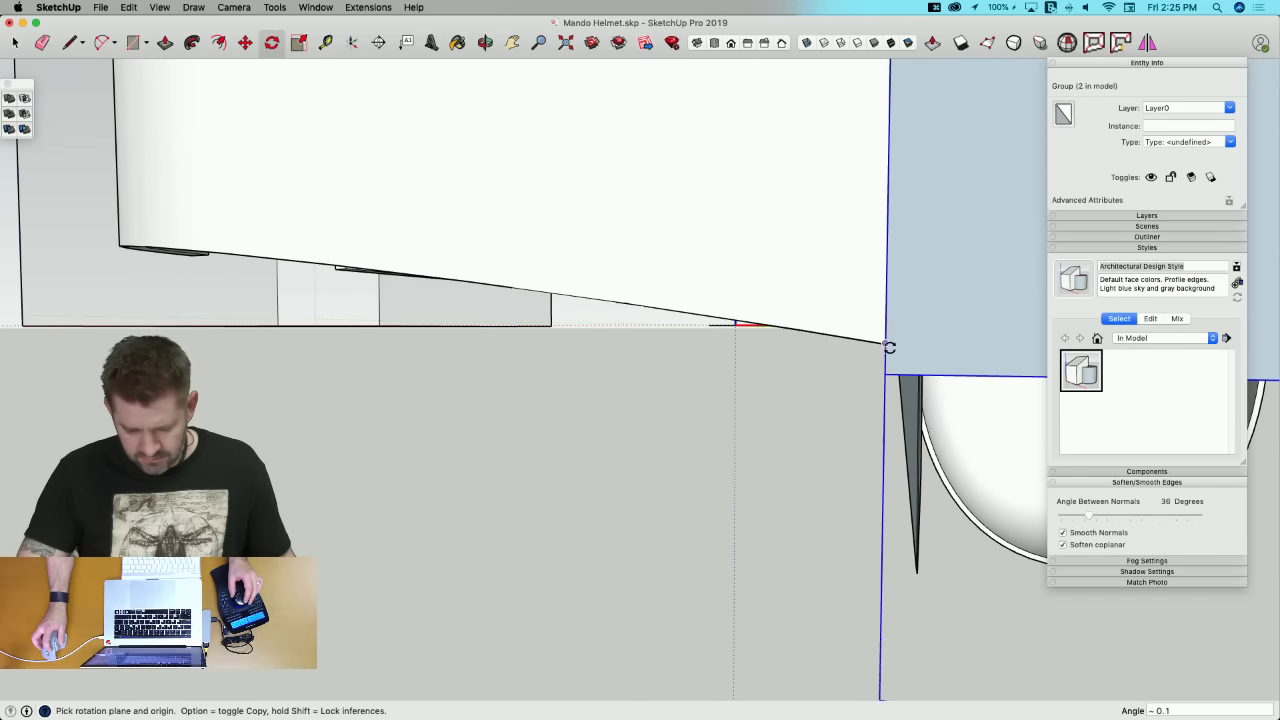
key("space")
Step: Open the side panel group, draw a line from the shell's lower corner to the panel's bottom notch and erase the piece below it
key("l")
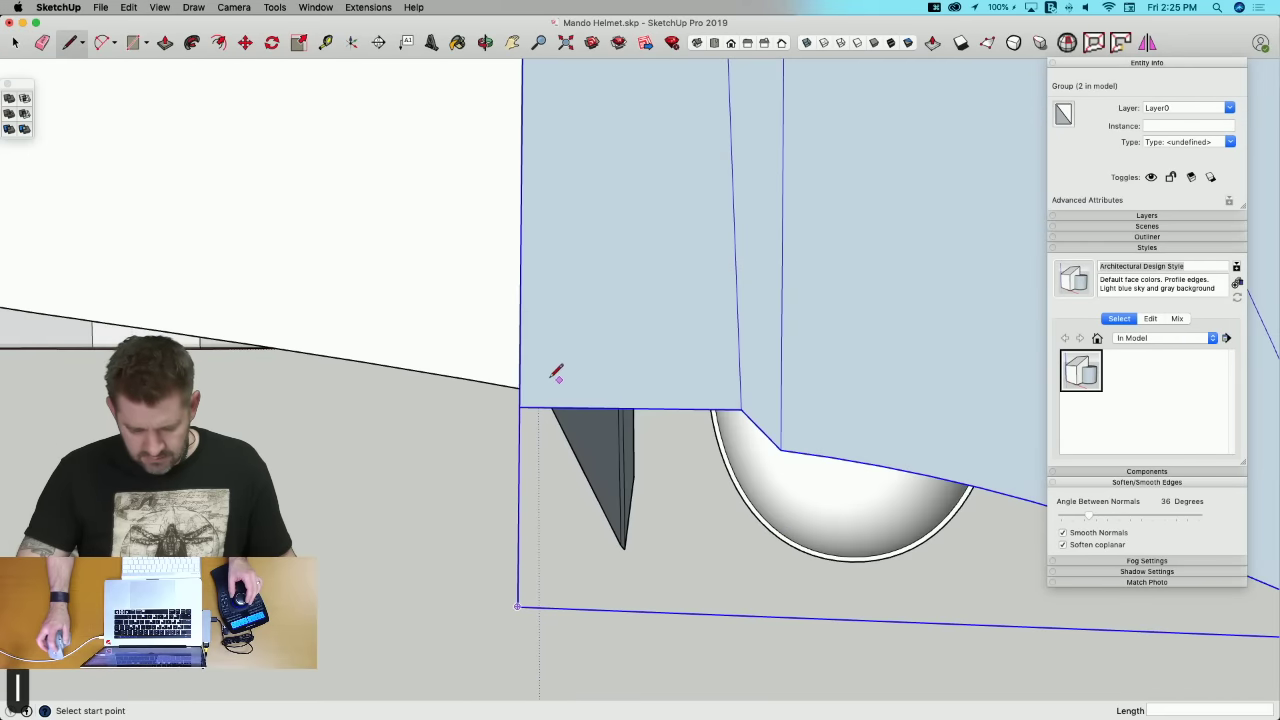
key("space")
double_click(540, 396)
key("l")
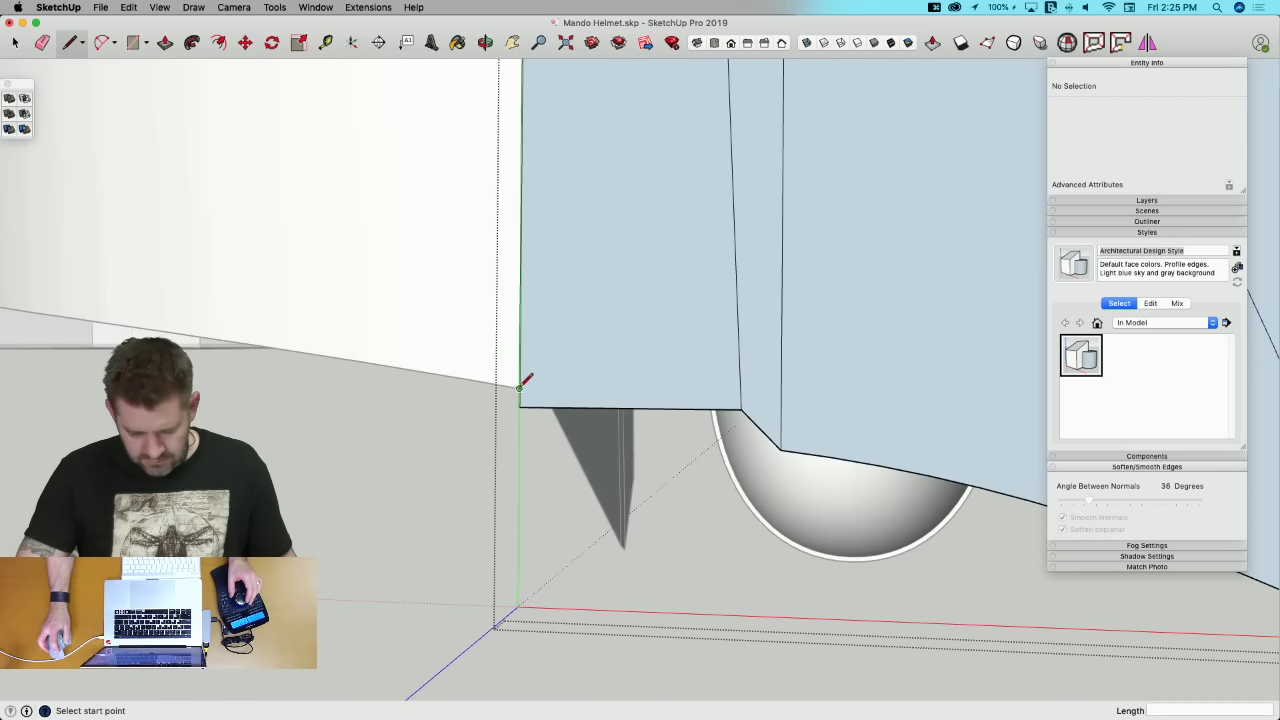
key("e")
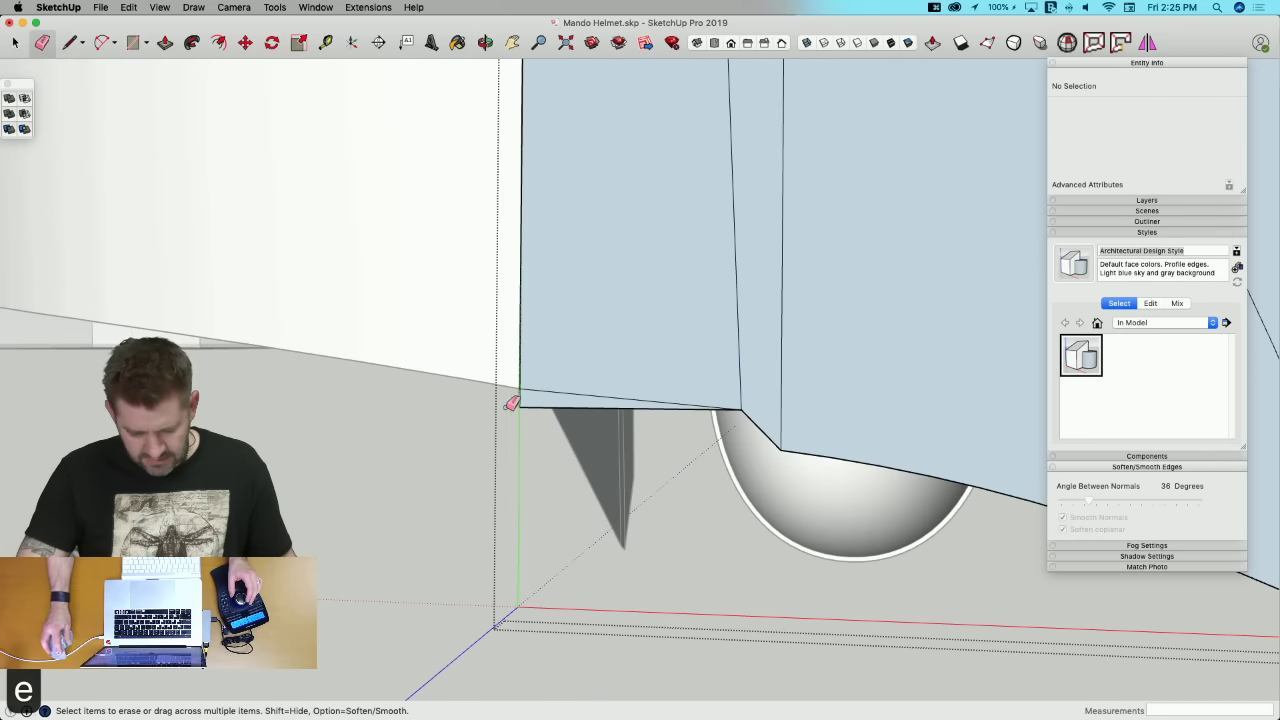
scroll(534, 449, "down", 10)
key("space")
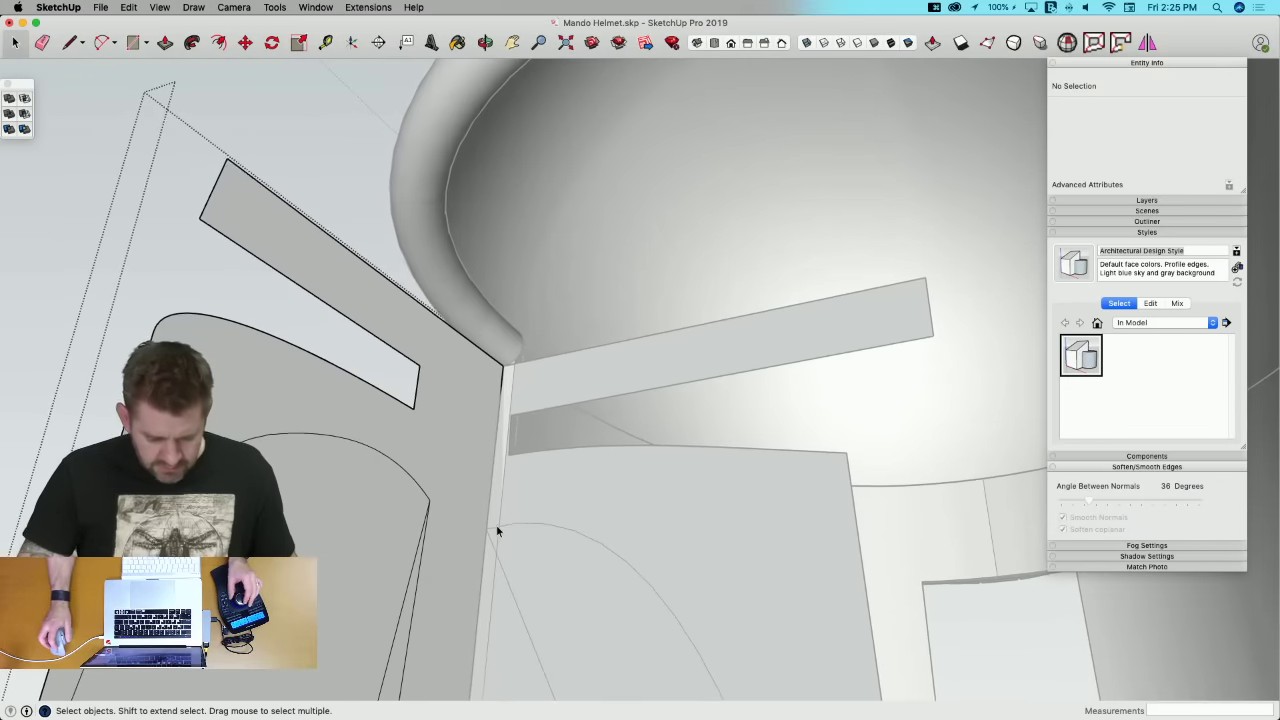
scroll(497, 531, "down", 3)
scroll(531, 489, "down", 2)
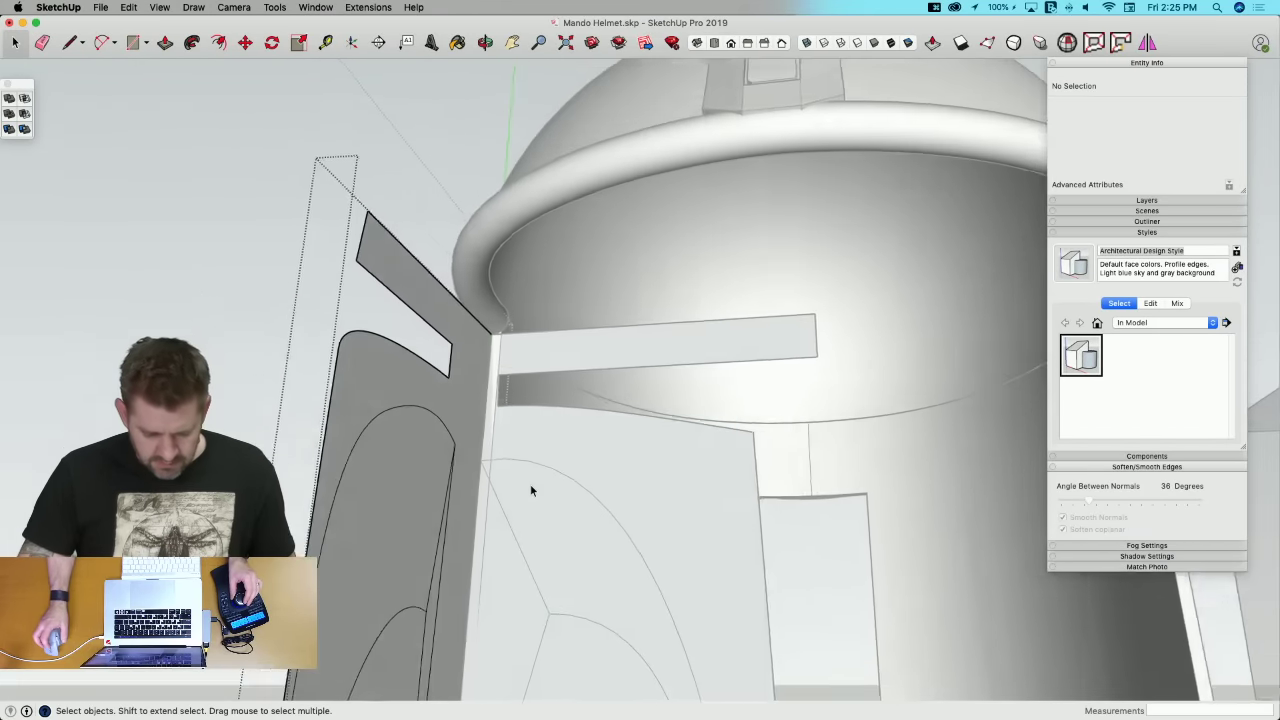
scroll(530, 484, "down", 5)
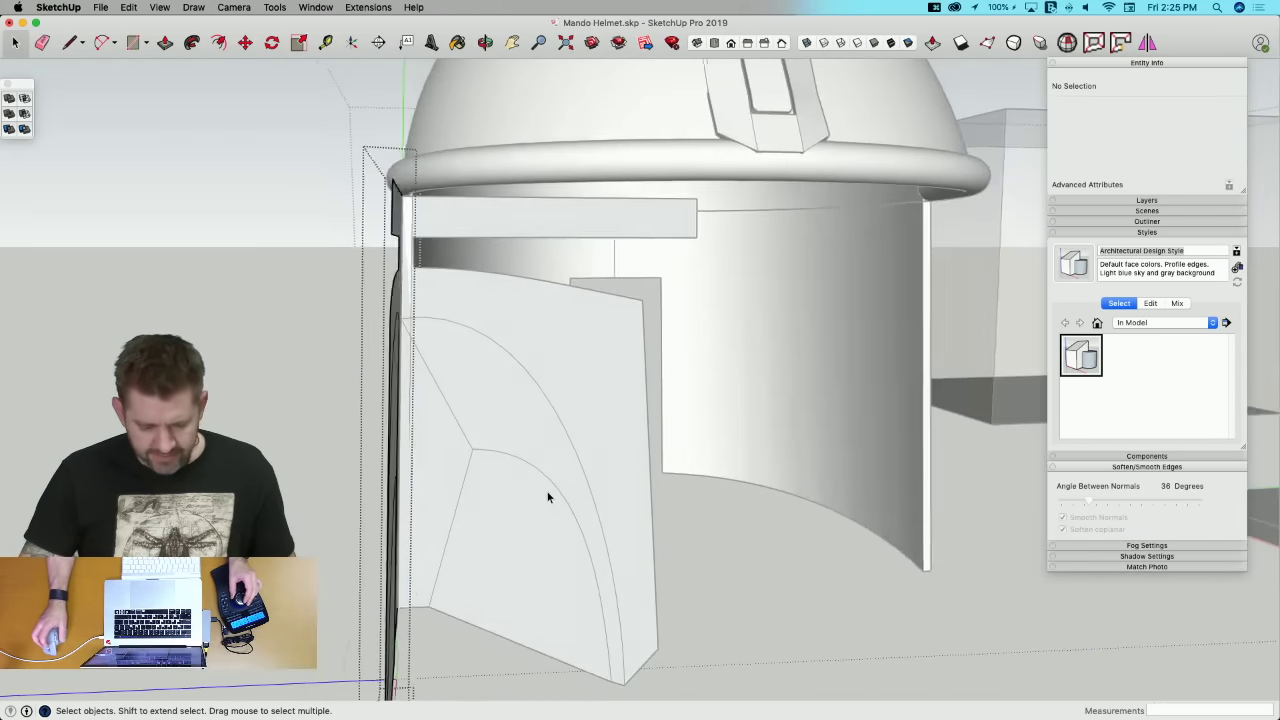
scroll(547, 497, "up", 8)
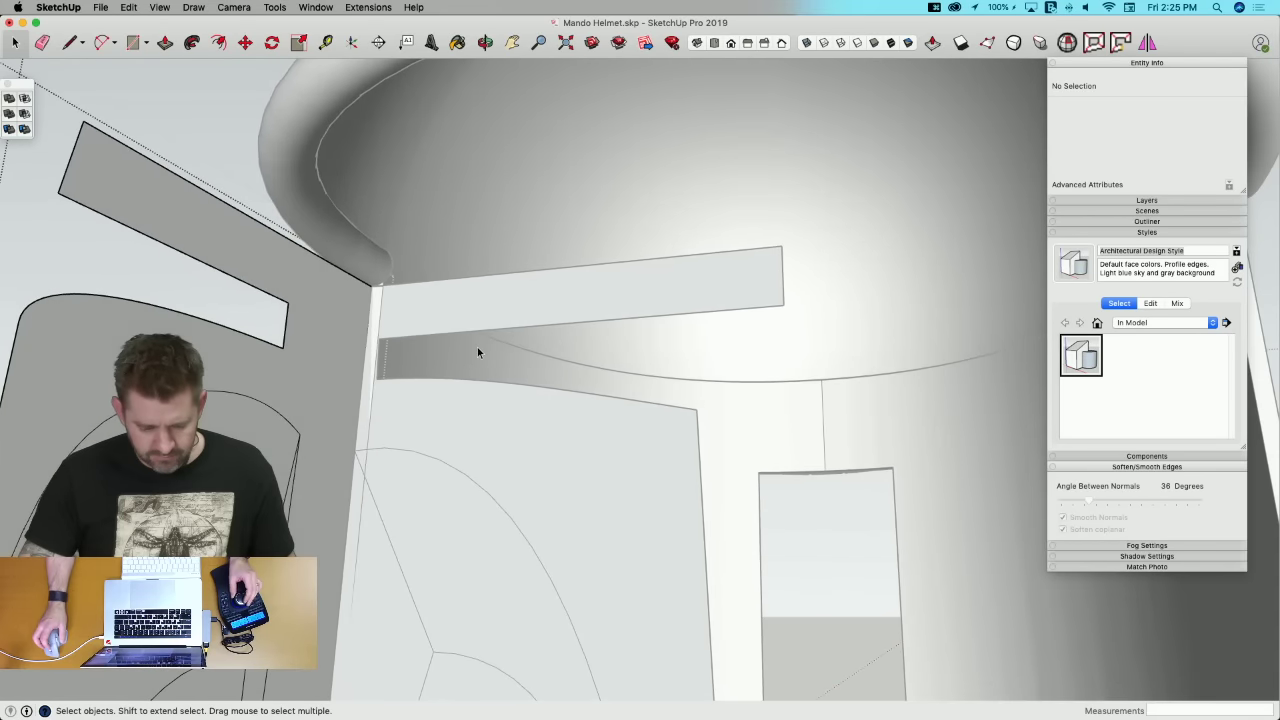
key("l")
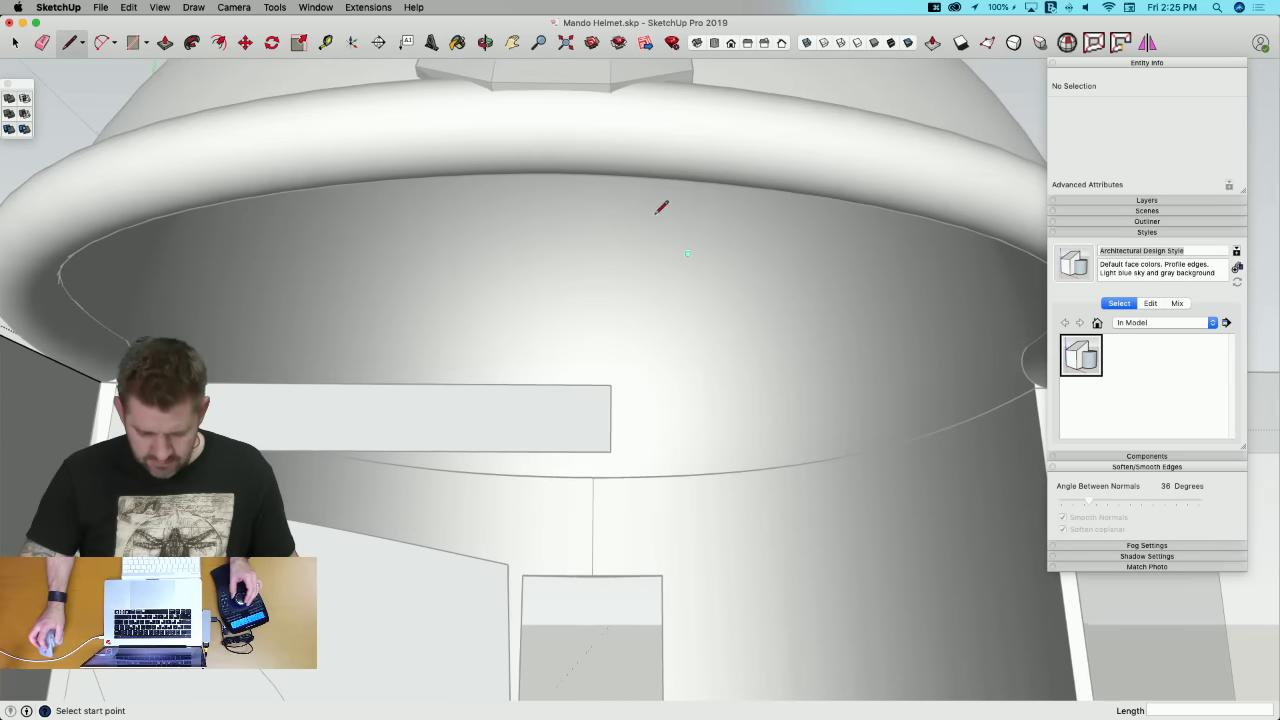
left_click(573, 165)
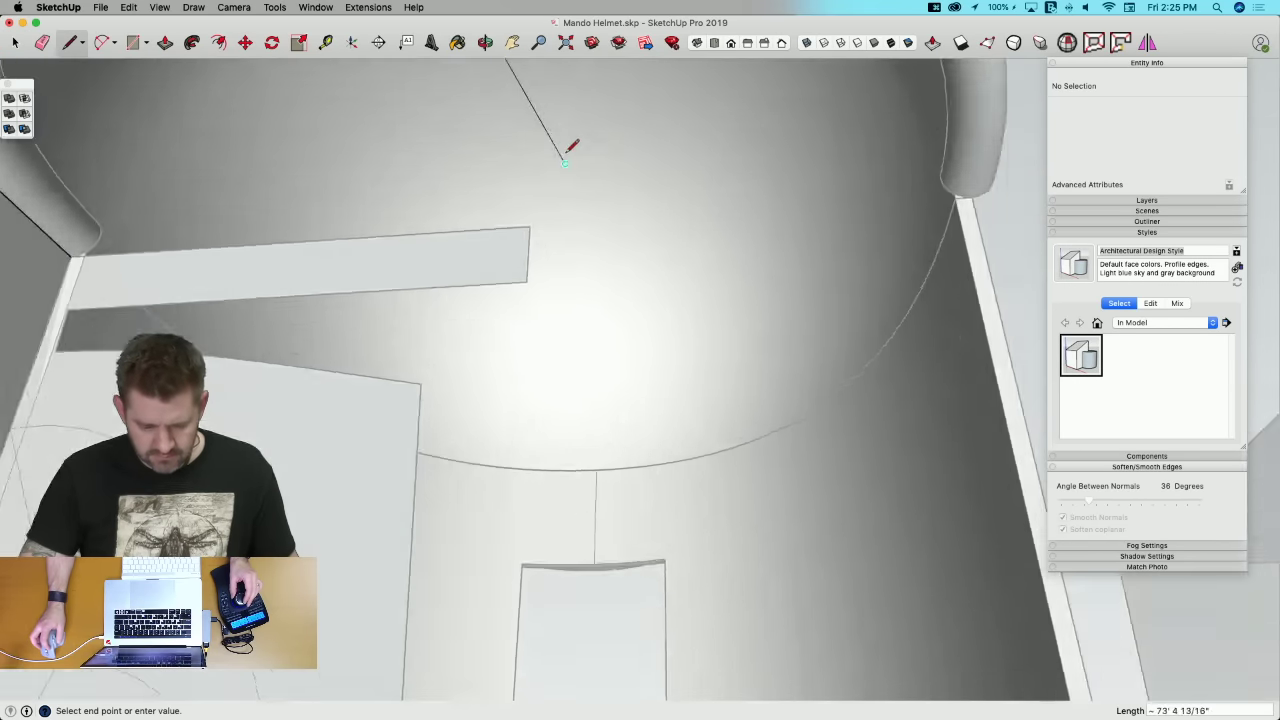
key("Escape")
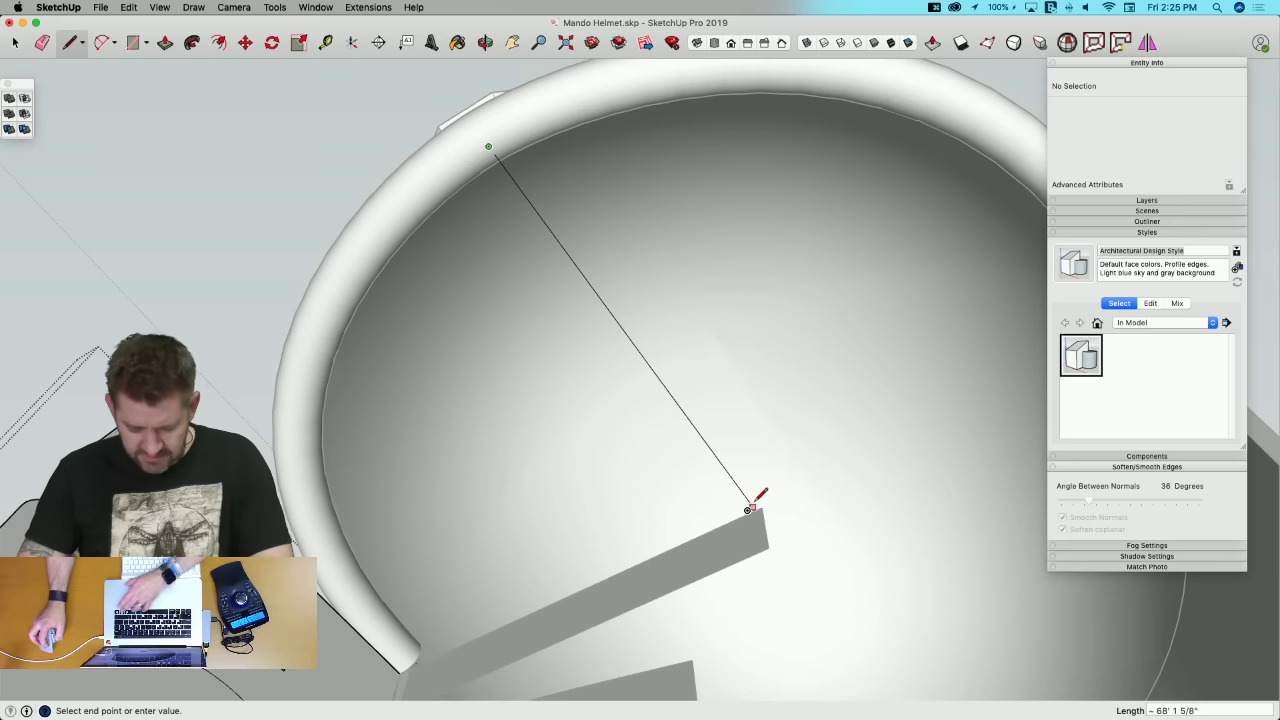
Step: Draw a line about 68' long along the red axis from the rim's front centre back to the front panel's brow strip
key("Right")
left_click(747, 516)
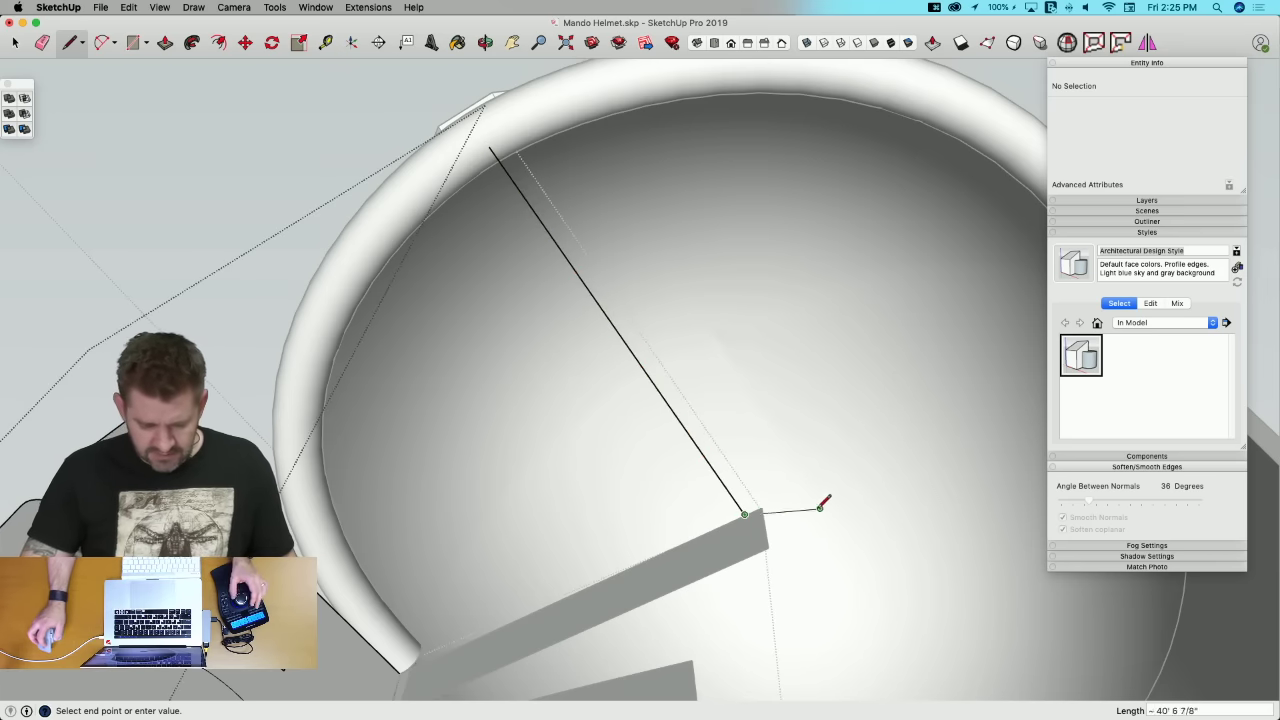
middle_click_drag(604, 434, 501, 364)
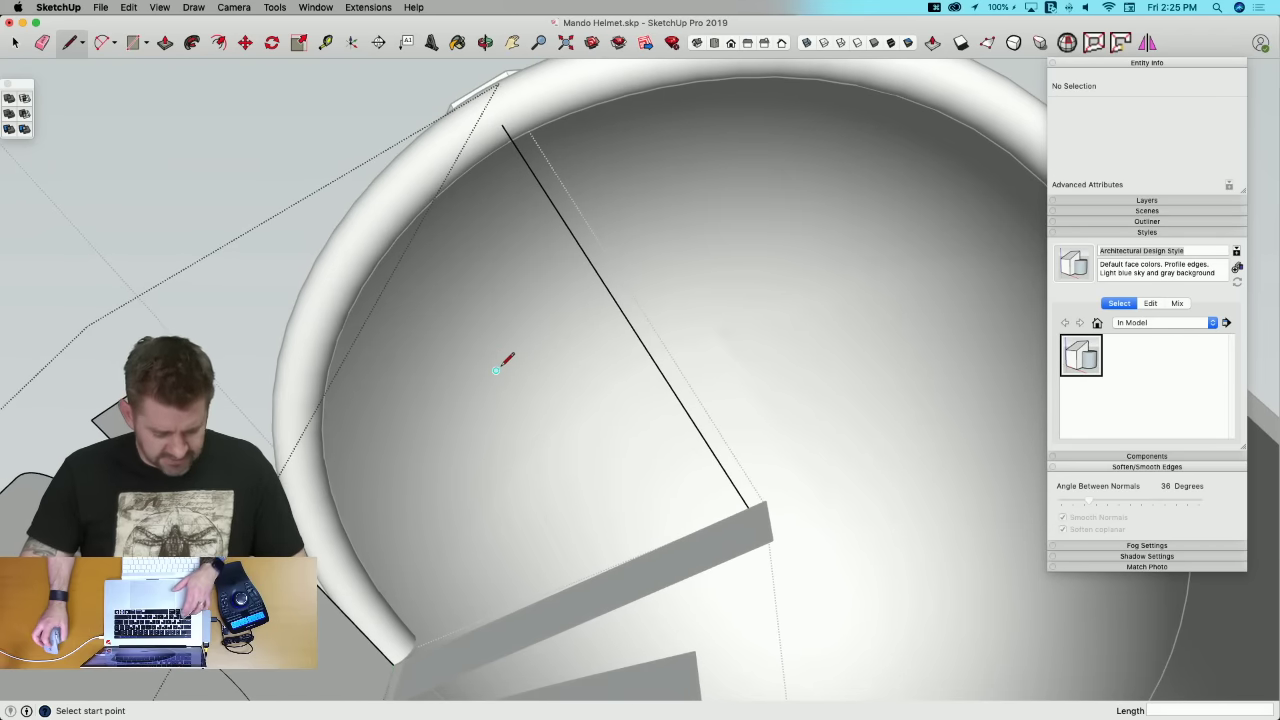
key("a")
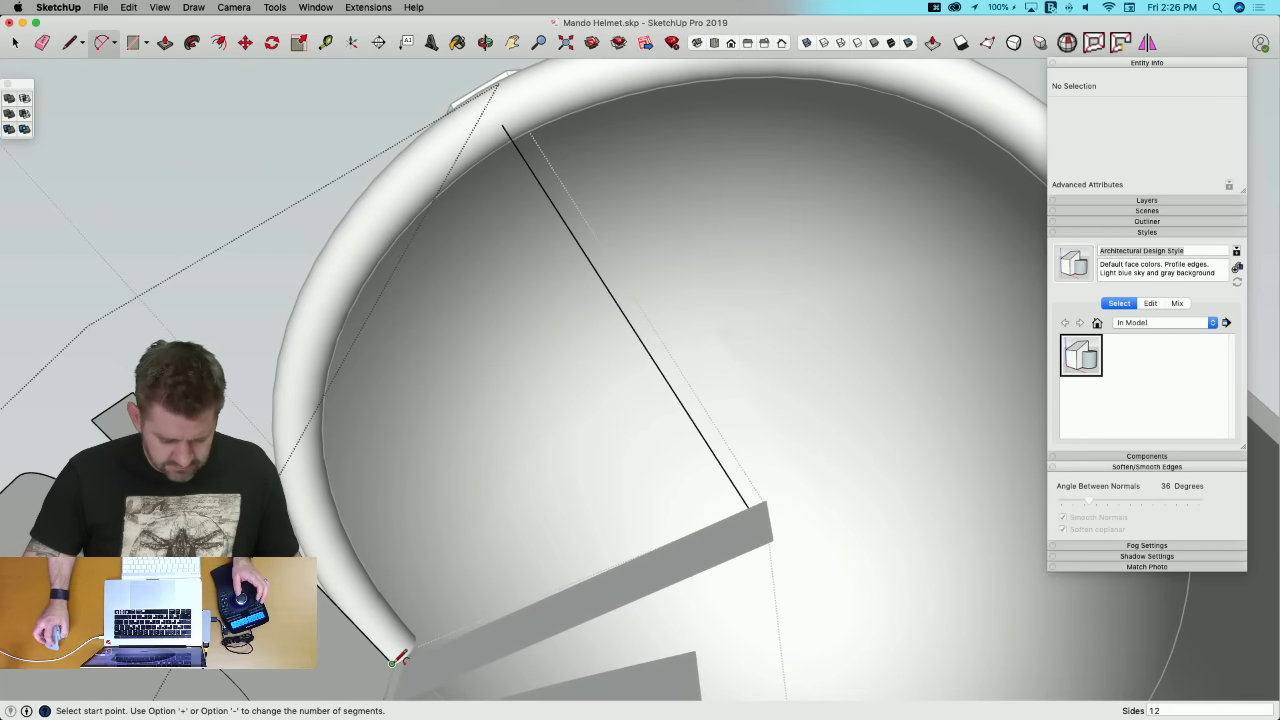
left_click(503, 125)
key("space")
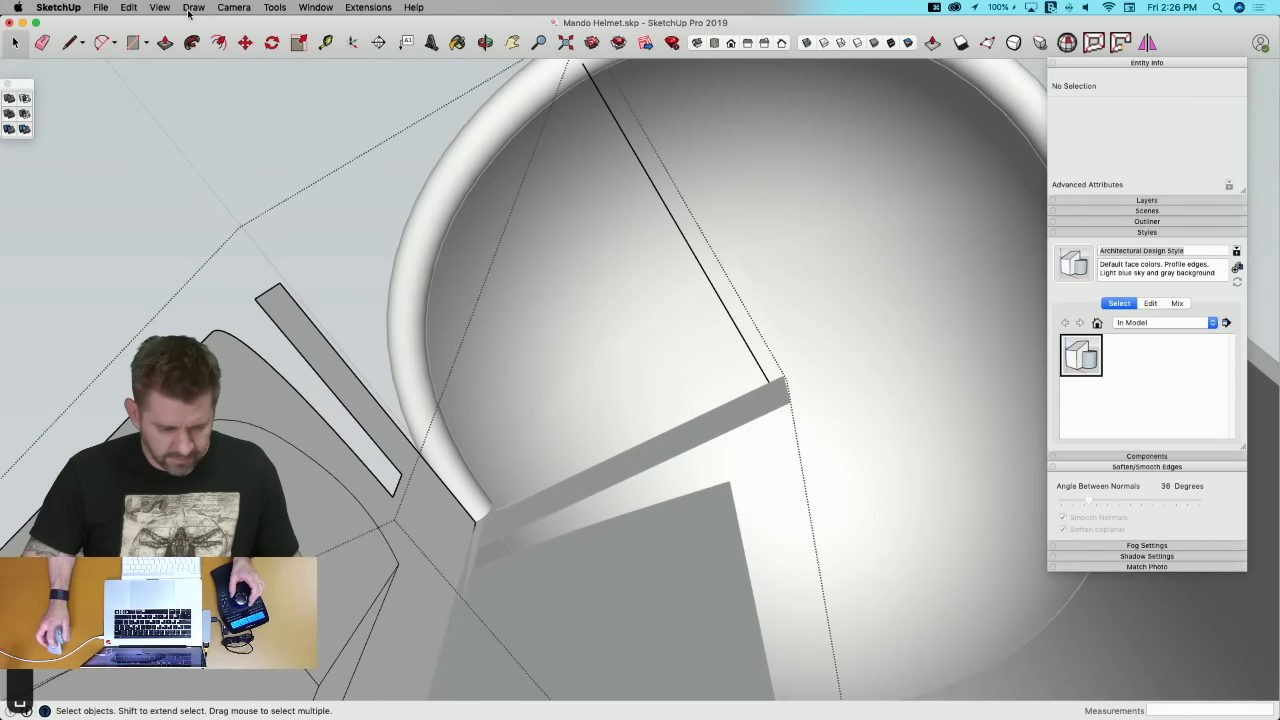
Step: Try to trace the rim with a degree 3 Bezier curve from its front centre to the side panel's upper rear corner
left_click(160, 7)
mouse_move(194, 7)
left_click(212, 83)
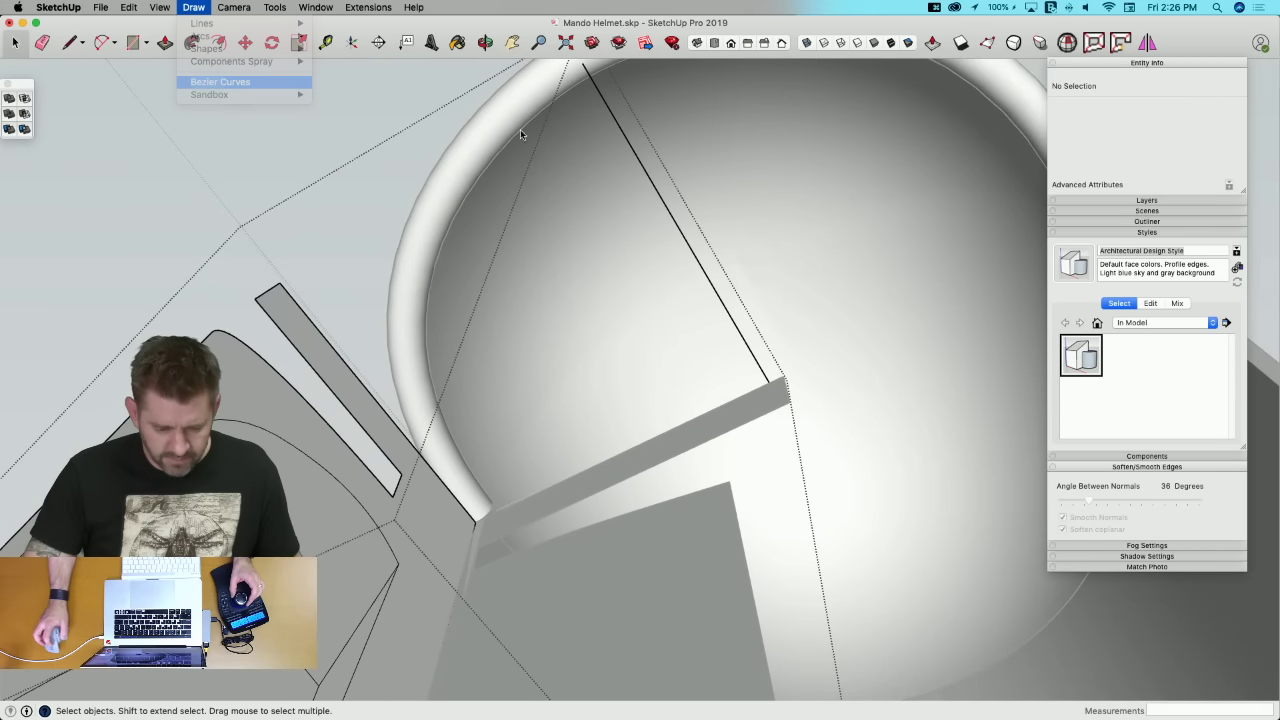
left_click(582, 79)
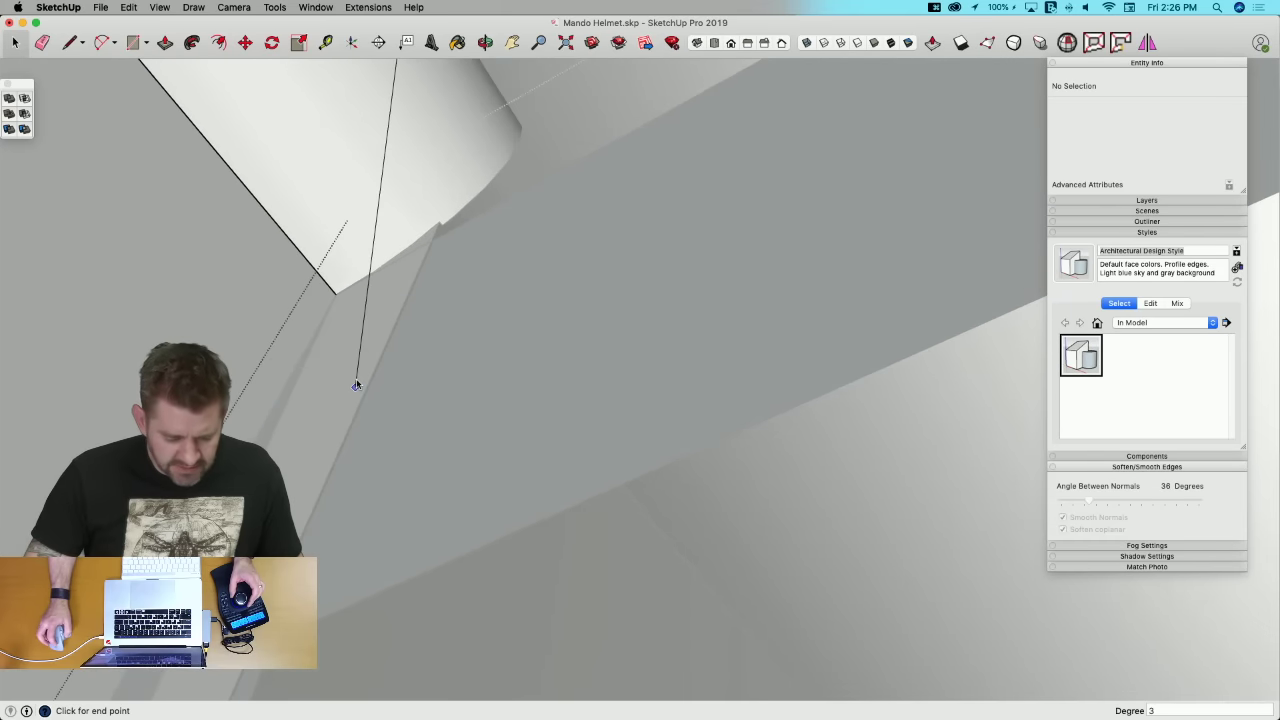
left_click(335, 294)
middle_click_drag(335, 294, 314, 191)
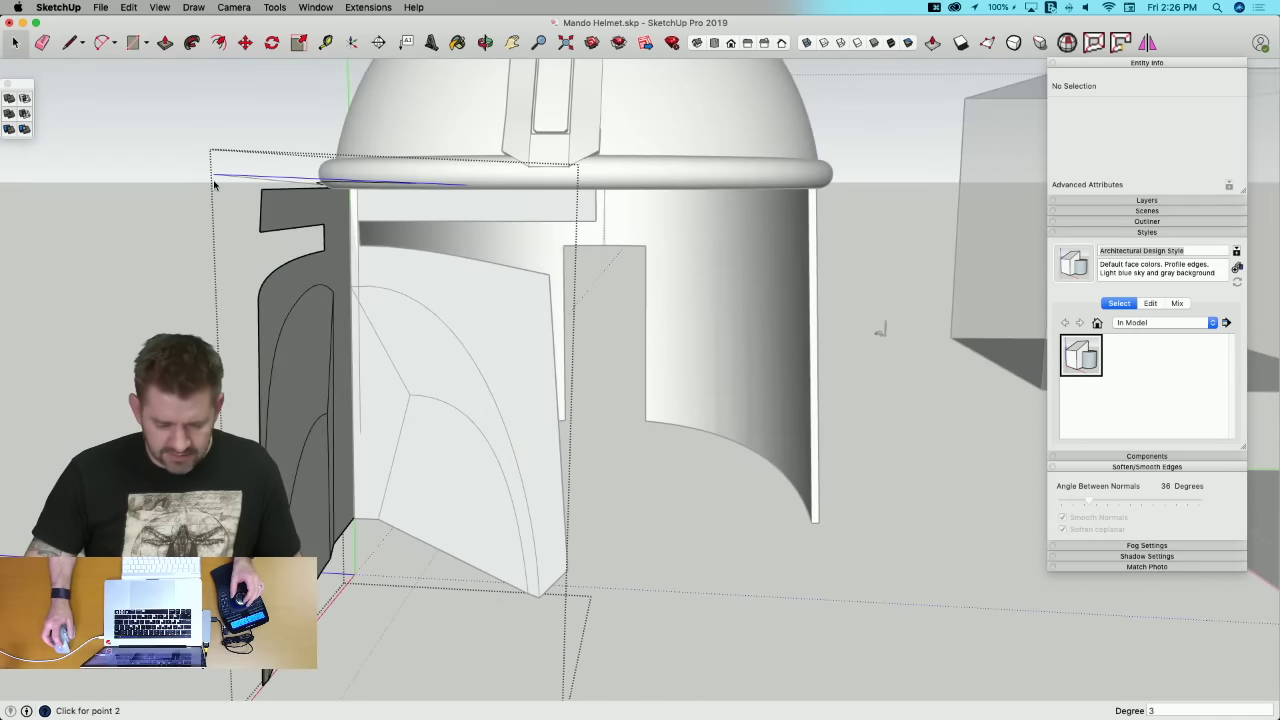
middle_click_drag(214, 184, 277, 240)
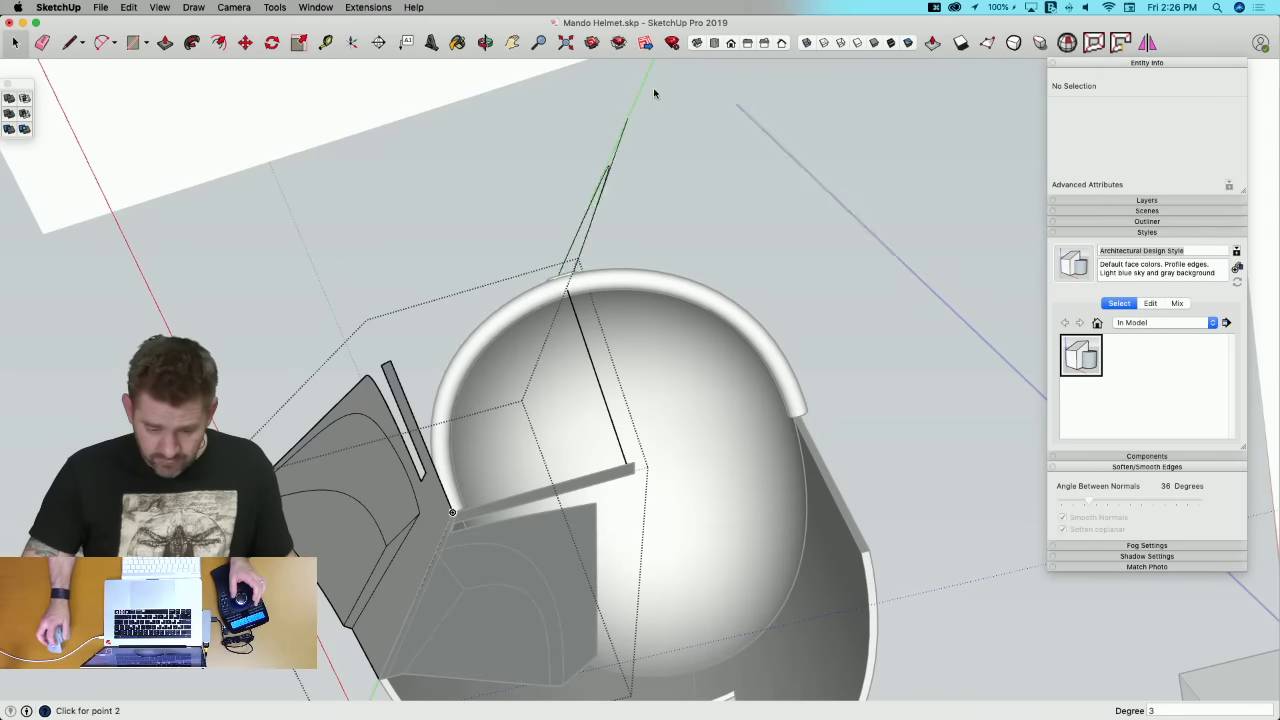
Step: Turn on X-ray view and leave the Bezier curve tool
key("x")
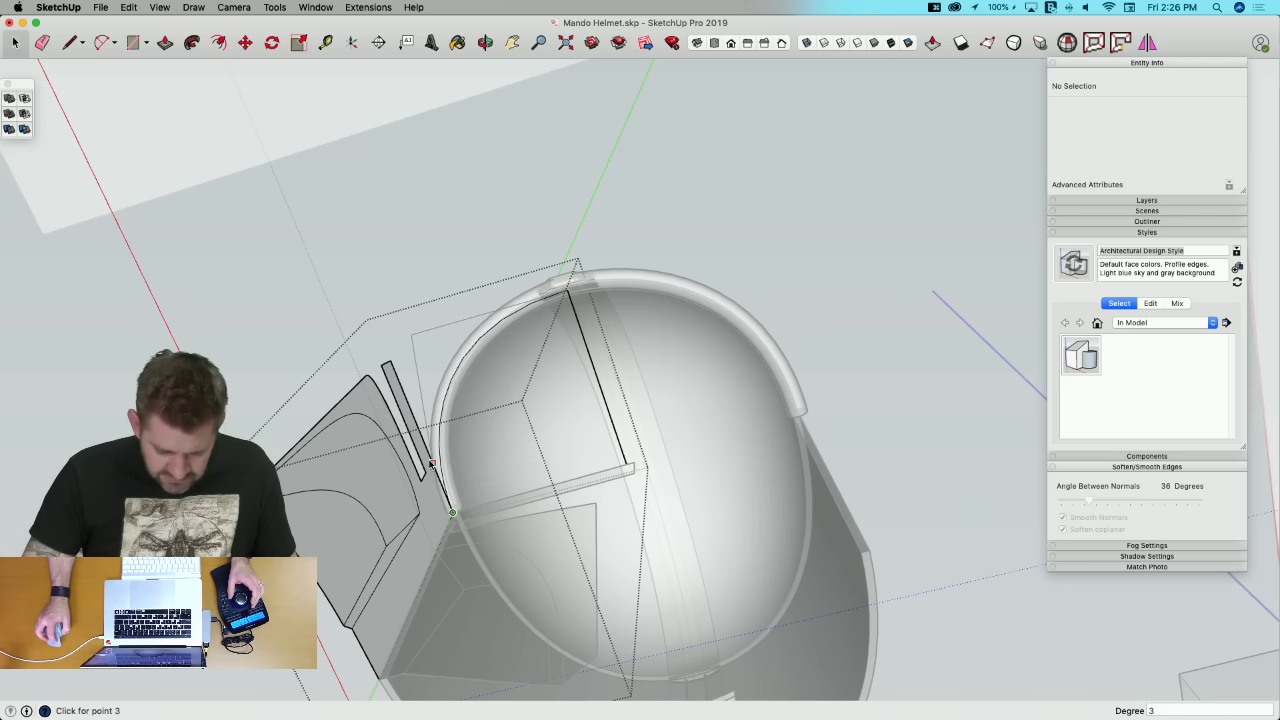
key("space")
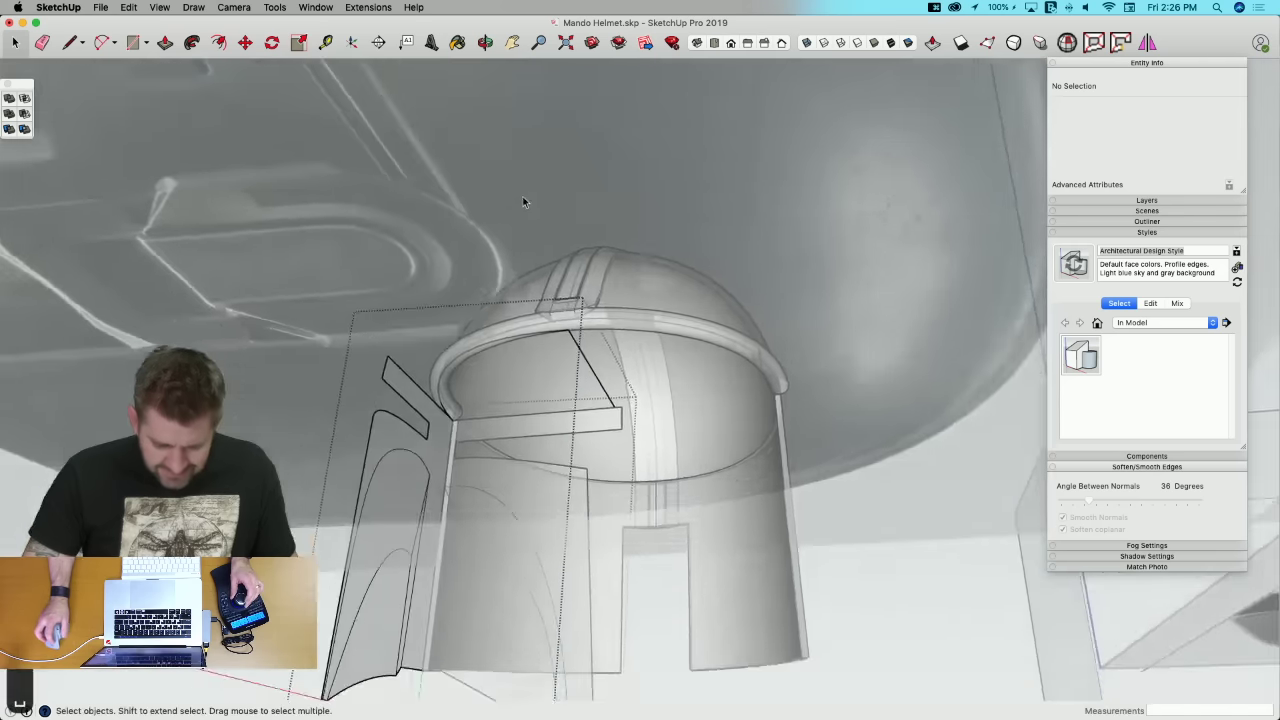
Step: Undo the Bezier curve drawn along the helmet rim
scroll(527, 180, "up", 8)
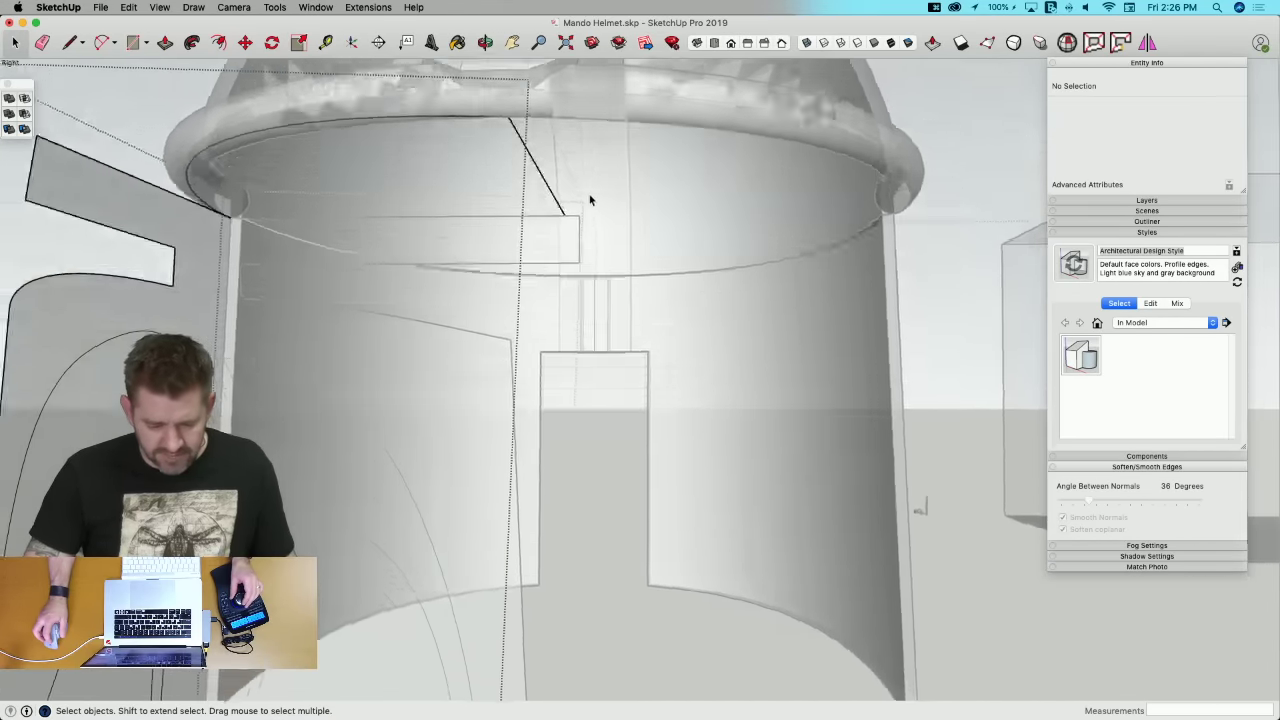
key("super+z")
key("super+z")
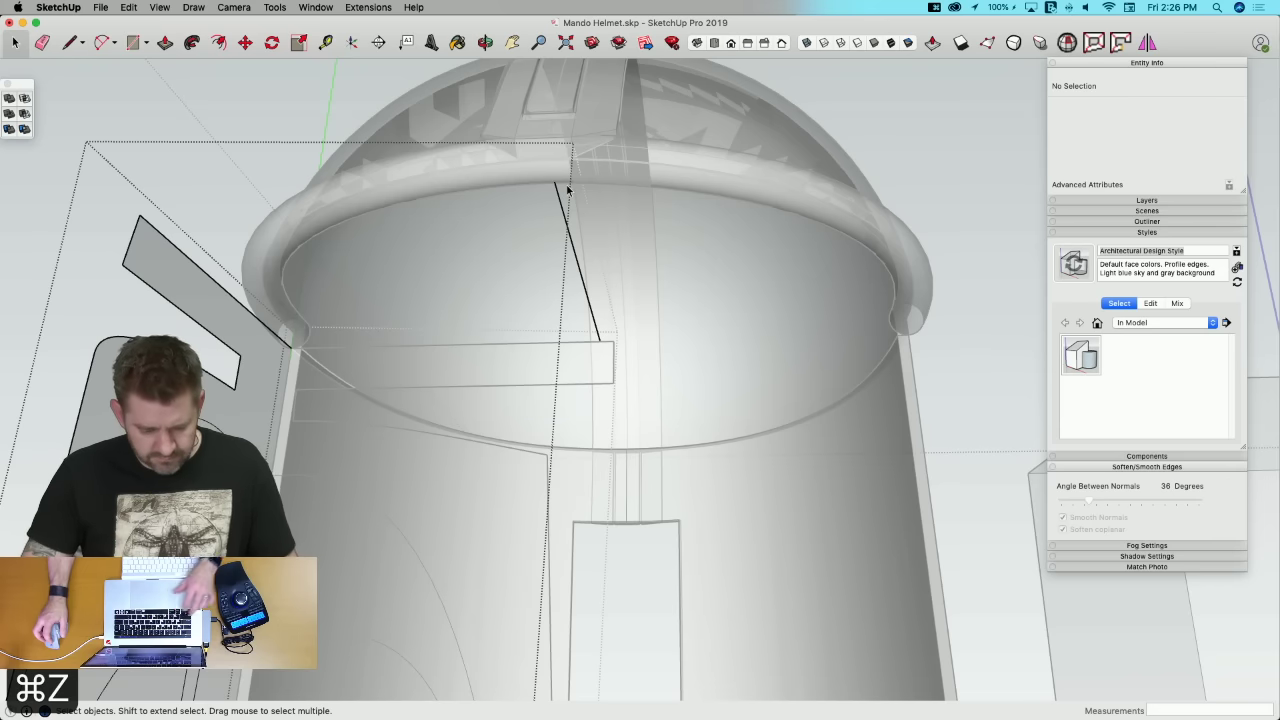
Step: Try a horizontal rectangle from the line's rear end at the brow strip out beyond the side panel, and undo it
key("l")
key("r")
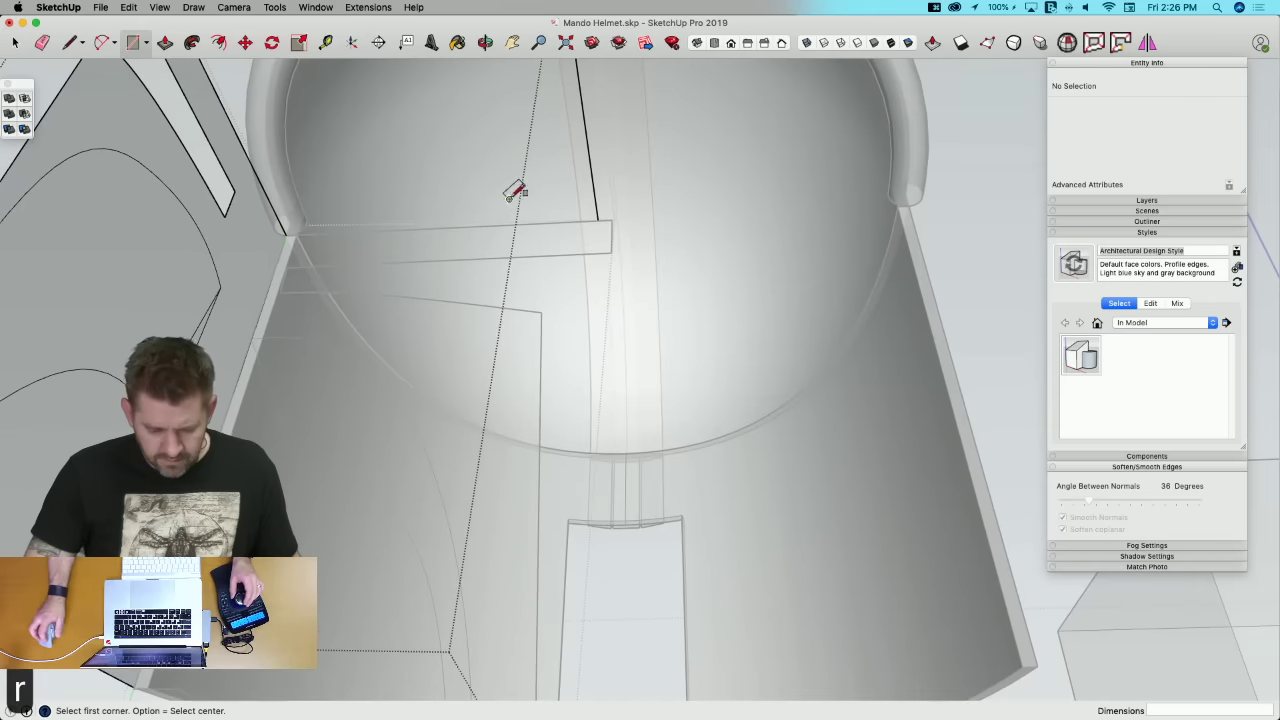
left_click(598, 218)
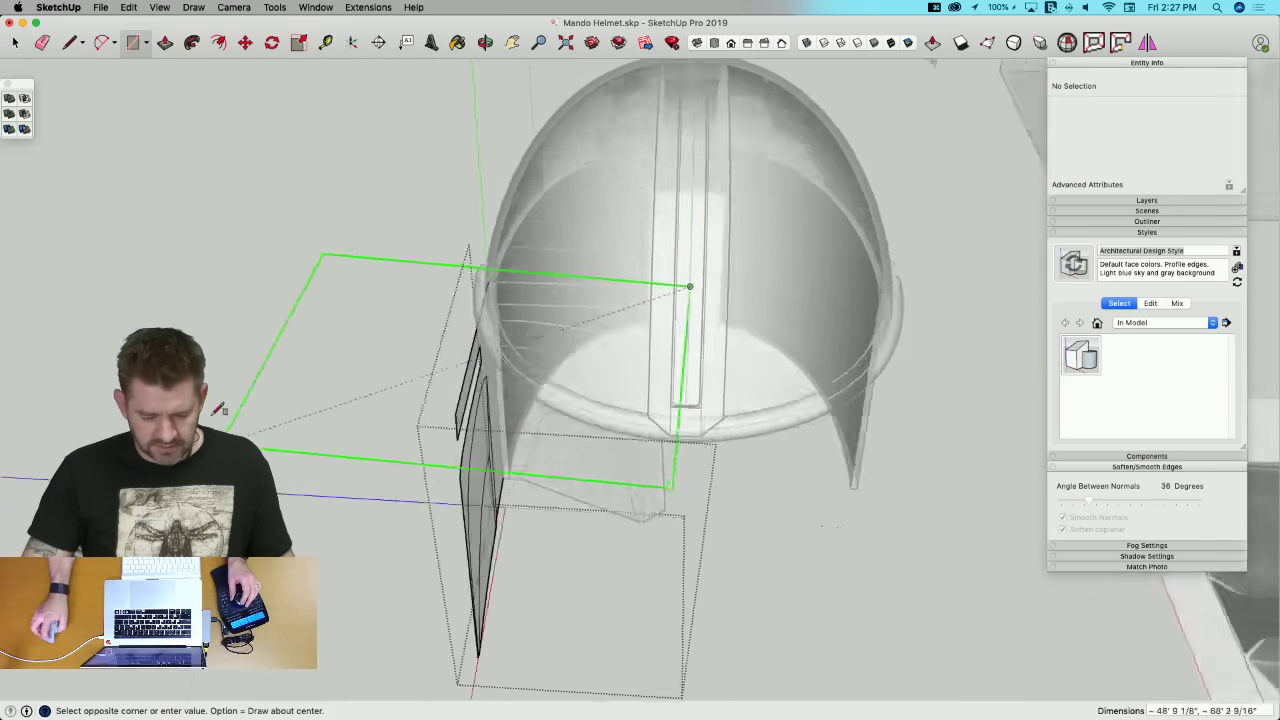
mouse_move(218, 410)
middle_mouse_down()
mouse_move(286, 491)
mouse_move(190, 228)
middle_mouse_up()
left_click(298, 526)
key("space")
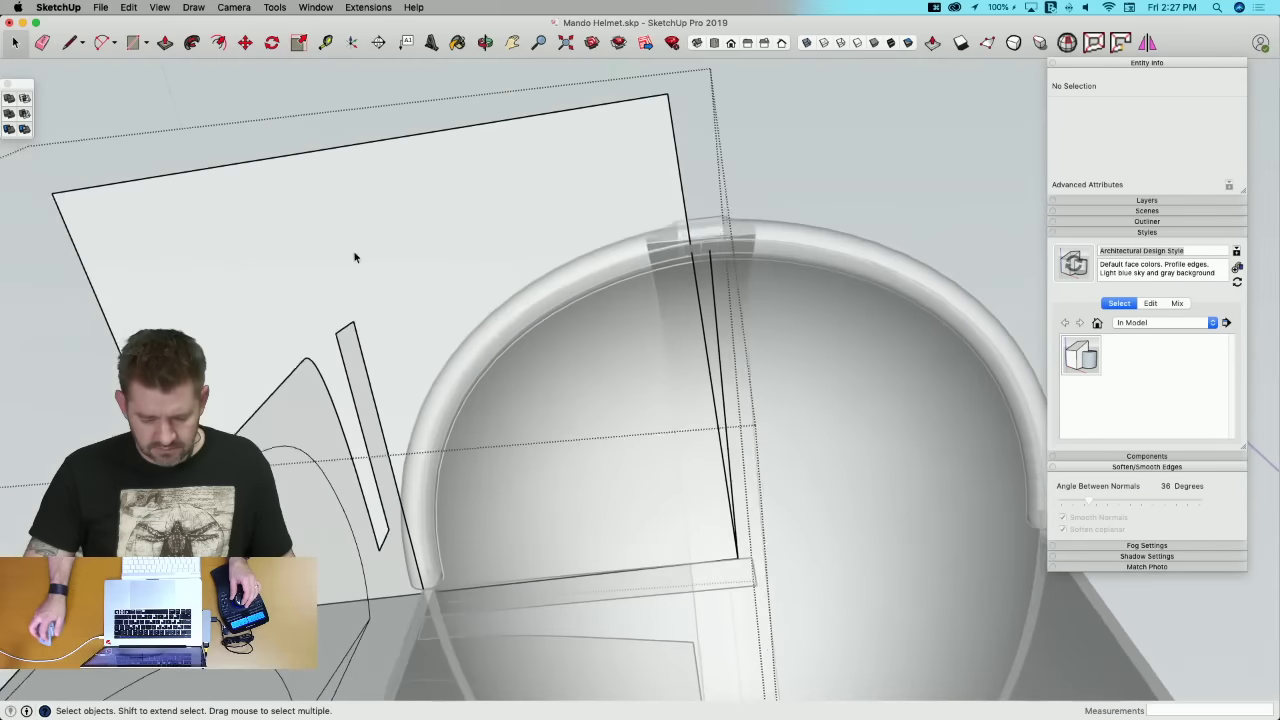
key("super+z")
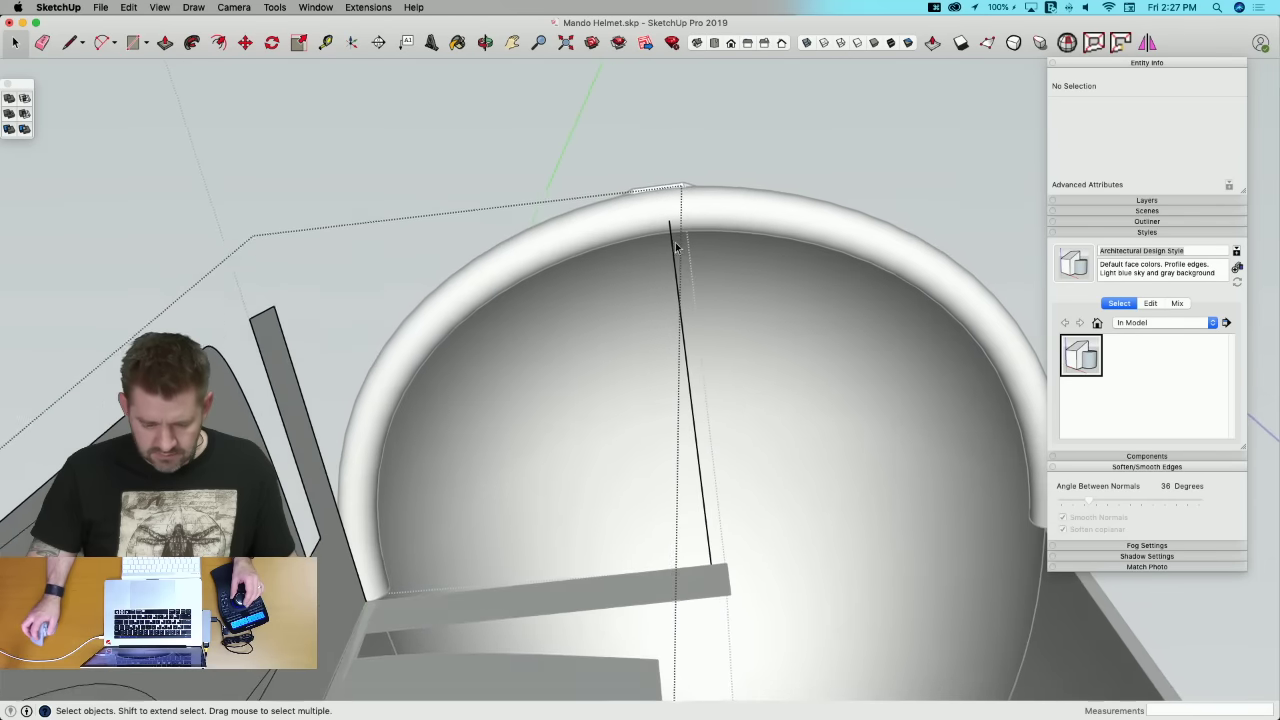
Step: Draw a line from the crest's front base straight down to the long line's level, and continue it back under the rim
key("l")
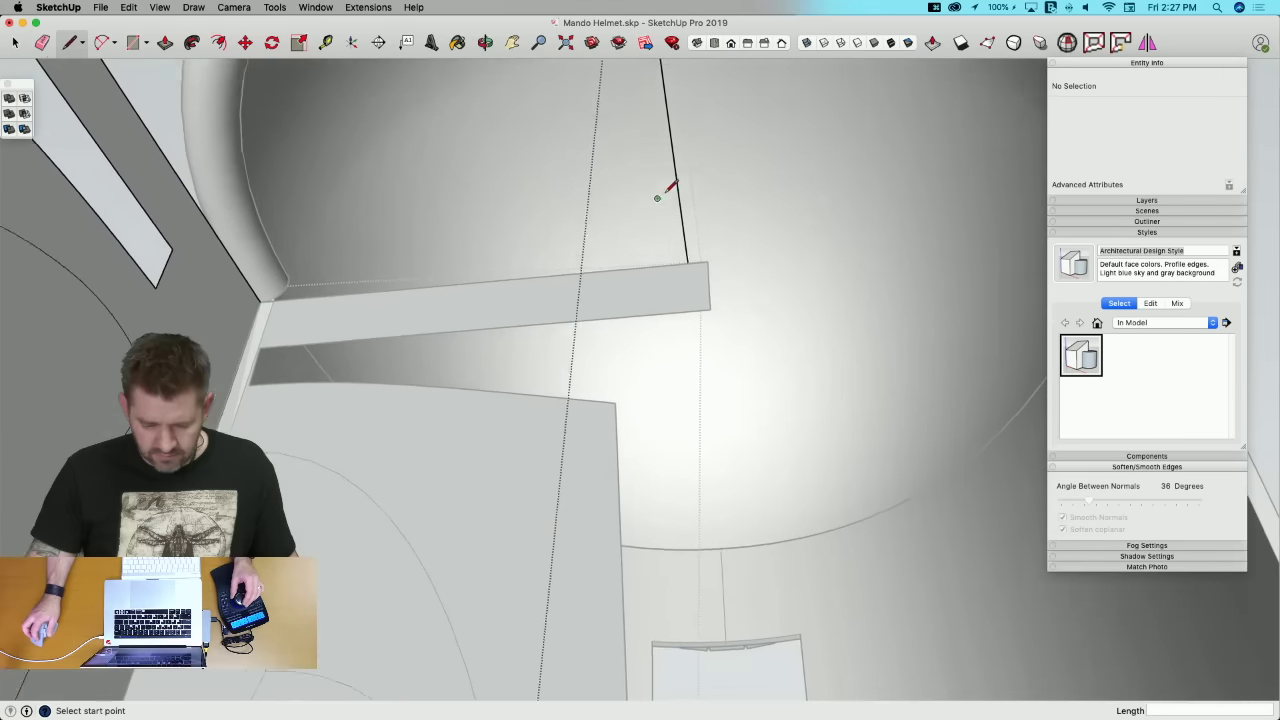
key("e")
key("l")
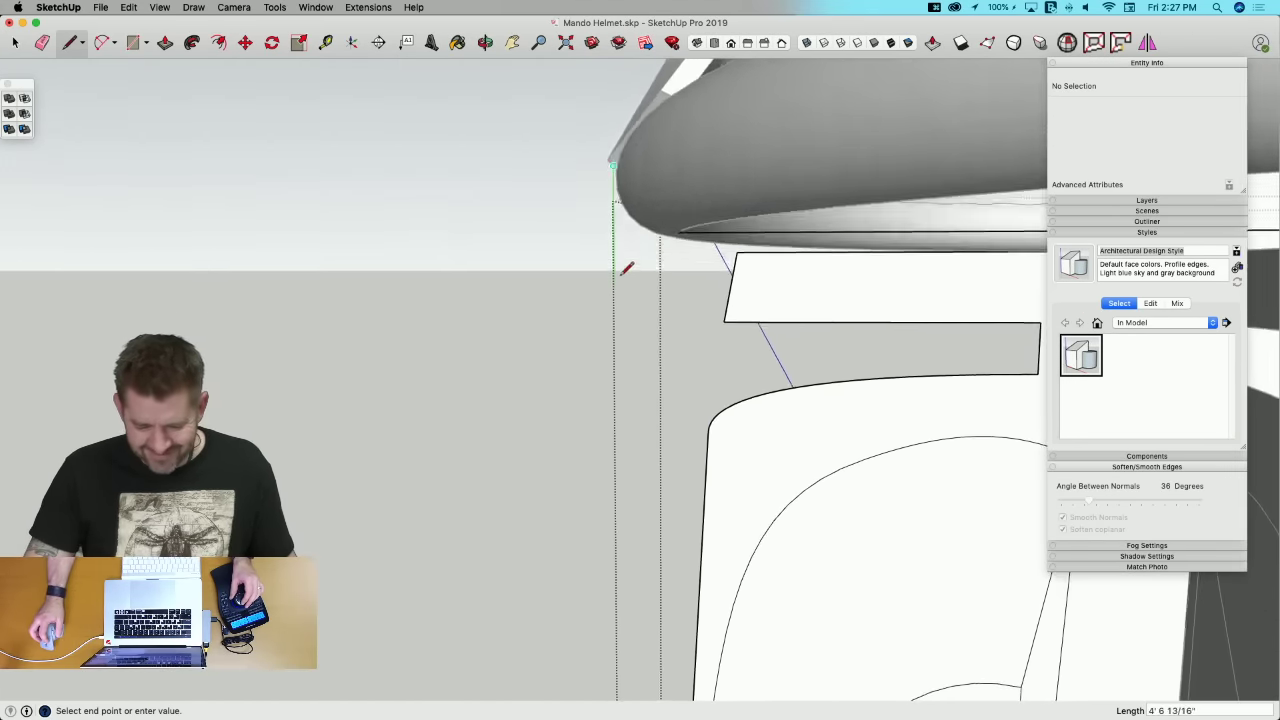
left_click(676, 228)
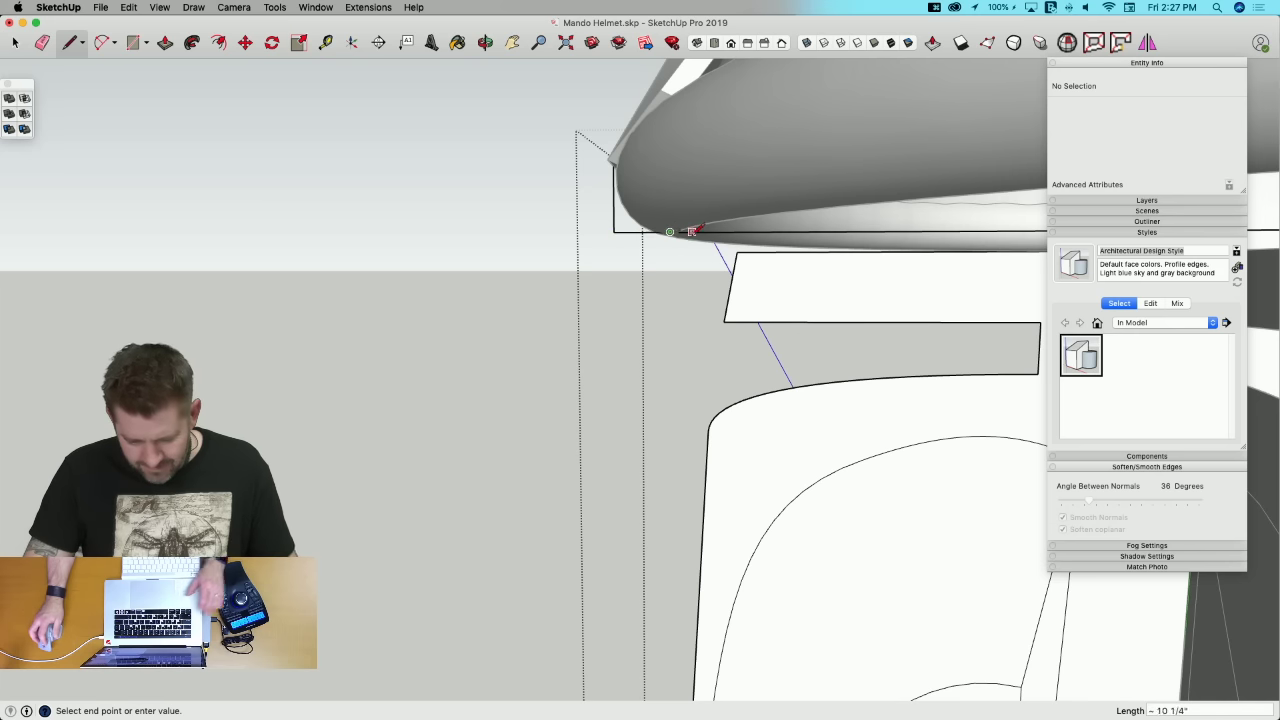
Step: Erase the long line running from the rim's front centre back to the brow strip
key("e")
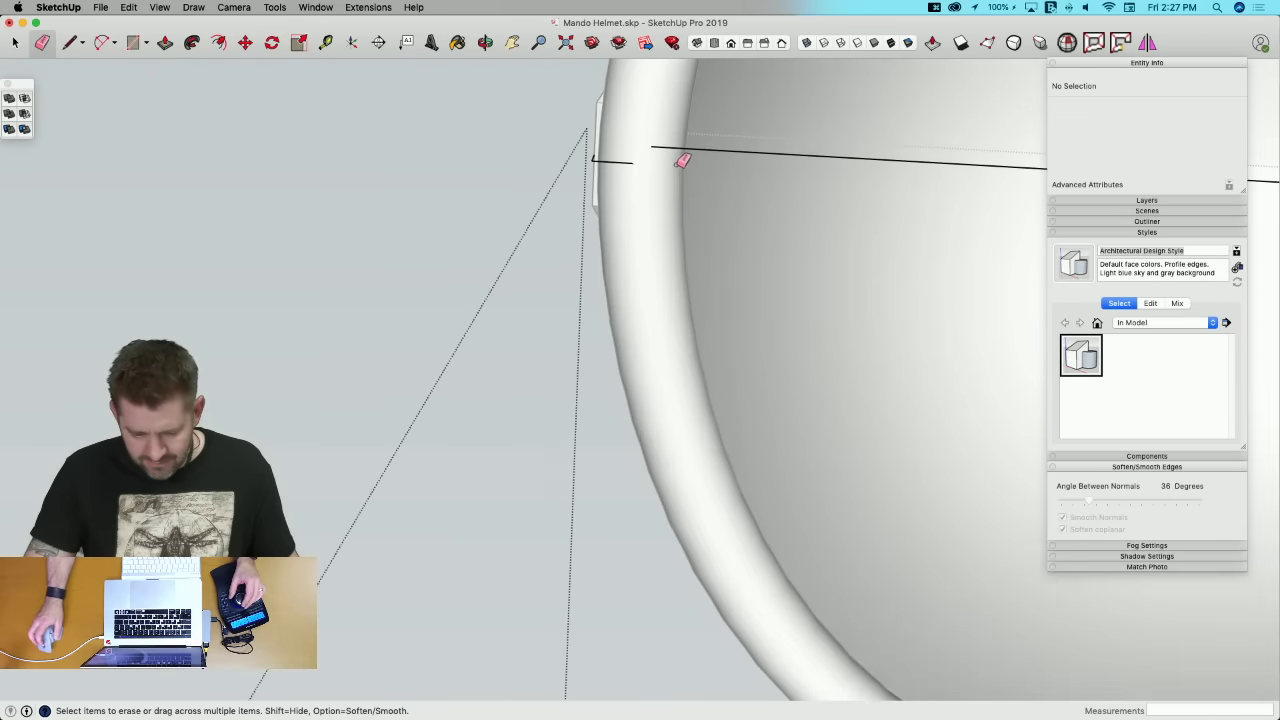
left_click(758, 168)
key("l")
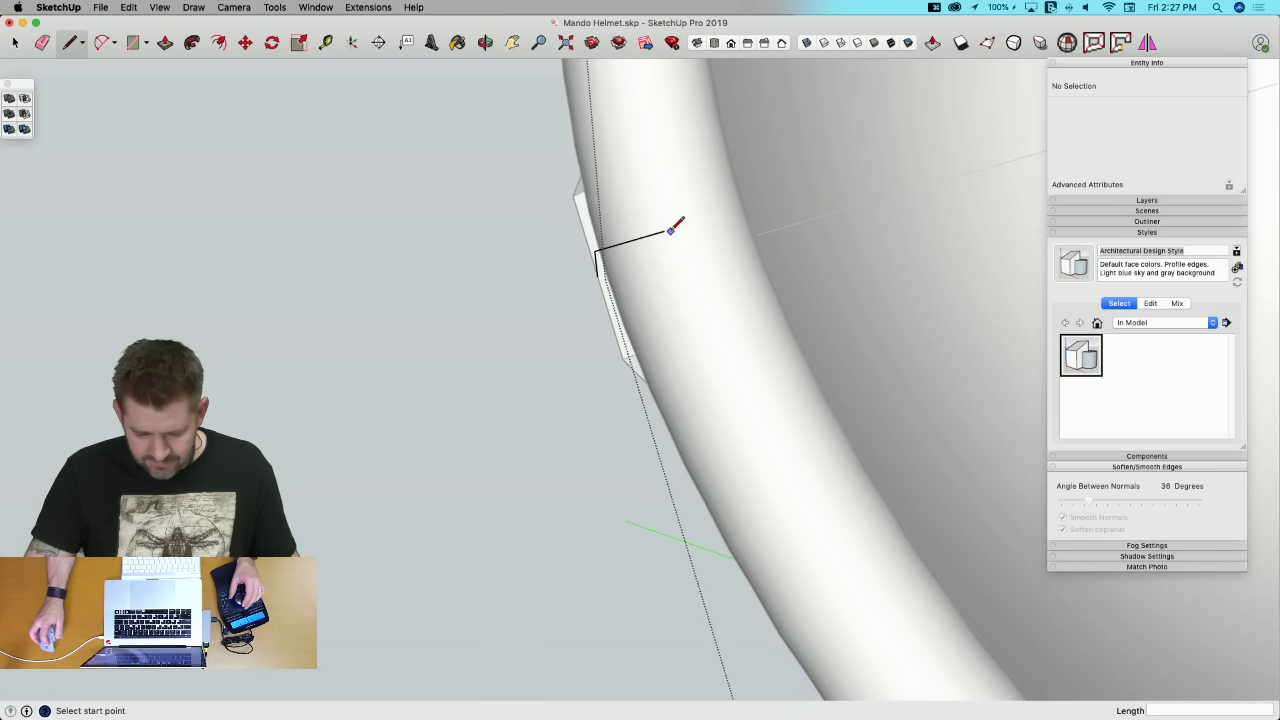
Step: Draw a horizontal rectangle about 53' by 86' from the short line below the crest to beyond the helmet's side
key("r")
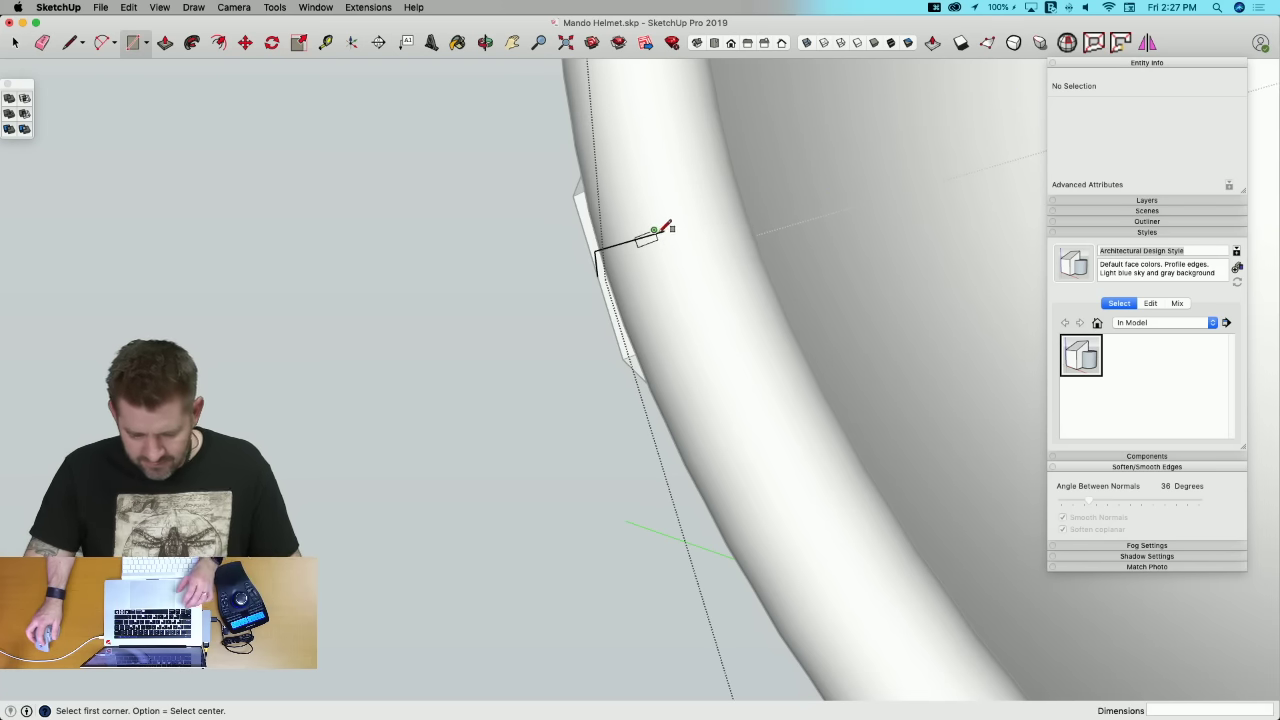
key("Left")
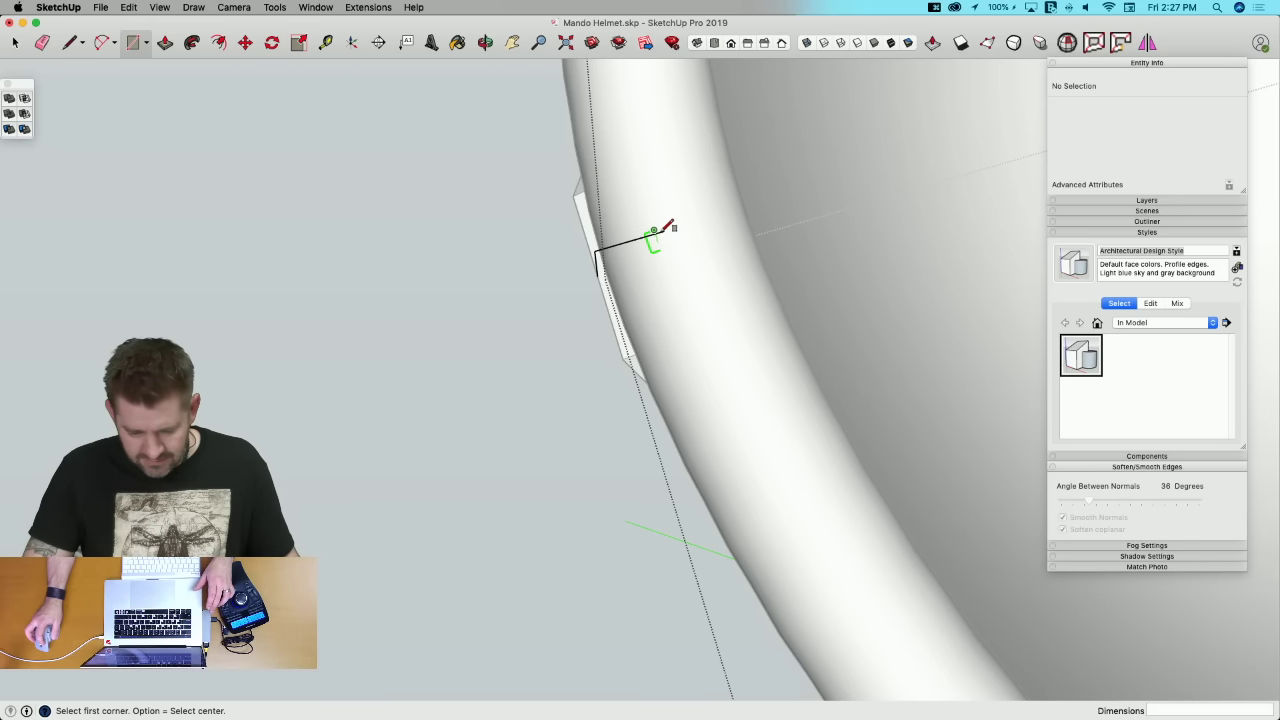
scroll(790, 275, "down", 10)
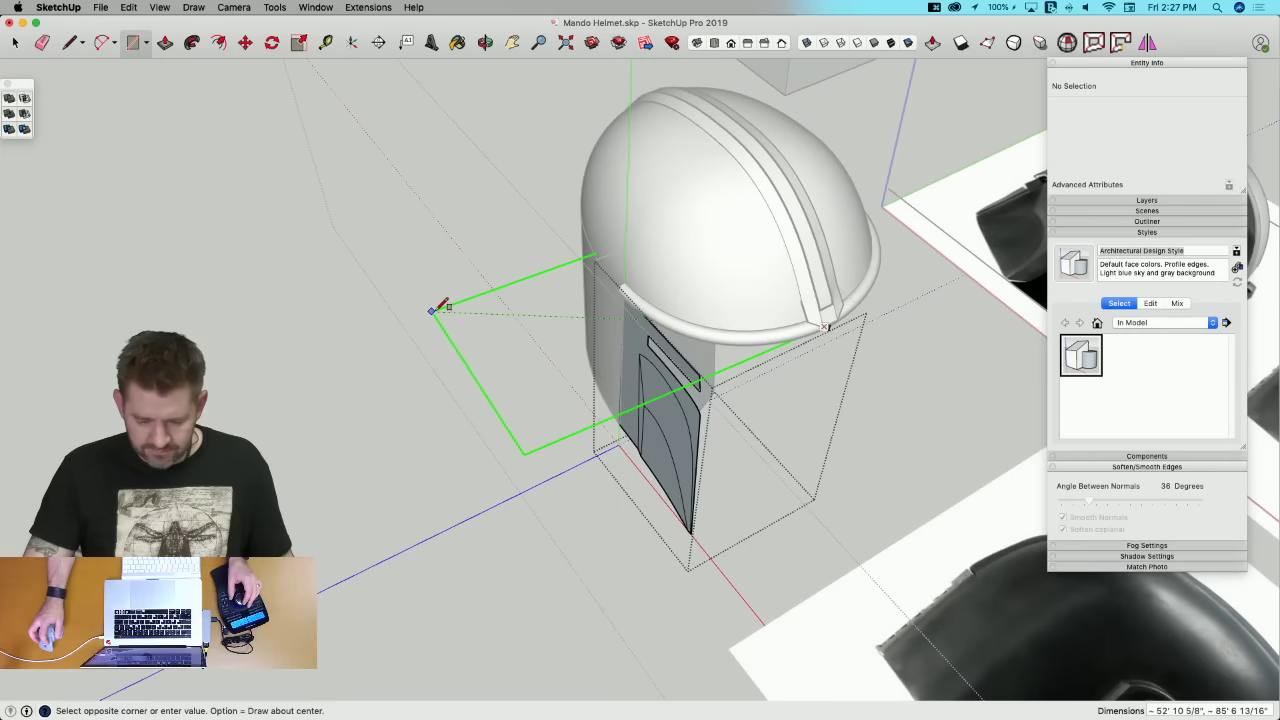
left_click(437, 310)
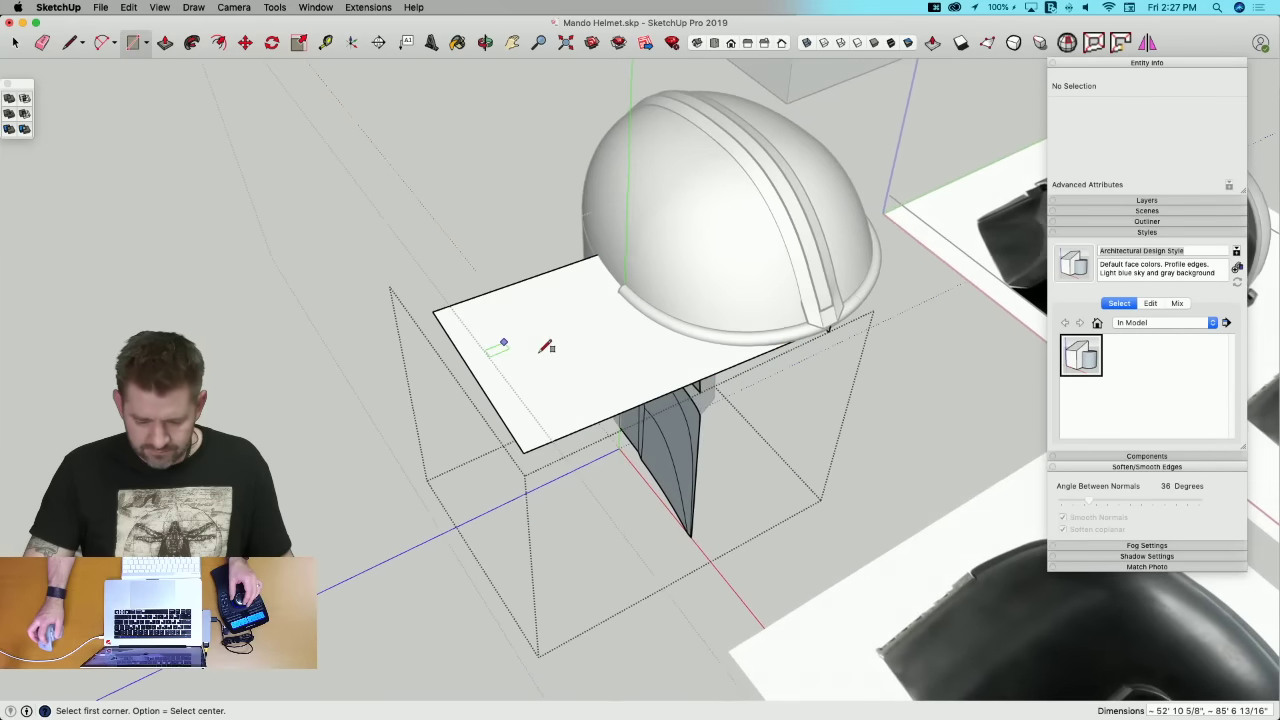
Step: Move the rectangle's front edge forward about 8' so the face extends past the helmet rim
middle_click_drag(543, 343, 588, 430)
key("m")
left_click(580, 430)
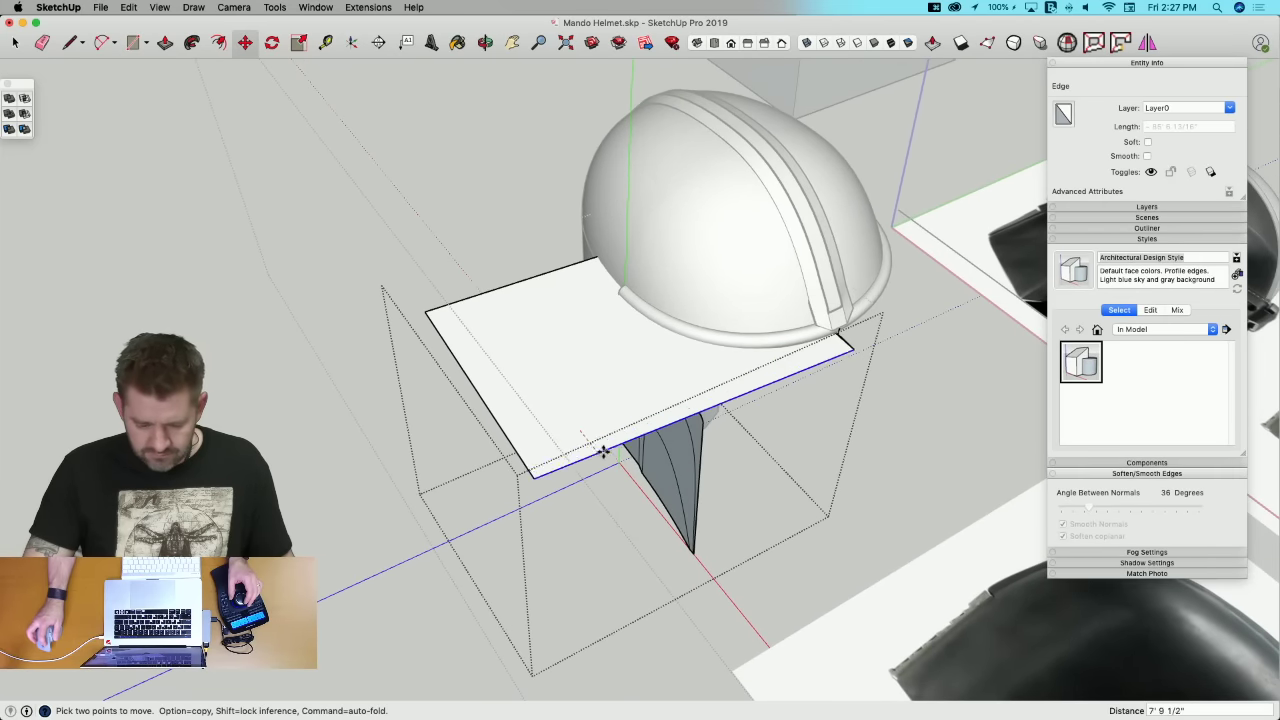
left_click(608, 455)
key("space")
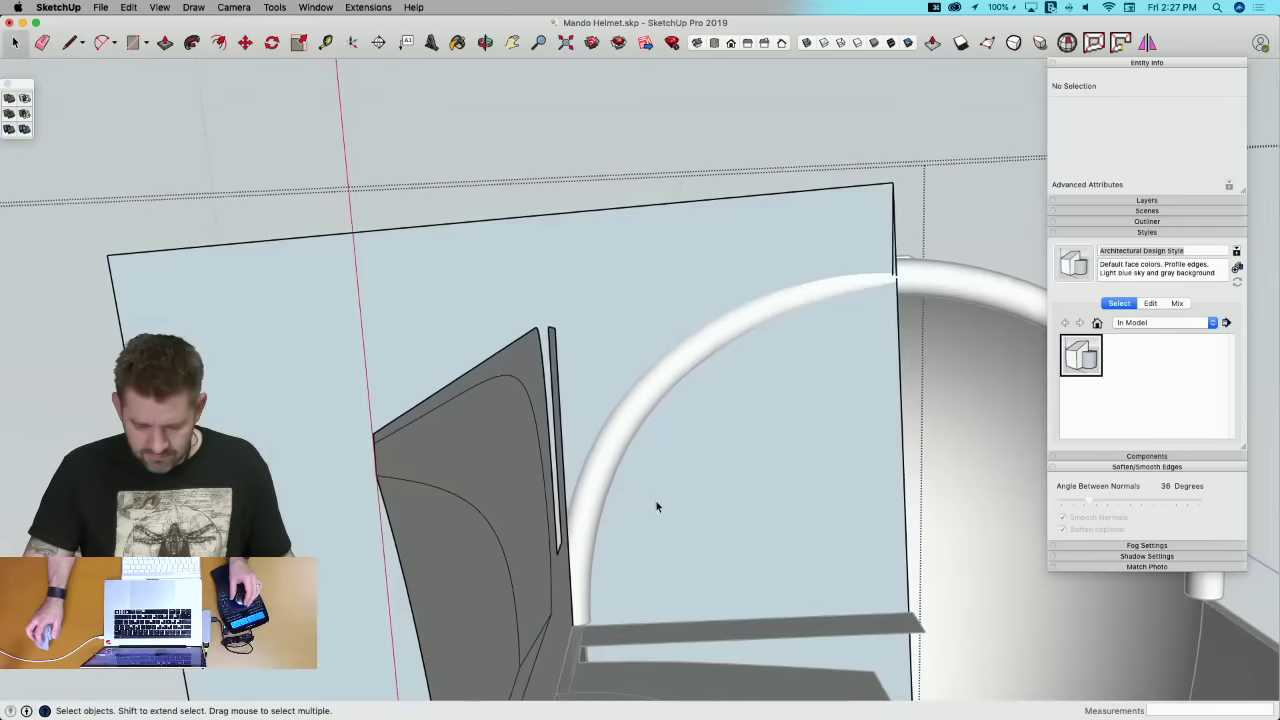
Step: Delete the horizontal rectangle together with its short construction lines below the crest
scroll(660, 507, "down", 15)
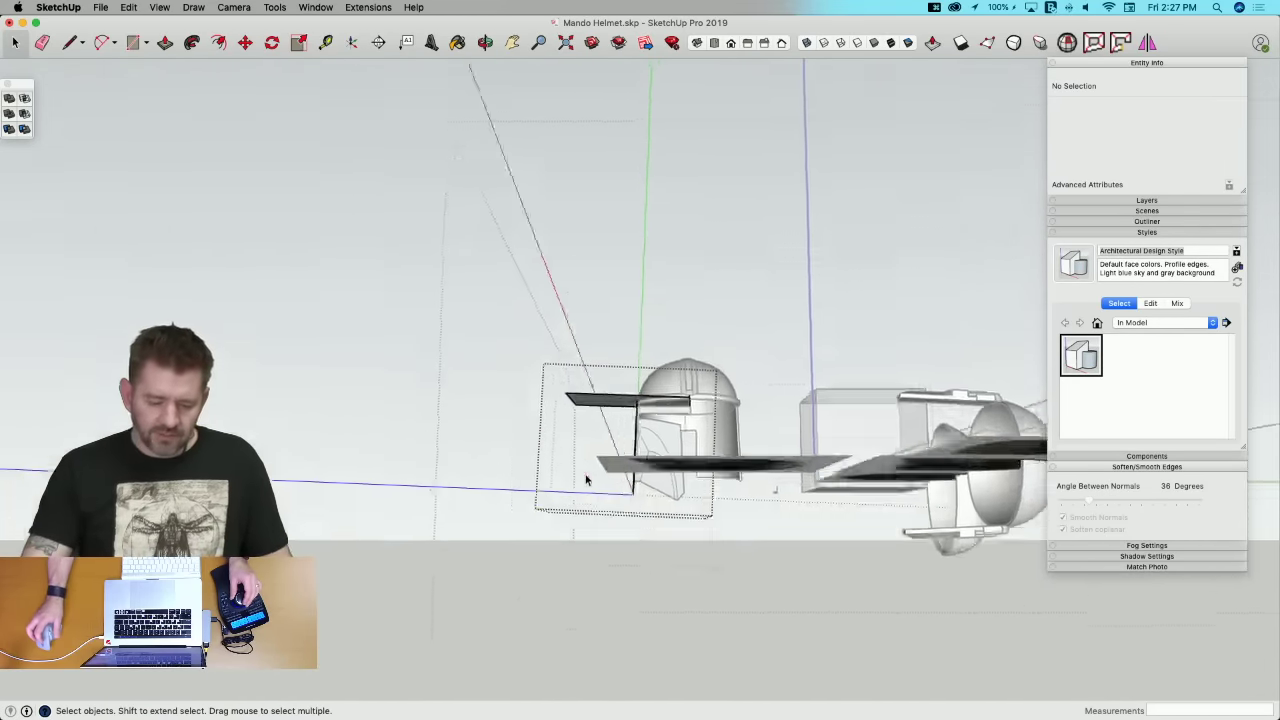
middle_click_drag(585, 480, 585, 477)
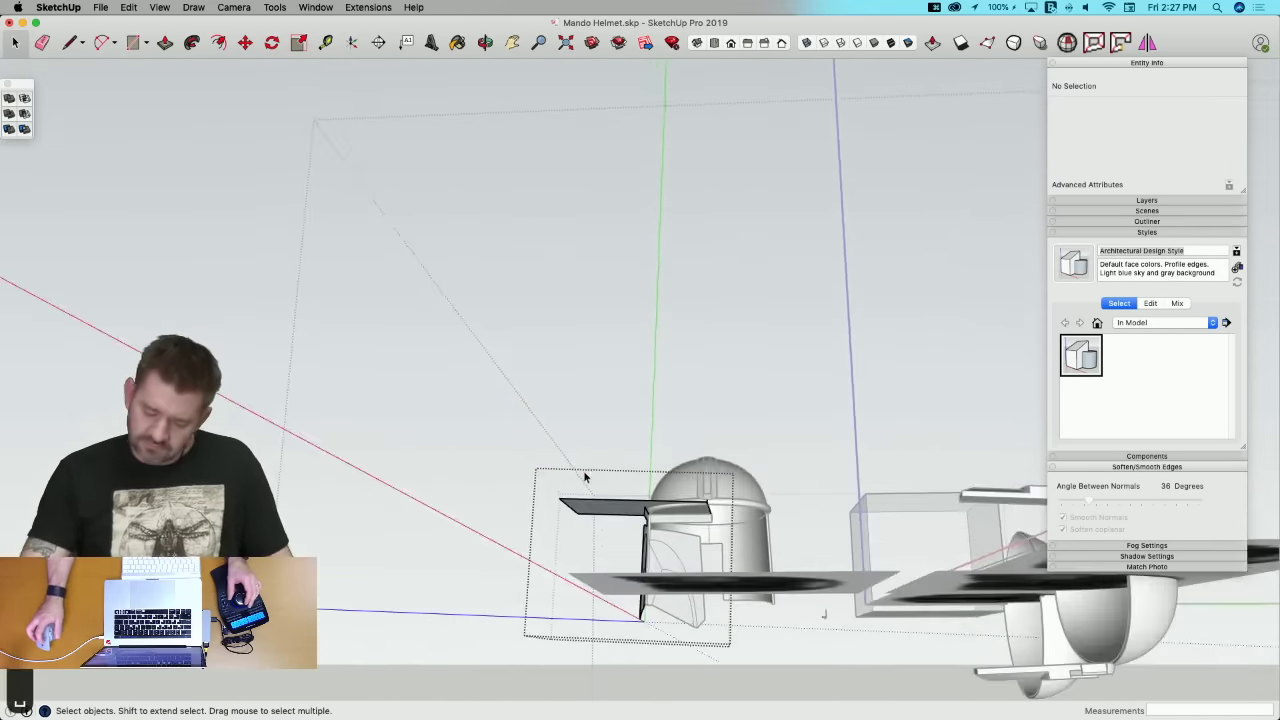
scroll(595, 510, "up", 5)
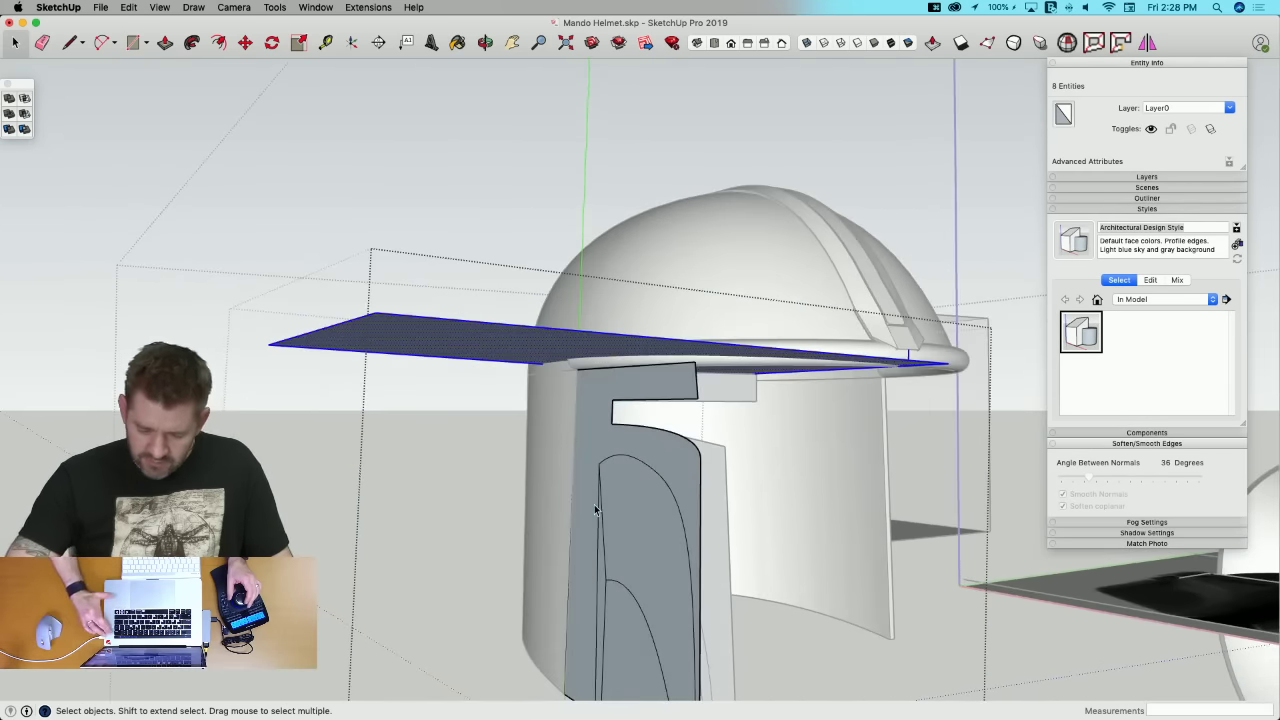
key("BackSpace")
Step: Draw a short vertical line from the middle of the crest's front base down to the level of the panels' top edge
middle_click_drag(640, 446, 638, 242)
scroll(720, 370, "up", 5)
key("l")
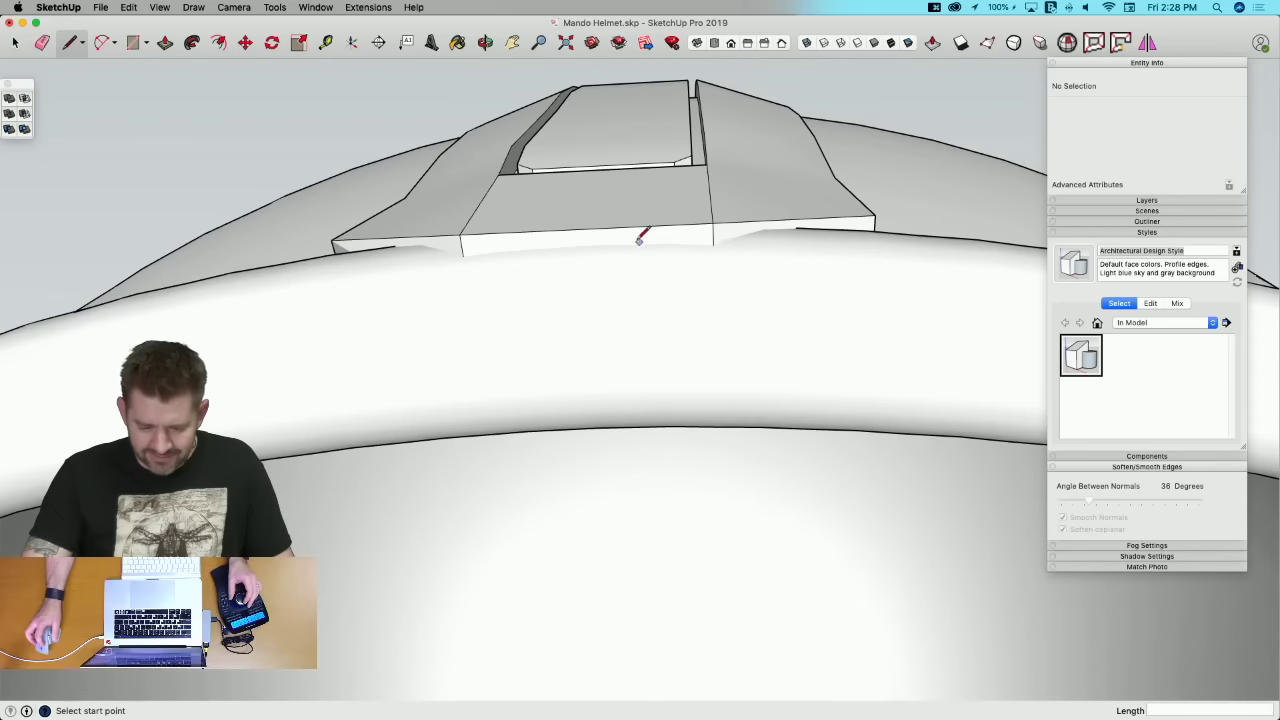
left_click(586, 228)
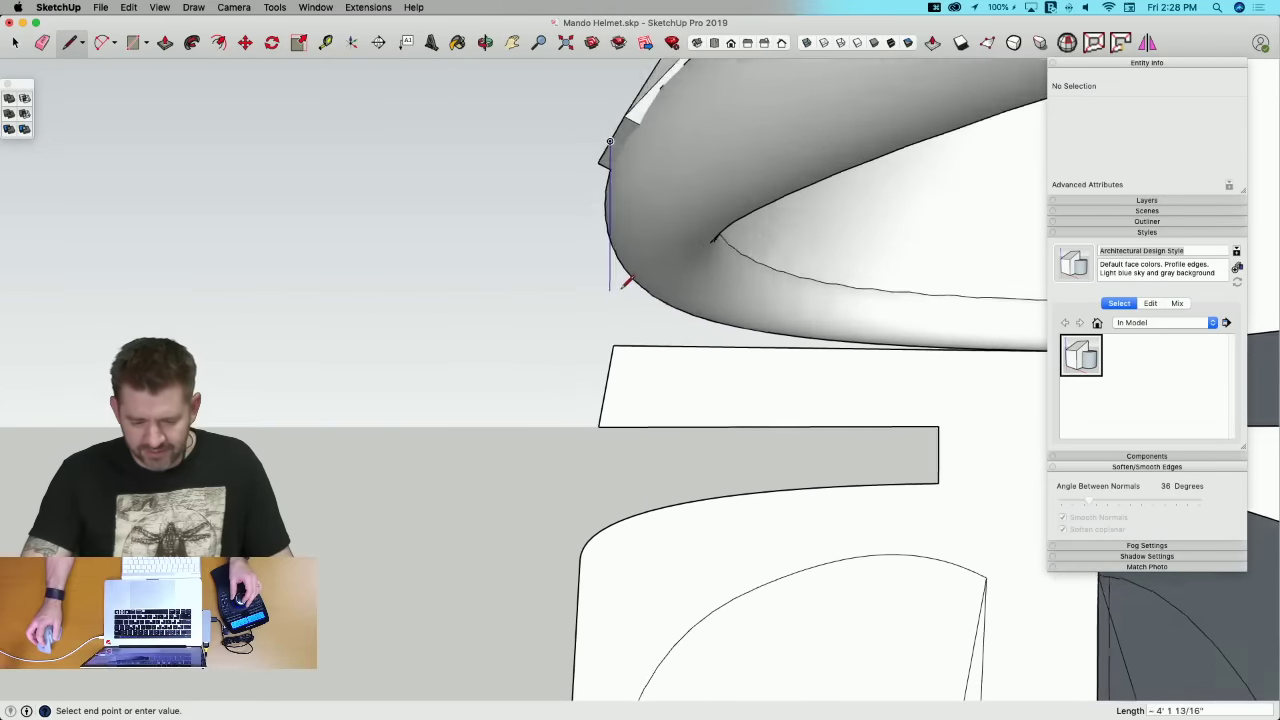
middle_click_drag(627, 283, 583, 274)
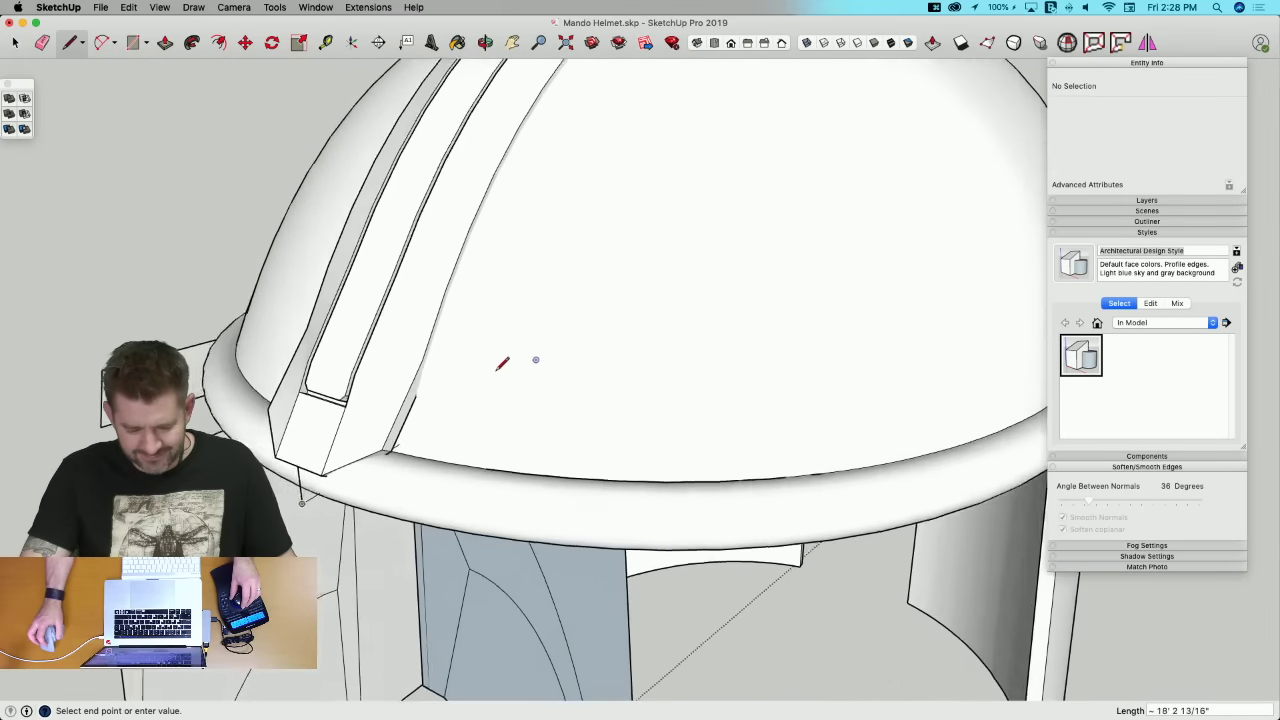
middle_click_drag(501, 364, 357, 456)
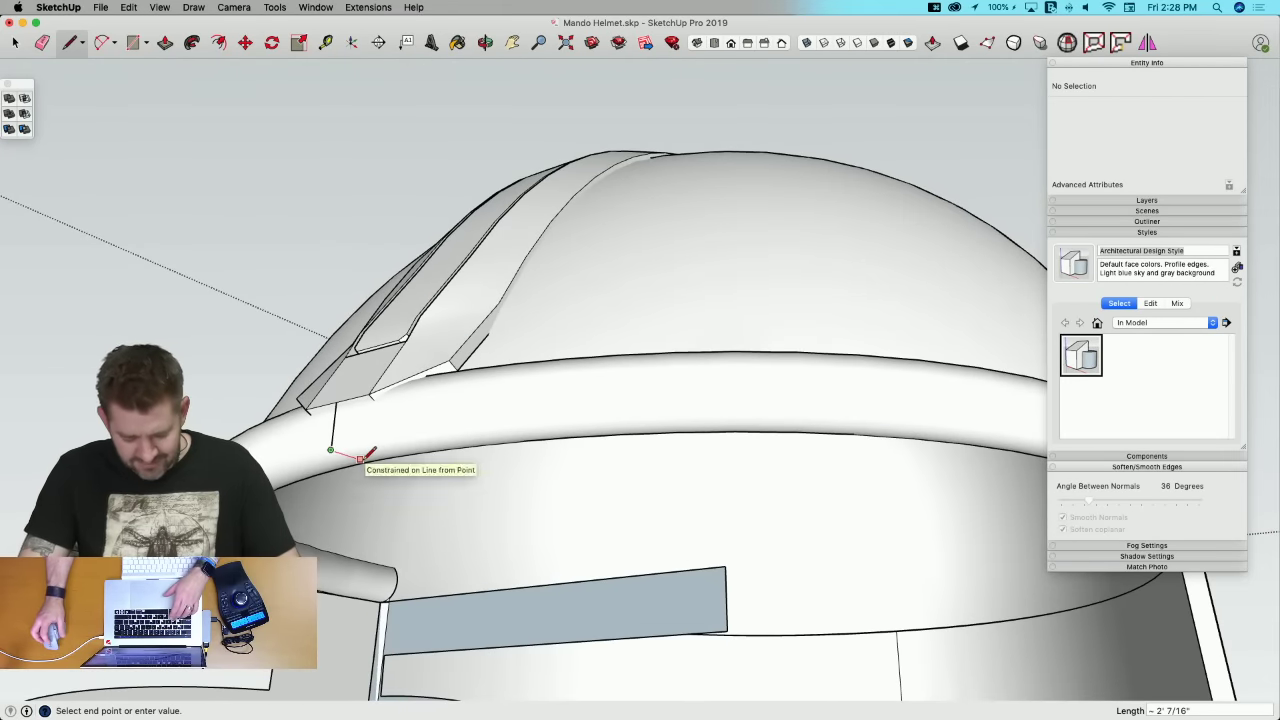
Step: Draw a horizontal rectangle about 44' by 51' from the vertical line's lower end to beyond the side panel
key("r")
key("Left")
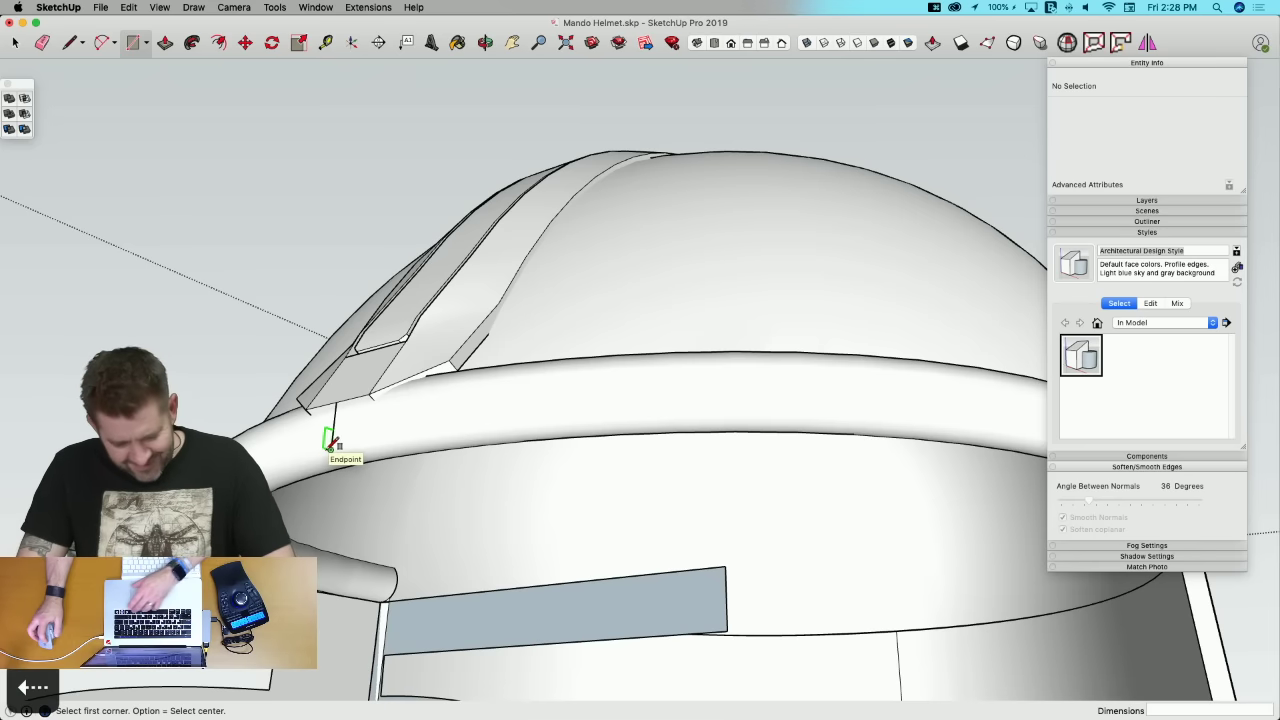
left_click(335, 447)
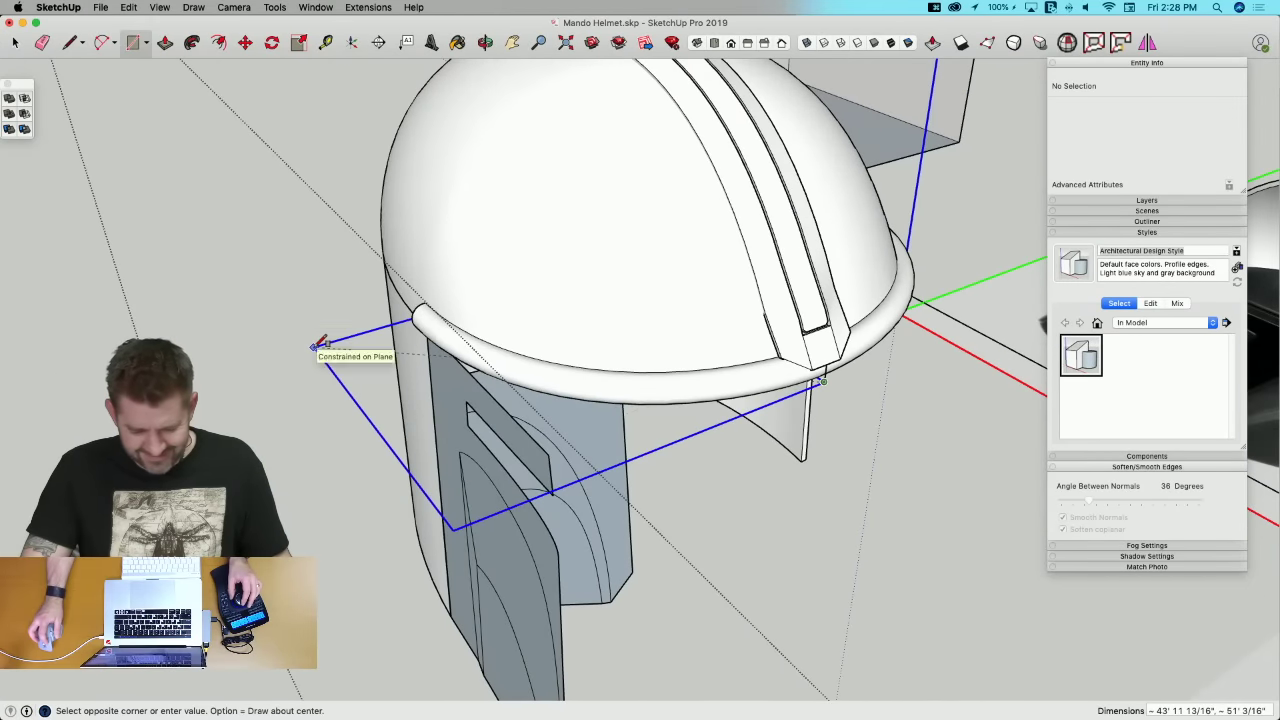
left_click(320, 344)
key("space")
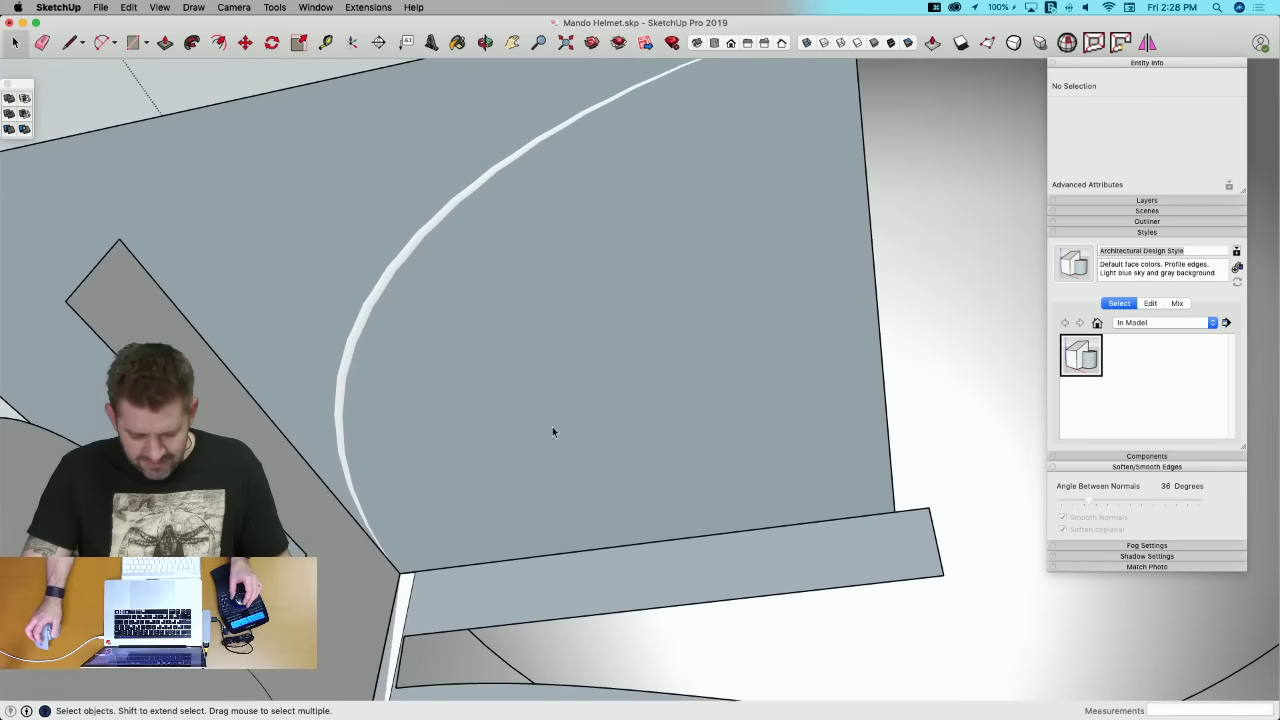
Step: Trace the rim on the rectangle with a degree 3 Bezier curve from its inner edge to the corner where the panels meet
scroll(837, 83, "up", 2)
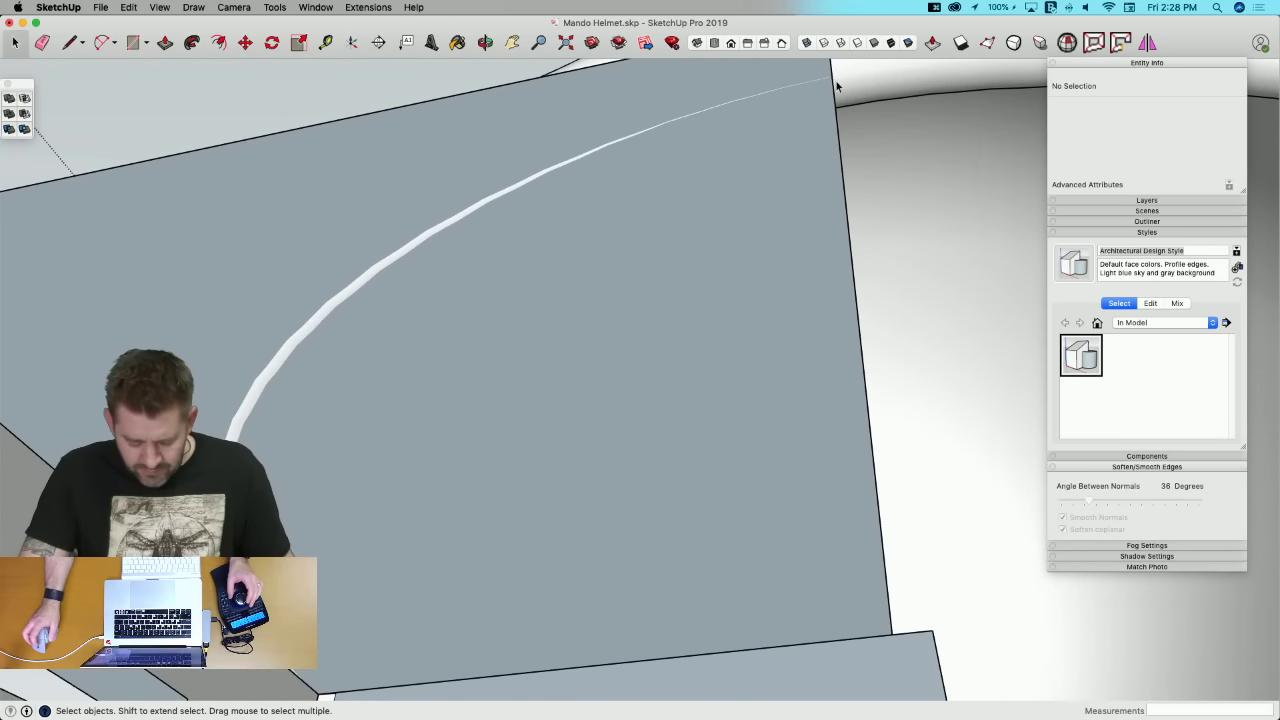
left_click(158, 7)
mouse_move(193, 7)
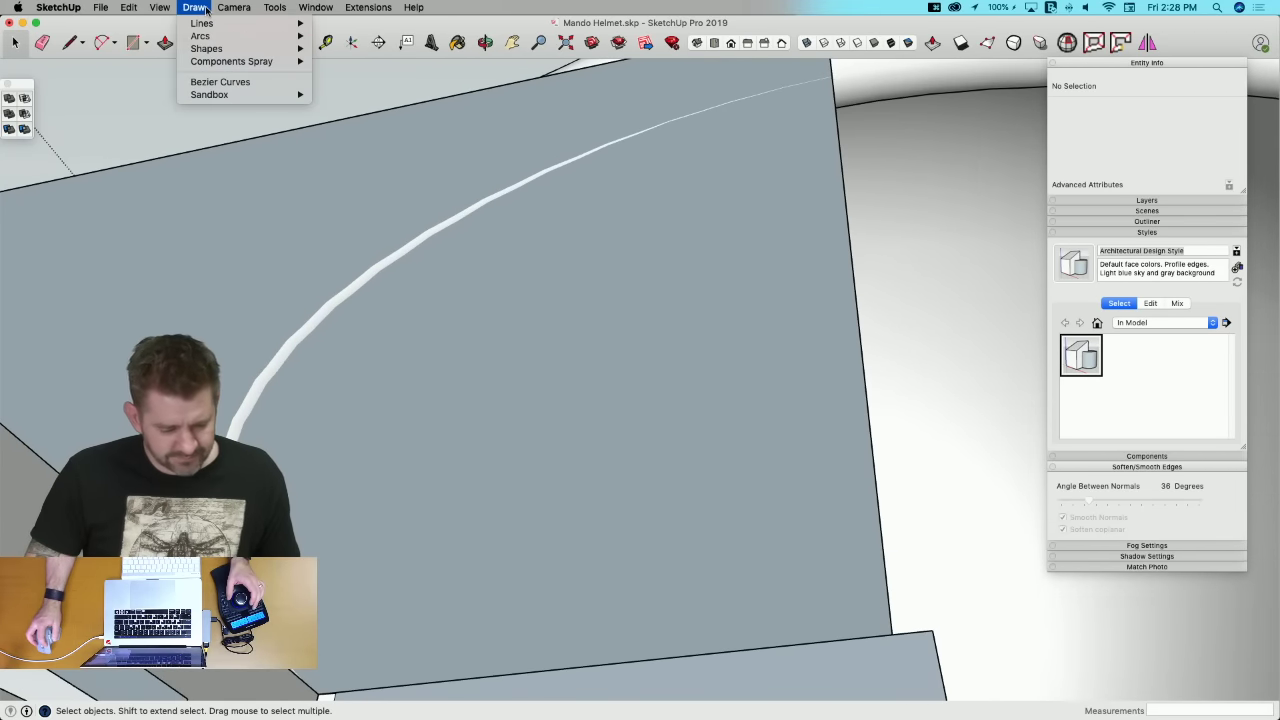
left_click(210, 81)
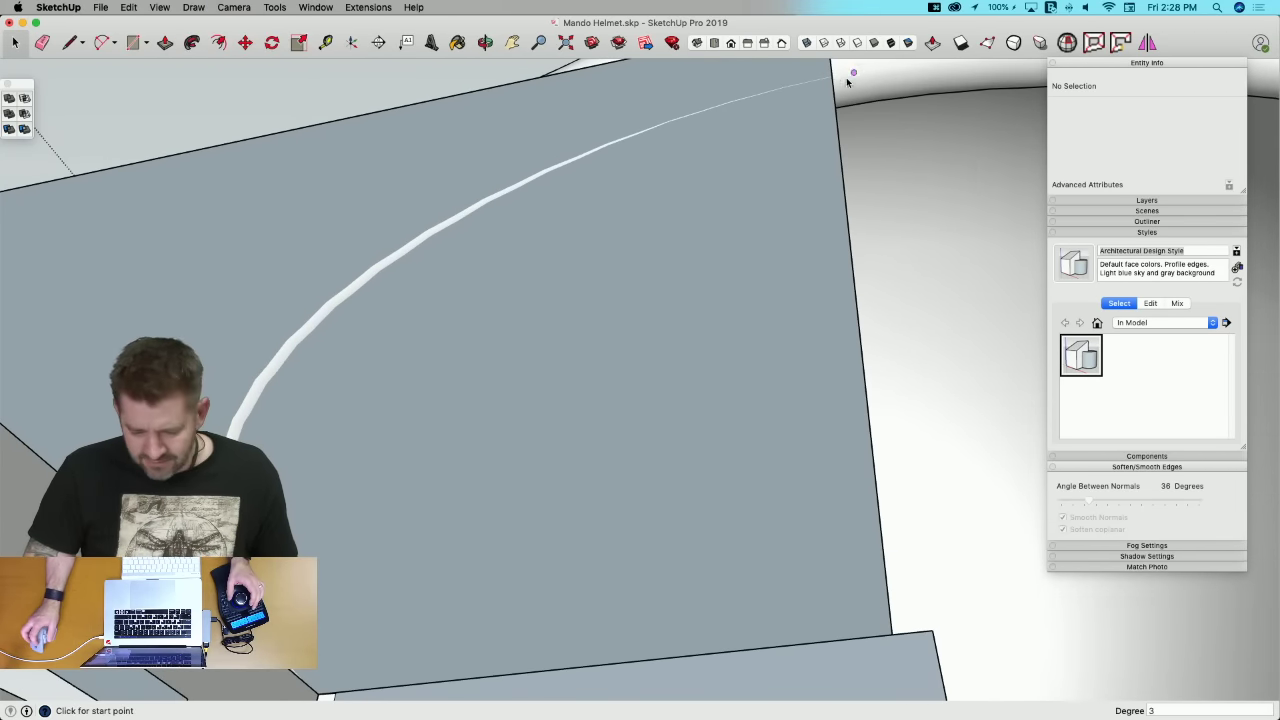
left_click(833, 80)
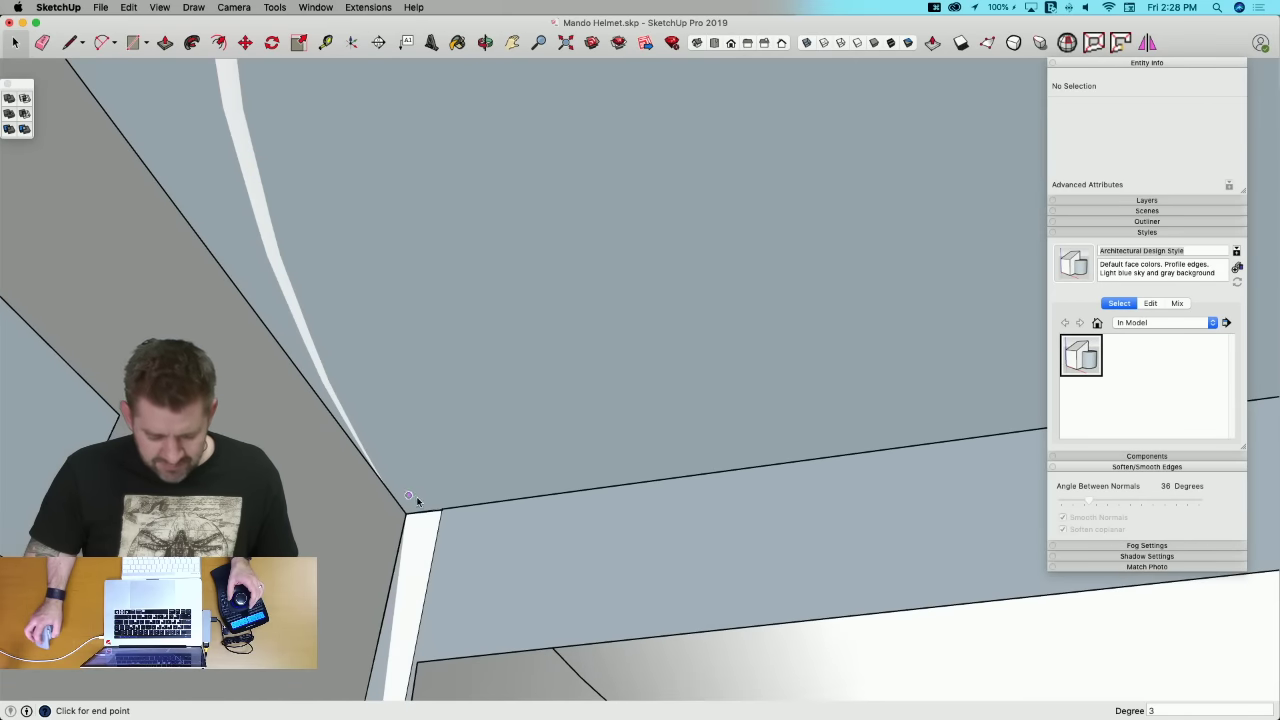
left_click(409, 515)
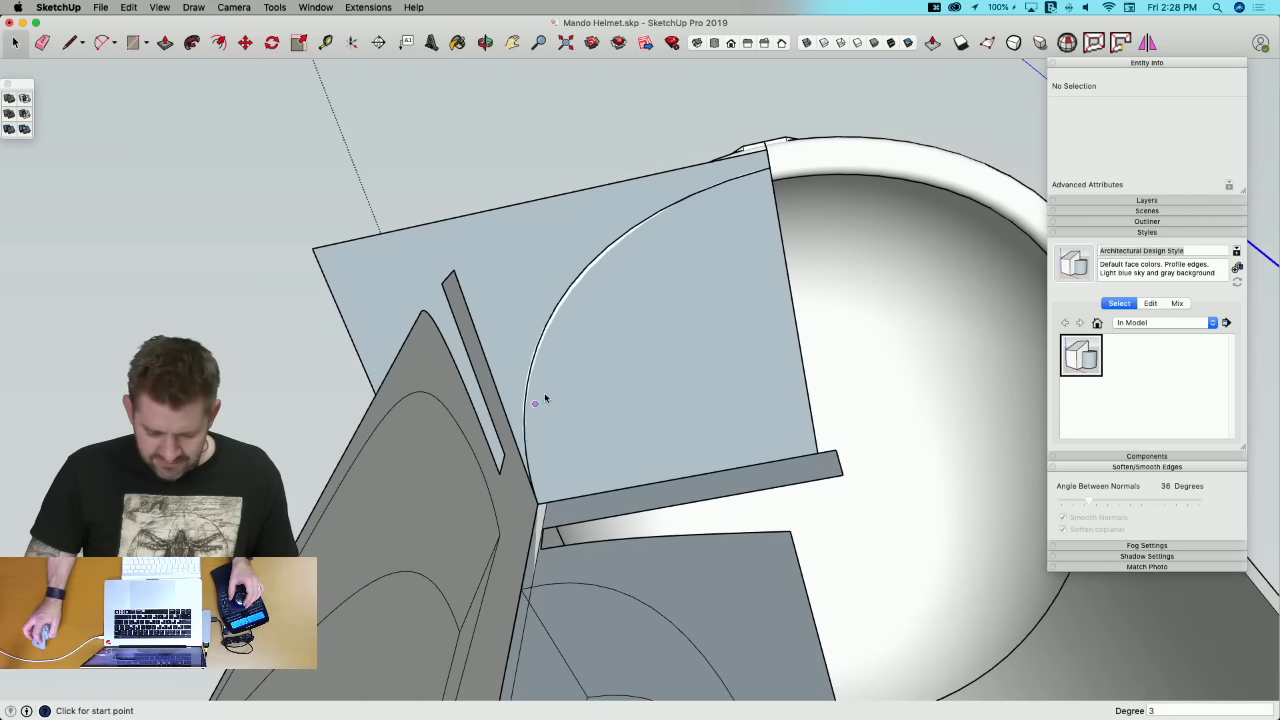
key("space")
Step: Erase the rectangle's front and side edges around the traced curve, and hide the helmet shell
key("e")
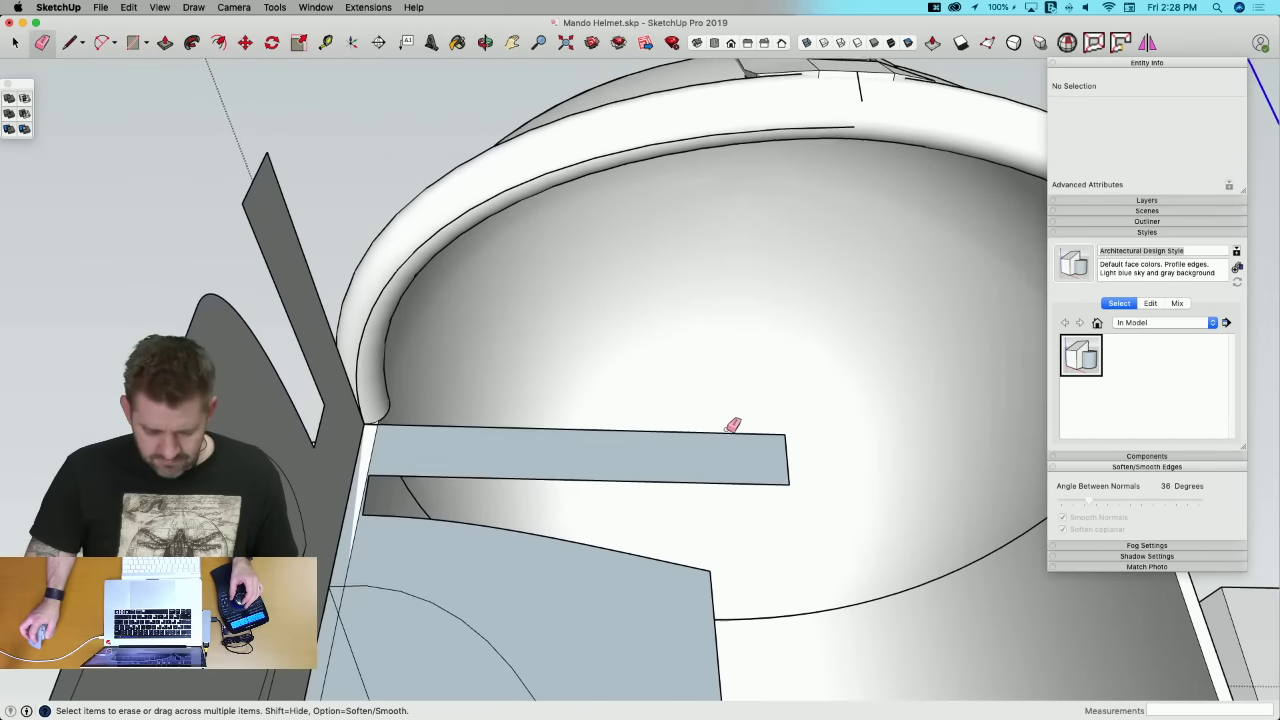
key("space")
left_click(694, 191)
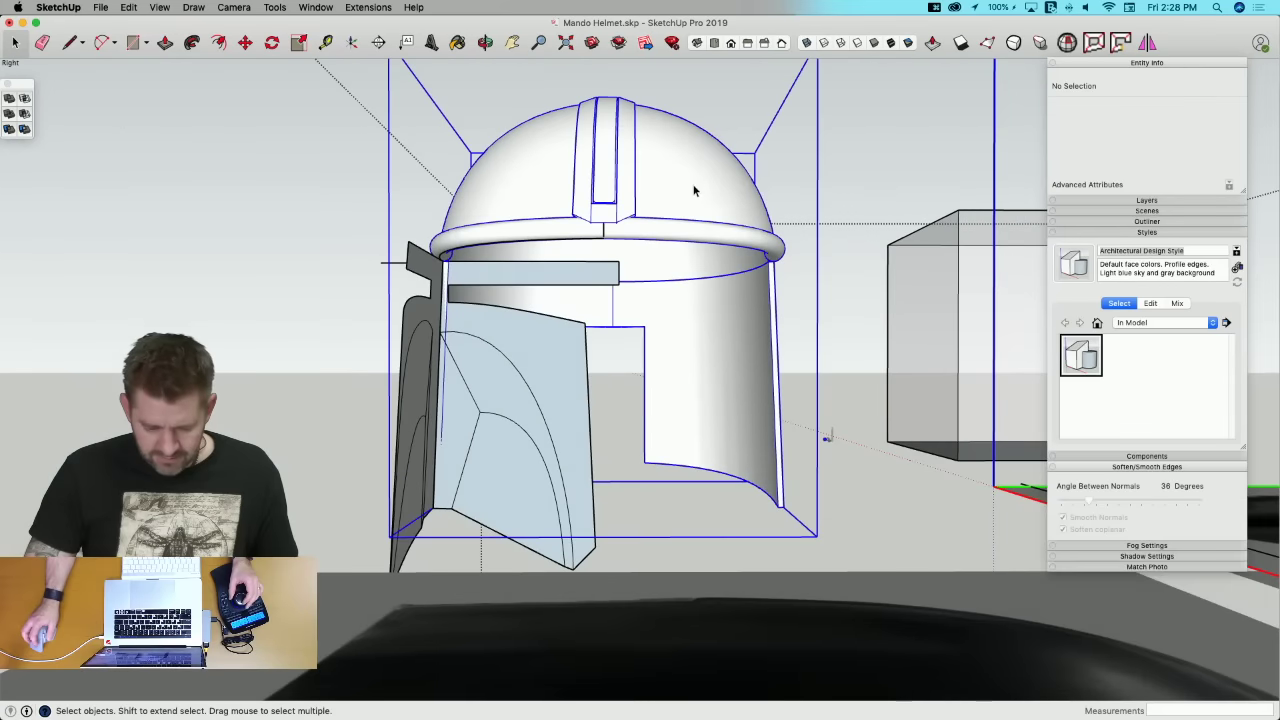
right_click(696, 187)
left_click(694, 215)
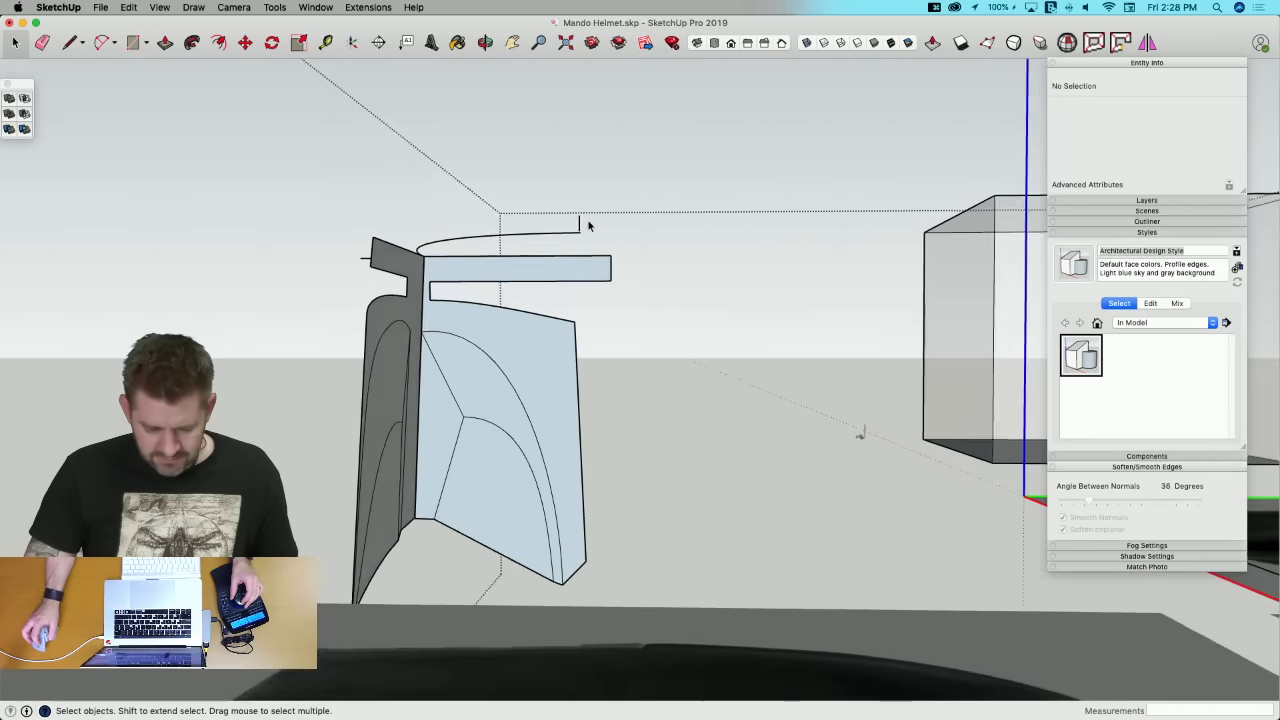
Step: Erase the short vertical line at the traced curve's front end
key("e")
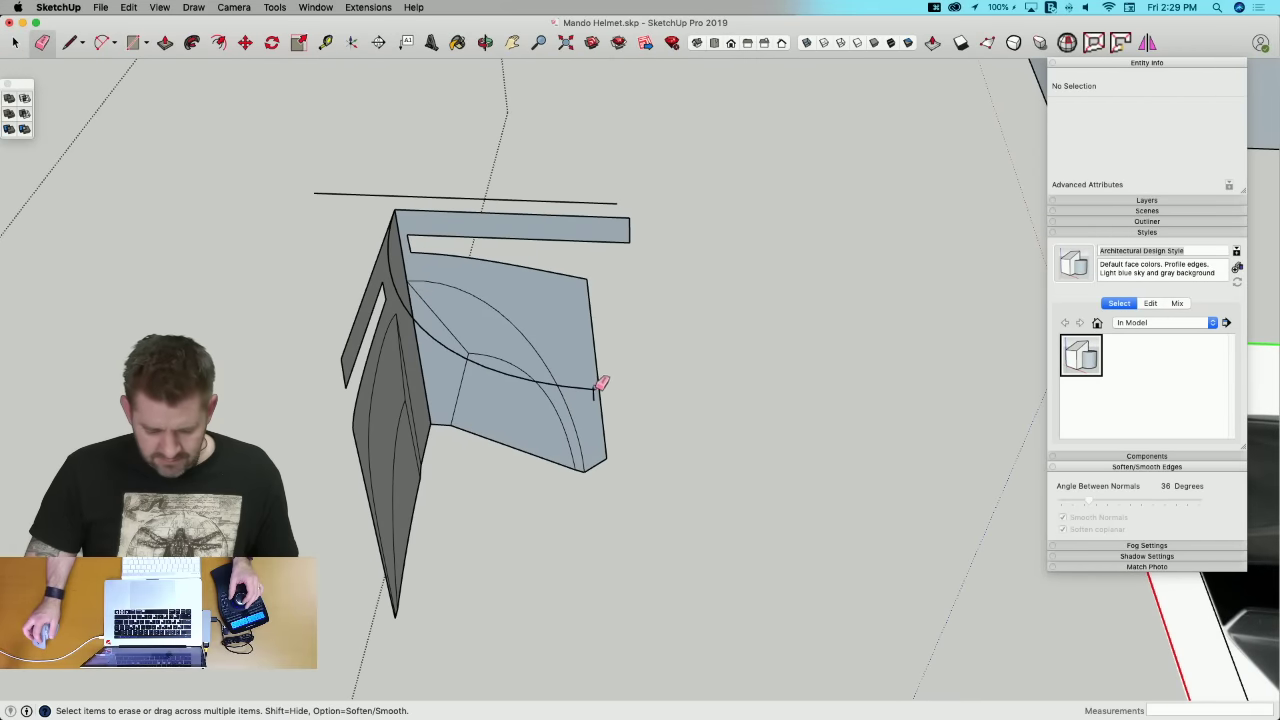
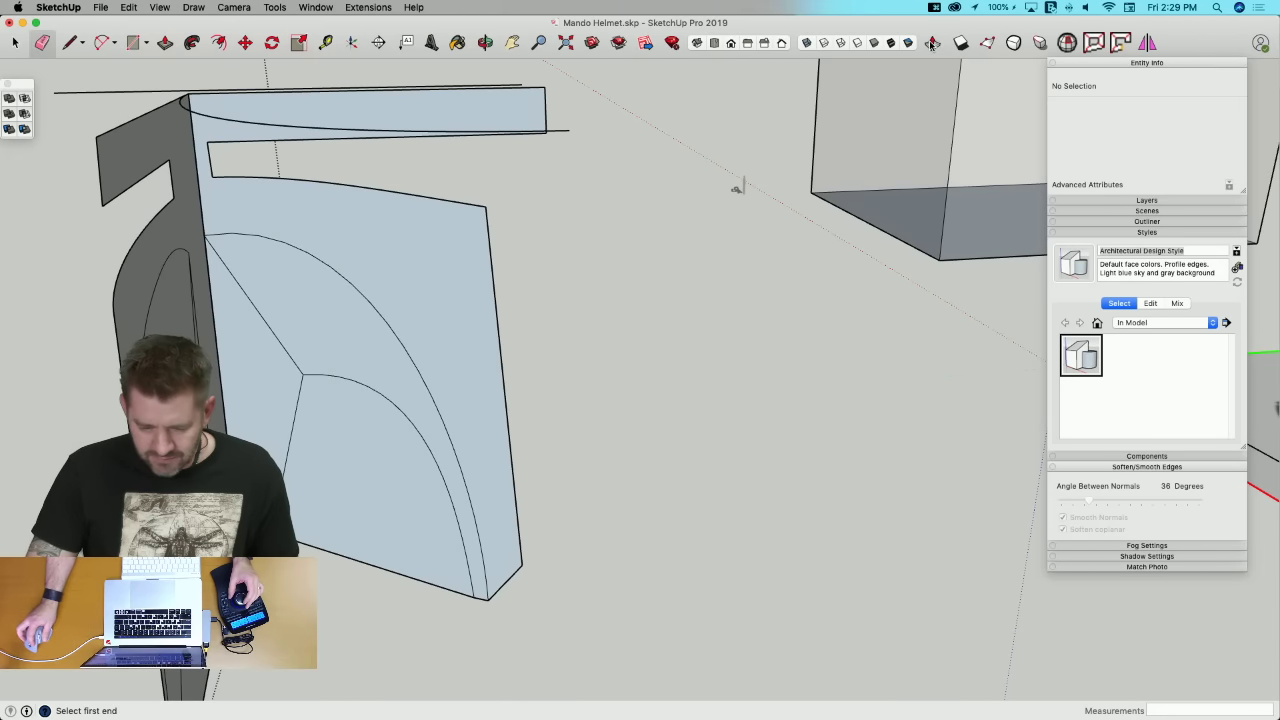
Step: Extrude the traced rim curve vertically into a curved band reaching the lower corner of the front panel's upper tab
left_click(257, 129)
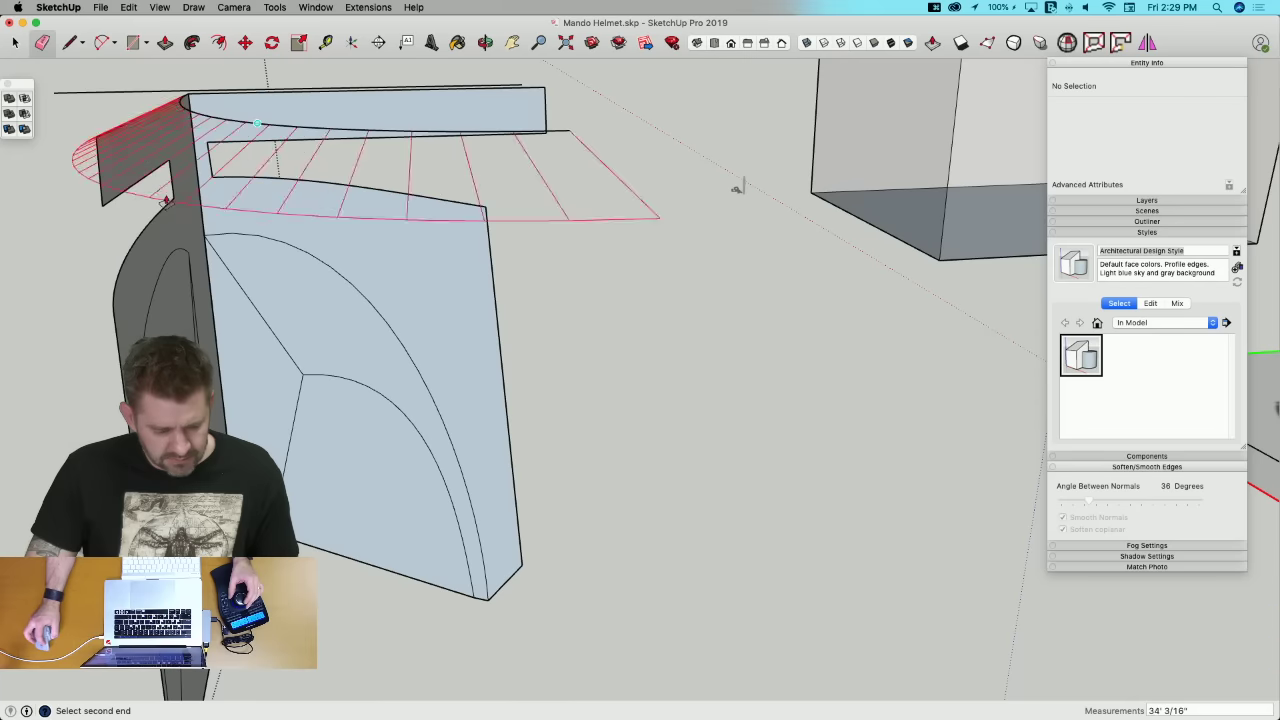
left_click(102, 207)
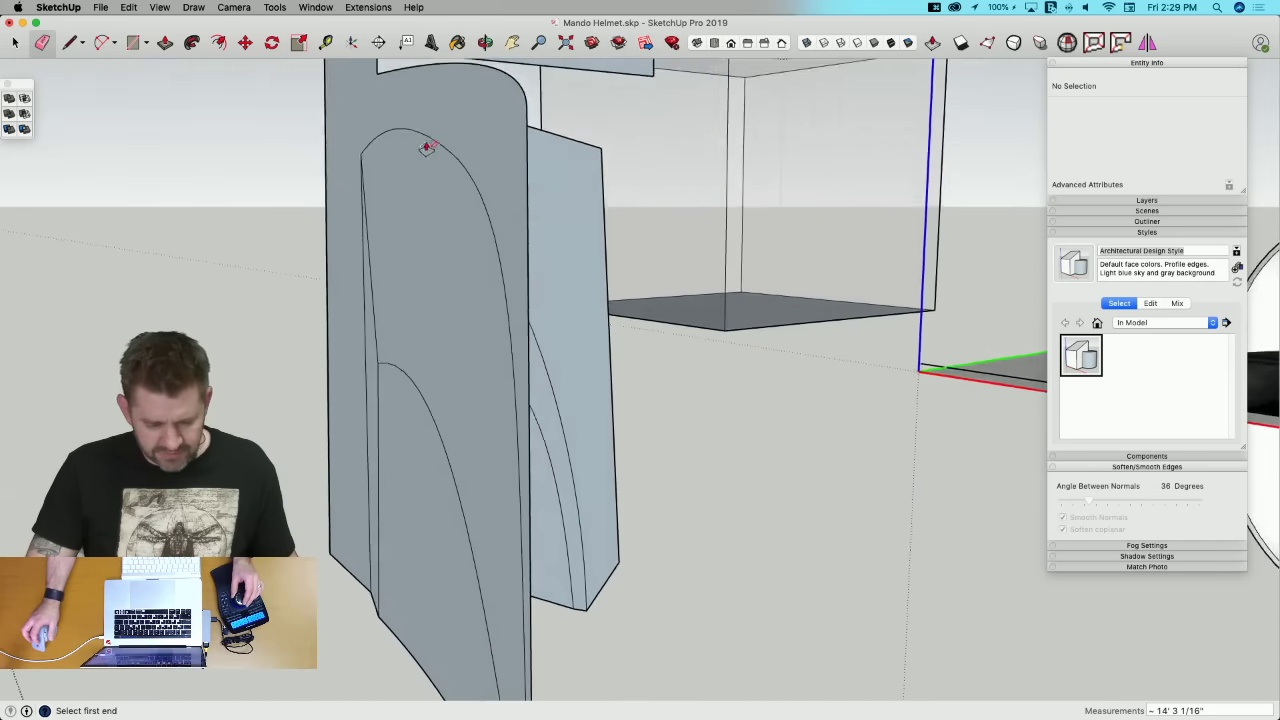
Step: Extrude the band's lower edges near the panel corner down to the side panel's notch endpoint, and erase the dividing edges between the strips
key("l")
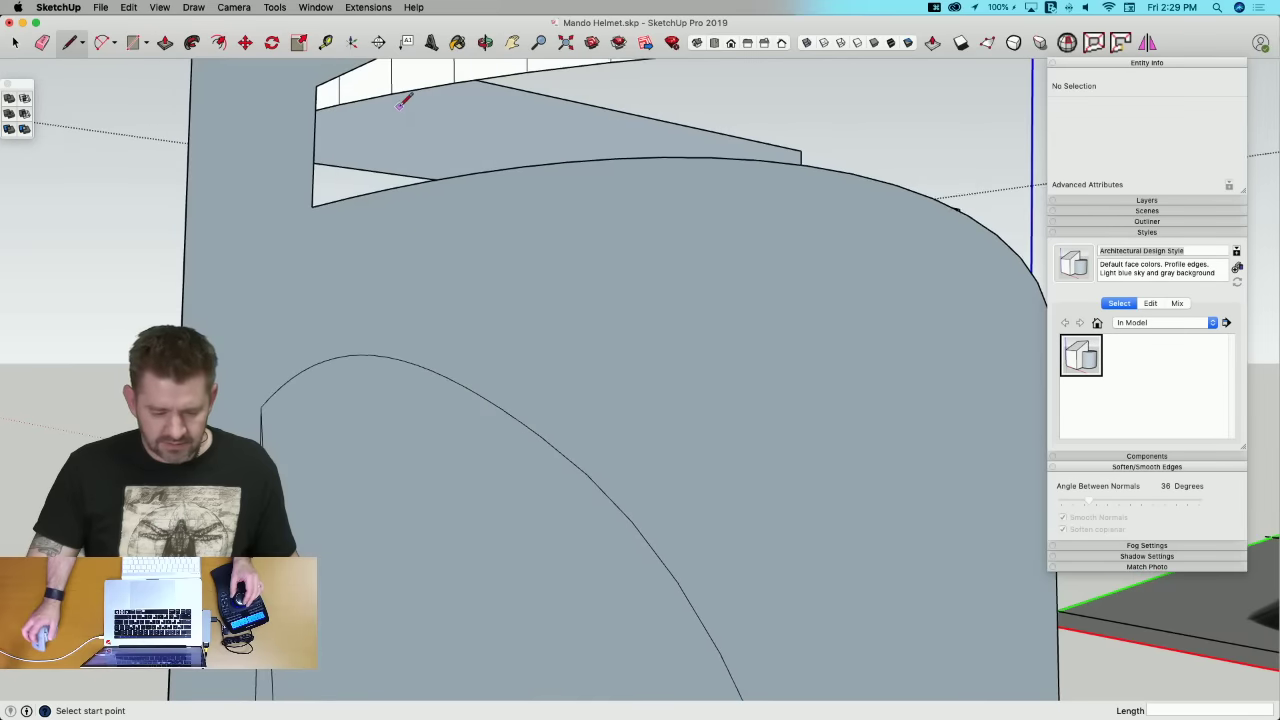
key("space")
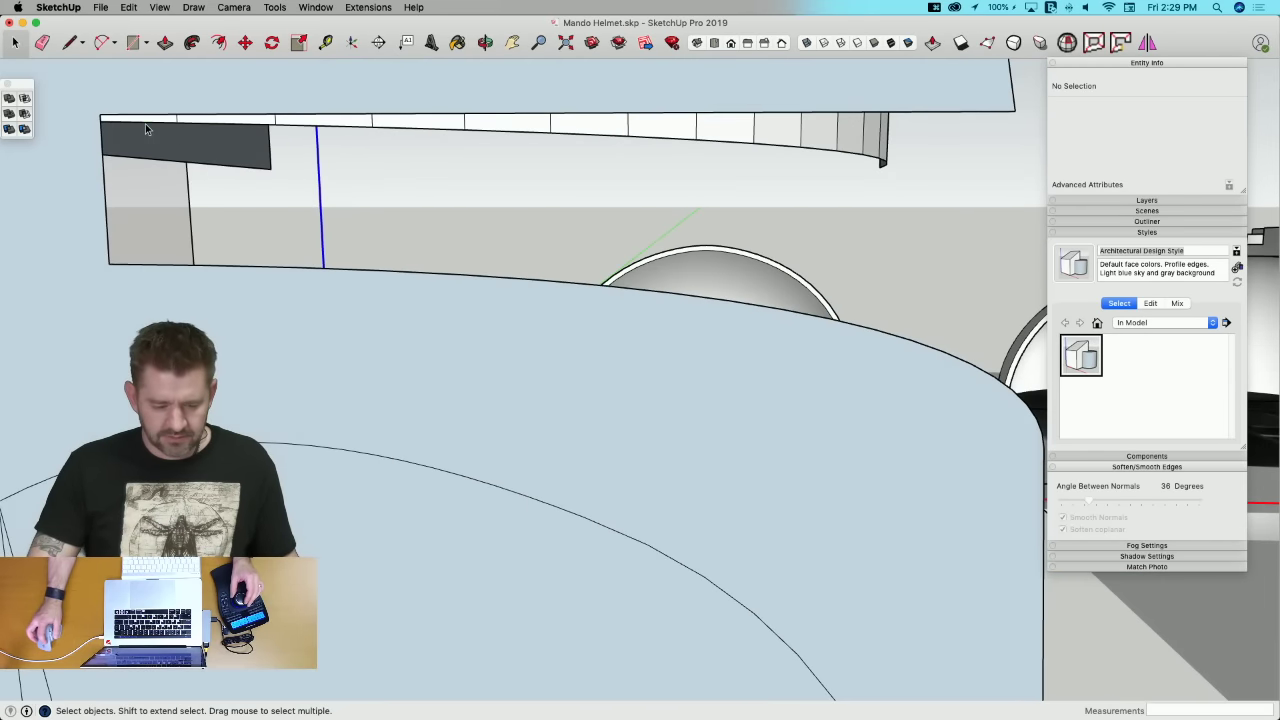
left_click(180, 125)
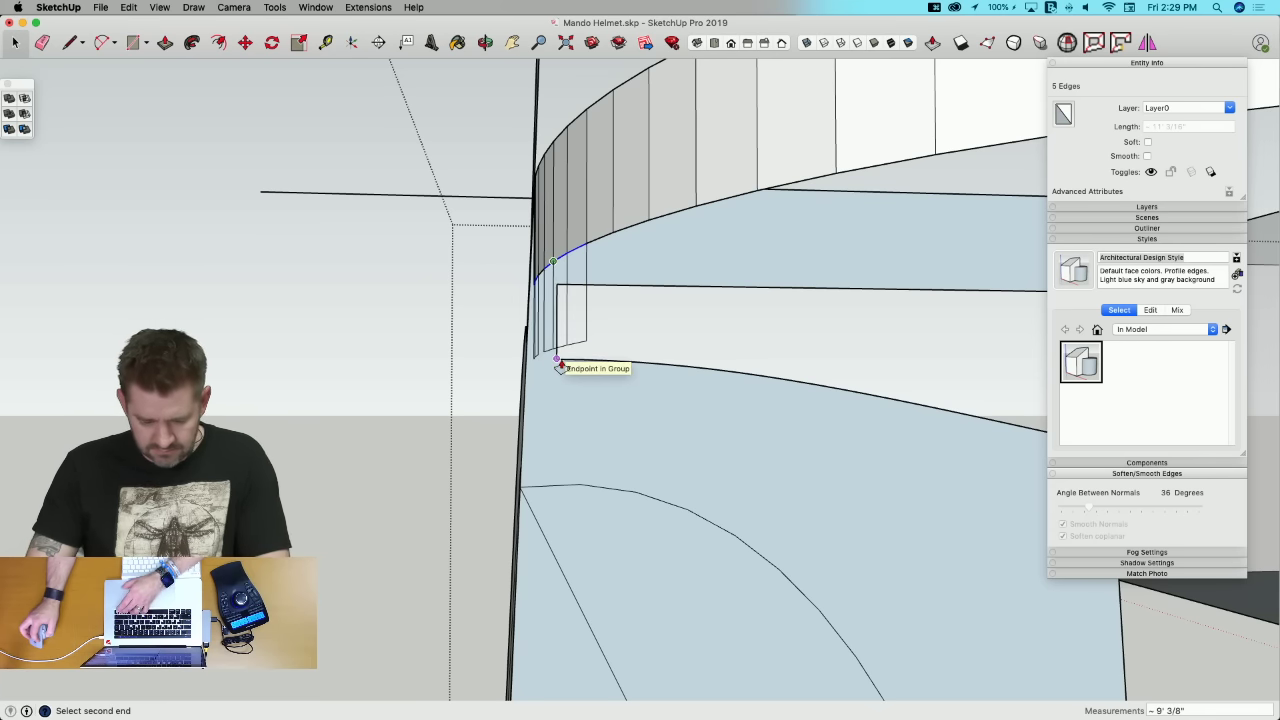
left_click(560, 367)
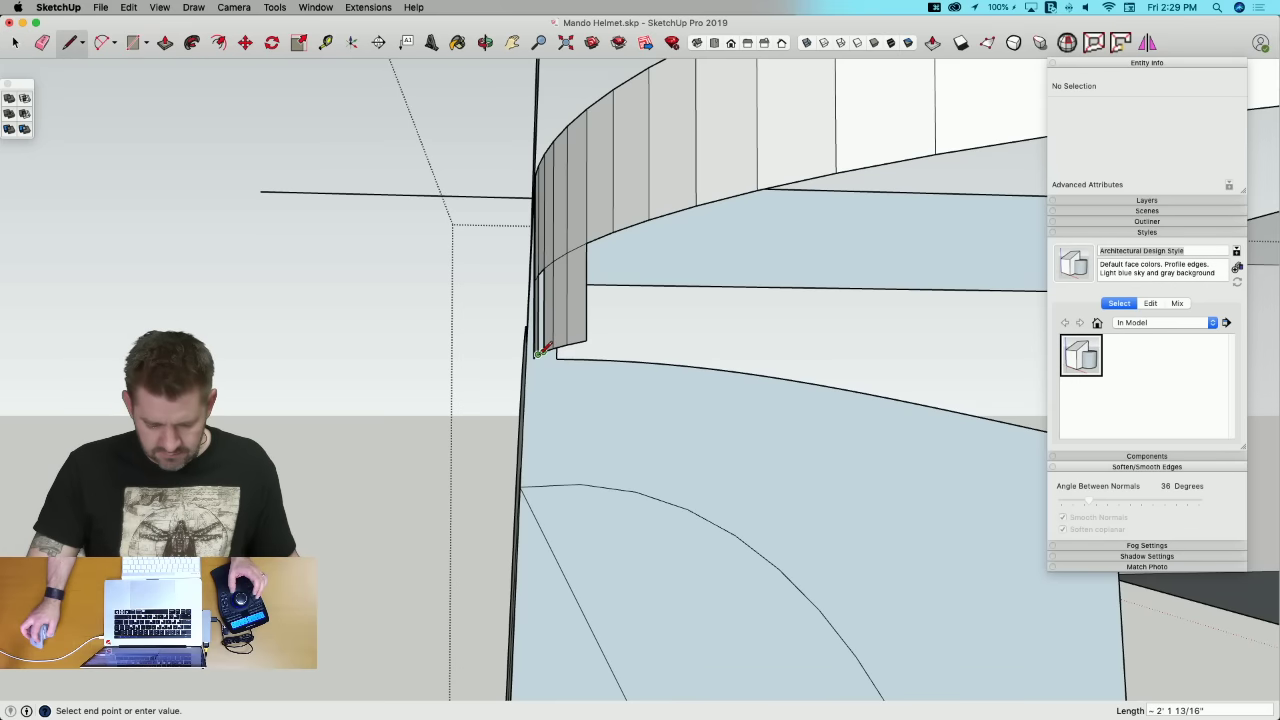
key("e")
left_click_drag(557, 254, 582, 248)
key("Escape")
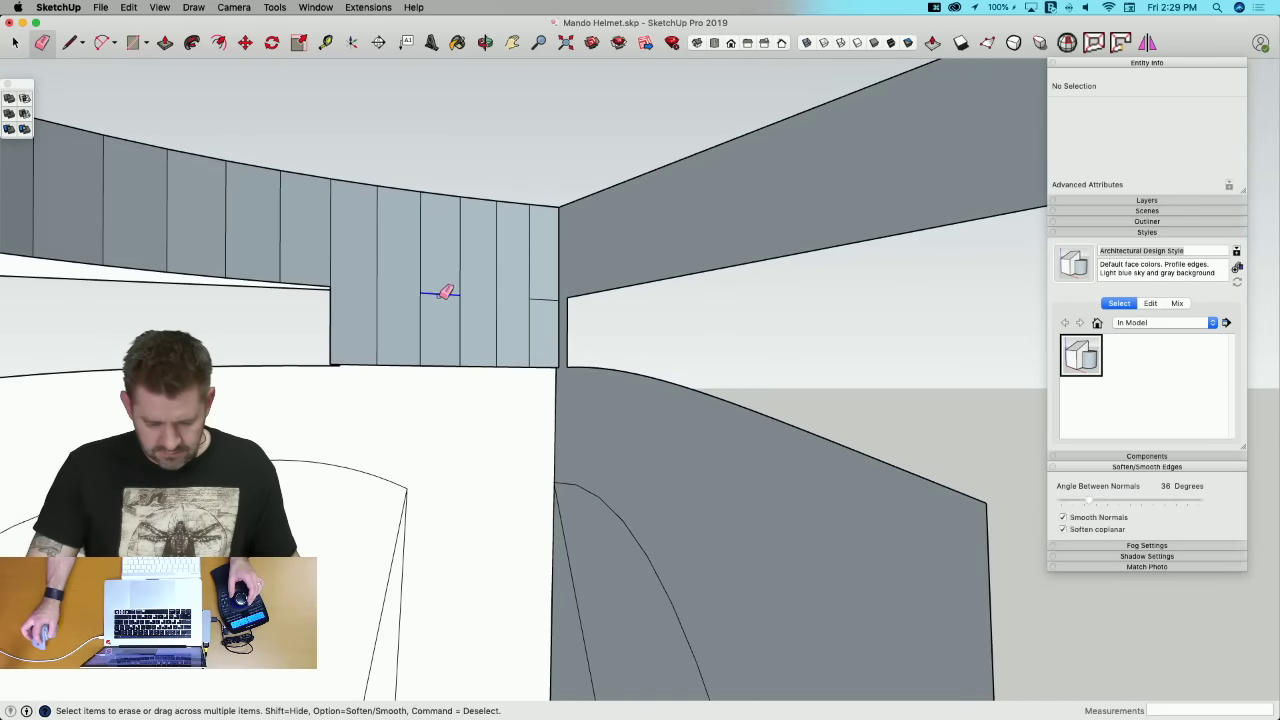
left_click(543, 298)
key("space")
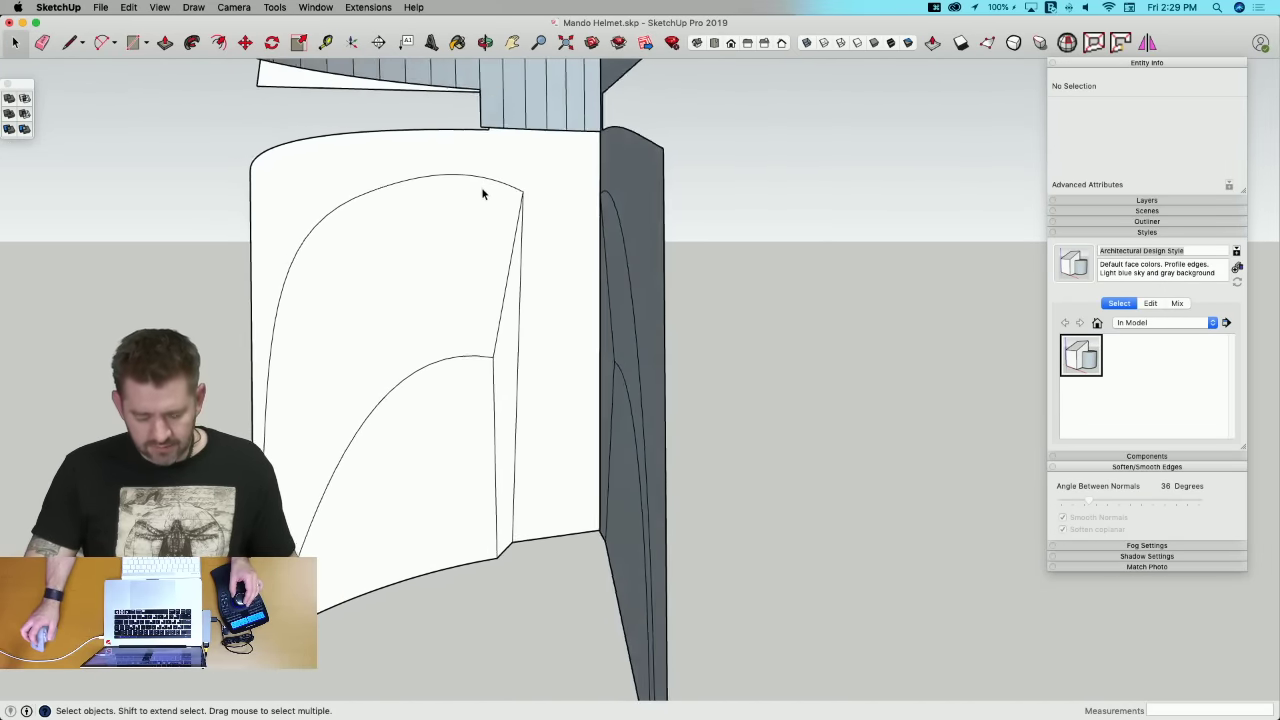
Step: Smooth the vertical segment edges along the long curved band up to the taller corner section
mouse_move(482, 193)
middle_mouse_down()
mouse_move(374, 189)
mouse_move(545, 187)
mouse_move(571, 223)
middle_mouse_up()
key("e")
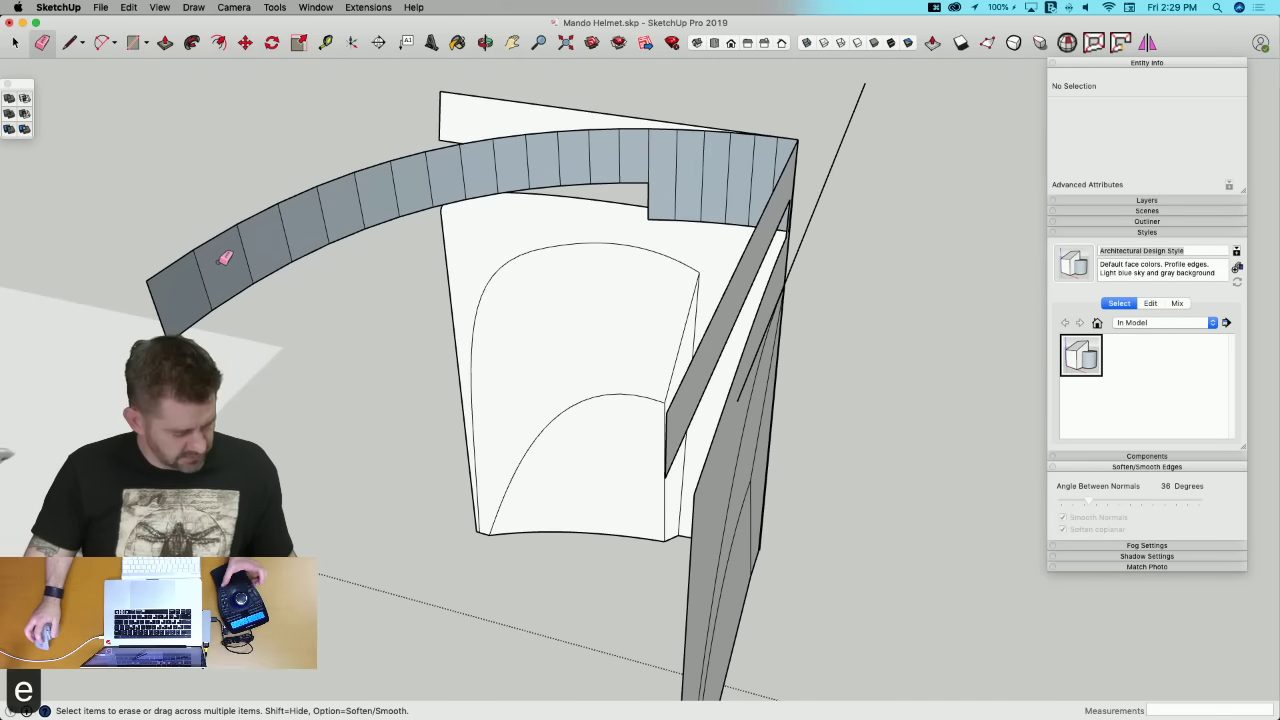
left_click_drag(195, 281, 255, 239)
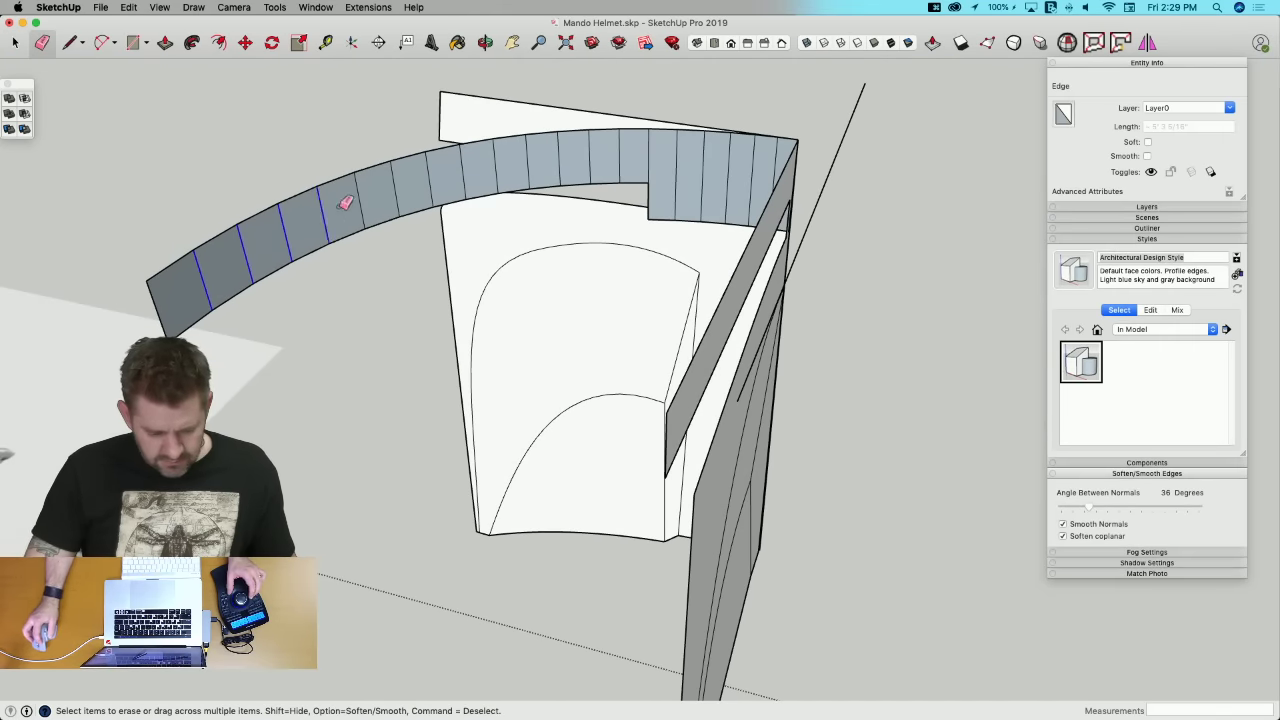
left_click_drag(634, 160, 640, 163, "alt")
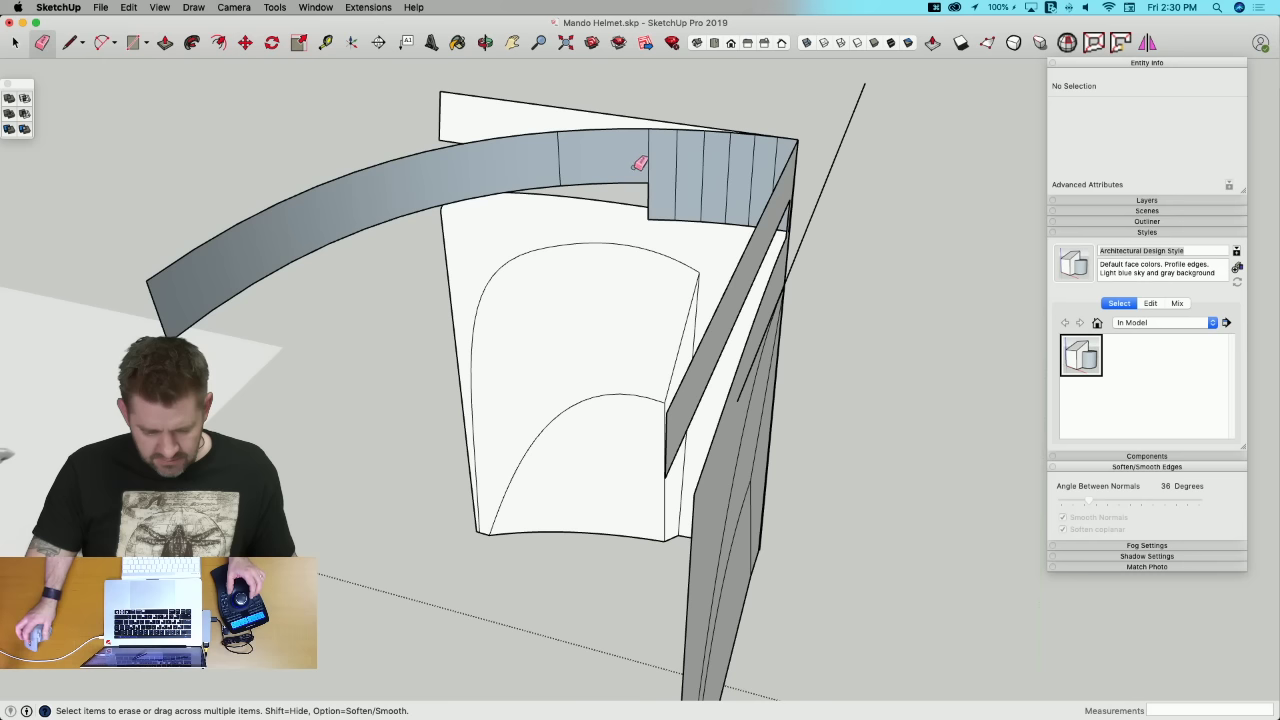
key("space")
key("e")
left_click(560, 150, "alt")
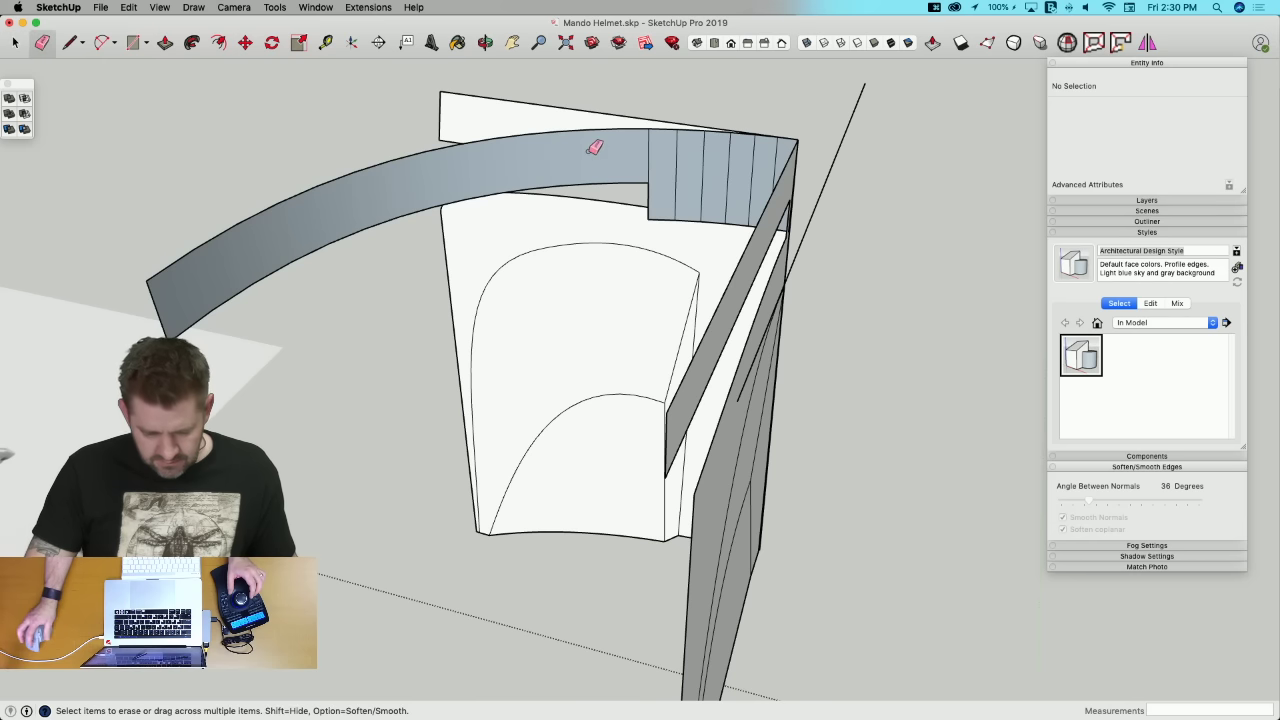
Step: Copy the smoothed curved band straight down so its upper corner meets the bottom corner of the taller corner section
key("space")
left_click(628, 162)
key("m")
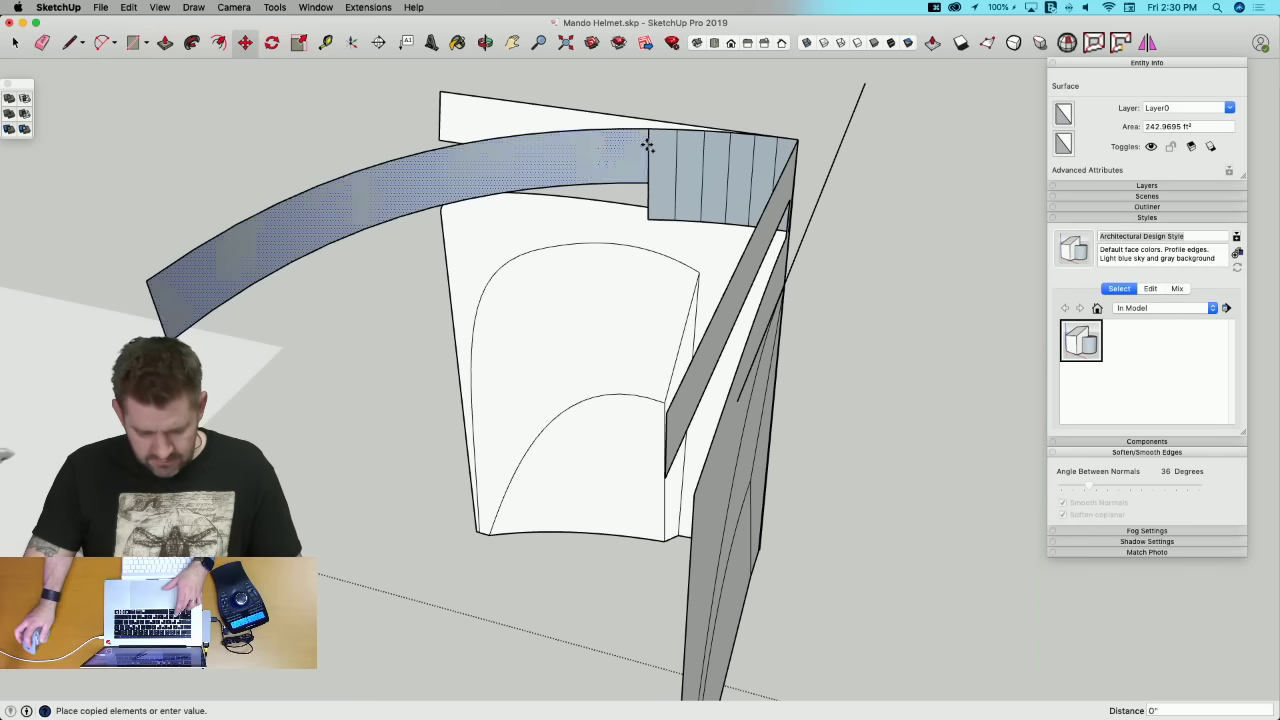
left_click(648, 220)
key("space")
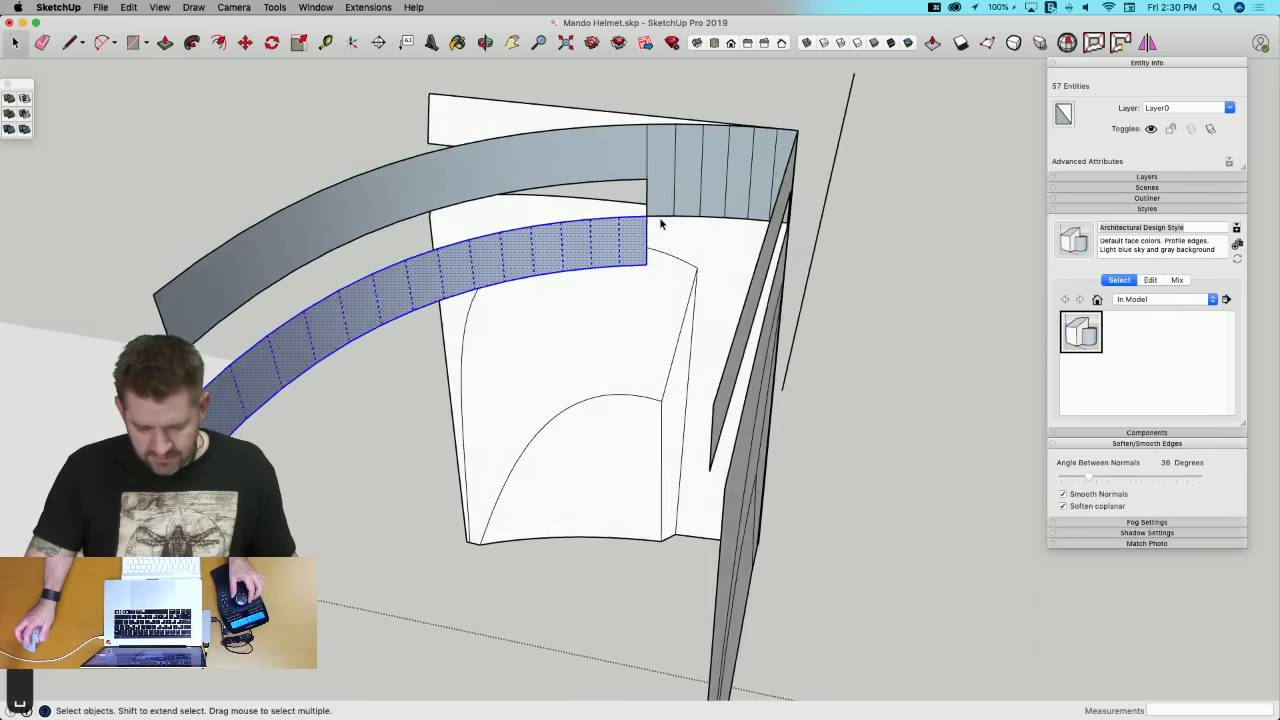
Step: Smooth the vertical segment edges of the copied lower band and of the taller corner section
key("e")
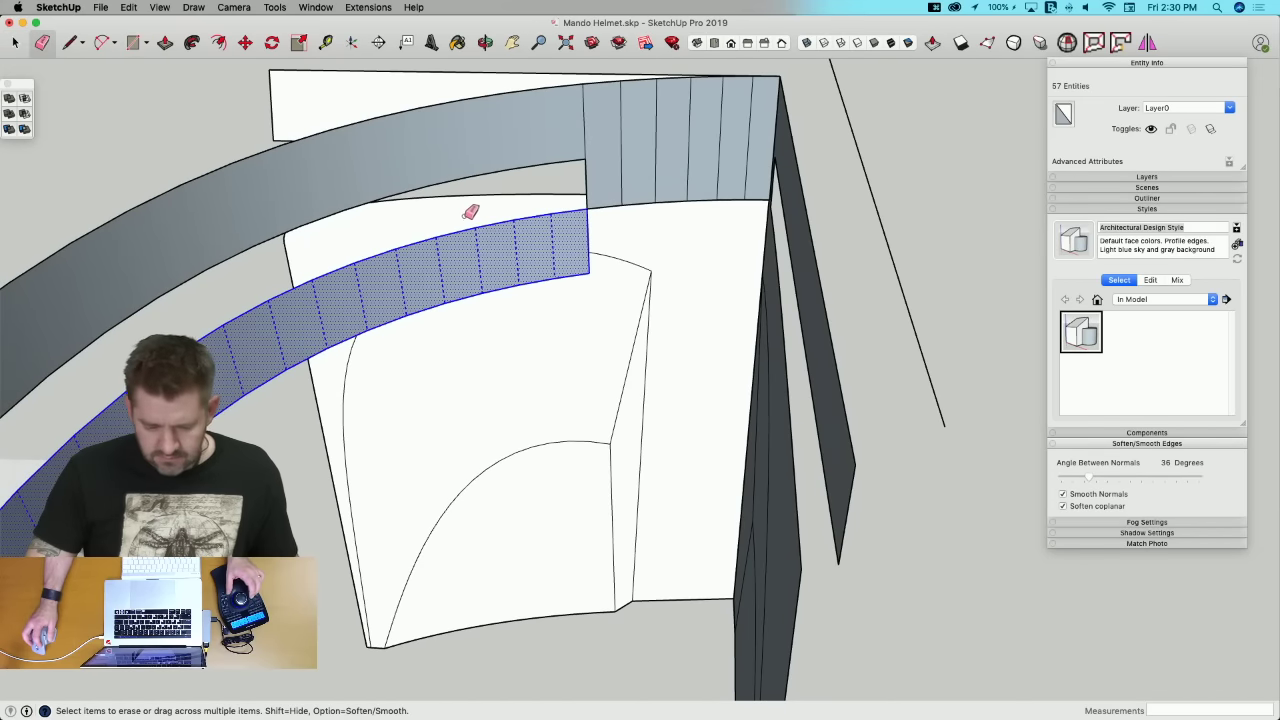
mouse_move(641, 155)
left_mouse_down("alt")
mouse_move(760, 148)
mouse_move(623, 160)
mouse_move(629, 177)
left_mouse_up("alt")
key("space")
Step: Try to stretch the corner section down to the copied band's lower edge by scaling it about 1.50 along the blue axis
left_click(628, 208)
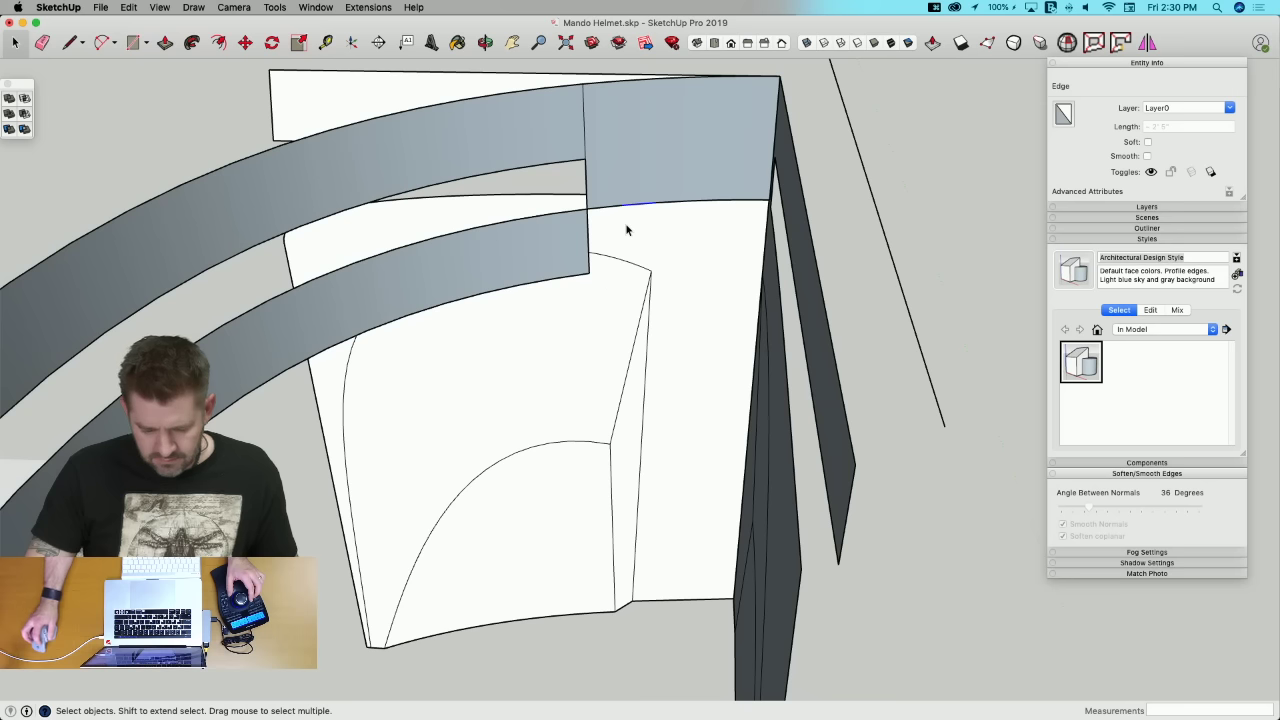
double_click(643, 206, "alt")
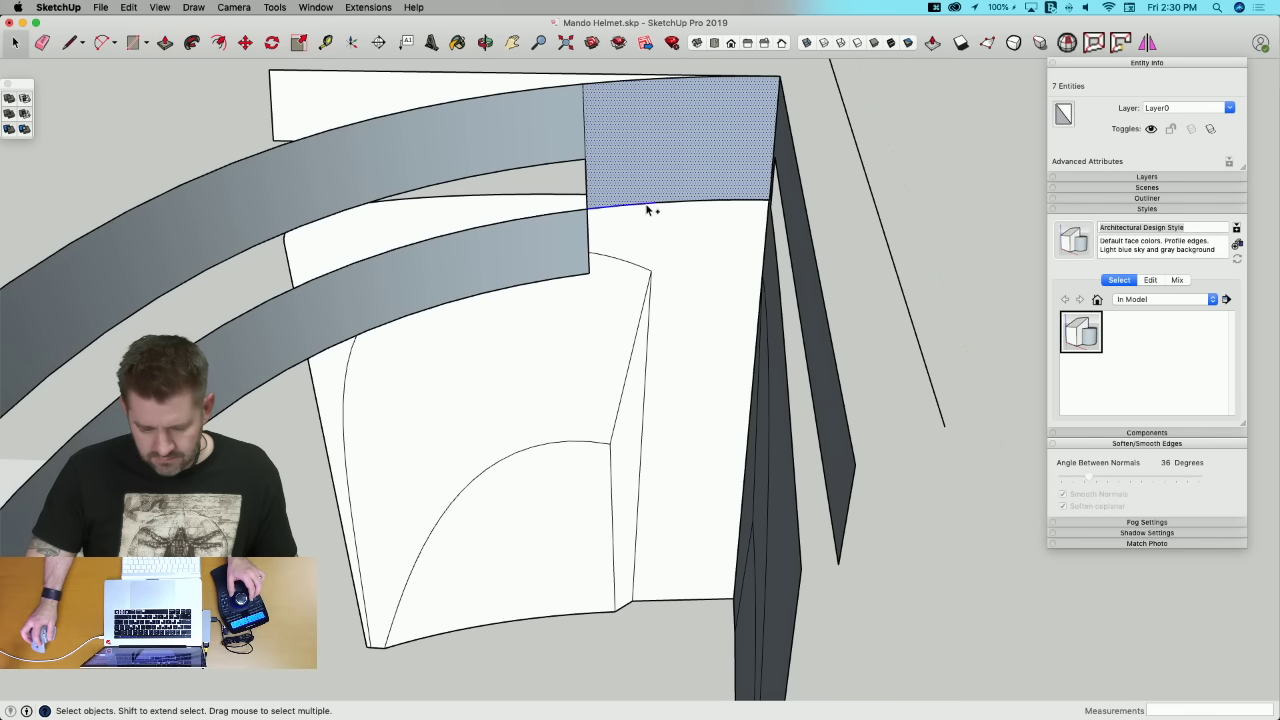
left_click(652, 197)
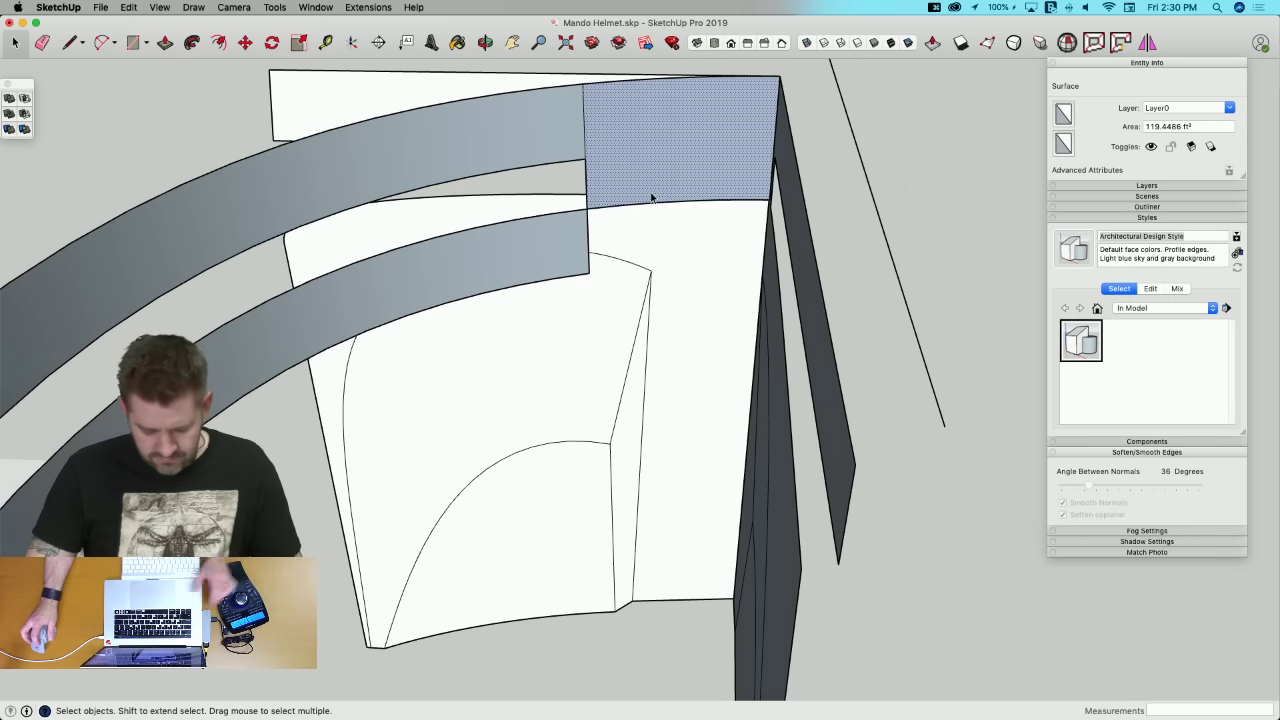
key("s")
left_click_drag(680, 208, 598, 262)
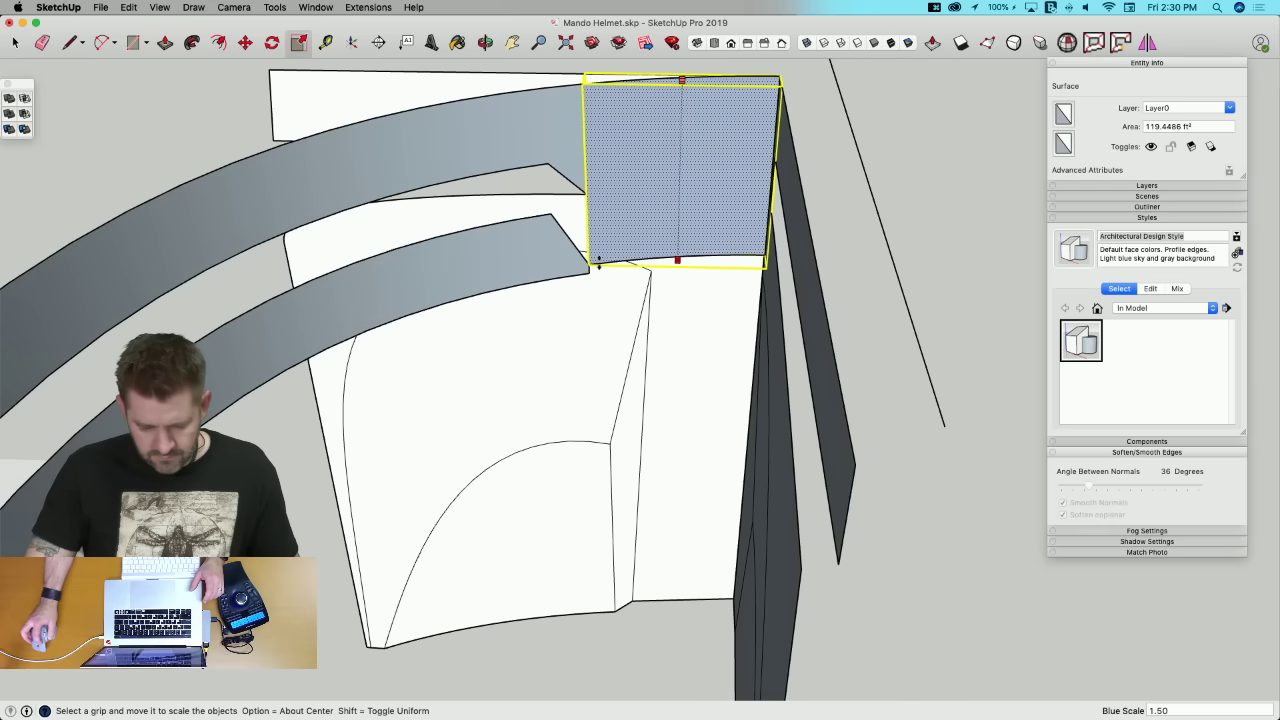
key("l")
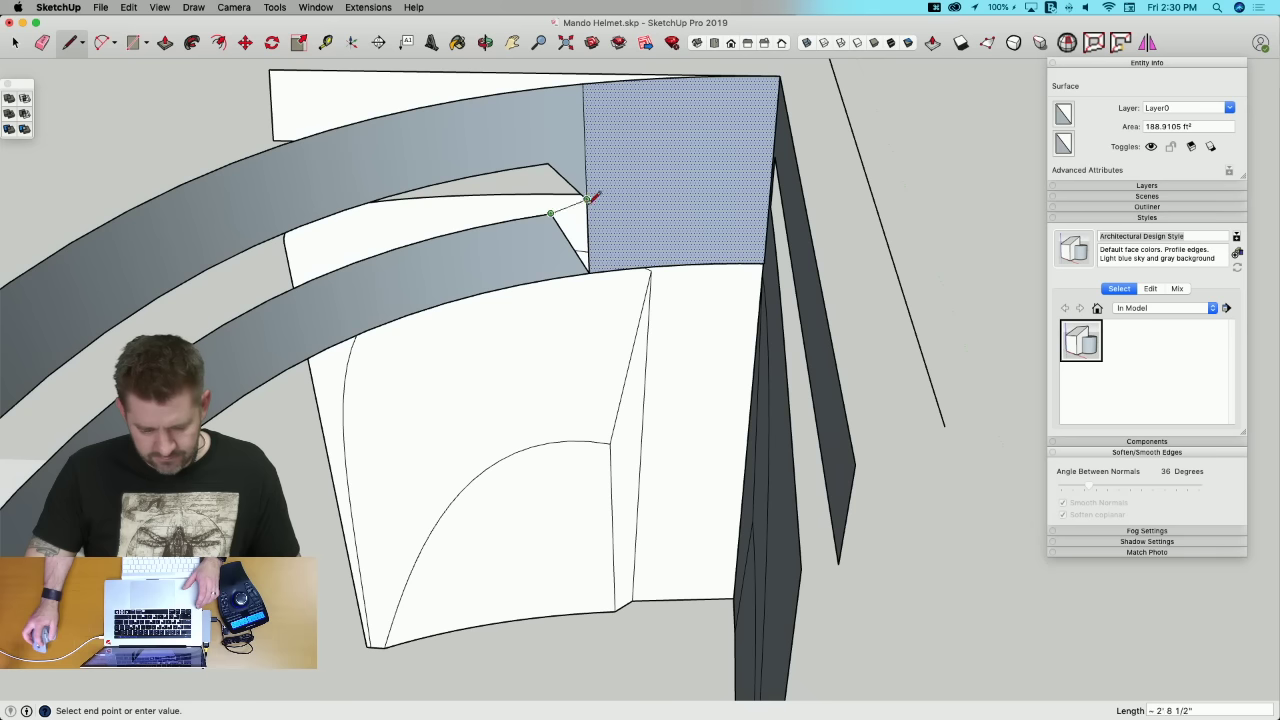
key("space")
key("super+z")
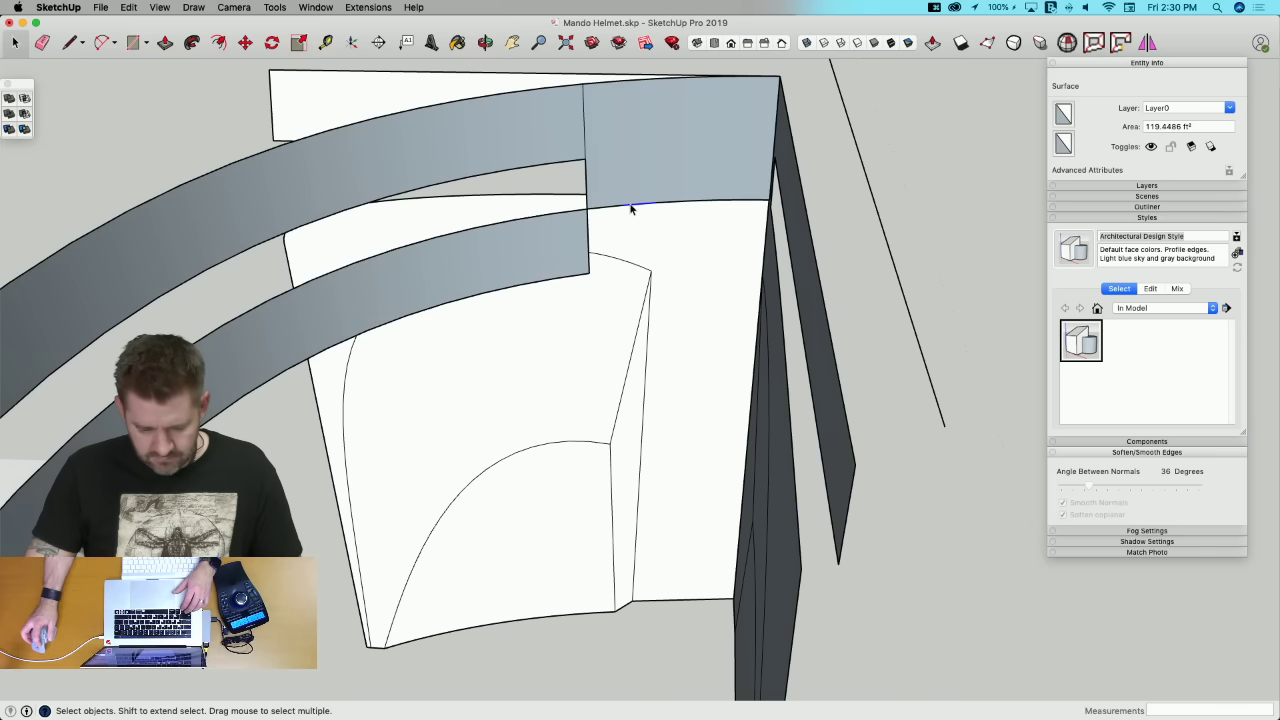
Step: Extrude the corner section's bottom edges down to the copied band's lower corner, and remove the dividing edges between the segments
left_click(630, 206)
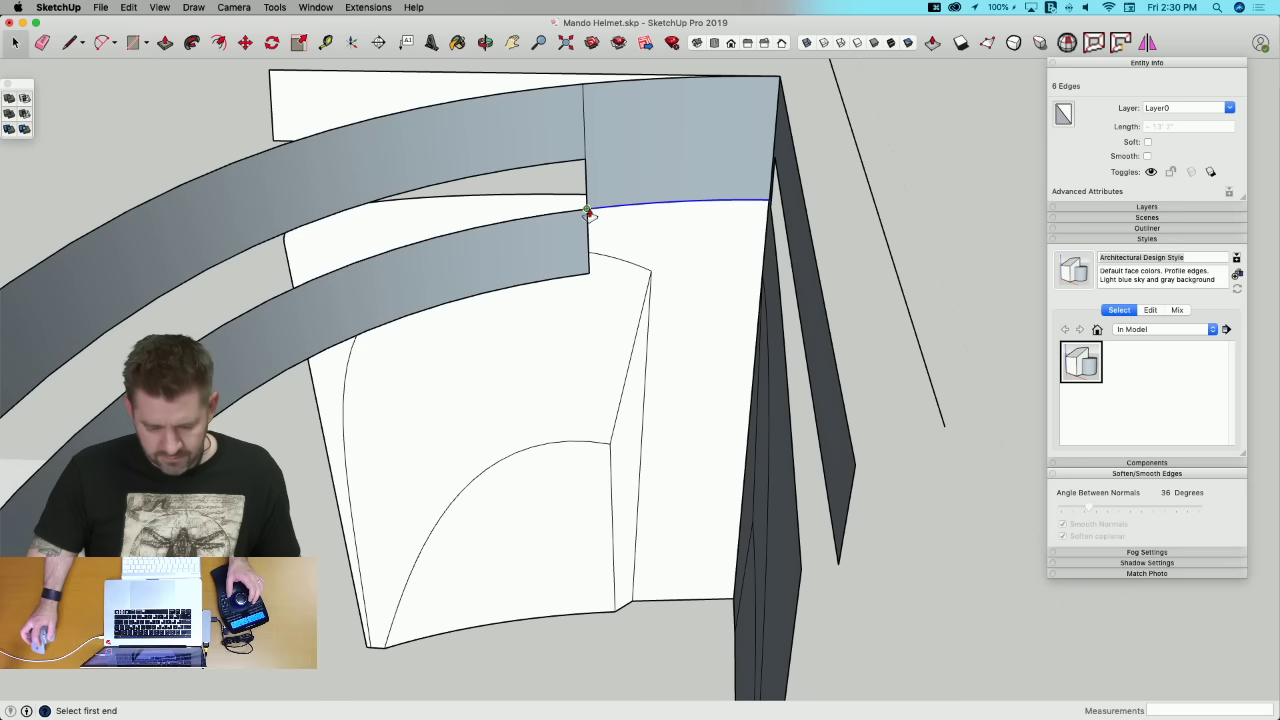
left_click(587, 270)
key("e")
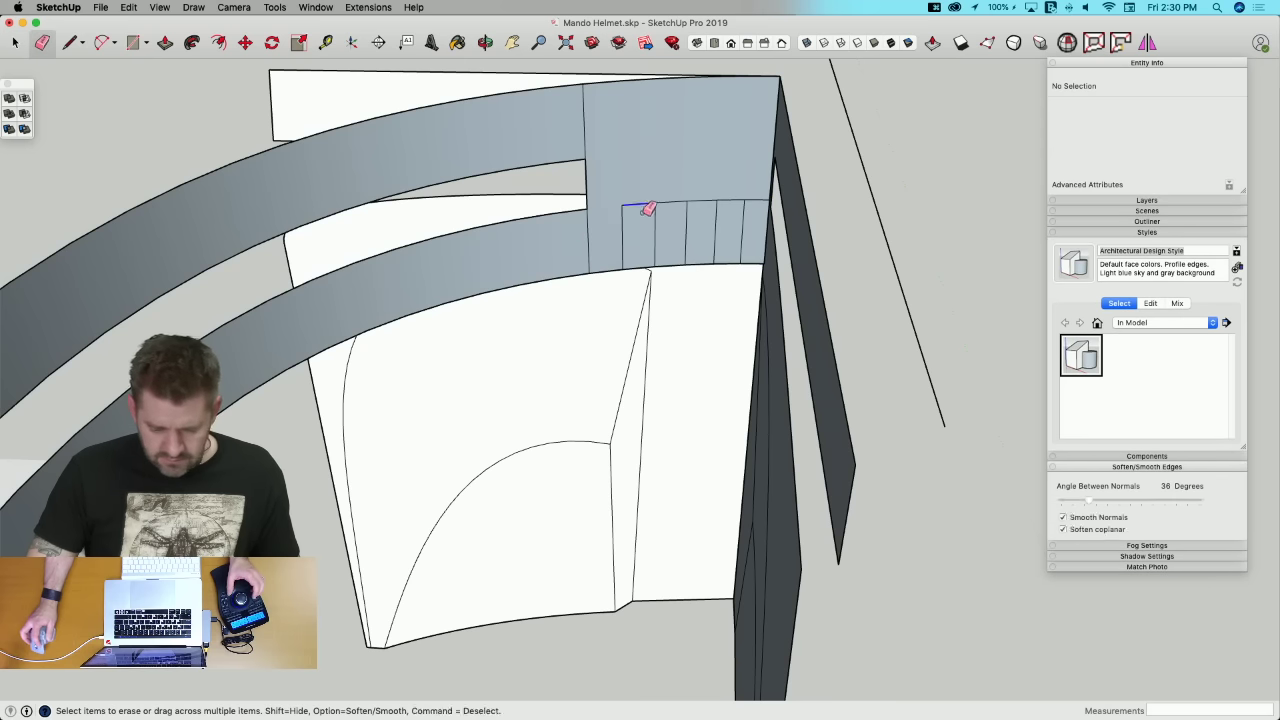
left_click(757, 200)
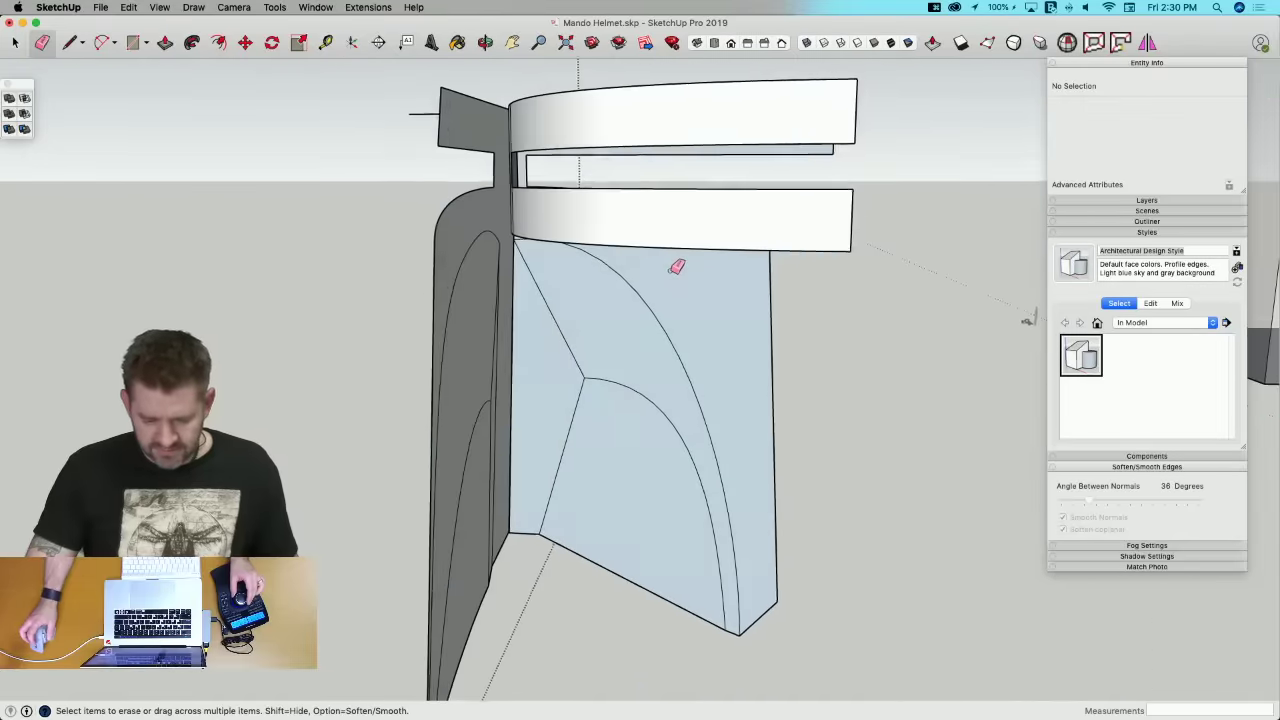
Step: Extrude the corner section's bottom edges vertically down to the side panel's lower corner point, and remove the dividing edges from the new strip
mouse_move(677, 267)
middle_mouse_down()
mouse_move(620, 280)
mouse_move(626, 260)
mouse_move(574, 243)
mouse_move(627, 232)
mouse_move(540, 211)
mouse_move(531, 314)
mouse_move(560, 320)
mouse_move(632, 508)
mouse_move(620, 532)
middle_mouse_up()
key("l")
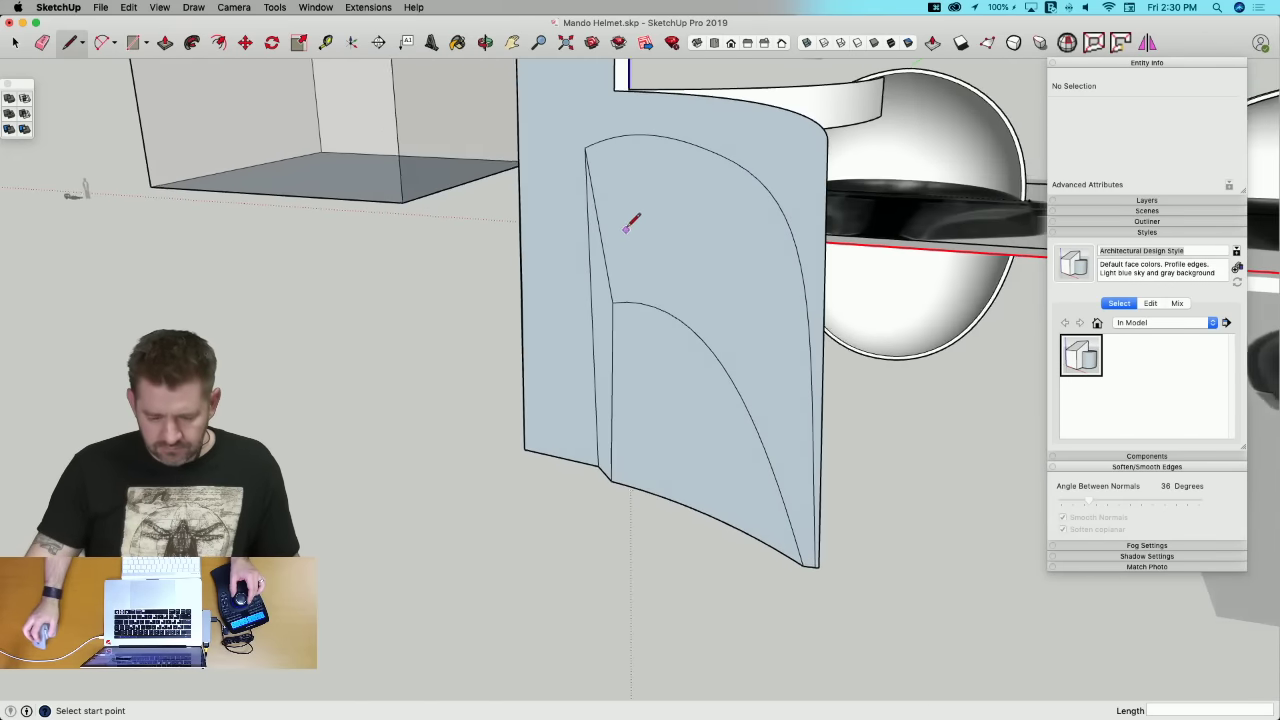
middle_click_drag(630, 222, 700, 145)
key("space")
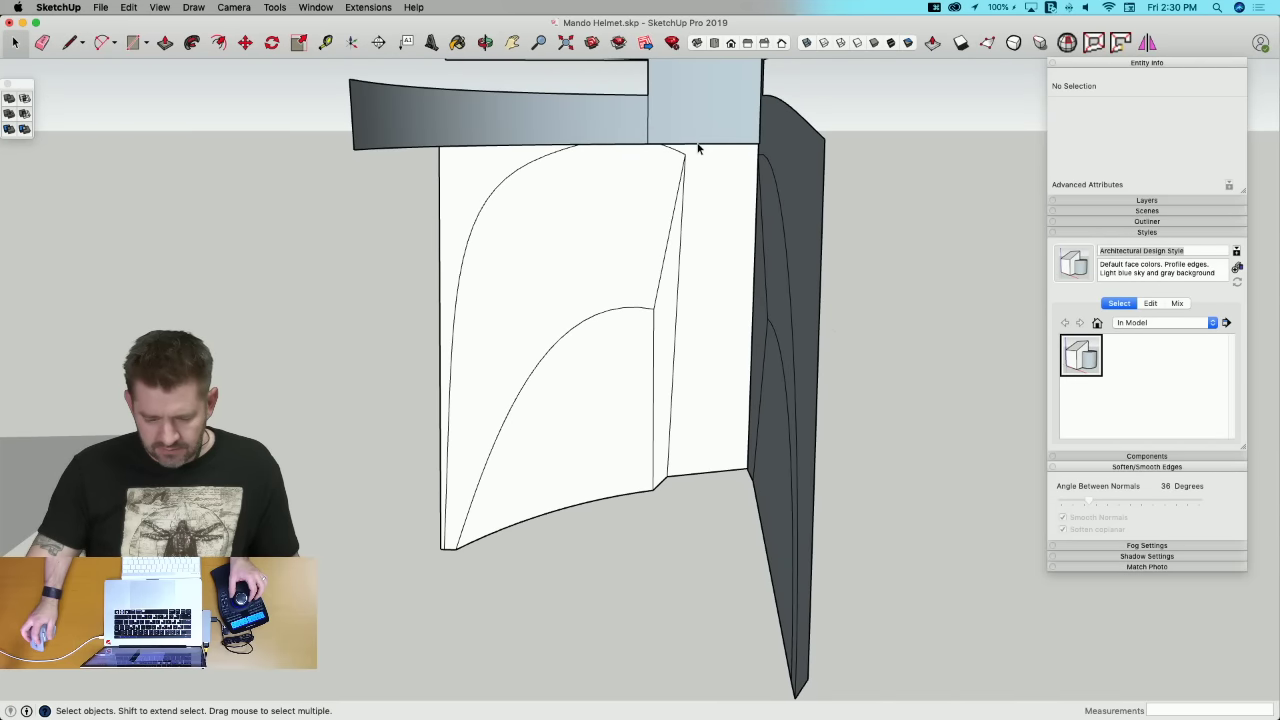
left_click(689, 148)
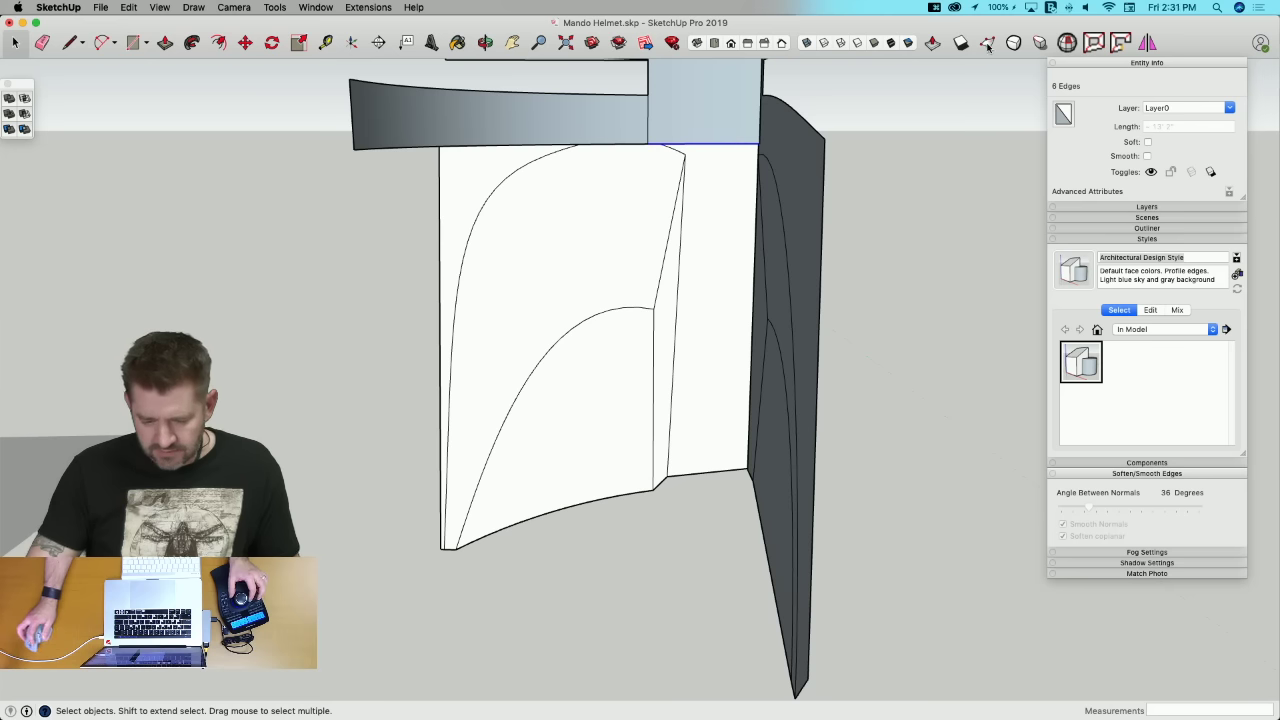
key("v")
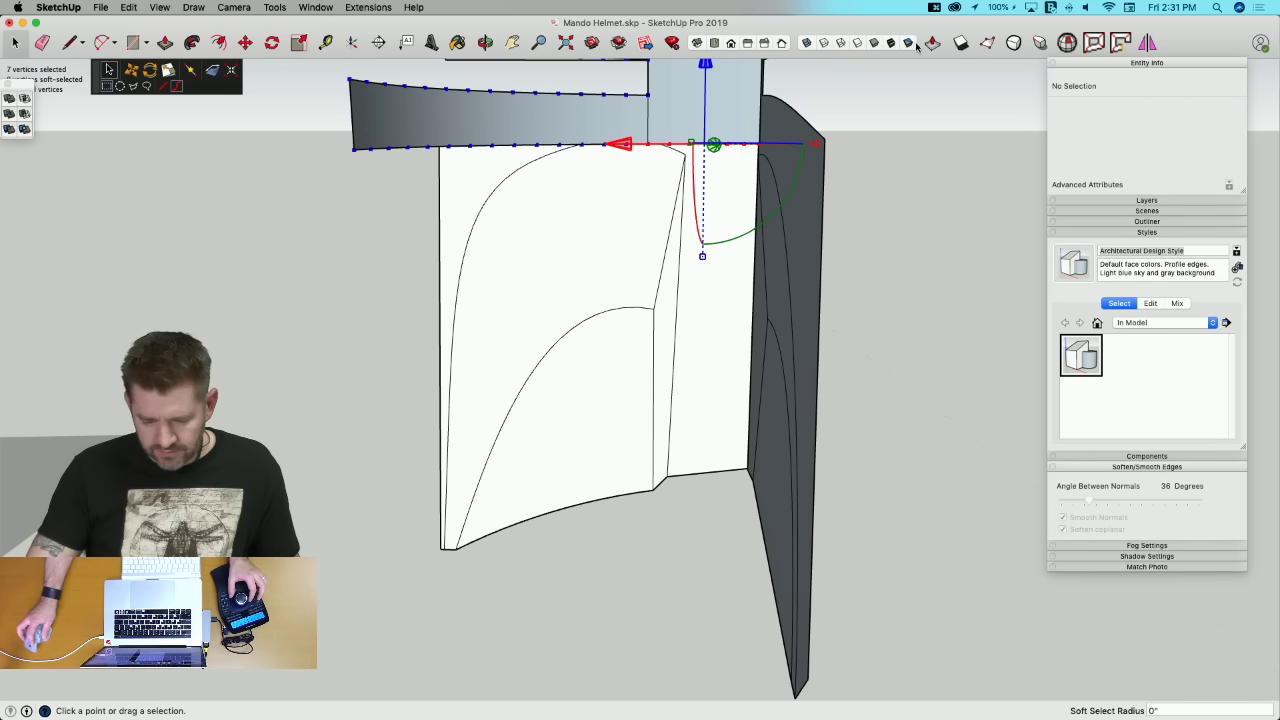
key("l")
left_click(689, 145)
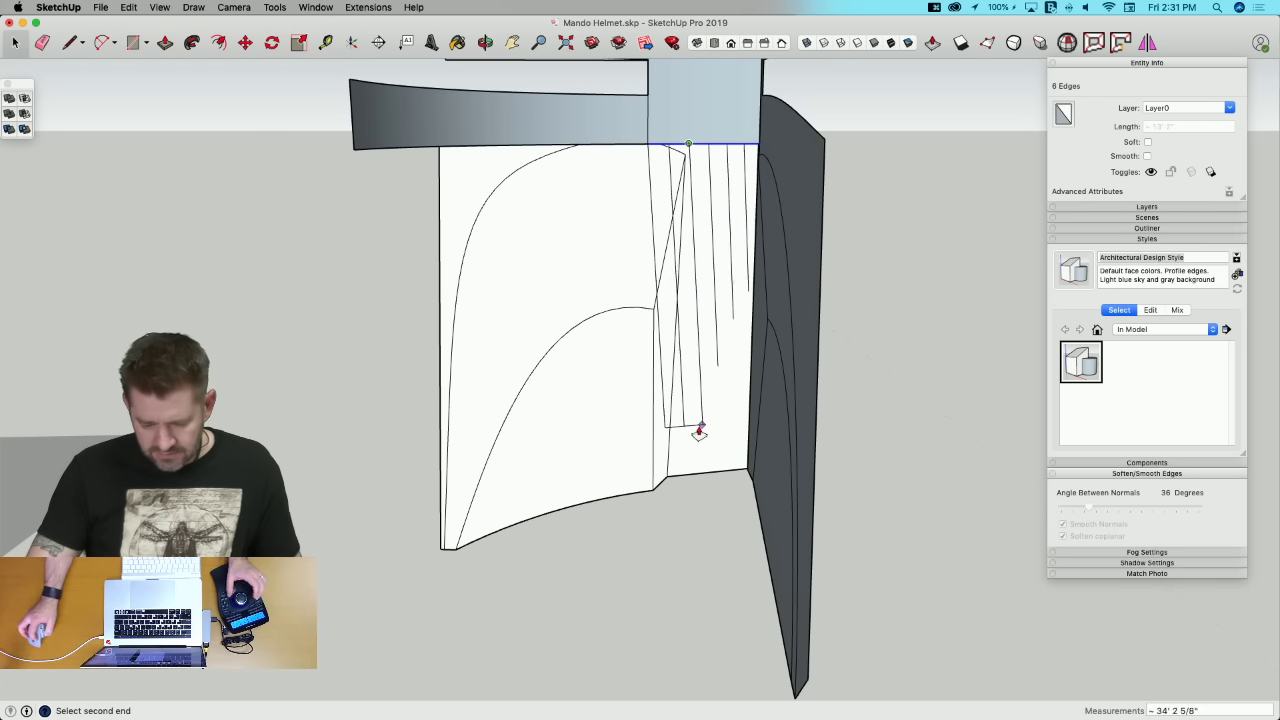
key("Up")
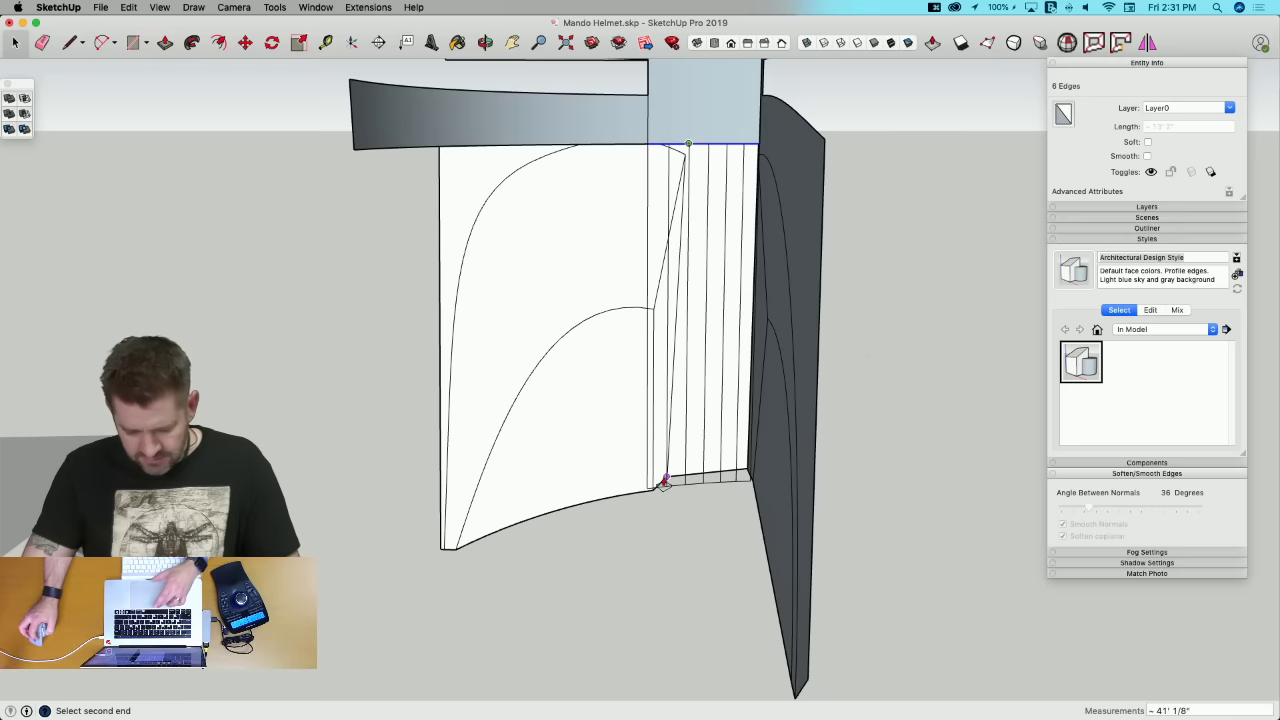
left_click(664, 483)
key("e")
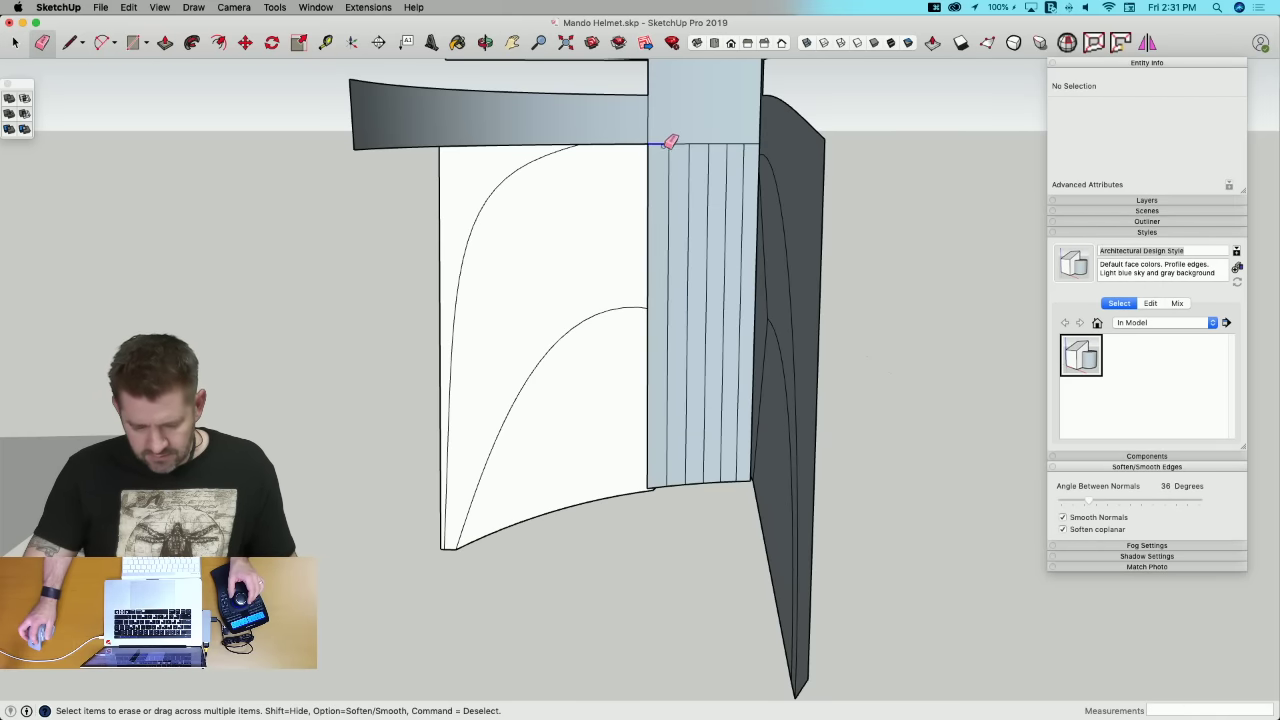
left_click(750, 143)
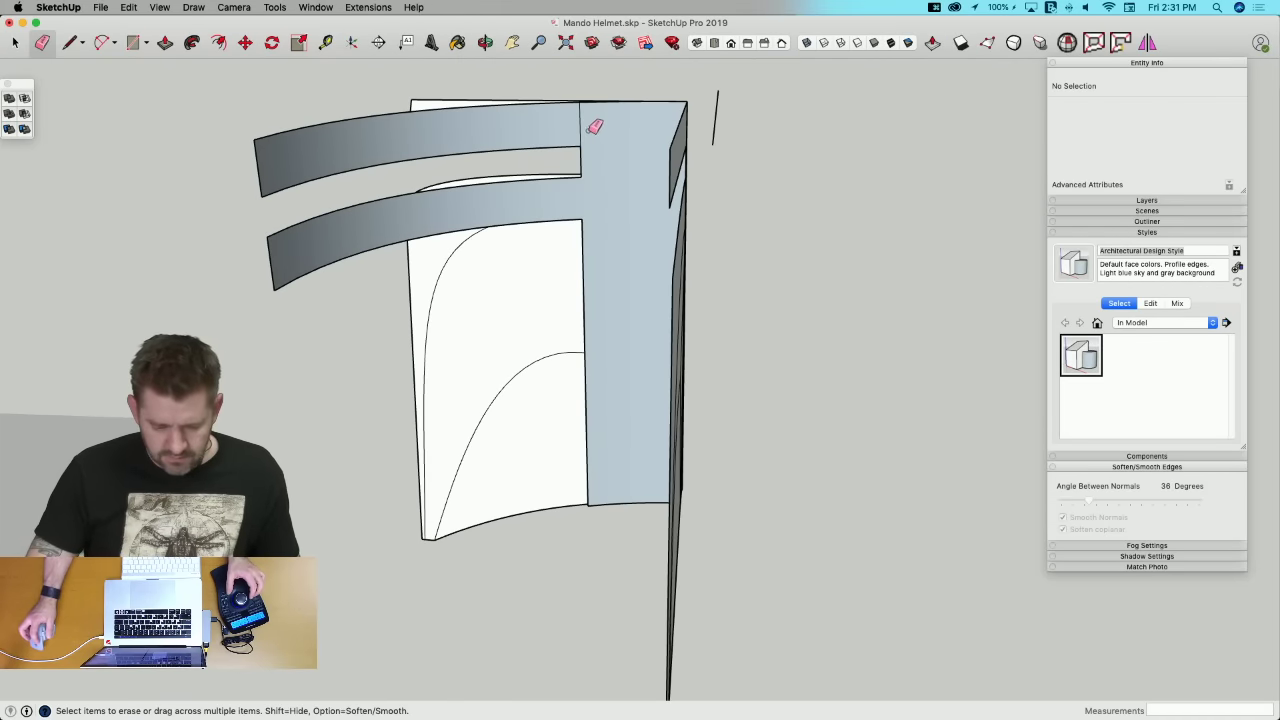
Step: Move the corner section's six bottom edges along the green axis to line up with the adjoining panels' lower edges
mouse_move(587, 124)
middle_mouse_down()
mouse_move(631, 143)
mouse_move(634, 243)
mouse_move(661, 254)
middle_mouse_up()
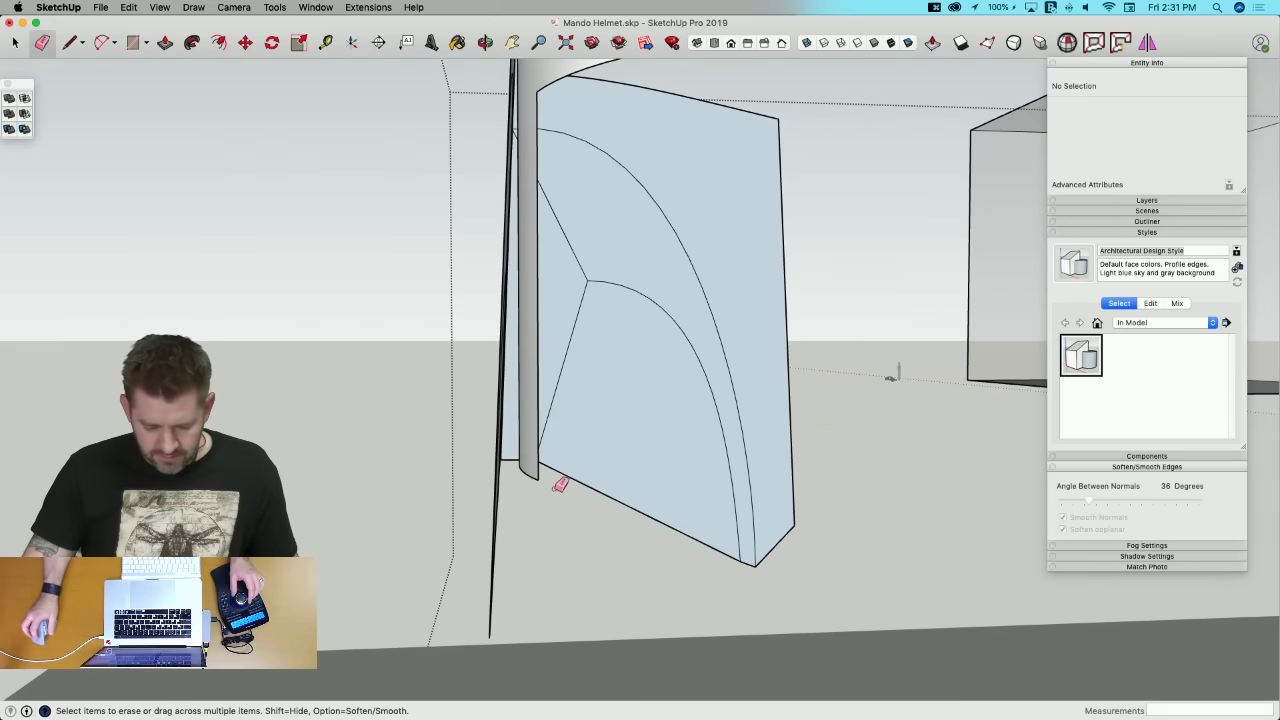
key("space")
left_click(540, 485)
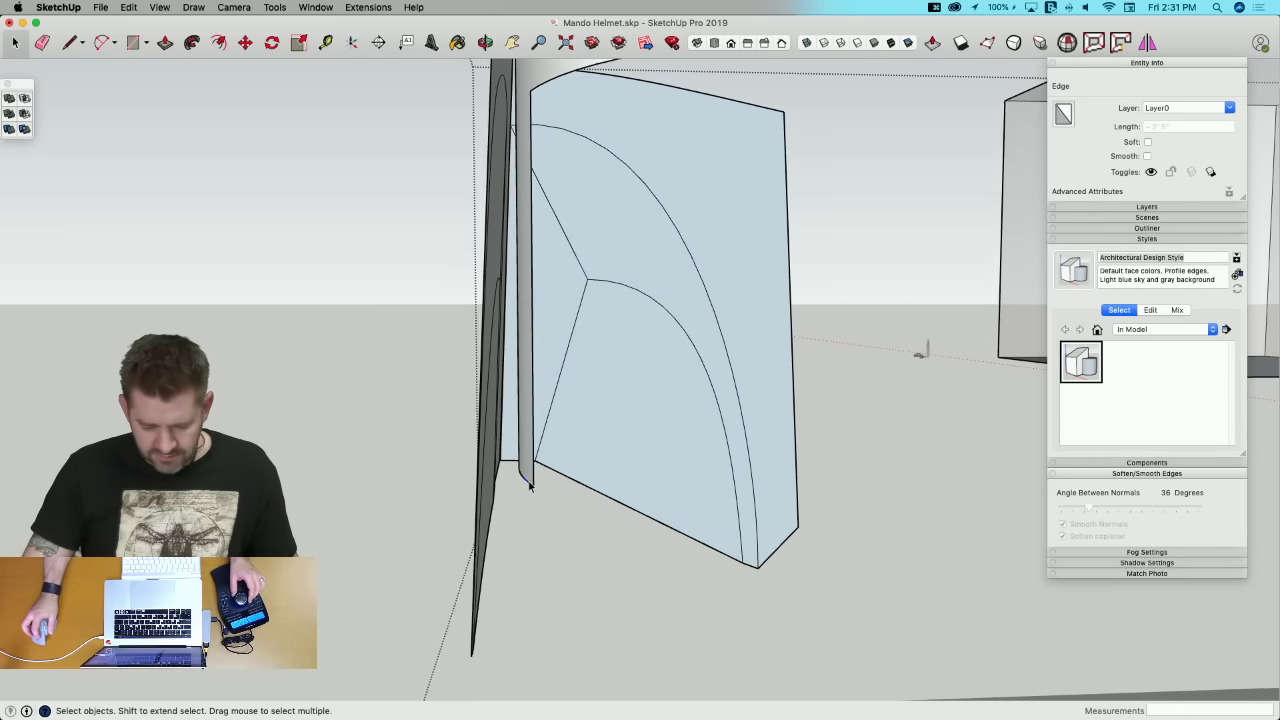
left_click_drag(543, 509, 545, 511)
scroll(547, 510, "down", 5)
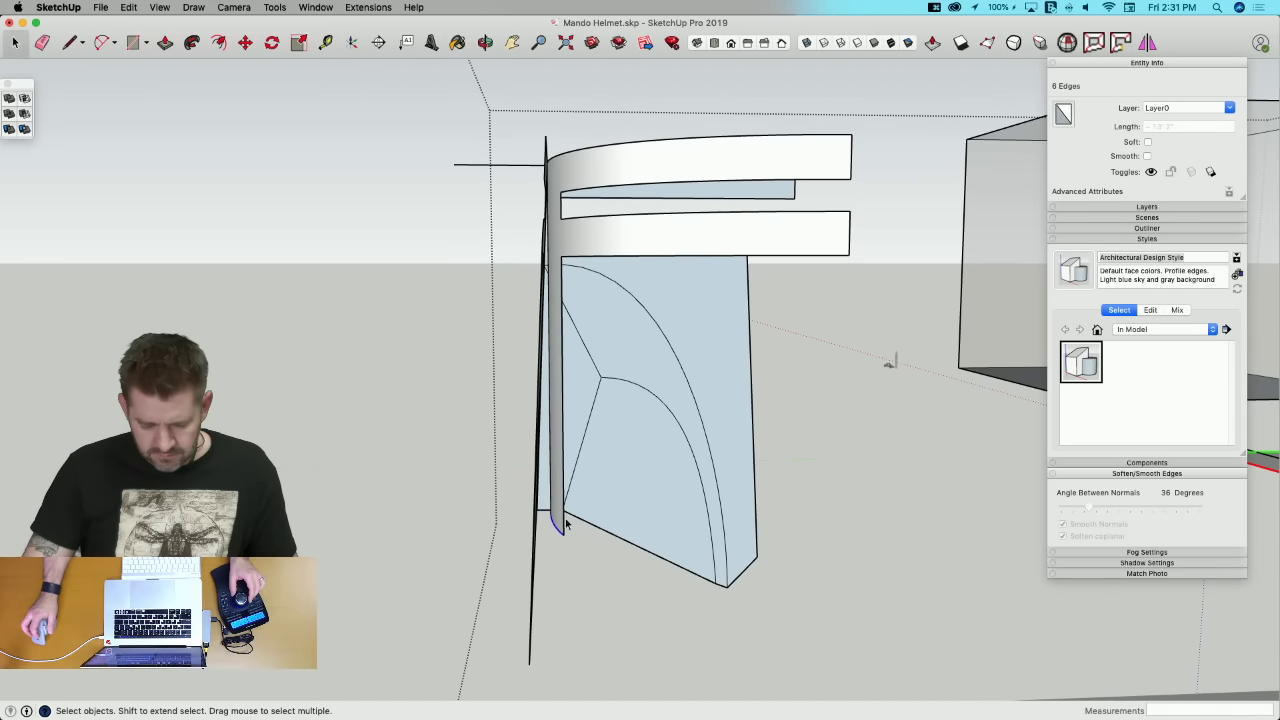
key("m")
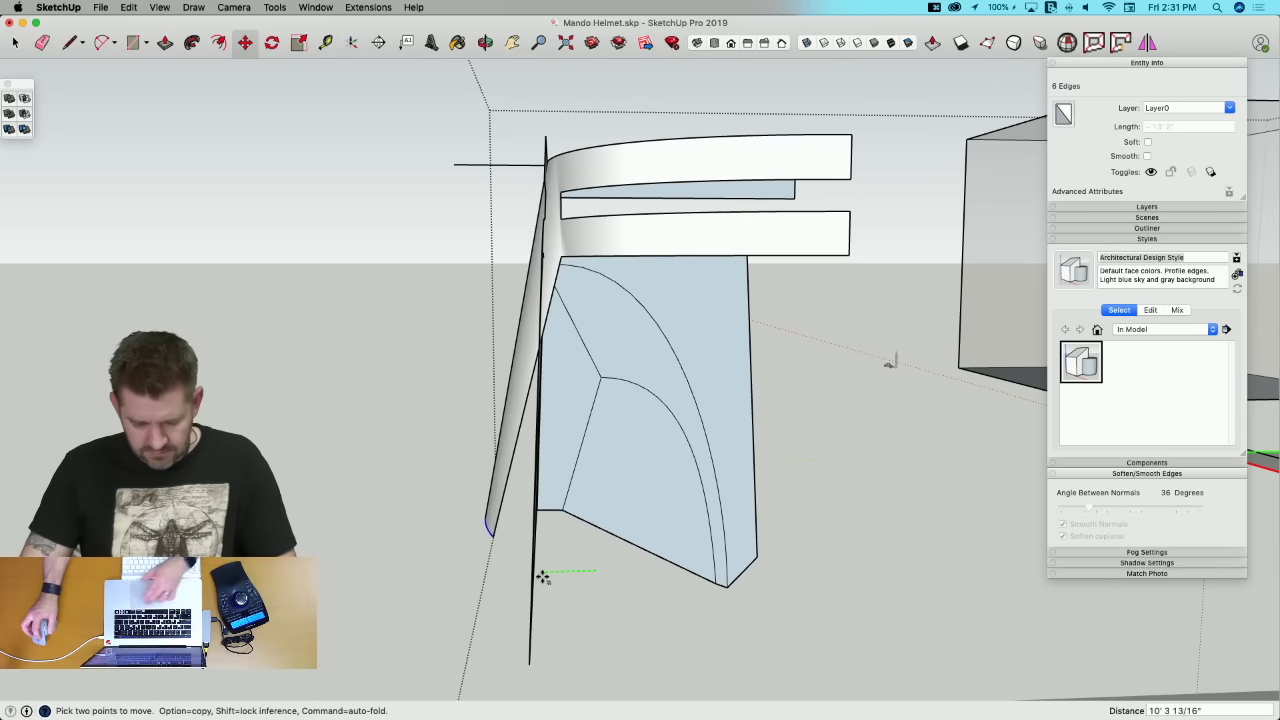
middle_click_drag(542, 577, 591, 580)
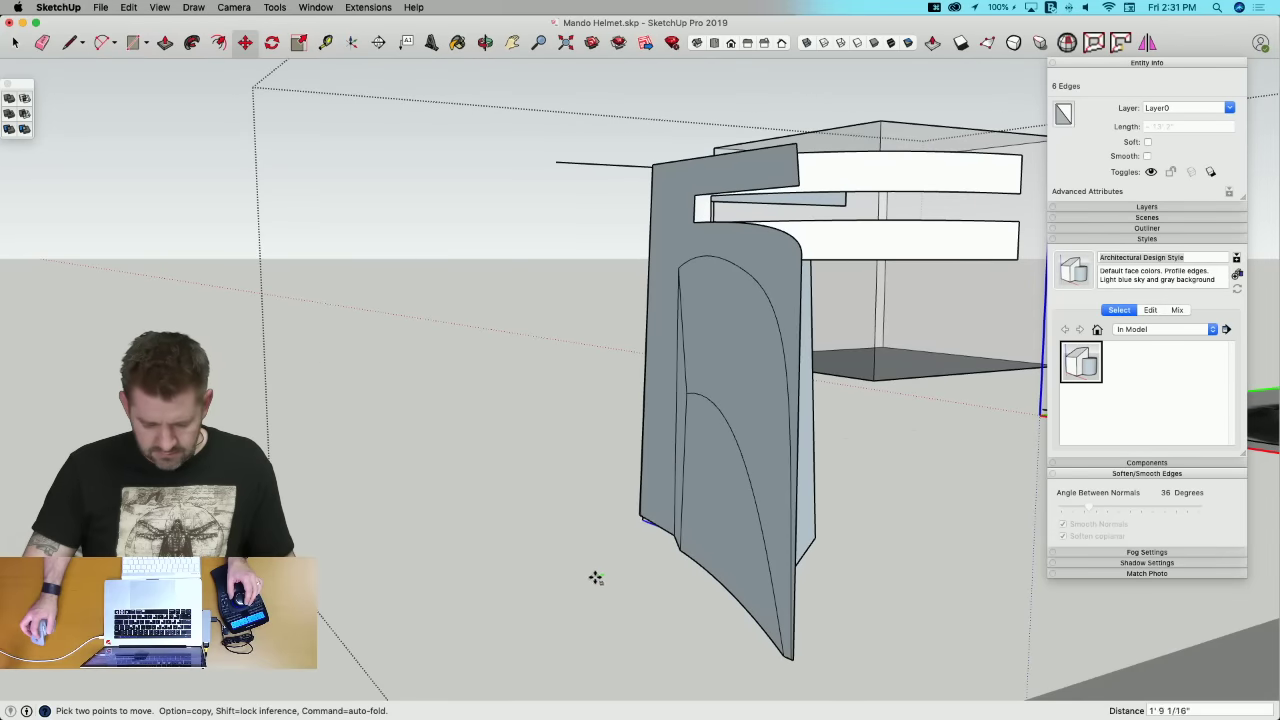
left_click(593, 577)
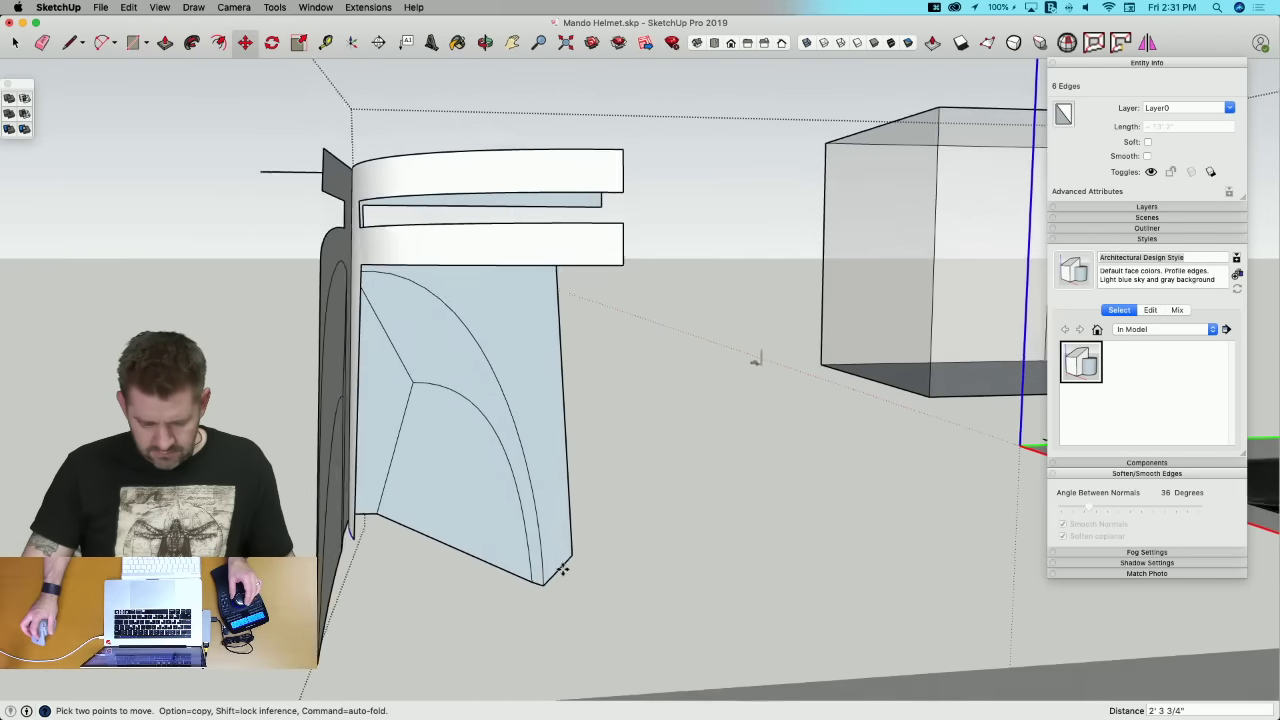
middle_click_drag(474, 569, 706, 455)
key("space")
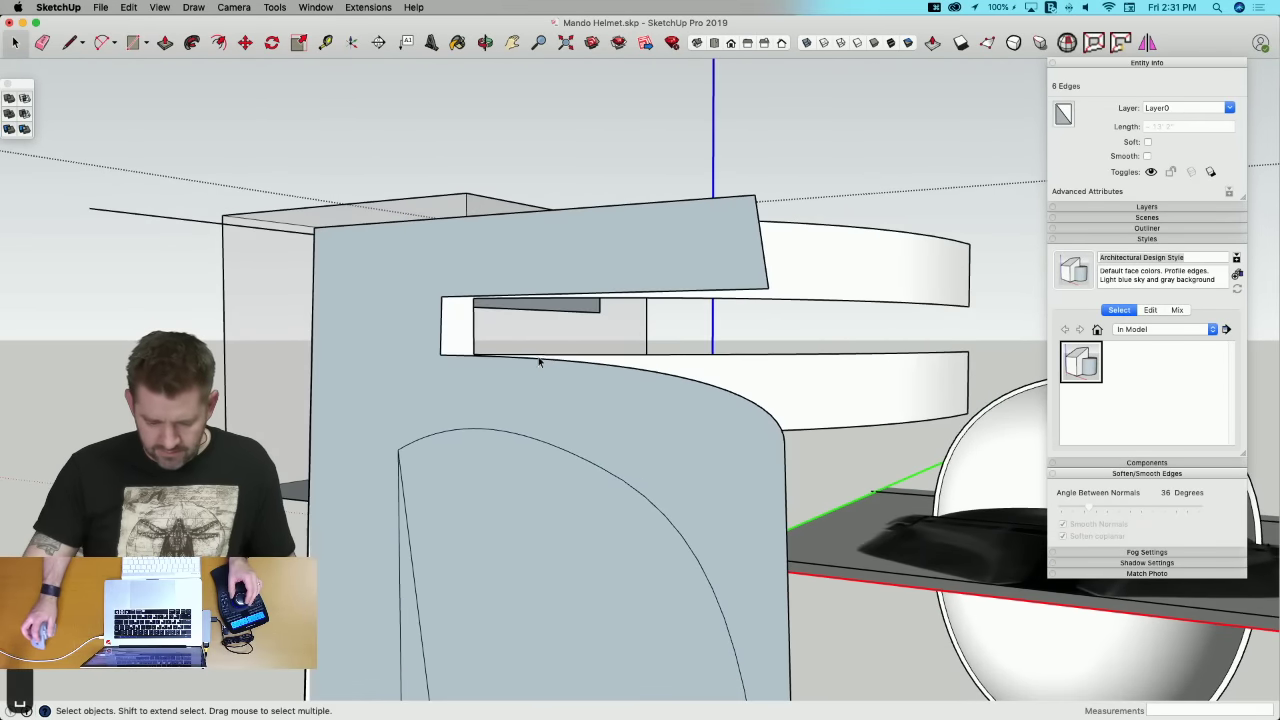
Step: Extrude the slotted flat panel's face with Push/Pull so it passes completely through the curved bands
middle_click_drag(652, 411, 454, 237)
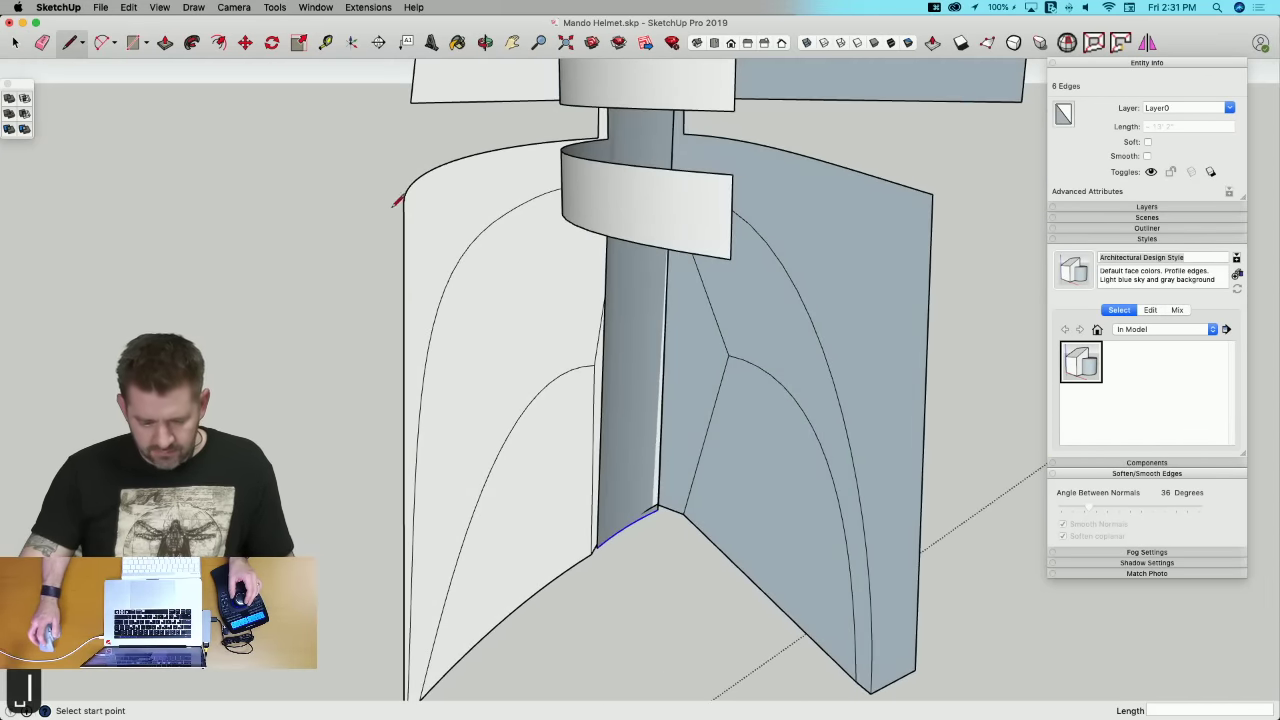
double_click(407, 213)
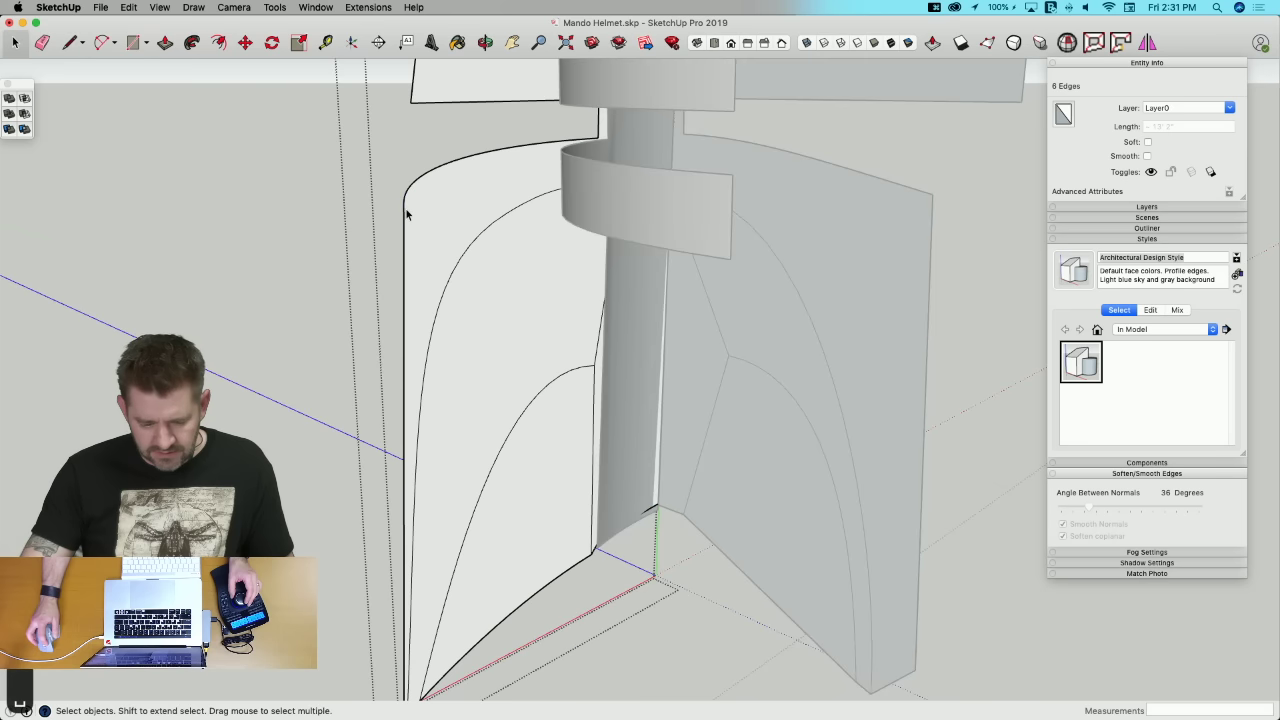
key("l")
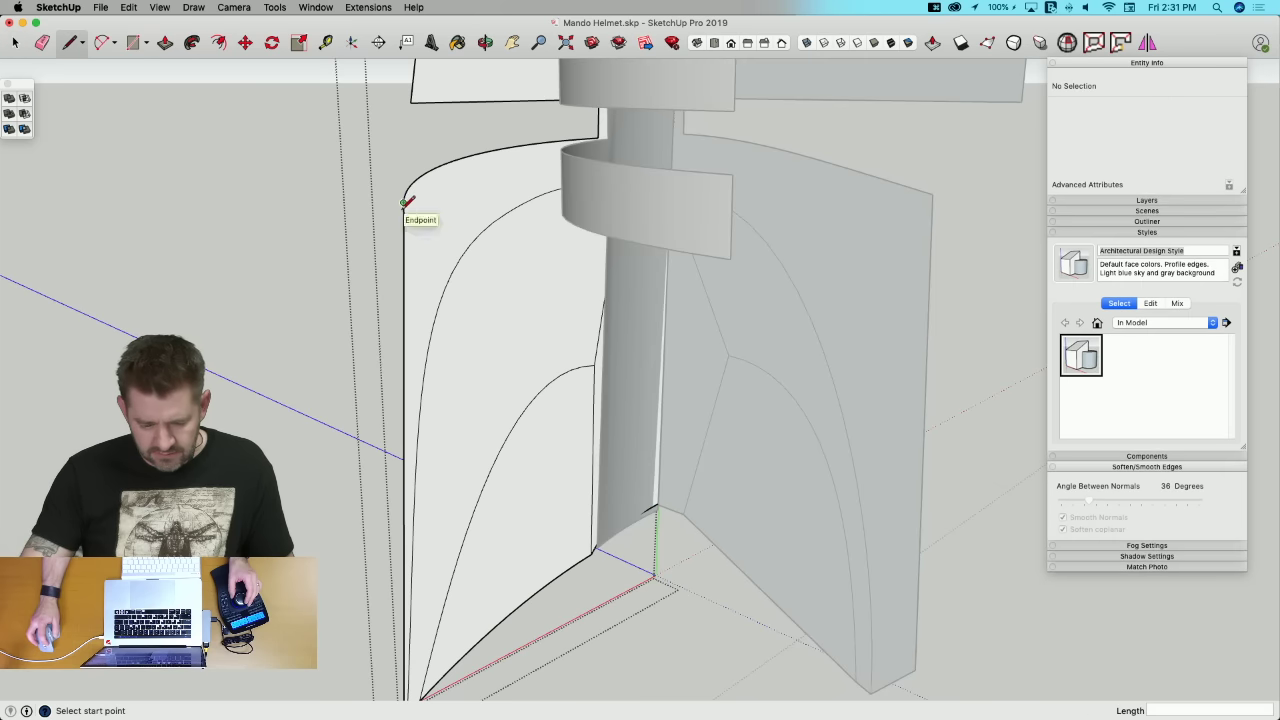
key("p")
left_click(437, 240)
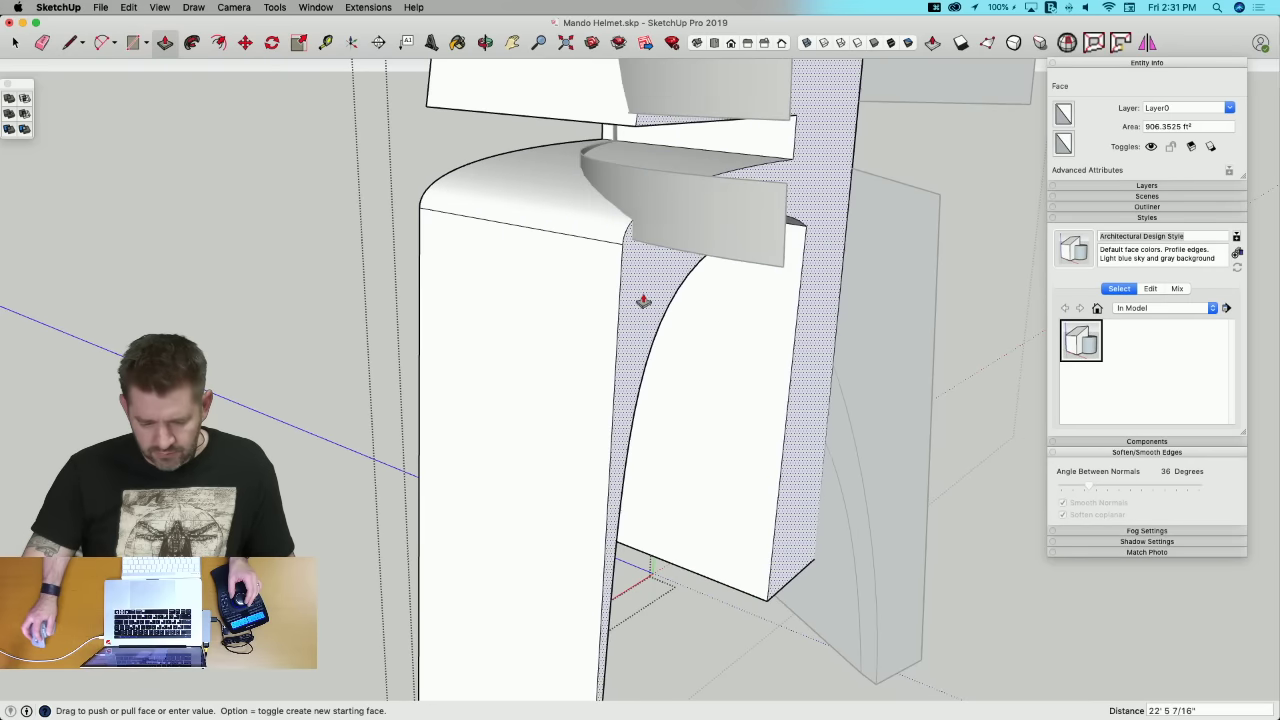
left_click(798, 352)
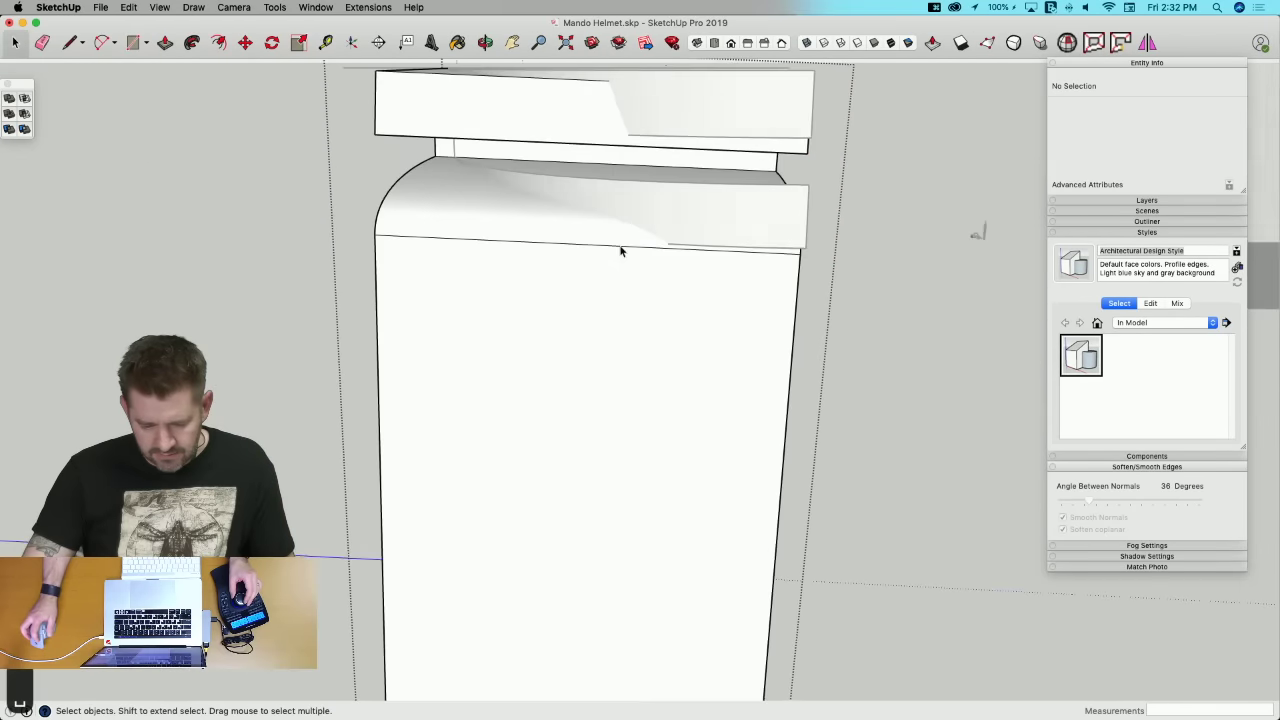
key("space")
left_click(724, 234)
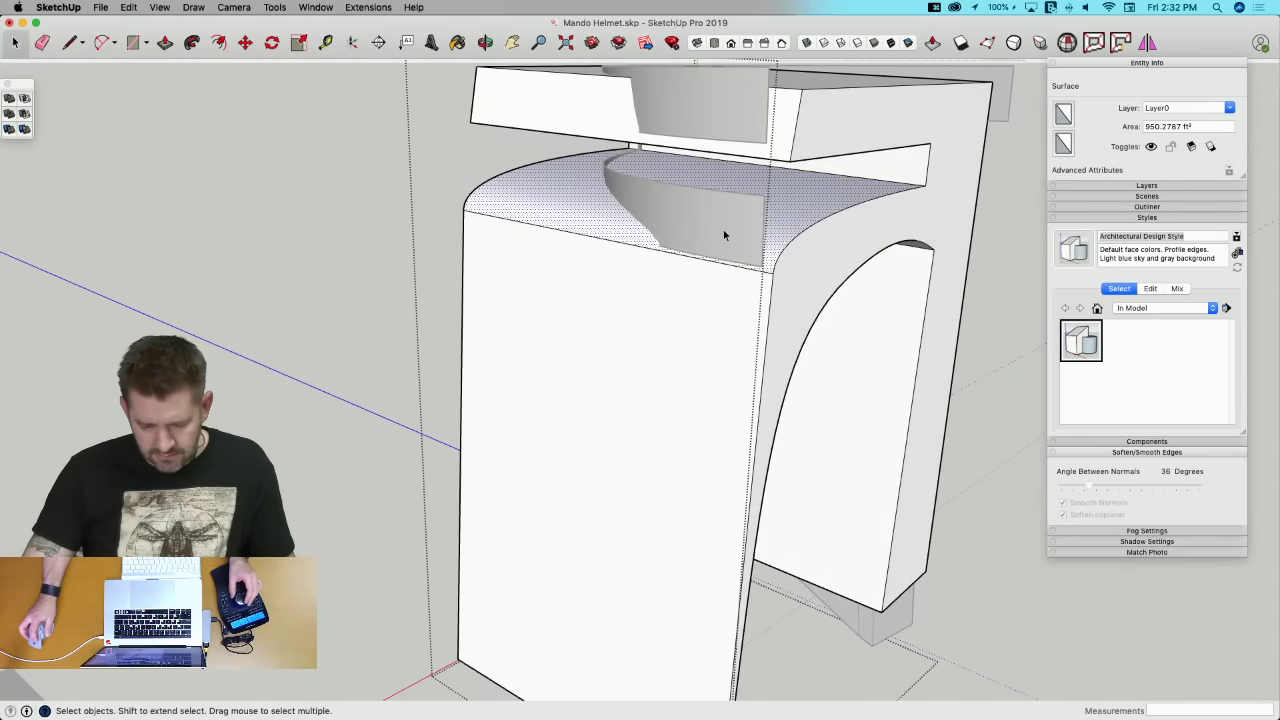
left_click(992, 312)
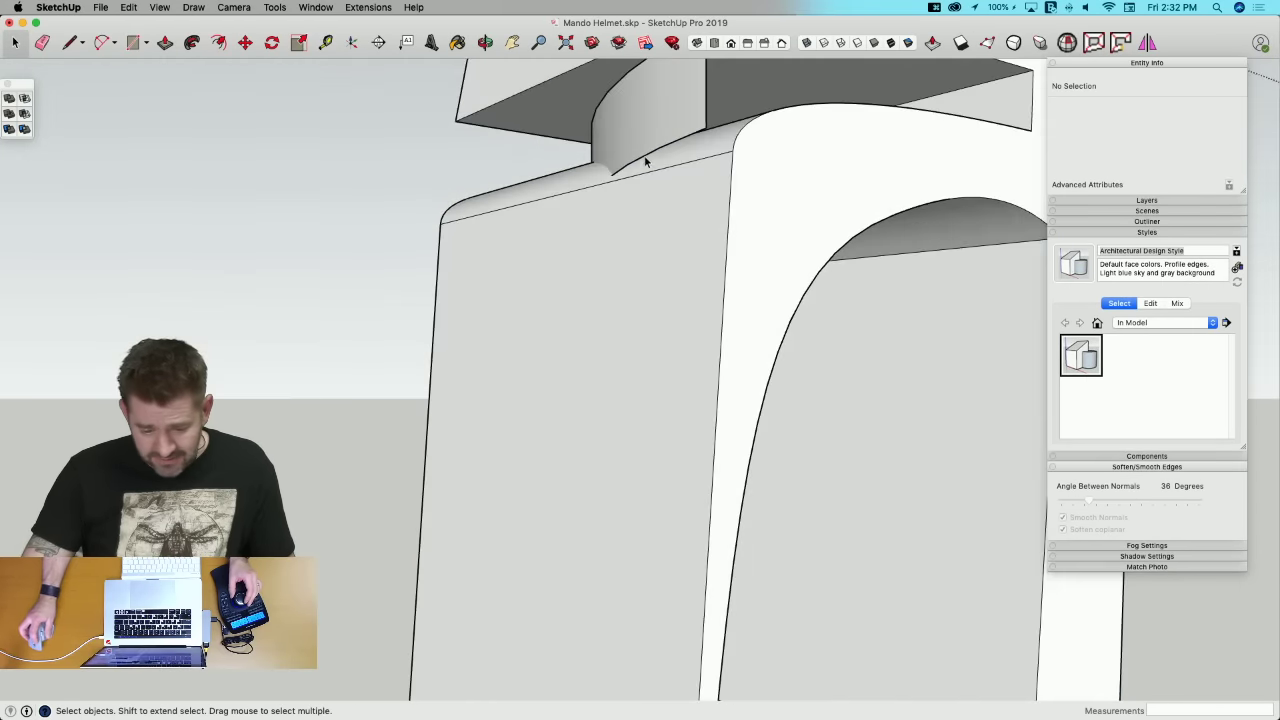
Step: Turn on X-ray view and extrude the lower band's bottom edges vertically down to the slotted panel's lower corner
left_click(642, 158)
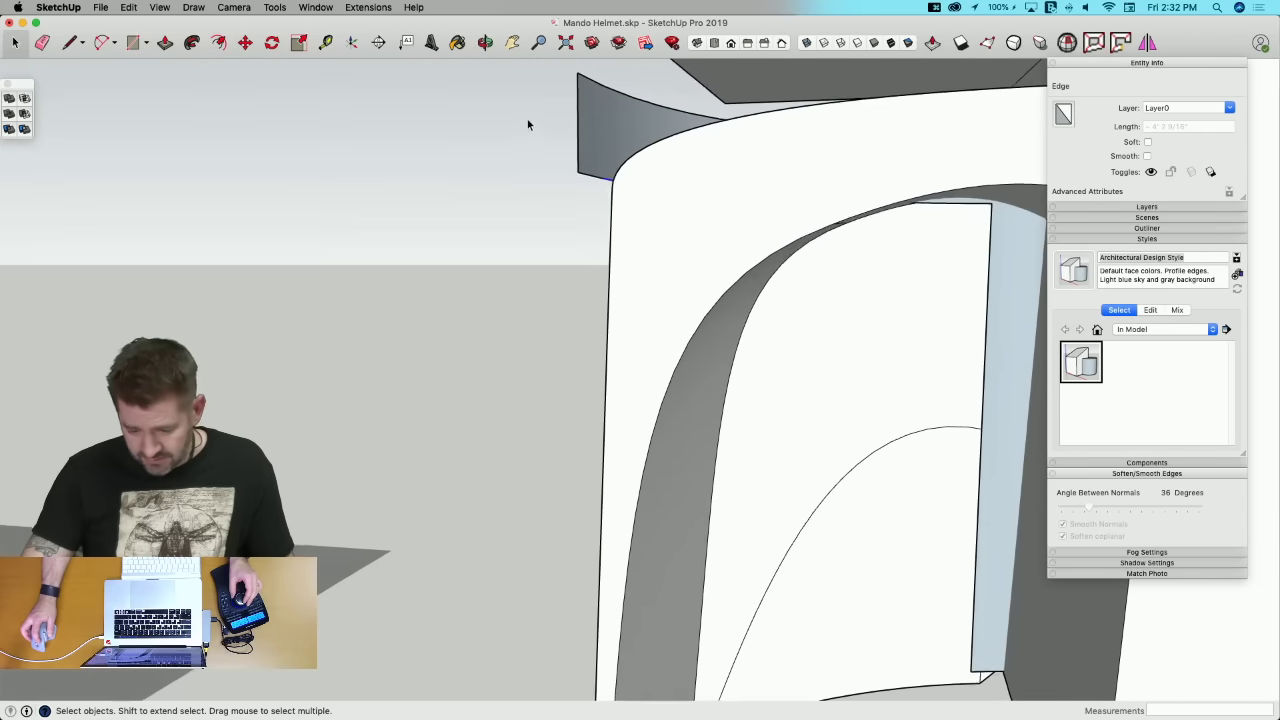
left_click_drag(866, 337, 866, 337)
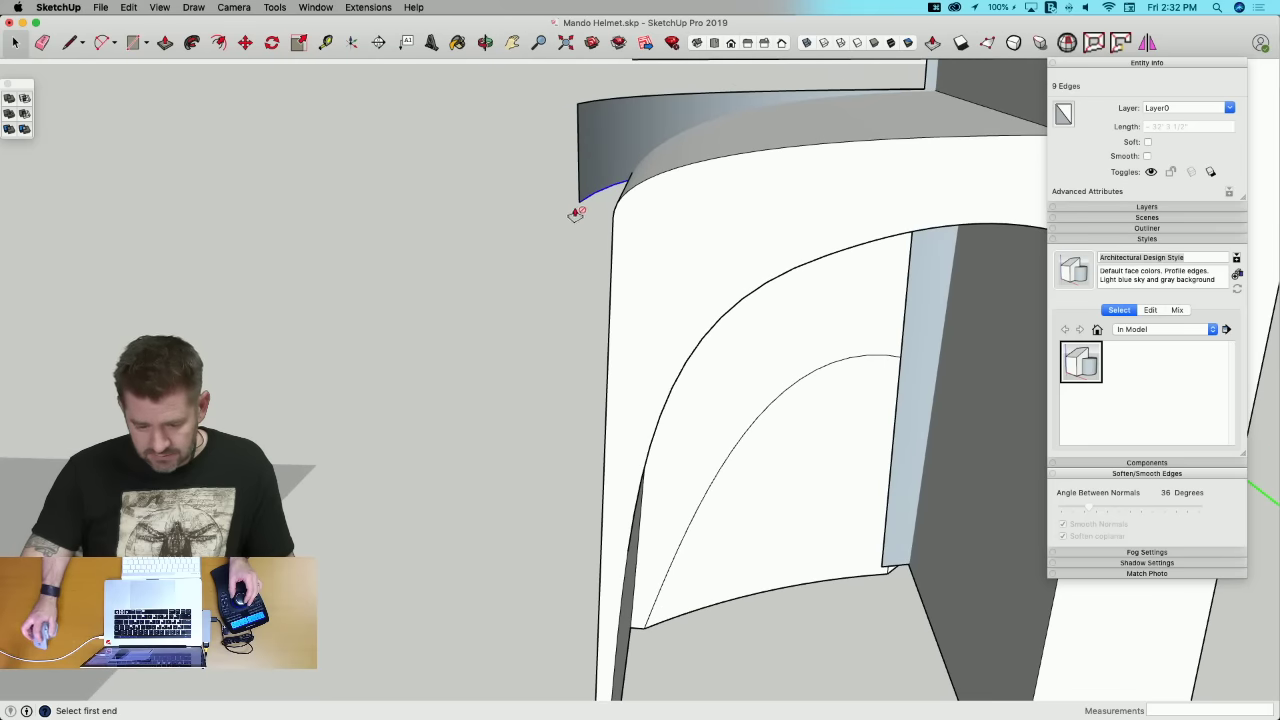
key("shift")
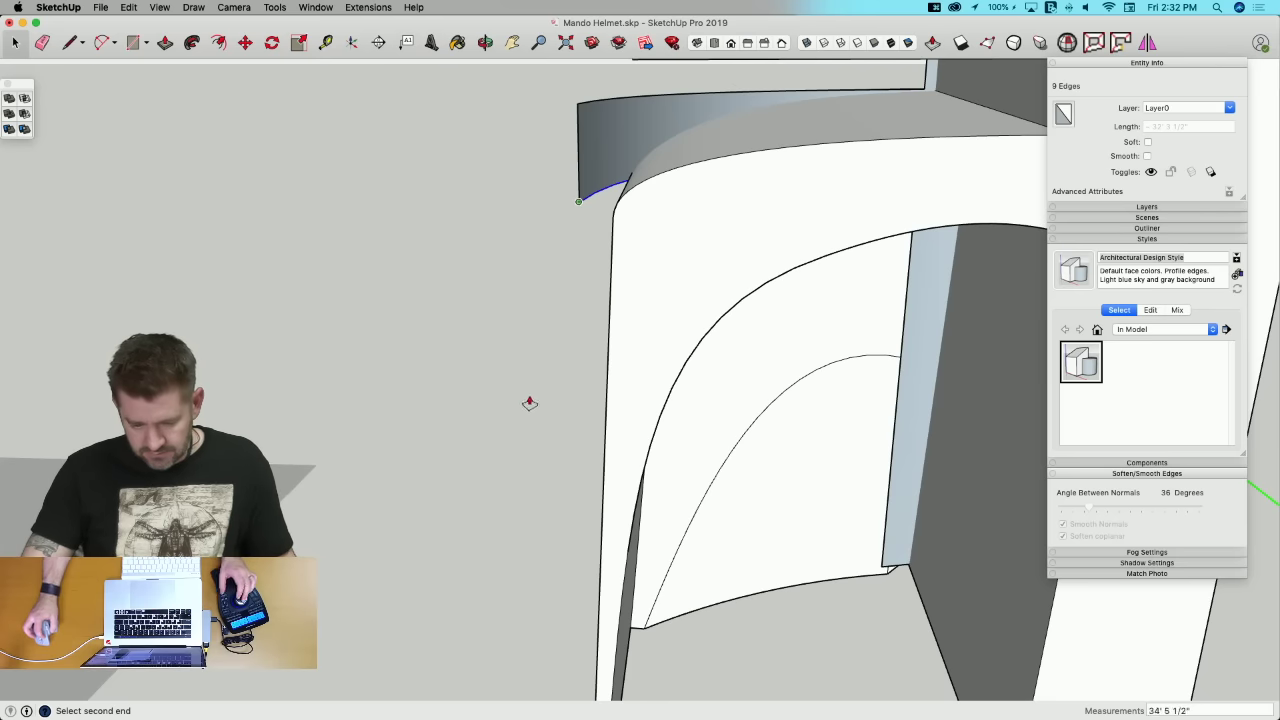
left_click(807, 43)
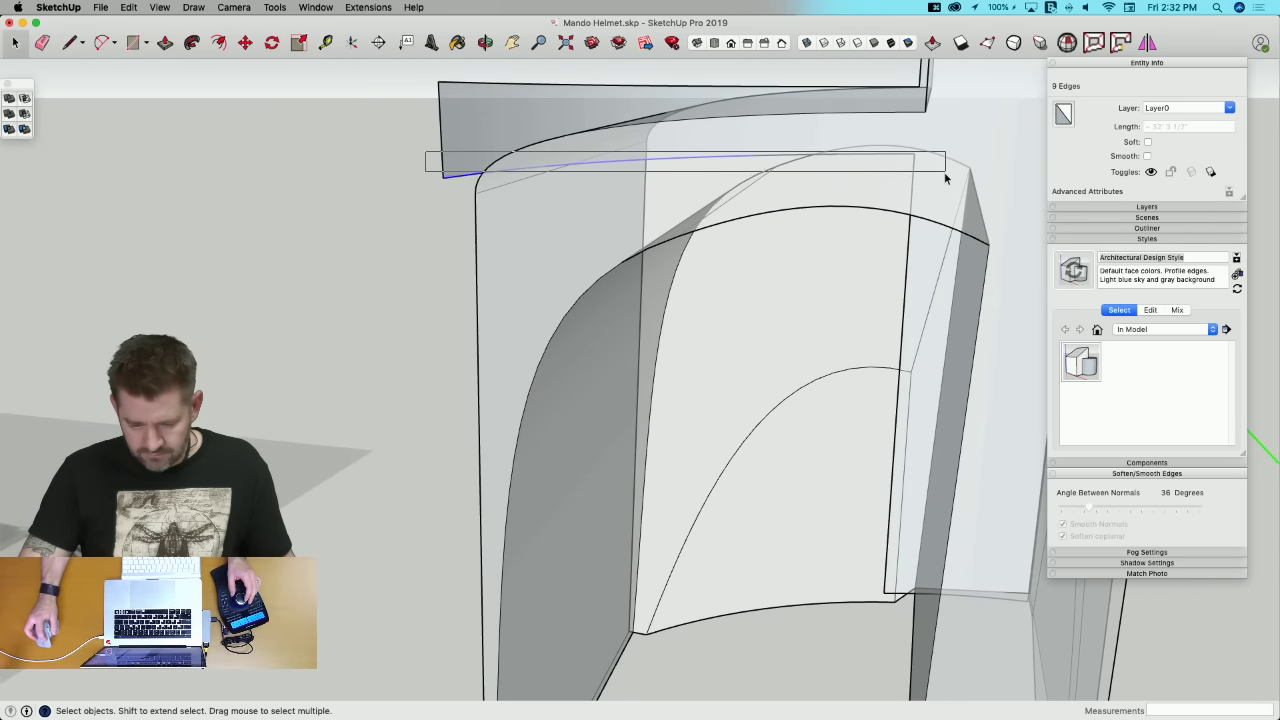
left_click_drag(945, 172, 942, 183)
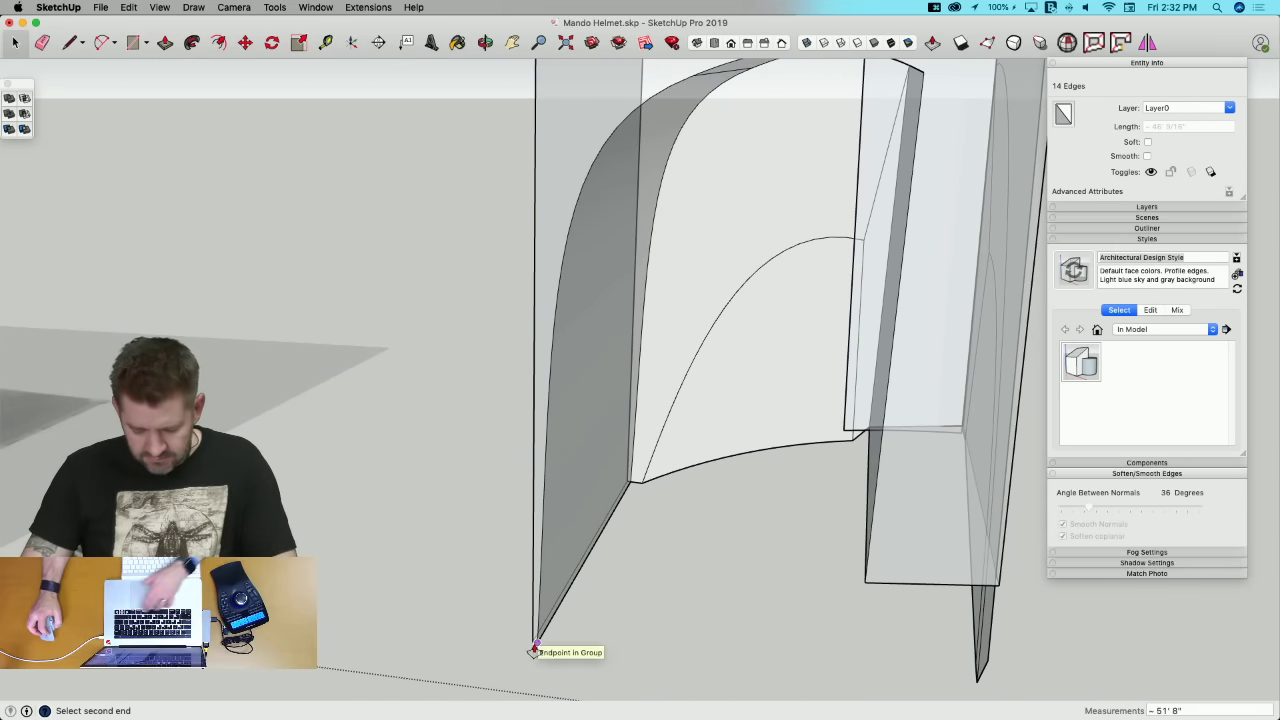
key("Up")
left_click(537, 644)
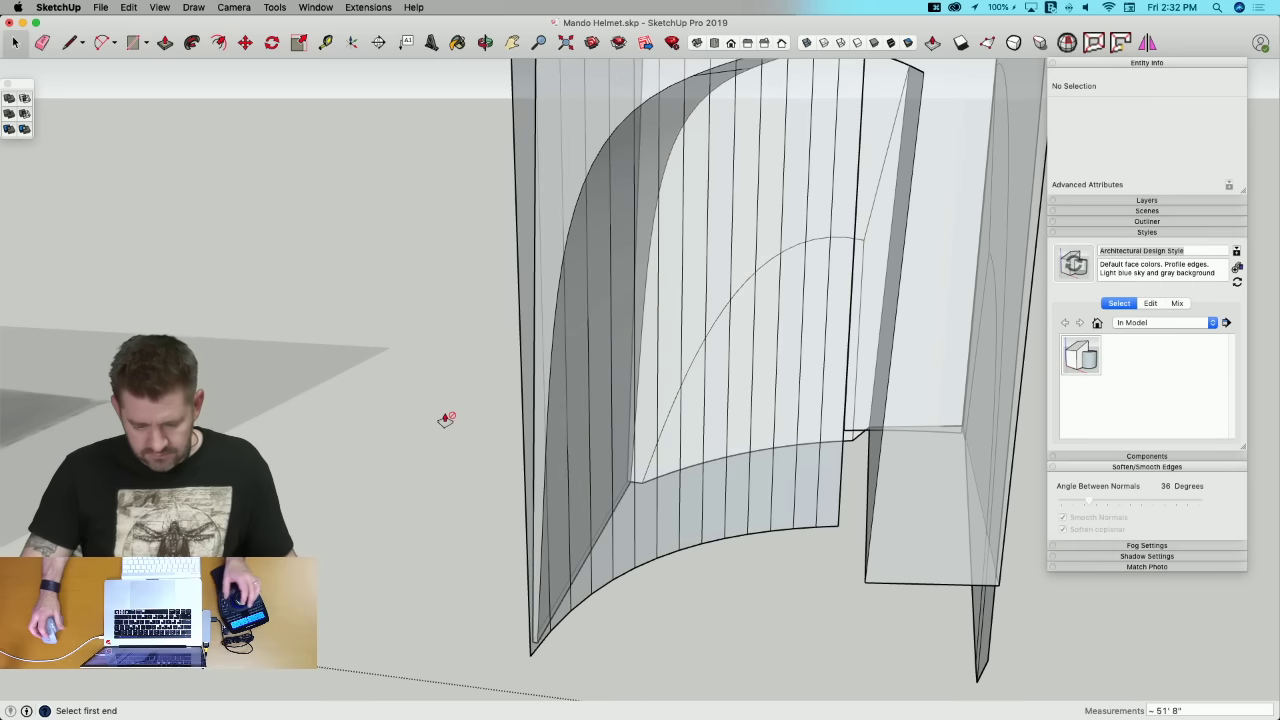
Step: Remove the dividing edges between the segments of the extended lower band, and turn off X-ray view
key("space")
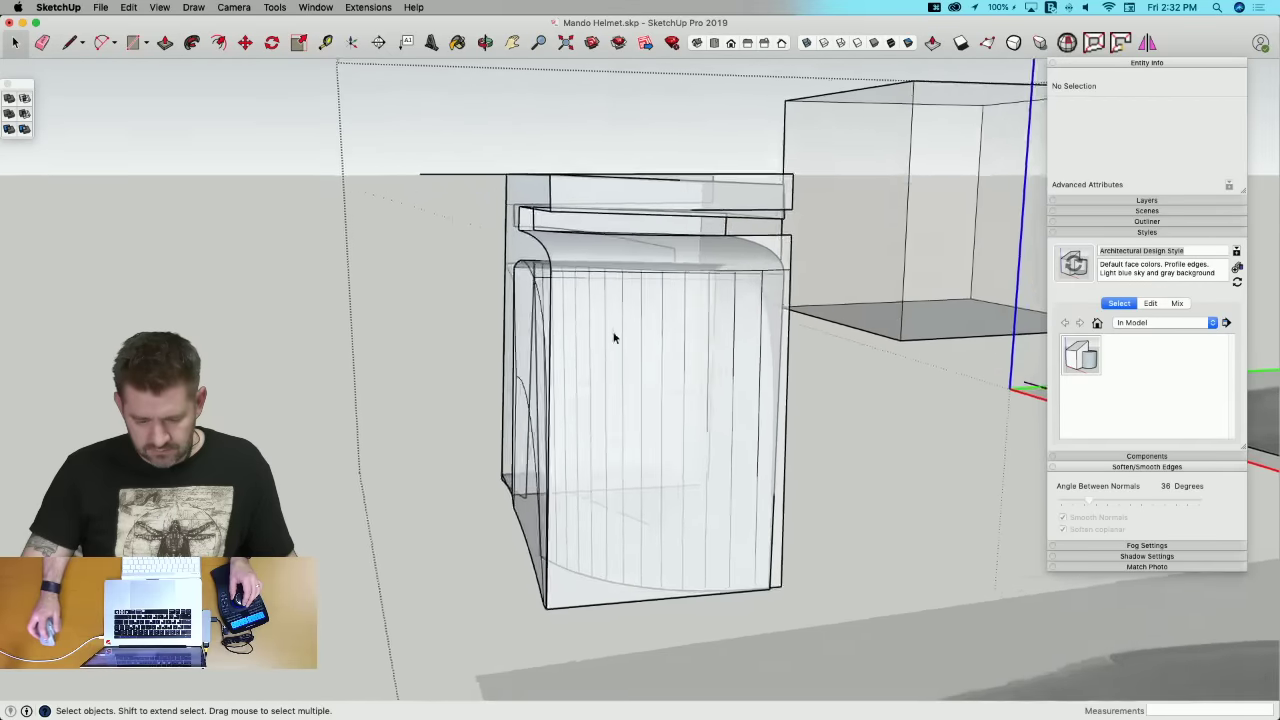
key("e")
left_click(755, 292)
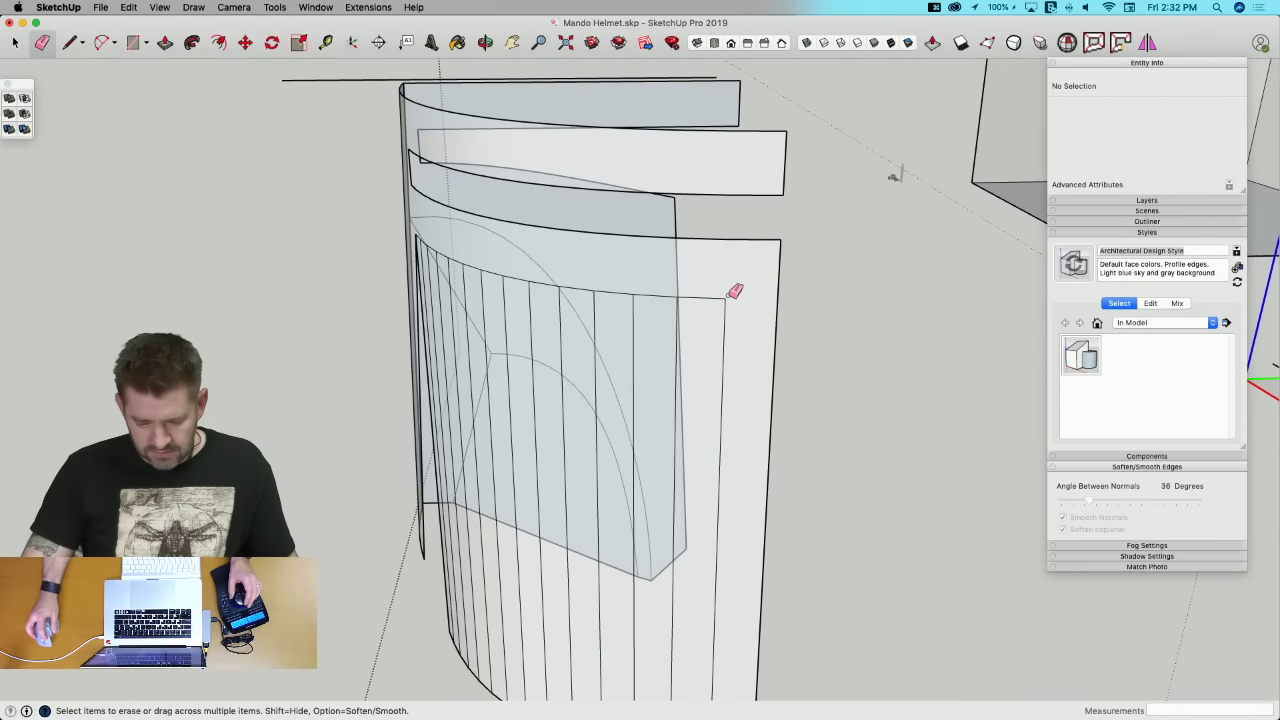
key("super+z")
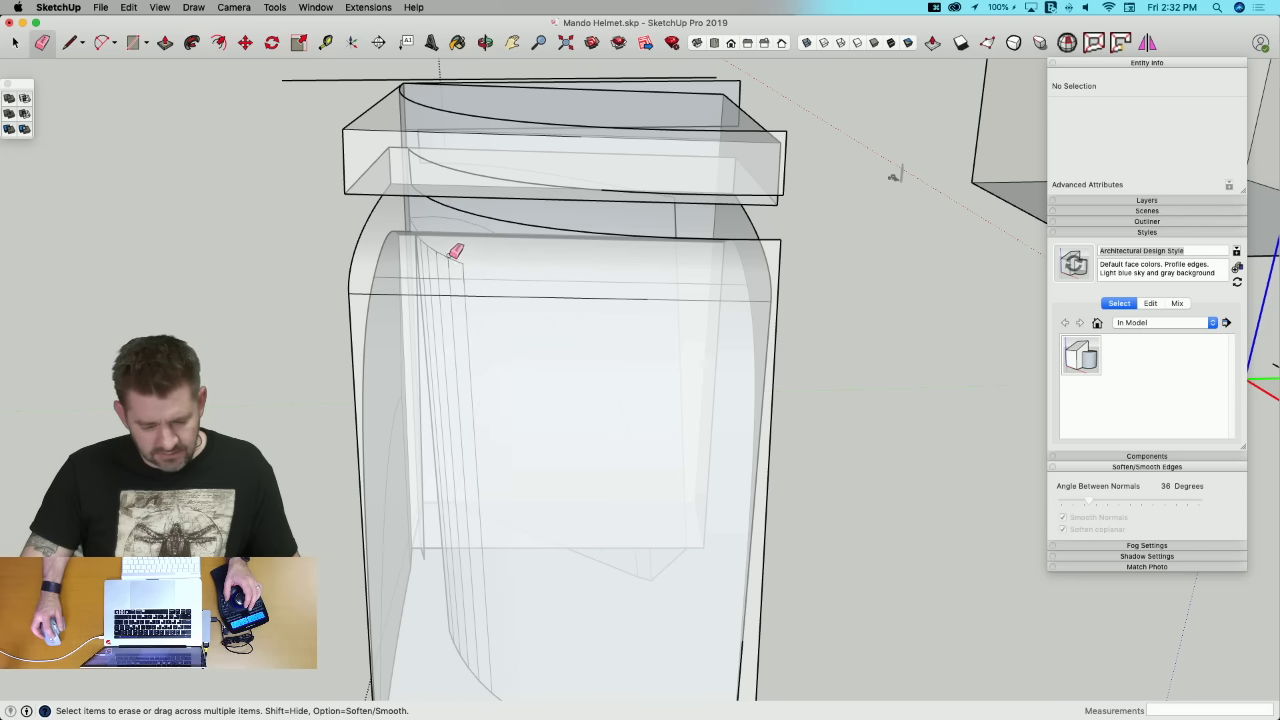
scroll(463, 256, "up", 5)
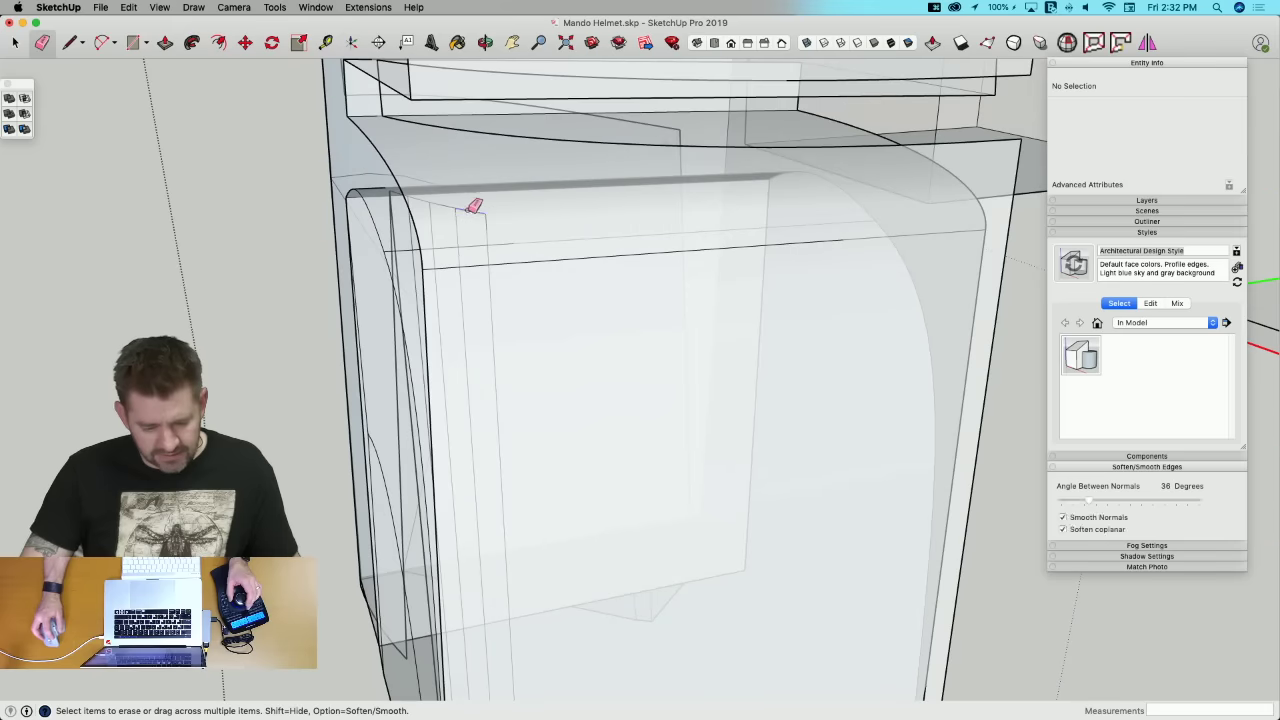
left_click(425, 201)
mouse_move(421, 201)
middle_mouse_down()
mouse_move(419, 190)
mouse_move(417, 217)
middle_mouse_up()
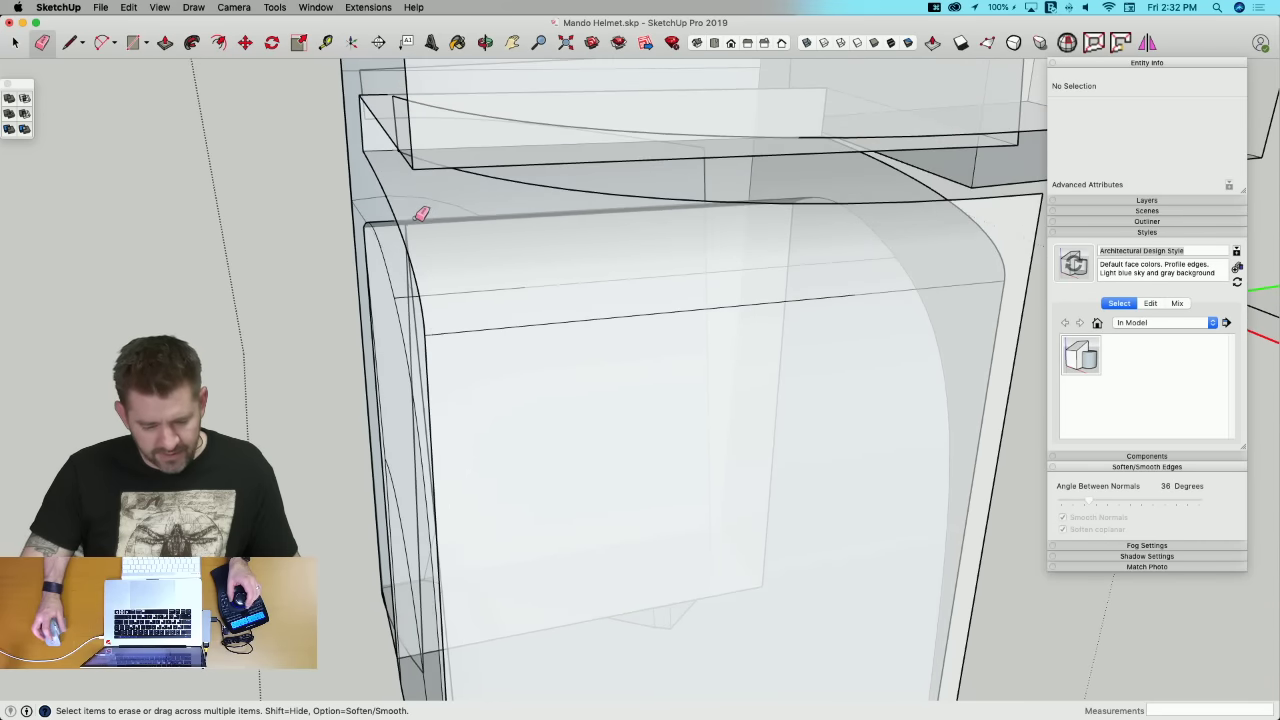
scroll(418, 217, "down", 5)
key("space")
mouse_move(815, 375)
middle_mouse_down()
mouse_move(866, 328)
mouse_move(881, 334)
middle_mouse_up()
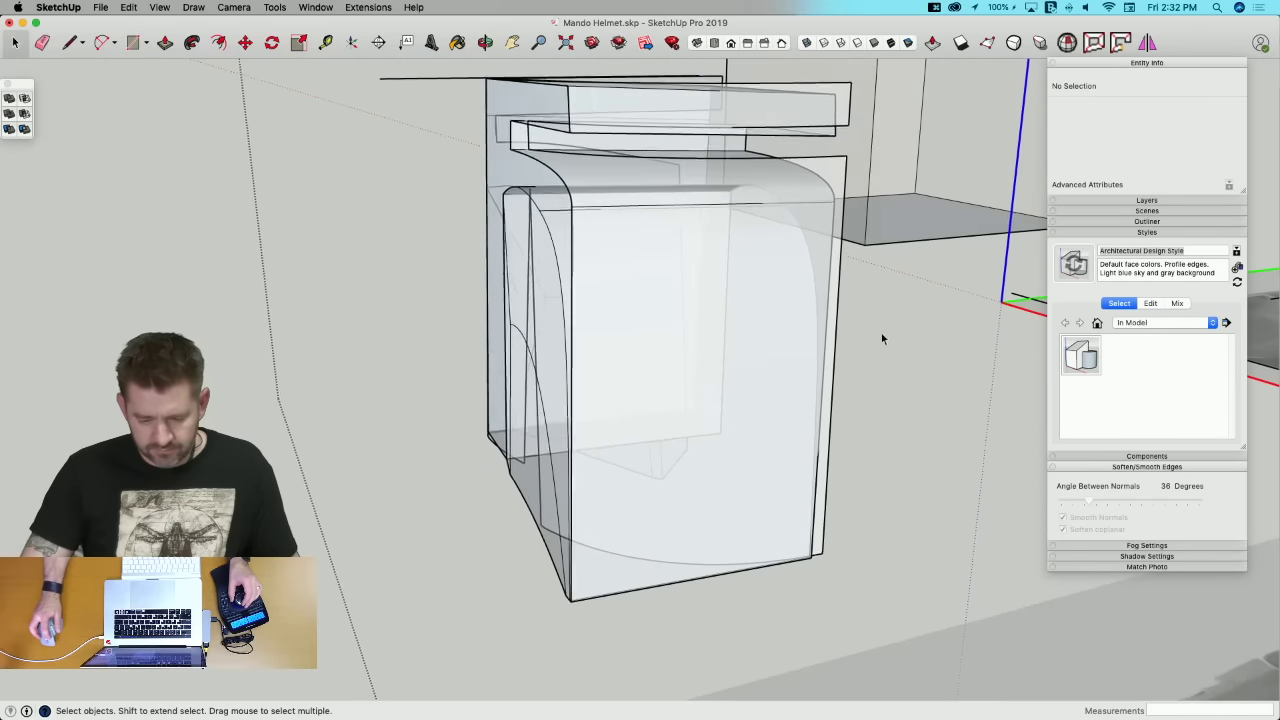
scroll(881, 338, "up", 1)
left_click(807, 43)
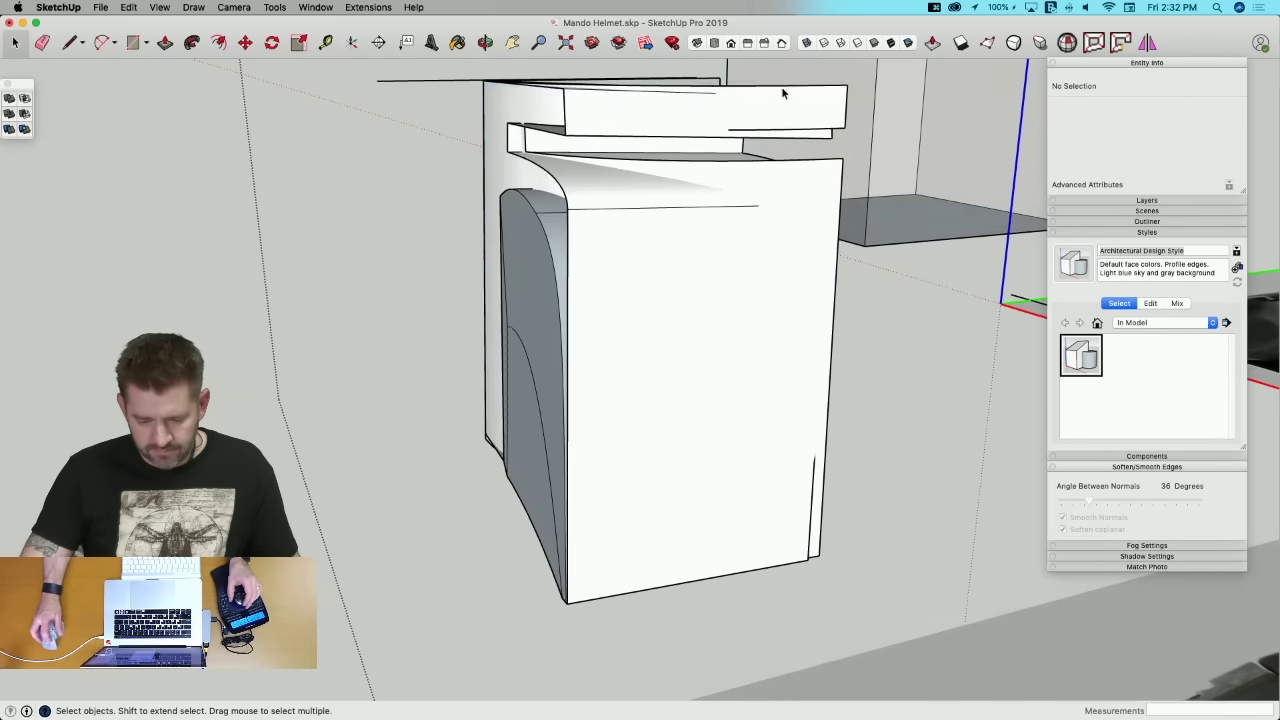
Step: Draw a vertical line down the curved surface from the slot's inner lower corner to split the extended band from the corner section
middle_click_drag(845, 280, 820, 334)
scroll(817, 326, "up", 4)
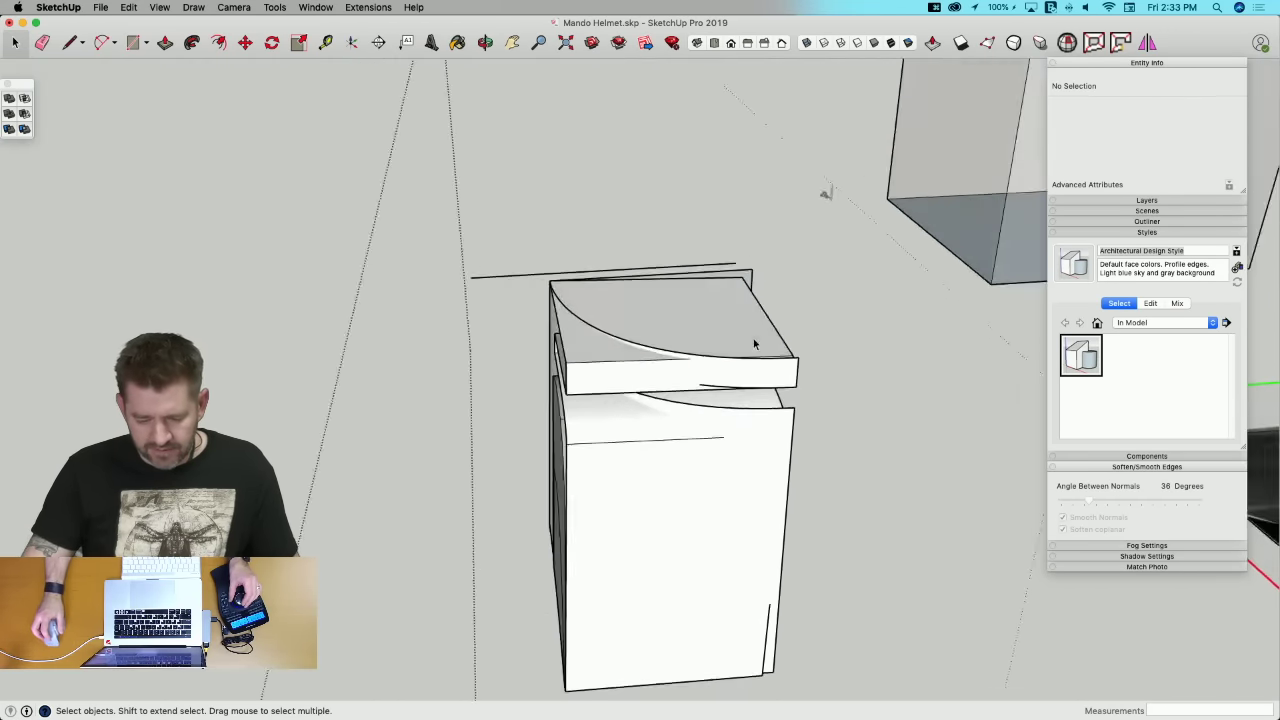
middle_click_drag(754, 343, 800, 337)
left_click(802, 335)
scroll(802, 341, "up", 2)
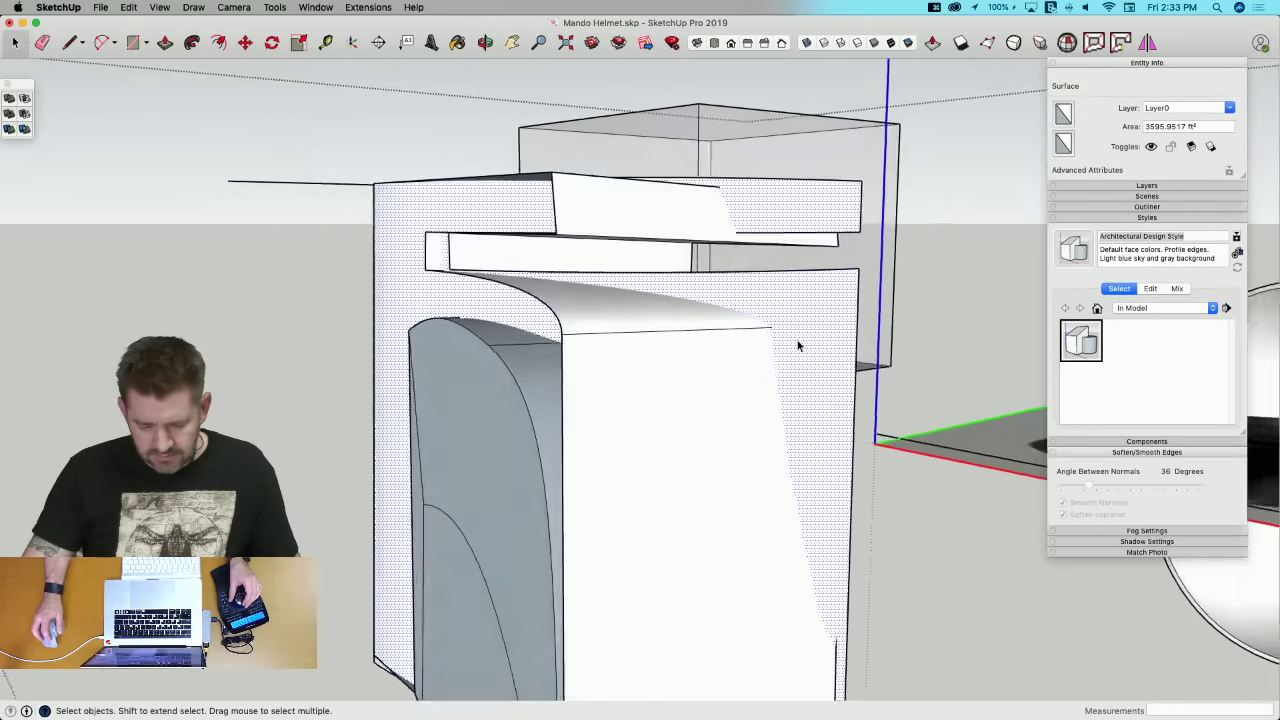
key("l")
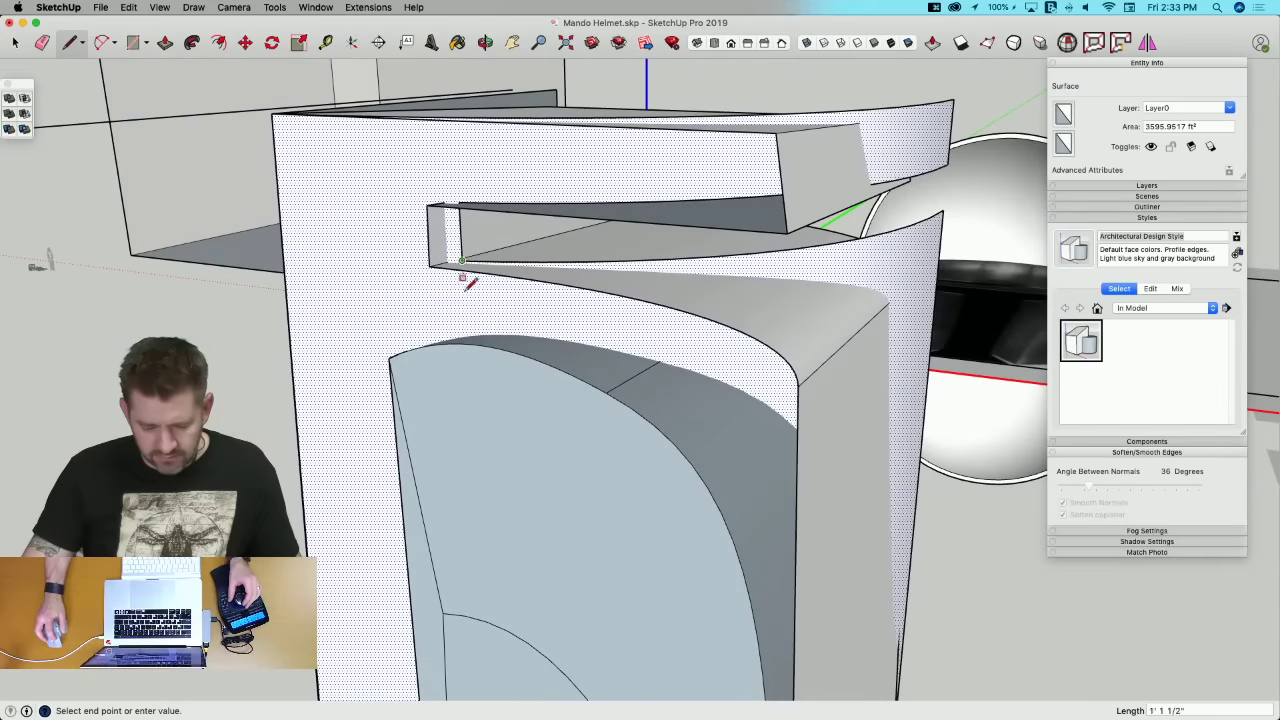
mouse_move(466, 330)
middle_mouse_down()
mouse_move(600, 652)
mouse_move(563, 571)
mouse_move(677, 366)
mouse_move(757, 277)
mouse_move(814, 251)
middle_mouse_up()
Step: Intersect the extended band's surface with the model to imprint the slotted panel's outline on it
key("space")
right_click(815, 252)
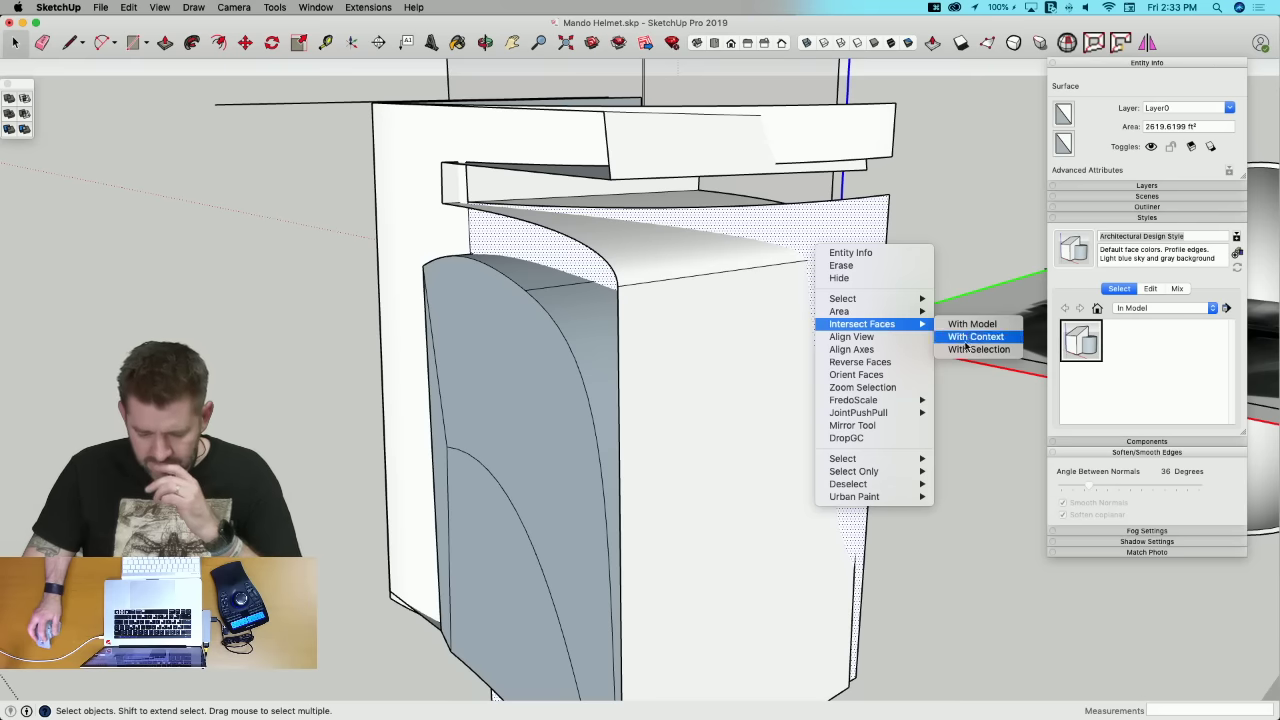
left_click(971, 325)
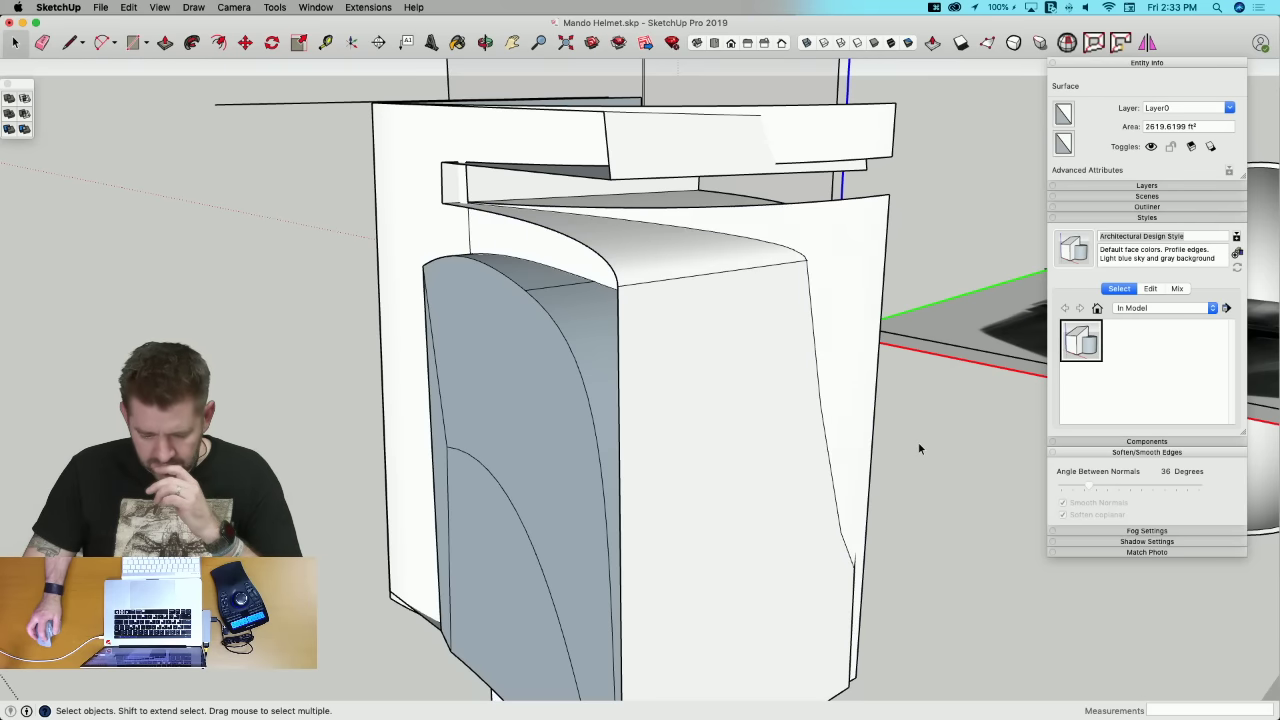
Step: Push the slotted panel's extruded face back about 51' 4" until it clears the curved surface, and close the group
left_click(711, 341)
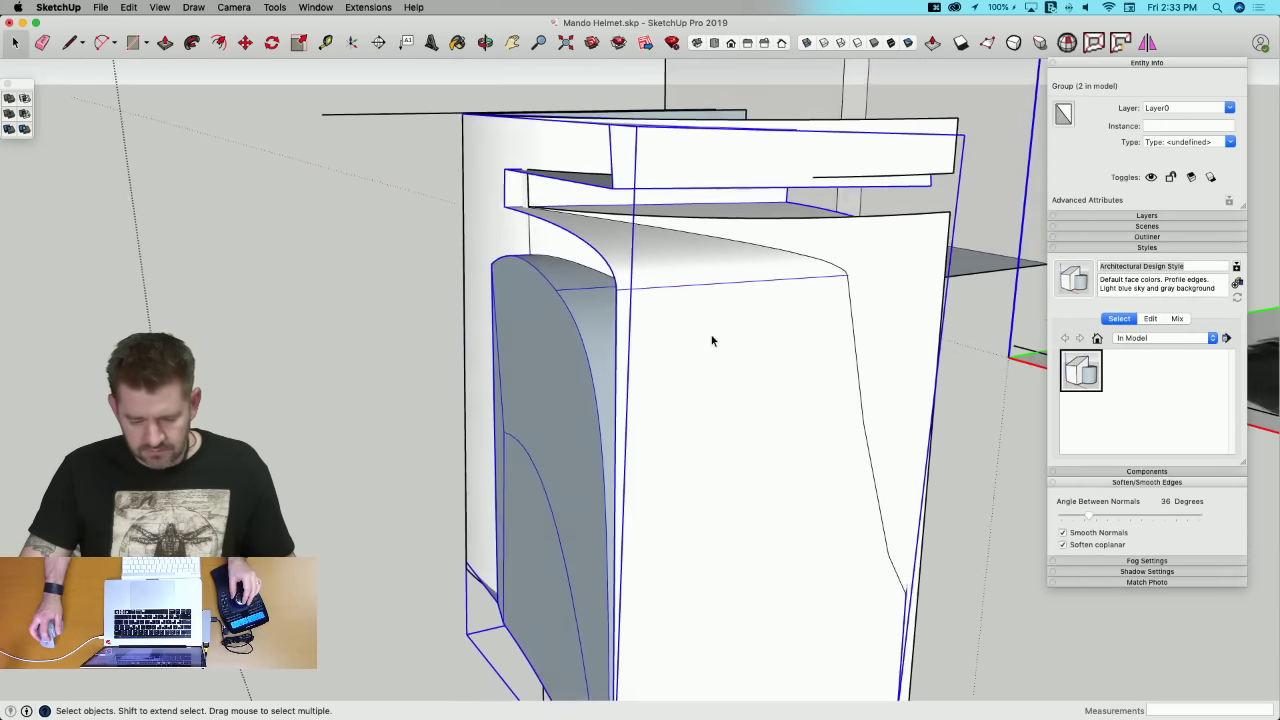
double_click(711, 341)
key("p")
left_click(917, 278)
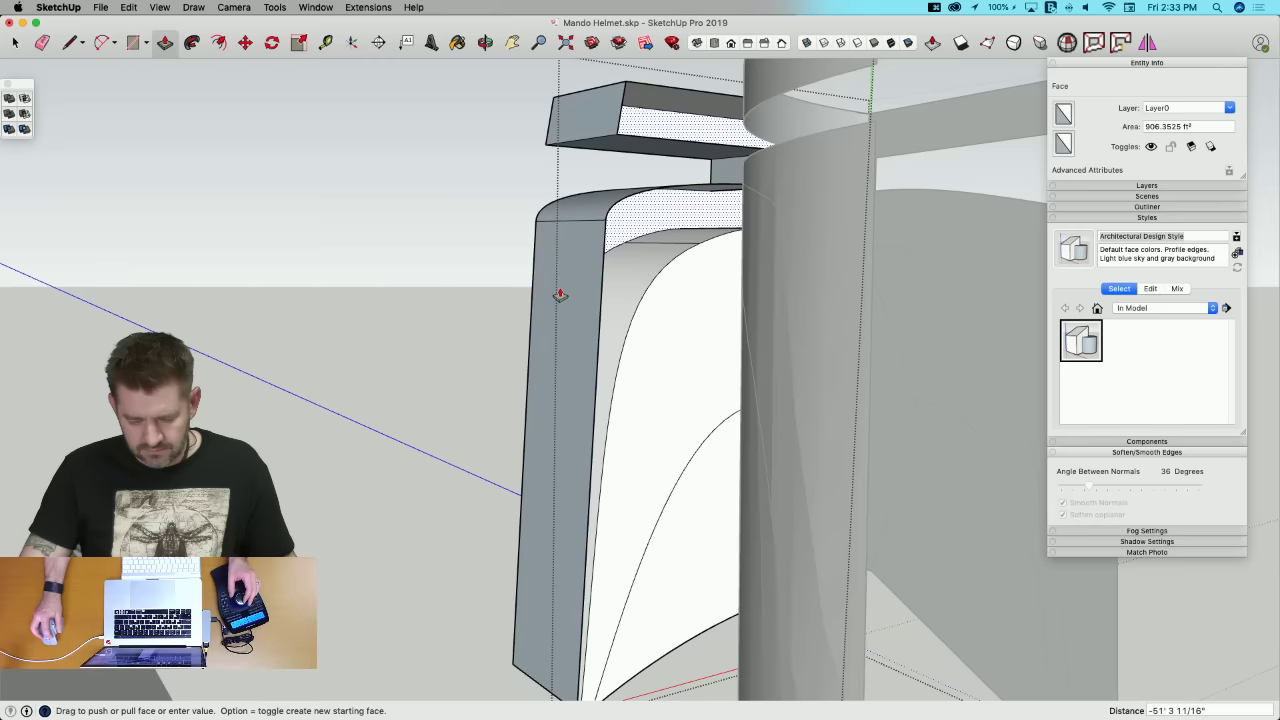
left_click(558, 292)
key("space")
left_click(448, 239)
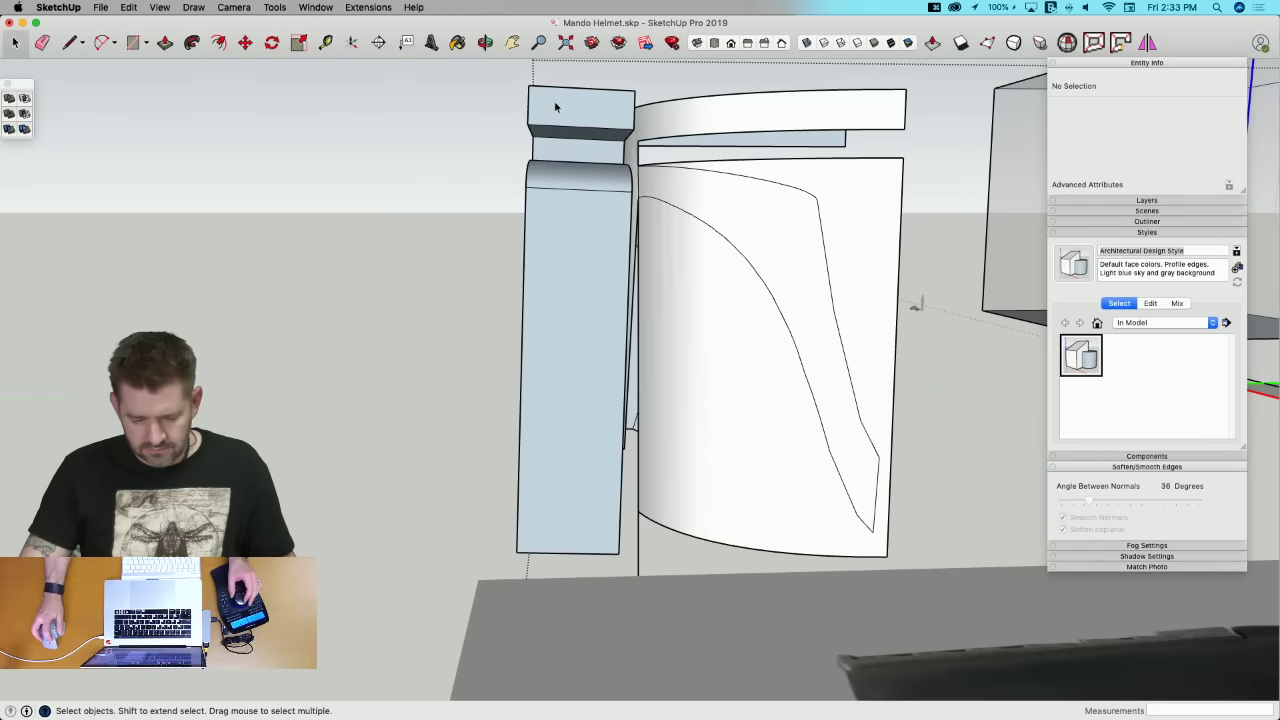
Step: Delete the extruded faces inside the slotted panel's group and retrace its short upper end edge to restore the flat face
double_click(556, 107)
mouse_move(557, 20)
left_mouse_down()
mouse_move(497, 381)
mouse_move(528, 64)
mouse_move(546, 4)
mouse_move(559, 5)
left_mouse_up()
left_click_drag(463, 512, 440, 555)
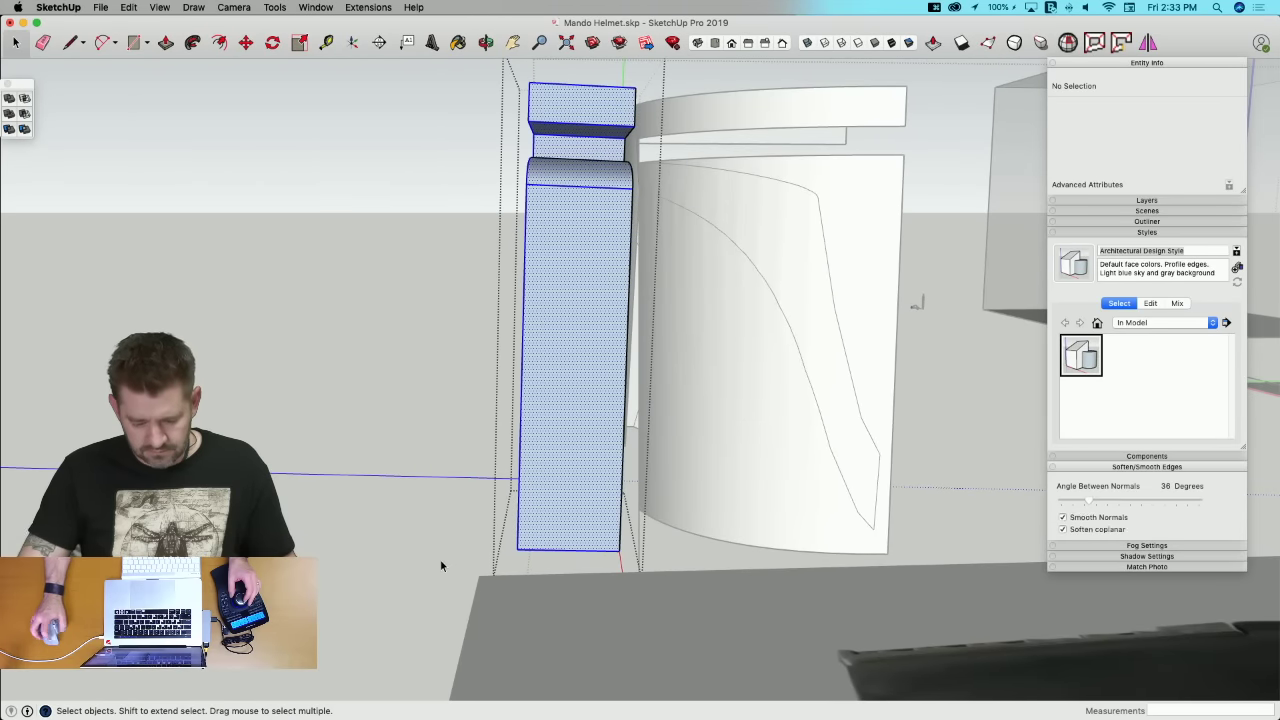
key("BackSpace")
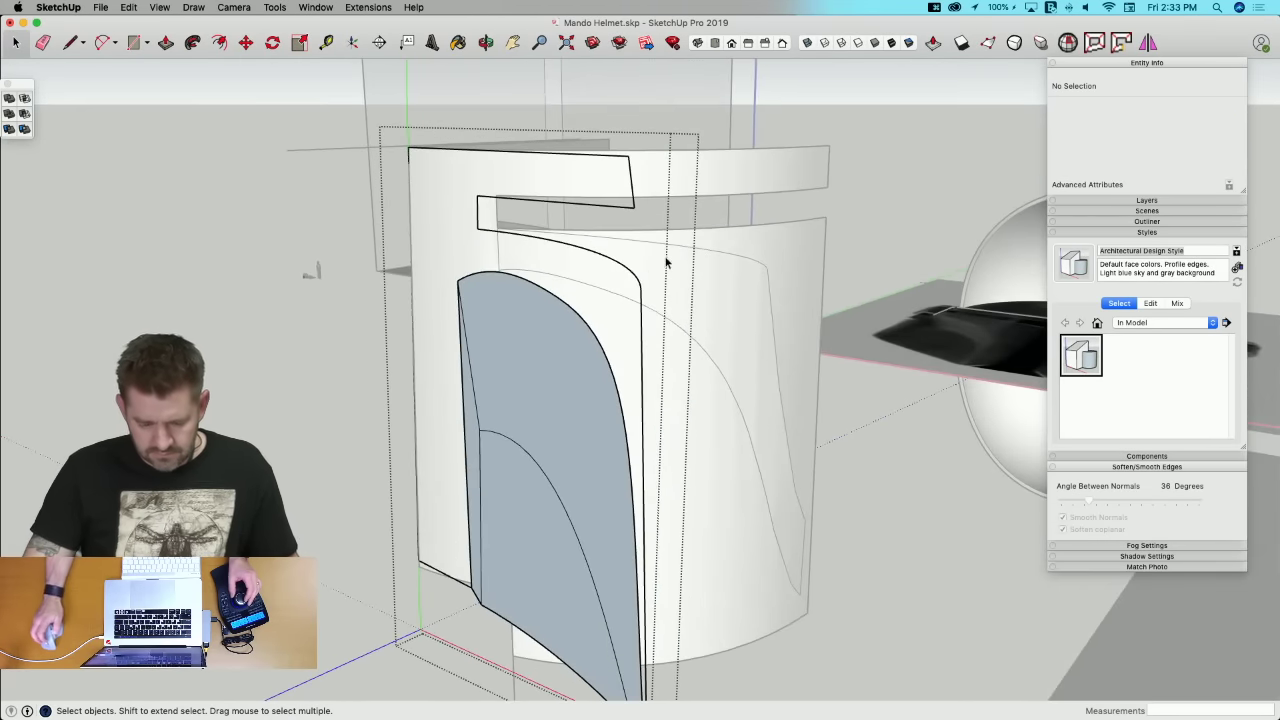
key("l")
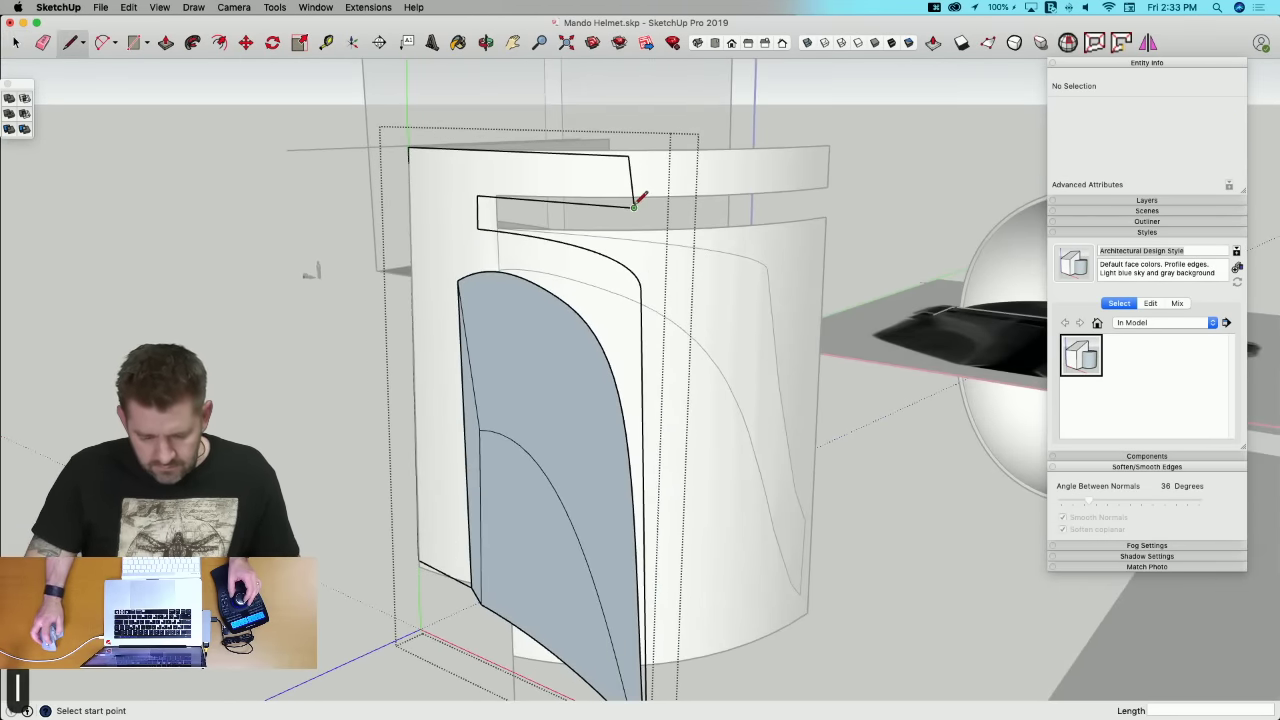
left_click(633, 154)
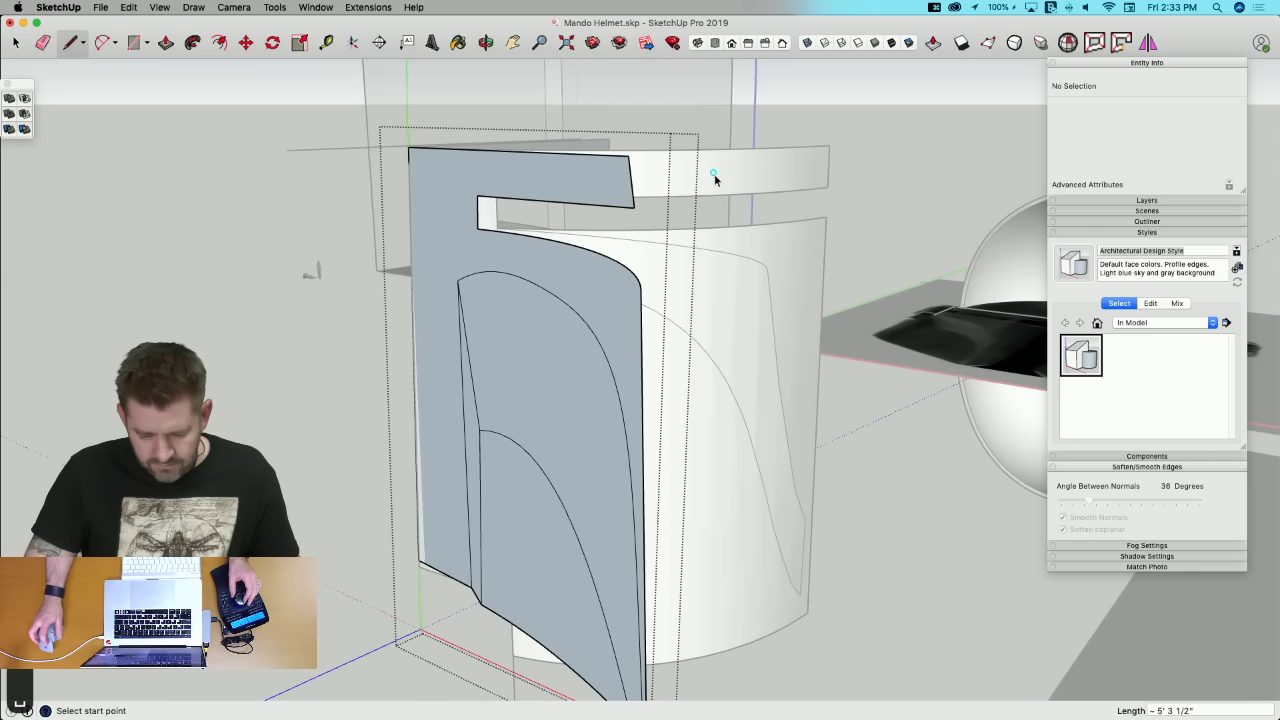
key("space")
Step: Delete the large lower section of the curved surface, including the strip enclosed by the imprinted curves
middle_click_drag(848, 324, 662, 214)
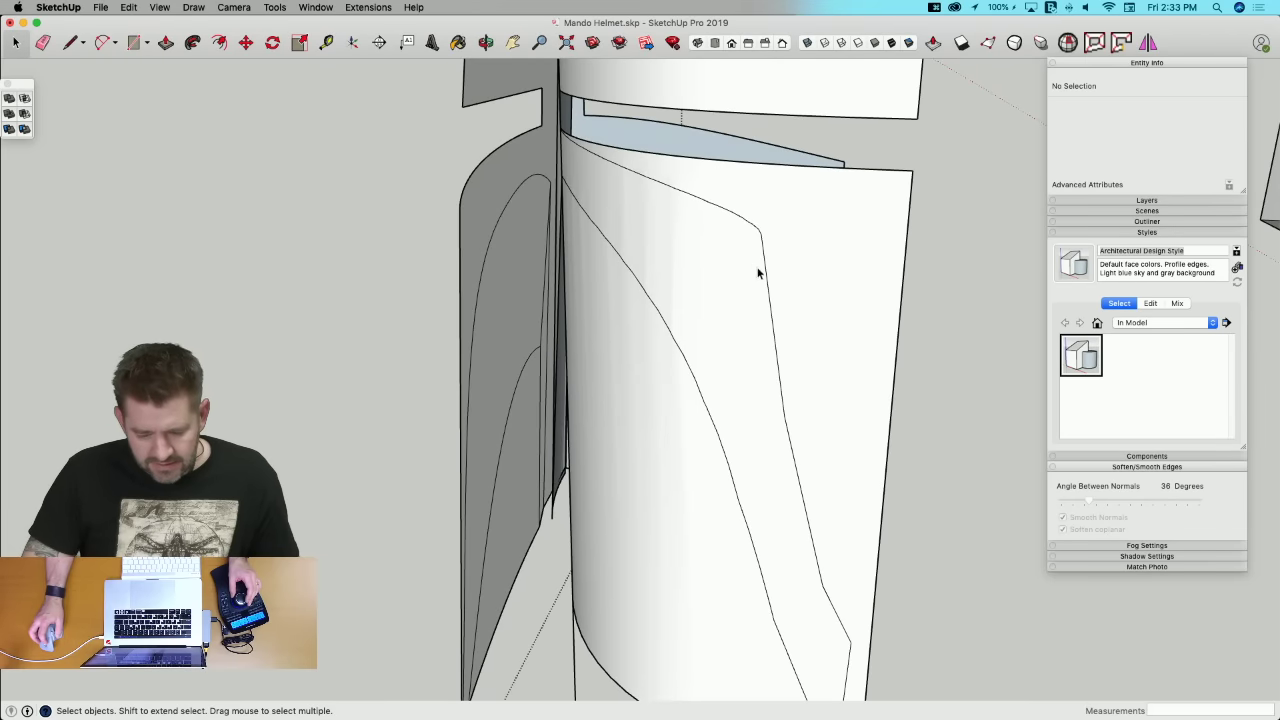
left_click(707, 212)
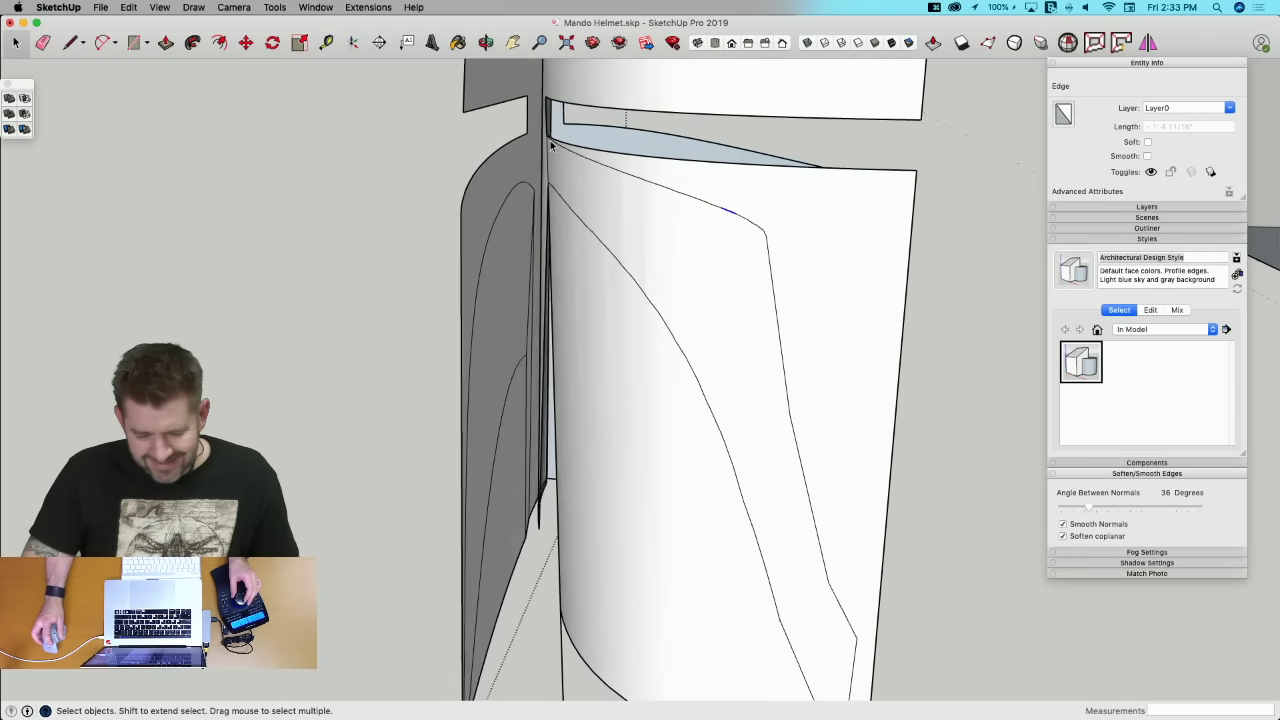
middle_click_drag(551, 145, 822, 553)
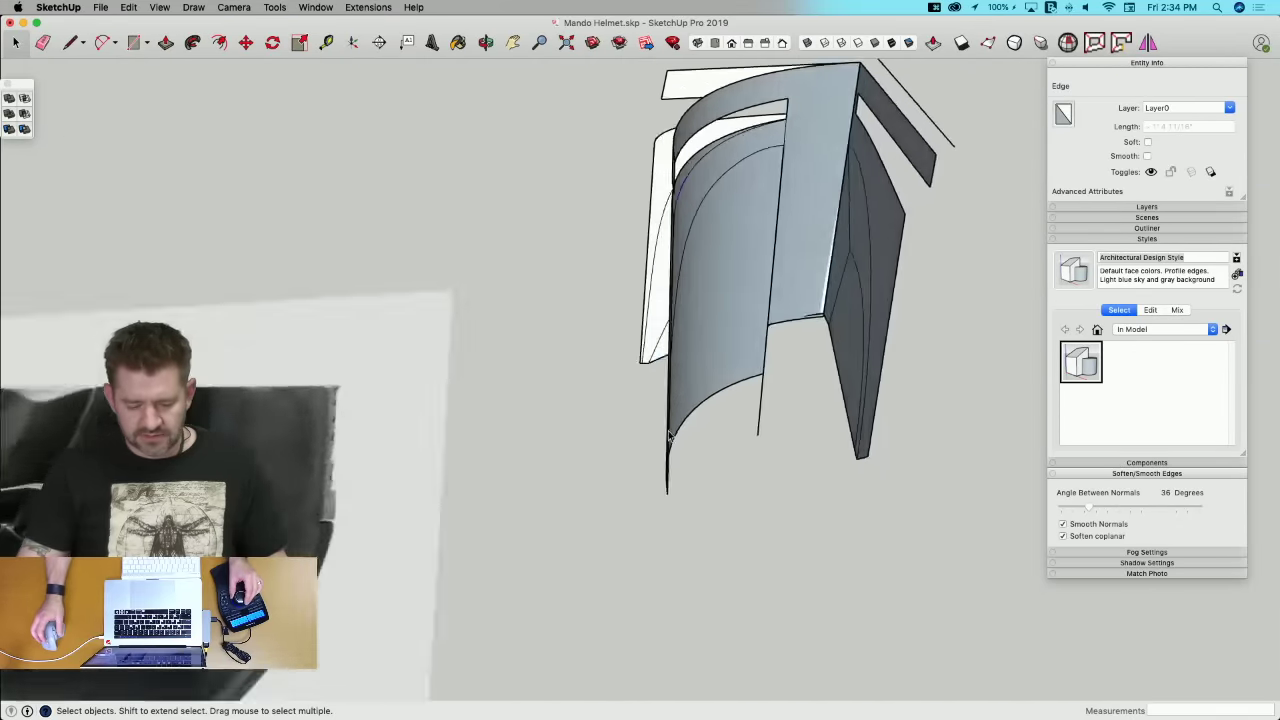
mouse_move(669, 435)
middle_mouse_down()
mouse_move(726, 460)
mouse_move(674, 417)
mouse_move(738, 437)
middle_mouse_up()
triple_click(738, 435)
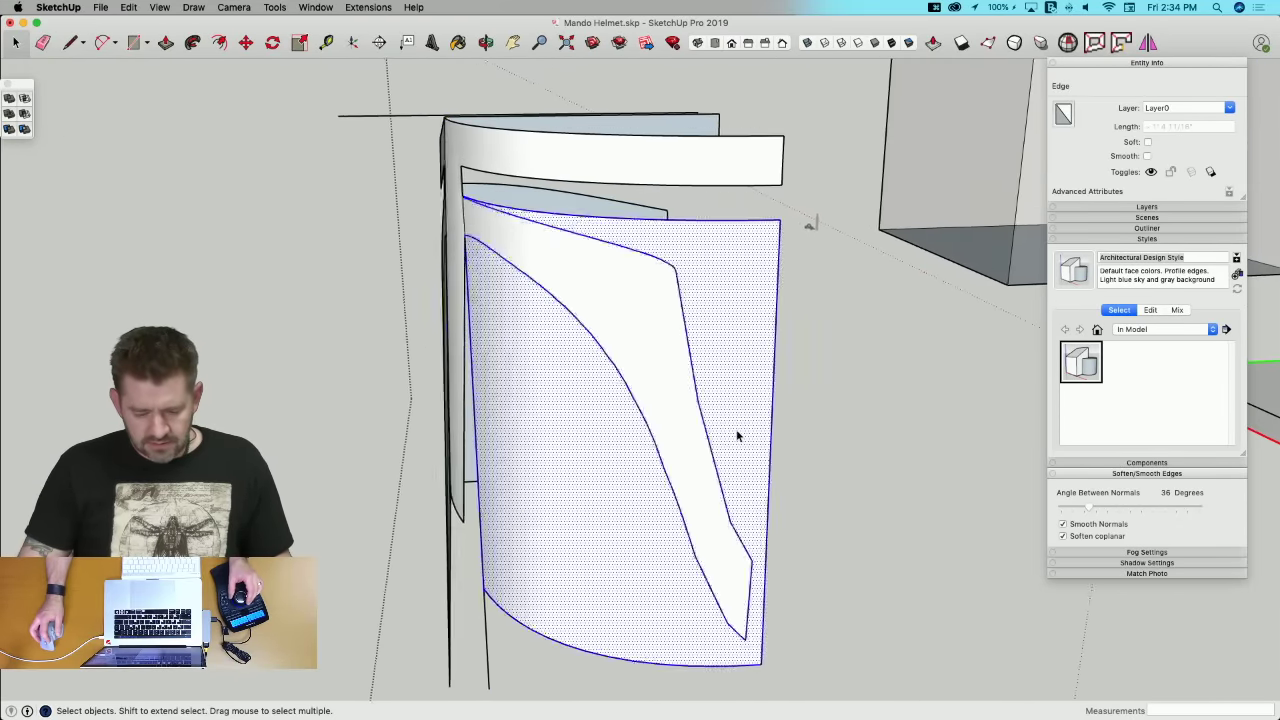
left_click(821, 452)
middle_click_drag(821, 452, 497, 290)
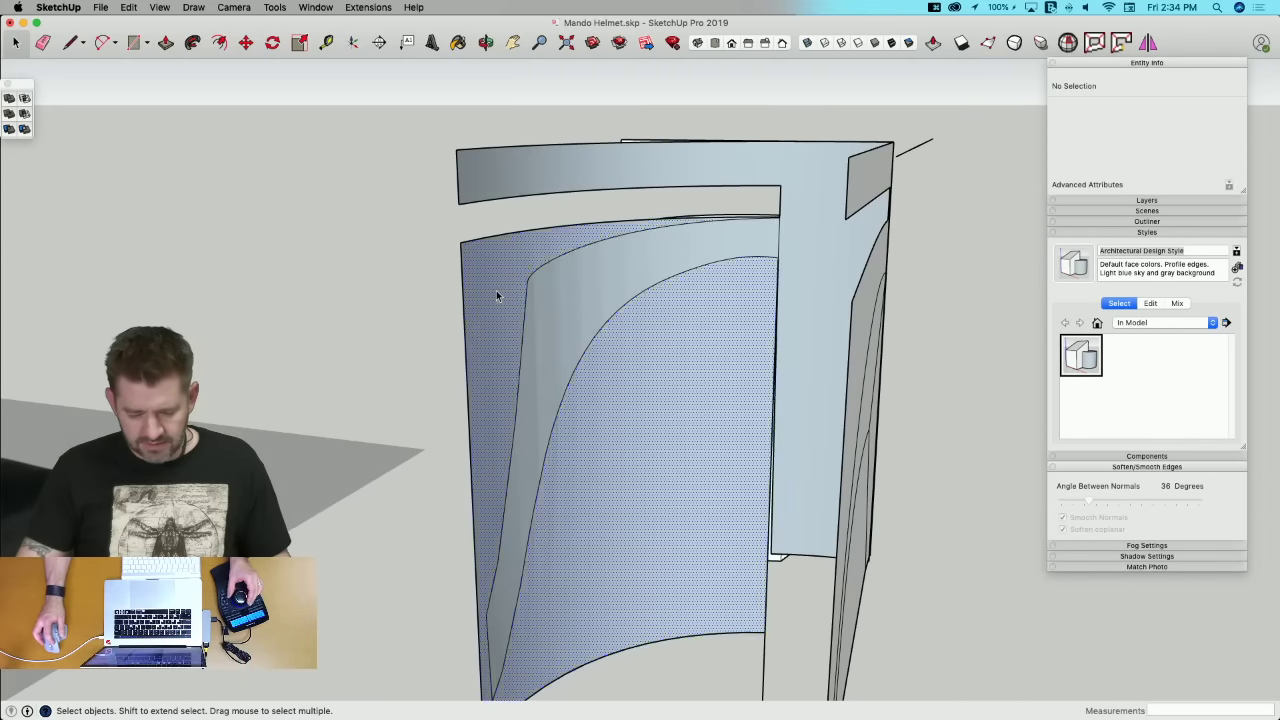
triple_click(558, 303)
key("super+t")
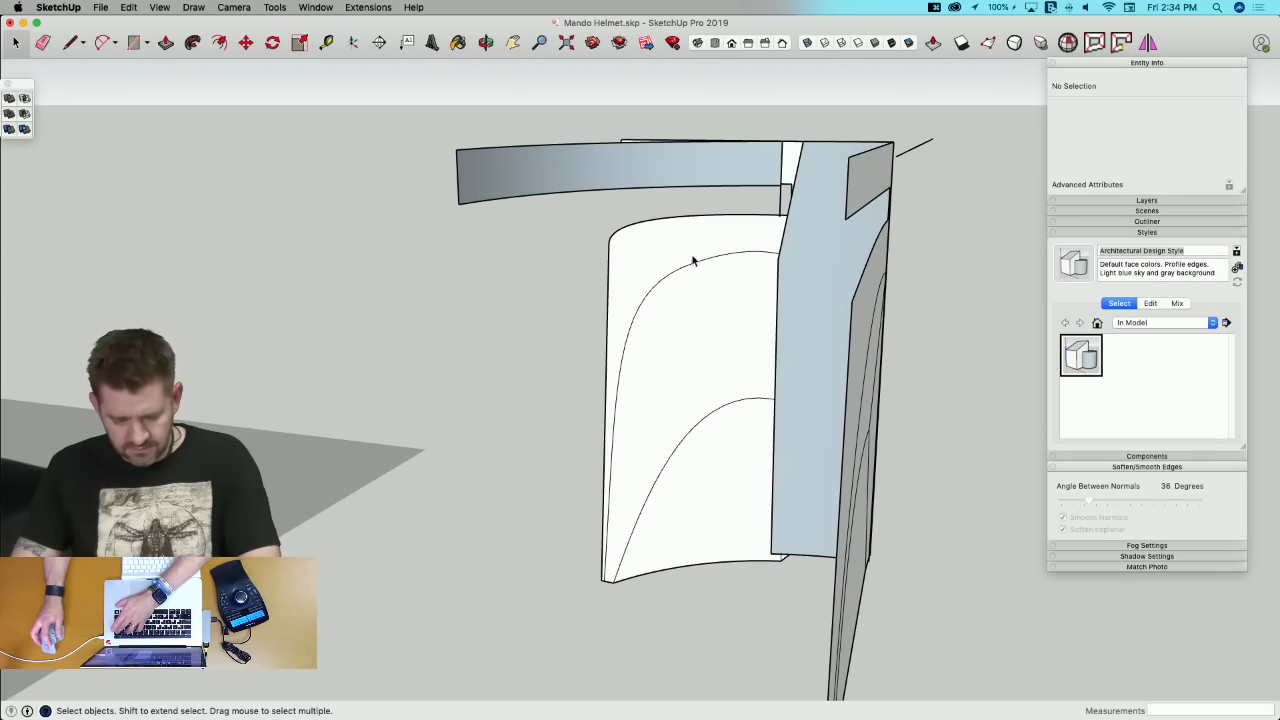
Step: Draw edges from the upper band's inner lower corner to fill the gap between the band and the corner strip
key("l")
scroll(803, 194, "up", 4)
middle_click_drag(805, 183, 803, 232)
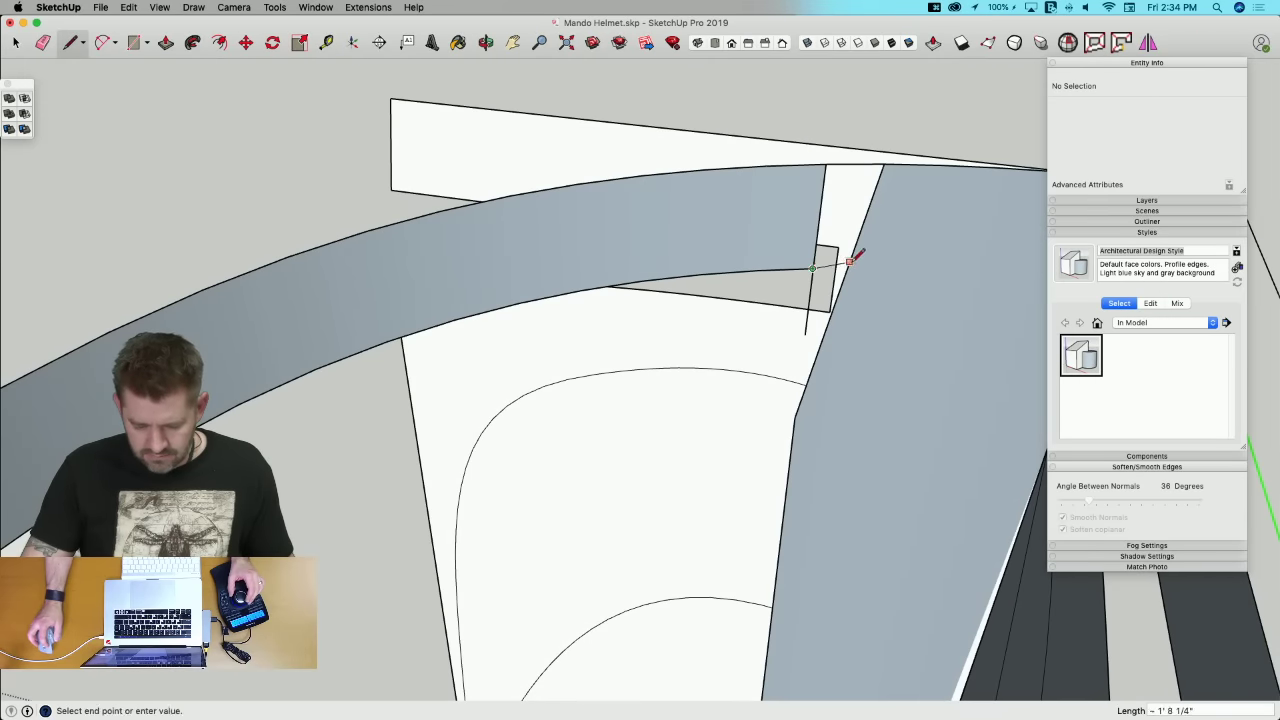
middle_click_drag(848, 258, 838, 210)
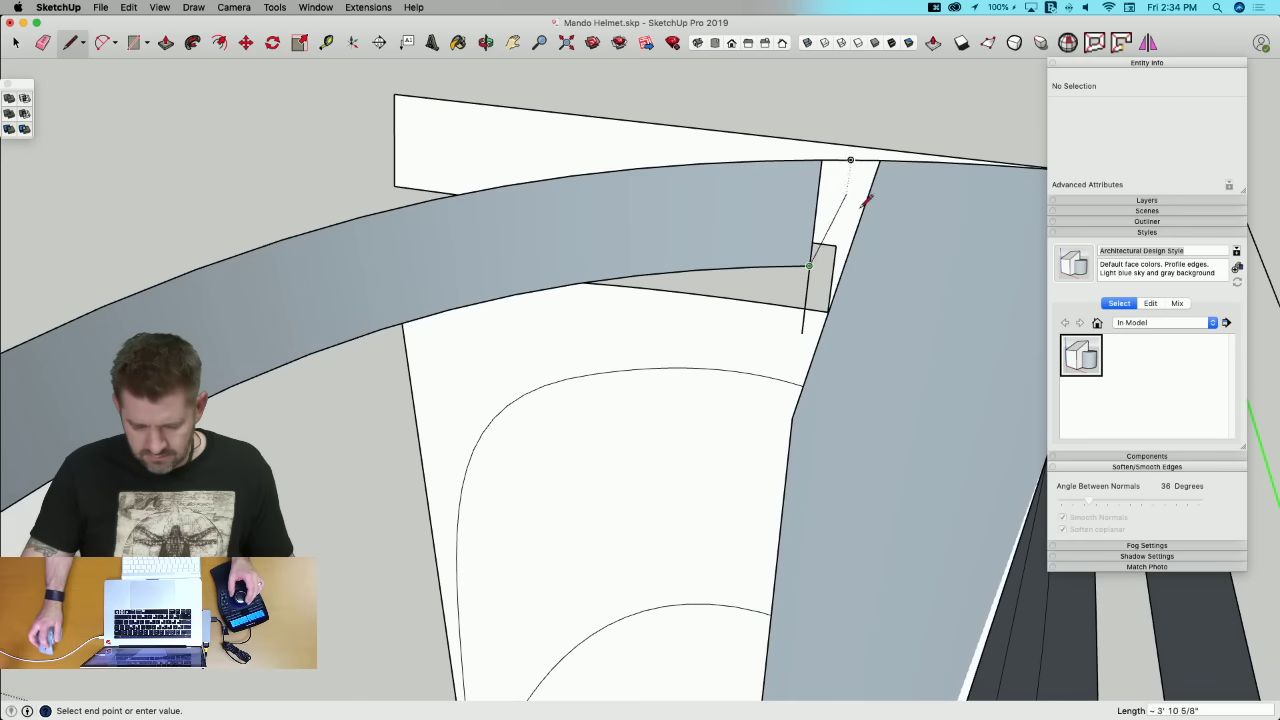
left_click(844, 266)
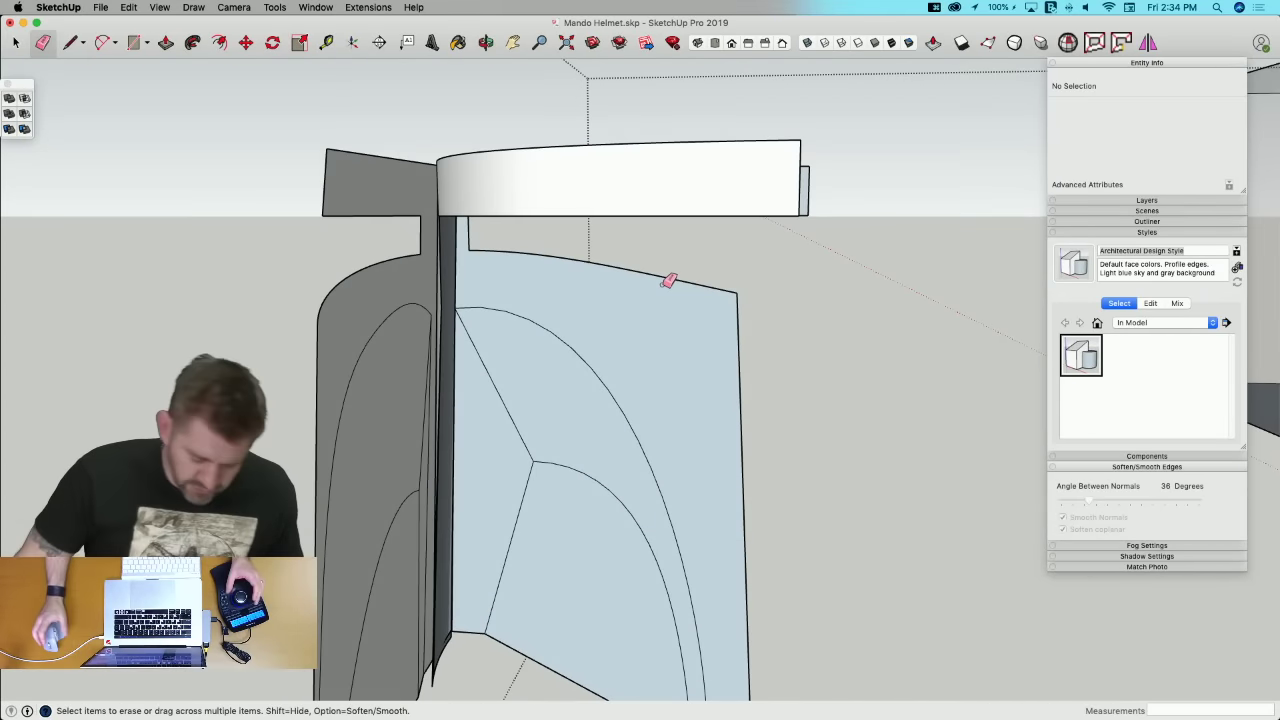
Step: Group the curved upper band together with its connected corner strip
mouse_move(645, 316)
middle_mouse_down()
mouse_move(580, 323)
mouse_move(571, 337)
mouse_move(517, 302)
mouse_move(520, 206)
mouse_move(509, 217)
middle_mouse_up()
key("space")
triple_click(511, 215)
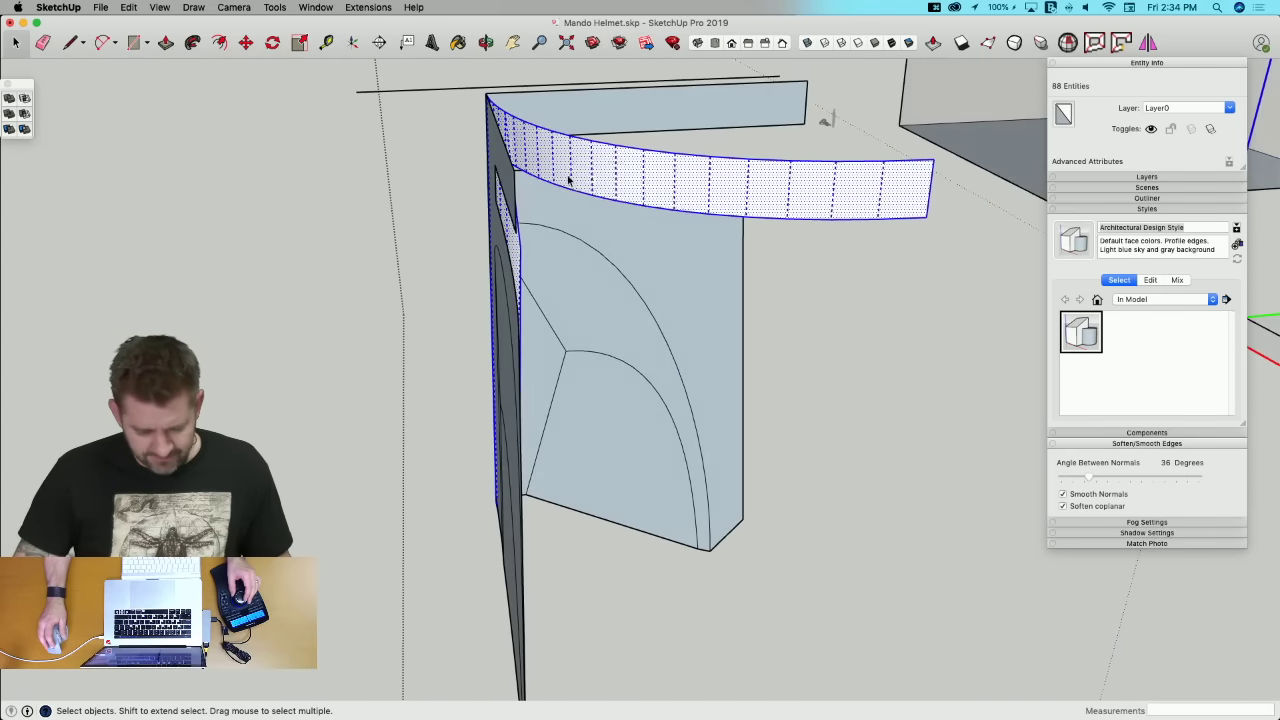
right_click(564, 167)
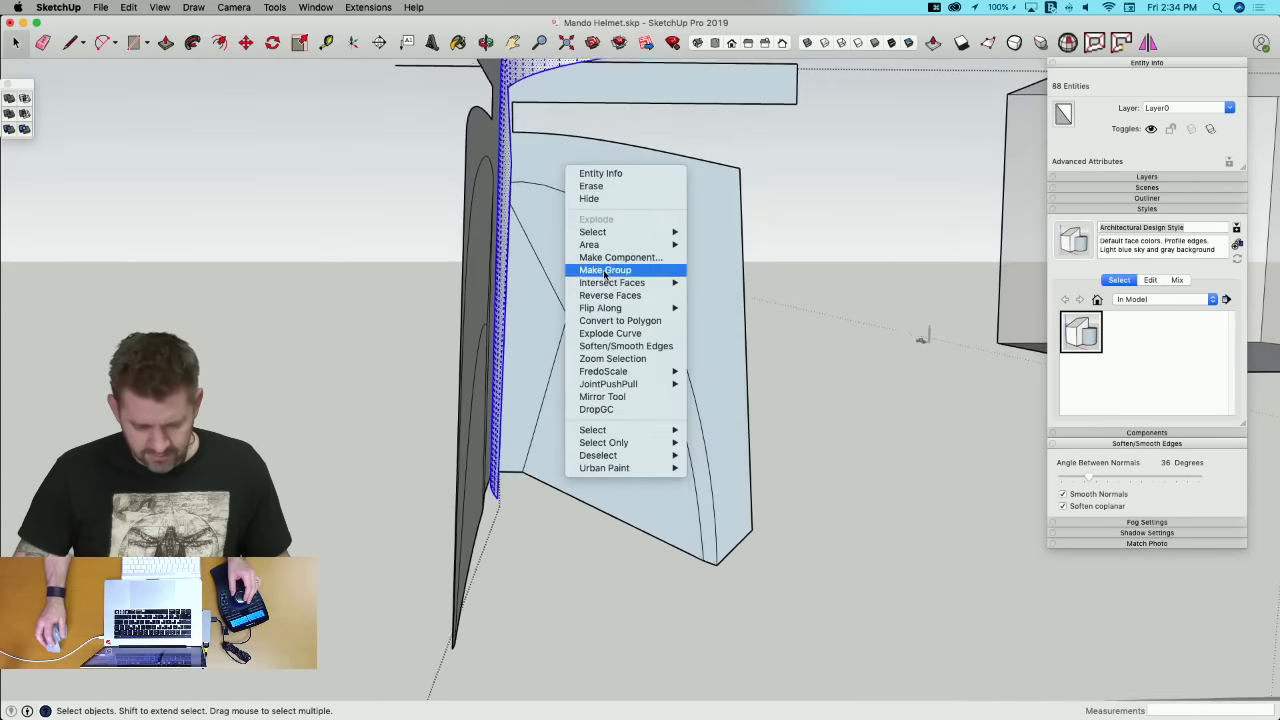
left_click(601, 270)
middle_click_drag(577, 282, 559, 293)
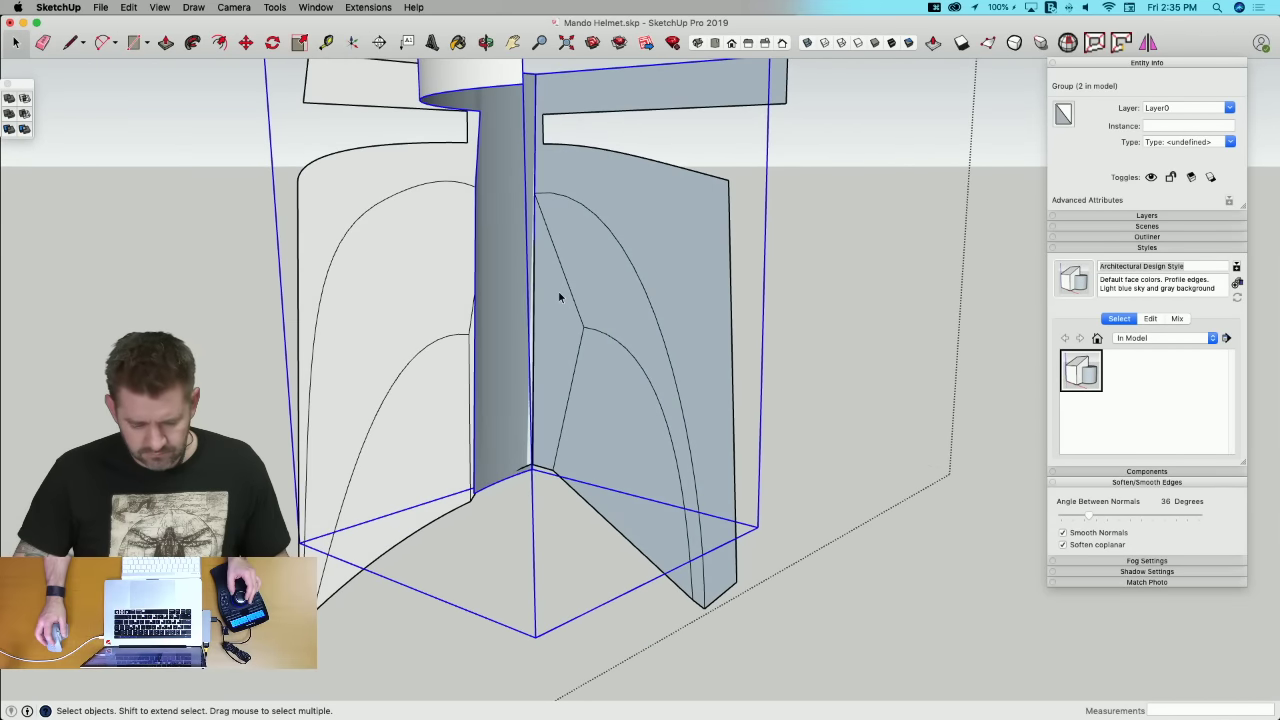
Step: Cut the narrow crescent-shaped face out of the slotted panel's group and close the group
left_click(416, 258)
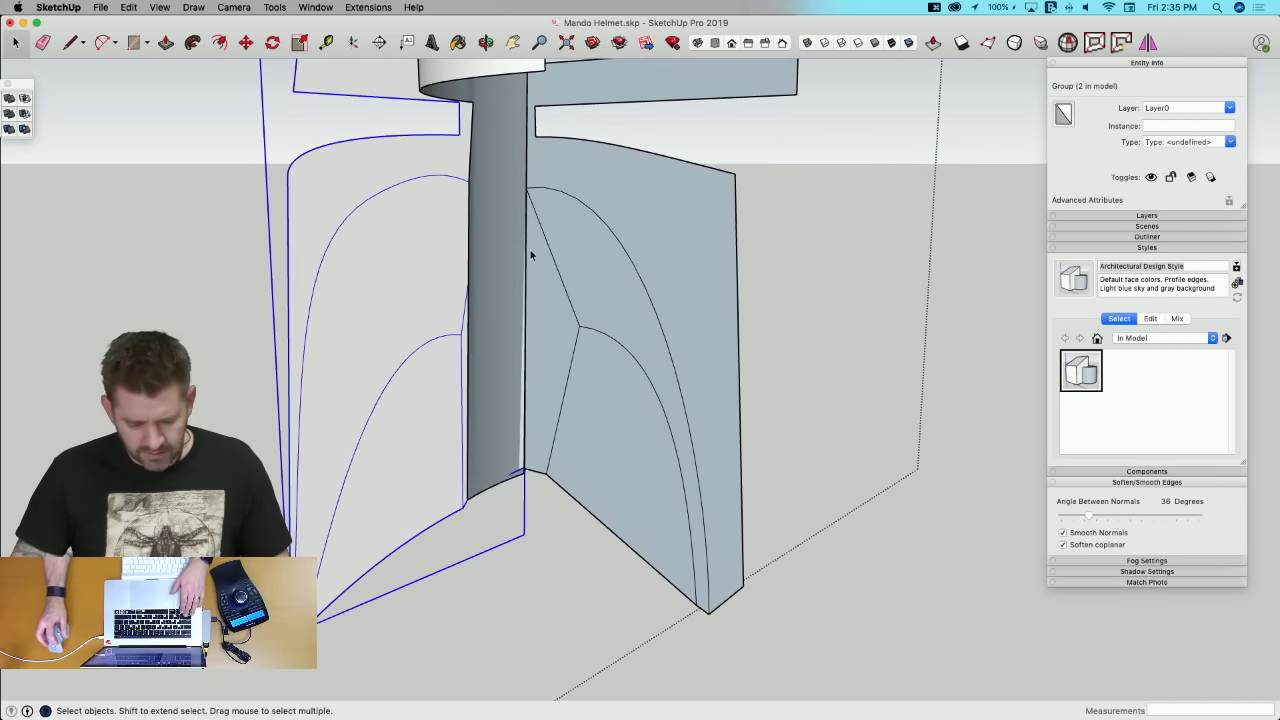
double_click(579, 250)
triple_click(580, 251)
left_click(580, 251)
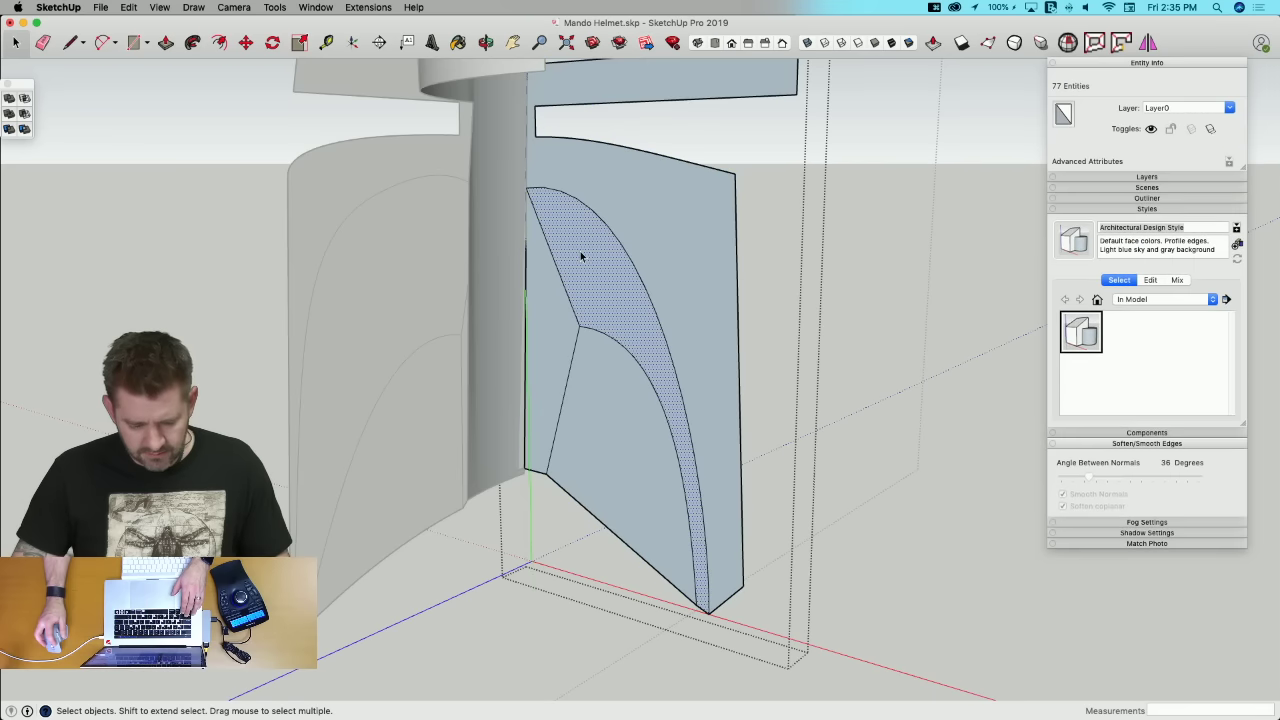
key("Escape")
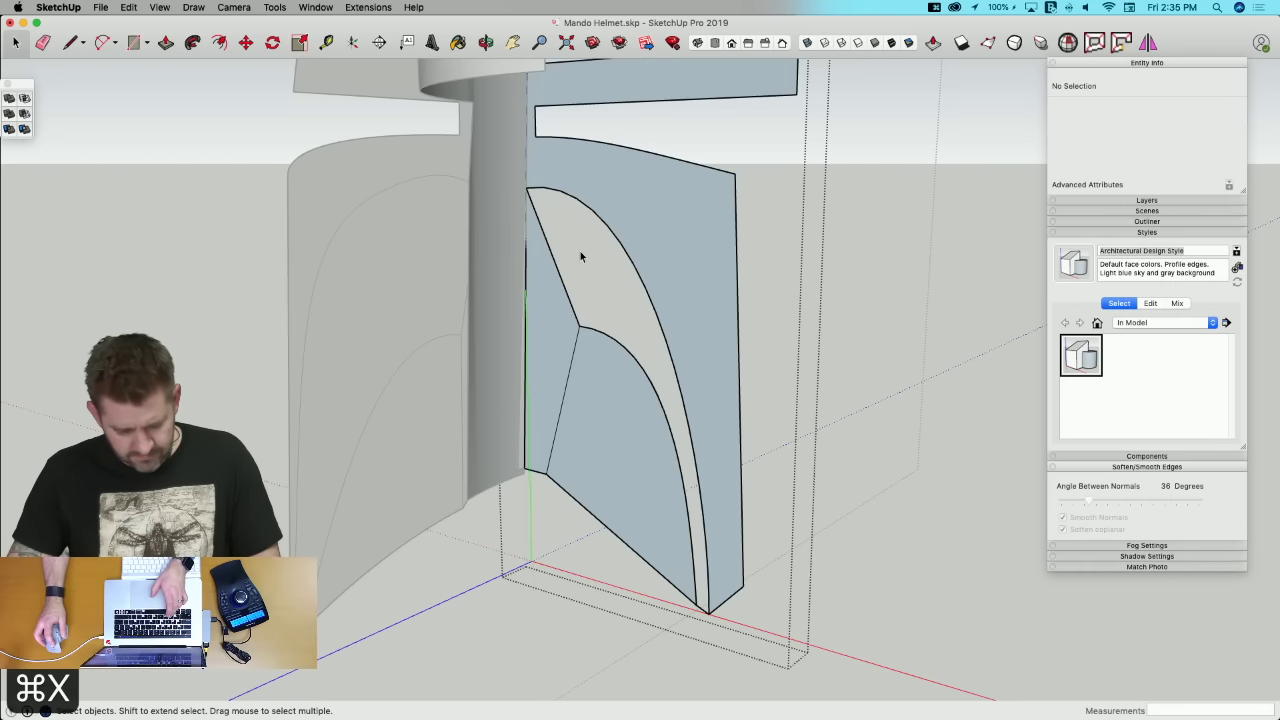
left_click(203, 370)
key("super+v")
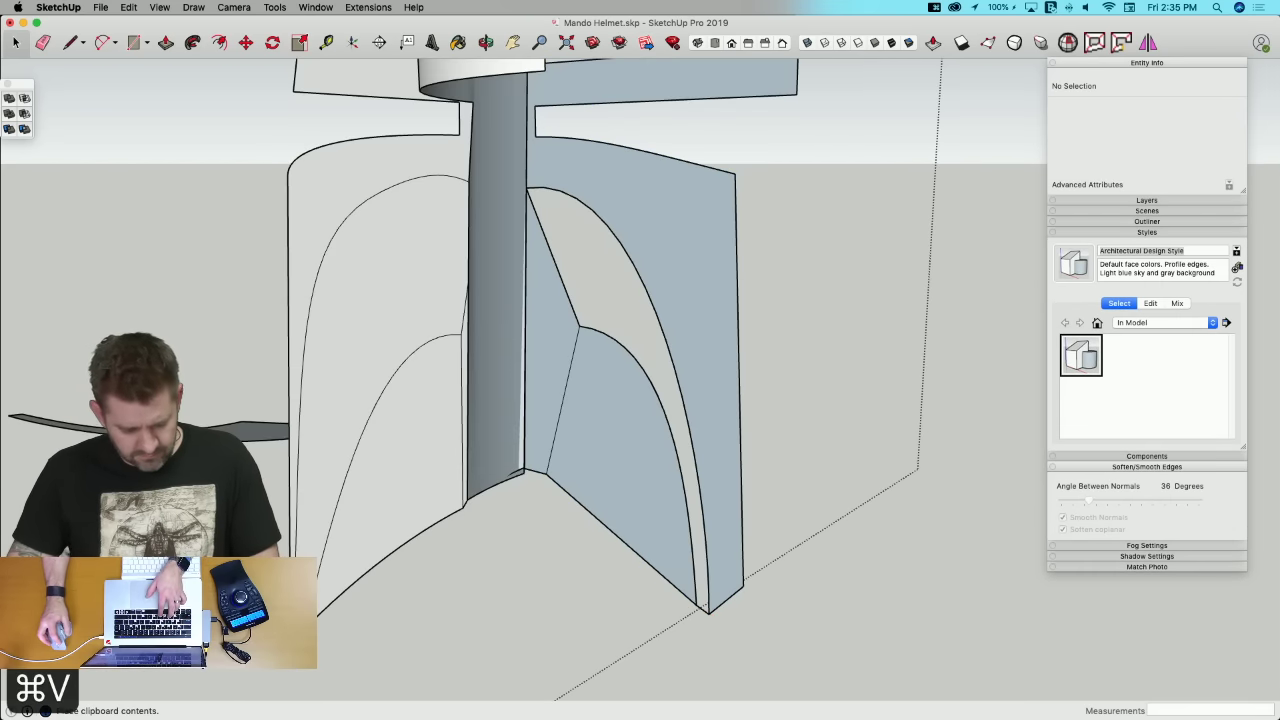
key("Escape")
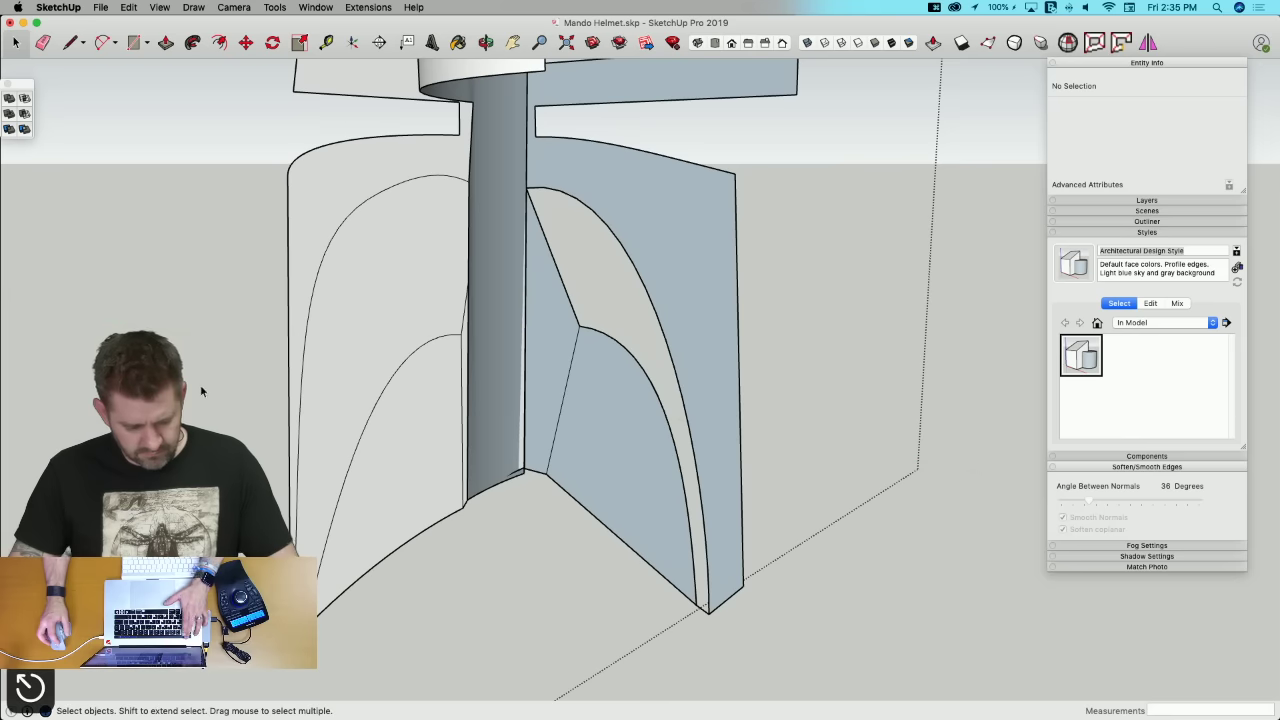
Step: Paste the crescent face in place outside the group and move it about 58' 1 1/8" clear of the helmet
left_click(122, 8)
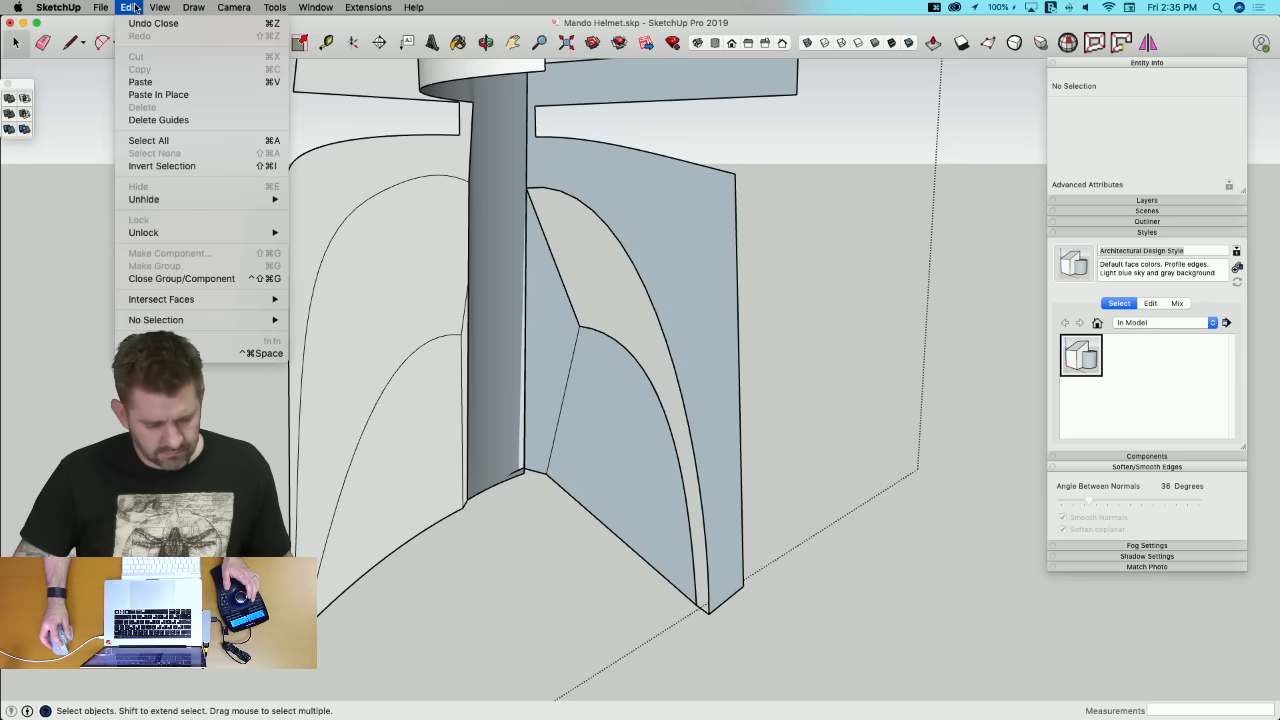
left_click(146, 95)
key("m")
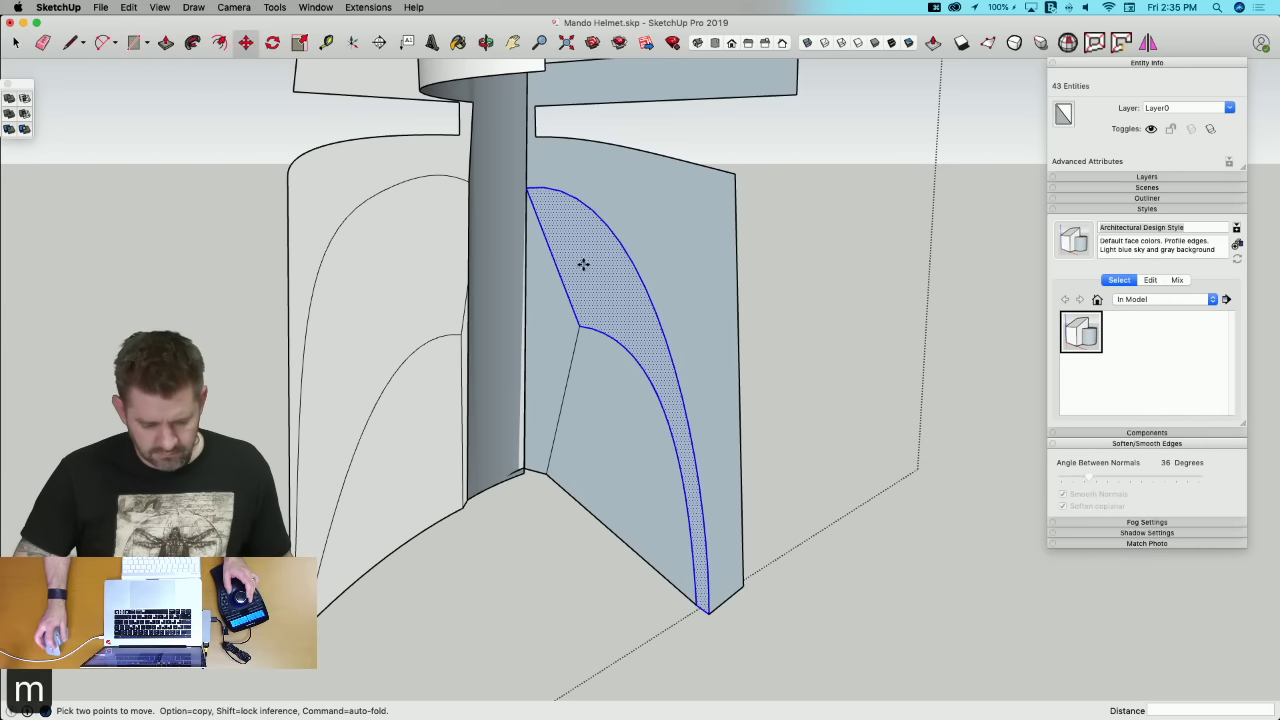
left_click(583, 264)
left_click(264, 307)
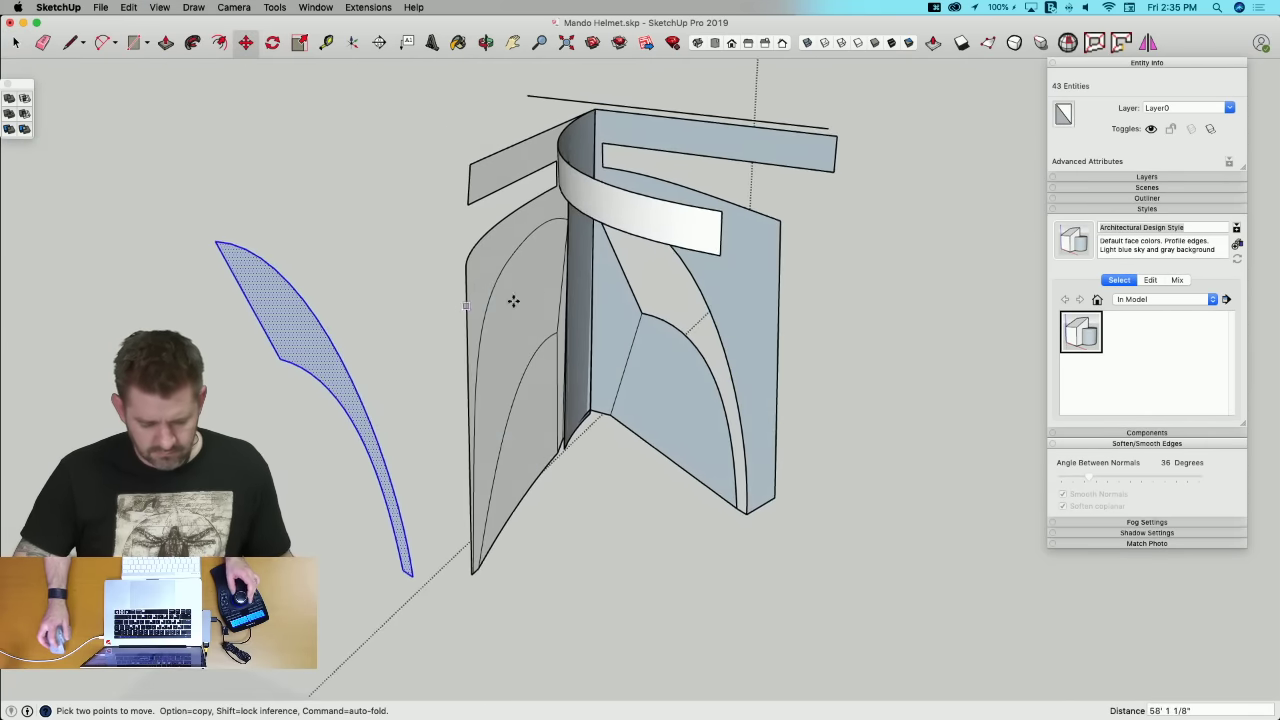
Step: Cut the face between the two arched curves out of the other slotted panel's group and close the group
key("space")
double_click(525, 299)
triple_click(525, 299)
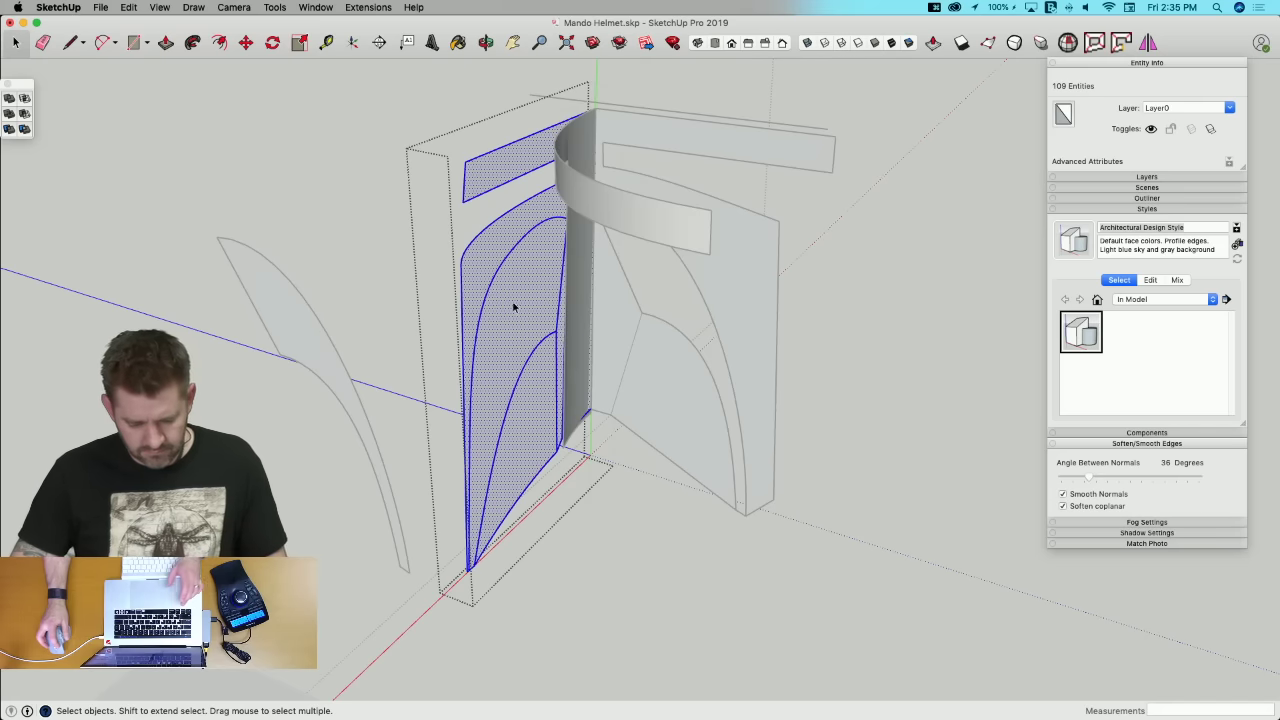
left_click(512, 297)
key("super+x")
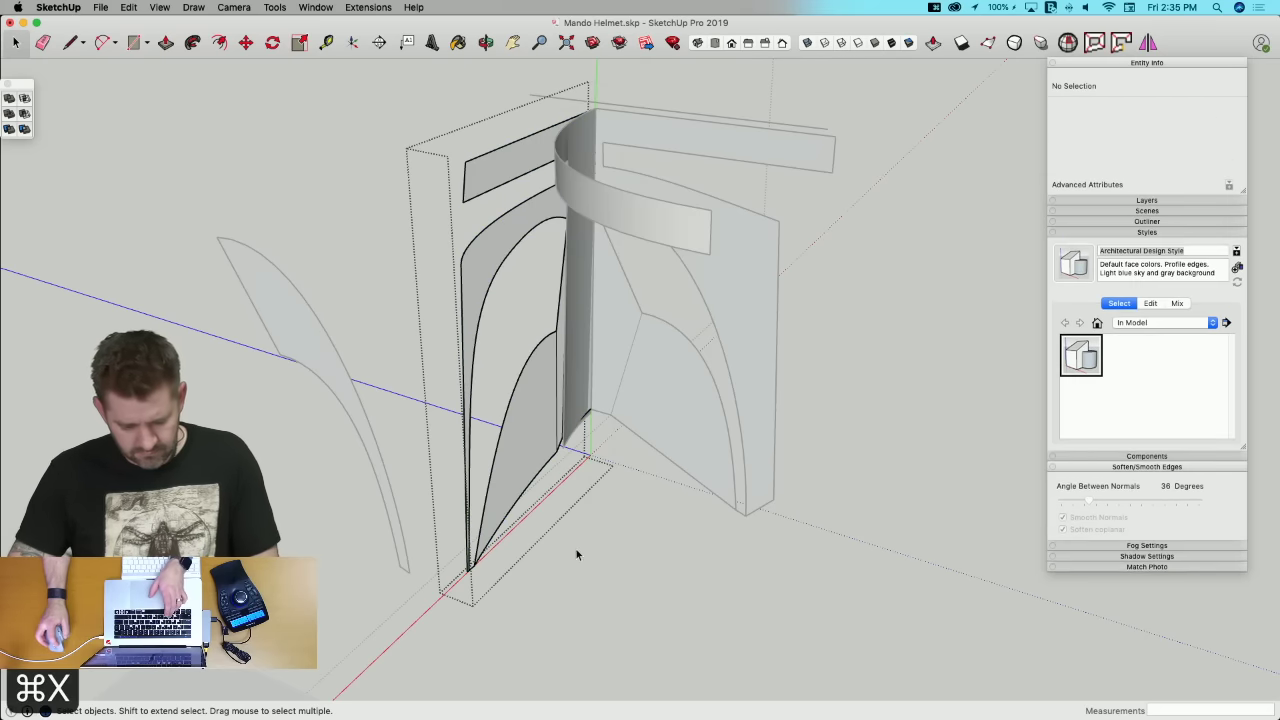
left_click(576, 549)
Step: Paste the arched face in place outside the group and move it so its upper inner corner meets the crescent's upper tip
left_click(131, 7)
mouse_move(160, 7)
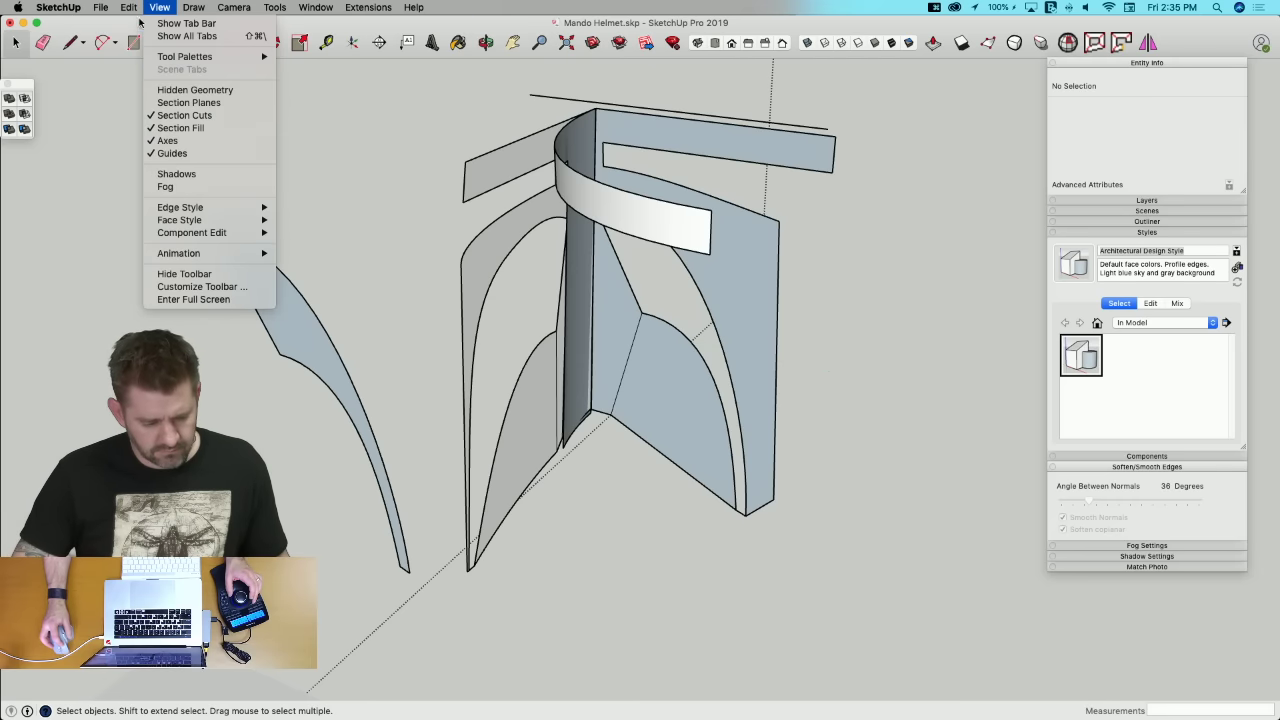
left_click(140, 82)
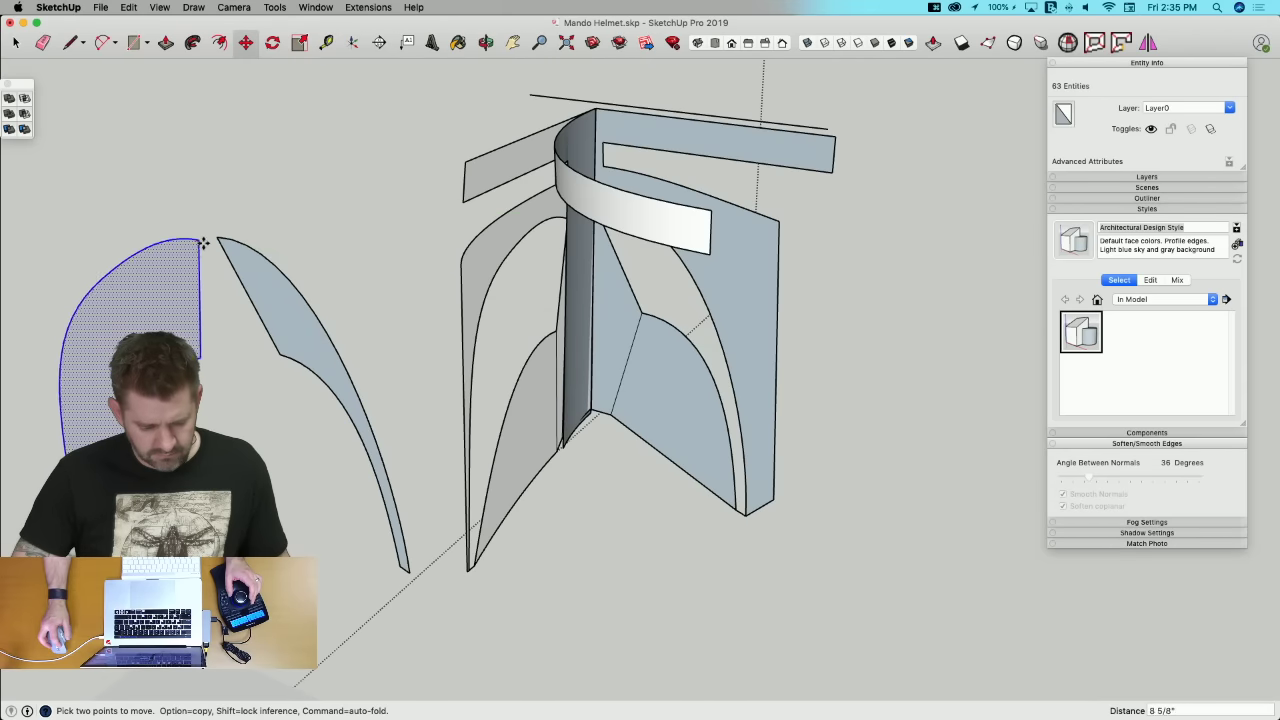
scroll(215, 238, "up", 5)
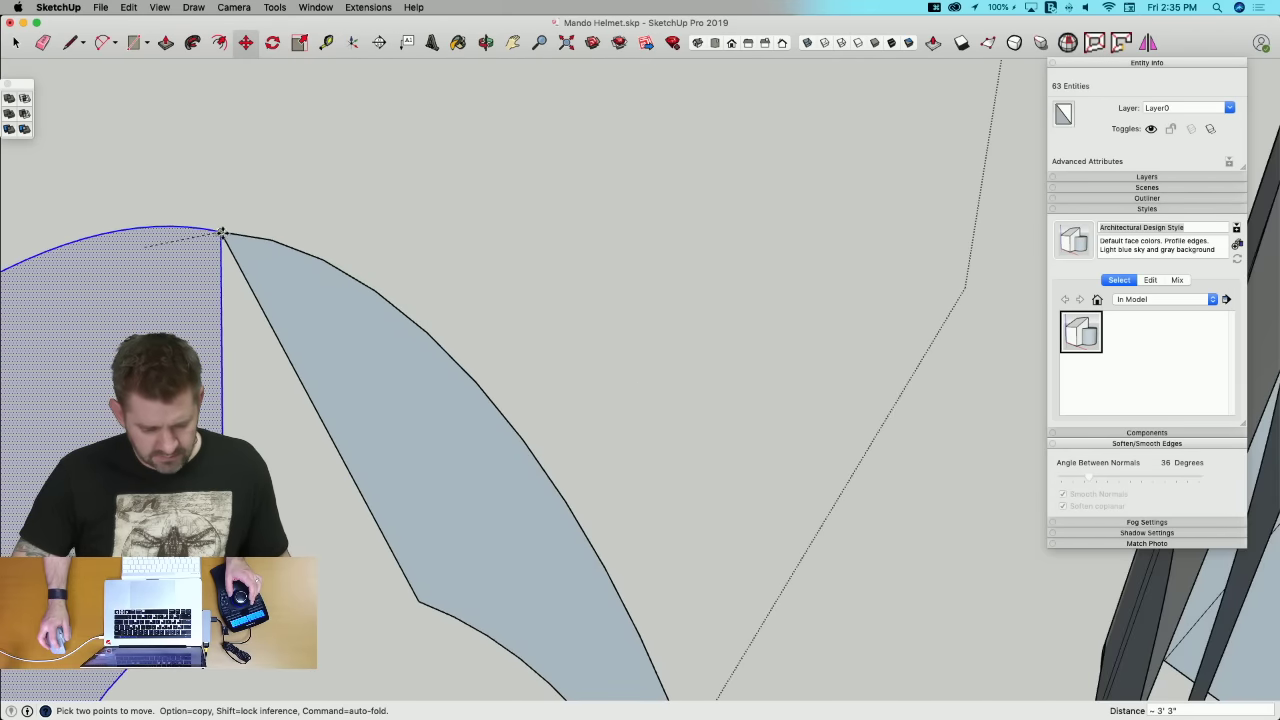
left_click(220, 233)
scroll(470, 288, "down", 10)
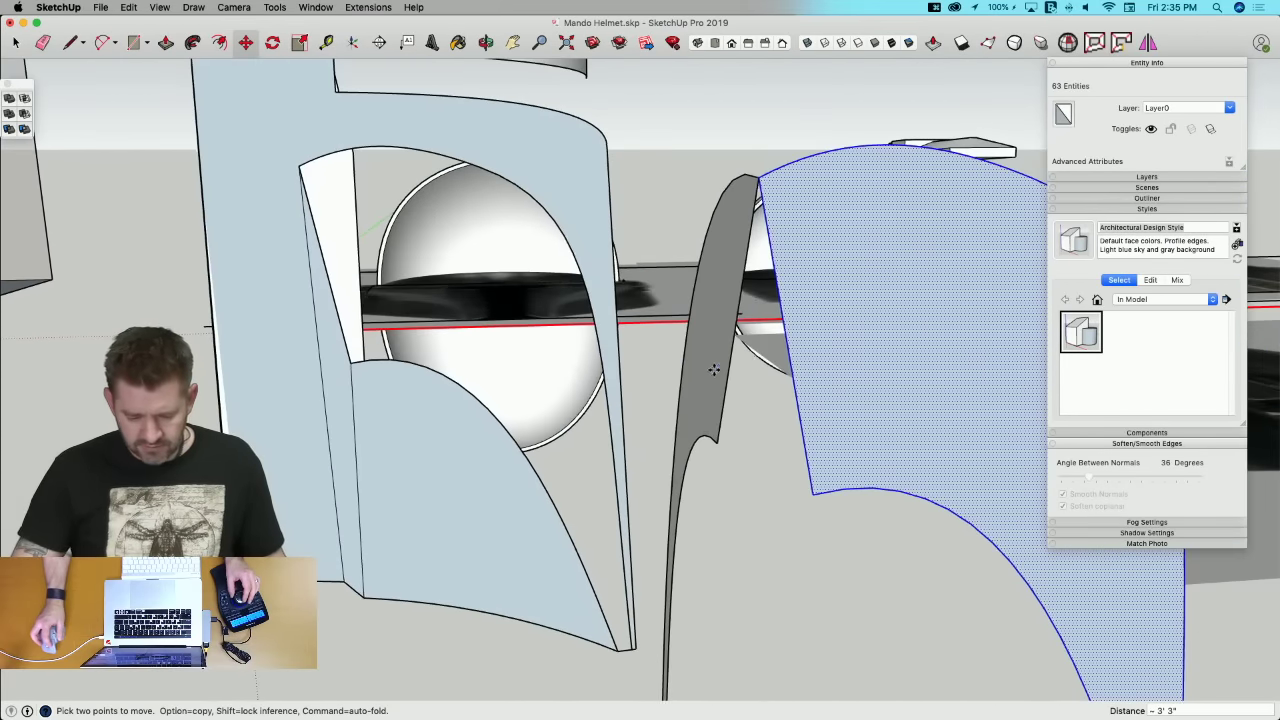
Step: Rotate the arched face about 28.9 degrees around the shared upper corner to align its inner edge with the crescent's straight edge
key("space")
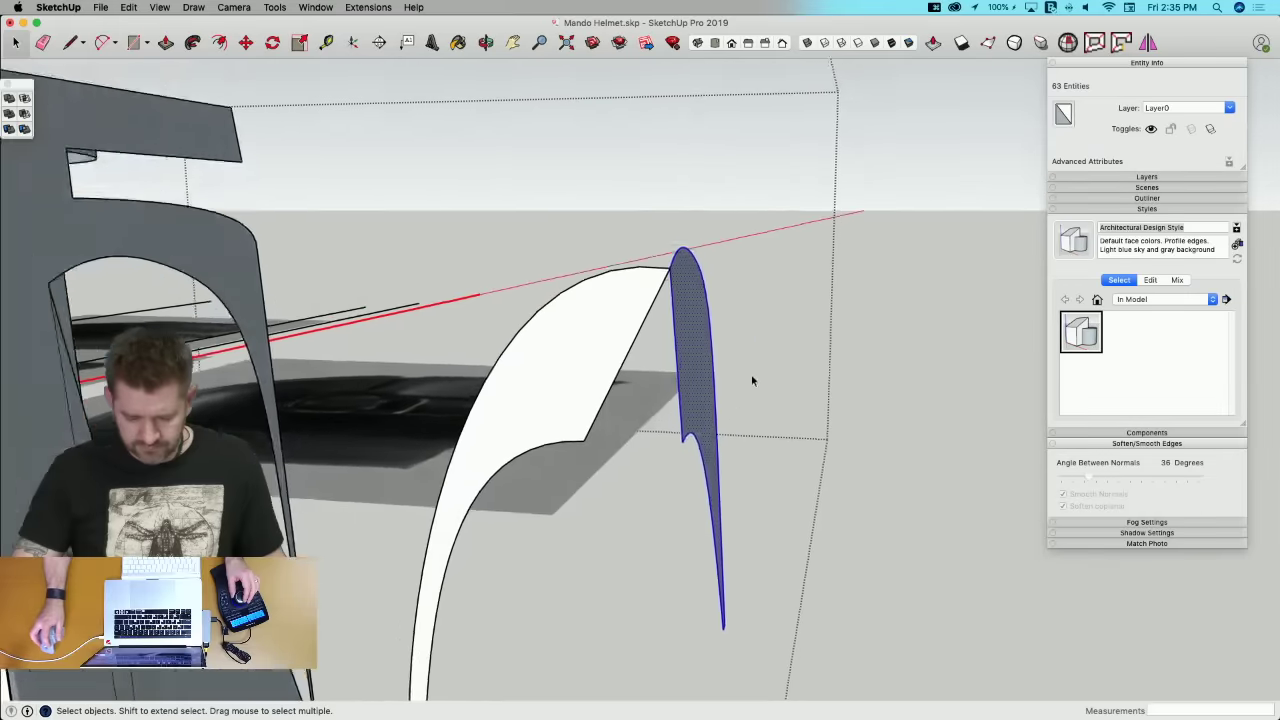
key("q")
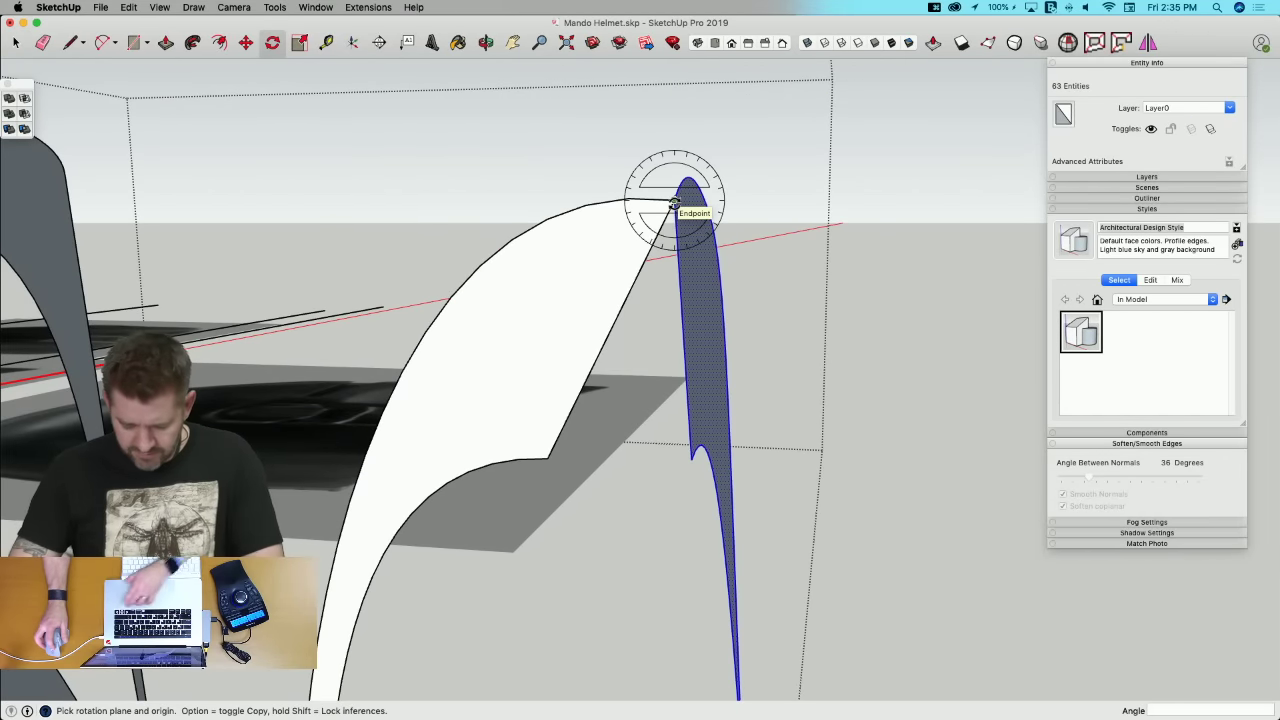
left_click(674, 202)
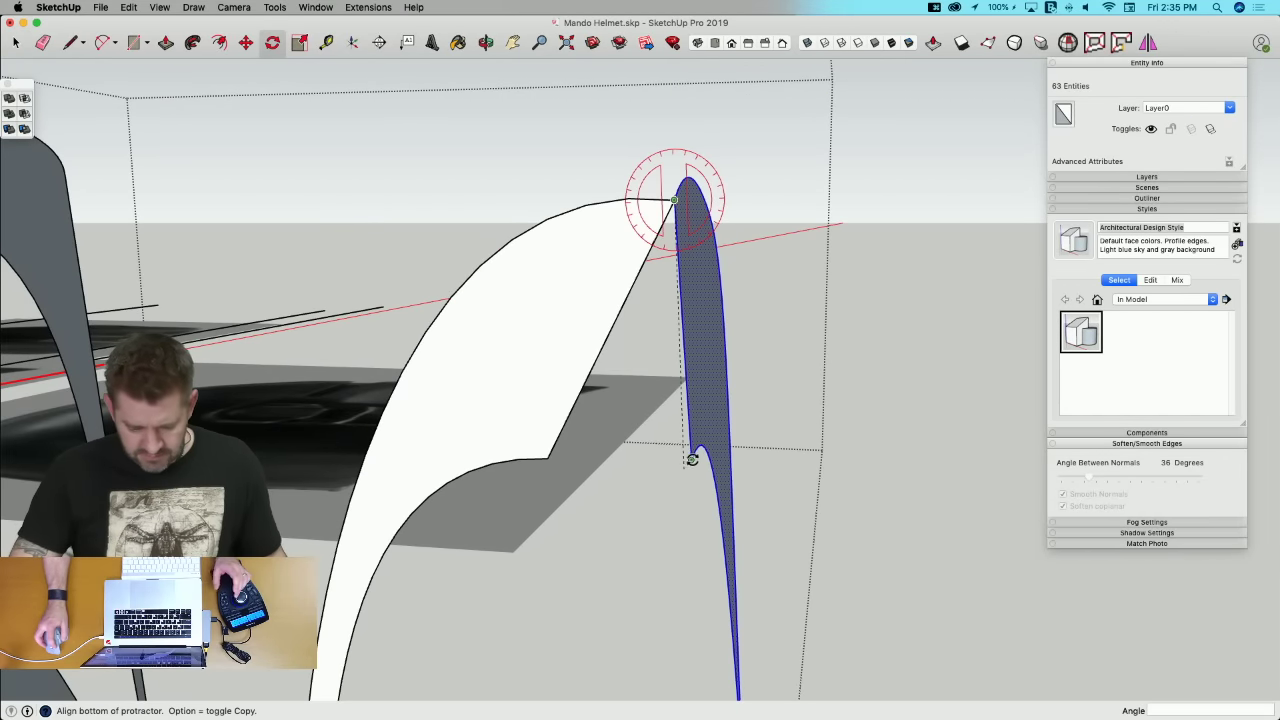
left_click(691, 459)
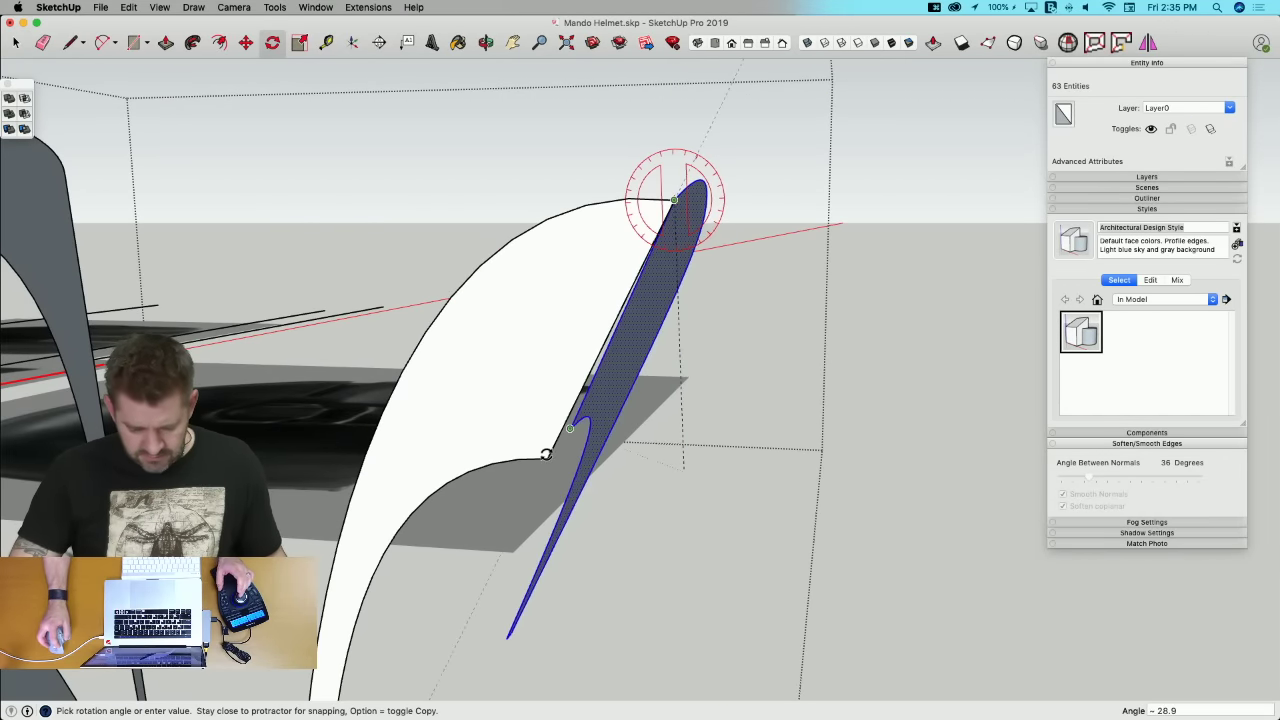
left_click(546, 455)
key("space")
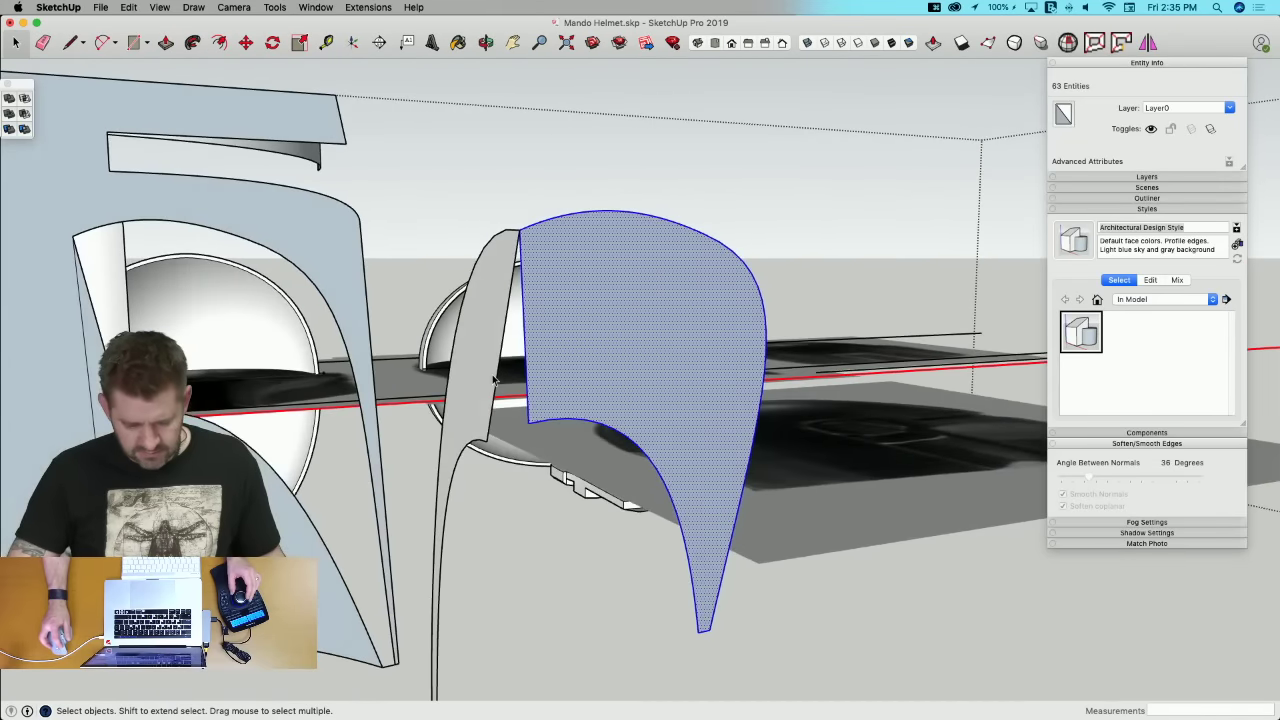
Step: Rotate the crescent face about 11 degrees around the shared upper corner to bring its straight edge onto the arched face's inner edge
left_click(494, 380)
key("q")
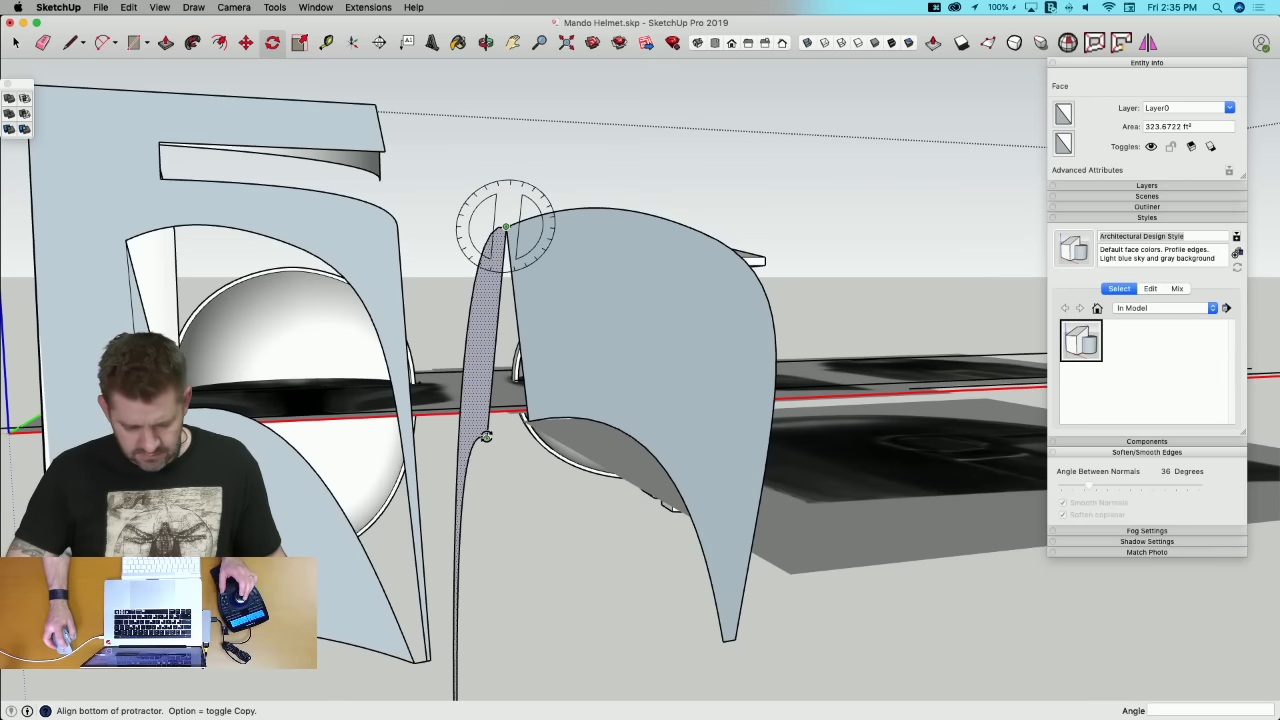
left_click(486, 437)
left_click(528, 419)
scroll(650, 527, "down", 1)
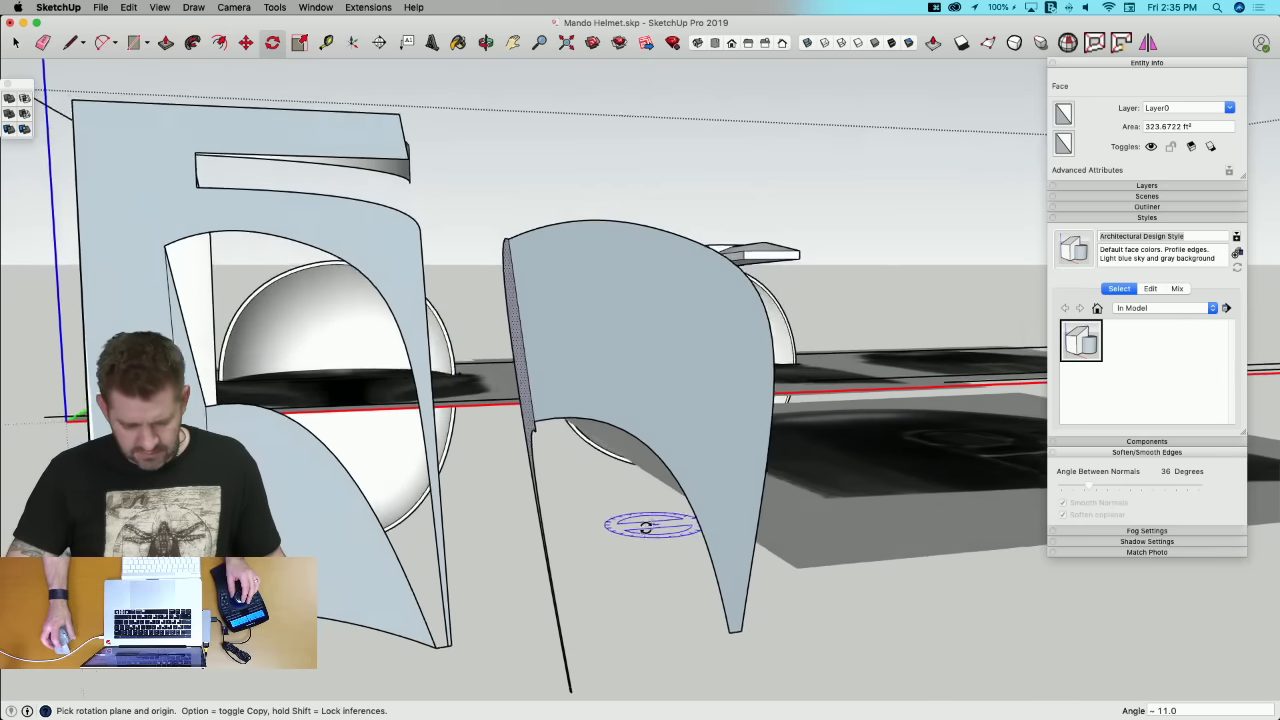
key("space")
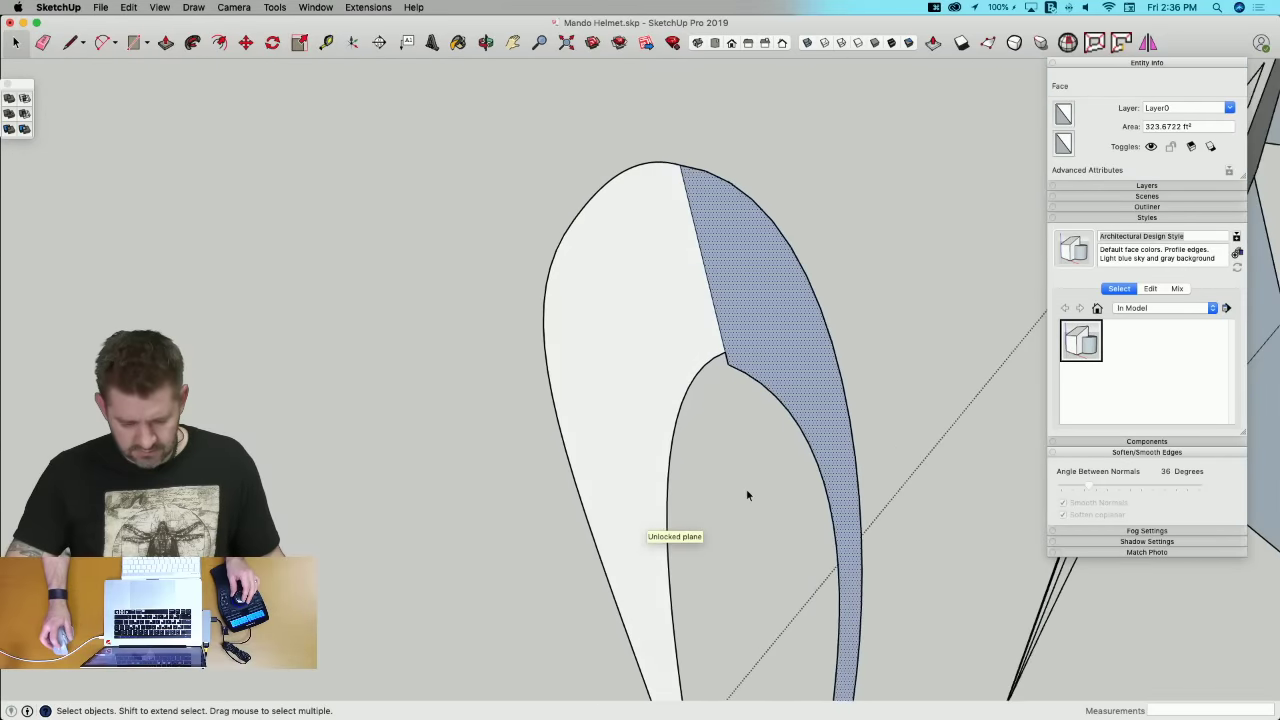
Step: Move the arched face's lower inner corner about 1' 3" to meet the end of the crescent's straight edge
scroll(746, 495, "up", 3)
key("m")
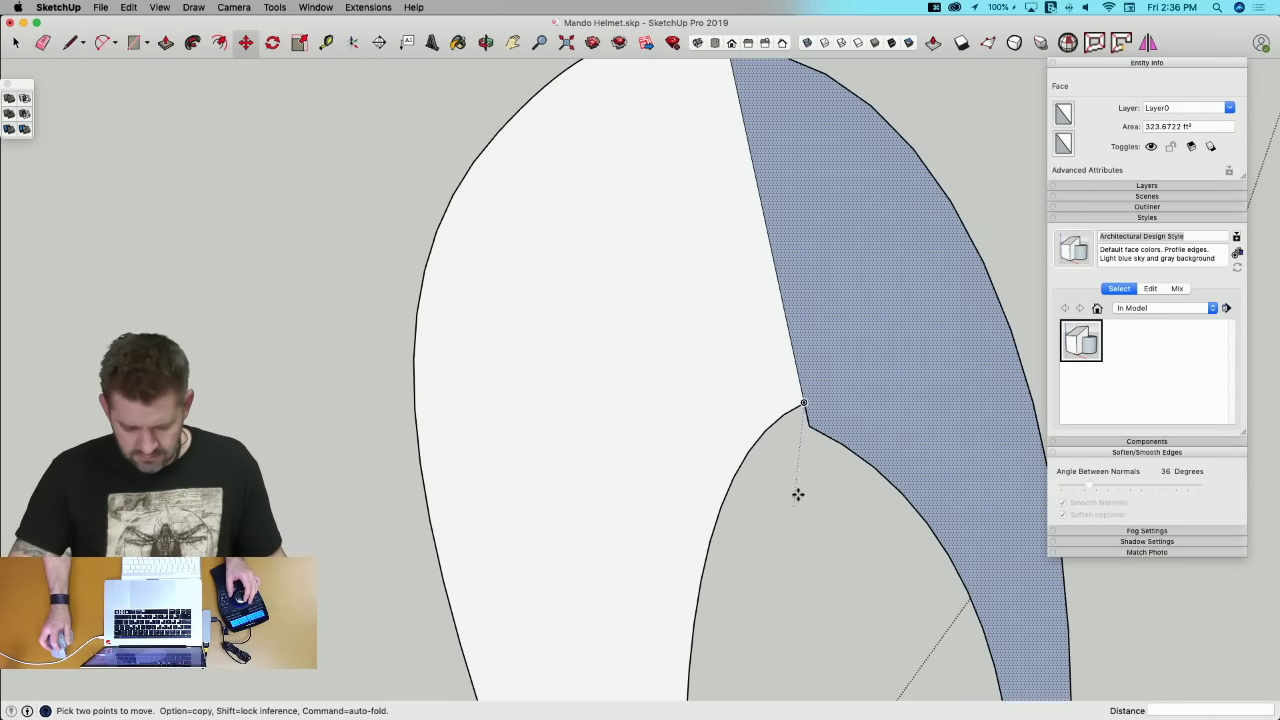
key("space")
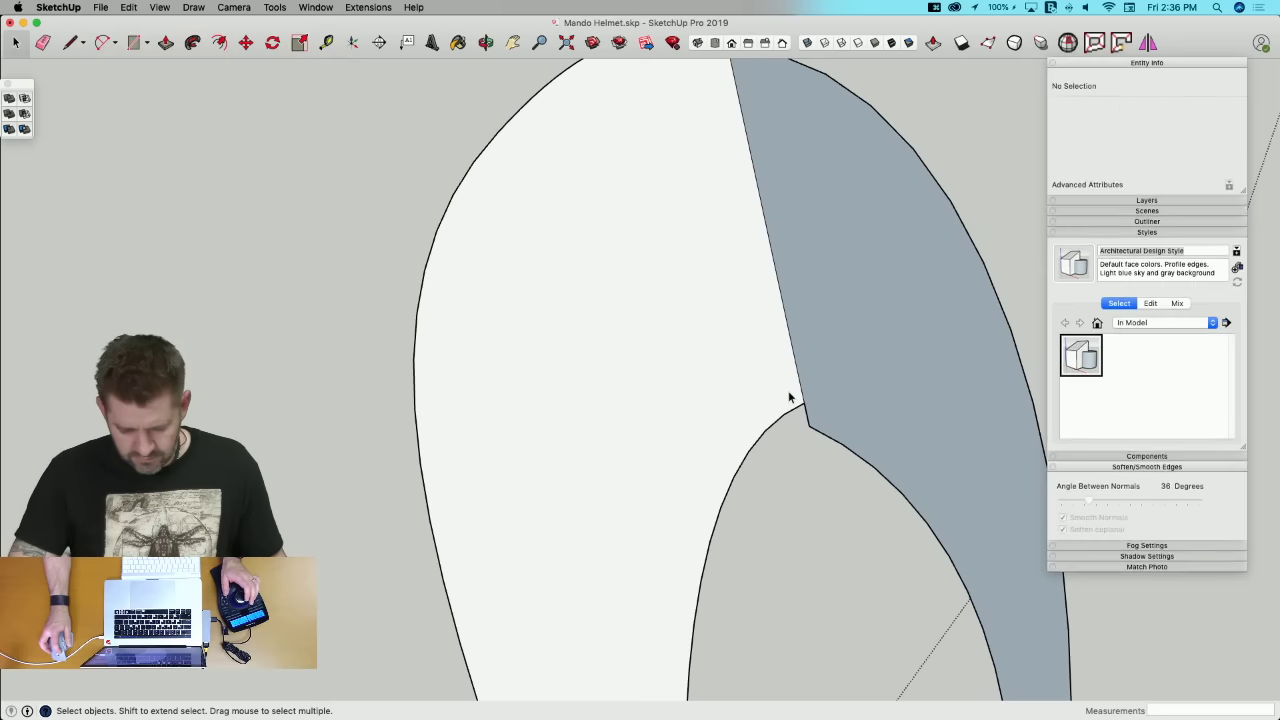
left_click(796, 401)
key("m")
key("Escape")
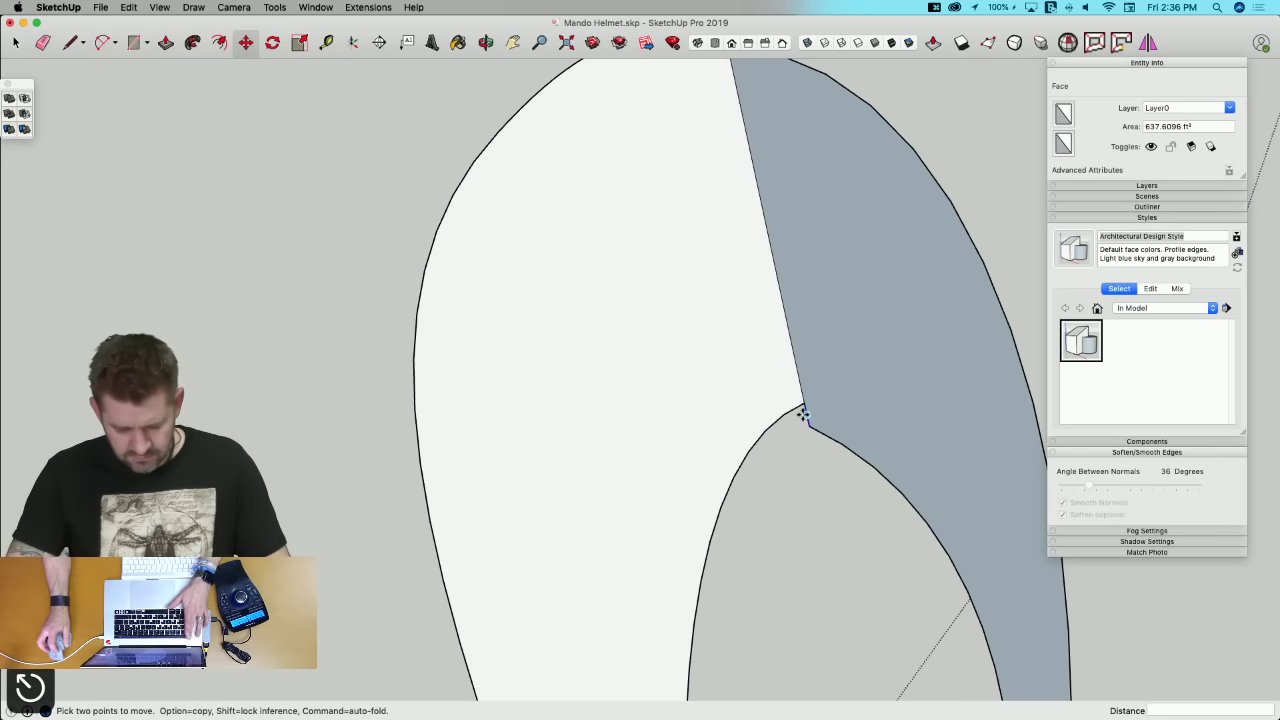
left_click(802, 400)
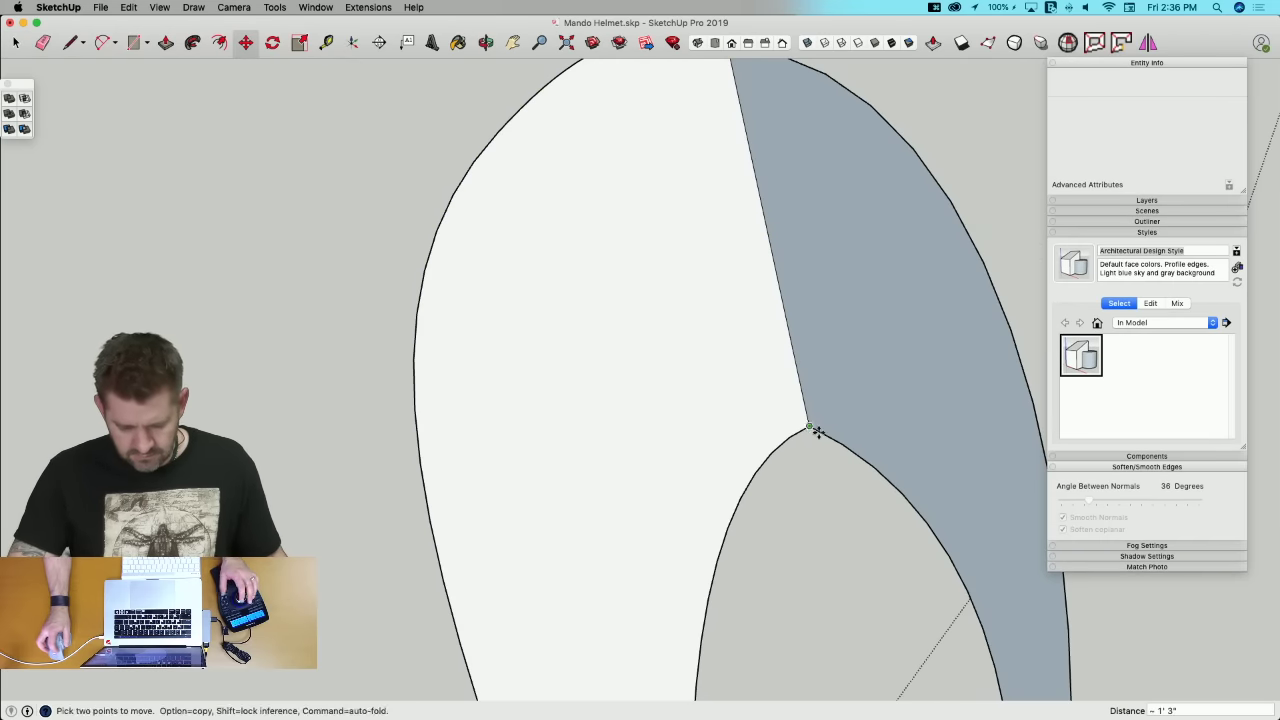
left_click(816, 431)
key("space")
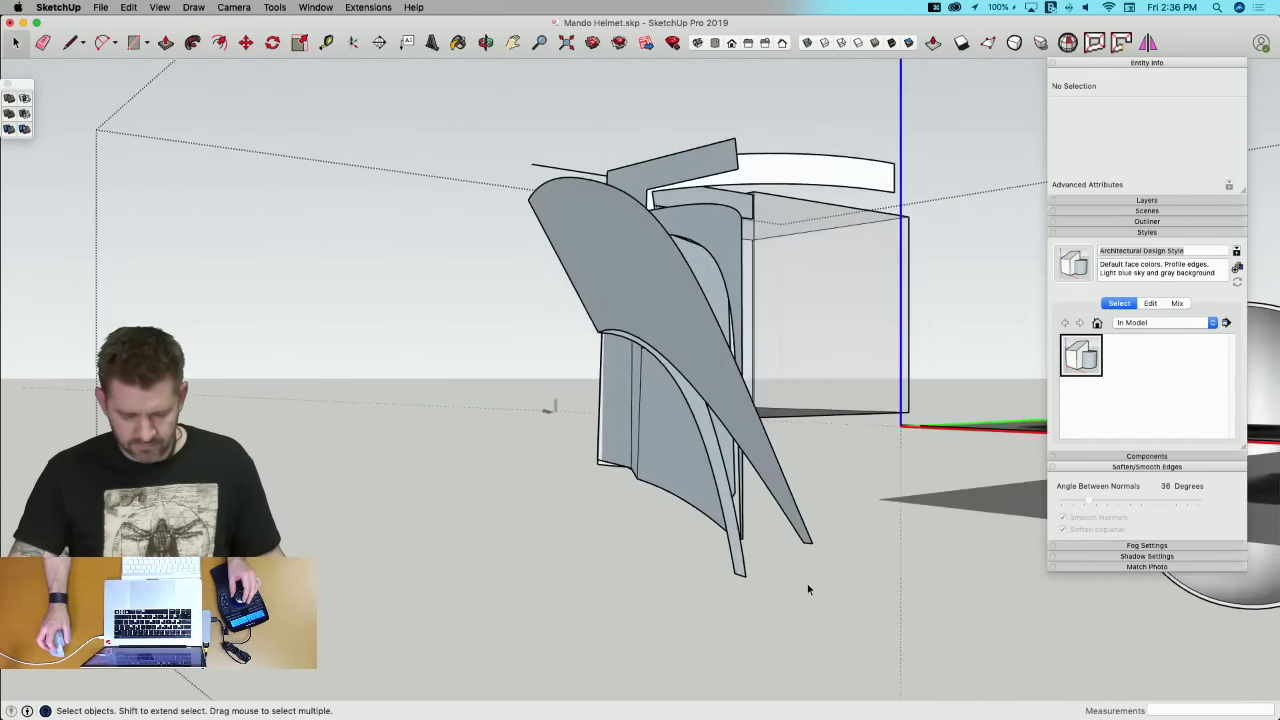
Step: Erase the short edge across the crescent's lower tip
middle_click_drag(808, 589, 630, 555)
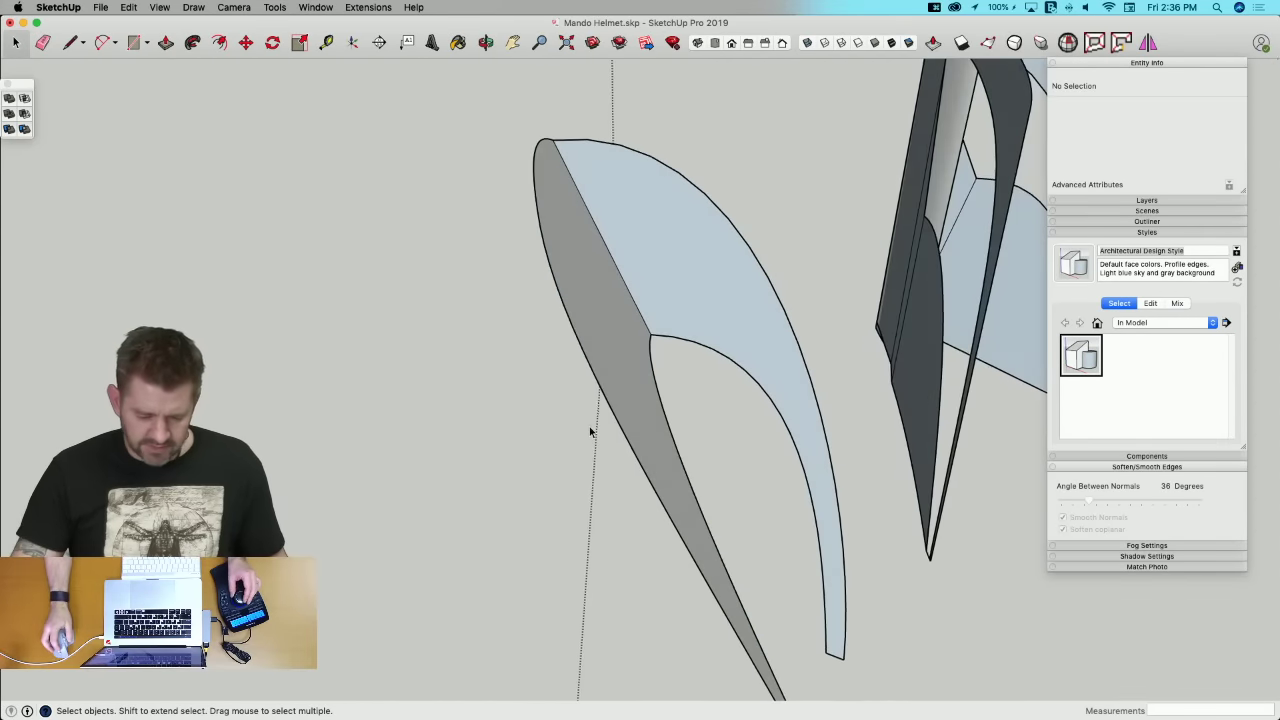
middle_click_drag(590, 432, 596, 446)
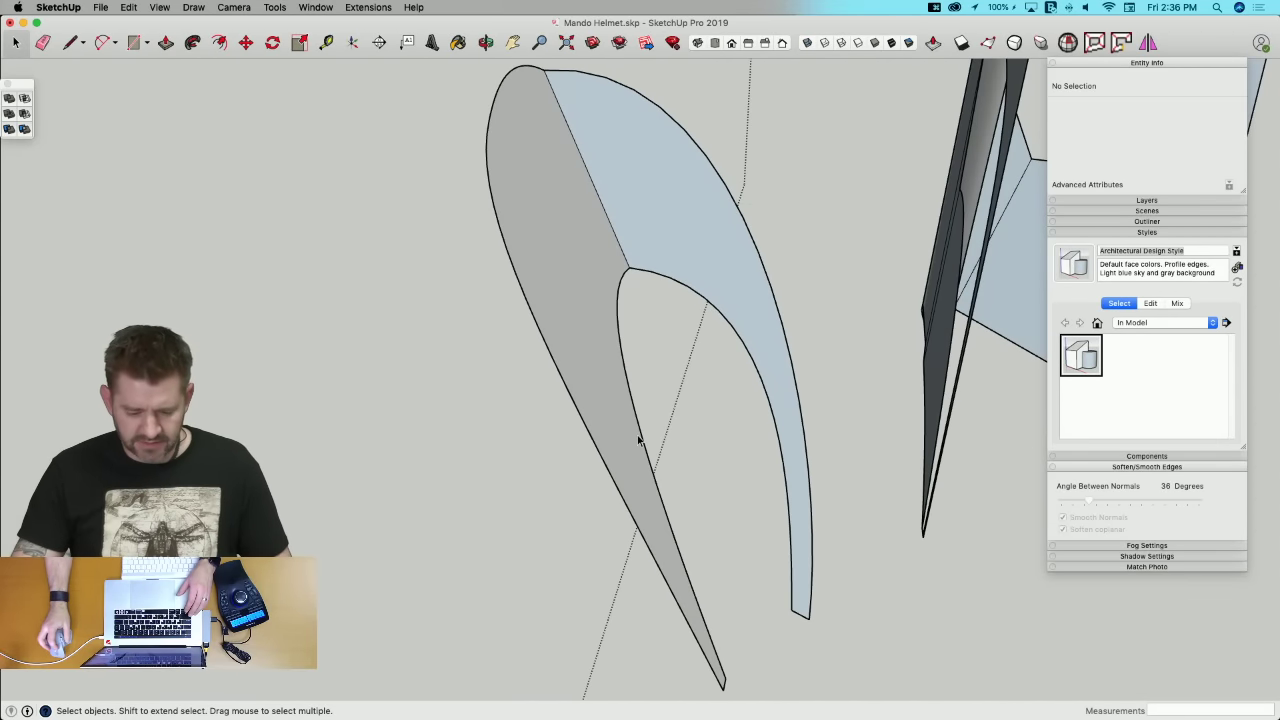
middle_click_drag(703, 486, 706, 588)
key("m")
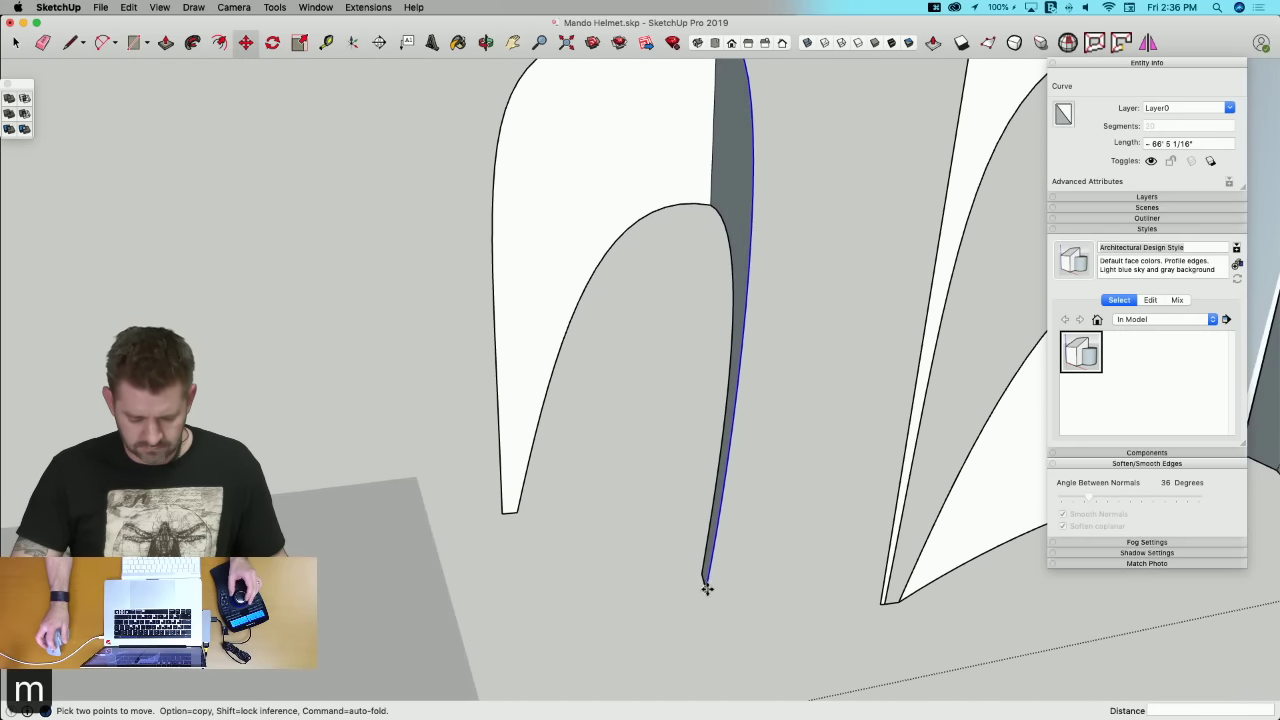
key("Escape")
left_click(708, 588)
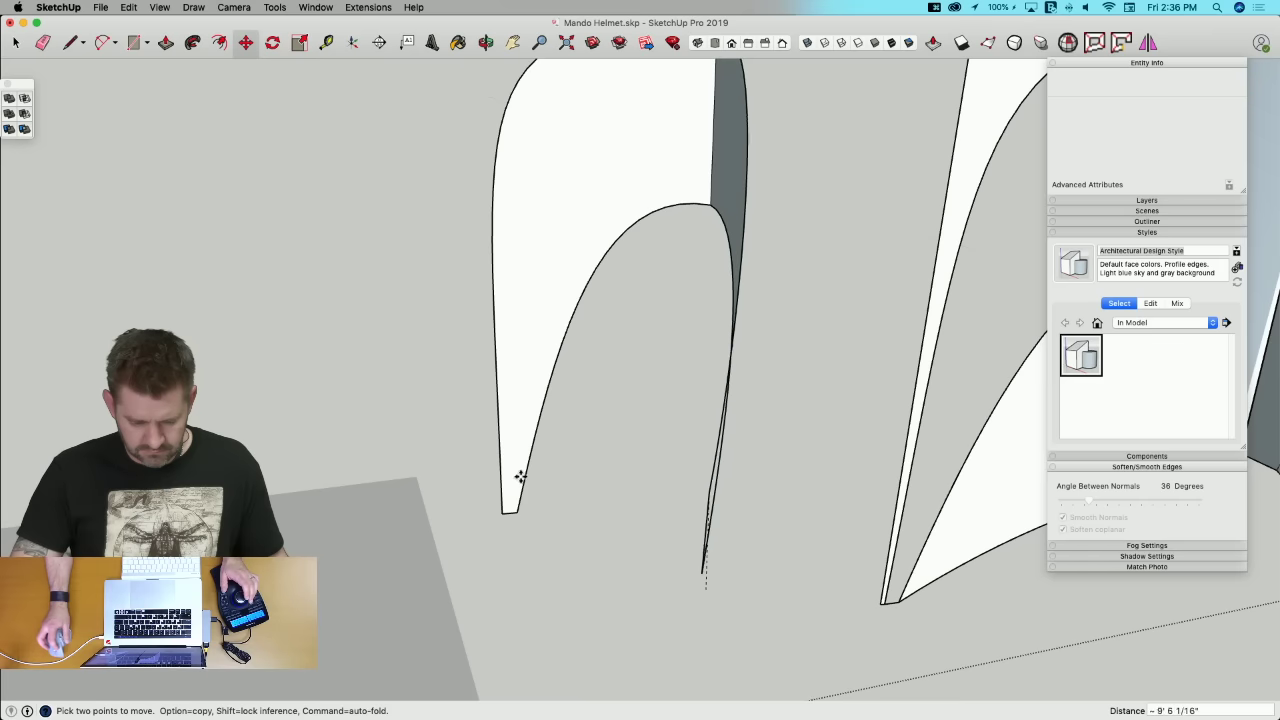
key("e")
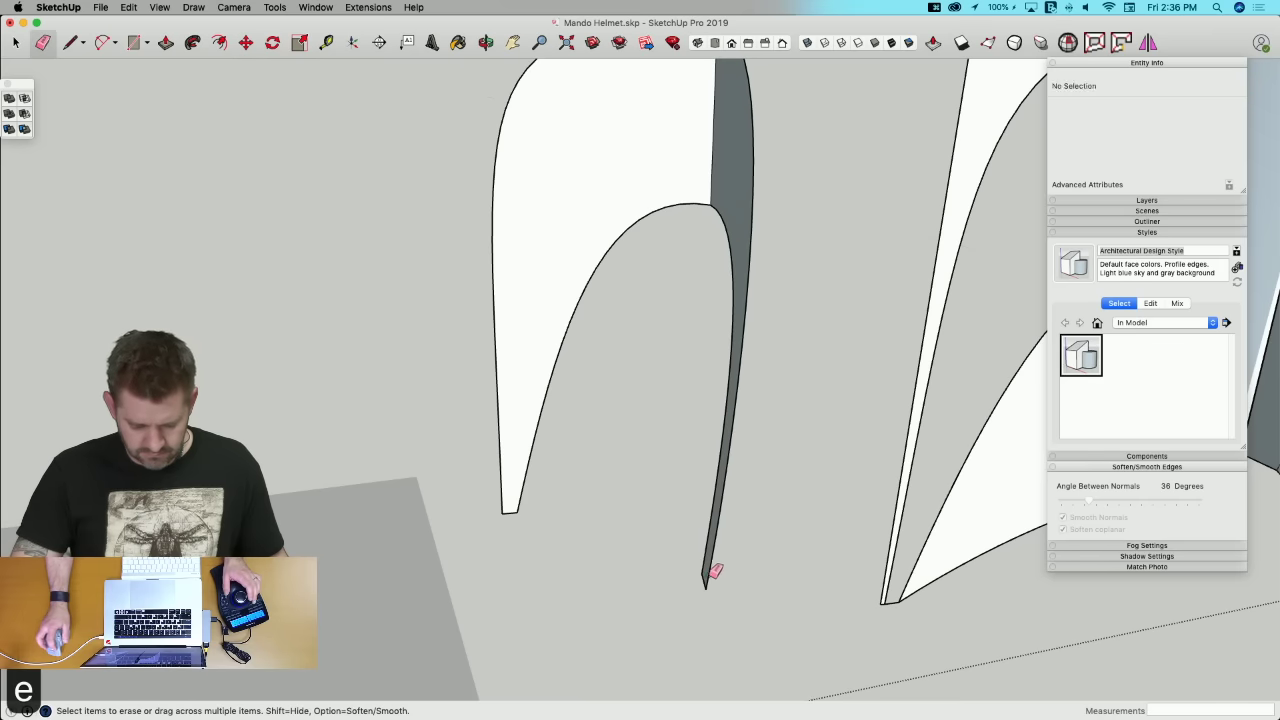
left_click(706, 582)
Step: Move the free lower end of the crescent's inner curve onto the inner corner of the arched face's tip
key("m")
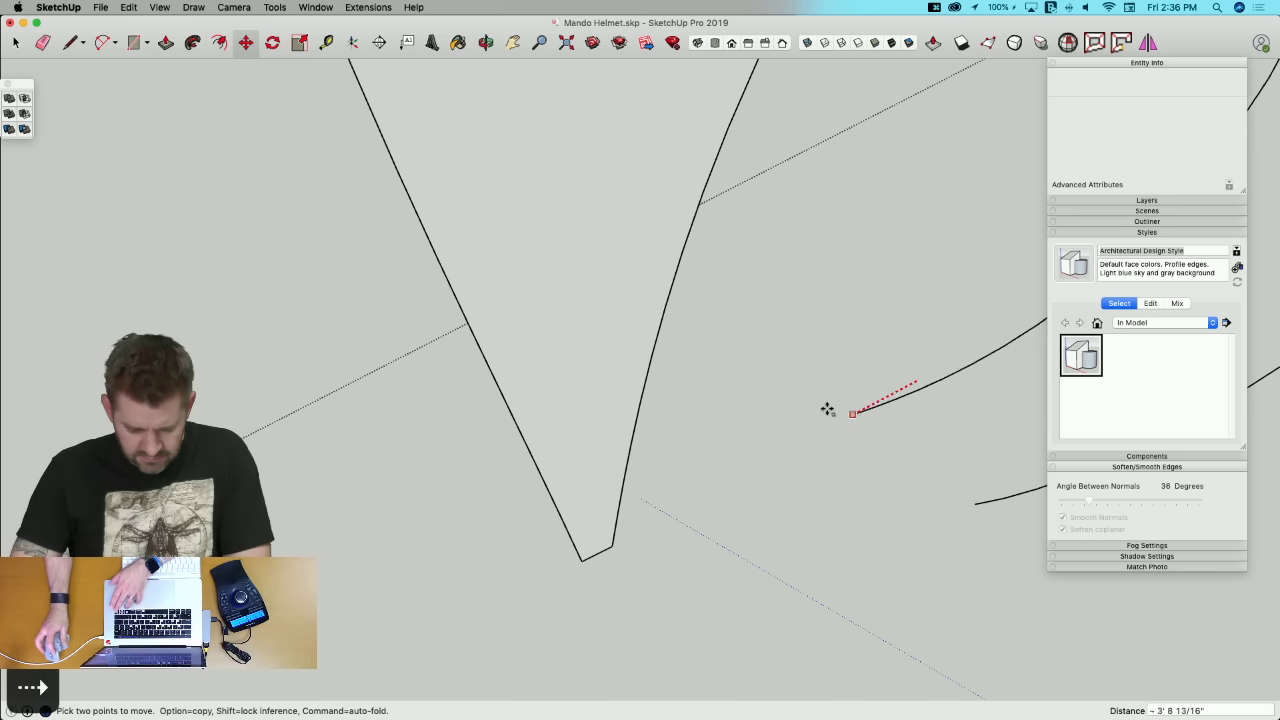
left_click(619, 538)
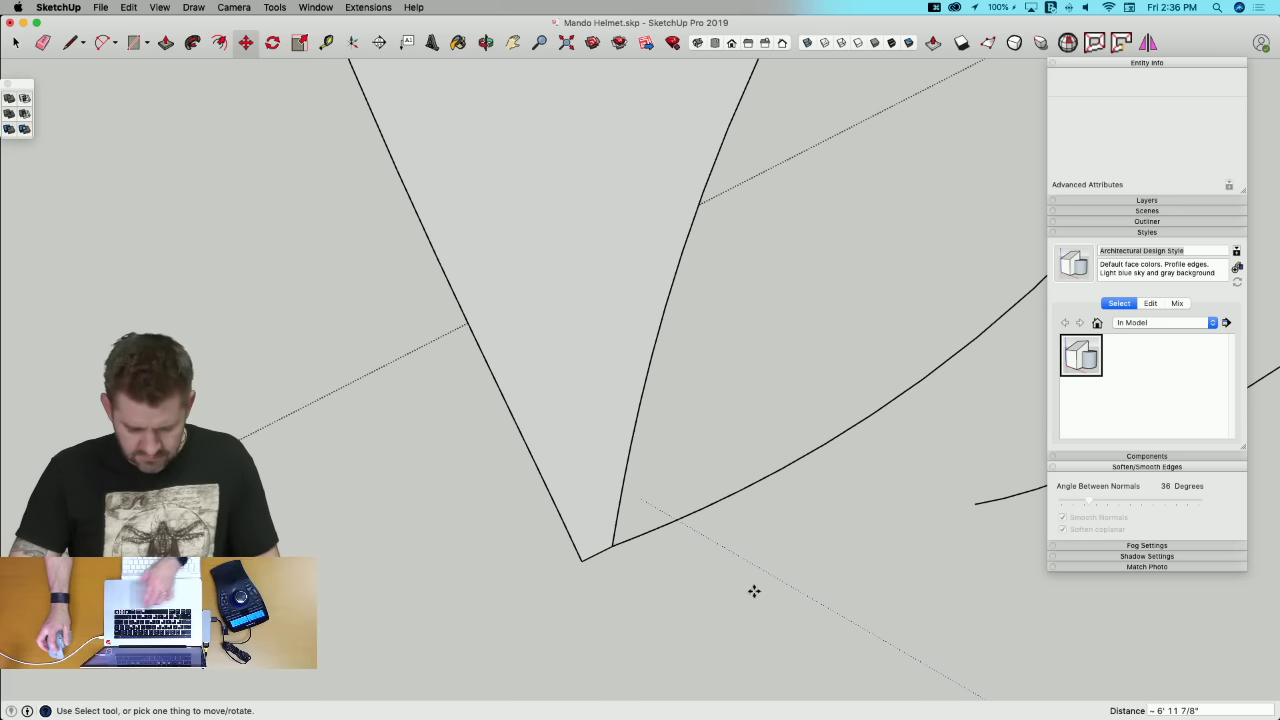
key("space")
Step: Move the free lower end of the crescent's outer curve along the red and green axes to the outer corner of the arched face's tip
middle_click_drag(748, 598, 828, 643)
left_click(821, 605)
key("m")
left_click(828, 657)
key("Right")
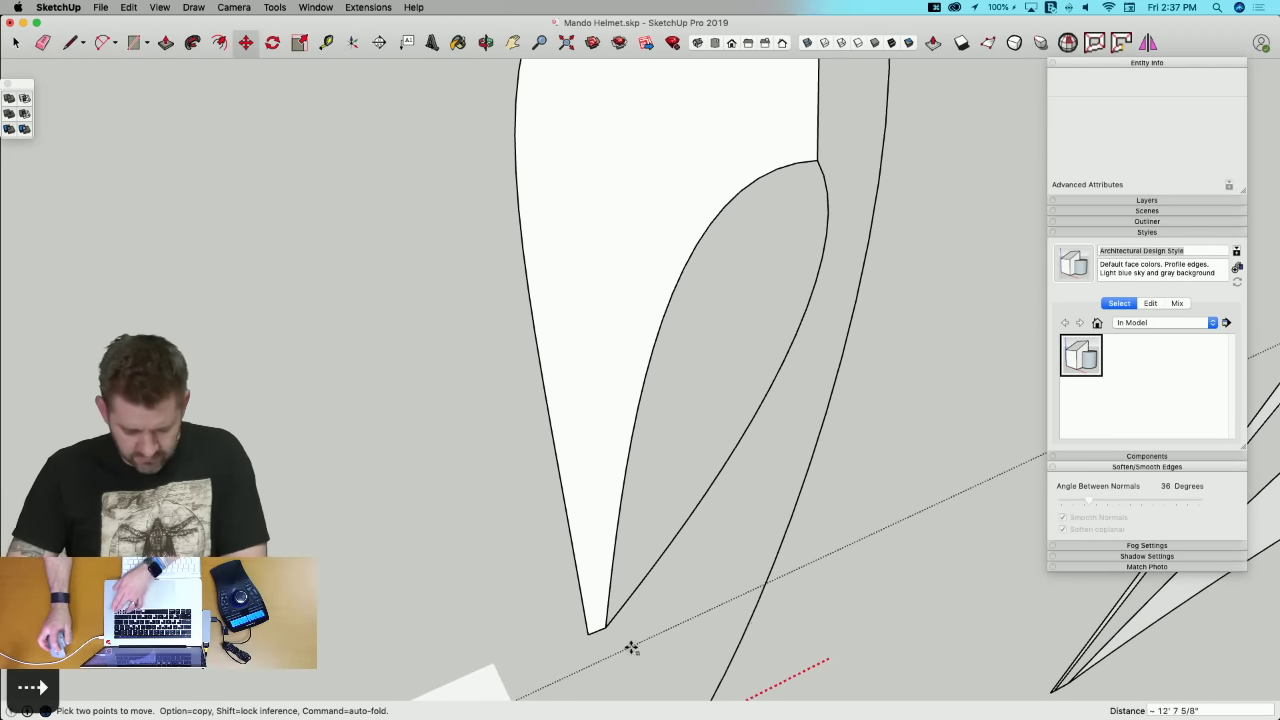
left_click(656, 608)
scroll(656, 608, "down", 3)
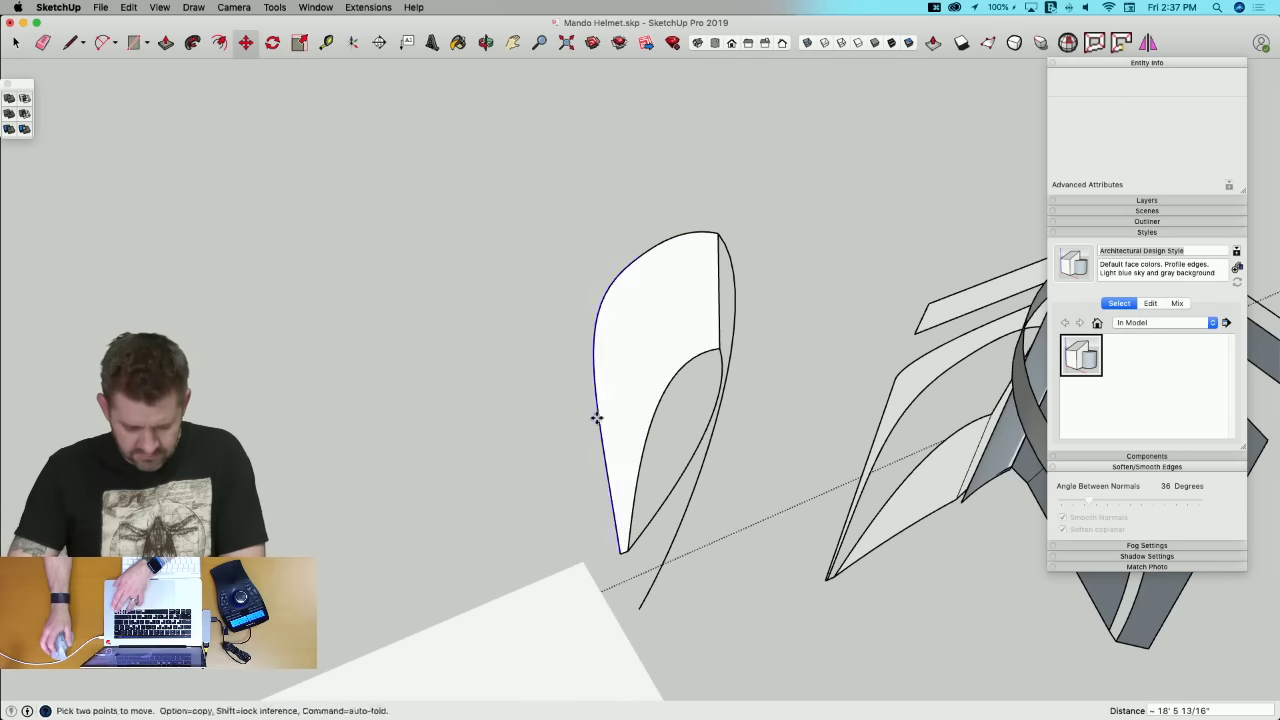
scroll(647, 585, "up", 2)
key("Left")
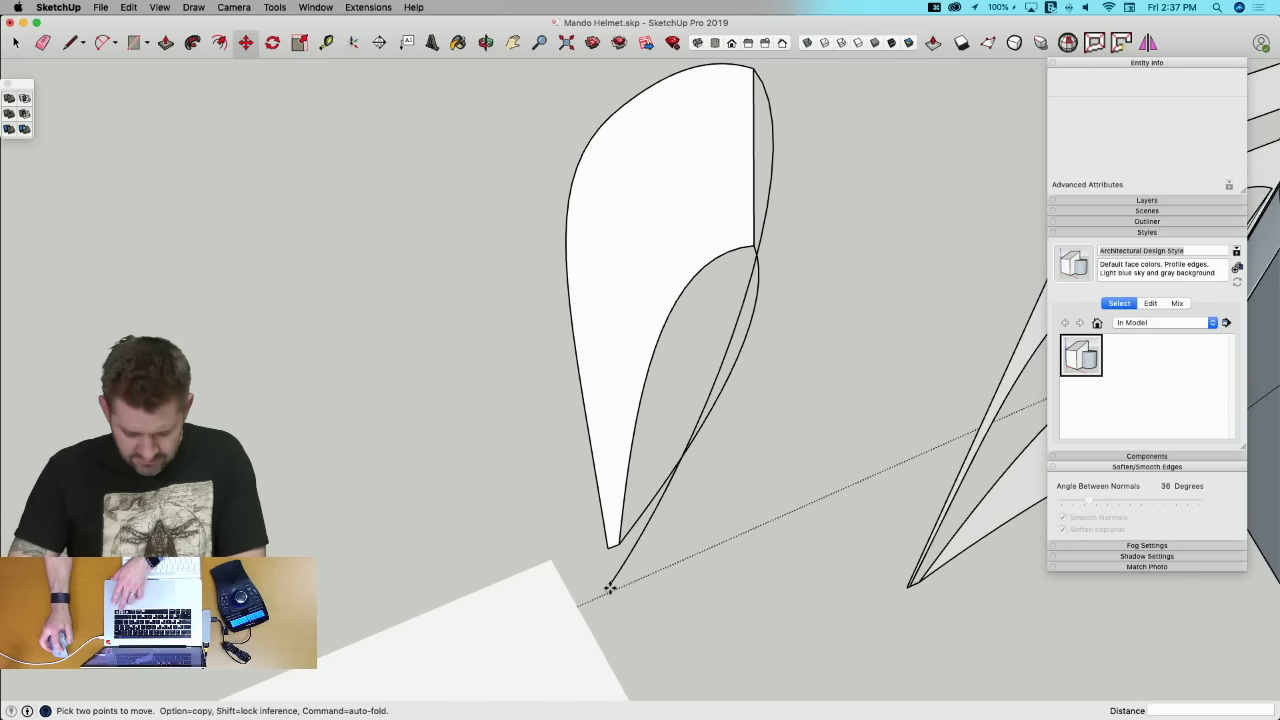
key("space")
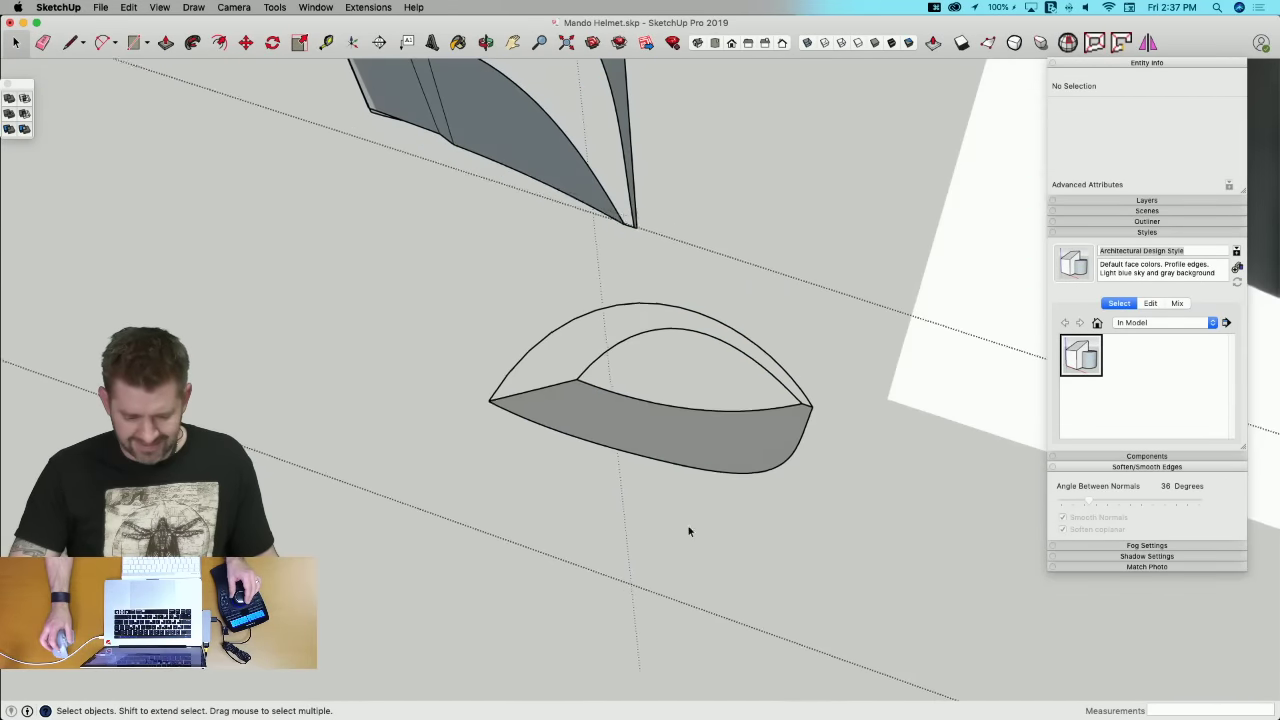
Step: Show the Curviloft tools and skin the crescent's closed loop of 42 edges into a curved surface
mouse_move(688, 531)
middle_mouse_down()
mouse_move(643, 423)
mouse_move(771, 517)
mouse_move(849, 606)
mouse_move(831, 523)
mouse_move(857, 606)
mouse_move(849, 580)
mouse_move(837, 606)
mouse_move(834, 446)
mouse_move(846, 594)
mouse_move(880, 235)
mouse_move(781, 63)
mouse_move(791, 86)
mouse_move(749, 86)
middle_mouse_up()
key("e")
key("space")
left_click_drag(749, 87, 887, 579)
middle_click_drag(887, 579, 844, 551)
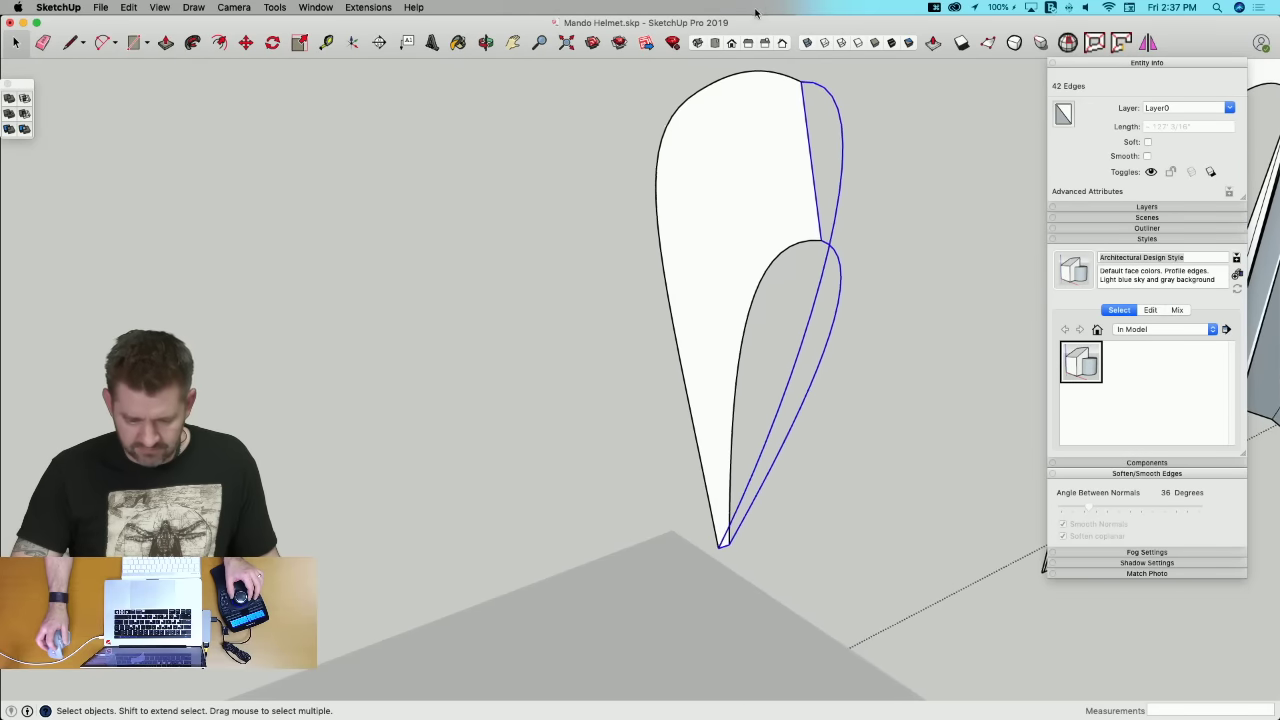
left_click(190, 8)
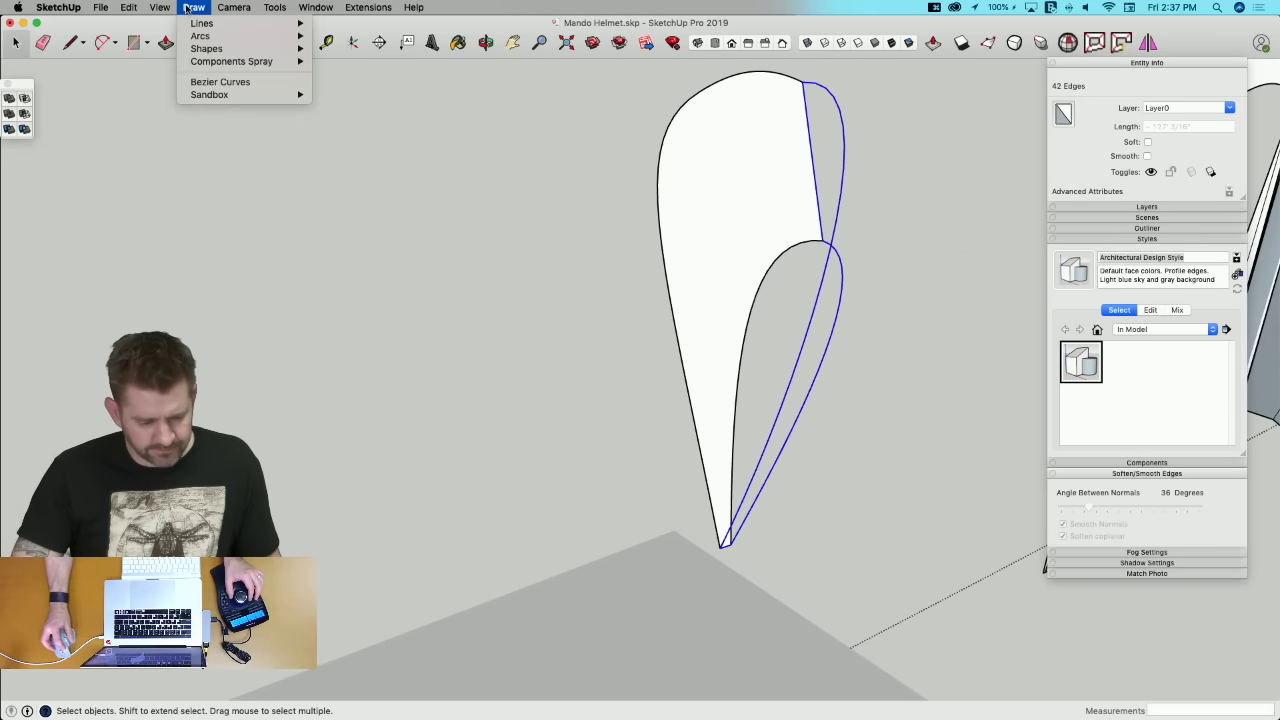
mouse_move(162, 8)
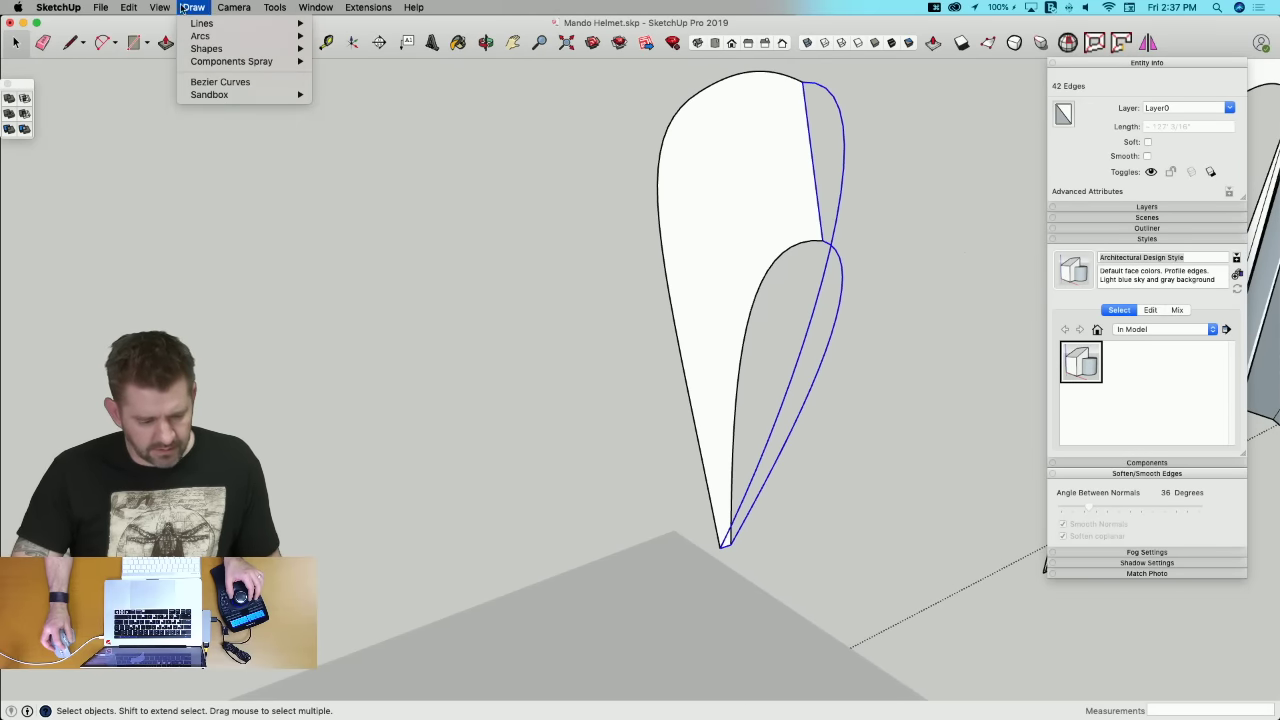
mouse_move(165, 57)
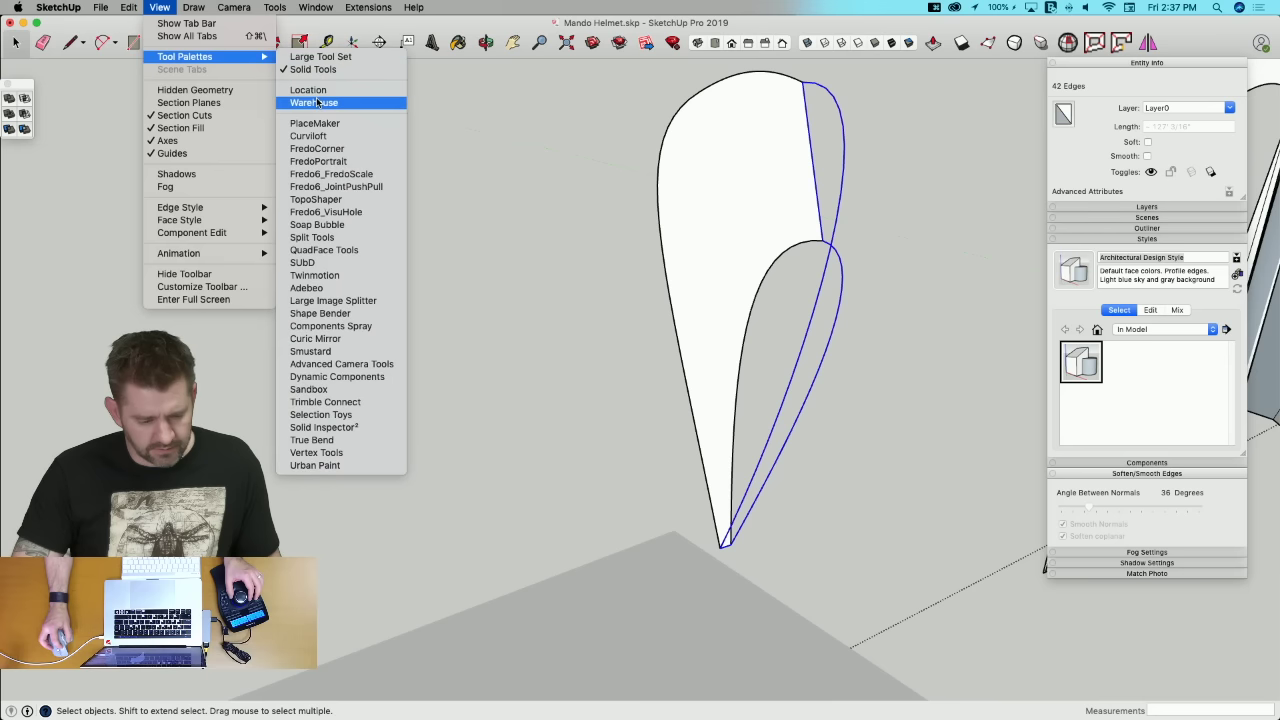
left_click(318, 136)
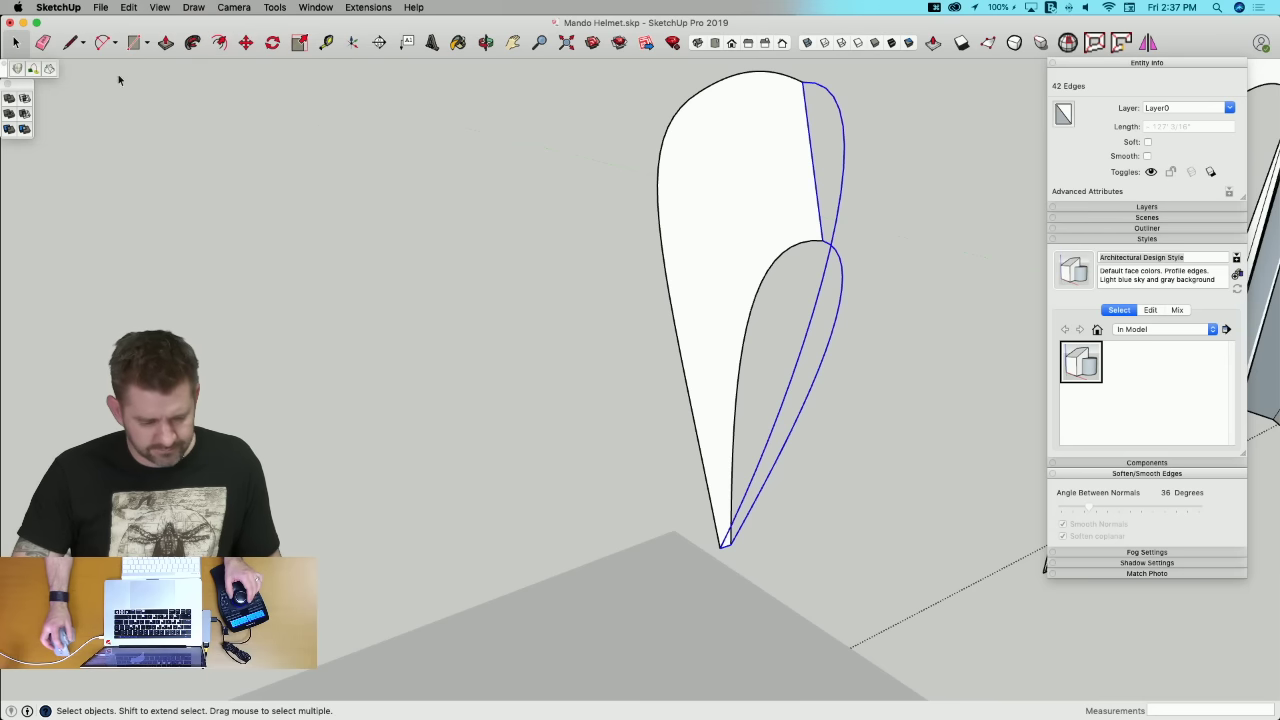
left_click(47, 70)
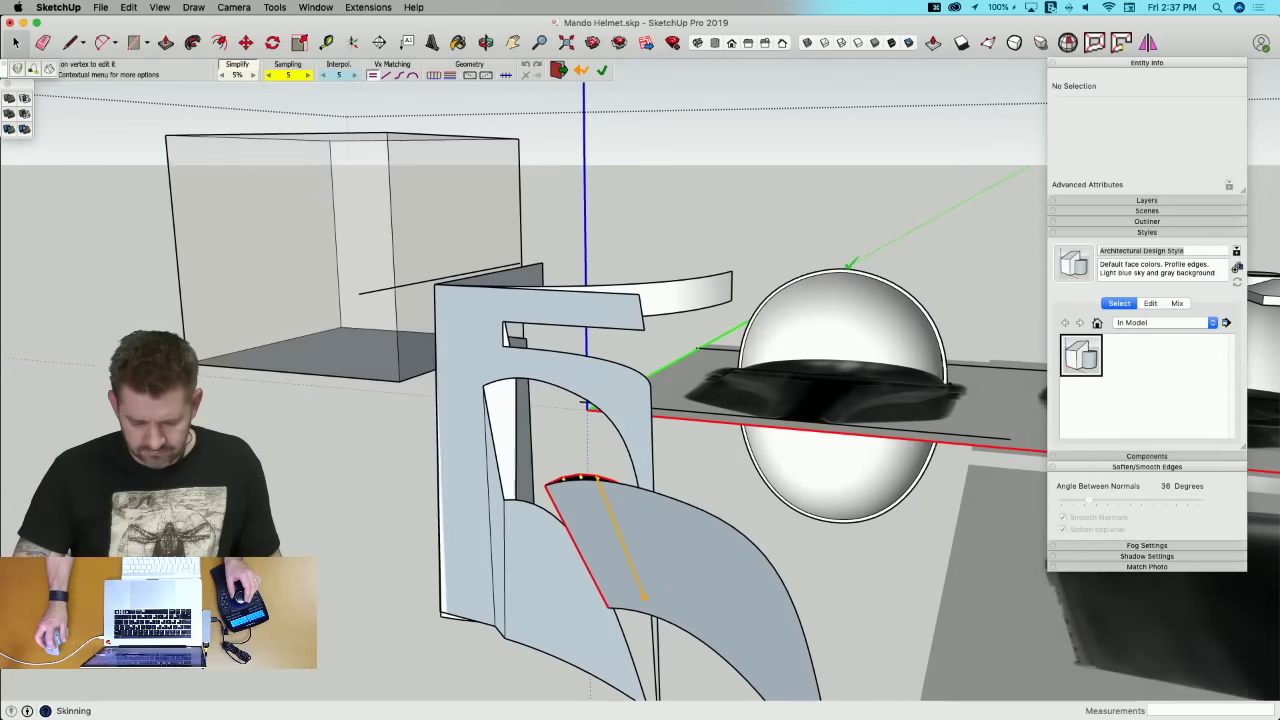
left_click(309, 297)
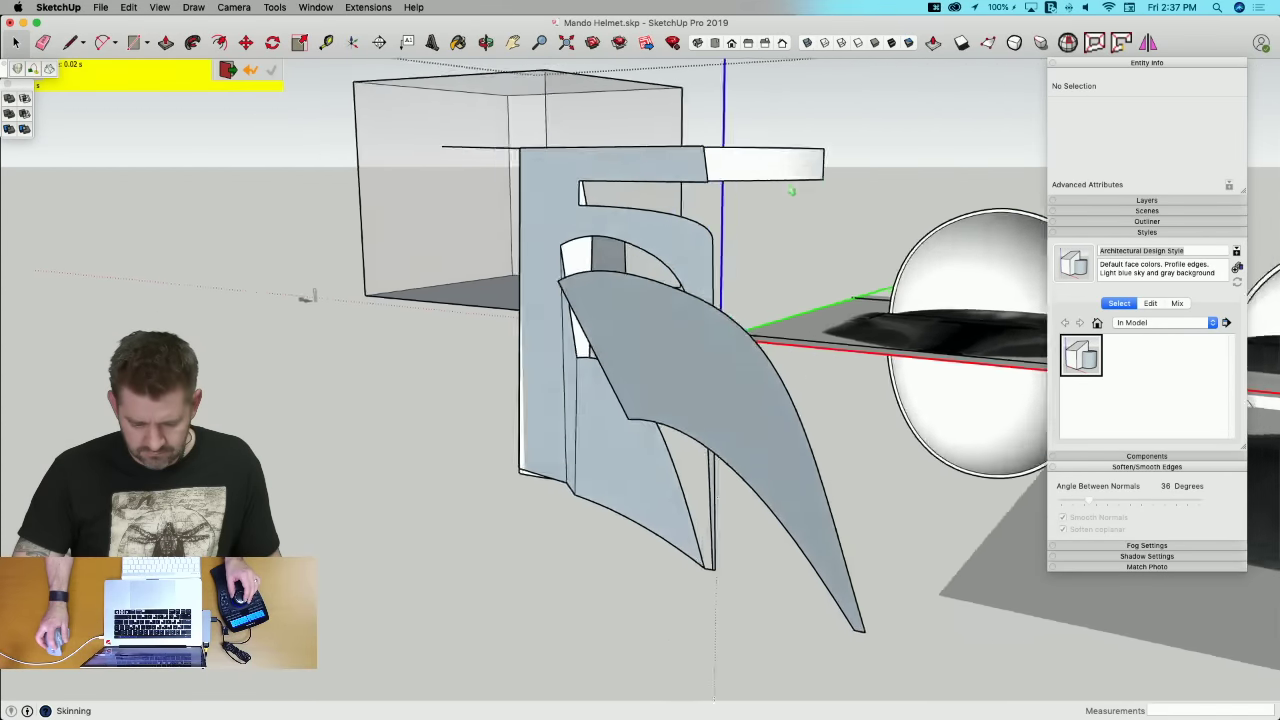
Step: Erase the arched face and its remaining boundary curves beside the skinned surface
key("e")
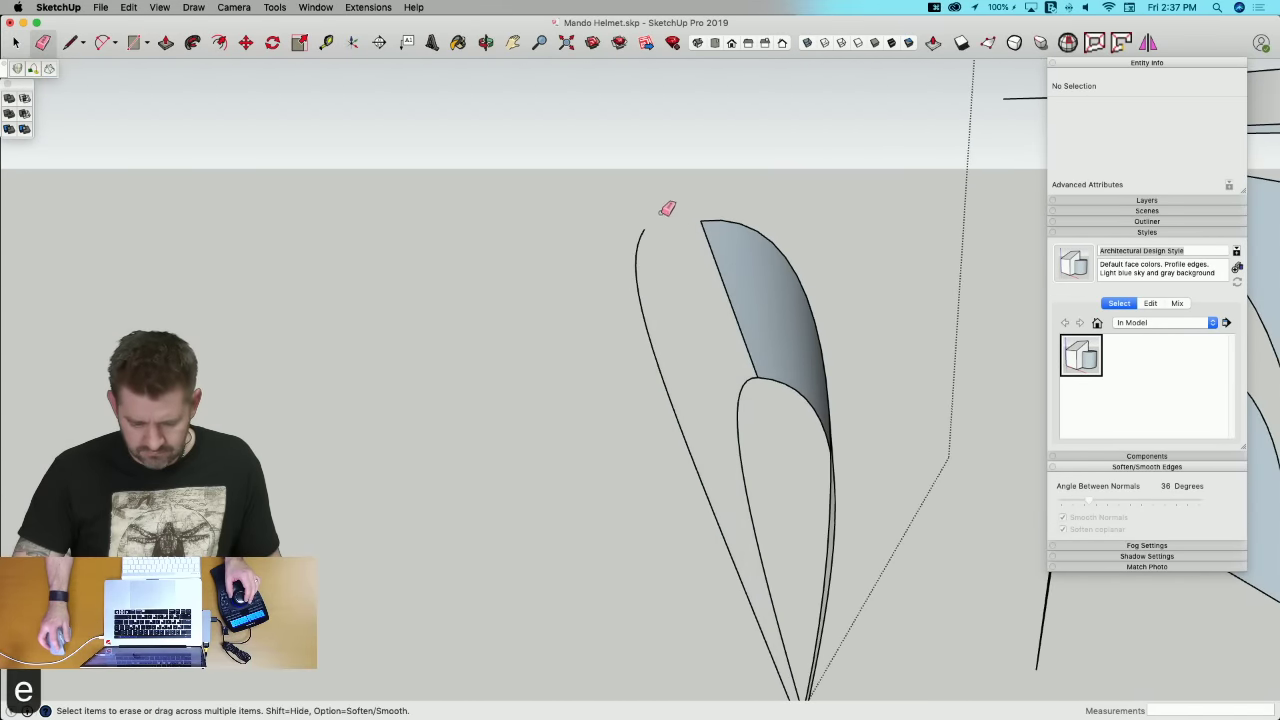
scroll(715, 468, "down", 8)
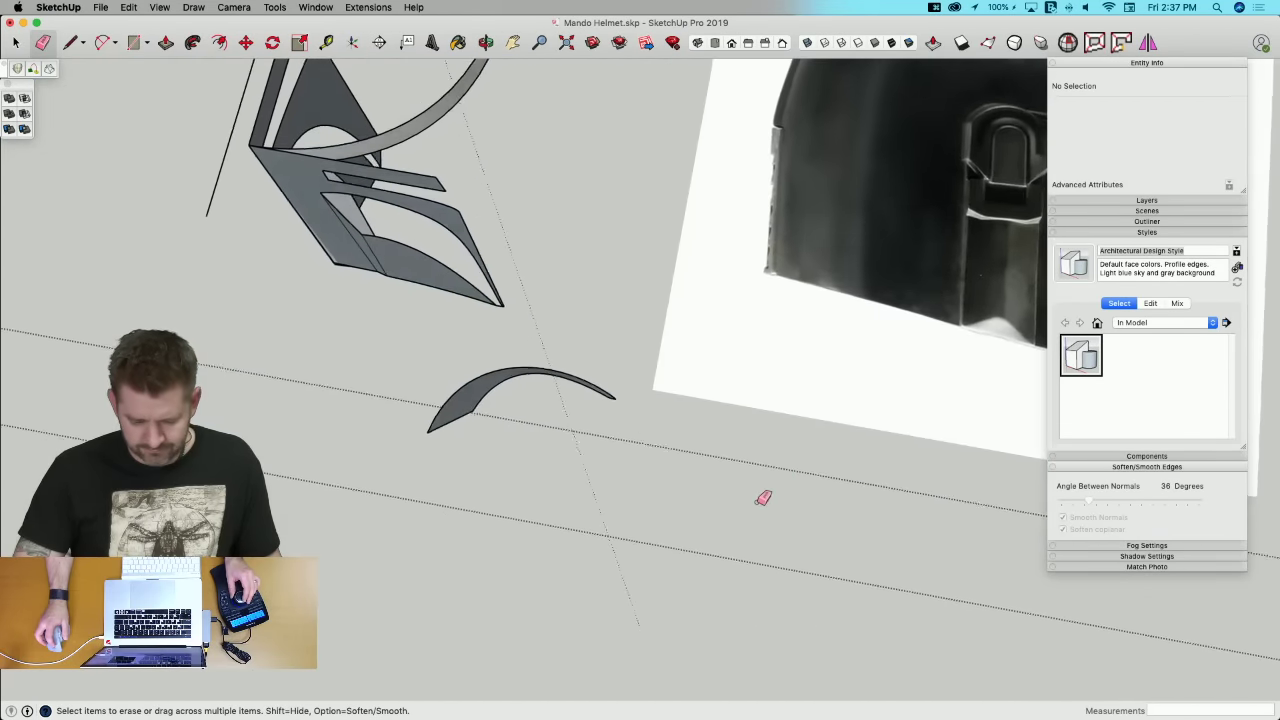
mouse_move(763, 497)
middle_mouse_down()
mouse_move(774, 457)
mouse_move(820, 466)
mouse_move(819, 443)
middle_mouse_up()
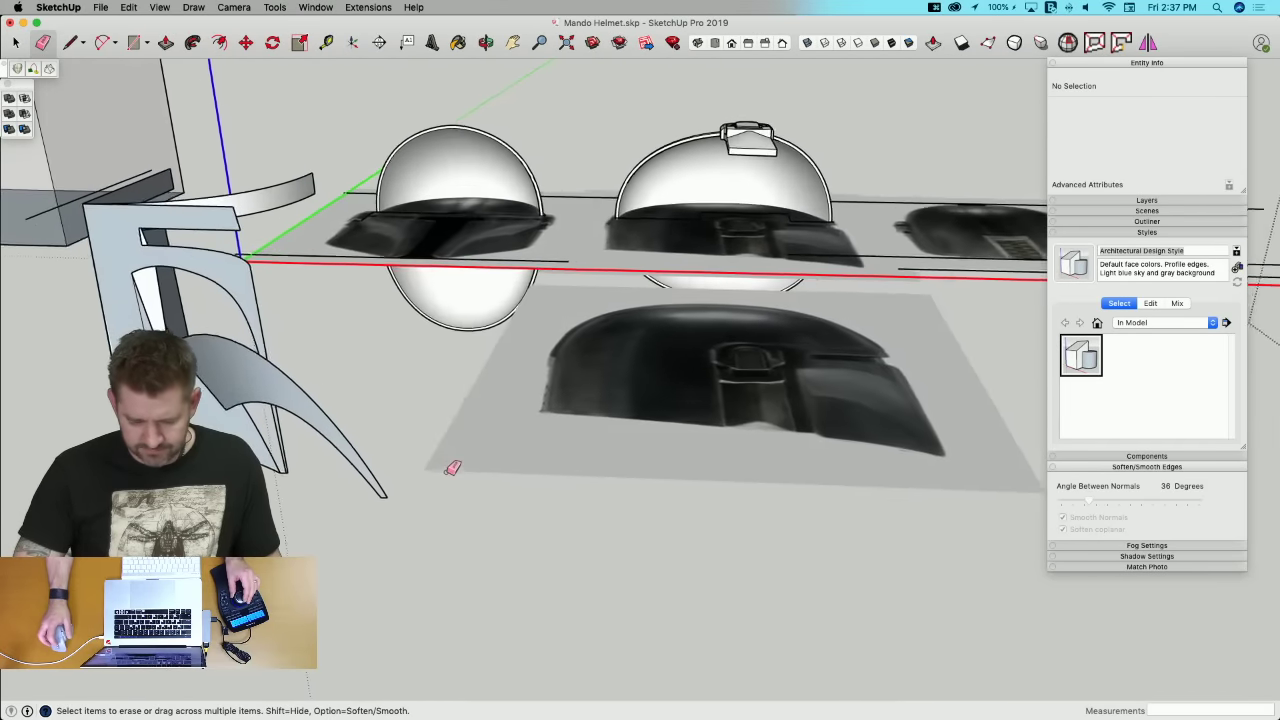
middle_click_drag(387, 453, 545, 507)
Step: Rotate the loose outline edges under the skinned surface about 30 degrees around a point near the lower tip
key("q")
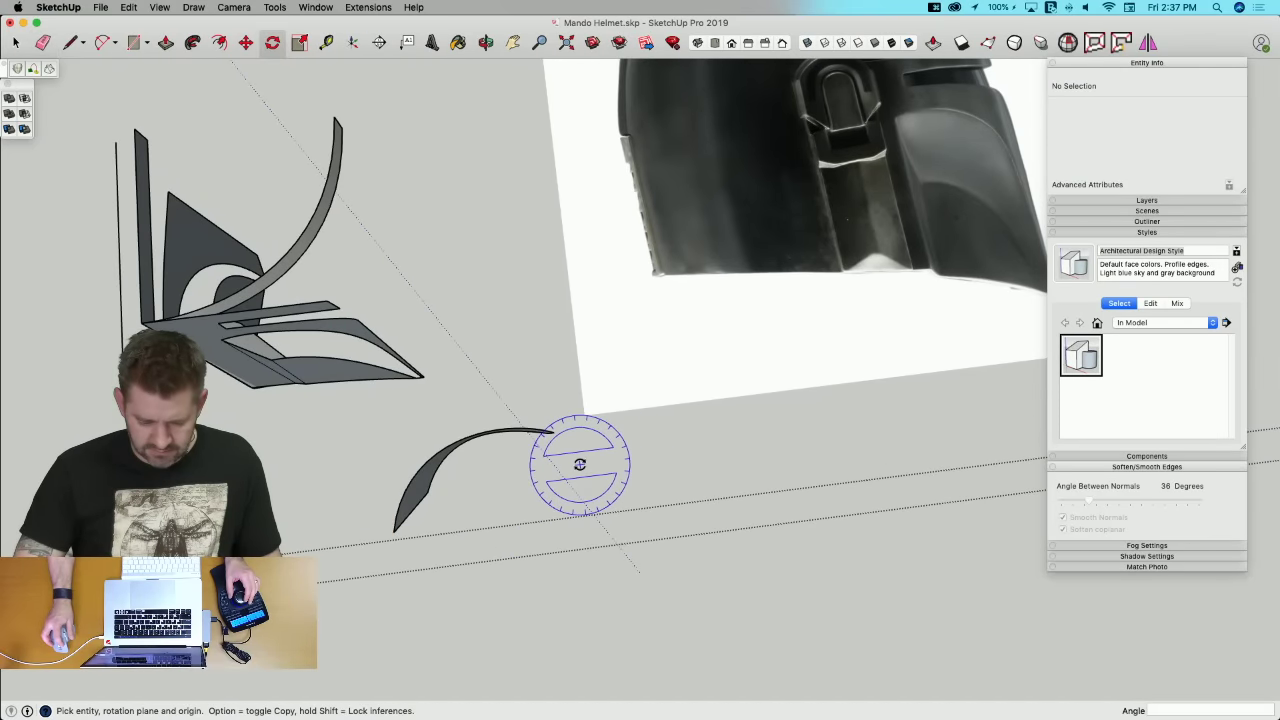
key("space")
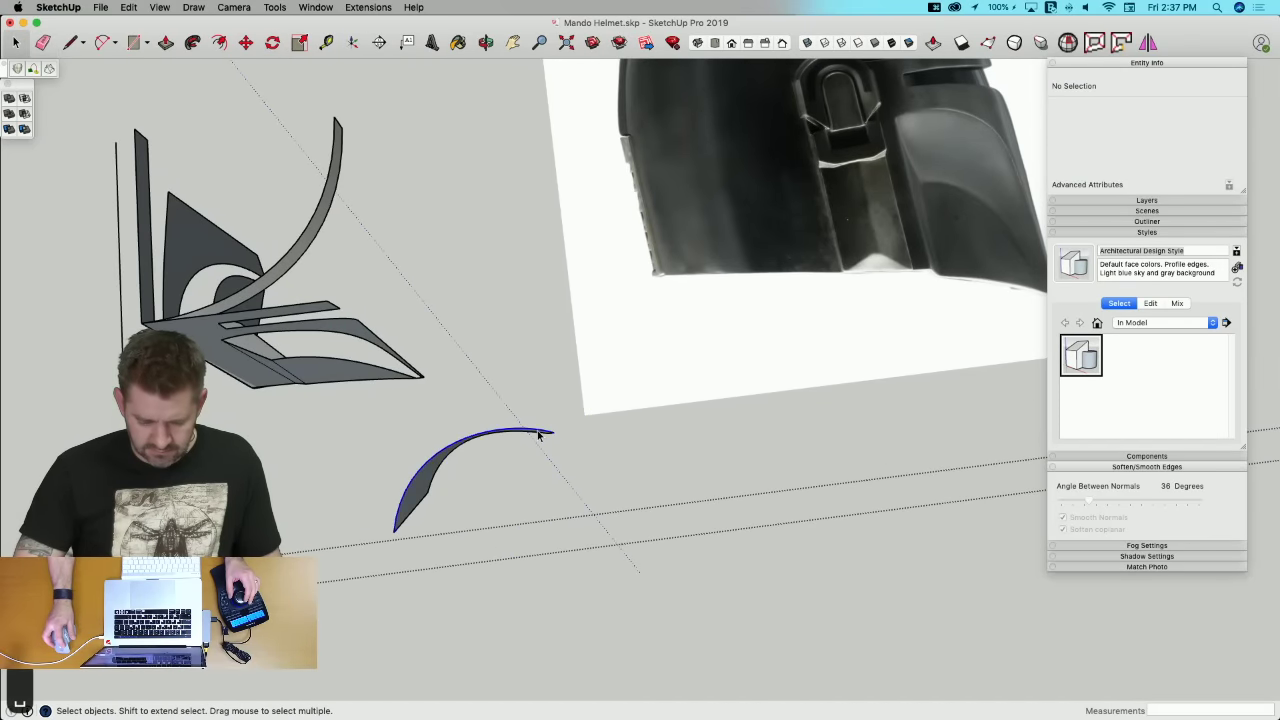
left_click(538, 434)
key("q")
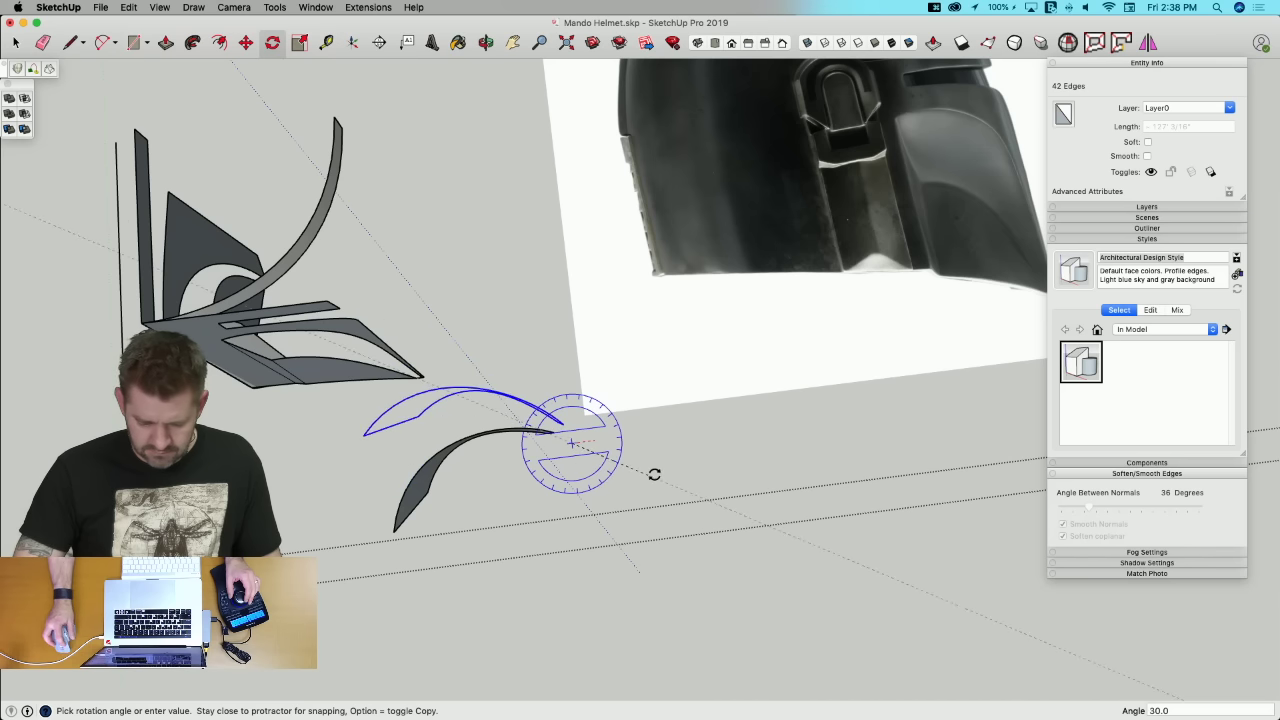
left_click(651, 482)
key("space")
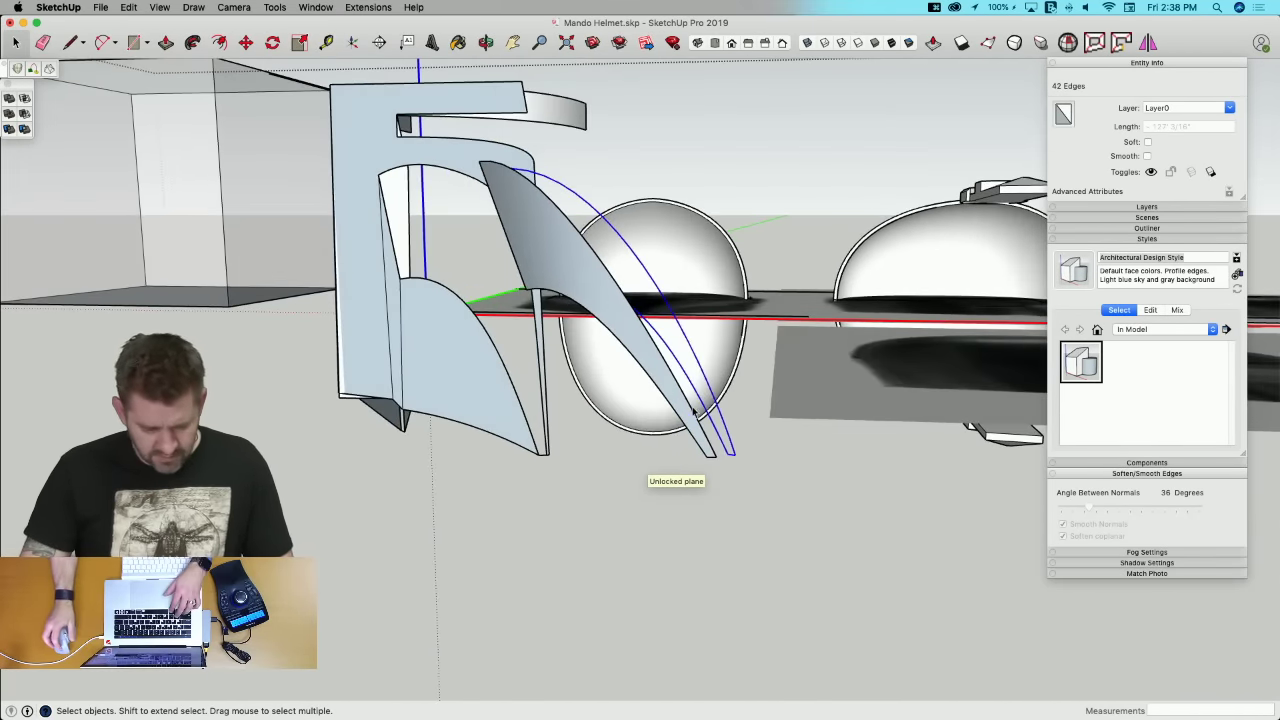
Step: Undo the outline rotation, the skinning and the edge edits back to the two flat cheek faces as they were before aligning the crescent
key("super+z")
key("super+z")
key("super+z")
key("super+z")
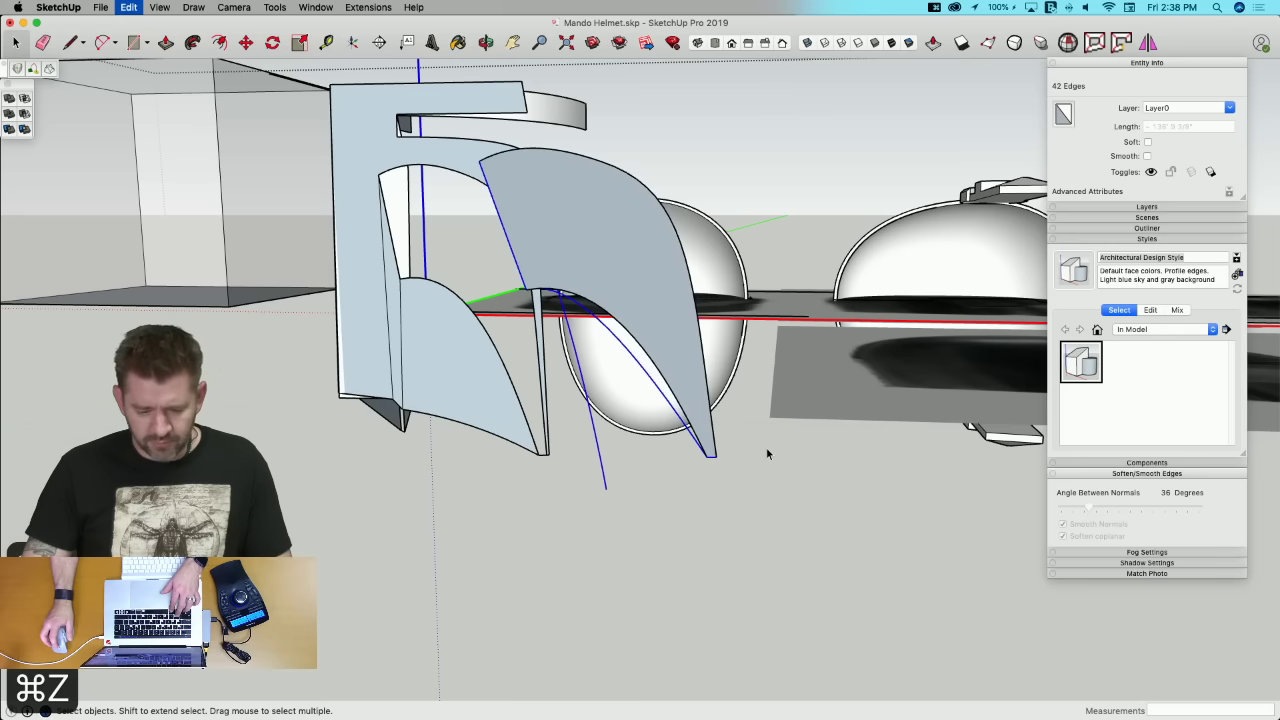
key("super+z")
key("super+z")
key("super+z")
key("super+z")
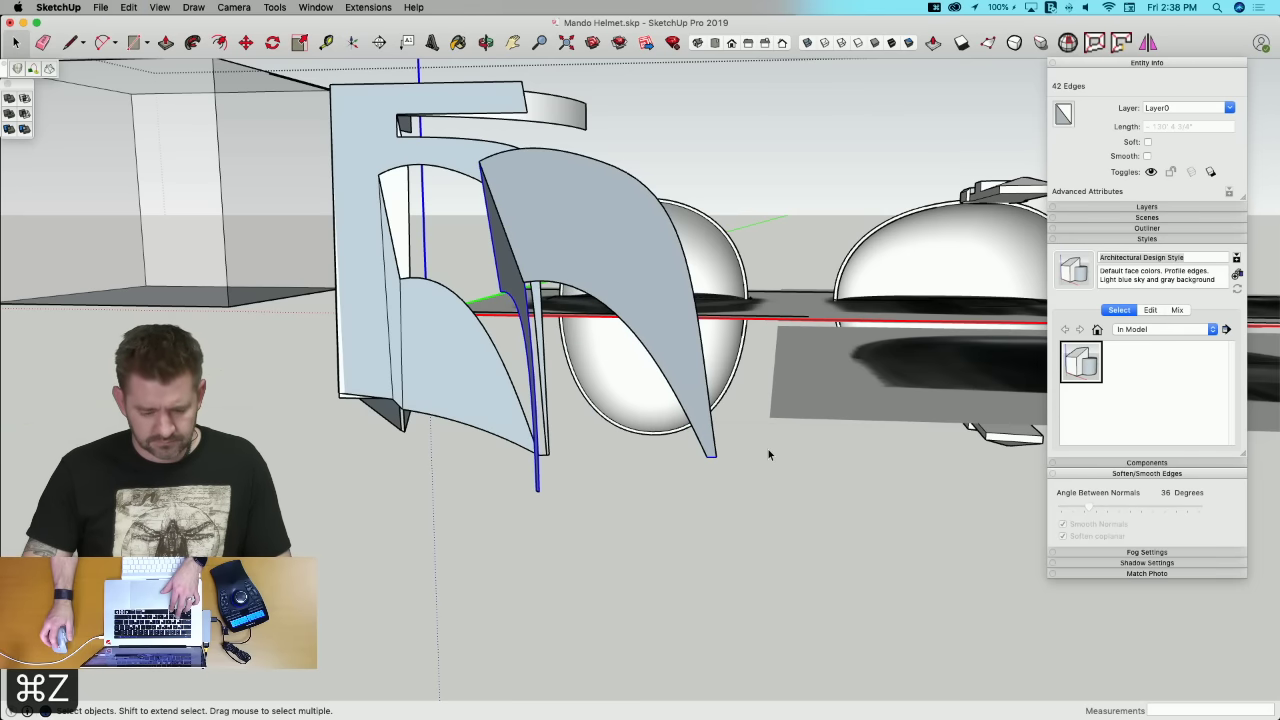
Step: Undo the last two edits to the crescent face beside the arched face
key("super+z")
key("super+z")
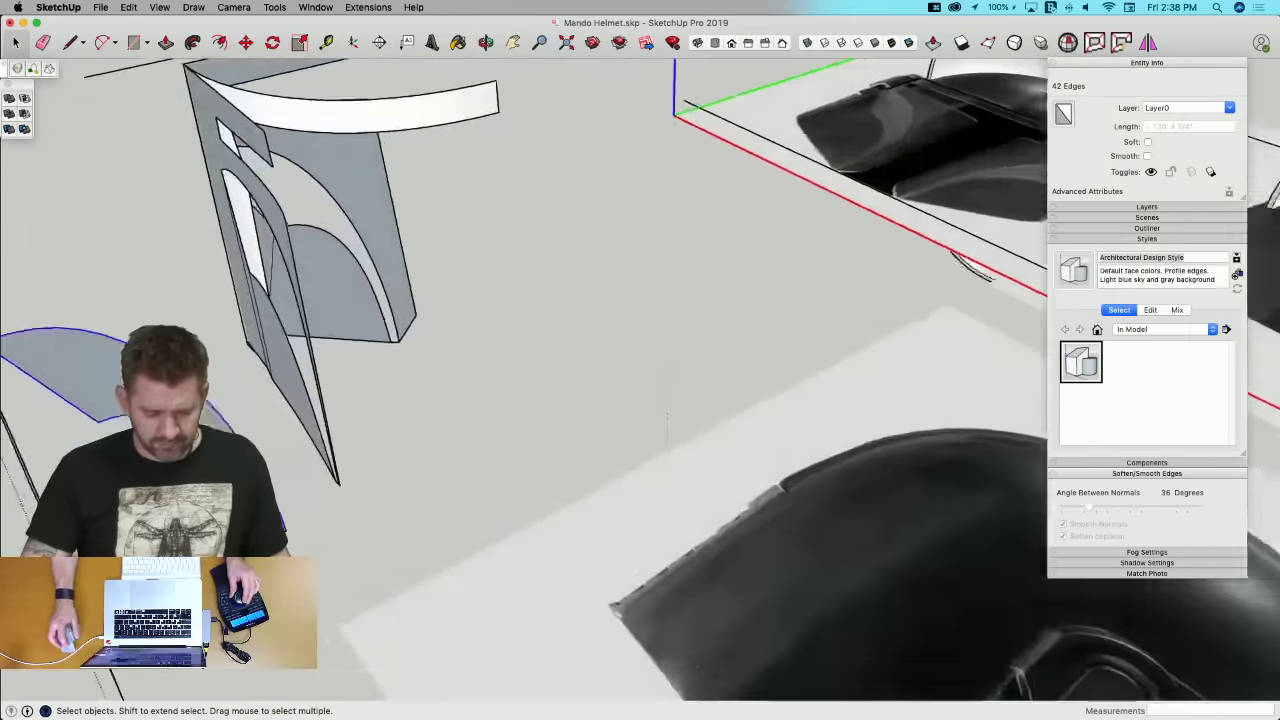
Step: Try to move the crescent's 42 outline edges by the upper corner onto the arched face's upper corner
key("m")
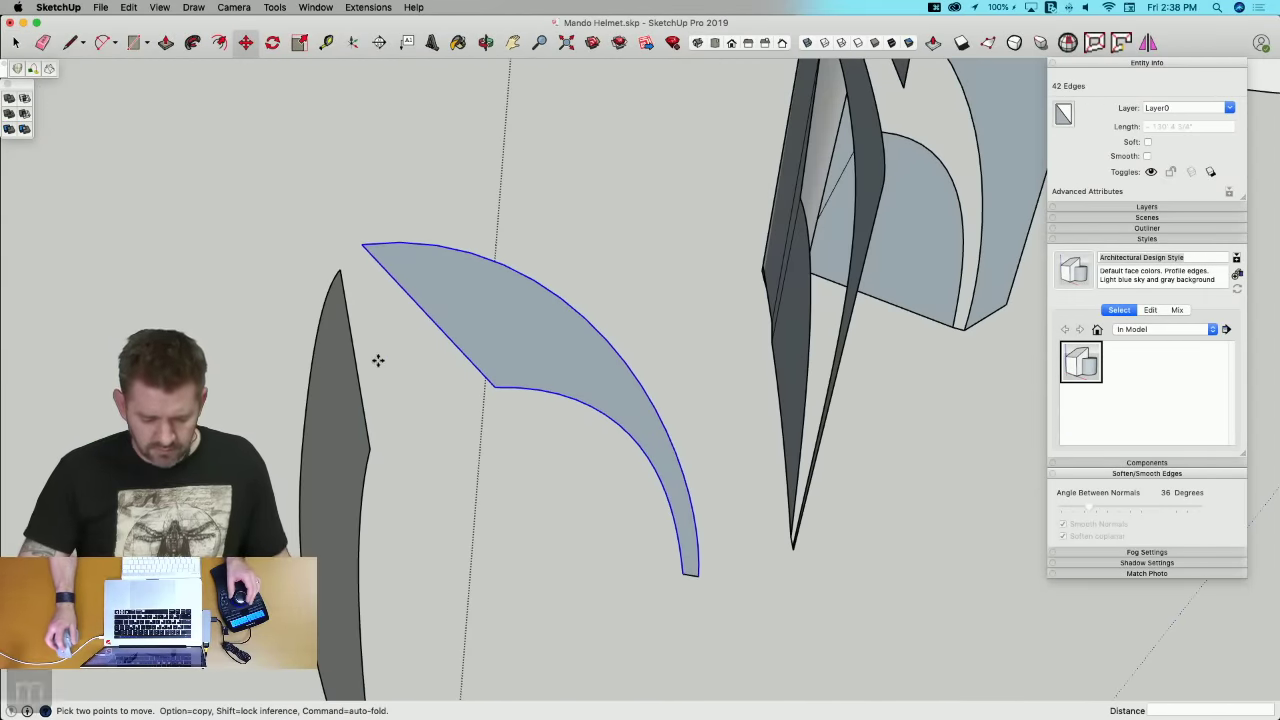
left_click(362, 245)
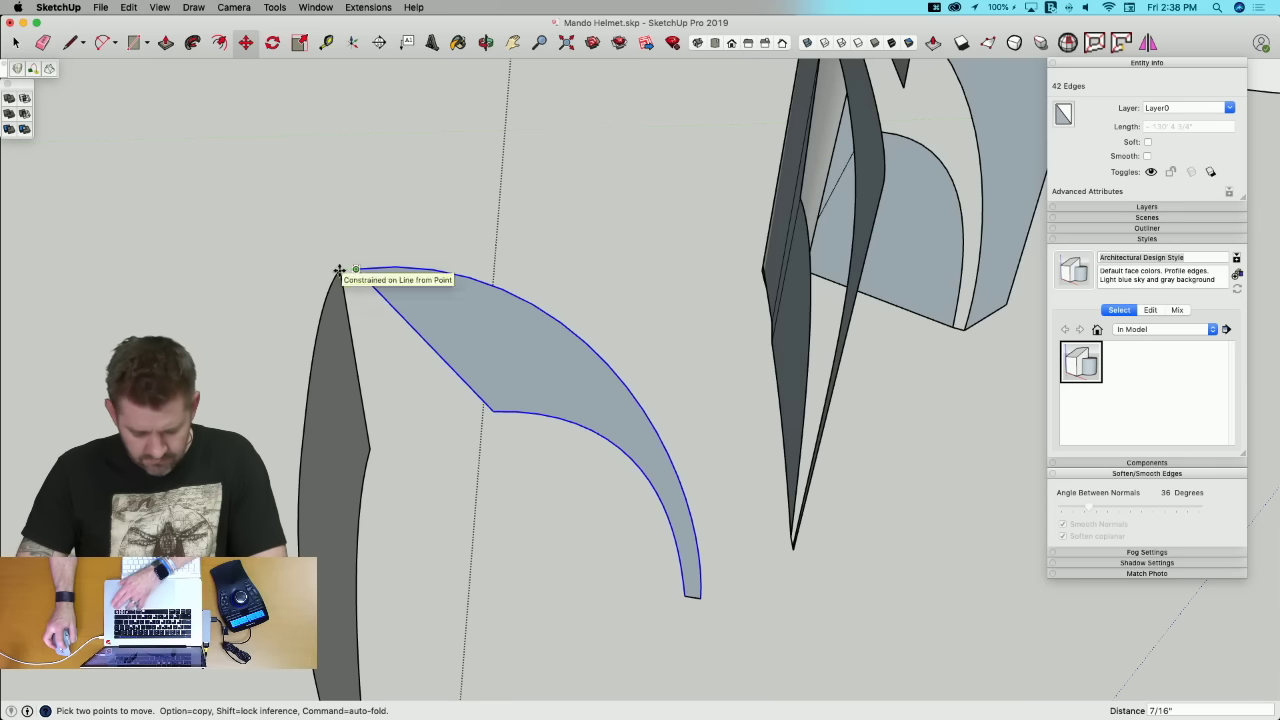
left_click(338, 272)
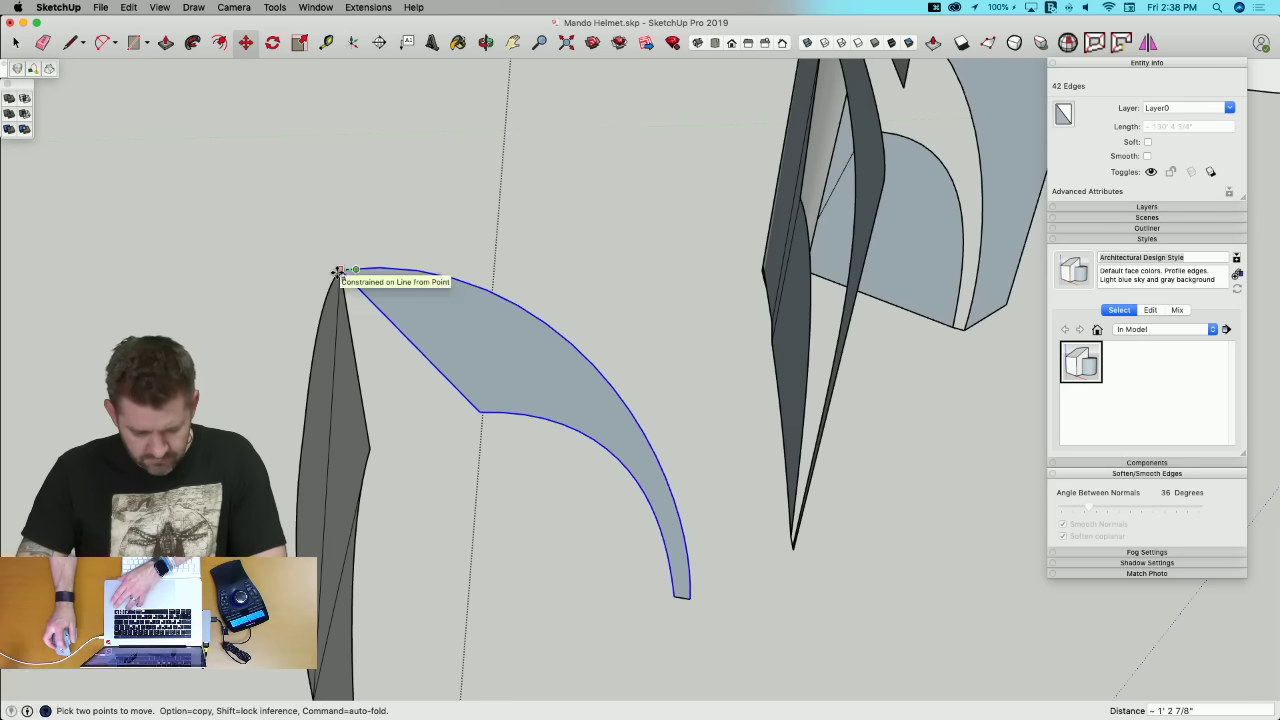
key("space")
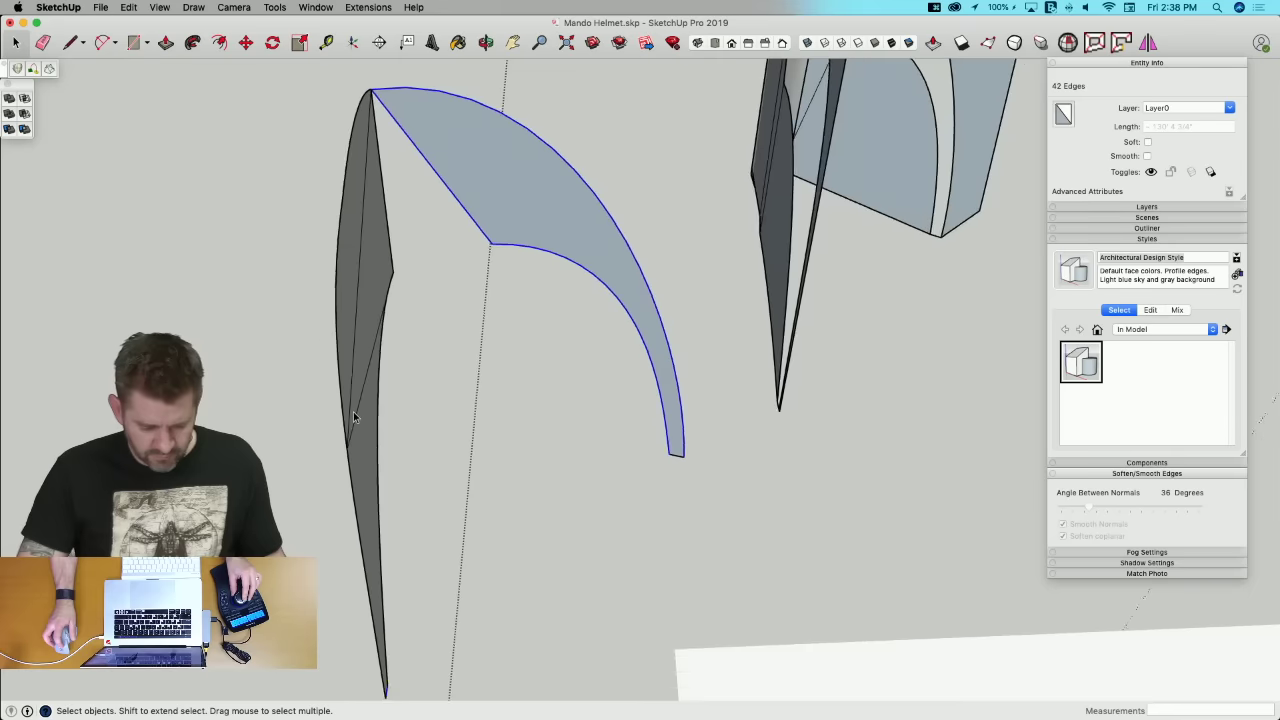
key("super+z")
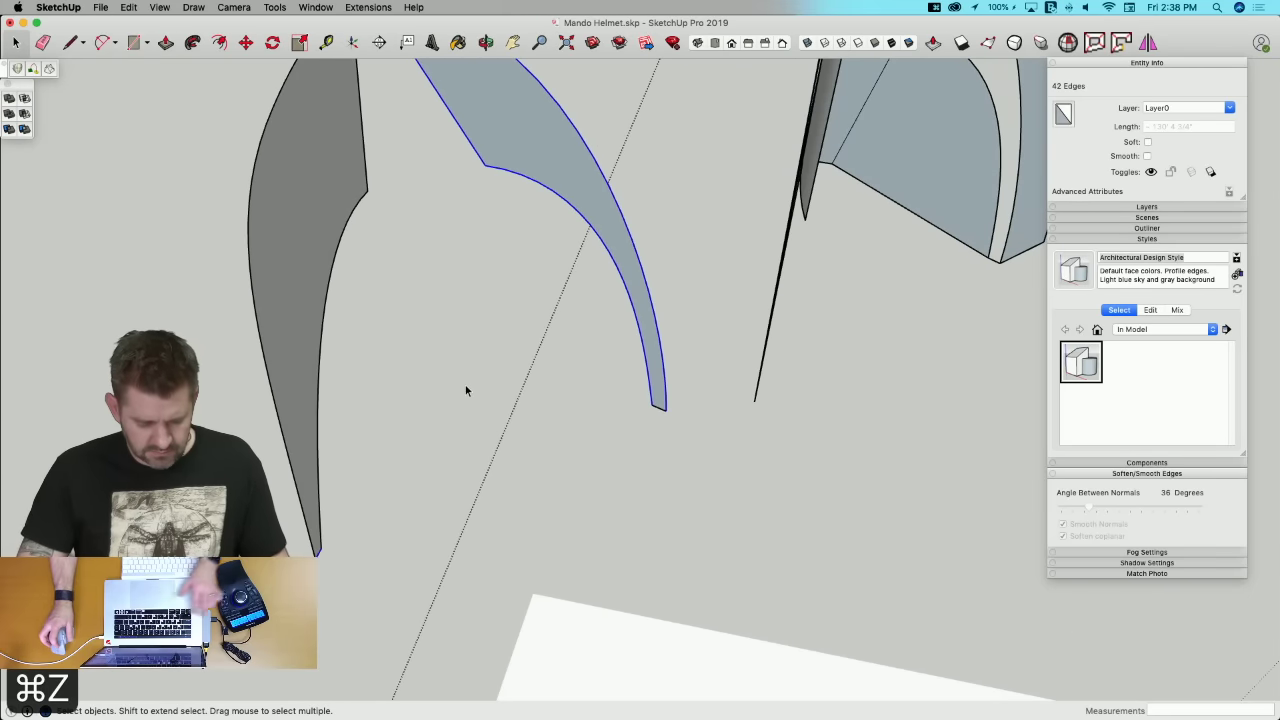
Step: Move the whole crescent, face and edges, by its upper corner onto the upper corner of the arched face
left_click_drag(602, 389, 697, 553)
key("m")
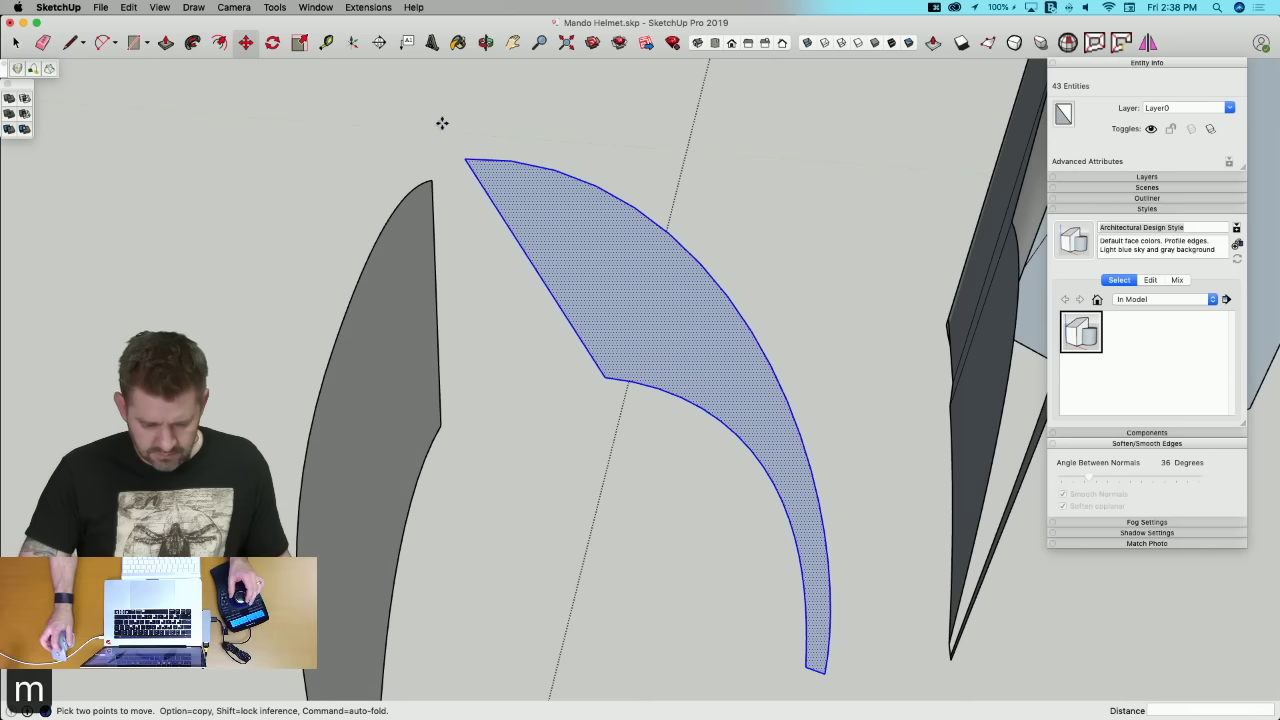
left_click(462, 160)
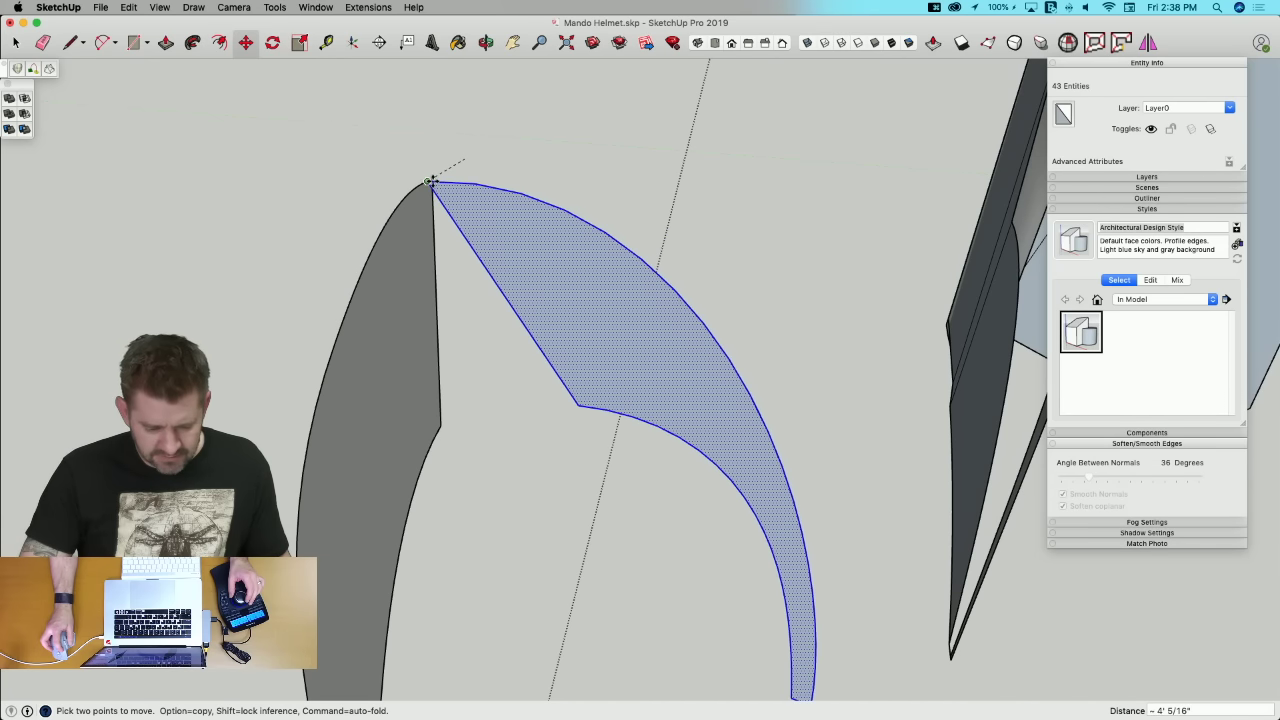
left_click(433, 181)
key("space")
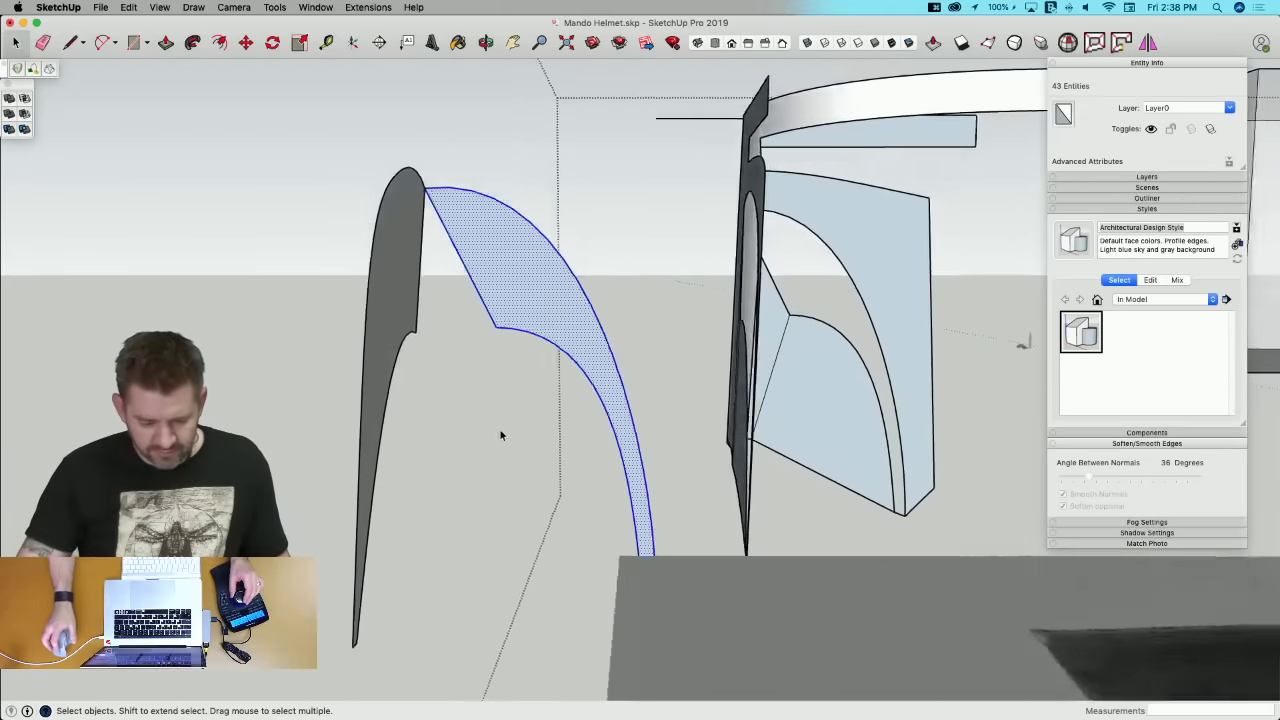
key("space")
Step: Try to move the arched face's inner lower corner along locked axes to meet the crescent's inner lower corner
middle_click_drag(475, 396, 420, 369)
left_click(422, 370)
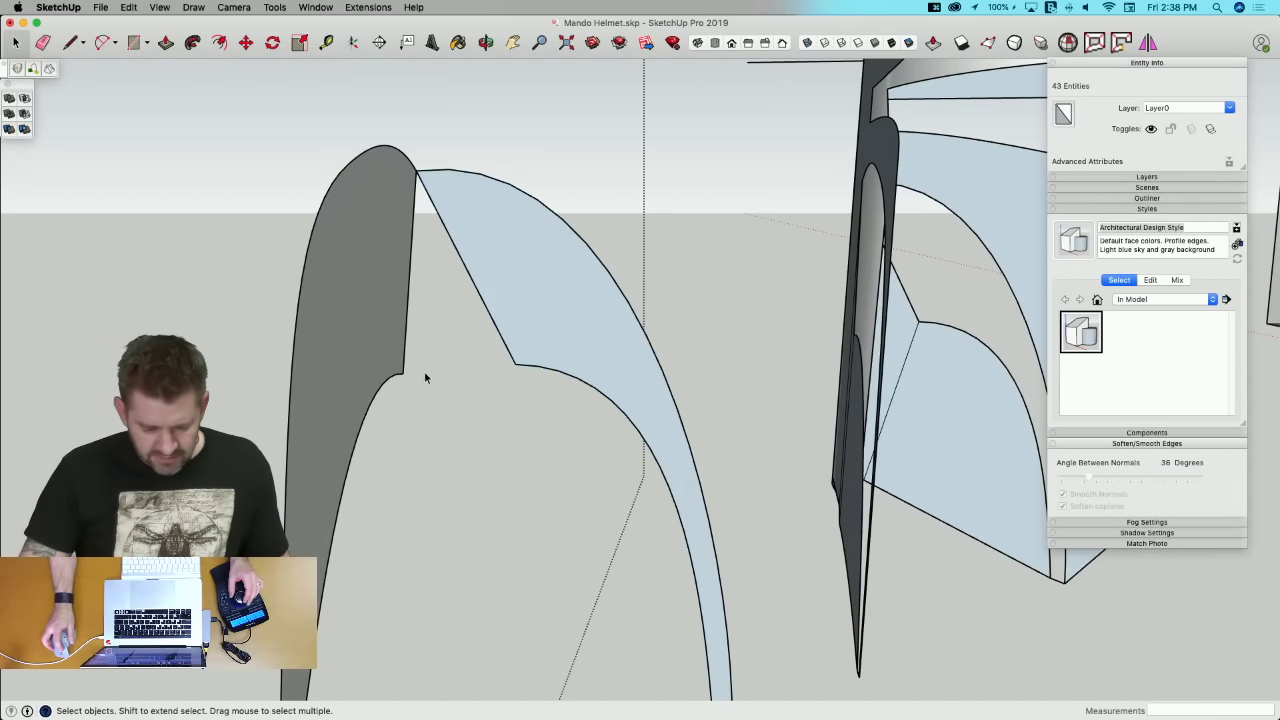
key("m")
left_click(401, 376)
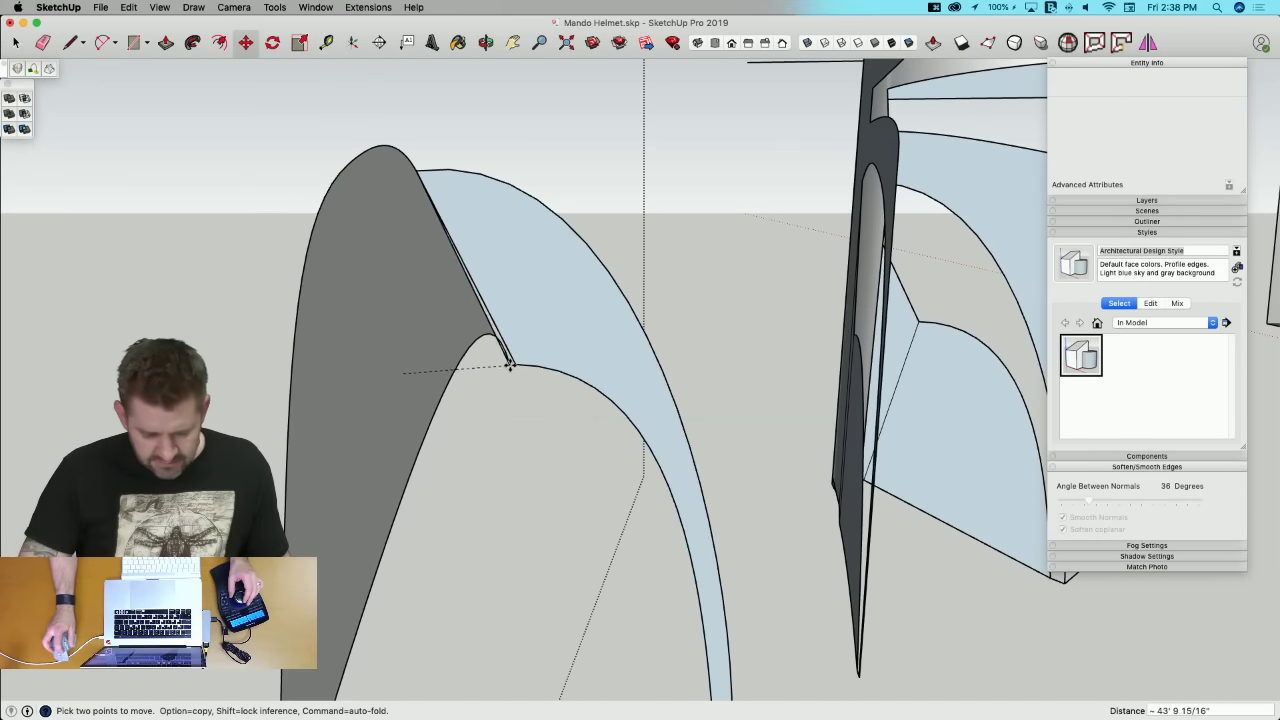
middle_click_drag(516, 366, 562, 371)
key("Right")
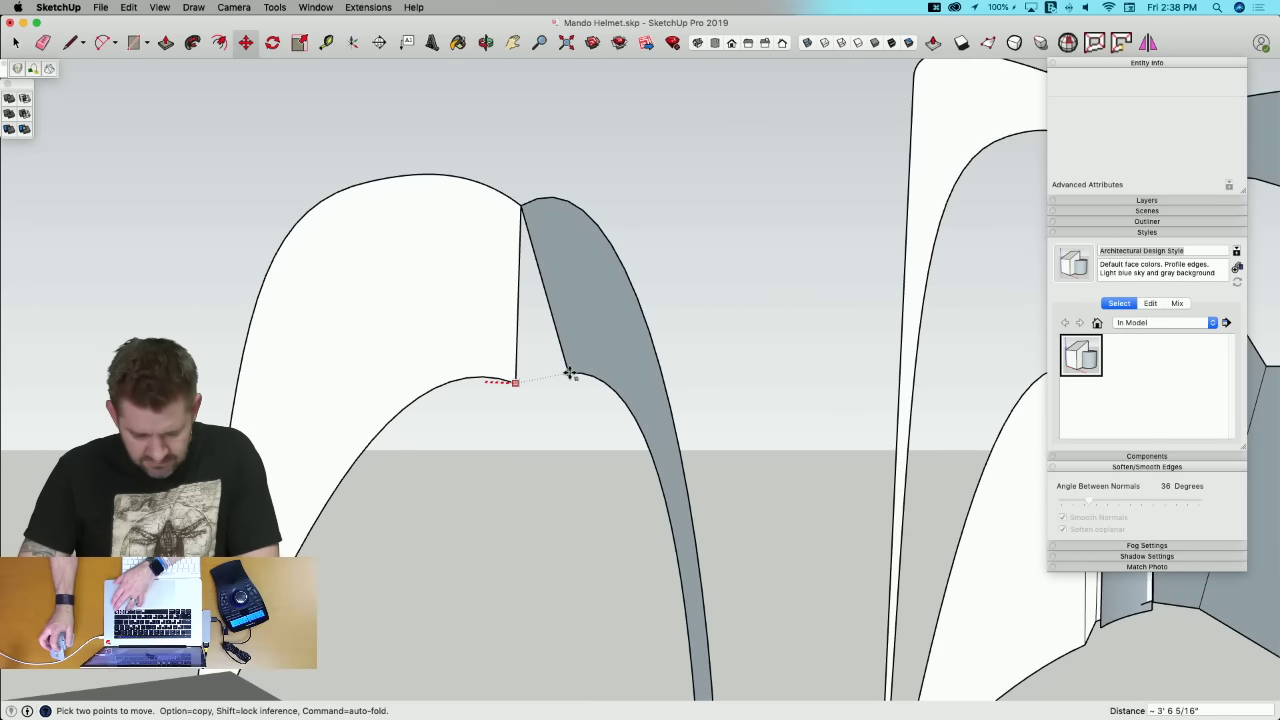
left_click(517, 381)
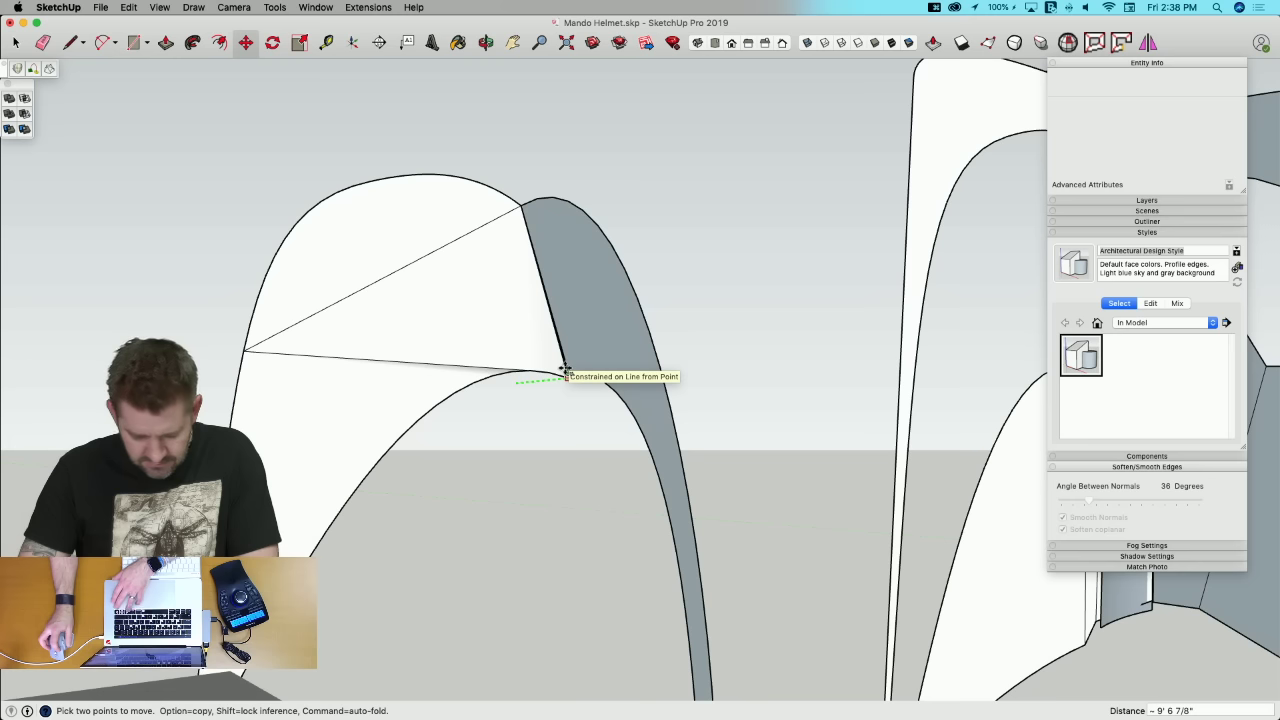
key("super+z")
key("super+z")
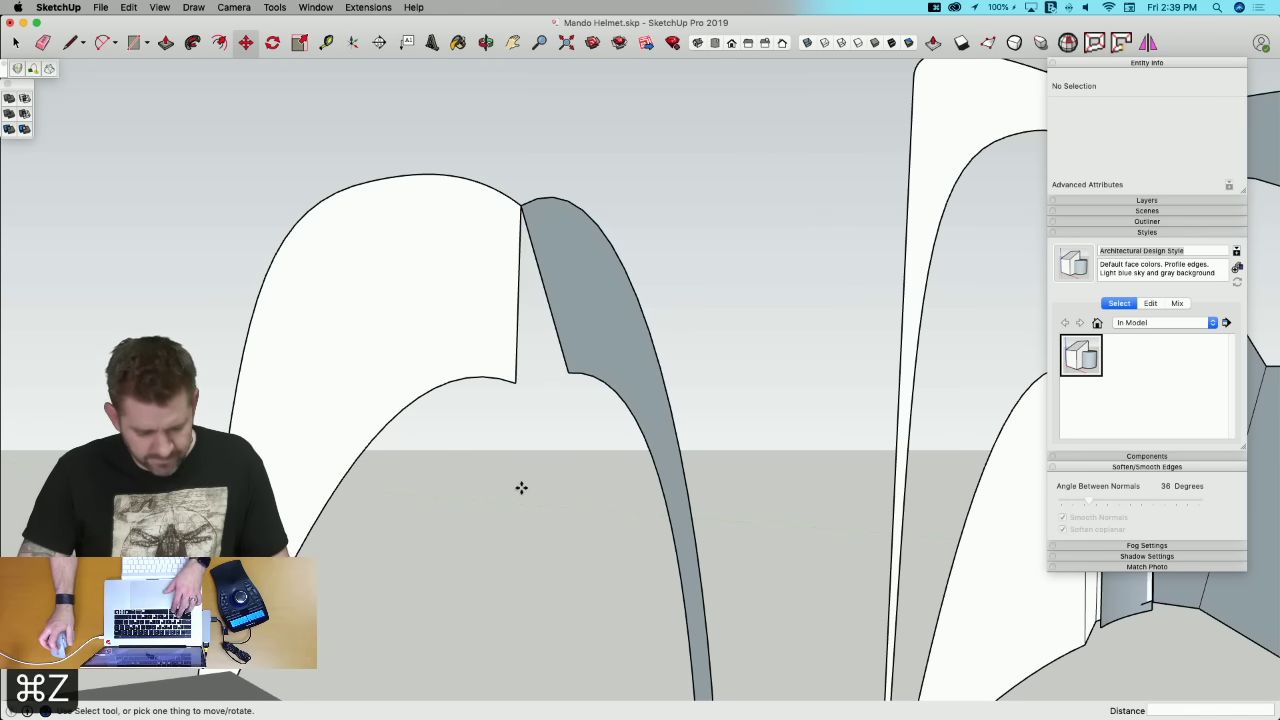
Step: Weld the 40 edges of the arched face's outer boundary into one curve
left_click_drag(390, 197, 416, 180)
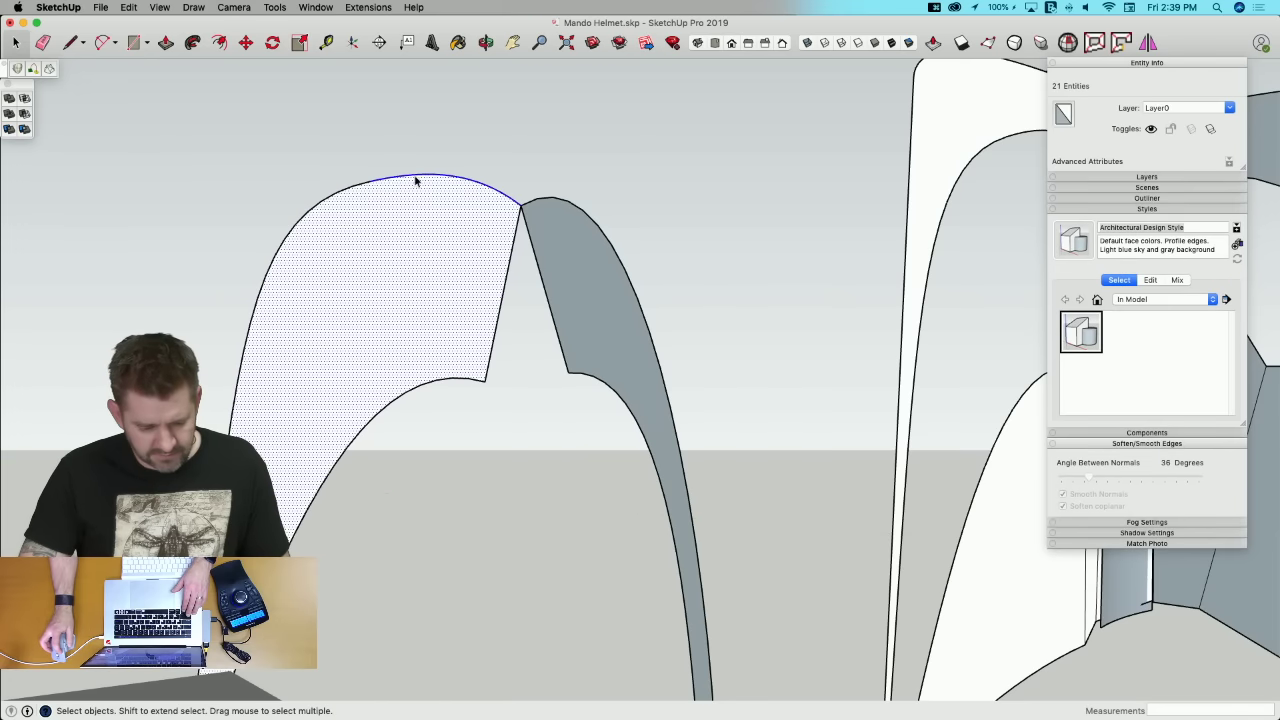
left_click(349, 243, "shift")
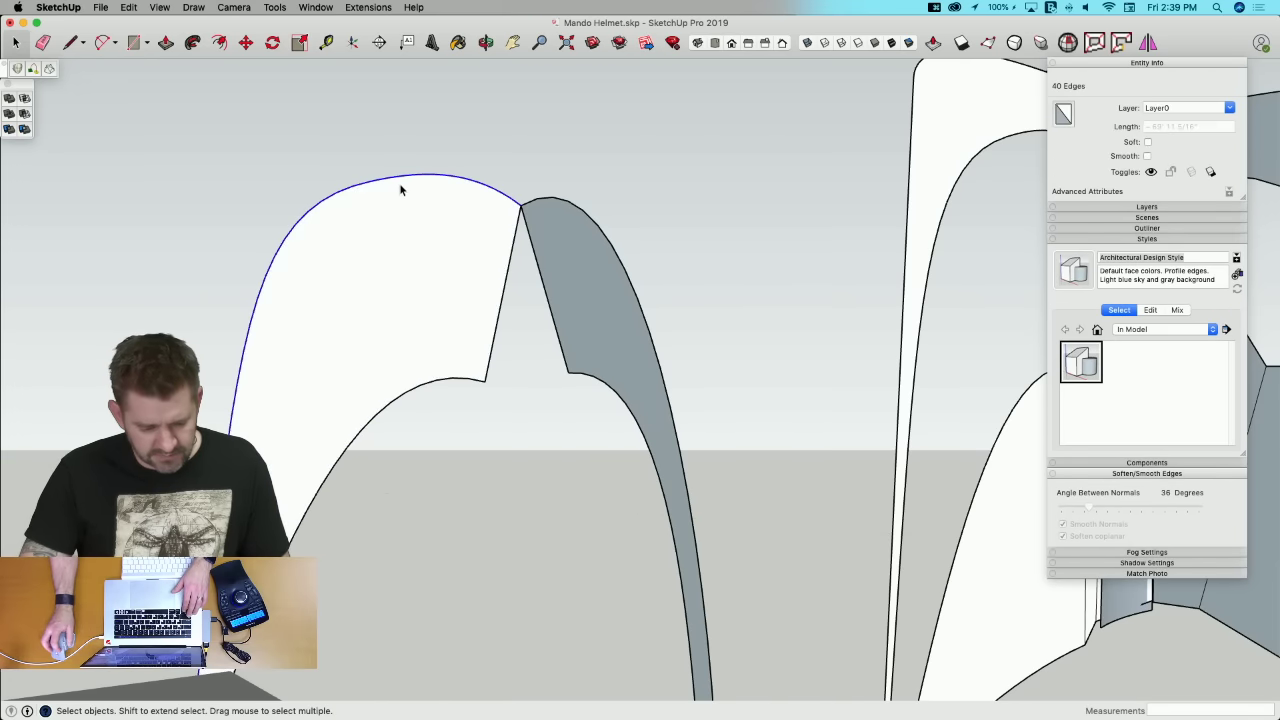
left_click(370, 7)
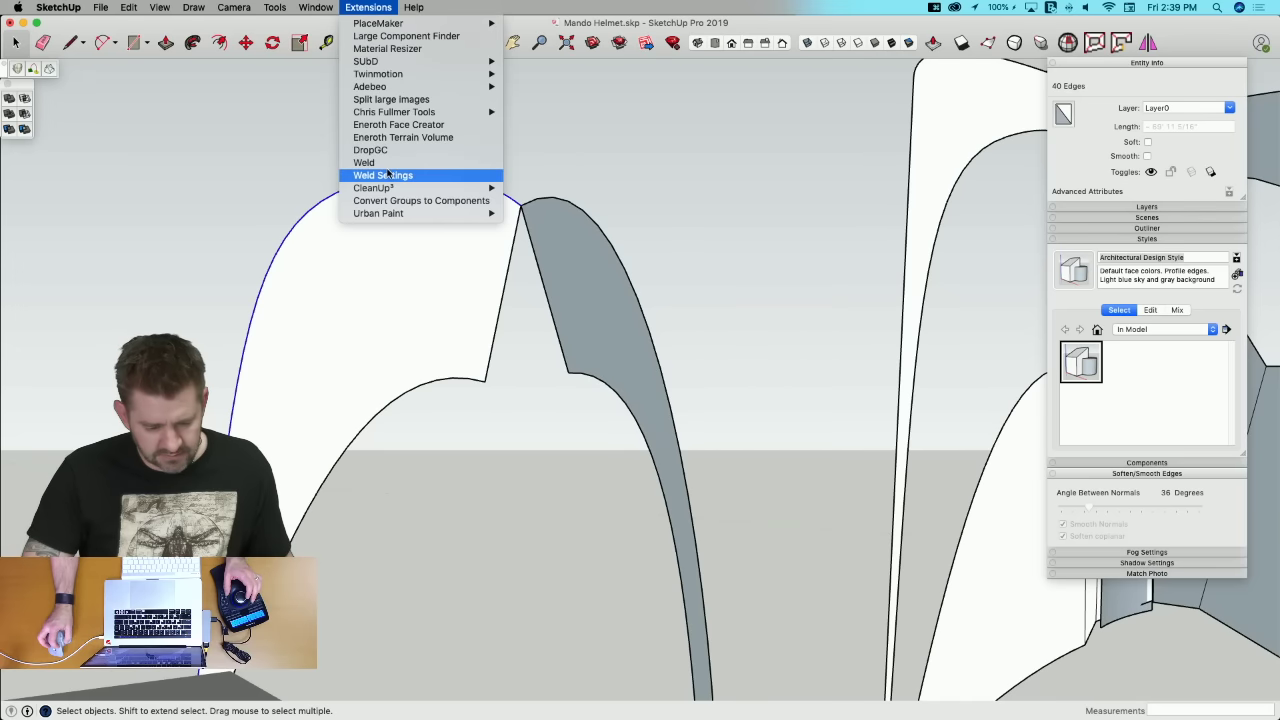
left_click(392, 174)
left_click(620, 253)
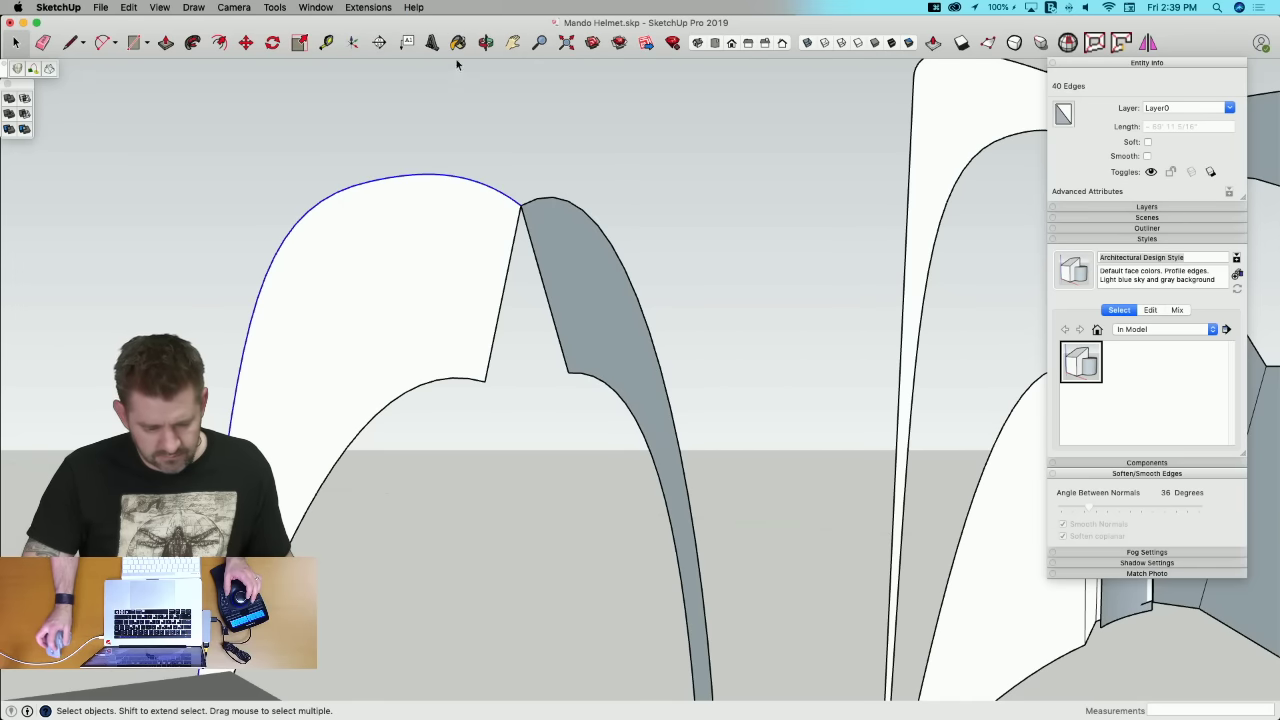
left_click(368, 7)
left_click(383, 163)
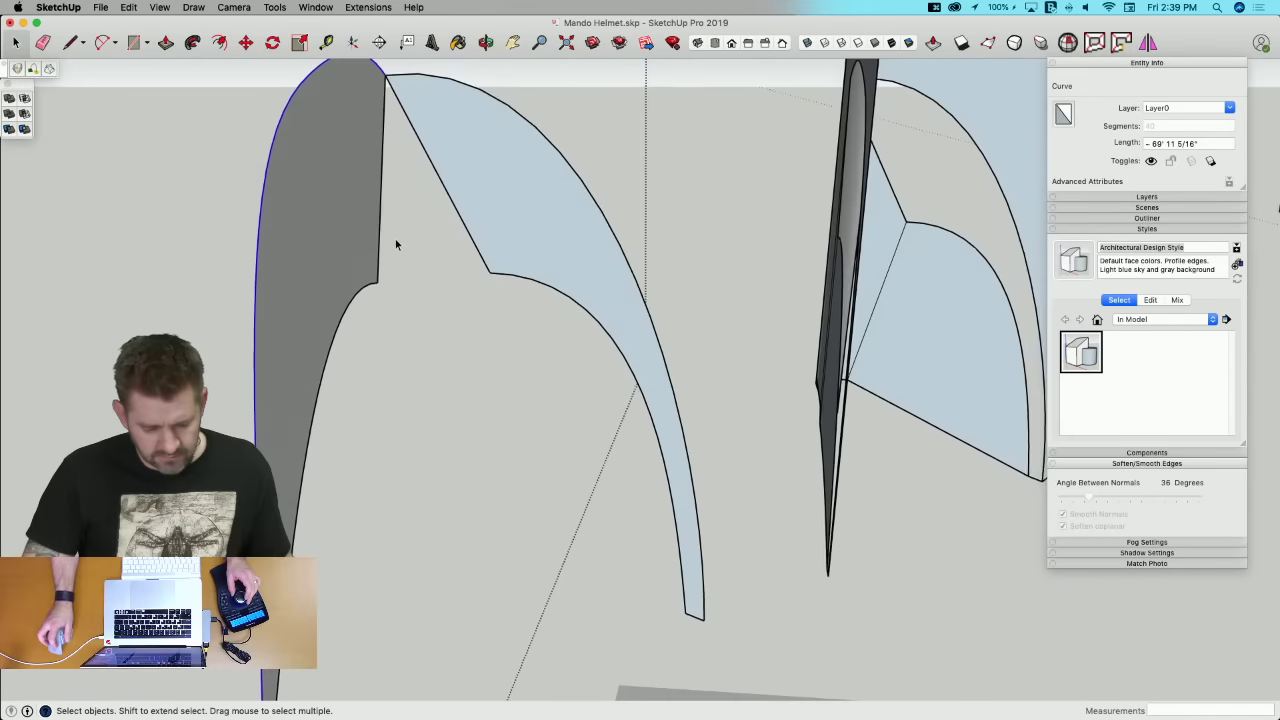
Step: Move the arched face's inner lower corner in axis-locked moves onto the crescent's inner lower corner
key("m")
left_click(376, 298)
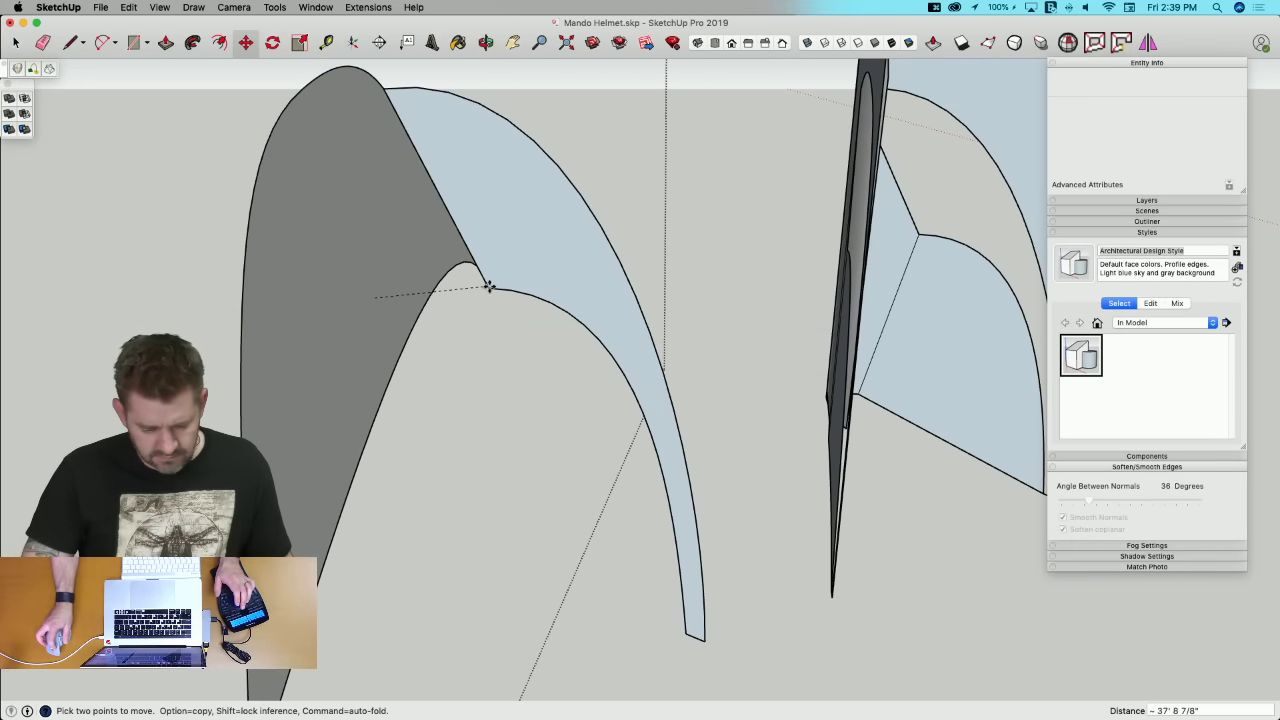
scroll(489, 287, "up", 5)
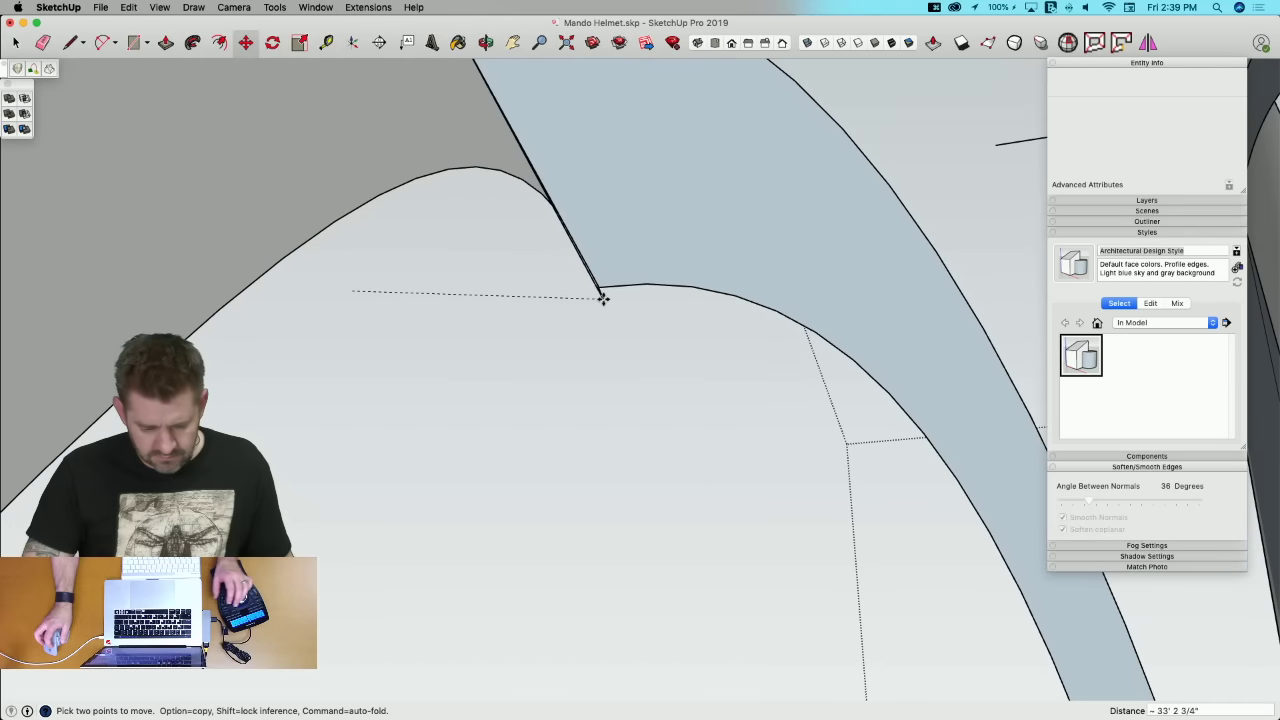
key("Right")
left_click(600, 287)
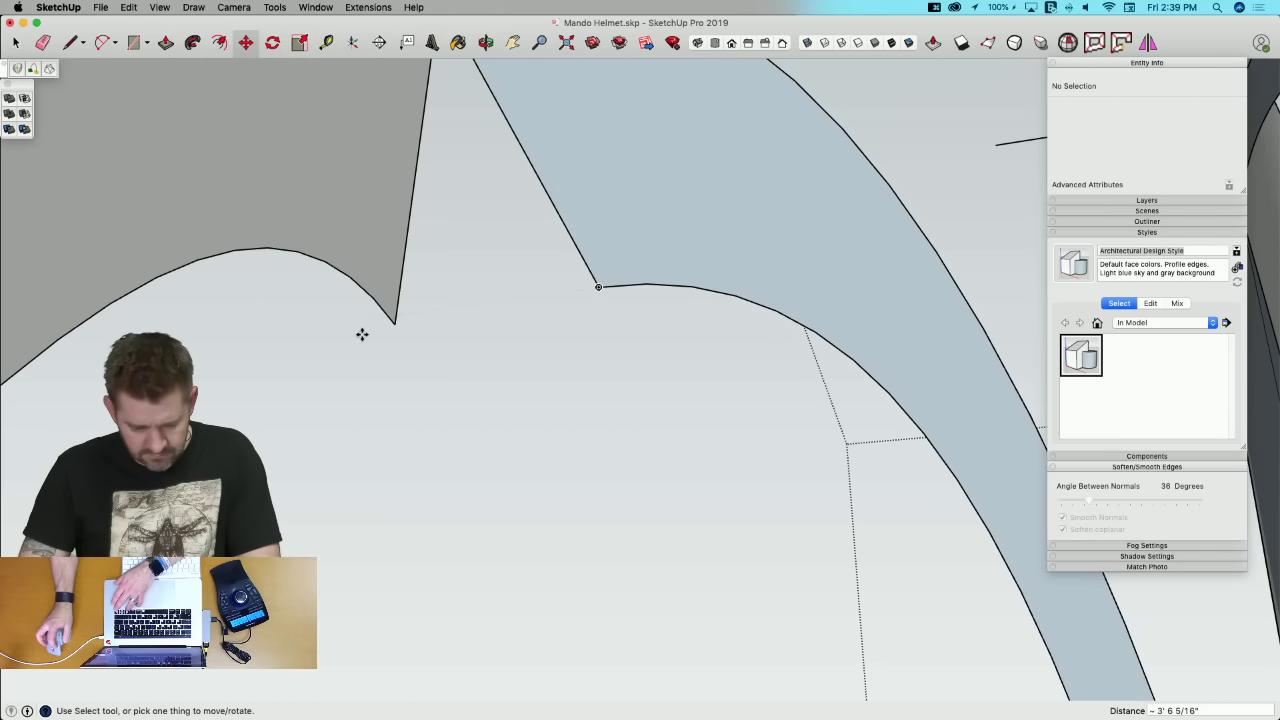
left_click(394, 323)
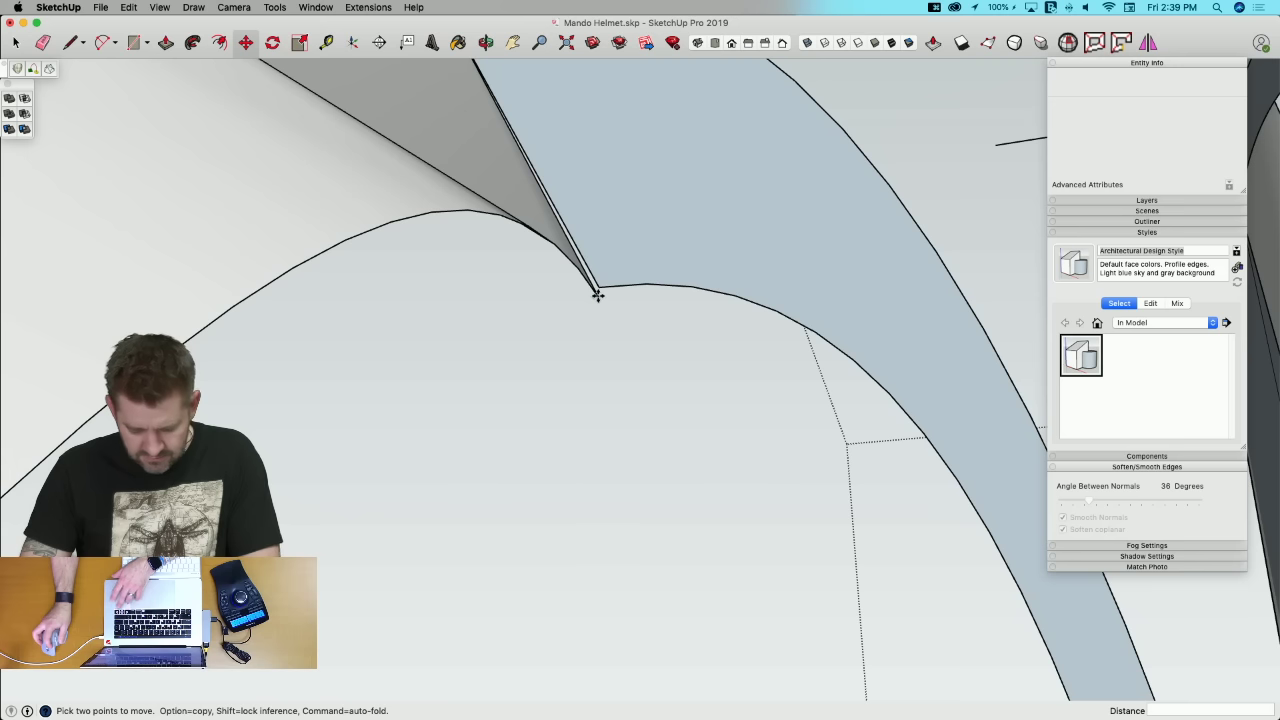
left_click(597, 287)
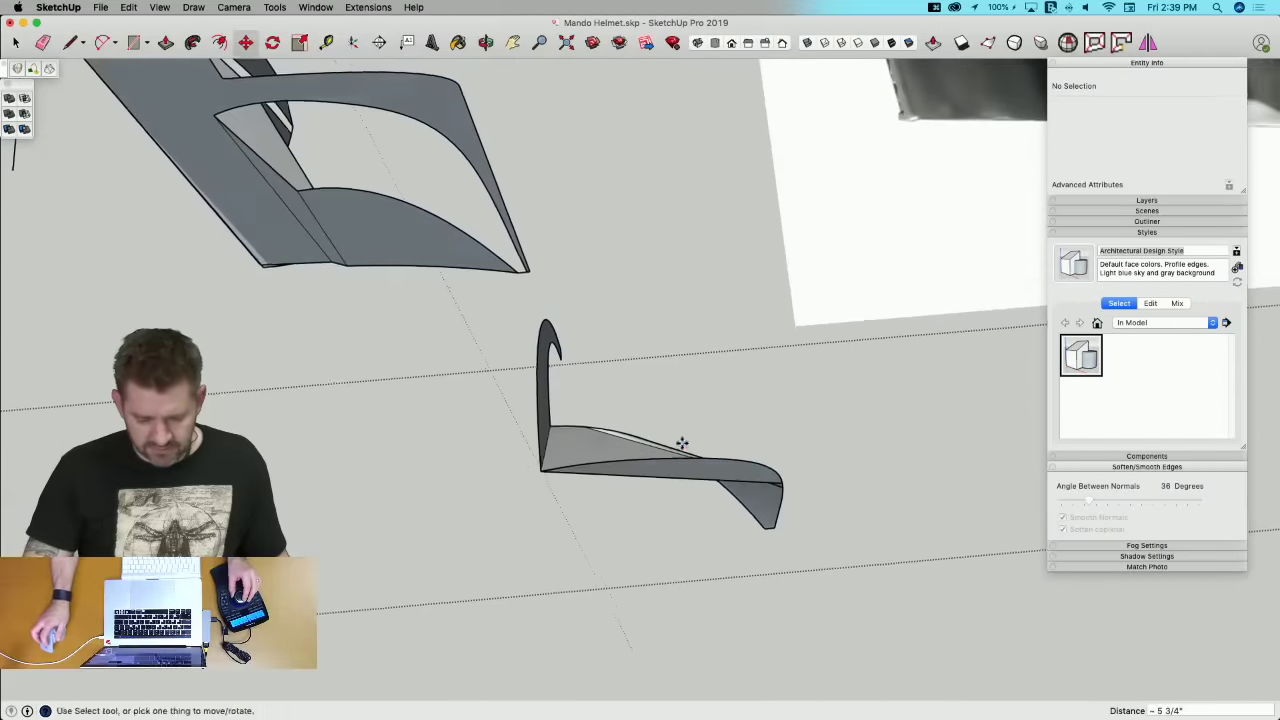
Step: Move the short edge at the arched face's bottom tip about 29' 5 11/16" along the green axis, aligned with the crescent's bottom tip
key("e")
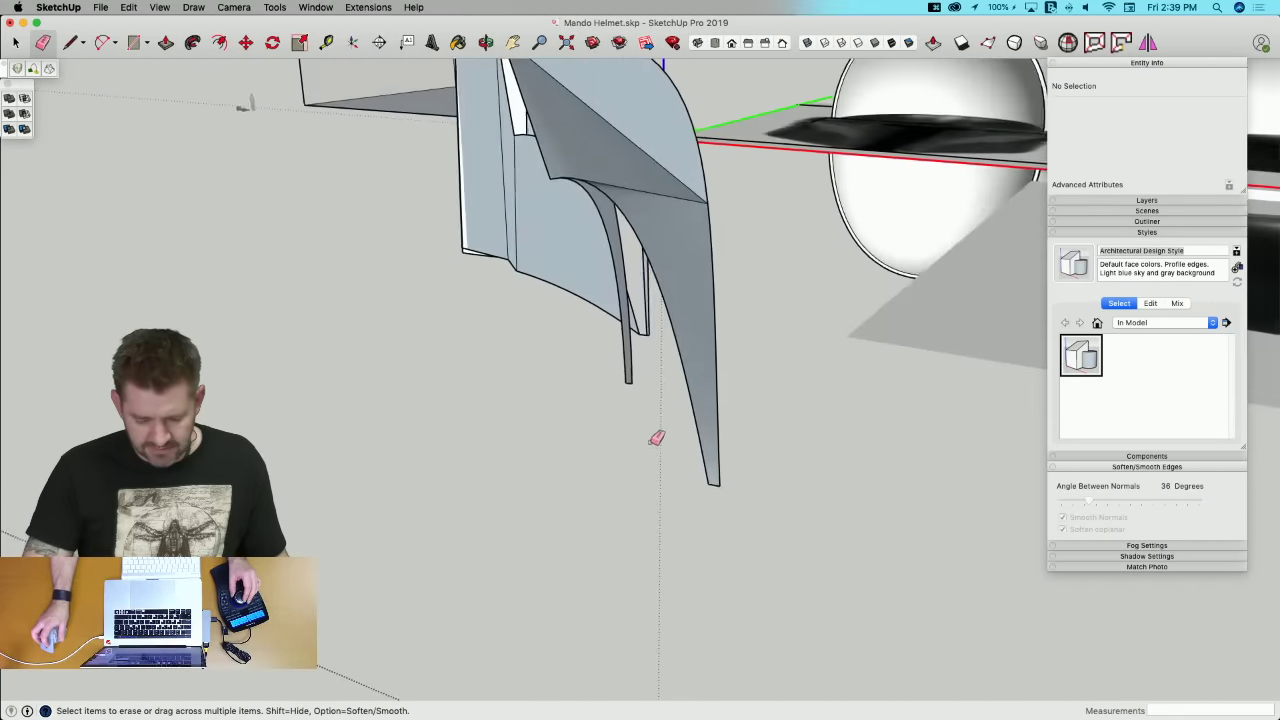
key("space")
left_click(702, 480)
key("m")
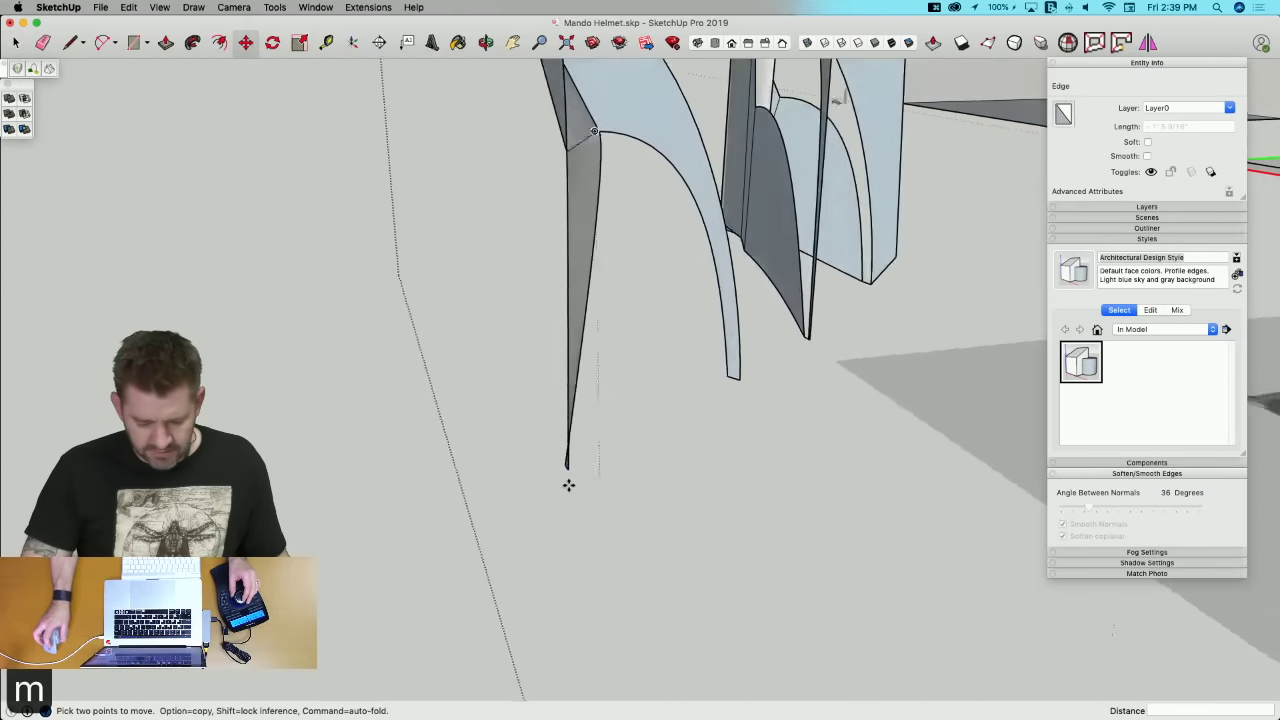
left_click(563, 460)
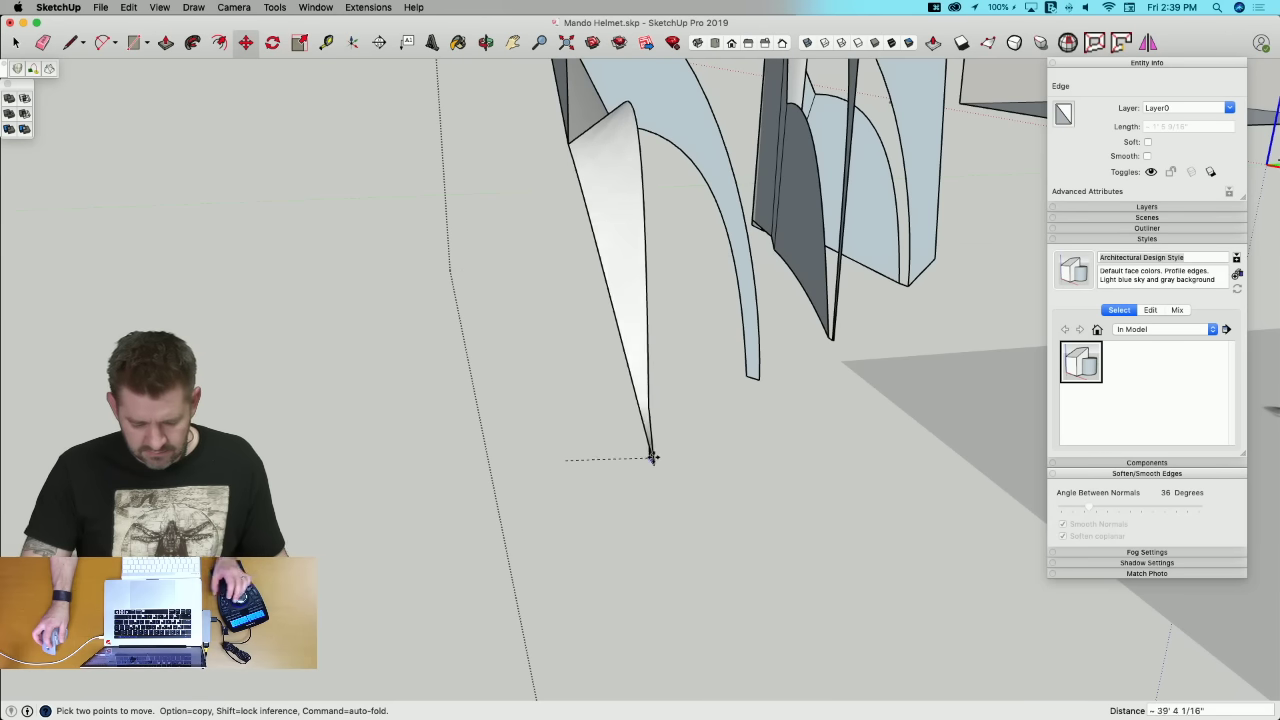
key("Left")
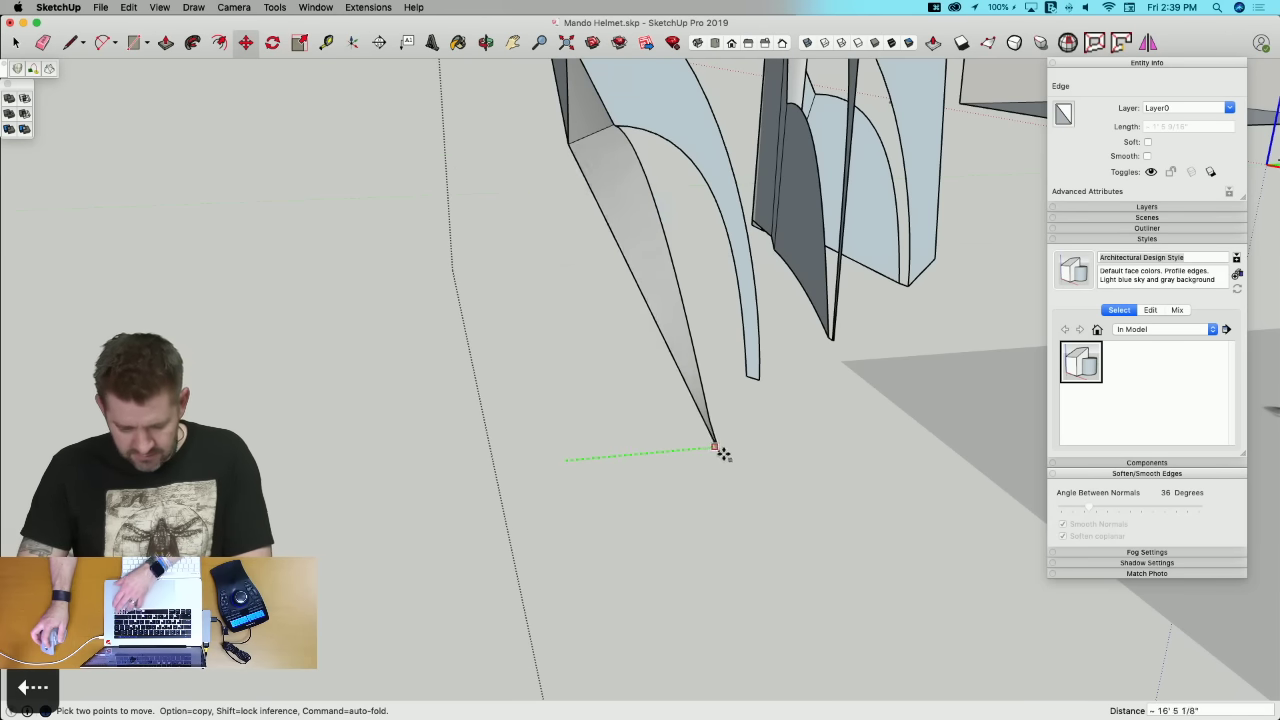
left_click(744, 373)
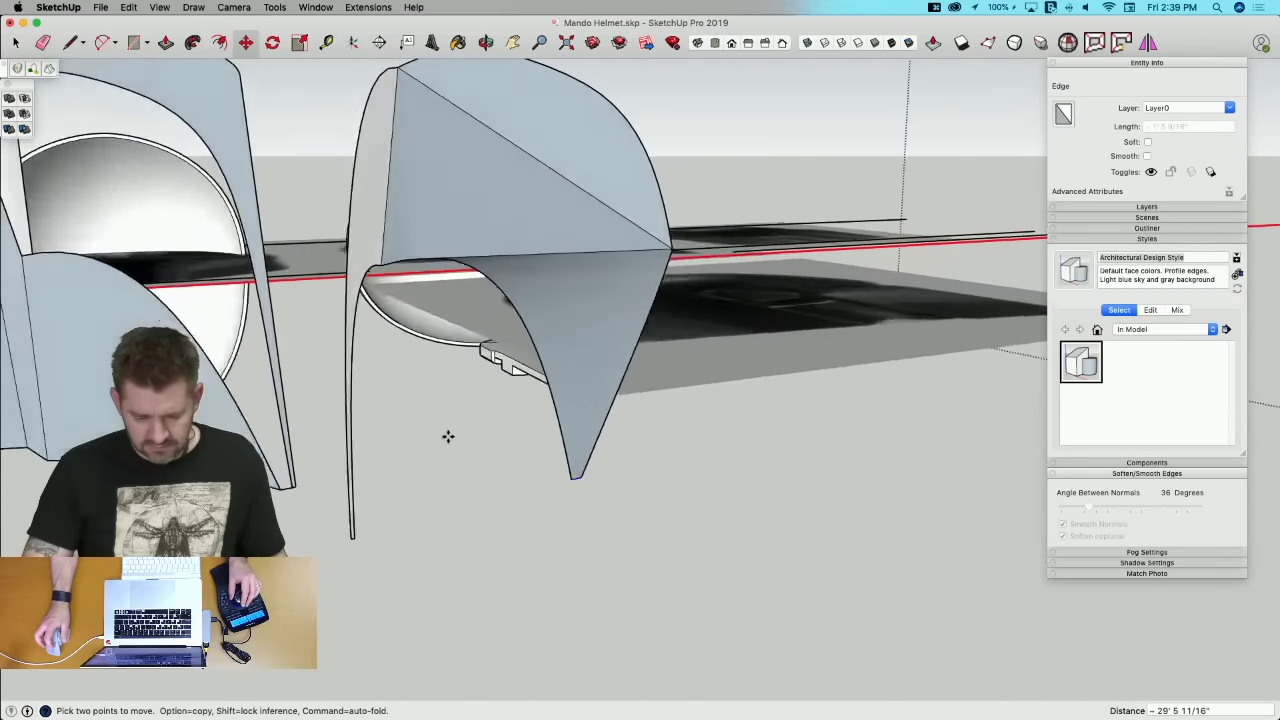
Step: Erase the folded faces' diagonal edge and delete the leftover tapered surface, keeping the boundary curves
key("e")
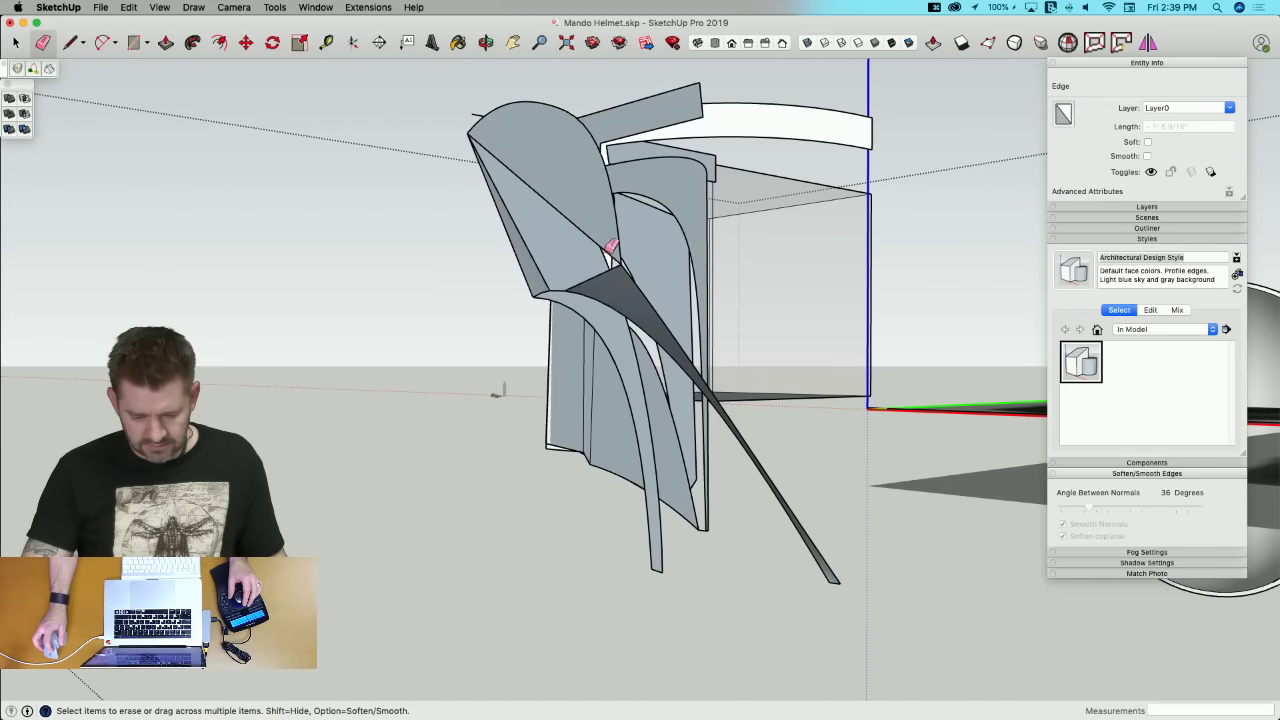
left_click(608, 252)
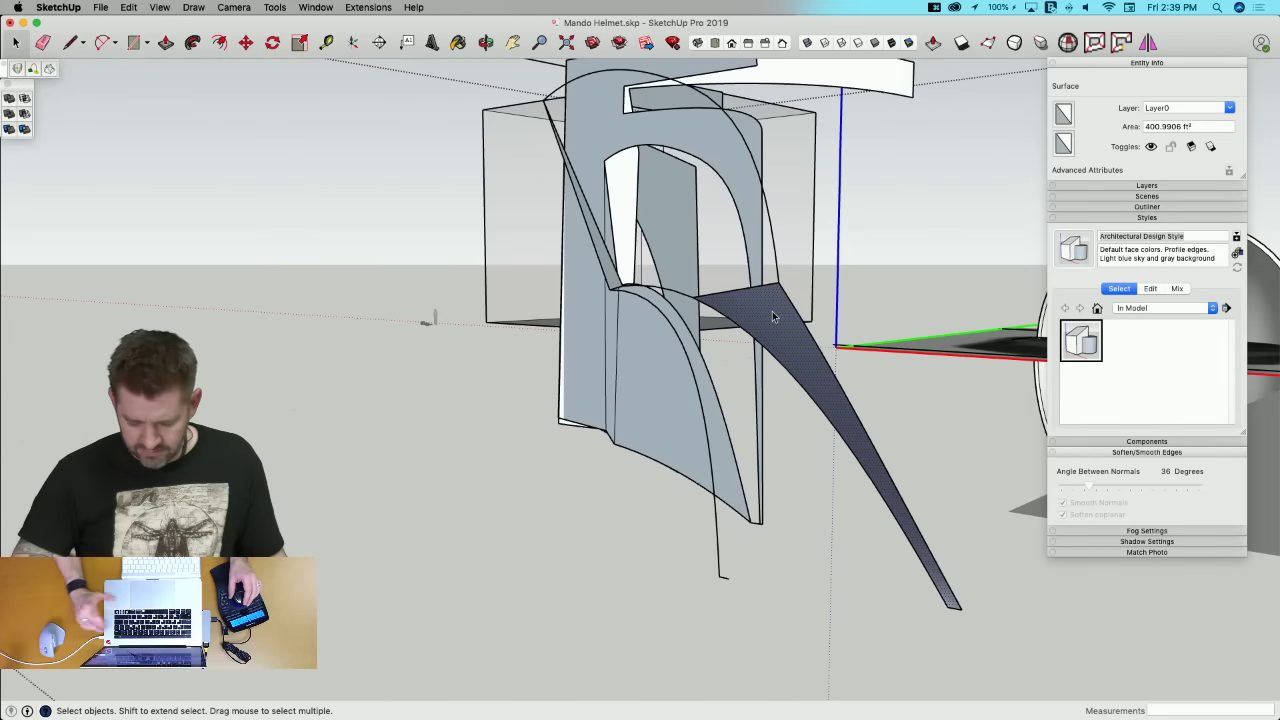
key("Delete")
Step: Copy the crescent's inner lower curve by its tip end to the bottom tip of the arched outline
middle_click_drag(660, 421, 604, 477)
left_click(583, 381)
key("m")
left_click(601, 457)
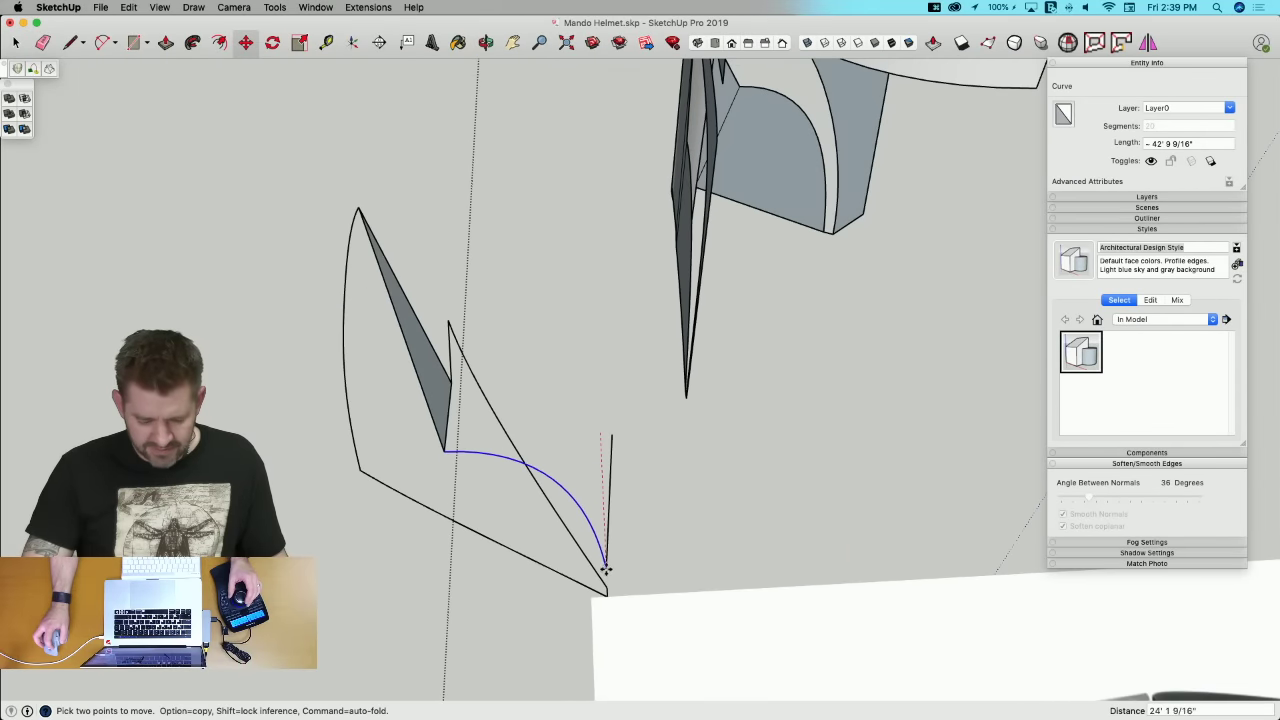
key("alt")
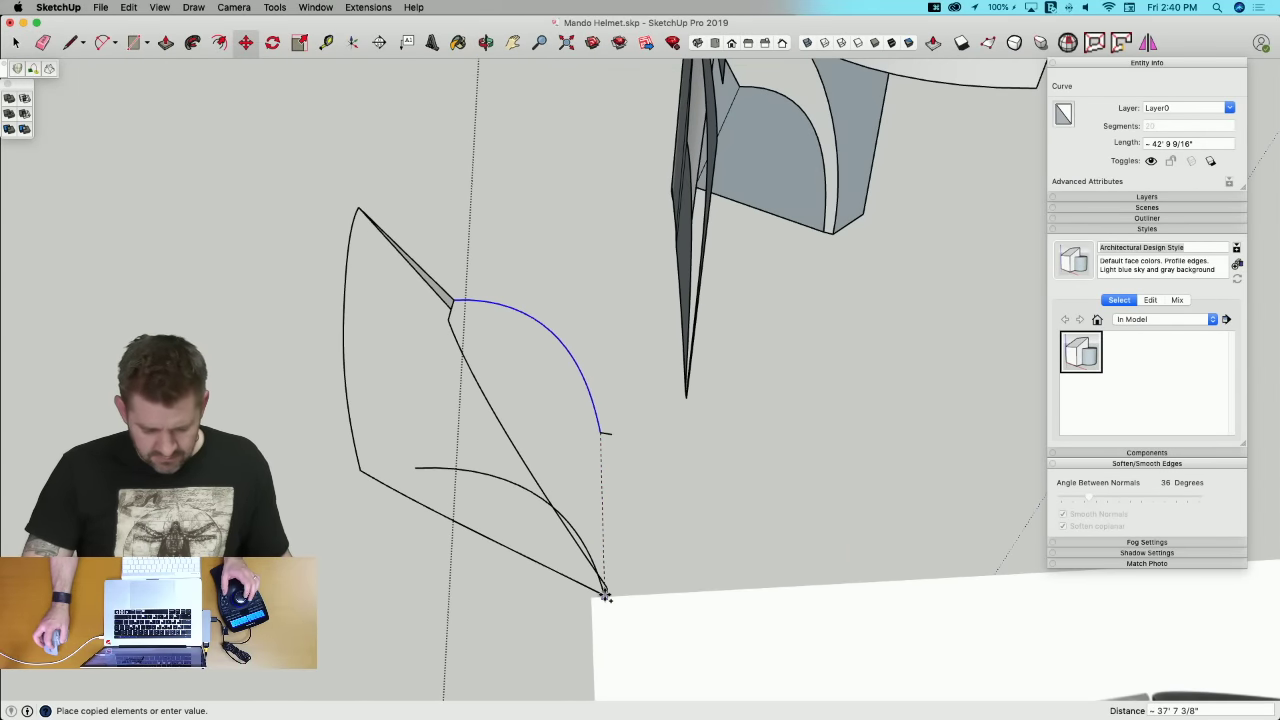
middle_click_drag(606, 560, 643, 314)
left_click(697, 444)
left_click(651, 317)
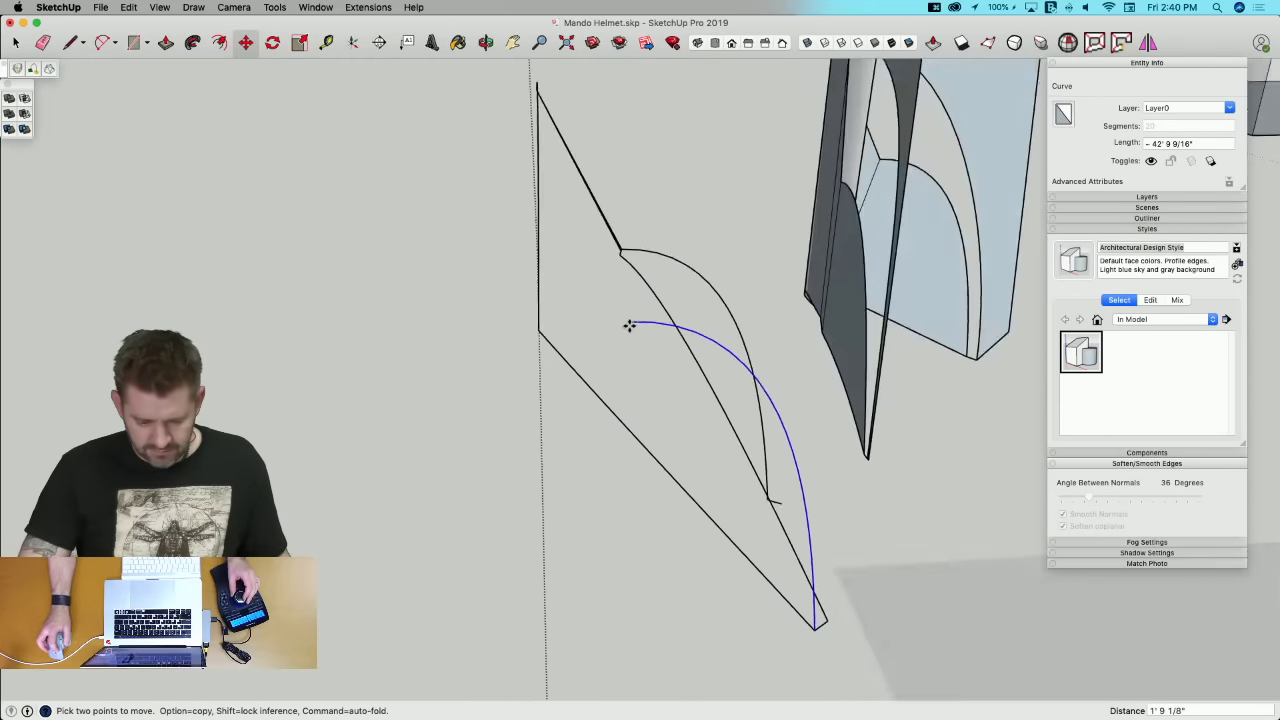
left_click(651, 343)
key("space")
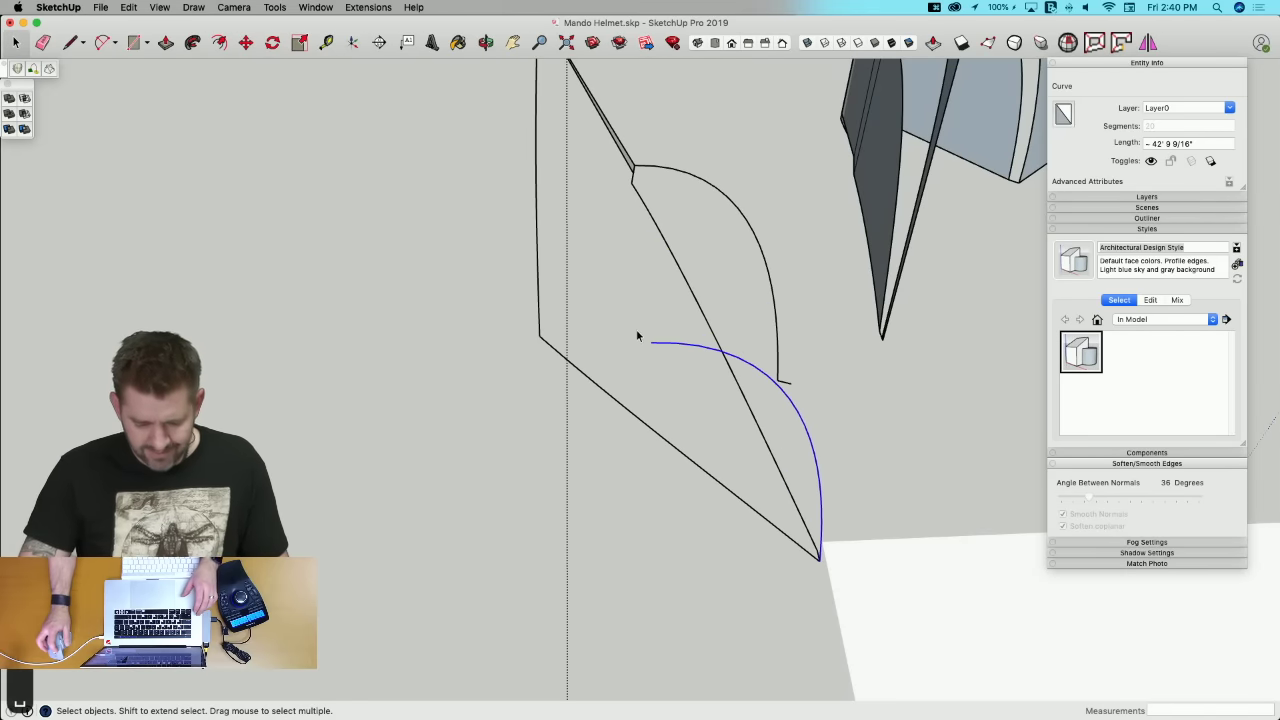
Step: Stretch the copied inner curve by its free end onto the upper corner where the face outlines meet
key("m")
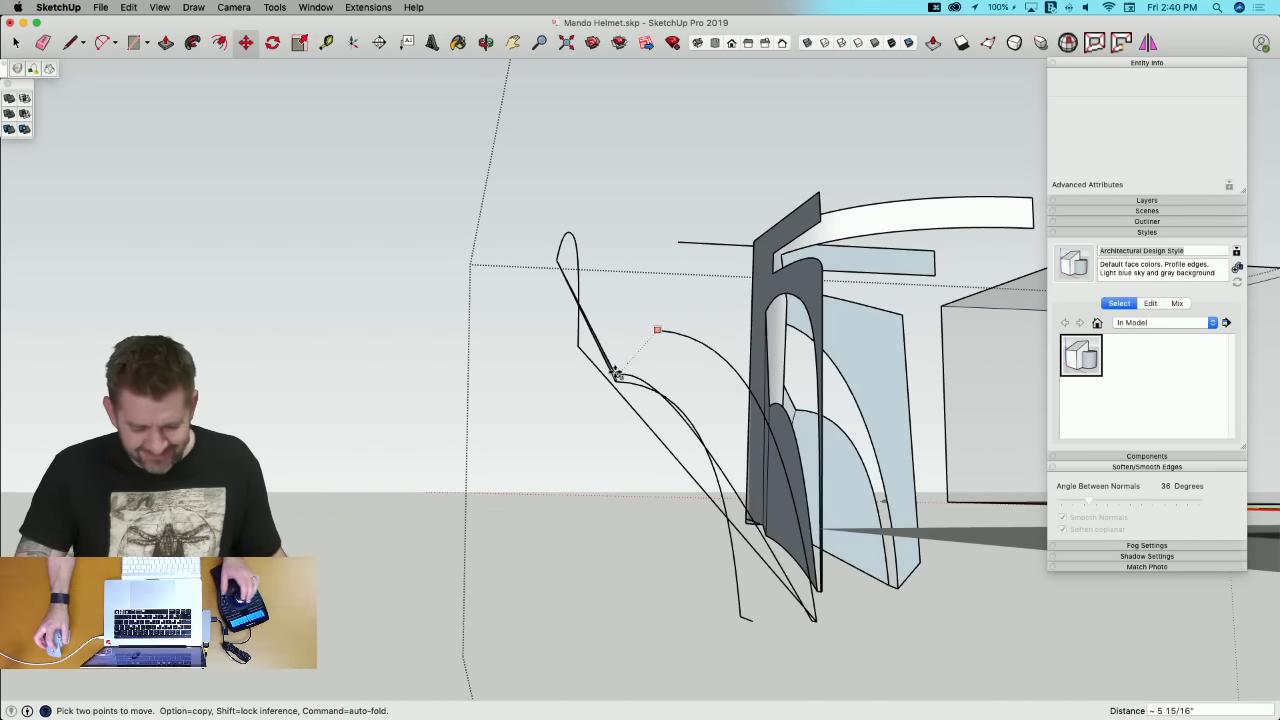
middle_click_drag(618, 372, 566, 372)
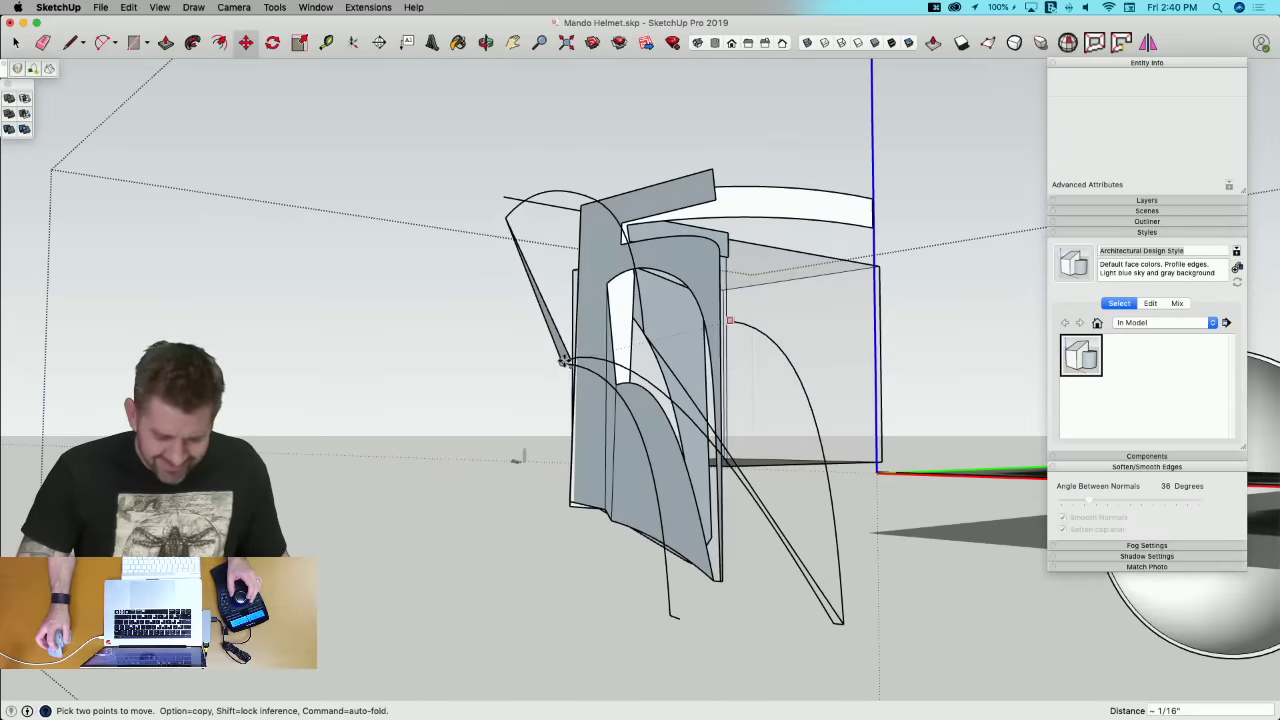
left_click(566, 360)
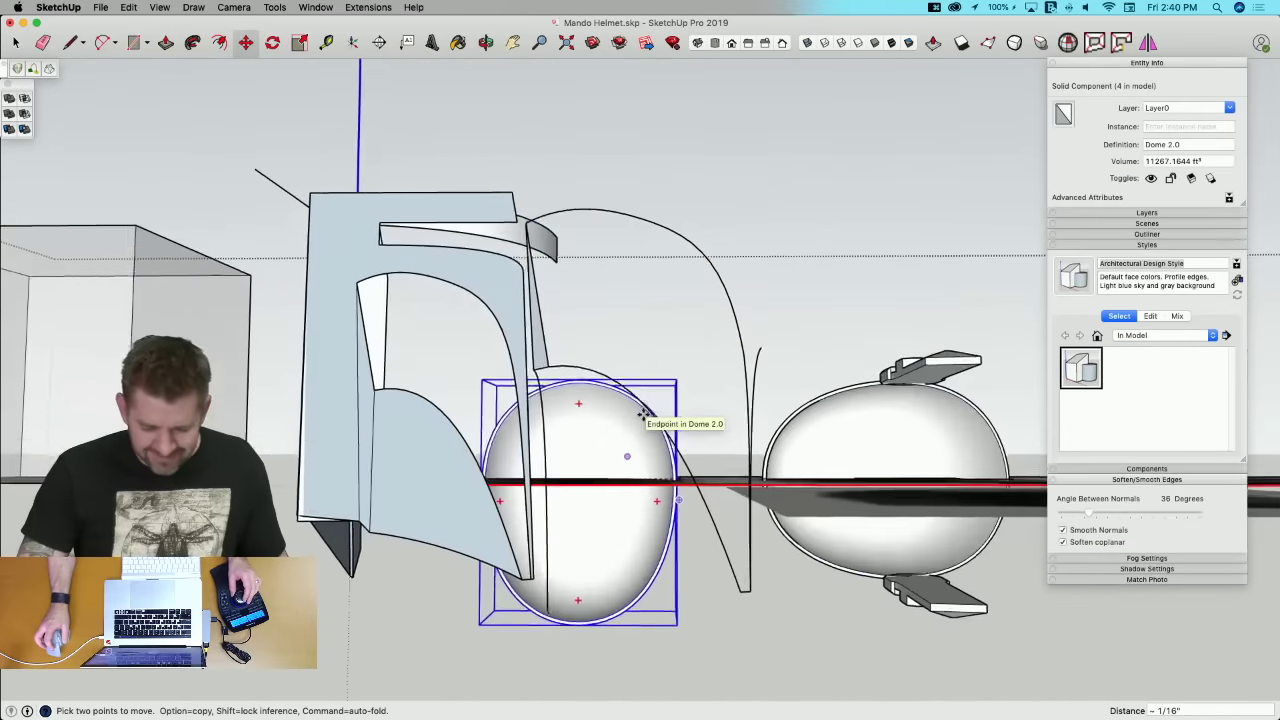
middle_click_drag(644, 415, 665, 373)
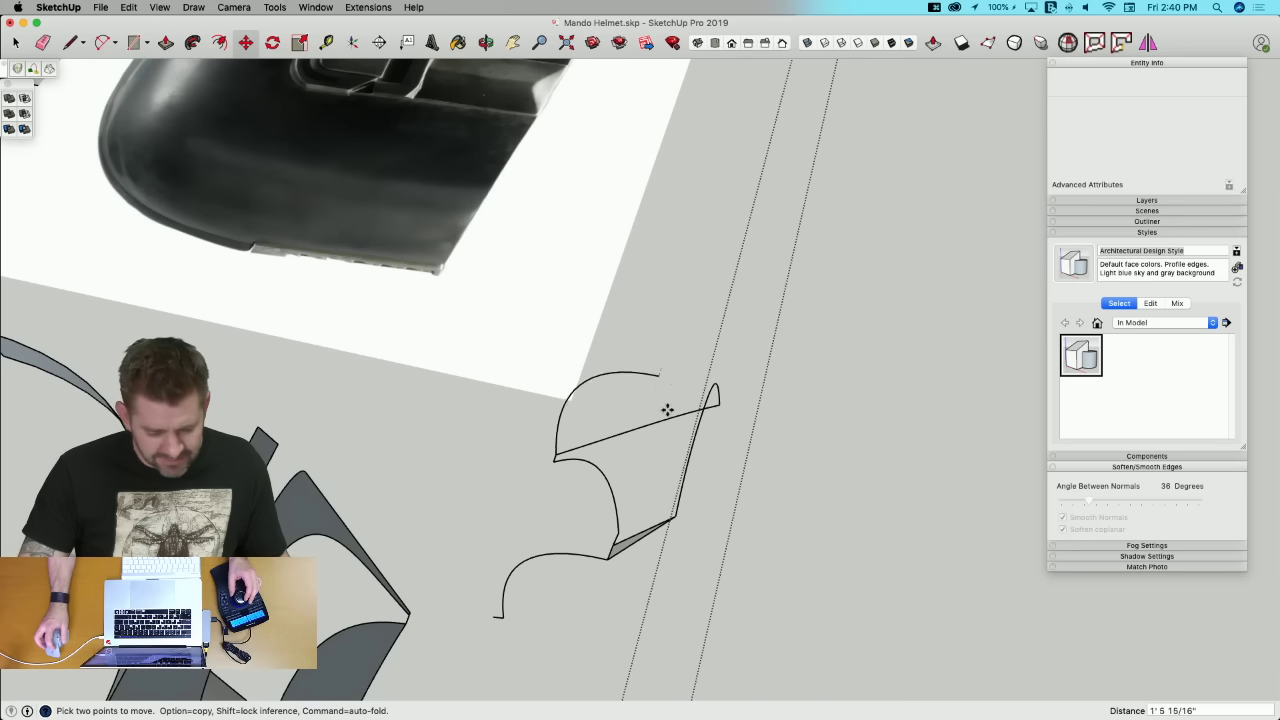
middle_click_drag(674, 516, 535, 388)
Step: Close the stretched curve with a straight line between its ends and rotate the curve about that line by about 67°
key("q")
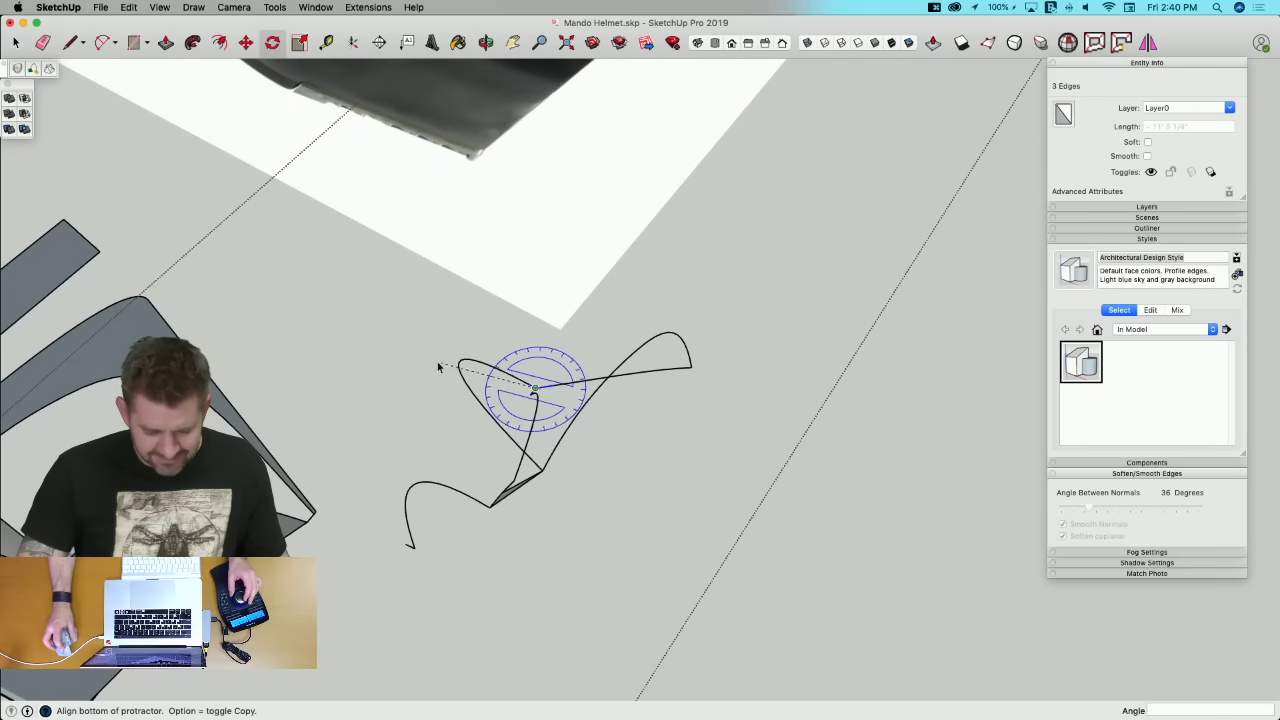
key("space")
left_click(500, 370)
key("q")
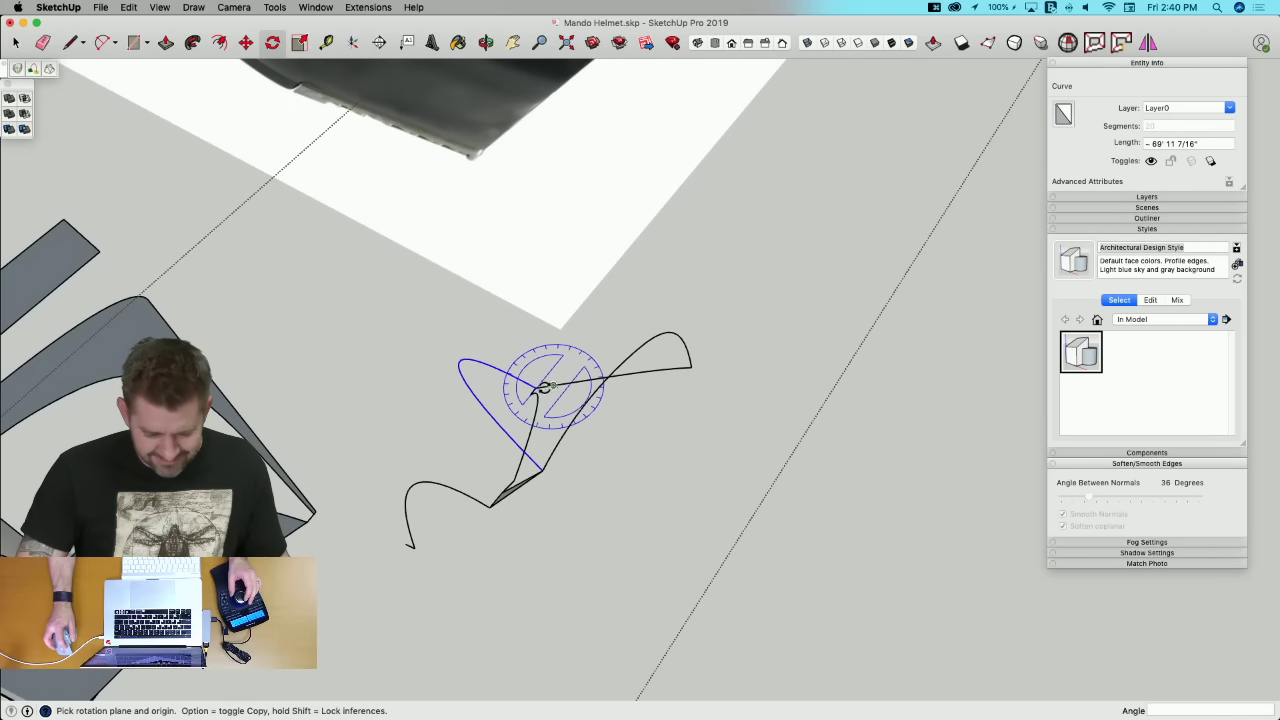
left_click(426, 325)
key("space")
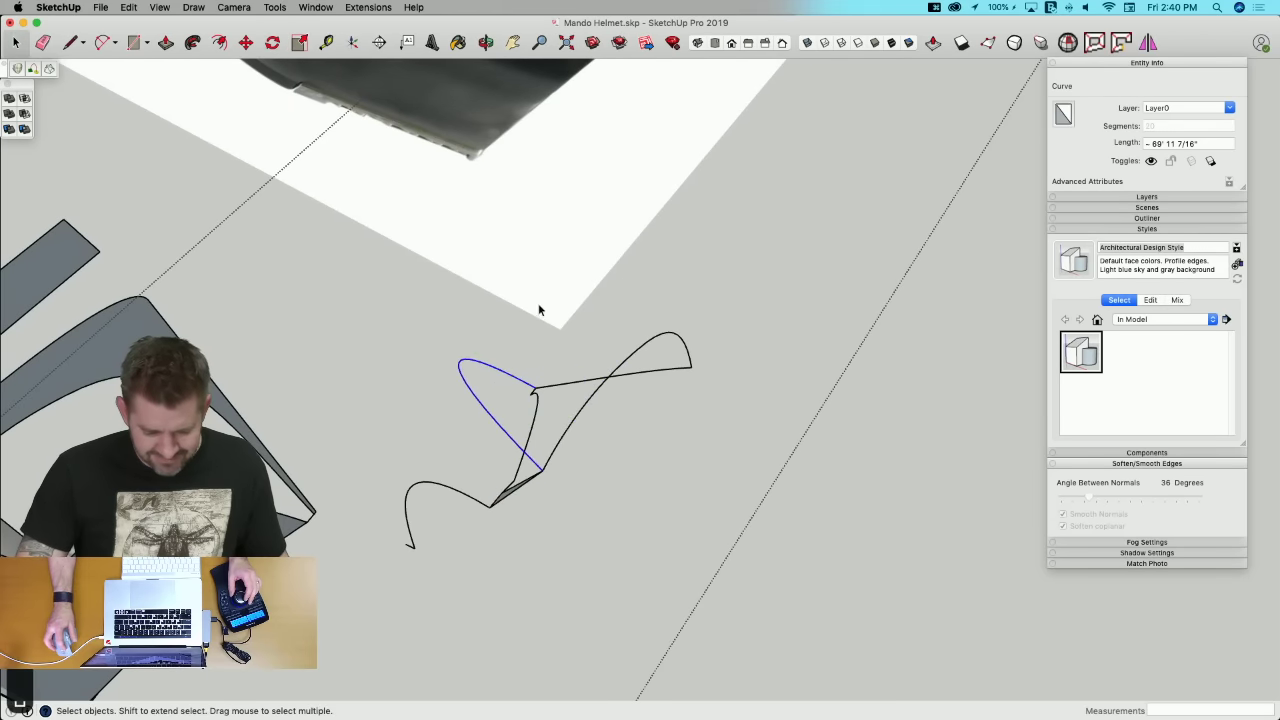
middle_click_drag(536, 315, 541, 370)
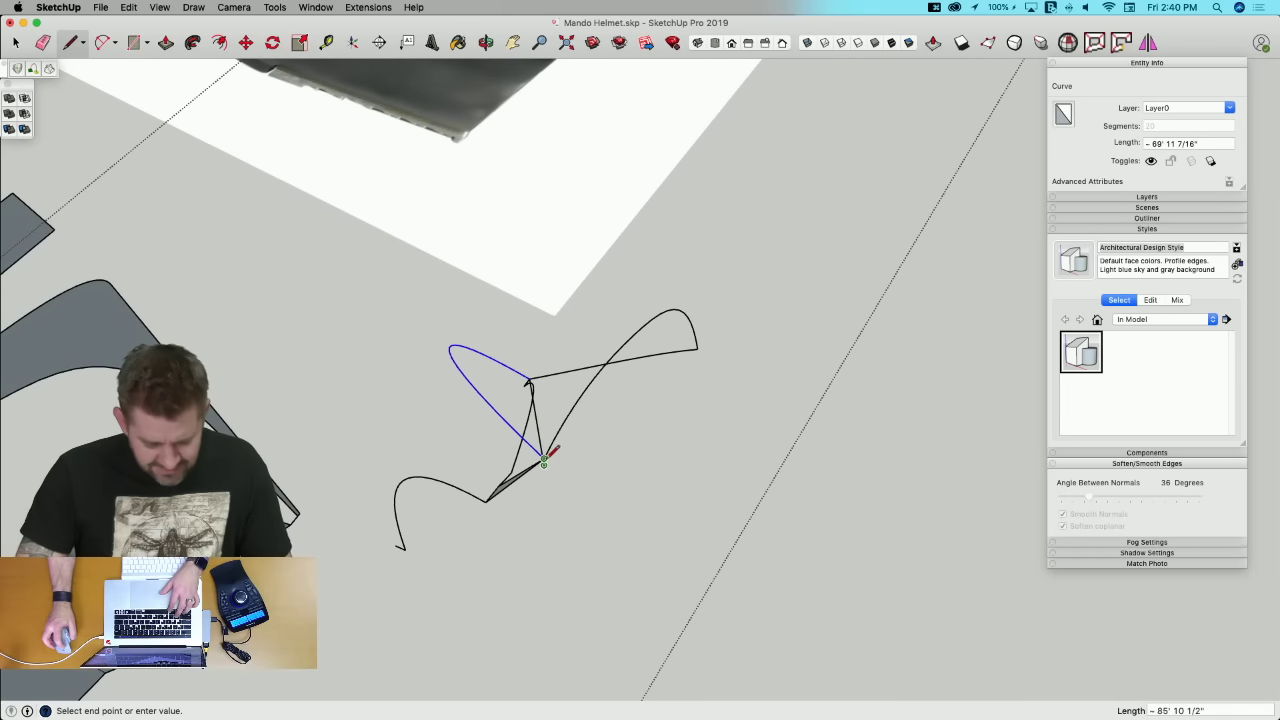
key("q")
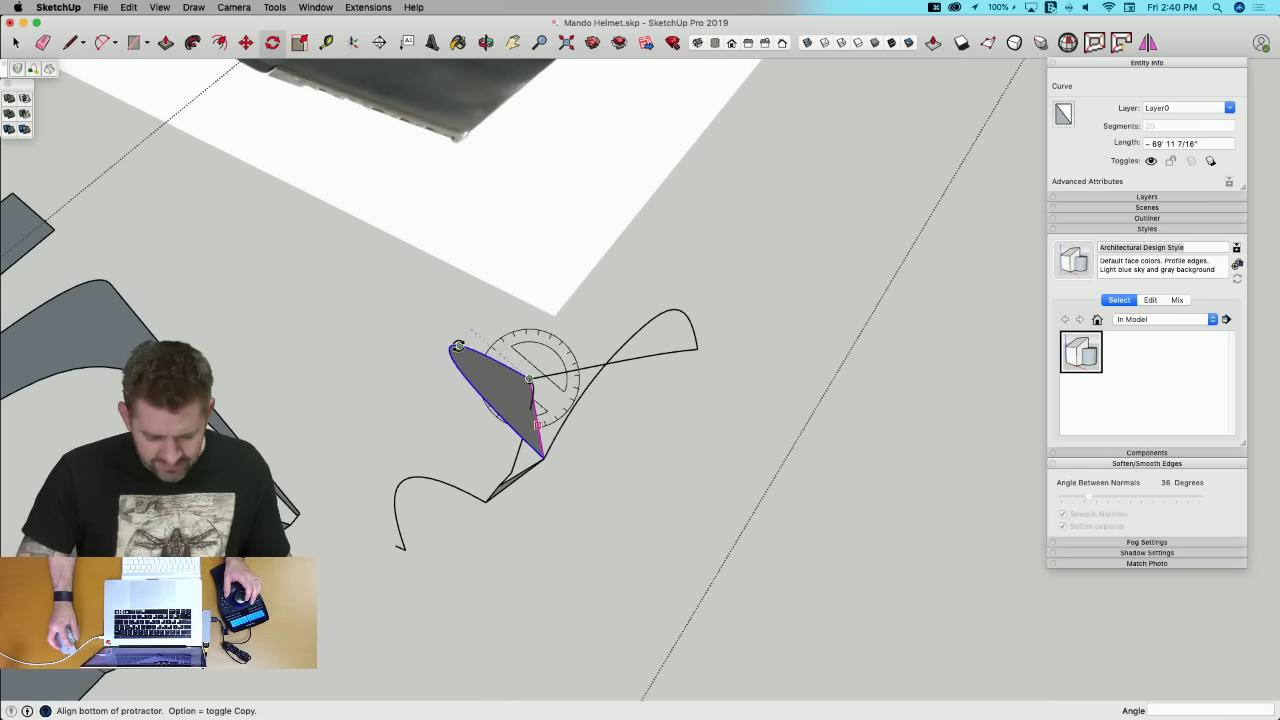
left_click(458, 345)
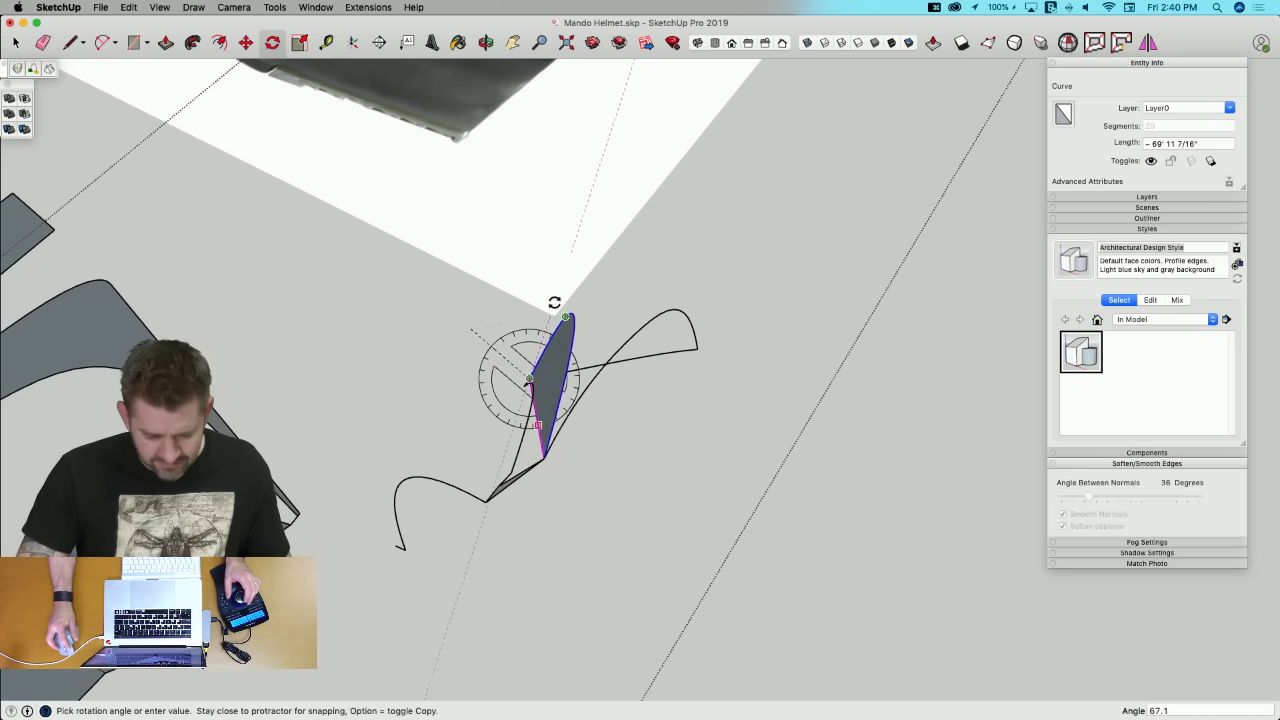
left_click(554, 302)
Step: Erase the closing line with its face, plus the original outer arch and the straight edge running to the bottom tip
key("space")
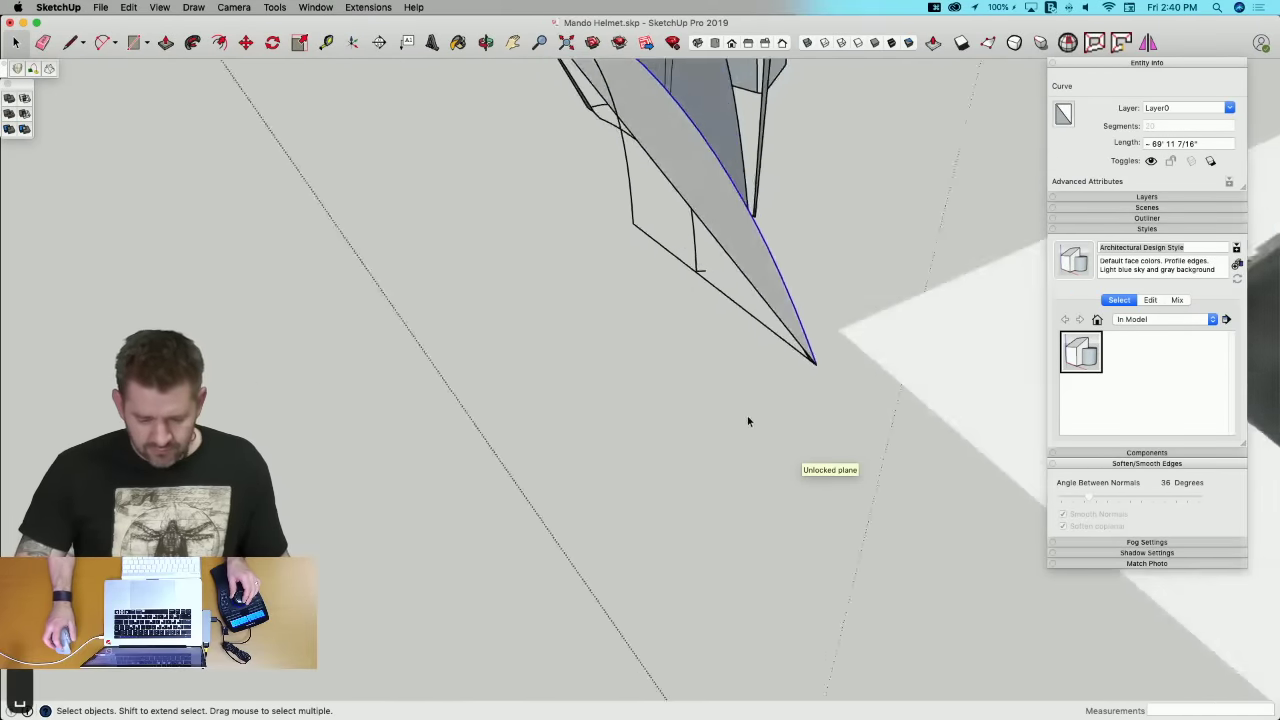
key("e")
left_click_drag(682, 288, 665, 294)
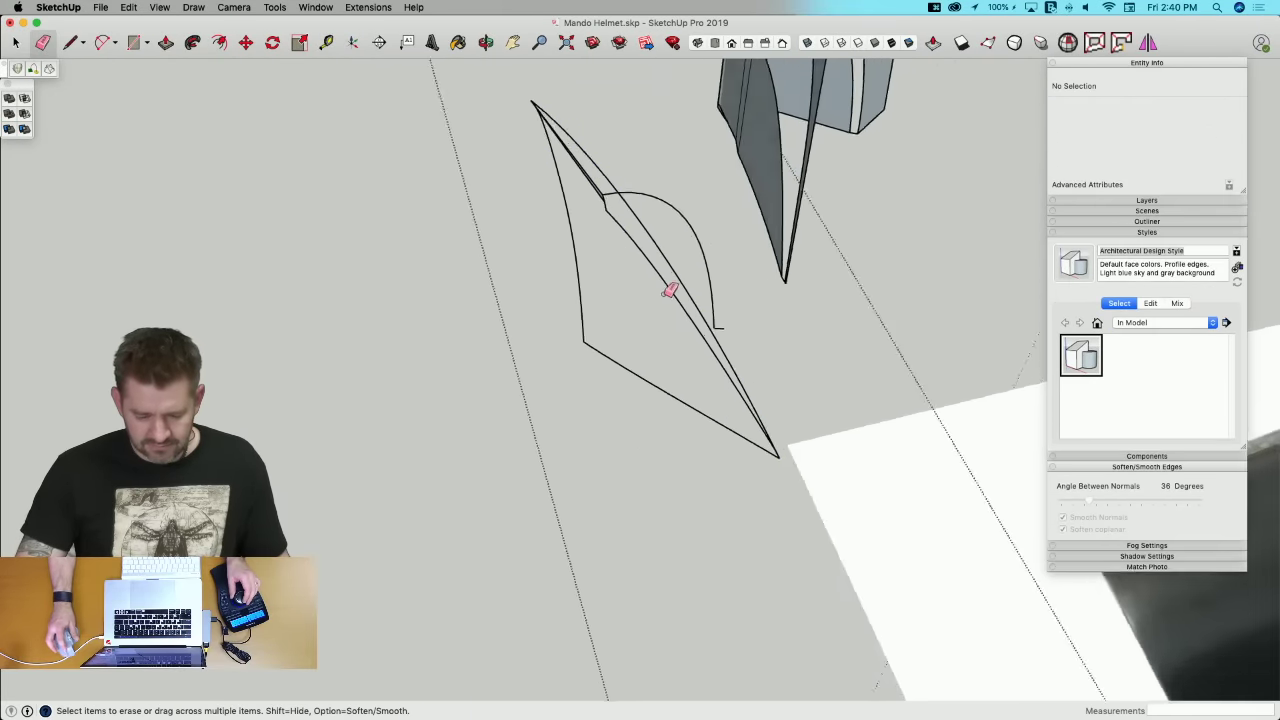
mouse_move(669, 290)
middle_mouse_down()
mouse_move(631, 349)
mouse_move(651, 266)
mouse_move(678, 358)
middle_mouse_up()
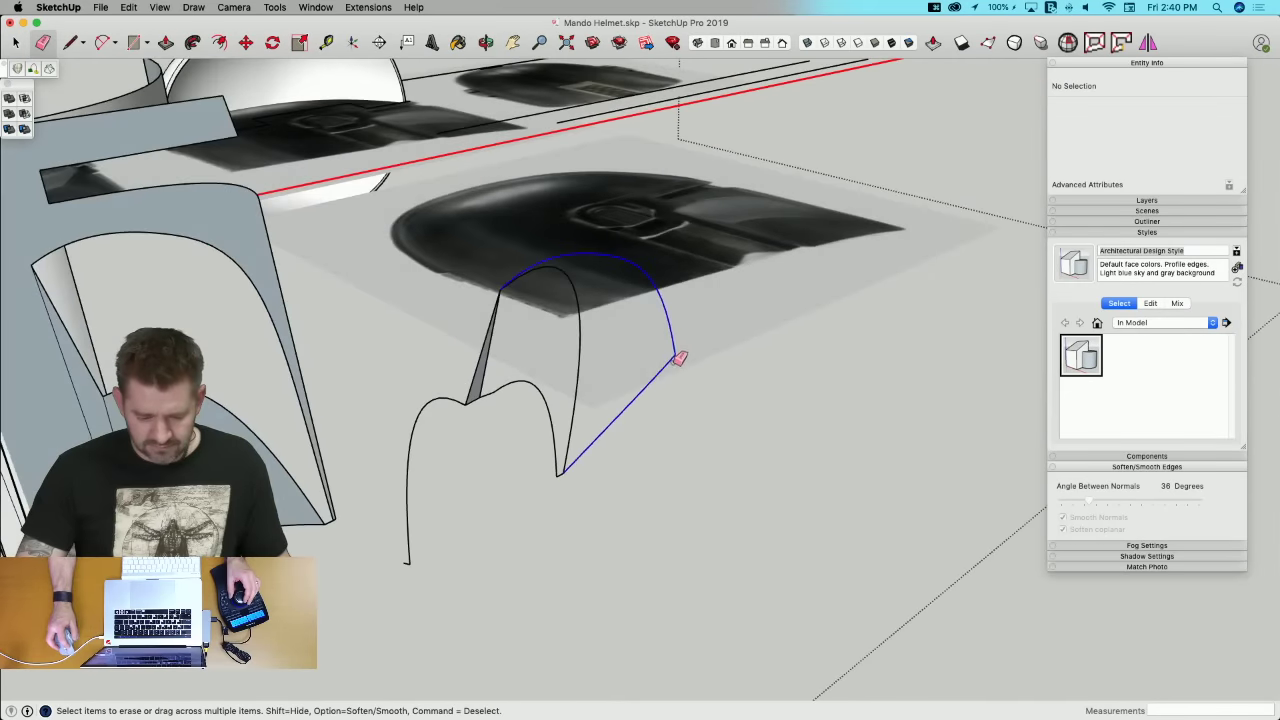
left_click(675, 362)
key("l")
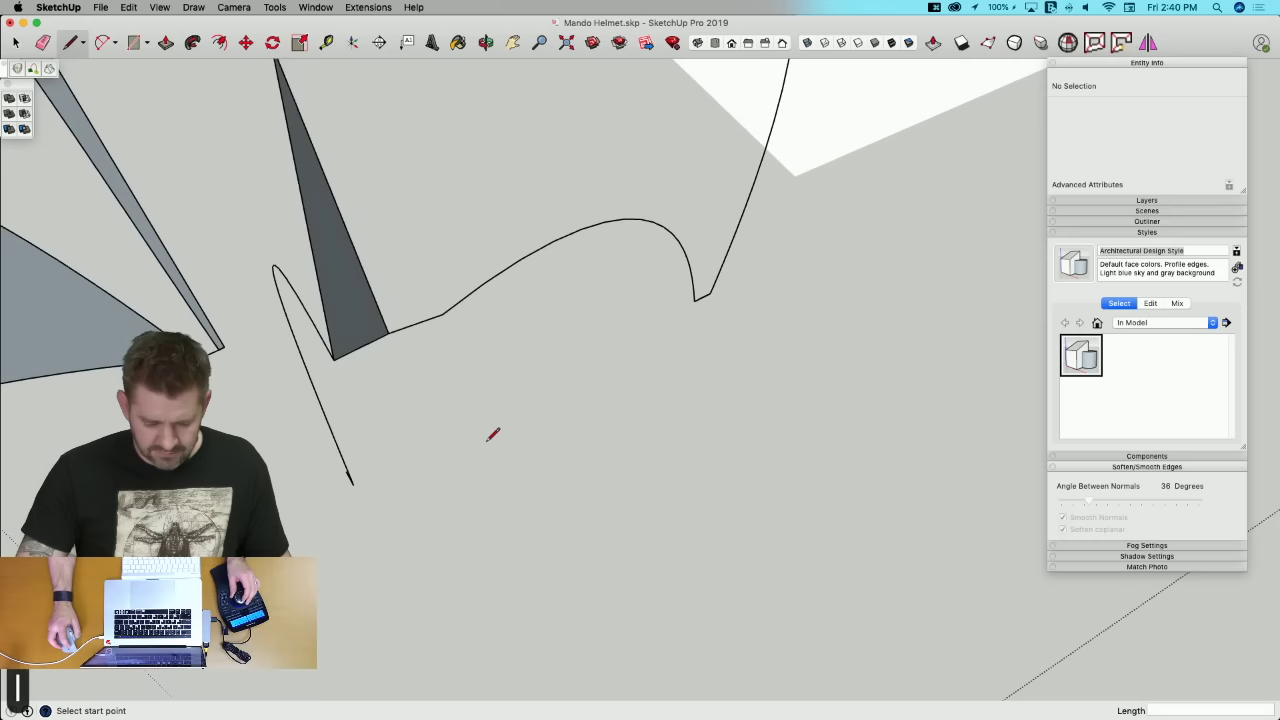
middle_click_drag(493, 435, 469, 297)
key("m")
left_click(456, 315)
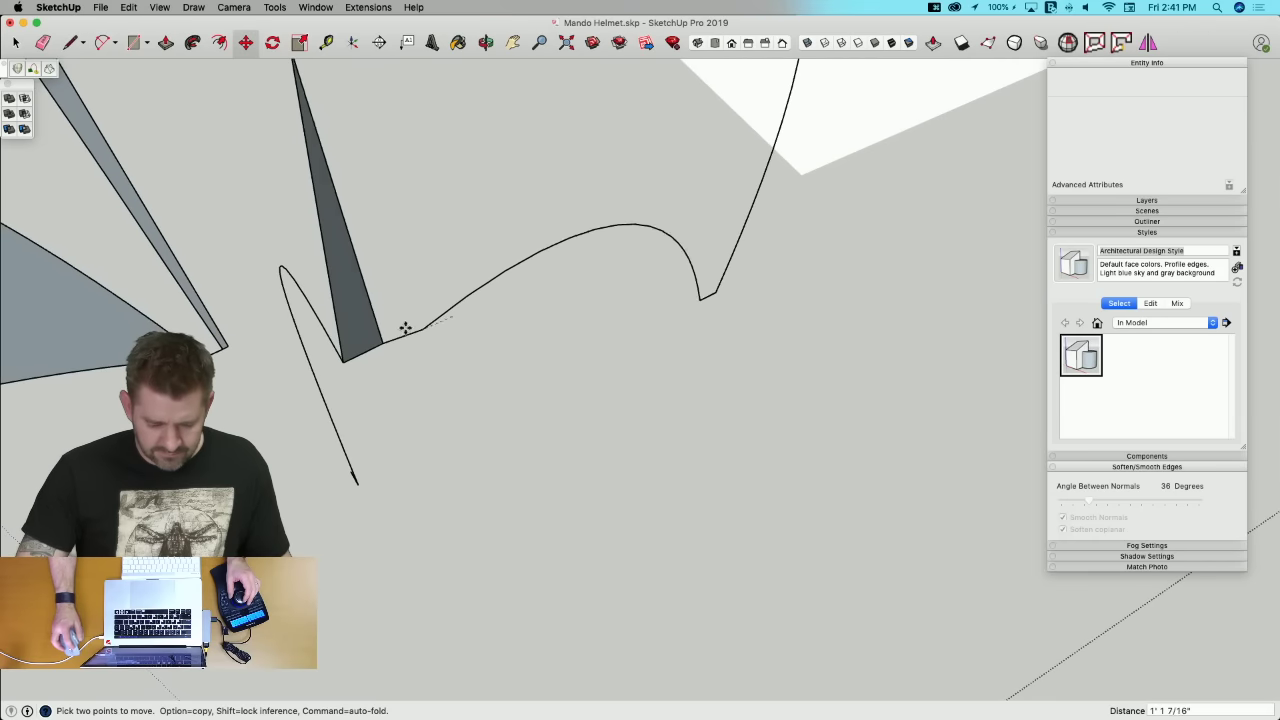
key("Escape")
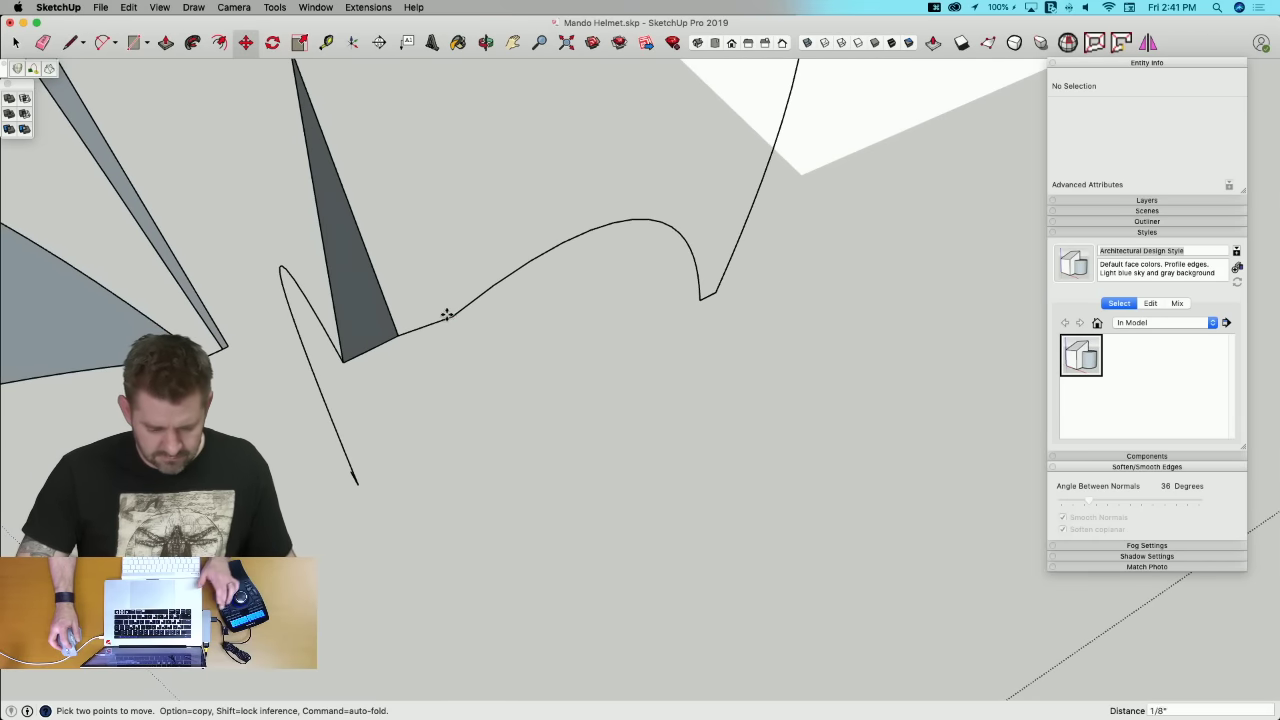
key("super+z")
key("super+z")
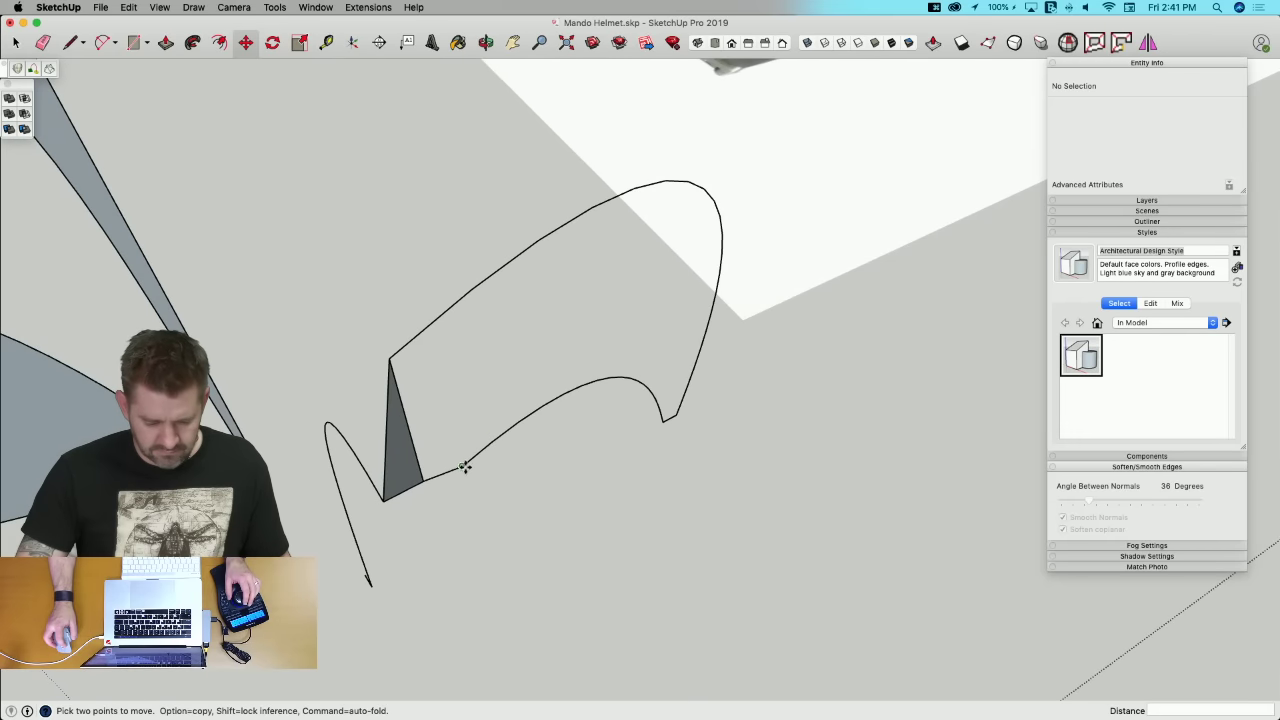
Step: Erase the short edge and sliver face at the inner corner, then move the inner curve's end about 3' 11 7/8" onto that corner
key("e")
left_click_drag(443, 473, 457, 466)
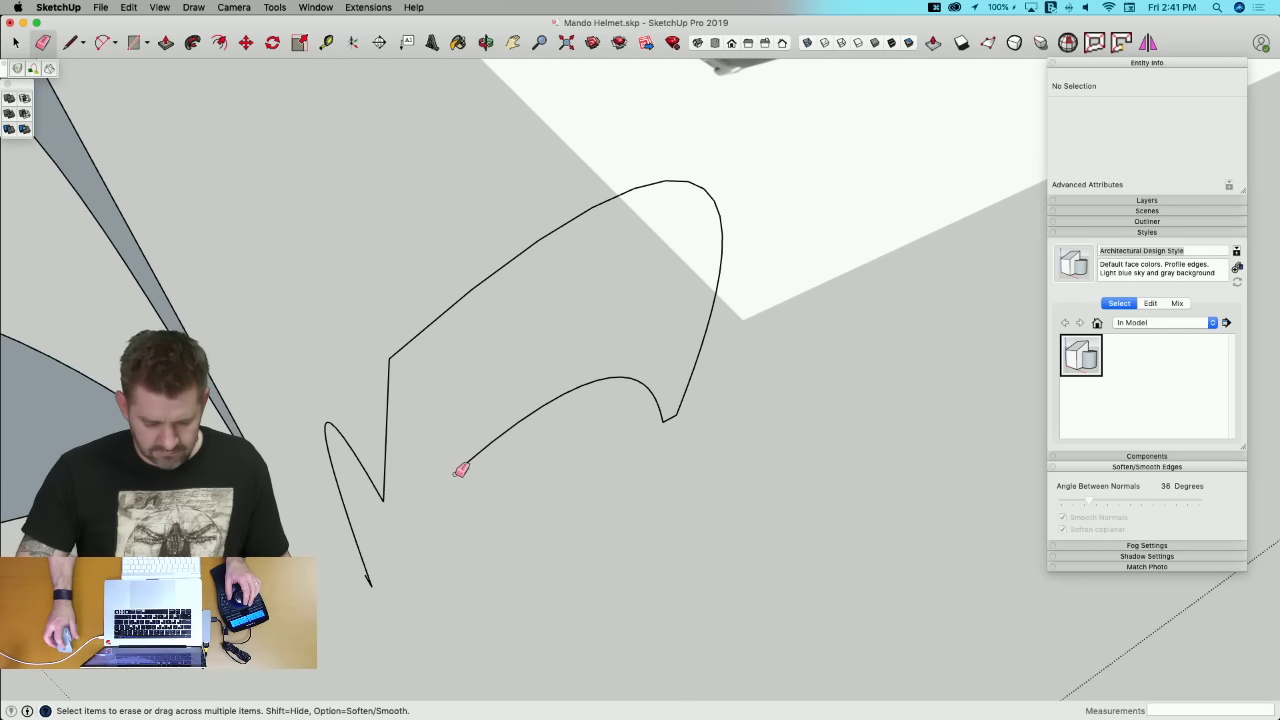
key("m")
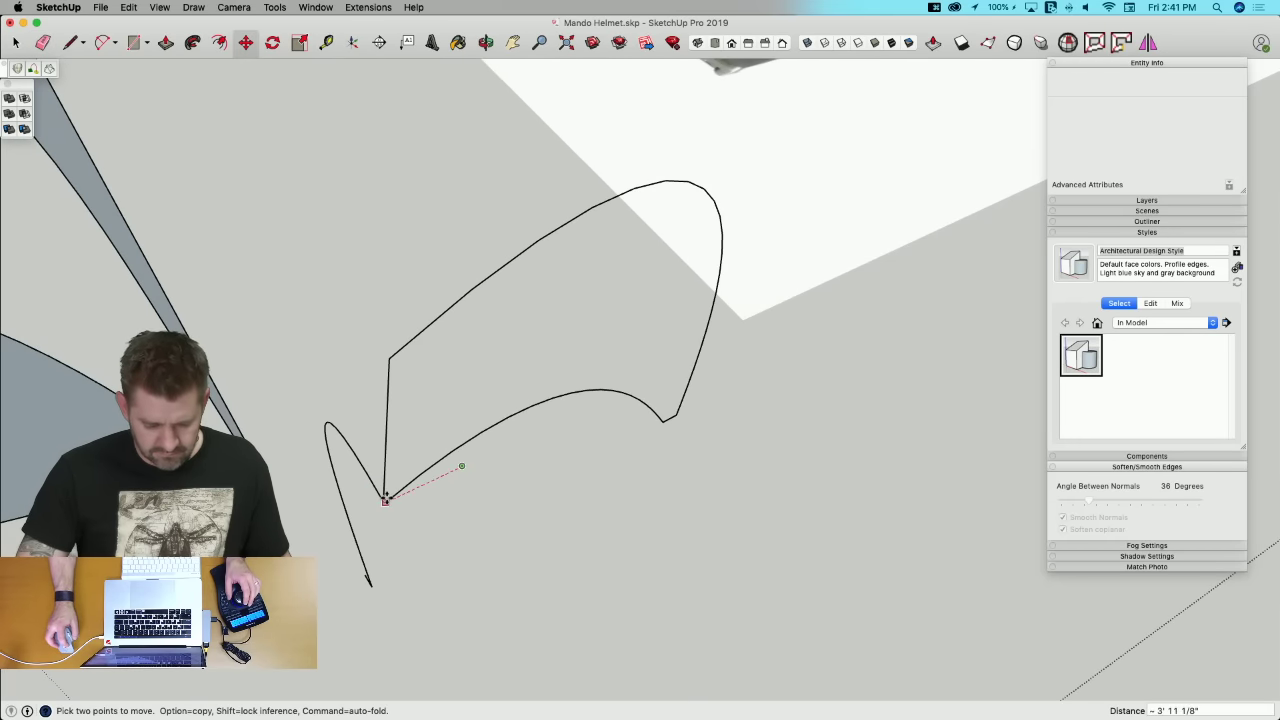
scroll(383, 512, "up", 5)
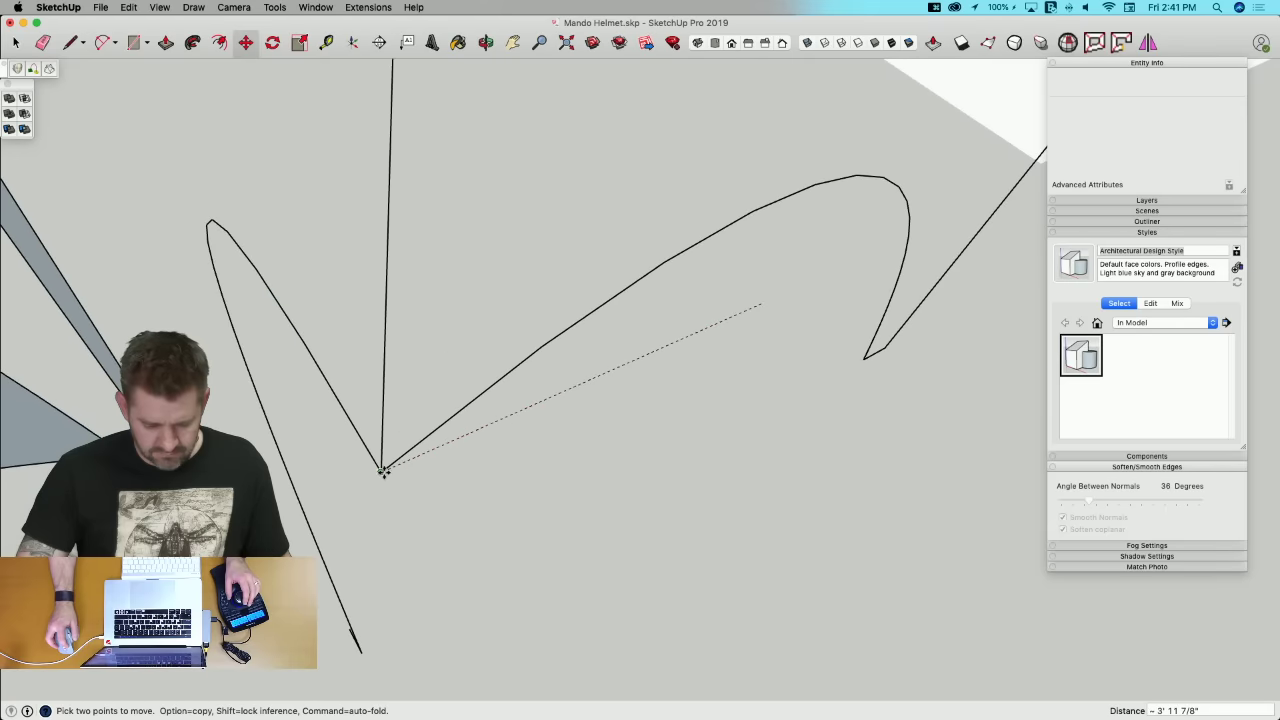
left_click(383, 472)
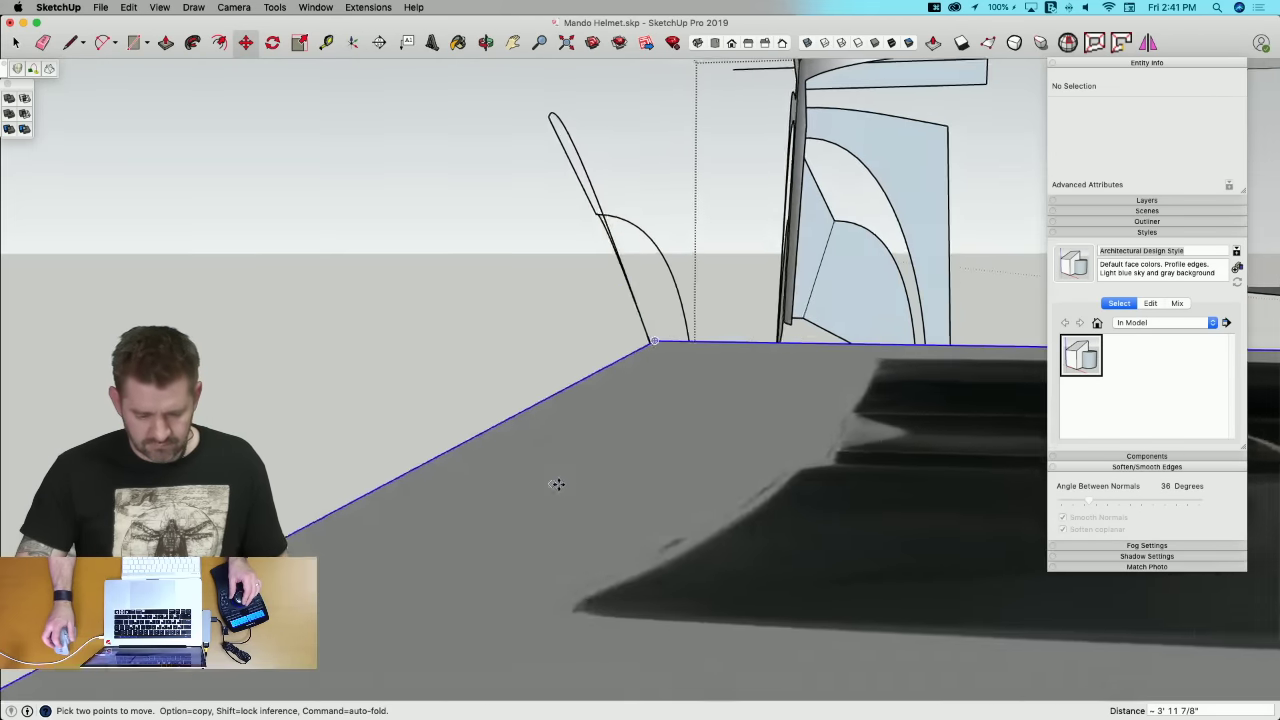
Step: Erase the crescent's leftover original inner curve and its short end edge
mouse_move(557, 485)
middle_mouse_down()
mouse_move(631, 437)
mouse_move(674, 289)
middle_mouse_up()
key("e")
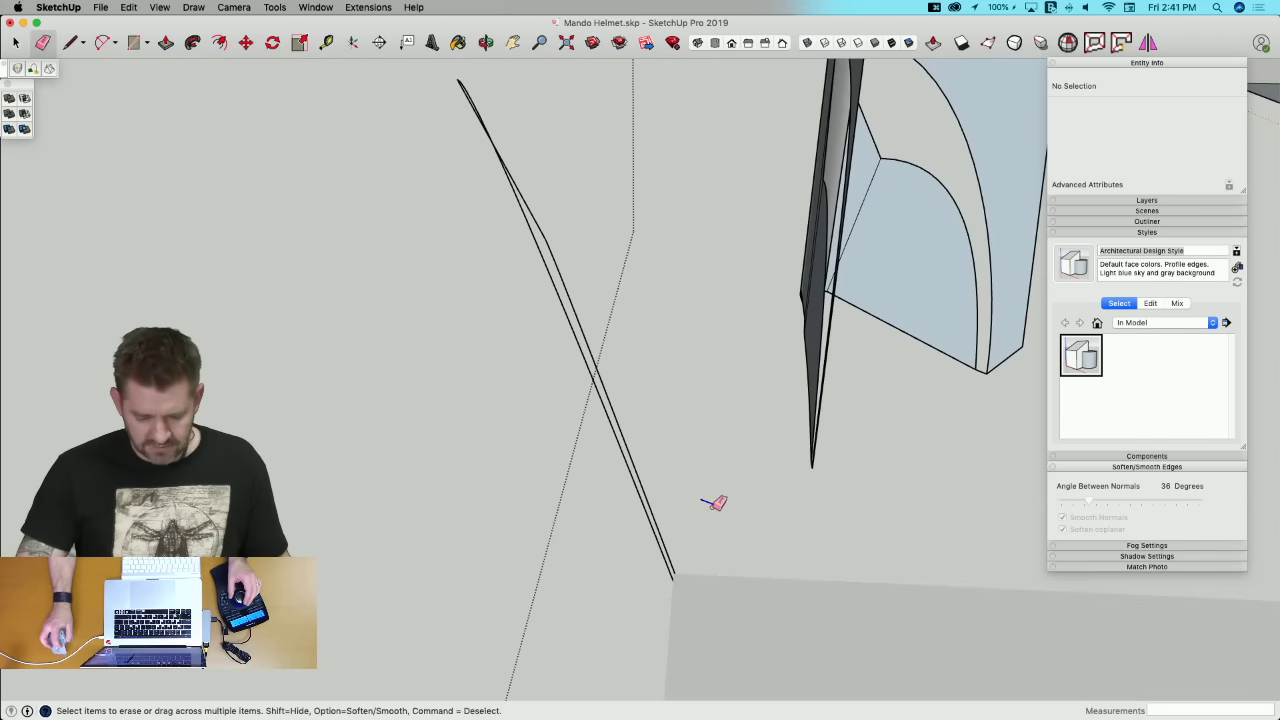
left_click(712, 506)
Step: Select all edges of the closed cheek outline and generate a skinned surface across them
key("space")
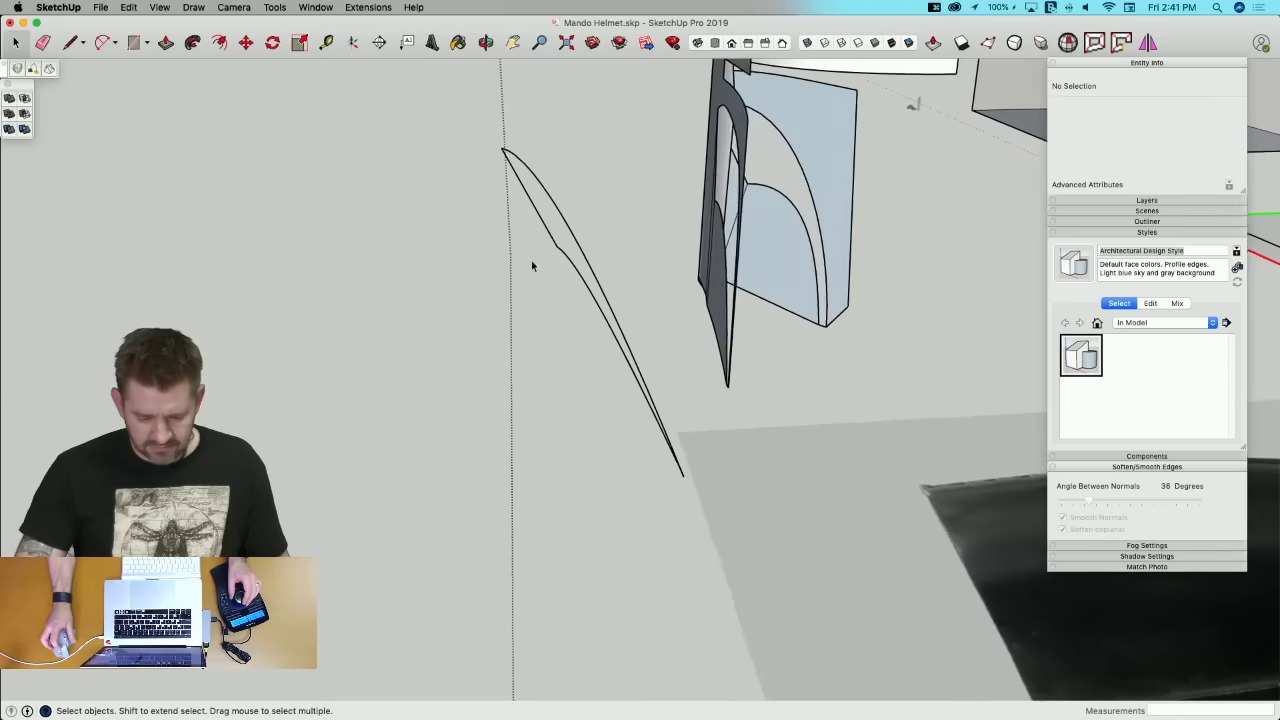
middle_click_drag(531, 265, 495, 175)
left_click_drag(692, 553, 270, 268)
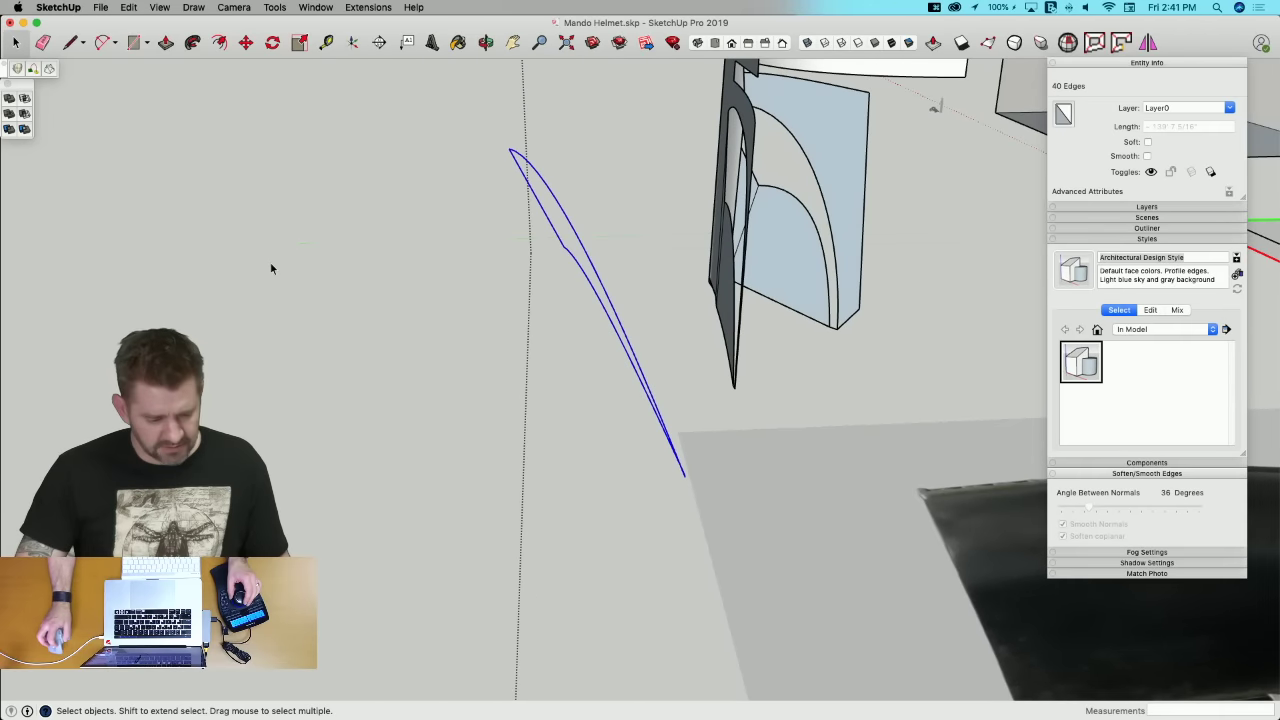
left_click(49, 69)
left_click(574, 343)
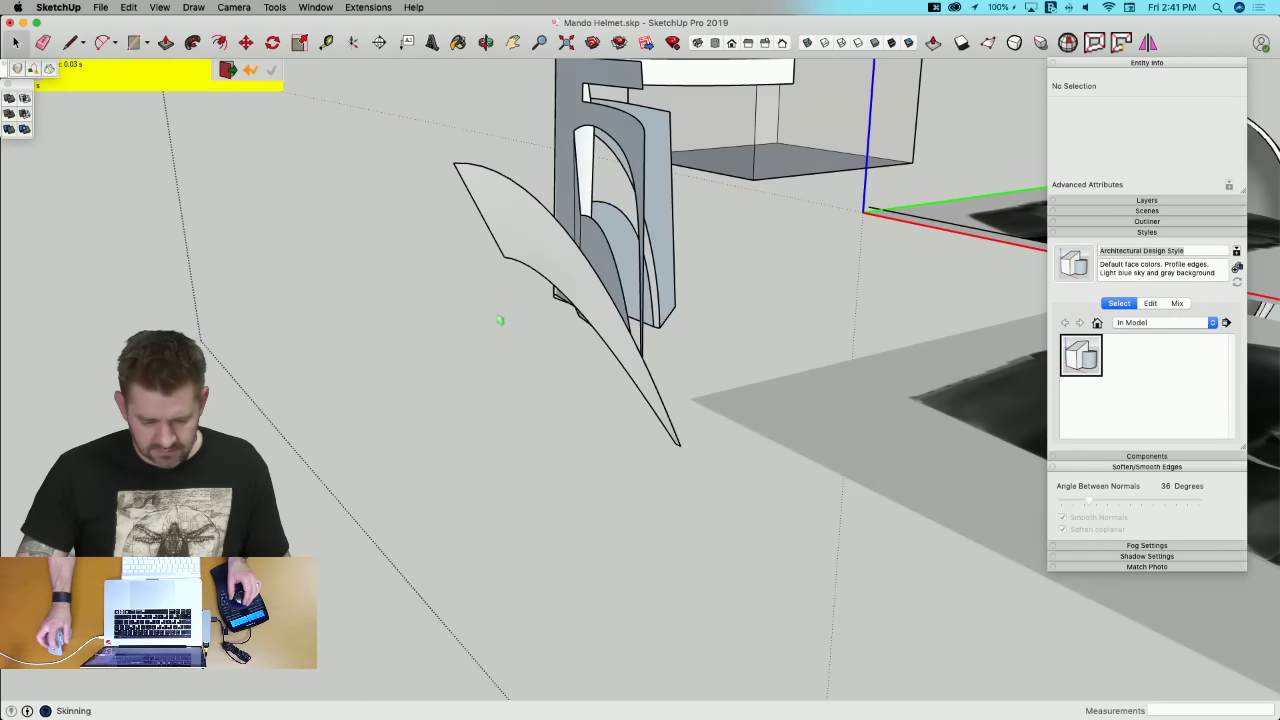
Step: Move the skinned cheek group about 37' 3 5/8" away from its boundary curves onto the slotted panels
middle_click_drag(516, 320, 527, 346)
key("m")
left_click(537, 319)
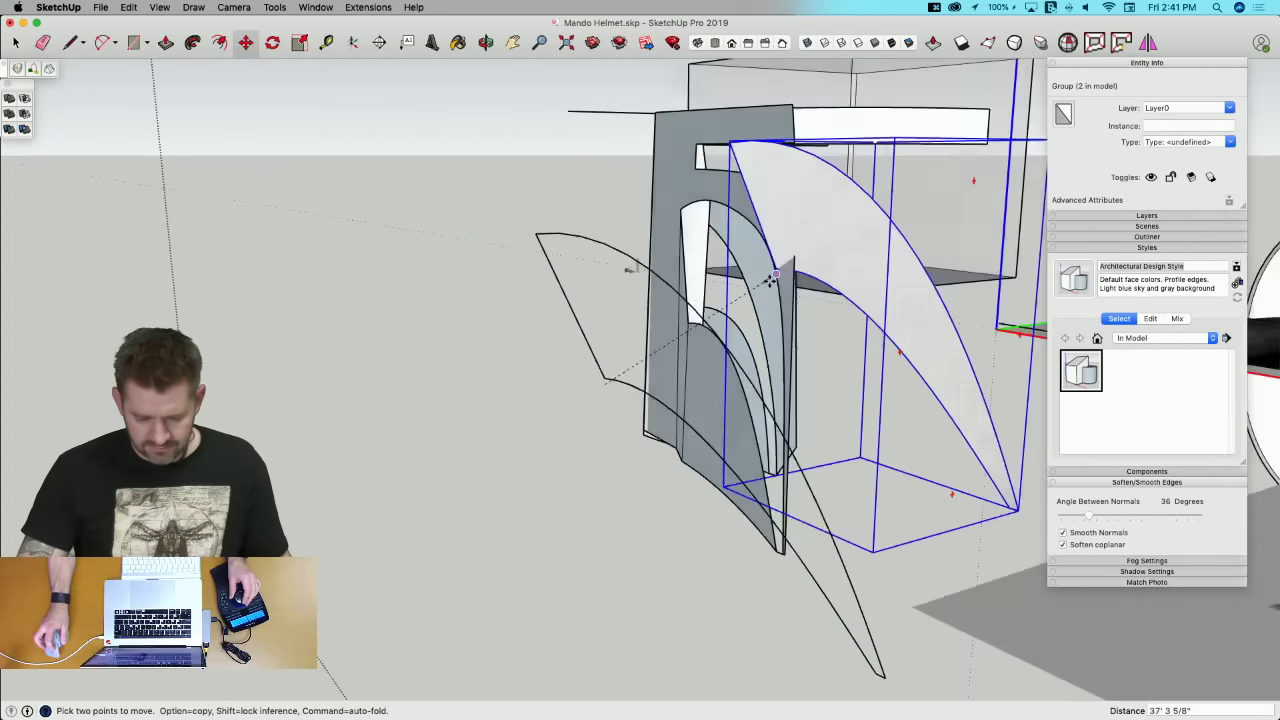
Step: Draw a line from the cheek surface's inner corner to the curved panel's bottom corner and trace the cheek's short upper edge
middle_click_drag(757, 290, 571, 363)
key("l")
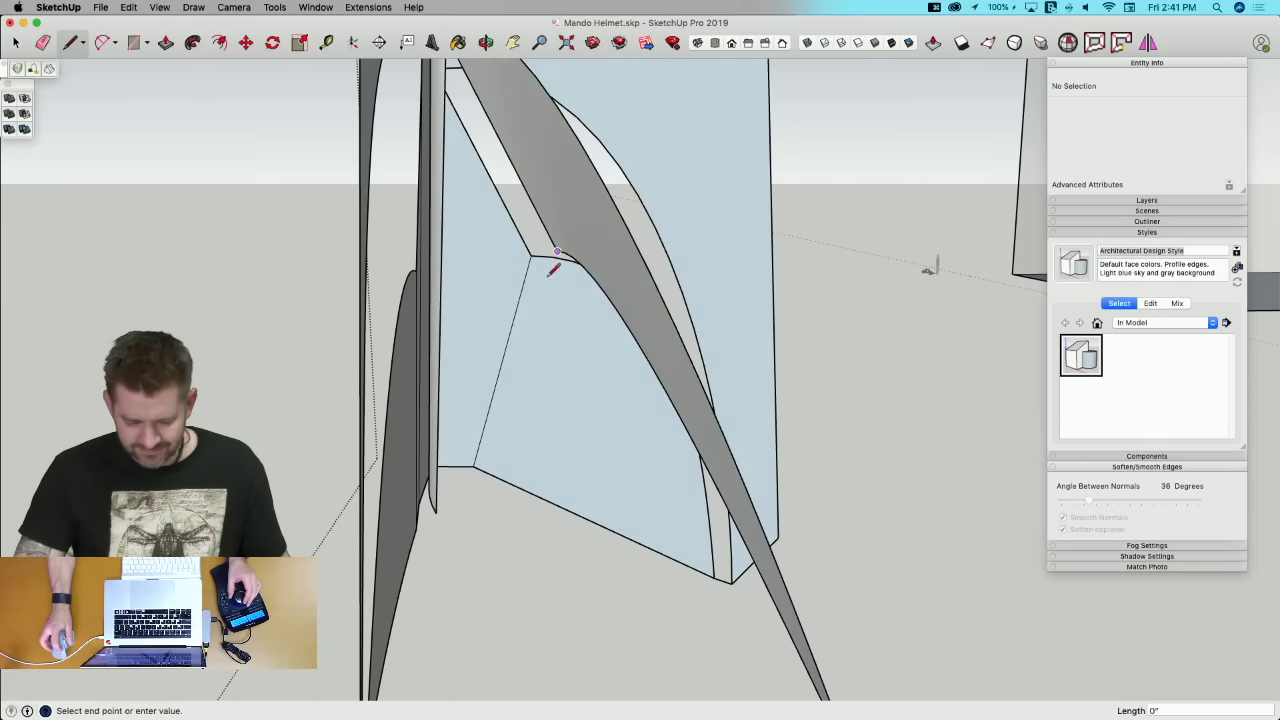
left_click(436, 510)
middle_click_drag(436, 510, 500, 265)
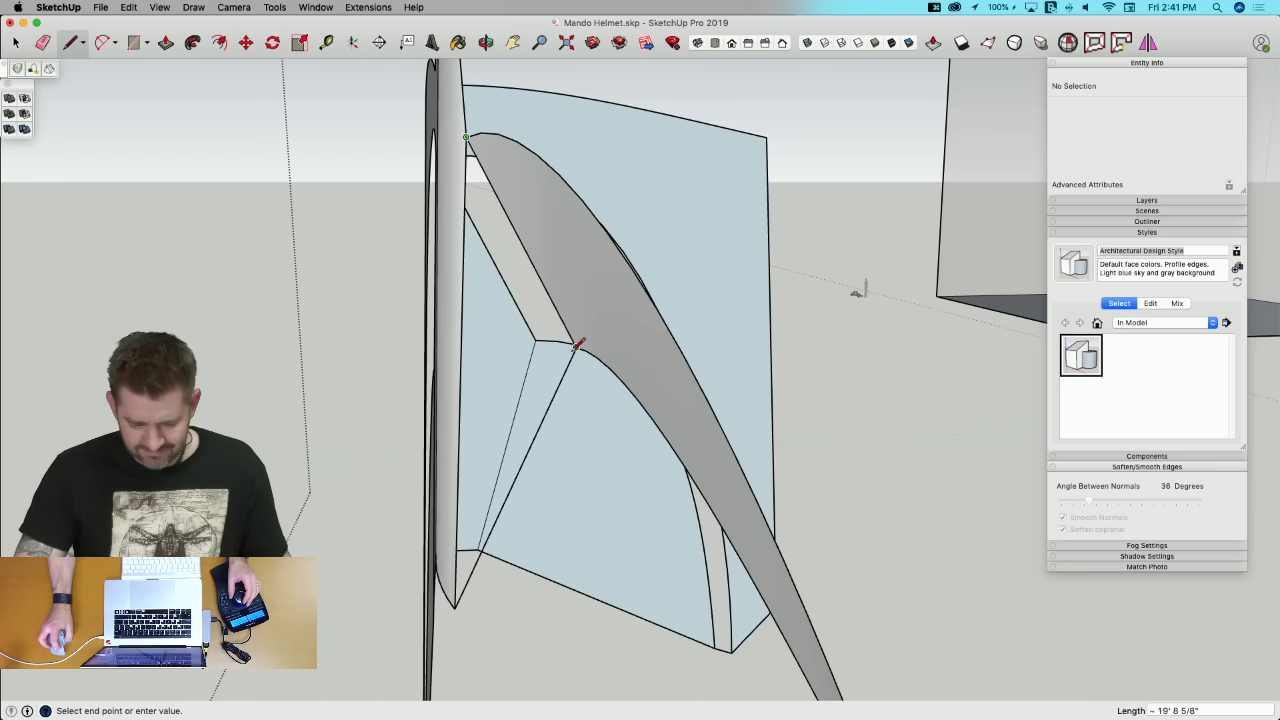
key("space")
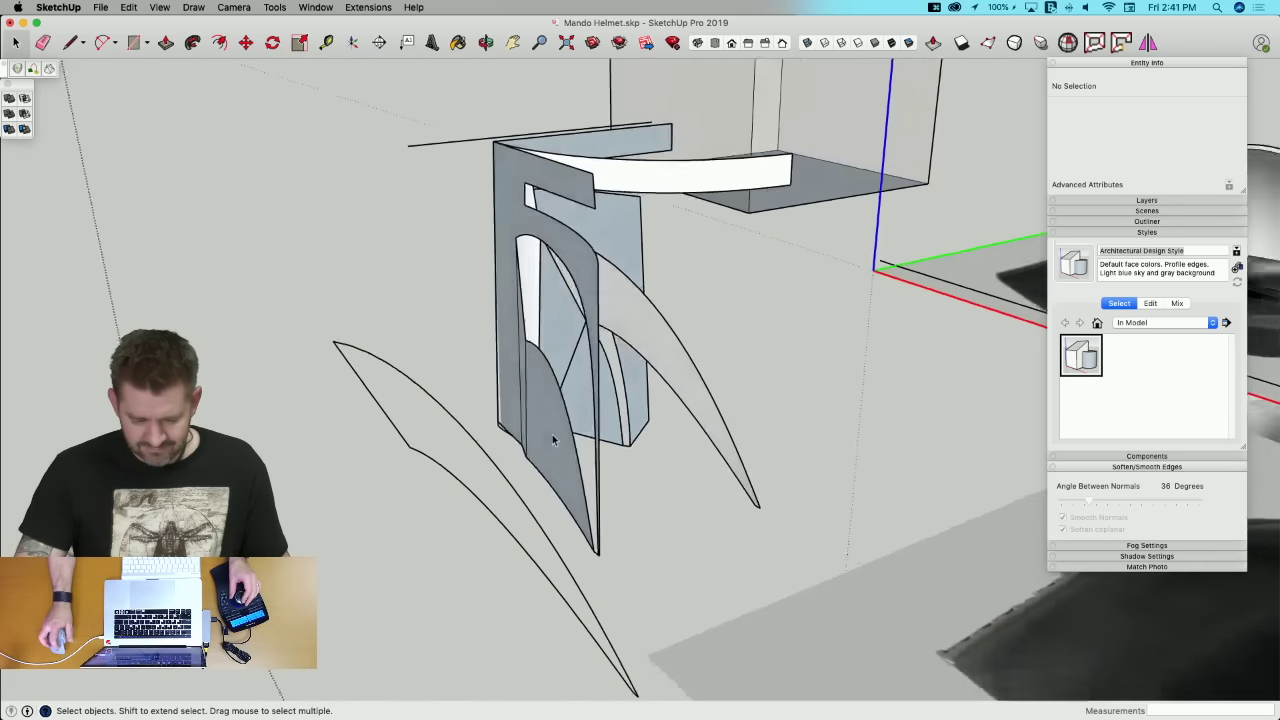
Step: Move the slotted front panel group about 62' 5 13/16" aside, clear of the cheek surface
left_click(560, 438)
key("m")
left_click(563, 443)
left_click(150, 445)
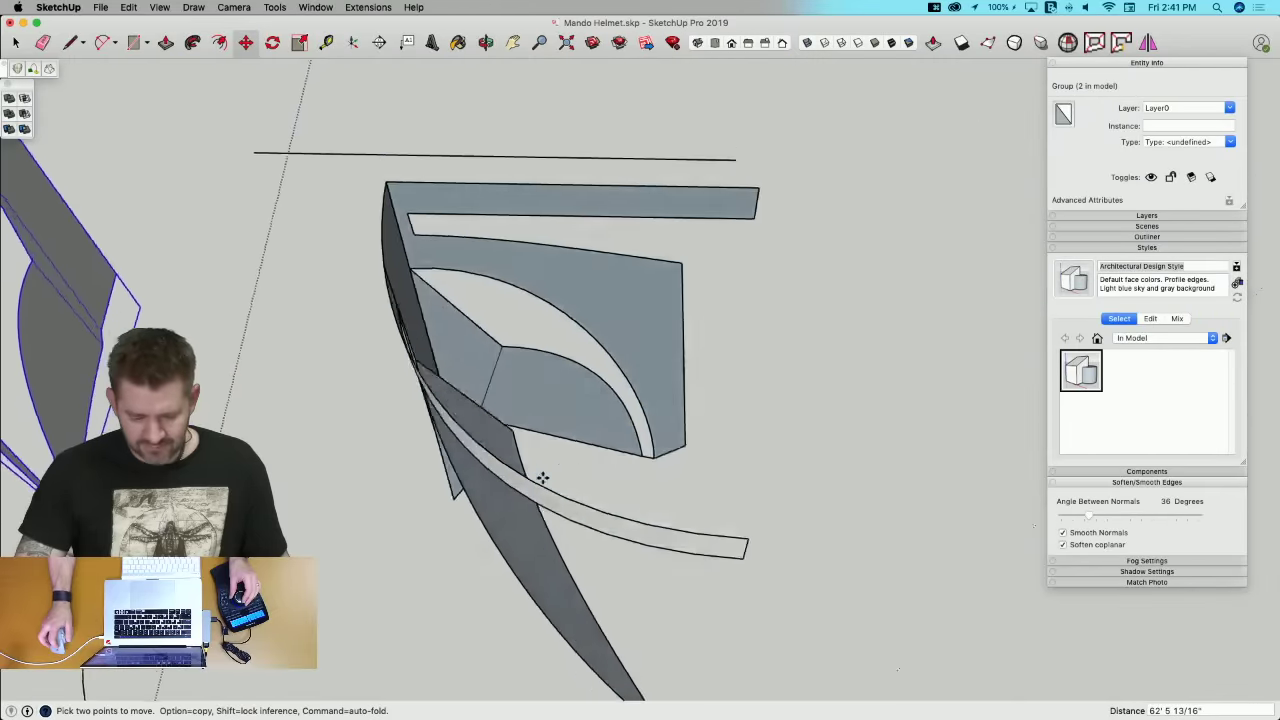
Step: Draw a short line about 2' 3 1/4" long inward from the cheek surface's bottom tip
mouse_move(596, 509)
middle_mouse_down()
mouse_move(543, 483)
mouse_move(531, 420)
mouse_move(600, 360)
mouse_move(591, 454)
mouse_move(727, 446)
mouse_move(814, 371)
mouse_move(808, 358)
middle_mouse_up()
key("l")
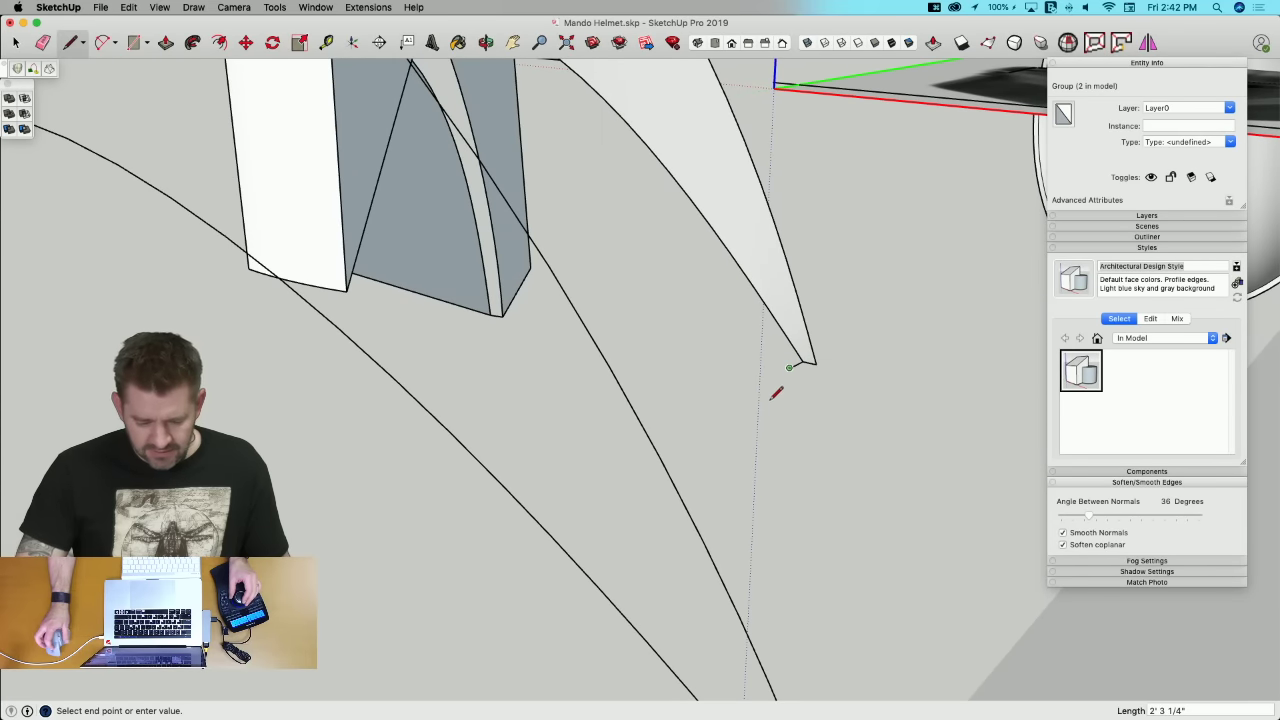
key("space")
Step: Draw an arc from the short tip line's free end to the curved panel's bottom corner, with a bulge of about 4' 1 13/16"
middle_click_drag(773, 394, 758, 430)
key("a")
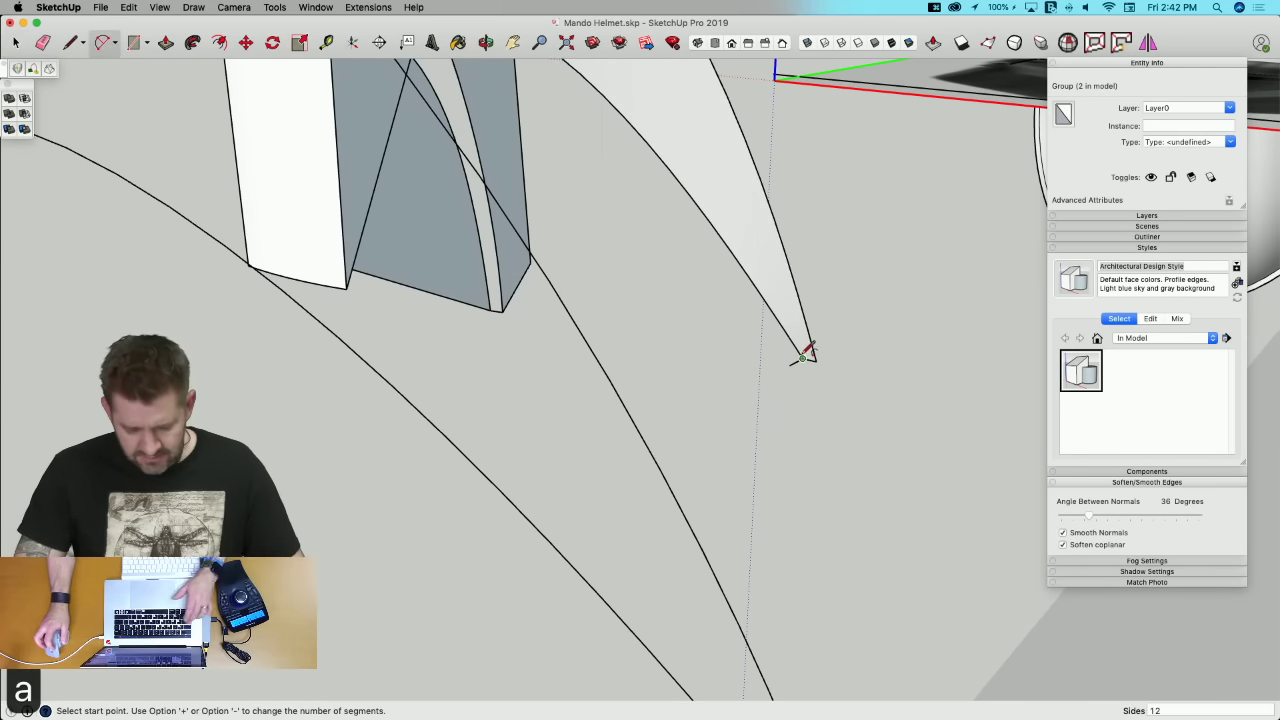
scroll(790, 360, "down", 3)
key("space")
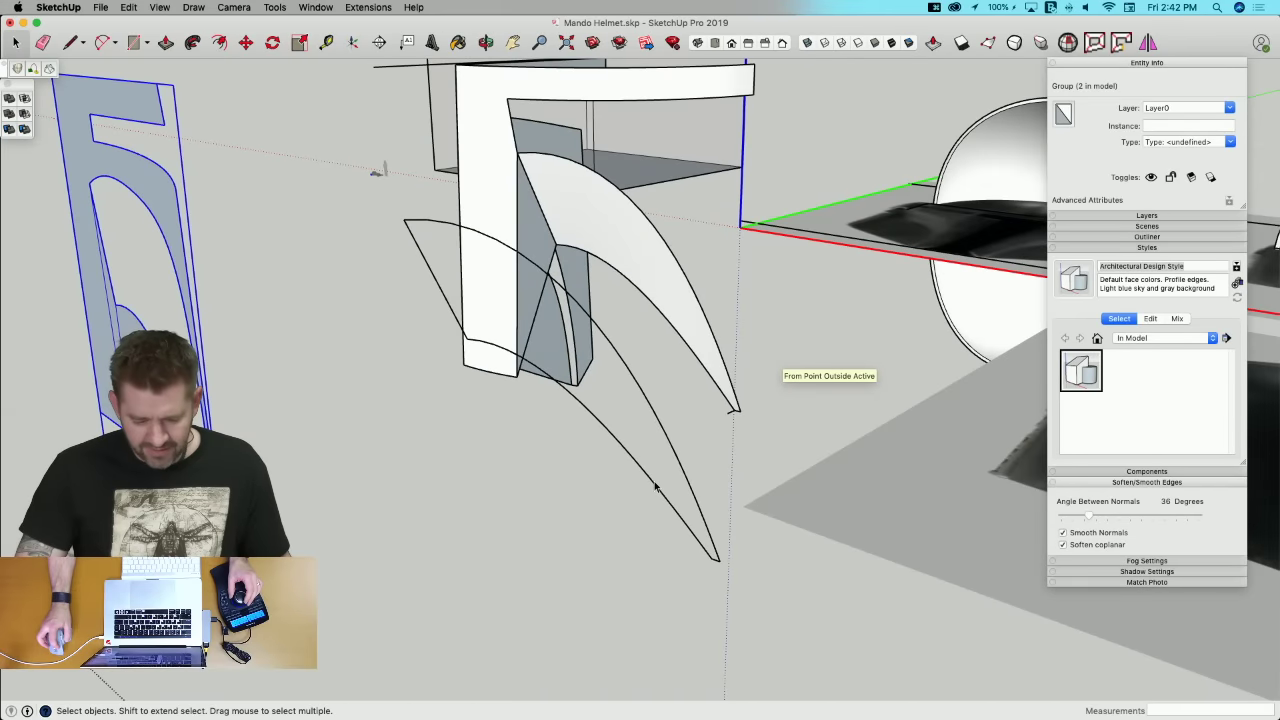
scroll(690, 460, "up", 5)
key("a")
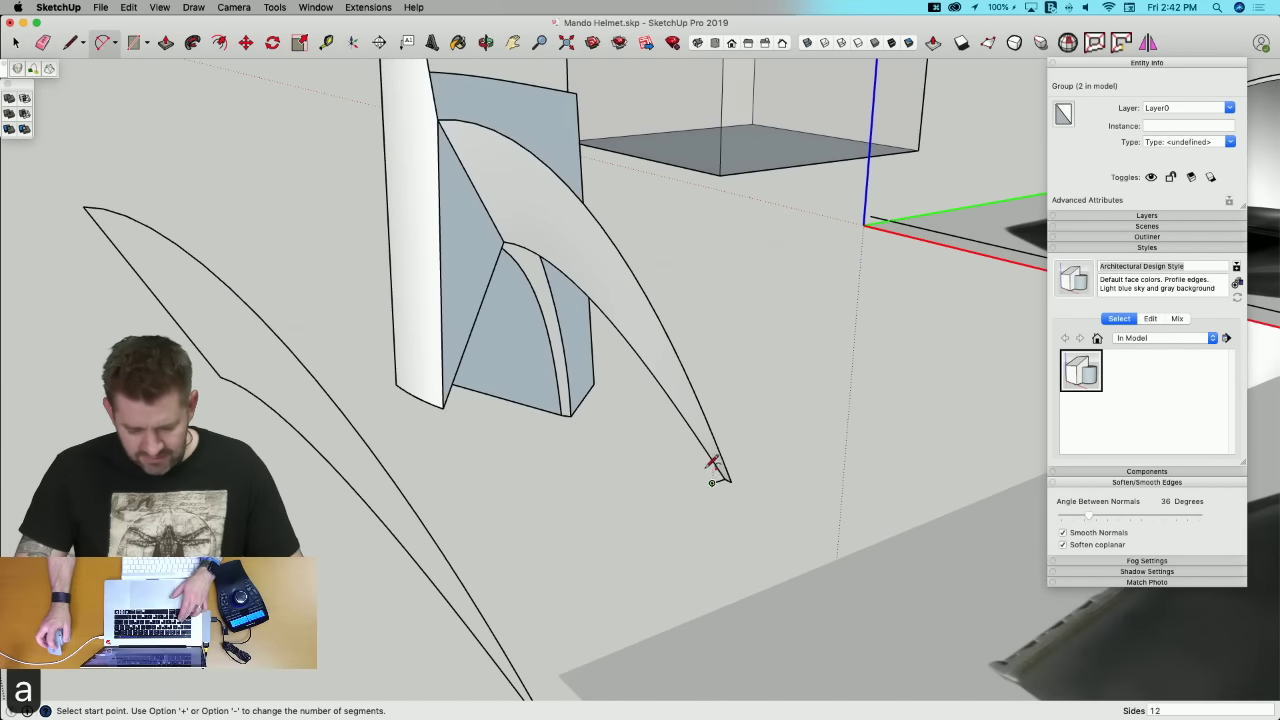
left_click(445, 405)
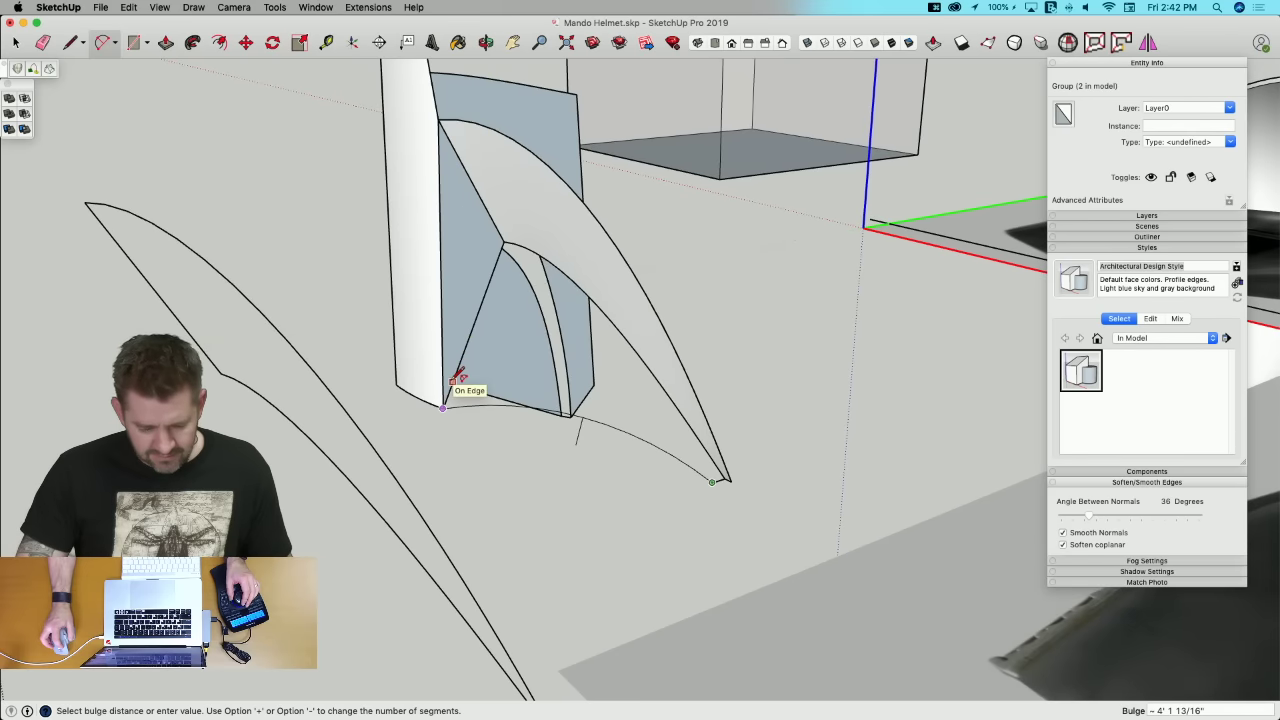
left_click(458, 378)
scroll(835, 355, "down", 5)
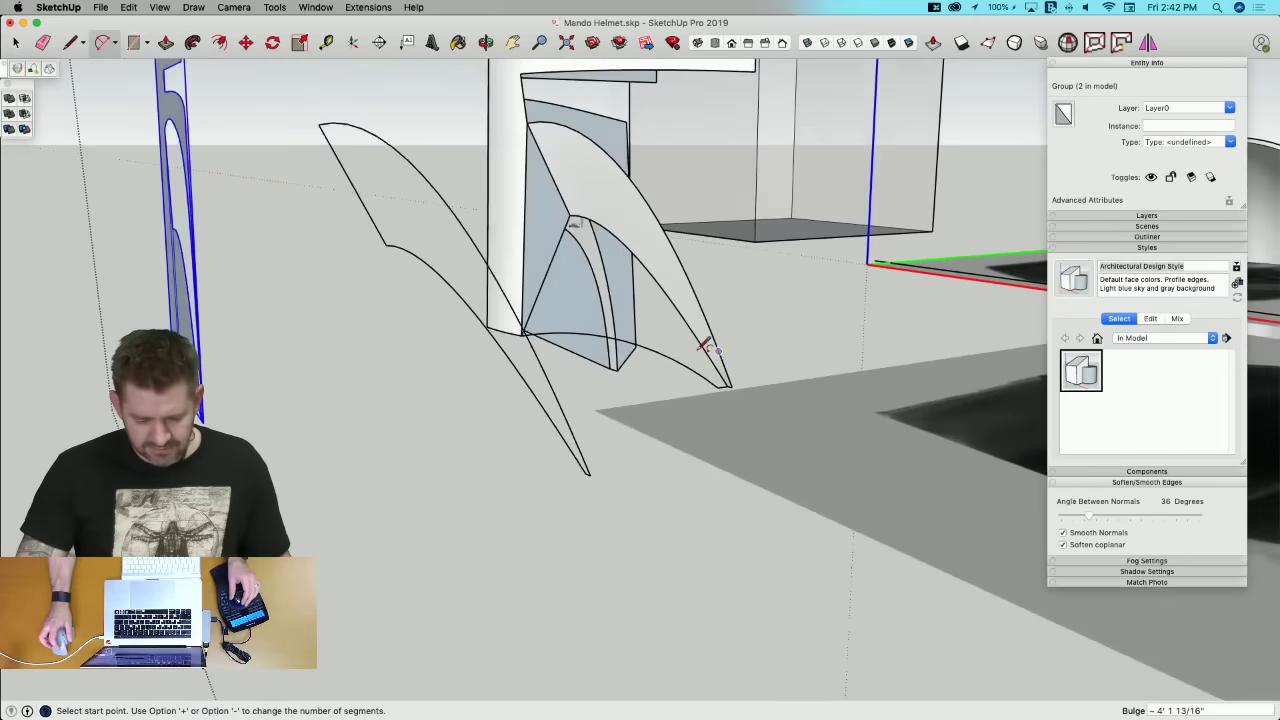
key("space")
Step: Explode the skinned cheek surface group into loose geometry
scroll(707, 346, "up", 5)
left_click(622, 172)
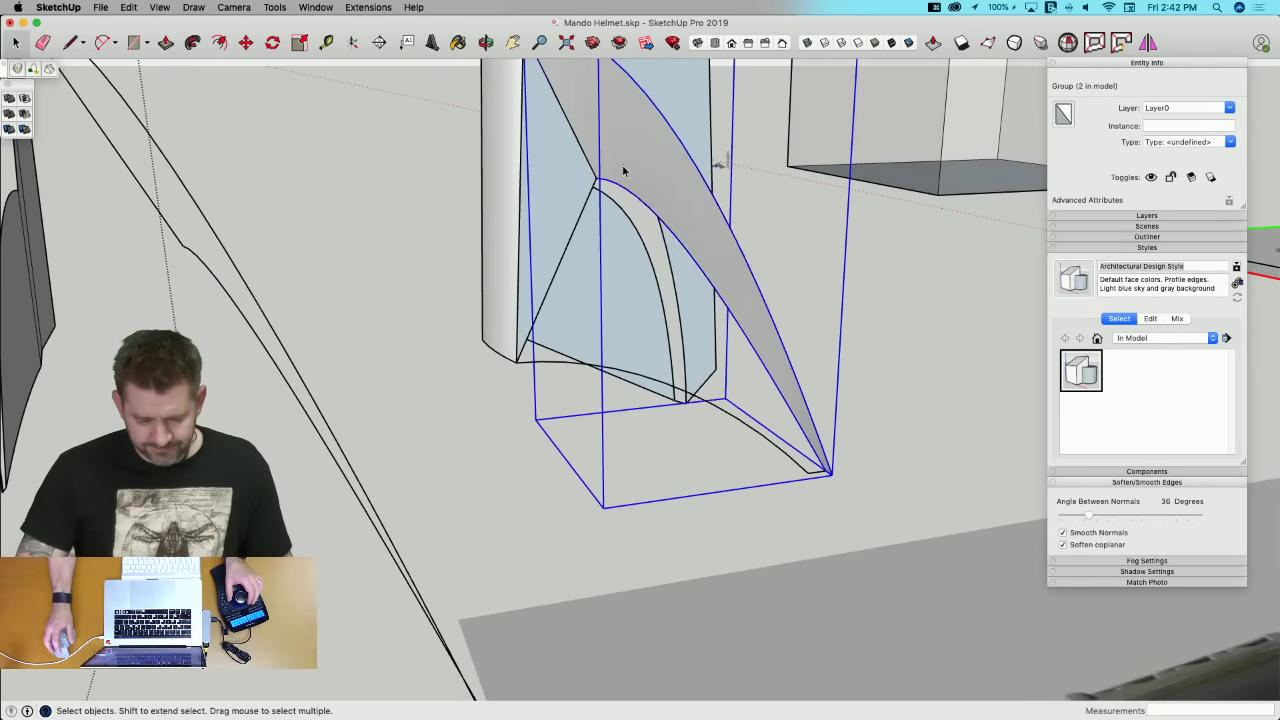
right_click(624, 168)
left_click(677, 264)
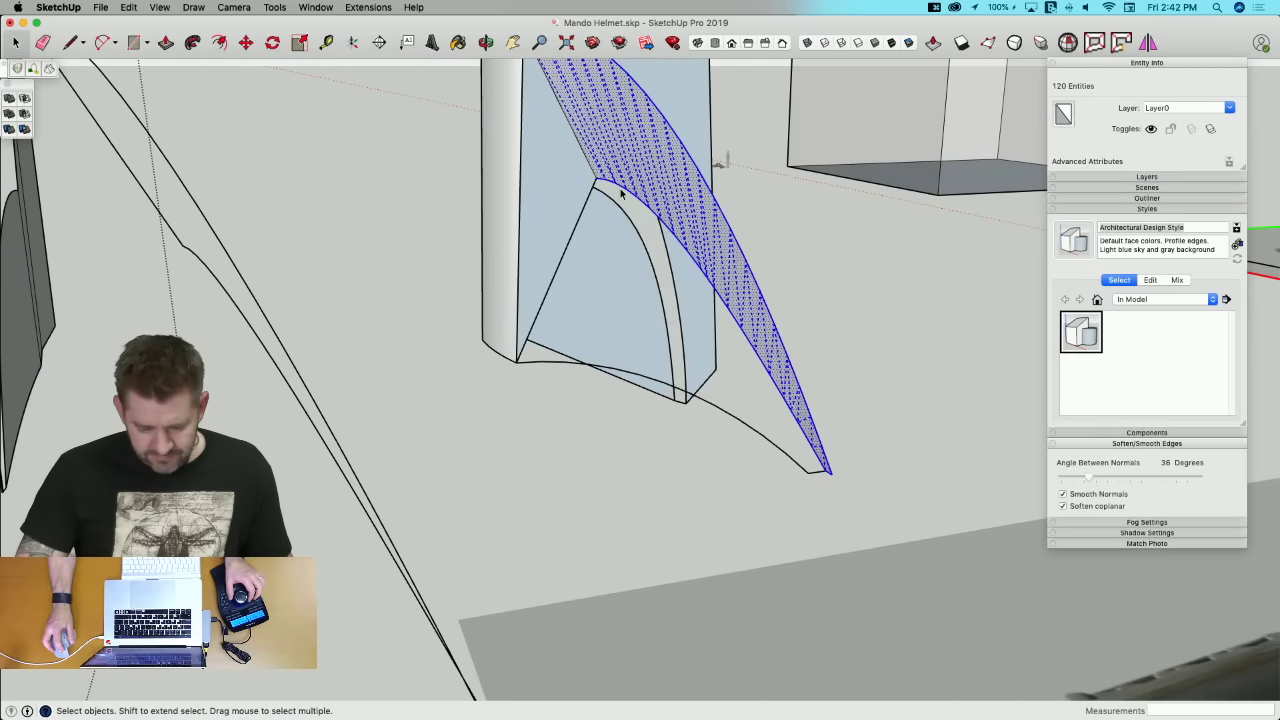
Step: Weld the edges along the cheek surface's lower border into one curve
left_click(614, 190)
middle_click_drag(614, 190, 529, 174)
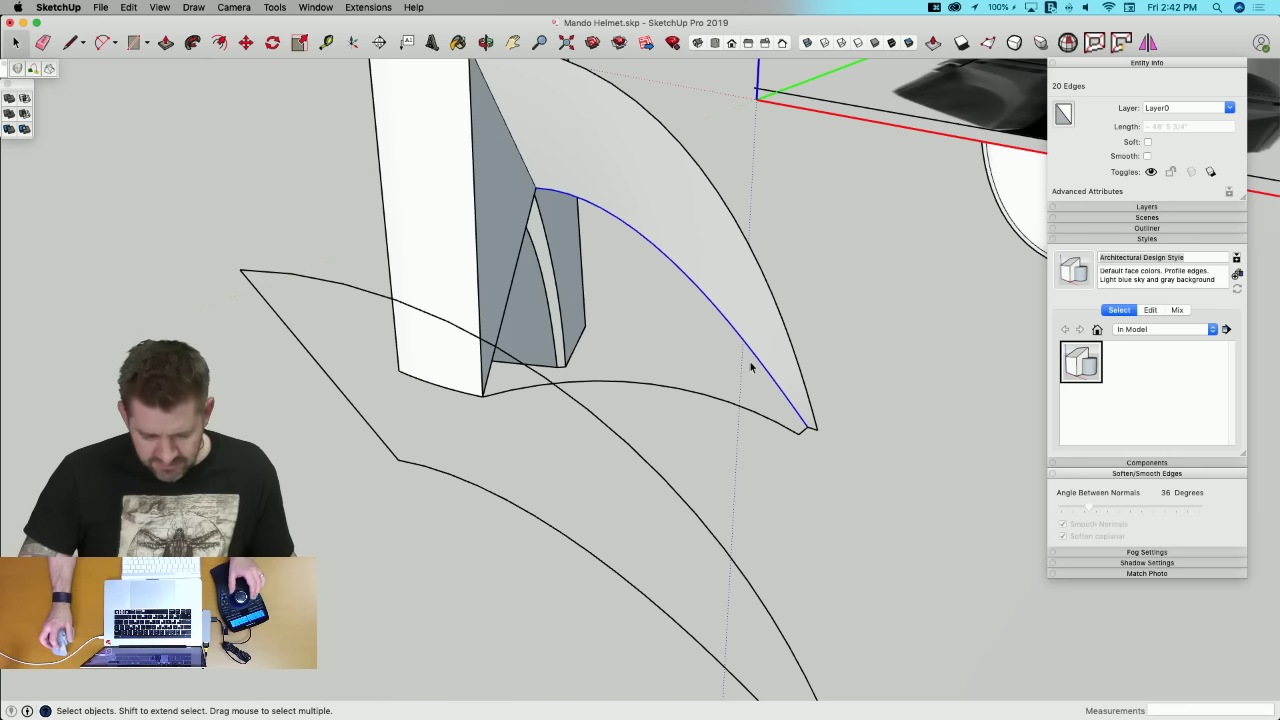
left_click(363, 8)
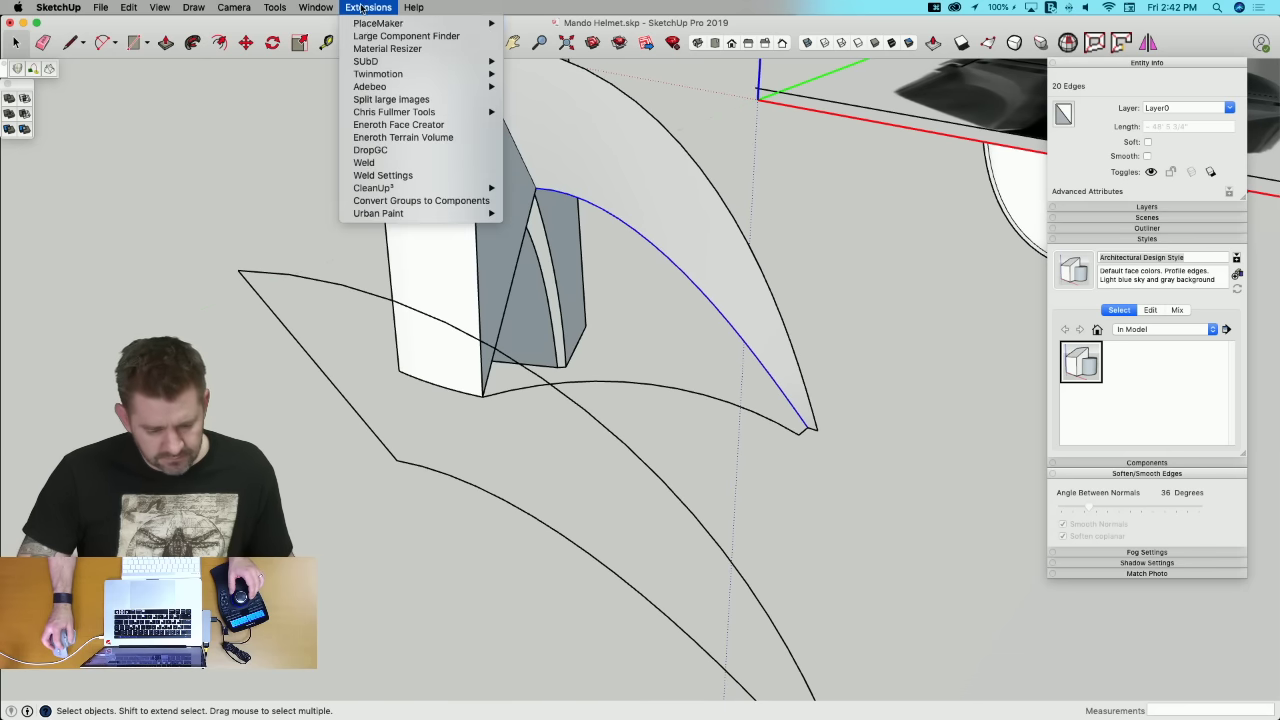
left_click(391, 163)
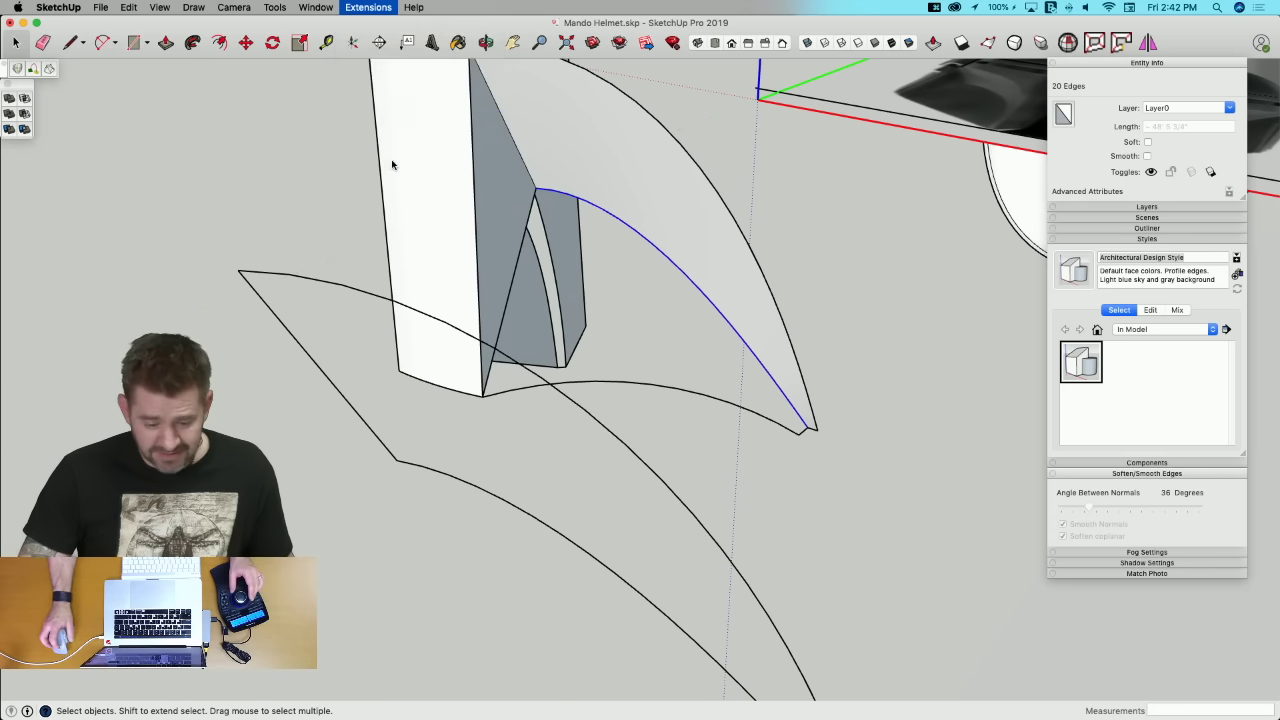
Step: Select the lower surface's closed outline: the cheek's lower curve, the line to the panel corner, the bottom arc and the short tip line
left_click(560, 197)
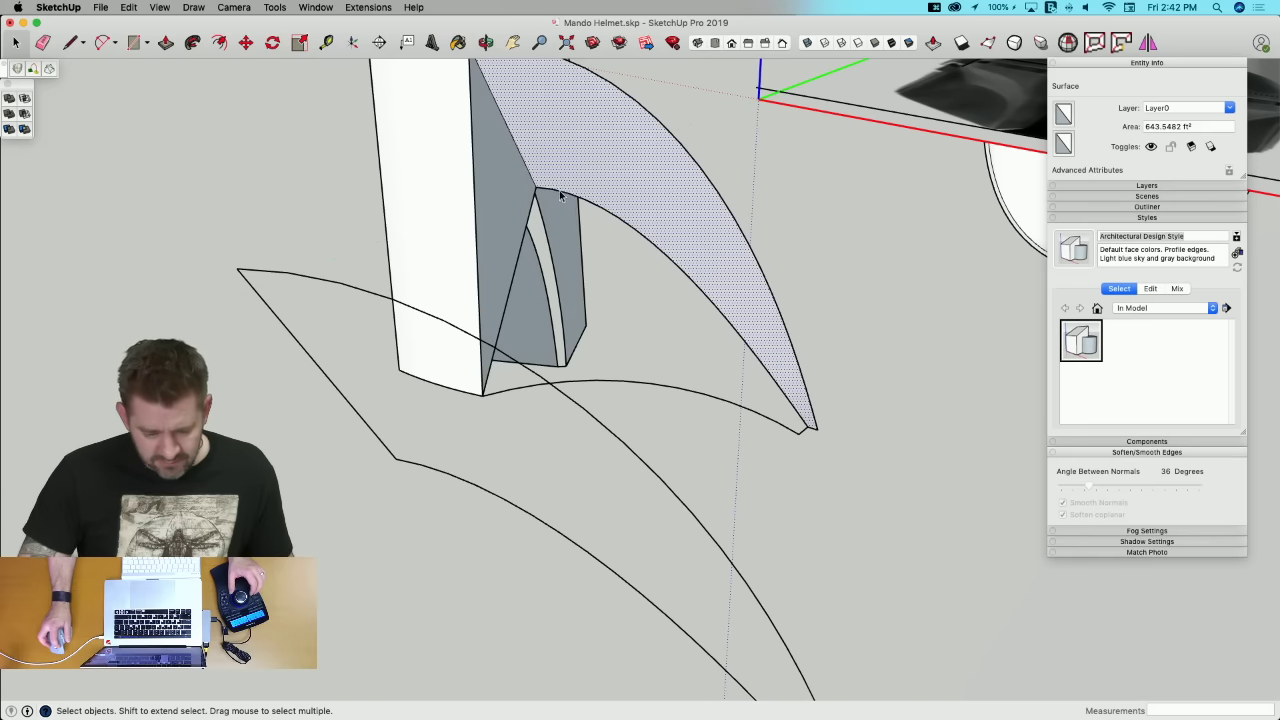
left_click(559, 192)
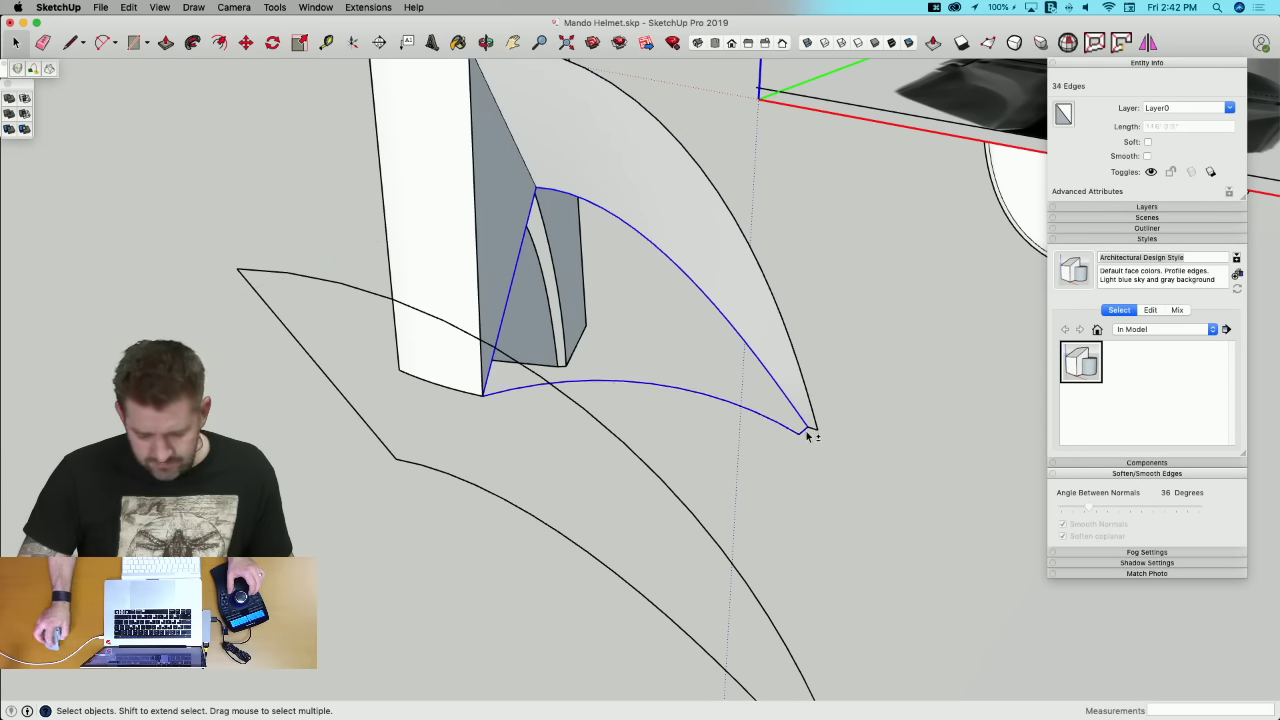
Step: Generate a skinned surface from the 34 selected edges bounding the curved lower cheek opening
left_click(316, 7)
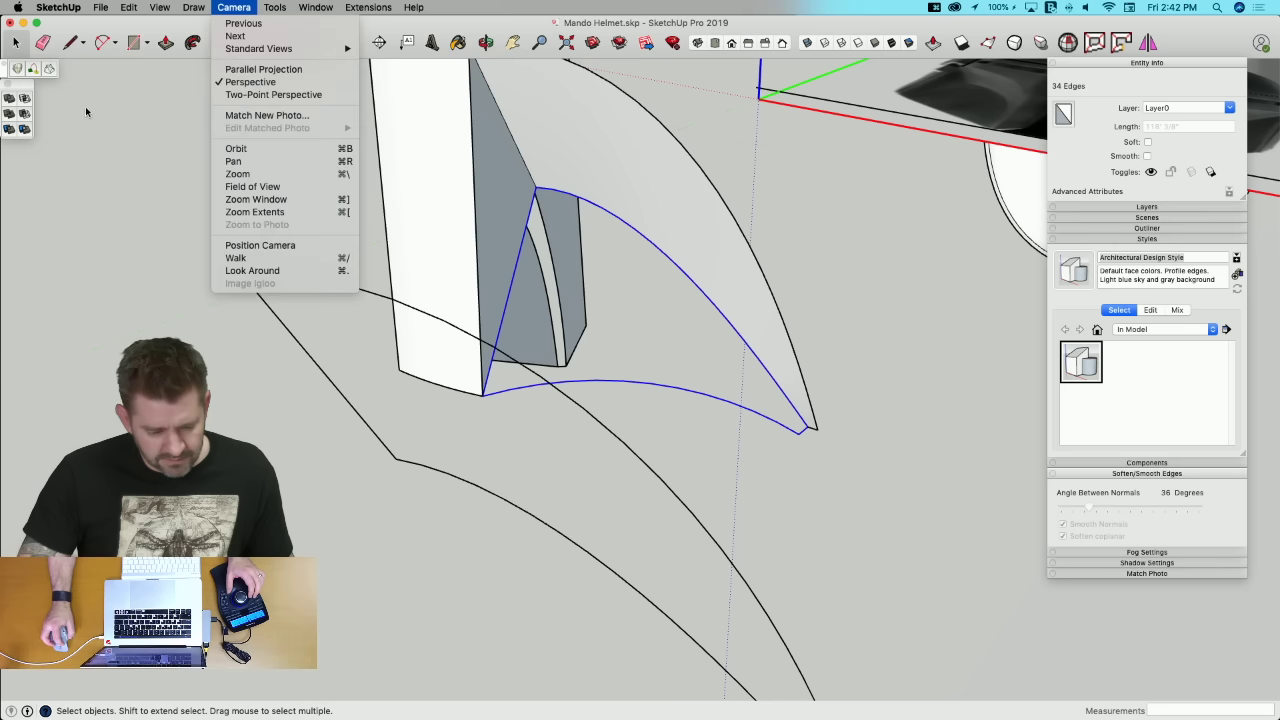
left_click(85, 107)
left_click(50, 69)
left_click(268, 167)
middle_click_drag(266, 167, 428, 133)
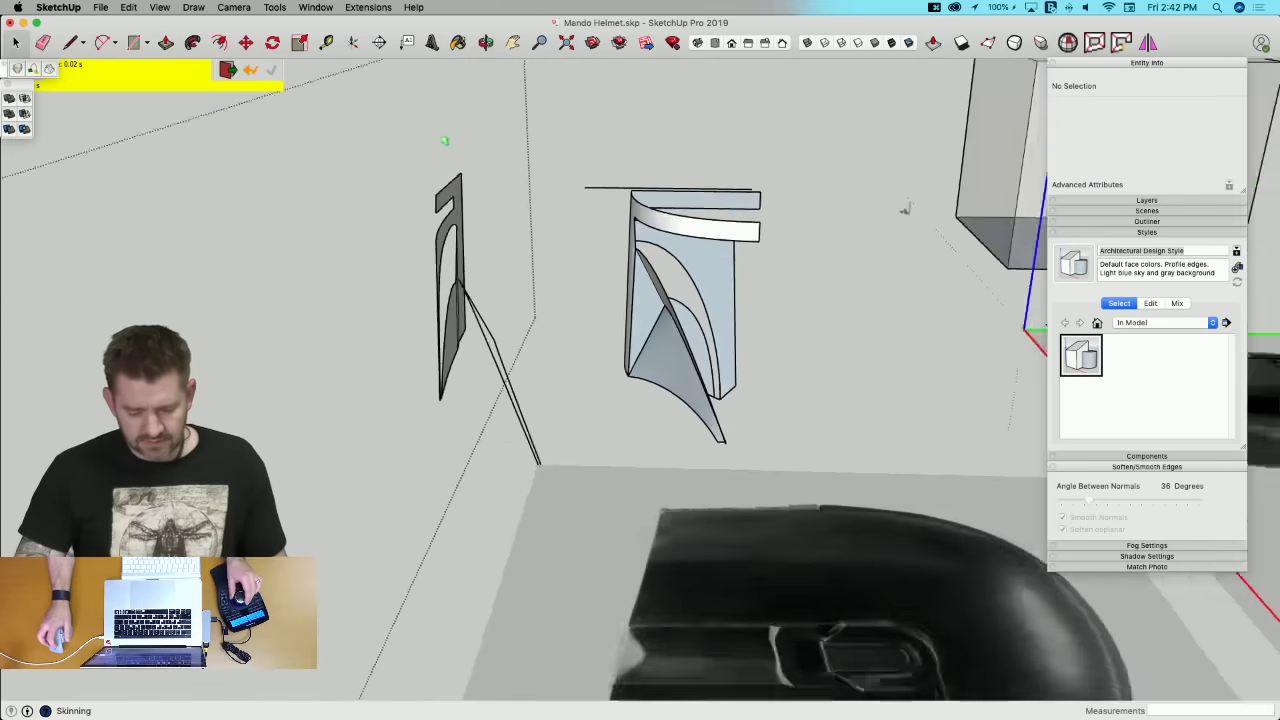
key("space")
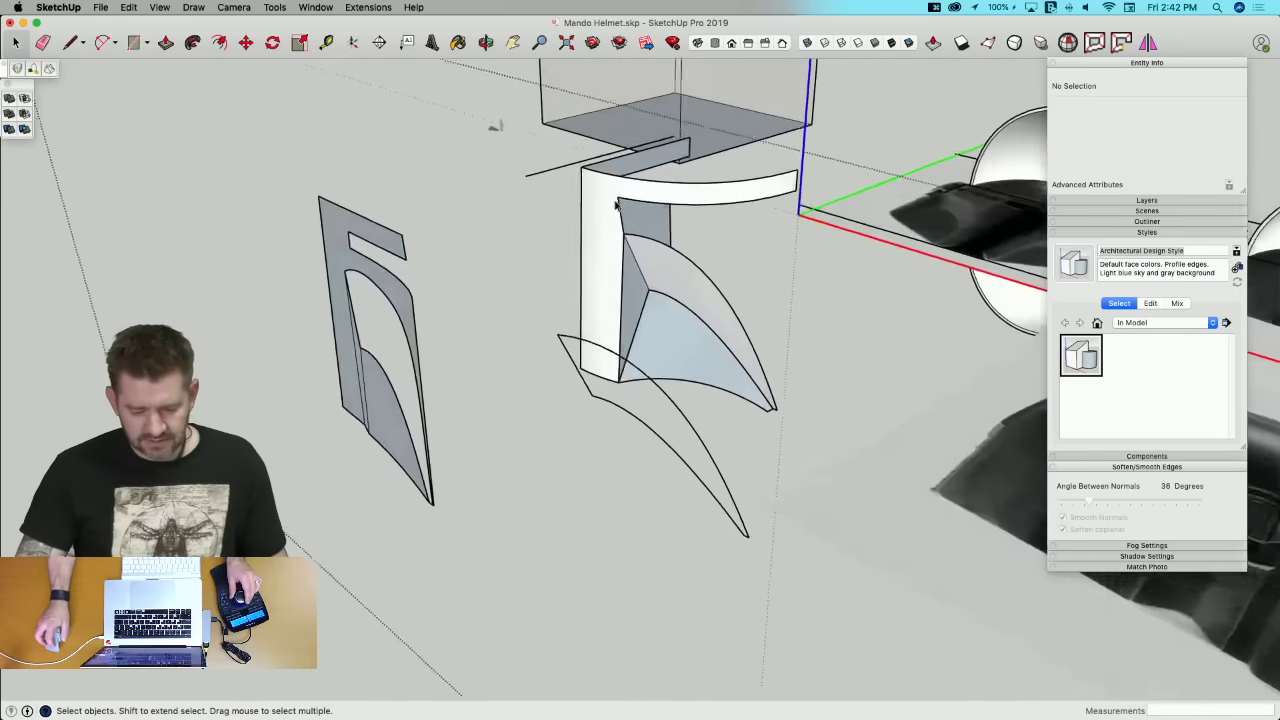
Step: Draw a vertical edge from the slot's inner corner to the panel's upper edge, and explode the curved panel group
middle_click_drag(656, 174, 612, 183)
key("l")
scroll(600, 163, "up", 3)
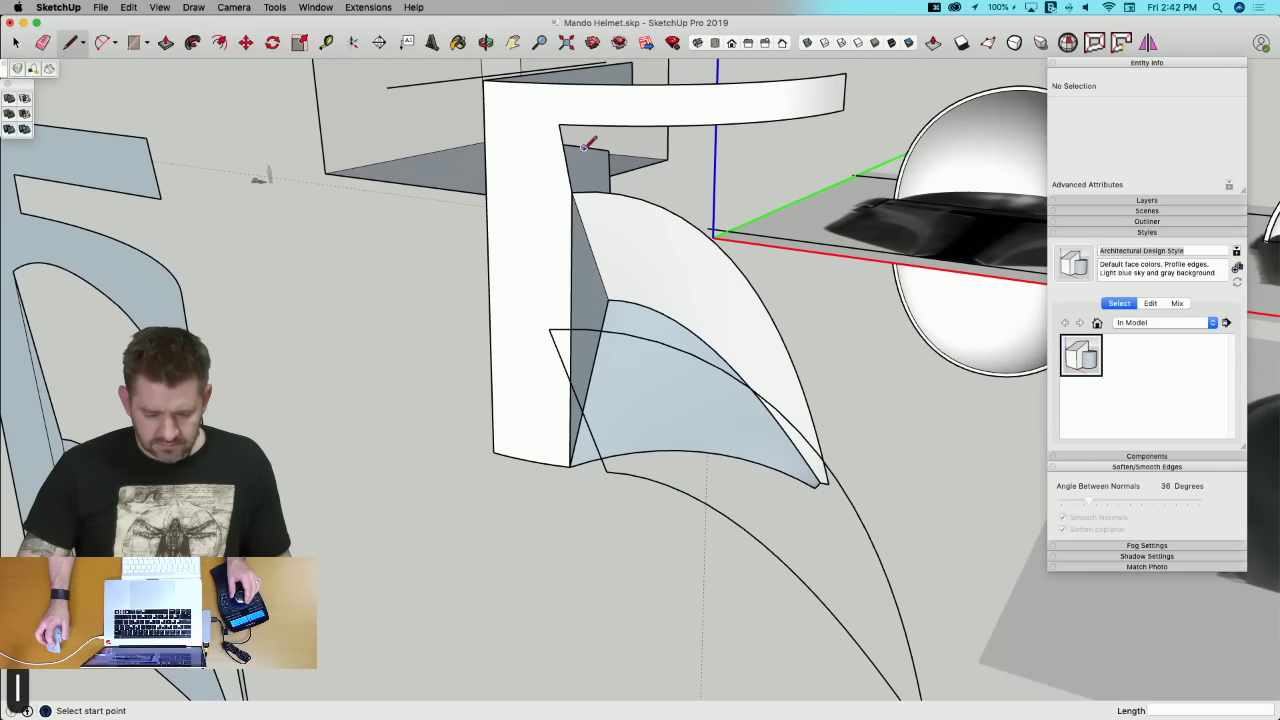
key("space")
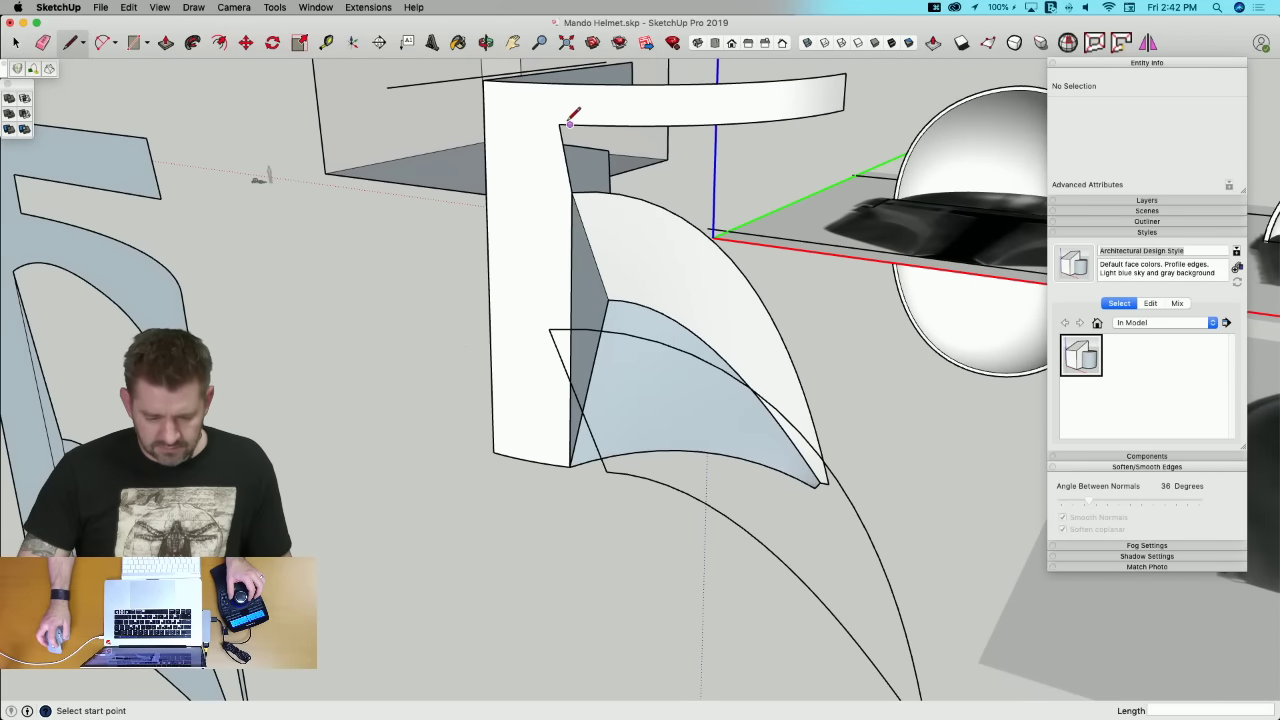
key("space")
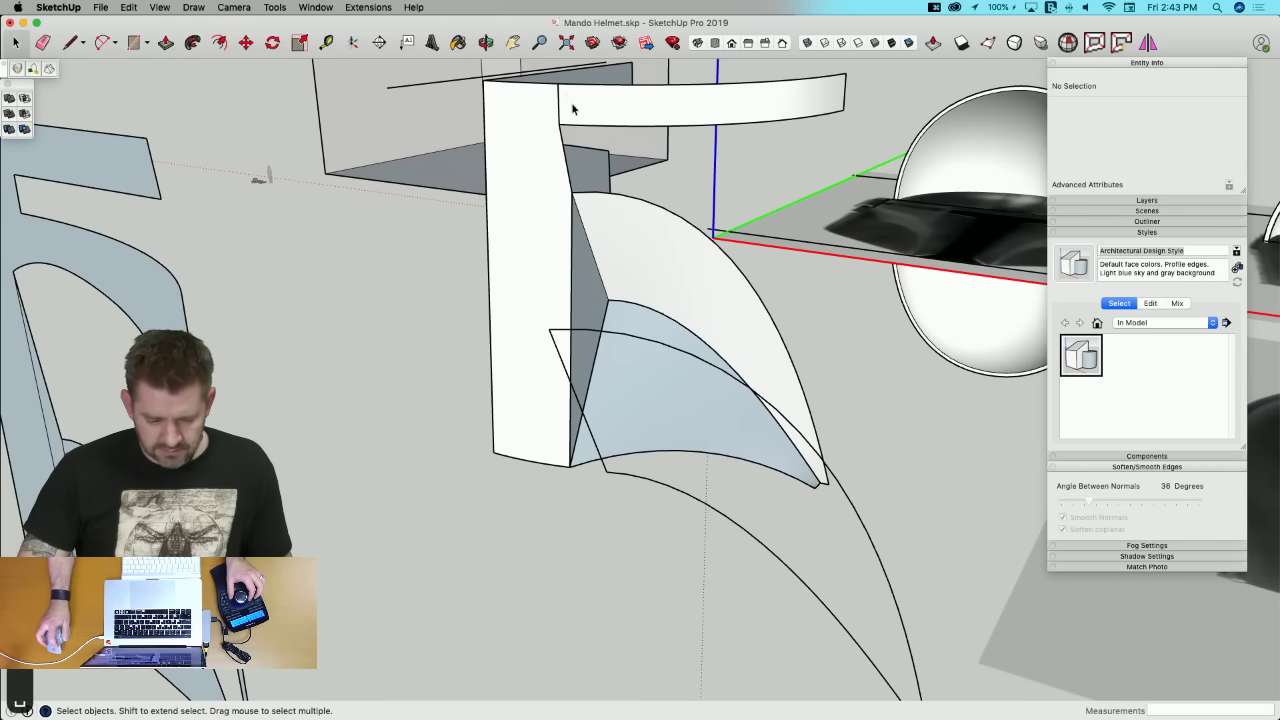
left_click(566, 116)
right_click(567, 116)
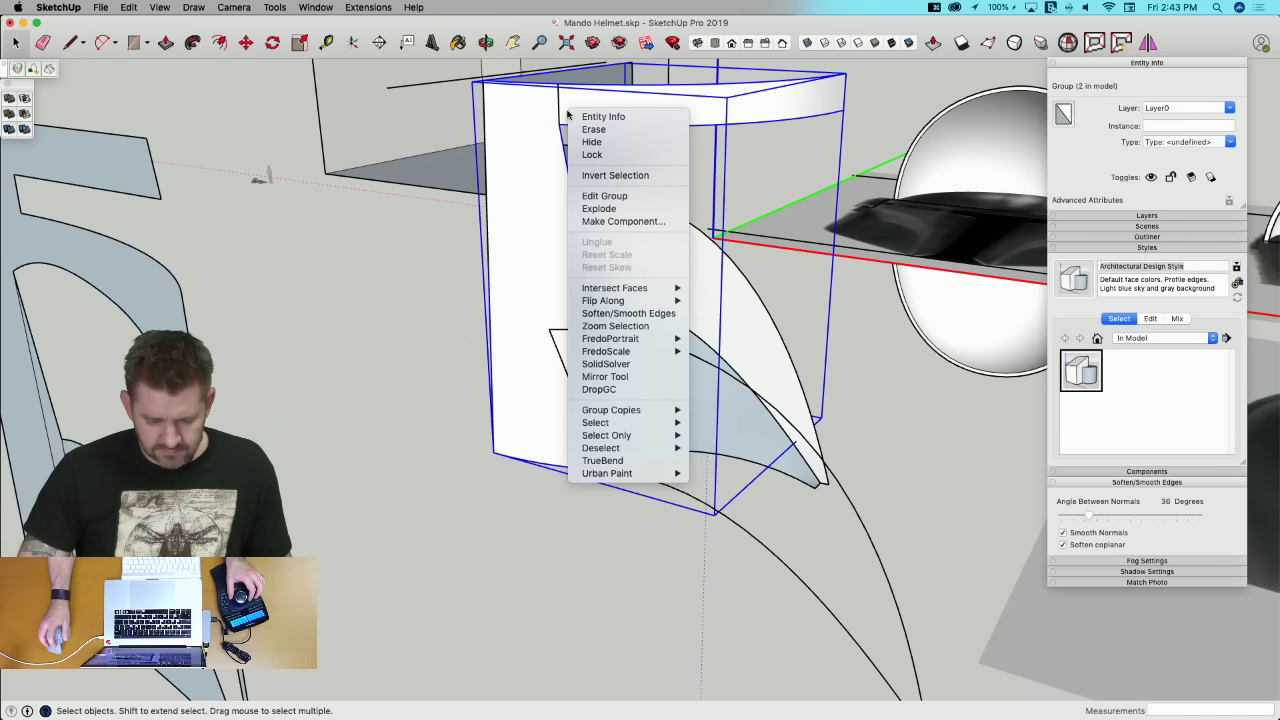
left_click(601, 210)
Step: Copy the curved upper band surface straight down about 9' 9 3/4" to form the band below the slot
left_click(576, 108)
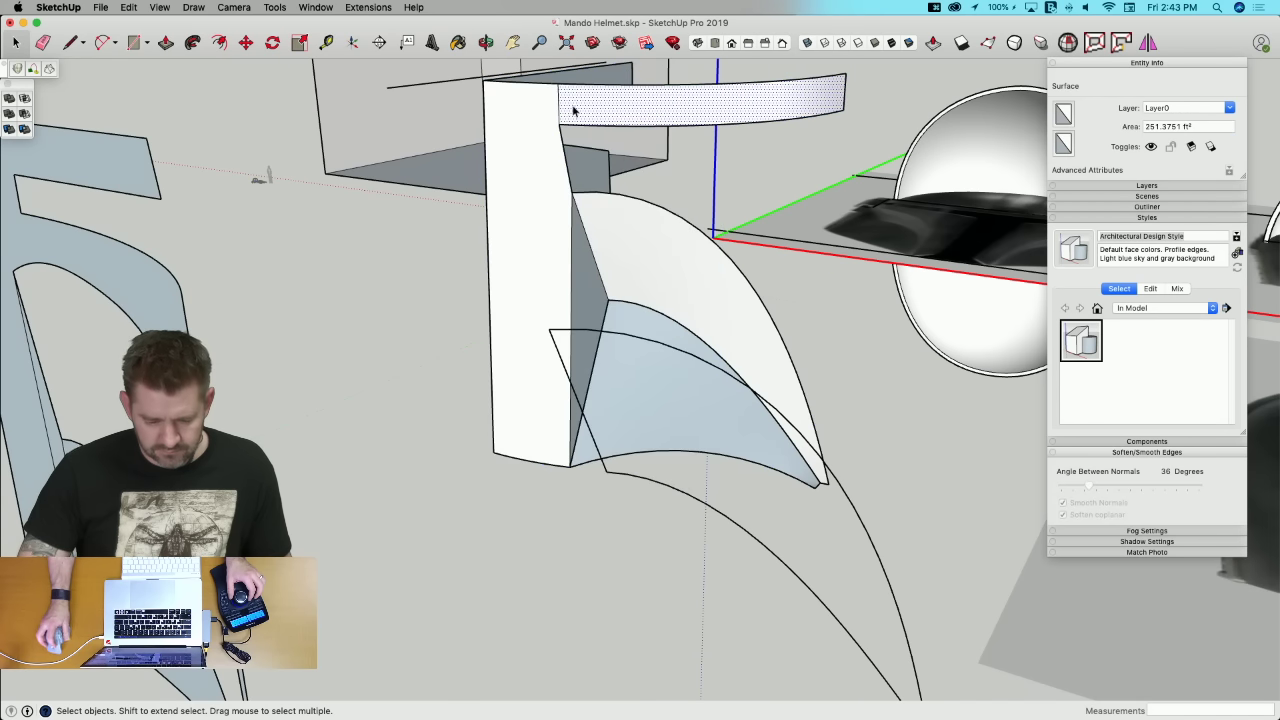
key("m")
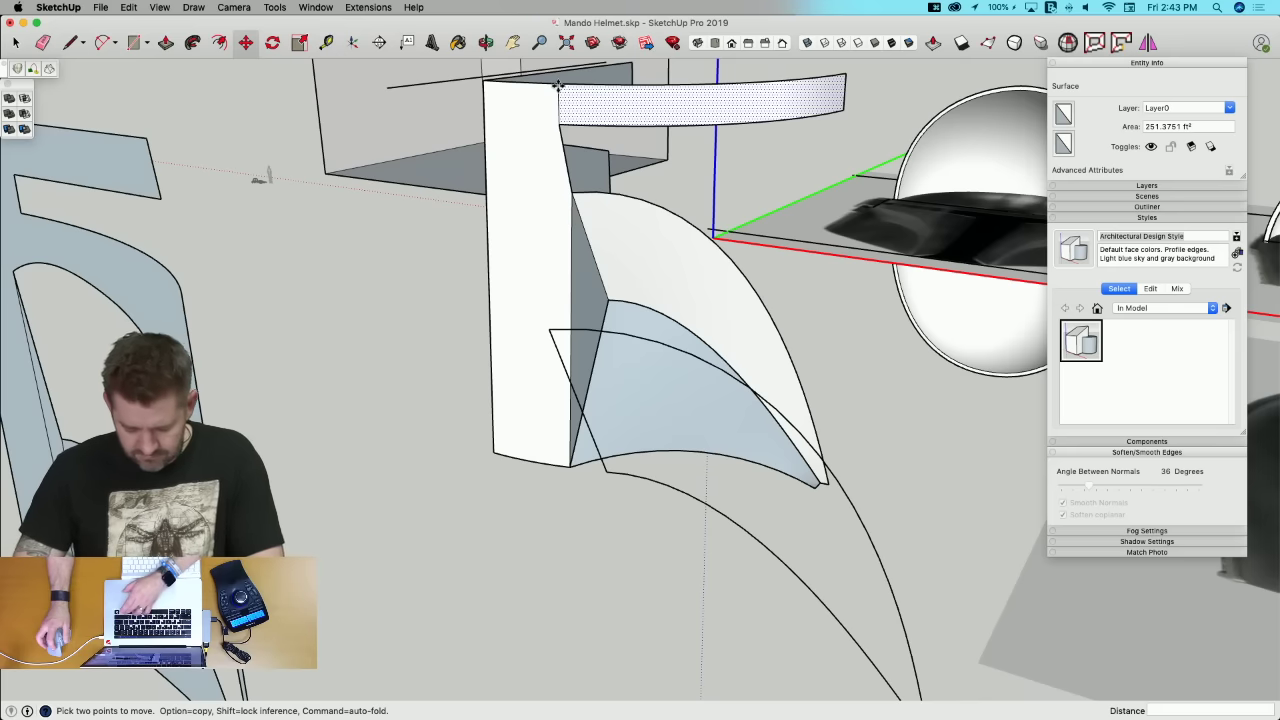
left_click_drag(558, 88, 567, 158)
key("alt")
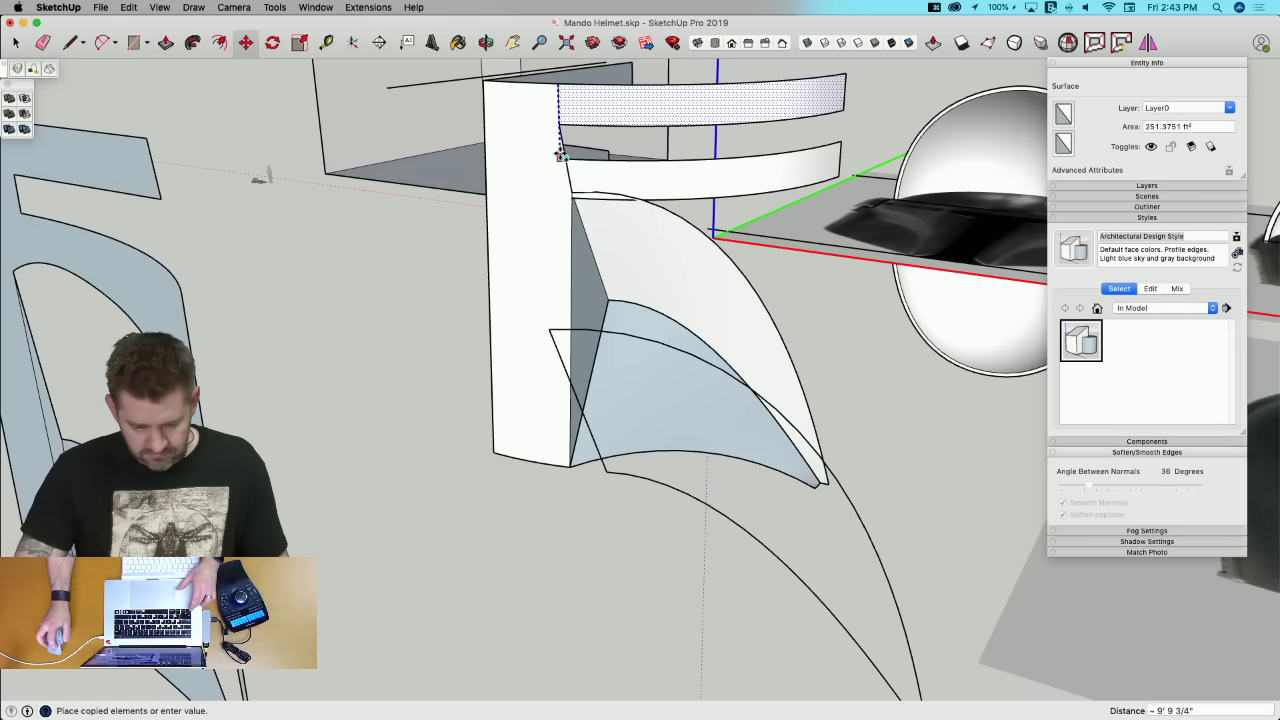
left_click(561, 156)
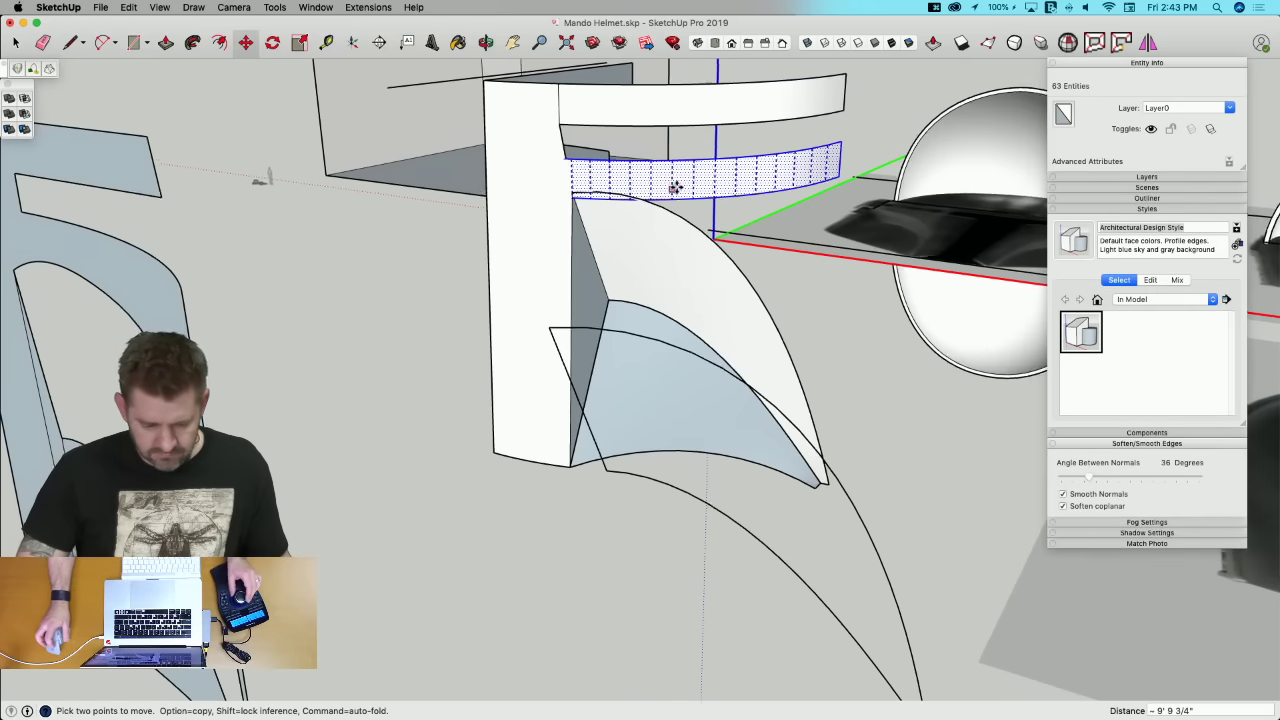
key("space")
left_click(431, 173)
left_click(430, 174)
Step: Extrude the lower band's 18 bottom edges downward about 50' 2 3/8" to extend the curved front panel
key("l")
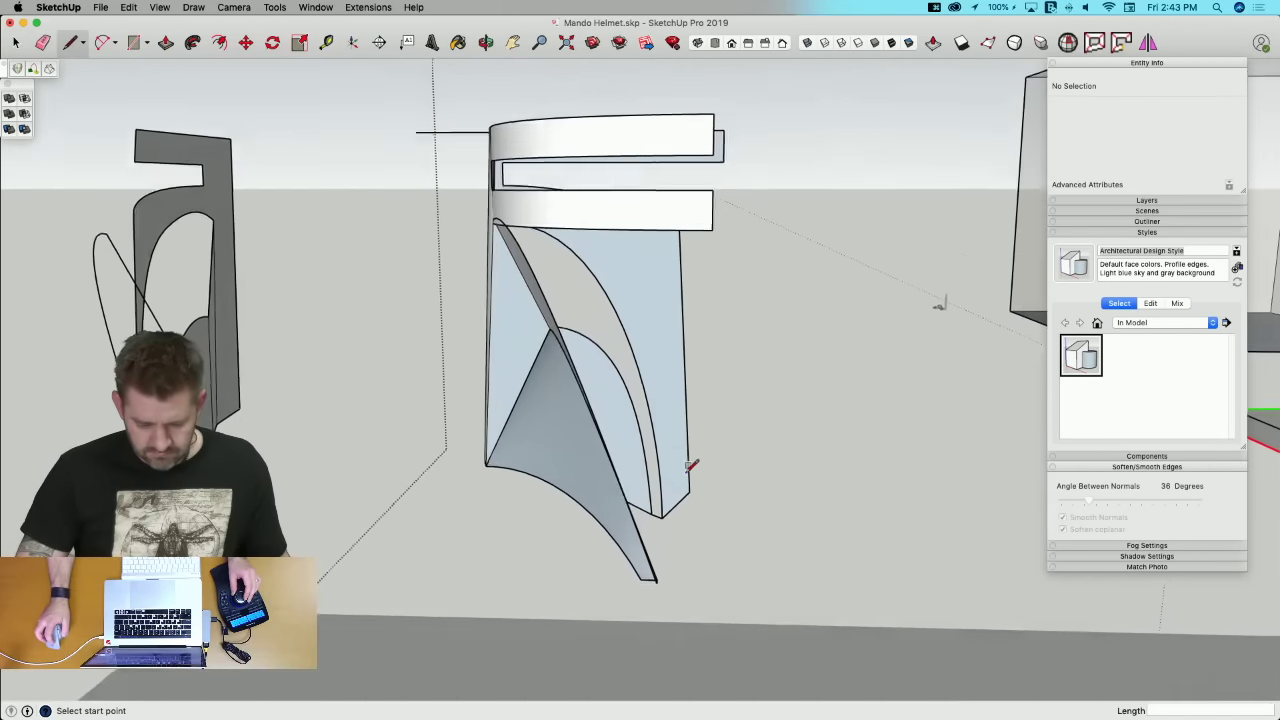
key("space")
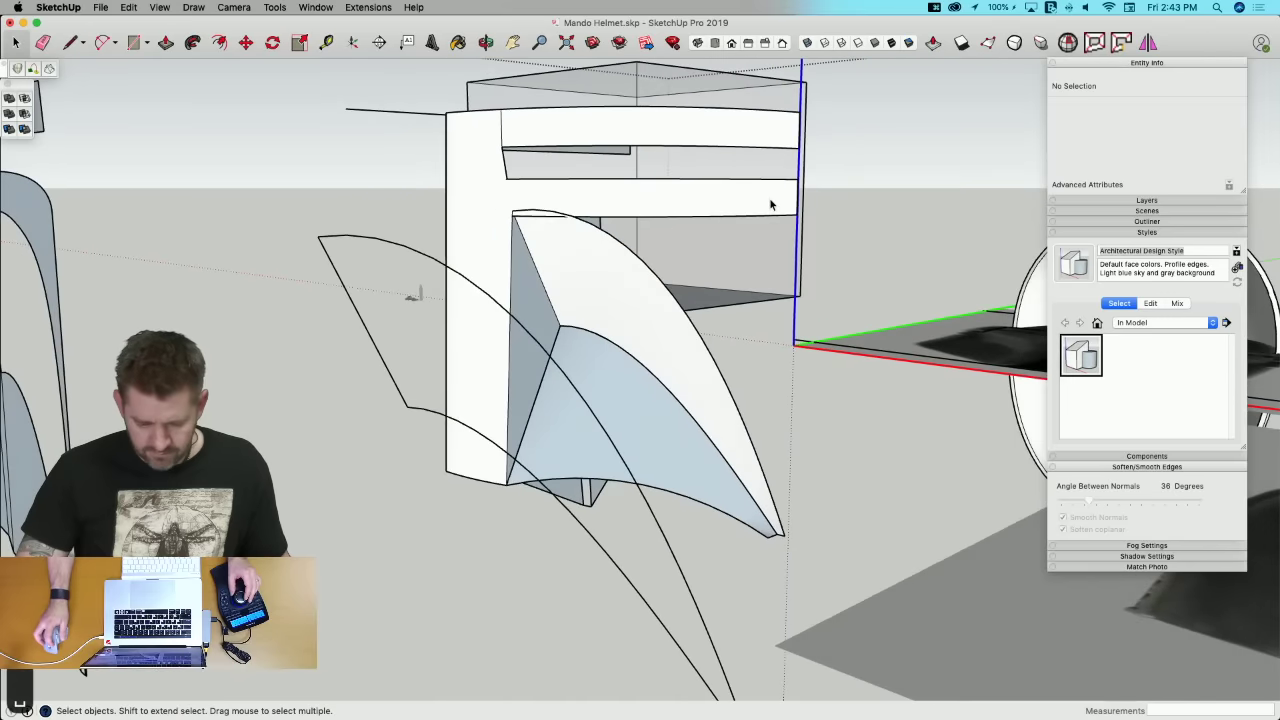
left_click(767, 215)
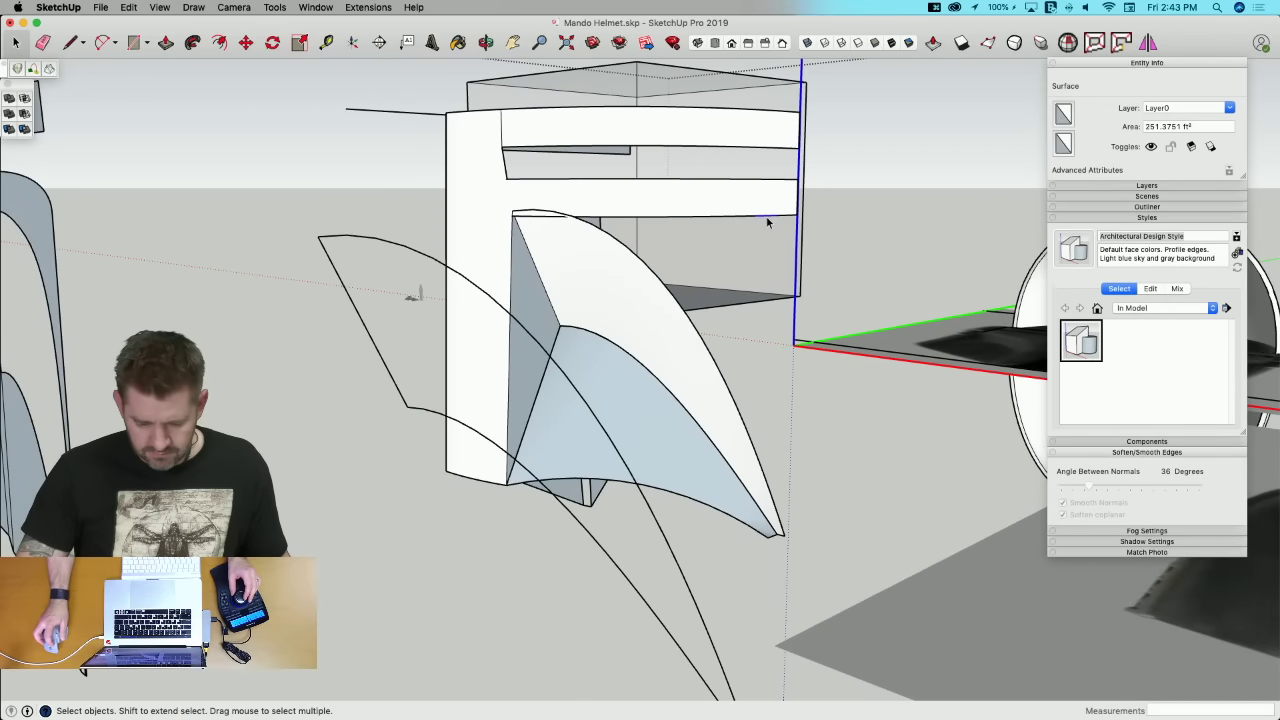
left_click_drag(812, 229, 814, 230)
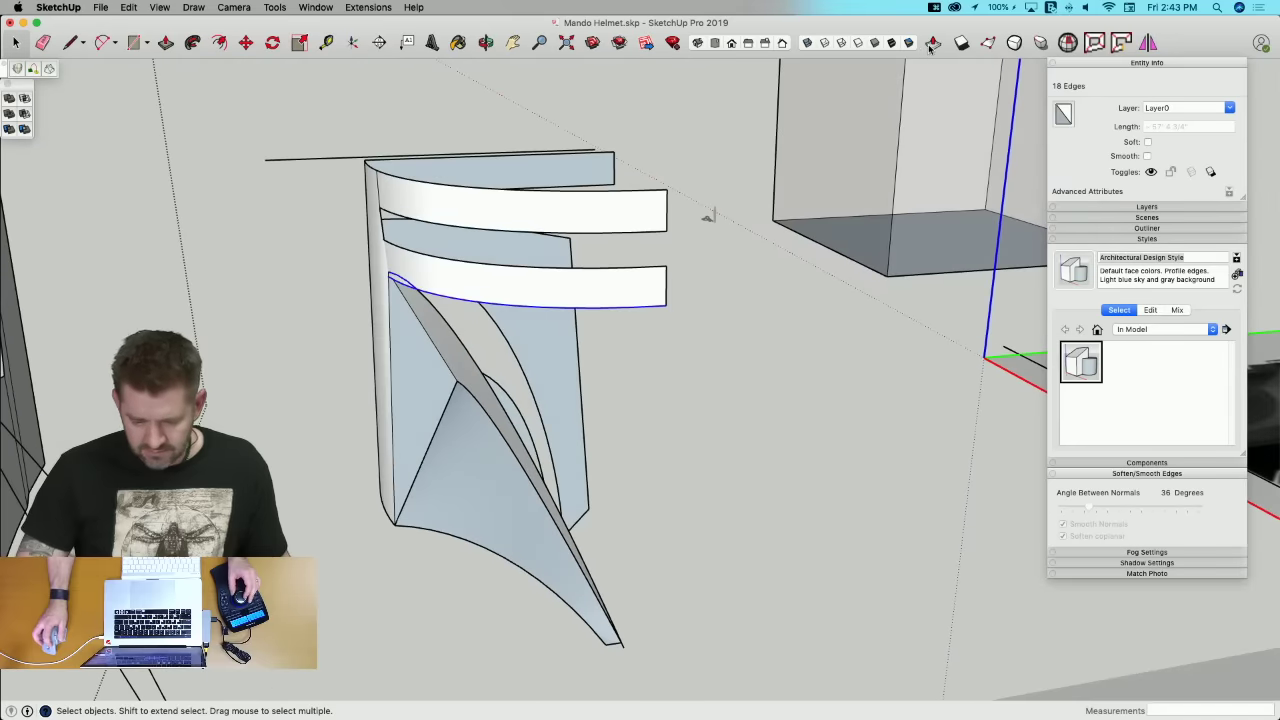
left_click(930, 44)
left_click(648, 221)
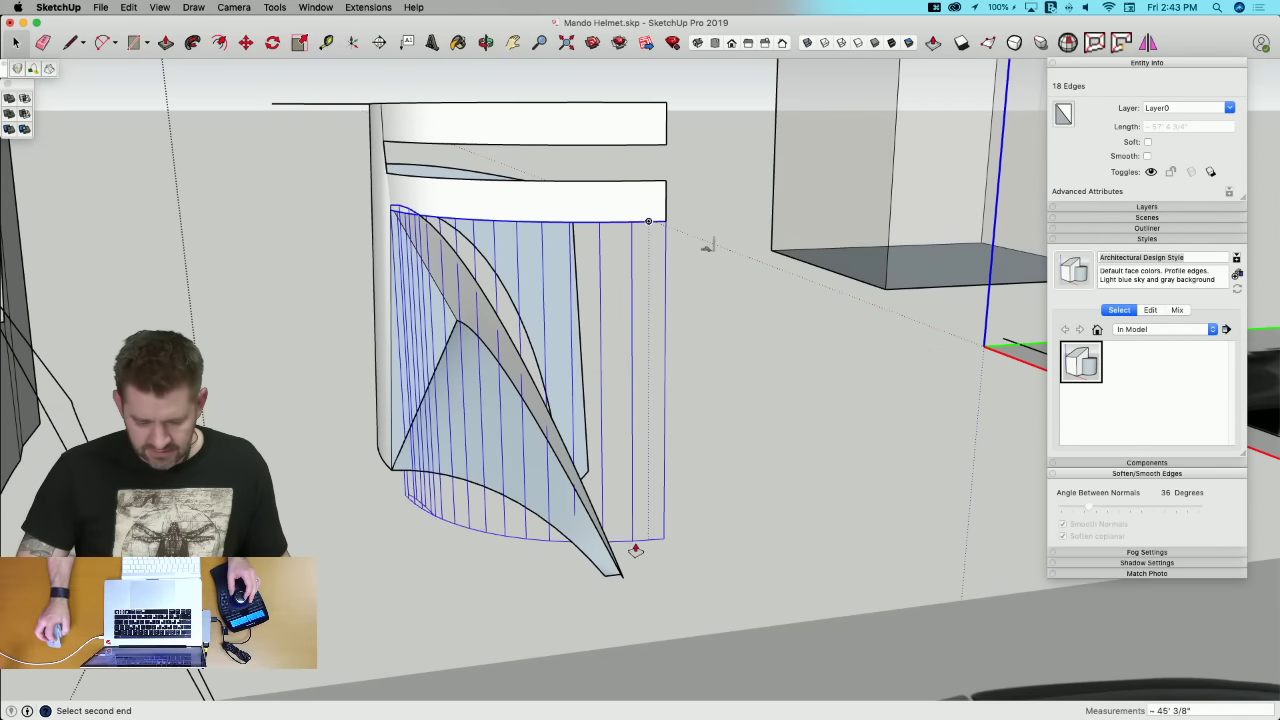
left_click(633, 580)
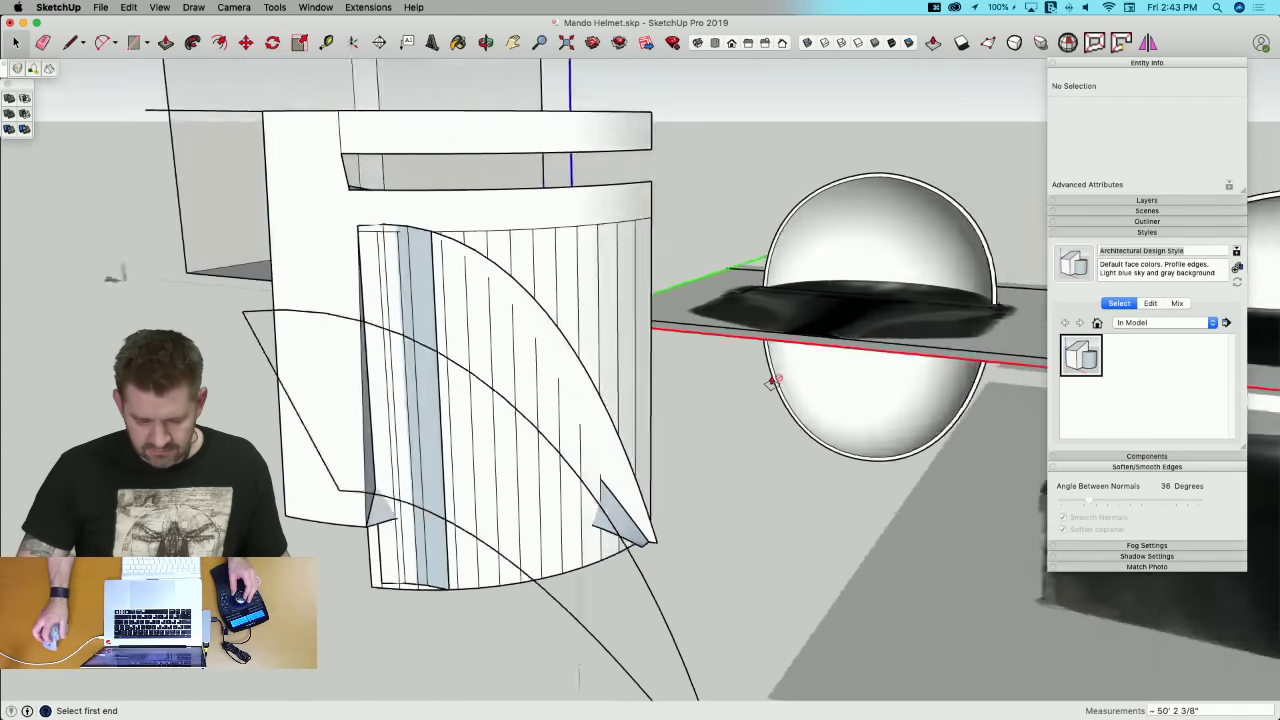
Step: Smooth out the horizontal seam and vertical facet lines on the extended curved panel
key("e")
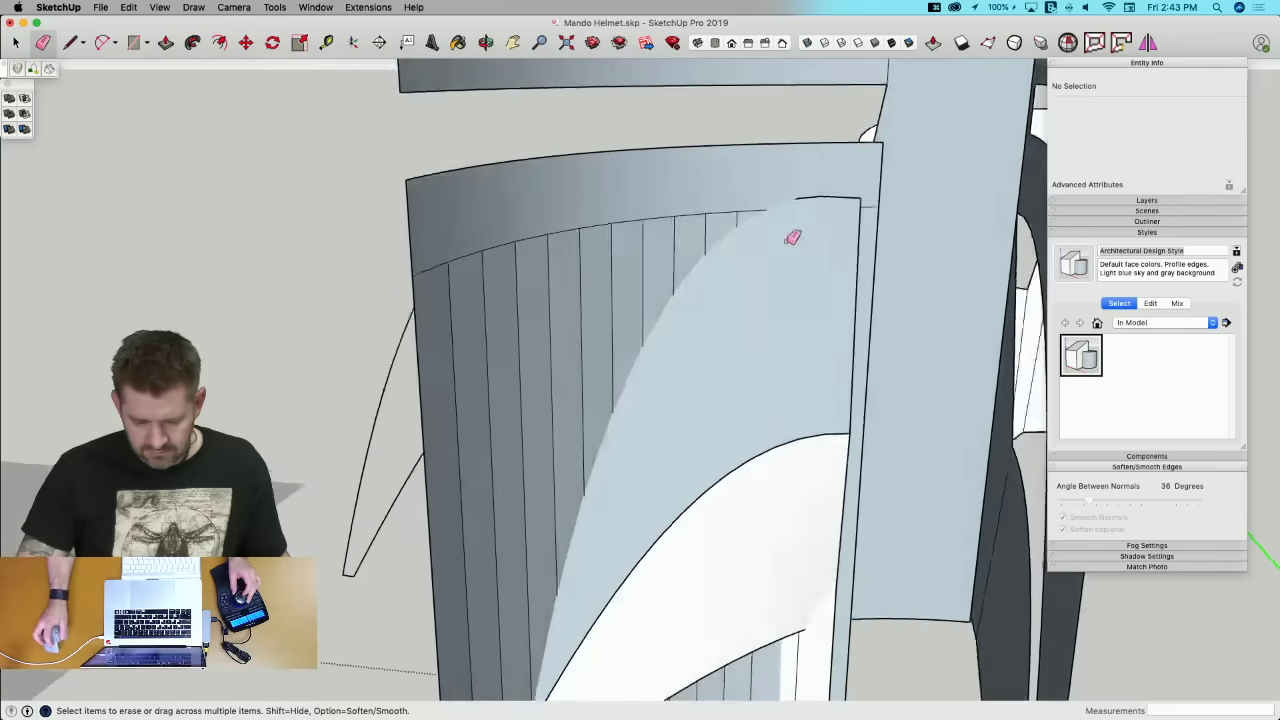
left_click(760, 209)
left_click(734, 210)
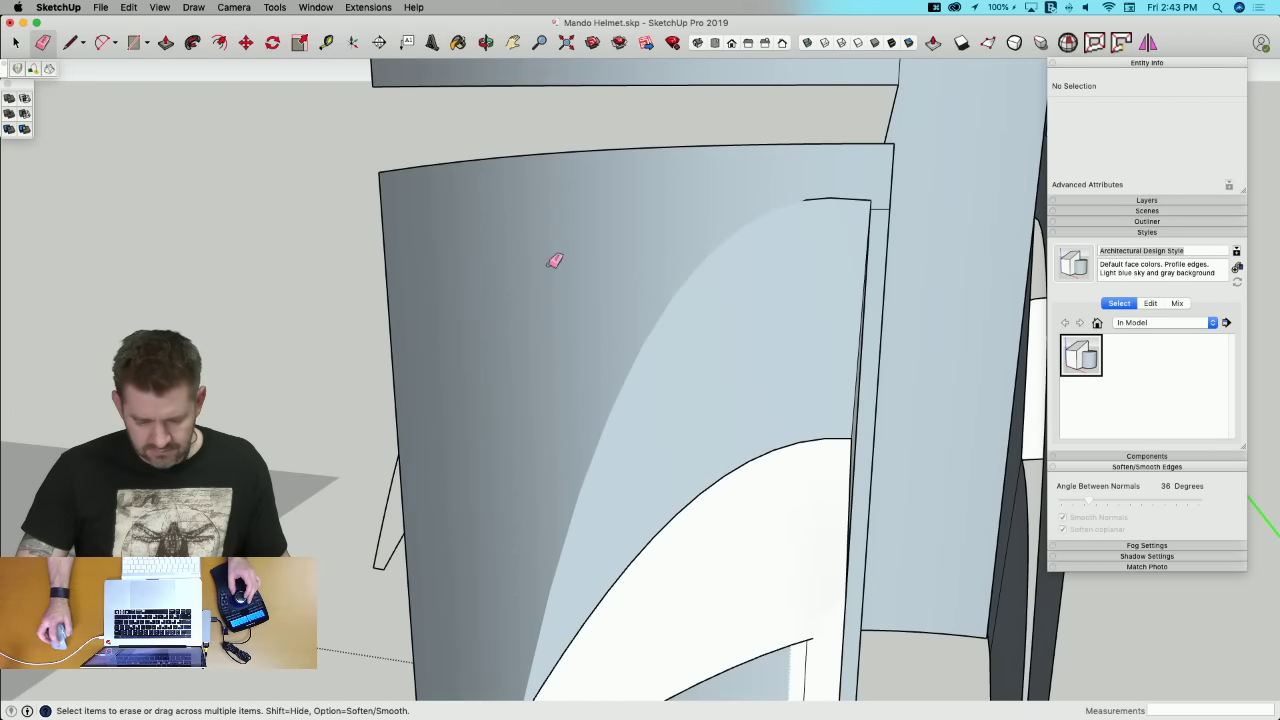
key("space")
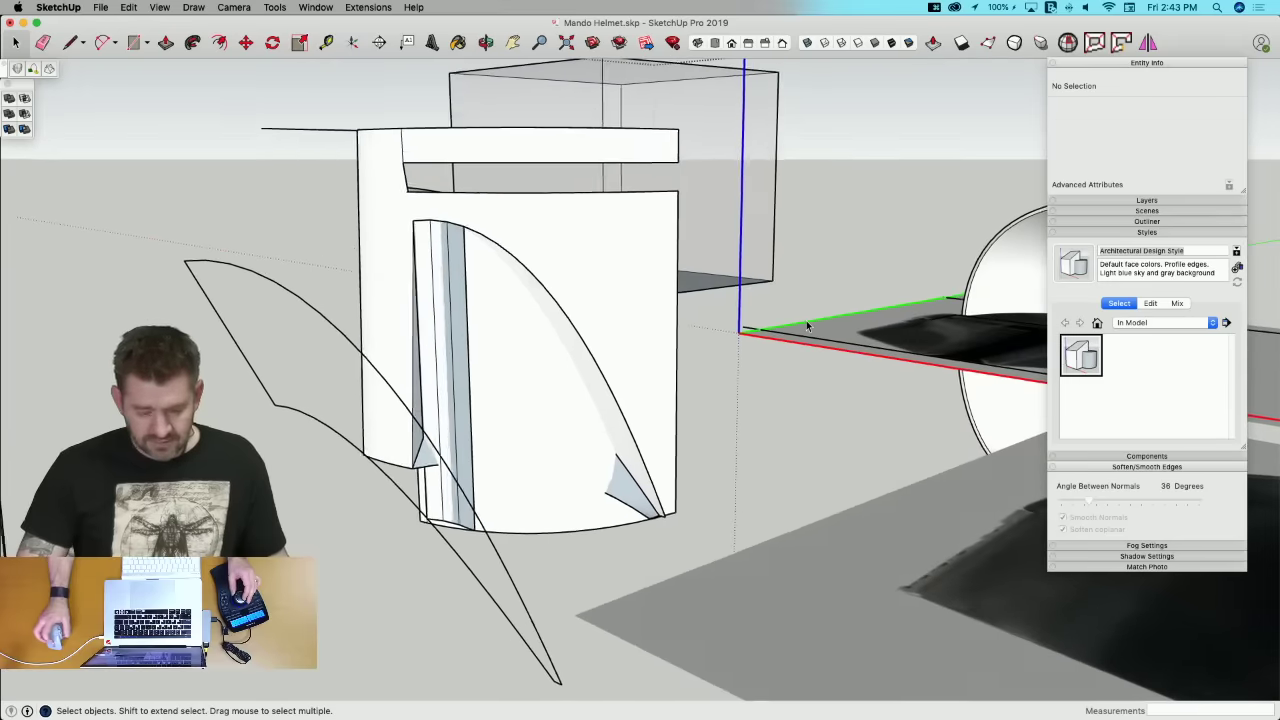
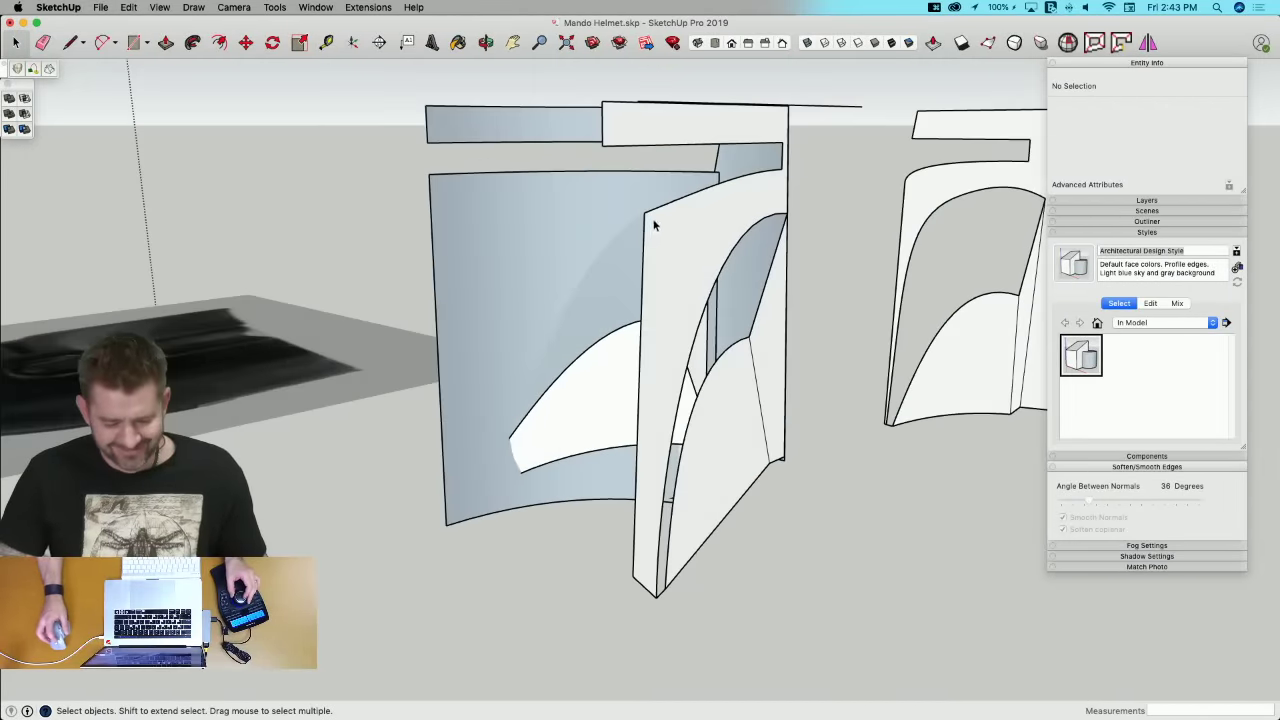
Step: Open the flat side-profile group and Push/Pull its main face through the curved front panel
left_click(694, 217)
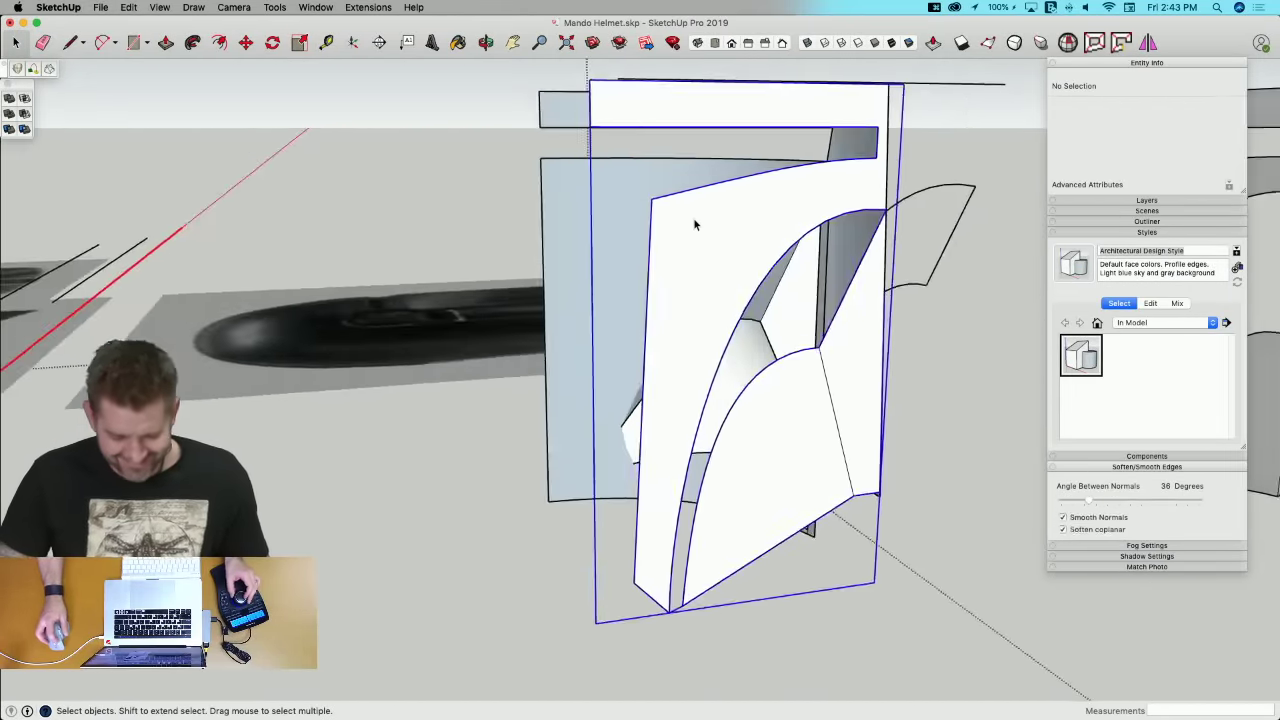
double_click(693, 217)
key("p")
left_click(692, 211)
left_click_drag(559, 200, 471, 185)
left_click(471, 185)
key("space")
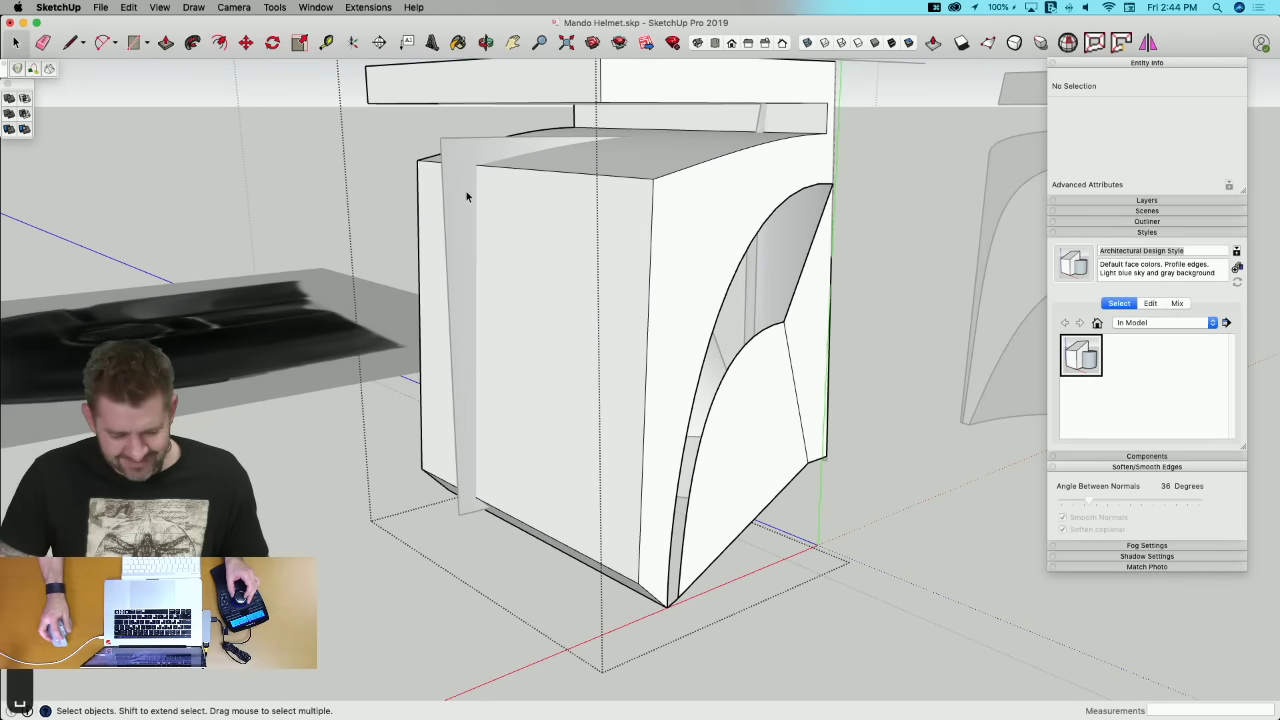
Step: Intersect the curved panel's faces with the model and erase its outer vertical edge beyond the extruded block
left_click(458, 189)
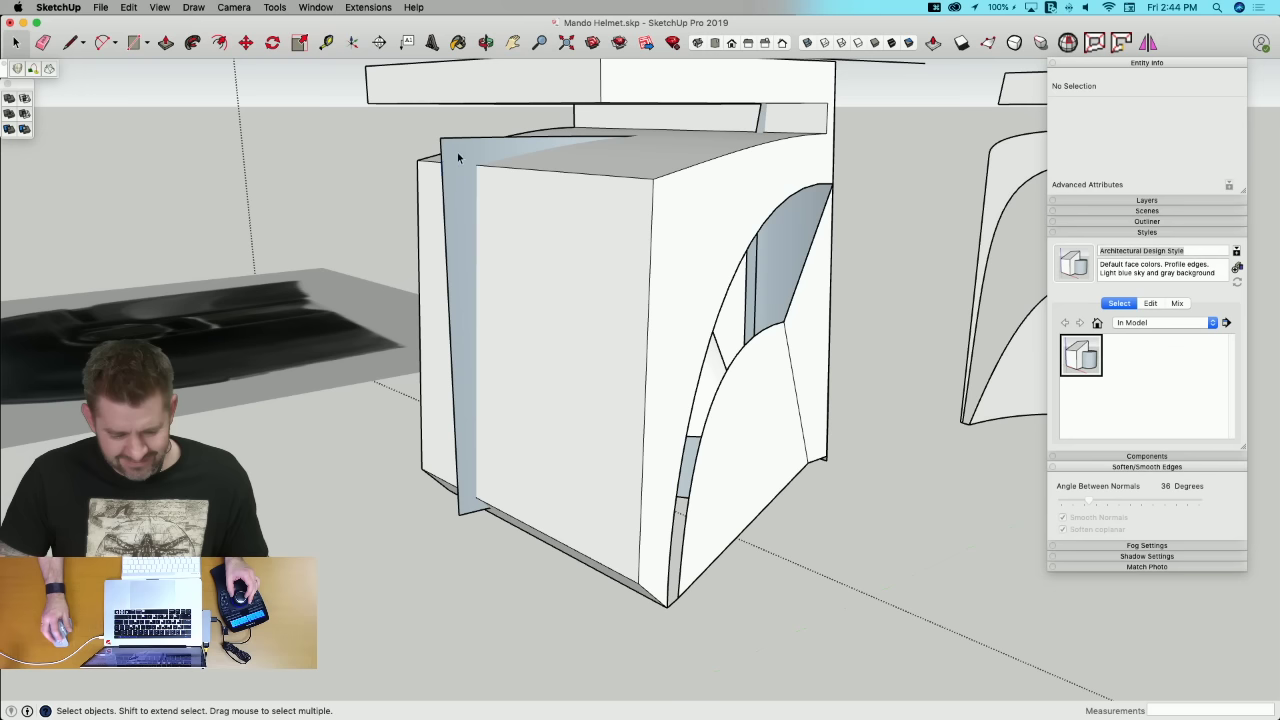
right_click(459, 158)
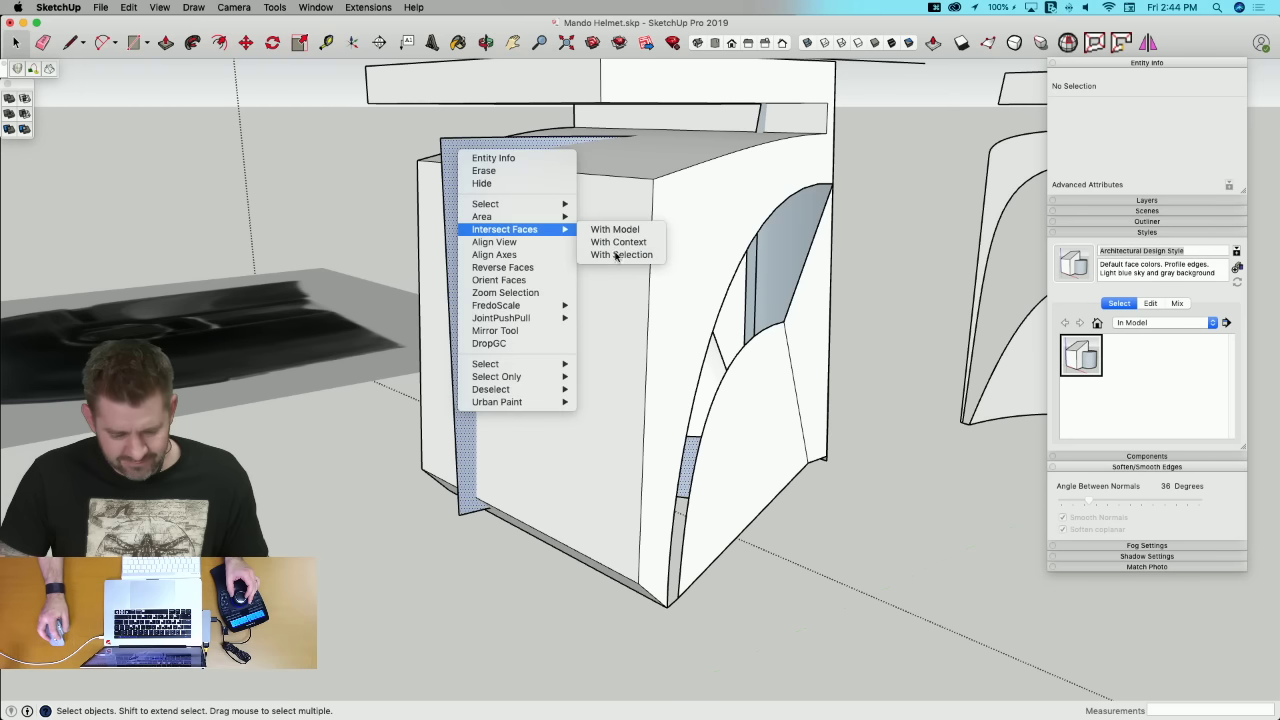
left_click(617, 255)
left_click(740, 249)
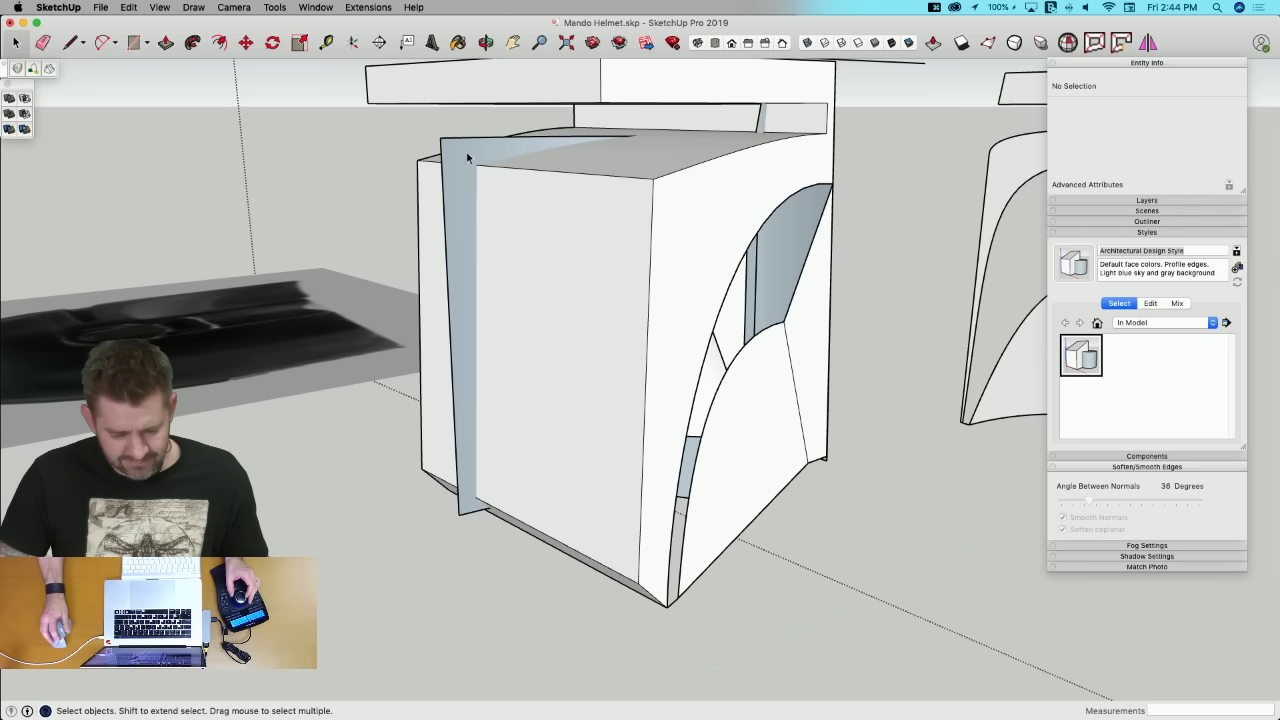
right_click(466, 151)
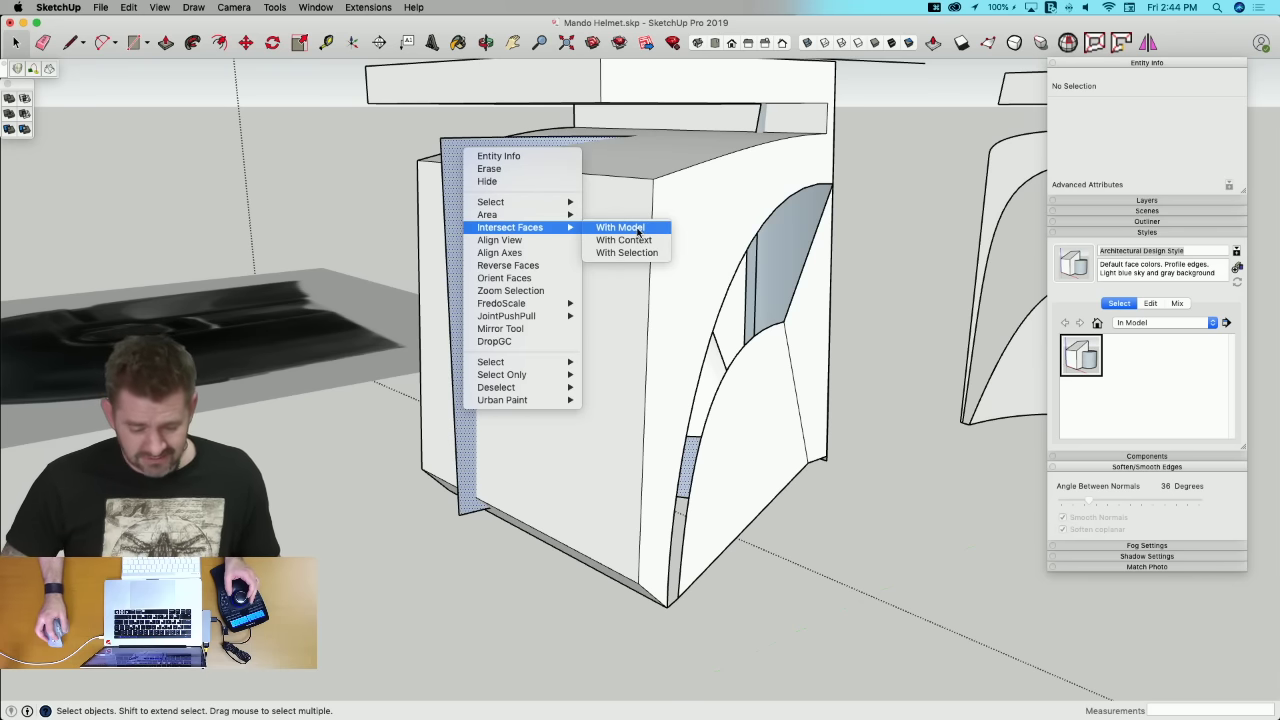
left_click(622, 228)
key("e")
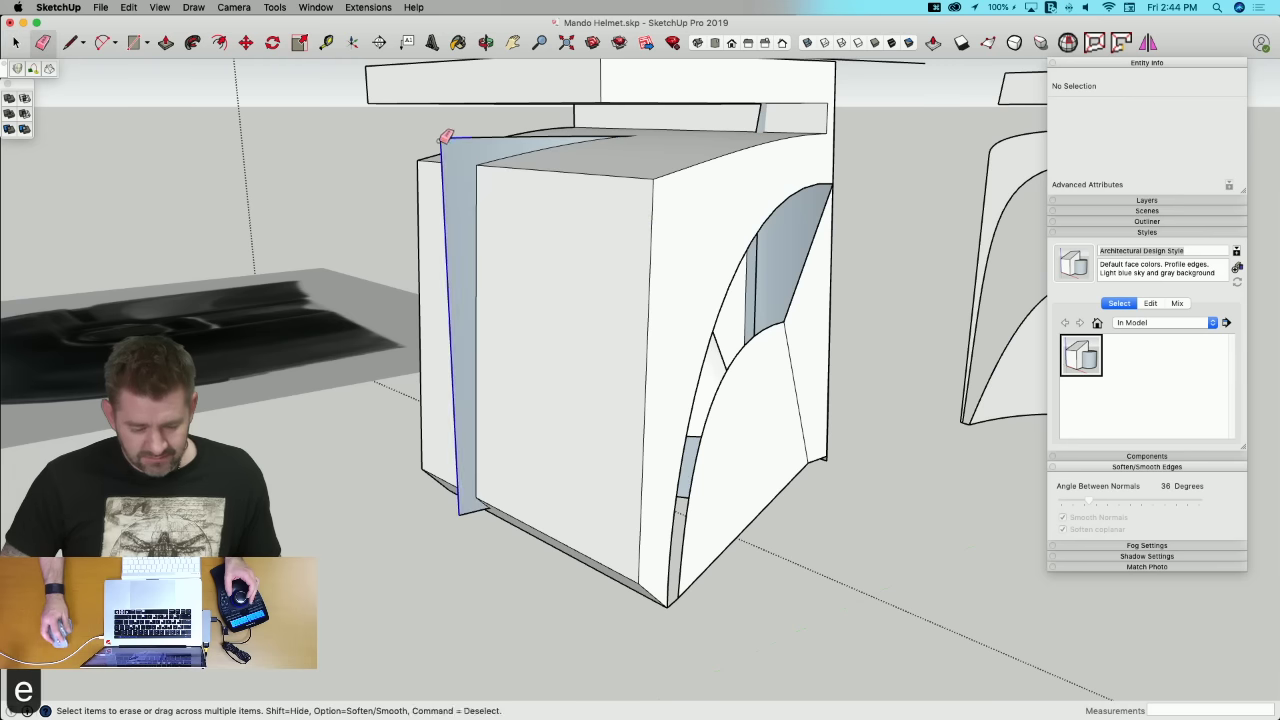
left_click(443, 140)
Step: Reopen the extruded side-profile group and push its face back toward the original flat plane, undoing the first attempt
left_click(438, 178)
double_click(440, 177)
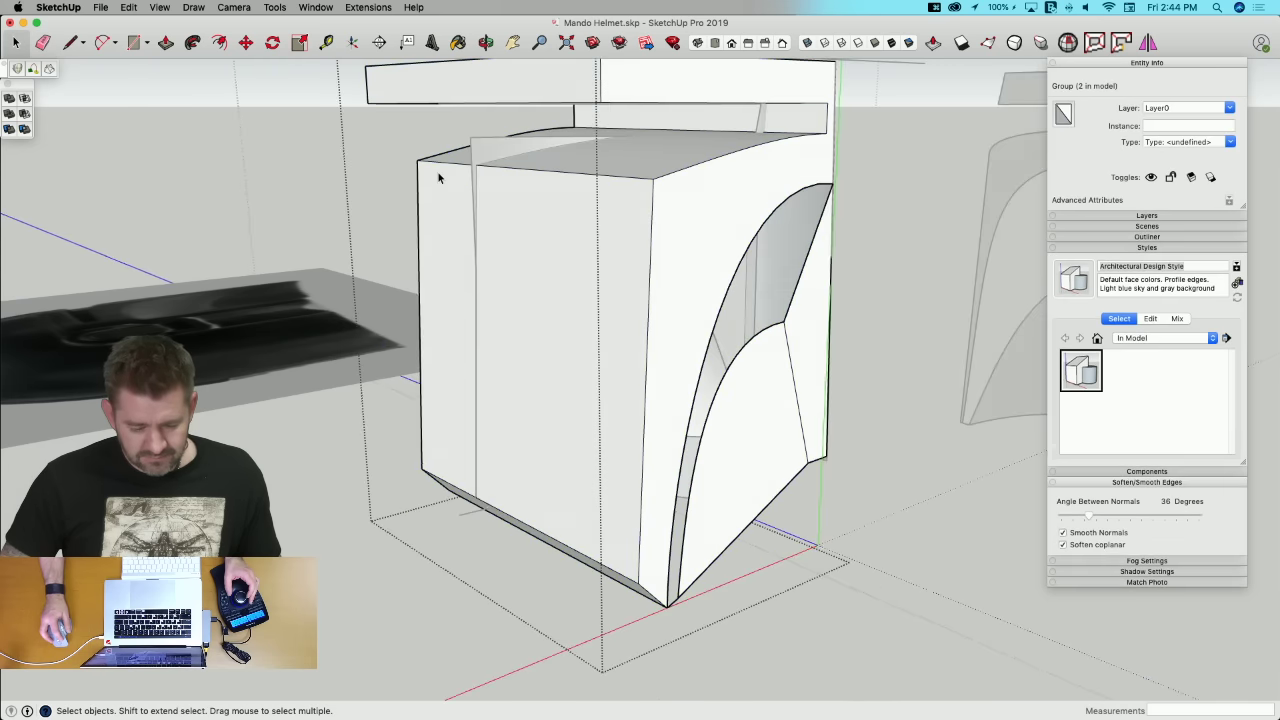
key("p")
left_click(348, 189)
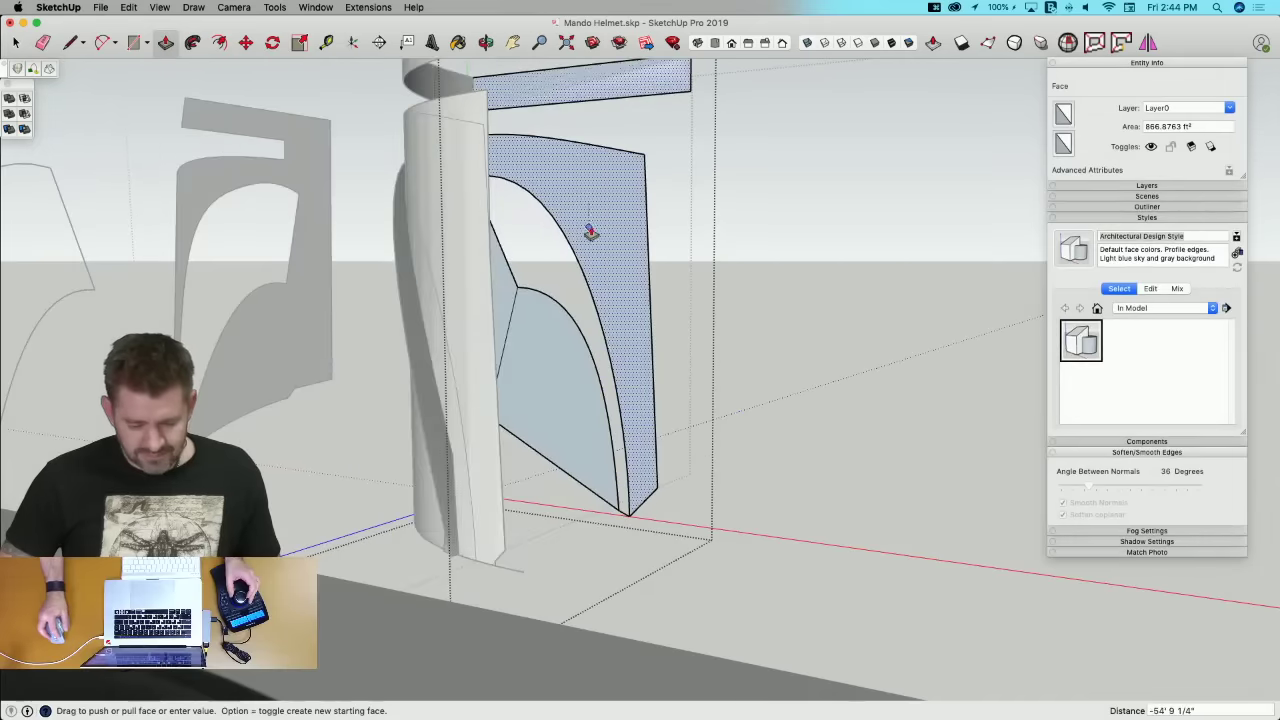
left_click(592, 230)
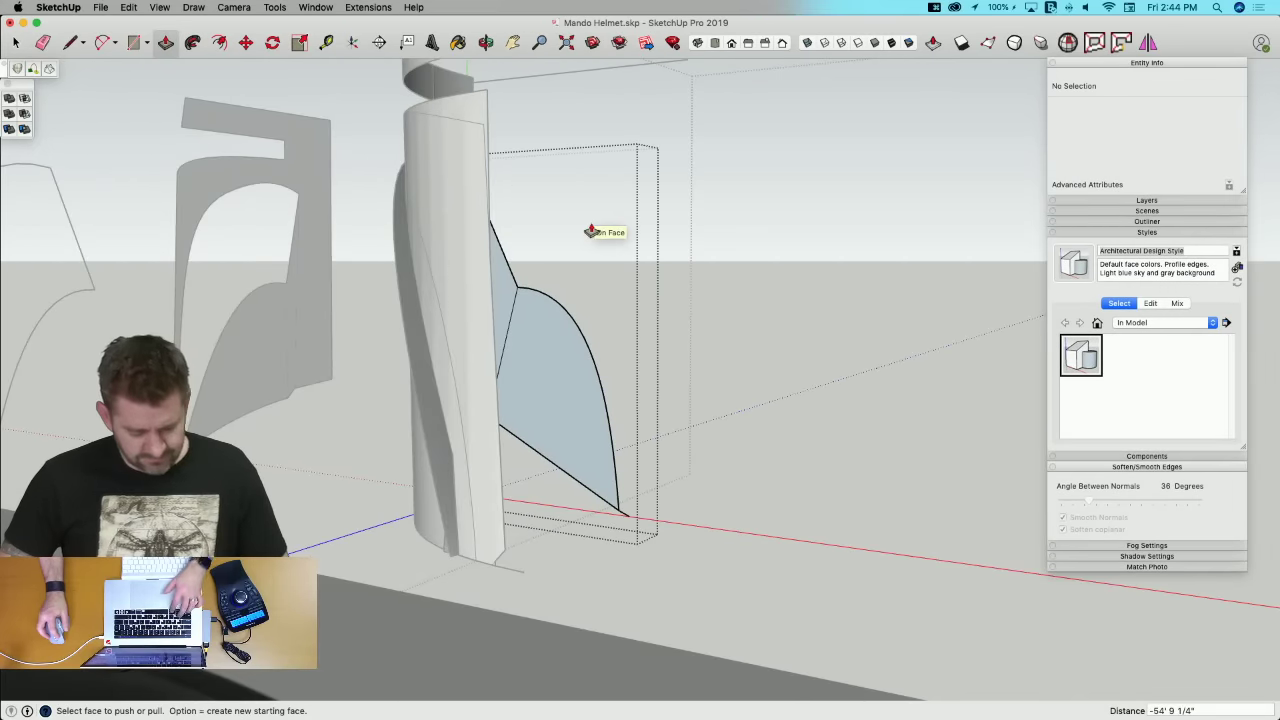
key("super+z")
left_click(346, 189)
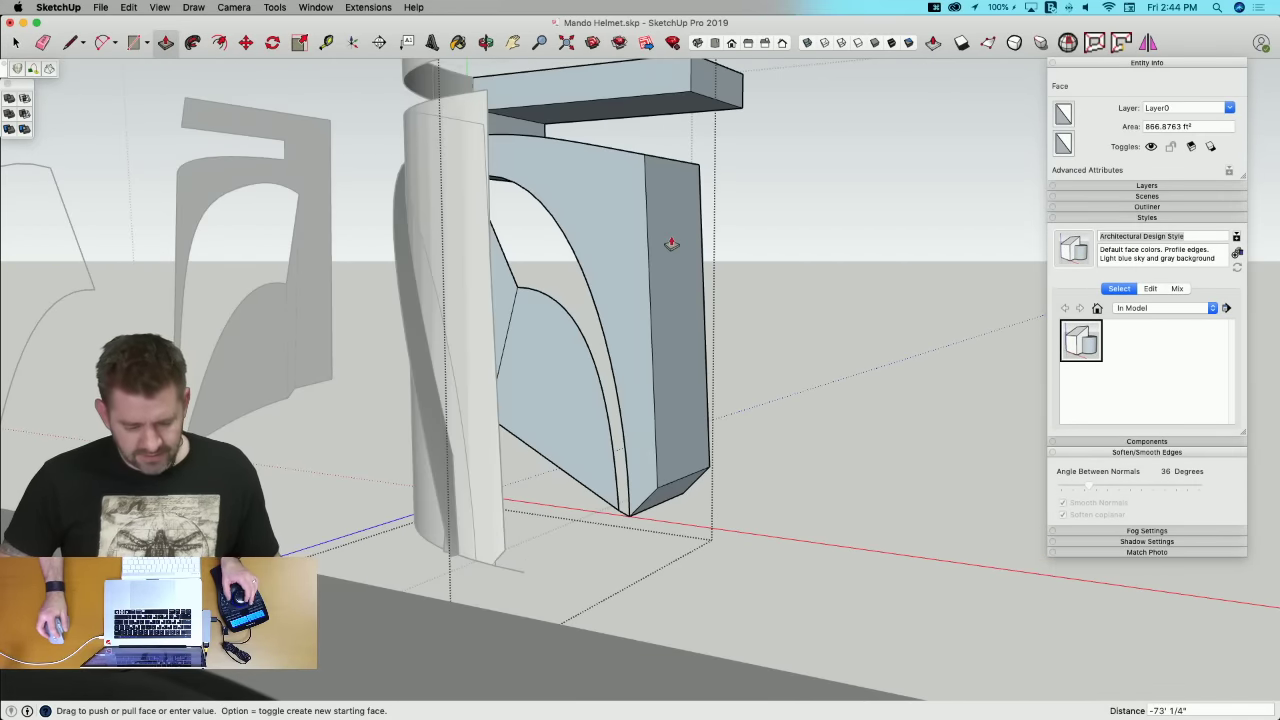
left_click(671, 244)
key("space")
Step: Erase the curved panel's waste corner above the intersection line near its upper edge
key("e")
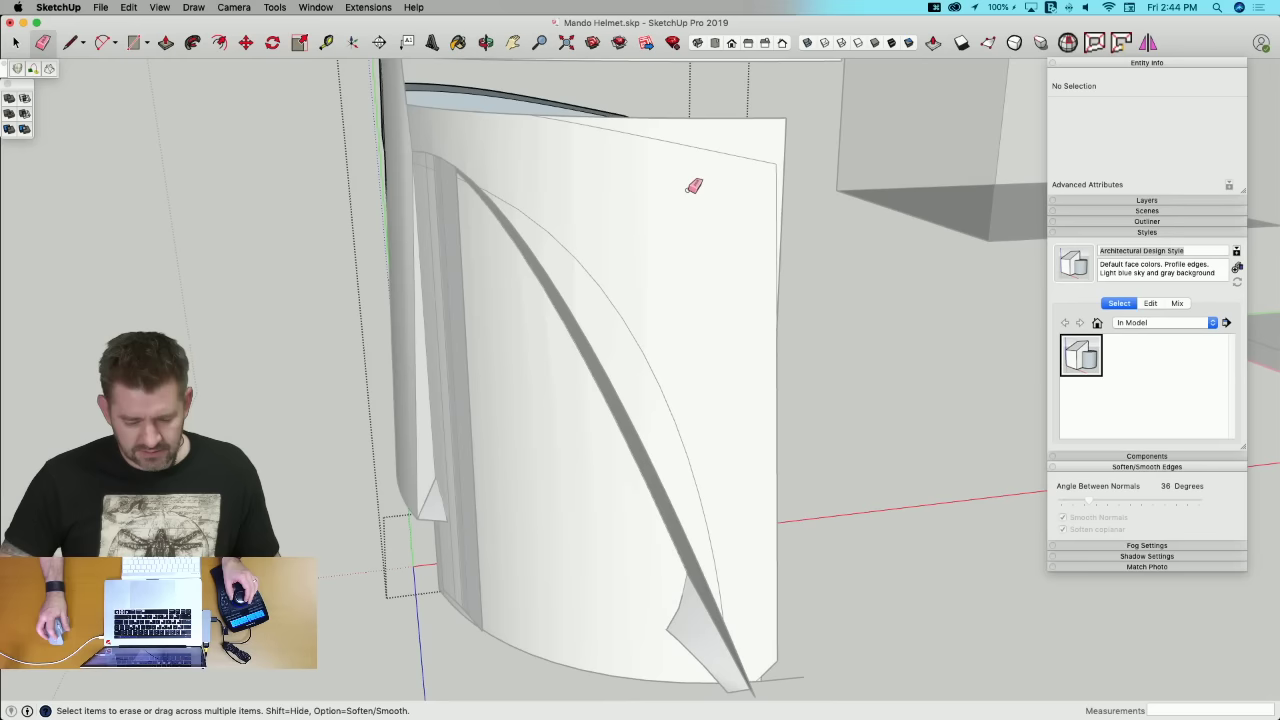
key("space")
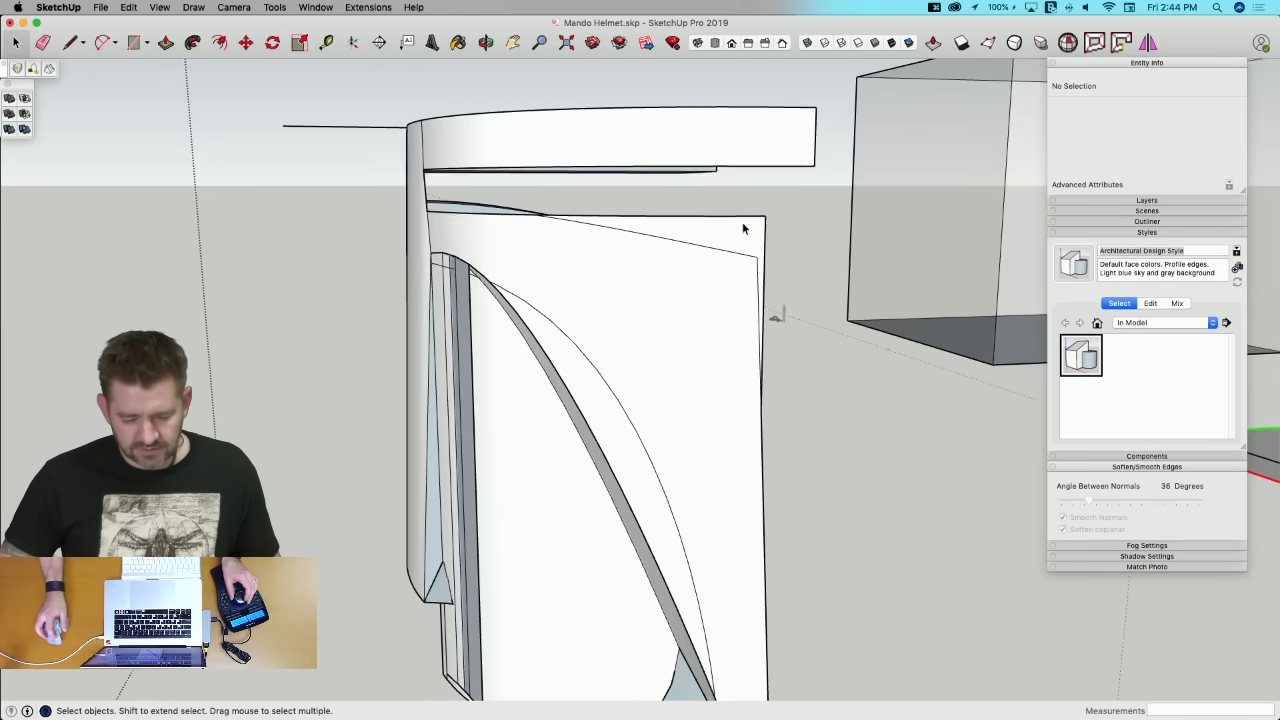
key("e")
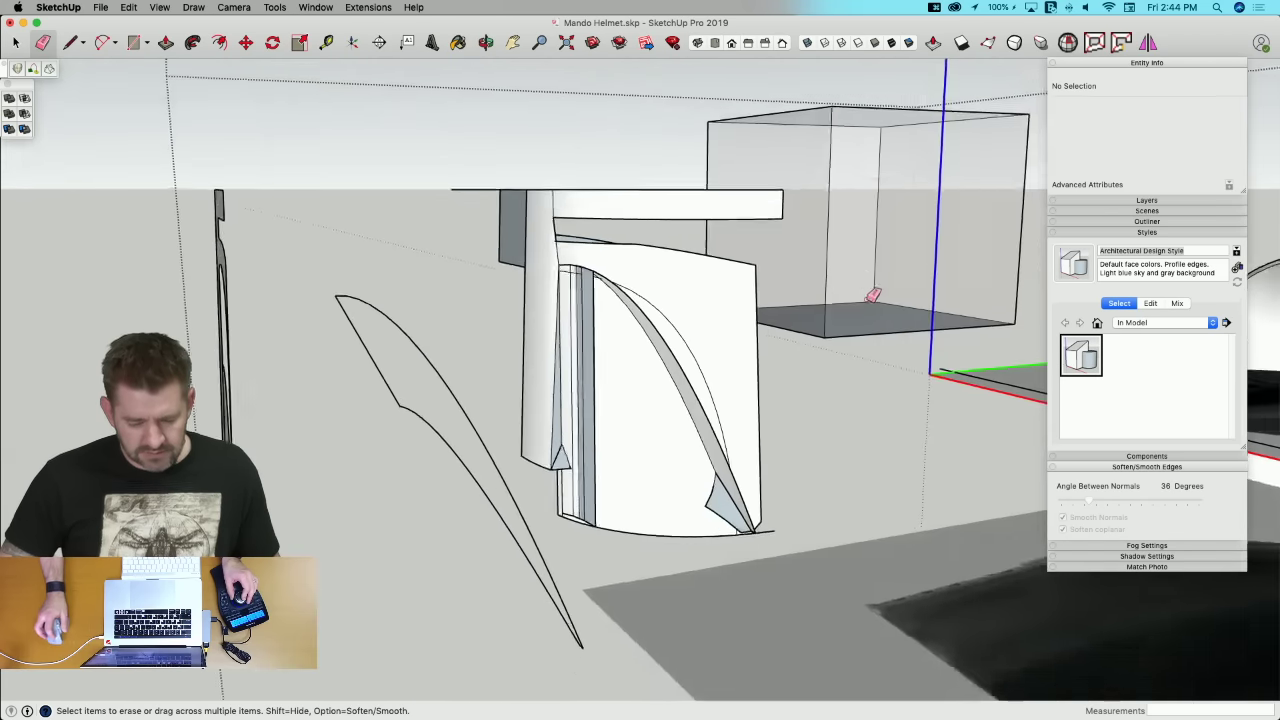
Step: Erase the segments of the curved panel's bottom edge between the inner vertical strips and the extruded block
key("space")
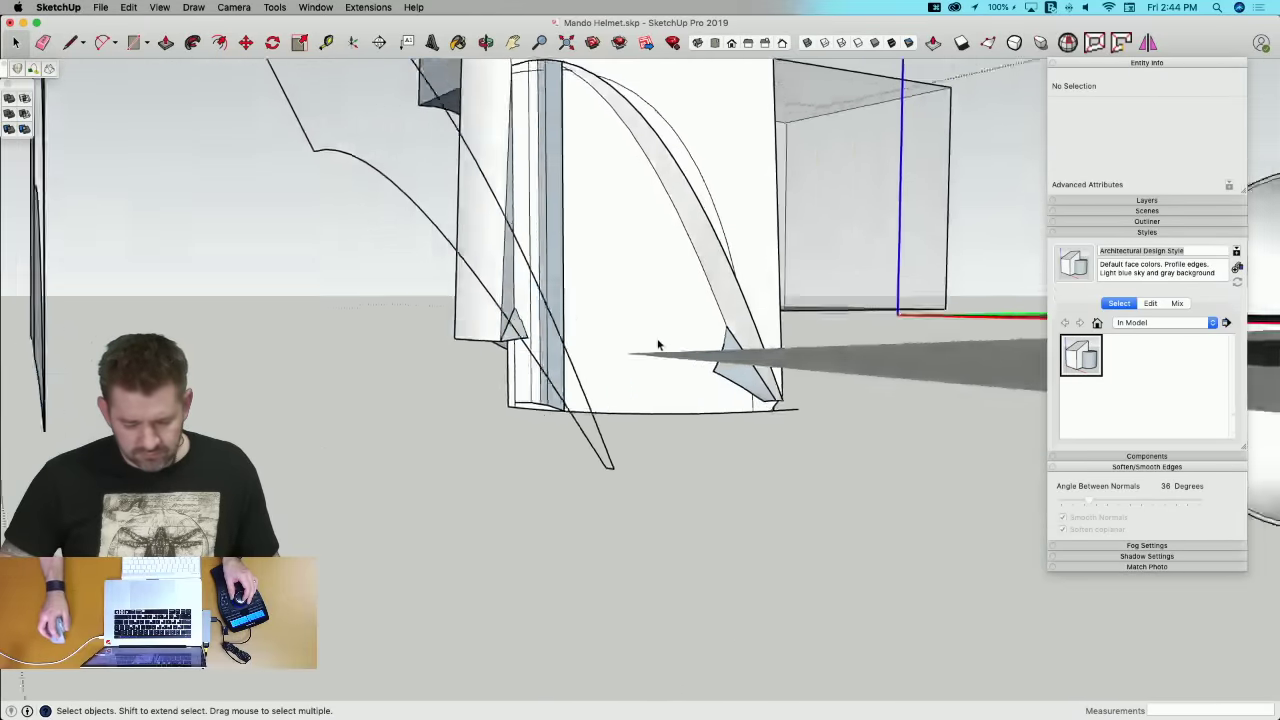
key("e")
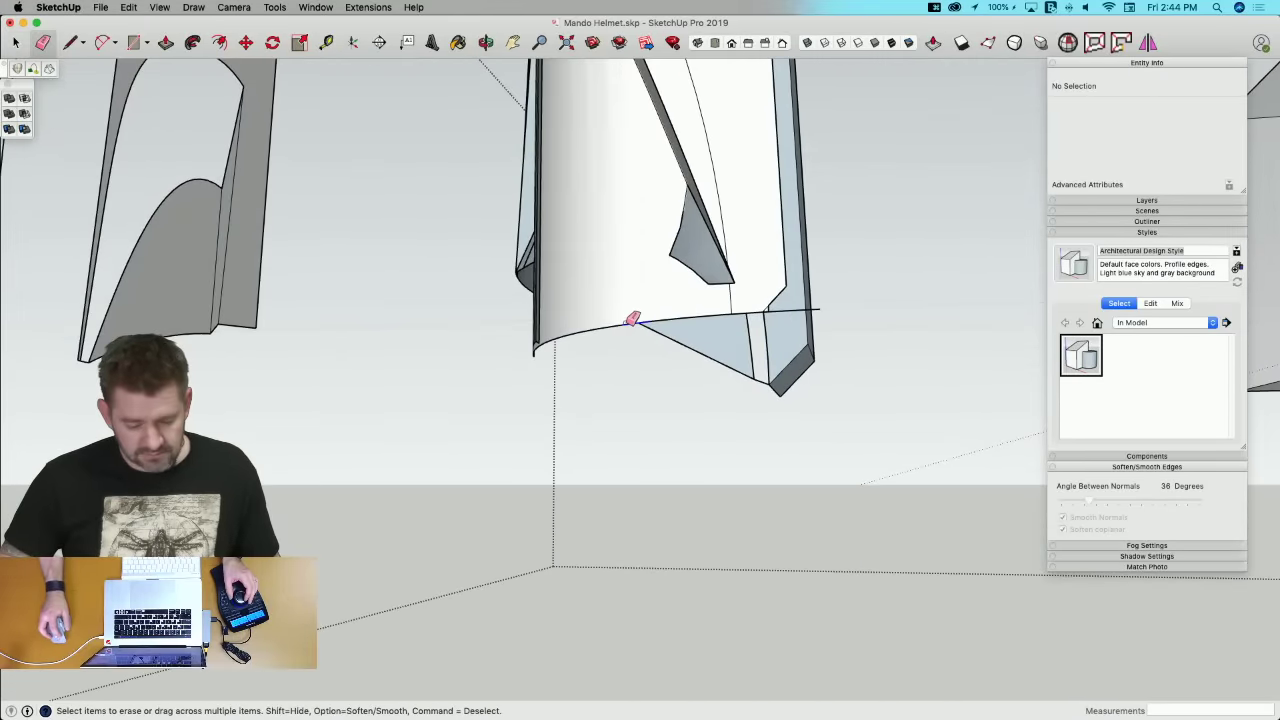
left_click(628, 321)
key("space")
key("e")
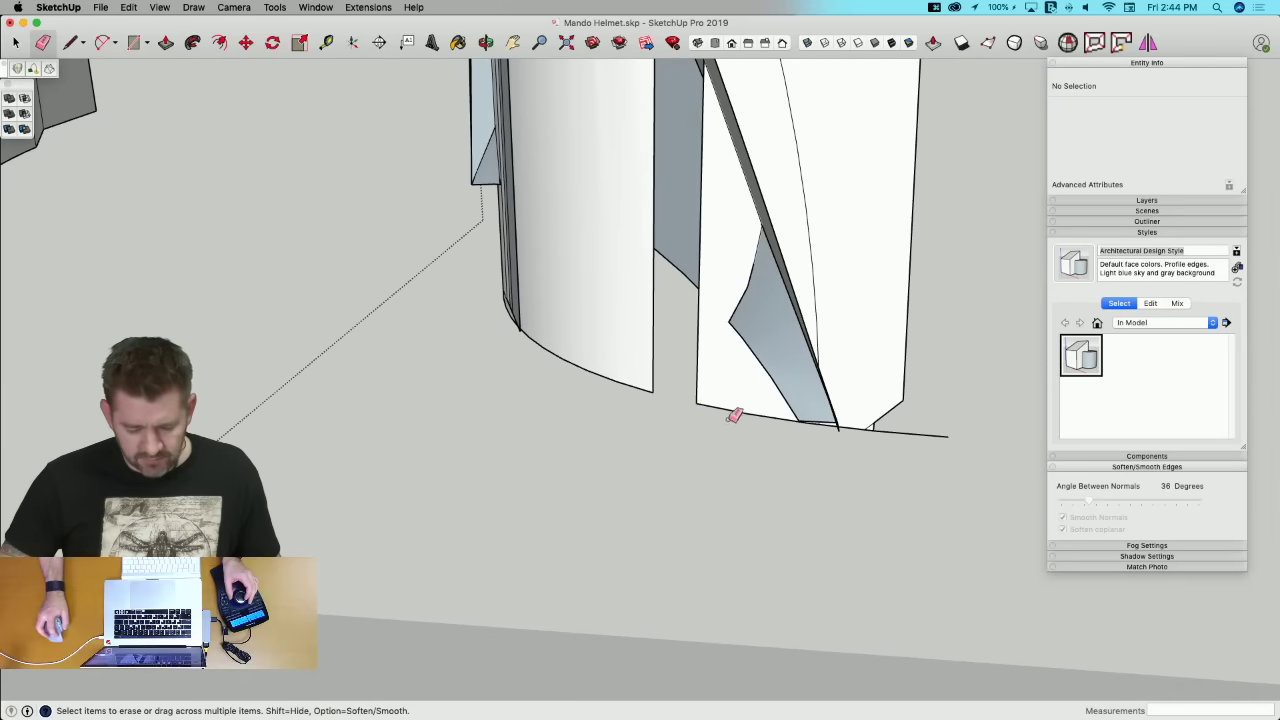
left_click(712, 407)
left_click(757, 416)
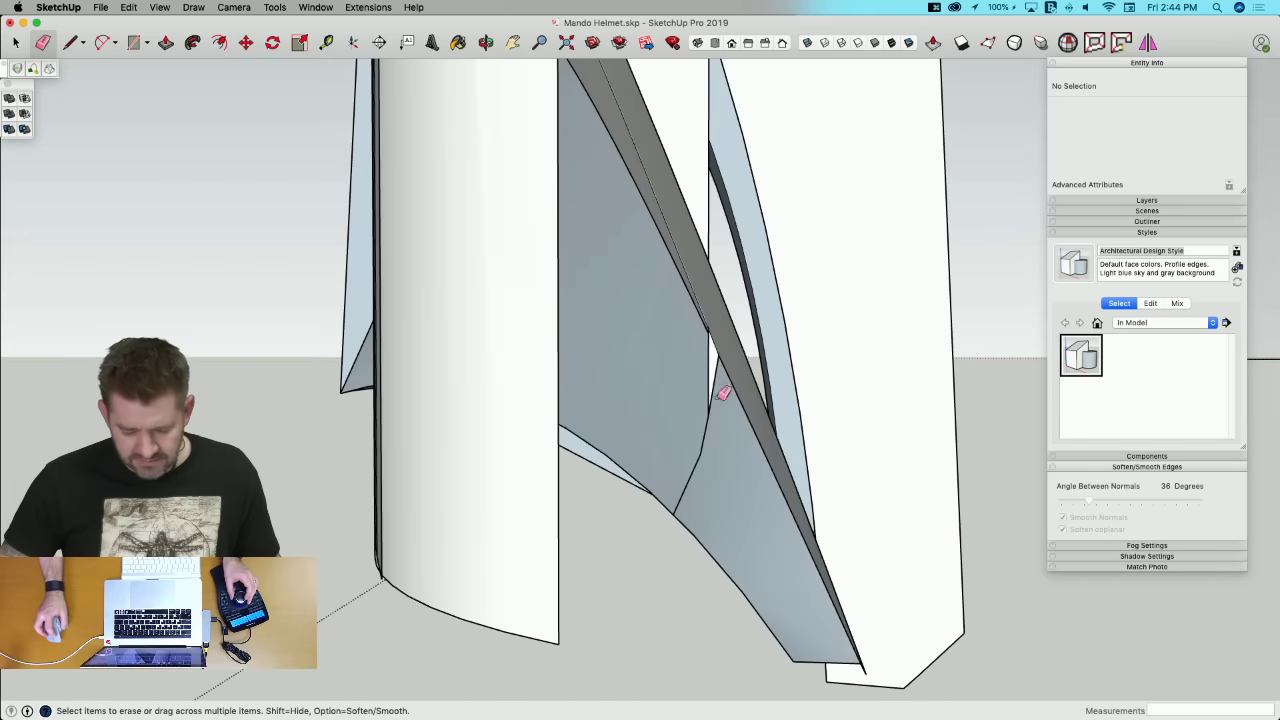
Step: Erase the vertical edges of the waste strips behind the arched cut and undo the last erasure
left_click(710, 382)
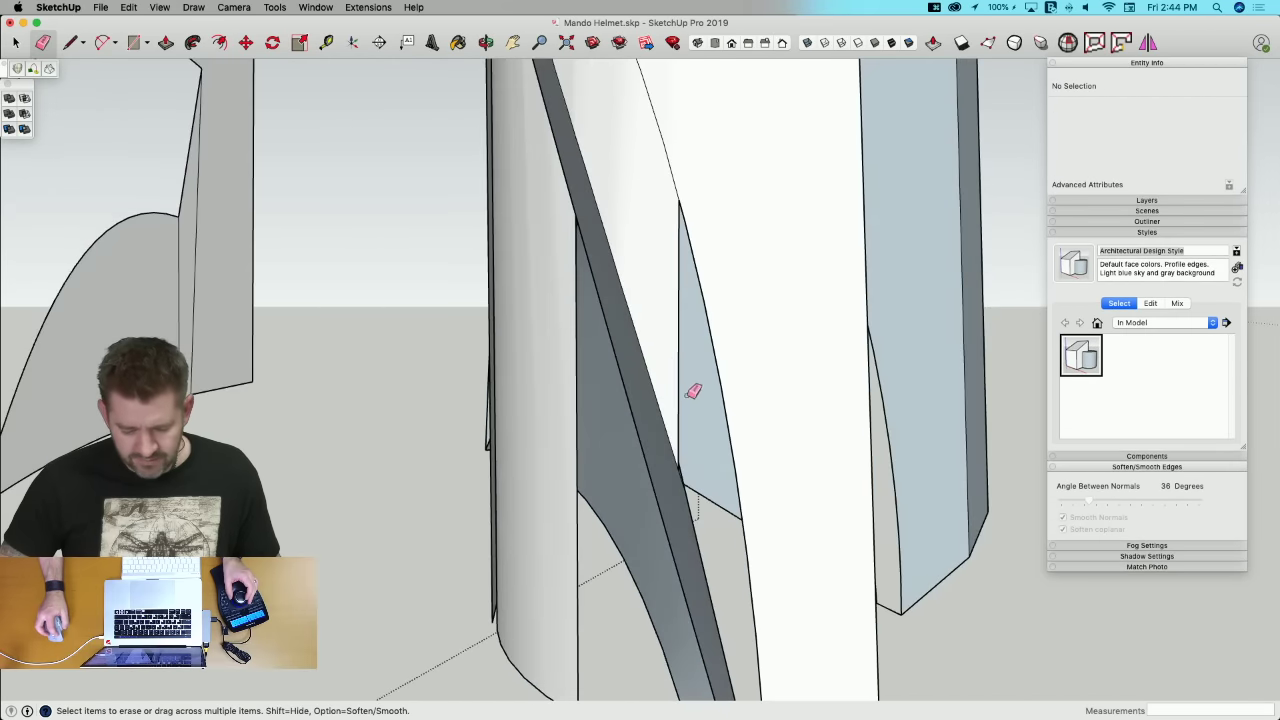
left_click(683, 391)
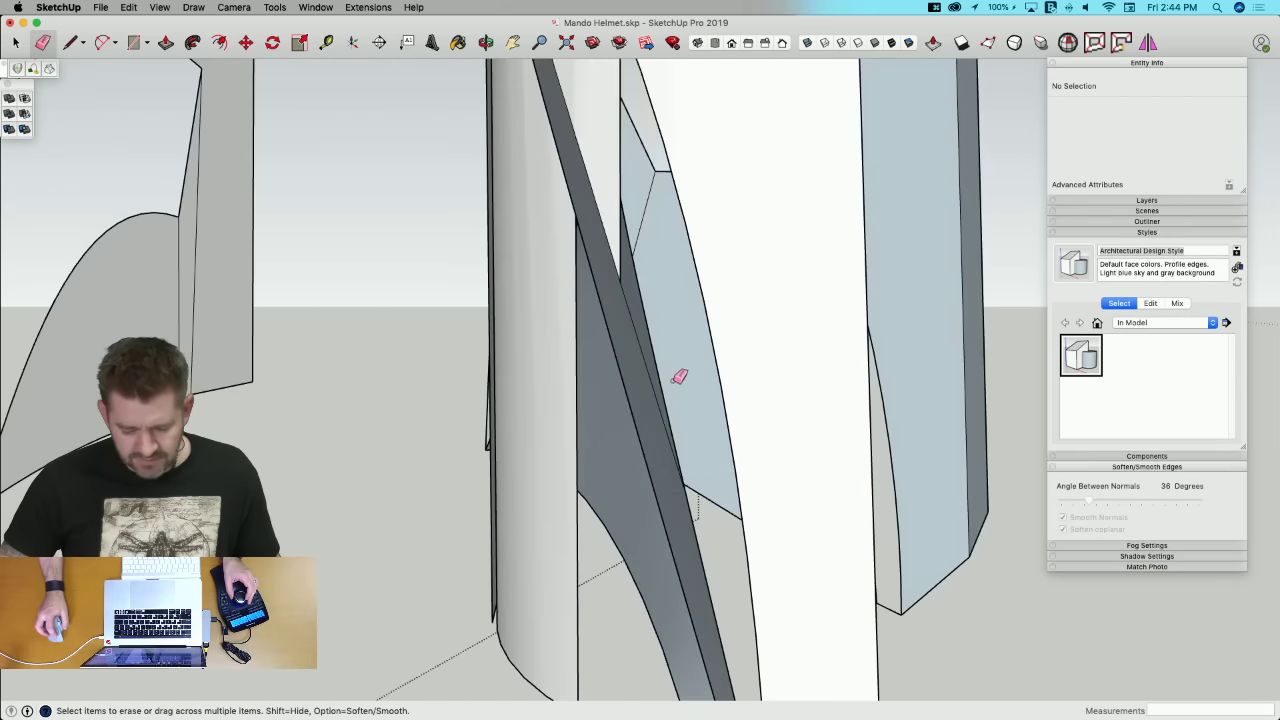
left_click(627, 183)
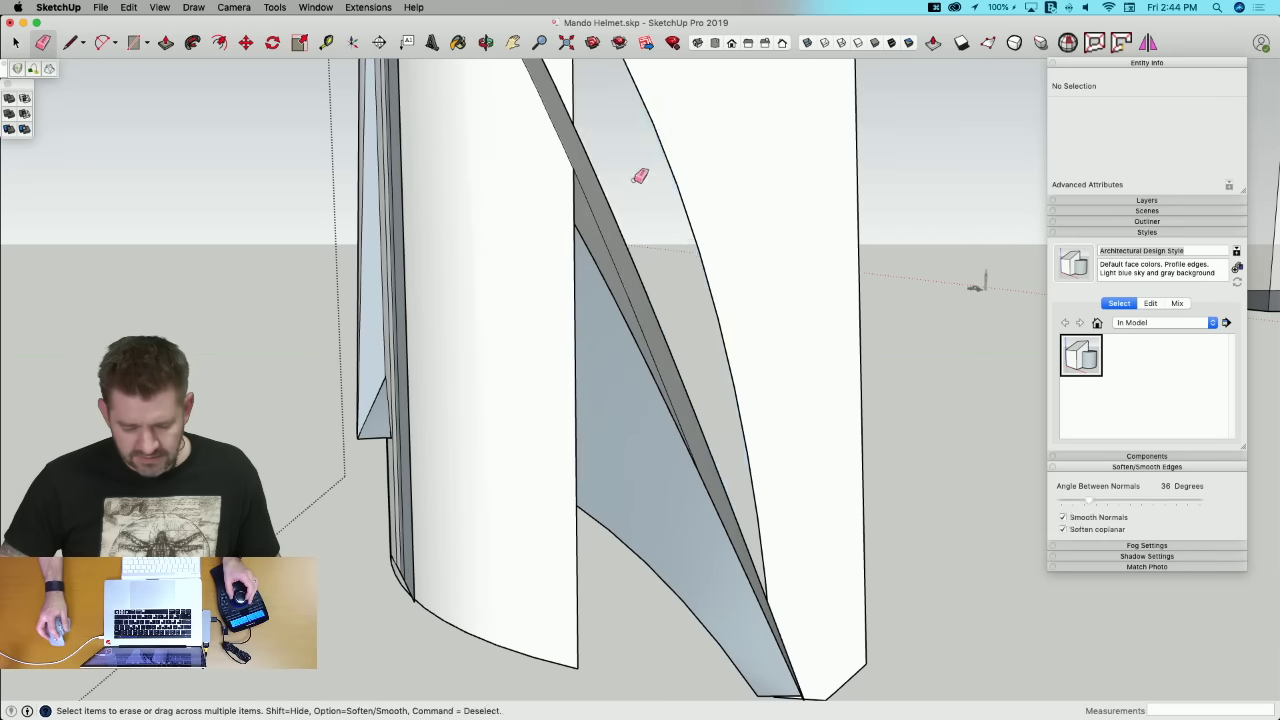
key("super+z")
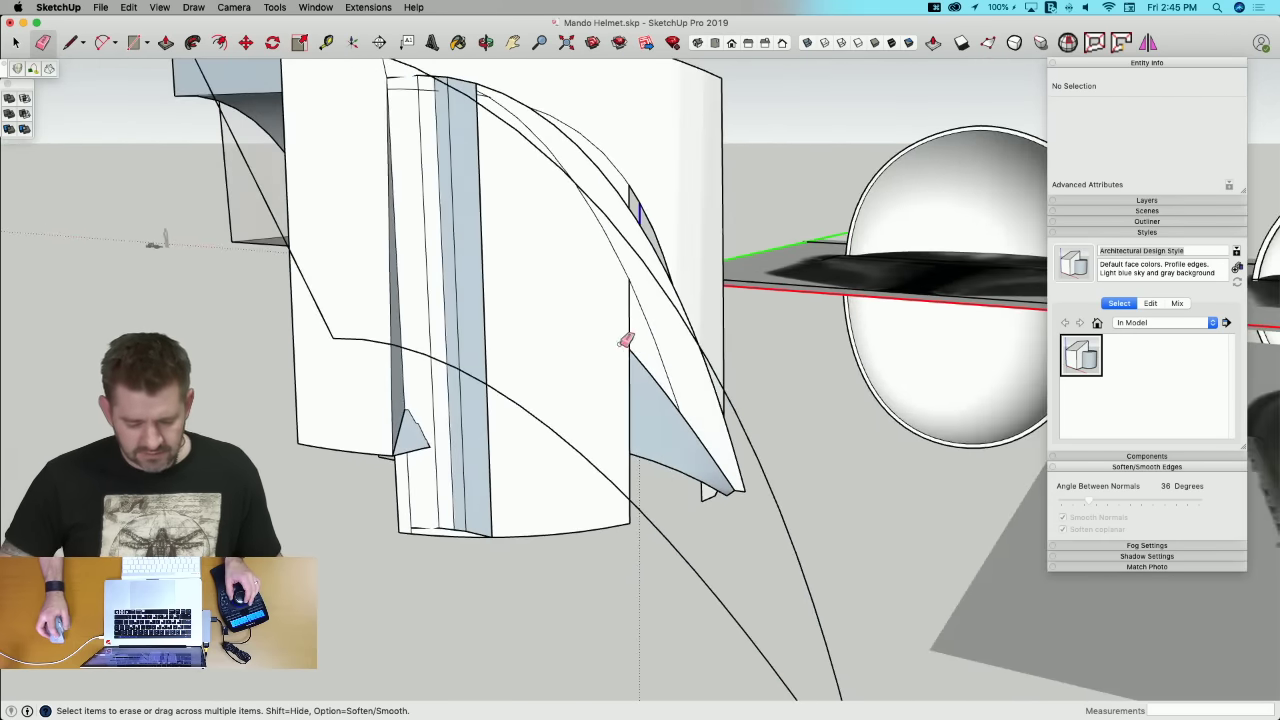
Step: Delete the waste face beside the inner vertical strips and clear the edge segments along the upper arc
key("space")
left_click(576, 347)
key("Delete")
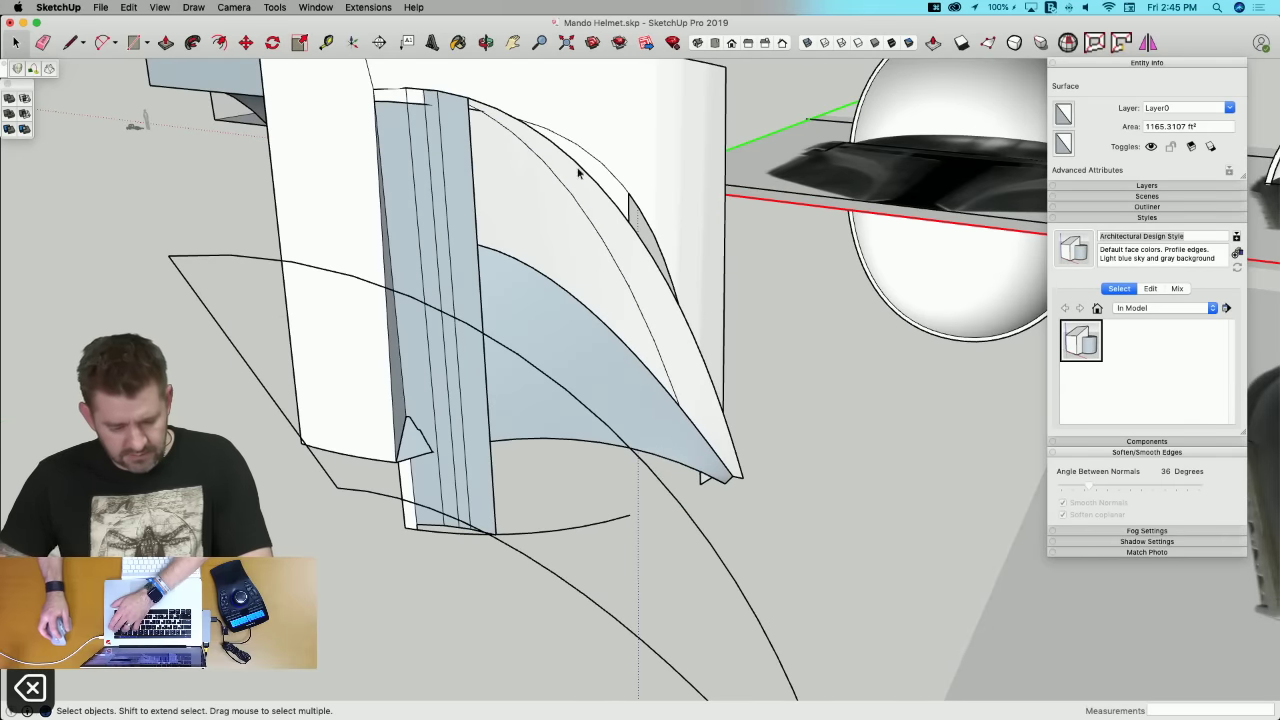
left_click(606, 180)
key("e")
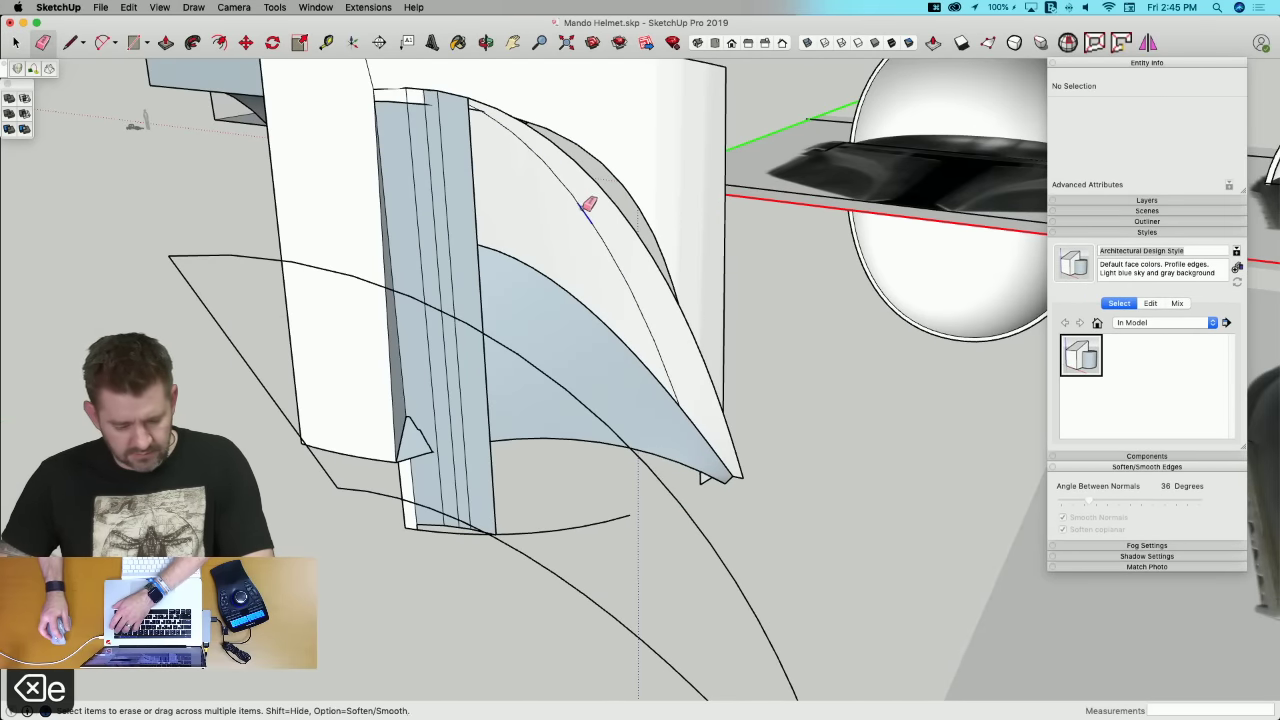
left_click_drag(521, 136, 509, 129, "alt")
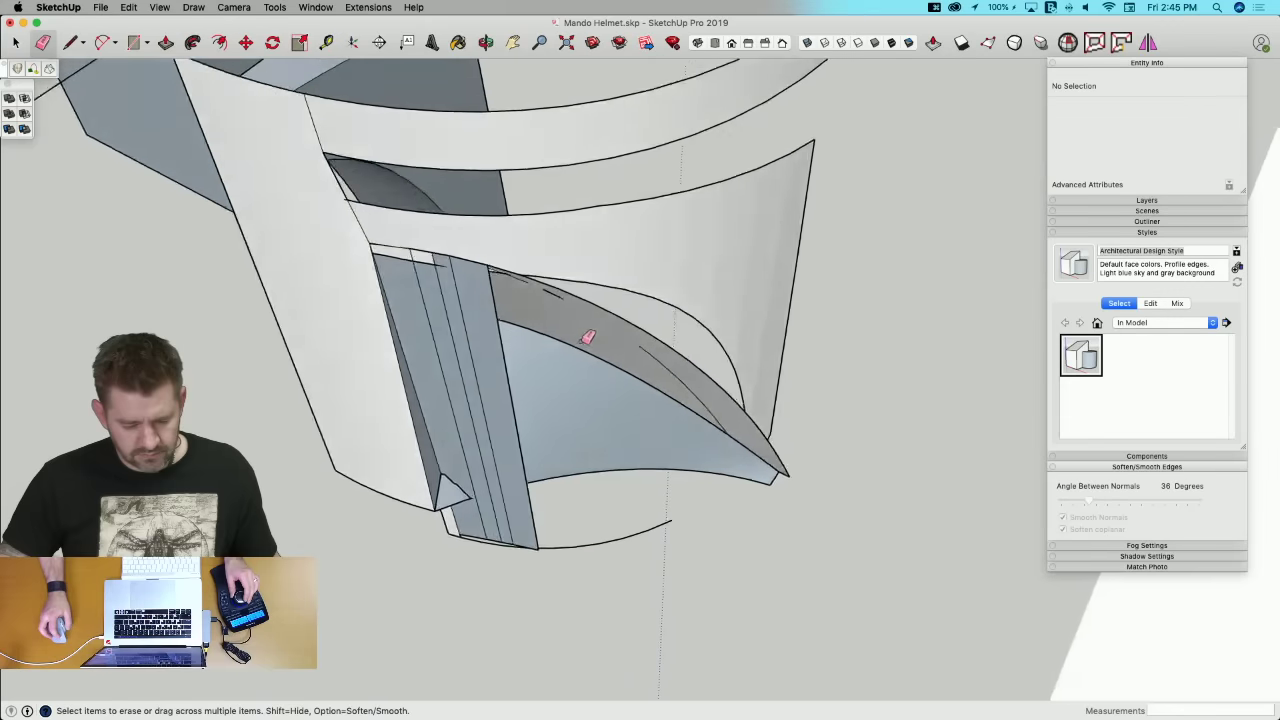
Step: Delete the narrow vertical strips and their bottom edges beside the front column
middle_click_drag(588, 337, 600, 490)
key("space")
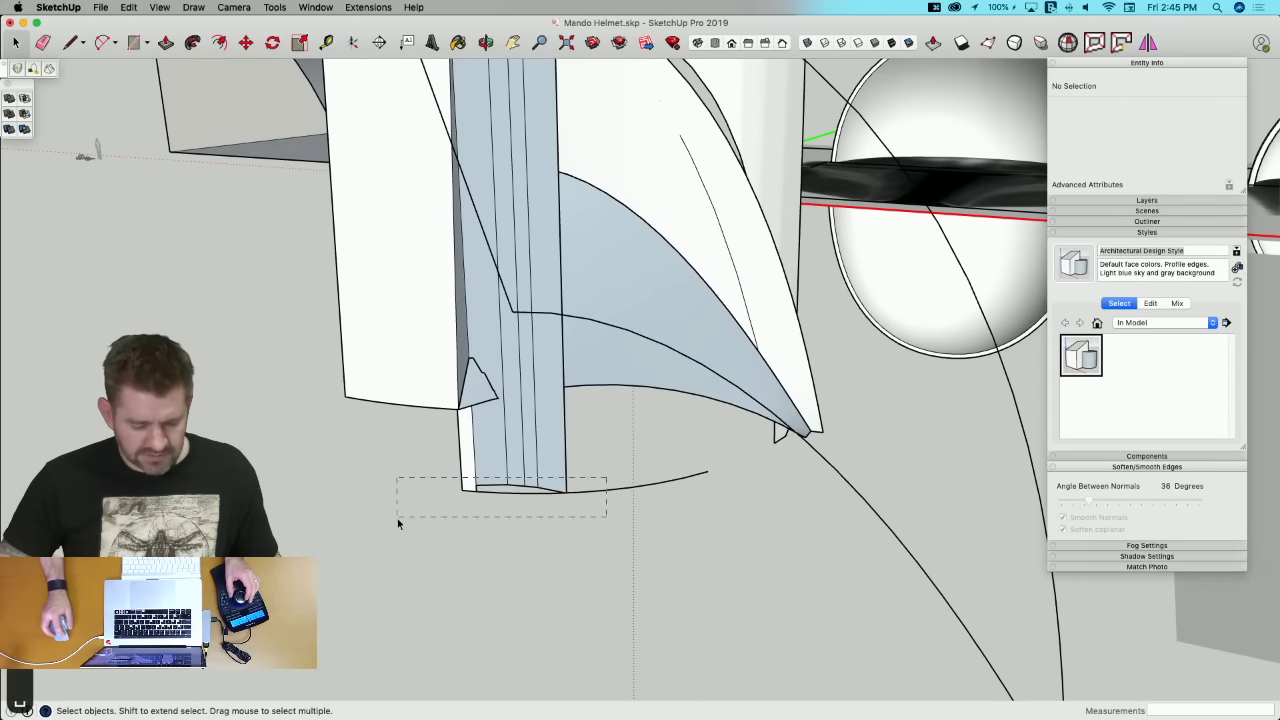
left_click_drag(397, 518, 397, 518)
key("Delete")
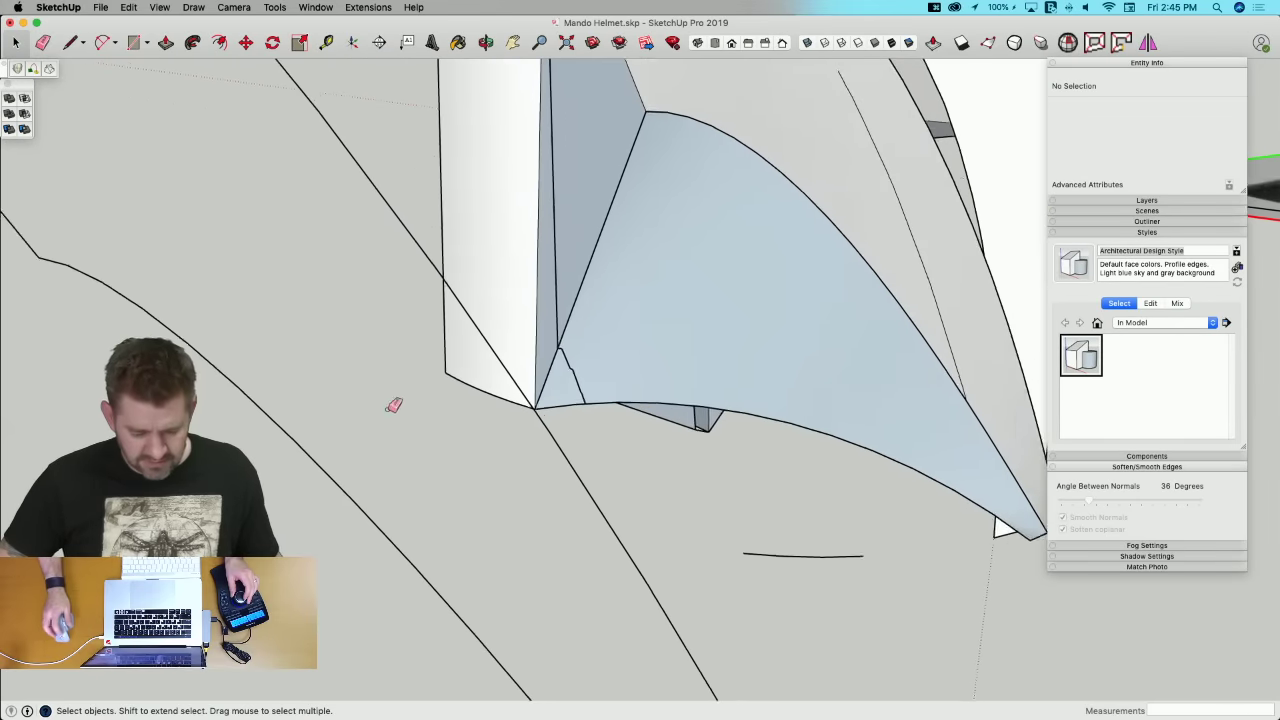
Step: Erase the jagged edges at the cheek panel's inner lower corner and the stray curve segment beneath it
key("e")
scroll(393, 405, "up", 1)
mouse_move(585, 360)
left_mouse_down()
mouse_move(599, 390)
mouse_move(572, 330)
left_mouse_up()
scroll(640, 390, "down", 3)
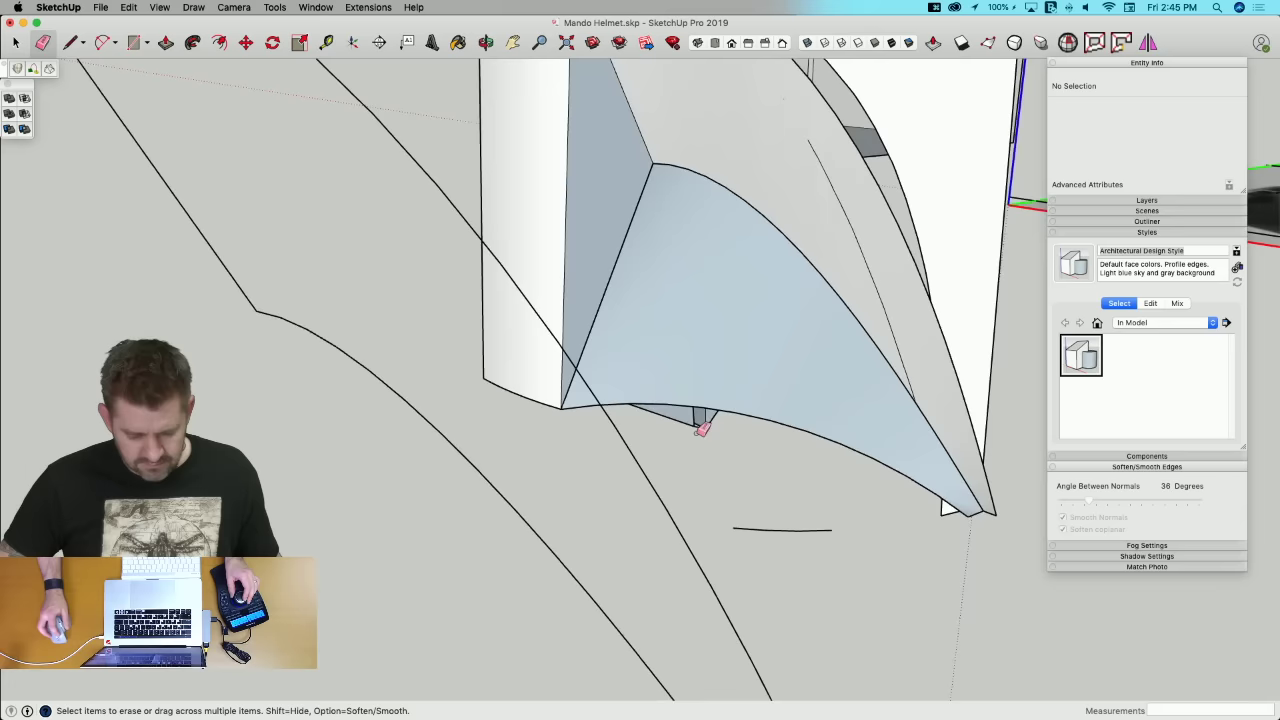
left_click_drag(818, 519, 724, 515)
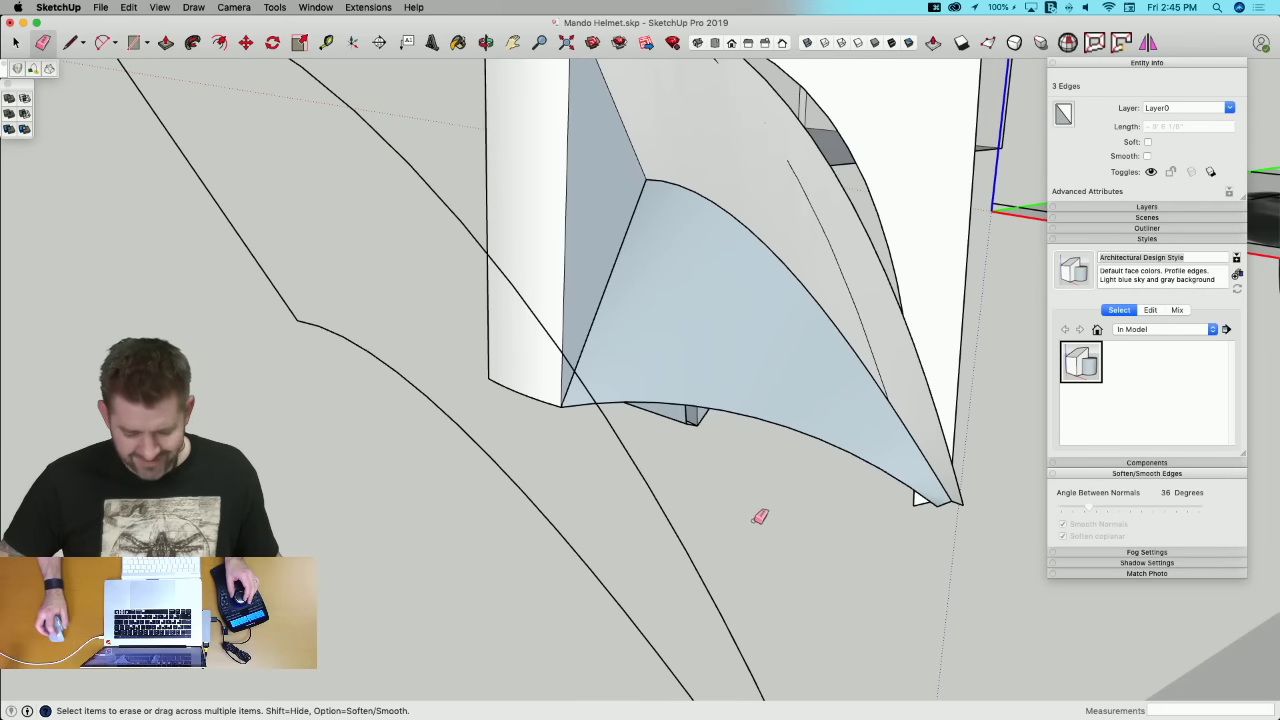
scroll(756, 519, "down", 3)
scroll(686, 235, "up", 5)
left_click_drag(624, 299, 606, 294)
mouse_move(606, 294)
middle_mouse_down()
mouse_move(686, 277)
mouse_move(757, 343)
middle_mouse_up()
key("super+z")
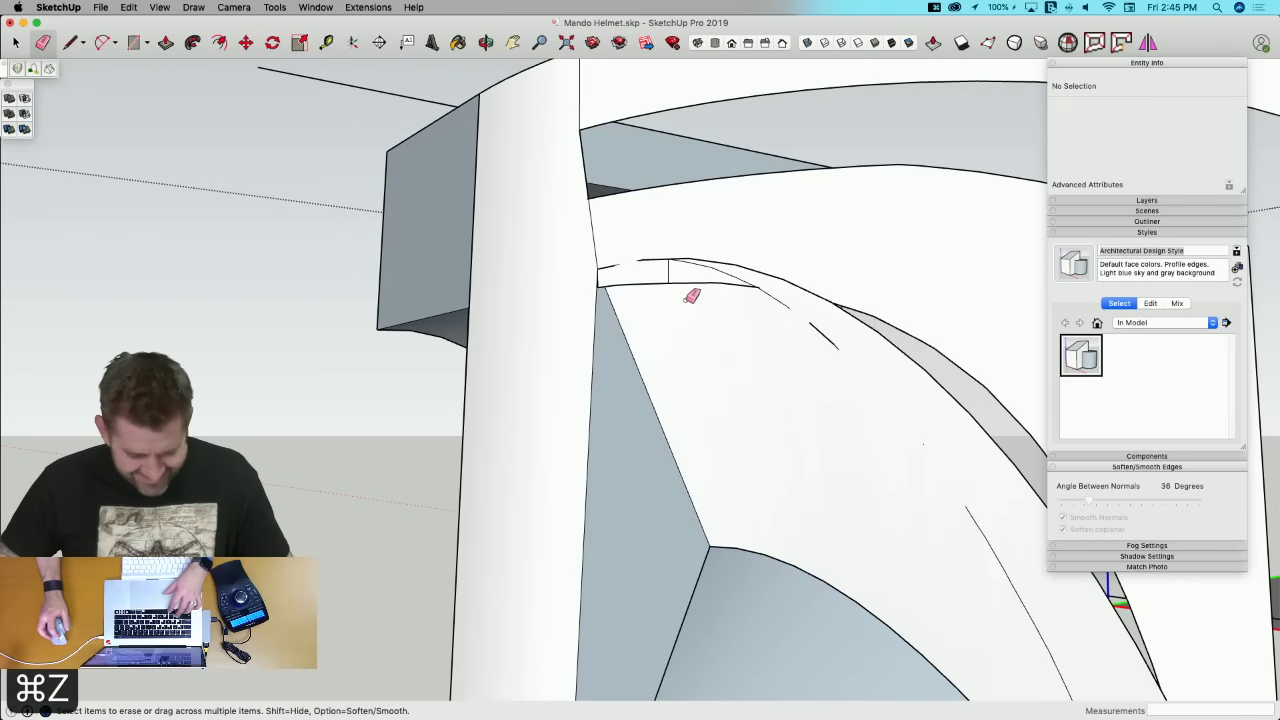
Step: Erase the narrow strip at the panel's upper inner corner and draw lines to start filling the opening with faces
left_click(608, 286)
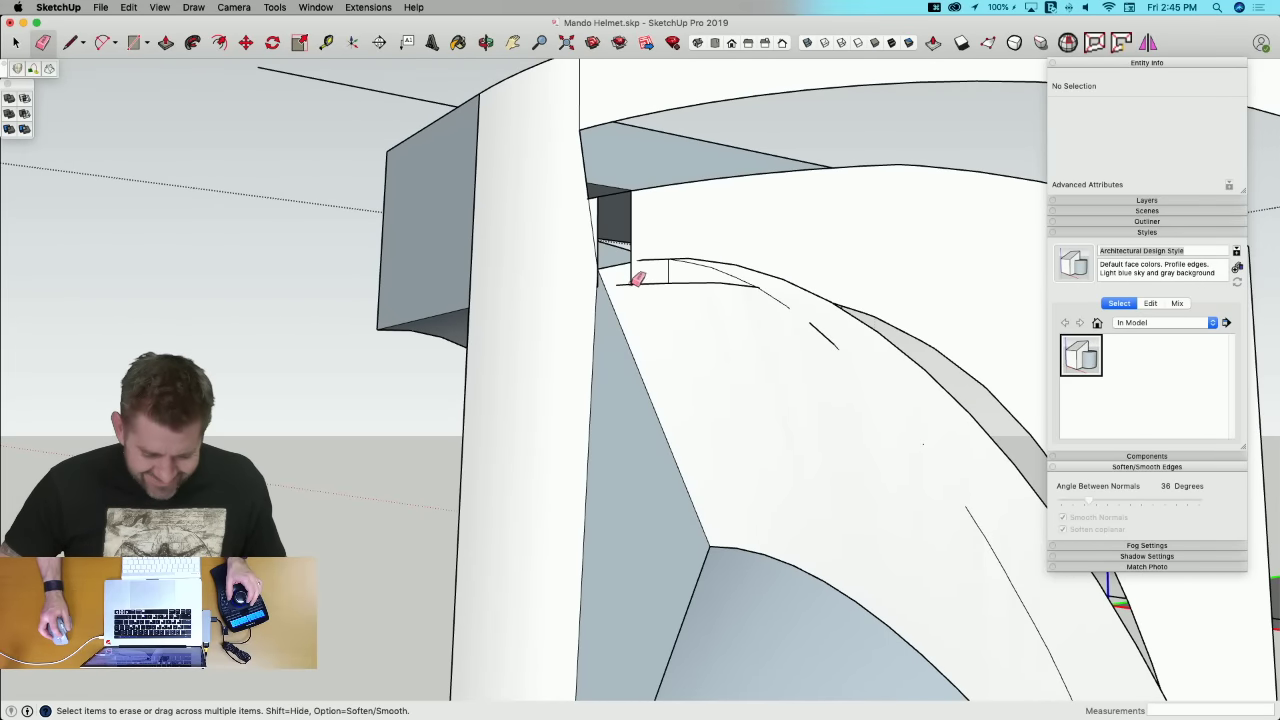
left_click_drag(637, 278, 671, 280)
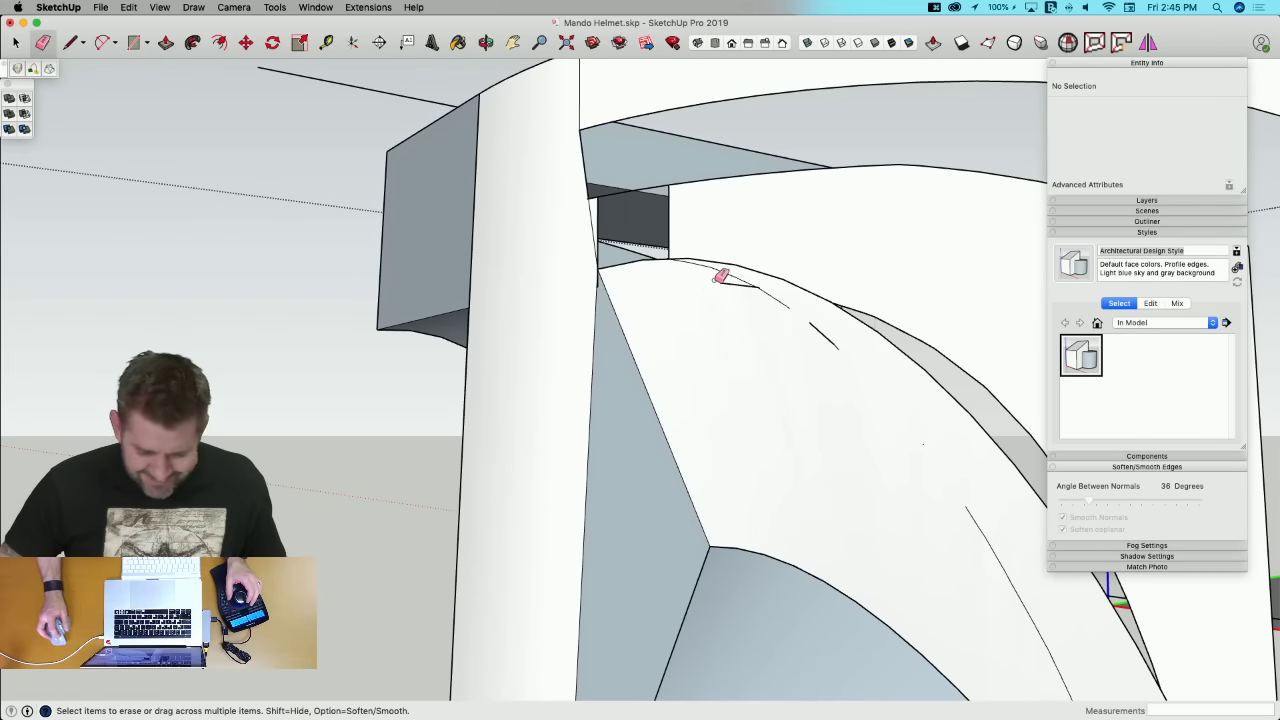
mouse_move(772, 298)
middle_mouse_down()
mouse_move(831, 322)
mouse_move(732, 300)
mouse_move(646, 236)
mouse_move(660, 297)
mouse_move(650, 302)
mouse_move(680, 291)
mouse_move(700, 345)
middle_mouse_up()
key("l")
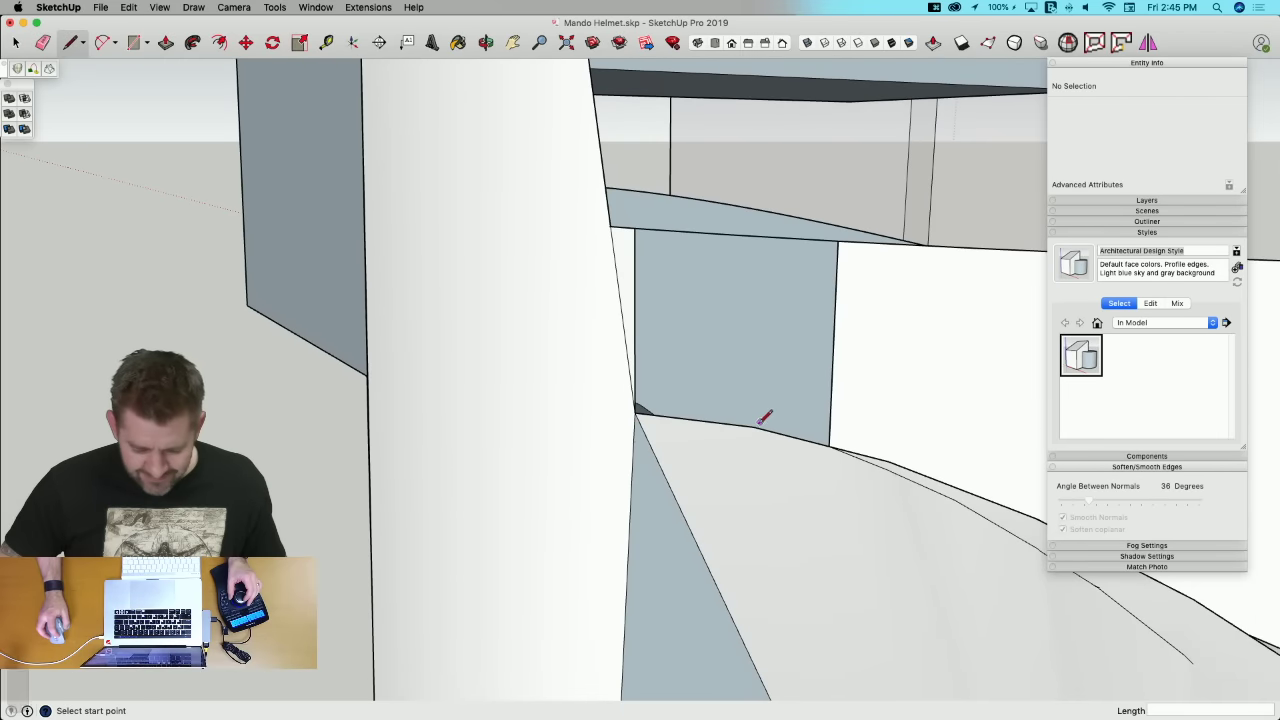
left_click(636, 227)
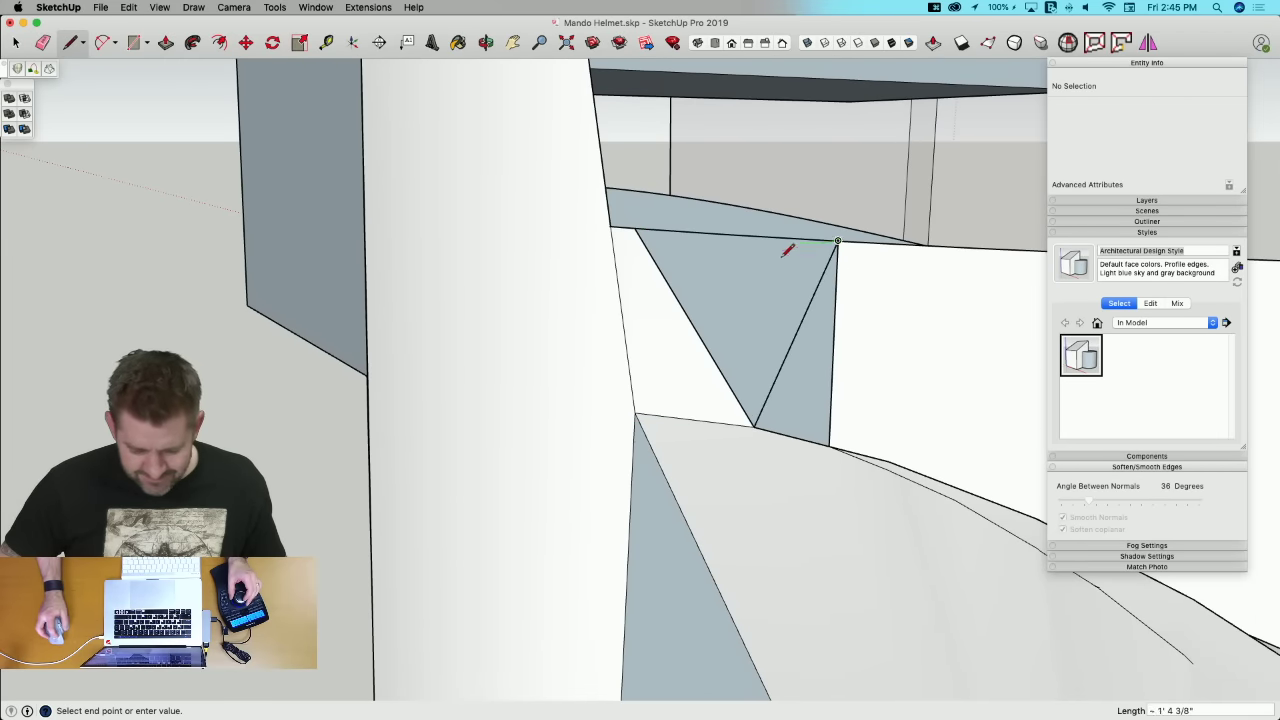
key("e")
key("l")
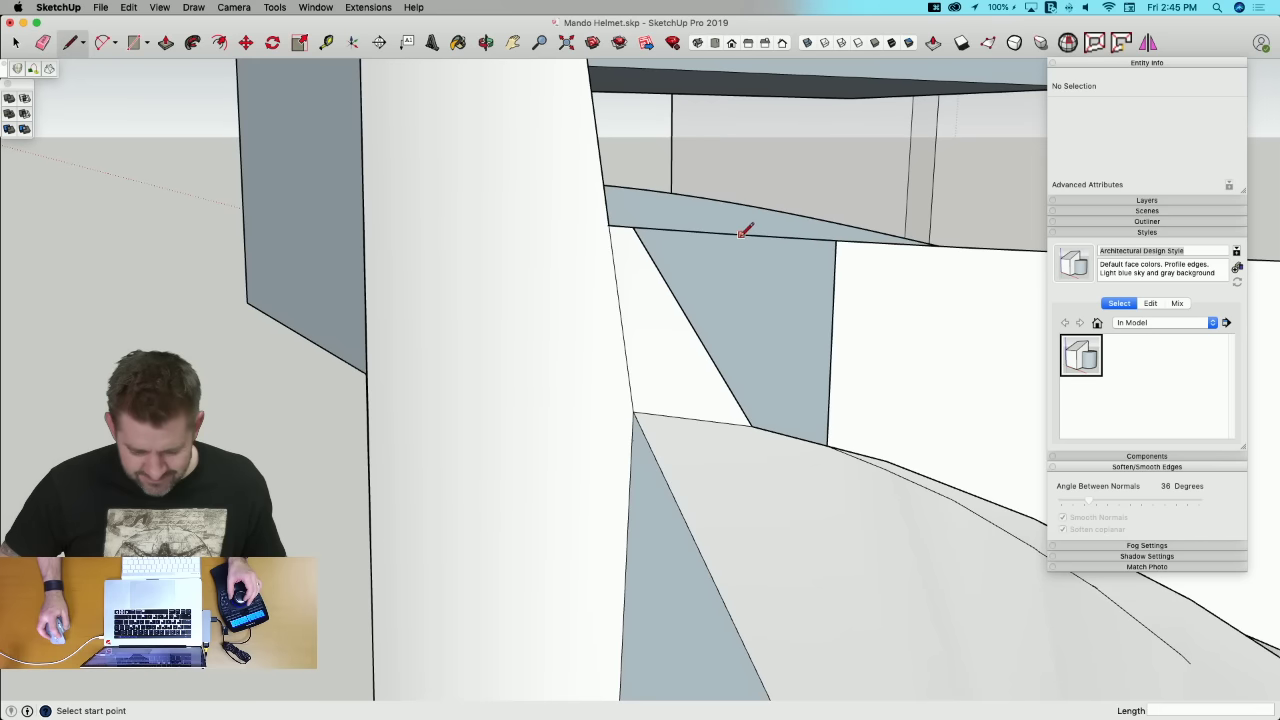
left_click(752, 425)
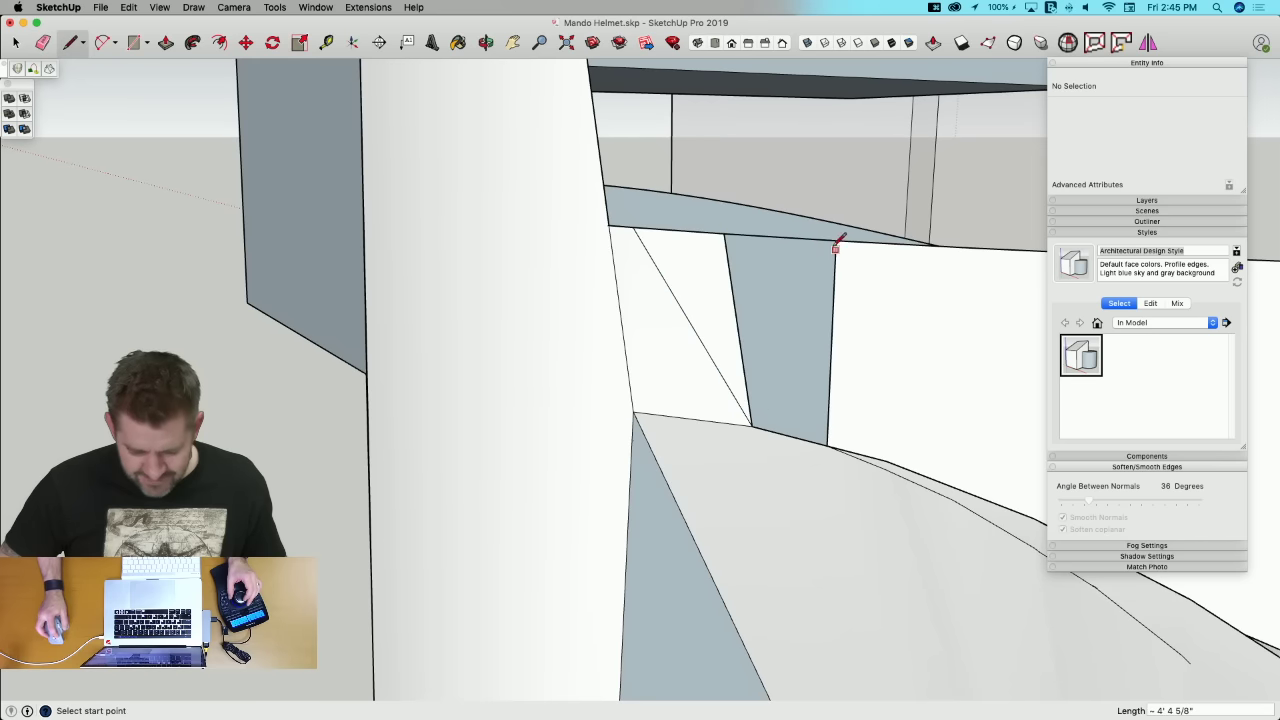
left_click(752, 425)
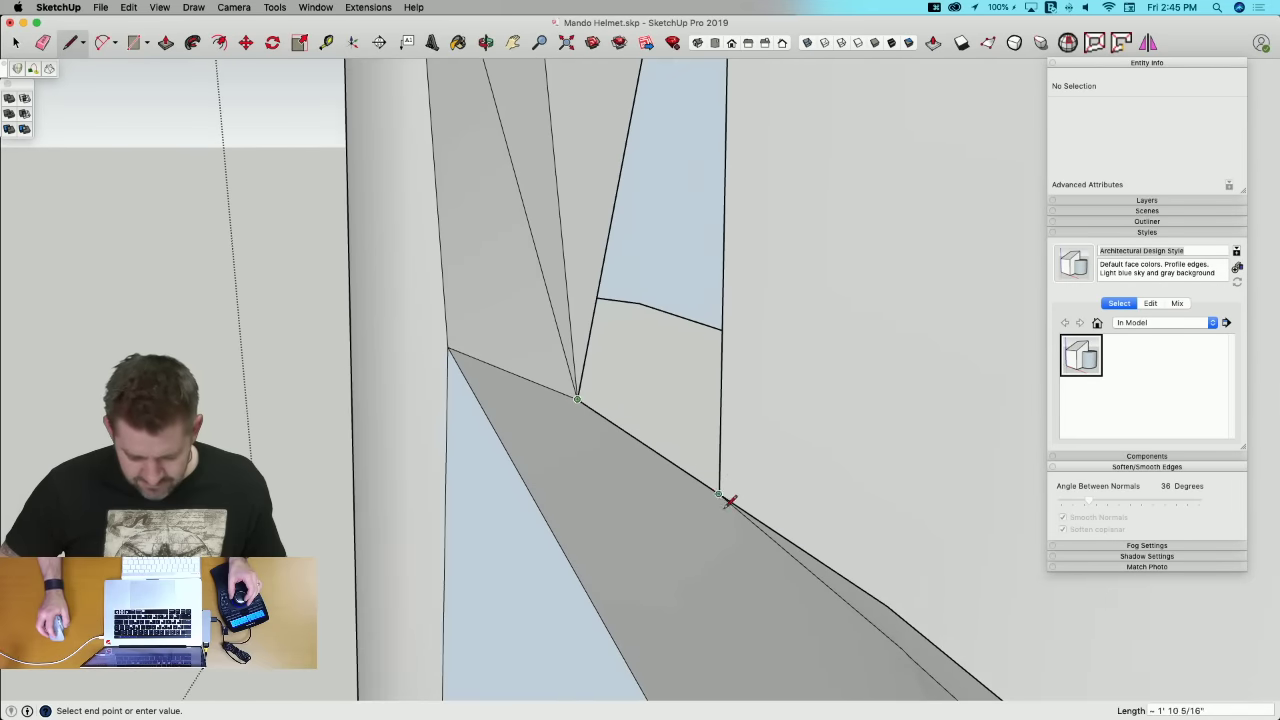
Step: Close the remaining opening with lines between its corners and clear the edges dividing the patch
middle_click_drag(727, 503, 560, 450)
left_click(555, 453)
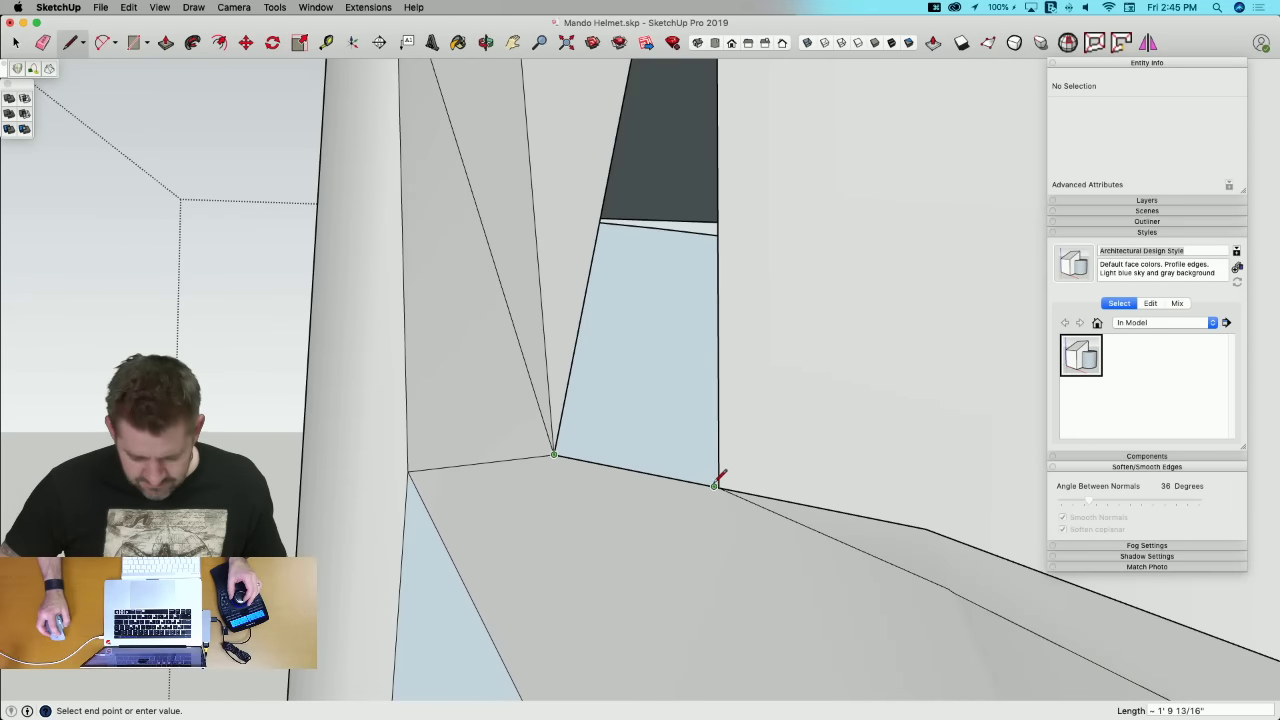
left_click(716, 485)
mouse_move(716, 485)
middle_mouse_down()
mouse_move(729, 323)
mouse_move(678, 122)
mouse_move(703, 280)
mouse_move(745, 312)
middle_mouse_up()
left_click(686, 116)
key("e")
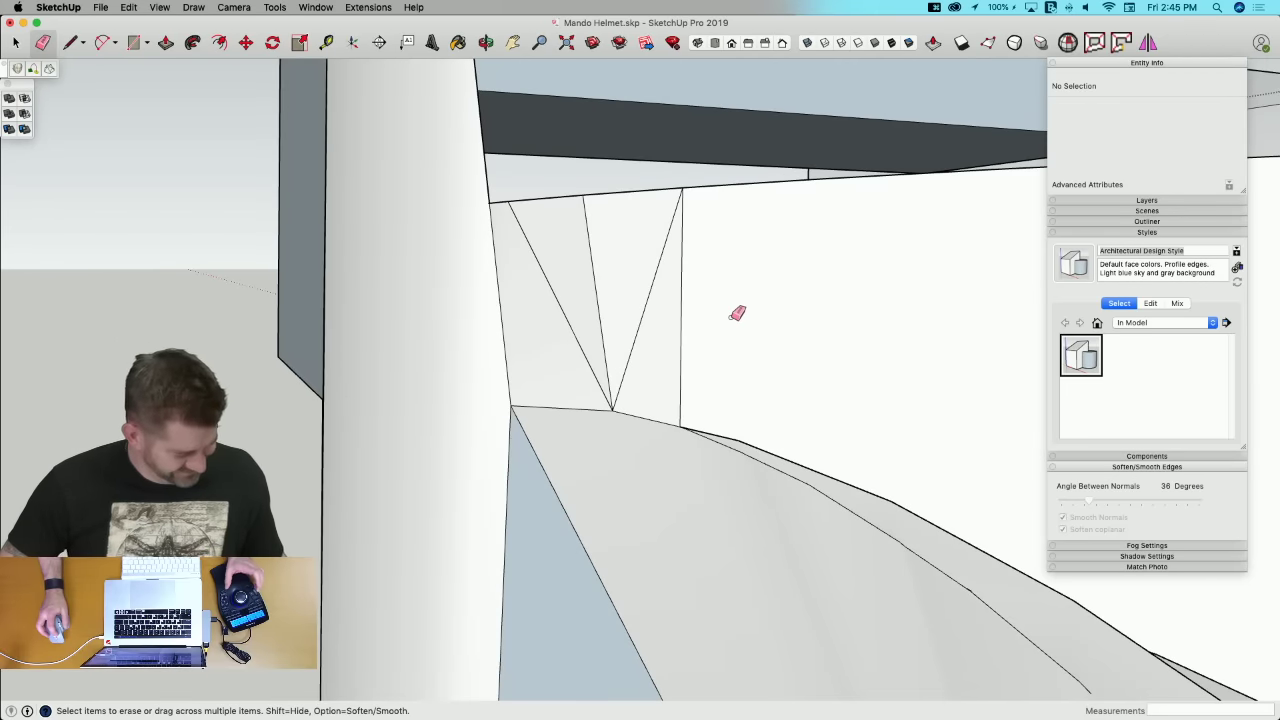
left_click_drag(552, 306, 609, 284)
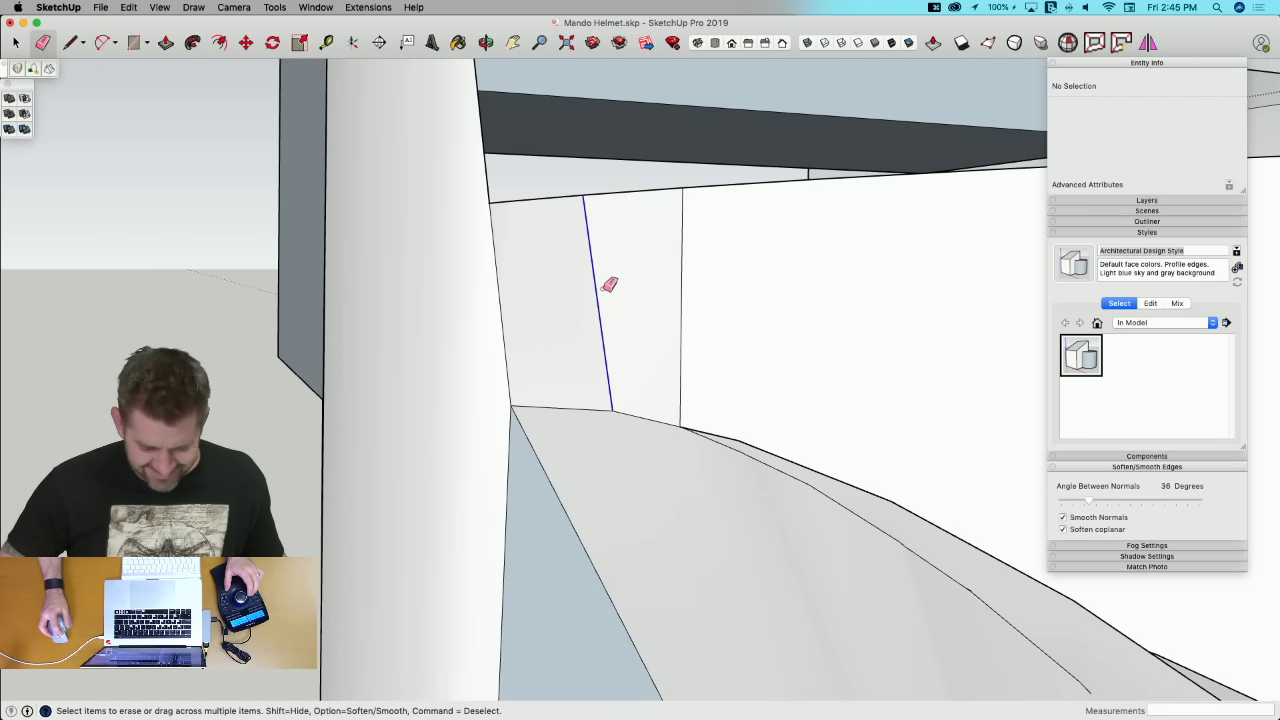
Step: Delete the curved waste surface above the lower cheek panel and erase the extra edges along its upper arc
mouse_move(694, 316)
middle_mouse_down()
mouse_move(863, 406)
mouse_move(720, 256)
mouse_move(737, 263)
mouse_move(697, 240)
mouse_move(697, 354)
mouse_move(809, 457)
mouse_move(783, 434)
mouse_move(777, 309)
mouse_move(787, 314)
mouse_move(789, 403)
mouse_move(731, 234)
middle_mouse_up()
key("space")
left_click(726, 244)
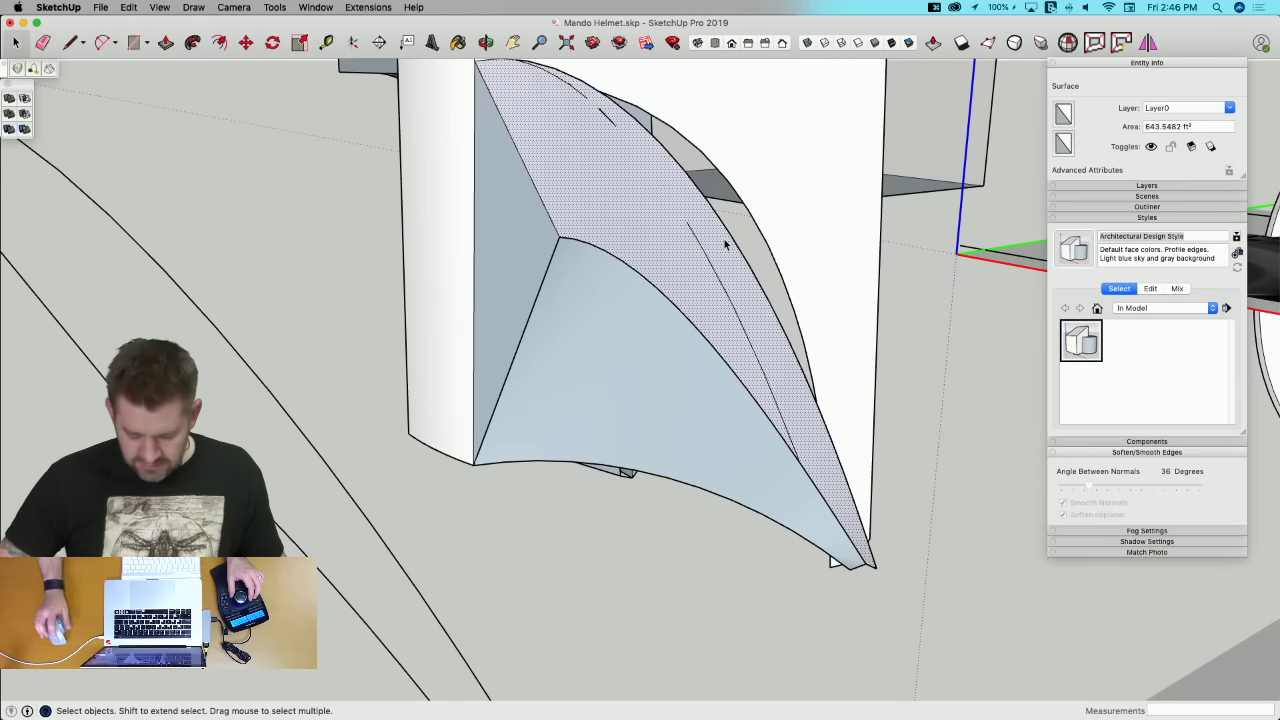
key("BackSpace")
key("e")
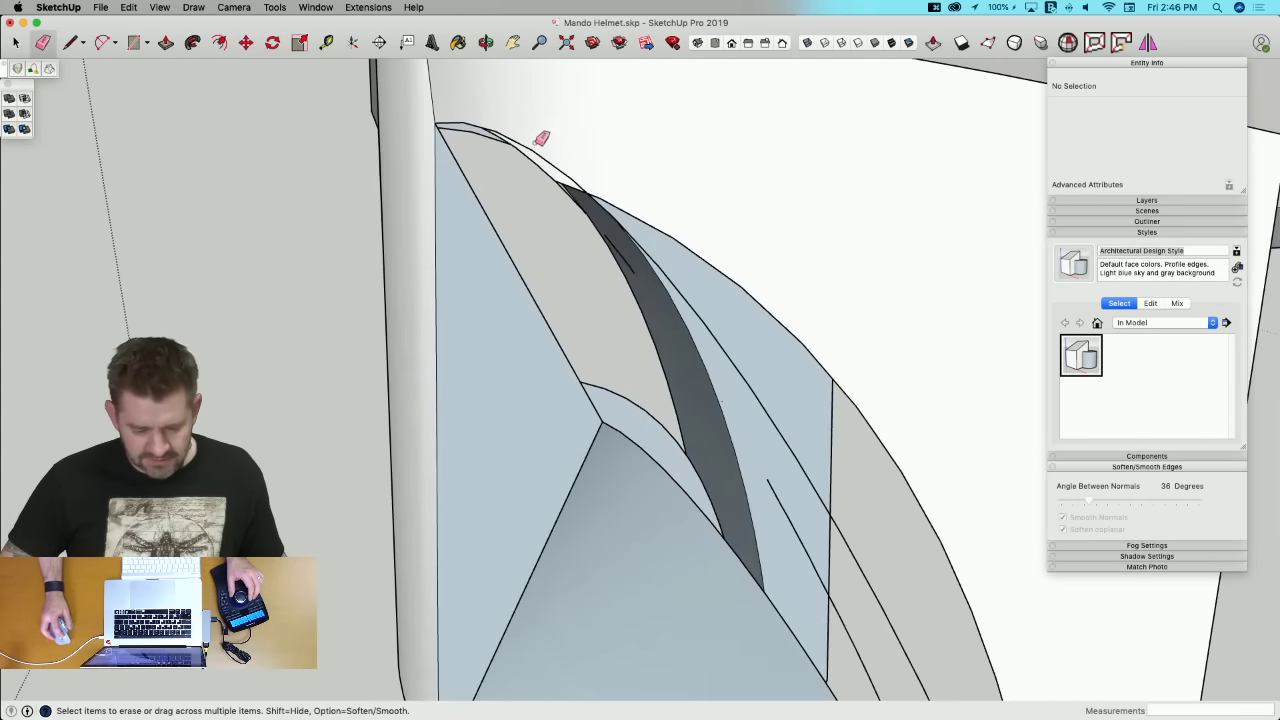
mouse_move(537, 142)
left_mouse_down()
mouse_move(533, 156)
mouse_move(501, 124)
left_mouse_up()
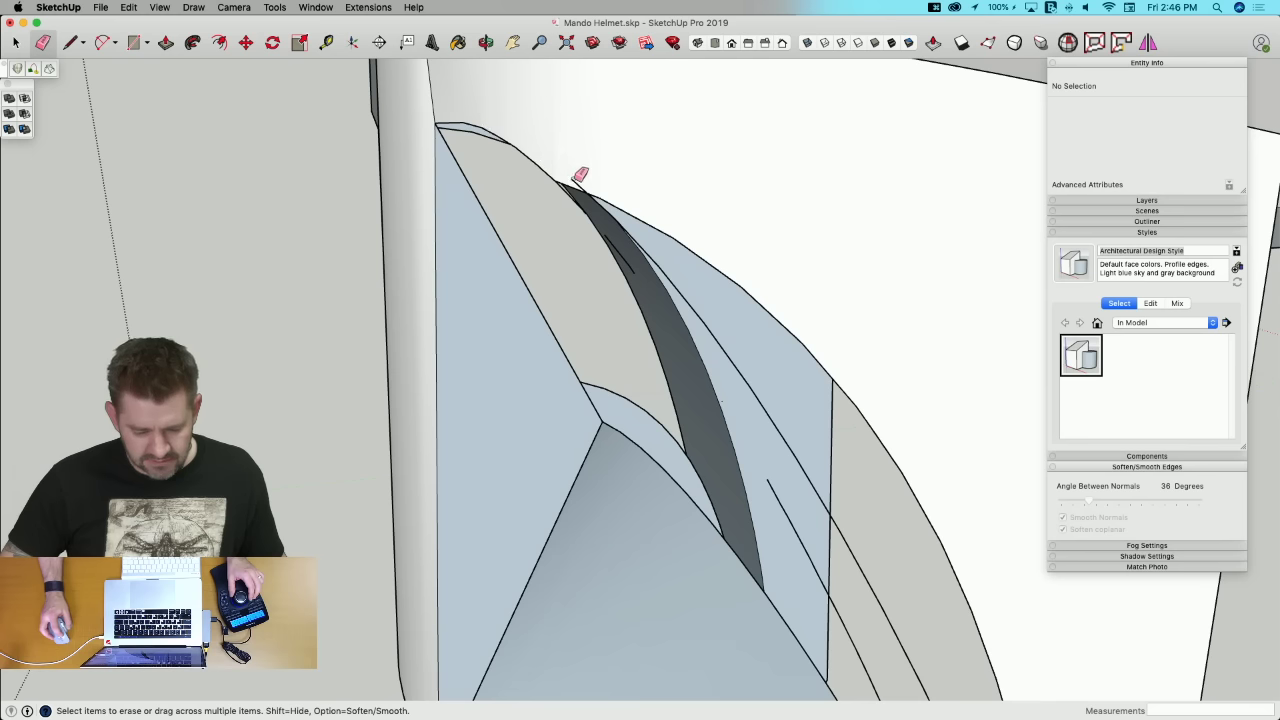
Step: Erase the leftover edges near the upper arc and at the cheek's pointed lower tip
middle_click_drag(618, 216, 449, 229)
mouse_move(449, 229)
left_mouse_down()
mouse_move(418, 208)
mouse_move(430, 210)
left_mouse_up()
left_click_drag(460, 266, 473, 280)
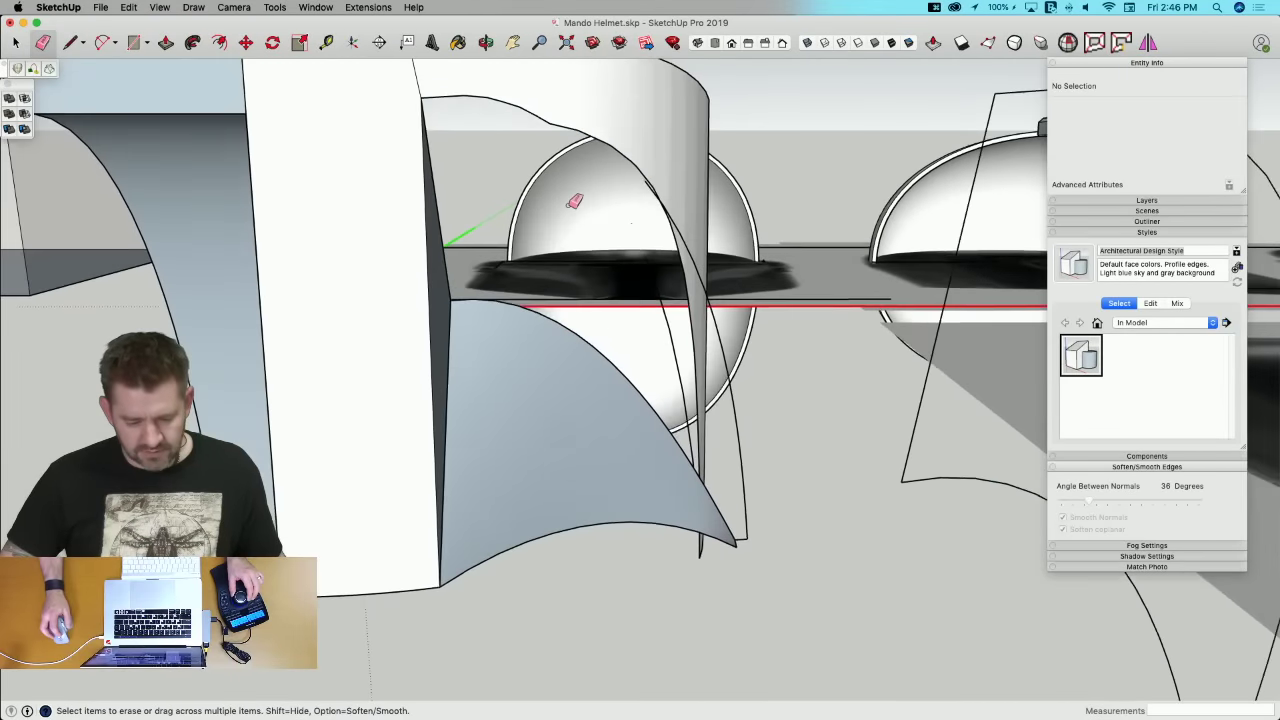
mouse_move(574, 201)
middle_mouse_down()
mouse_move(694, 406)
mouse_move(664, 390)
mouse_move(720, 449)
mouse_move(717, 414)
mouse_move(536, 417)
mouse_move(533, 428)
middle_mouse_up()
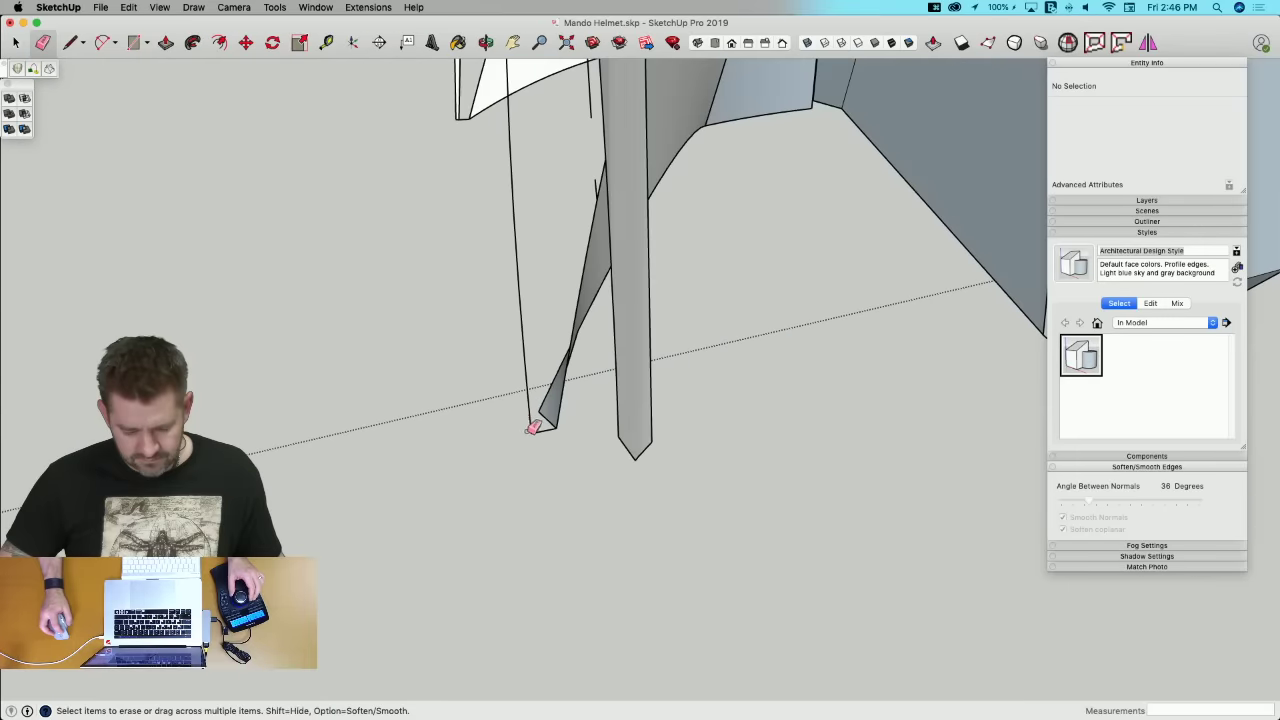
left_click_drag(533, 428, 546, 434)
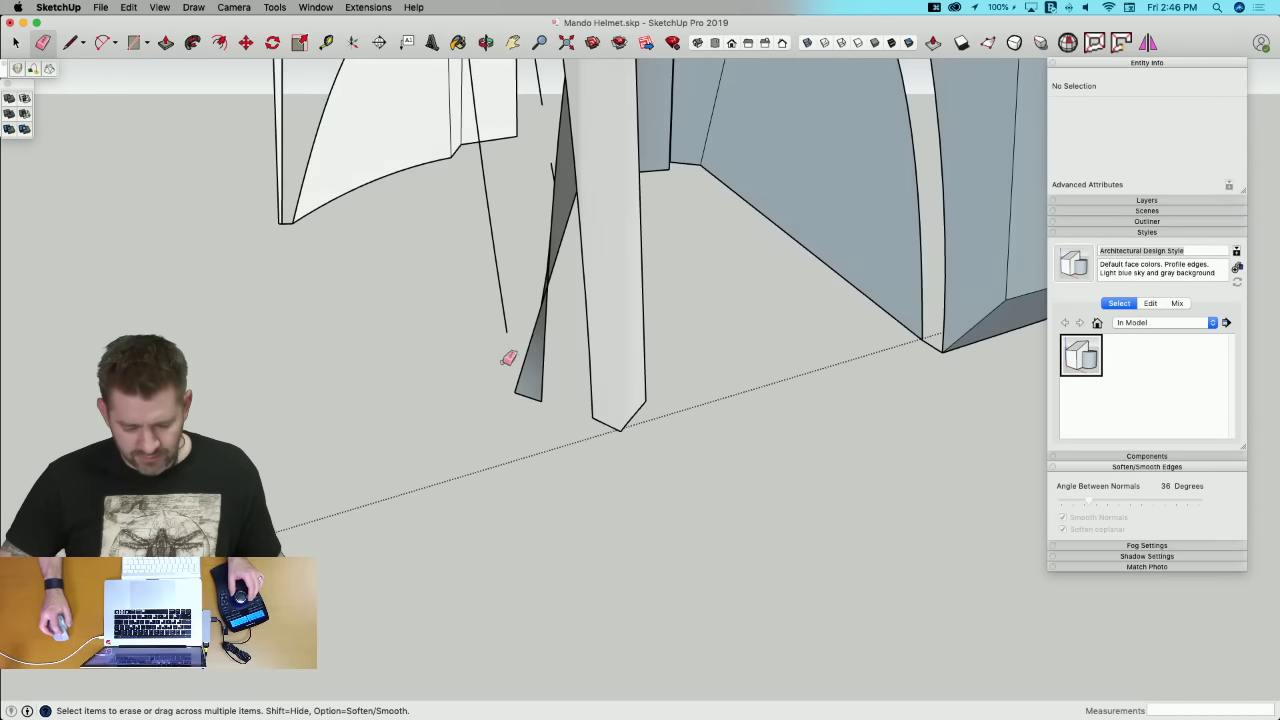
Step: Delete the curved surface group spanning the opening below the lower cheek panel
mouse_move(508, 358)
middle_mouse_down()
mouse_move(514, 294)
mouse_move(526, 291)
mouse_move(631, 360)
mouse_move(619, 344)
mouse_move(860, 414)
mouse_move(820, 391)
mouse_move(840, 380)
mouse_move(731, 283)
mouse_move(725, 295)
middle_mouse_up()
key("space")
left_click(725, 295)
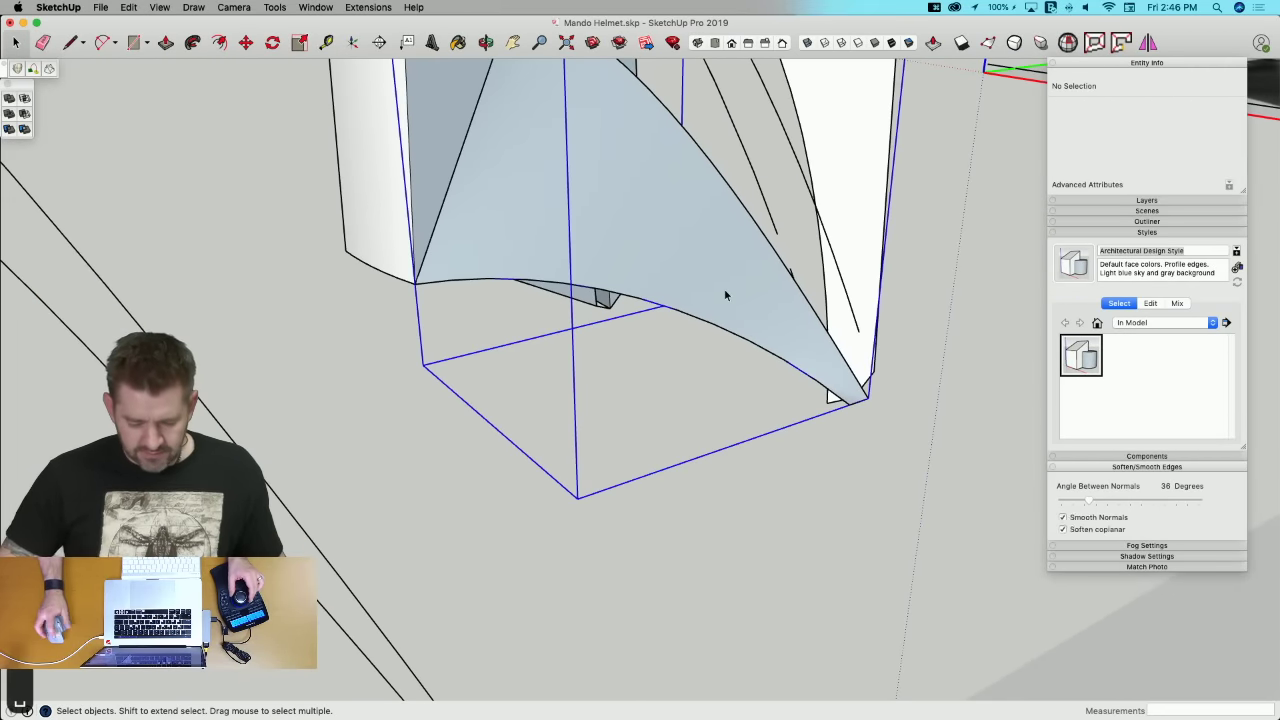
right_click(729, 271)
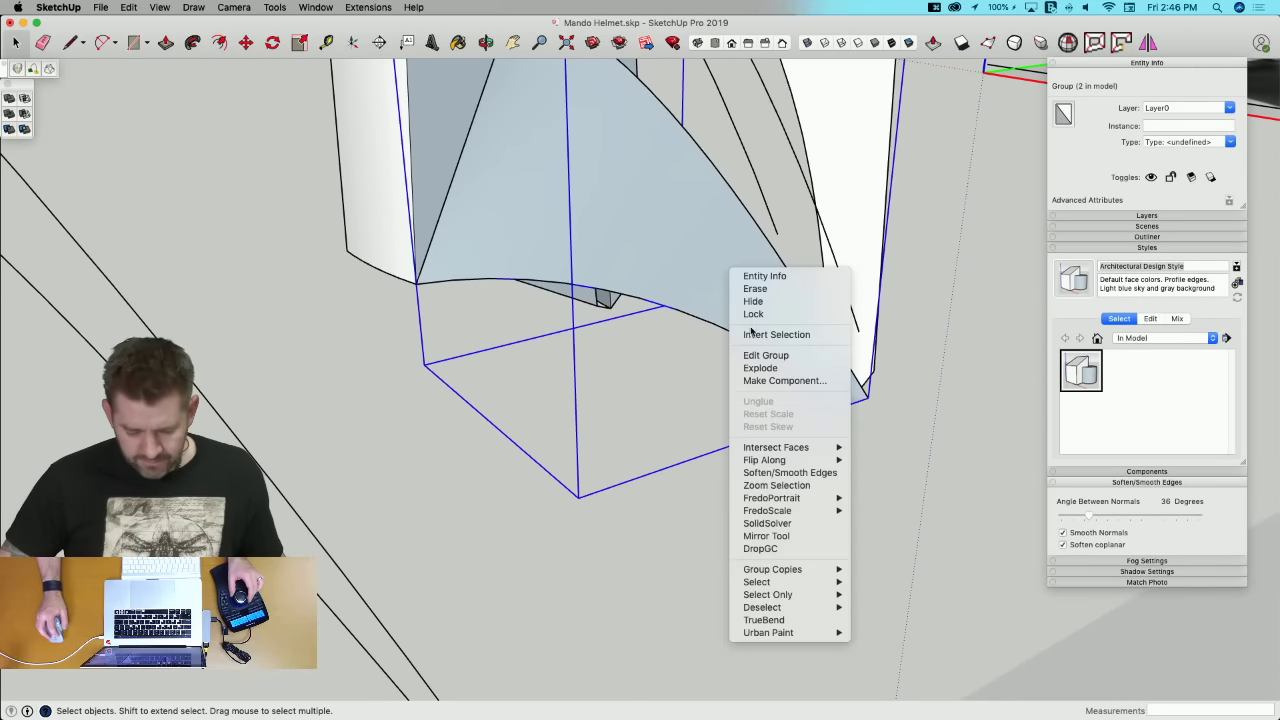
left_click(459, 430)
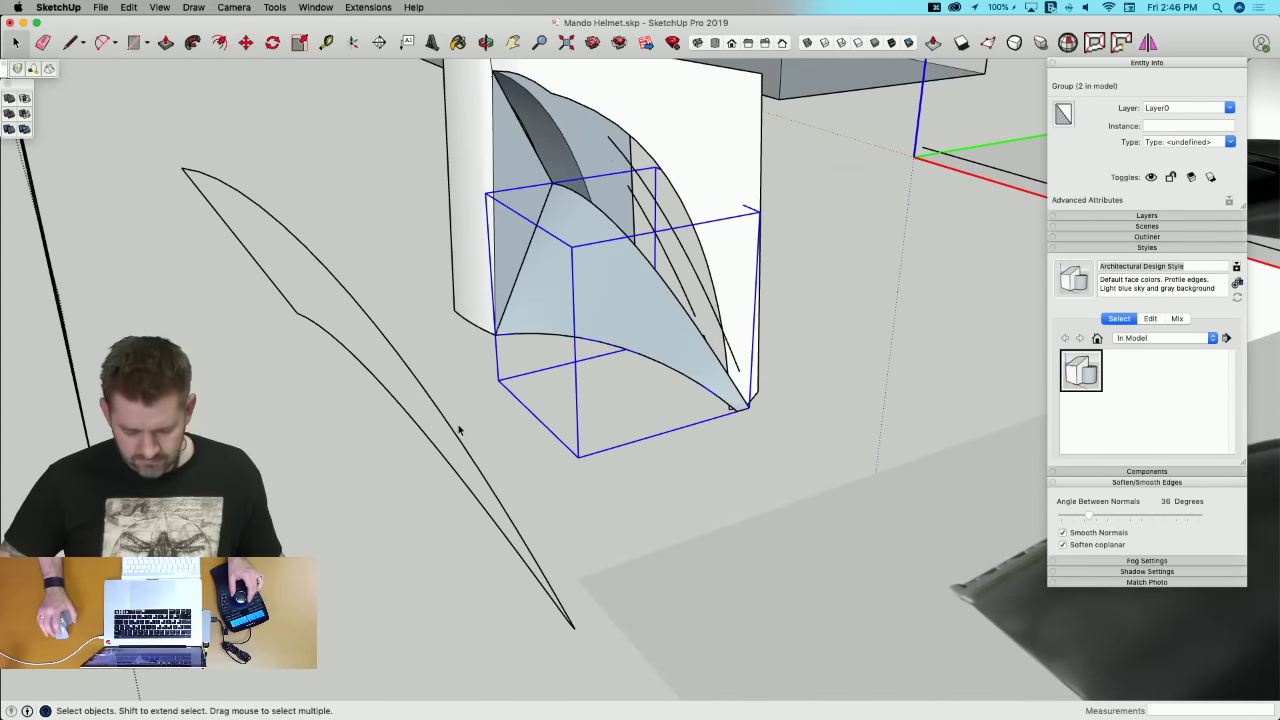
key("BackSpace")
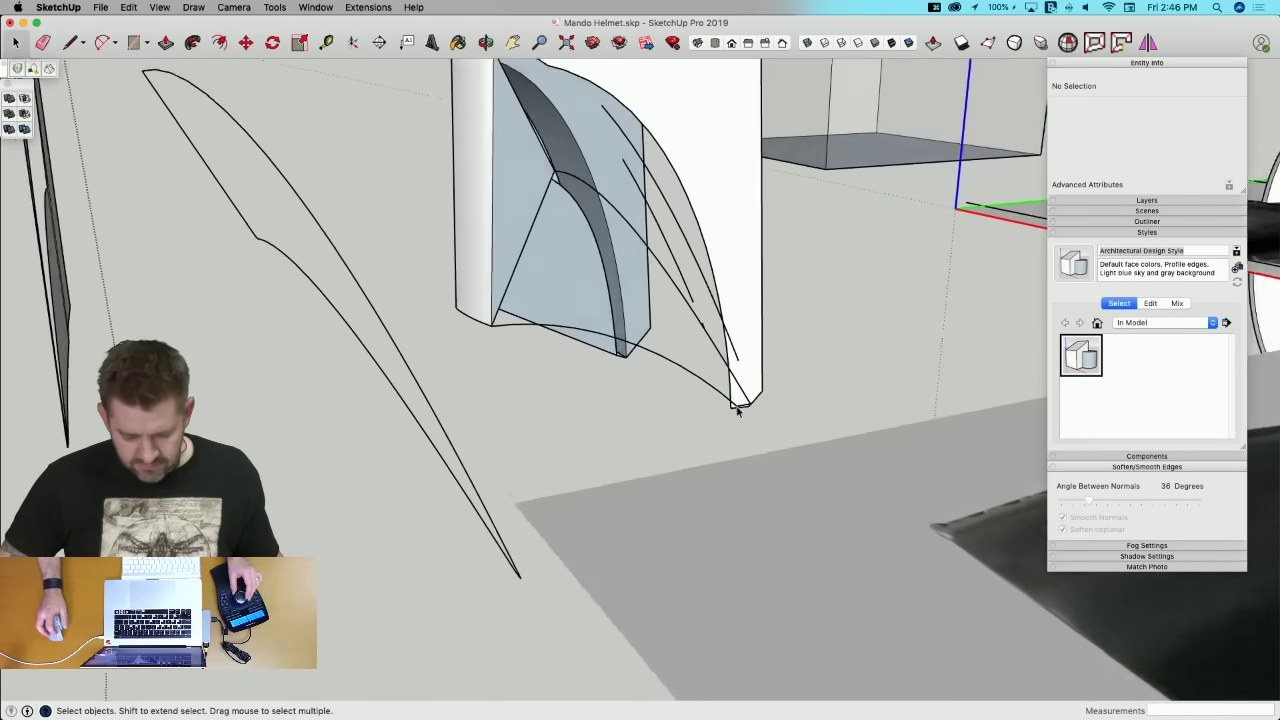
Step: Clean up the cheek panel's lower tip and draw a short edge about 1' 5" long outward from its lowest corner
key("e")
middle_click_drag(745, 394, 670, 436)
left_click(670, 436)
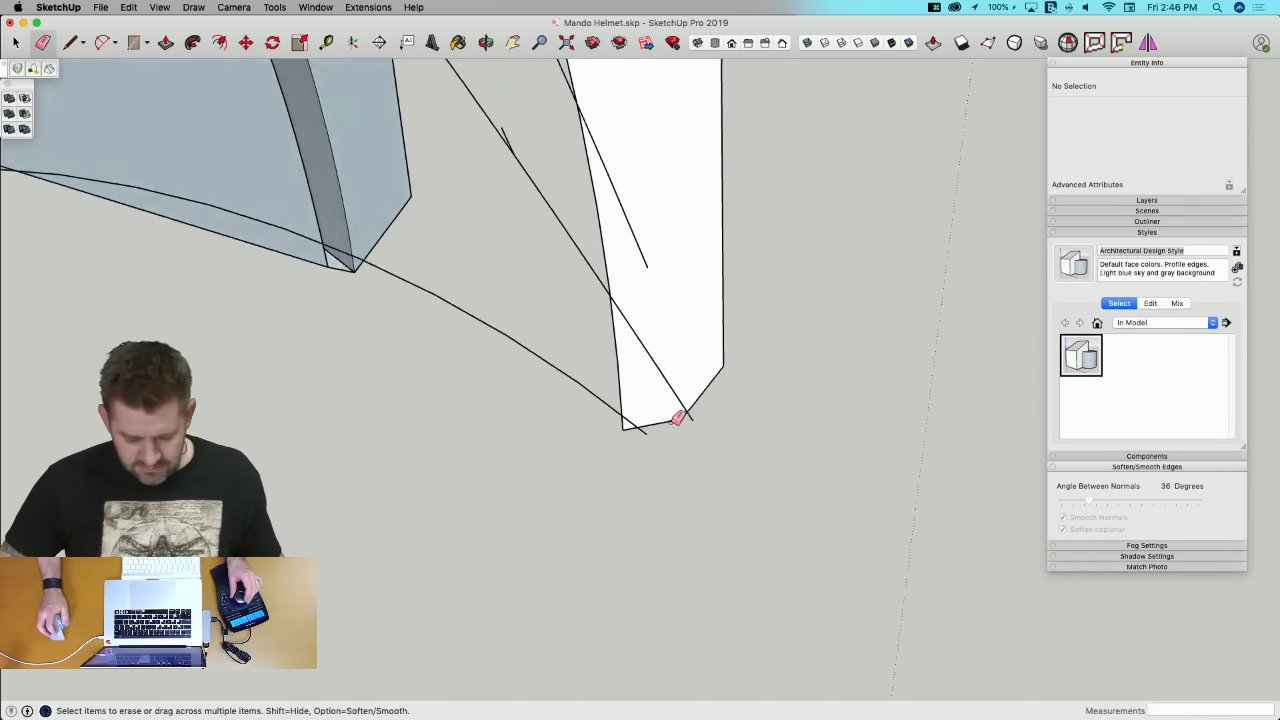
key("l")
left_click(611, 321)
key("l")
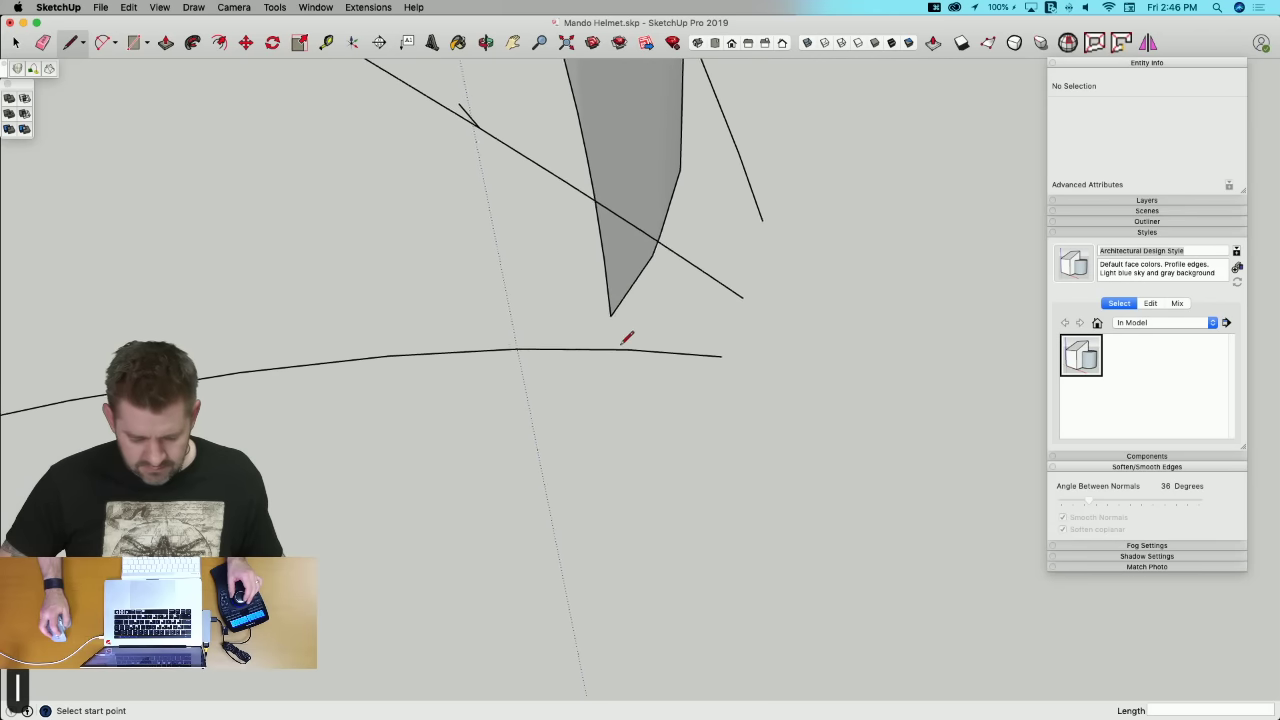
left_click(576, 238)
key("space")
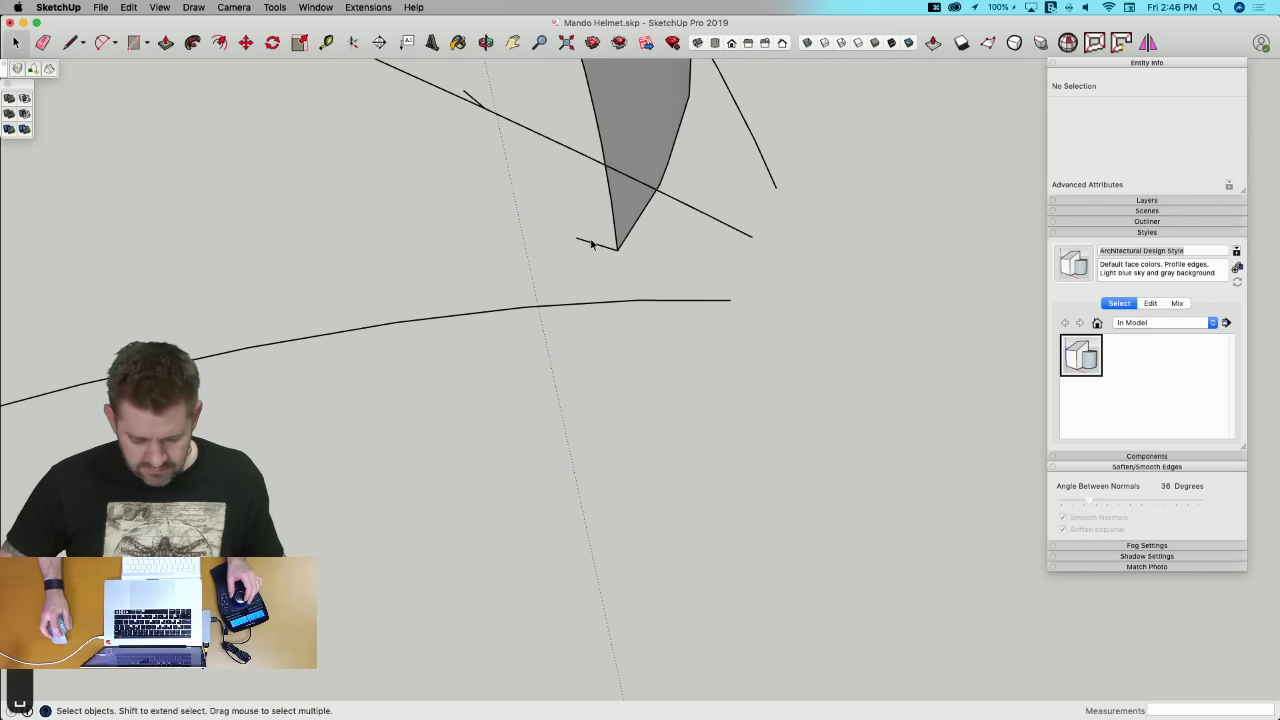
Step: Try to rotate the short edge about 37 degrees around the panel's lower tip
left_click(591, 245)
key("q")
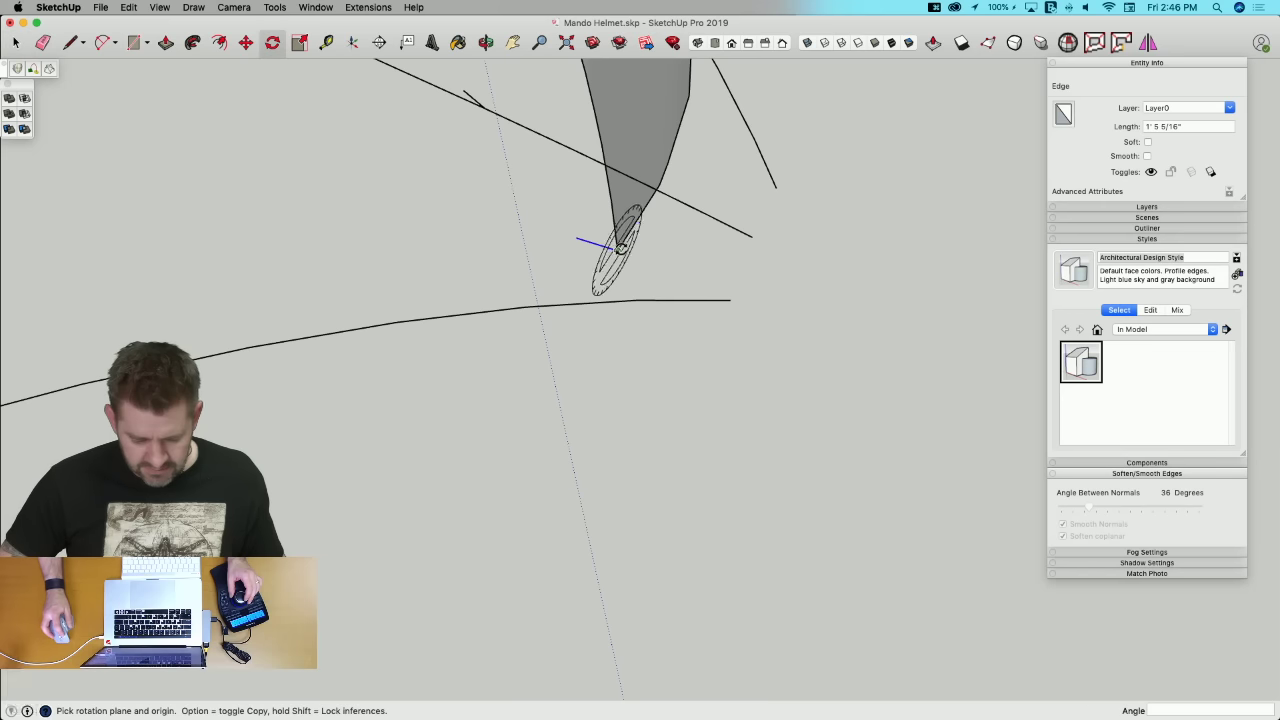
left_click(622, 253)
left_click(576, 238)
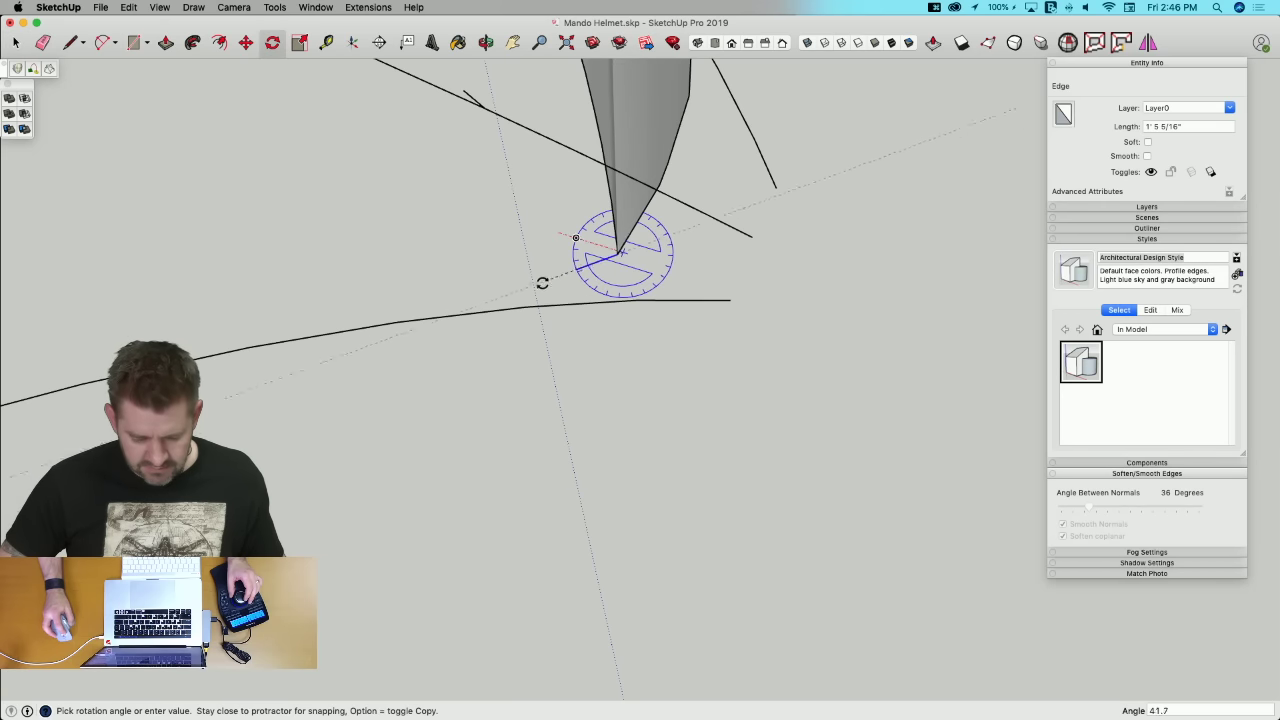
left_click(542, 273)
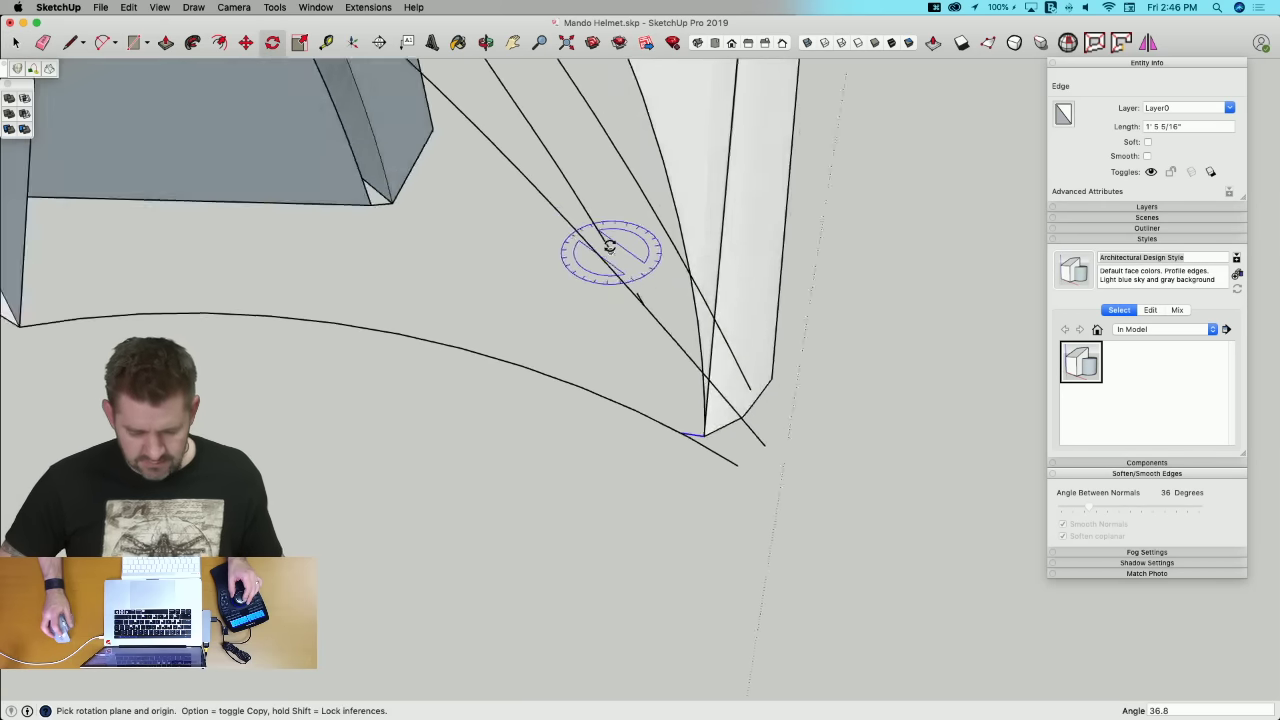
key("super+z")
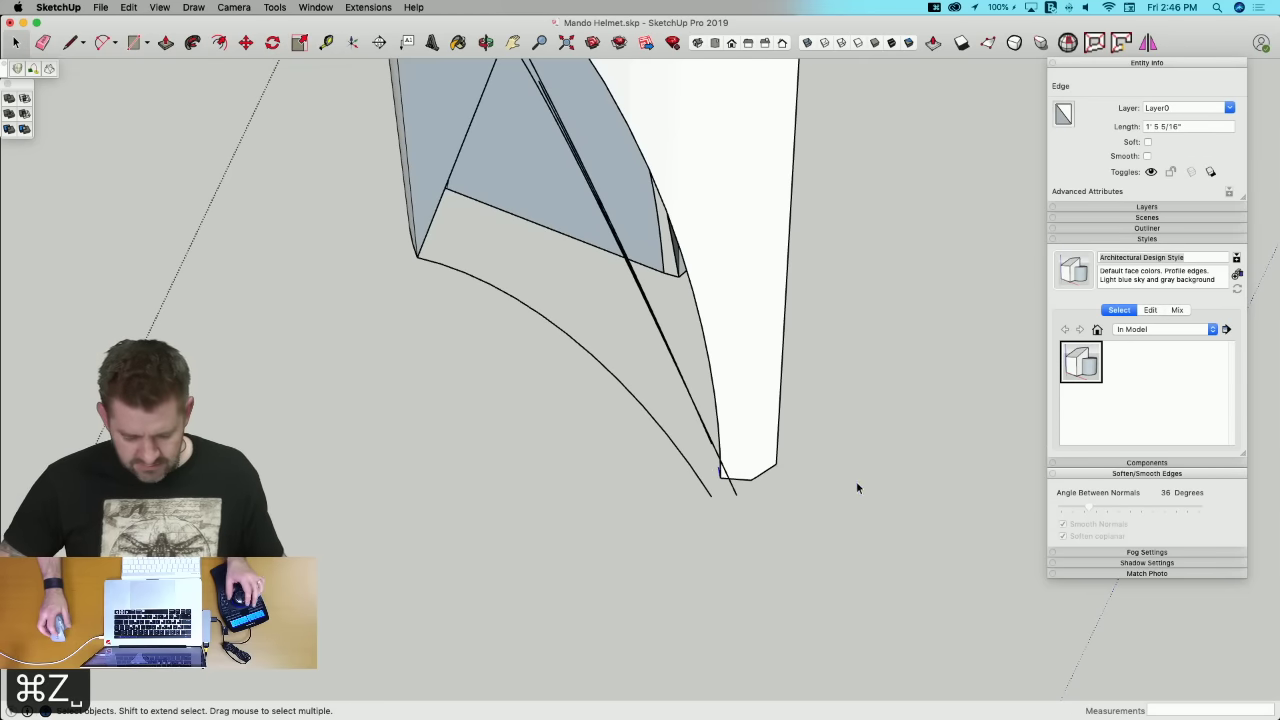
left_click(715, 359)
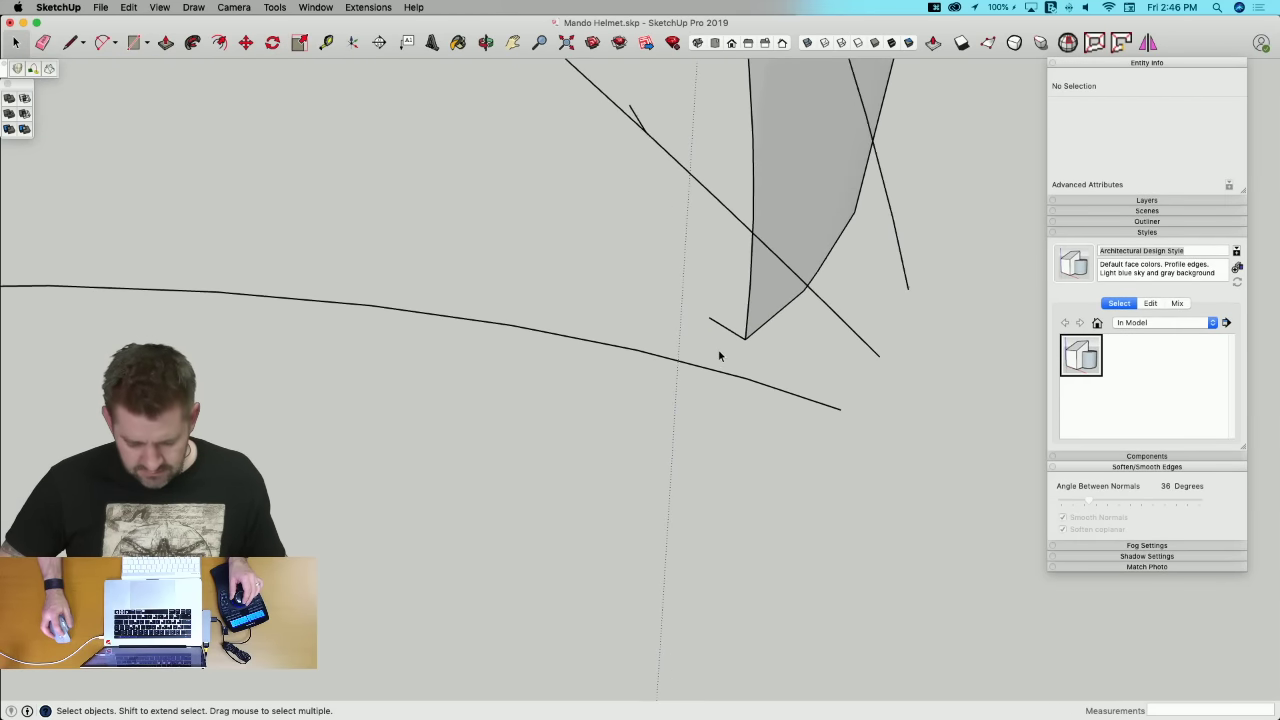
left_click(743, 309)
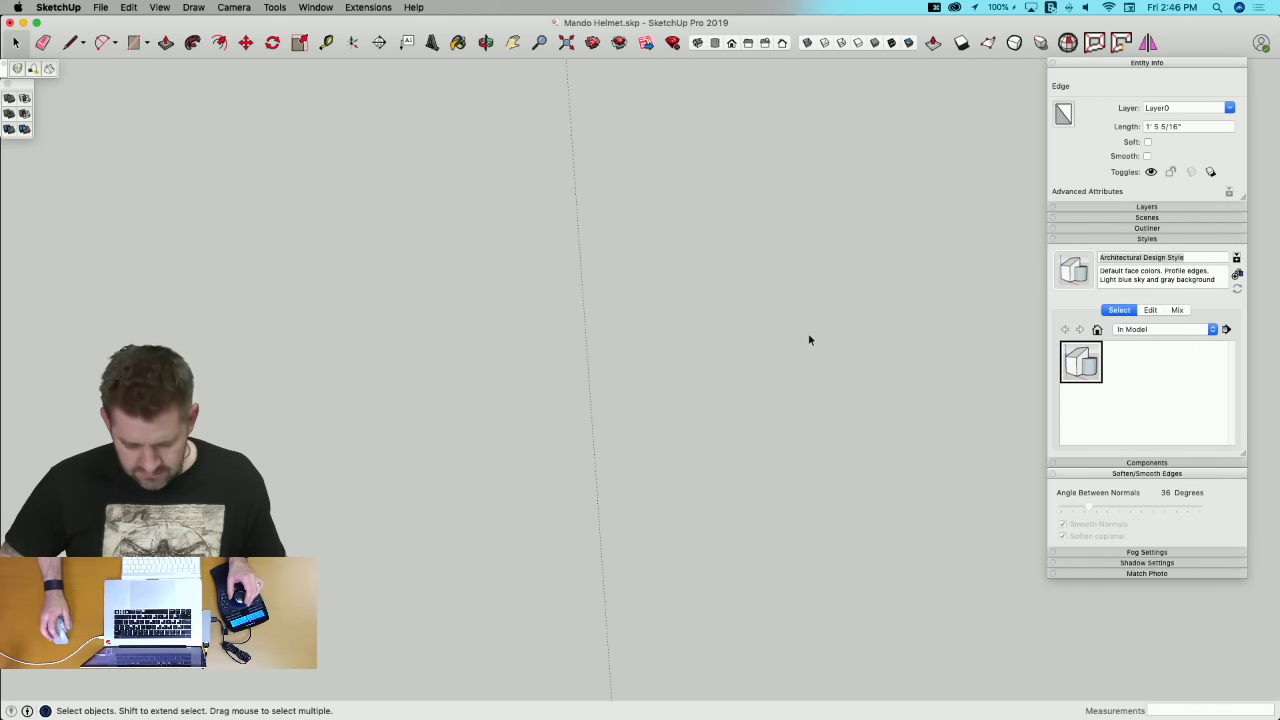
key("q")
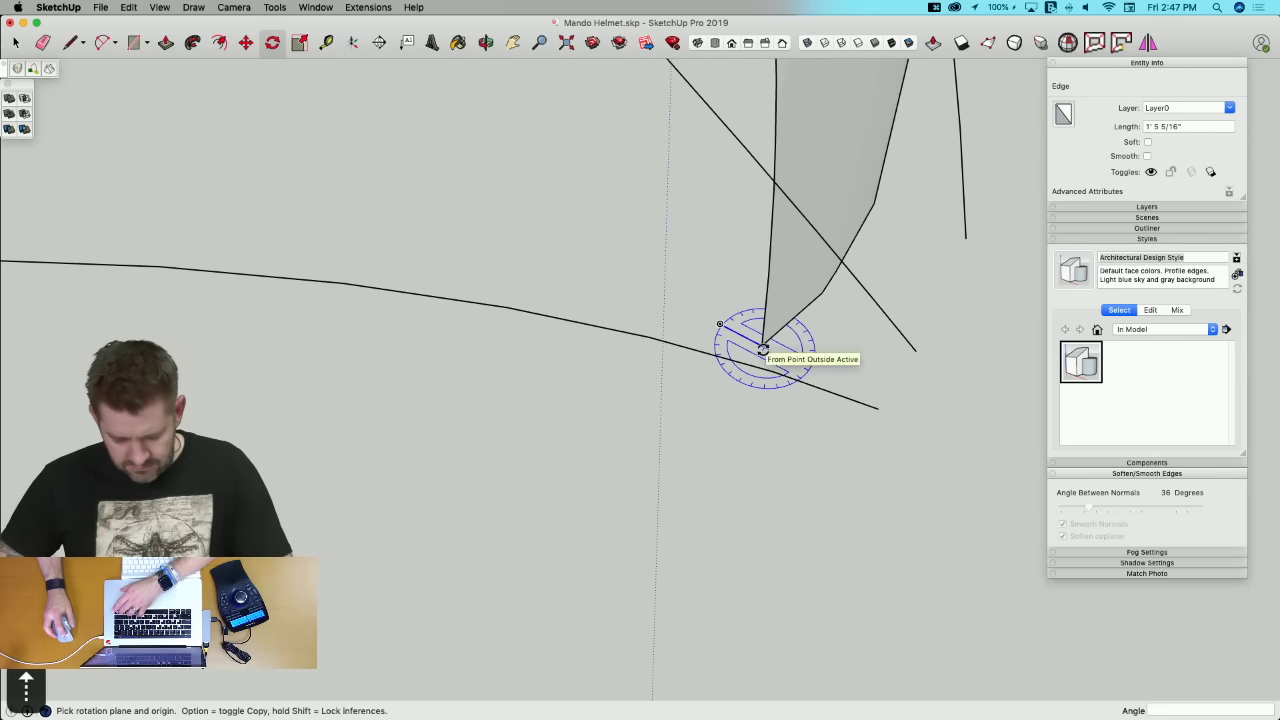
left_click(763, 348)
left_click(696, 316)
key("space")
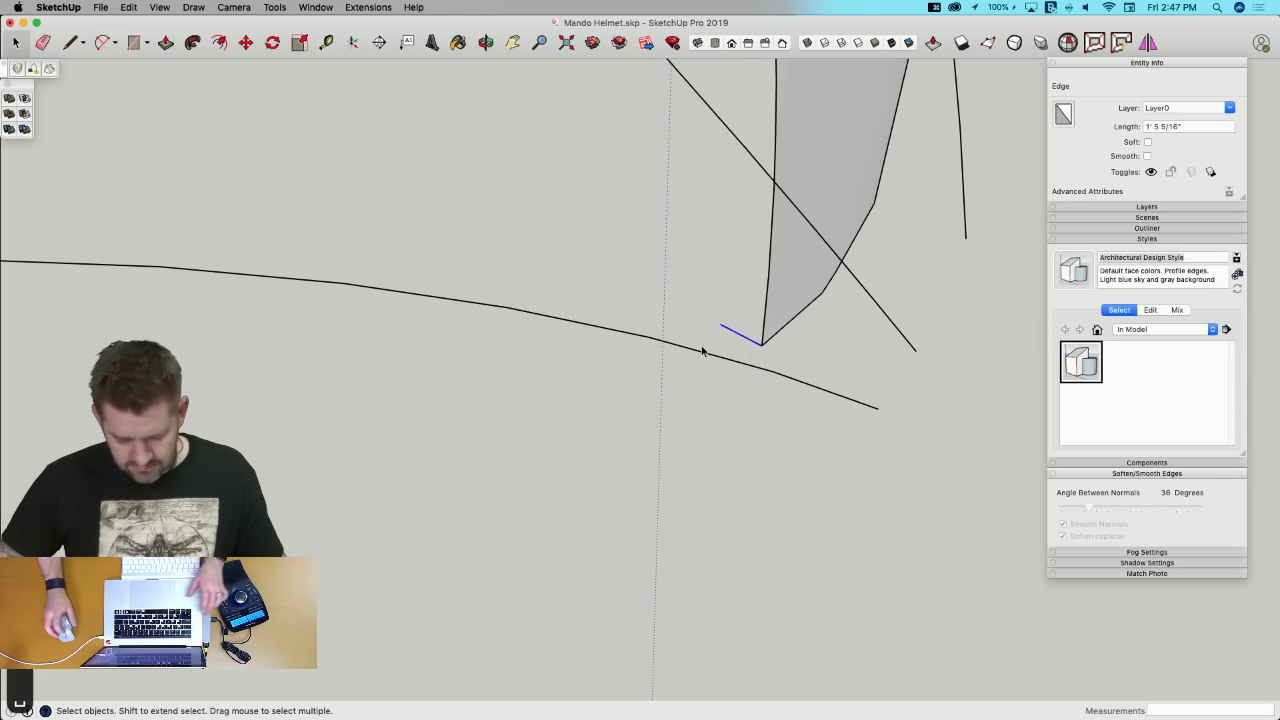
Step: Rotate the short edge about 41 degrees around the vertical axis at the panel's lower tip
scroll(763, 339, "up", 5)
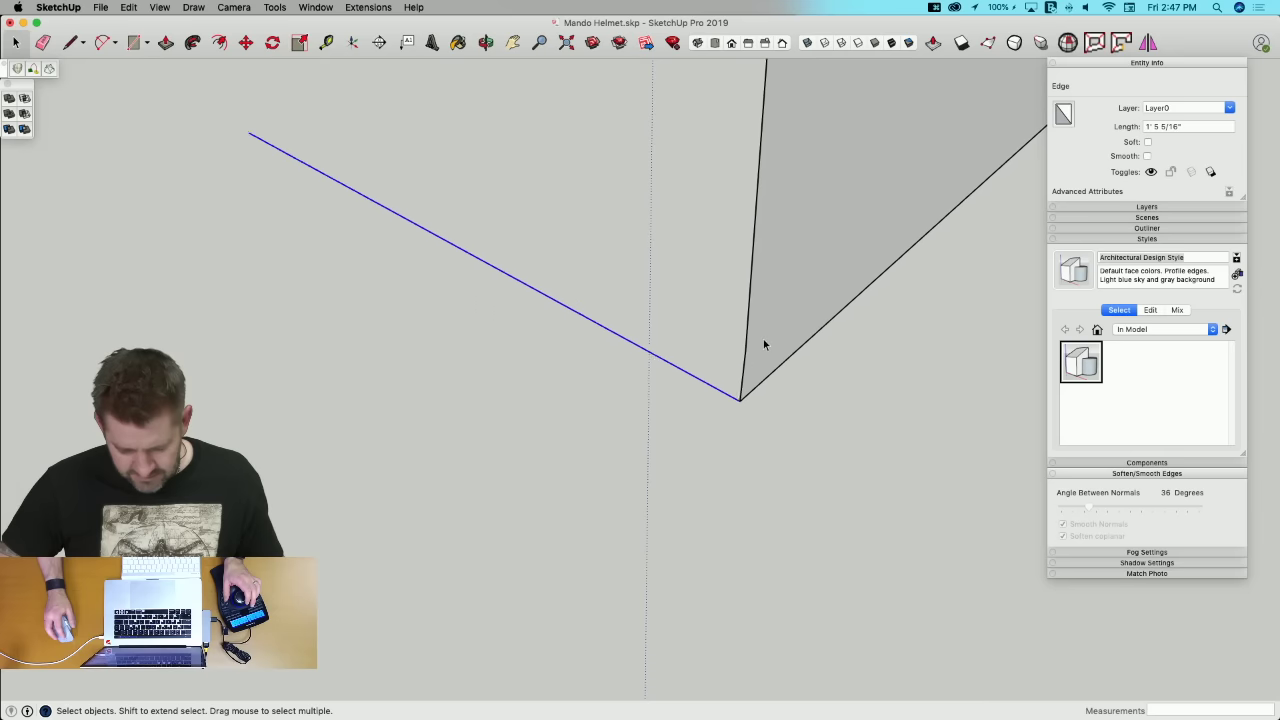
key("q")
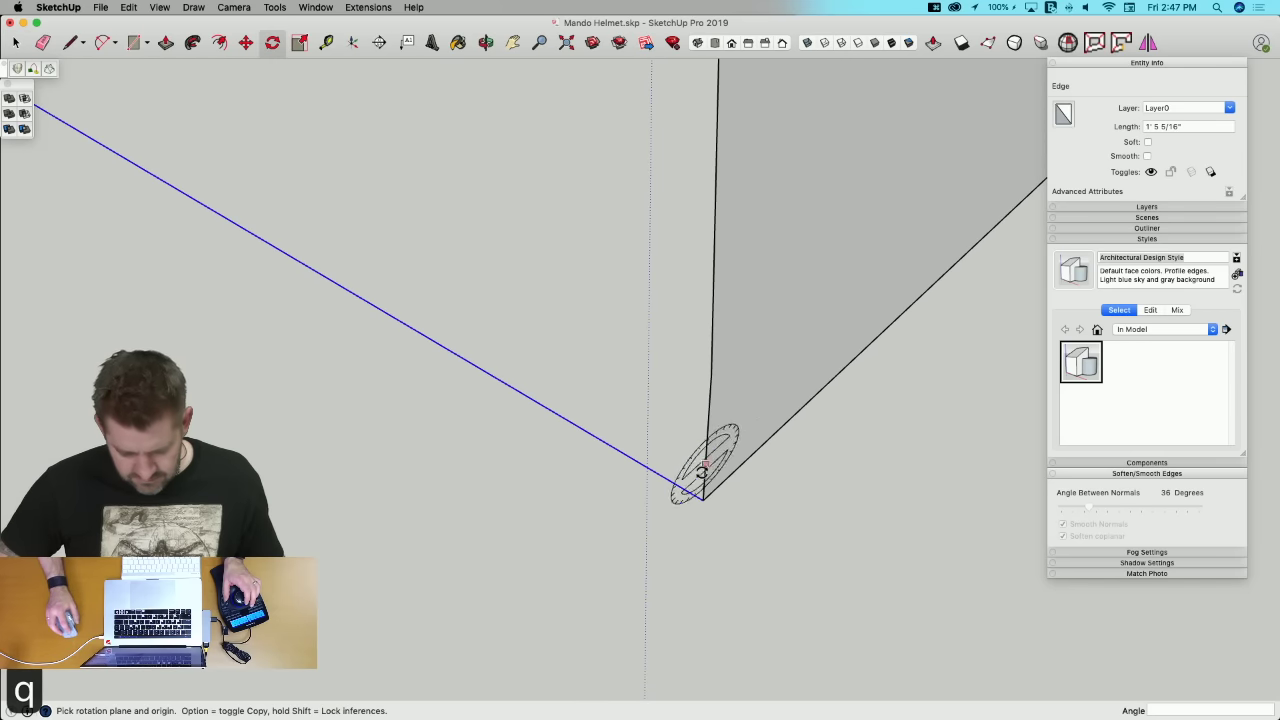
key("Up")
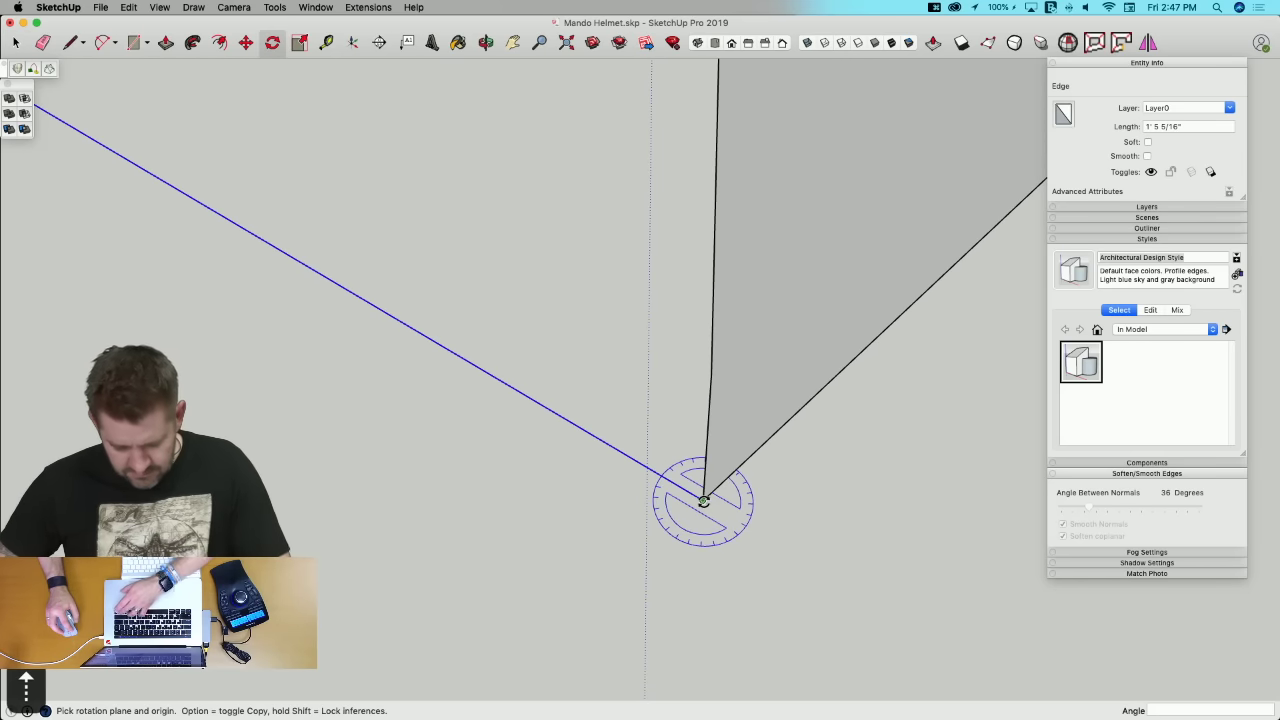
left_click(658, 474)
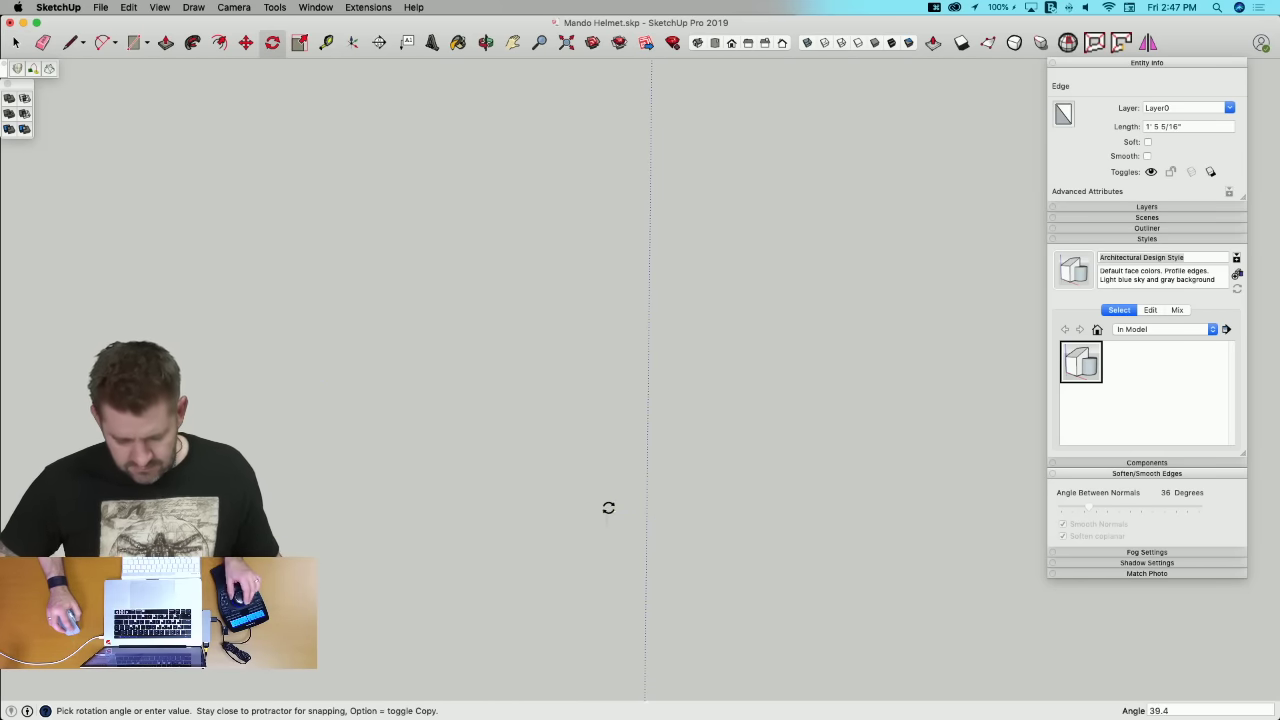
middle_click_drag(540, 438, 576, 540)
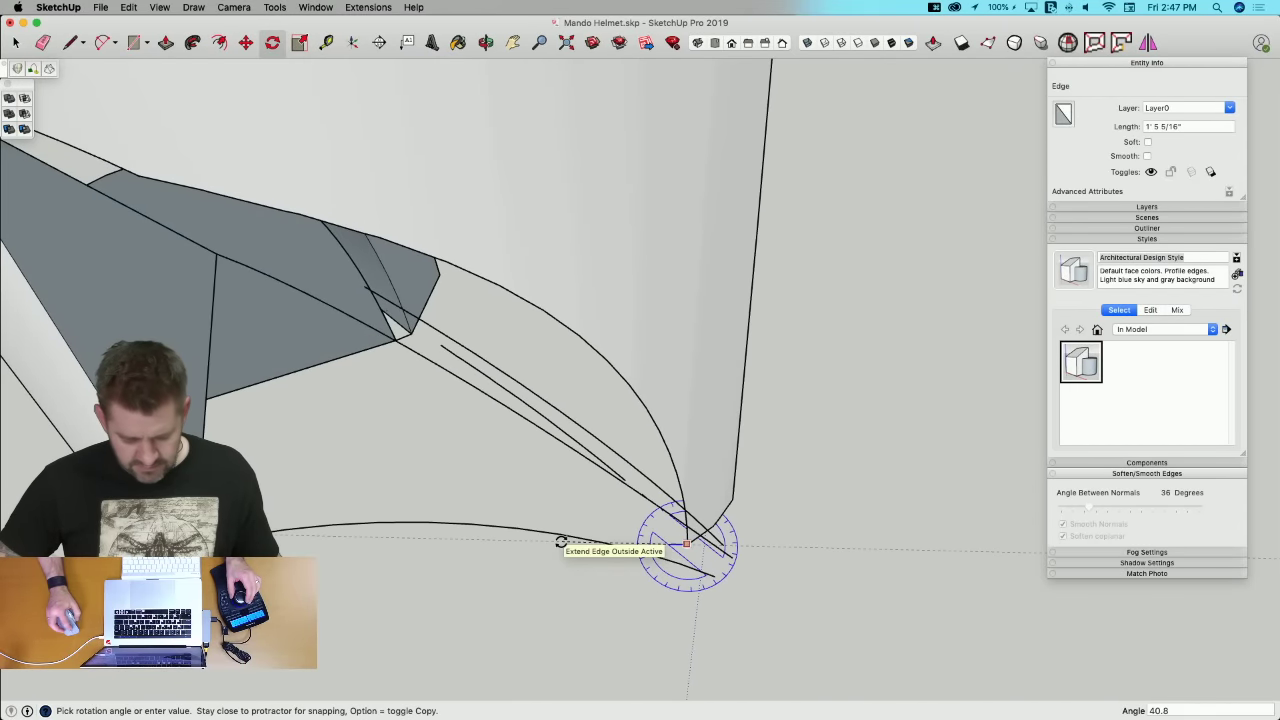
left_click(561, 541)
key("space")
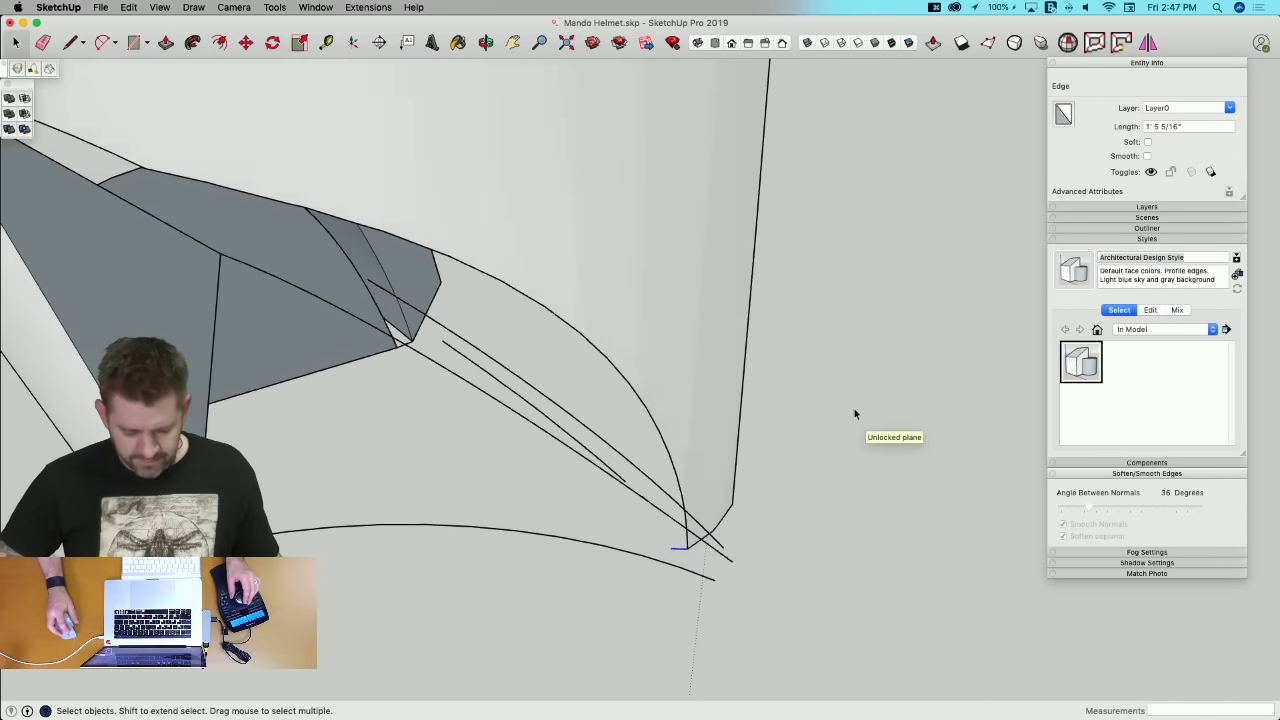
Step: Delete the two stray inner curves and the tiny stub edge beside the arc running to the cheek's lower tip
middle_click_drag(854, 417, 846, 374)
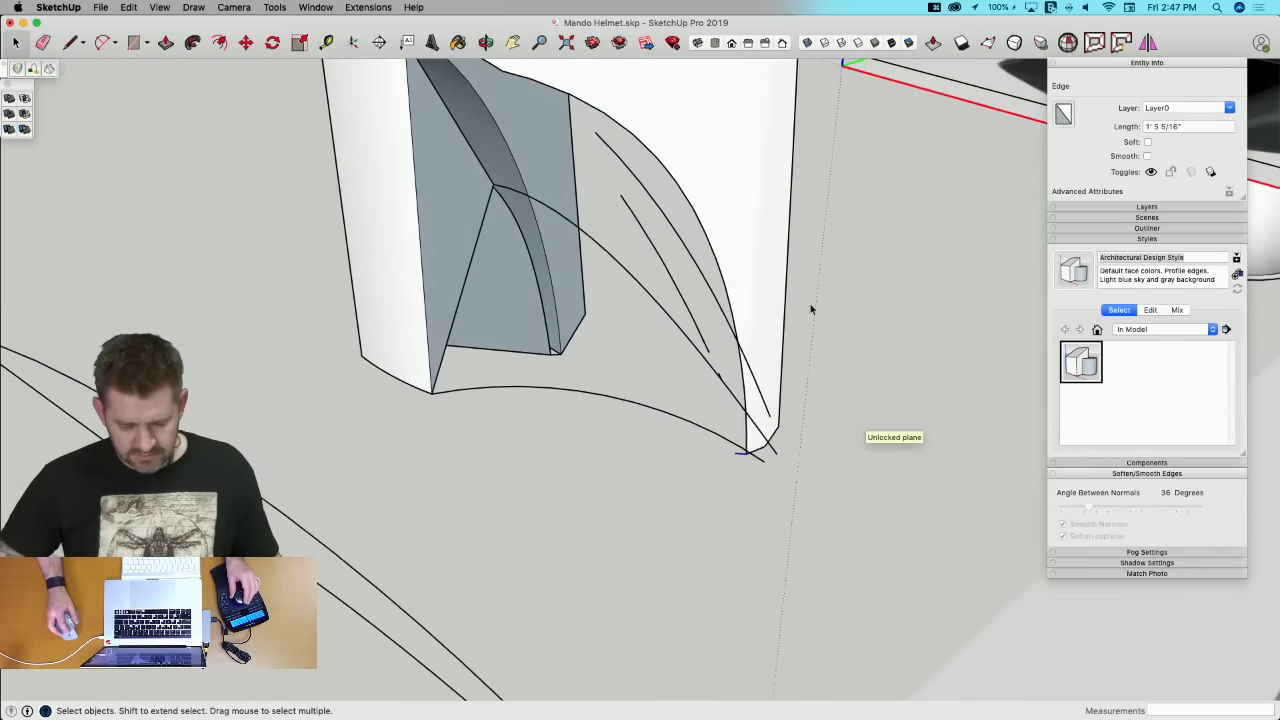
key("e")
key("space")
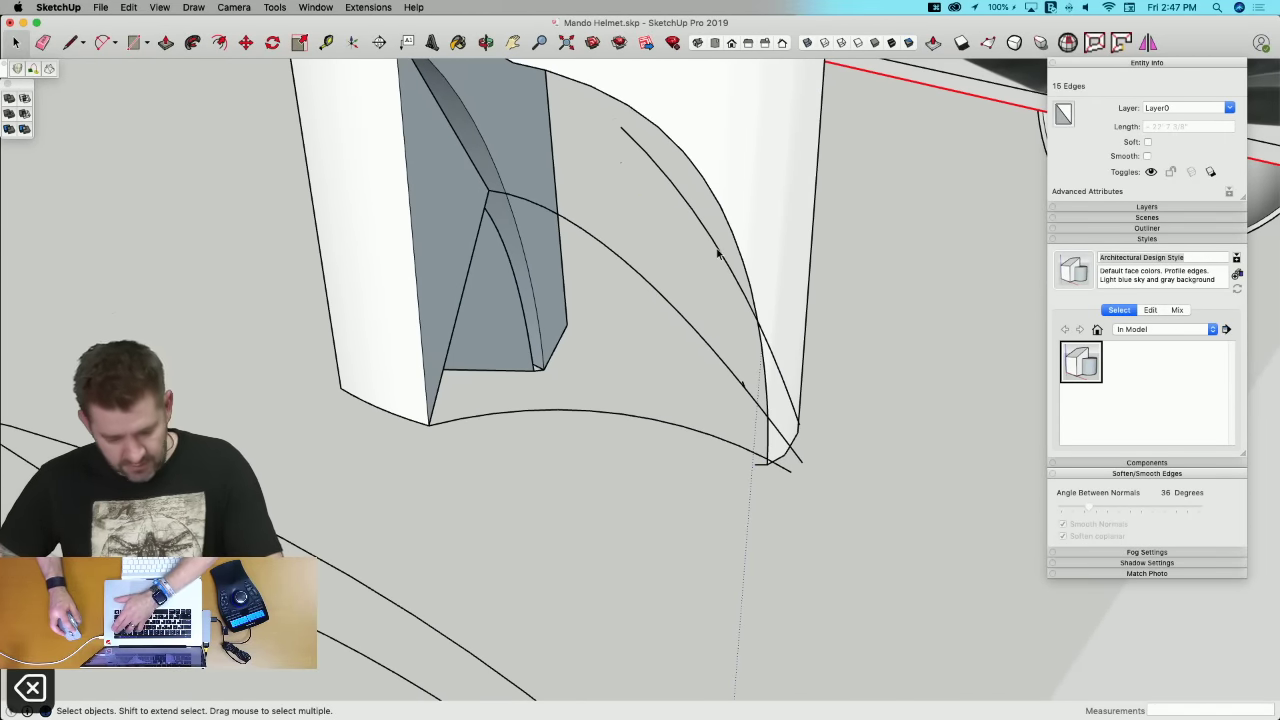
left_click(717, 255)
key("Delete")
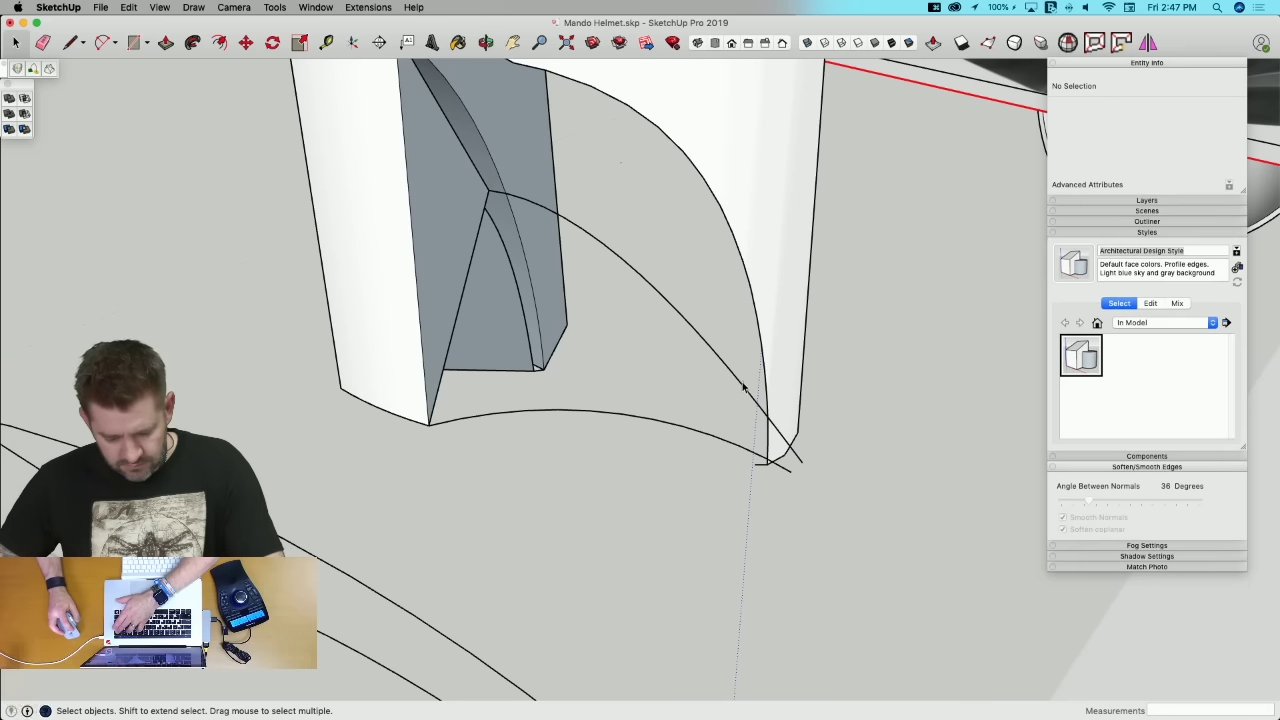
left_click(752, 395)
key("Delete")
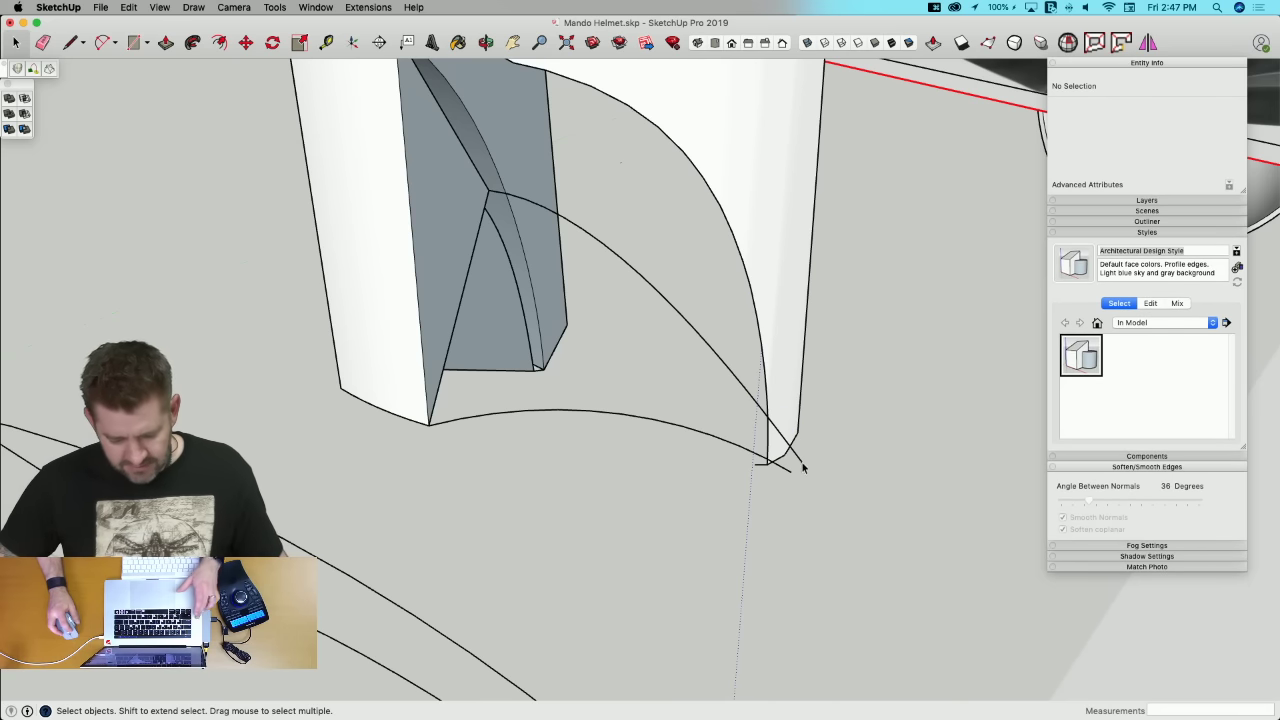
Step: Try to weld the edge segments of the upper arc across the cheek opening into one curve
key("m")
key("space")
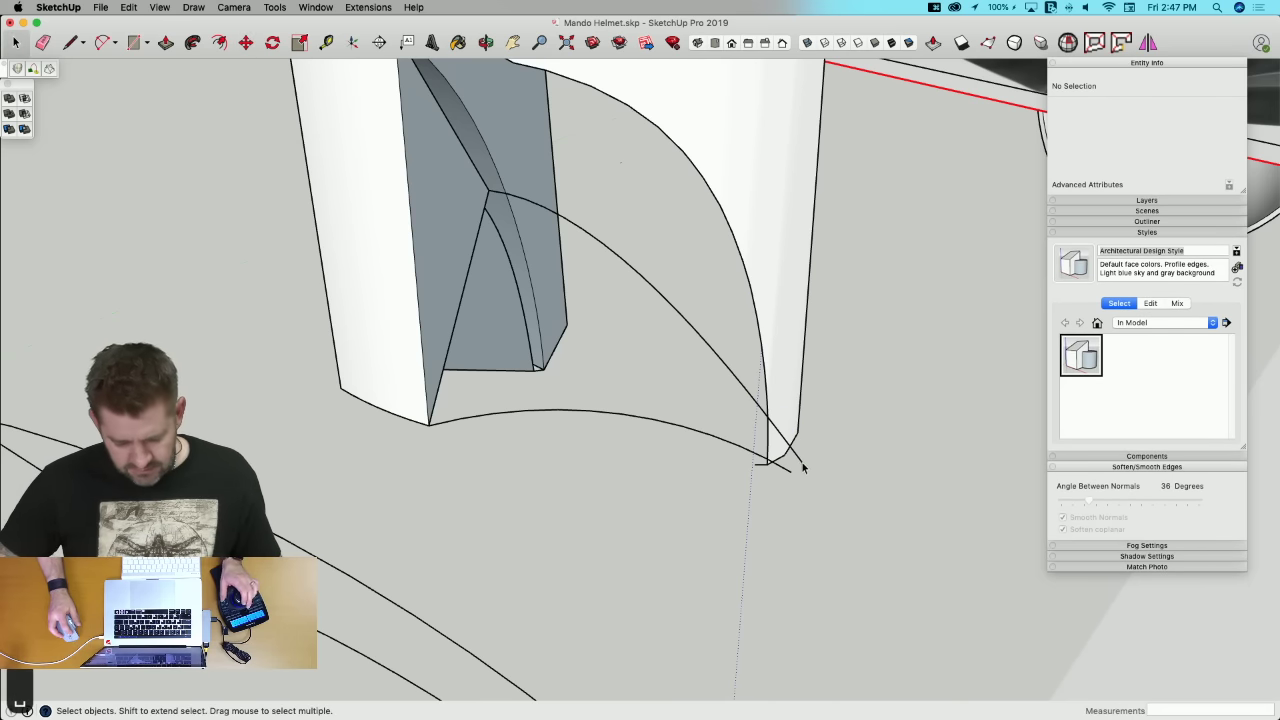
triple_click(802, 464)
left_click(770, 424)
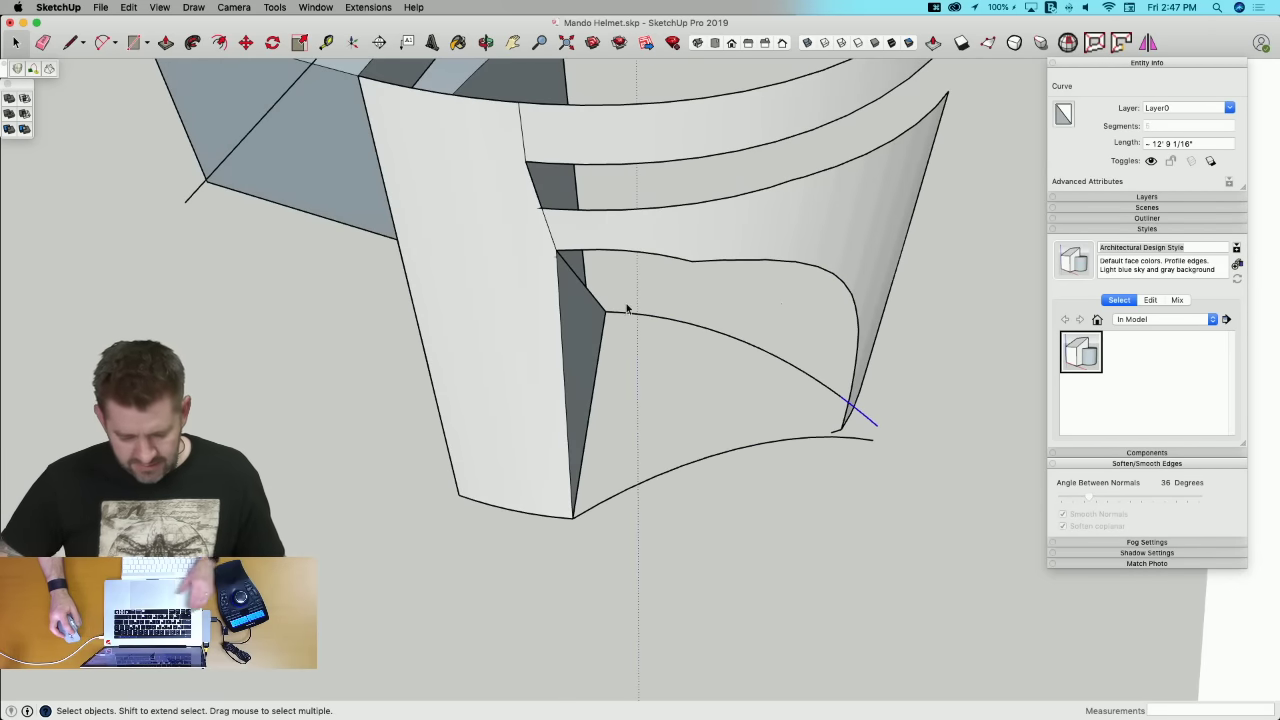
left_click(744, 371)
left_click(667, 305)
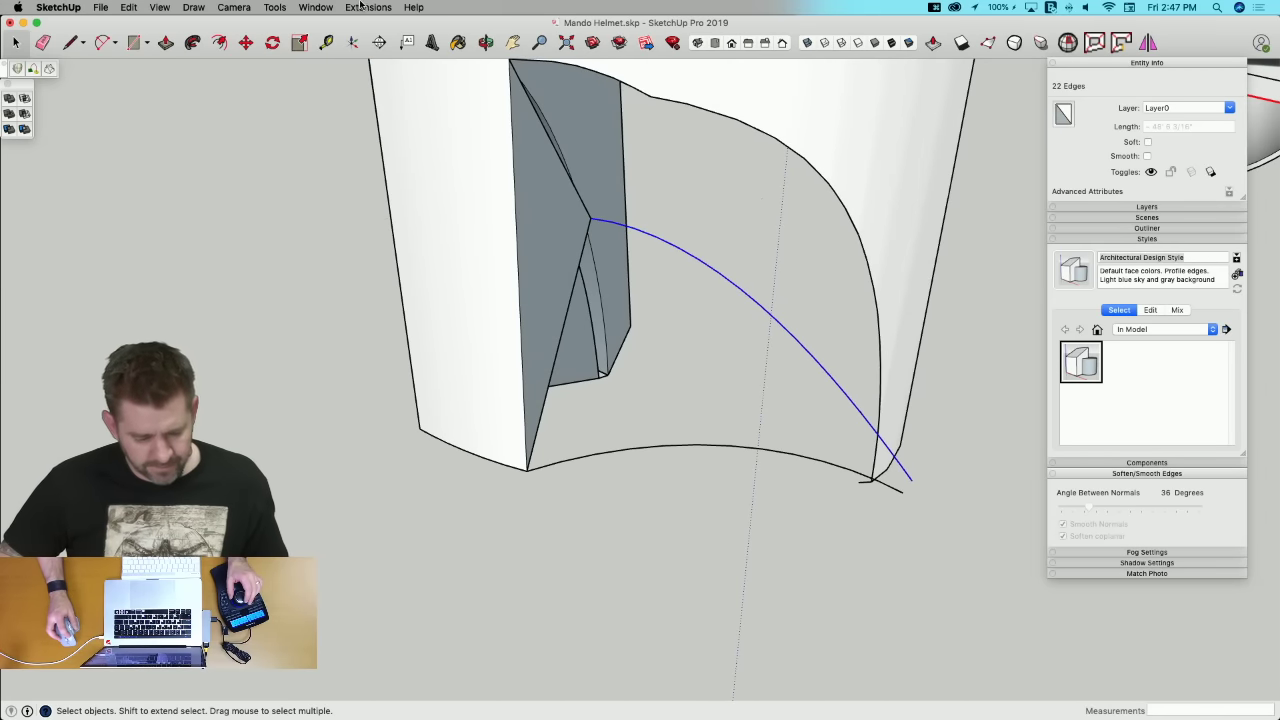
left_click(364, 7)
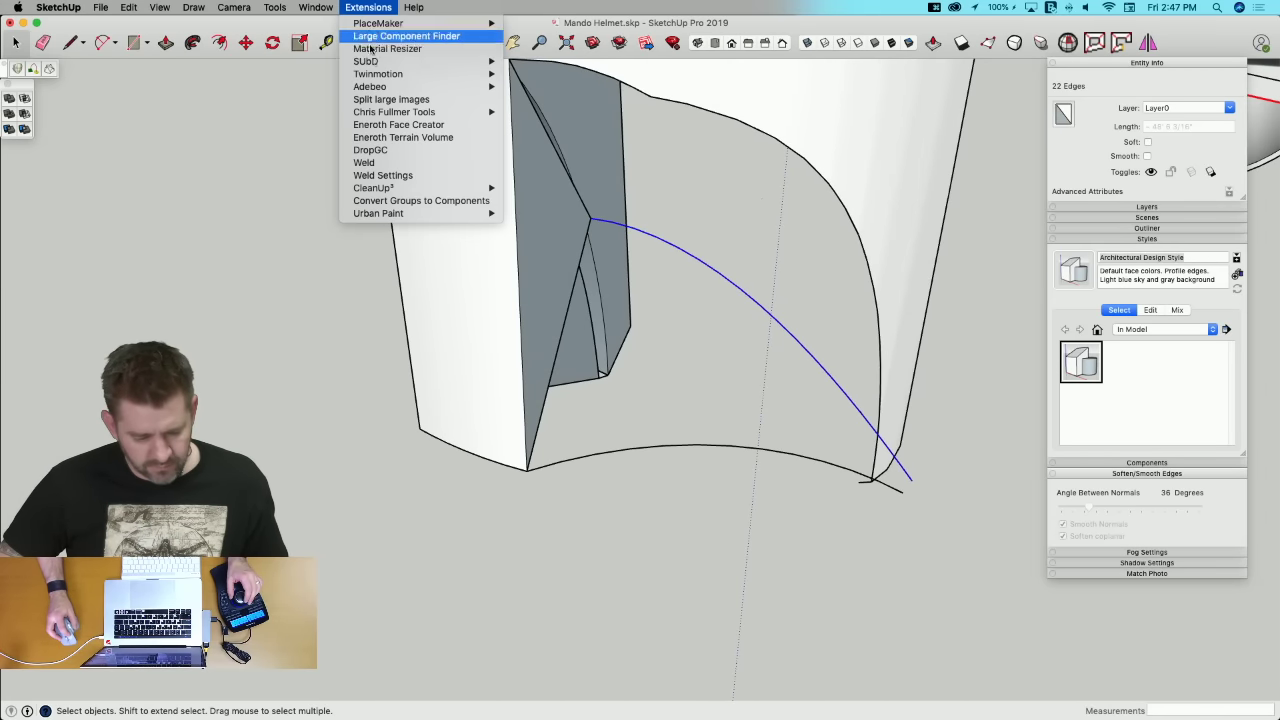
left_click(366, 162)
Step: Delete the tiny stray edge where the arc's two pieces meet near its lower end
key("m")
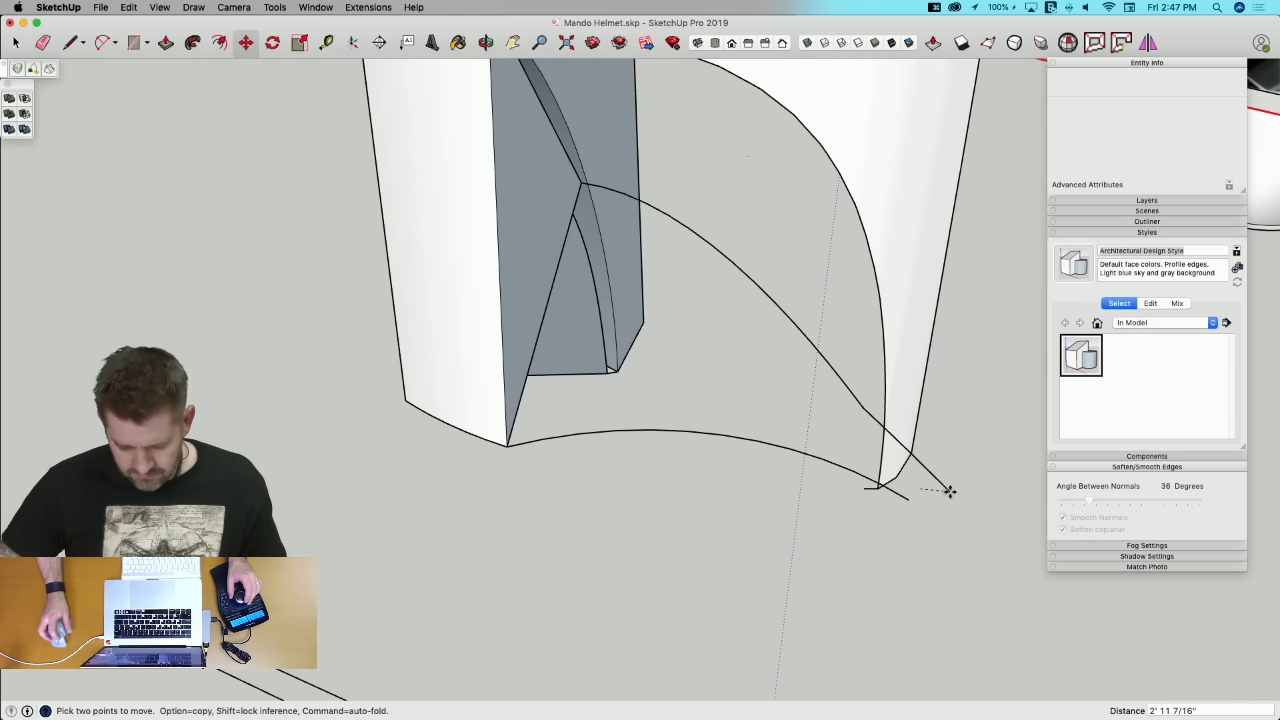
key("space")
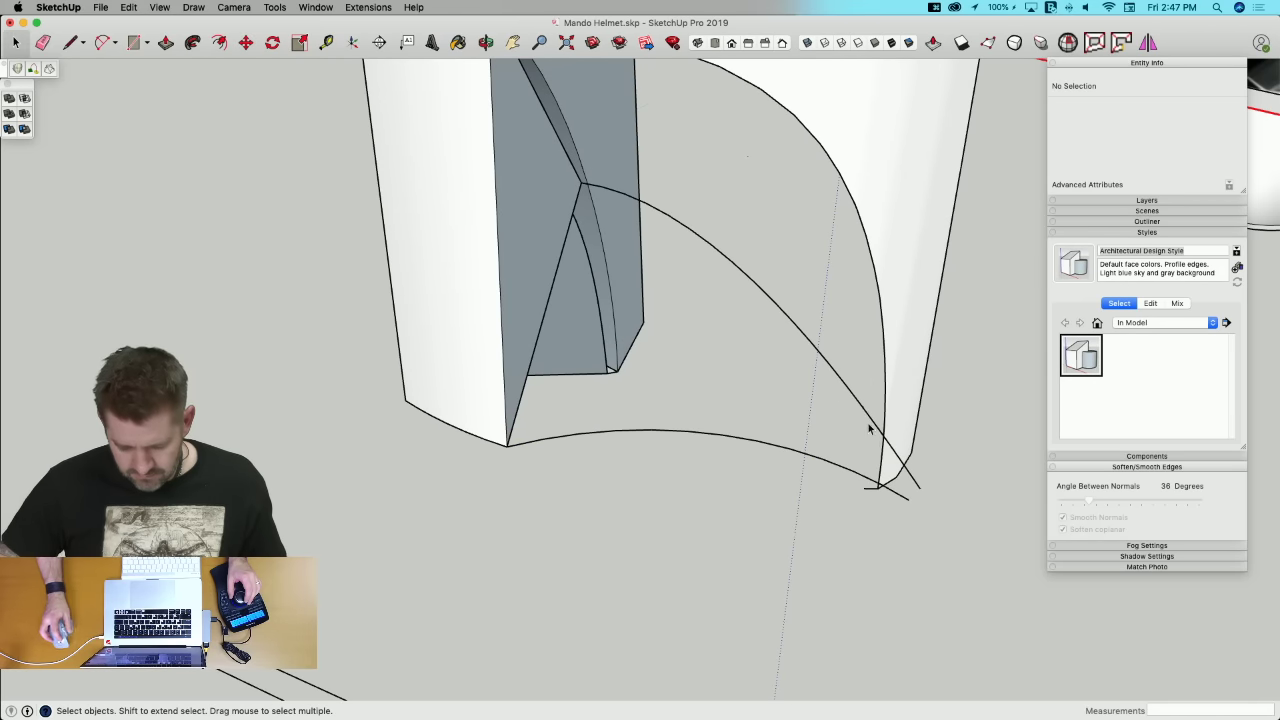
left_click(873, 410)
key("Delete")
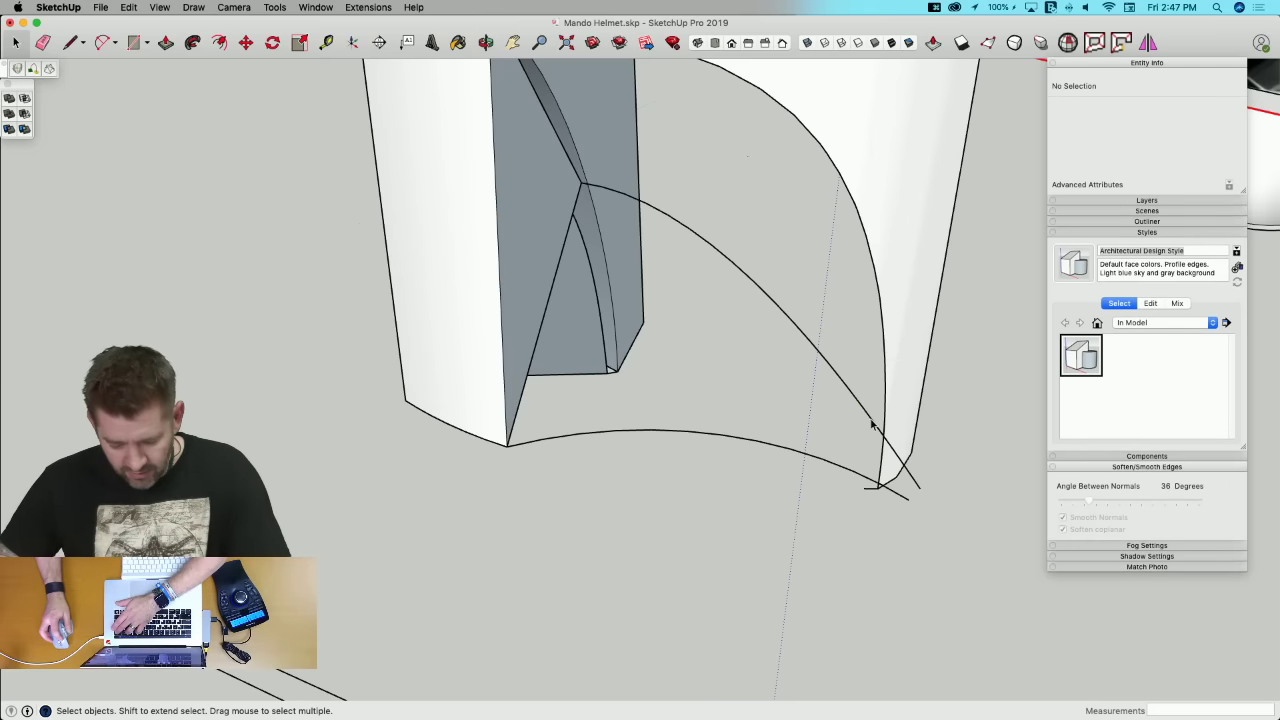
Step: Weld the edge segments of the upper arc and its short lower-end curve across the cheek opening into one curve
key("m")
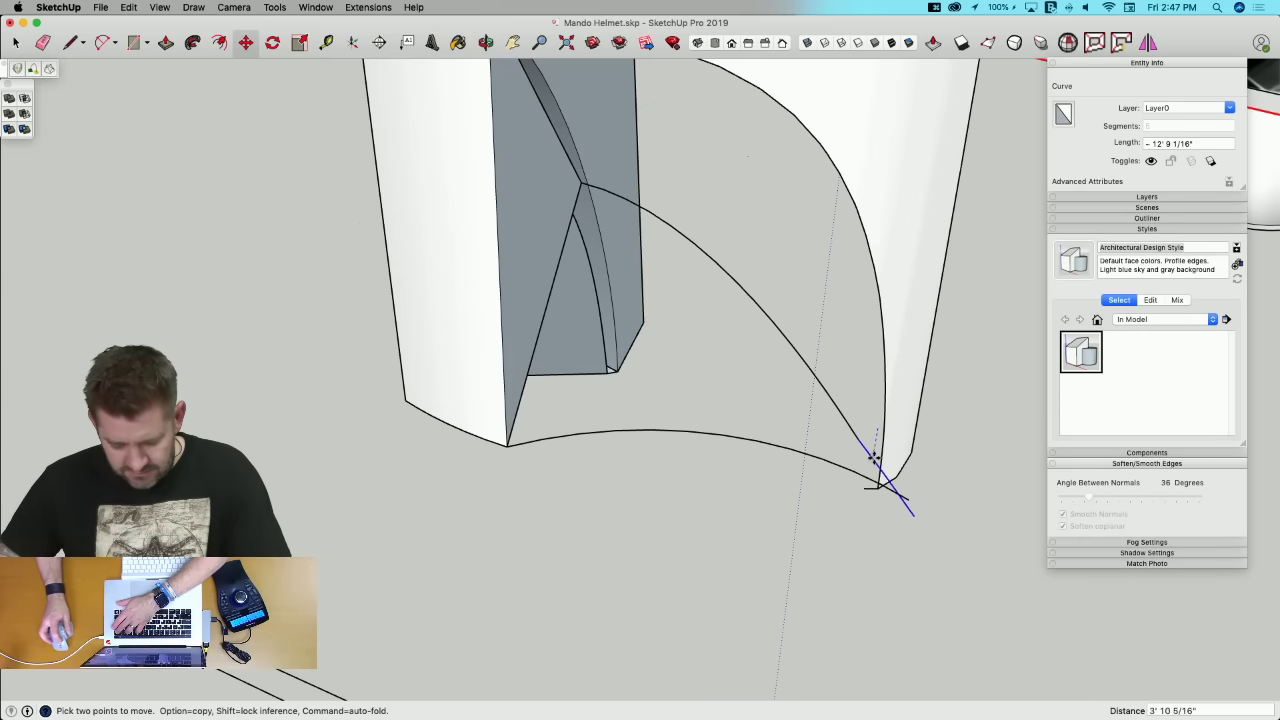
key("space")
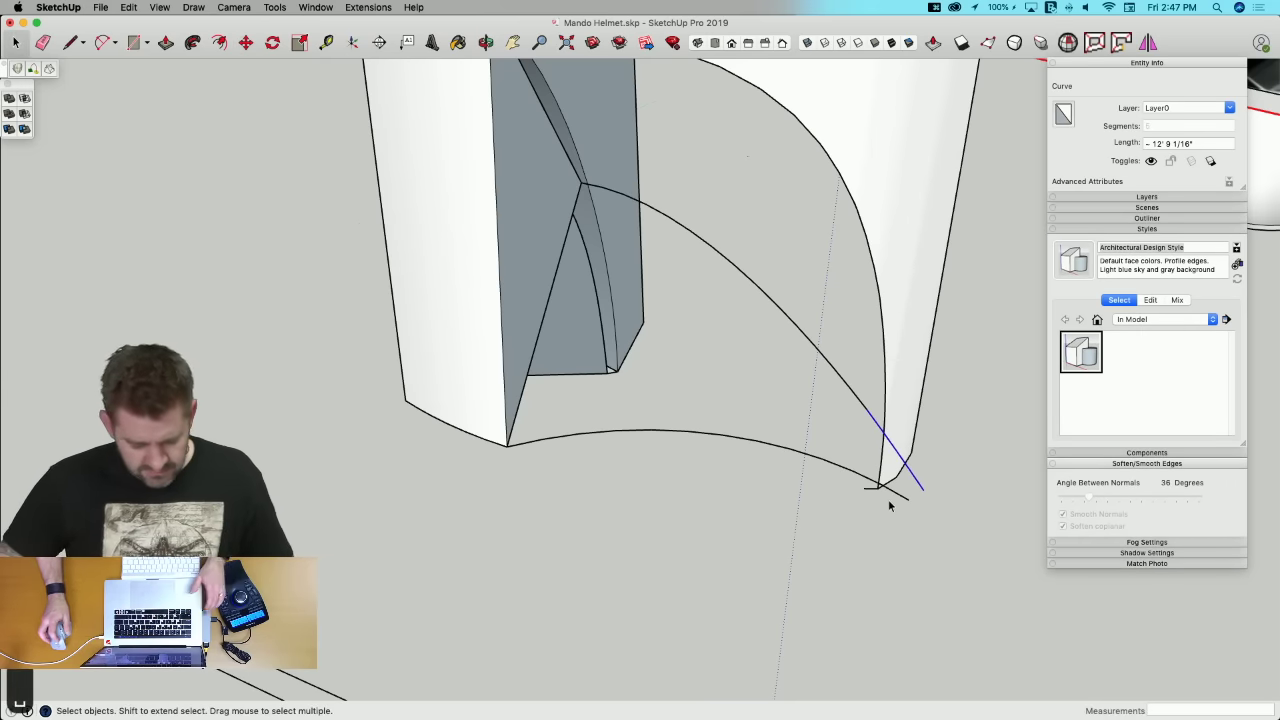
left_click(848, 383, "shift")
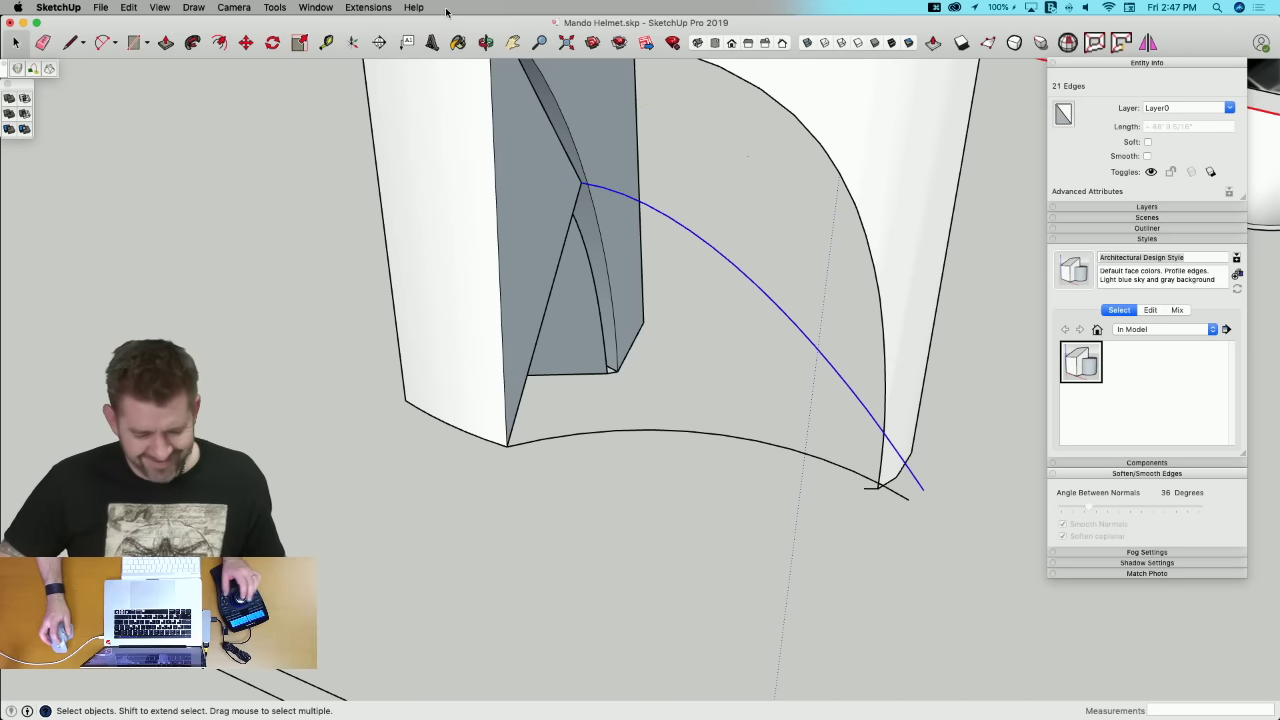
left_click(386, 7)
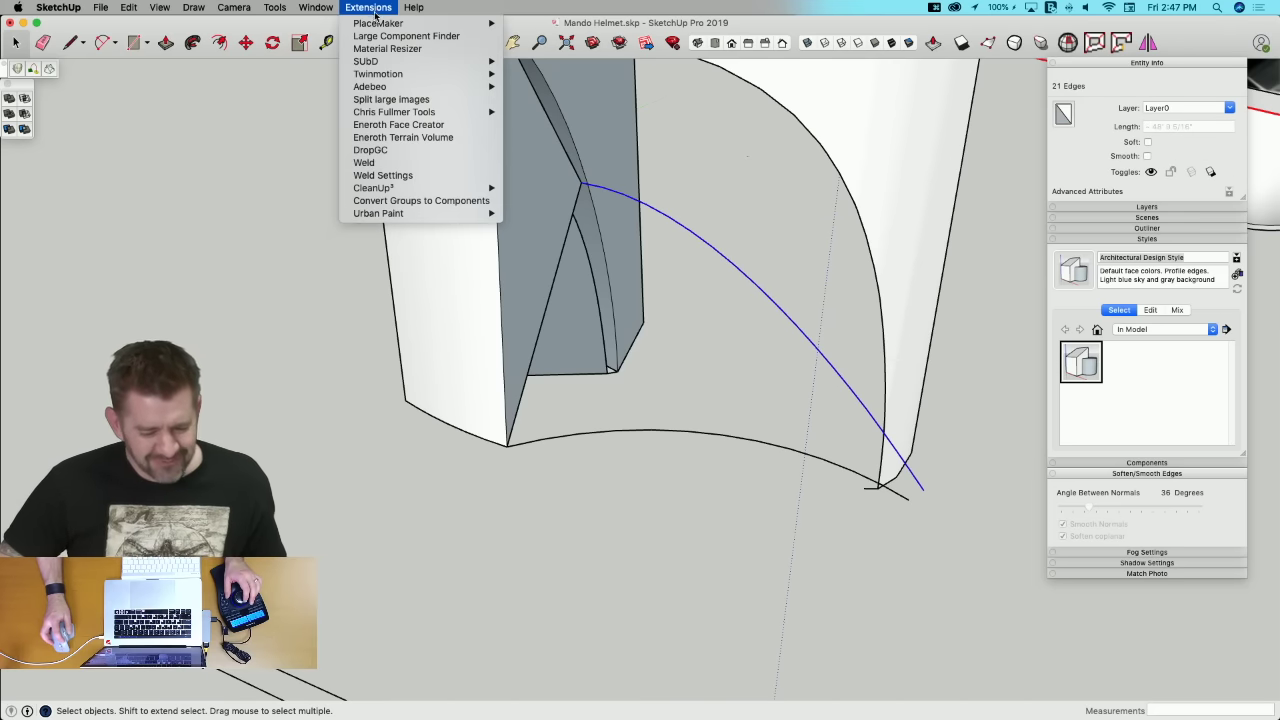
left_click(427, 164)
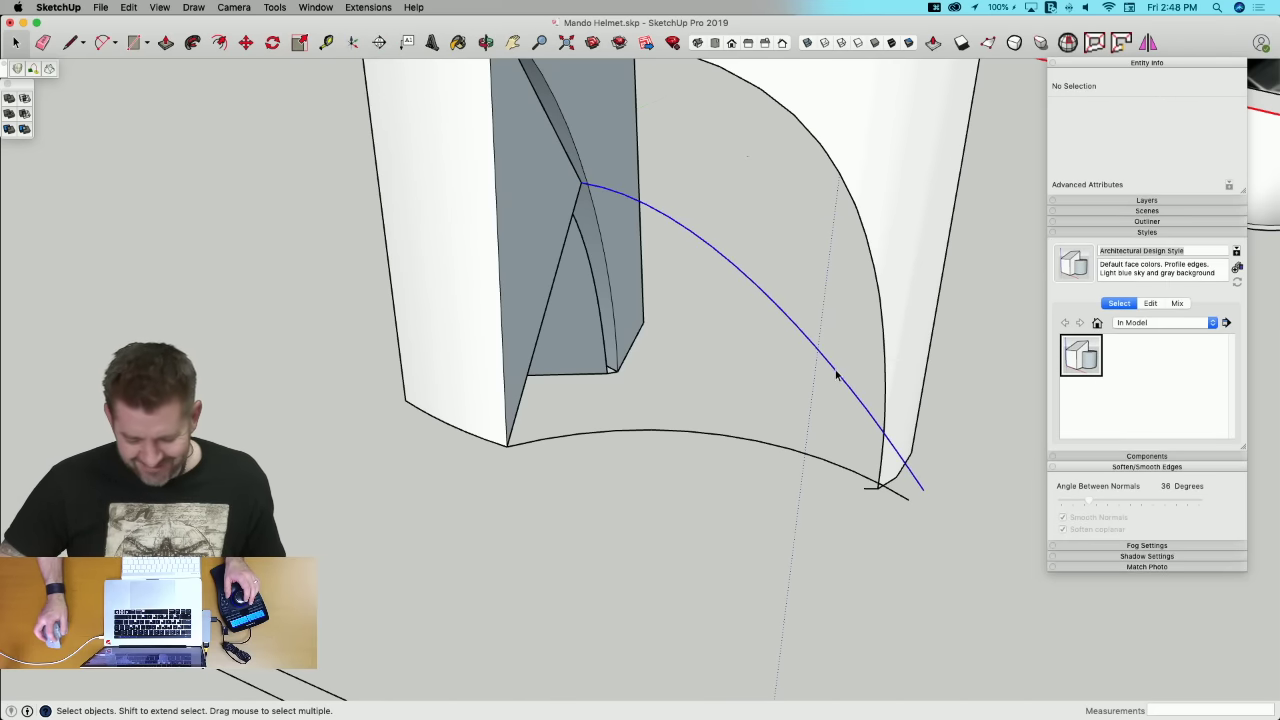
Step: Move the lower end of the welded upper curve onto the cheek panel's lower tip
key("m")
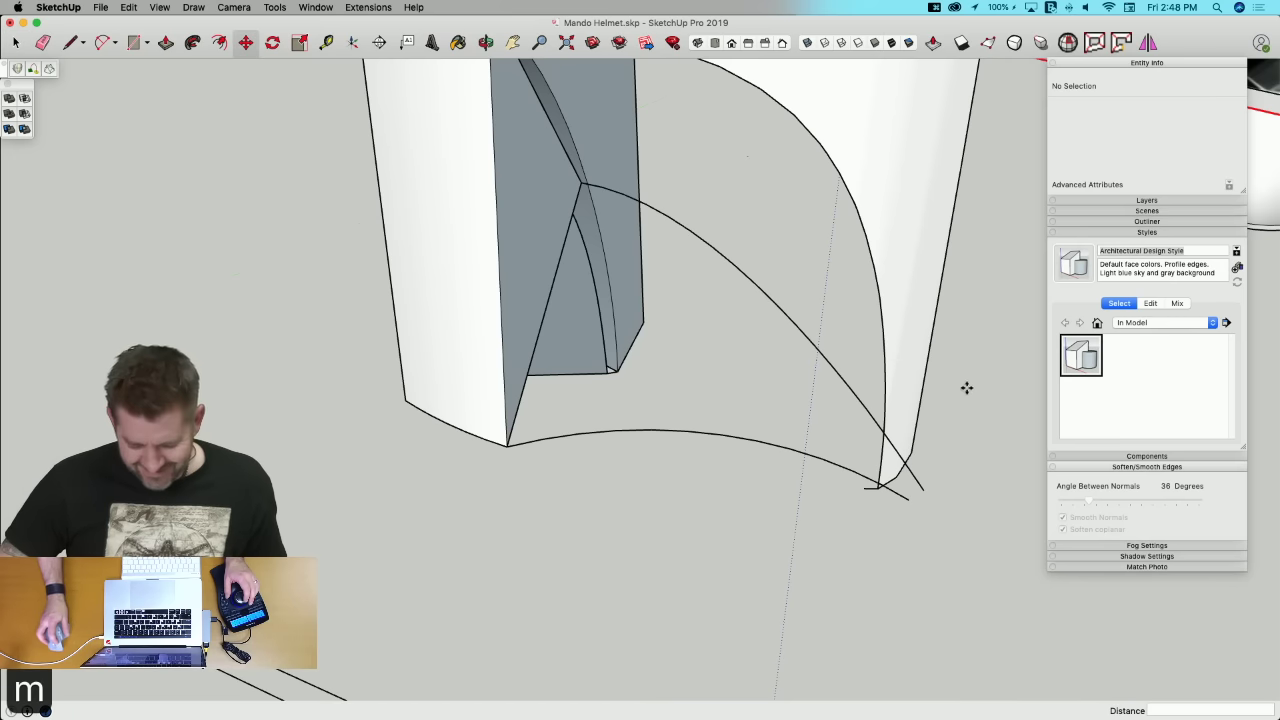
left_click(921, 499)
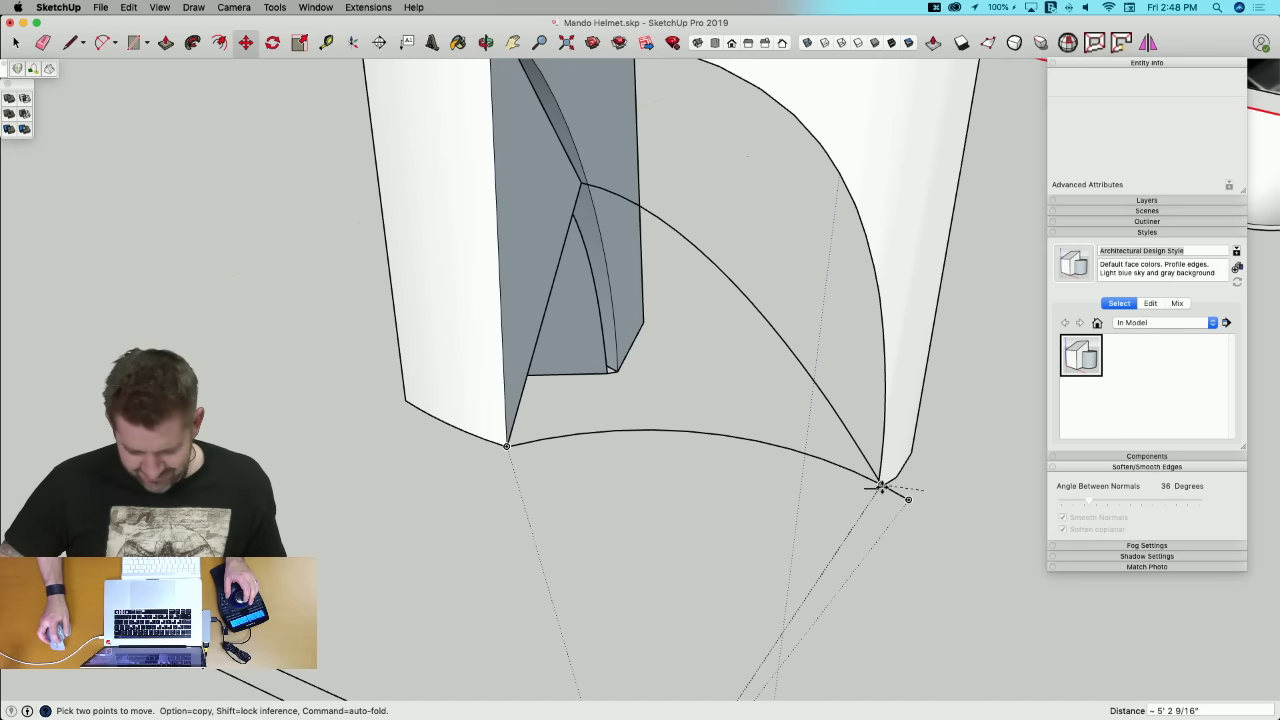
scroll(880, 488, "up", 3)
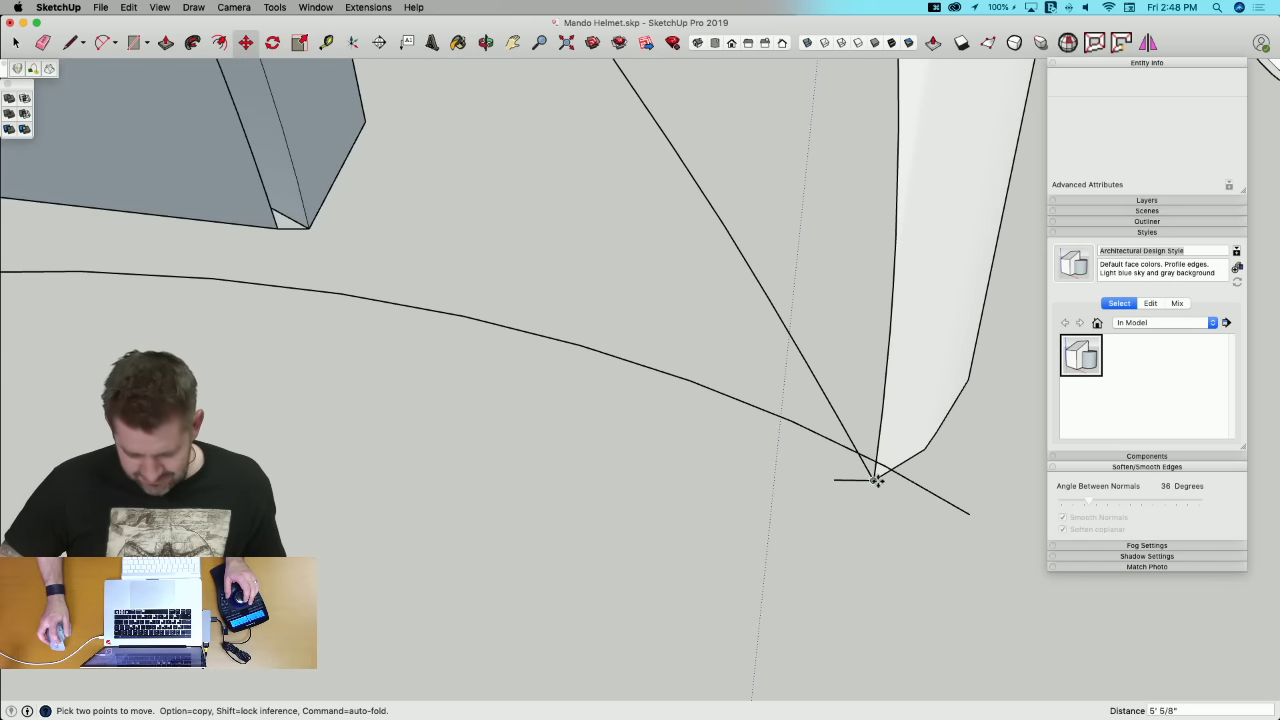
left_click(876, 481)
Step: Move the overshooting end of the bottom arc back onto the cheek panel's lower tip
key("space")
left_click(928, 493)
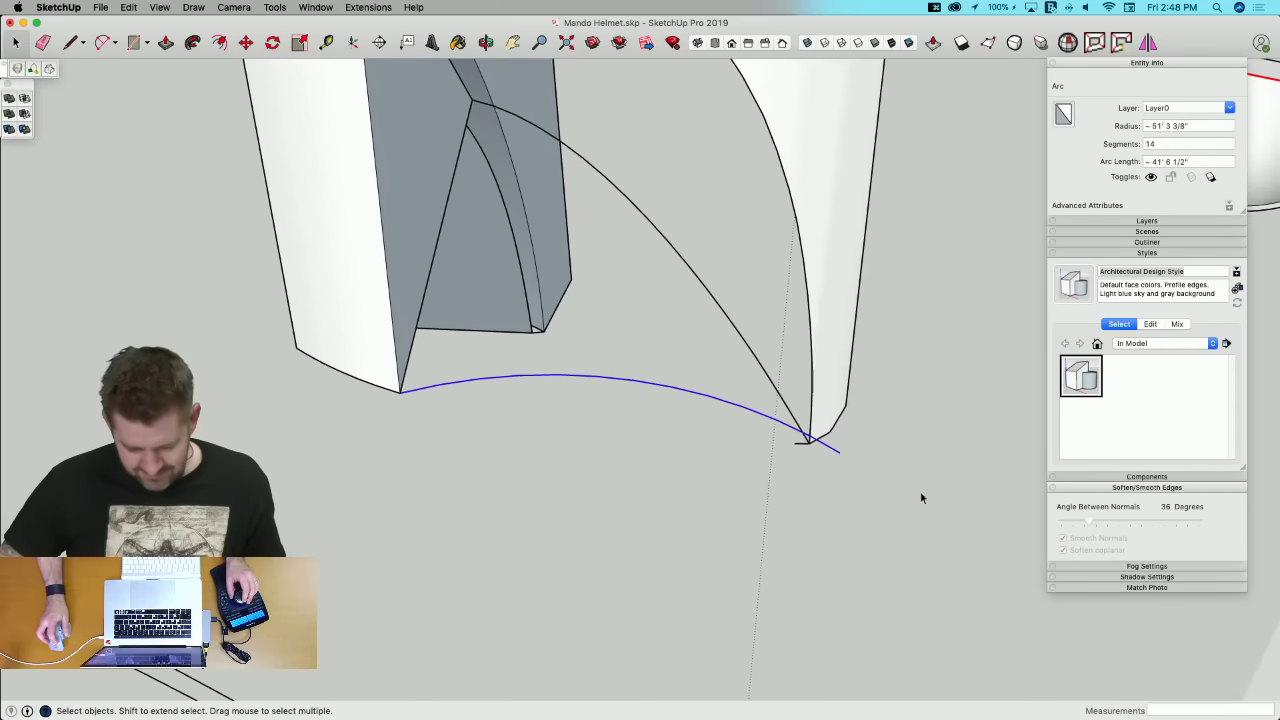
left_click(884, 492)
key("m")
left_click(817, 449)
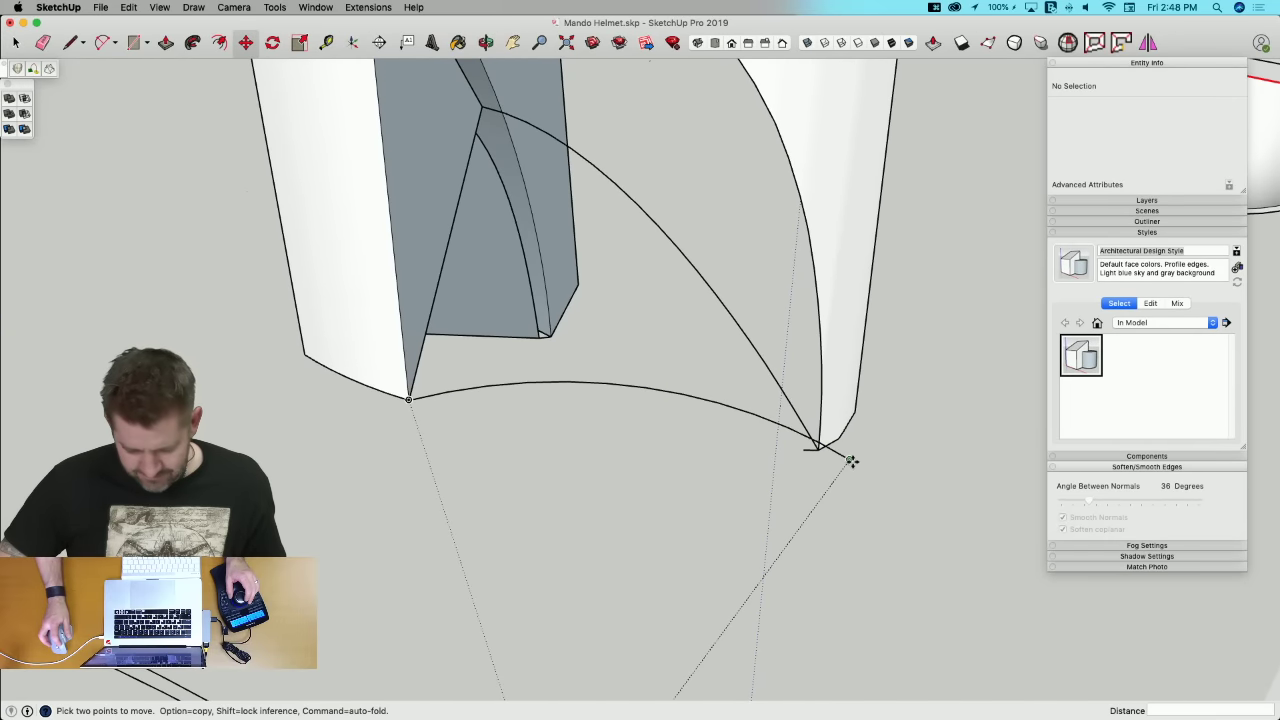
left_click(808, 452)
key("space")
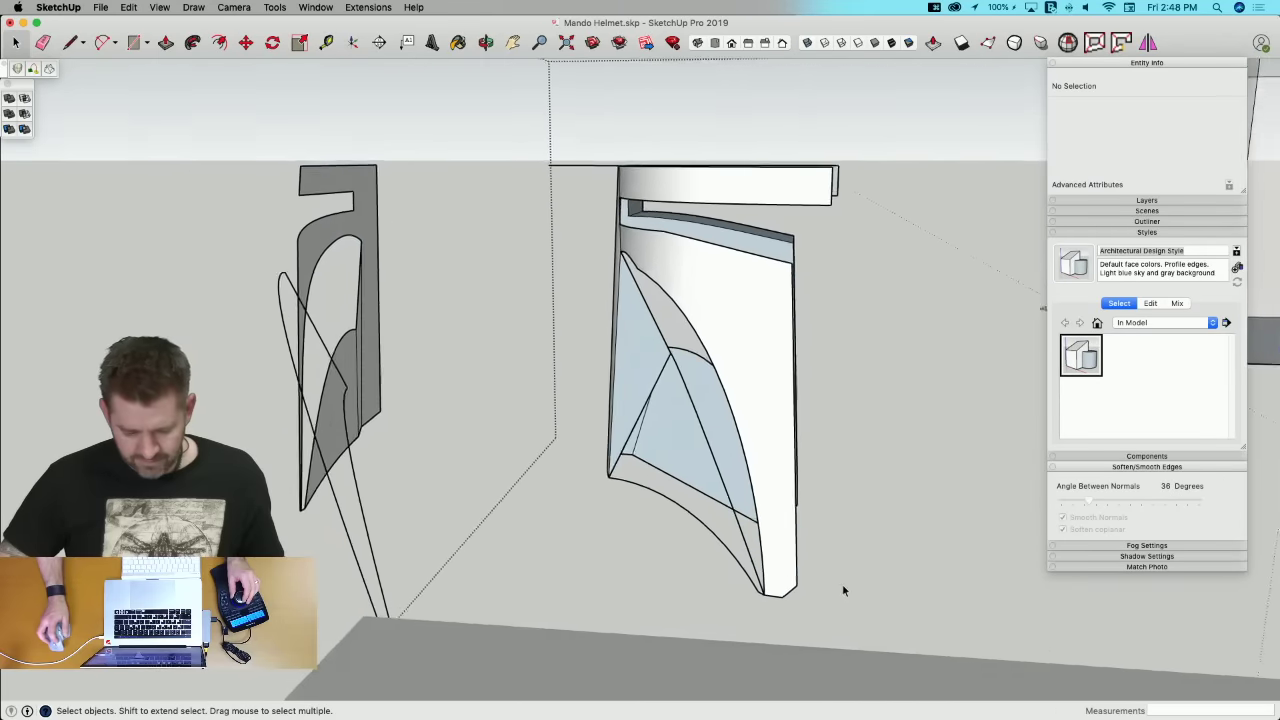
Step: Show hidden geometry and draw connected edges between the panel's facet lines just above the dip in the opening's upper edge
middle_click_drag(843, 590, 737, 396)
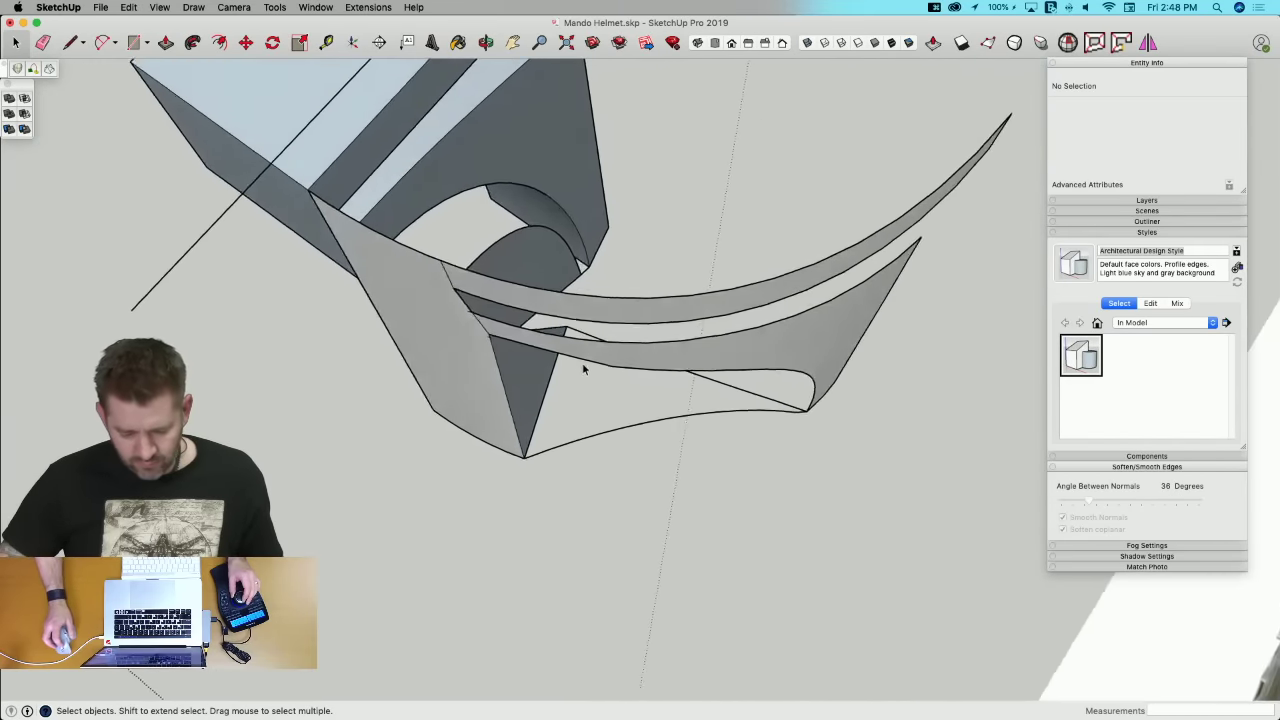
middle_click_drag(588, 335, 505, 305)
key("m")
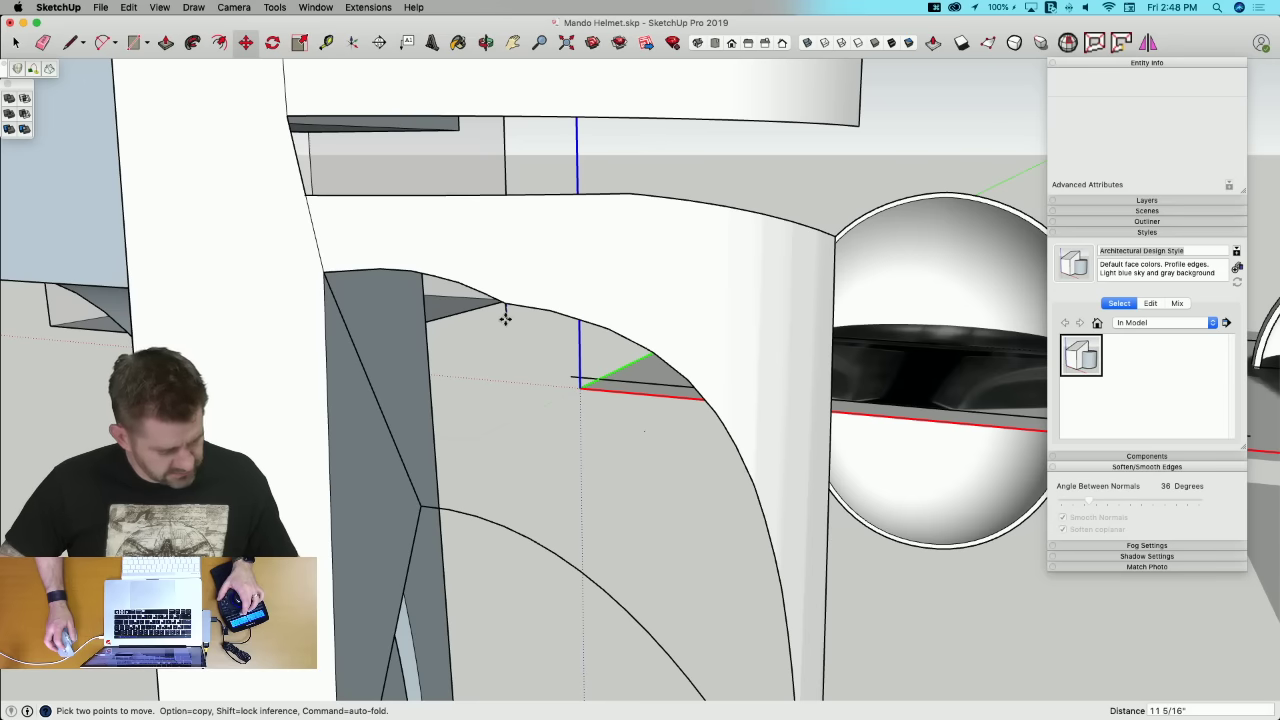
key("alt+h")
key("l")
left_click(411, 271)
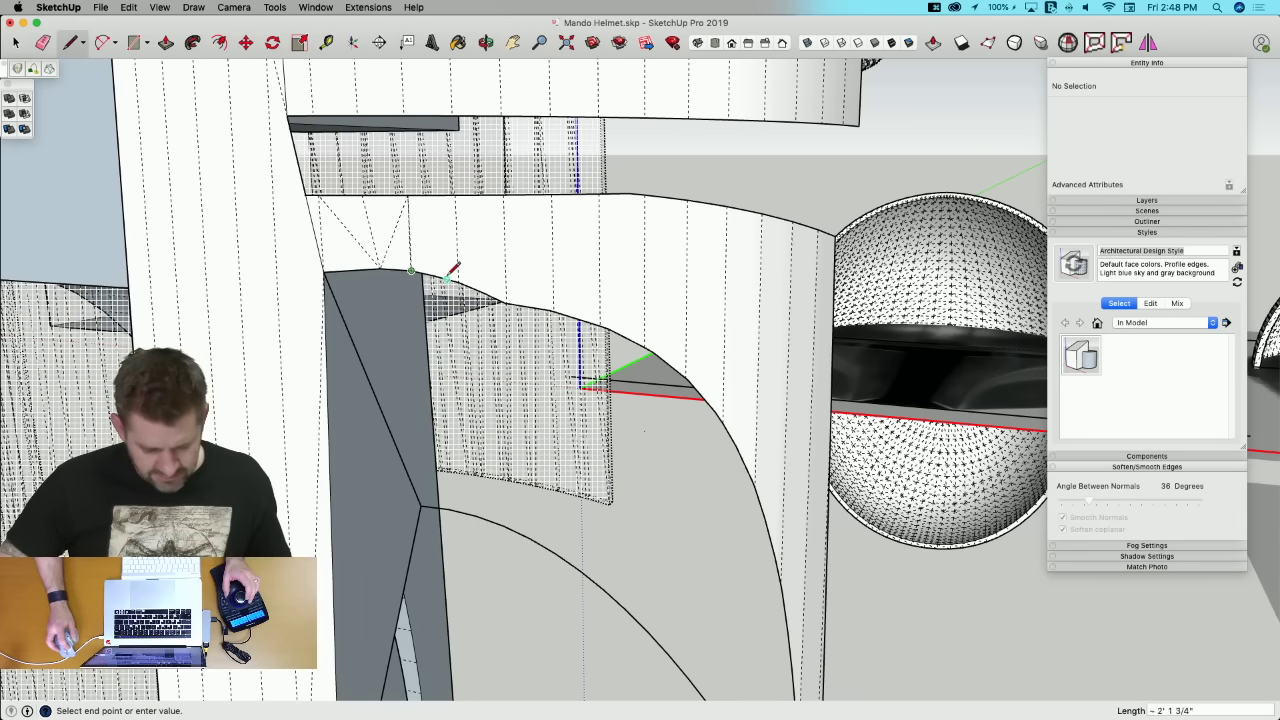
scroll(459, 278, "up", 3)
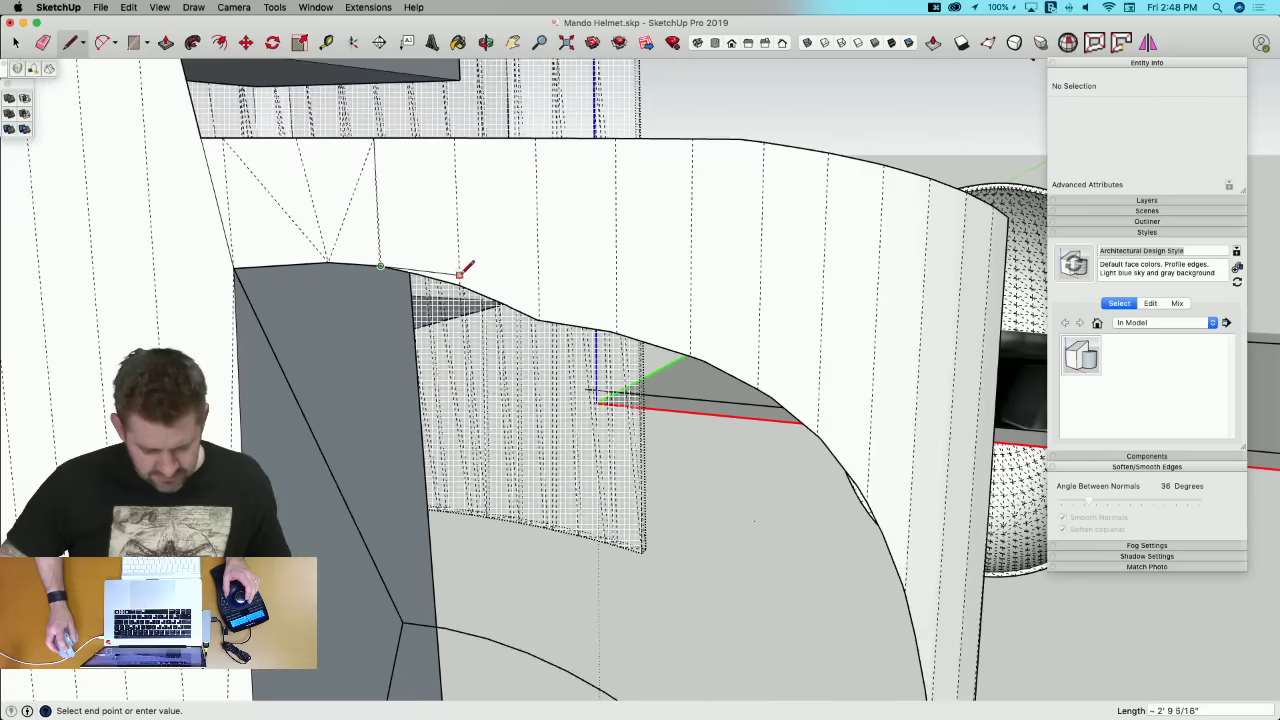
left_click(459, 275)
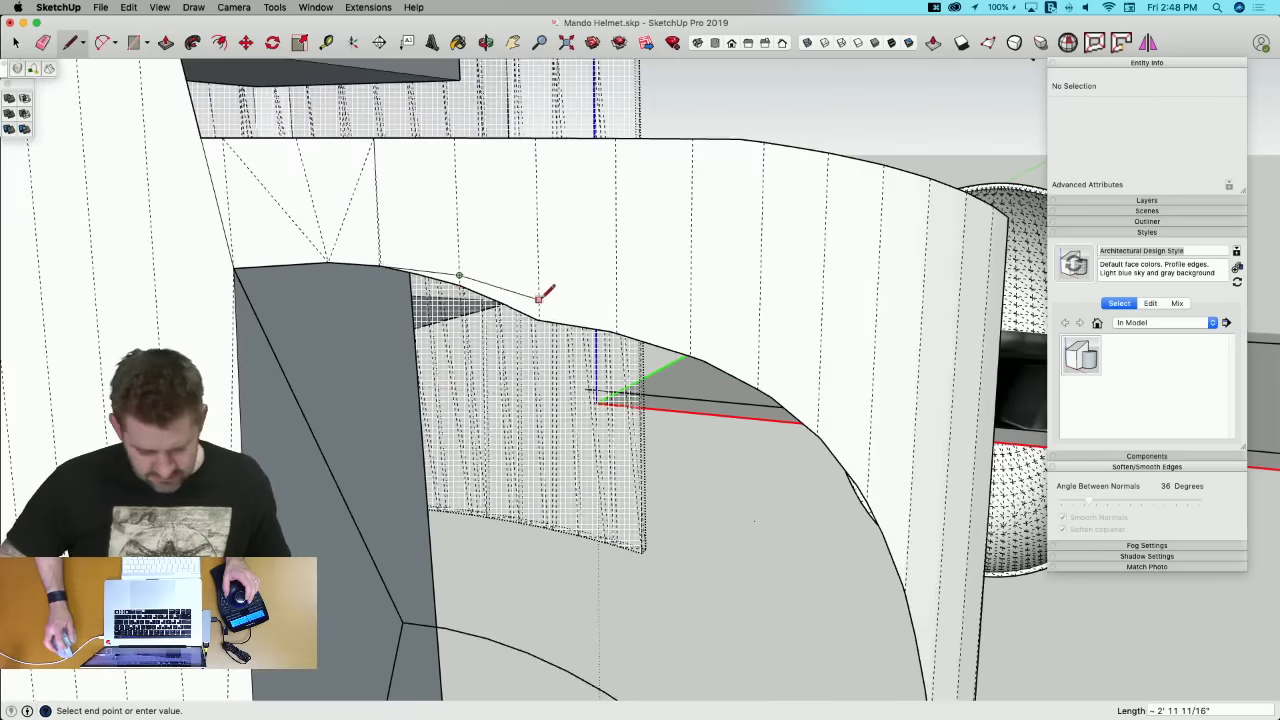
left_click(538, 284)
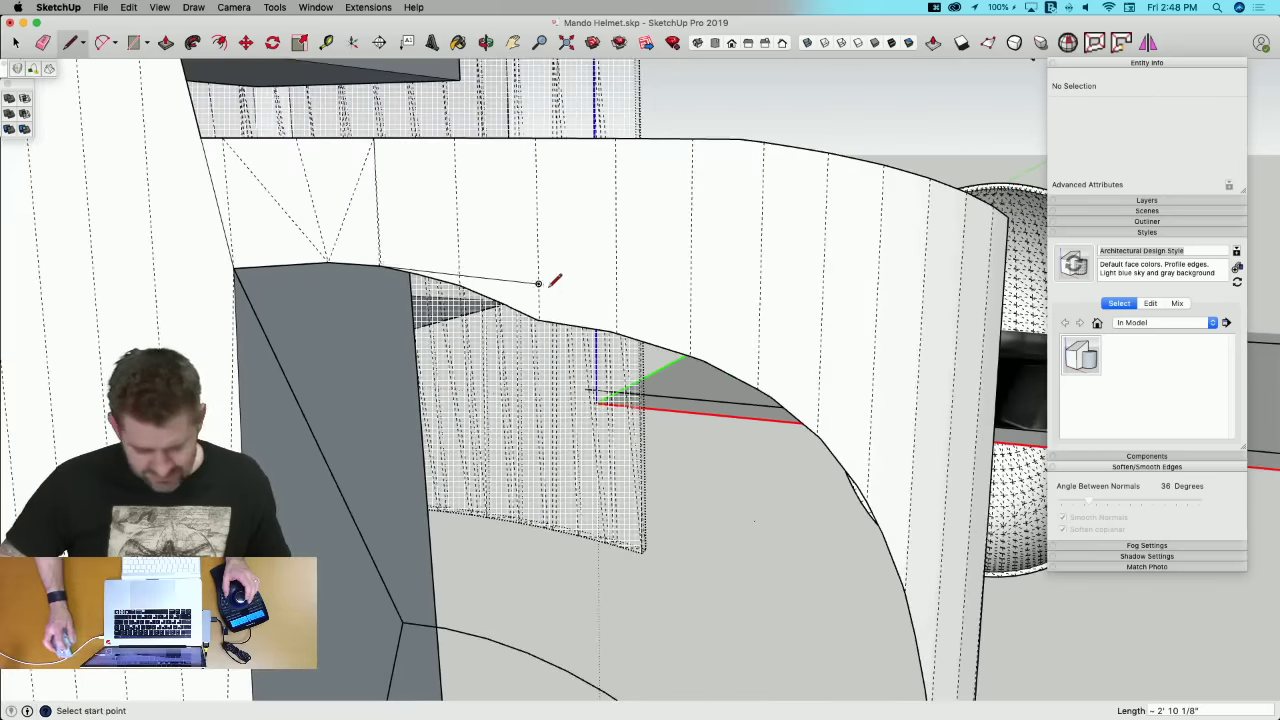
left_click(616, 305)
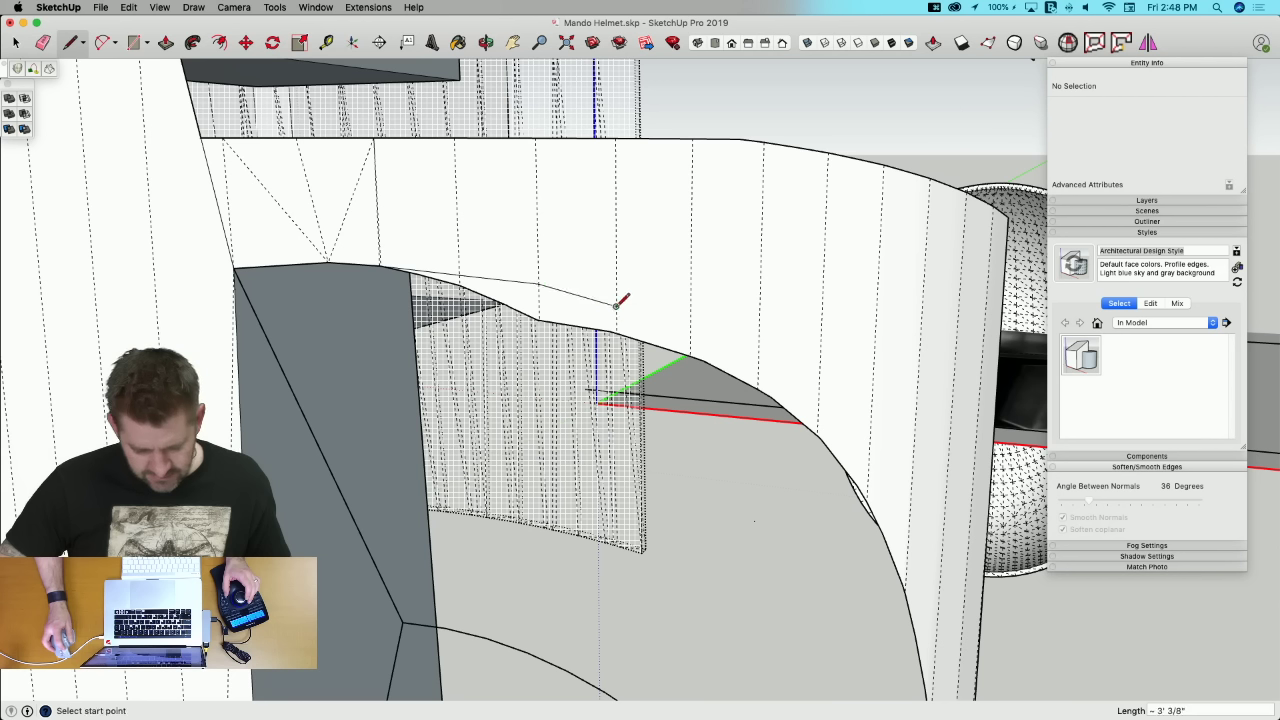
left_click(689, 333)
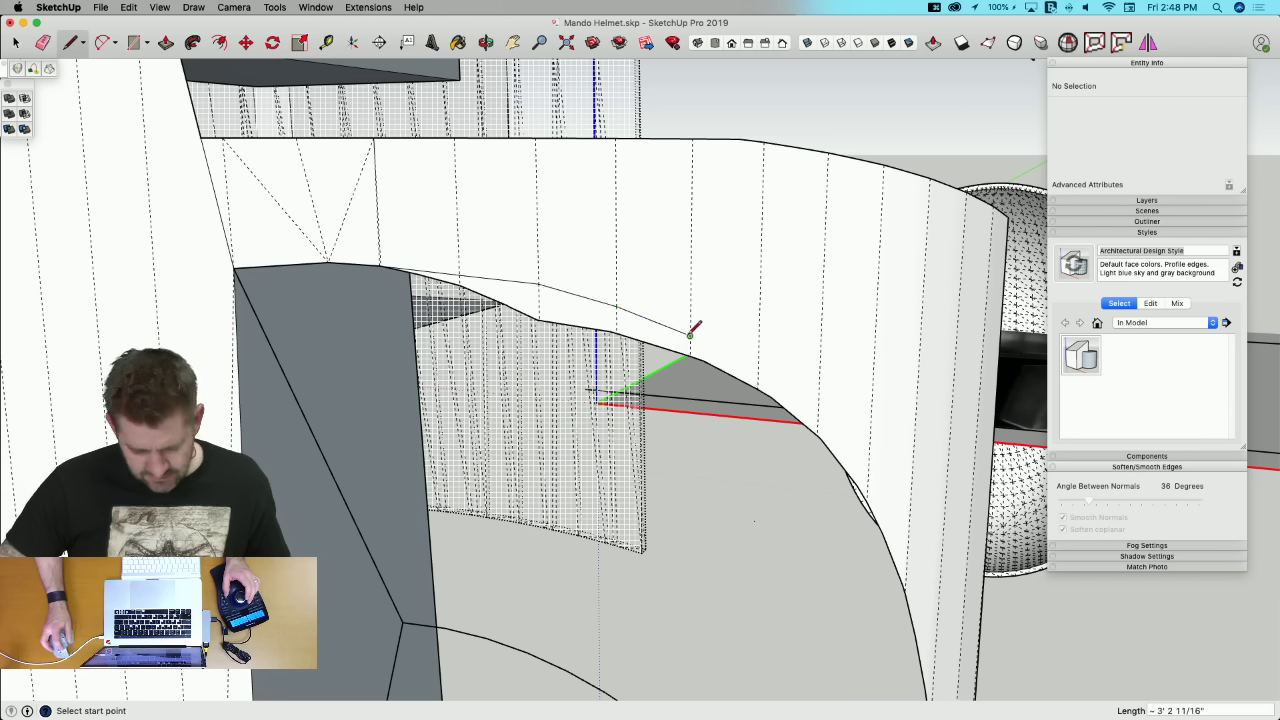
left_click(690, 334)
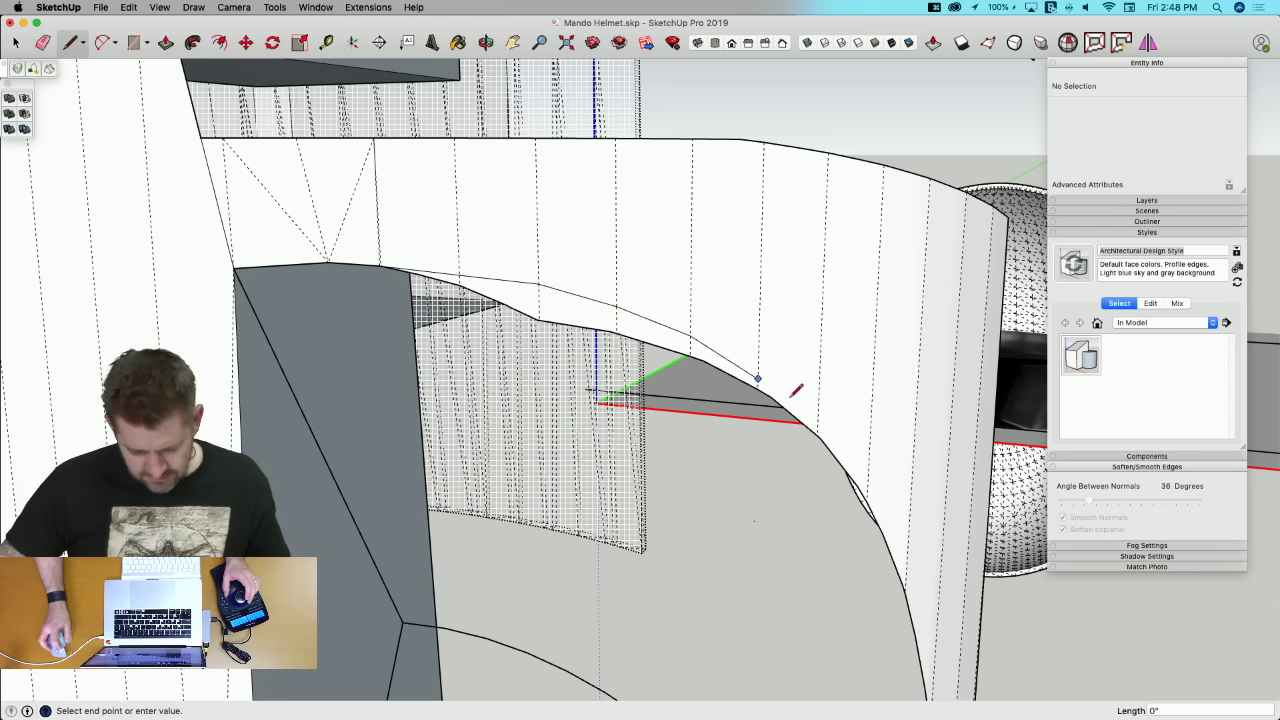
Step: Erase the leftover edges and slivers of surface below the new line along the opening's upper edge
key("e")
left_click(766, 388)
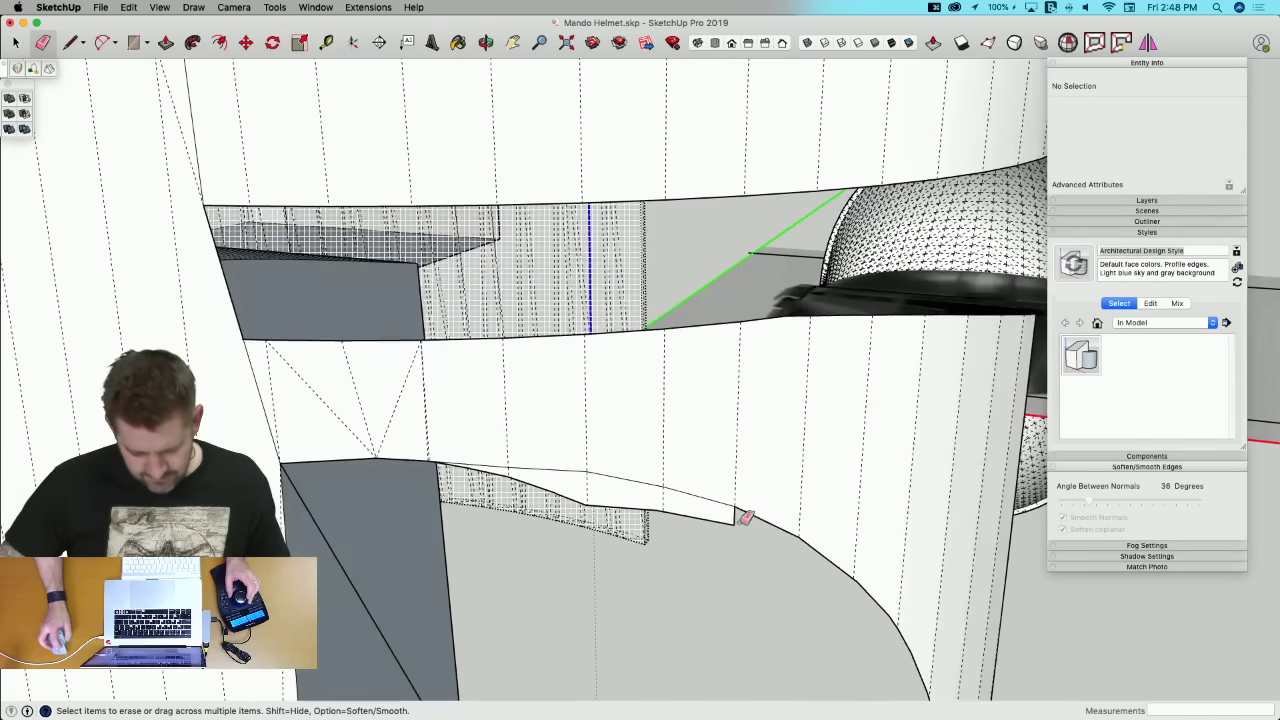
left_click_drag(727, 519, 721, 519)
mouse_move(717, 474)
left_mouse_down()
mouse_move(656, 471)
mouse_move(653, 483)
left_mouse_up()
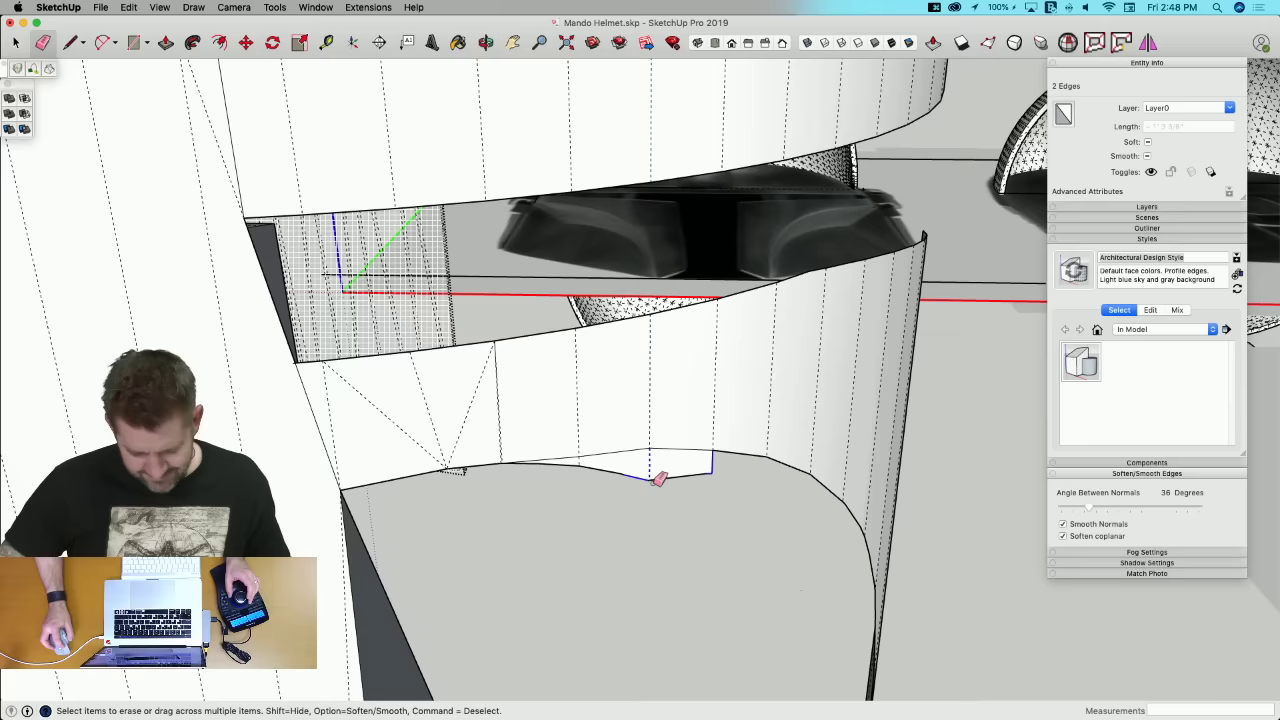
left_click_drag(580, 462, 631, 465)
key("space")
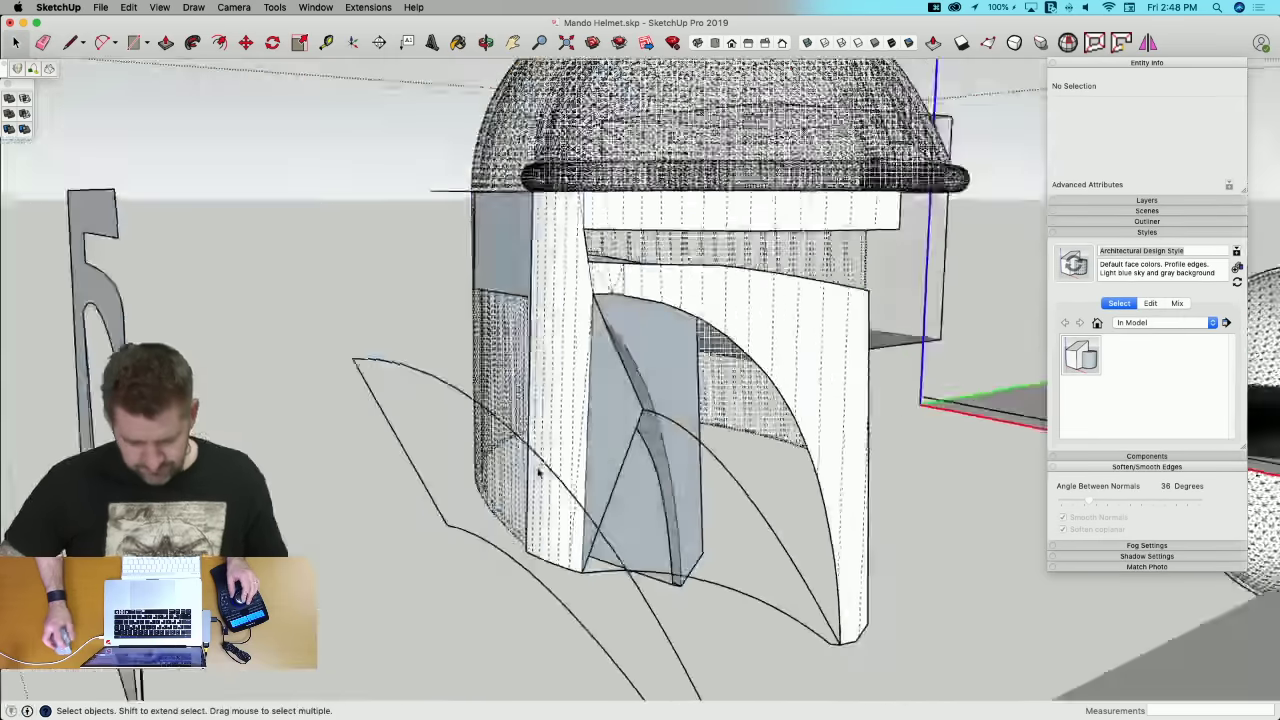
Step: Draw connected edges between facet lines just below the bump in the cheek panel's upper edge beneath the visor slot
scroll(758, 323, "up", 10)
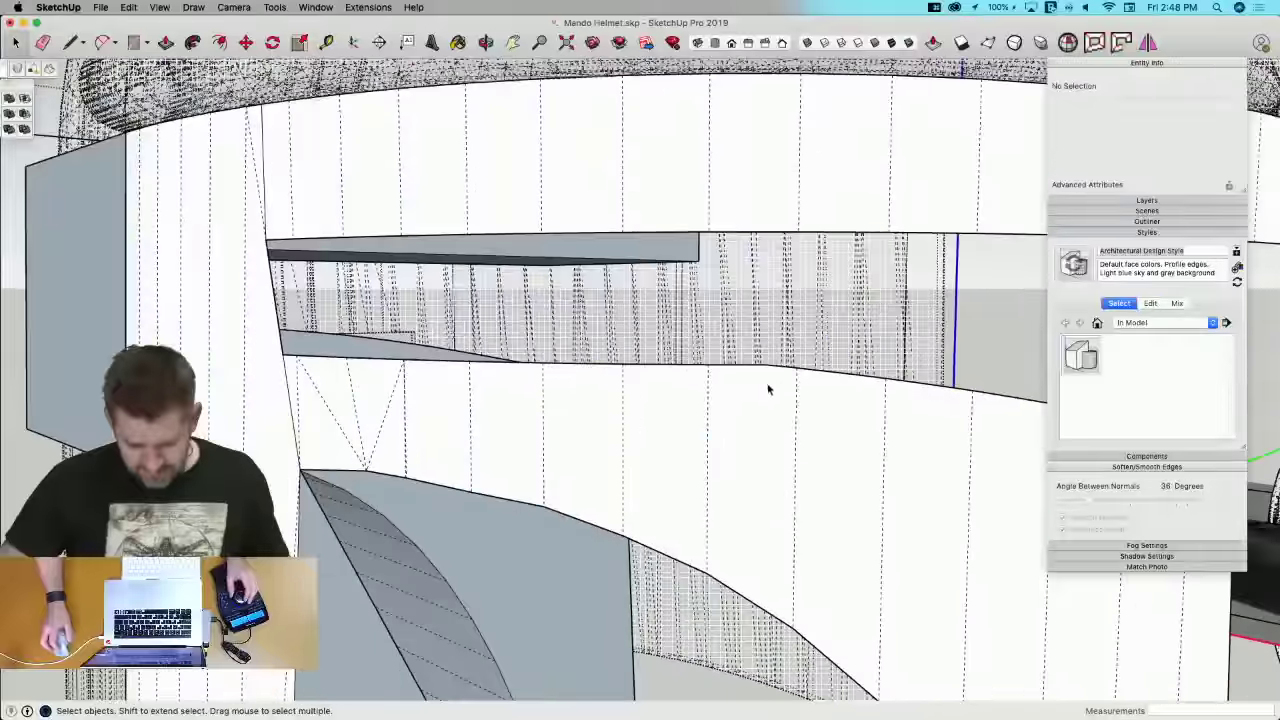
key("l")
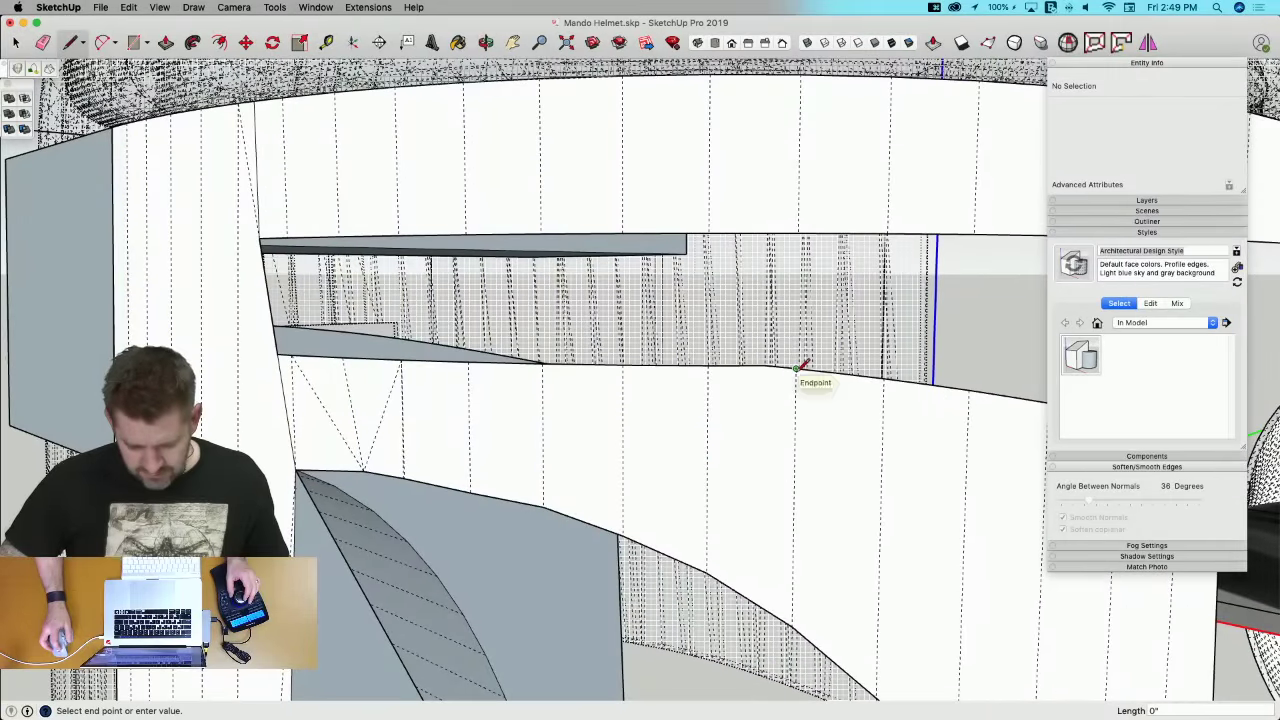
left_click(884, 378)
left_click(884, 378)
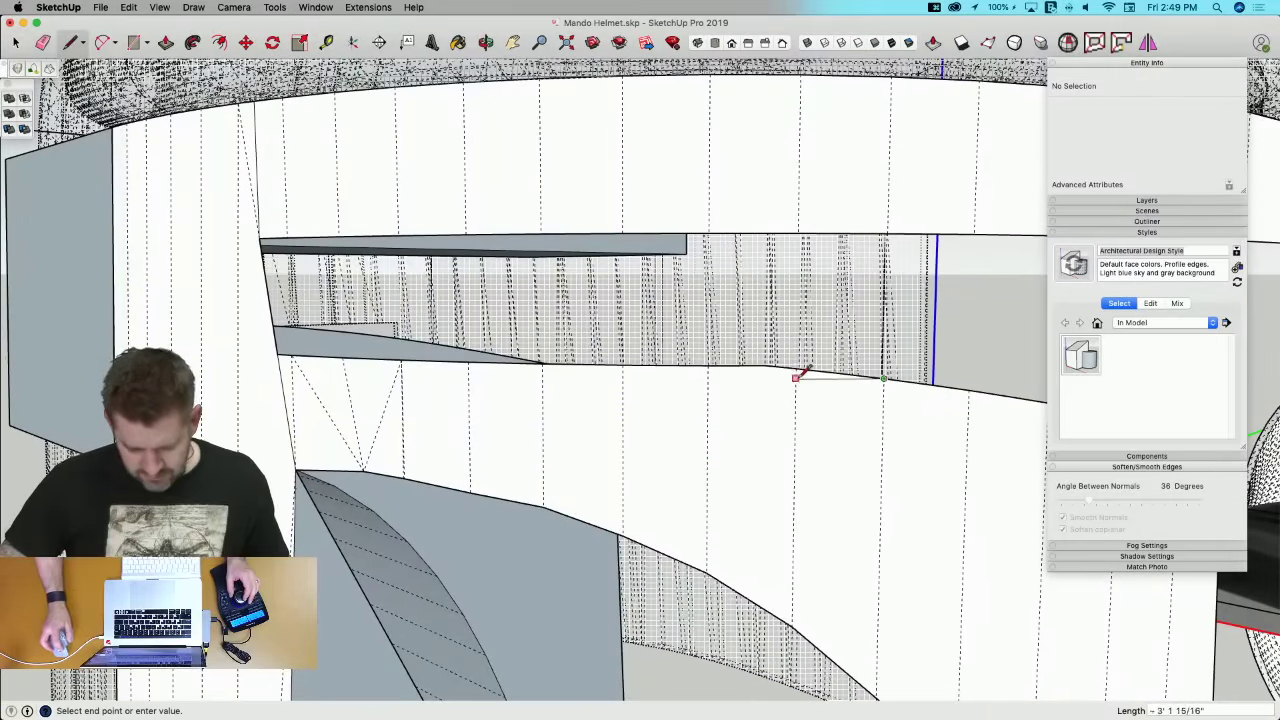
scroll(800, 368, "up", 3)
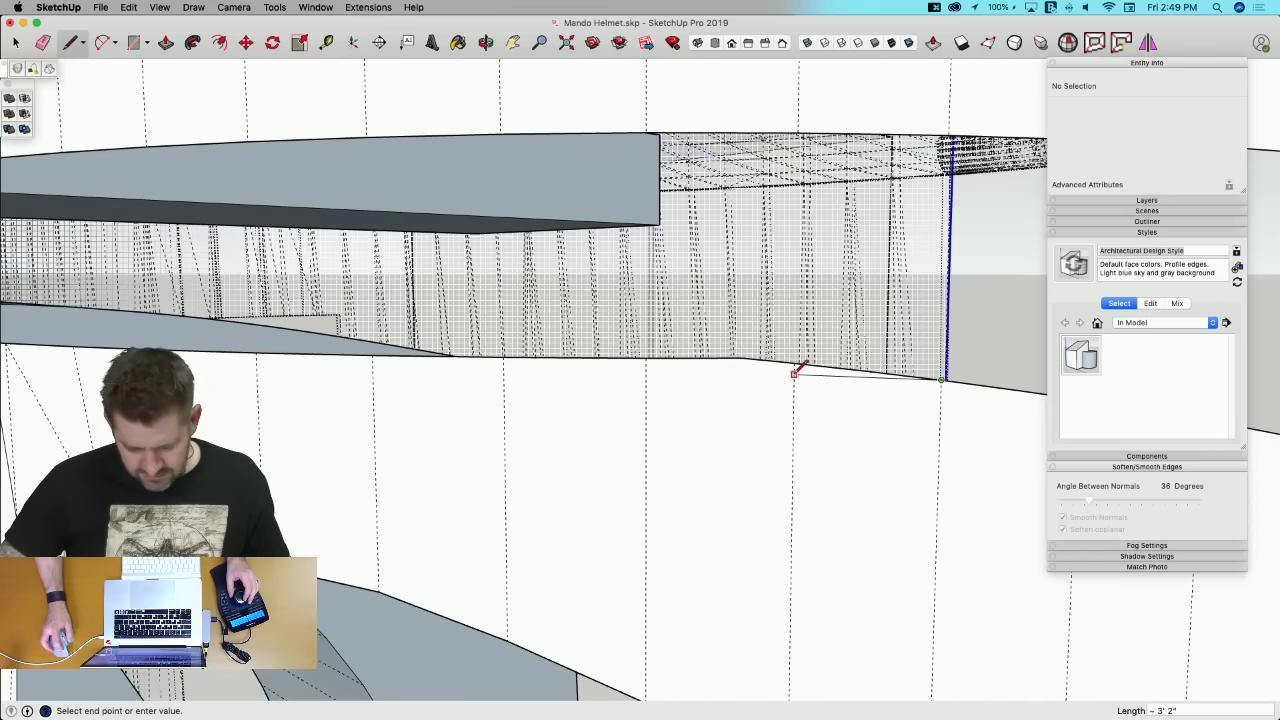
left_click(794, 373)
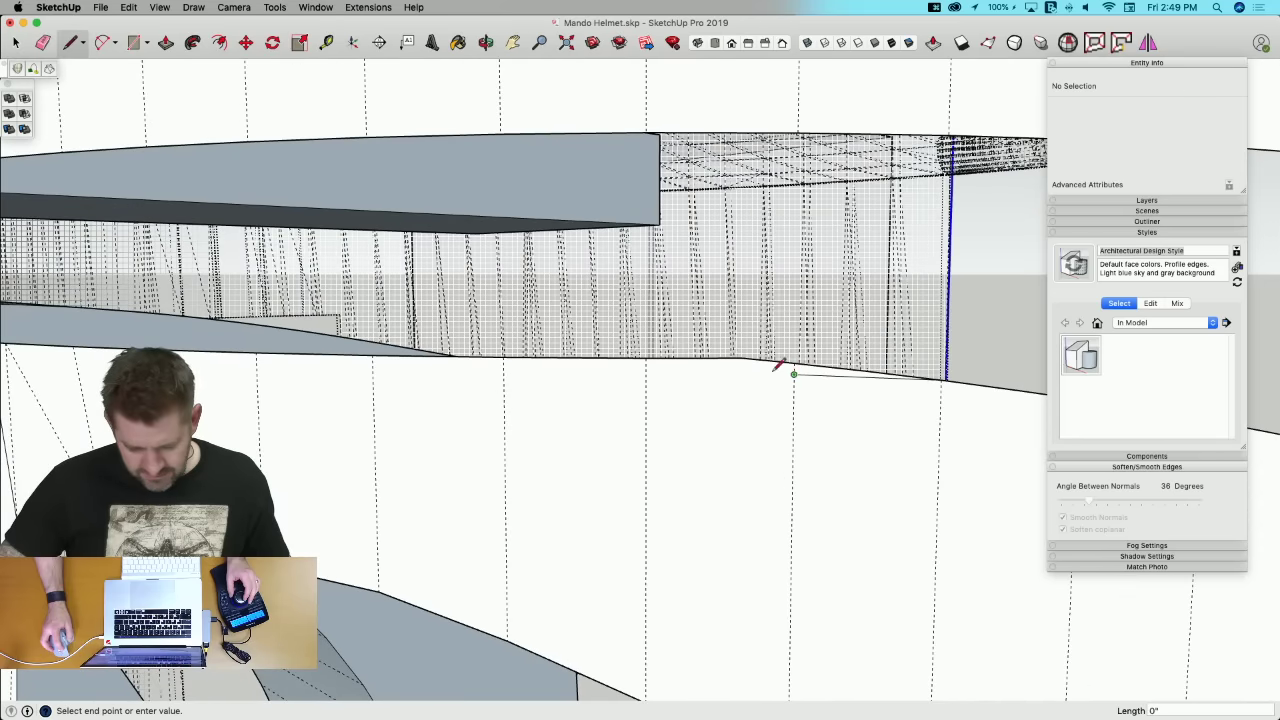
scroll(645, 374, "up", 2)
left_click(646, 359)
left_click(646, 359)
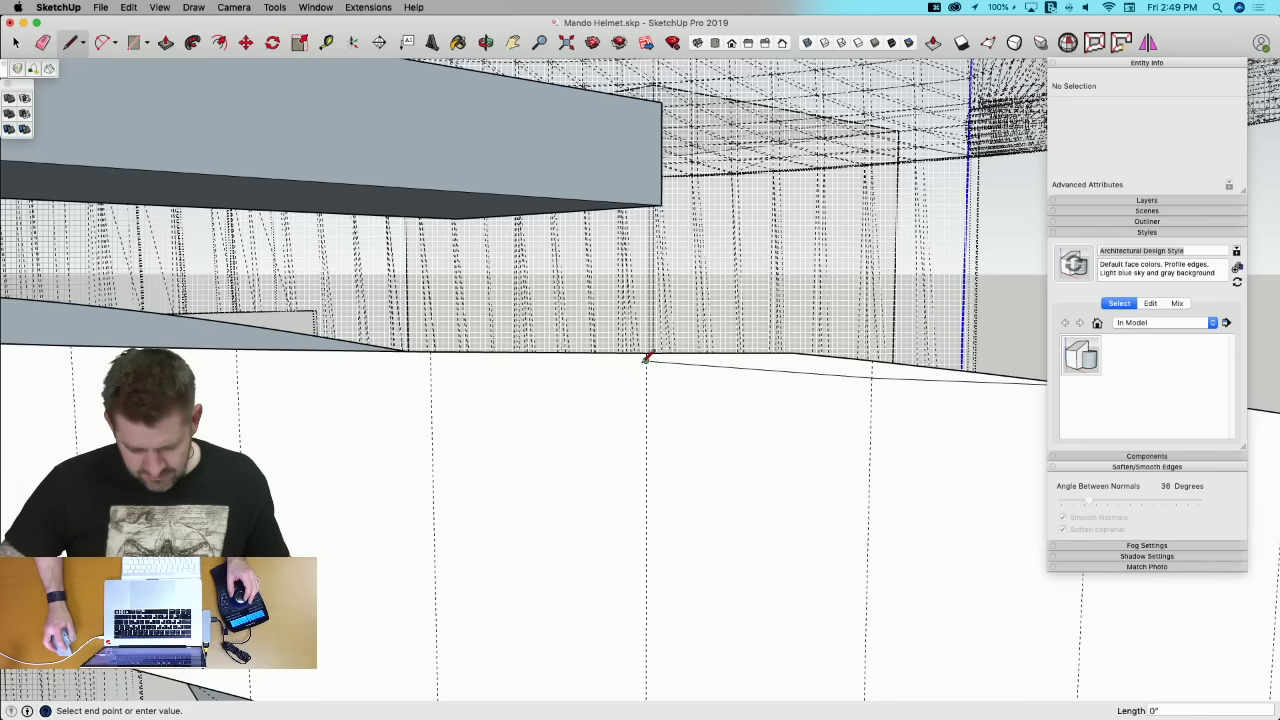
Step: Erase the leftover edges above the new line along the cheek panel's upper edge
key("e")
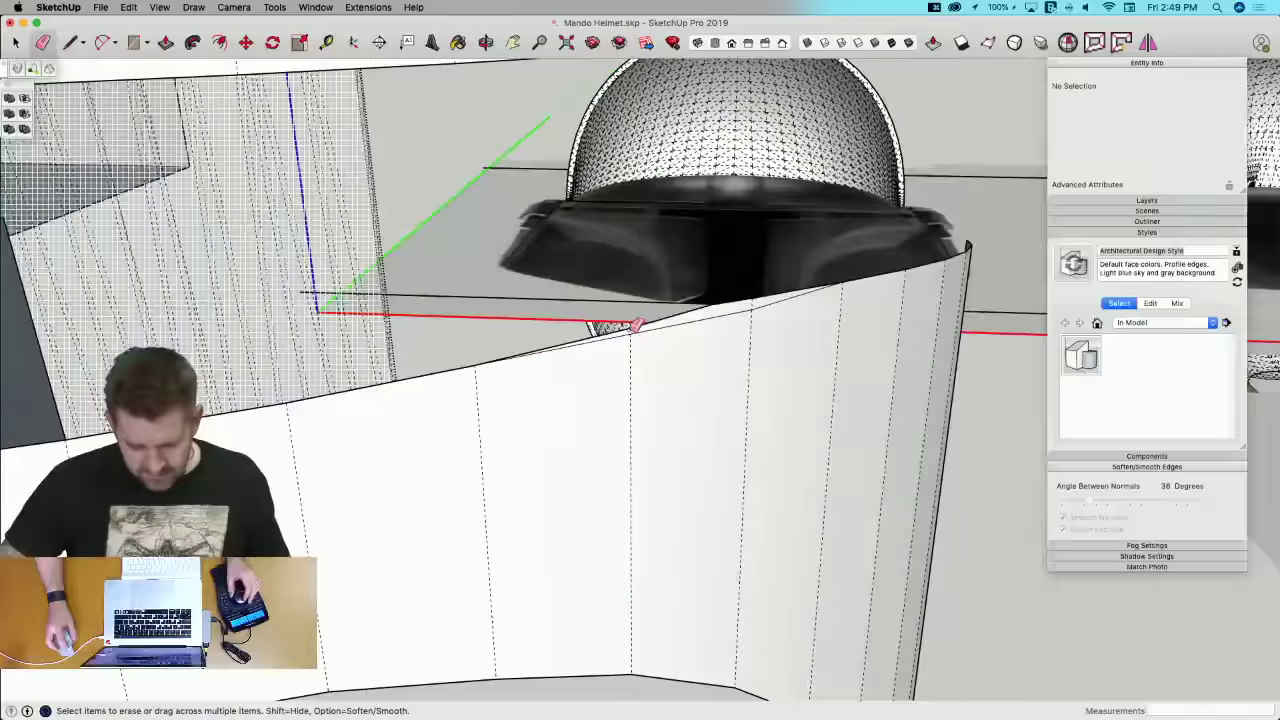
middle_click_drag(632, 325, 677, 316)
mouse_move(670, 325)
left_mouse_down()
mouse_move(745, 320)
mouse_move(650, 323)
left_mouse_up()
key("space")
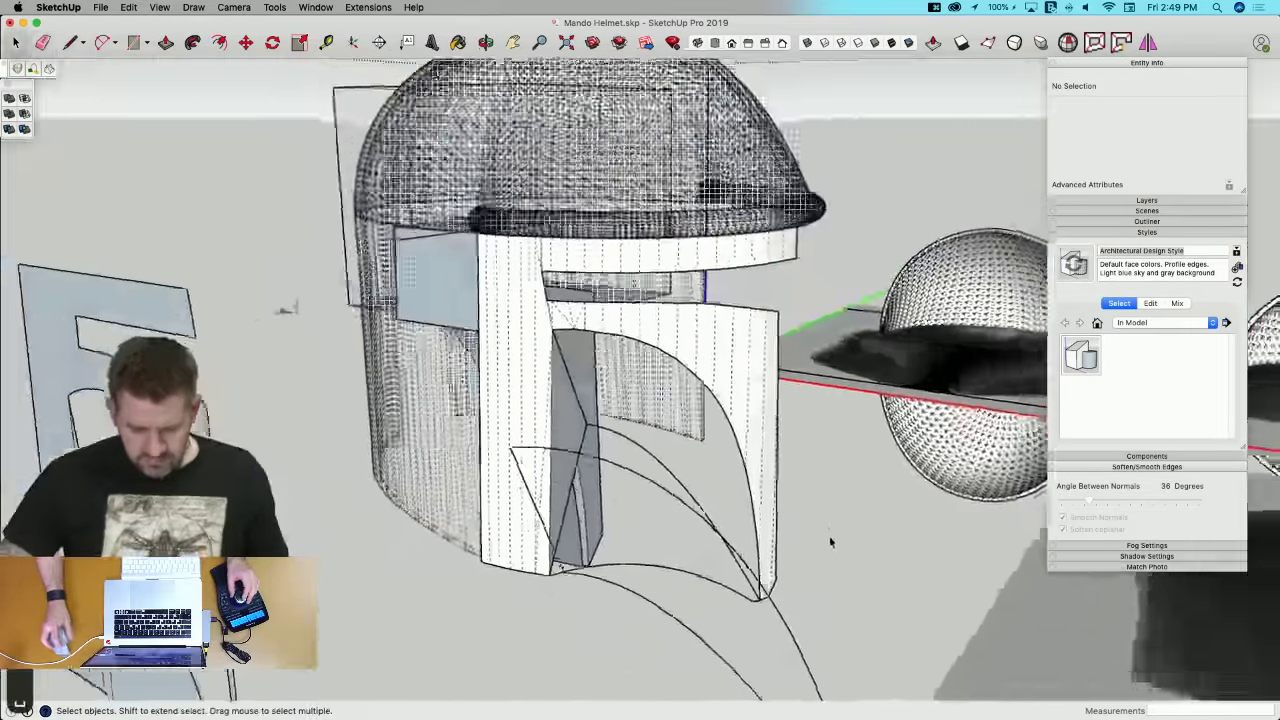
Step: Turn off hidden geometry and select the curved surface of the front cheek panel
mouse_move(830, 541)
middle_mouse_down()
mouse_move(894, 551)
mouse_move(811, 300)
middle_mouse_up()
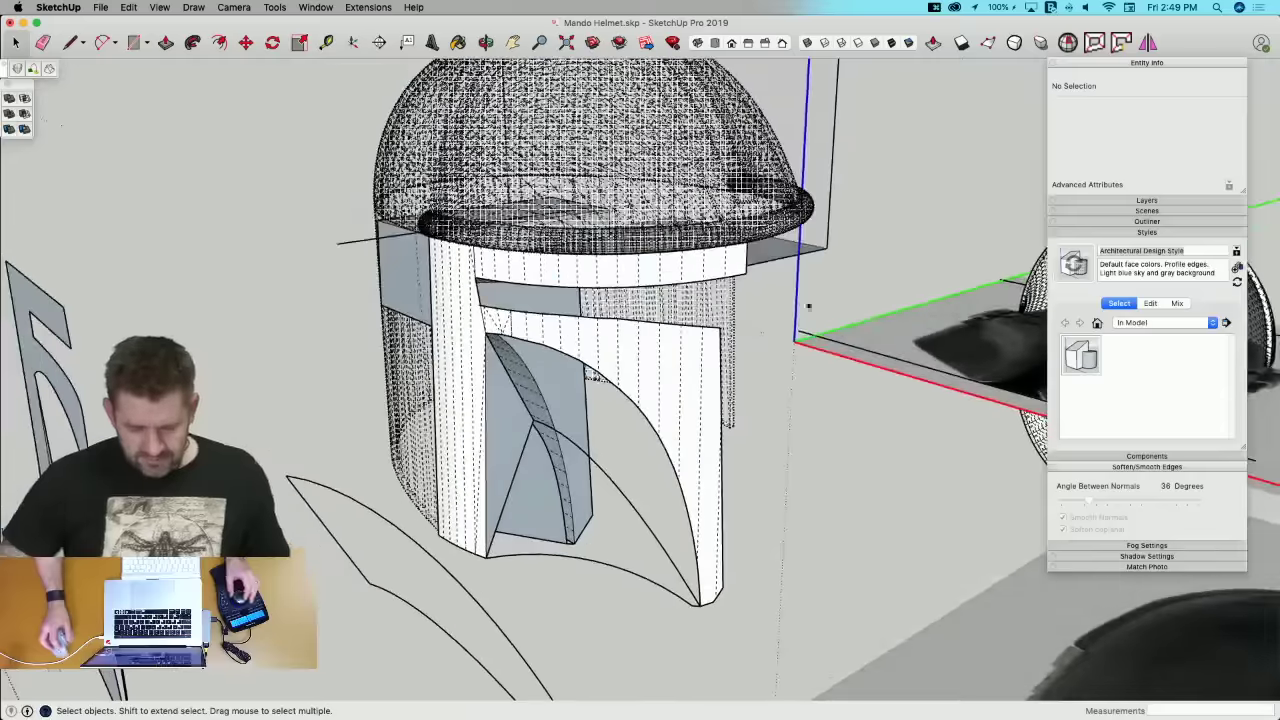
key("alt+h")
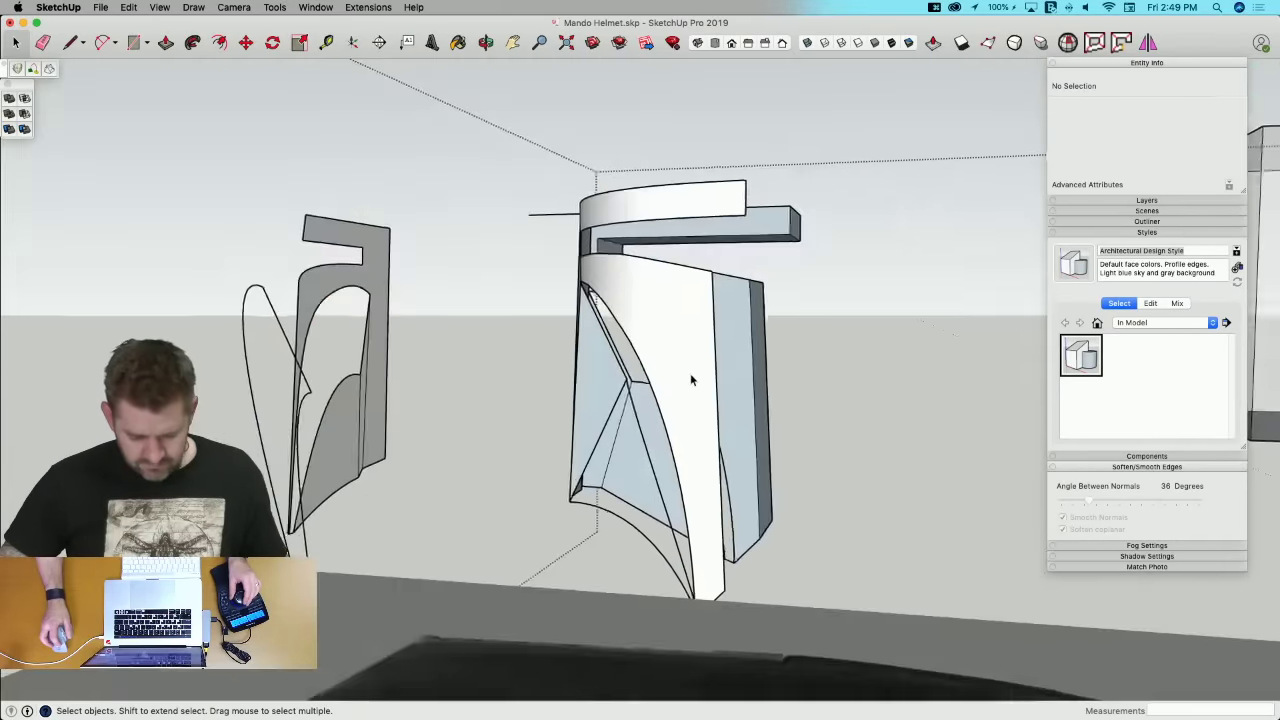
middle_click_drag(690, 380, 792, 430)
scroll(674, 360, "up", 8)
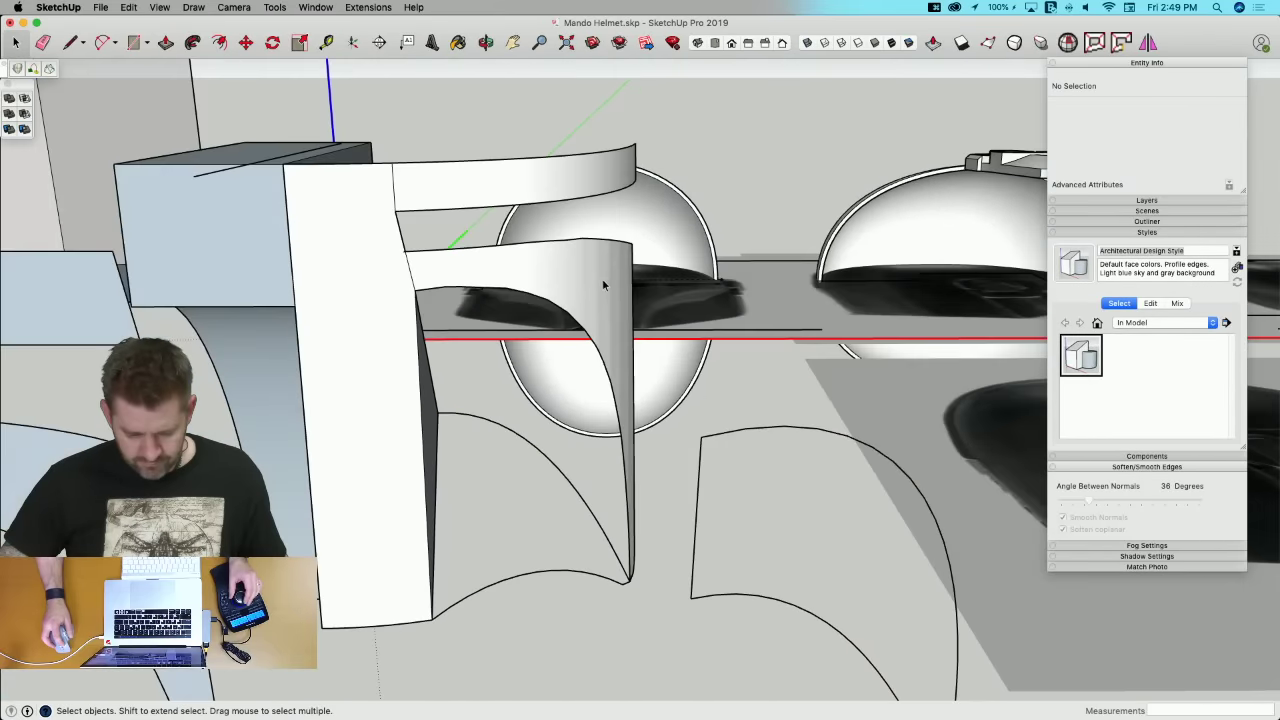
left_click(605, 281)
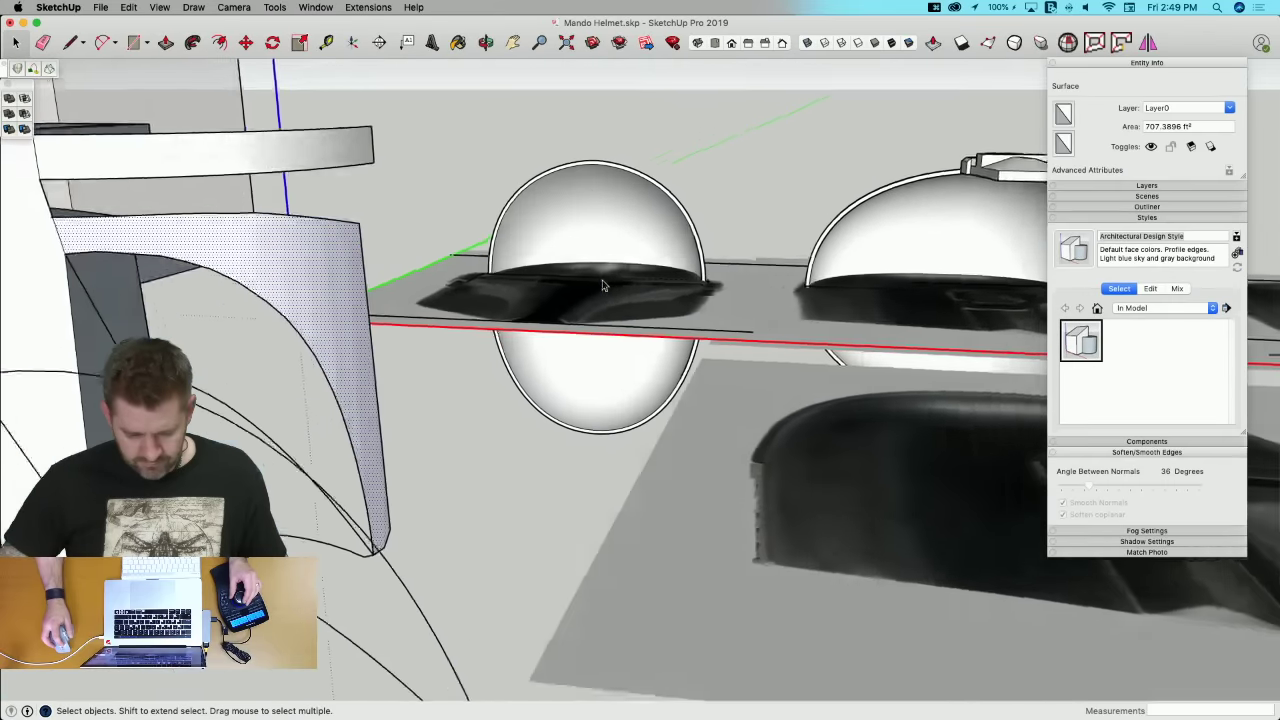
scroll(432, 320, "up", 4)
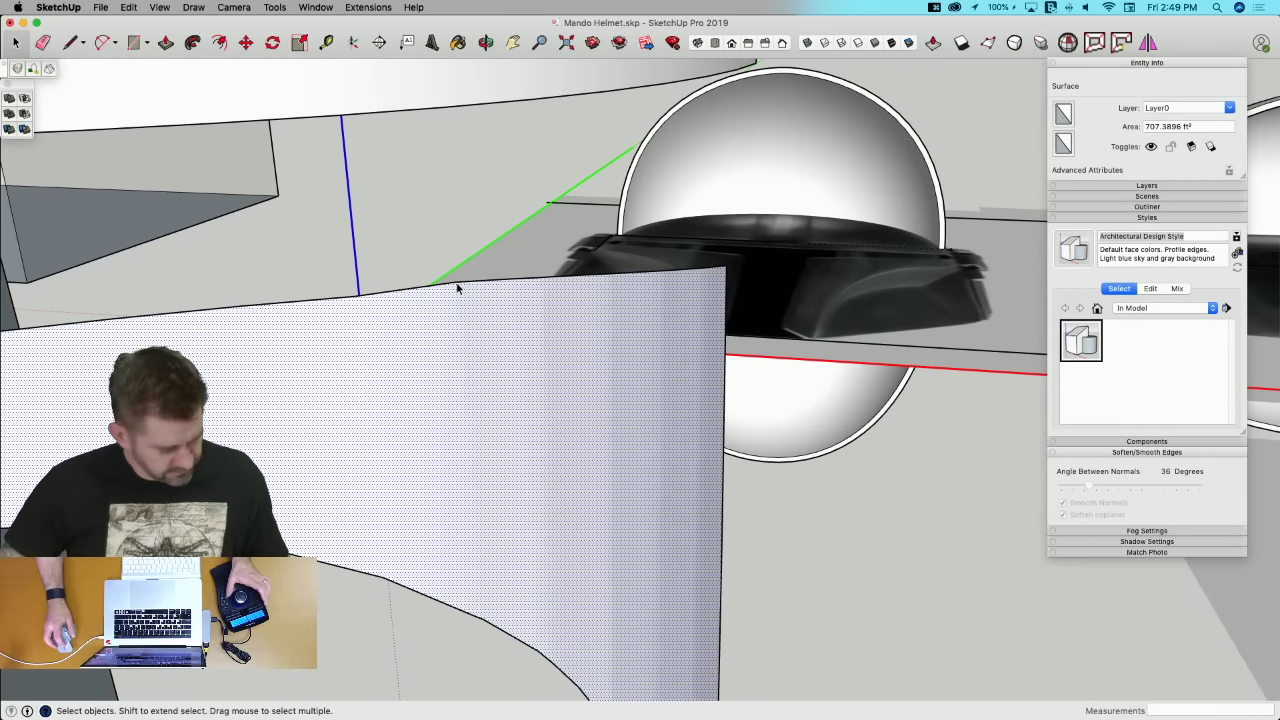
key("super+4")
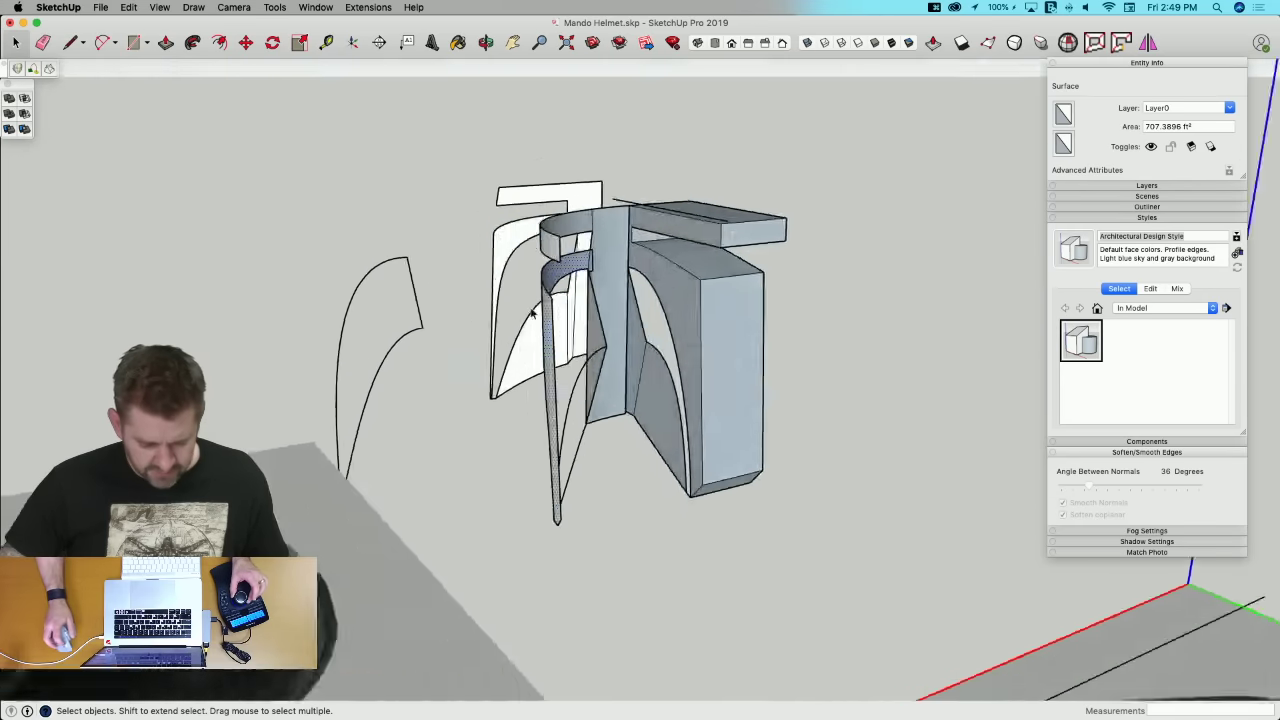
scroll(767, 300, "up", 6)
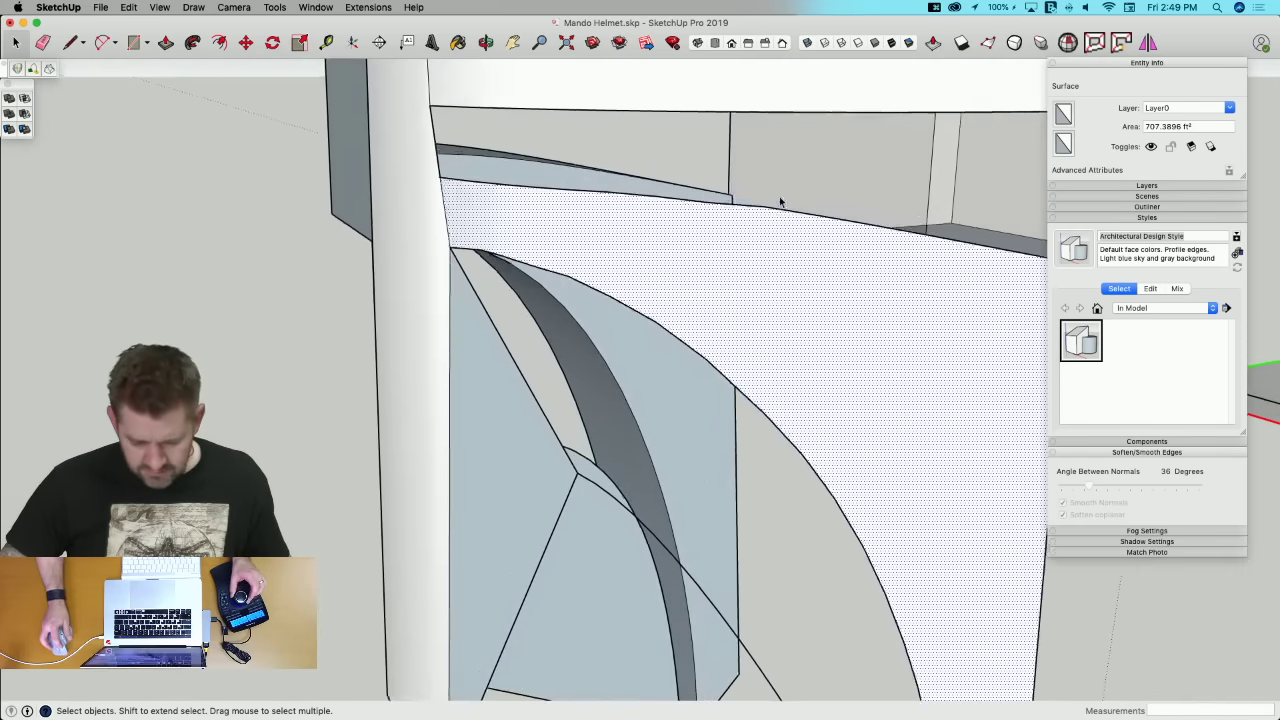
left_click(775, 195)
left_click(707, 188)
key("m")
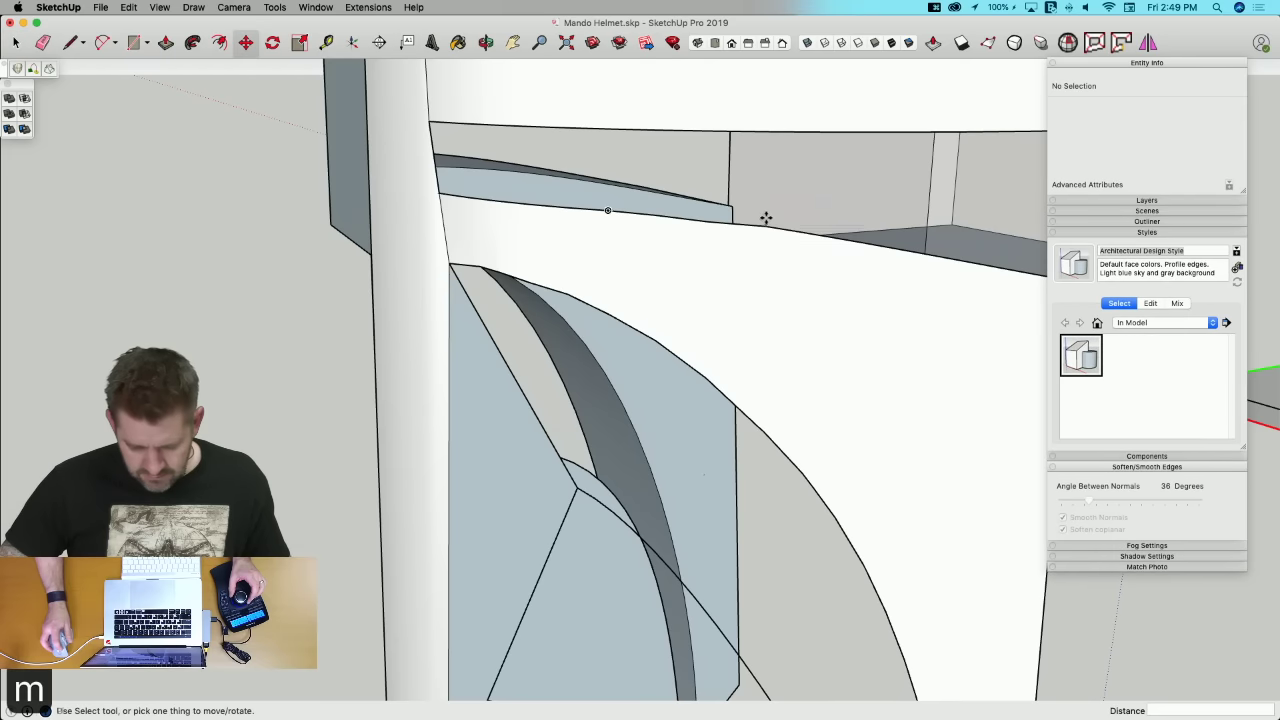
left_click(768, 227)
left_click(766, 226)
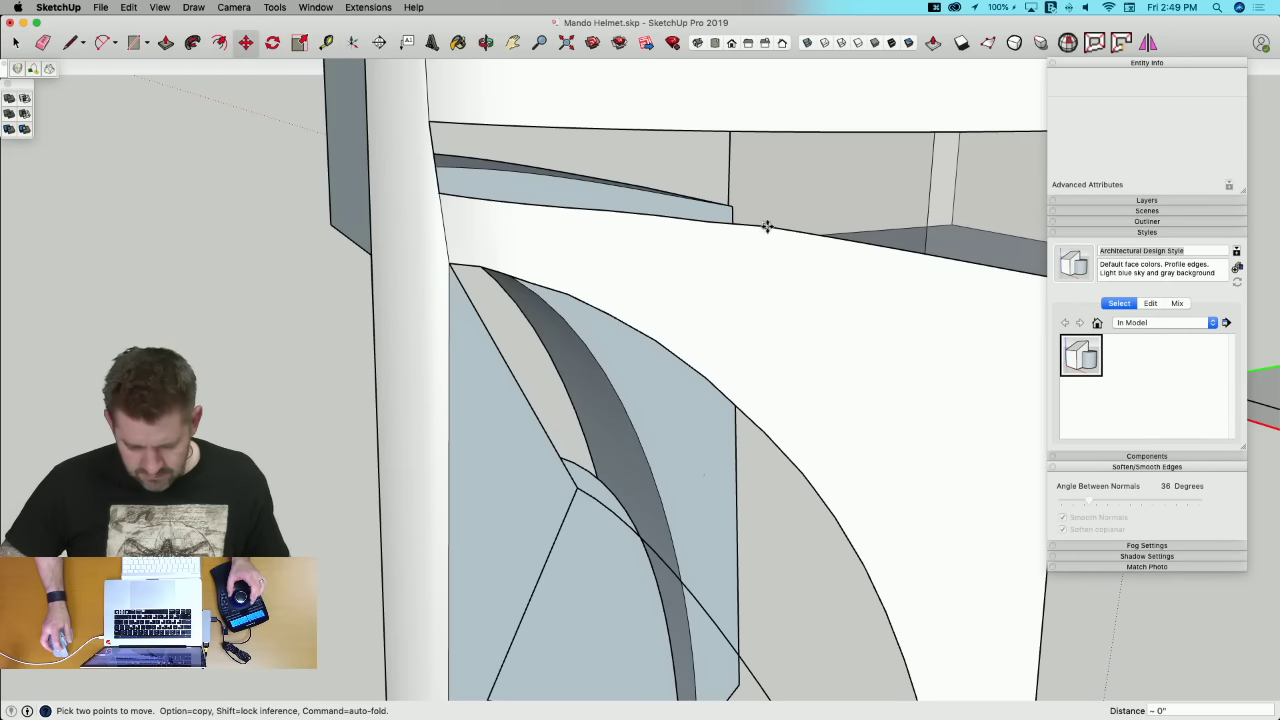
key("space")
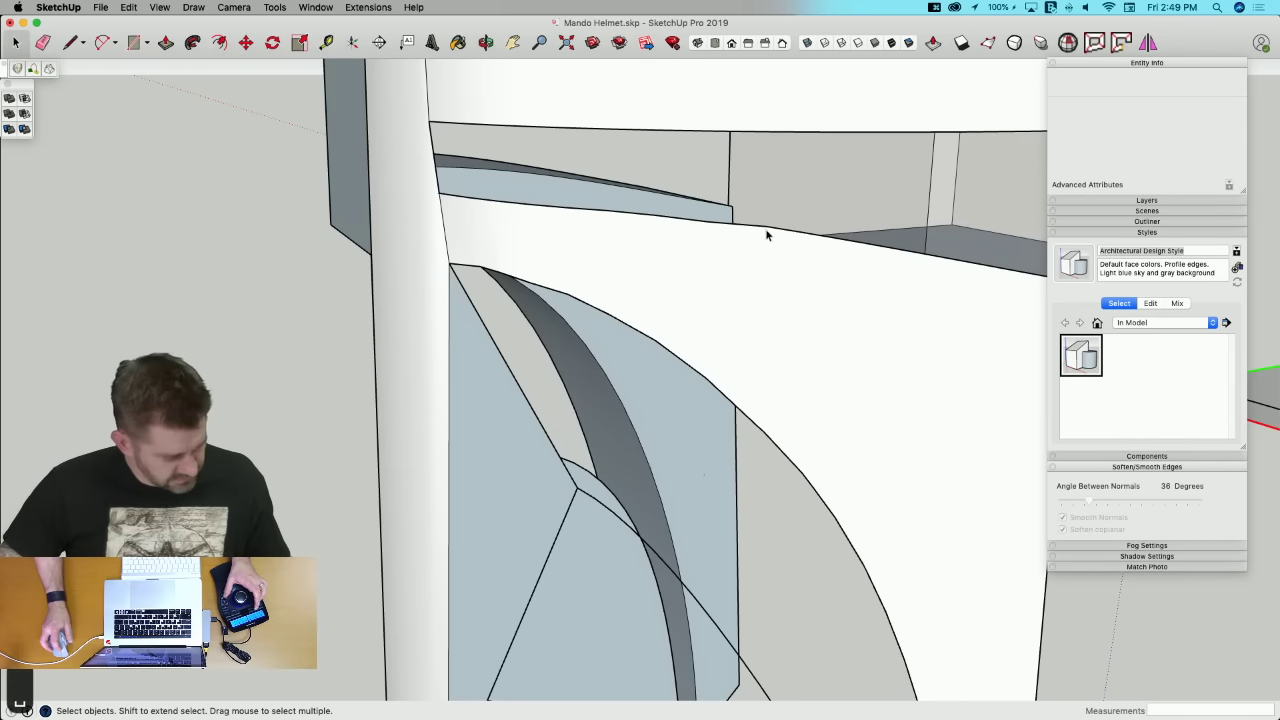
Step: Show hidden geometry and draw connected edges between facet lines just below the cheek panel's upper edge, from the bump to its outer vertical edge
key("alt+h")
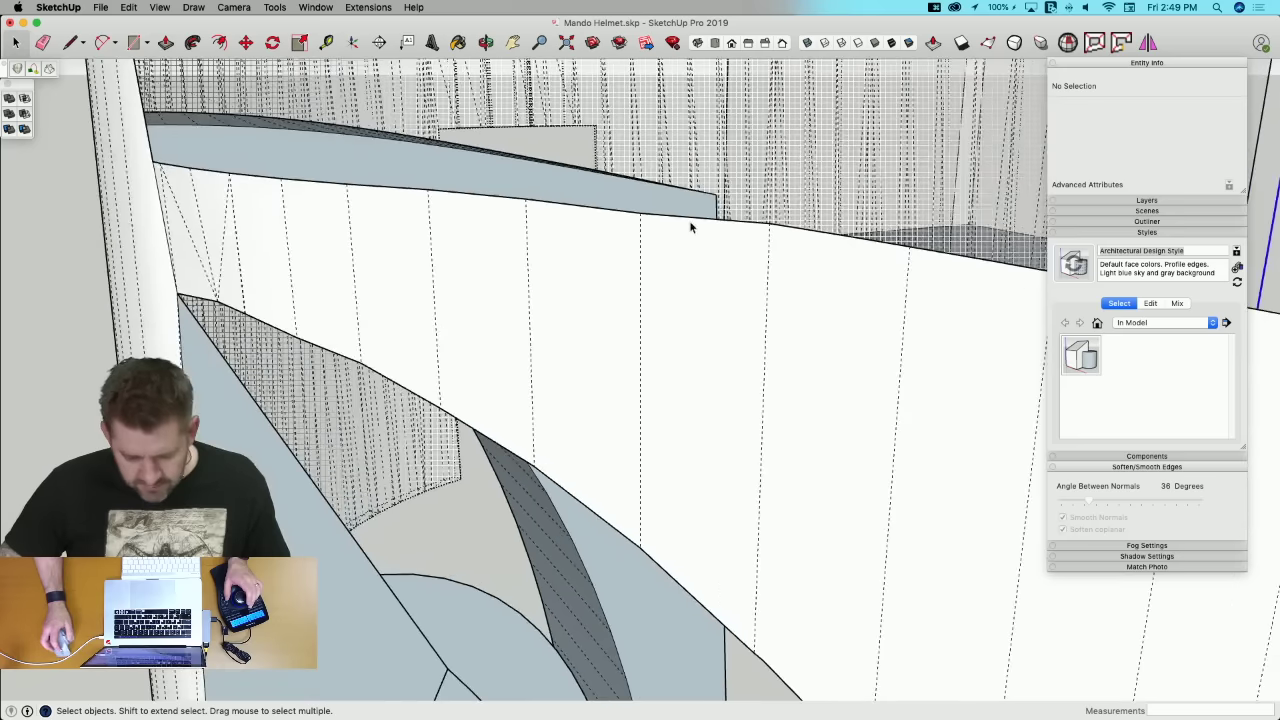
key("l")
left_click(645, 213)
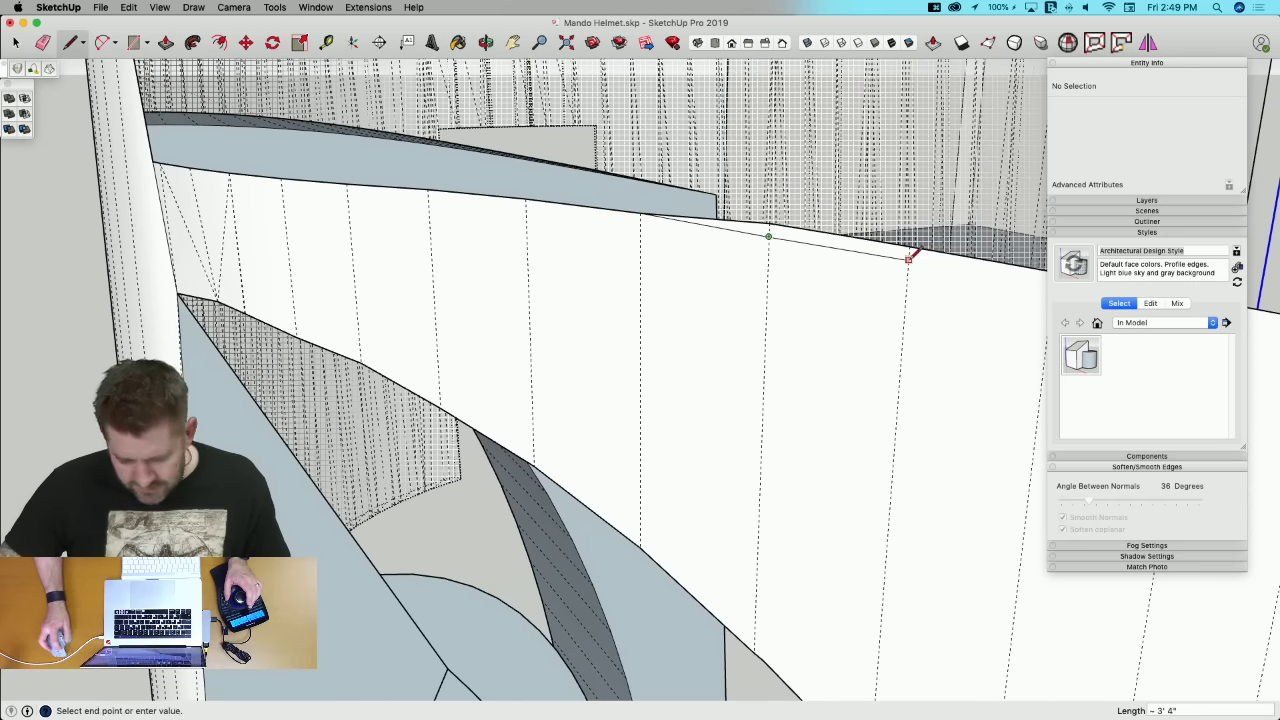
left_click(908, 260)
left_click(908, 260)
middle_click_drag(942, 261, 800, 166)
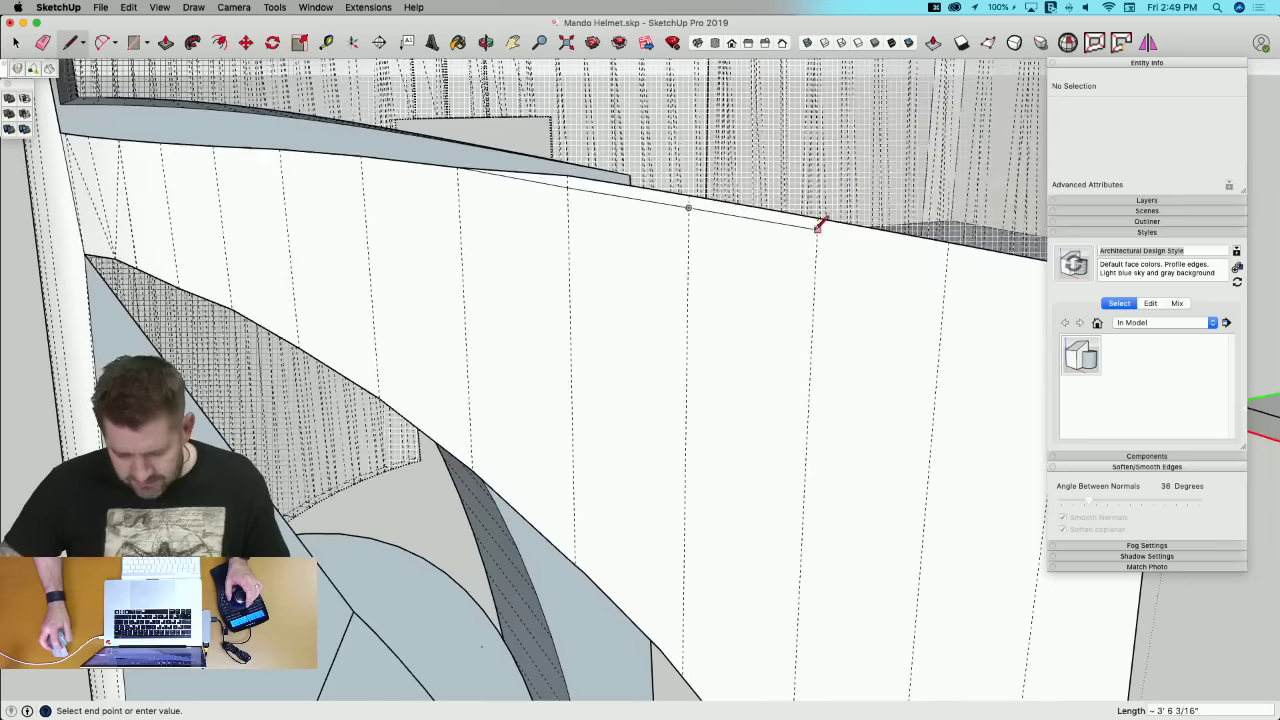
left_click(819, 228)
left_click(817, 231)
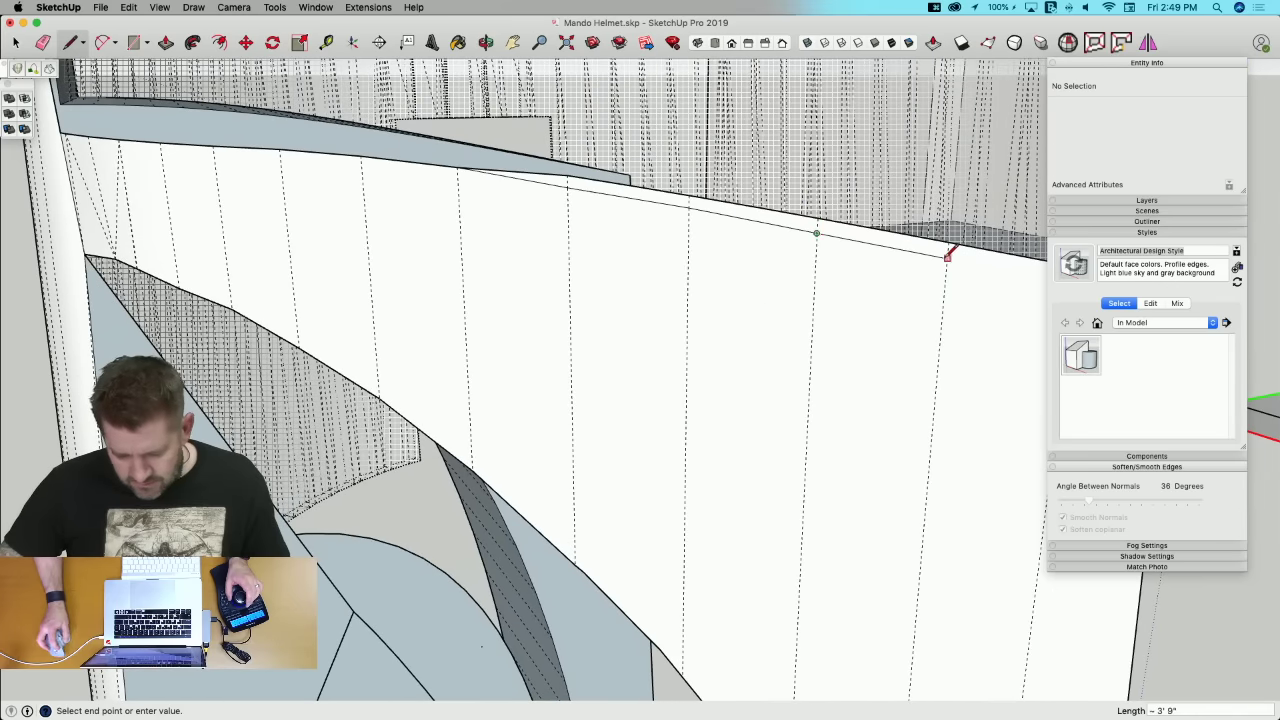
left_click(948, 255)
middle_click_drag(948, 255, 760, 168)
left_click(787, 157)
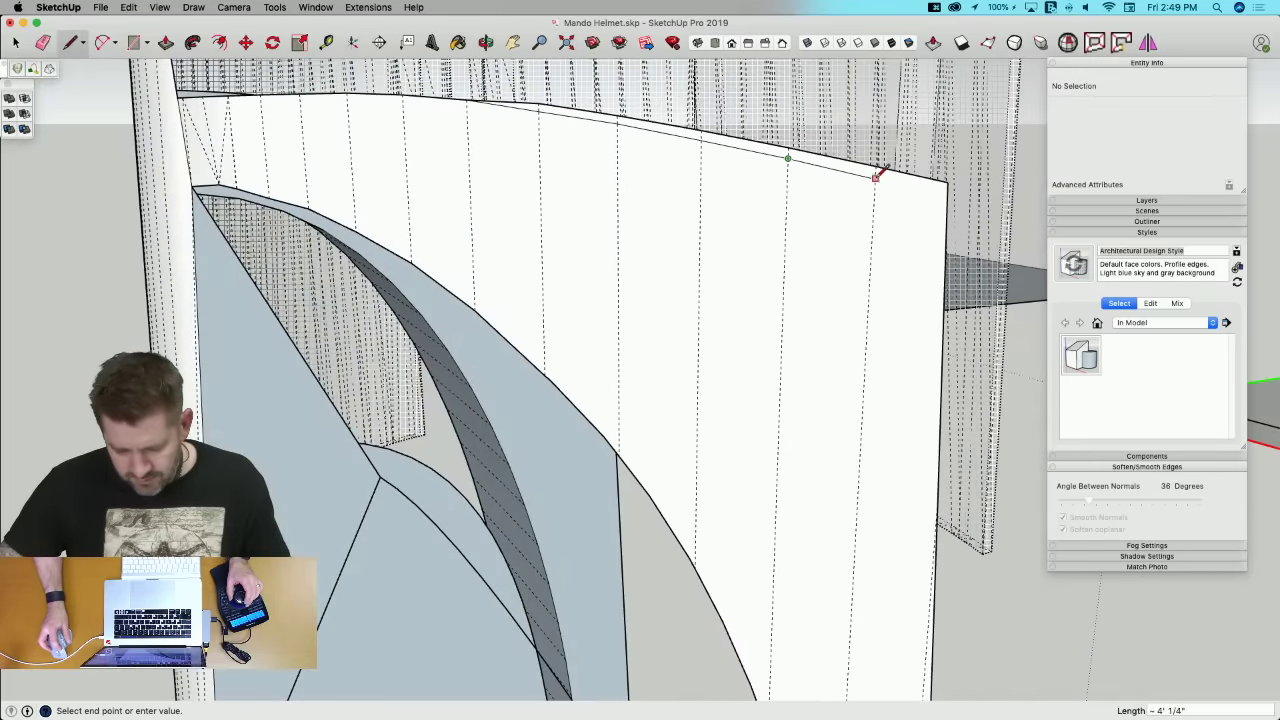
left_click(876, 176)
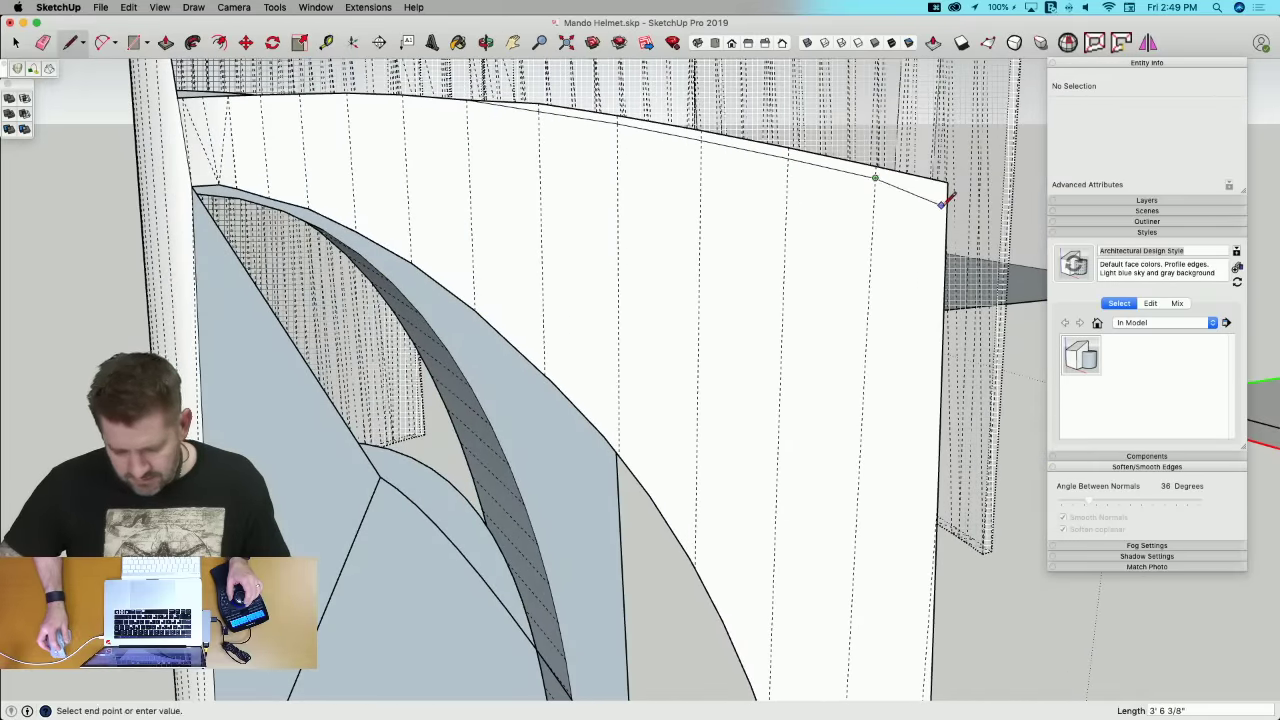
Step: Erase the old upper edges and short vertical pieces above the newly drawn line on the cheek panel
key("e")
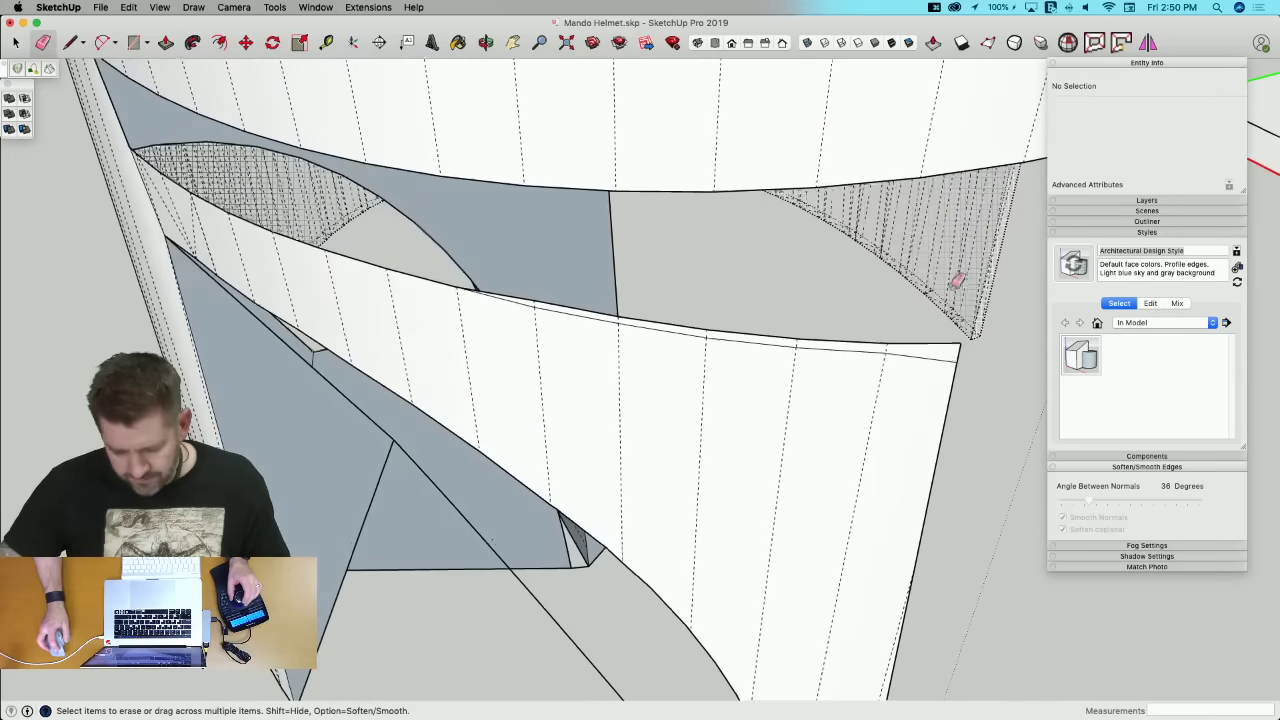
left_click_drag(964, 346, 882, 340)
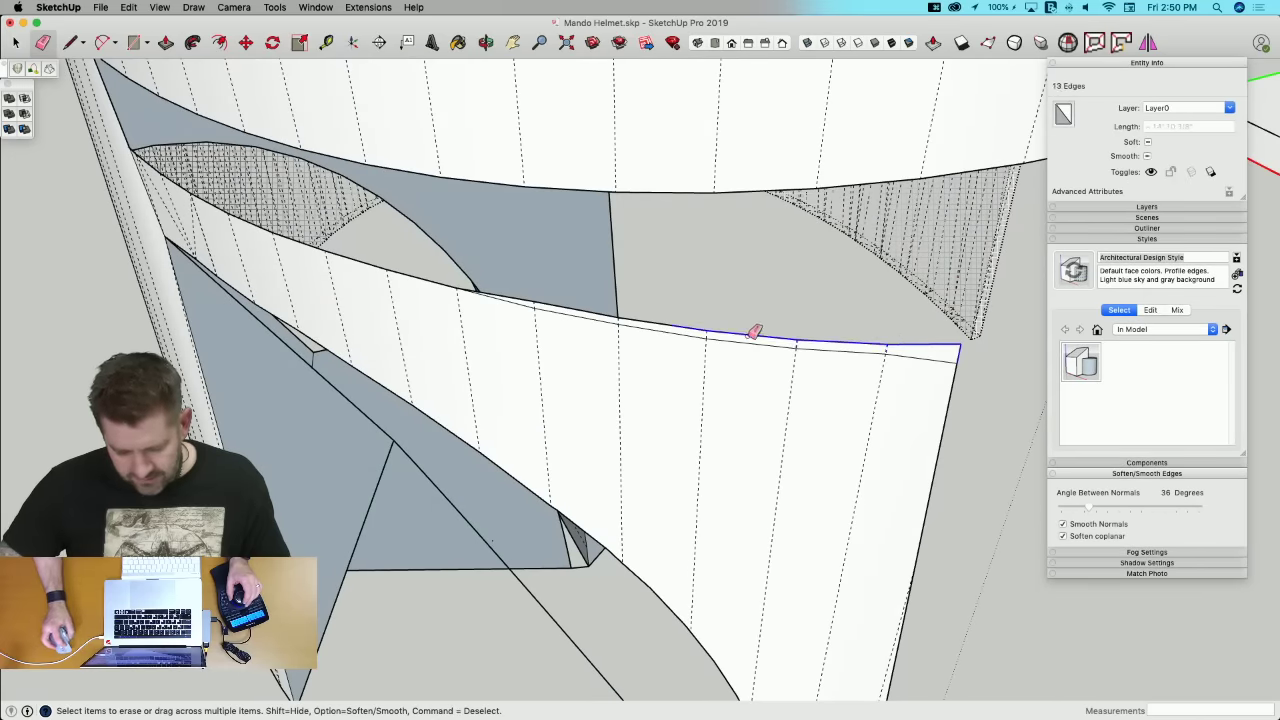
left_click_drag(755, 333, 669, 321)
middle_click_drag(669, 321, 643, 297)
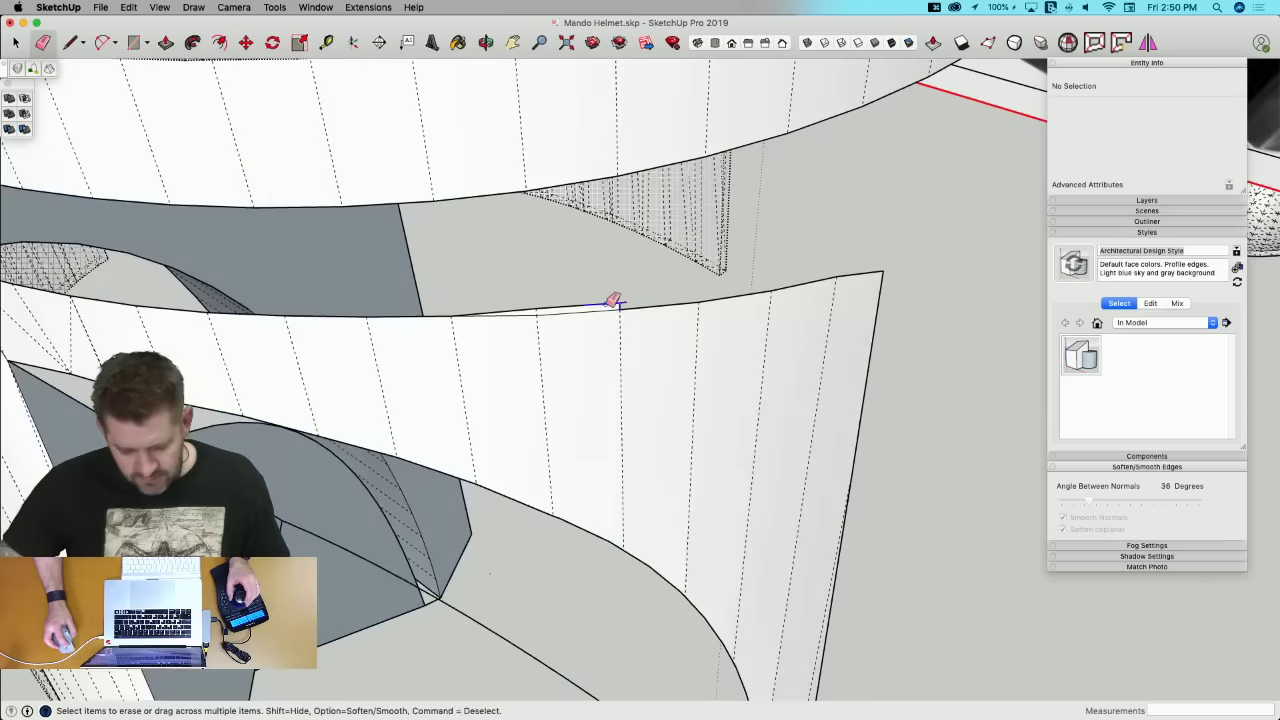
left_click_drag(614, 301, 536, 302)
middle_click_drag(571, 277, 654, 225)
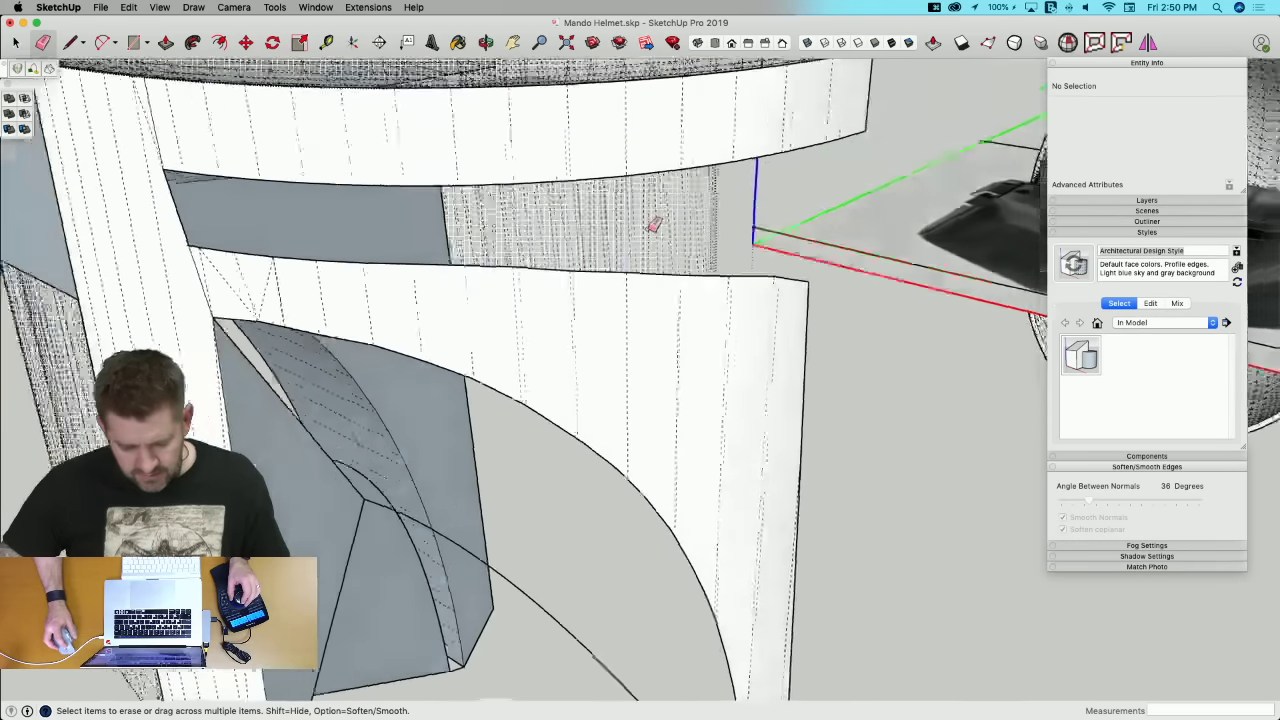
Step: Turn off hidden geometry and clear away the curved surface of the front cheek panel, keeping its boundary edges
scroll(700, 310, "down", 5)
scroll(745, 390, "up", 6)
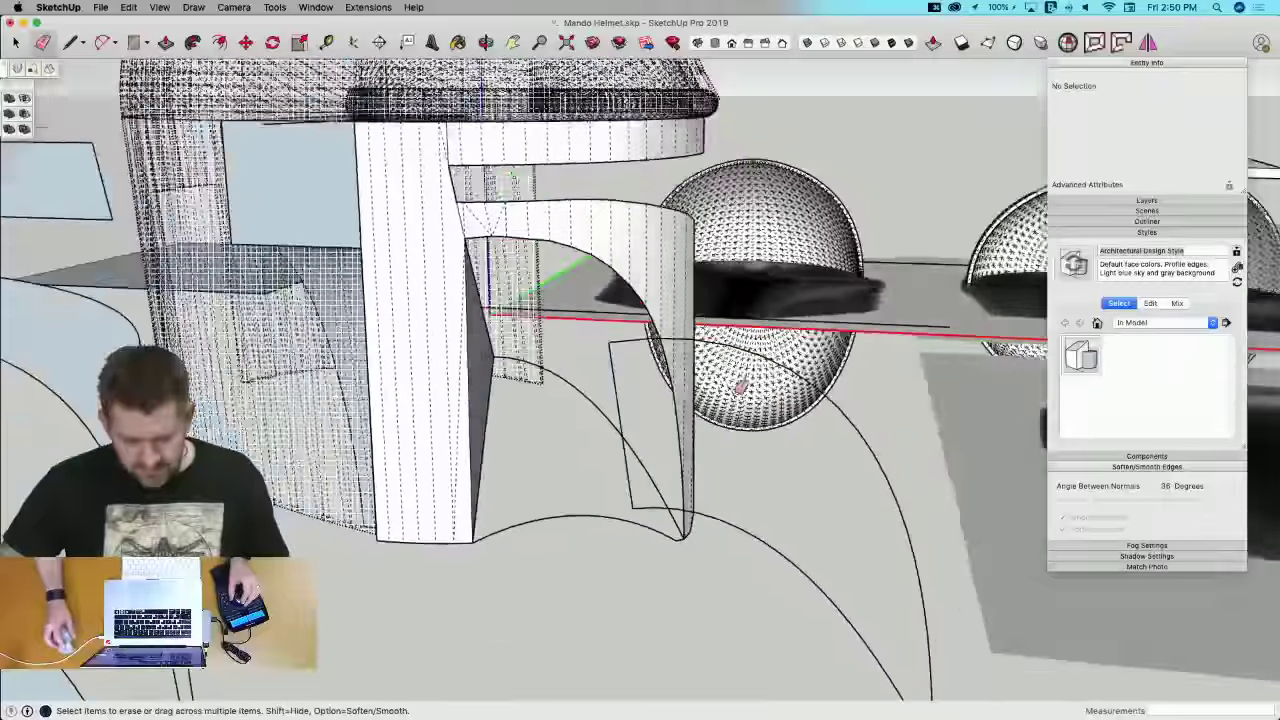
middle_click_drag(740, 388, 740, 380)
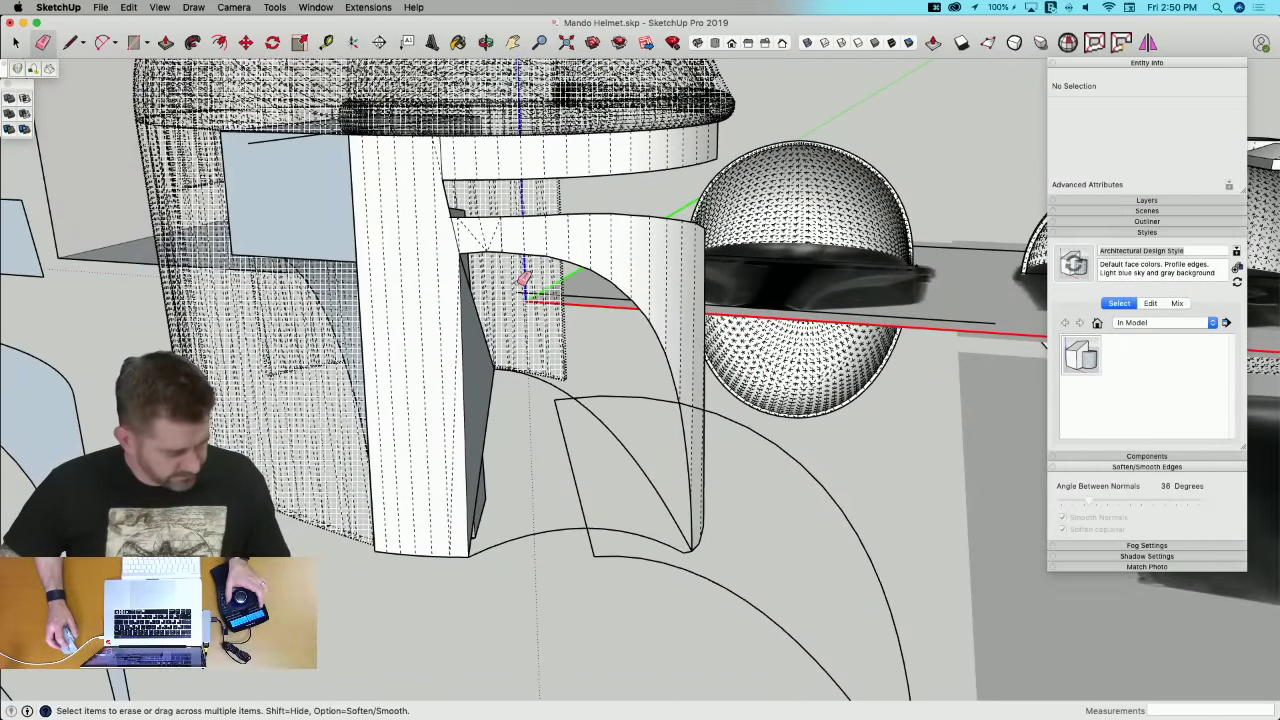
key("alt+h")
key("space")
left_click(490, 237)
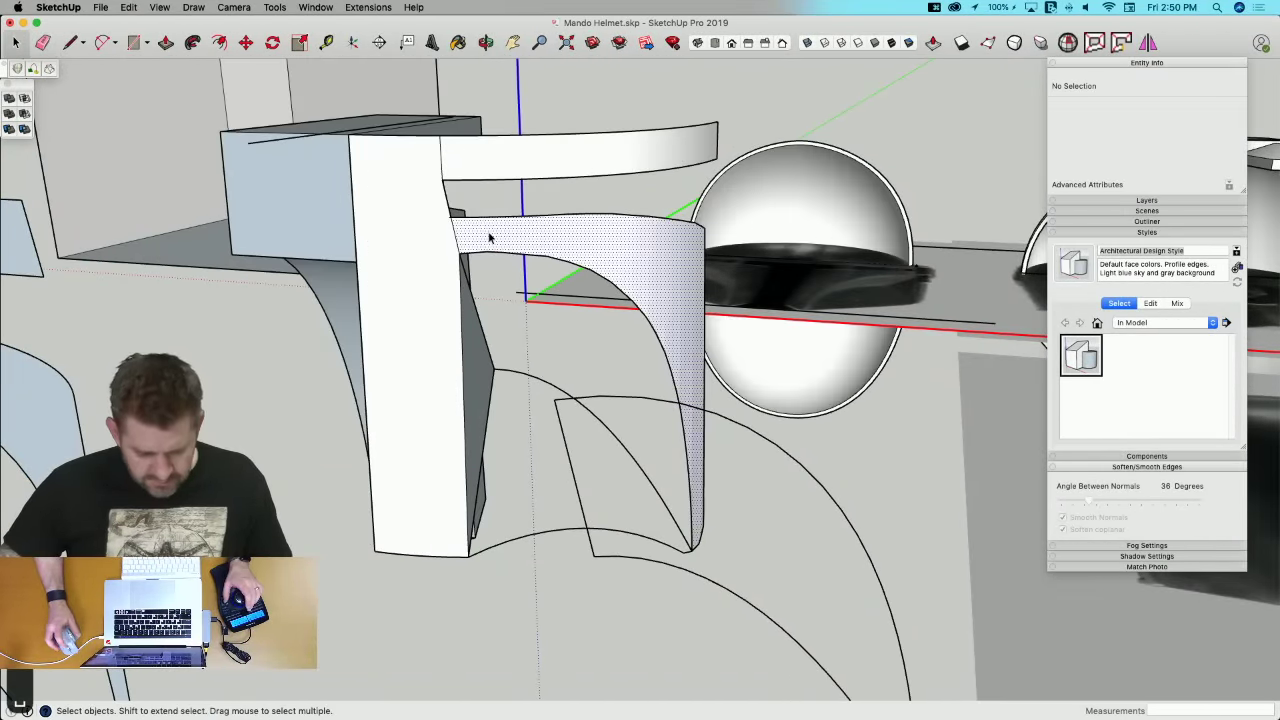
key("Escape")
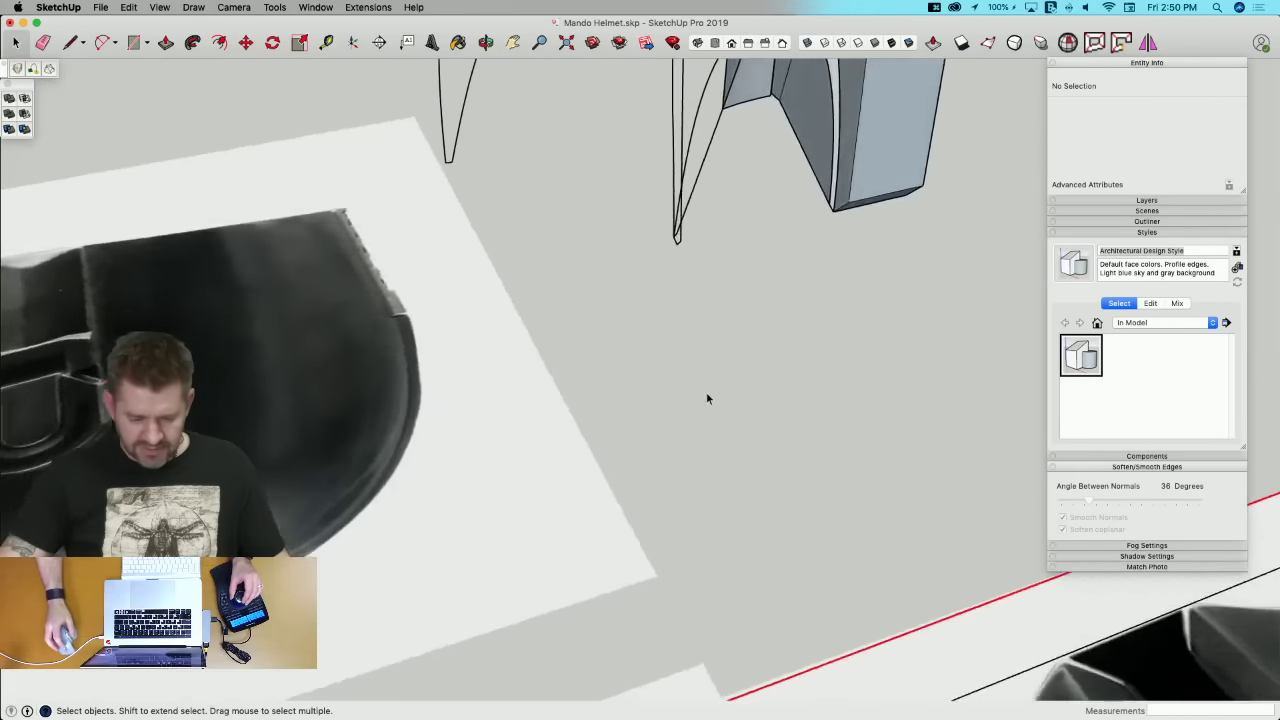
left_click_drag(747, 566, 744, 556)
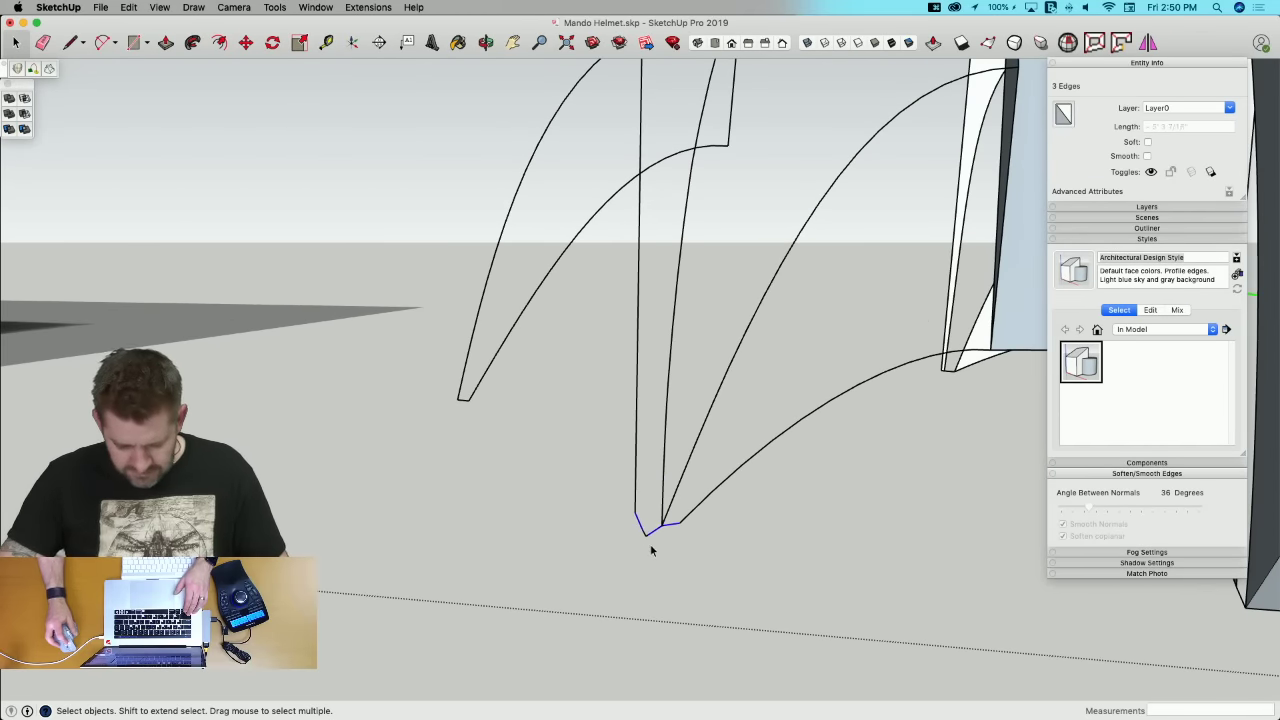
key("m")
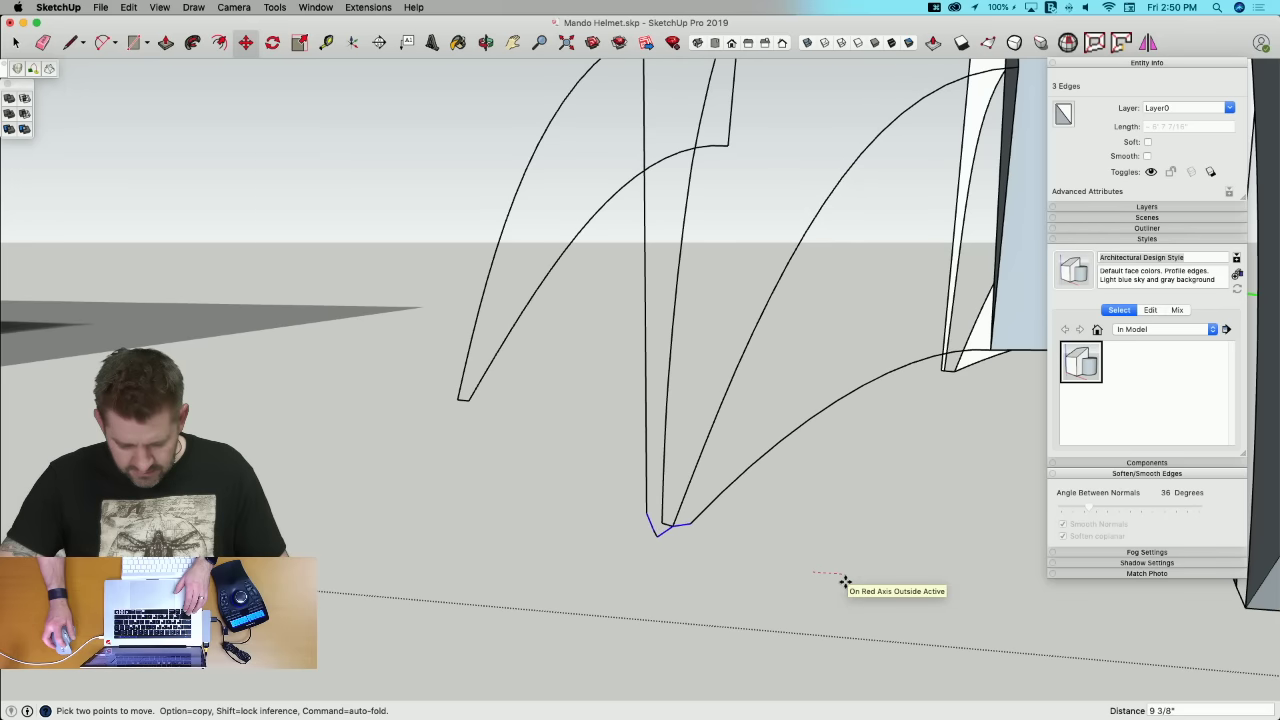
key("space")
scroll(662, 530, "up", 10)
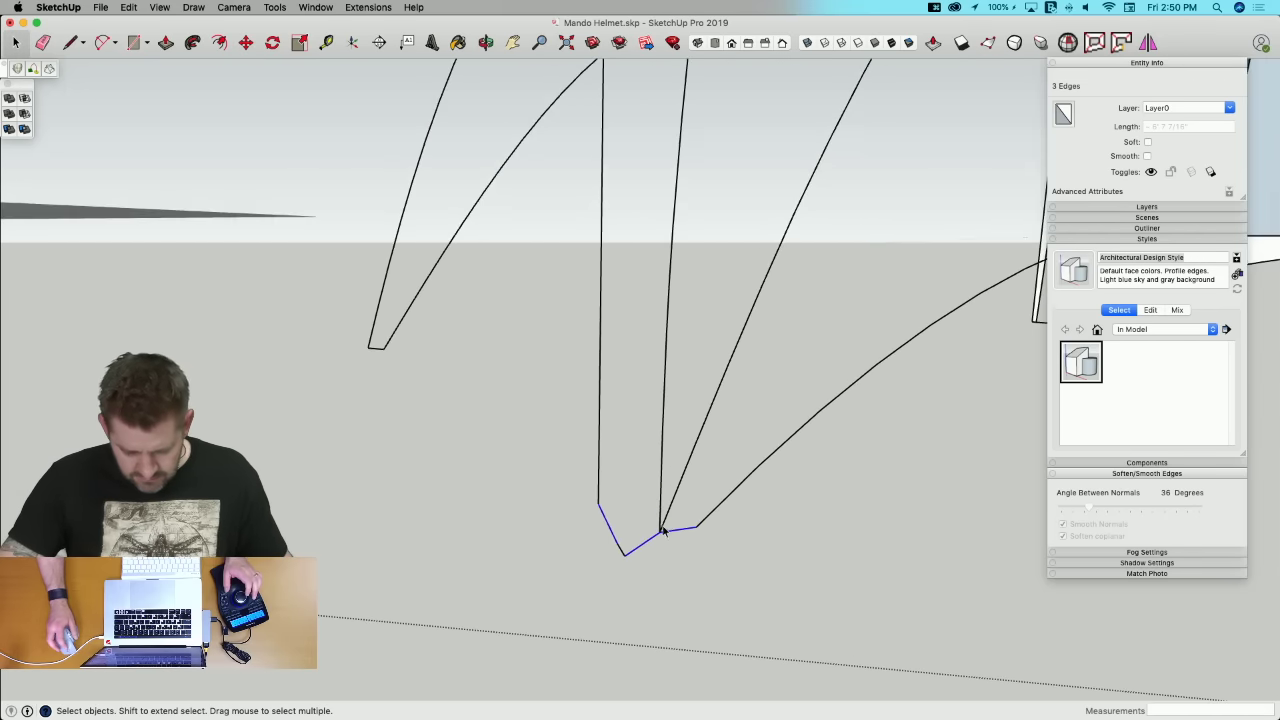
scroll(654, 535, "down", 5)
scroll(654, 543, "up", 4)
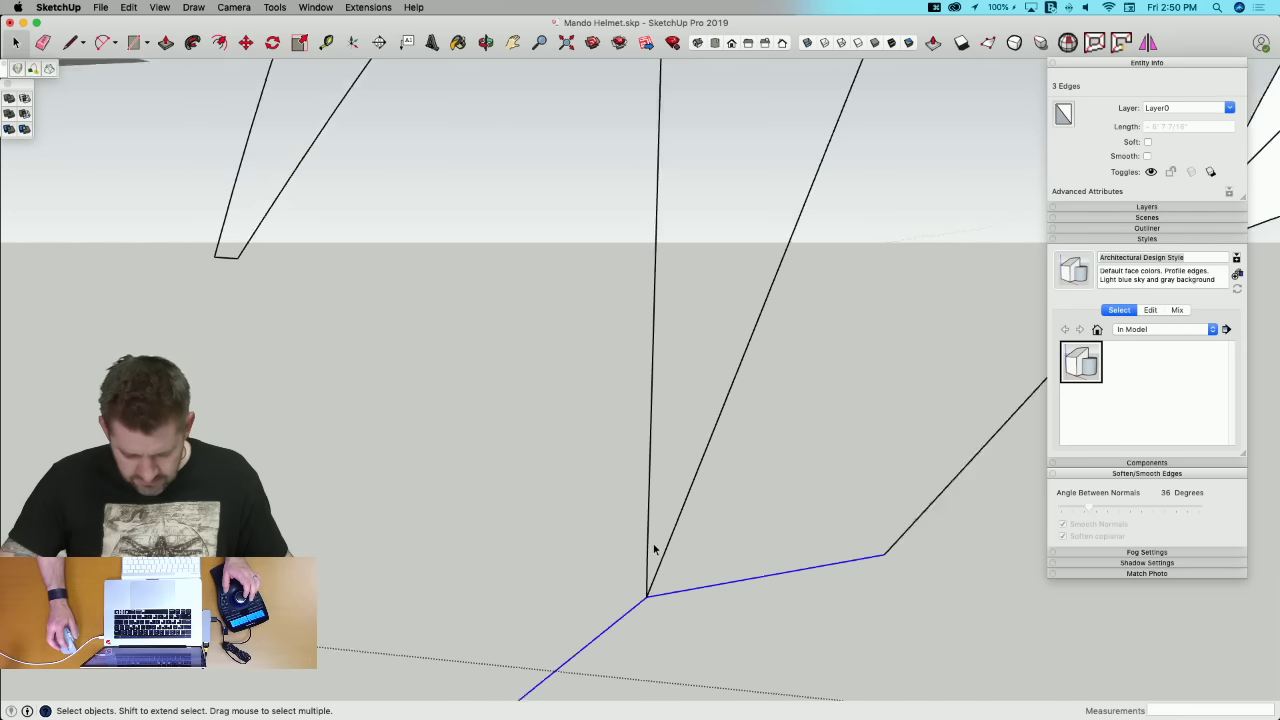
scroll(653, 545, "down", 4)
left_click(660, 585)
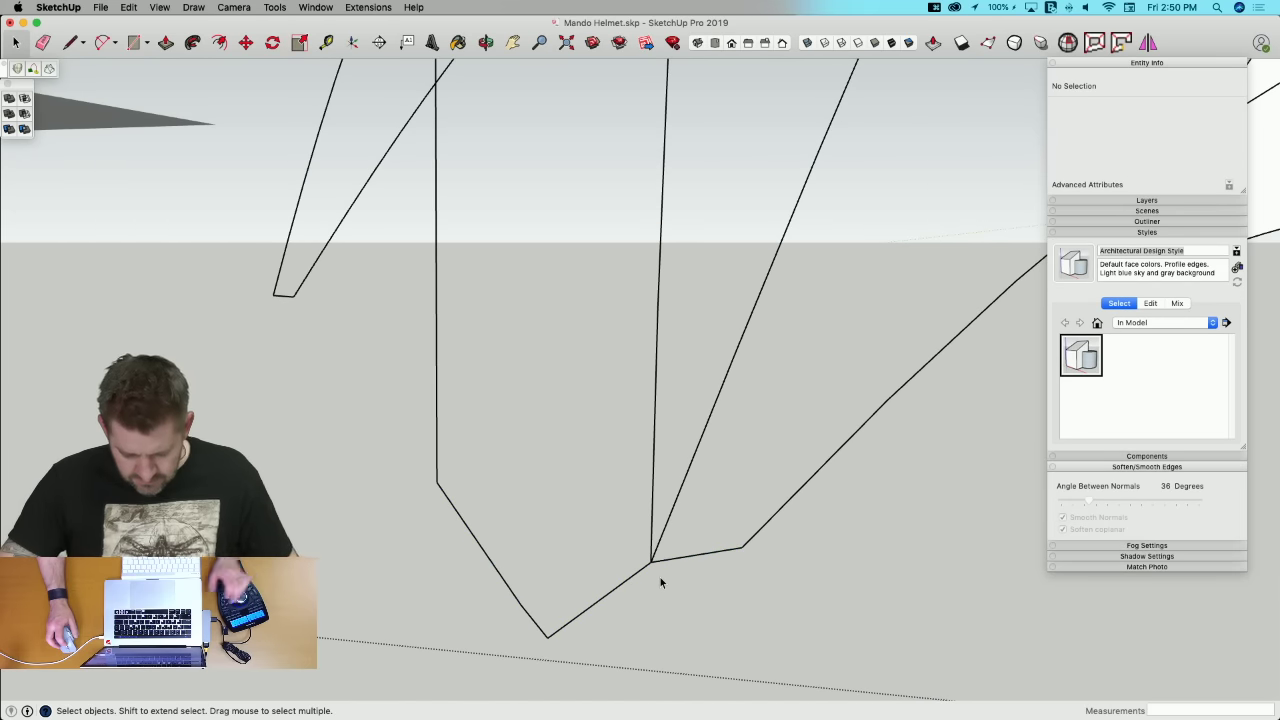
key("m")
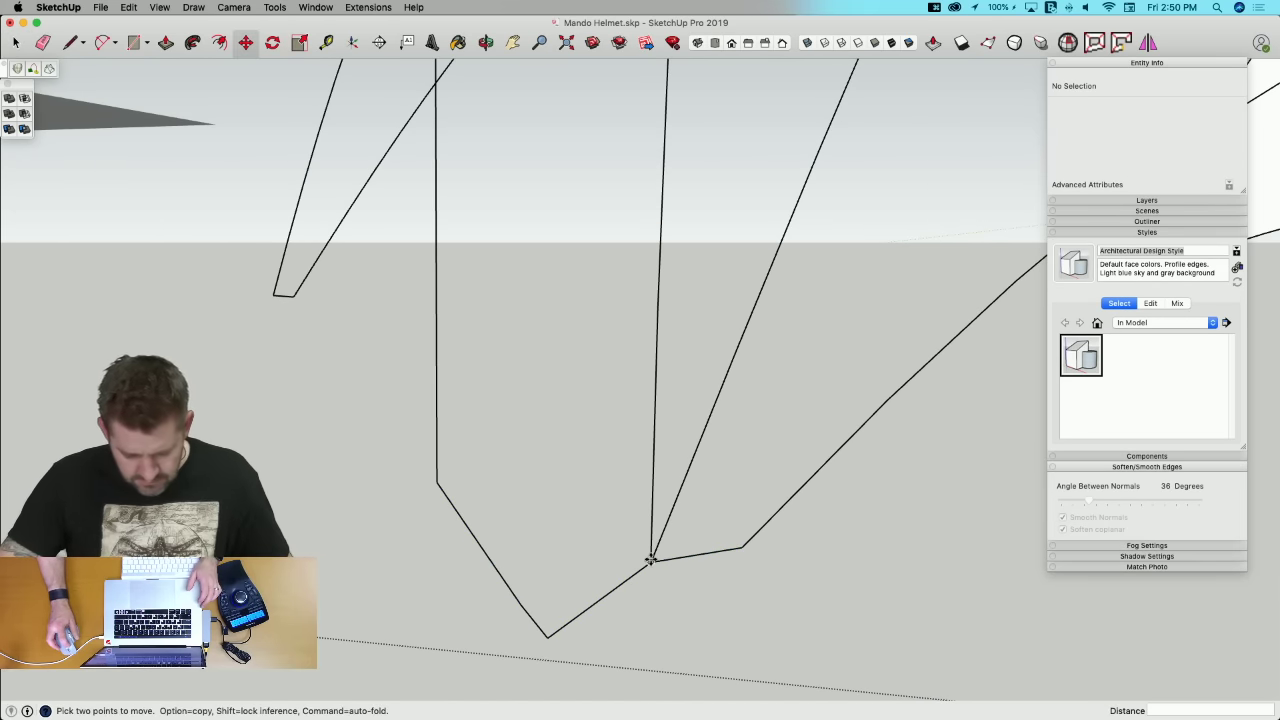
left_click(651, 560)
key("space")
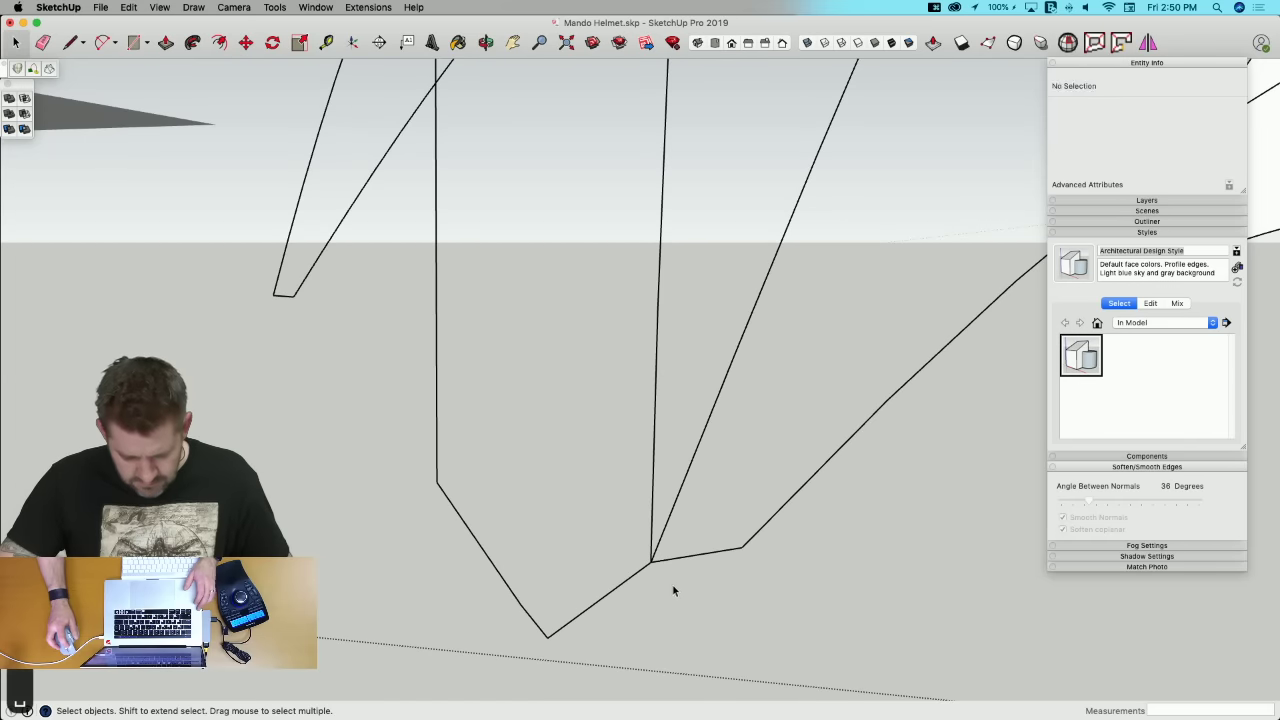
Step: Delete the separate leaf-shaped outline that overlaps the cheek panel's boundary edges
left_click(654, 571)
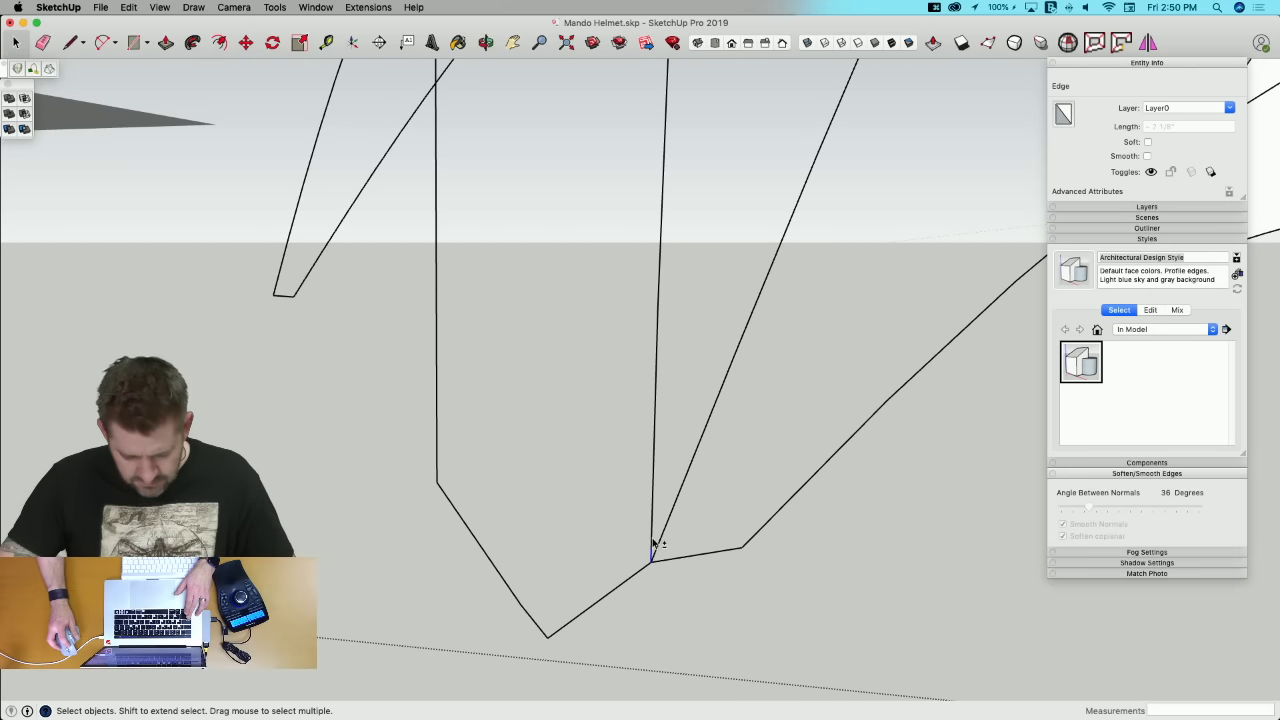
scroll(726, 563, "down", 5)
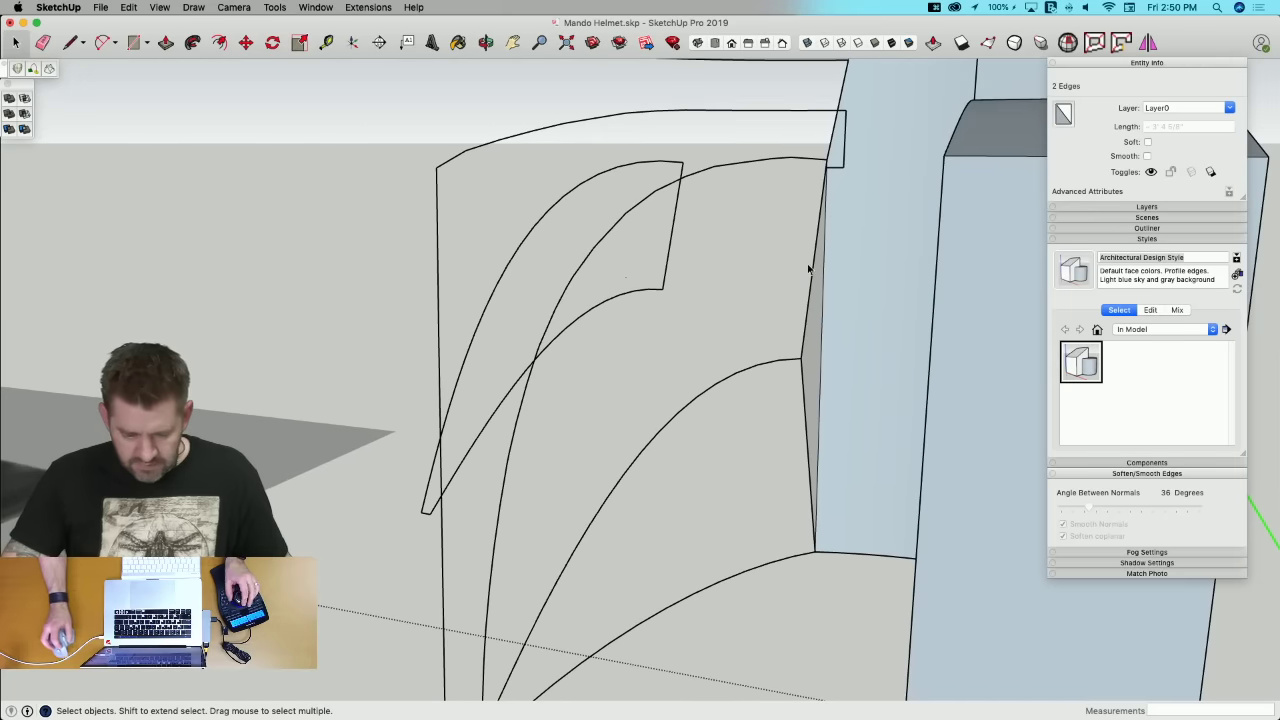
left_click(657, 162)
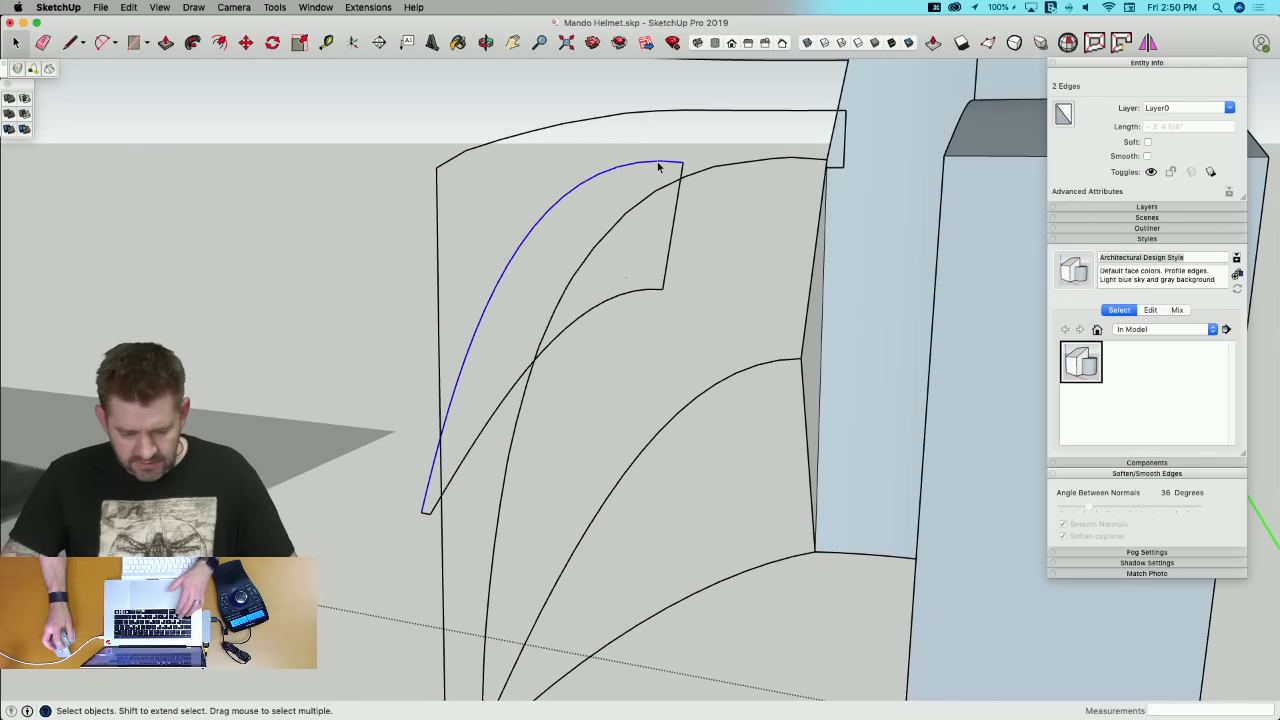
triple_click(657, 162)
key("Delete")
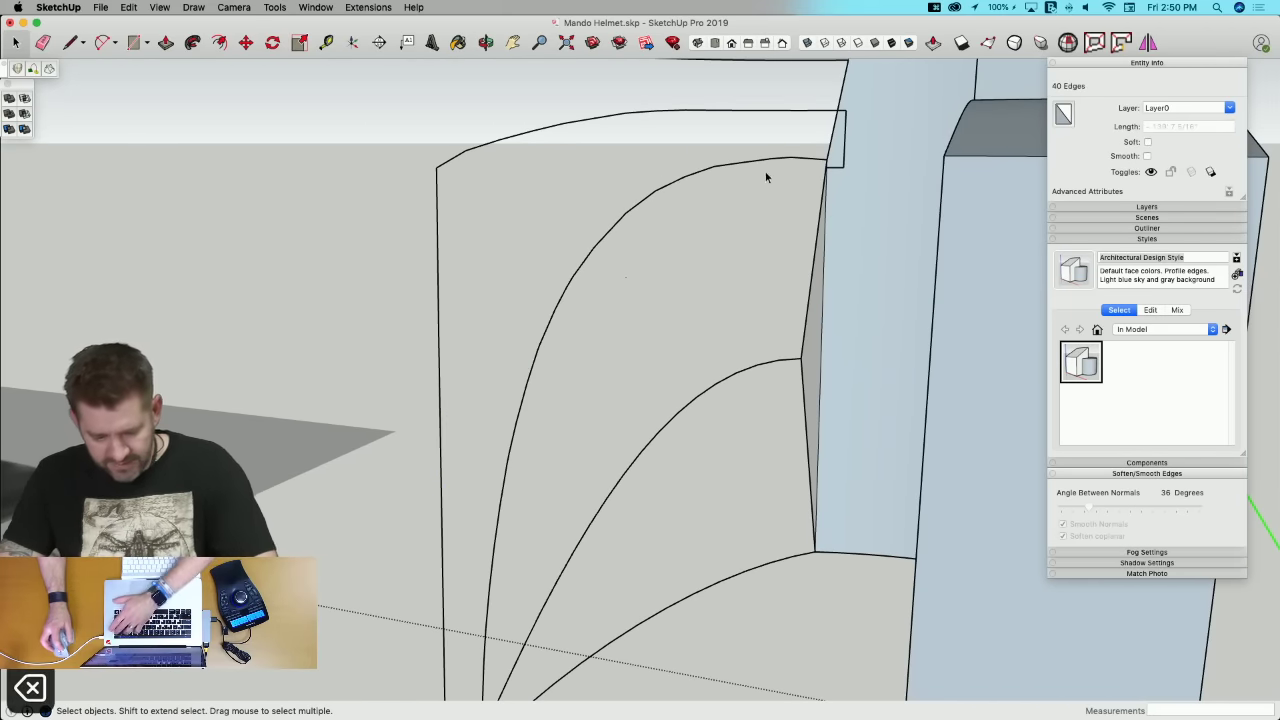
Step: Try to weld the arched inner edge of the cheek panel, from the central post down to the lower tip, into one curve
left_click_drag(817, 150, 538, 341)
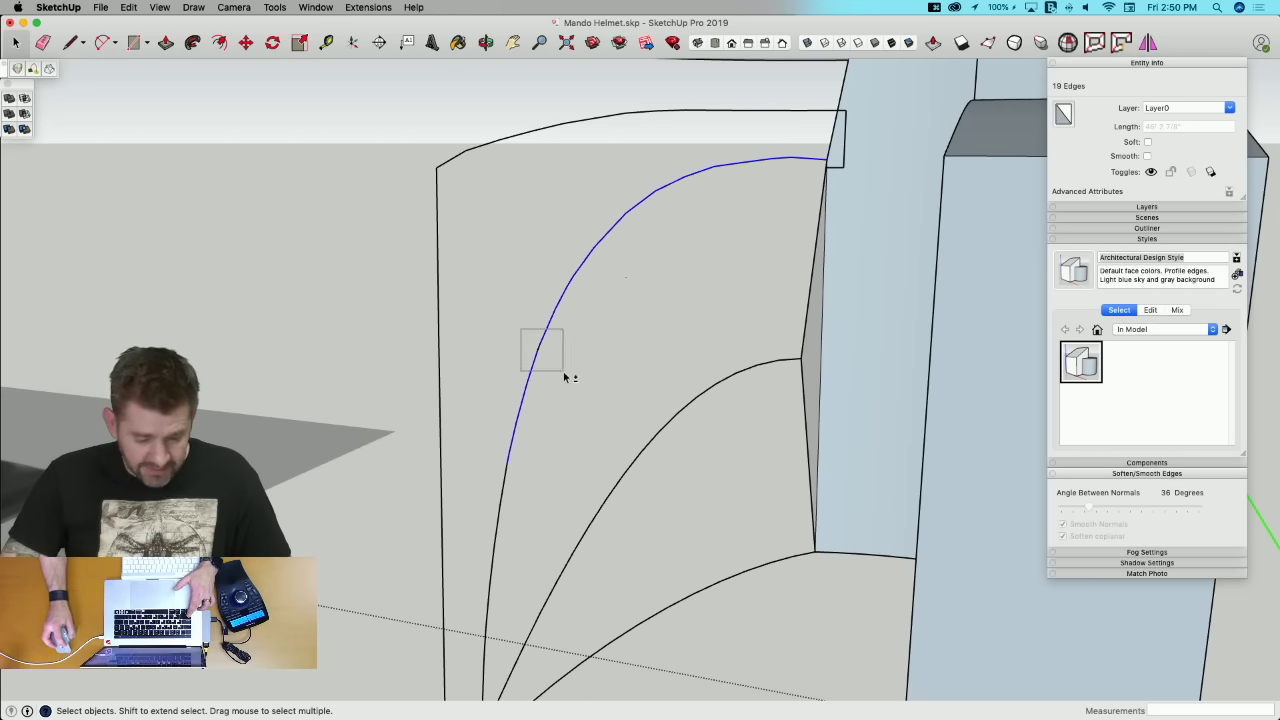
scroll(577, 275, "down", 2)
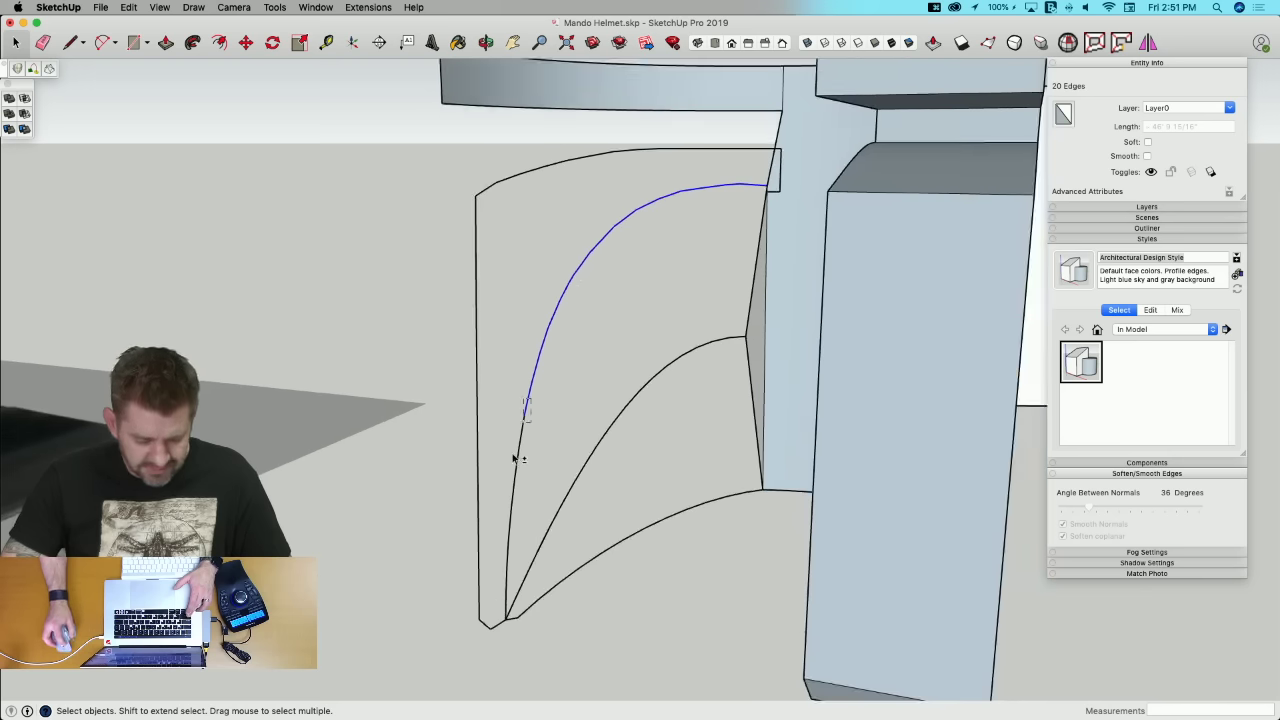
left_click_drag(518, 458, 500, 494, "shift")
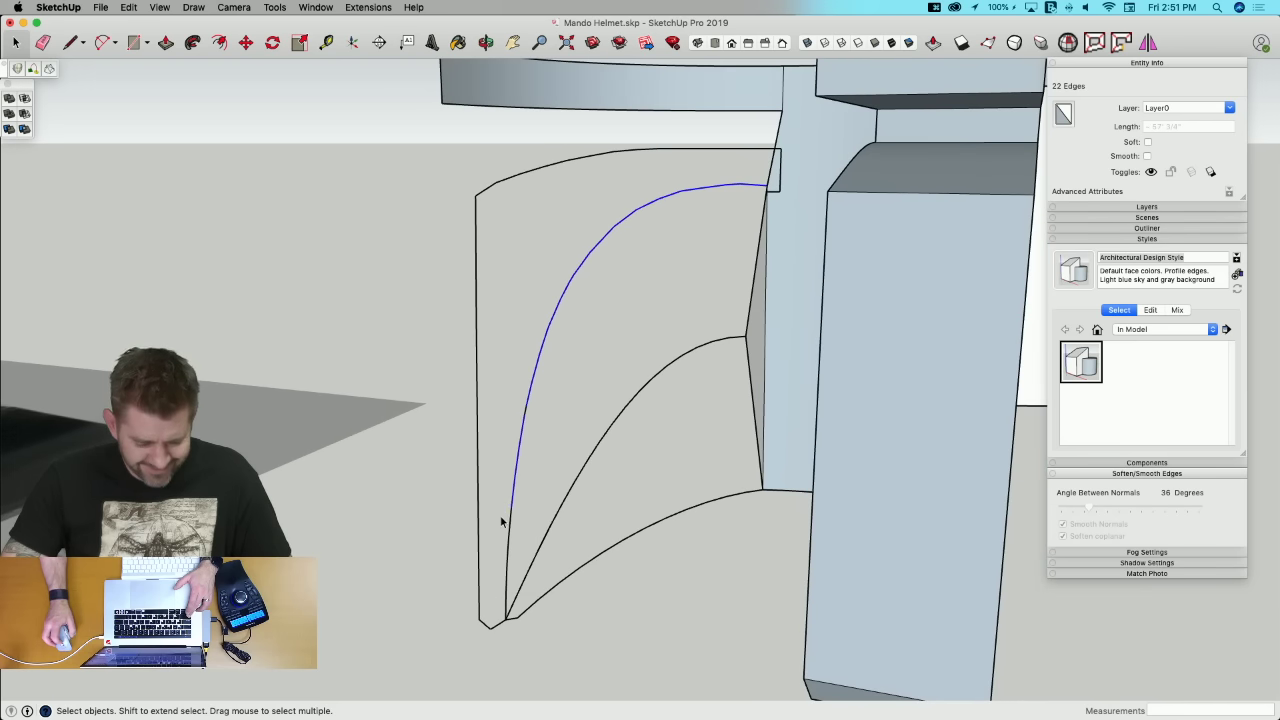
scroll(502, 521, "up", 2)
scroll(507, 607, "up", 2)
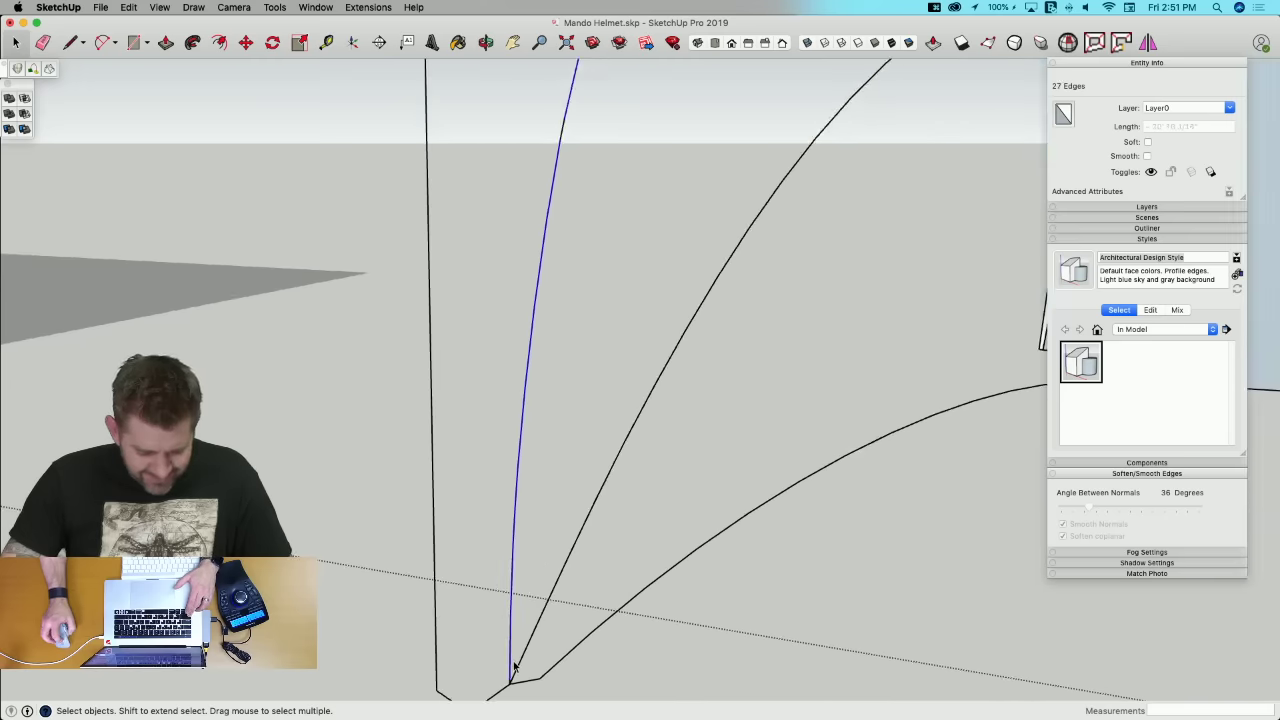
scroll(508, 685, "up", 2)
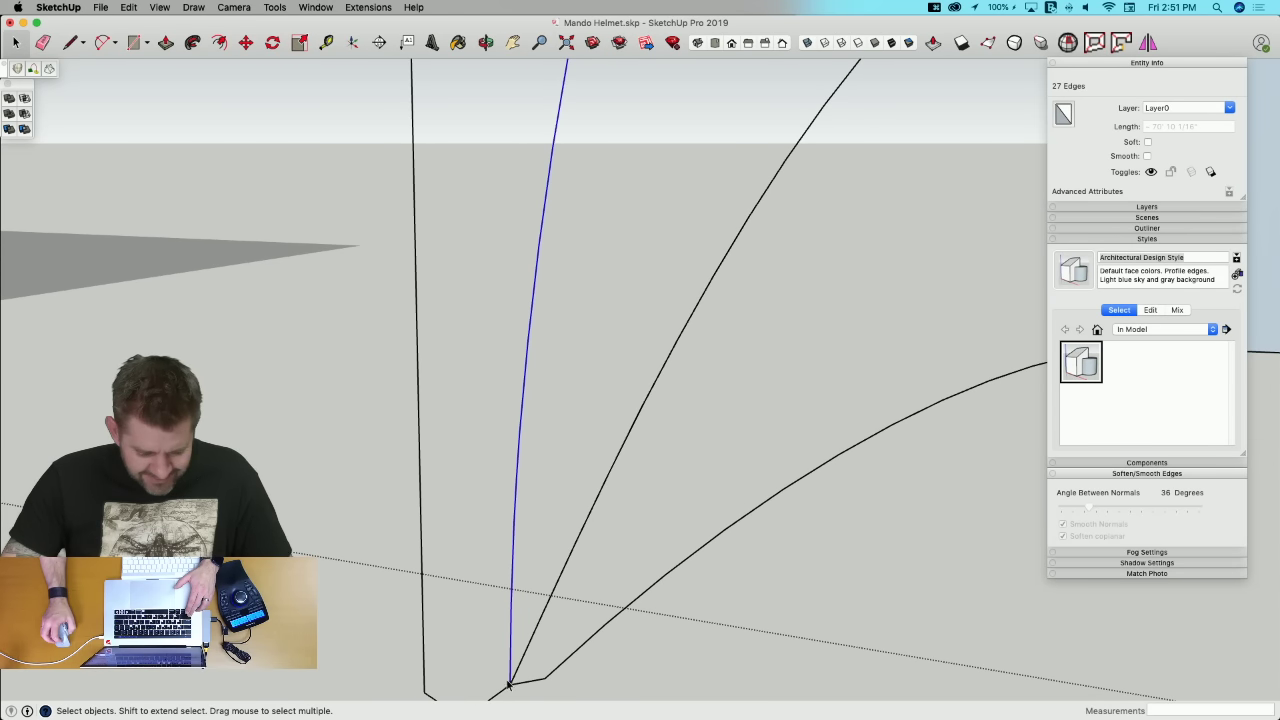
right_click(513, 523)
left_click(386, 58)
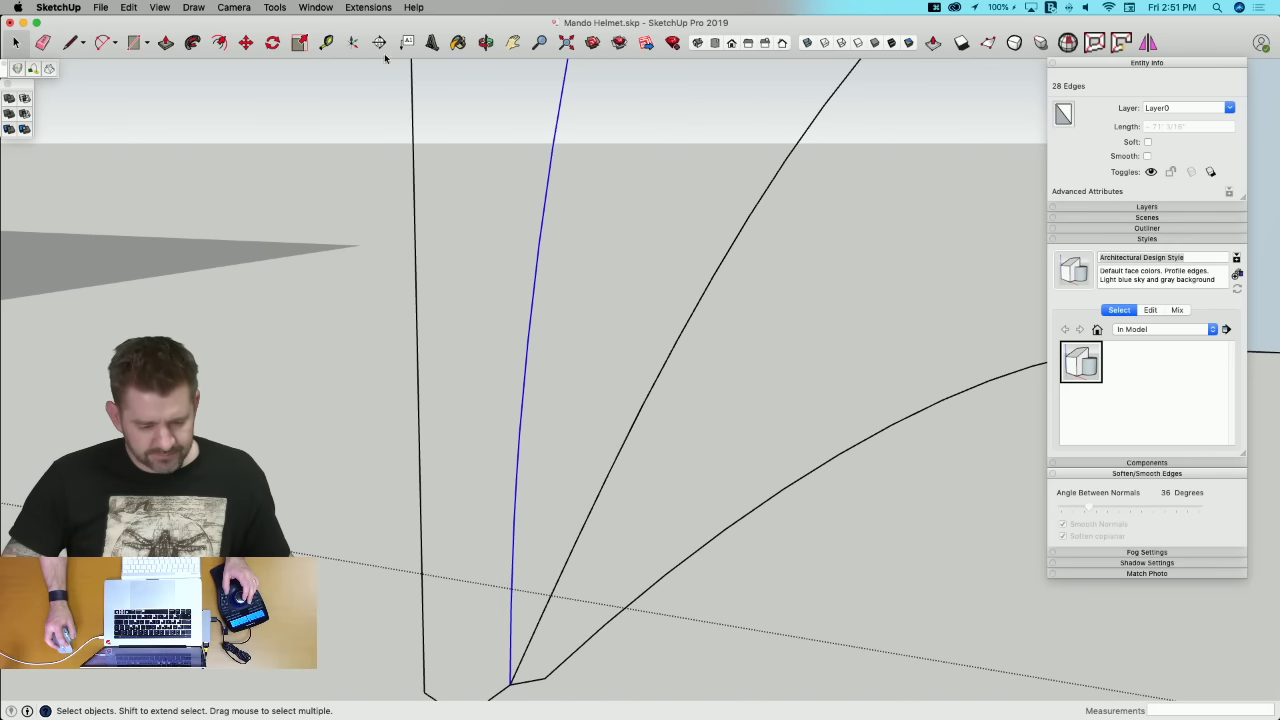
left_click(369, 8)
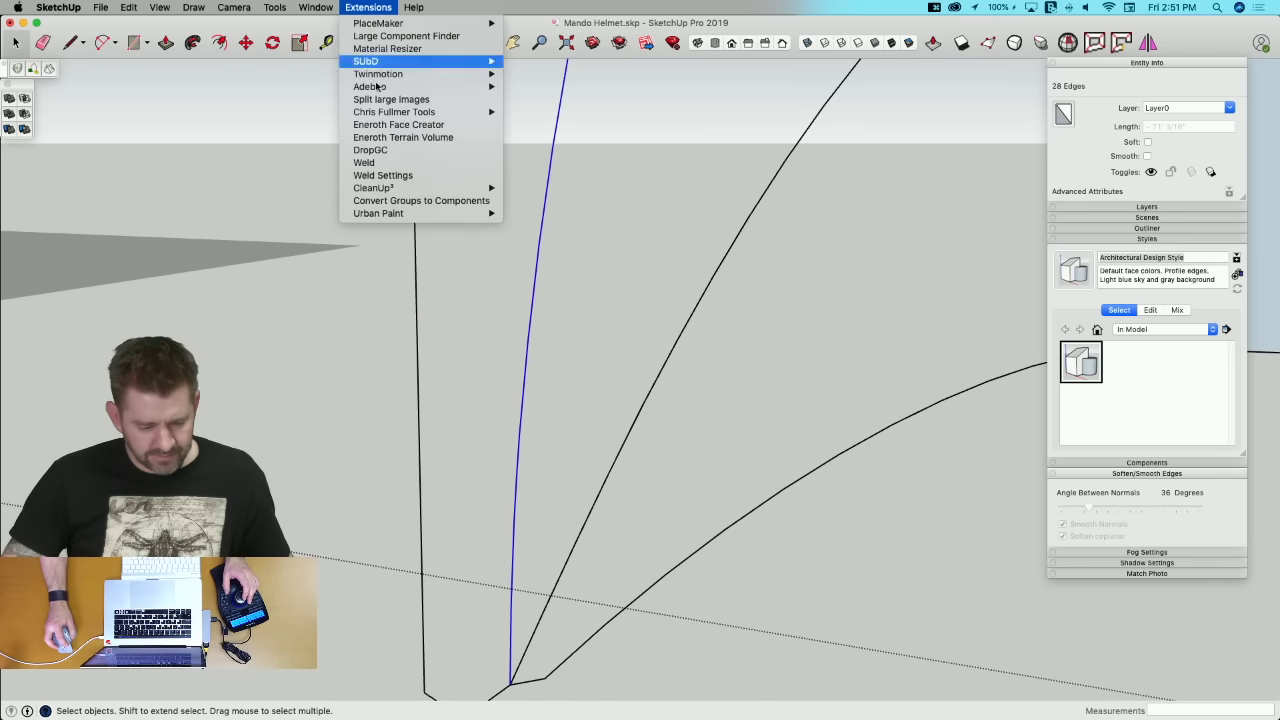
left_click(377, 165)
middle_click_drag(377, 165, 617, 214)
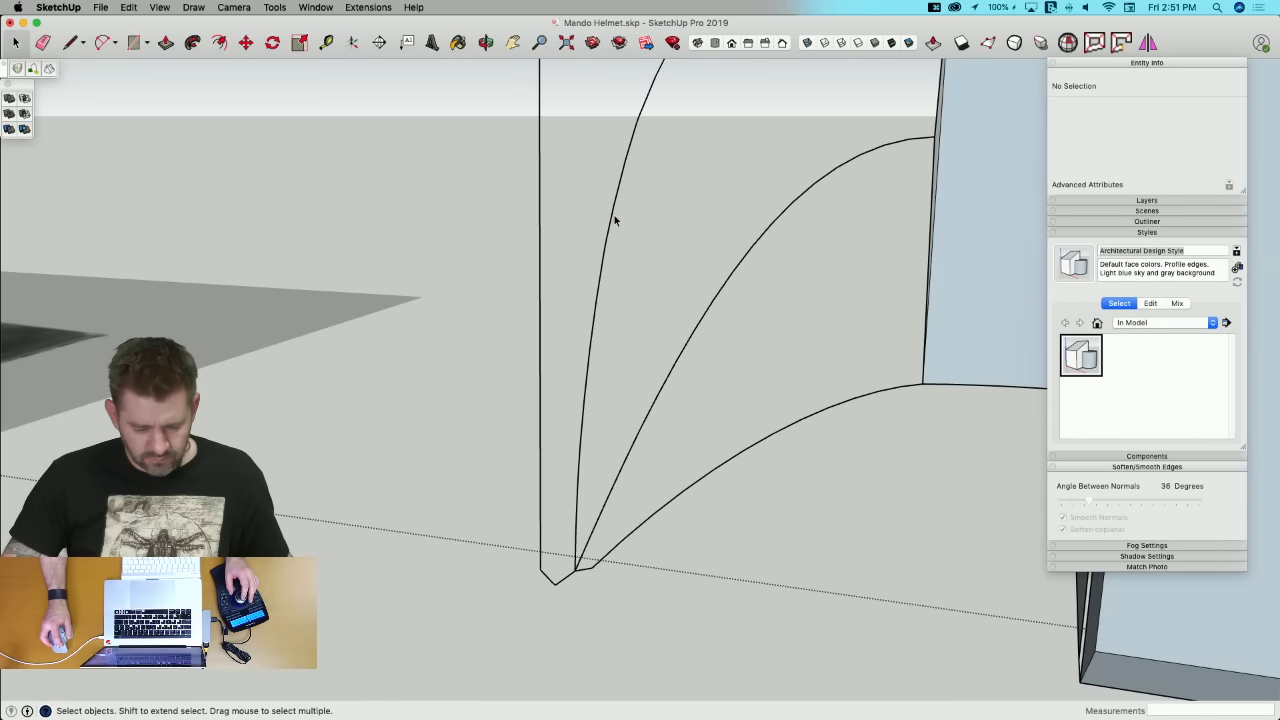
Step: Select every segment of the arched inner edge down to the lower tip, weld them, and check that they form one curve
left_click(614, 226)
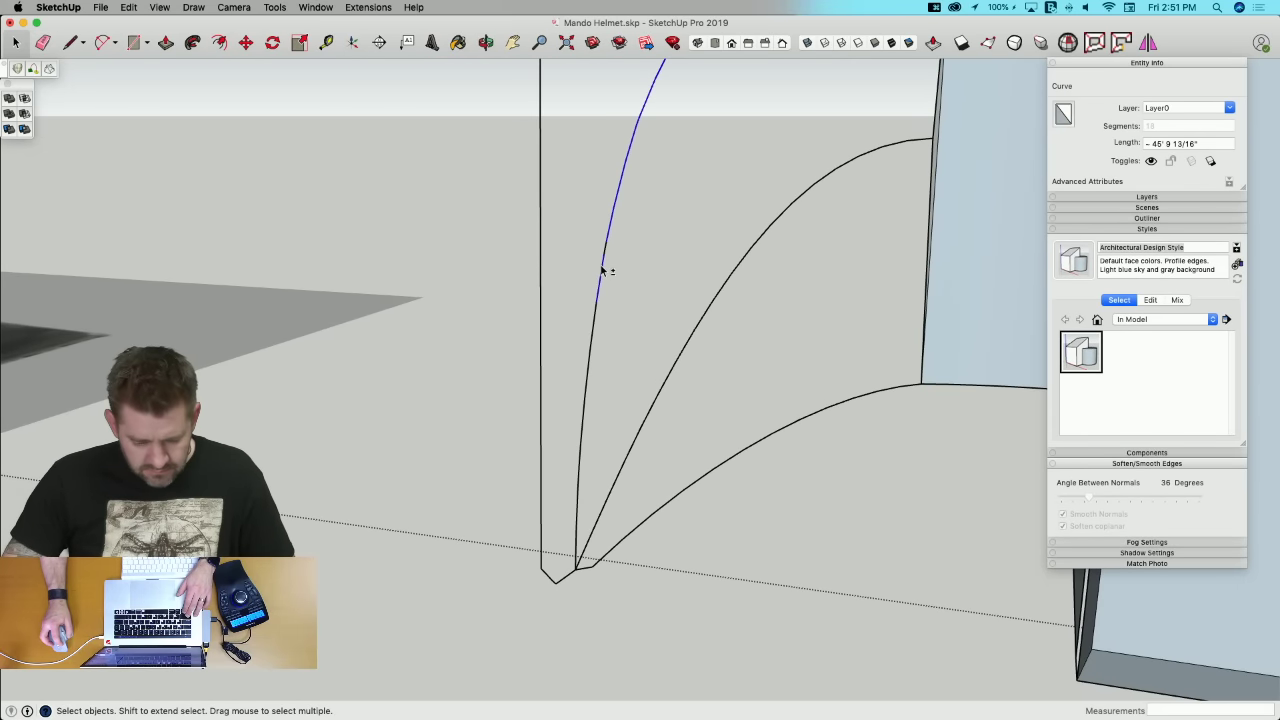
left_click(602, 268, "shift")
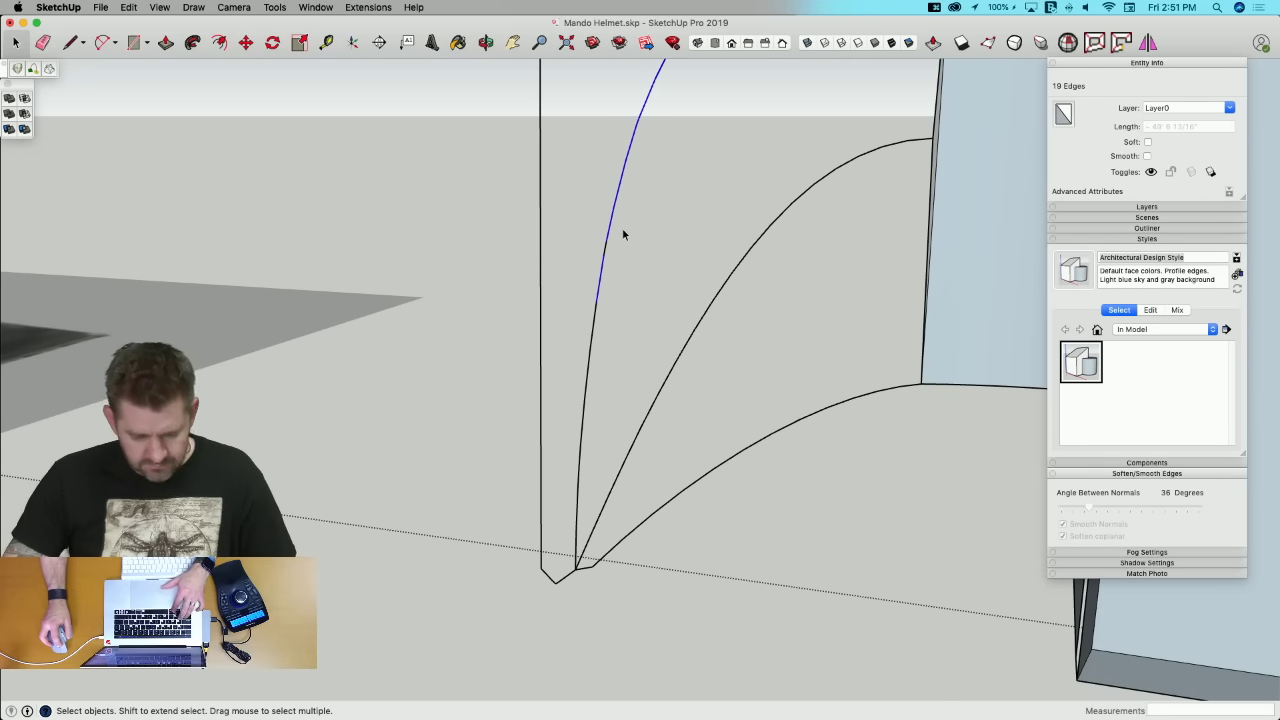
left_click_drag(548, 350, 573, 429, "alt")
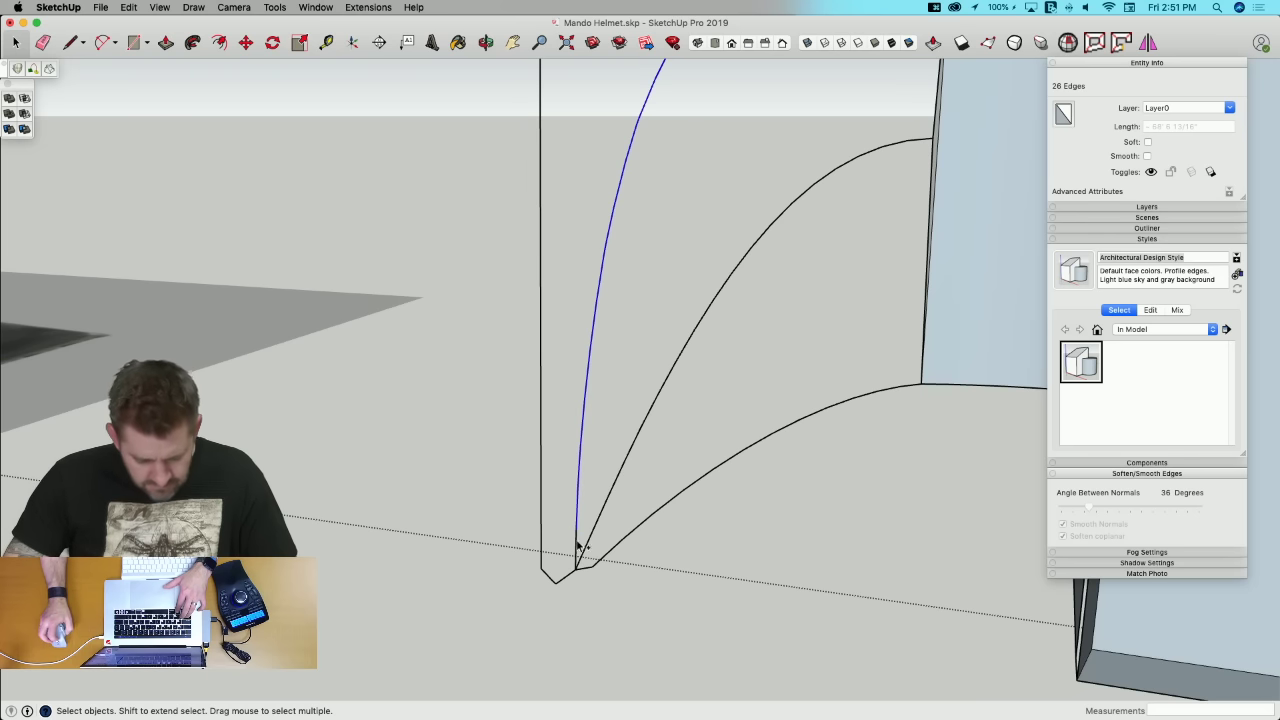
scroll(583, 544, "up", 2)
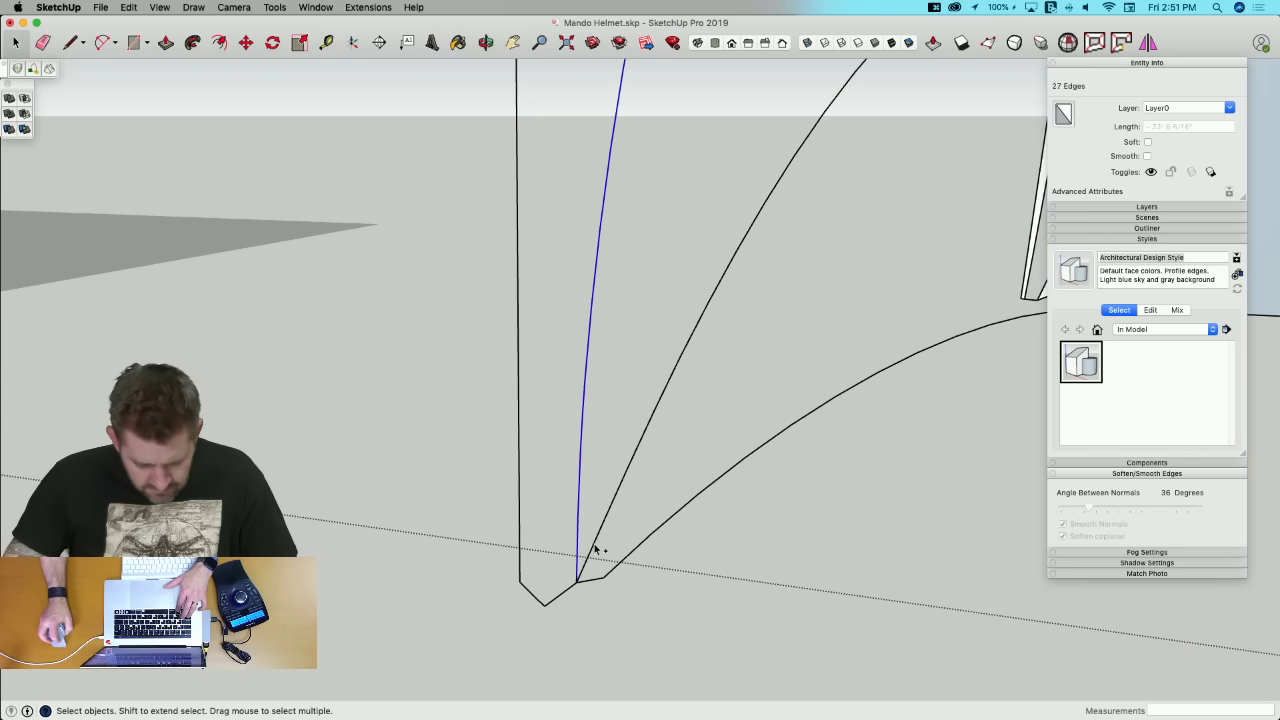
scroll(583, 582, "up", 3)
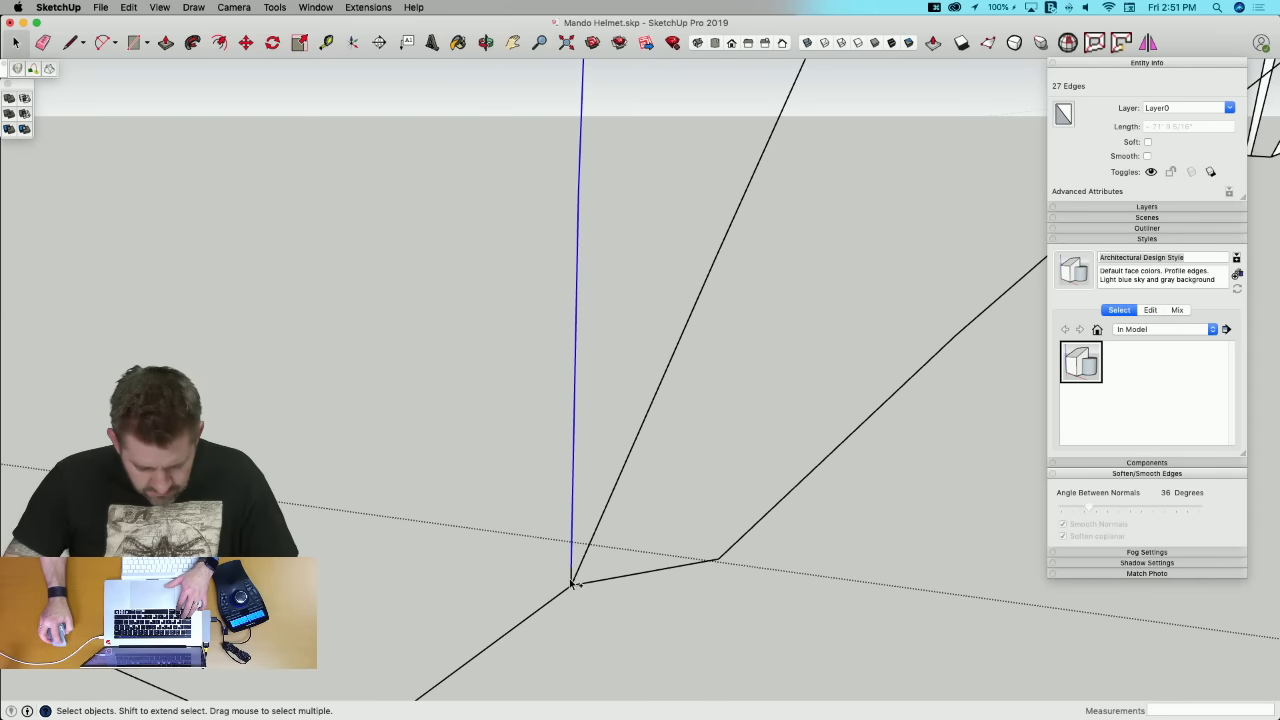
left_click(368, 7)
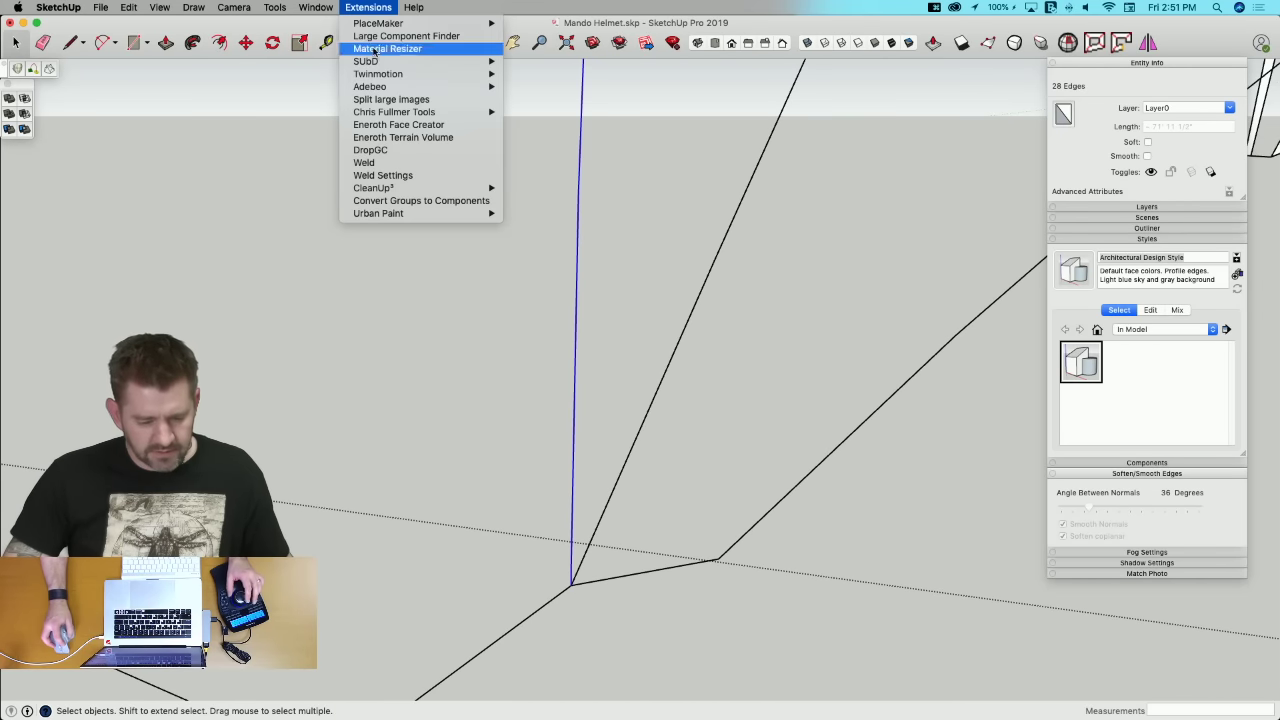
left_click(385, 163)
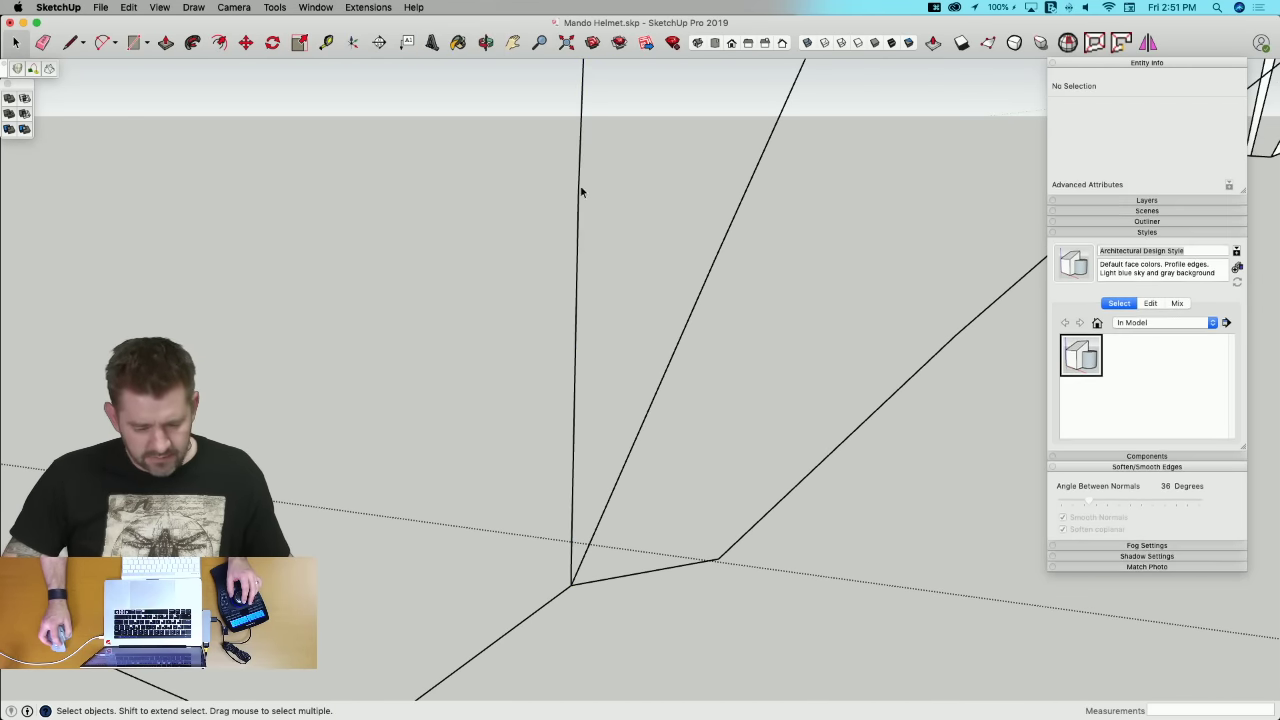
left_click(580, 185)
scroll(583, 191, "down", 3)
scroll(728, 323, "down", 3)
left_click(726, 320)
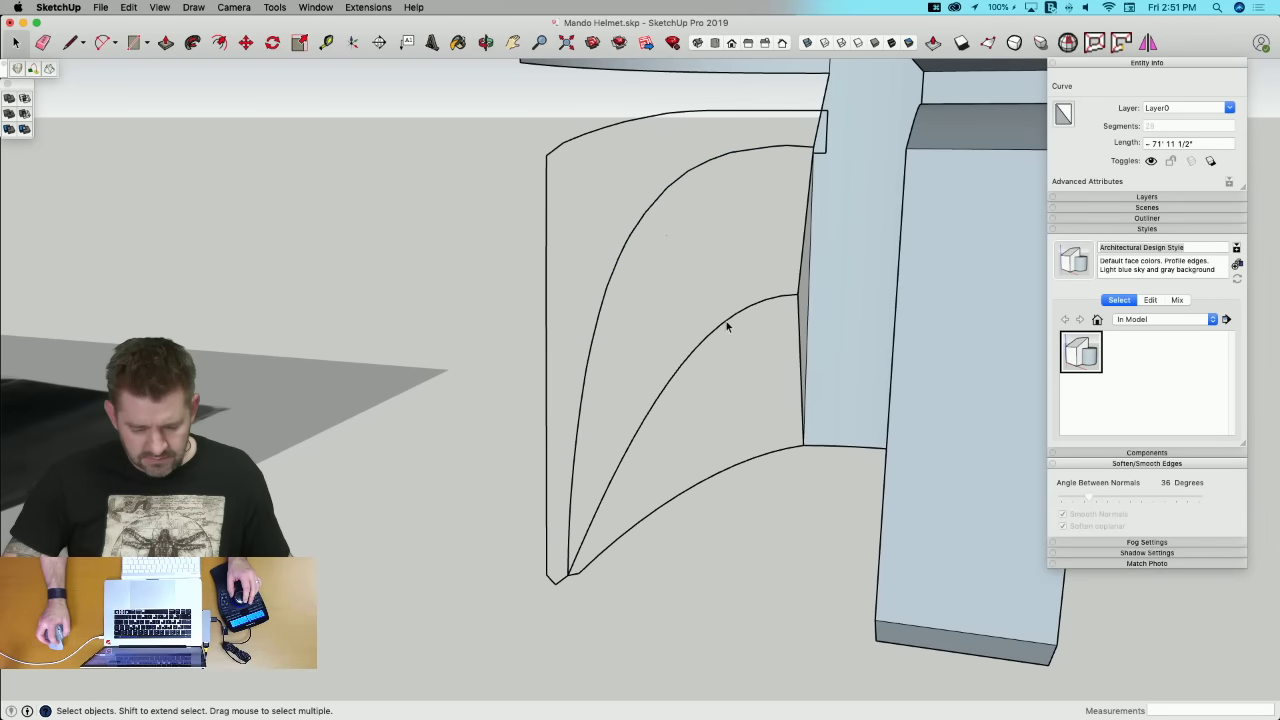
left_click(728, 323)
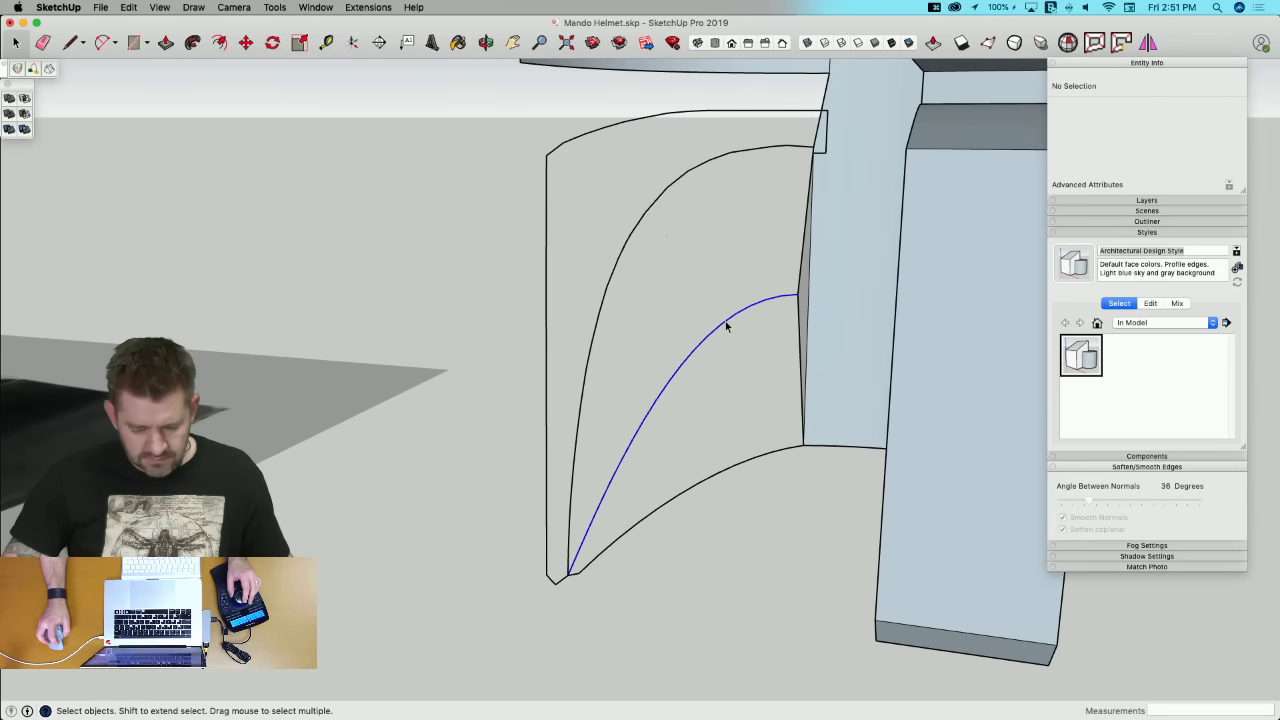
Step: Weld the segments of the cheek panel's top edge, from the outer corner to the central post, into one curve
left_click(628, 124)
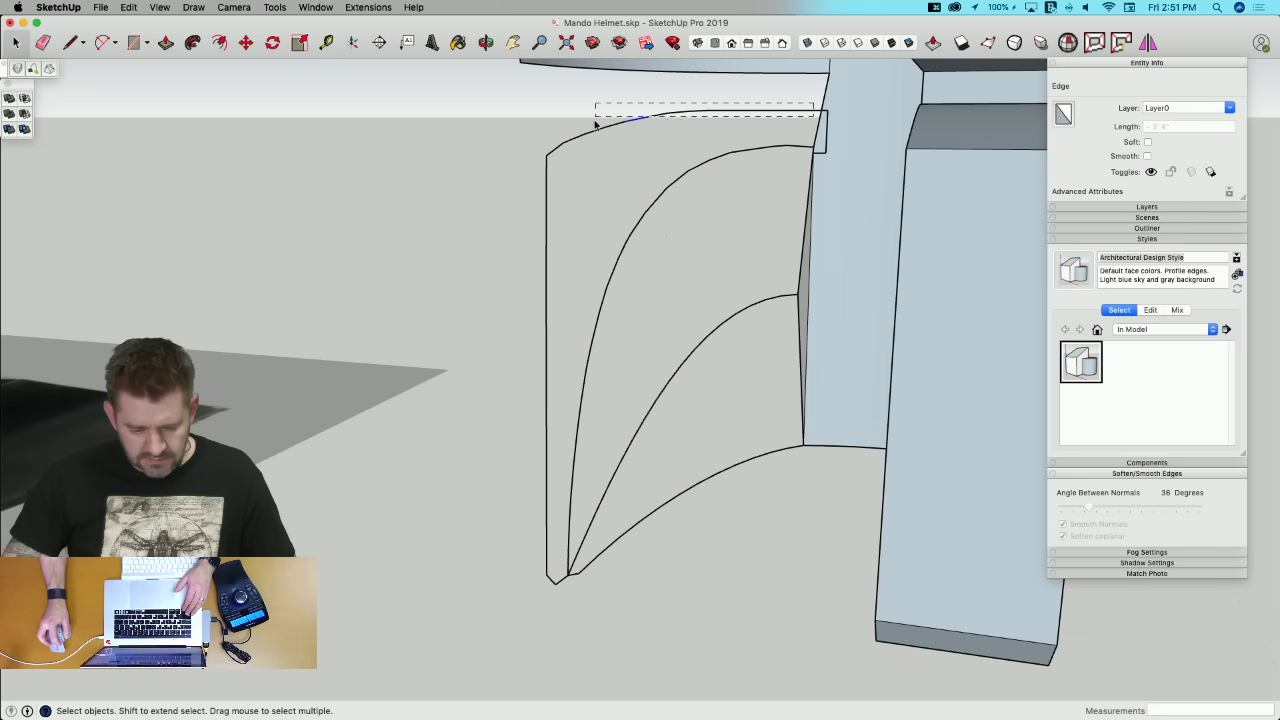
left_click_drag(557, 152, 552, 148)
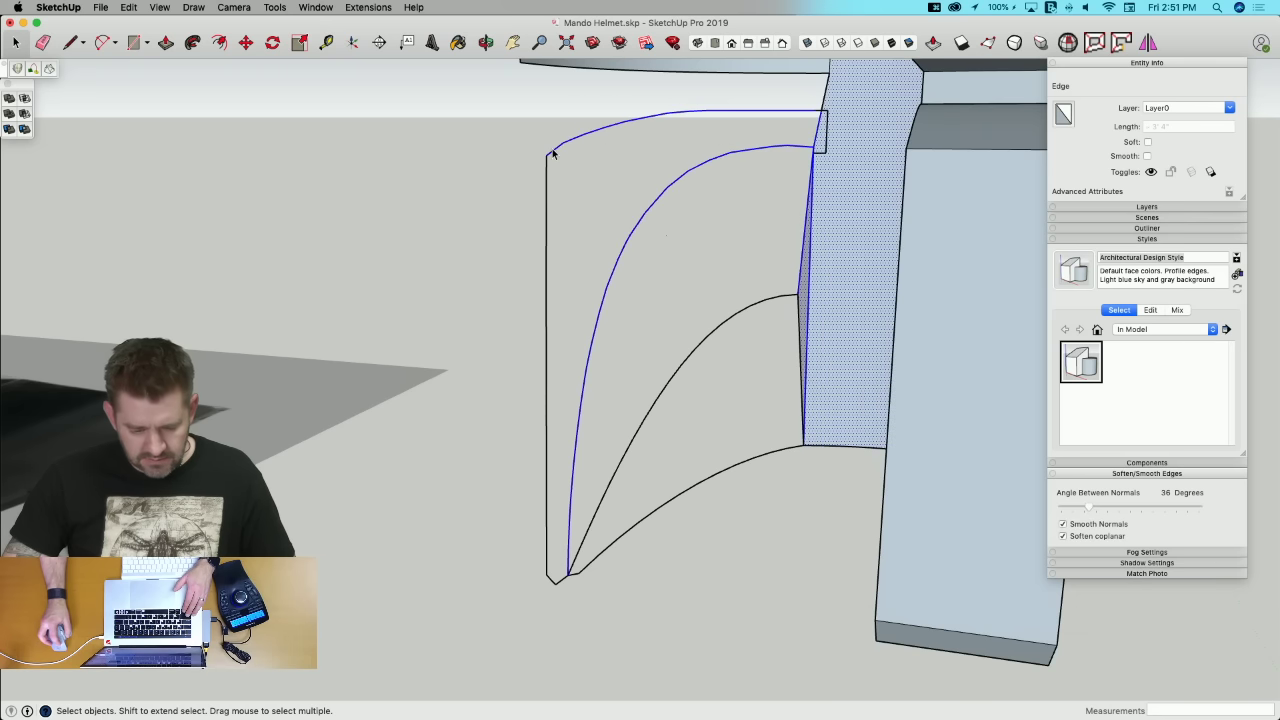
left_click(778, 119)
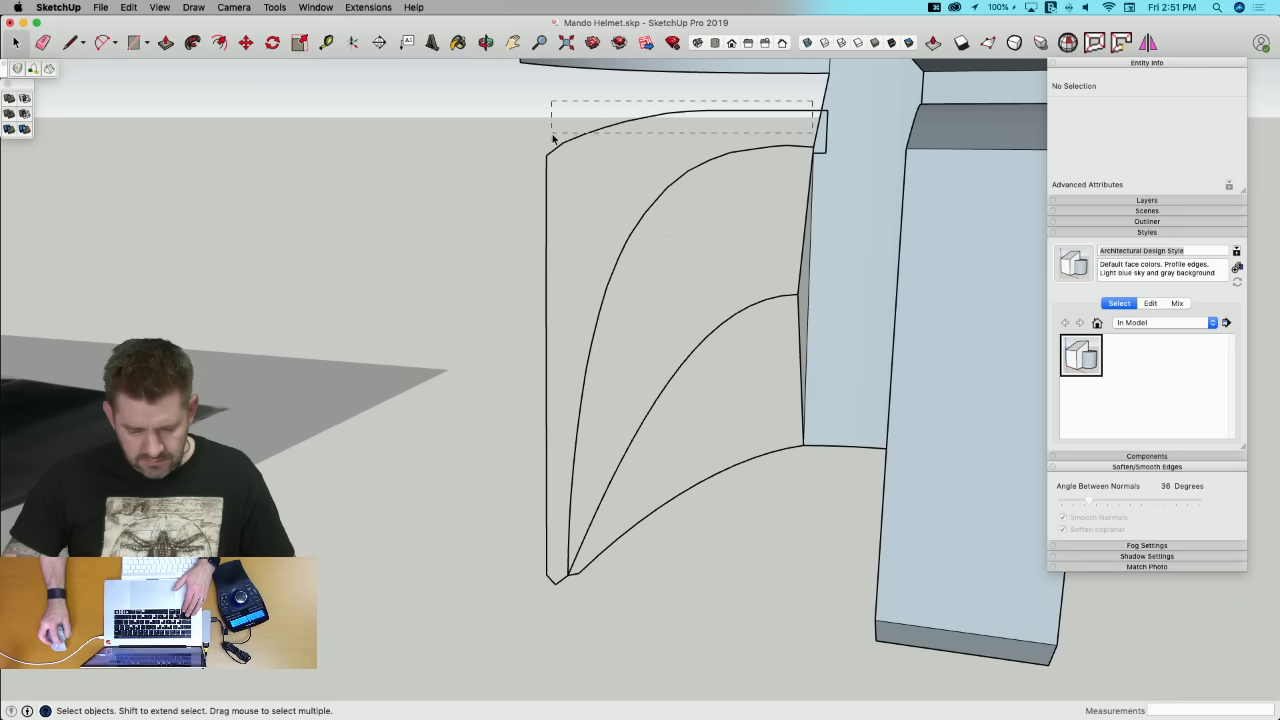
left_click_drag(553, 139, 561, 143)
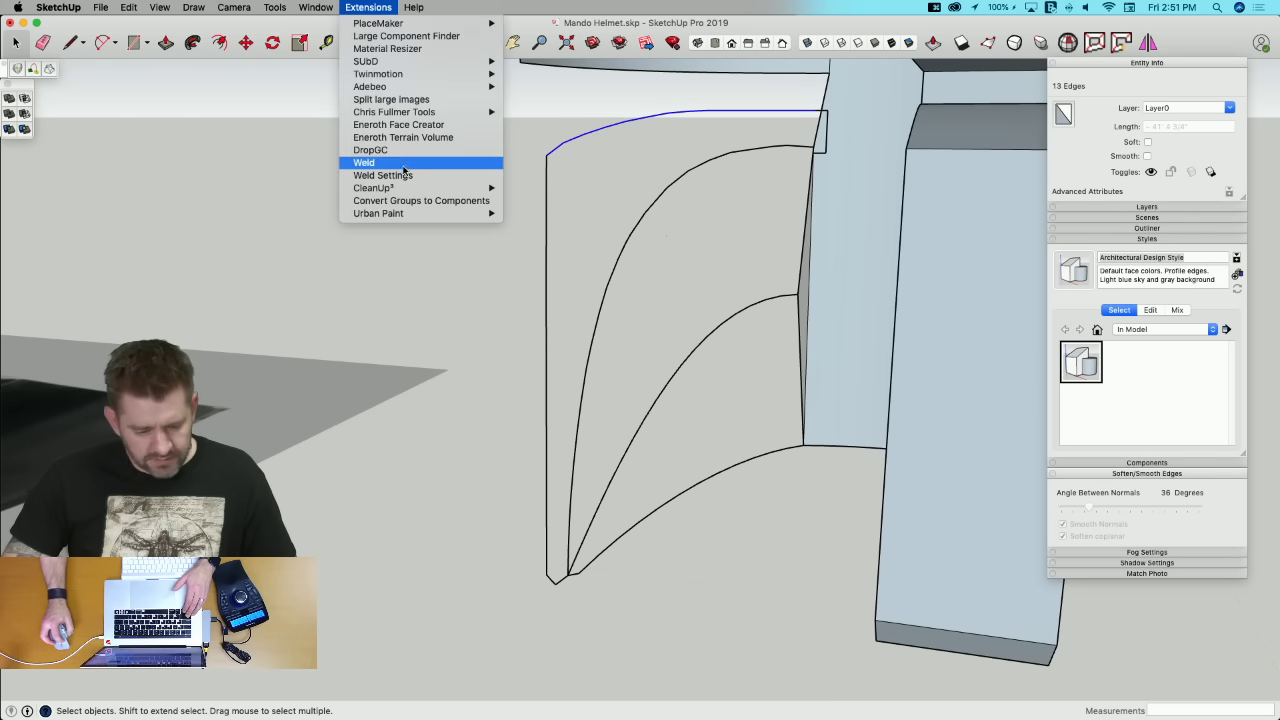
left_click(405, 162)
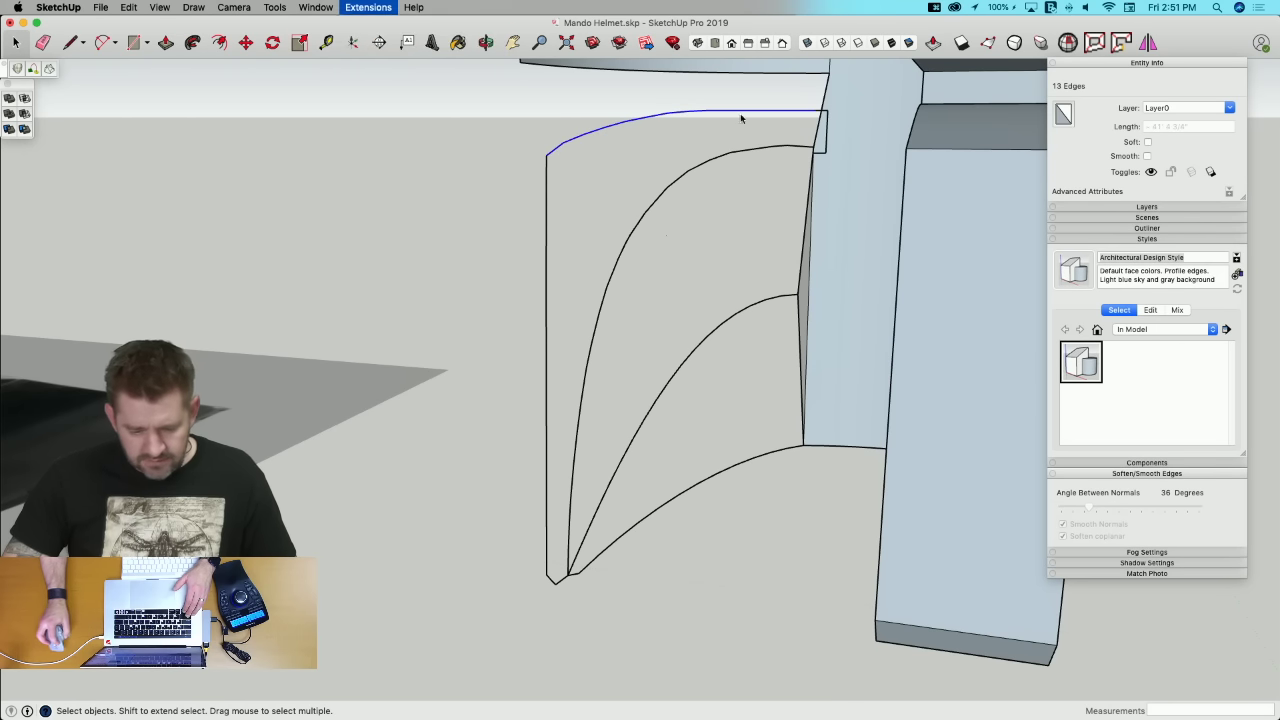
Step: Weld the two pieces of the cheek panel's outer vertical edge into one curve
left_click(548, 365)
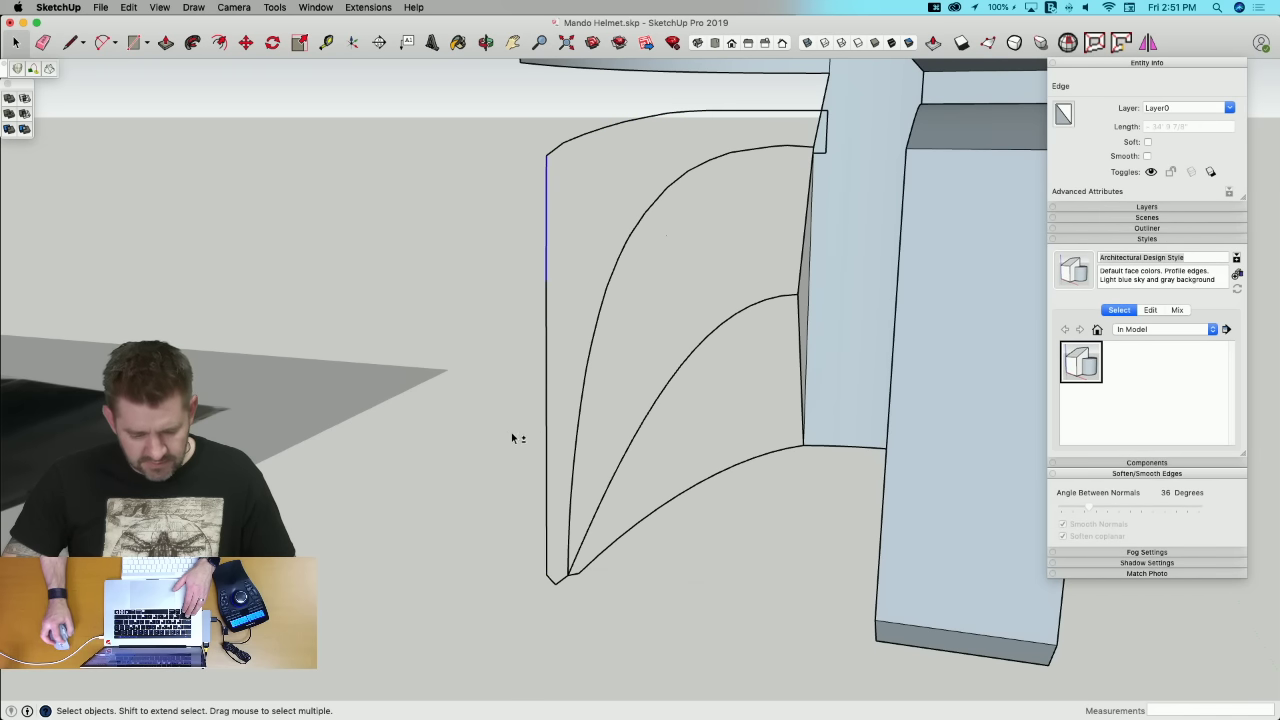
left_click(547, 333, "shift")
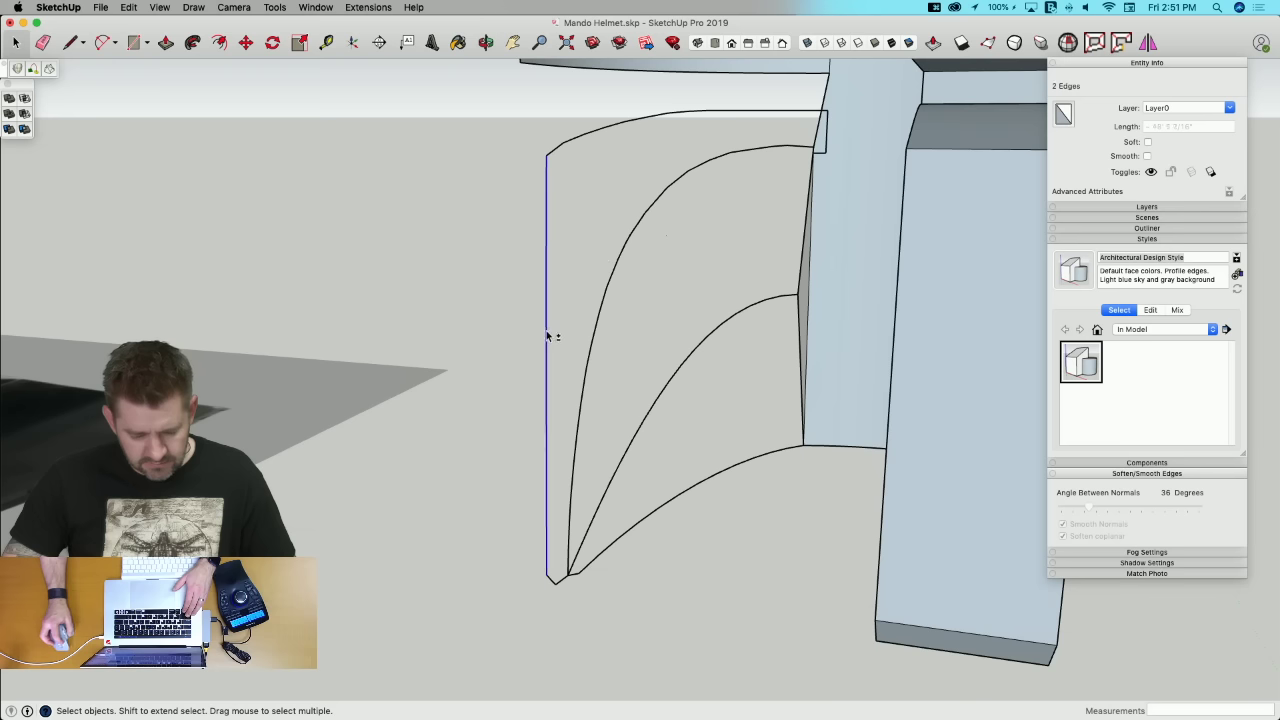
left_click(368, 7)
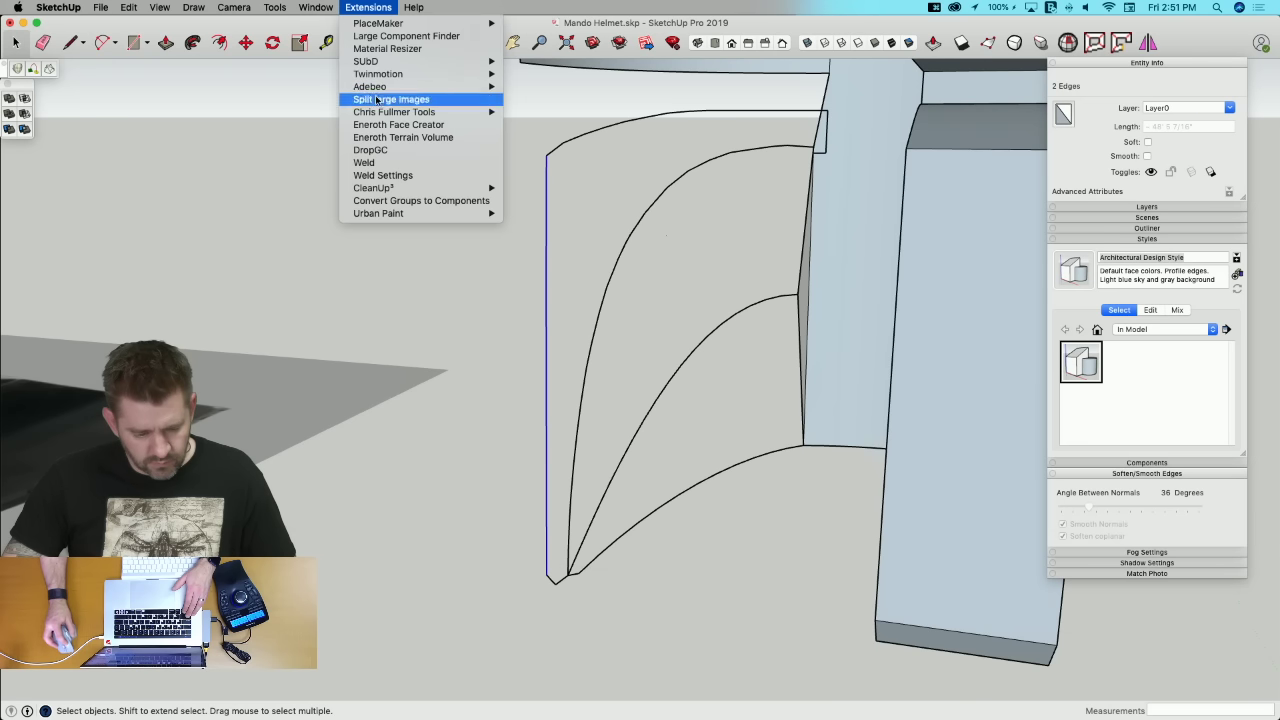
left_click(366, 162)
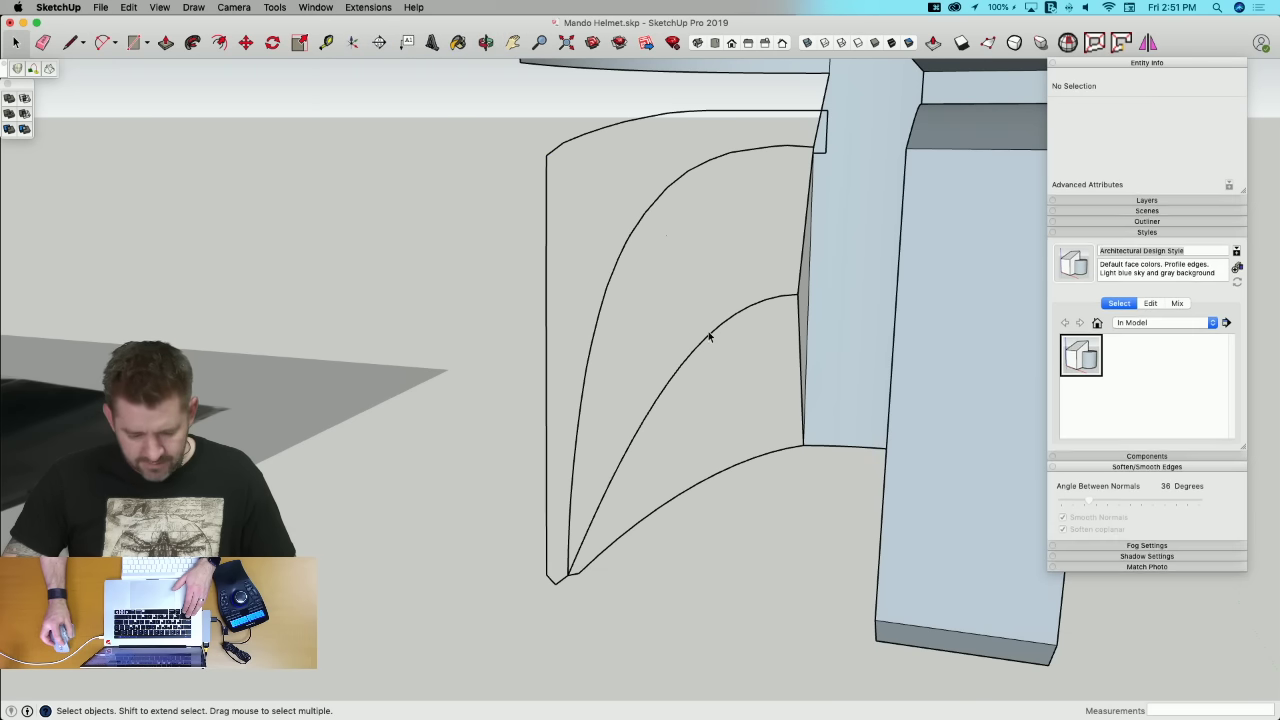
Step: Move the short edges at the cheek panel's lower tip outward, away from the central post, by about 4'
left_click(723, 475)
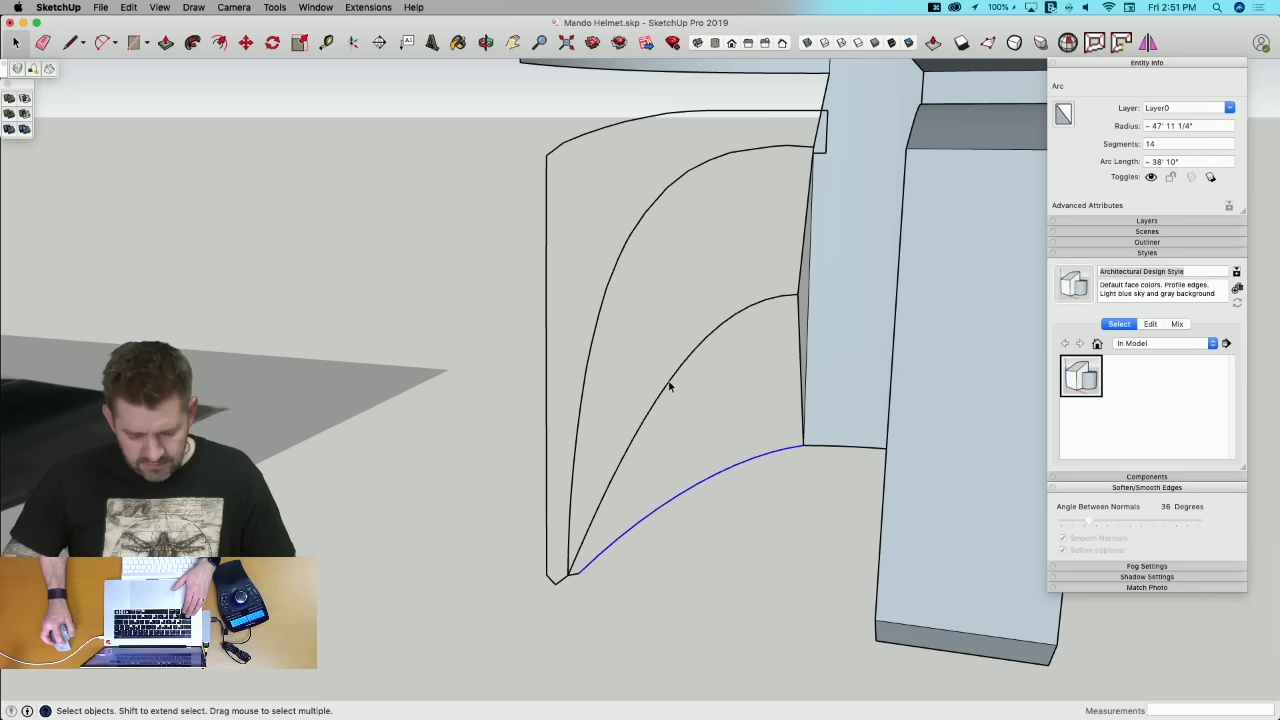
left_click(567, 572)
left_click_drag(587, 593, 587, 591)
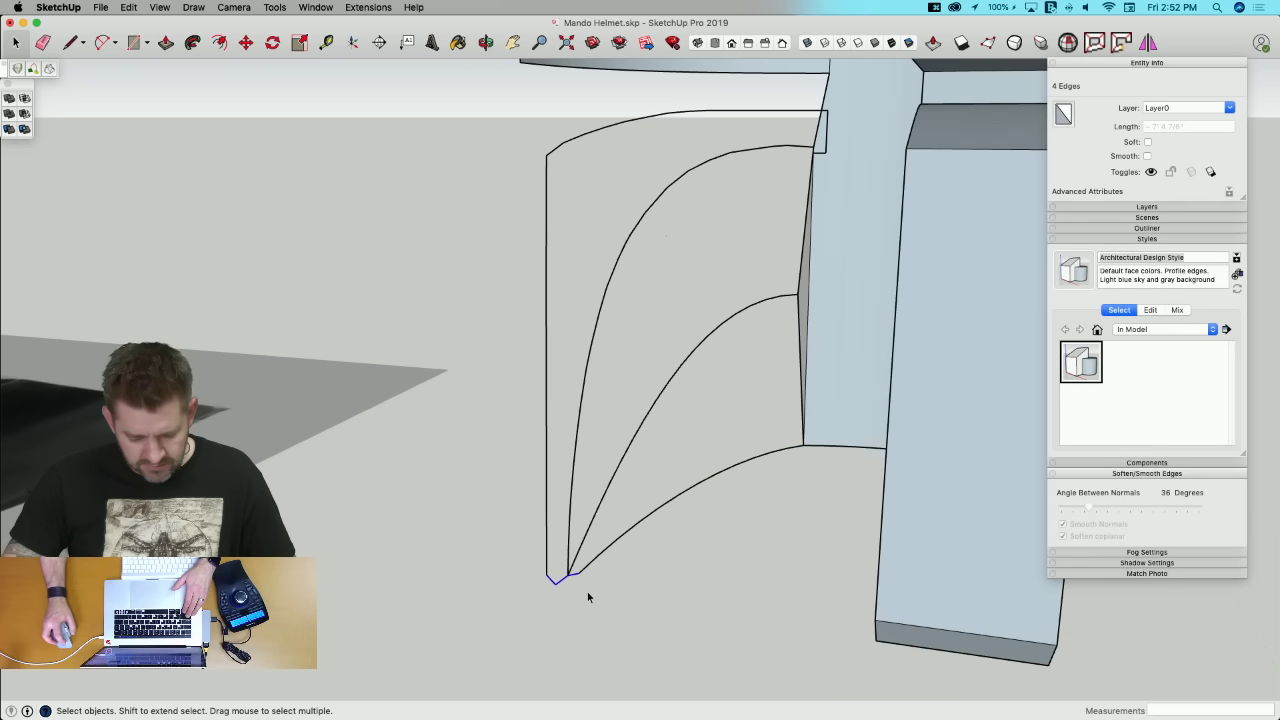
key("m")
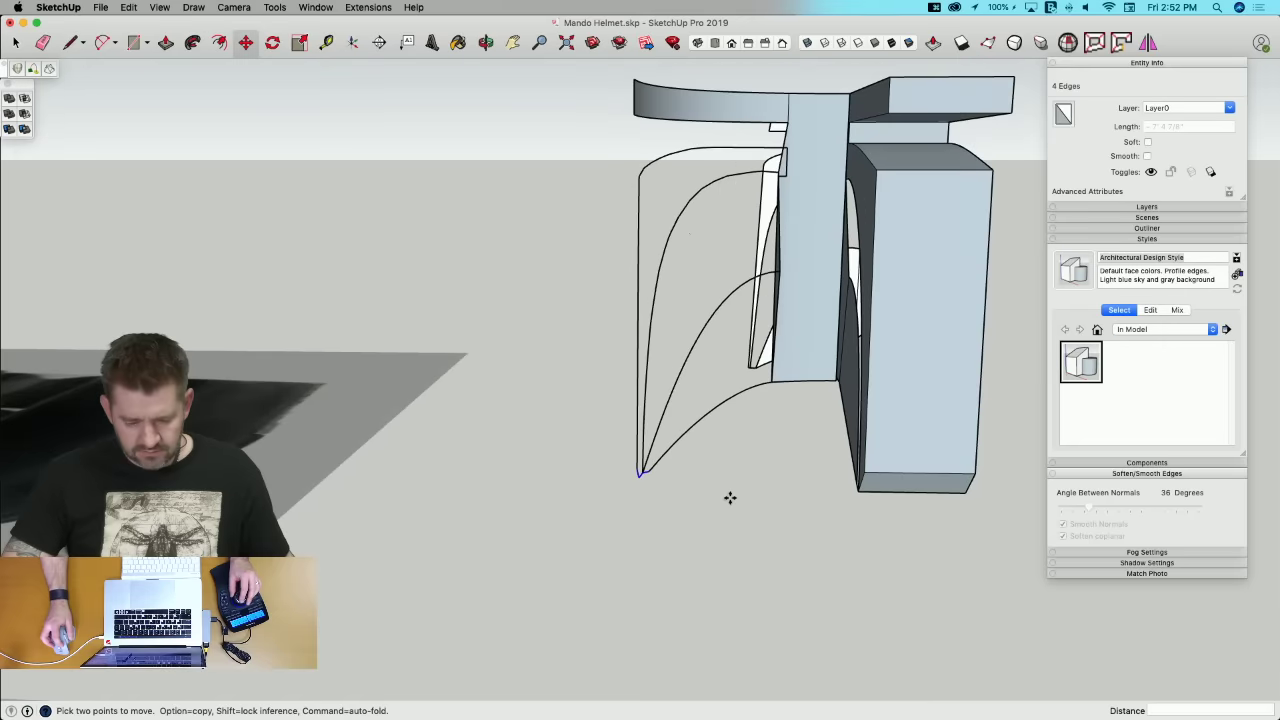
left_click(730, 506)
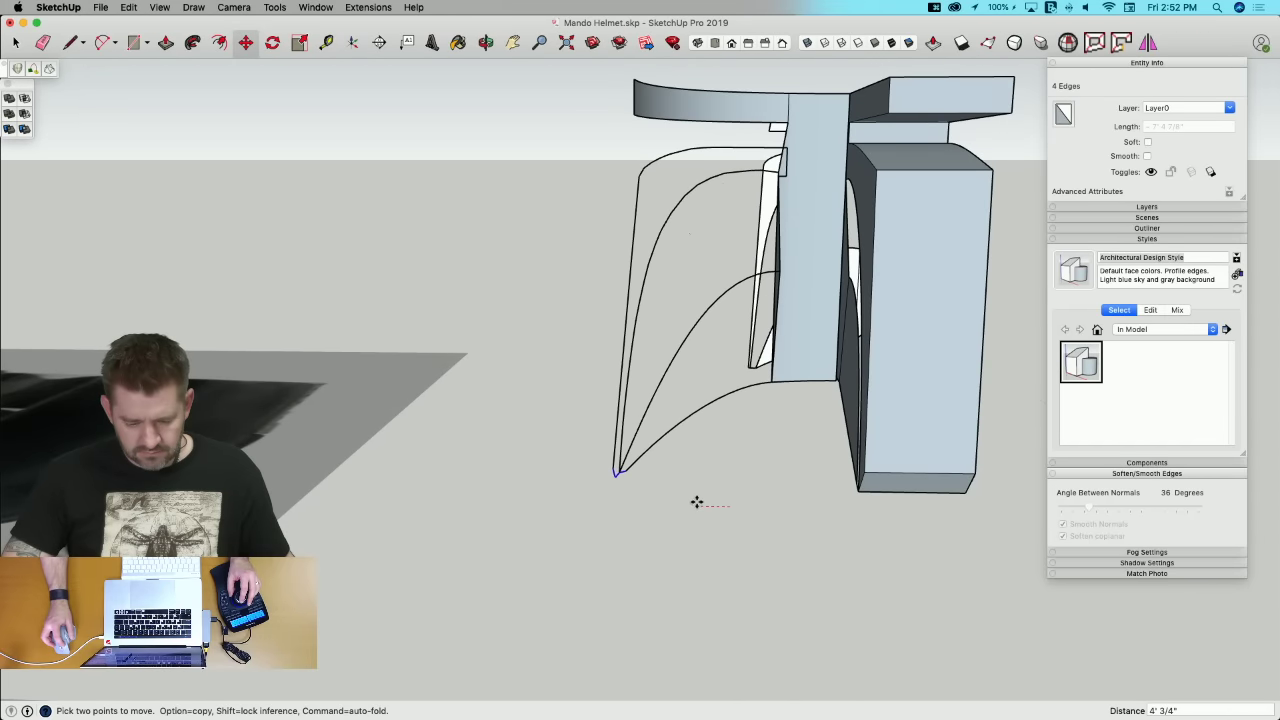
left_click(697, 503)
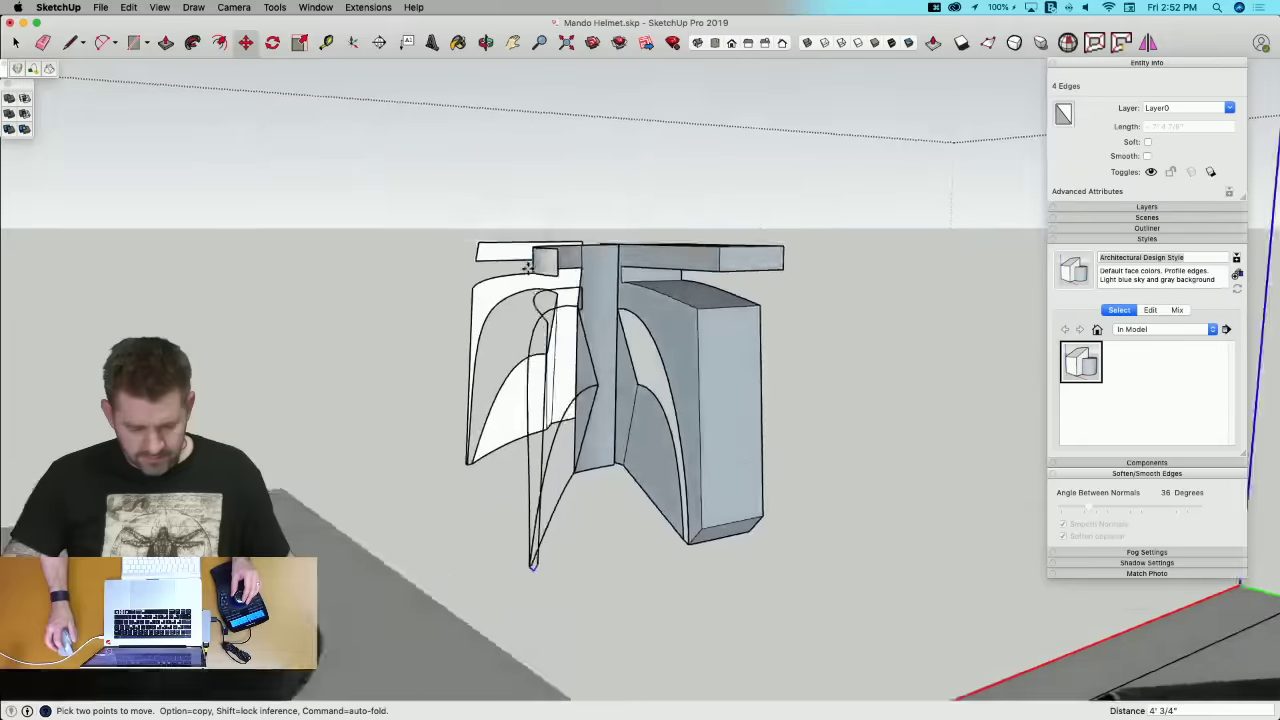
Step: Erase the leftover short edges where the cheek panel's top curve meets the central post
key("e")
left_click_drag(708, 230, 719, 134)
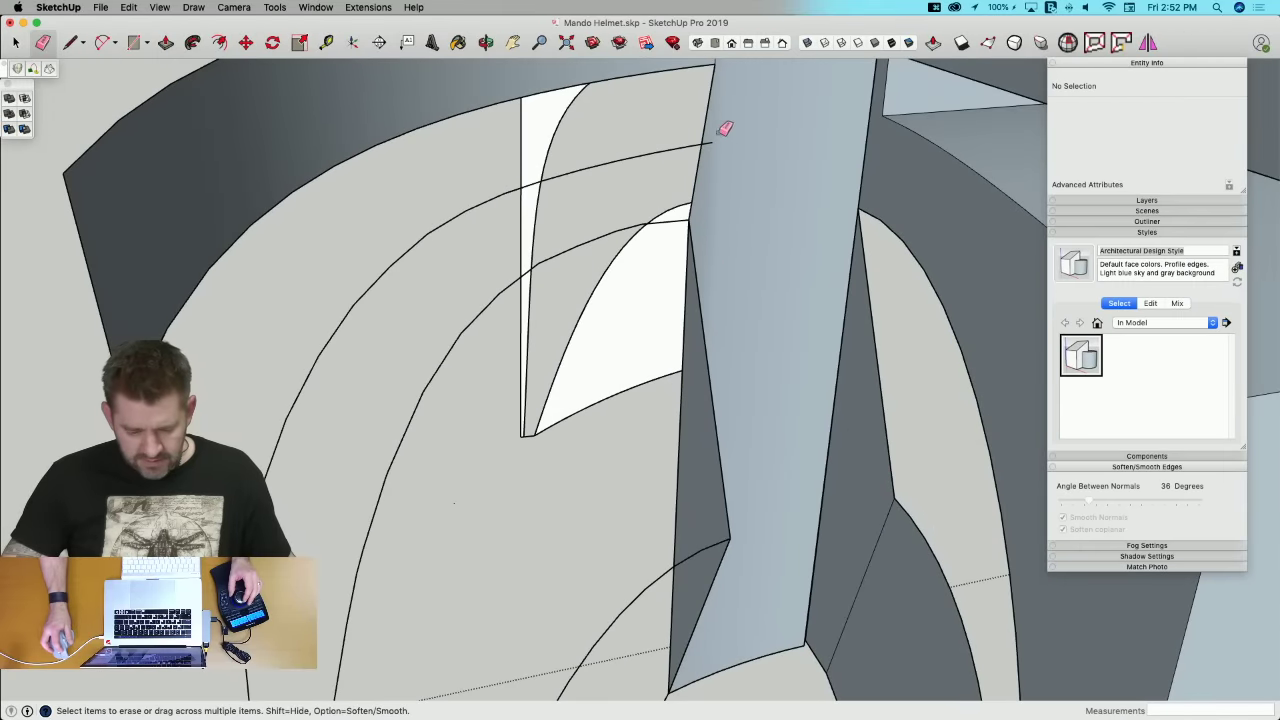
key("space")
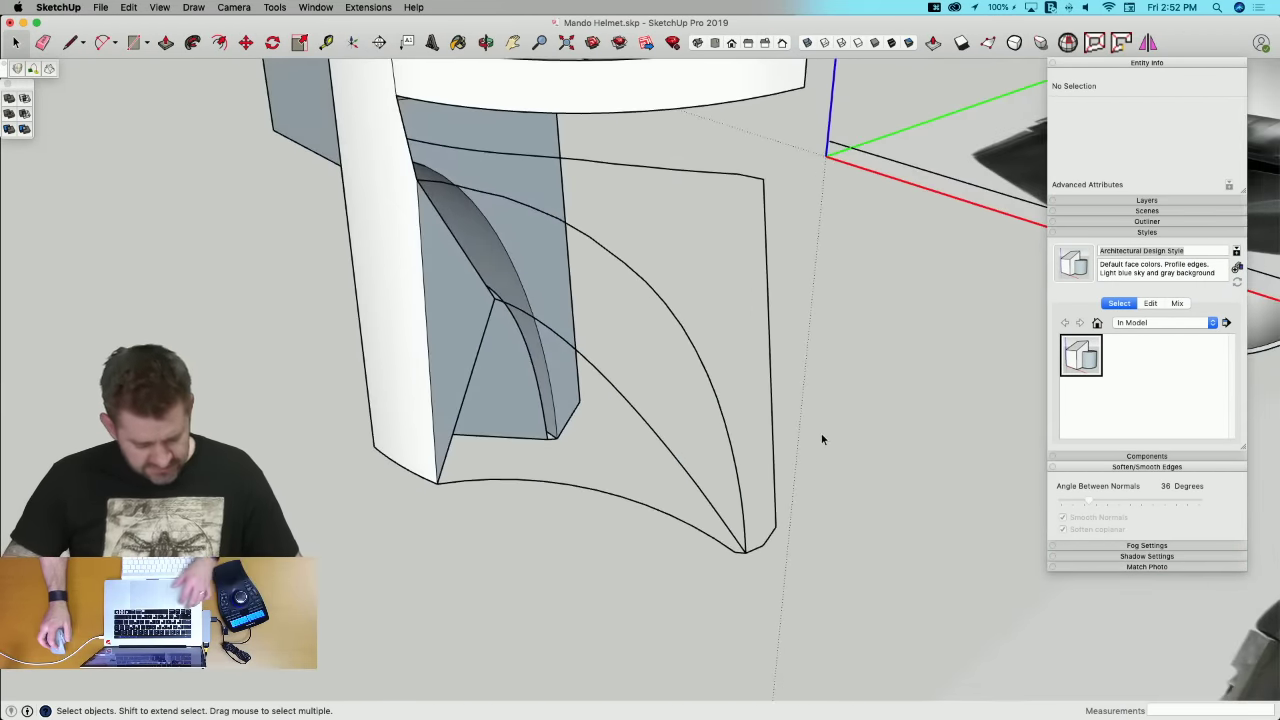
Step: Save the model and skin the cheek panel's lowest surface between its bottom curve, the lower diagonal curve and the straight edge joining them
key("super+s")
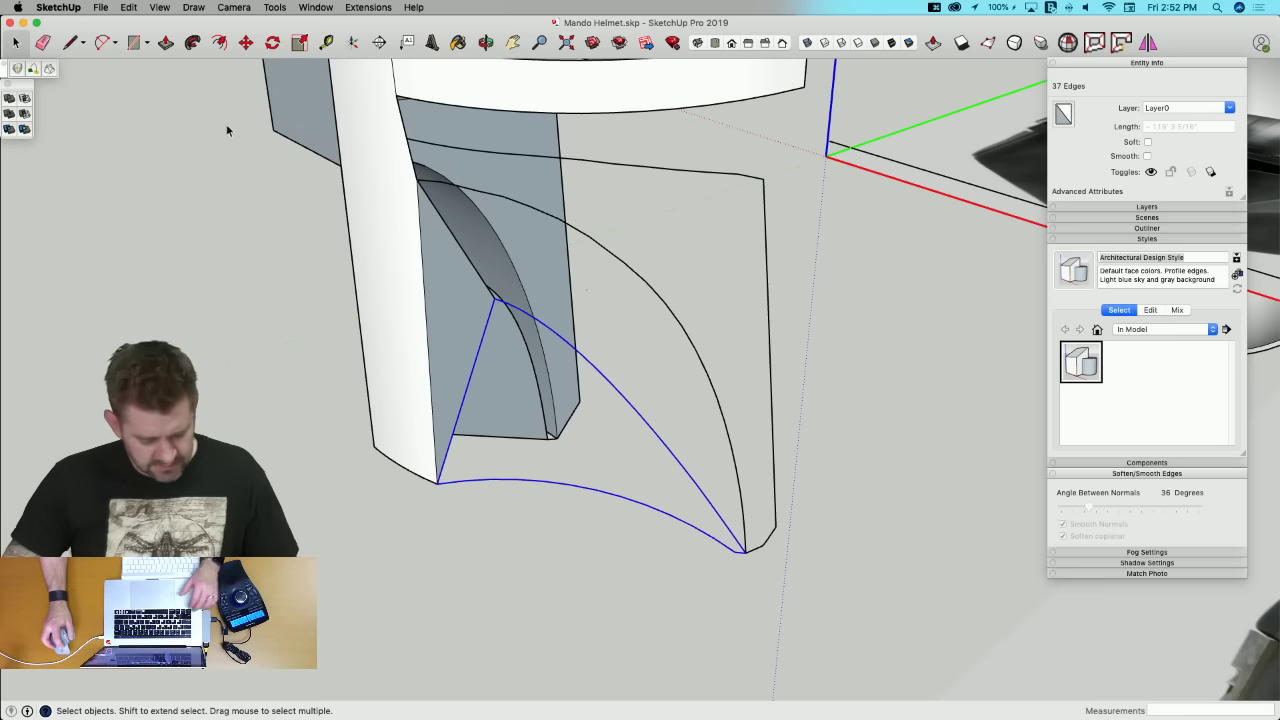
key("super+s")
left_click(49, 68)
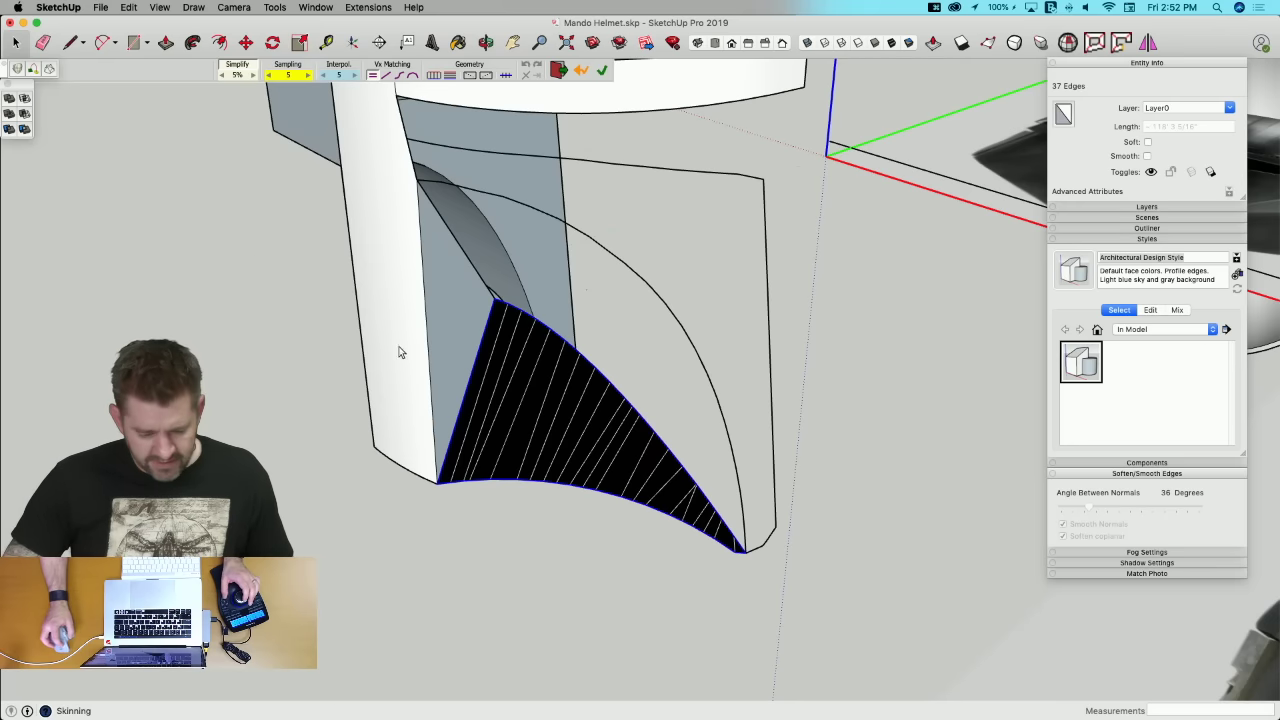
key("space")
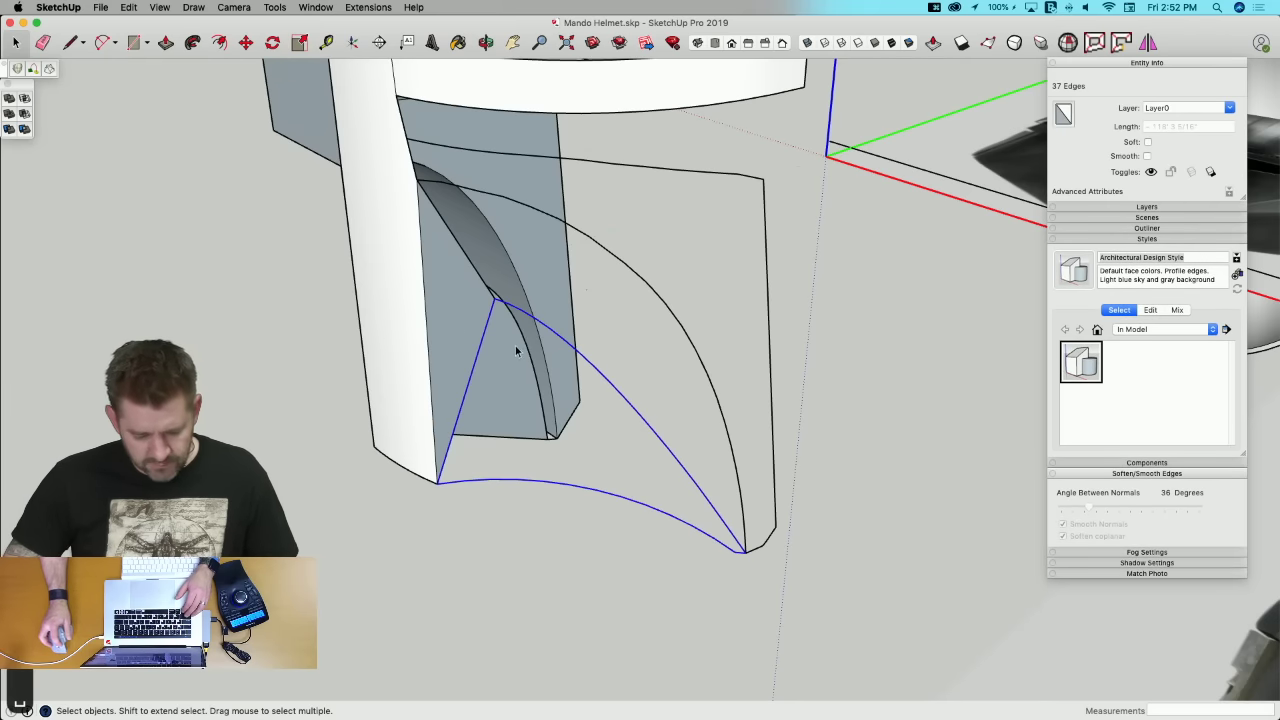
left_click(49, 68)
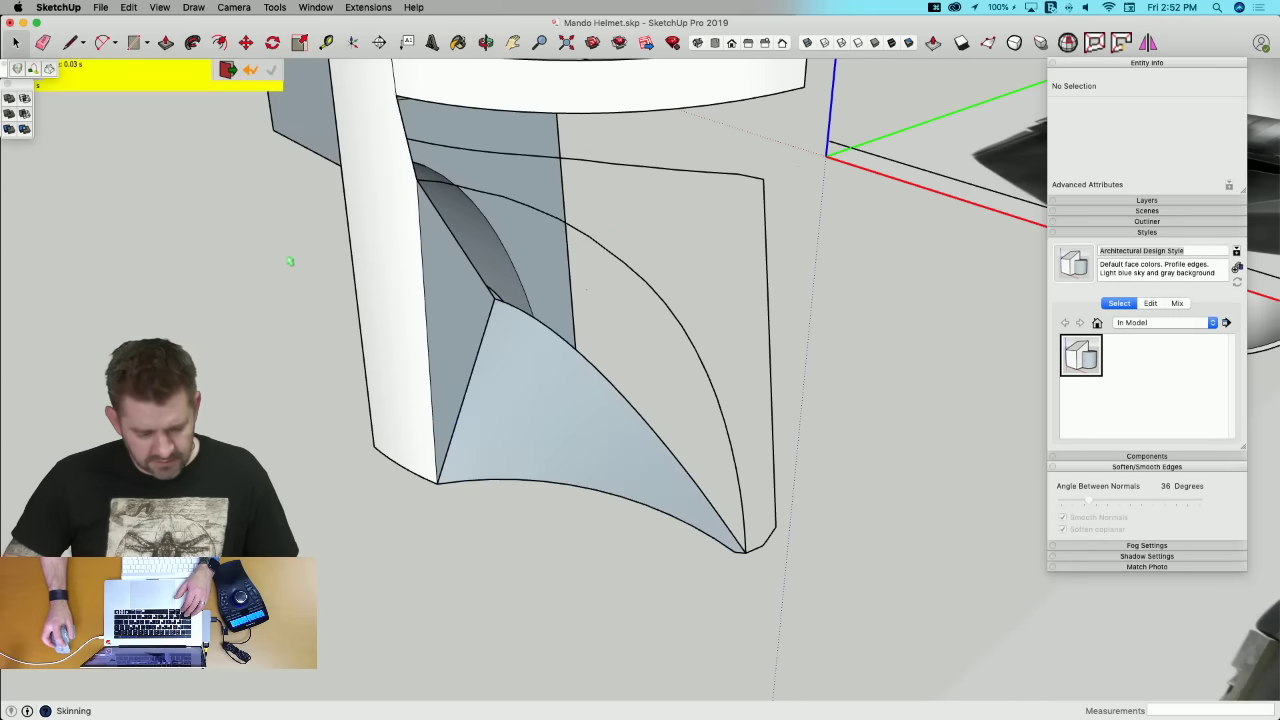
key("Return")
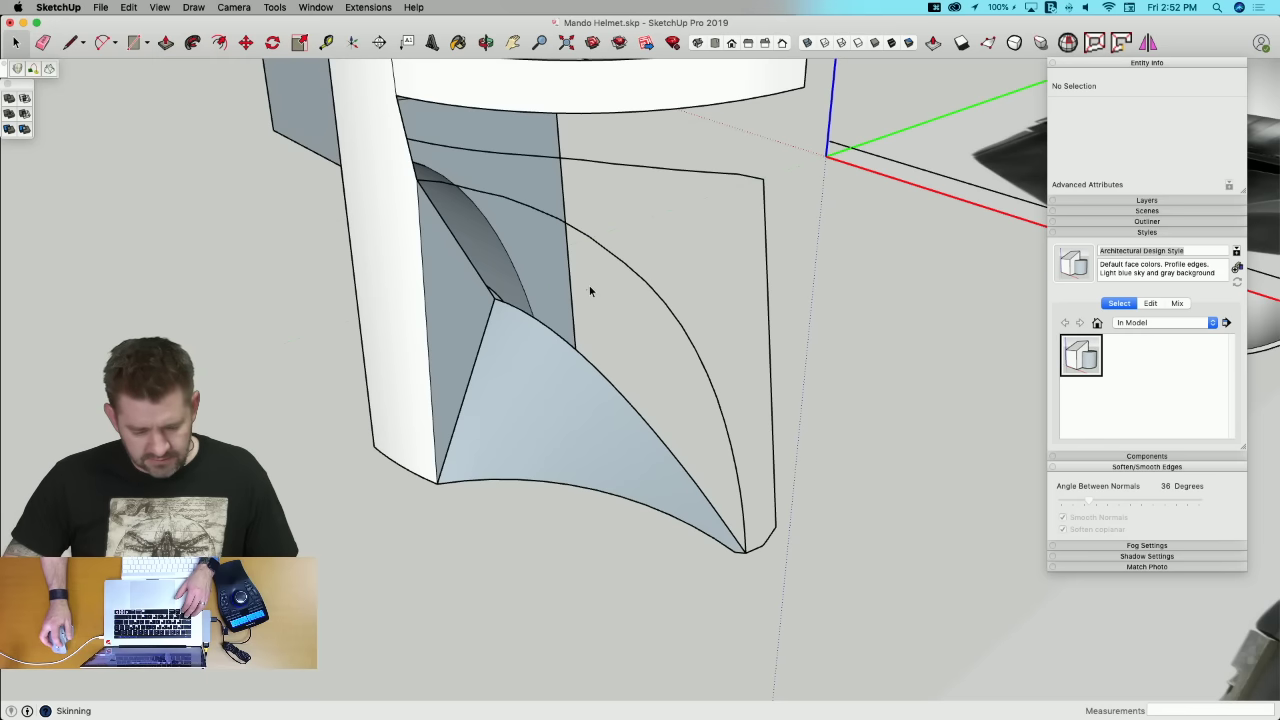
Step: Skin the crescent surface between the lower diagonal curve and the upper arched curve, including the short edges beside the central post
left_click(580, 352)
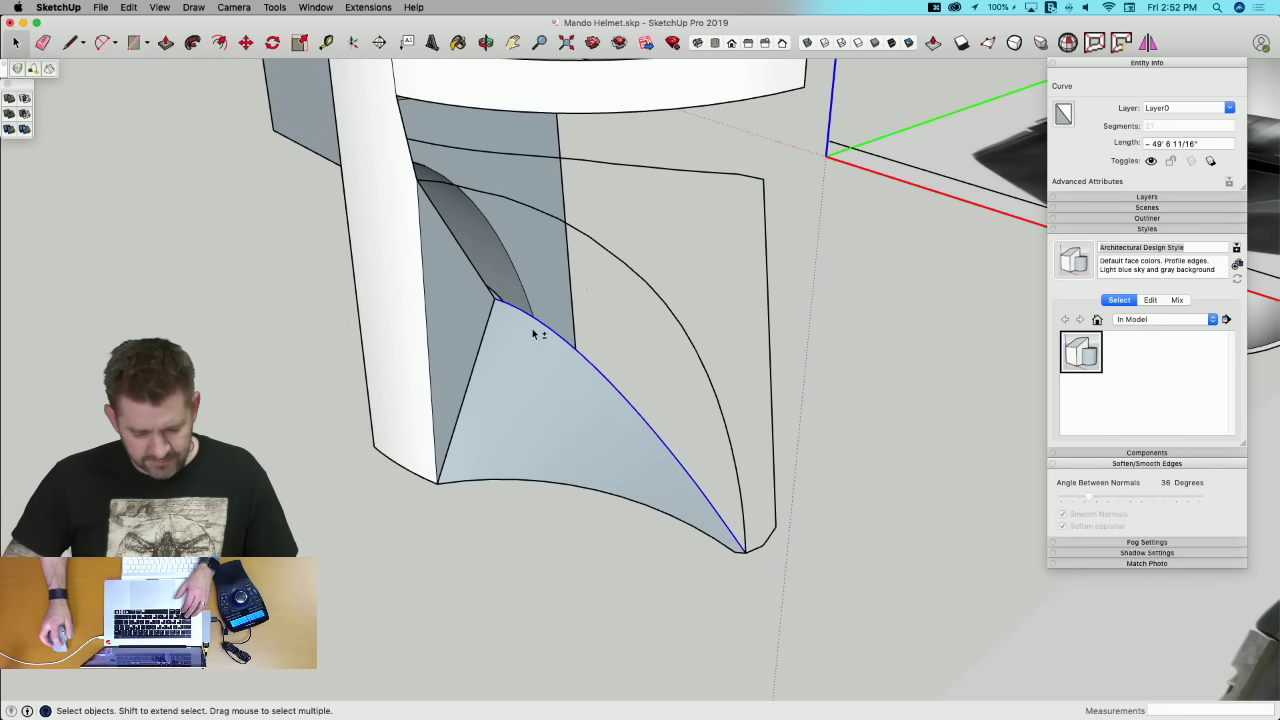
left_click(498, 285, "shift")
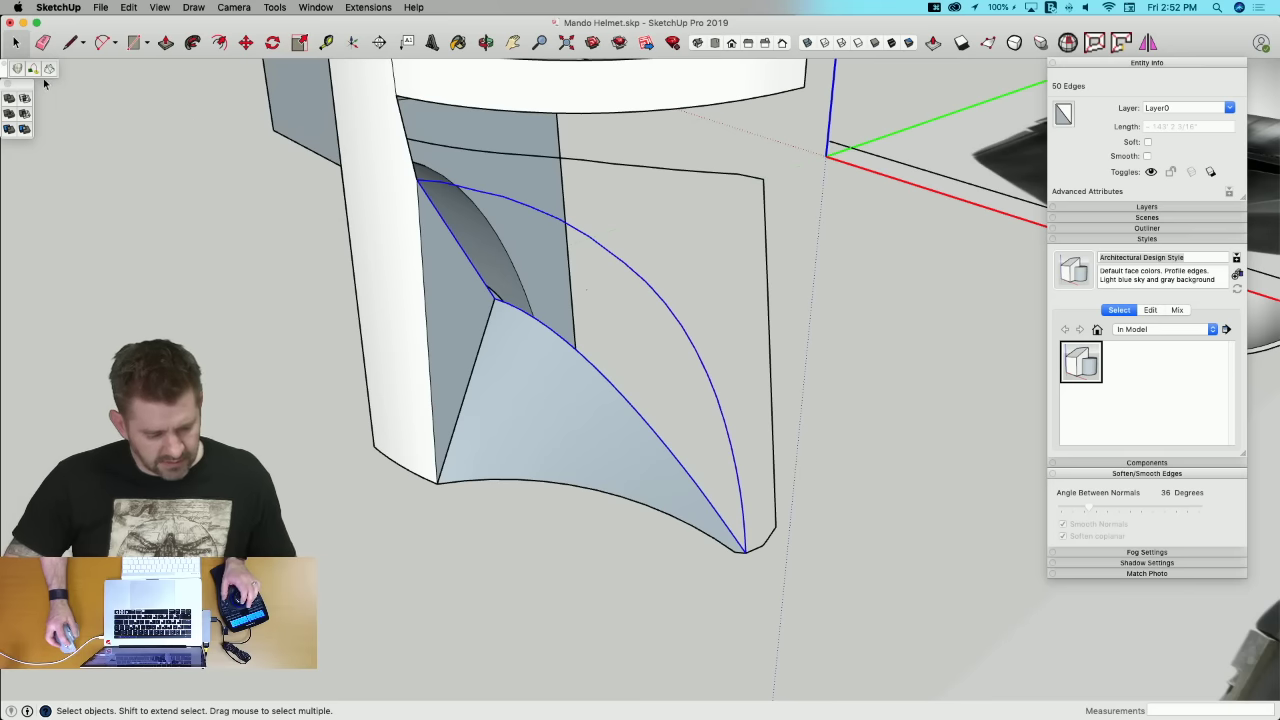
left_click(45, 67)
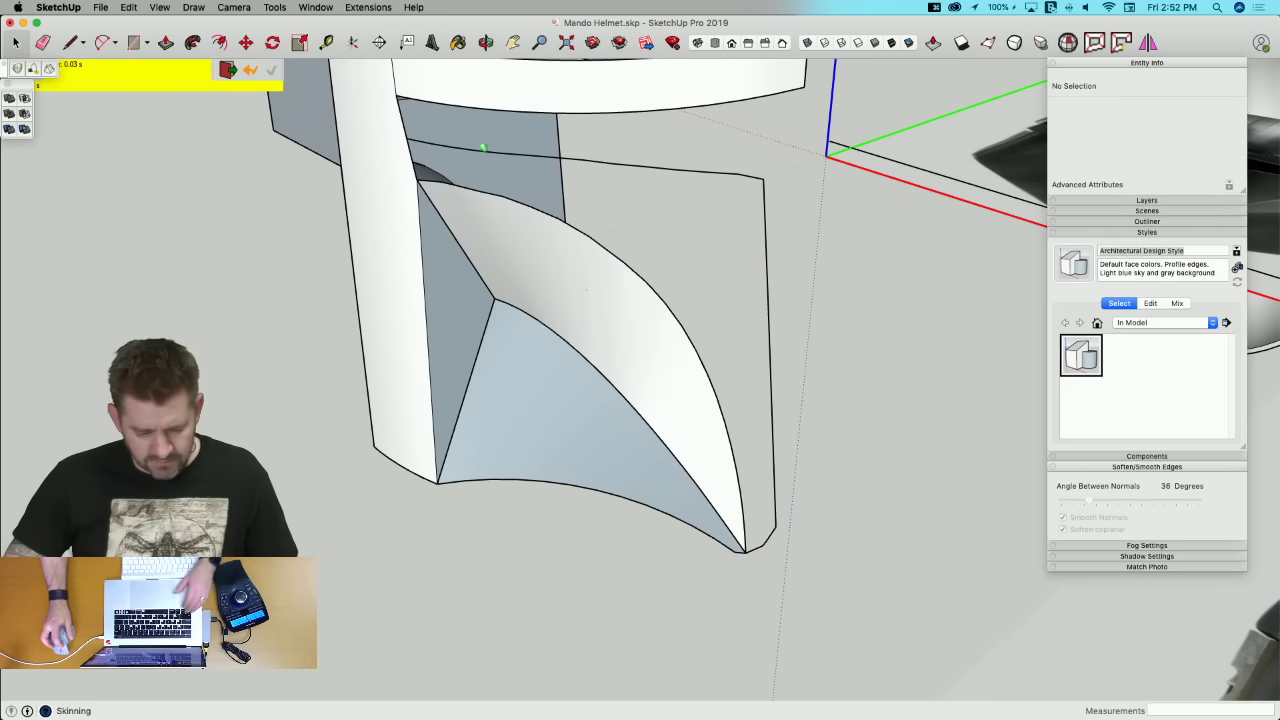
key("space")
Step: Try to skin the outer cheek surface from the top curve, outer vertical edge, arched curve and short edges at the post and tip
left_click(428, 153)
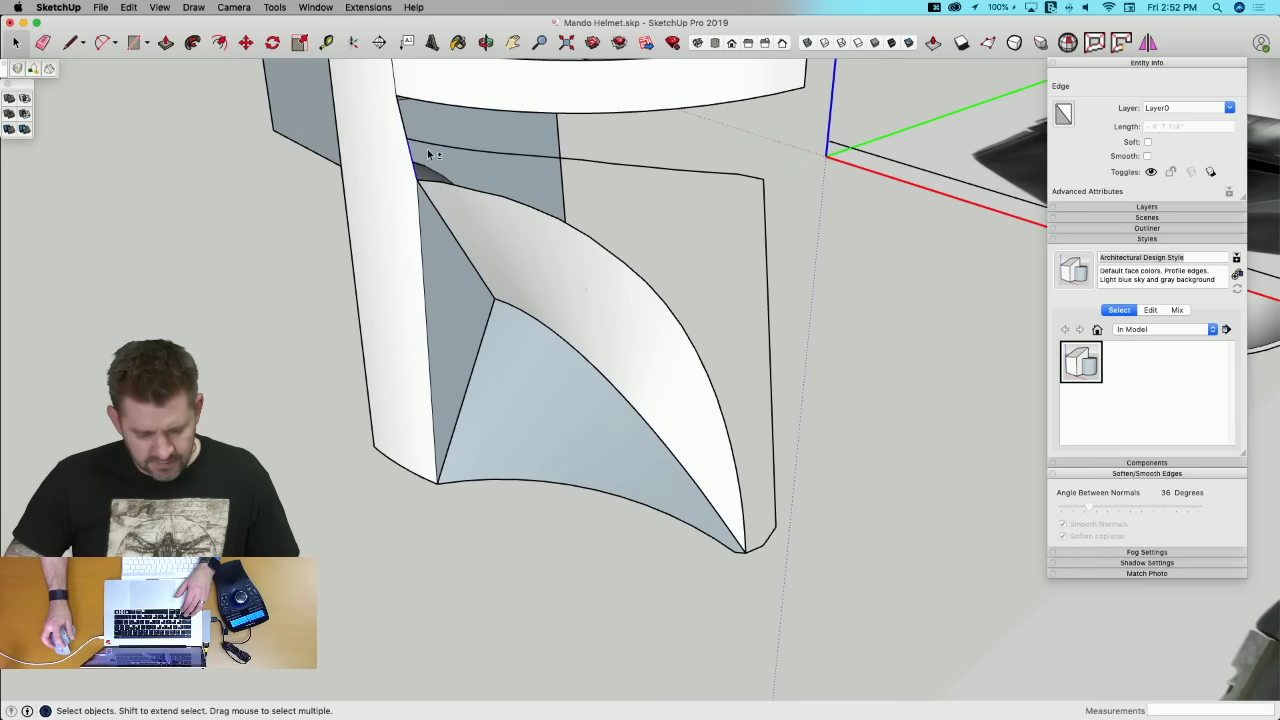
left_click(432, 147, "shift")
scroll(409, 131, "up", 3)
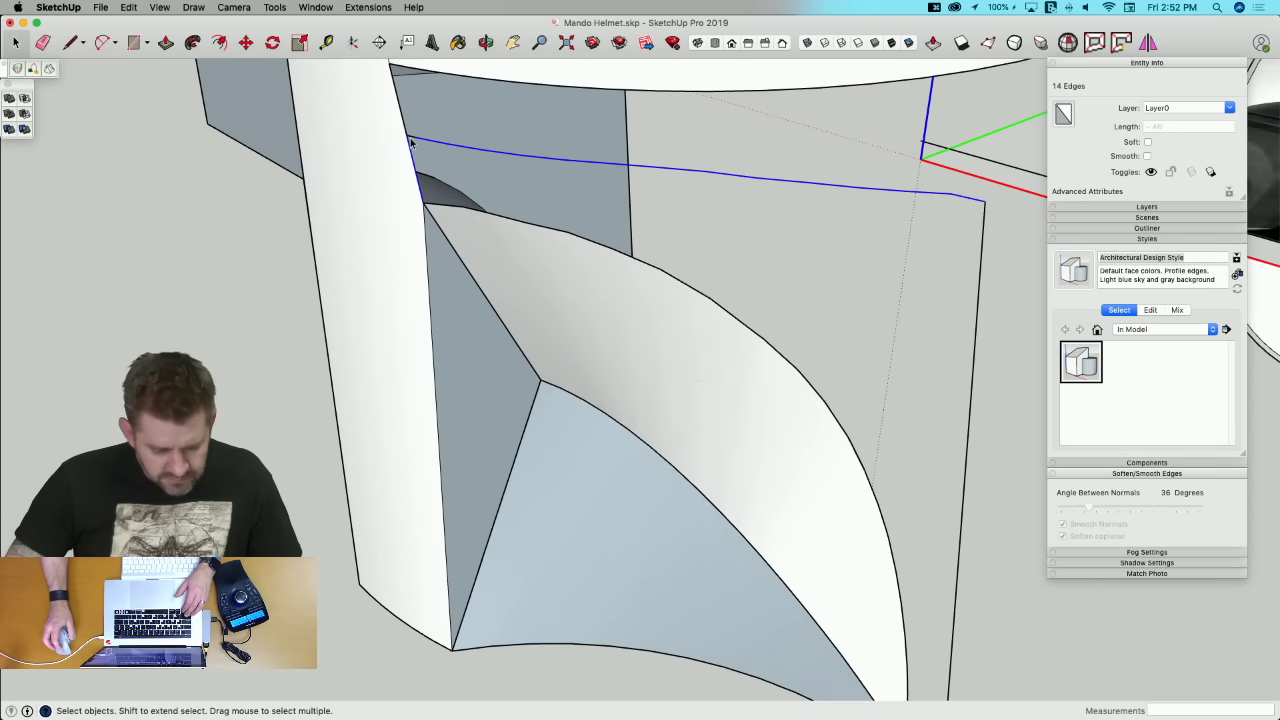
scroll(295, 168, "down", 2)
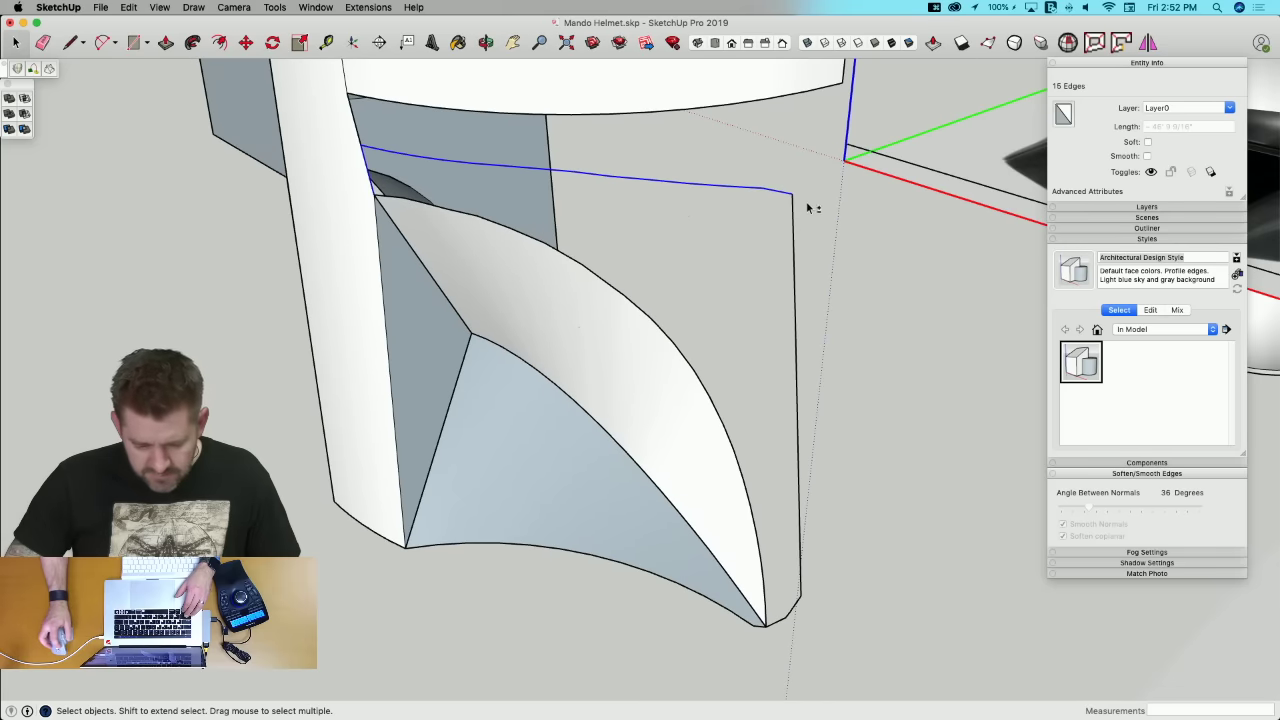
left_click(795, 244, "shift")
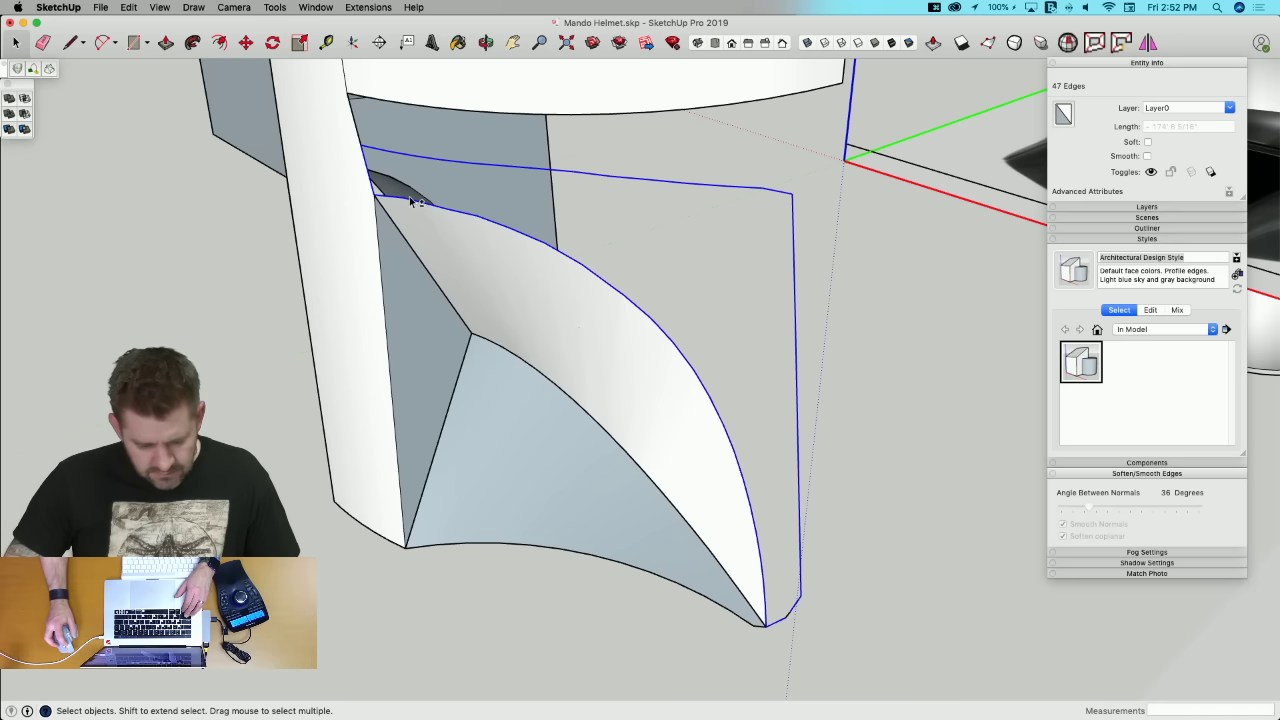
left_click(49, 70)
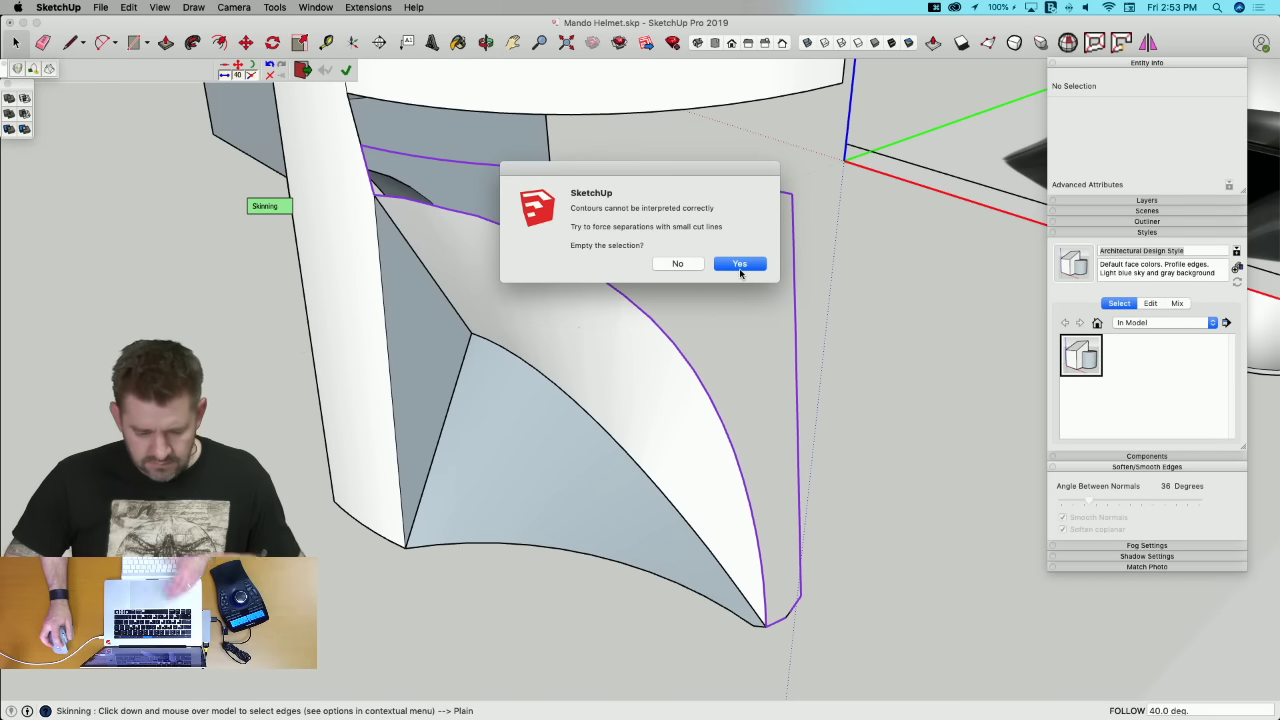
left_click(740, 264)
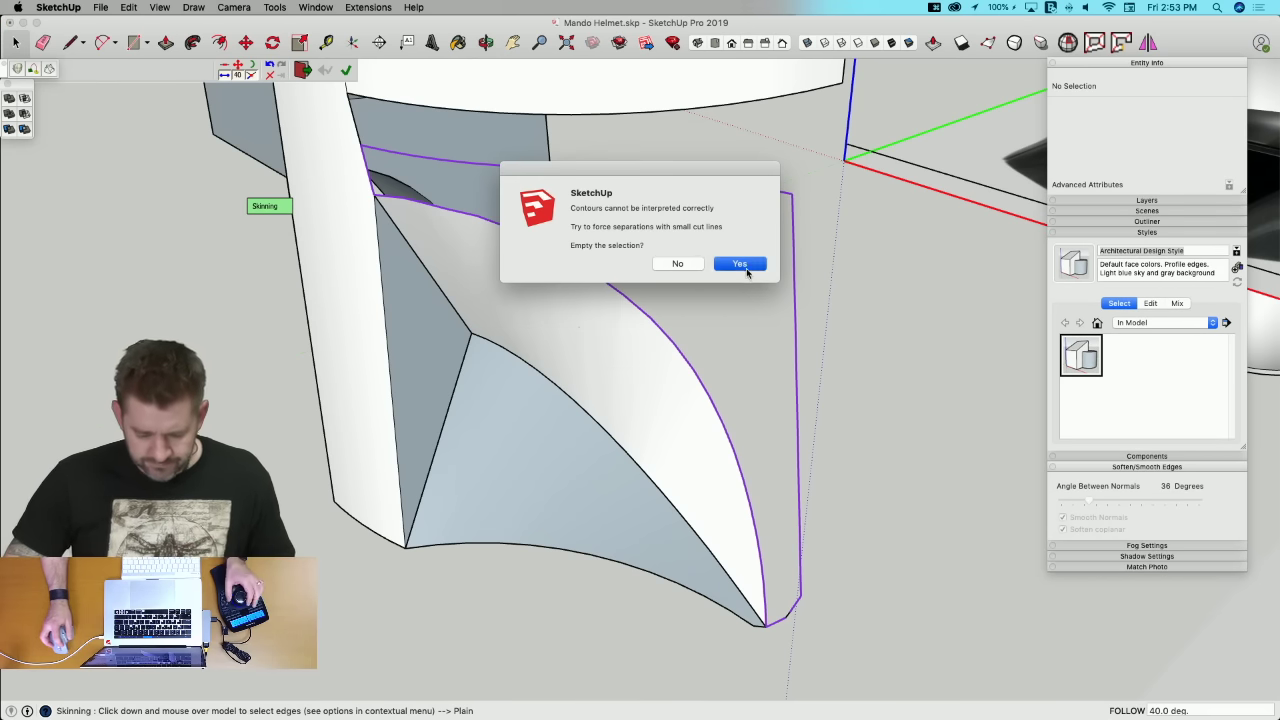
key("space")
Step: Skin the outer cheek surface with the missing short edge added to the boundary selection
left_click(797, 549)
scroll(790, 540, "up", 5)
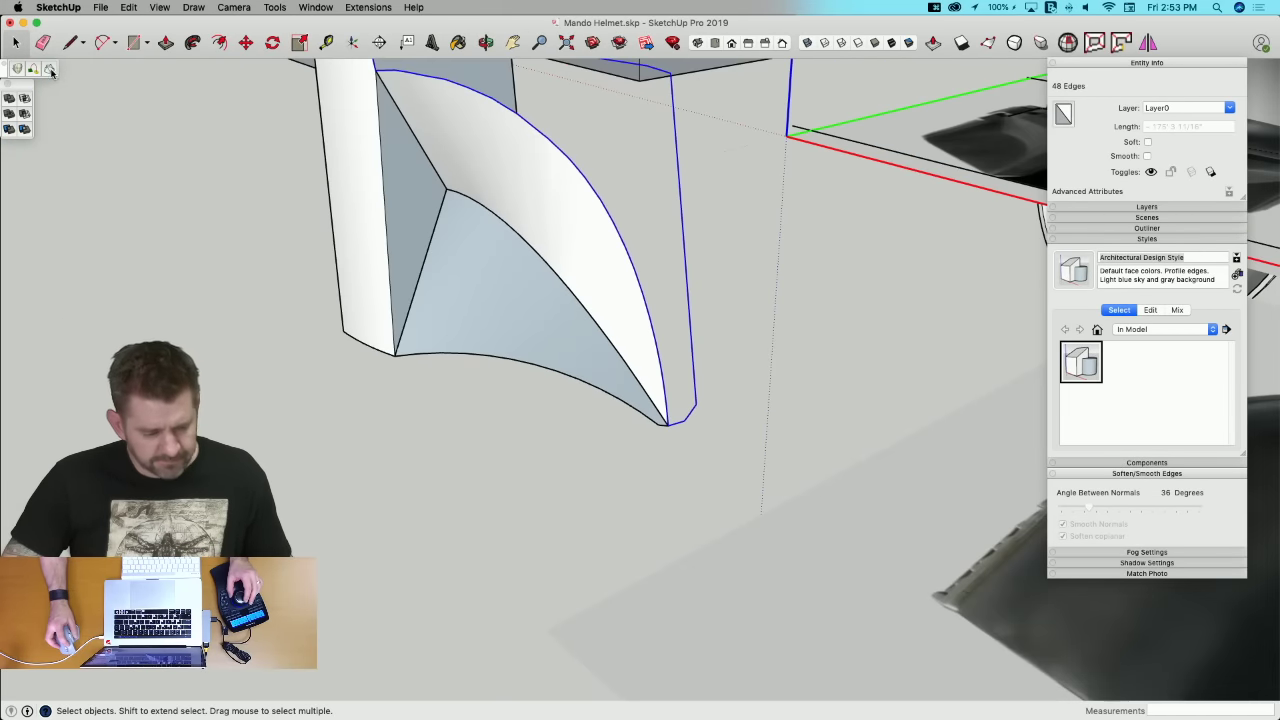
left_click(49, 69)
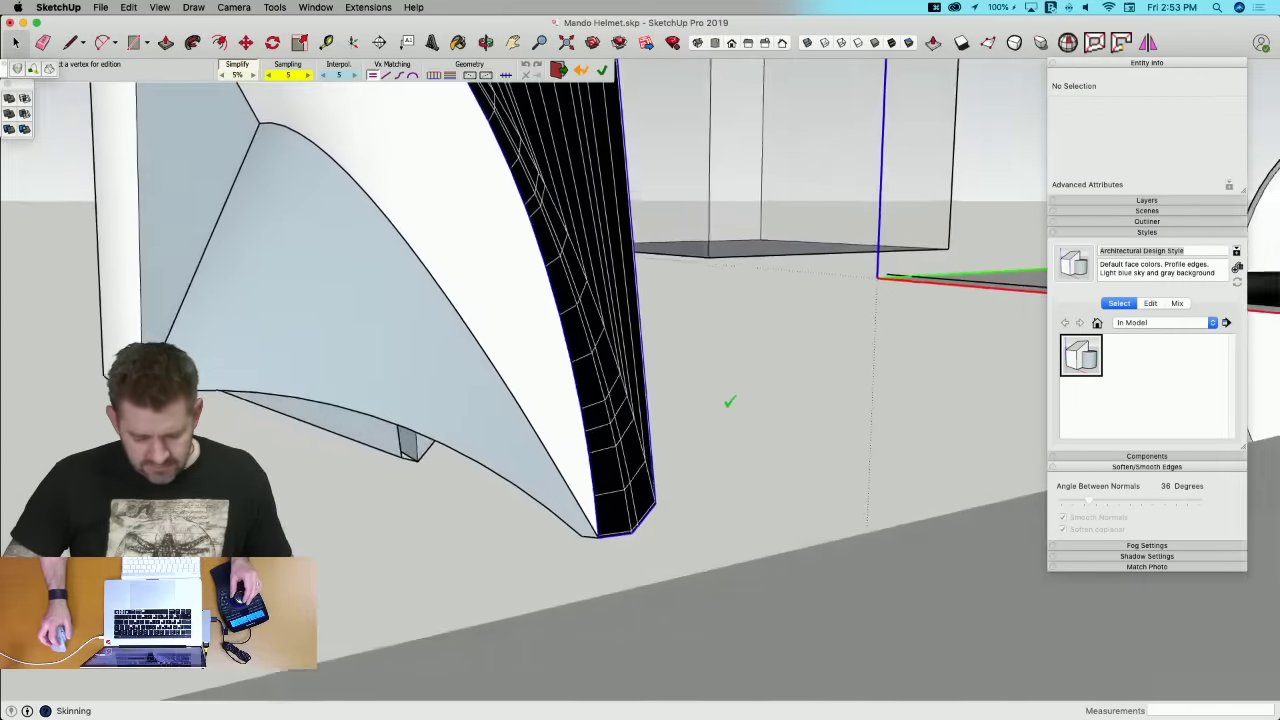
left_click(729, 401)
key("space")
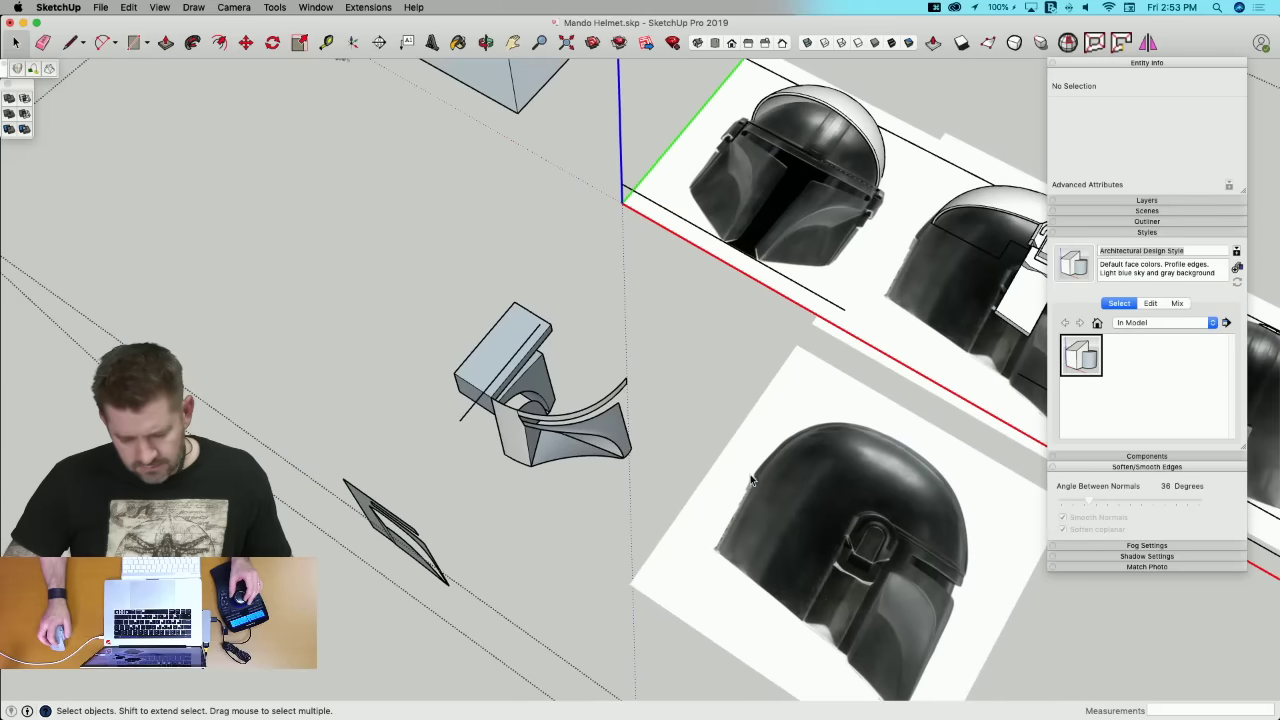
Step: Undo the skinning of the outer cheek surface and the crescent surface
middle_click_drag(752, 480, 604, 401)
scroll(605, 400, "up", 4)
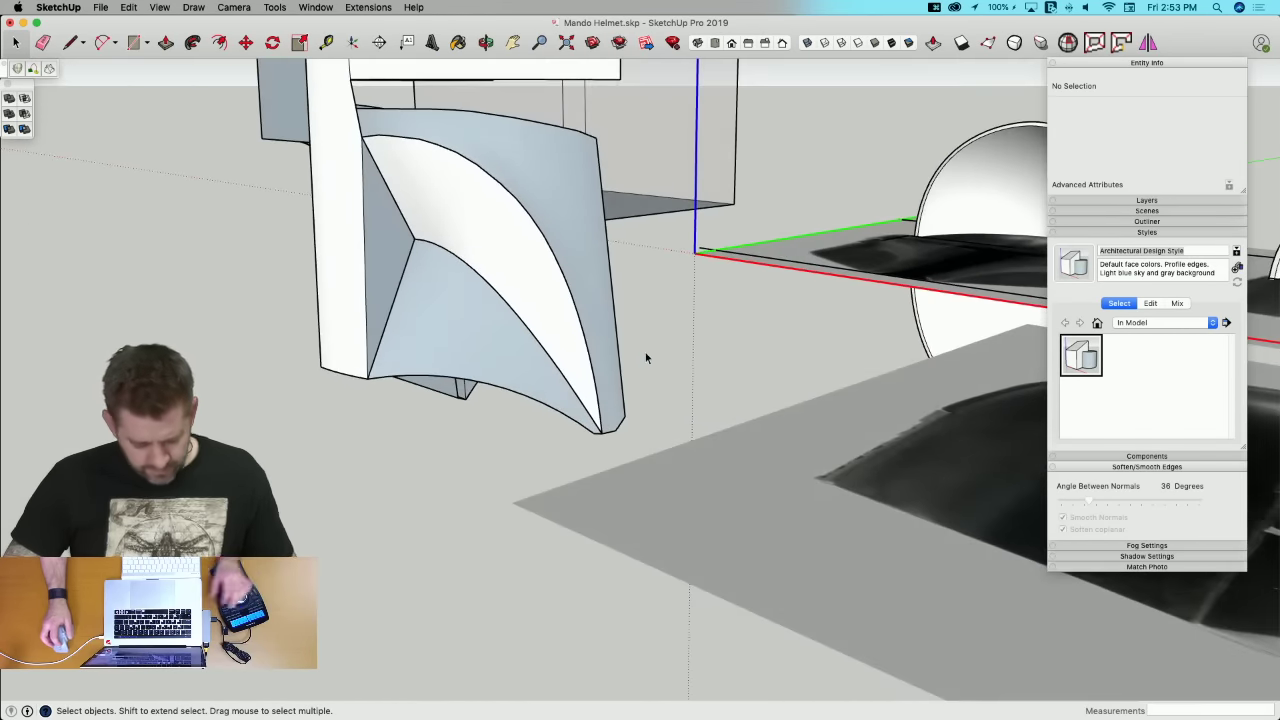
middle_click_drag(632, 281, 642, 307)
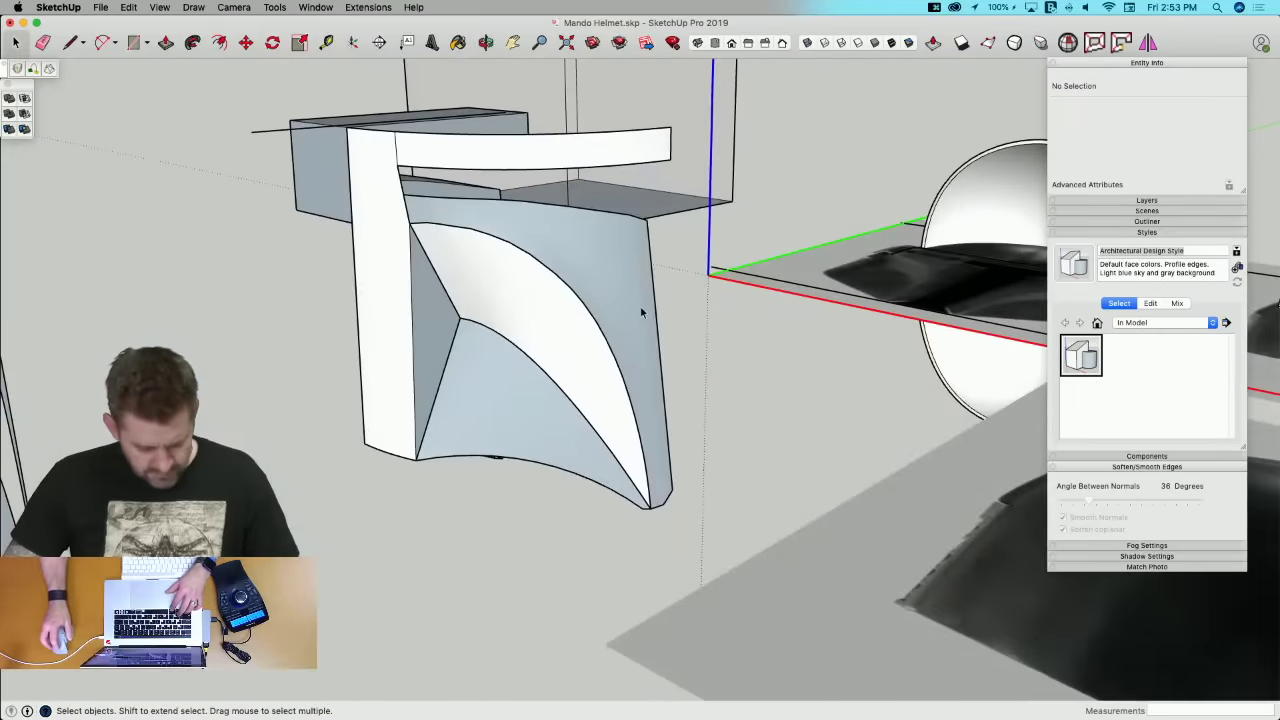
key("super+z")
key("super+z")
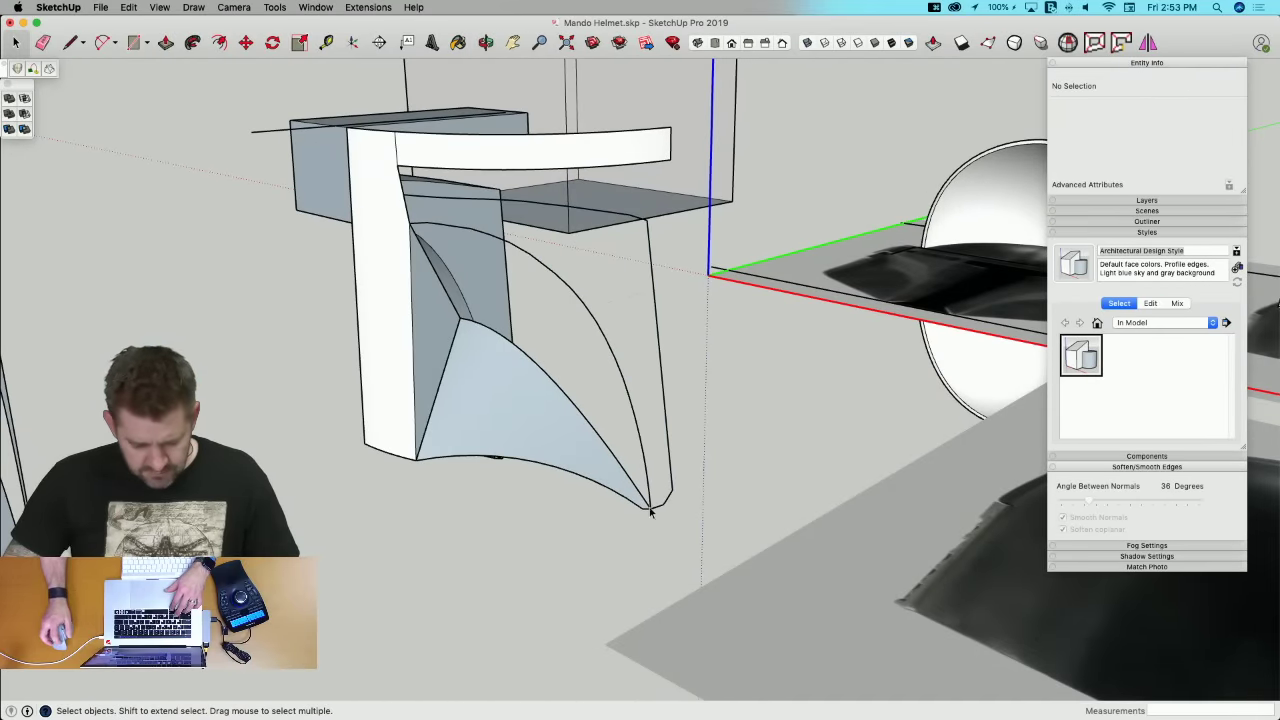
Step: Erase the tiny edge joining the upper arched curve to the cheek panel's lower tip
left_click(652, 507)
scroll(655, 505, "up", 8)
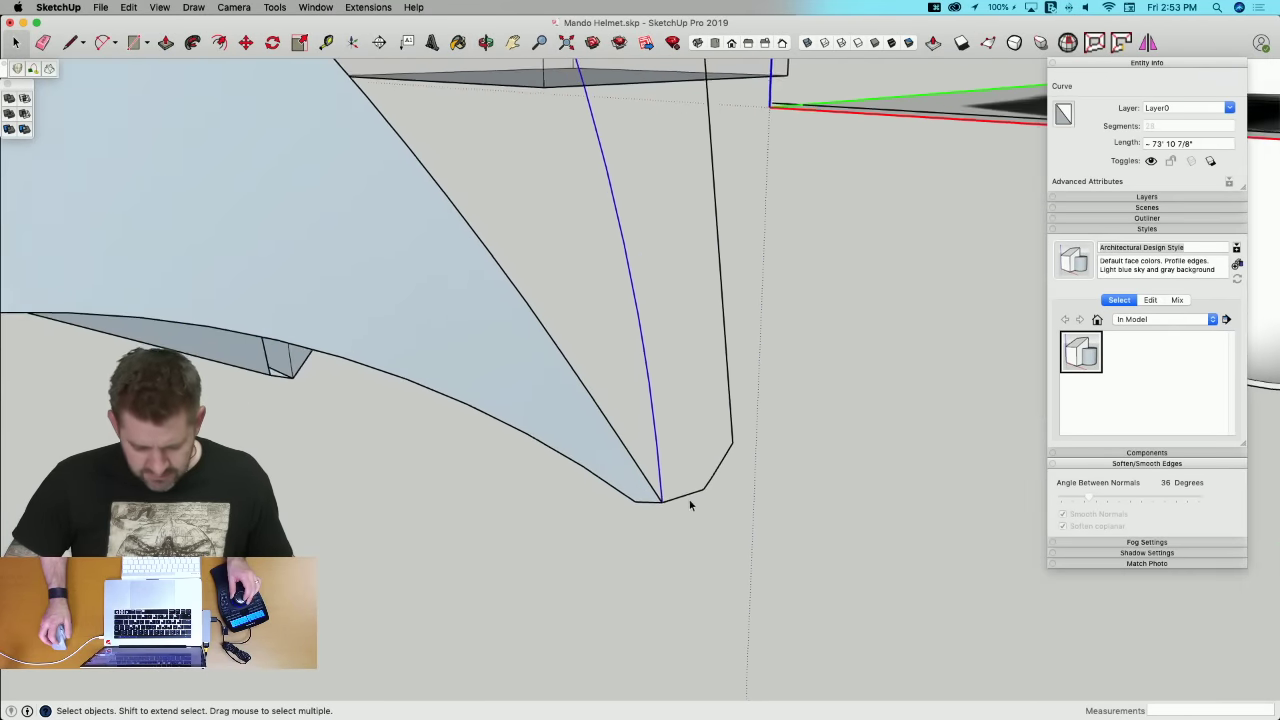
scroll(672, 491, "up", 3)
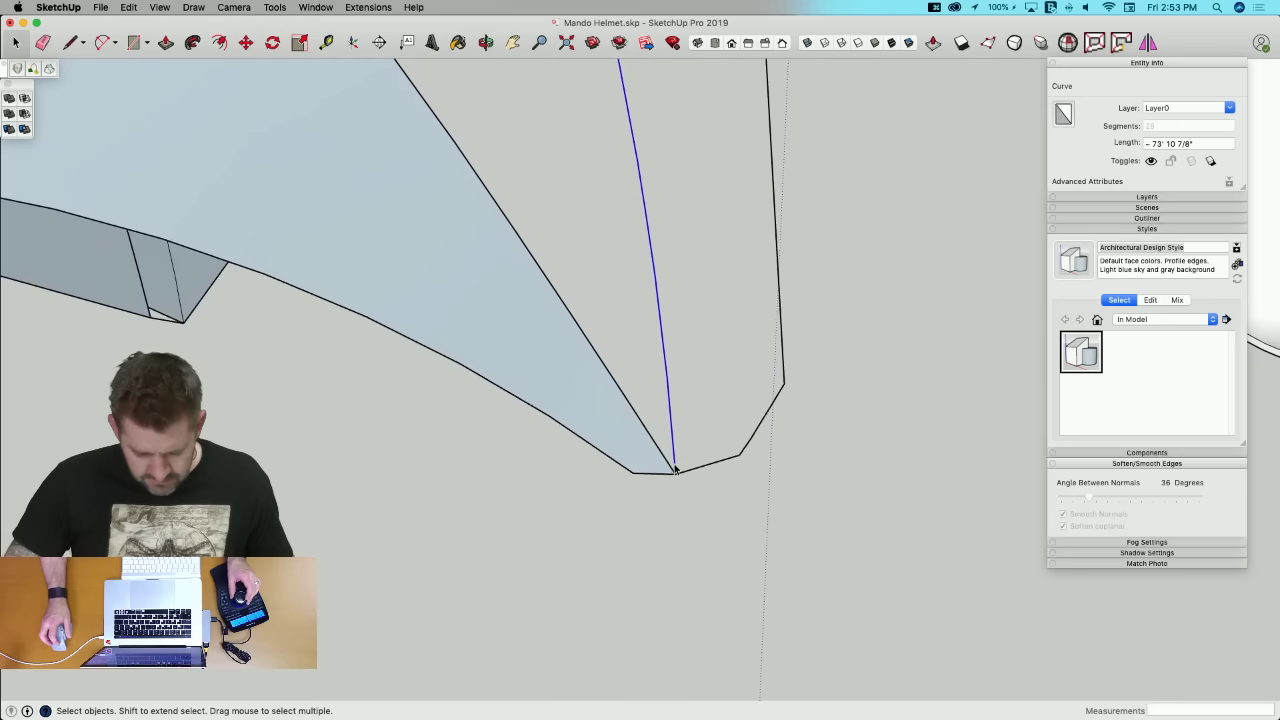
key("l")
key("e")
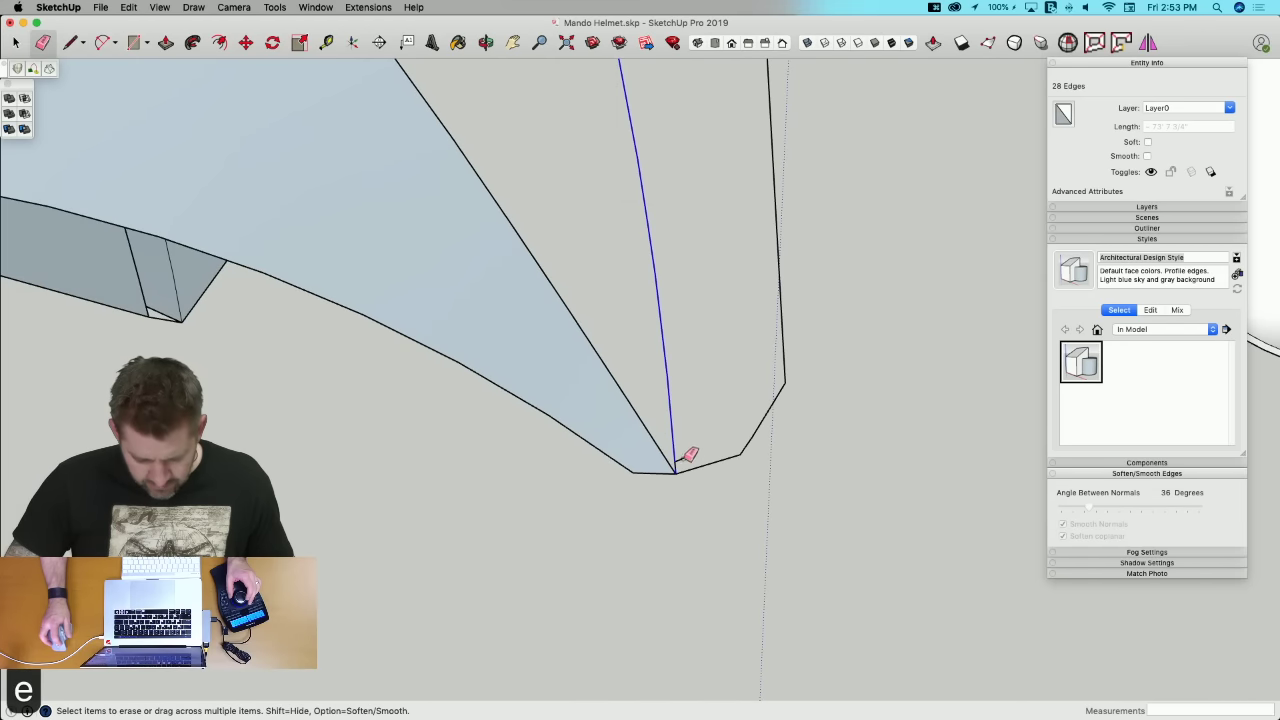
left_click(677, 468)
Step: Move the lower end of the upper arched curve onto the next corner outward along the cheek panel's tip
key("m")
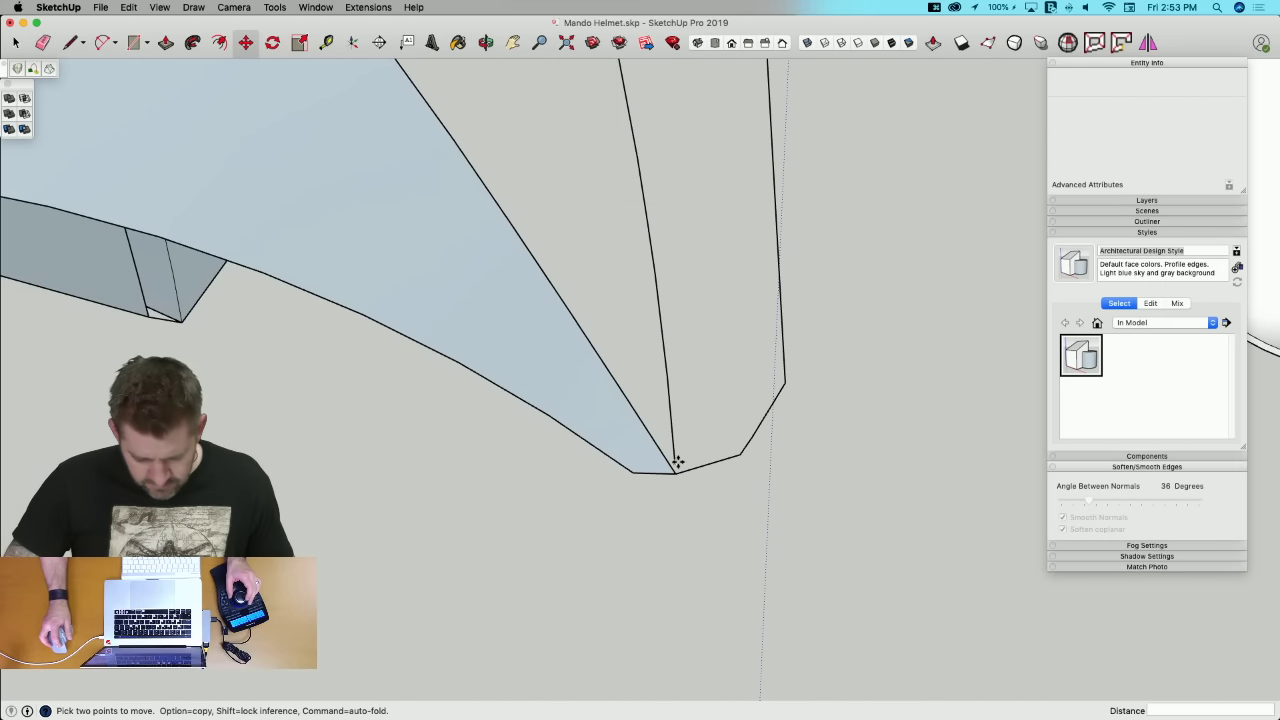
left_click(677, 462)
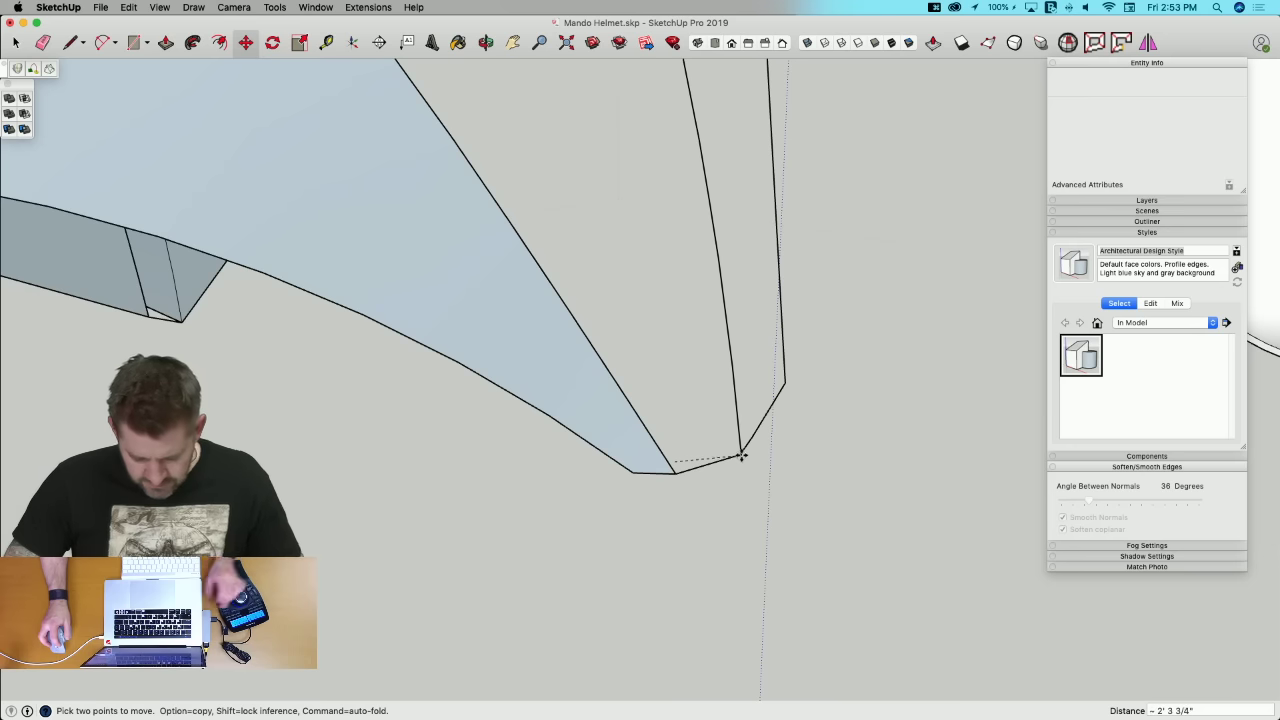
left_click(741, 455)
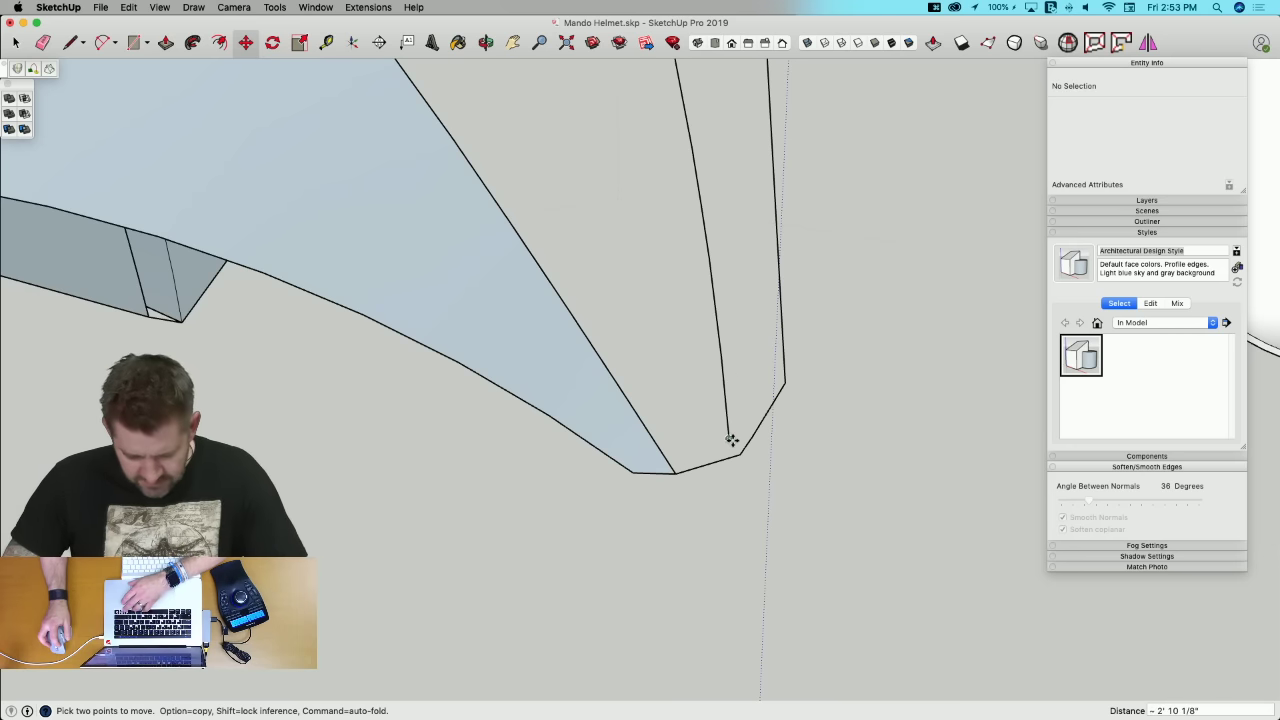
left_click(732, 439)
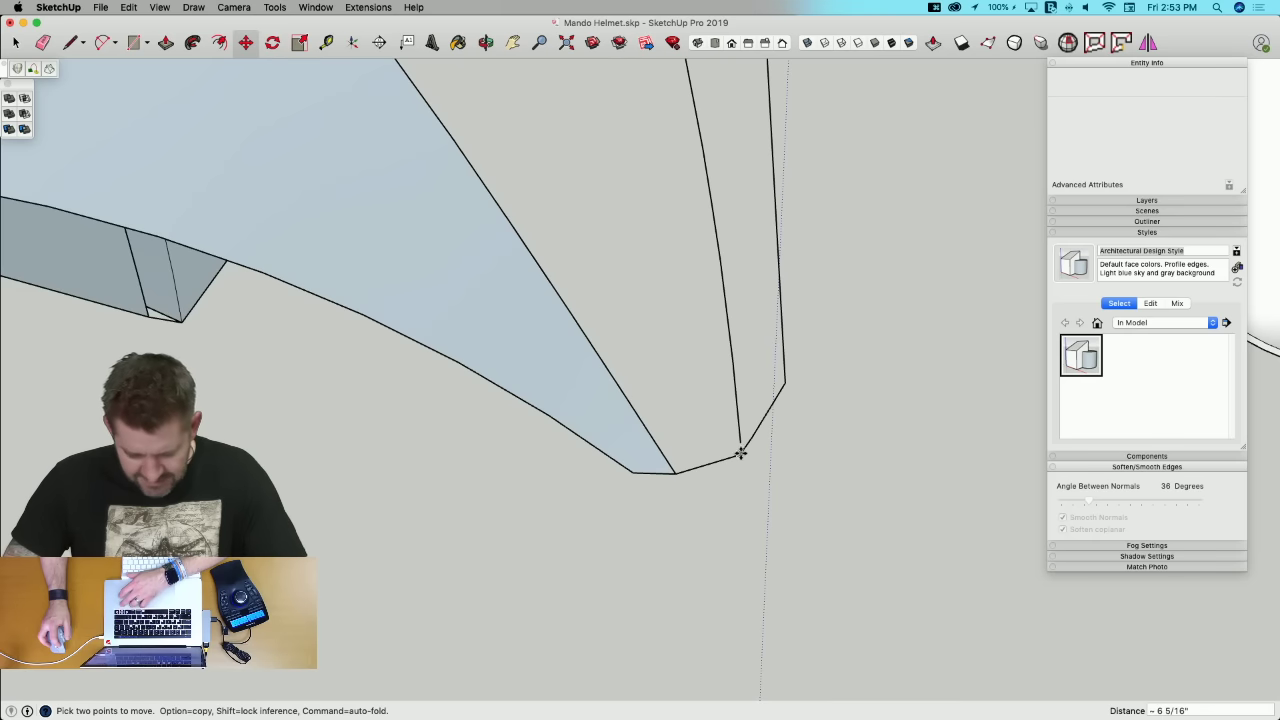
left_click(739, 440)
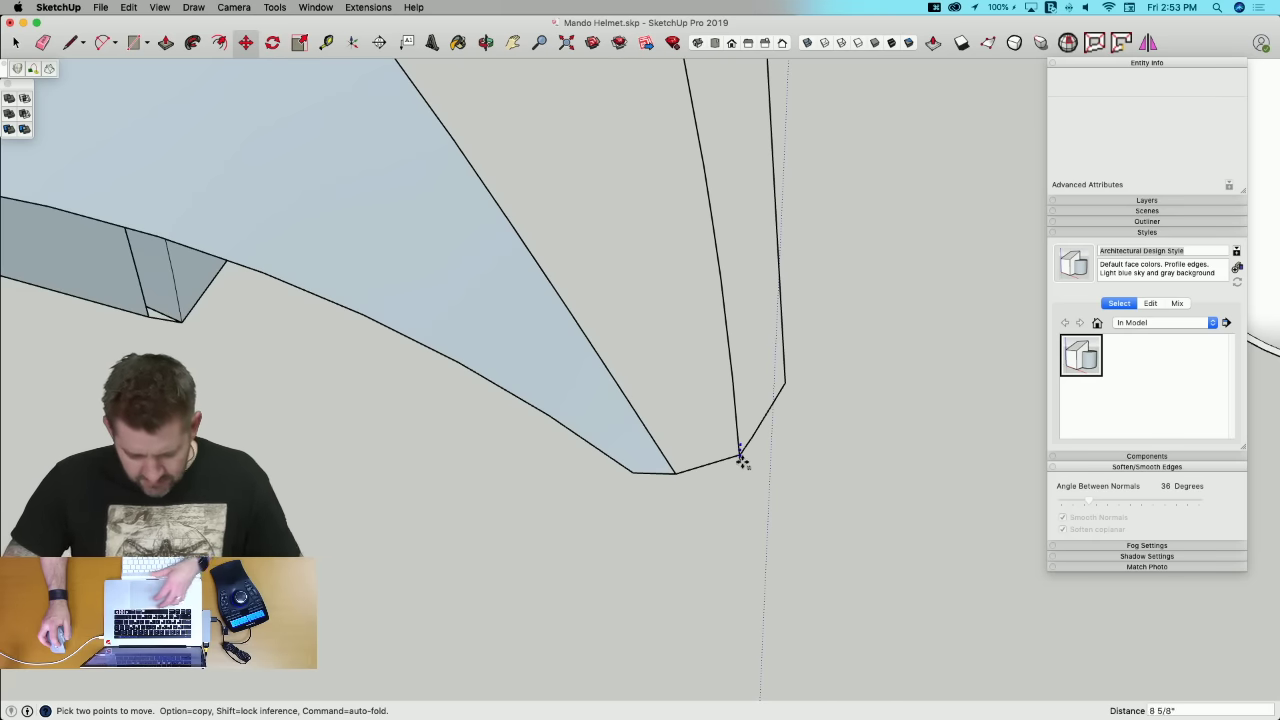
left_click(741, 453)
key("space")
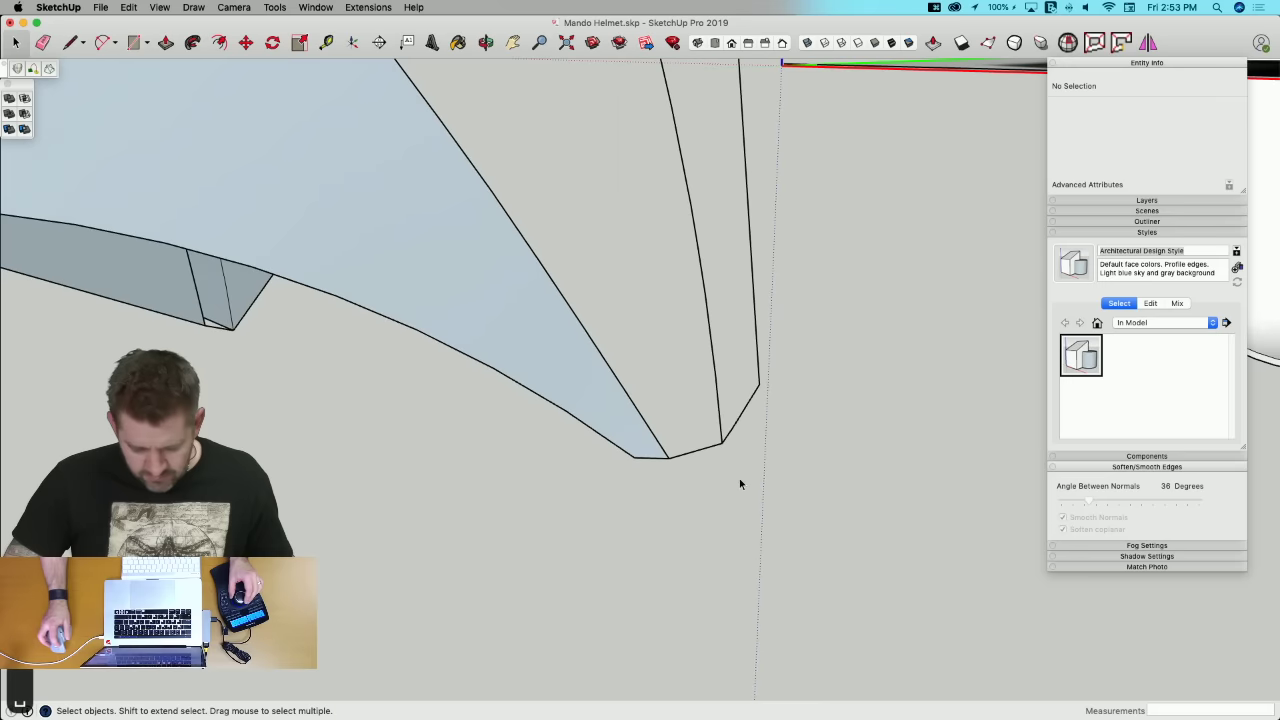
Step: Replace the split edge at the cheek's lower tip with one line from the arched curve's end to the outer vertical edge
left_click(728, 438)
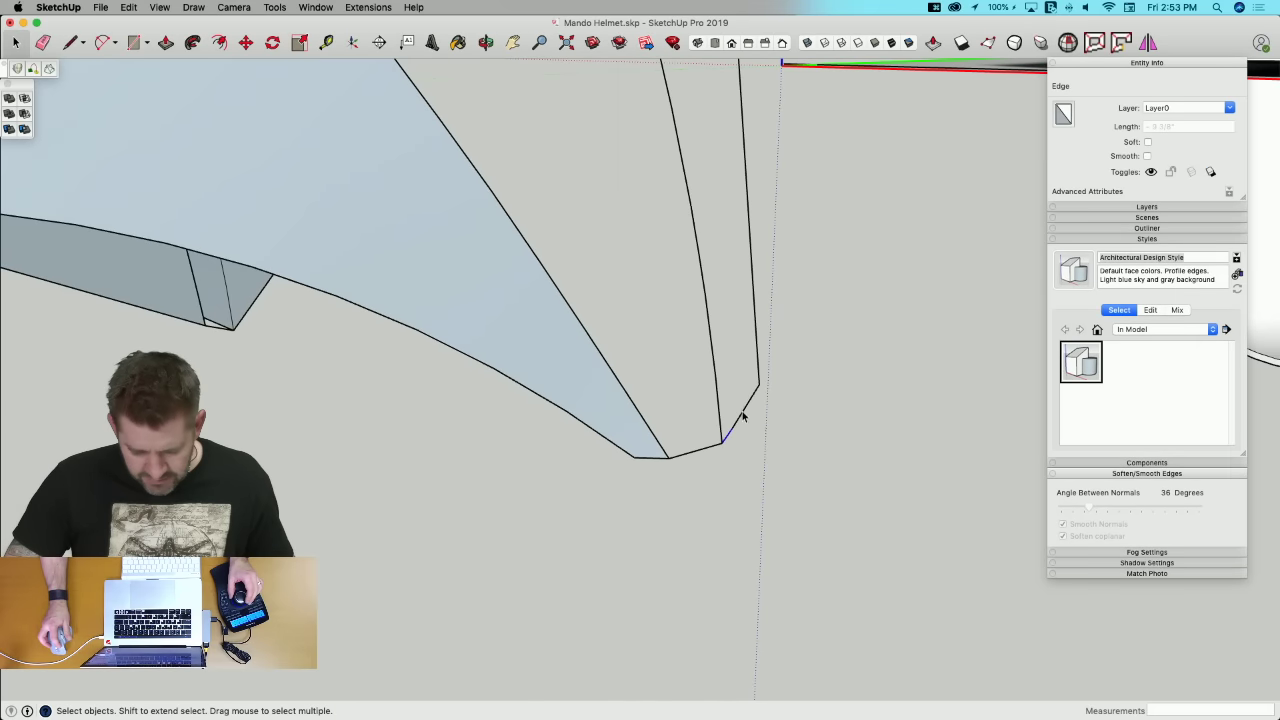
key("BackSpace")
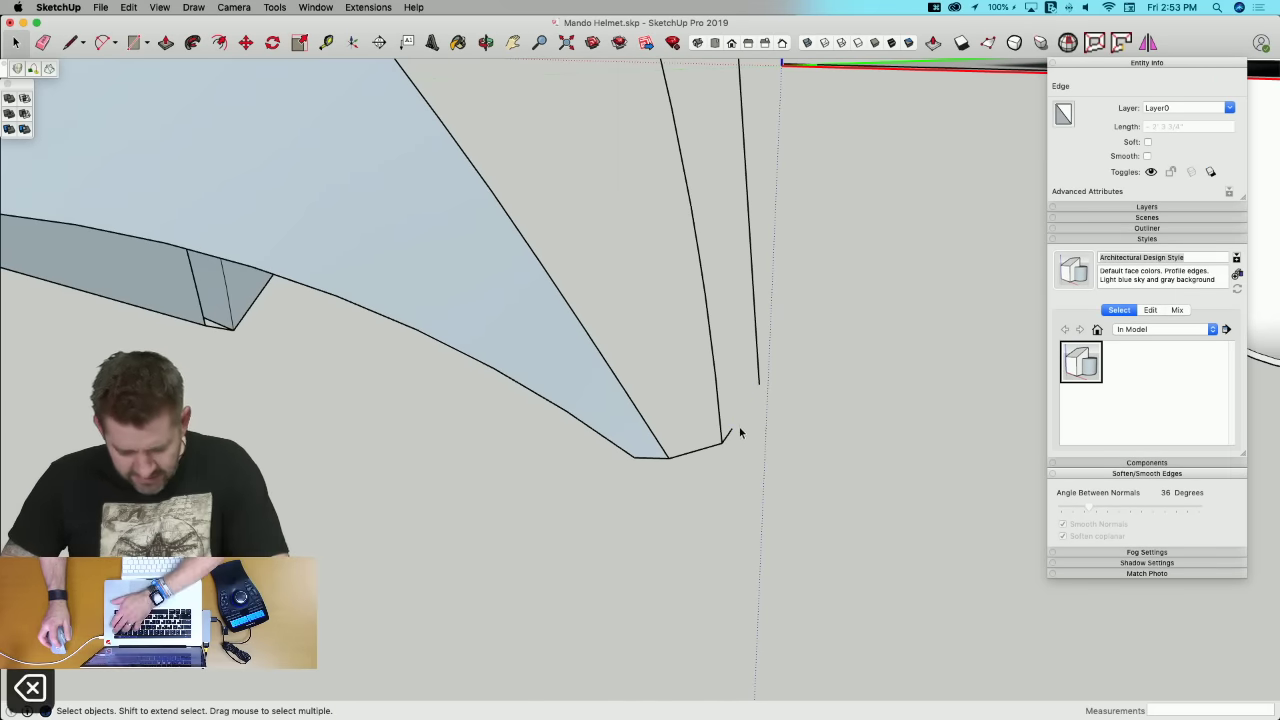
key("l")
left_click(724, 444)
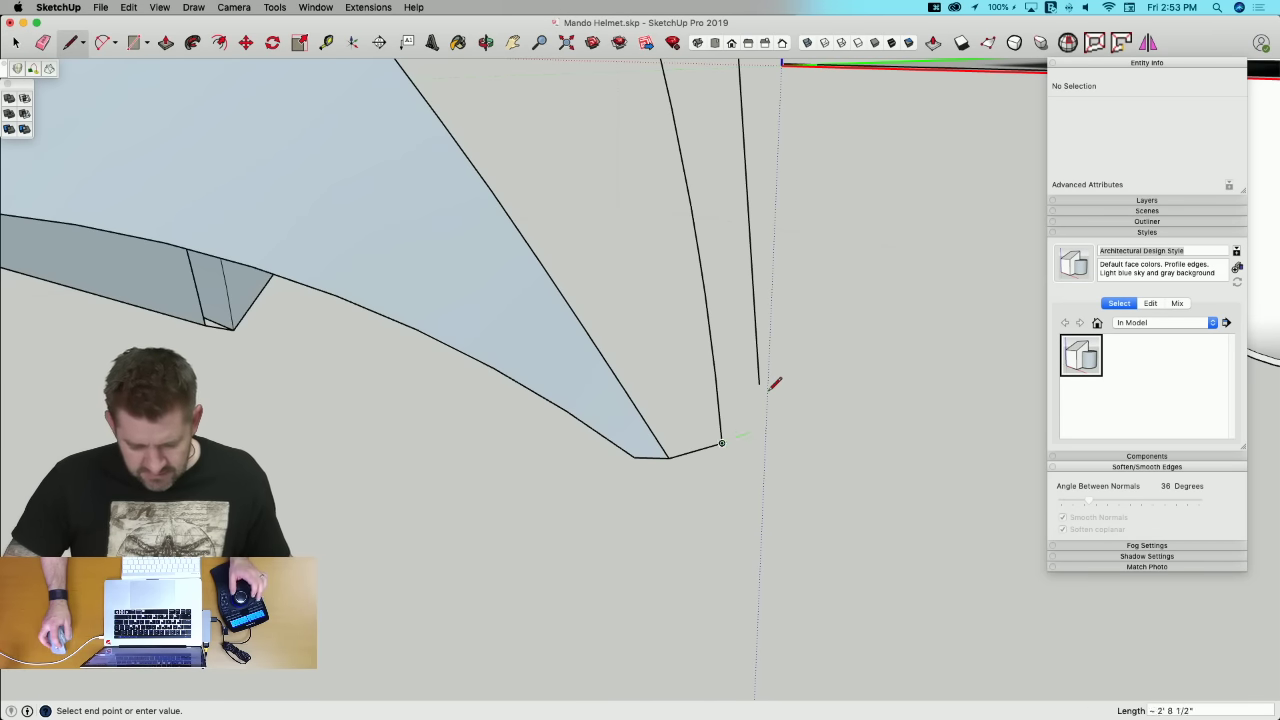
left_click(759, 383)
key("space")
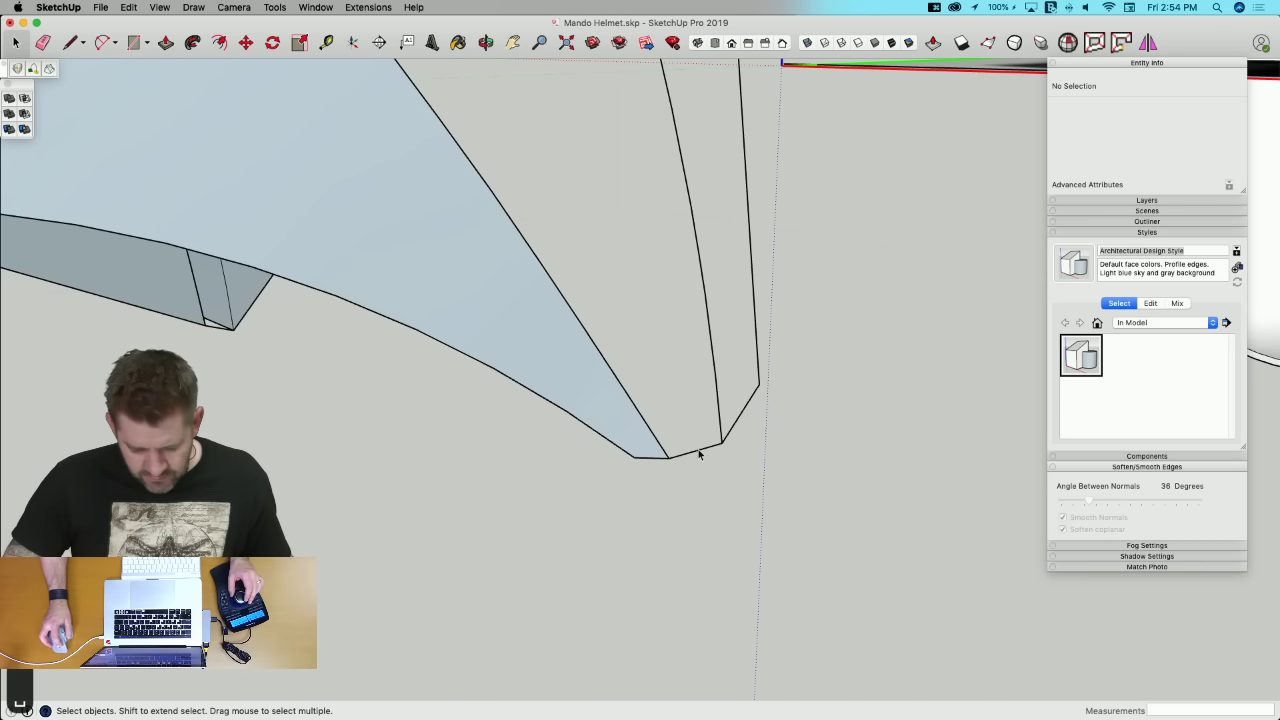
Step: Skin the crescent surface between the two diagonal curves, including the short tip edge between their lower ends
left_click(698, 451)
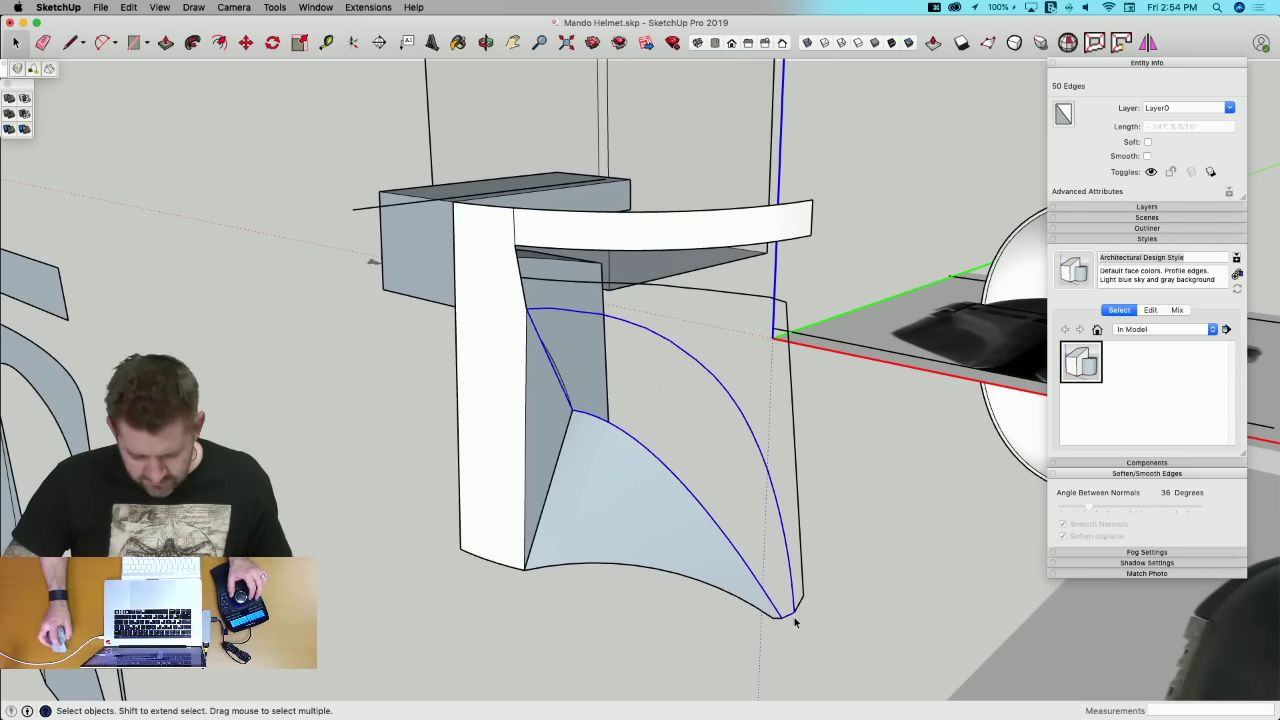
left_click(48, 69)
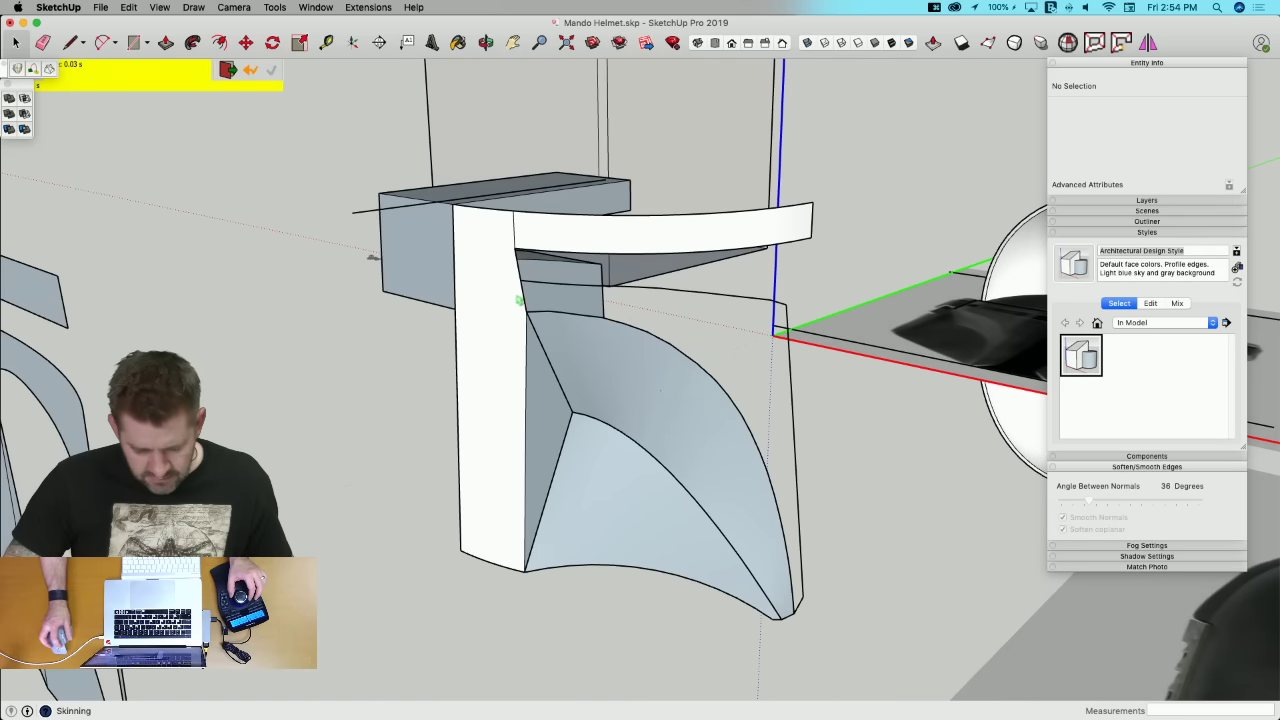
Step: Try to skin the whole outer cheek area bounded by the upper curve, outer vertical edge, tip edge and arched curve
key("space")
left_click(533, 289)
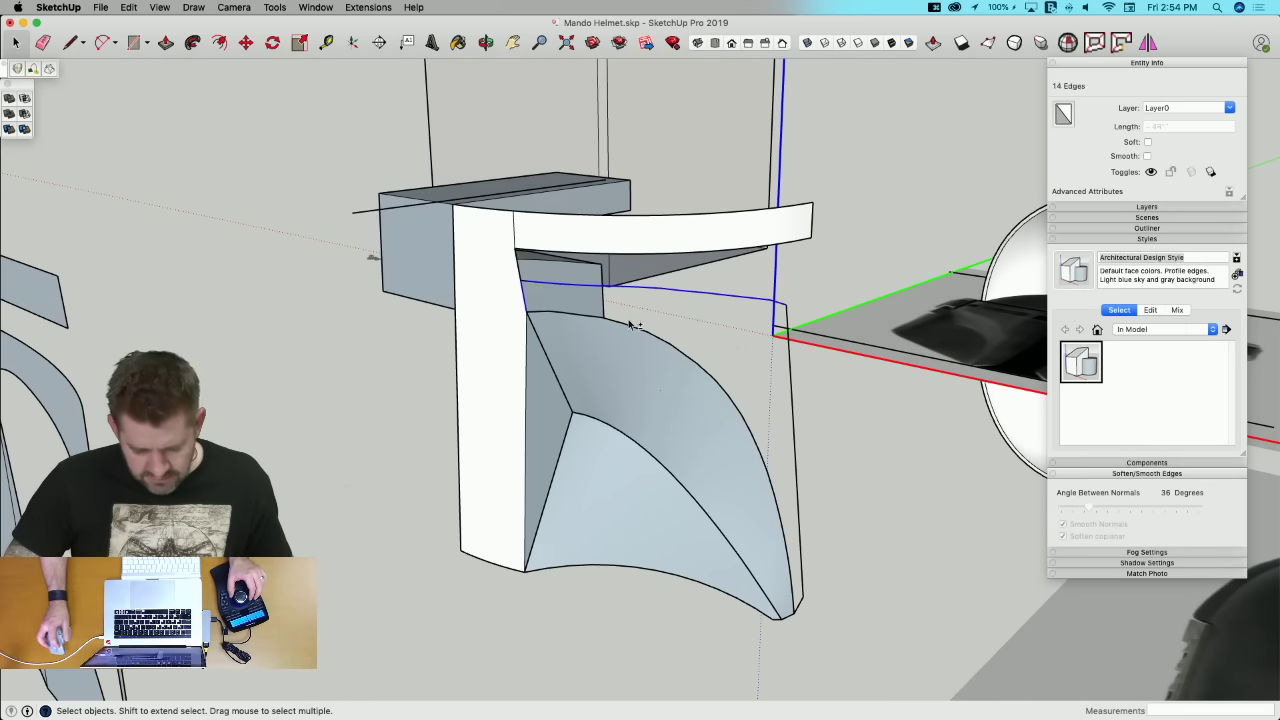
scroll(541, 291, "up", 3)
left_click(527, 286)
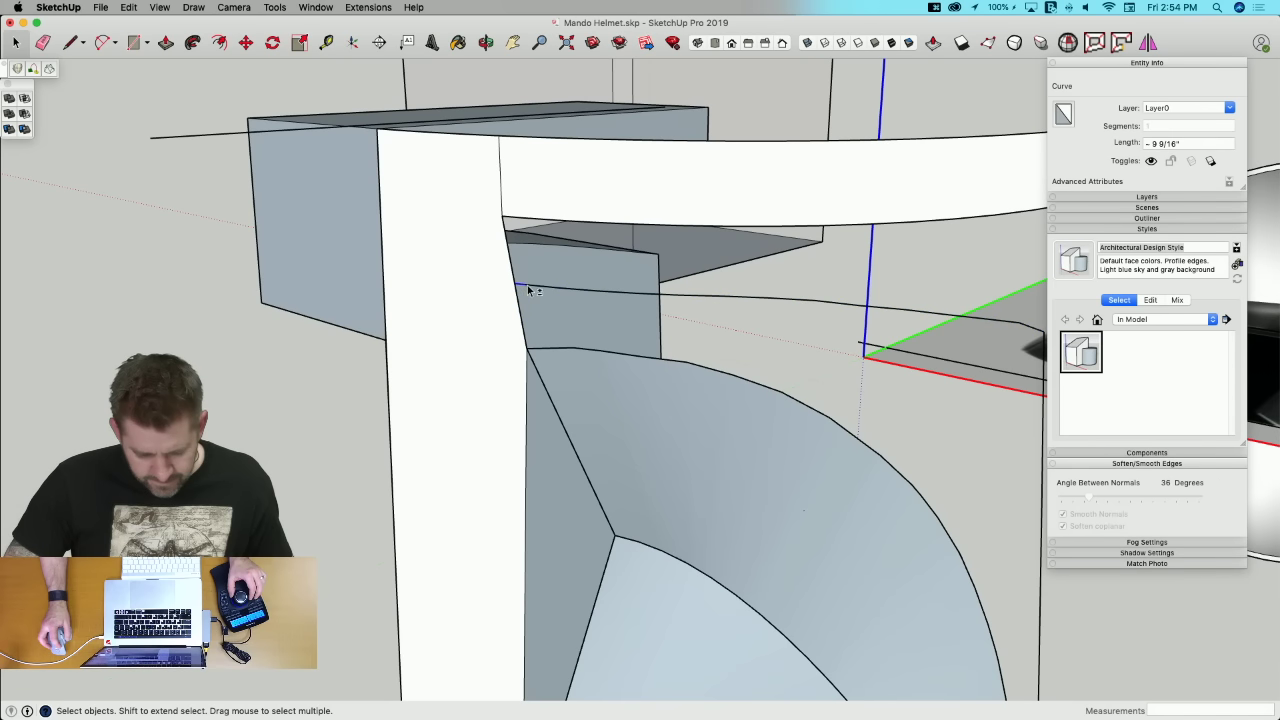
left_click(545, 288, "shift")
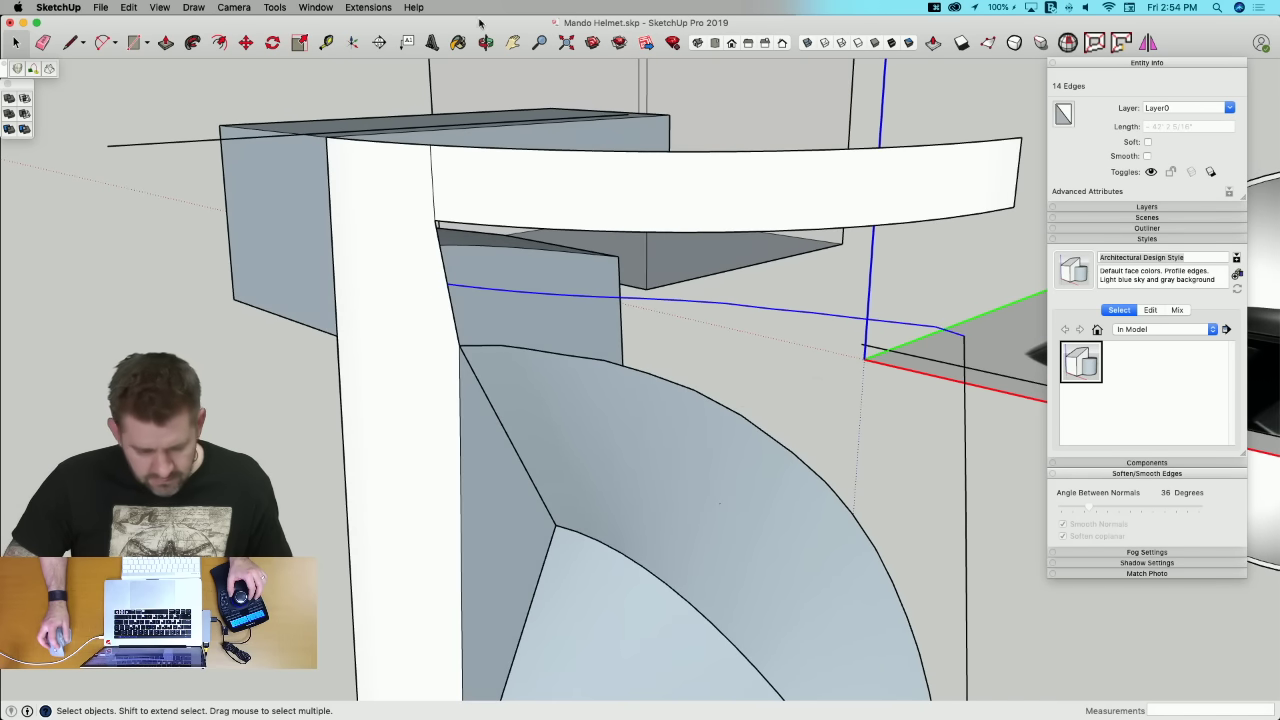
left_click(365, 8)
left_click(360, 163)
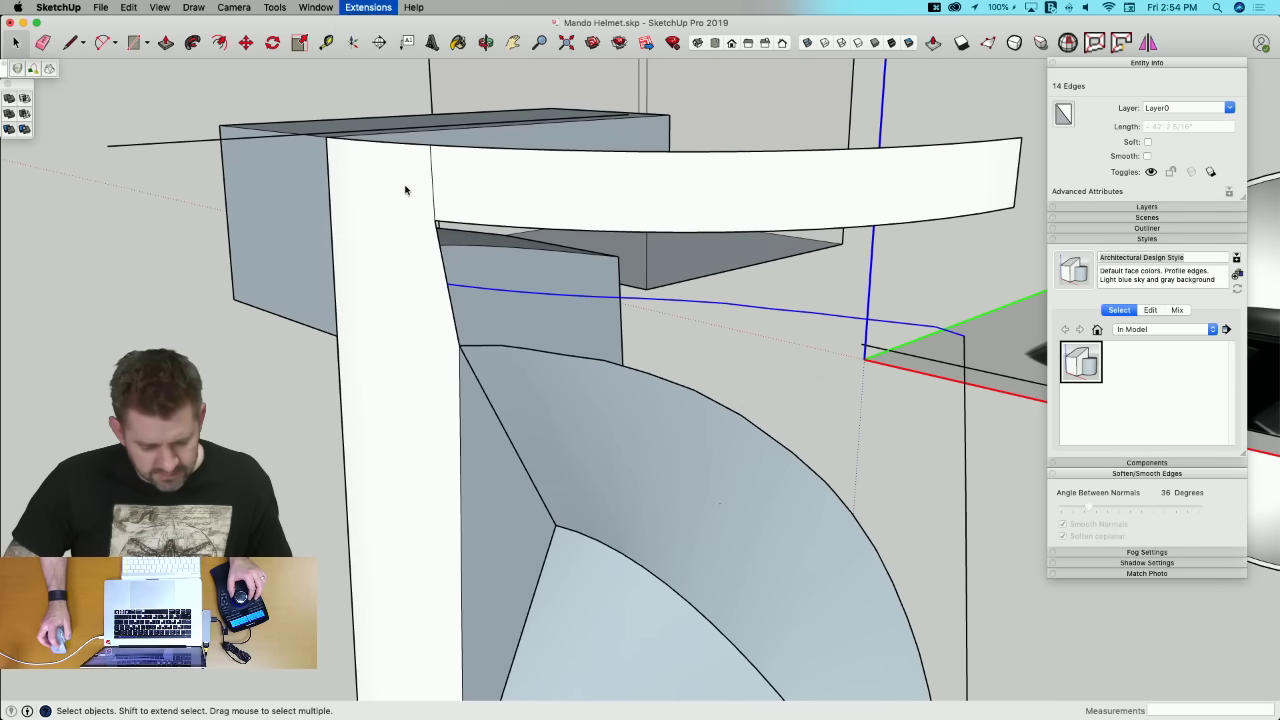
left_click(453, 289)
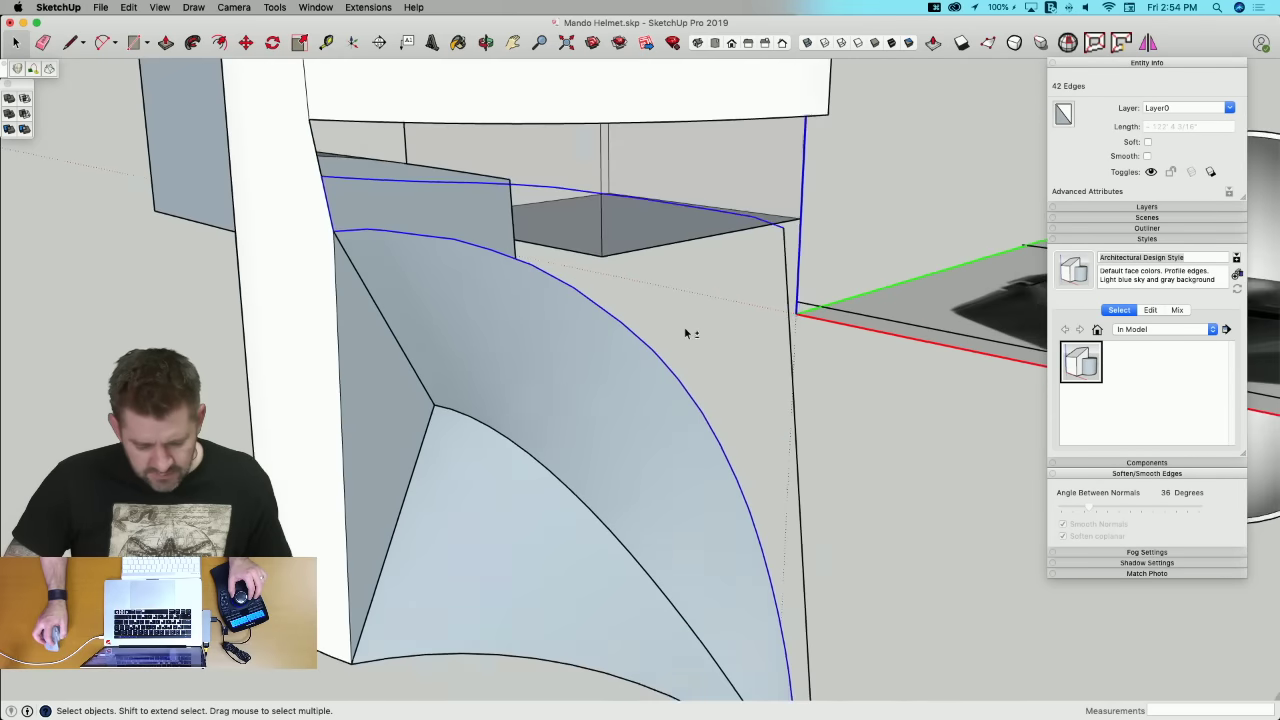
left_click(677, 587, "shift")
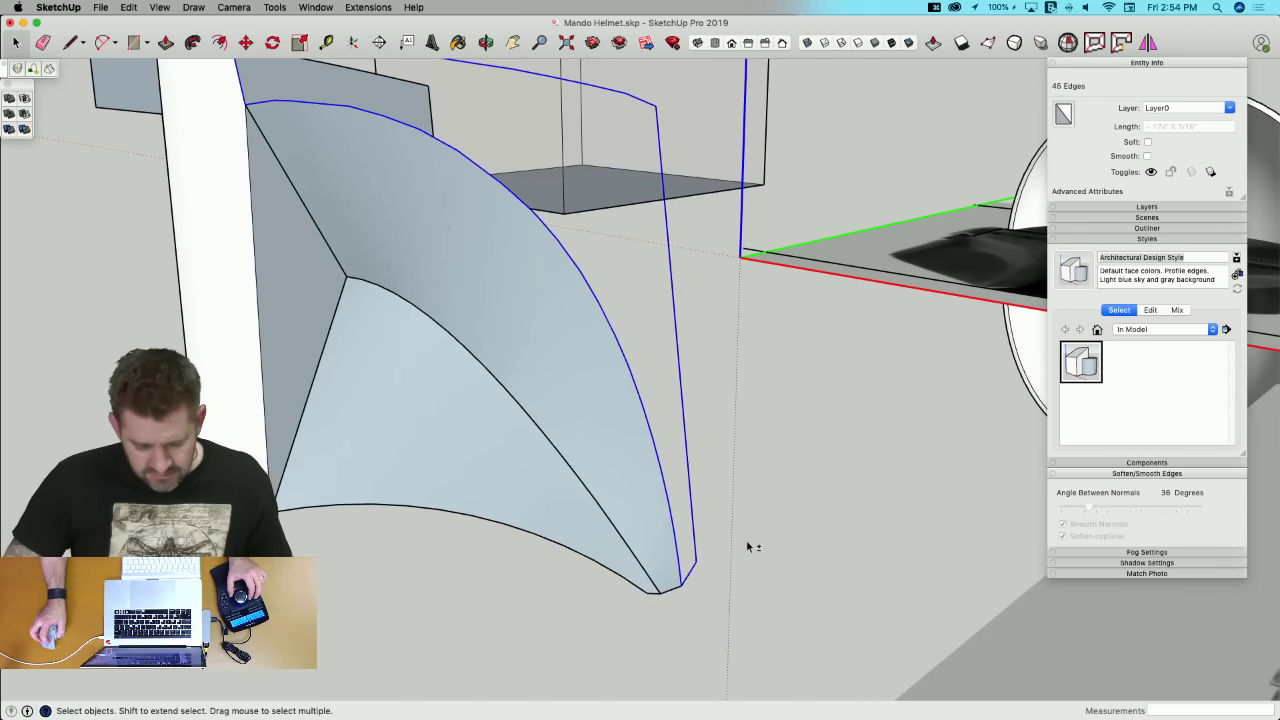
left_click(50, 68)
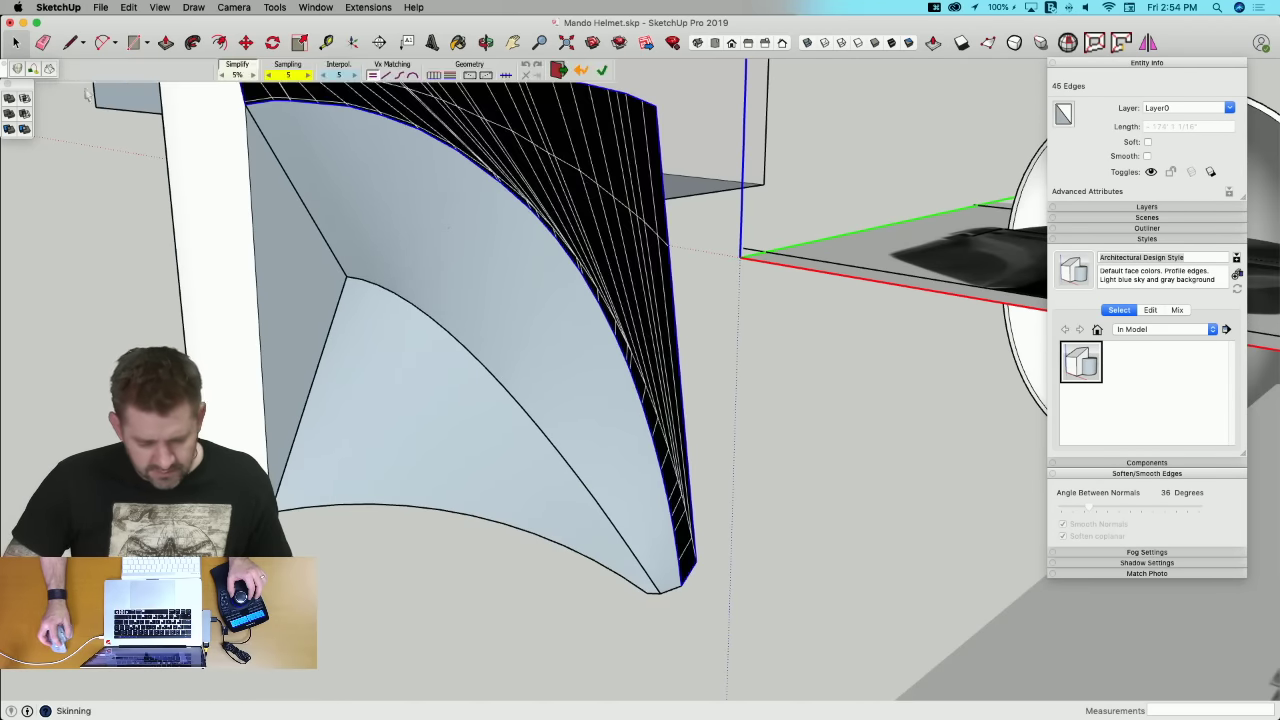
left_click(336, 280)
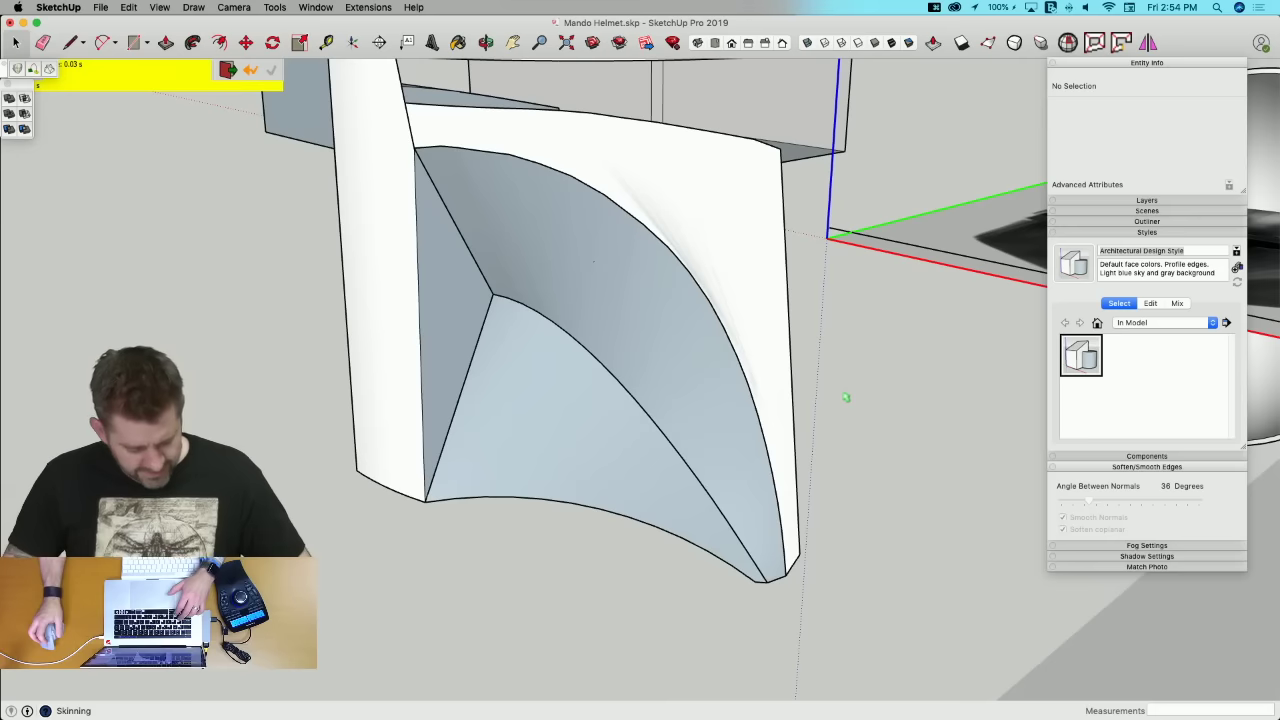
Step: Undo the single skinned surface over the outer cheek area and clear the selection
key("super+z")
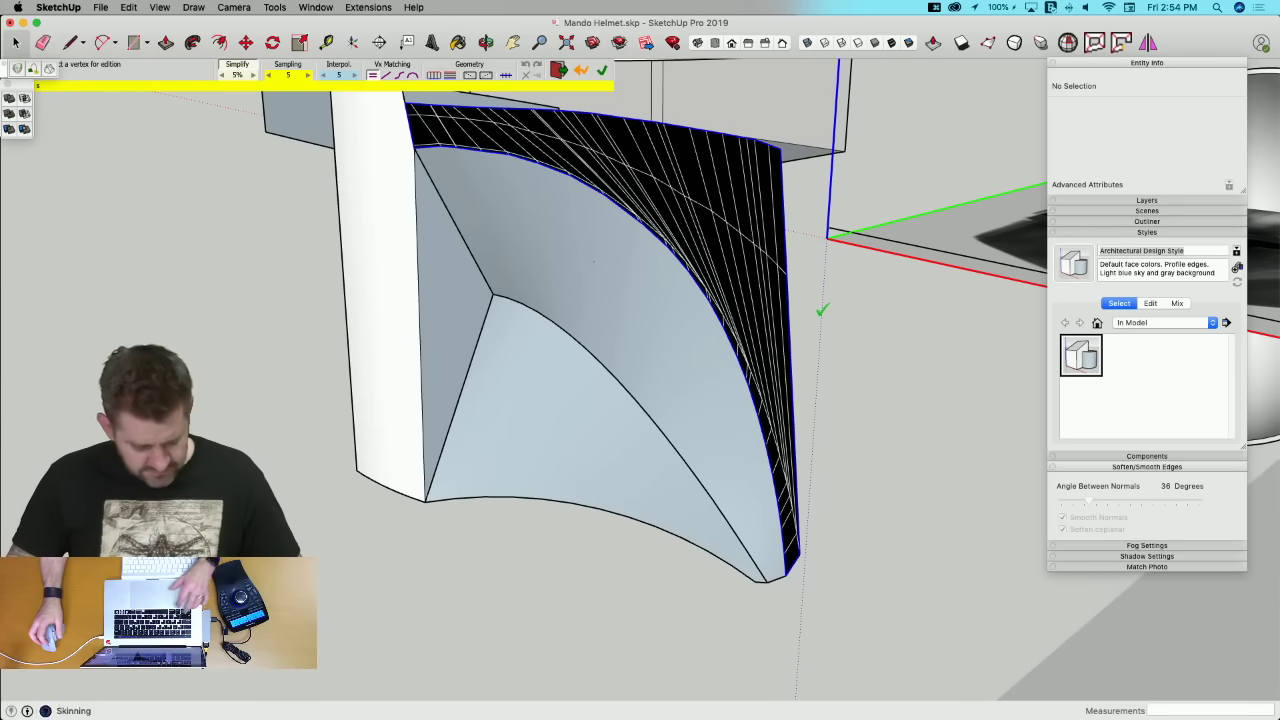
key("super+z")
key("space")
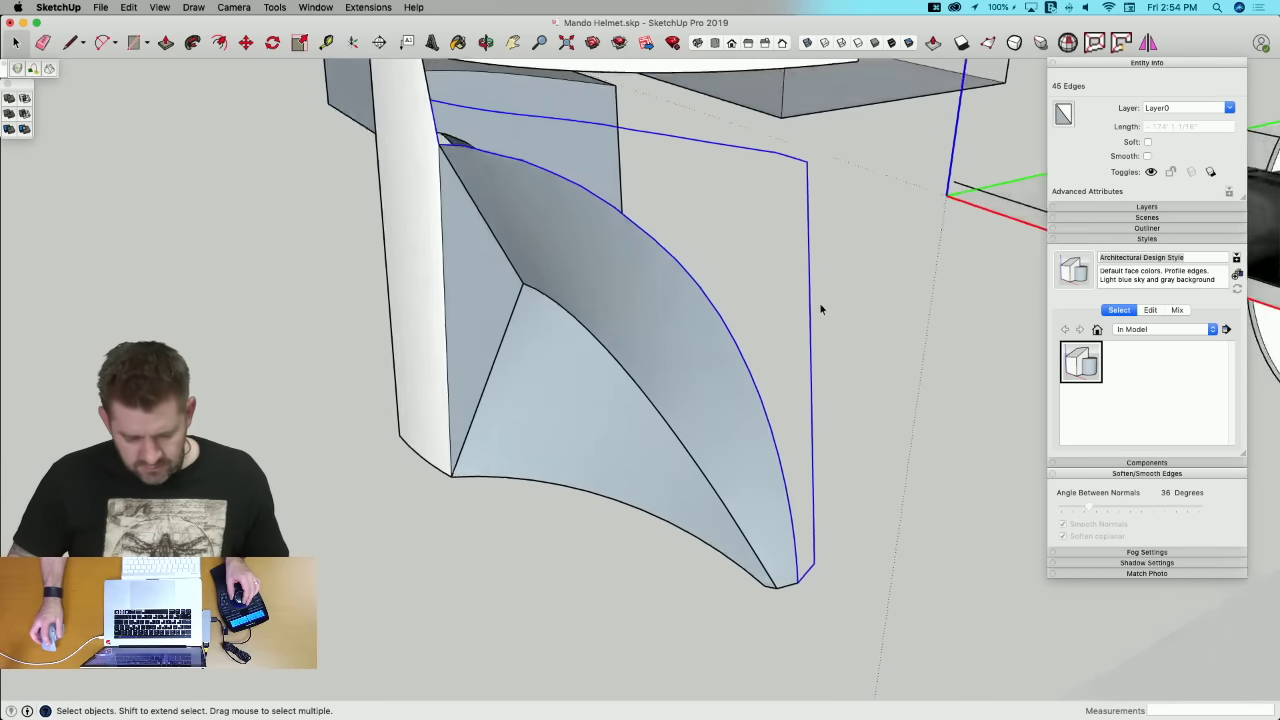
left_click(820, 303)
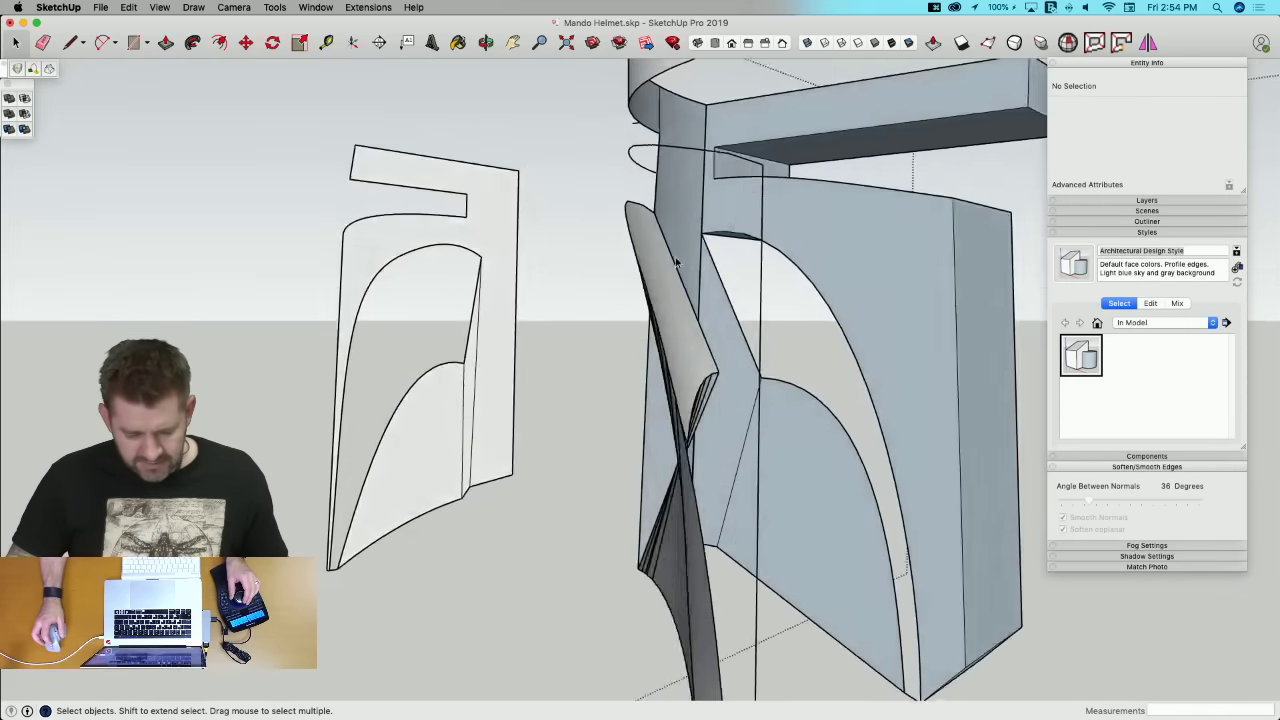
Step: Draw a straight dividing line from an endpoint midway along the arched curve to the cheek's upper outer corner
key("l")
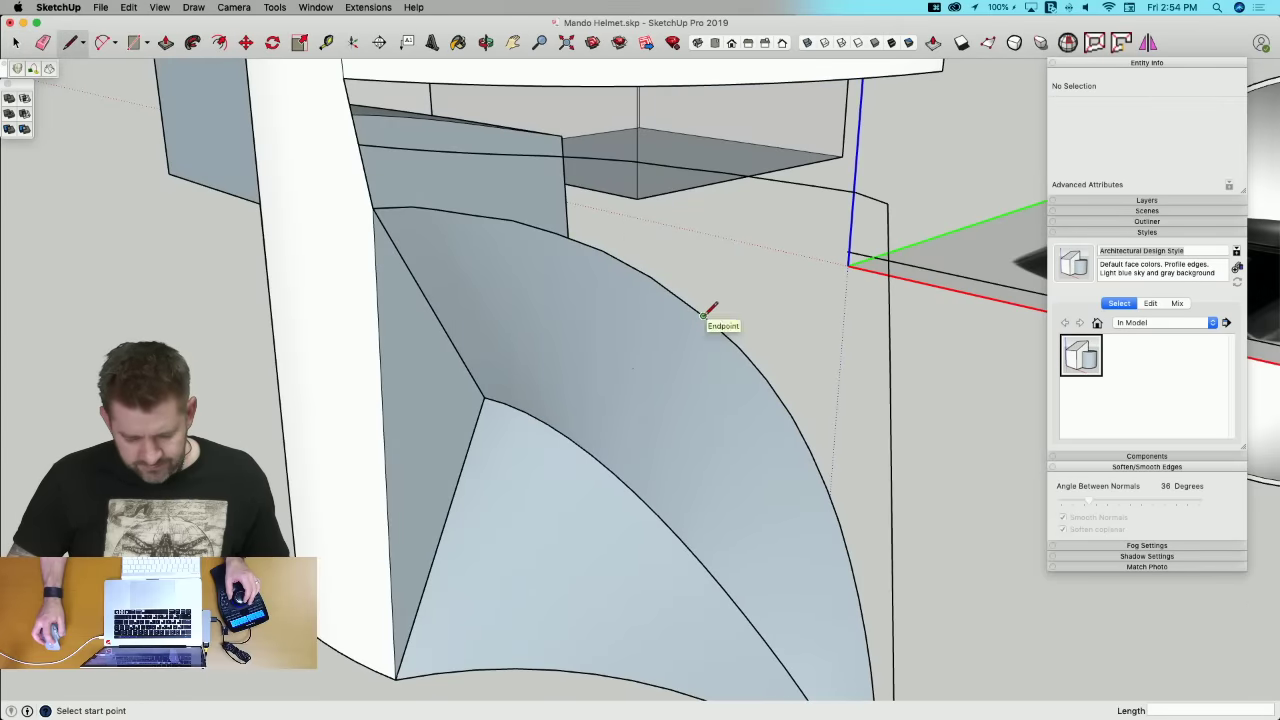
left_click(704, 316)
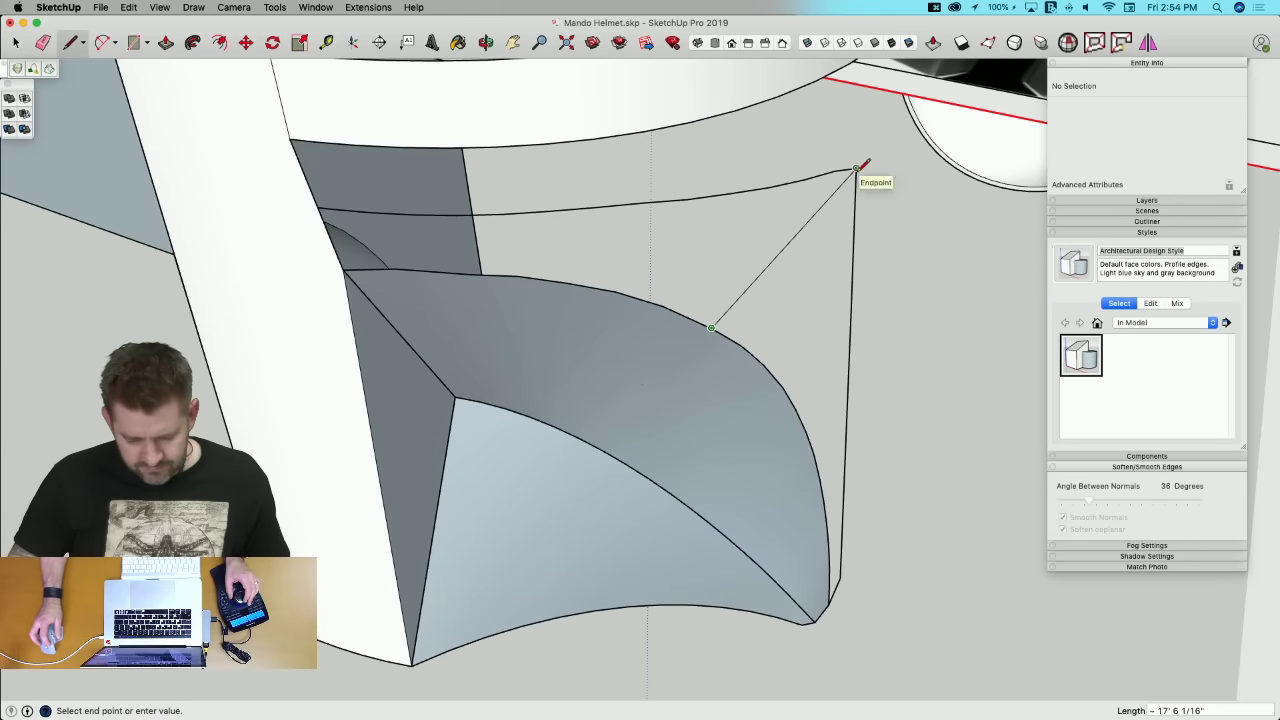
left_click(856, 168)
key("space")
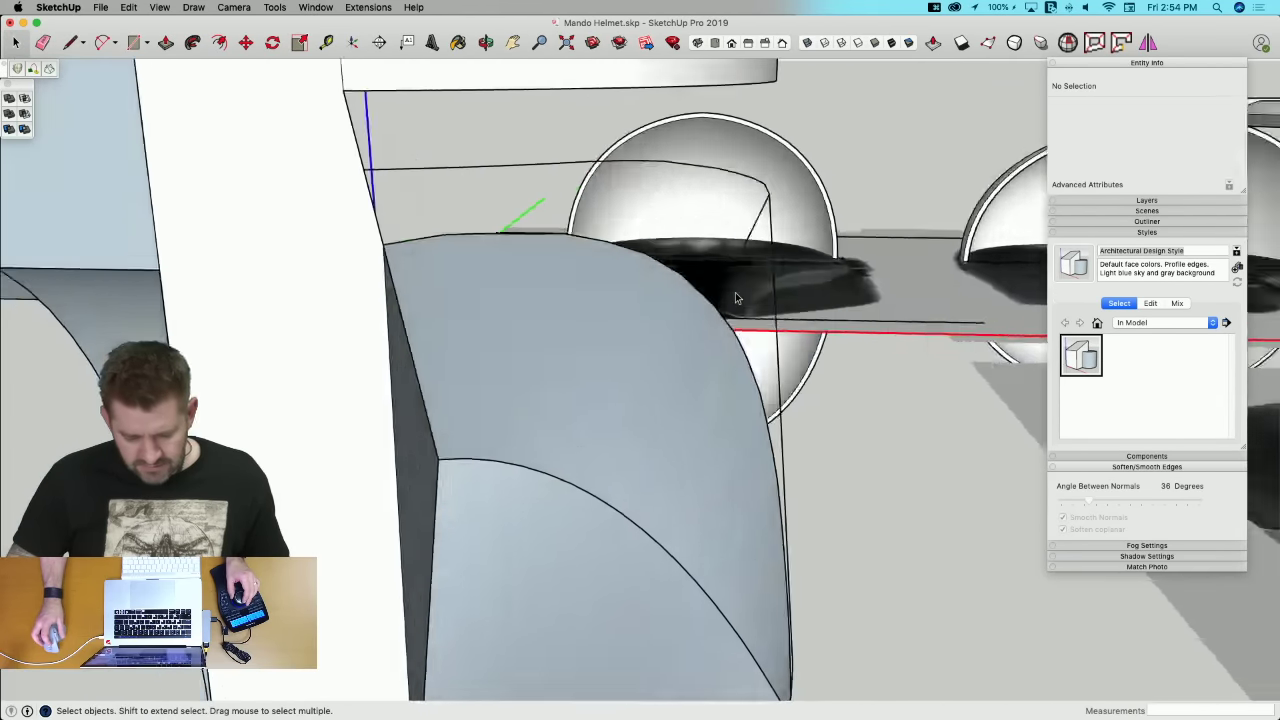
Step: Skin the upper cheek section bounded by the upper curve, short inner edge, arched curve and straight dividing line
left_click(764, 238)
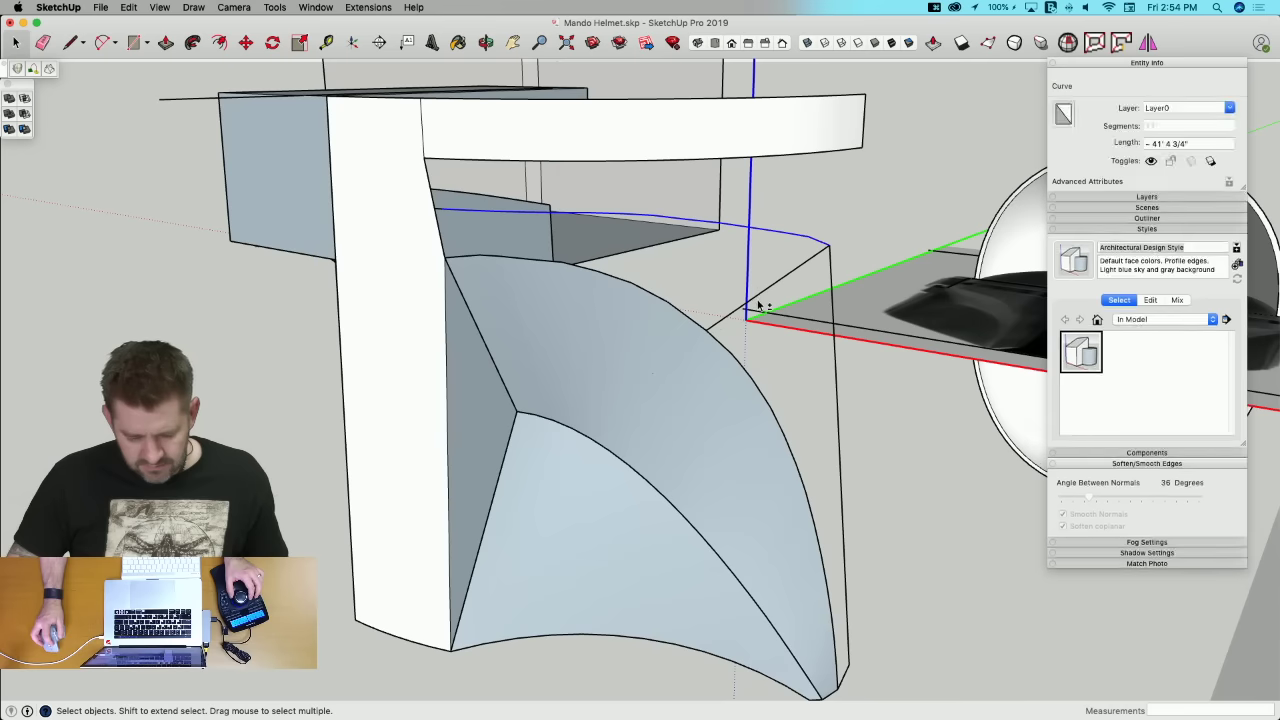
left_click(652, 308, "shift")
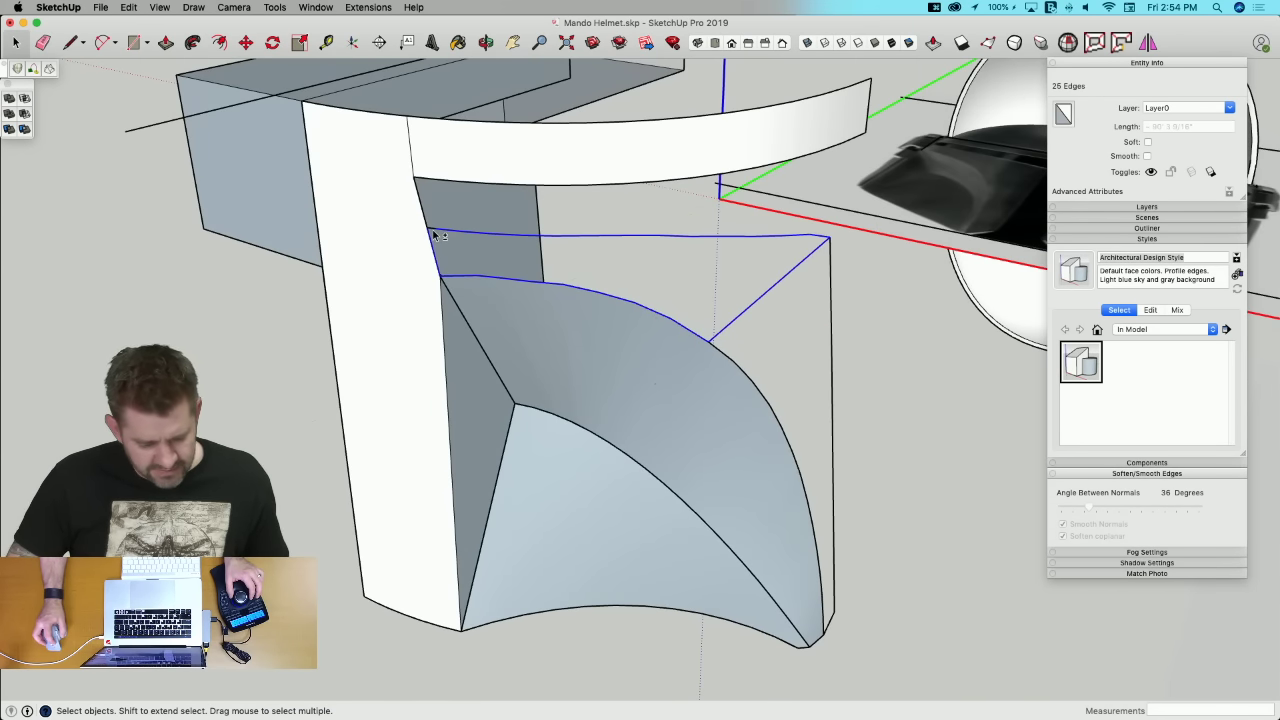
left_click(49, 68)
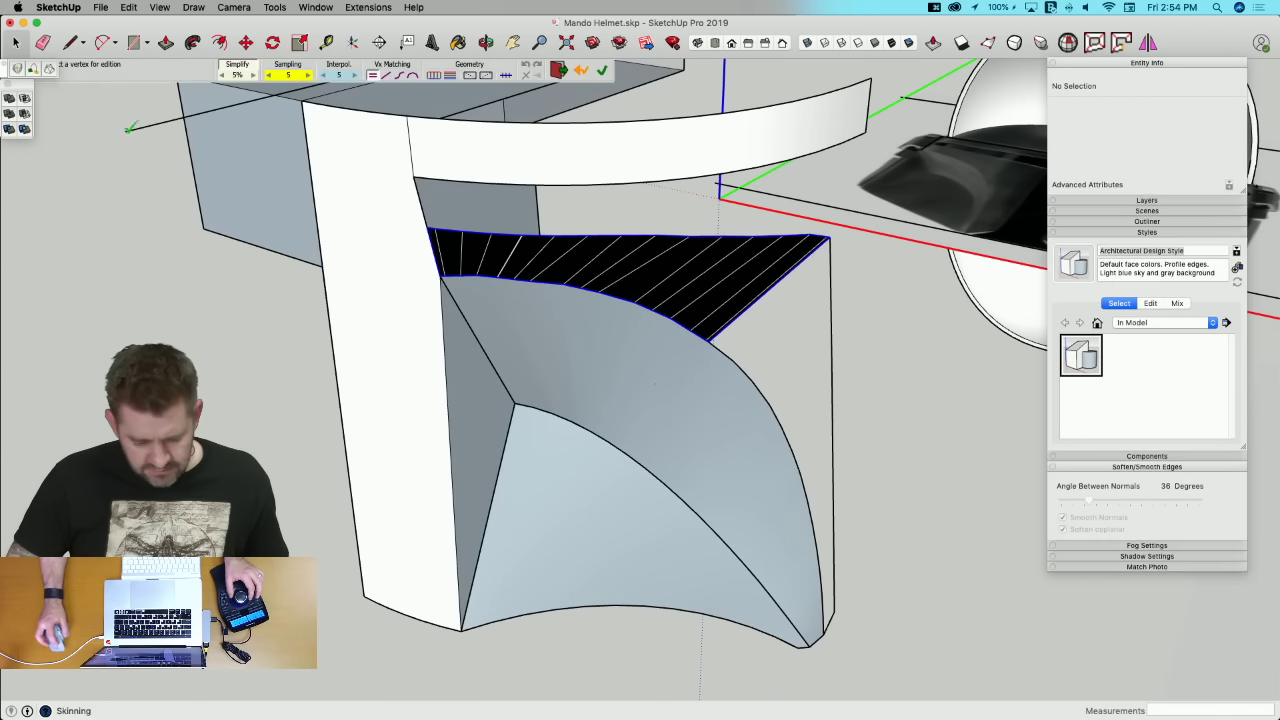
left_click(214, 258)
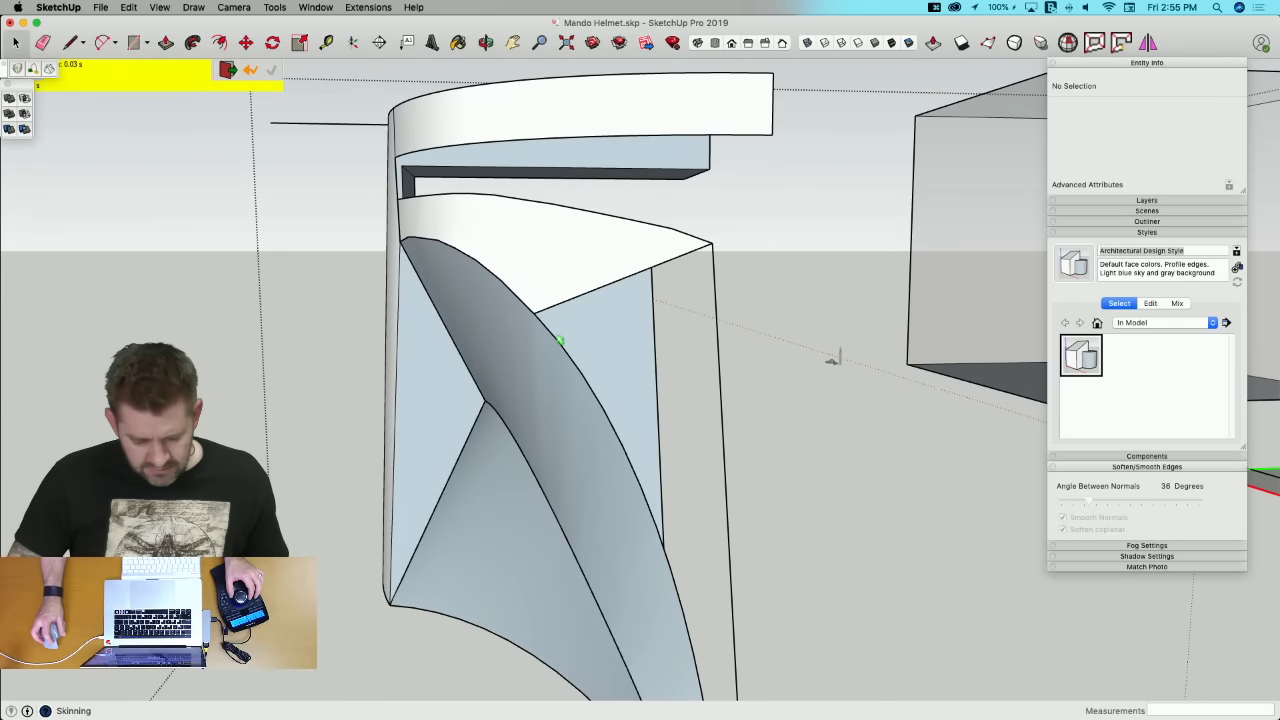
key("space")
Step: Skin the lower cheek section between the dividing line, the lower arched curve, the tip edge and the outer vertical edge
left_click(551, 336)
left_click(576, 300, "shift")
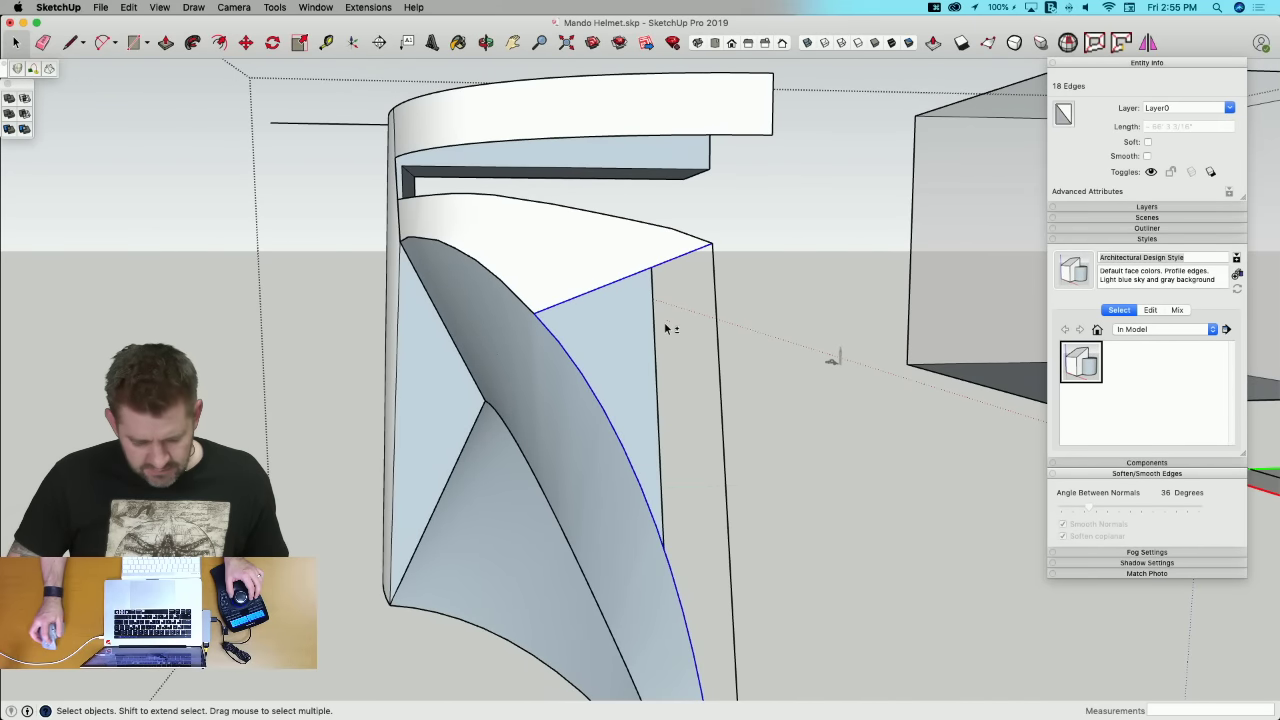
left_click(716, 294, "shift")
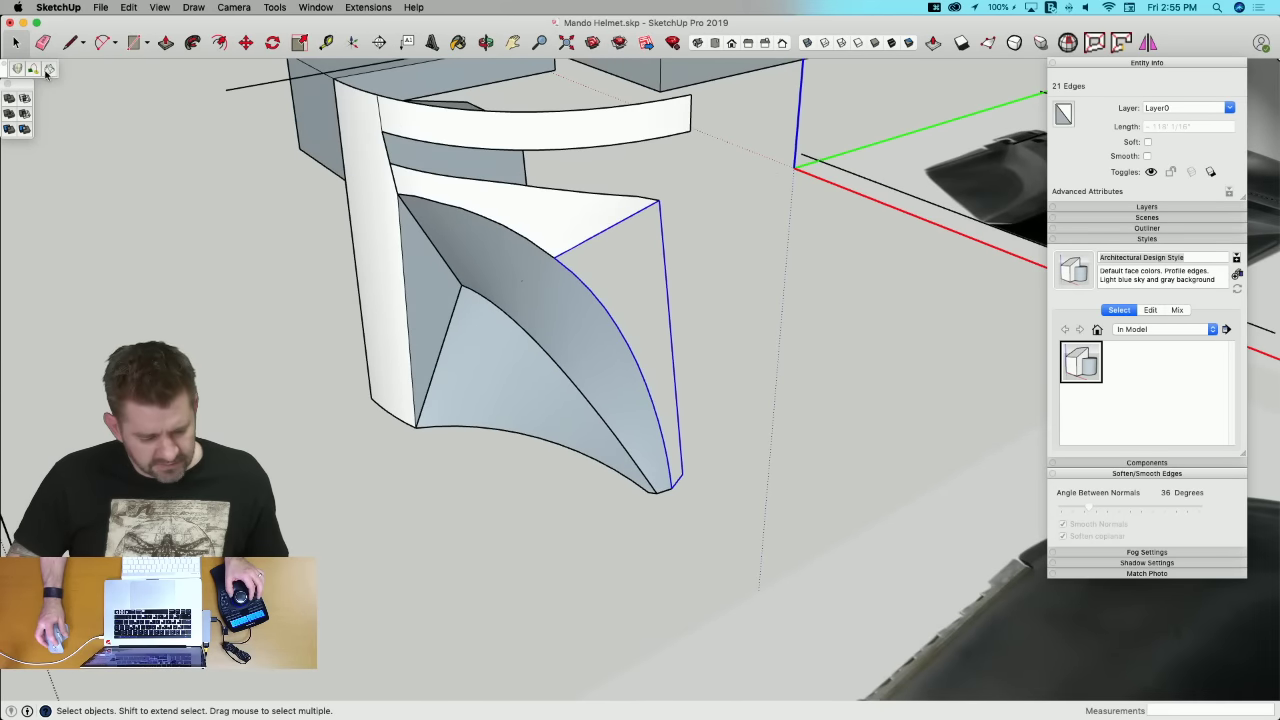
left_click(734, 380)
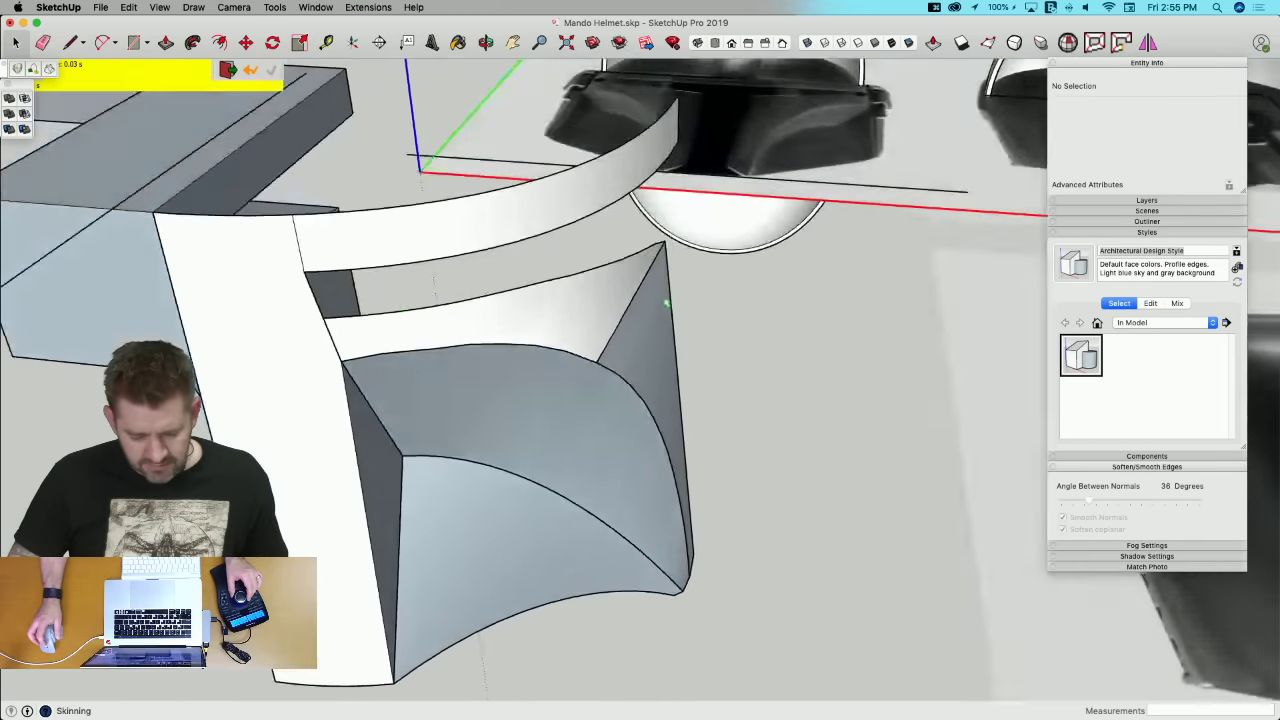
Step: Remove both skinned cheek sections and draw a line about 16' 4 5/8" long from the upper outer corner to the arched curve
mouse_move(666, 303)
middle_mouse_down()
mouse_move(697, 363)
mouse_move(749, 378)
mouse_move(600, 297)
mouse_move(598, 132)
mouse_move(766, 157)
mouse_move(766, 123)
mouse_move(660, 229)
mouse_move(657, 202)
mouse_move(683, 246)
mouse_move(689, 143)
mouse_move(672, 140)
mouse_move(680, 169)
mouse_move(669, 166)
mouse_move(800, 160)
middle_mouse_up()
key("e")
key("l")
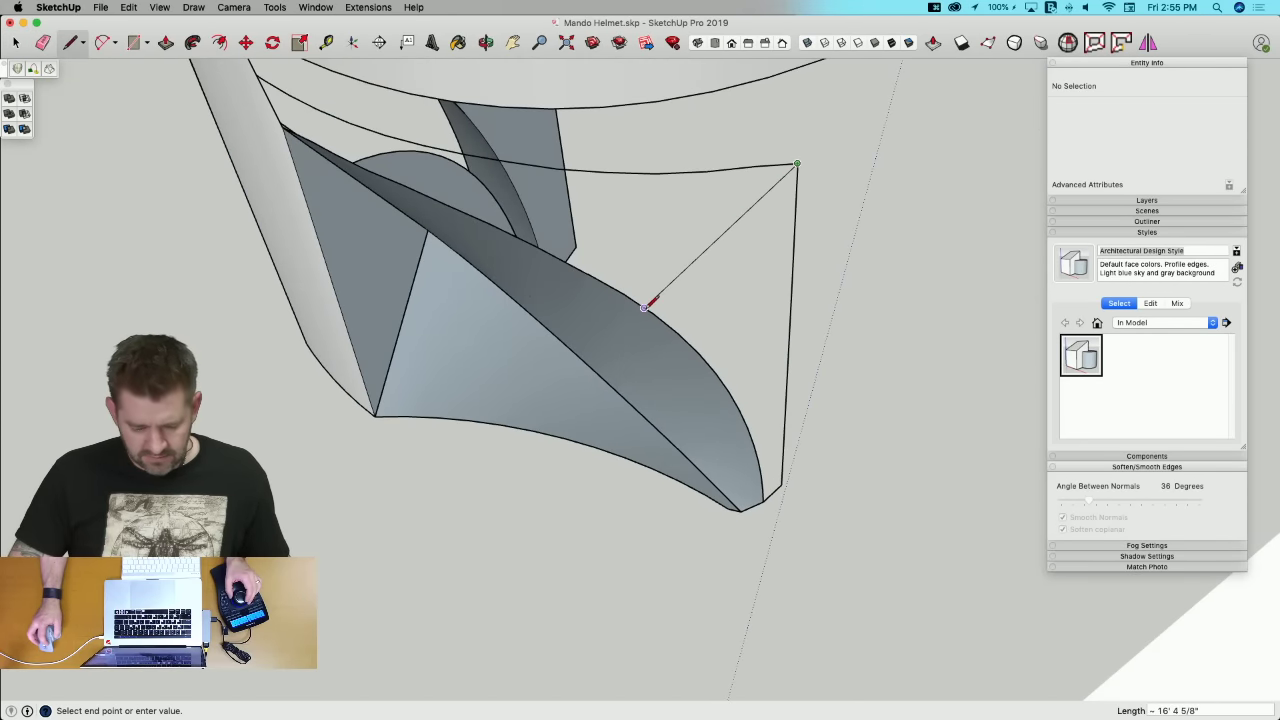
left_click(644, 308)
Step: Try an arc with a bulge of about 1' 15/16" between the upper outer corner and the arched curve, then remove it
key("space")
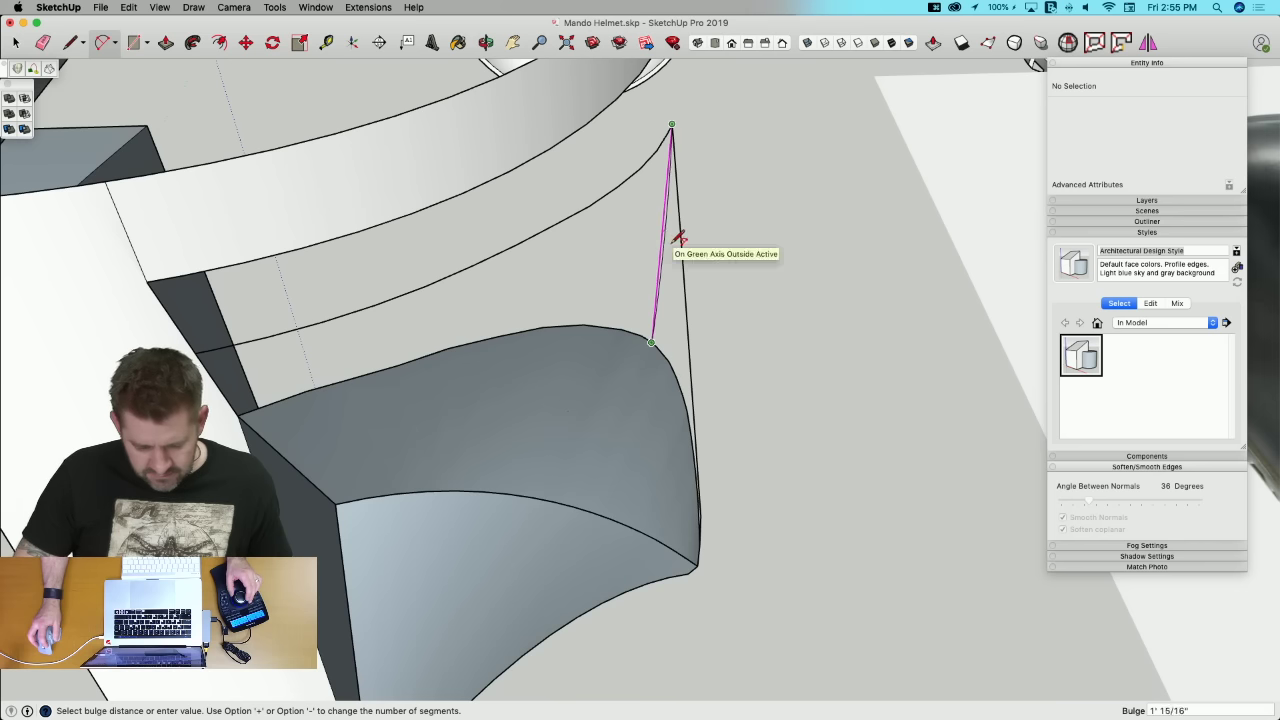
left_click(673, 243)
key("e")
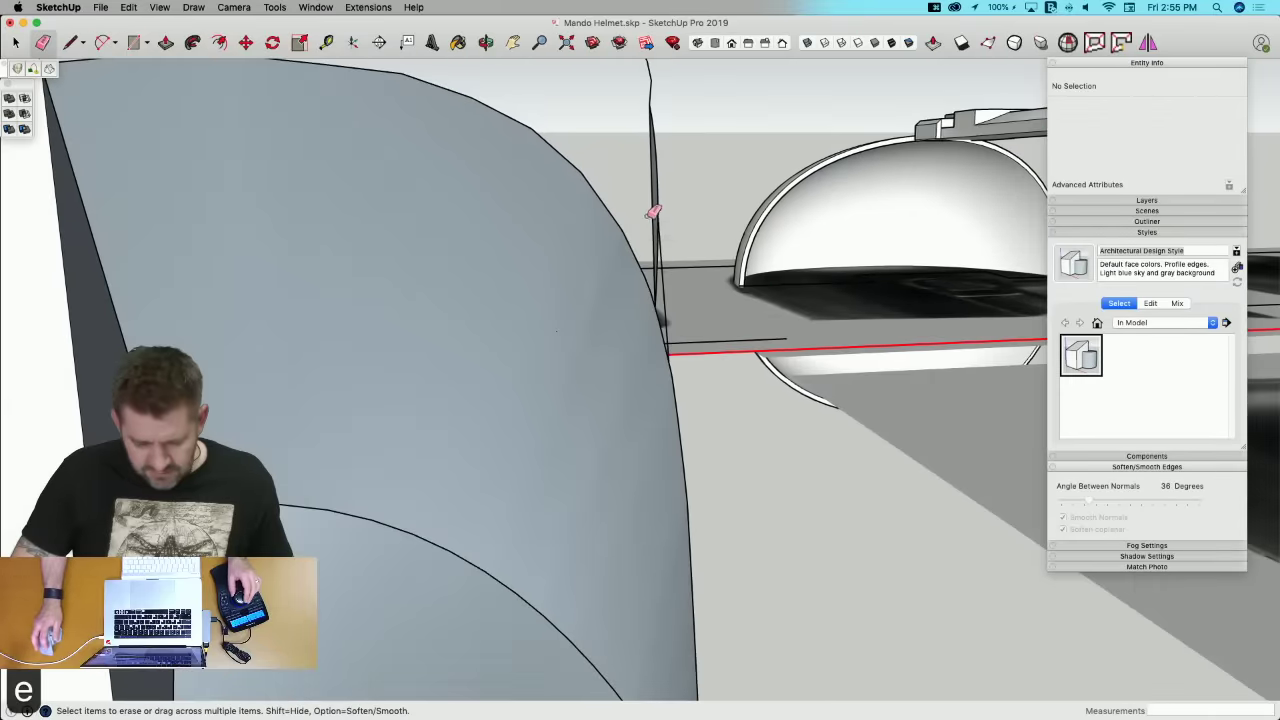
mouse_move(656, 200)
middle_mouse_down()
mouse_move(672, 240)
mouse_move(726, 210)
mouse_move(688, 240)
mouse_move(682, 280)
mouse_move(666, 286)
mouse_move(698, 288)
middle_mouse_up()
Step: Draw a 12-segment arc with about 6 9/16" bulge from the arched curve to the upper outer corner, and erase the straight dividing line
key("l")
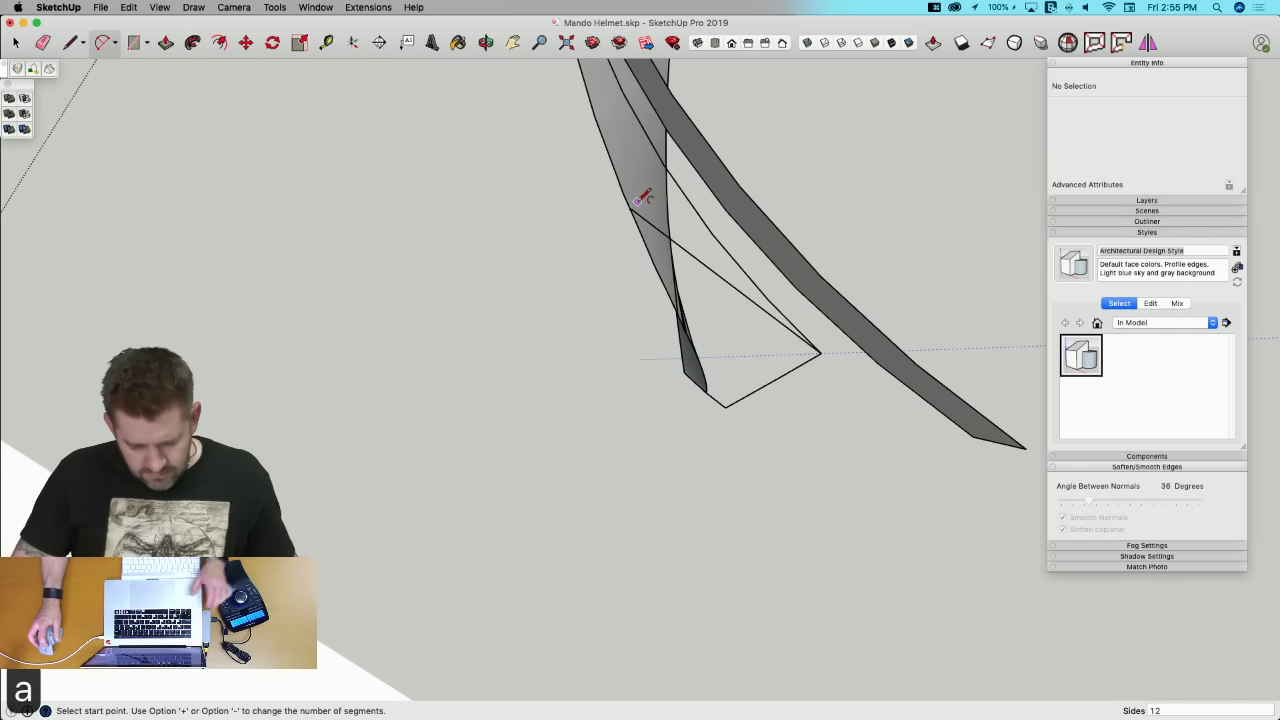
left_click(724, 281)
scroll(718, 281, "up", 10)
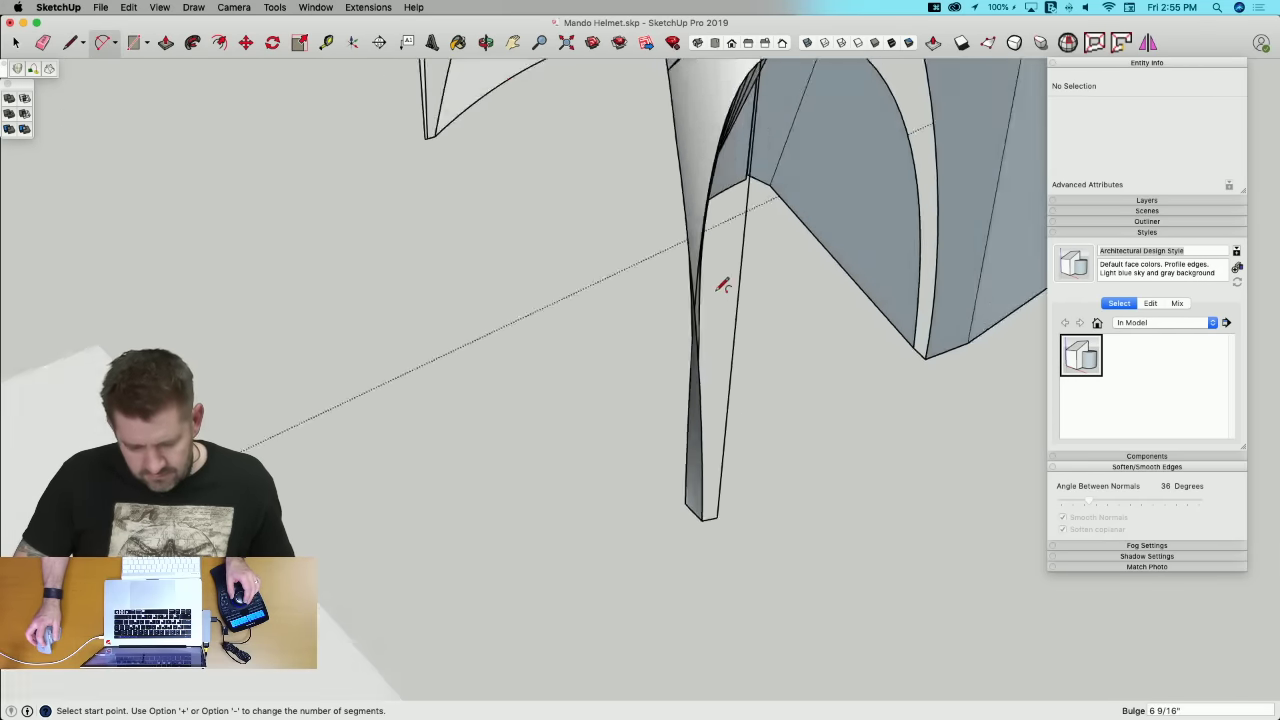
key("e")
scroll(720, 282, "down", 10)
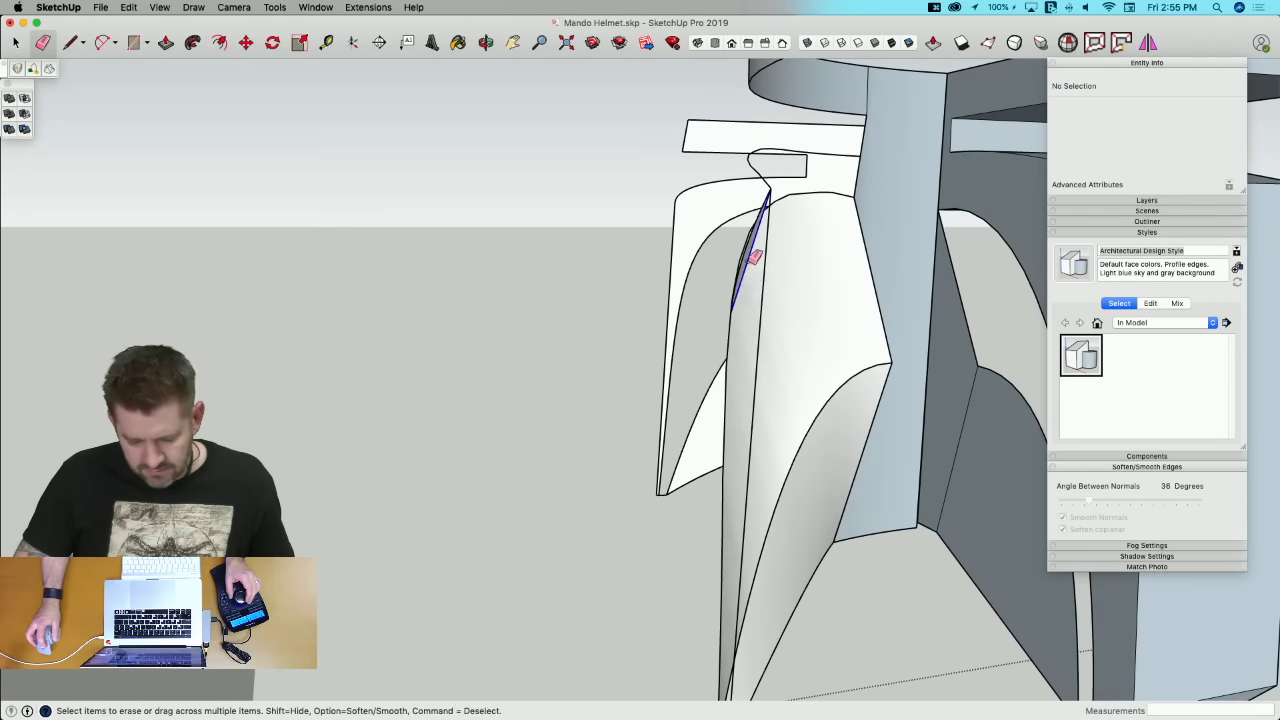
left_click(748, 263)
key("space")
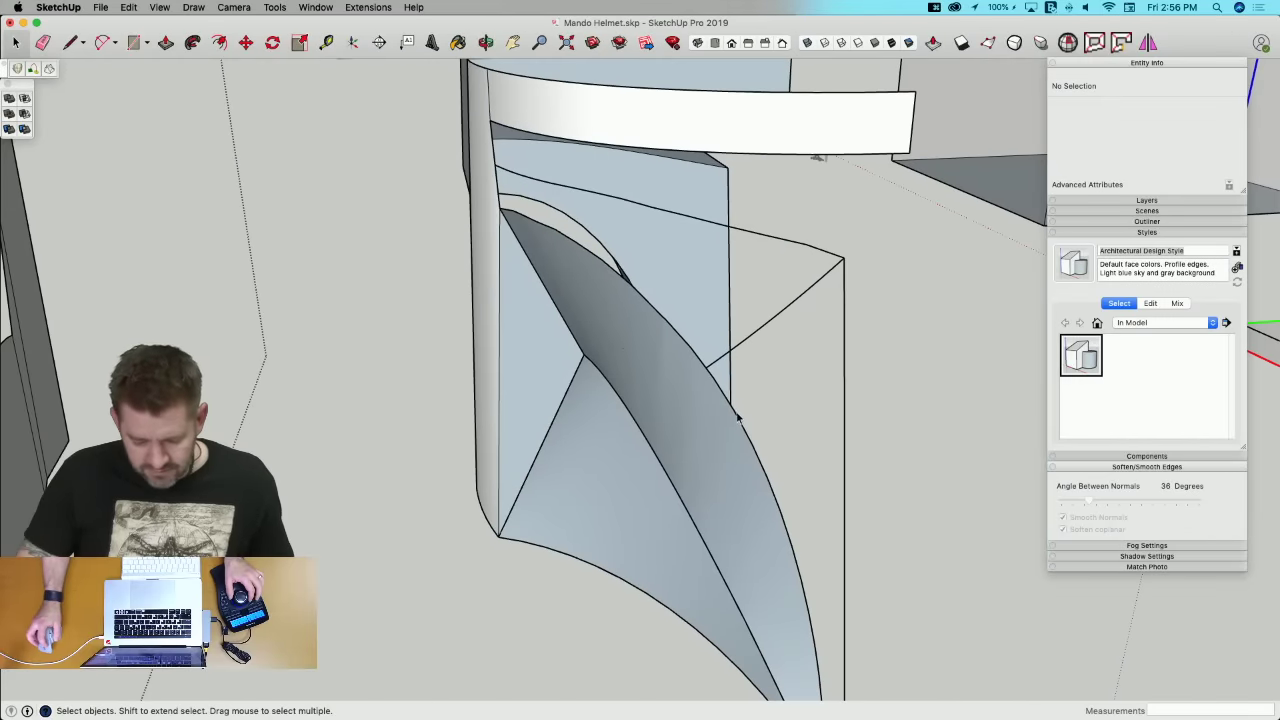
Step: Skin the lower cheek section between the new dividing arc, the lower arched curve, the tip edge and the outer vertical edge
left_click(738, 417)
left_click(753, 331, "shift")
left_click(843, 349, "shift")
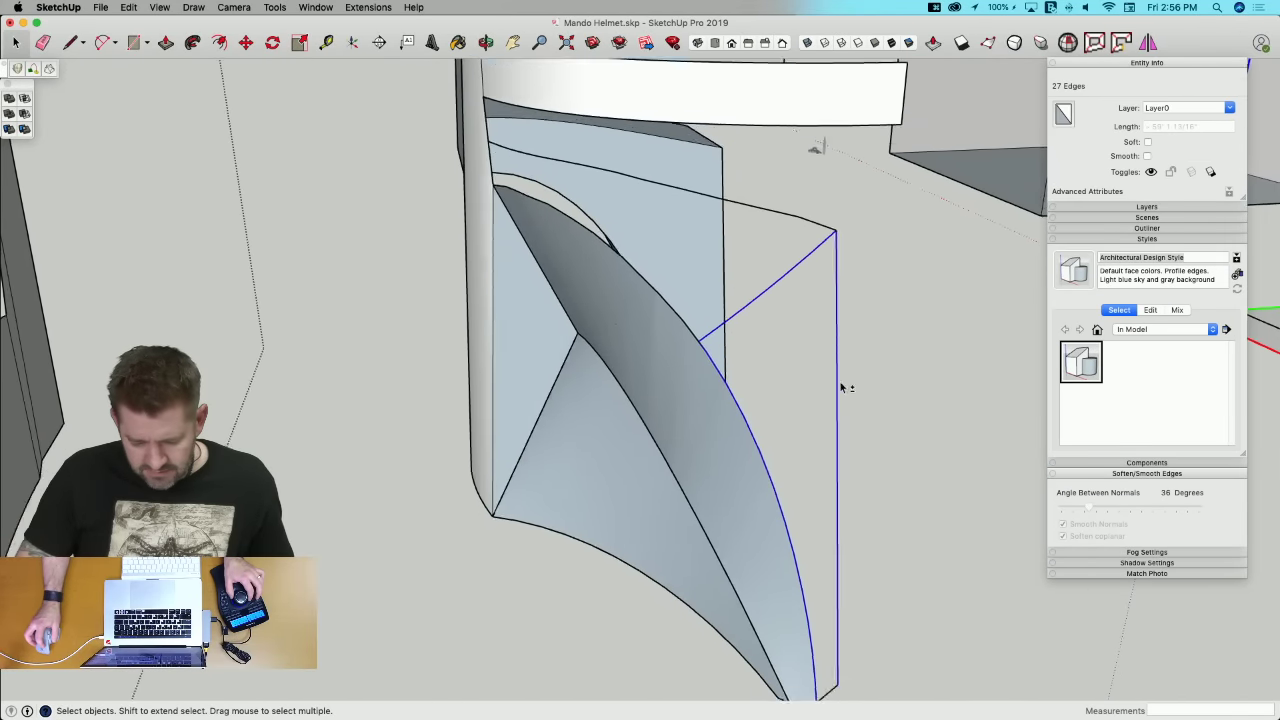
left_click(787, 467, "shift")
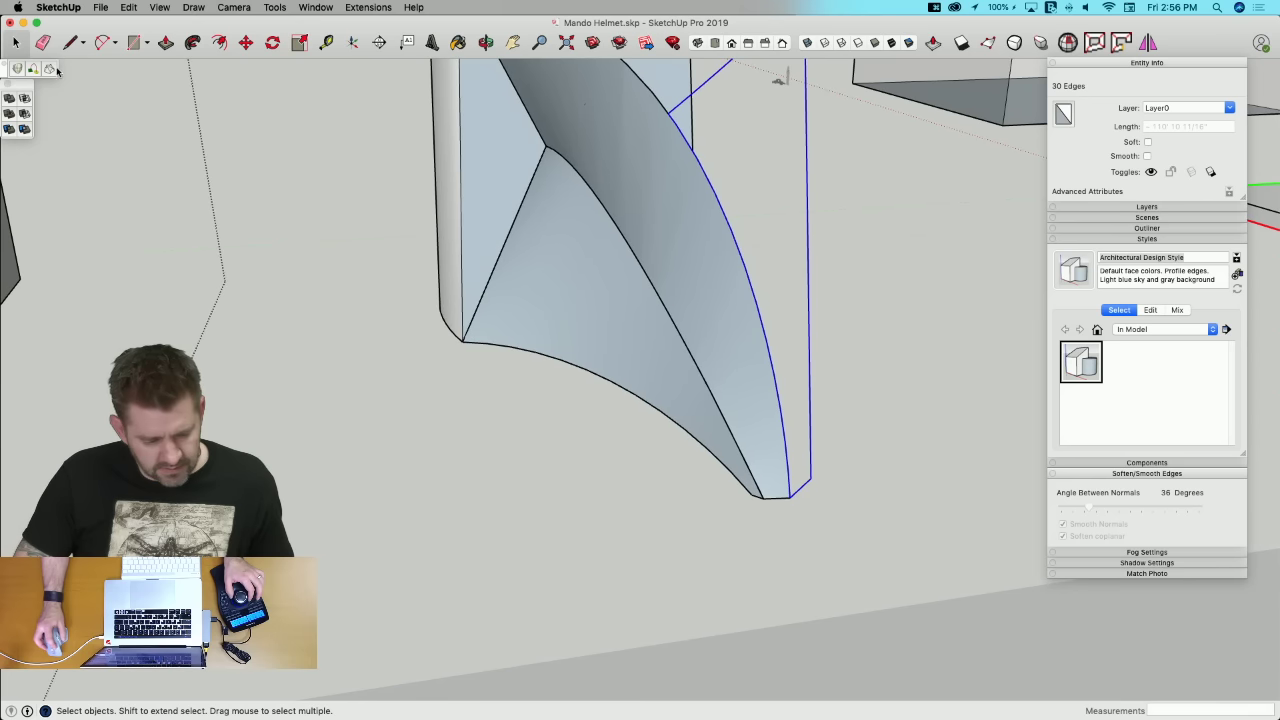
left_click(50, 68)
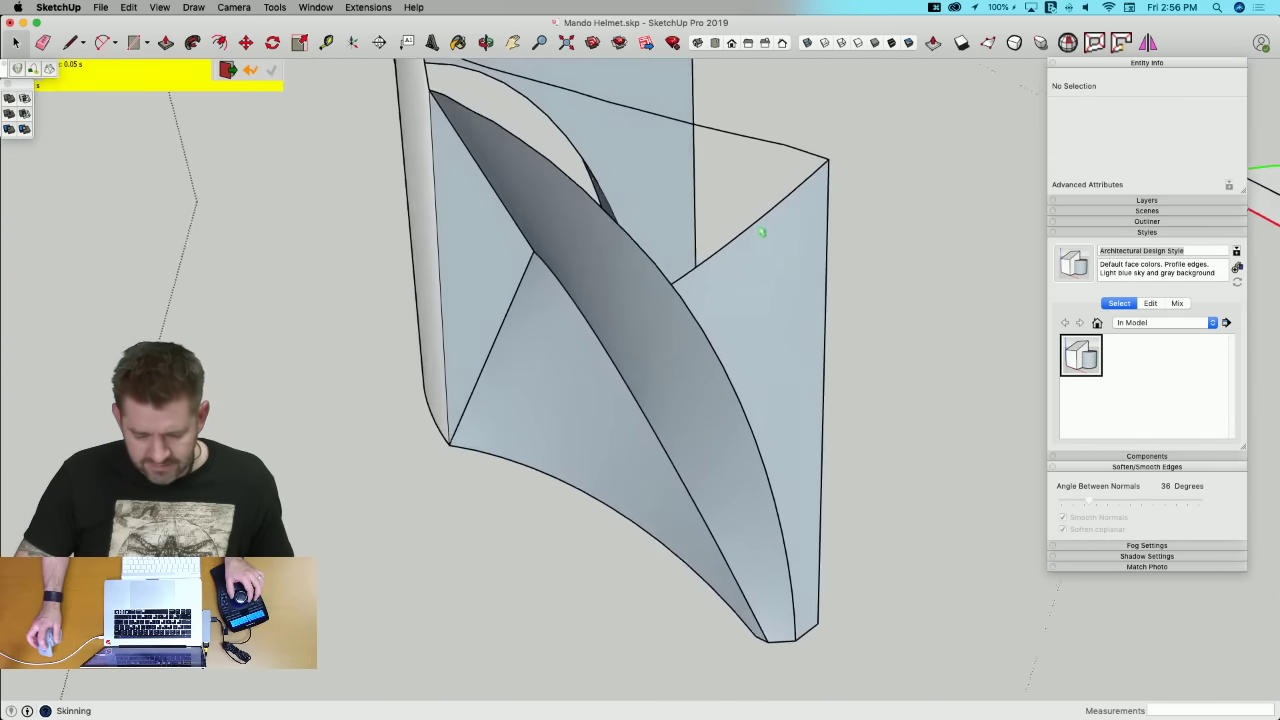
Step: Skin the upper cheek section between the dividing arc, the top curve, the short inner edge and the upper arched curve
left_click(750, 228)
left_click(729, 137, "shift")
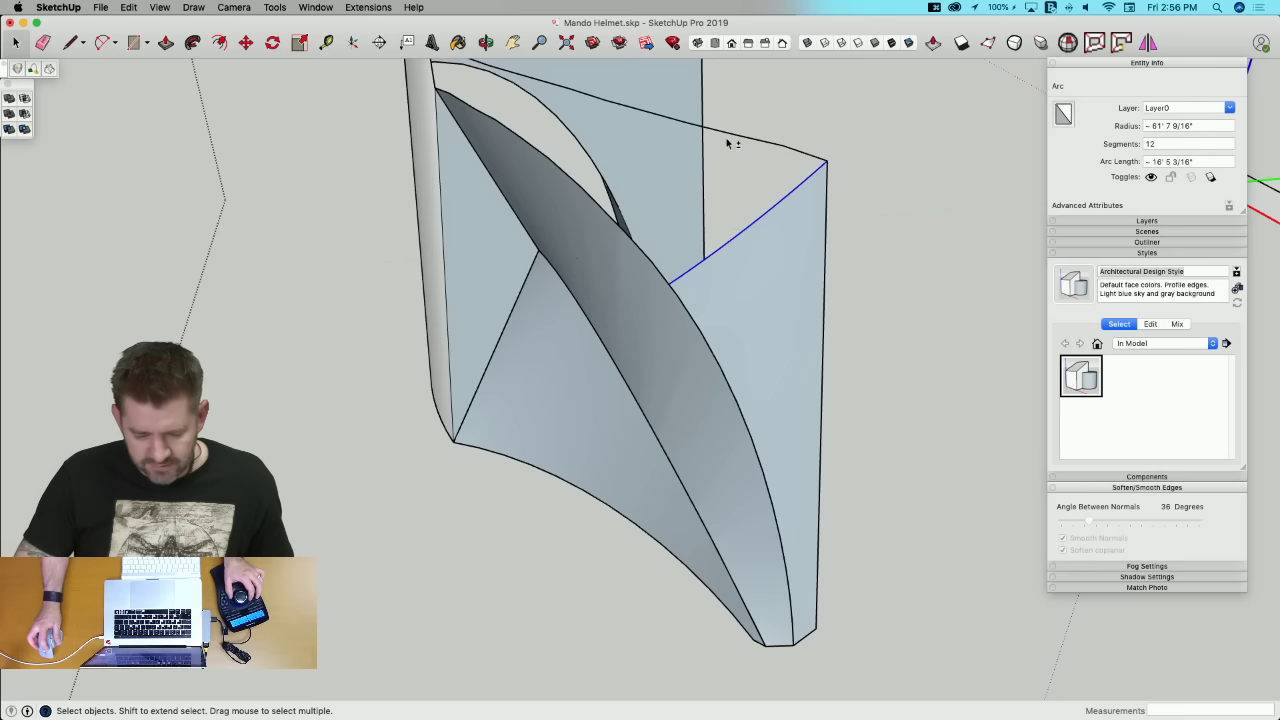
scroll(729, 137, "up", 3)
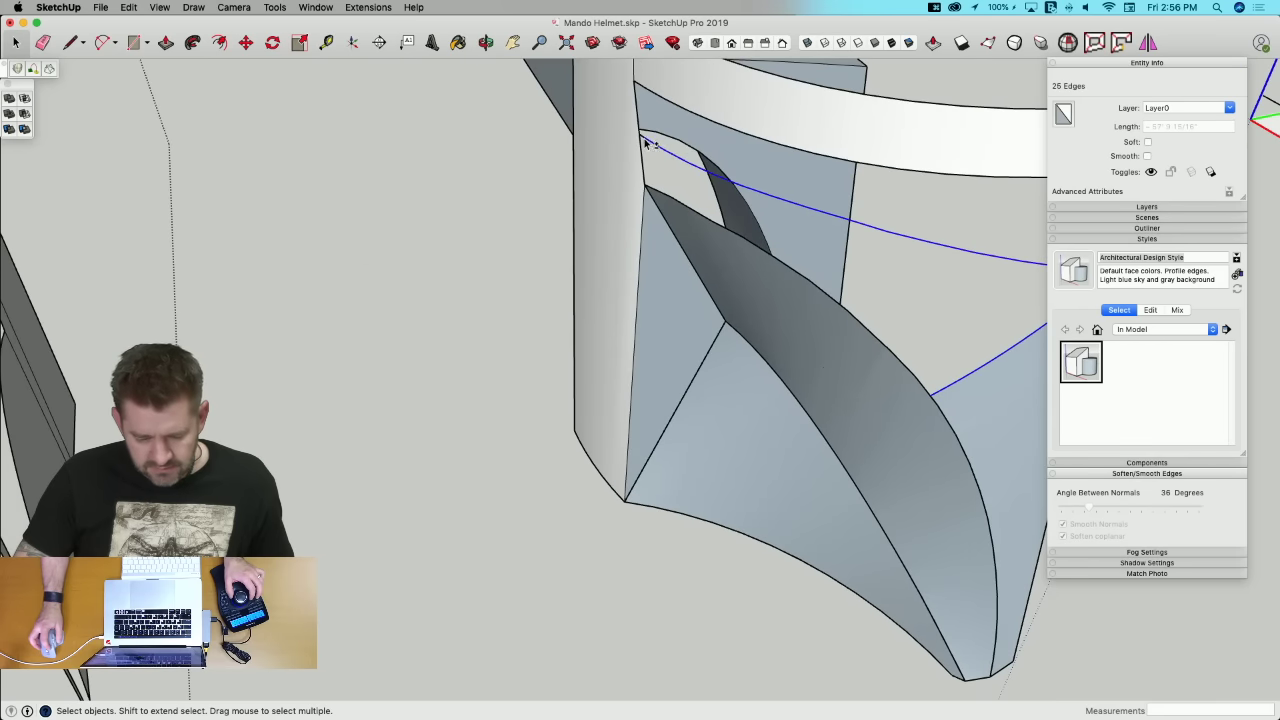
left_click(645, 143, "shift")
left_click(645, 146, "shift")
left_click(666, 198, "shift")
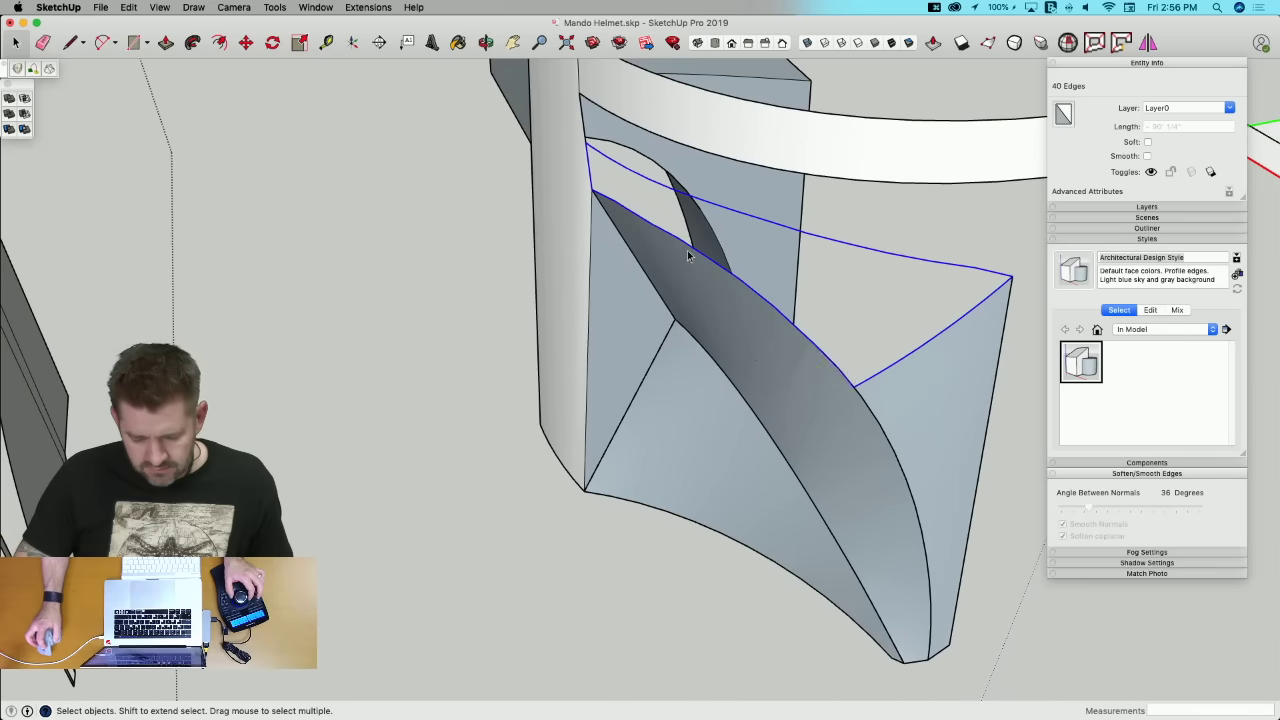
left_click(52, 69)
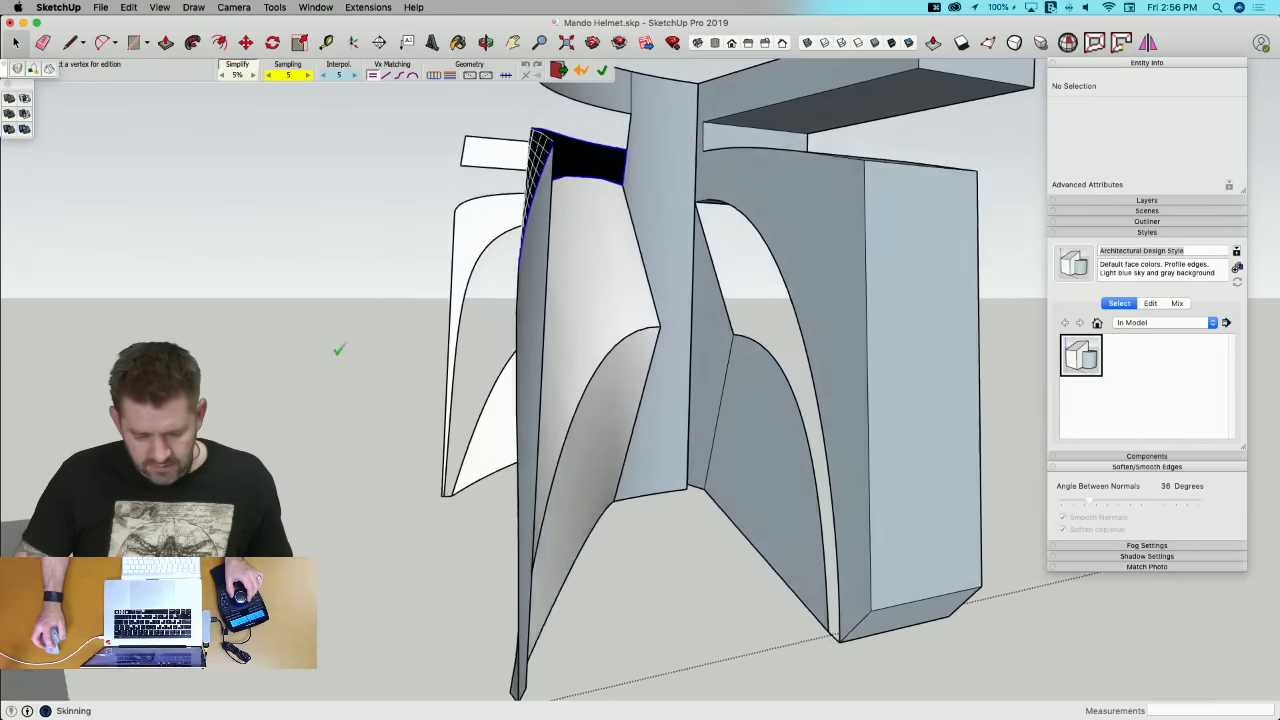
left_click(338, 350)
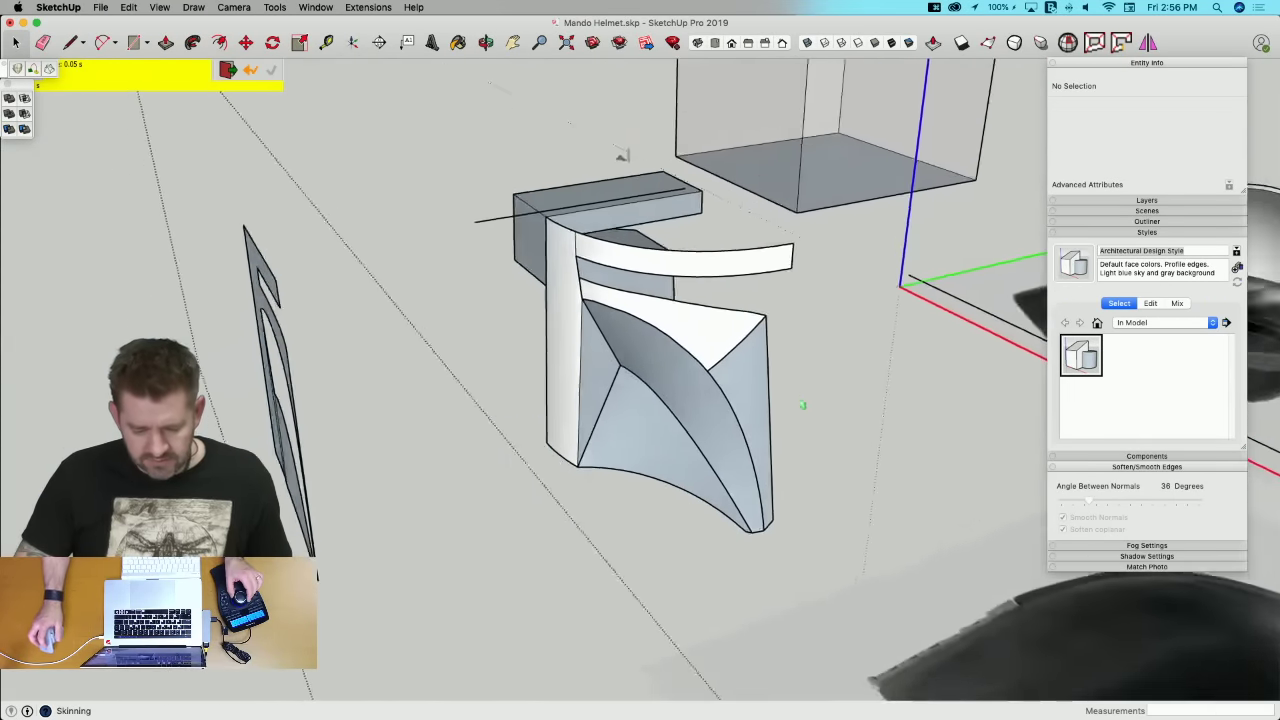
Step: Delete the solid reference group behind the skinned cheek panels
key("e")
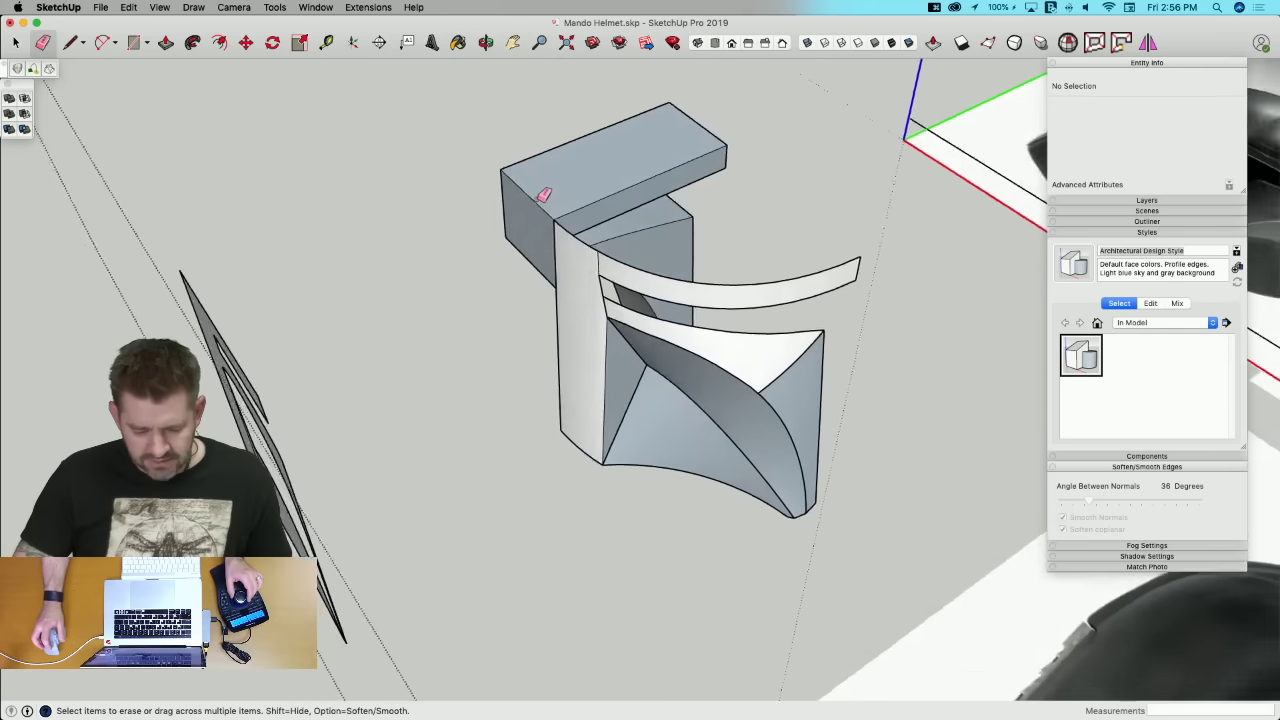
key("space")
left_click(791, 386)
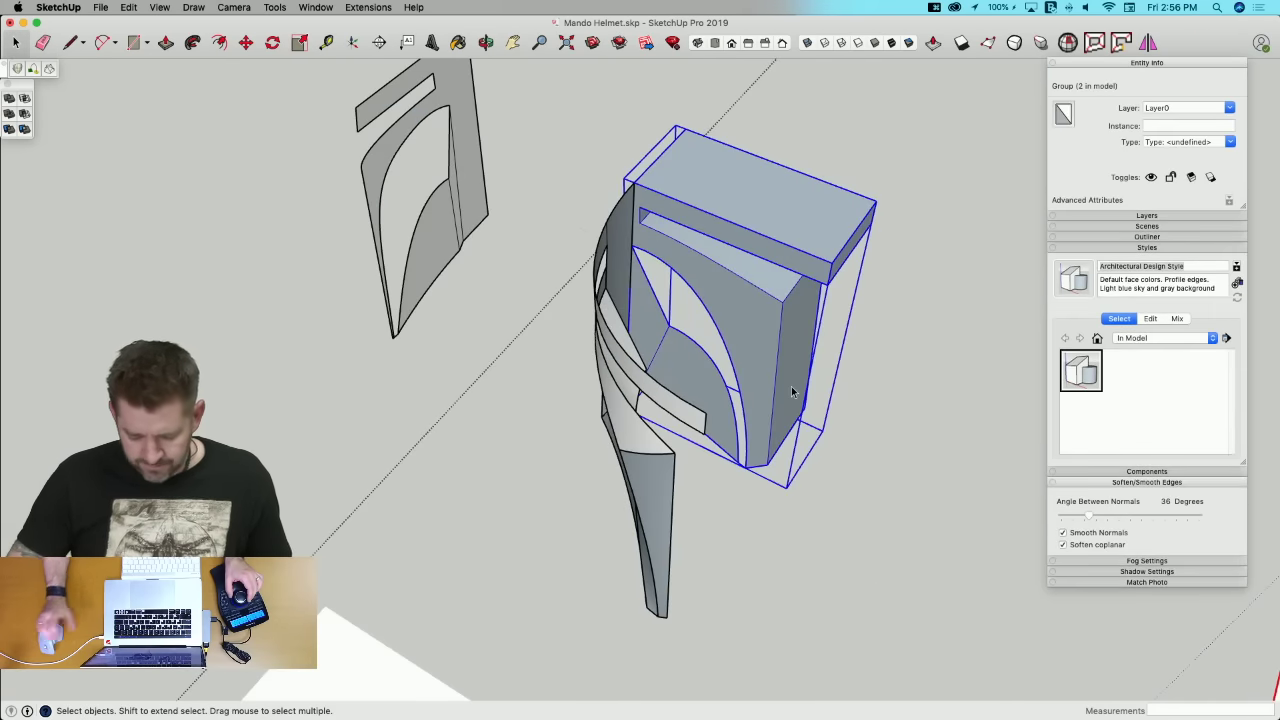
key("BackSpace")
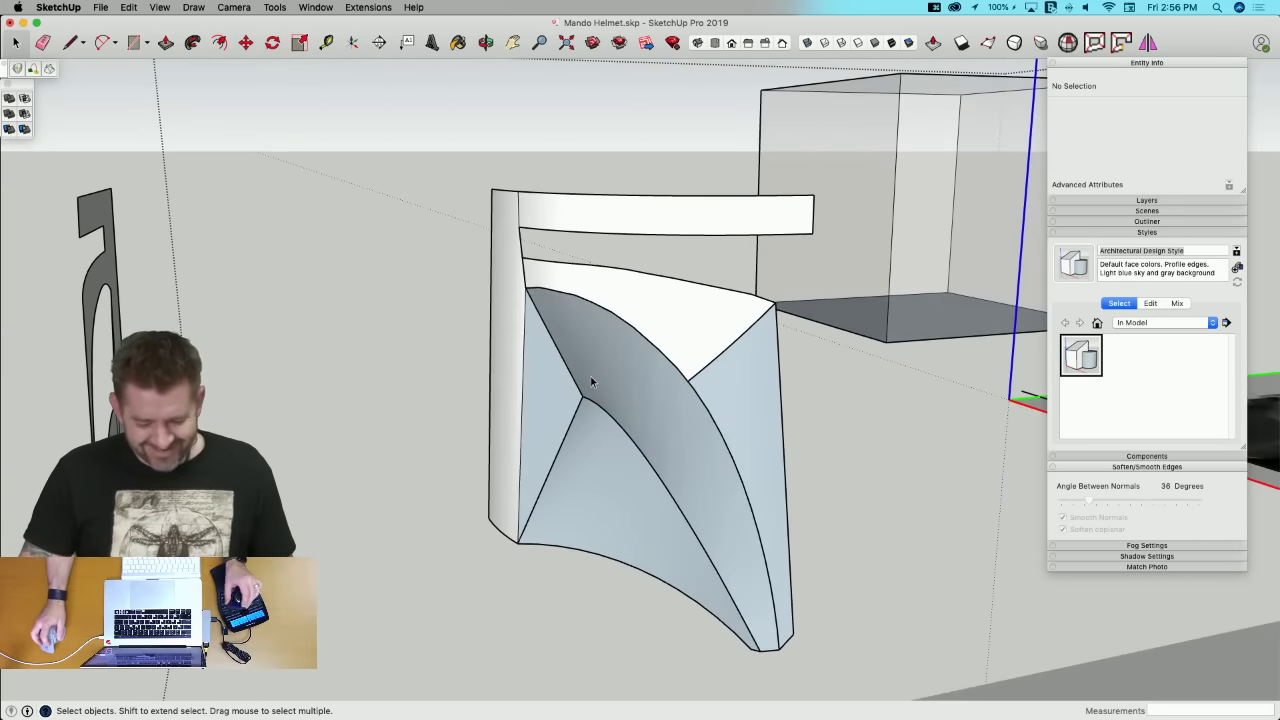
Step: Delete the upper and lower skinned surfaces of the cheek recess
left_click(591, 378)
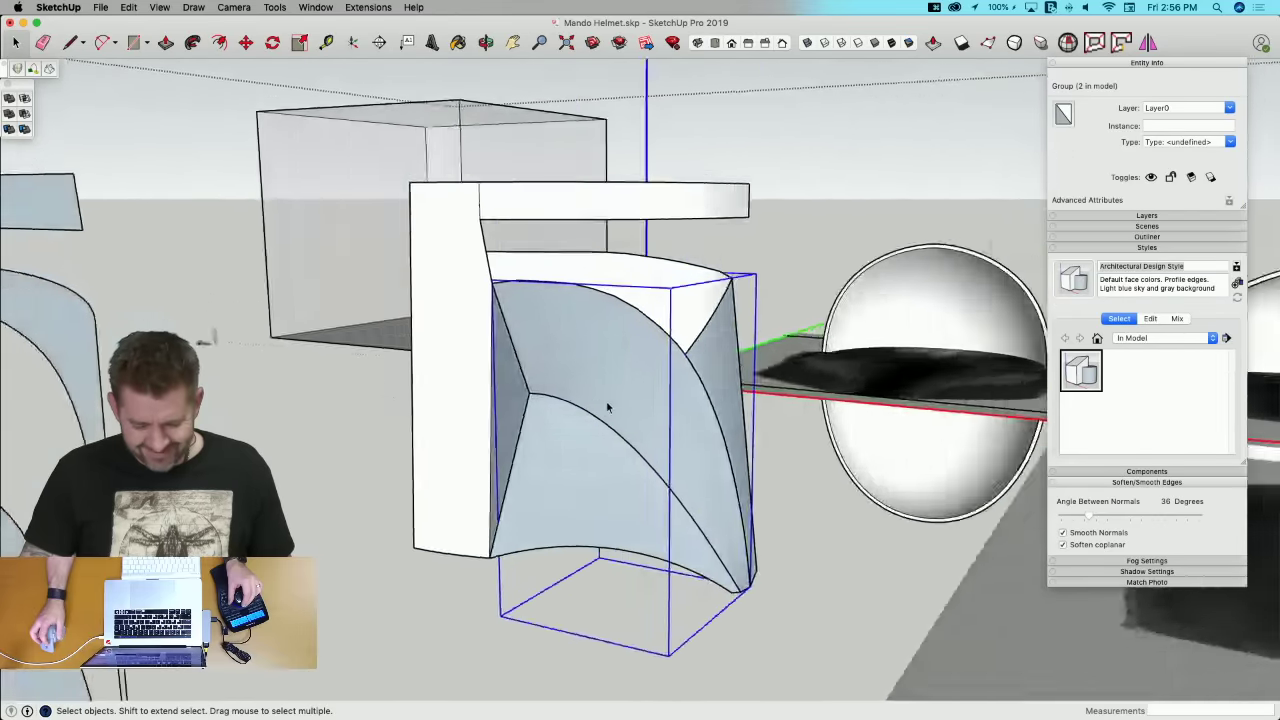
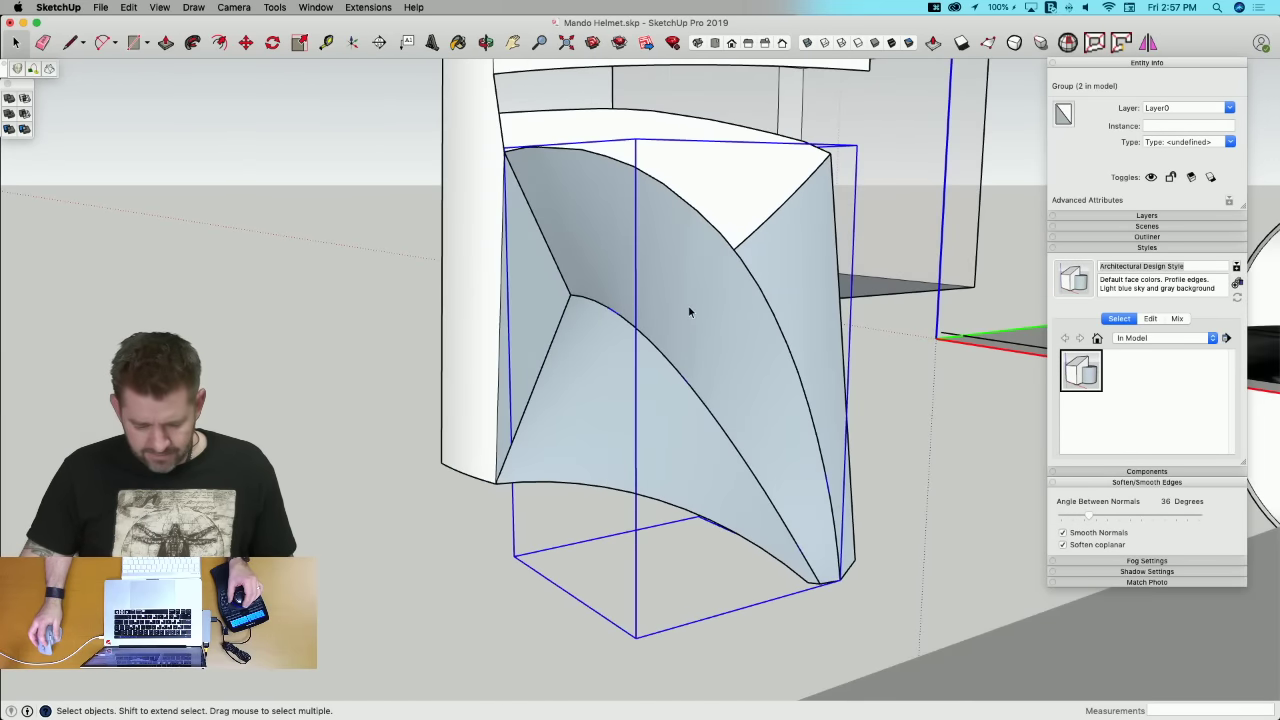
key("BackSpace")
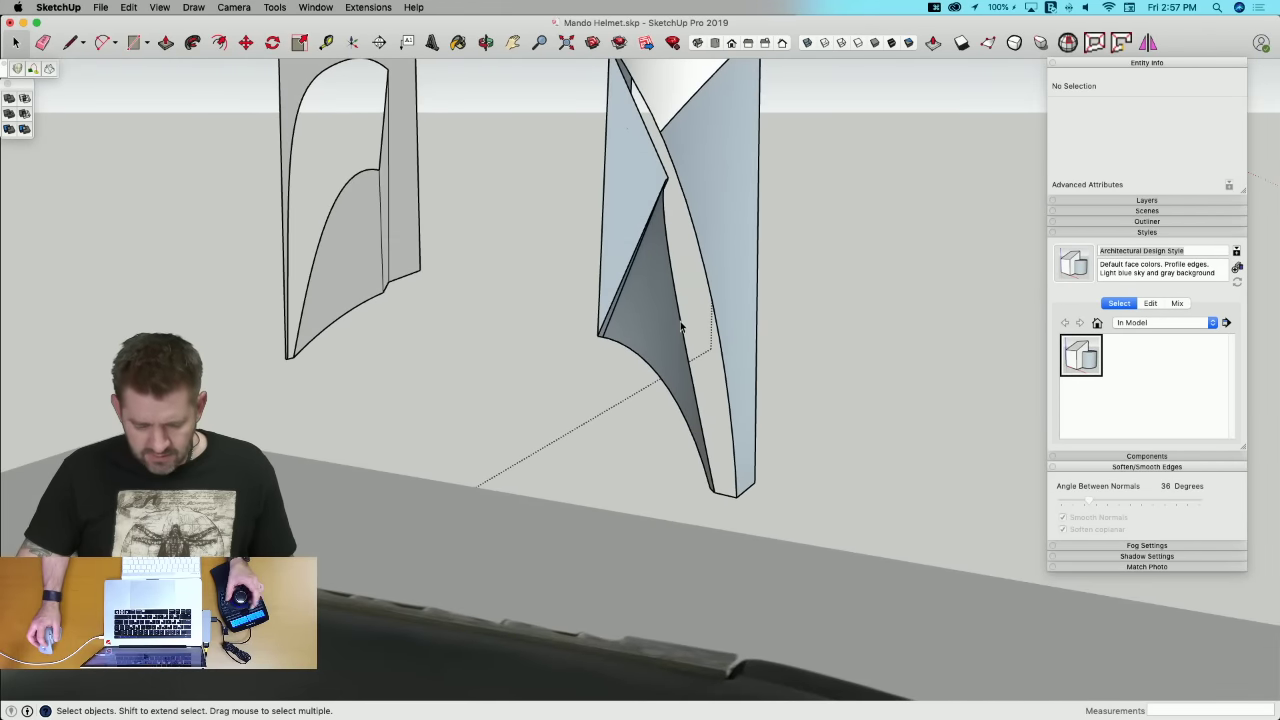
left_click(668, 316)
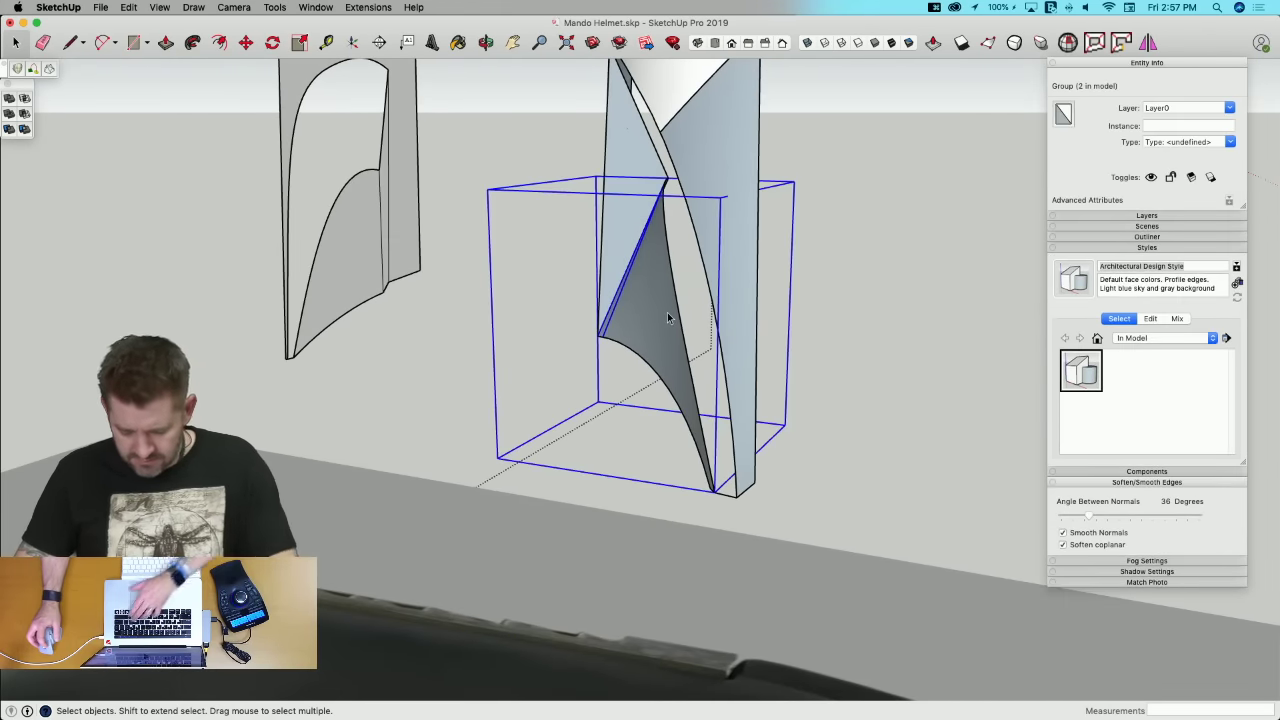
key("Delete")
Step: Rotate the inner recess curve about a line about 47' 3 1/8" long joining its endpoints, and erase that straight line
left_click(677, 236)
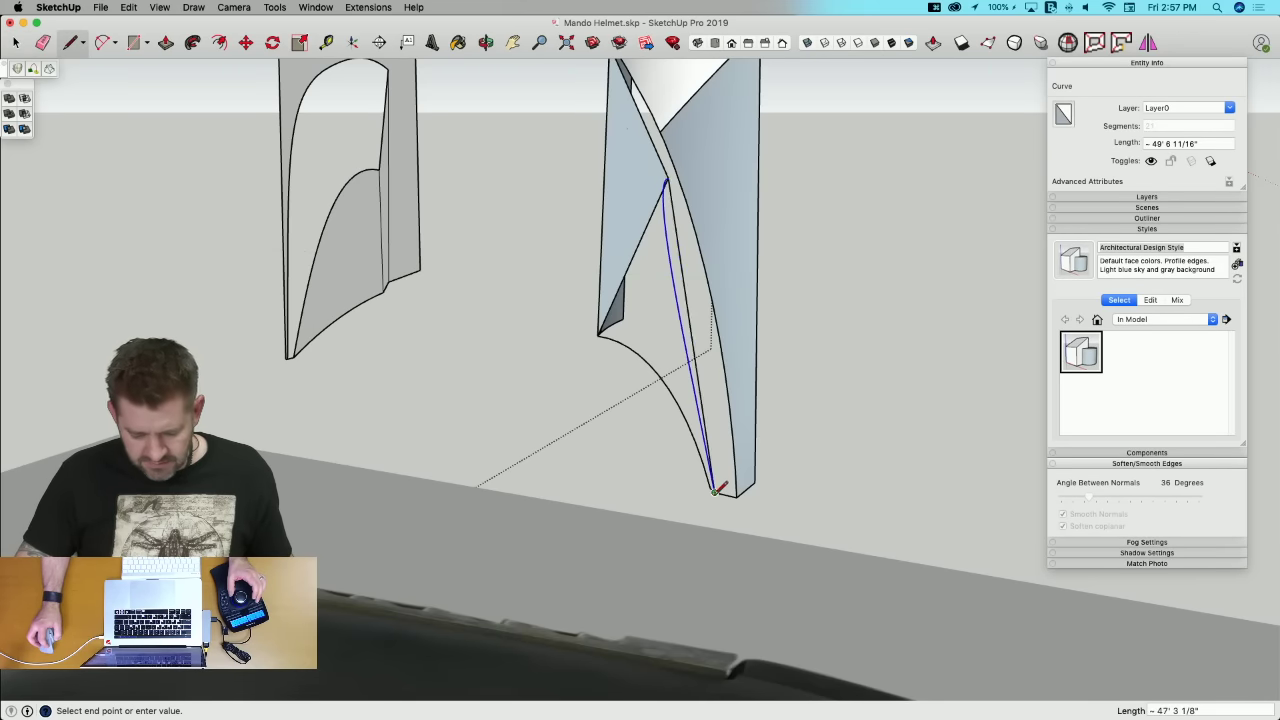
key("space")
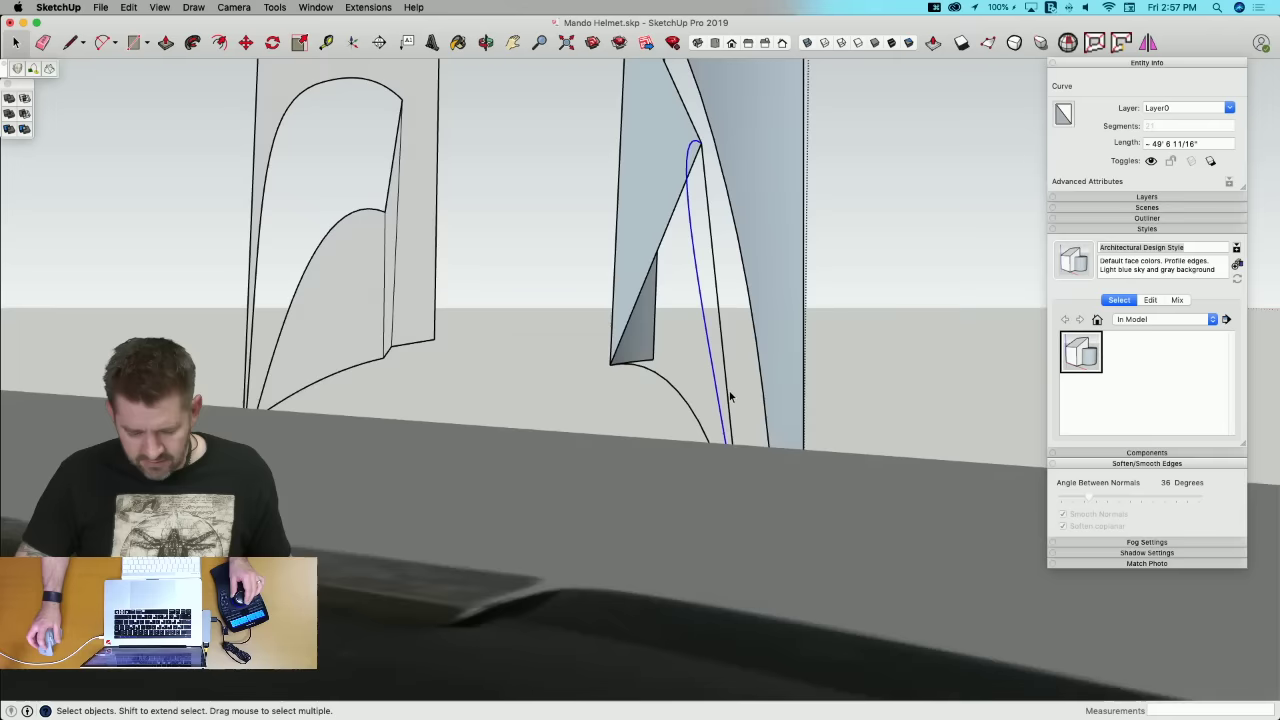
key("q")
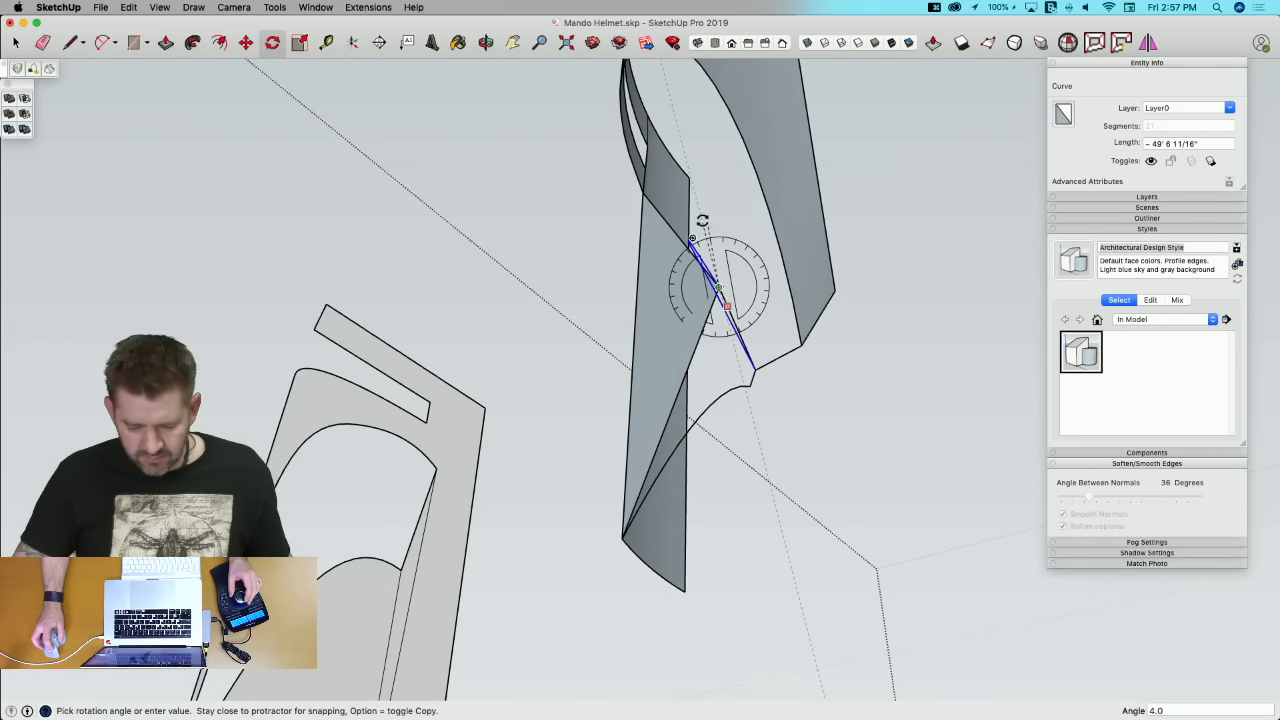
key("e")
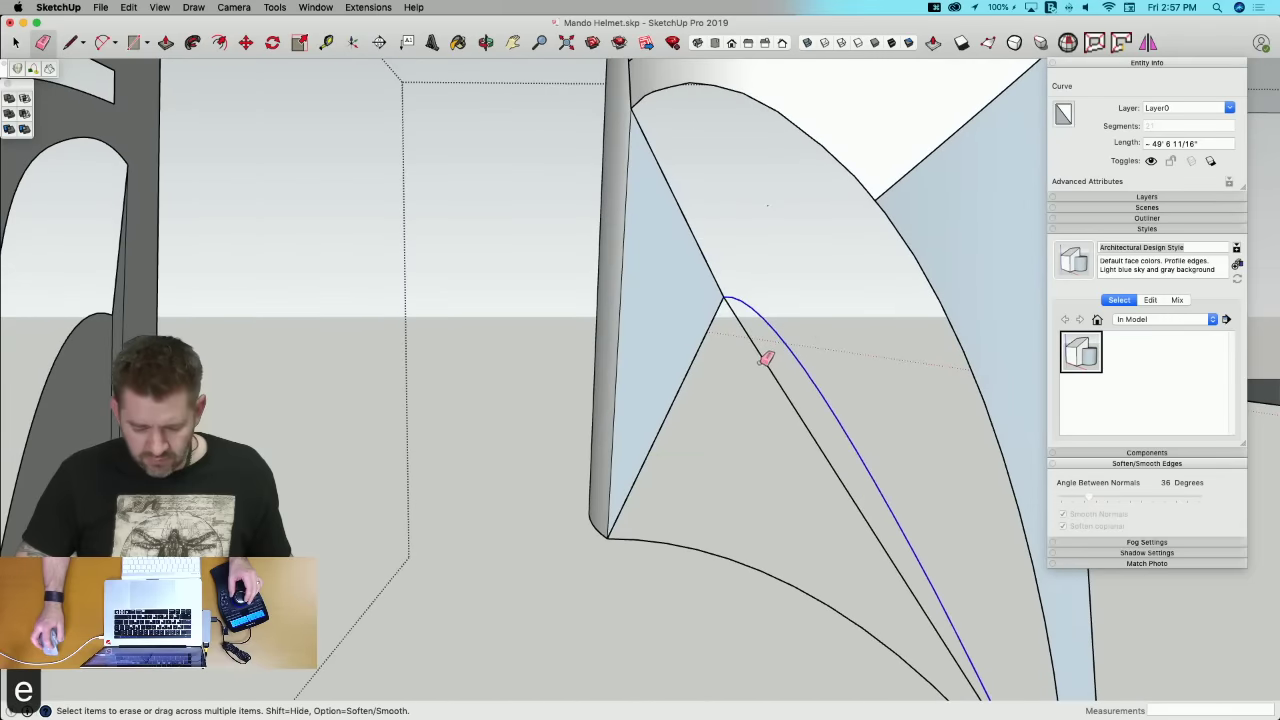
left_click(766, 360)
key("space")
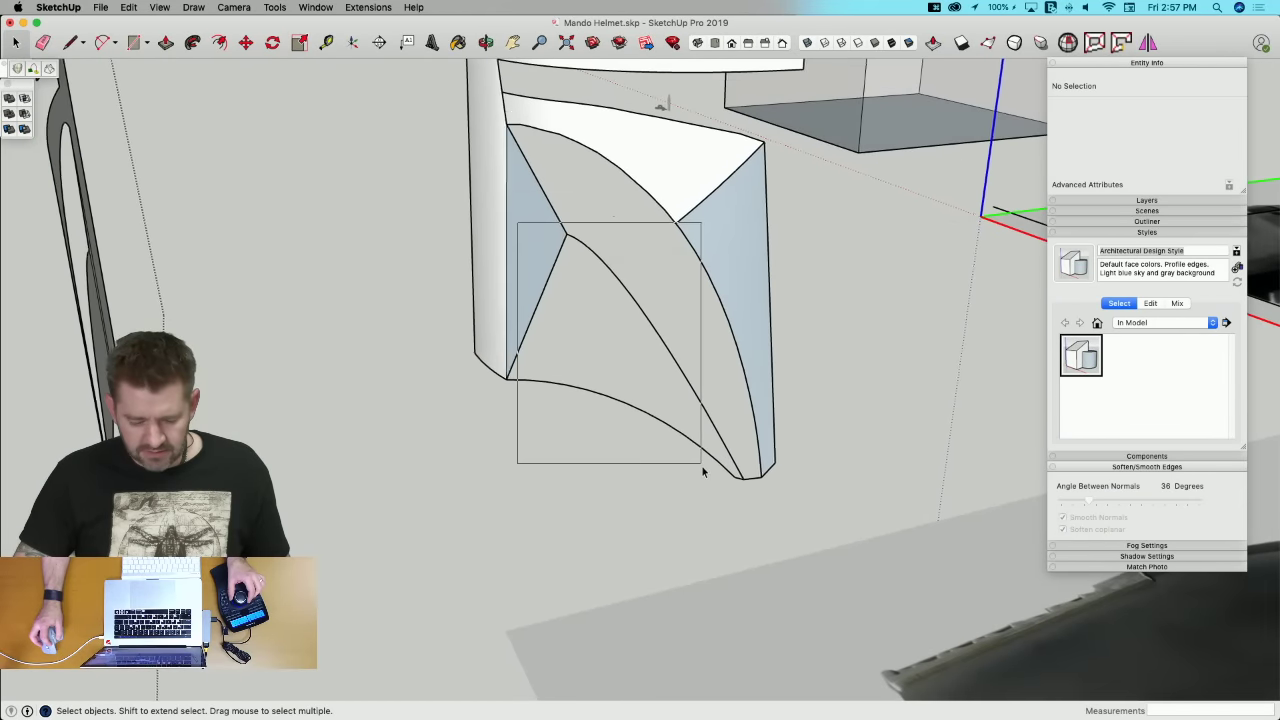
Step: Skin the lower recess surface between the rotated inner curve, the lower slanted edge and the bottom curve
left_click_drag(701, 465, 690, 469)
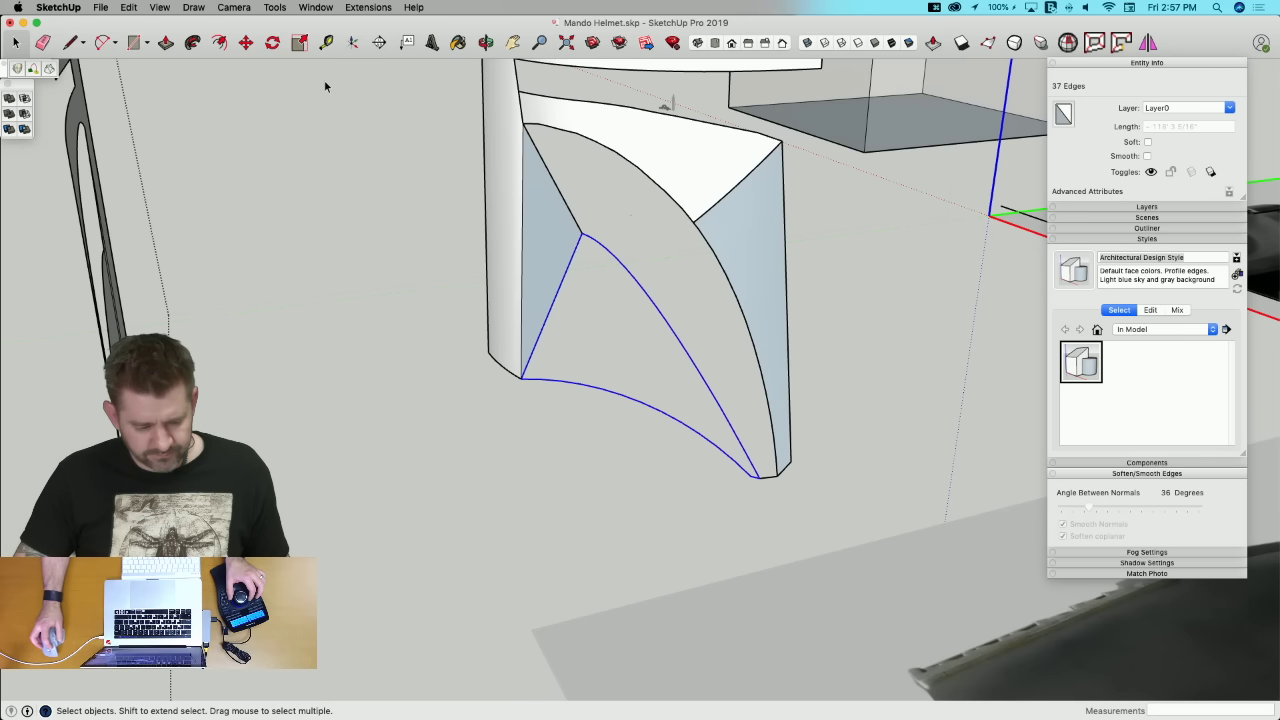
left_click(49, 69)
key("Return")
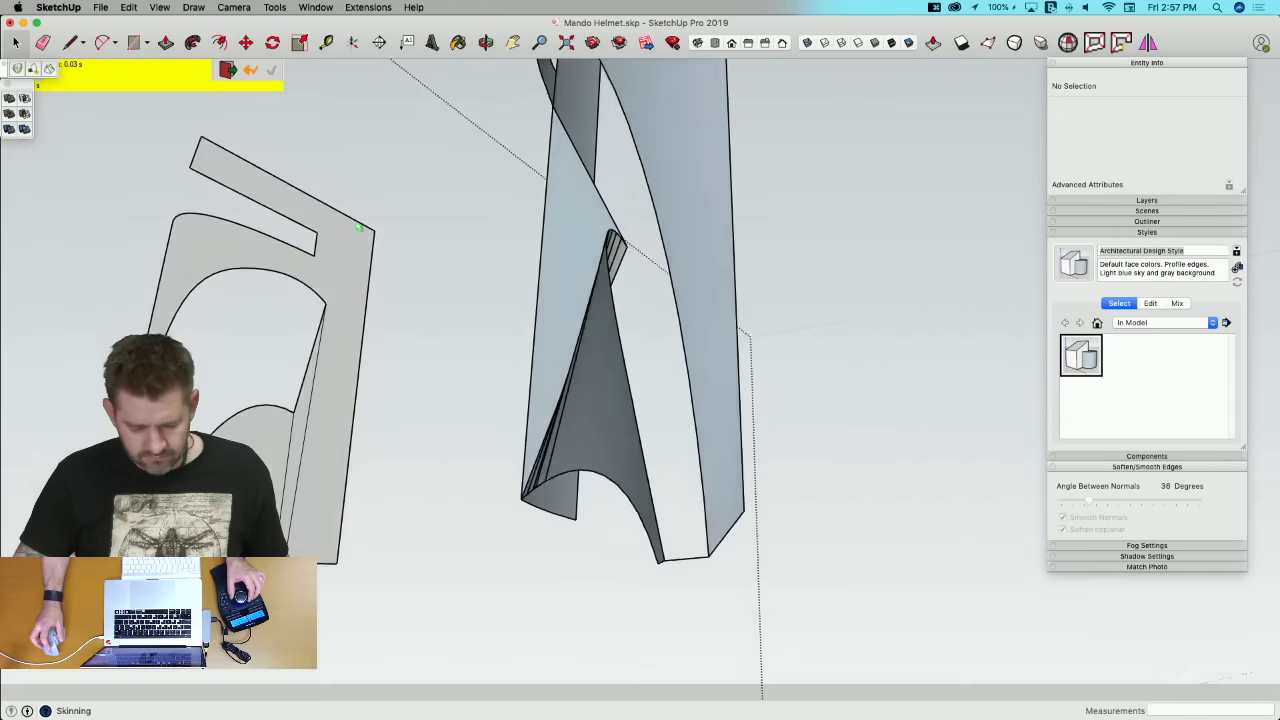
Step: Skin the upper recess surface between the arched curve, the rotated inner curve, the upper slanted edge and the tip edge
key("space")
left_click(470, 222)
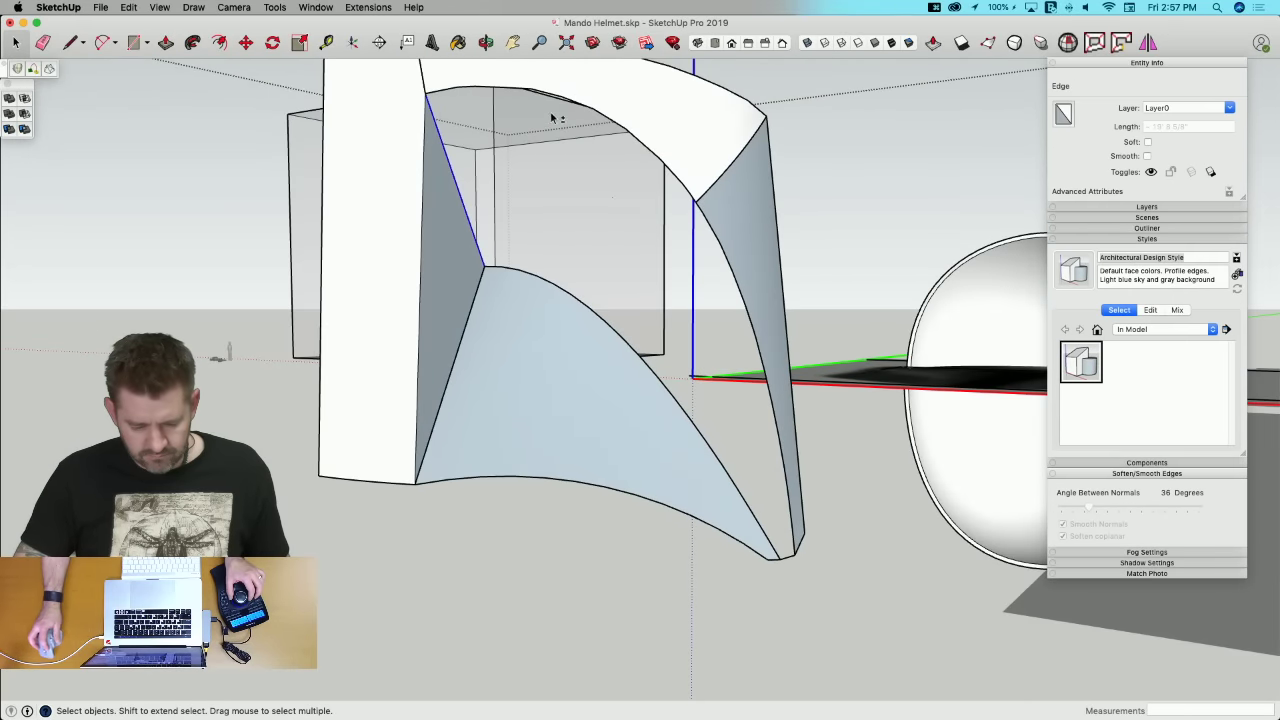
left_click(563, 100, "shift")
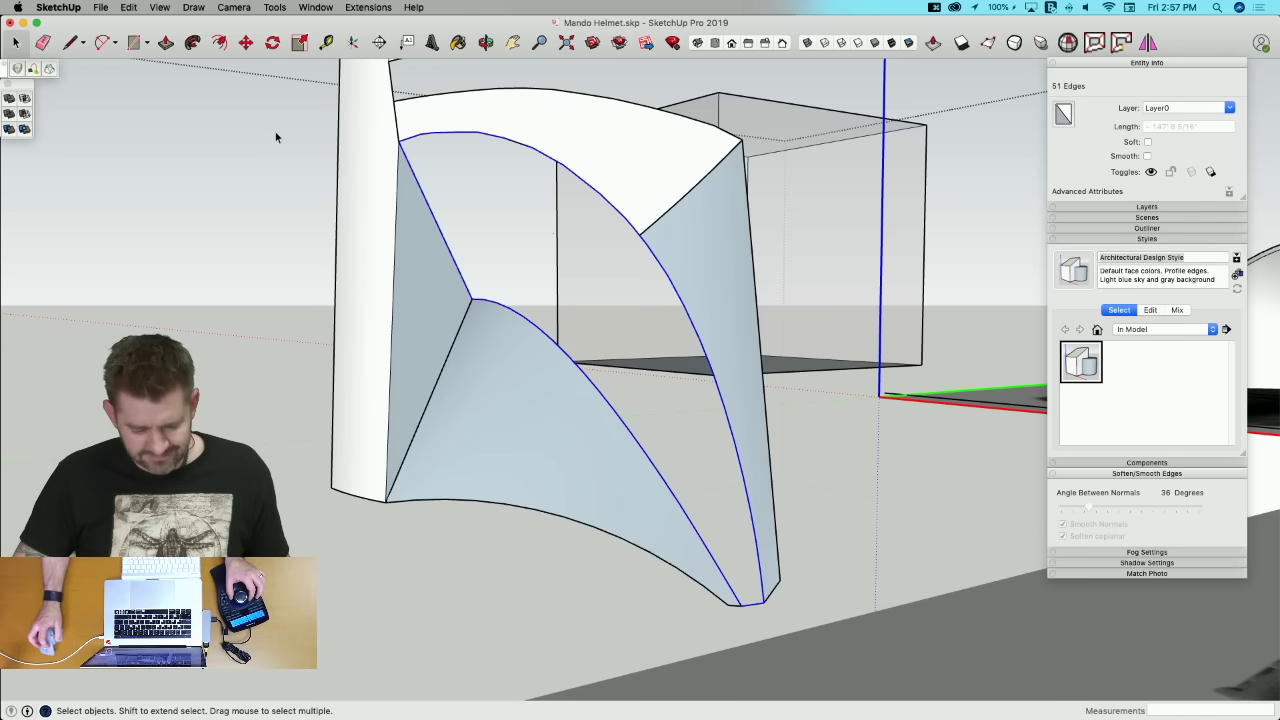
left_click(47, 70)
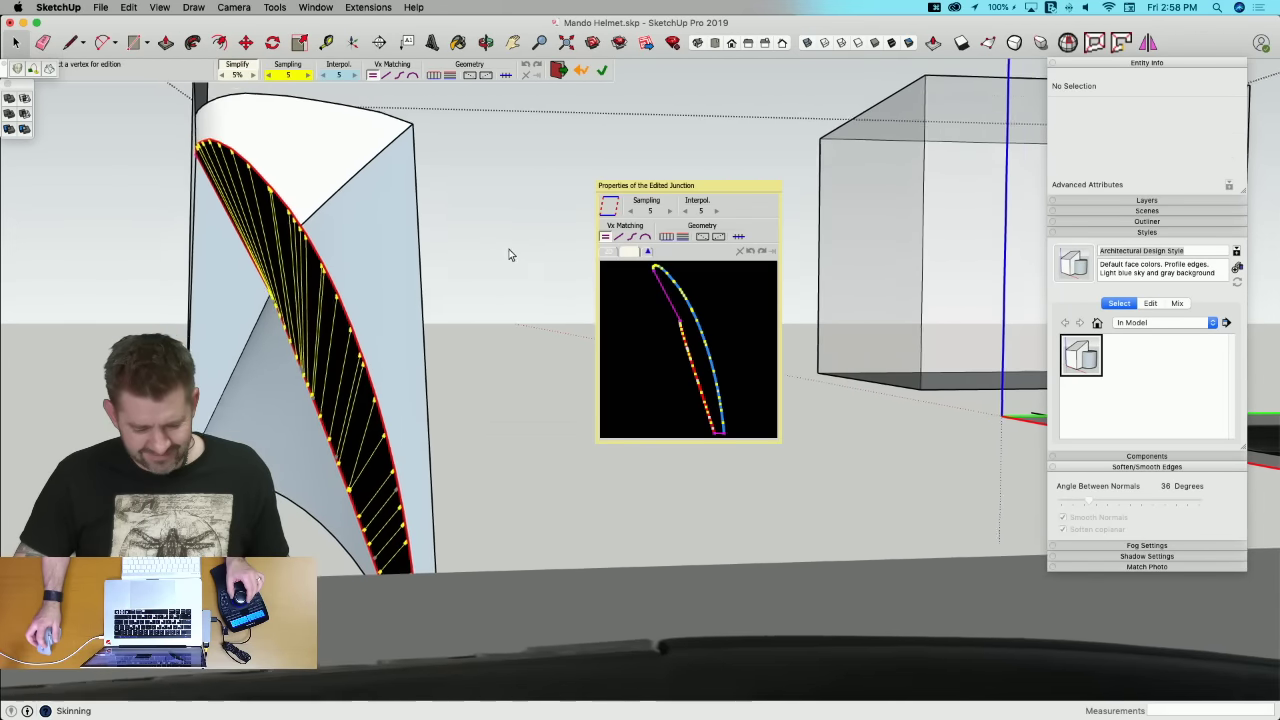
left_click(601, 70)
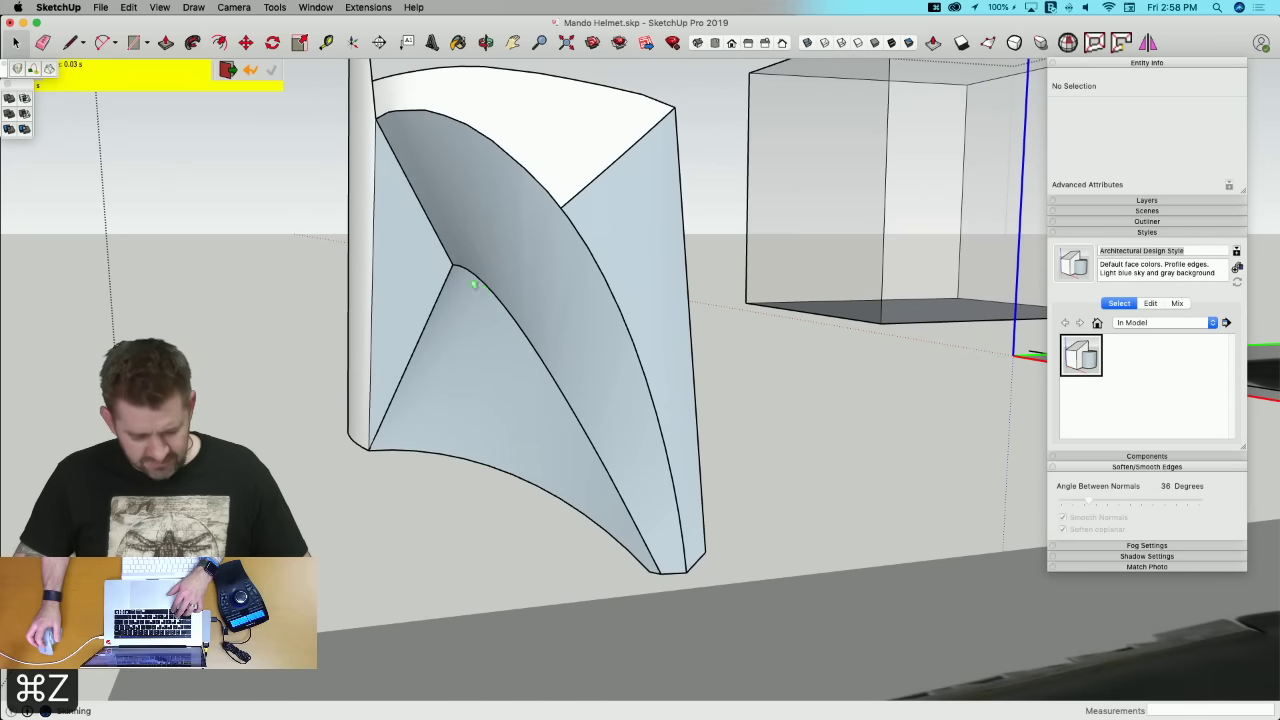
Step: Undo the skinning of the upper and lower recess surfaces
key("super+z")
key("super+z")
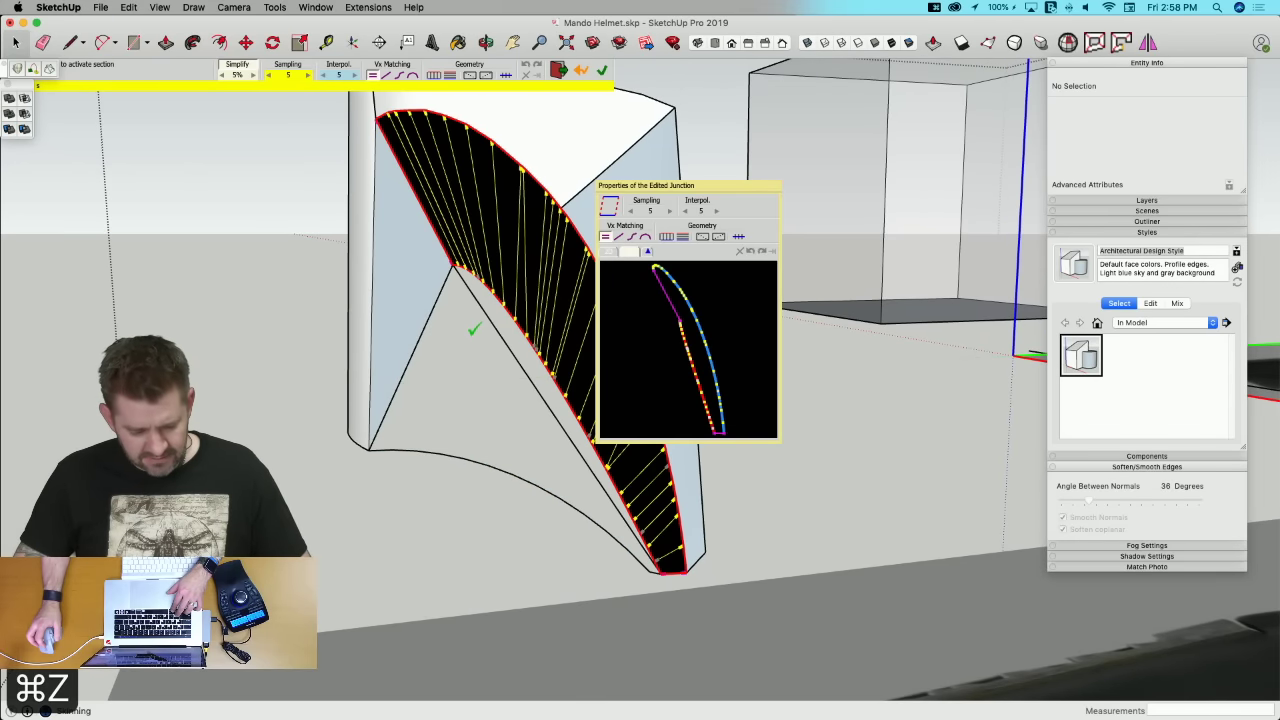
key("super+z")
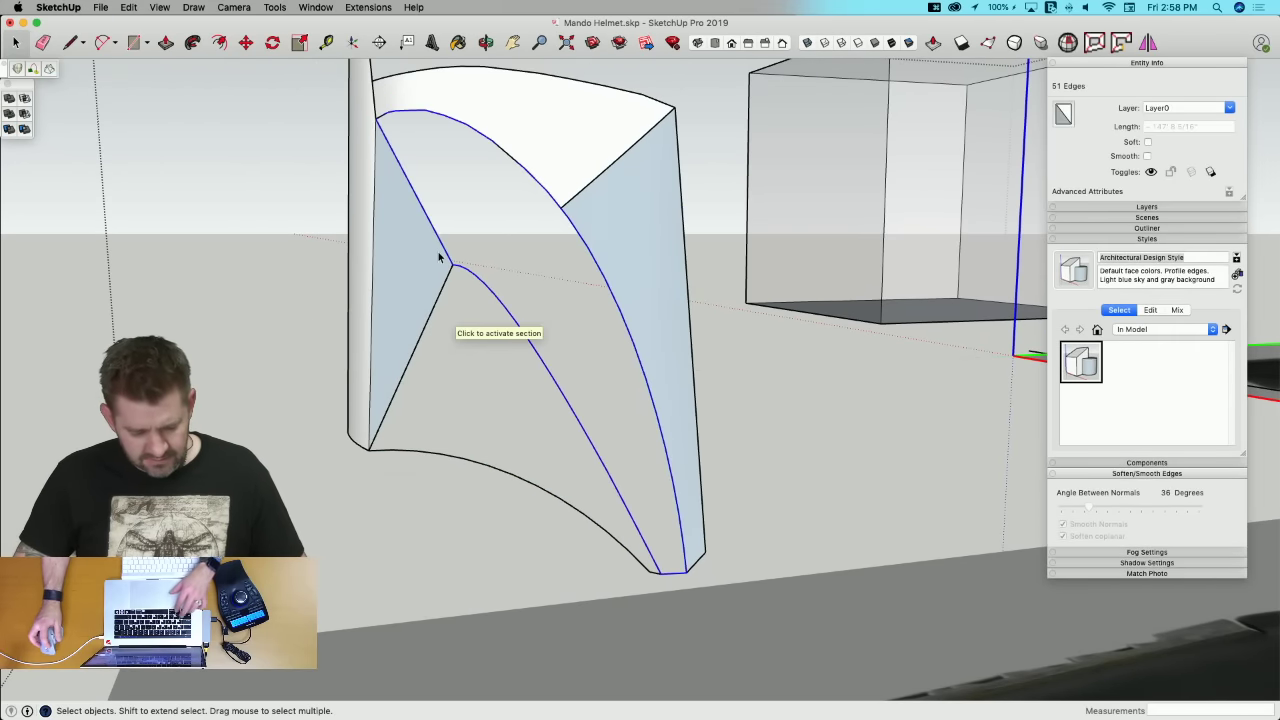
Step: Check the triangular face beside the recess for hidden geometry
left_click(430, 245)
left_click(441, 279)
left_click(515, 297)
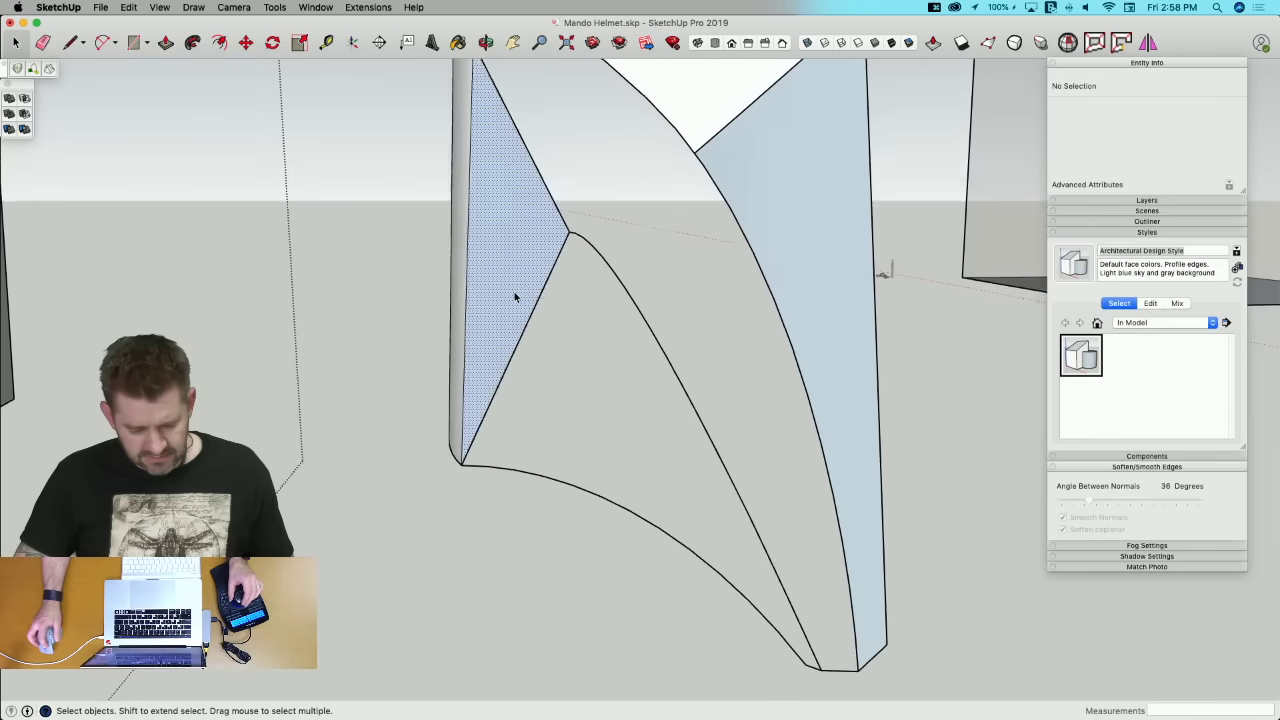
left_click(515, 297)
triple_click(590, 321)
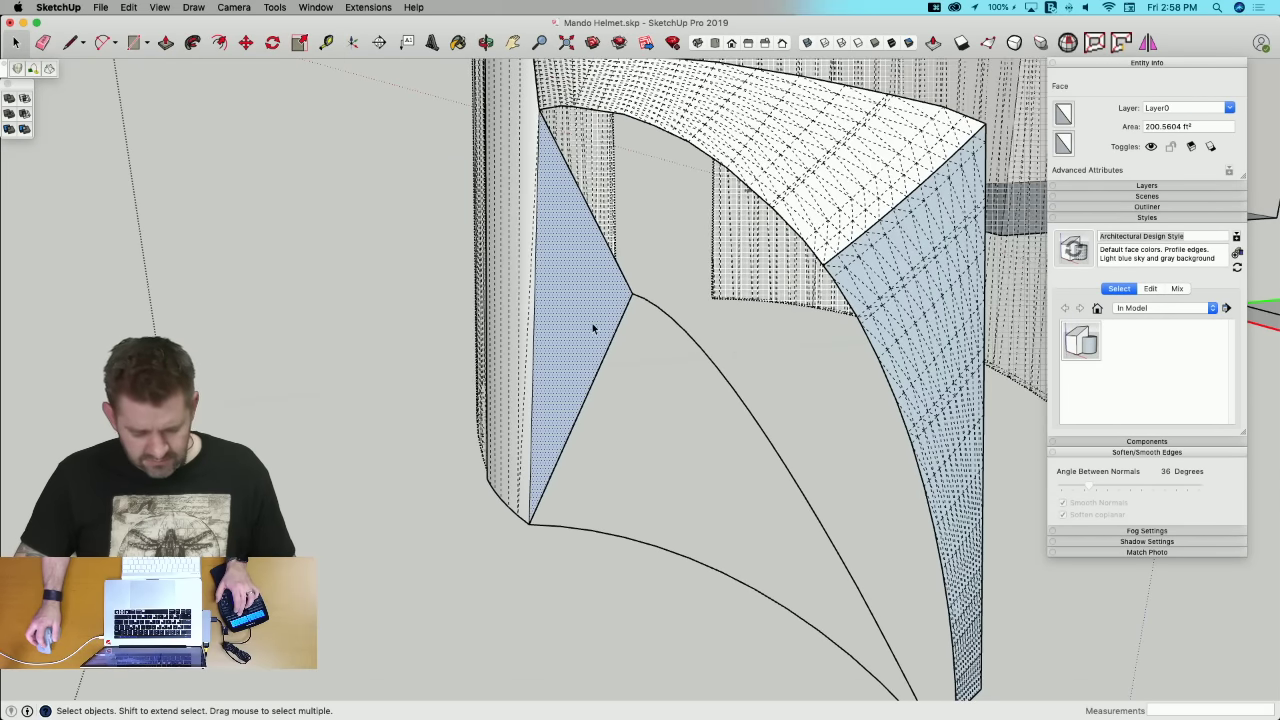
left_click(570, 418)
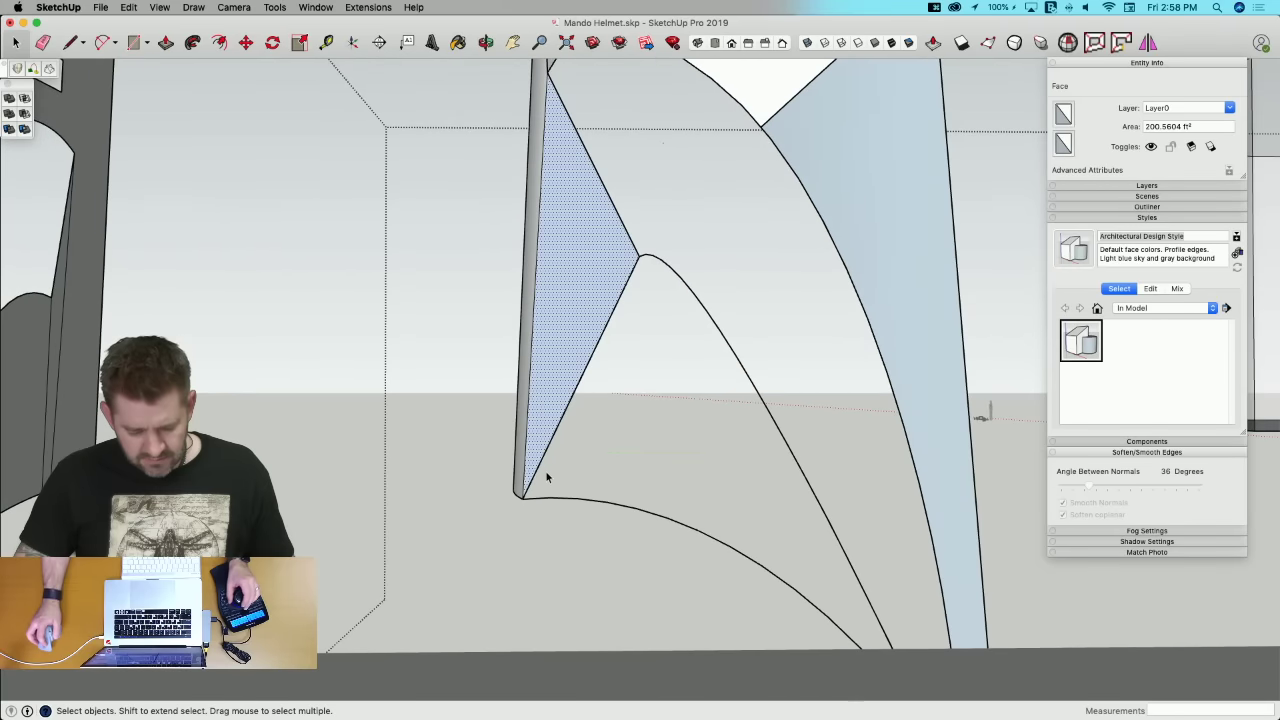
Step: Draw a 12-segment arc with about 1' 2" bulge from the triangular face's lower corner to its middle corner
key("l")
key("a")
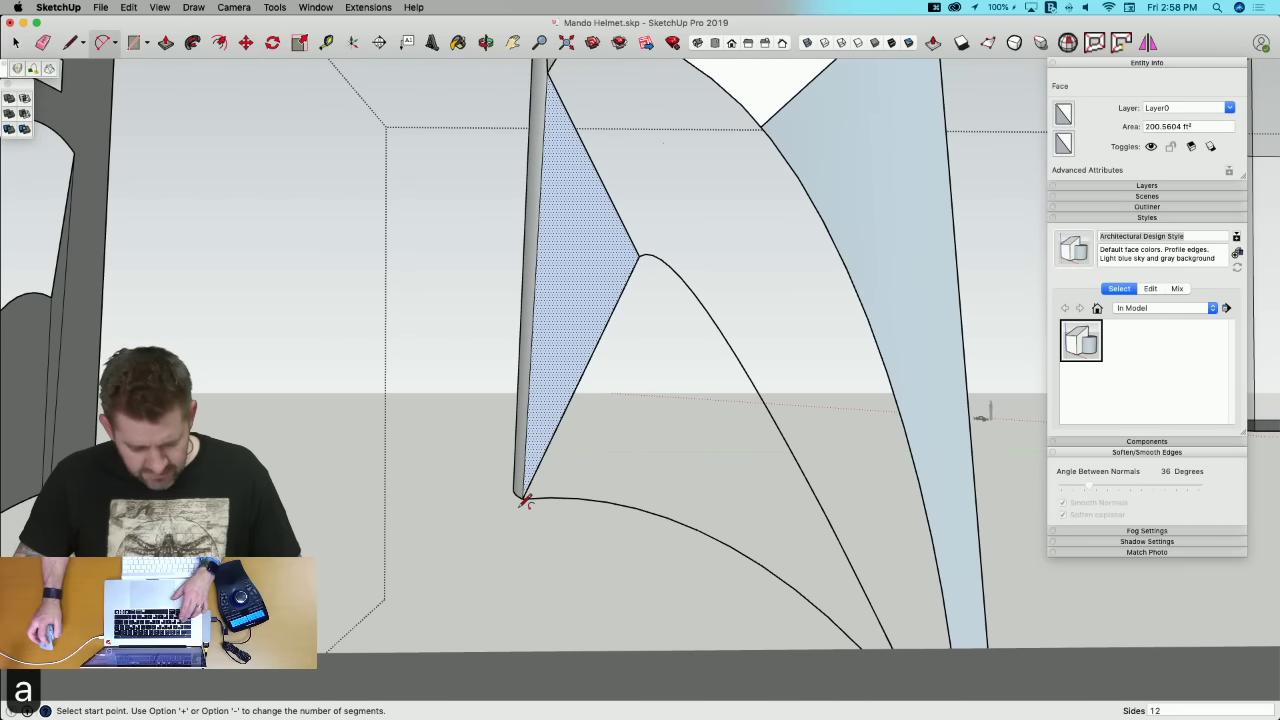
left_click(521, 497)
left_click(639, 255)
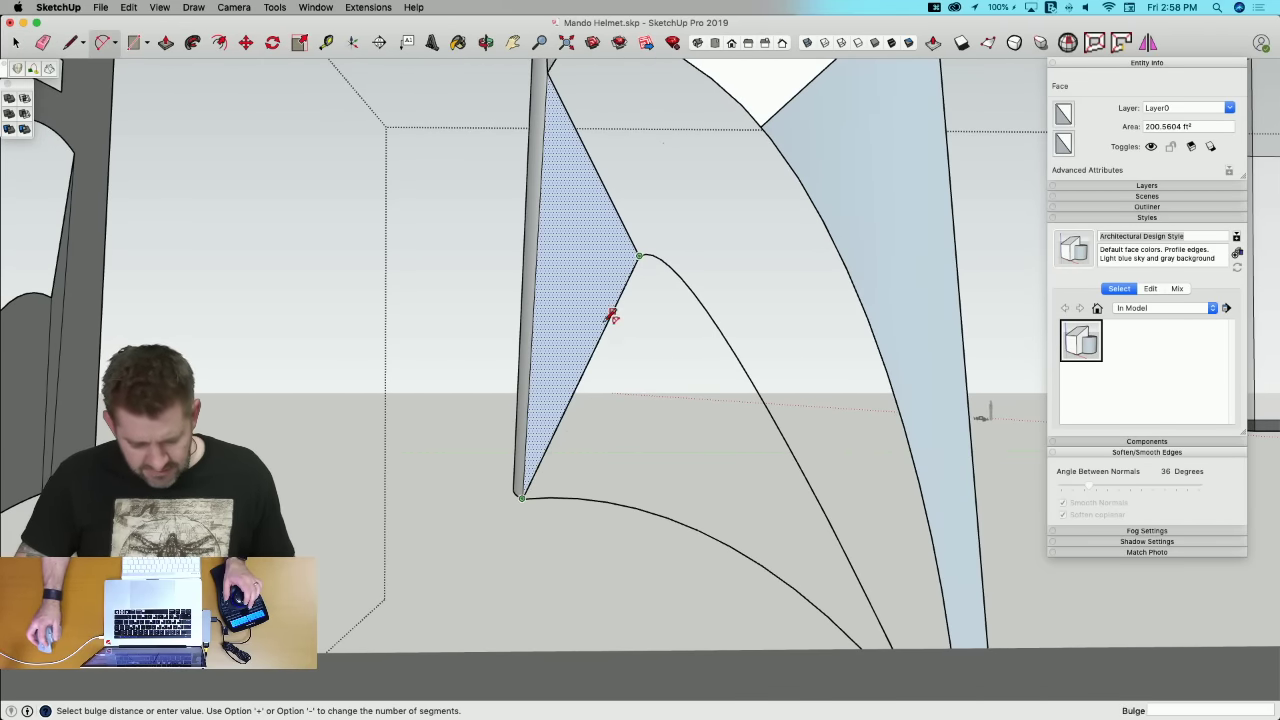
left_click(618, 344)
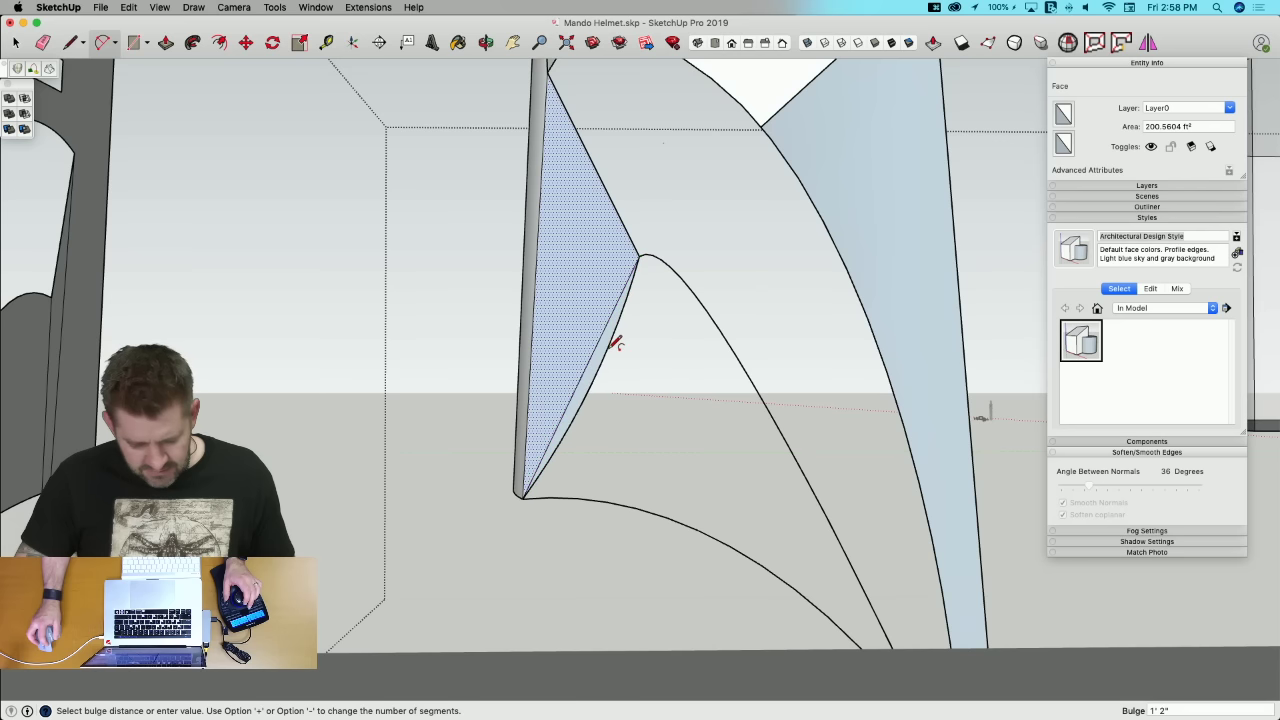
Step: Draw an arc with about 10 11/16" bulge from the triangular face's middle corner to its upper corner
left_click(639, 255)
middle_click_drag(639, 255, 572, 113)
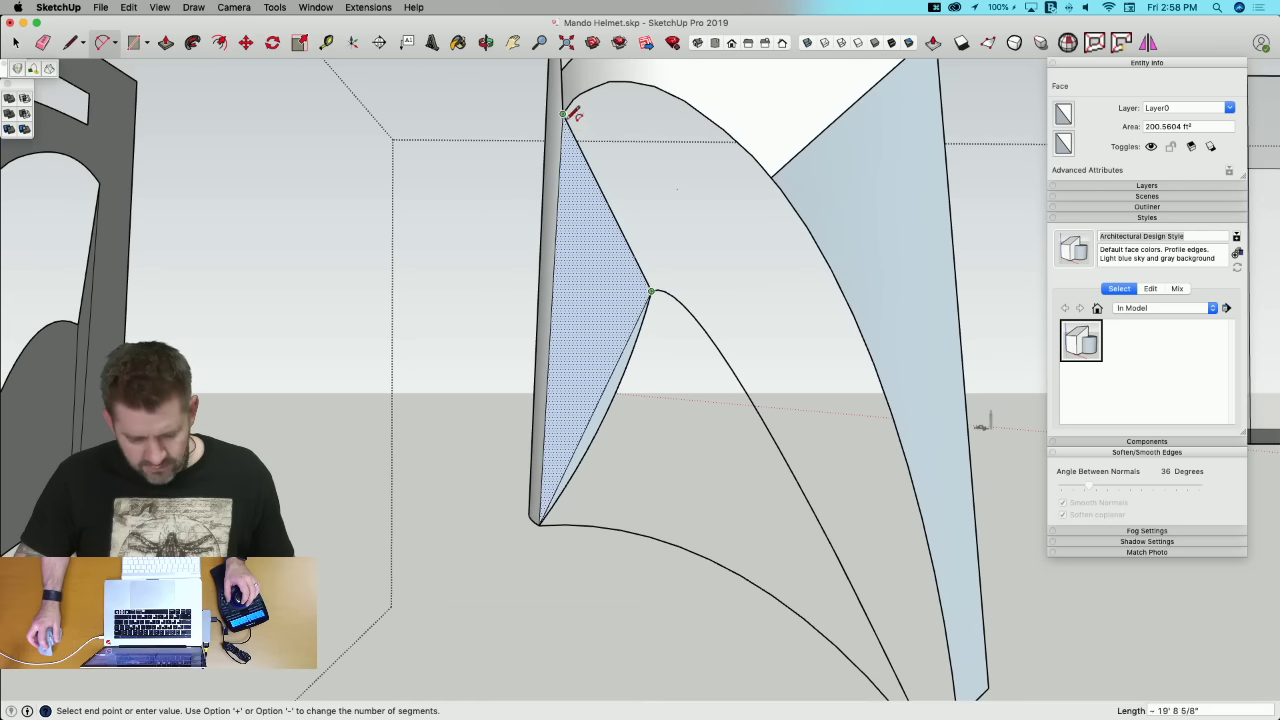
left_click(572, 113)
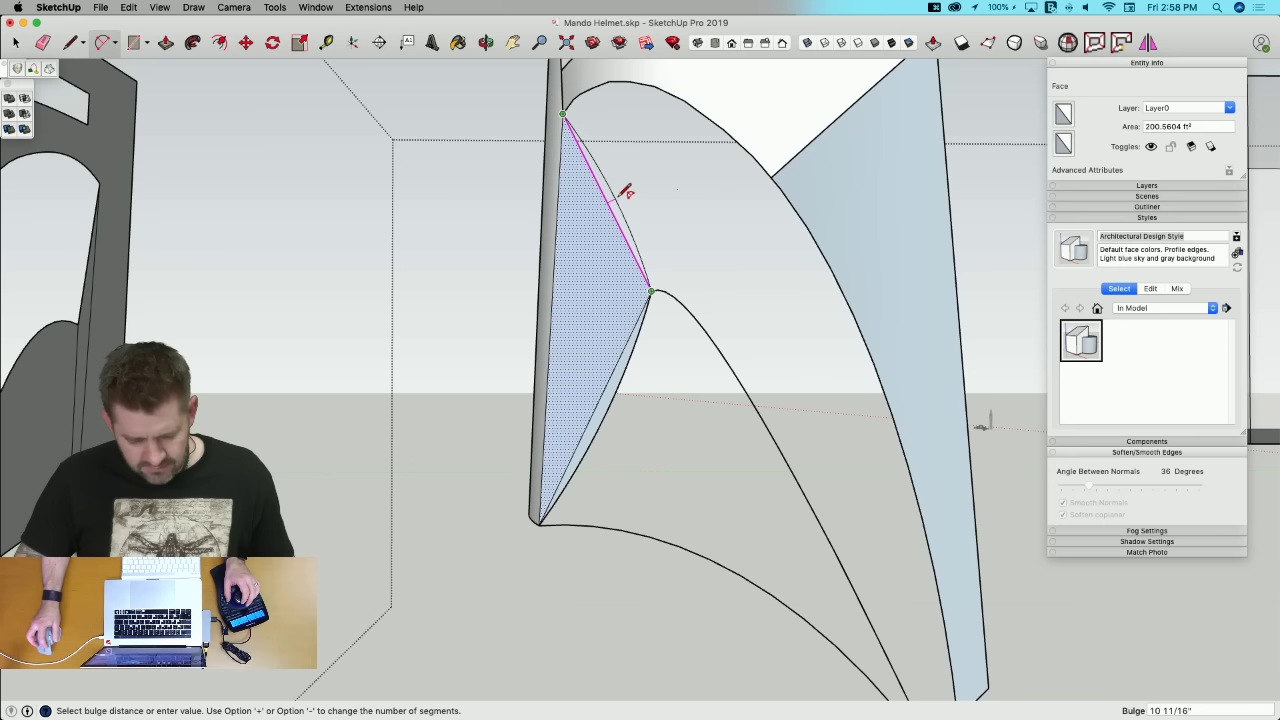
left_click(617, 194)
Step: Erase the two straight slanted edges so only the arcs bound the inner face
key("e")
left_click(607, 197)
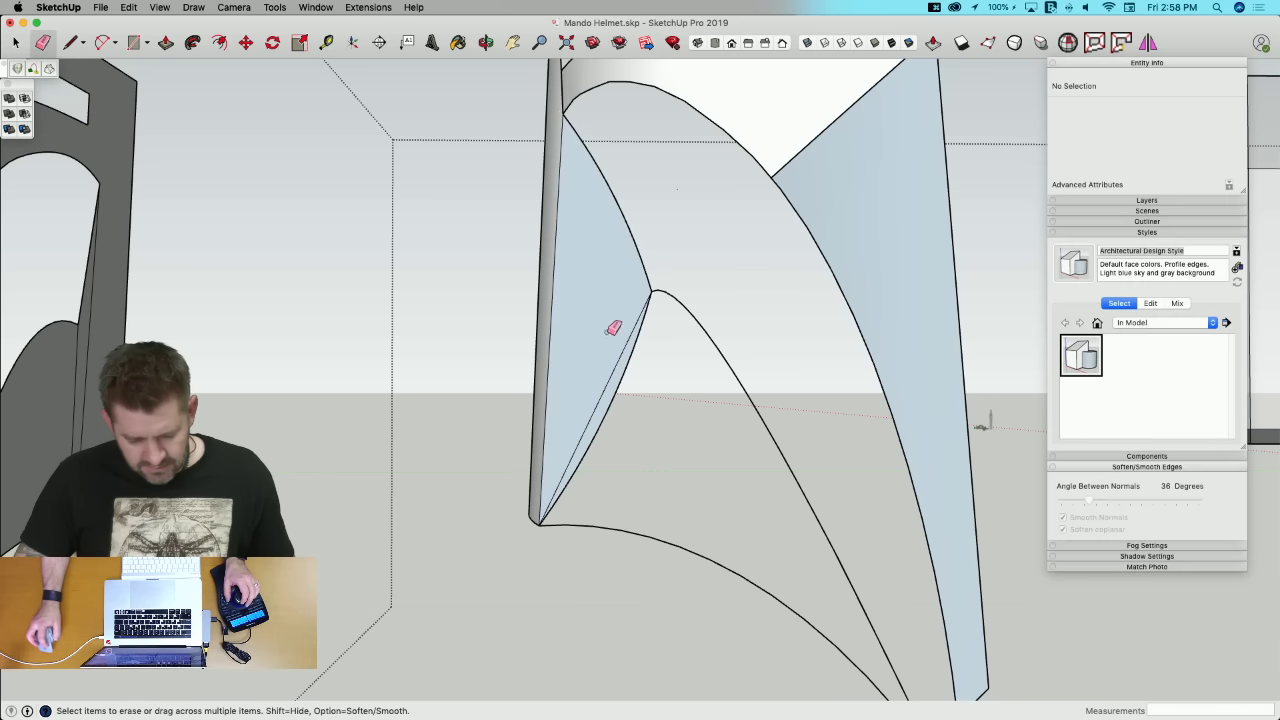
left_click(616, 361)
key("space")
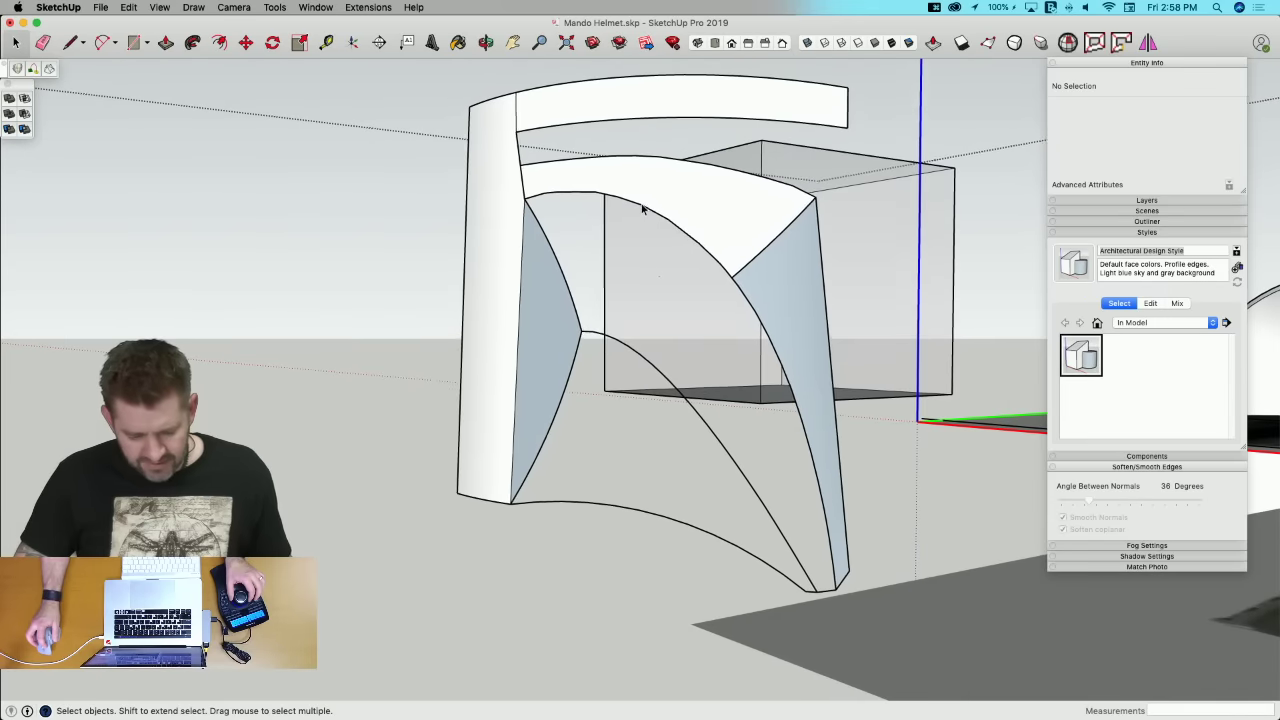
Step: Try to skin a surface across the upper curved strip of the recess from its two long curves and the side arc
left_click(643, 208)
left_click(737, 289, "shift")
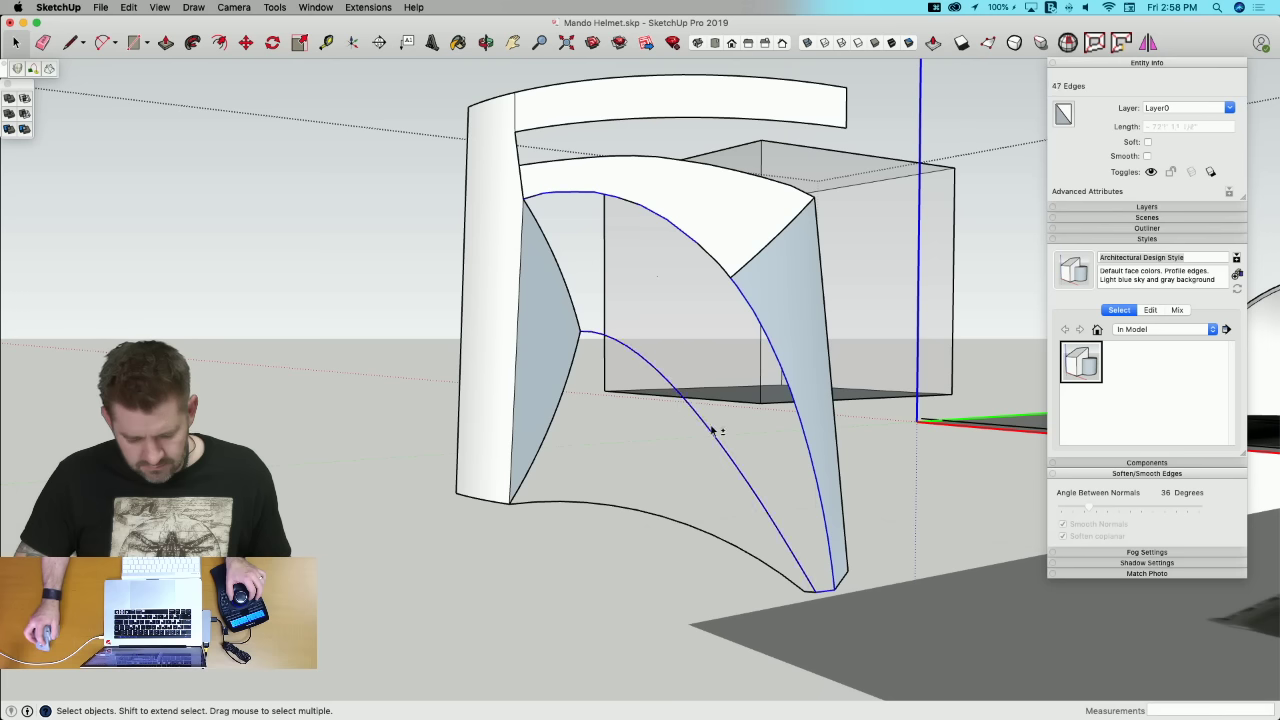
left_click(568, 294, "shift")
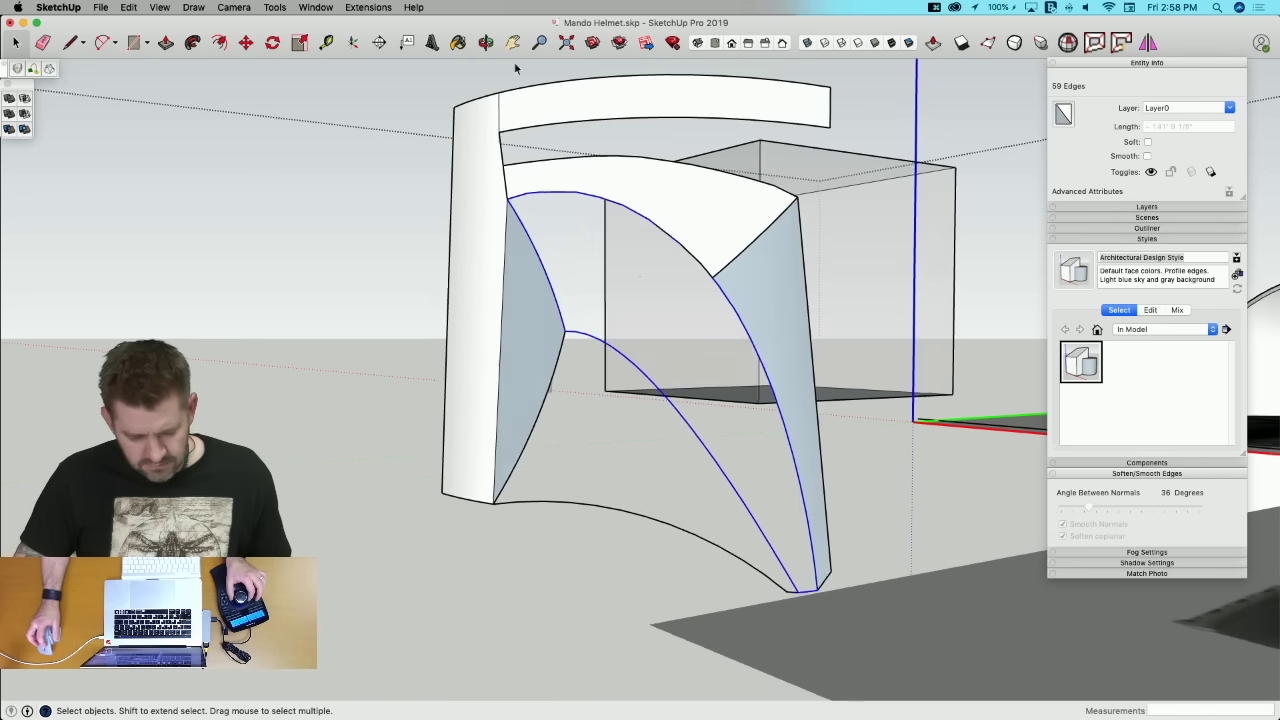
left_click(49, 69)
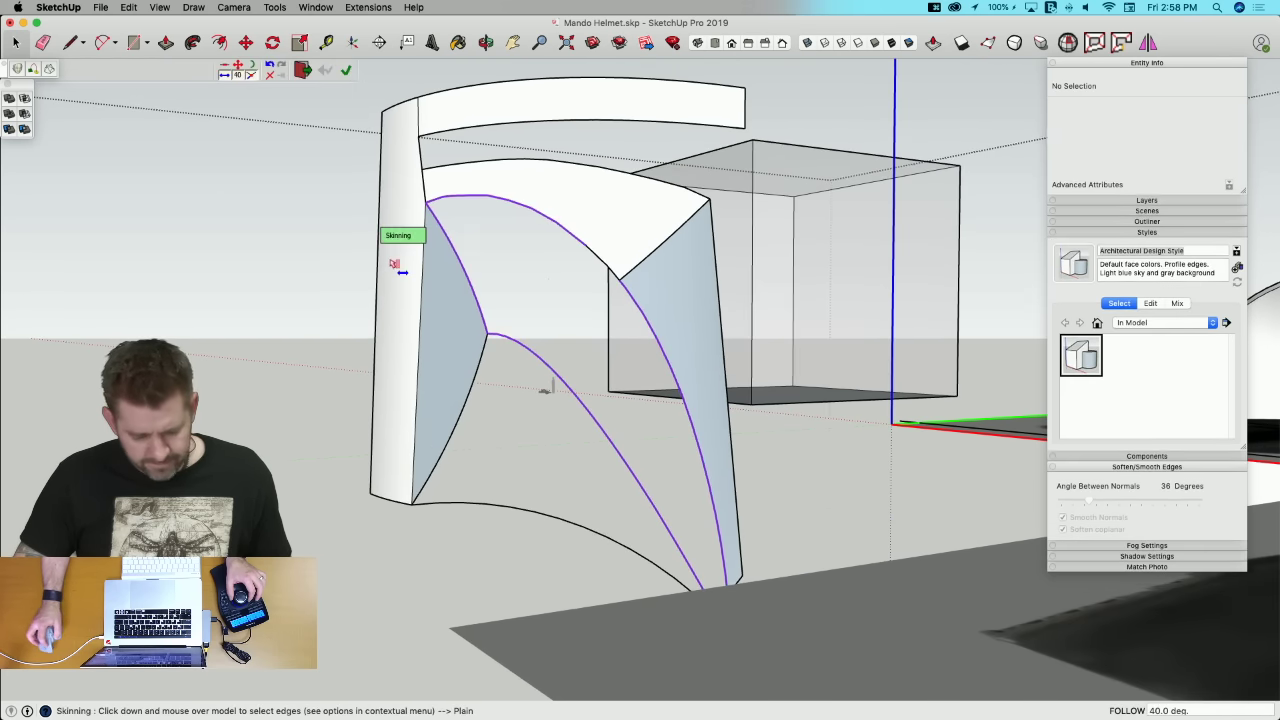
left_click(588, 260)
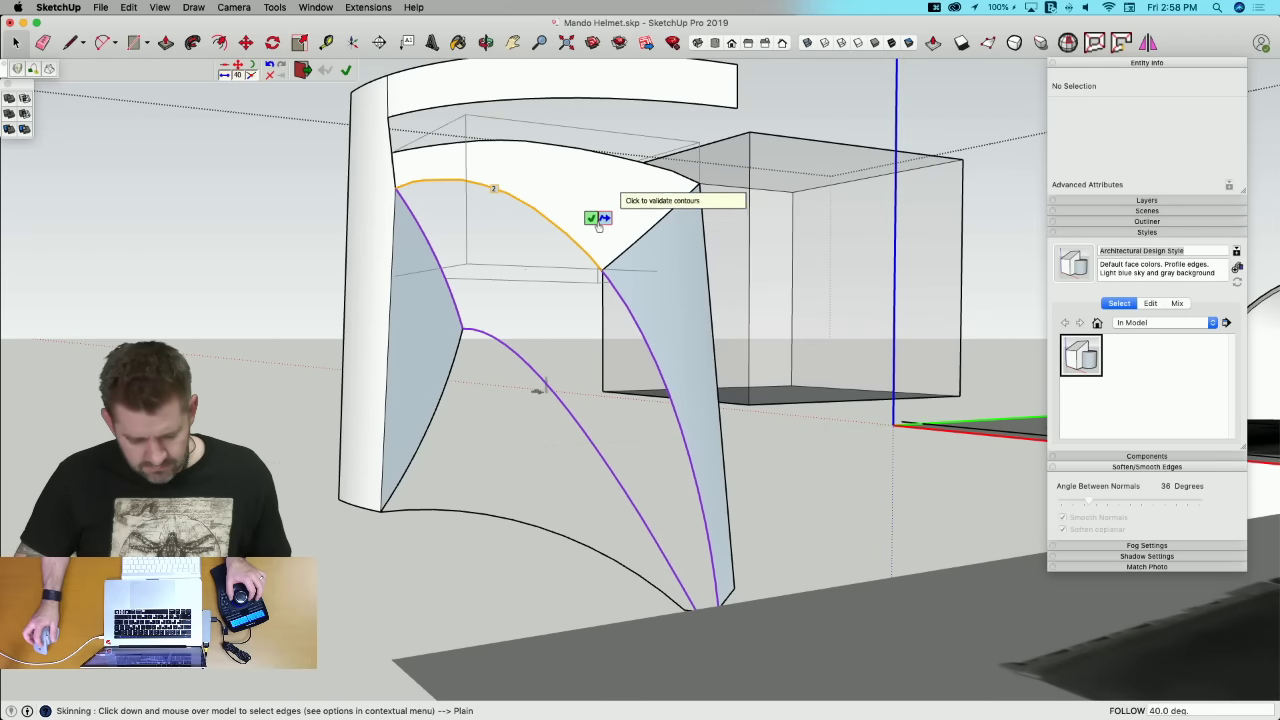
left_click(592, 217)
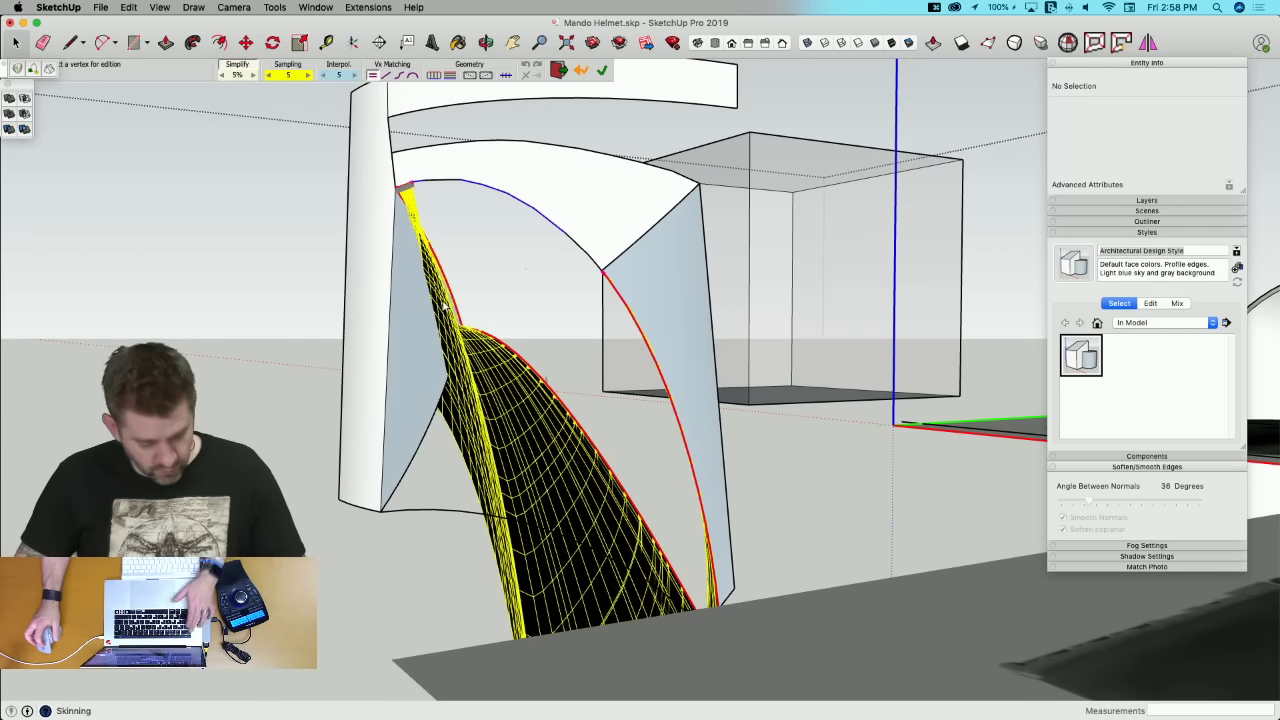
key("Escape")
key("space")
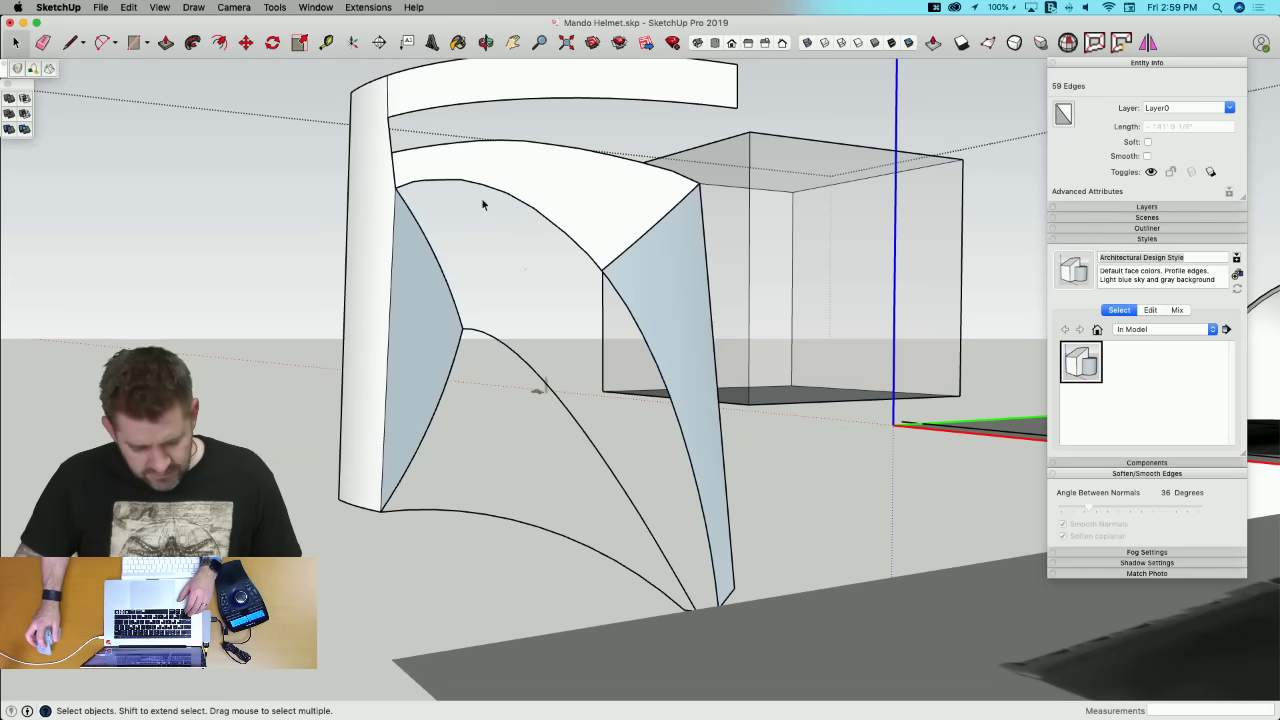
Step: Hide the white curved group directly above the recess to expose its boundary curves
left_click(427, 186)
right_click(547, 190)
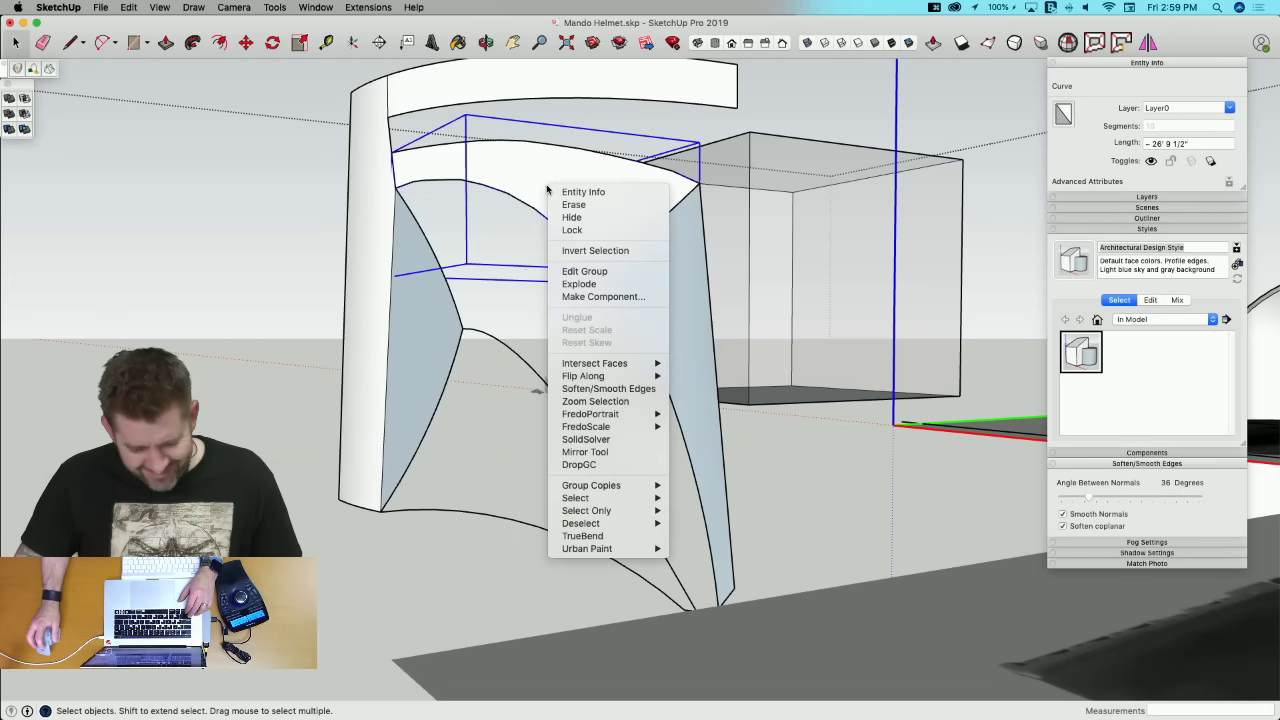
left_click(578, 217)
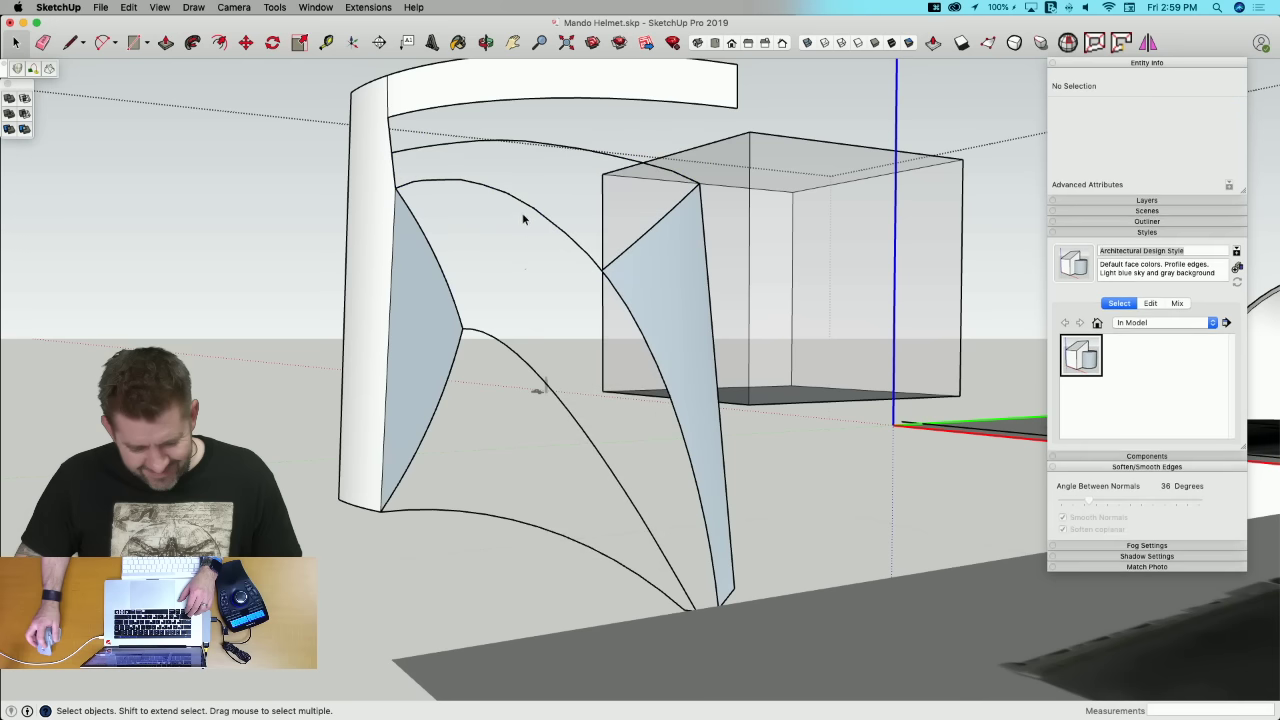
Step: Skin a surface across the upper curved strip from its two long curves, the side arc and the short tip edge
left_click(567, 236)
left_click(604, 287, "shift")
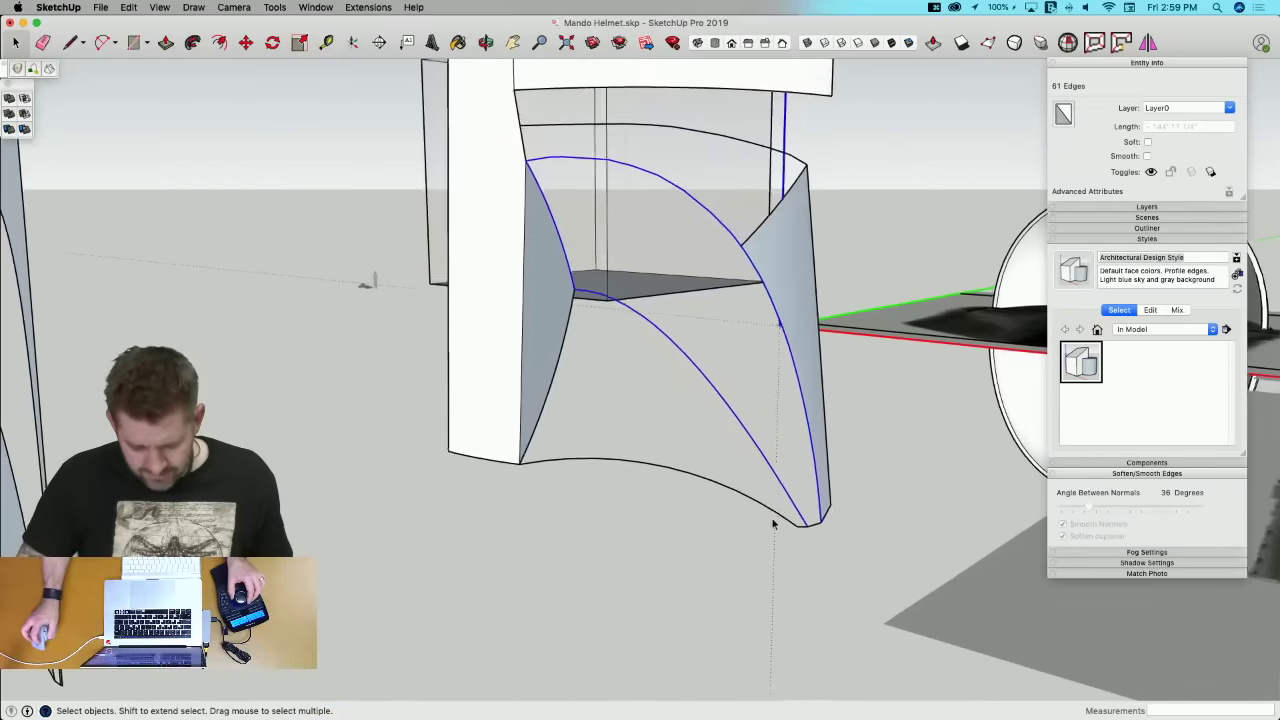
left_click(815, 520, "shift")
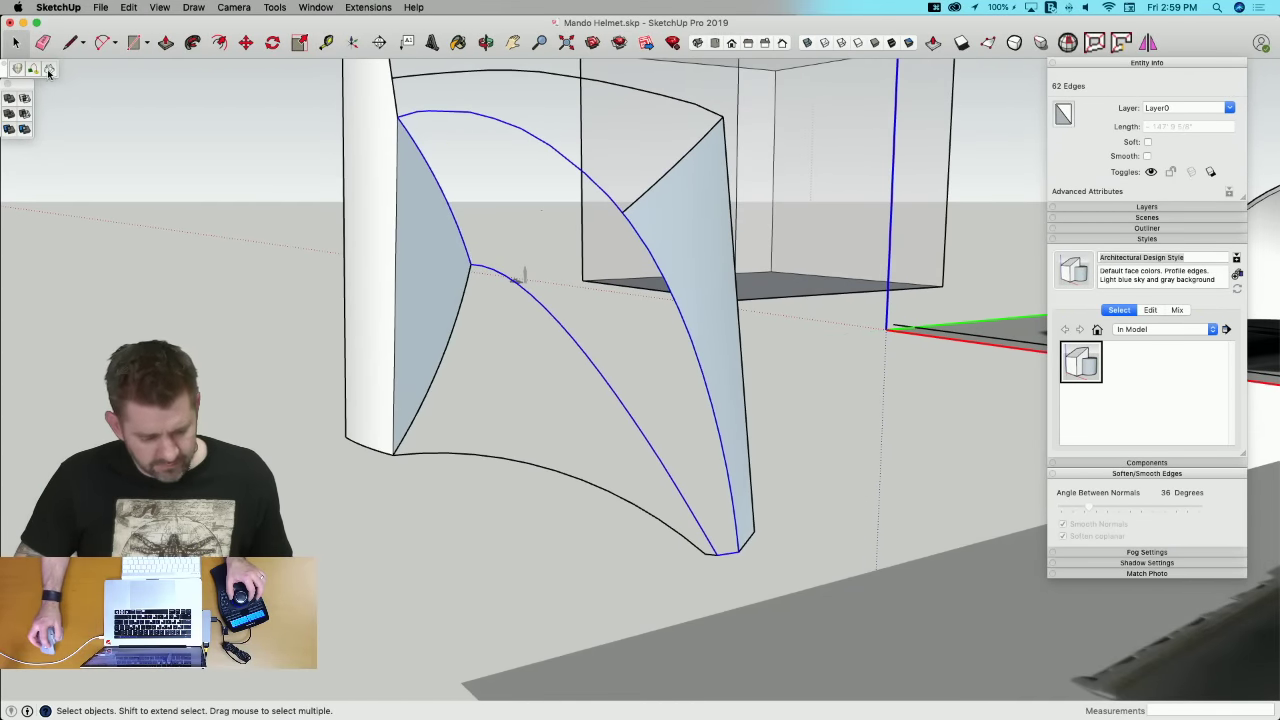
left_click(48, 69)
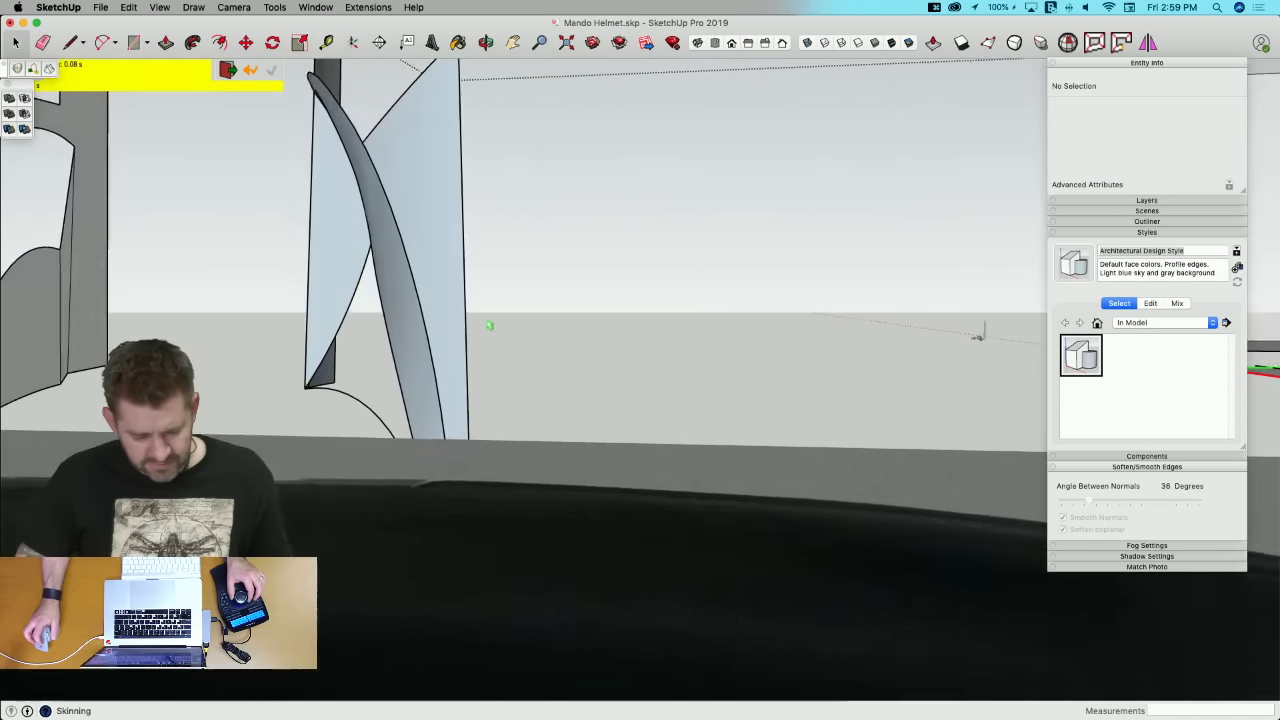
key("space")
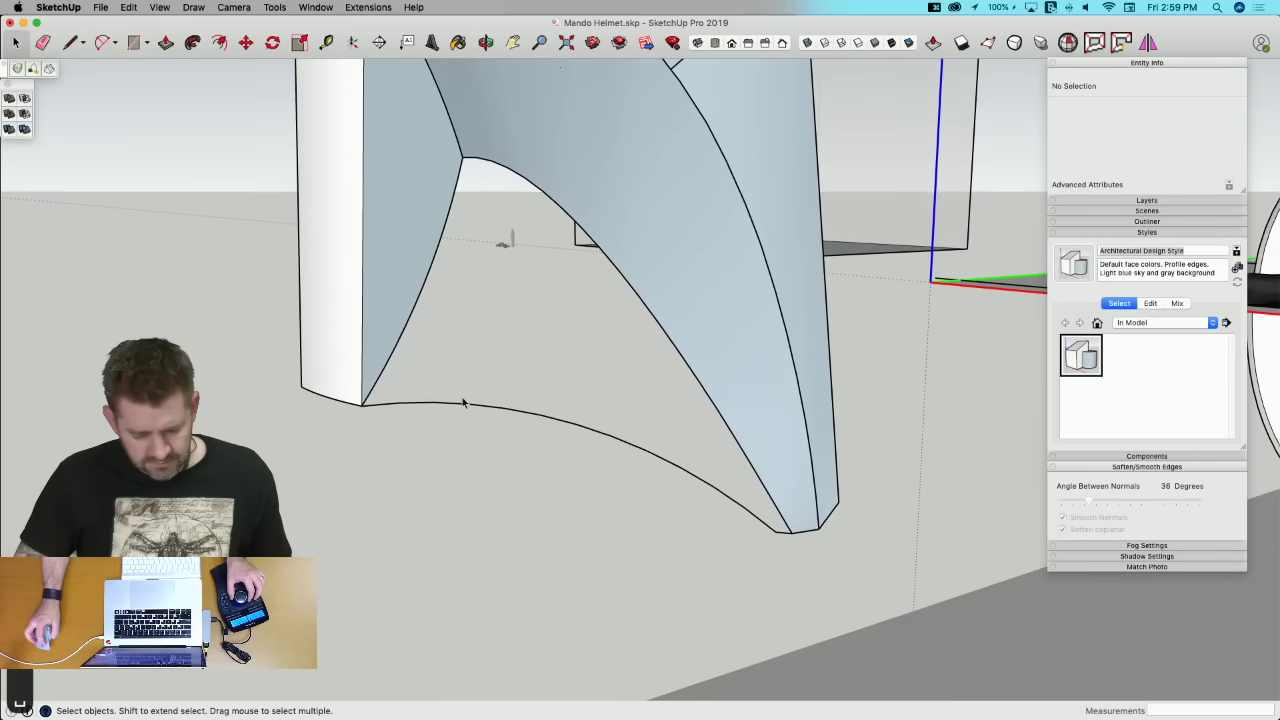
Step: Skin a surface over the lower opening between the bottom curve, the diagonal curve and the side arc
left_click(462, 402)
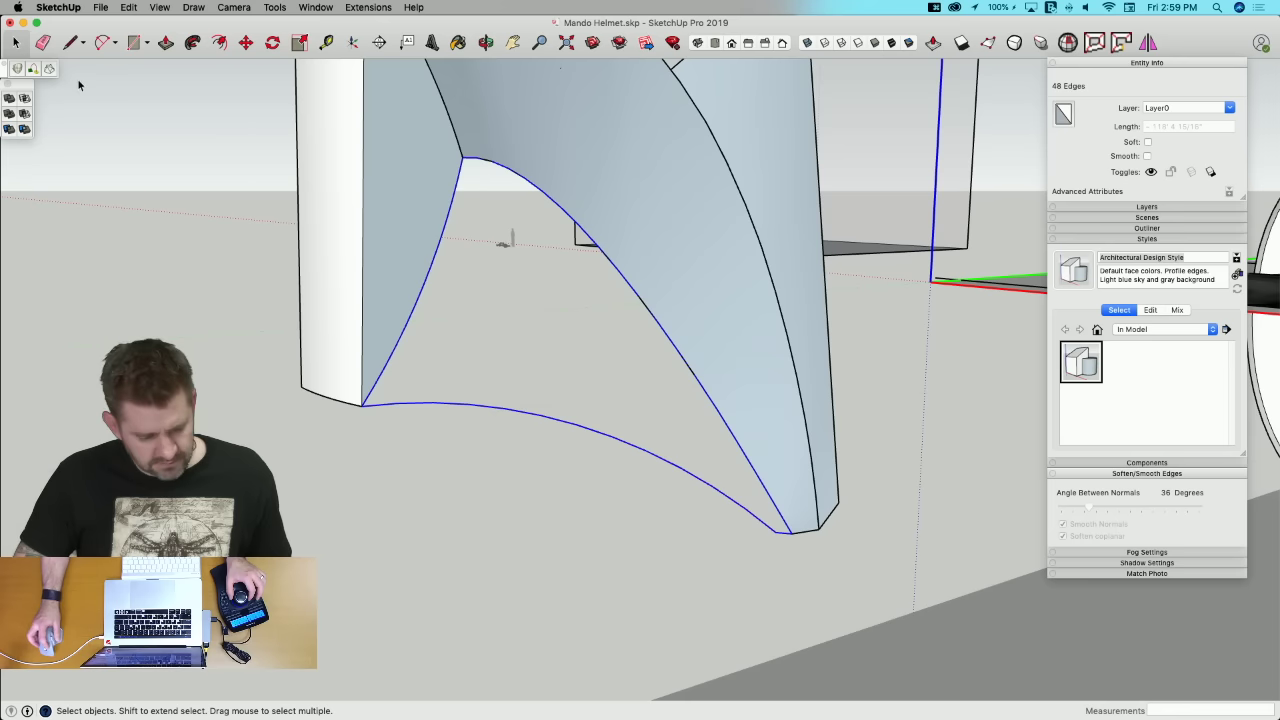
left_click(50, 69)
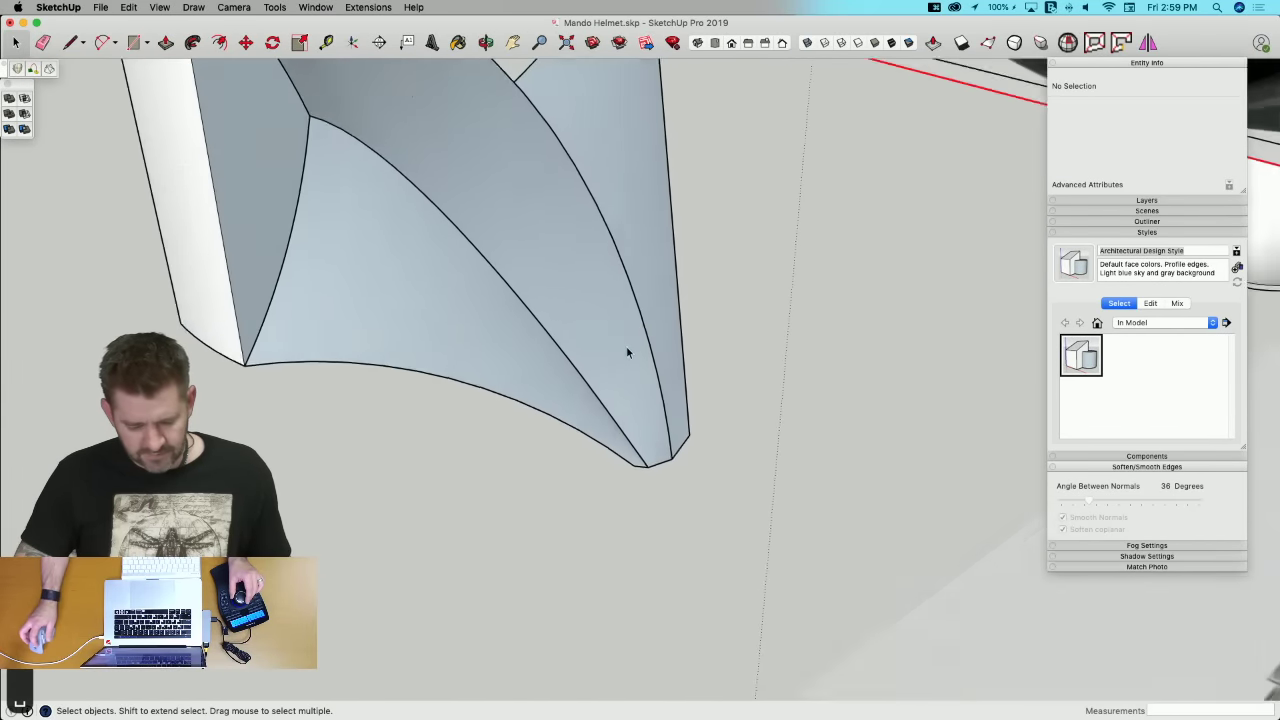
Step: Delete the upper strip's skin and replace the short straight edge at its tip with an arc of about 3 1/16" bulge
left_click(607, 352)
key("BackSpace")
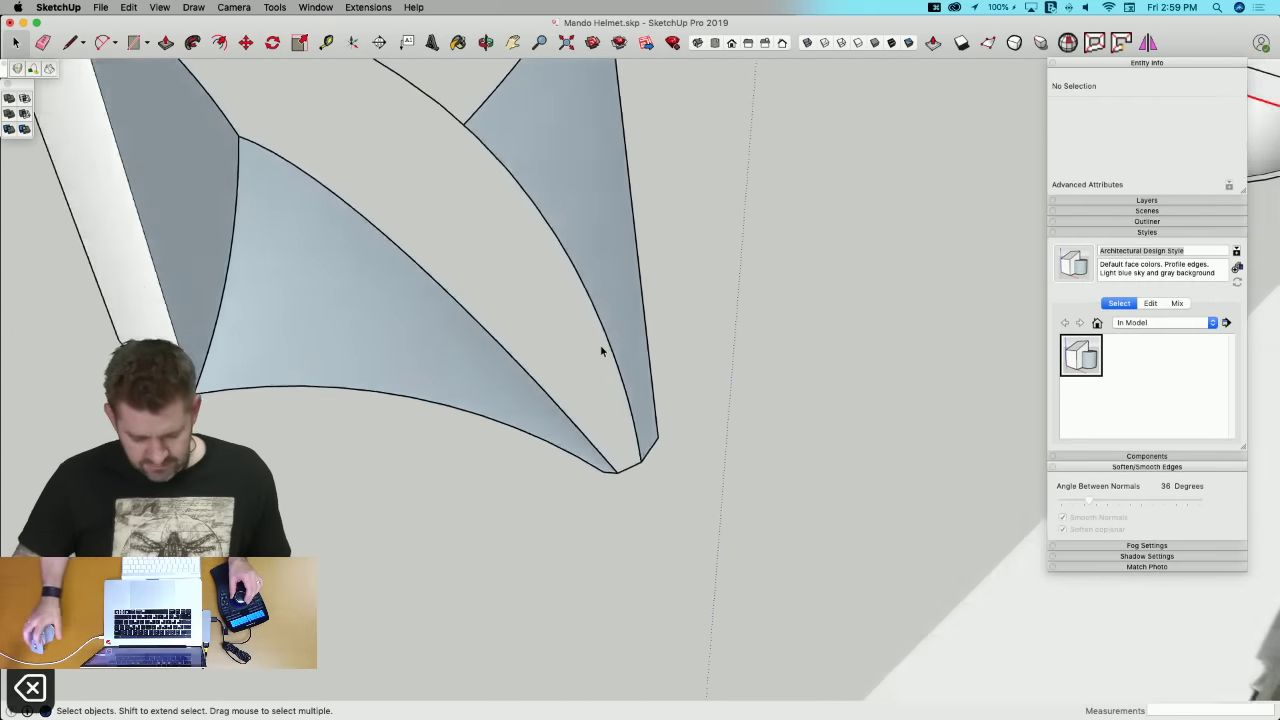
left_click(692, 336)
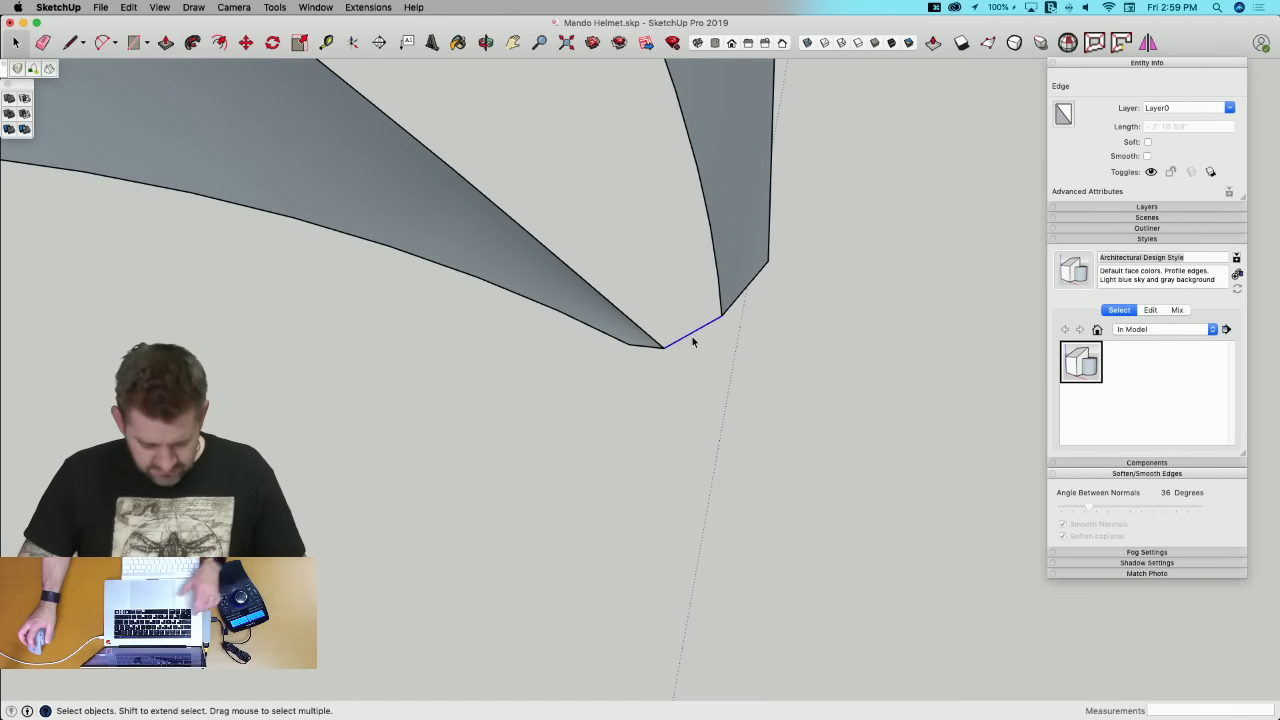
key("a")
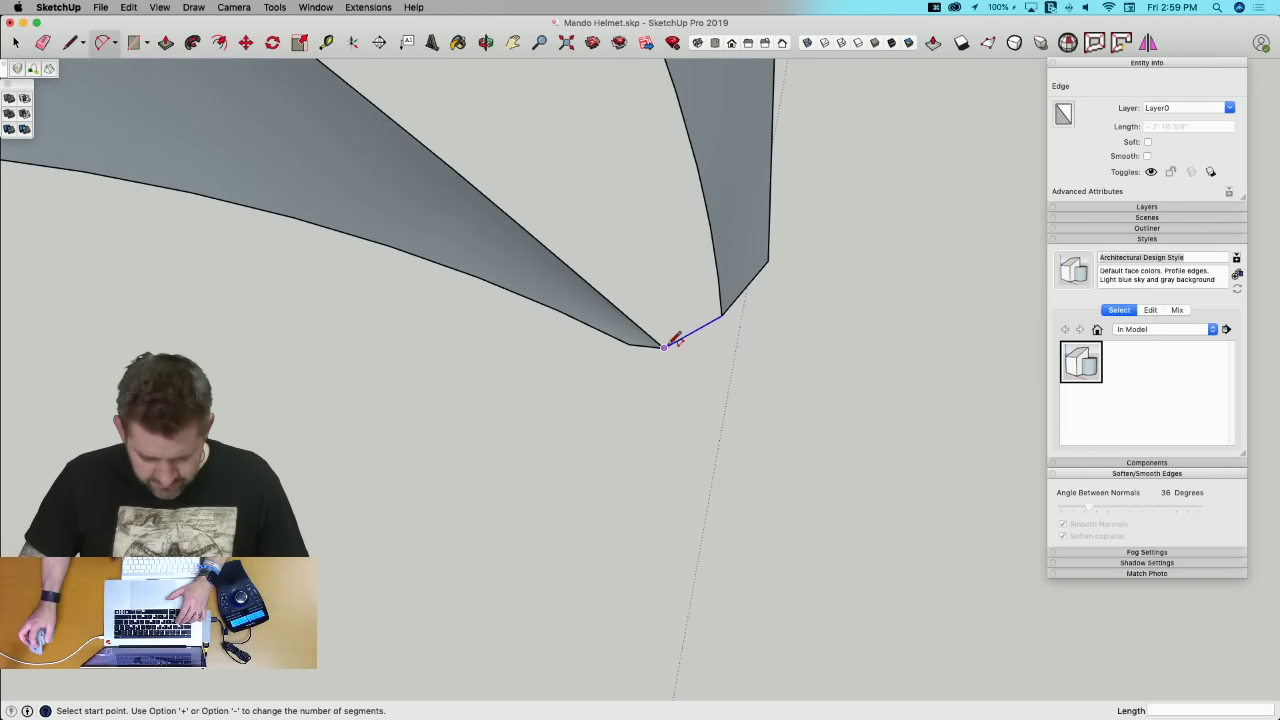
left_click(665, 346)
left_click(721, 316)
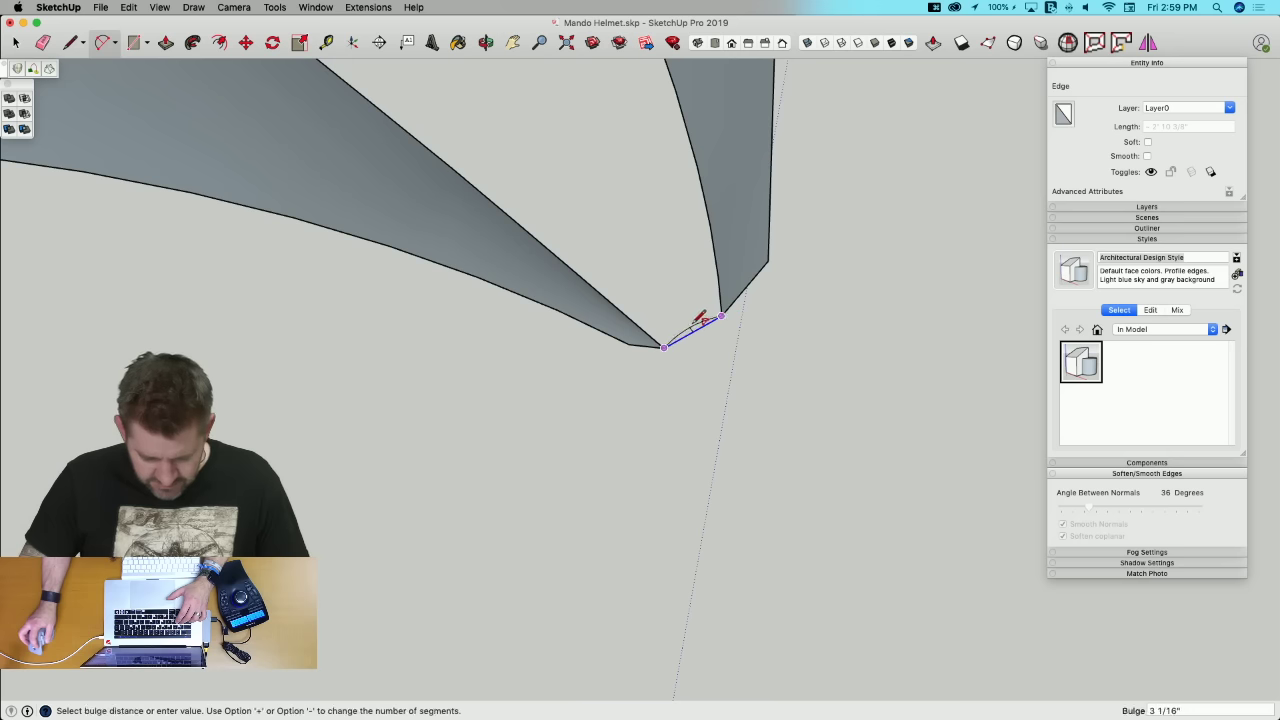
key("e")
left_click(698, 330)
key("space")
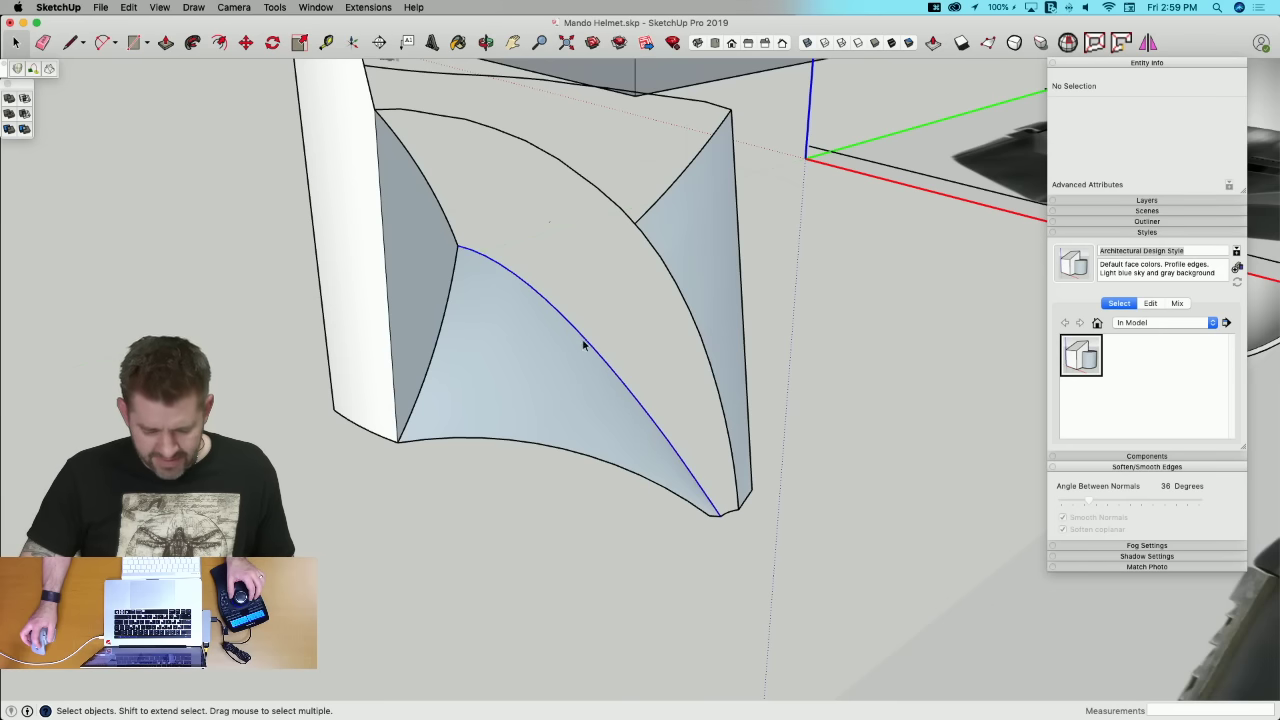
Step: Skin the upper curved strip from its two long curves, the side arc and the small tip arc
left_click(585, 345)
left_click(614, 205, "shift")
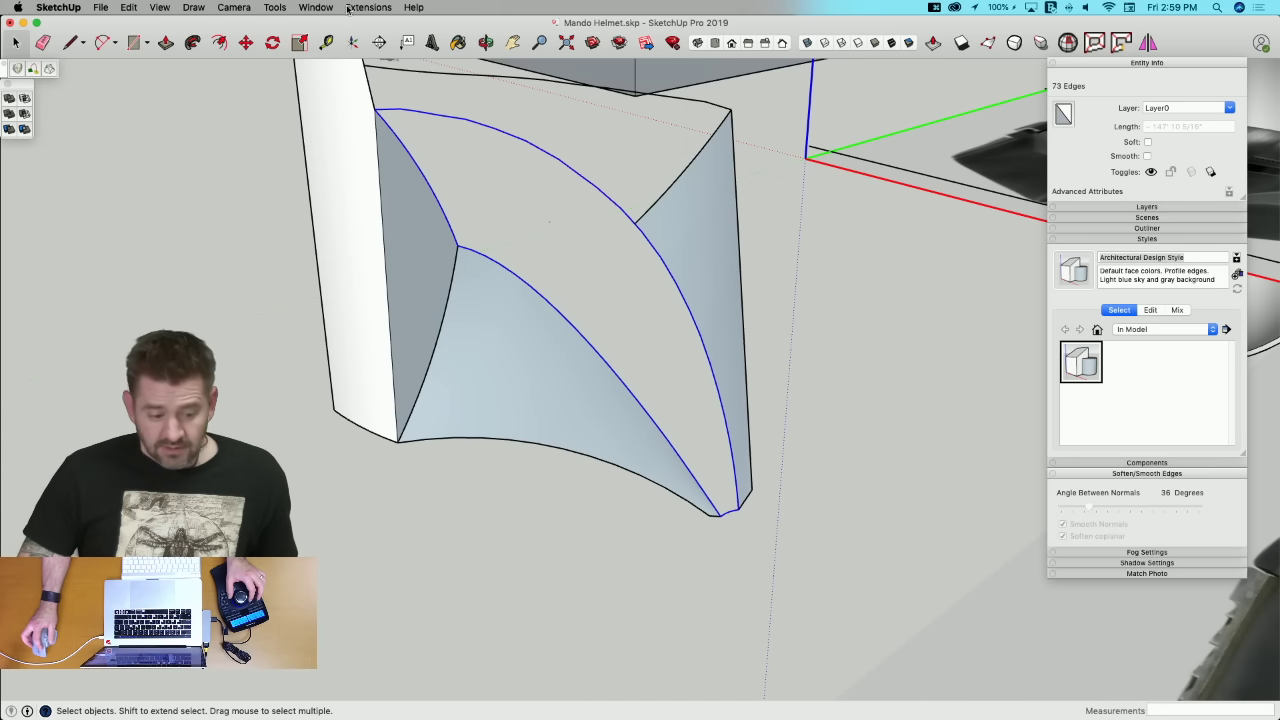
left_click(46, 67)
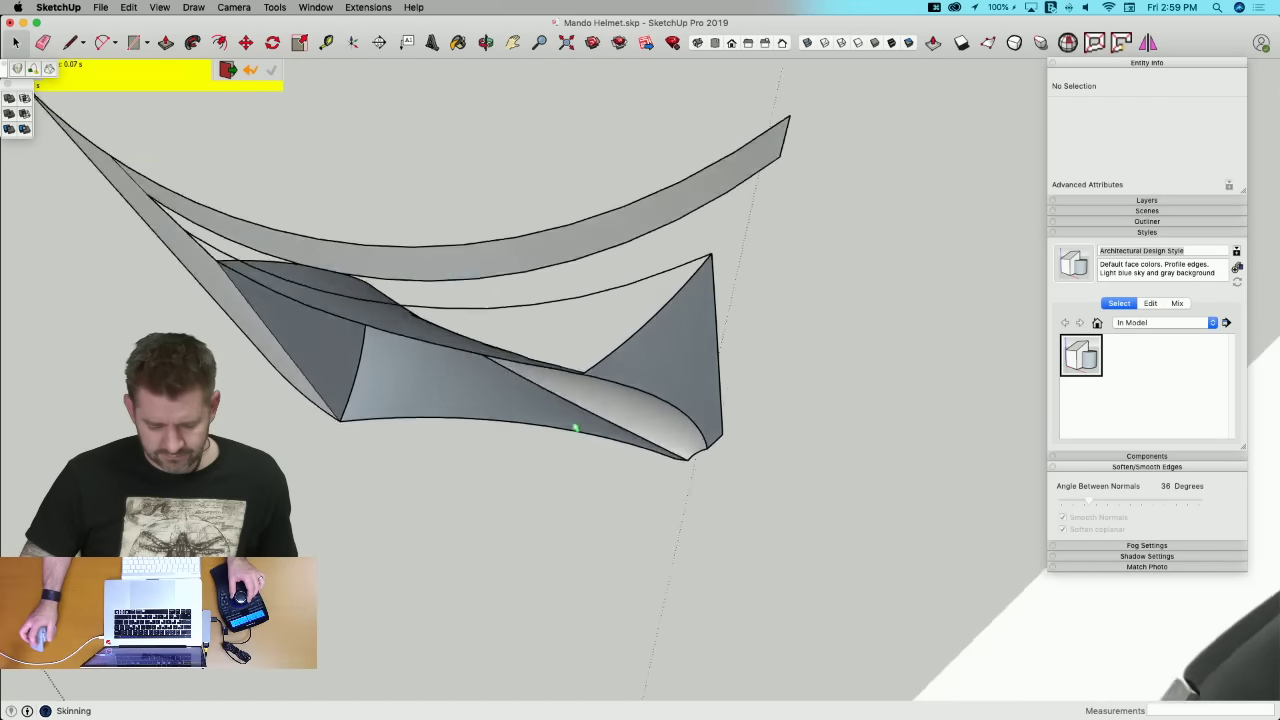
middle_click_drag(640, 453, 625, 423)
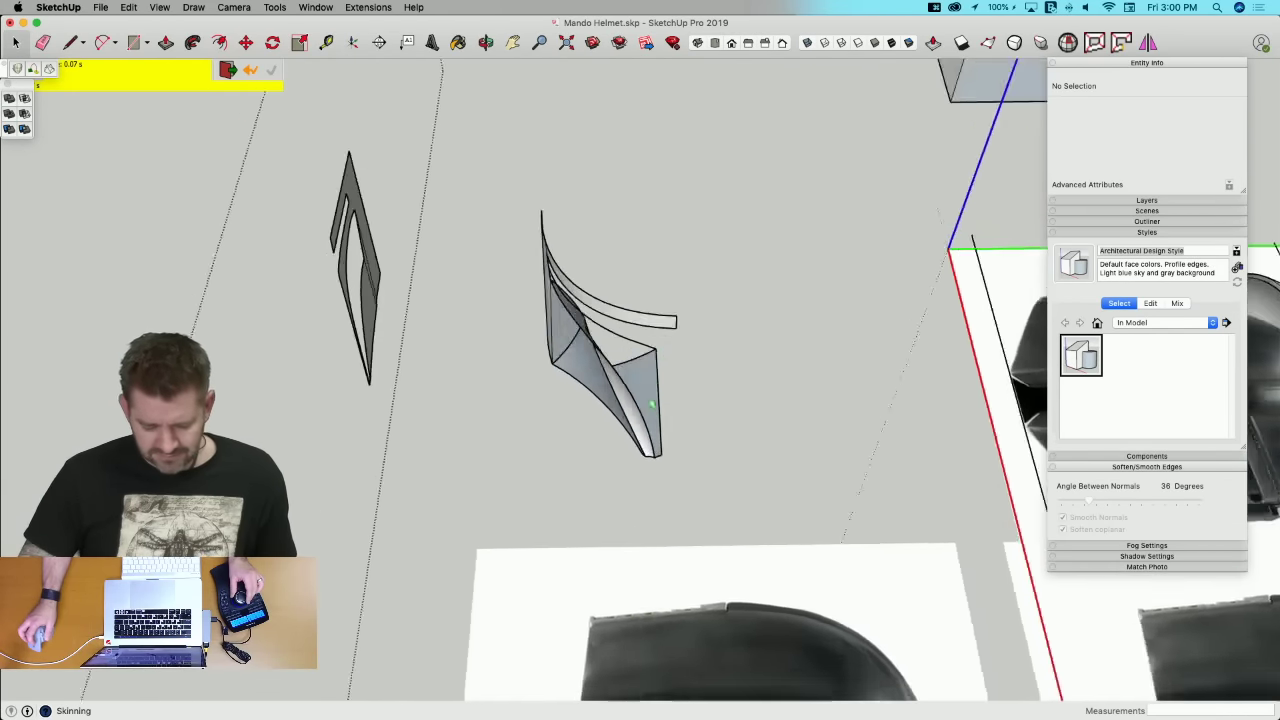
key("space")
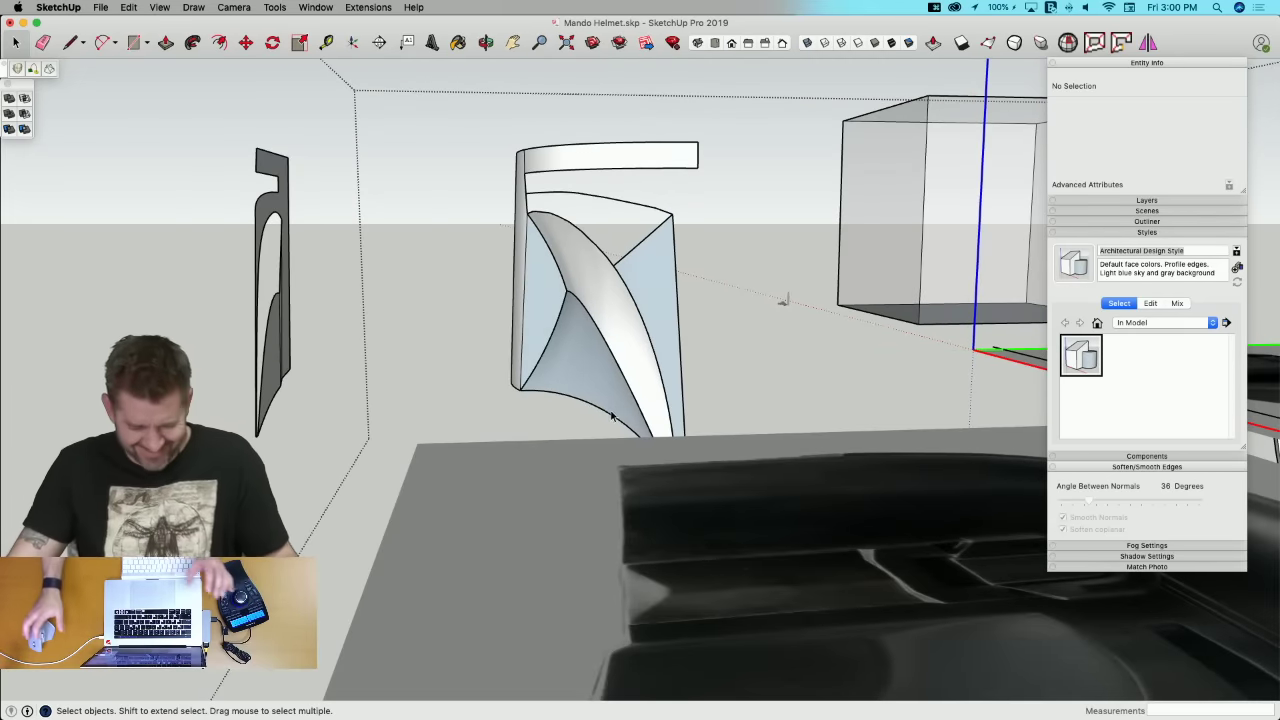
Step: Unhide all hidden geometry in the model
left_click(129, 7)
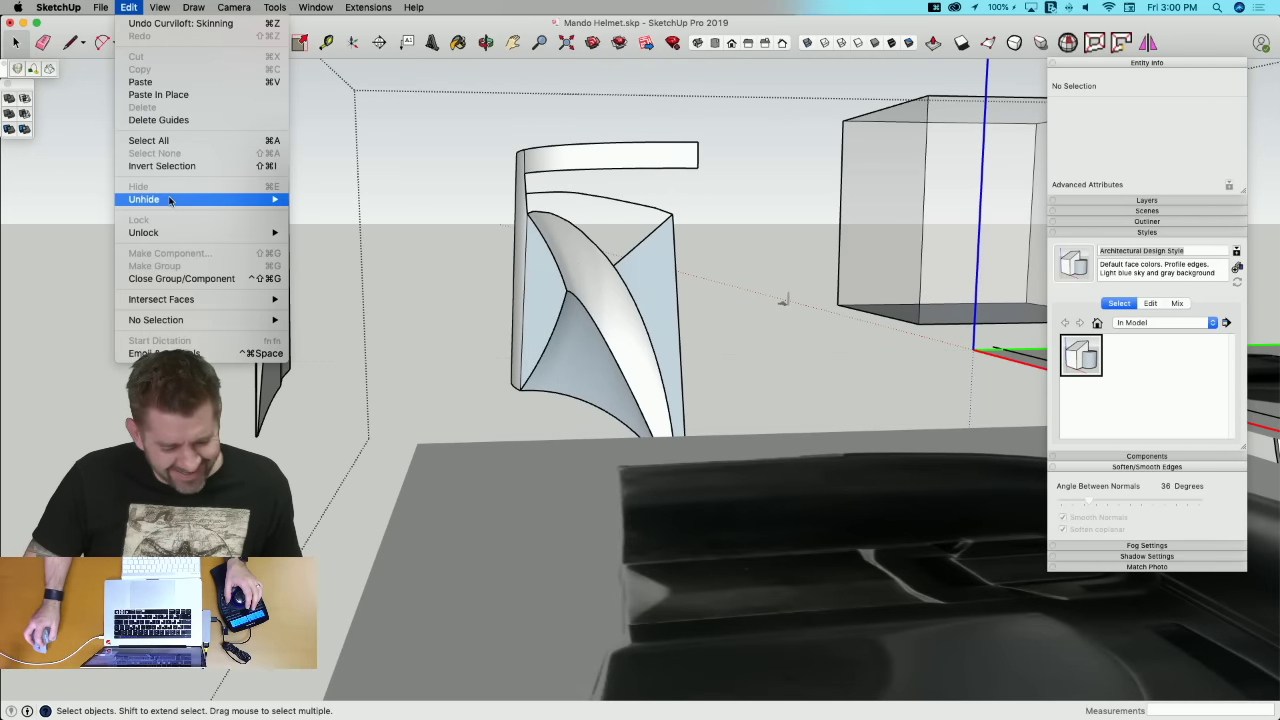
mouse_move(230, 199)
left_click(308, 226)
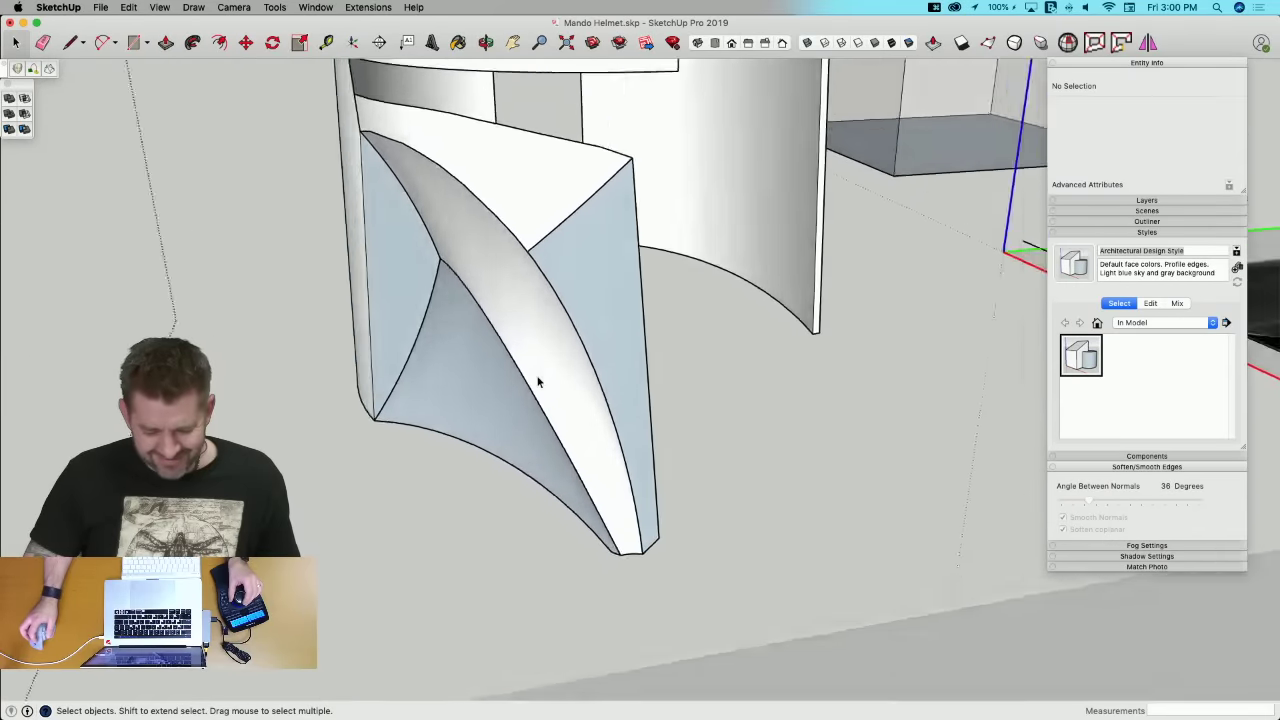
Step: Delete the skinned surfaces on both sides of the diagonal curve in the recess
middle_click_drag(538, 381, 630, 395)
scroll(545, 341, "up", 5)
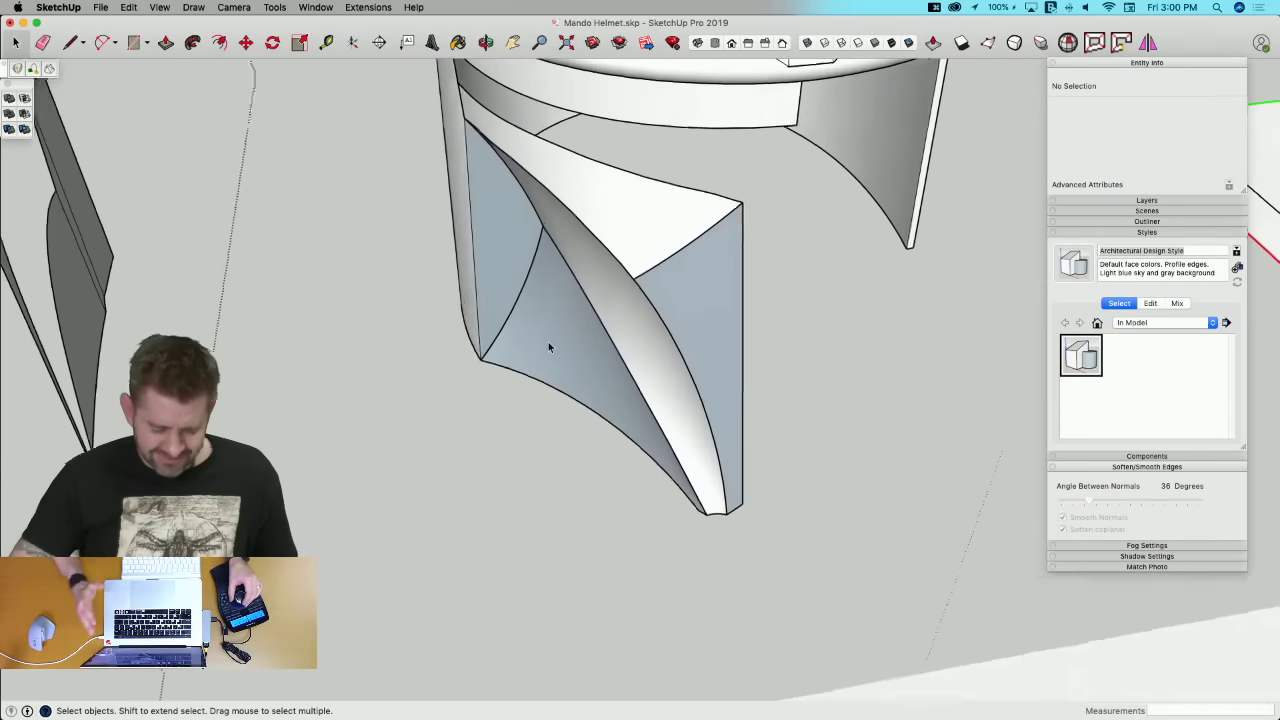
scroll(548, 343, "up", 1)
scroll(548, 346, "up", 2)
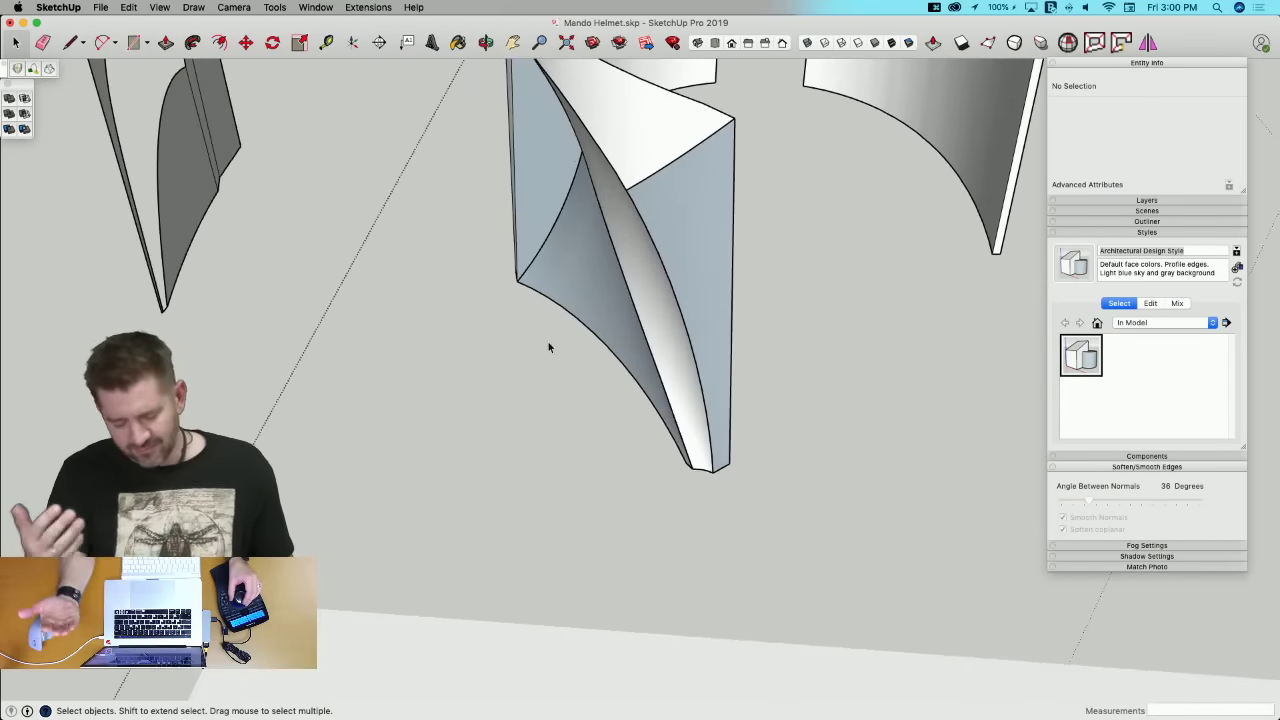
scroll(548, 346, "up", 3)
left_click(588, 331)
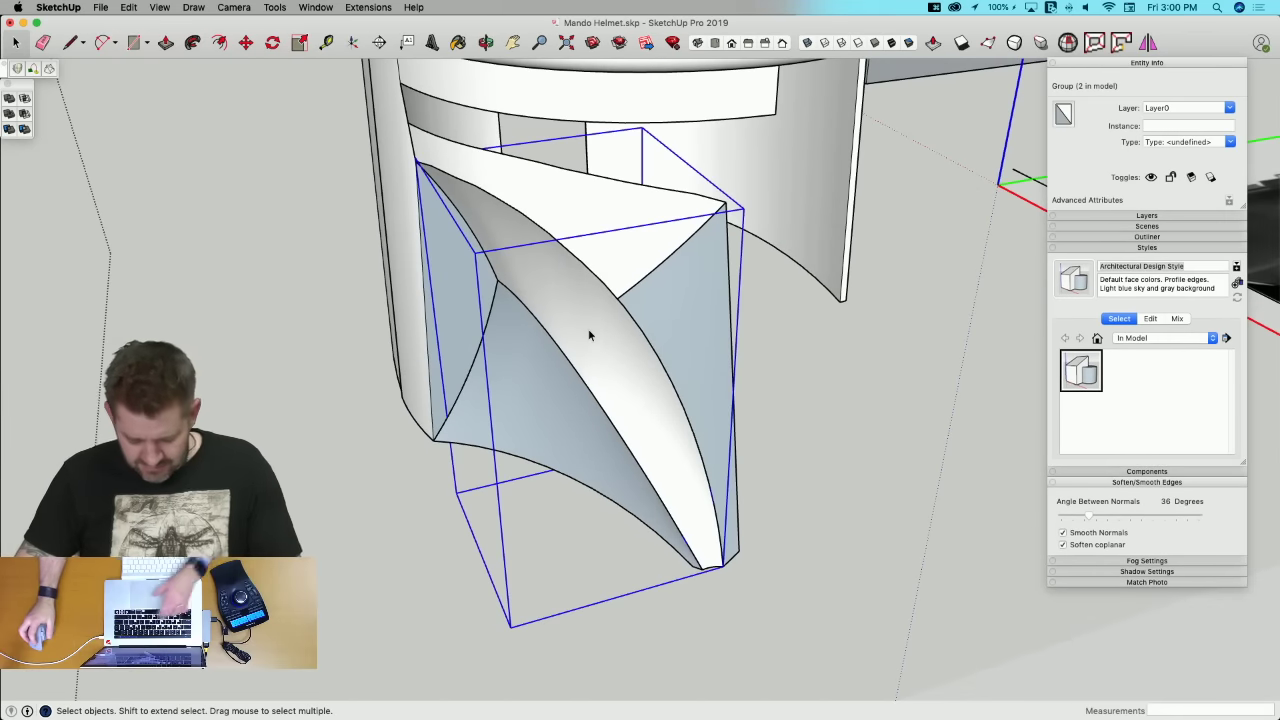
key("BackSpace")
left_click(545, 373)
key("Delete")
Step: Draw a straight line about 47' 3" long between the two ends of the diagonal curve
left_click(571, 371)
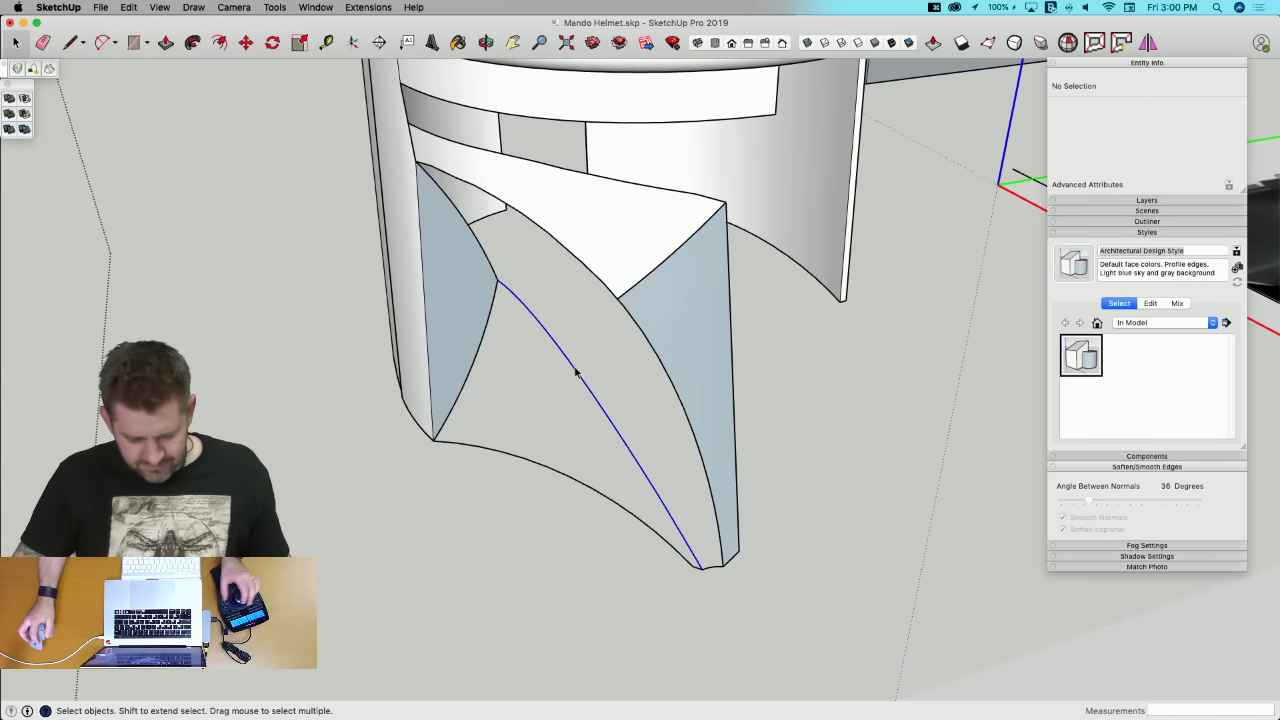
key("l")
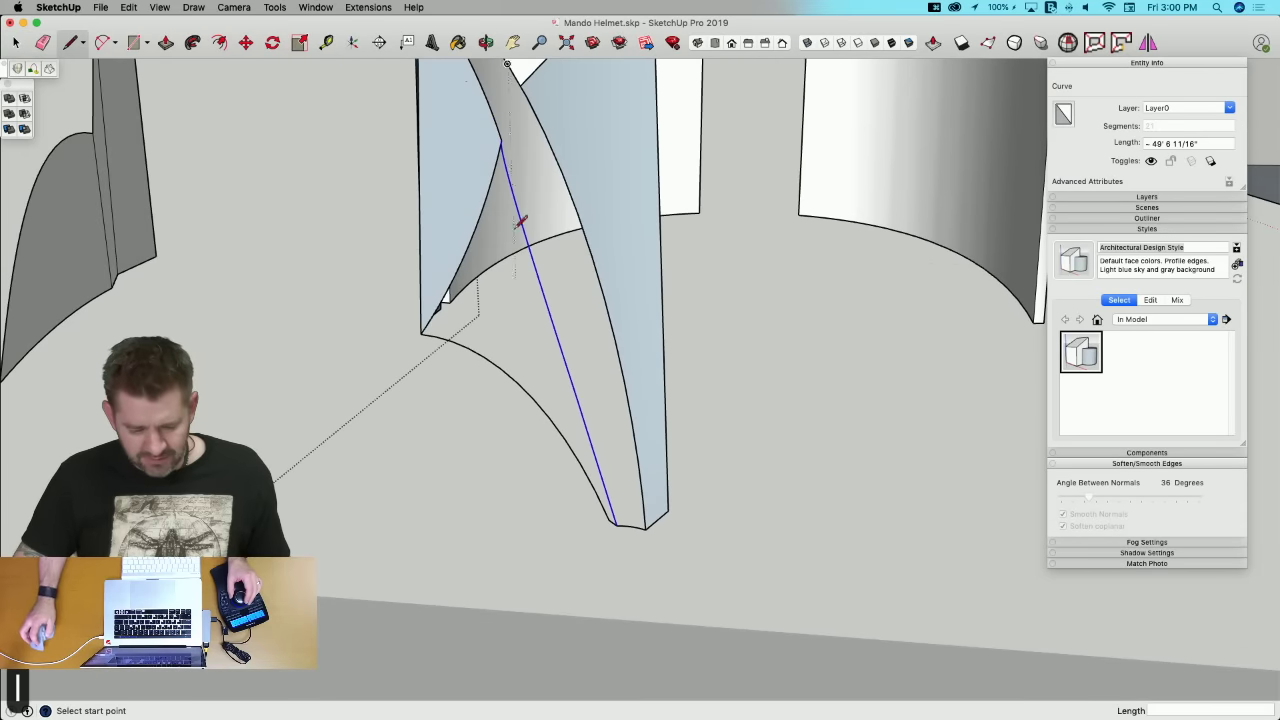
left_click(501, 140)
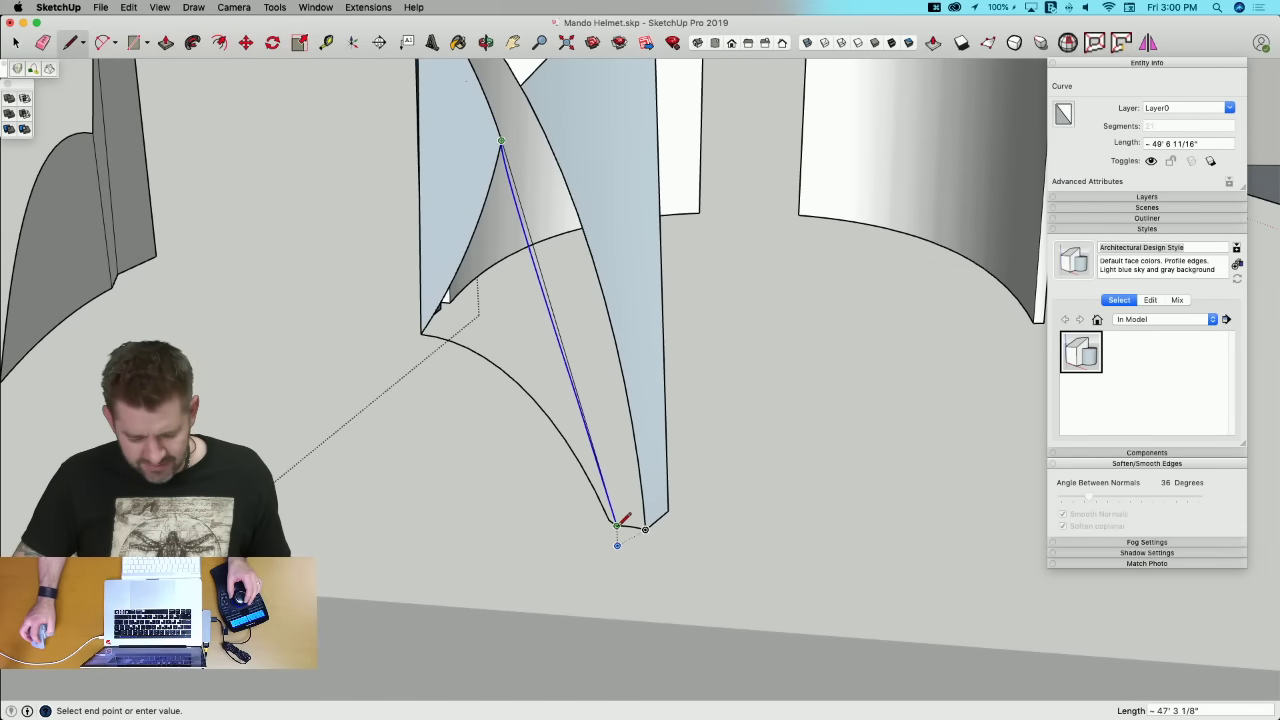
key("space")
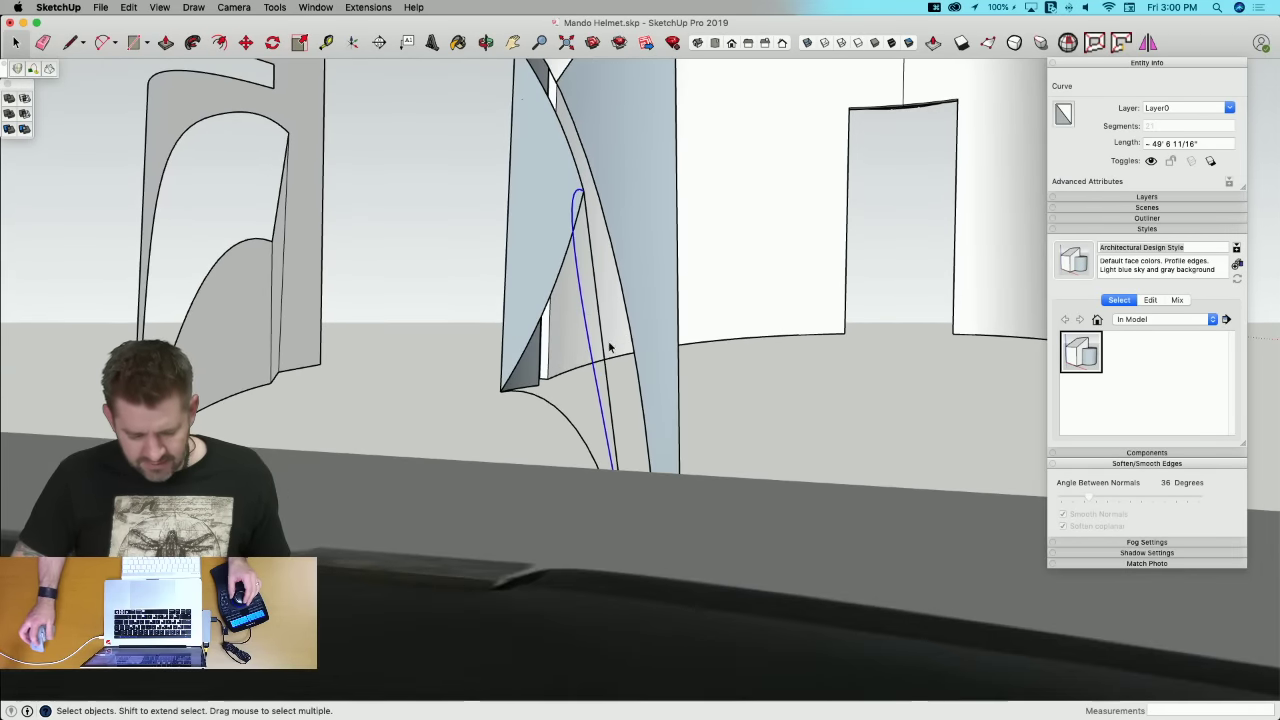
Step: Rotate the diagonal recess curve about 26 degrees around the straight line joining its two ends
key("q")
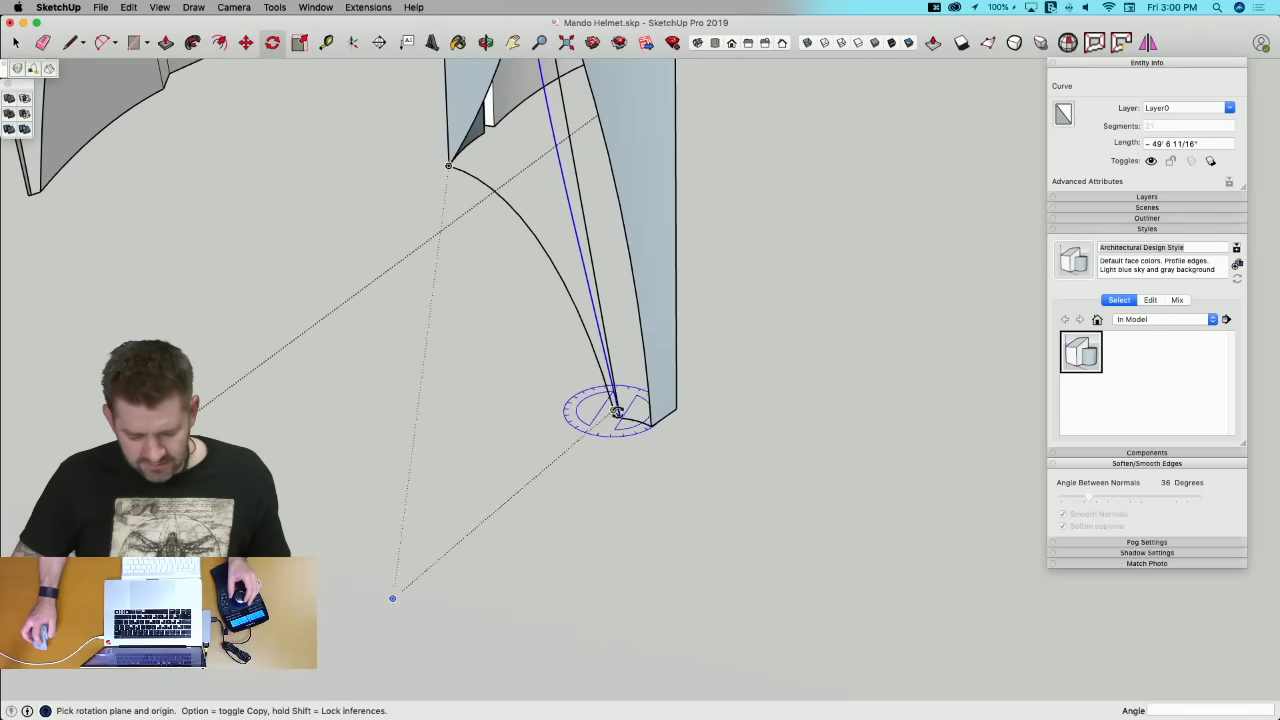
left_click_drag(619, 403, 604, 318)
key("Escape")
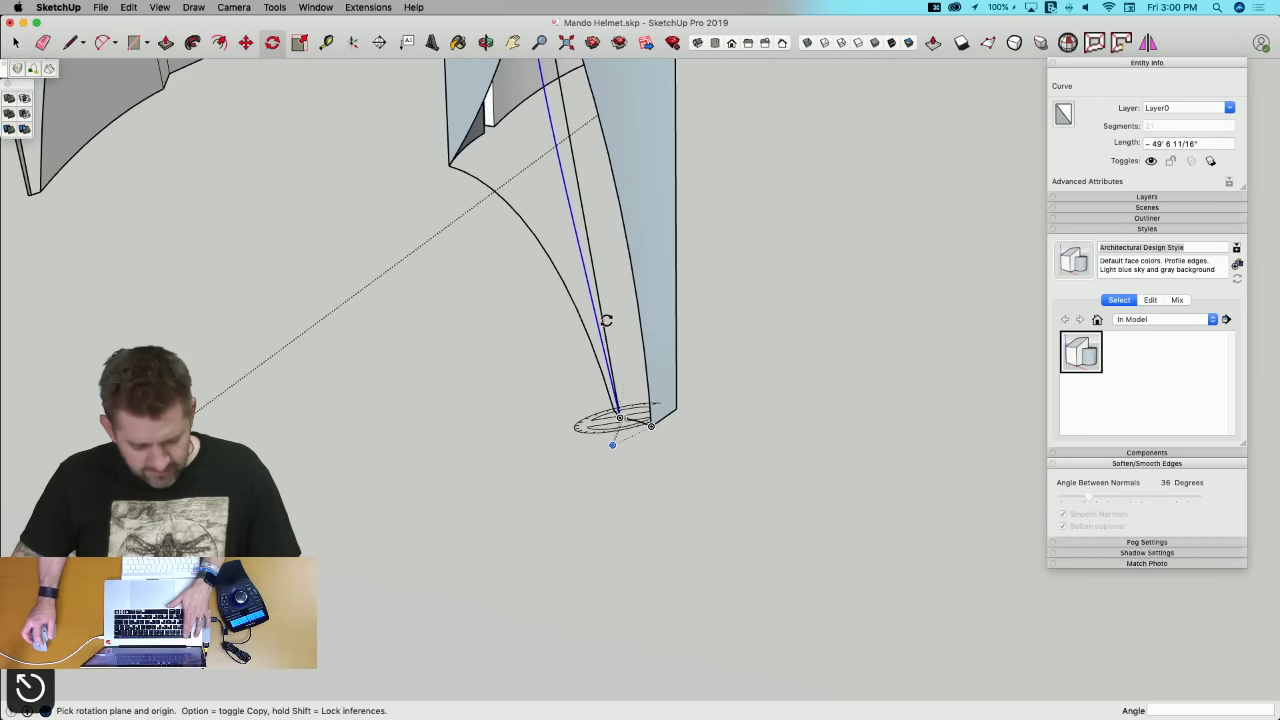
middle_click_drag(625, 413, 622, 411)
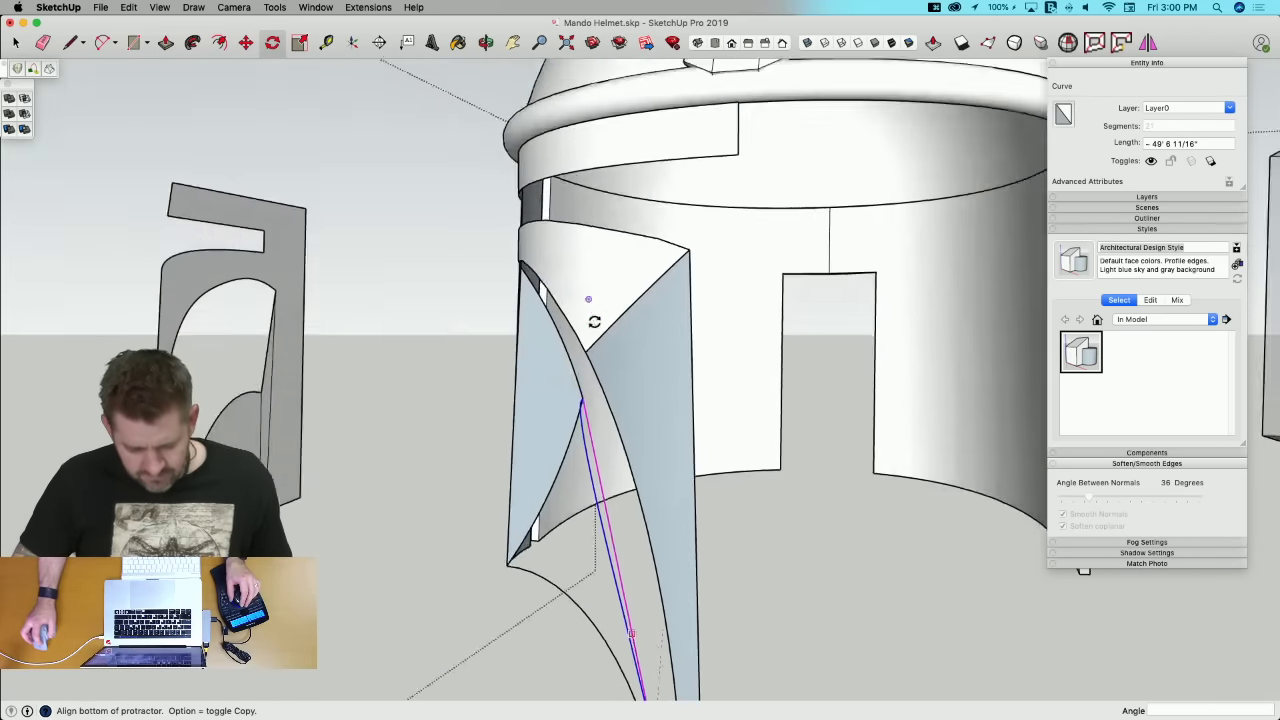
left_click(381, 329)
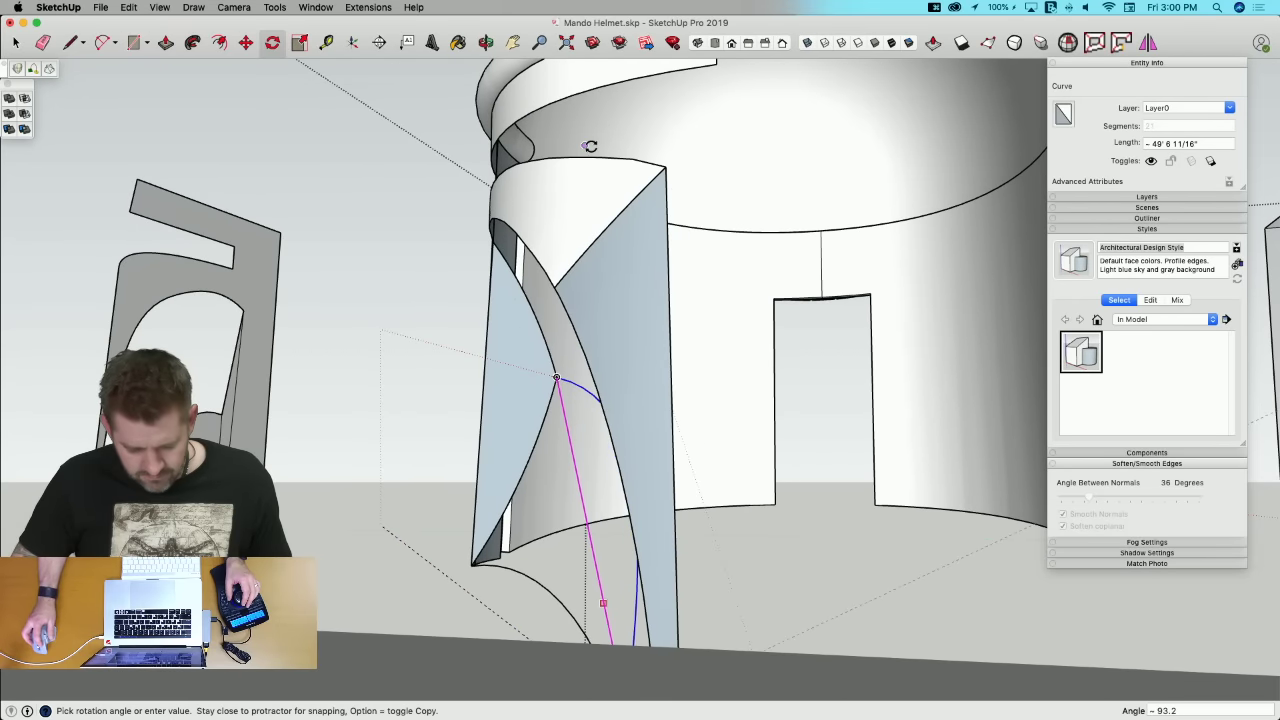
scroll(560, 118, "down", 5)
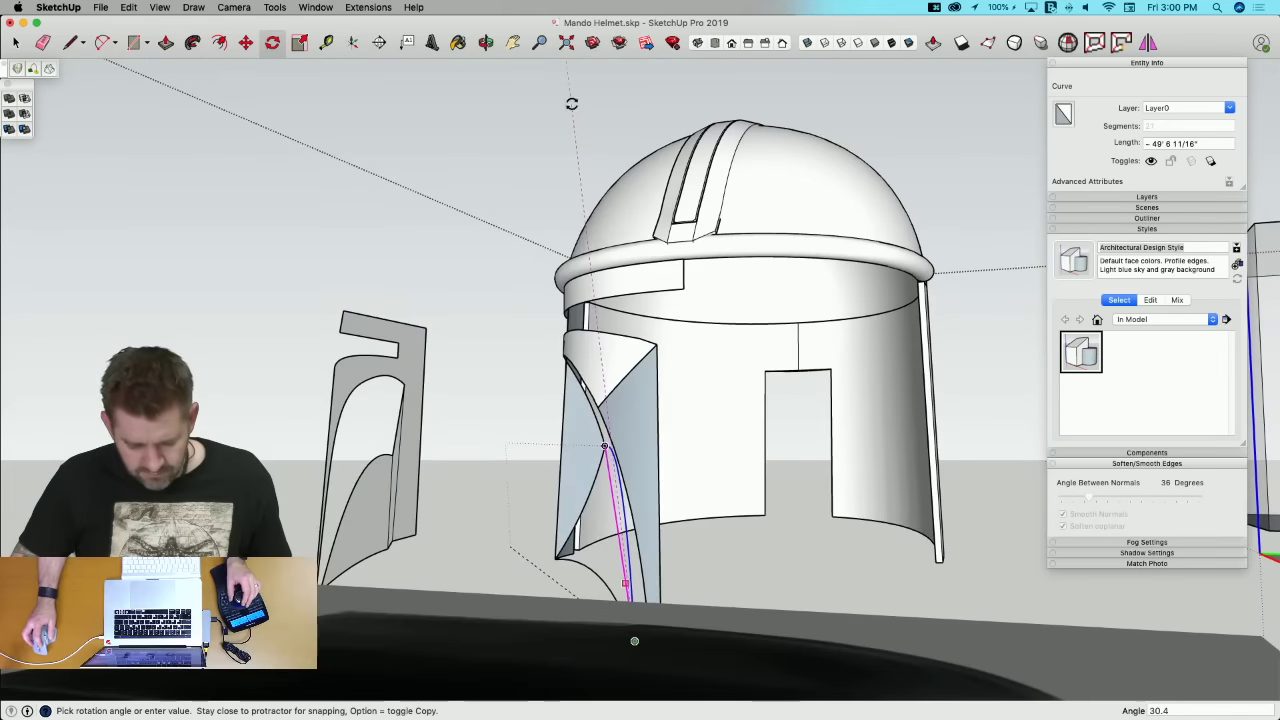
left_click(503, 106)
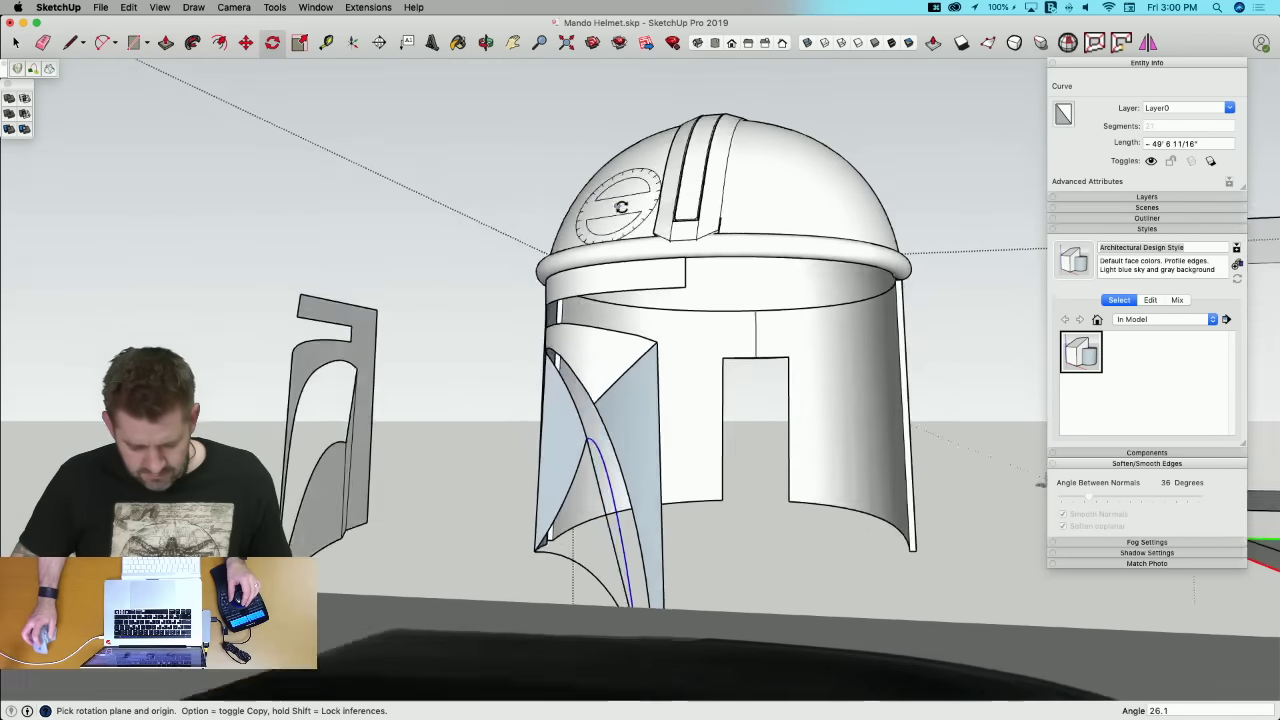
Step: Erase the straight helper line between the ends of the diagonal curve
key("space")
key("e")
scroll(513, 371, "up", 10)
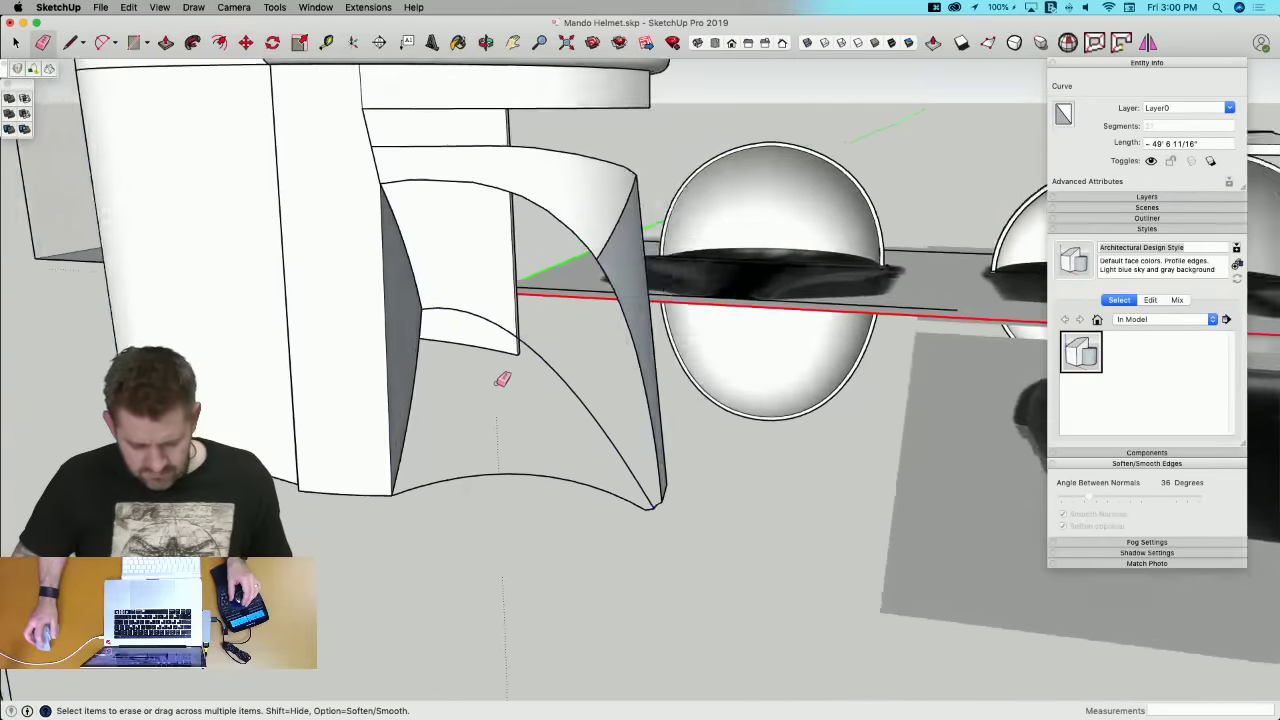
scroll(516, 381, "down", 8)
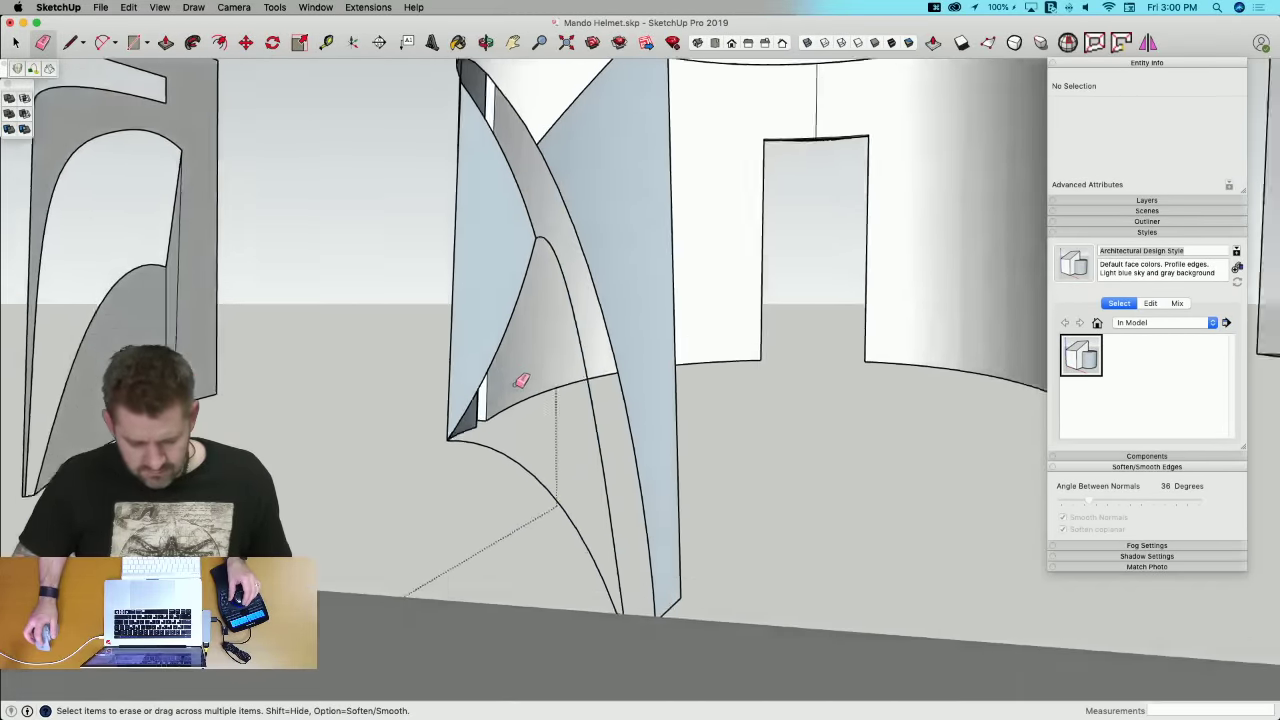
Step: Skin the lower recess surface from the lower side arc, the rotated diagonal curve and the bottom edge curve
key("space")
left_click(509, 363)
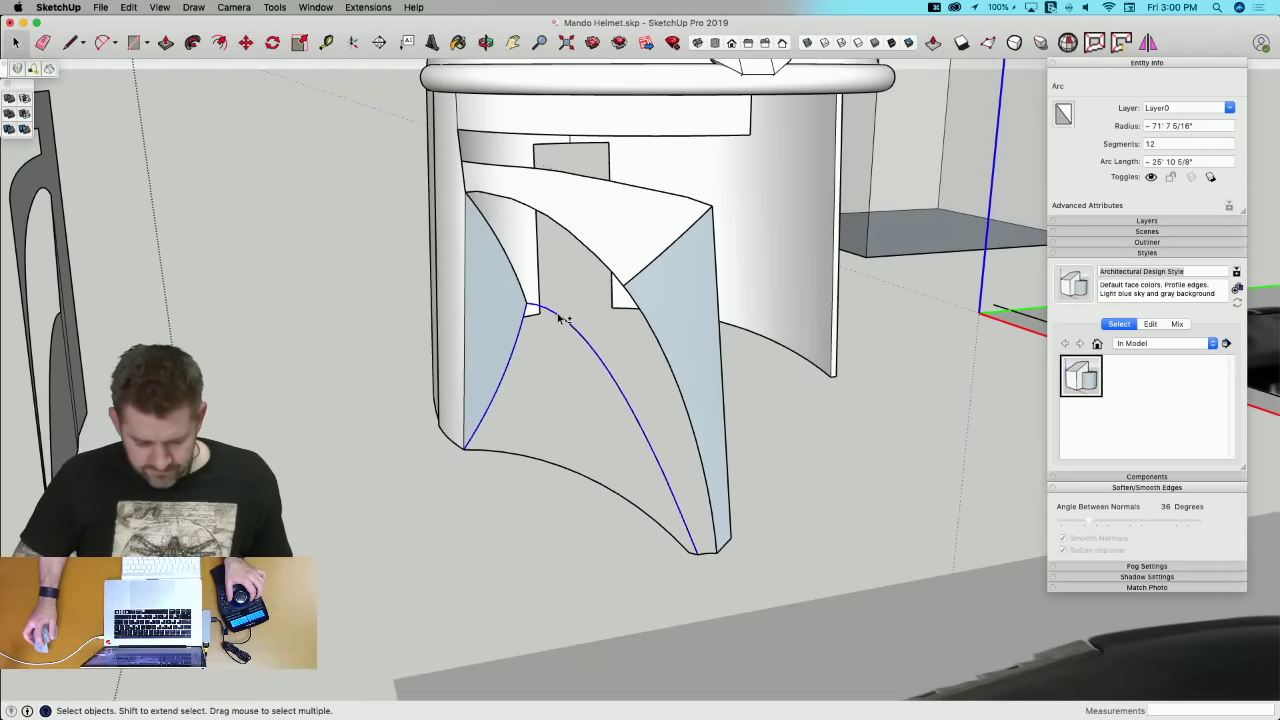
left_click(680, 545, "shift")
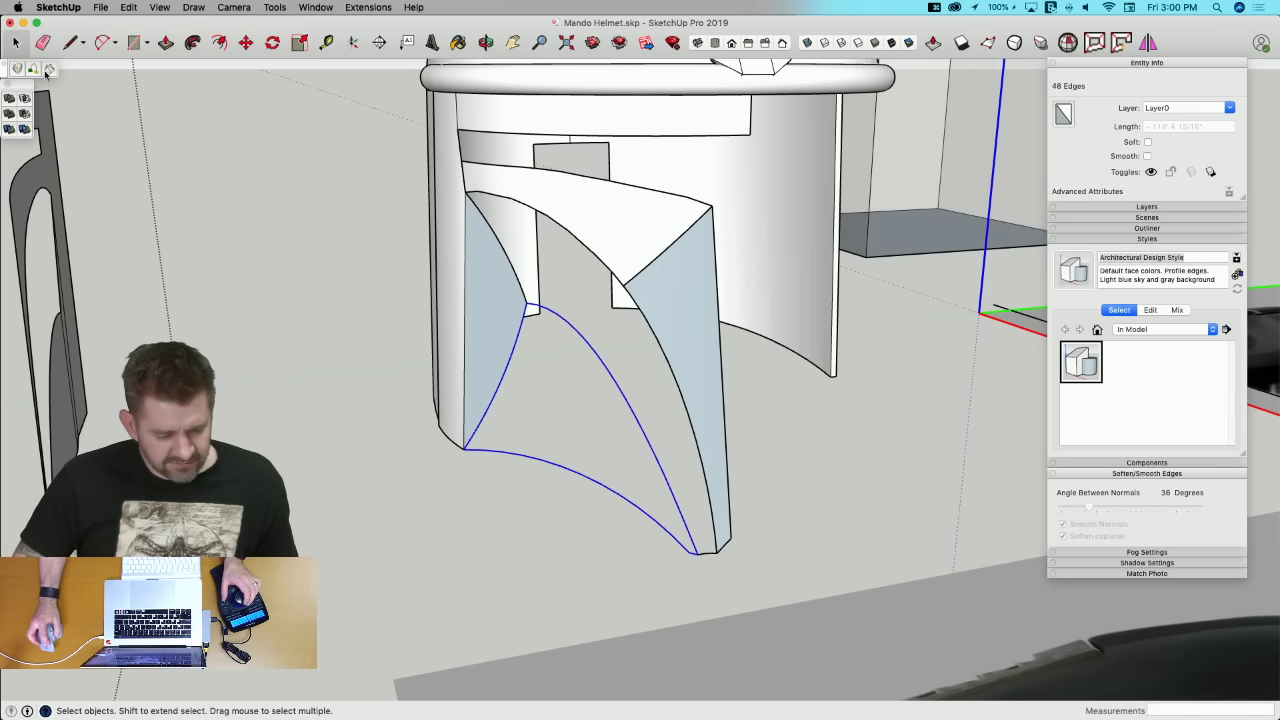
left_click(49, 68)
scroll(455, 212, "up", 5)
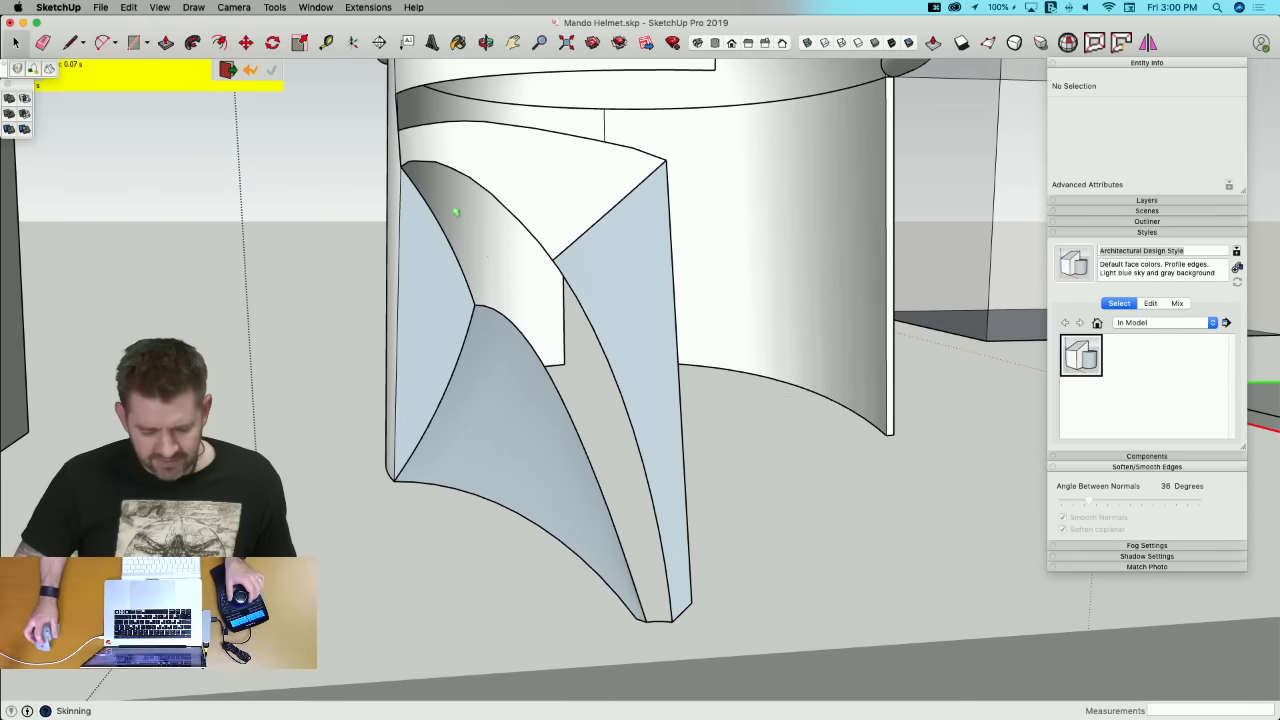
Step: Skin the upper curved strip from the outer recess curve, the diagonal curve, the upper side arc and the short bottom edge
key("space")
left_click(538, 249)
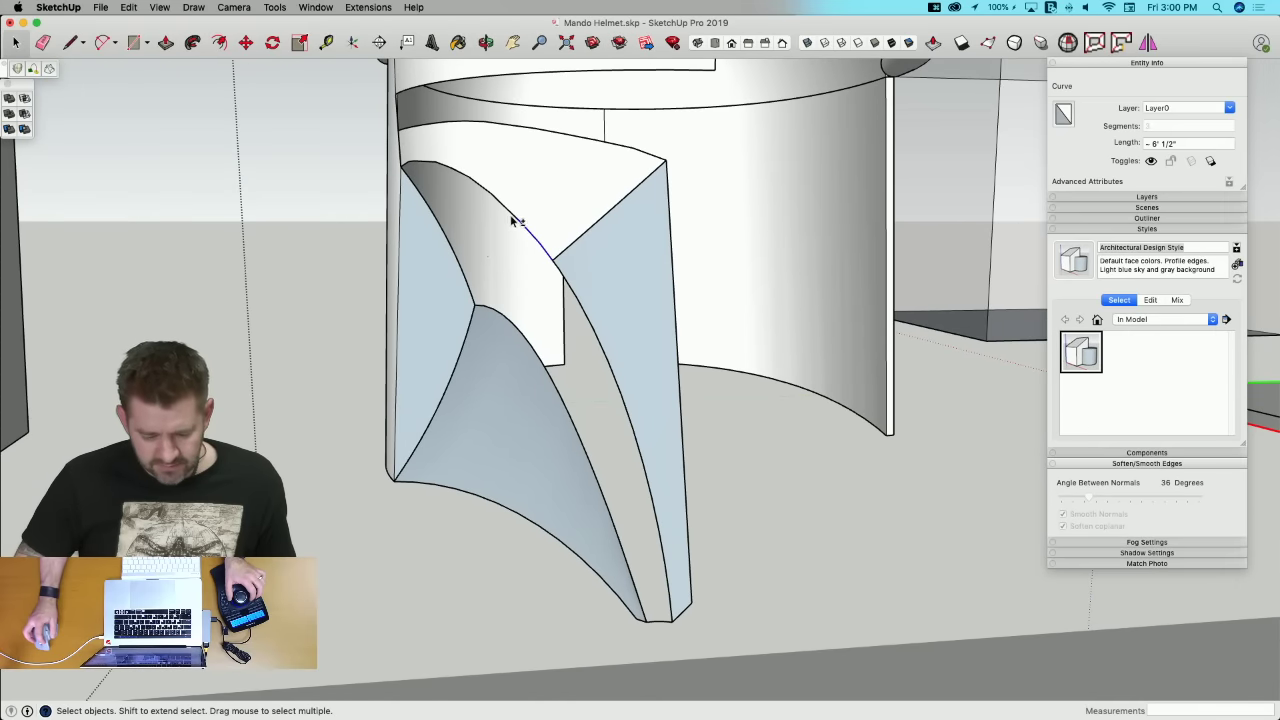
left_click(575, 302, "shift")
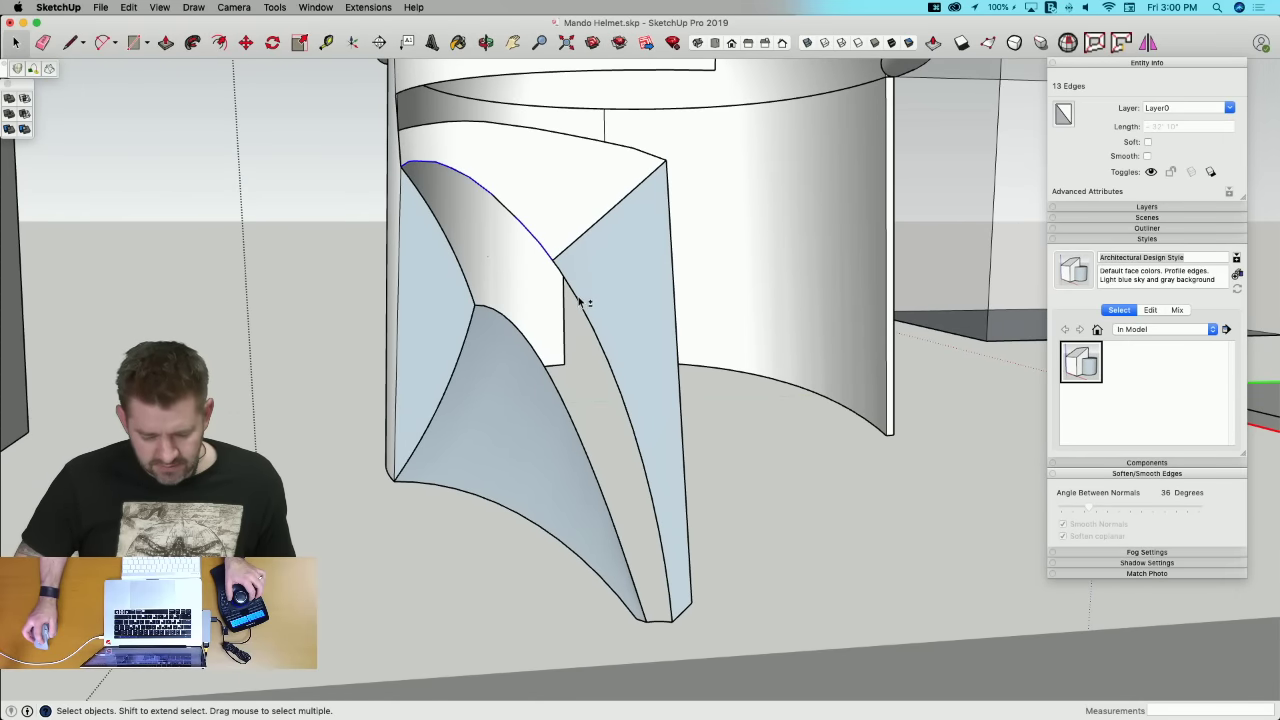
left_click(658, 621, "shift")
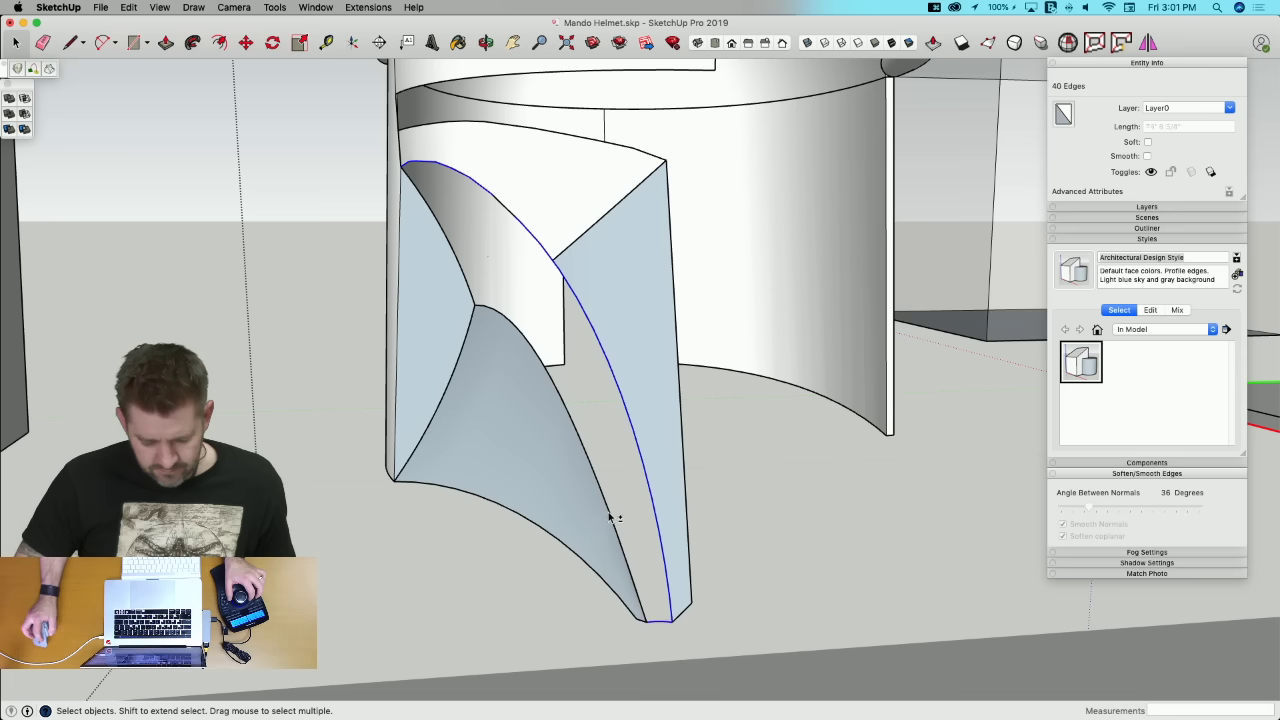
left_click(554, 421, "shift")
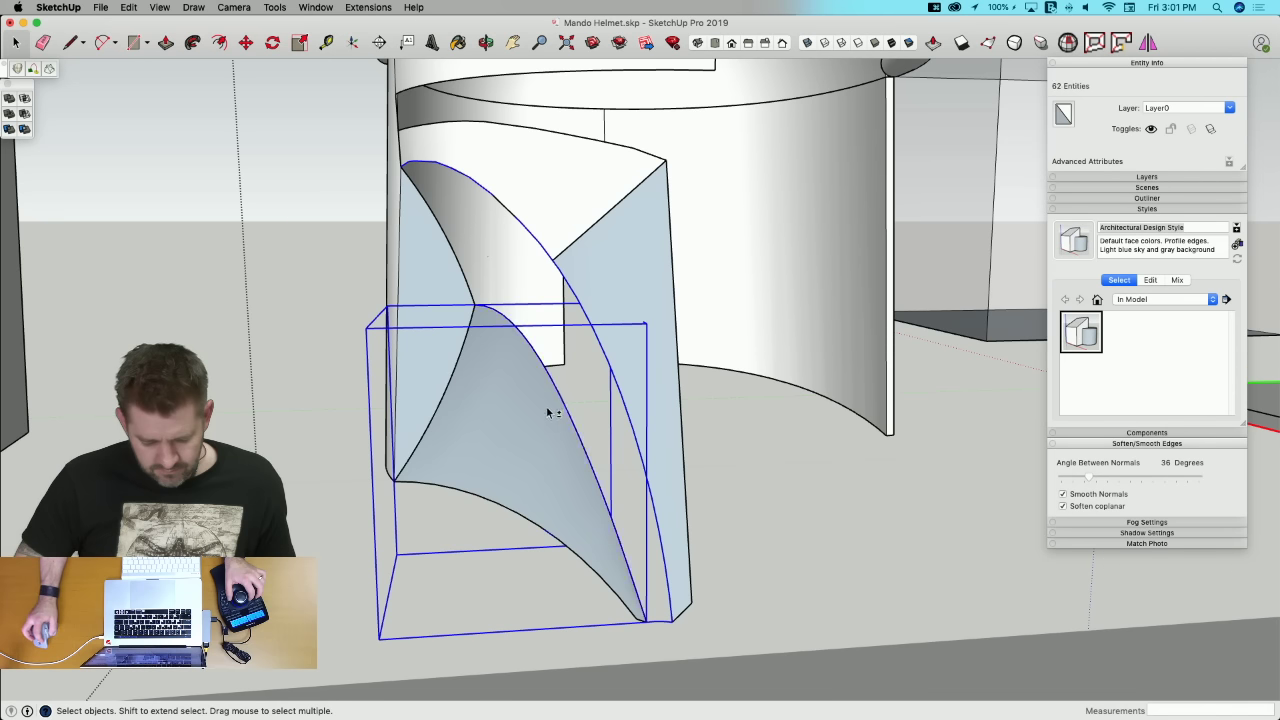
left_click(548, 412, "shift")
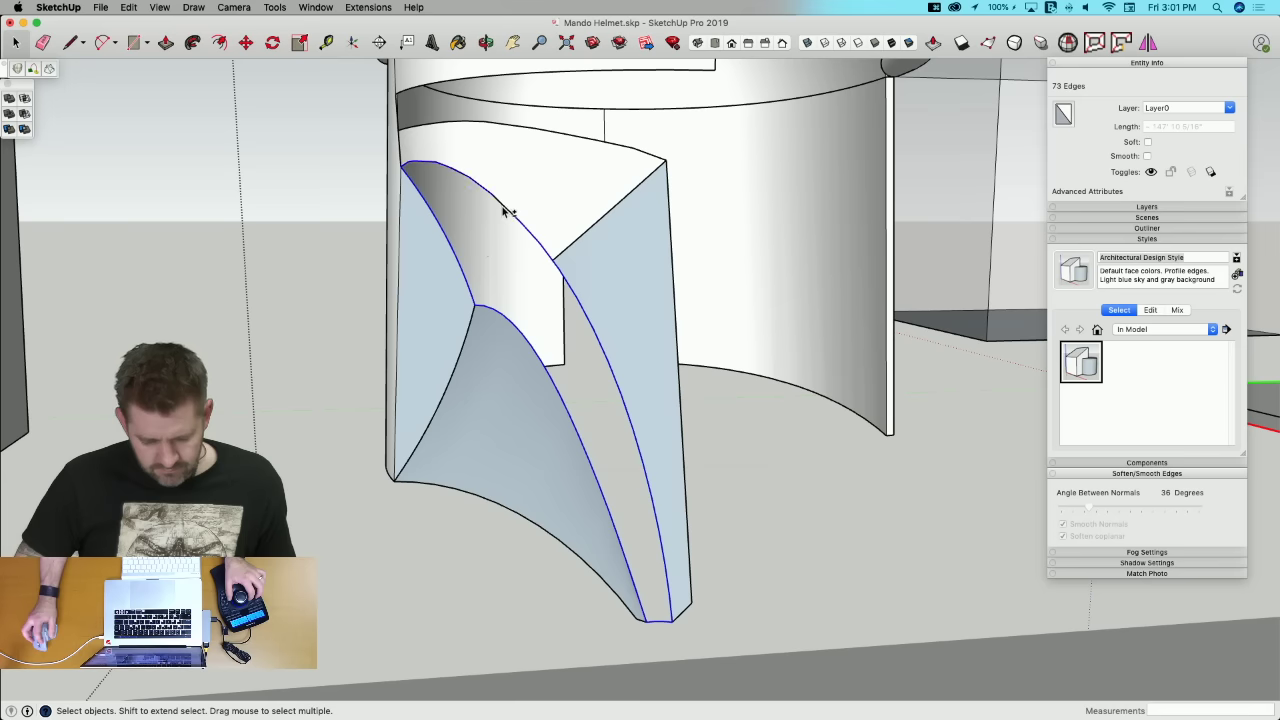
left_click(50, 68)
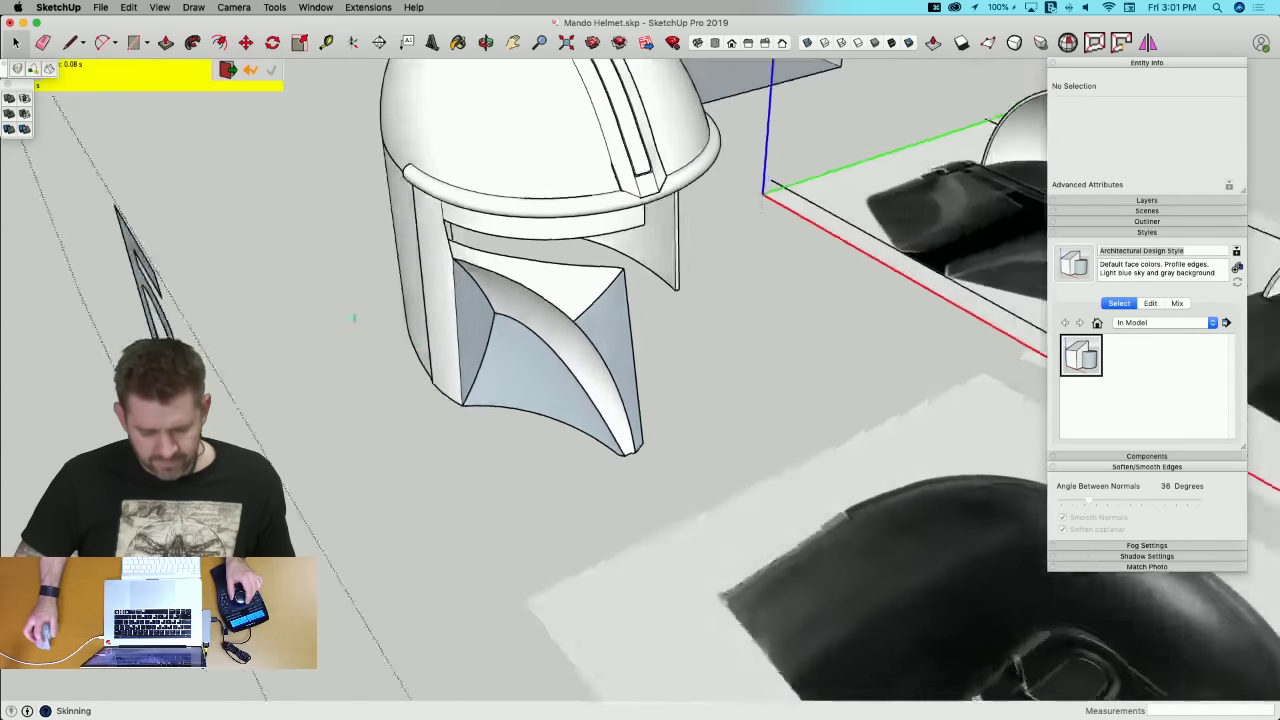
Step: Save the model and explode the skinned surface groups of the cheek panel into loose geometry
middle_click_drag(354, 318, 650, 368)
left_click(650, 368)
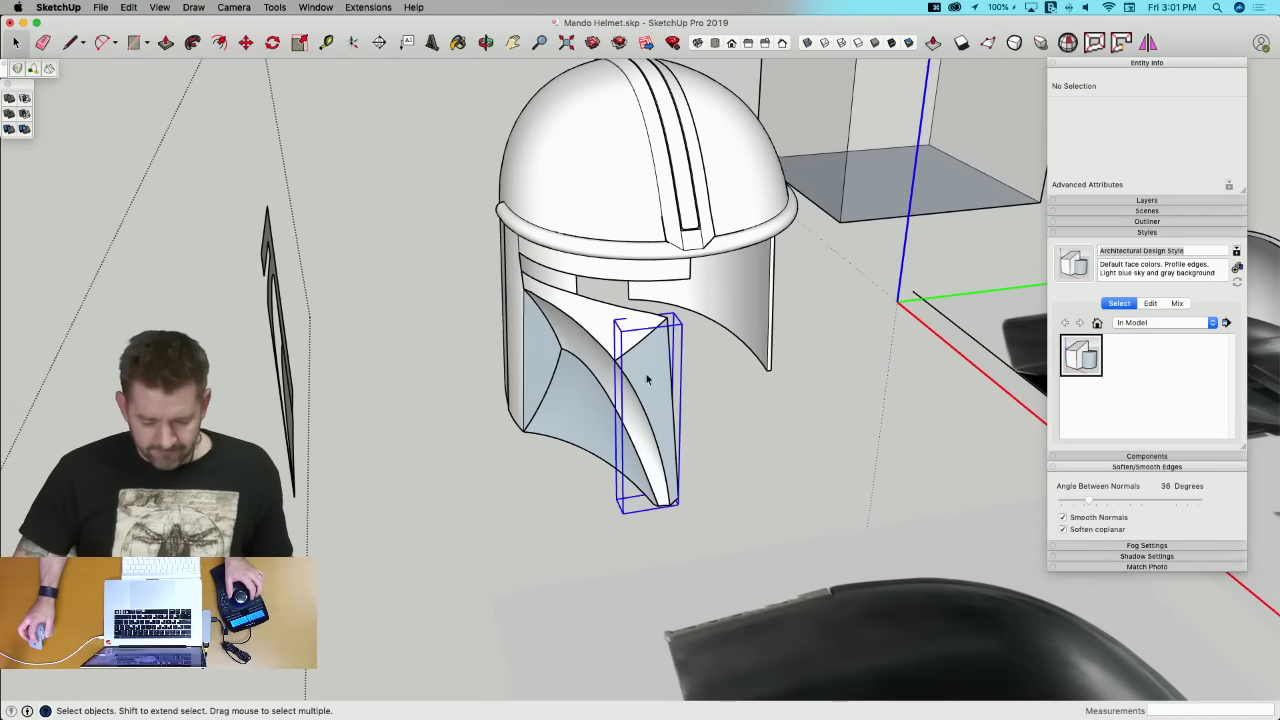
left_click(584, 354, "shift")
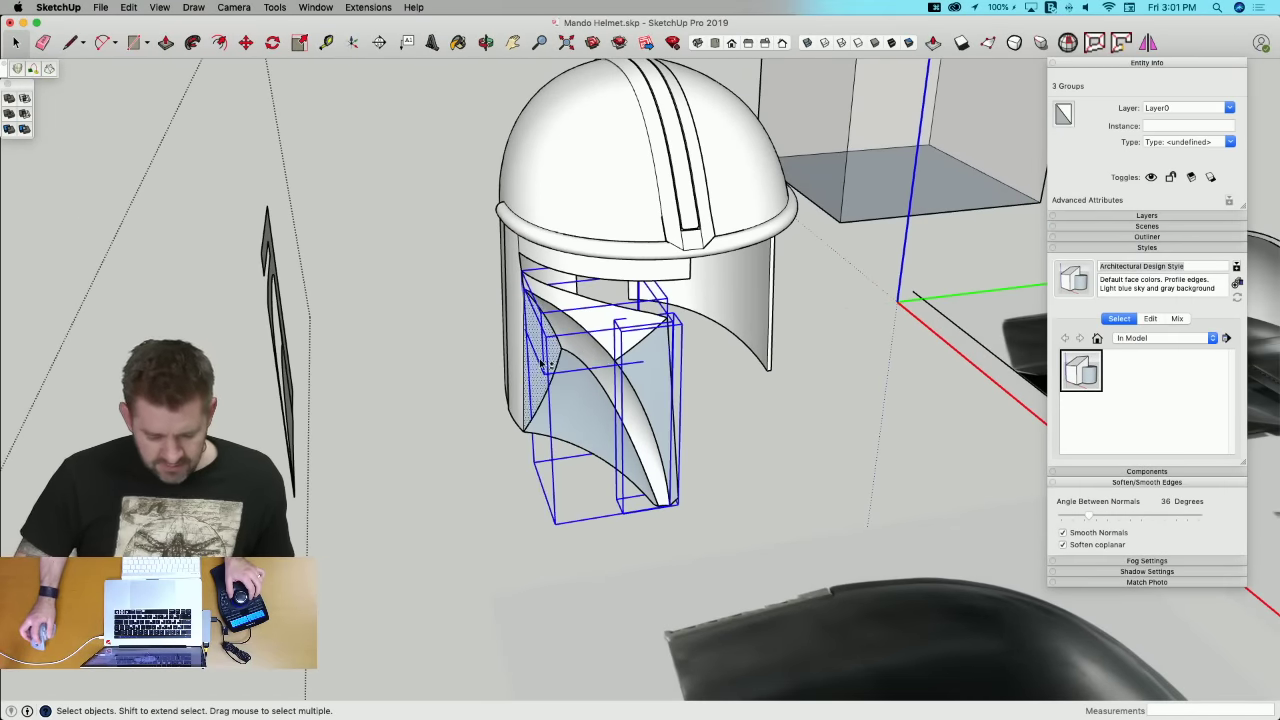
left_click(577, 397, "shift")
key("super+s")
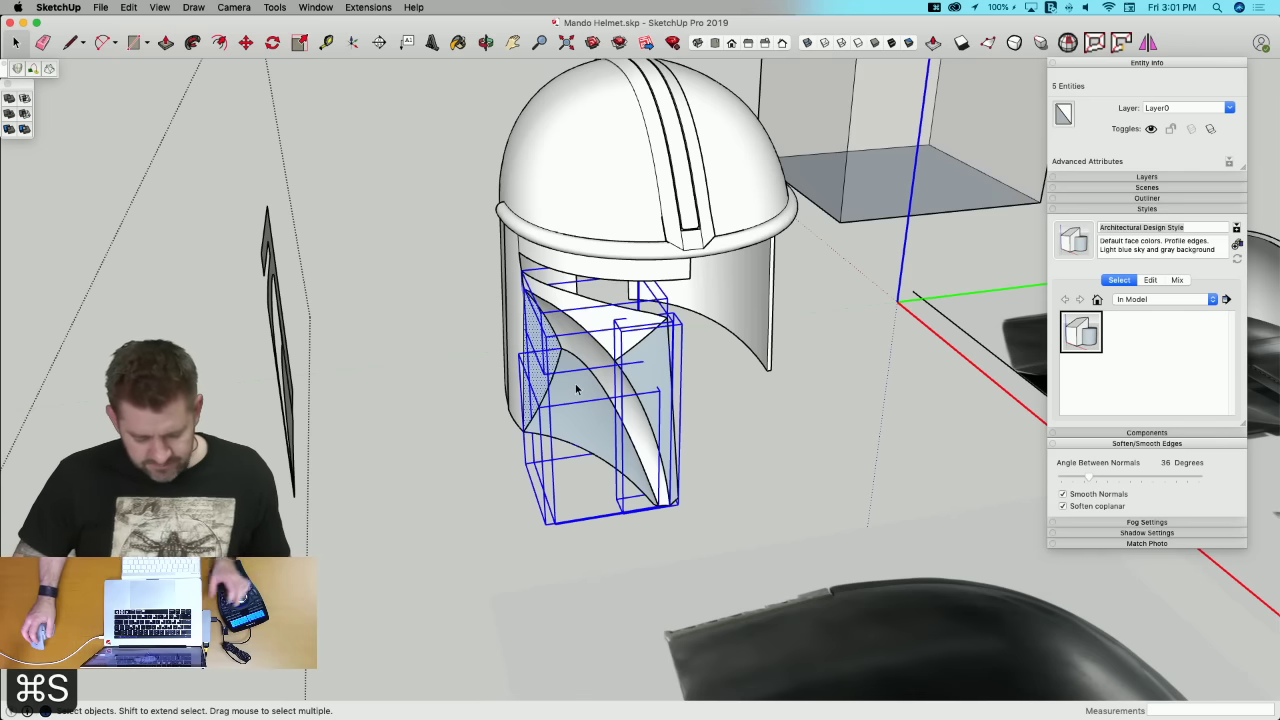
right_click(577, 388)
left_click(606, 449)
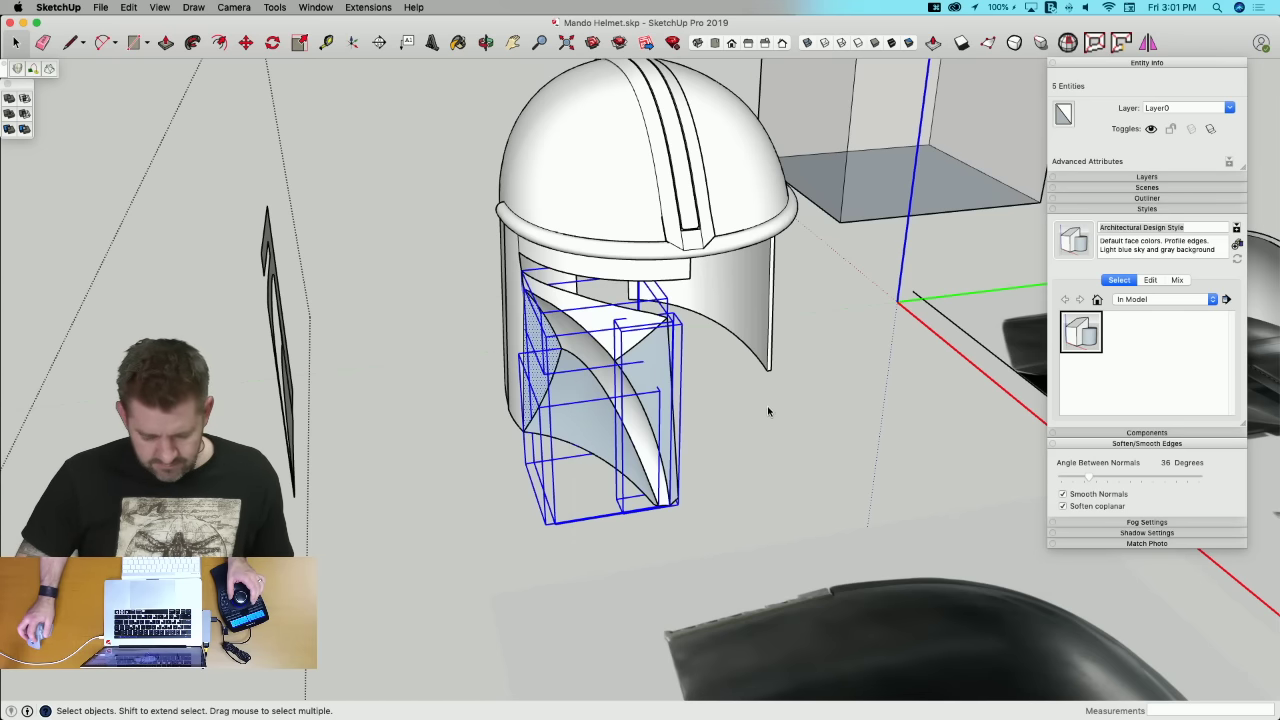
left_click(684, 376)
Step: Orient all connected cheek panel faces to match the white upper face
mouse_move(684, 376)
middle_mouse_down()
mouse_move(657, 345)
mouse_move(560, 323)
middle_mouse_up()
key("e")
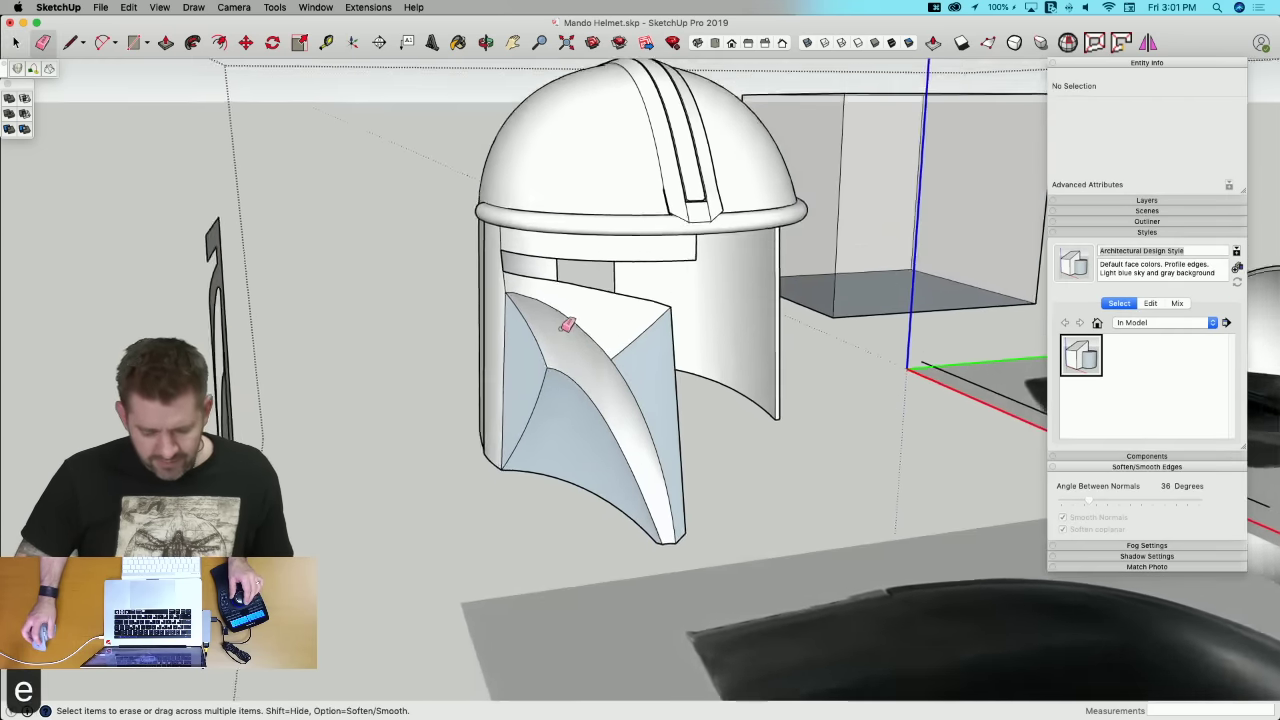
scroll(560, 323, "up", 3)
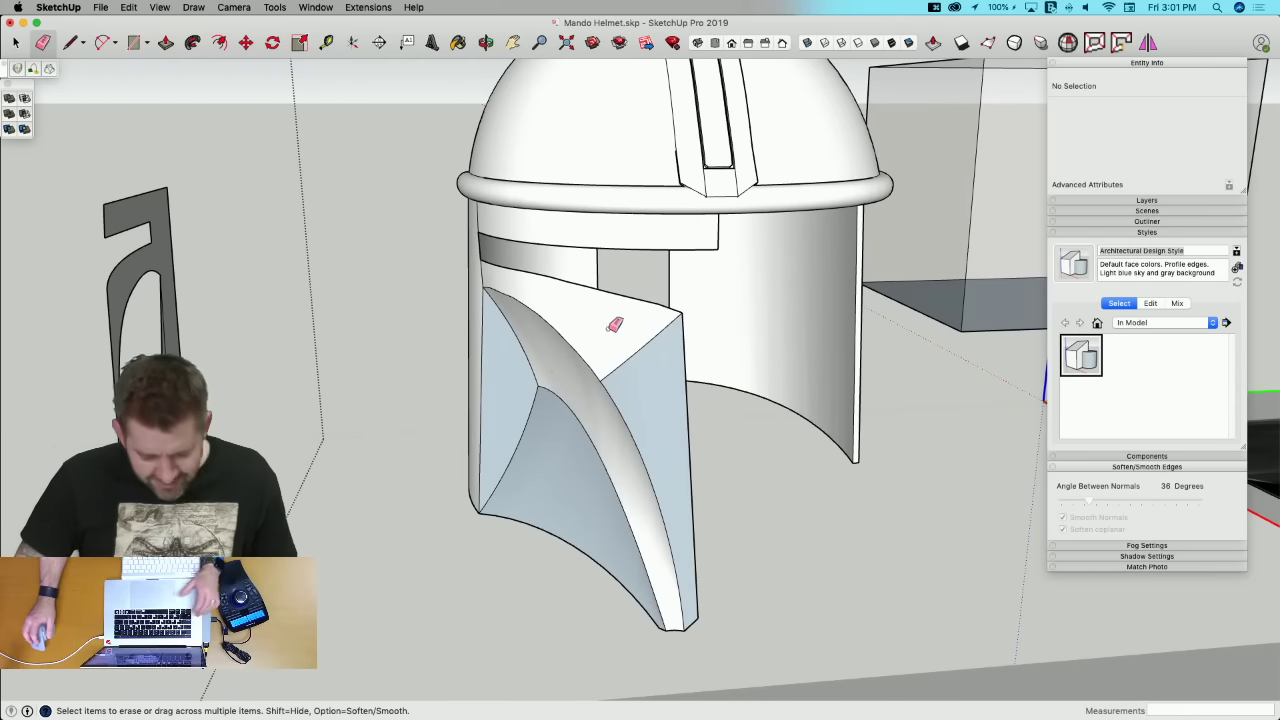
right_click(614, 325)
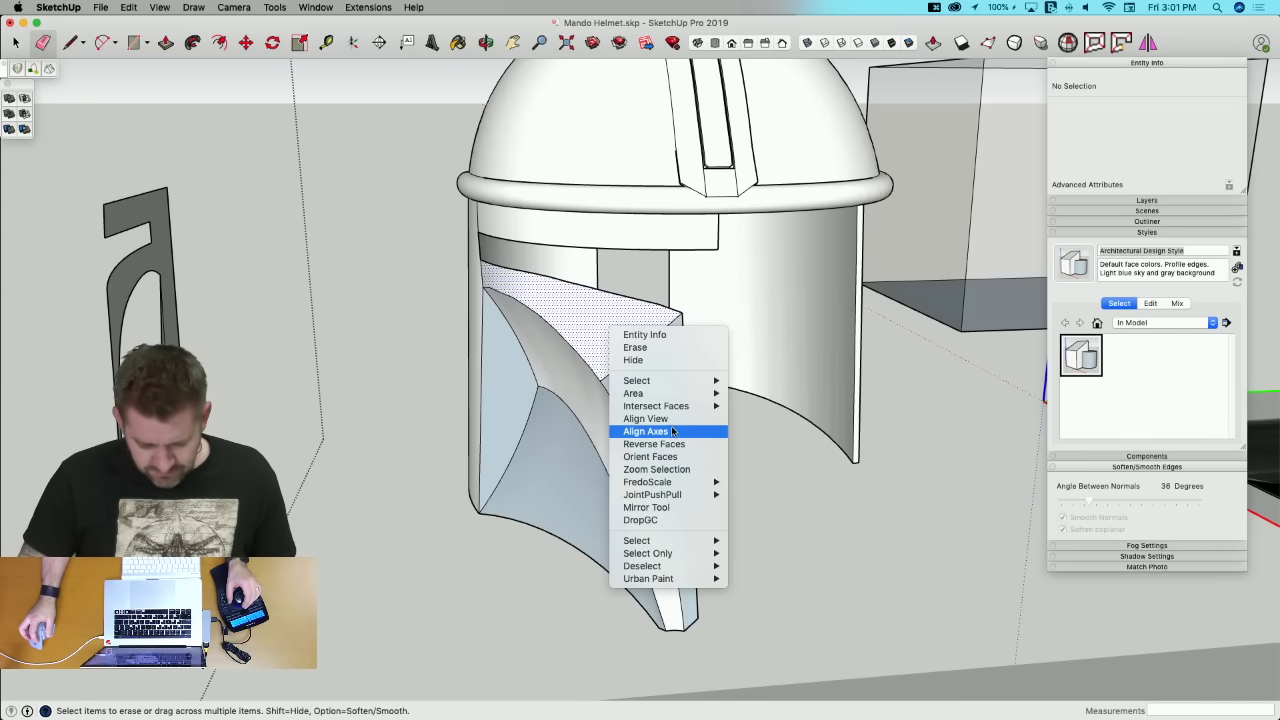
left_click(675, 458)
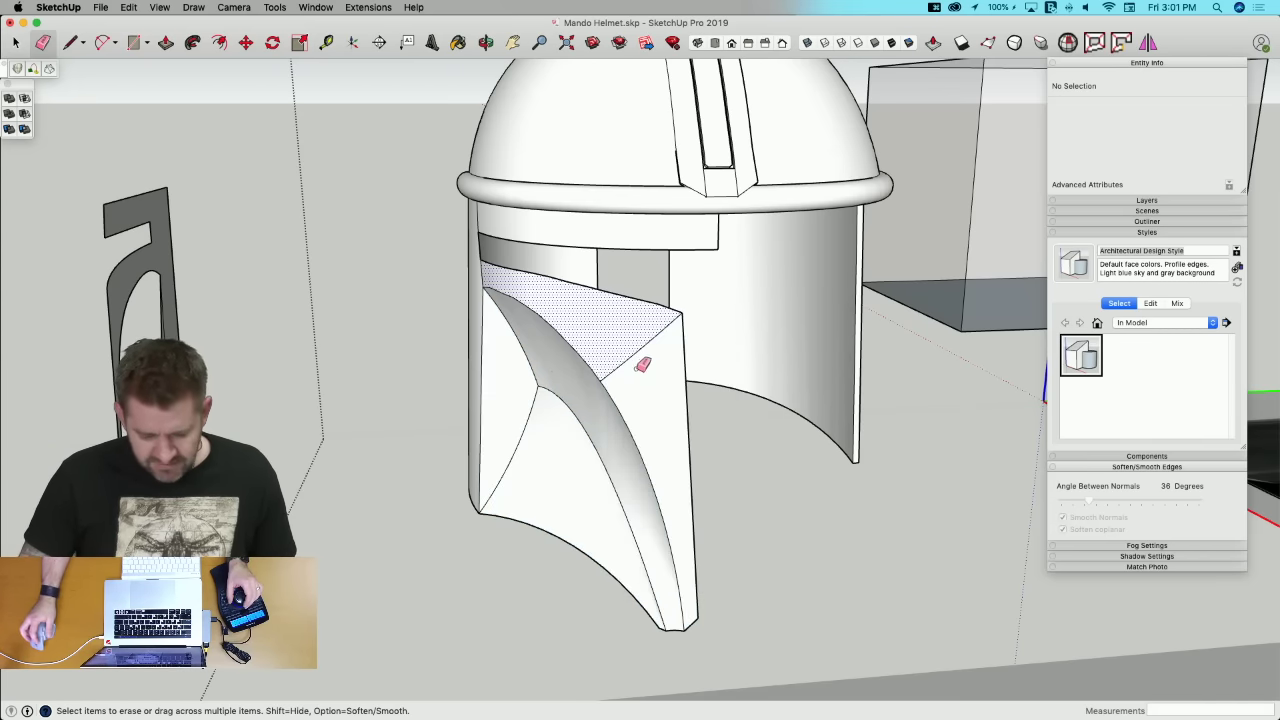
Step: Smooth away the diagonal seam at the cheek's front upper corner and the vertical seams above and below the visor slot's end
key("e")
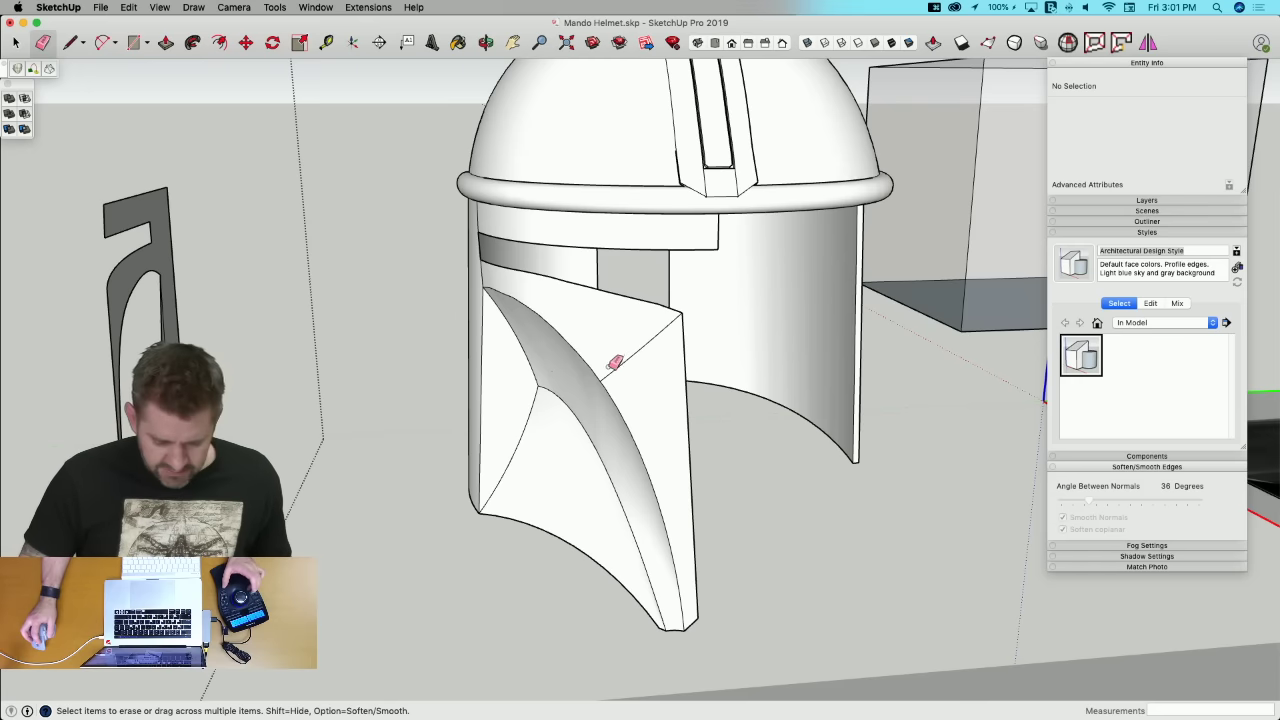
left_click_drag(626, 358, 637, 366)
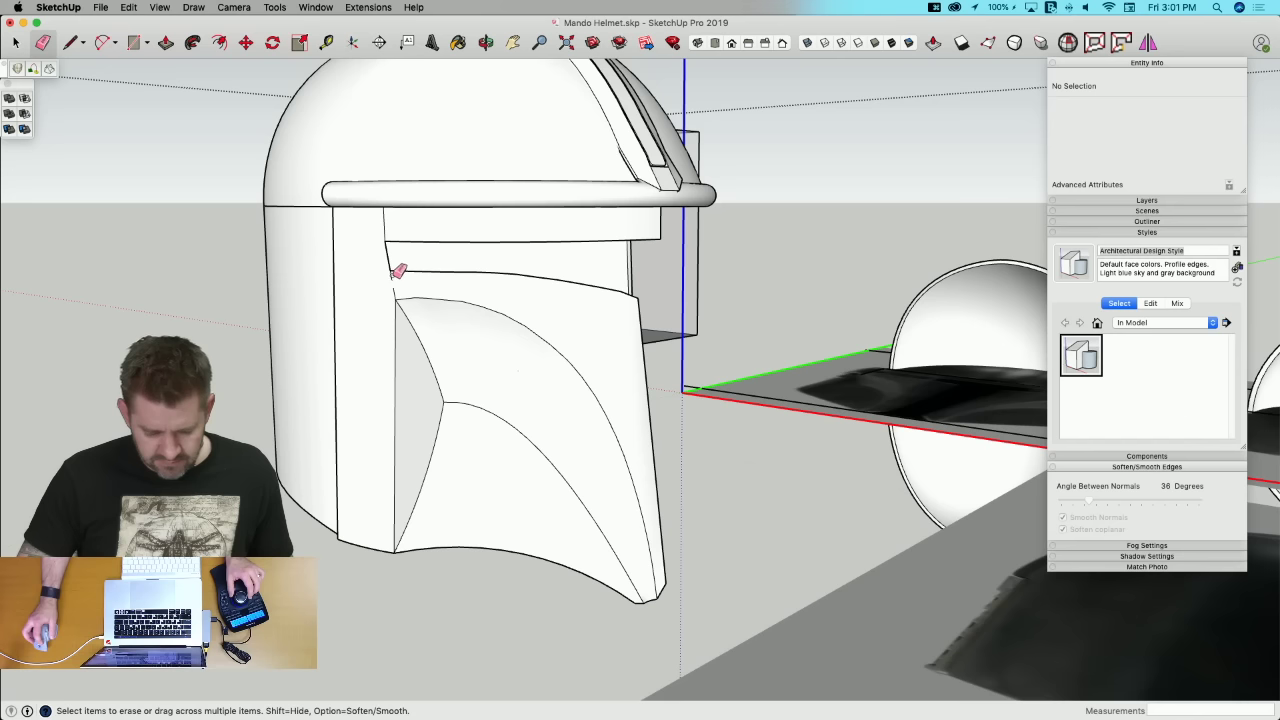
mouse_move(398, 270)
left_mouse_down()
mouse_move(401, 289)
mouse_move(391, 219)
left_mouse_up()
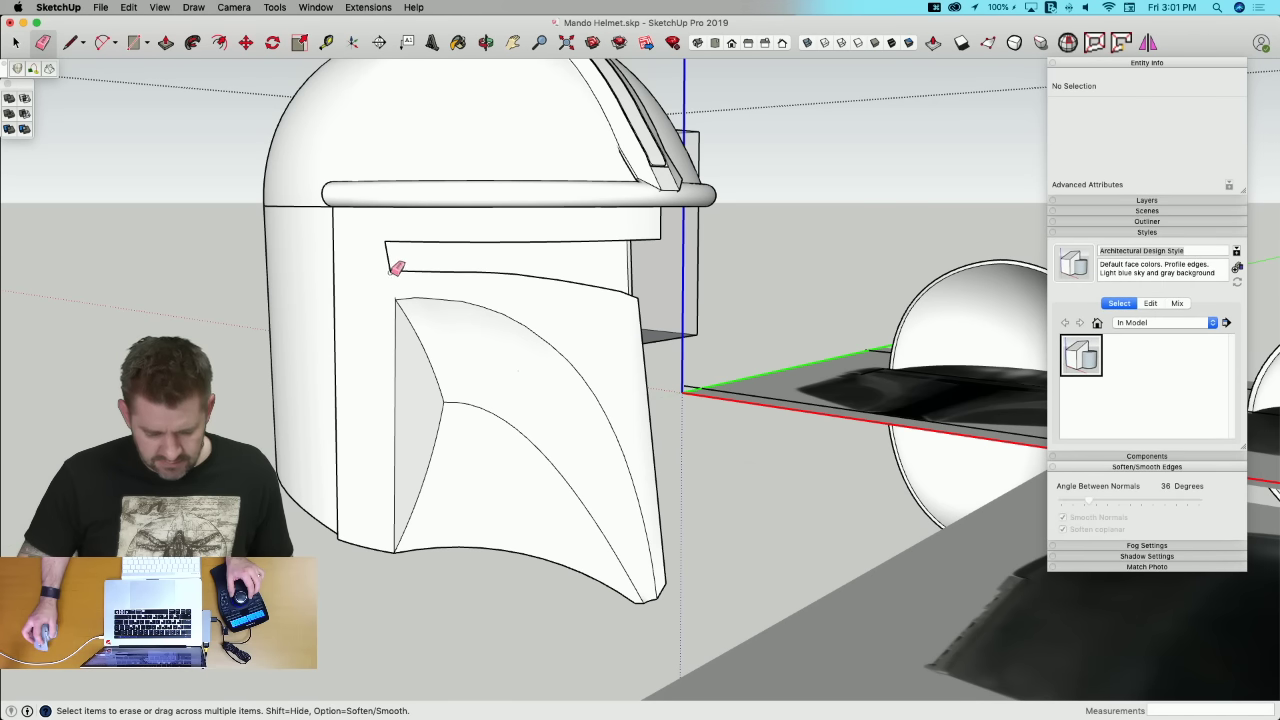
scroll(405, 280, "up", 5)
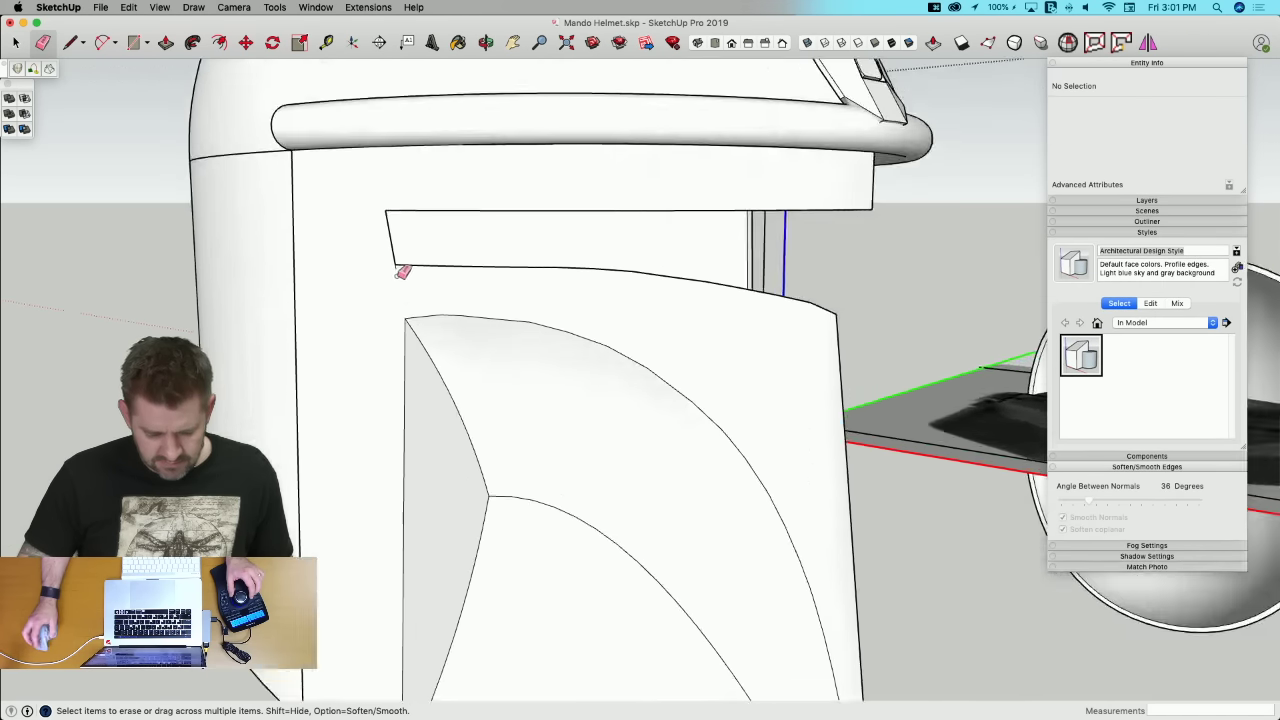
key("space")
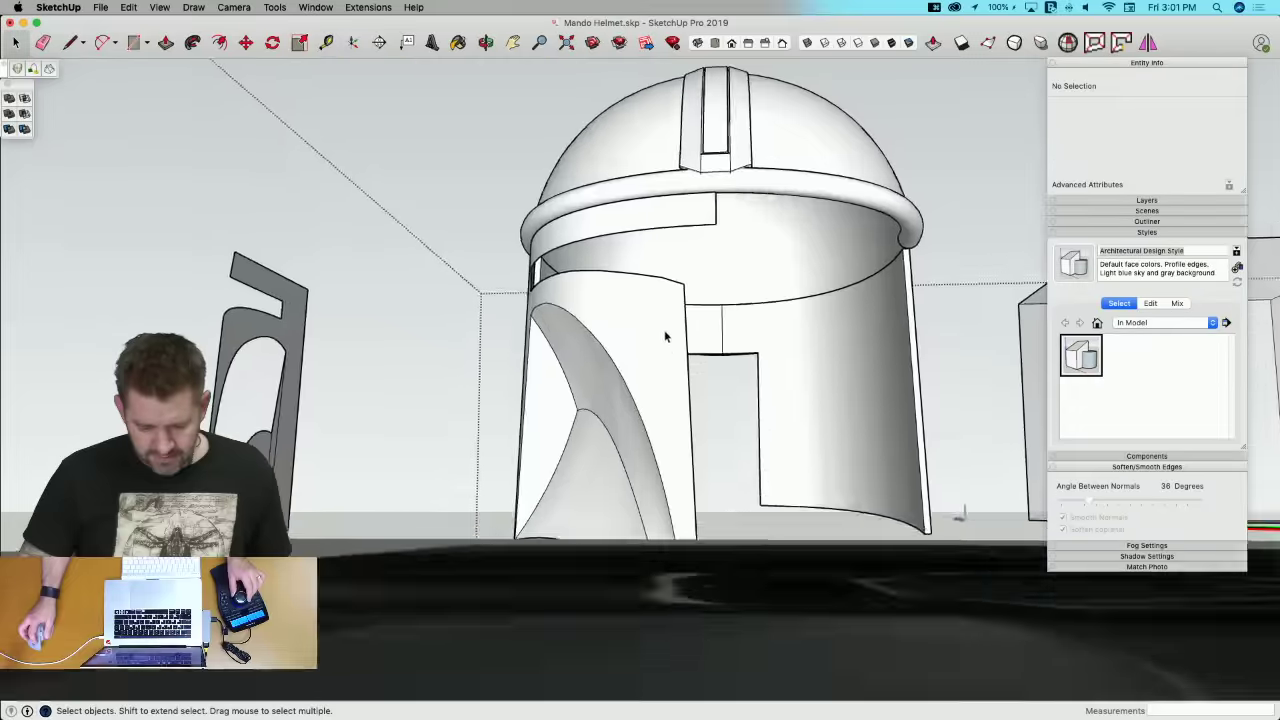
Step: Make a group from all connected geometry of the cheek and brow panel
scroll(557, 383, "down", 10)
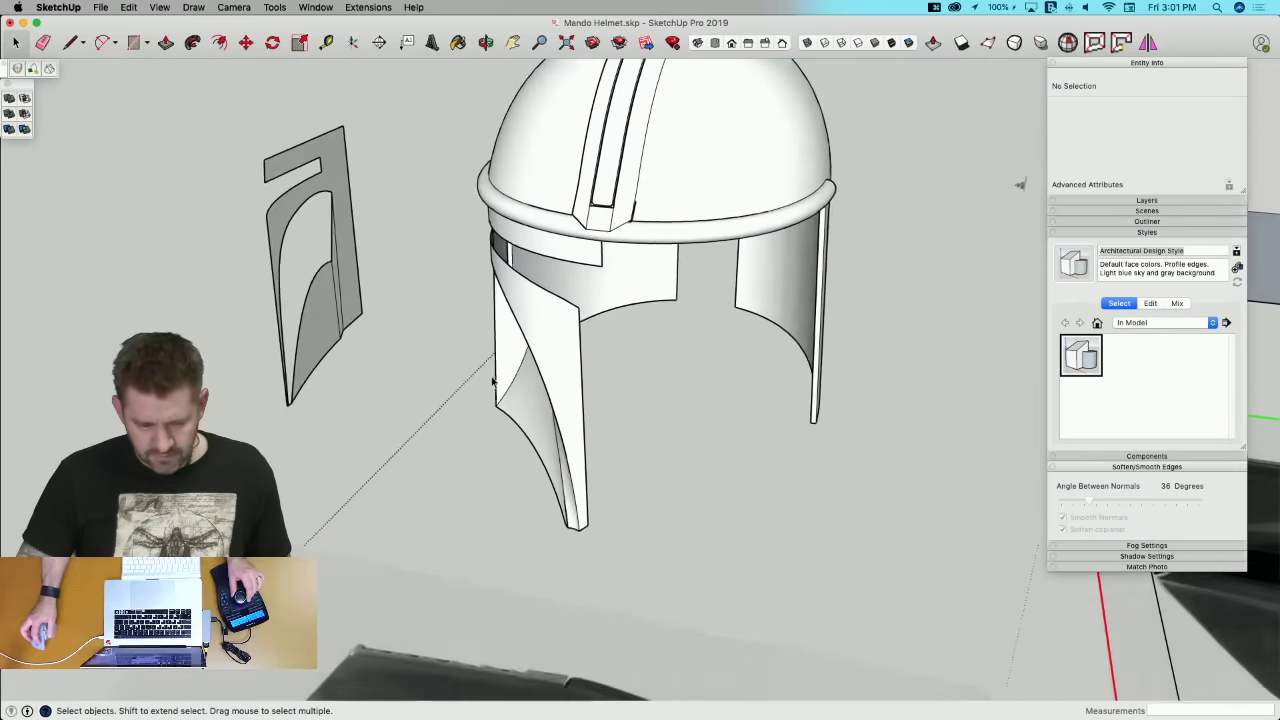
middle_click_drag(560, 385, 583, 357)
scroll(647, 315, "up", 3)
left_click(647, 315)
key("m")
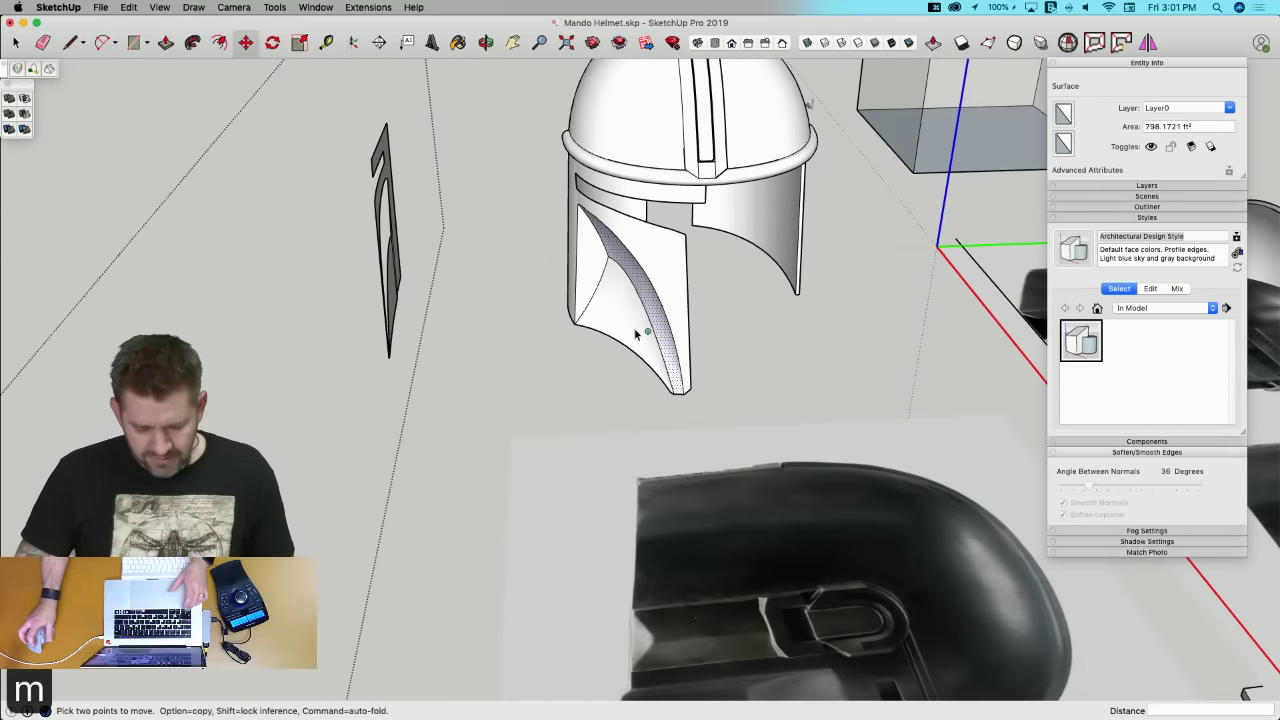
triple_click(640, 340)
middle_click_drag(640, 340, 645, 333)
right_click(645, 333)
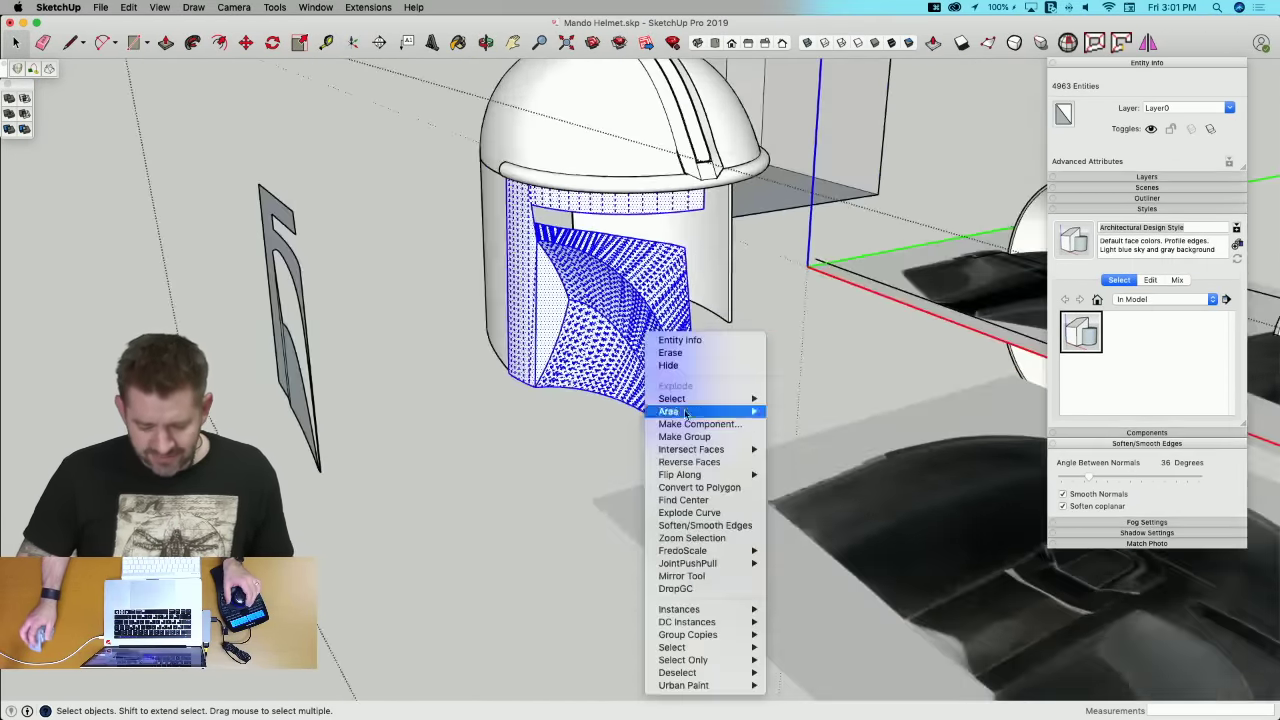
left_click(684, 437)
Step: Place a copy of the cheek and brow panel group about 107' away in front of the helmet
key("m")
scroll(605, 430, "up", 3)
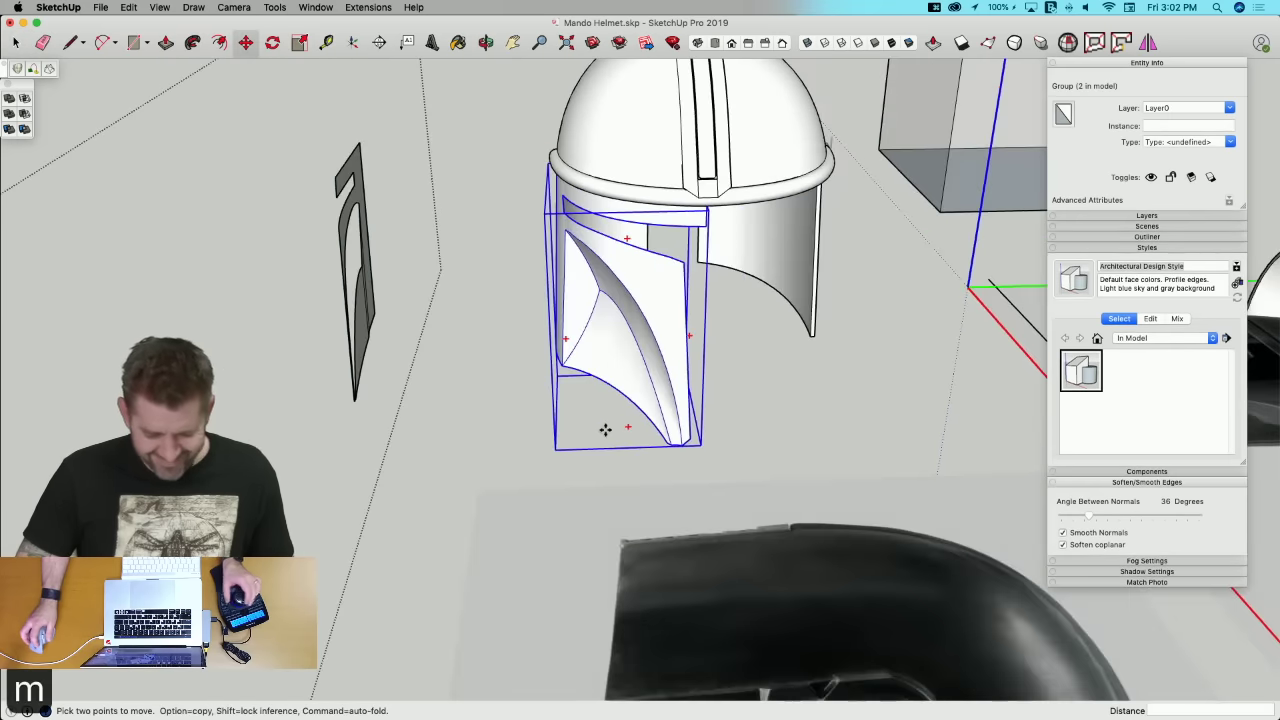
left_click(604, 430)
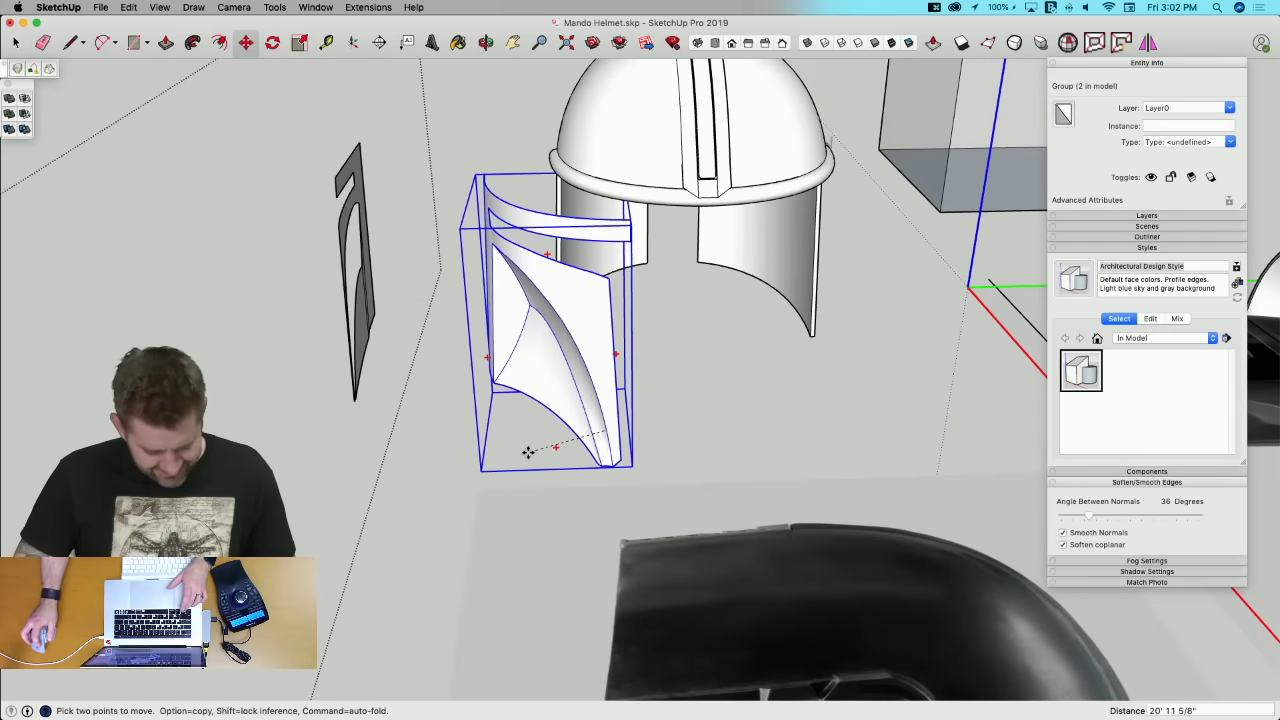
key("alt")
left_click(212, 556)
middle_click_drag(234, 438, 319, 450)
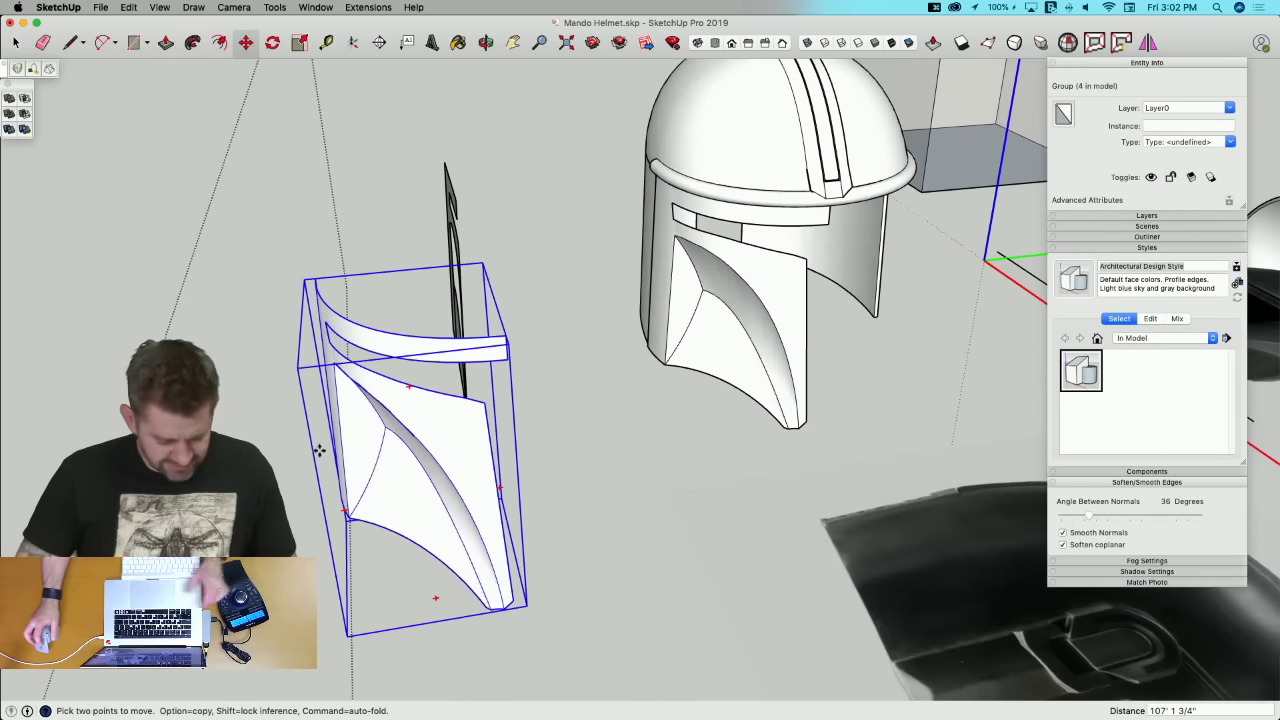
Step: Mirror the copied cheek and brow panel by scaling it through to its opposite side
middle_click_drag(336, 400, 328, 411)
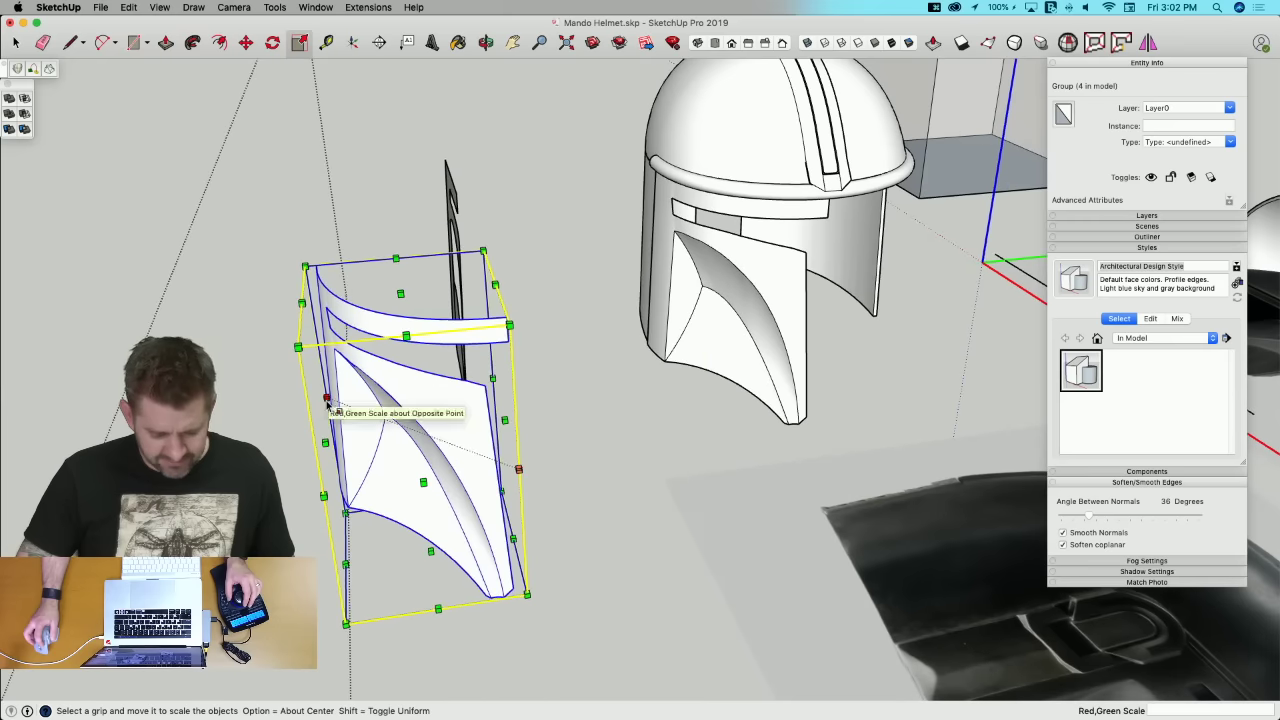
left_click(327, 400)
key("Escape")
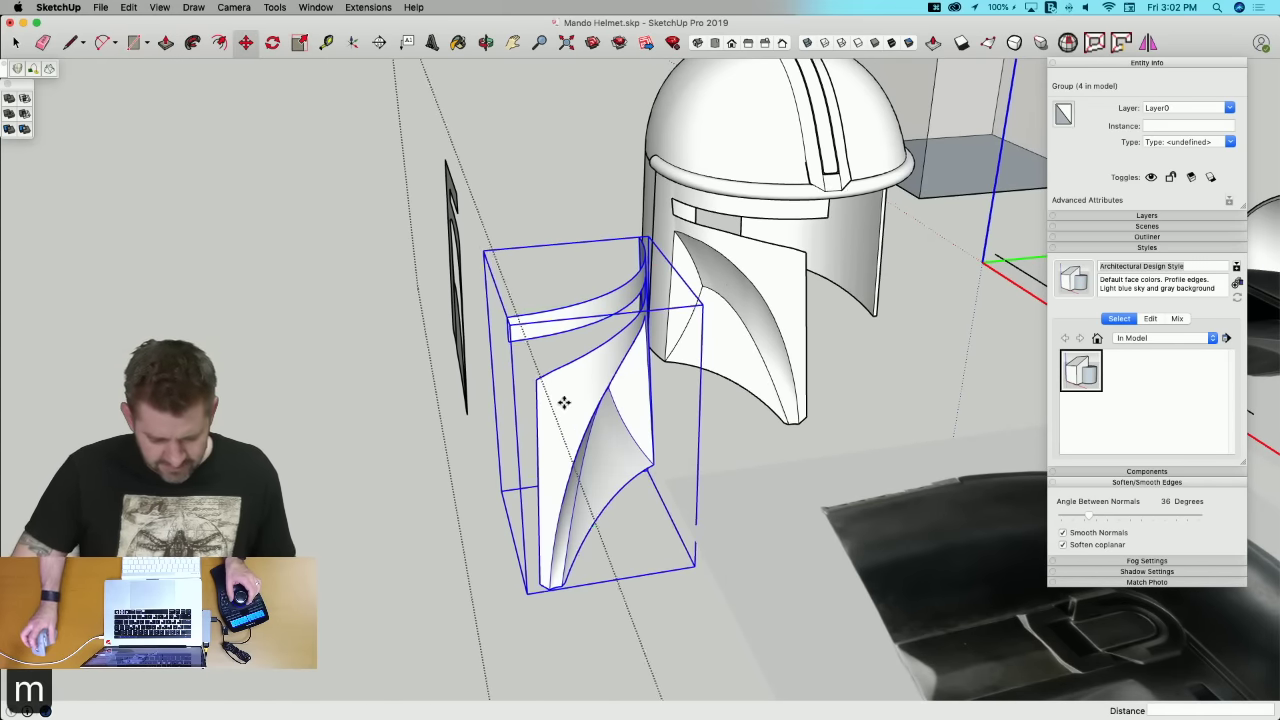
Step: Move the mirrored panel onto the helmet by its upper front corner, joining it to the original panel's brow end
left_click(507, 316)
scroll(660, 350, "down", 2)
scroll(583, 263, "up", 8)
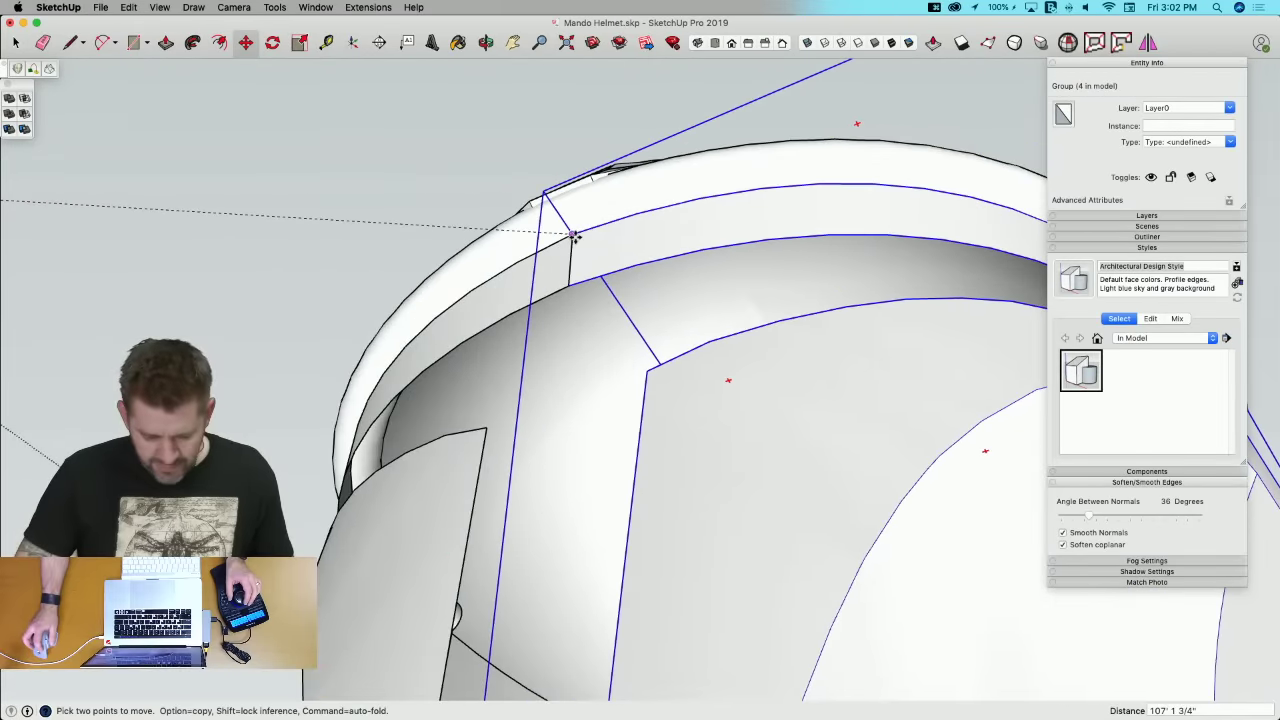
left_click(575, 236)
scroll(578, 252, "down", 8)
key("space")
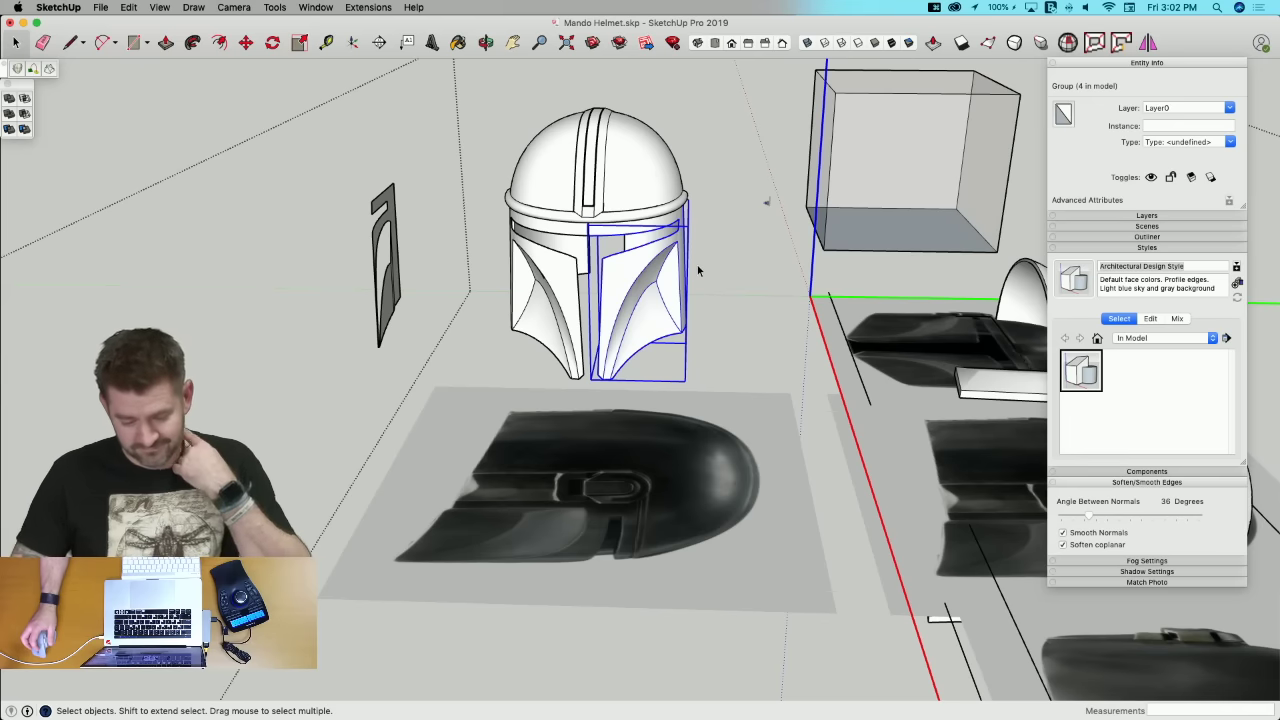
Step: Convert the two matching cheek panel groups into components
scroll(563, 238, "up", 3)
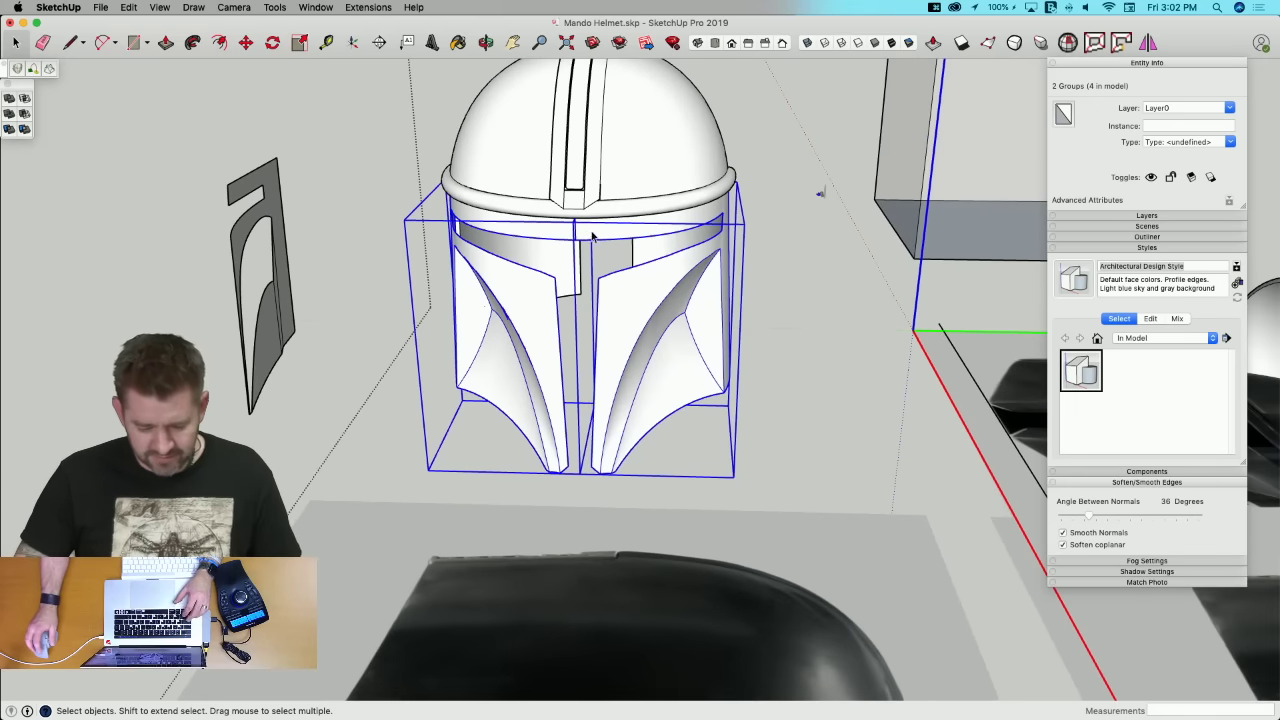
right_click(592, 236)
left_click(814, 359)
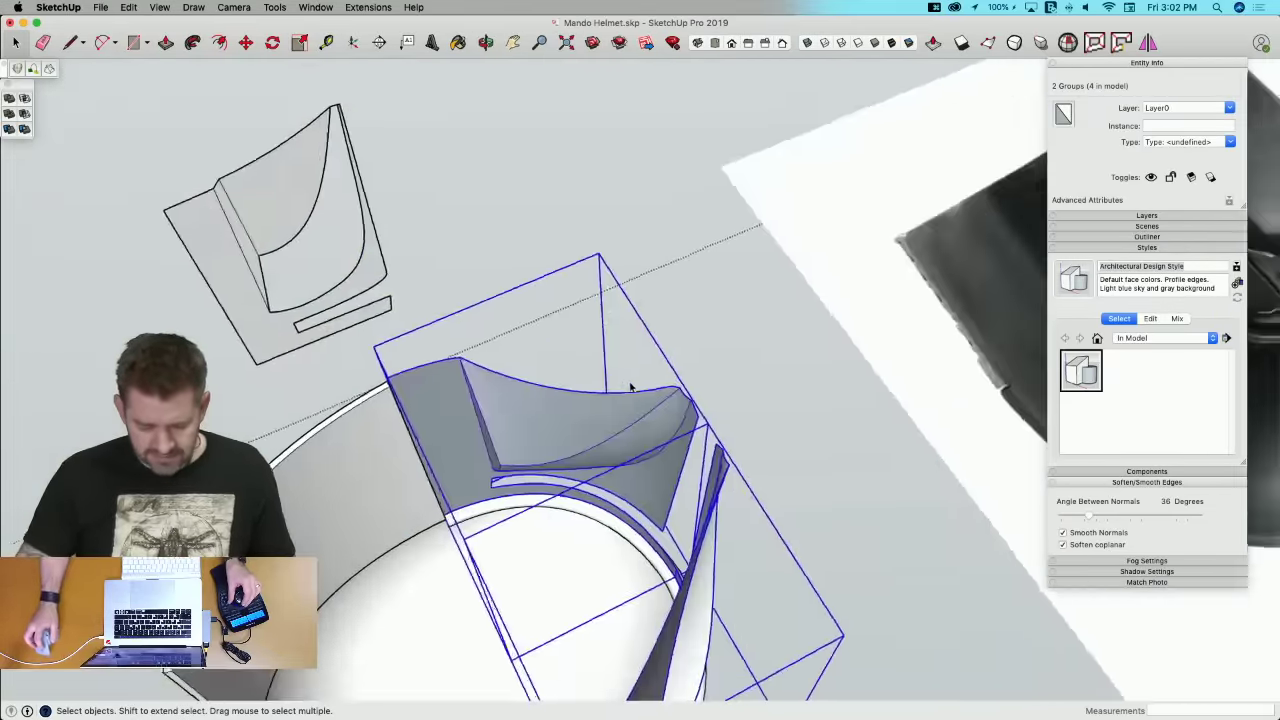
mouse_move(630, 387)
middle_mouse_down()
mouse_move(592, 383)
mouse_move(591, 346)
middle_mouse_up()
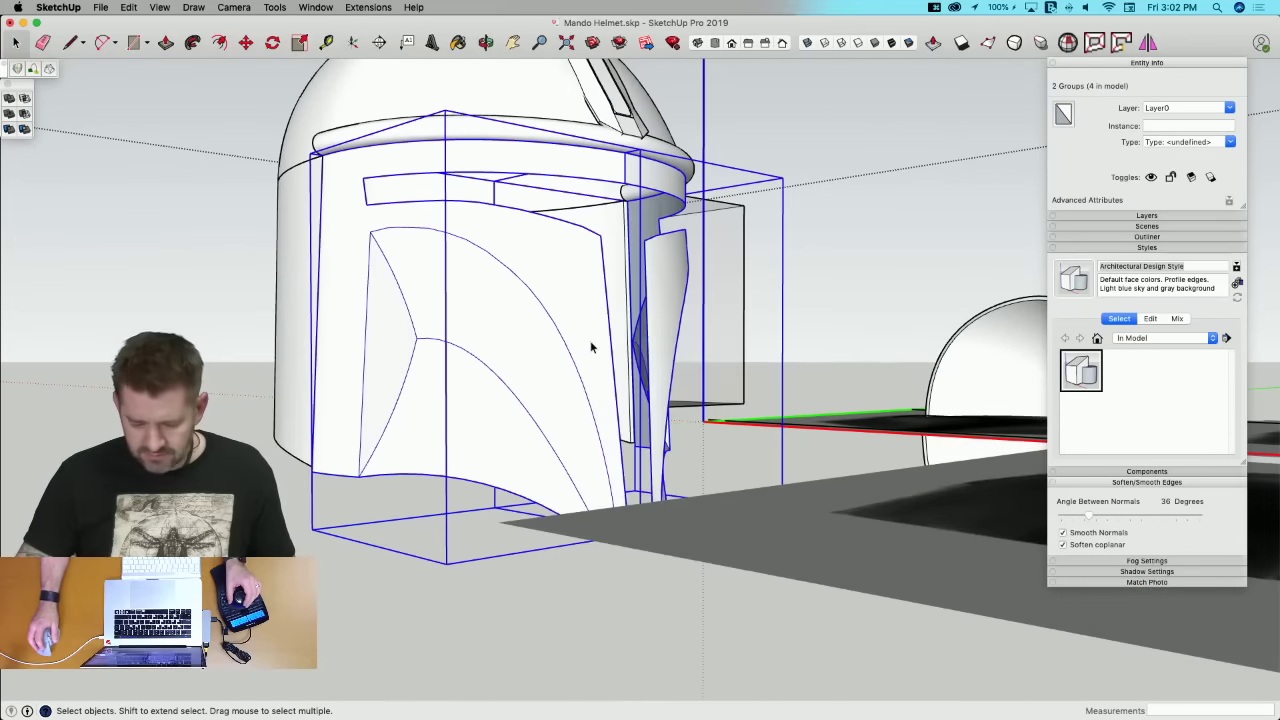
right_click(593, 347)
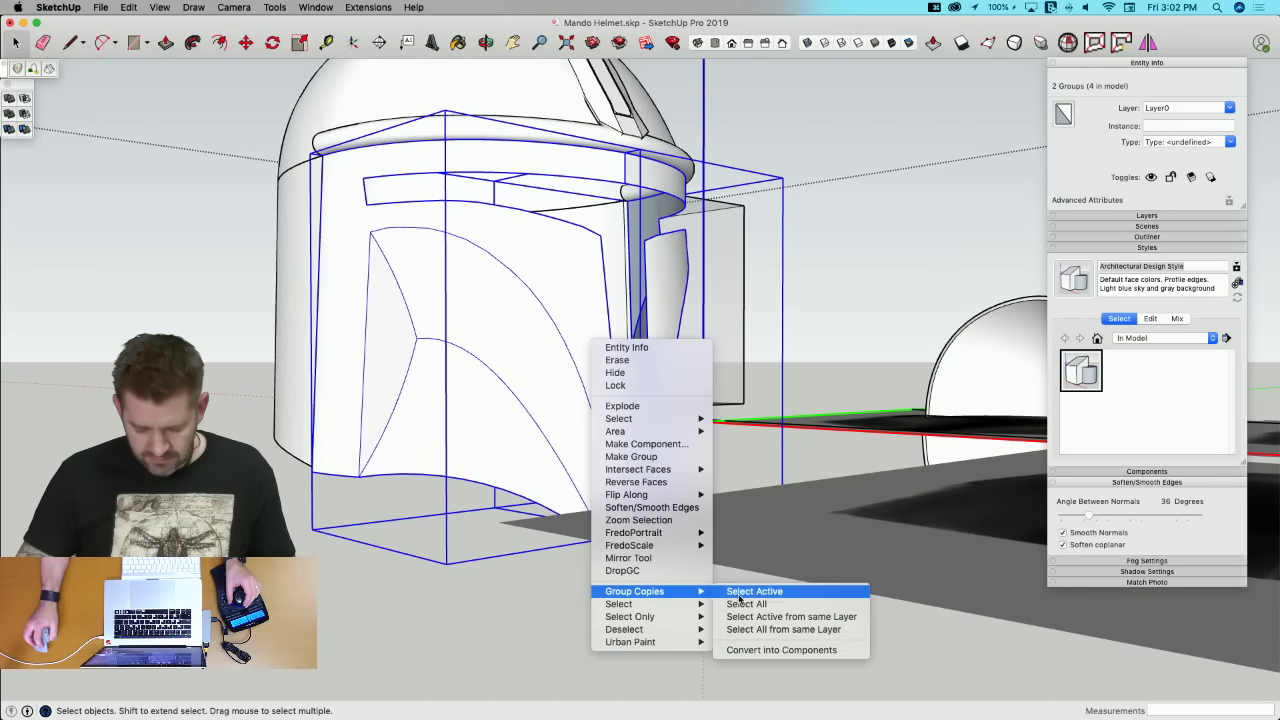
left_click(777, 650)
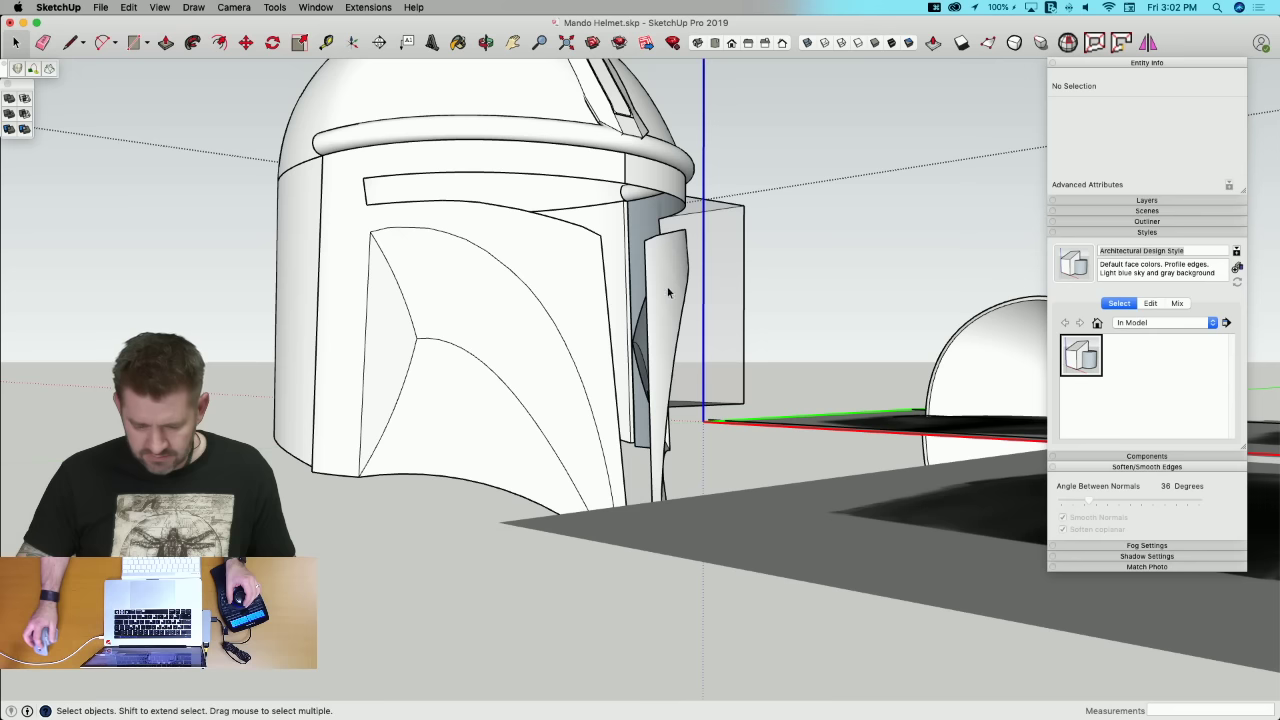
Step: Open the cheek panel component for editing, select all its geometry, and show the Fredo6_JointPushPull tool palette
middle_click_drag(598, 287, 513, 334)
double_click(490, 294)
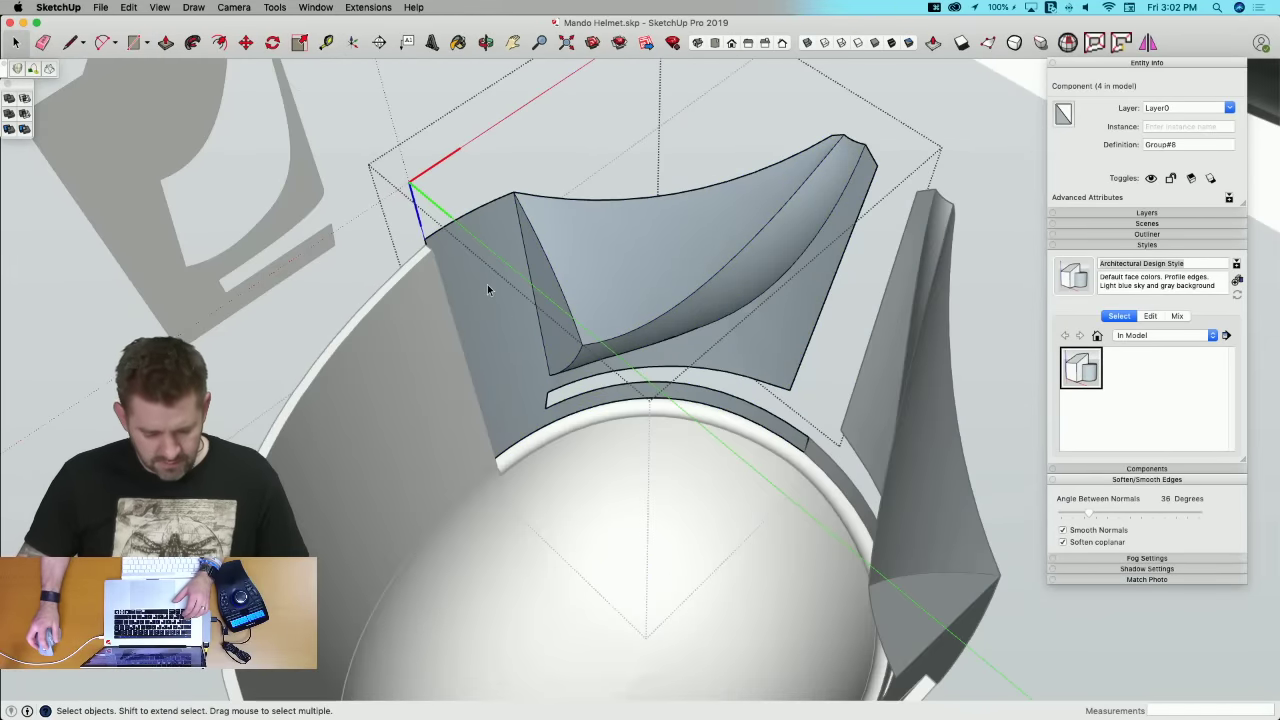
key("super+a")
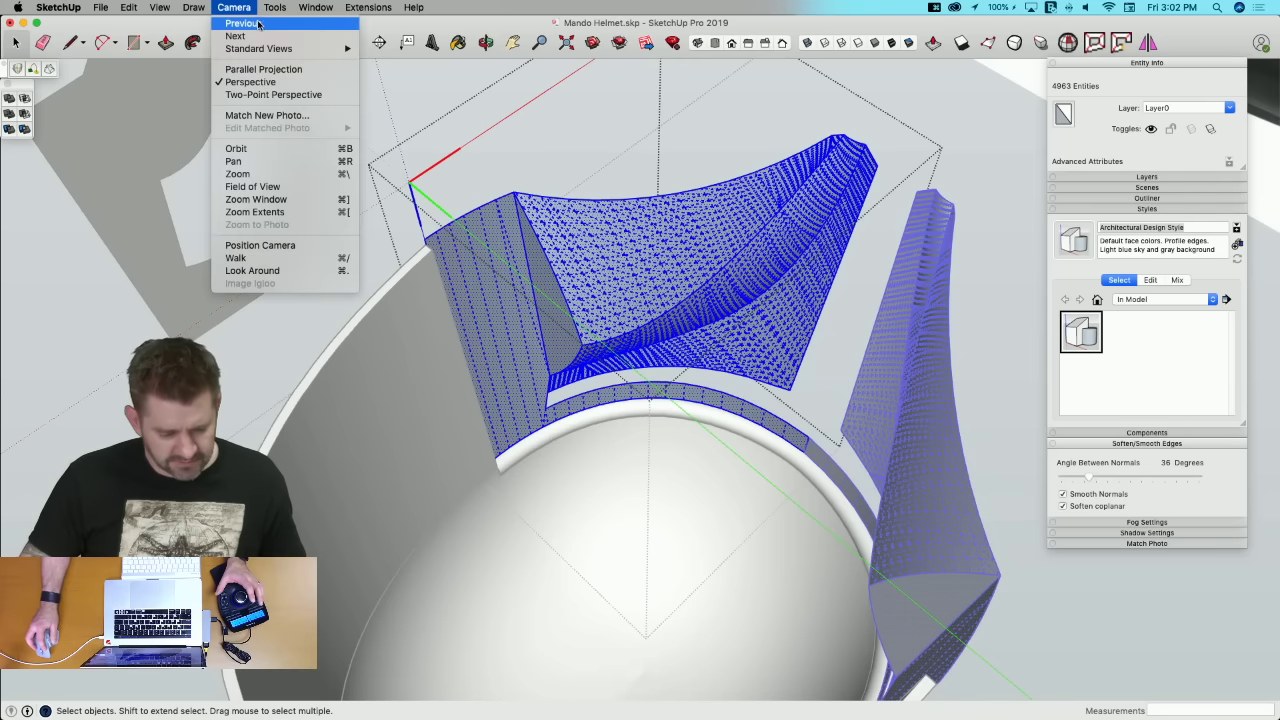
mouse_move(165, 8)
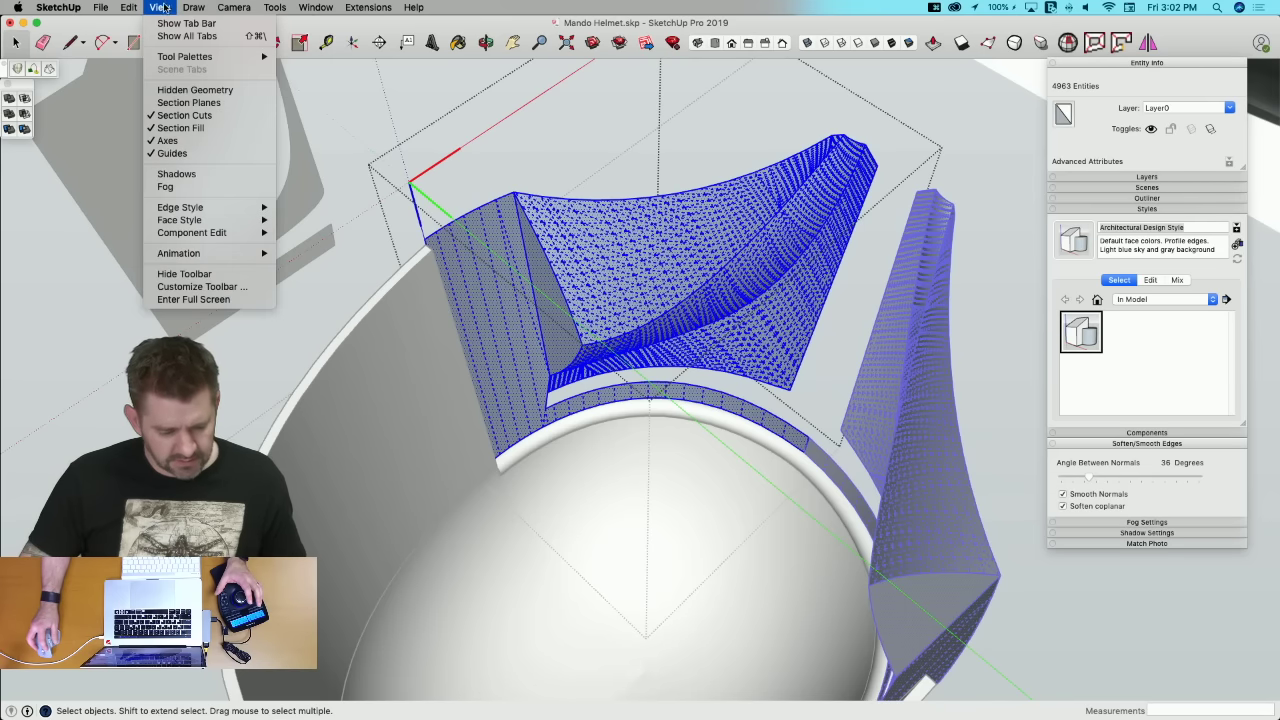
mouse_move(181, 57)
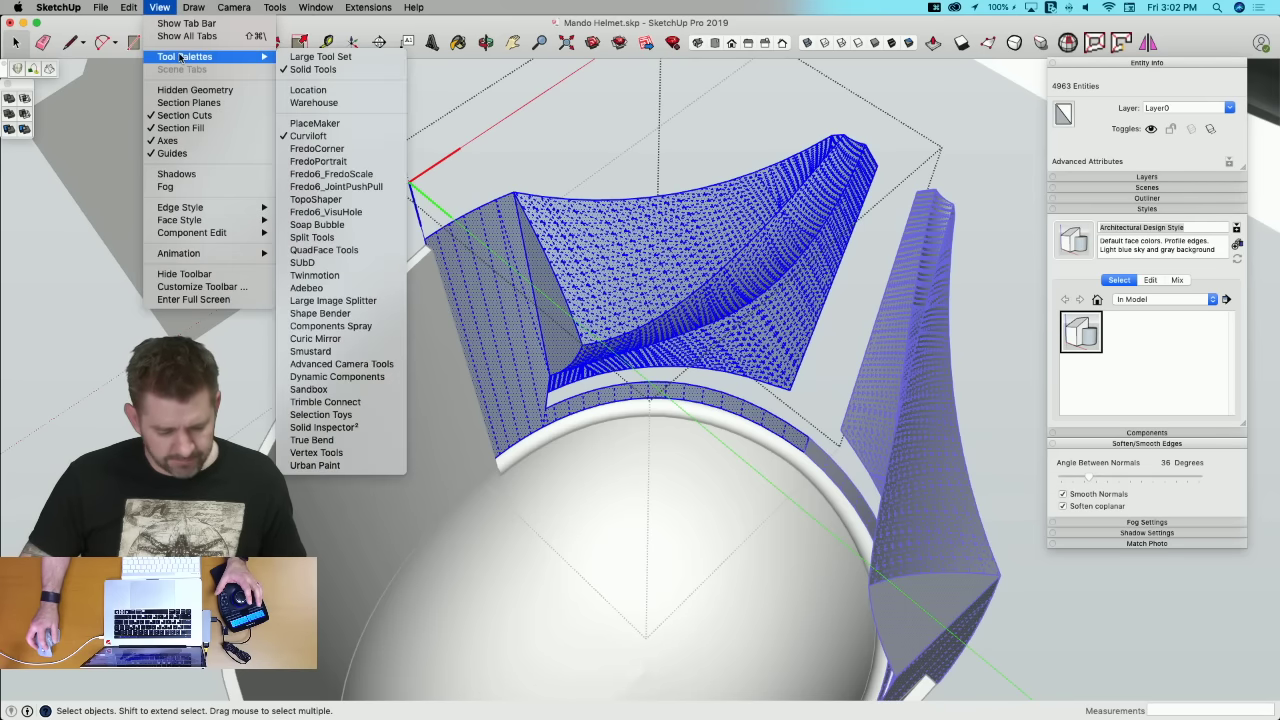
left_click(340, 187)
Step: Try to thicken all the selected cheek panel faces by 1.25' with the Thicken tool, and leave the component
left_click(9, 384)
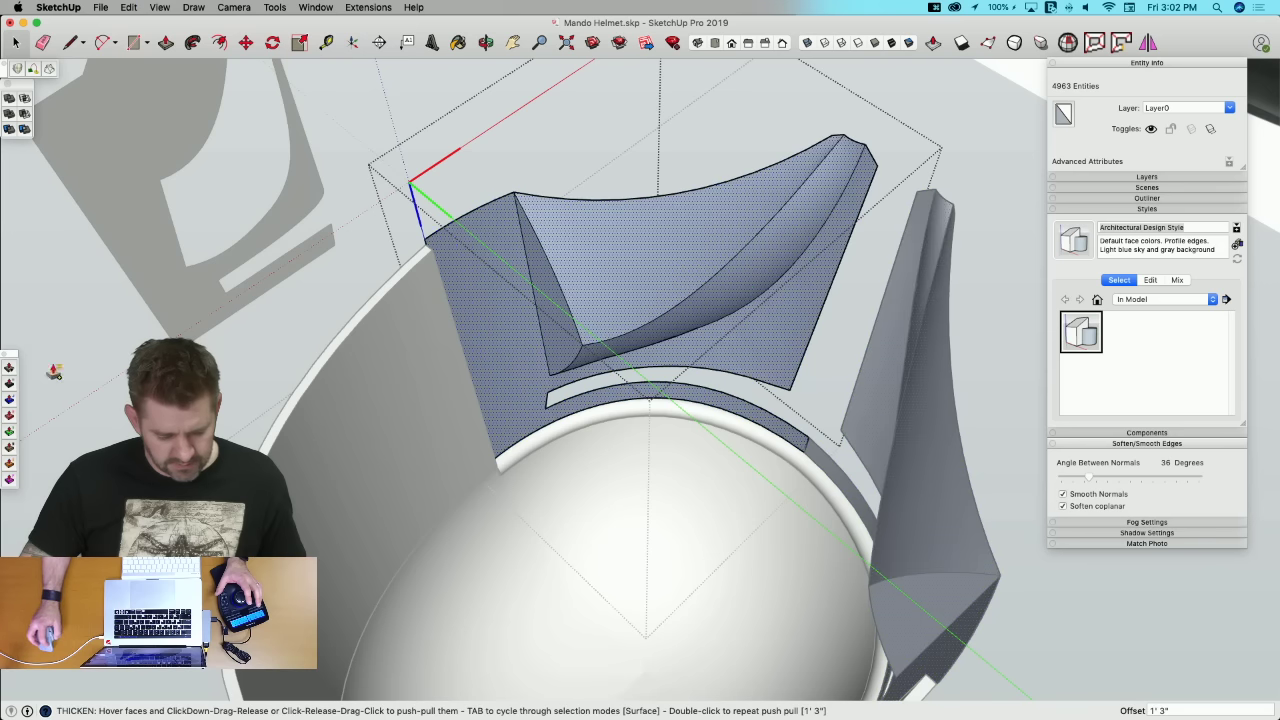
left_click_drag(465, 244, 470, 250)
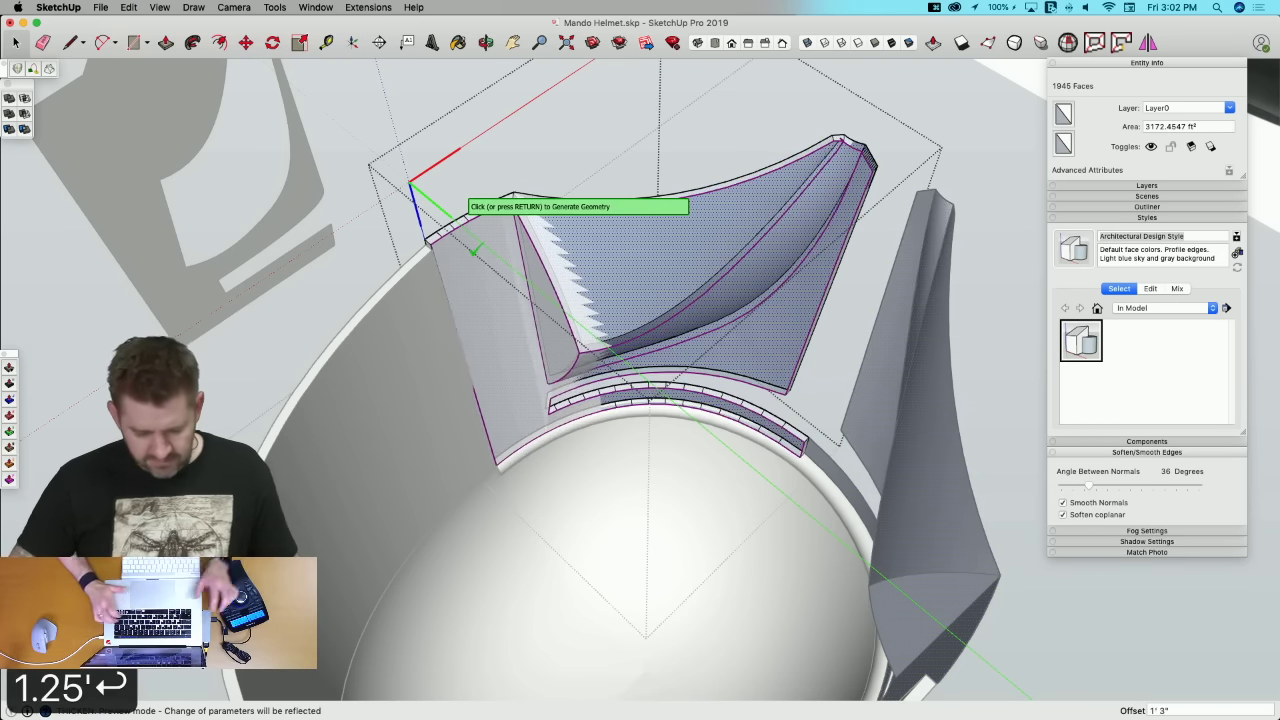
left_click(581, 187)
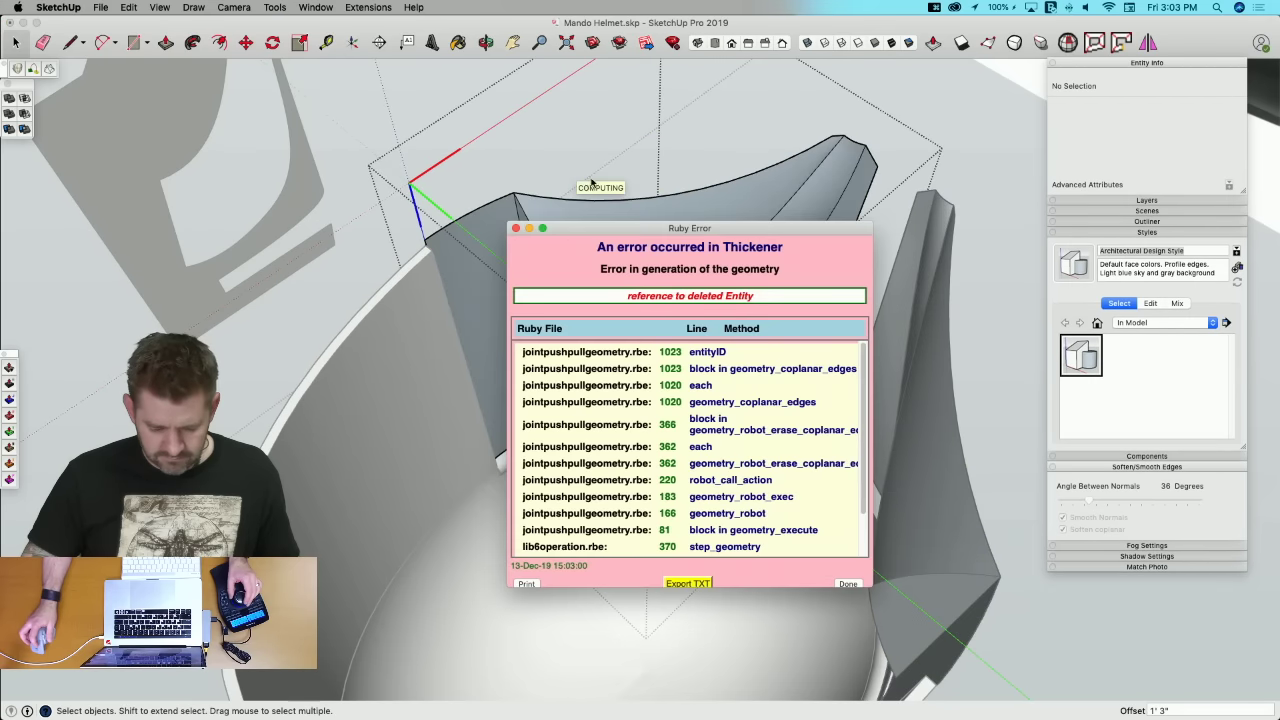
left_click(848, 584)
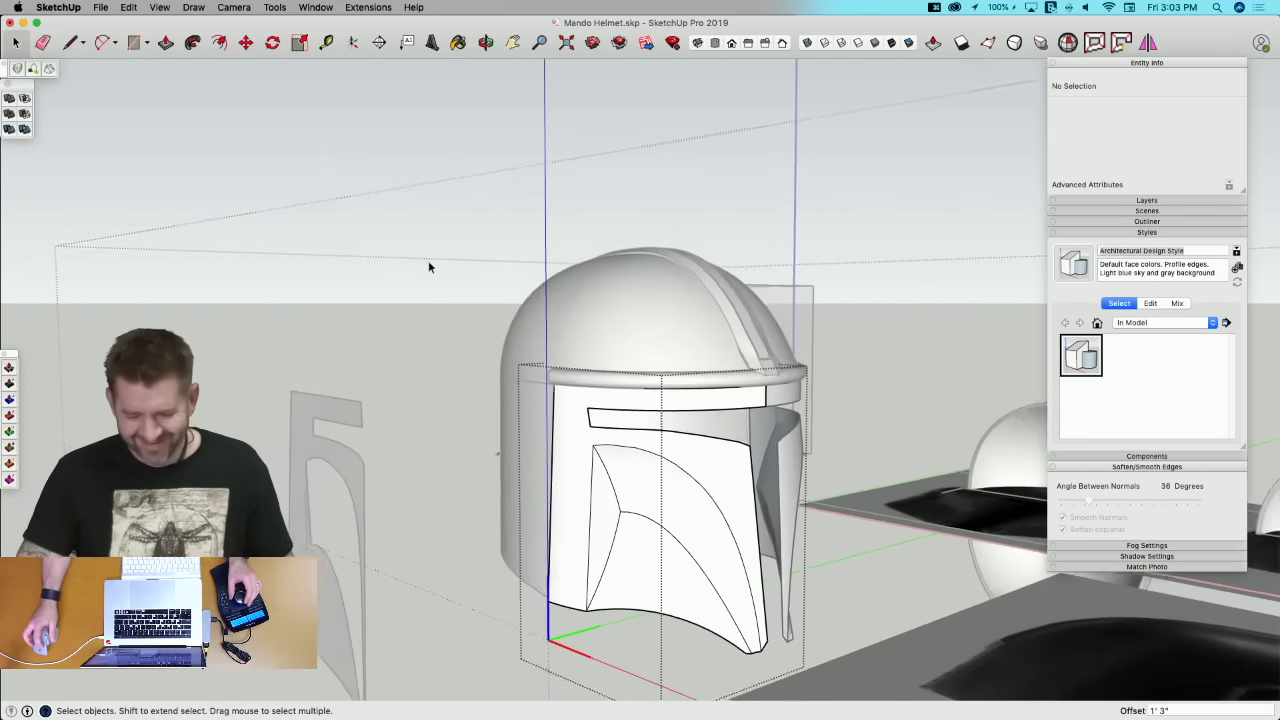
left_click(428, 261)
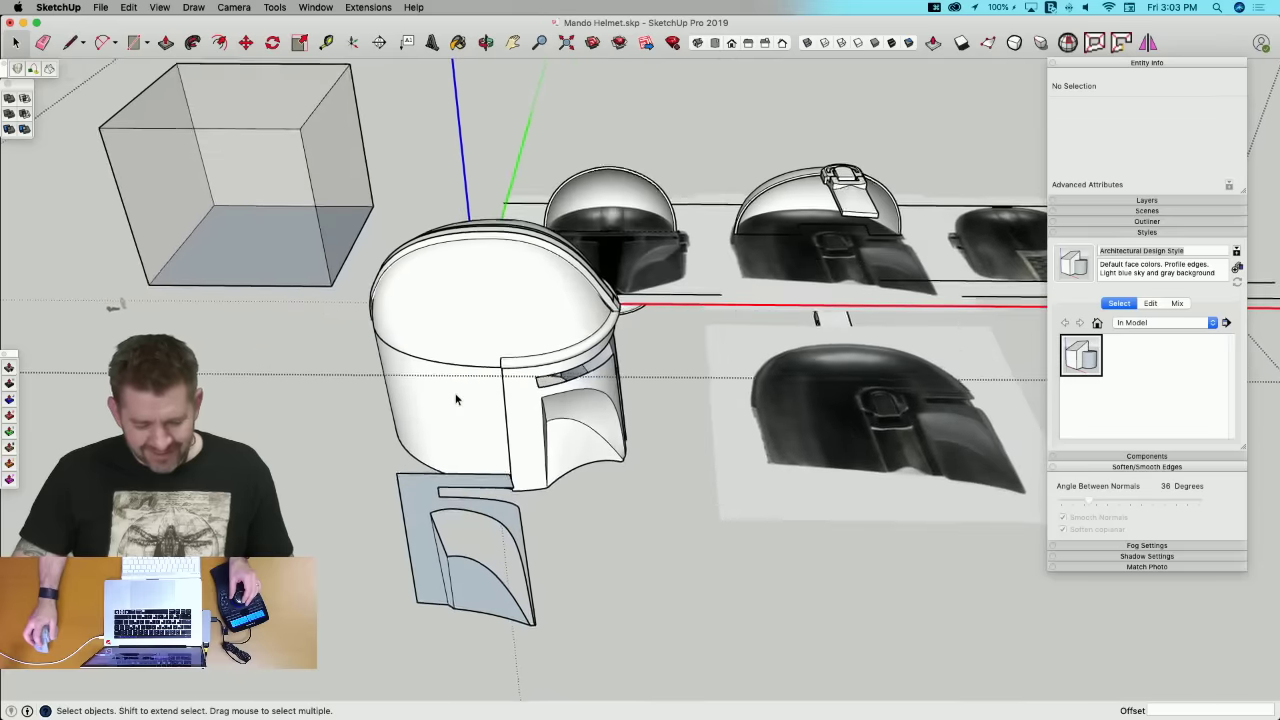
Step: Delete the flat faceplate template group standing next to the assembled helmet
double_click(420, 483)
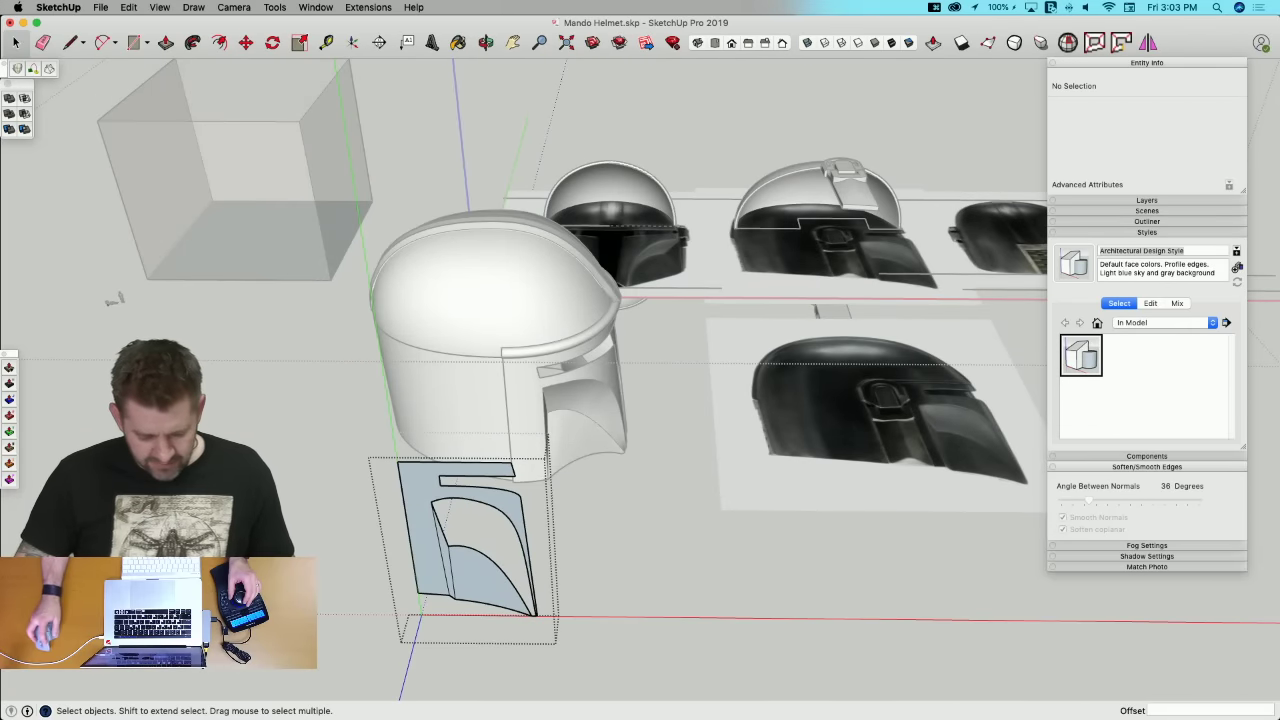
left_click(376, 517)
key("BackSpace")
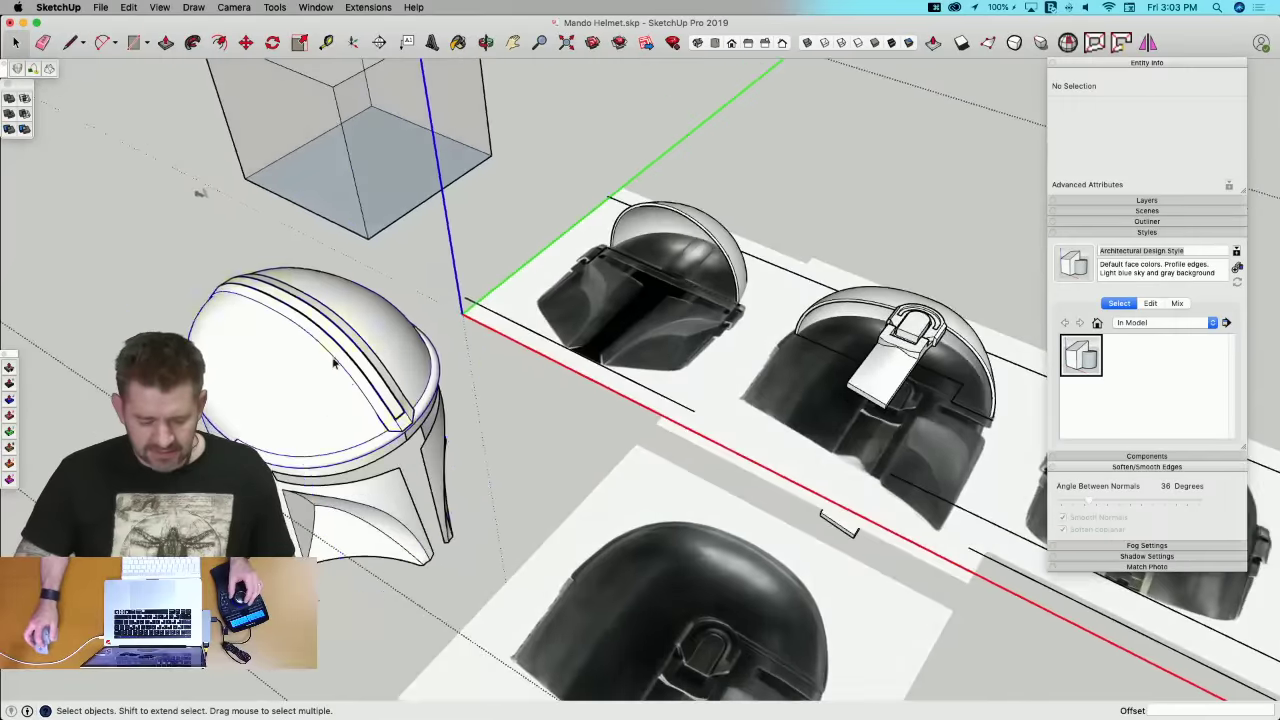
Step: Examine the helmet's nested parts by selecting the outer shell, the cowl, the faceplate half and the ear component
left_click(298, 380)
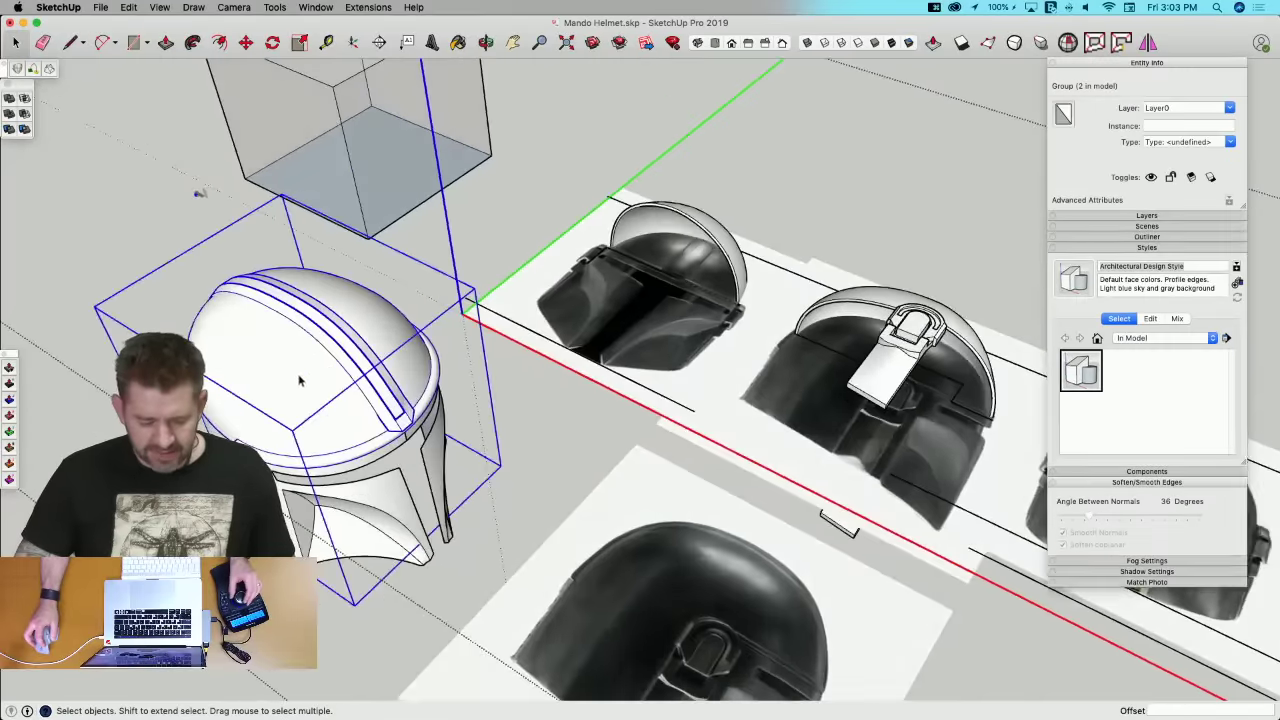
double_click(355, 250)
left_click(358, 243)
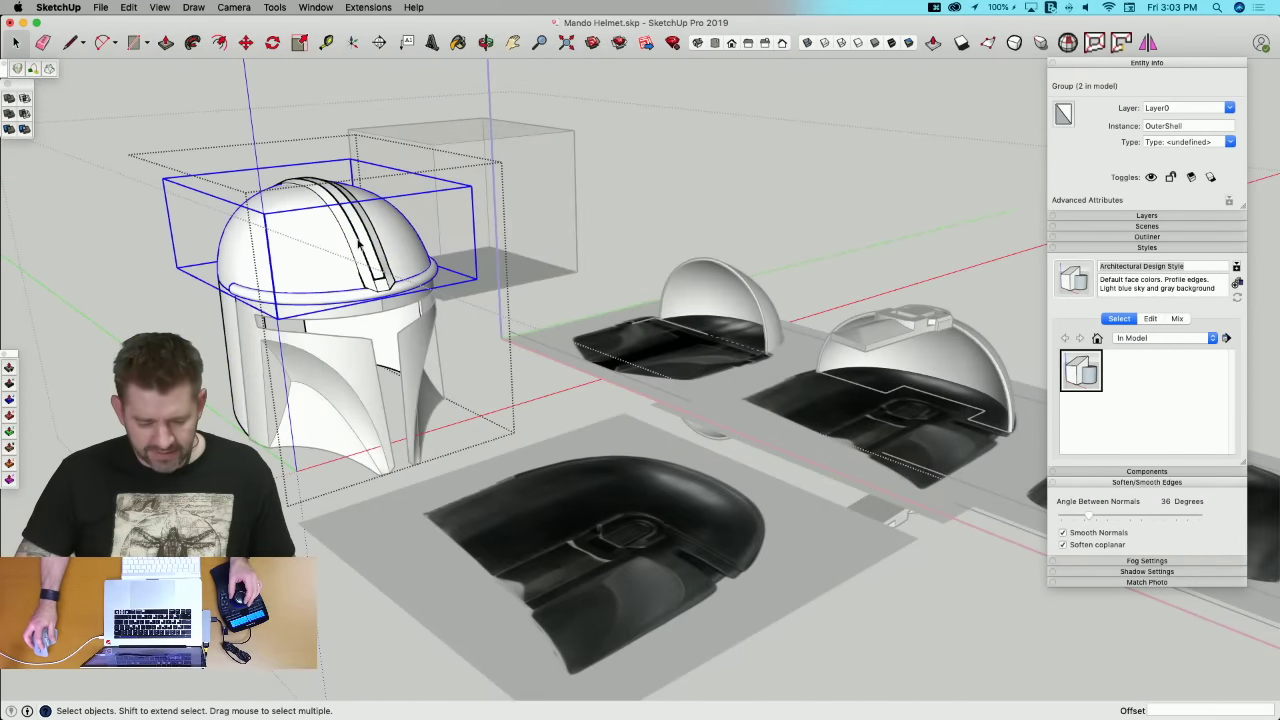
double_click(358, 243)
left_click(358, 243)
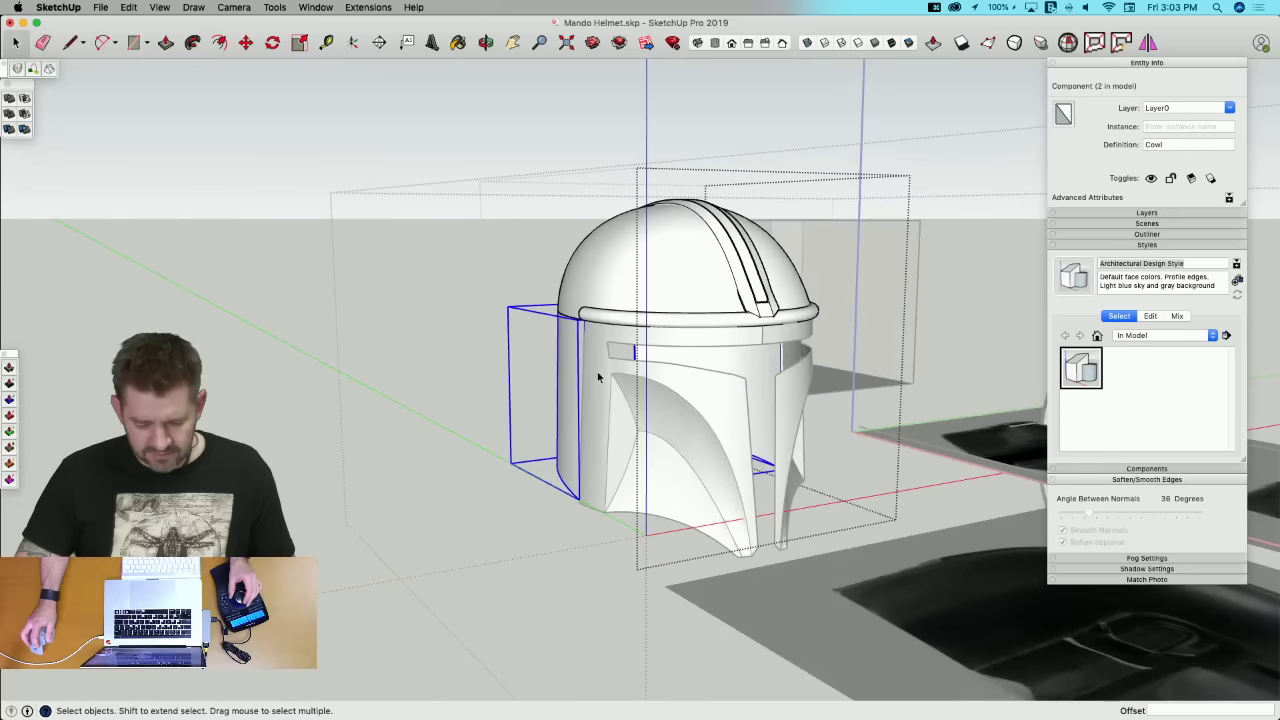
left_click(598, 374)
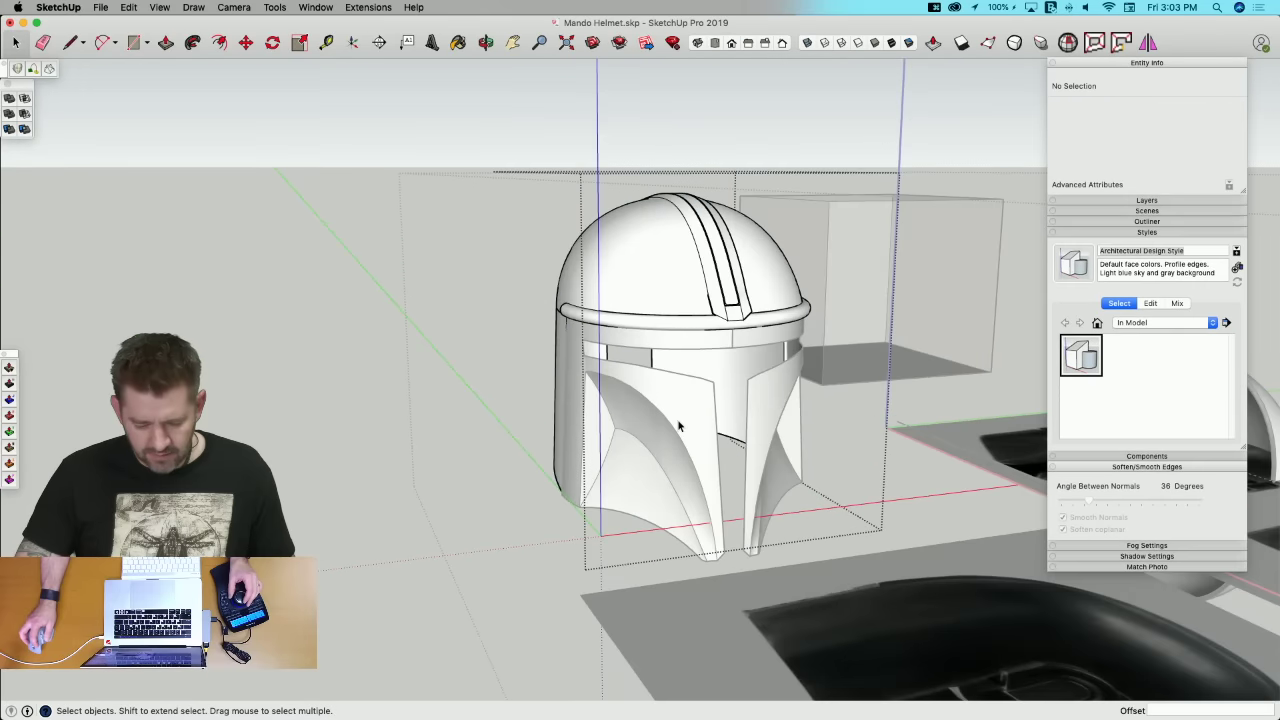
left_click(567, 442)
left_click(557, 520)
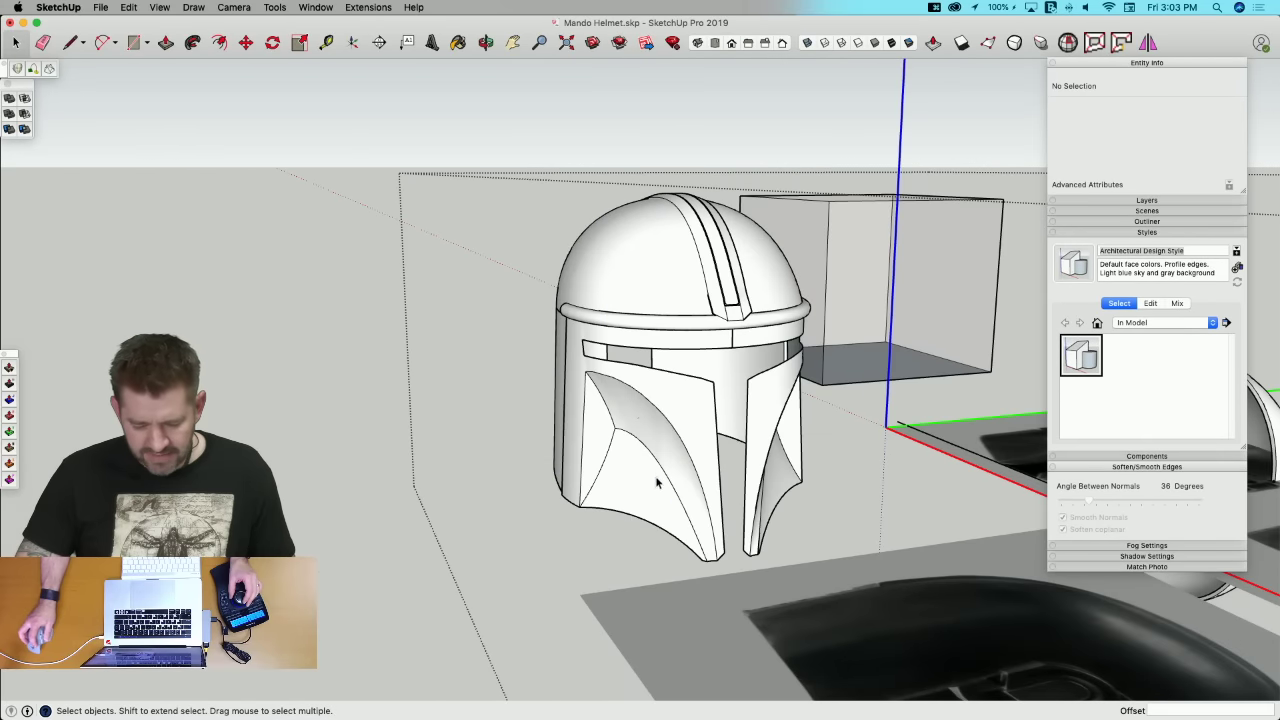
left_click(660, 482)
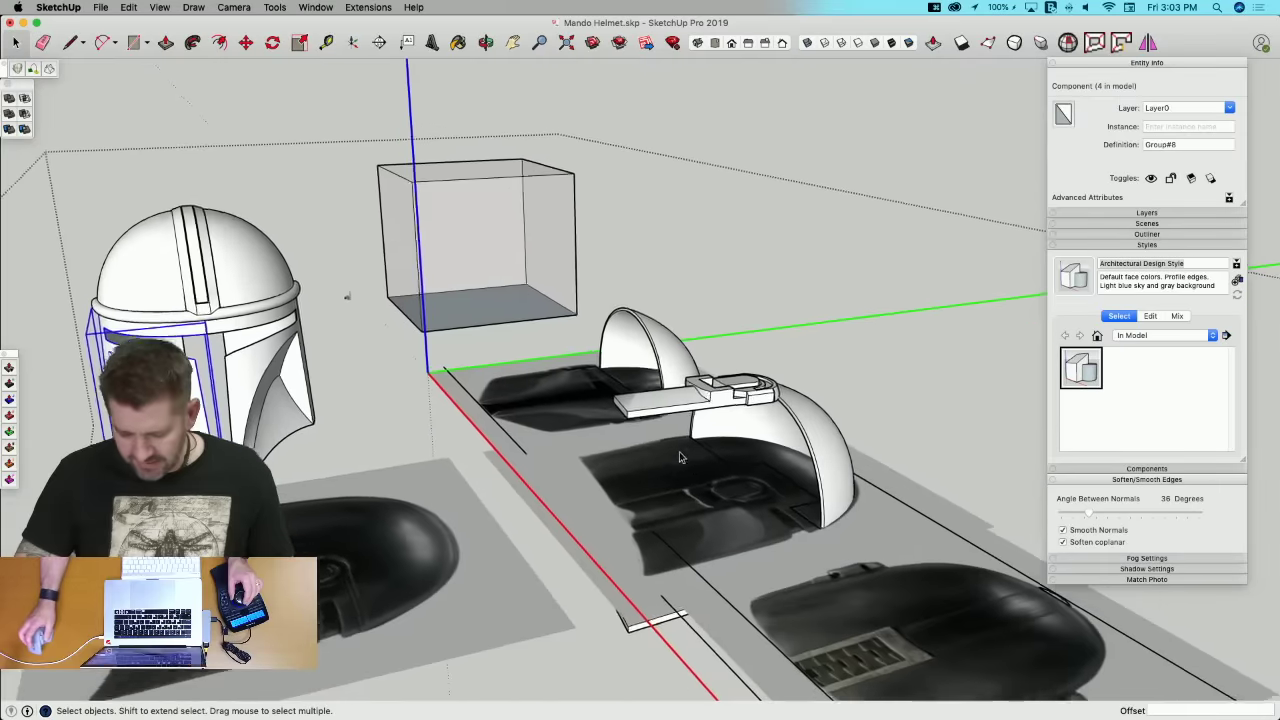
left_click(704, 394)
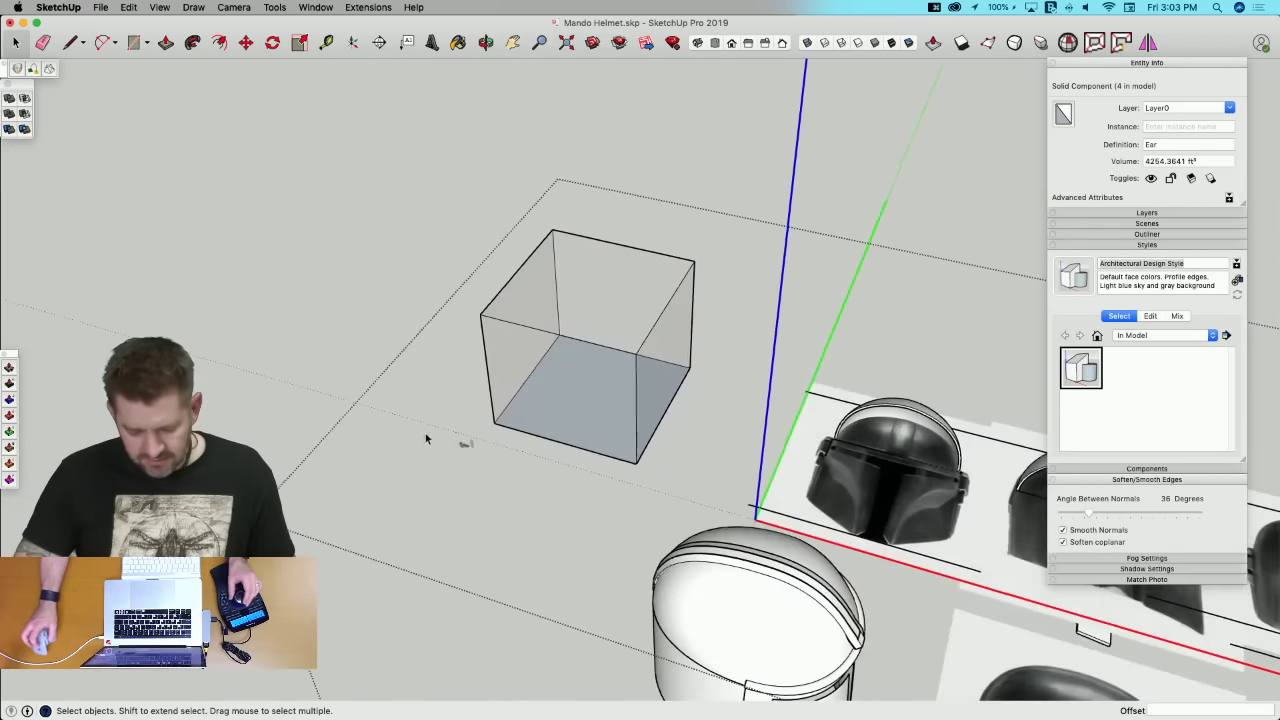
Step: Combine the helmet dome's outer shell and its adjoining crest strip into one group
left_click(516, 501)
left_click(621, 472)
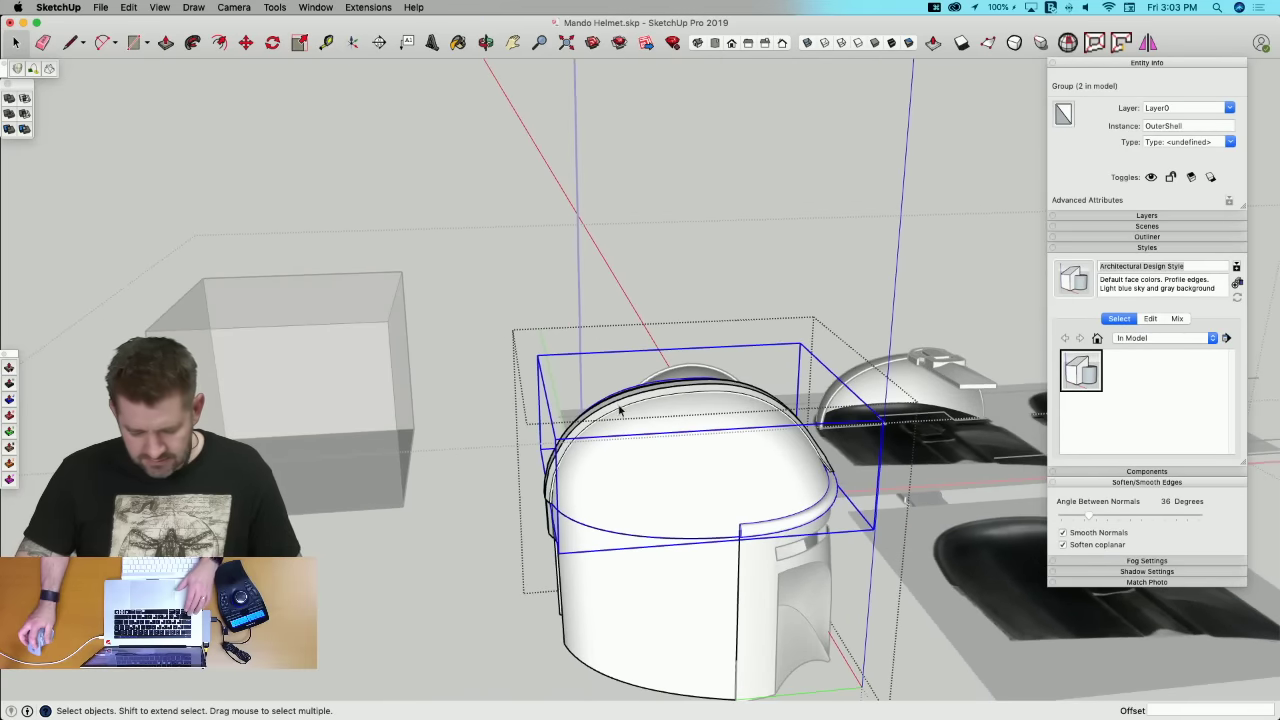
right_click(639, 453)
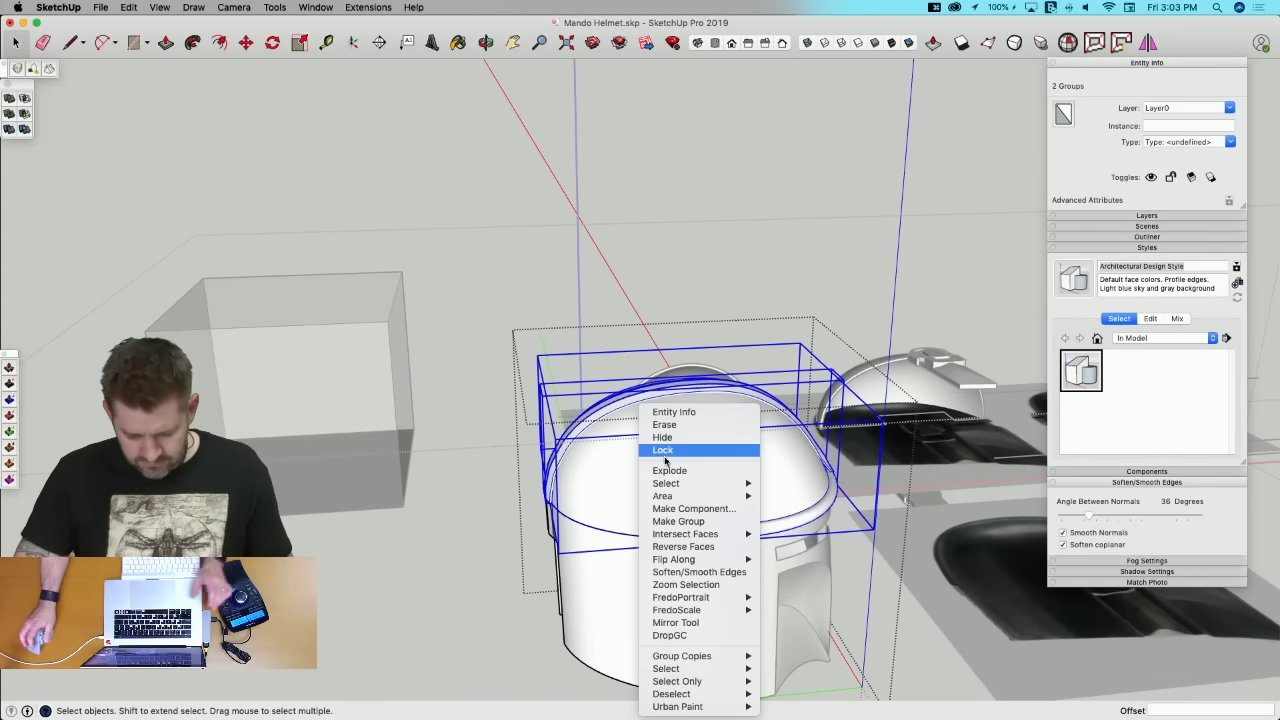
left_click(680, 521)
left_click(462, 588)
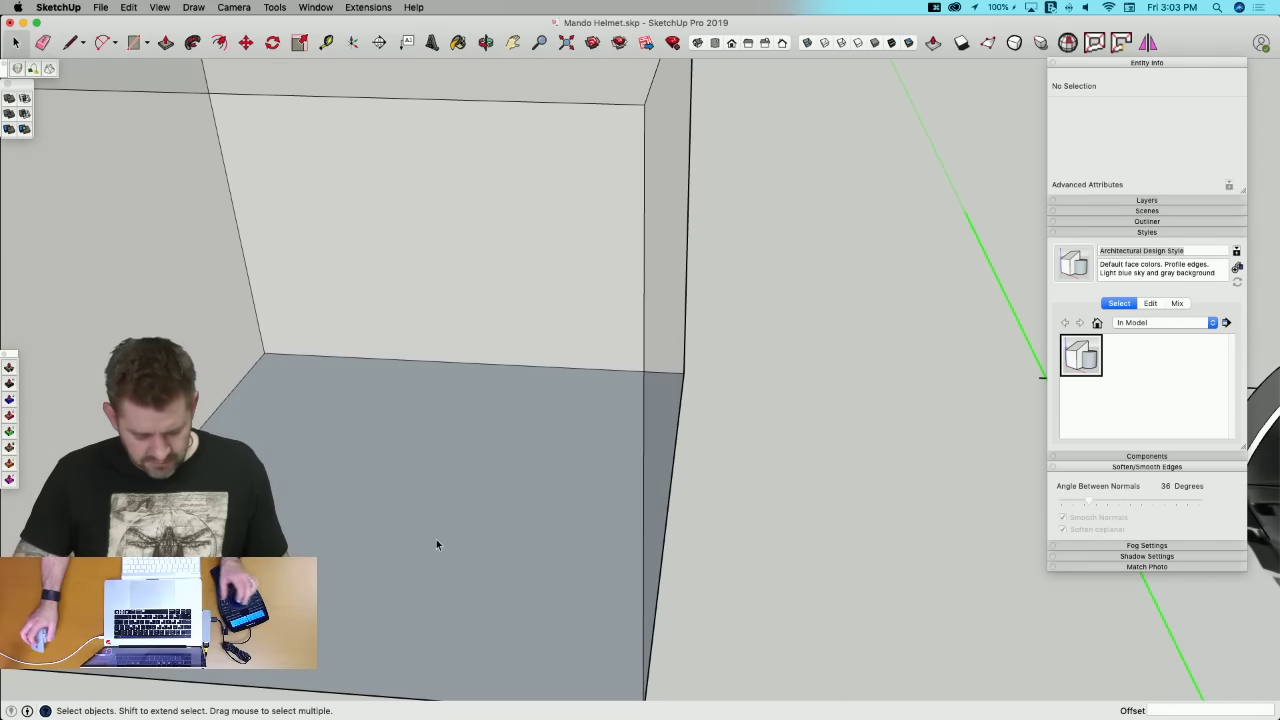
Step: Paste a copy of the dome group into the box and rotate it about 35 degrees to test its fit
key("super+v")
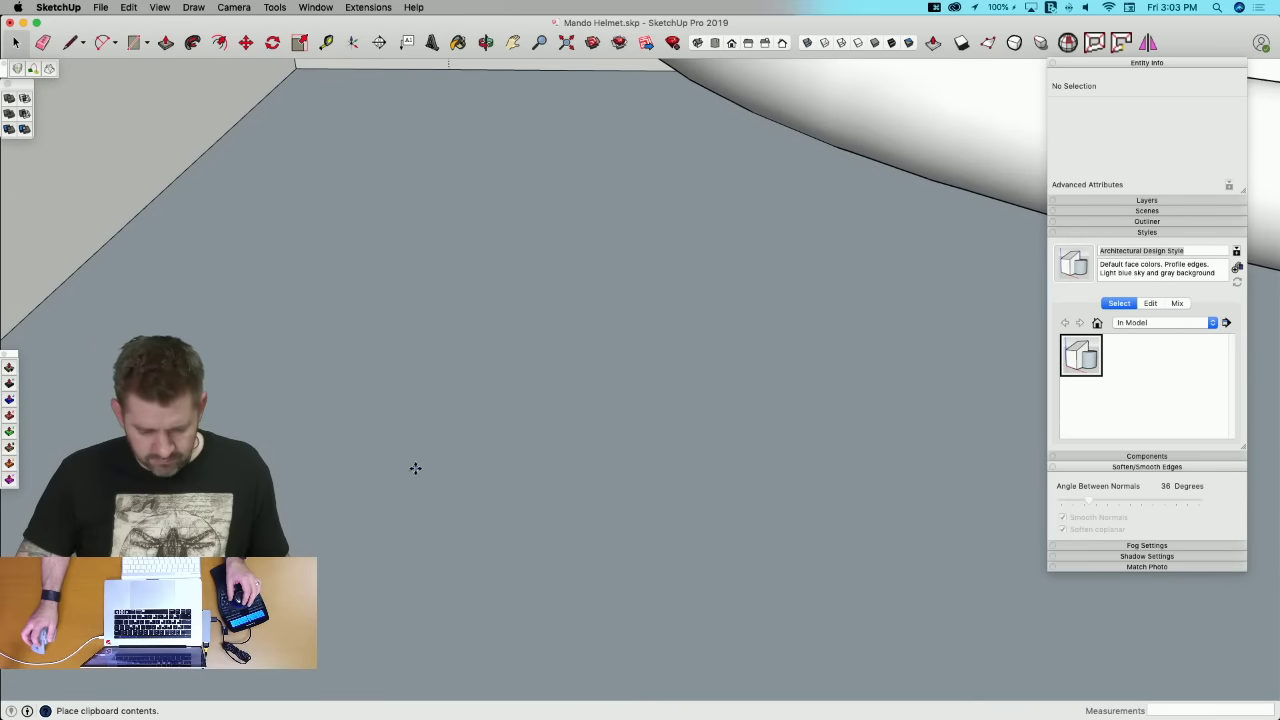
left_click(415, 468)
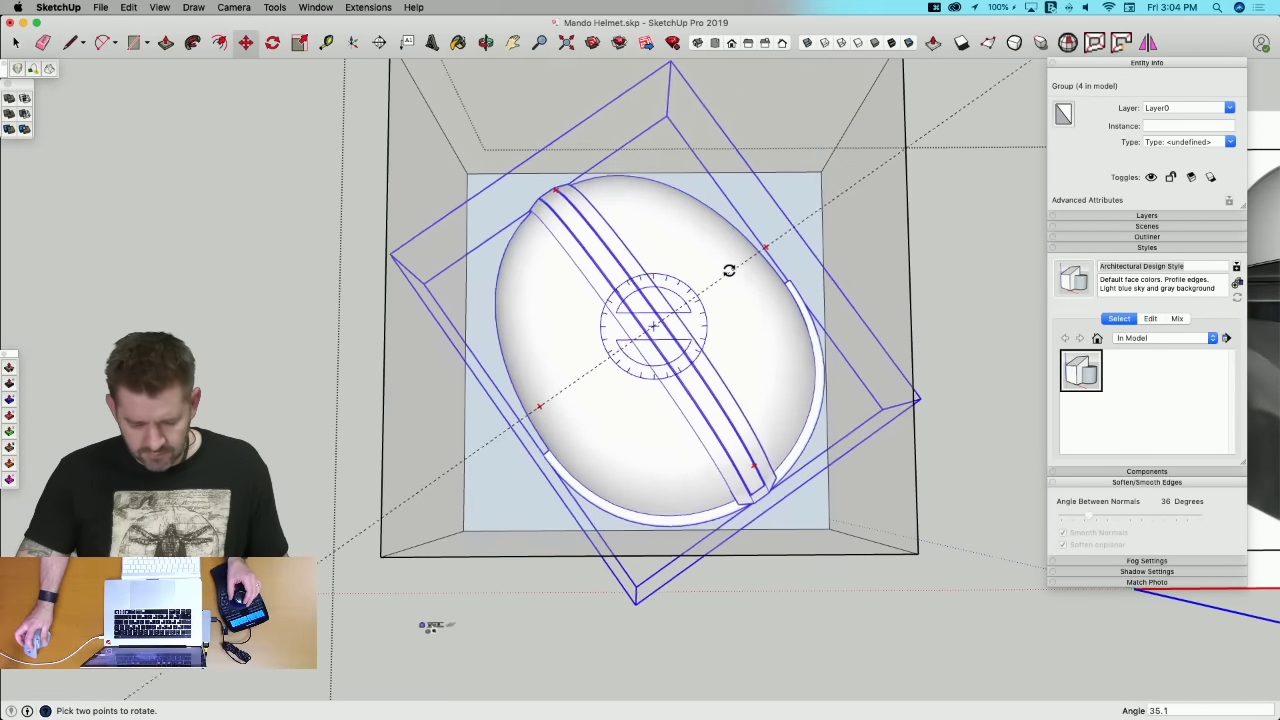
key("m")
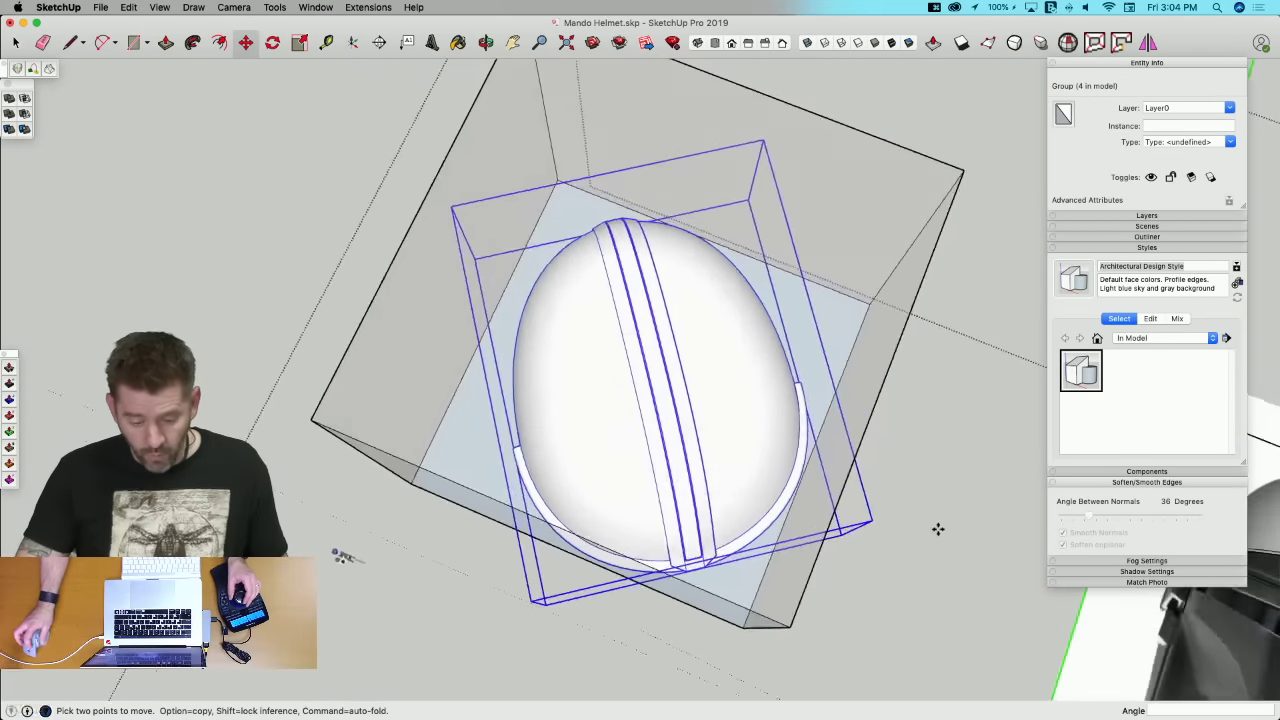
left_click(937, 529)
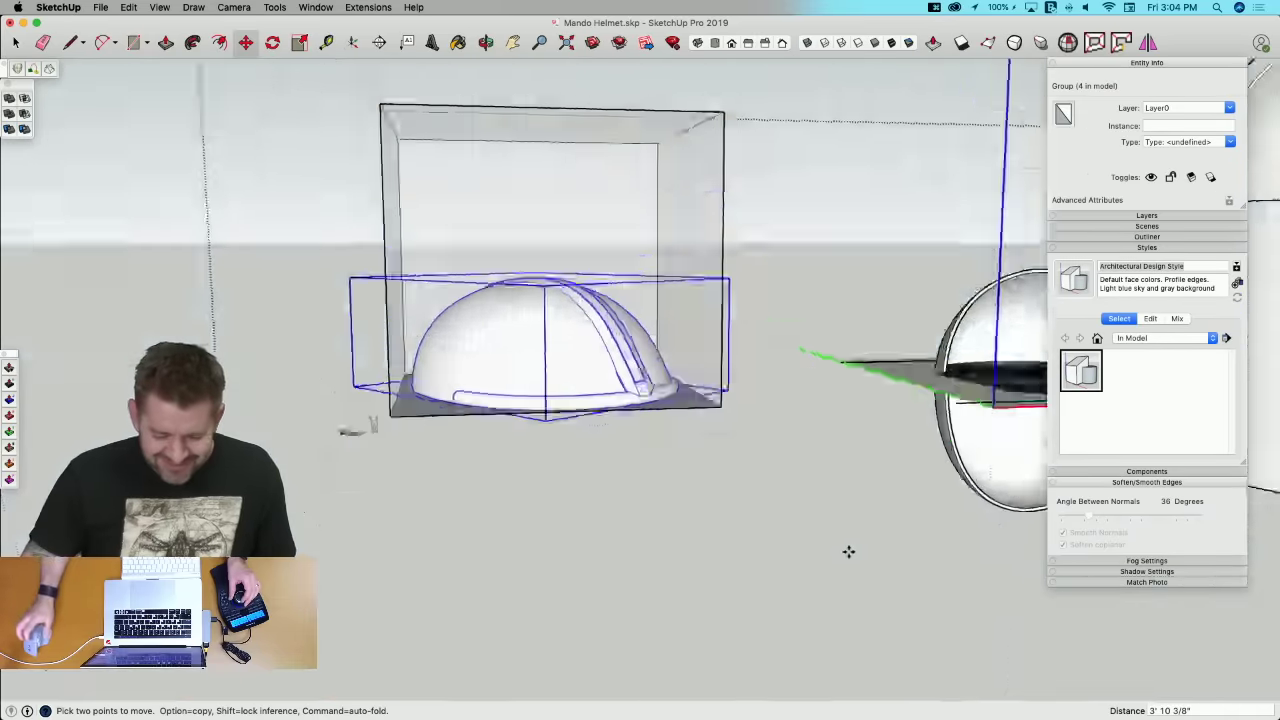
Step: Delete the dome copy and the box's wall and top faces, keeping only its edges and floor
key("e")
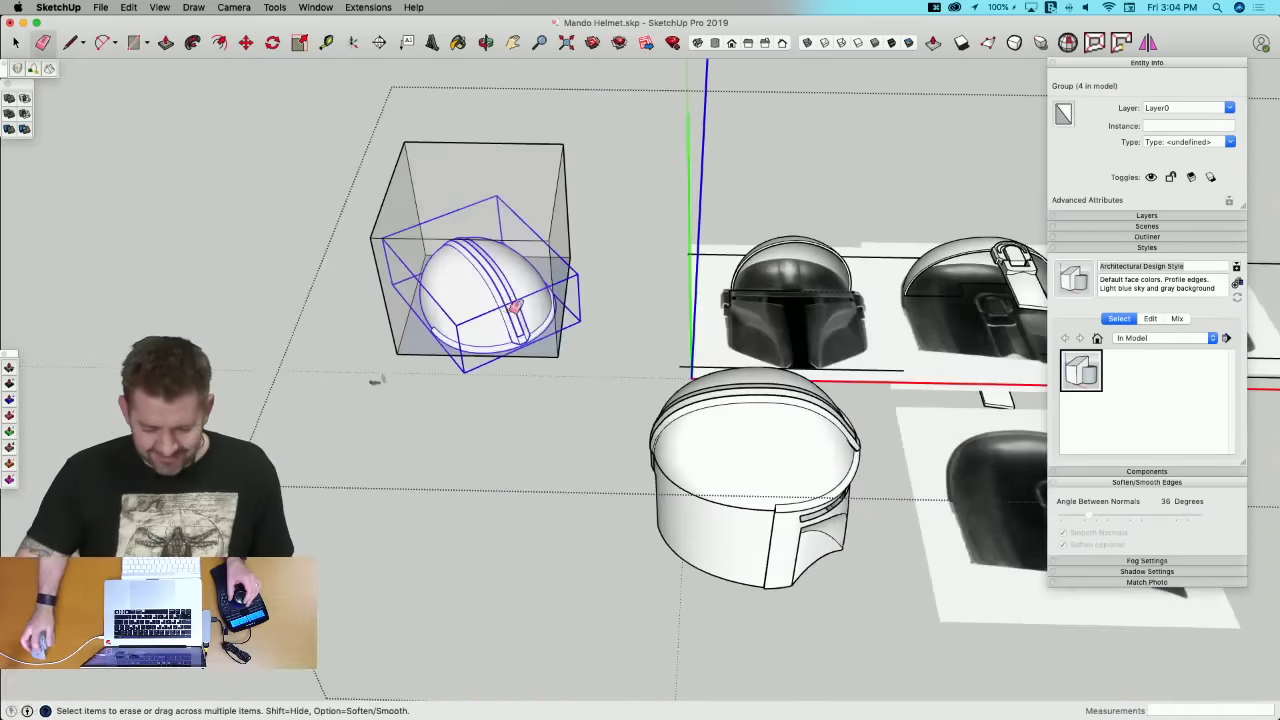
left_click(593, 328)
left_click(532, 326)
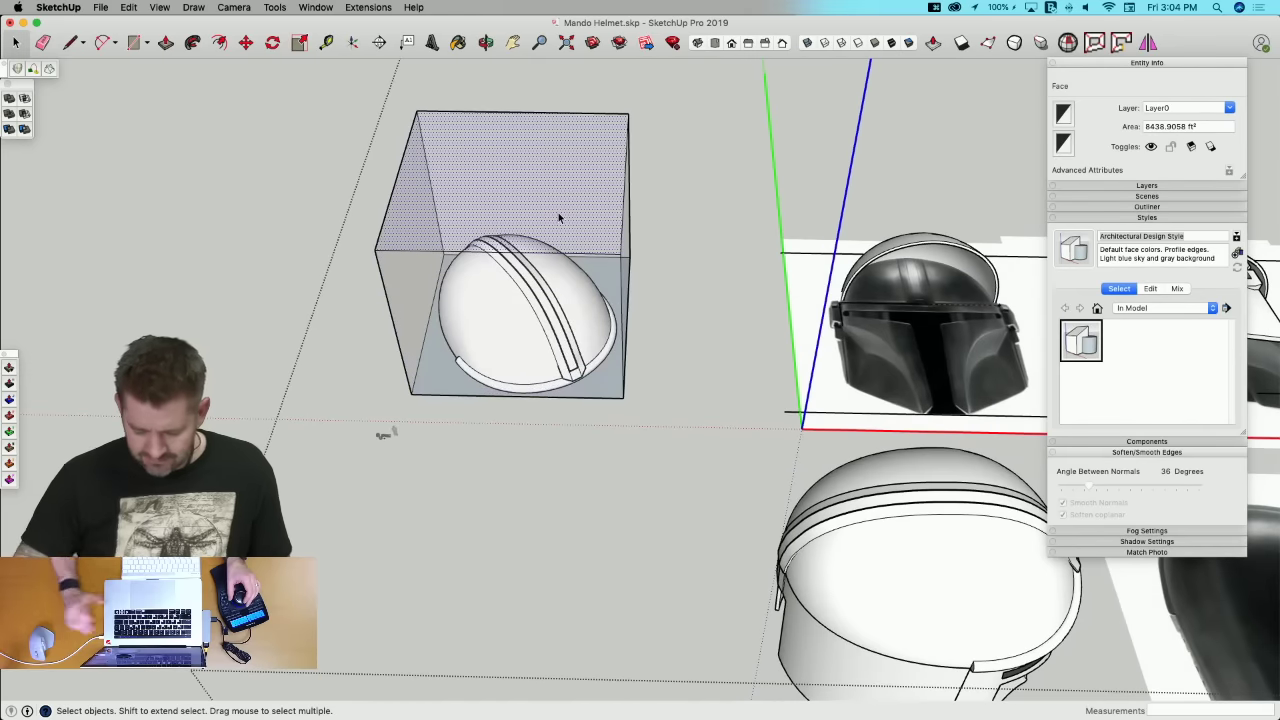
left_click(506, 260)
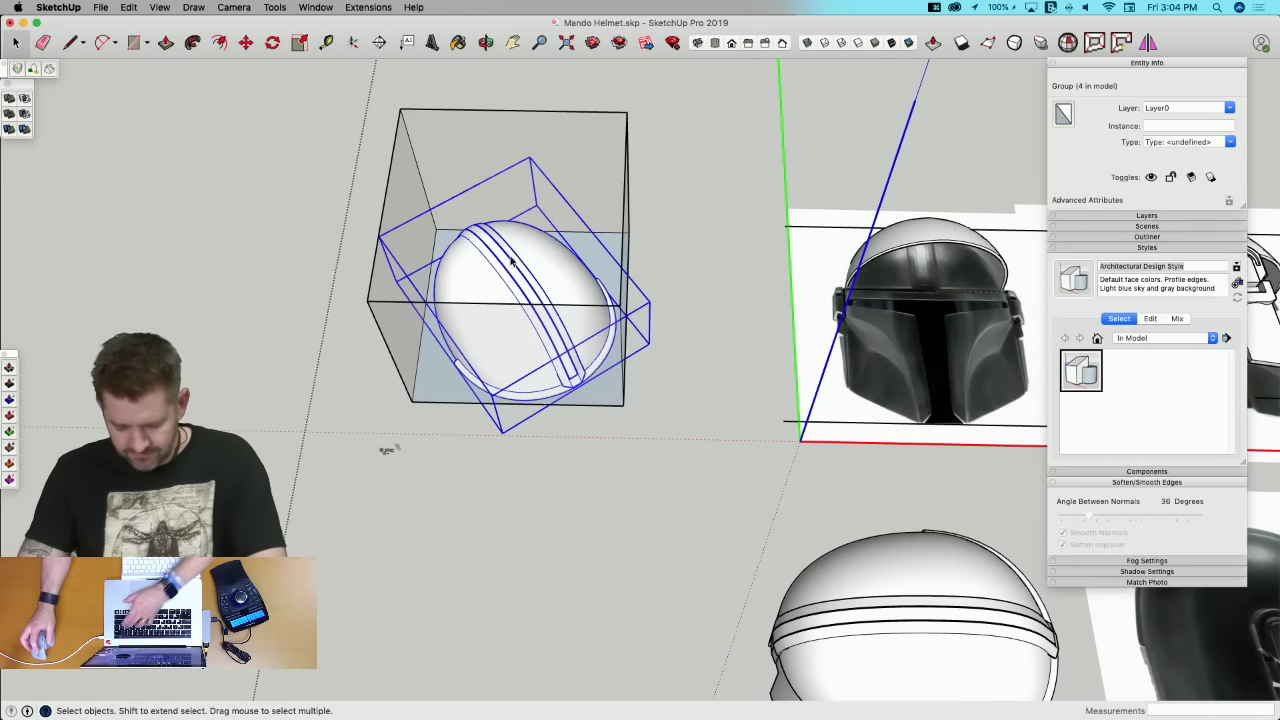
key("BackSpace")
left_click(409, 265)
key("BackSpace")
left_click(483, 348)
key("BackSpace")
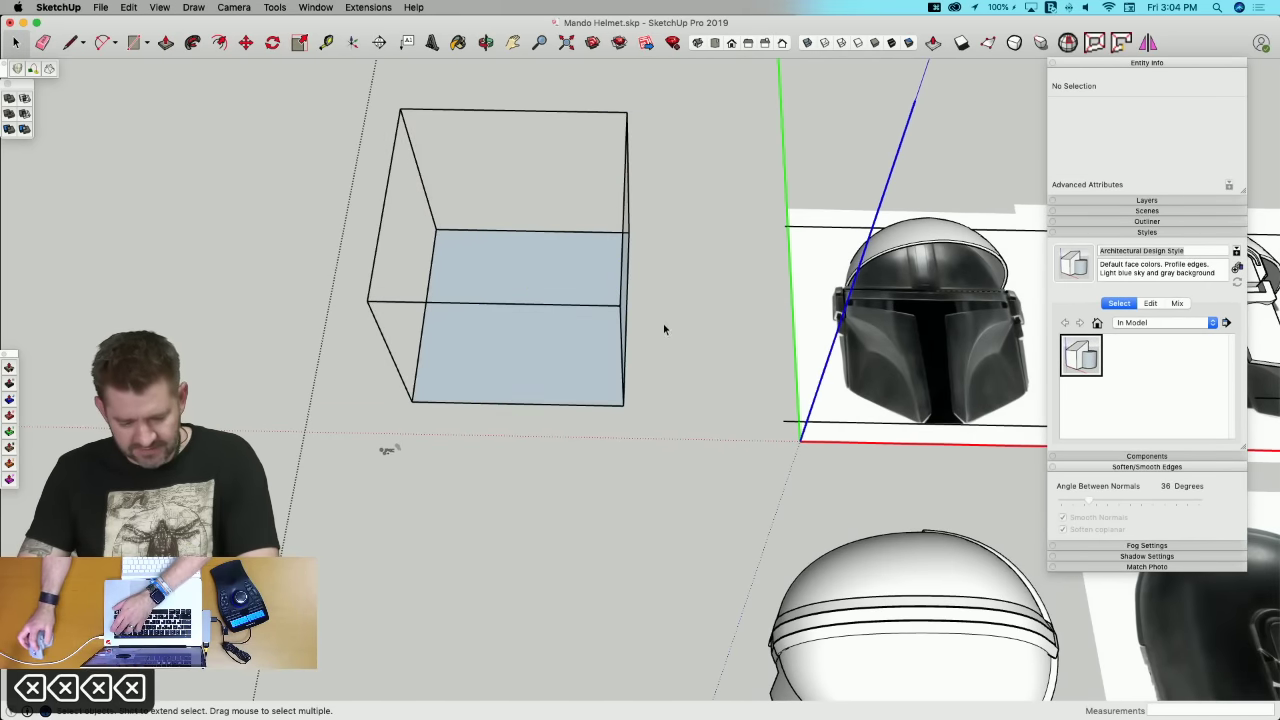
Step: Copy the cowl component from the helmet and paste it into the open-framed box
middle_click_drag(664, 325, 345, 145)
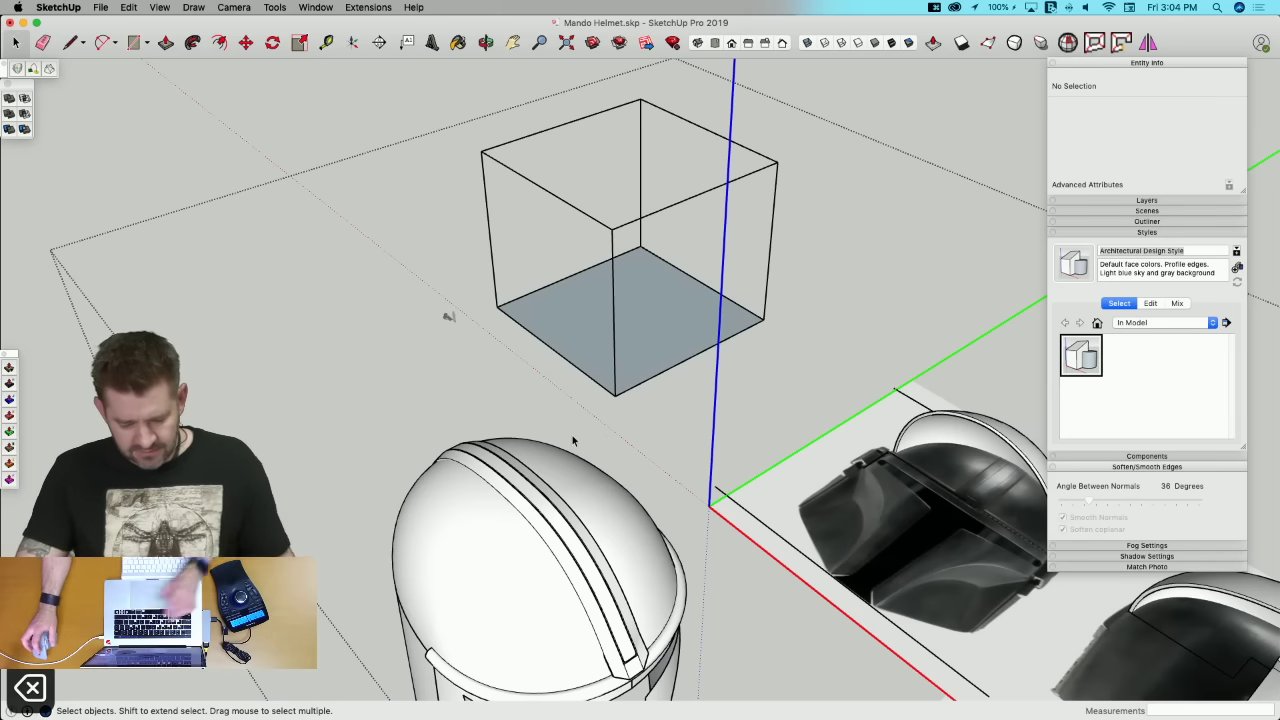
left_click(777, 557)
key("m")
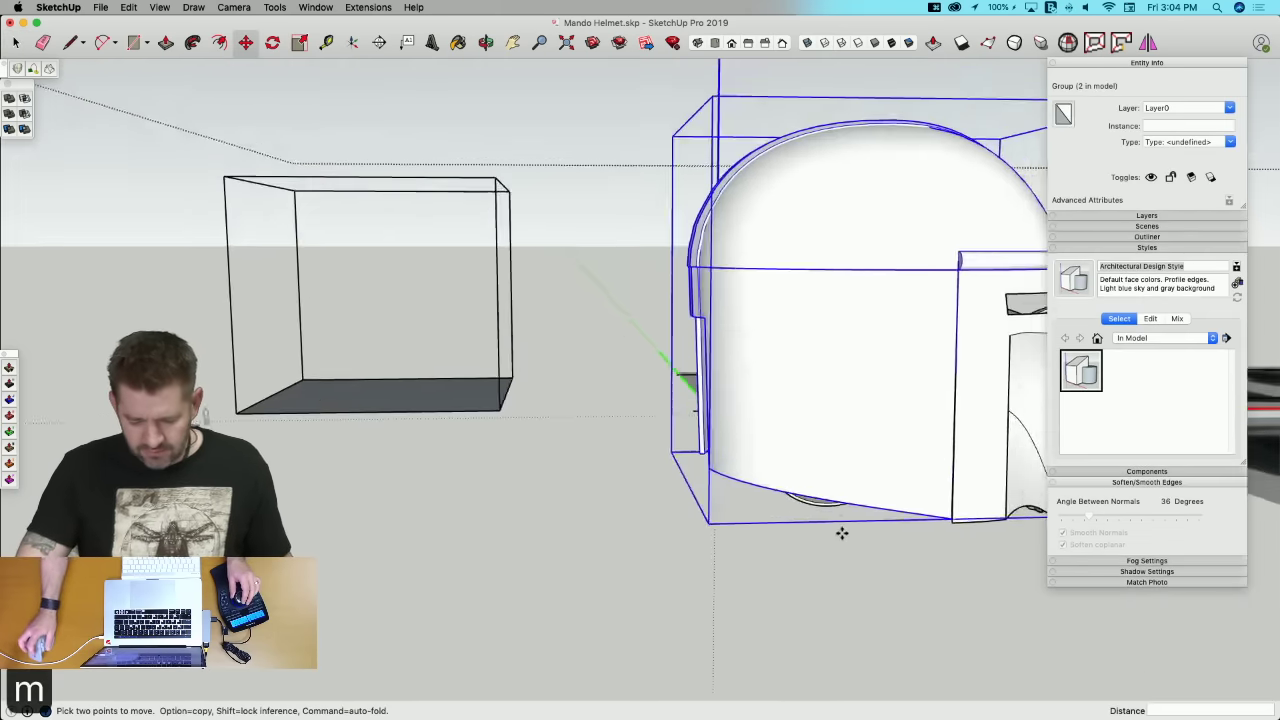
double_click(820, 470)
left_click(817, 466)
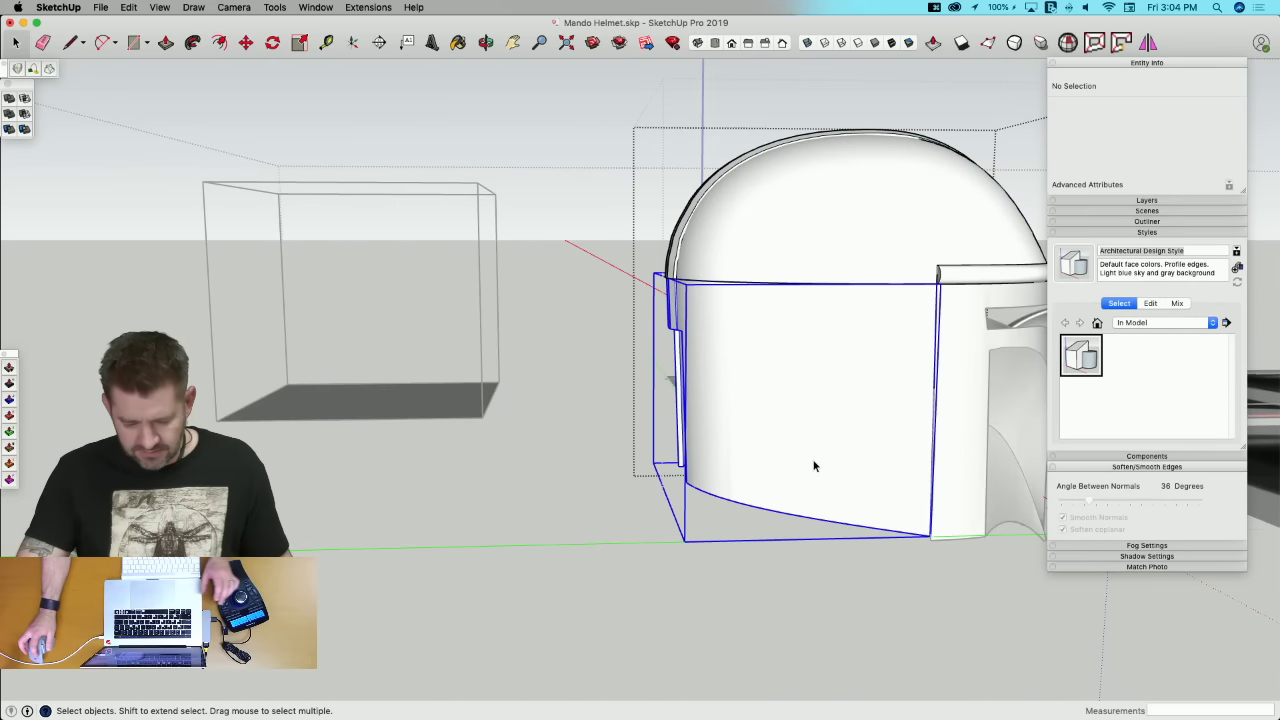
left_click(440, 478)
key("super+v")
left_click(338, 410)
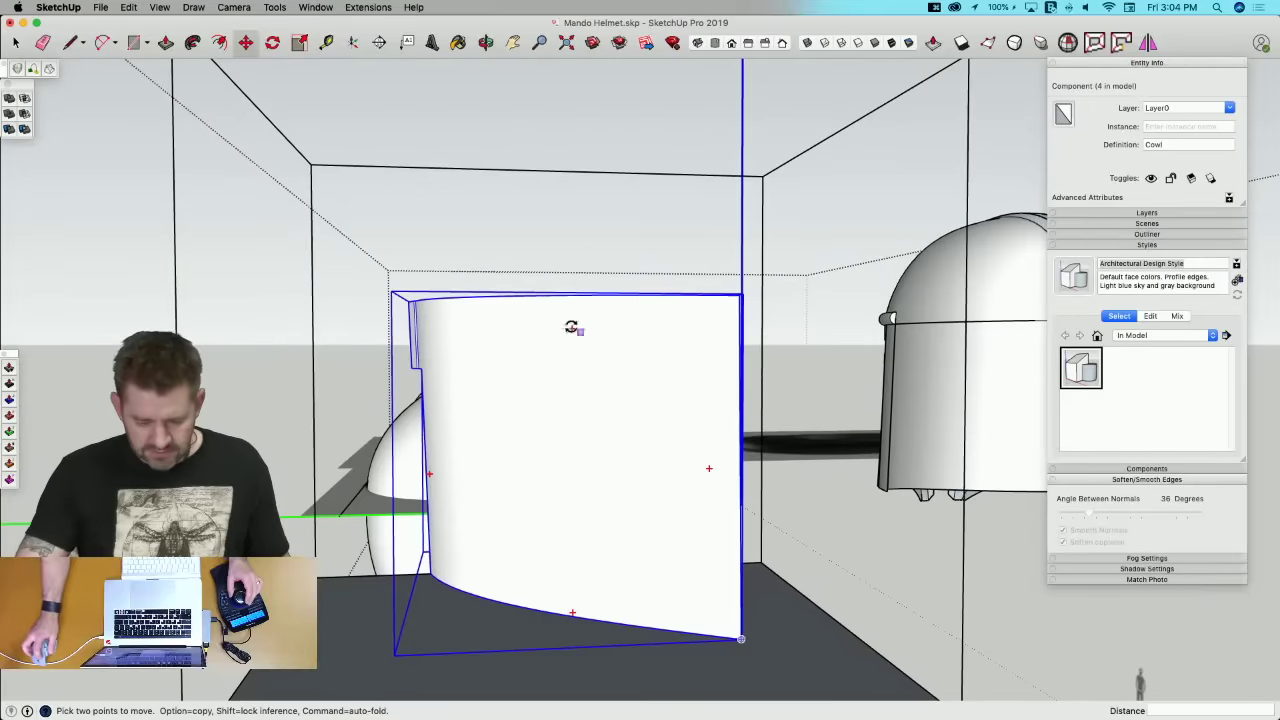
Step: Test how the cowl copy fits upside down on the box's floor and erase the copy
left_click(572, 520)
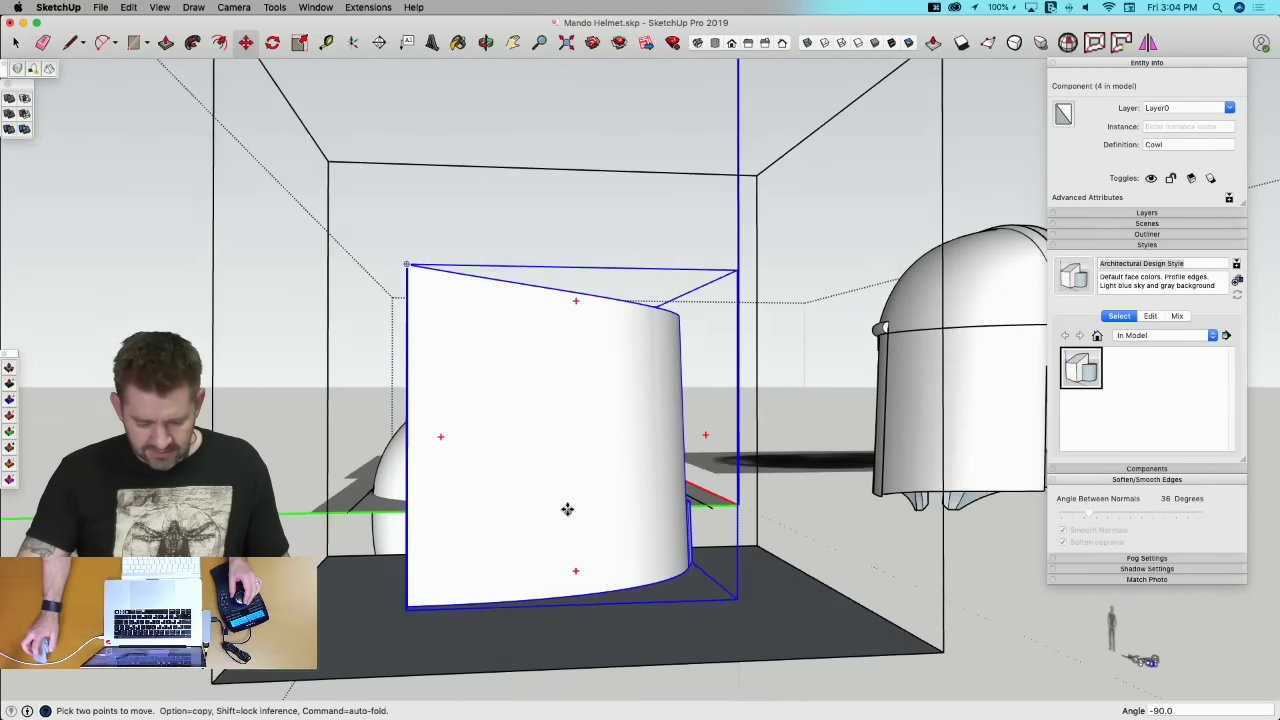
key("space")
middle_click_drag(496, 404, 528, 553)
key("m")
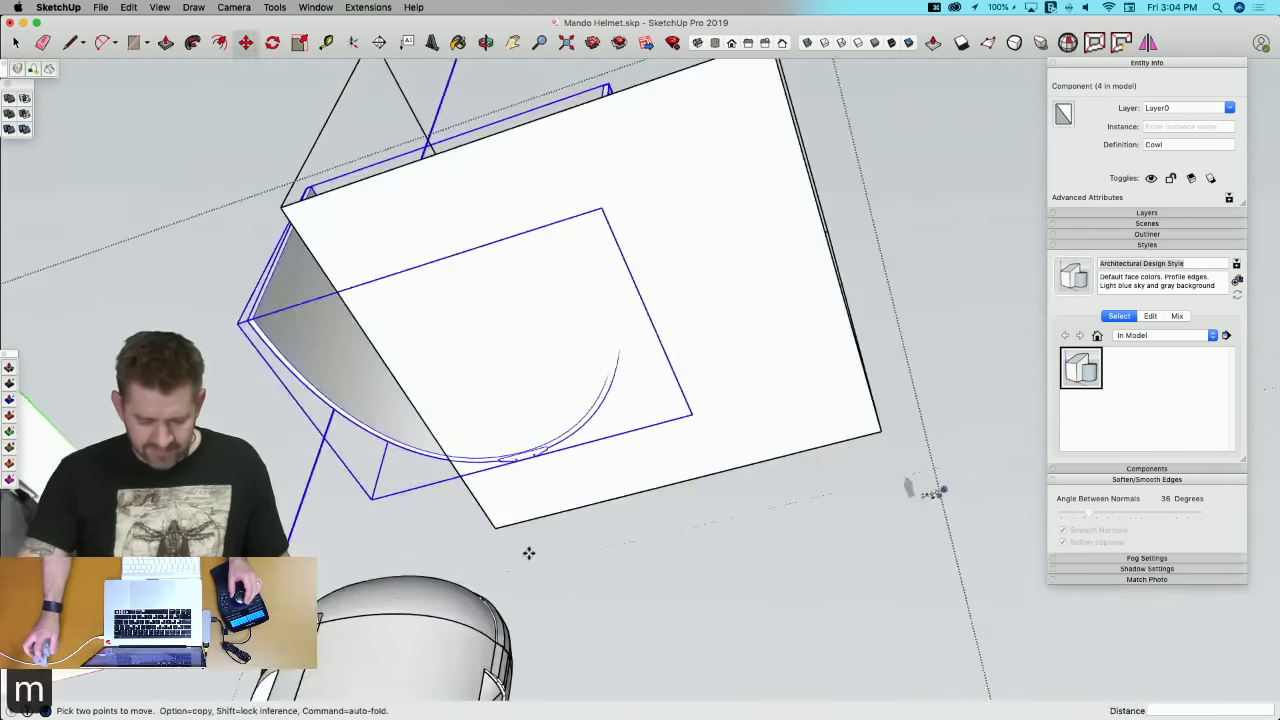
left_click(657, 545)
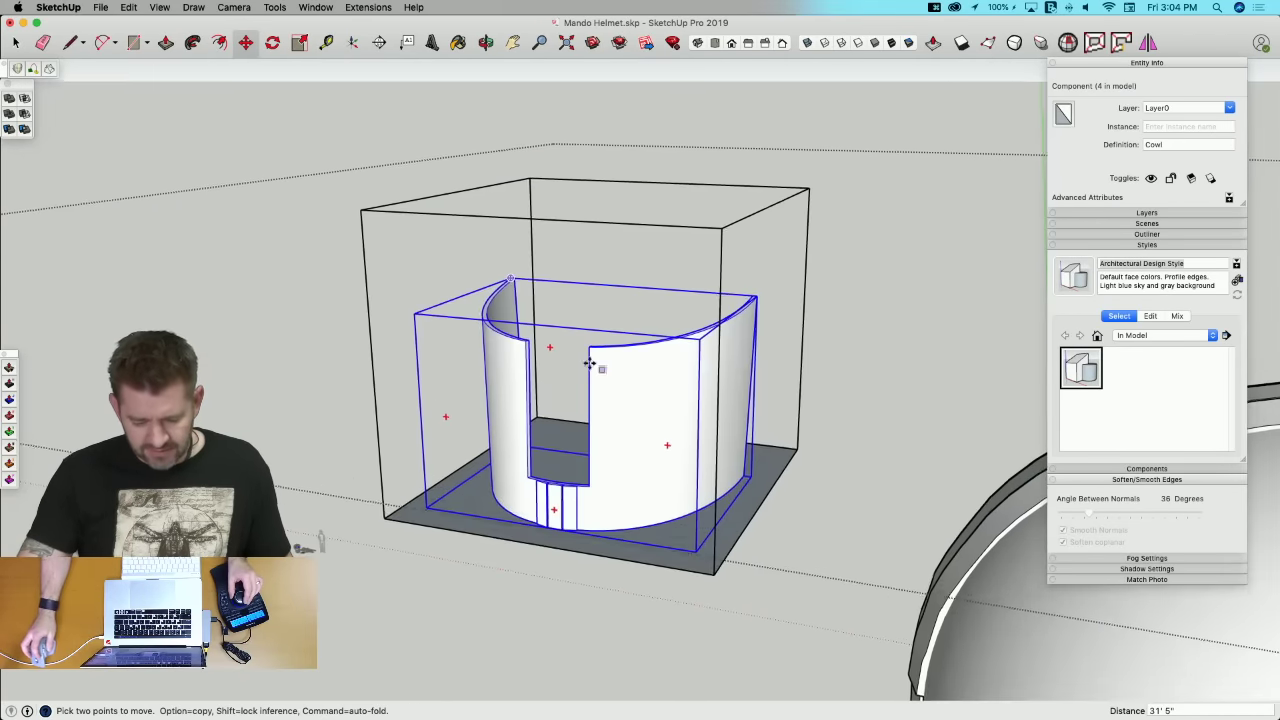
left_click(594, 393)
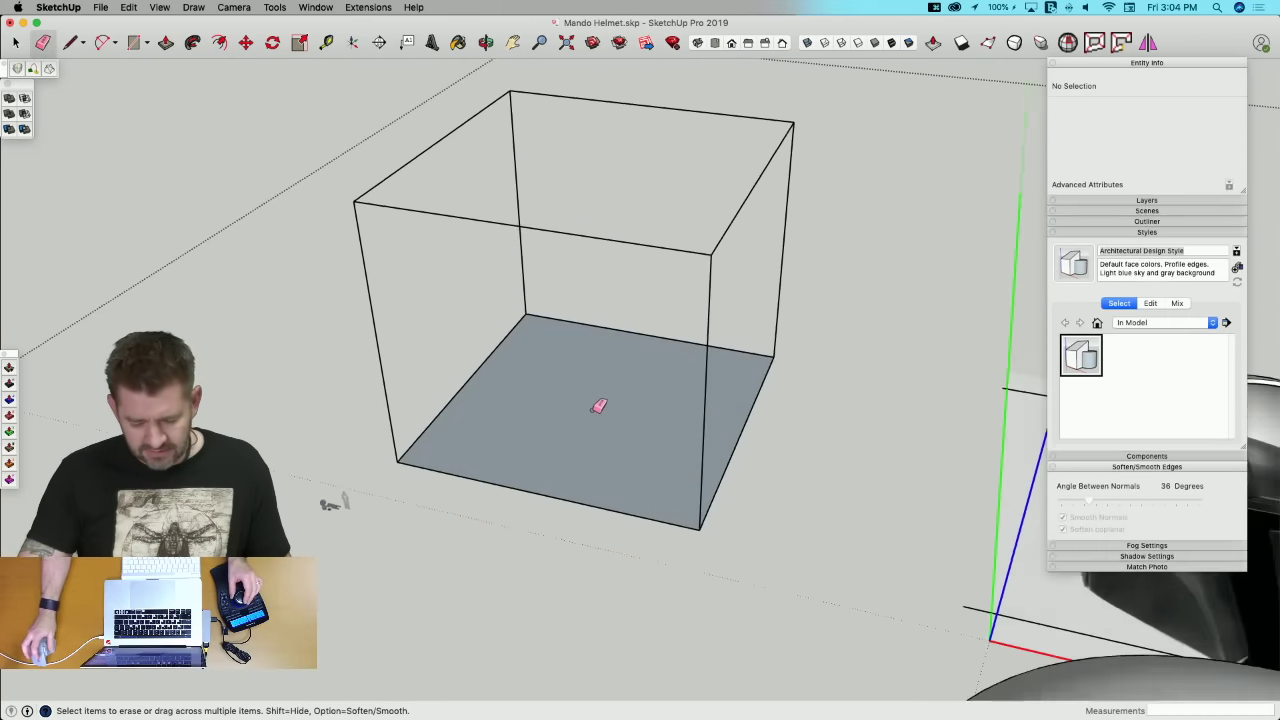
Step: Combine the two mirrored faceplate halves at the front of the helmet into one group
key("space")
left_click(645, 413)
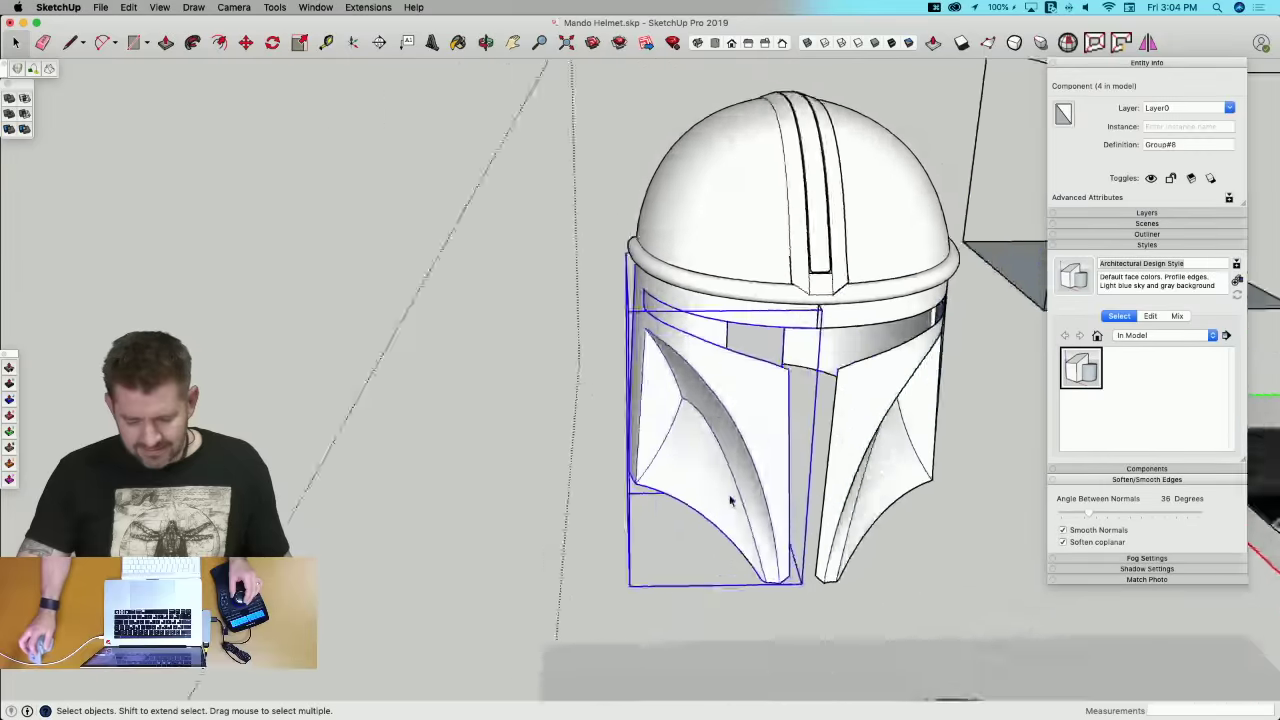
left_click(766, 444, "shift")
right_click(766, 443)
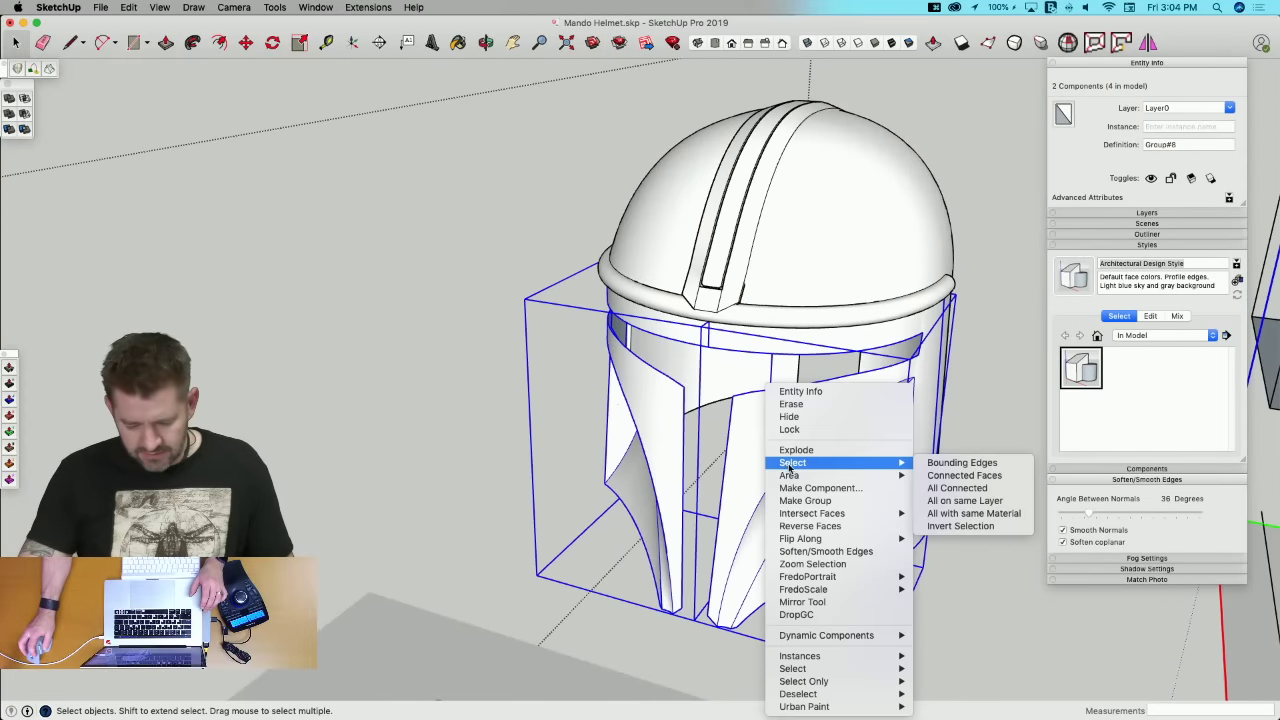
left_click(802, 501)
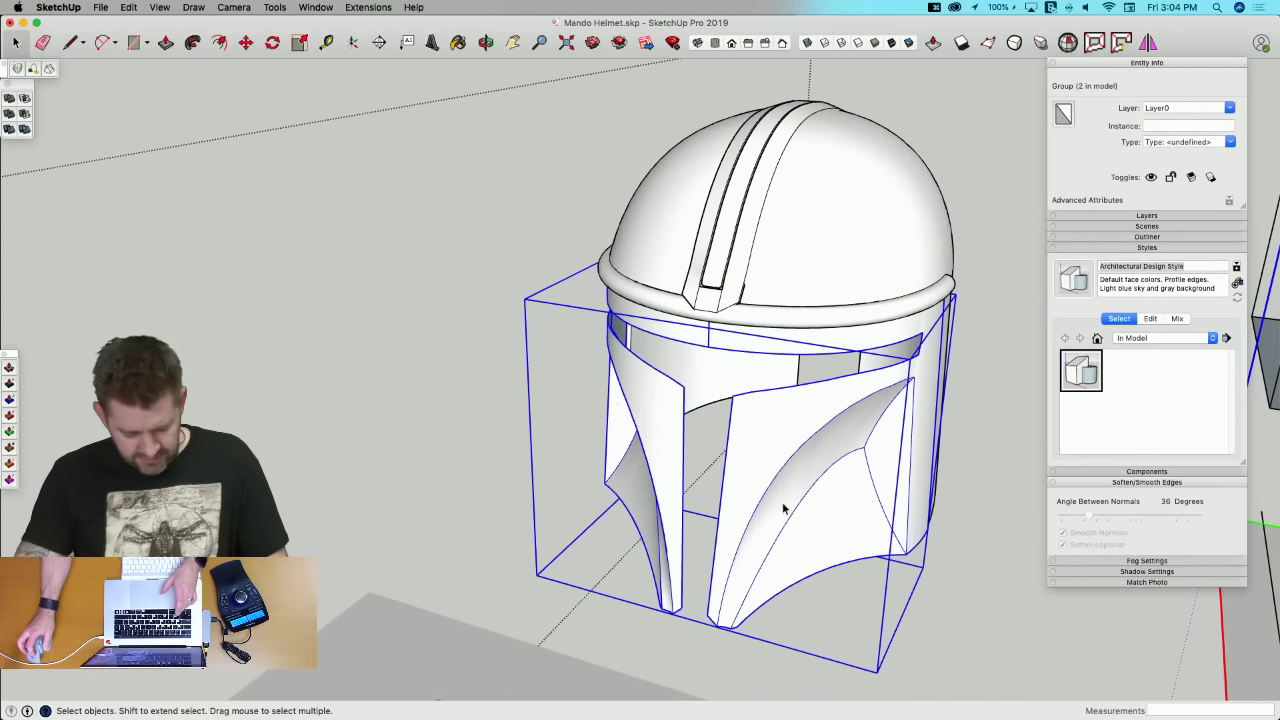
Step: Paste a copy of the faceplate group beside the box and rotate it 180 degrees so it stands upside down
key("super+v")
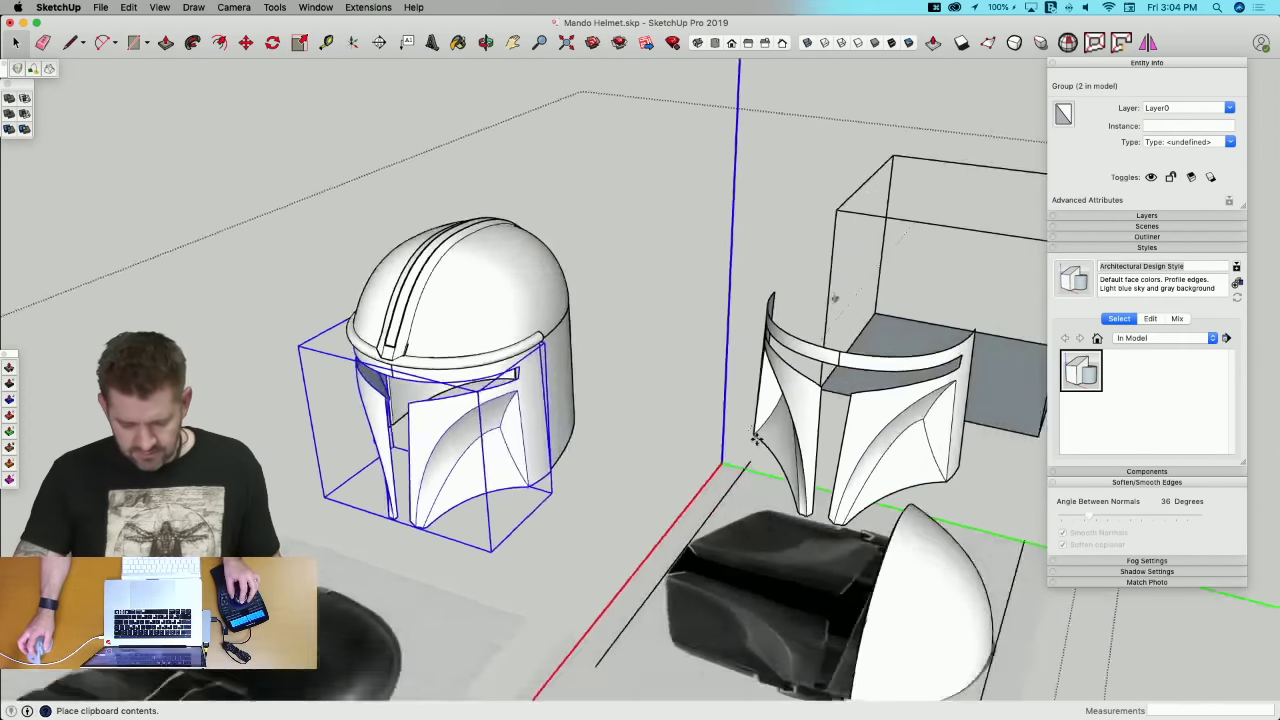
left_click(740, 443)
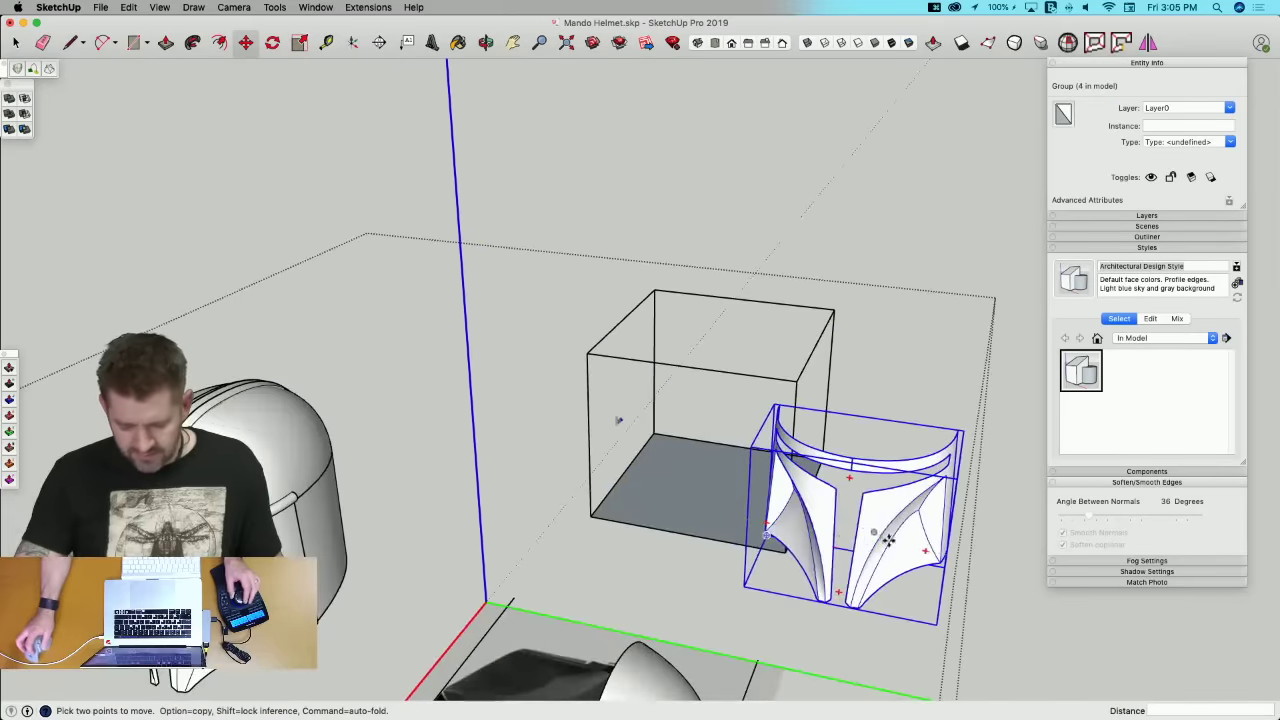
left_click(742, 520)
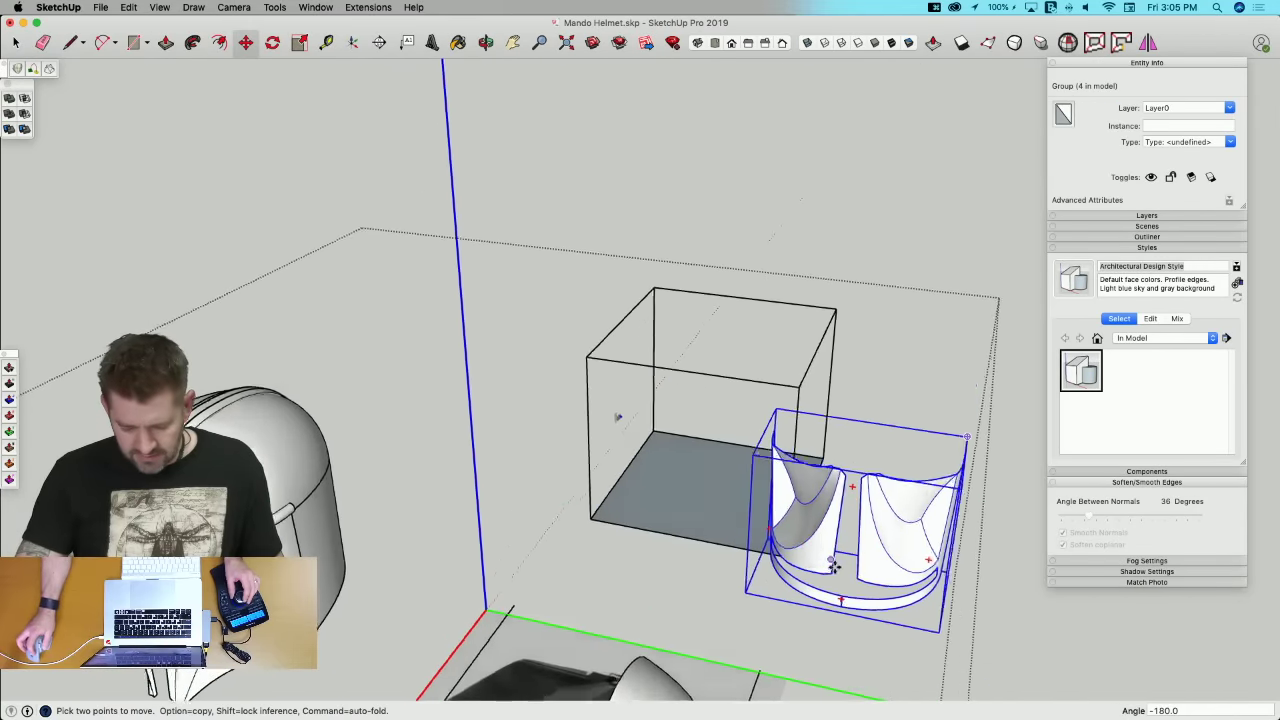
Step: Move the upside-down faceplate copy into the open-framed box and set it on the floor to test its fit
key("m")
left_click(833, 645)
middle_click_drag(767, 592, 712, 602)
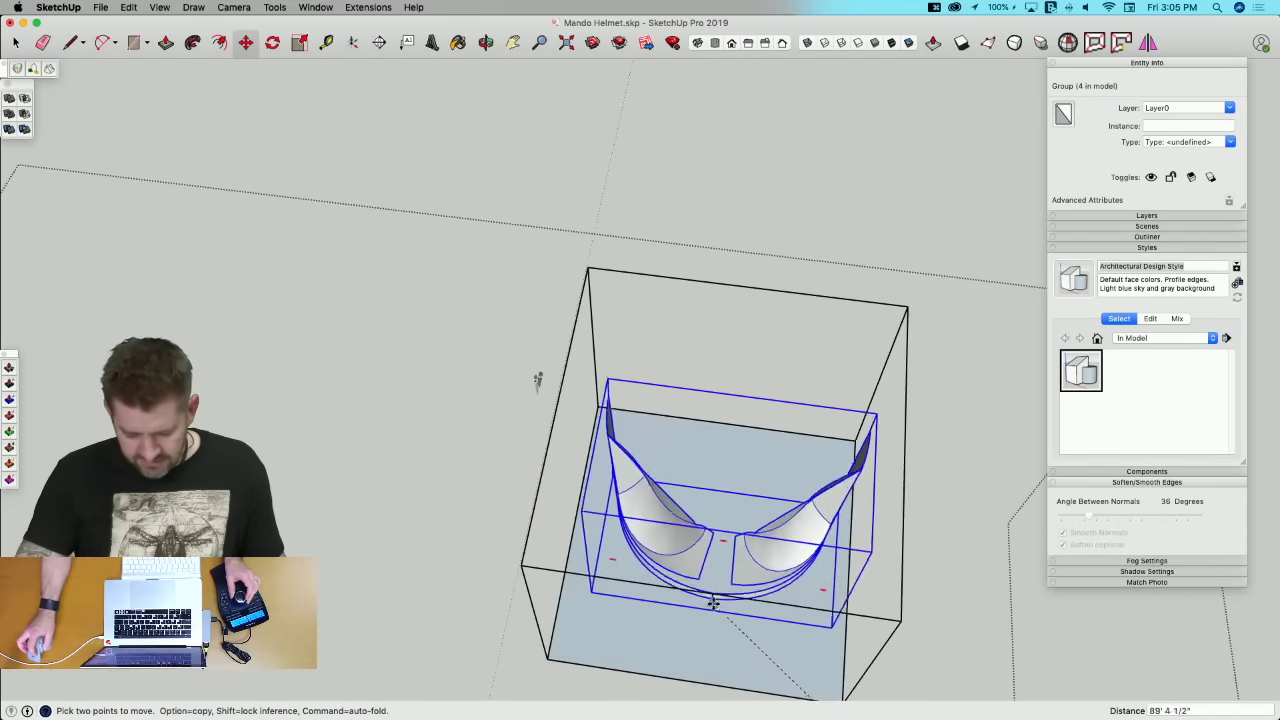
key("q")
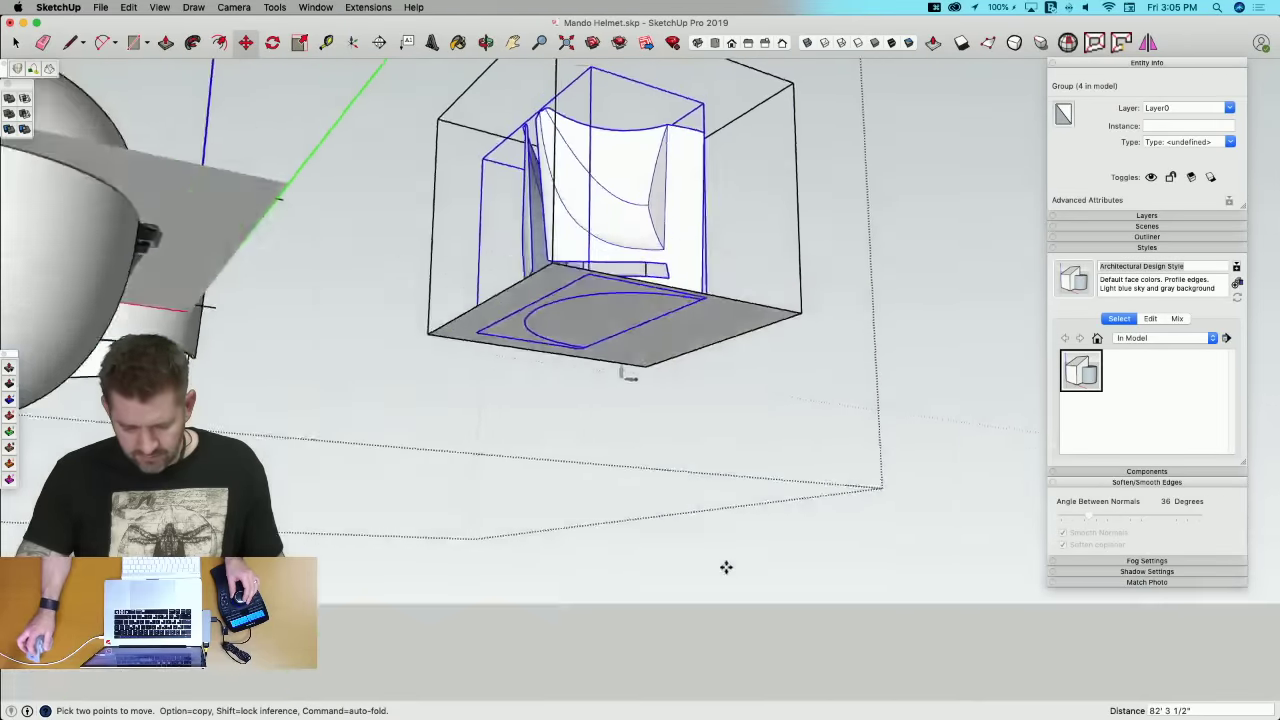
key("m")
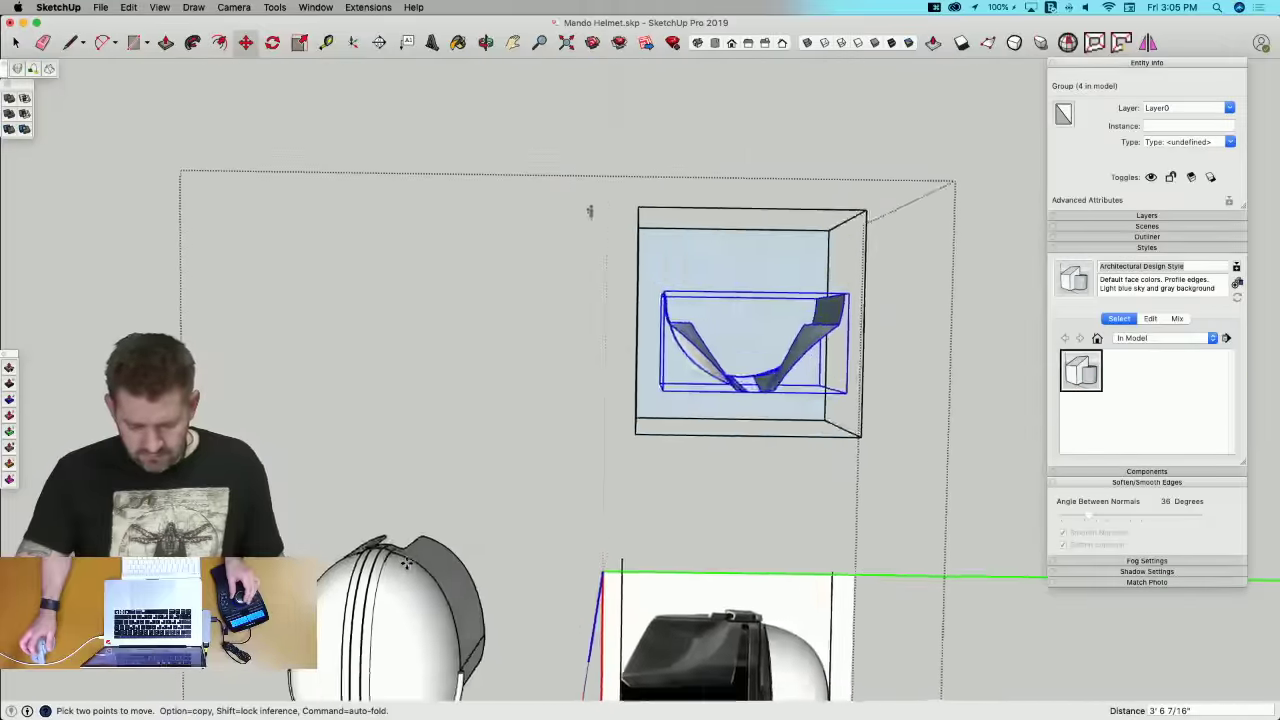
key("space")
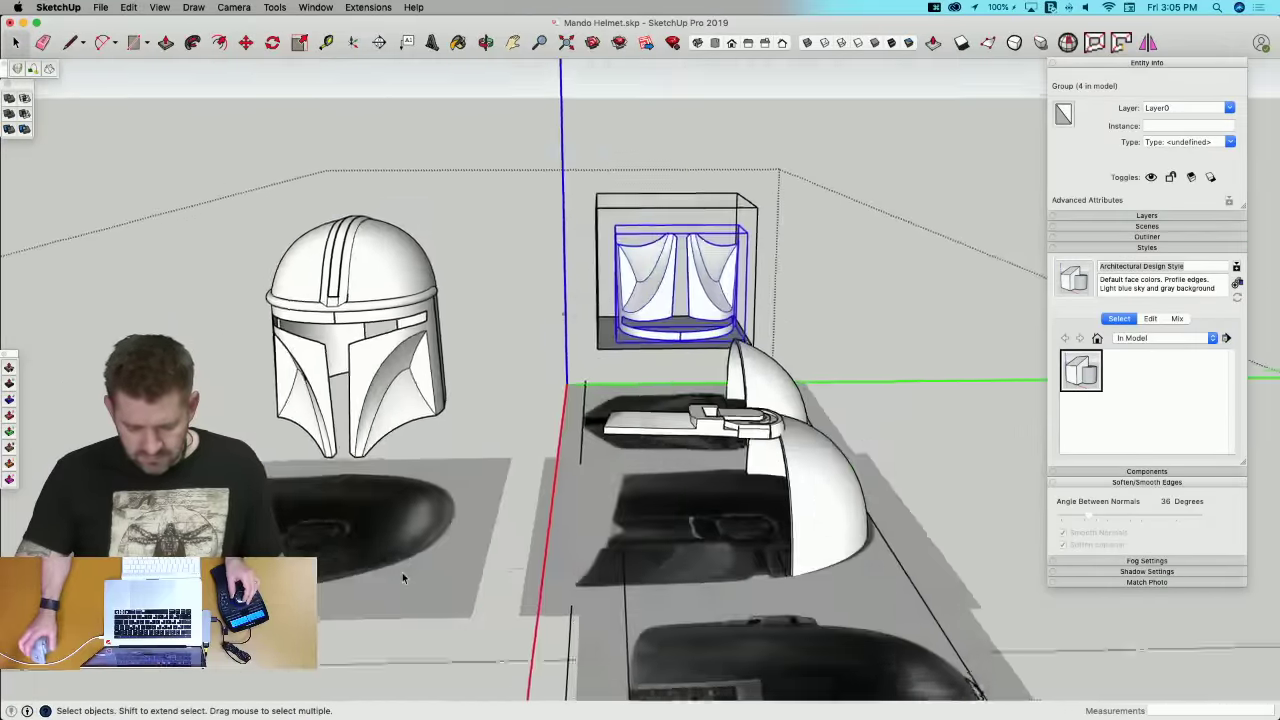
Step: Explode the two halves inside the helmet's faceplate group and erase the seam between them in the band above the visor
middle_click_drag(402, 577, 745, 487)
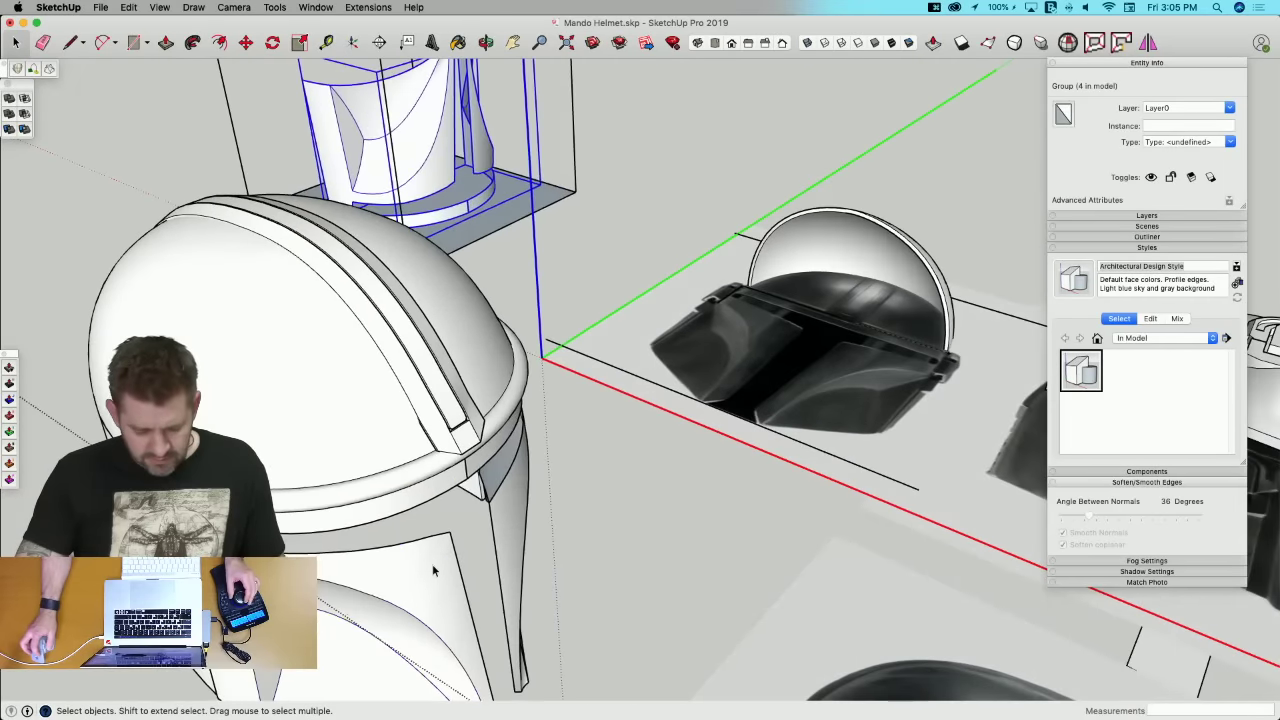
double_click(434, 570)
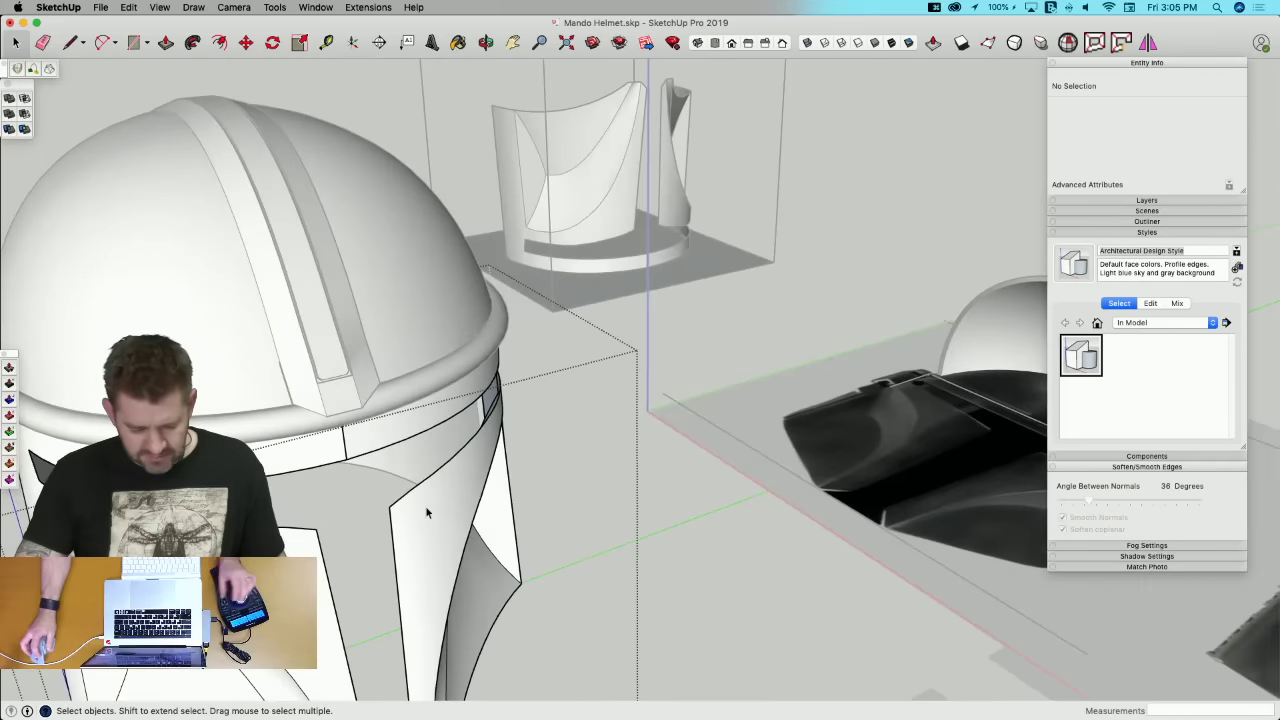
left_click(429, 513)
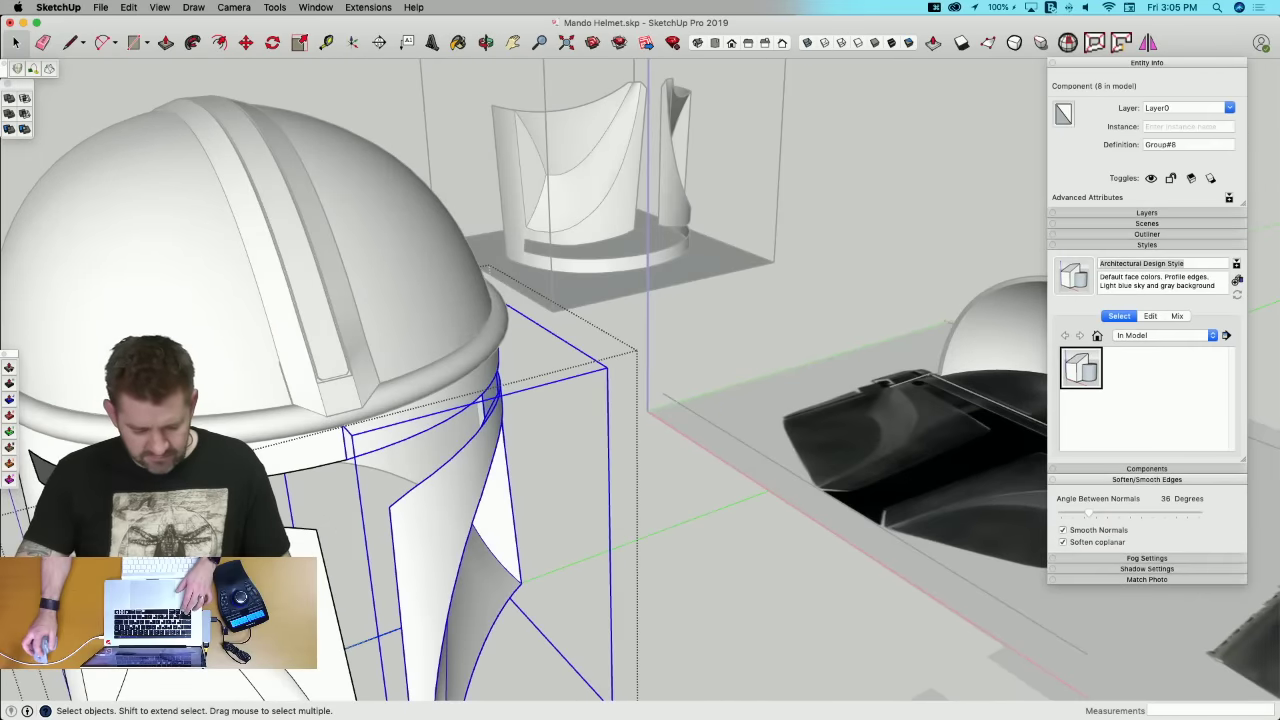
left_click(264, 612, "shift")
right_click(266, 612)
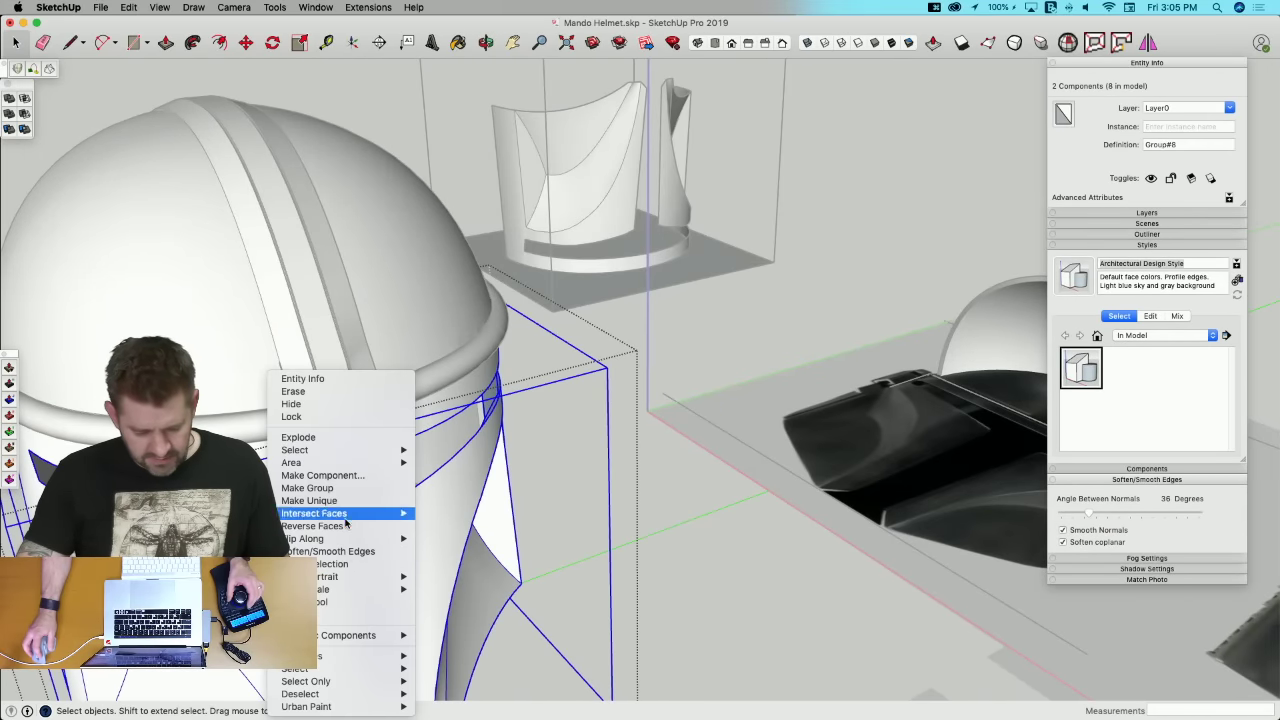
left_click(321, 440)
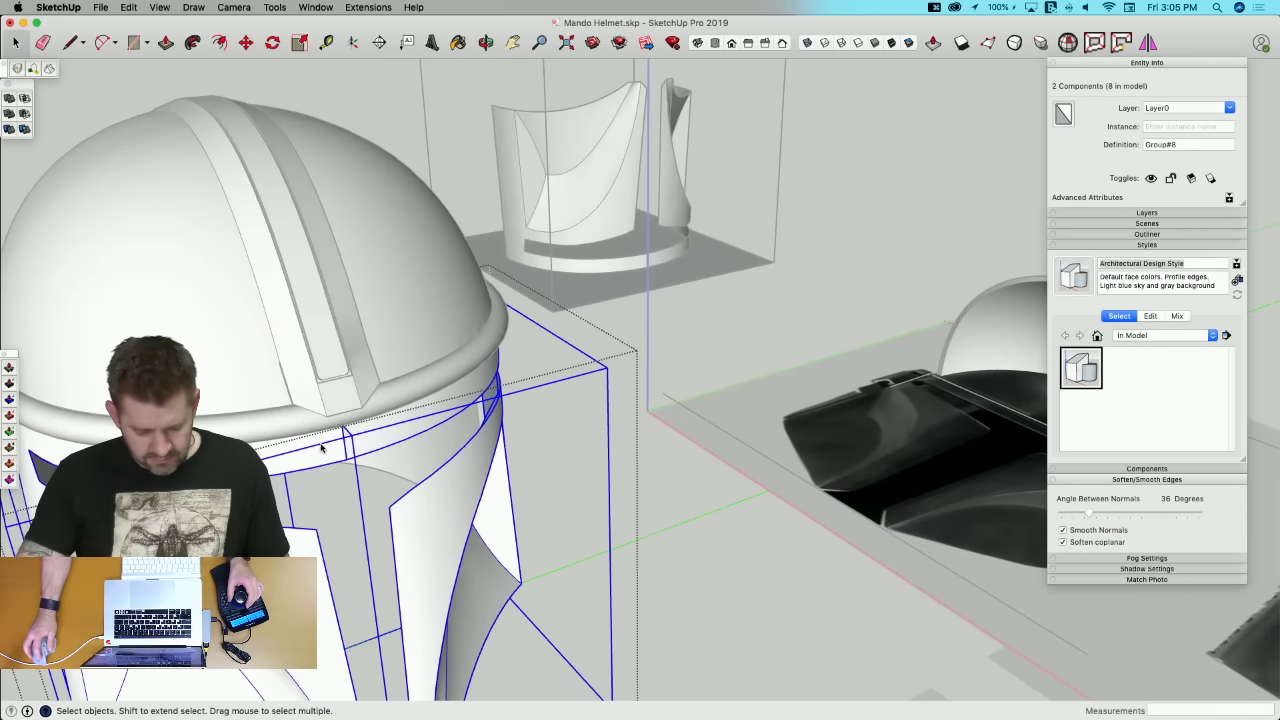
key("x")
key("e")
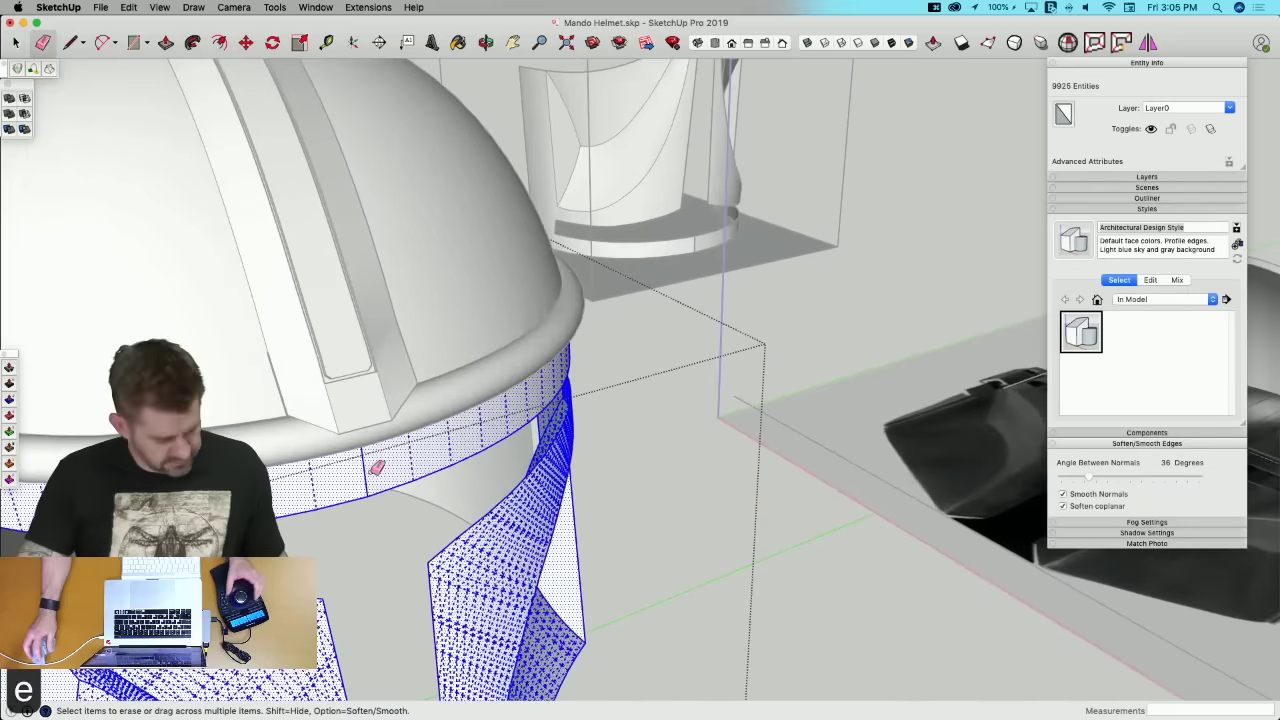
left_click_drag(372, 469, 347, 490)
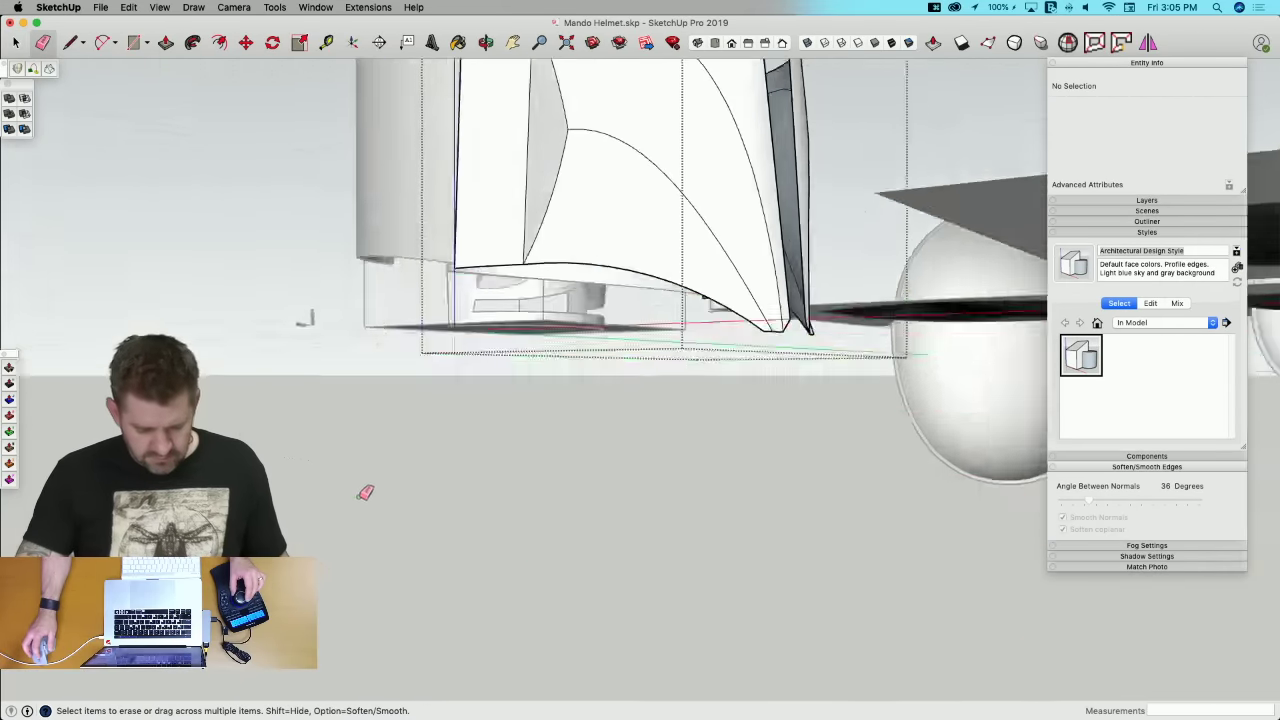
Step: Isolate the merged faceplate and try to thicken its whole surface with the Thicken tool using an offset of 1.25'
key("q")
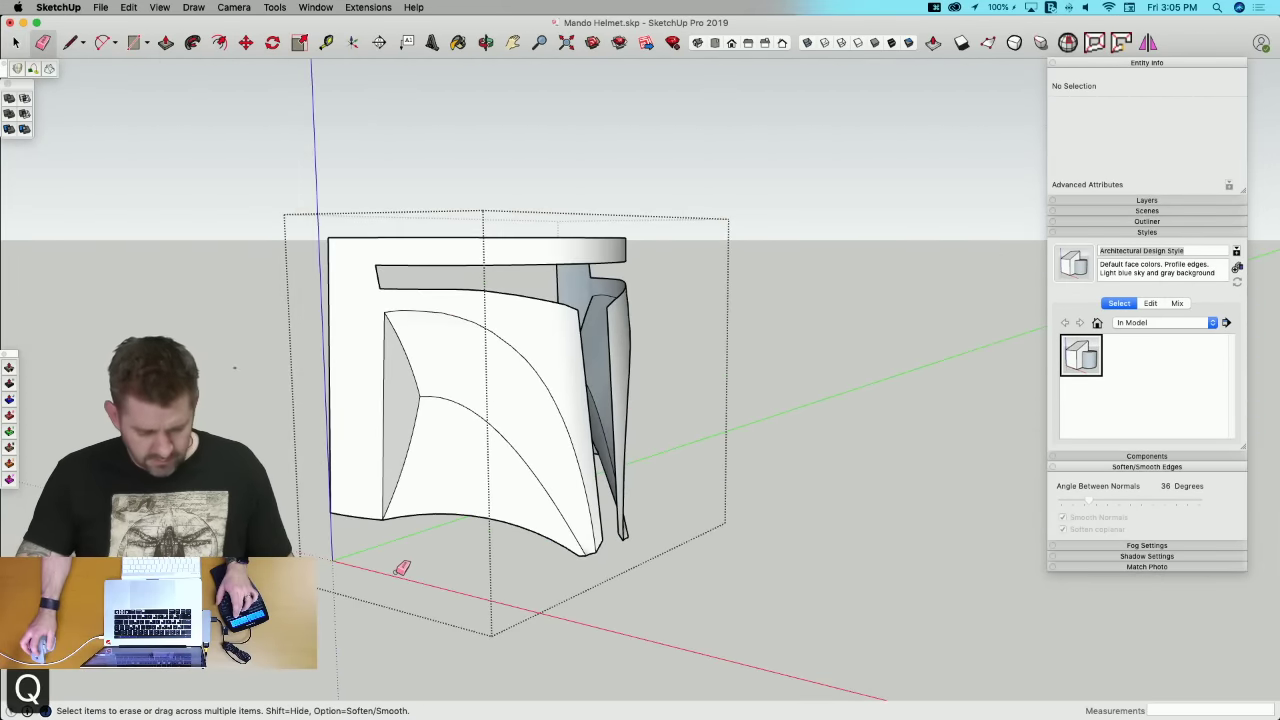
key("space")
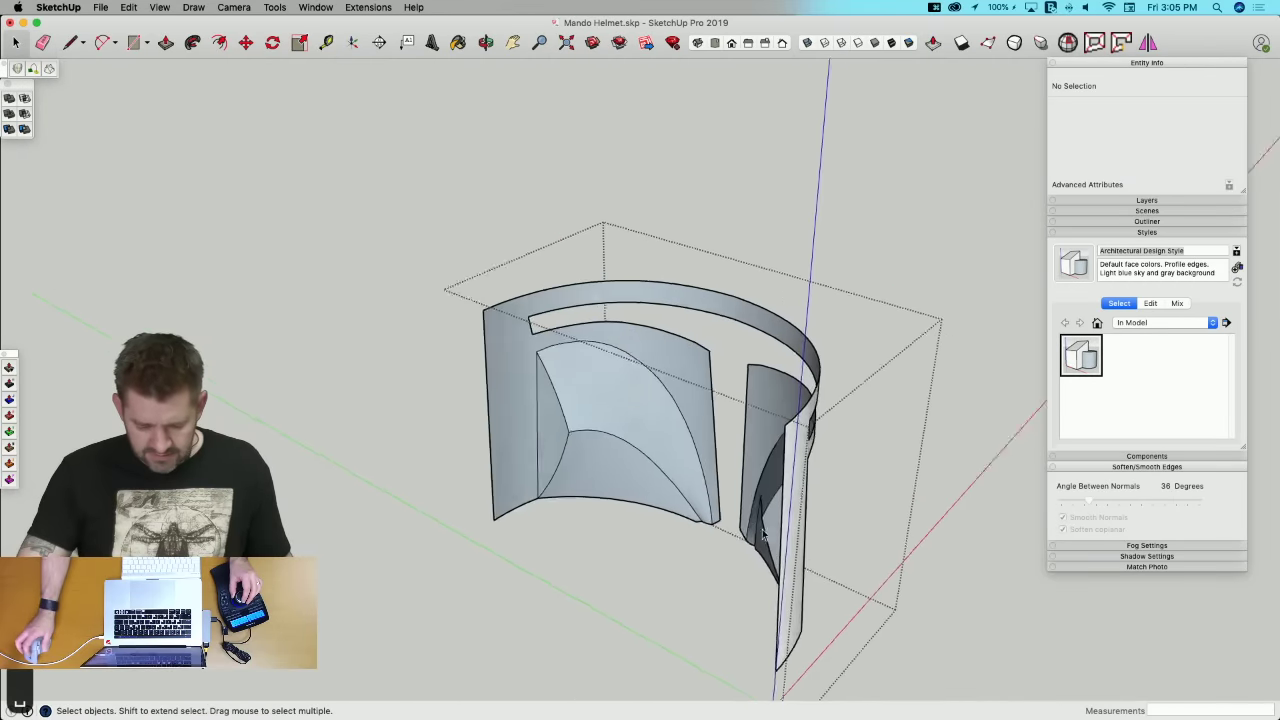
triple_click(617, 317)
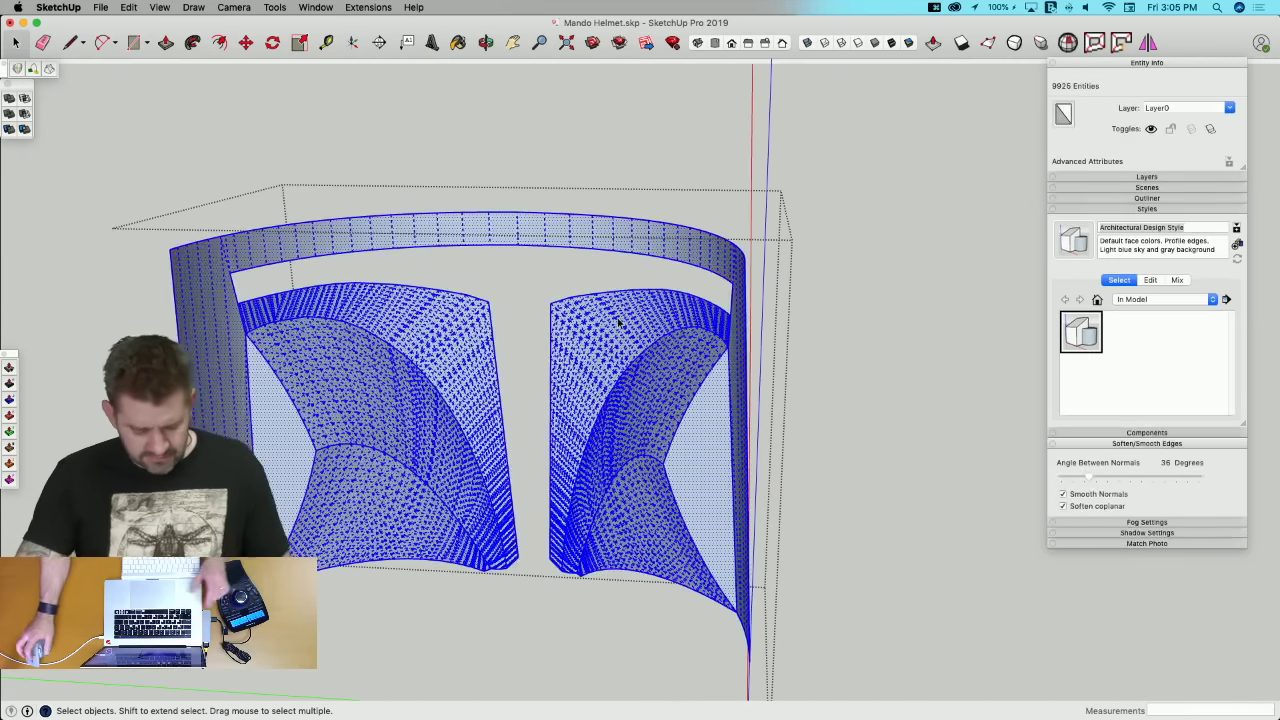
left_click(10, 384)
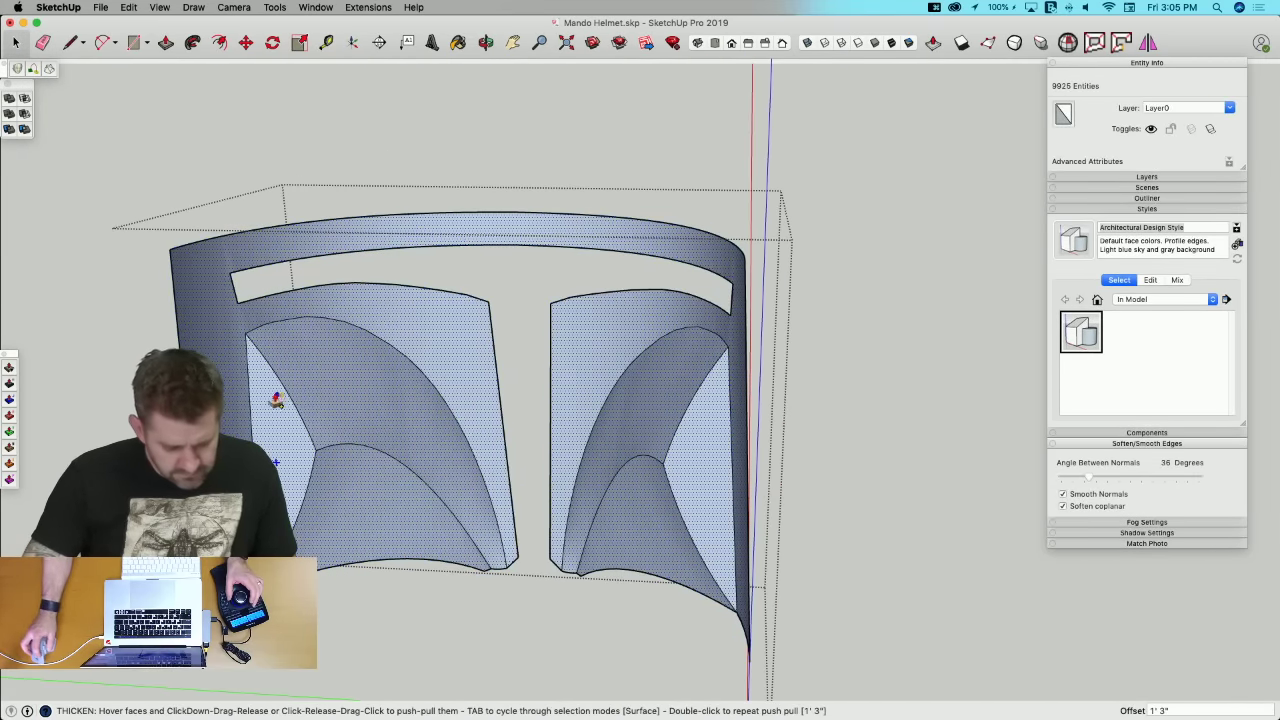
left_click_drag(249, 400, 277, 424)
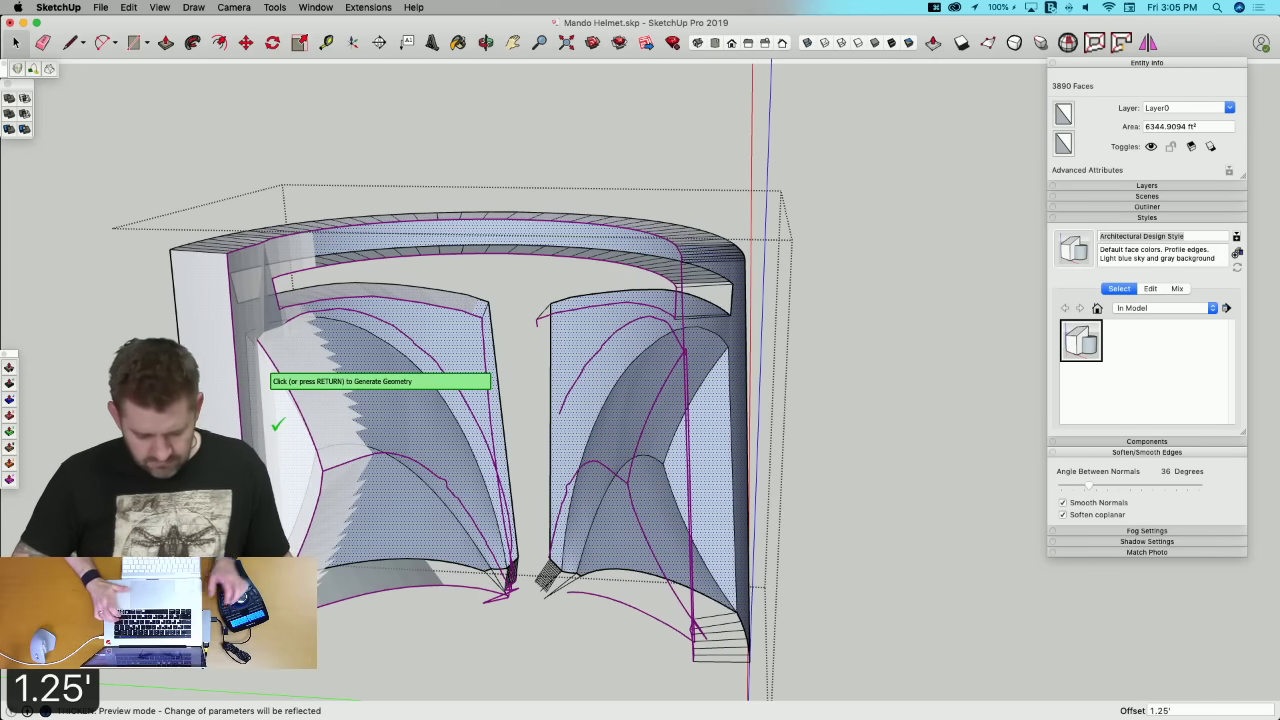
key("Return")
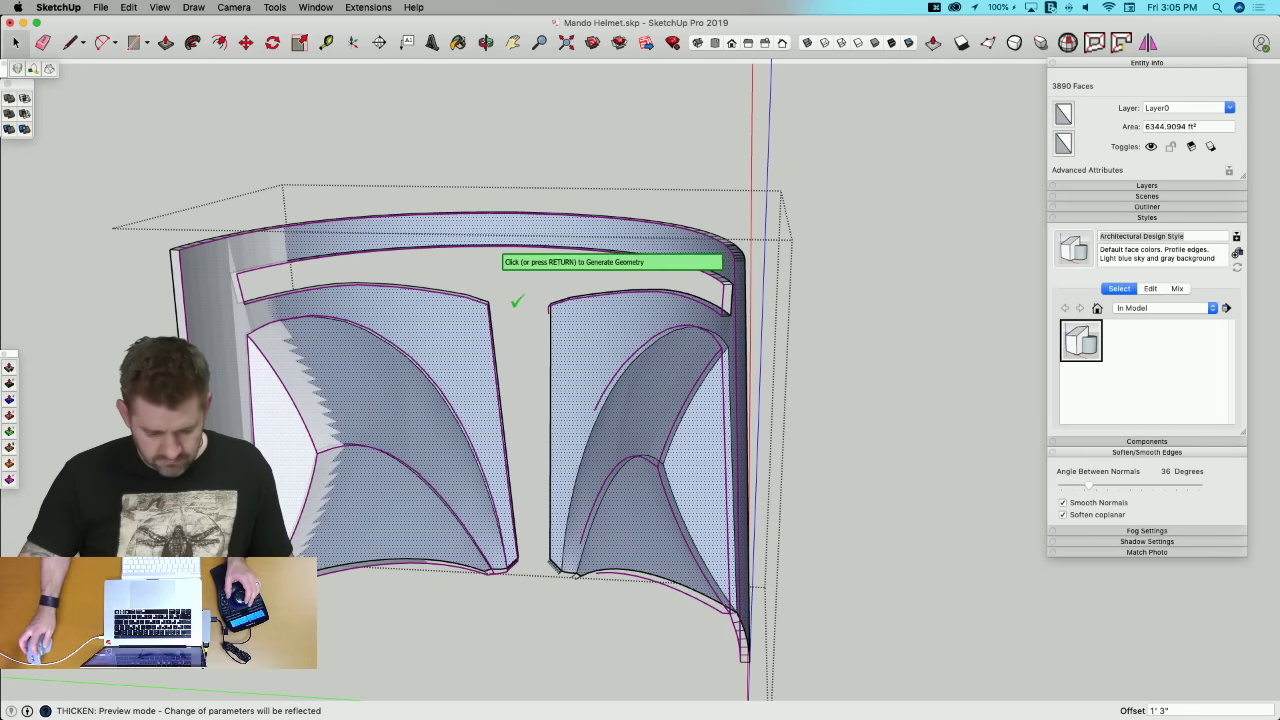
key("Return")
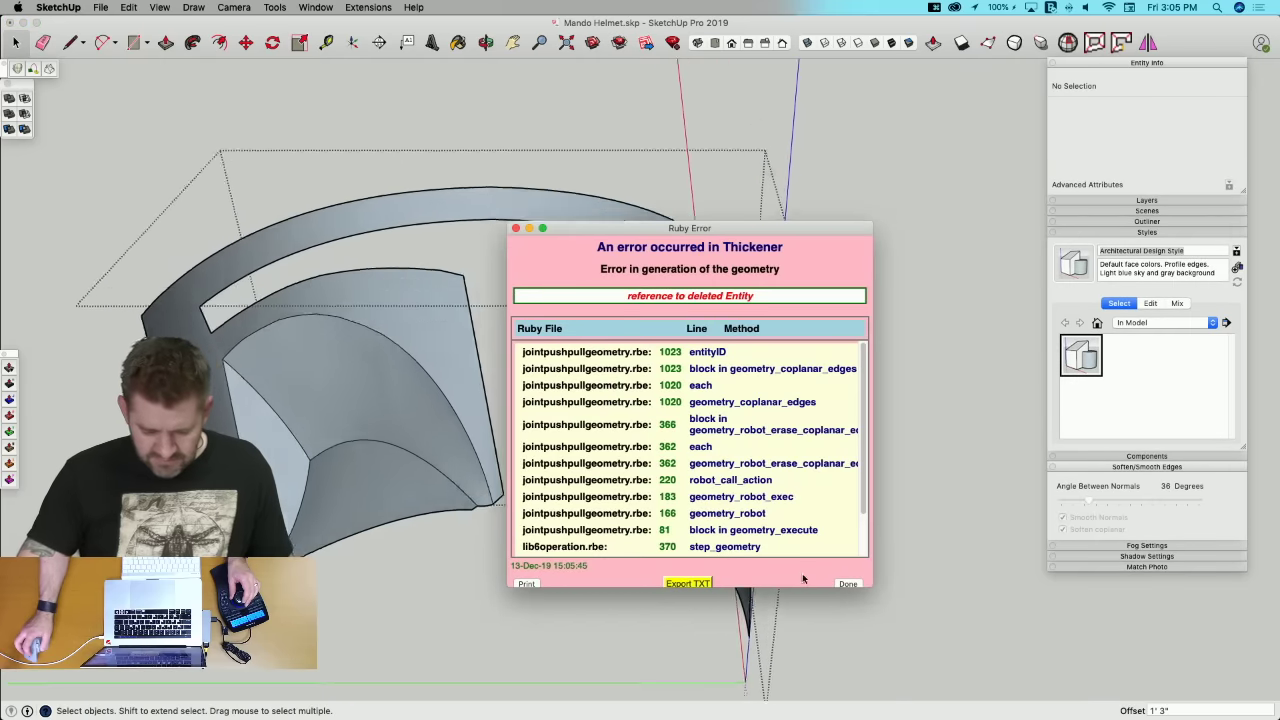
left_click(846, 586)
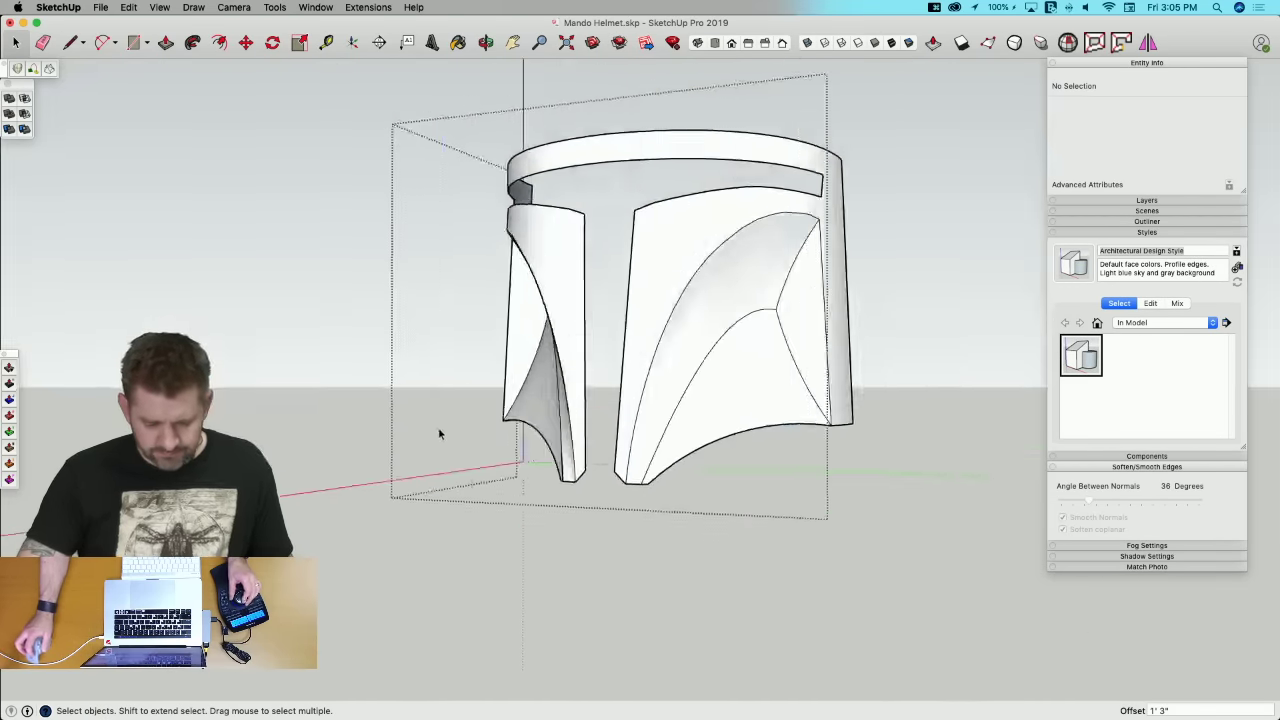
Step: Reopen the faceplate group and move the rear edge of its side panel by about 3 3/4"
key("space")
left_click(387, 442)
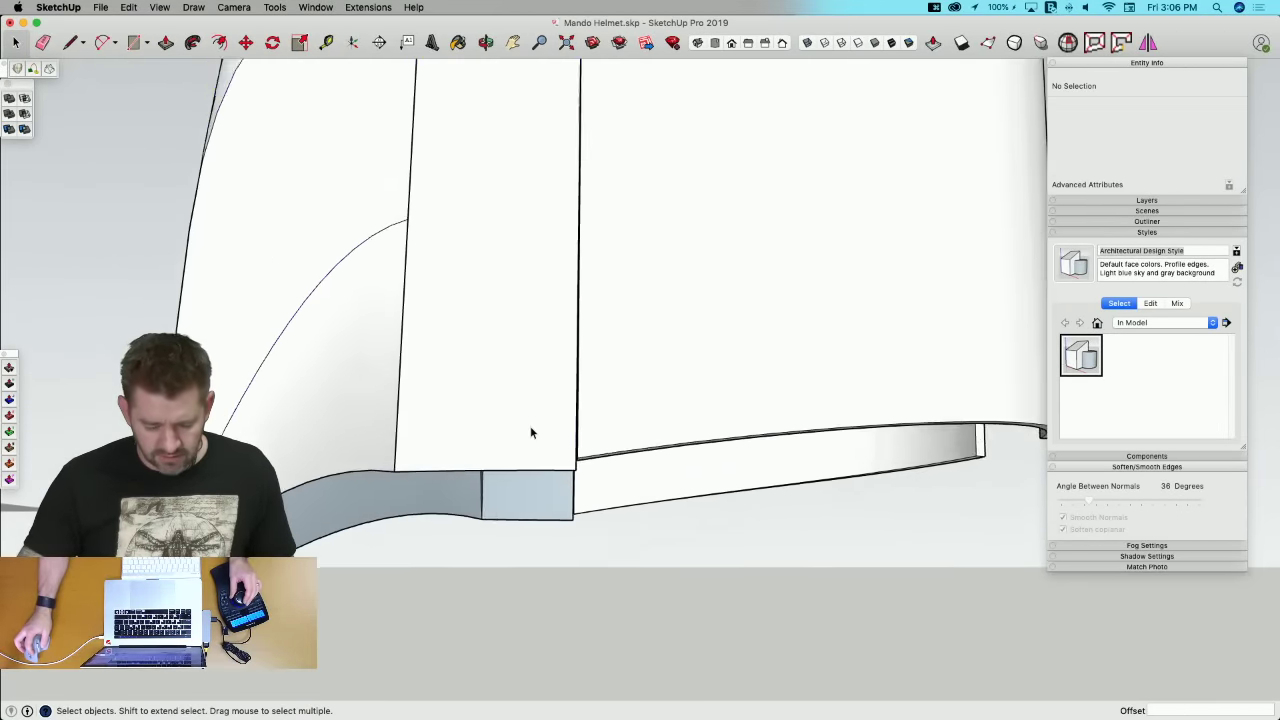
left_click(530, 428)
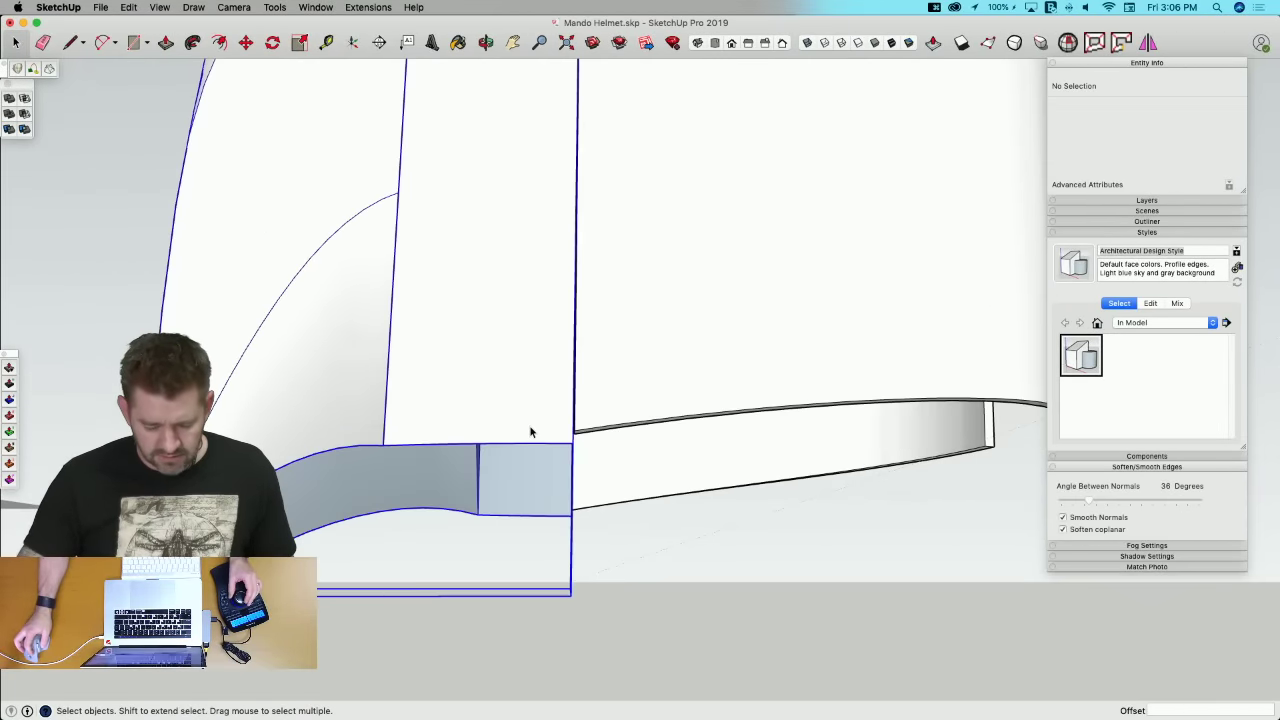
double_click(530, 403)
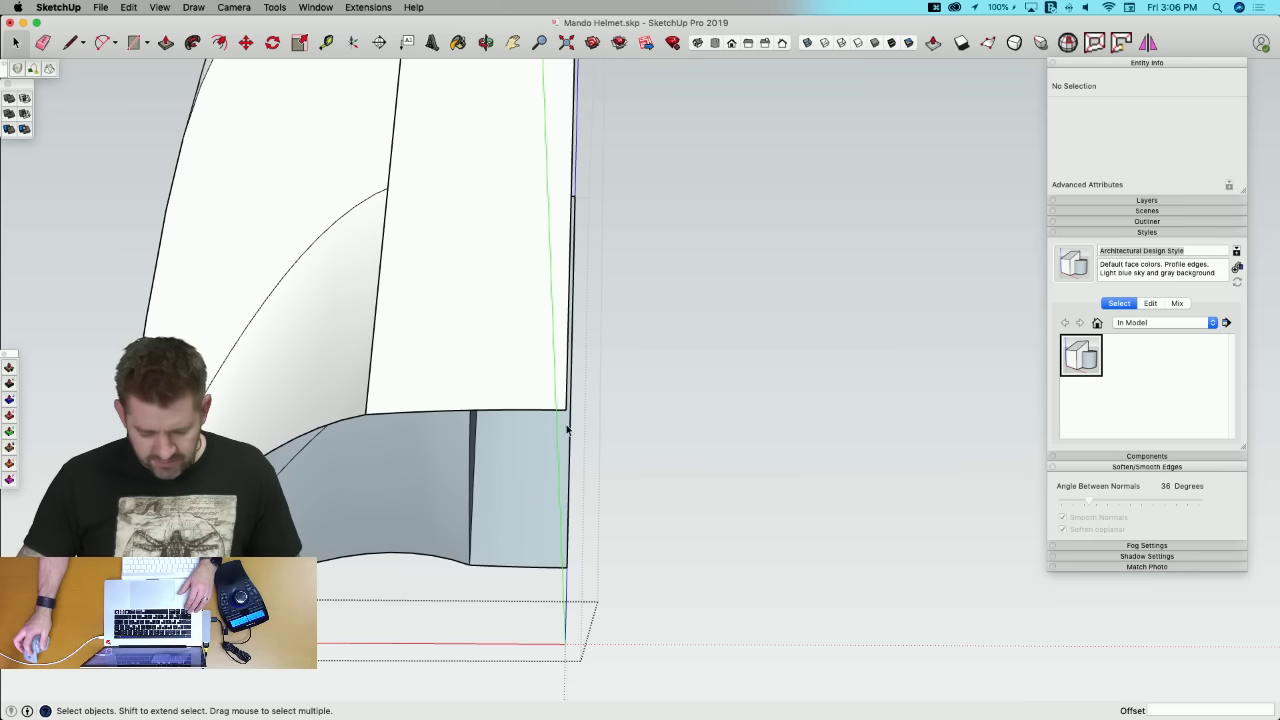
key("m")
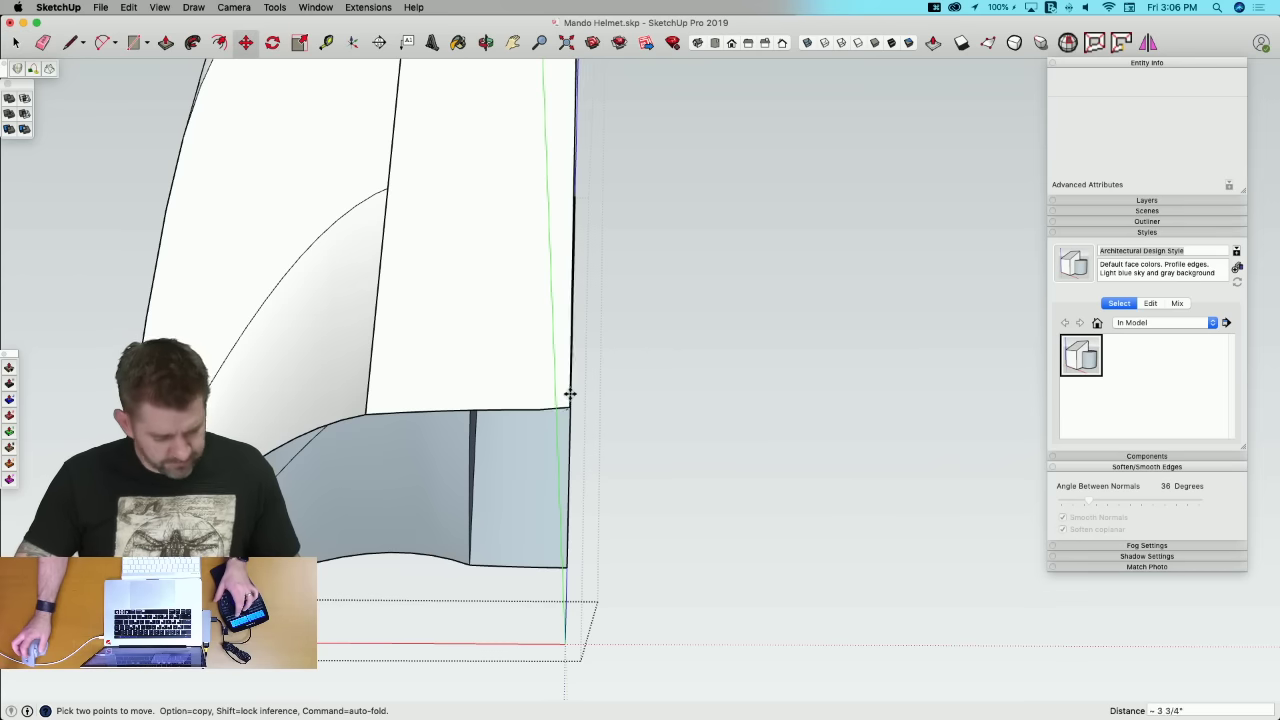
key("space")
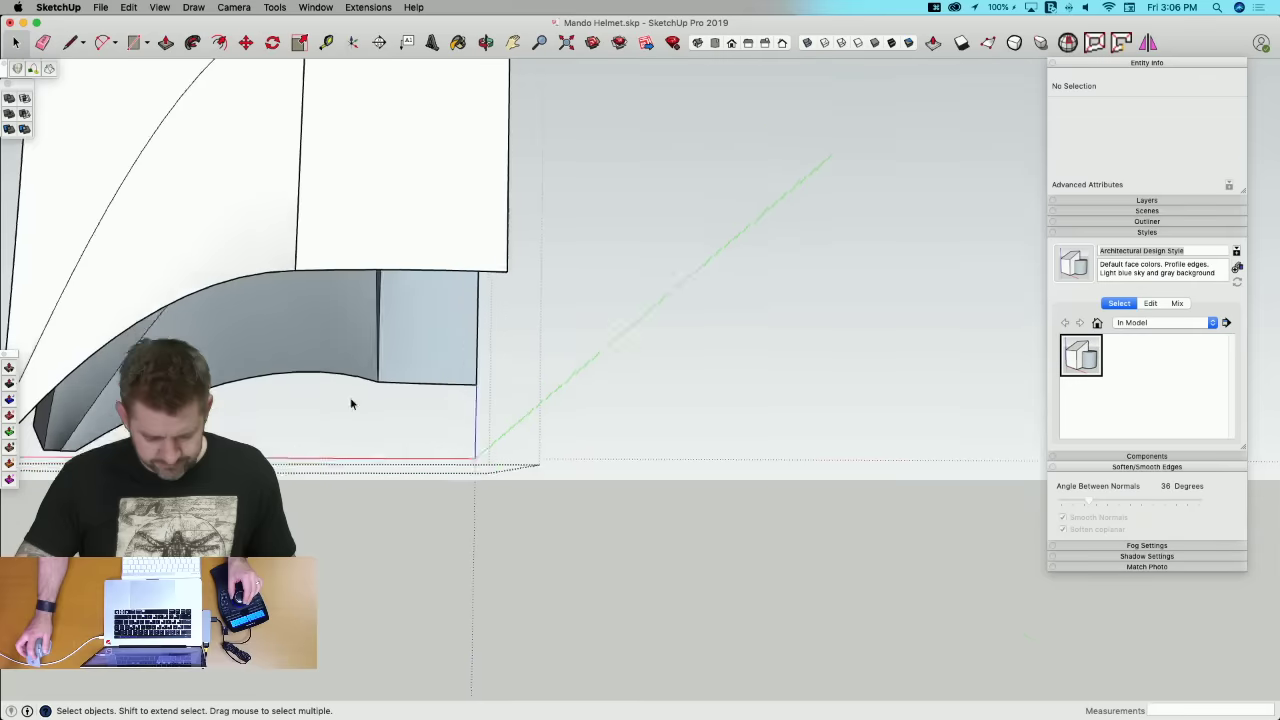
Step: Rotate the rear bottom edges on both sides of the faceplate about their front corner to align with the cowl's lower edge
mouse_move(366, 296)
middle_mouse_down()
mouse_move(400, 300)
mouse_move(406, 282)
mouse_move(400, 292)
middle_mouse_up()
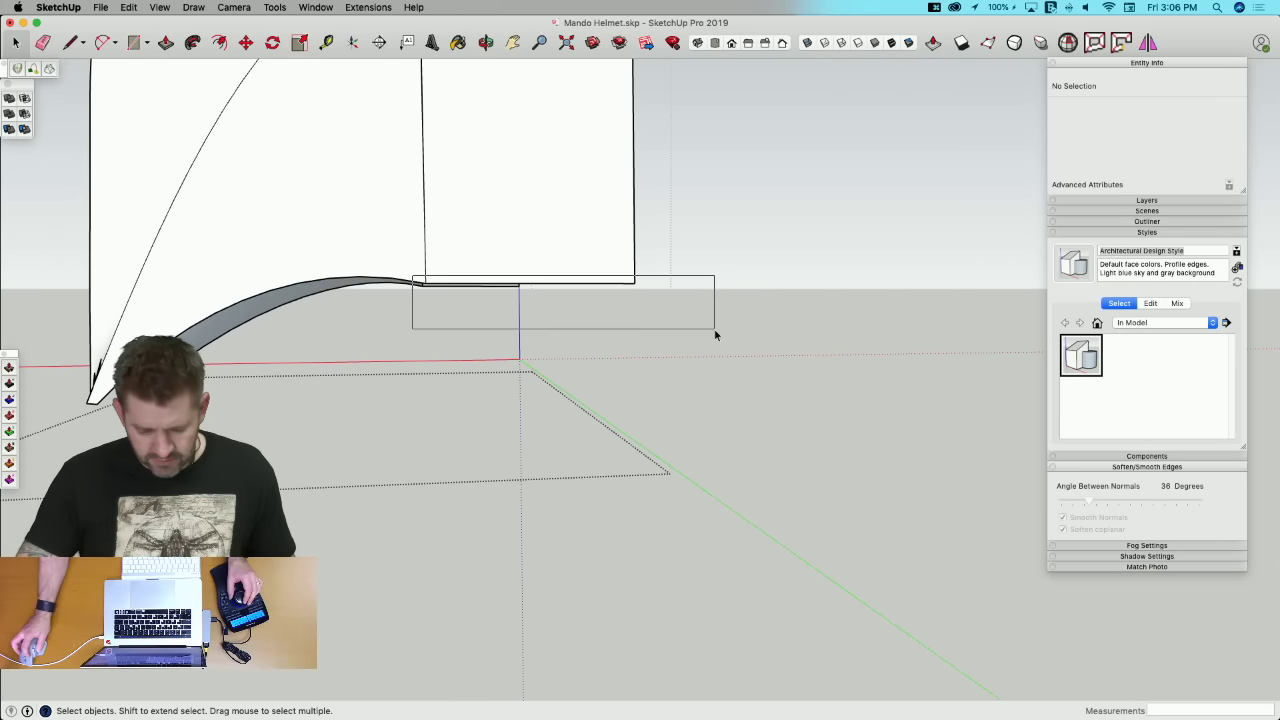
left_click_drag(715, 335, 714, 333)
key("q")
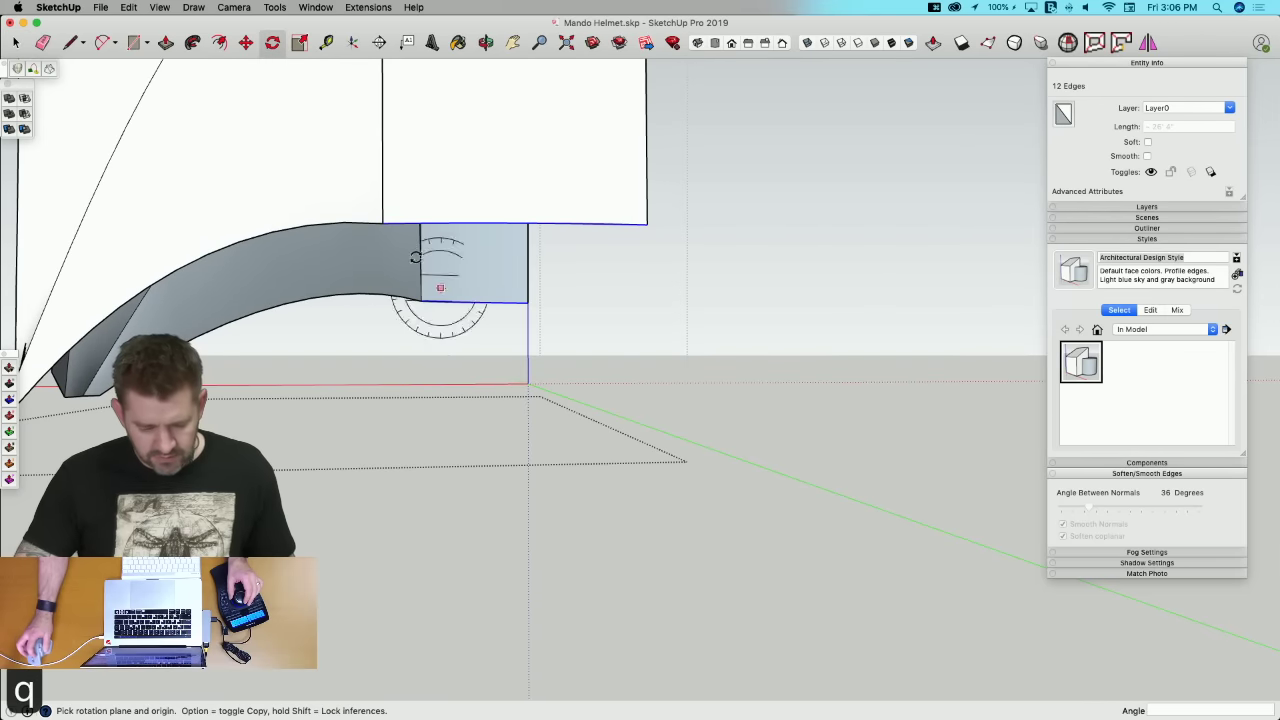
key("Left")
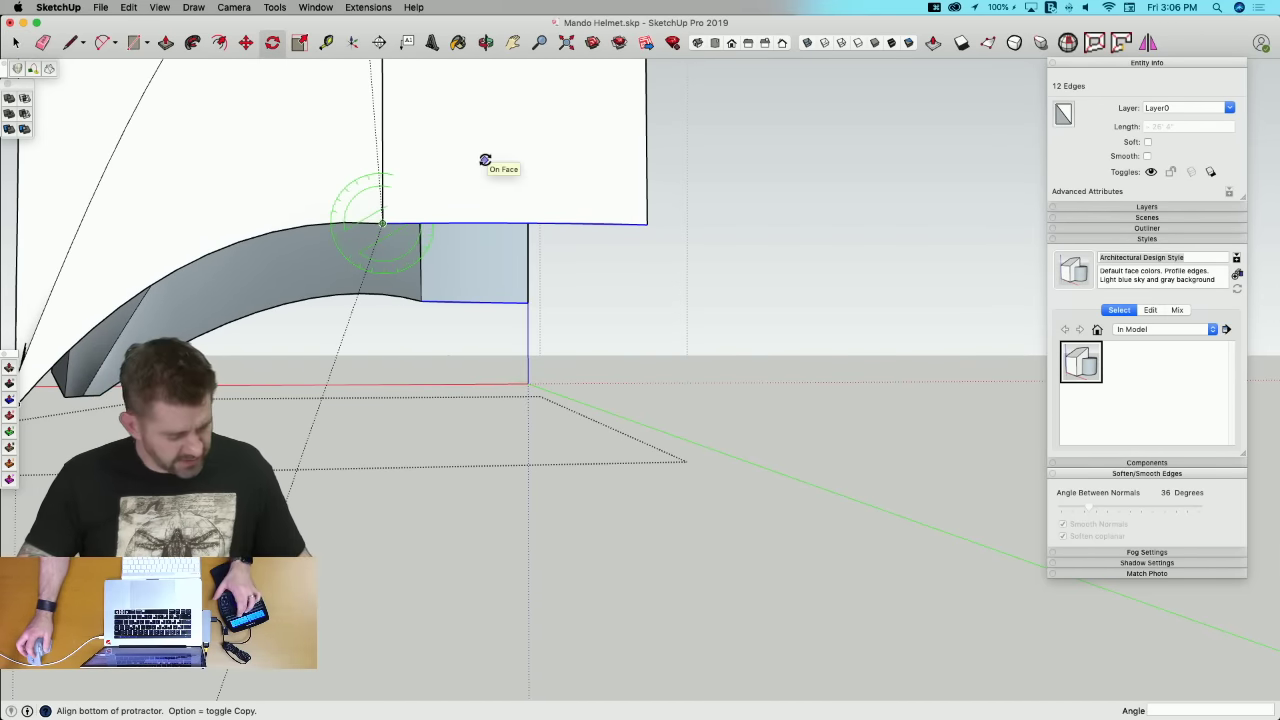
key("q")
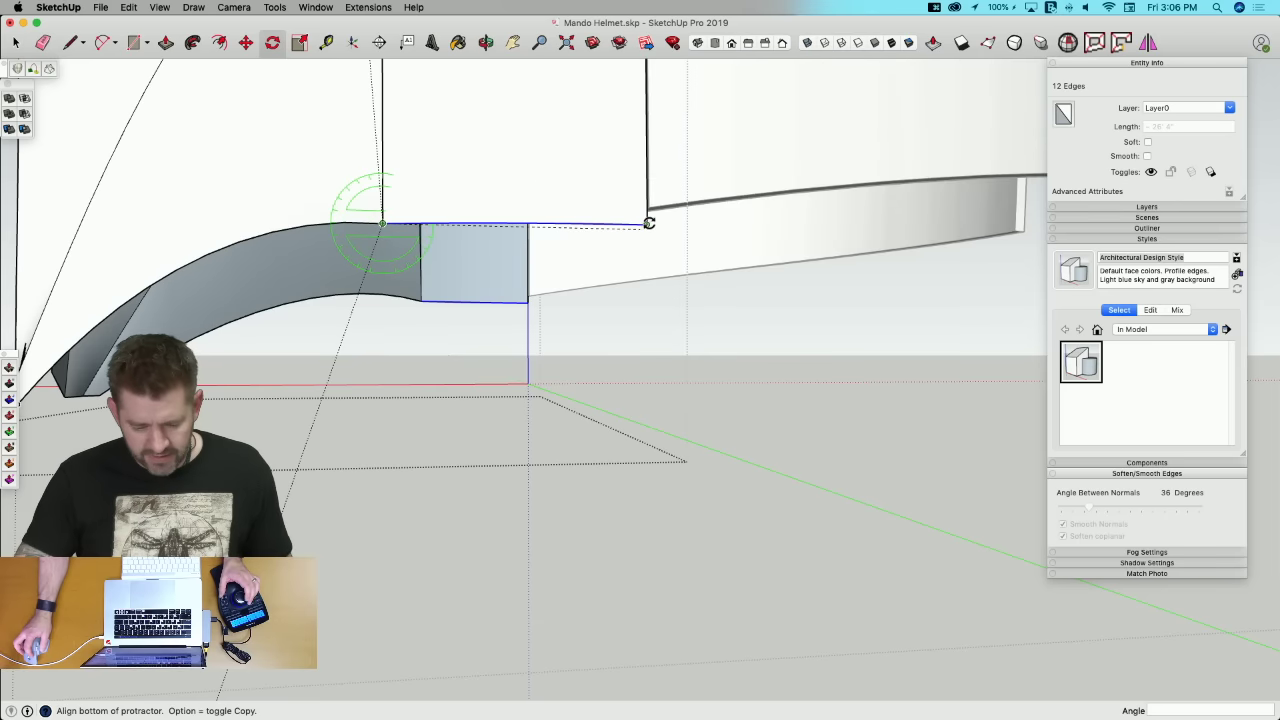
left_click(649, 223)
left_click(651, 204)
key("space")
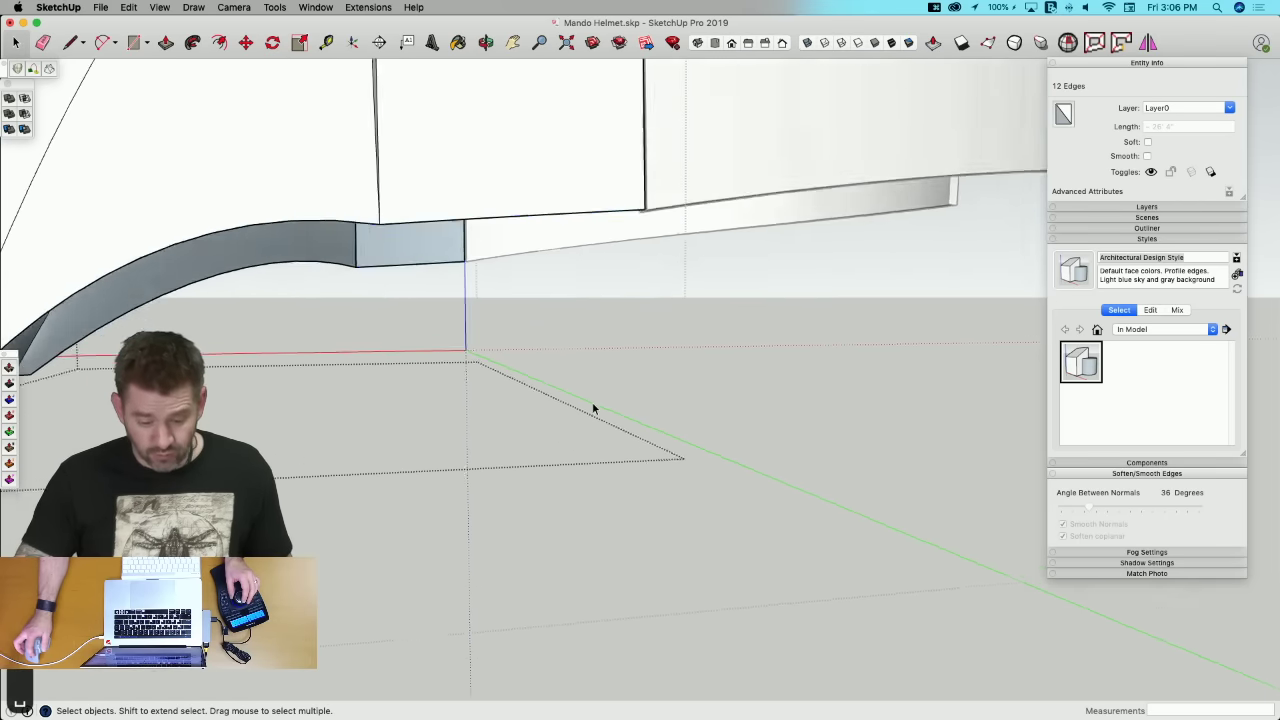
left_click(593, 404)
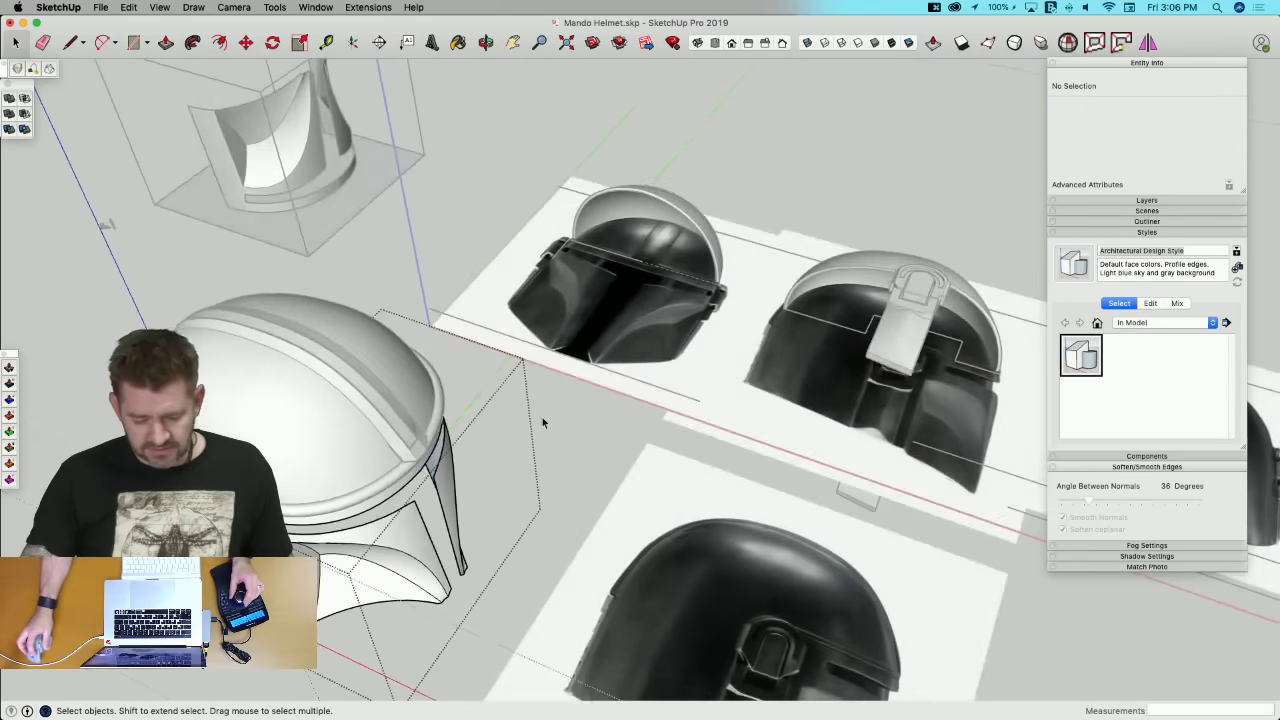
left_click(542, 417)
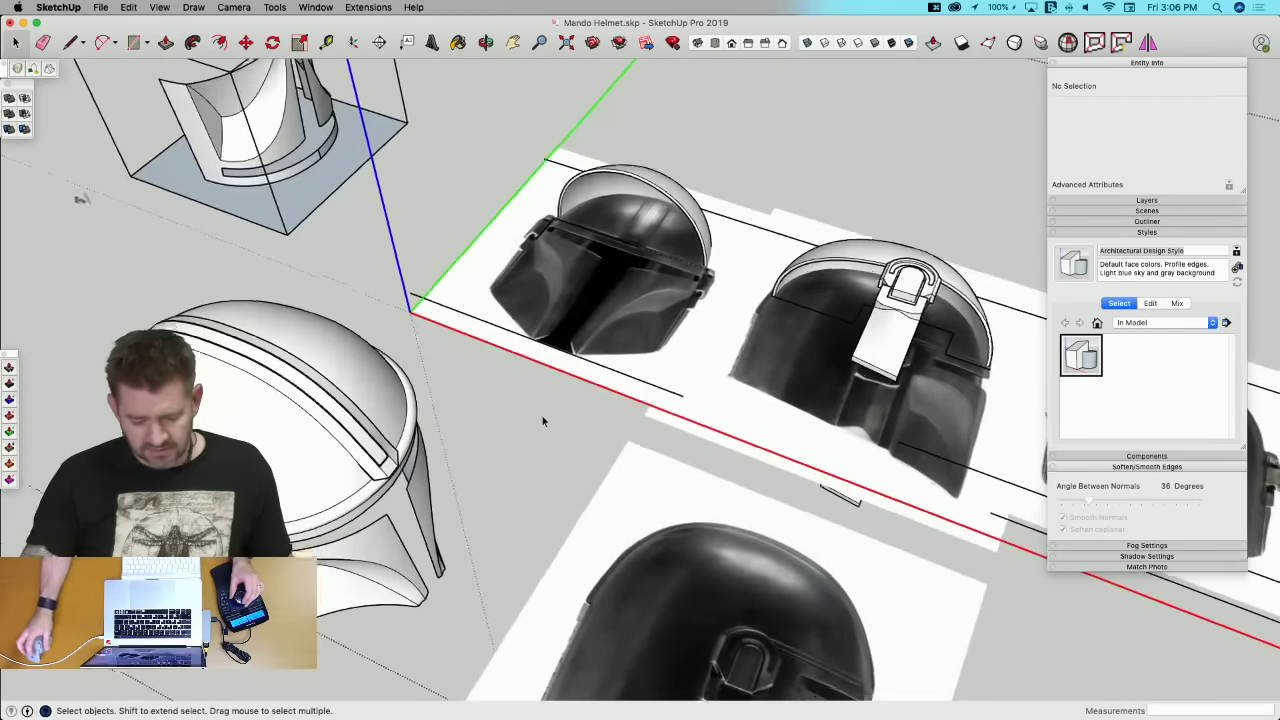
key("space")
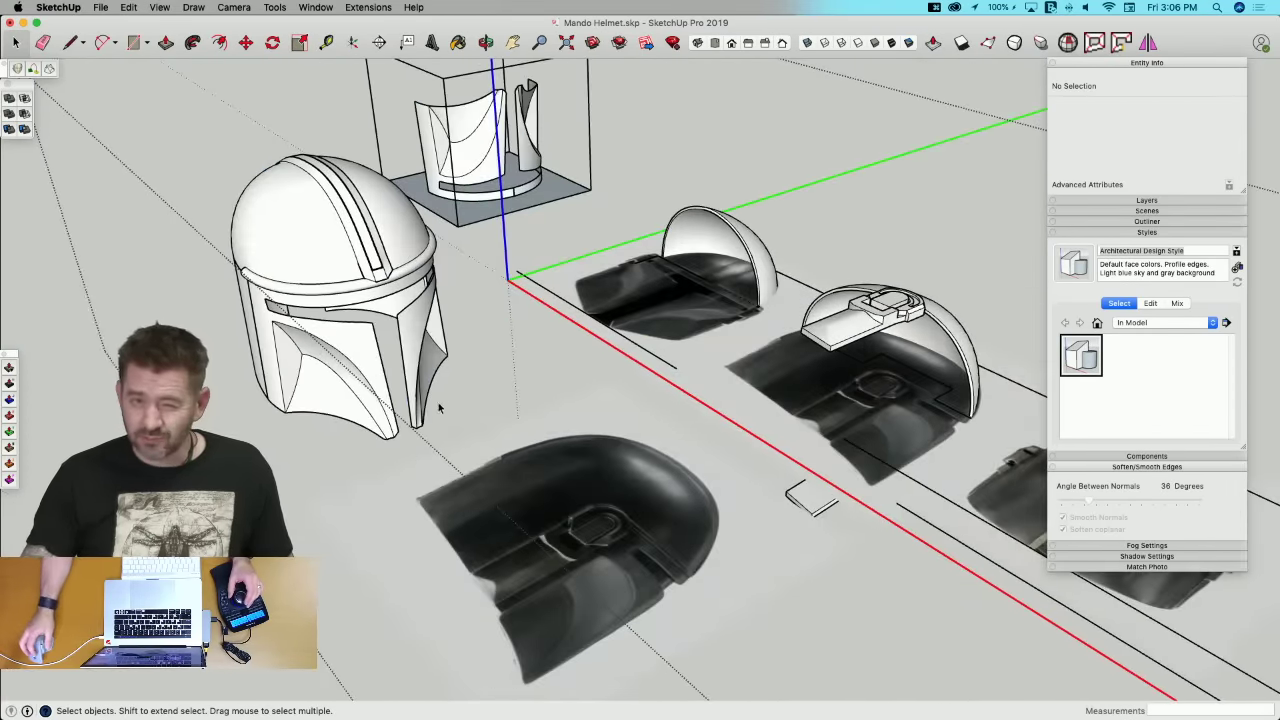
Step: Open the faceplate group for editing and select all of its connected faces and edges
double_click(369, 384)
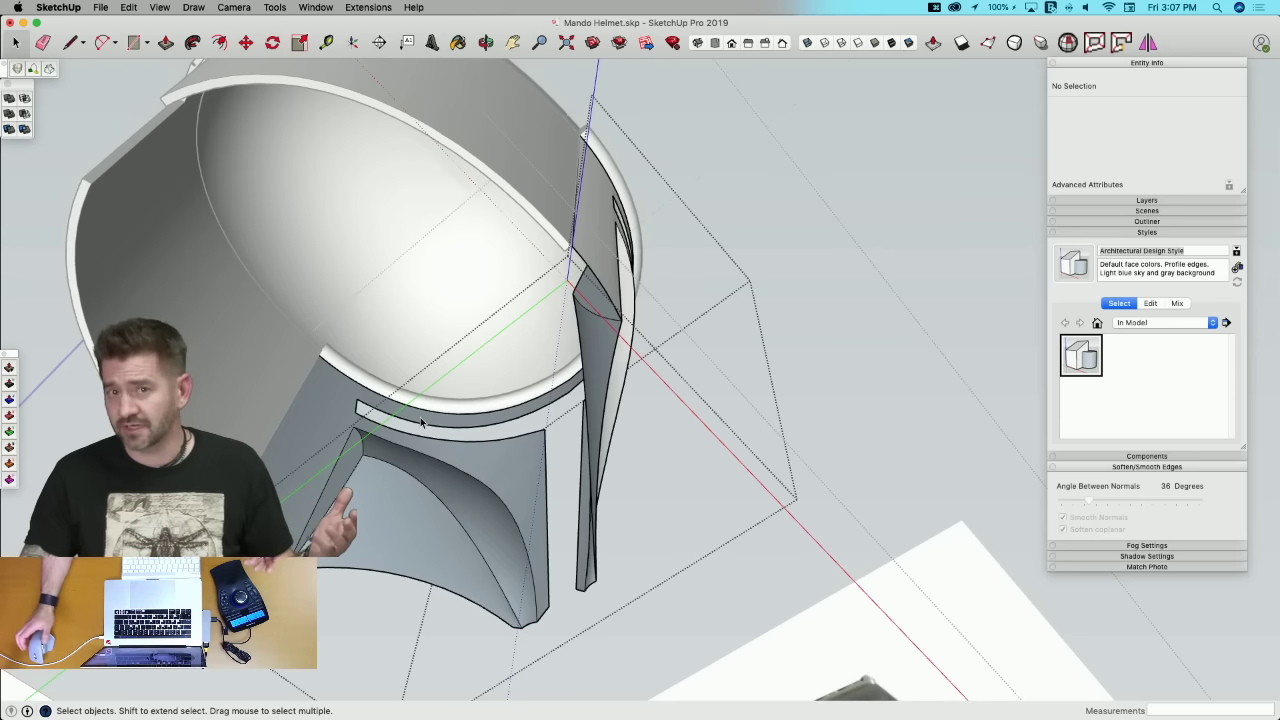
middle_click_drag(352, 404, 309, 433)
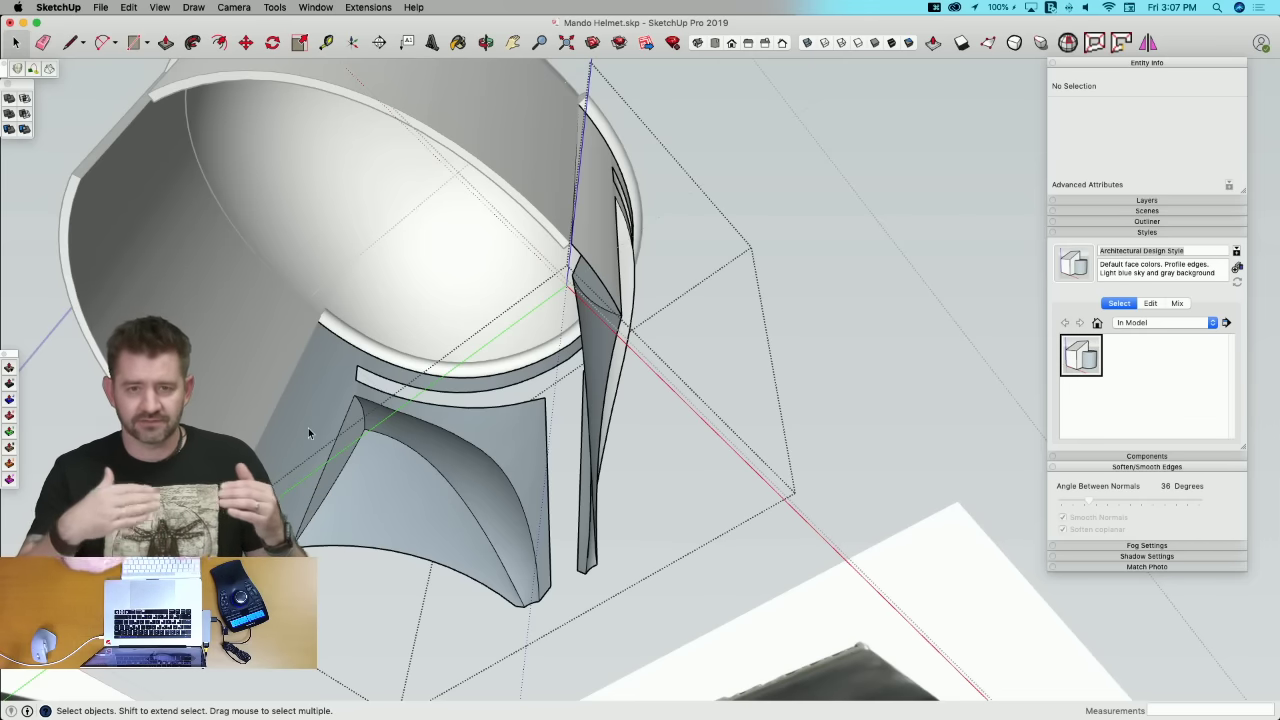
middle_click_drag(272, 432, 356, 494)
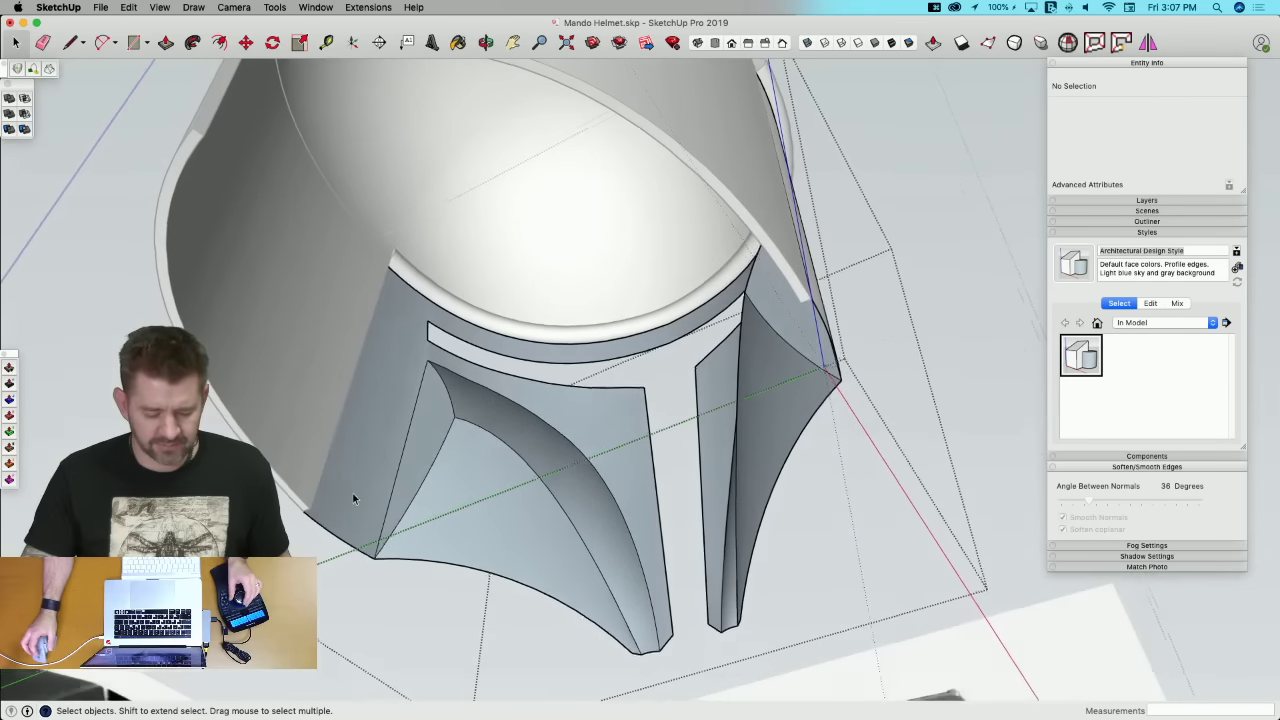
left_click(356, 494)
double_click(357, 498)
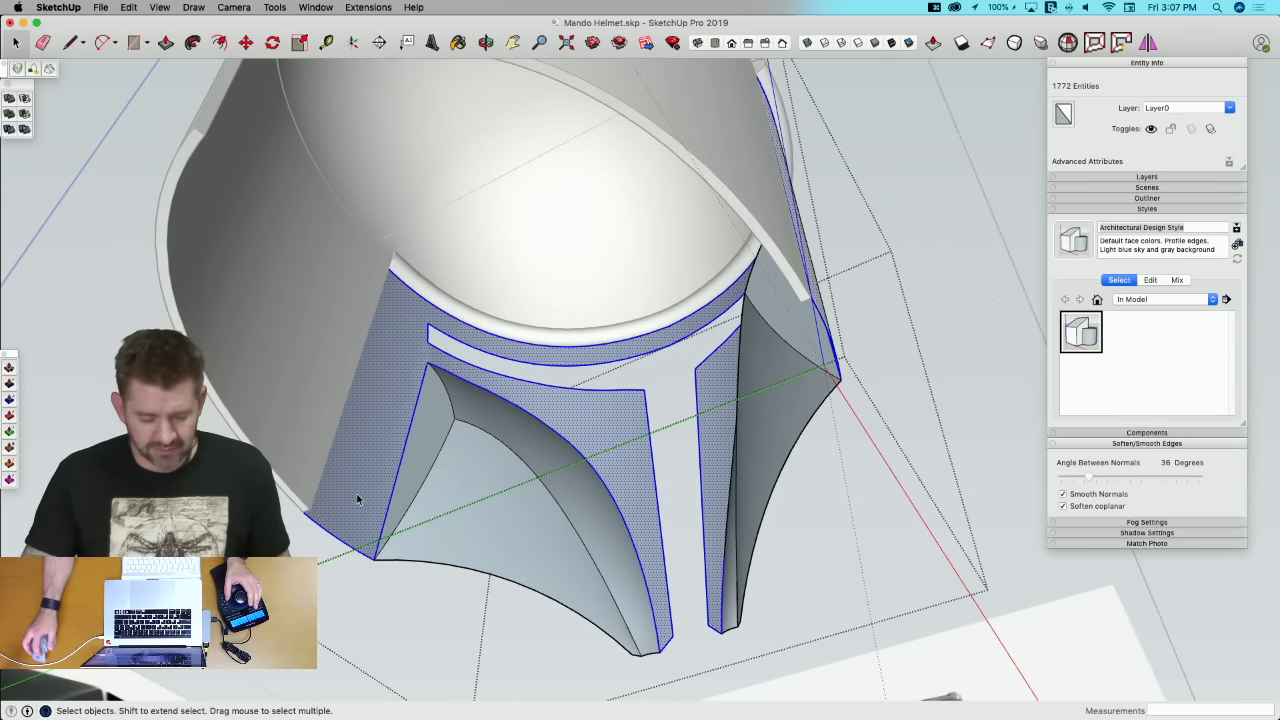
triple_click(357, 499)
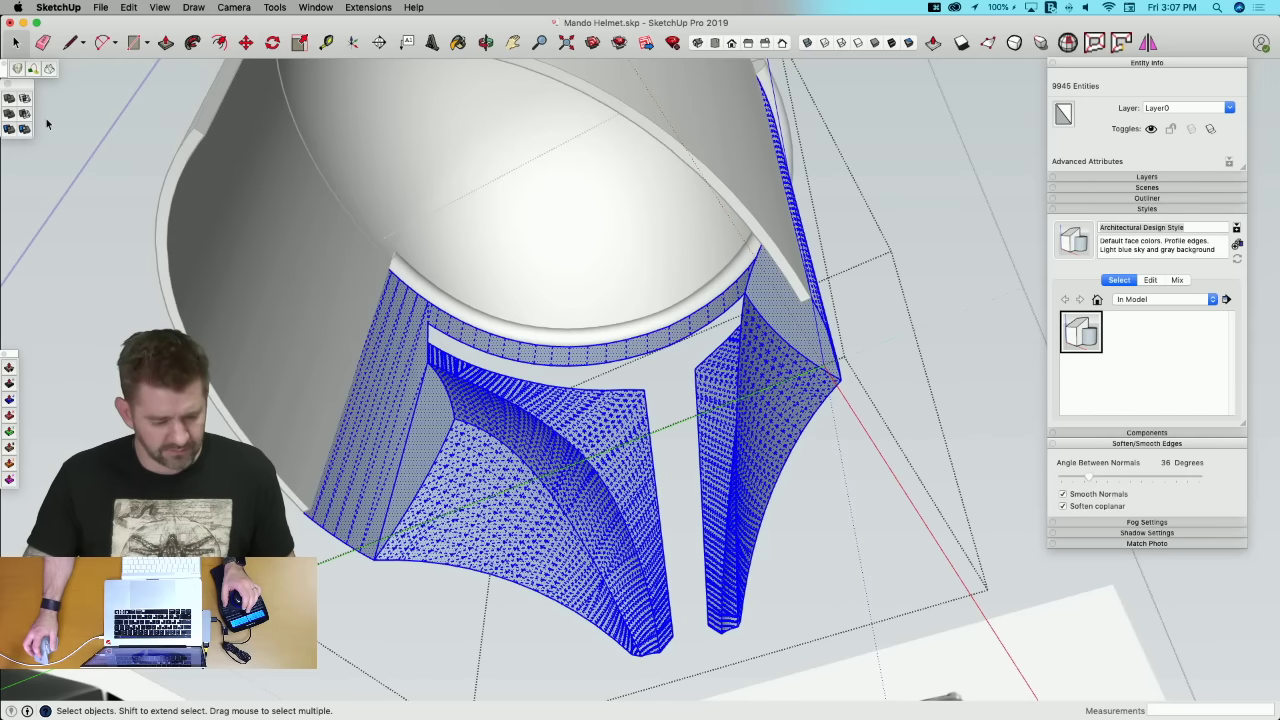
Step: Try to thicken the whole selected faceplate surface with the Thickener tool using an offset of 1.25'
left_click(50, 69)
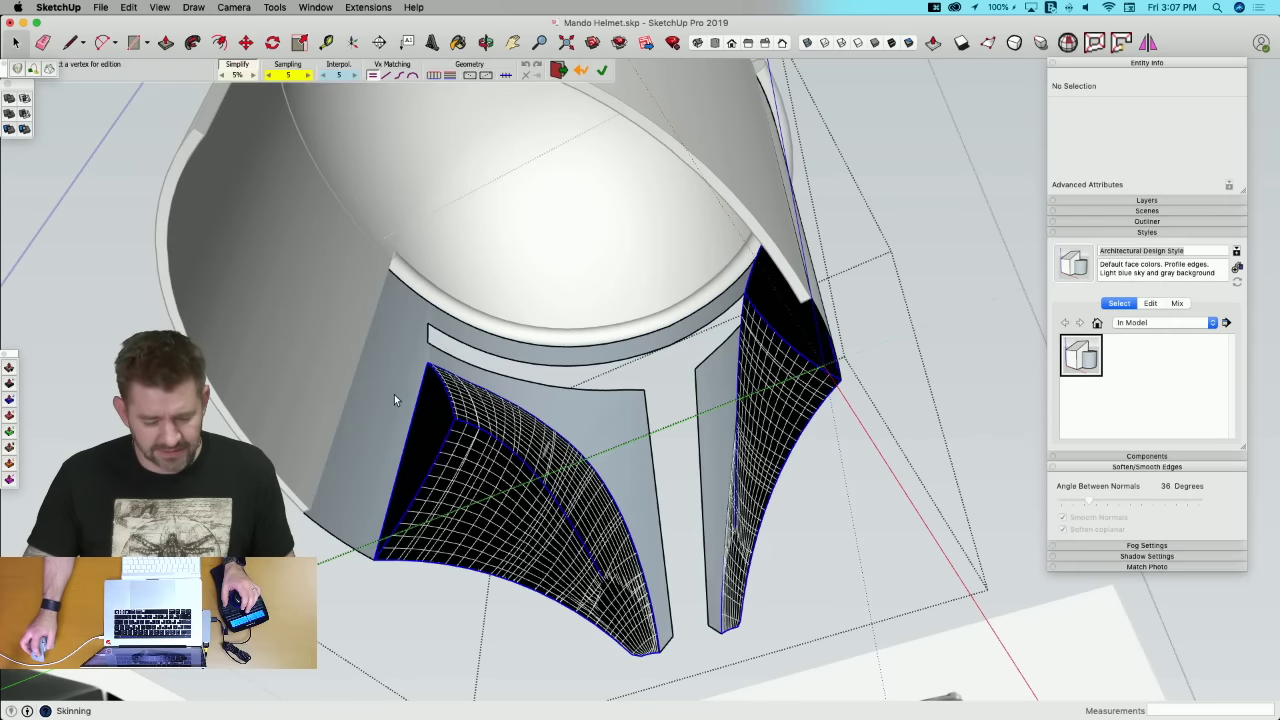
key("Return")
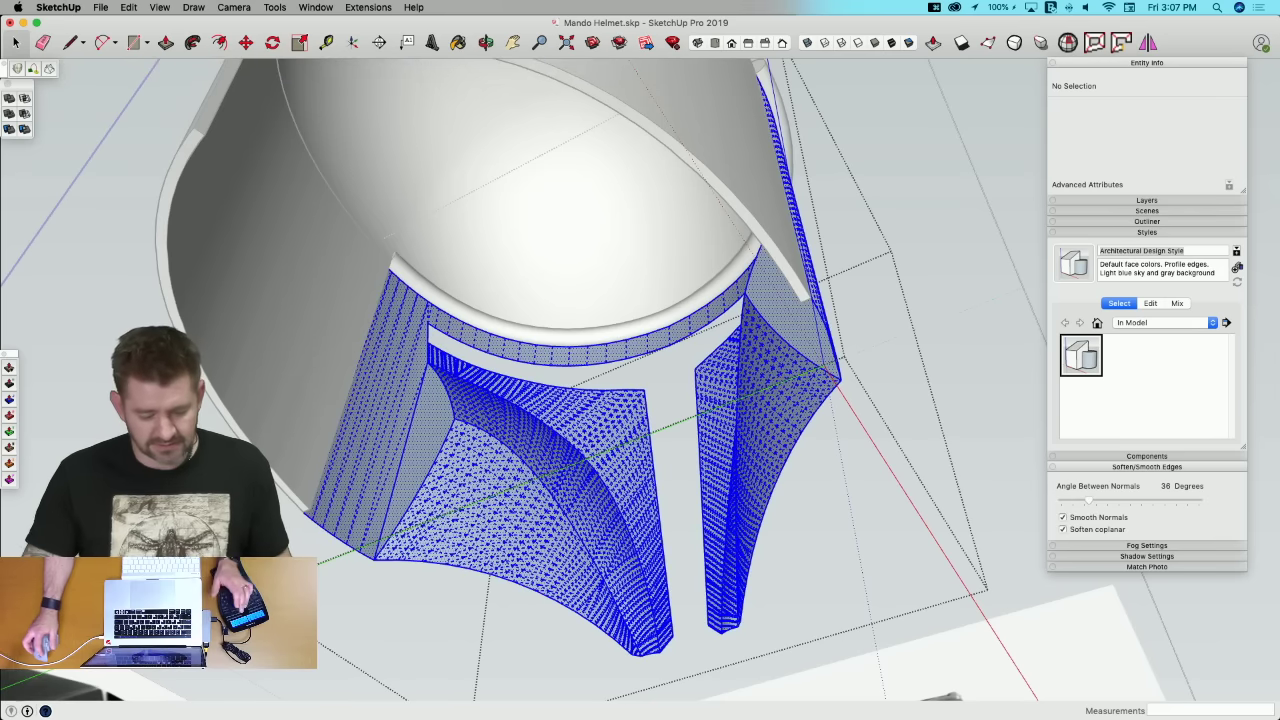
left_click(9, 368)
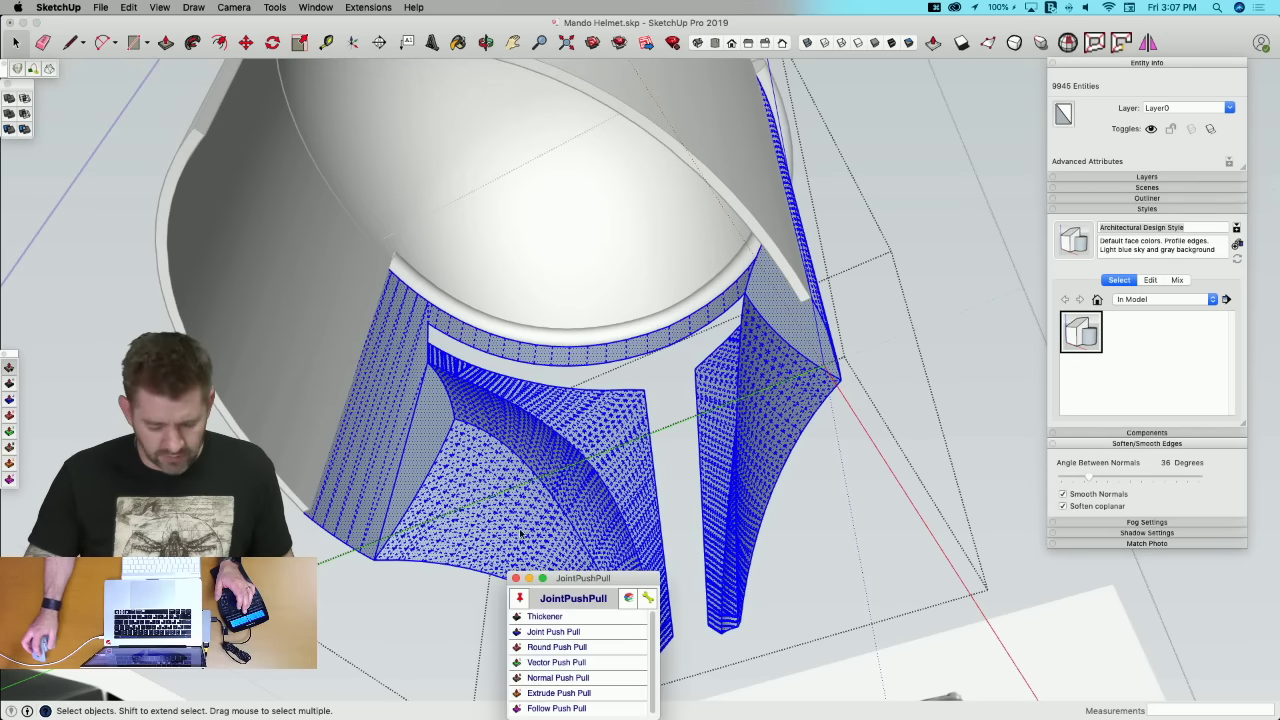
left_click(561, 621)
left_click_drag(352, 500, 389, 447)
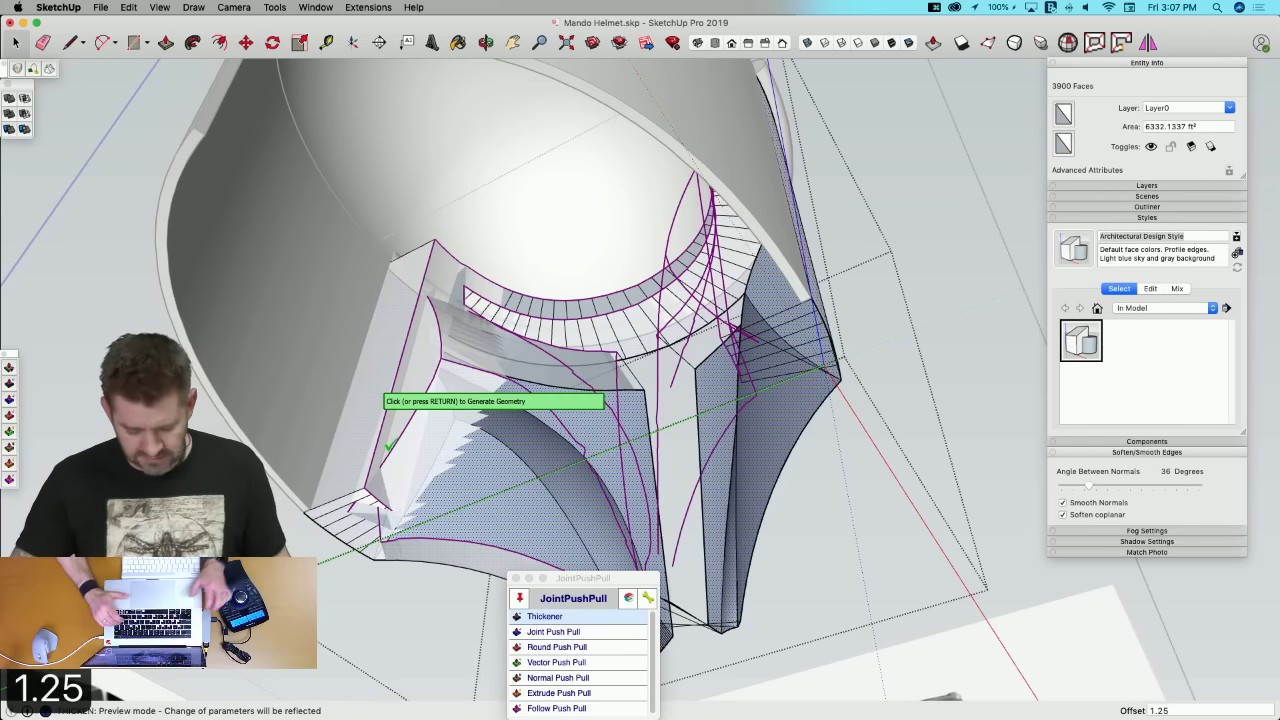
key("Return")
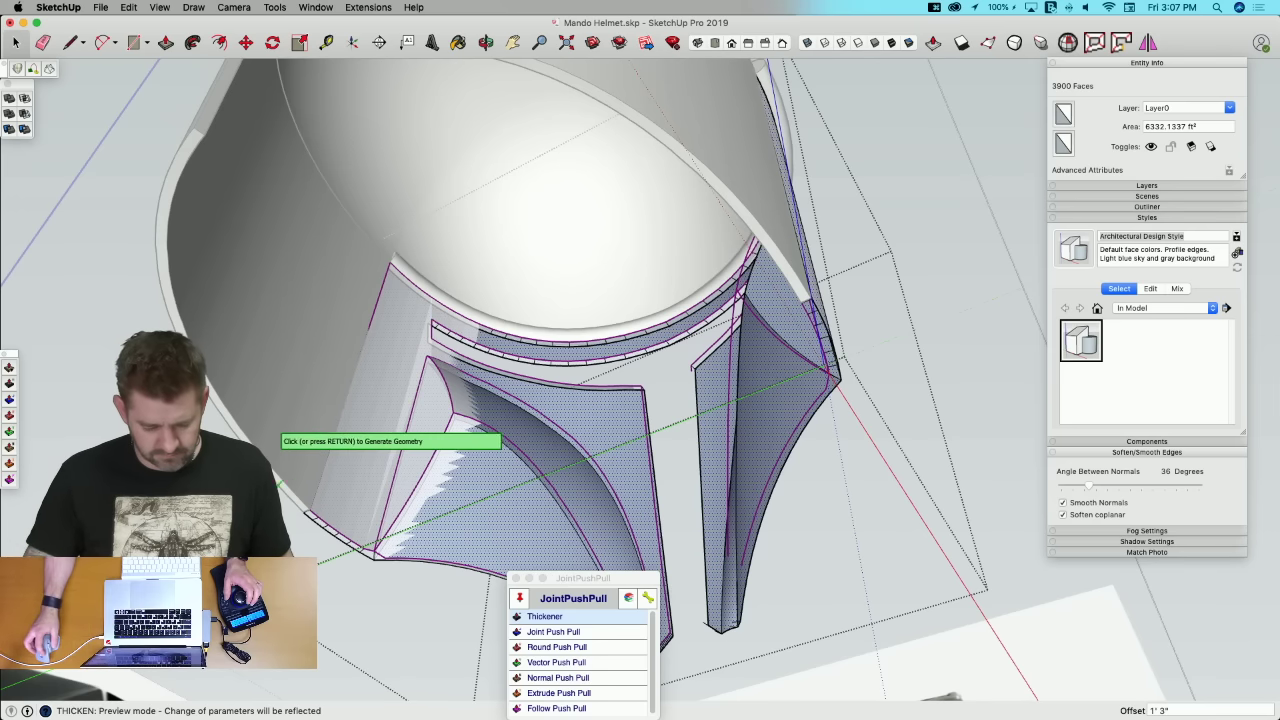
left_click(204, 511)
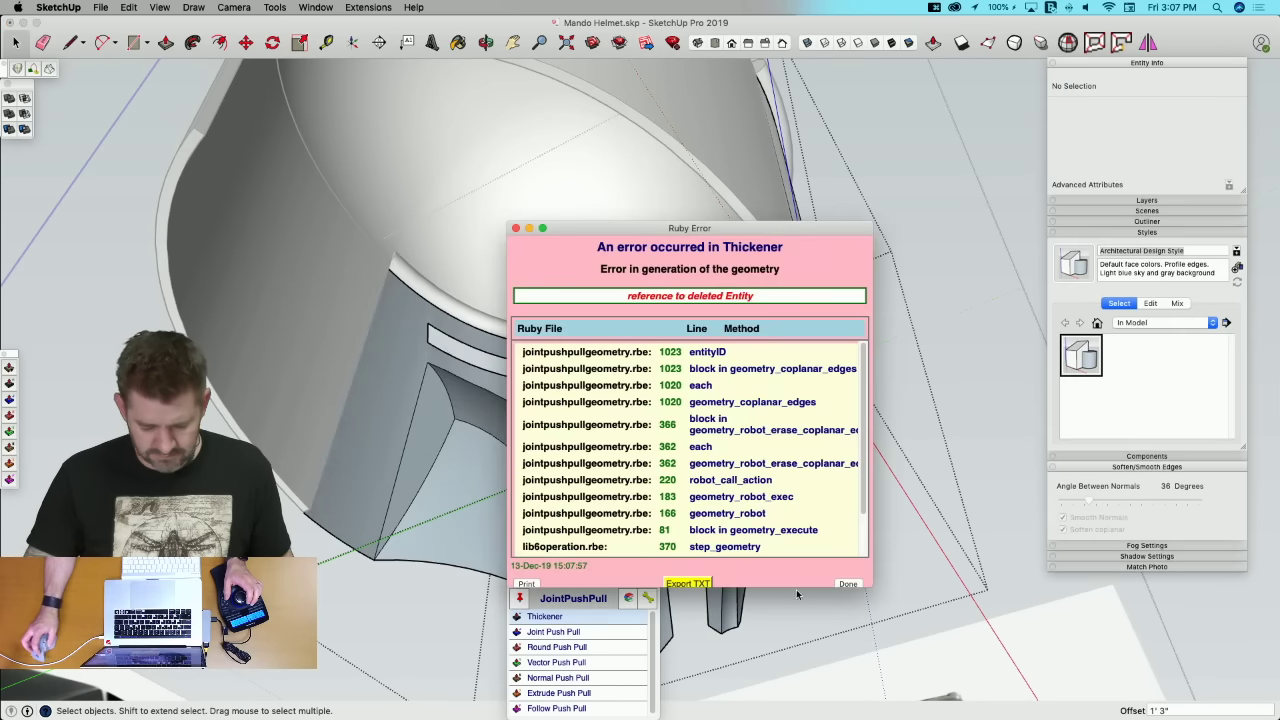
left_click(848, 585)
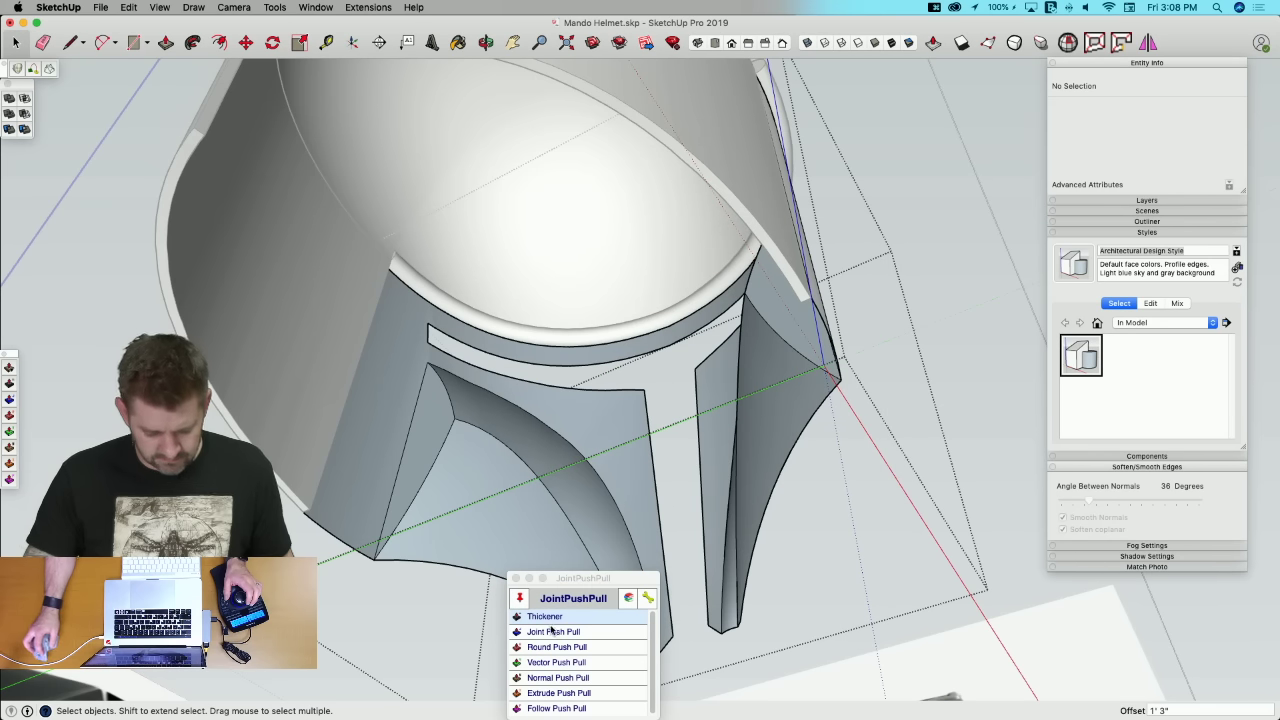
Step: Try to offset the faceplate's outer surface around the visor by 1.25' with Joint Push Pull
left_click(550, 632)
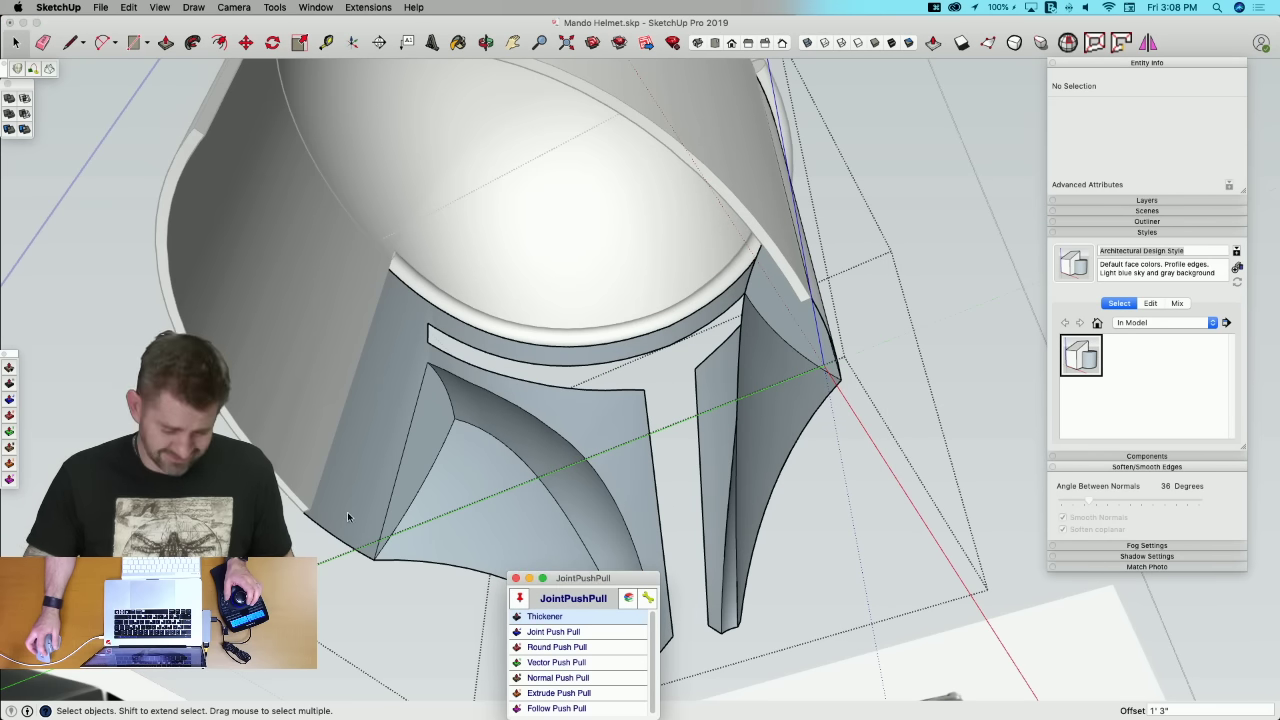
left_click(353, 498)
left_click(557, 634)
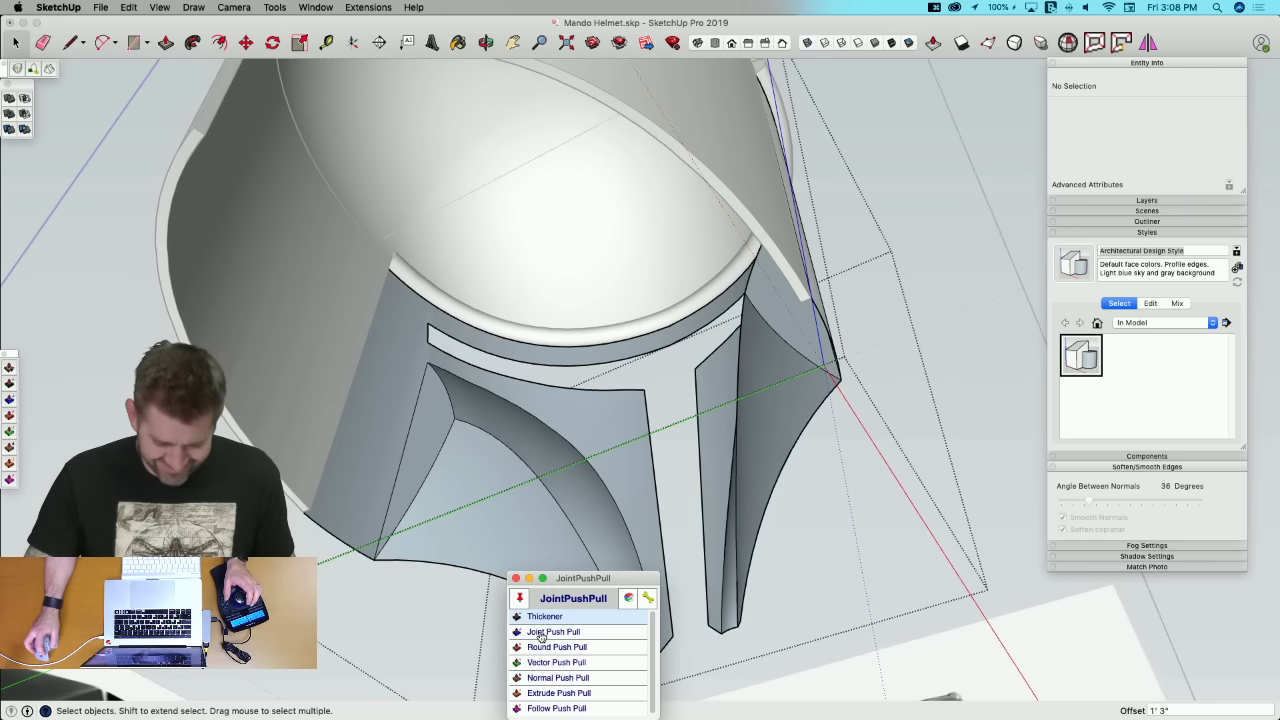
left_click(541, 638)
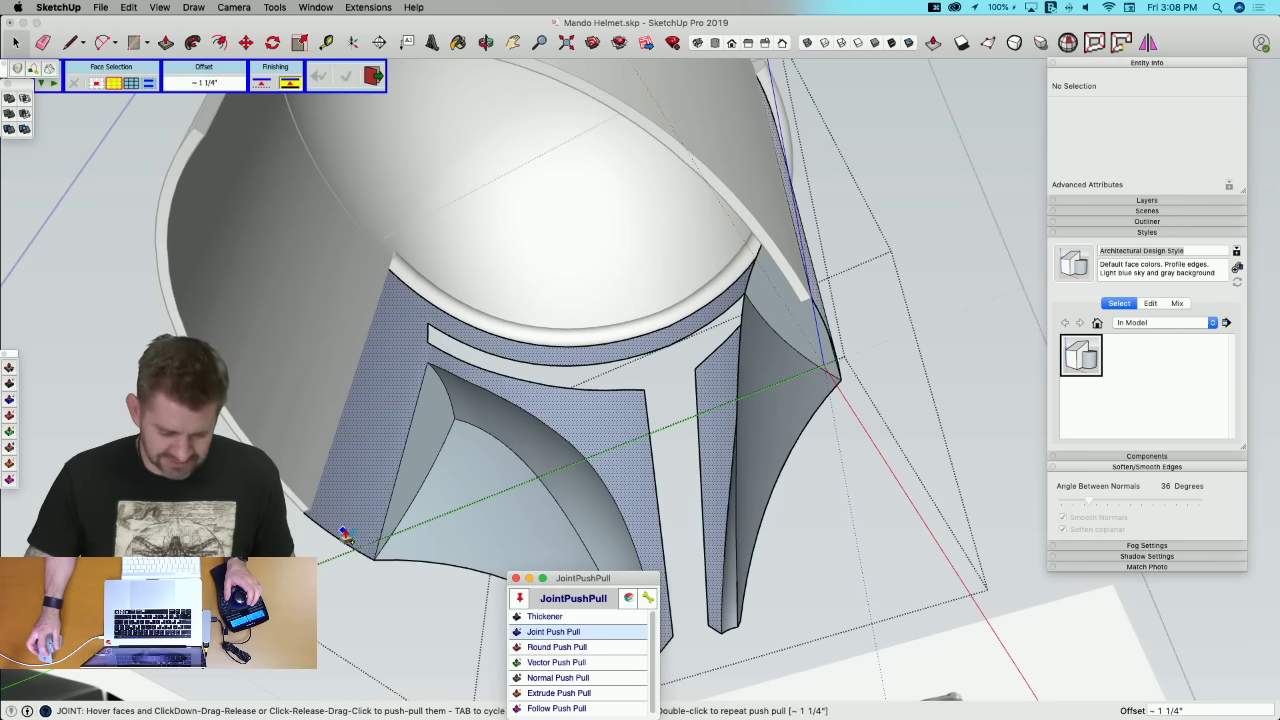
left_click_drag(343, 532, 360, 524)
type("1.25")
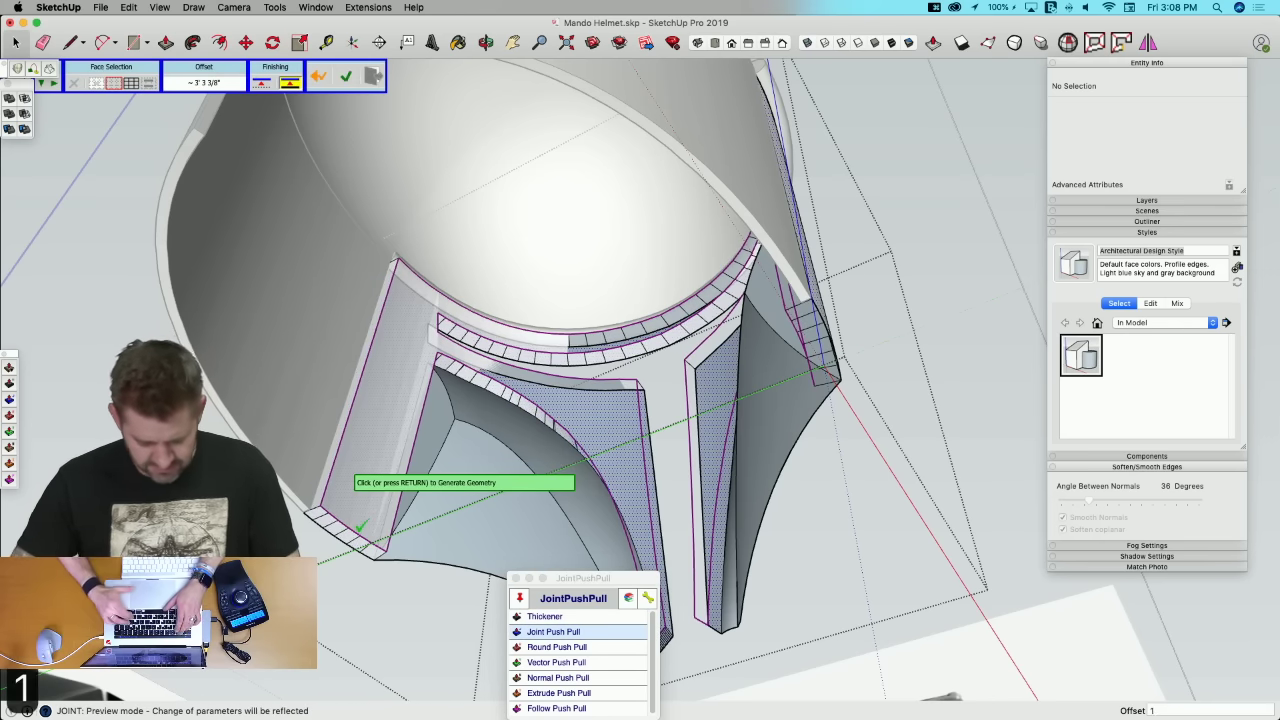
key("Return")
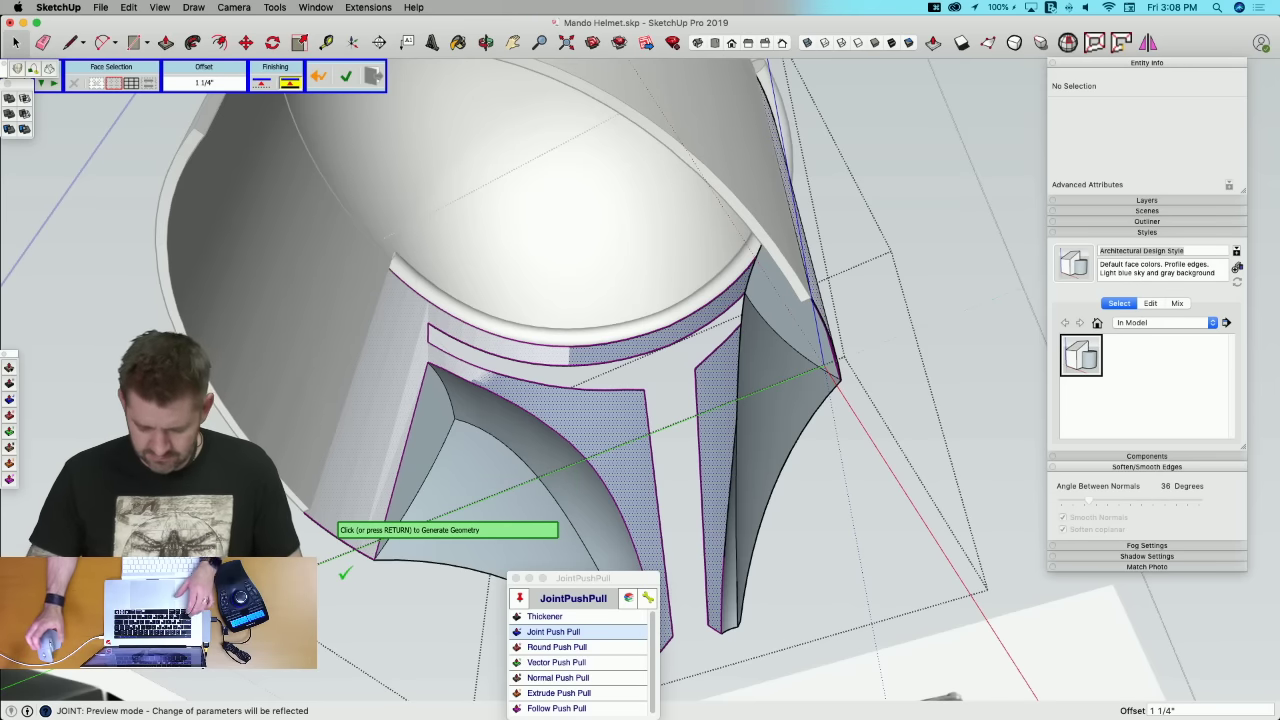
type("1.2")
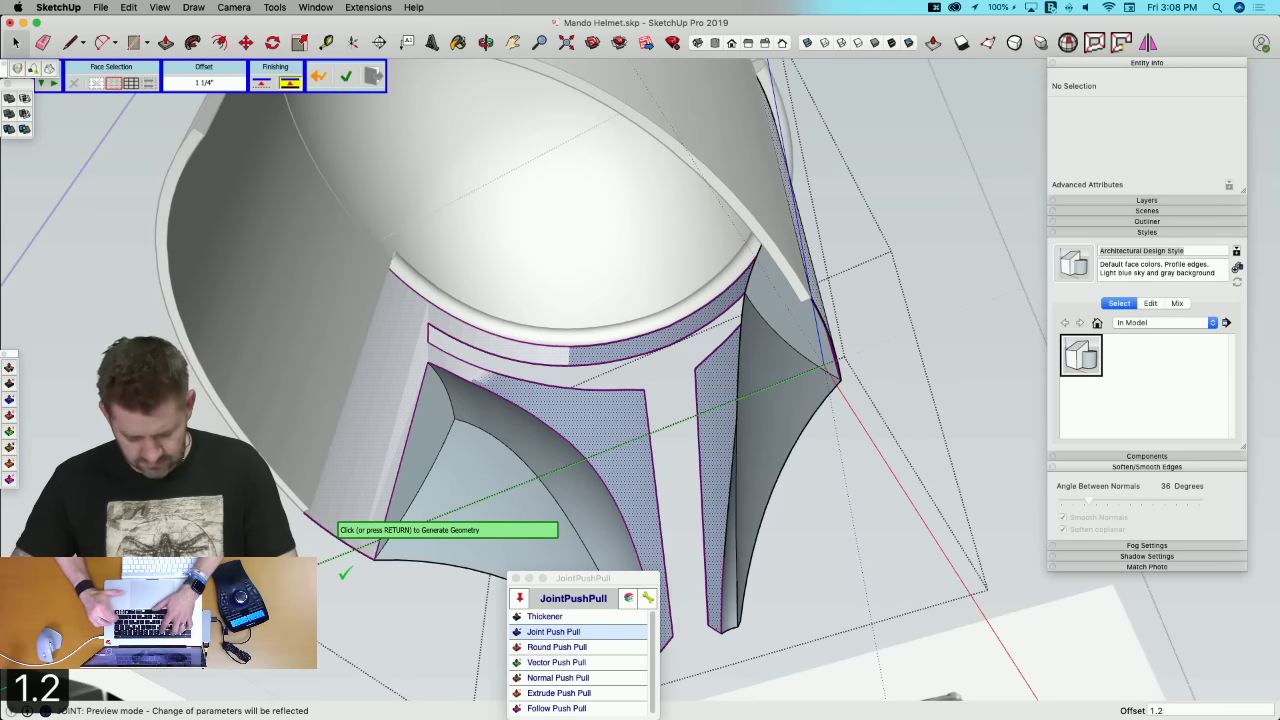
type("5'")
key("Return")
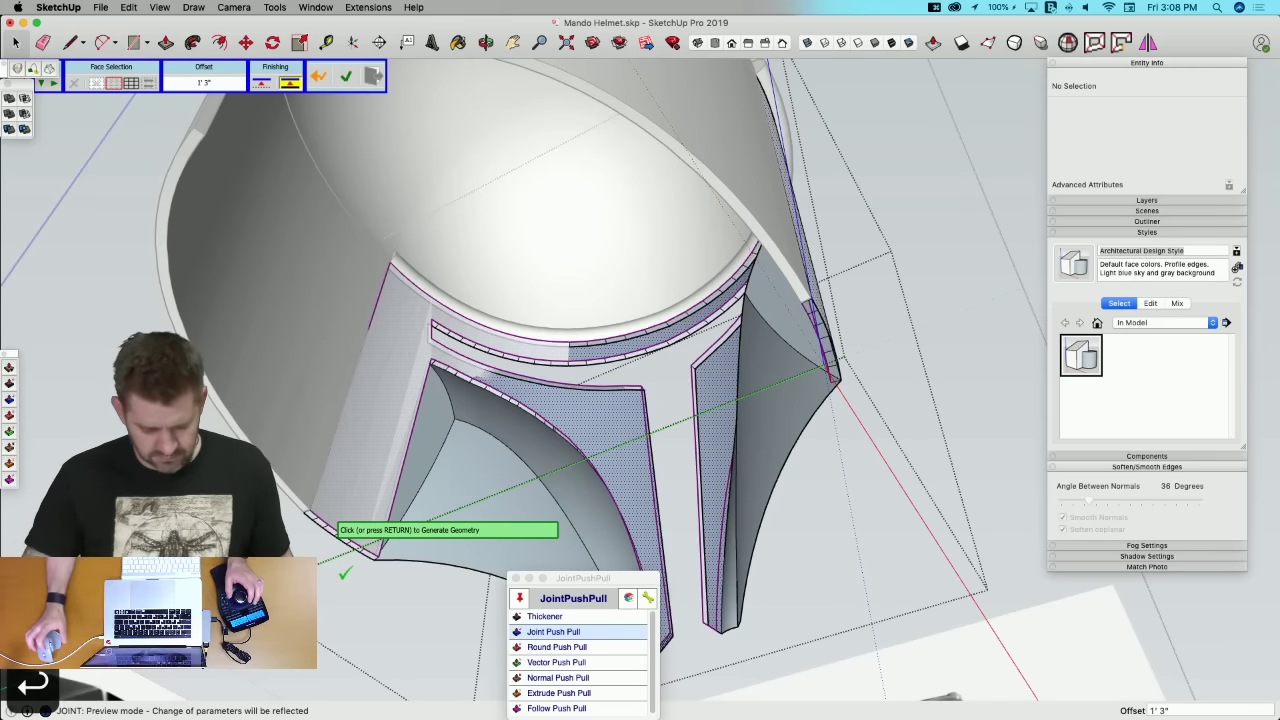
left_click(290, 558)
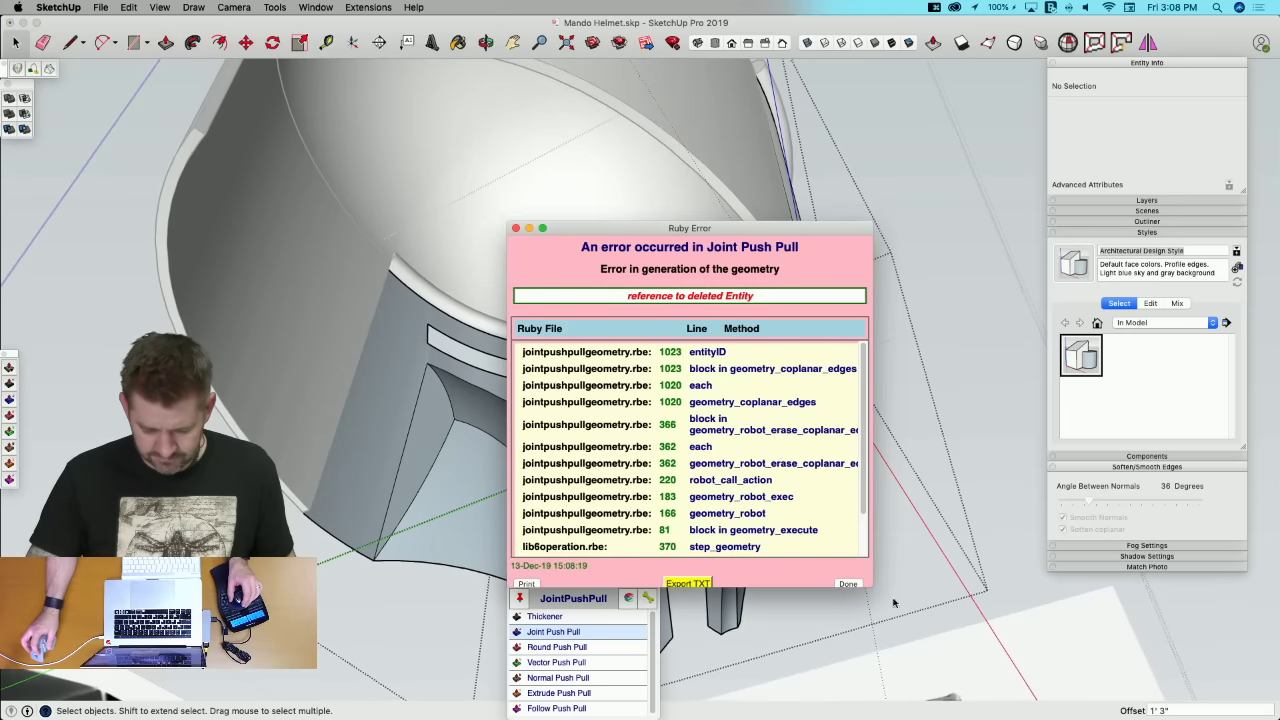
left_click(848, 584)
key("space")
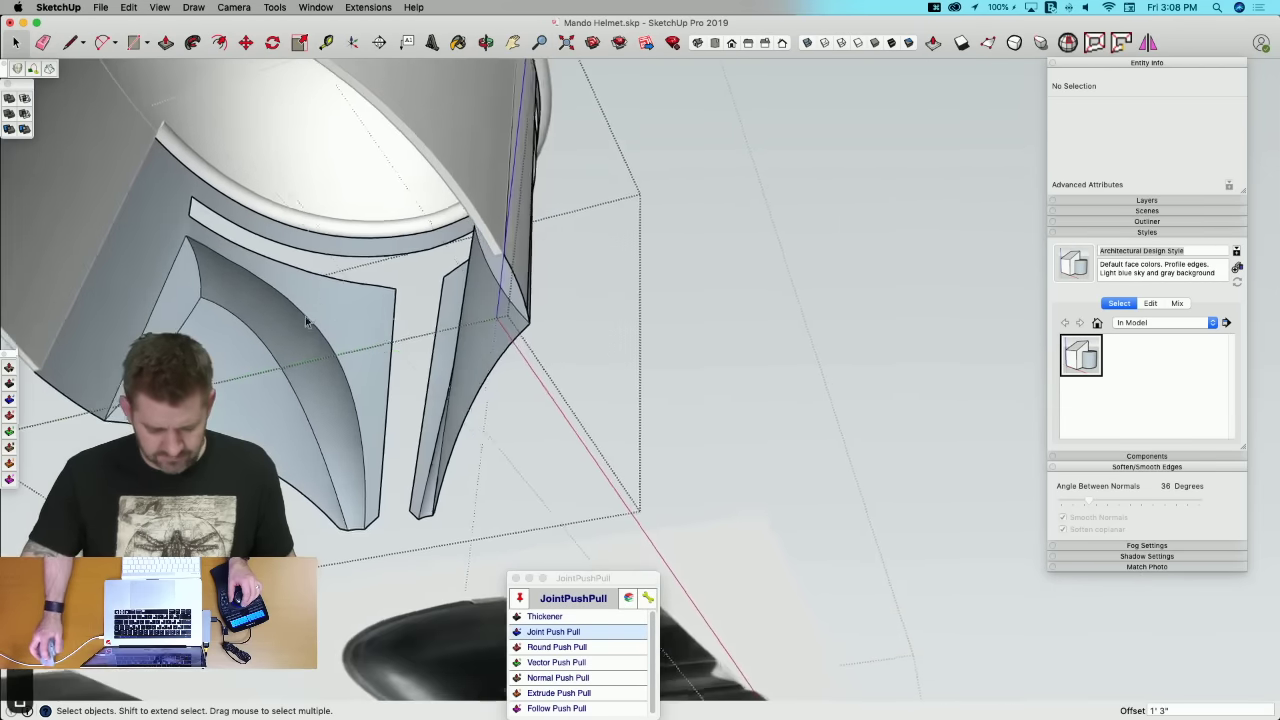
Step: Select the recessed cheek surfaces on both sides of the faceplate and thicken them by 1.25' with the Thickener tool
left_click(235, 293)
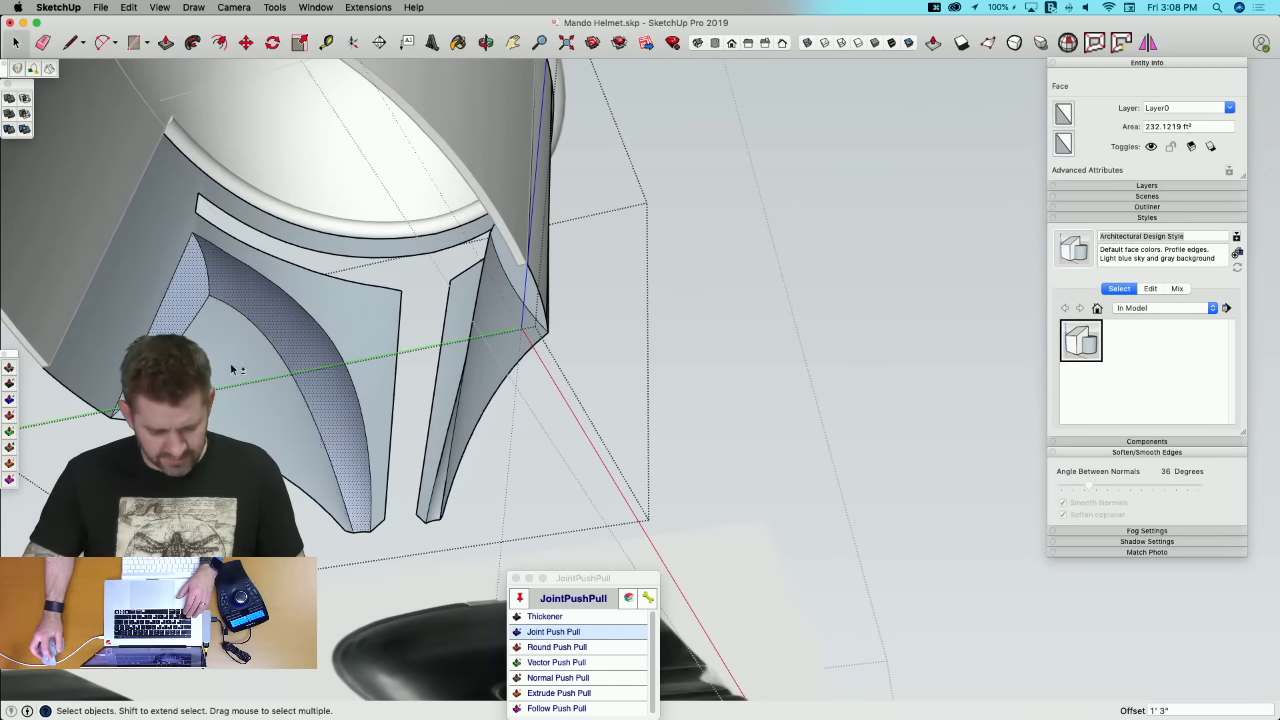
middle_click_drag(693, 392, 632, 316)
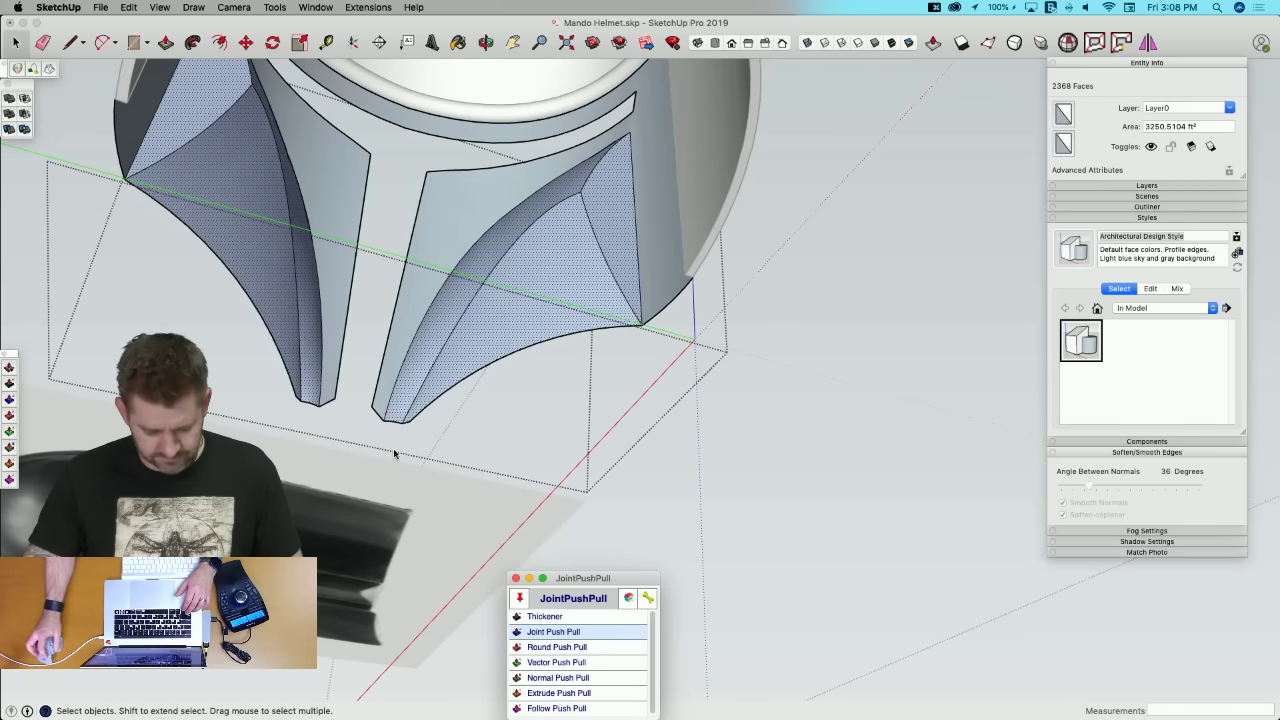
left_click(420, 376)
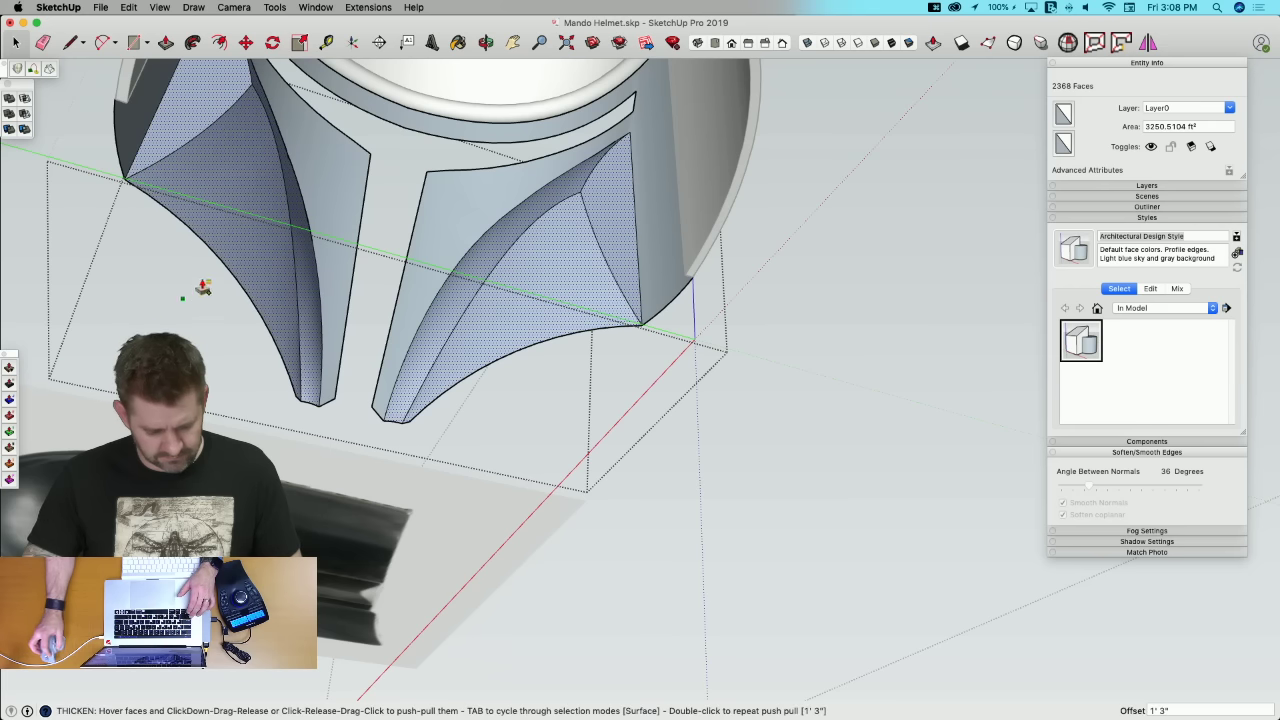
left_click(237, 256)
type("1.")
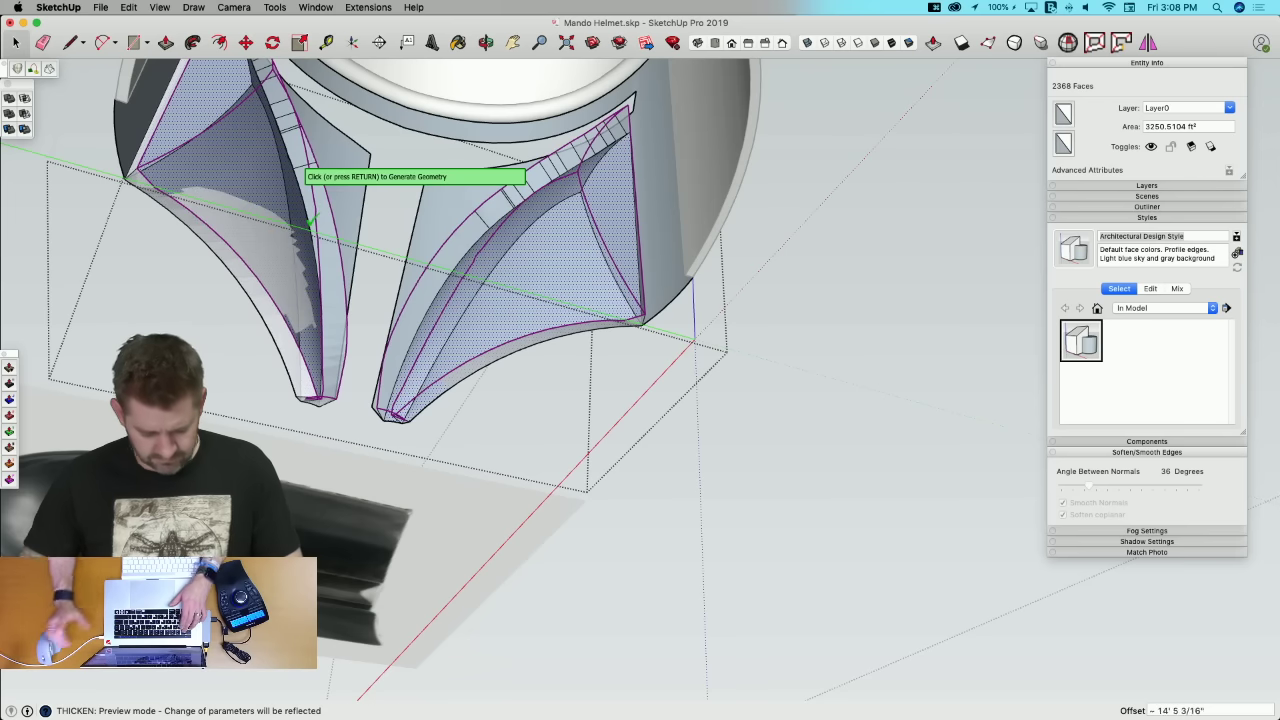
type("25'")
key("Return")
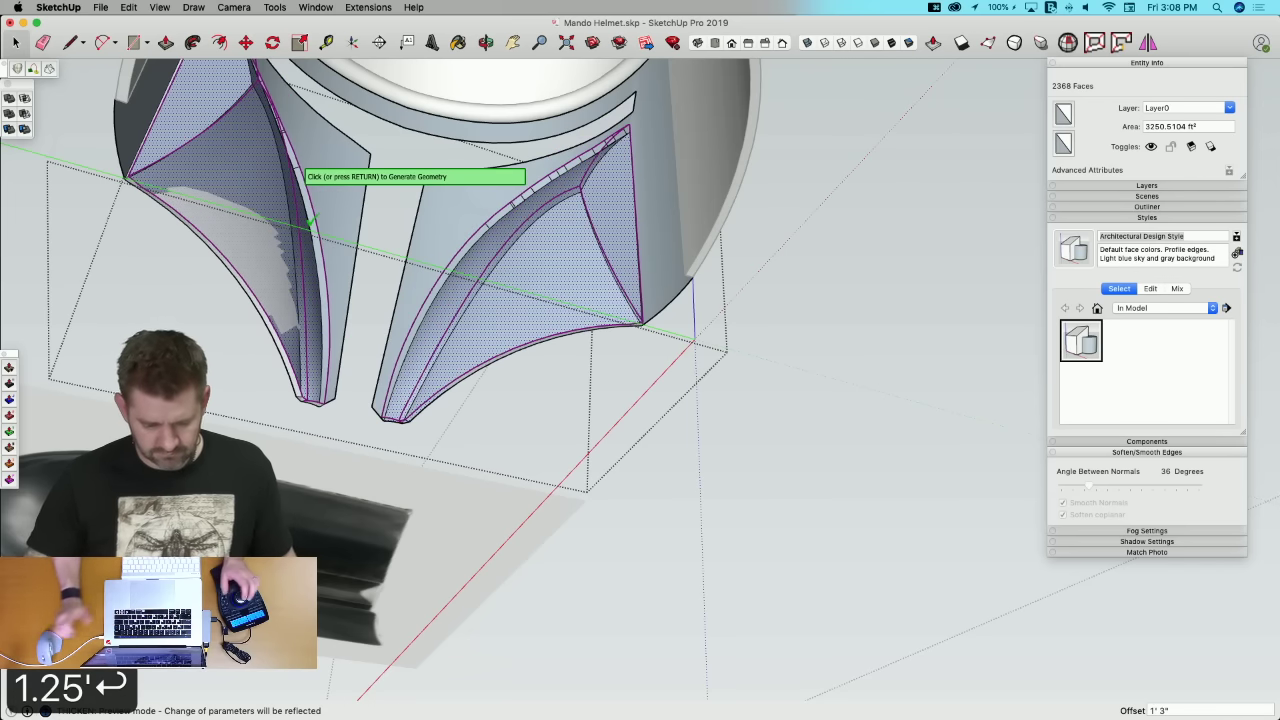
left_click(539, 390)
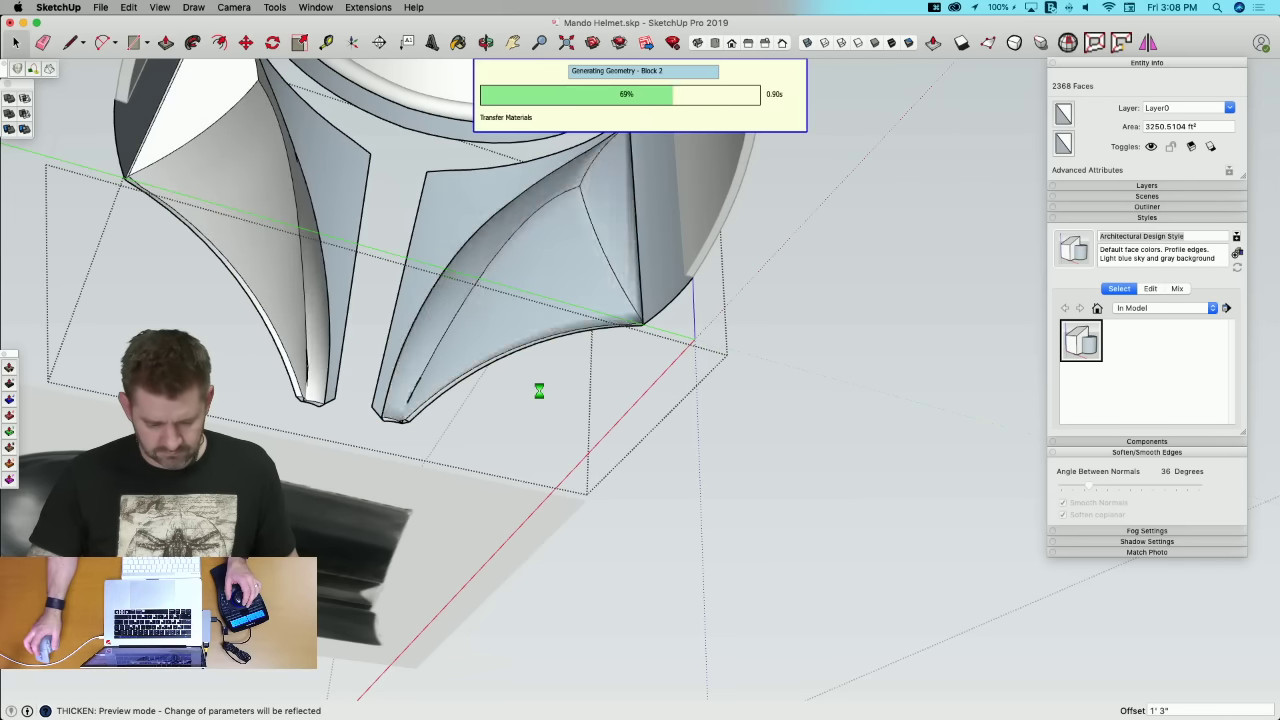
middle_click_drag(540, 386, 458, 382)
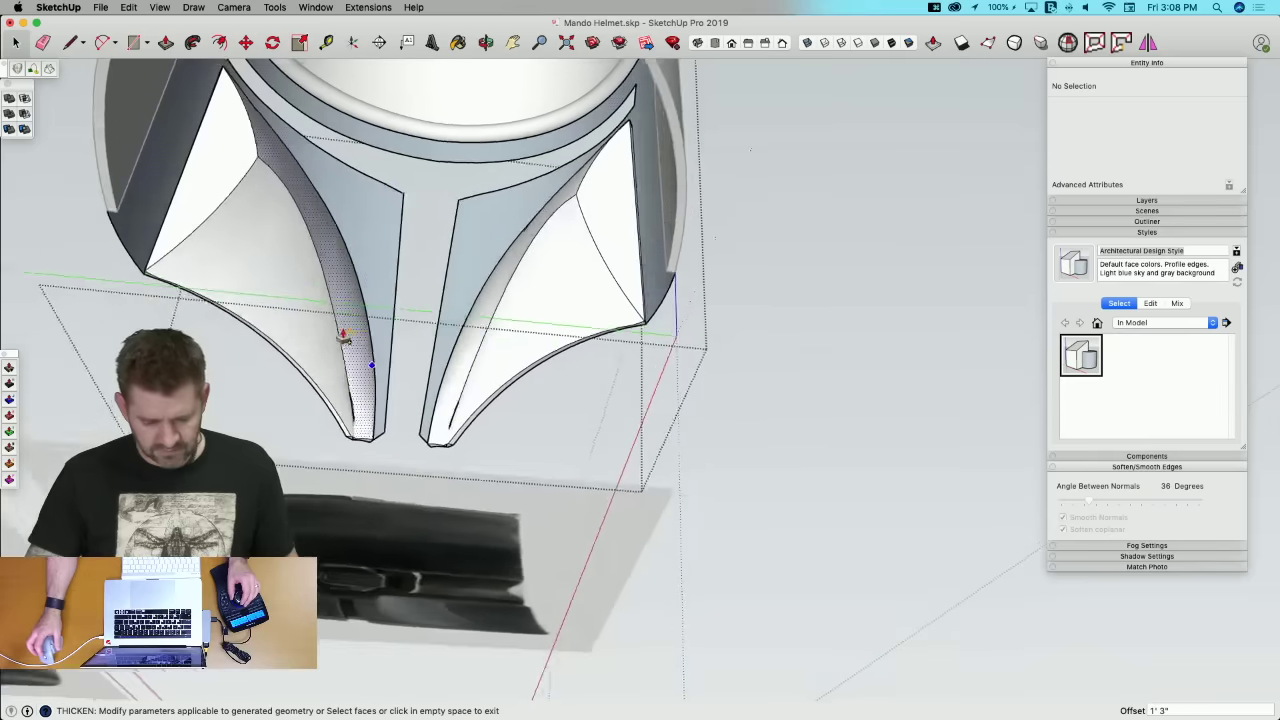
key("space")
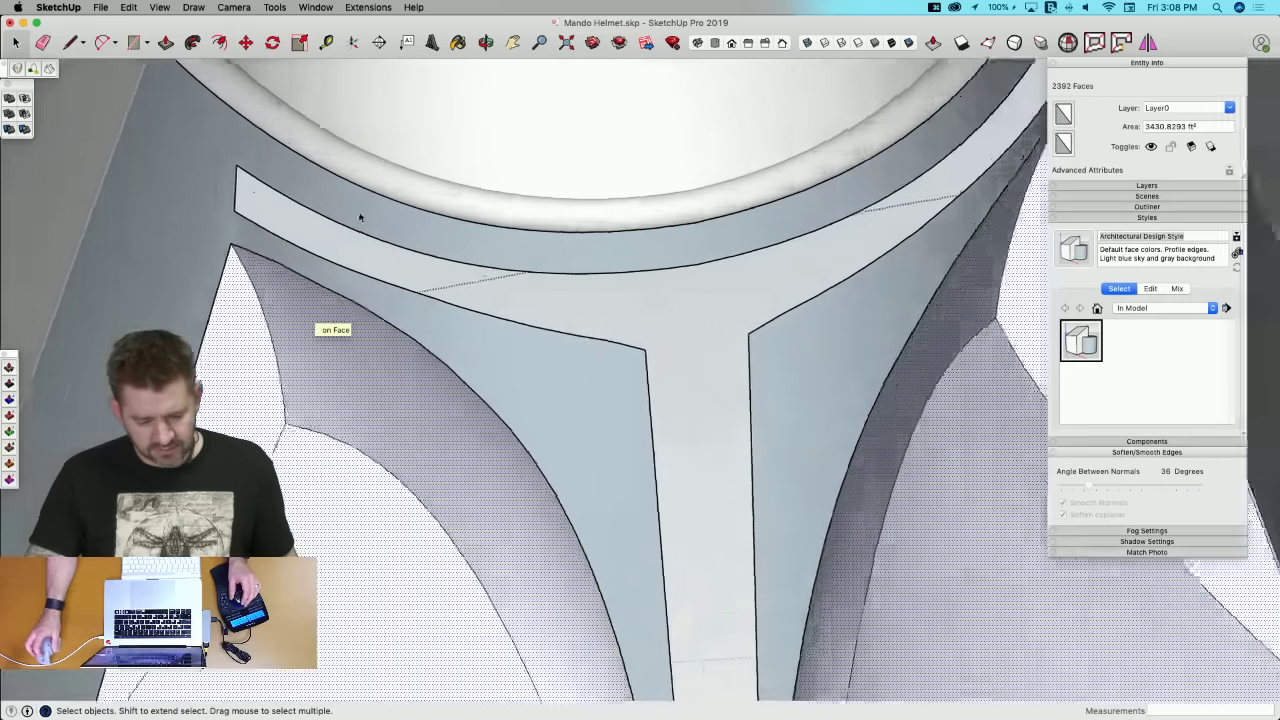
Step: Try to thicken the faceplate's remaining surface around the visor and side panels by 1.25' with the Thickener tool
scroll(336, 256, "down", 2)
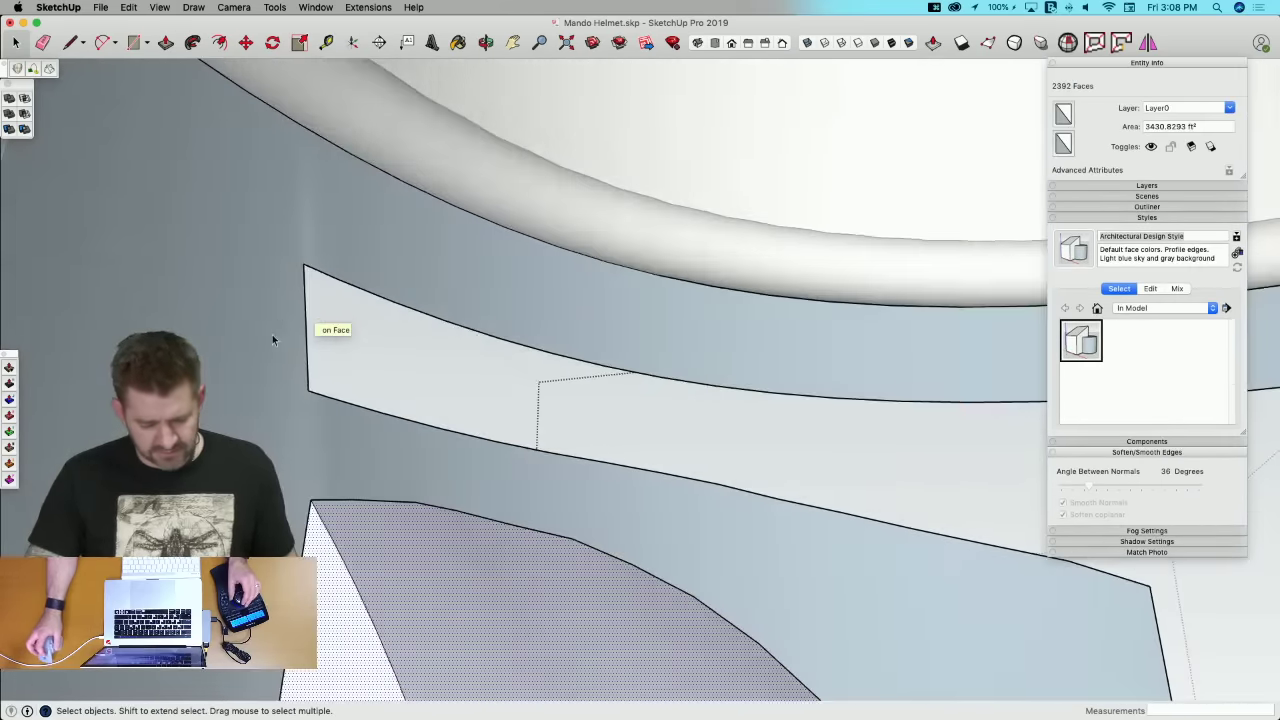
left_click(259, 340)
scroll(259, 340, "down", 5)
middle_click_drag(405, 384, 407, 426)
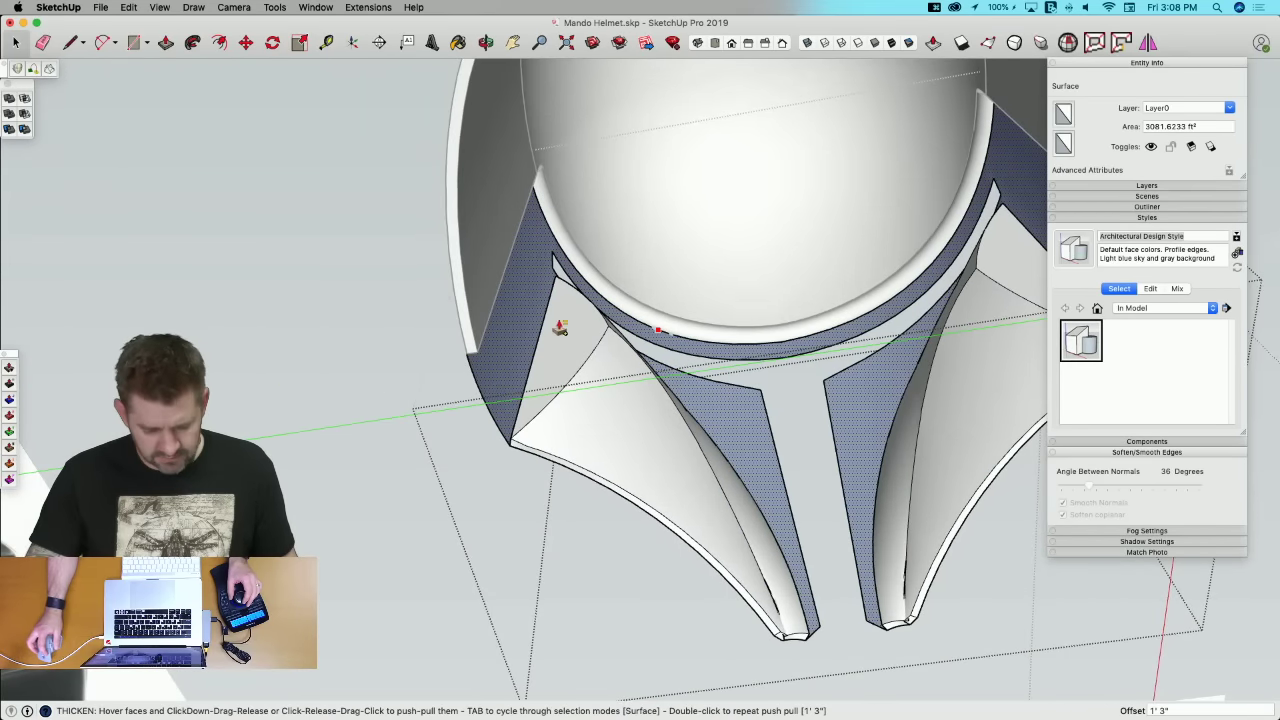
left_click_drag(497, 333, 536, 330)
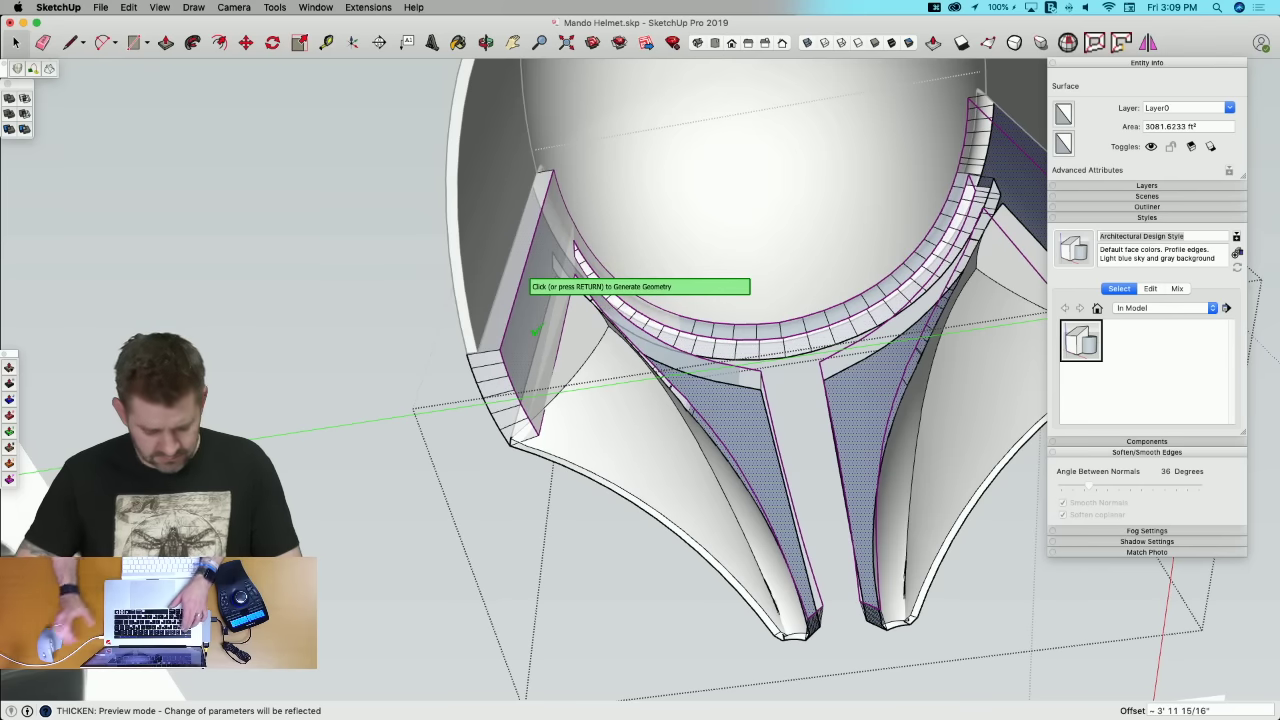
key("Return")
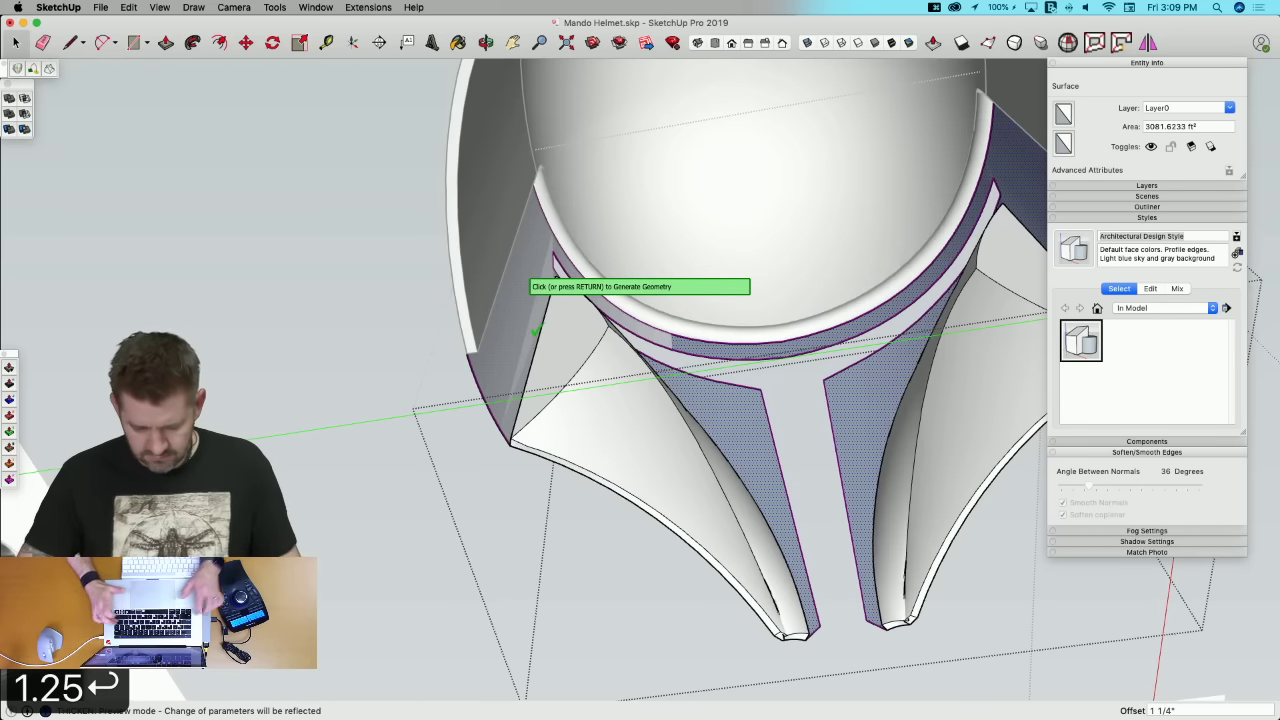
left_click(443, 386)
key("BackSpace")
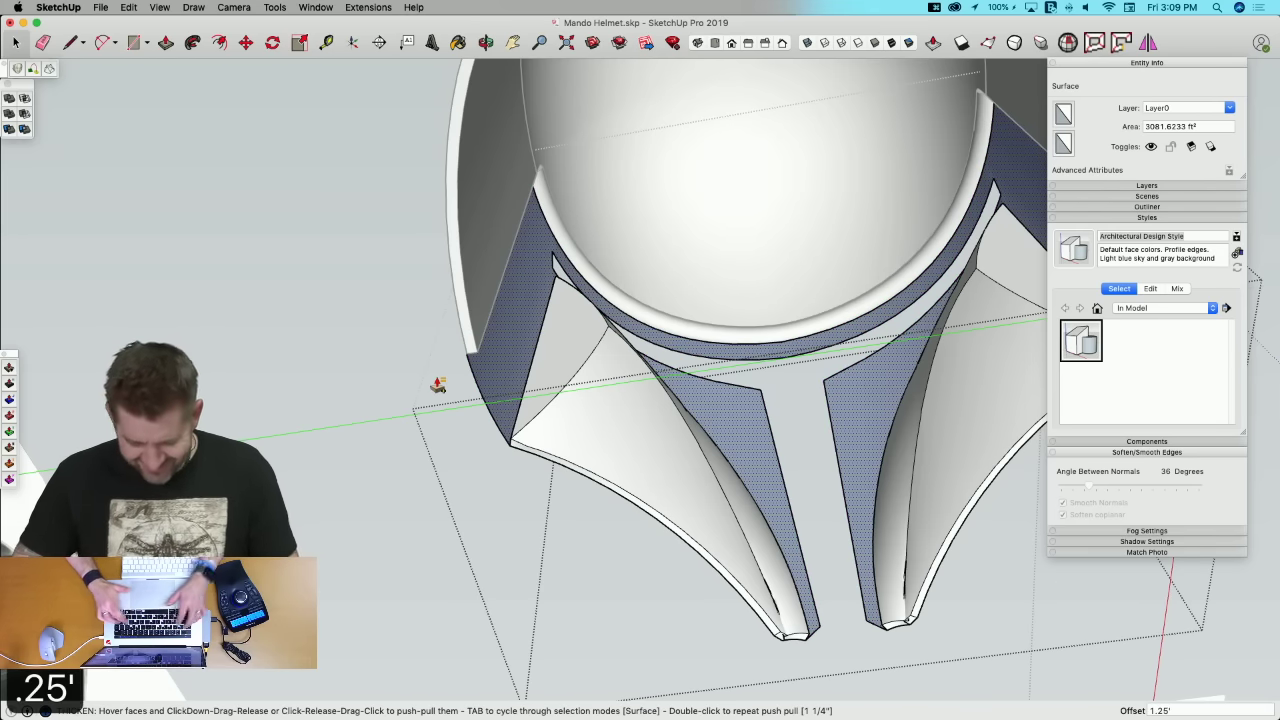
key("Return")
left_click(403, 499)
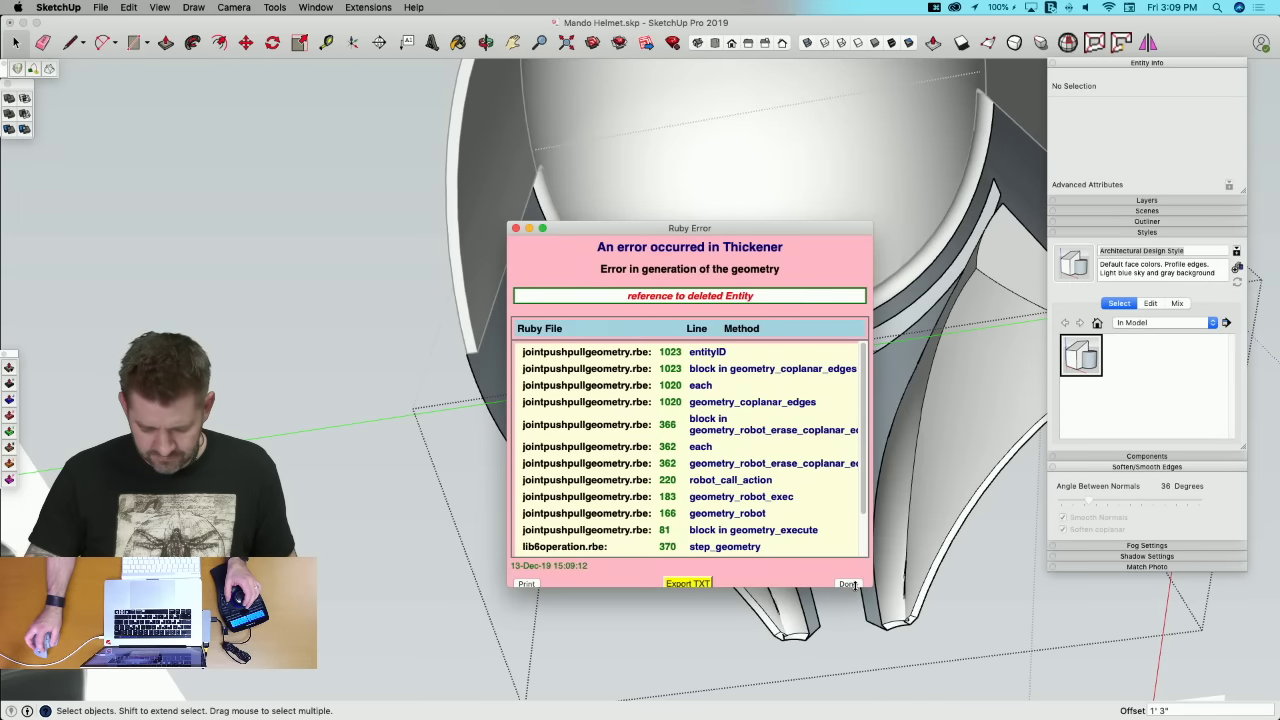
Step: Dismiss the Thickener error and step back and forward through the edit history to keep the thickened cheek surfaces
left_click(848, 584)
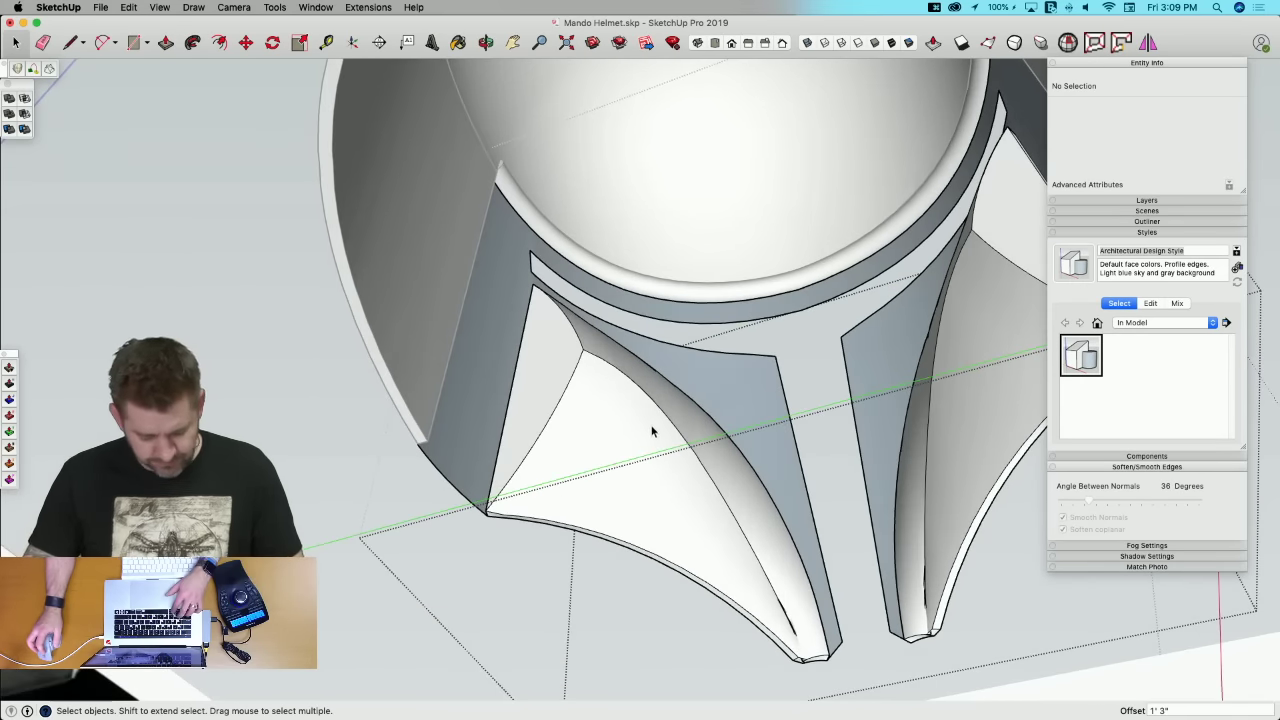
key("super+z")
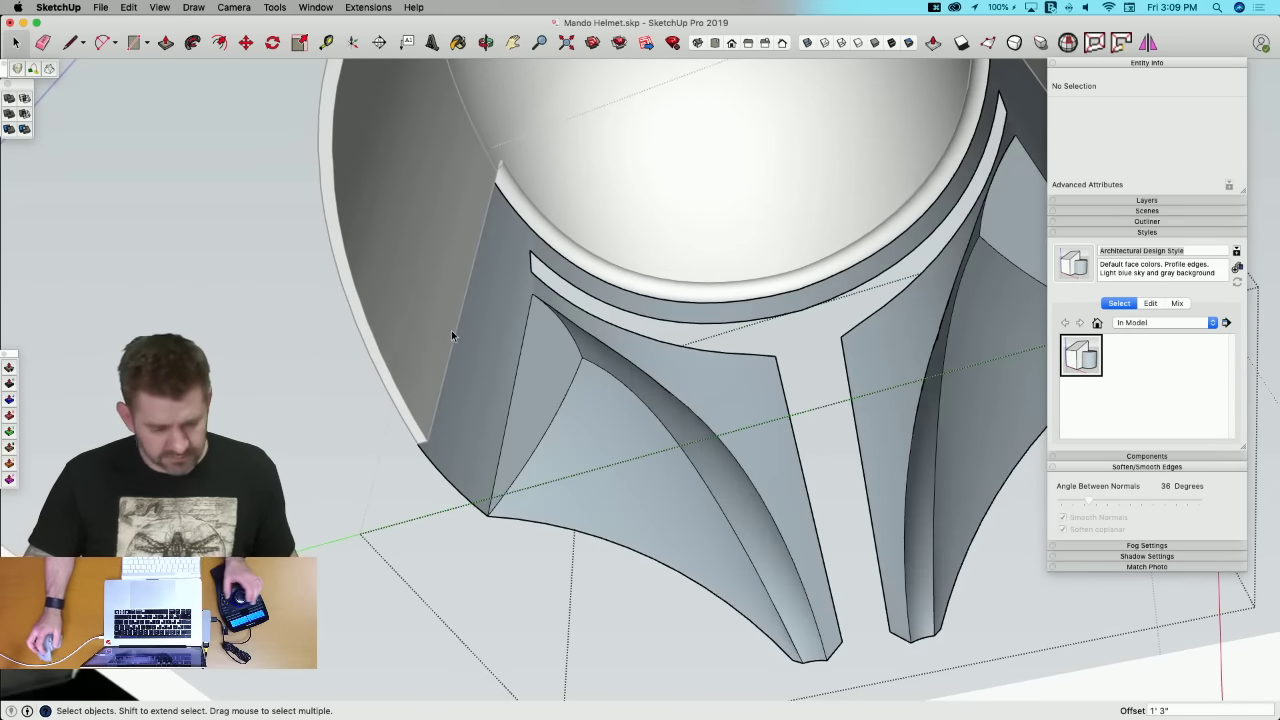
left_click(129, 7)
left_click(150, 36)
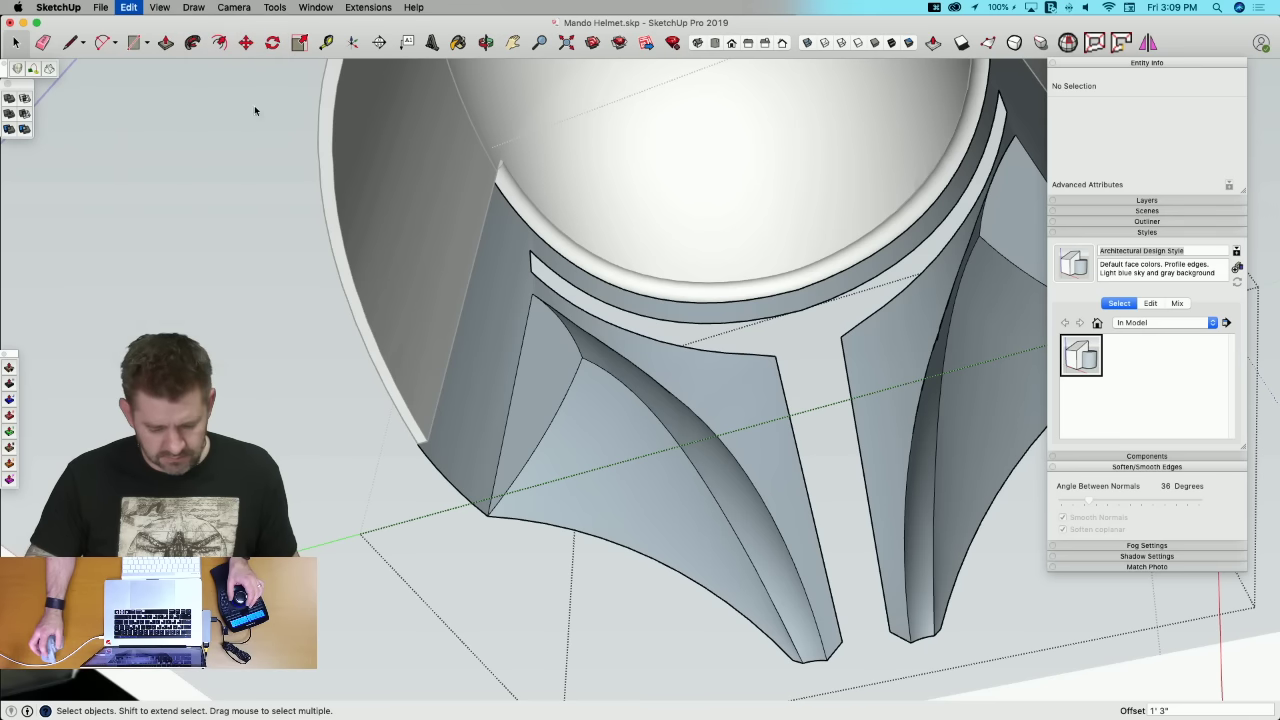
Step: Draw an edge from each cheek's upper outer corner to the visor opening's nearby corner, on both sides of the faceplate
scroll(468, 283, "up", 8)
key("l")
scroll(470, 283, "up", 8)
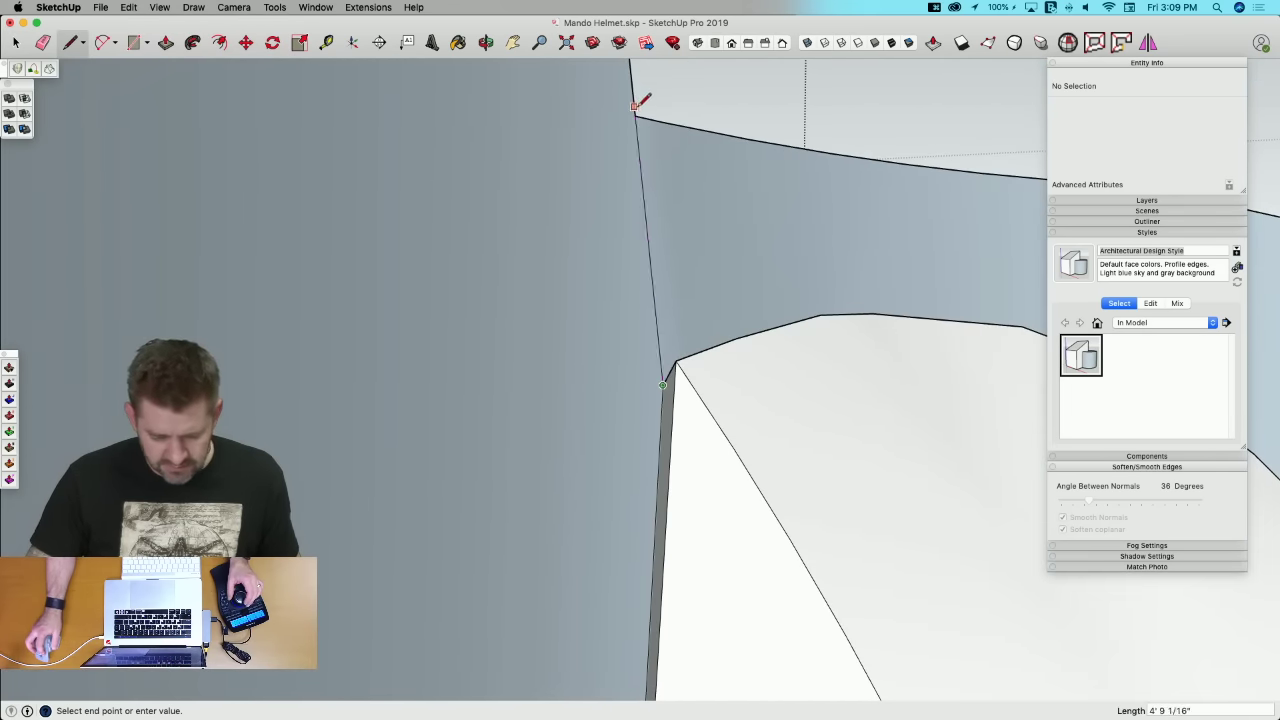
left_click(635, 116)
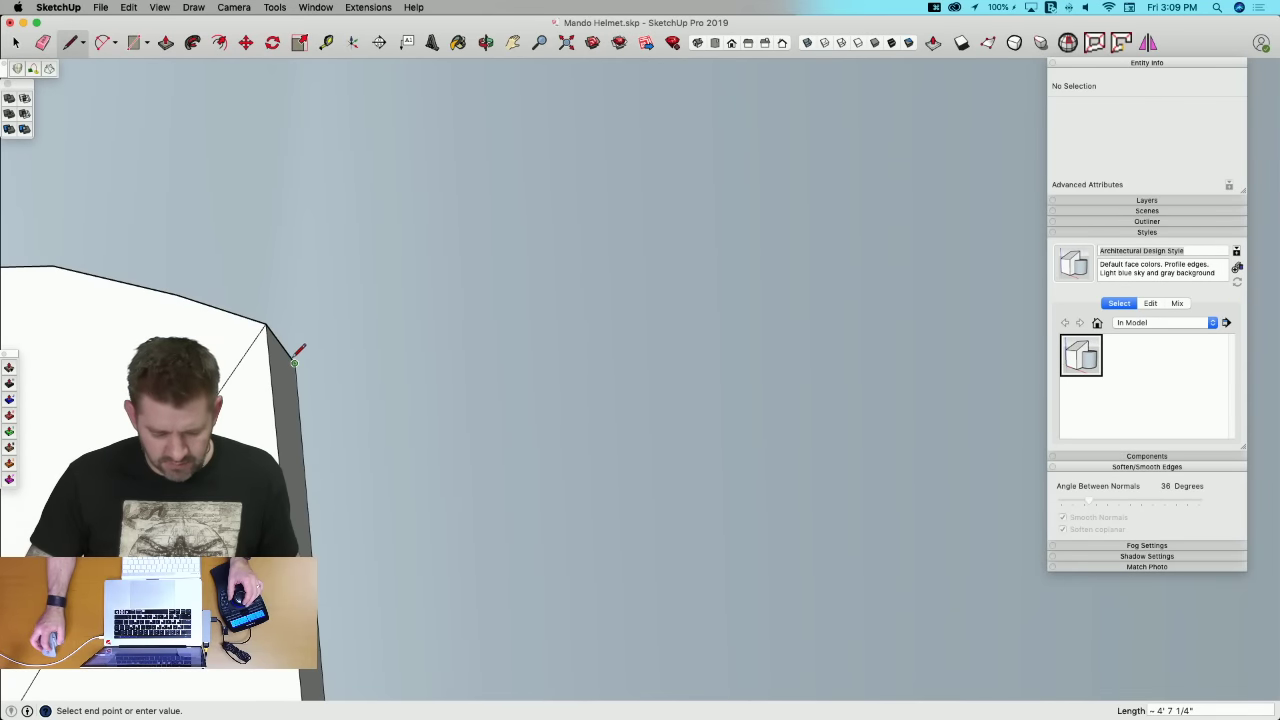
middle_click_drag(294, 356, 338, 238)
left_click(475, 207)
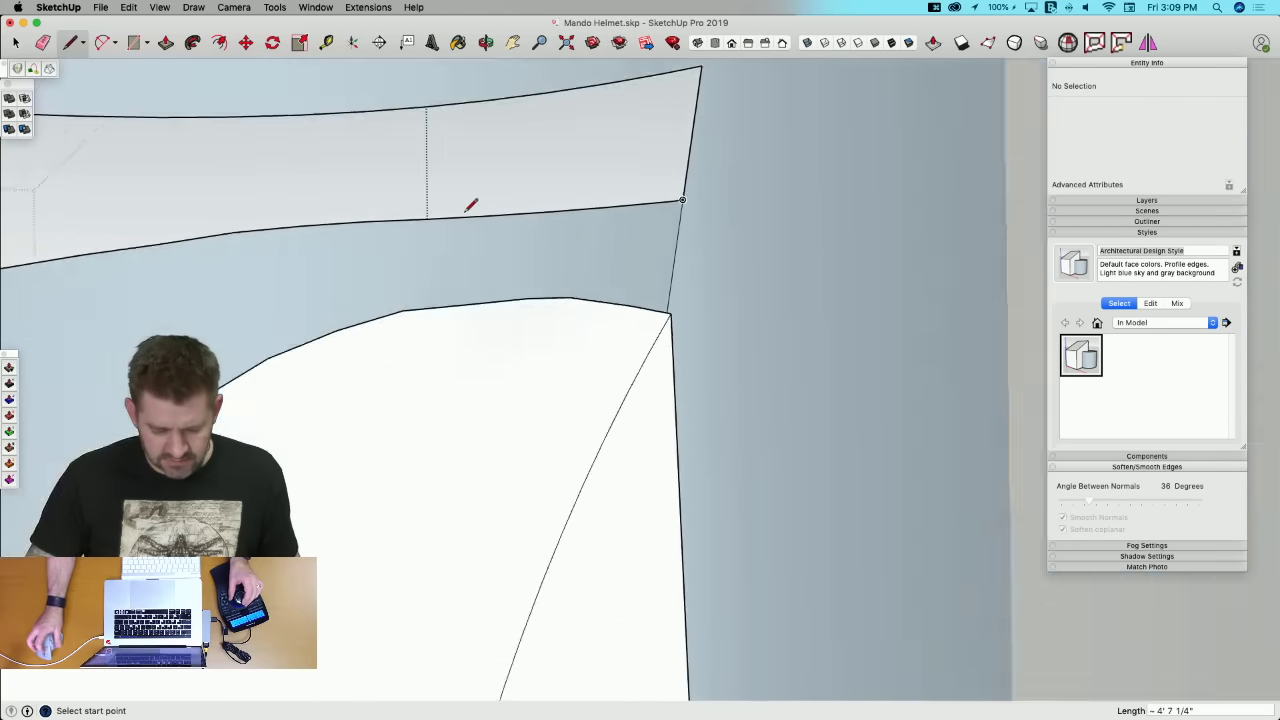
Step: Thicken the separated narrow panel between the left cheek and the central visor slot by 1.25' with the Thickener tool
key("space")
left_click(410, 232)
middle_click_drag(410, 232, 440, 260)
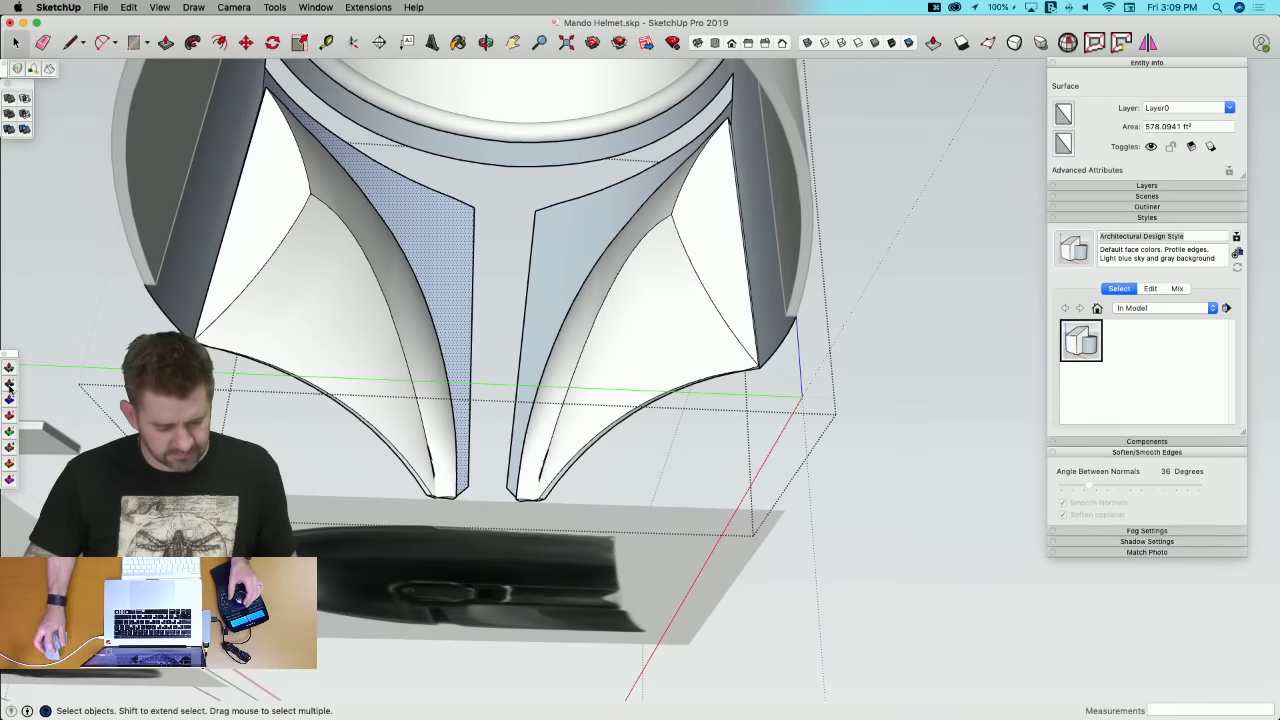
left_click_drag(373, 249, 436, 198)
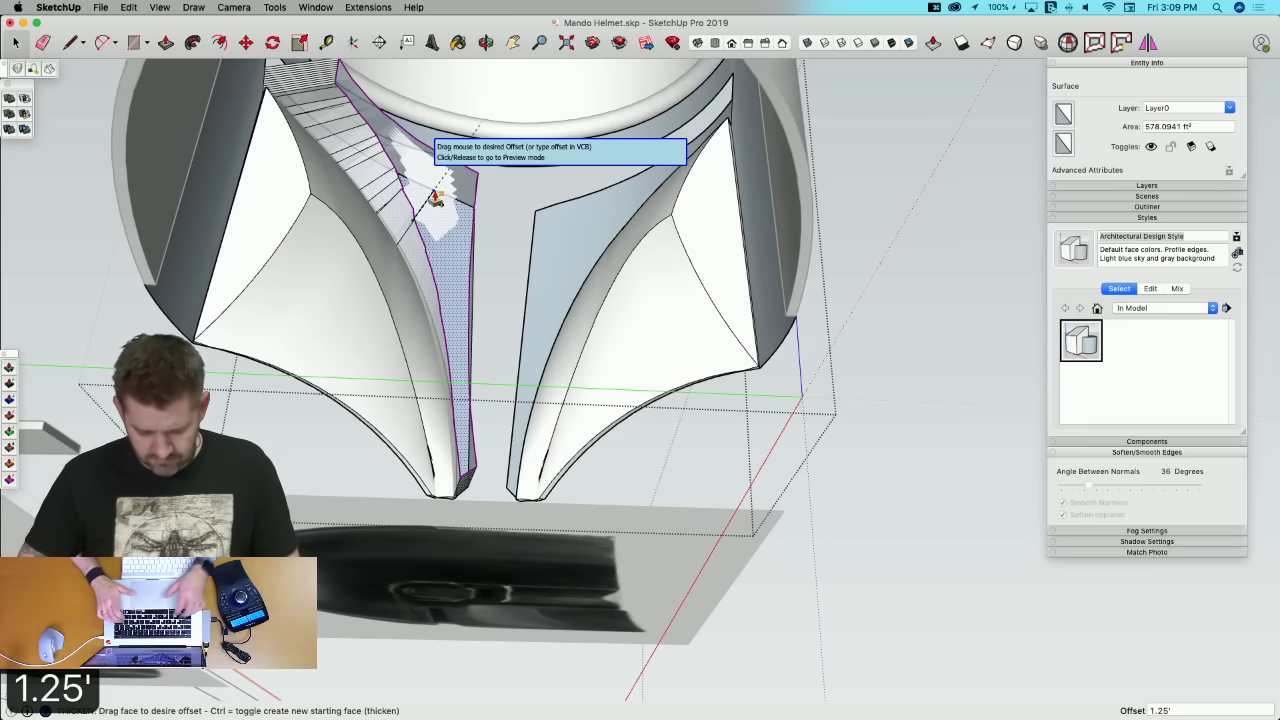
key("Return")
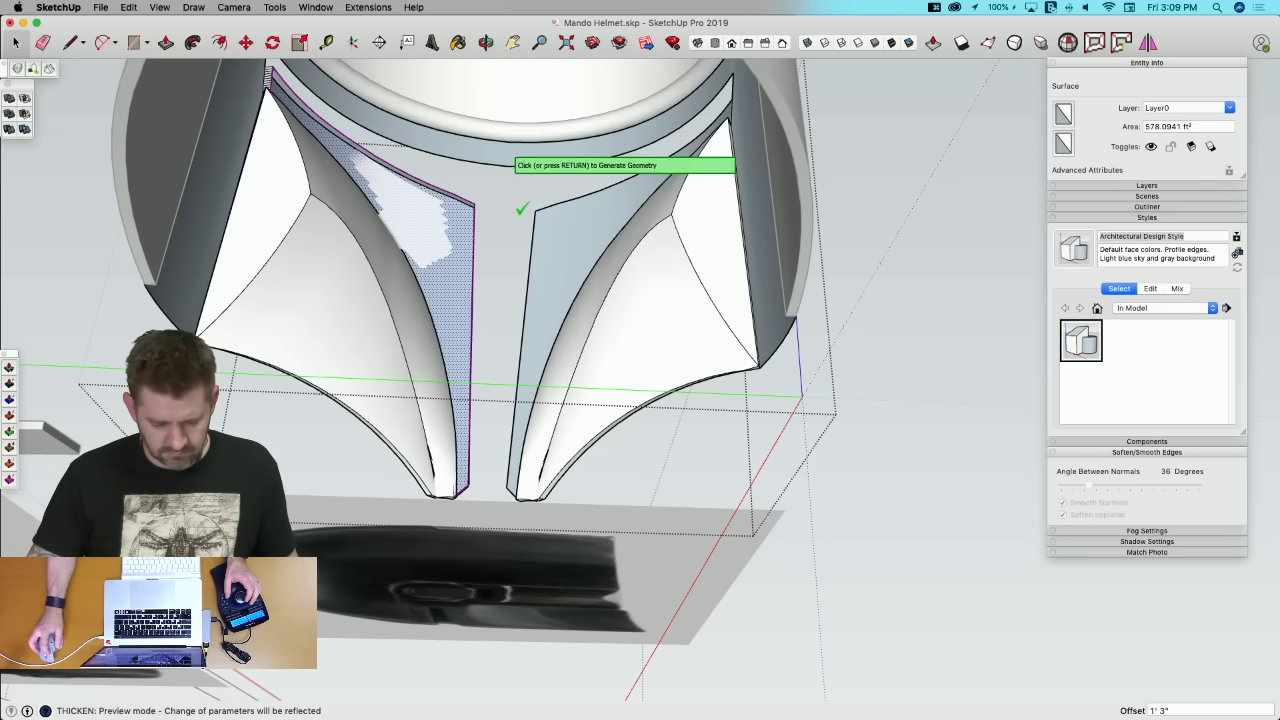
left_click(521, 208)
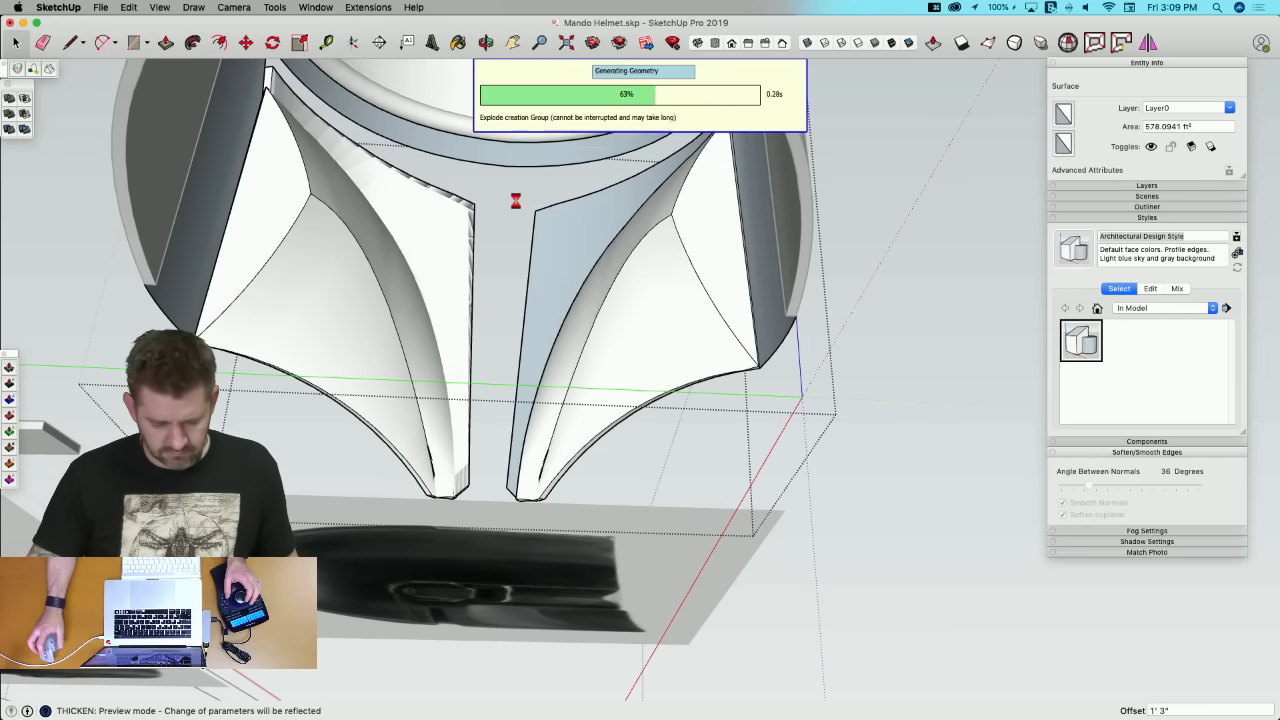
Step: Thicken the matching narrow panel on the opposite side of the visor slot by 1.25' with the Thickener tool
key("space")
left_click(535, 287)
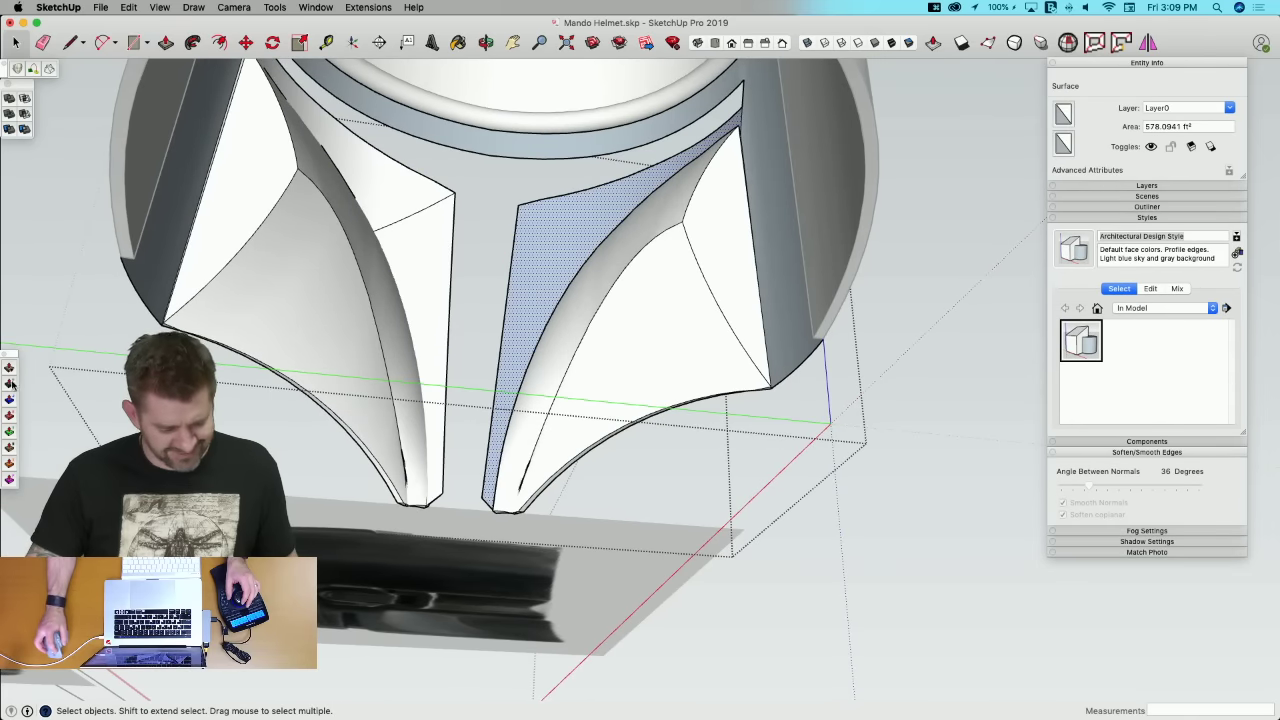
left_click_drag(563, 256, 558, 242)
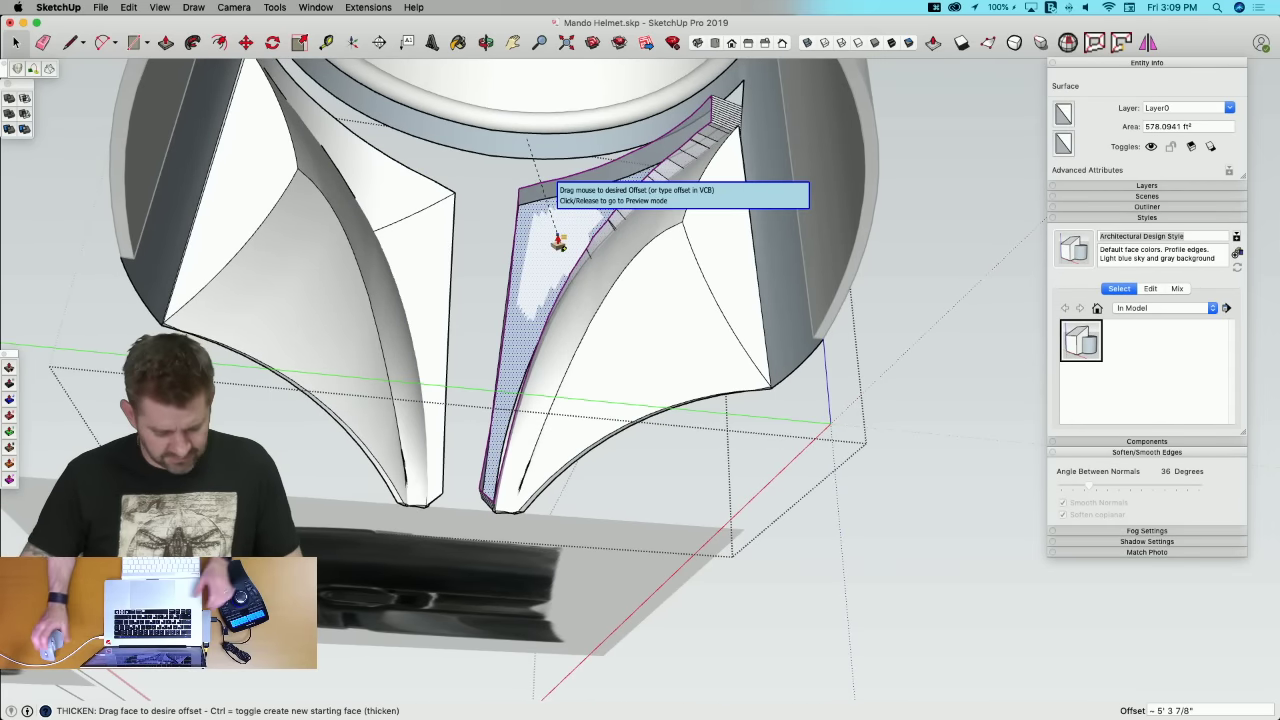
type("1.25'")
key("Return")
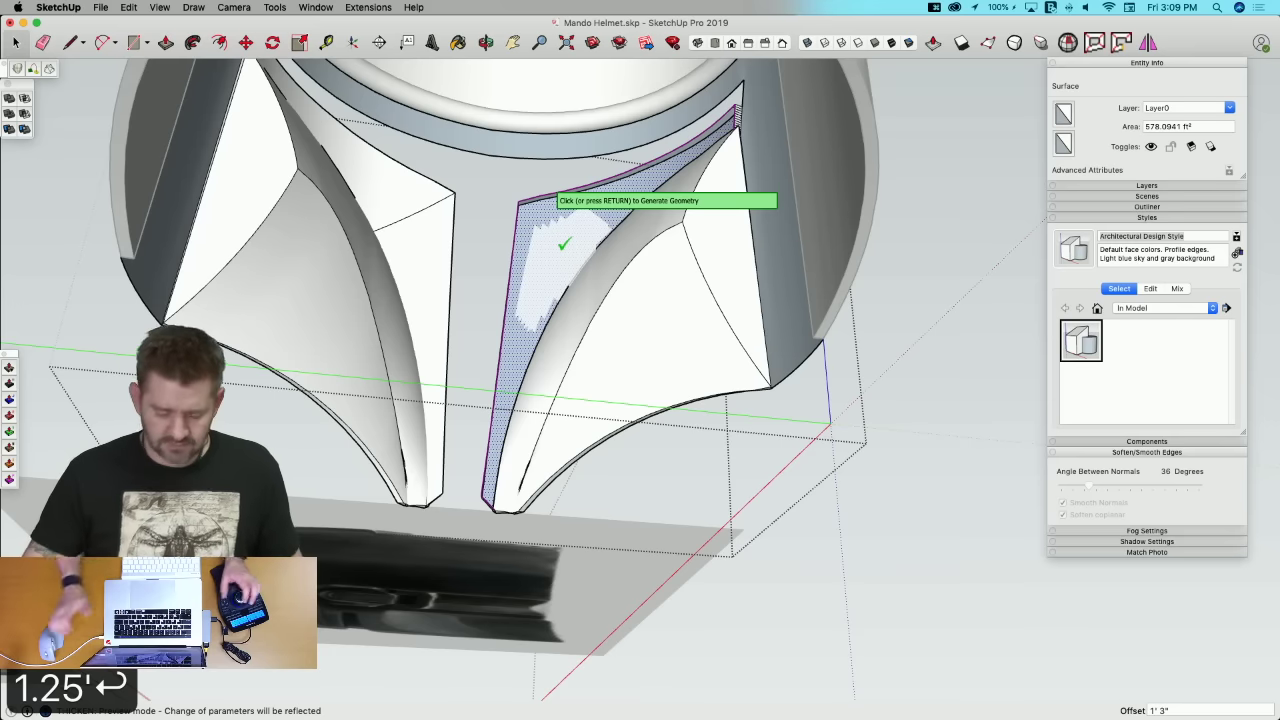
left_click(860, 484)
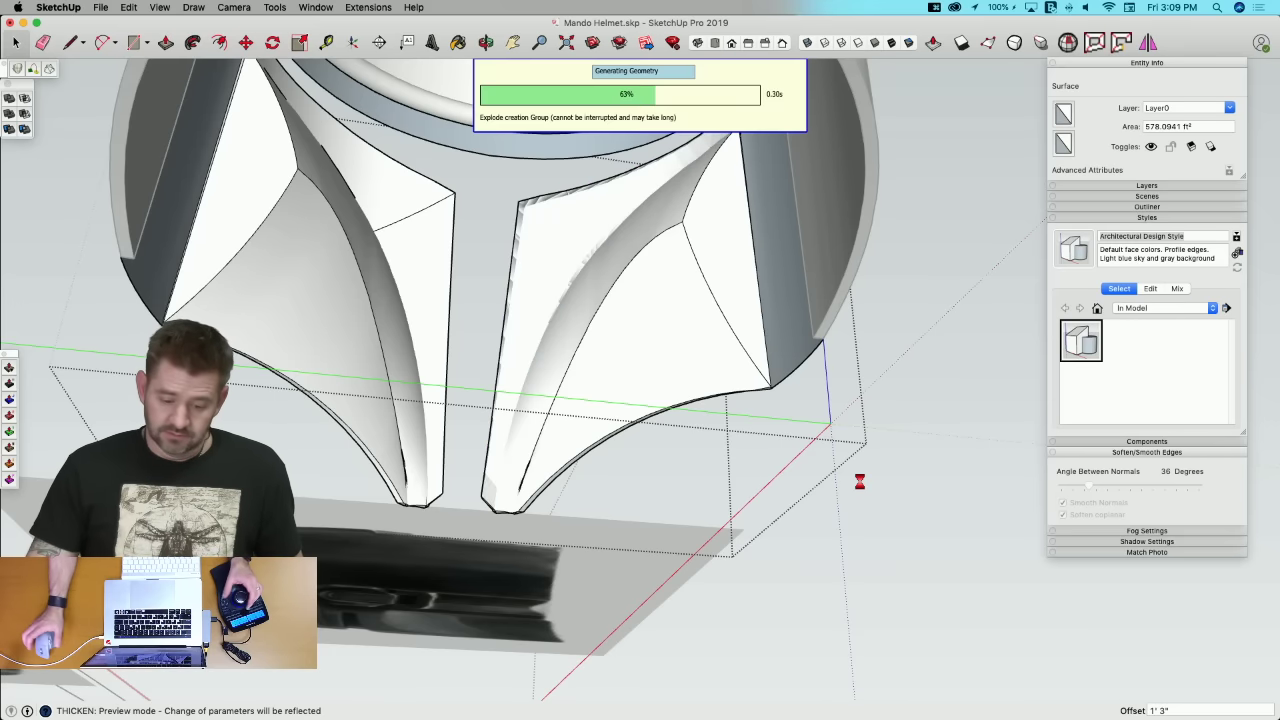
left_click(860, 480)
Step: Thicken the faceplate's brow band and side panels as one surface by 1.25' with the Thickener tool
left_click(556, 276)
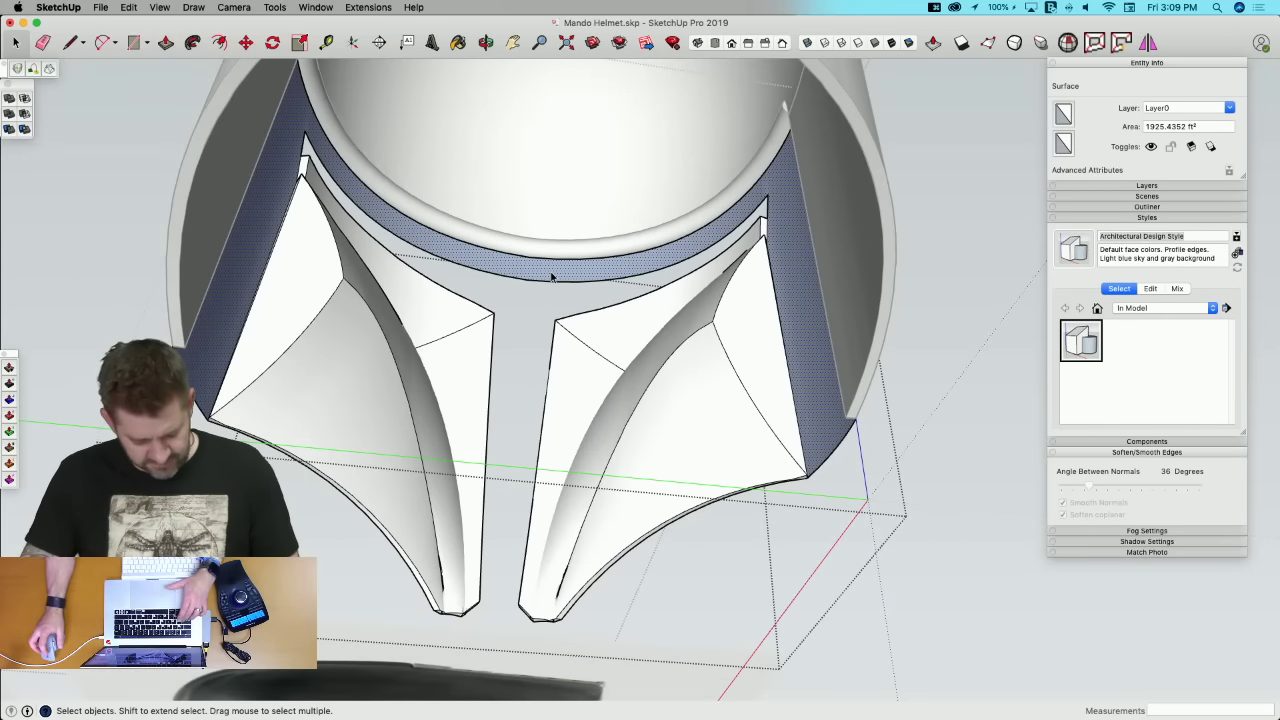
left_click(458, 251)
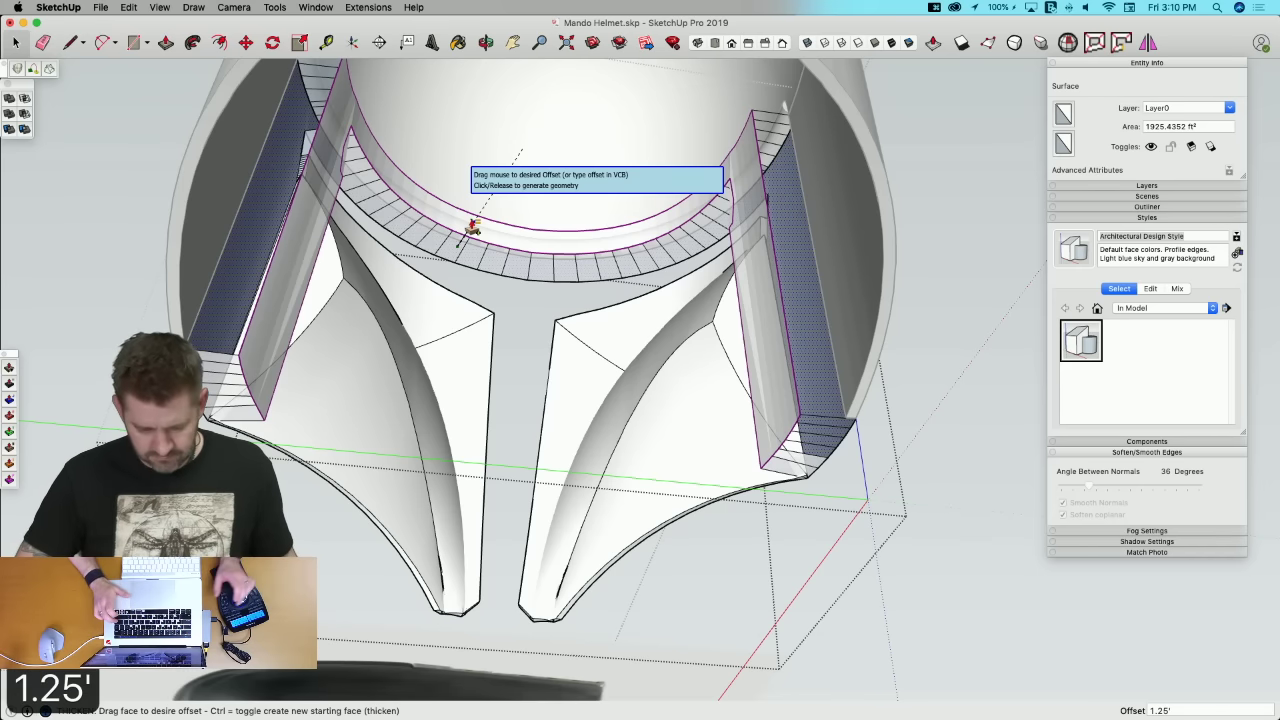
key("Return")
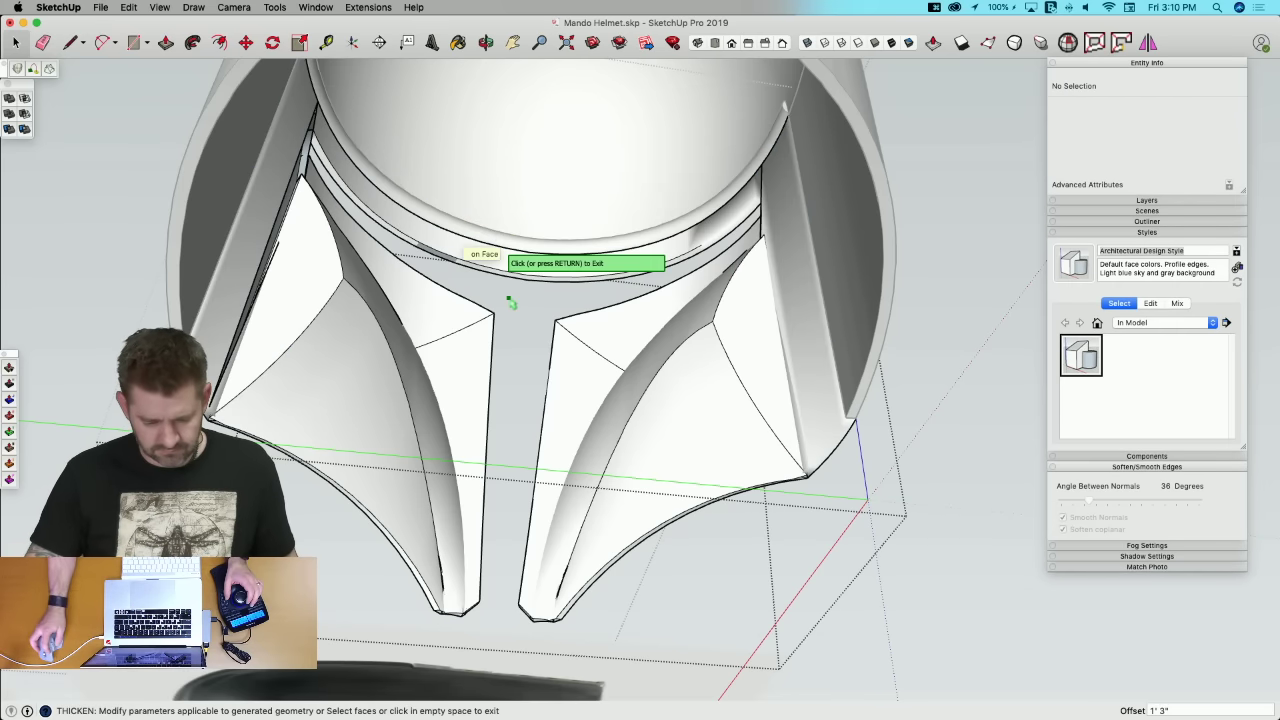
left_click(508, 300)
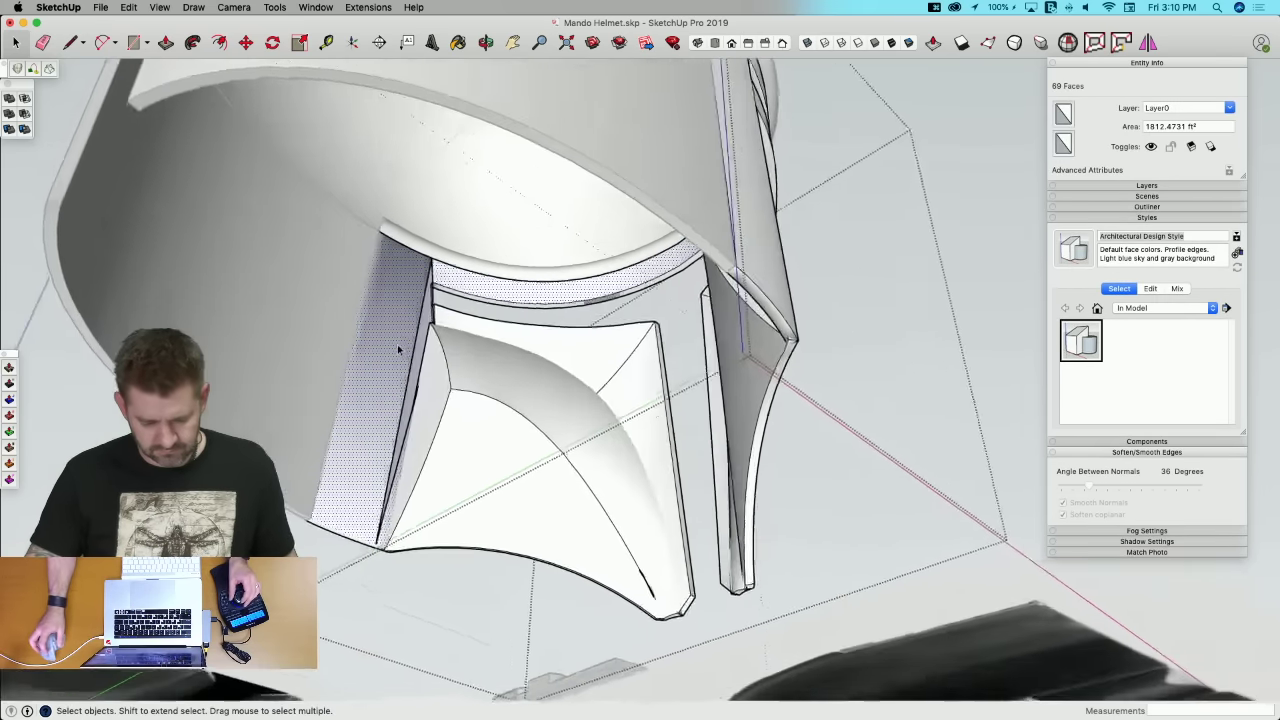
Step: Draw edges across the gap at the cheek's upper corner, where the thickened cheek meets the side panel inside the faceplate
scroll(537, 275, "up", 10)
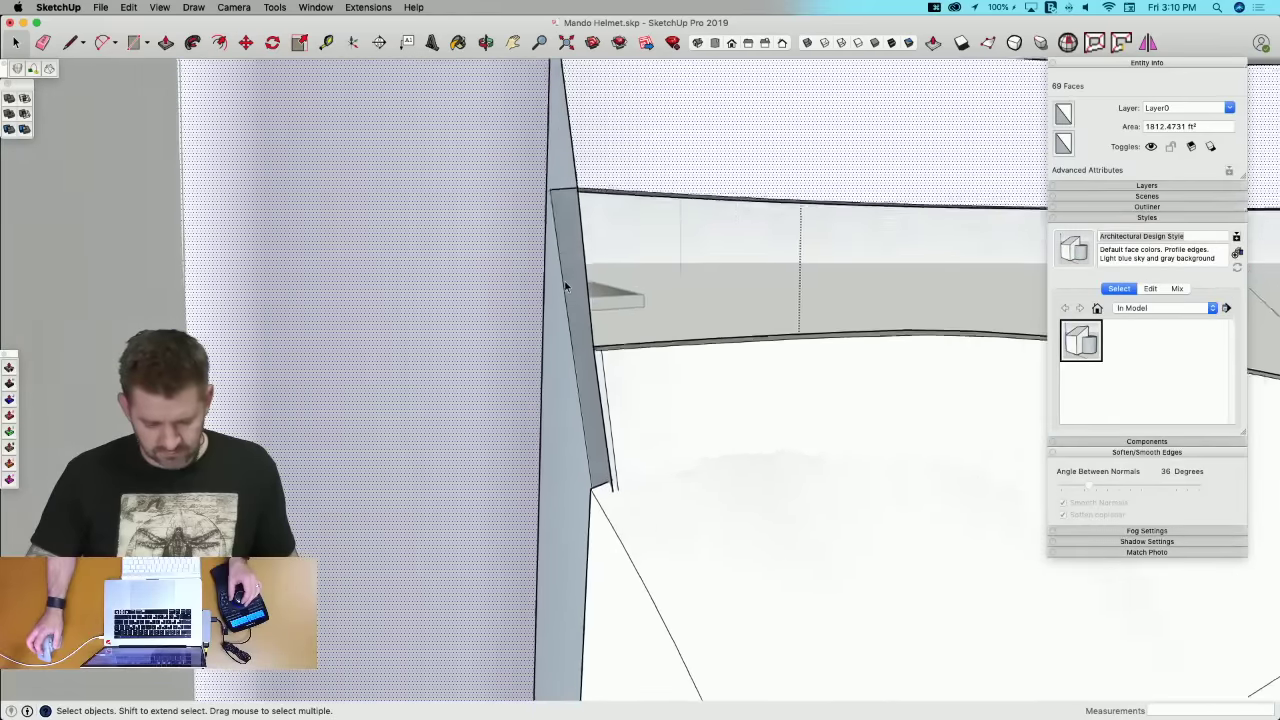
scroll(525, 286, "up", 10)
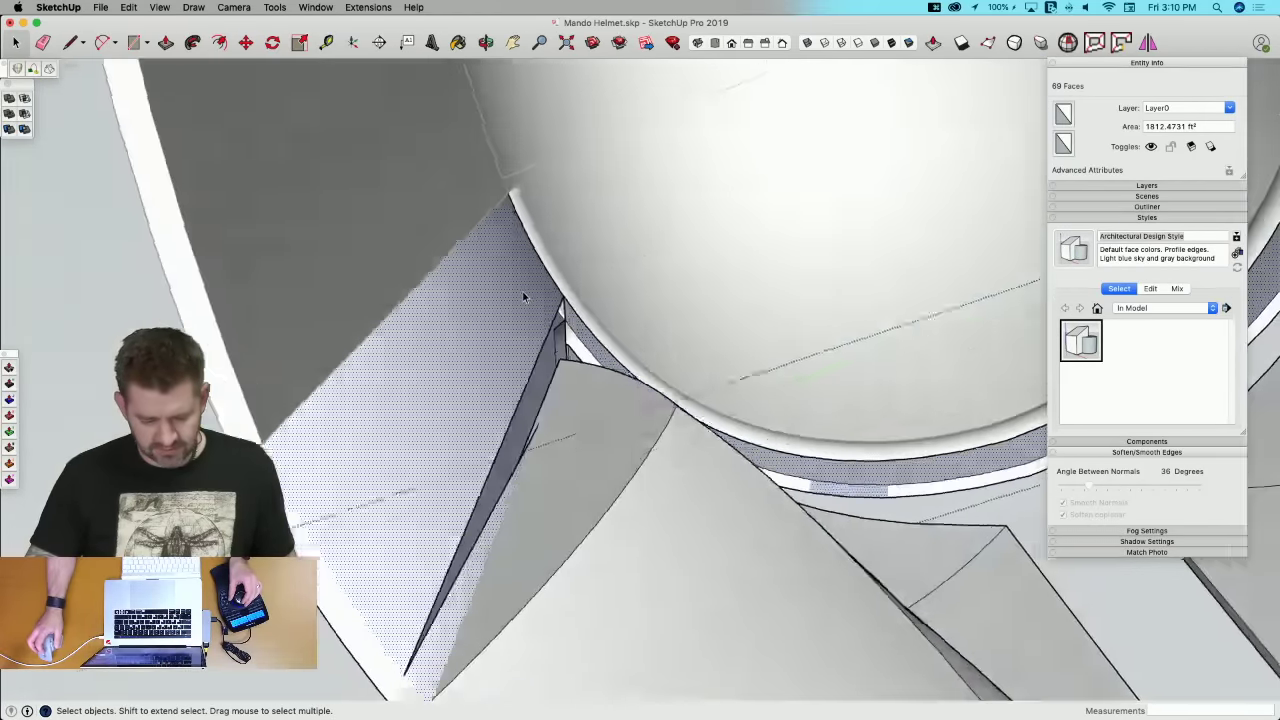
mouse_move(524, 297)
middle_mouse_down()
mouse_move(526, 397)
mouse_move(546, 384)
middle_mouse_up()
key("l")
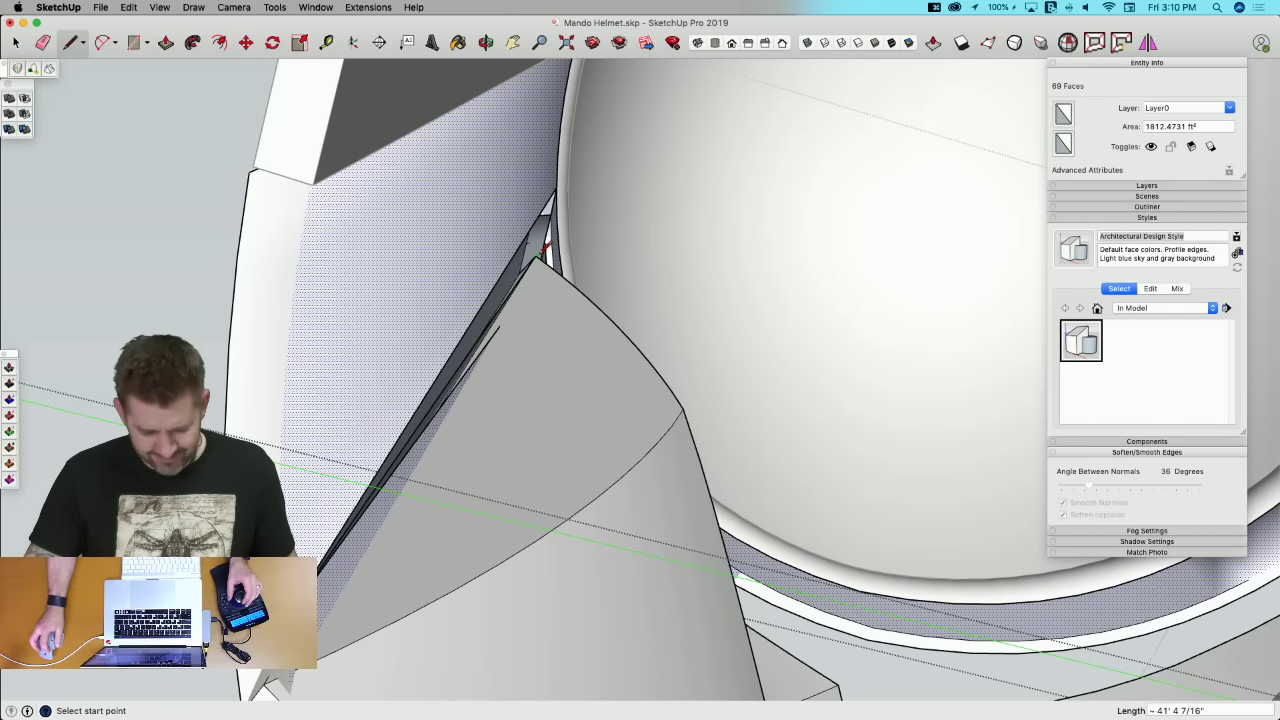
left_click(537, 256)
middle_click_drag(537, 256, 540, 222)
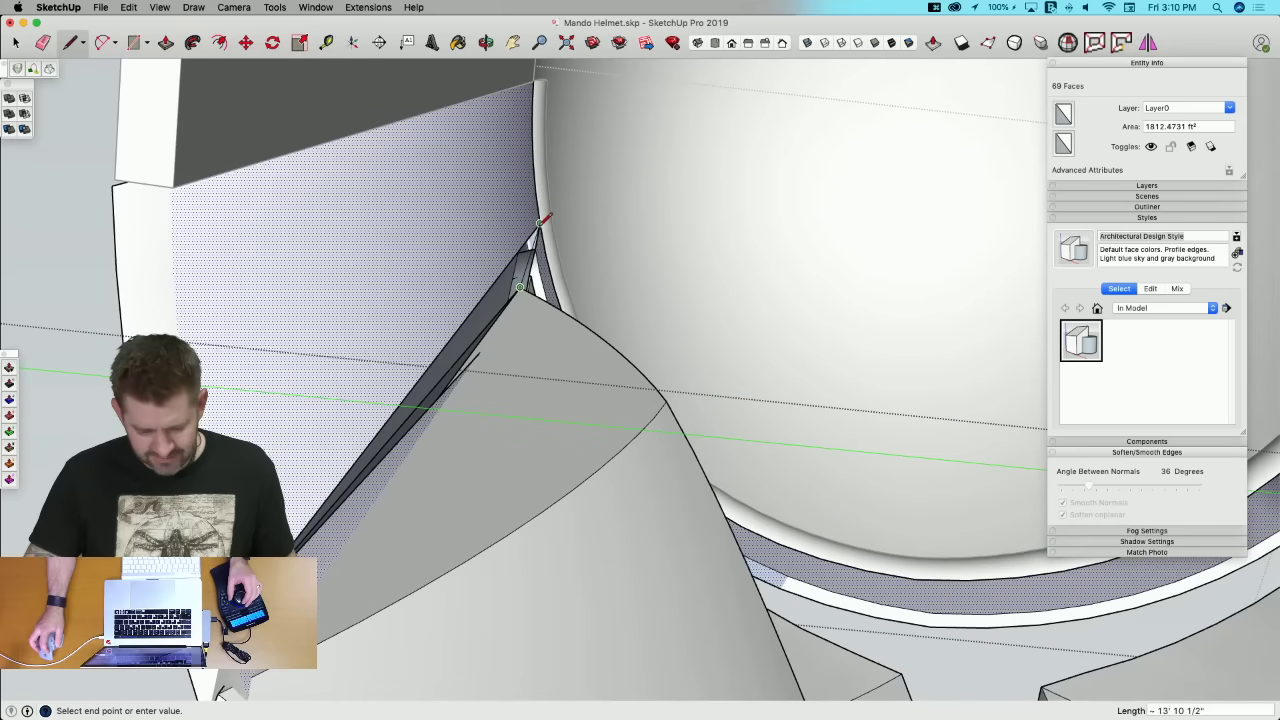
scroll(540, 225, "up", 6)
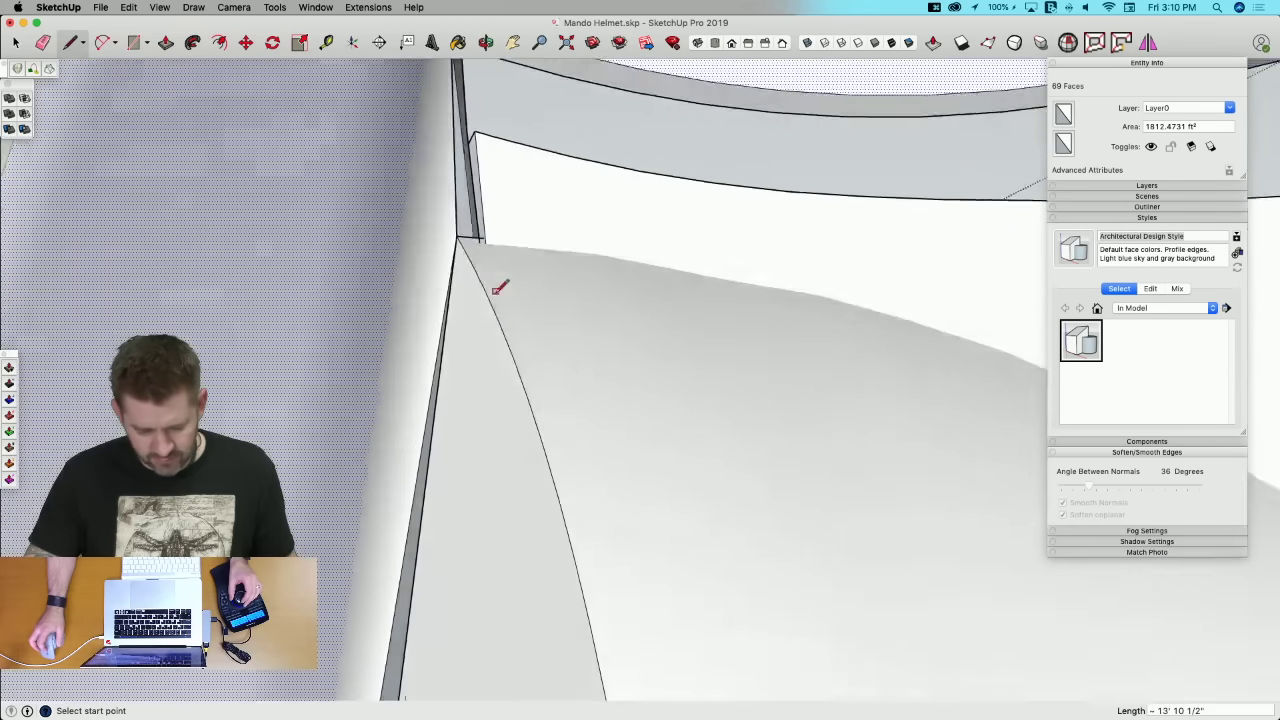
scroll(500, 242, "up", 4)
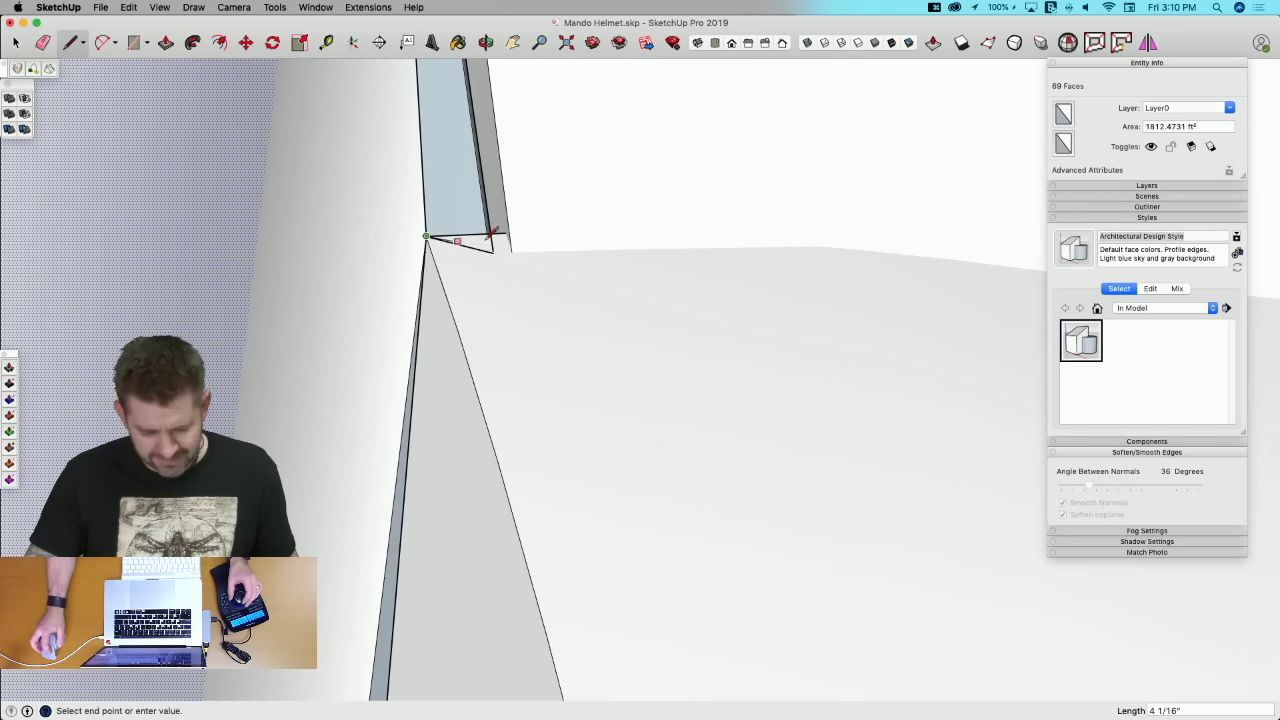
mouse_move(490, 232)
middle_mouse_down()
mouse_move(549, 251)
mouse_move(568, 322)
mouse_move(570, 448)
mouse_move(606, 363)
mouse_move(595, 282)
mouse_move(628, 457)
mouse_move(617, 460)
middle_mouse_up()
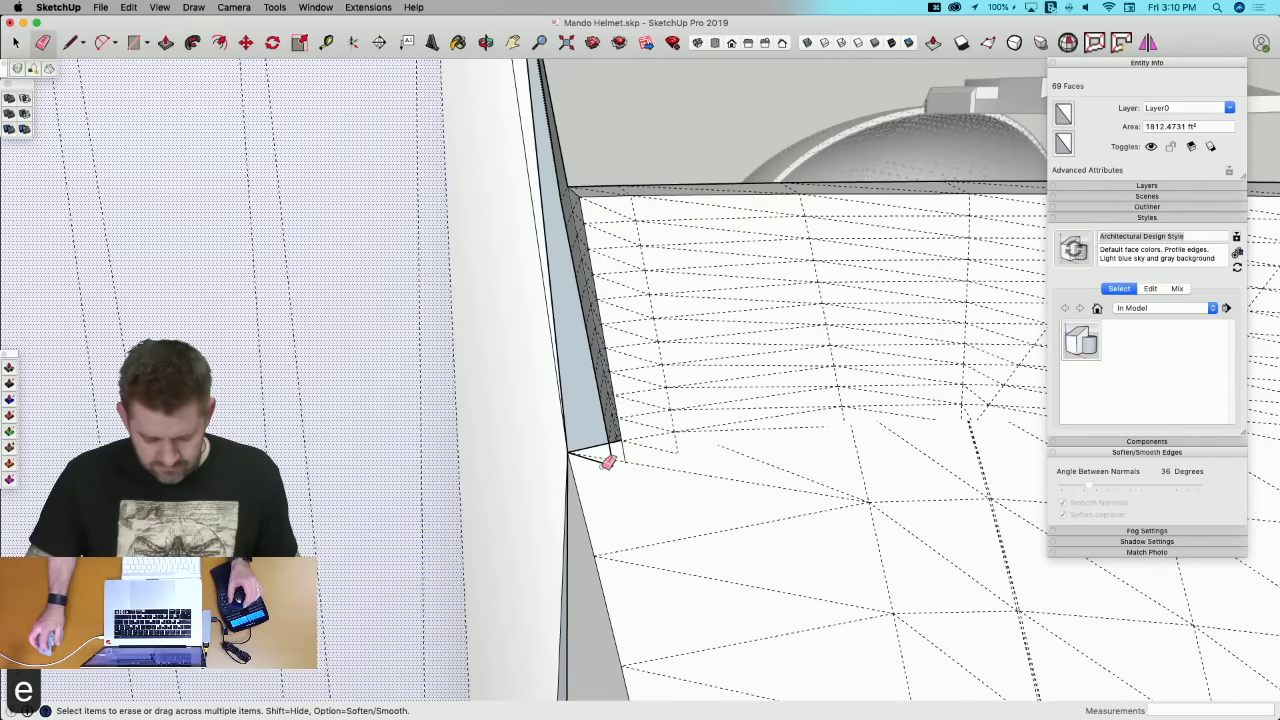
Step: Close the remaining gap between the side panel and the narrow visor panel with additional lines at the visor's corner
key("l")
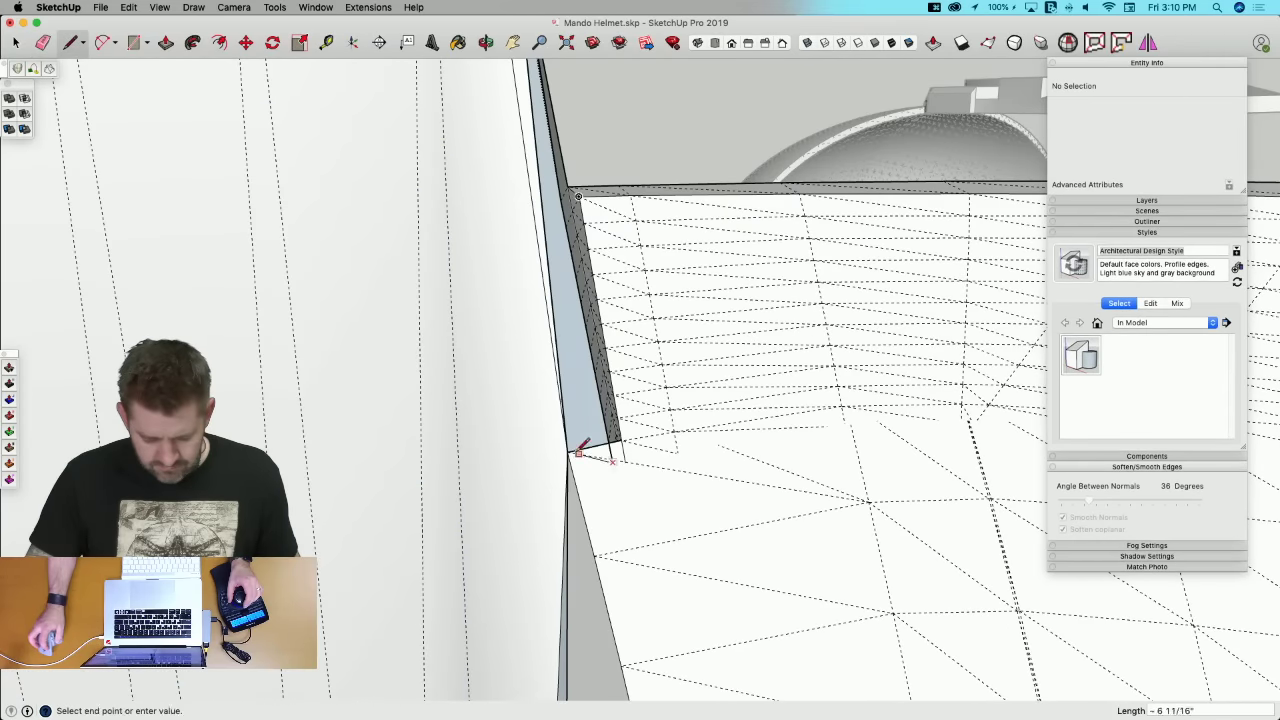
mouse_move(611, 424)
middle_mouse_down()
mouse_move(567, 266)
mouse_move(571, 380)
mouse_move(484, 257)
mouse_move(489, 241)
middle_mouse_up()
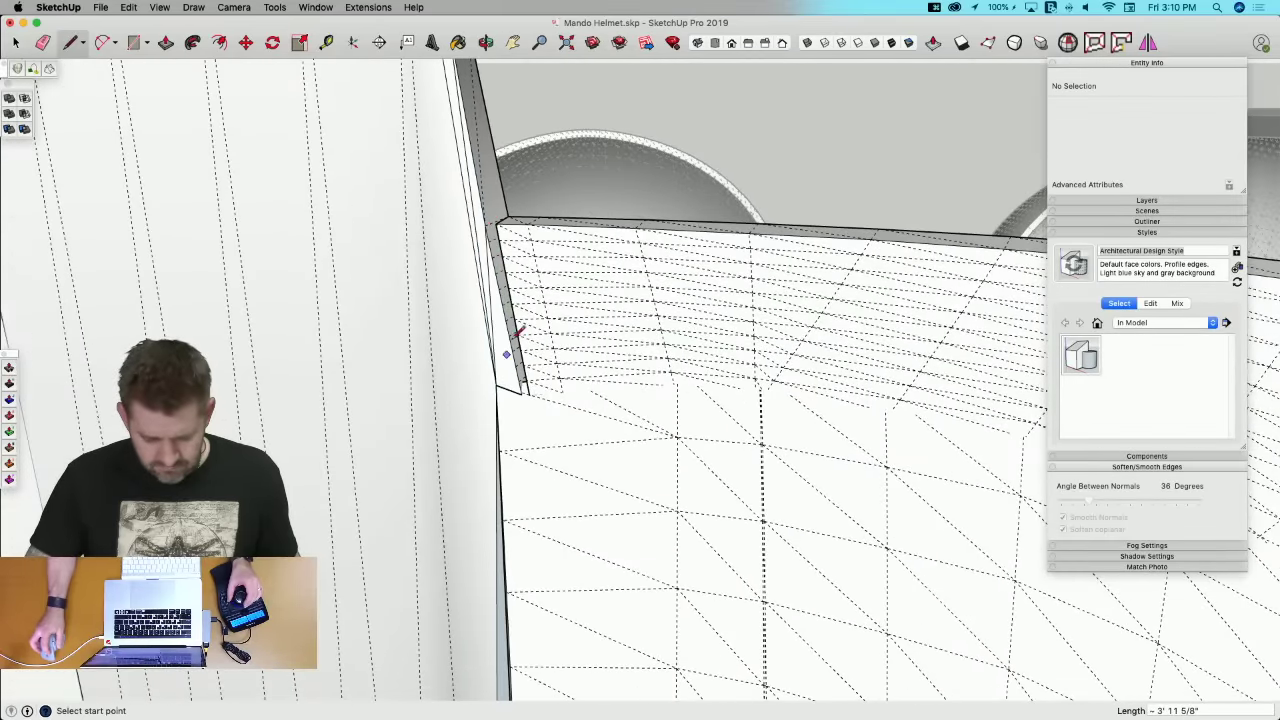
mouse_move(519, 330)
middle_mouse_down()
mouse_move(516, 302)
mouse_move(543, 360)
mouse_move(534, 295)
mouse_move(571, 239)
mouse_move(646, 337)
mouse_move(631, 271)
mouse_move(593, 225)
mouse_move(623, 164)
middle_mouse_up()
left_click(591, 226)
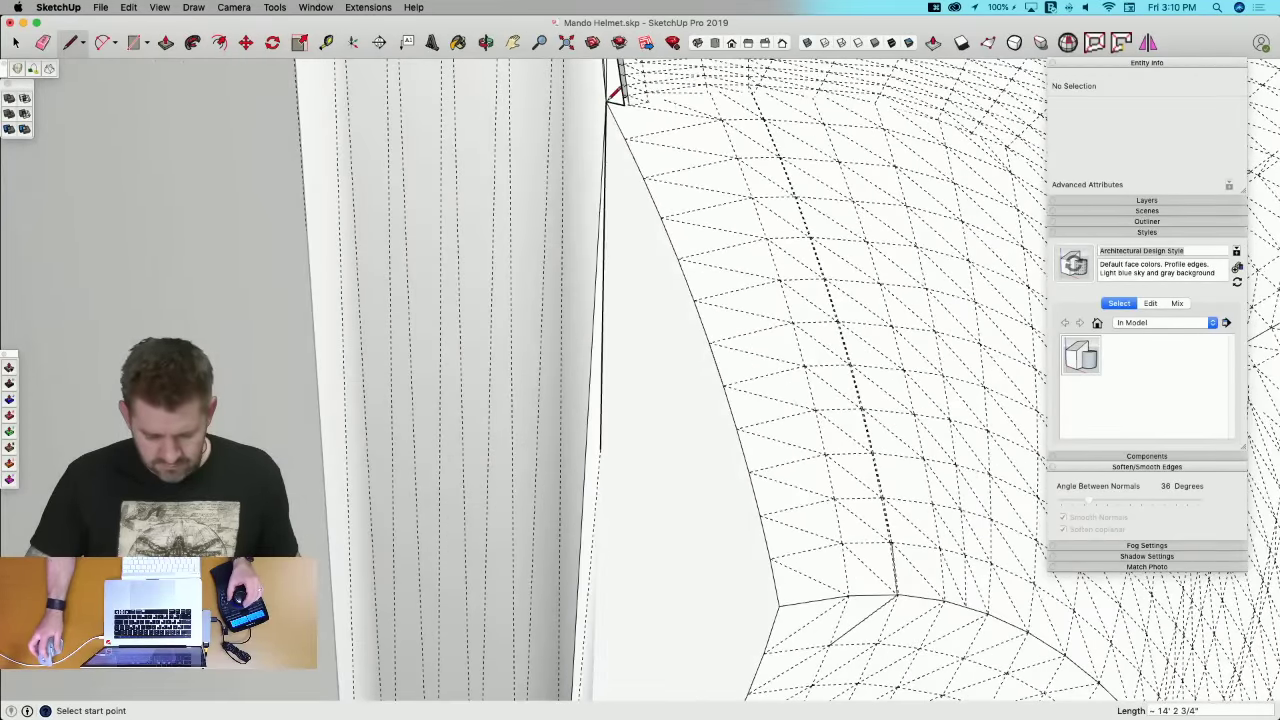
Step: Examine the faceplate's lower edge and the opposite visor corner for gaps between the thickened surfaces
scroll(603, 250, "down", 10)
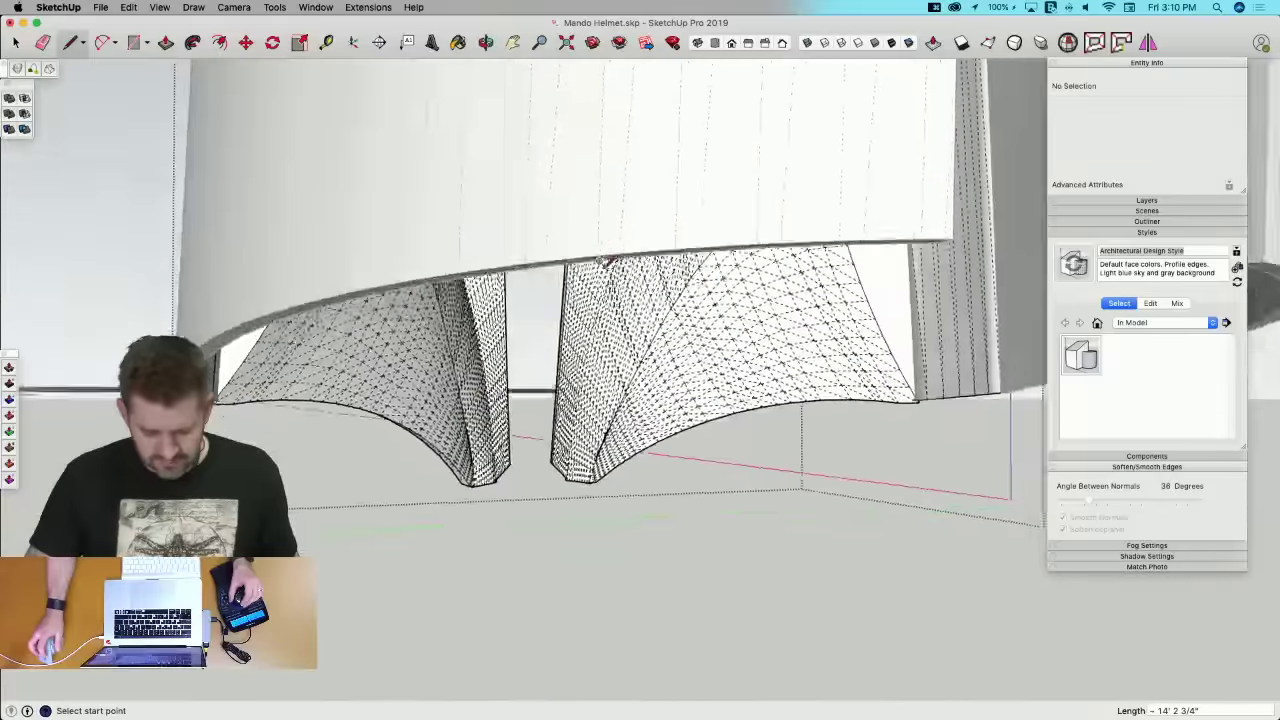
scroll(642, 296, "up", 10)
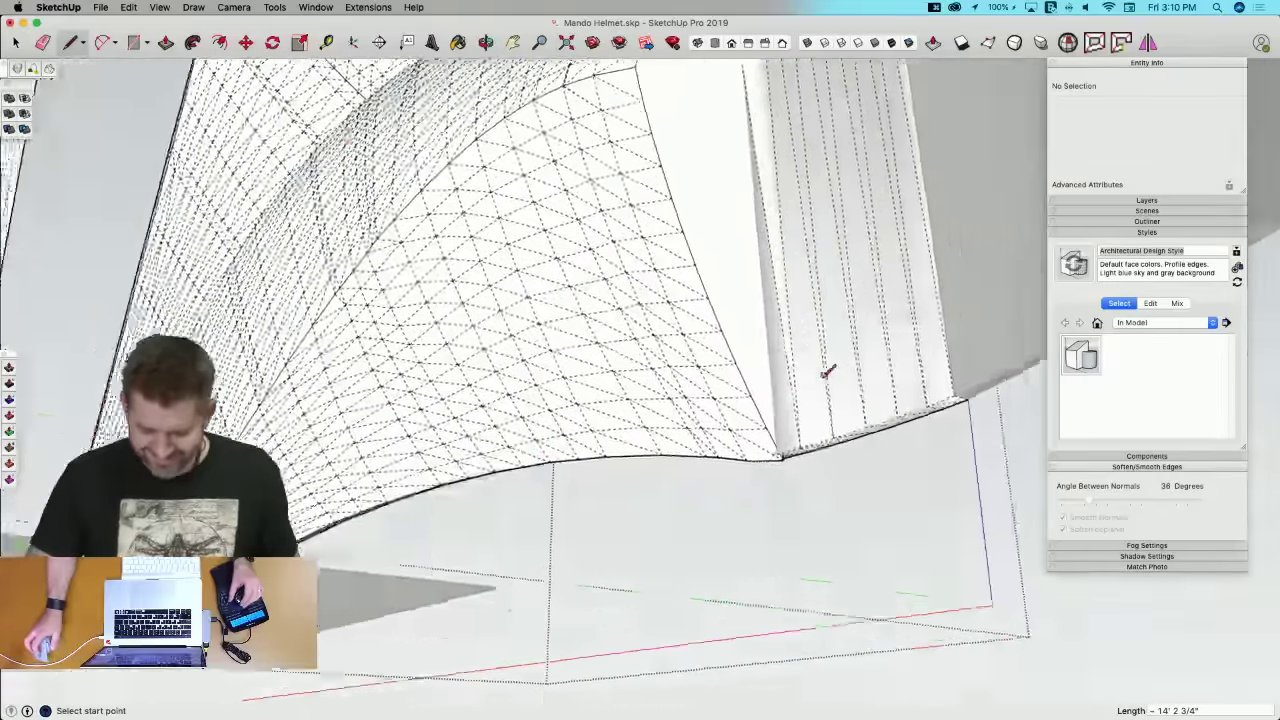
scroll(785, 412, "up", 8)
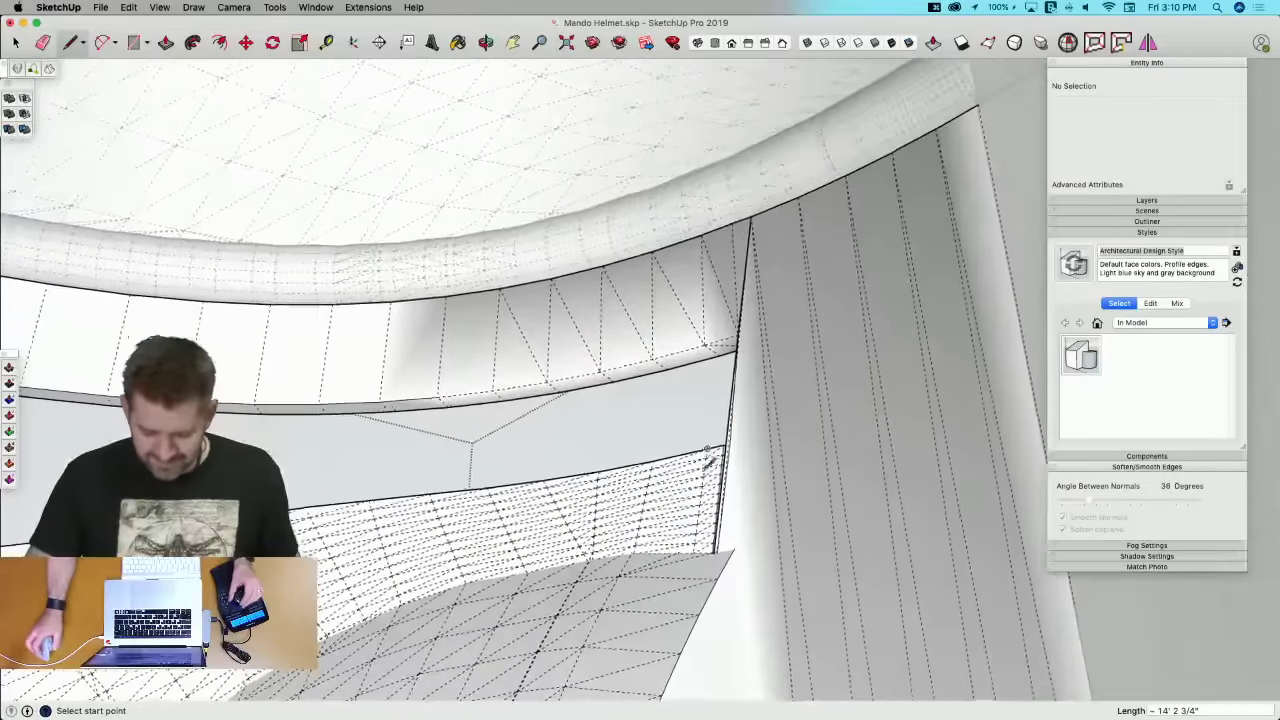
key("space")
scroll(705, 472, "up", 8)
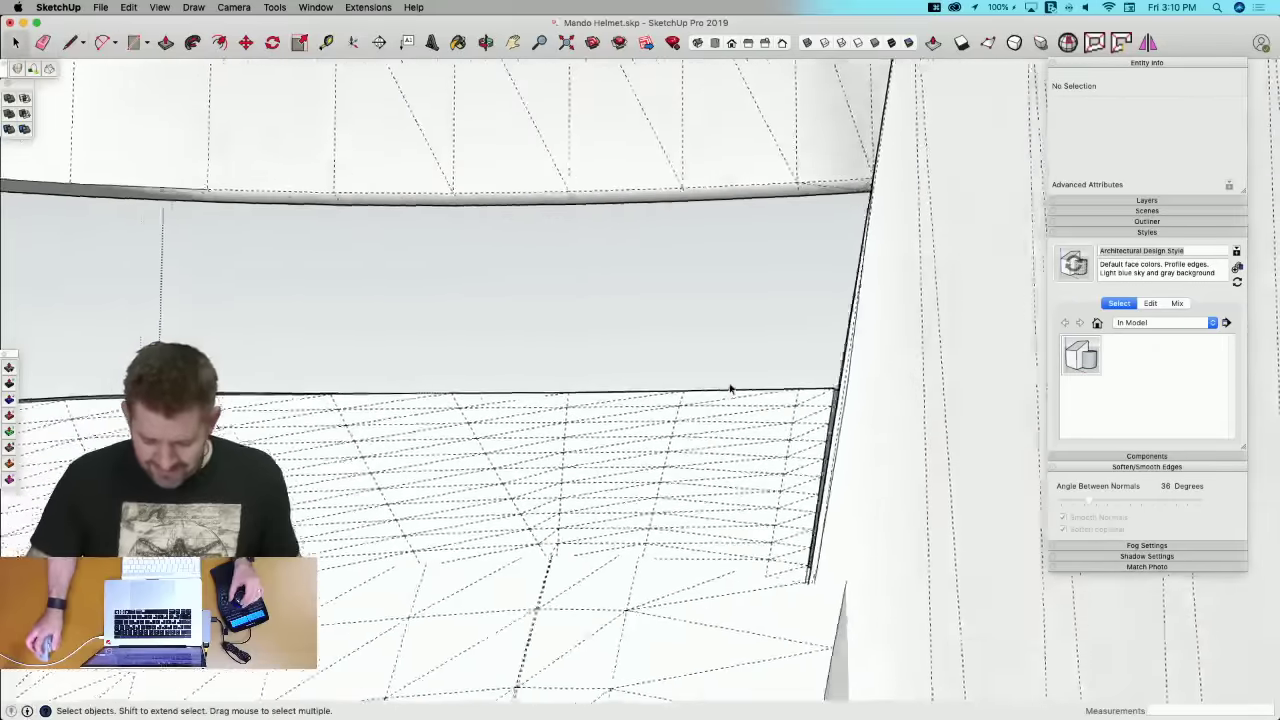
scroll(660, 355, "down", 5)
scroll(660, 355, "up", 8)
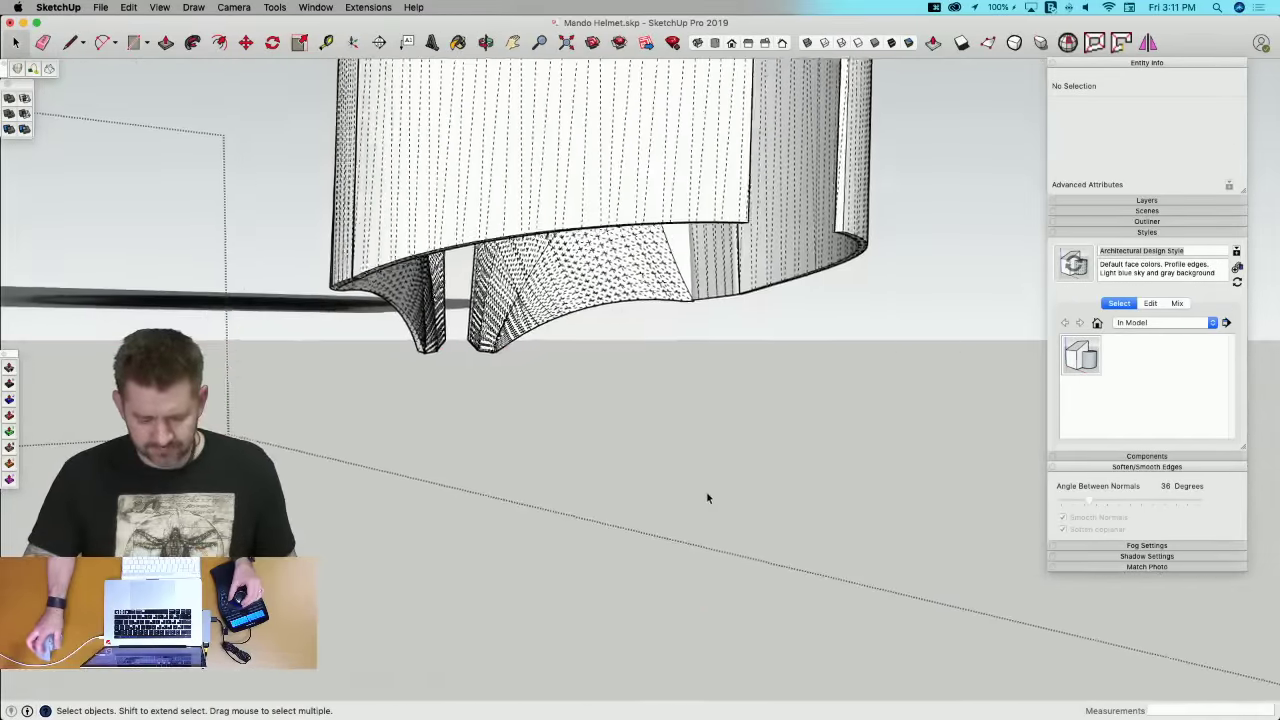
Step: Exit the faceplate group and select the domed helmet group to view it together with the faceplate
key("space")
left_click(704, 496)
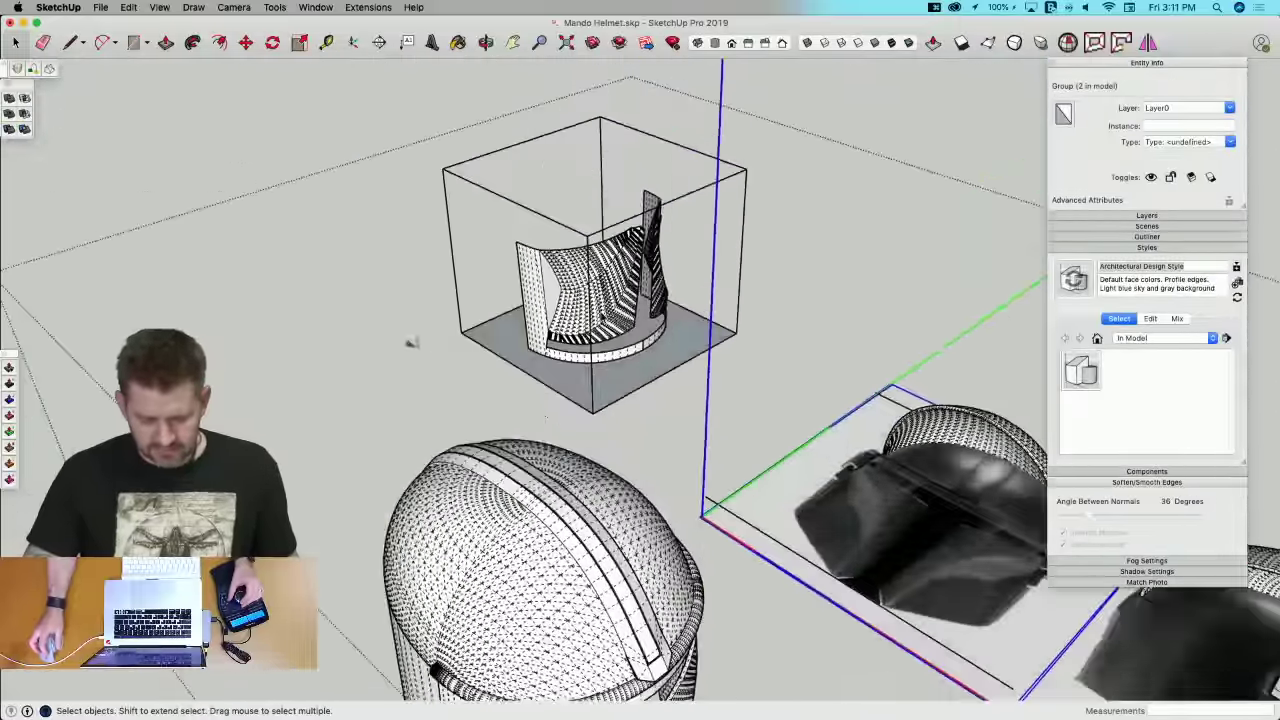
middle_click_drag(605, 316, 414, 366)
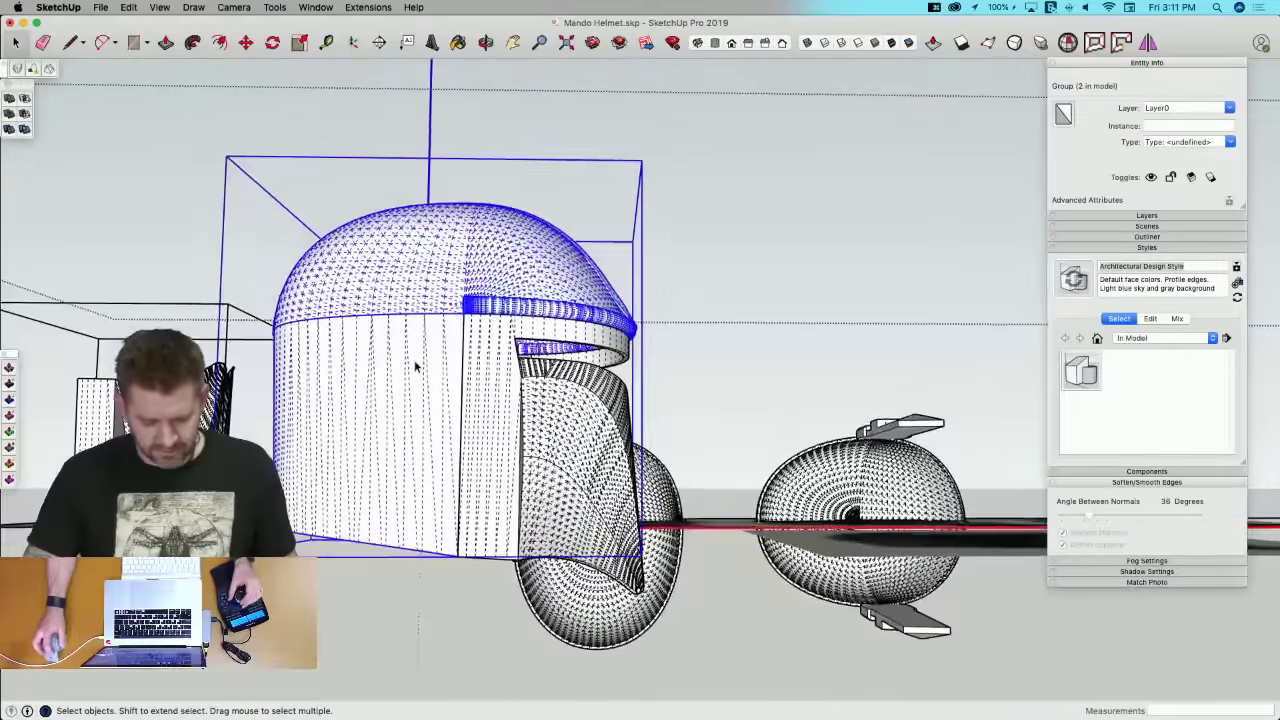
Step: Explode the helmet group that holds the dome and the cowl into separate objects
double_click(414, 367)
left_click(434, 251)
middle_click_drag(434, 251, 465, 290)
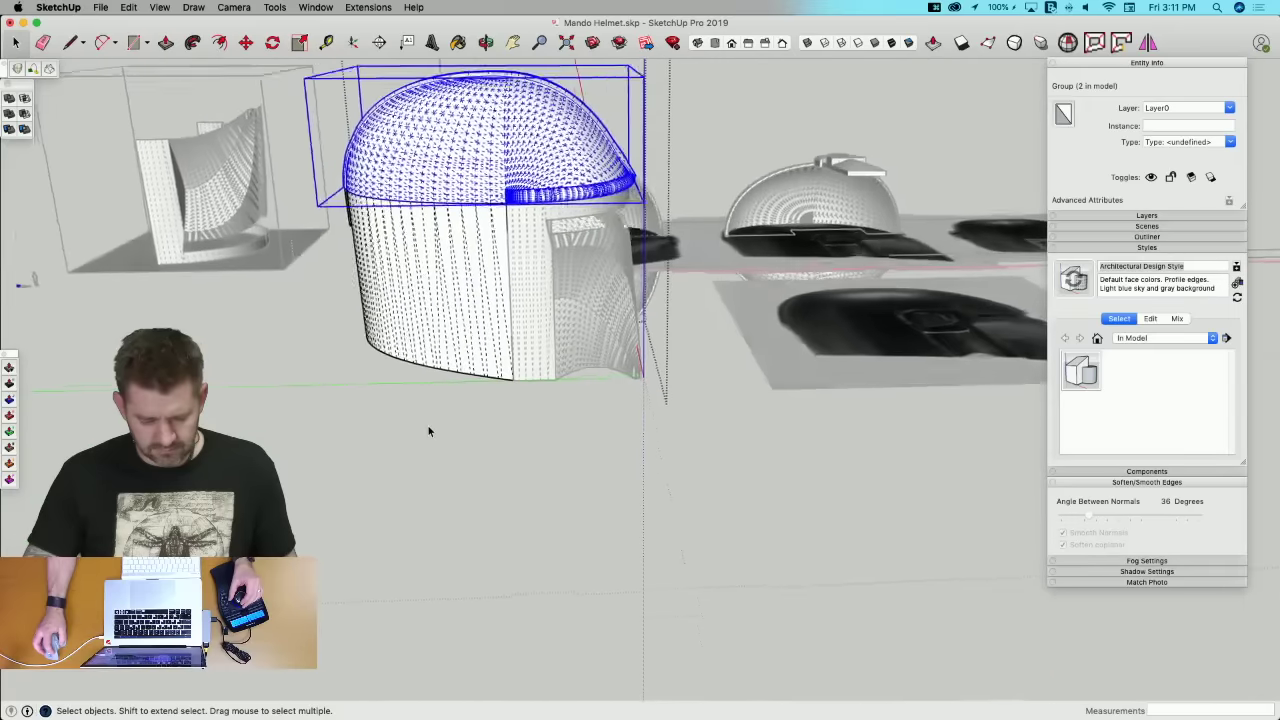
left_click(428, 427)
left_click(459, 266)
right_click(459, 265)
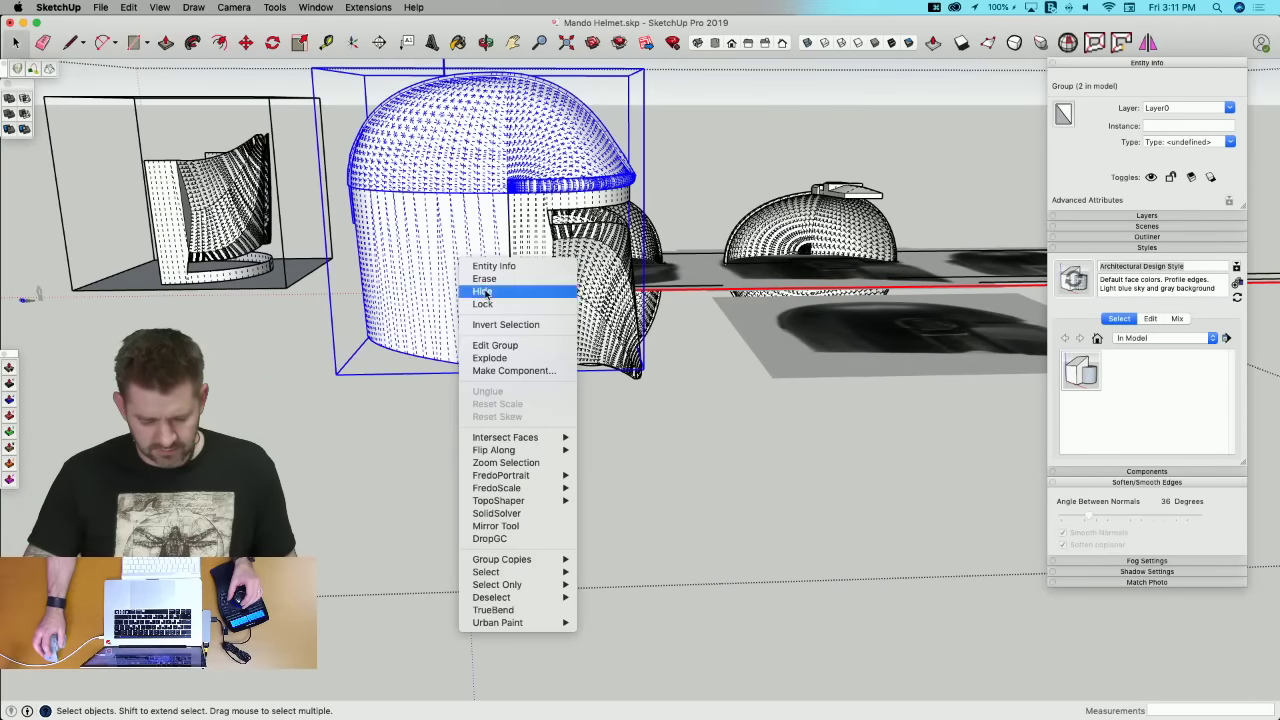
left_click(490, 358)
left_click(674, 393)
Step: Draw a rectangle about 15' by 37' 8" across the cowl's rear opening, starting from the opening's upper corner
middle_click_drag(679, 349, 650, 330)
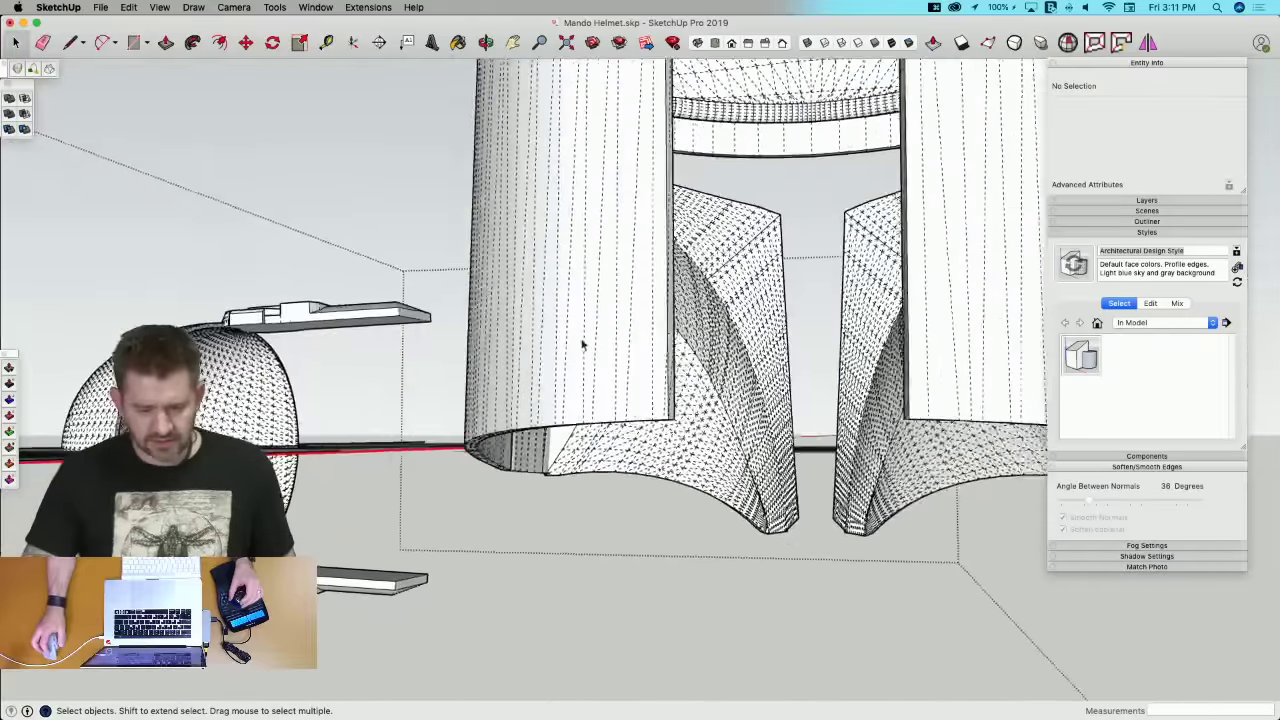
middle_click_drag(583, 345, 528, 190)
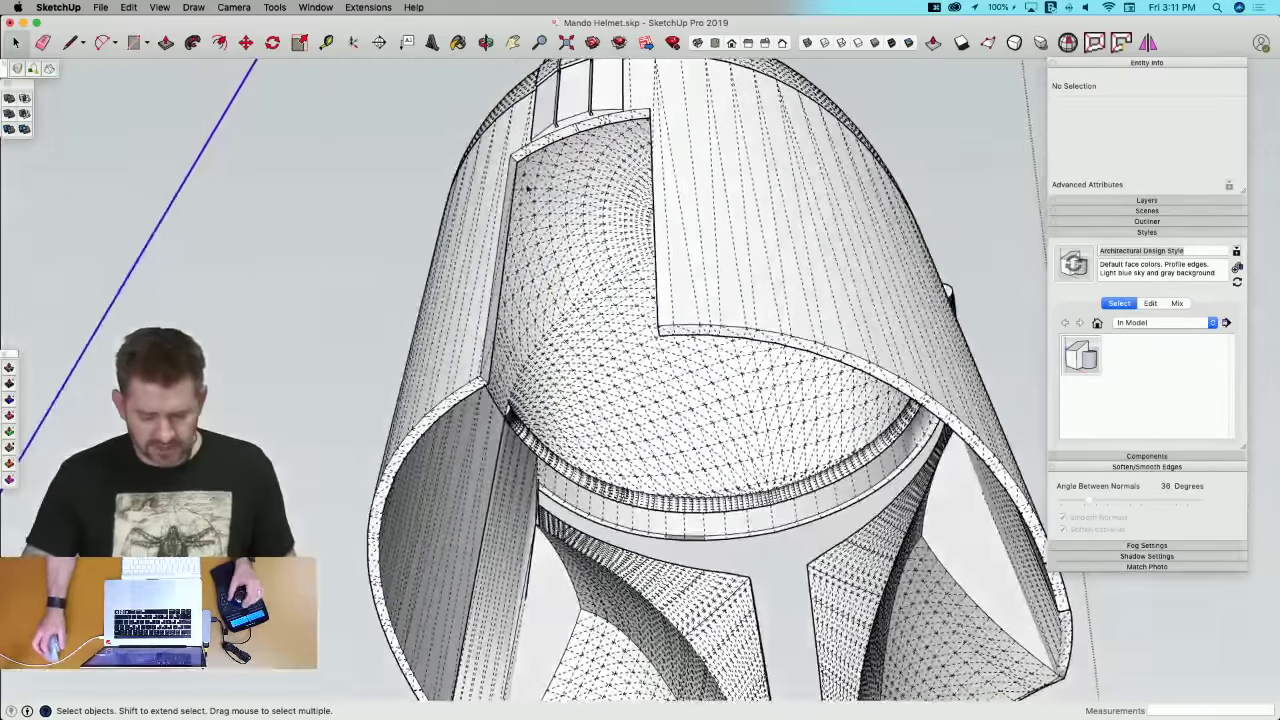
scroll(528, 190, "up", 3)
key("r")
scroll(514, 189, "up", 4)
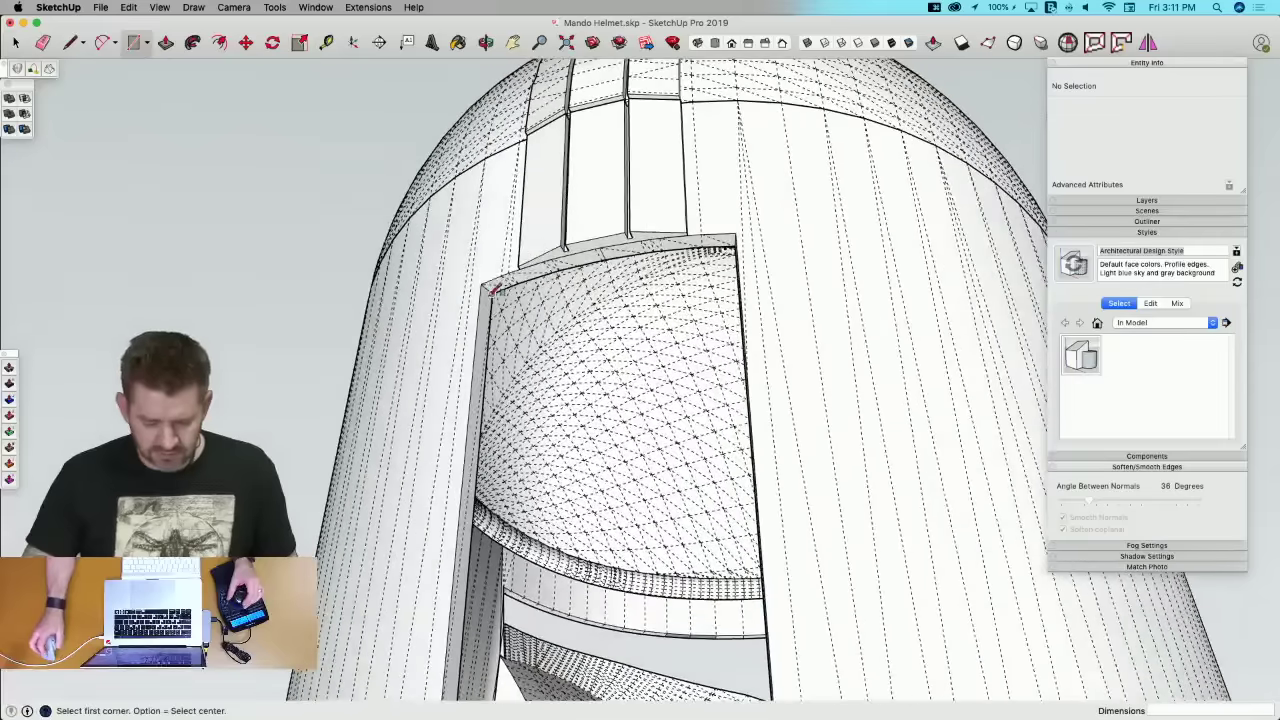
scroll(493, 290, "up", 3)
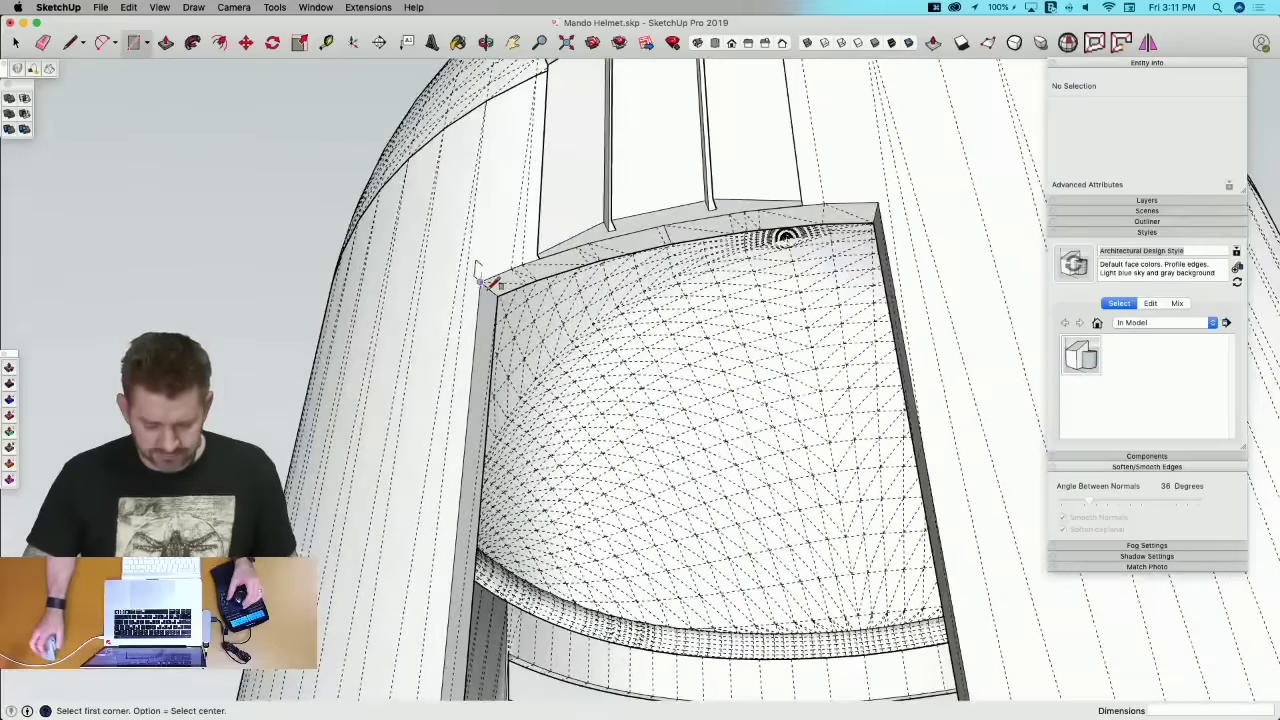
scroll(489, 287, "up", 3)
left_click(490, 287)
scroll(530, 282, "down", 5)
middle_click_drag(554, 281, 400, 285)
left_click(399, 286)
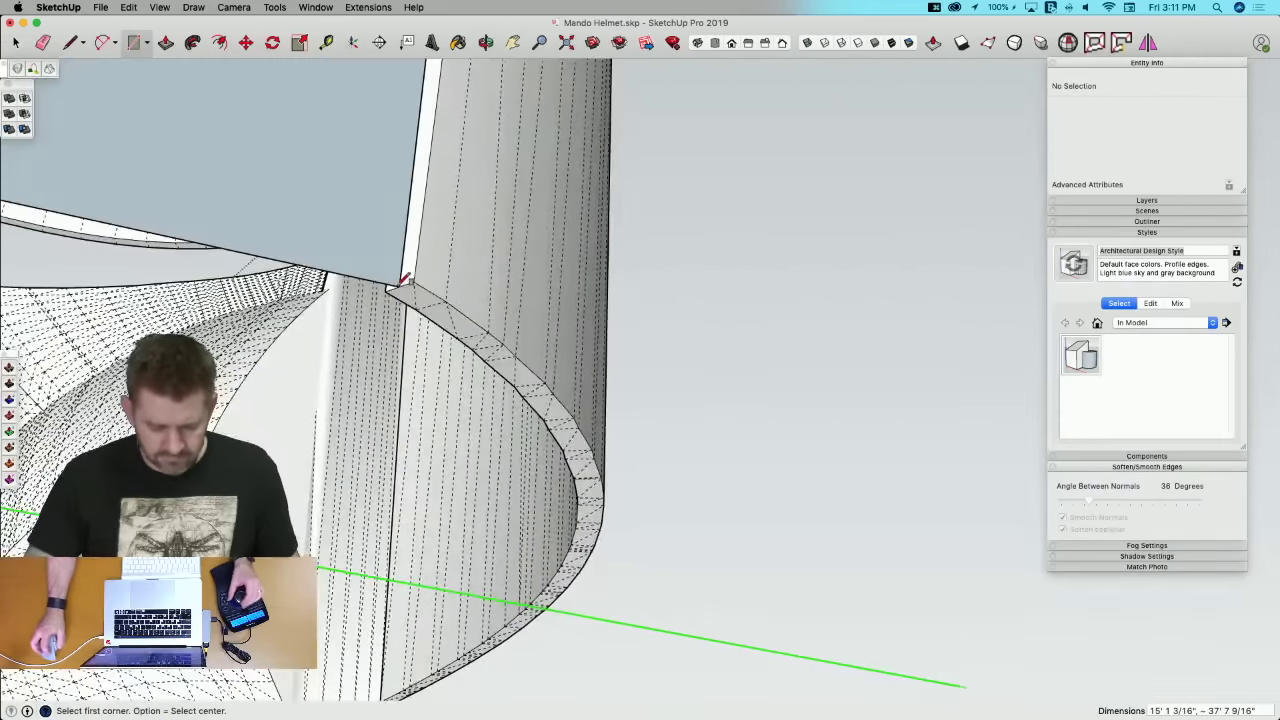
Step: Turn off the display of hidden geometry in the model
key("space")
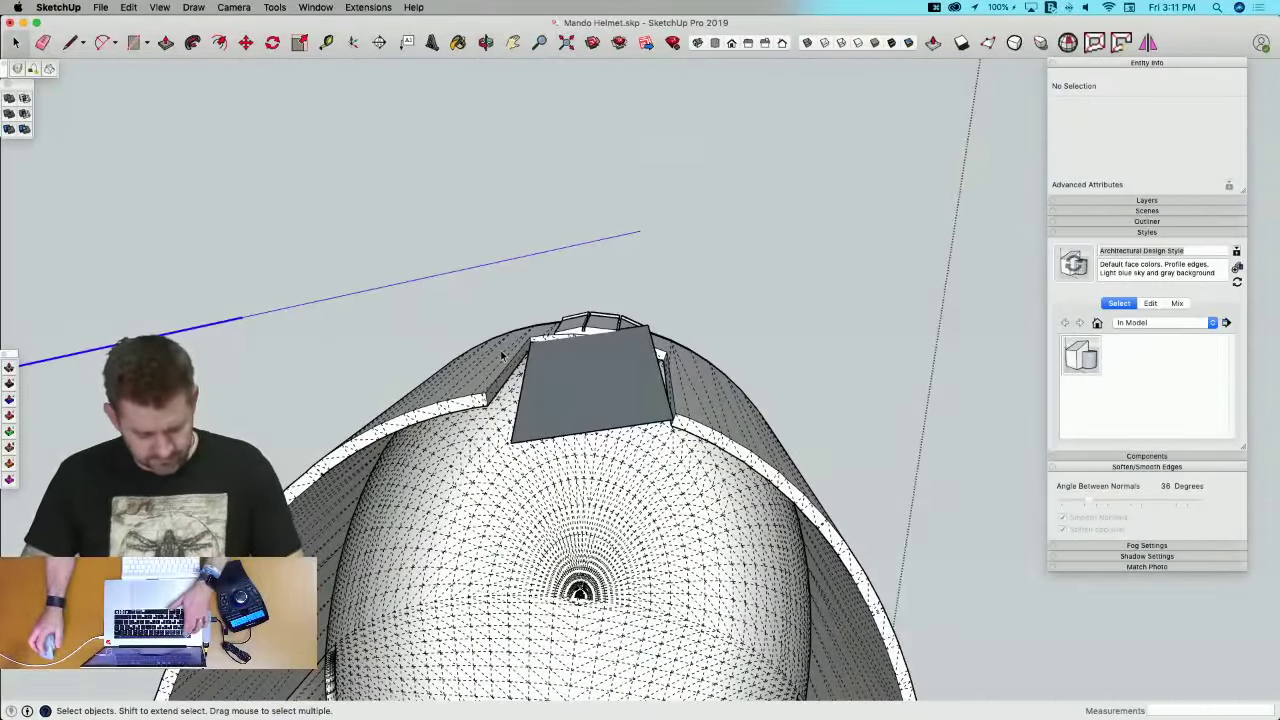
key("Escape")
key("alt+h")
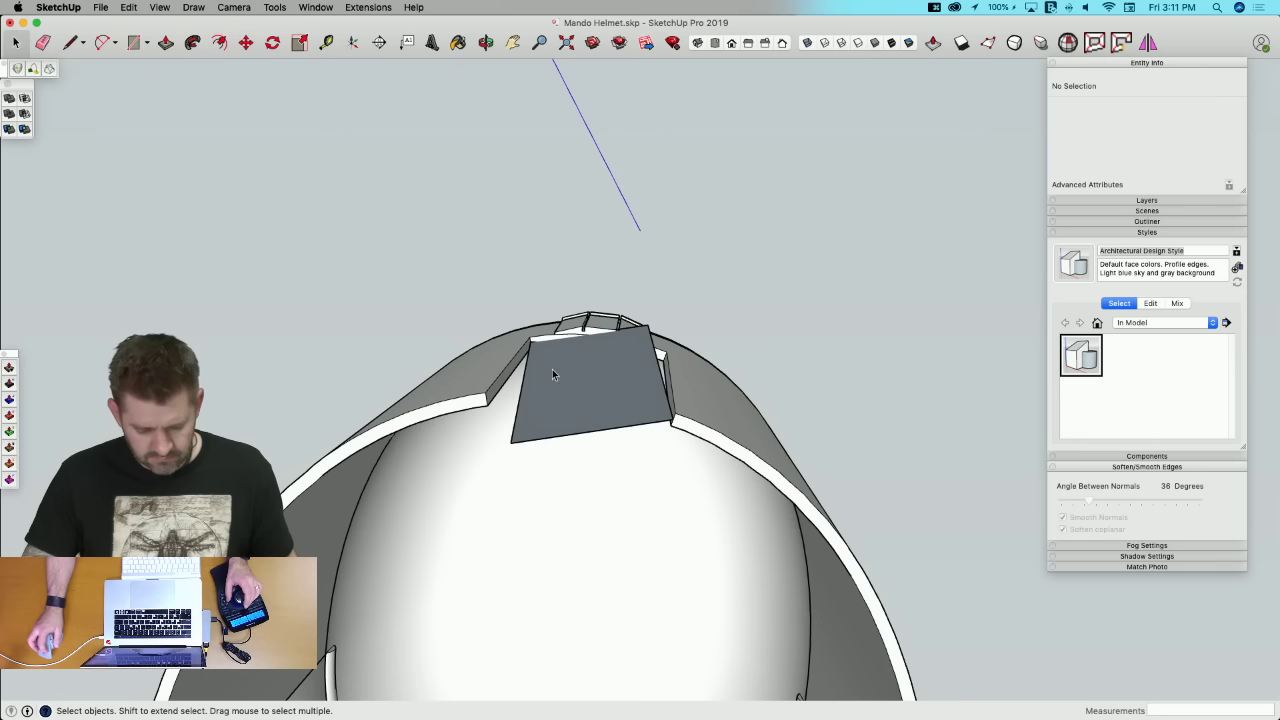
Step: Delete the rectangle's face and its four edges from the cowl's rear opening
double_click(553, 376)
left_click(552, 373)
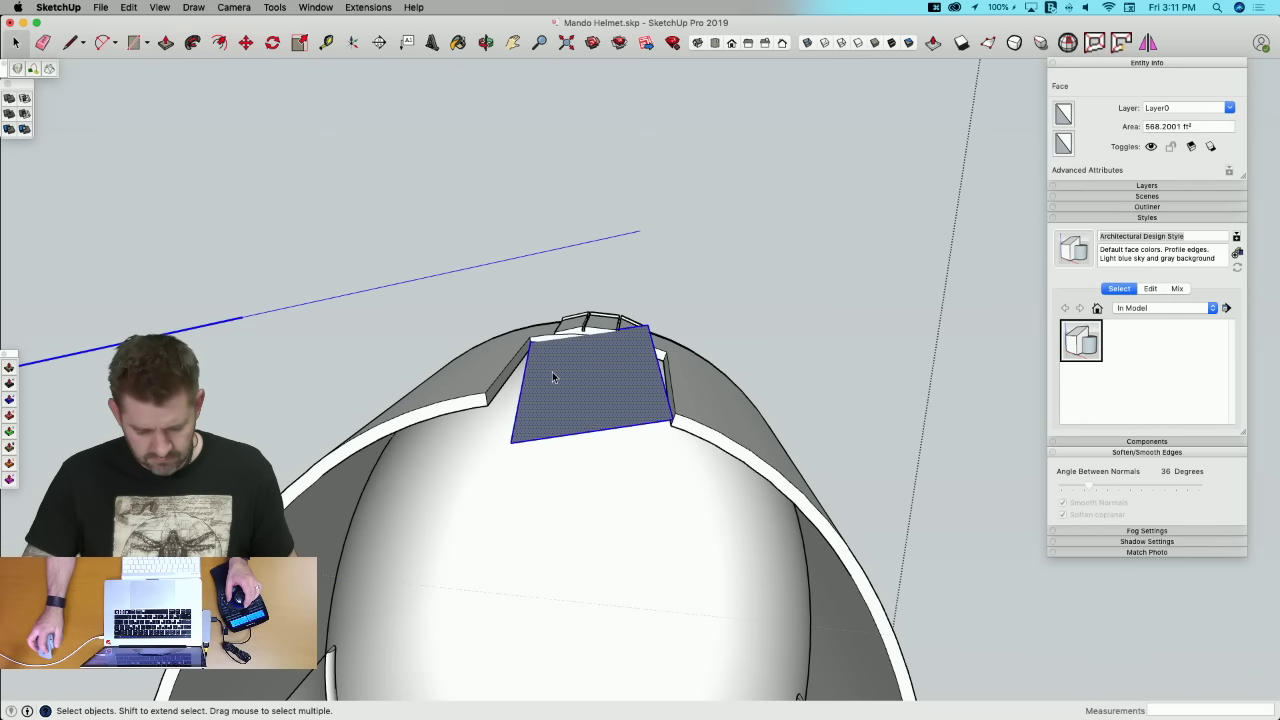
key("BackSpace")
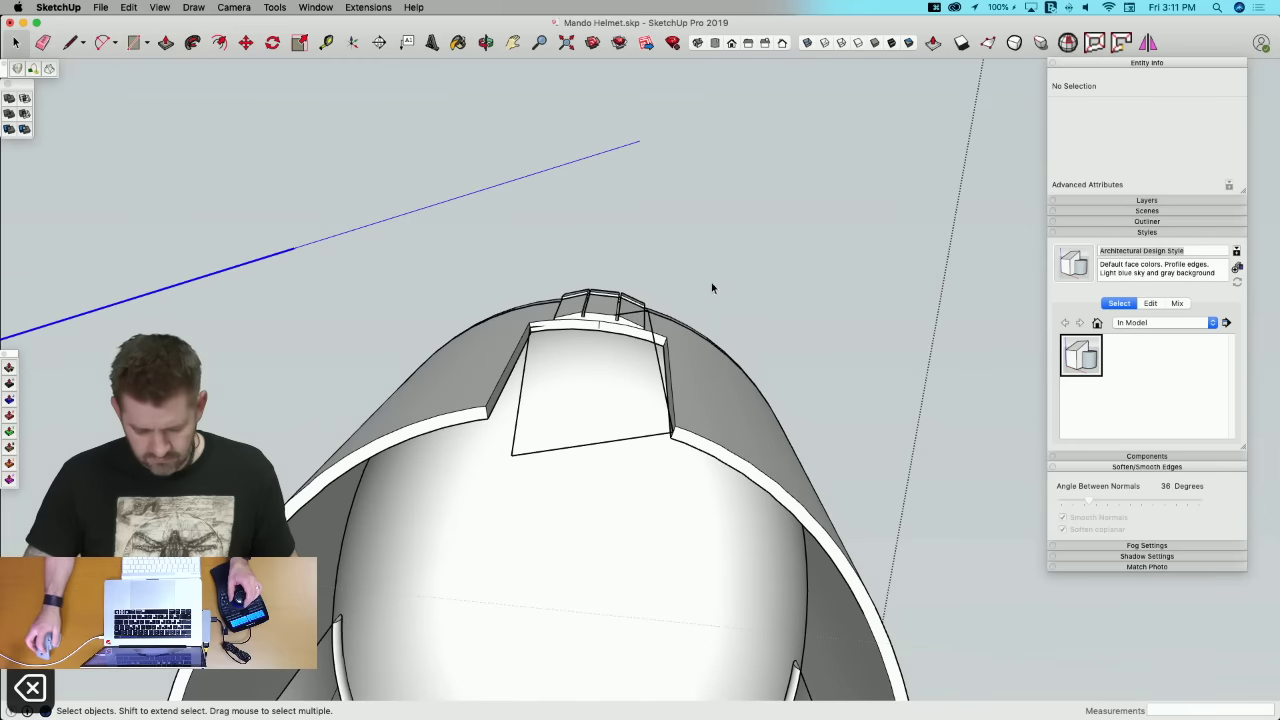
left_click(659, 356)
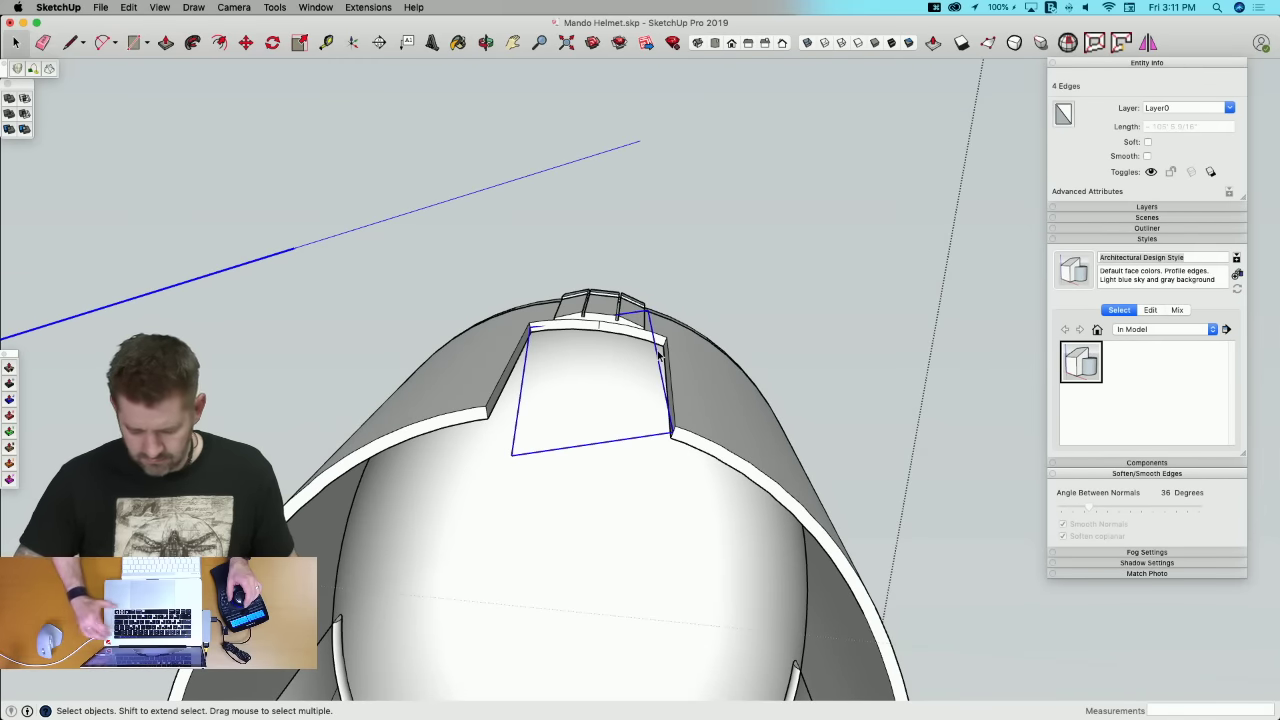
key("BackSpace")
key("Escape")
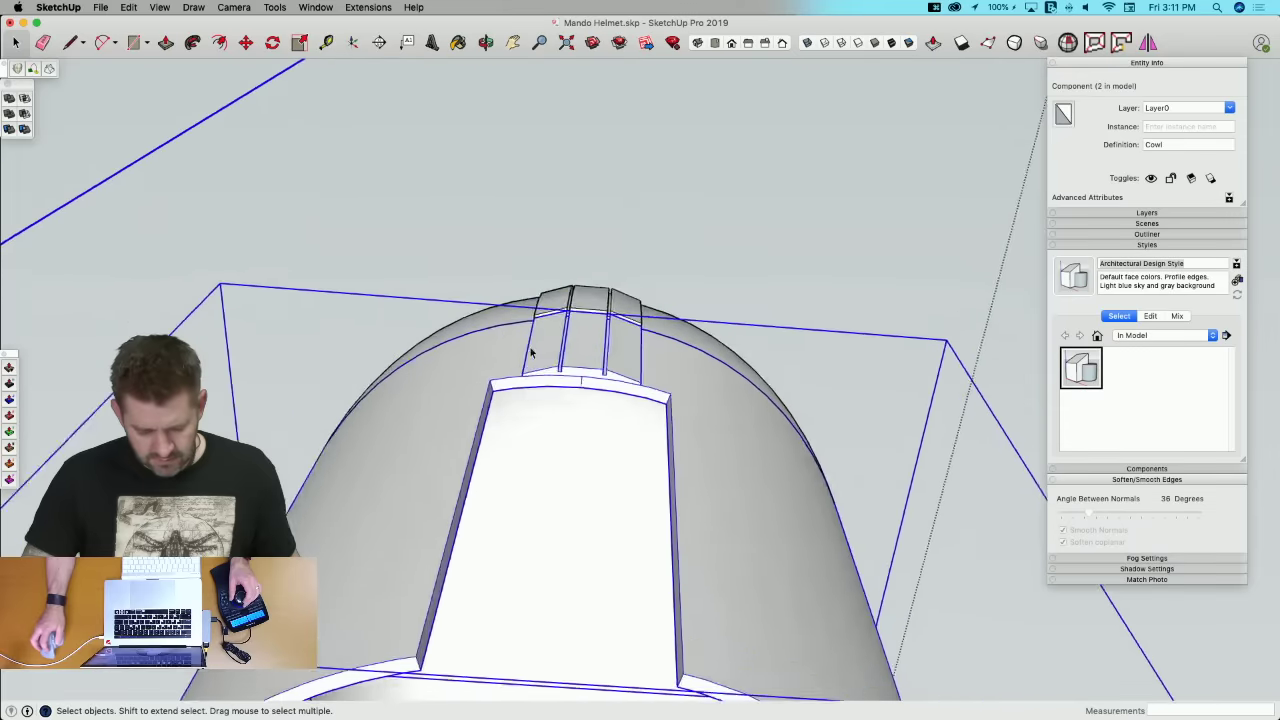
Step: Draw lines between the mid-thickness points at the corners of the cowl's rear opening to fill it with a flat panel face
key("l")
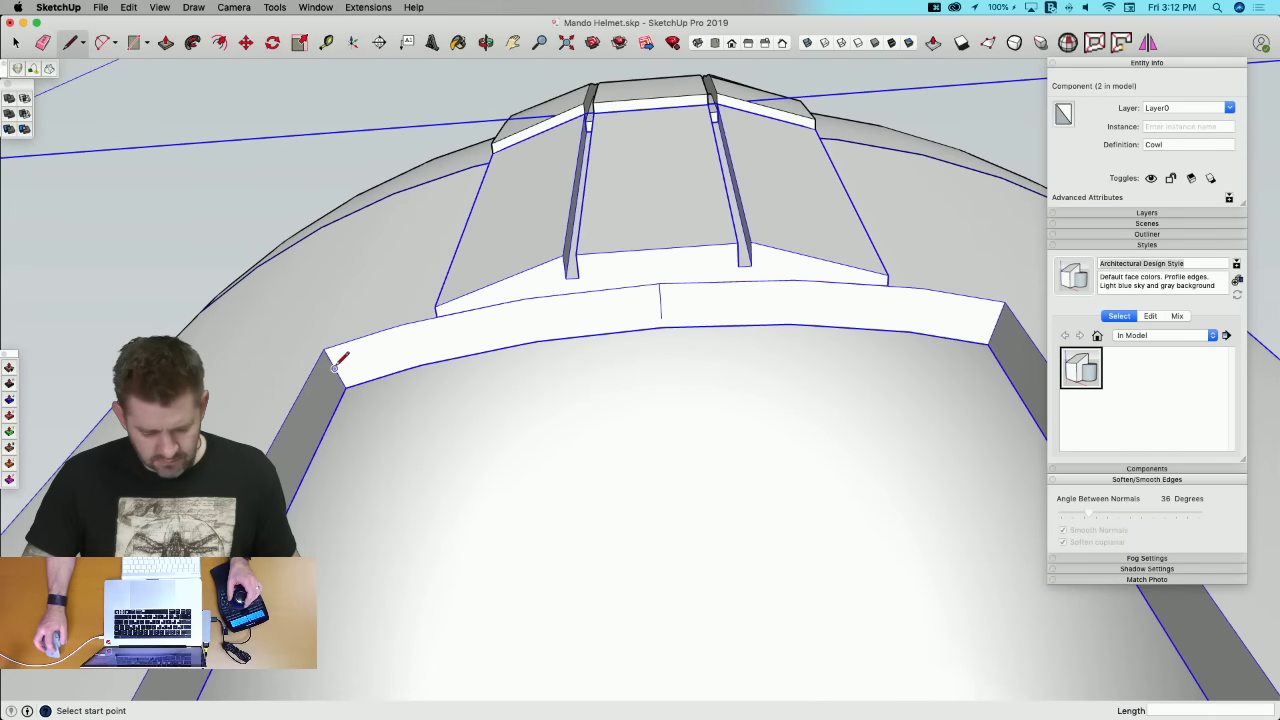
left_click(335, 366)
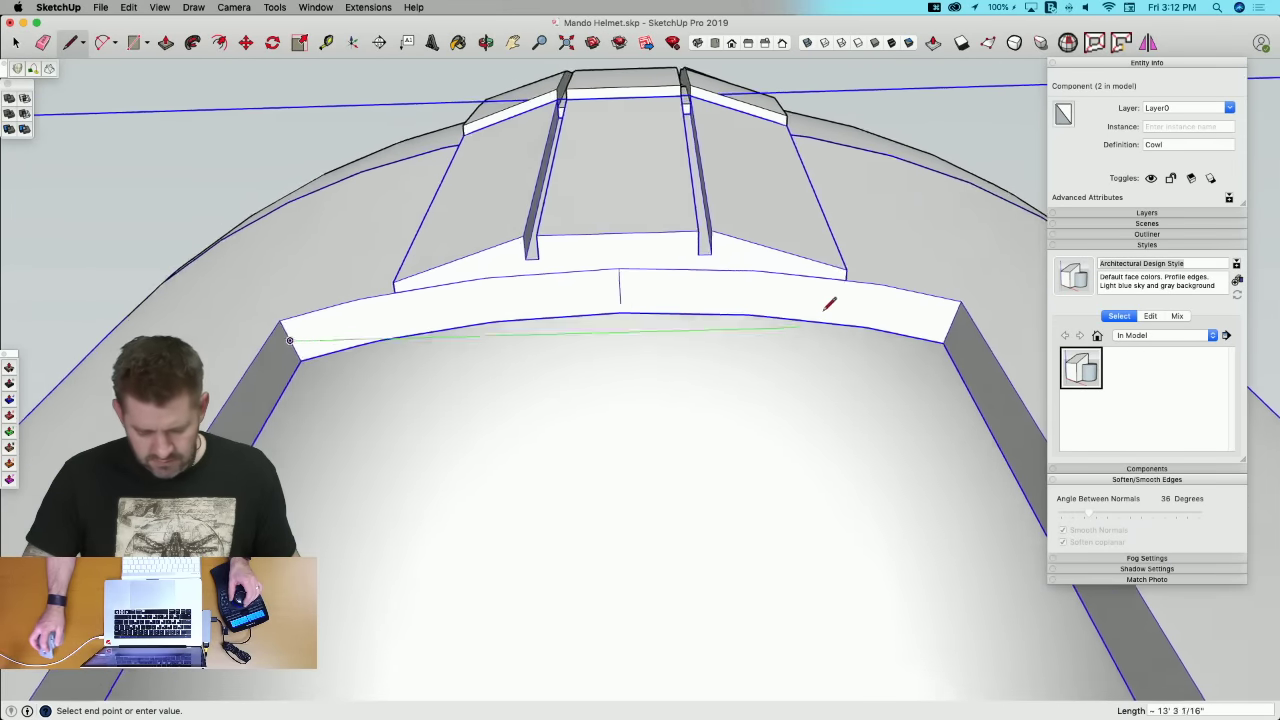
left_click(967, 333)
key("Escape")
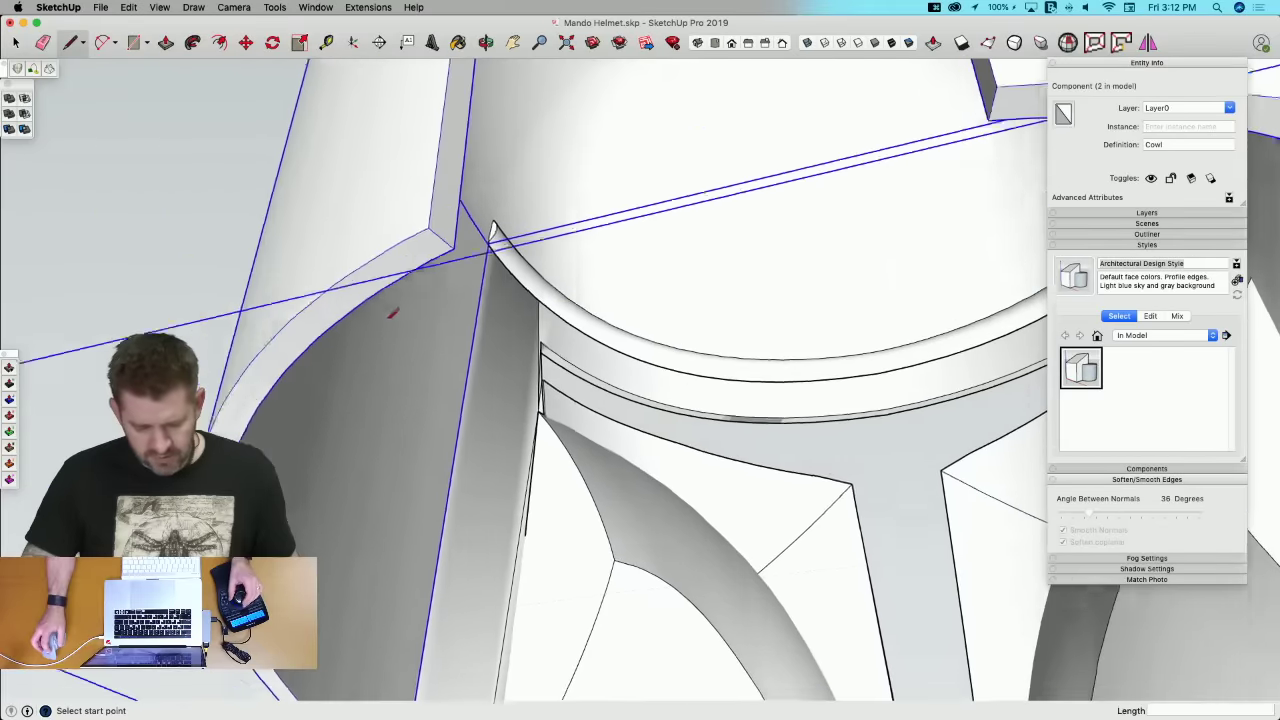
mouse_move(393, 312)
middle_mouse_down()
mouse_move(450, 288)
mouse_move(817, 243)
mouse_move(802, 265)
middle_mouse_up()
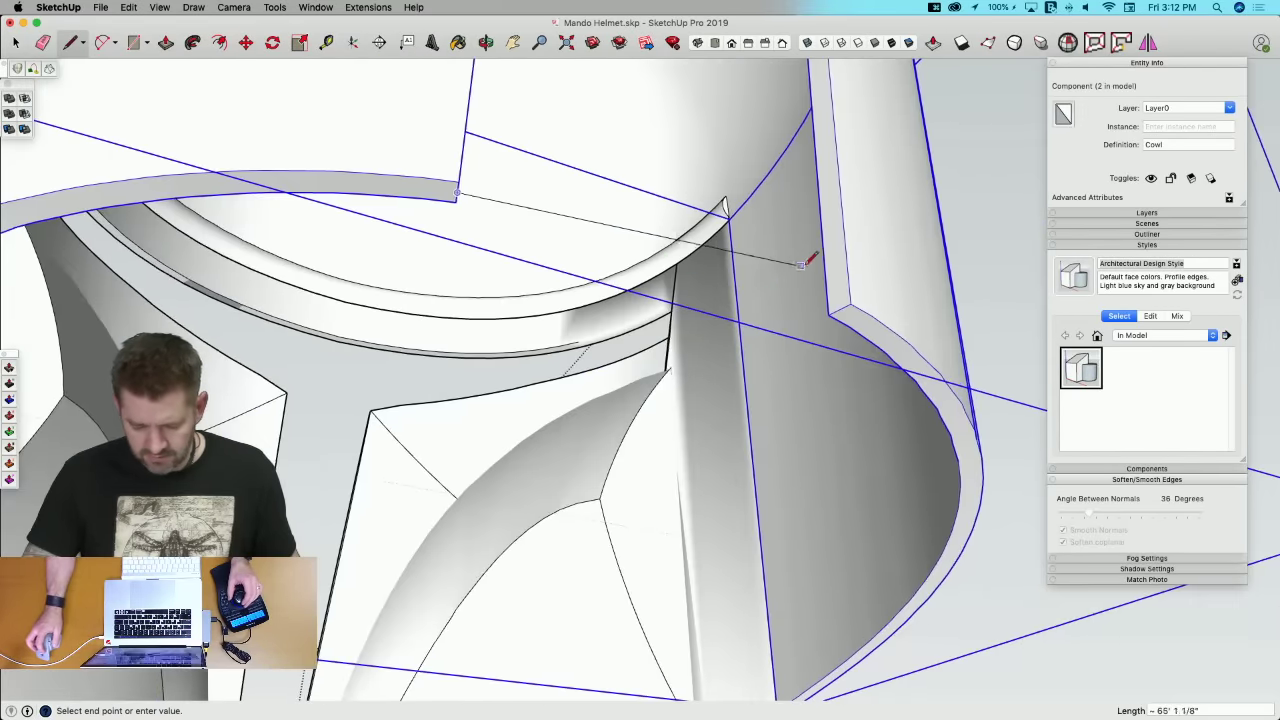
middle_click_drag(843, 306, 806, 212)
key("Escape")
middle_click_drag(815, 118, 501, 259)
left_click(498, 270)
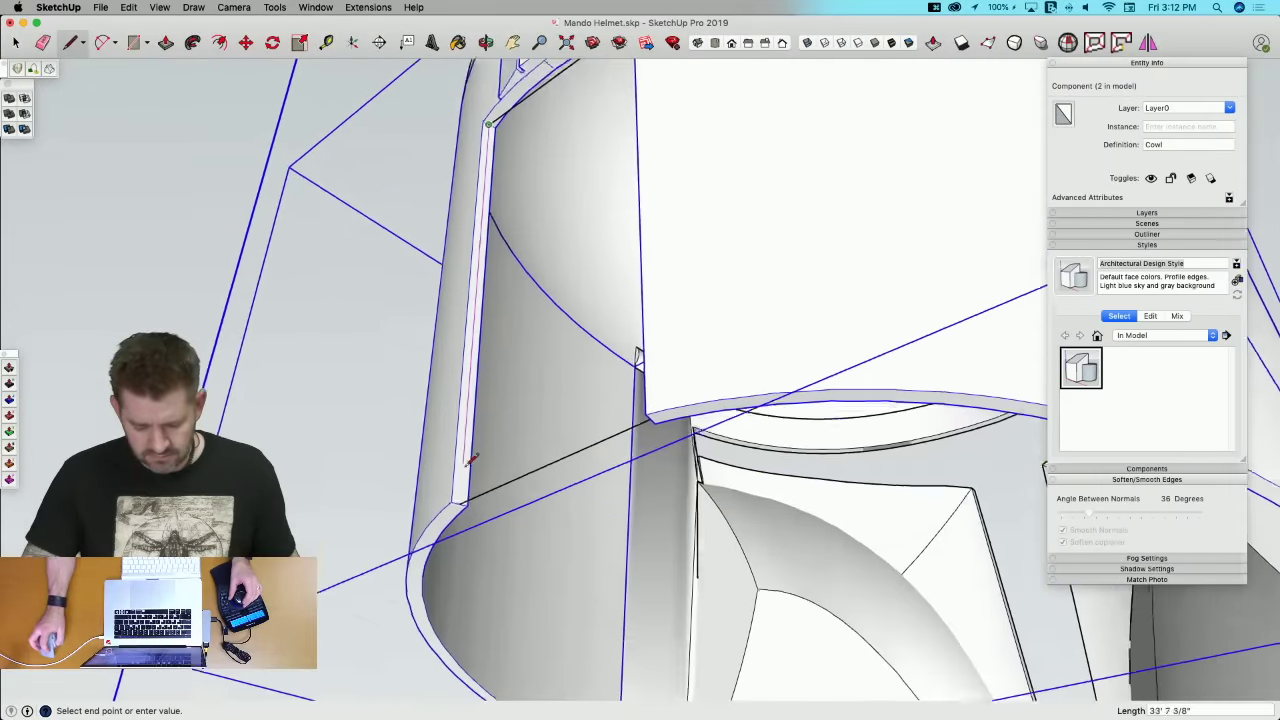
left_click(464, 477)
key("space")
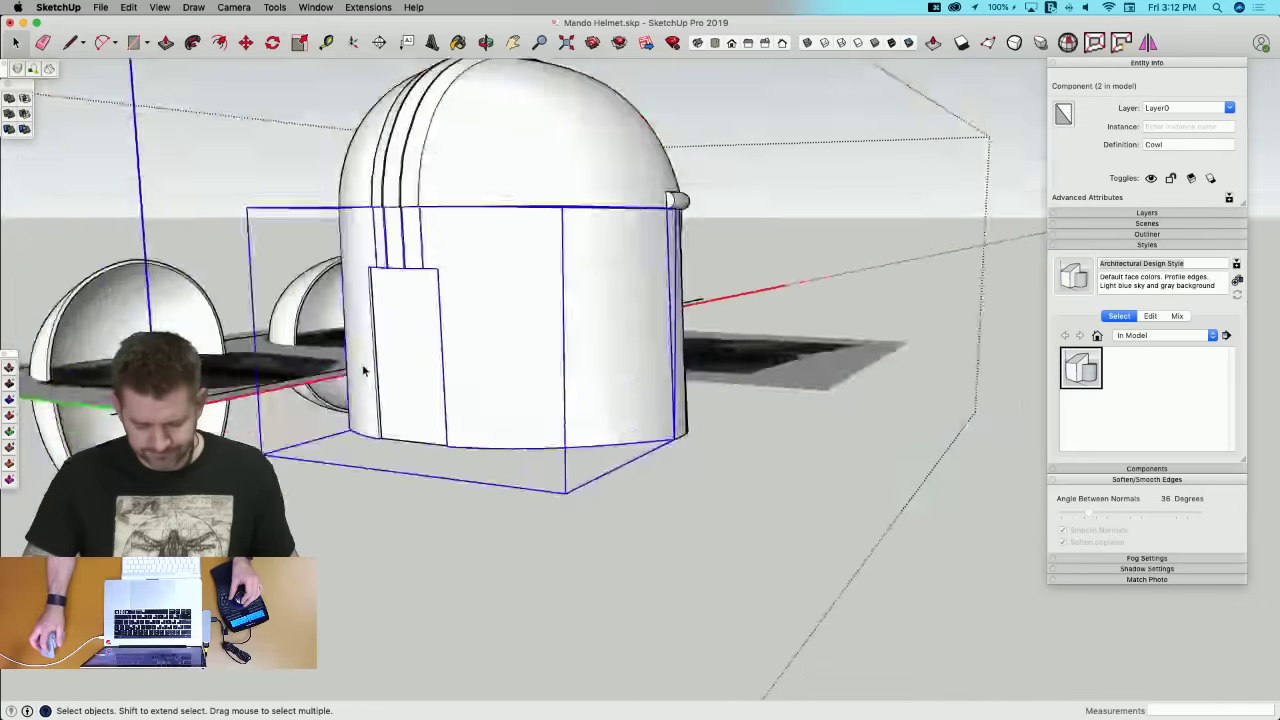
Step: Push/pull the rear panel face outward by about 1' 6 5/8"
key("p")
middle_click_drag(366, 343, 509, 309)
left_click(509, 312)
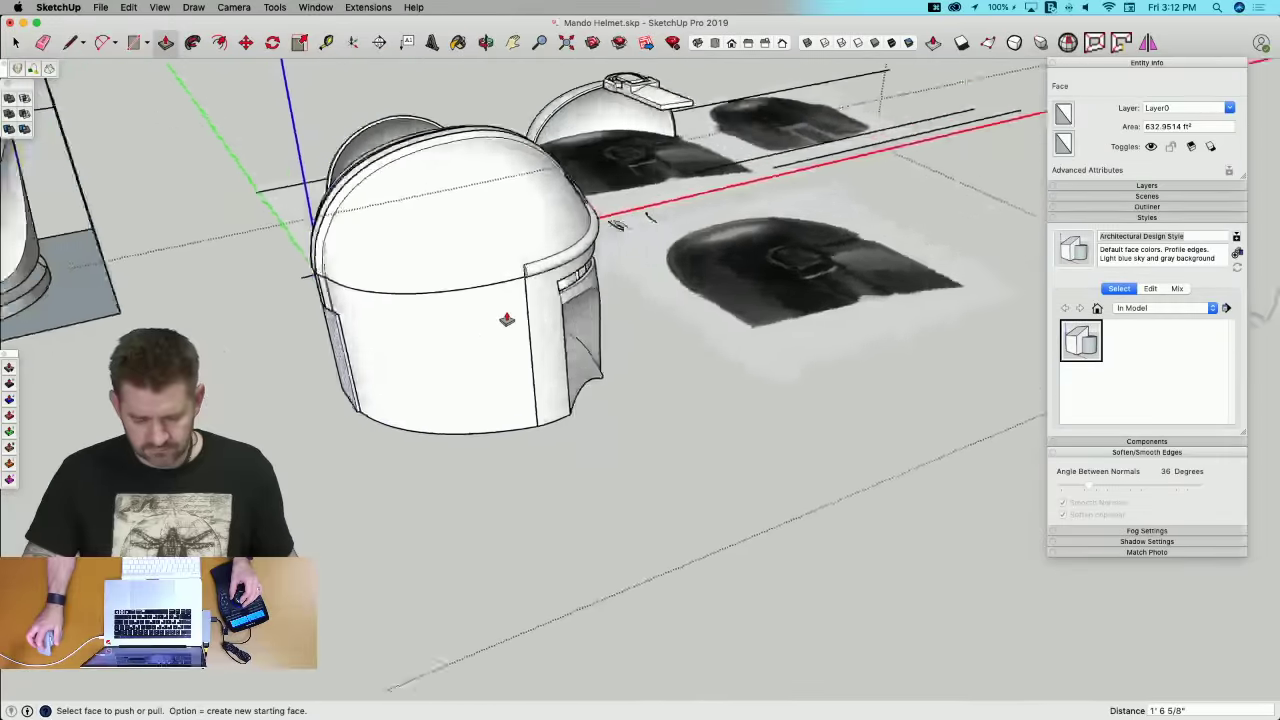
scroll(547, 345, "up", 6)
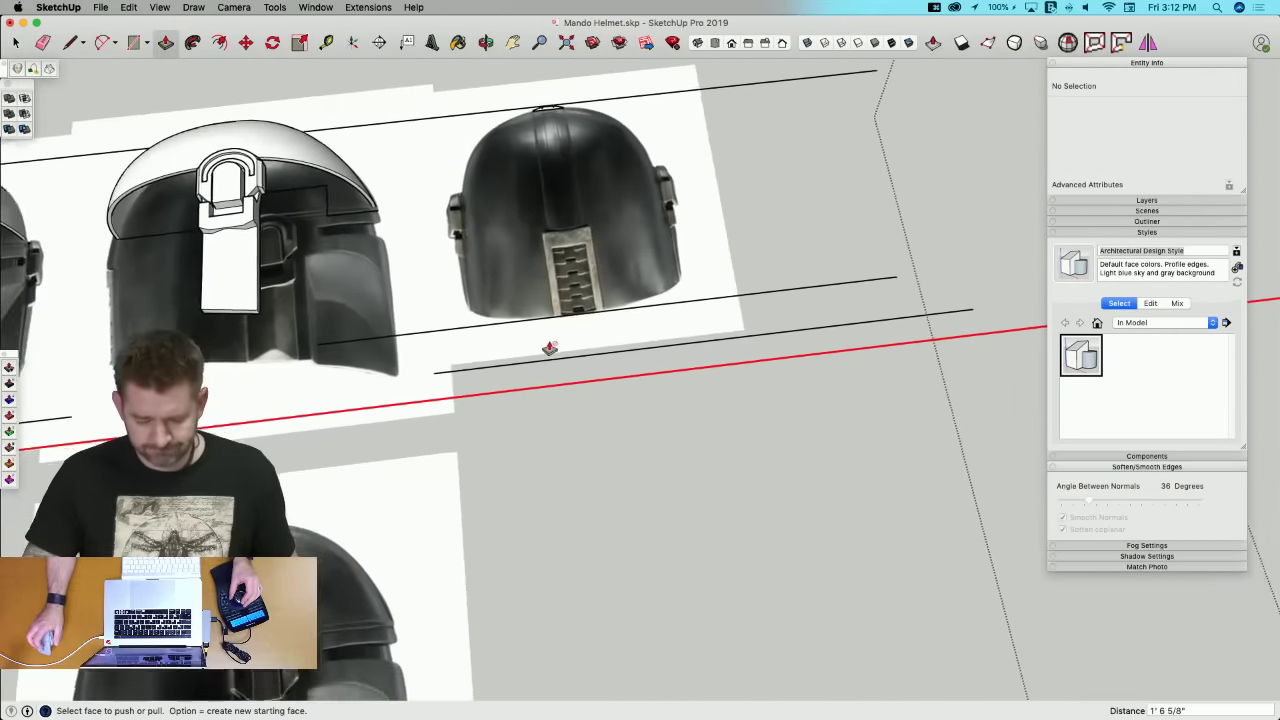
key("space")
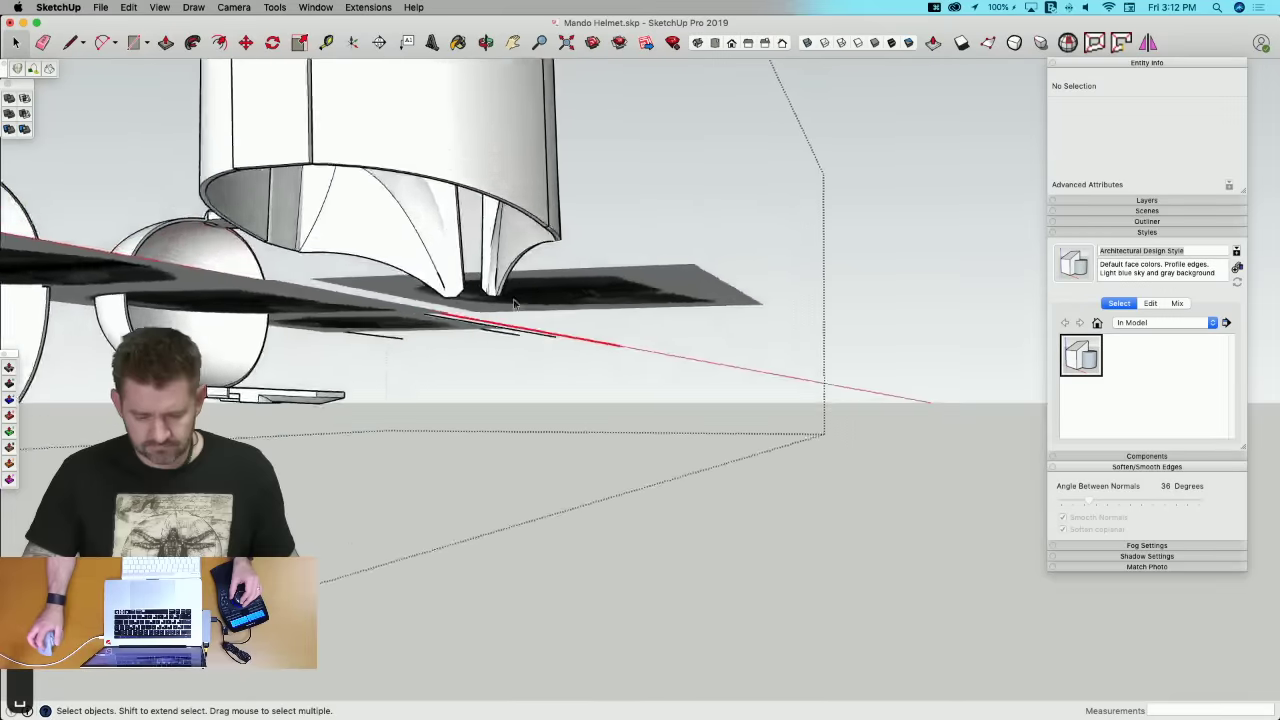
Step: Offset the rear panel's top and two side edges inward to outline an inner area that is open at the bottom
middle_click_drag(398, 250, 491, 257)
left_click(492, 256)
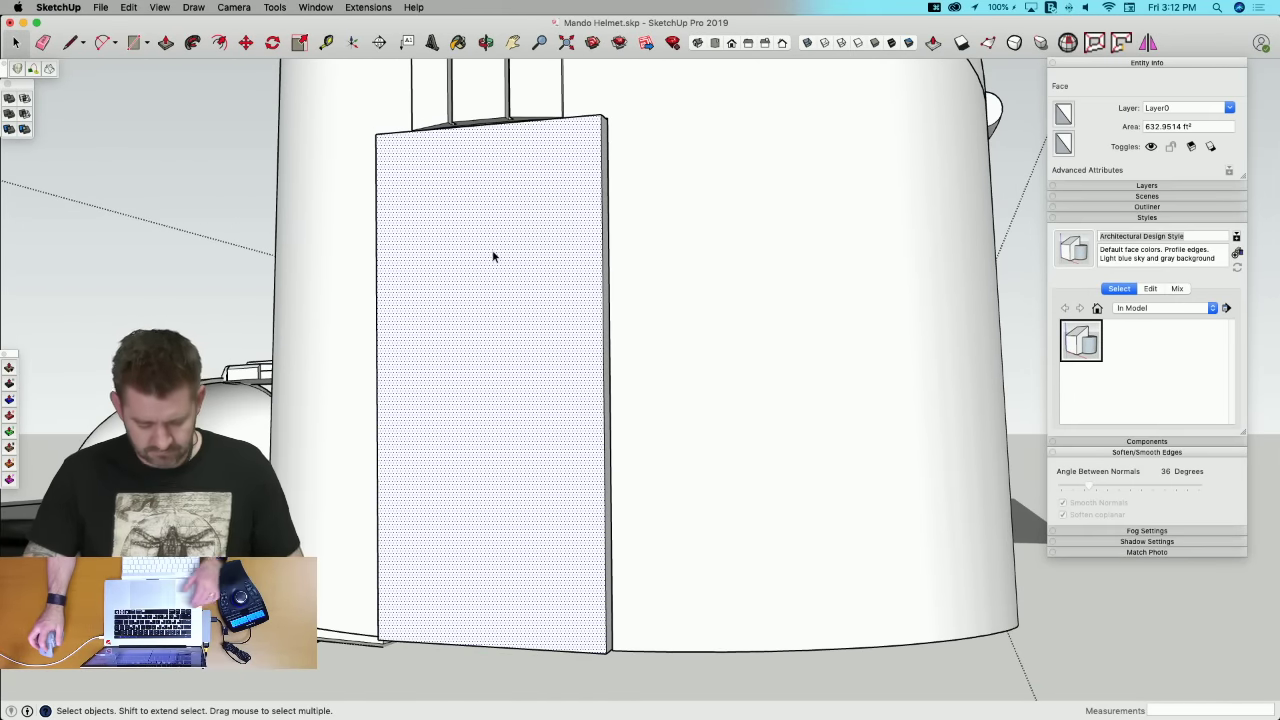
left_click(377, 237)
left_click(408, 140, "shift")
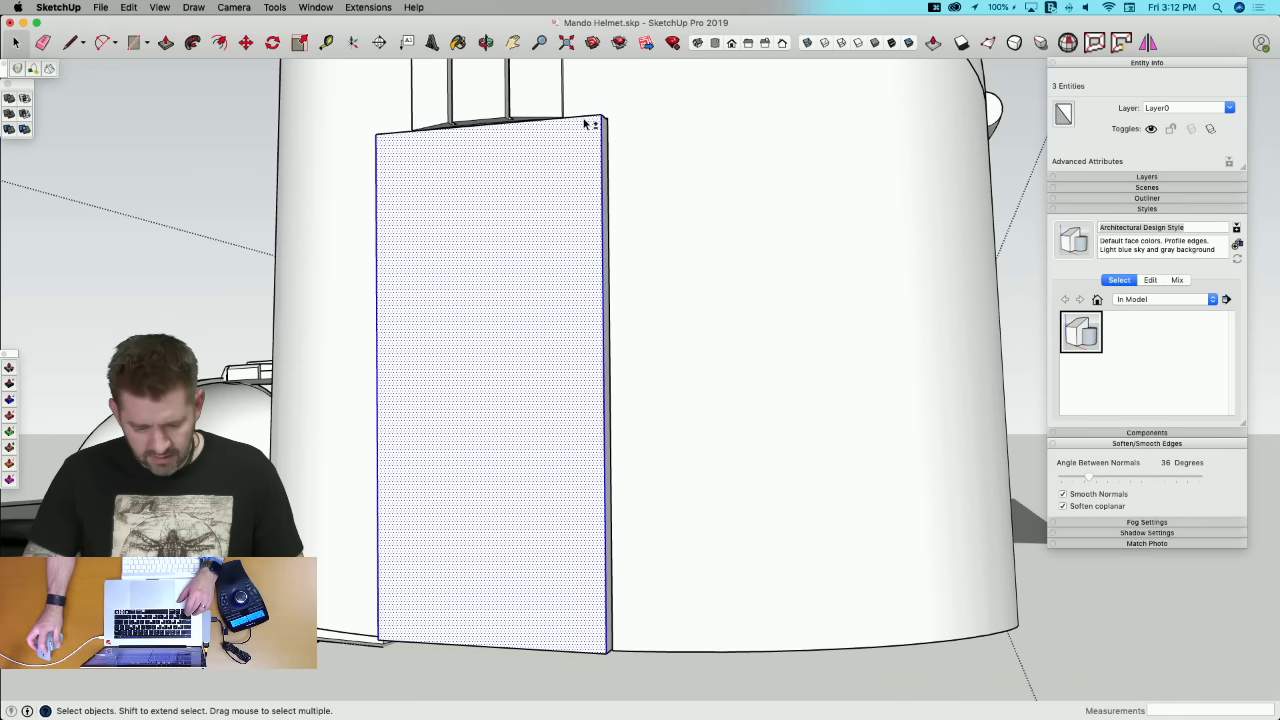
left_click(572, 149, "shift")
key("f")
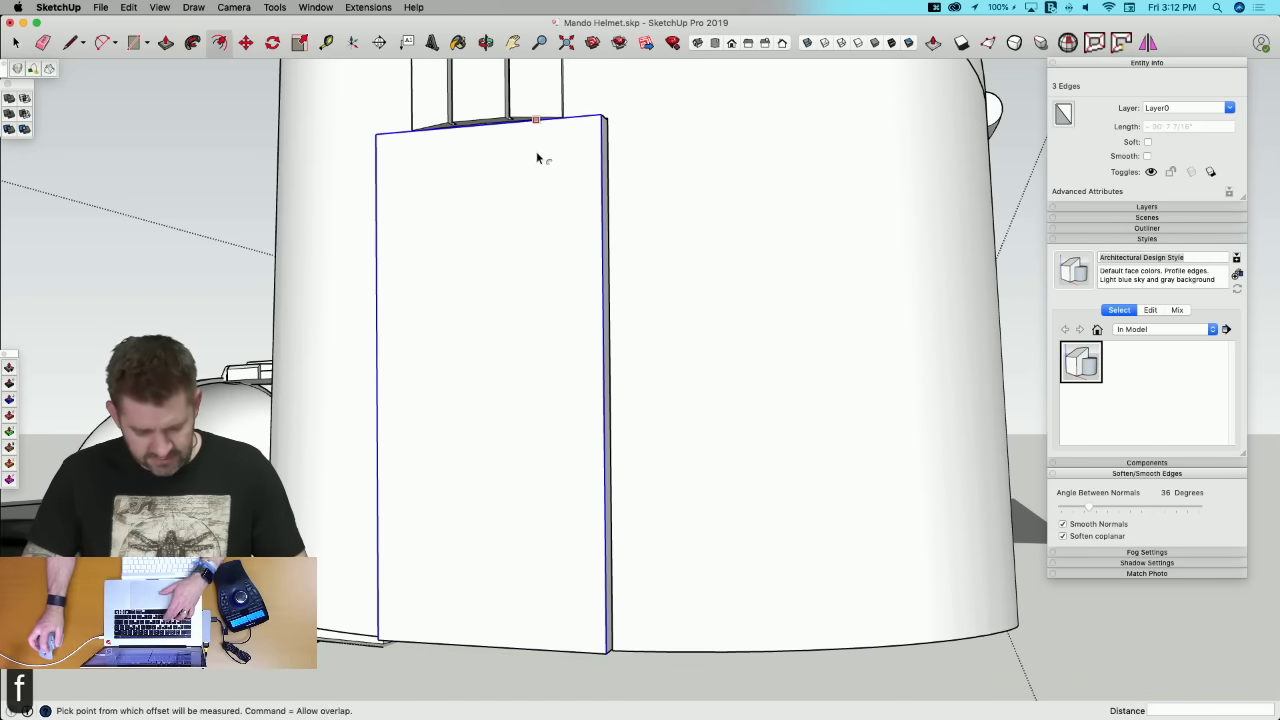
left_click(538, 156)
left_click(540, 165)
key("l")
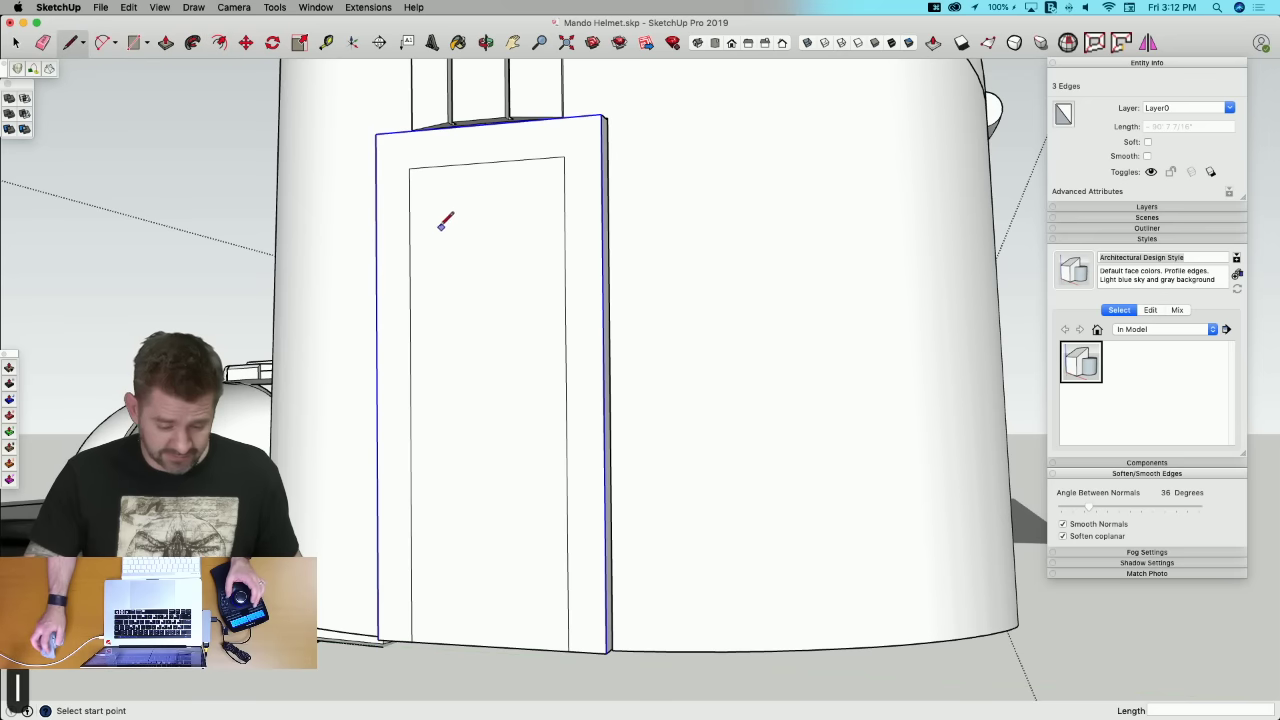
Step: Move the top edge of the inner outline down by 4' 3" on the rear panel
key("space")
left_click(478, 163)
key("m")
left_click(484, 163)
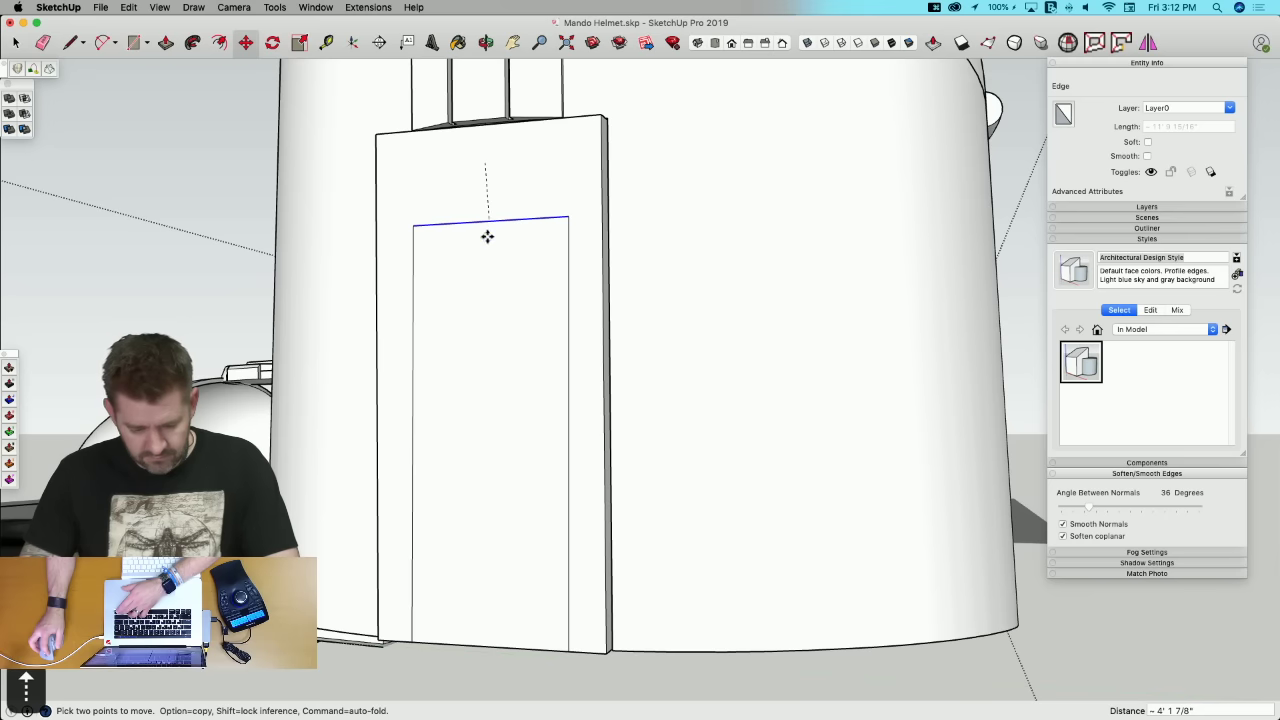
key("Escape")
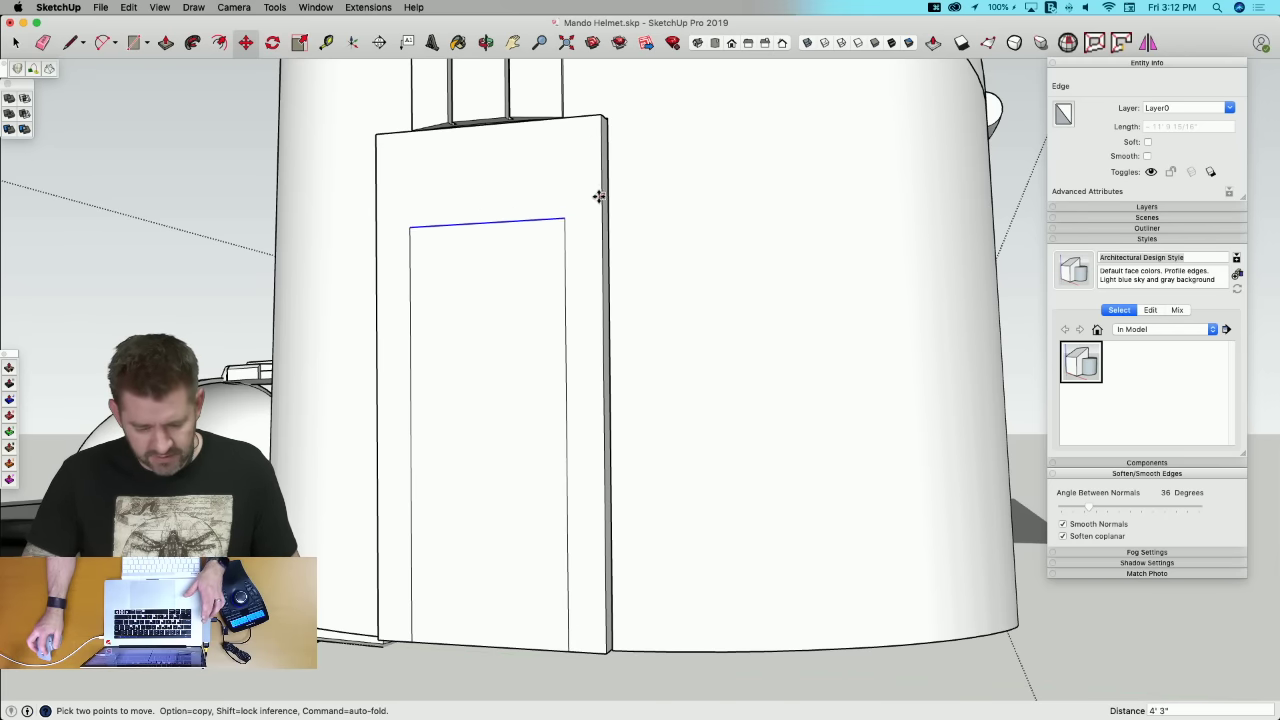
key("space")
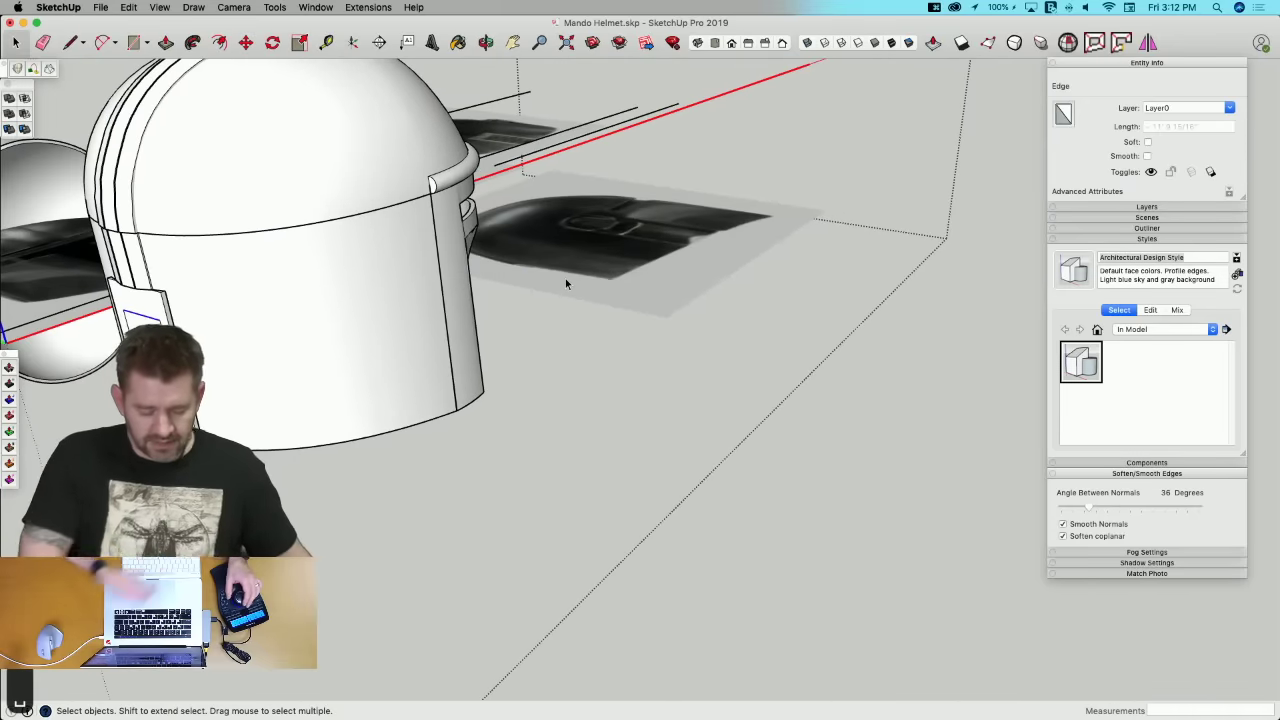
Step: Push the rear panel's inner face 7" inward to form a recess
scroll(541, 283, "up", 6)
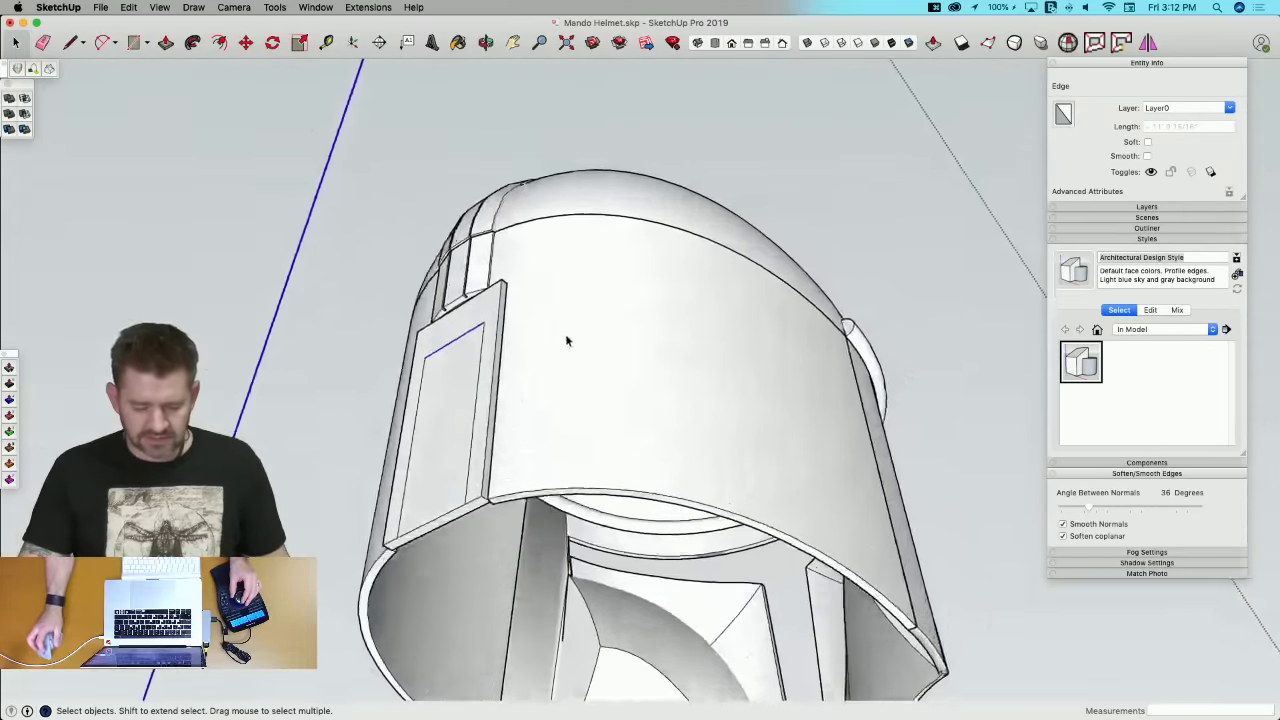
key("p")
left_click(427, 421)
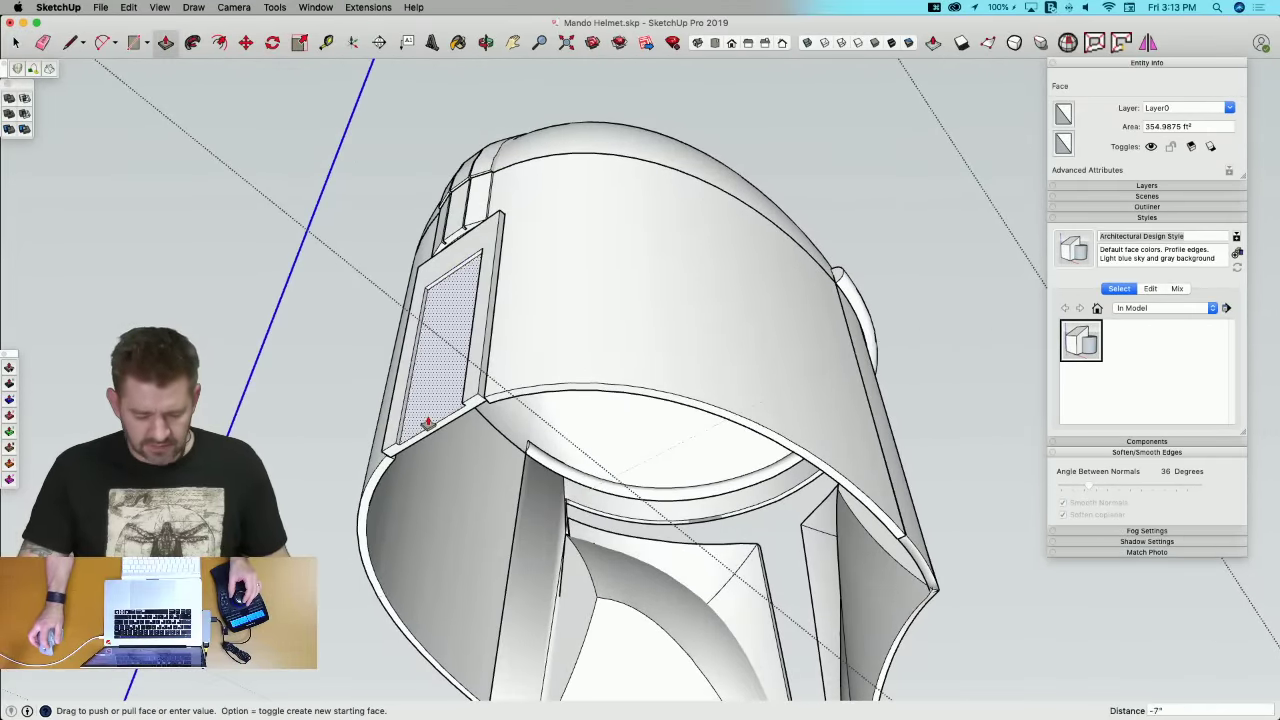
left_click(428, 423)
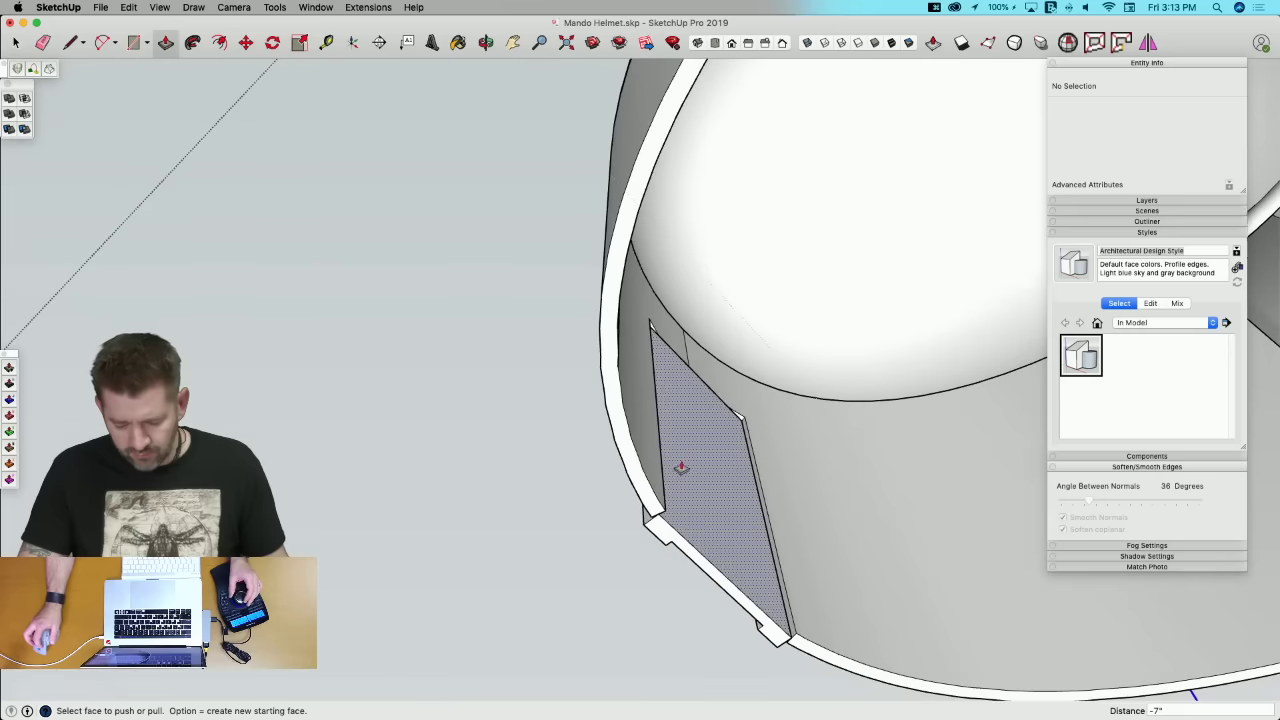
Step: Push/pull the rear panel's back face inside the helmet by about 8 3/8" to thicken the panel
left_click(680, 467)
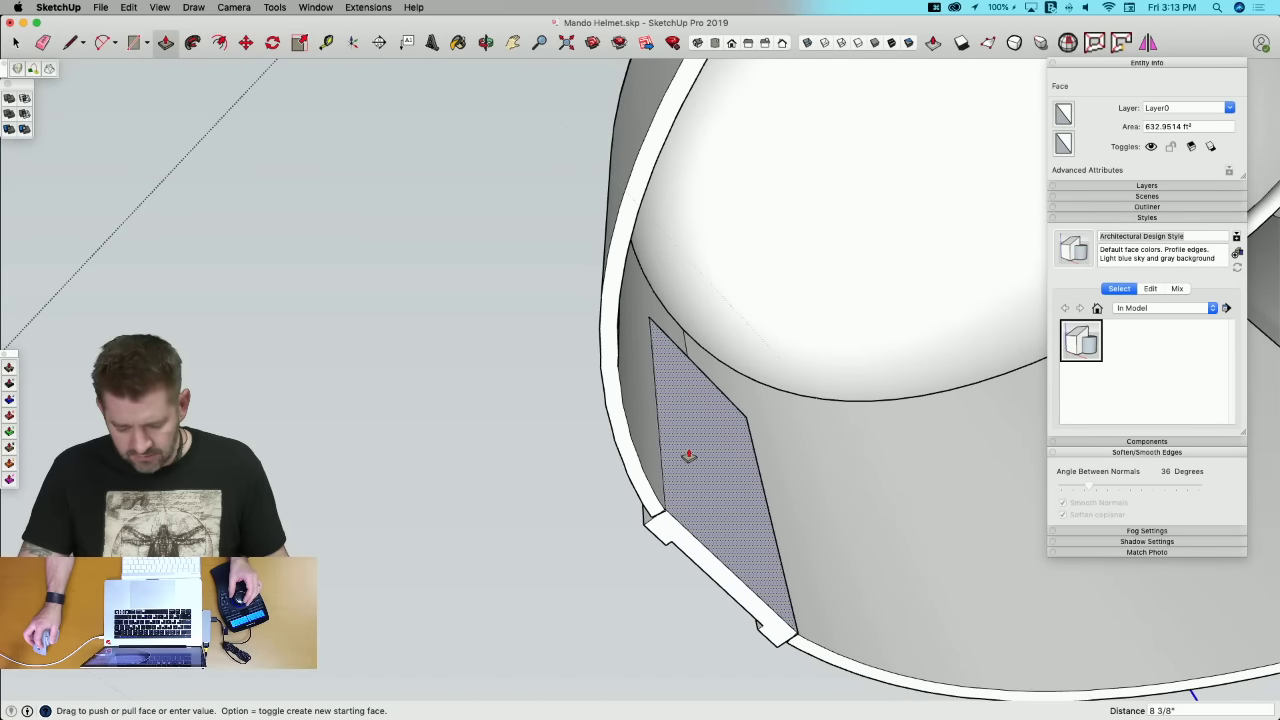
left_click(688, 456)
key("space")
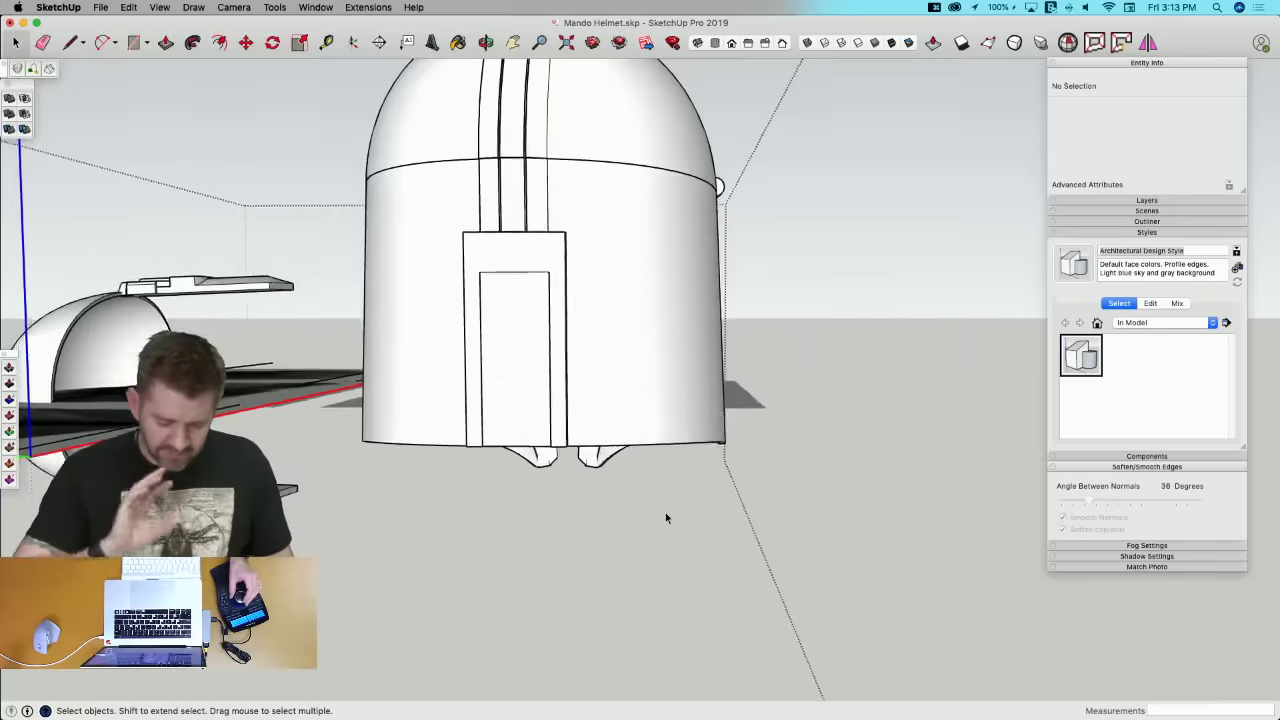
scroll(838, 325, "up", 3)
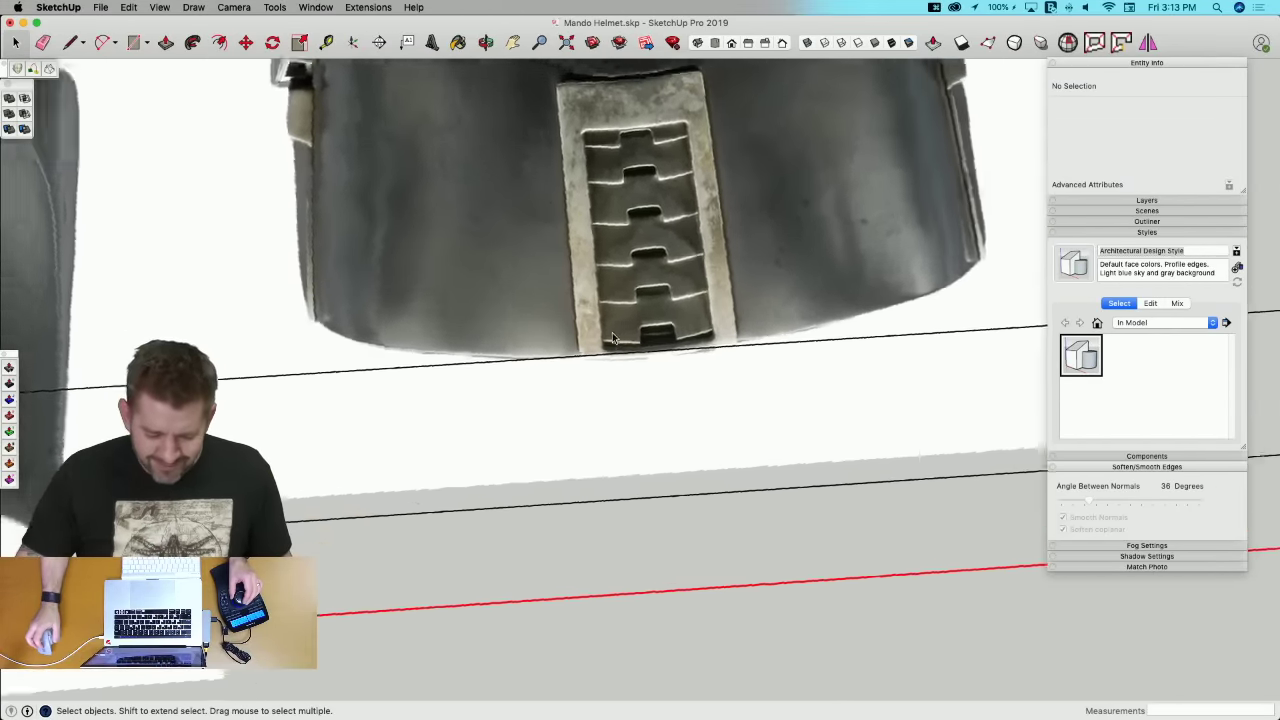
Step: Draw a rectangle about 11' 9 9/16" by 4' 9/16" over the lowest segmented plate on the back reference photo
scroll(612, 338, "up", 3)
key("l")
scroll(590, 342, "up", 2)
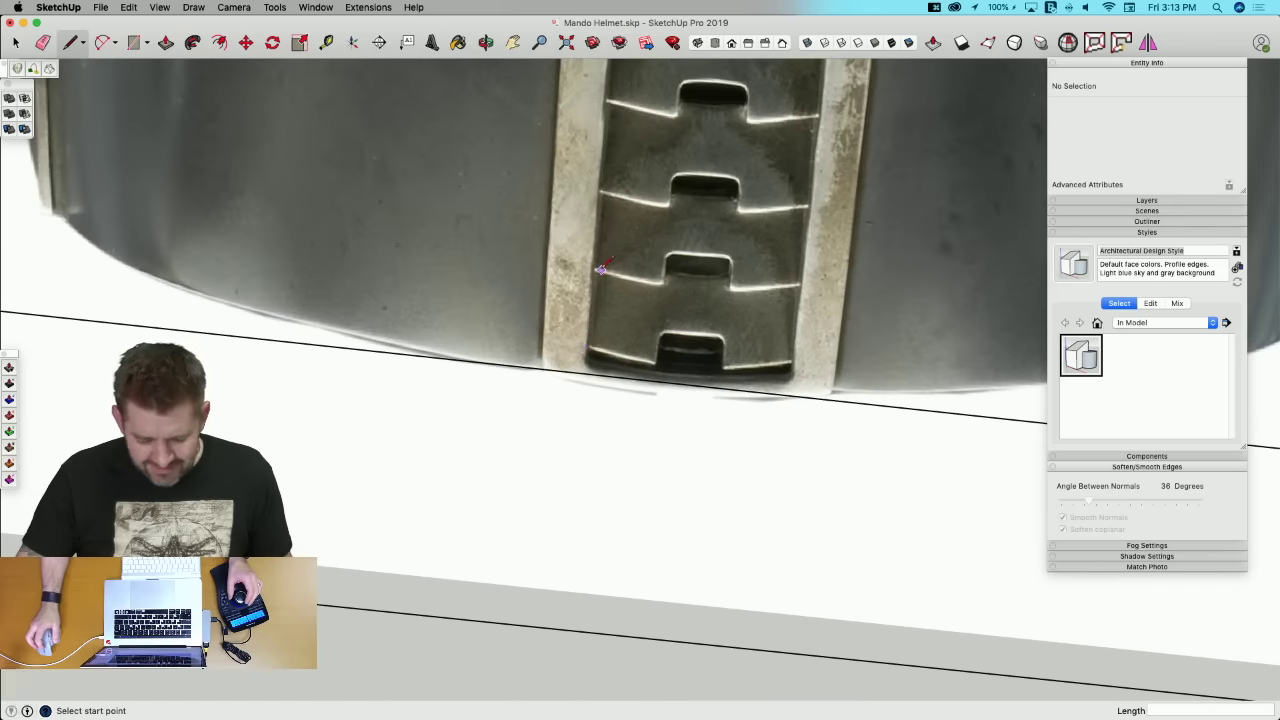
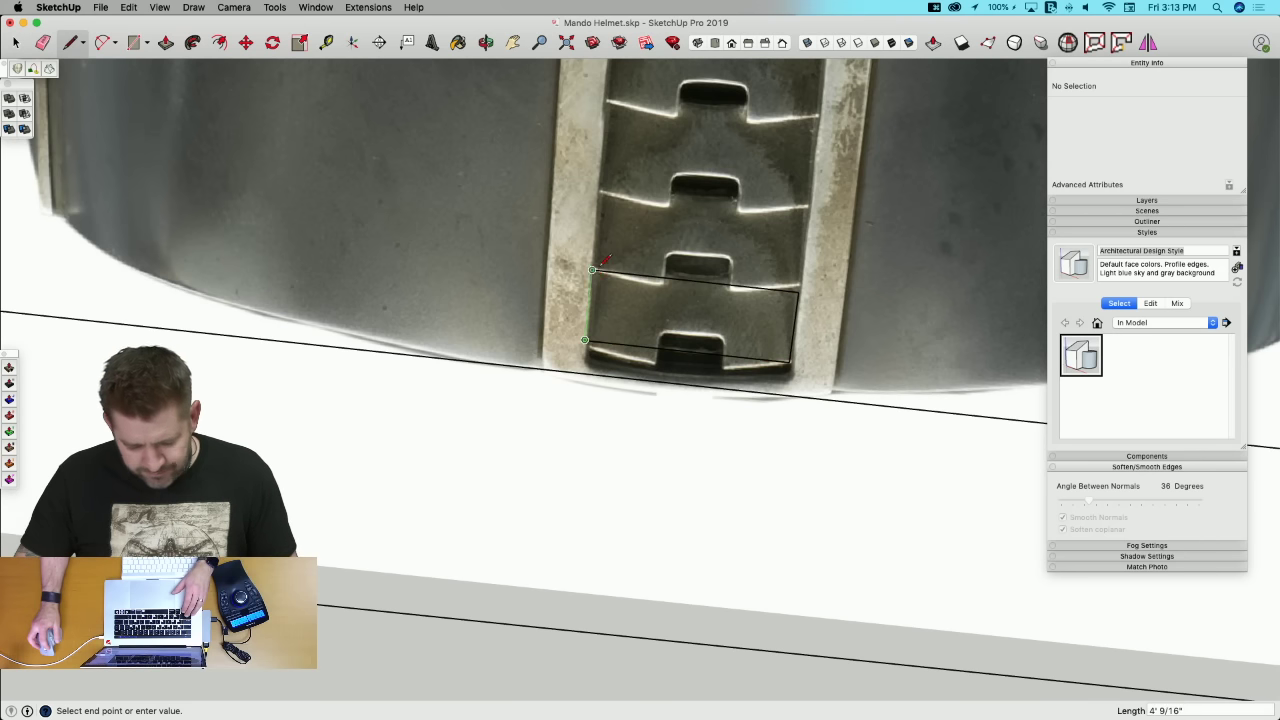
left_click(592, 270)
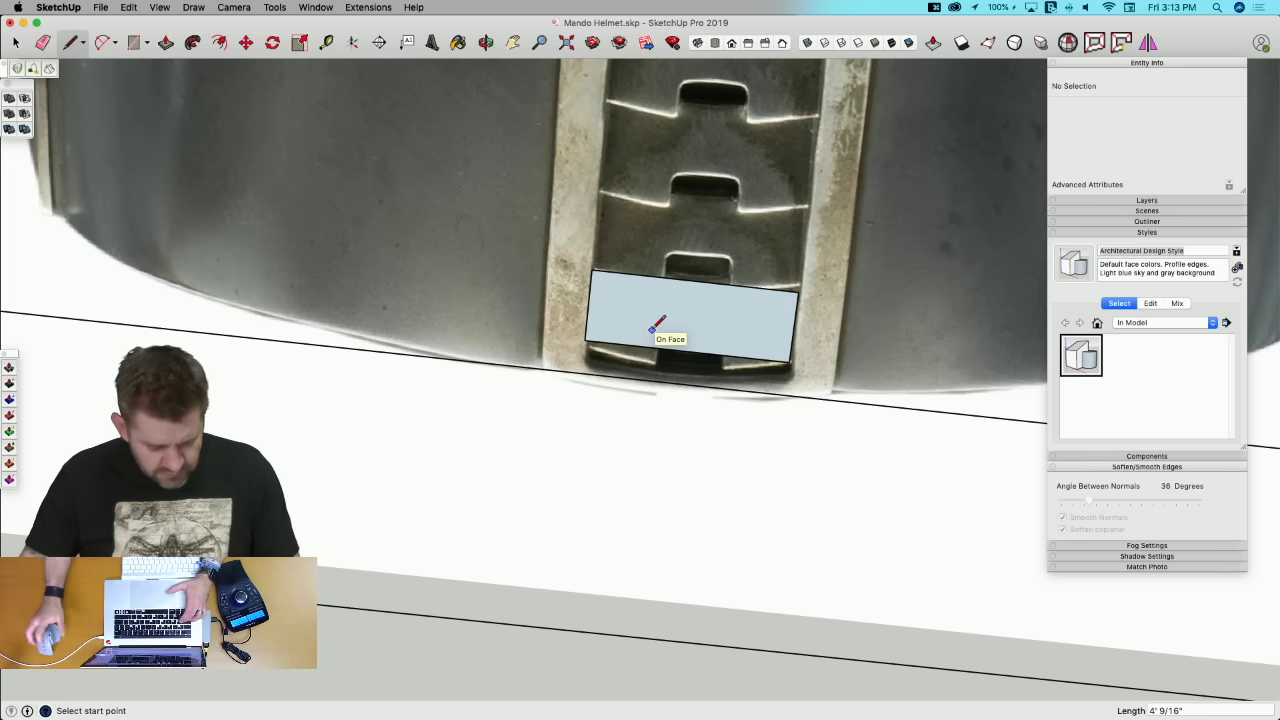
Step: Add an arc bulging about 10 13/16" below the rectangle's bottom edge and erase the straight edge
key("a")
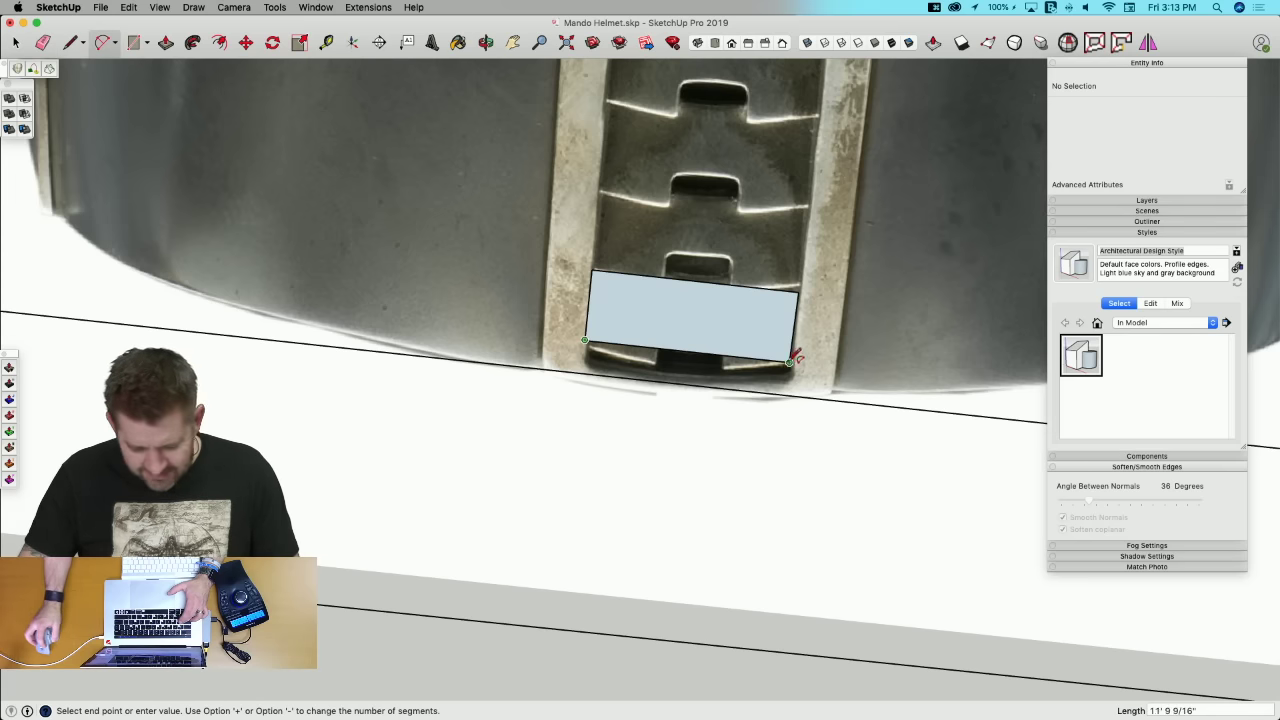
left_click(790, 362)
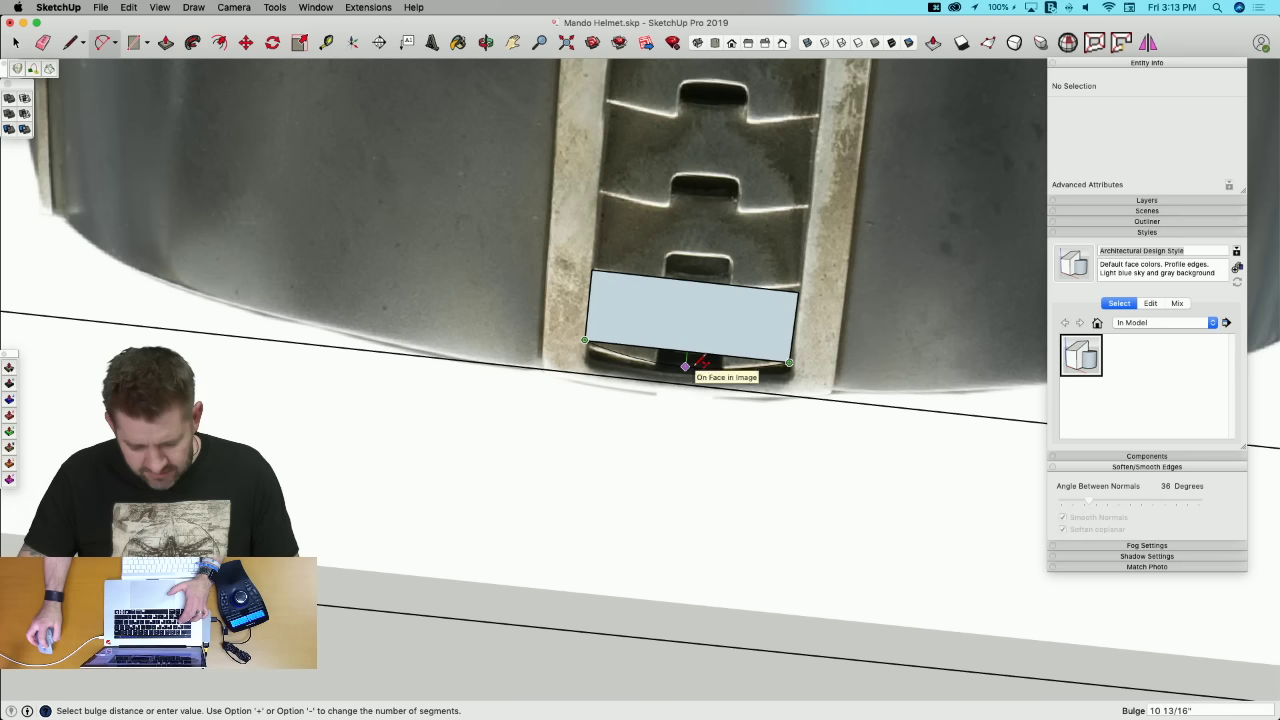
key("e")
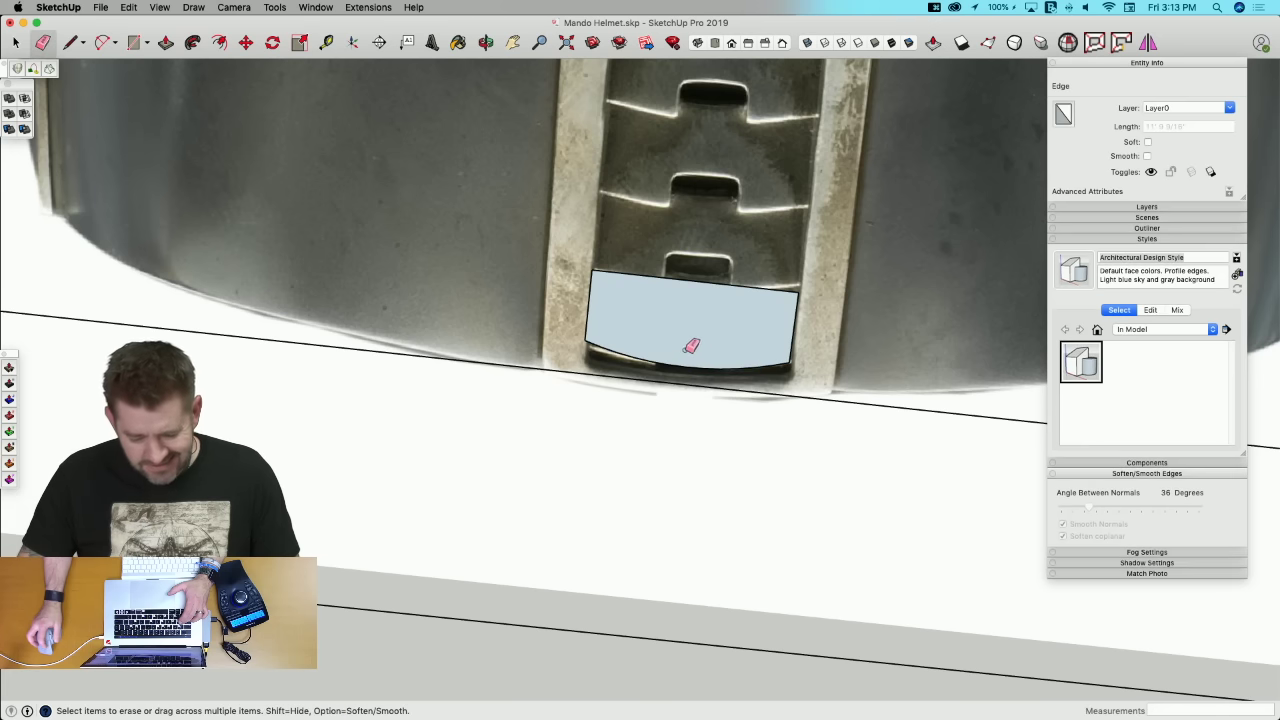
Step: Draw a centre line down the plate and outline the left half of its bottom notch with a rounded corner
key("l")
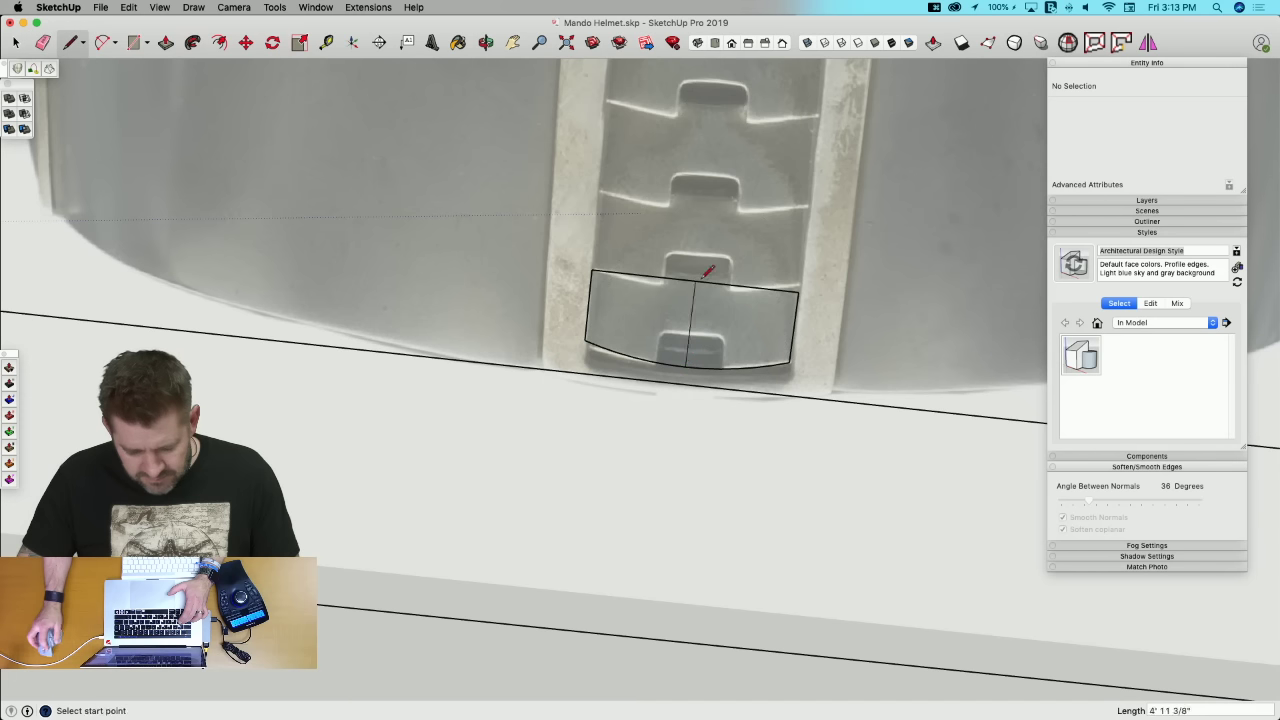
scroll(689, 324, "up", 3)
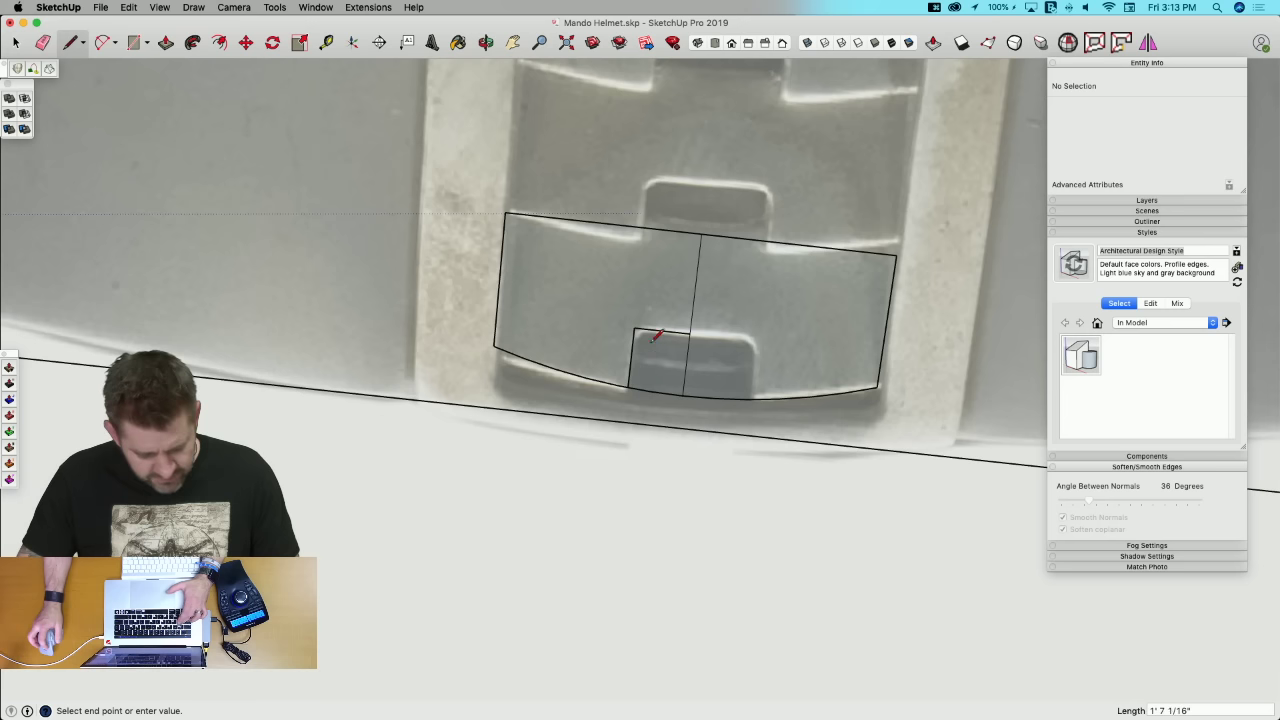
key("a")
scroll(640, 333, "up", 3)
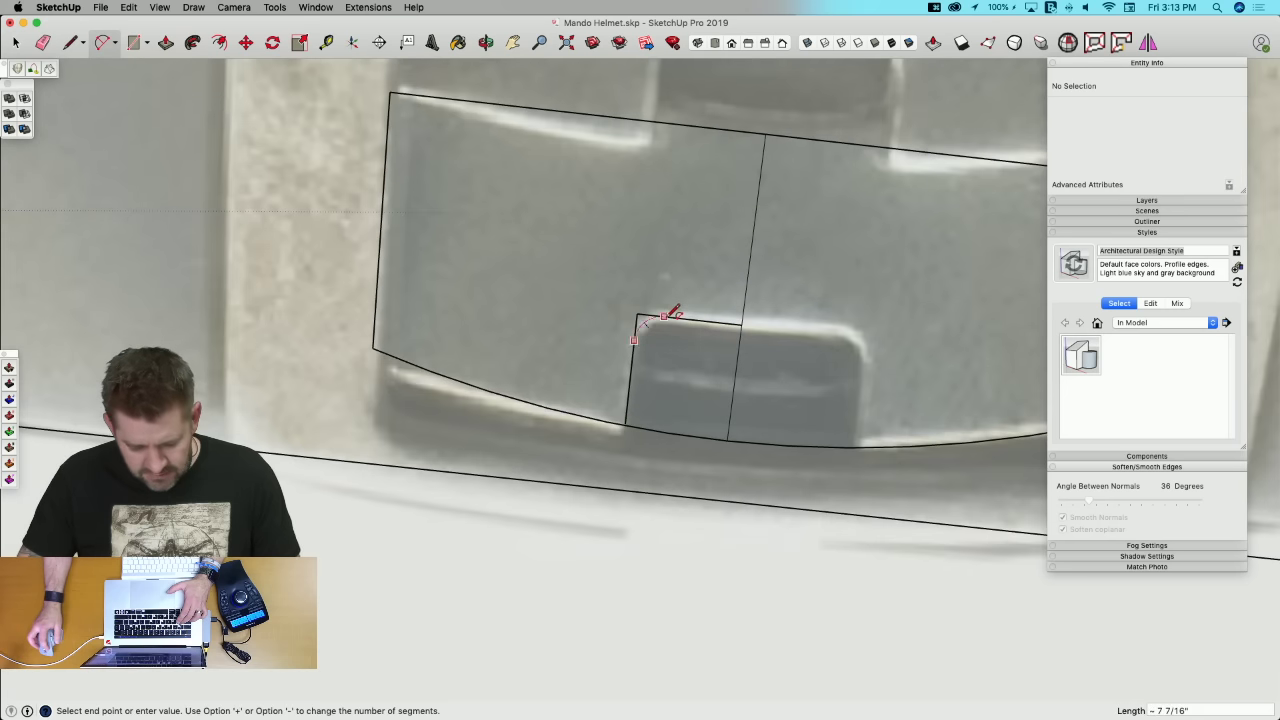
left_click(664, 316)
key("e")
key("space")
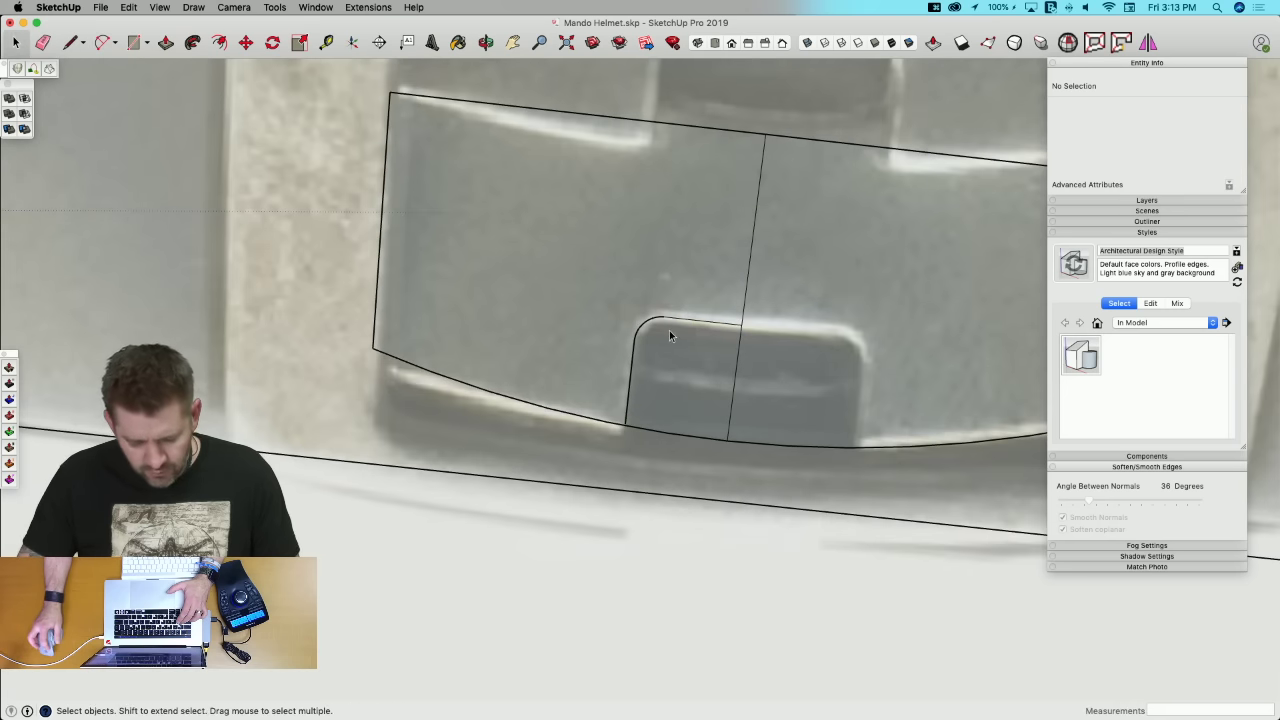
Step: Redraw the notch's side edge from the rounded corner down to the curved bottom edge to close the half-notch face
left_click(665, 327)
key("l")
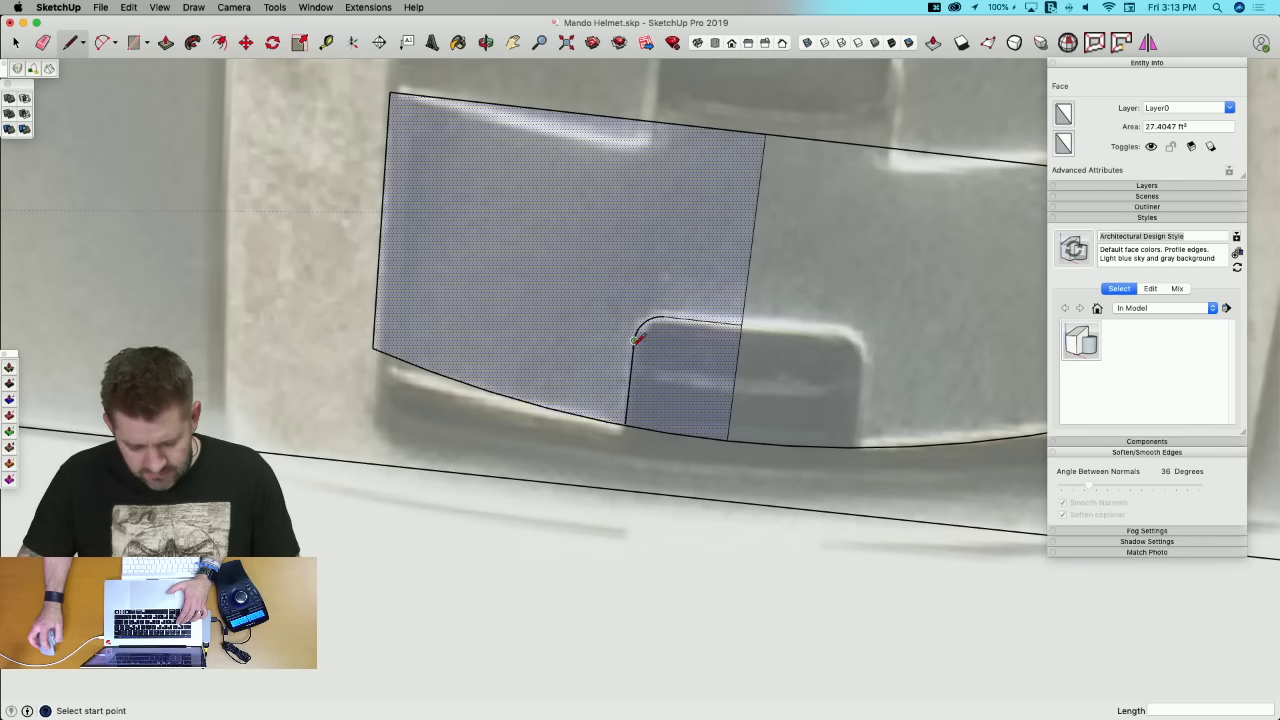
left_click(626, 421)
scroll(628, 421, "up", 2)
key("e")
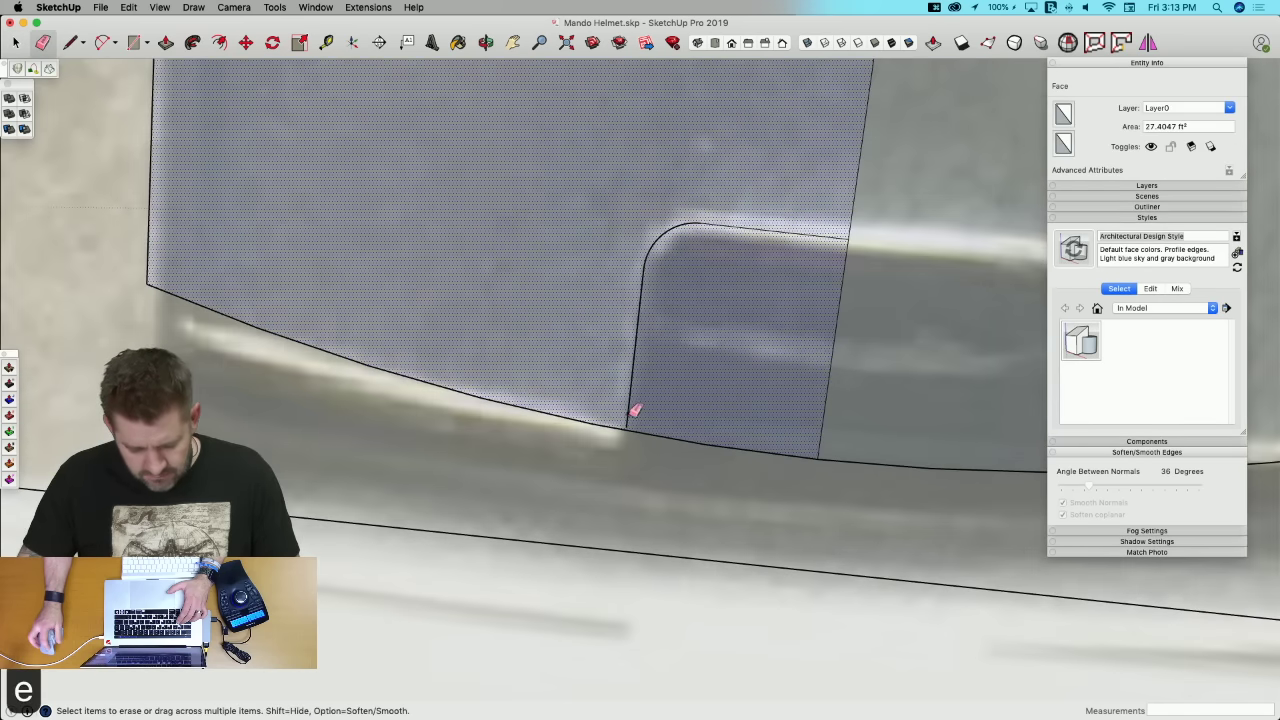
left_click(631, 396)
key("l")
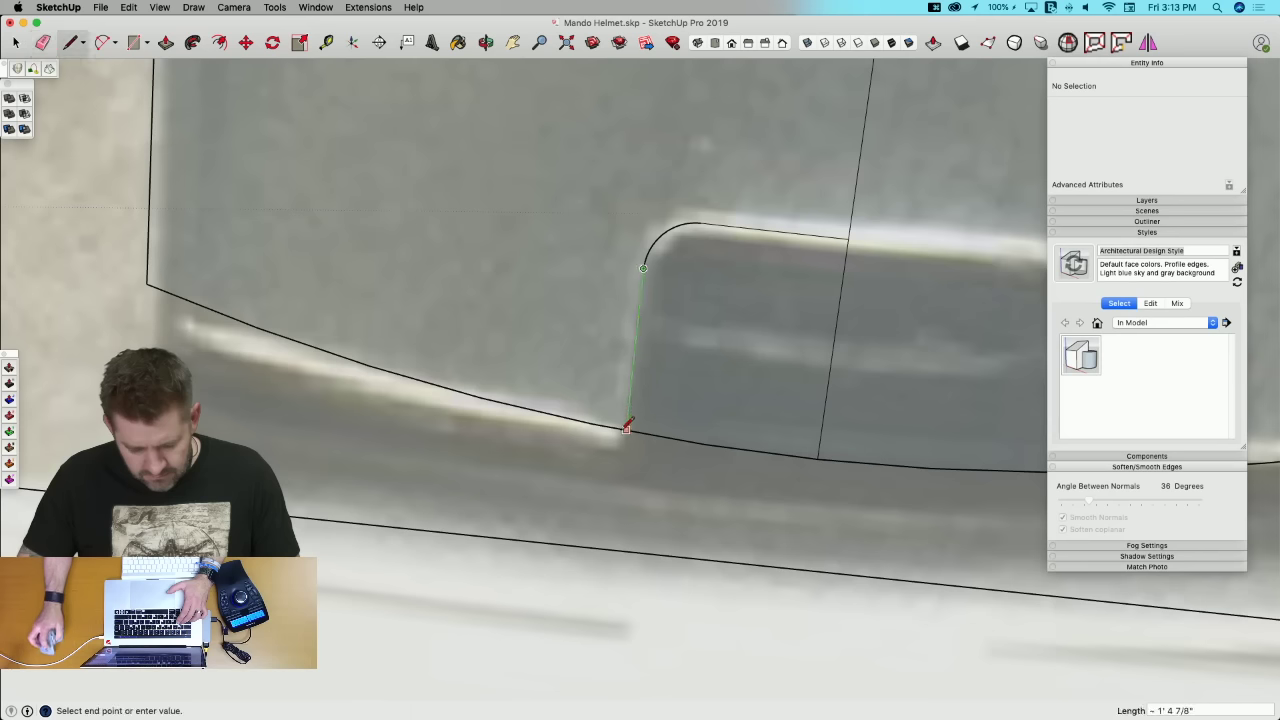
key("e")
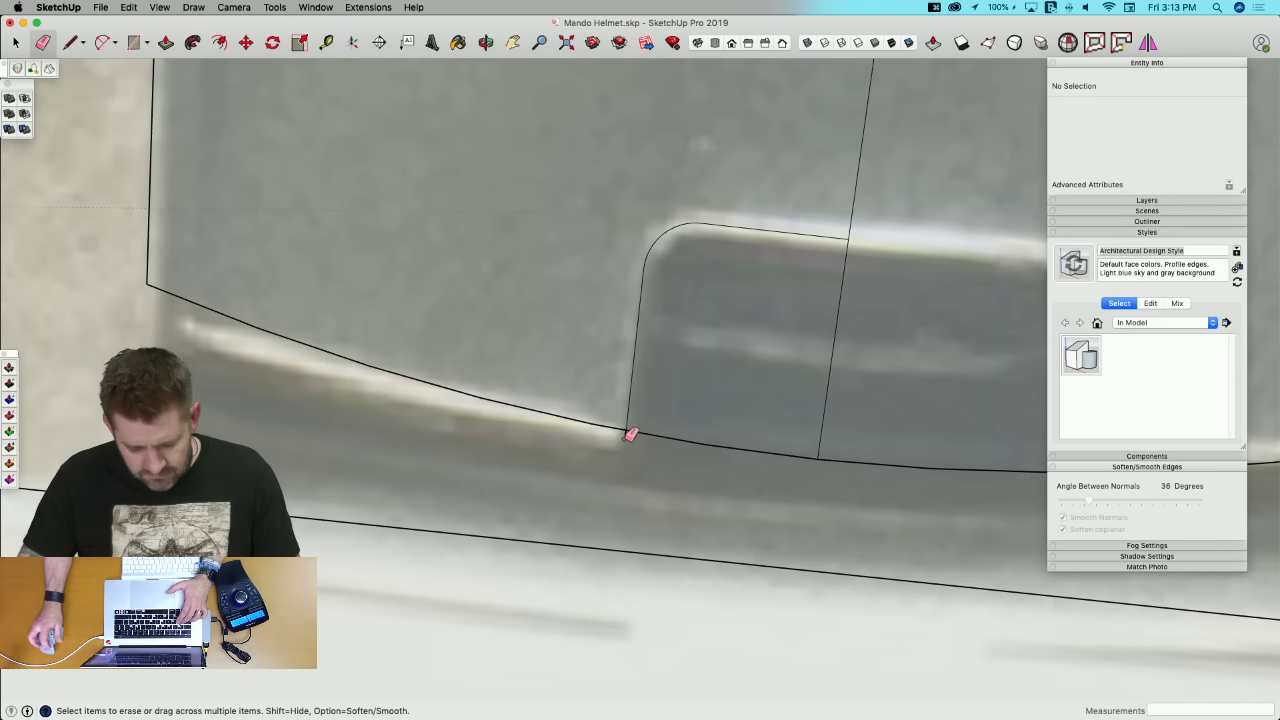
Step: Rotate a copy of the half-notch face 180° about the centre line to form the notch's other half
key("space")
left_click(783, 306)
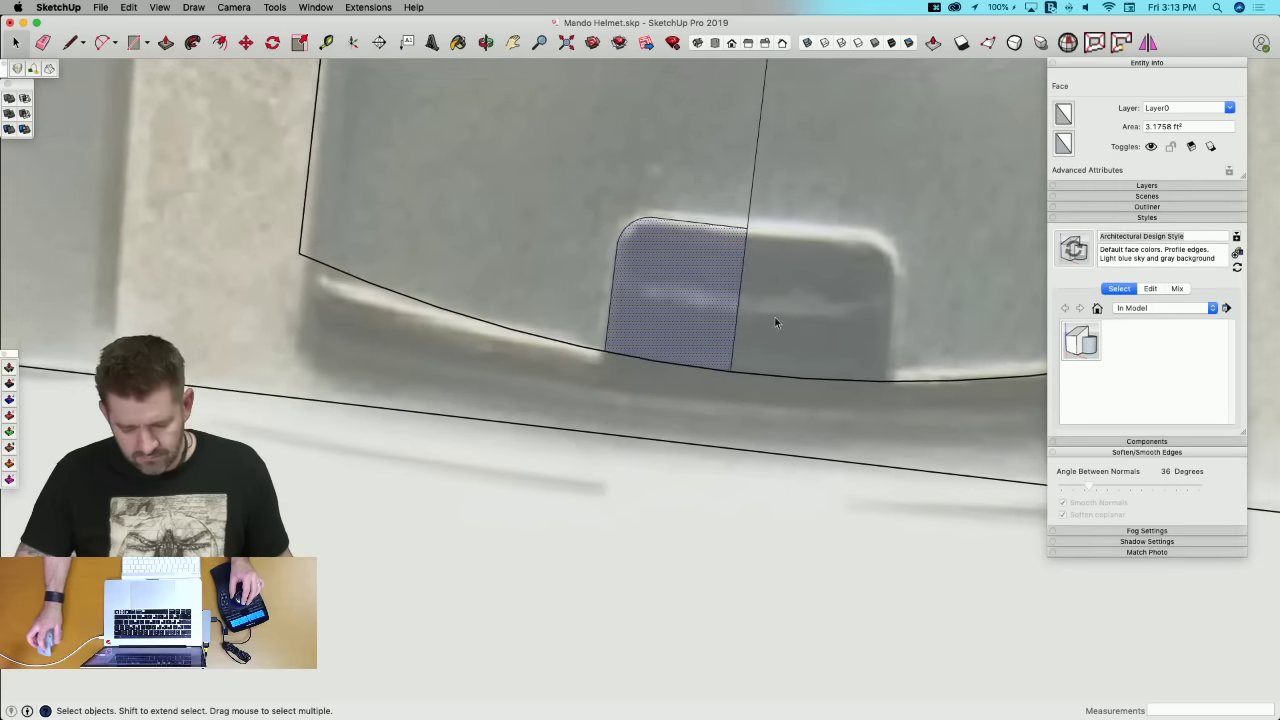
key("q")
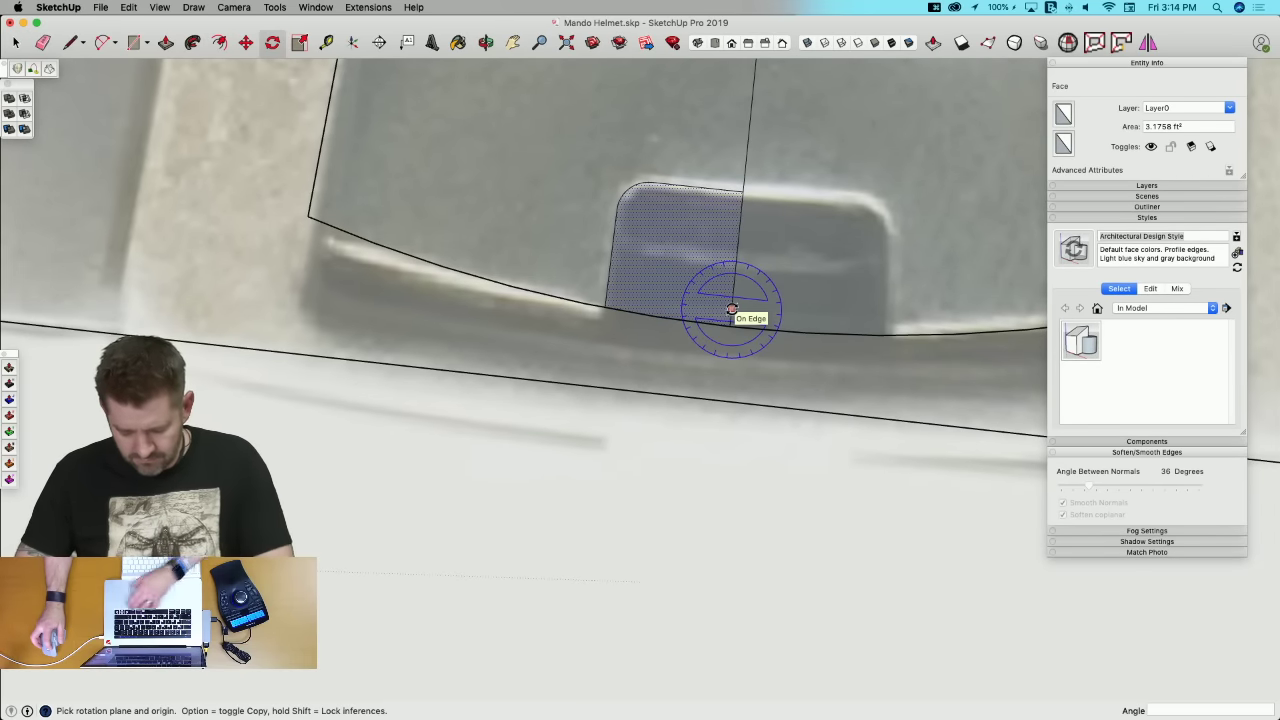
key("Right")
key("Left")
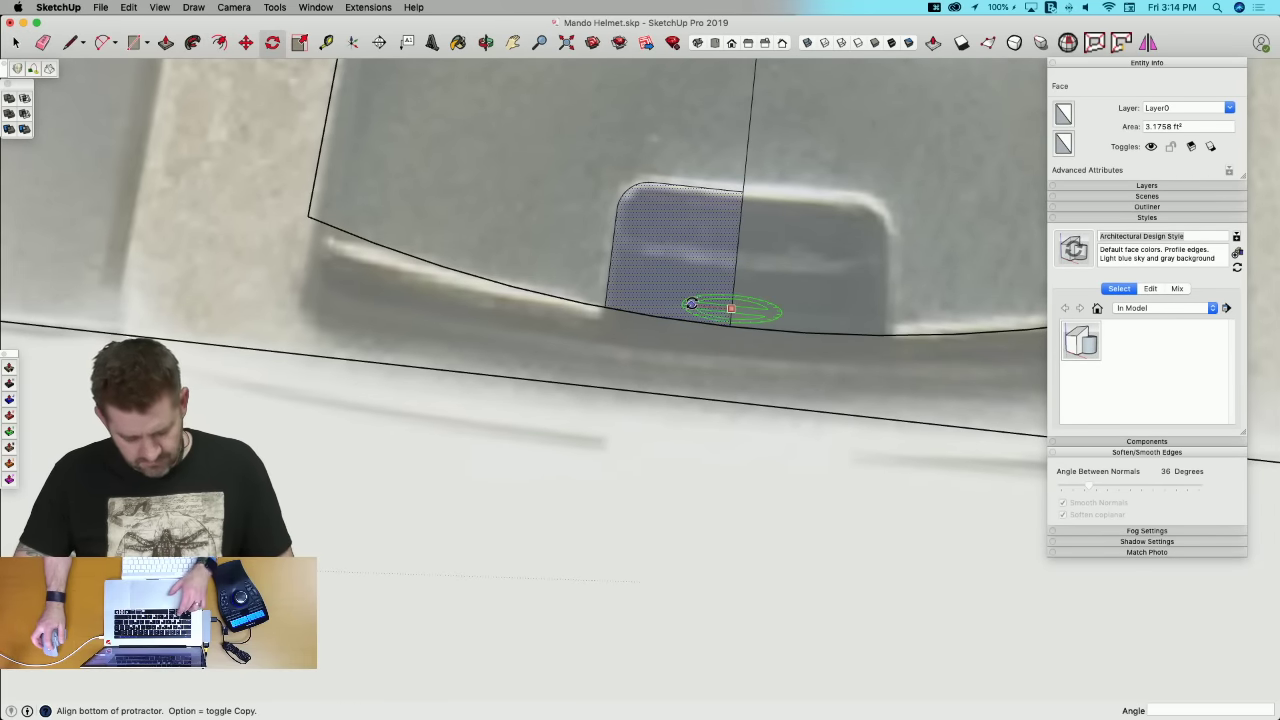
left_click(692, 303)
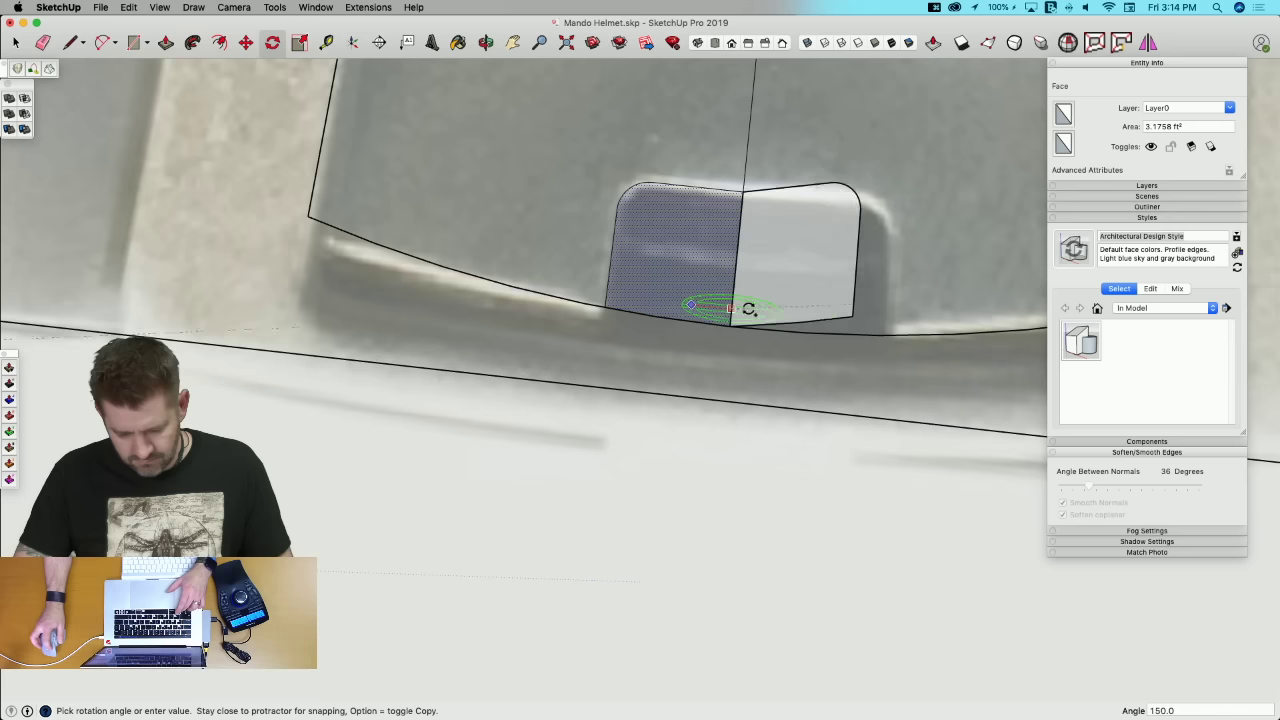
left_click(804, 317)
Step: Erase the notch area and the remaining centre line to leave a single notched plate face
key("e")
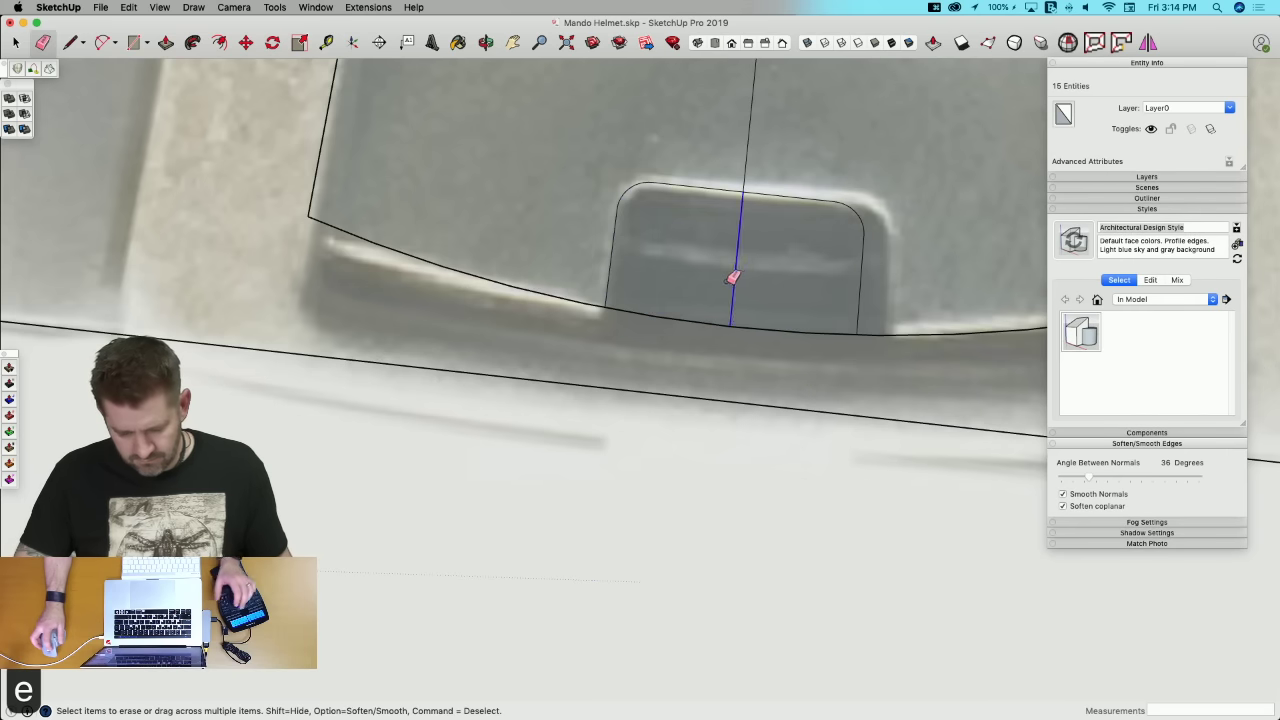
left_click(737, 303)
left_click(733, 321)
scroll(733, 321, "down", 5)
key("e")
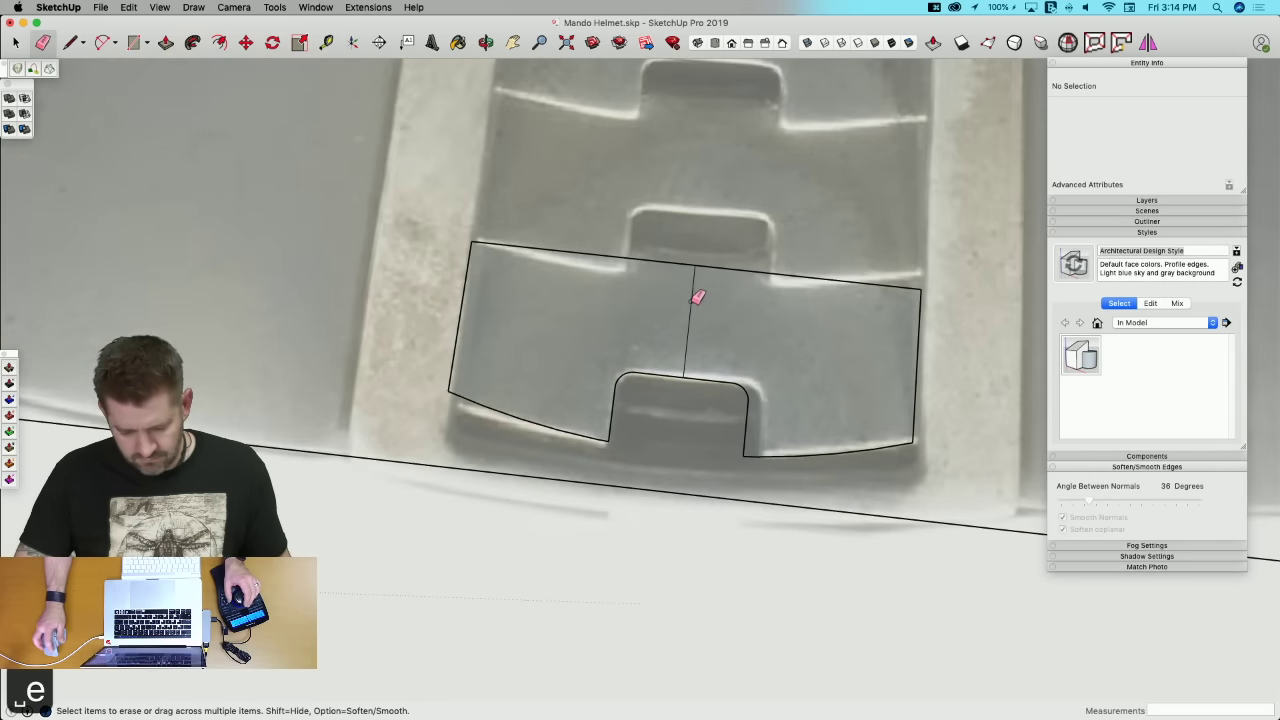
scroll(700, 320, "down", 2)
Step: Copy the finished notched plate face from the back reference photo
key("space")
left_click(709, 333)
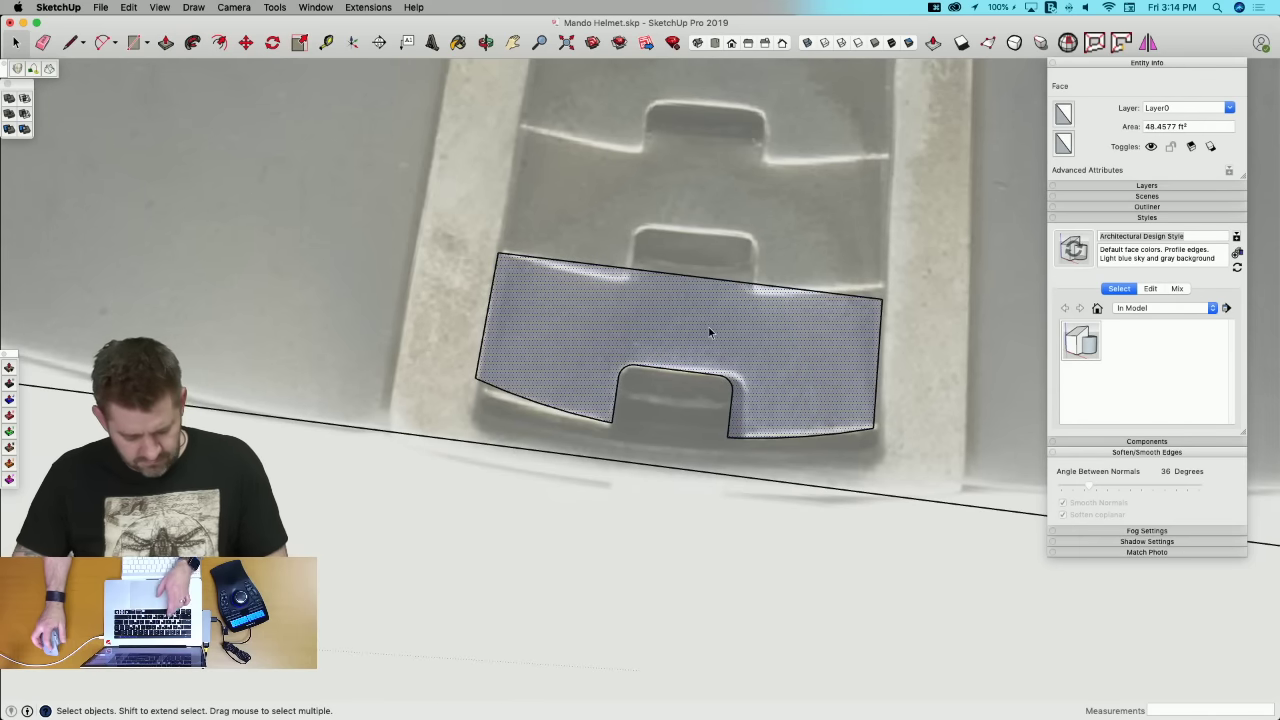
key("super+c")
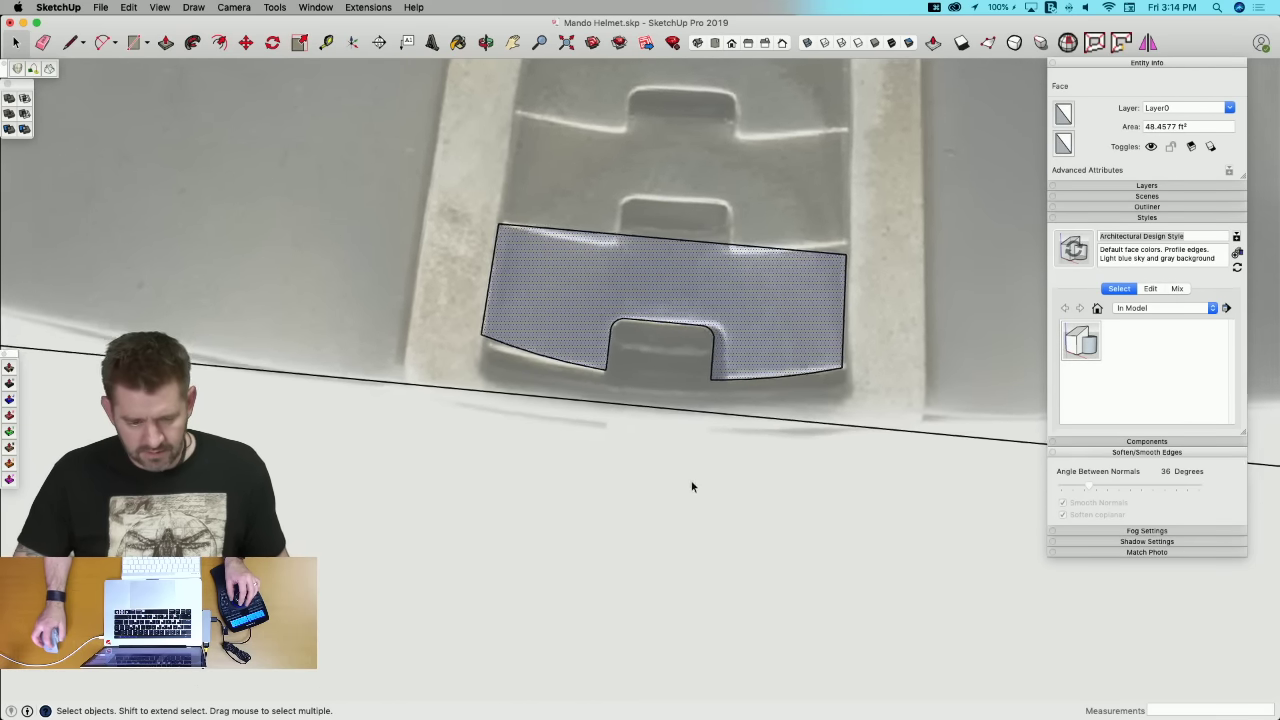
left_click(739, 359)
scroll(735, 400, "down", 3)
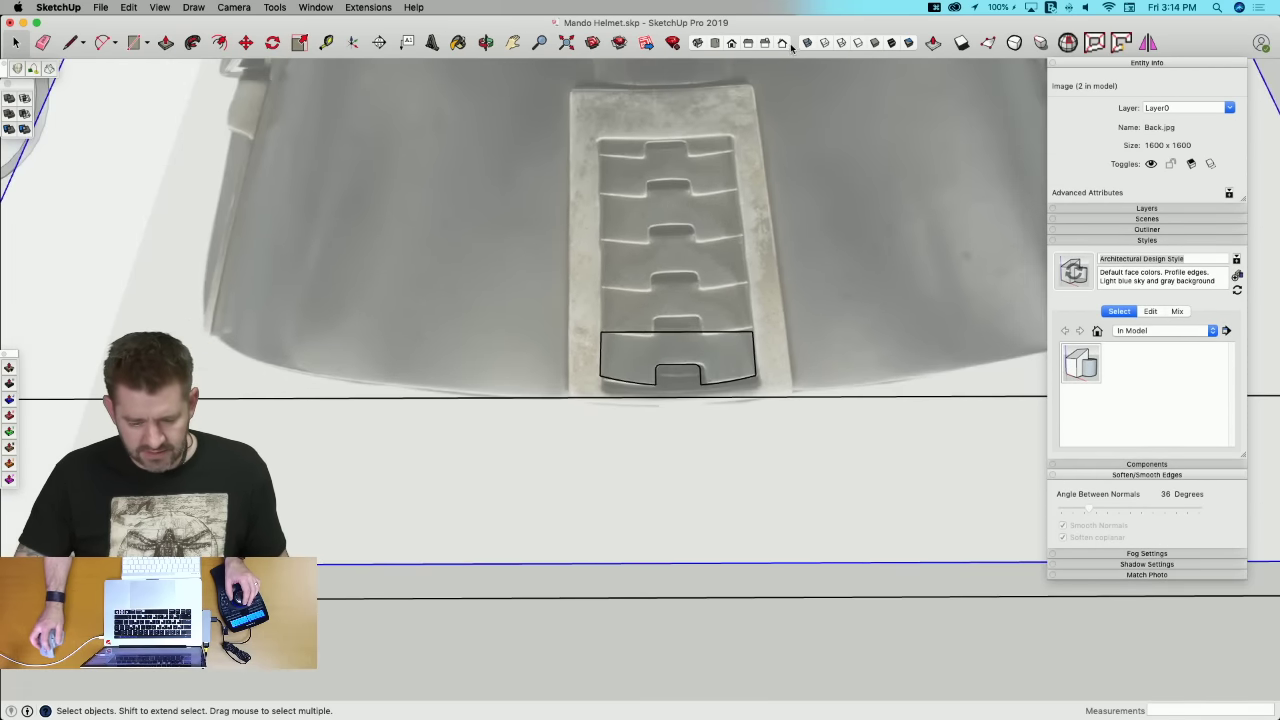
Step: Select all connected geometry of the helmet's recessed rear panel and make it a group
middle_click_drag(699, 151, 535, 380)
left_click(548, 348)
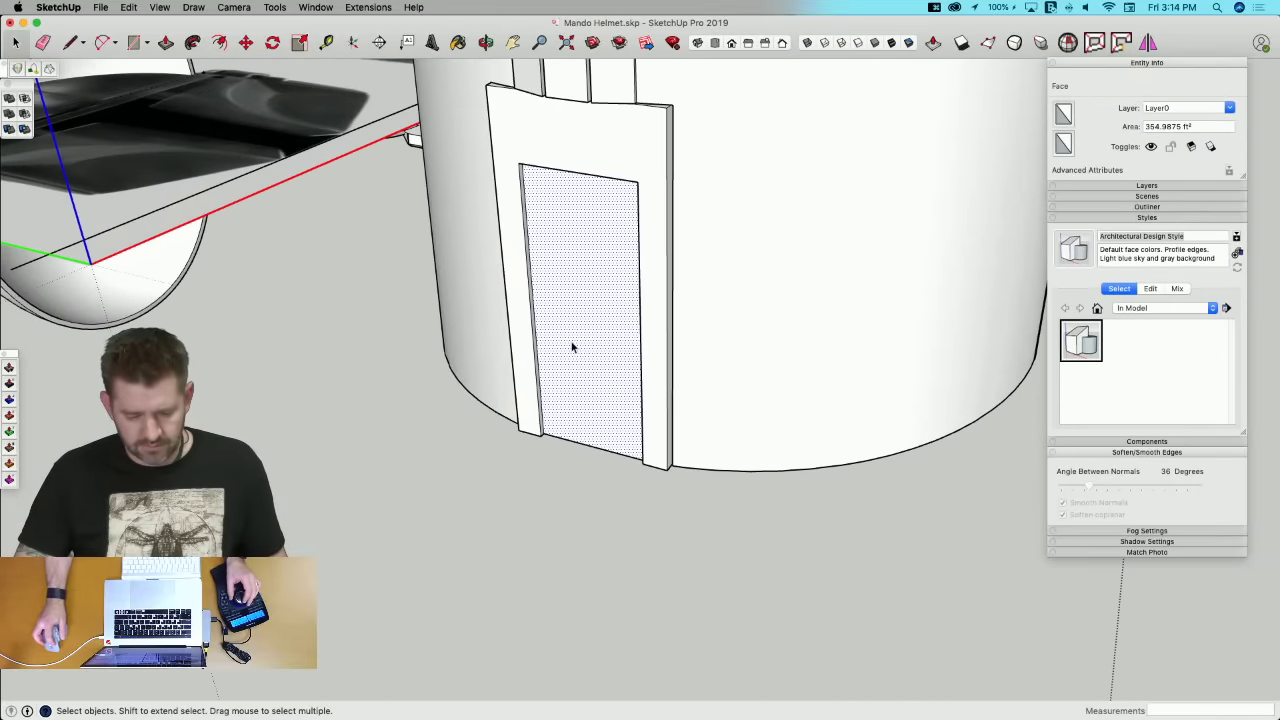
triple_click(570, 343)
right_click(570, 342)
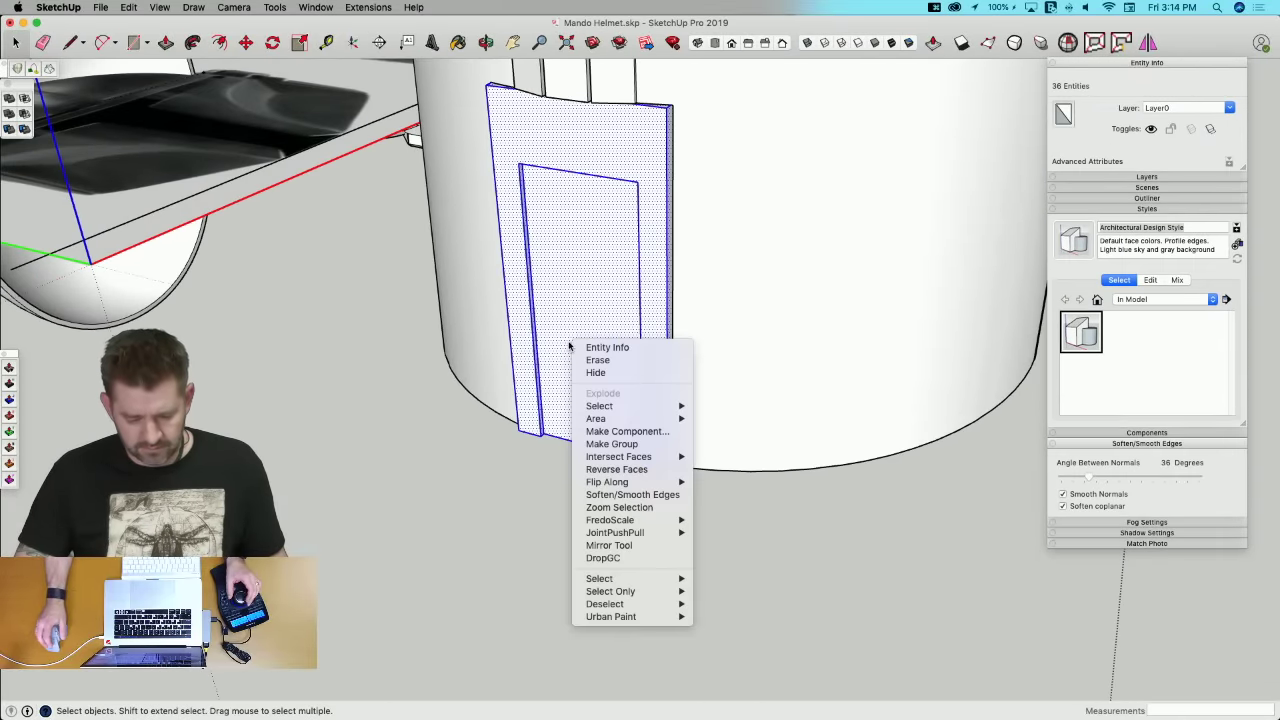
left_click(608, 443)
Step: Paste the notched plate below the rear panel and rotate it so its straight edge runs parallel to the panel
key("super+v")
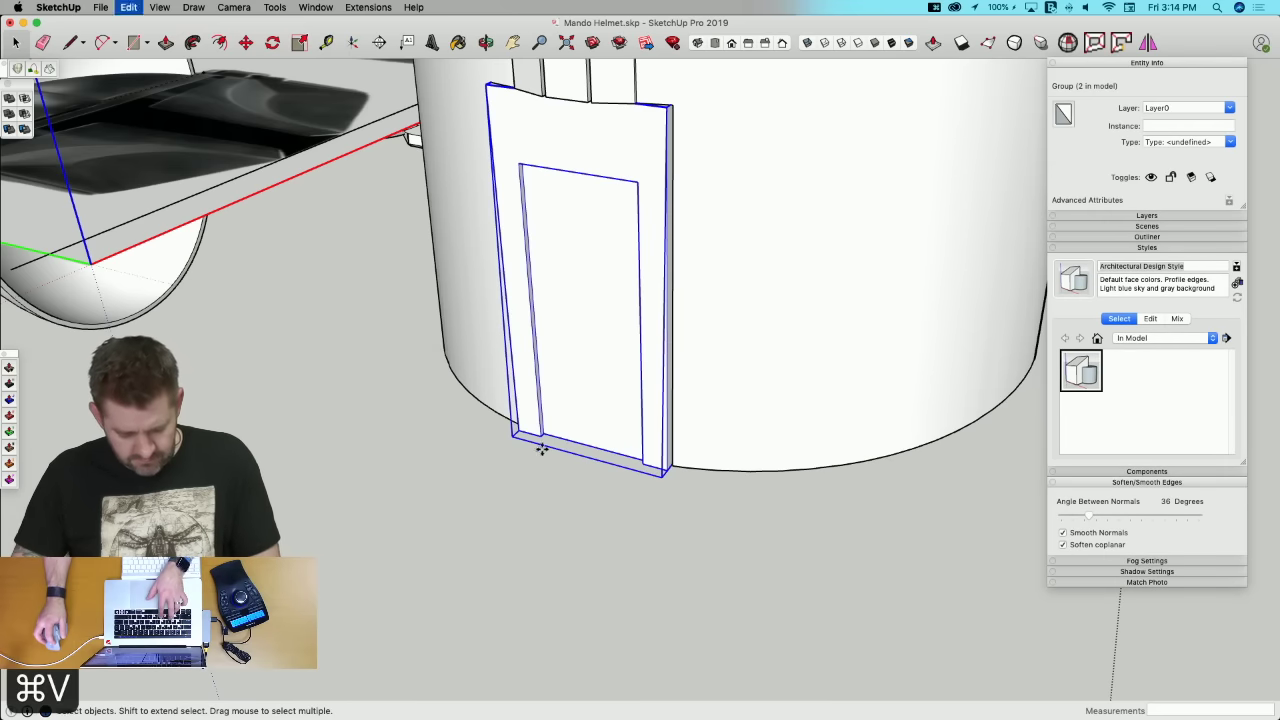
left_click(516, 520)
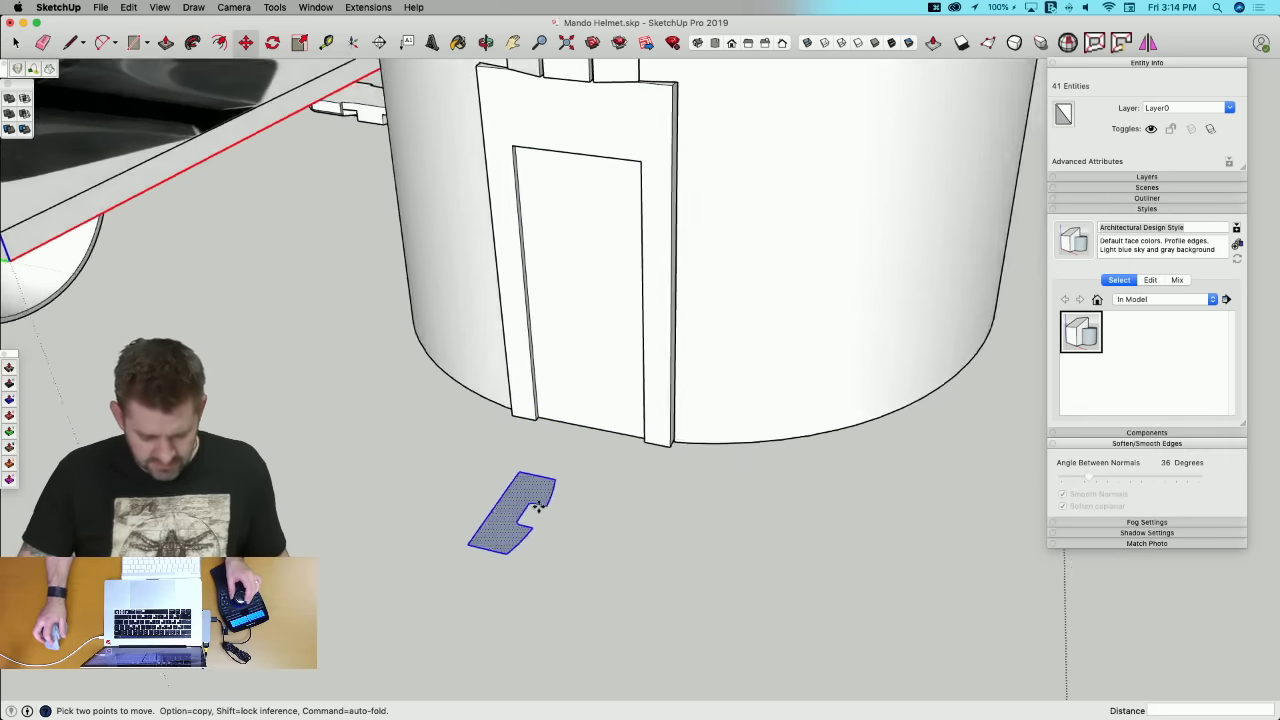
key("q")
left_click(528, 498)
left_click(558, 499)
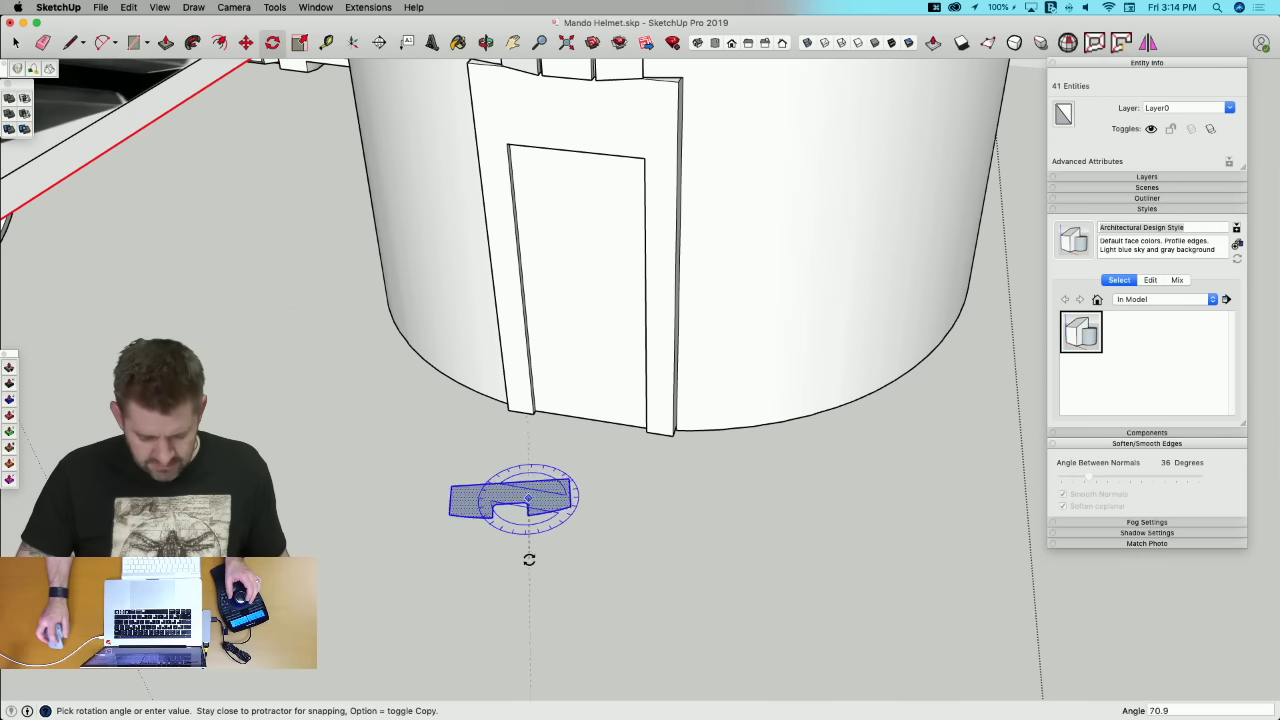
left_click(501, 563)
Step: Move the plate by its straight edge's midpoint onto the bottom edge of the panel's recess
key("m")
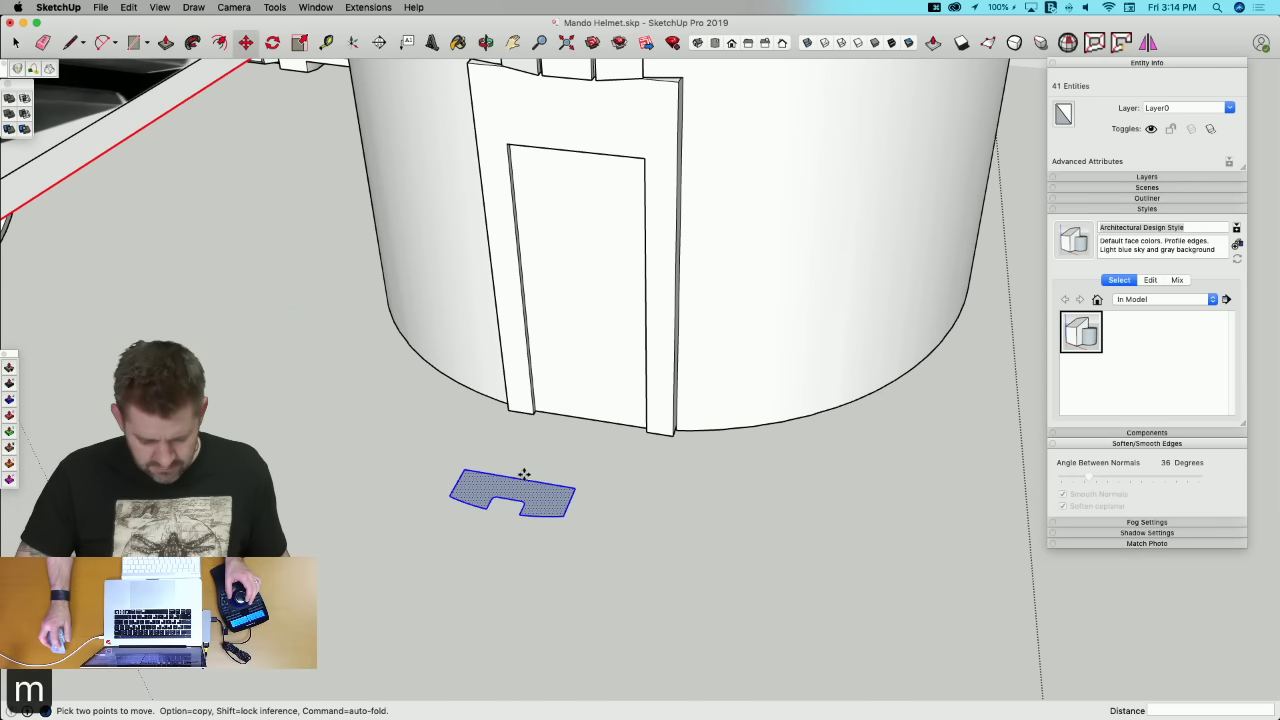
left_click(521, 479)
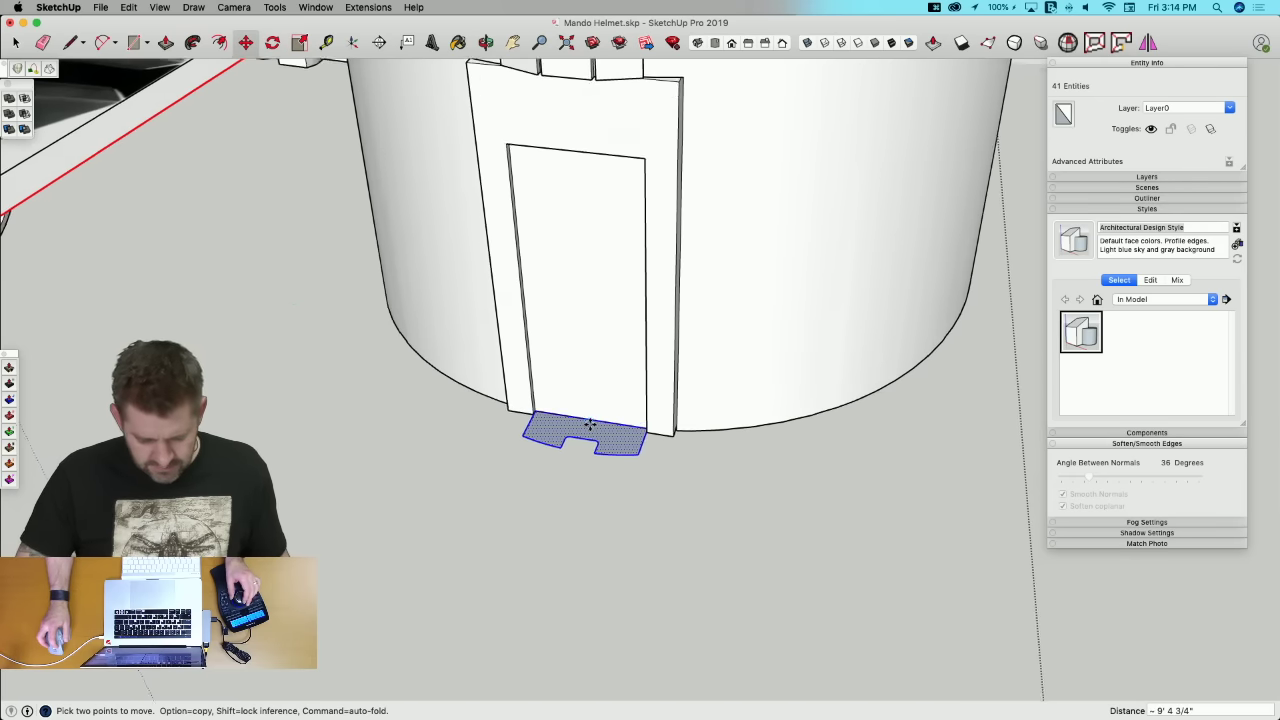
scroll(600, 440, "up", 4)
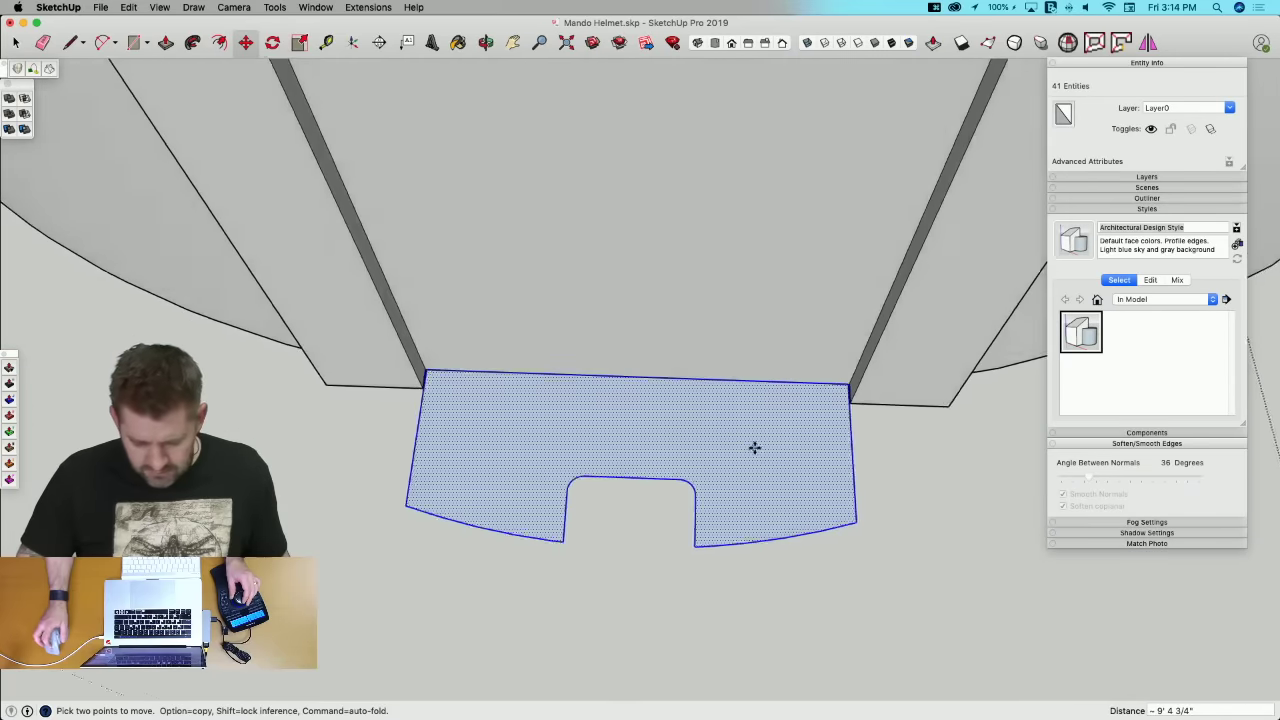
scroll(754, 447, "up", 2)
middle_click_drag(754, 443, 768, 444)
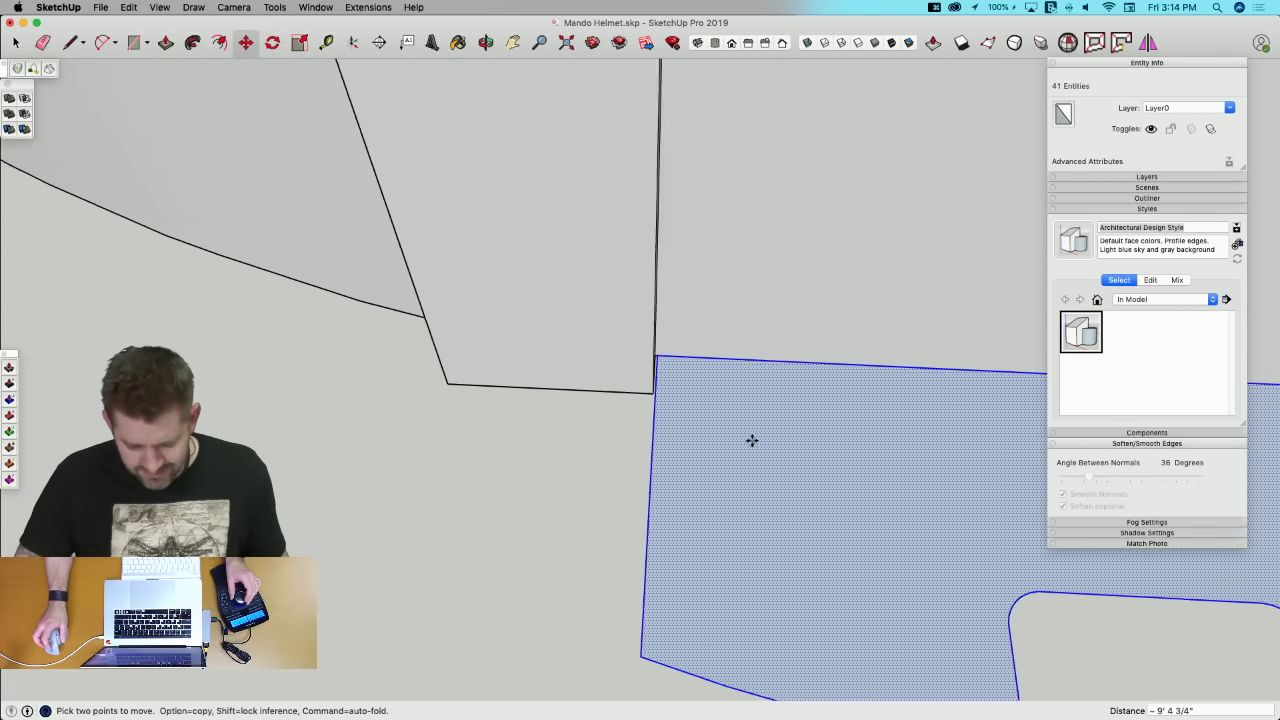
Step: Try moving the plate 5' 5" up along the recess face and undo the move
key("m")
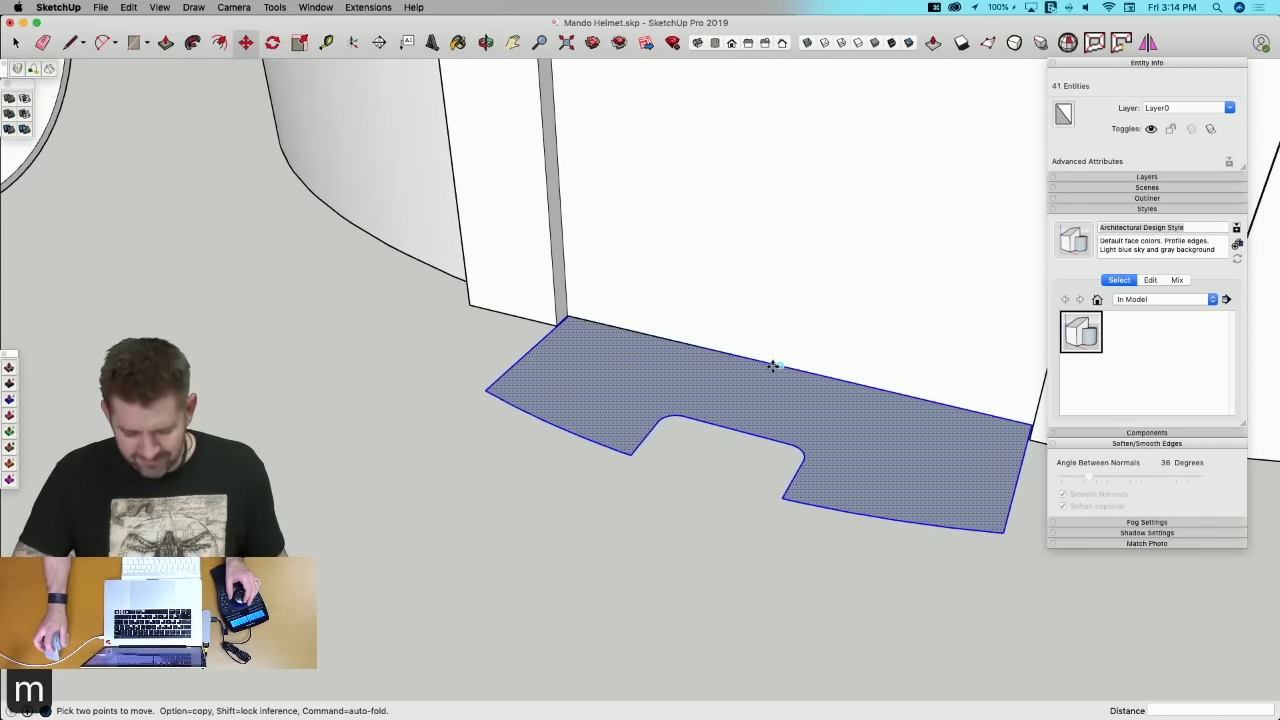
scroll(773, 366, "down", 5)
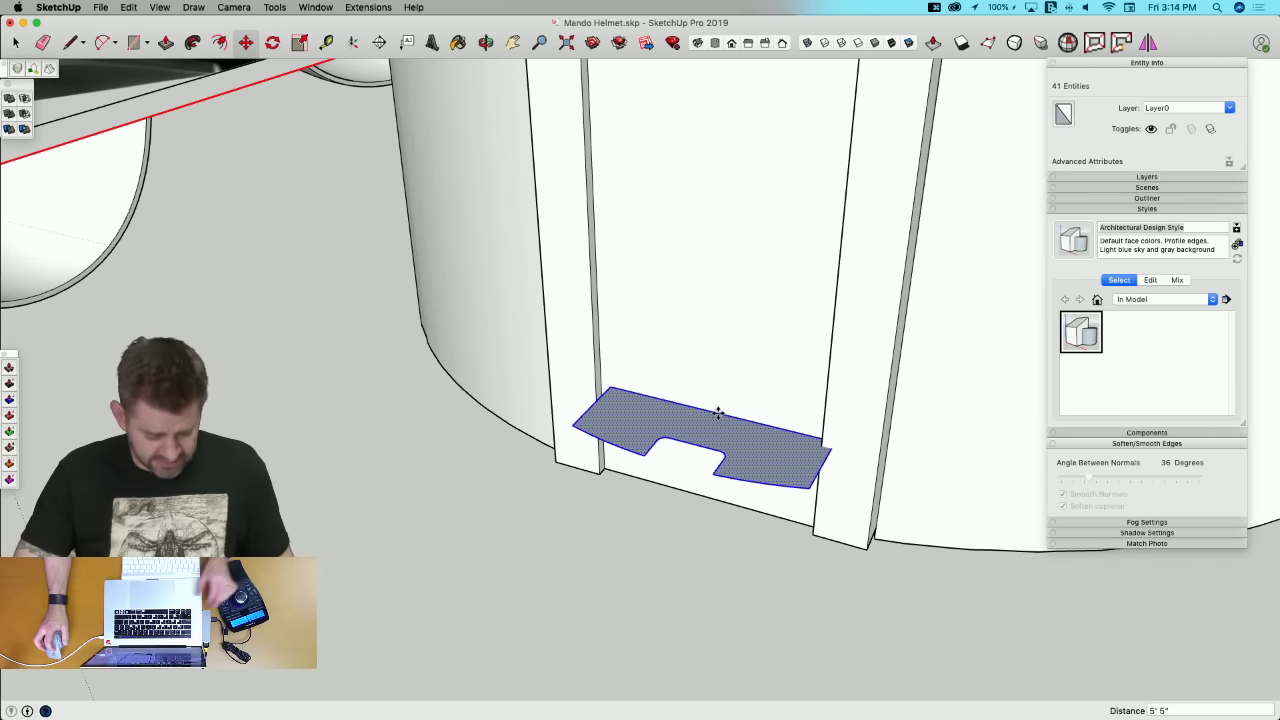
key("super+z")
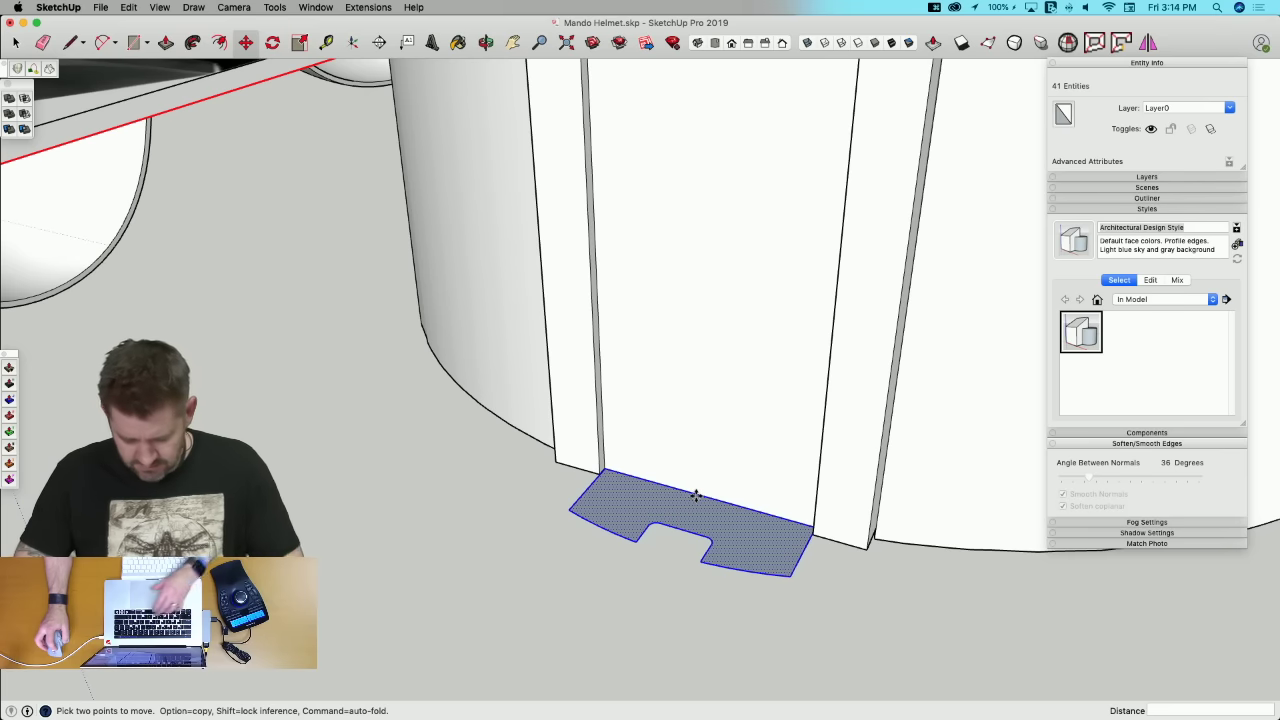
Step: Draw a centre line up the recess face from the midpoint of its bottom edge to its top edge
left_click(696, 496)
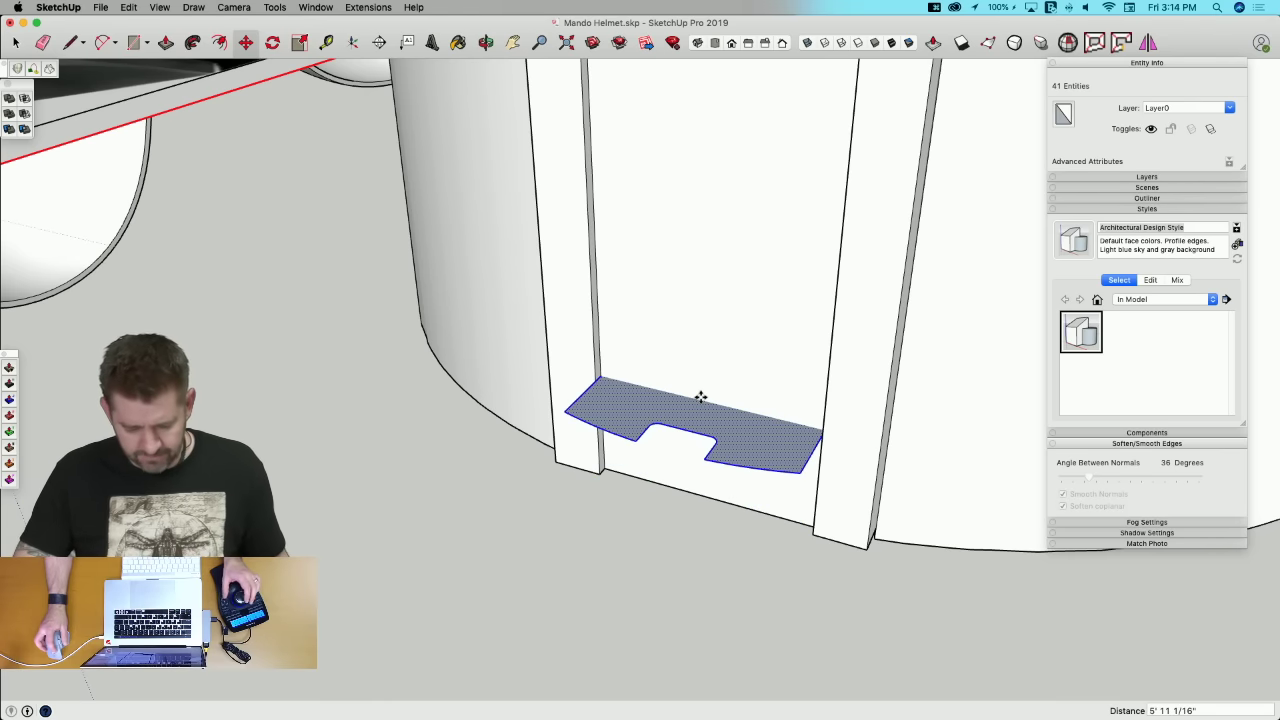
key("super+z")
key("l")
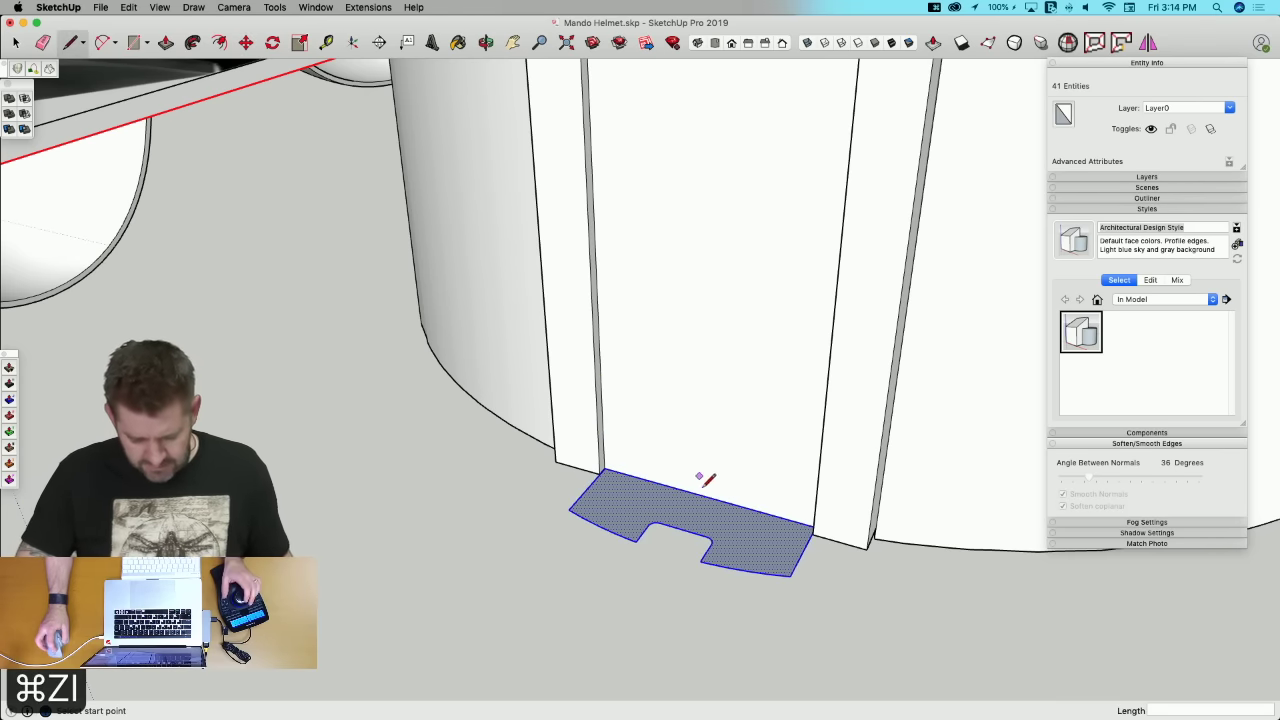
left_click(709, 484)
mouse_move(740, 270)
middle_mouse_down()
mouse_move(689, 357)
mouse_move(686, 497)
middle_mouse_up()
left_click(685, 320)
Step: Make the selected notched plate a component named Fin
key("m")
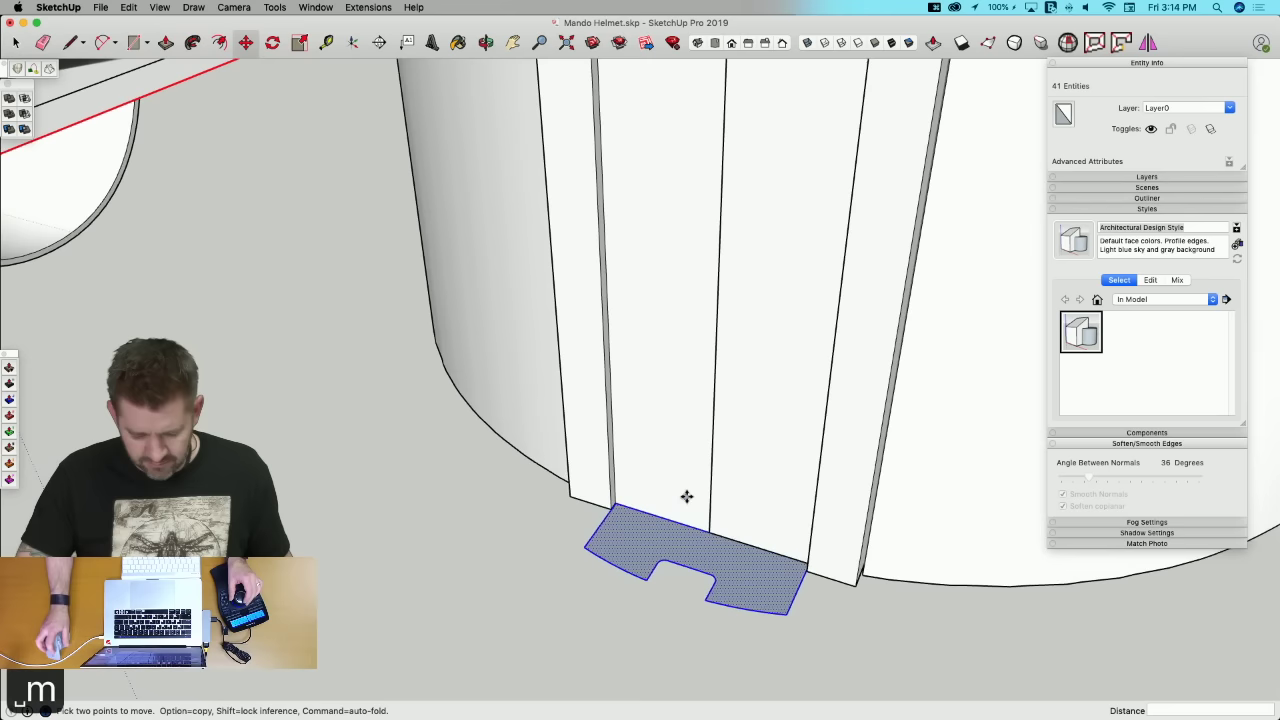
left_click(710, 533)
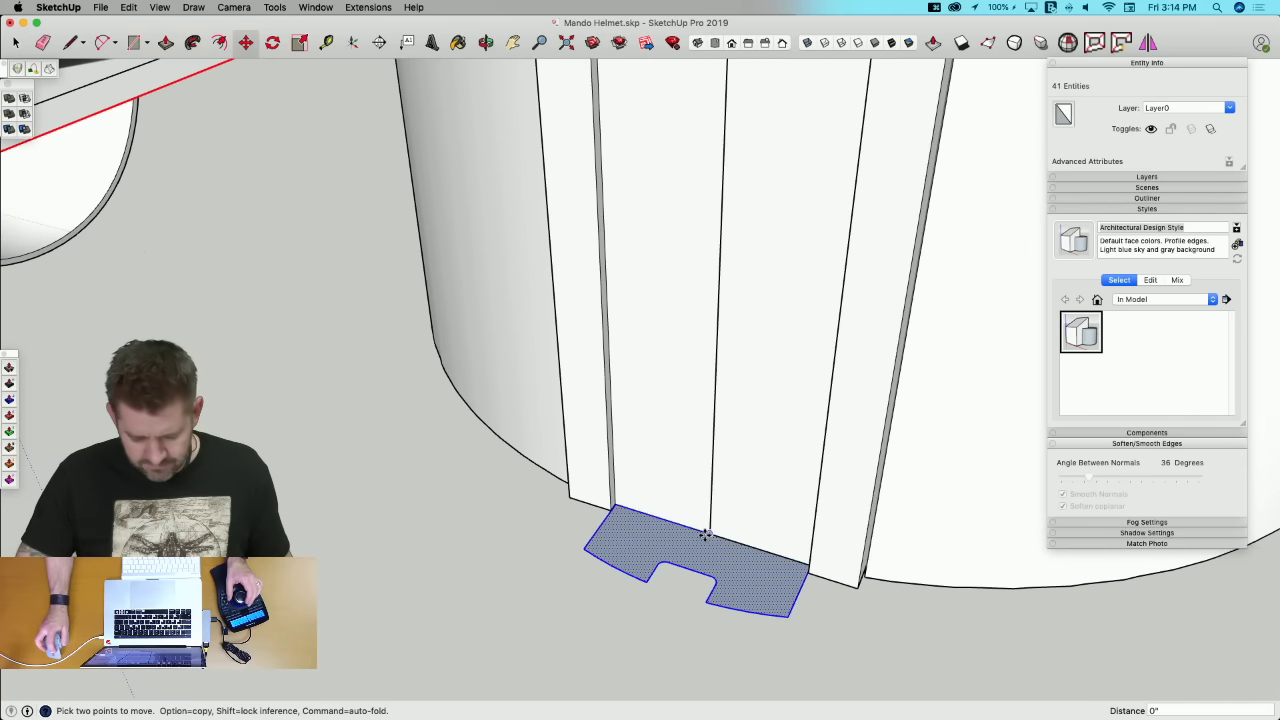
key("space")
right_click(706, 548)
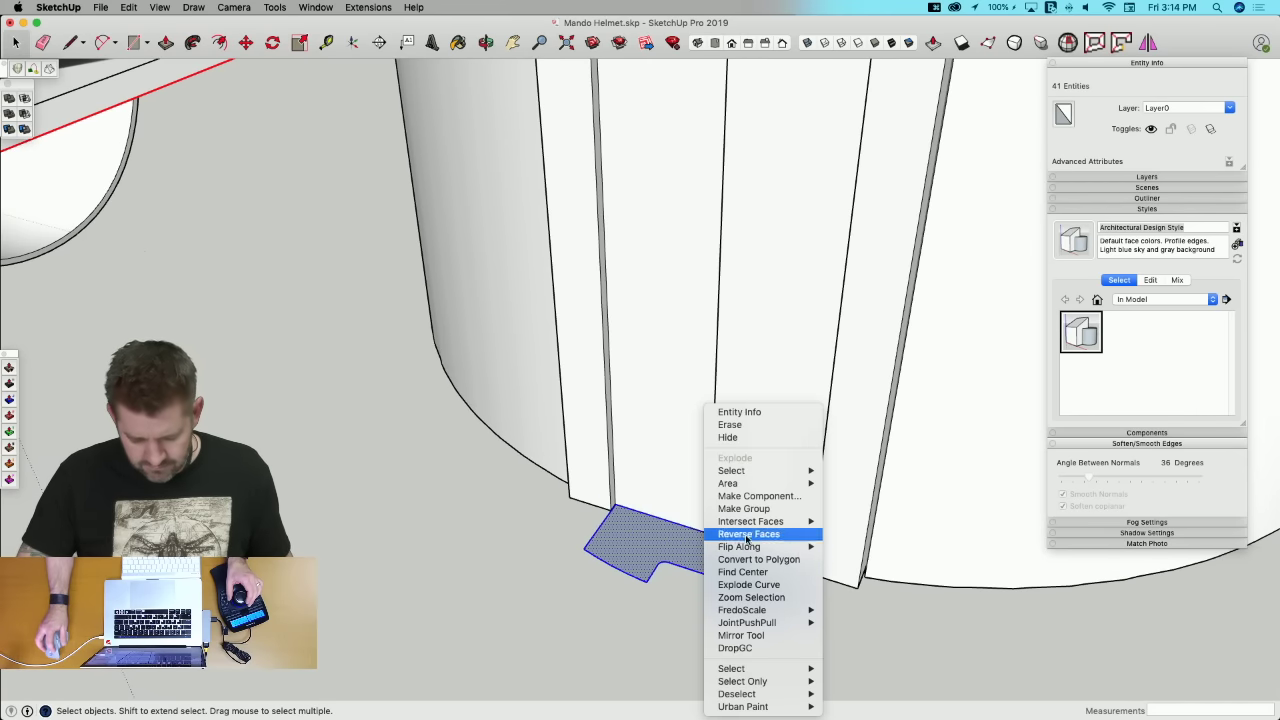
left_click(752, 496)
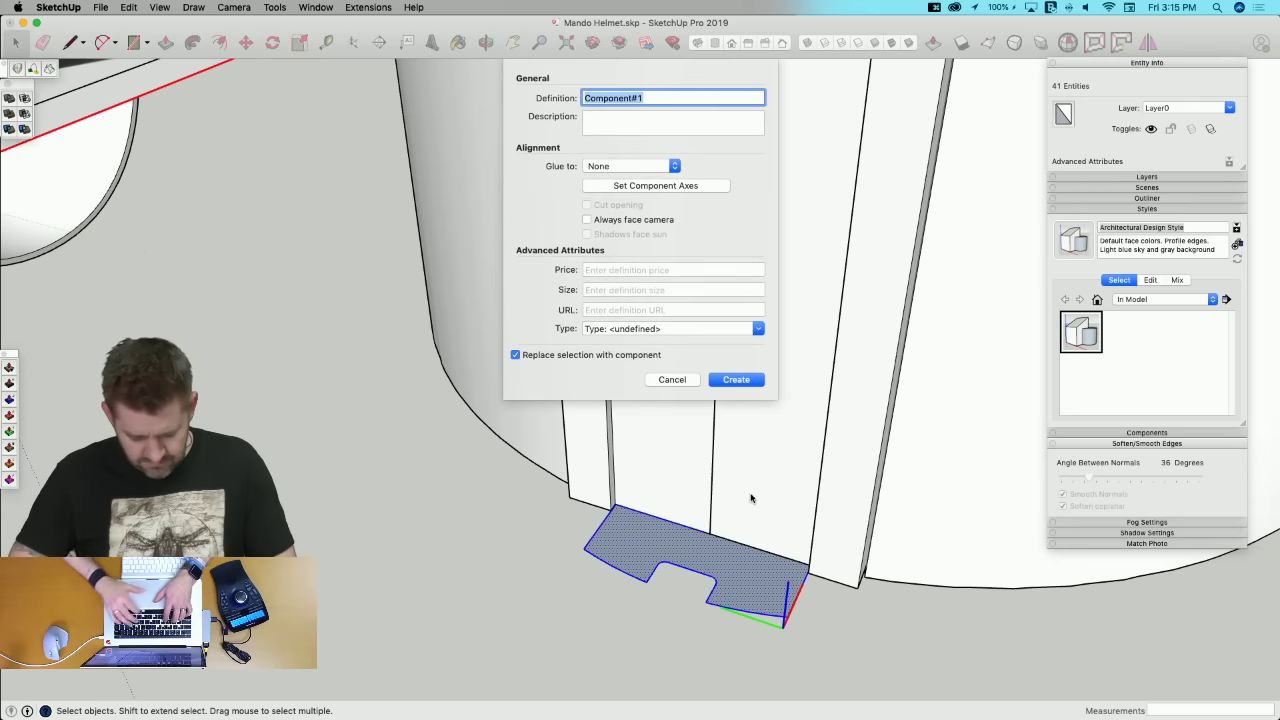
type("Fin")
key("Return")
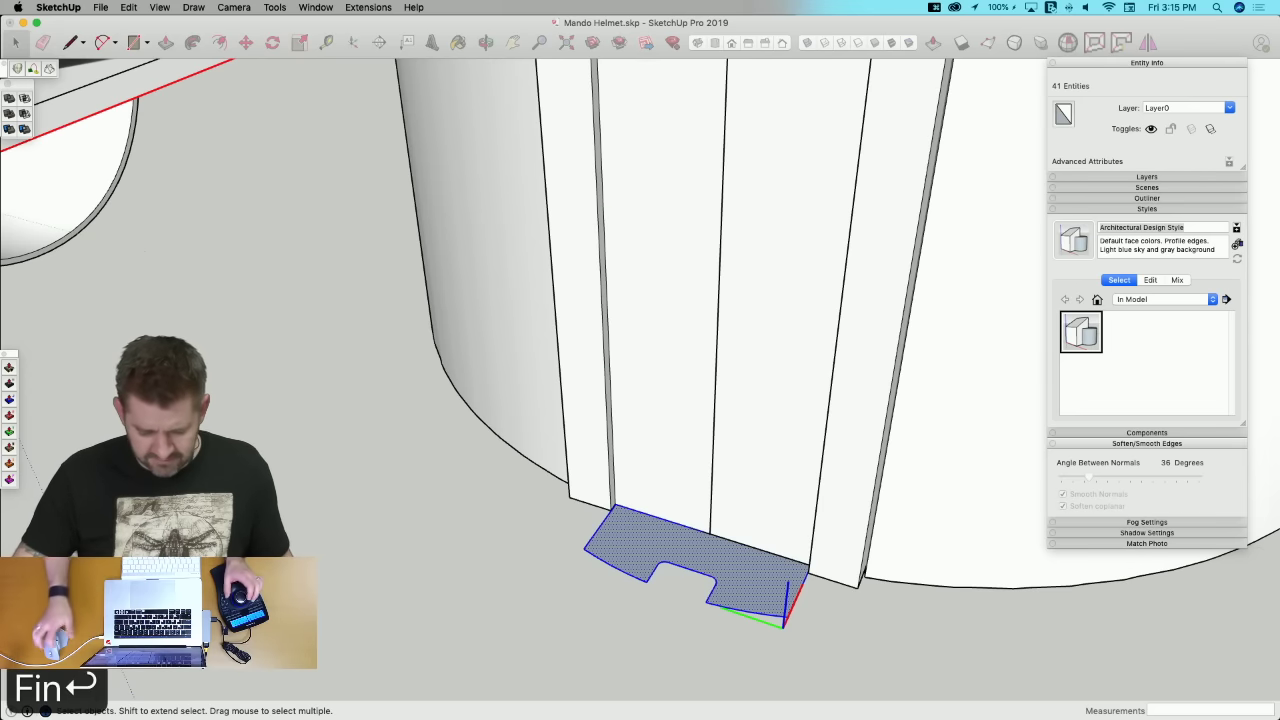
Step: Move the Fin up the recess's centre line about 5' 2" and thicken its face with Push/Pull by about 5 7/16"
key("m")
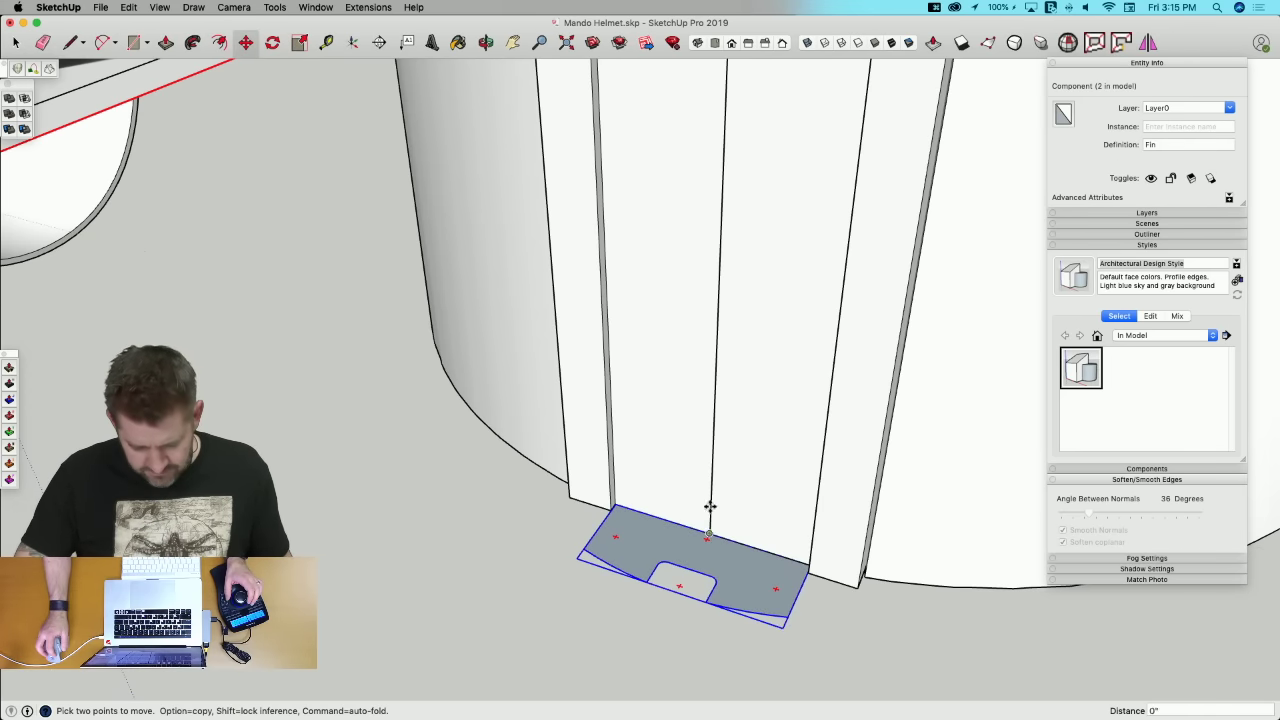
left_click(708, 533)
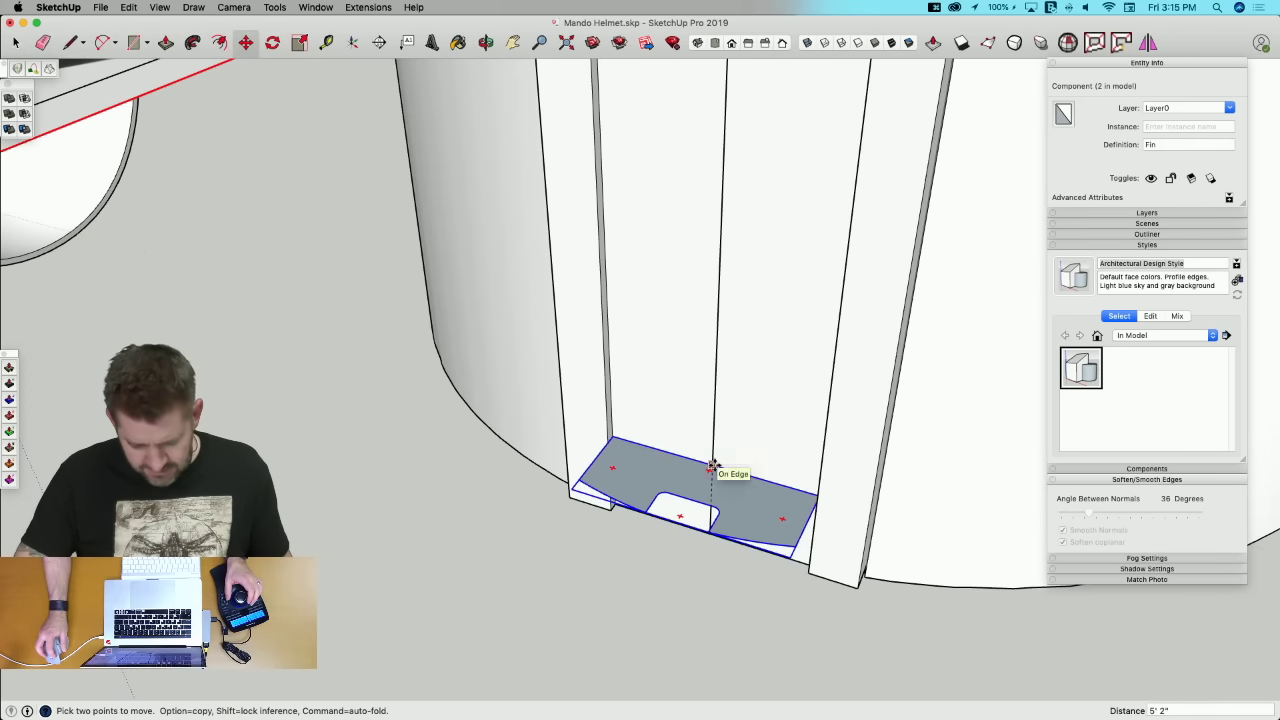
key("p")
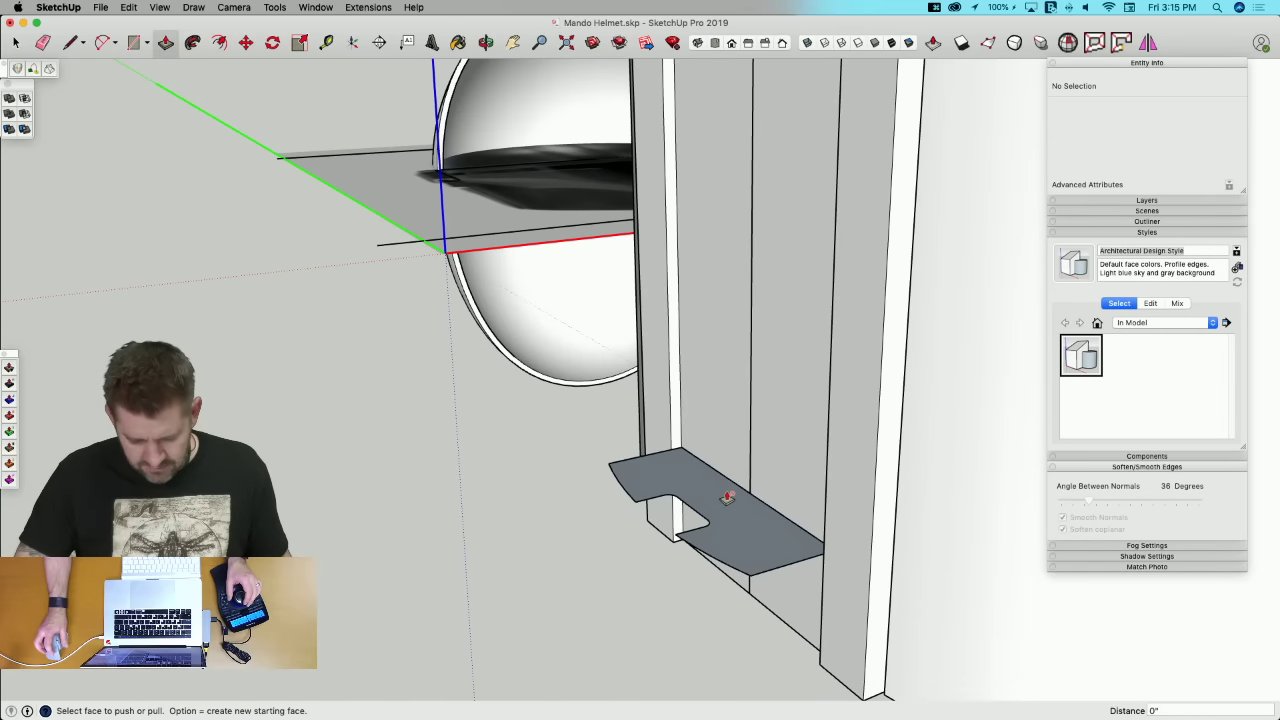
key("space")
double_click(727, 497)
left_click(724, 498)
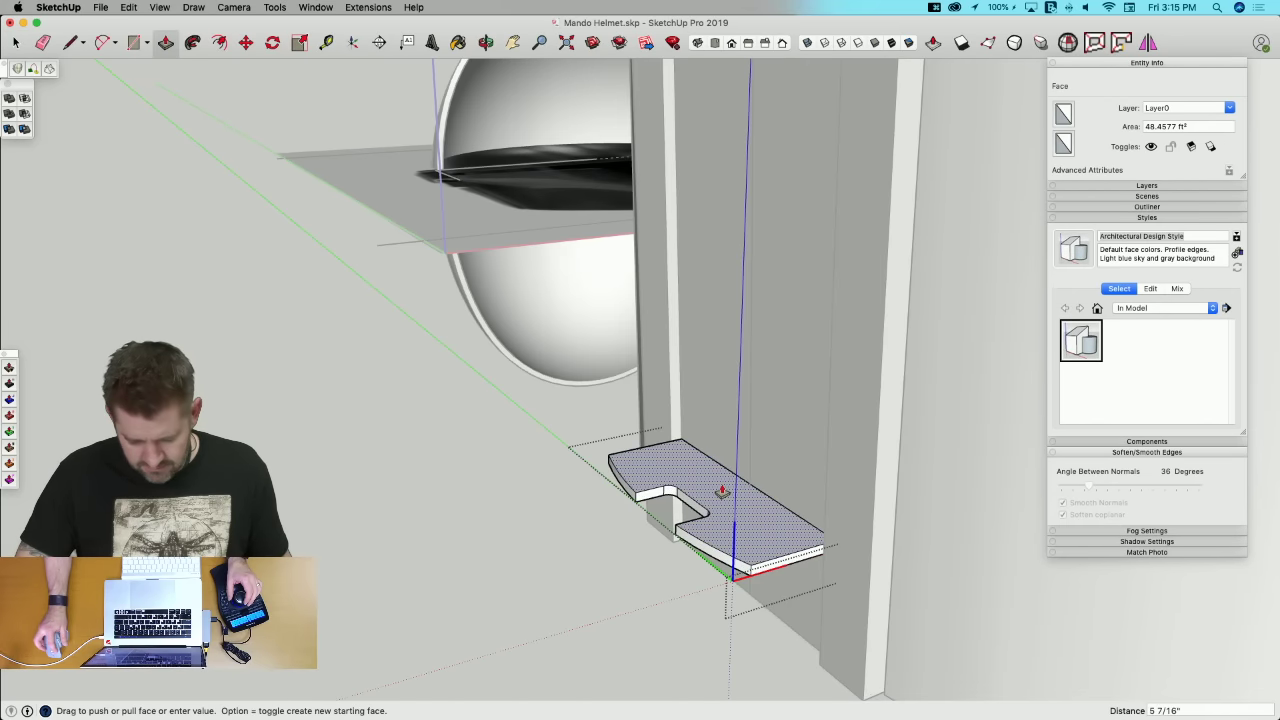
left_click(722, 491)
key("space")
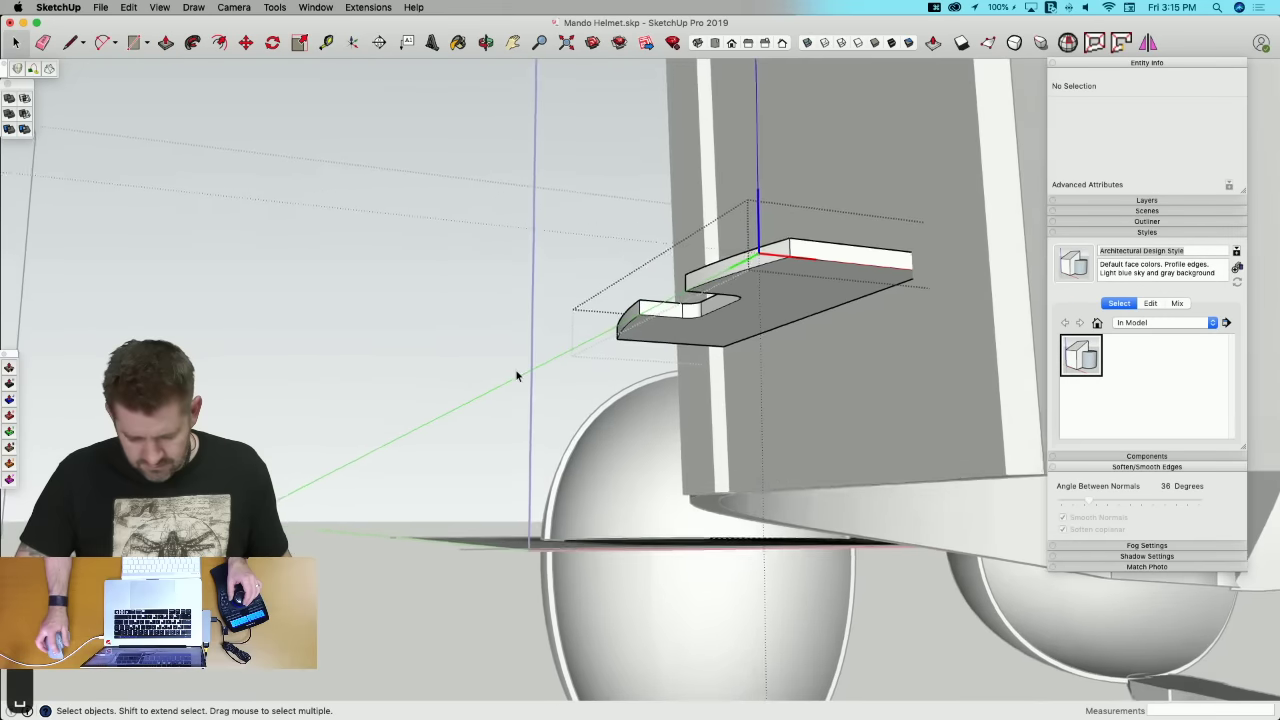
Step: Rotate the Fin about 84° around the midpoint of its straight edge so it hangs down along the recess
left_click(763, 315)
key("q")
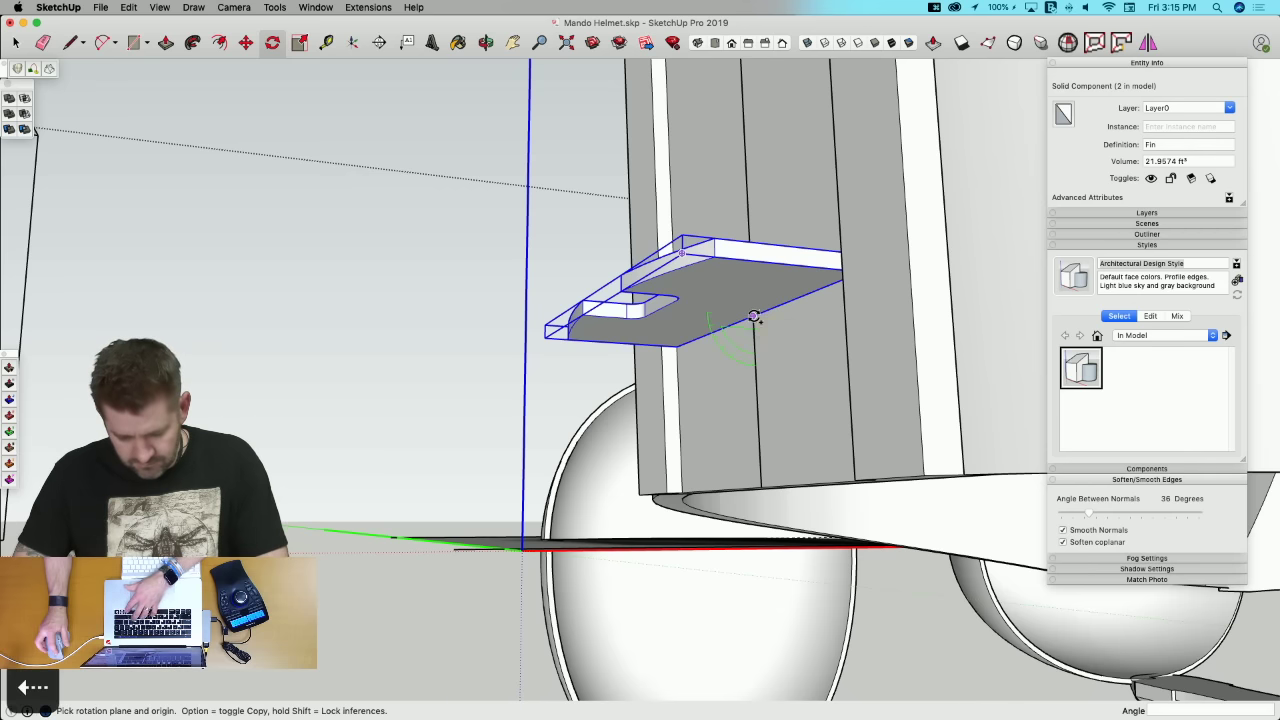
left_click(663, 305)
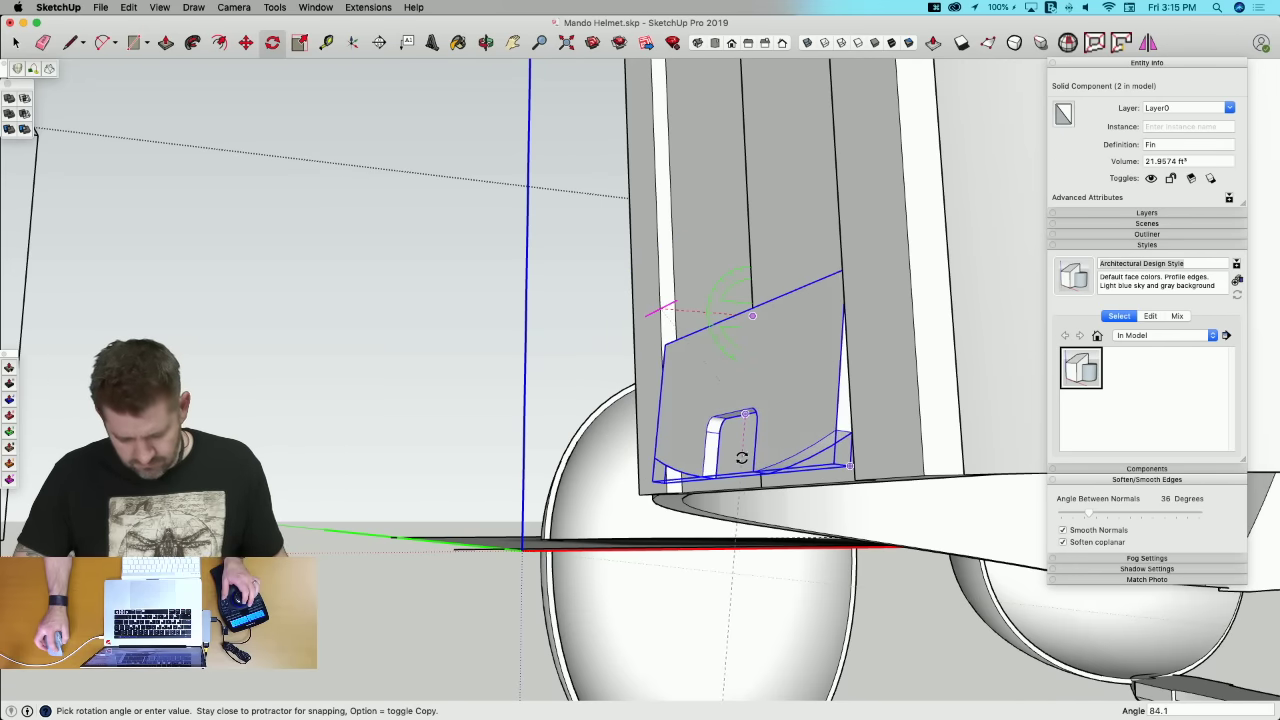
left_click(741, 457)
Step: Try a copy of the Fin about 2' 9 13/16" up along the rear panel's edge
key("m")
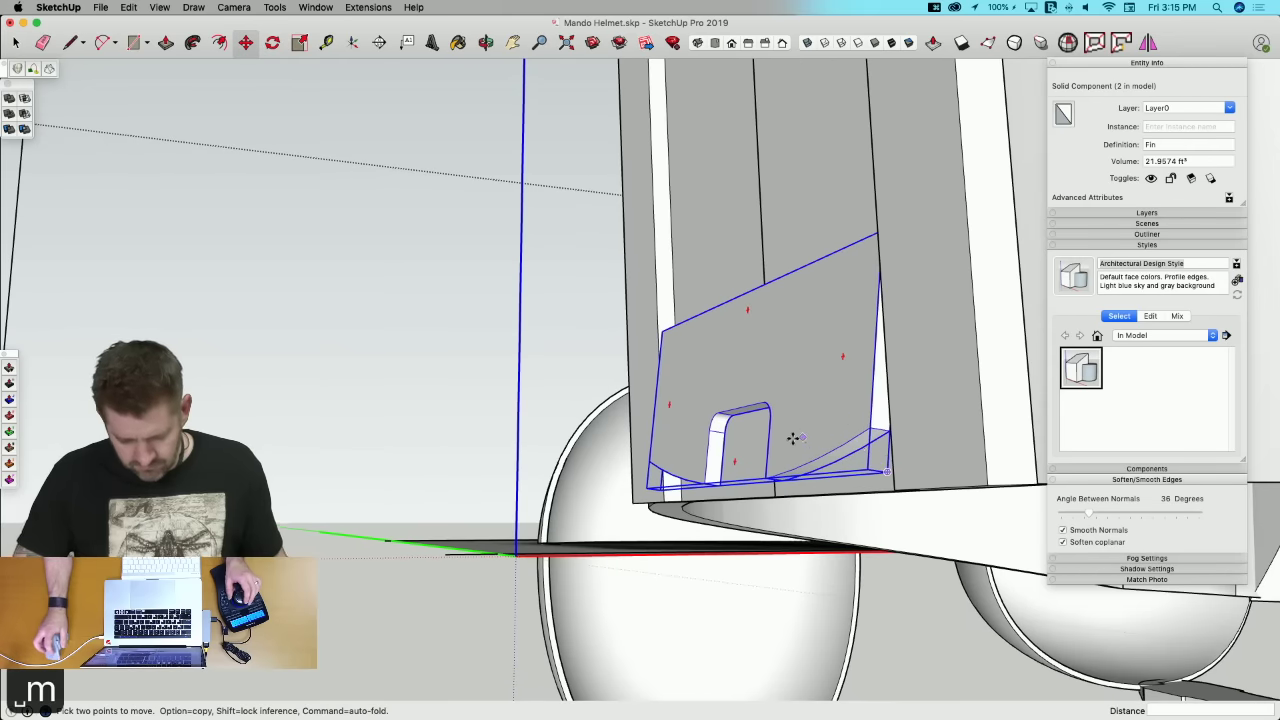
middle_click_drag(773, 481, 863, 538)
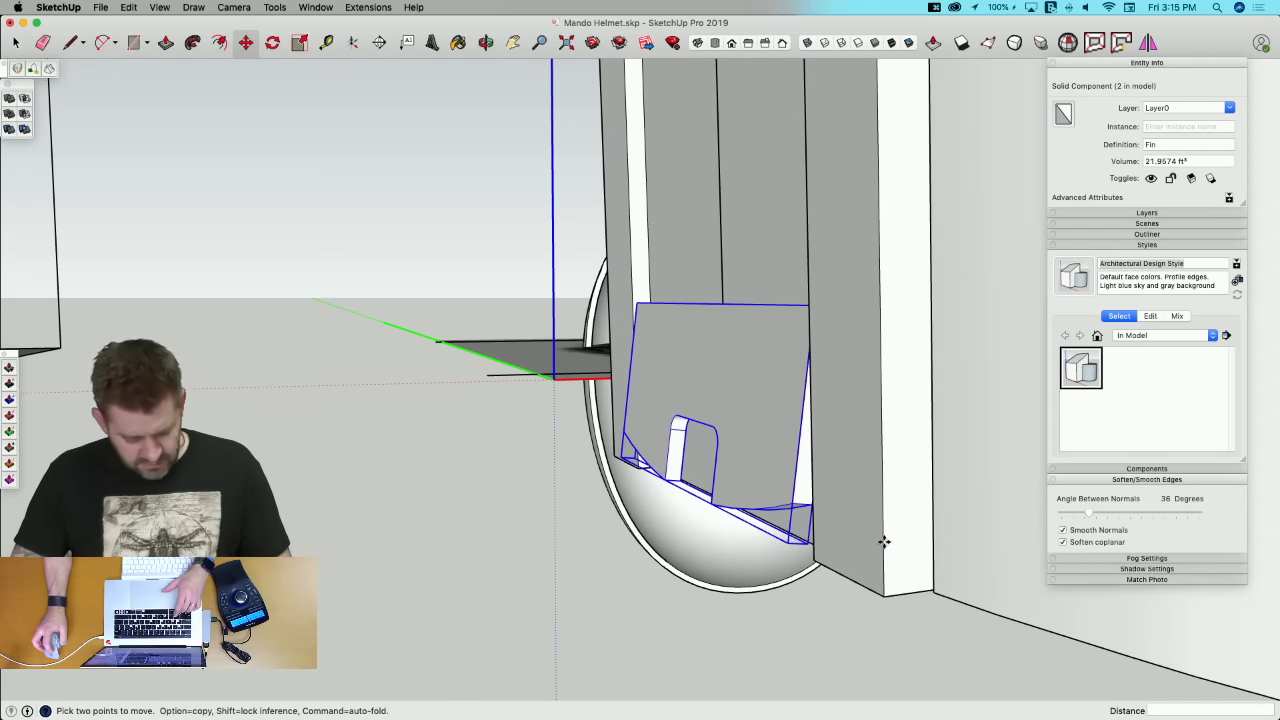
left_click(885, 543)
key("alt")
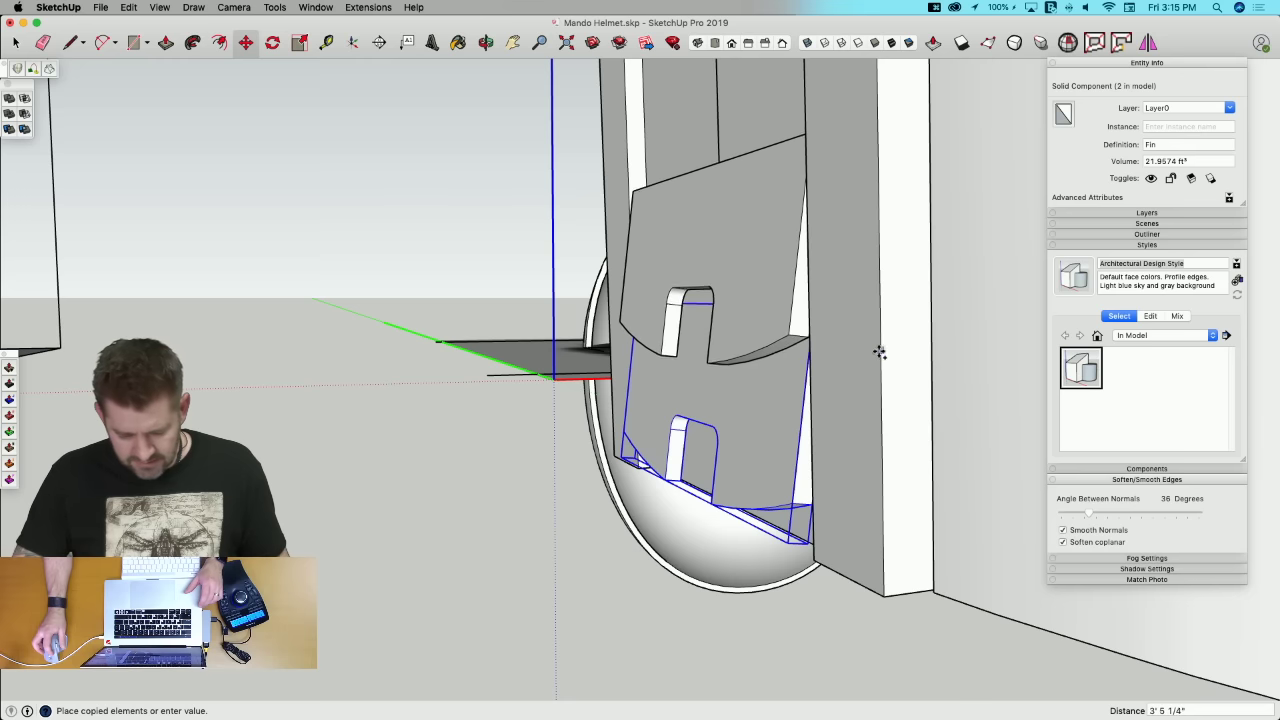
left_click(876, 386)
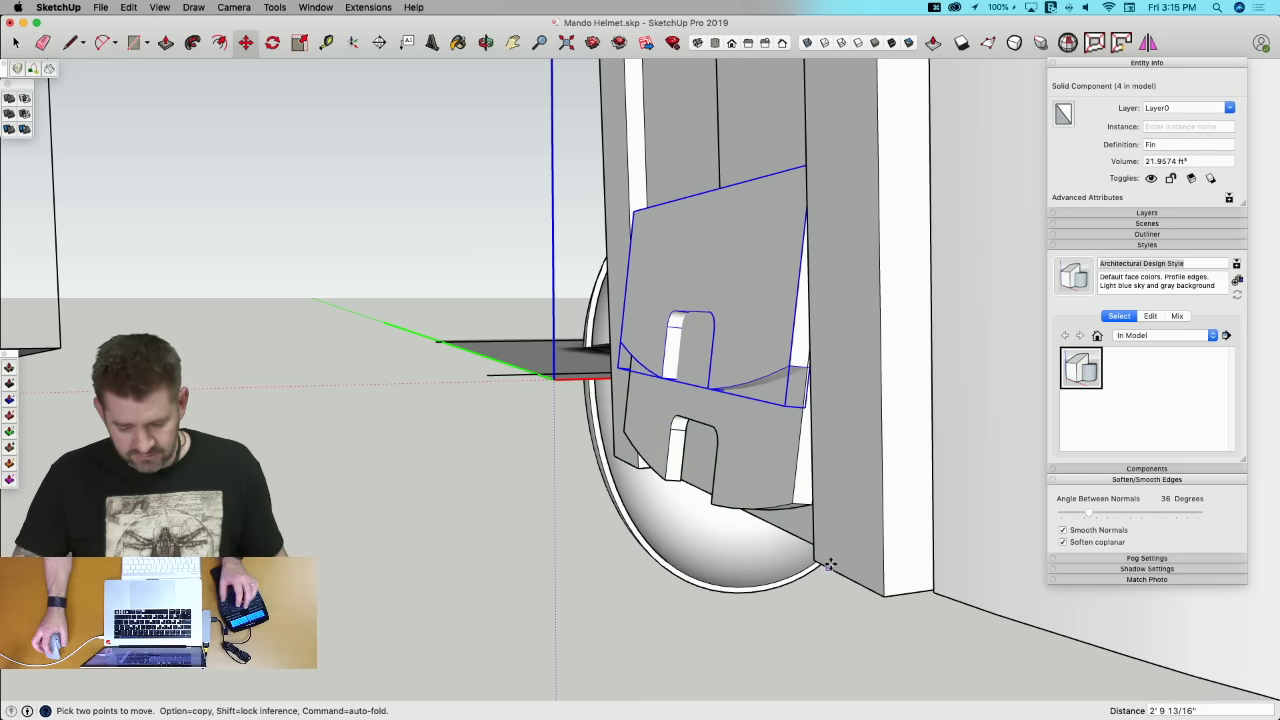
Step: Compare the overlapping fins with the rear reference photo and delete the upper Fin copy
scroll(831, 564, "down", 10)
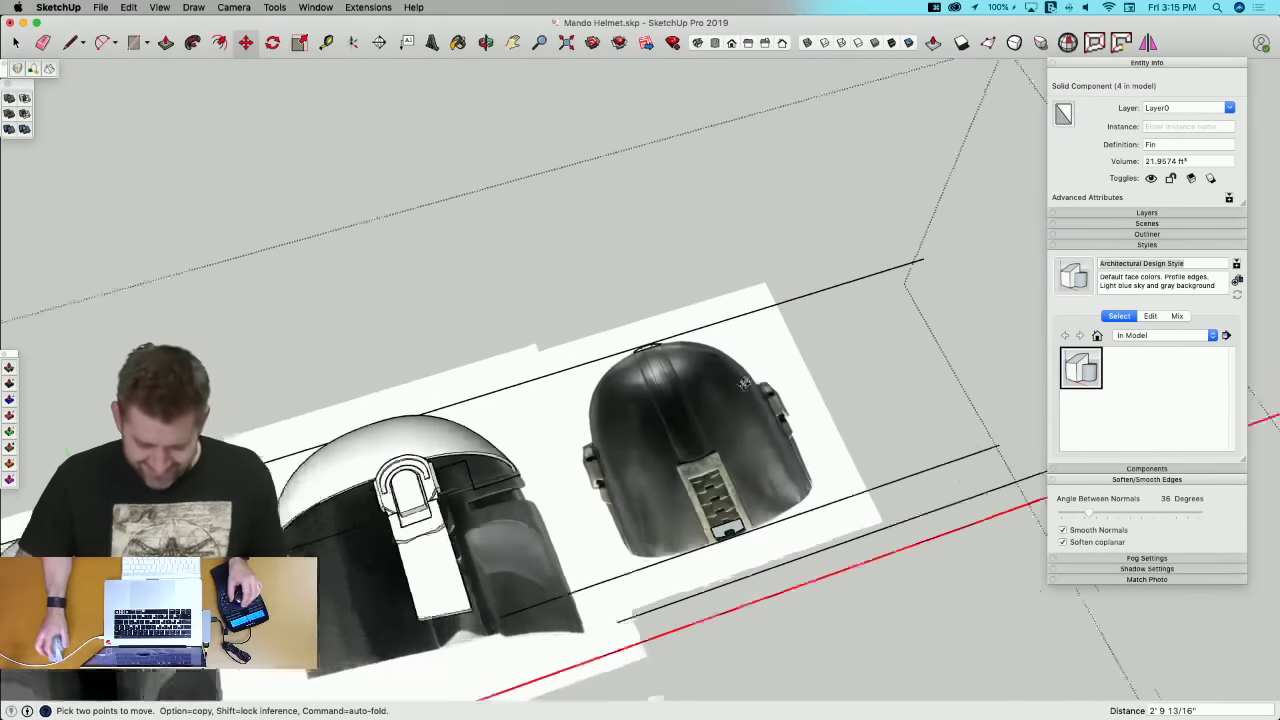
scroll(737, 537, "up", 3)
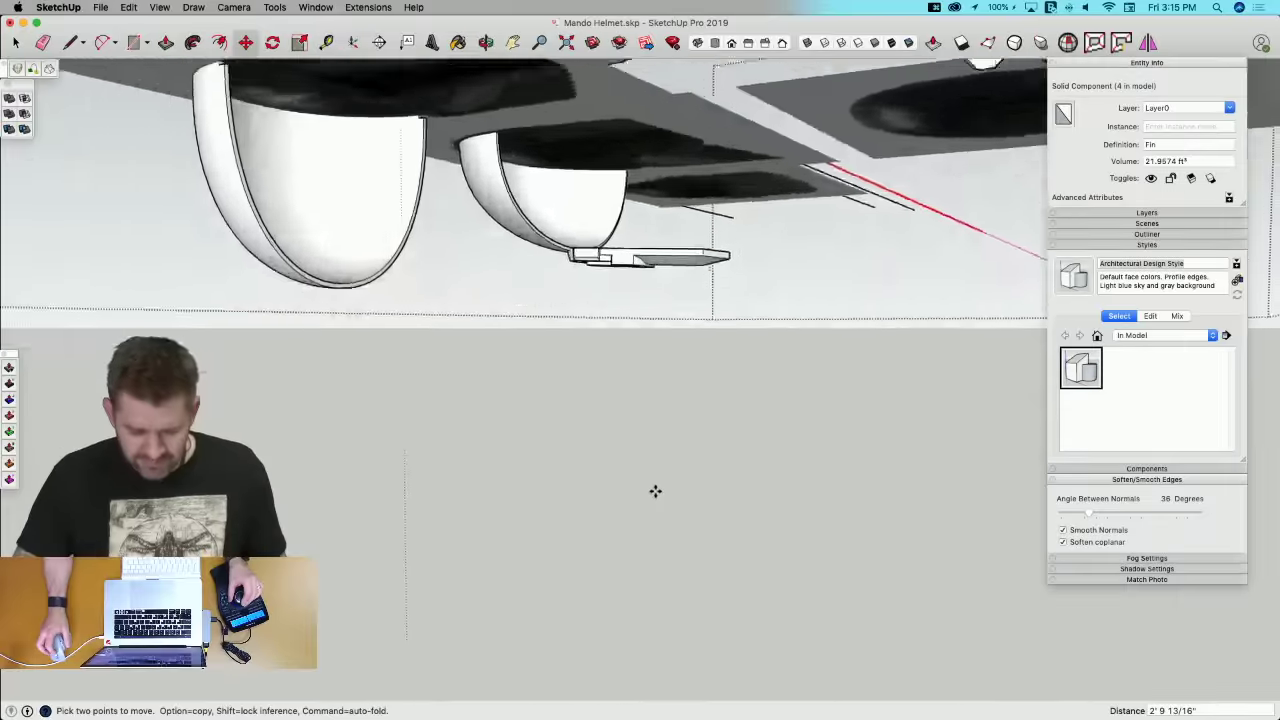
scroll(698, 479, "up", 5)
key("space")
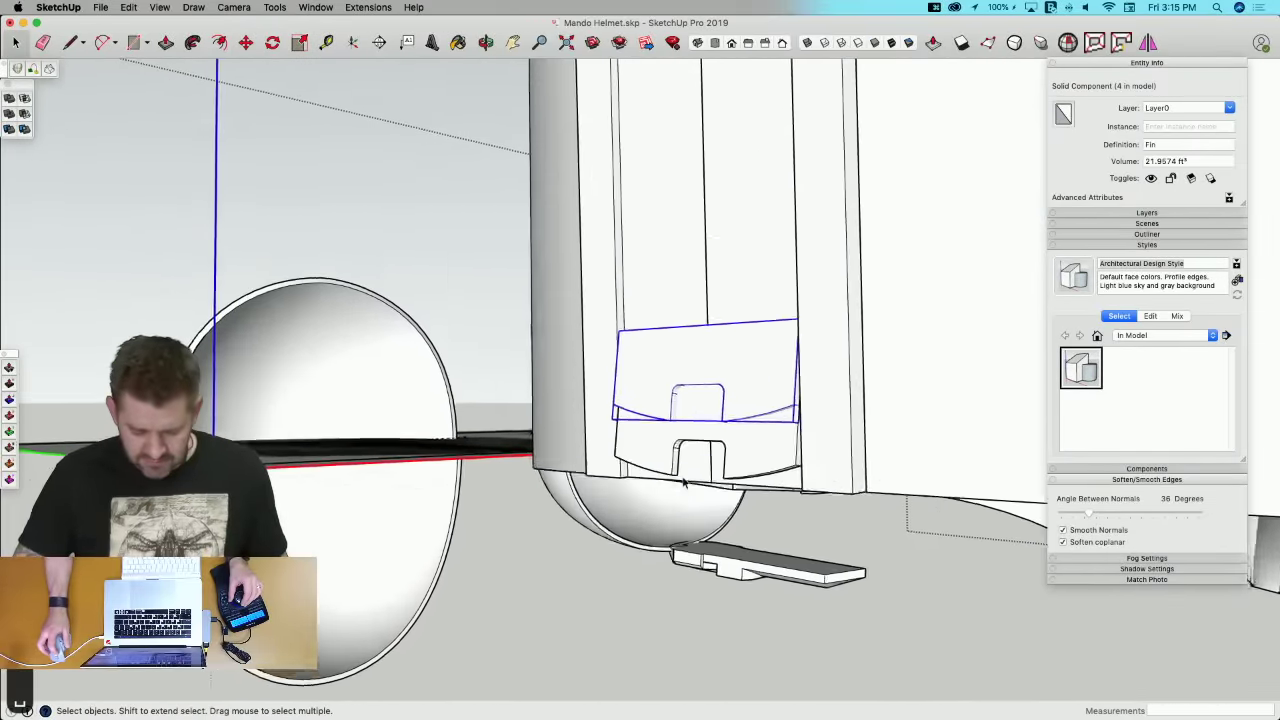
scroll(698, 479, "up", 4)
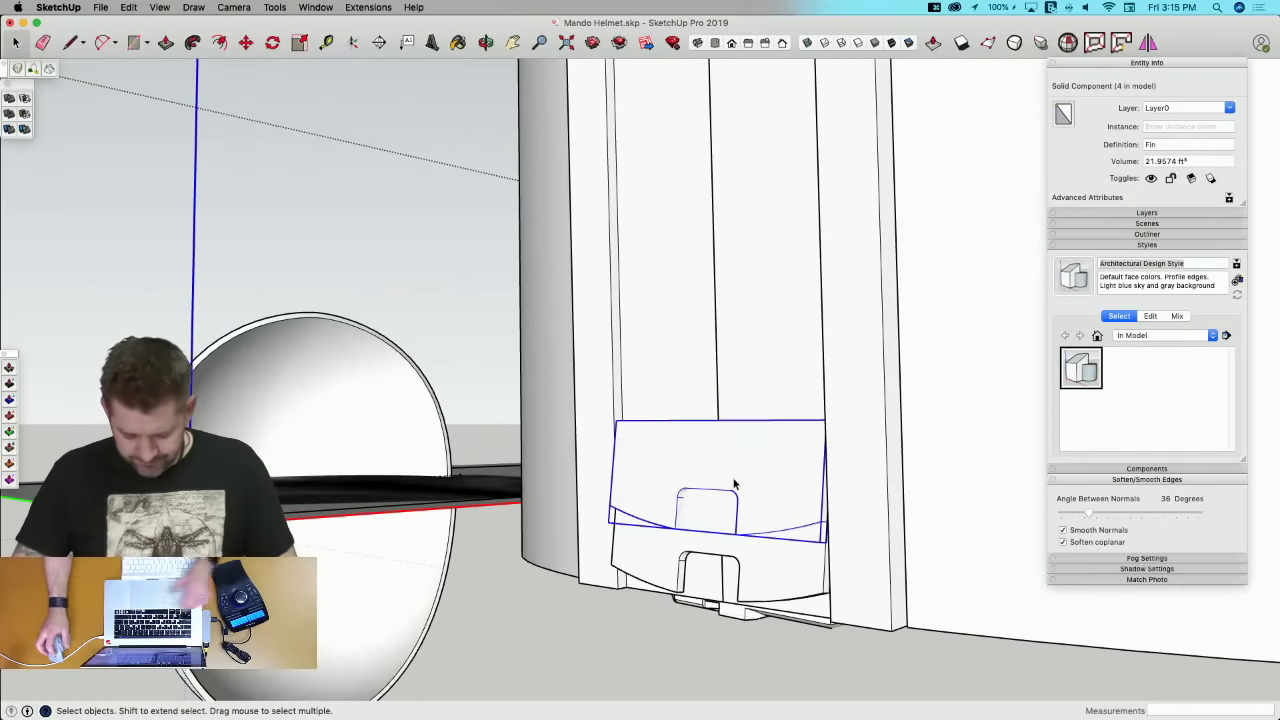
key("BackSpace")
Step: Rotate the Fin about 3.2° around its top edge, tilting its lower end toward the recess face
key("m")
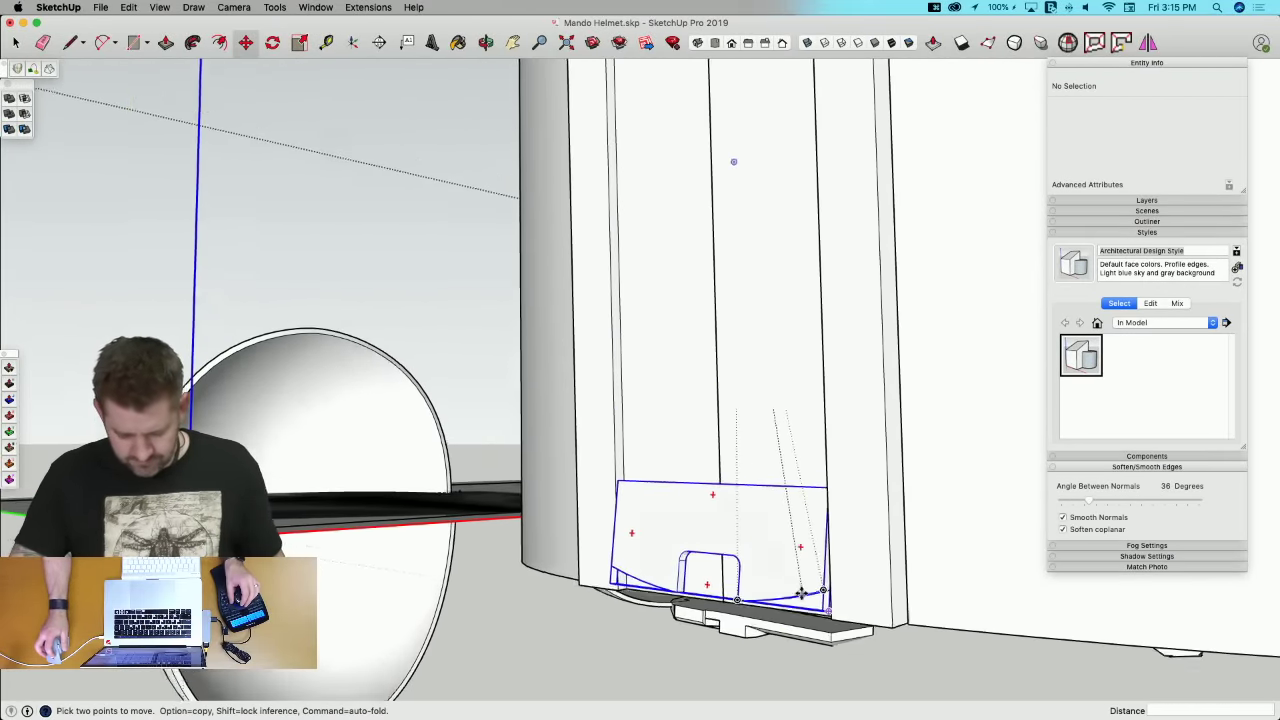
left_click(822, 596)
middle_click_drag(831, 538, 860, 570)
key("q")
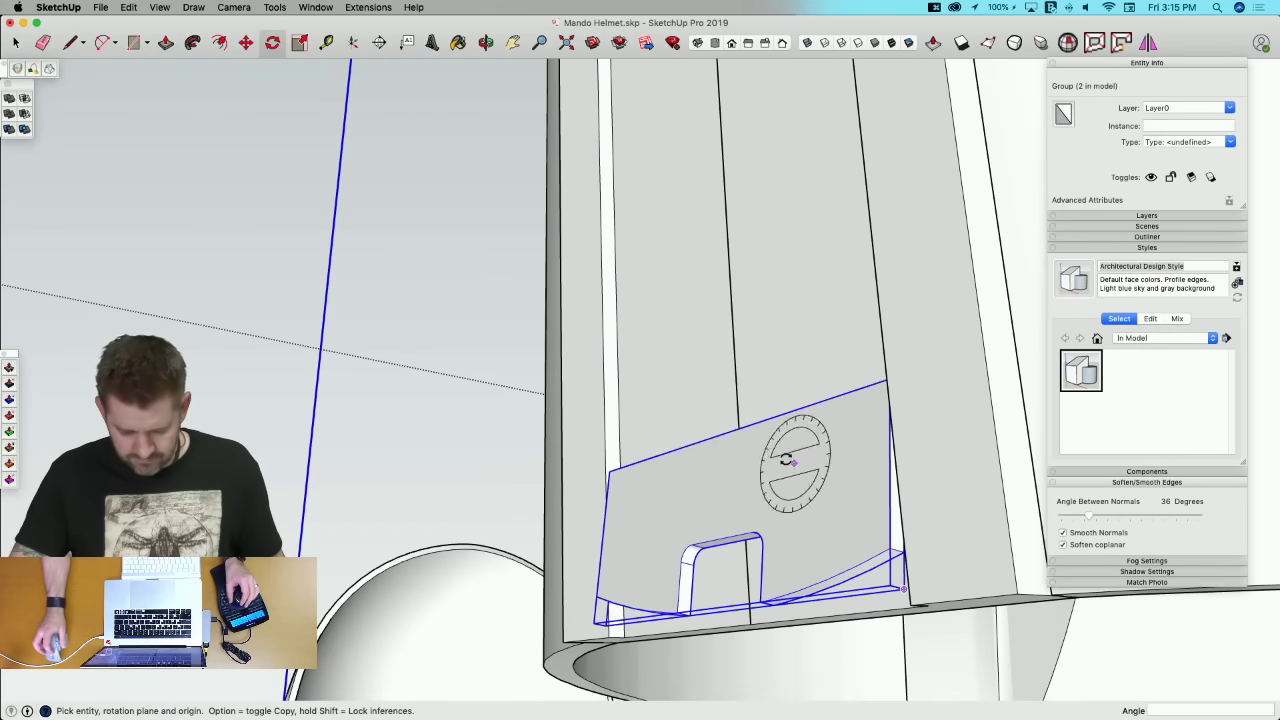
middle_click_drag(752, 466, 686, 514)
key("Left")
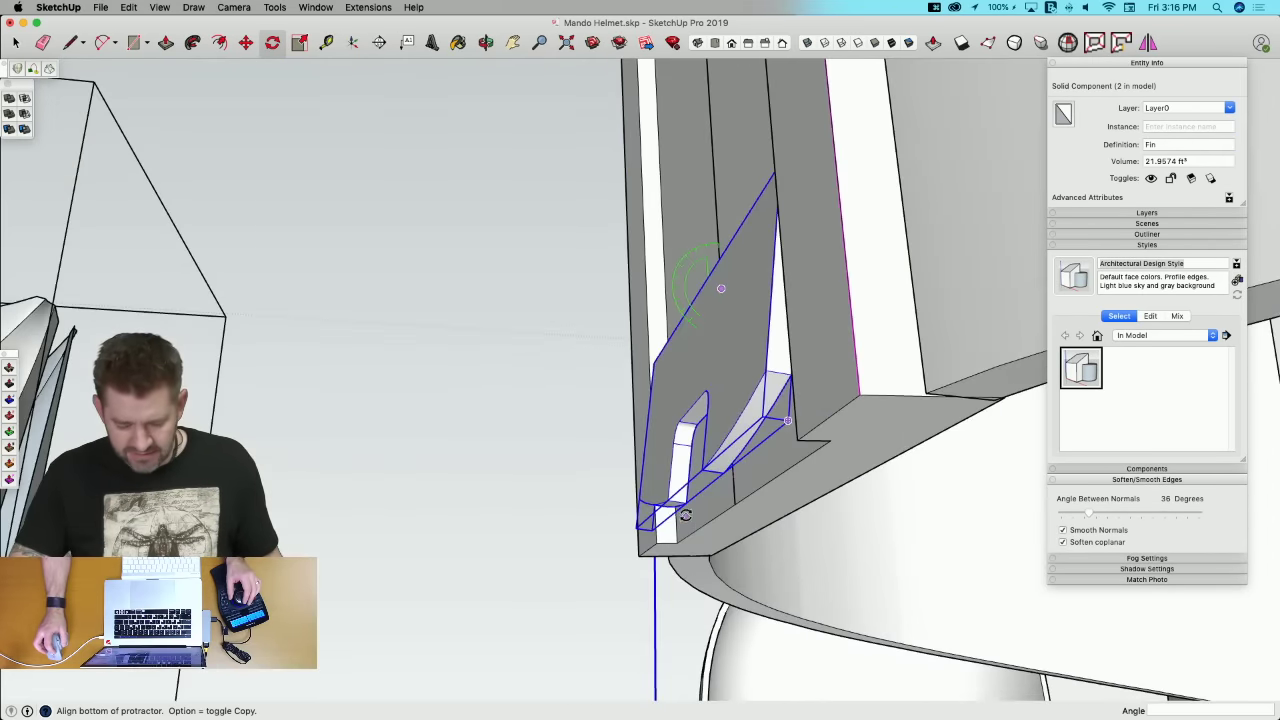
left_click(684, 504)
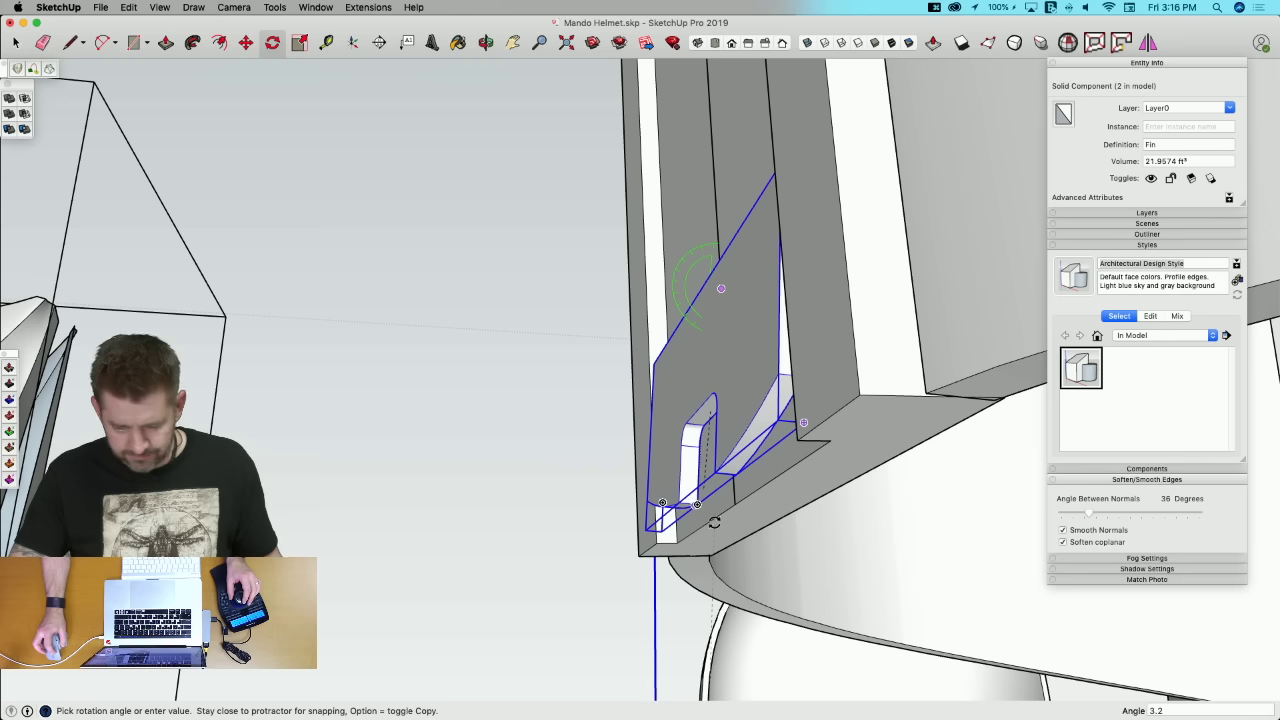
left_click(714, 522)
Step: Move the Fin about 3 5/8" from its top edge's midpoint toward the recess face, sinking it deeper
key("m")
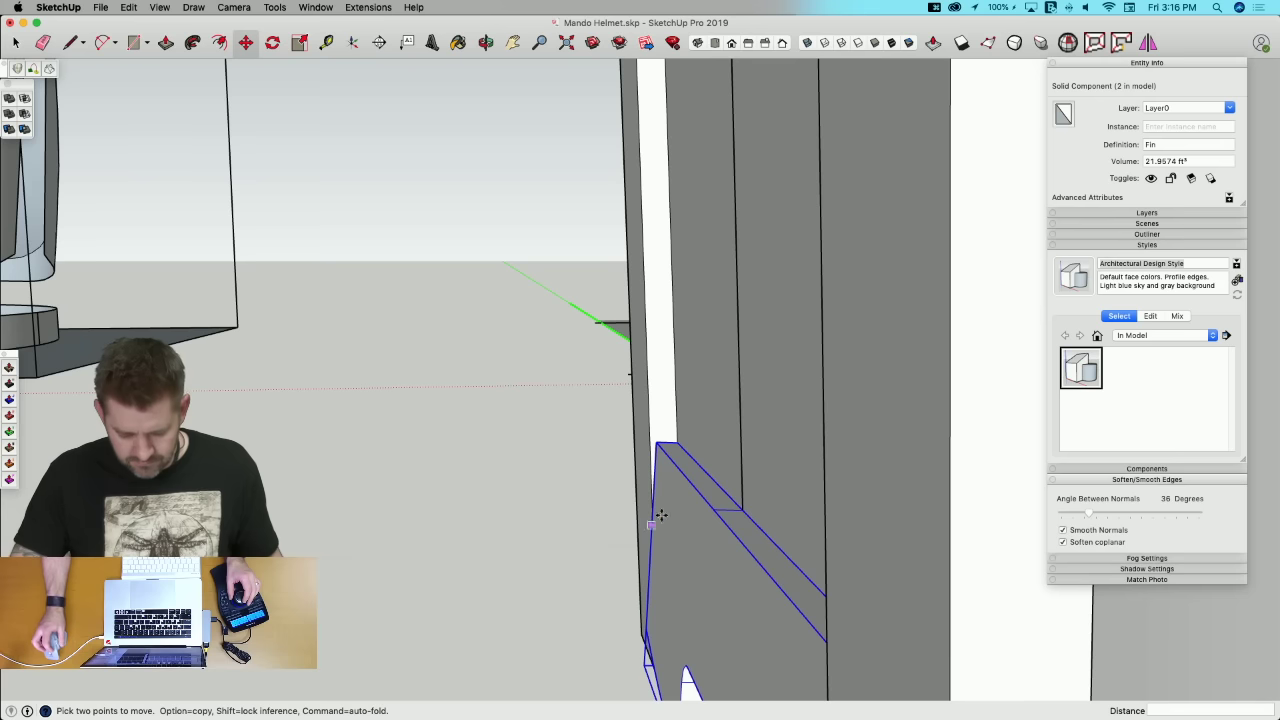
left_click(715, 510)
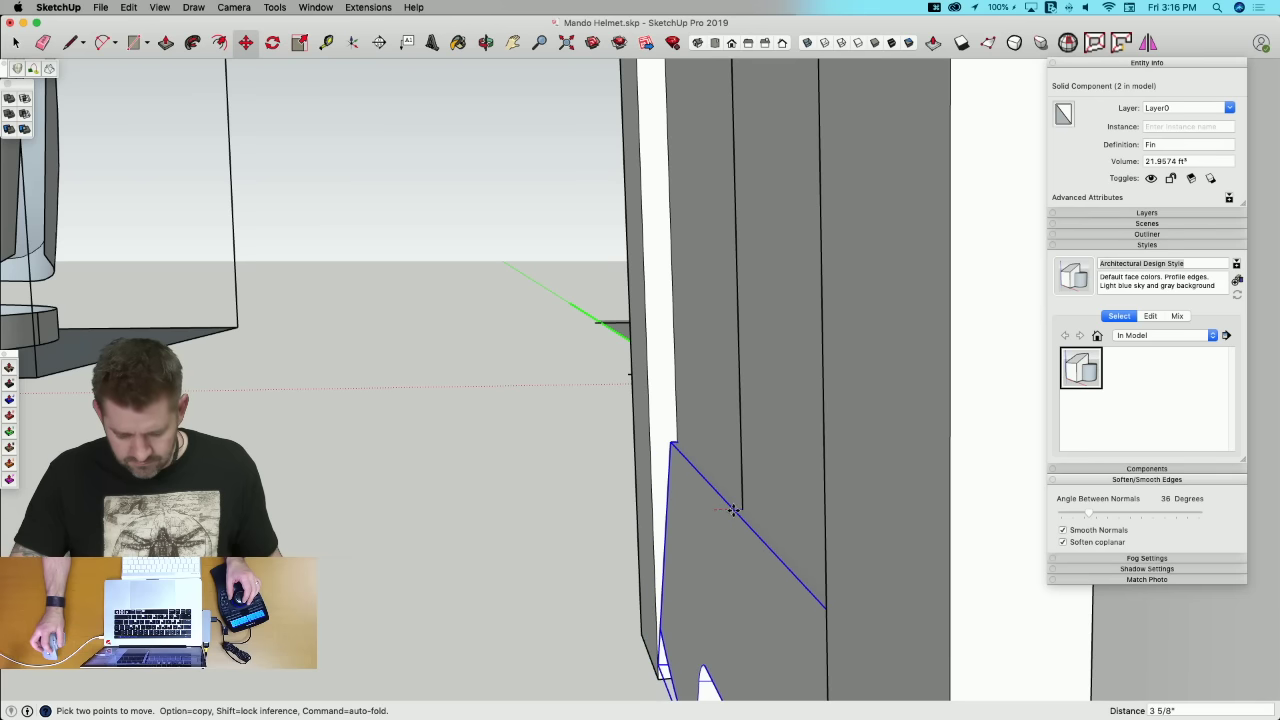
left_click(733, 510)
Step: Copy the Fin up the centre line to the recess's upper end and fill the gap evenly with a /5 array
key("m")
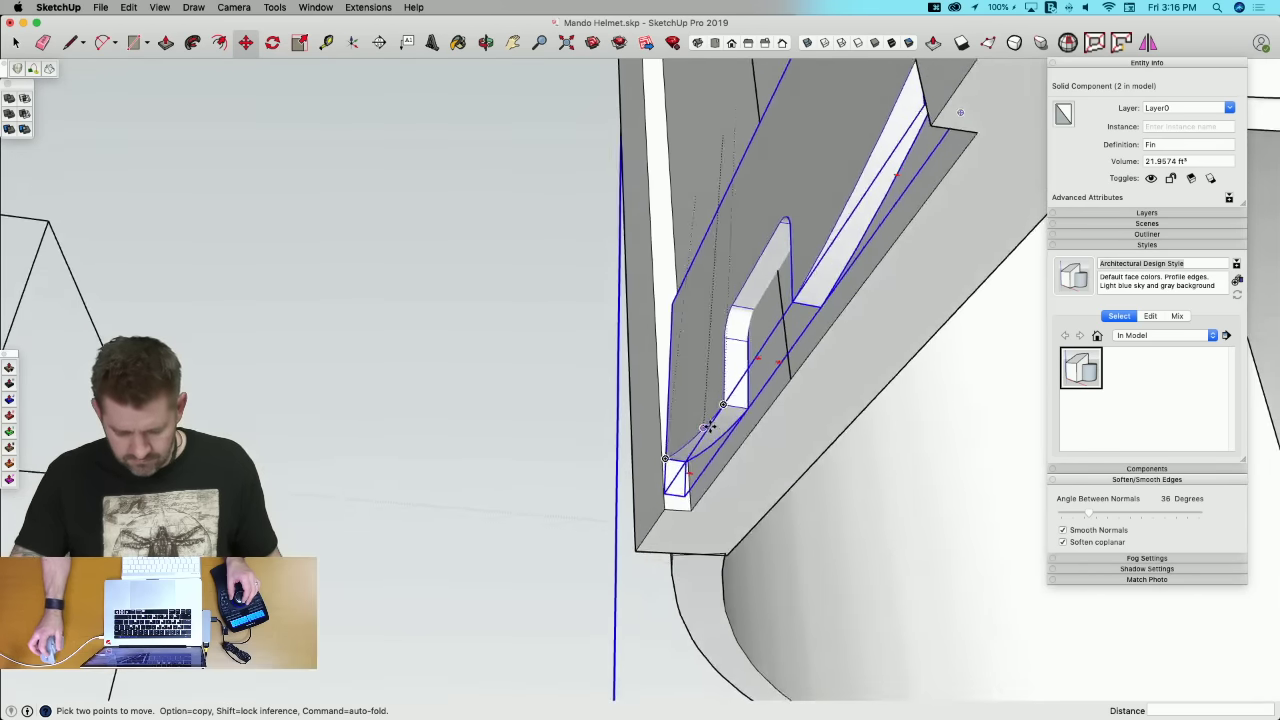
middle_click_drag(707, 427, 815, 640)
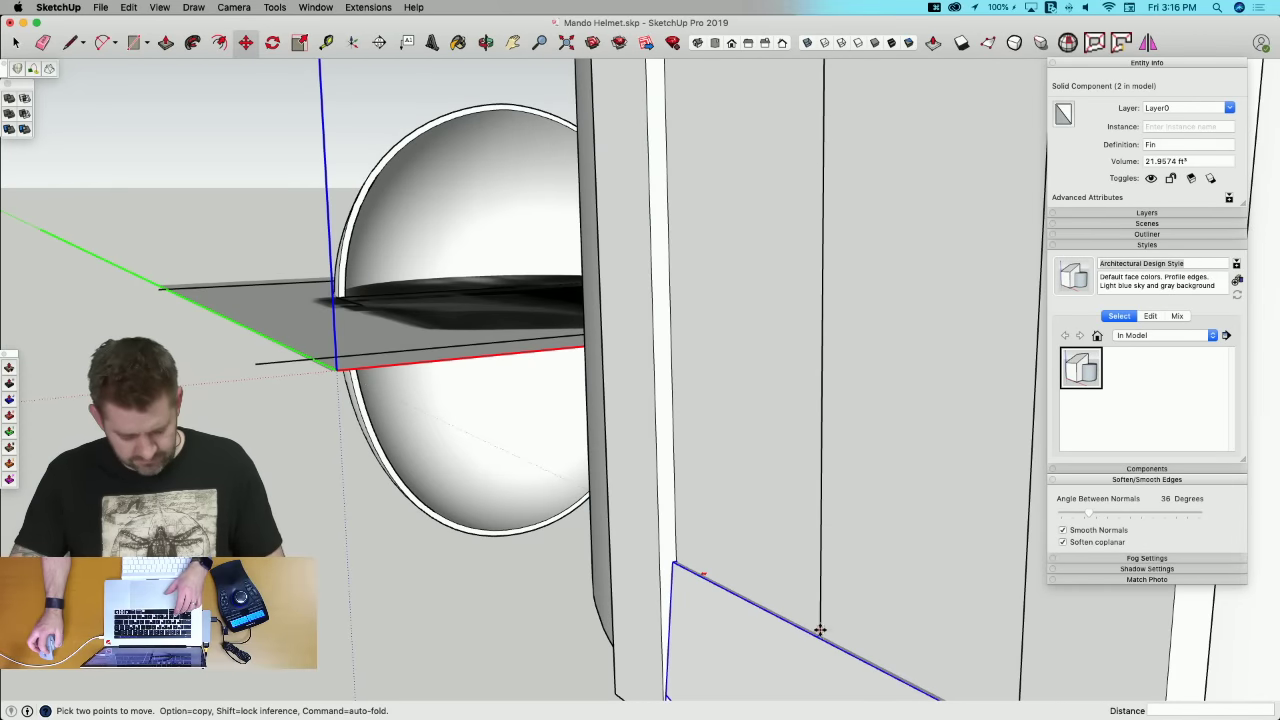
left_click(820, 631)
key("alt")
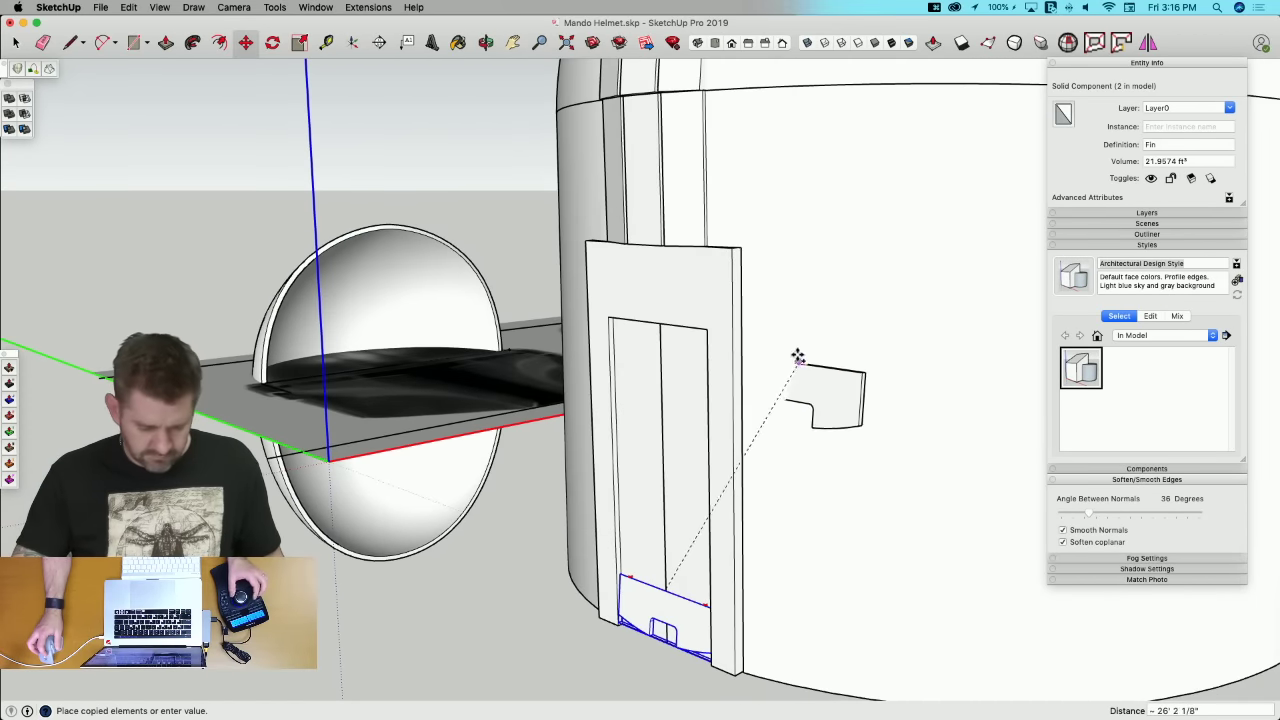
middle_click_drag(797, 357, 718, 375)
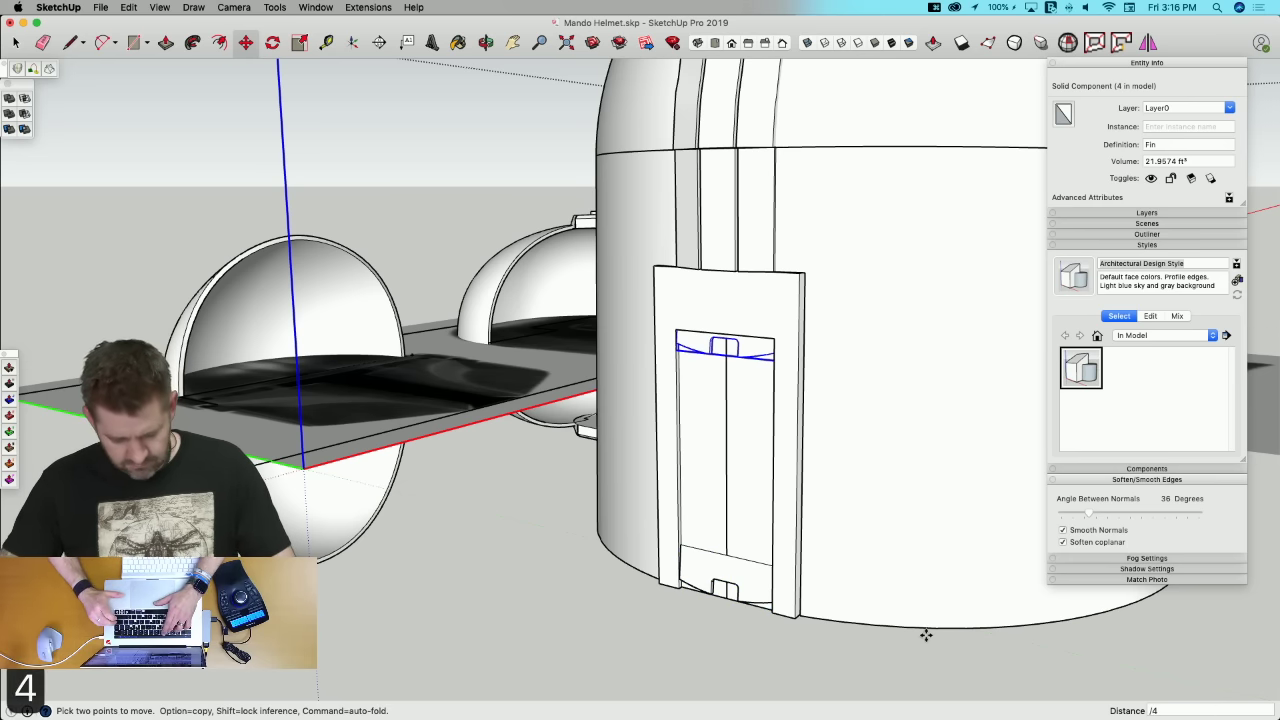
key("Return")
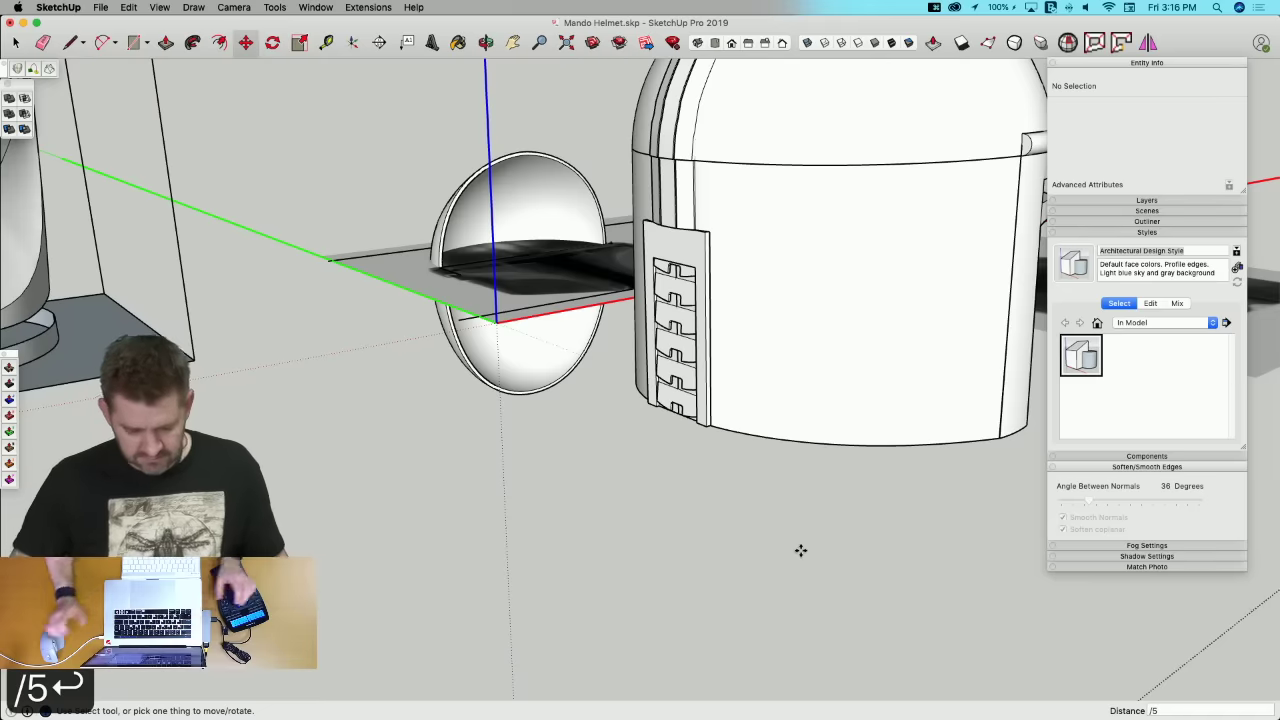
Step: Erase the centre edge on the Fin's top face and extend that face upward about 2' 7 9/16" behind the fin above
key("space")
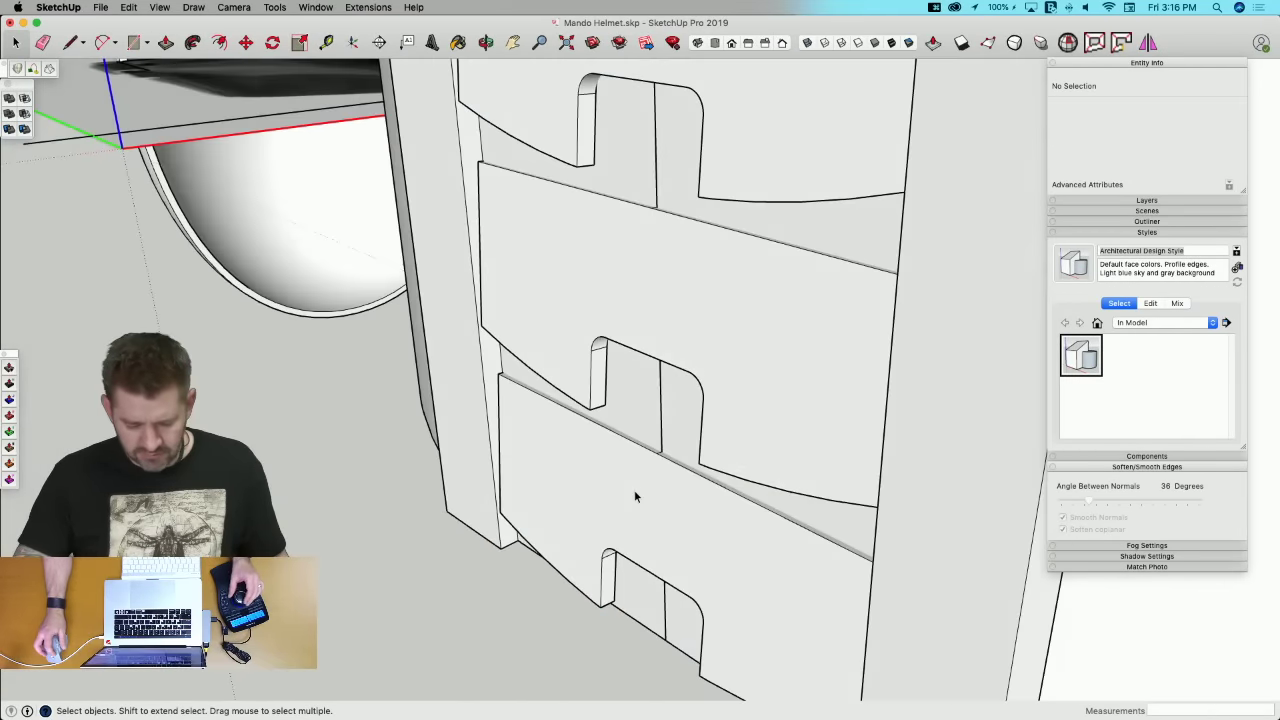
double_click(638, 490)
key("e")
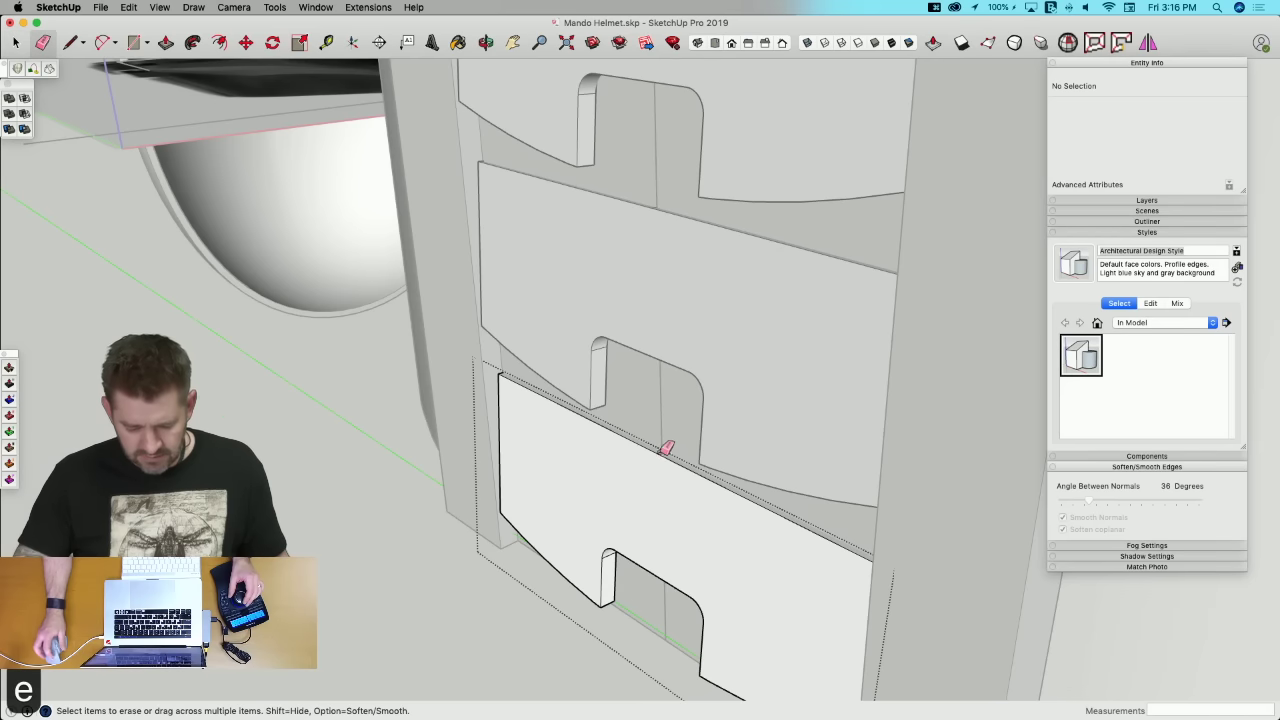
scroll(664, 449, "up", 3)
left_click(664, 449)
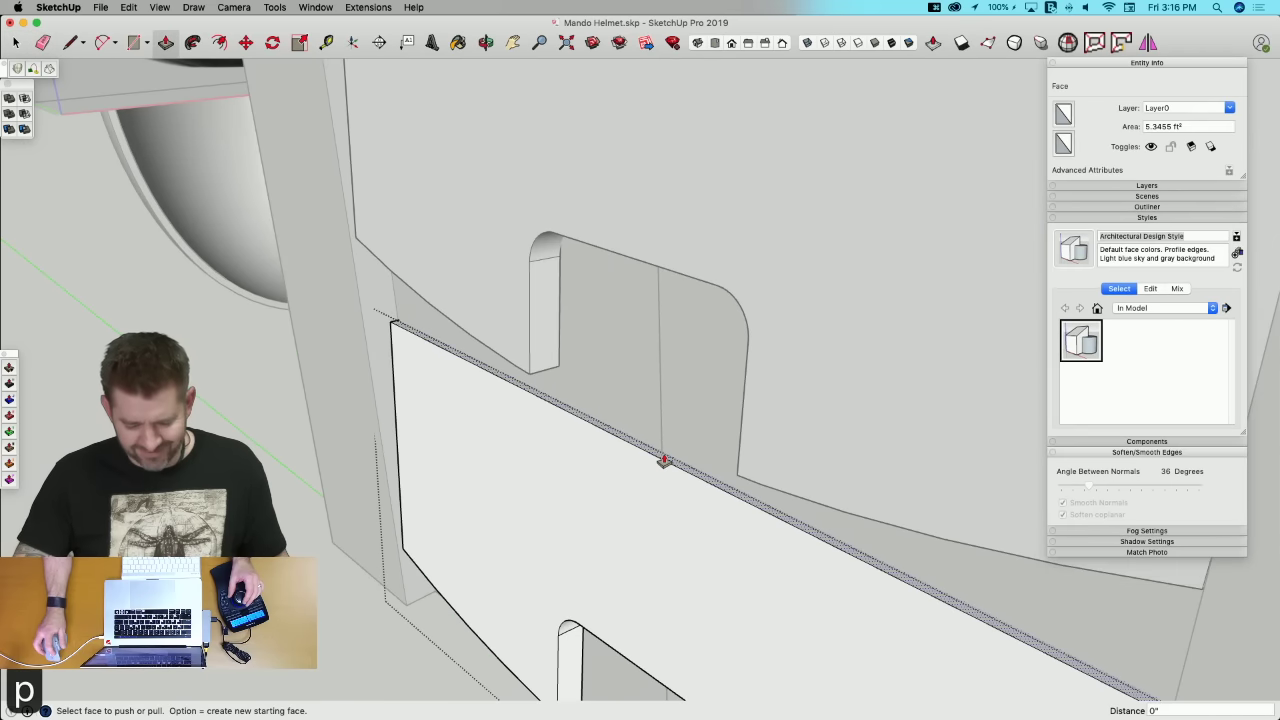
key("p")
scroll(722, 210, "down", 10)
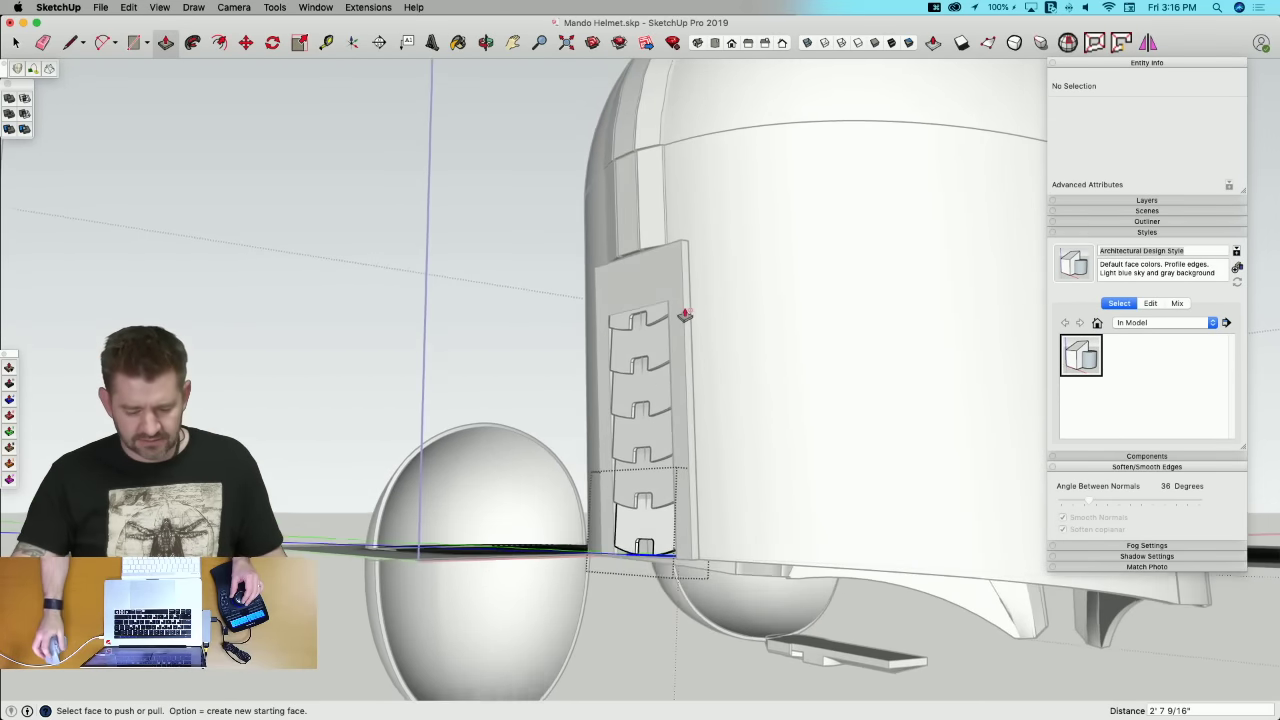
key("space")
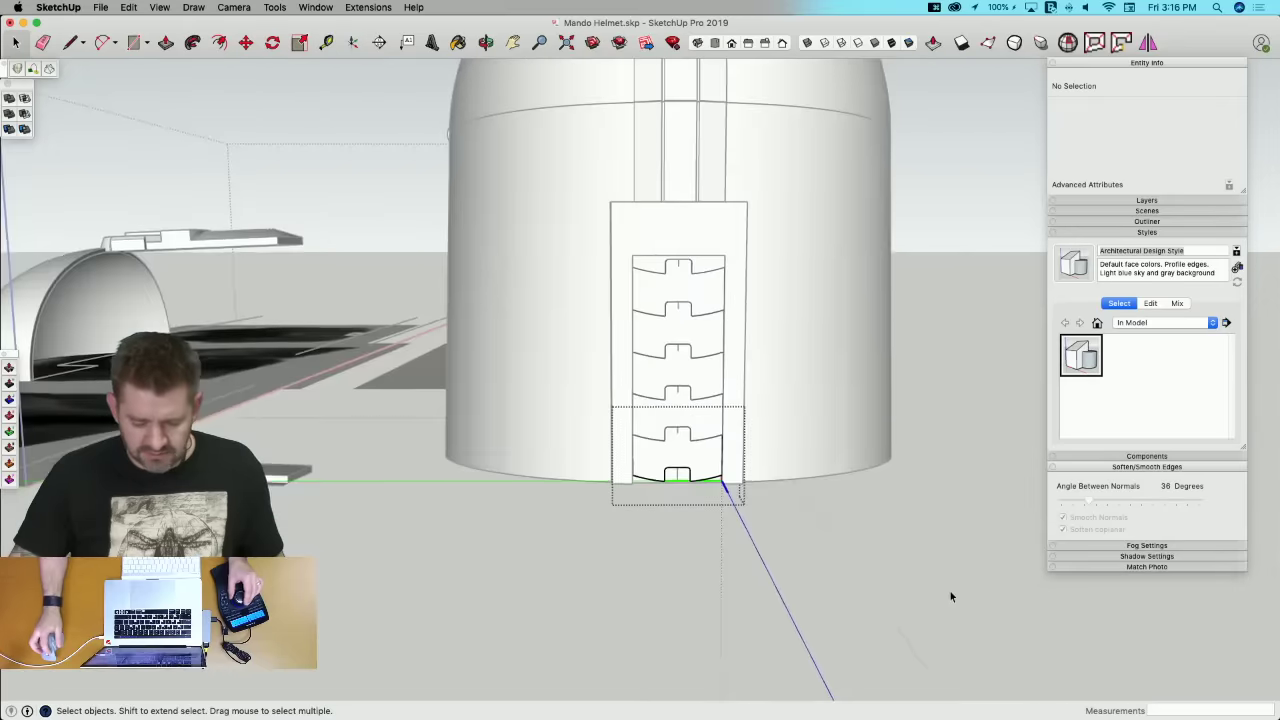
left_click(950, 592)
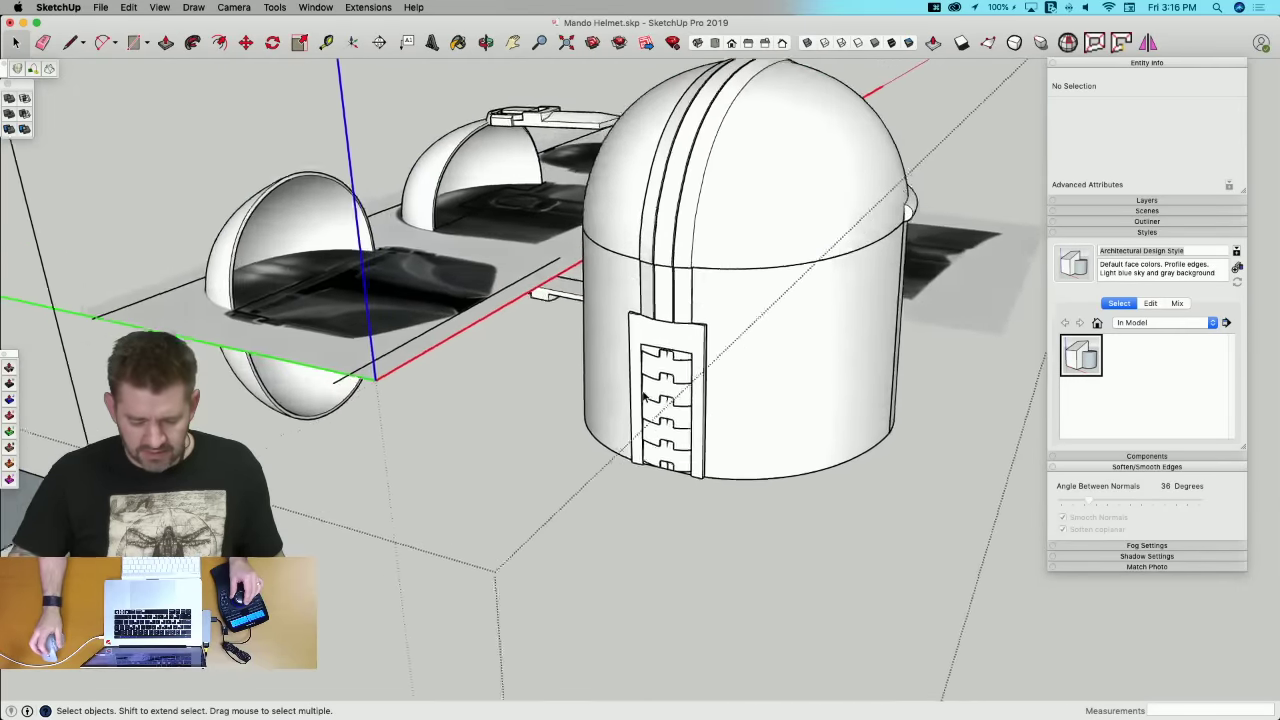
Step: Select the rear panel together with its six fins and merge the solids with Outer Shell, leaving out the non-solid objects
middle_click_drag(701, 432, 697, 411)
key("e")
left_click(635, 667)
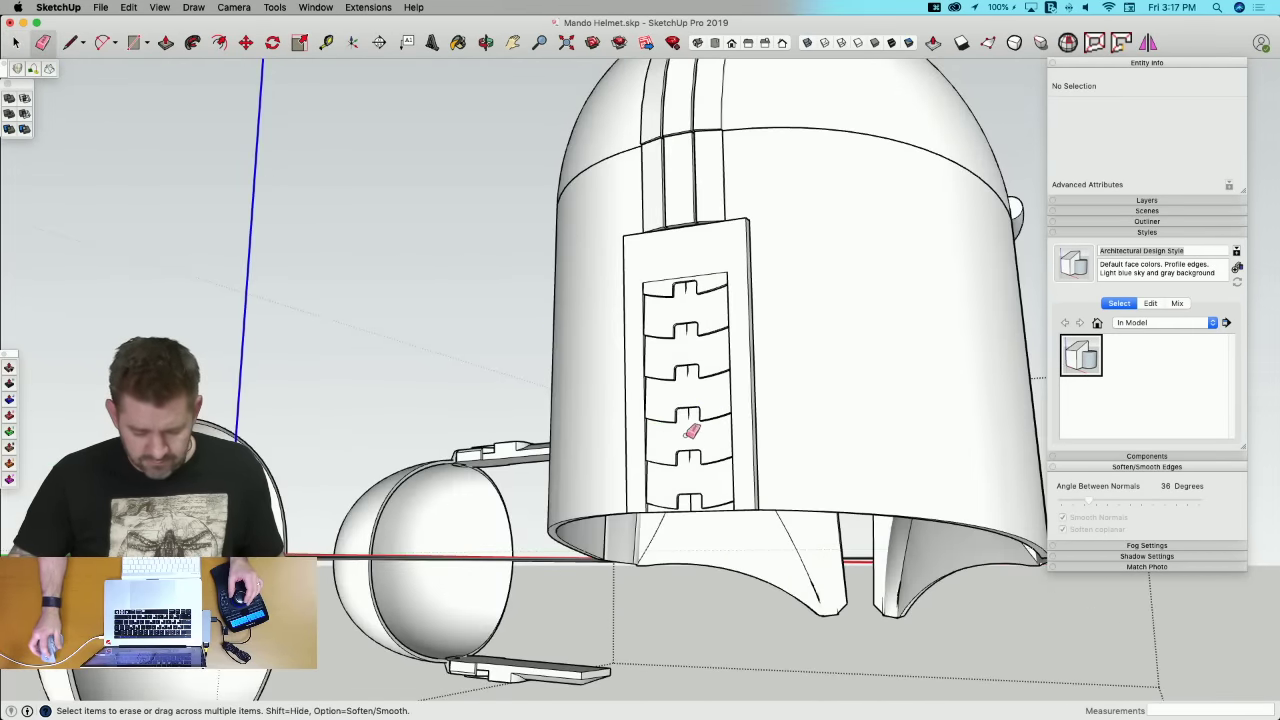
key("space")
mouse_move(695, 410)
middle_mouse_down()
mouse_move(747, 473)
mouse_move(567, 281)
middle_mouse_up()
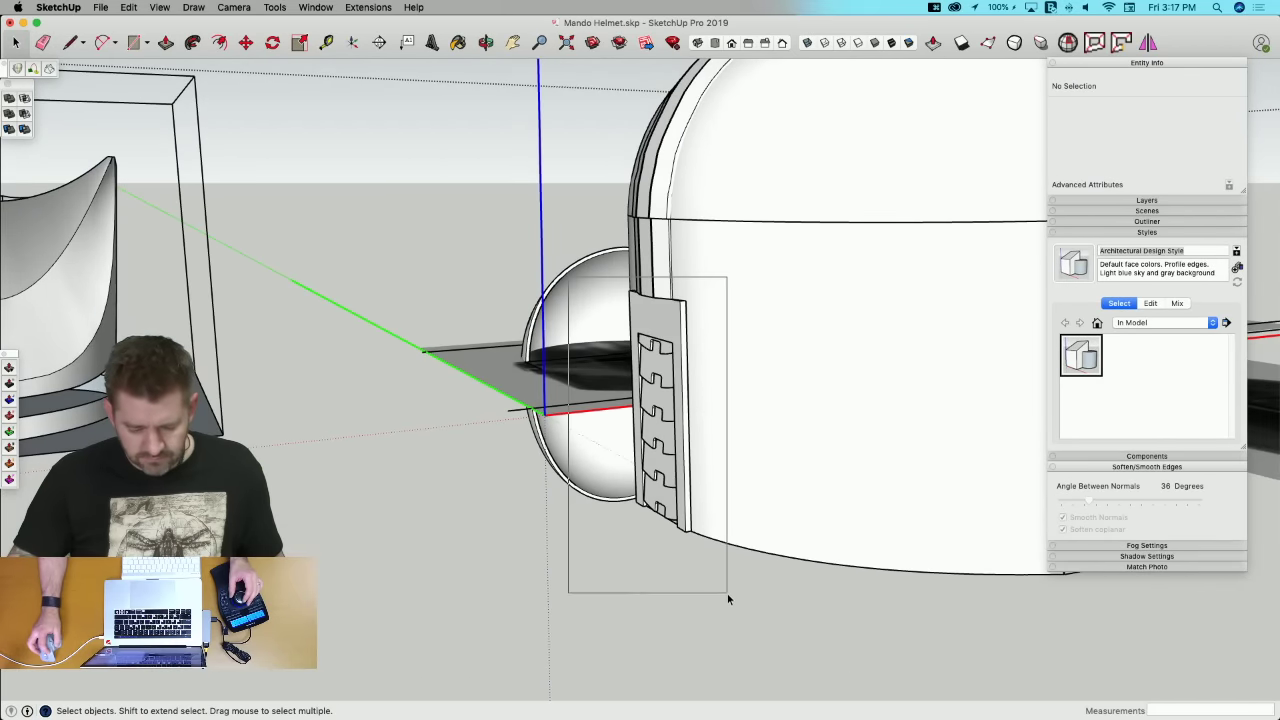
left_click_drag(727, 593, 727, 593)
middle_click_drag(727, 593, 681, 492)
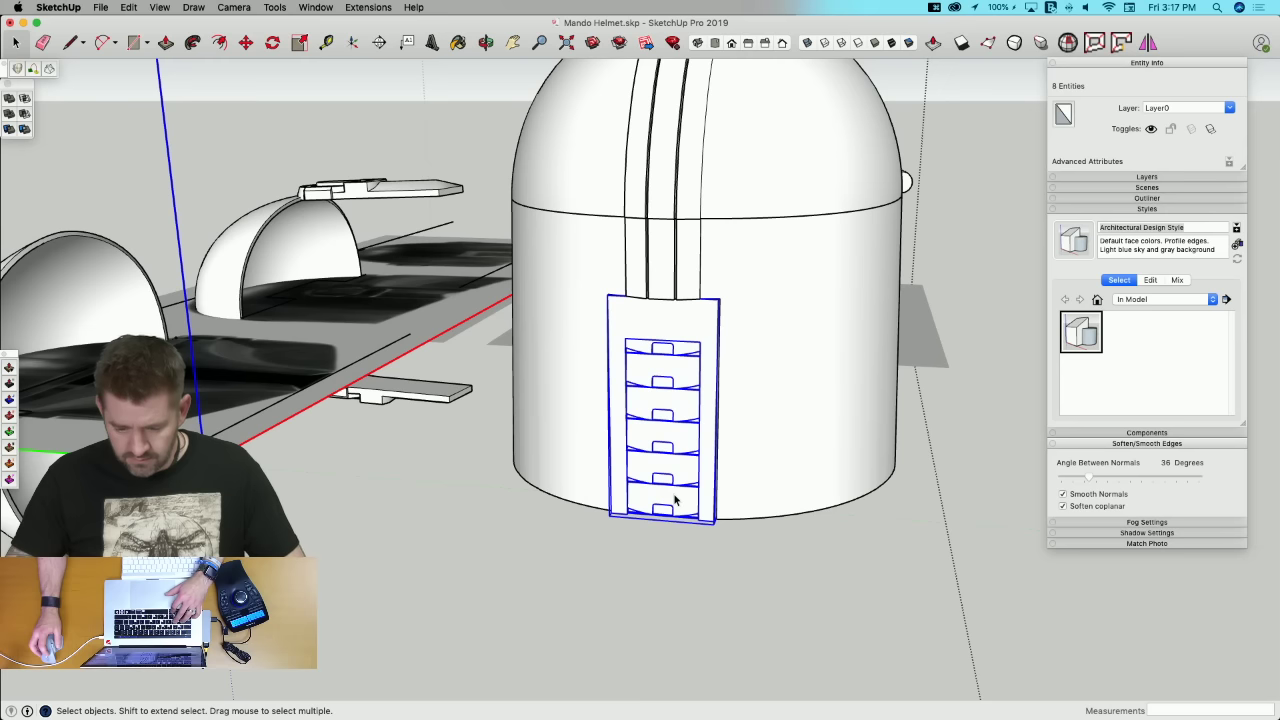
left_click(8, 107)
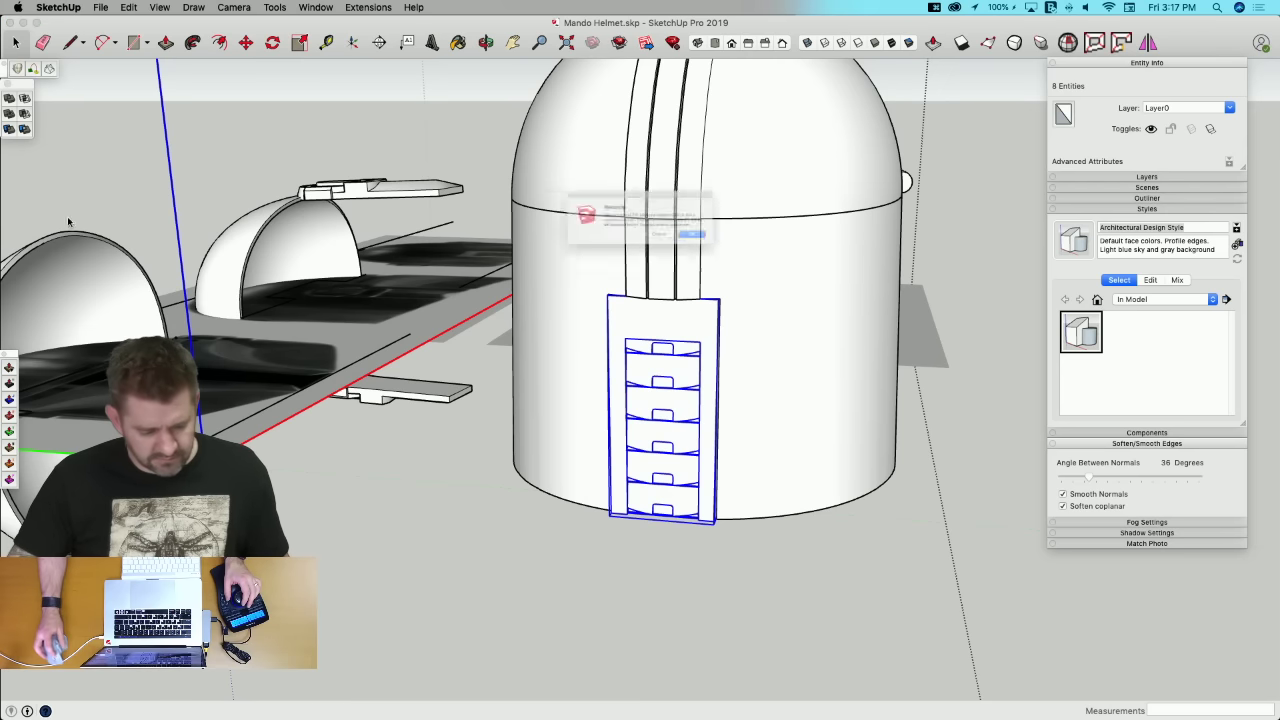
left_click(752, 257)
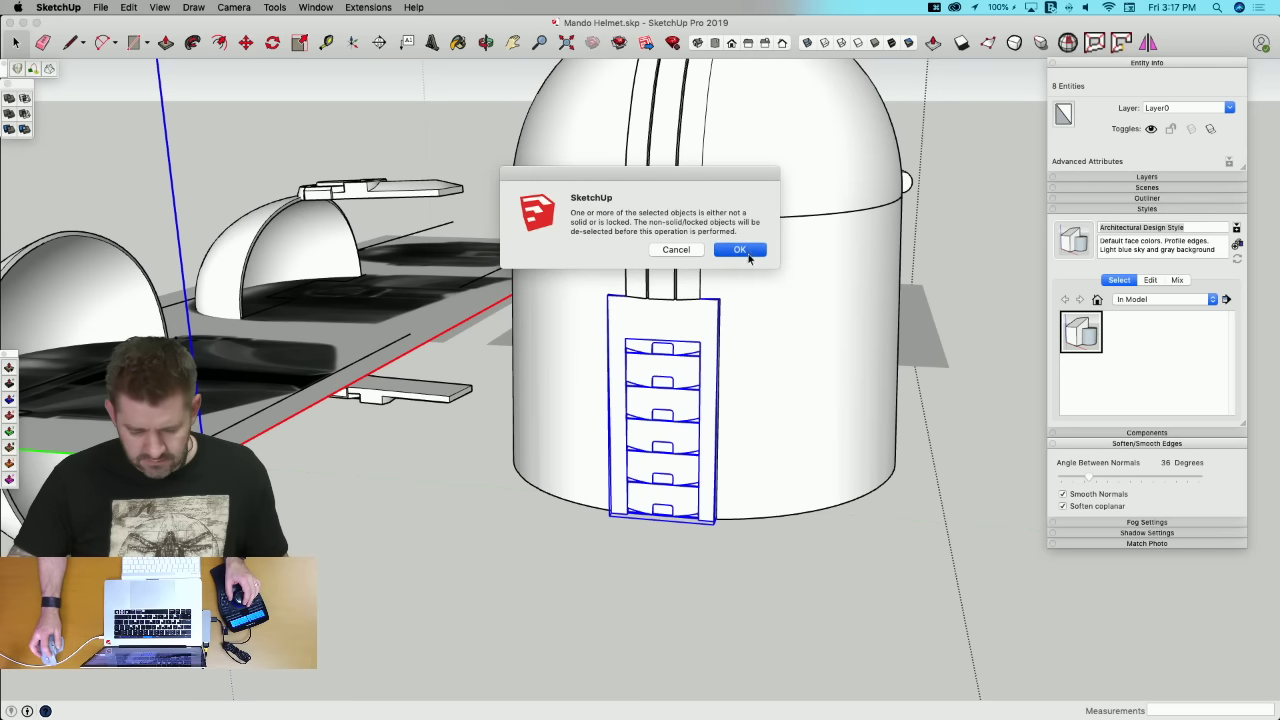
Step: Check the rear panel group with Solid Inspector² and fix its errors
left_click(708, 345)
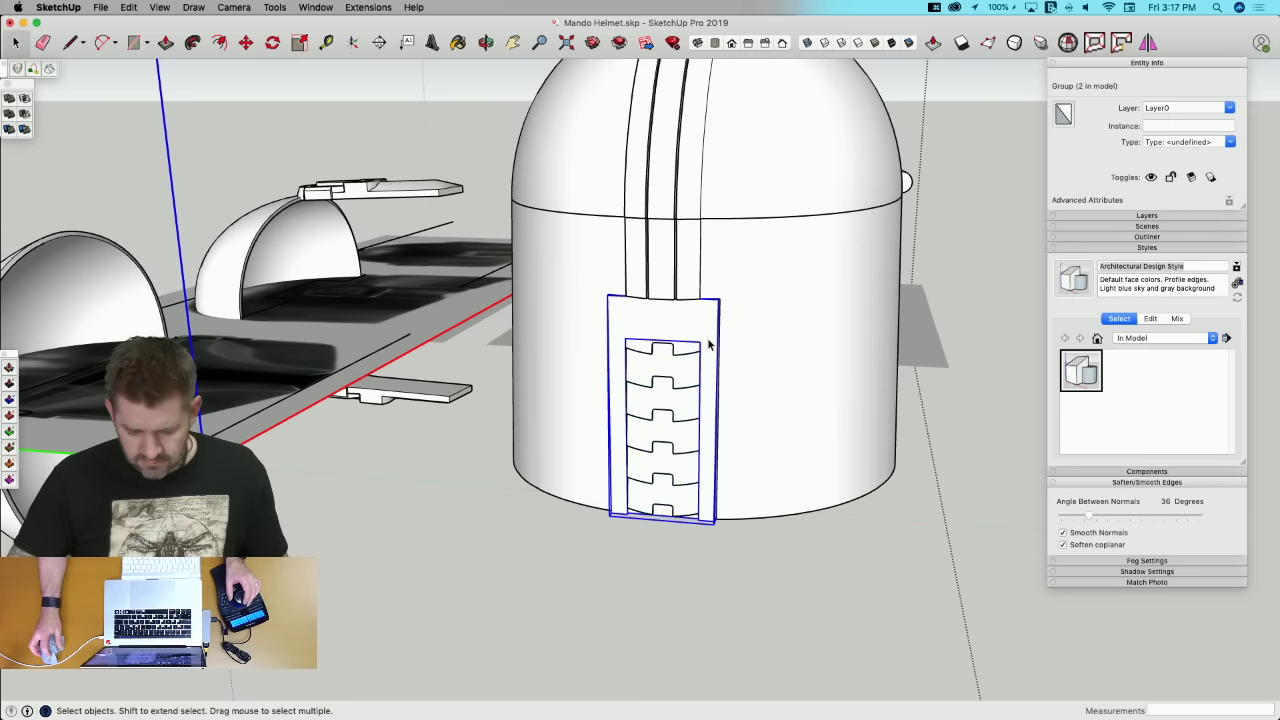
middle_click_drag(736, 446, 952, 97)
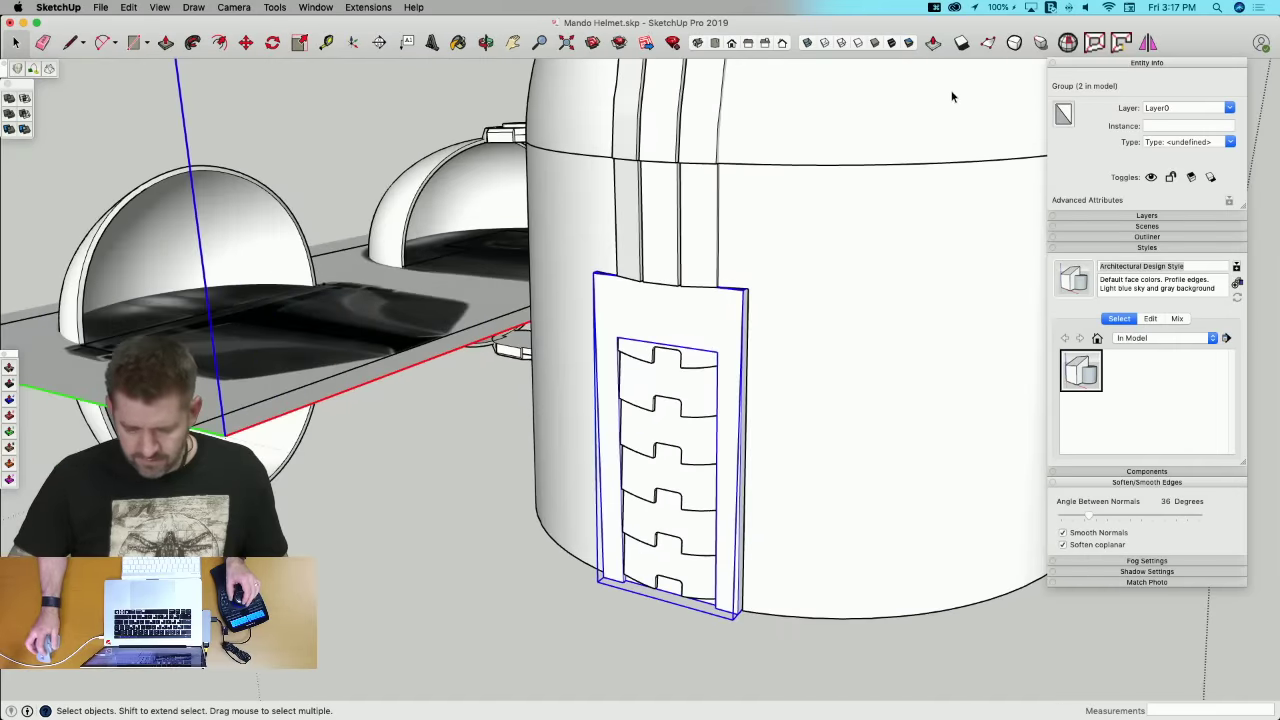
left_click(1067, 42)
left_click(357, 160)
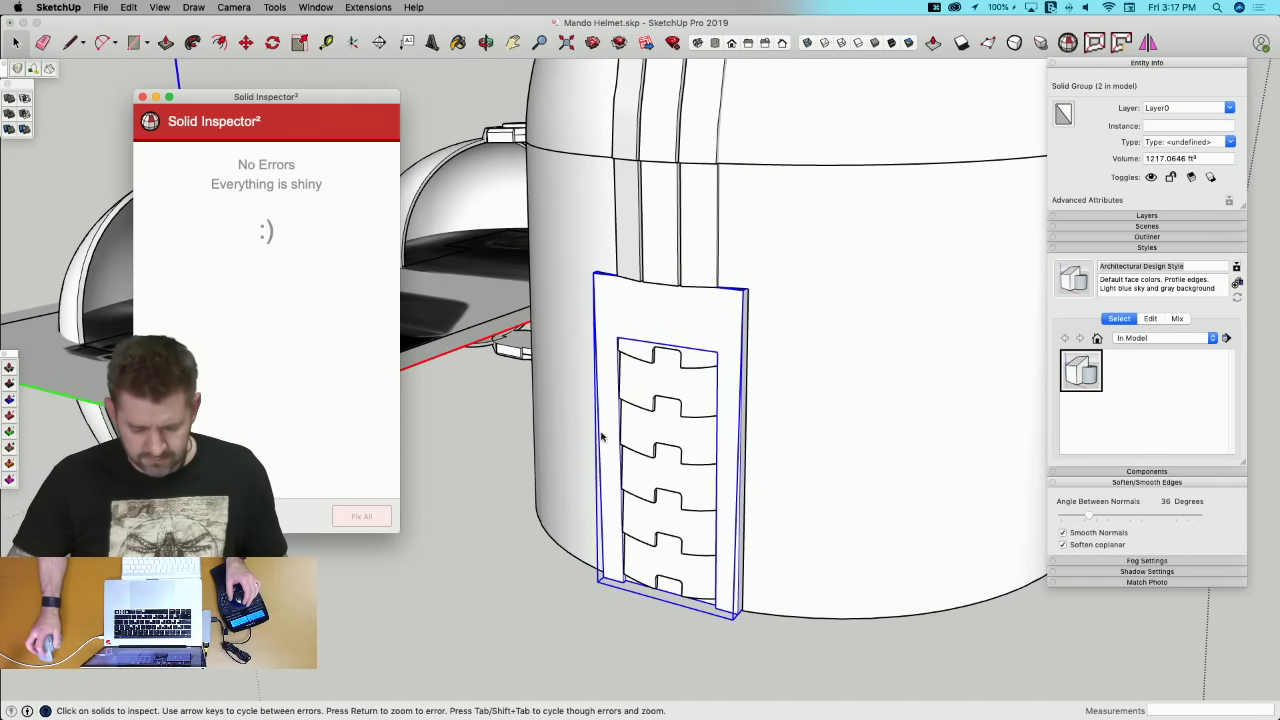
Step: Try to merge the combined fin group with the rear panel using Outer Shell, and undo the merge
left_click(692, 586)
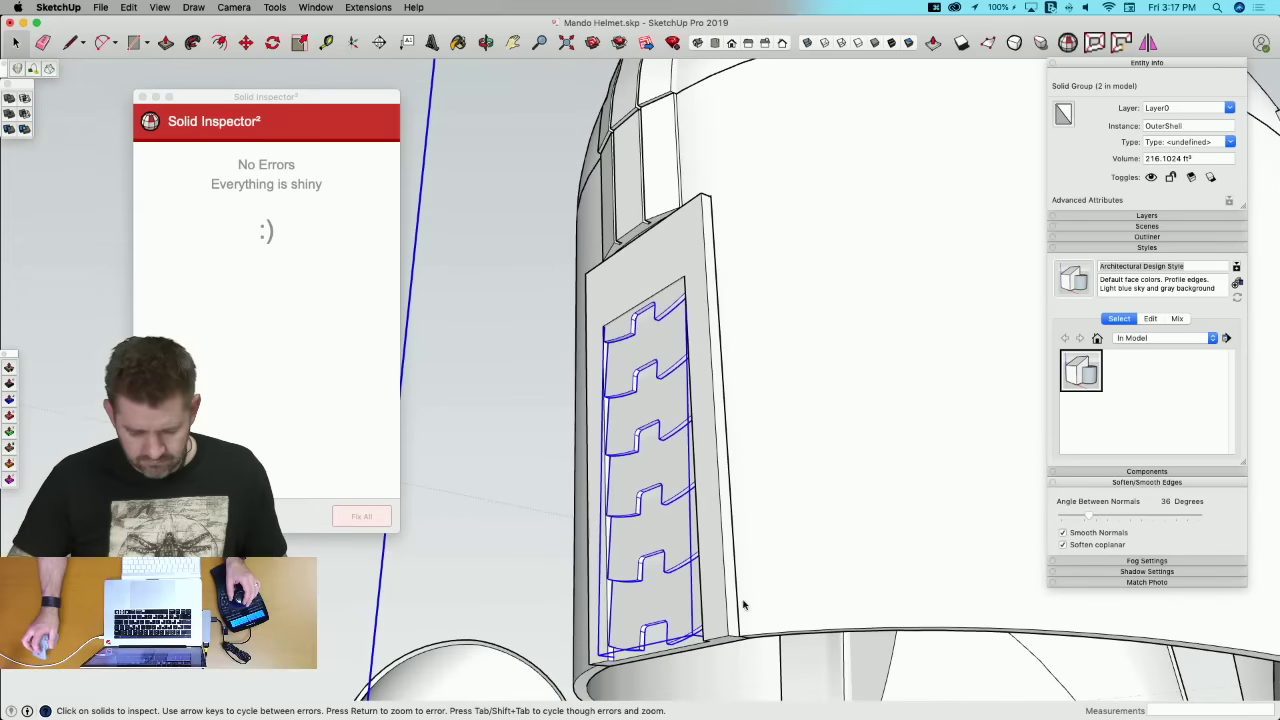
left_click(14, 98)
left_click(705, 243)
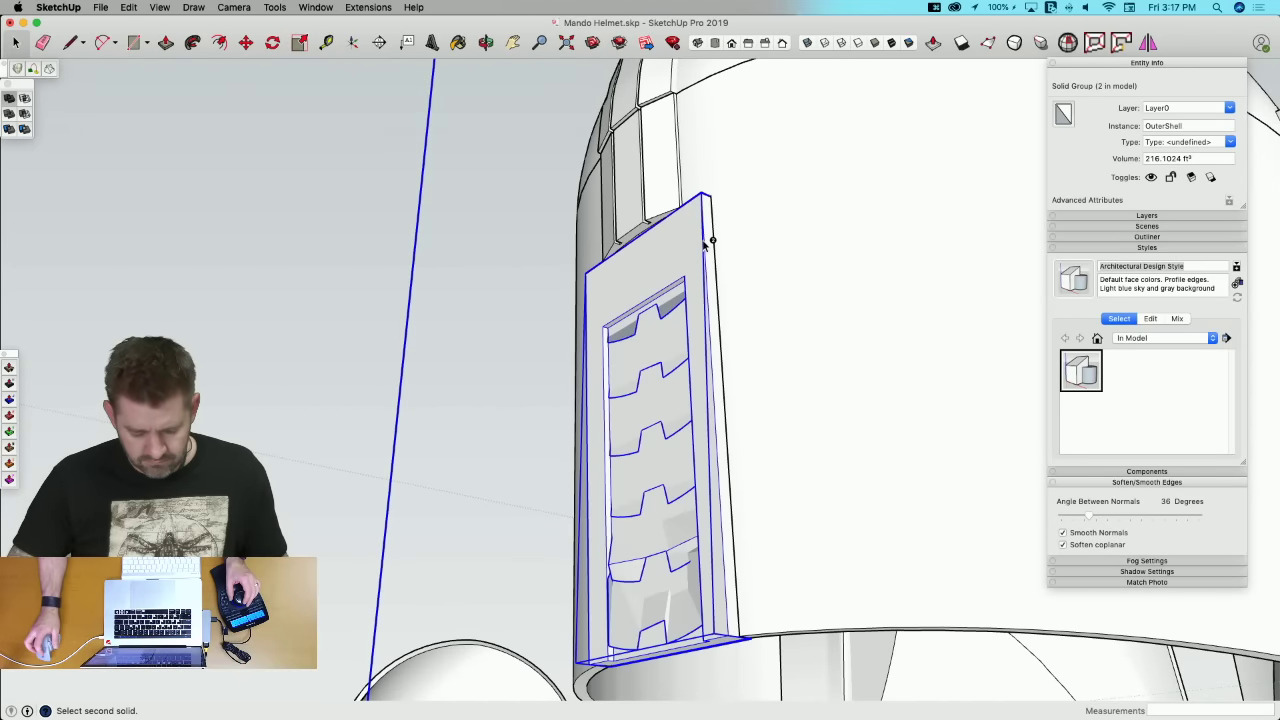
key("super+z")
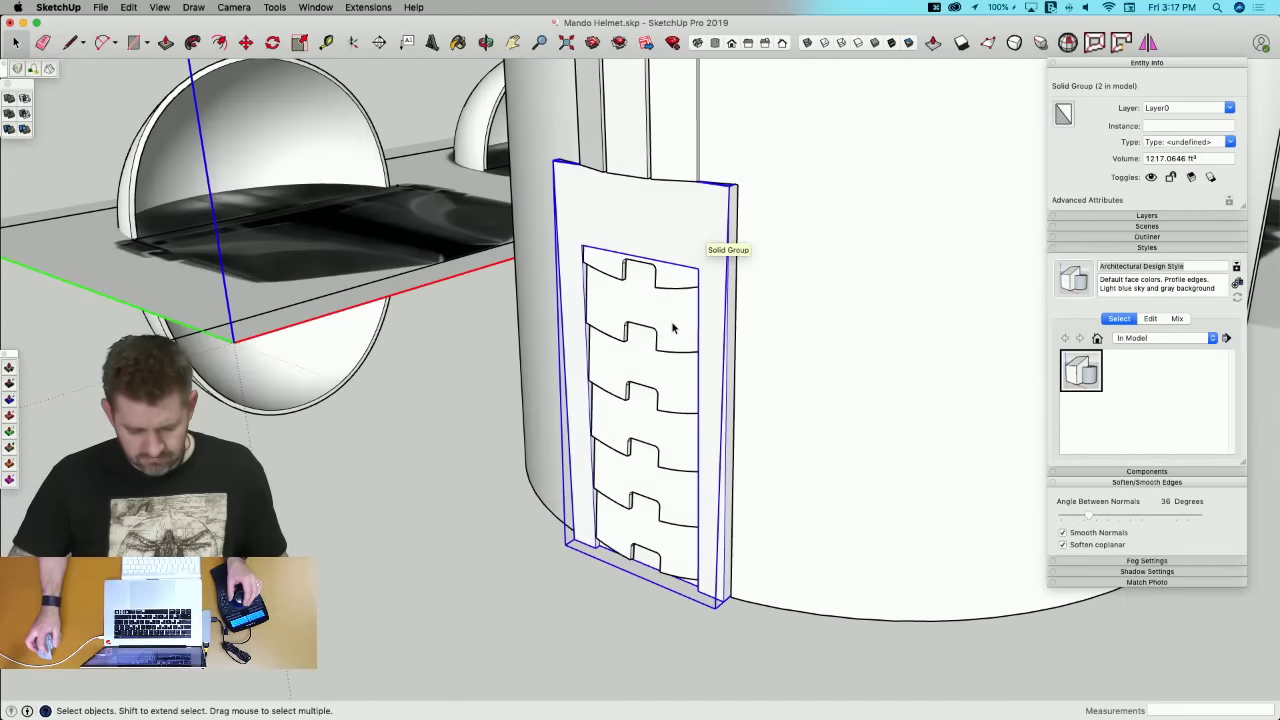
Step: Open the merged fin group for editing and hide the rest of the model
double_click(673, 327)
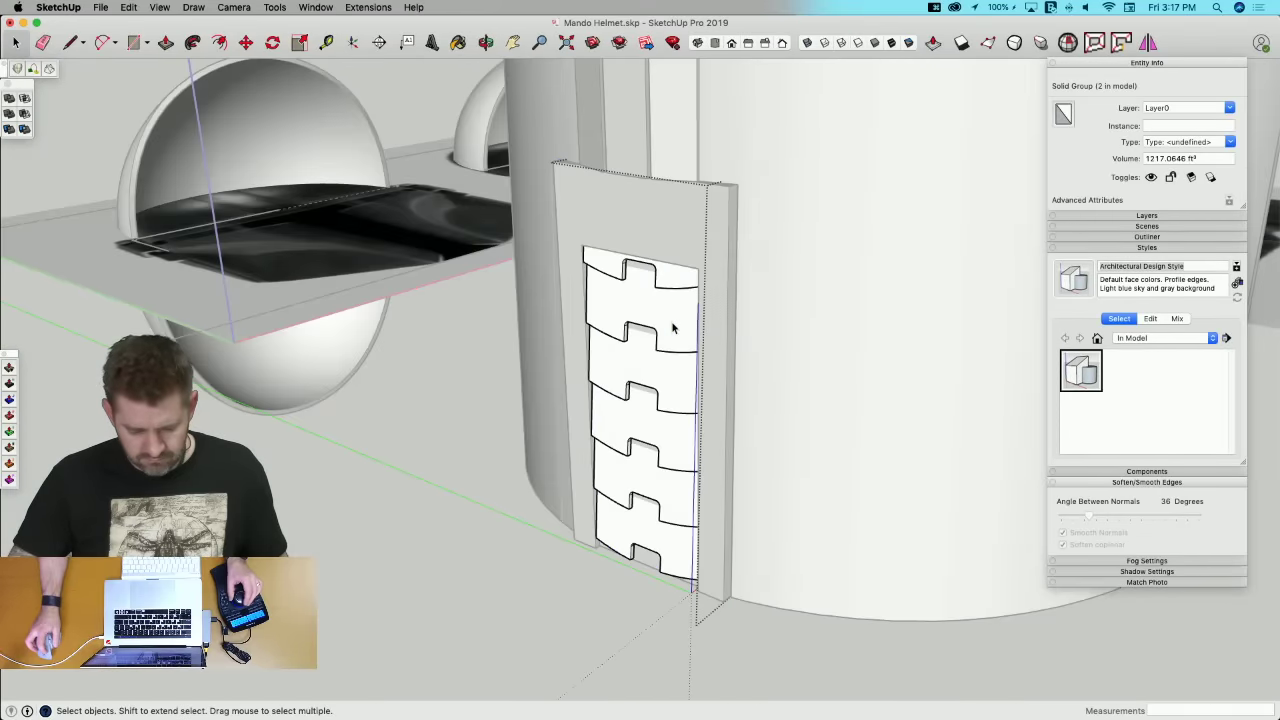
key("q")
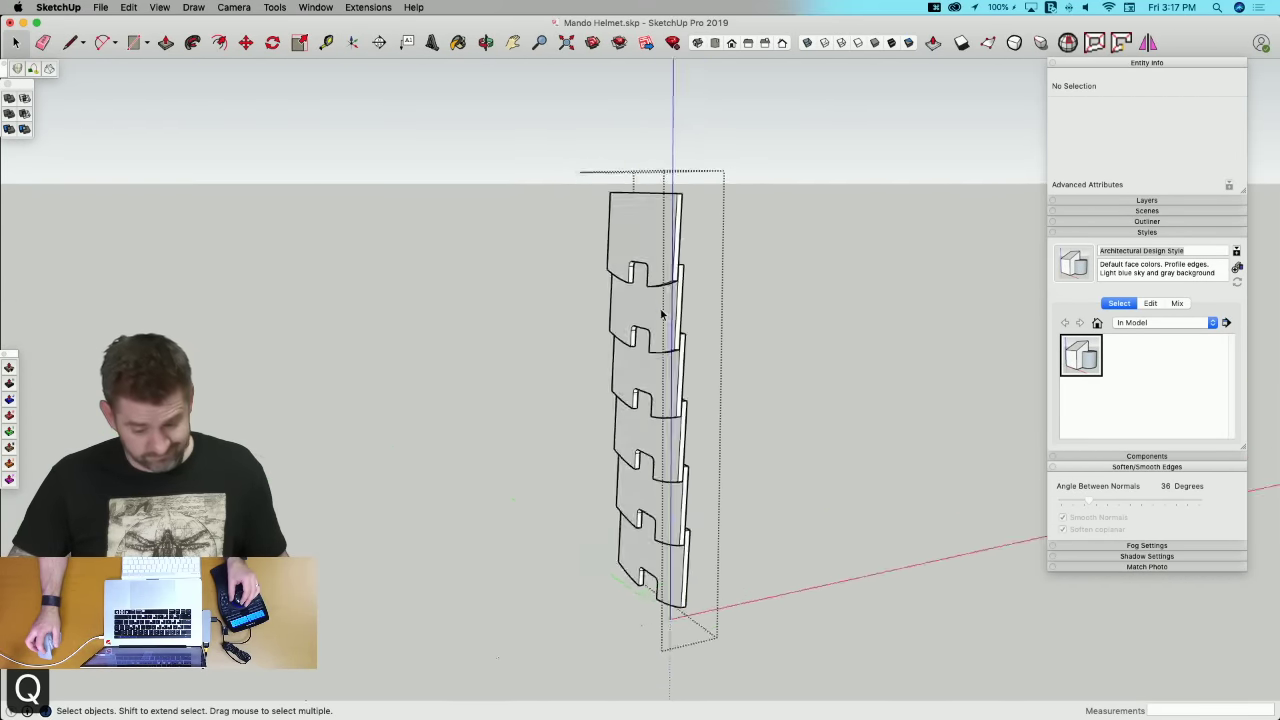
mouse_move(661, 314)
middle_mouse_down()
mouse_move(656, 304)
mouse_move(658, 324)
mouse_move(581, 277)
mouse_move(574, 237)
mouse_move(608, 262)
mouse_move(596, 265)
mouse_move(585, 193)
middle_mouse_up()
key("e")
key("space")
Step: Push/Pull the back faces of the fins above the lowest one outward about 5 13/16", each flush with the fin below
key("p")
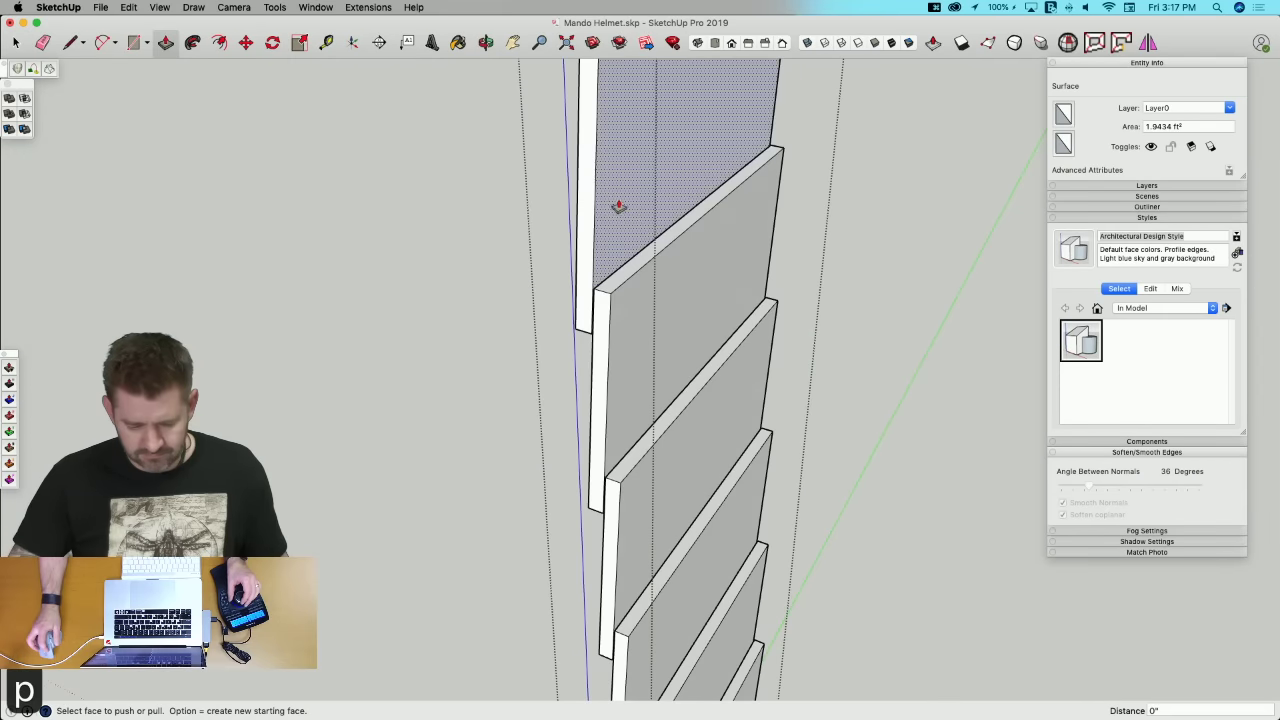
left_click(620, 207)
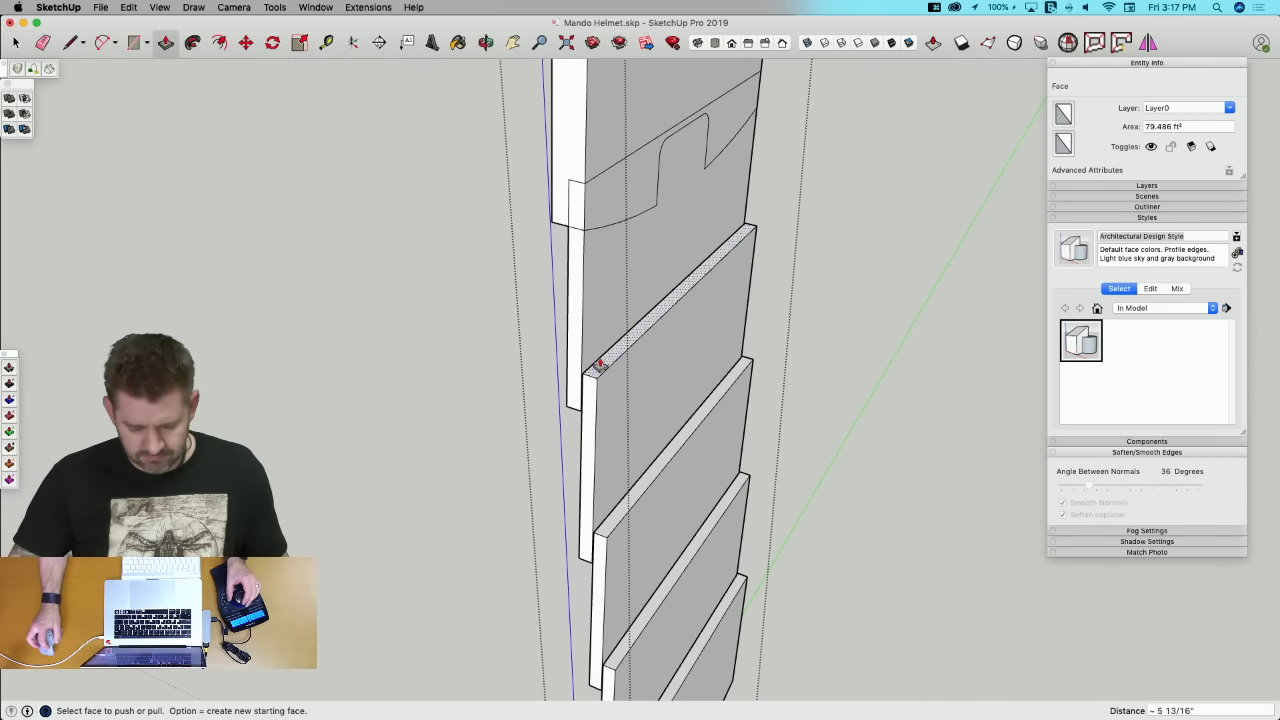
left_click(595, 363)
left_click(593, 394)
left_click(586, 363)
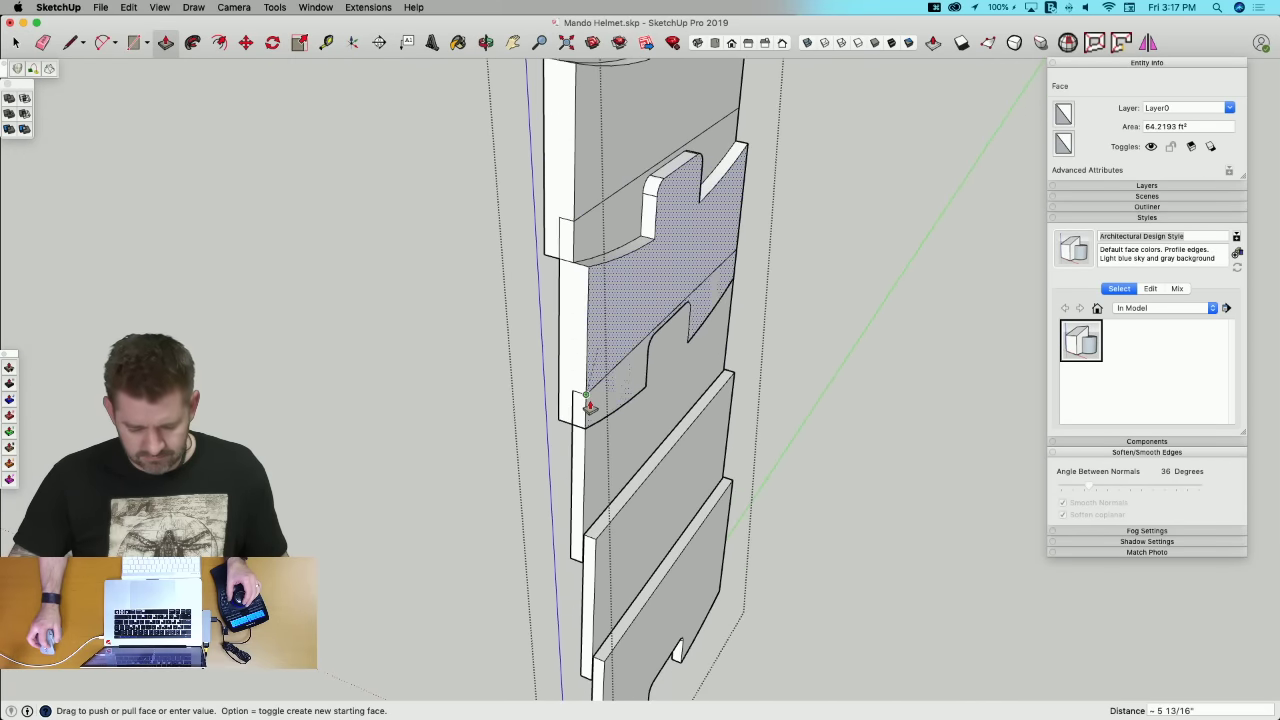
left_click(589, 408)
left_click(562, 307)
left_click(558, 342)
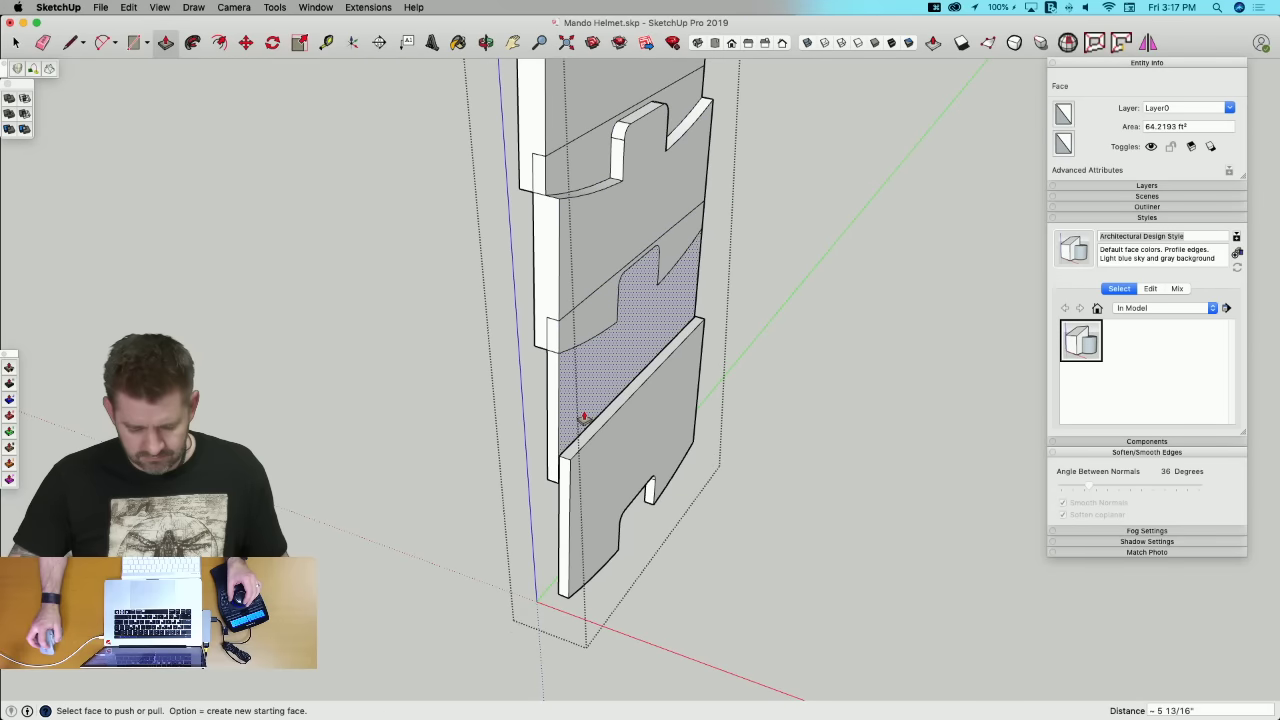
left_click(585, 420)
left_click(579, 469)
key("space")
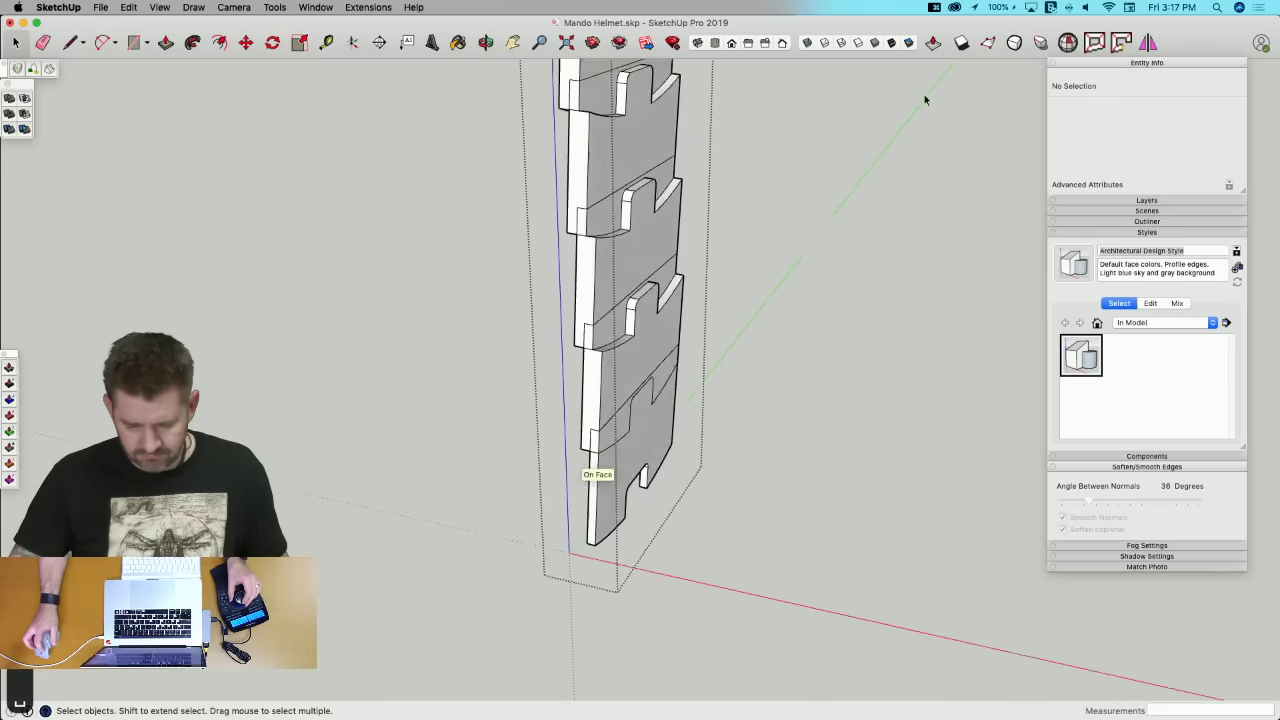
Step: Check the fins with Solid Inspector² and erase the leftover straight edges across their flush back faces
left_click(1068, 43)
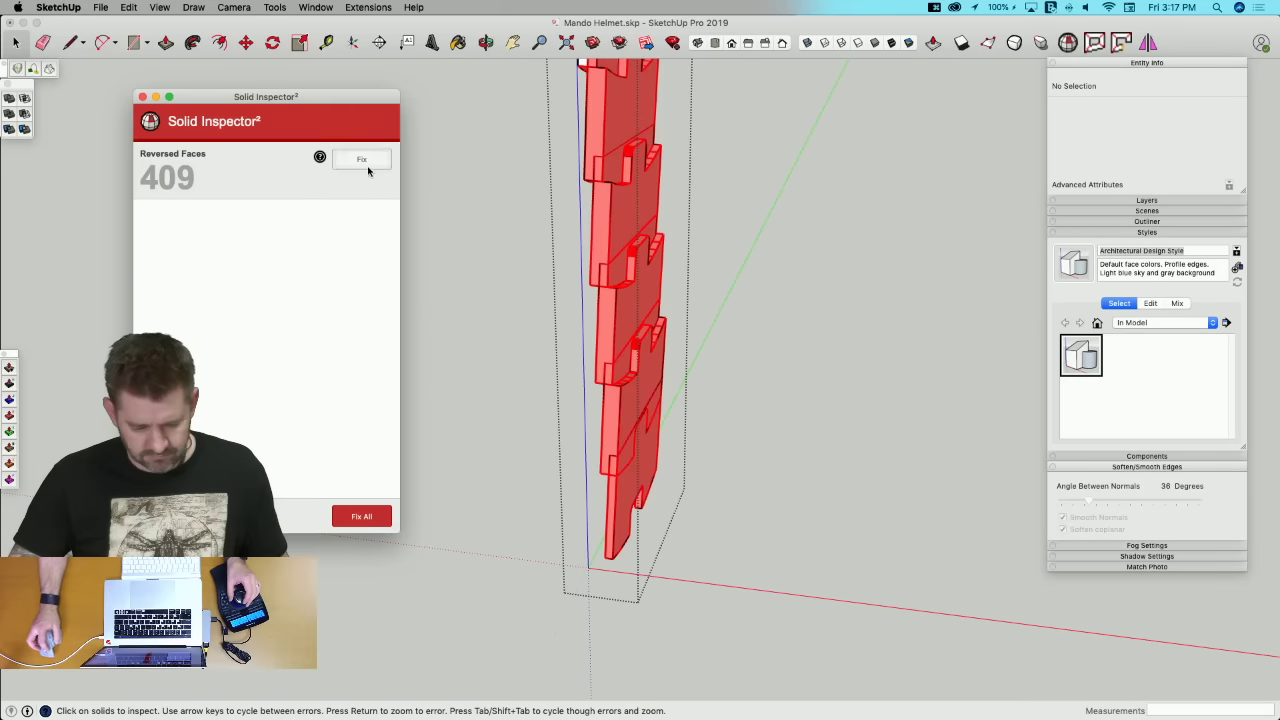
left_click(142, 96)
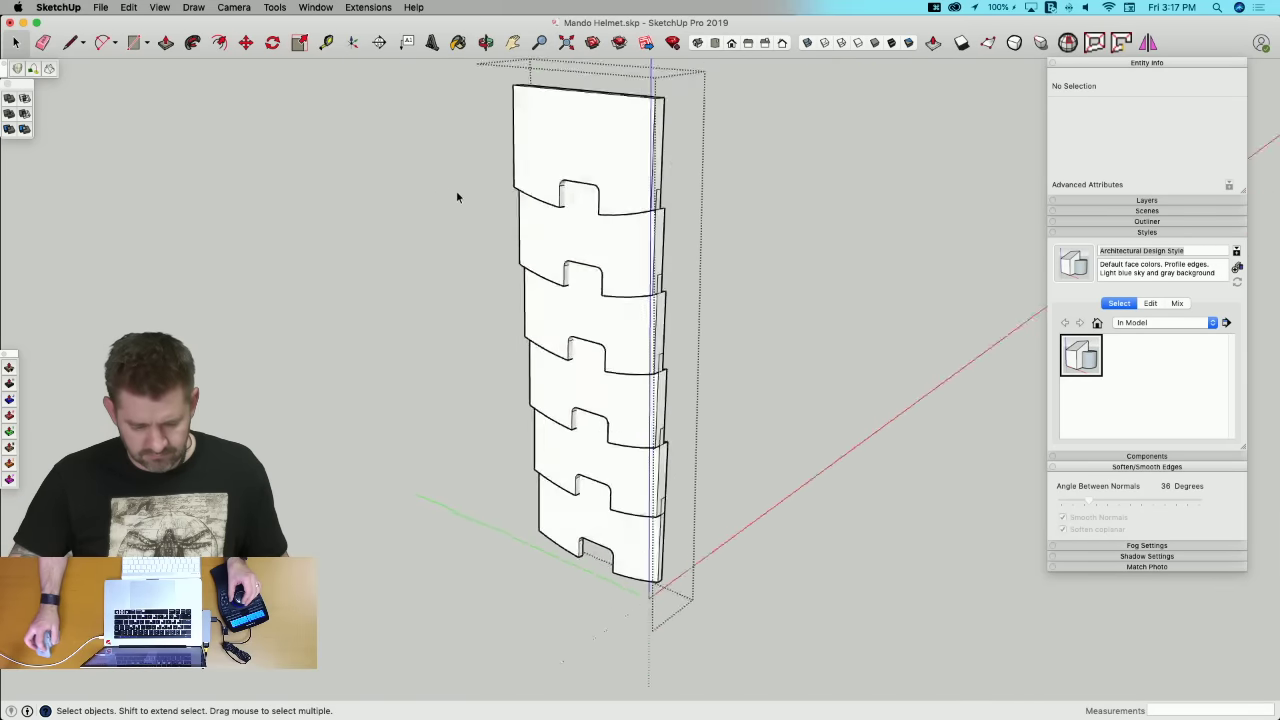
key("e")
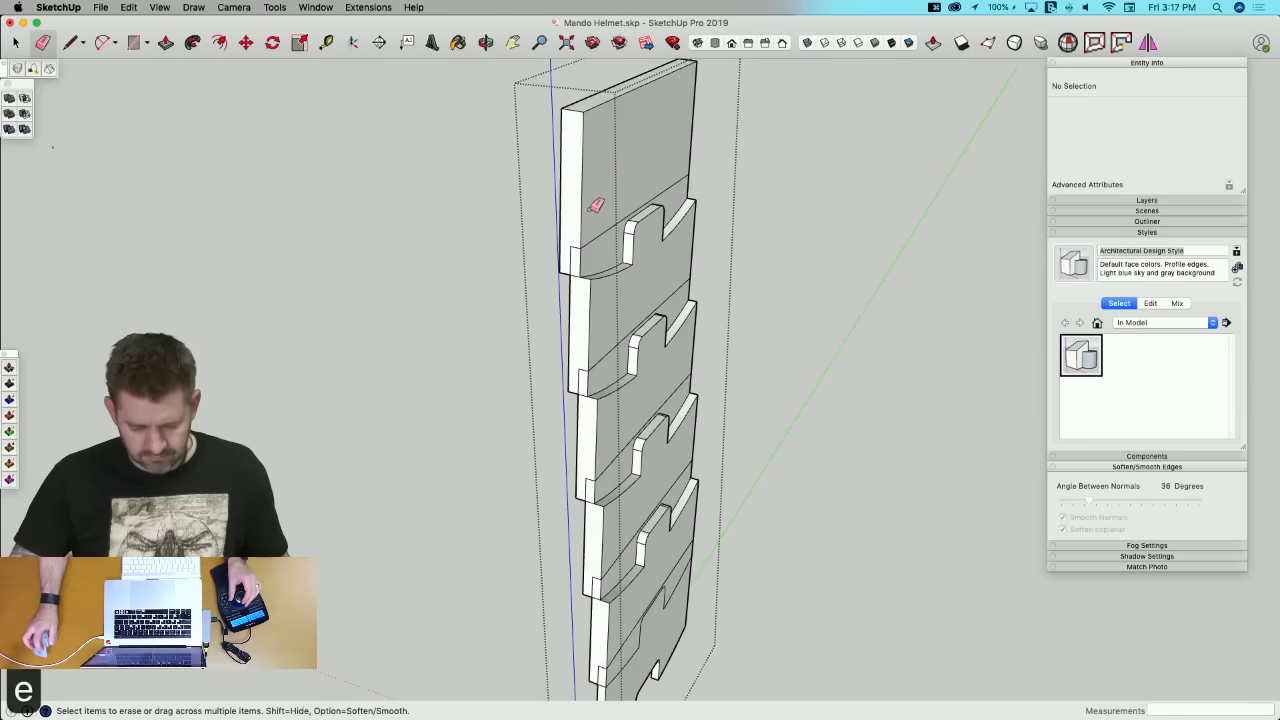
left_click(597, 237)
left_click(605, 358)
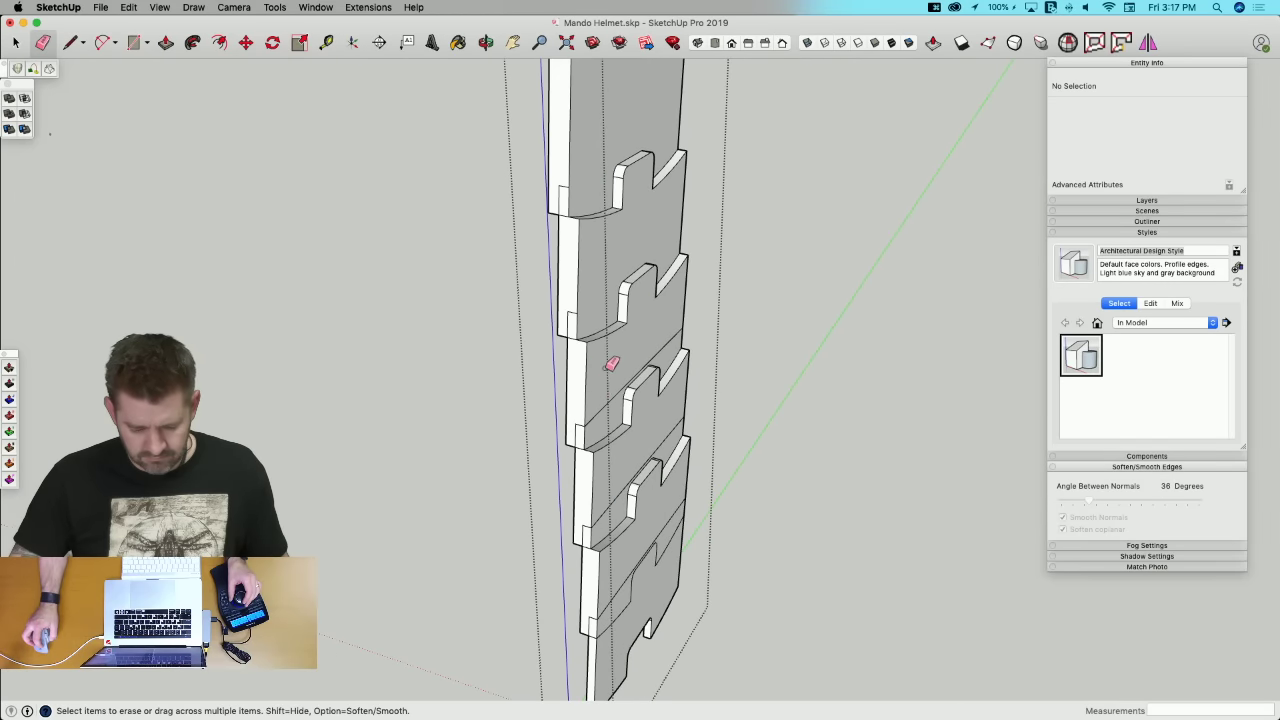
middle_click_drag(607, 410, 615, 368)
left_click(605, 388)
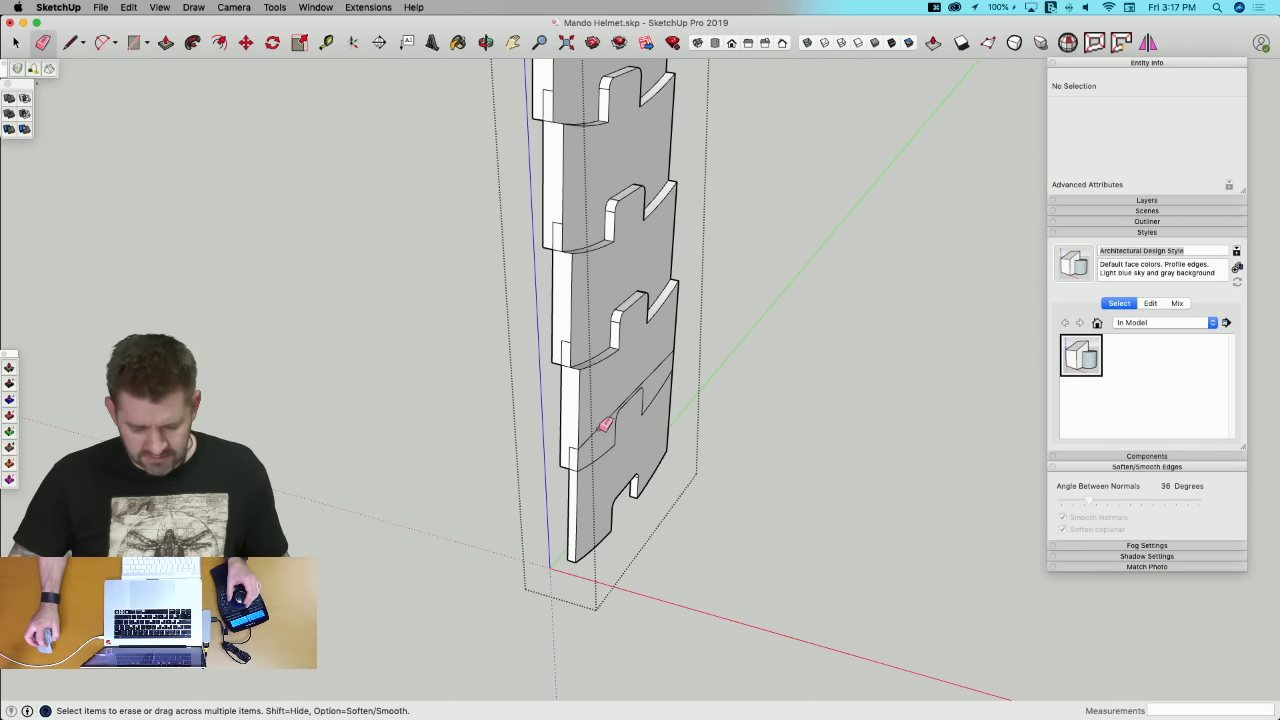
left_click(602, 428)
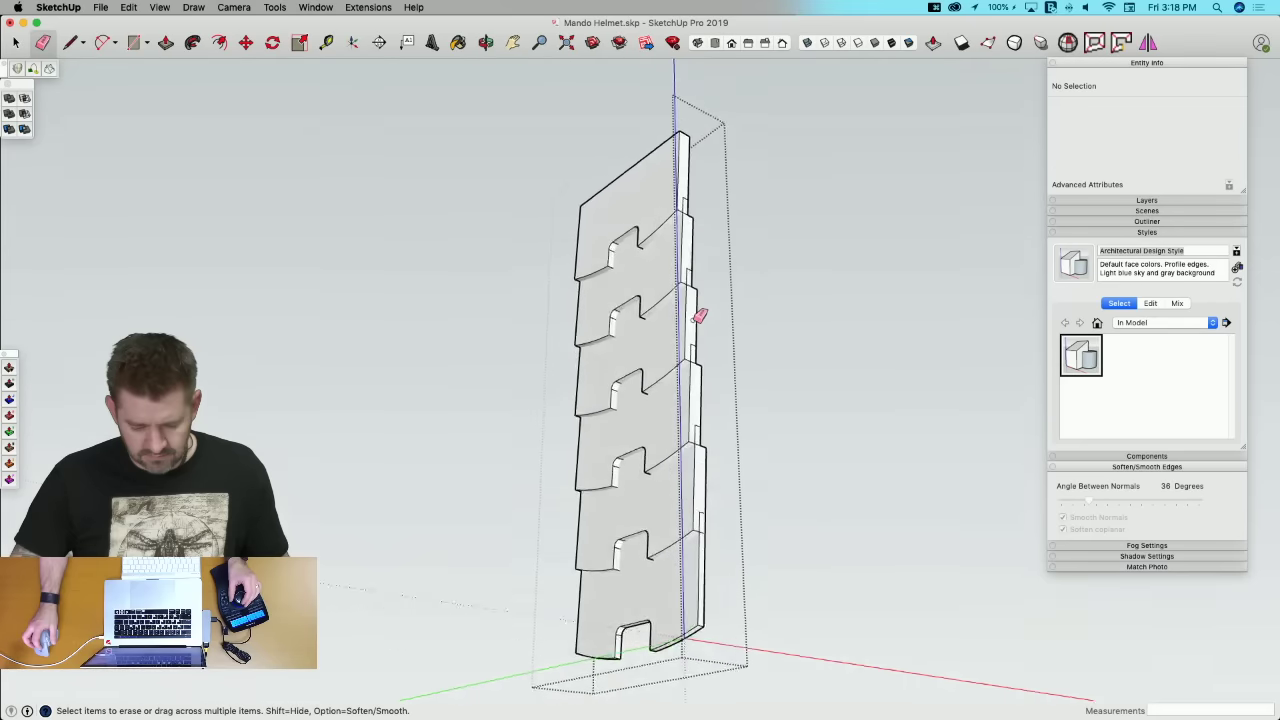
Step: Intersect the faces of all the fin geometry with the selection and close the group
key("space")
left_click_drag(811, 713, 811, 712)
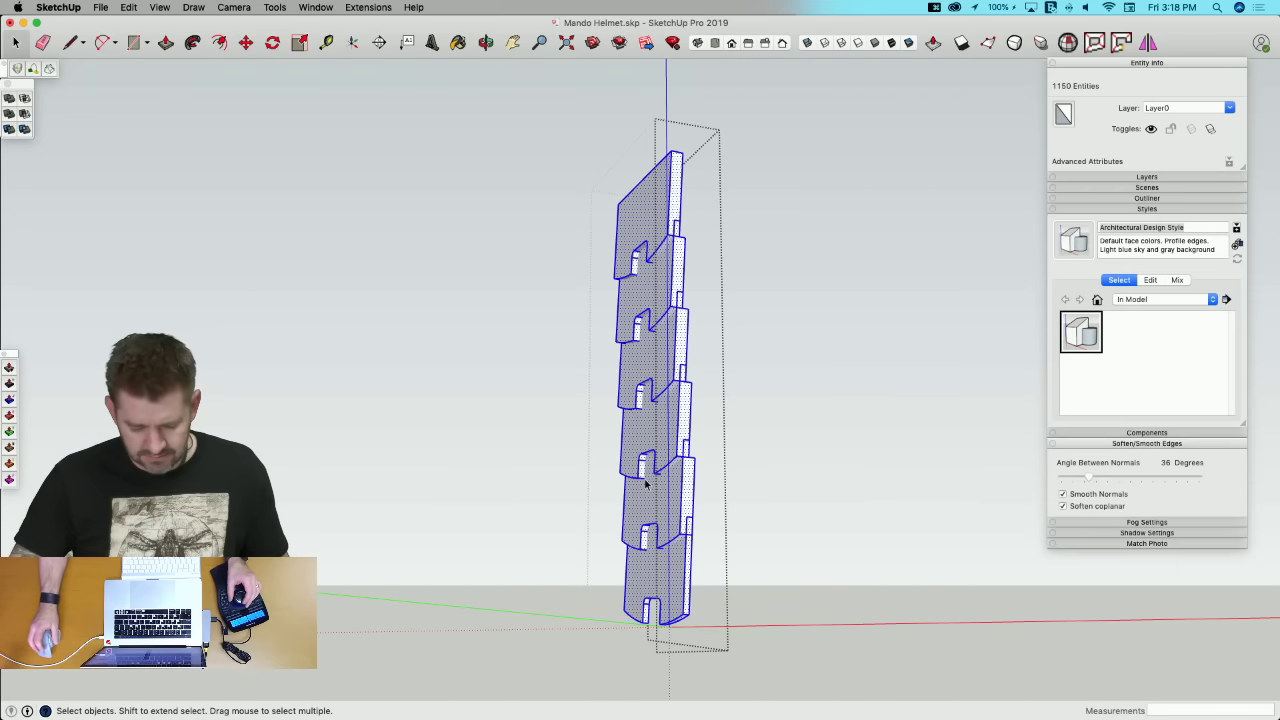
right_click(649, 354)
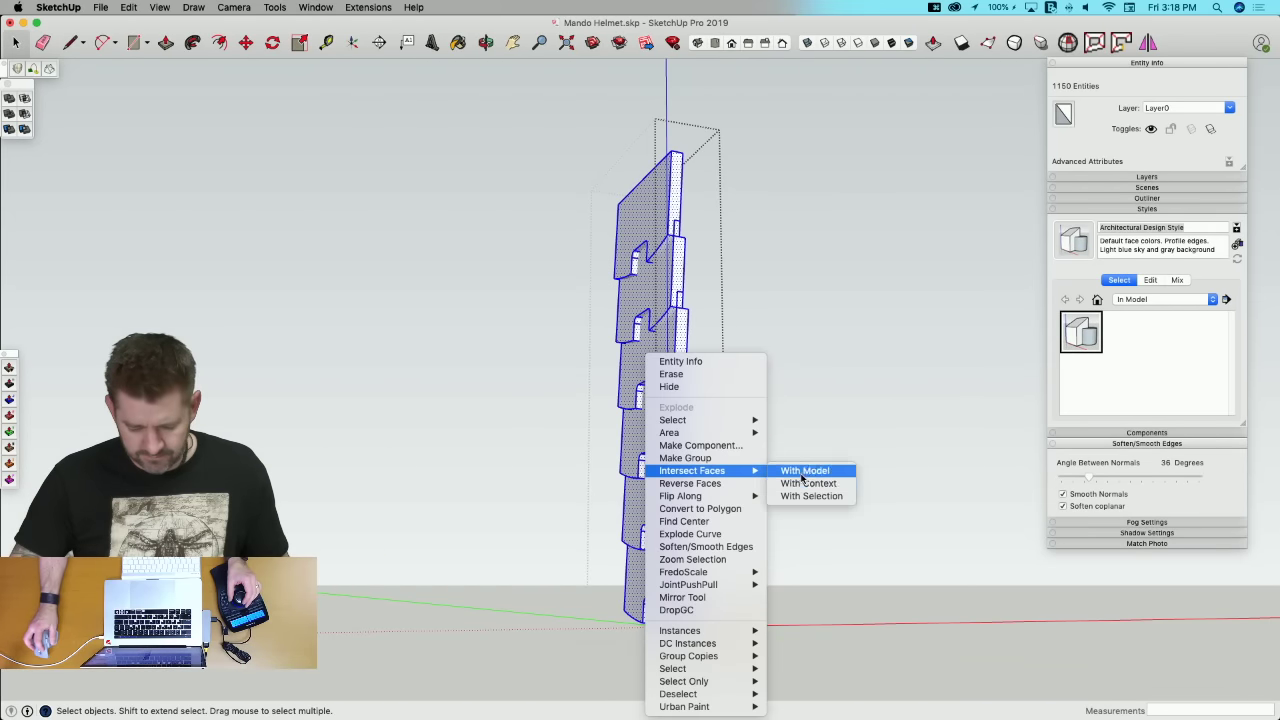
left_click(805, 496)
left_click(704, 331)
scroll(725, 319, "up", 5)
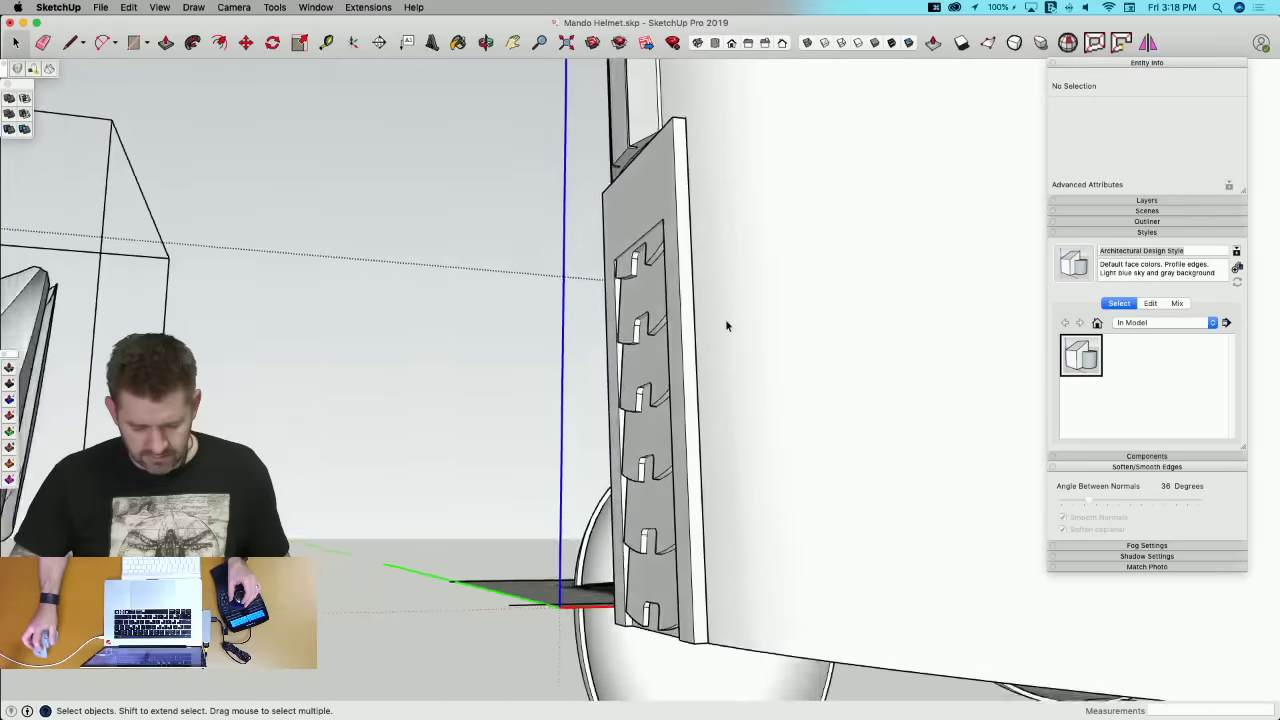
Step: Check the fin group with Solid Inspector² and fix its internal faces
middle_click_drag(725, 319, 666, 366)
left_click(666, 366)
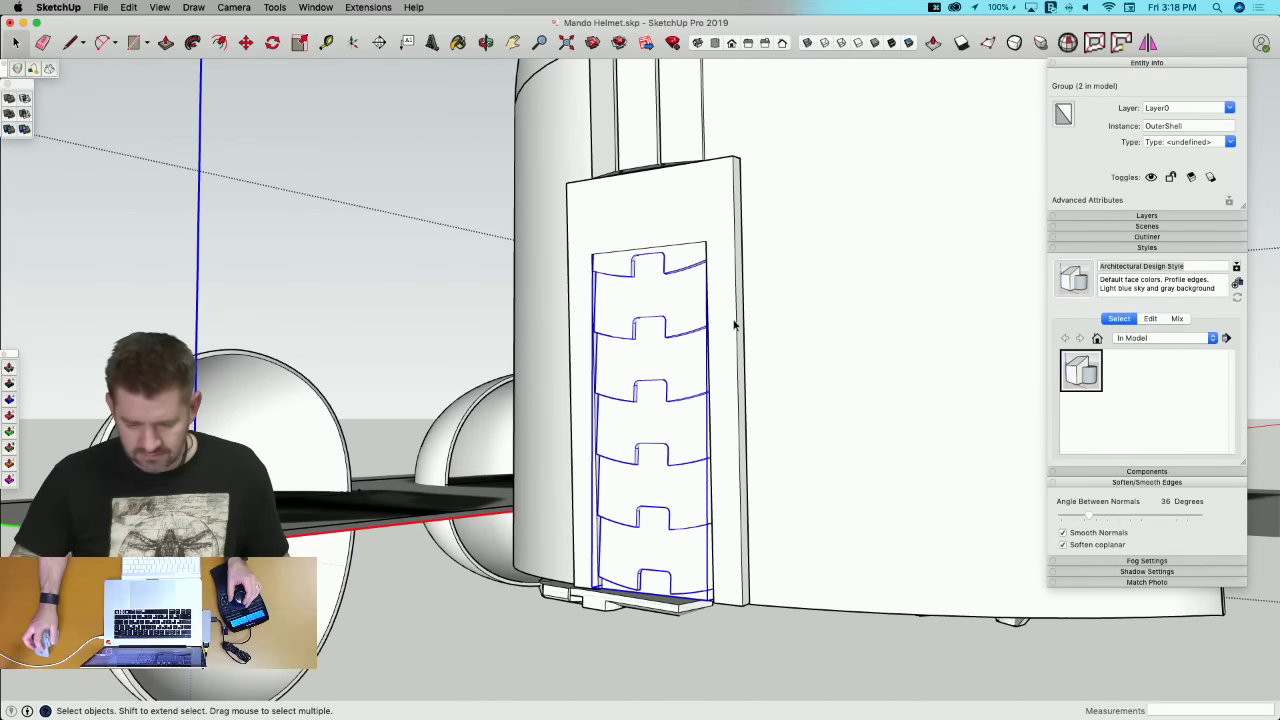
left_click(1067, 43)
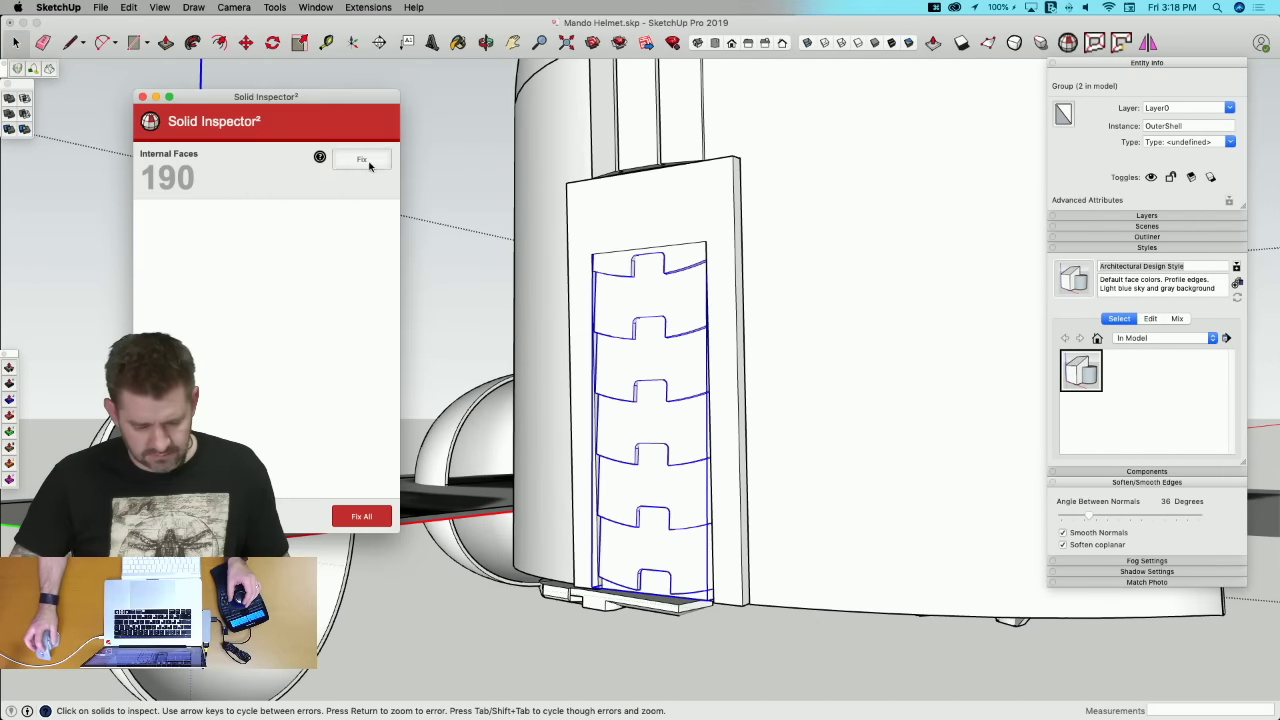
left_click(369, 166)
Step: Check that the rear panel is an error-free solid and combine it with the fin group using Outer Shell
left_click(608, 205)
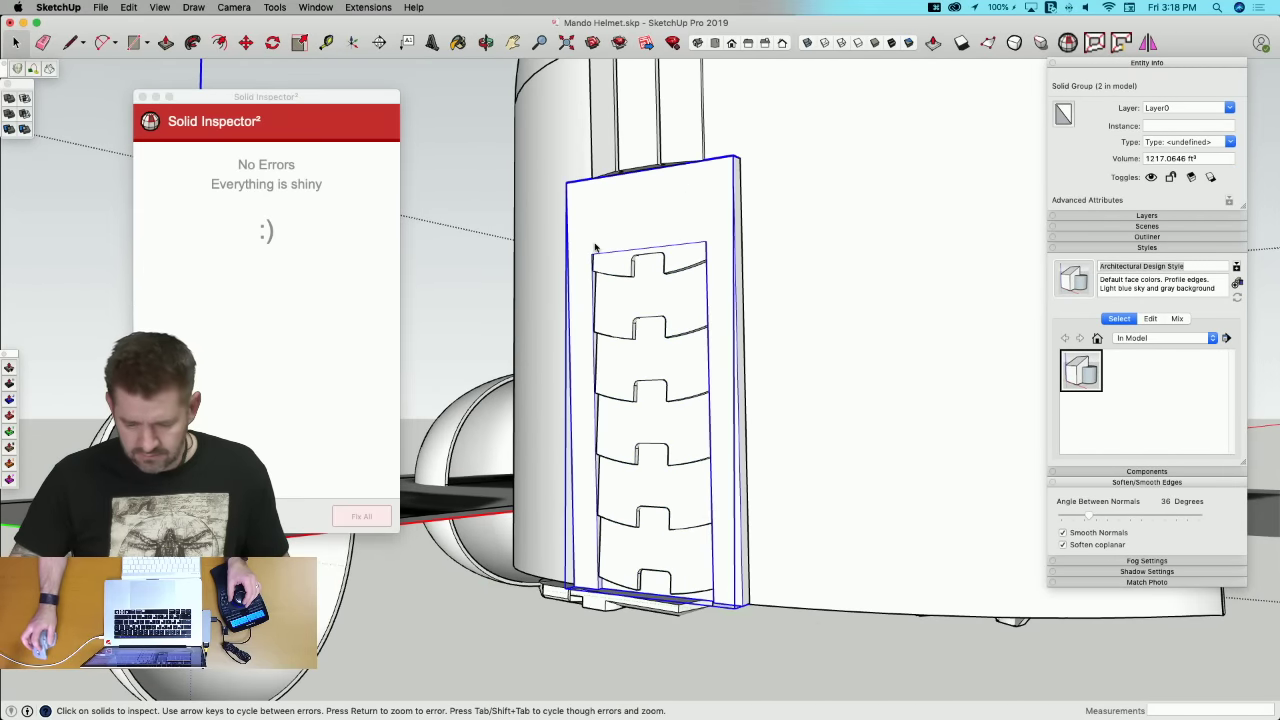
middle_click_drag(595, 247, 687, 289)
left_click(684, 288)
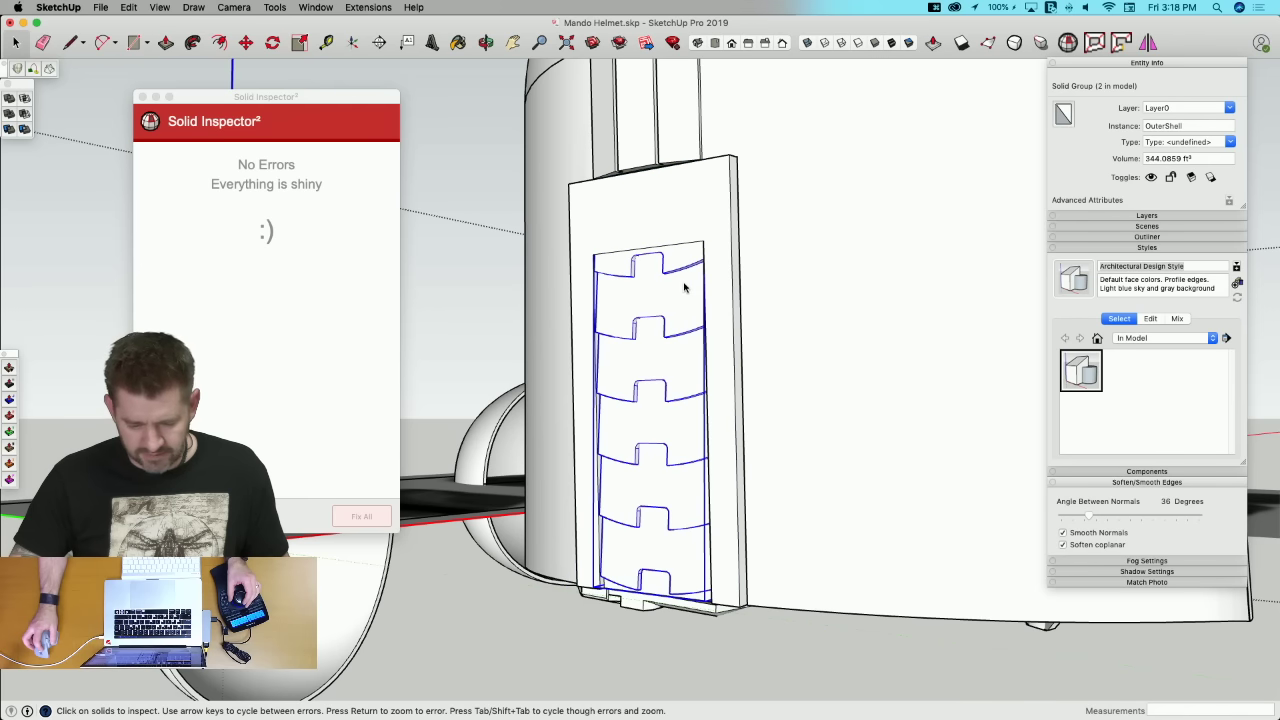
left_click(17, 100)
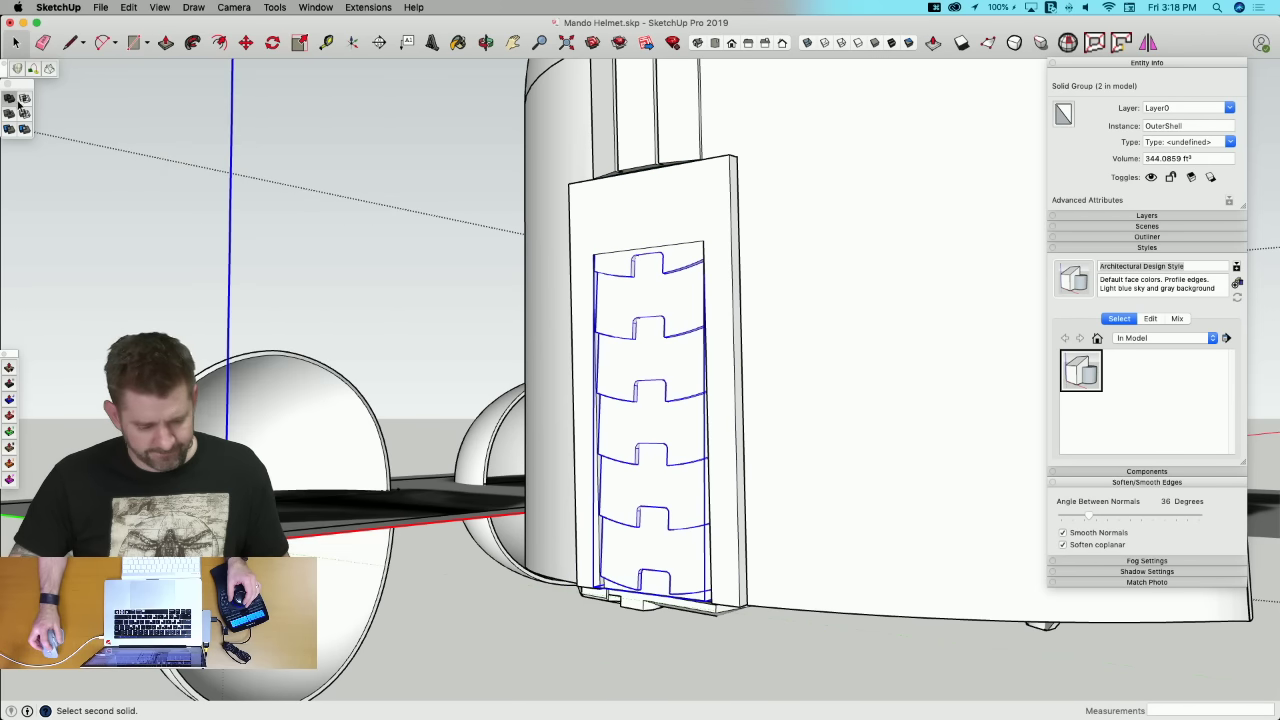
scroll(662, 275, "up", 8)
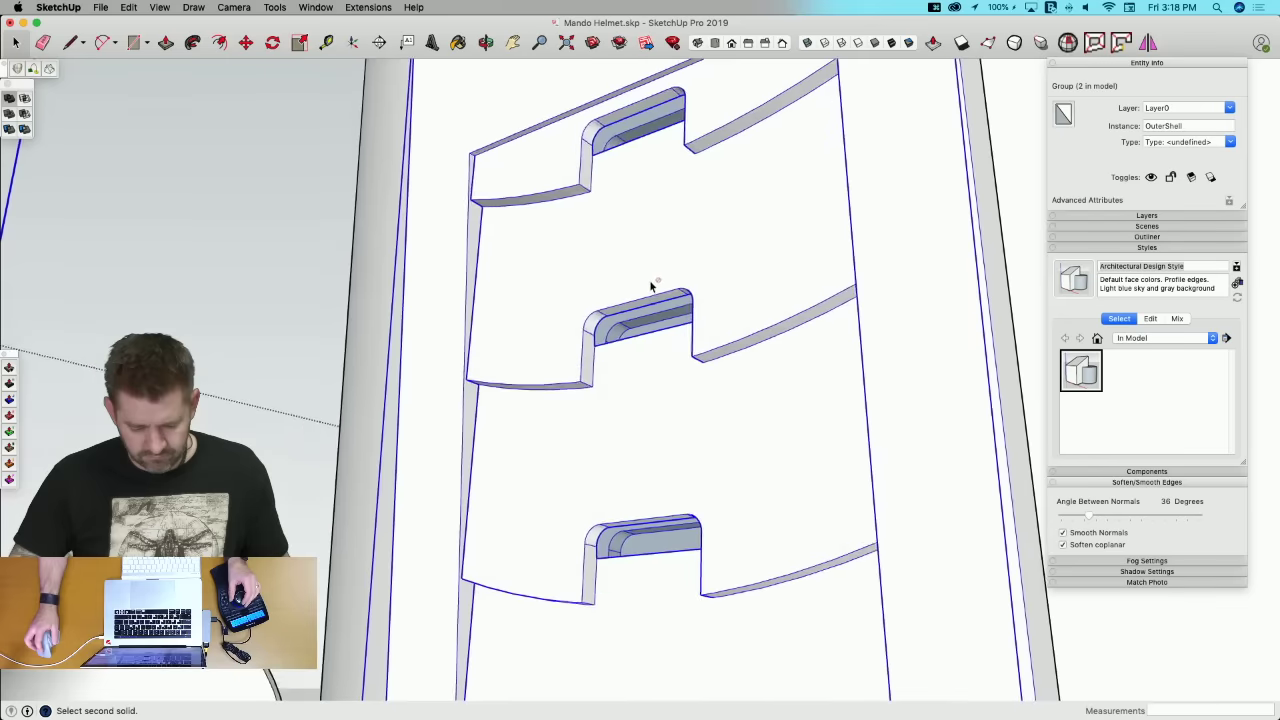
scroll(628, 311, "down", 8)
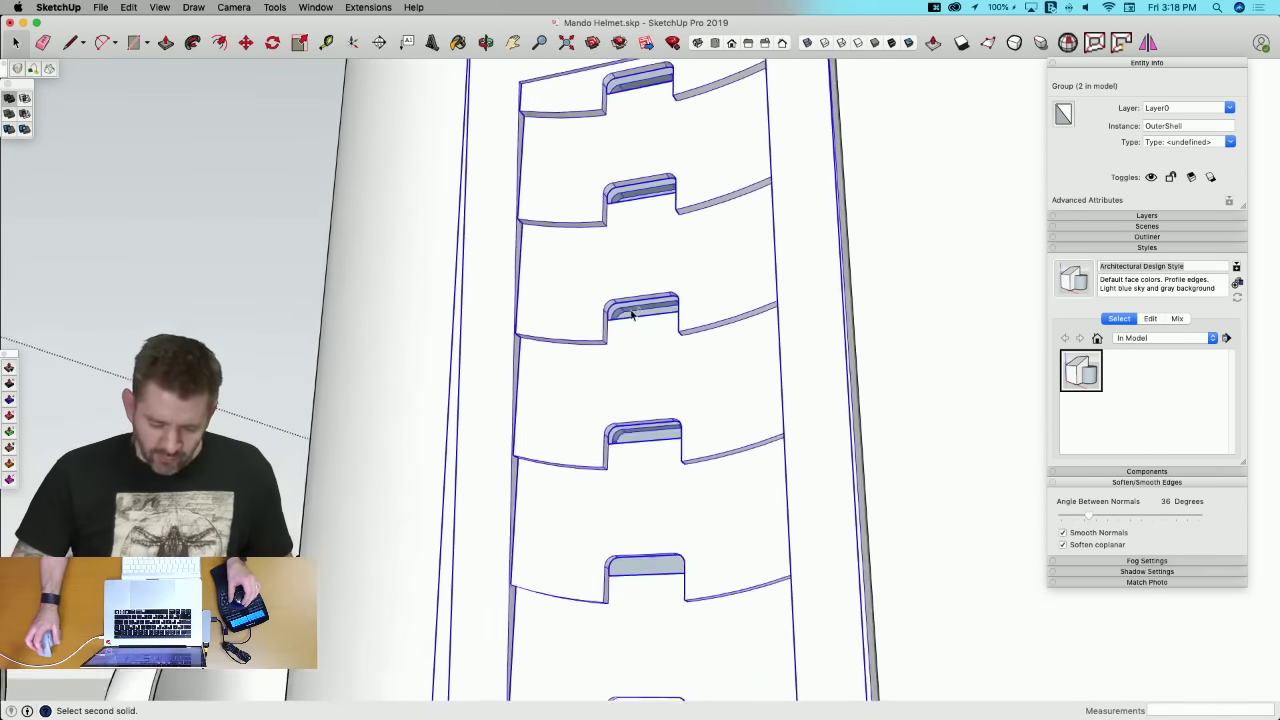
Step: Open the combined rear panel, draw lines across the fin notches to restore their missing faces, and close the group
key("space")
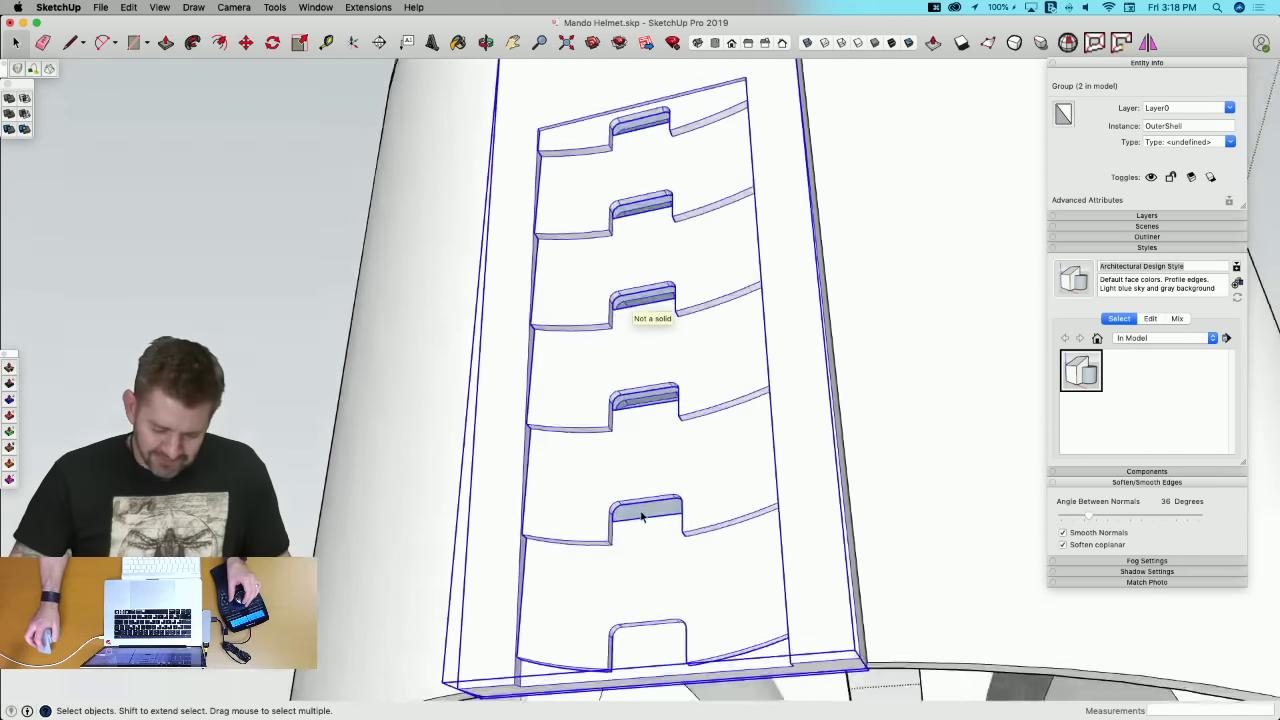
double_click(648, 525)
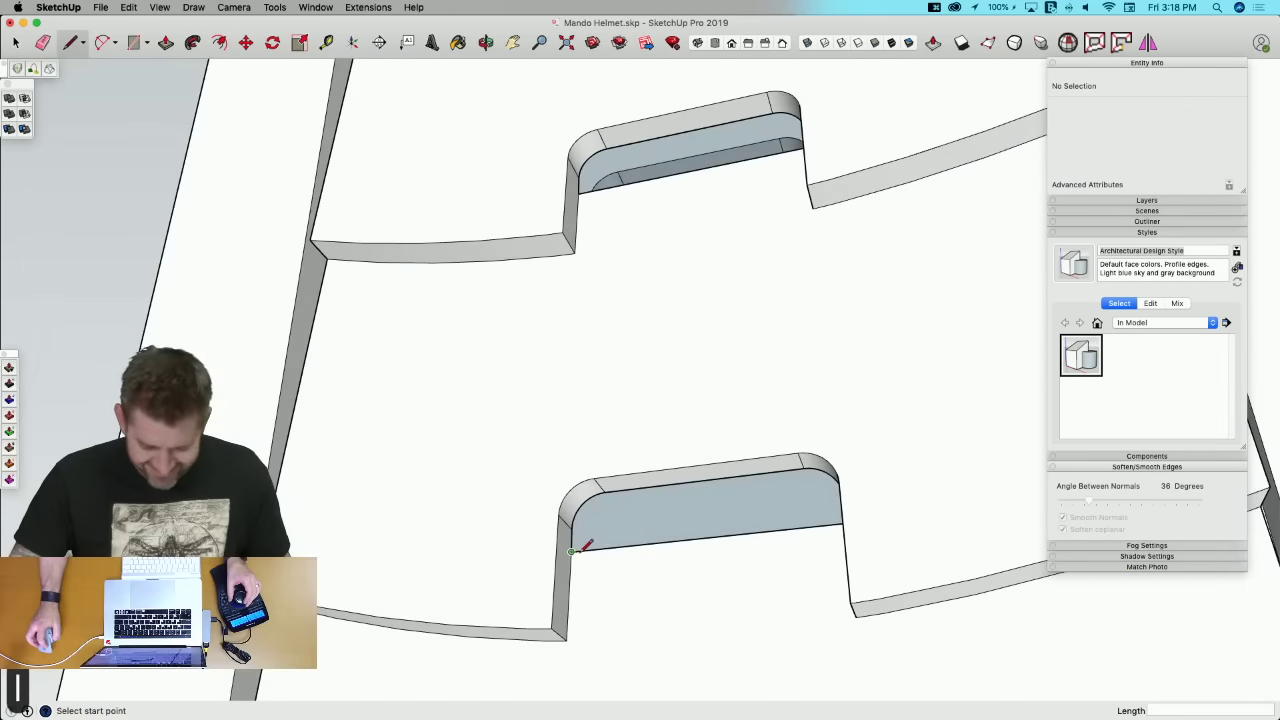
left_click(572, 550)
middle_click_drag(790, 556, 762, 228)
left_click(562, 503)
left_click(592, 212)
left_click(588, 378)
left_click(658, 238)
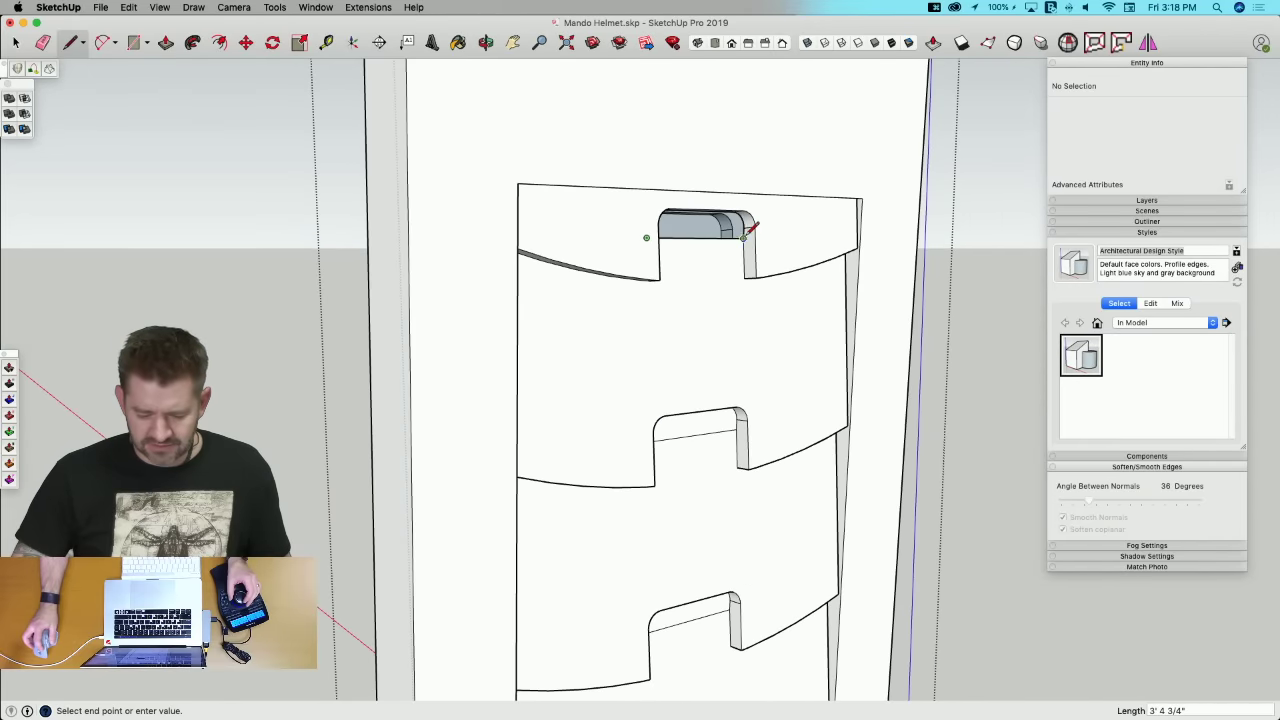
left_click(743, 238)
key("space")
left_click(908, 296)
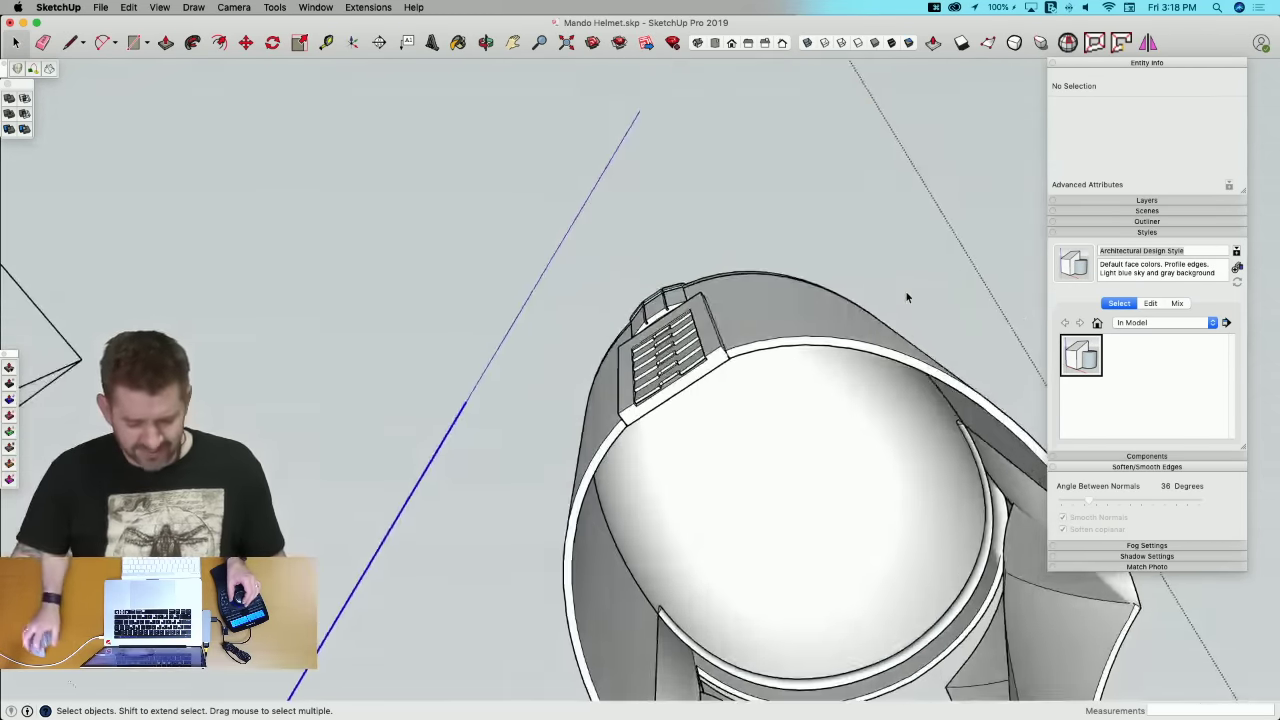
left_click(678, 327)
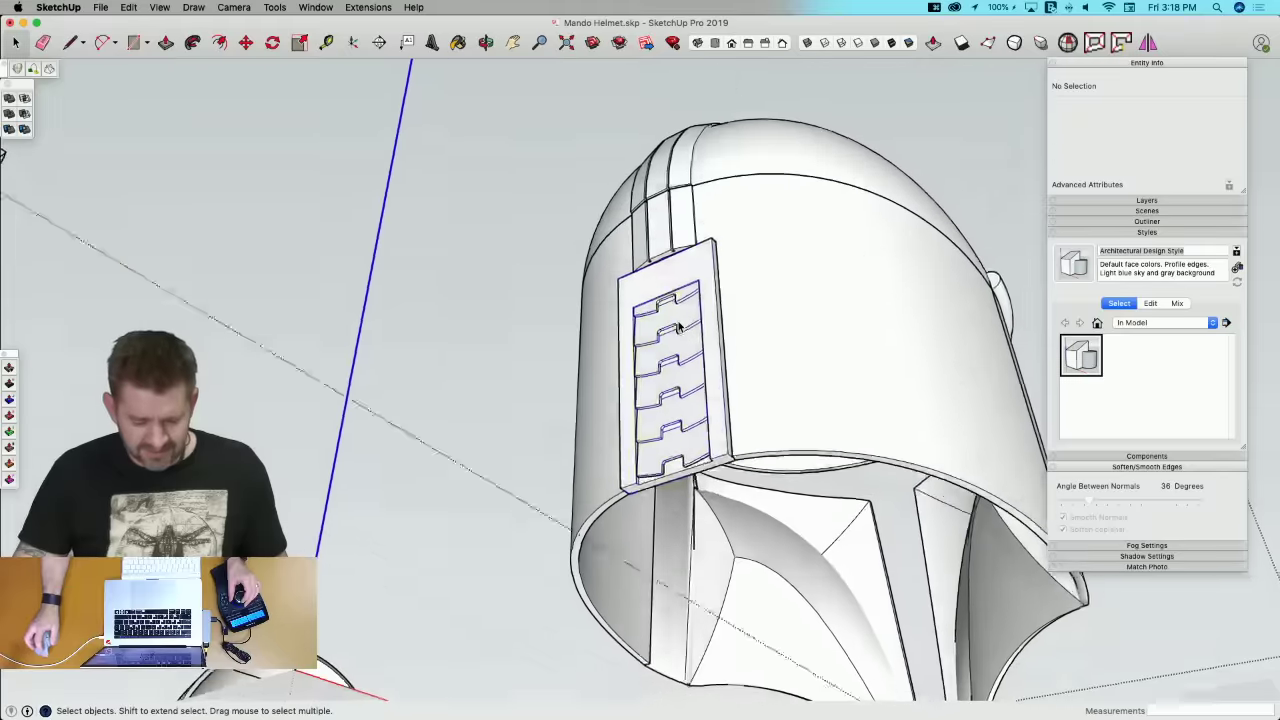
left_click(678, 328)
Step: Select the two ear components beside the reference images and rotate them 90 degrees upright
mouse_move(678, 328)
middle_mouse_down()
mouse_move(668, 301)
mouse_move(582, 415)
mouse_move(527, 436)
mouse_move(660, 303)
mouse_move(696, 325)
mouse_move(645, 470)
mouse_move(631, 575)
mouse_move(696, 540)
mouse_move(690, 553)
mouse_move(746, 543)
mouse_move(800, 500)
mouse_move(777, 491)
mouse_move(818, 470)
mouse_move(777, 511)
mouse_move(726, 506)
middle_mouse_up()
left_click(664, 370)
scroll(757, 516, "up", 5)
key("q")
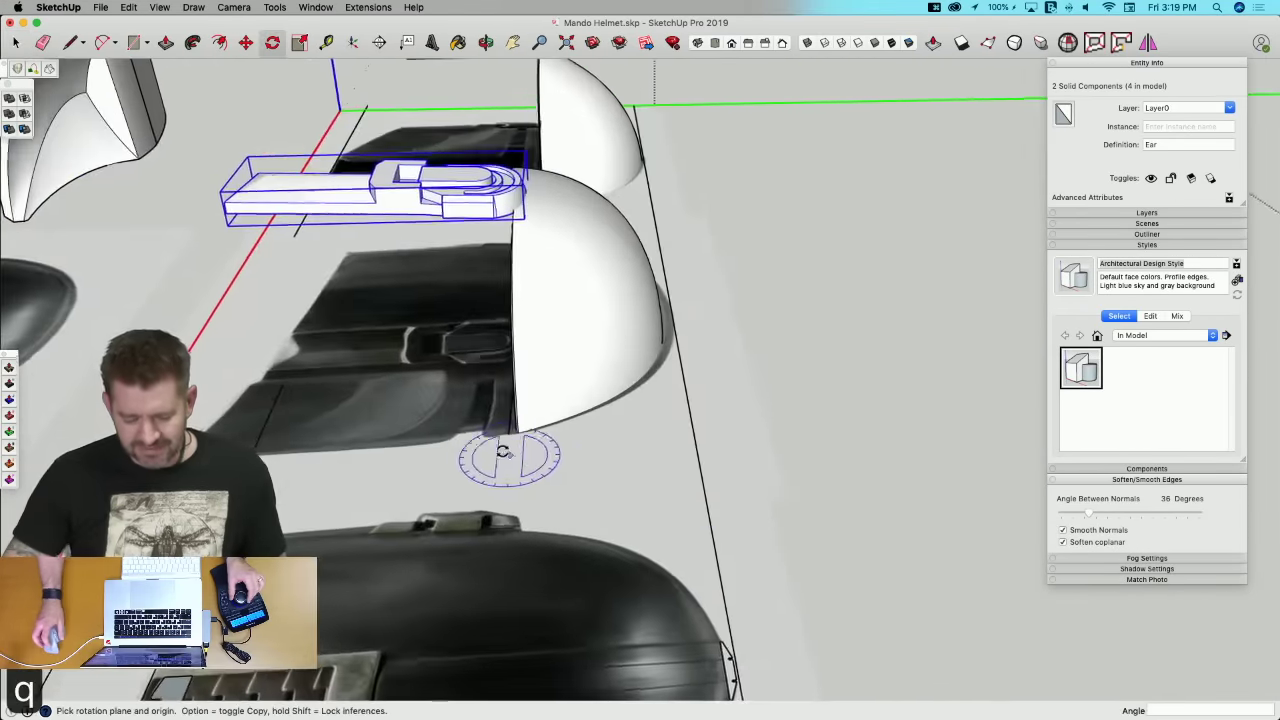
middle_click_drag(504, 453, 521, 437)
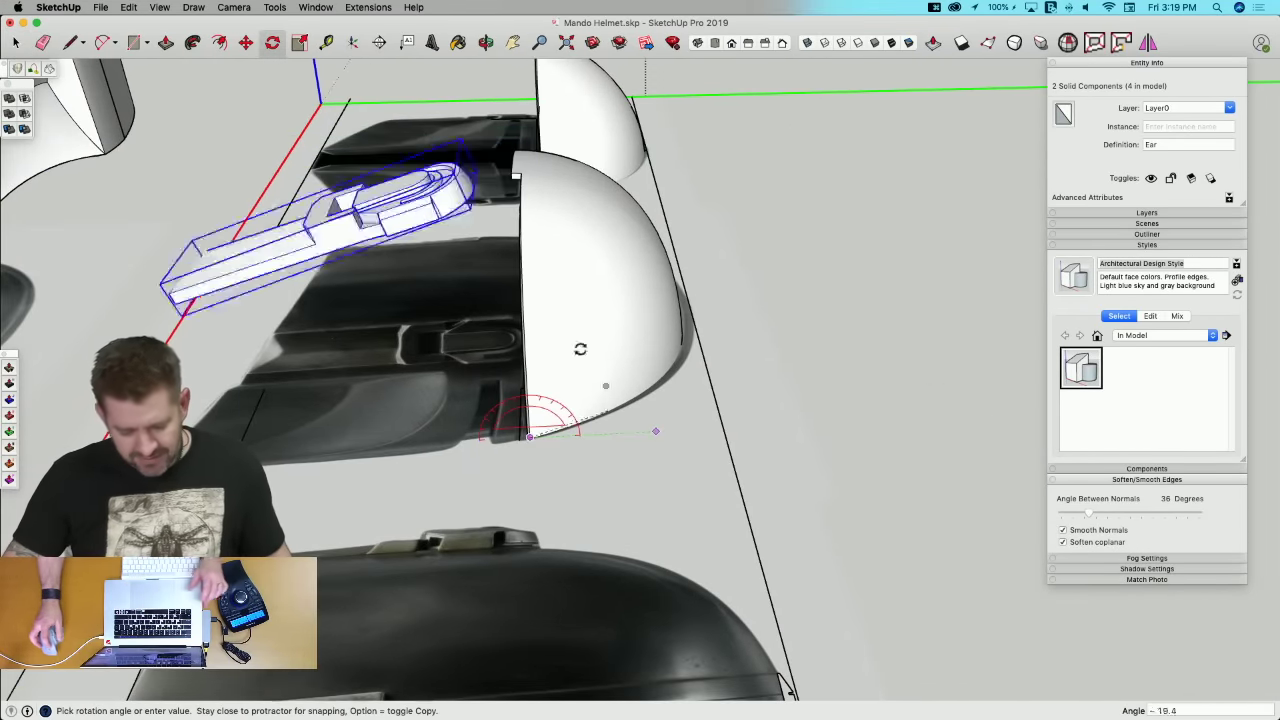
middle_click_drag(524, 278, 554, 116)
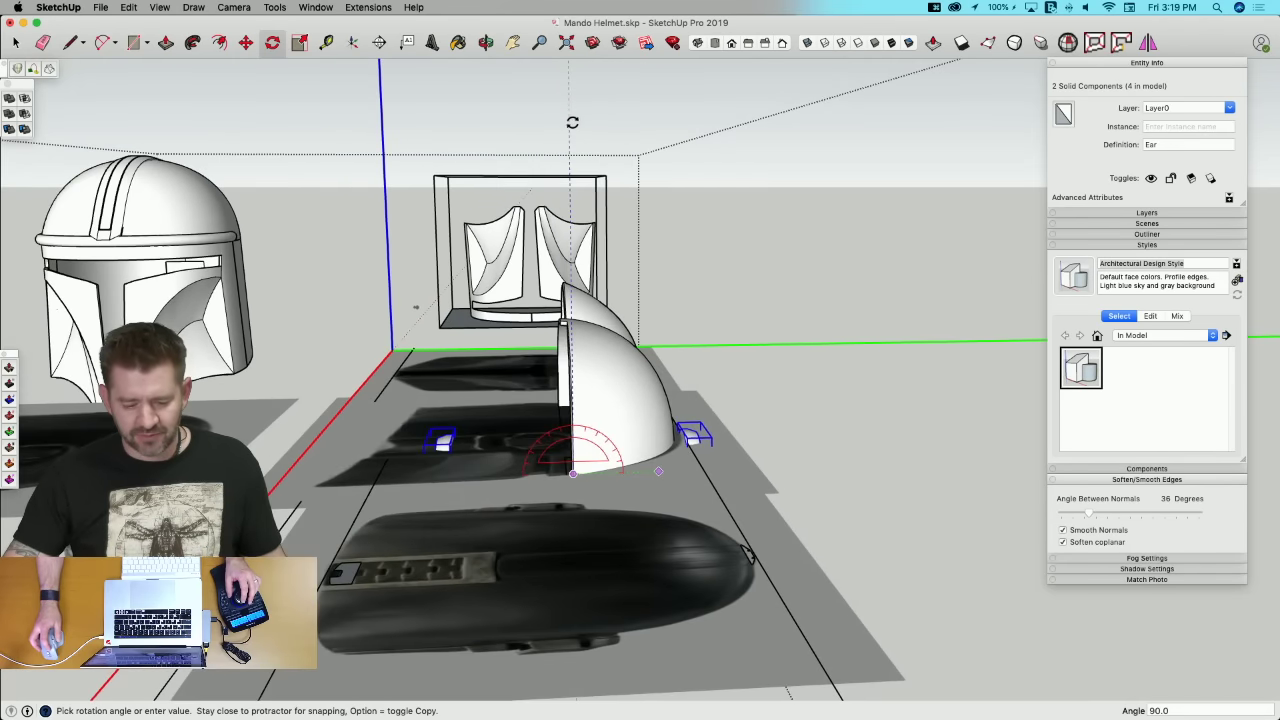
Step: Move both ears onto the helmet, from the spare dome's lower front corner to the matching point at the crest's front end
key("m")
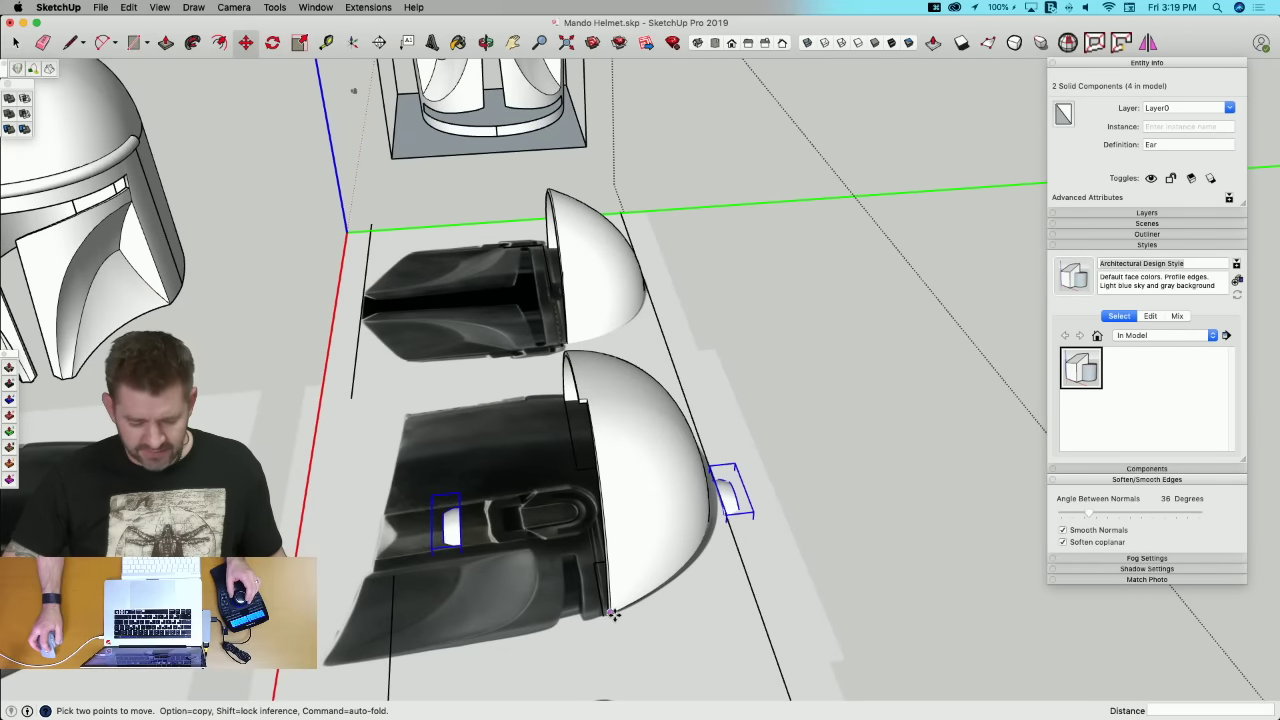
left_click(614, 614)
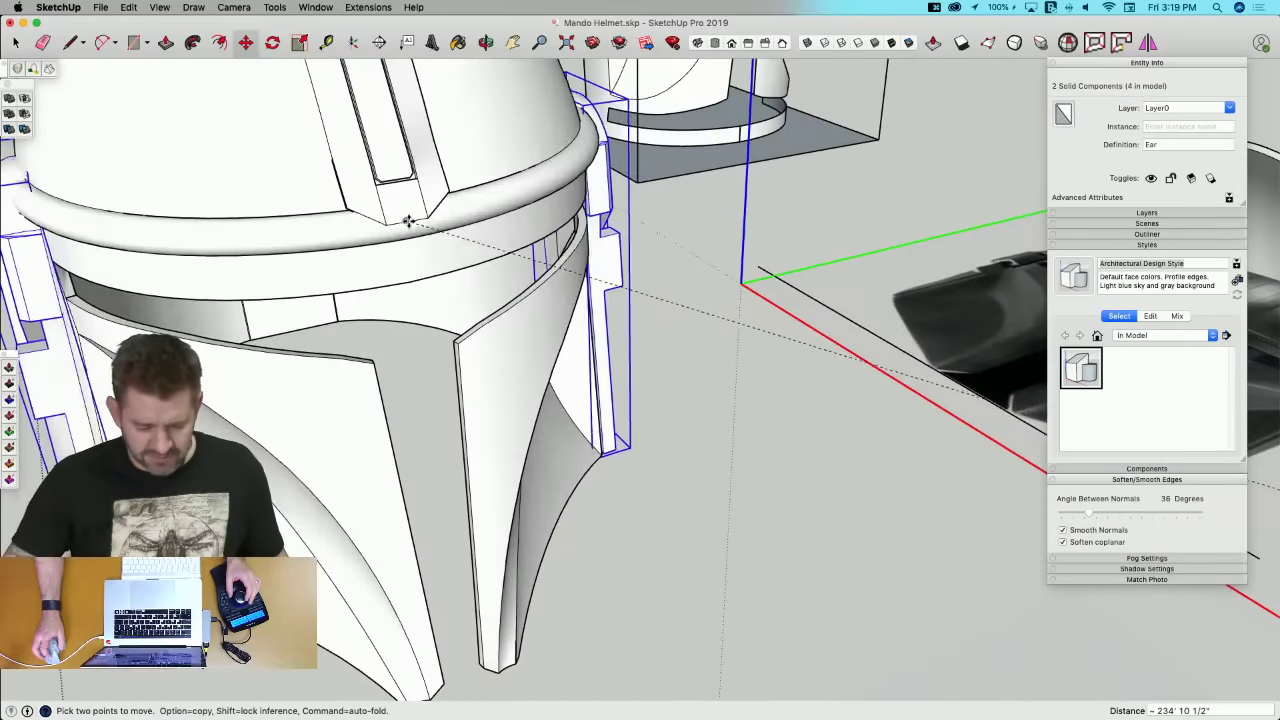
scroll(407, 221, "up", 2)
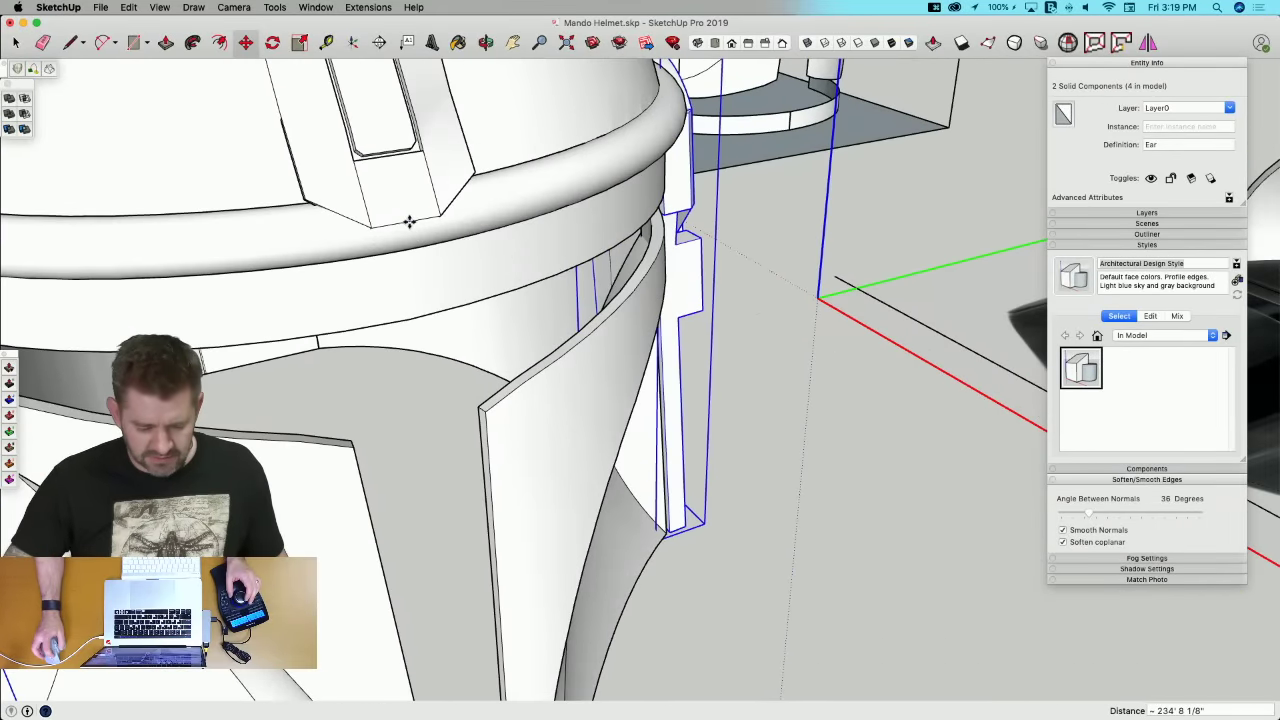
left_click(409, 221)
Step: Shift both ears 7' 6 1/16" toward the back of the helmet
key("m")
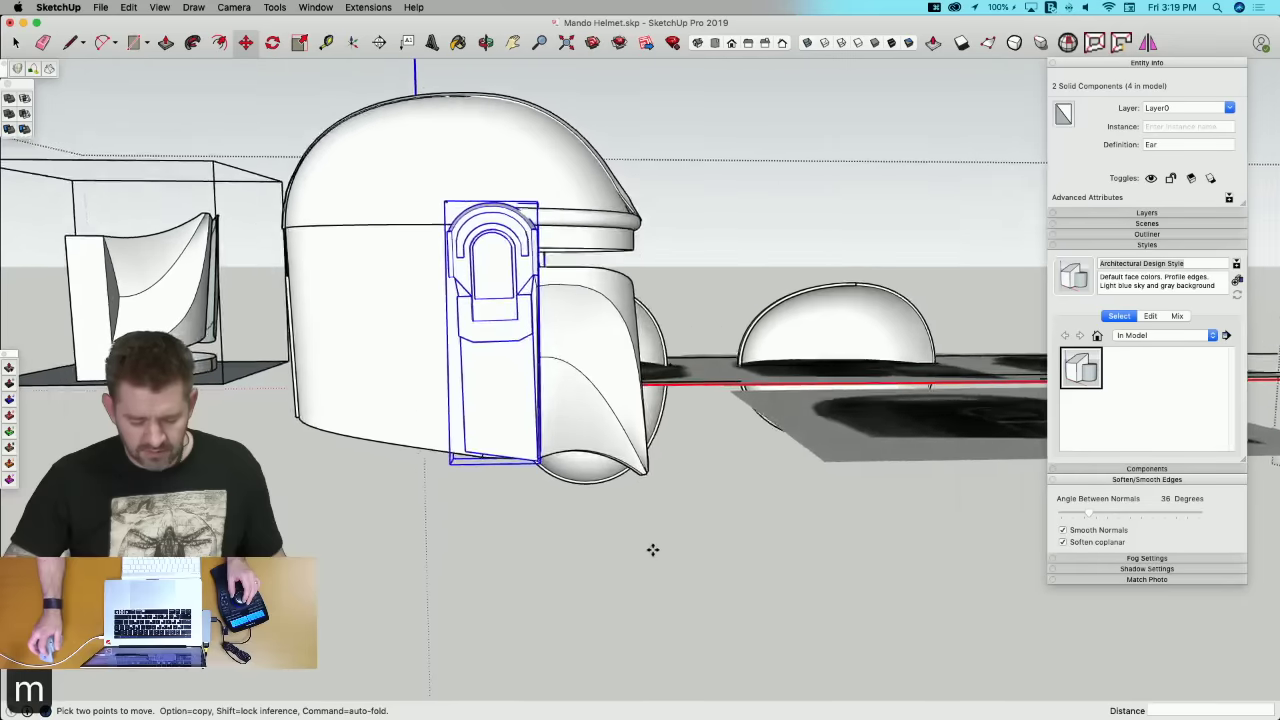
middle_click_drag(652, 549, 664, 541)
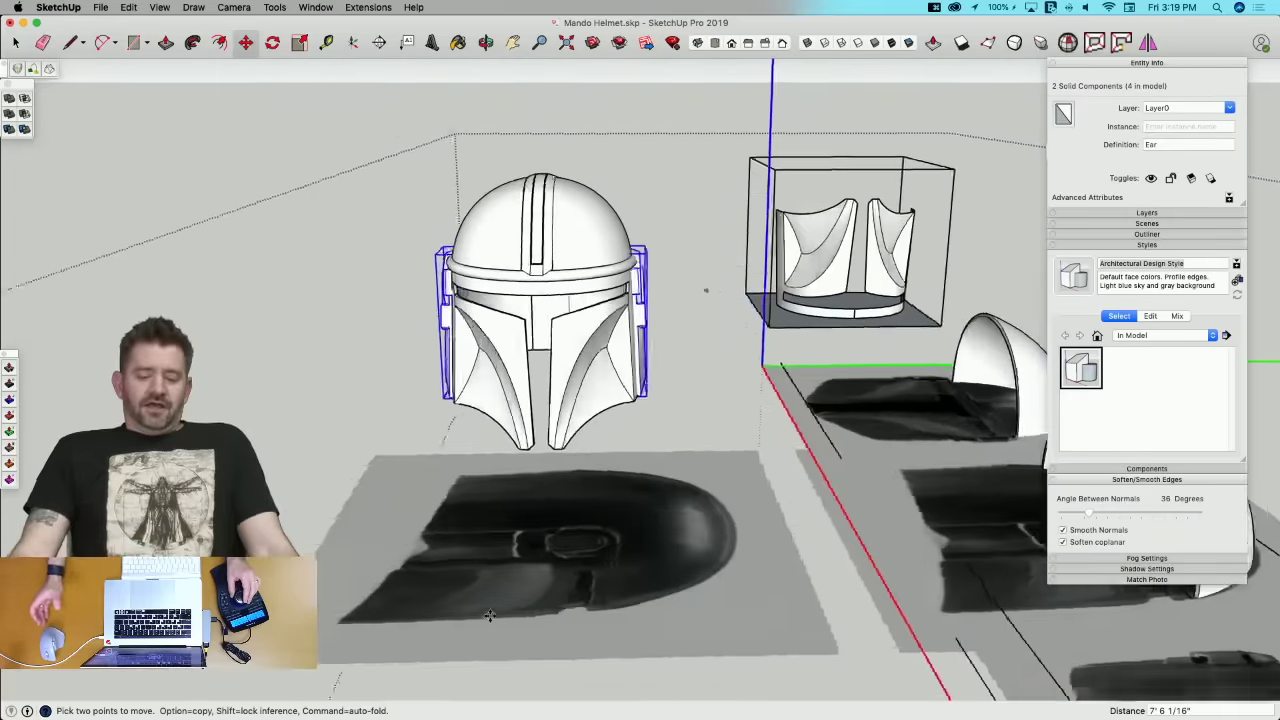
middle_click_drag(489, 615, 490, 615)
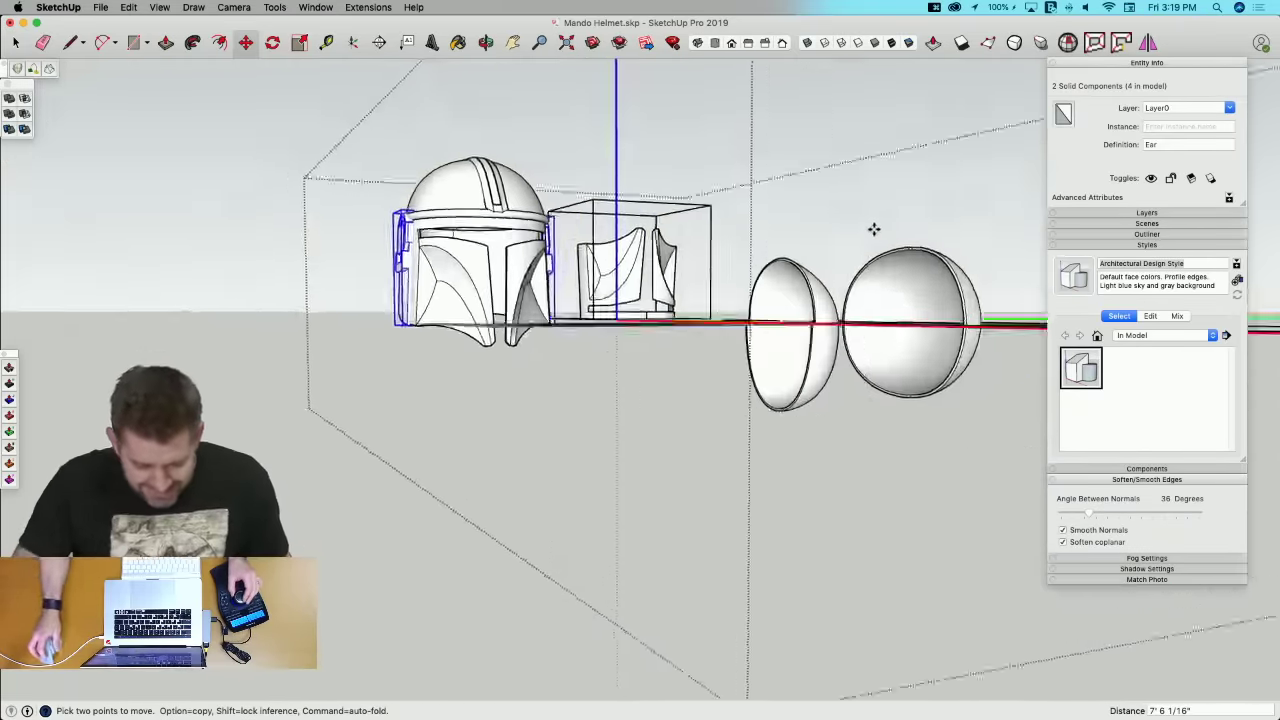
Step: Erase the spare domes over the reference images and the leftover cheek pieces inside the box
key("e")
left_click(814, 247)
left_click(868, 287)
middle_click_drag(868, 287, 770, 200)
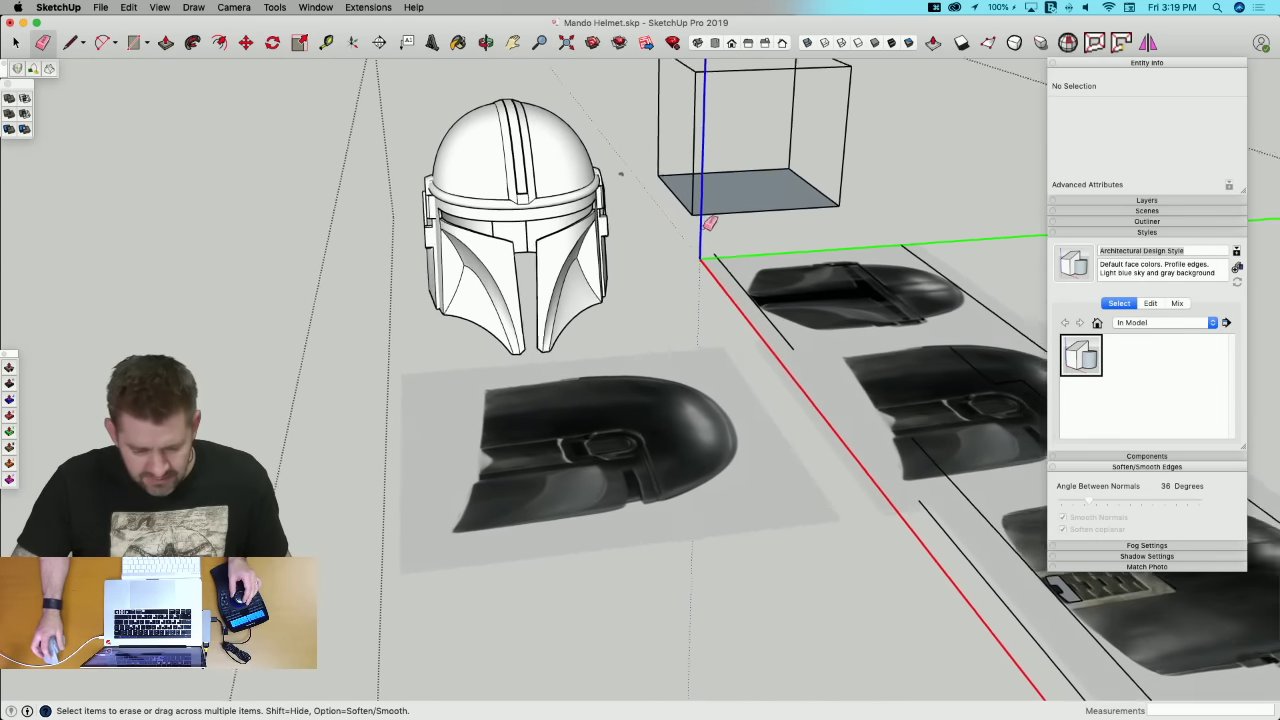
key("space")
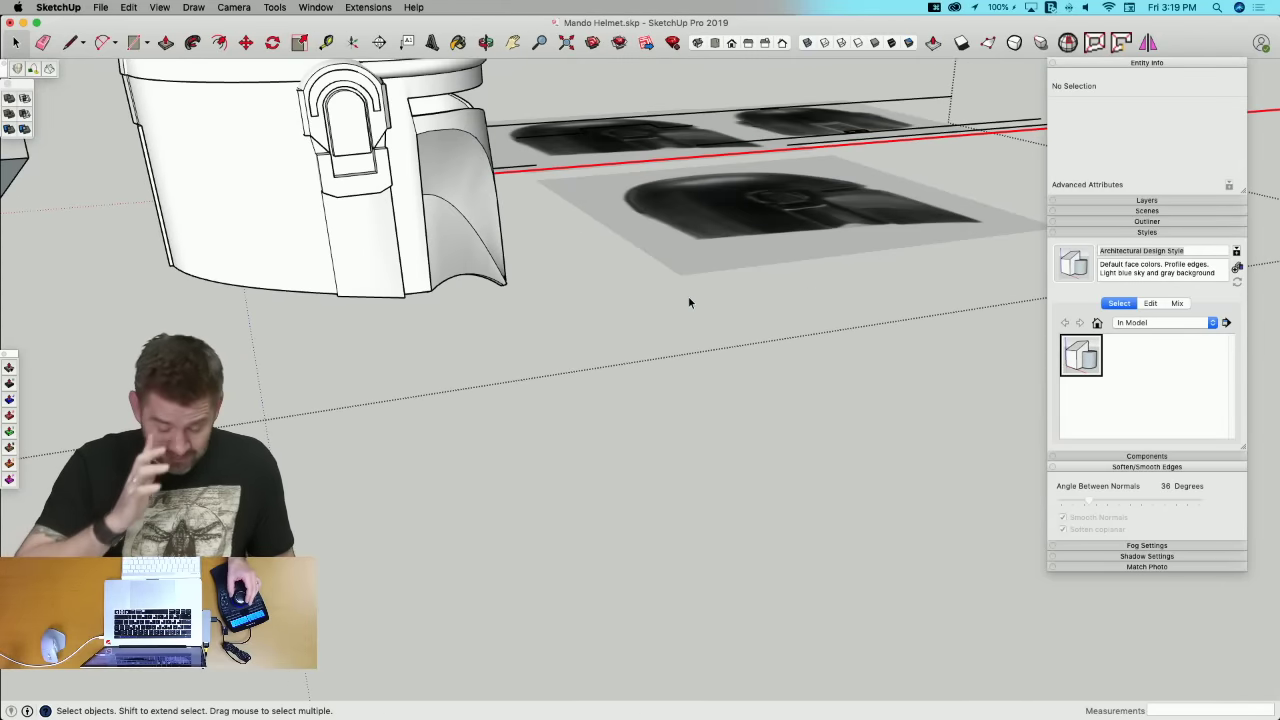
Step: Open the crest group for editing at its lower front end above the brow band
middle_click_drag(570, 232, 663, 285)
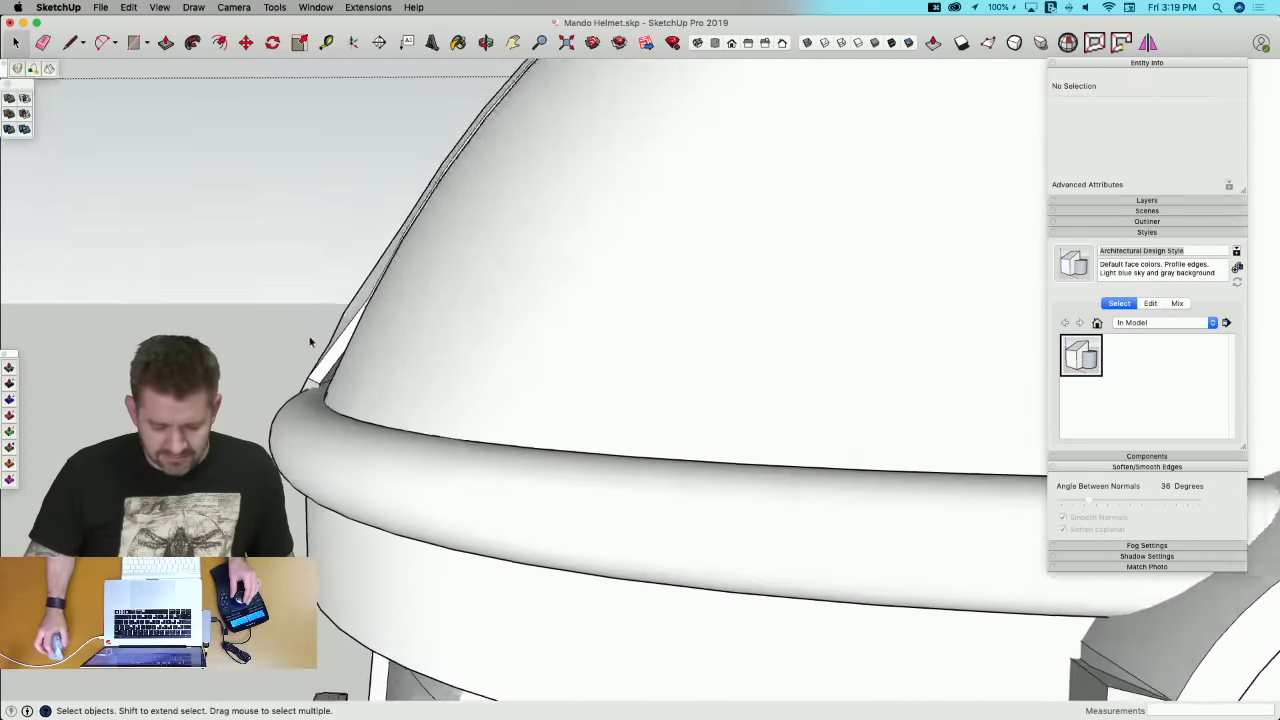
middle_click_drag(310, 342, 588, 356)
key("p")
left_click(583, 352)
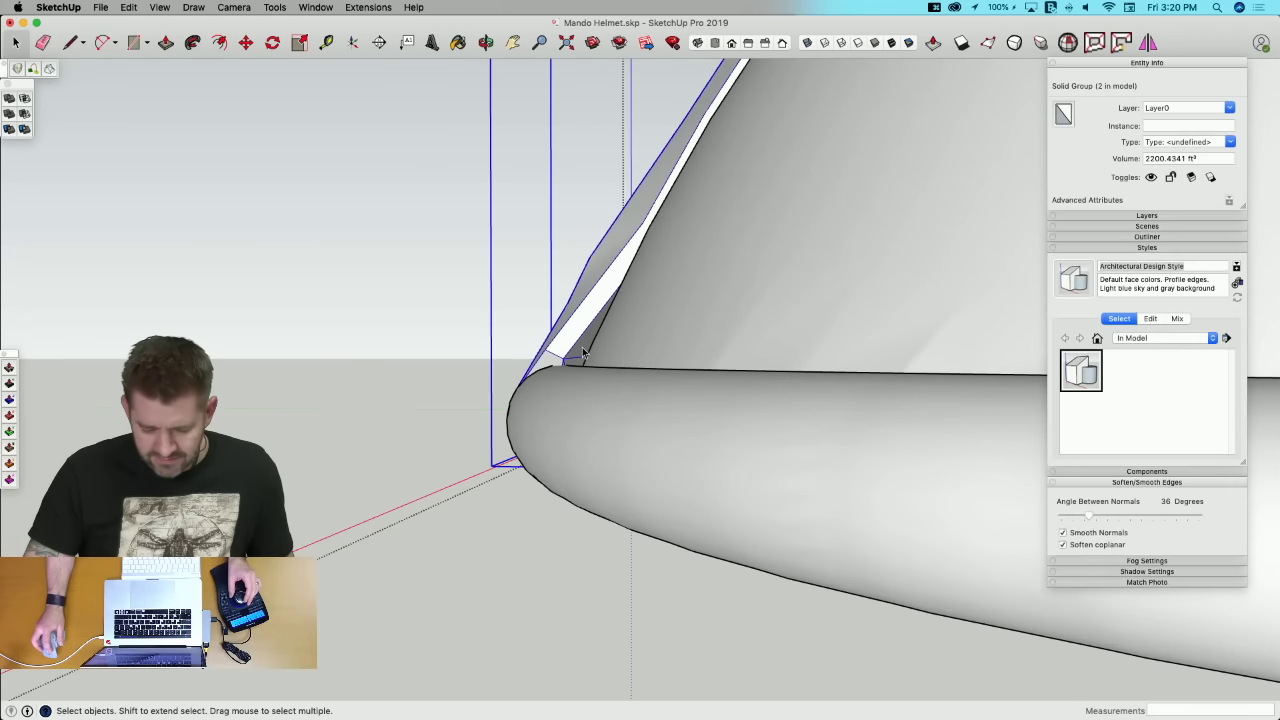
double_click(583, 352)
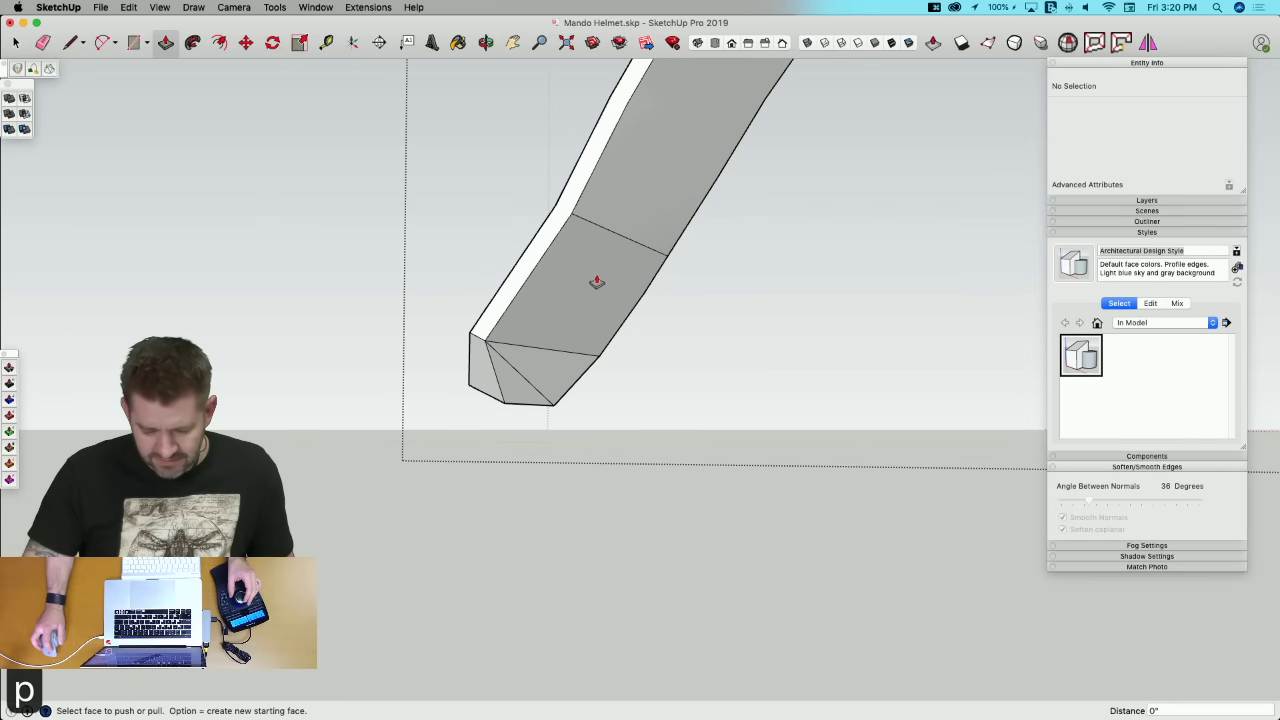
Step: Redraw the edges on the underside of the crest's front tip to rebuild its missing faces
mouse_move(620, 308)
middle_mouse_down()
mouse_move(599, 282)
mouse_move(511, 285)
mouse_move(520, 272)
middle_mouse_up()
key("e")
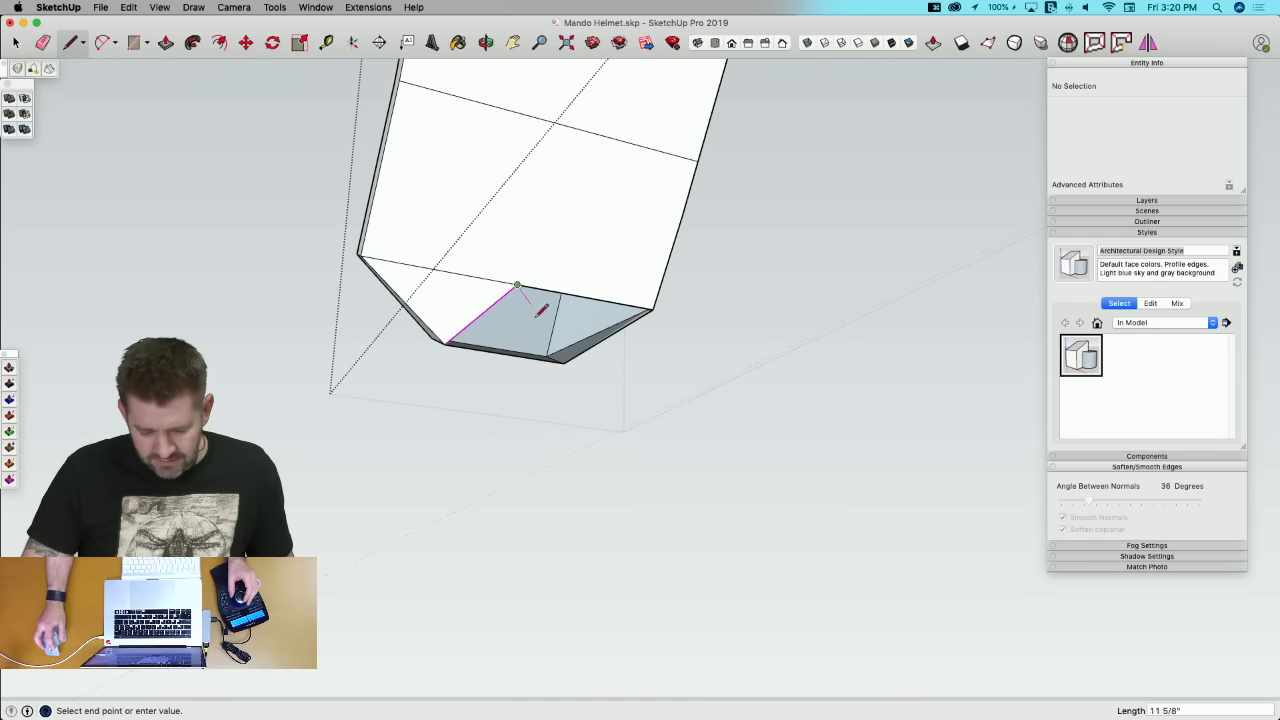
left_click(563, 362)
key("e")
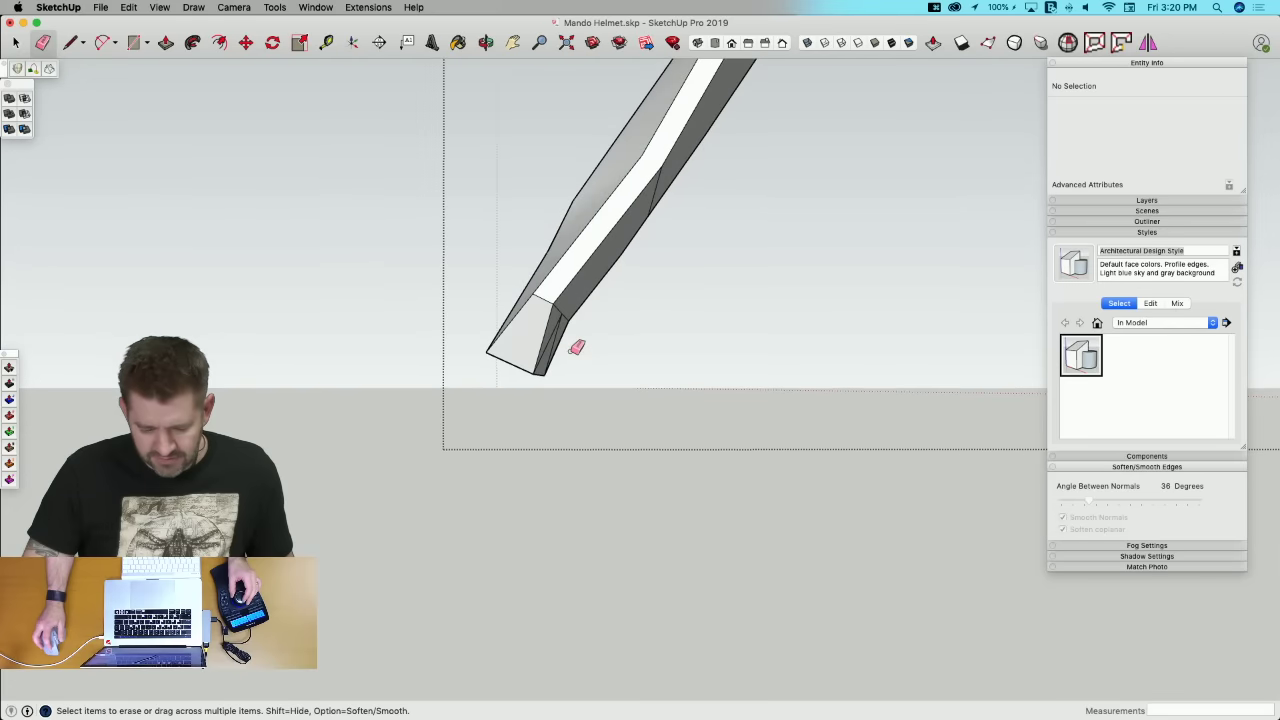
Step: Extend the inner face at the crest's front end into the dome with Push/Pull
key("p")
middle_click_drag(577, 344, 572, 355)
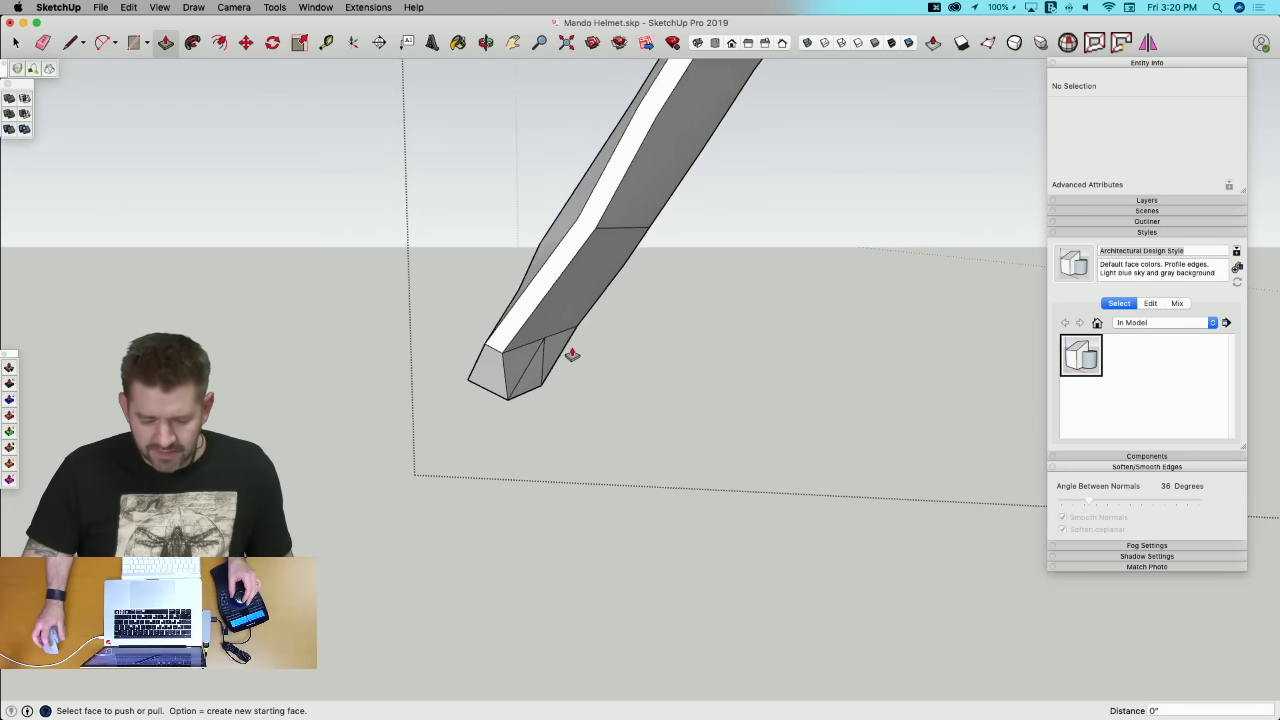
left_click(587, 293)
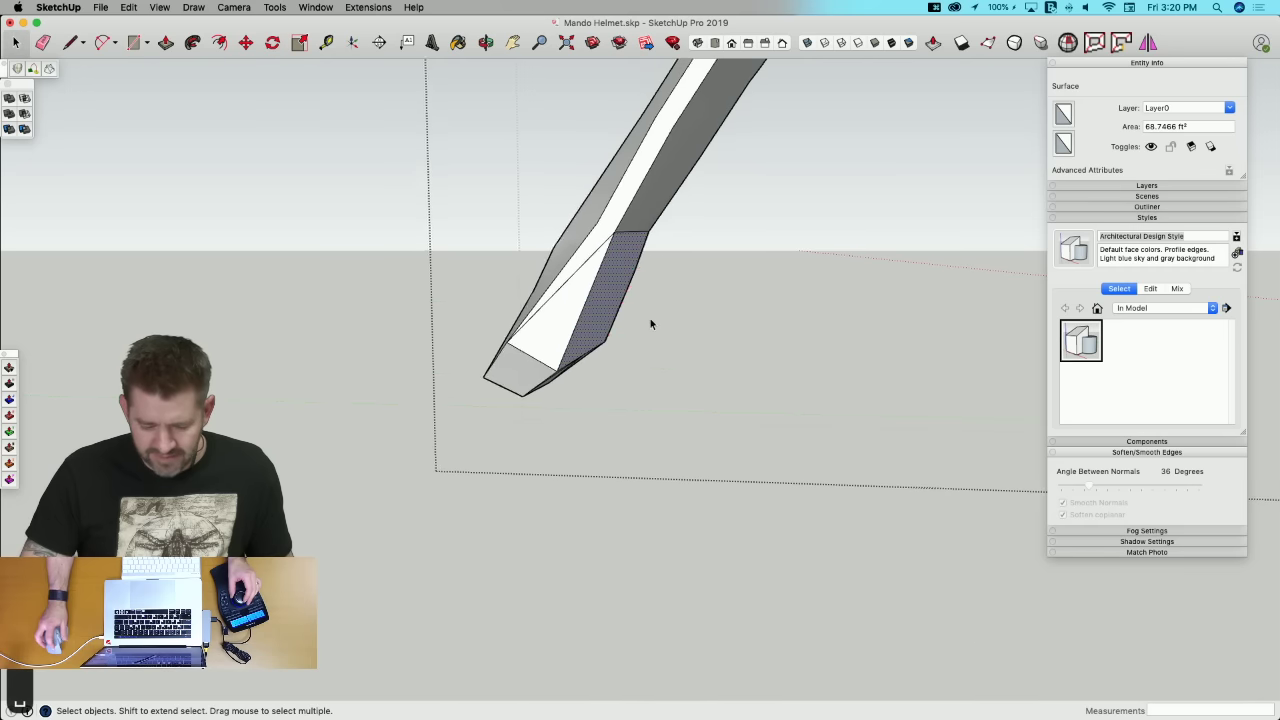
left_click(713, 427)
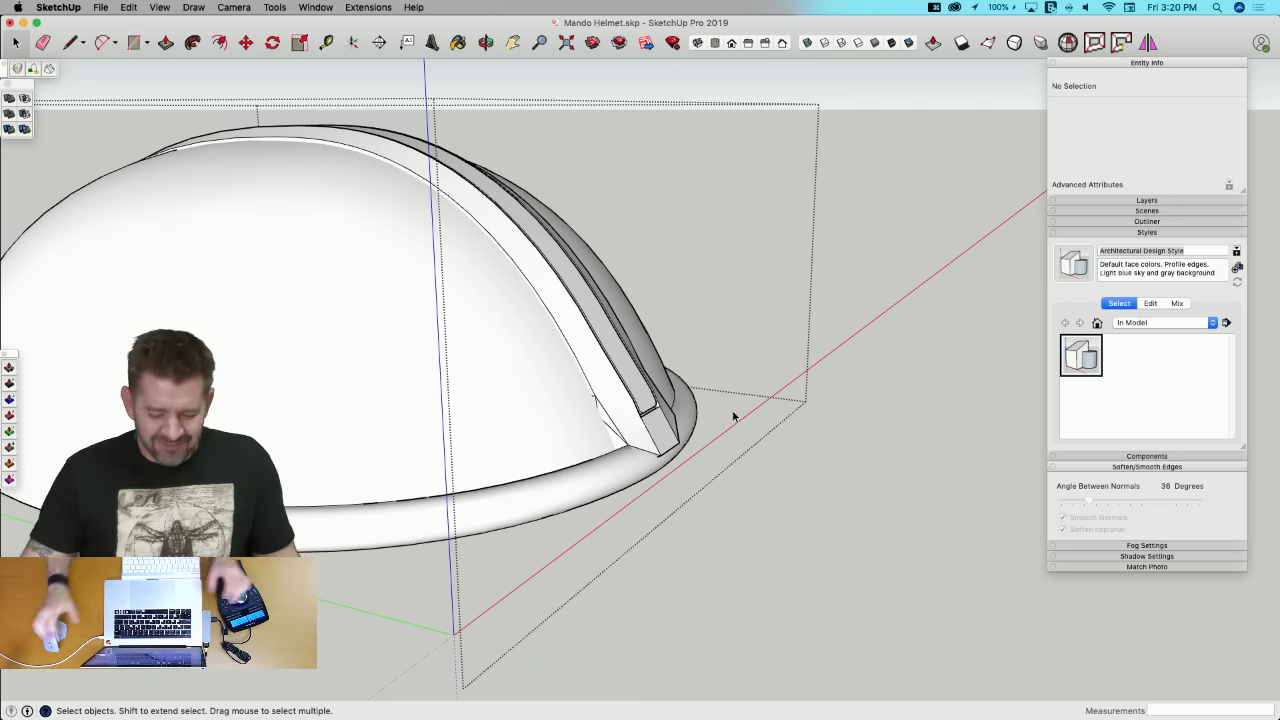
middle_click_drag(733, 416, 642, 450)
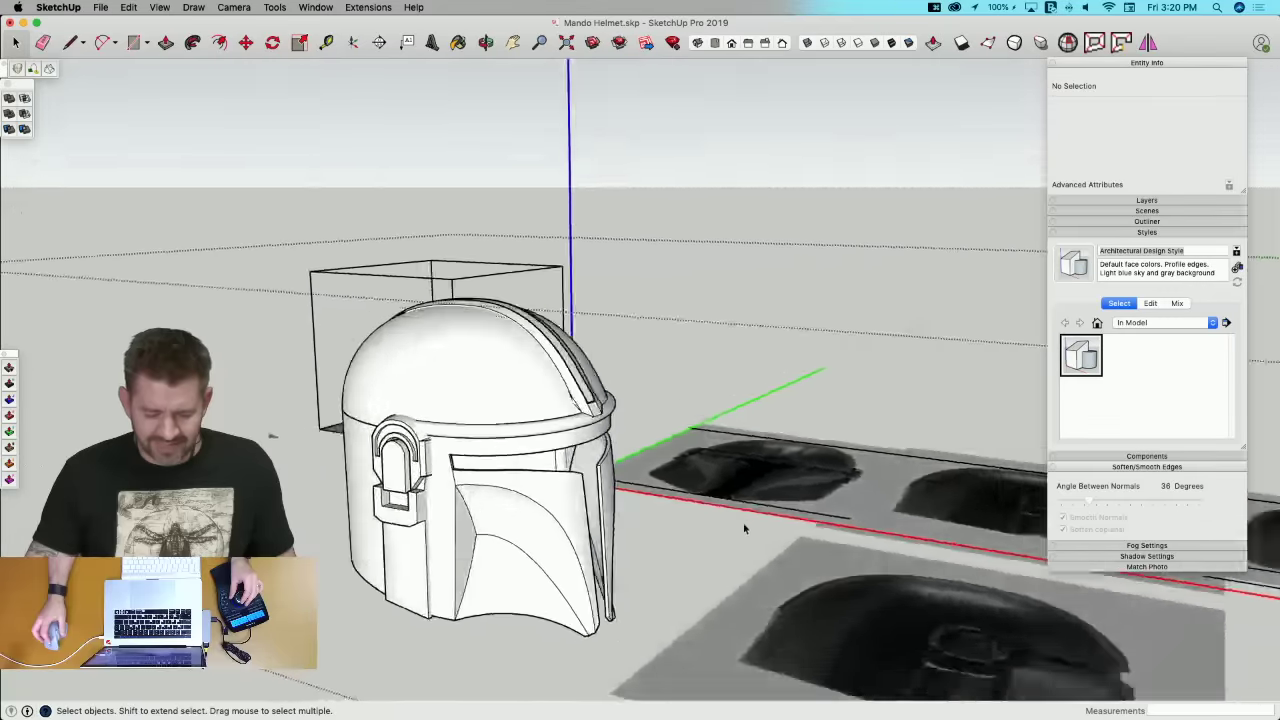
Step: Select all the helmet parts and move them about 220' 6" into the empty box
middle_click_drag(744, 528, 329, 156)
scroll(446, 430, "up", 10)
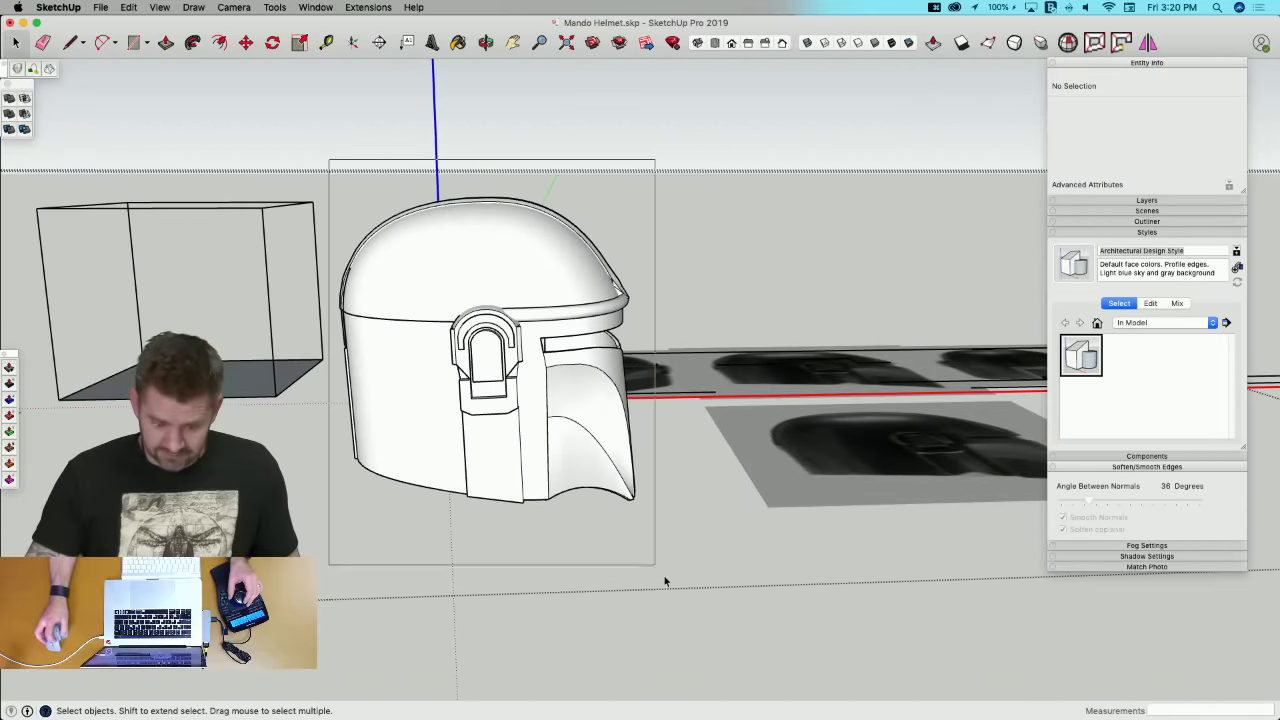
key("super+a")
key("m")
middle_click_drag(666, 586, 783, 605)
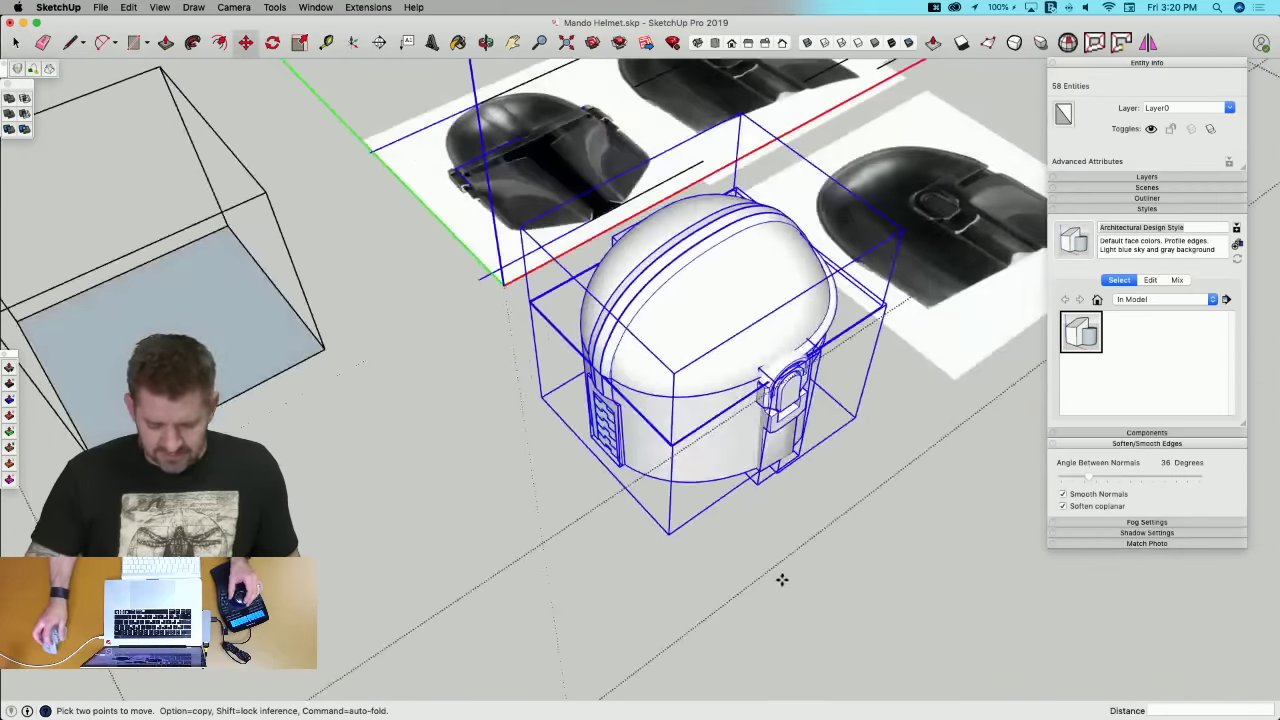
left_click(782, 580)
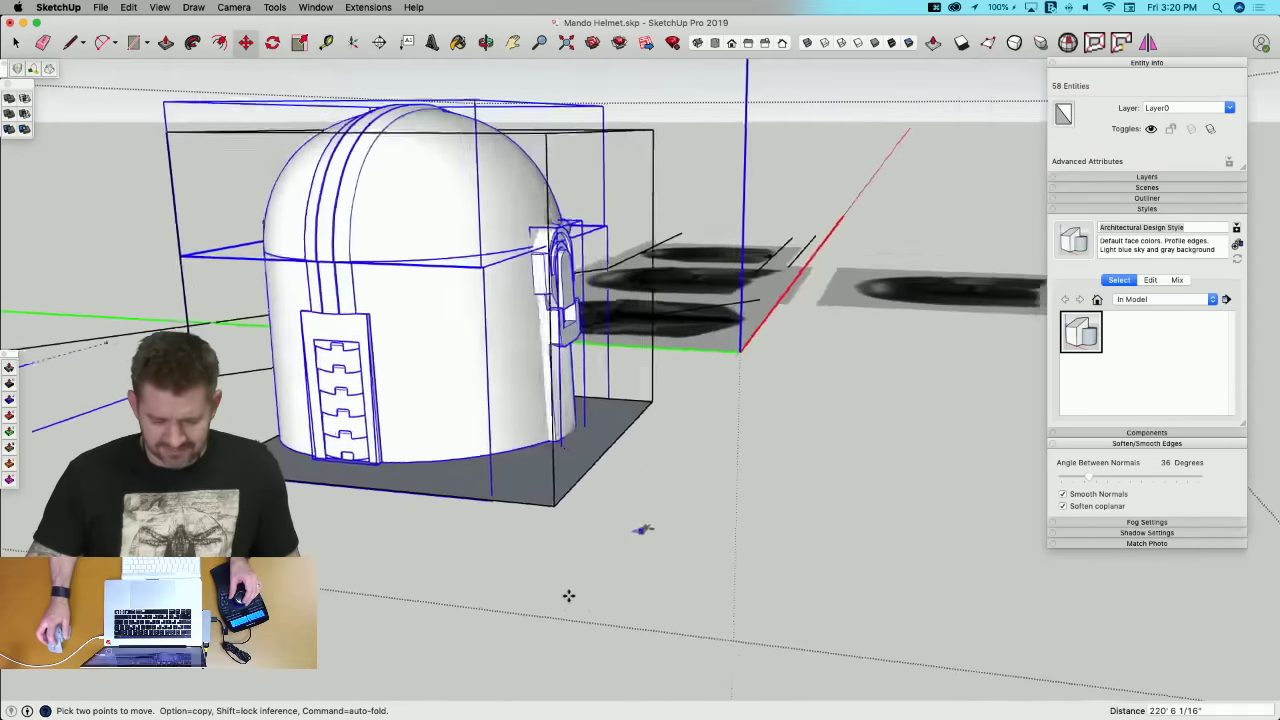
middle_click_drag(570, 598, 741, 505)
key("q")
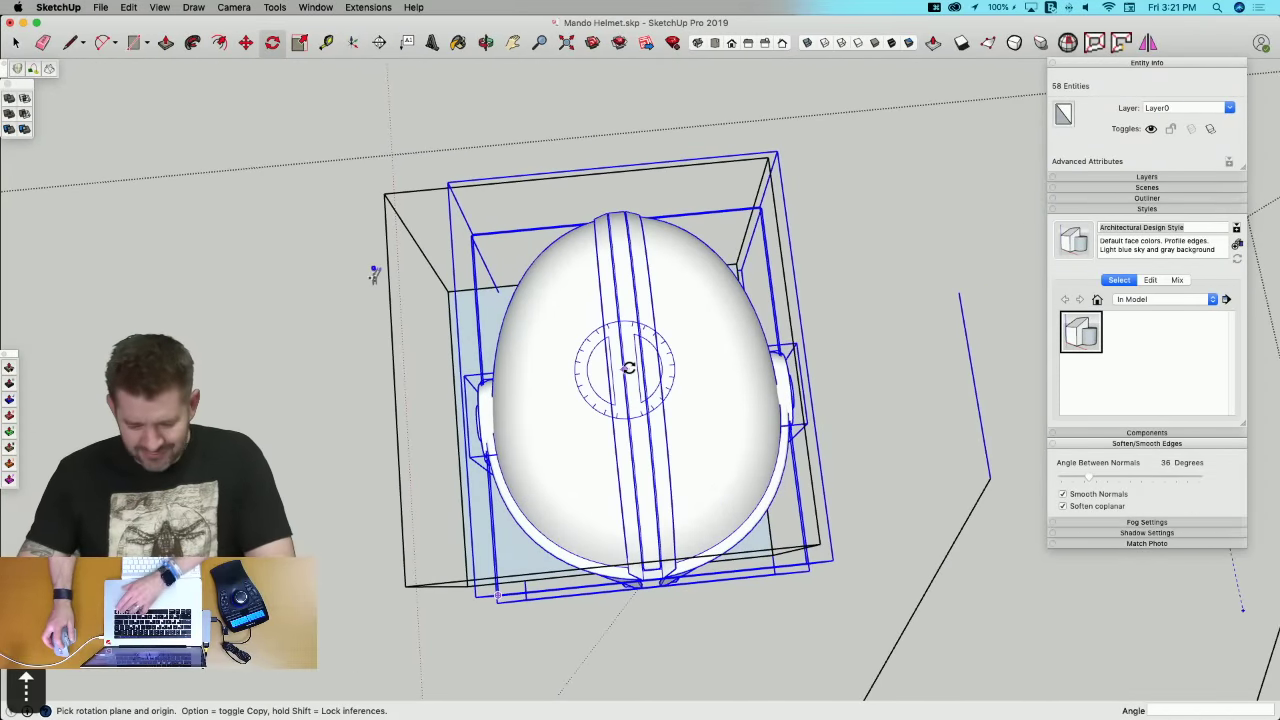
left_click(638, 511)
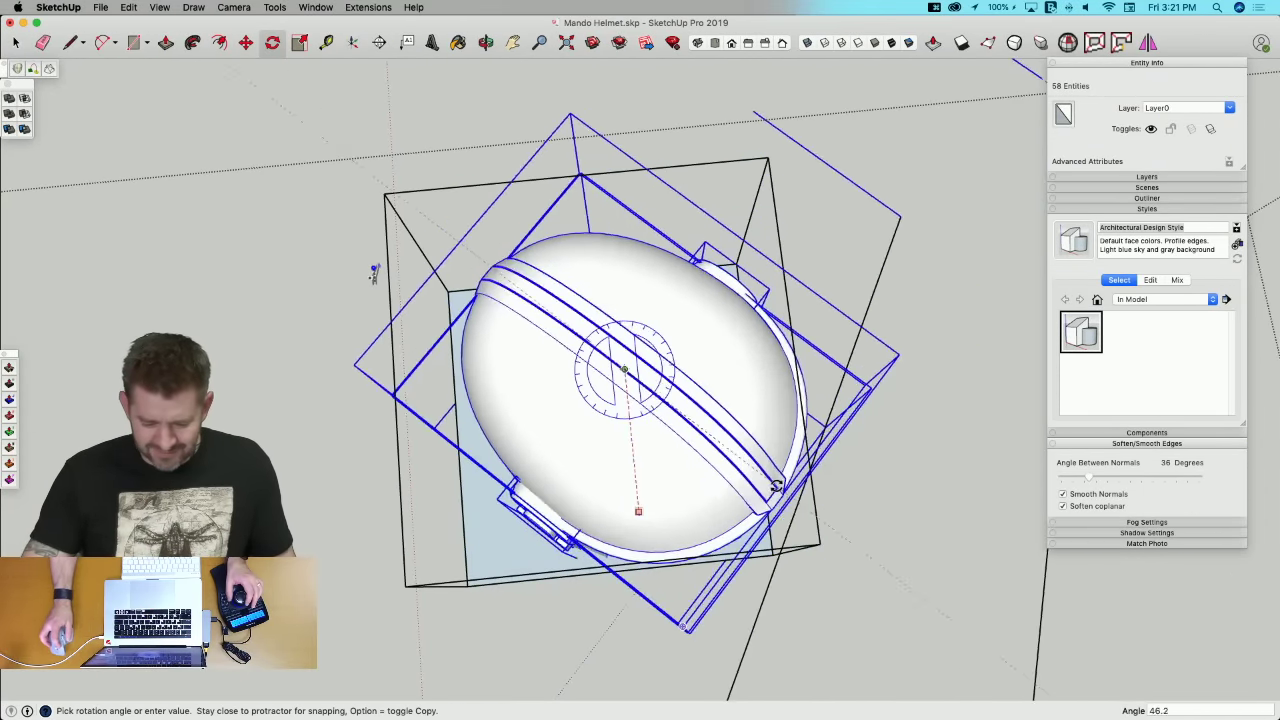
key("space")
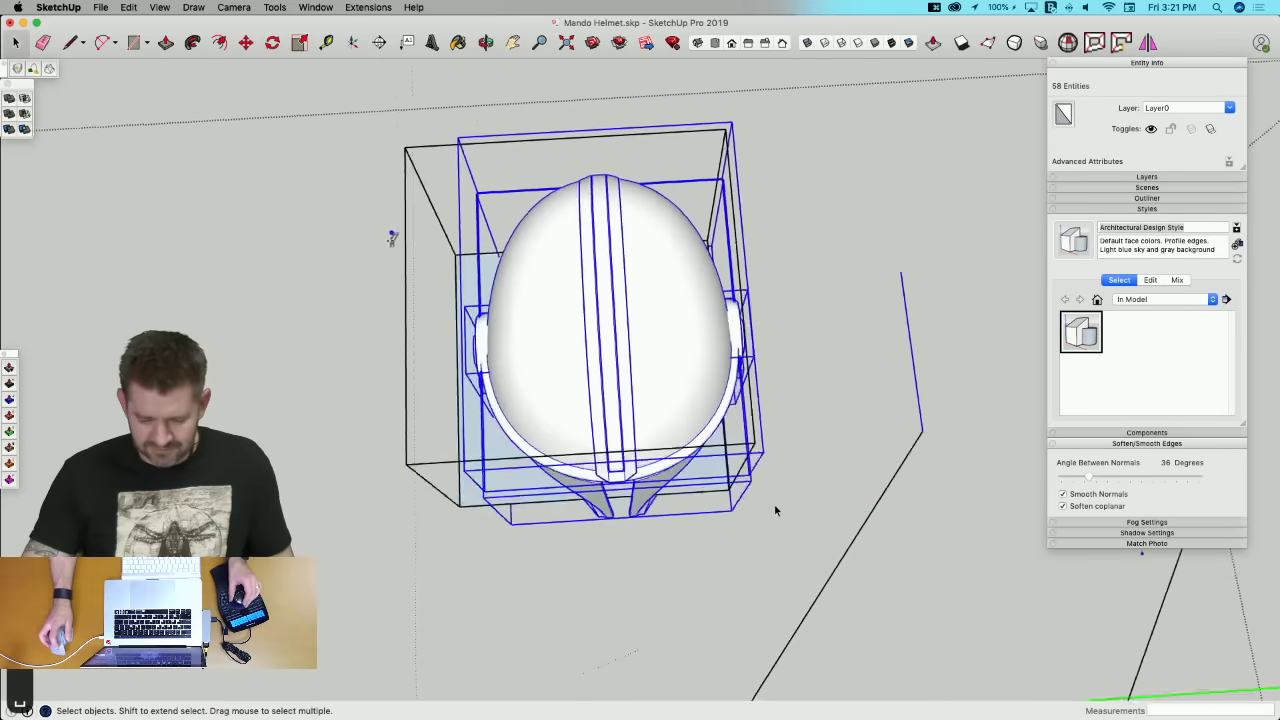
Step: Delete the stray loose edges beside the box and across the reference photos
key("e")
mouse_move(764, 283)
left_mouse_down()
mouse_move(922, 289)
mouse_move(911, 386)
left_mouse_up()
key("space")
left_click_drag(765, 399, 745, 412)
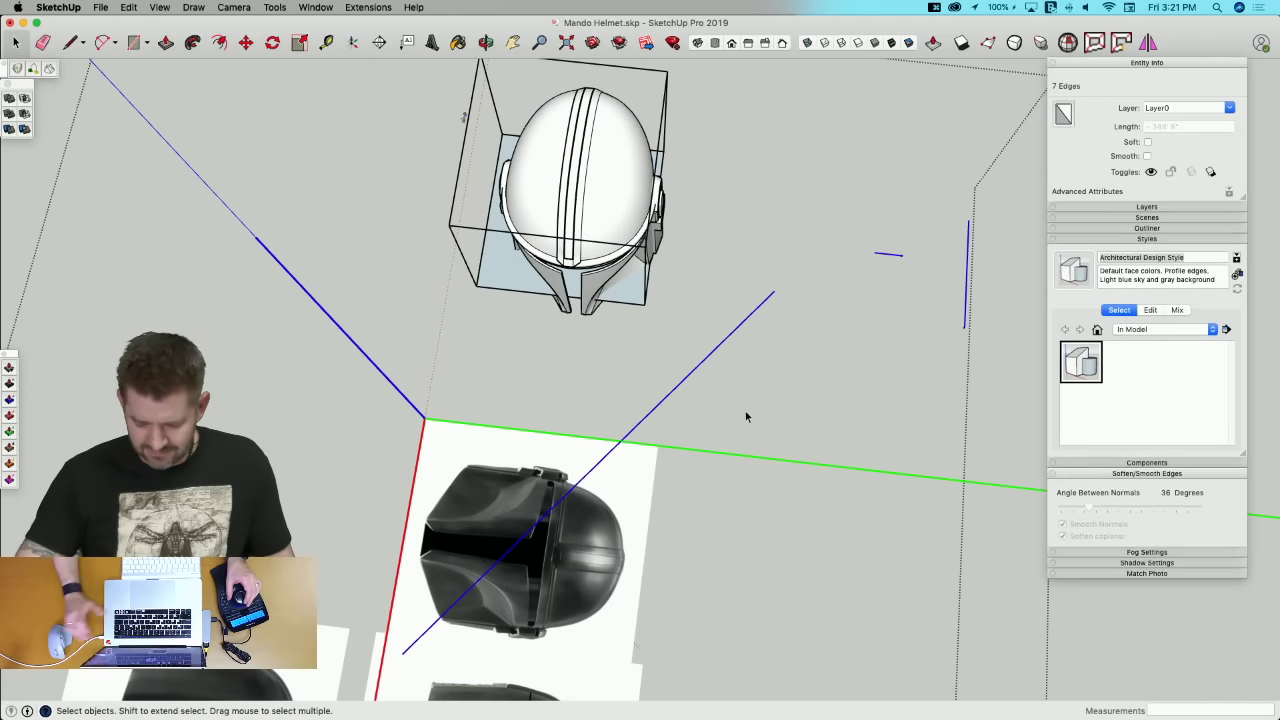
key("BackSpace")
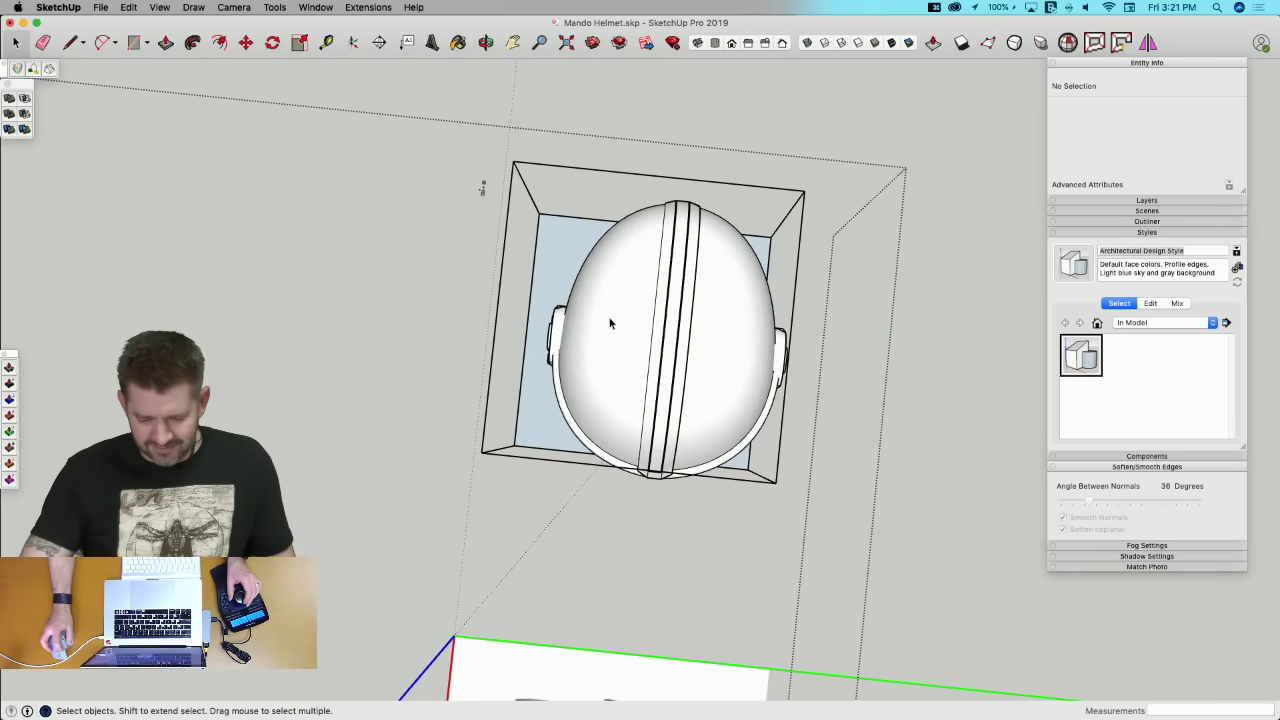
Step: Group the box's edges and floor face so they are separate from the helmet parts
triple_click(610, 323)
left_click(981, 380)
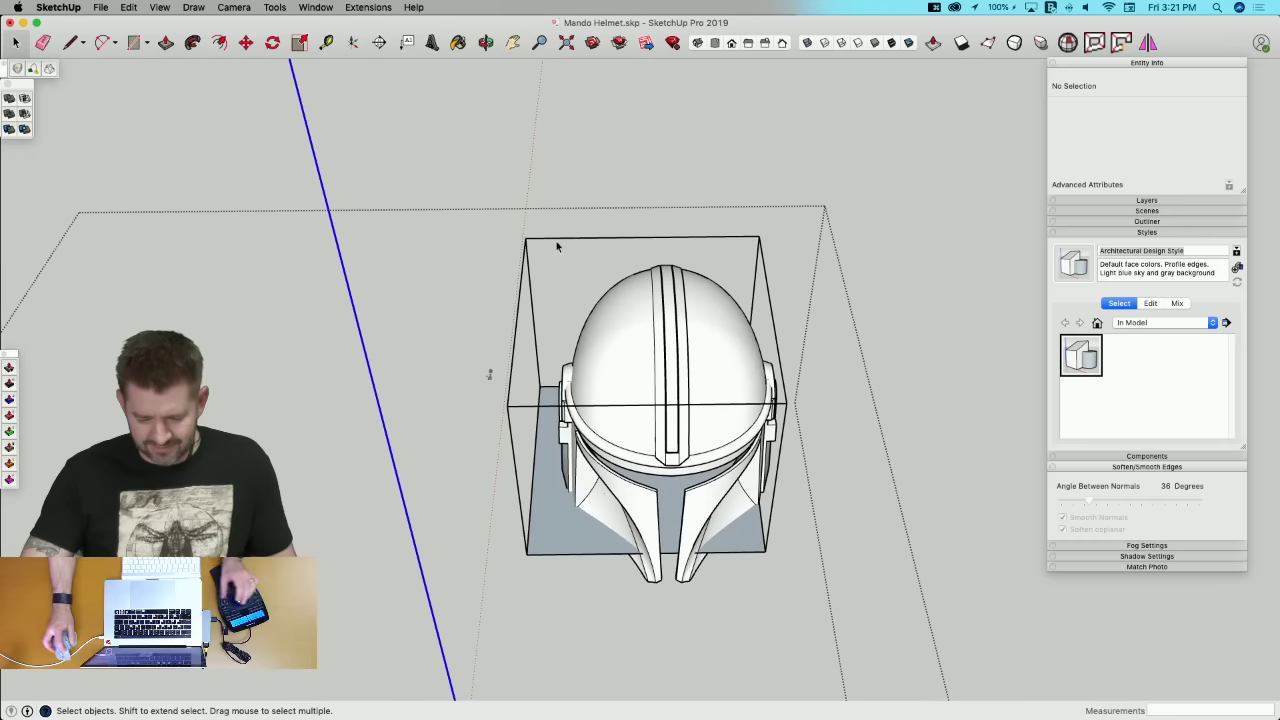
left_click_drag(875, 687, 872, 684)
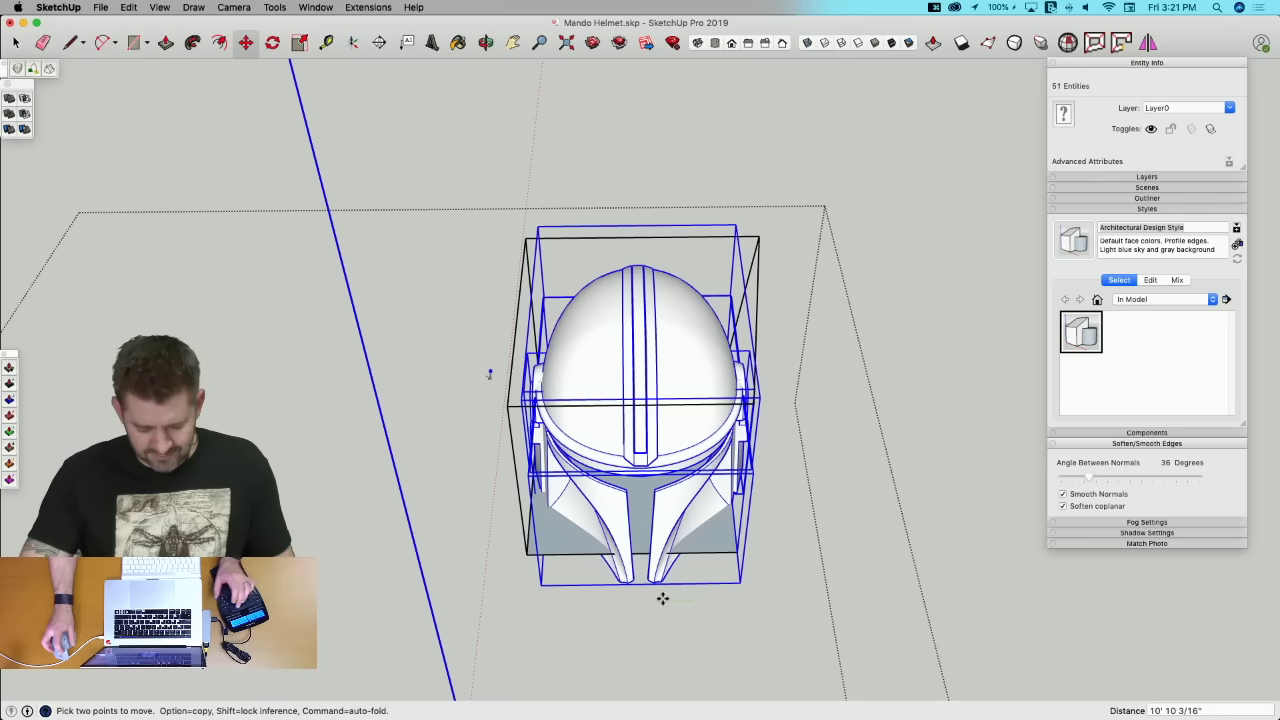
key("space")
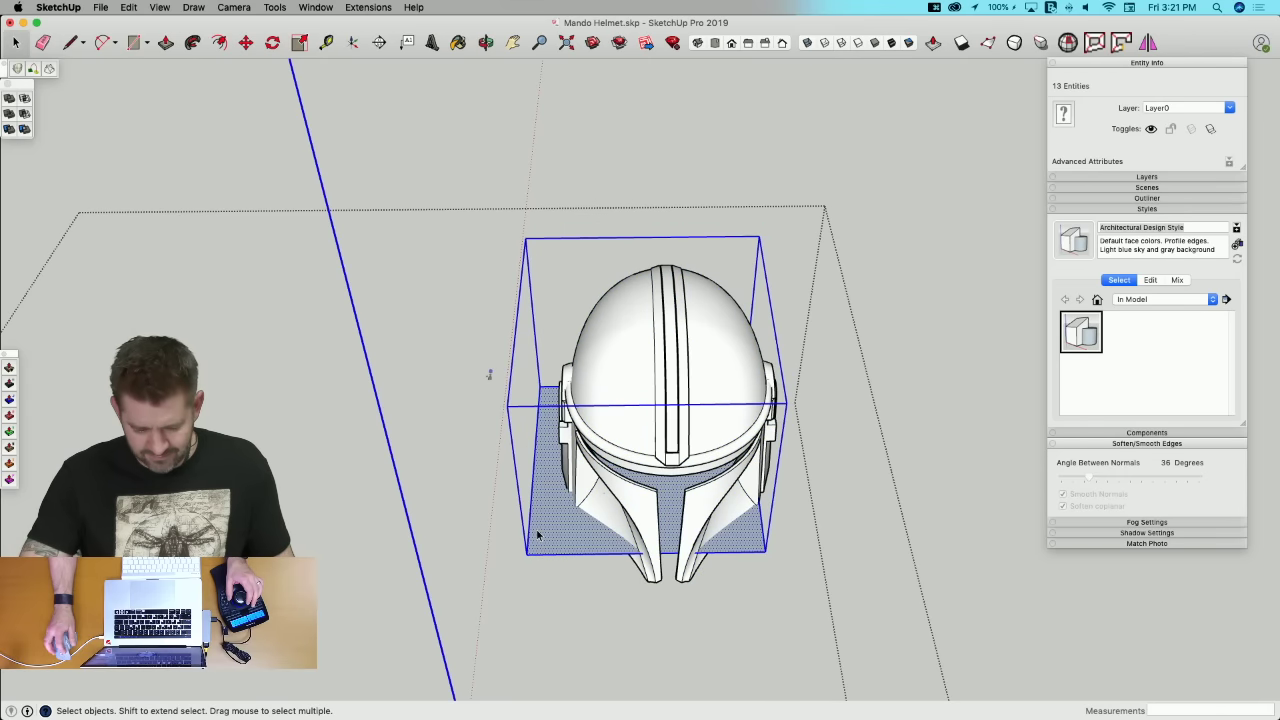
right_click(537, 535)
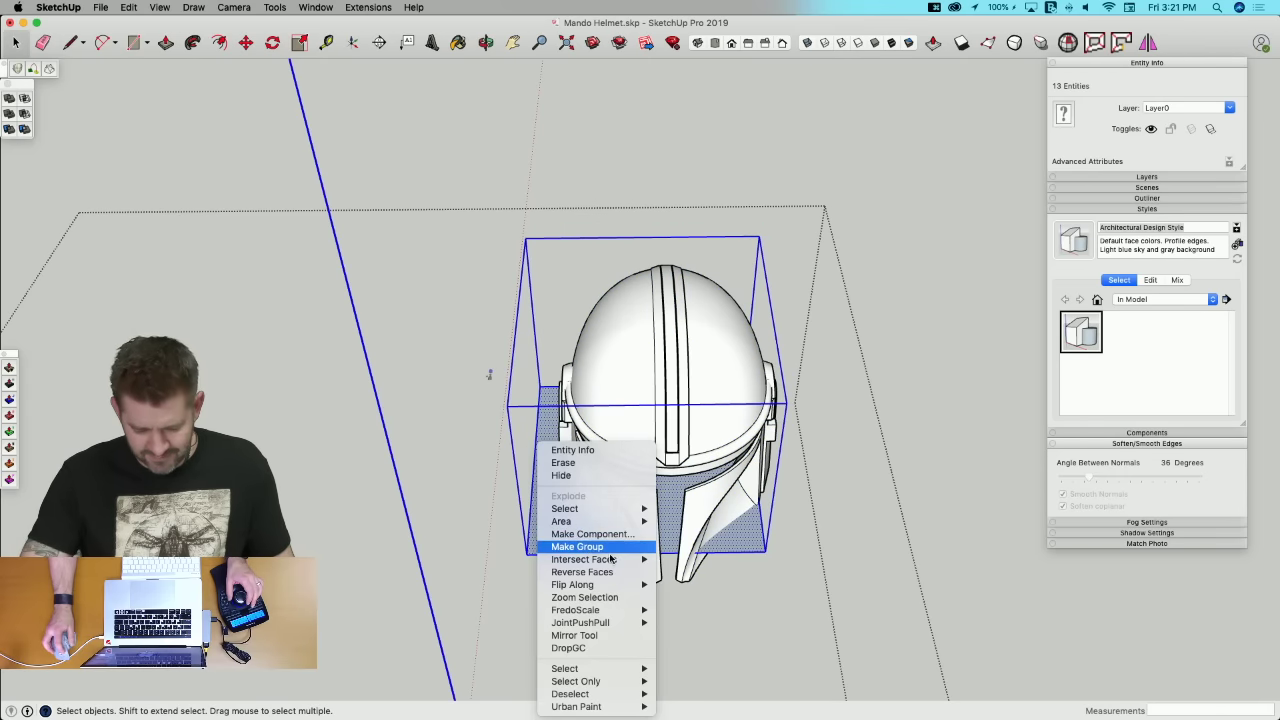
left_click(610, 551)
key("m")
key("space")
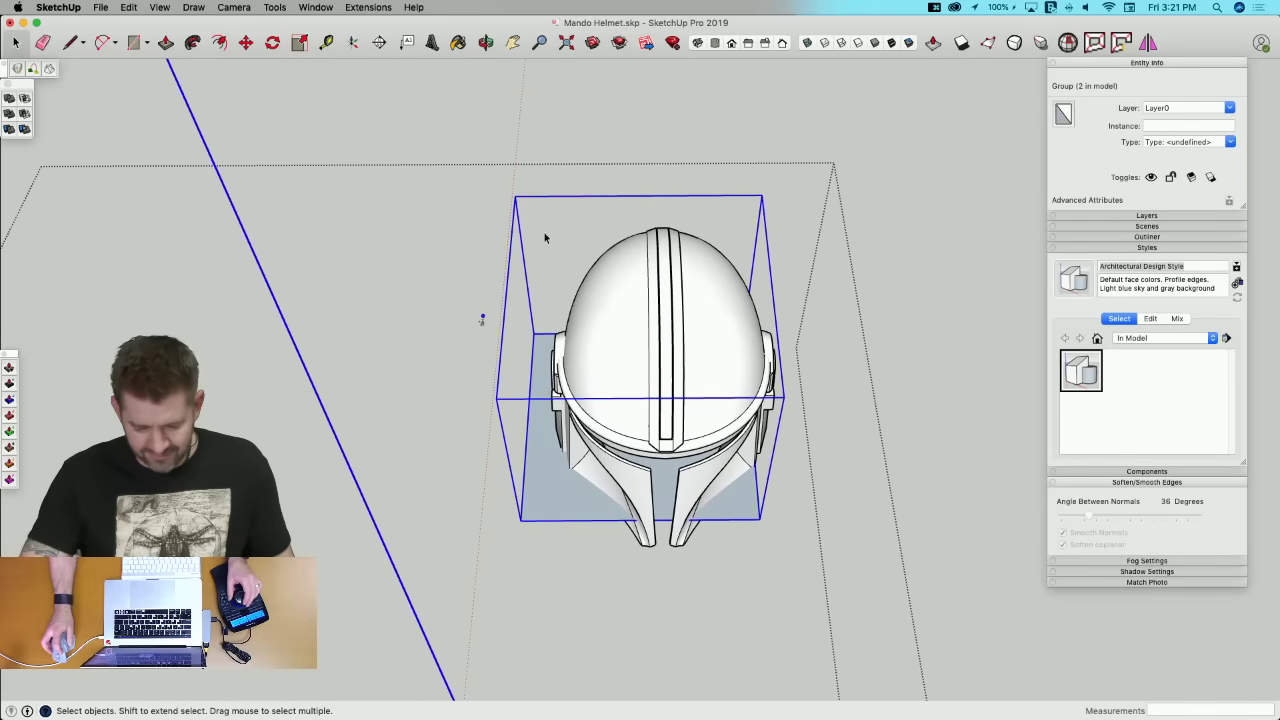
Step: Select the whole helmet without the box and move it about 7' 2" to position it within the box outline
left_click_drag(838, 594, 816, 592)
key("m")
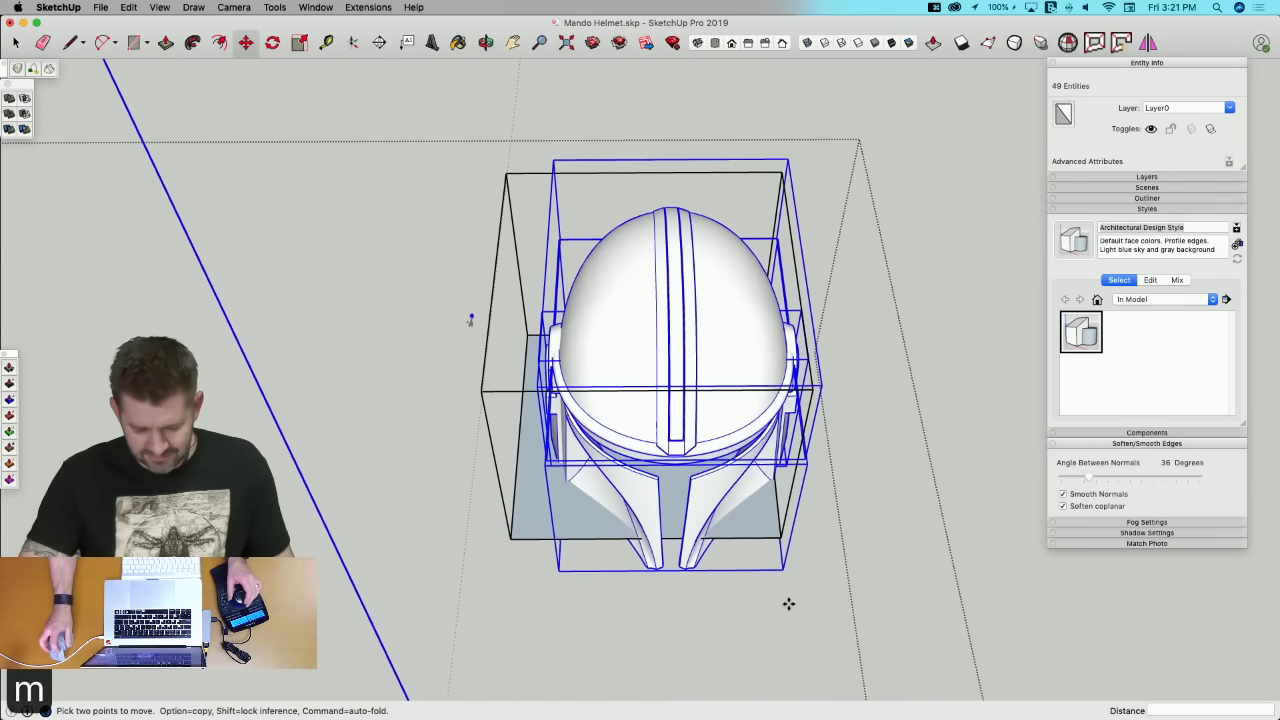
left_click(787, 604)
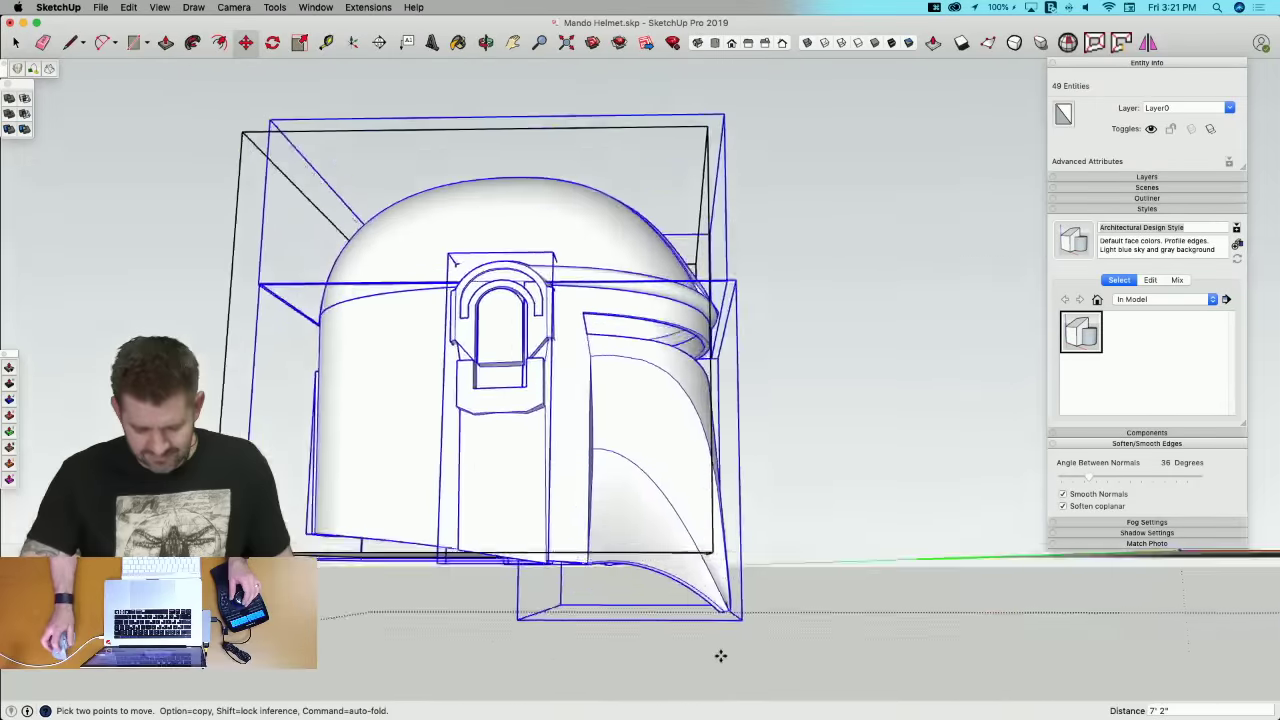
Step: Raise the helmet vertically about 11' 11" so its cheek tips rest on the box floor
key("m")
middle_click_drag(717, 603, 736, 558)
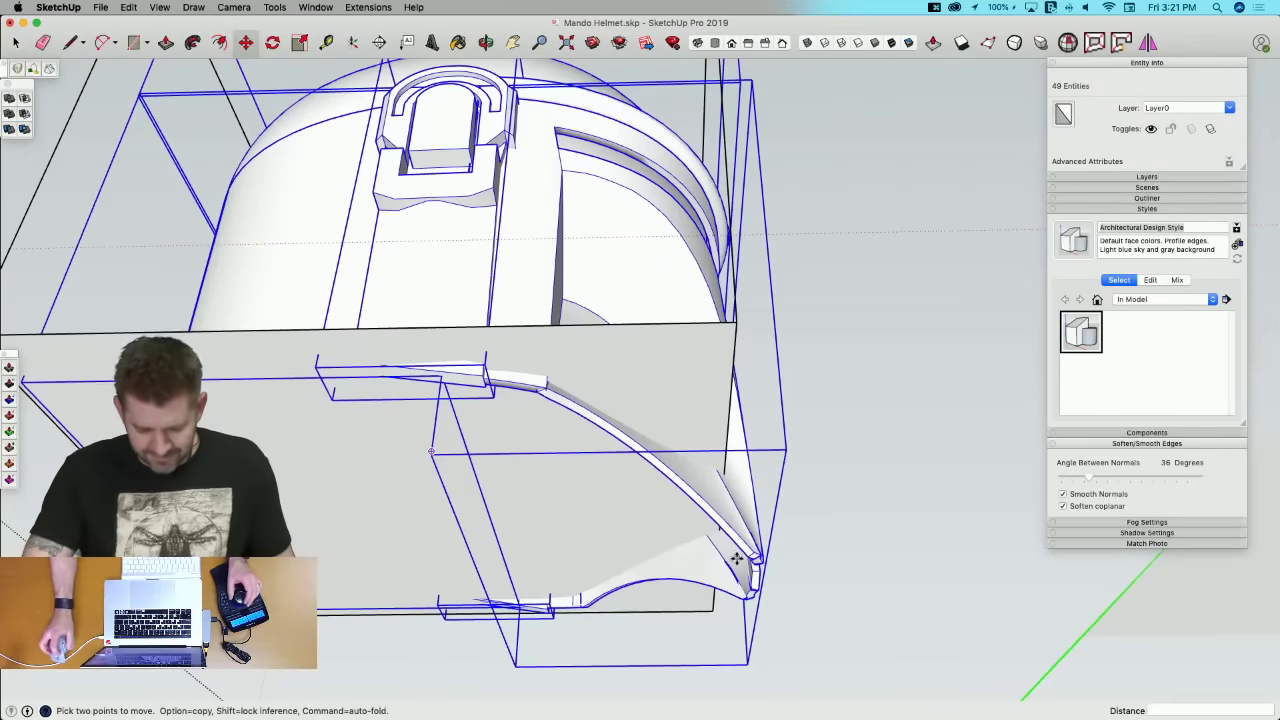
left_click(752, 556)
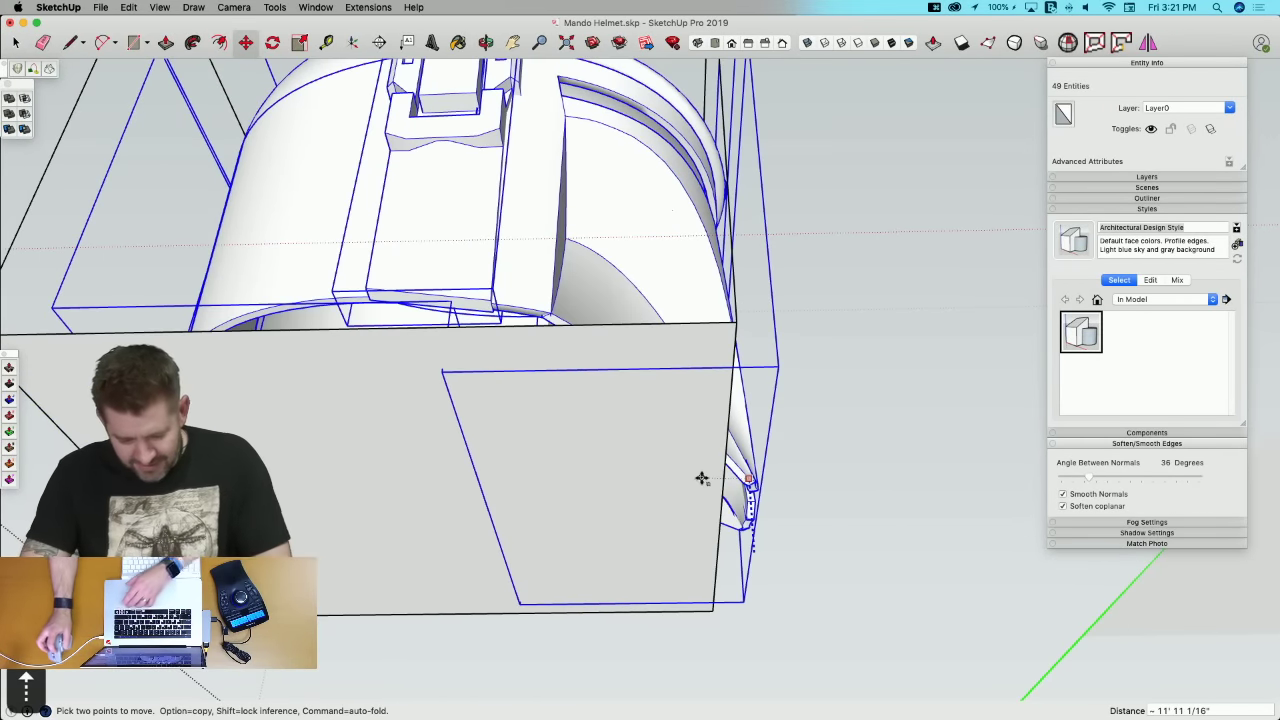
scroll(833, 466, "down", 10)
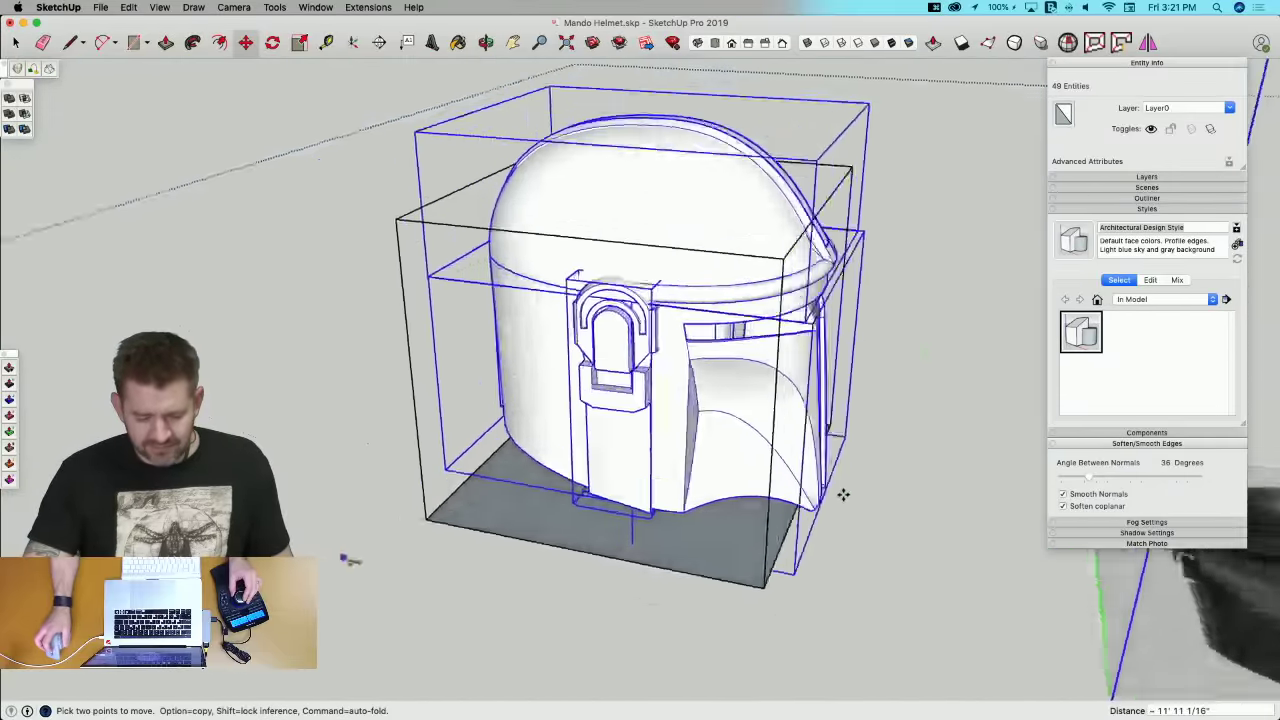
Step: Rotate the helmet about 48.7 degrees around the vertical axis and shift it about 6' 5/8" inside the box
middle_click_drag(843, 494, 405, 285)
key("q")
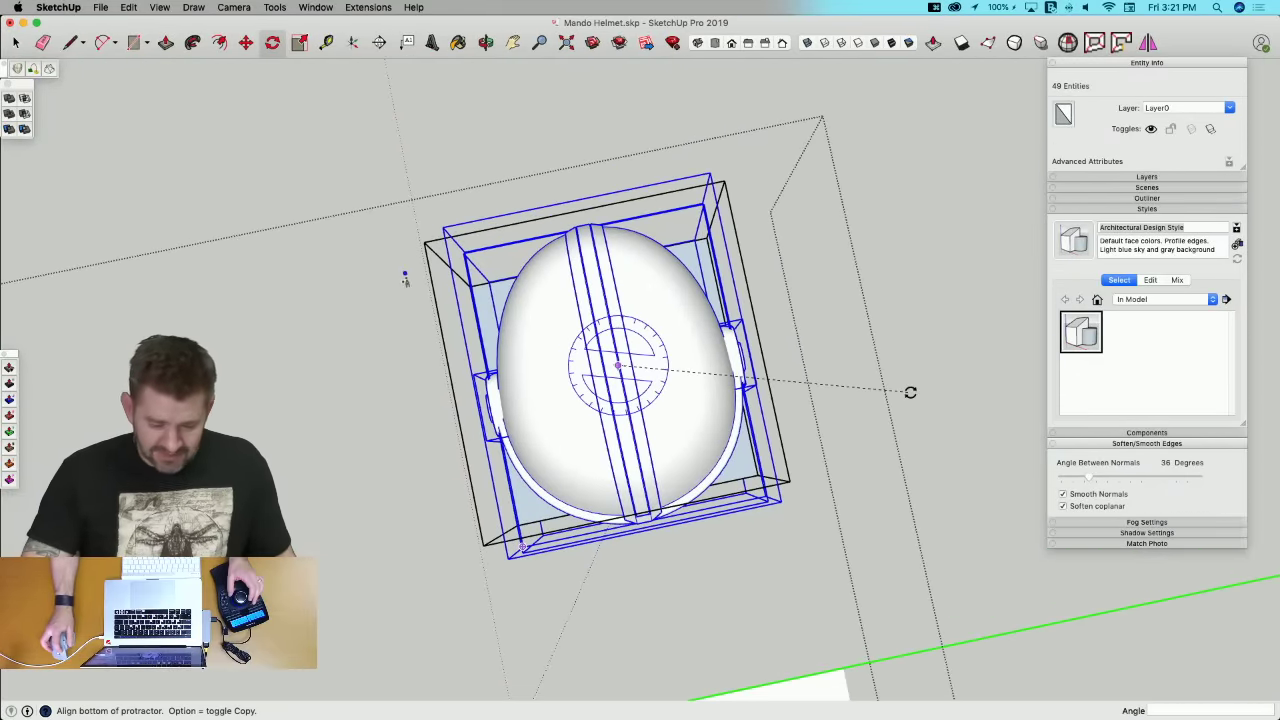
left_click(788, 210)
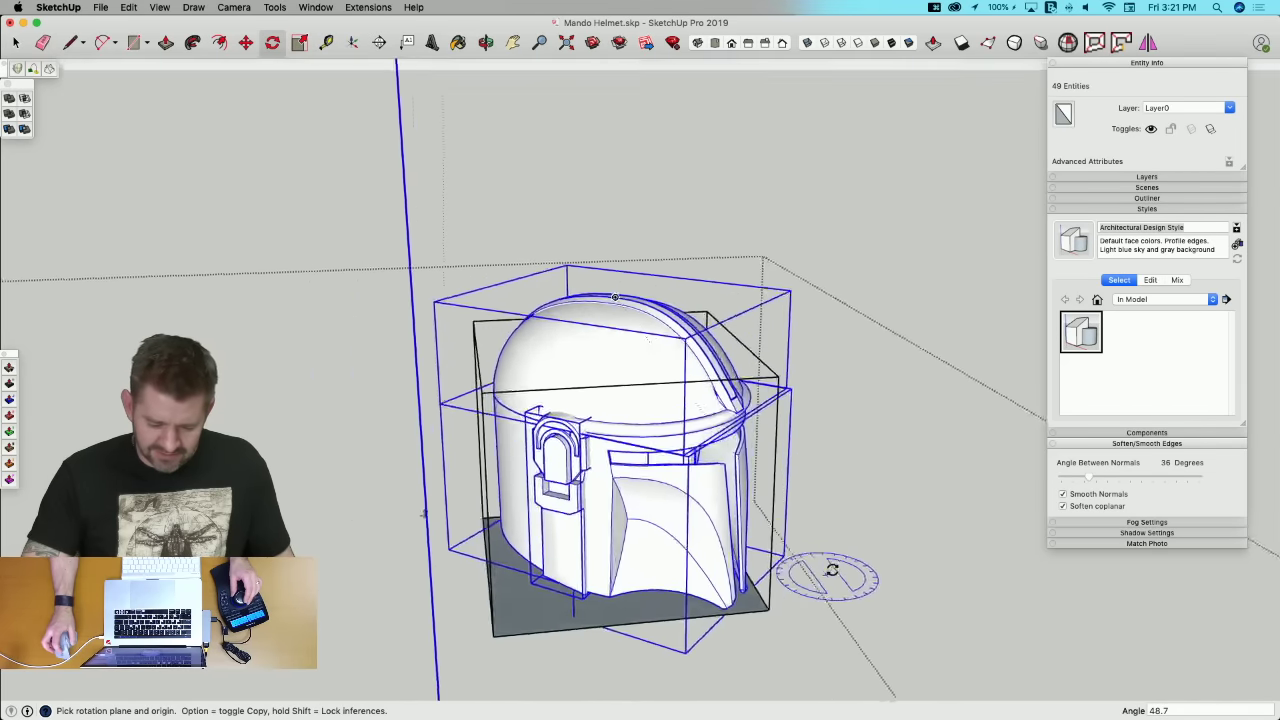
key("space")
middle_click_drag(736, 610, 586, 537)
key("m")
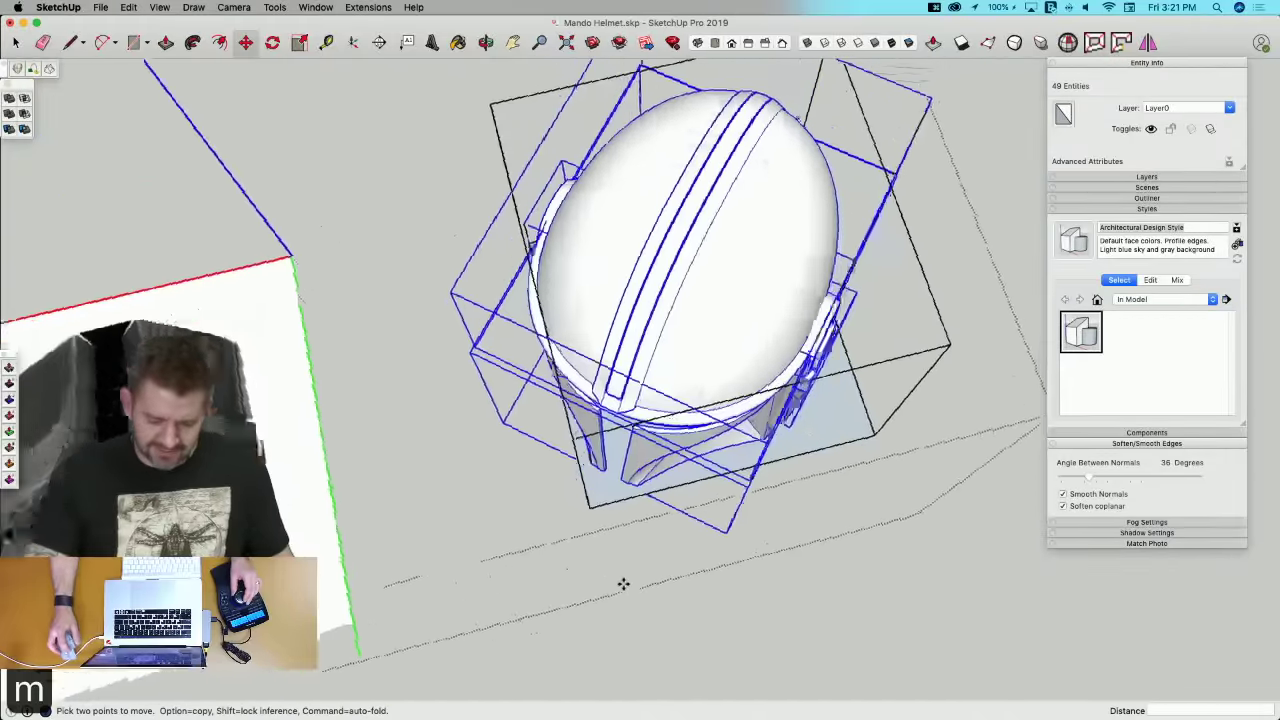
left_click(612, 593)
left_click(631, 595)
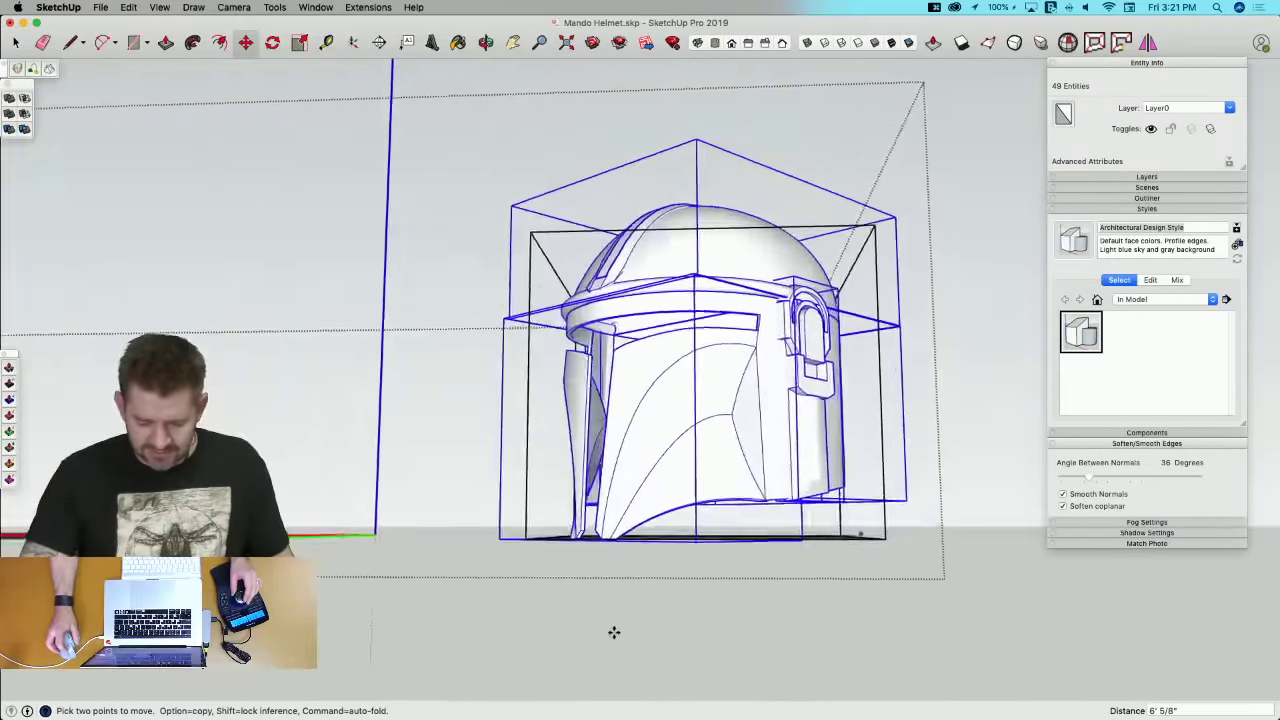
Step: Tilt the helmet around the green axis at the cheek tip until its rear edge reaches the box floor
middle_click_drag(614, 632, 766, 623)
scroll(776, 650, "up", 5)
key("q")
scroll(458, 620, "up", 3)
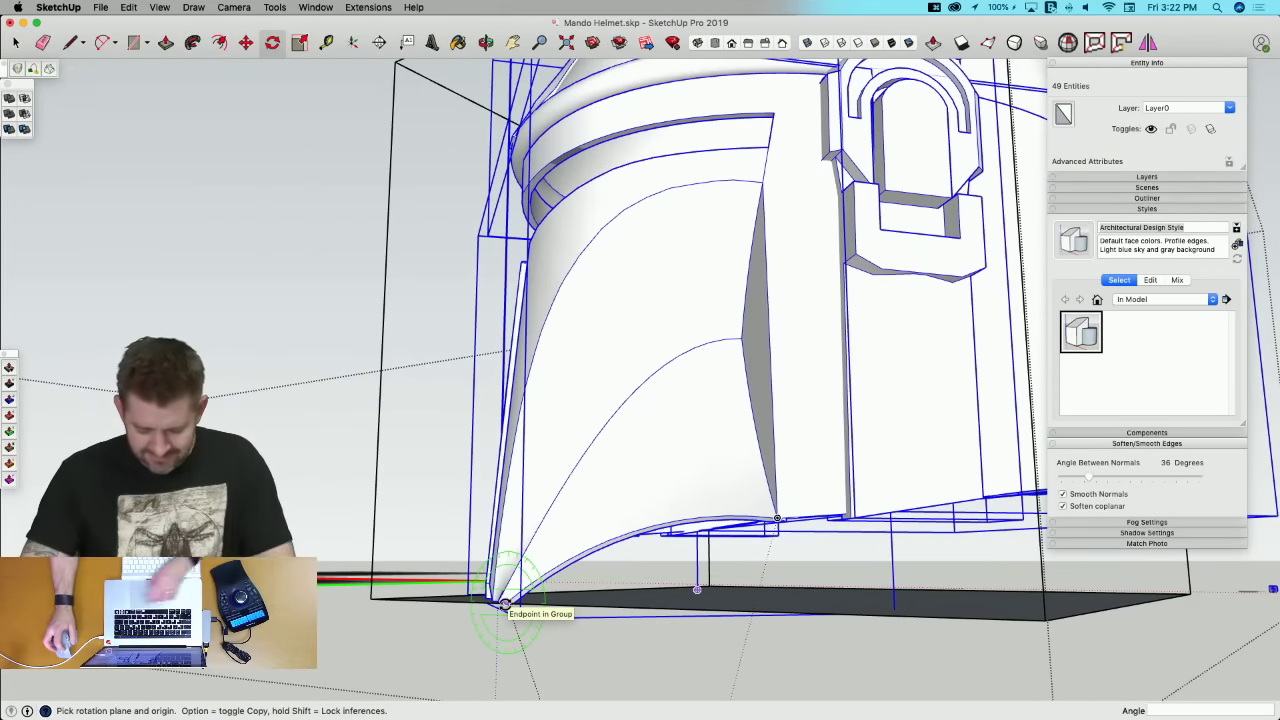
key("Left")
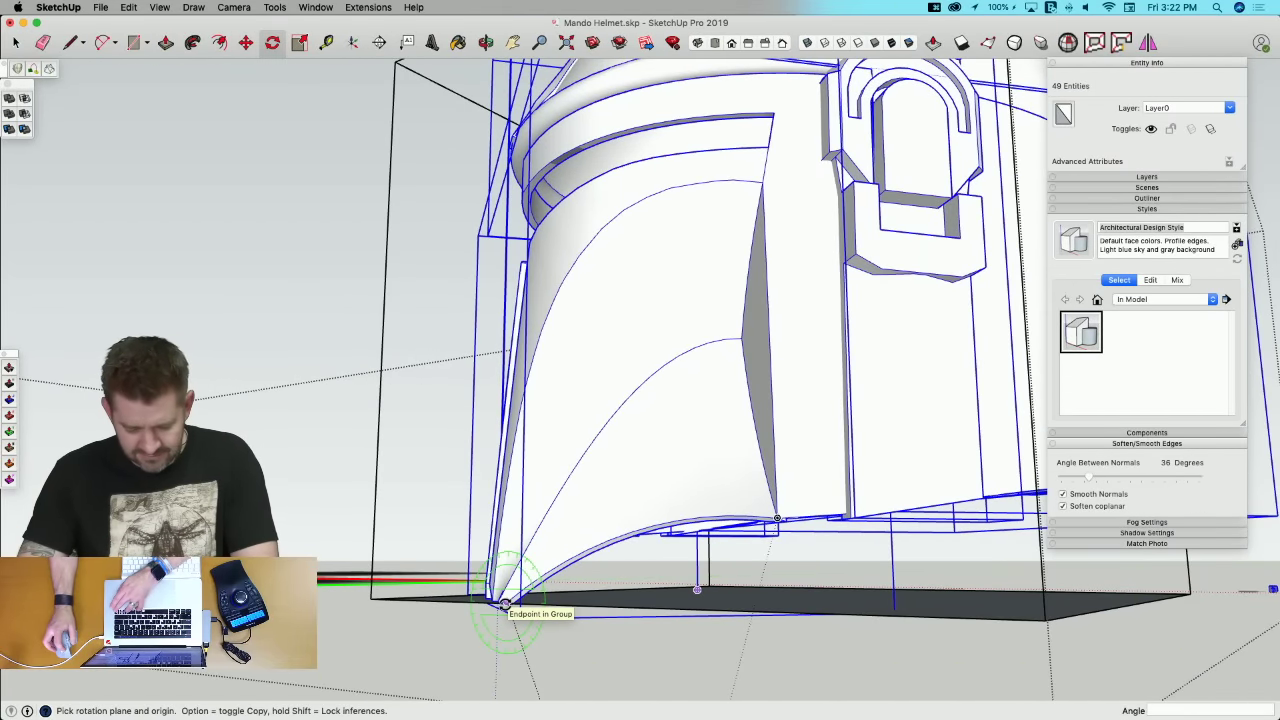
left_click(505, 604)
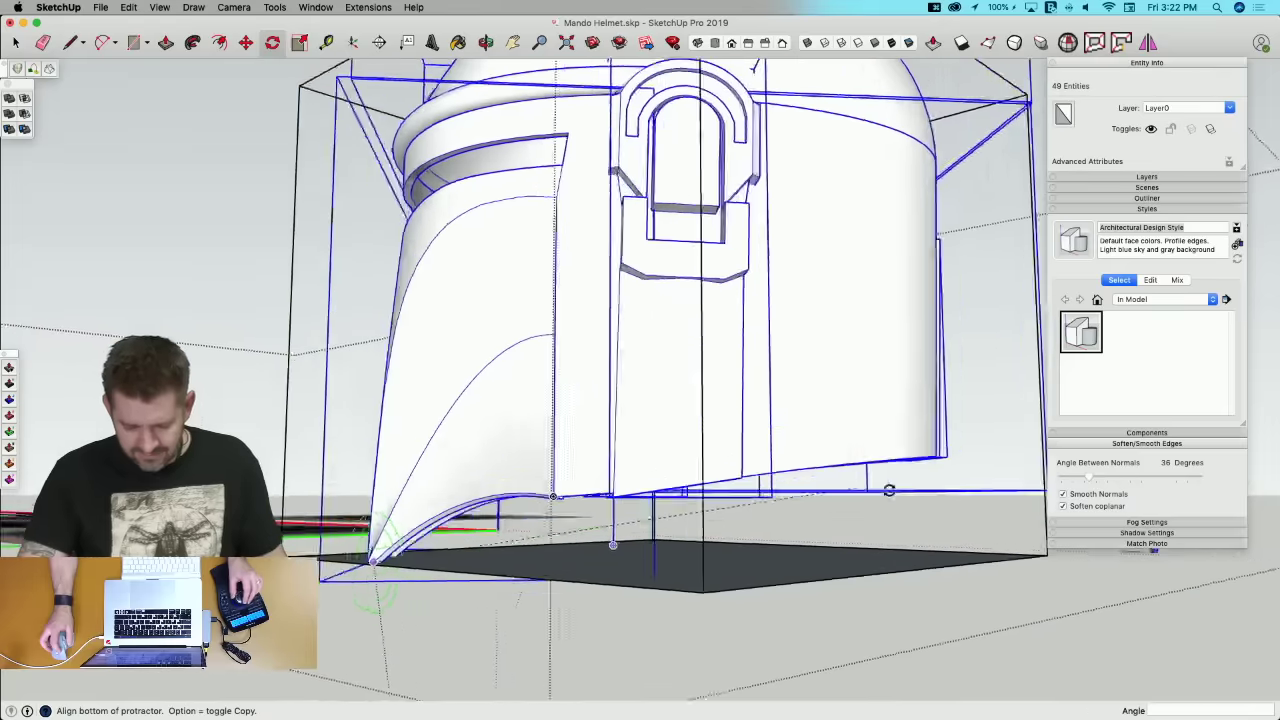
left_click(886, 450)
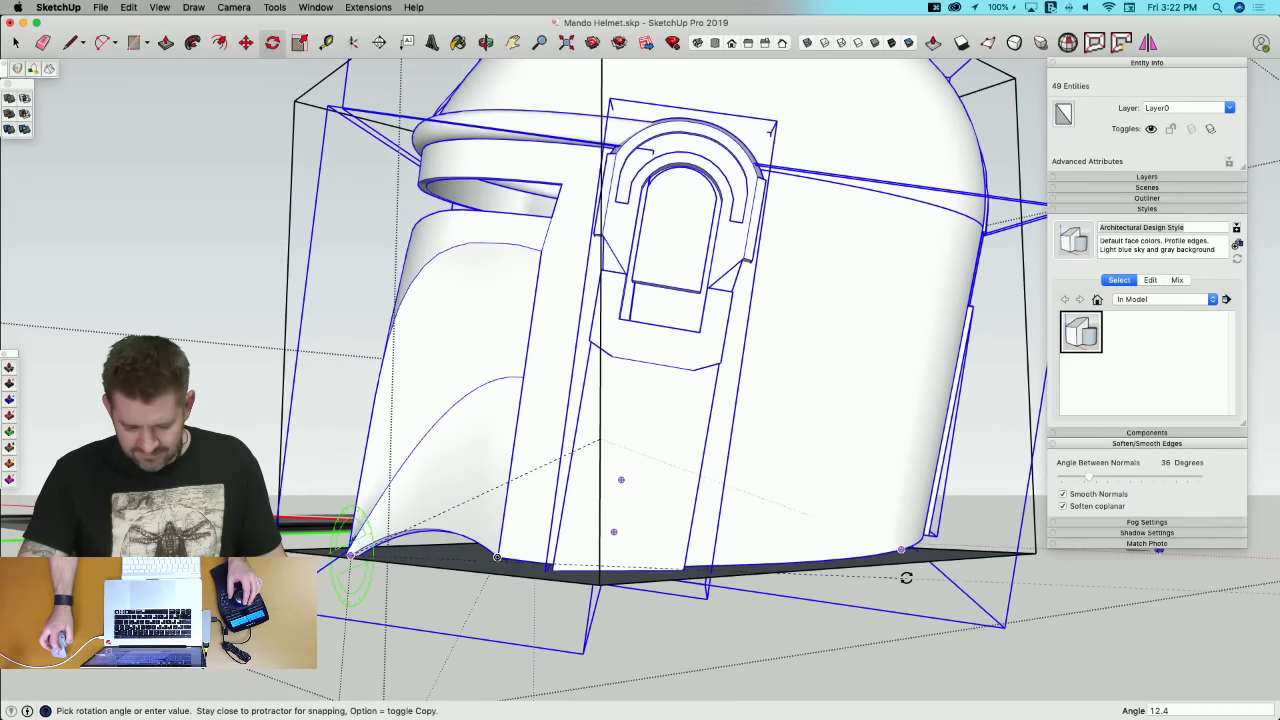
left_click(903, 596)
key("space")
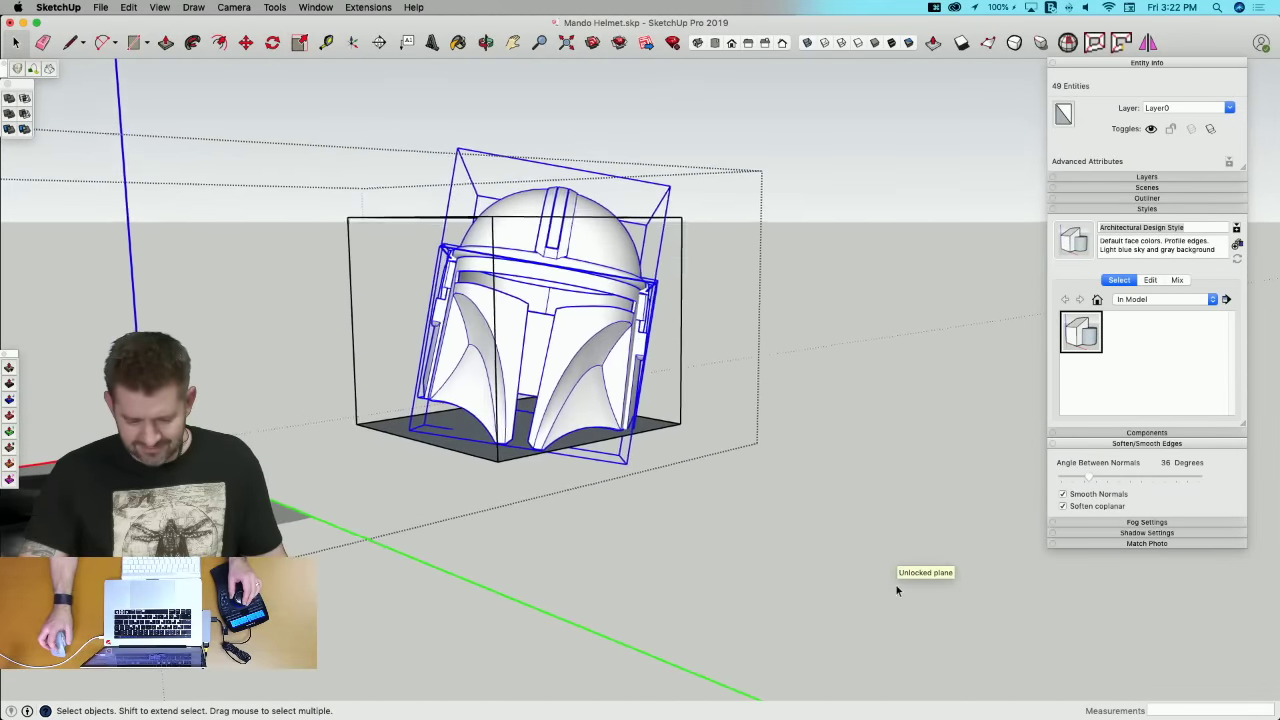
Step: Rotate the helmet about 15 degrees around the red axis at the cheek tip to level both cheeks on the floor
key("q")
scroll(725, 462, "up", 10)
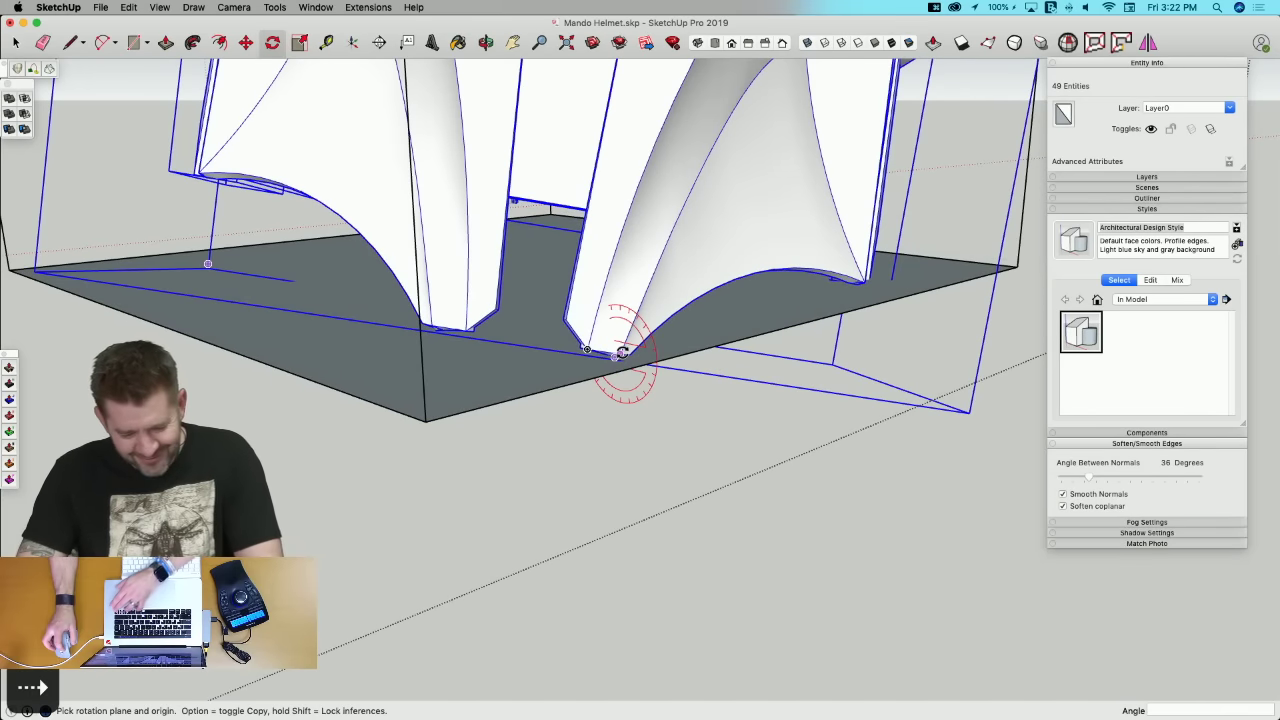
left_click_drag(621, 352, 646, 362)
left_click(423, 318)
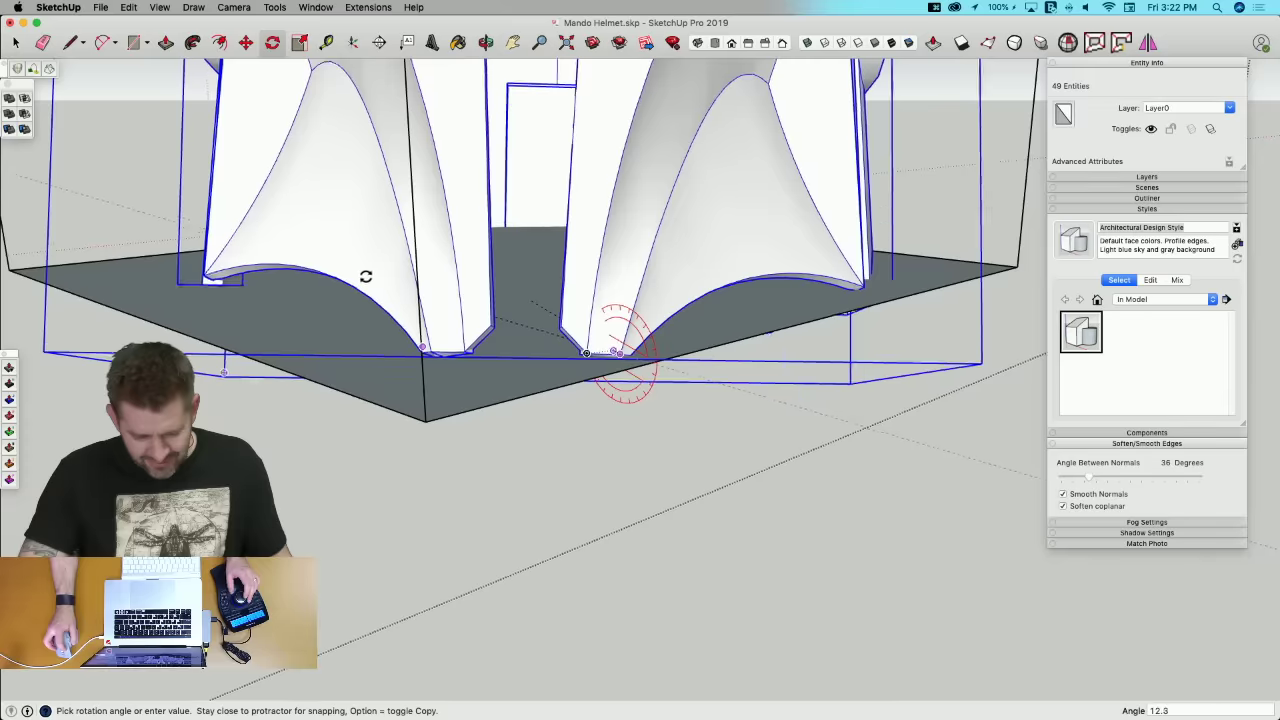
left_click(268, 310)
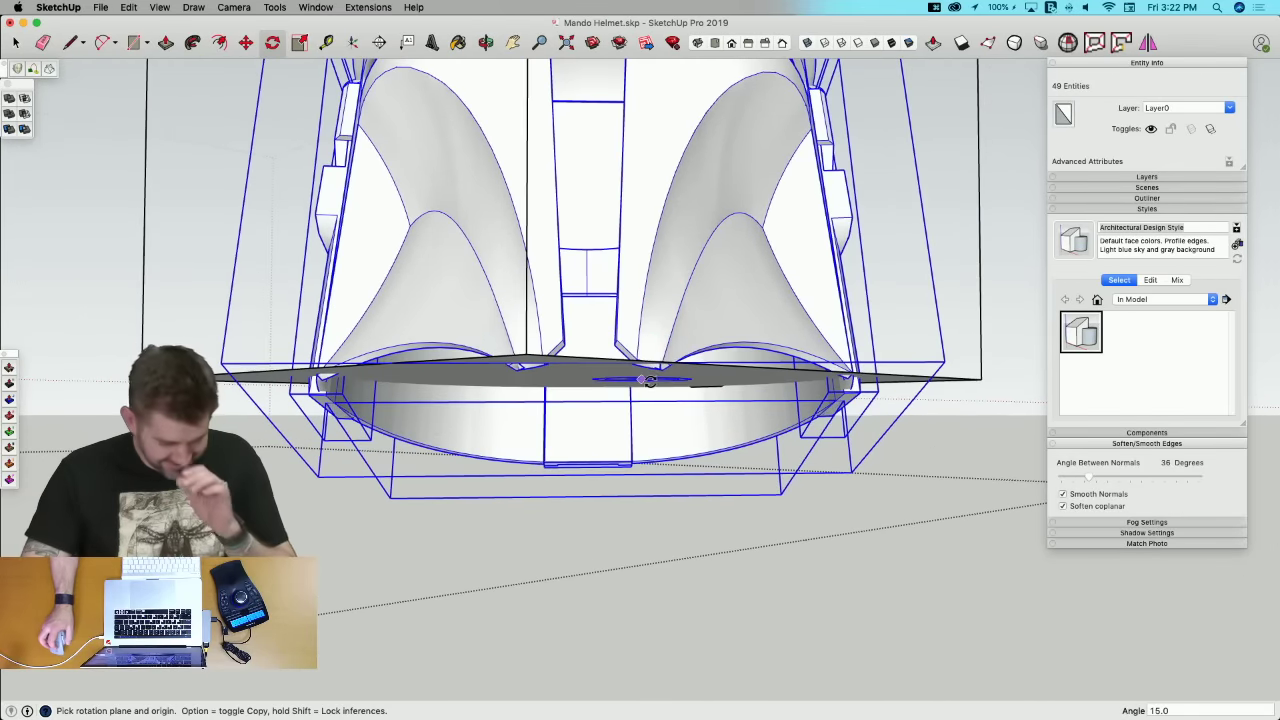
Step: Undo the helmet's tilts, its turn around the vertical axis and the shift that followed
key("space")
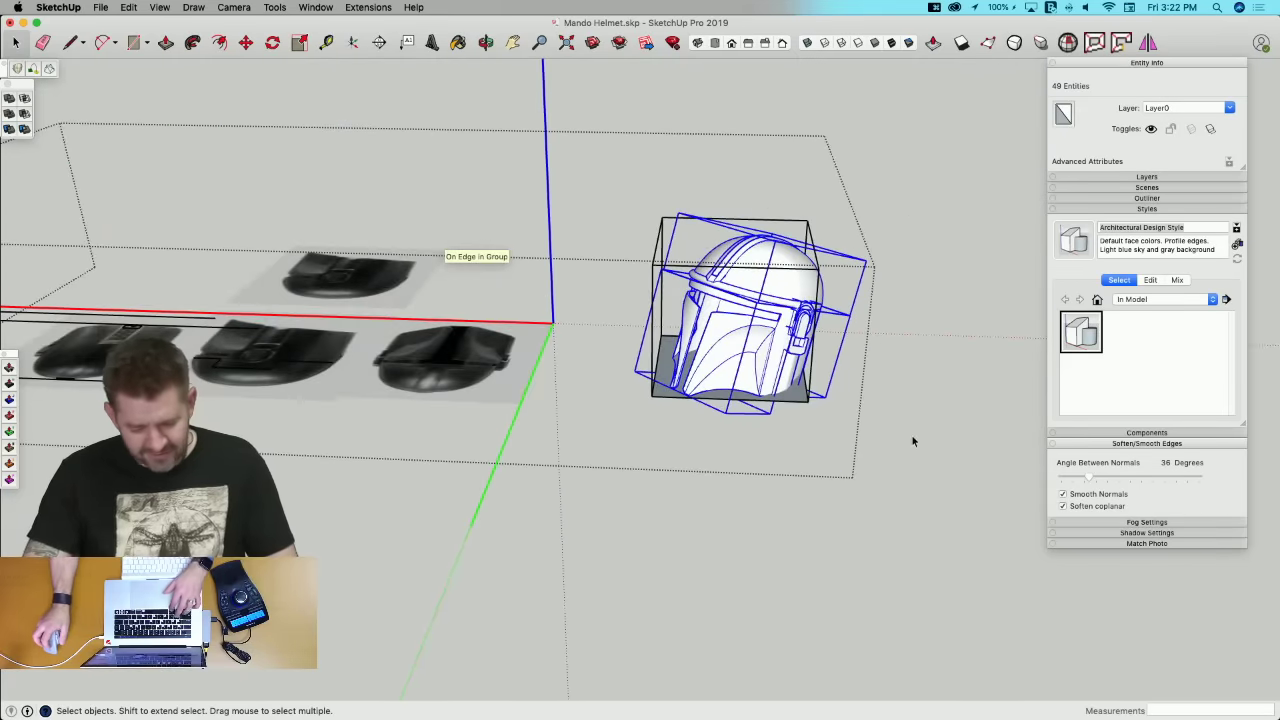
key("super+z")
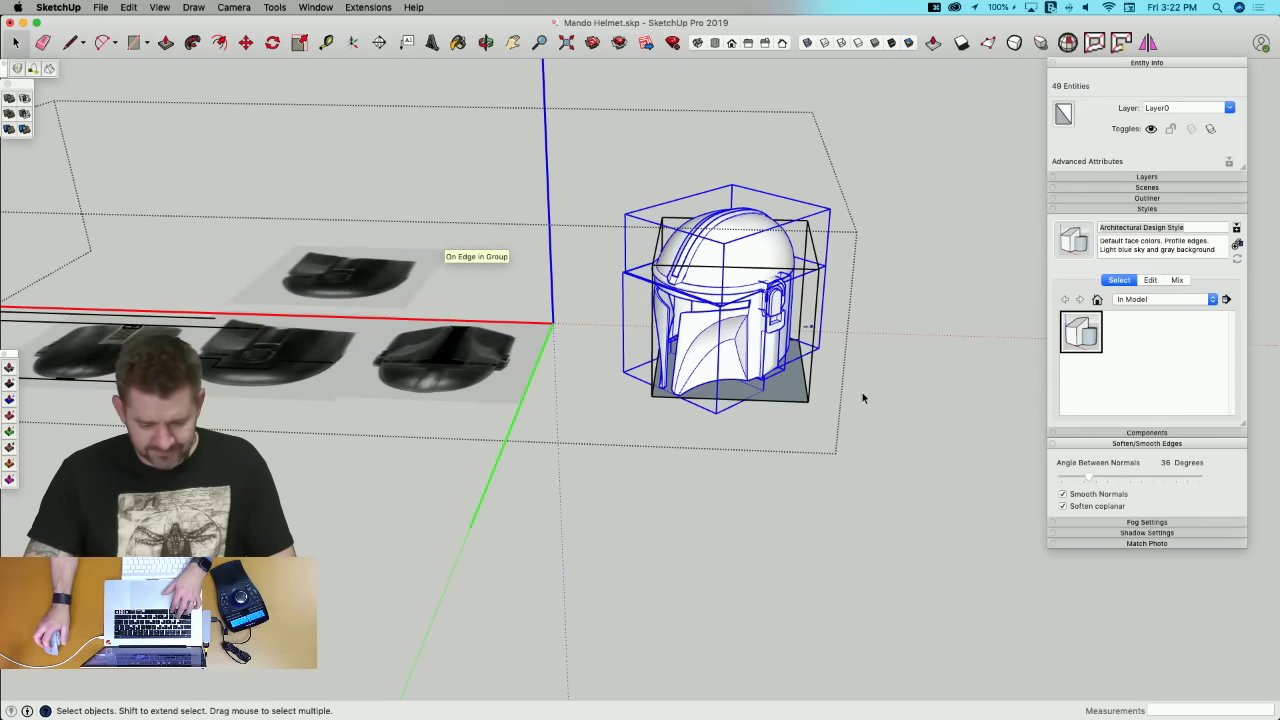
key("super+z")
Step: Stop editing the Helmet Reference component and select it as a whole with its box and photos
middle_click_drag(864, 388, 714, 345)
left_click(714, 345)
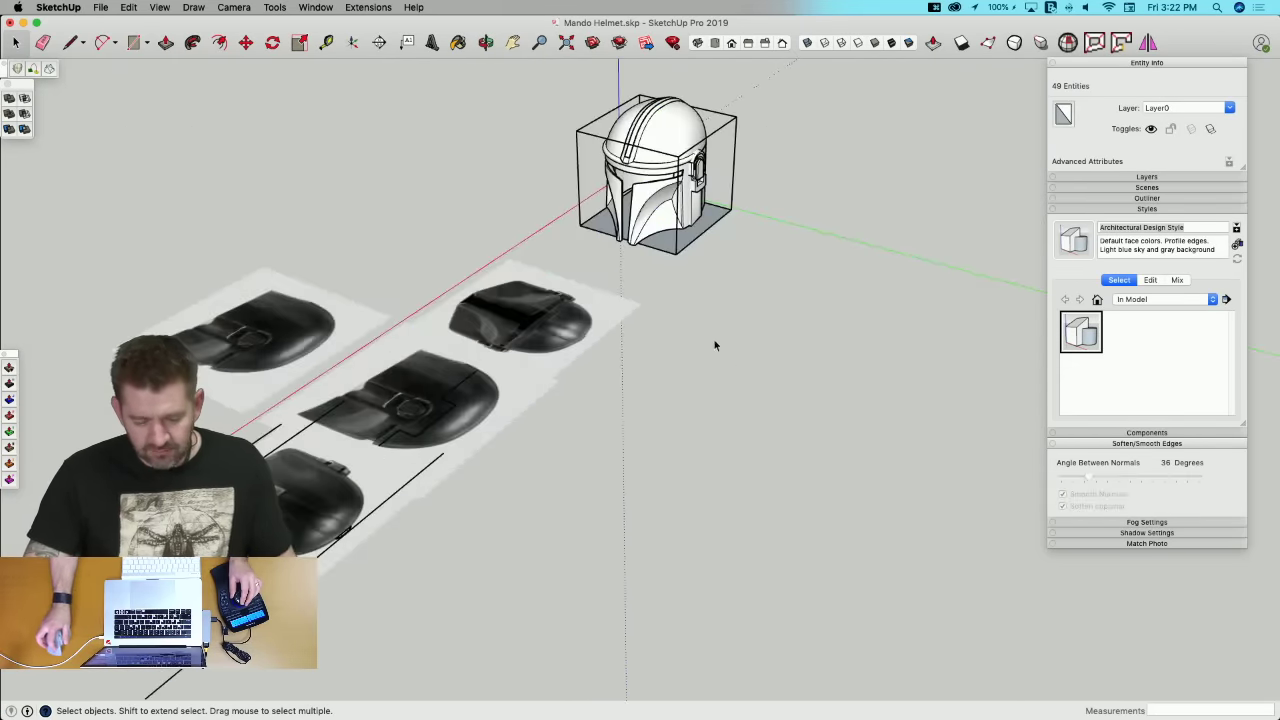
left_click(641, 217)
scroll(630, 300, "up", 3)
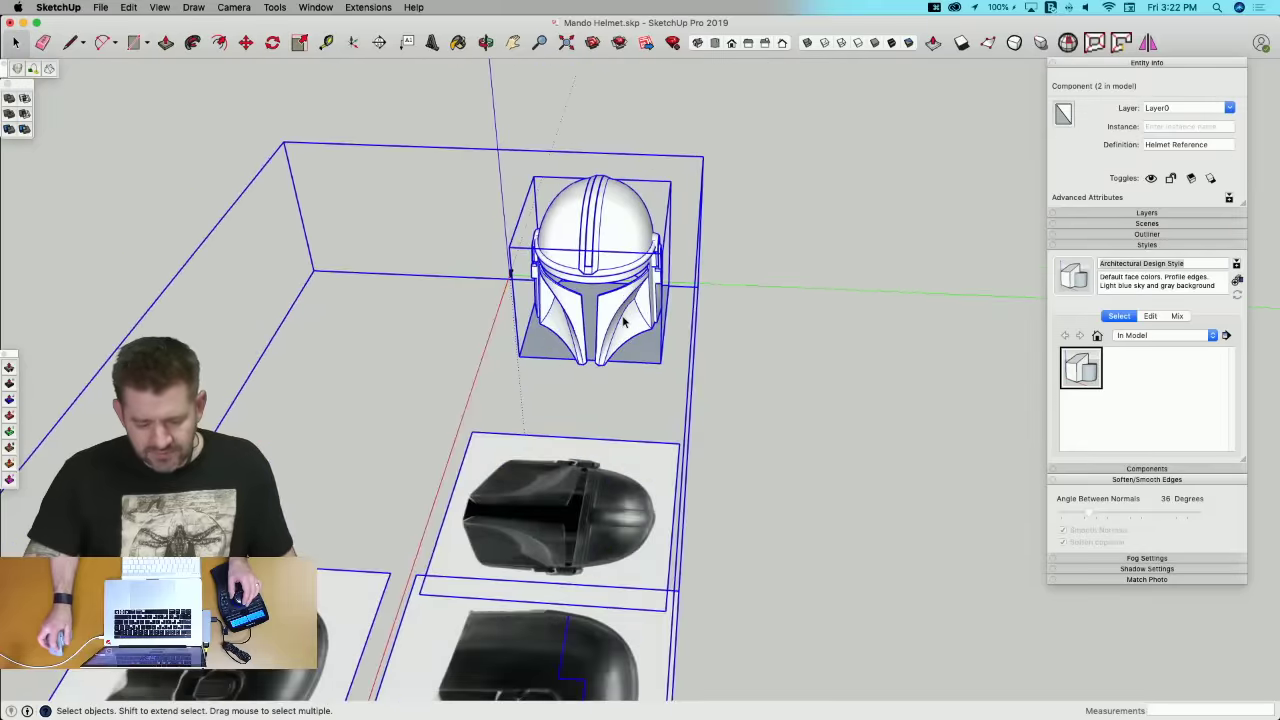
middle_click_drag(624, 321, 691, 441)
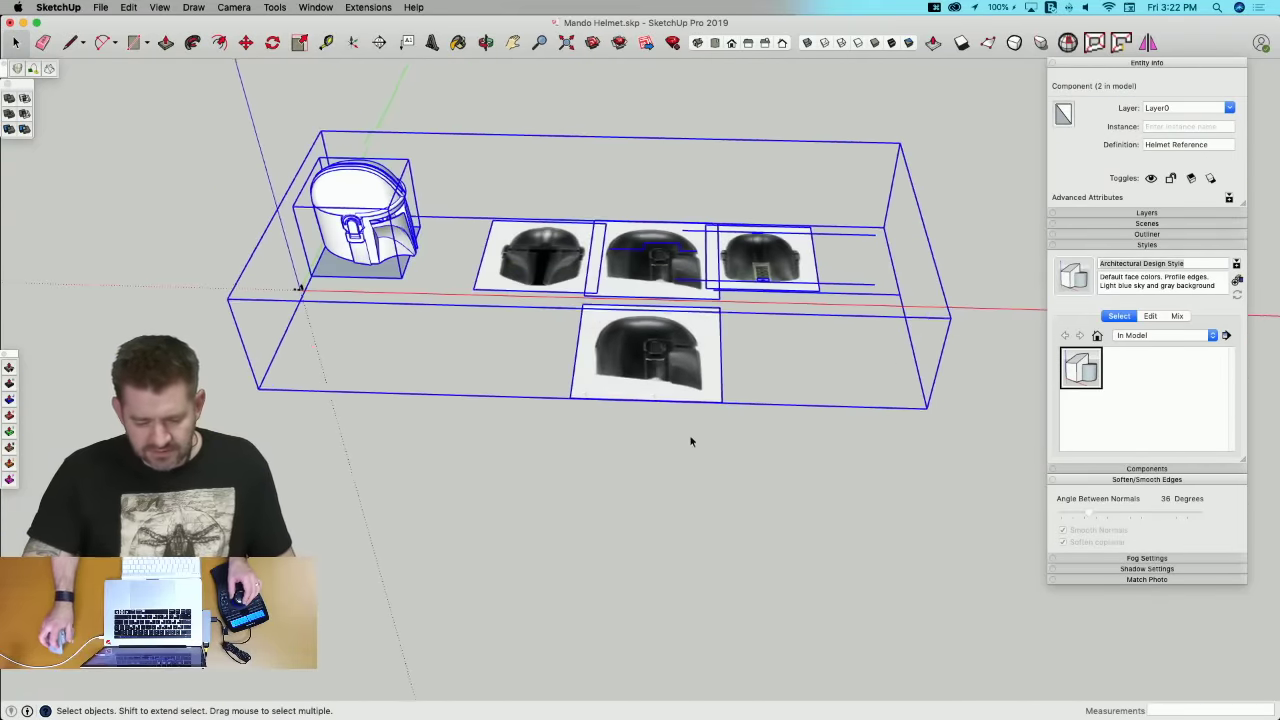
Step: Move the distant Helmet Reference component with its box and photos back beside the model origin, near the scale figure
key("m")
left_click(623, 386)
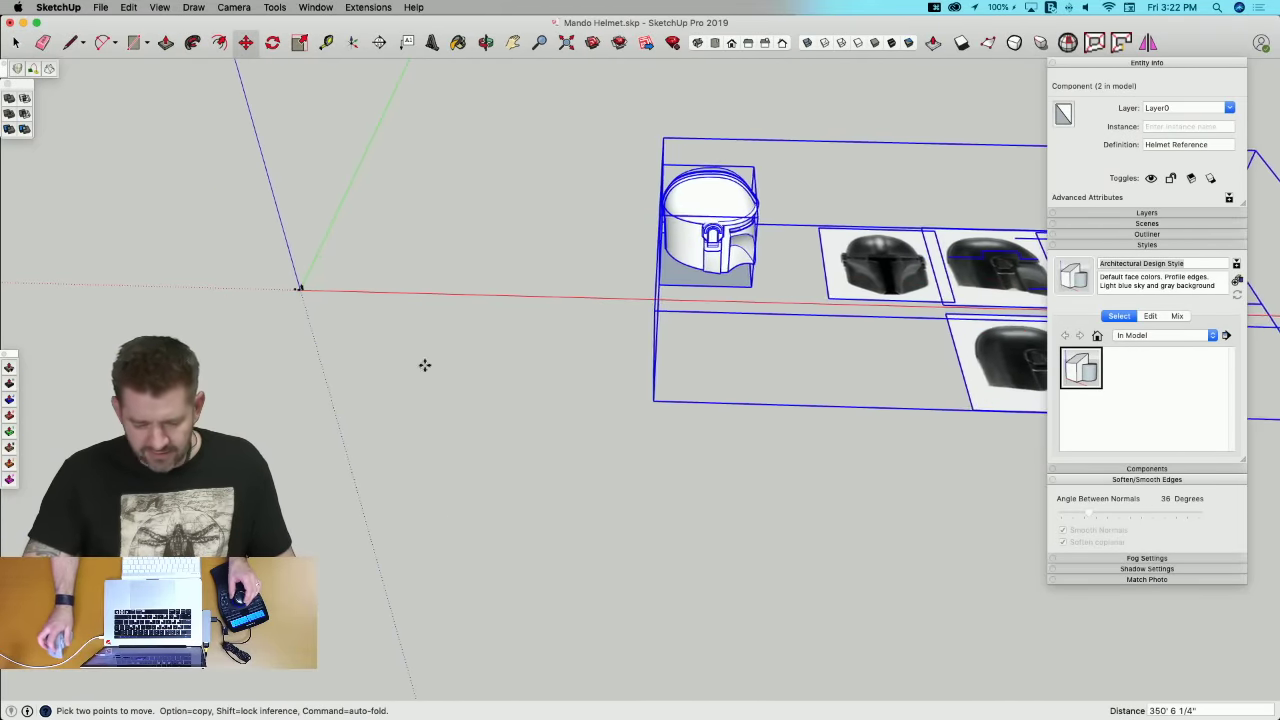
scroll(389, 277, "up", 10)
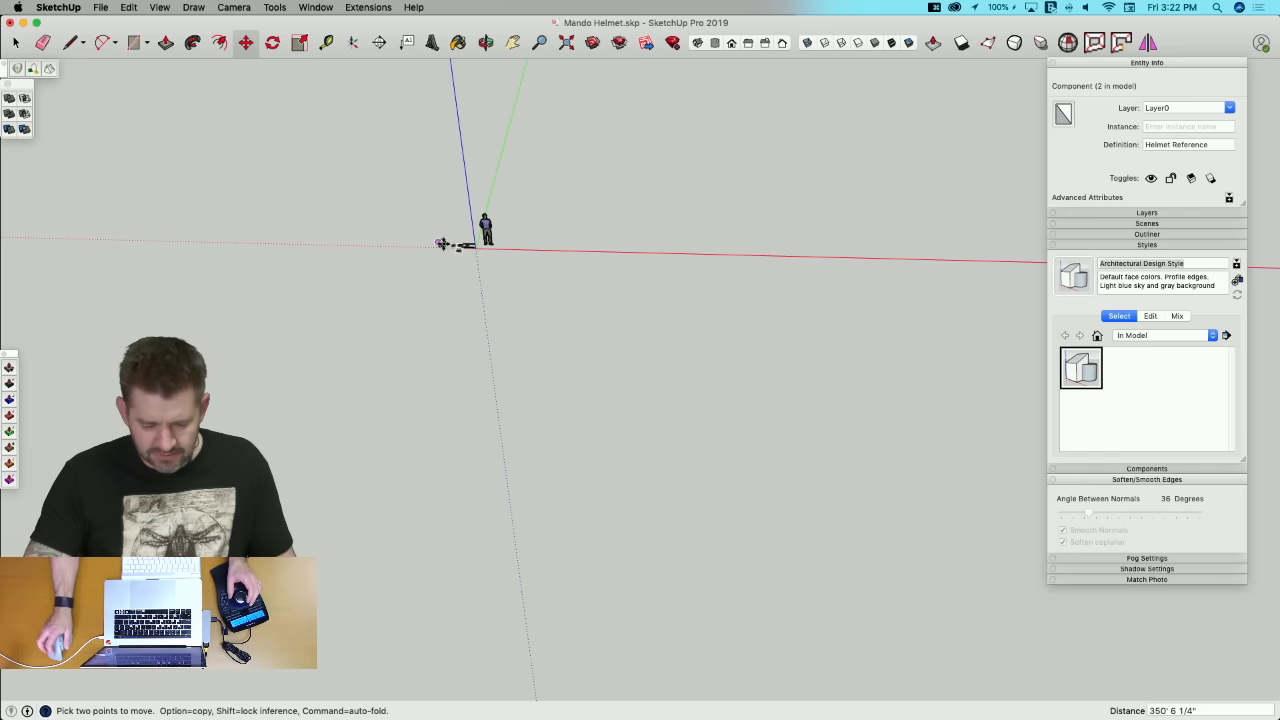
left_click(447, 244)
key("space")
scroll(449, 240, "up", 6)
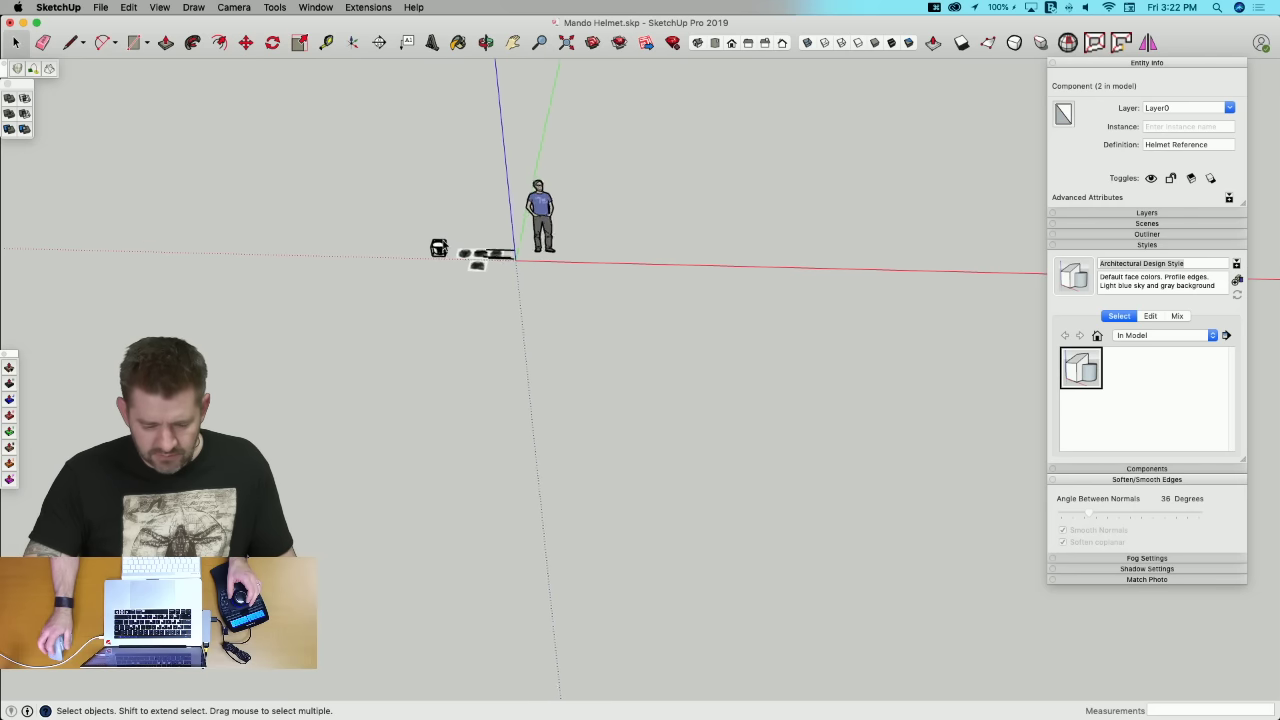
Step: Open the Helmet Reference component, select all helmet parts without the surrounding box, and make them a group
scroll(438, 263, "up", 10)
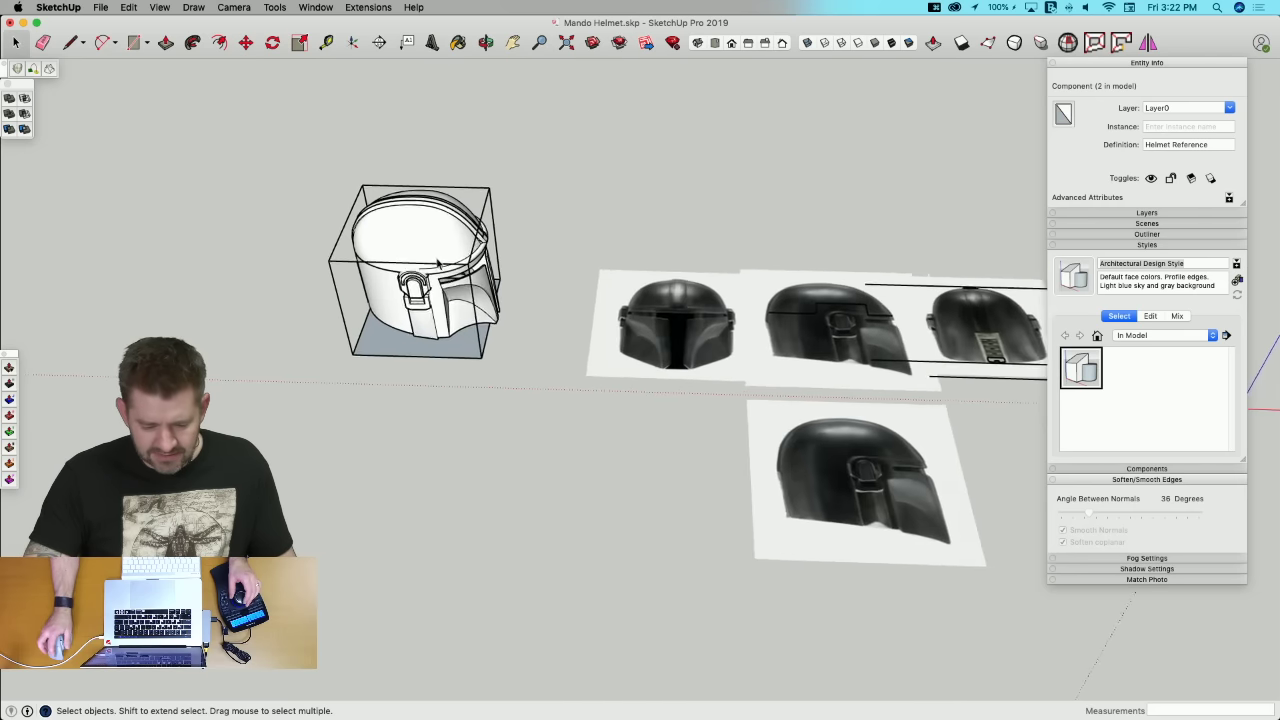
middle_click_drag(440, 266, 527, 413)
scroll(525, 413, "down", 2)
middle_click_drag(501, 362, 427, 193)
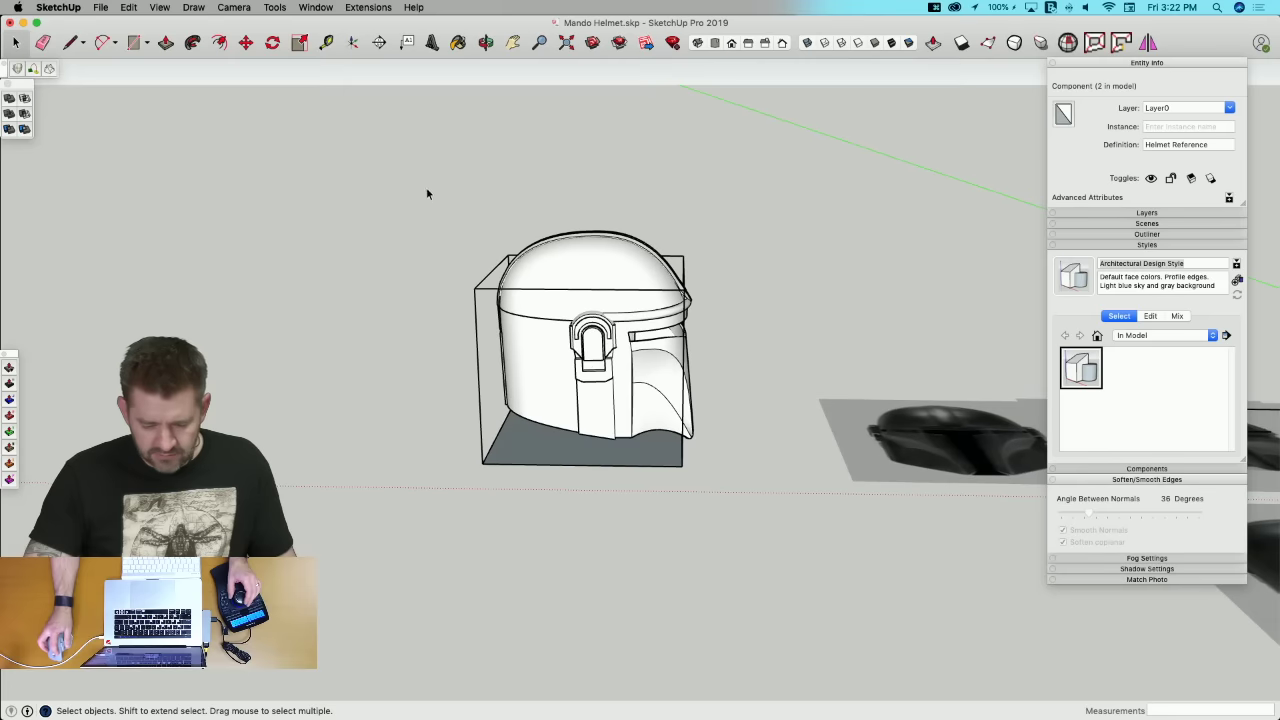
middle_click_drag(714, 450, 731, 432)
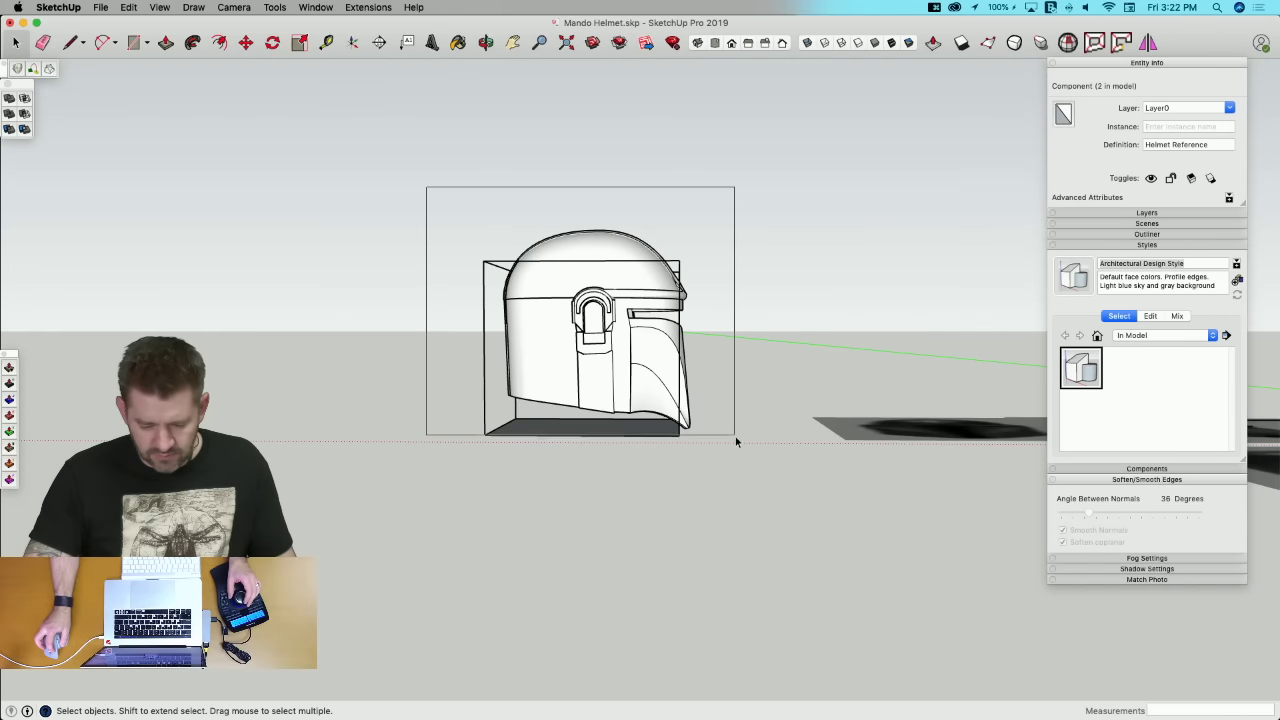
double_click(587, 330)
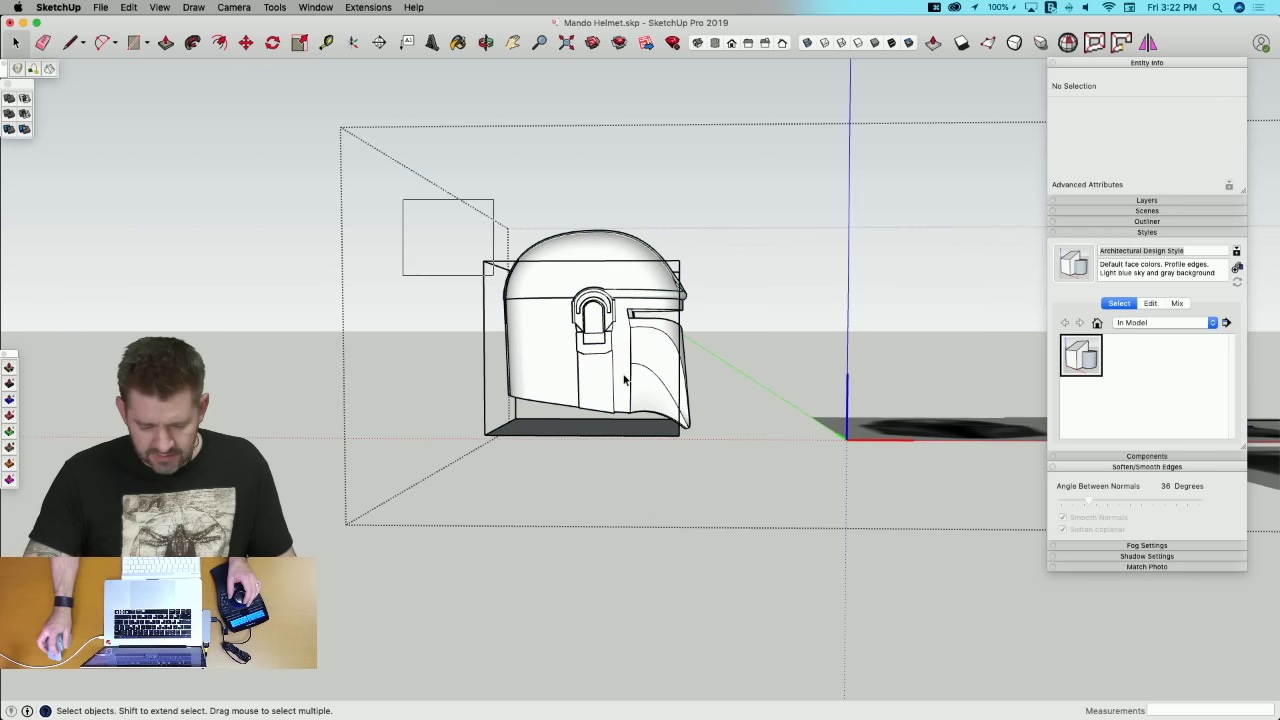
key("super+a")
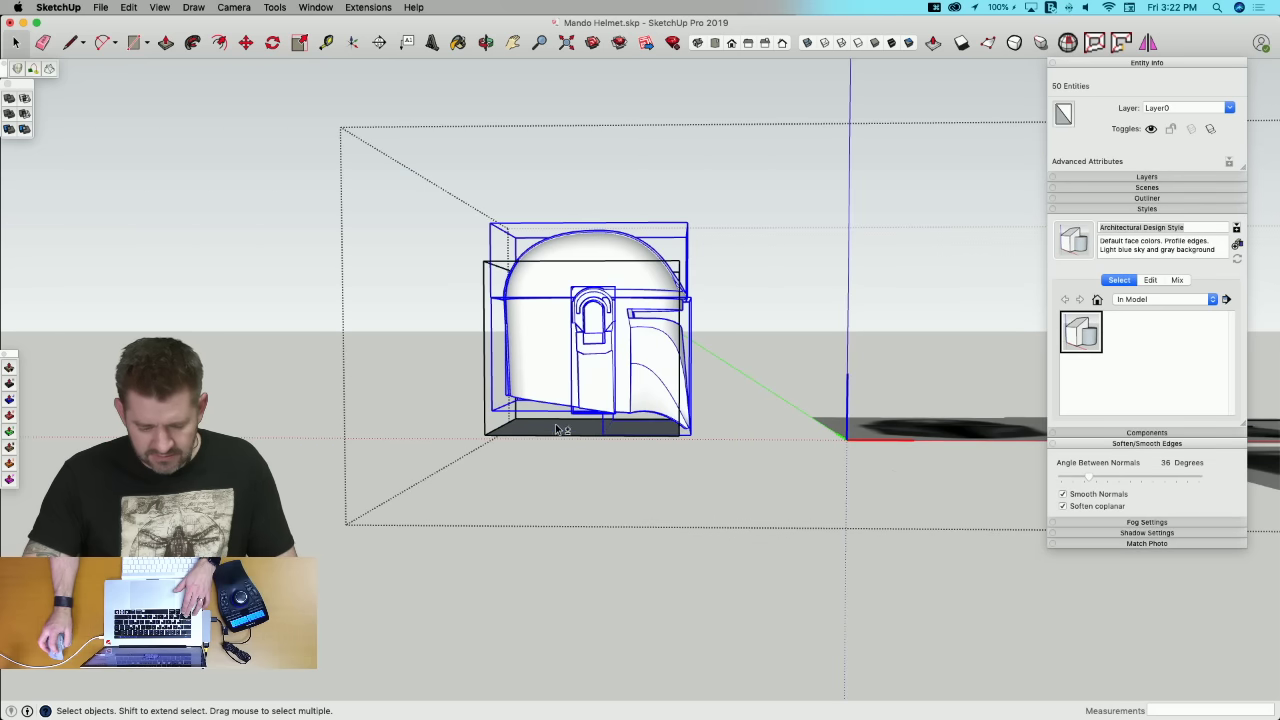
right_click(572, 372)
left_click(640, 467)
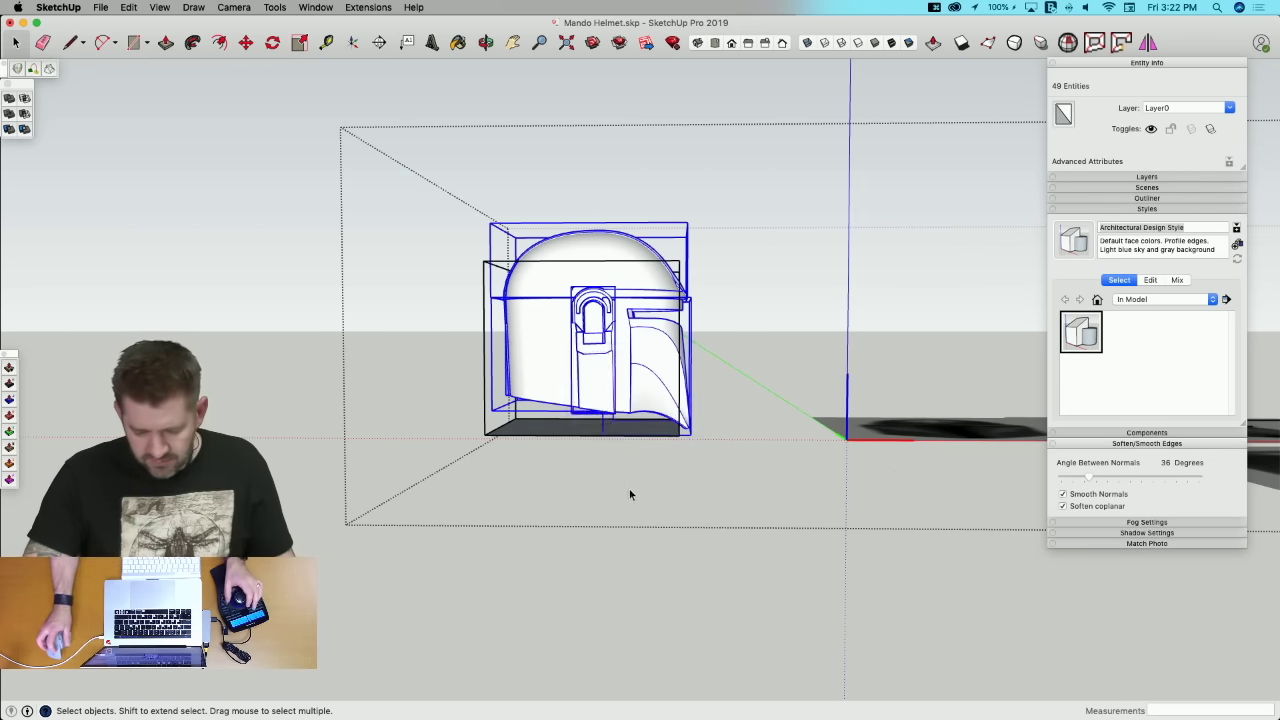
Step: Move the helmet group out of its box and up onto the scale figure's head
key("m")
left_click(638, 489)
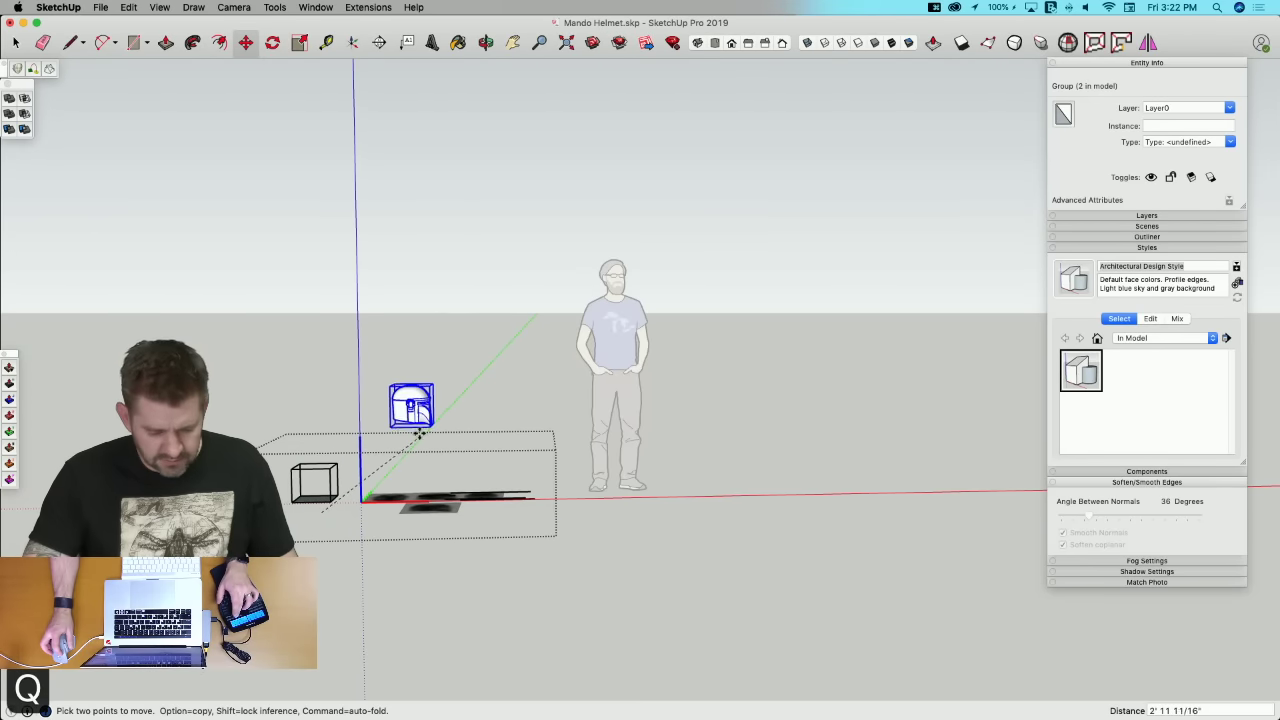
left_click(627, 304)
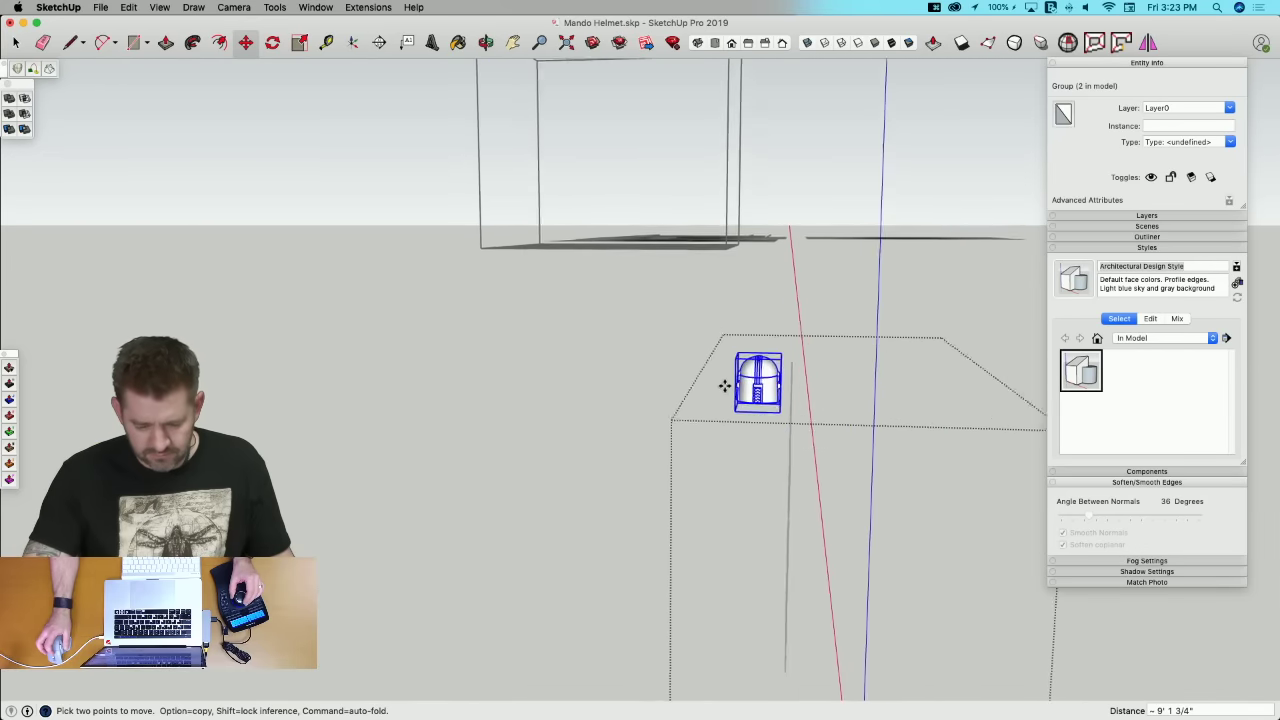
middle_click_drag(724, 386, 746, 403)
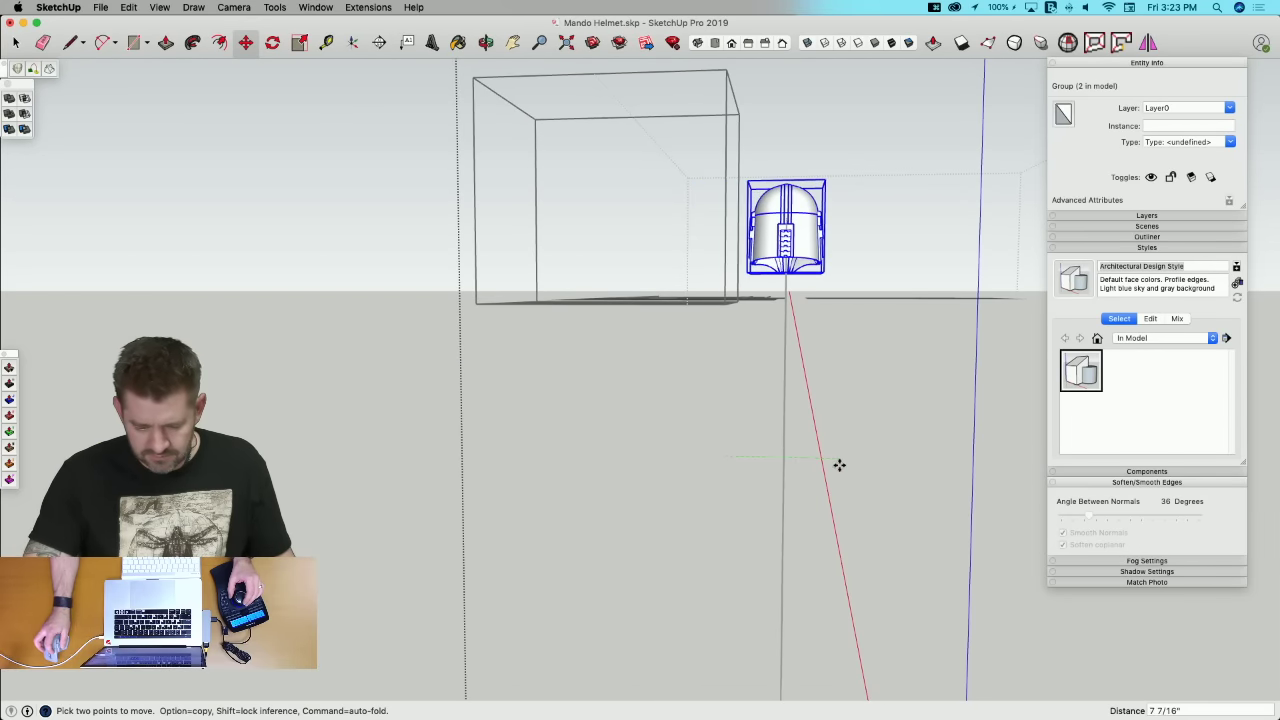
middle_click_drag(837, 463, 646, 443)
scroll(571, 431, "up", 10)
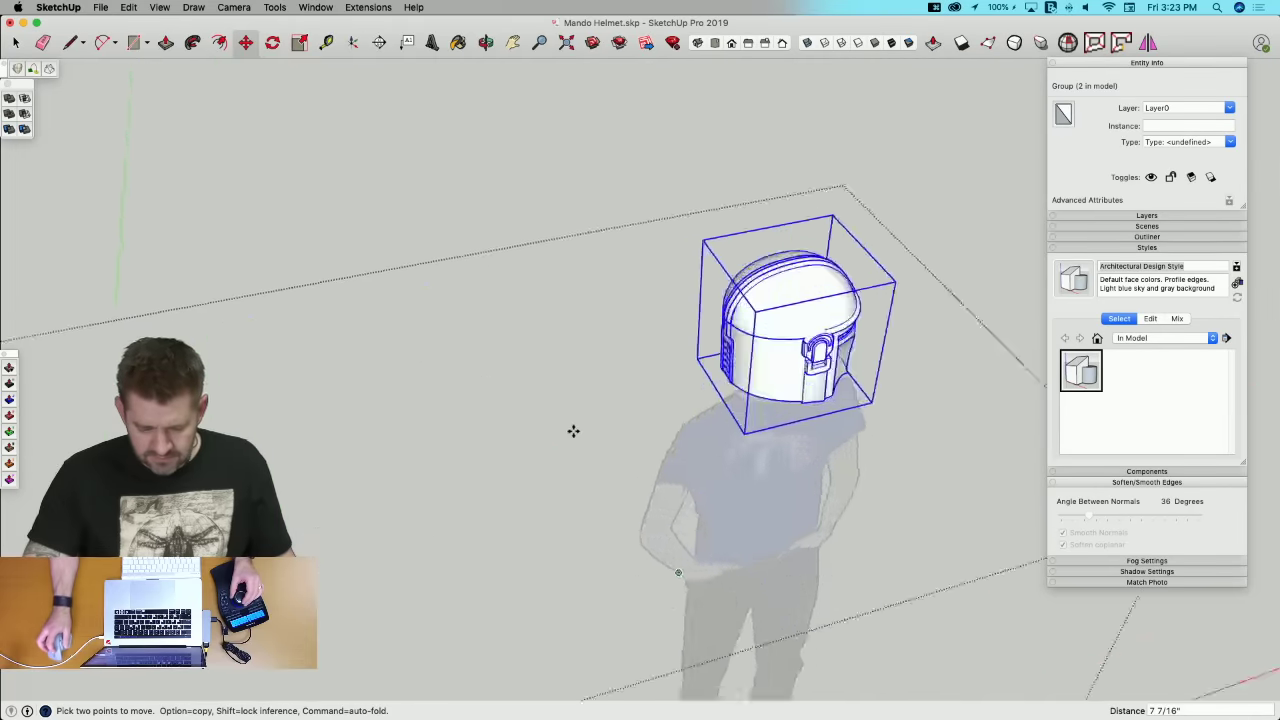
scroll(600, 397, "down", 6)
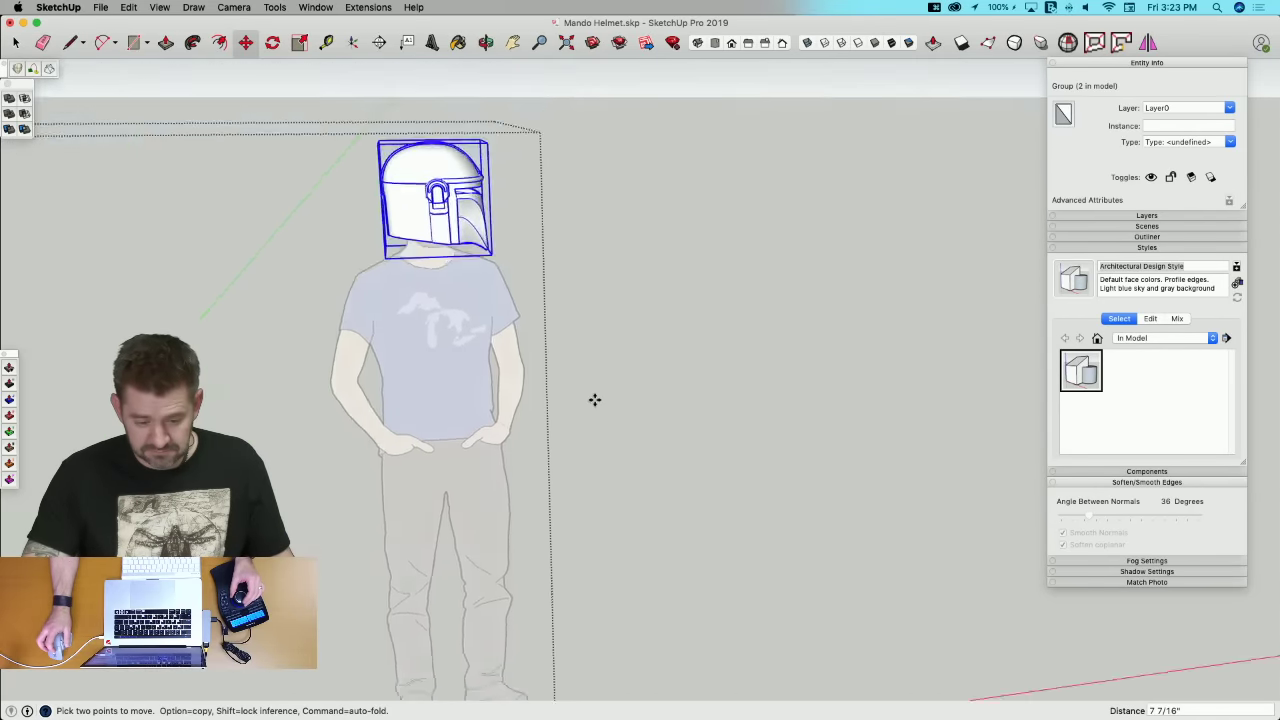
Step: Rotate the helmet group 90 degrees around the vertical axis so it faces the same way as the scale figure
key("q")
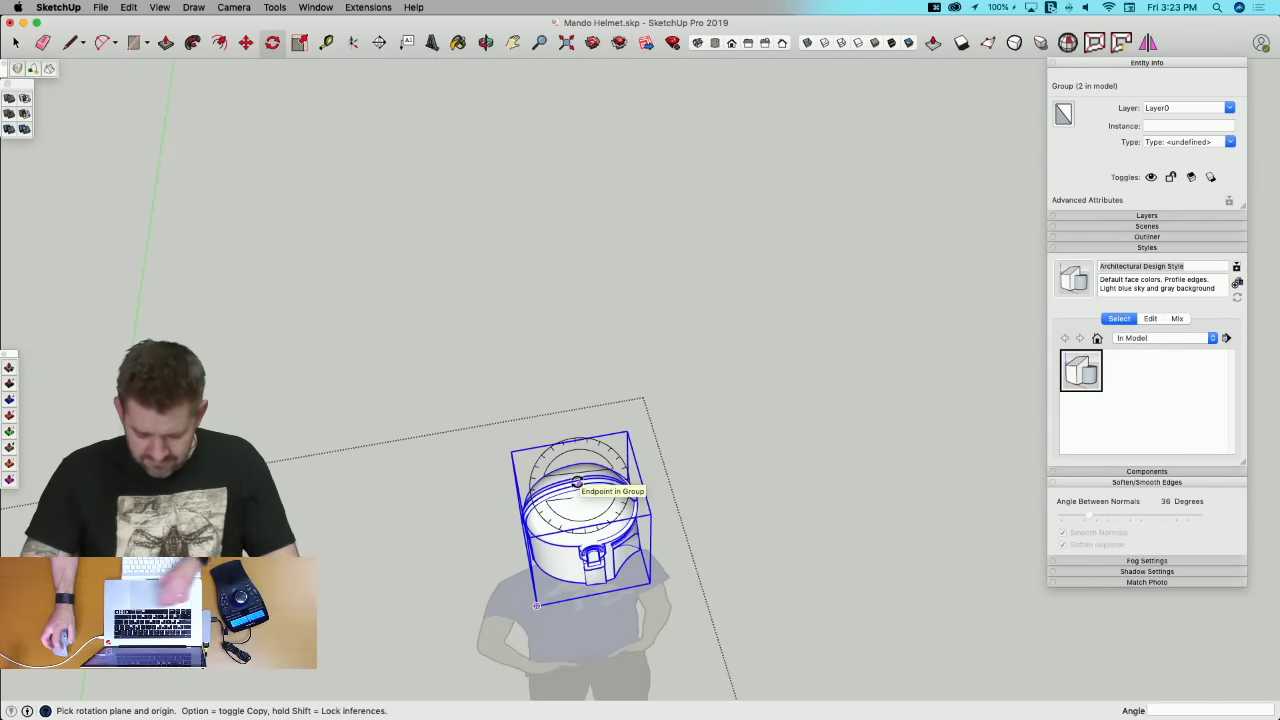
key("shift")
left_click(580, 481)
left_click(530, 517)
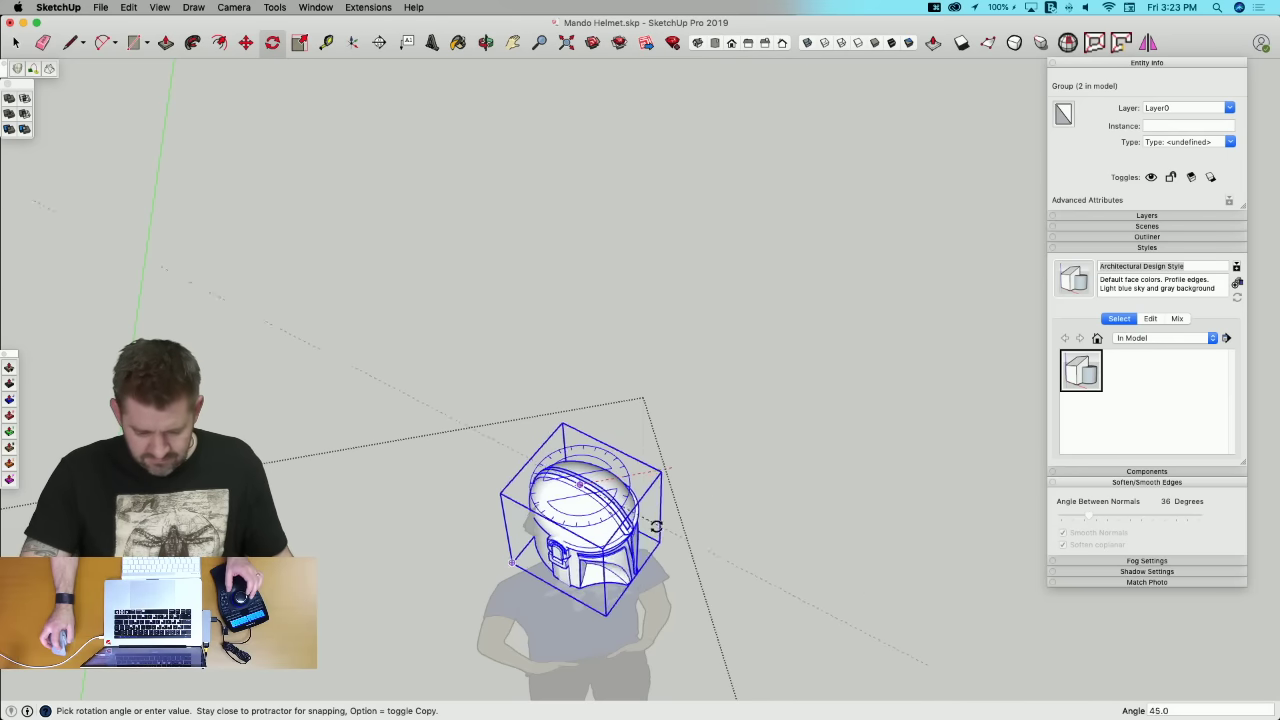
left_click(600, 565)
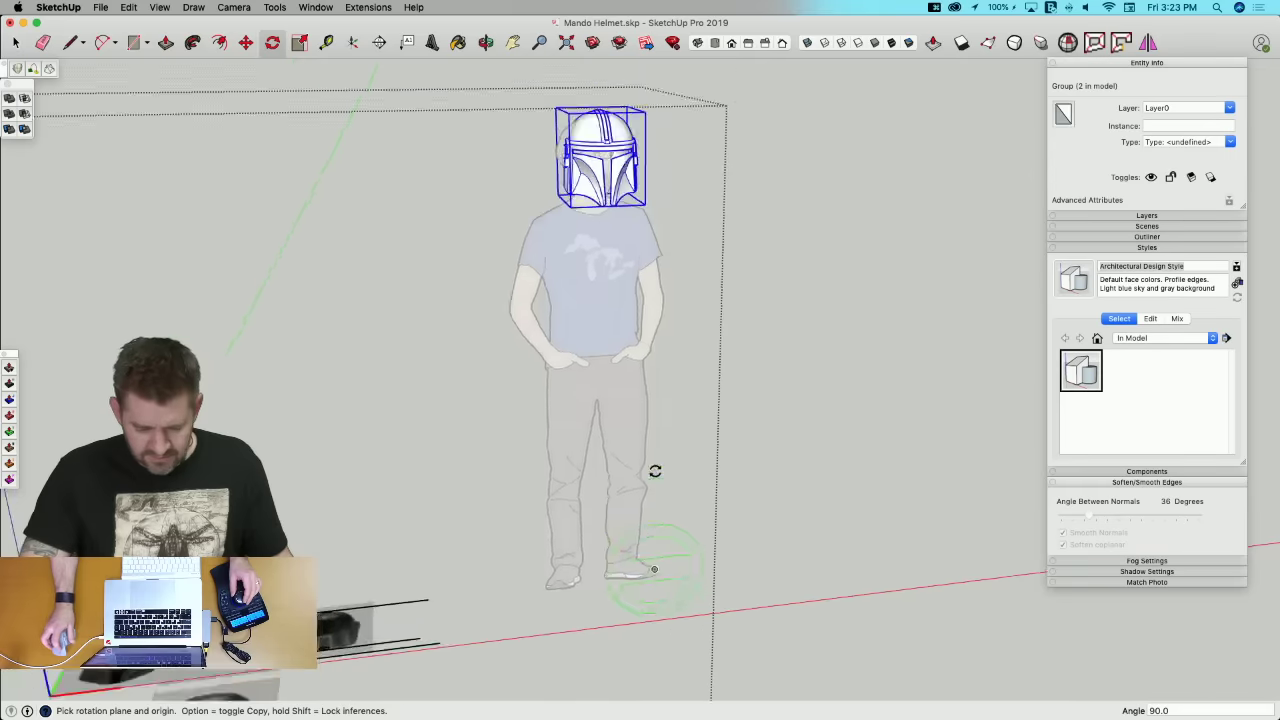
Step: Shift the helmet group until it sits centered over the scale figure's head and neck
key("m")
left_click(578, 502)
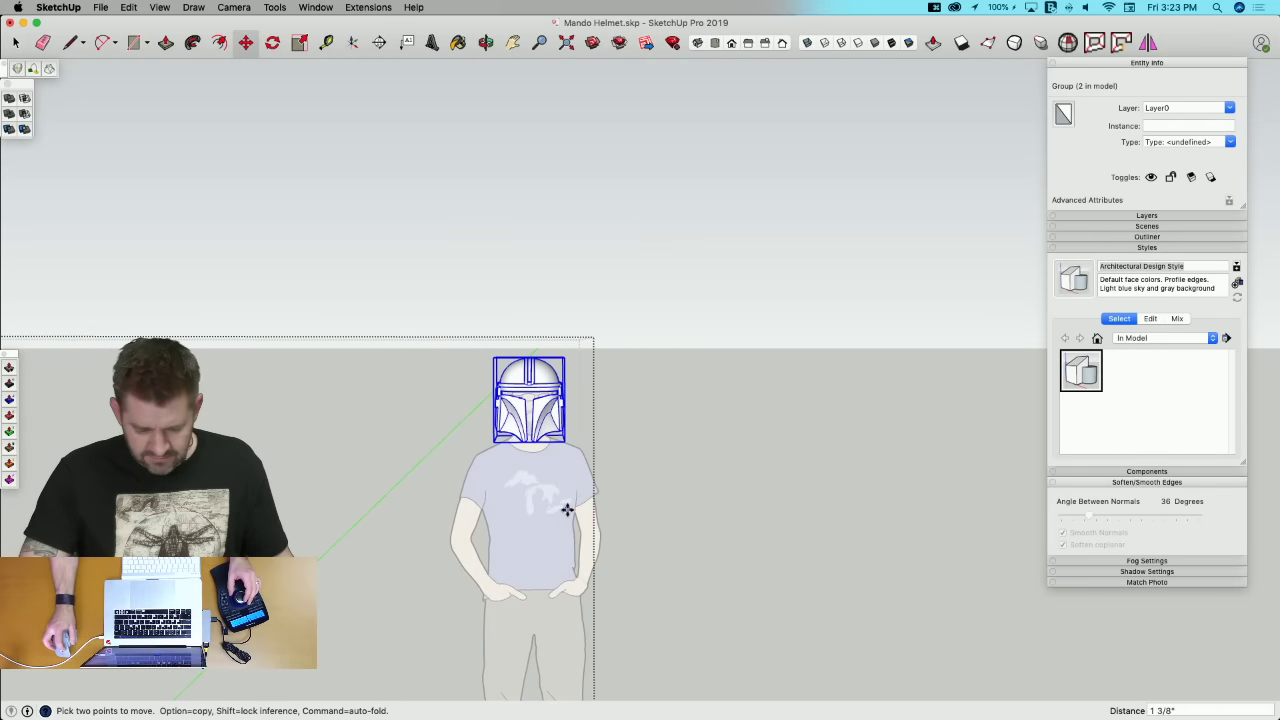
left_click(566, 510)
key("space")
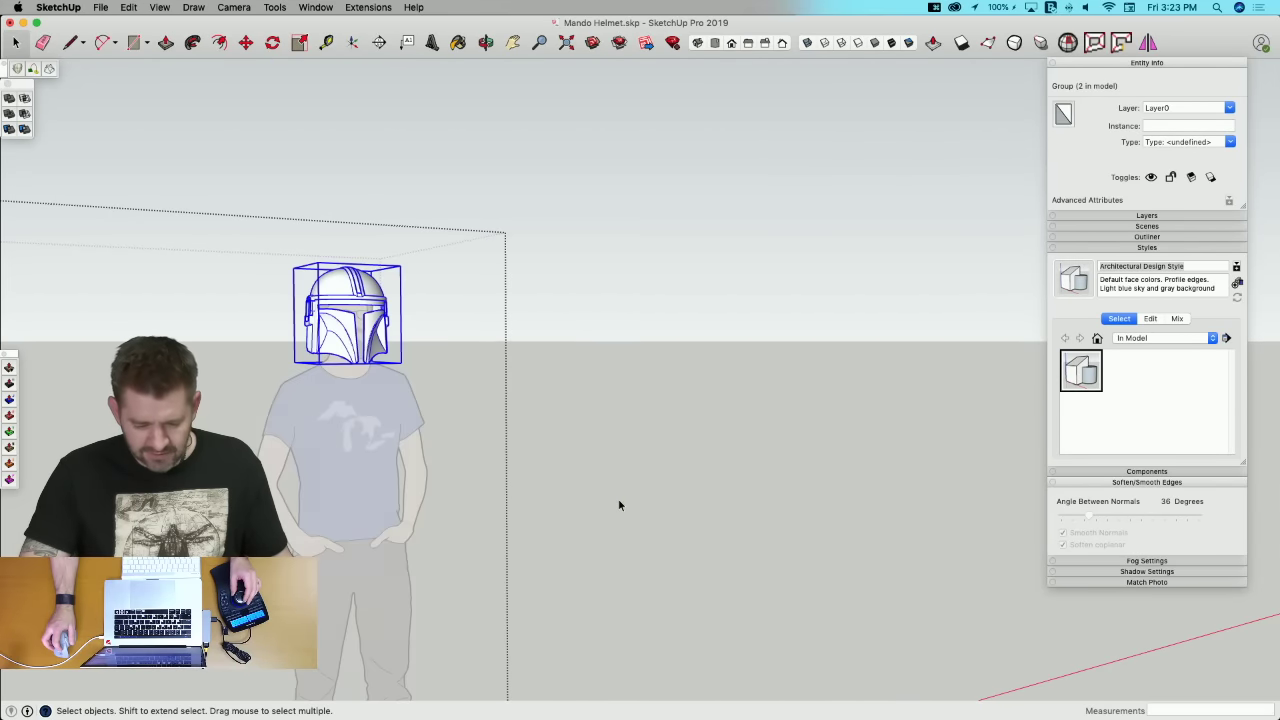
key("m")
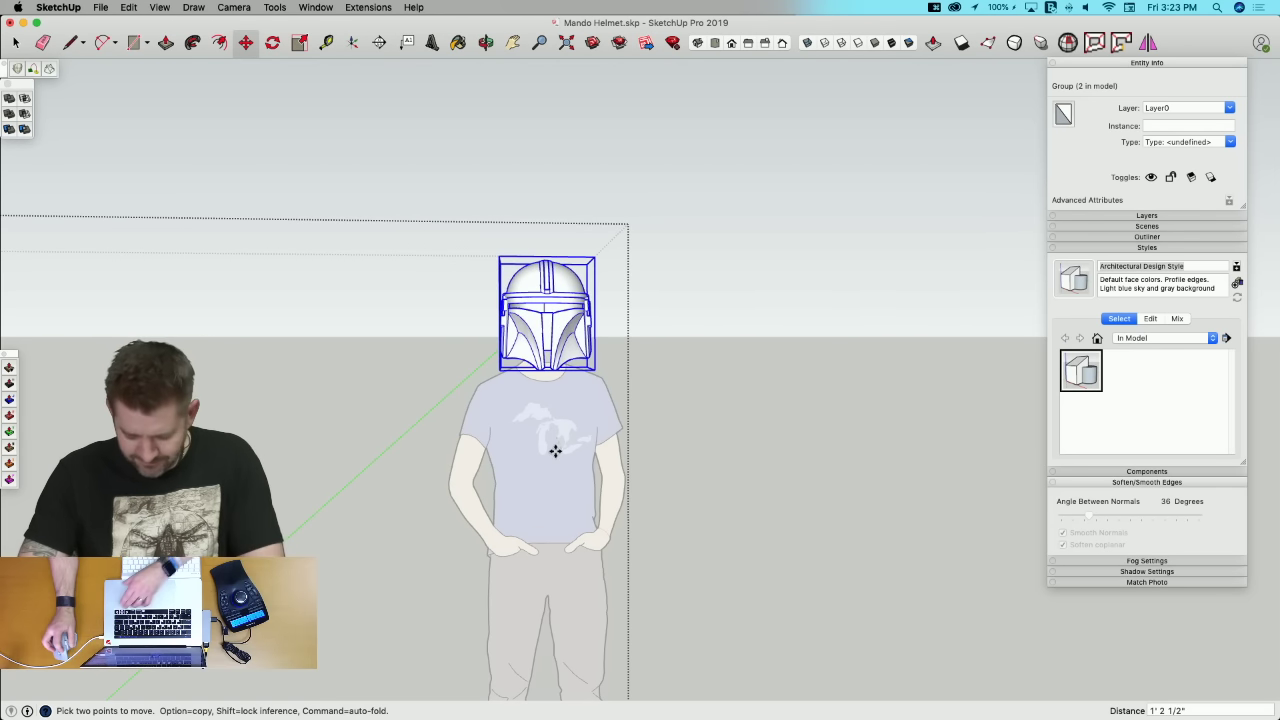
key("shift")
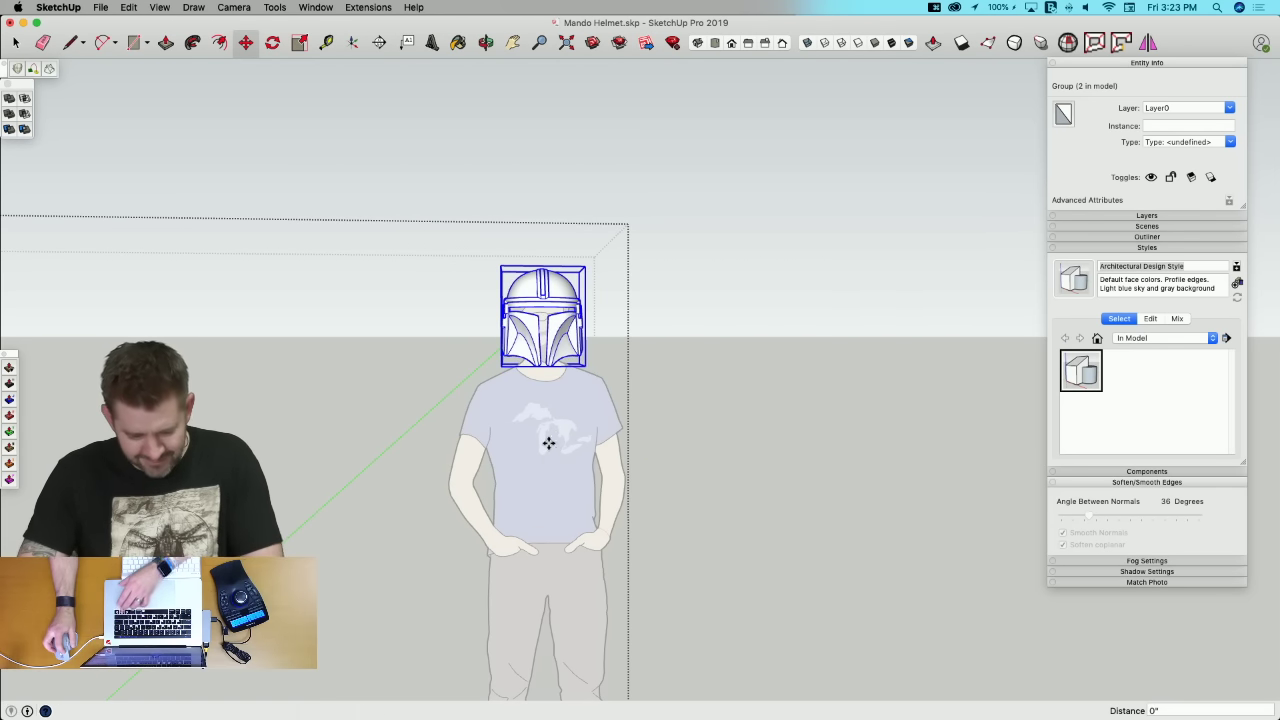
key("space")
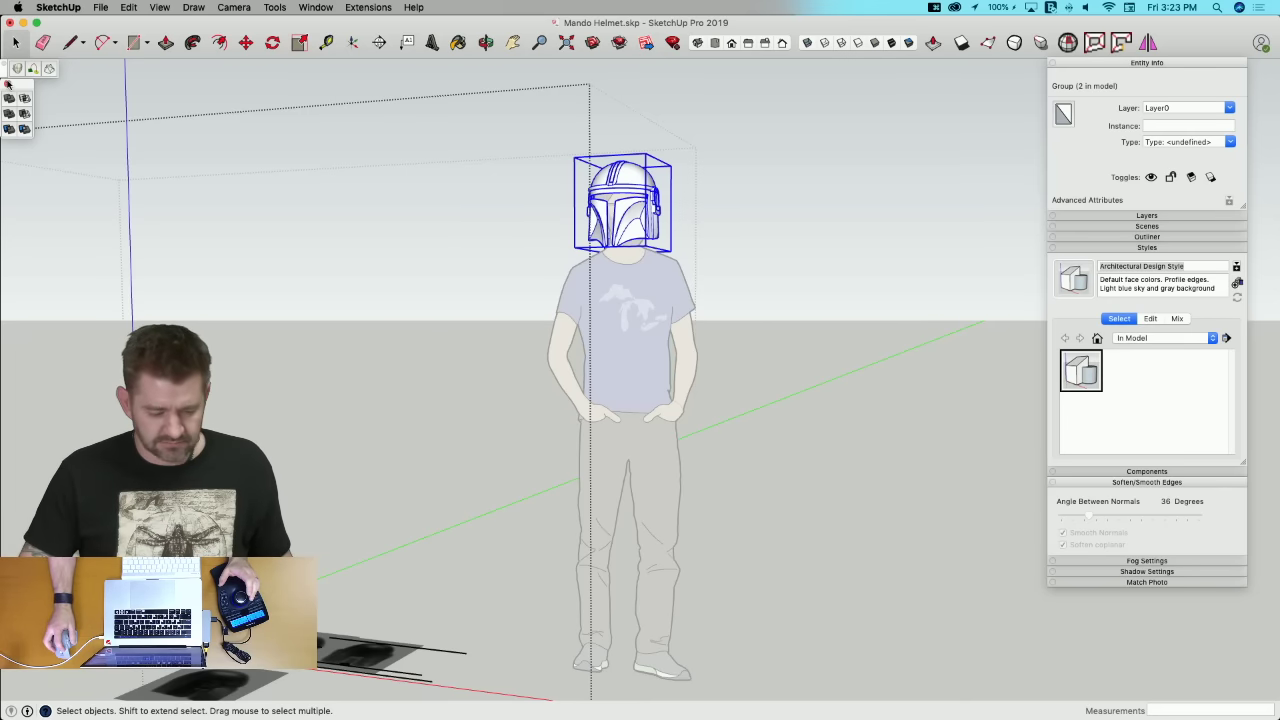
Step: Close the floating toolbars covering the drawing area and save the model with the helmet on the figure
key("F5")
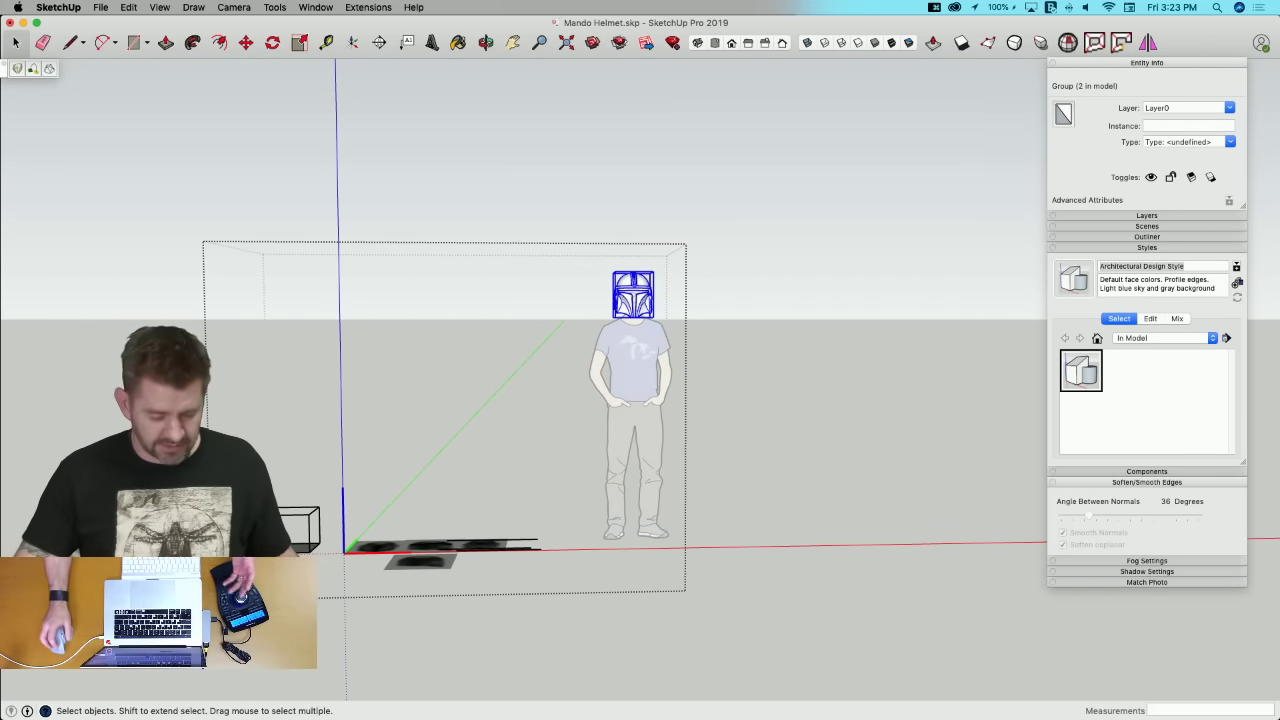
mouse_move(315, 554)
middle_mouse_down()
mouse_move(366, 551)
mouse_move(322, 516)
middle_mouse_up()
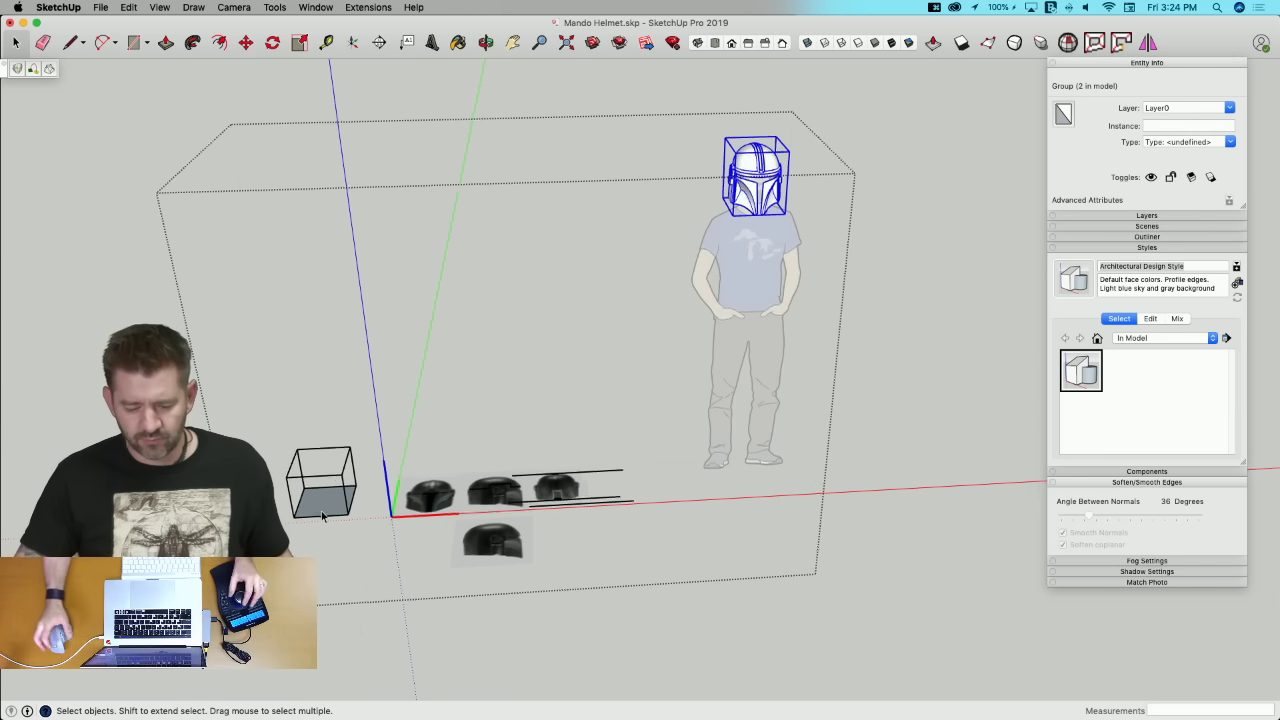
middle_click_drag(321, 512, 350, 388)
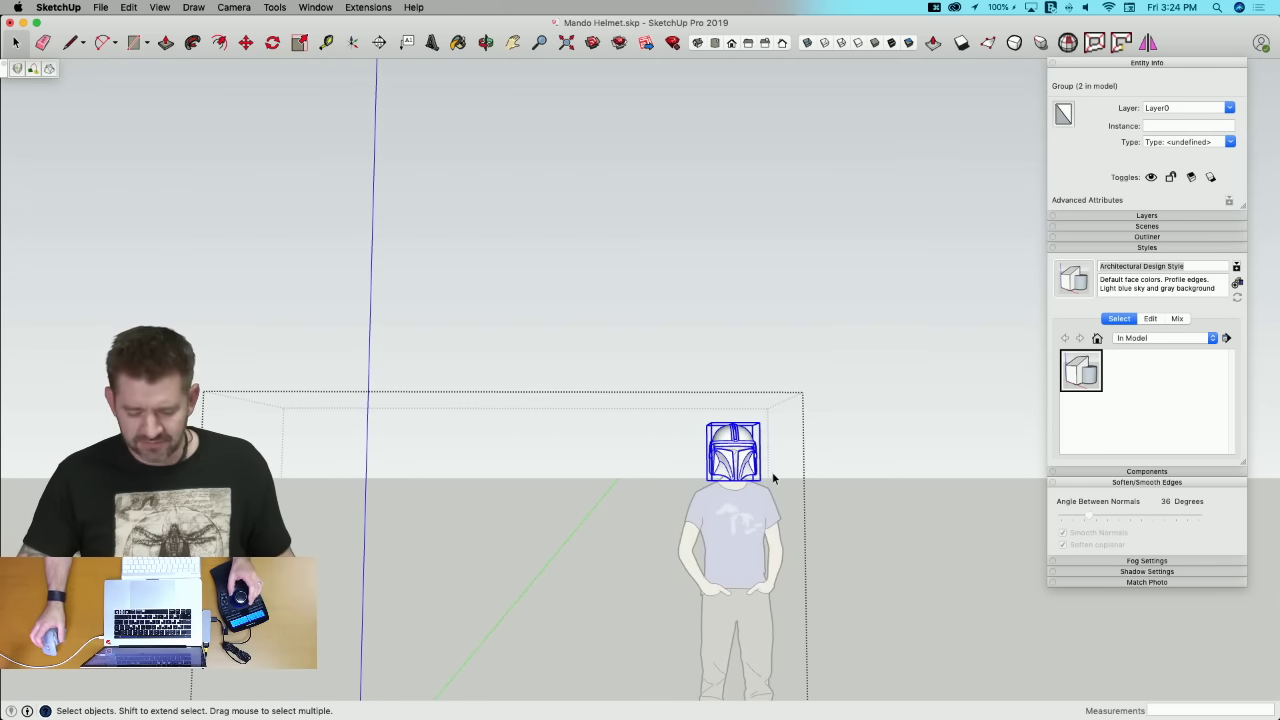
scroll(772, 478, "up", 6)
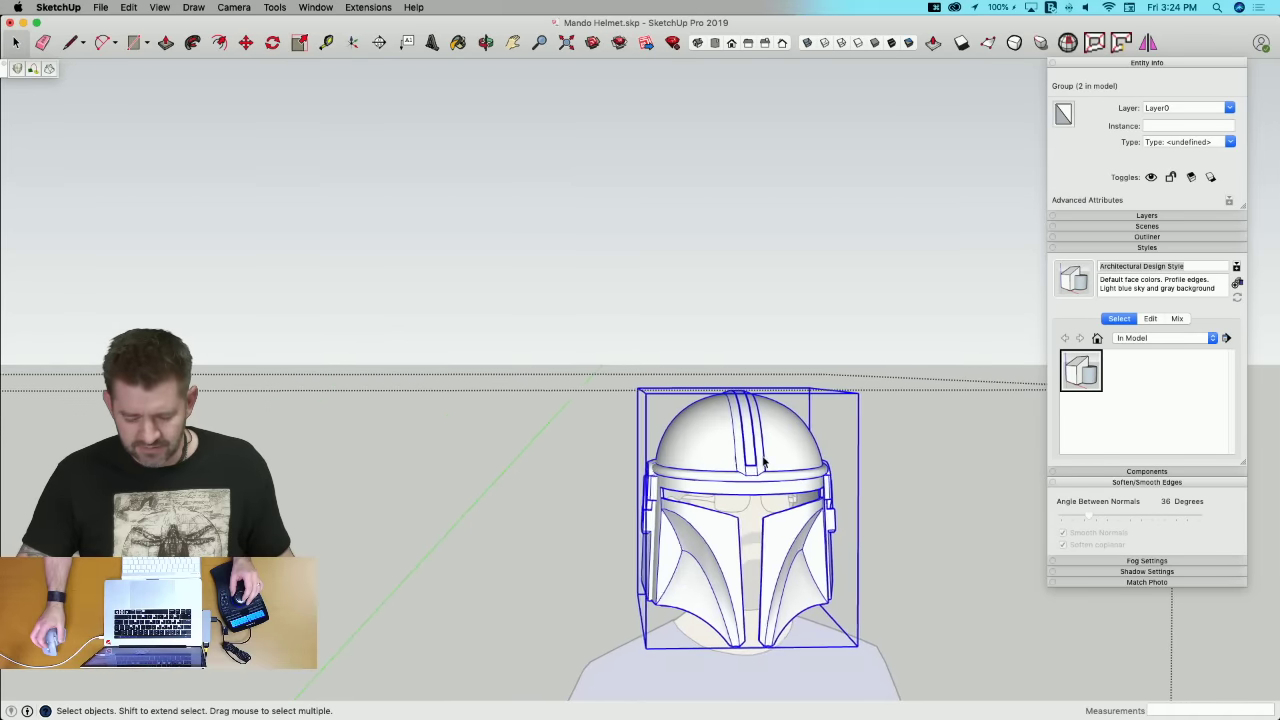
middle_click_drag(763, 461, 606, 401)
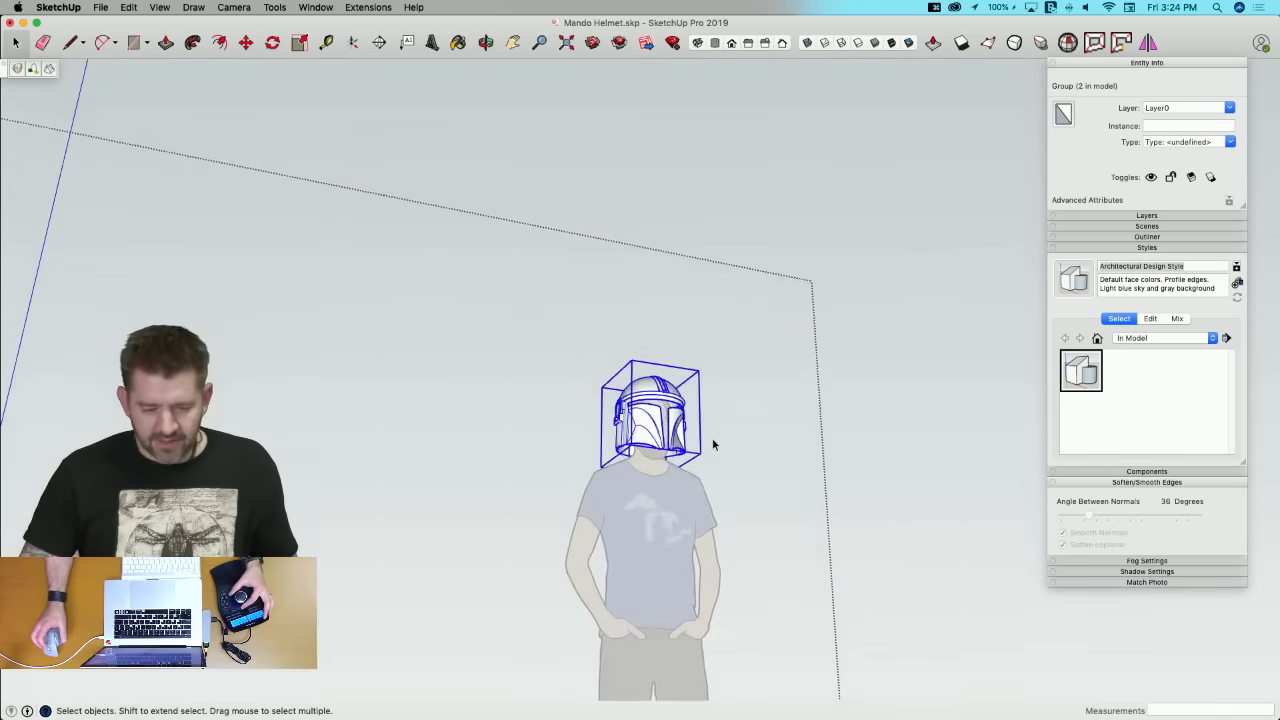
middle_click_drag(712, 444, 712, 444)
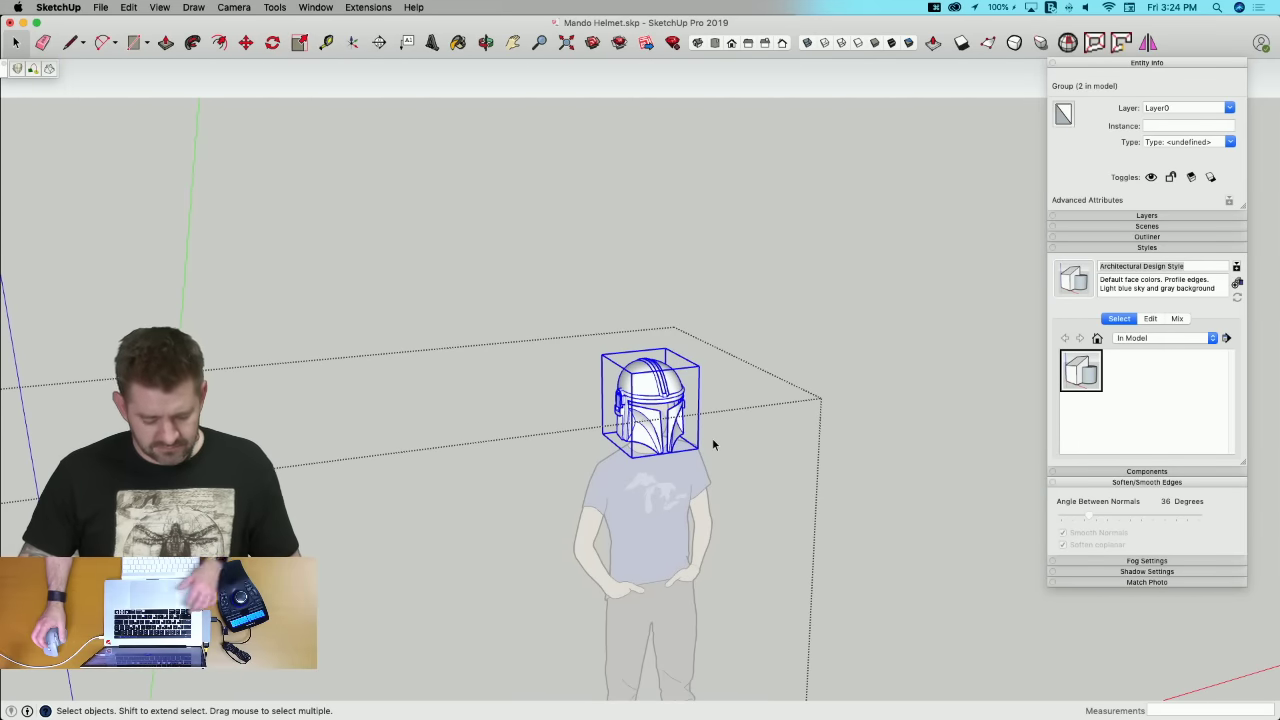
key("super+s")
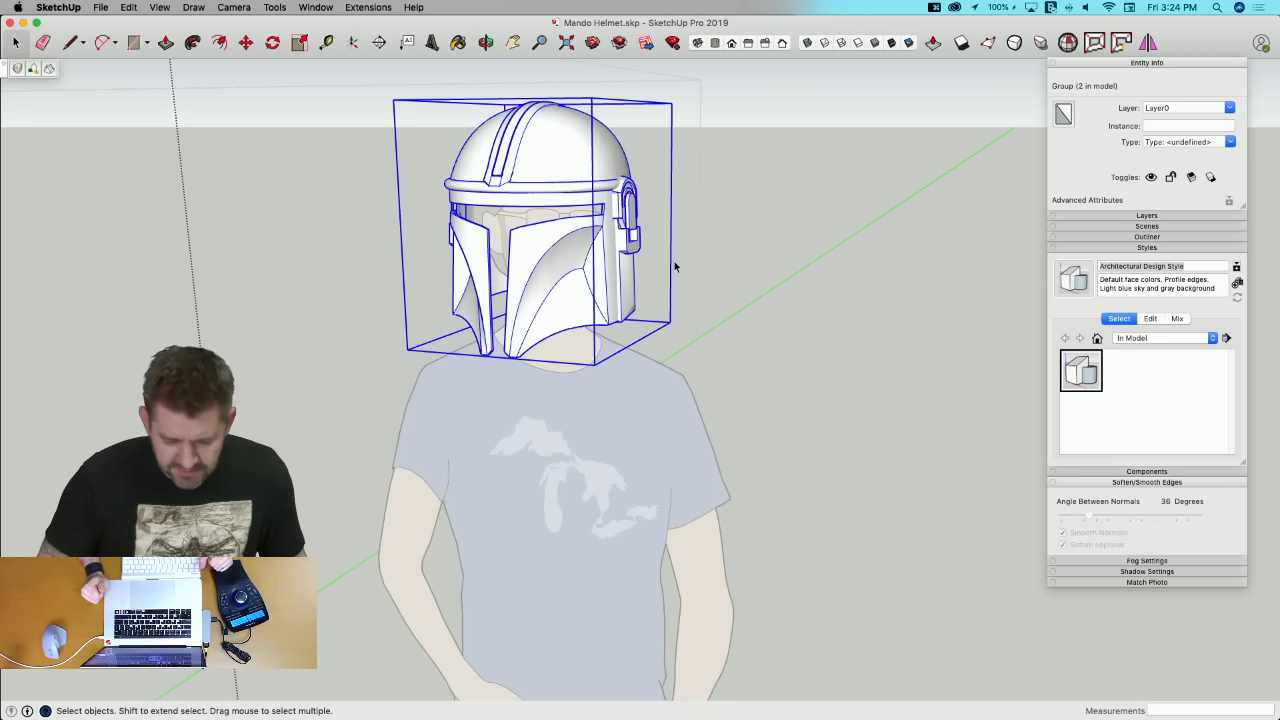
Step: Stop editing the Helmet Reference component and select it by the helmet on the figure's head
scroll(675, 267, "down", 5)
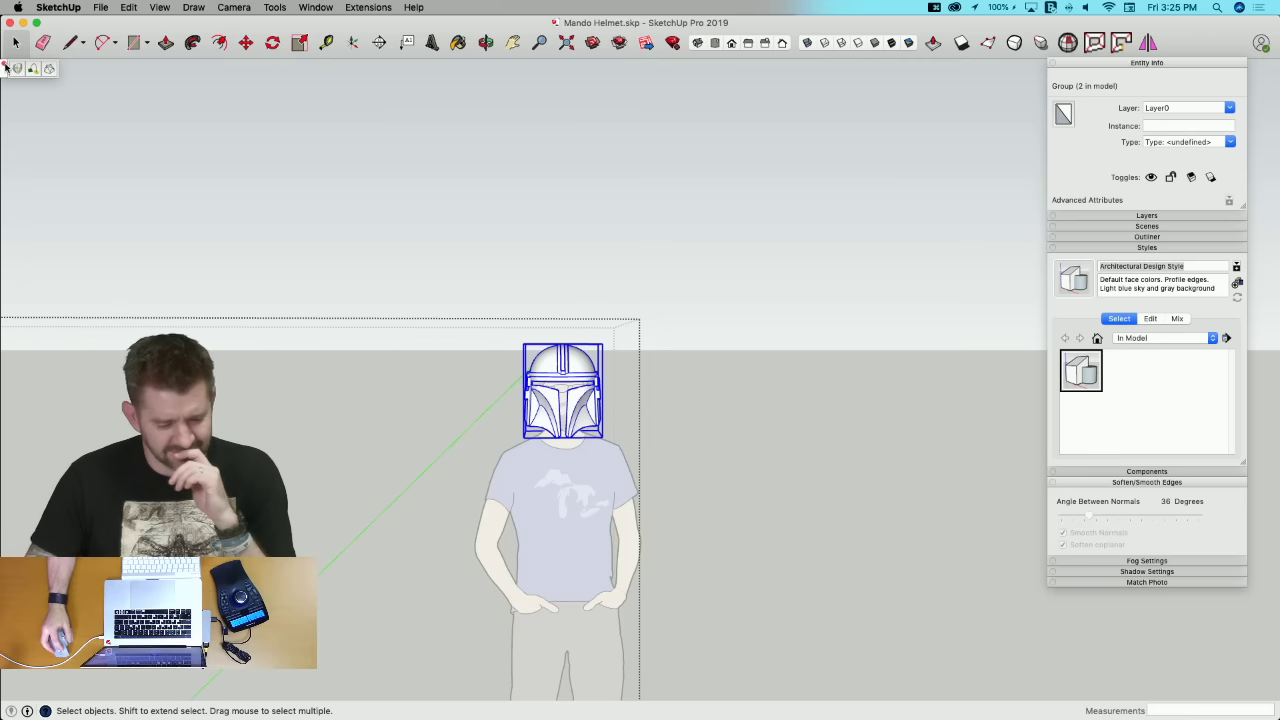
left_click(729, 368)
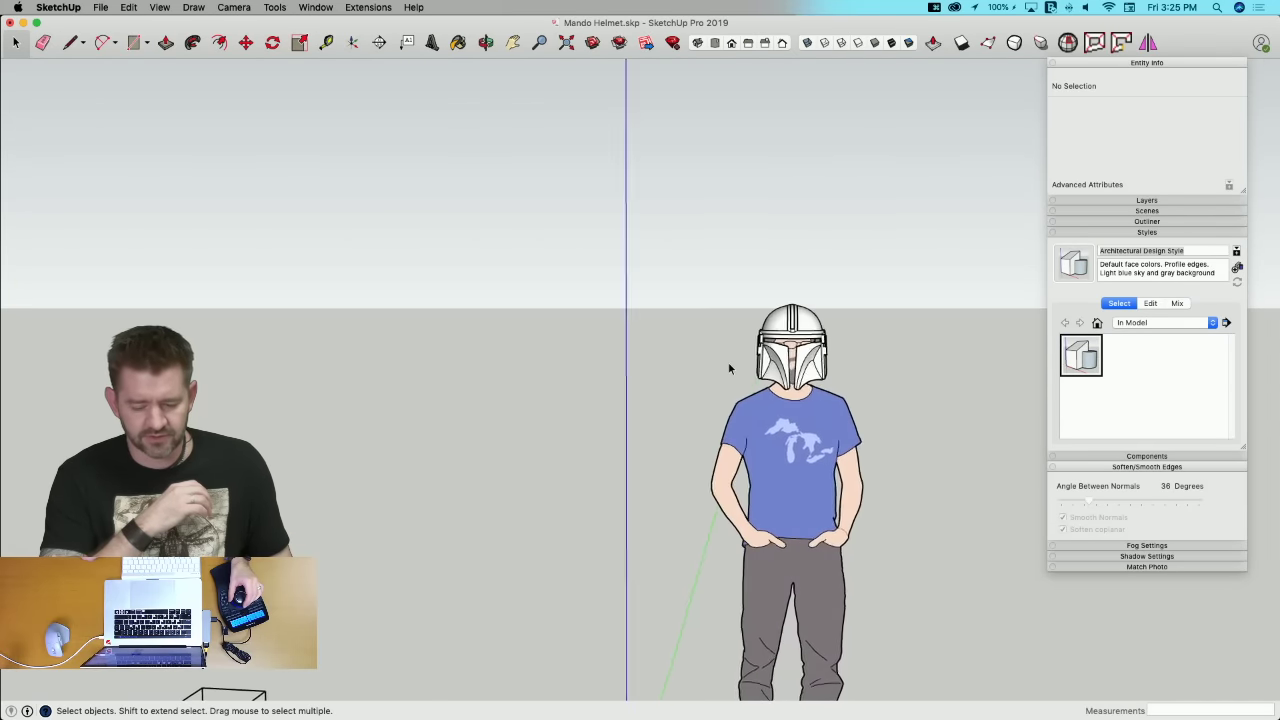
middle_click_drag(729, 368, 729, 368)
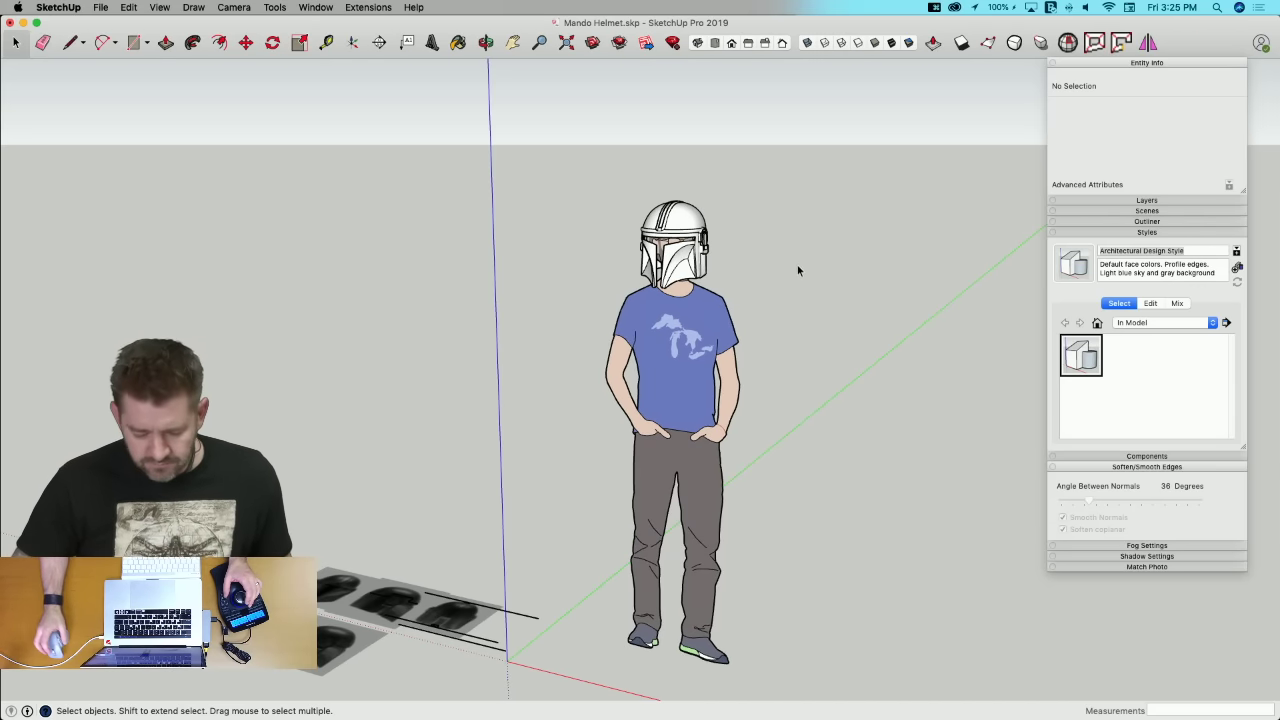
scroll(710, 250, "up", 5)
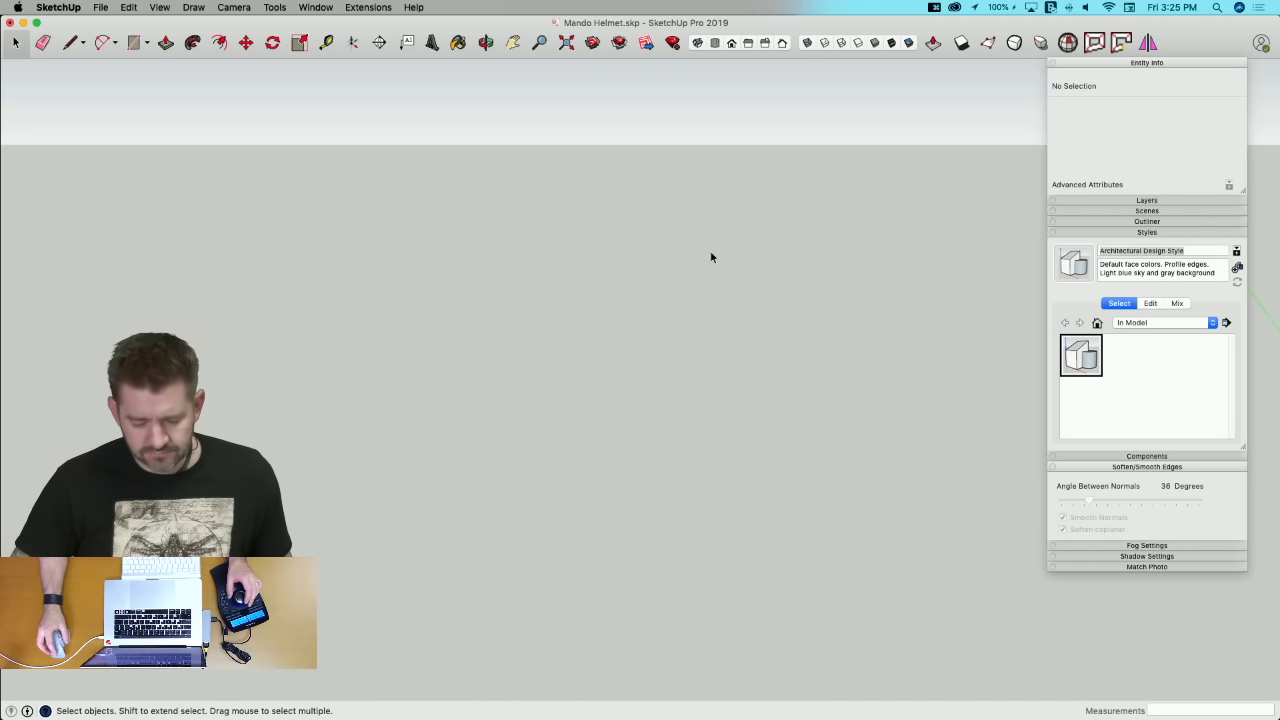
middle_click_drag(586, 265, 1029, 300)
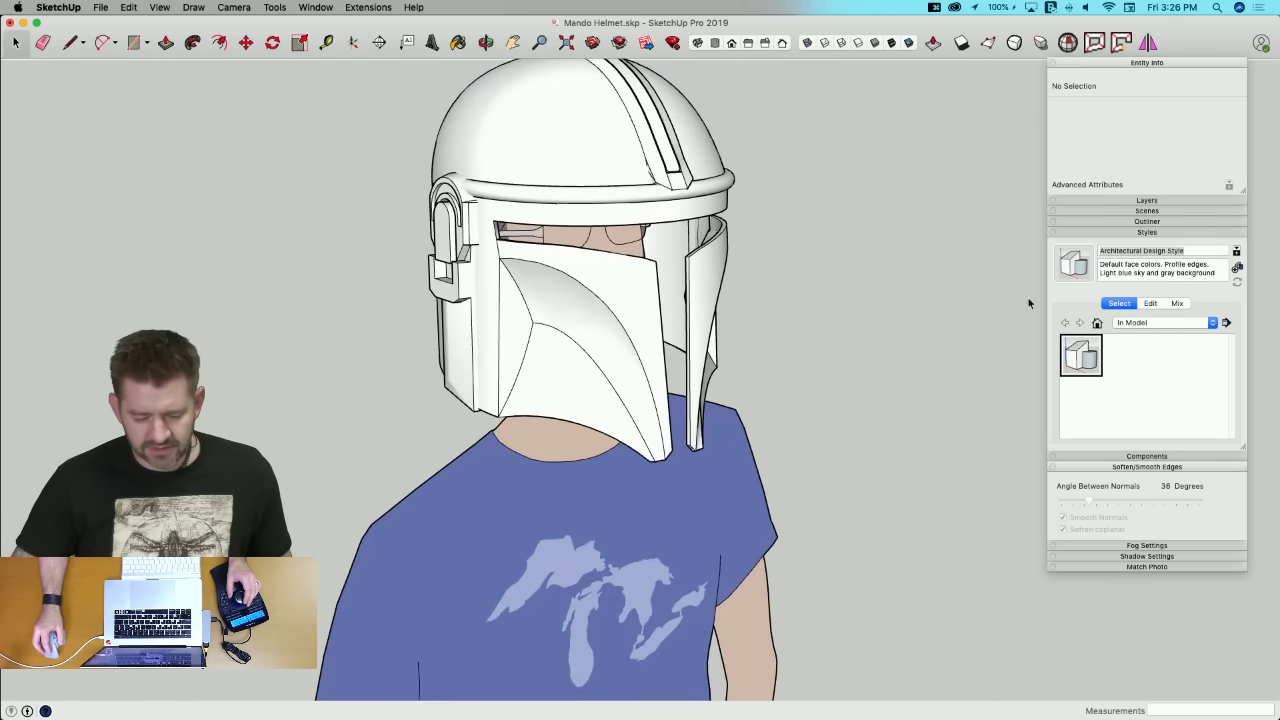
middle_click_drag(560, 277, 432, 256)
left_click(435, 256)
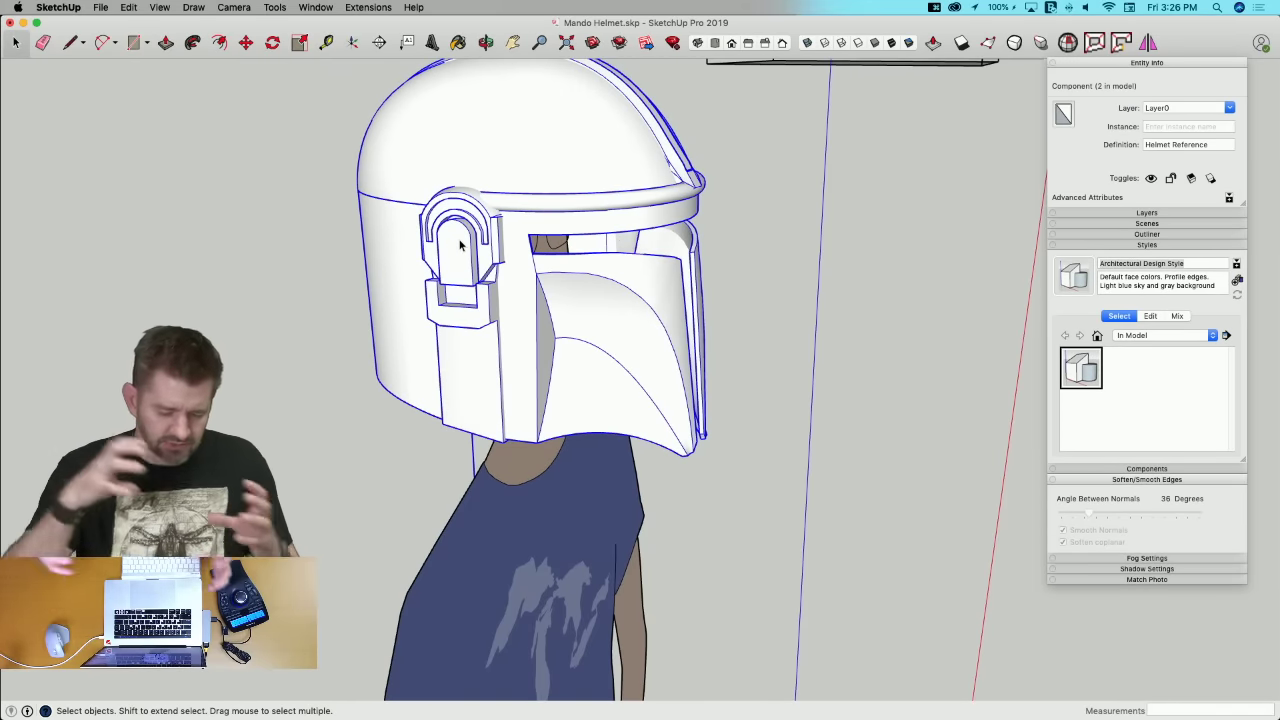
Step: Deselect the Helmet Reference component so the helmet on the scale figure shows without selection highlighting
middle_click_drag(460, 245, 530, 302)
scroll(530, 302, "down", 5)
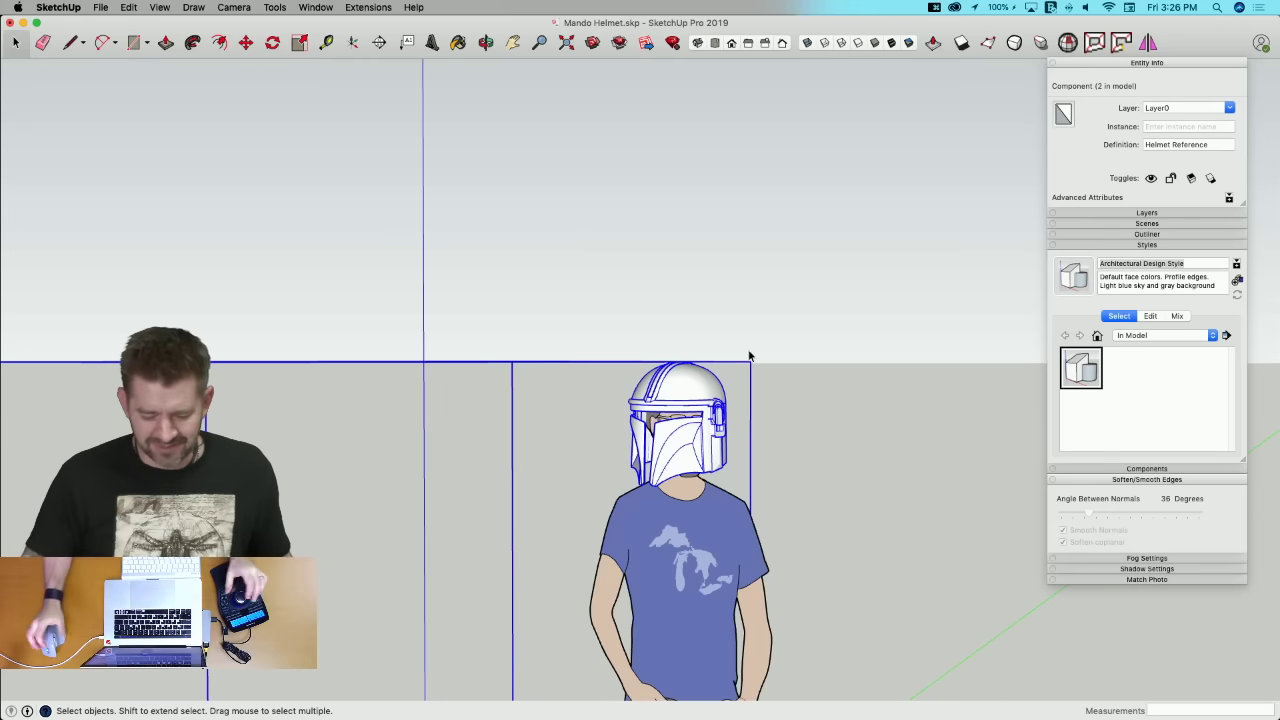
left_click(777, 359)
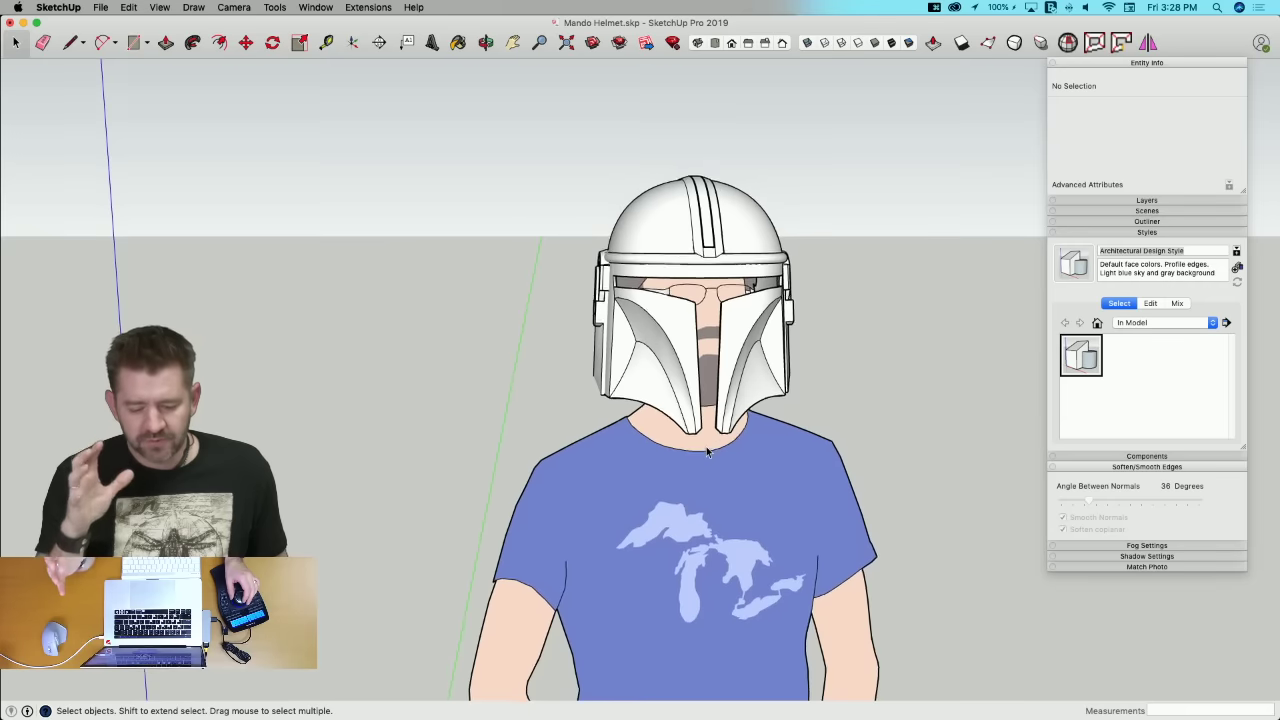
Step: Examine the finished helmet on the scale figure from the front and side, both close up and at full-body distance
middle_click_drag(706, 446, 706, 446)
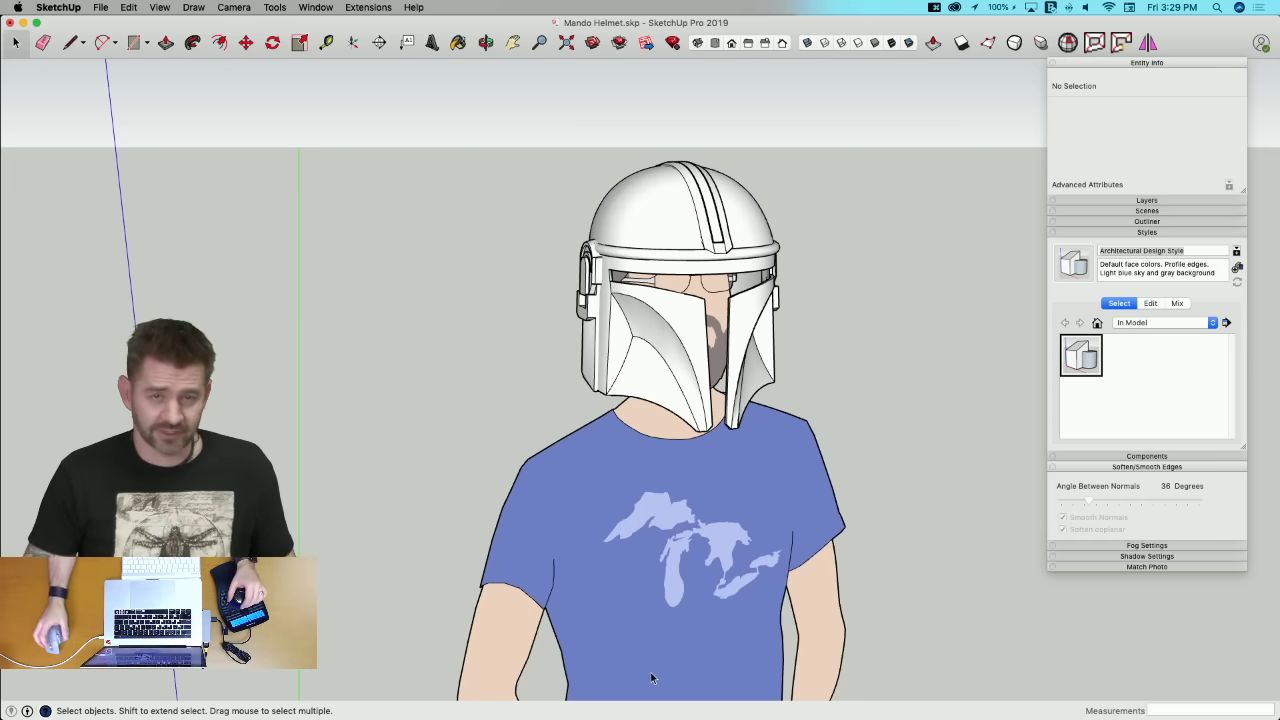
scroll(653, 678, "down", 5)
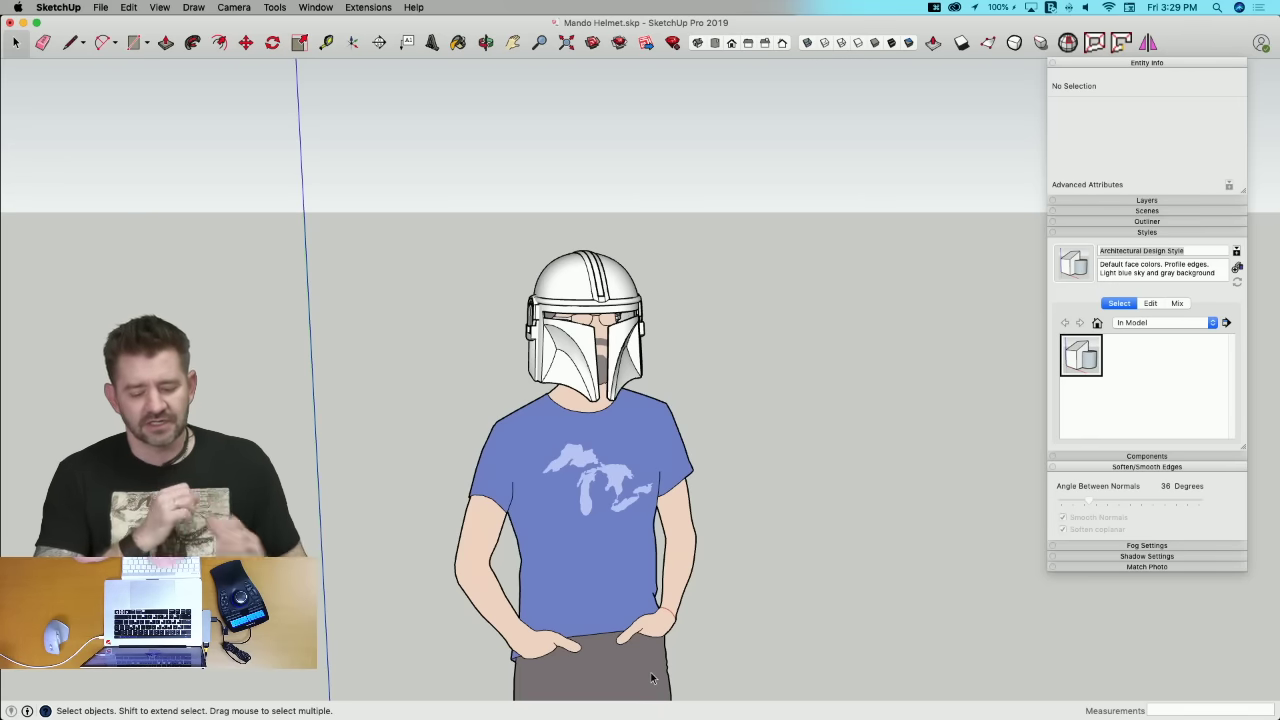
scroll(651, 678, "down", 5)
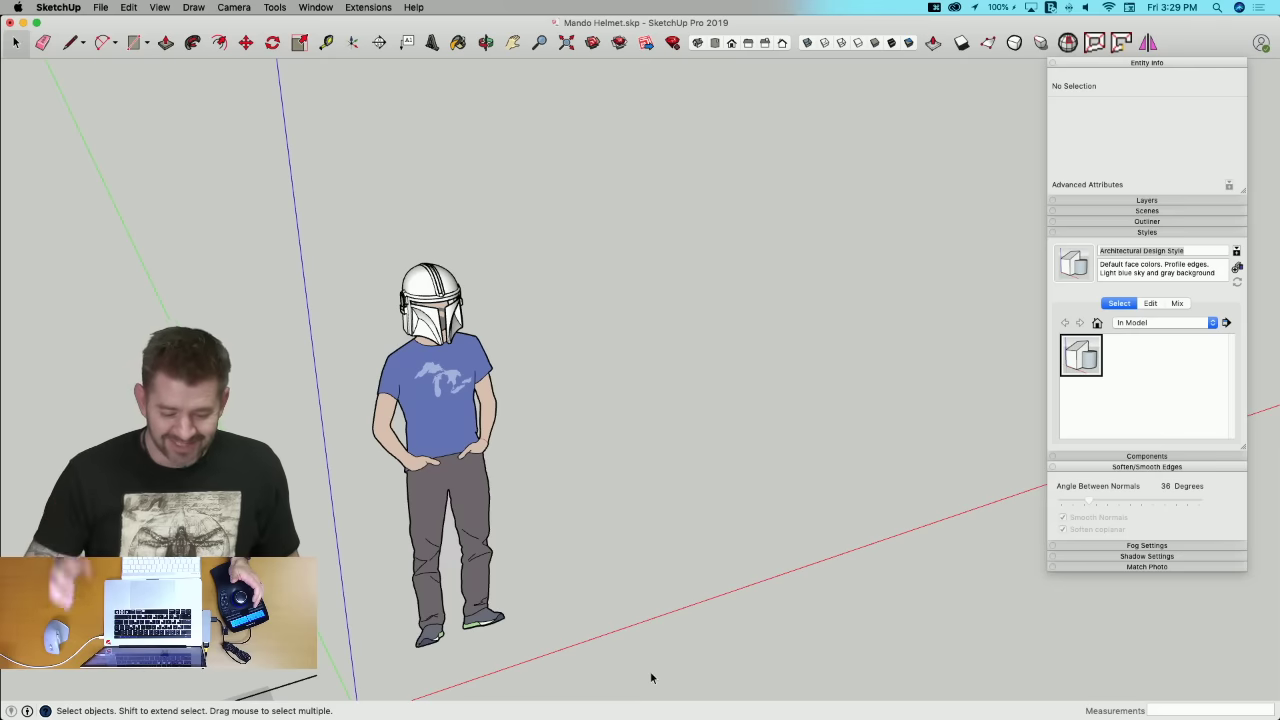
scroll(415, 285, "up", 6)
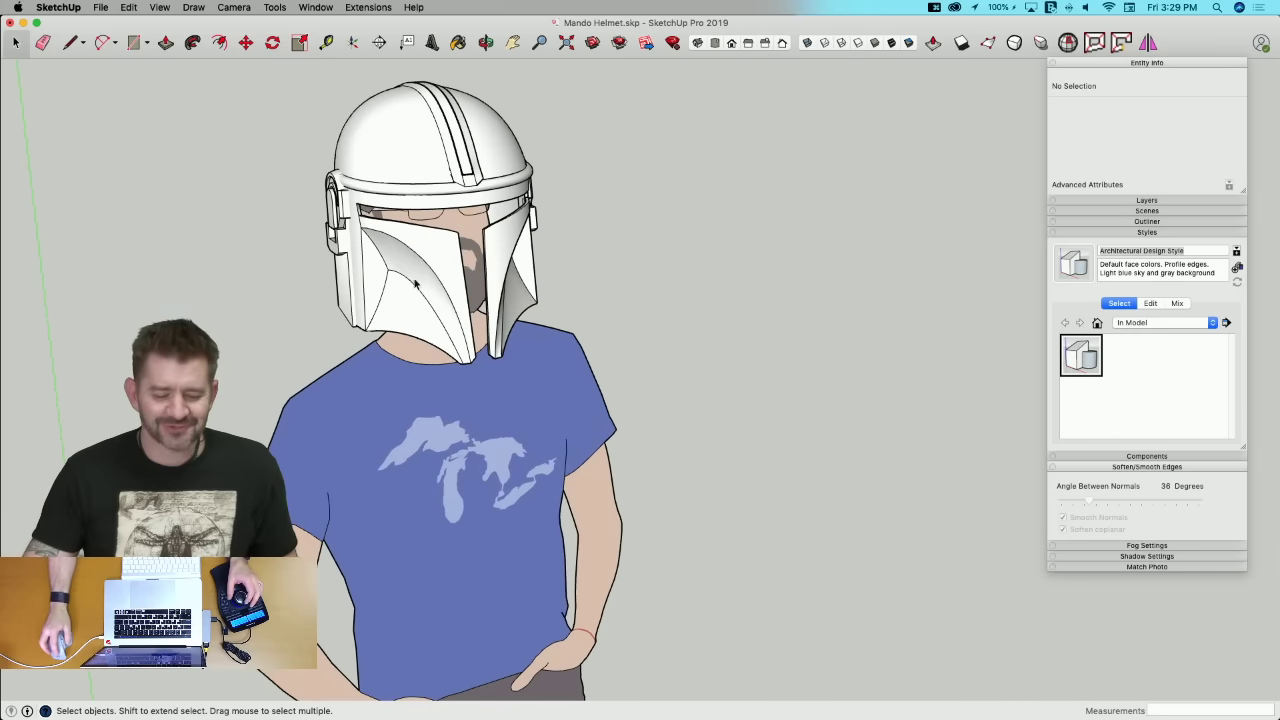
middle_click_drag(415, 285, 346, 174)
middle_click_drag(415, 307, 794, 277, "shift")
middle_click_drag(290, 245, 574, 251)
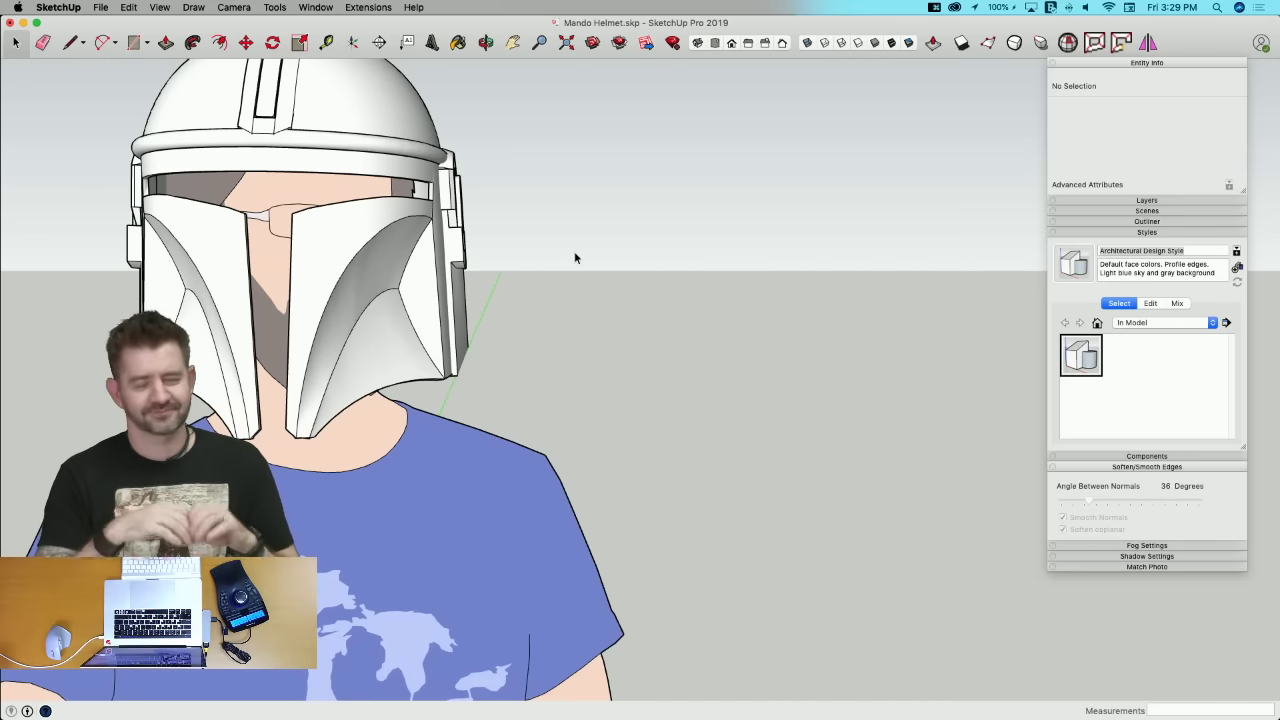
middle_click_drag(575, 258, 470, 266)
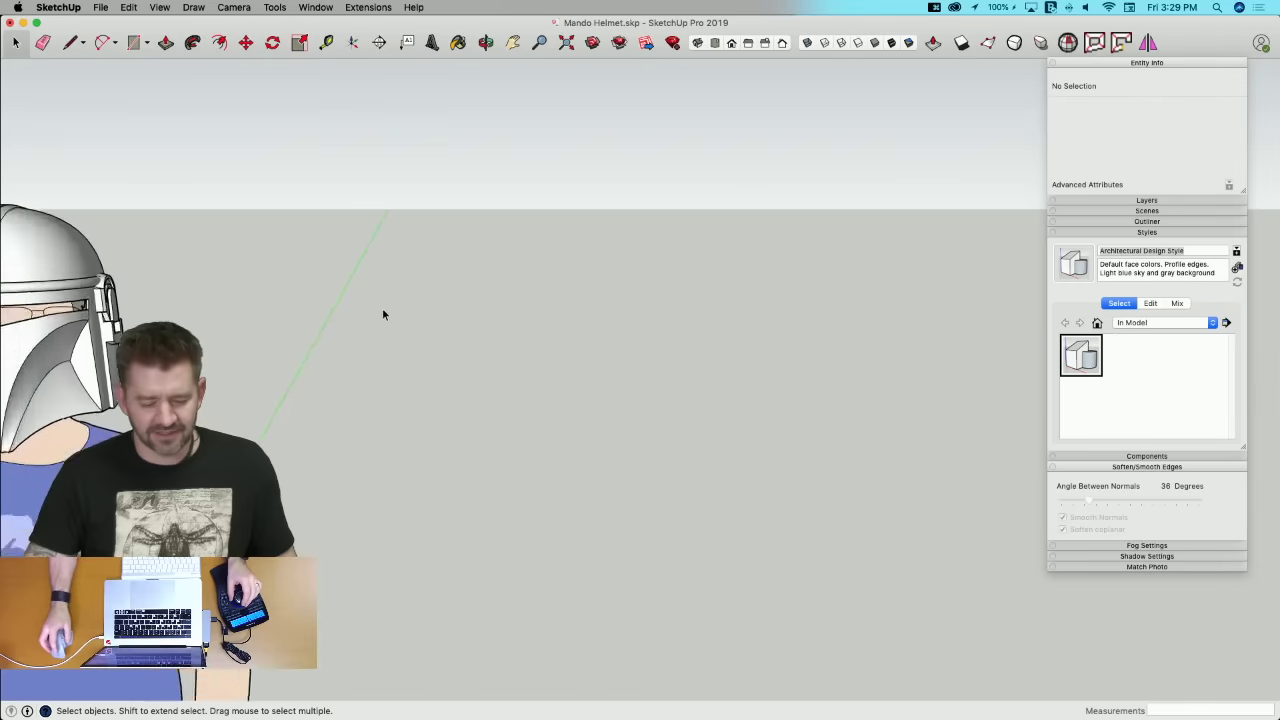
mouse_move(383, 315)
middle_mouse_down()
mouse_move(477, 317)
mouse_move(720, 251)
mouse_move(650, 313)
mouse_move(297, 371)
mouse_move(330, 360)
middle_mouse_up()
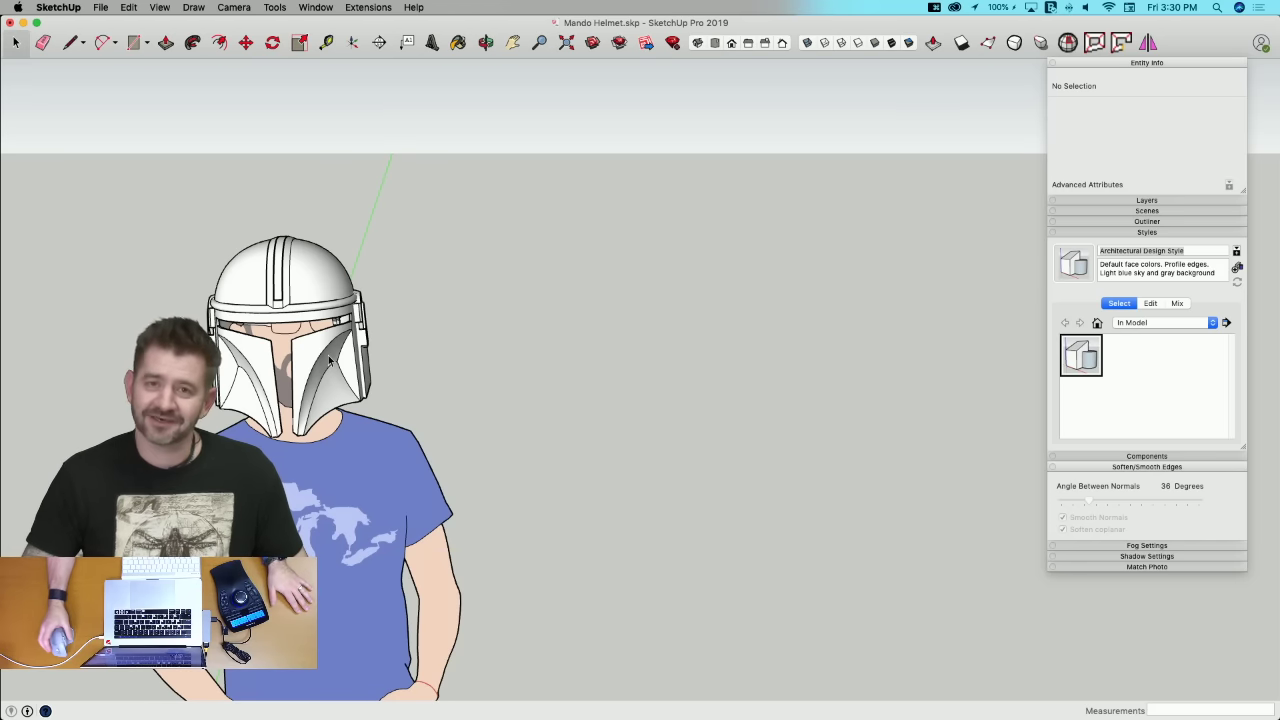
mouse_move(318, 376)
middle_mouse_down()
mouse_move(275, 249)
mouse_move(311, 338)
mouse_move(298, 366)
mouse_move(557, 363)
mouse_move(543, 374)
middle_mouse_up()
scroll(258, 377, "up", 4)
scroll(258, 375, "up", 2)
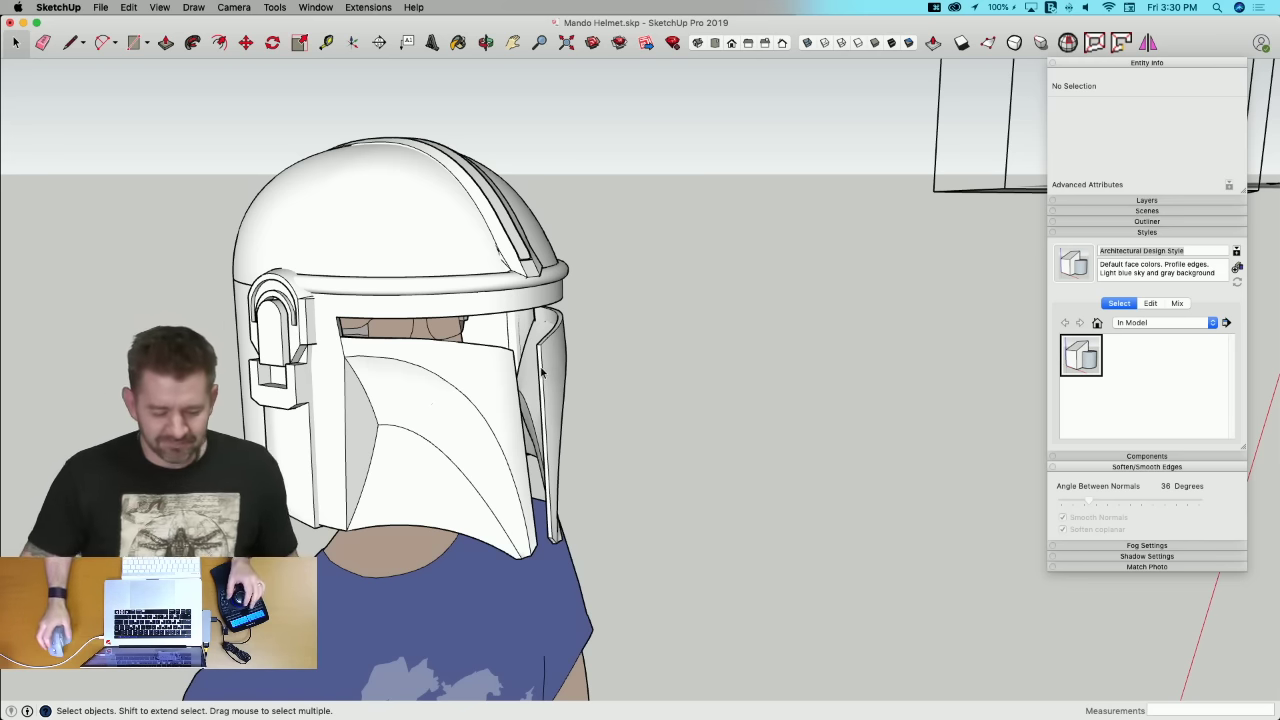
scroll(540, 366, "down", 3)
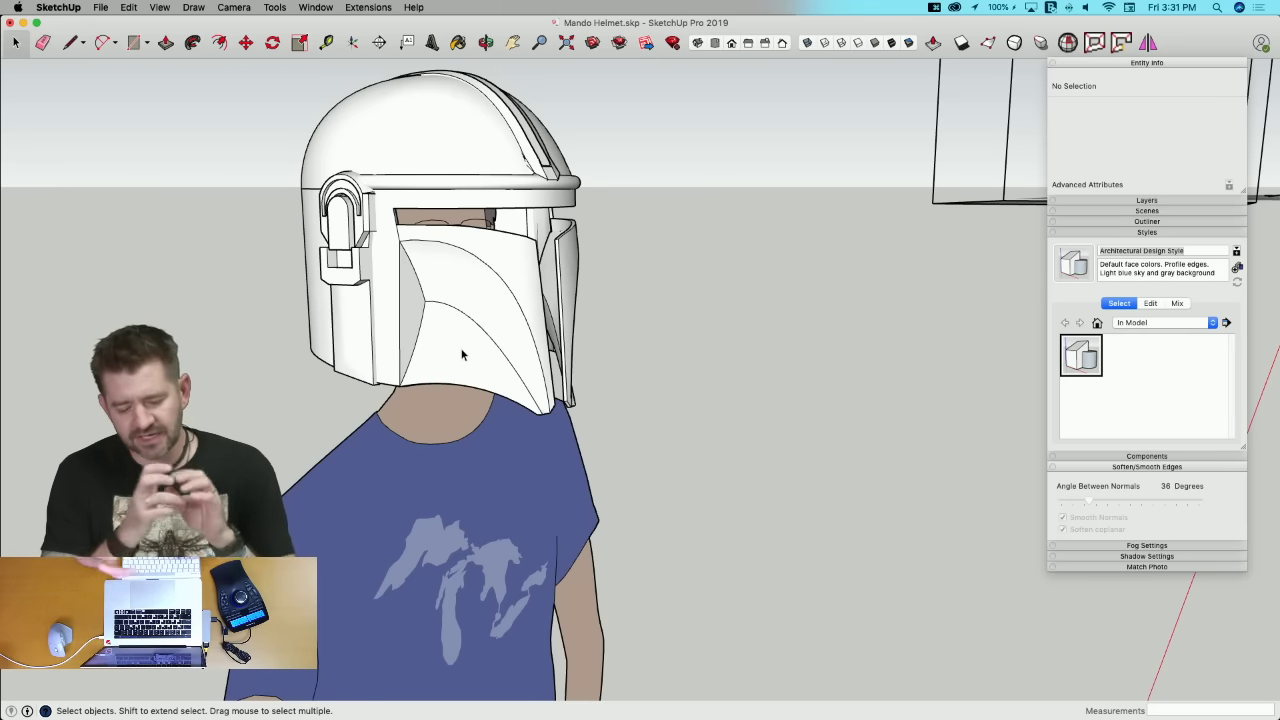
scroll(462, 354, "down", 5)
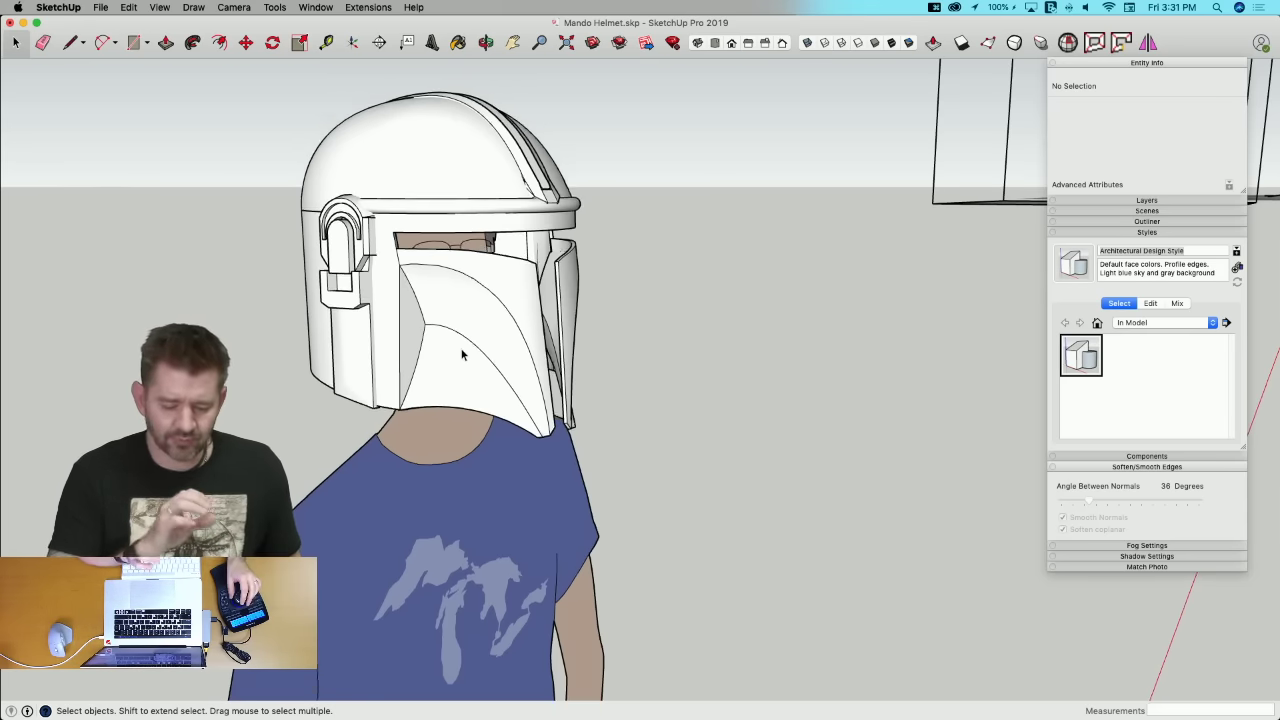